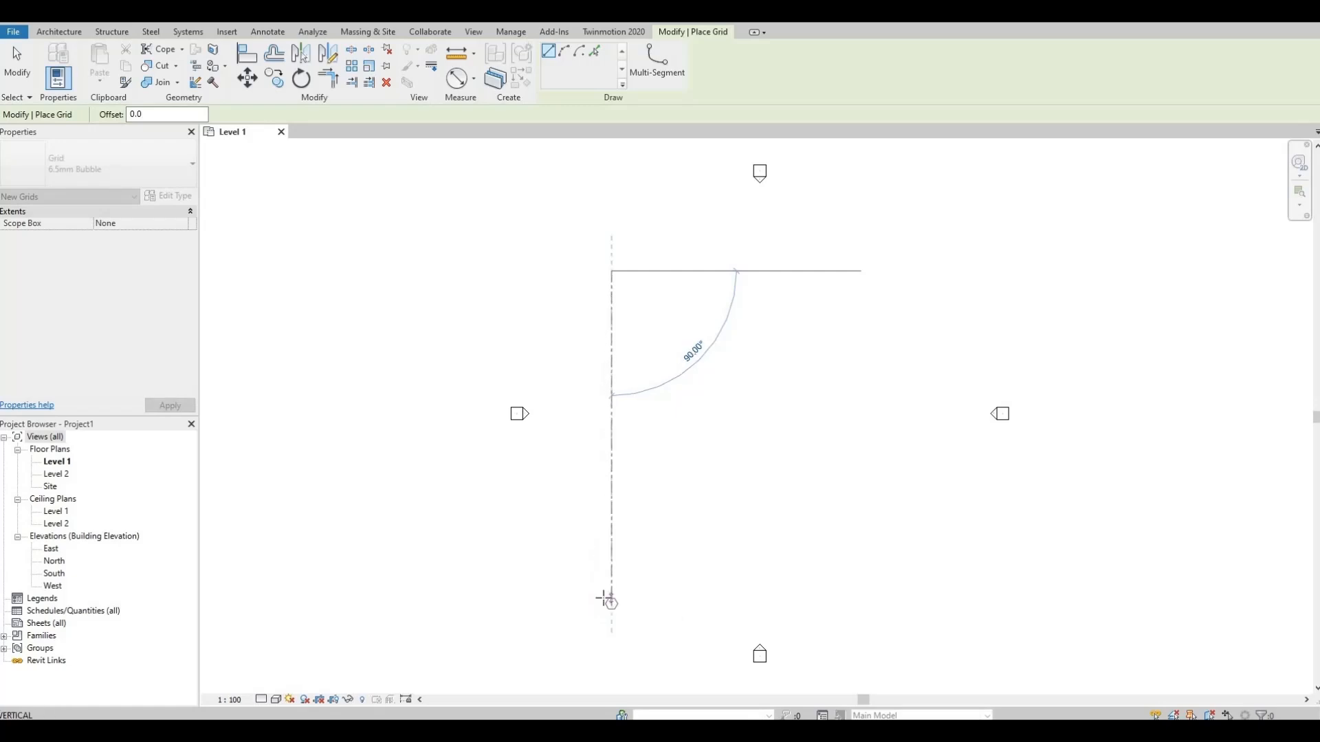
Finish a vertical grid line drawn downward in the western part of the area between the elevation markers.
left_click(610, 592)
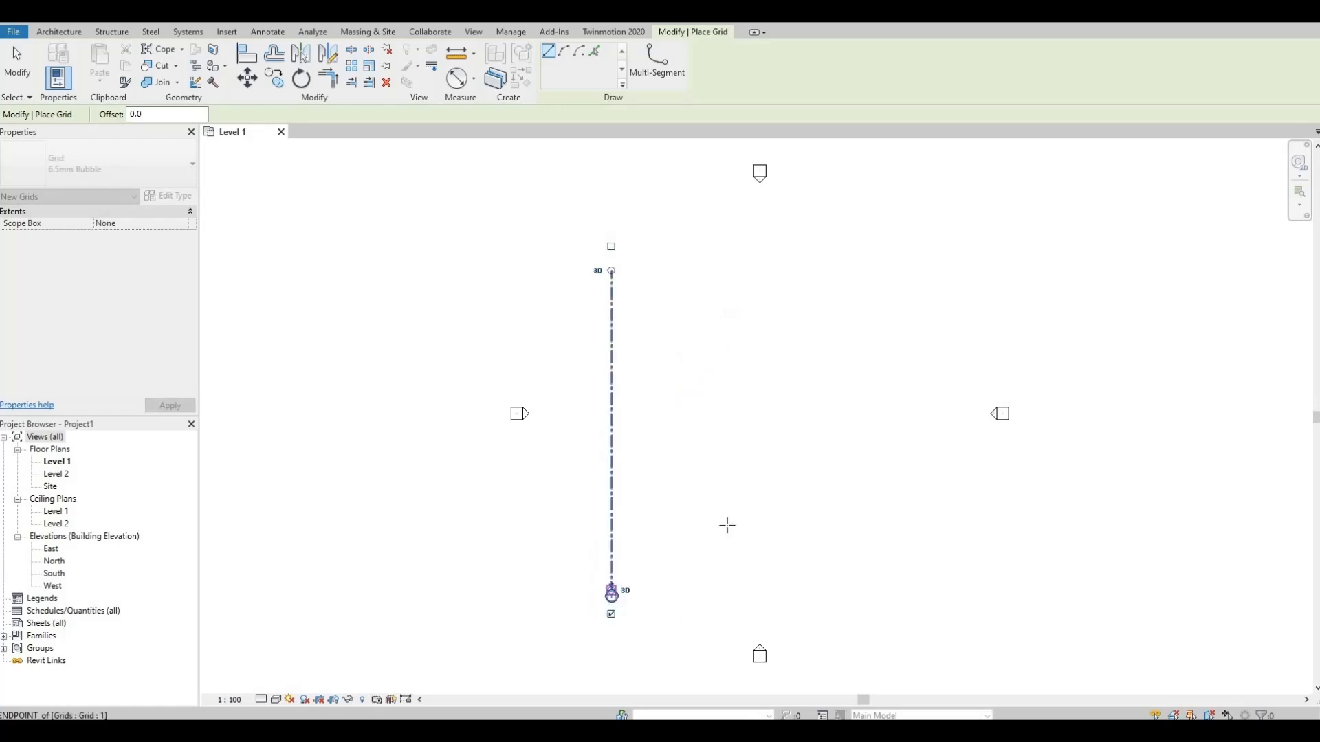
scroll(625, 601, "up", 5)
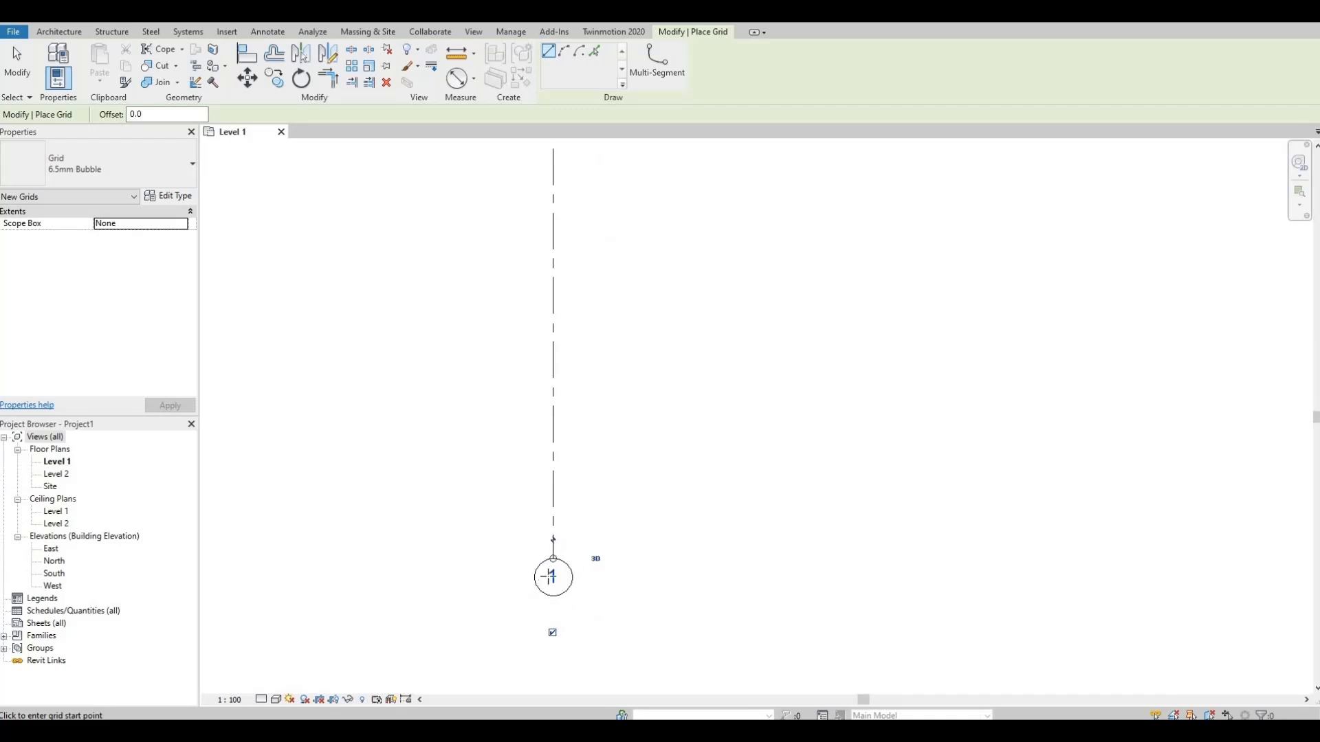
scroll(550, 576, "down", 4)
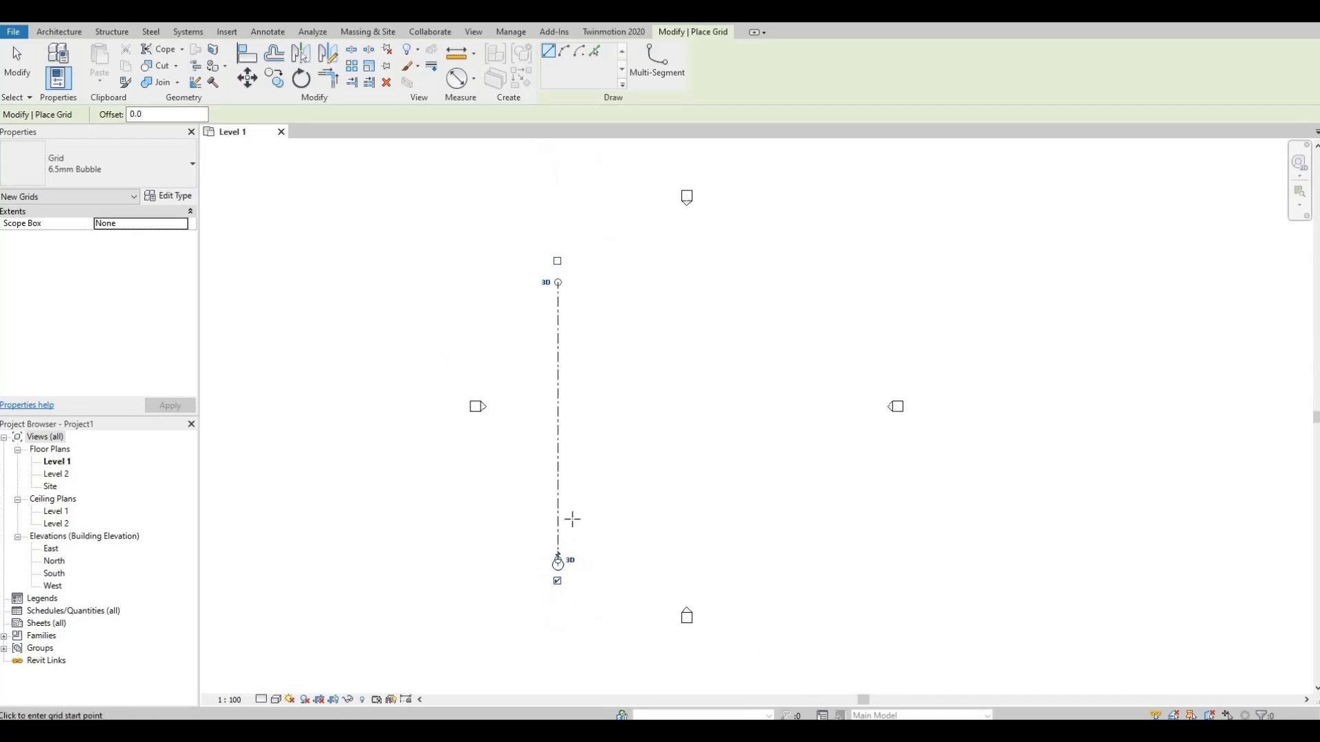
key("Escape")
key("Escape")
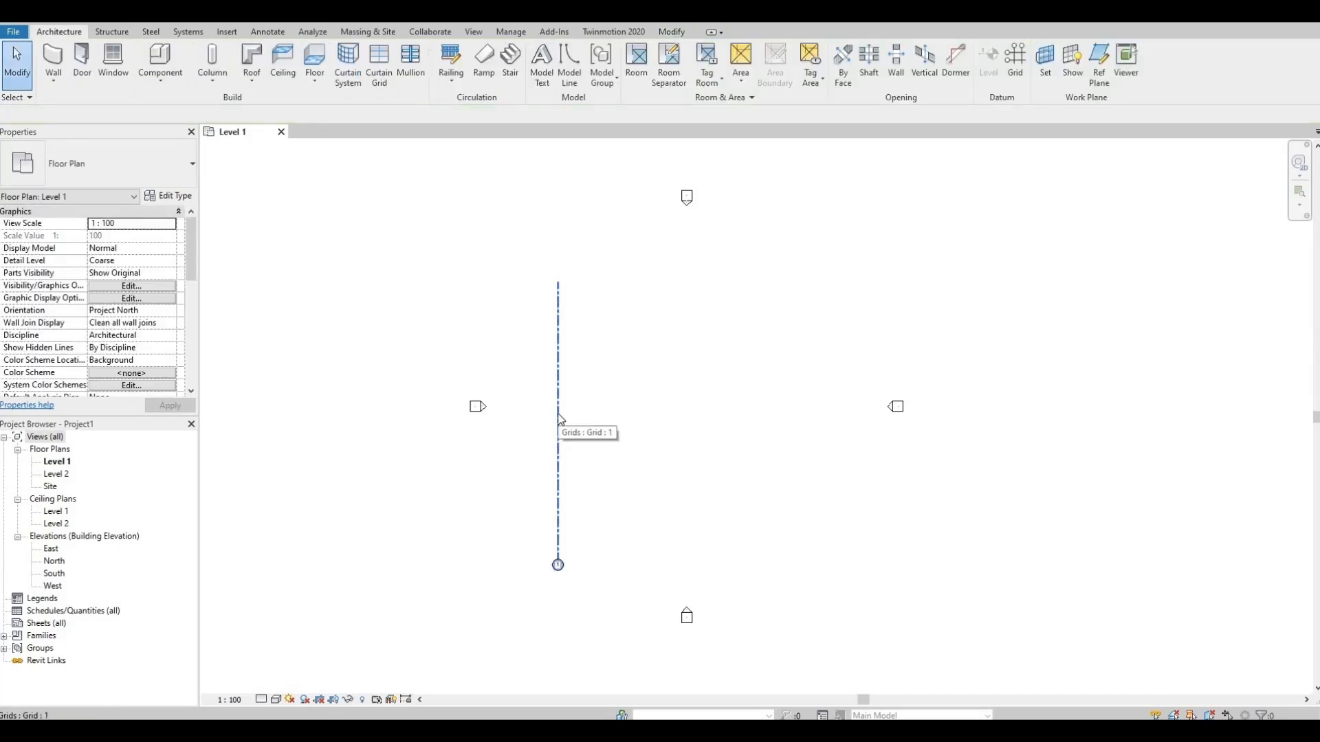
left_click(559, 418)
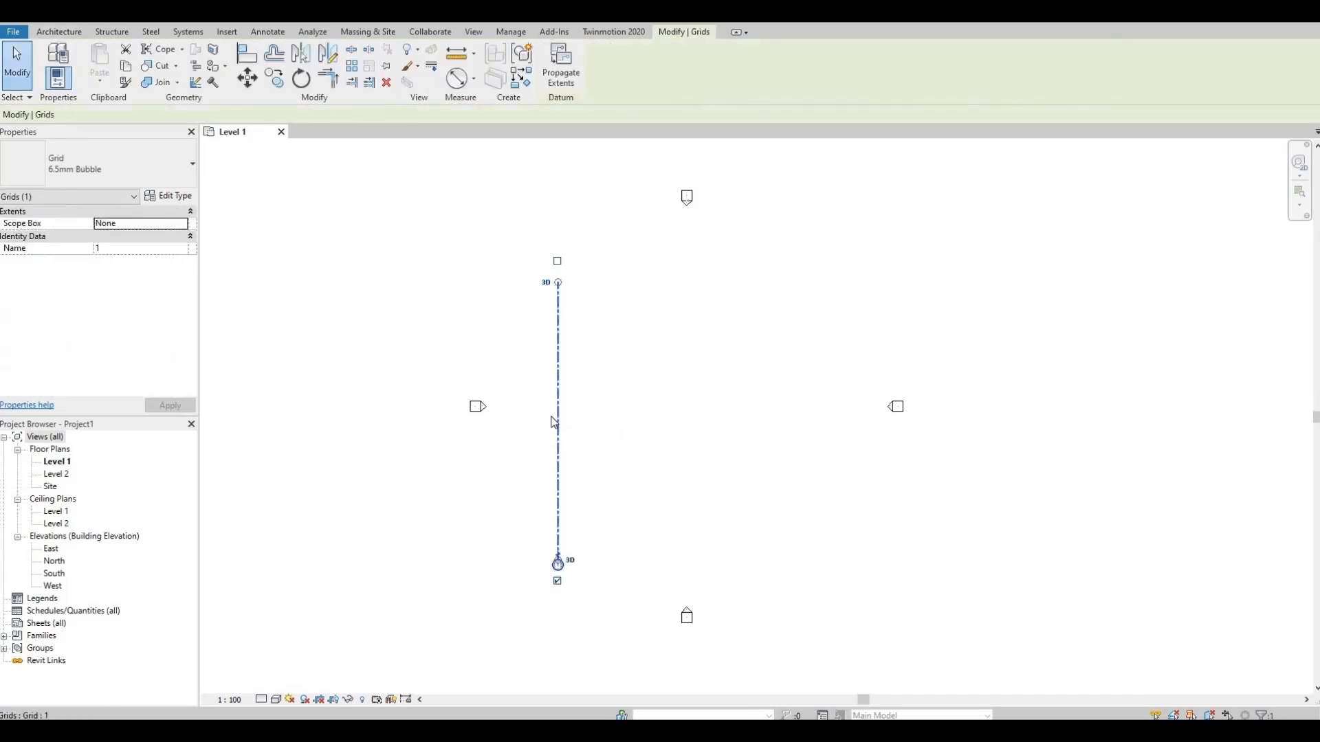
left_click(274, 80)
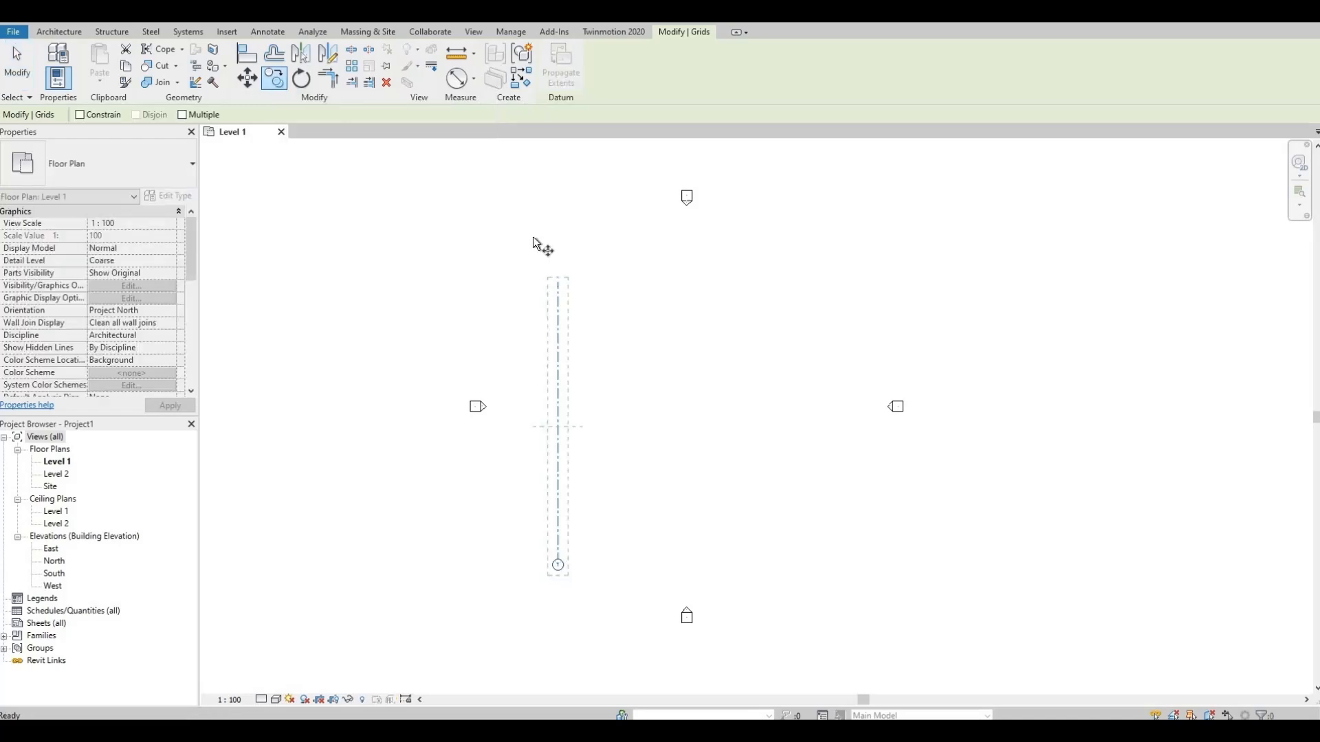
left_click(558, 385)
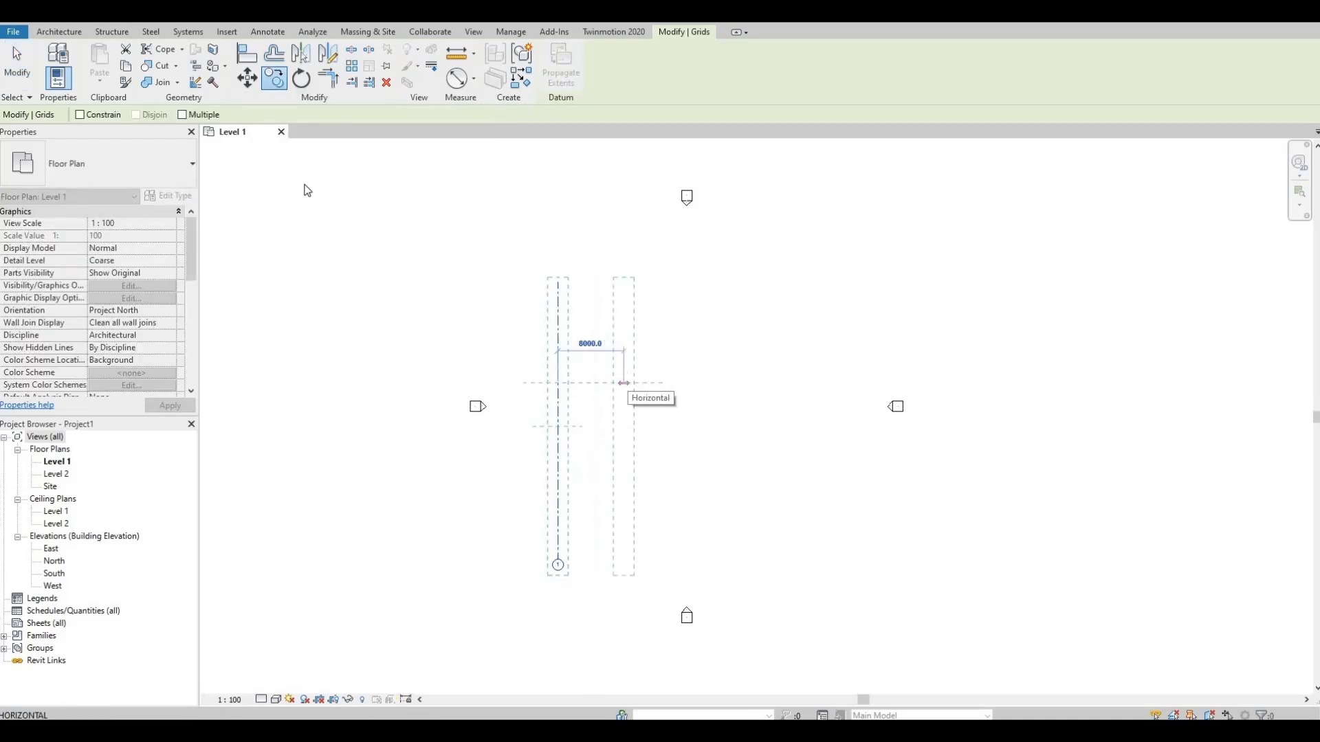
left_click(190, 116)
key("Escape")
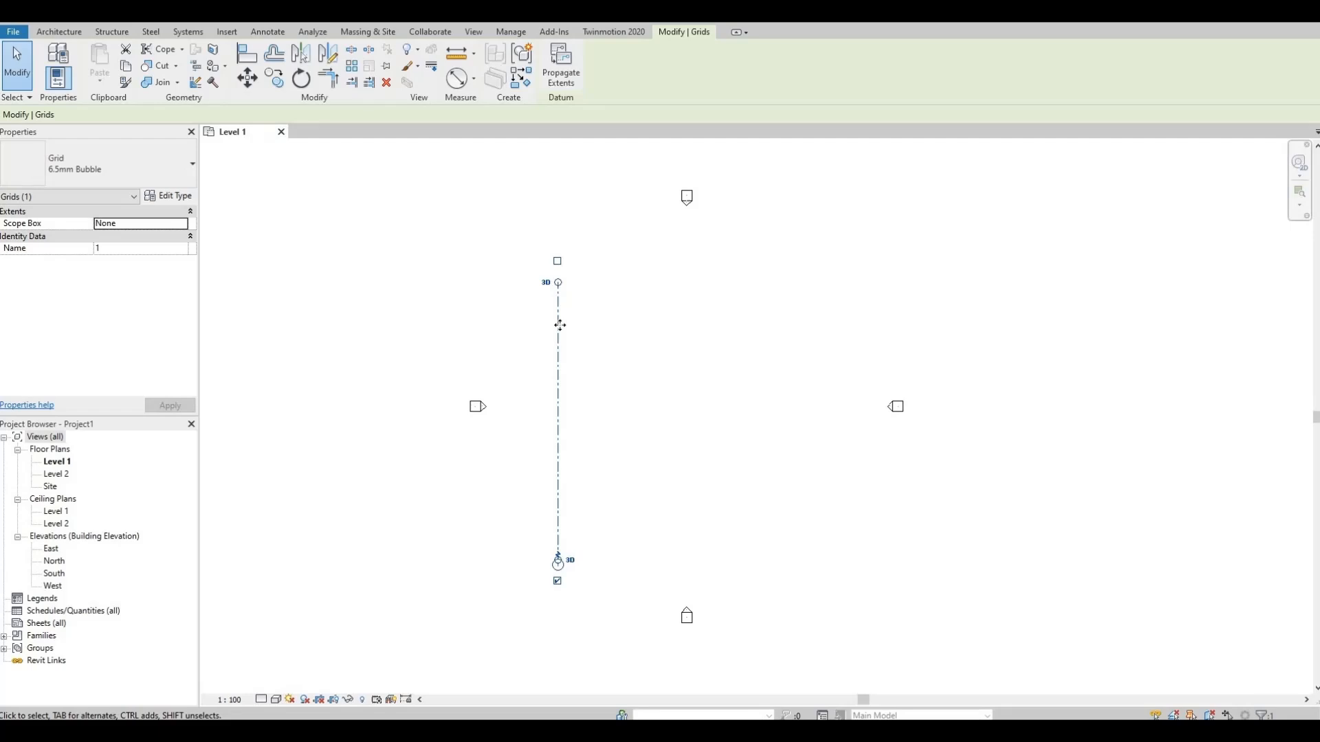
key("Escape")
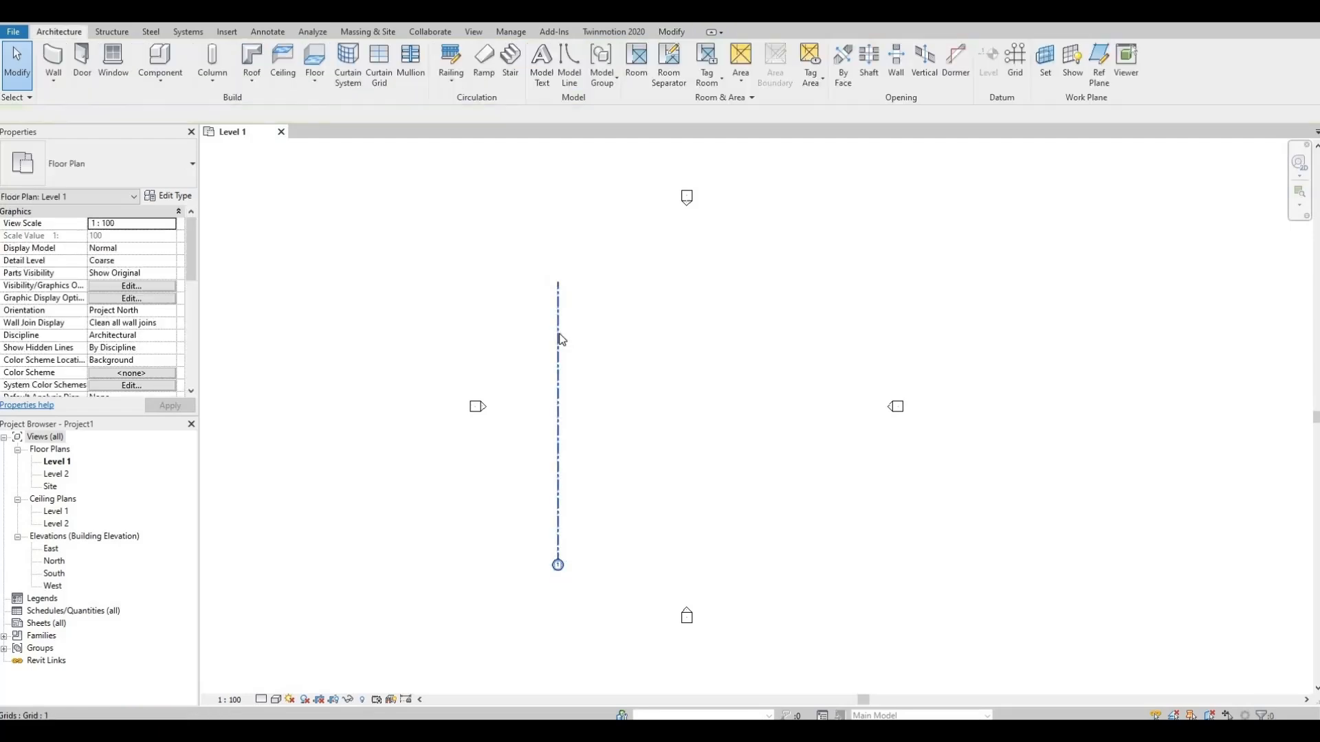
Copy vertical grid line 1 to the right by 6000 with multiple copies enabled.
left_click(560, 336)
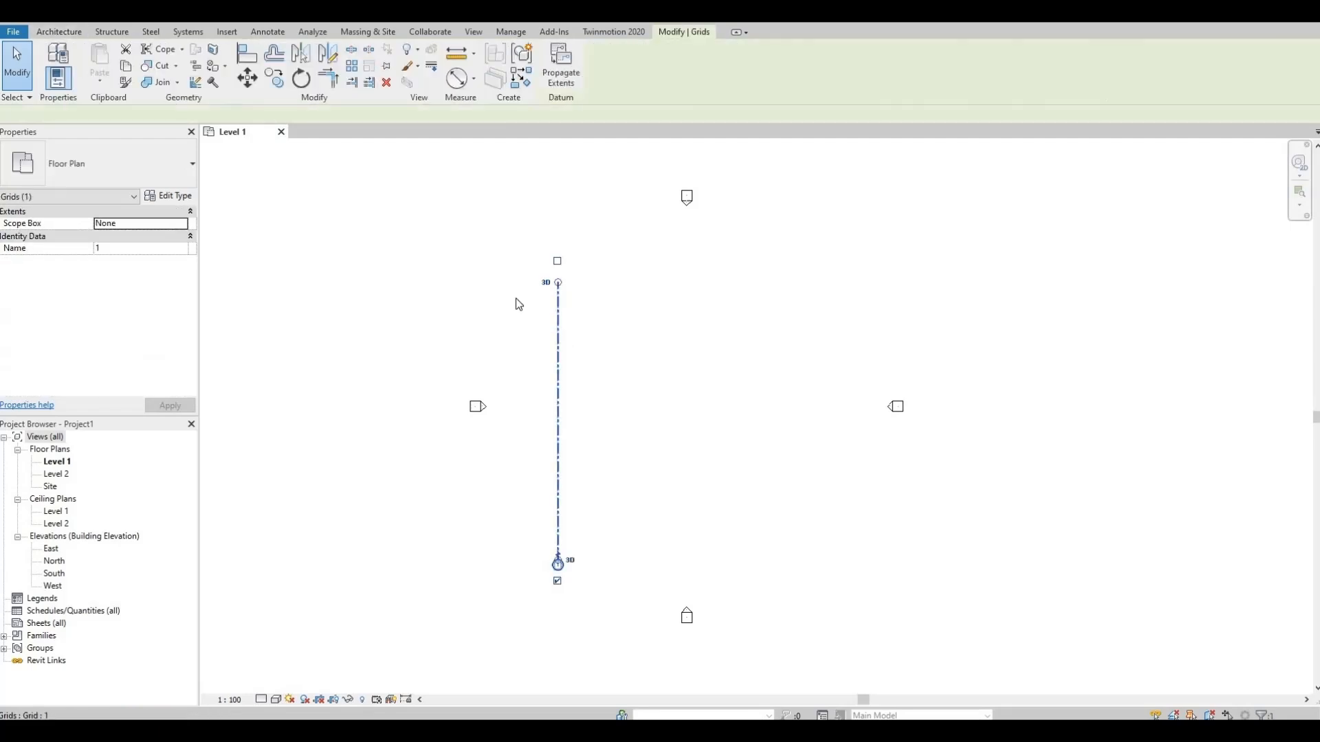
left_click(274, 79)
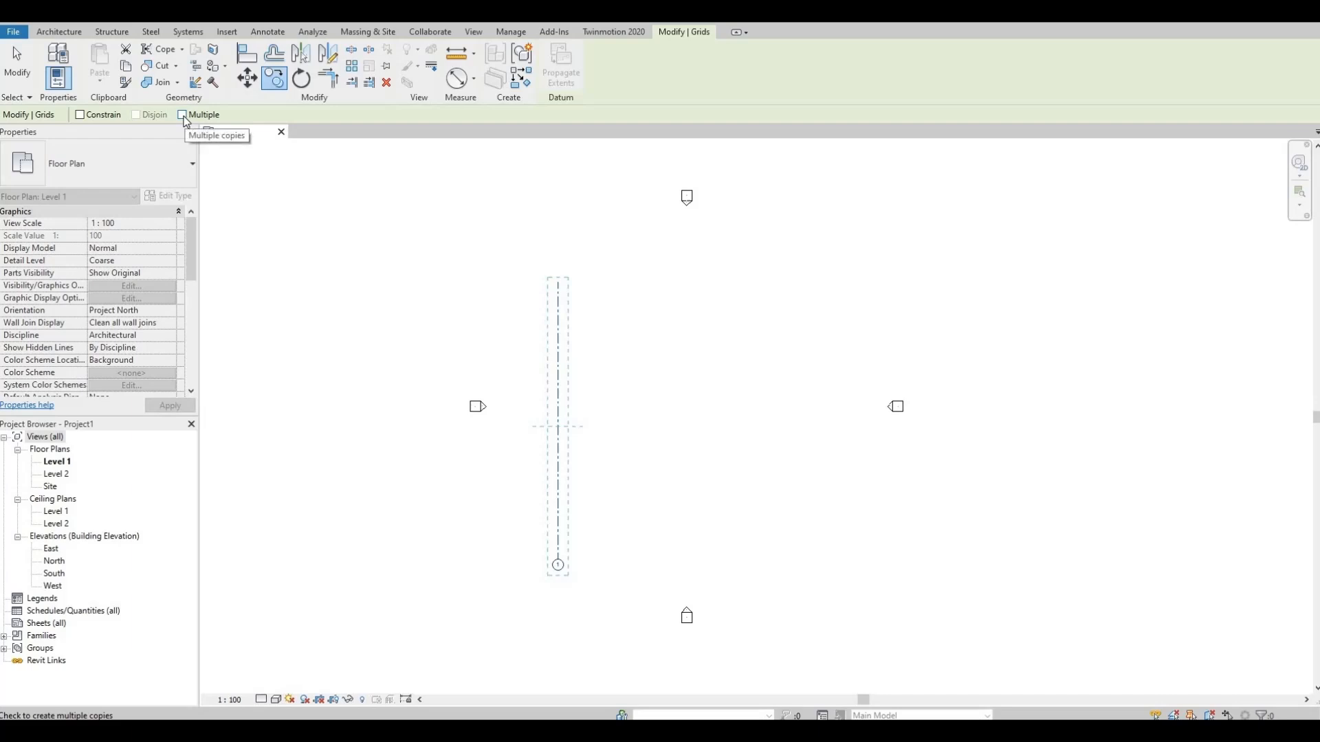
left_click(183, 116)
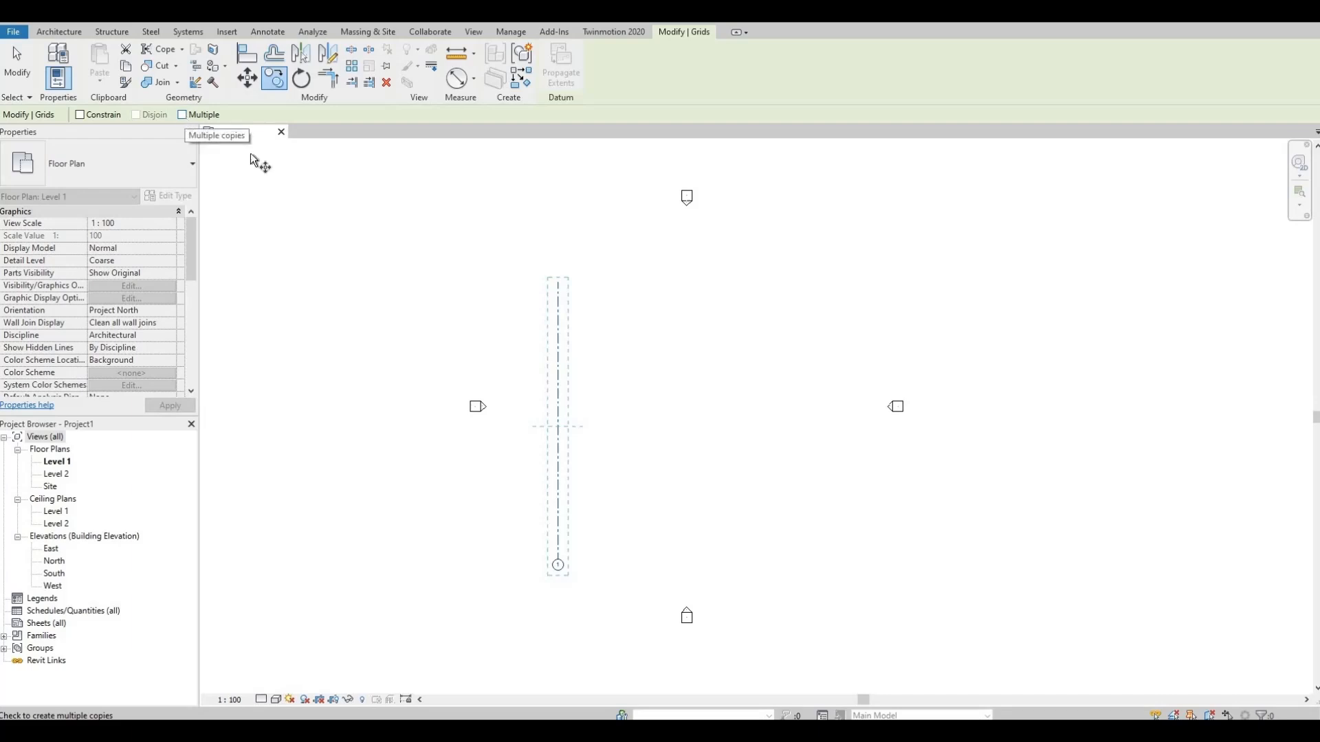
left_click(559, 359)
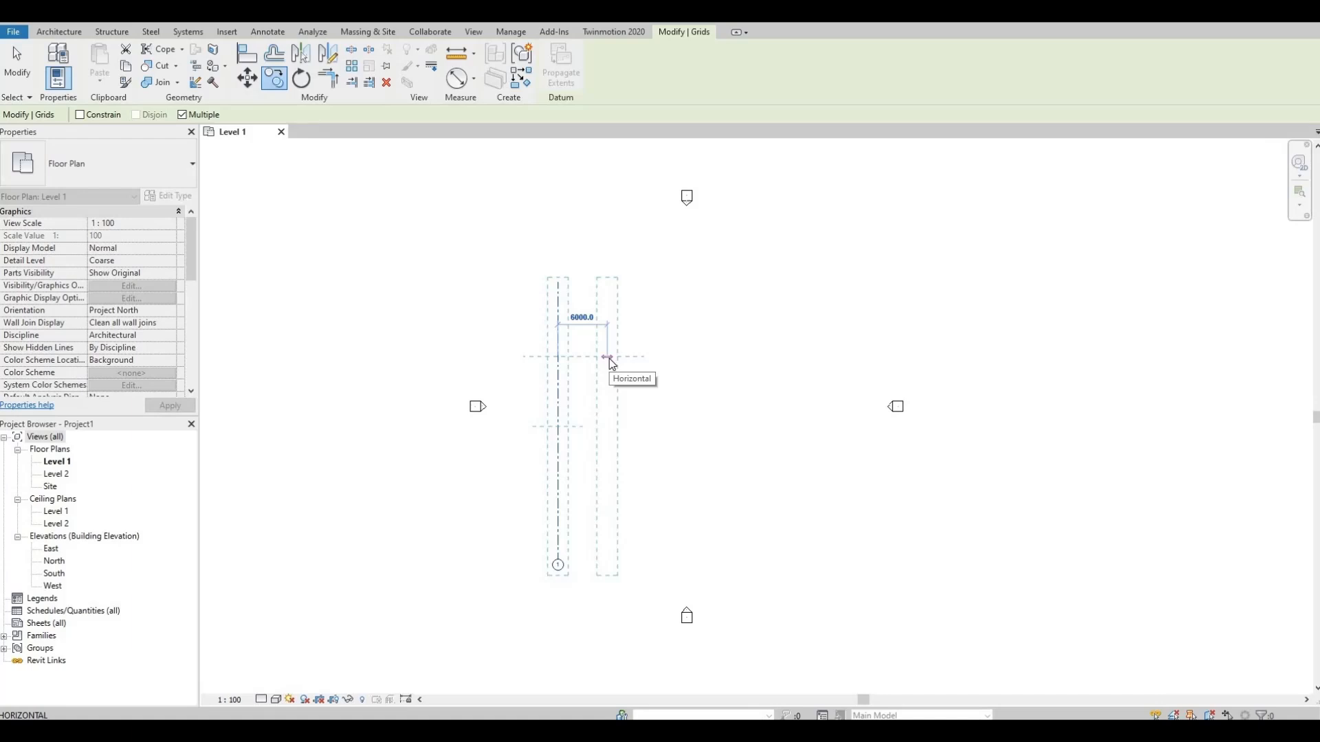
type("6000")
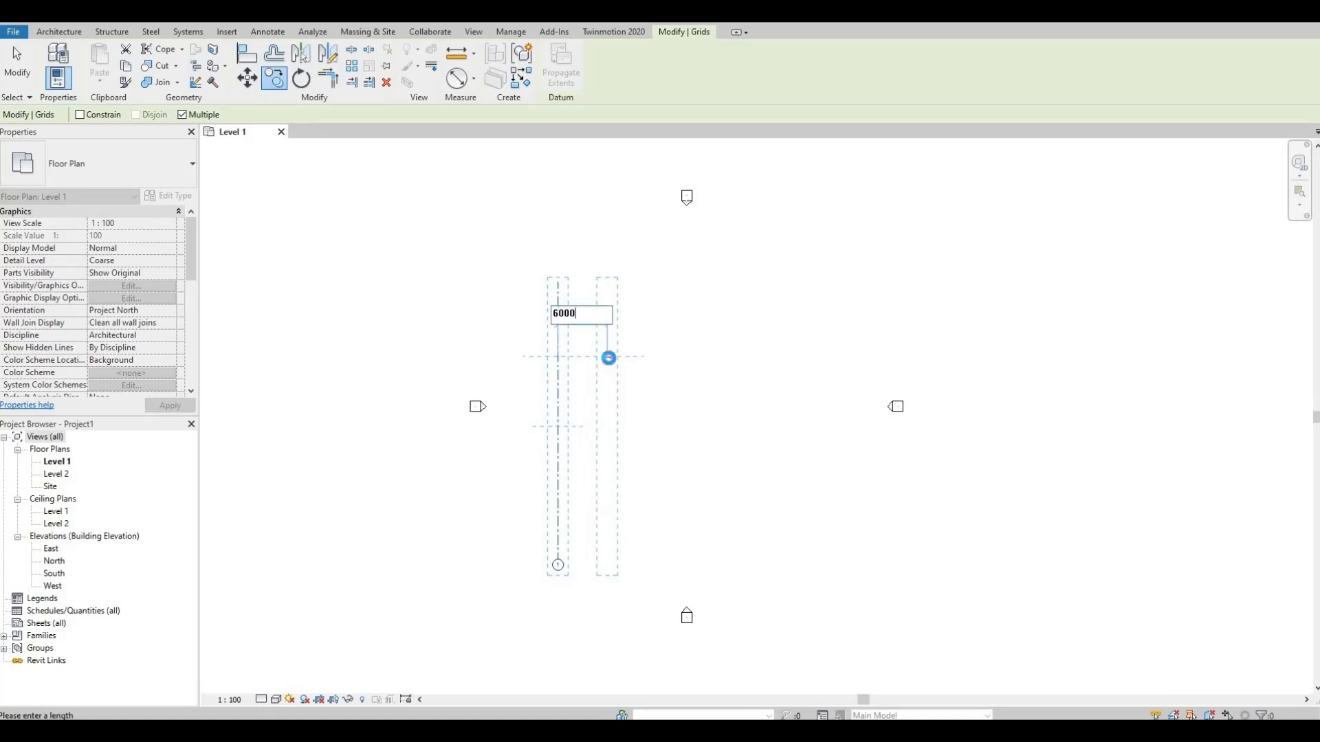
key("Return")
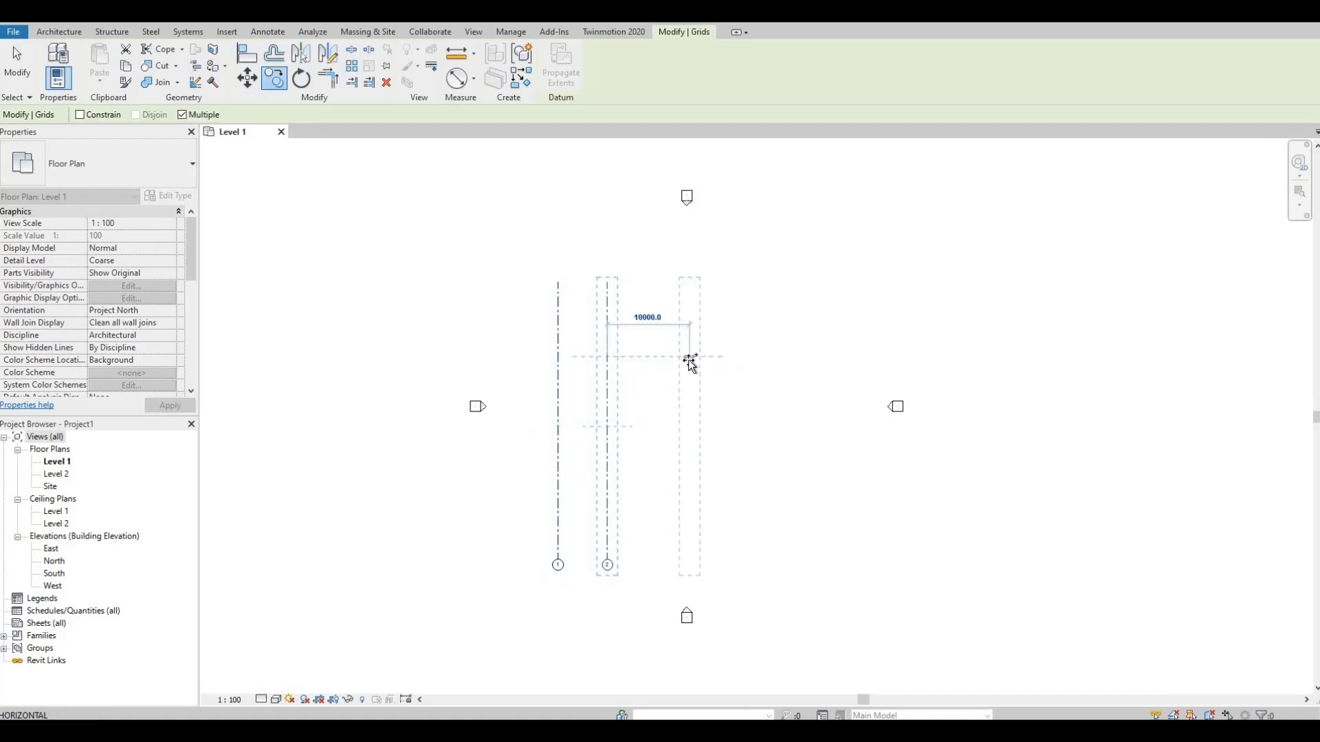
Place four more grid line copies to the right, each 6000 from the previous one.
type("6000")
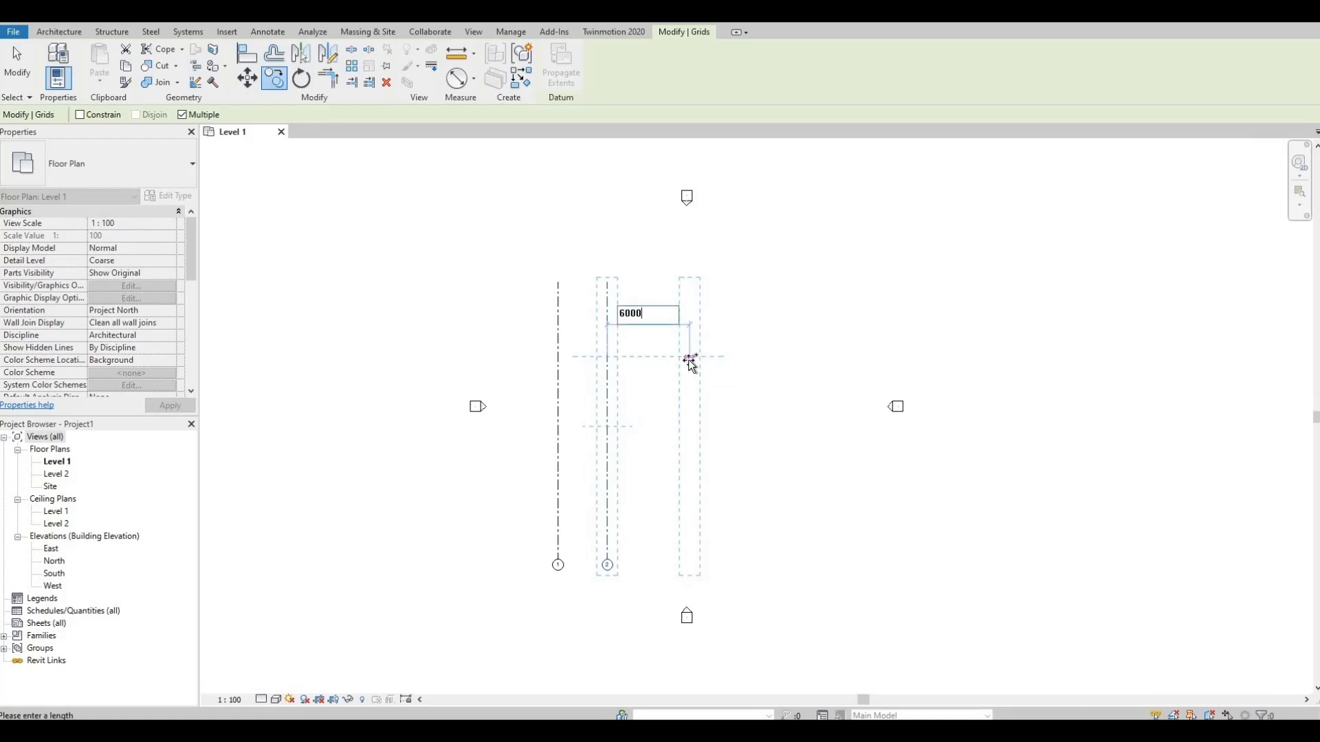
key("Return")
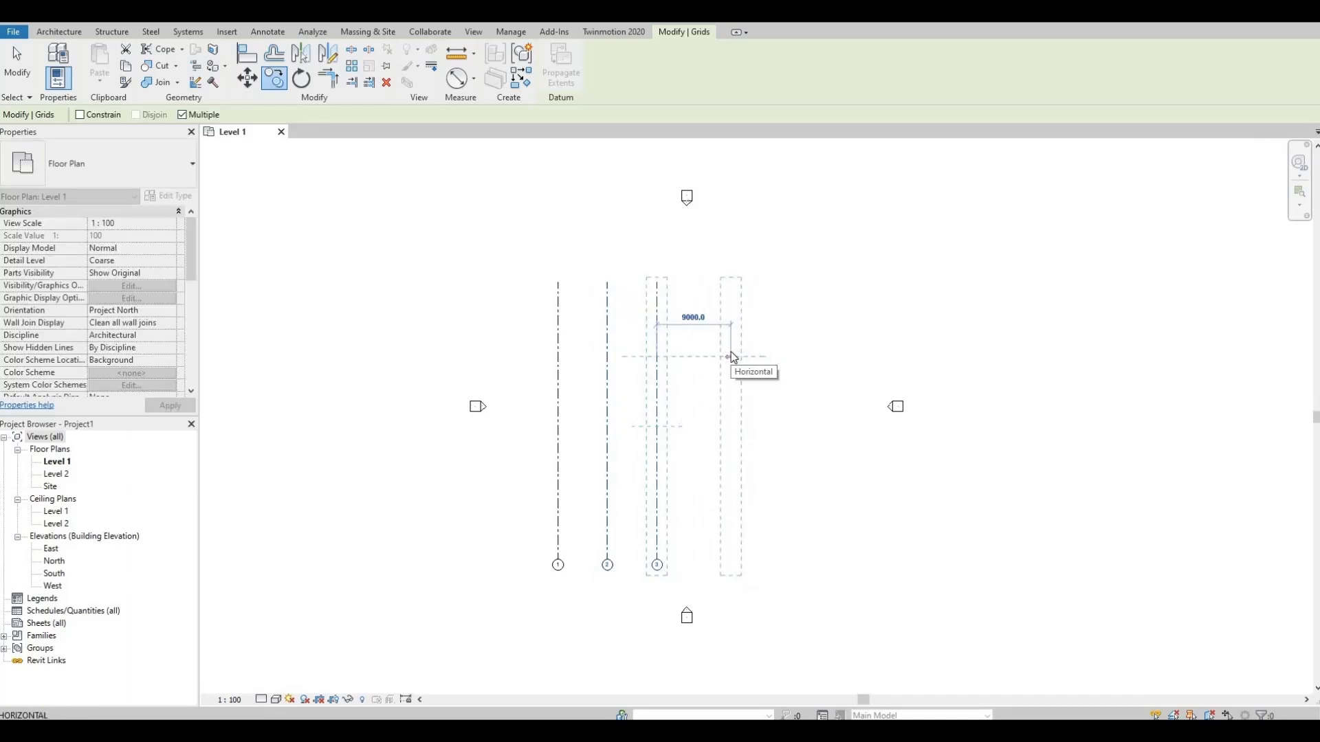
type("3000")
key("Return")
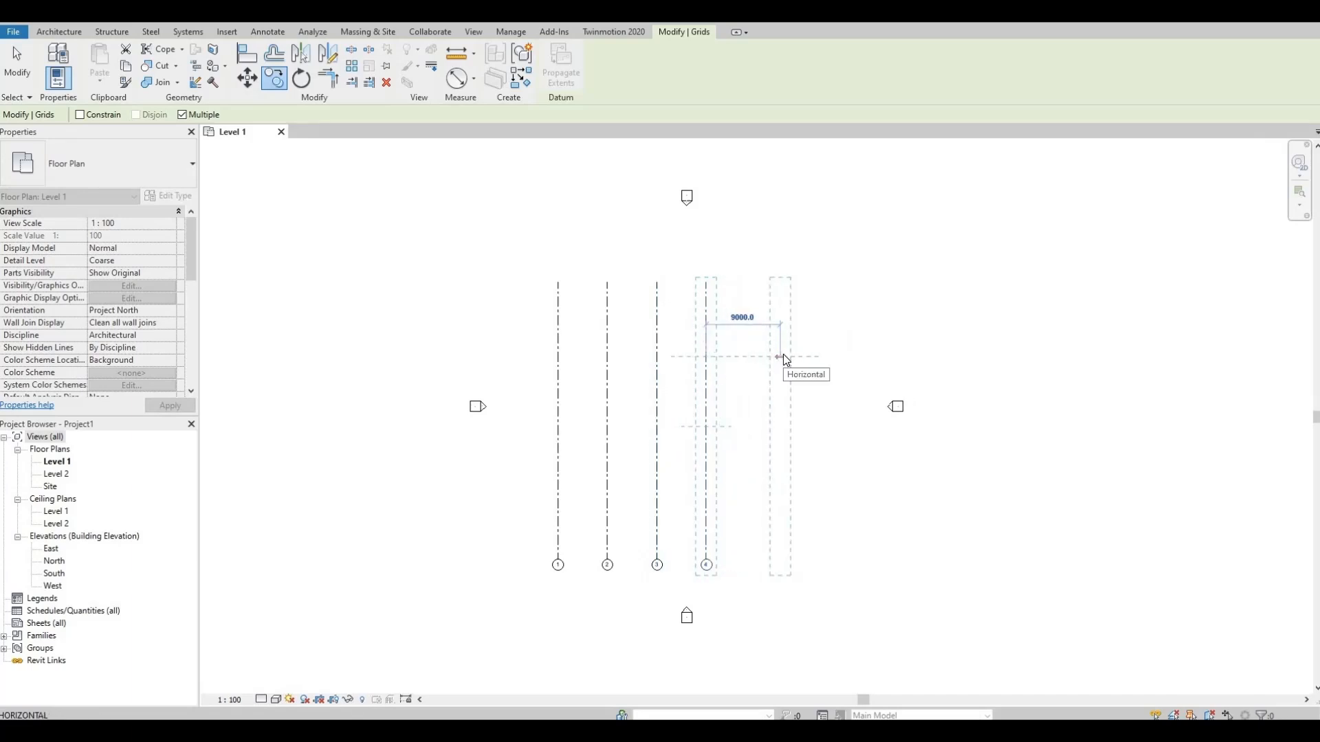
type("6000")
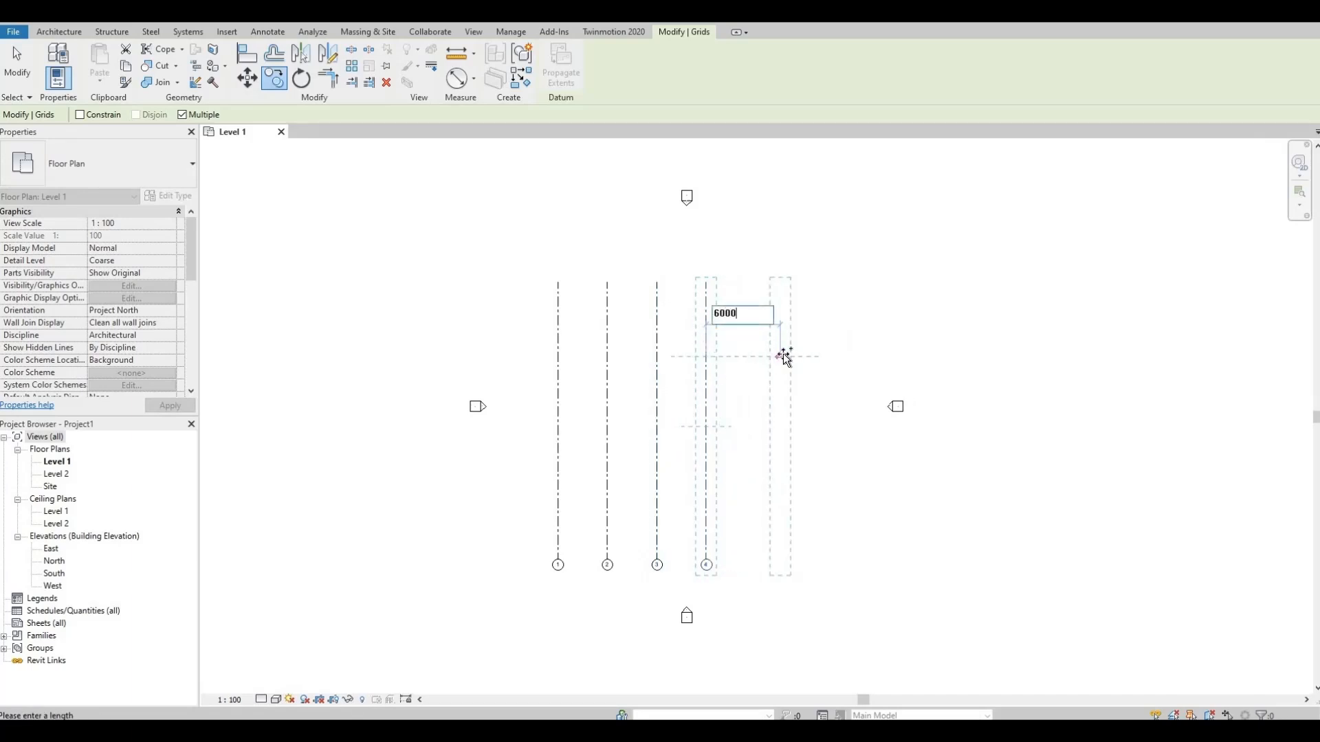
key("Return")
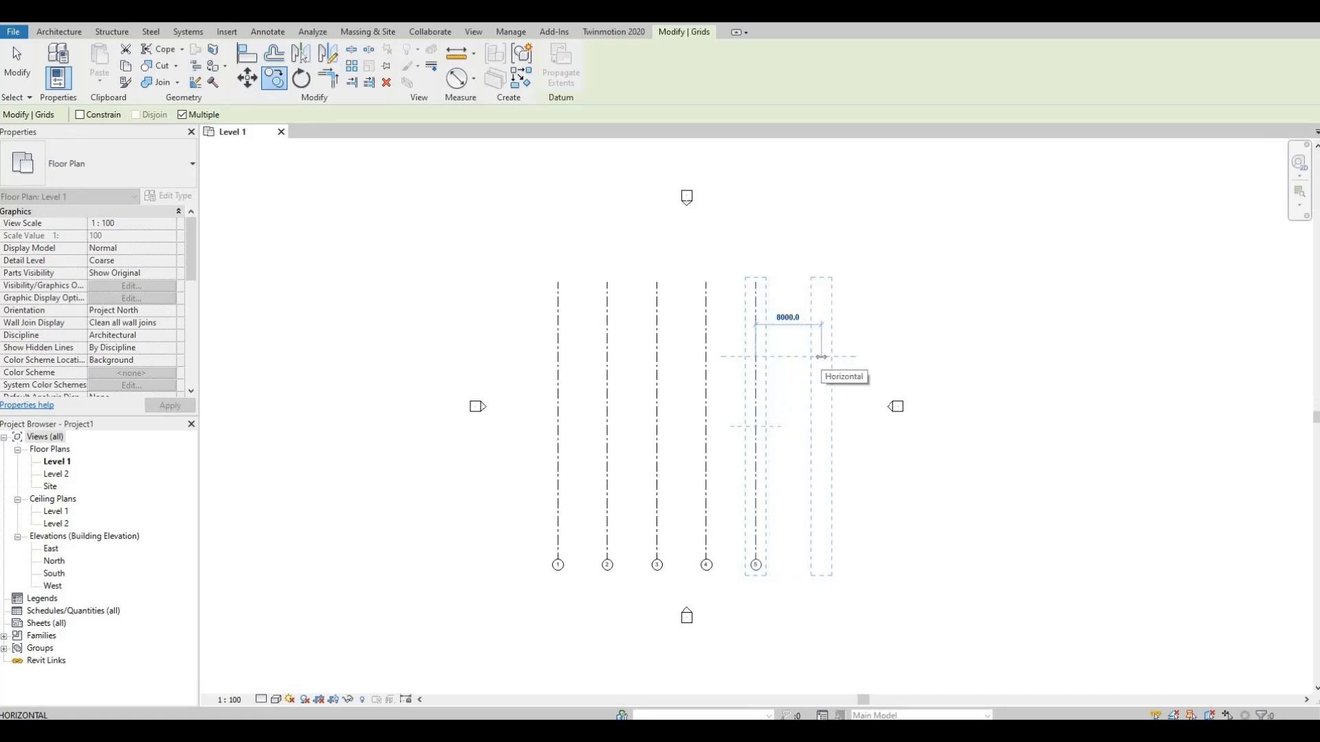
type("6000")
key("Return")
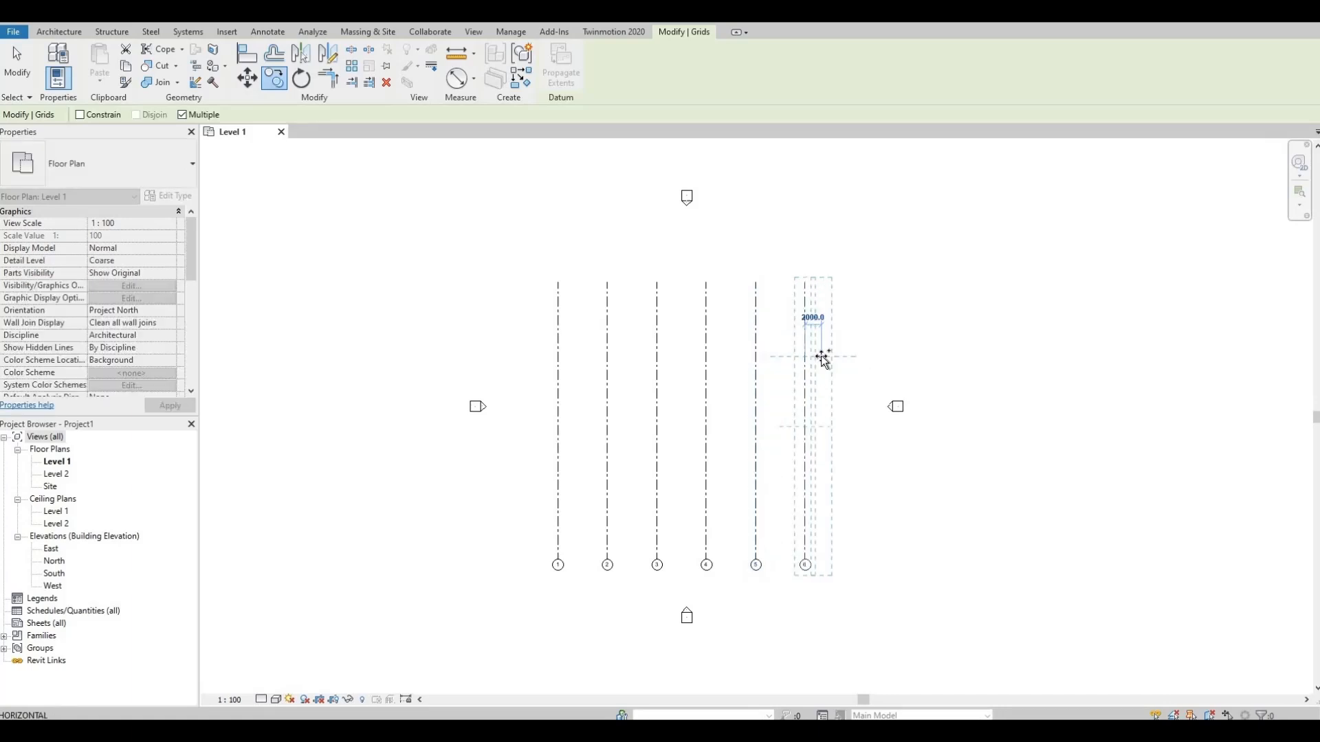
Place a last vertical grid line copy 6000 to the right of grid 6 and end the copying.
scroll(821, 579, "up", 2)
scroll(822, 578, "up", 1)
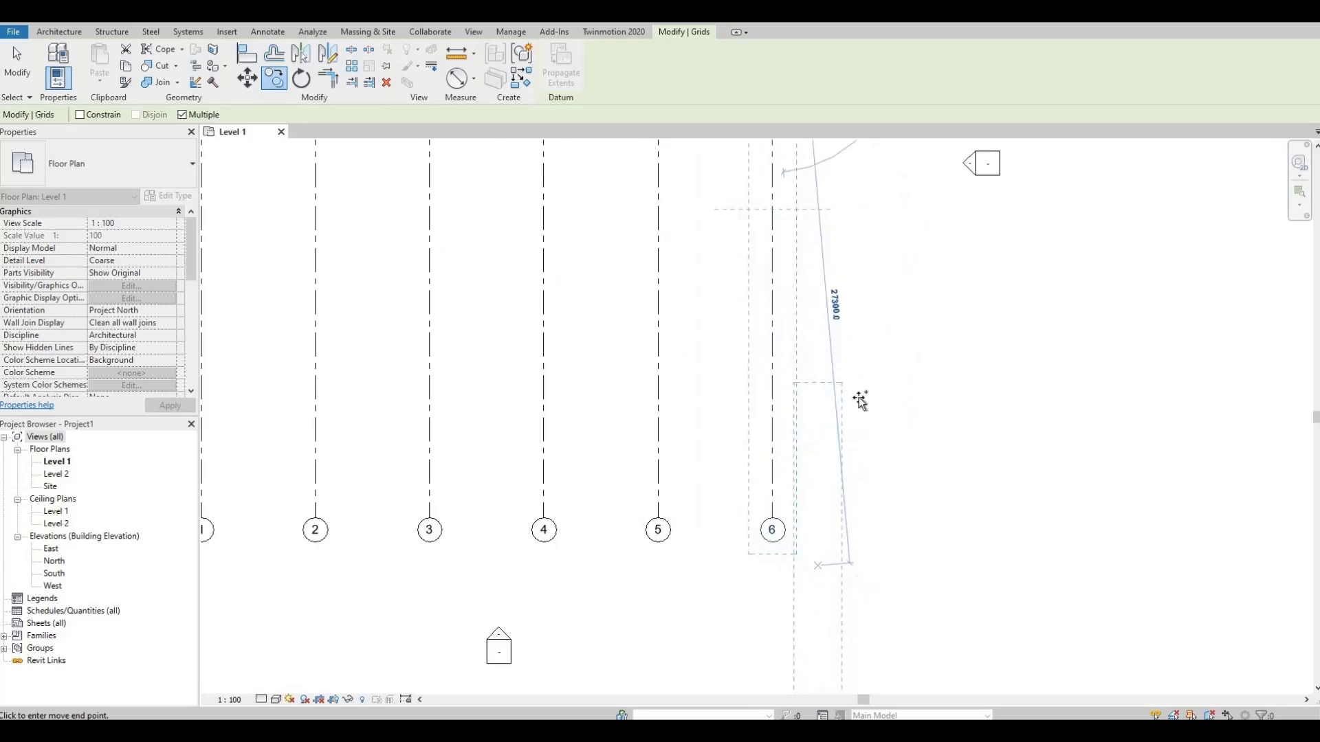
scroll(855, 369, "down", 5)
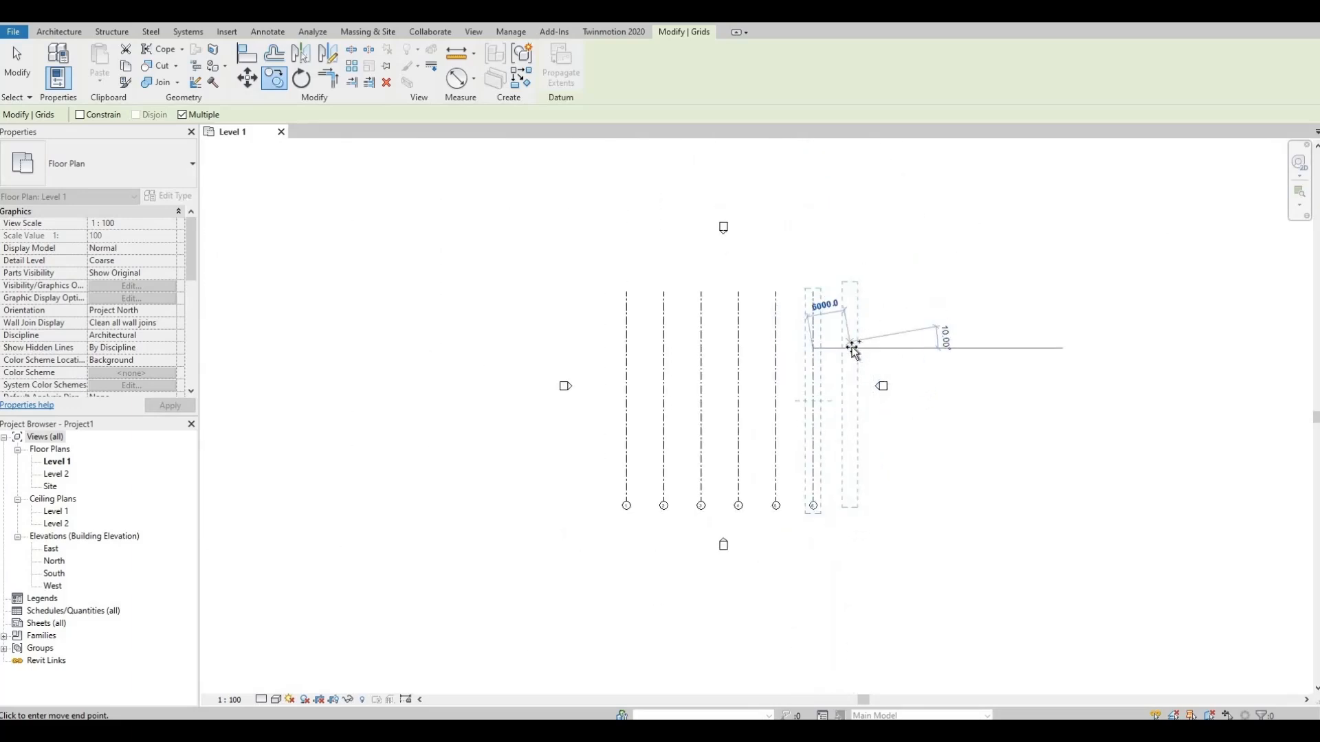
left_click(853, 345)
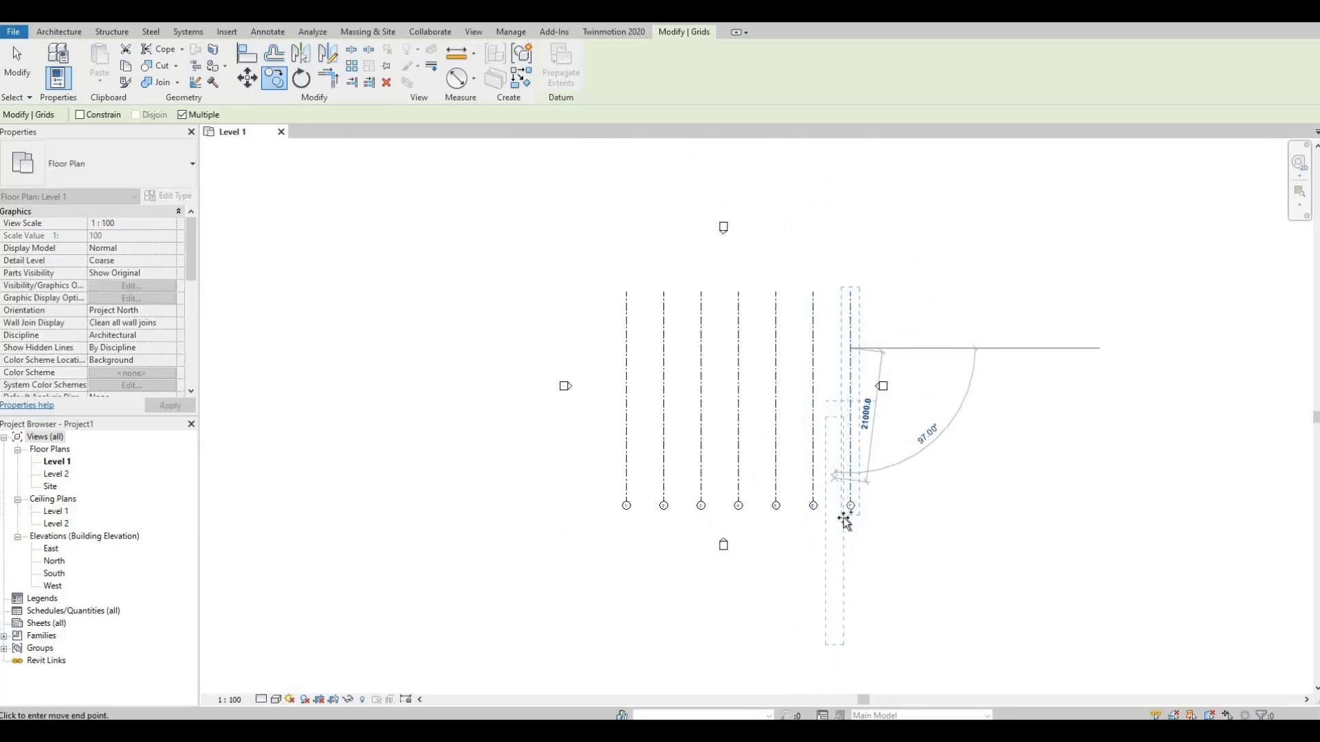
scroll(847, 522, "up", 4)
key("Escape")
scroll(850, 509, "down", 5)
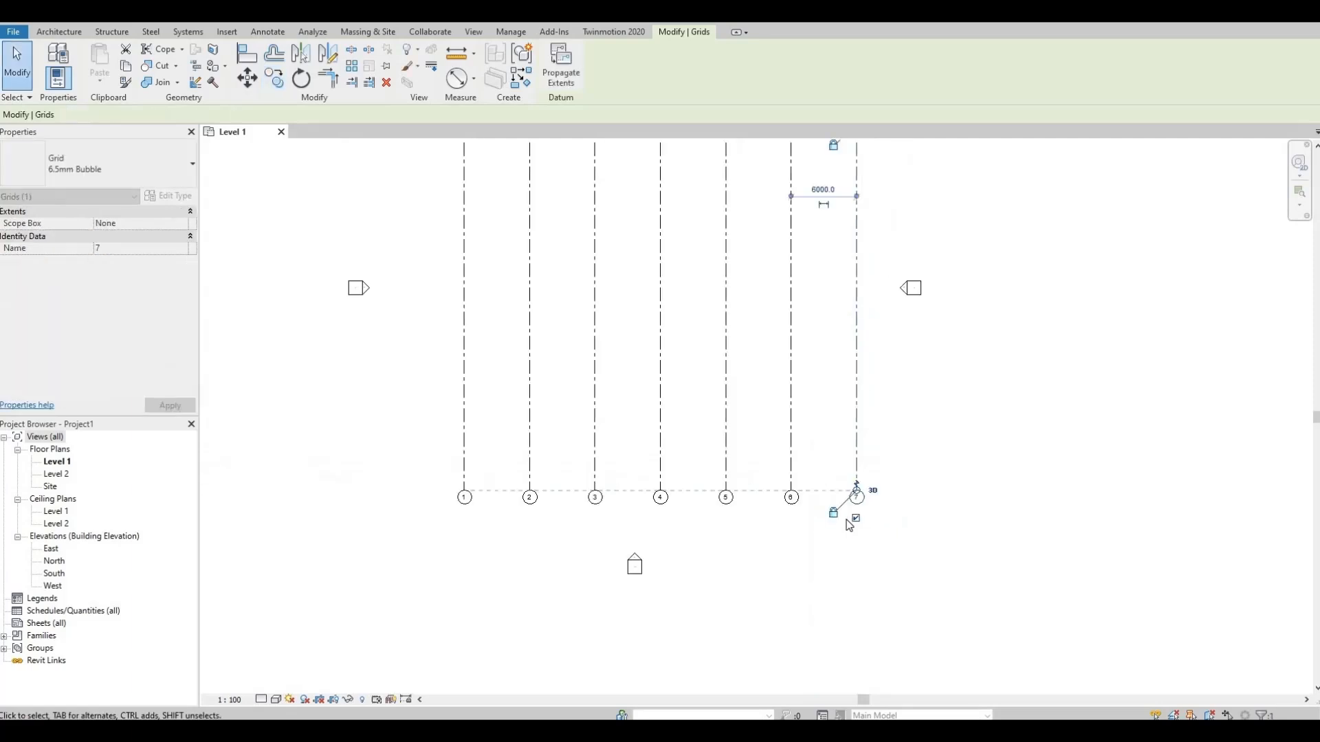
key("Escape")
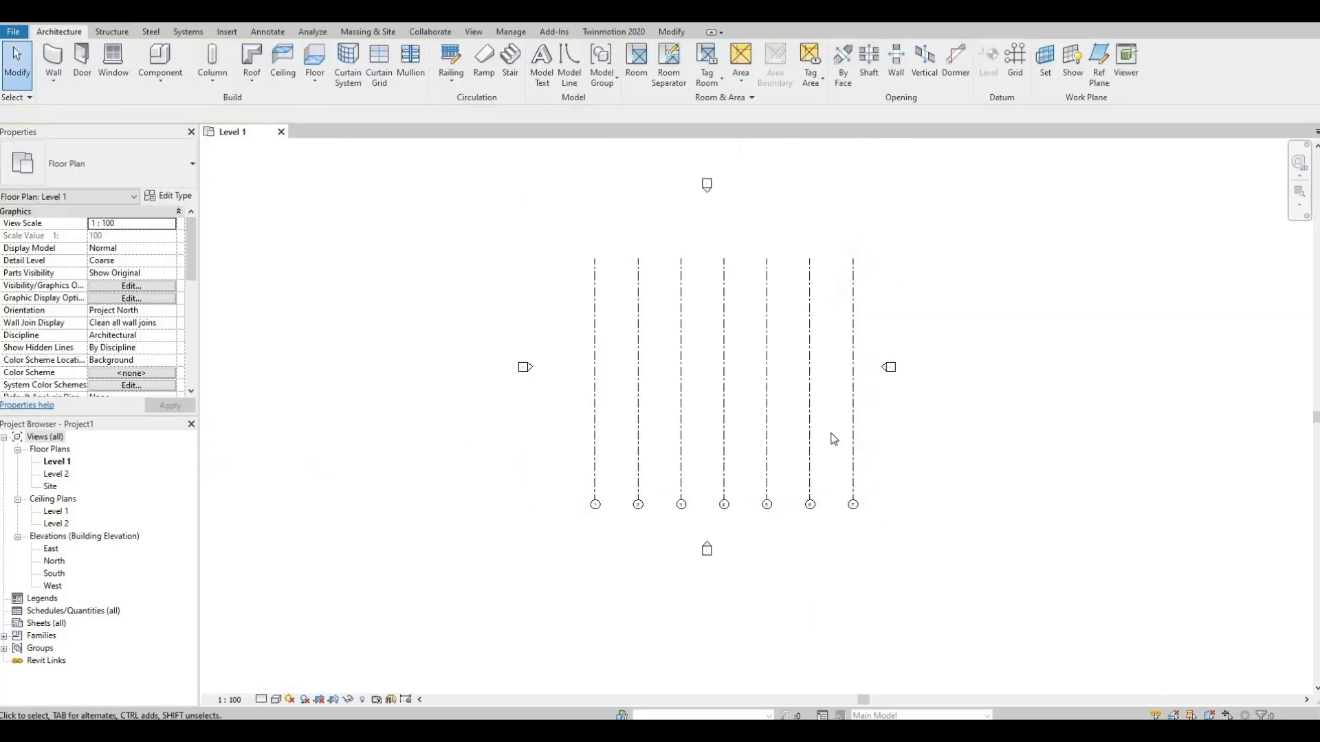
Draw a horizontal grid line from right to left across all vertical grids, slightly above their bubbles.
scroll(779, 344, "up", 2)
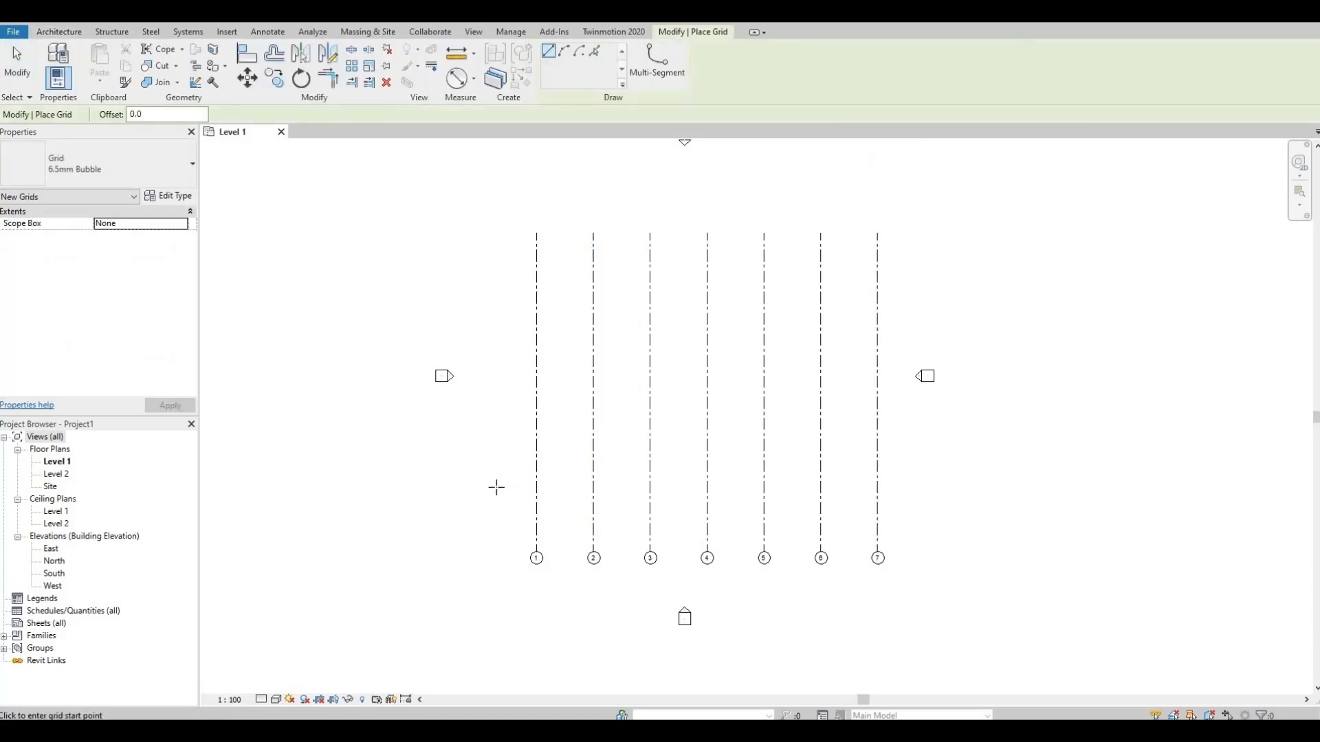
left_click(449, 496)
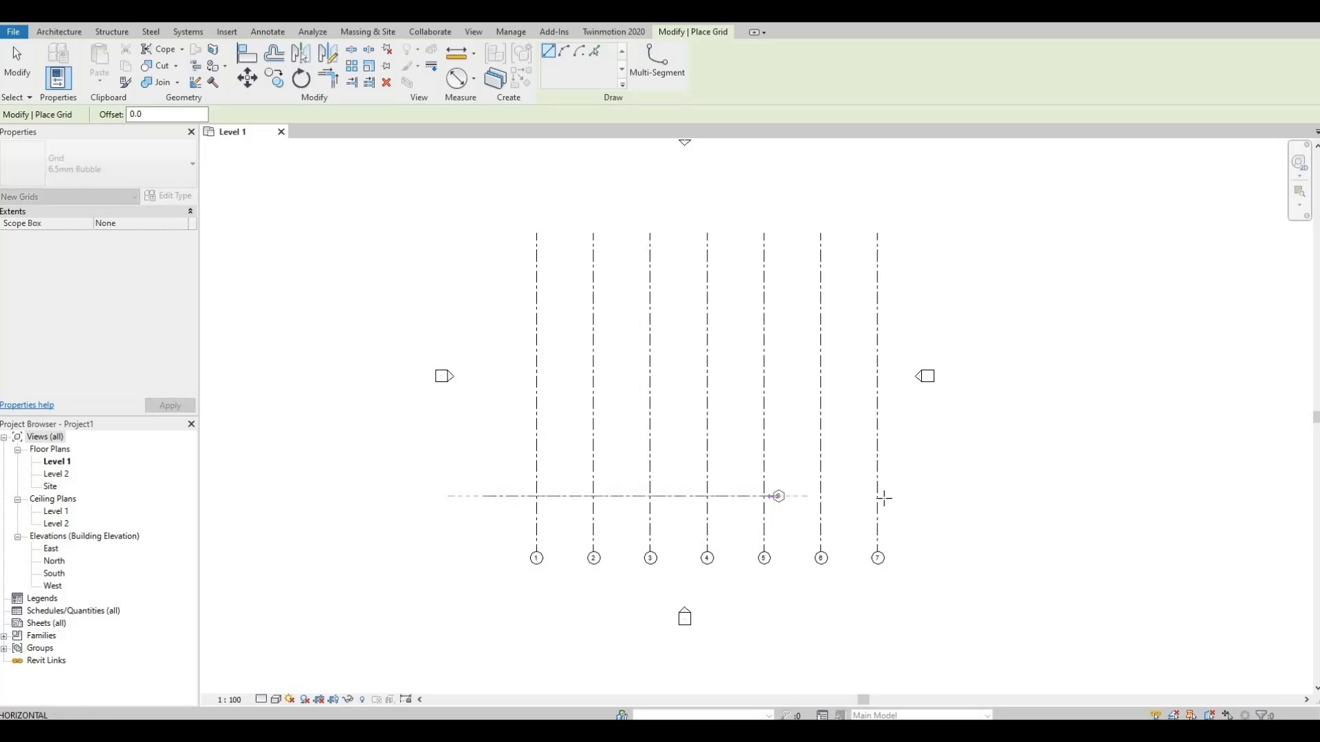
left_click(928, 495)
left_click(915, 494)
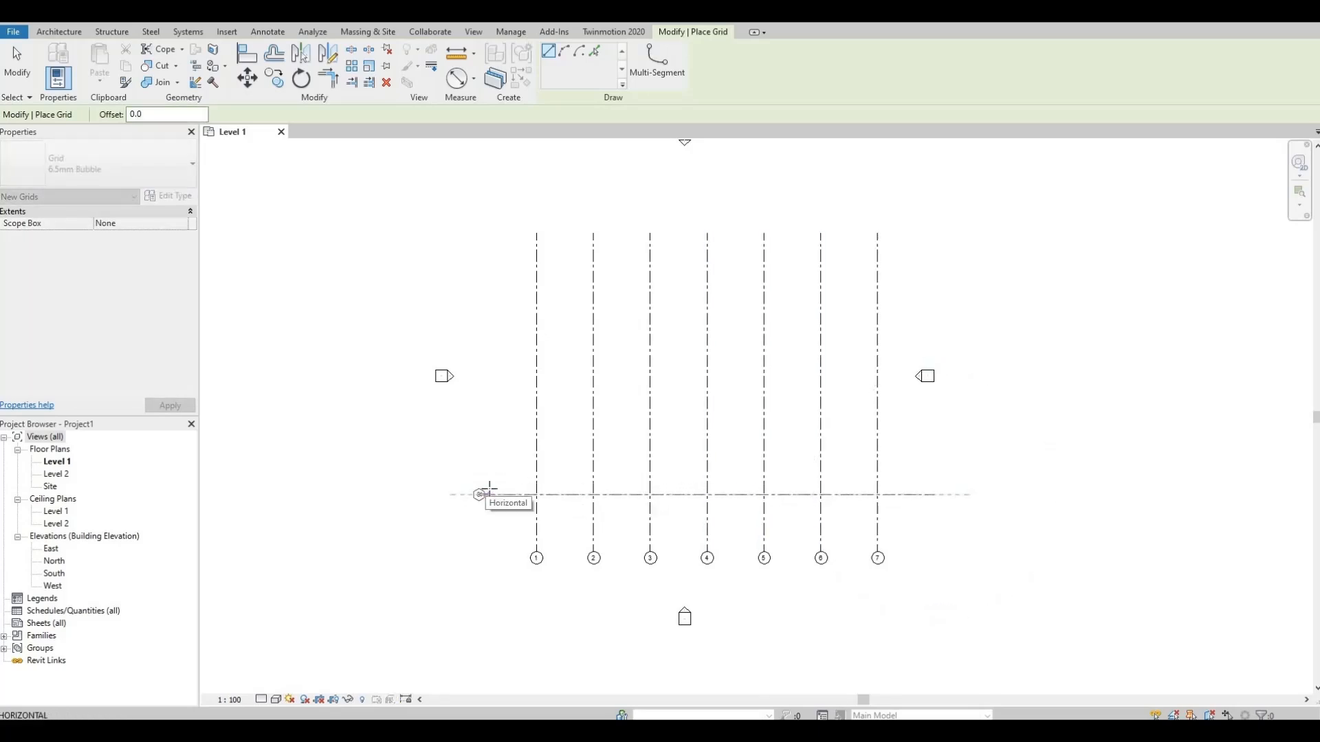
left_click(488, 494)
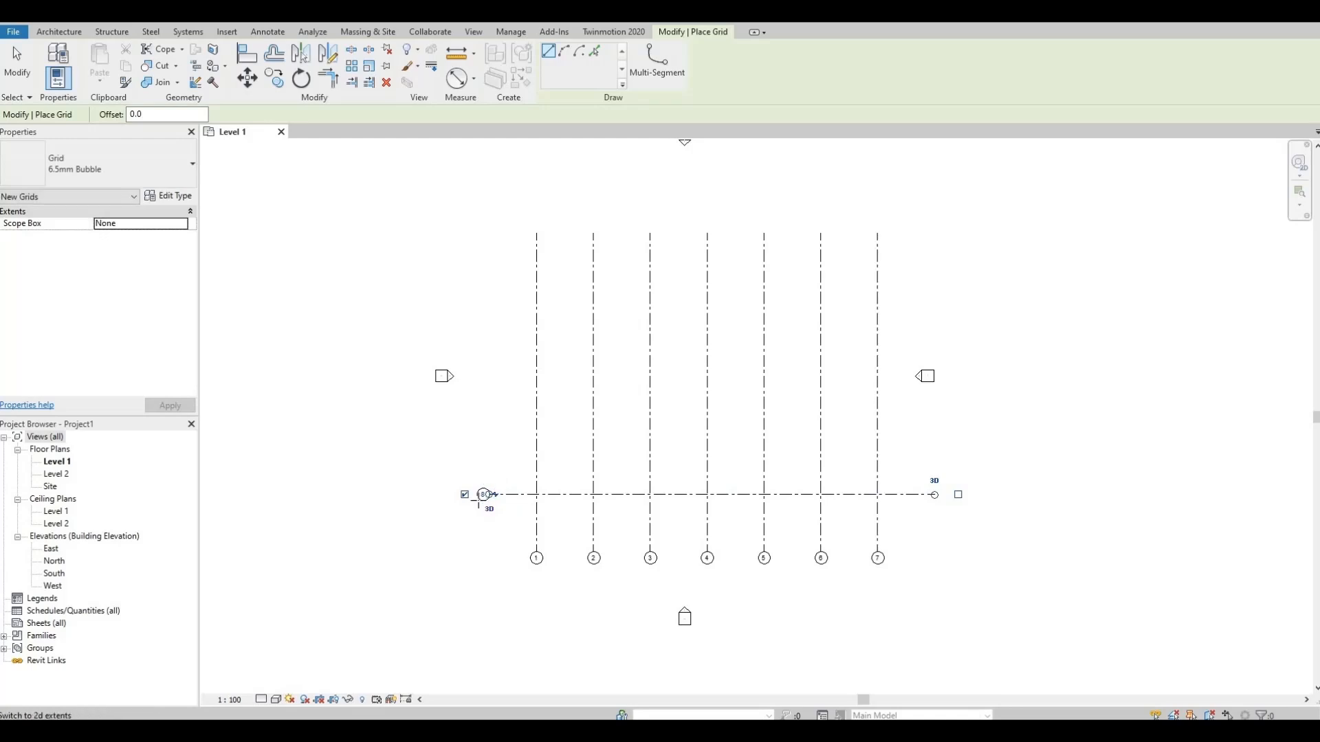
scroll(486, 488, "up", 5)
key("Escape")
key("Escape")
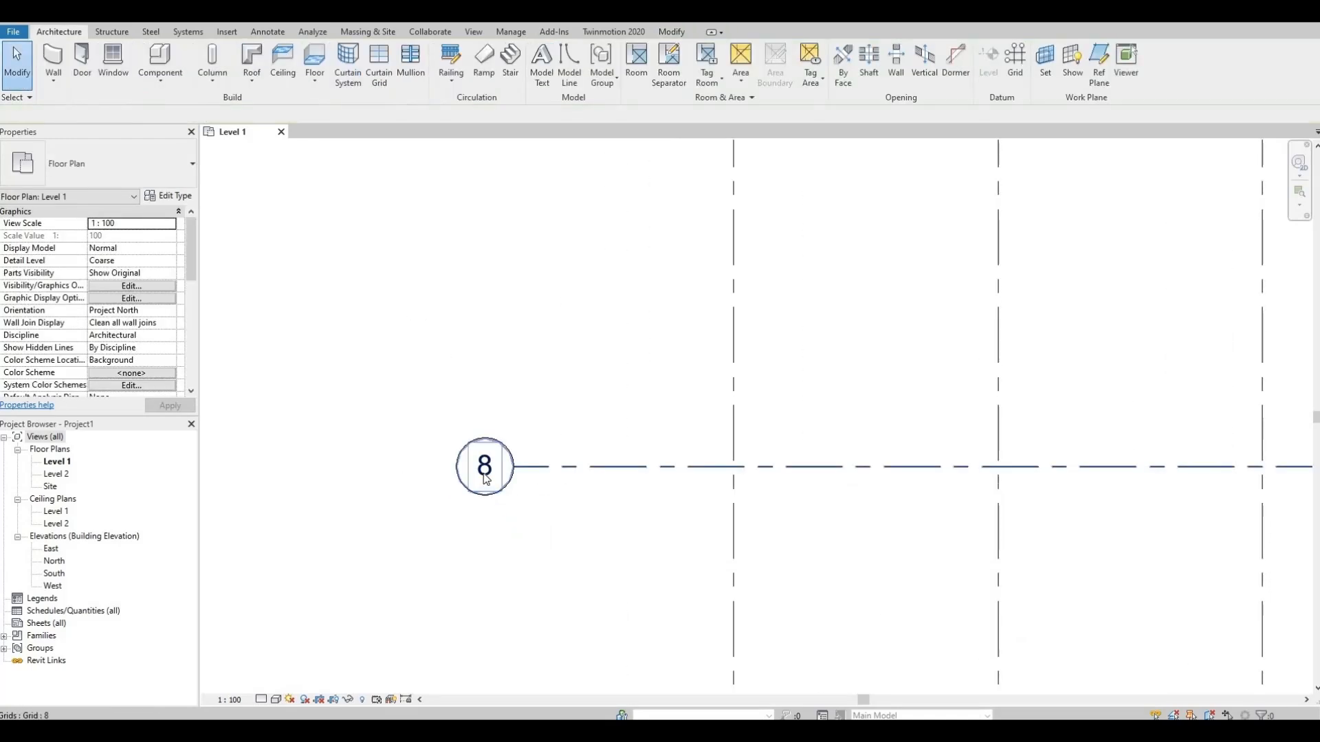
Rename the horizontal grid line to A.
left_click(487, 478)
left_click(484, 468)
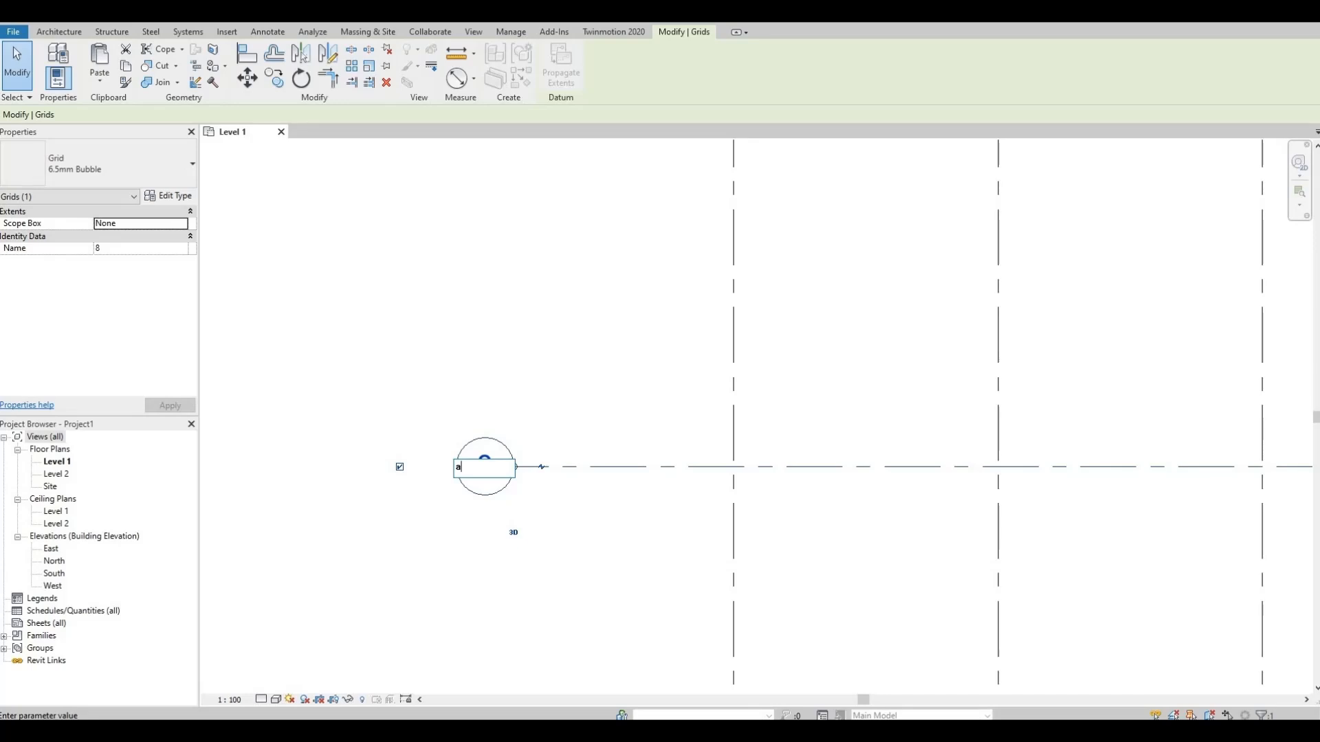
key("BackSpace")
key("Return")
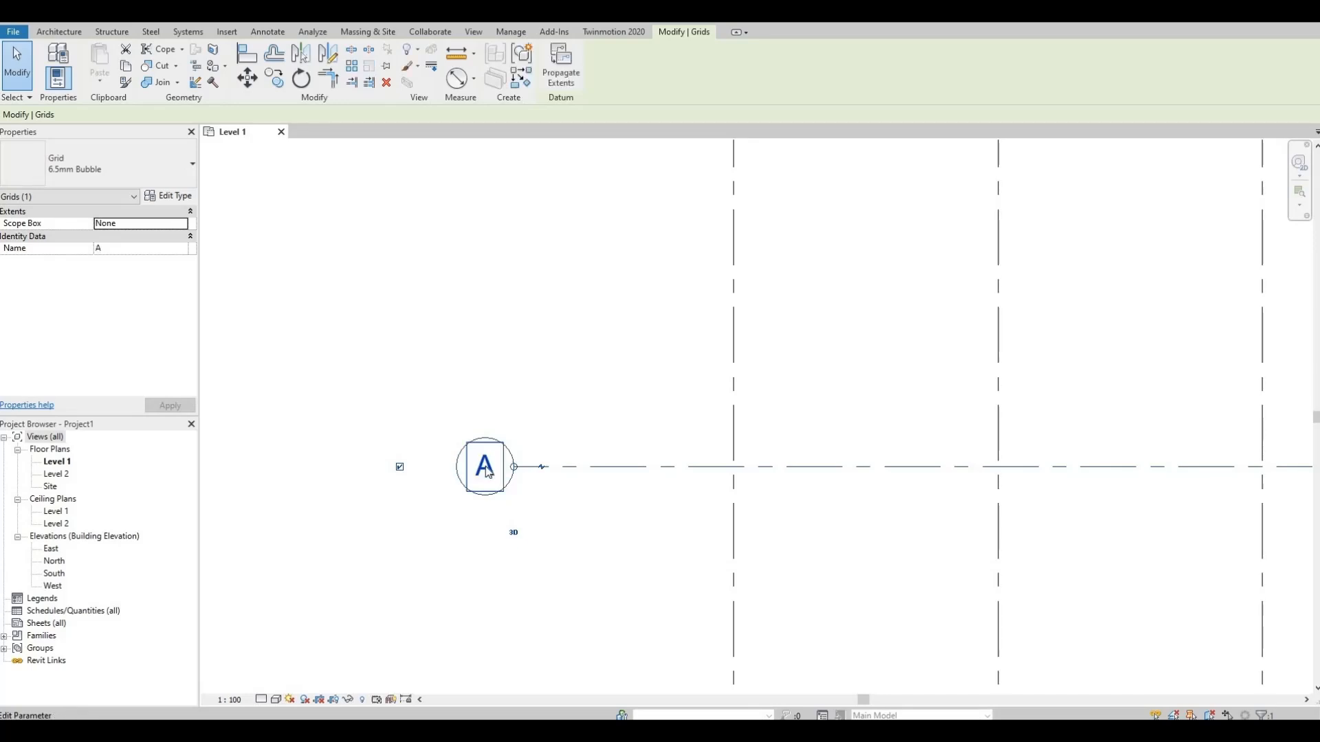
Start a multiple copy of horizontal grid line A and place the first copy 6000 above it.
scroll(825, 468, "down", 3)
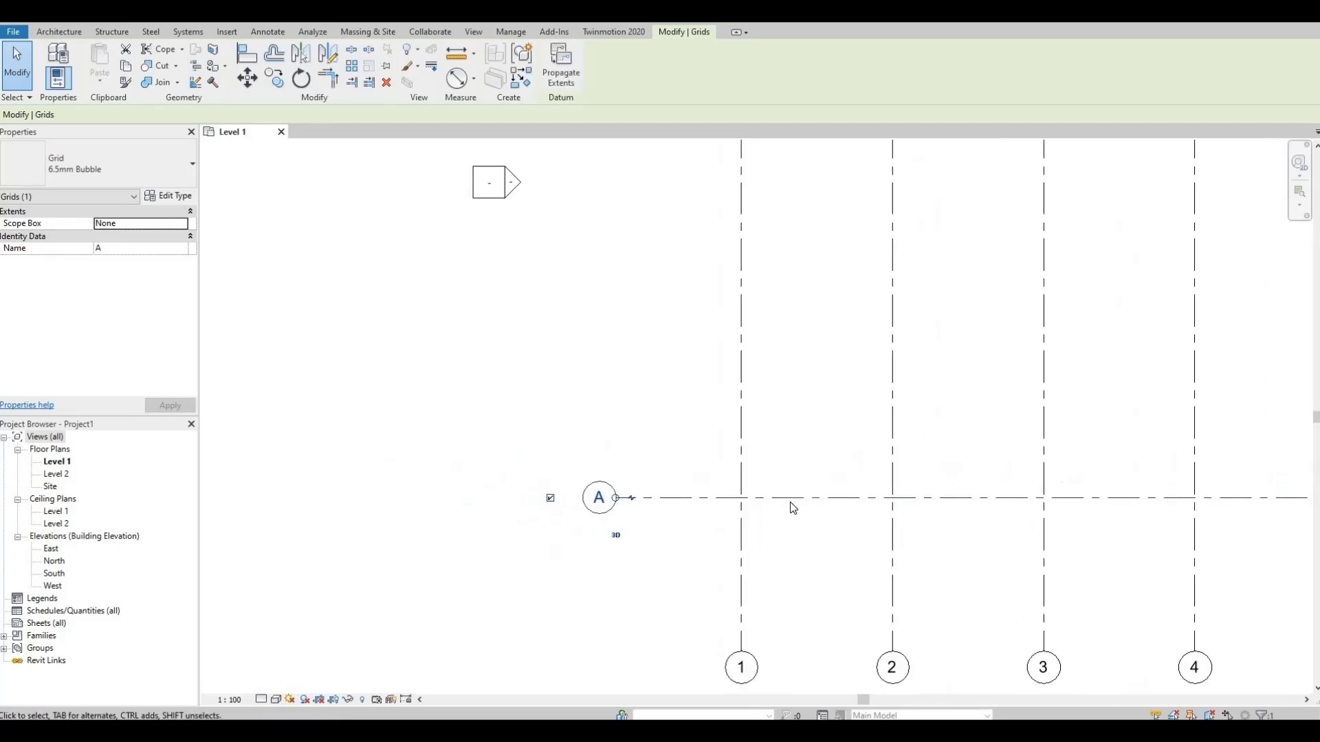
key("Escape")
left_click(794, 499)
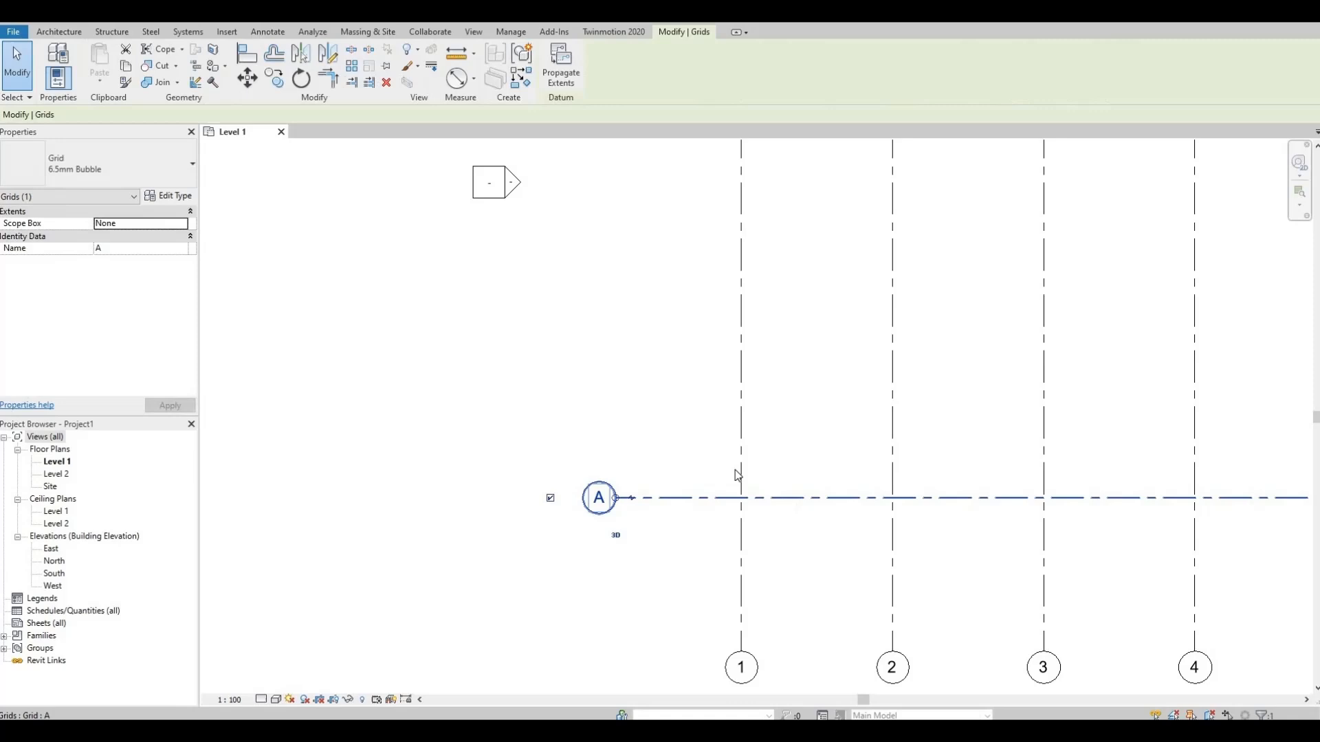
left_click(275, 81)
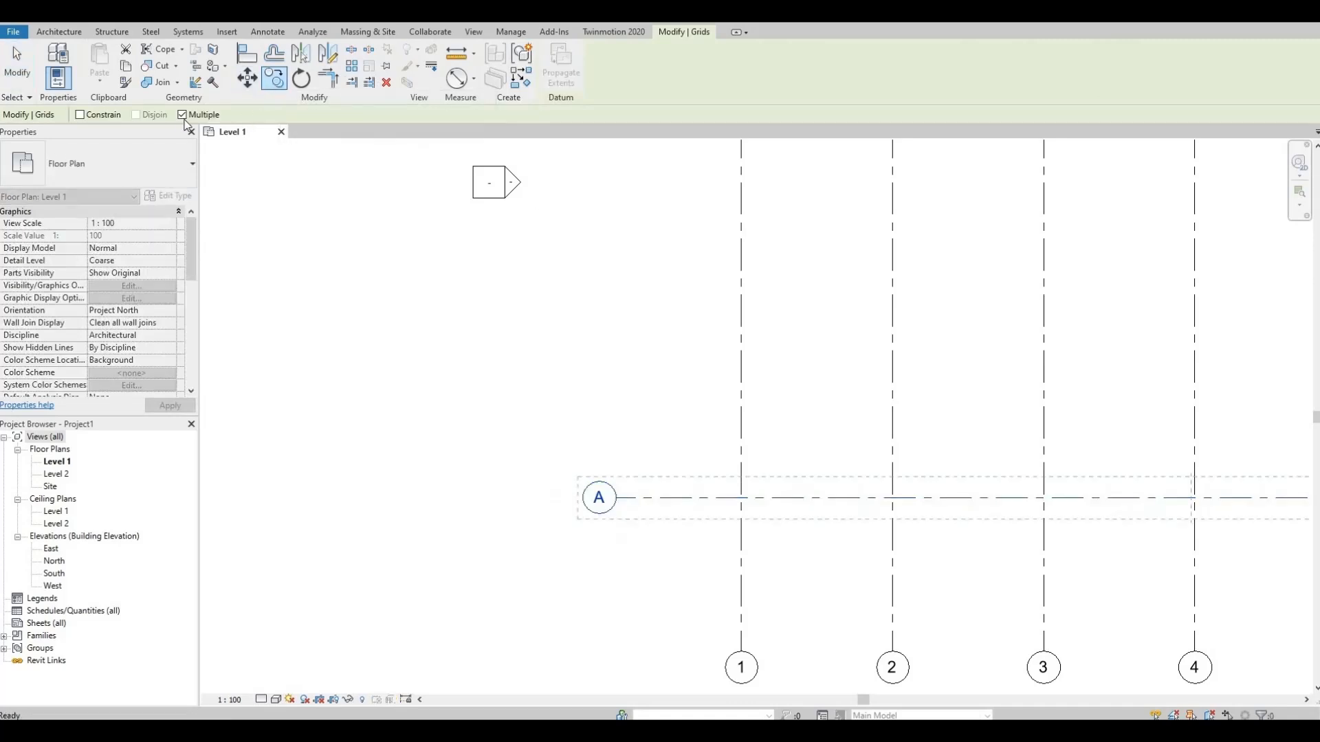
left_click(760, 497)
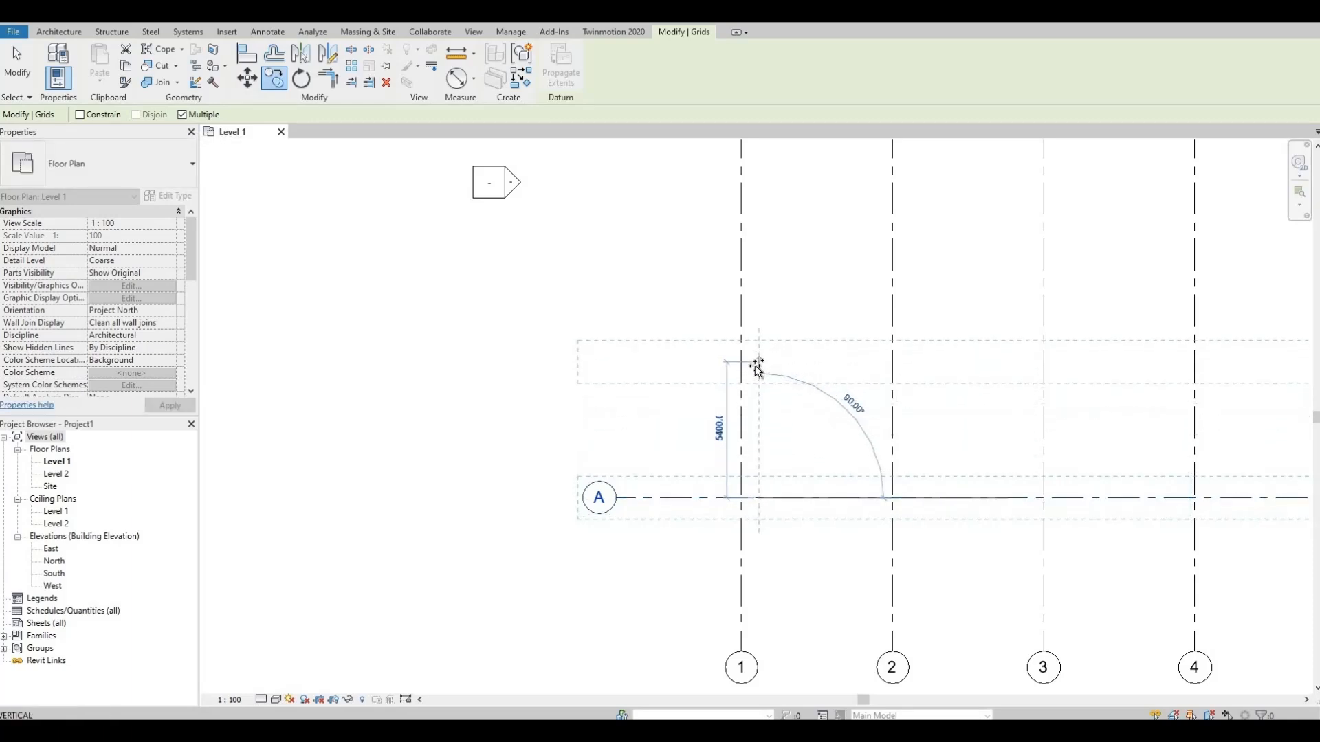
type("6")
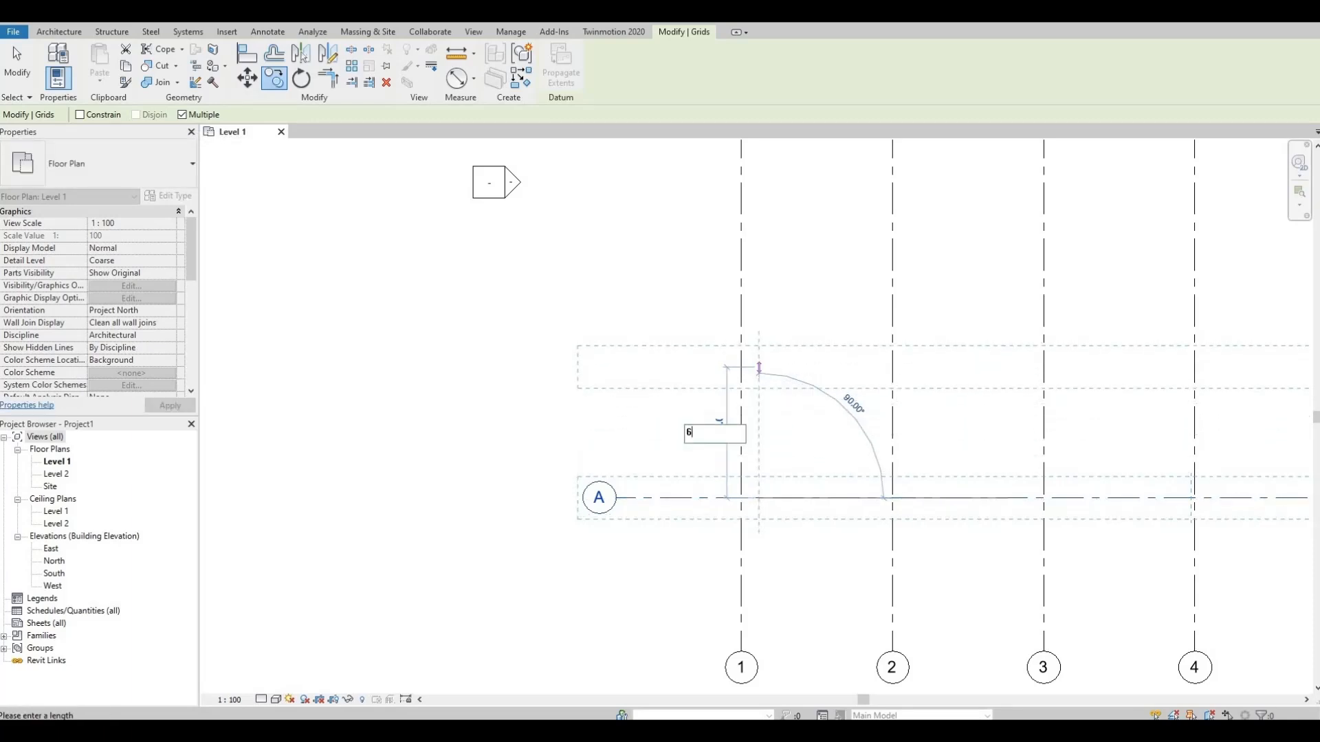
type("000")
key("Return")
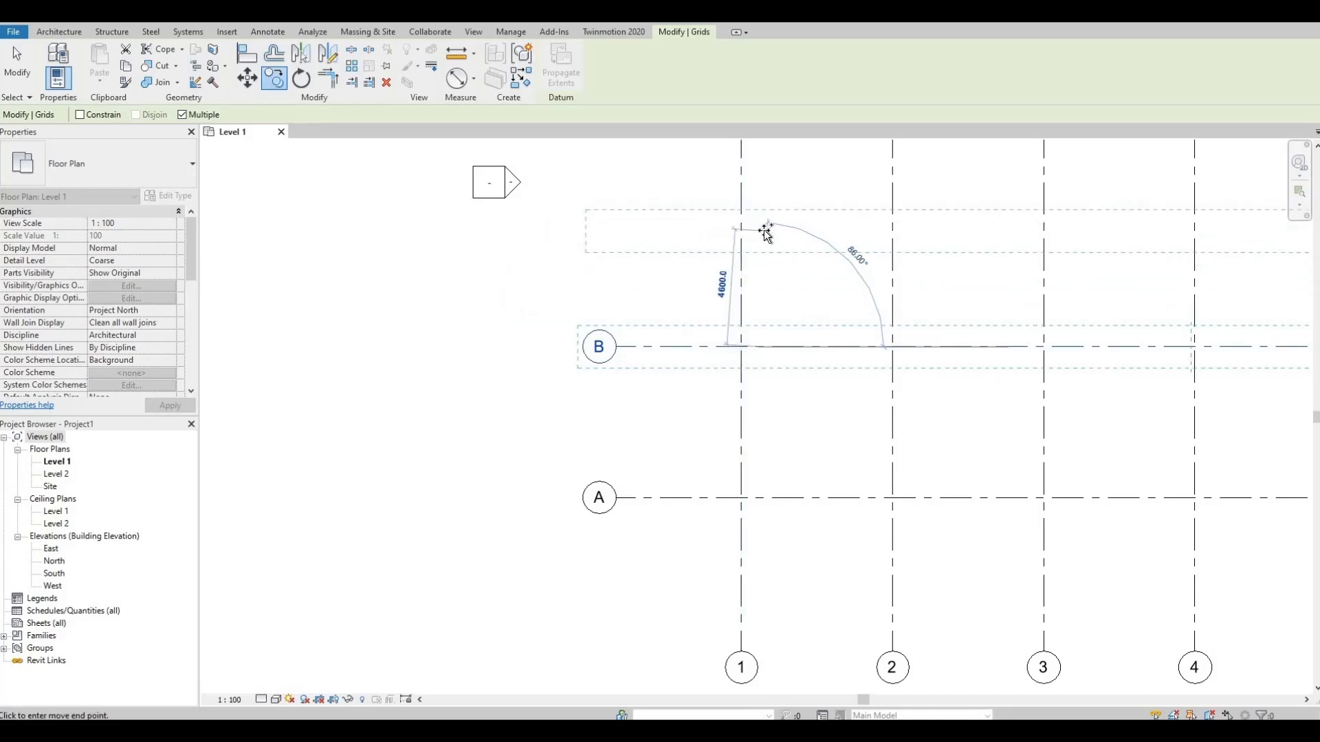
Place two more horizontal grid line copies upward, each 6000 above the previous one, and end the copying.
type("6000")
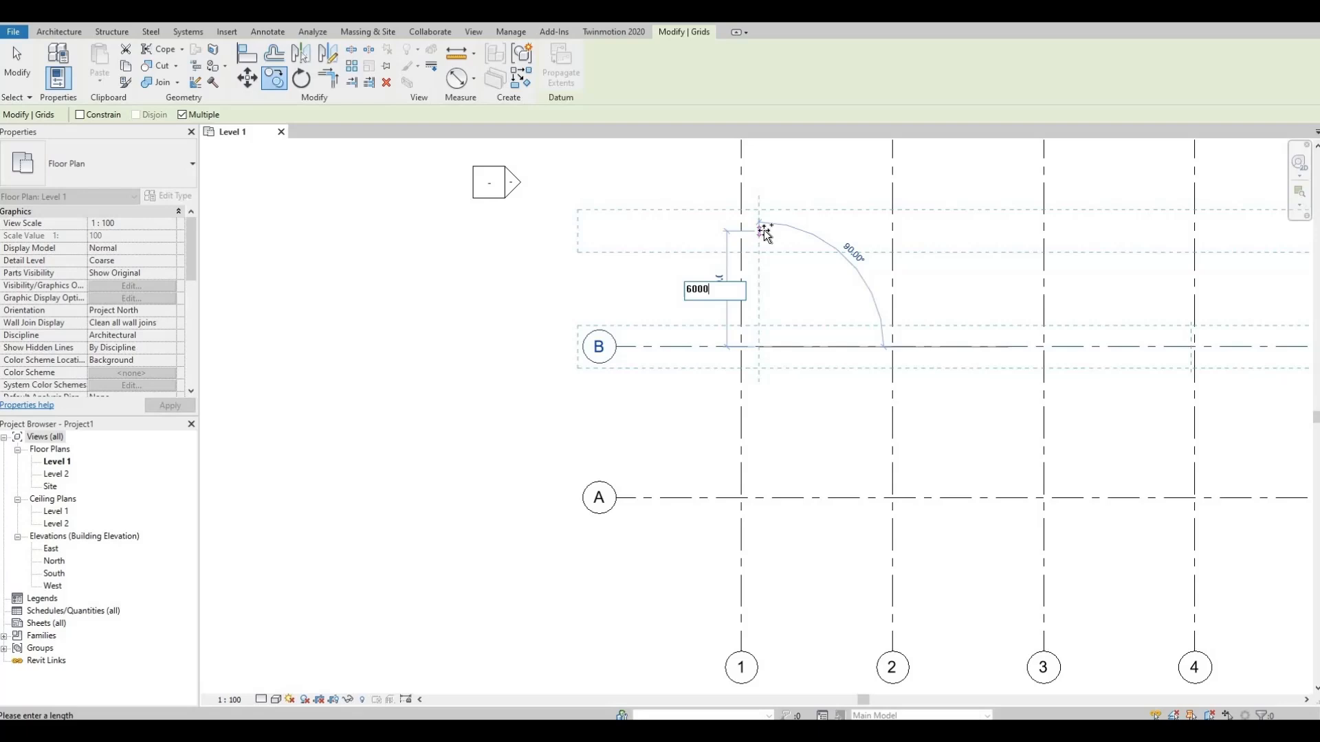
key("Return")
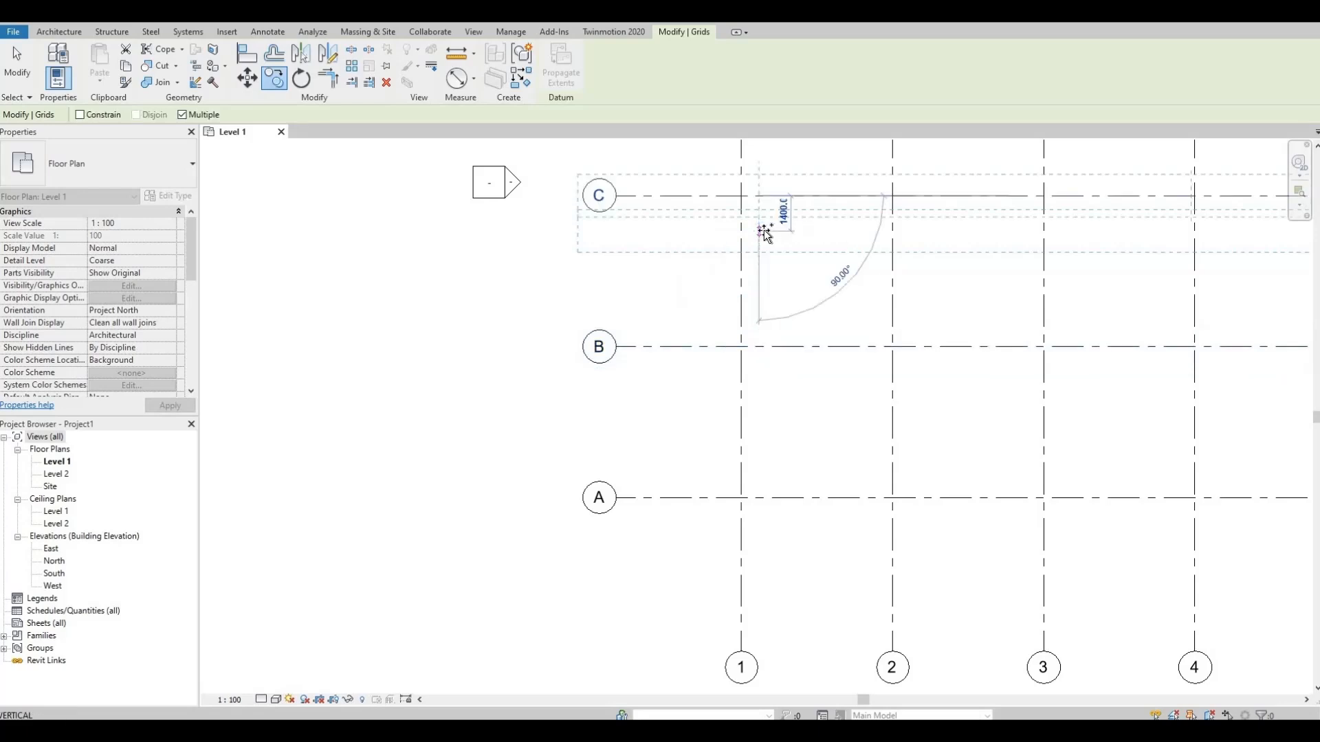
scroll(762, 231, "down", 2)
middle_click_drag(764, 255, 742, 432)
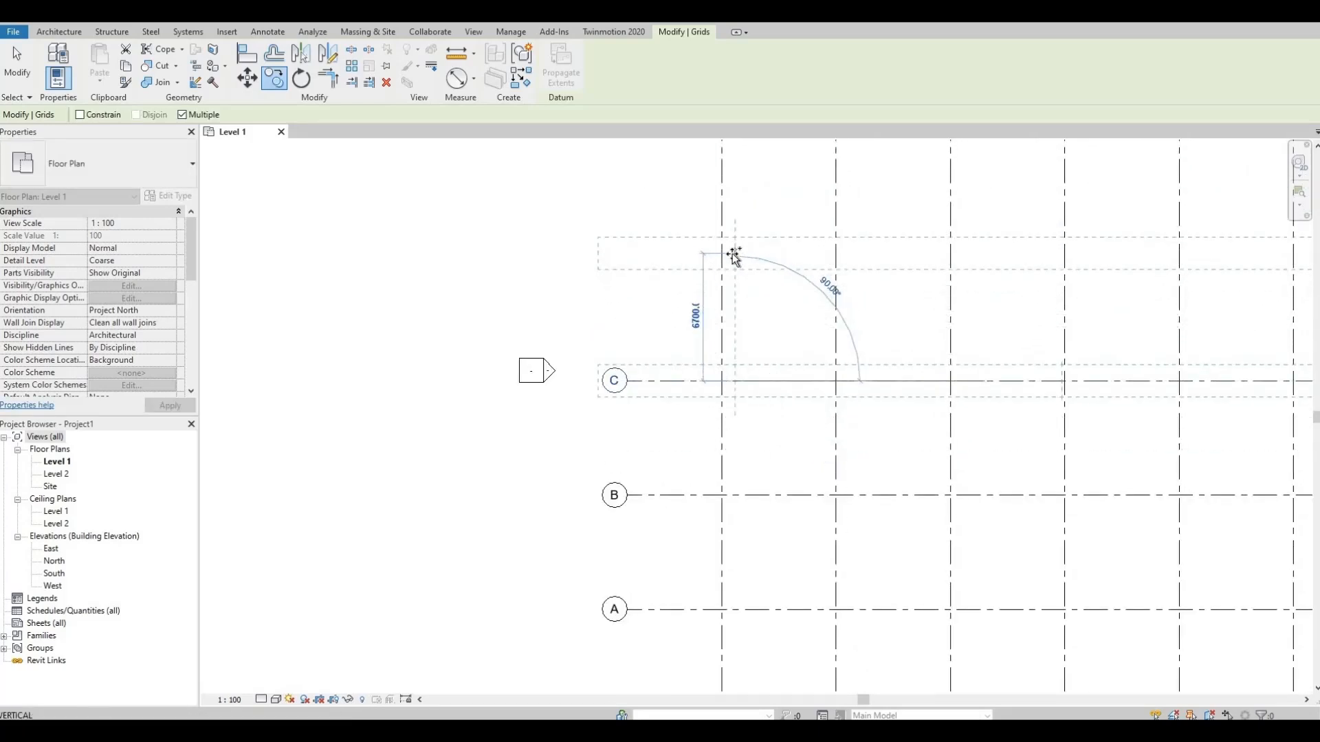
type("6000")
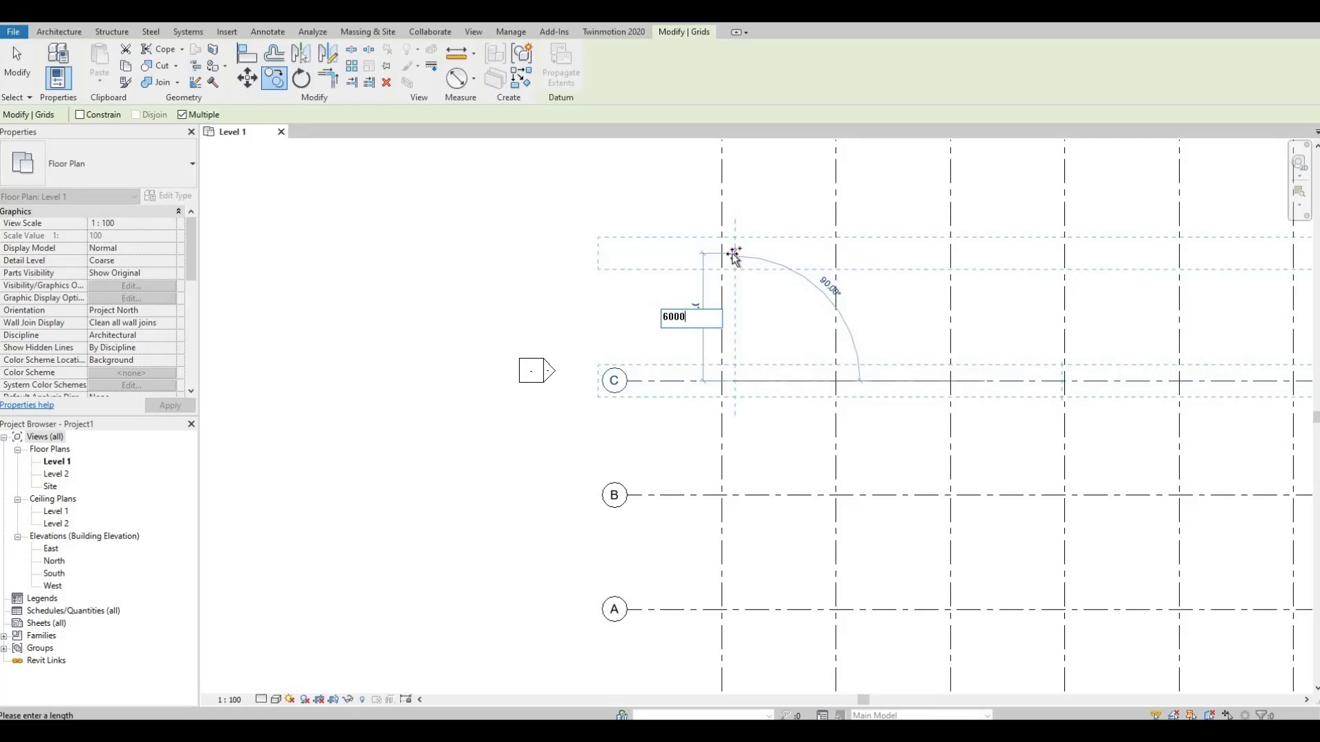
key("Return")
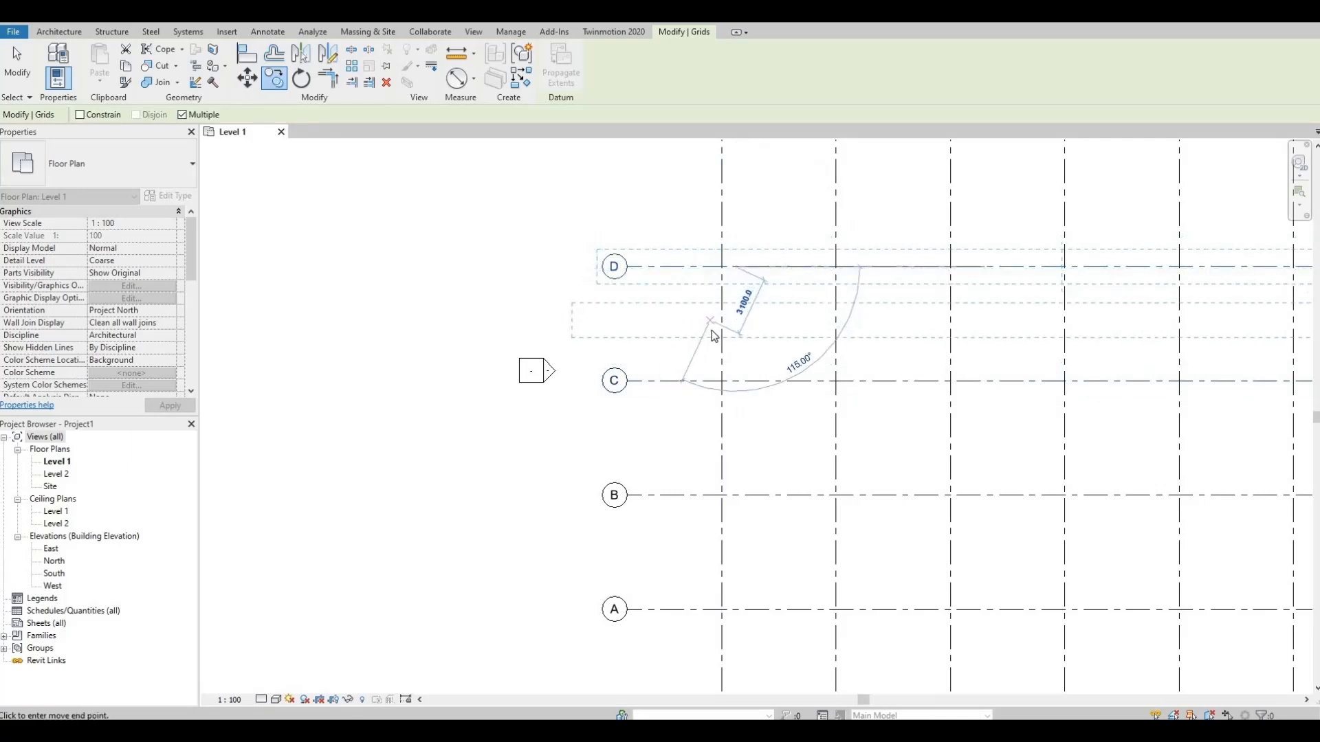
key("Escape")
key("Escape")
Open the North building elevation view.
middle_click_drag(772, 340, 679, 327)
scroll(679, 328, "down", 3)
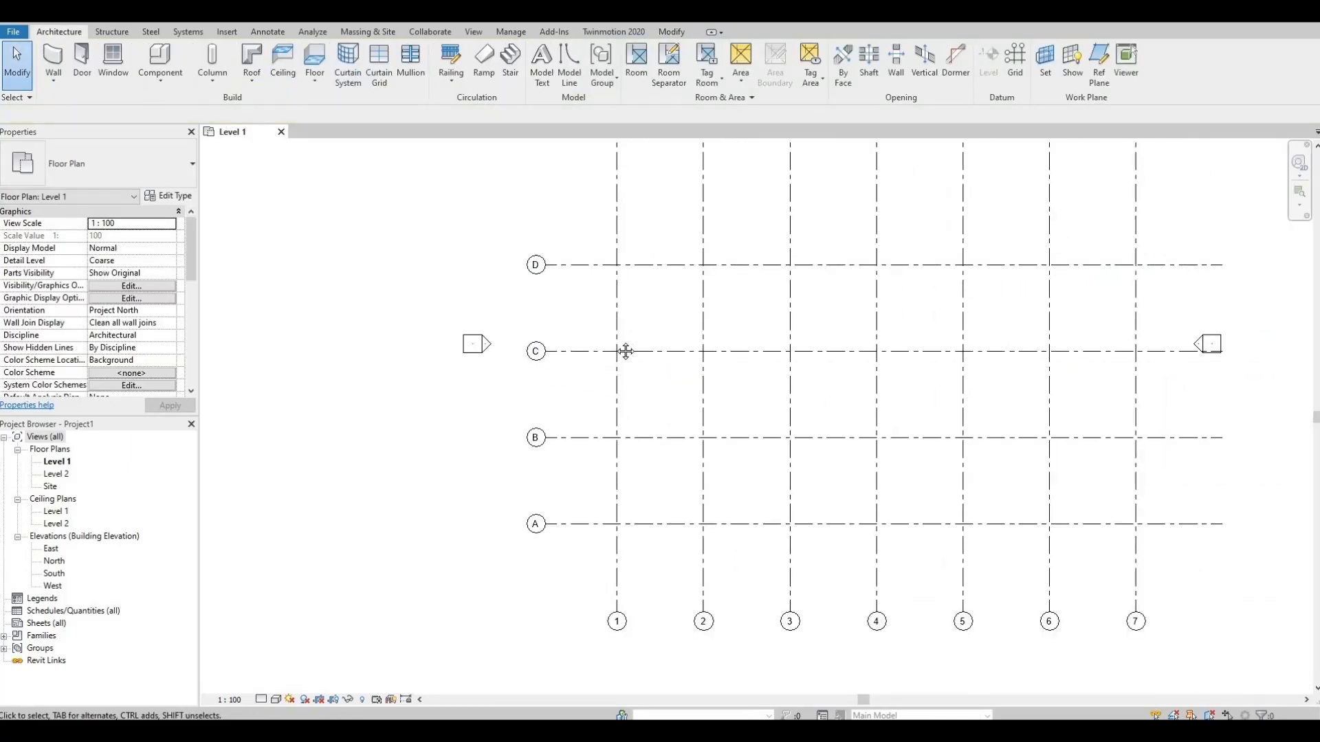
scroll(692, 343, "down", 1)
scroll(694, 336, "down", 1)
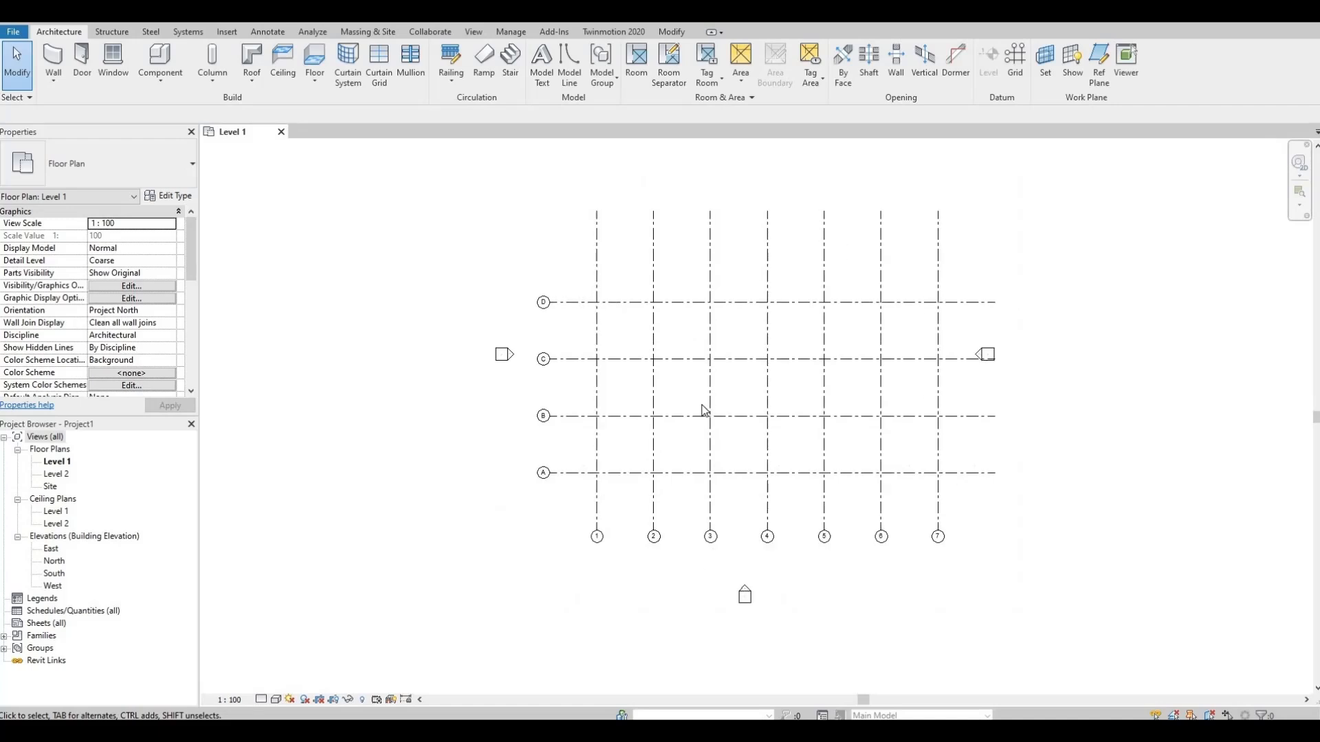
middle_click_drag(702, 405, 704, 471)
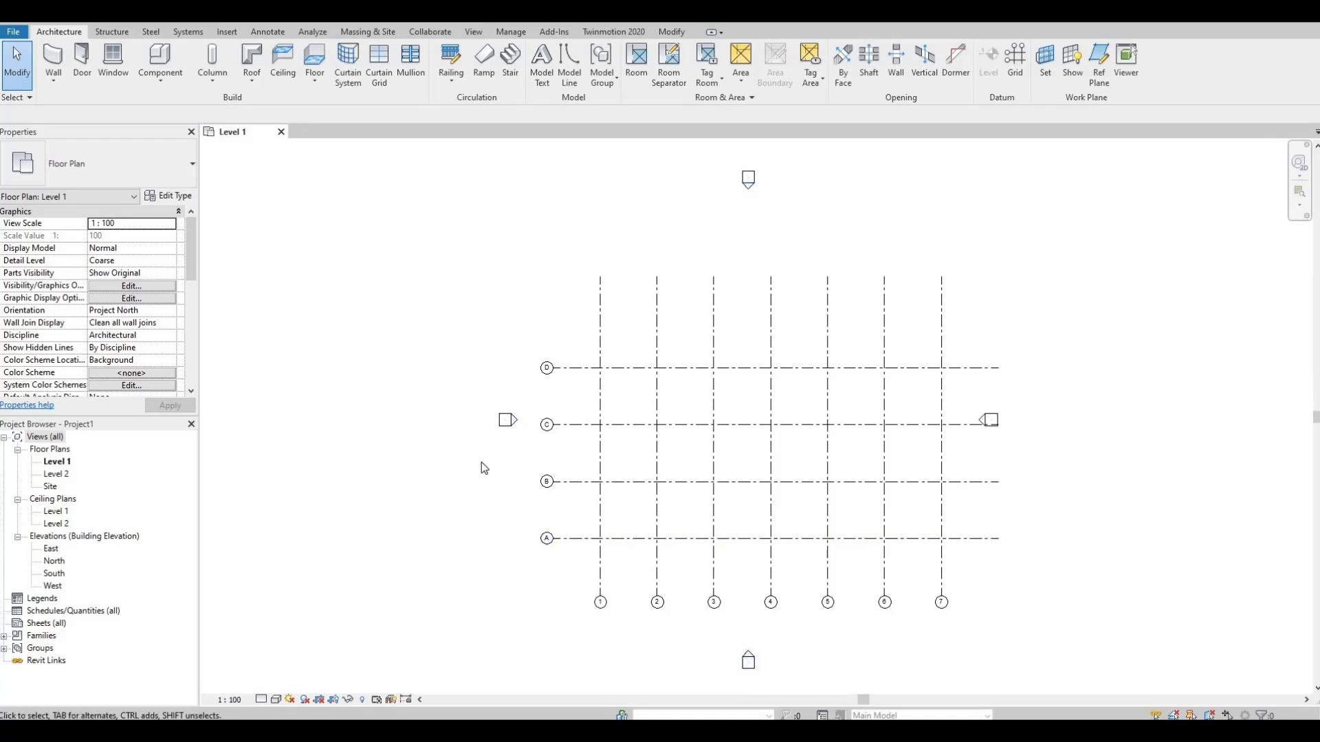
double_click(54, 562)
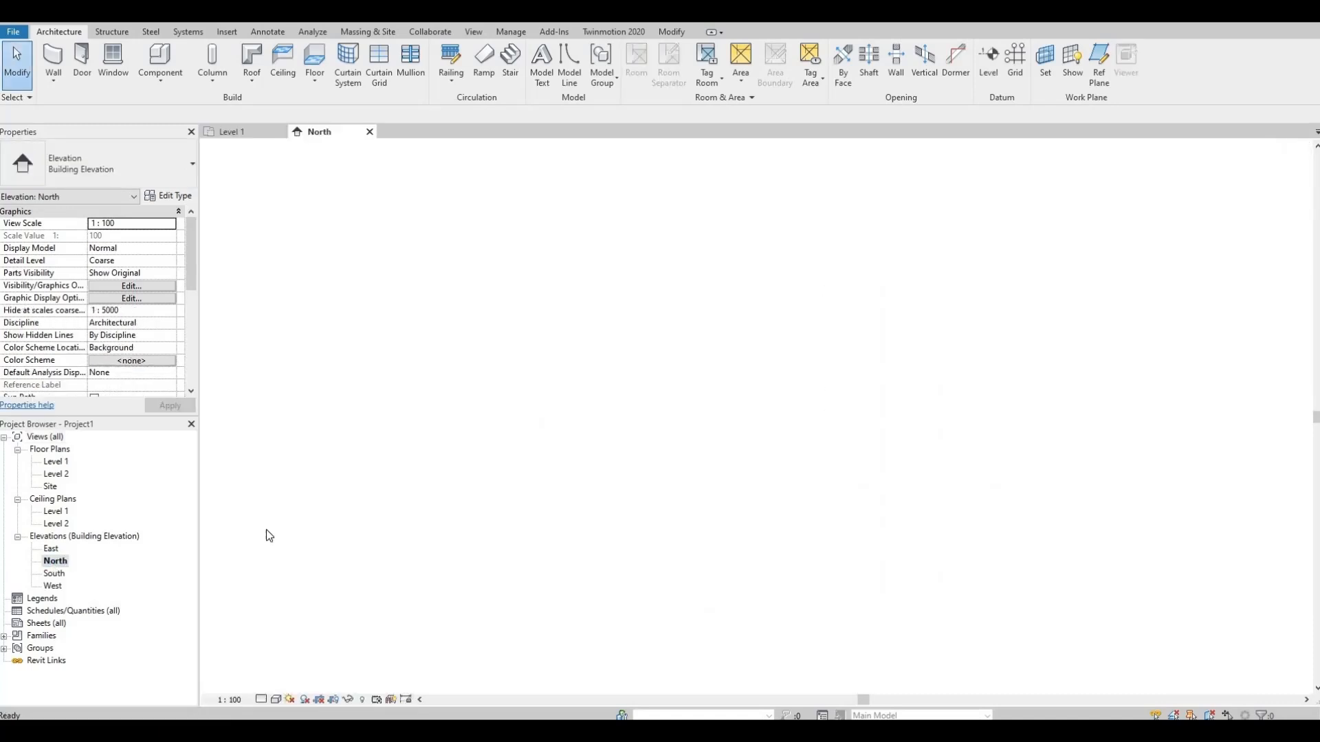
scroll(593, 488, "up", 1)
middle_click_drag(1133, 482, 874, 445)
scroll(887, 444, "down", 1)
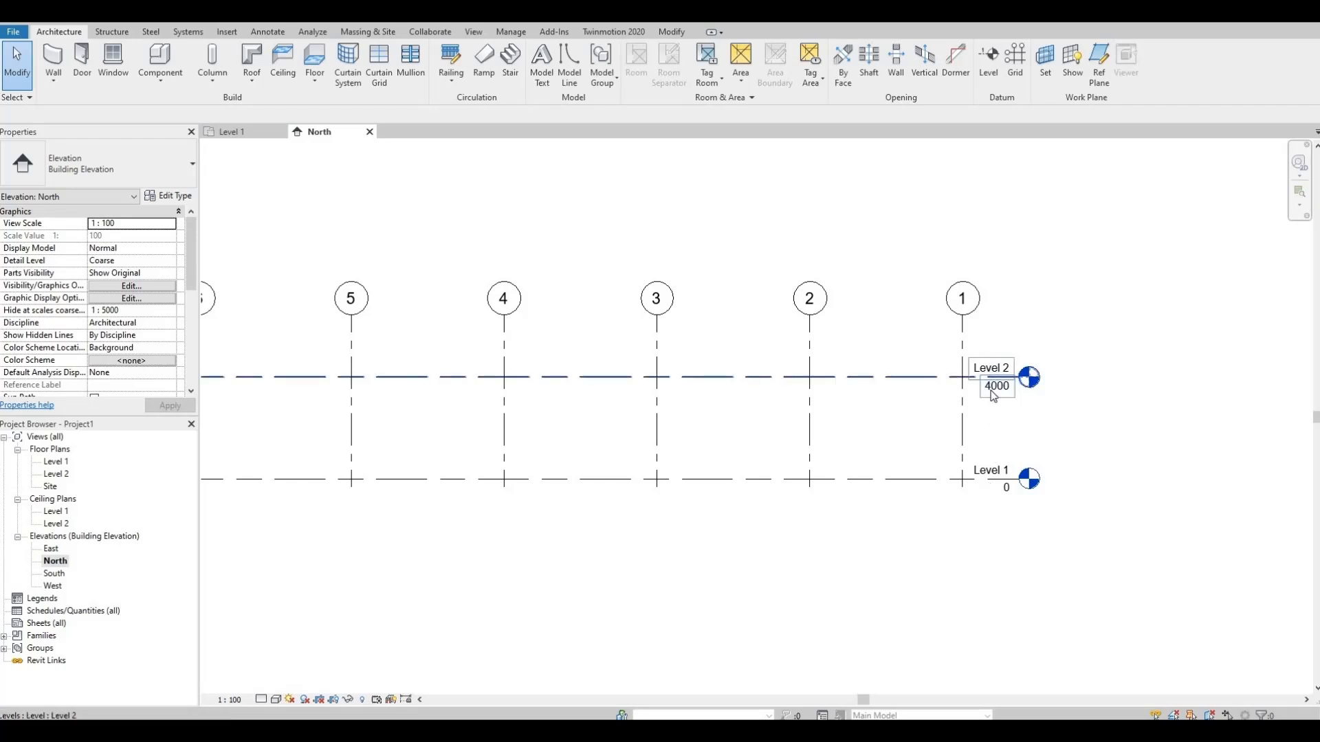
Rename Level 1 to Ground Floor and rename its corresponding views as well.
left_click(992, 473)
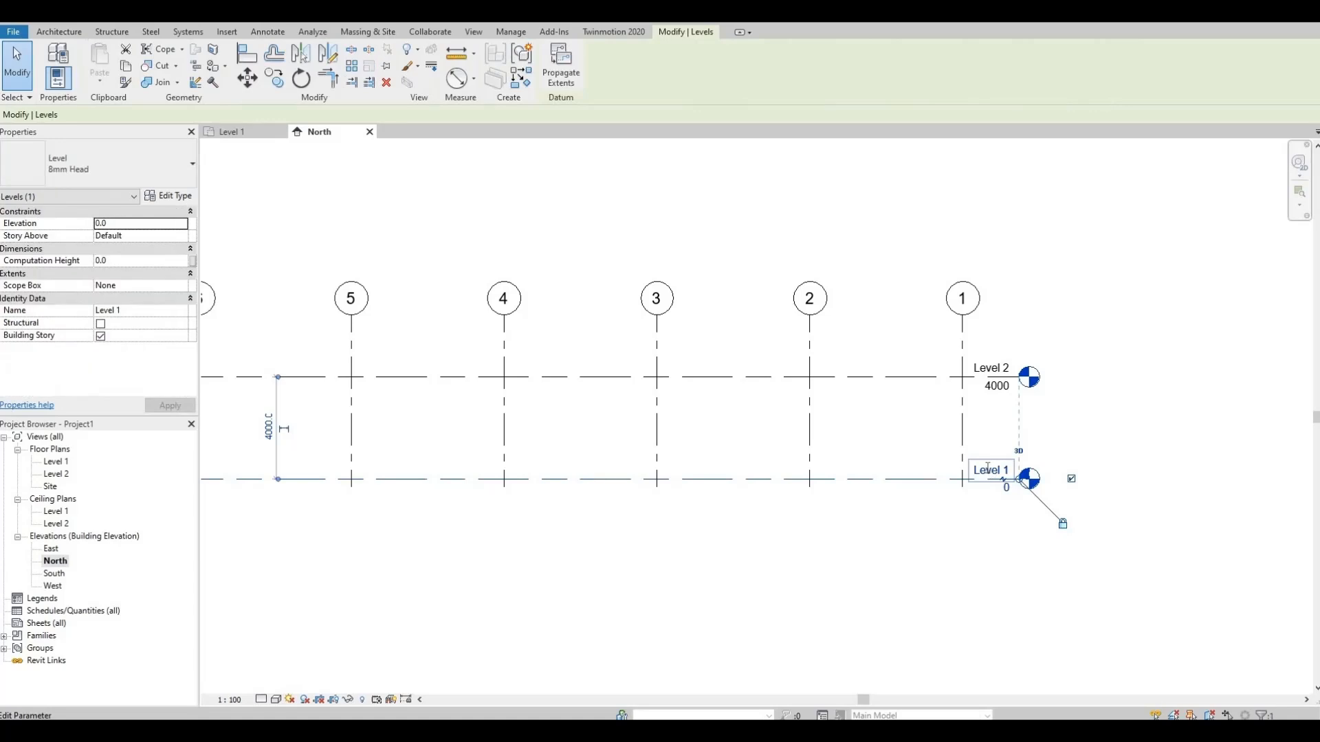
left_click(992, 473)
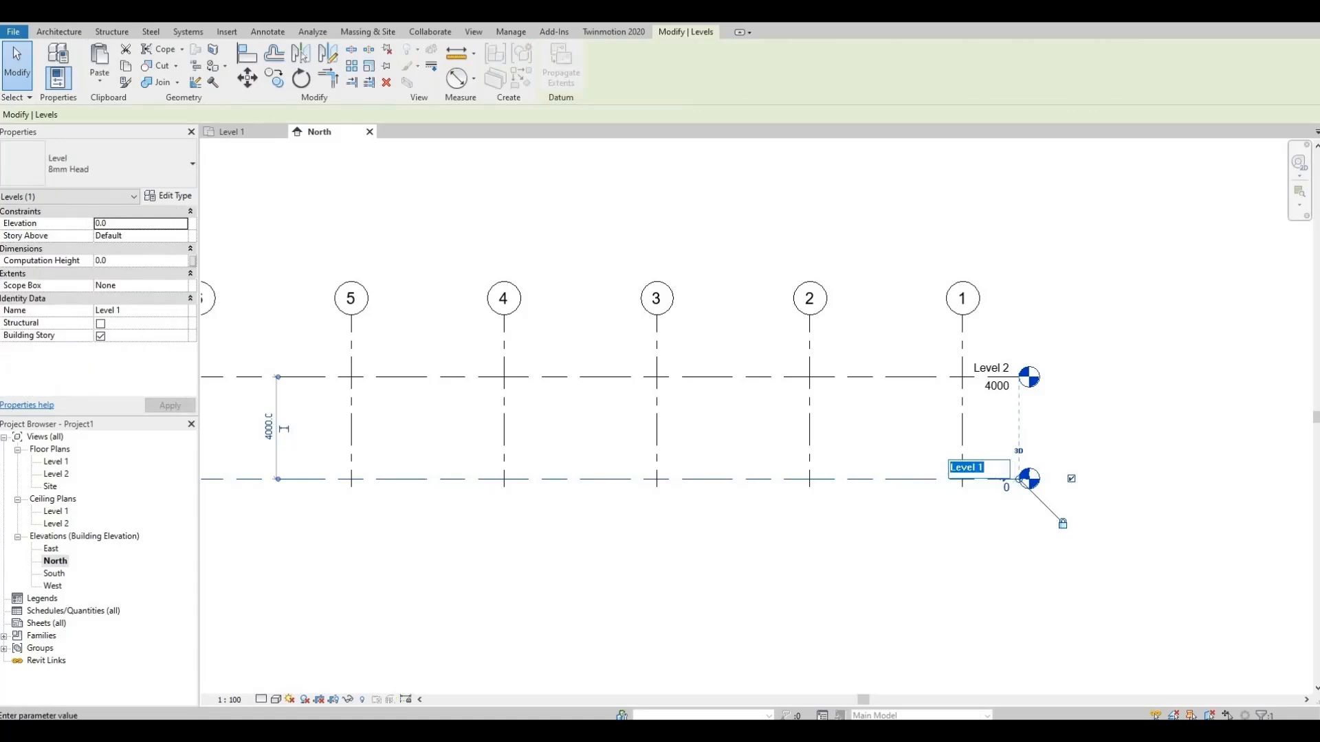
type("Ground Floor")
key("Return")
left_click(710, 371)
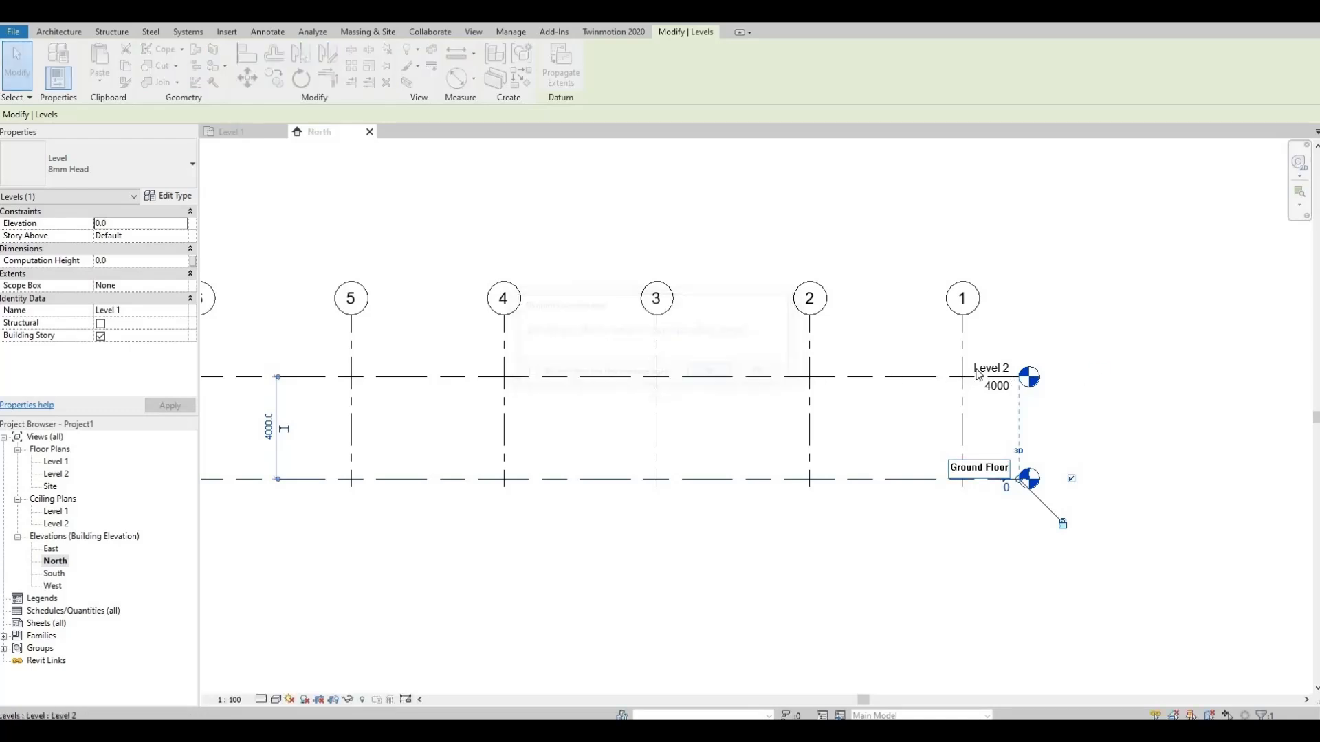
Rename Level 2 to Second Floor, including its corresponding views.
left_click(989, 369)
left_click(990, 366)
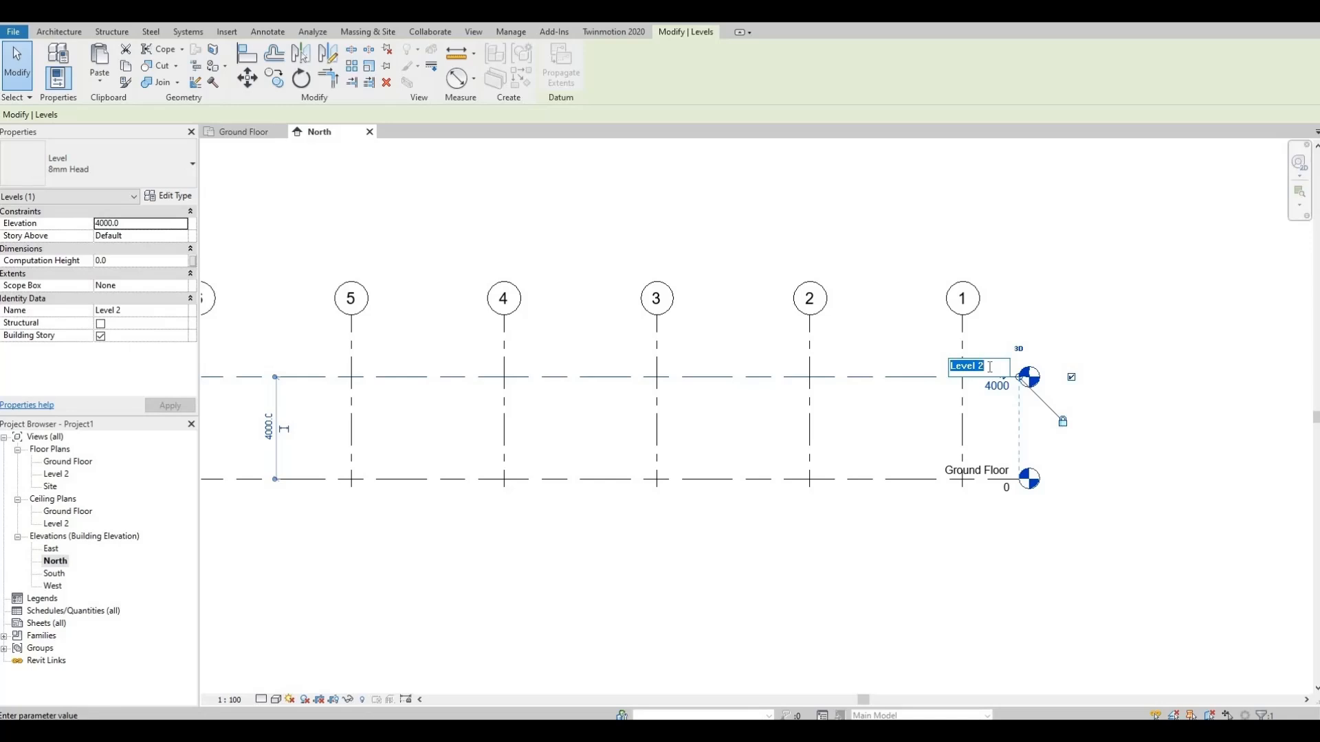
type("Second Floor")
key("Return")
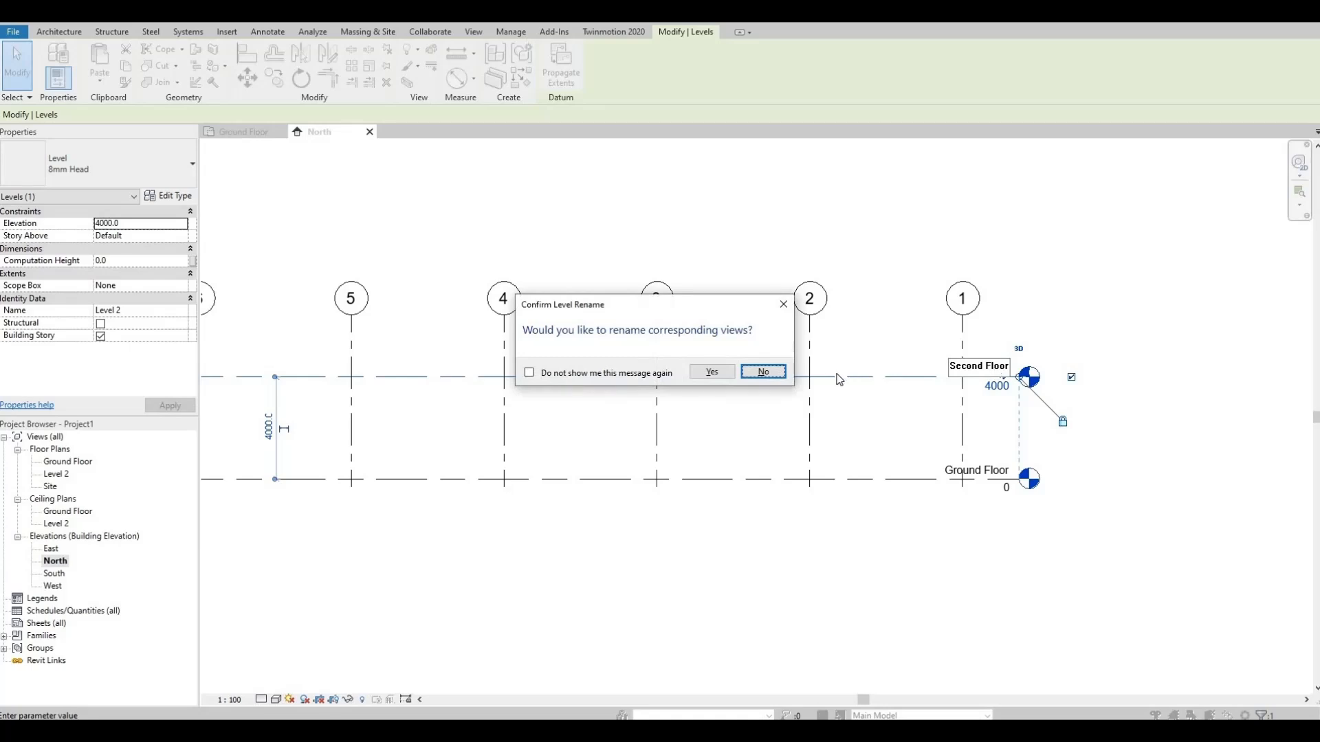
left_click(731, 372)
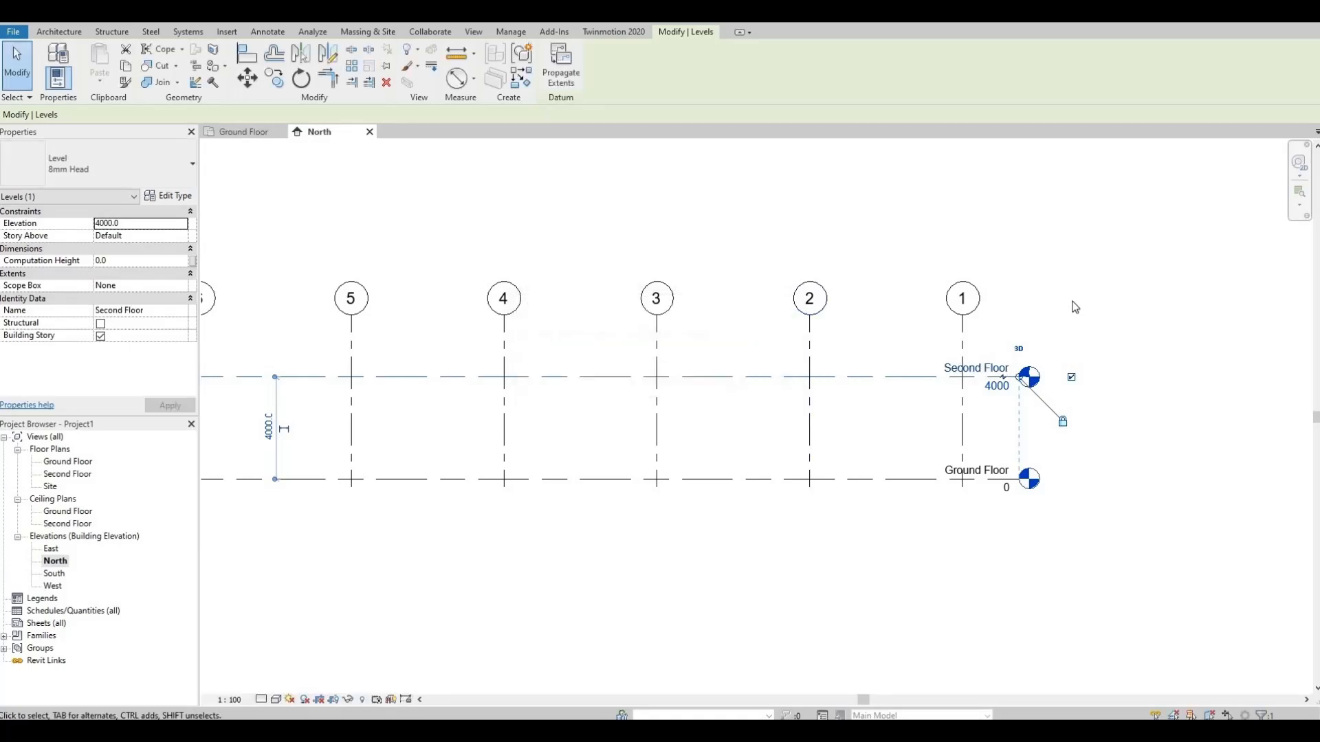
Extend the head ends of both level lines farther beyond grid 1, and raise the grid bubbles well above the Second Floor level.
scroll(1043, 328, "down", 1)
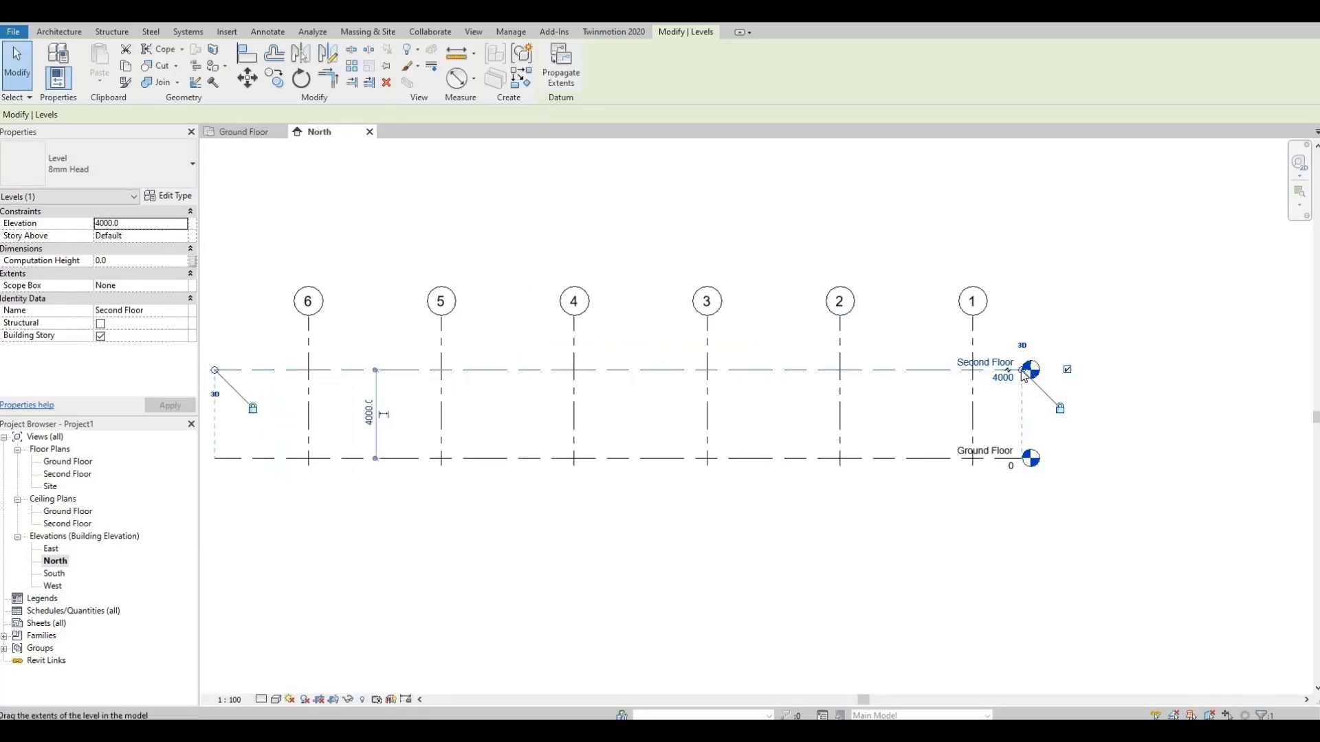
left_click_drag(1022, 371, 1118, 370)
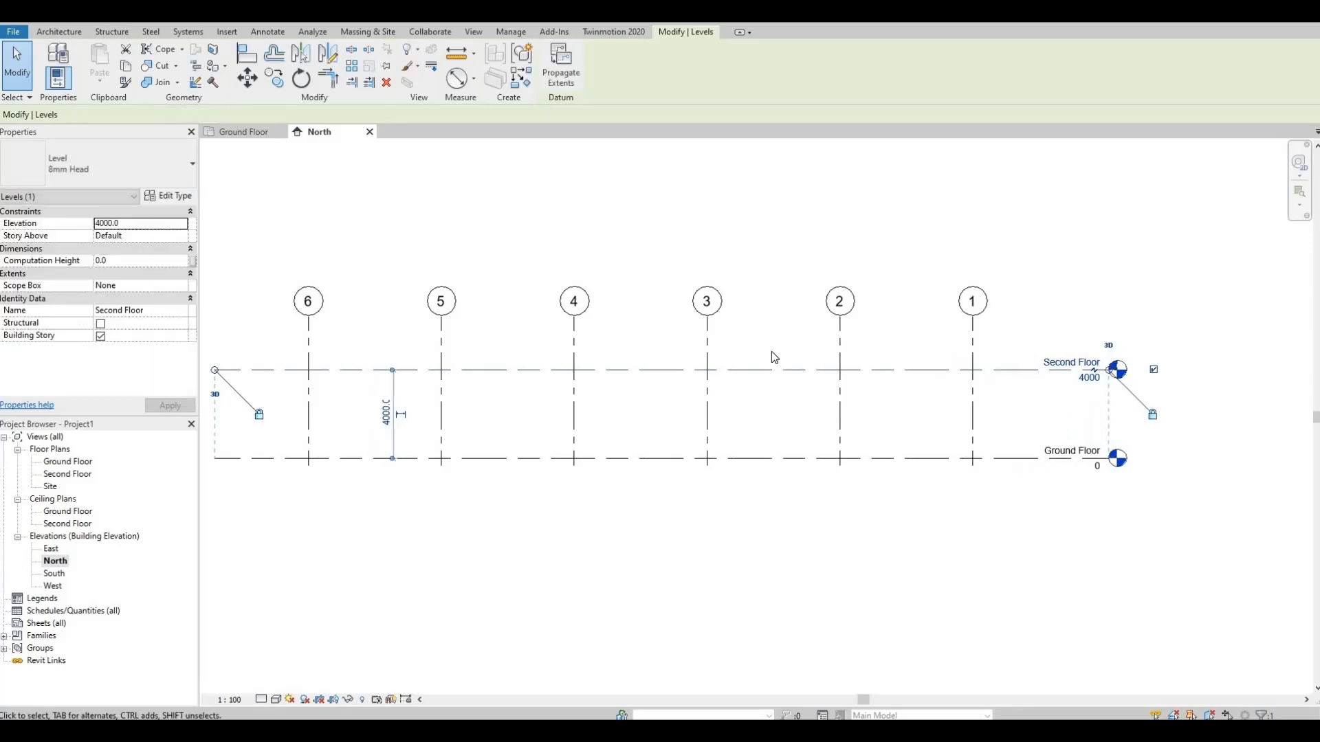
scroll(818, 355, "down", 2)
middle_click_drag(822, 357, 822, 363)
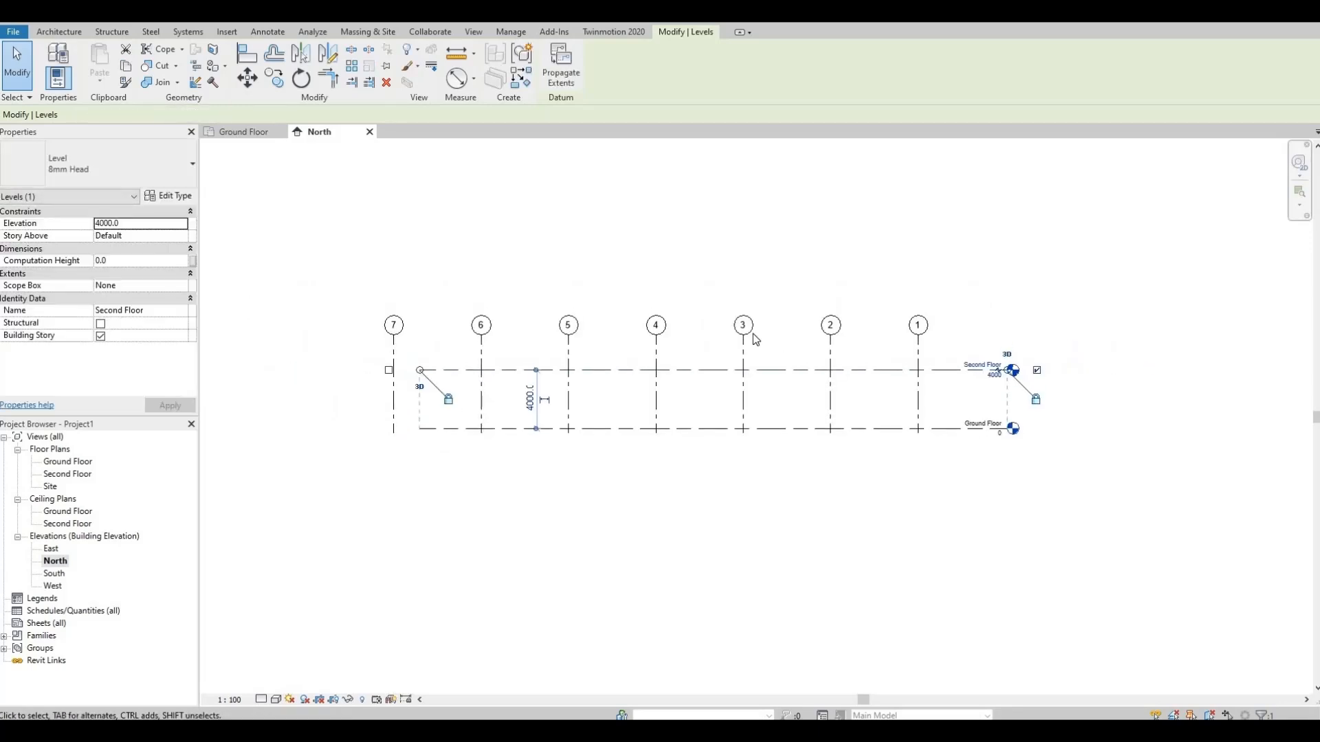
left_click(745, 336)
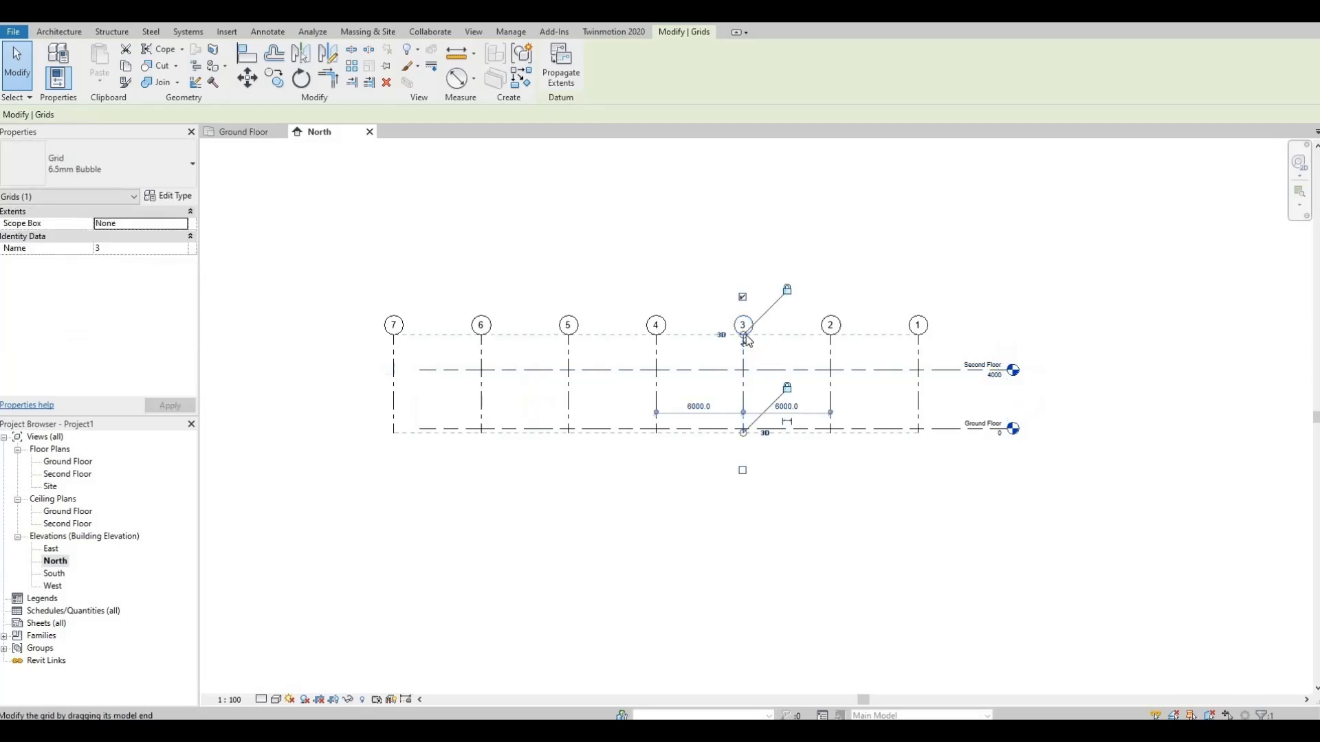
left_click_drag(746, 336, 762, 241)
left_click(734, 352)
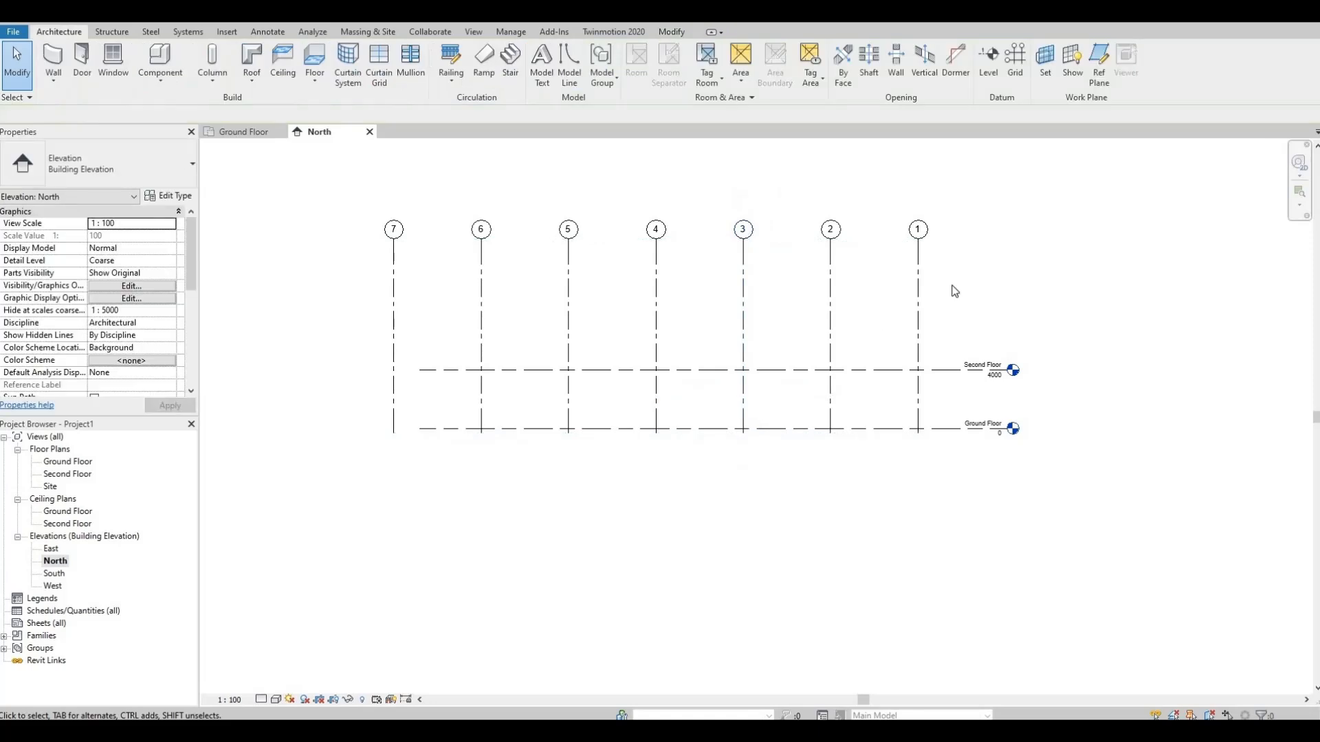
left_click(1016, 67)
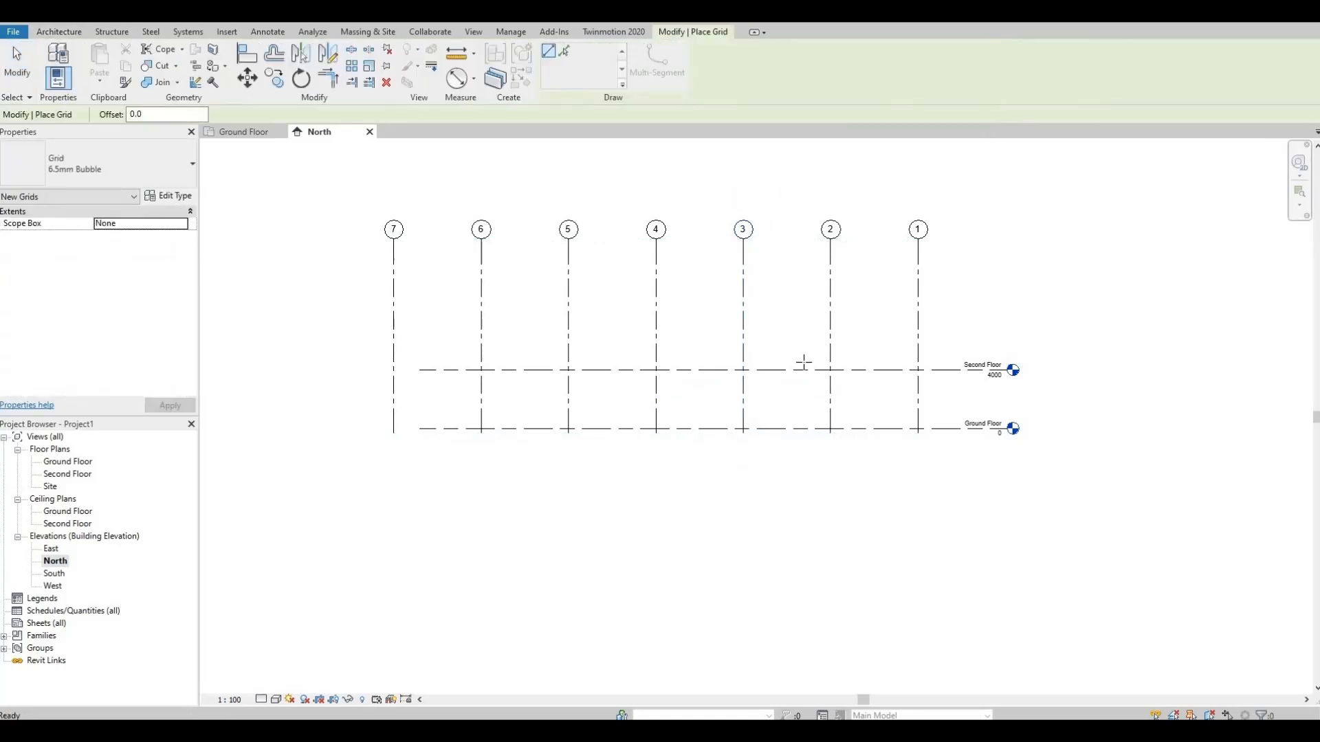
key("Escape")
key("Escape")
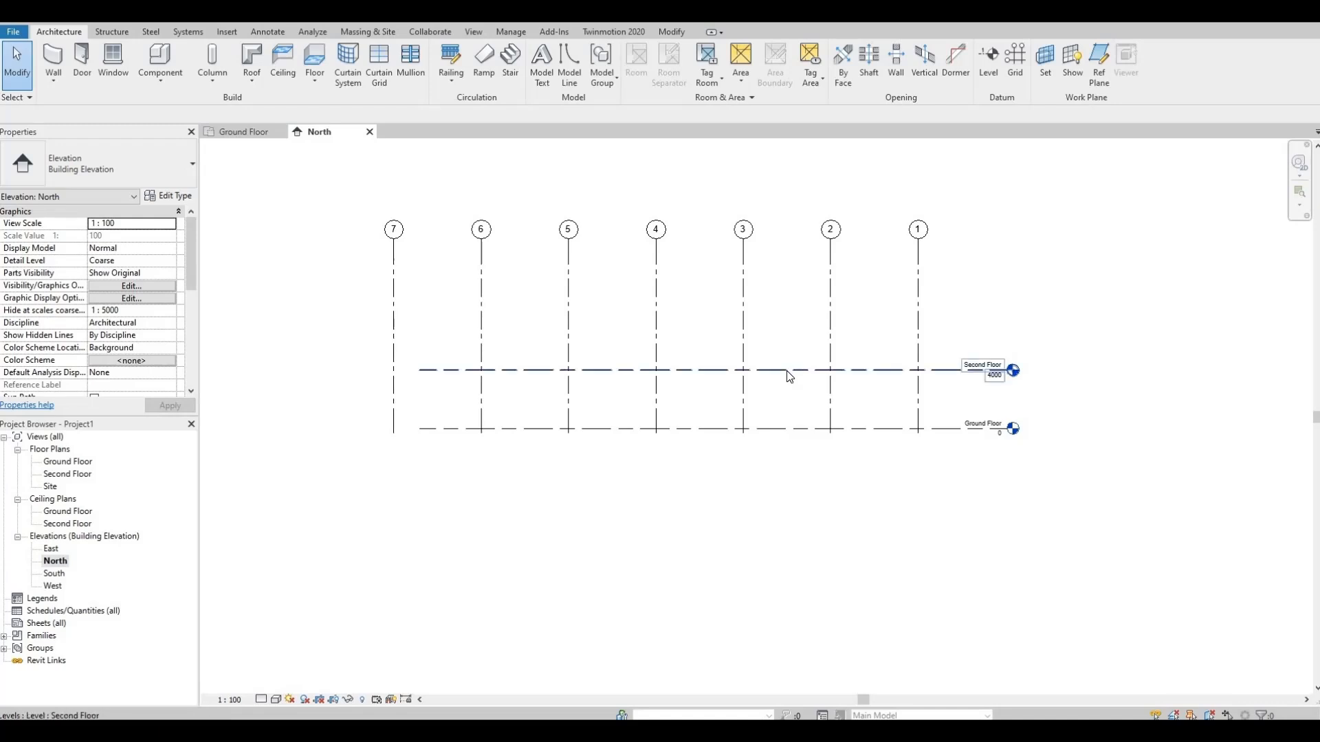
Copy the Second Floor level 4000 upward as a new level and end the copying.
left_click(786, 371)
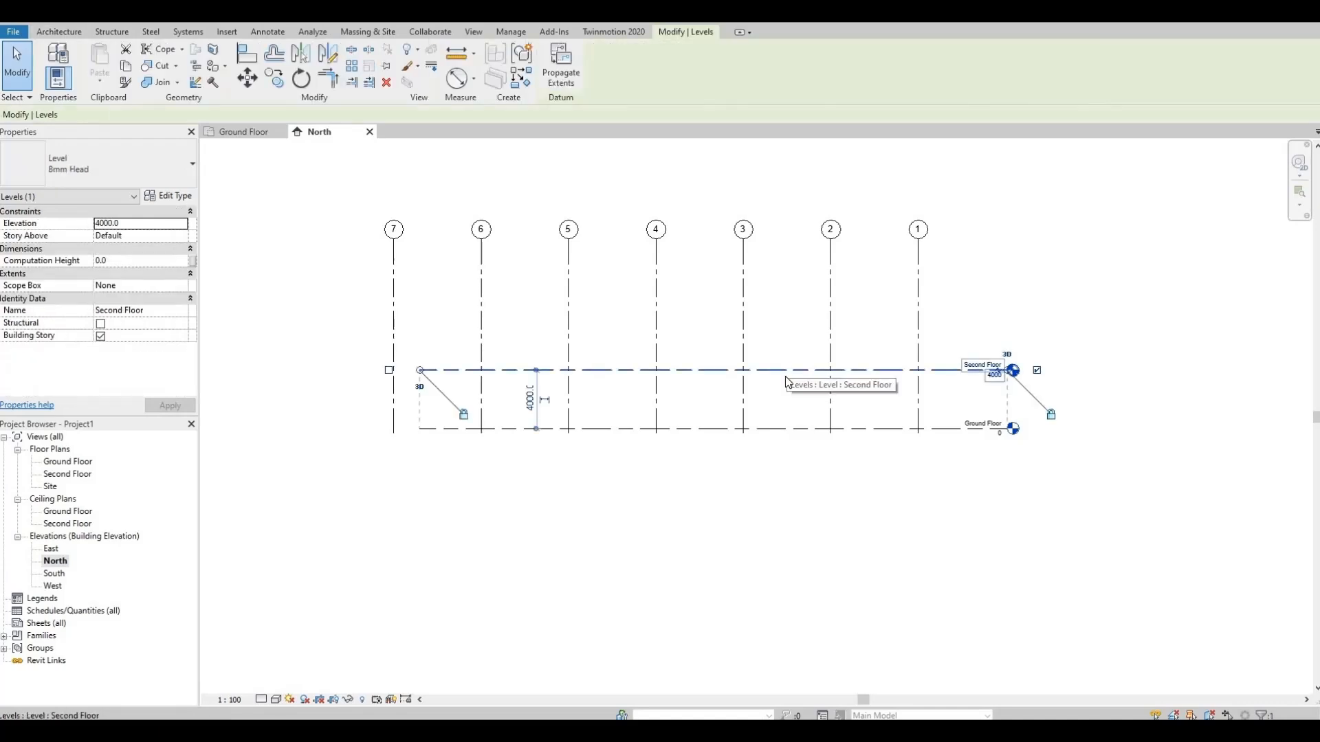
left_click(275, 78)
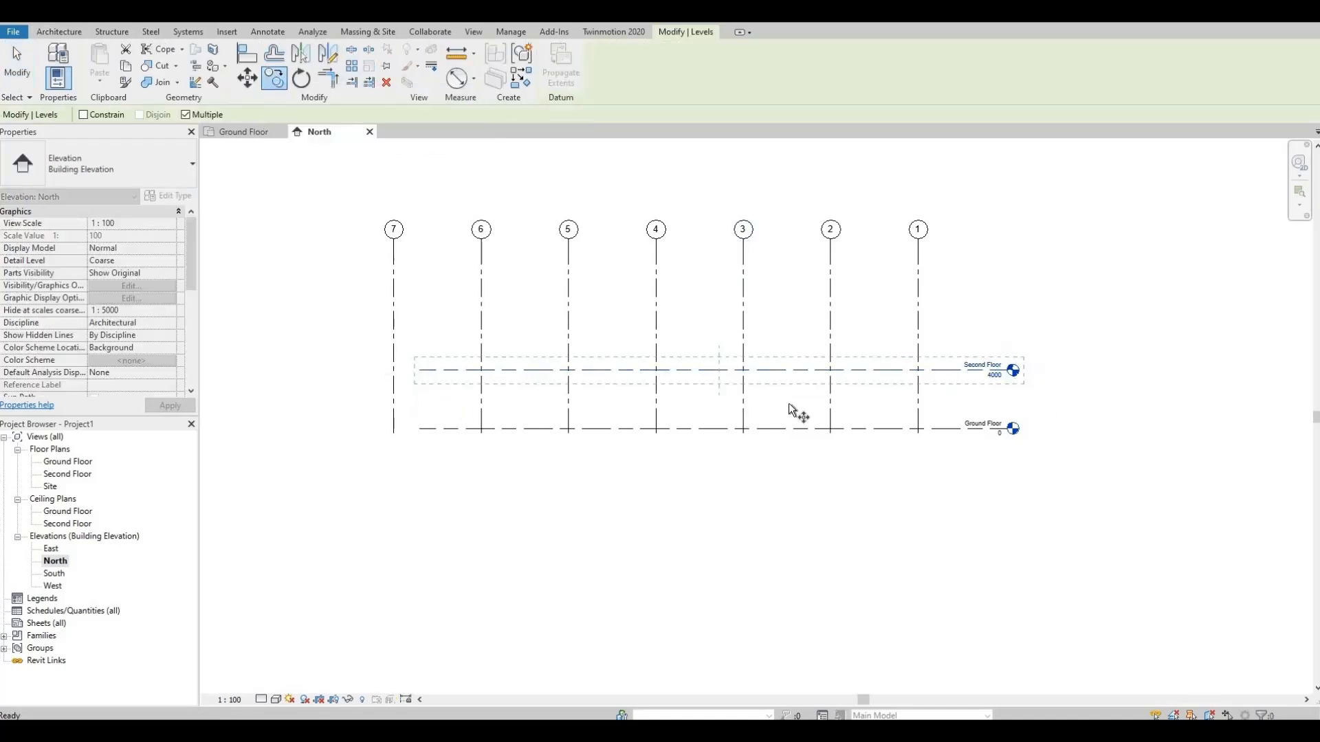
left_click(719, 371)
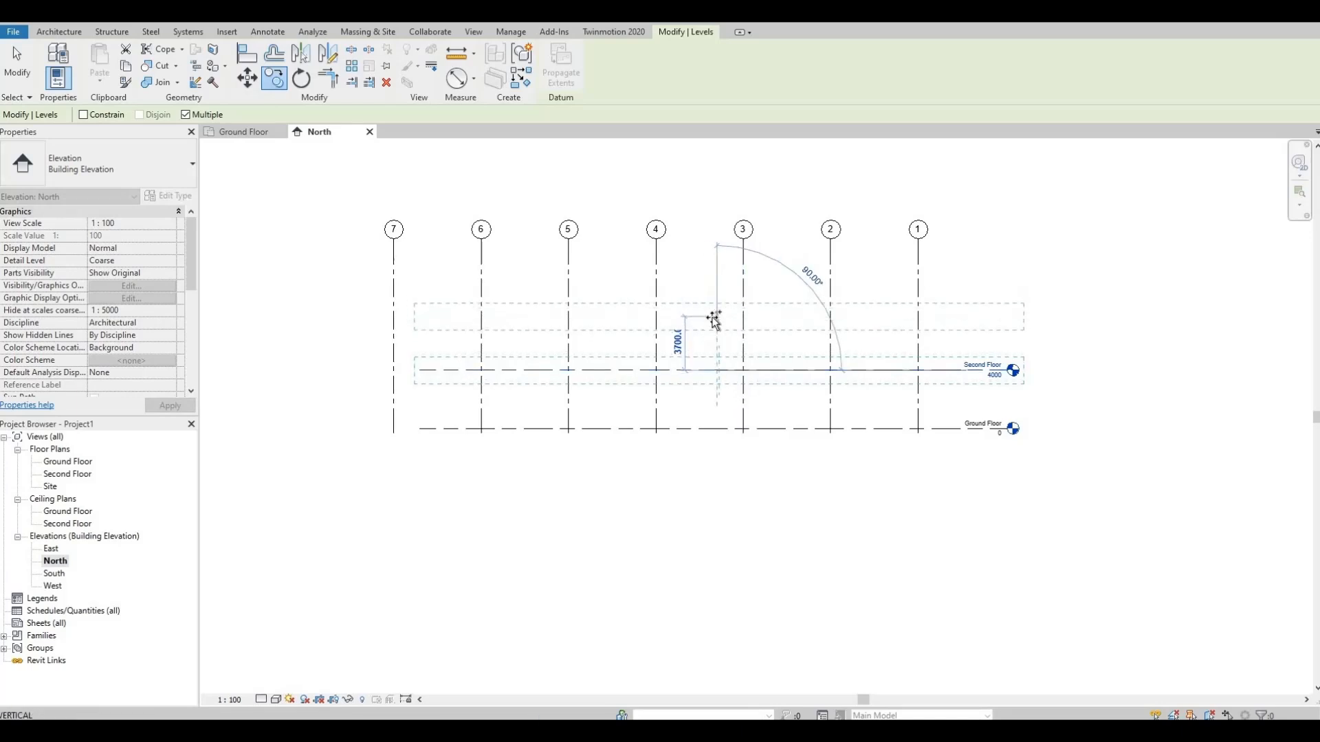
type("400")
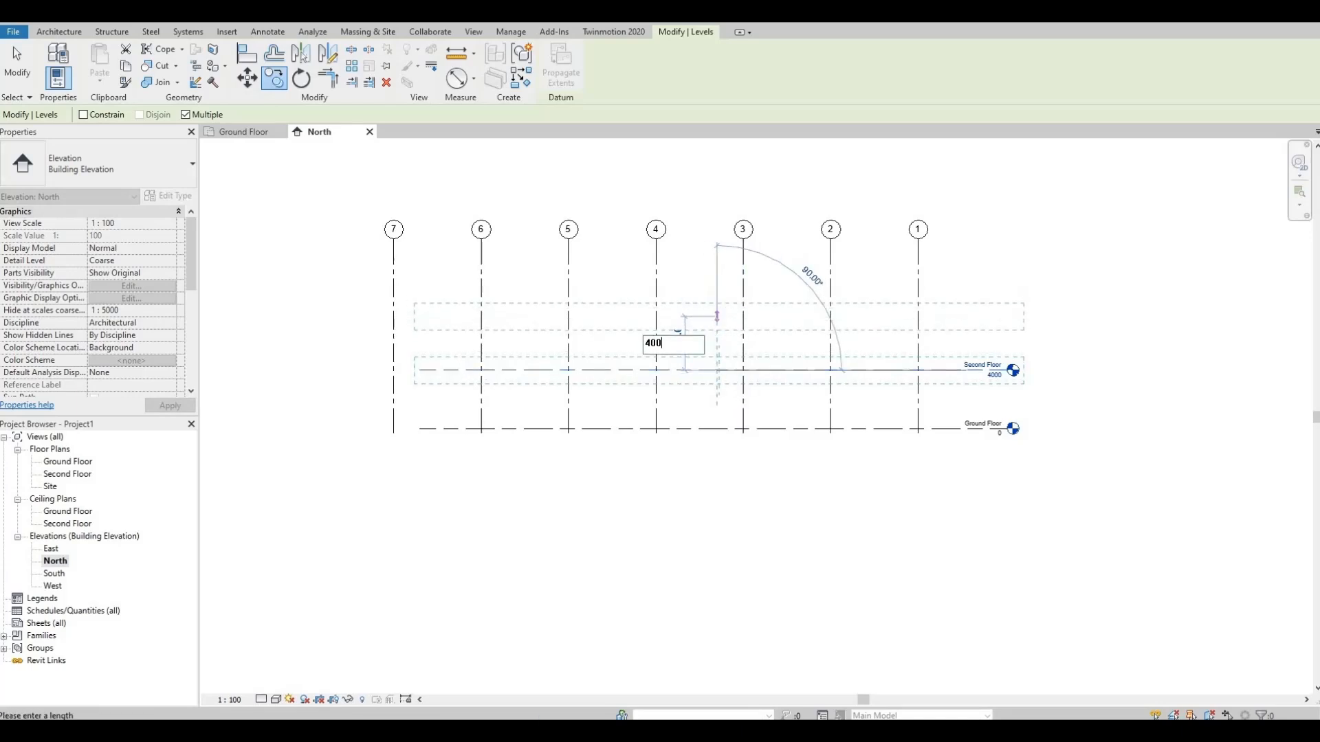
type("0")
key("Return")
scroll(1042, 347, "up", 1)
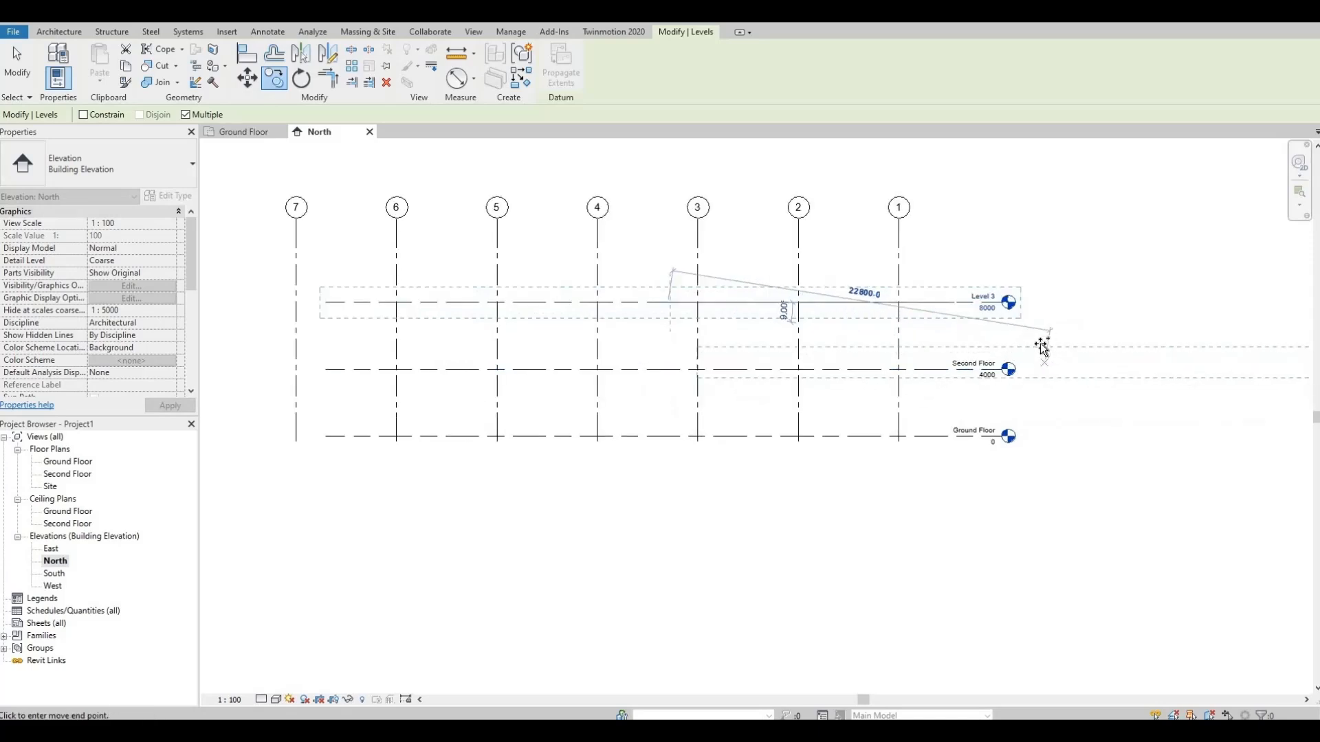
key("Escape")
scroll(976, 296, "up", 1)
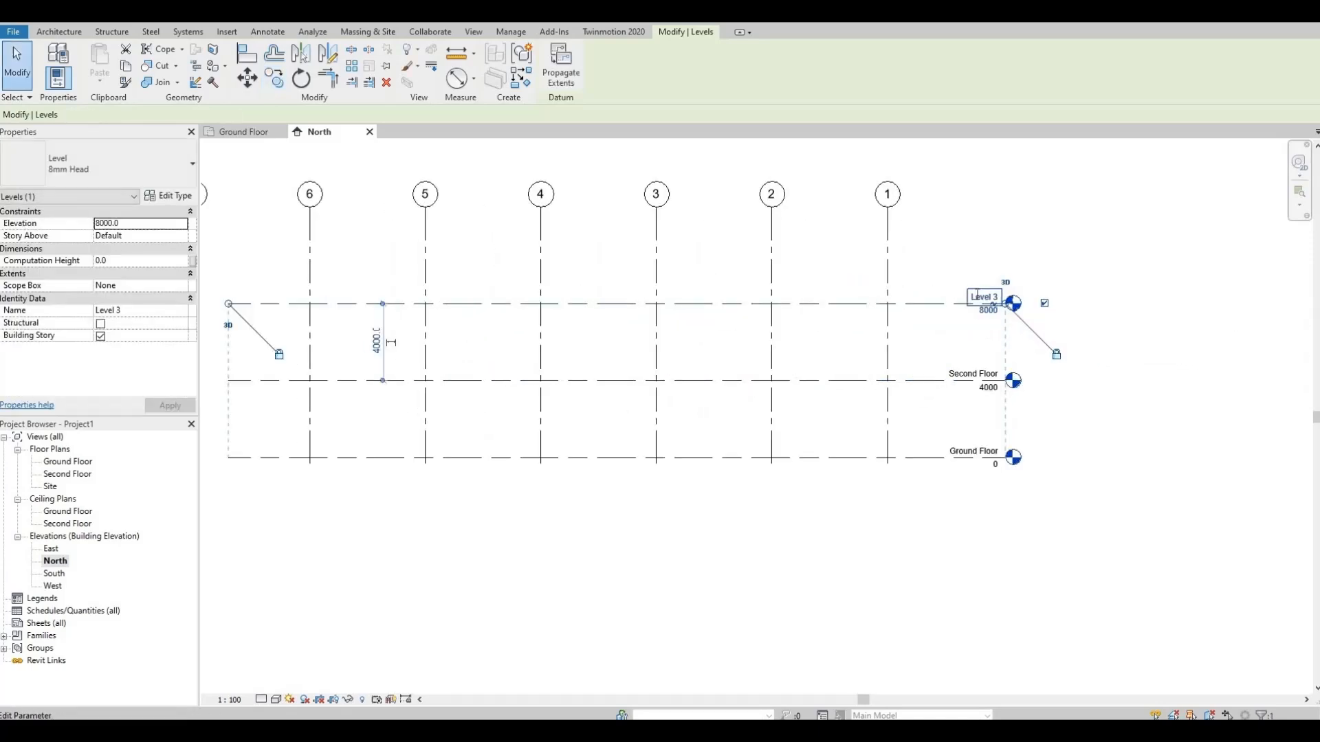
Rename the level above Second Floor to Roof.
left_click(977, 295)
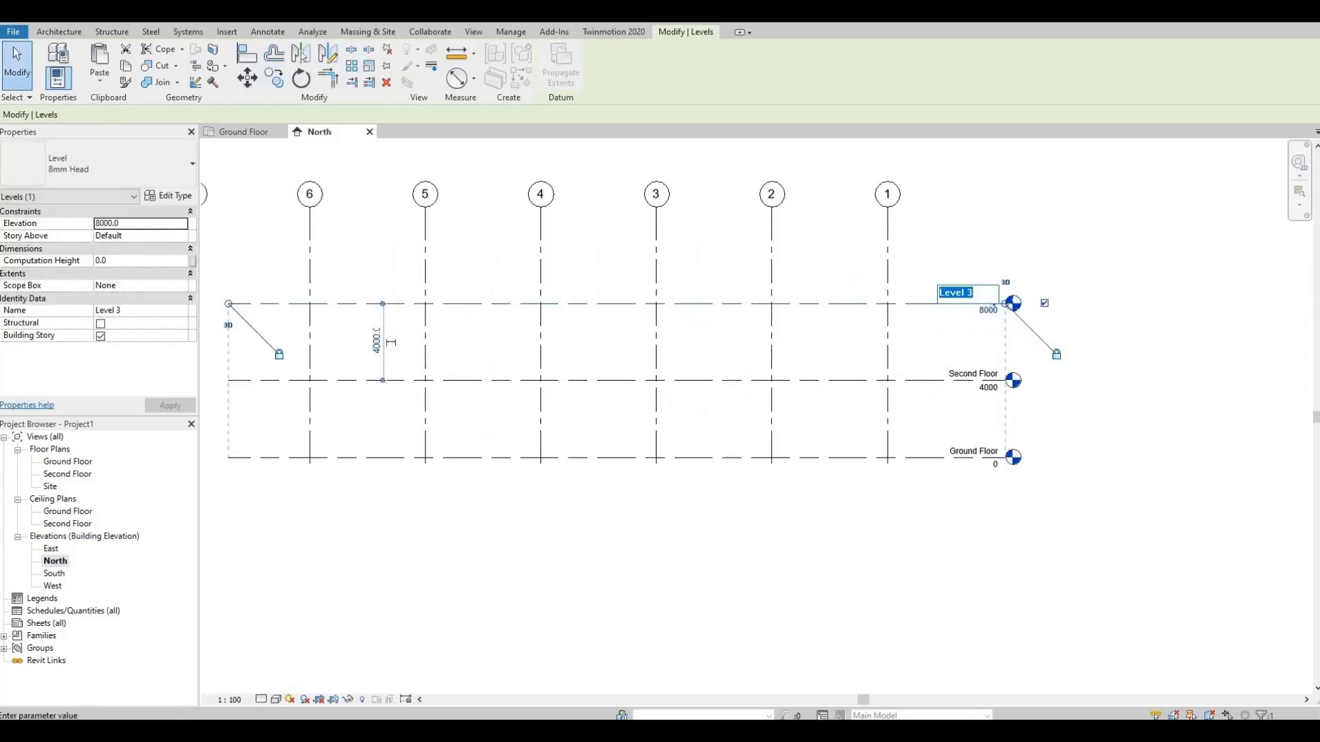
type("Roof")
key("Return")
Extend the tail ends of the three aligned level lines well beyond grid 7 and deselect the level.
scroll(1020, 337, "down", 1)
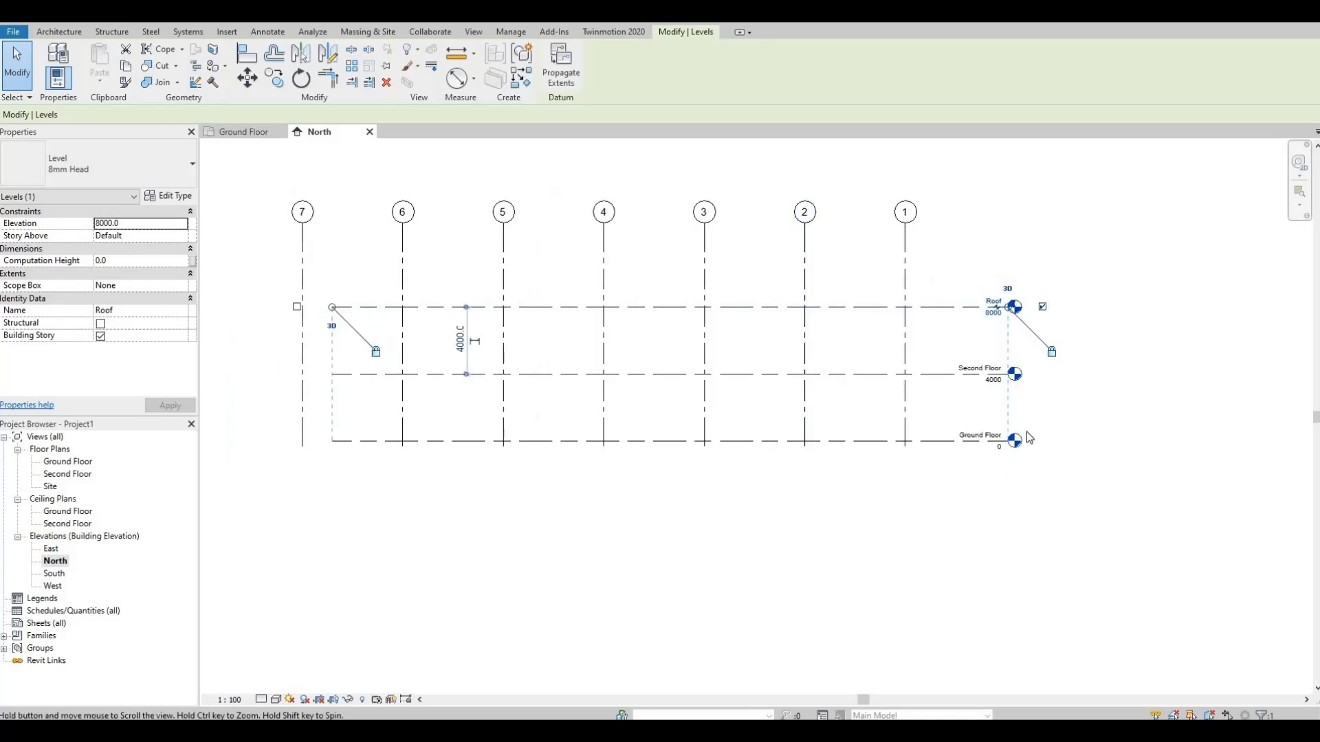
middle_click_drag(333, 307, 806, 365)
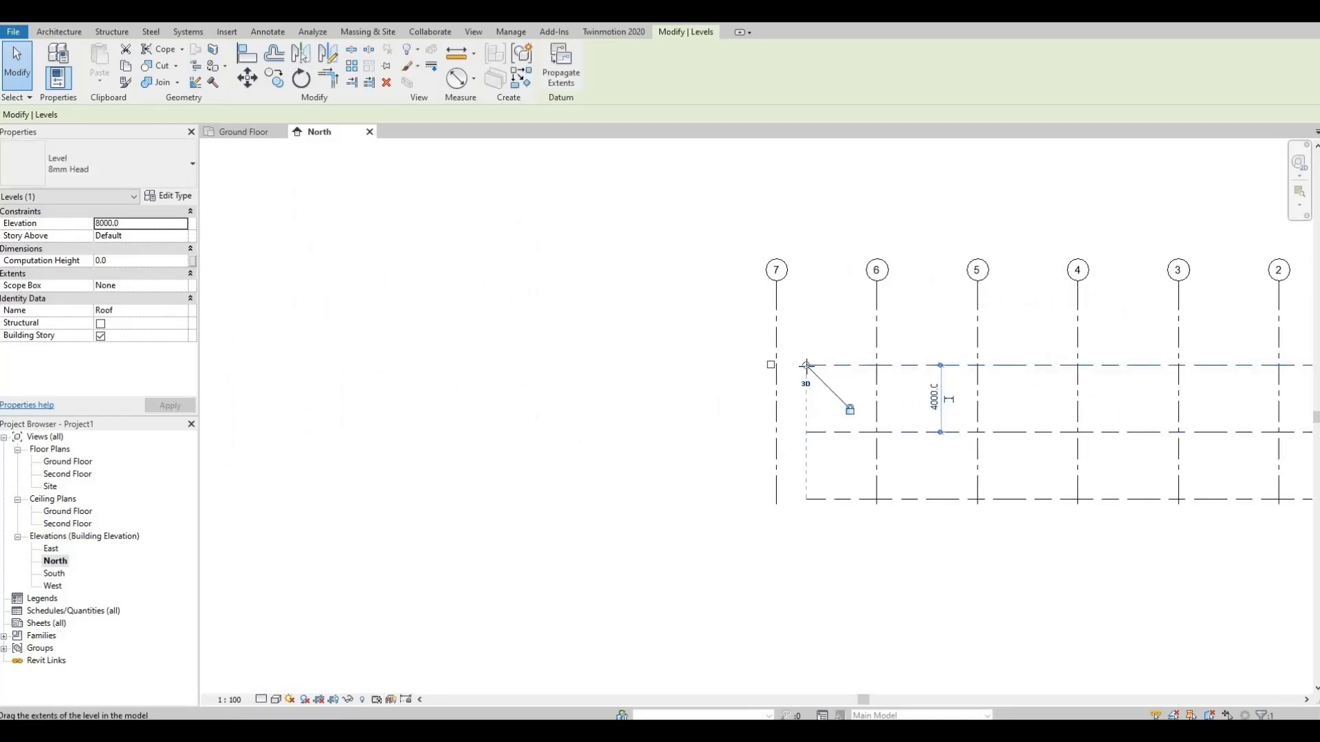
left_click_drag(806, 365, 587, 348)
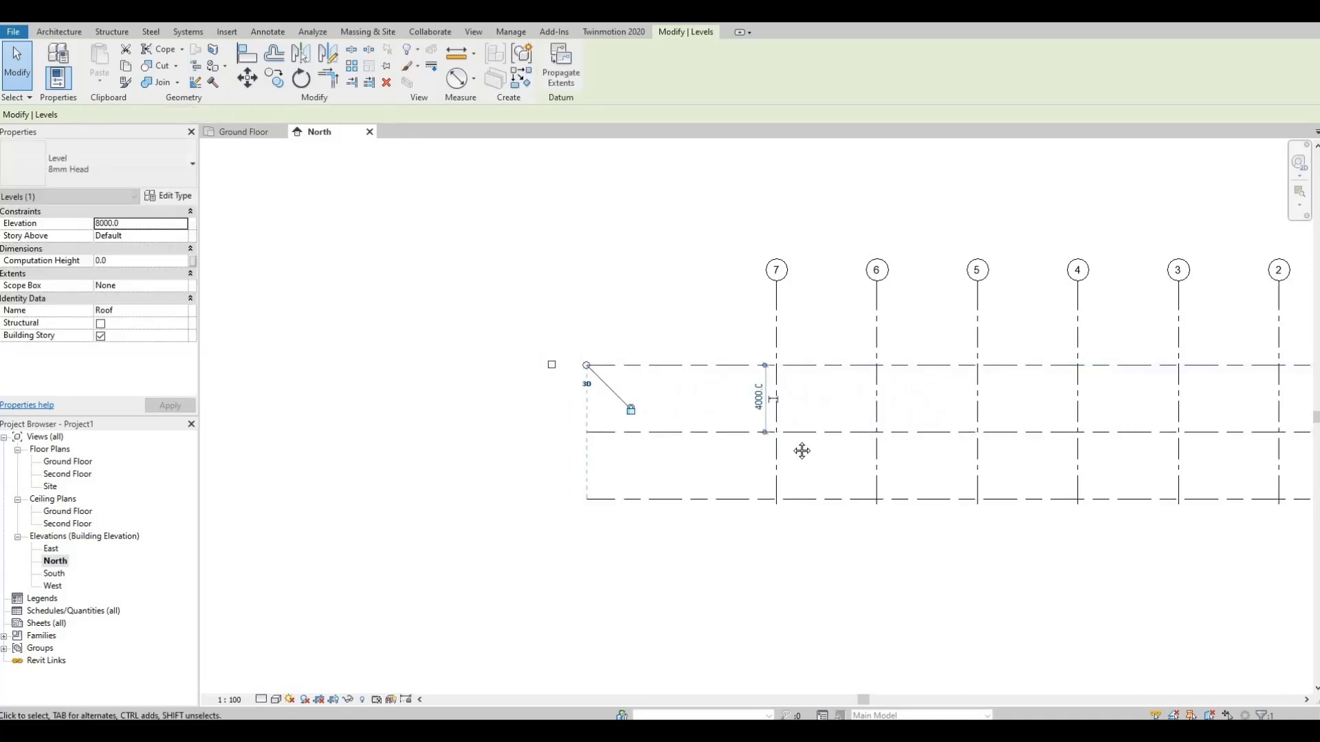
middle_click_drag(801, 451, 381, 369)
scroll(383, 371, "down", 1)
key("Escape")
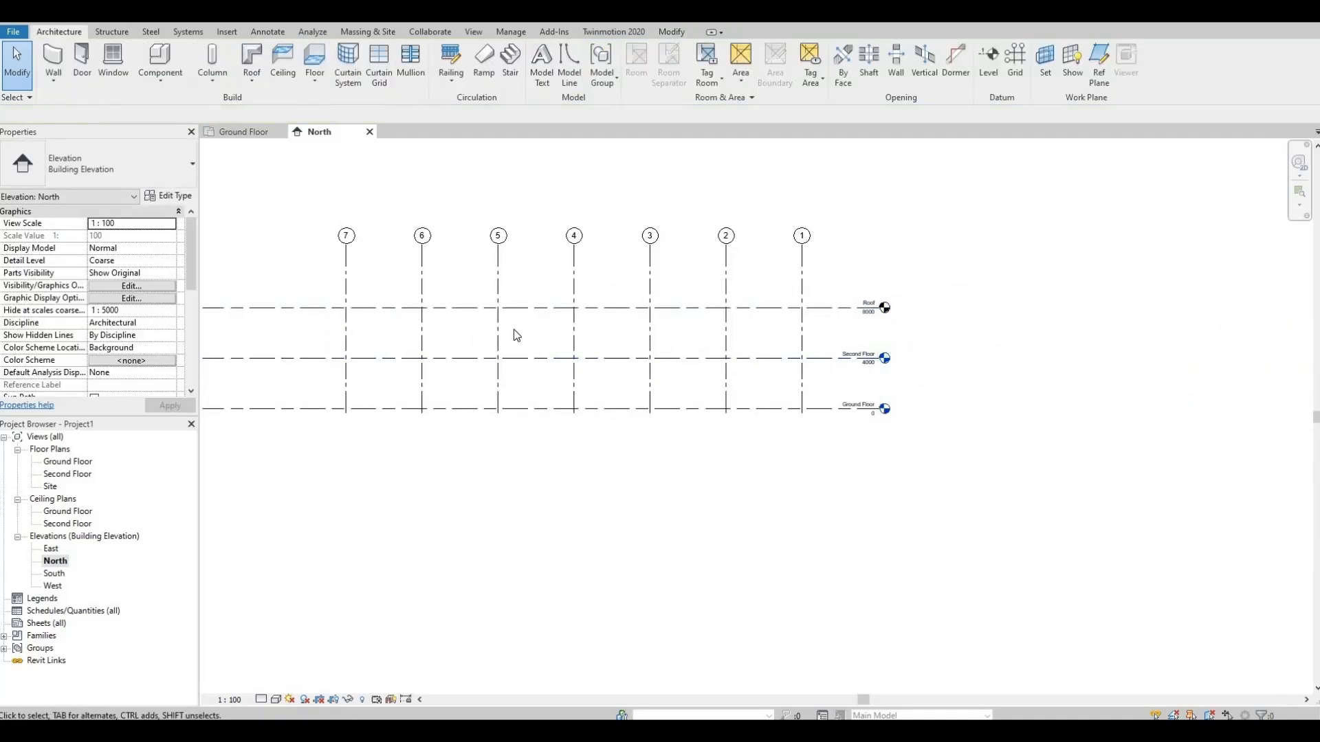
middle_click_drag(513, 329, 695, 405)
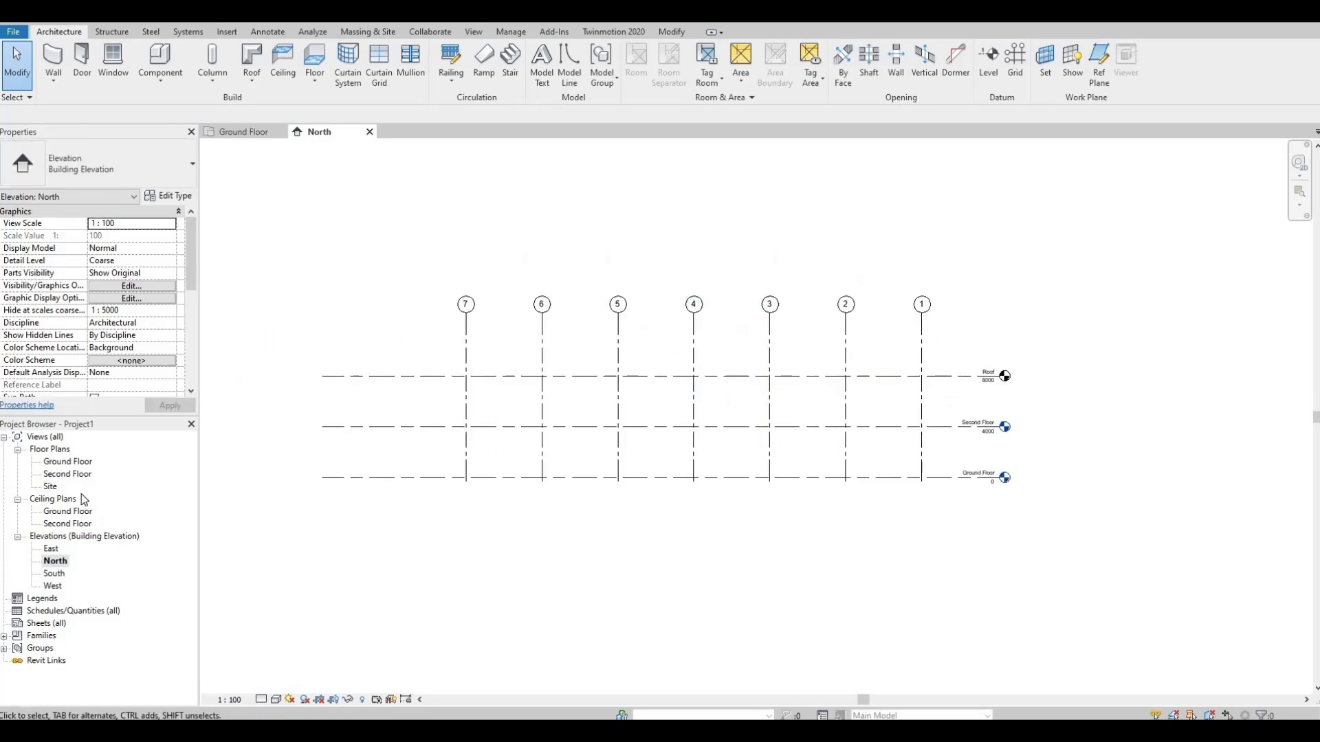
Open the Ground Floor floor plan and name the project file Strip Plaza for saving in the Revit Files folder.
left_click(69, 465)
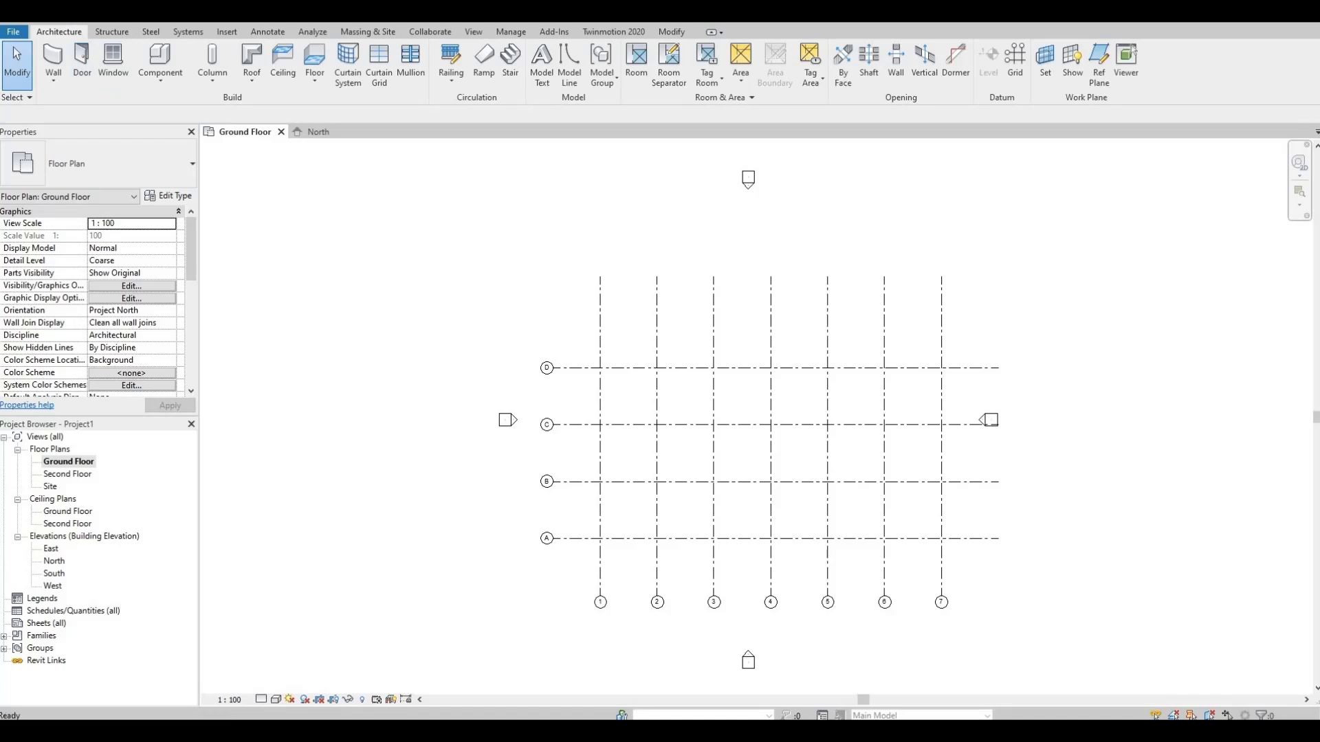
key("ctrl+s")
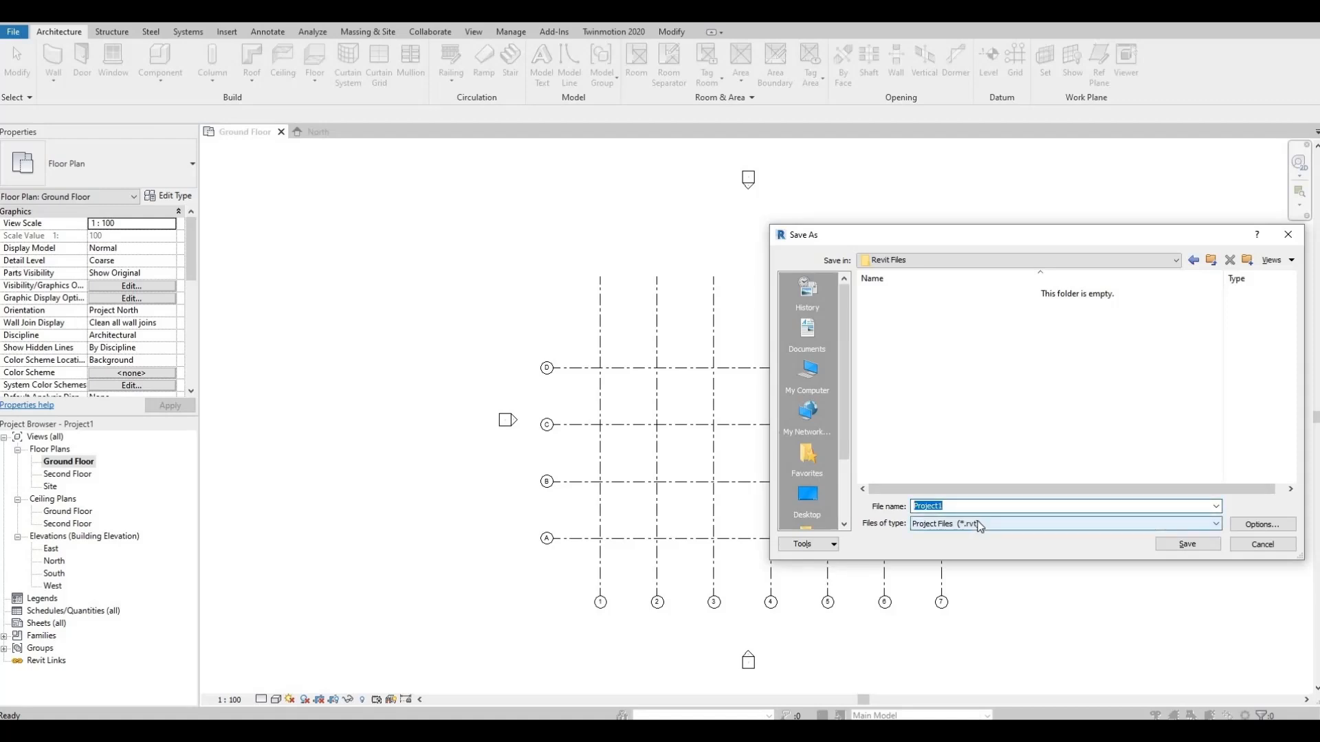
type("Ster")
key("BackSpace")
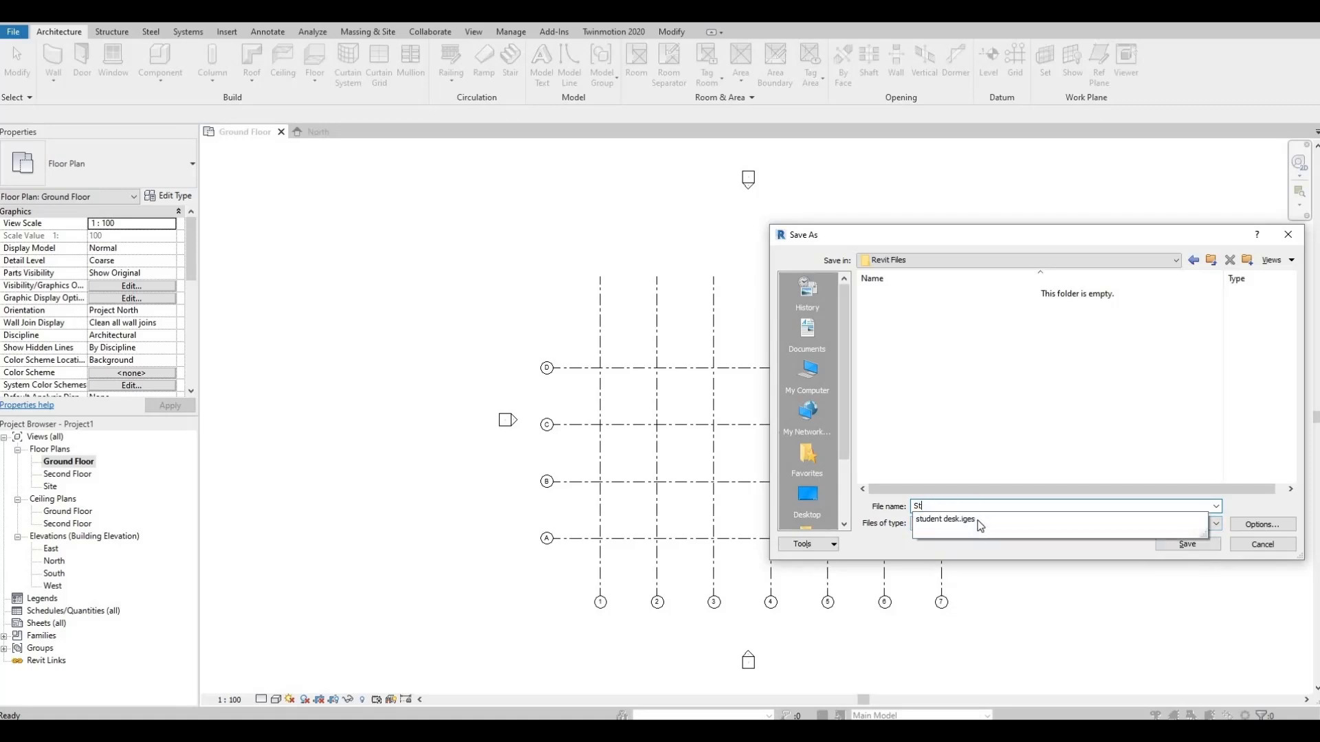
type("i")
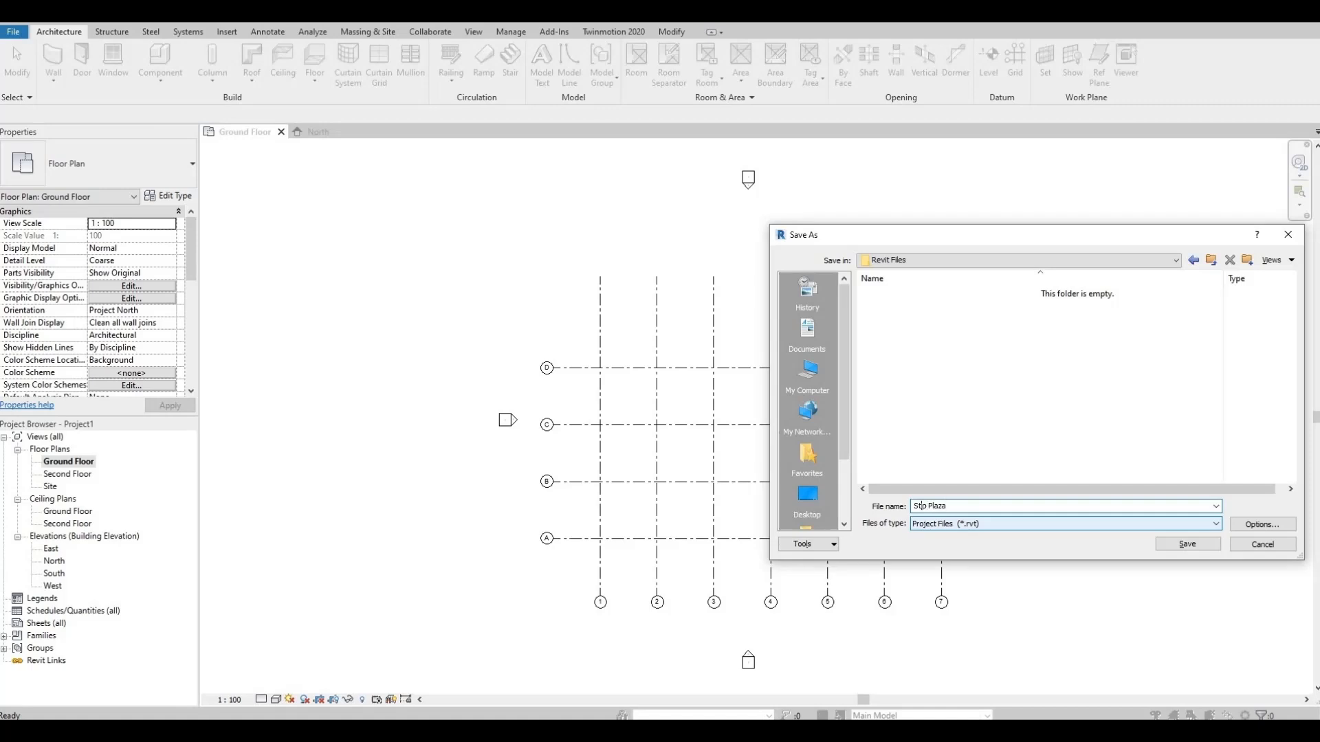
type("r")
Set the maximum backups to 5 in the file save options and save the project.
left_click(1249, 527)
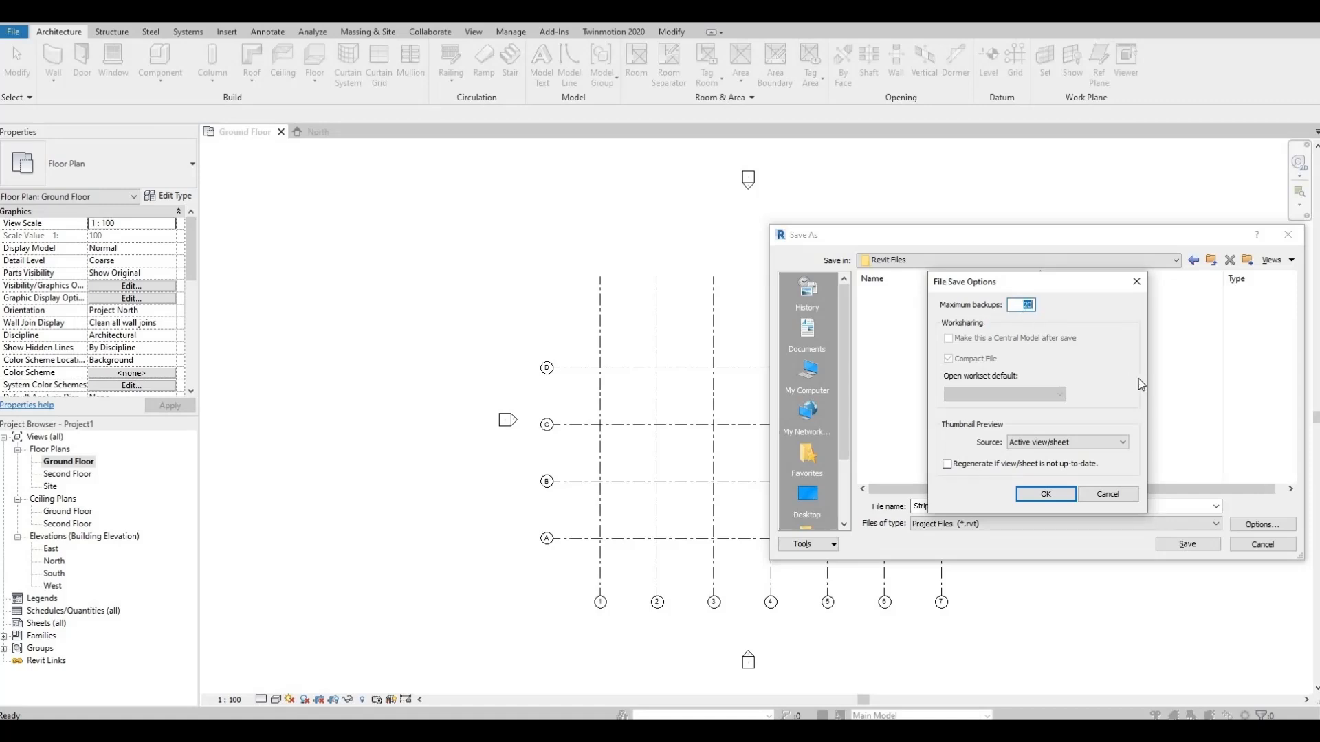
type("5")
left_click(1049, 492)
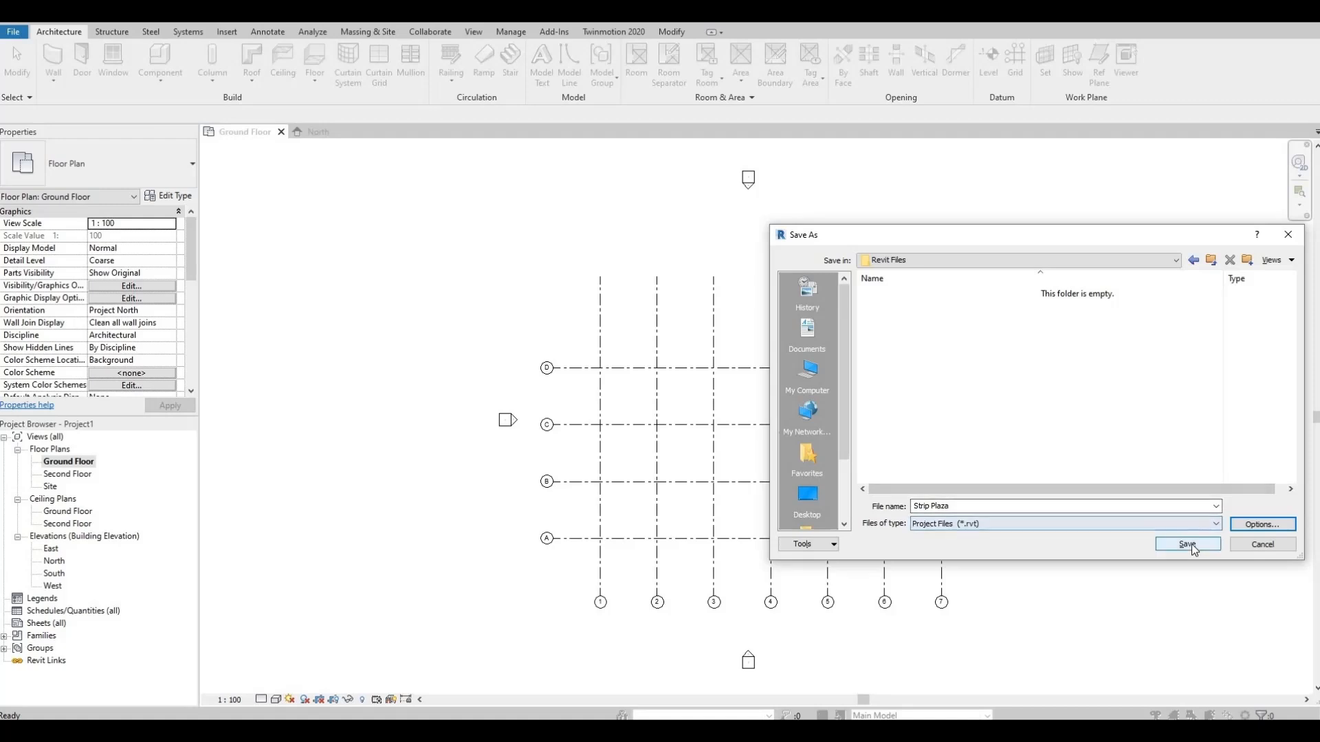
left_click(1191, 543)
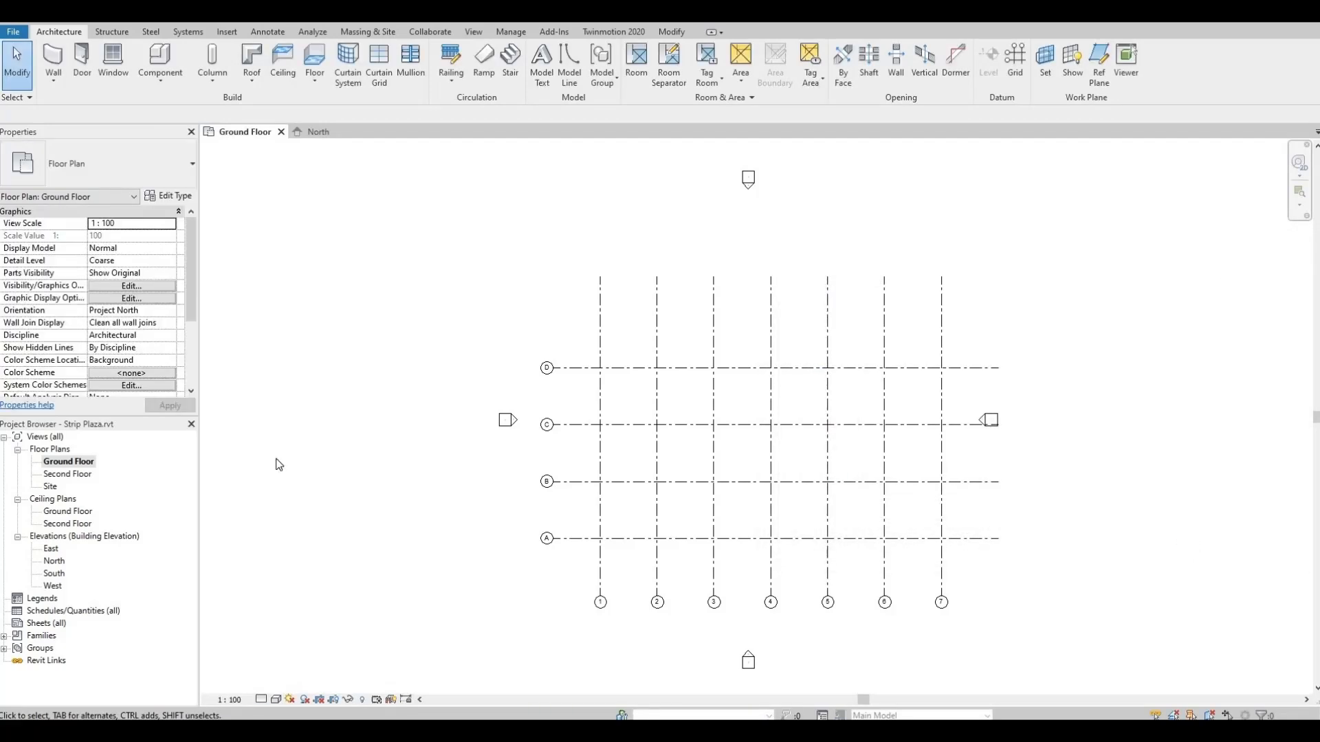
Start a wall using the Generic - 300mm type and duplicate that type as Exterior Wall 1.
left_click(55, 62)
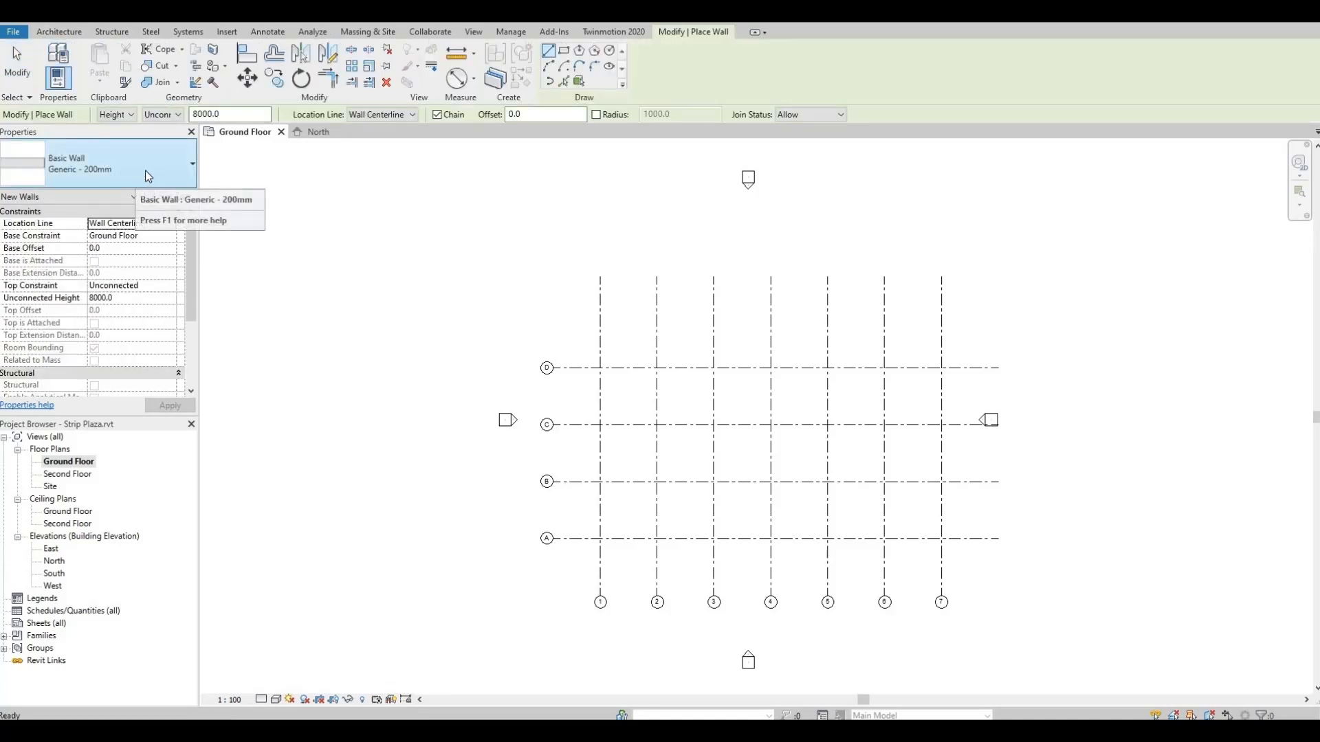
left_click(146, 170)
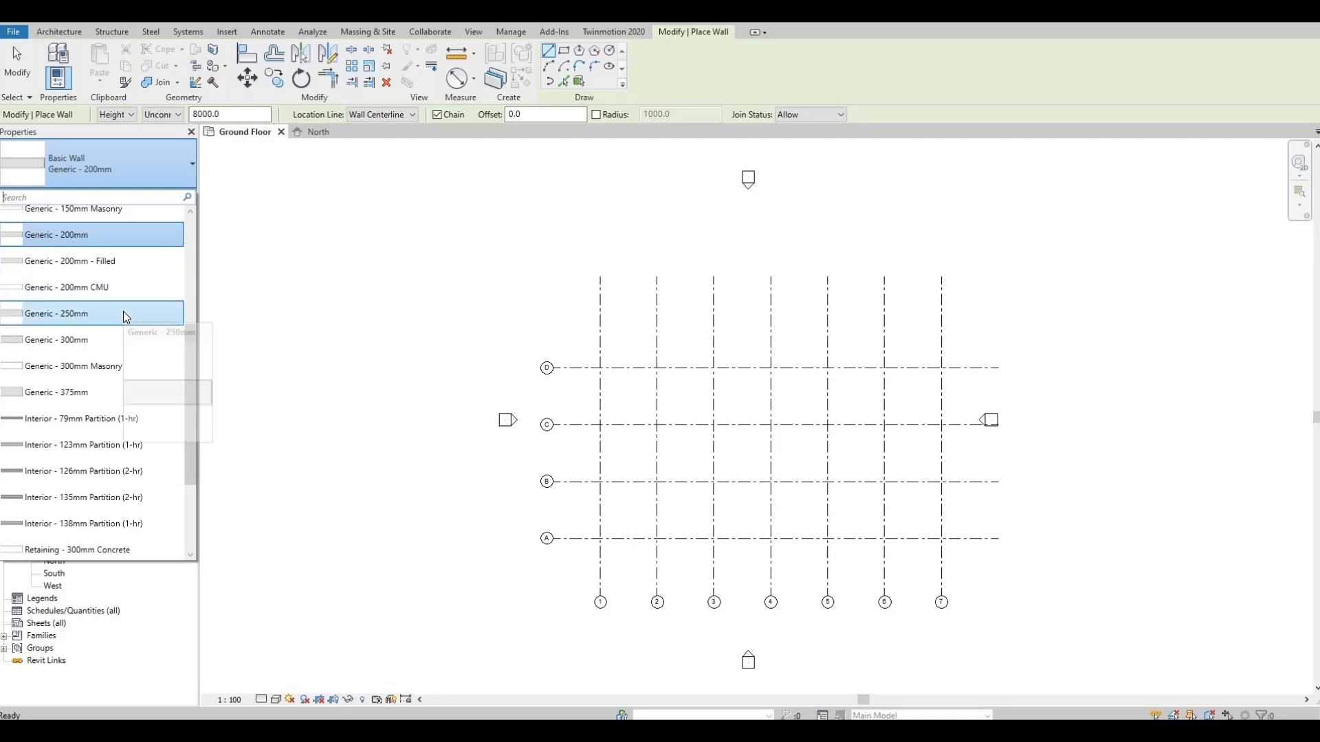
scroll(124, 314, "up", 1)
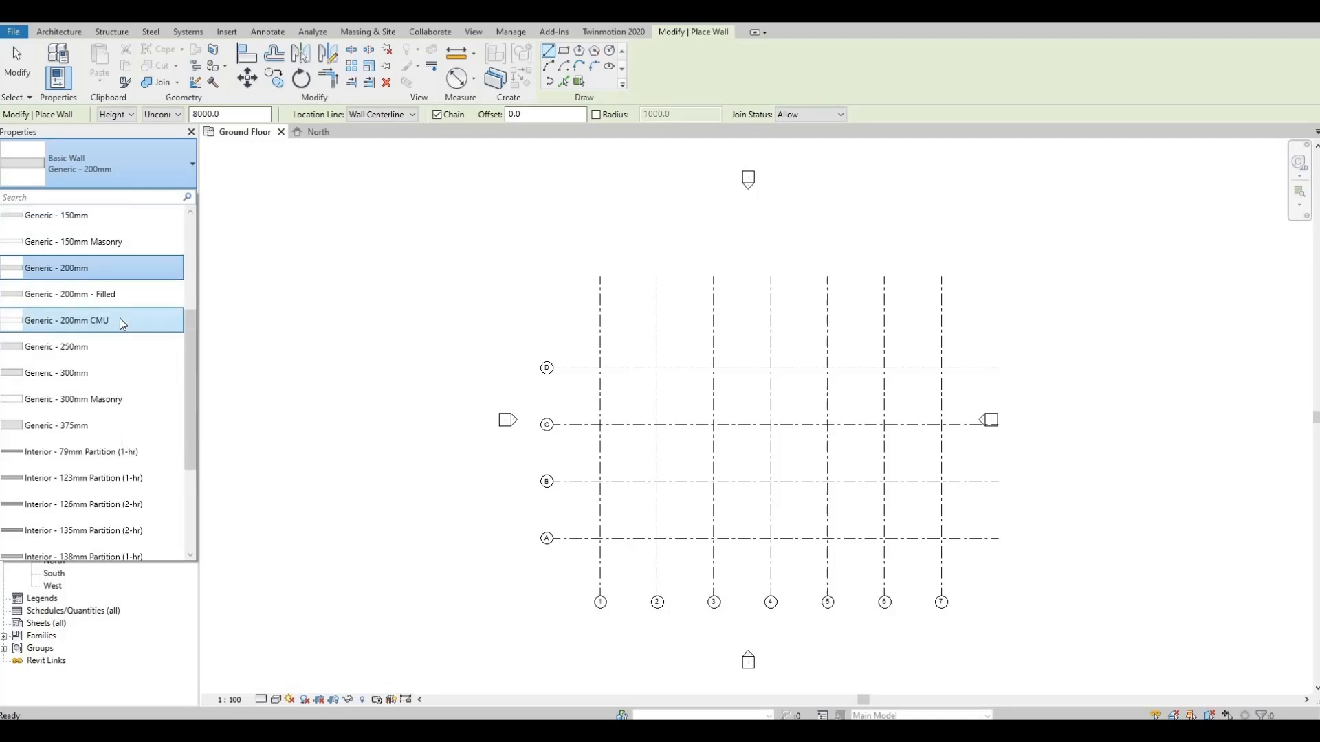
left_click(87, 373)
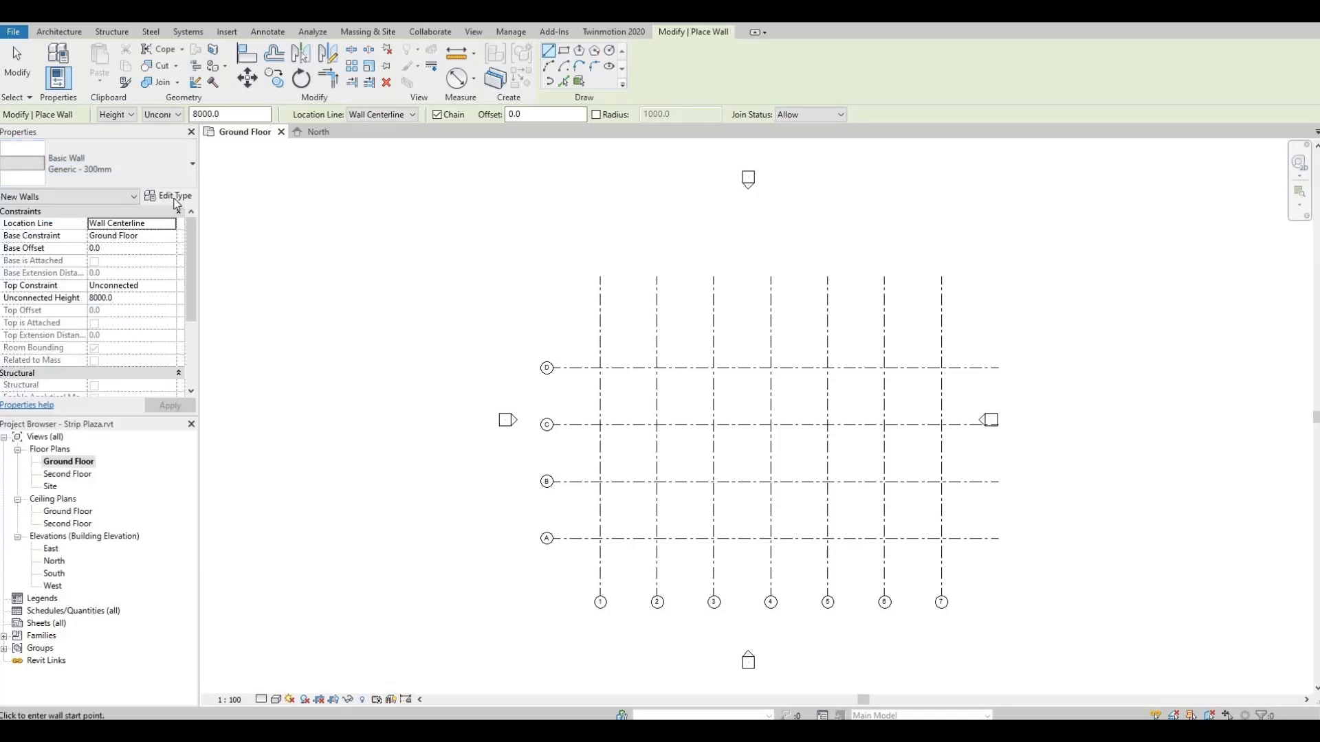
left_click(176, 200)
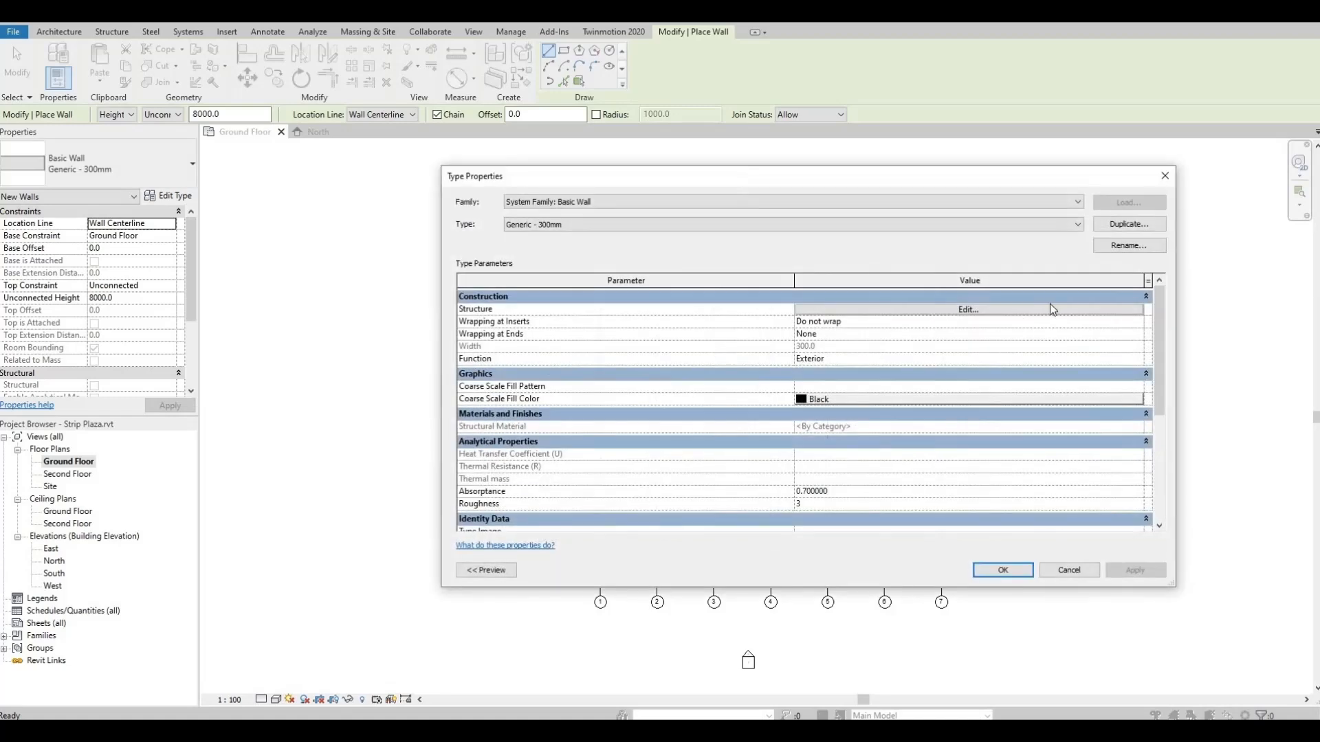
left_click(1129, 224)
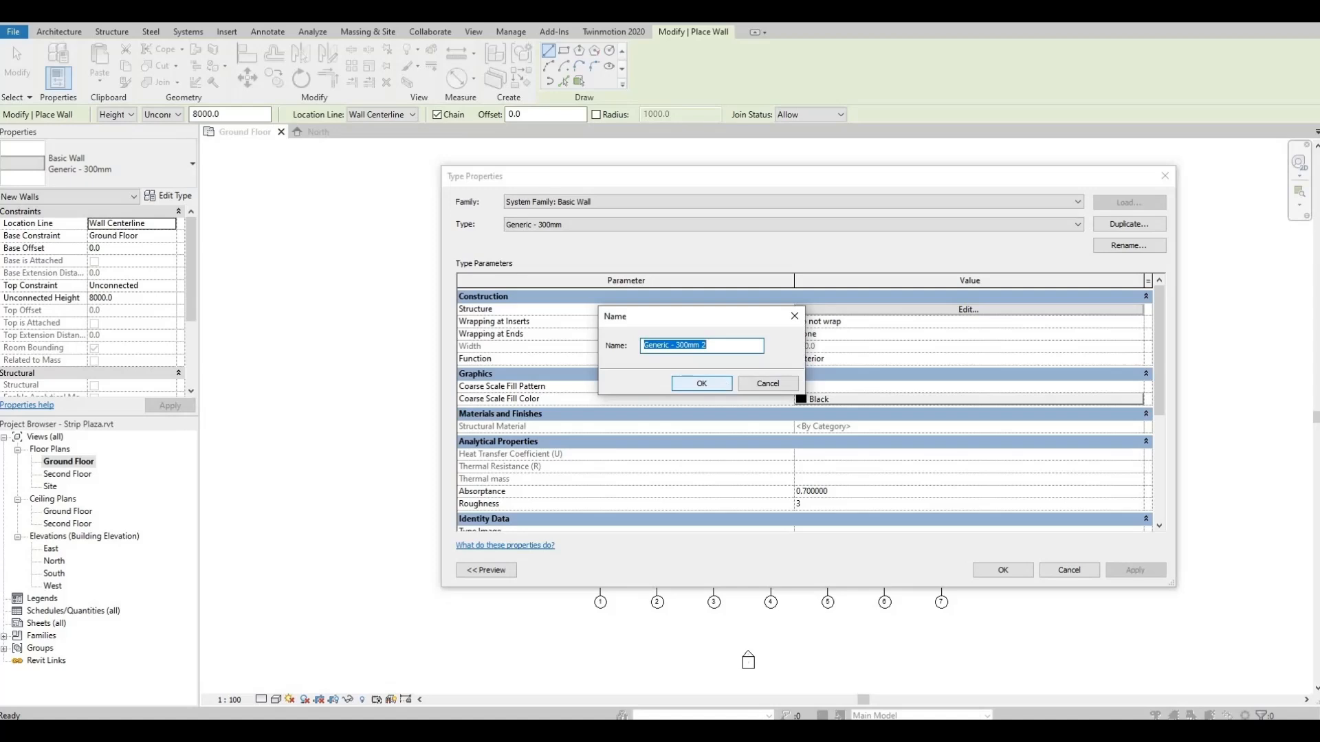
type("Exterior Wall 1")
left_click(702, 384)
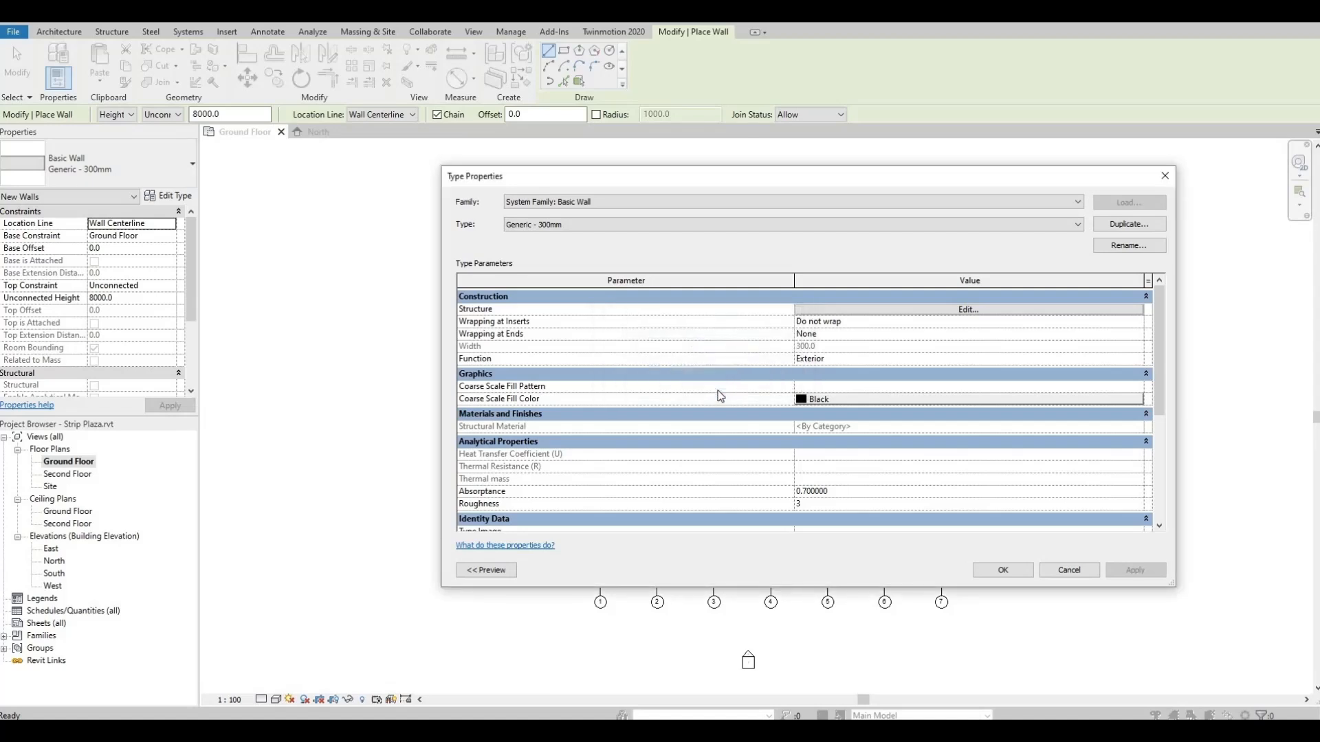
Review the layer structure of Exterior Wall 1 and accept the new wall type for placement.
left_click(959, 310)
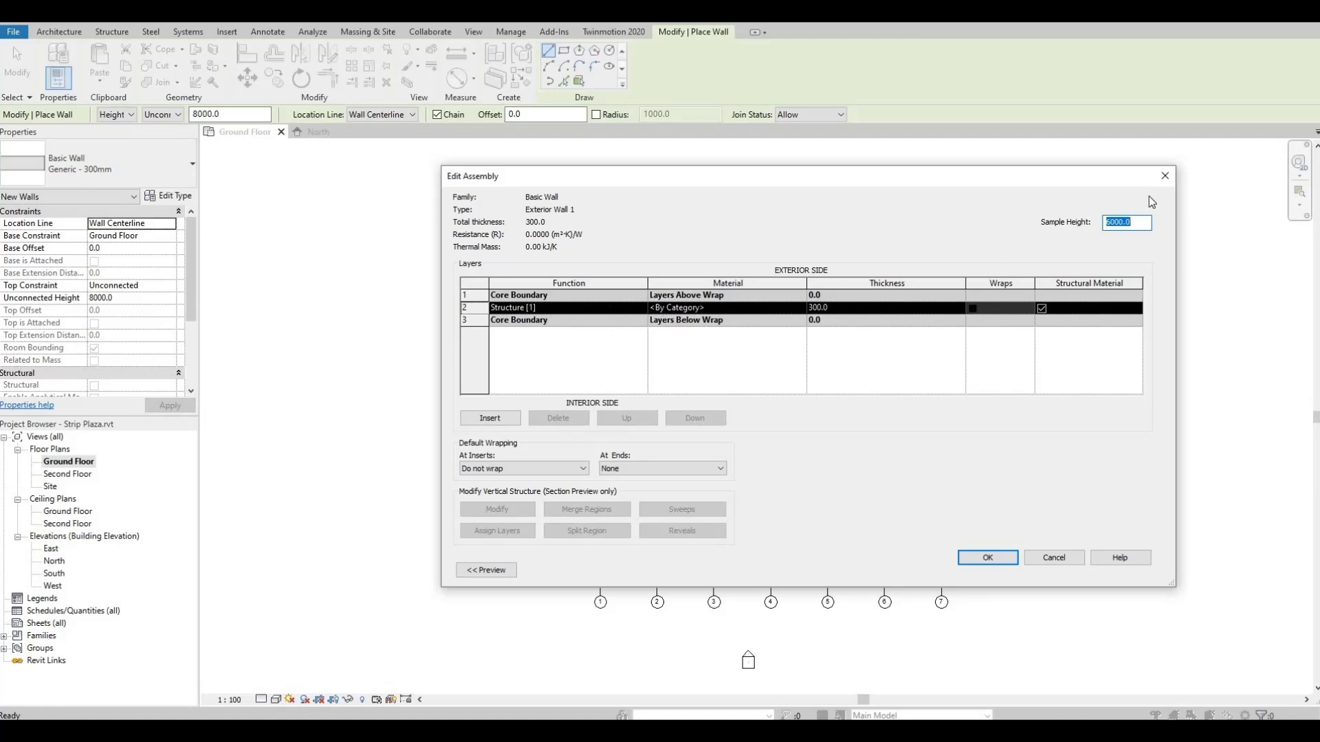
left_click(989, 558)
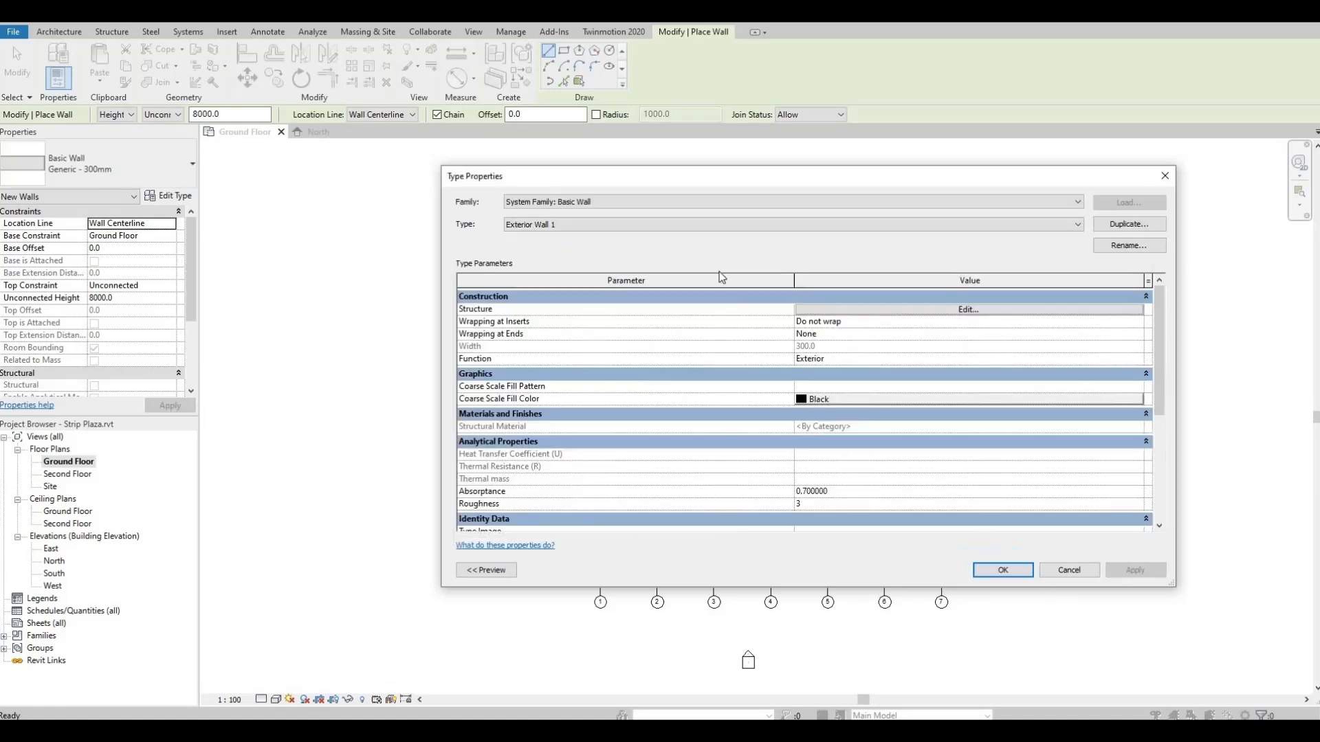
left_click(1003, 572)
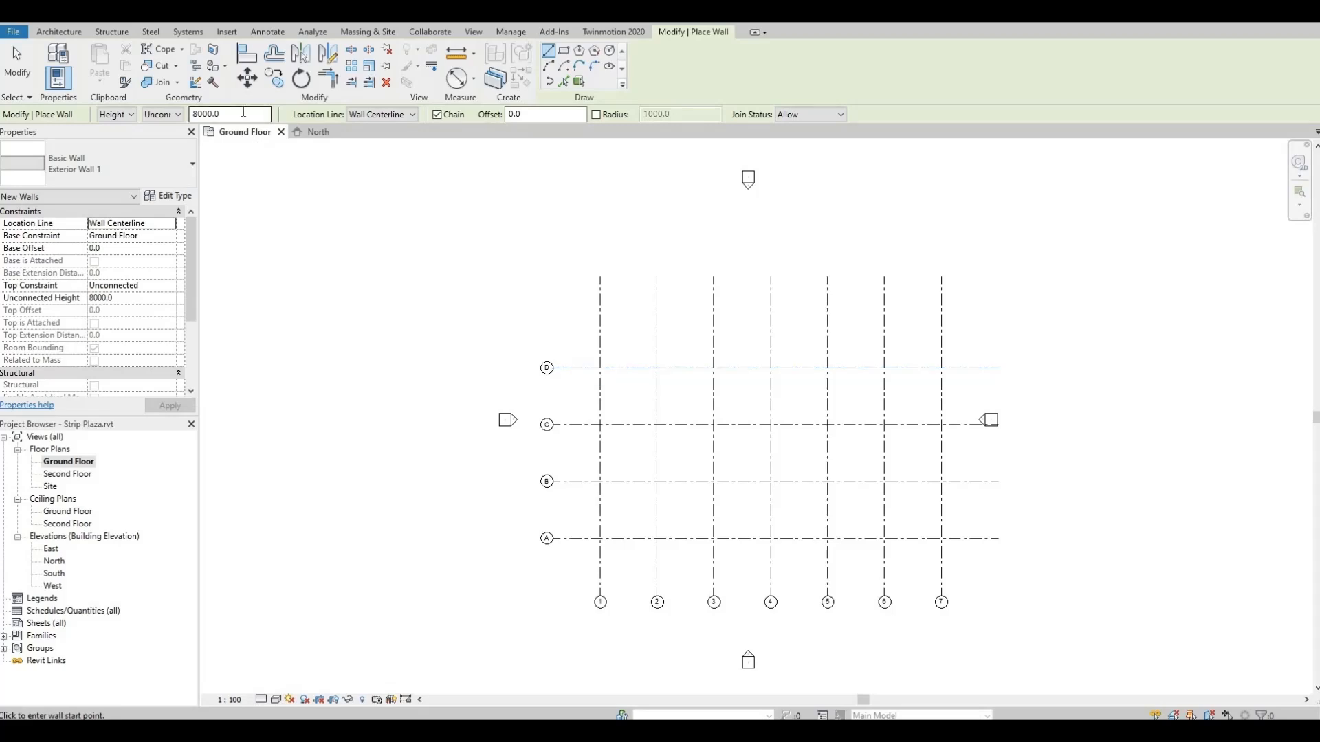
Set the wall height to Second Floor and draw an Exterior Wall 1 wall along grid A from grid 1 to grid 7.
left_click(173, 115)
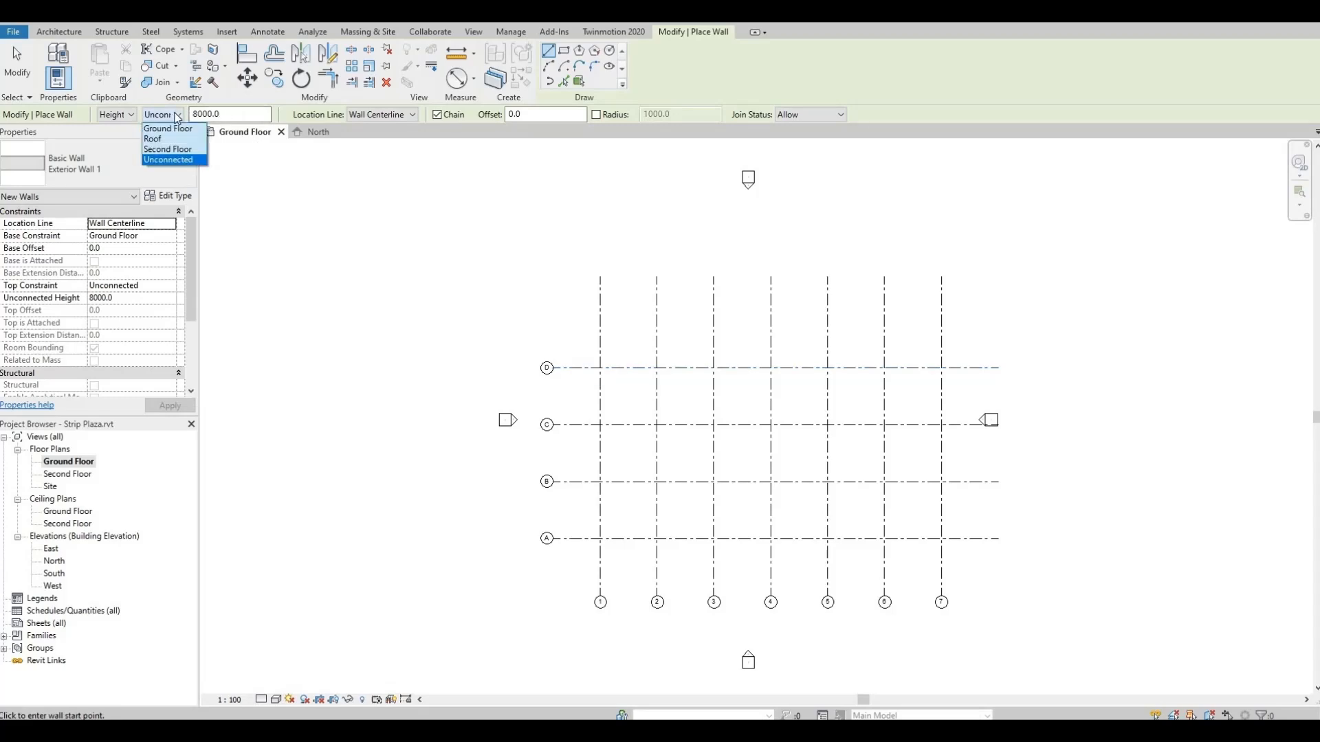
left_click(167, 150)
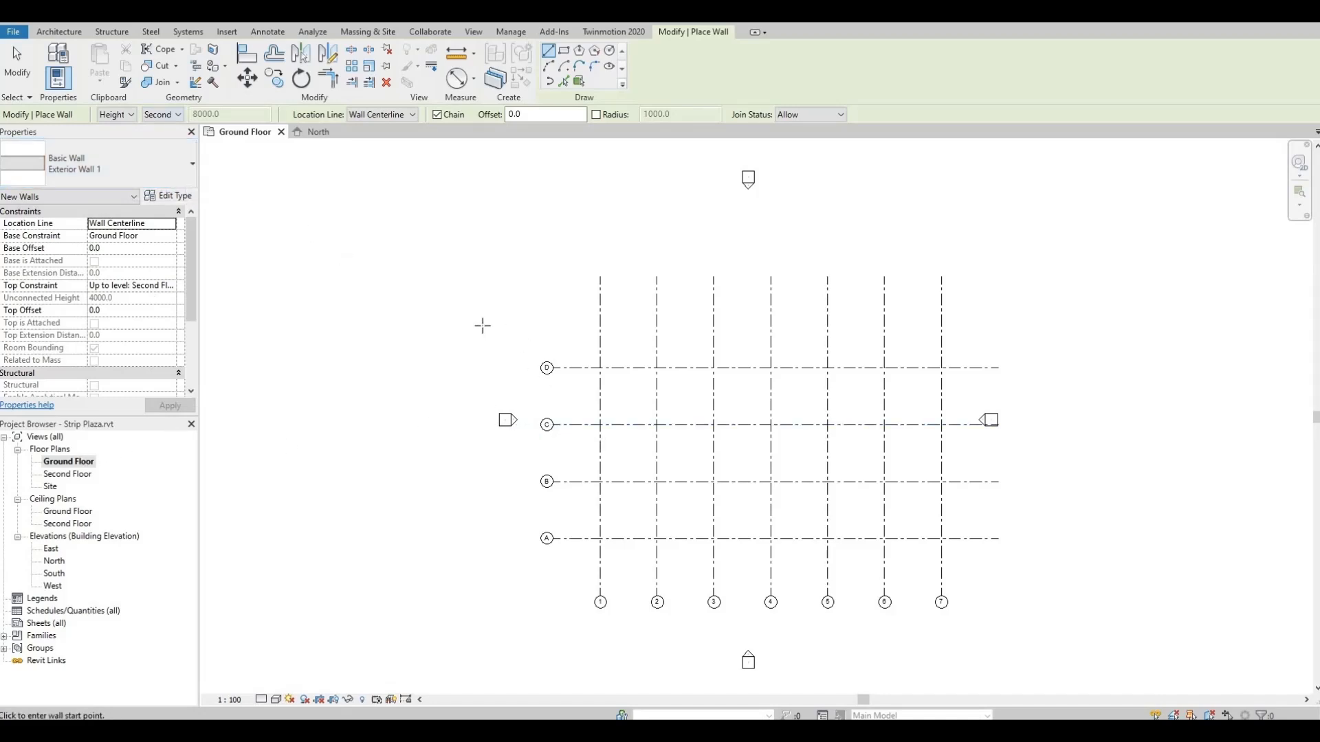
scroll(595, 391, "up", 2)
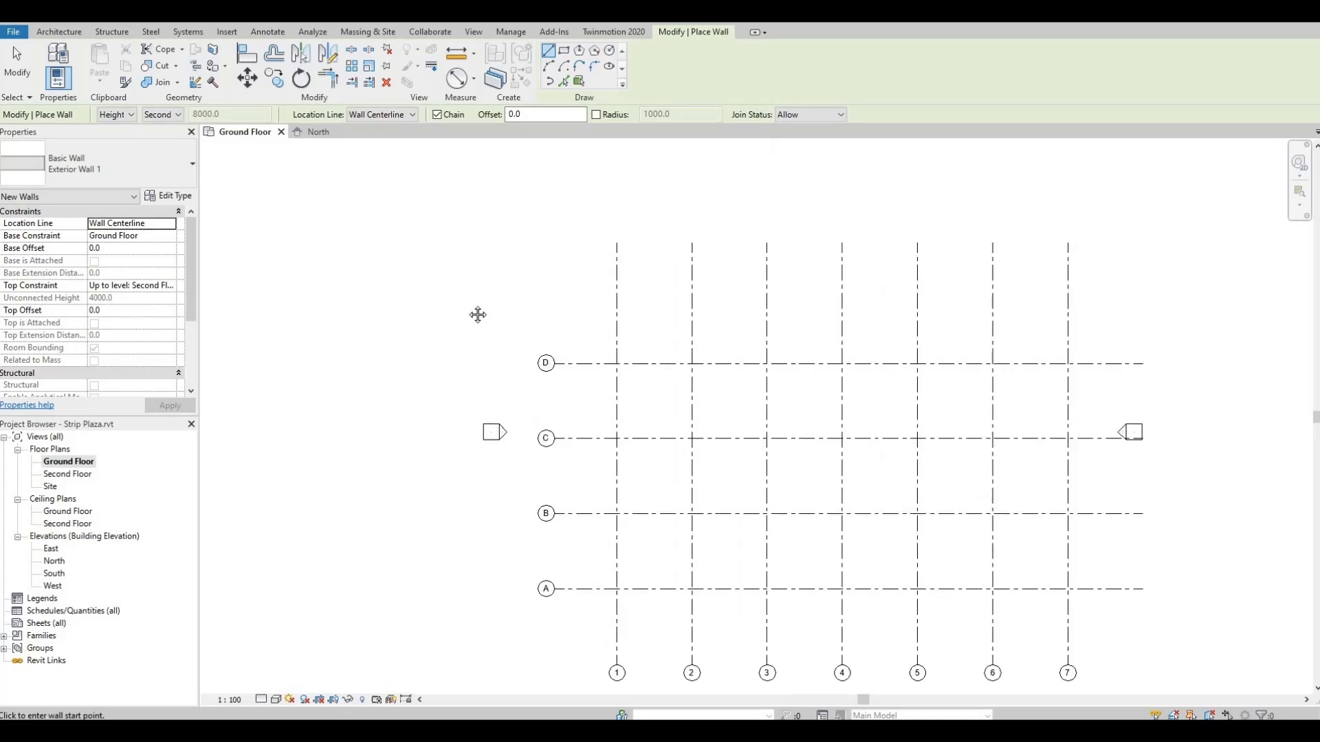
middle_click_drag(581, 555, 468, 475)
scroll(426, 474, "up", 4)
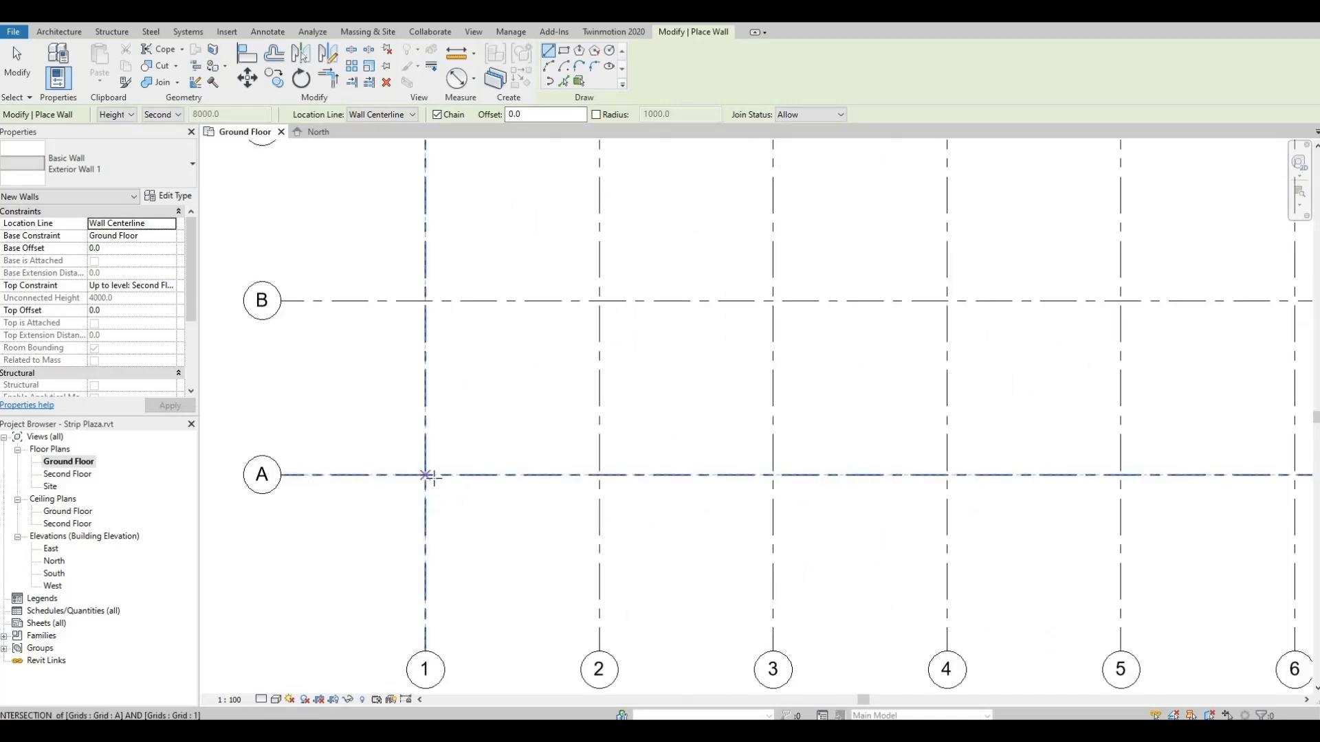
scroll(423, 475, "up", 2)
left_click(423, 475)
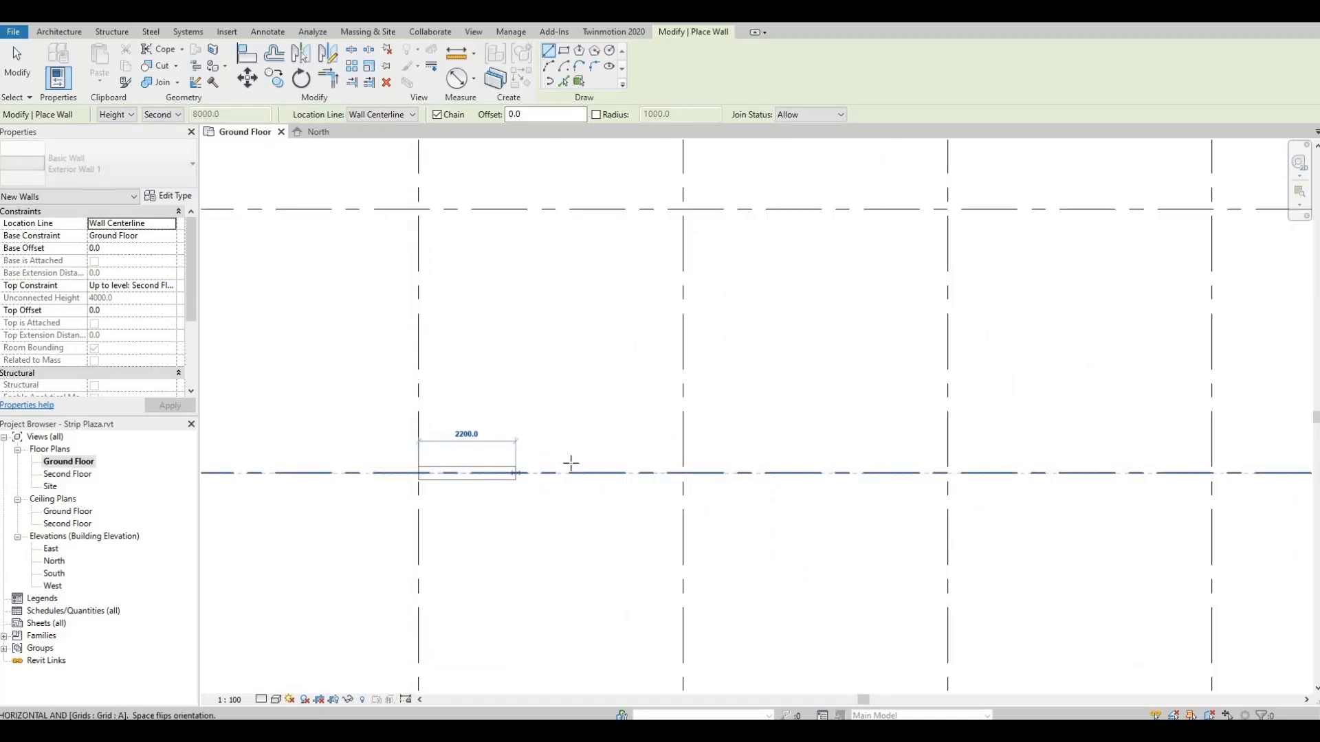
scroll(598, 464, "down", 1)
scroll(611, 462, "down", 2)
middle_click_drag(866, 482, 477, 498)
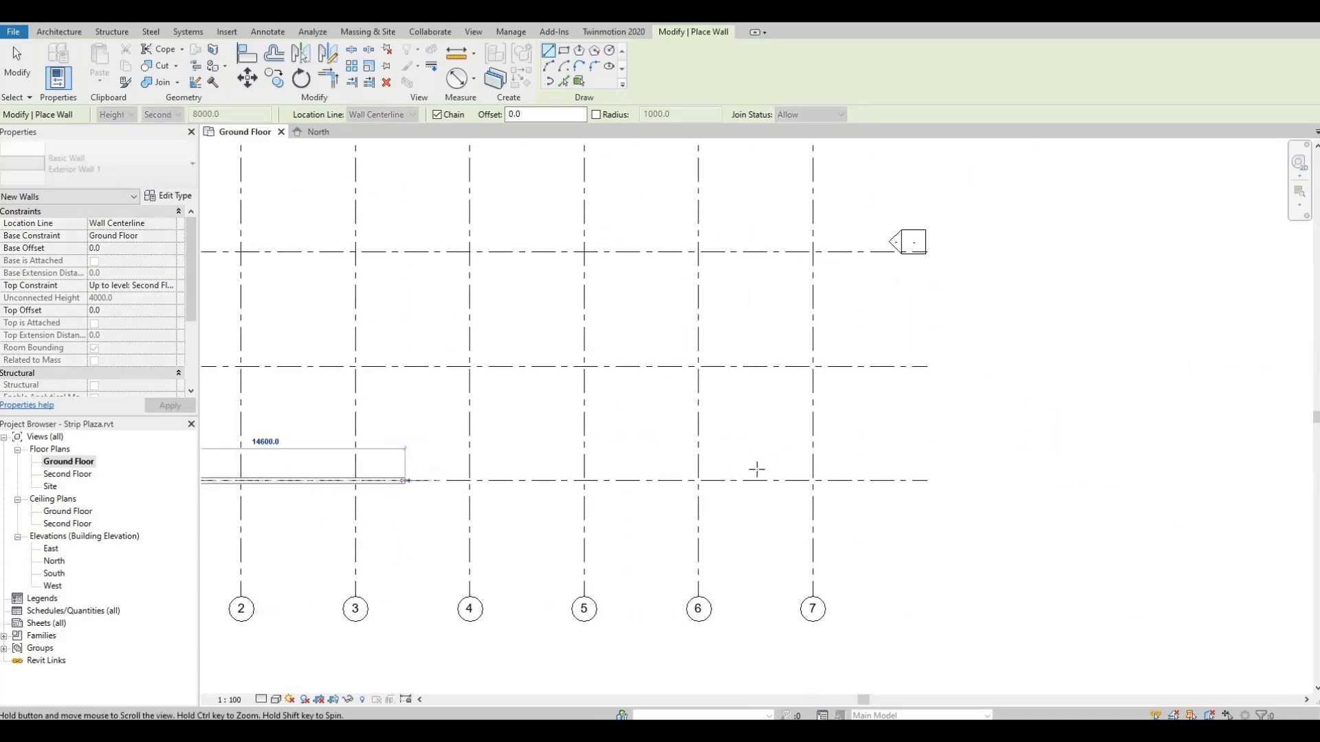
scroll(820, 480, "up", 1)
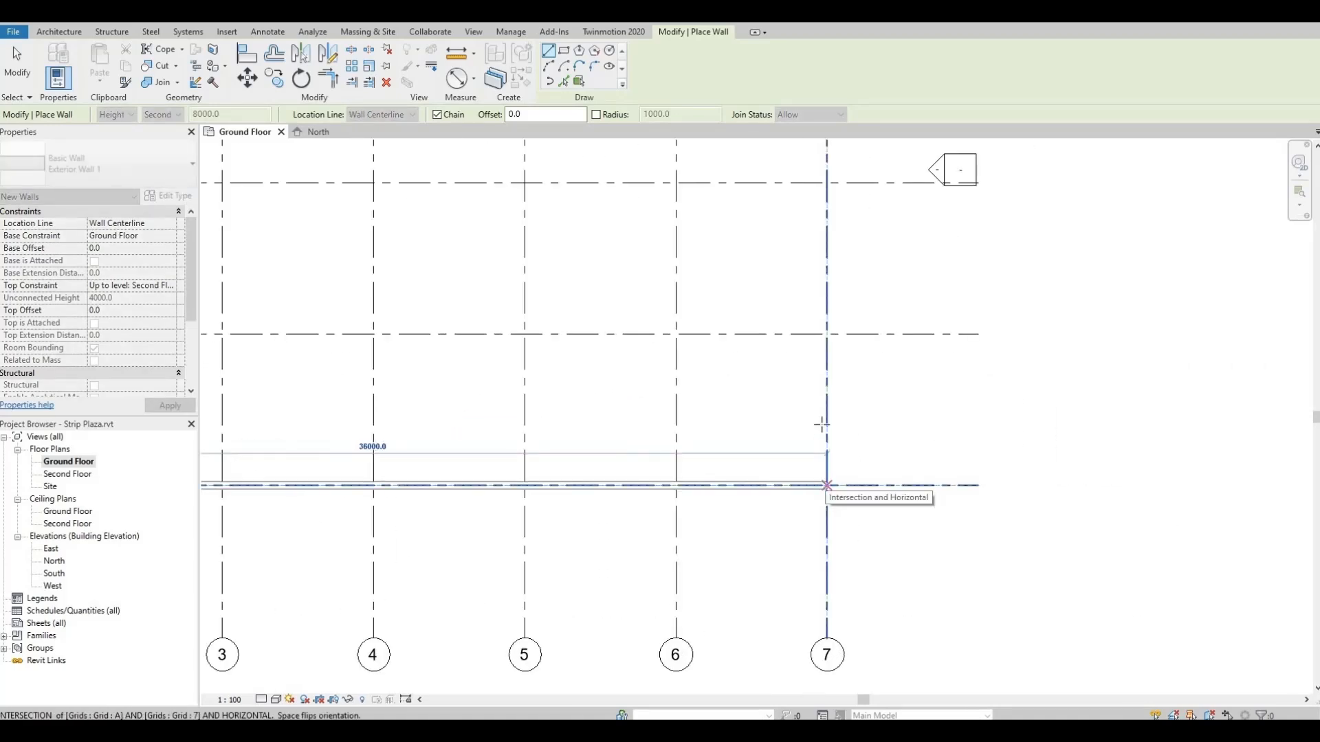
left_click(813, 481)
Continue the chained wall along grid 7 from grid A to grid D.
scroll(827, 330, "down", 3)
middle_click_drag(828, 330, 832, 540)
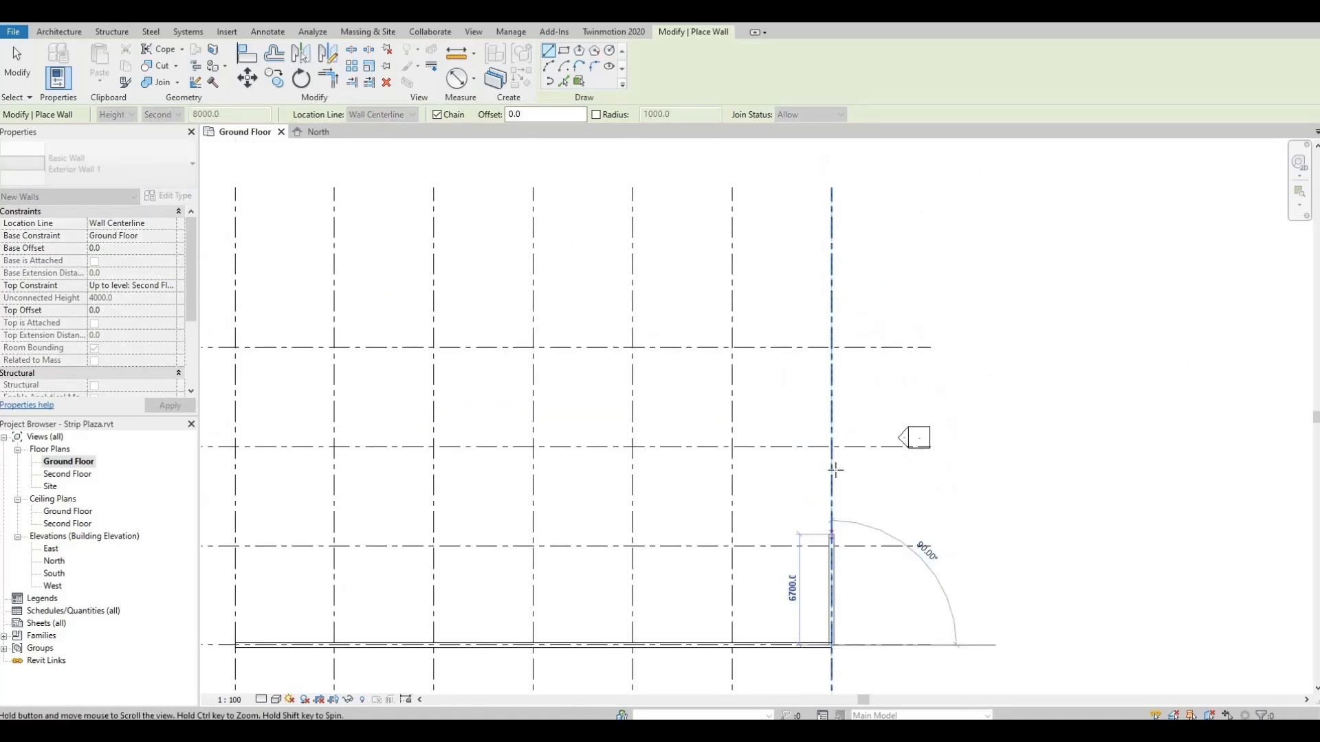
scroll(837, 464, "down", 2)
middle_click_drag(840, 457, 842, 510)
scroll(832, 445, "up", 3)
left_click(834, 421)
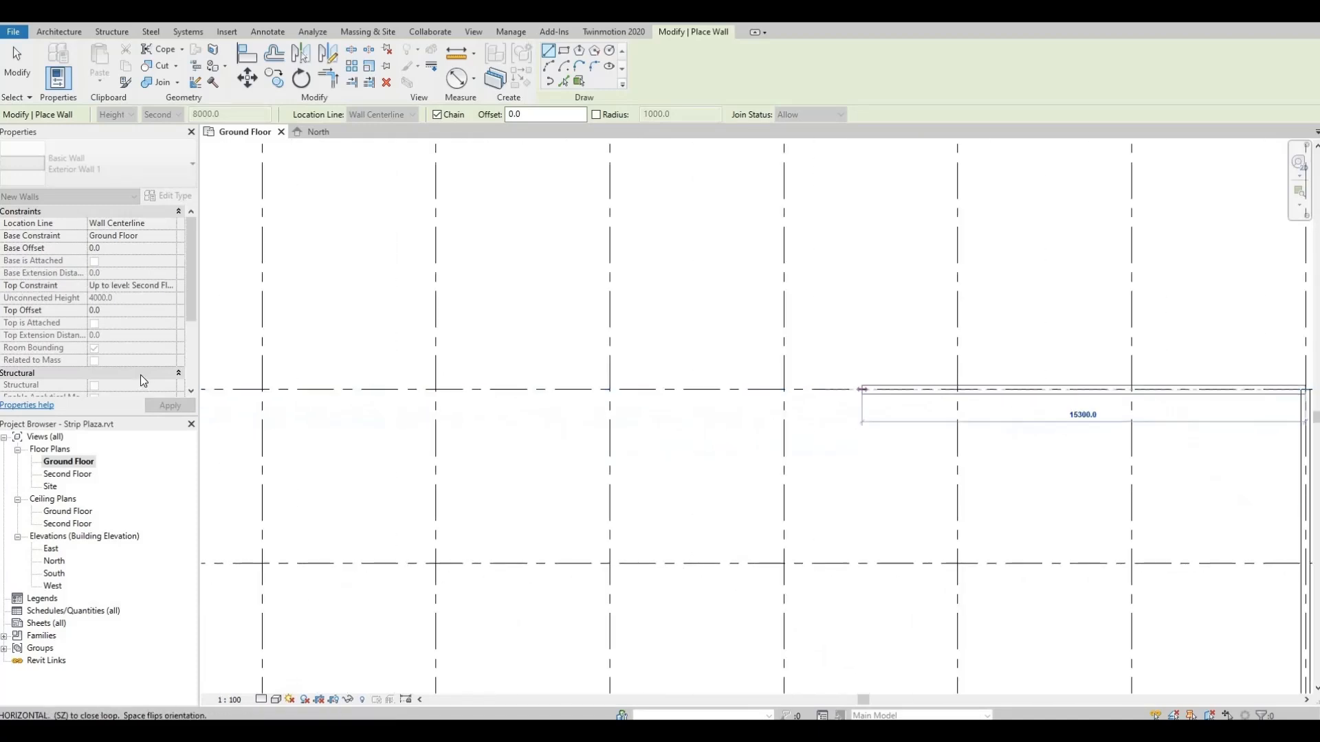
Close the exterior wall loop with chained walls along grid D to grid 1 and along grid 1 back to grid A.
middle_click_drag(268, 368, 759, 306)
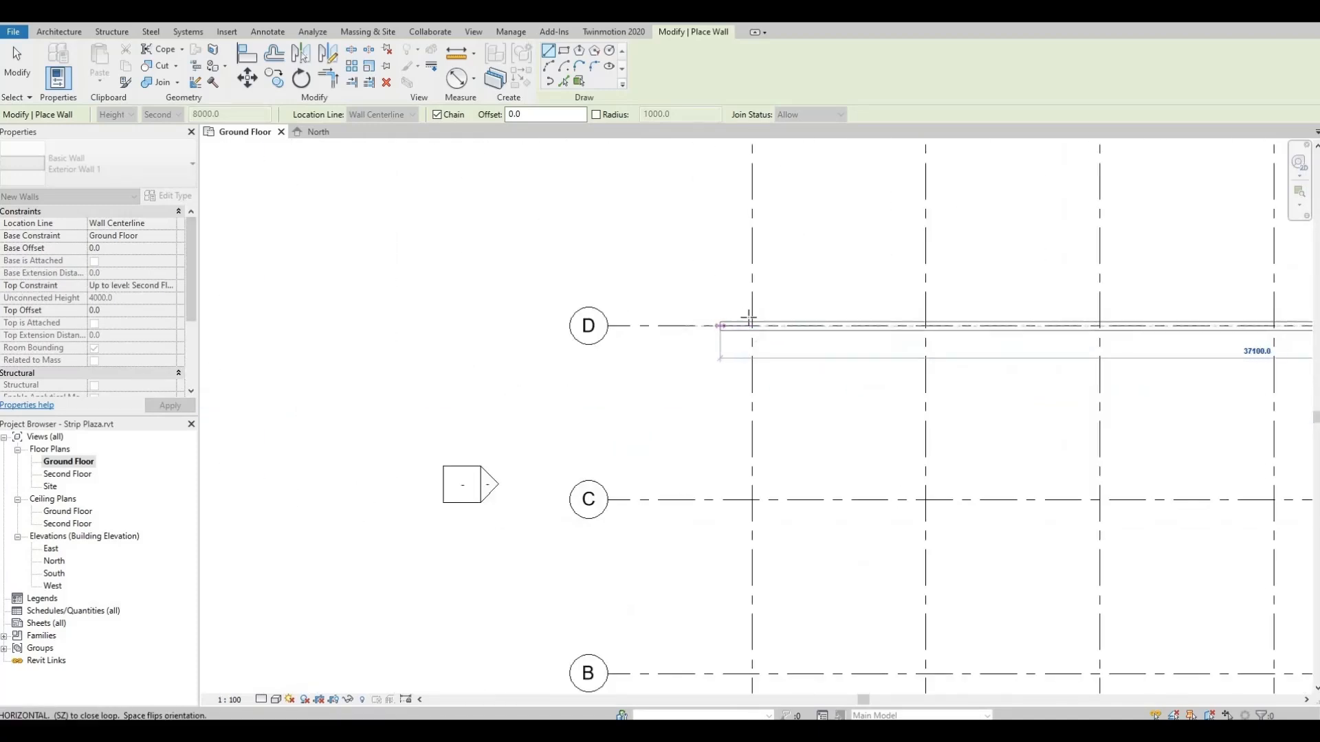
left_click(753, 323)
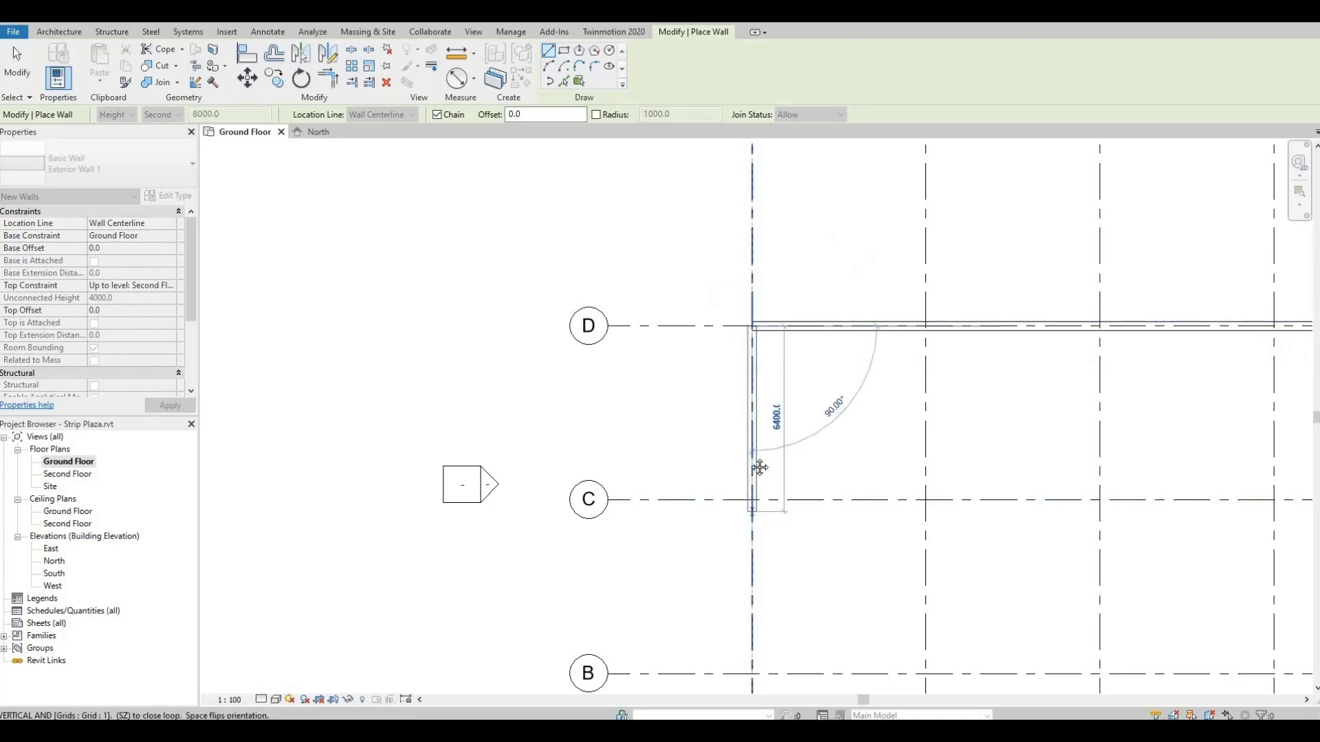
middle_click_drag(752, 514, 708, 204)
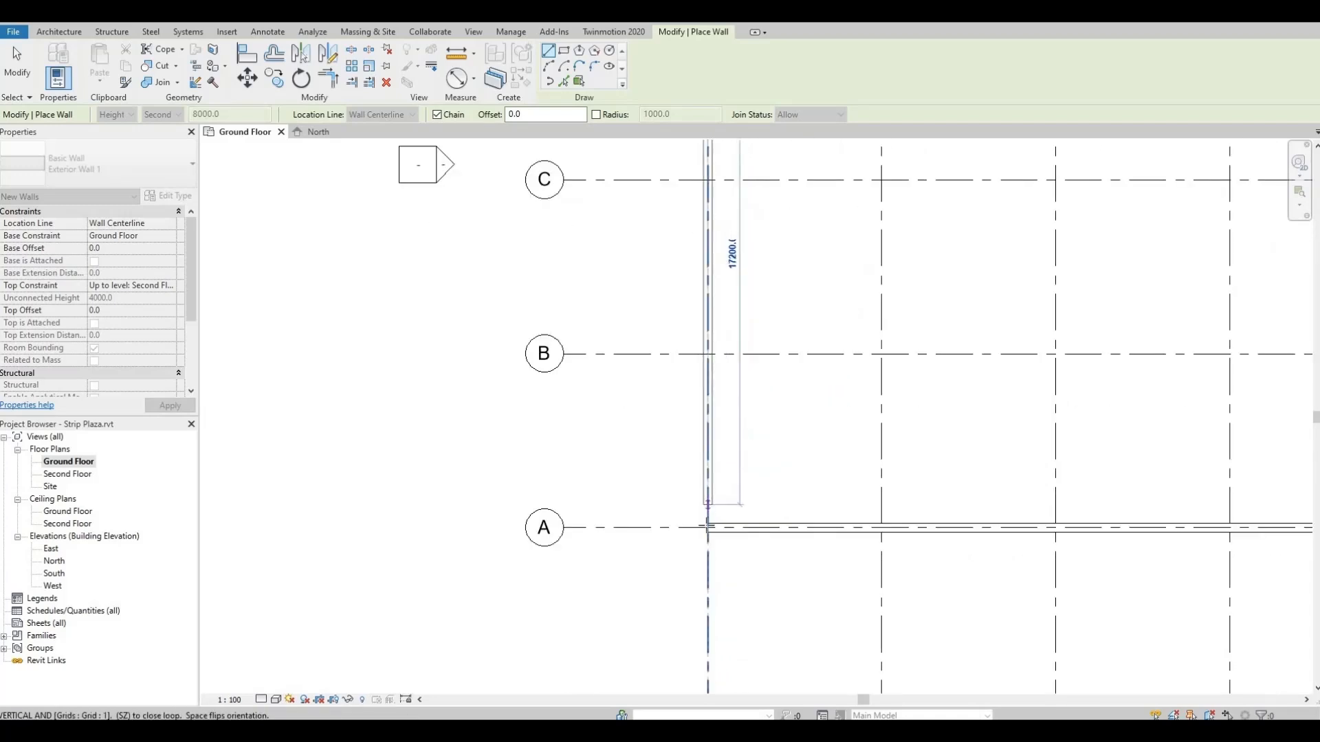
left_click(708, 527)
scroll(710, 450, "down", 2)
middle_click_drag(612, 471, 519, 483)
scroll(530, 473, "up", 1)
scroll(530, 473, "down", 2)
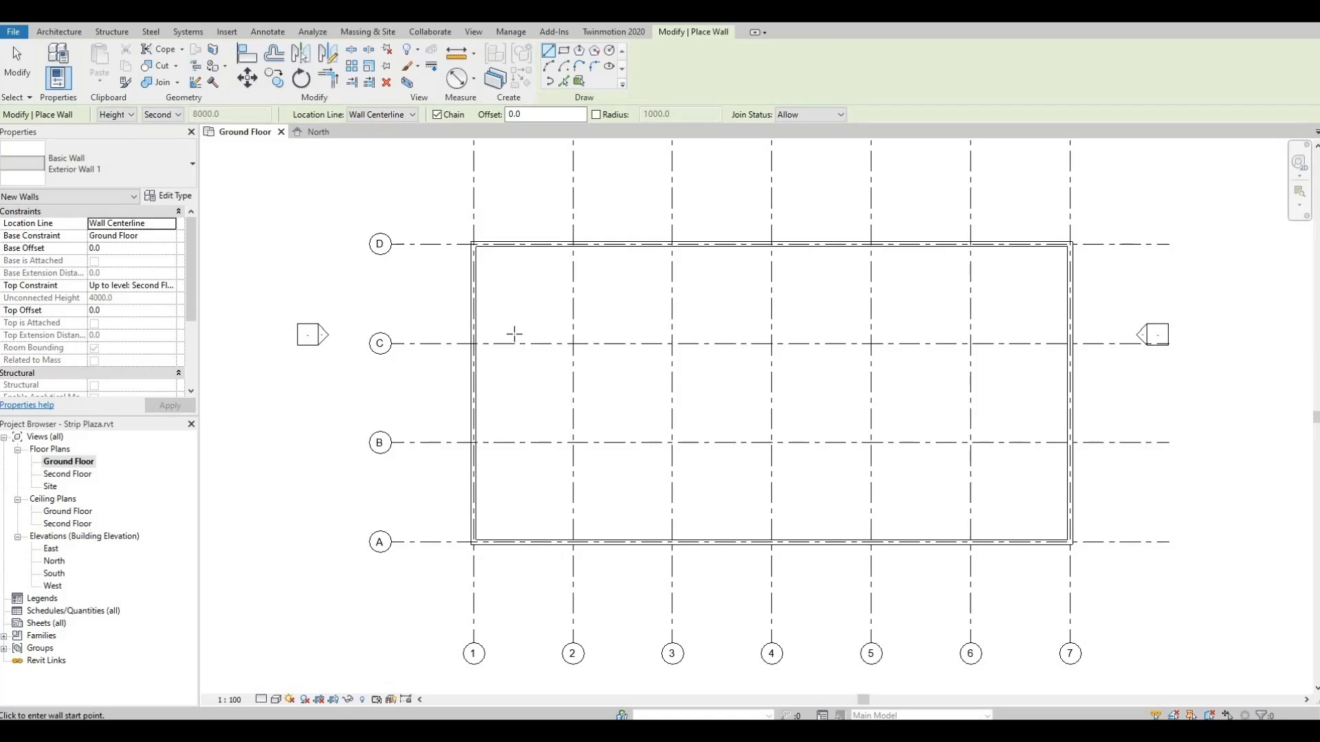
Duplicate the Exterior Wall 1 type as a new wall type named Interior Wall 1.
left_click(170, 197)
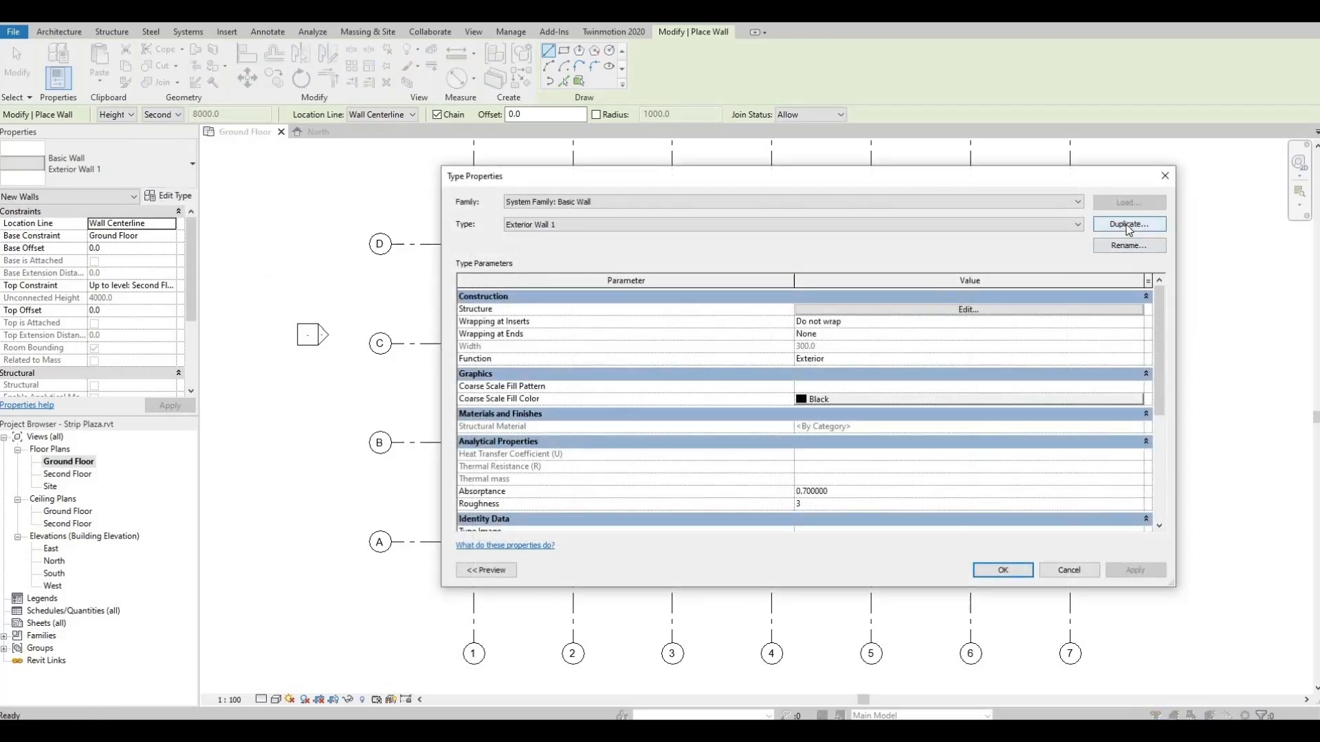
left_click(1127, 225)
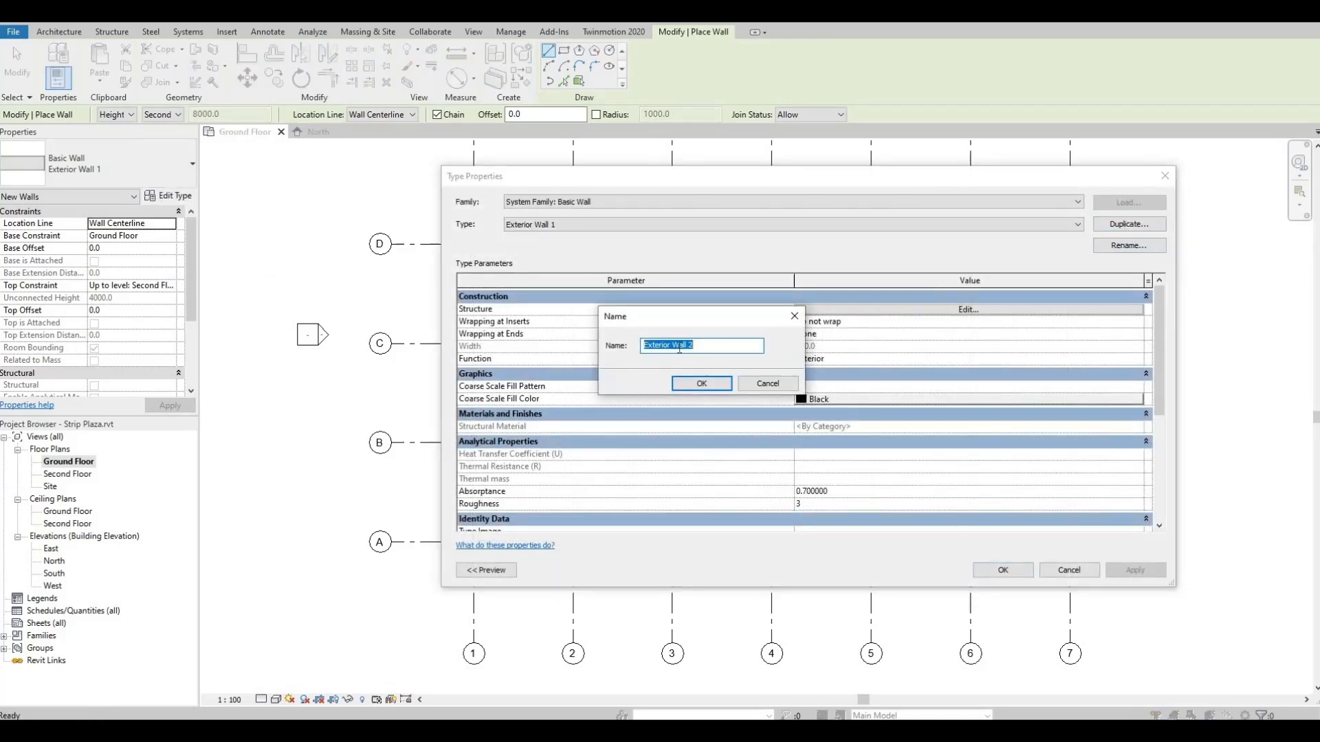
left_click(699, 347)
type("1")
left_click_drag(668, 345, 560, 346)
type("In")
left_click(699, 384)
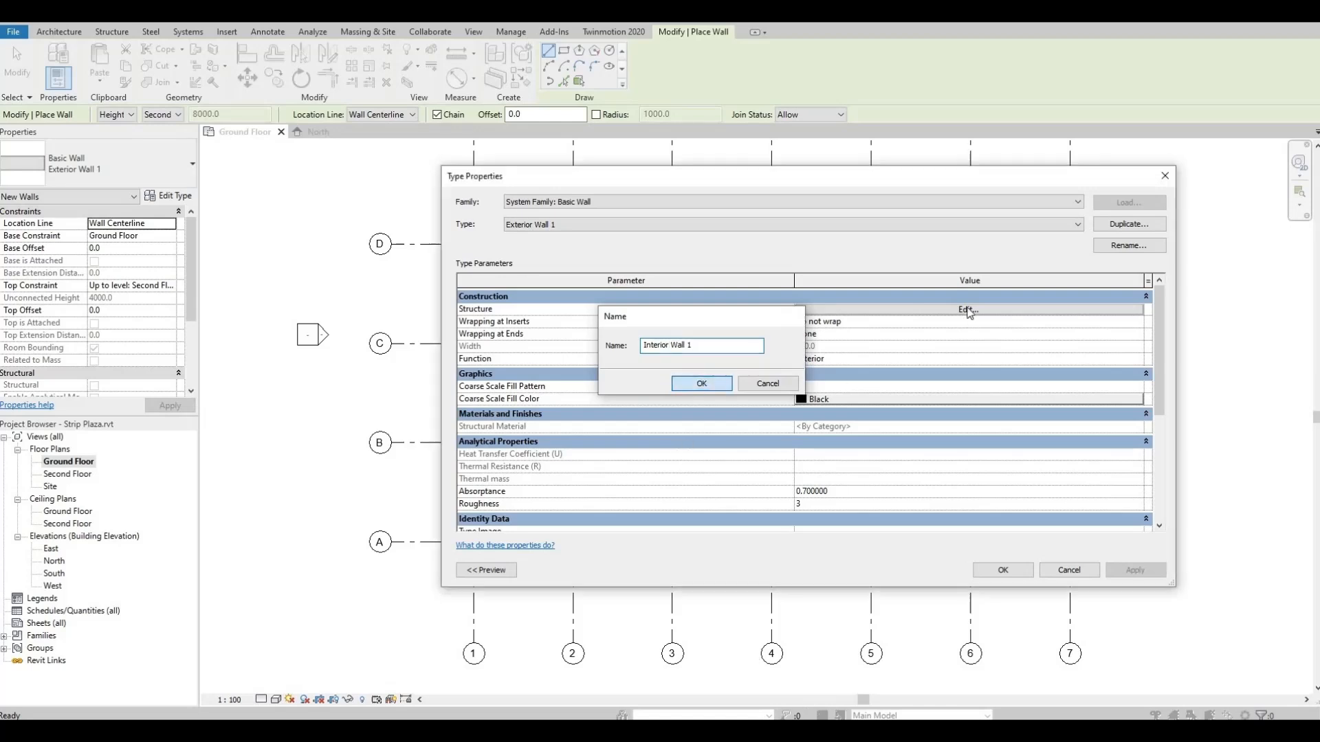
Set the structure layer thickness of Interior Wall 1 to 200 mm and accept the type for placement.
left_click(919, 310)
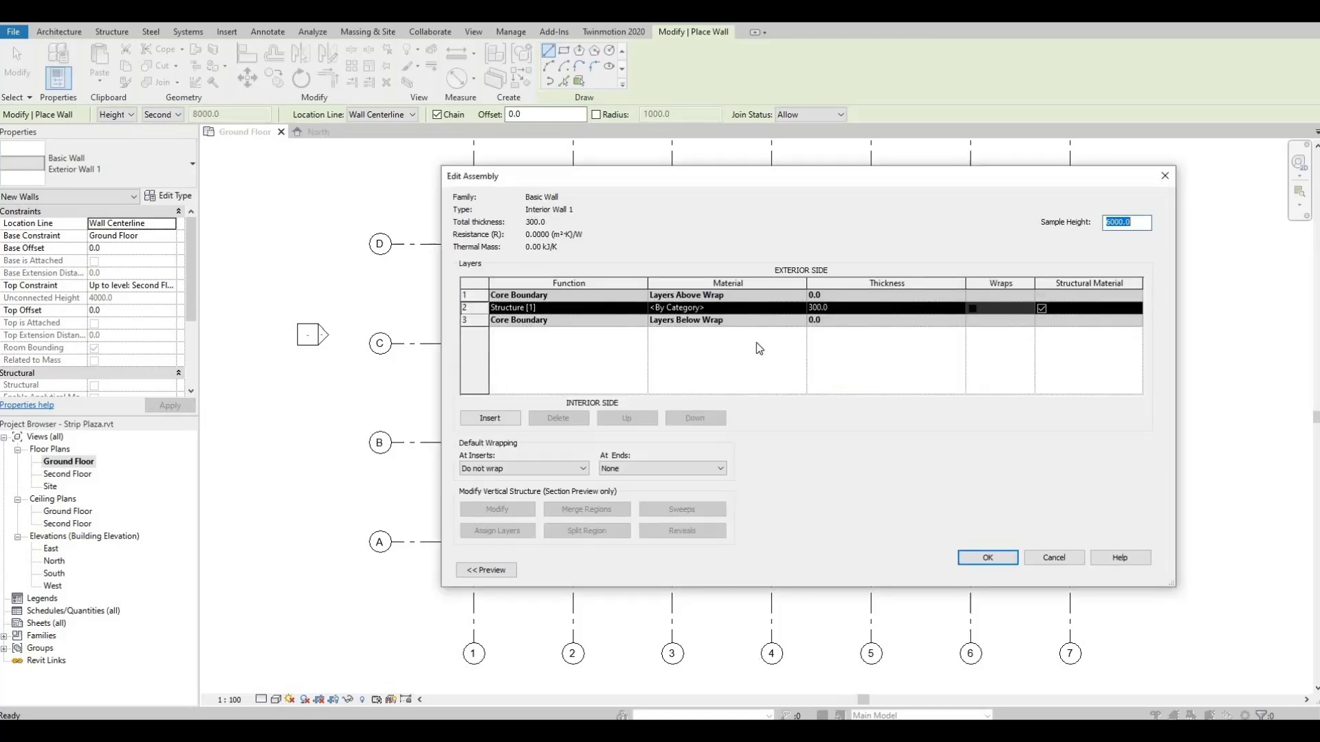
left_click(873, 315)
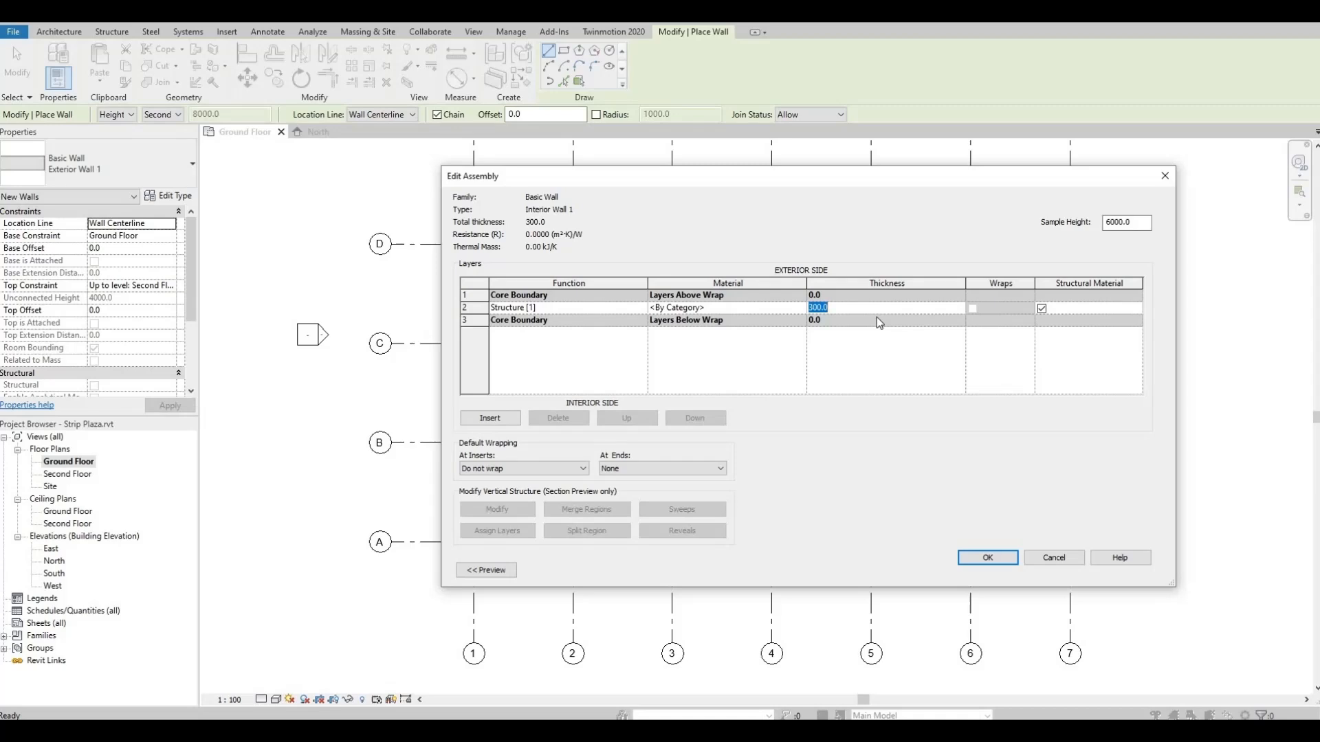
type("200")
left_click(987, 564)
left_click(1003, 570)
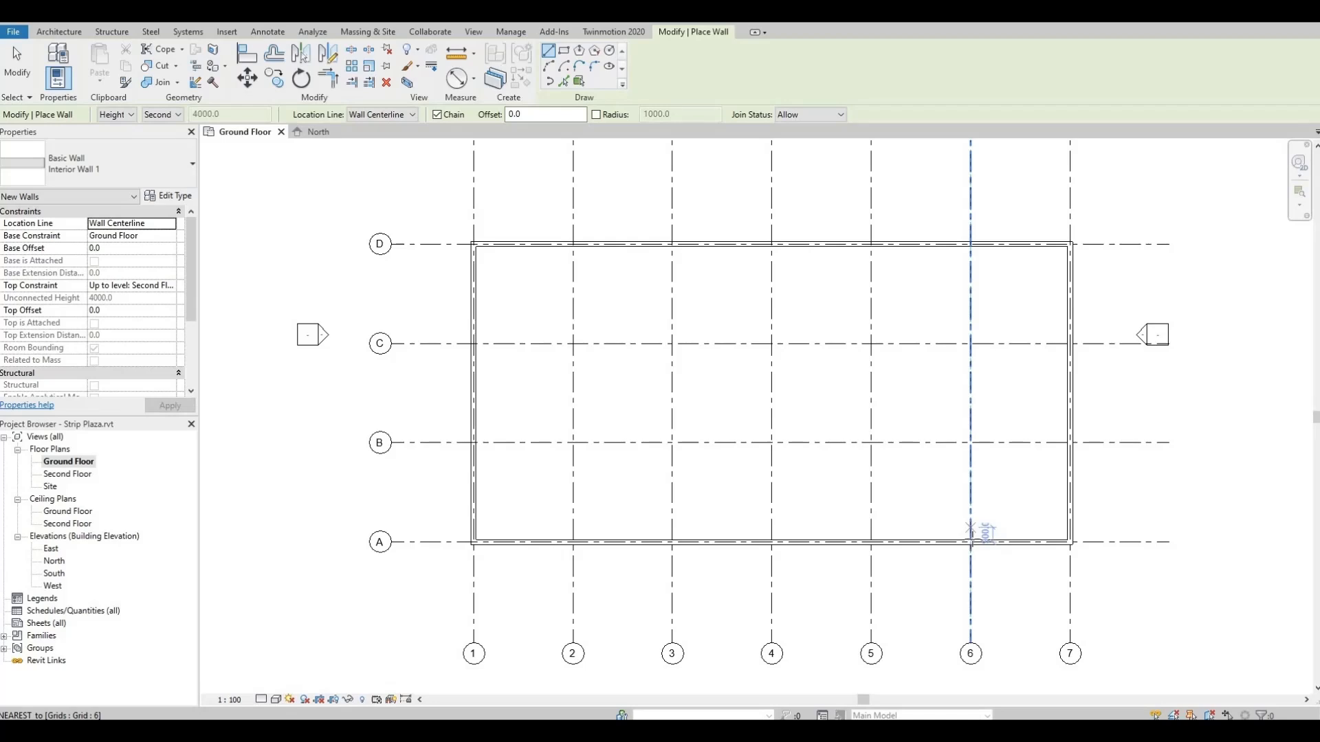
Draw separate Interior Wall 1 walls along grids 6, 5 and 4, each running from grid A to grid D.
left_click(970, 542)
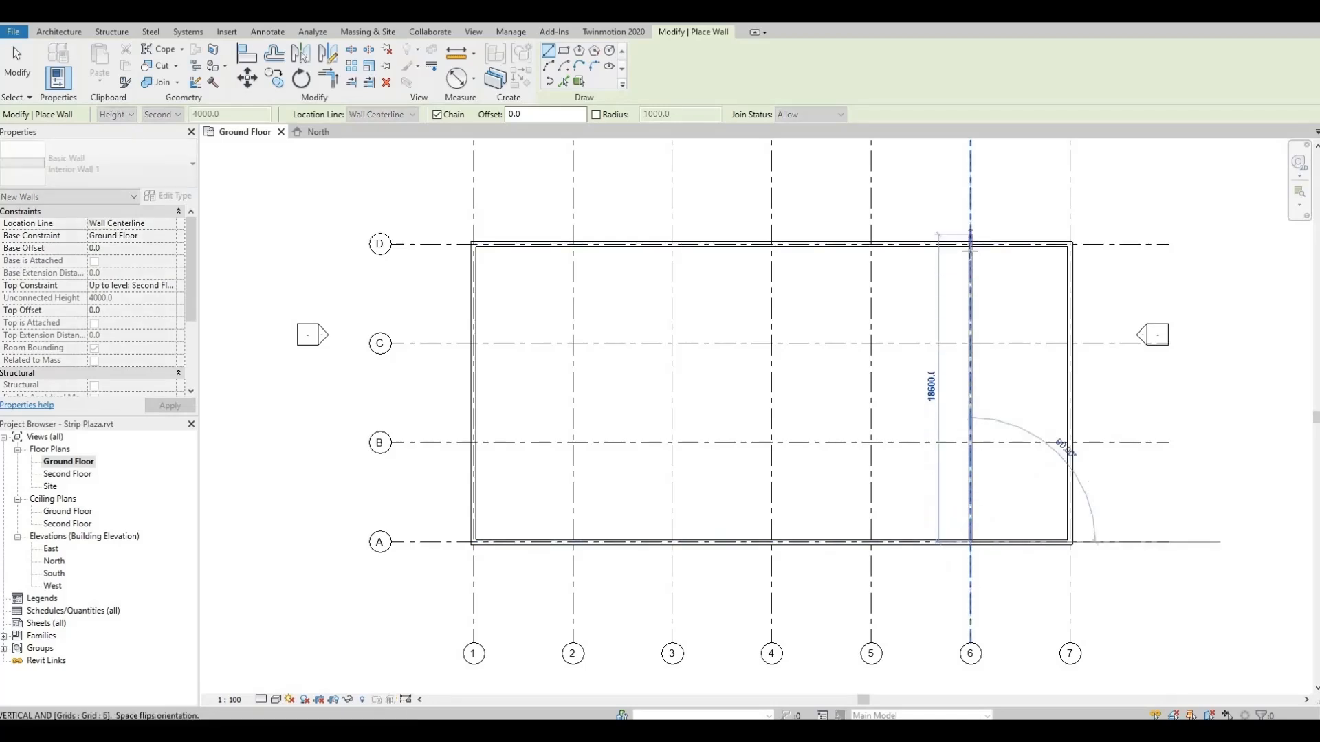
left_click(970, 244)
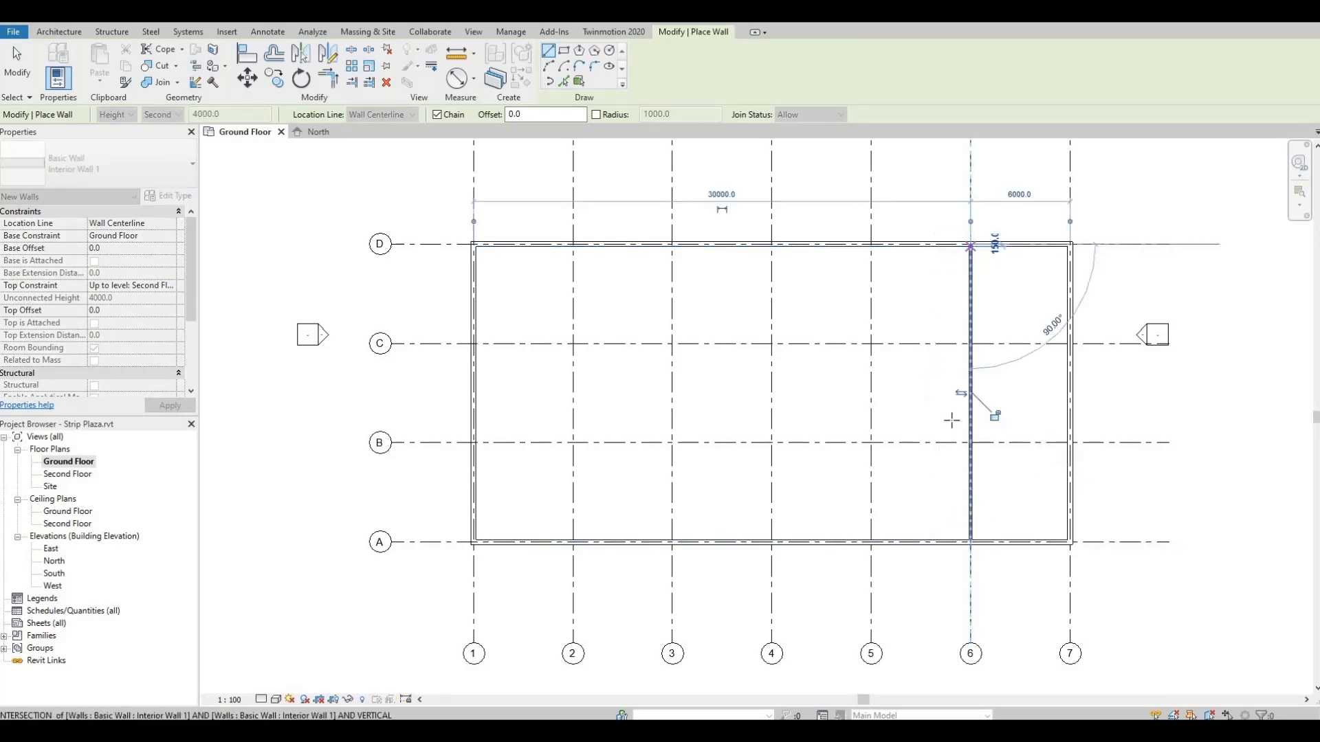
key("Escape")
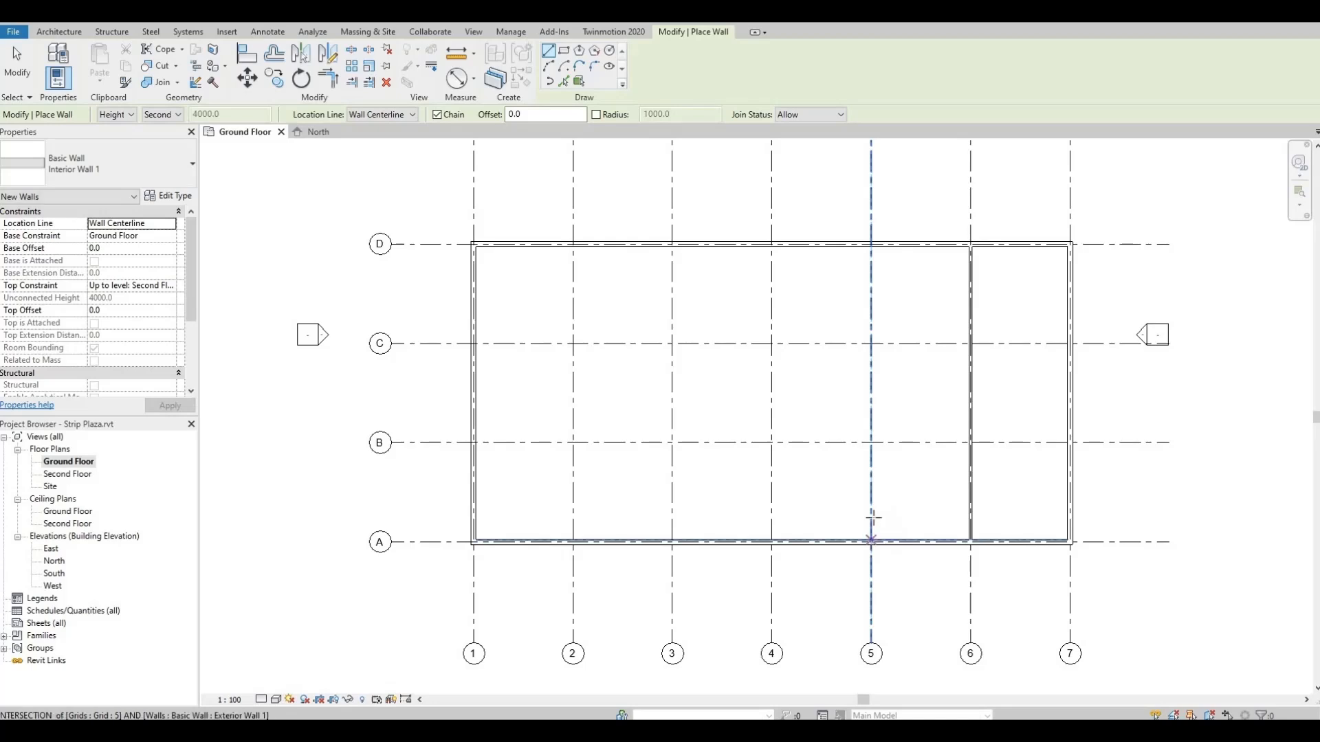
left_click(871, 543)
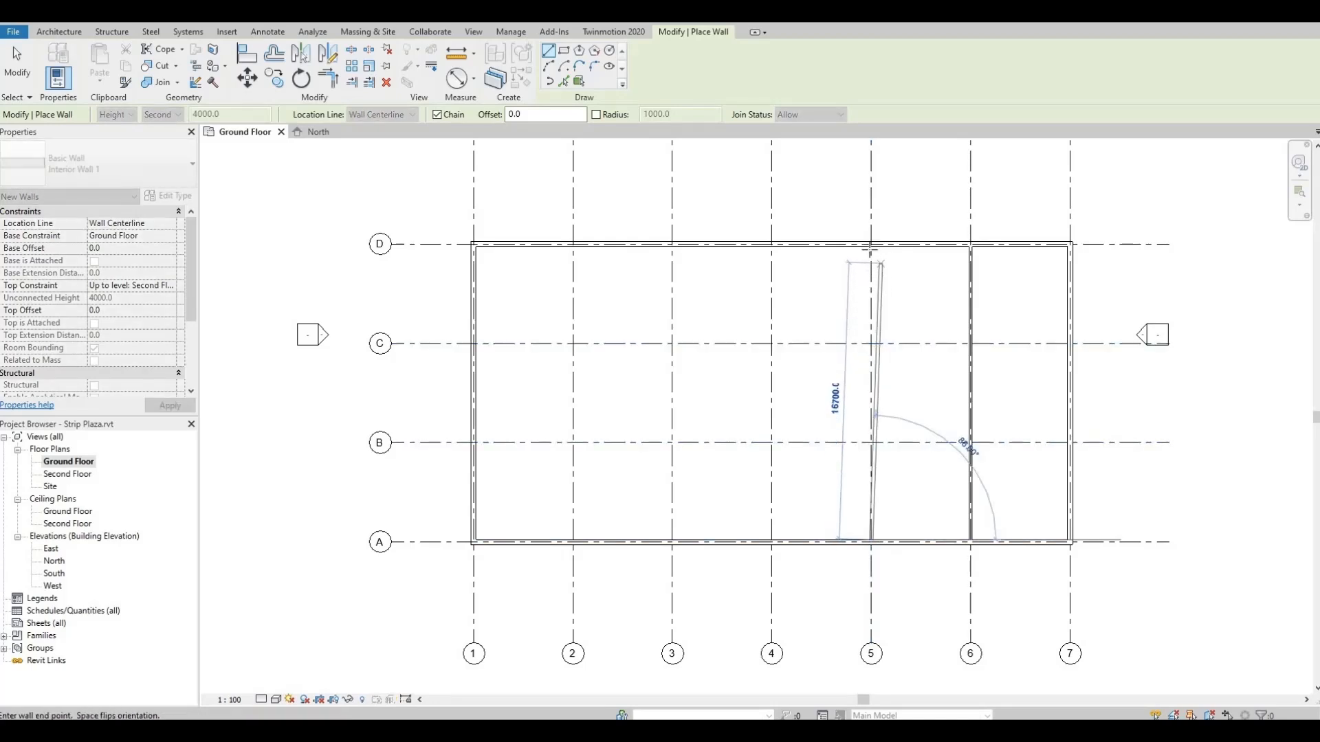
left_click(828, 375)
key("Escape")
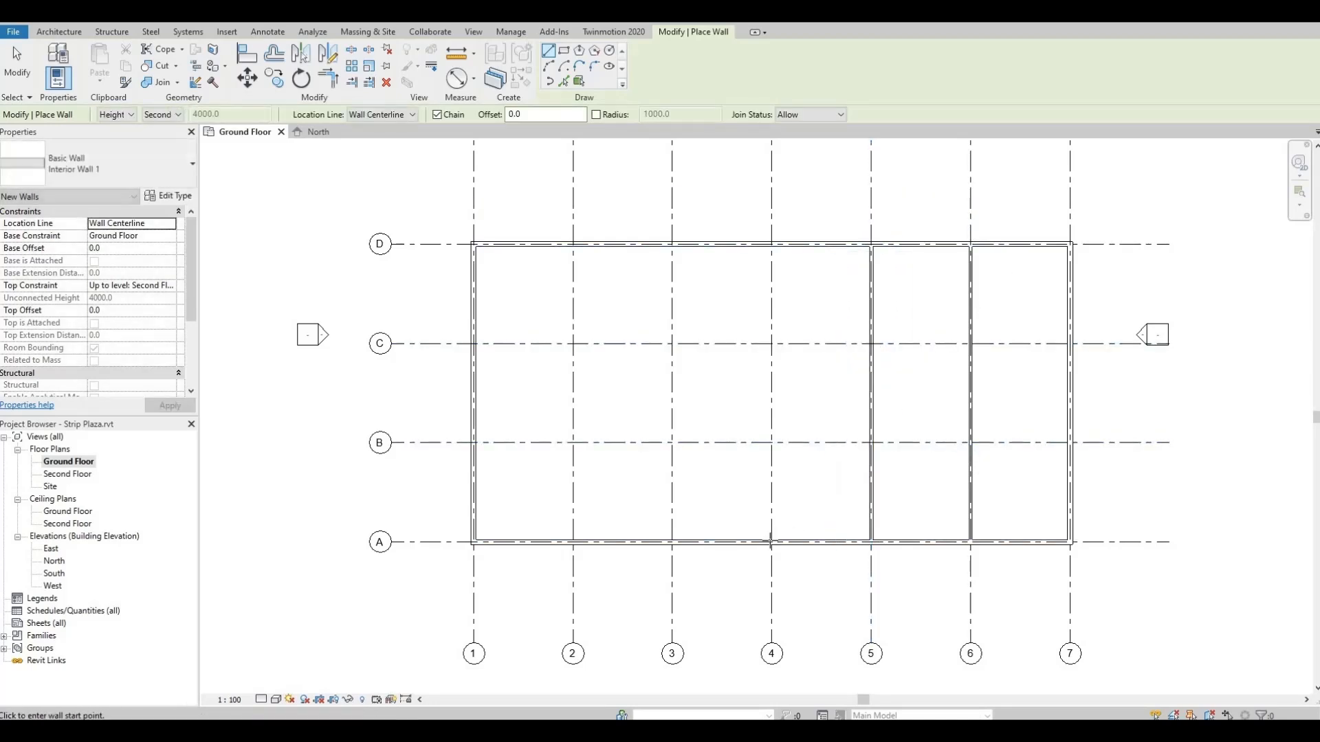
left_click(772, 542)
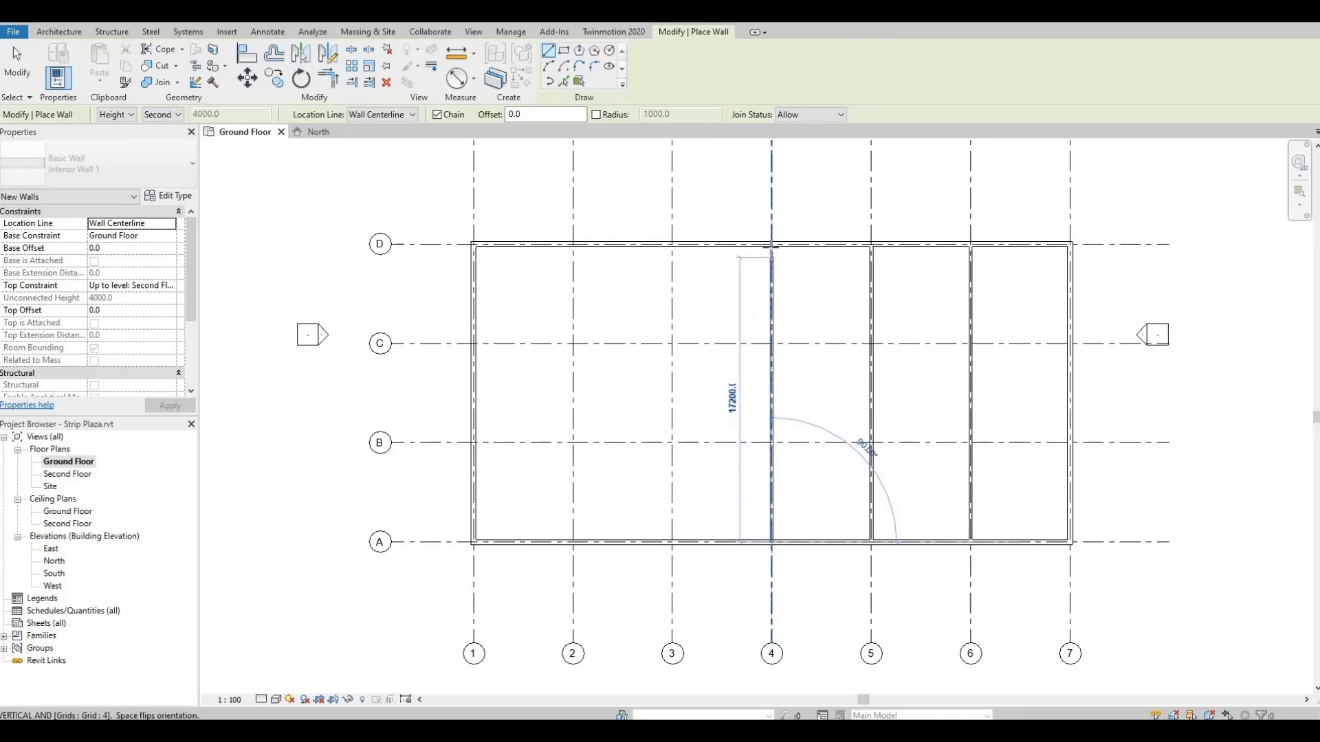
left_click(772, 244)
key("Escape")
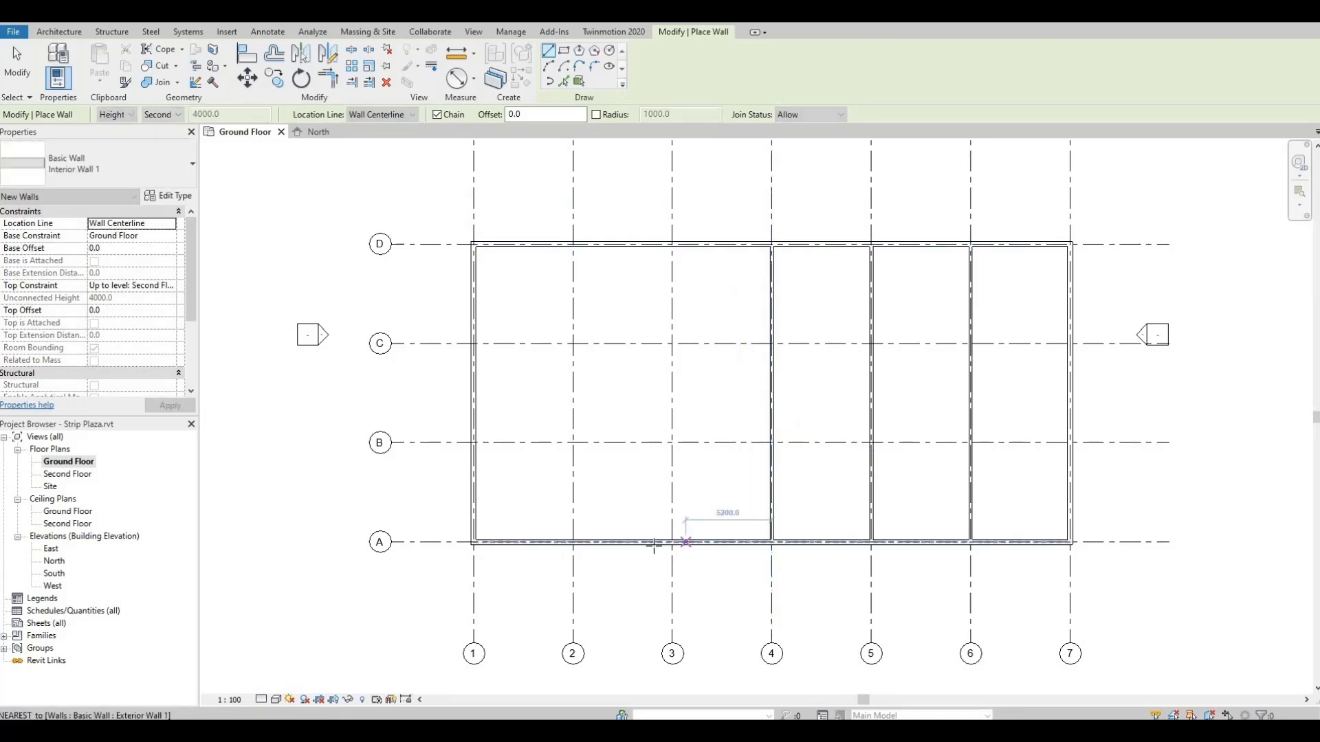
Draw an Interior Wall 1 wall along grid 3 between the exterior walls on grids A and D.
scroll(677, 542, "up", 2)
scroll(663, 530, "up", 2)
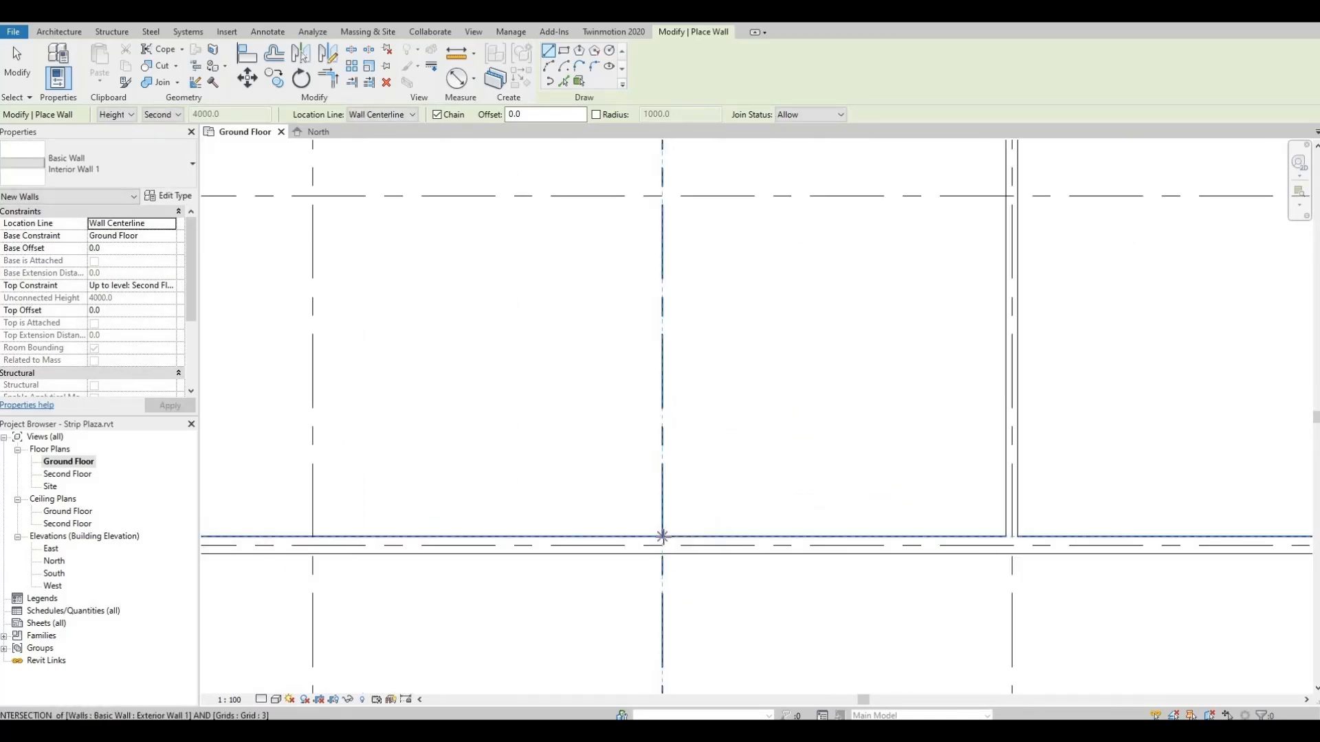
left_click(662, 537)
scroll(677, 425, "down", 3)
middle_click_drag(672, 436, 657, 546)
scroll(654, 339, "up", 4)
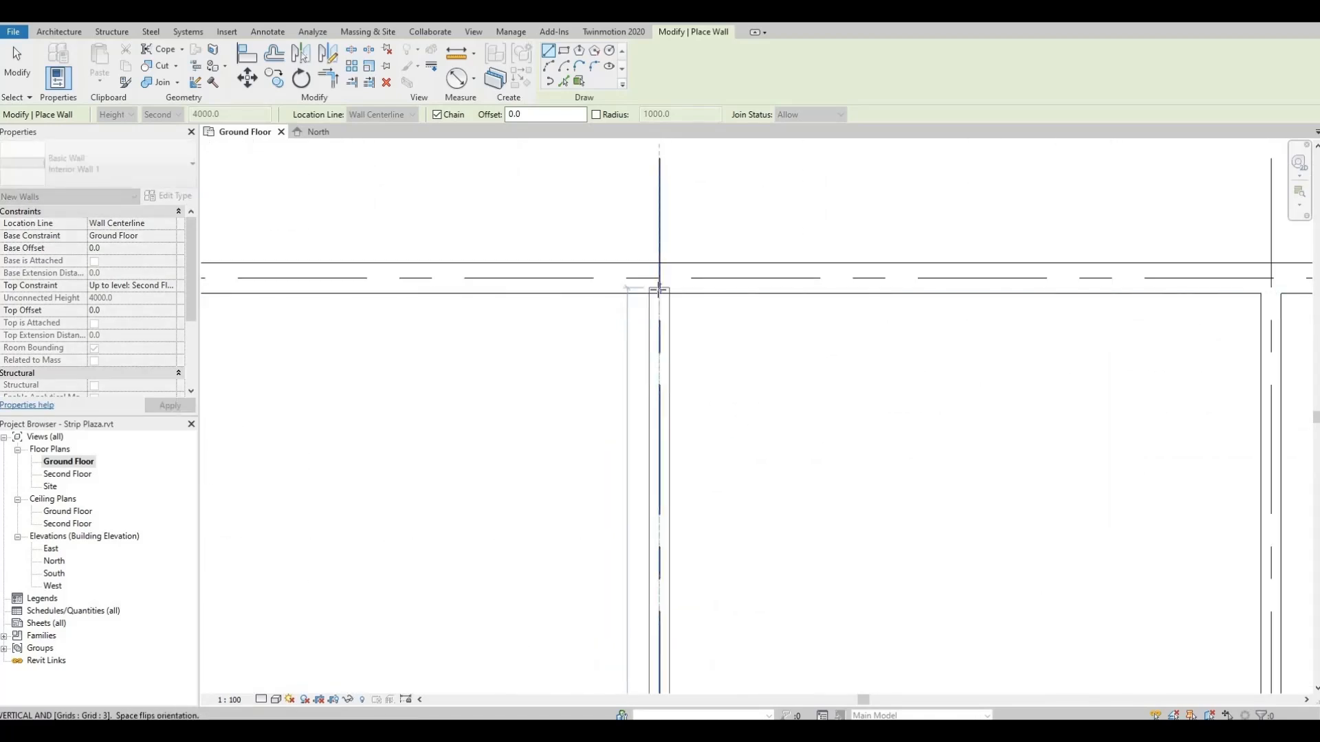
left_click(658, 290)
scroll(673, 413, "down", 6)
key("Escape")
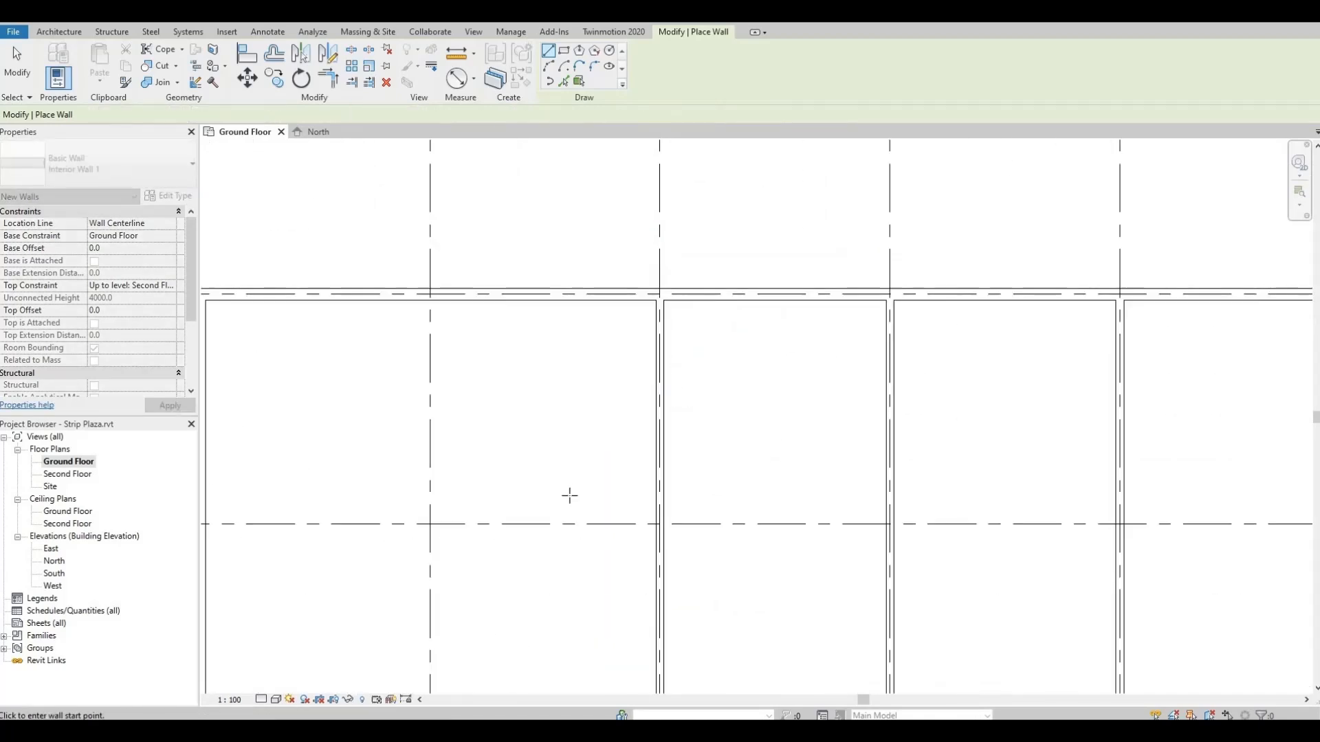
Draw an Interior Wall 1 wall along grid 2 between the exterior walls on grids A and D.
middle_click_drag(574, 622, 580, 697)
scroll(550, 560, "up", 3)
left_click(549, 564)
scroll(557, 354, "down", 3)
scroll(581, 680, "down", 1)
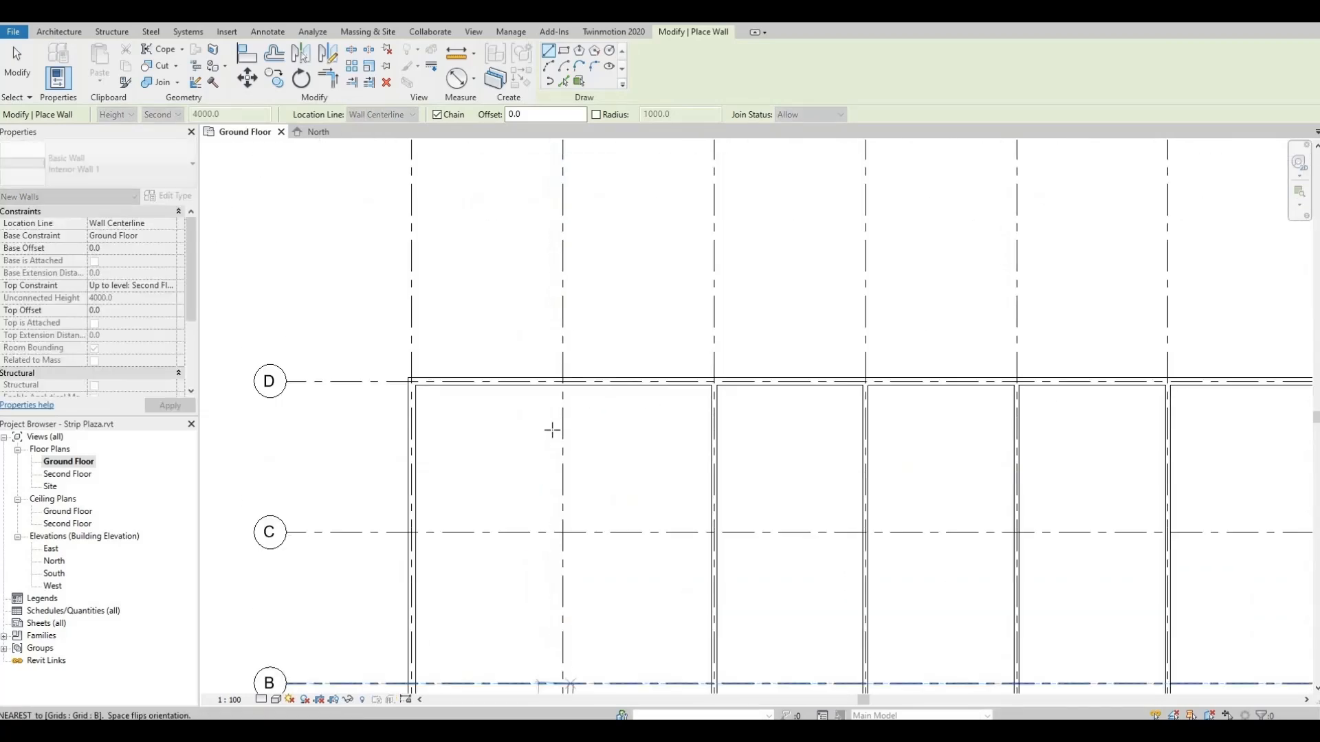
scroll(581, 421, "up", 3)
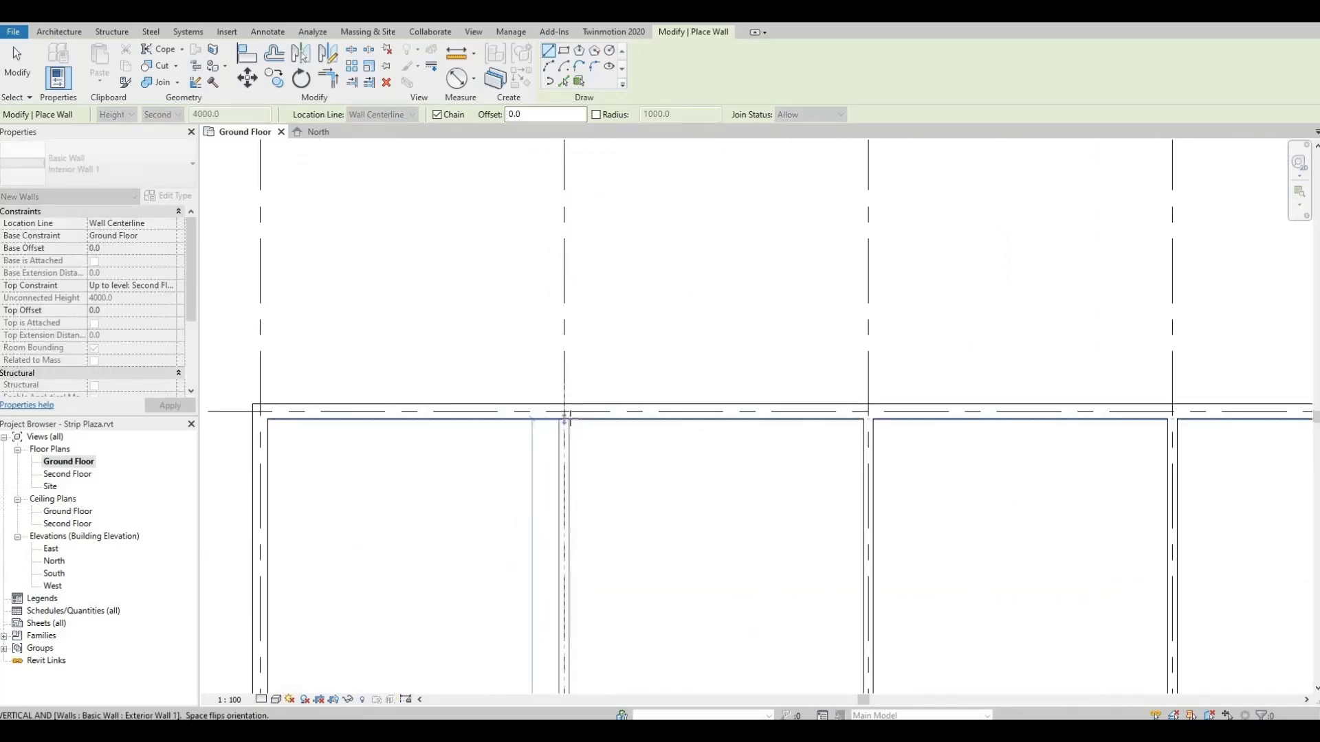
left_click(566, 414)
scroll(589, 416, "down", 2)
scroll(604, 413, "down", 2)
key("Escape")
scroll(646, 407, "down", 2)
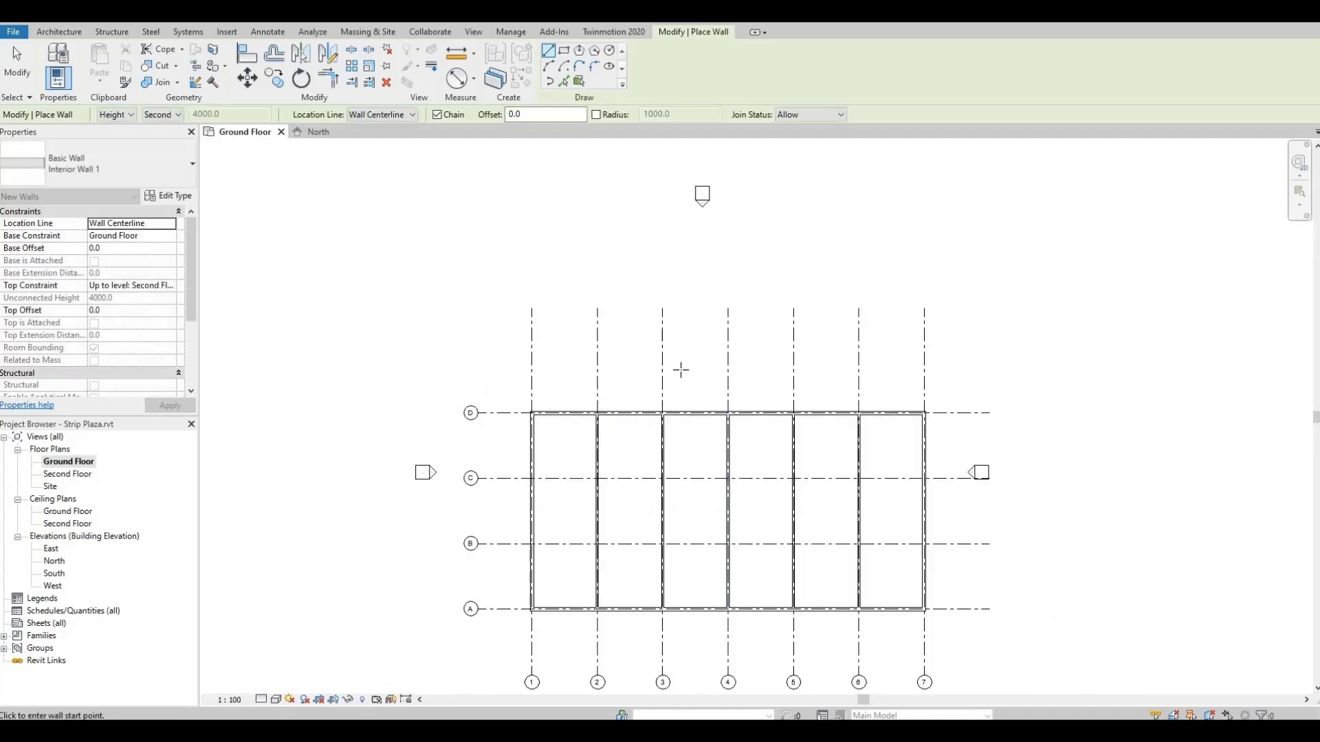
Draw an Interior Wall 1 partition along grid C from grid 6 to grid 7.
middle_click_drag(909, 524, 841, 451)
scroll(828, 454, "up", 1)
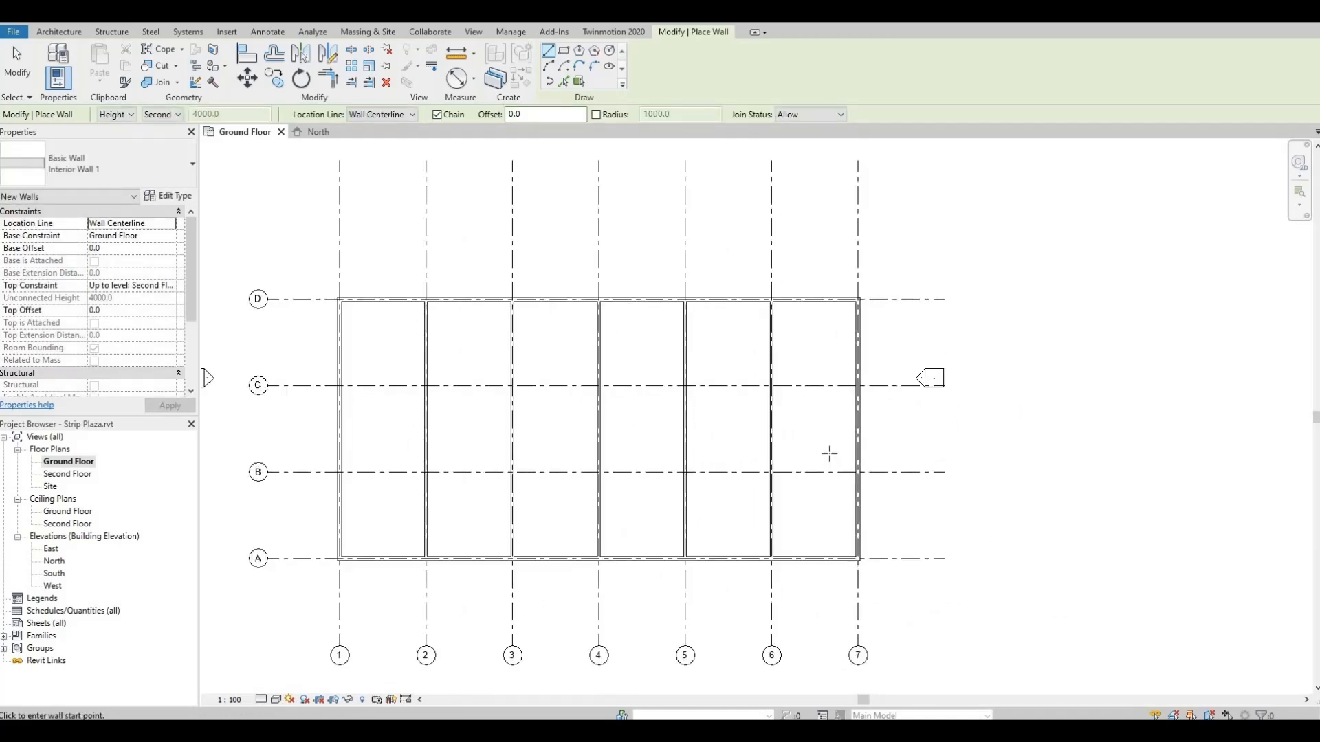
scroll(838, 356, "up", 1)
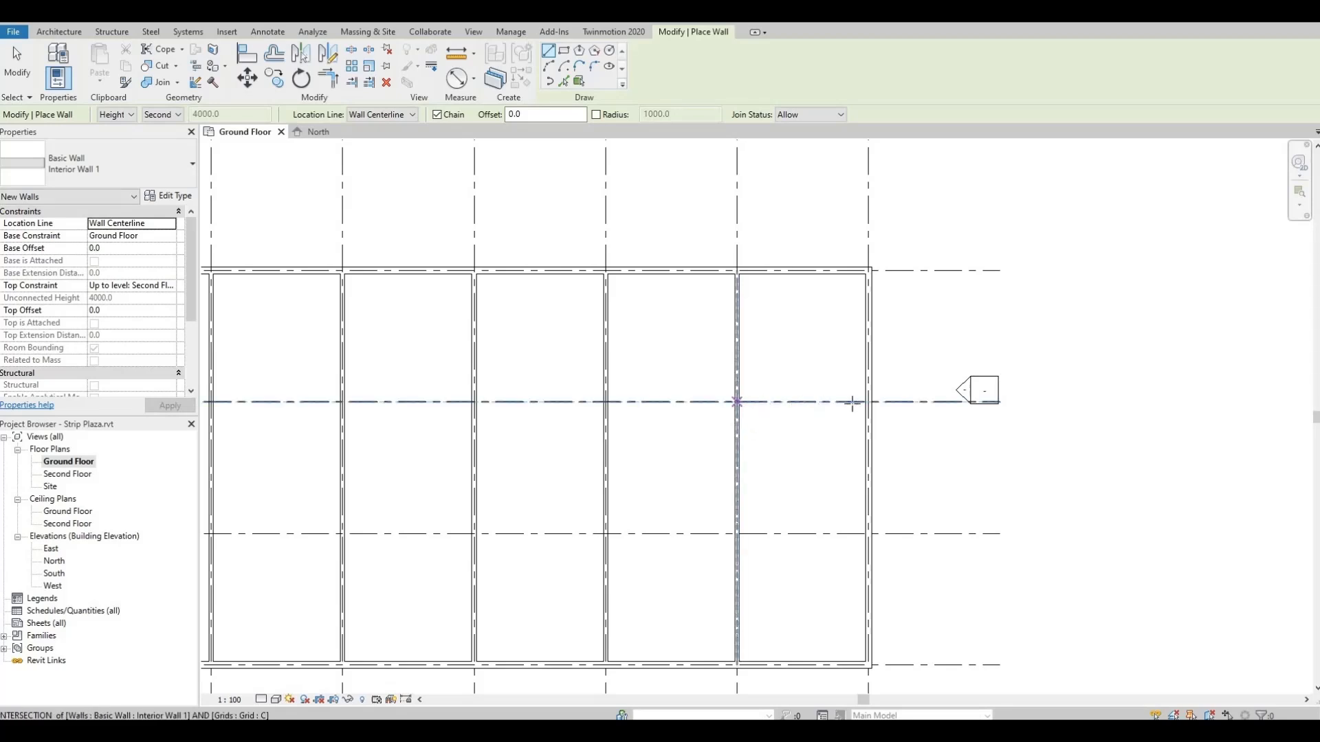
left_click(737, 402)
left_click(865, 402)
key("Escape")
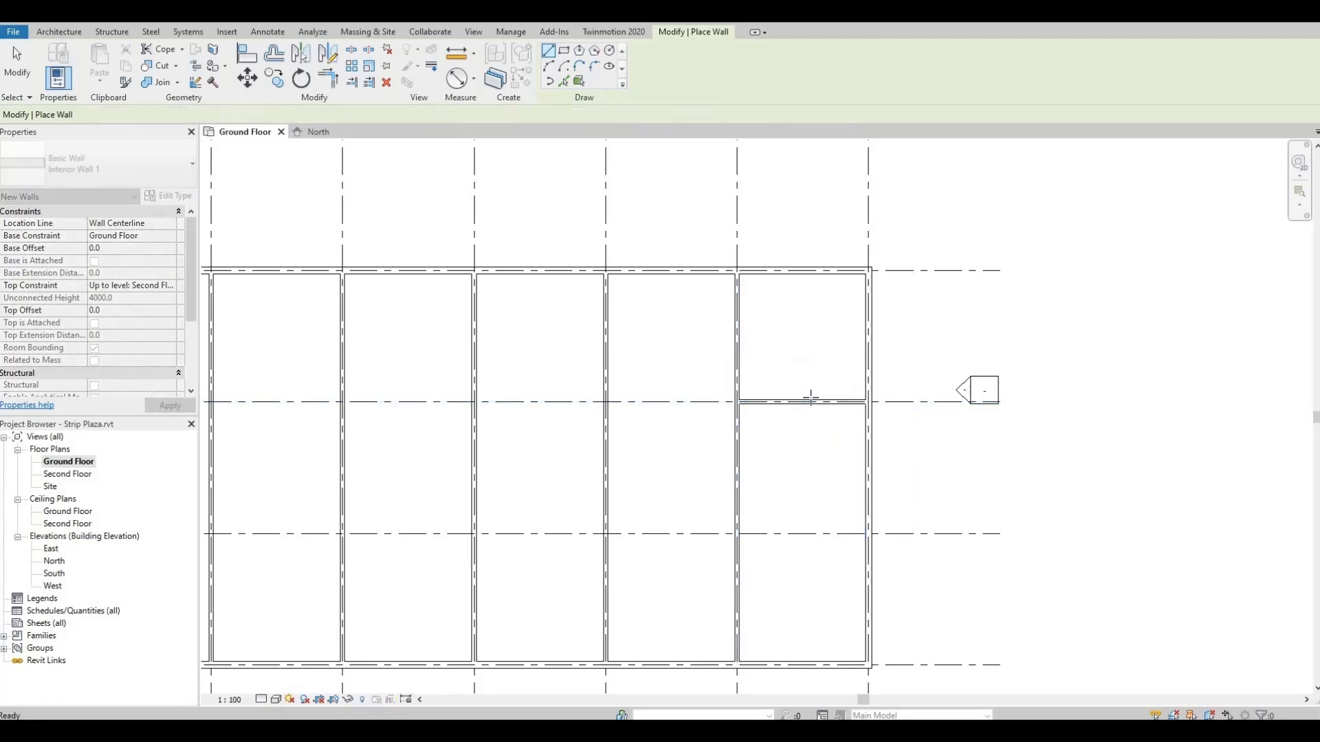
Draw a partition from the grid C wall up to grid D, about 2975 mm from grid 6, and end wall placement.
left_click(803, 399)
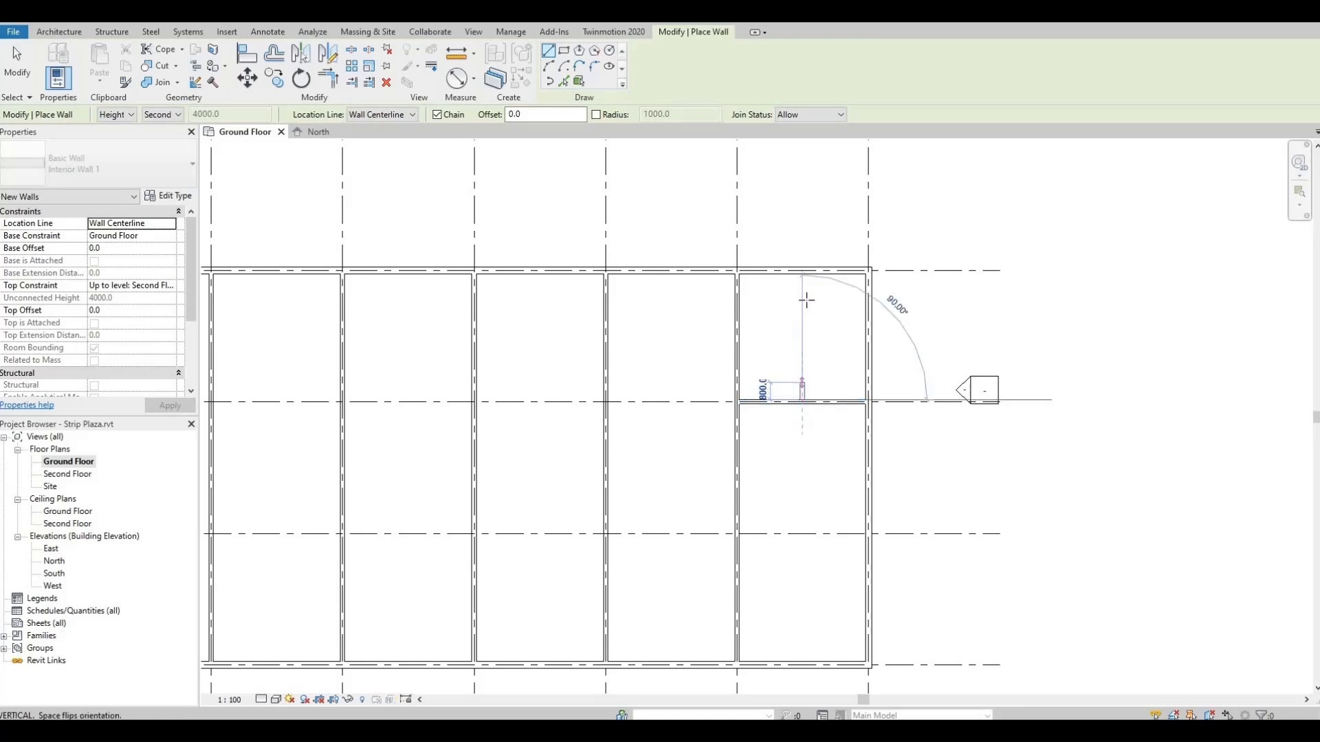
left_click(803, 272)
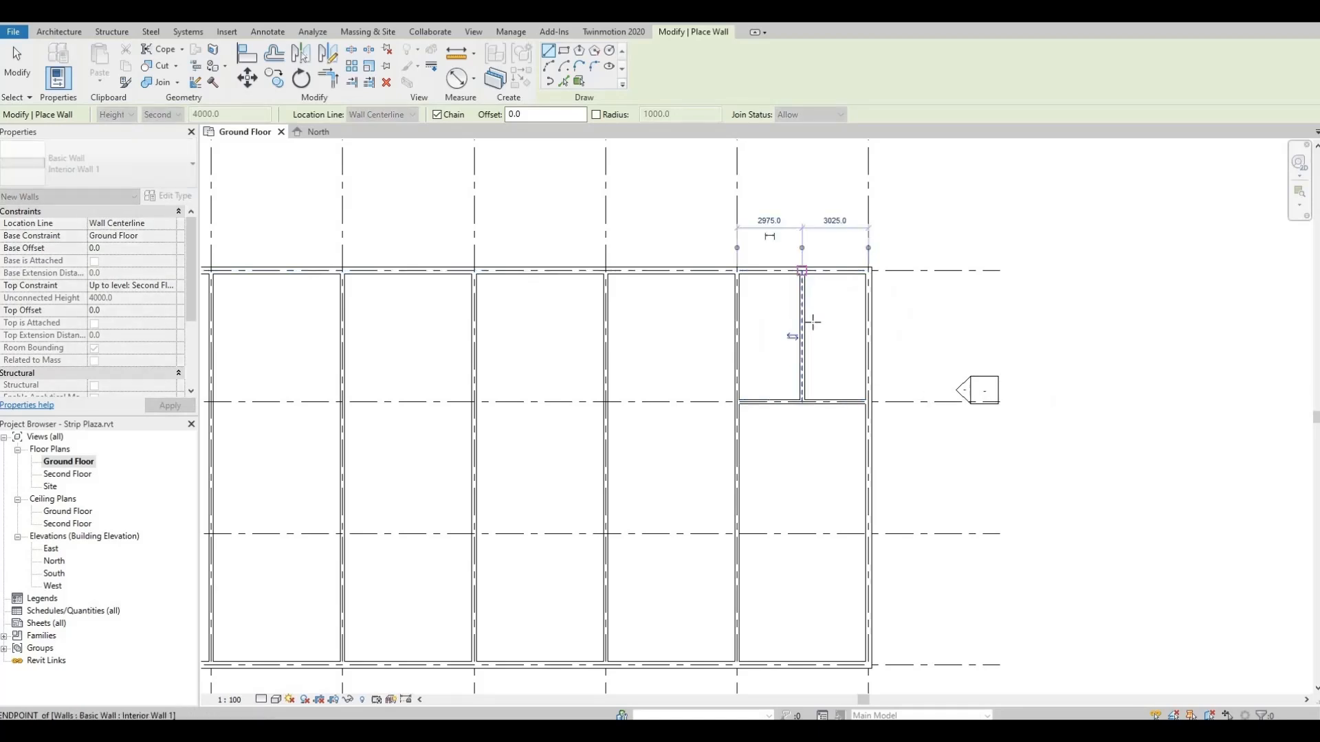
key("Escape")
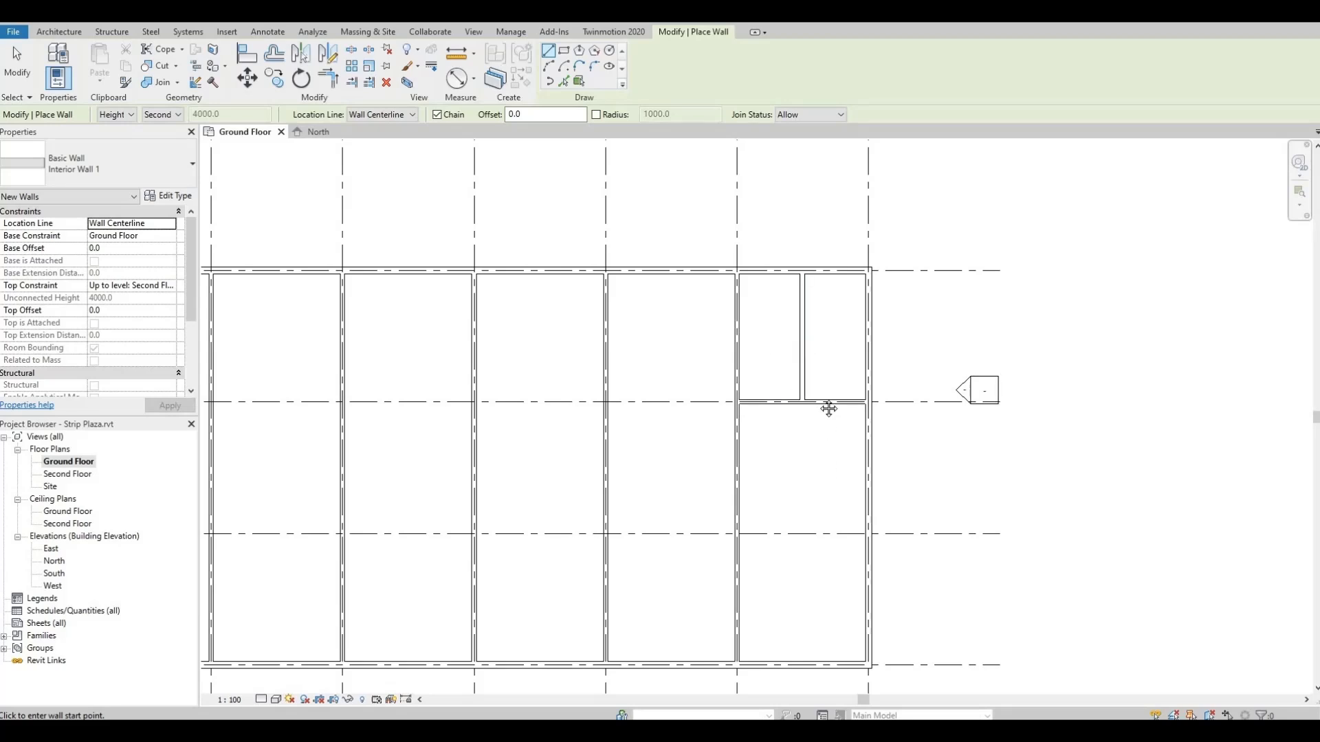
middle_click_drag(828, 406, 833, 312)
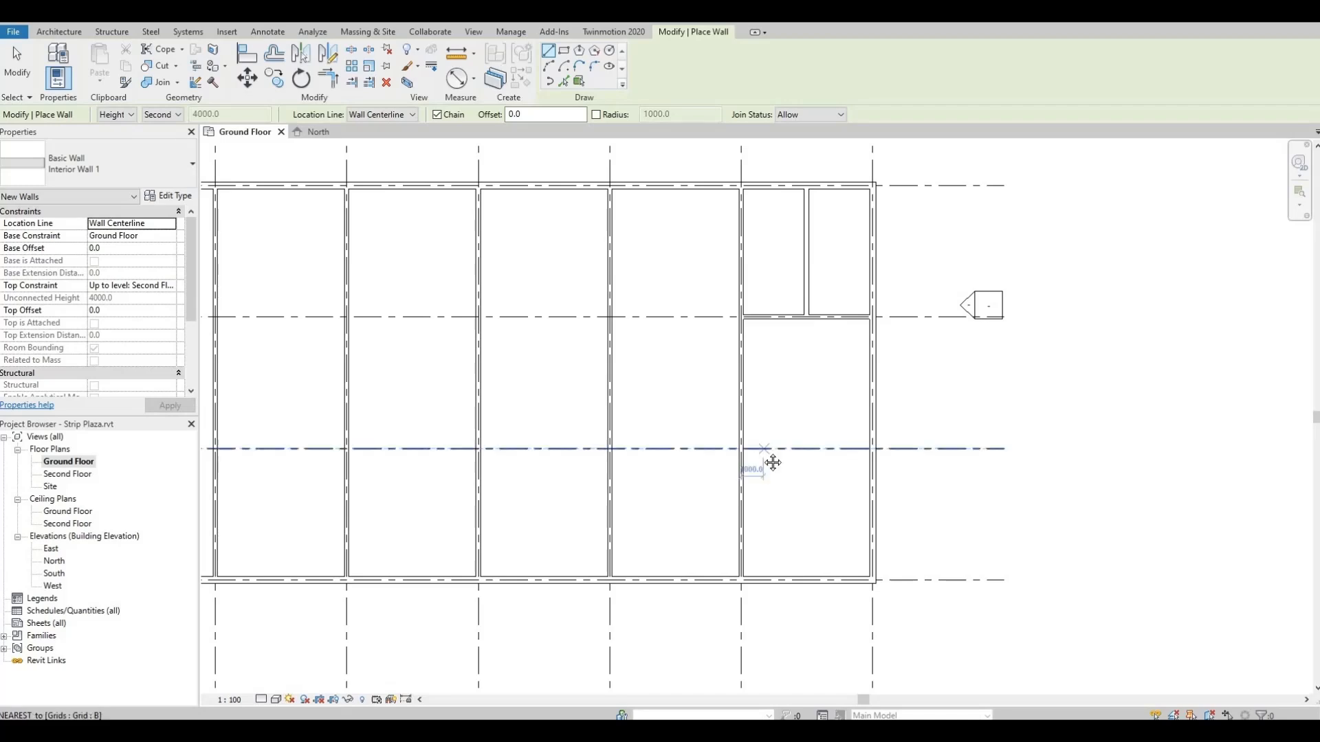
middle_click_drag(786, 386, 787, 363)
scroll(801, 233, "up", 1)
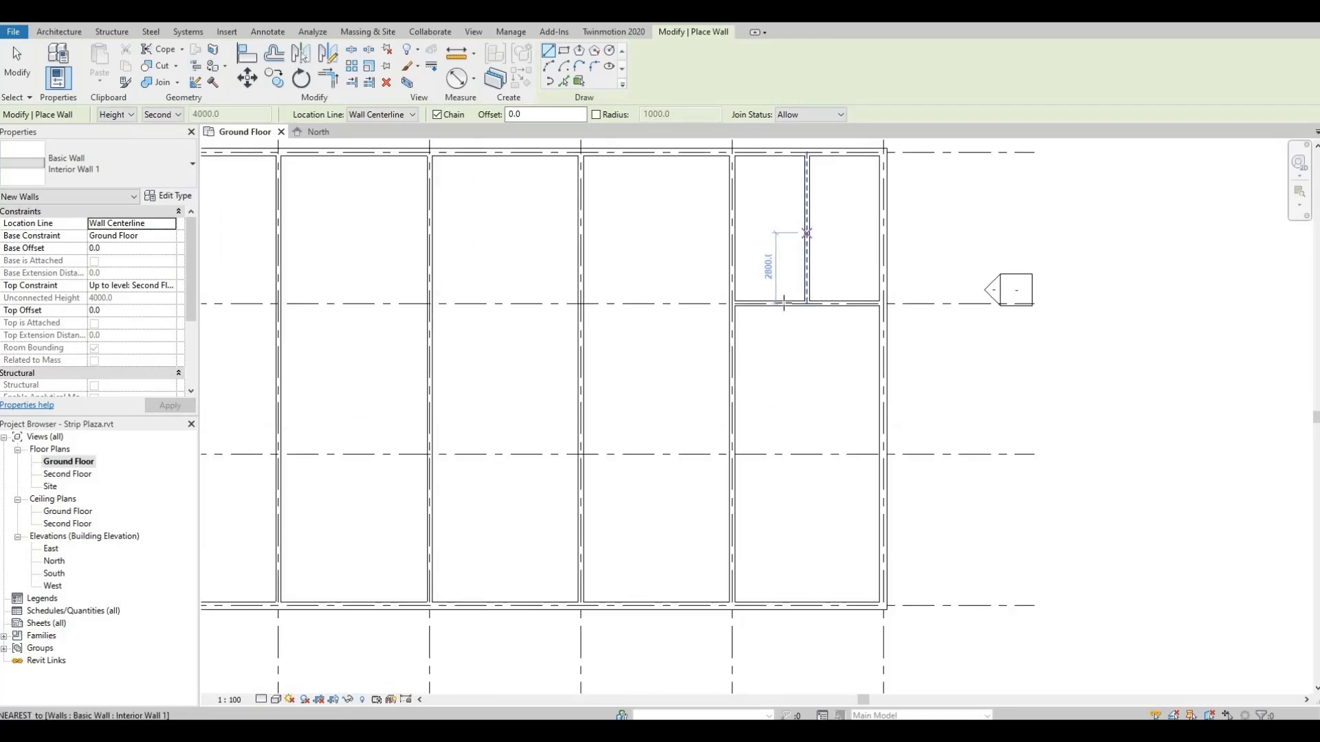
middle_click_drag(809, 221, 783, 301)
key("Escape")
key("Escape")
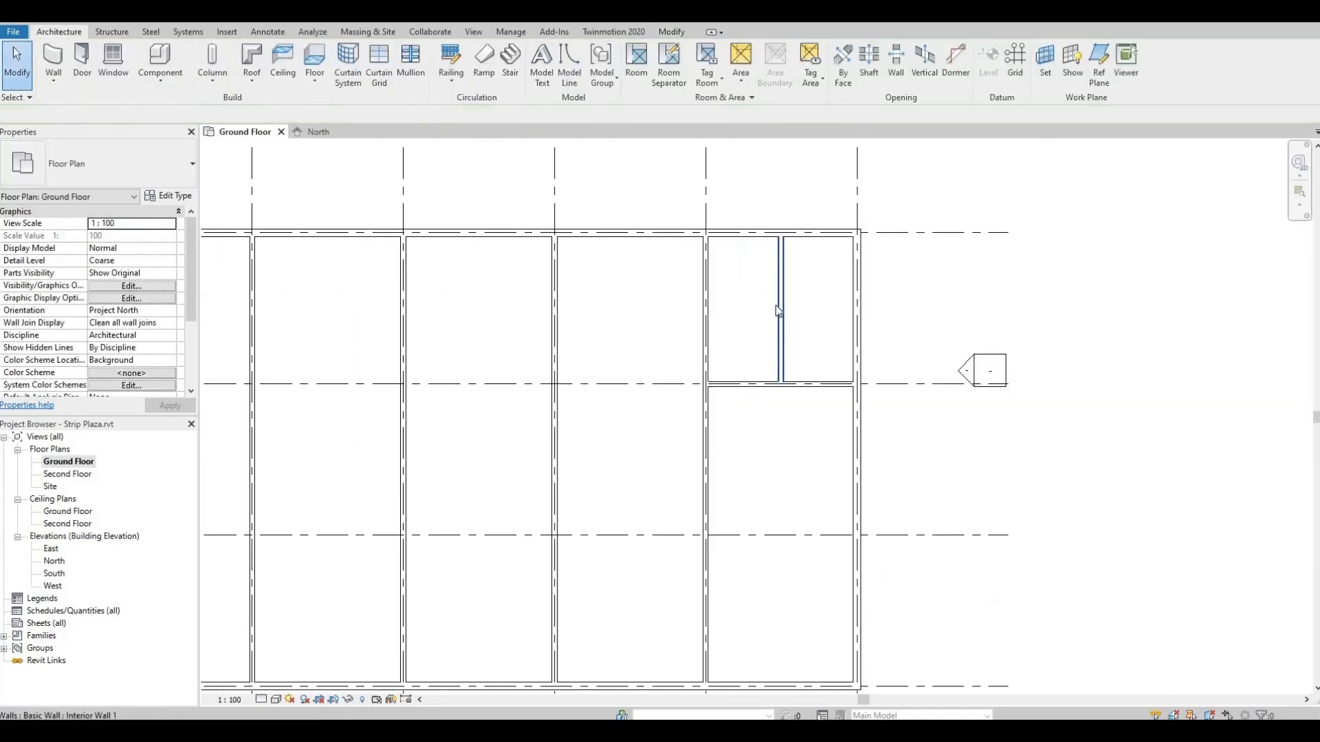
Select the short partition between grids C and D to check its spacing from grids 6 and 7, and clear the selection.
left_click(779, 307)
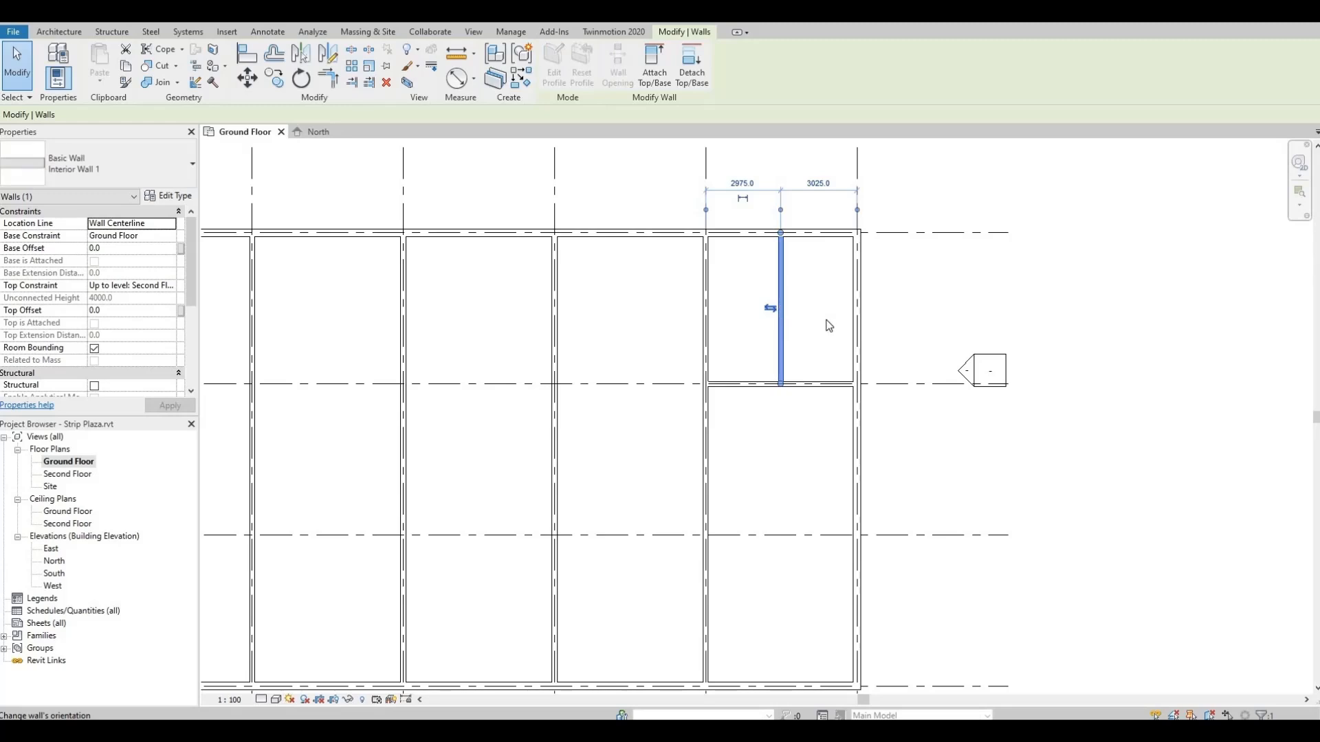
scroll(804, 426, "down", 2)
middle_click_drag(793, 495, 818, 378)
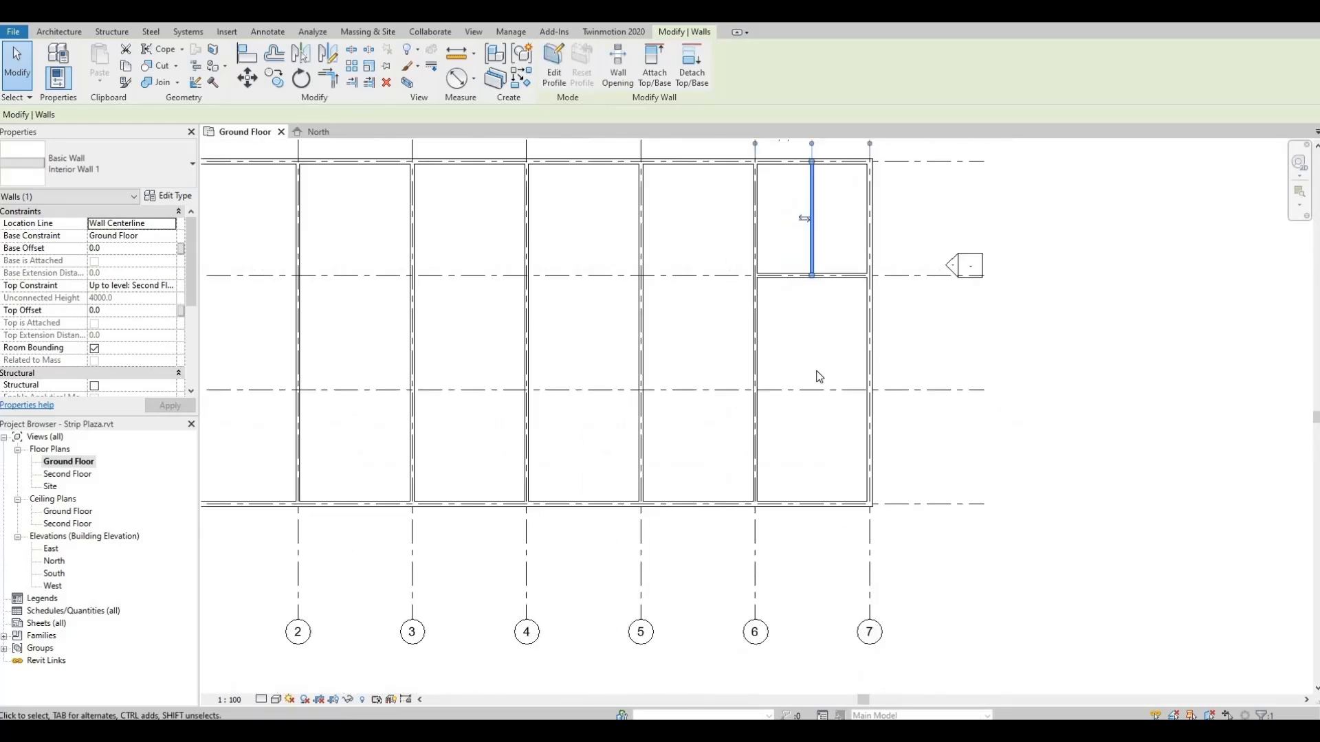
left_click(802, 387)
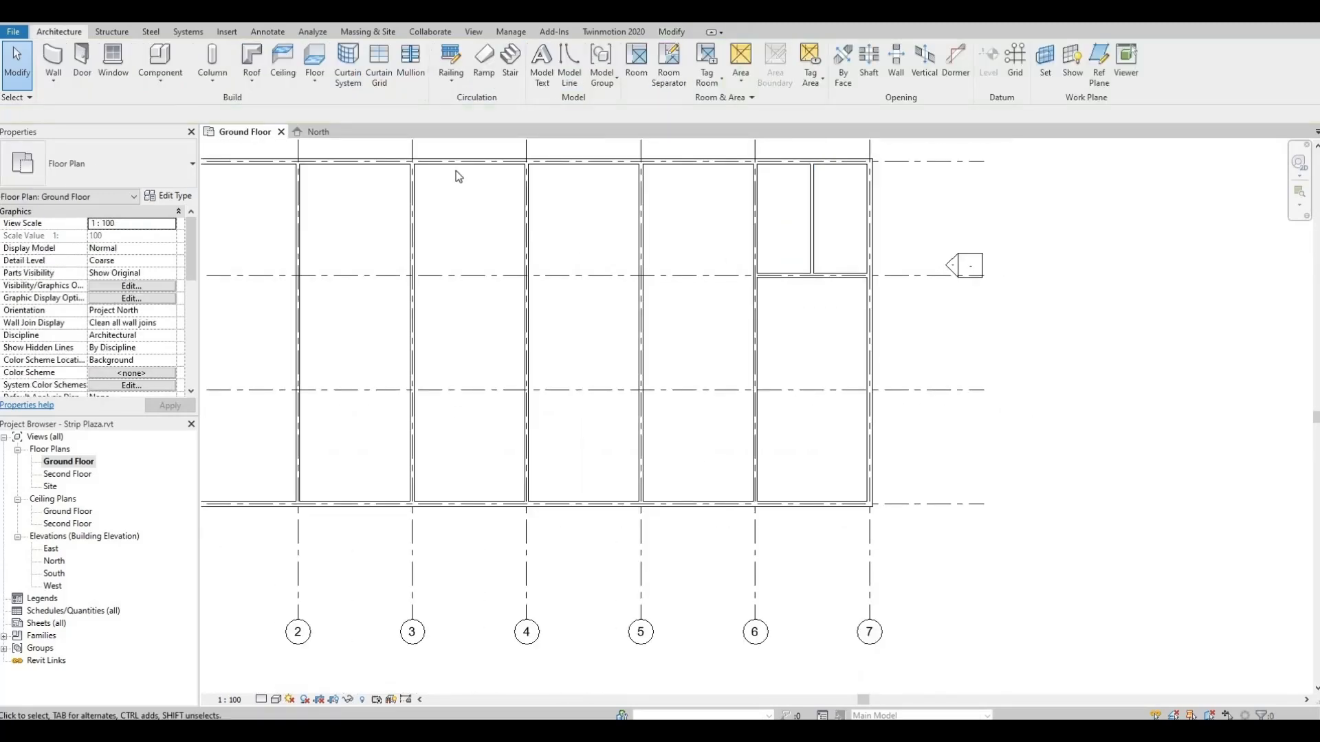
Draw an Interior Wall 1 partition between the grid 6 and grid 7 walls, about 2 m in from grid A.
left_click(54, 58)
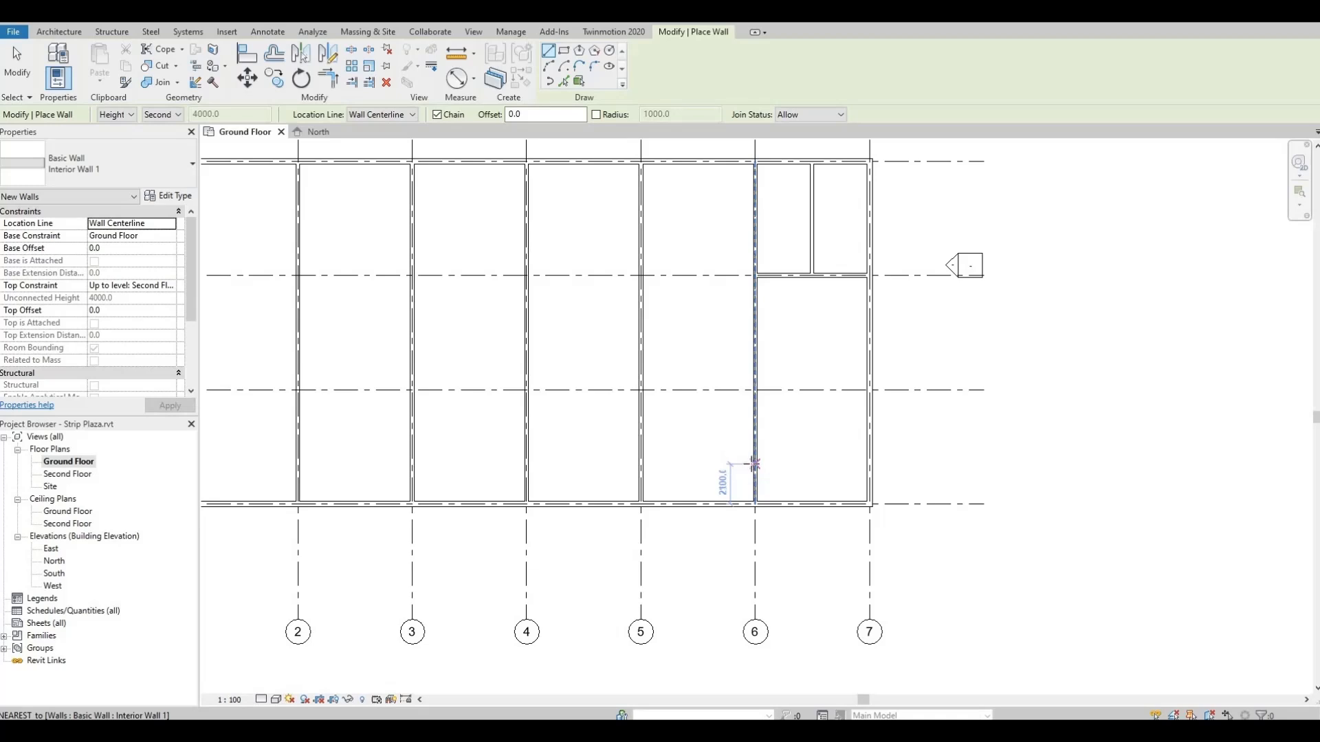
left_click(755, 467)
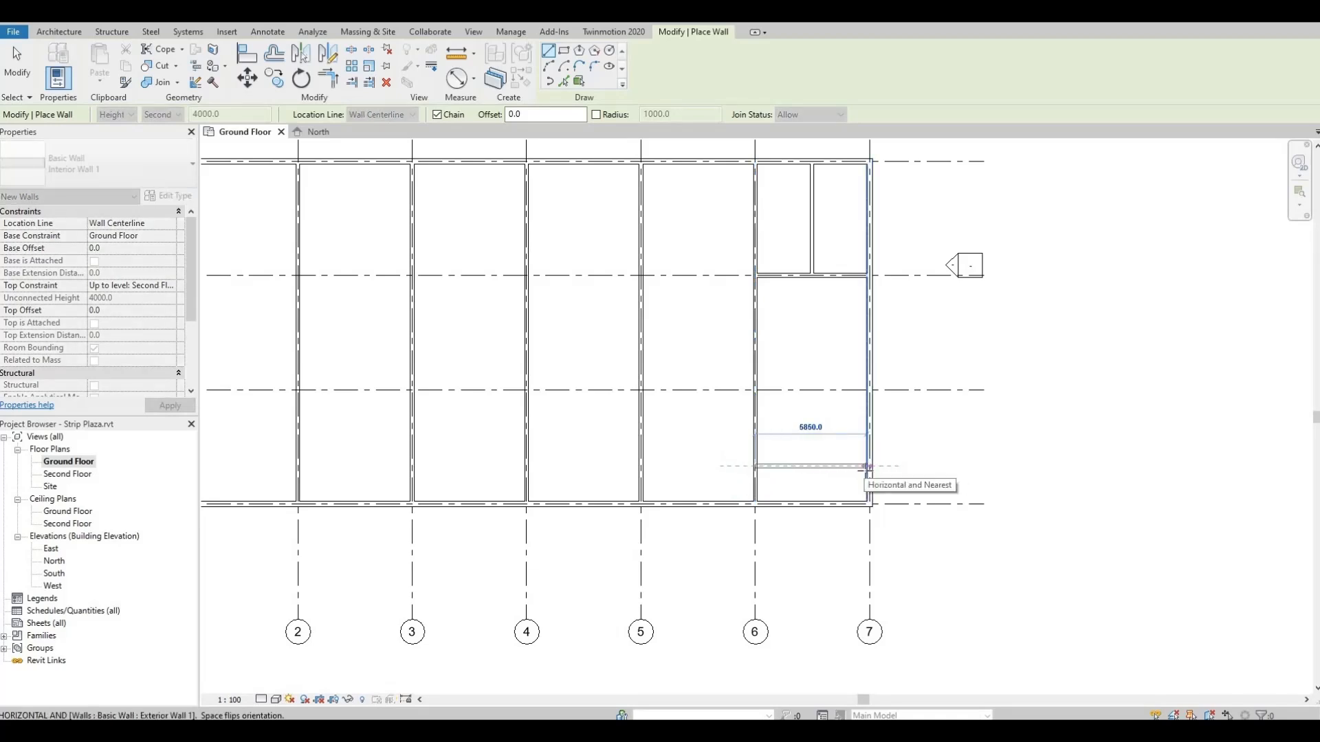
left_click(868, 467)
key("Escape")
scroll(810, 476, "up", 3)
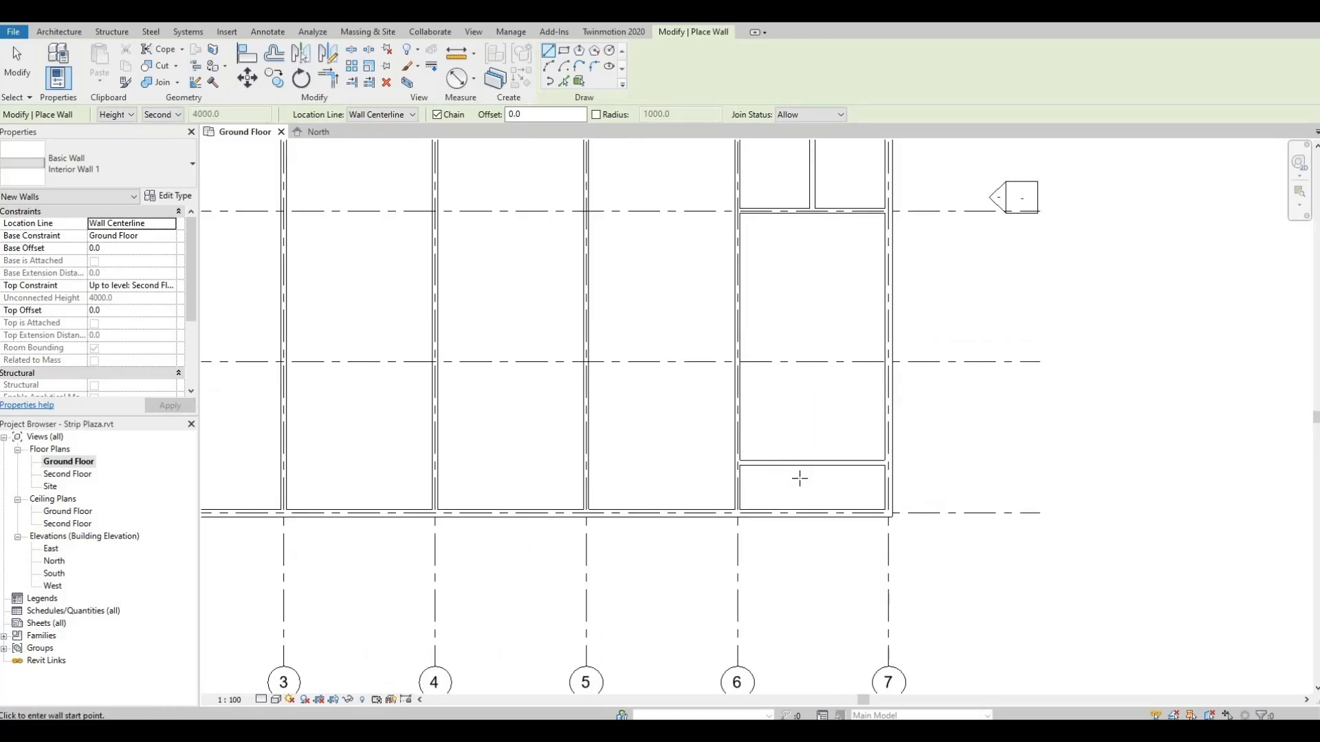
scroll(870, 426, "down", 5)
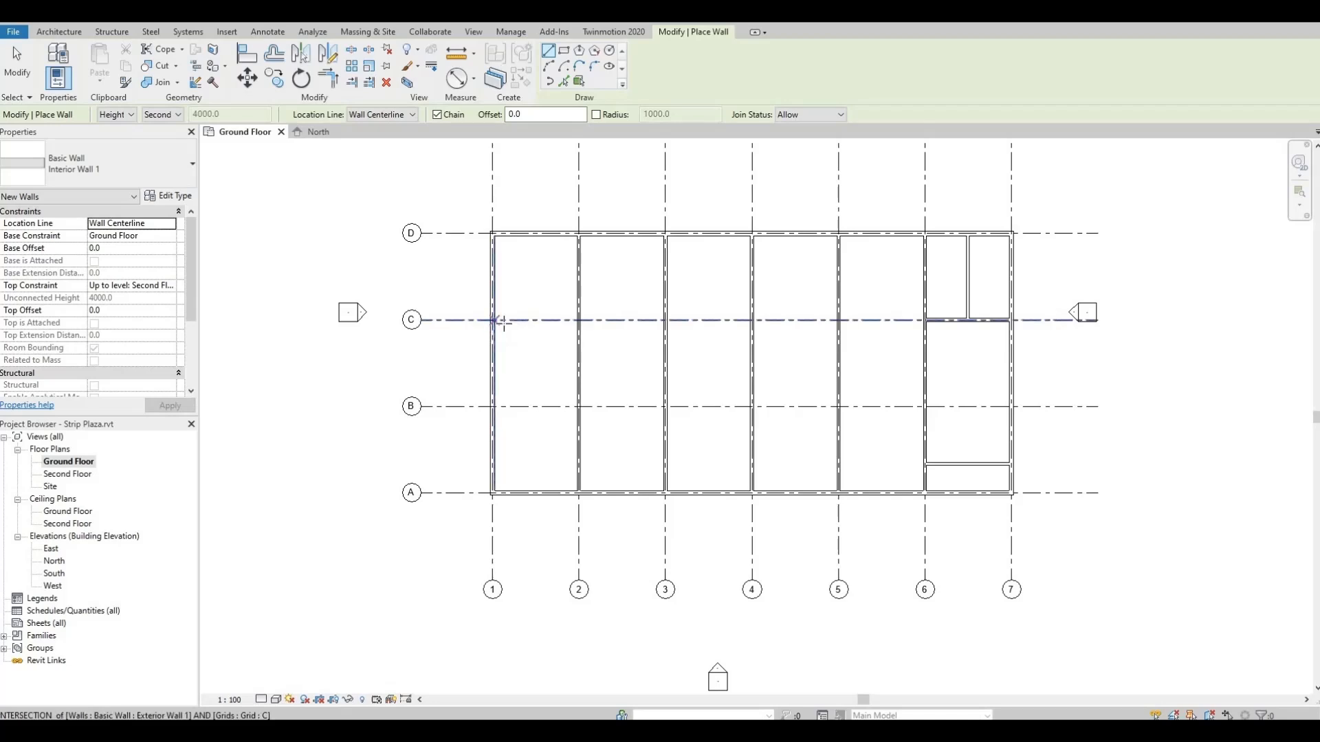
scroll(489, 321, "up", 3)
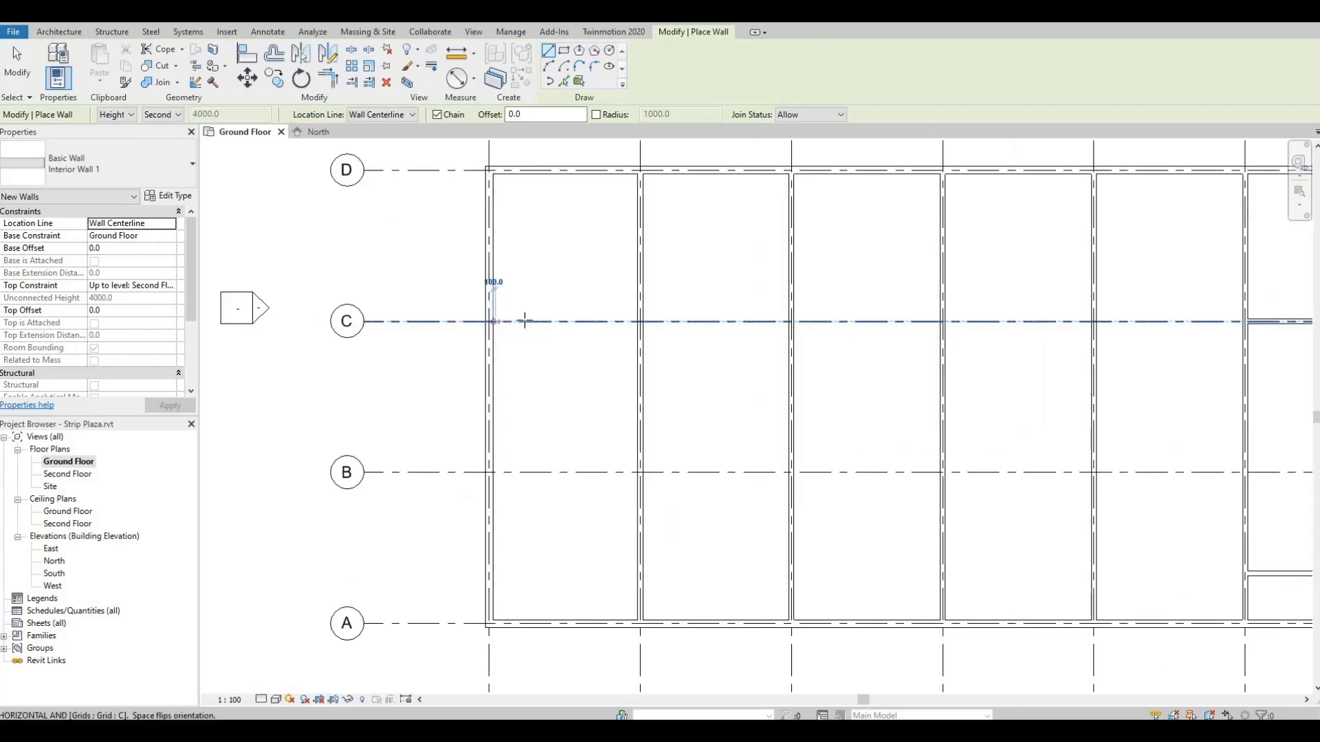
left_click(491, 321)
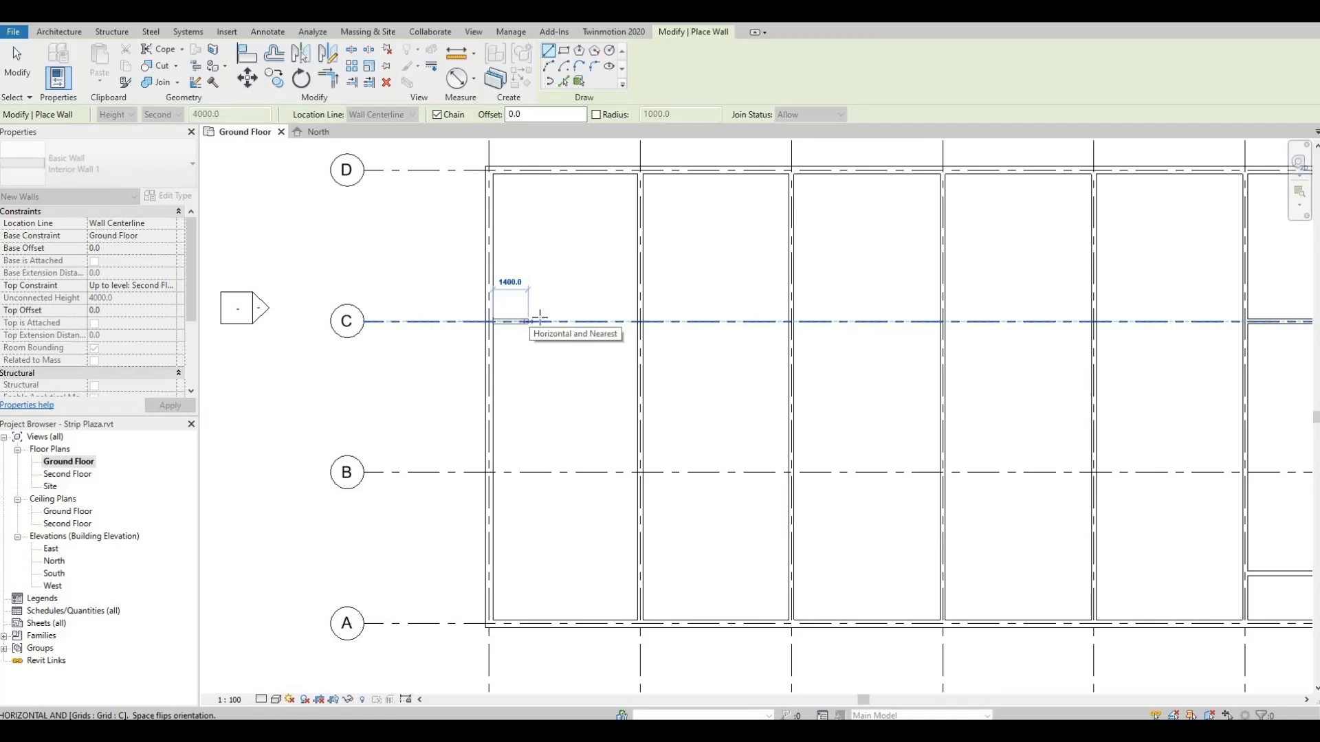
scroll(540, 317, "down", 2)
key("Escape")
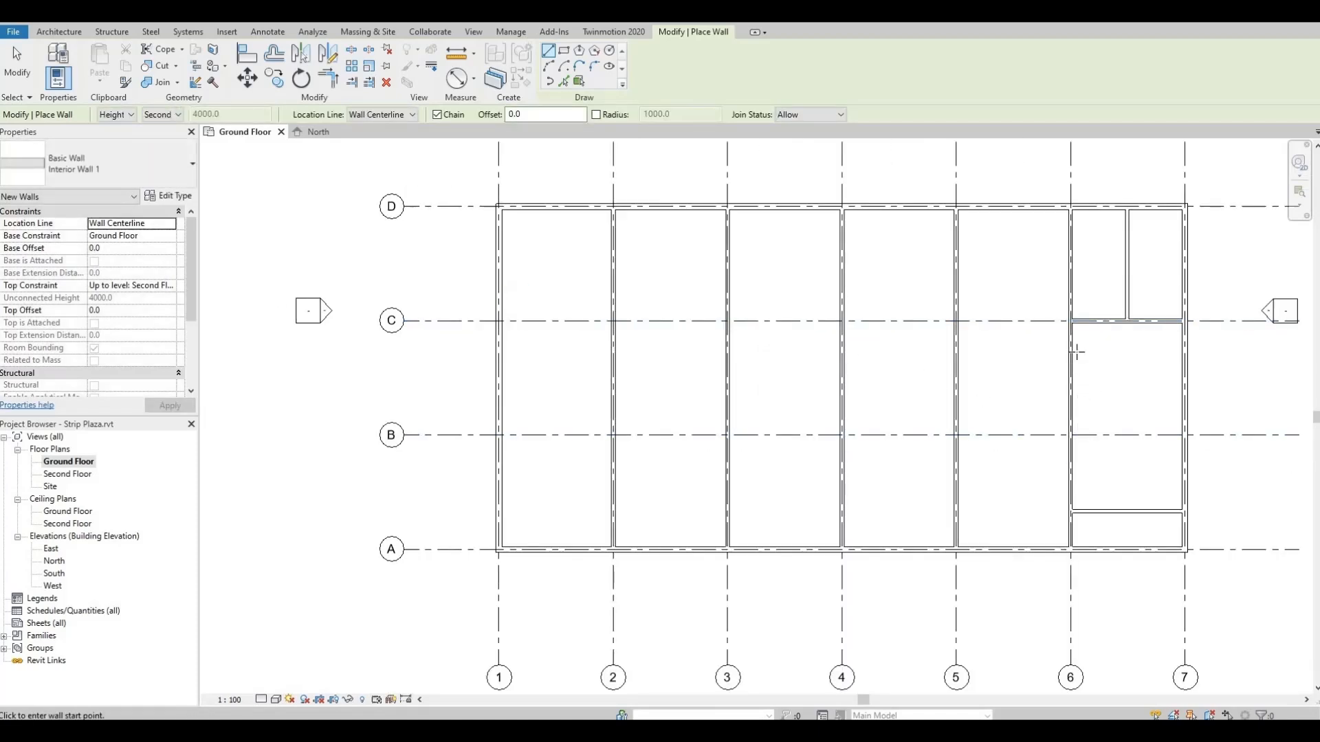
left_click(499, 321)
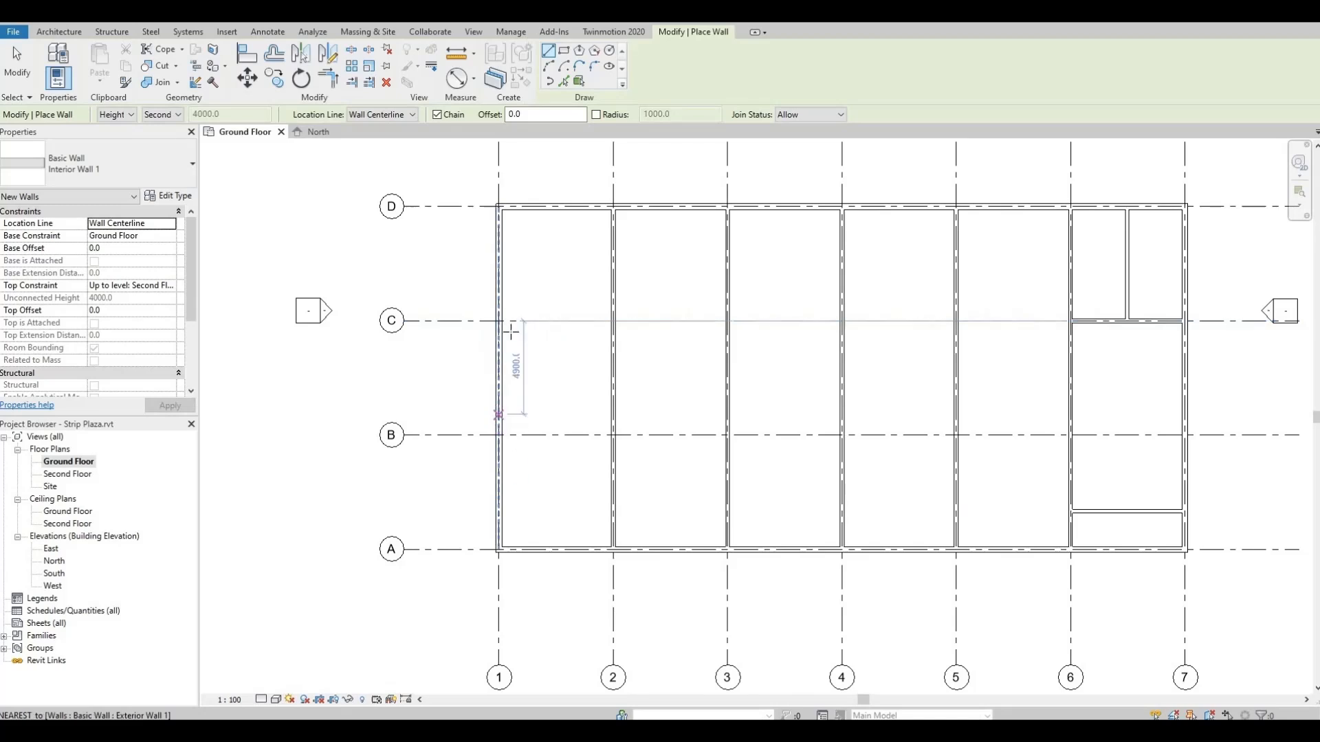
key("Escape")
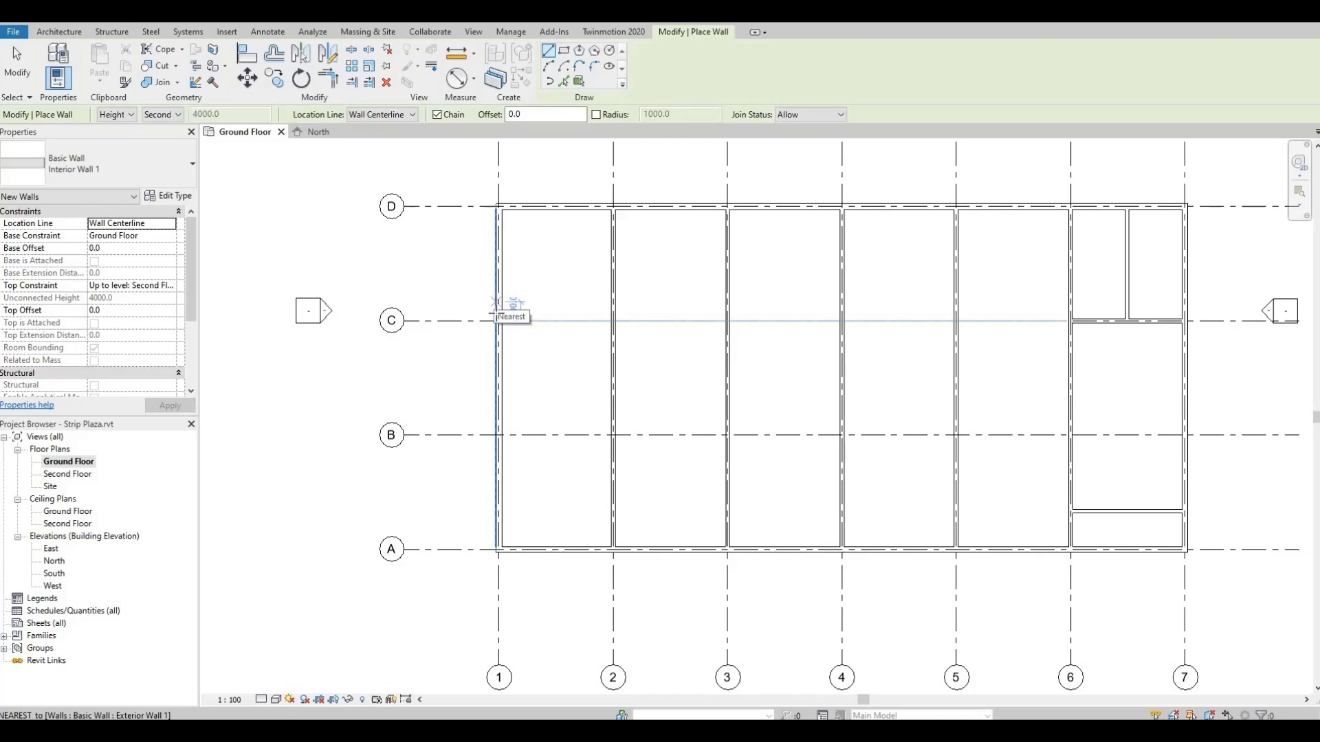
Draw a three-sided Interior Wall 1 enclosure against the grid 1 wall, 1500 mm along grid C and 10000 mm toward grid A, and end wall placement.
scroll(500, 318, "up", 3)
left_click(497, 319)
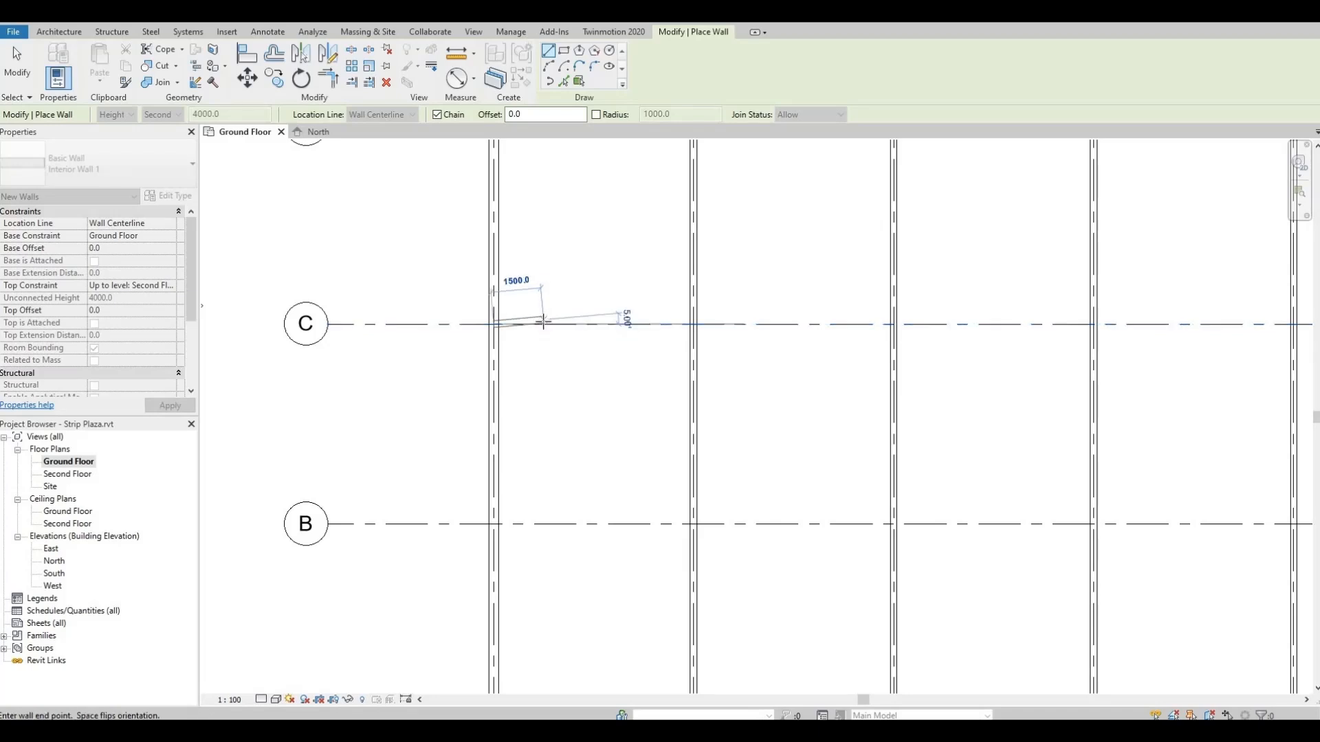
left_click(543, 324)
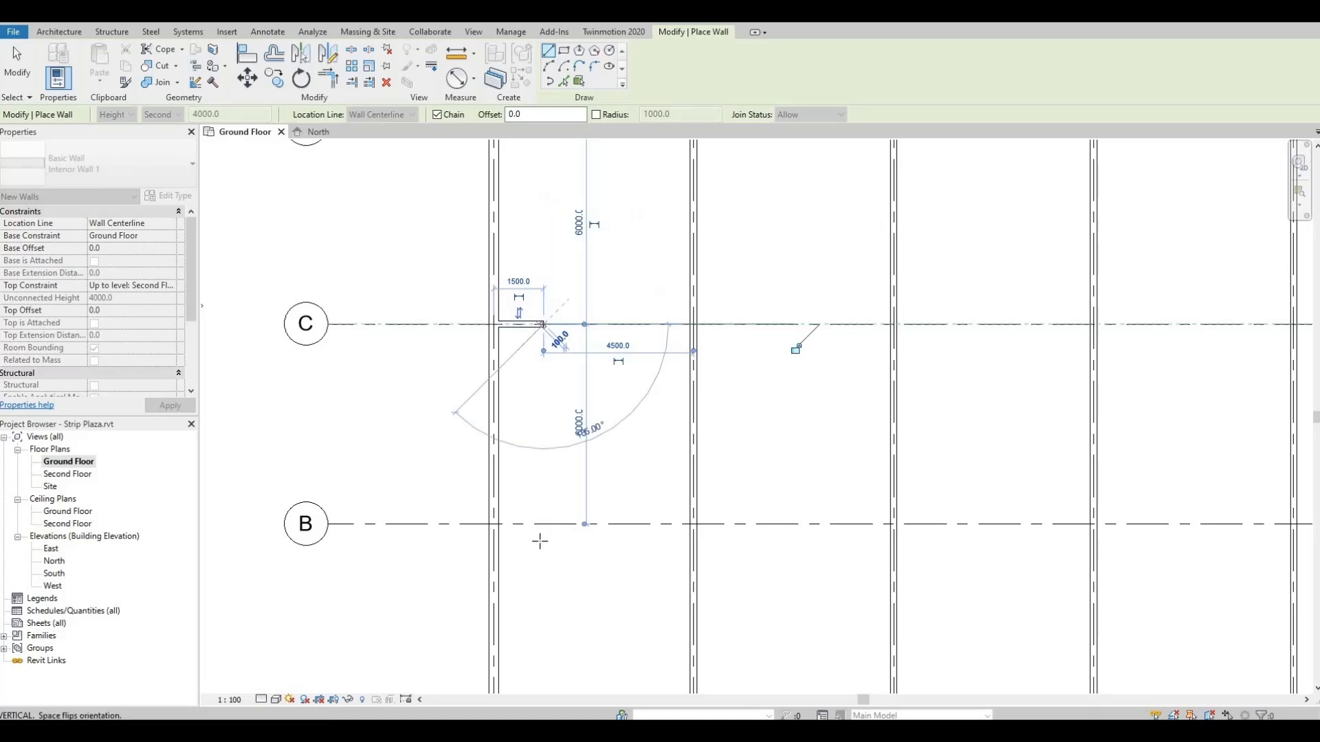
middle_click_drag(539, 545, 526, 375)
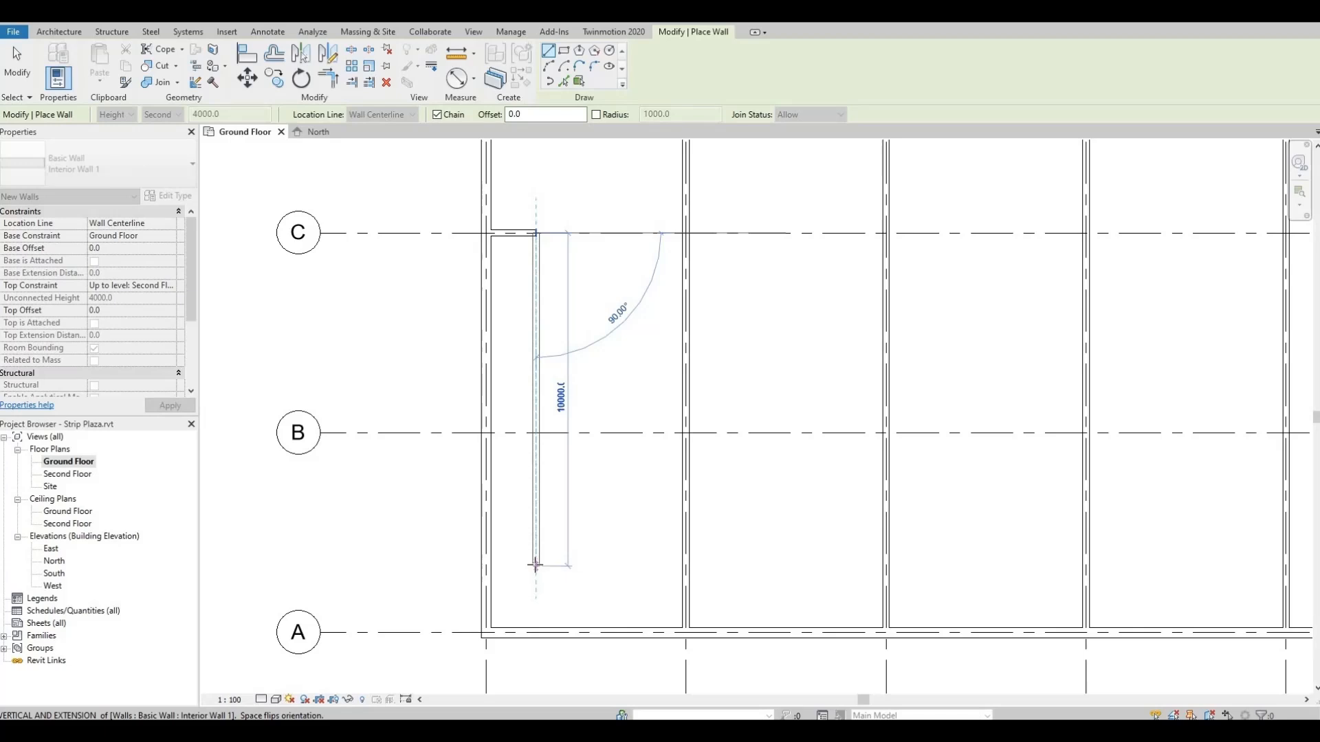
left_click(497, 565)
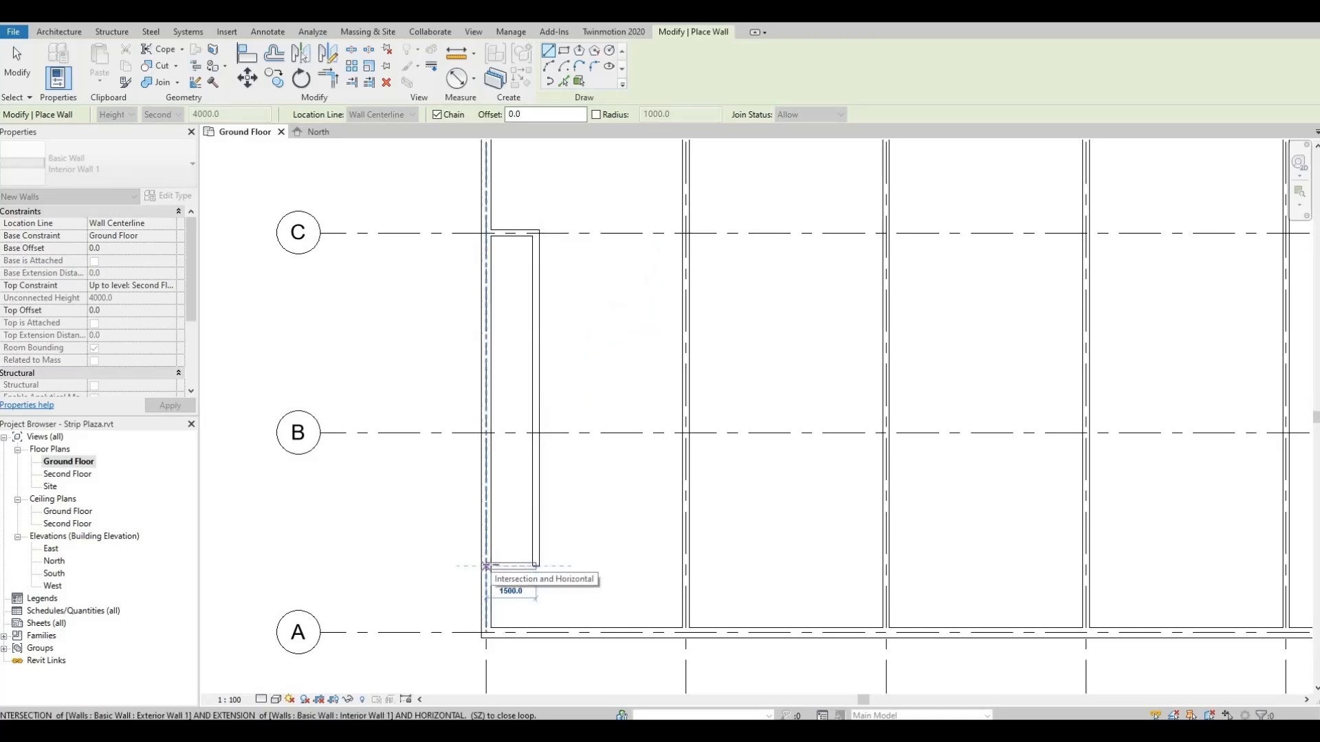
key("Escape")
key("Escape")
scroll(625, 463, "down", 4)
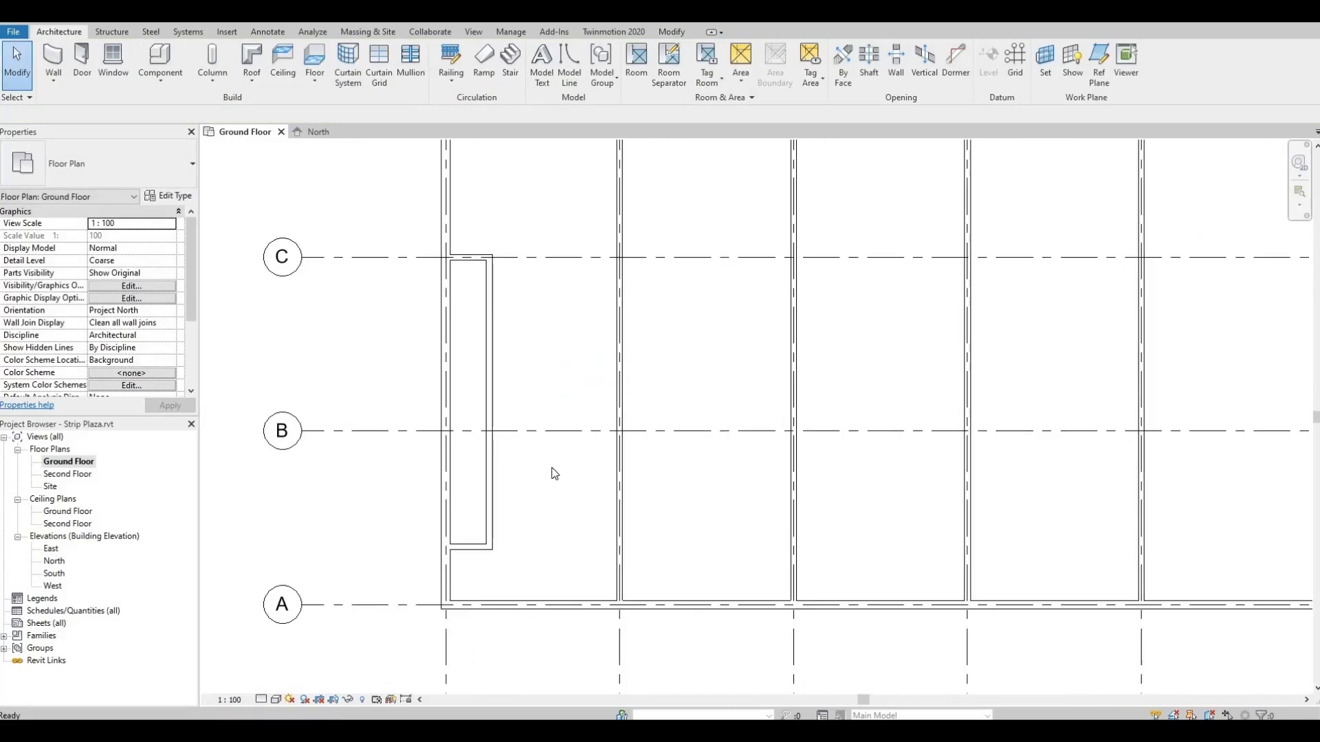
middle_click_drag(590, 493, 548, 466)
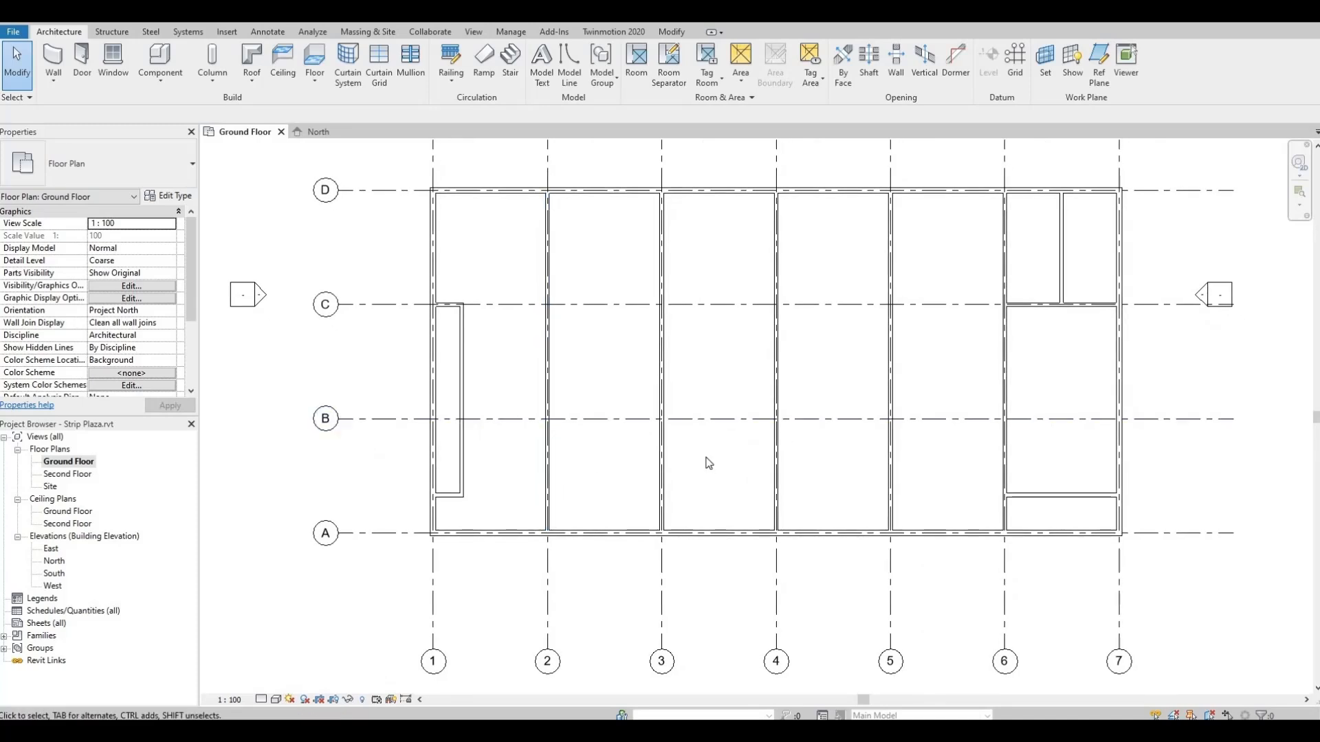
middle_click_drag(736, 480, 697, 489)
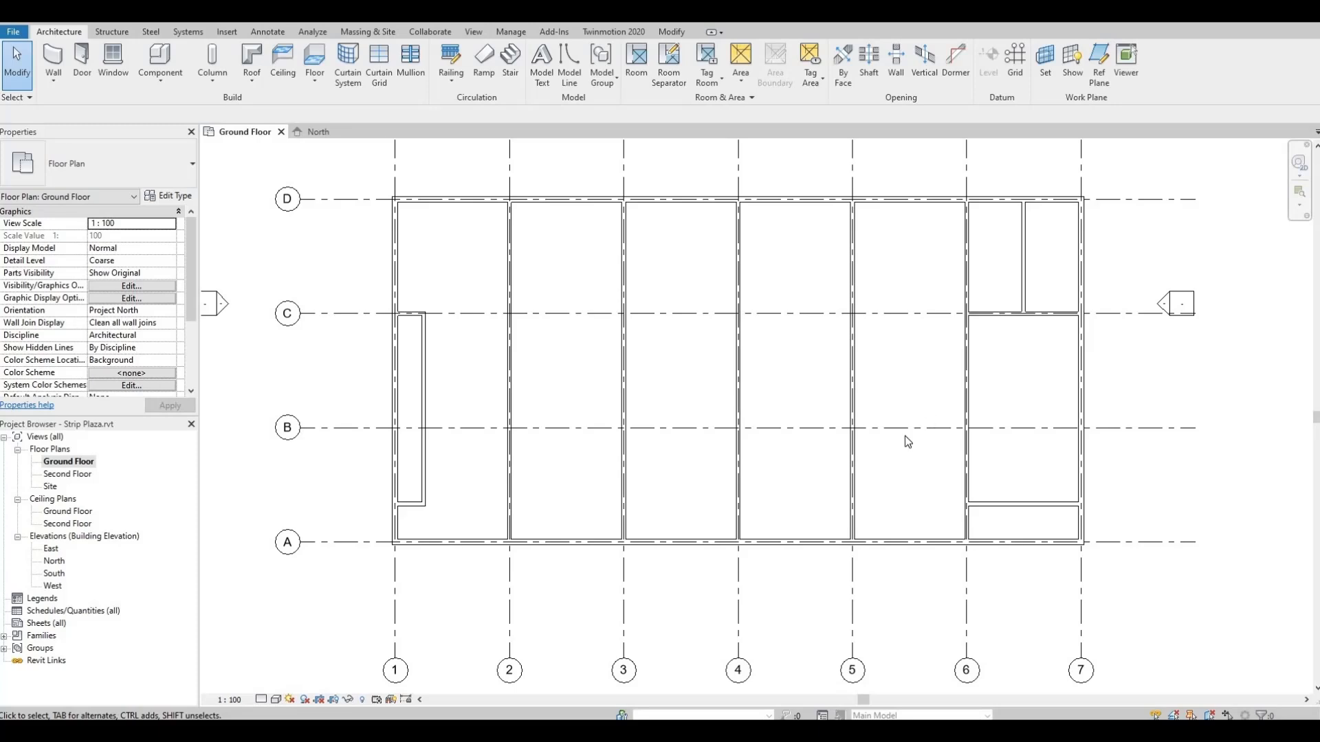
middle_click_drag(884, 456, 895, 407)
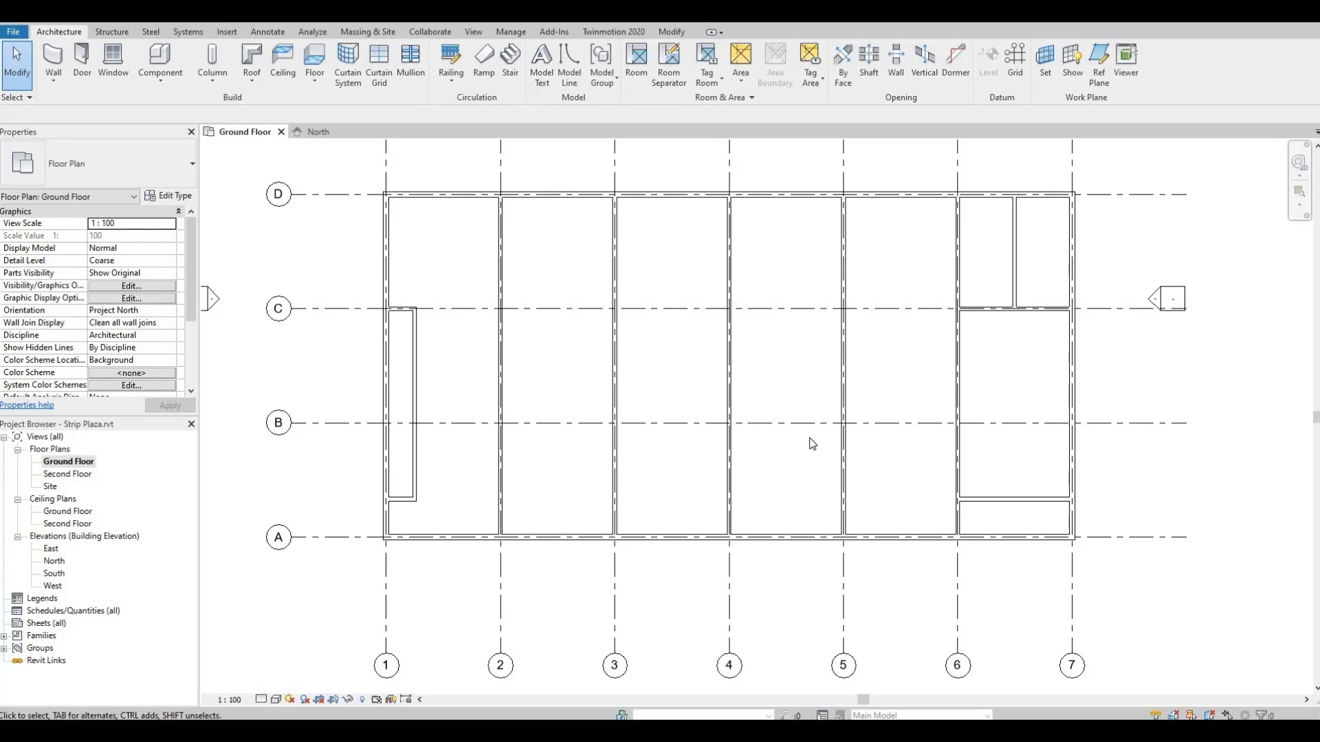
middle_click_drag(810, 456, 790, 456)
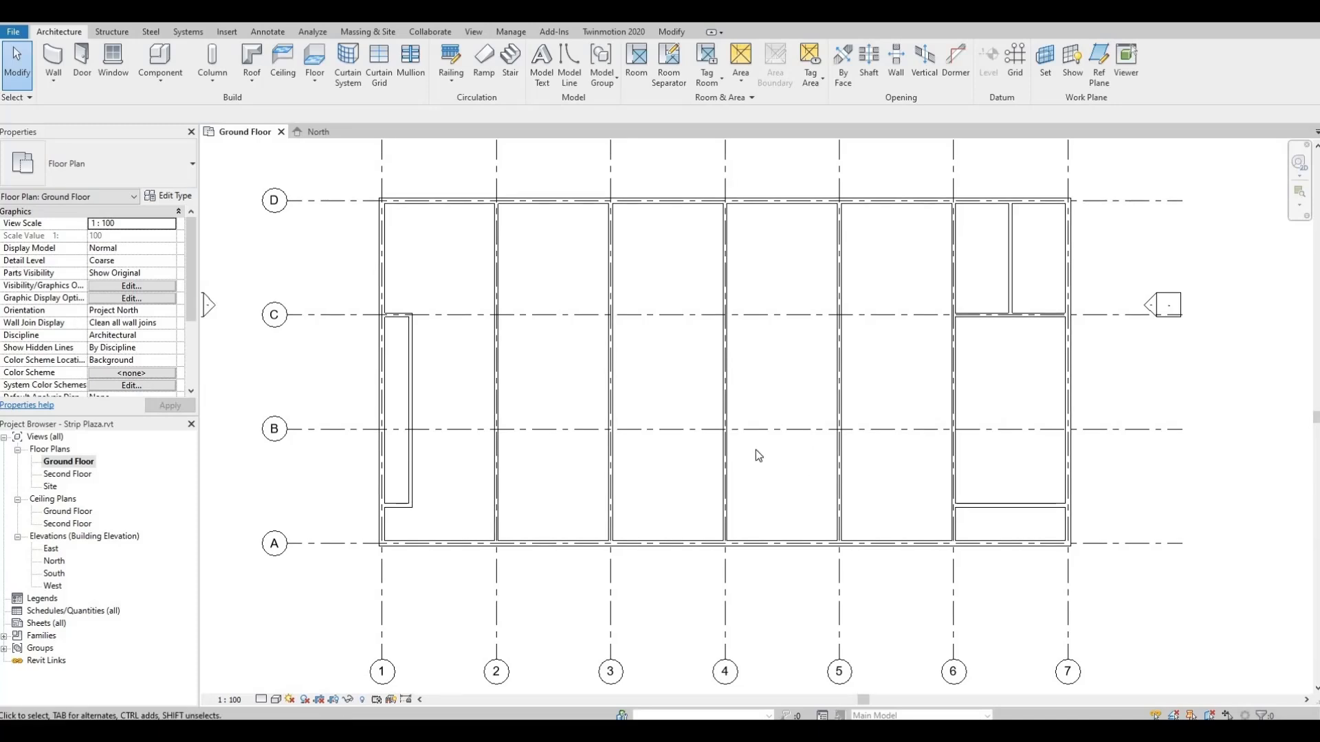
Draw an Interior Wall 1 partition from grid 1 to grid 6, midway between grids C and D, and end wall placement.
left_click(53, 58)
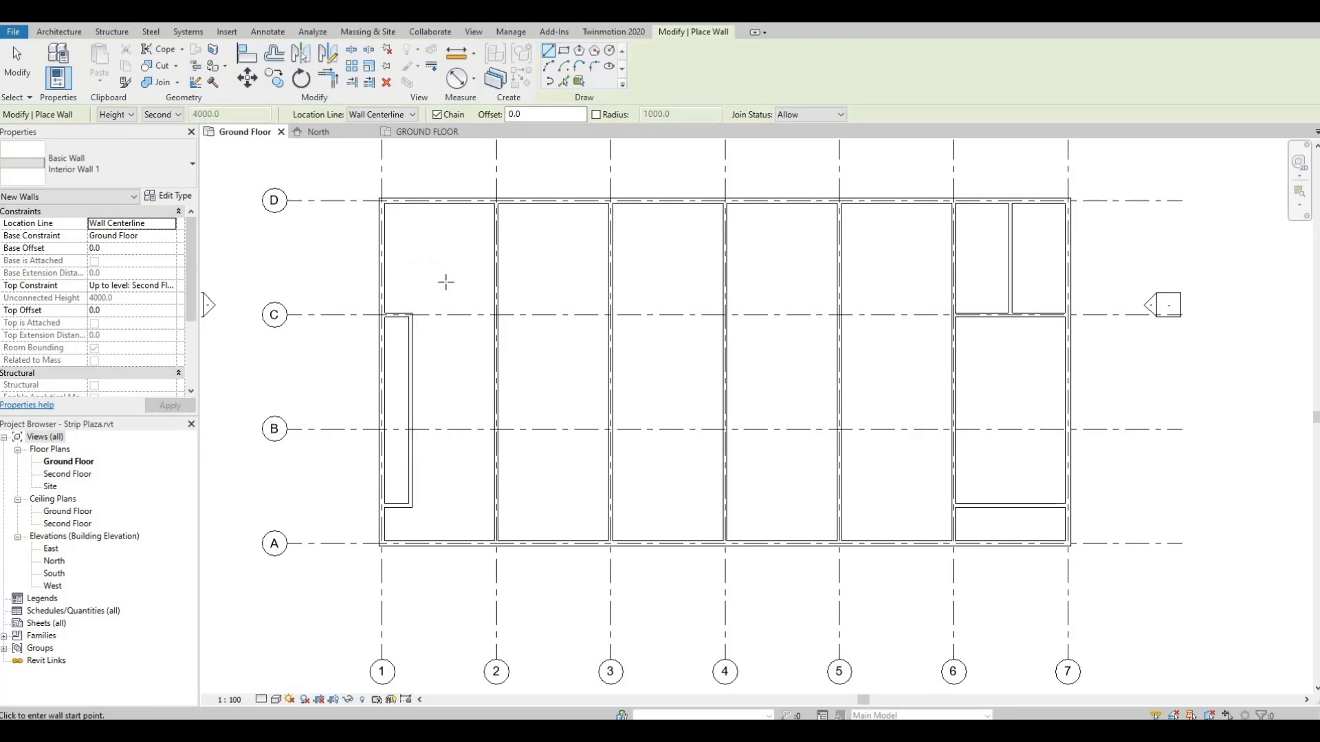
left_click(382, 257)
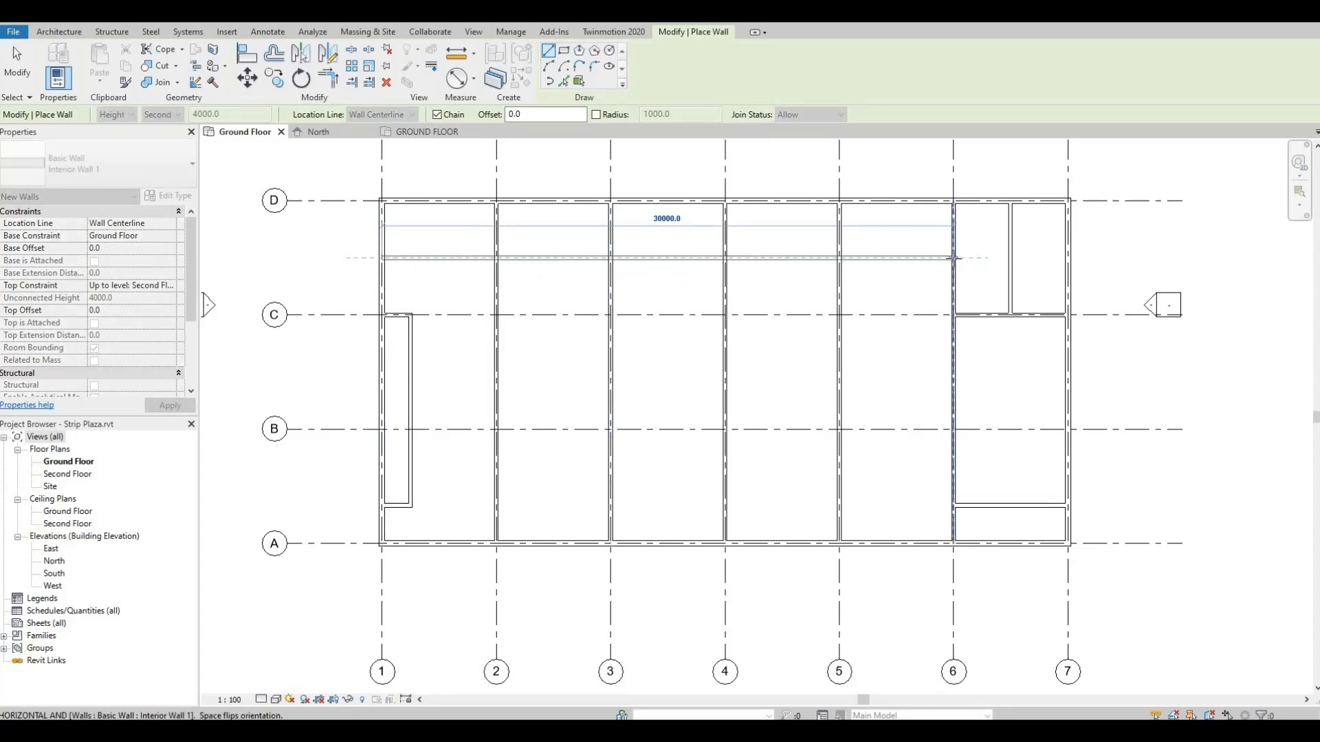
left_click(953, 258)
key("Escape")
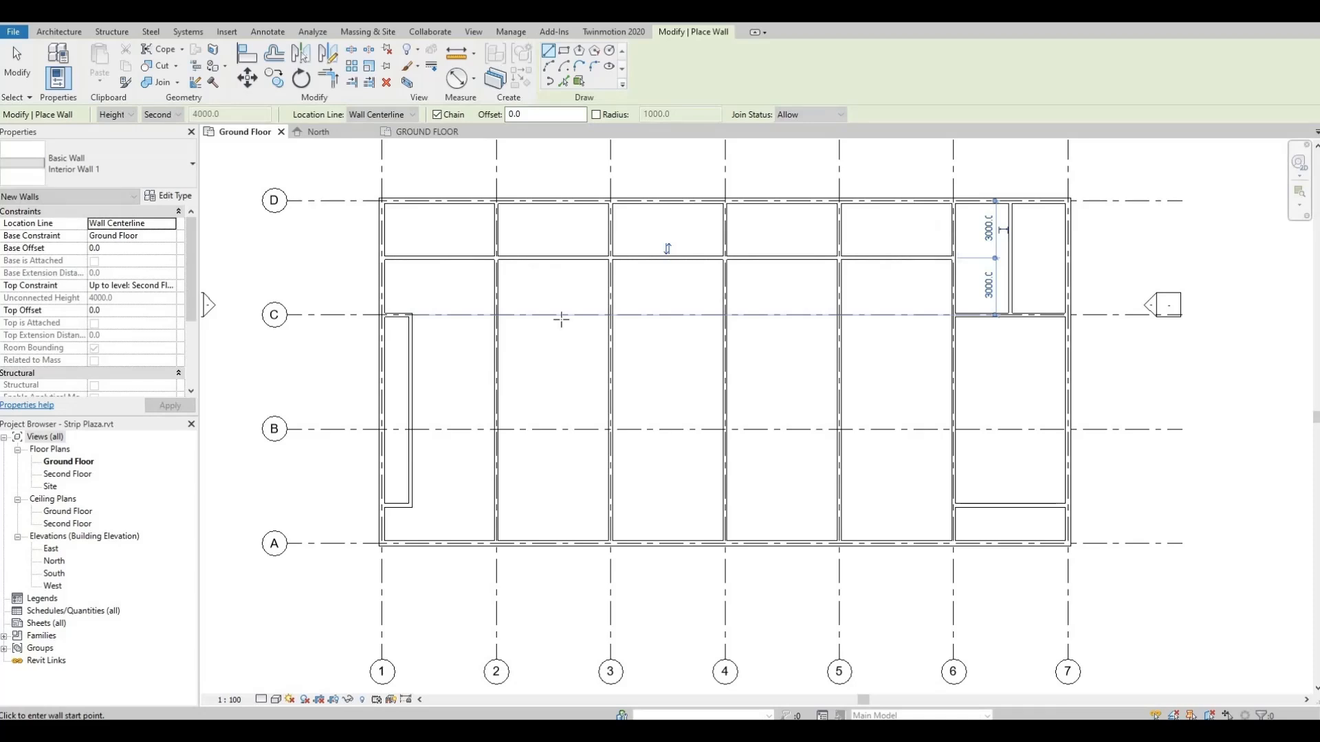
key("Escape")
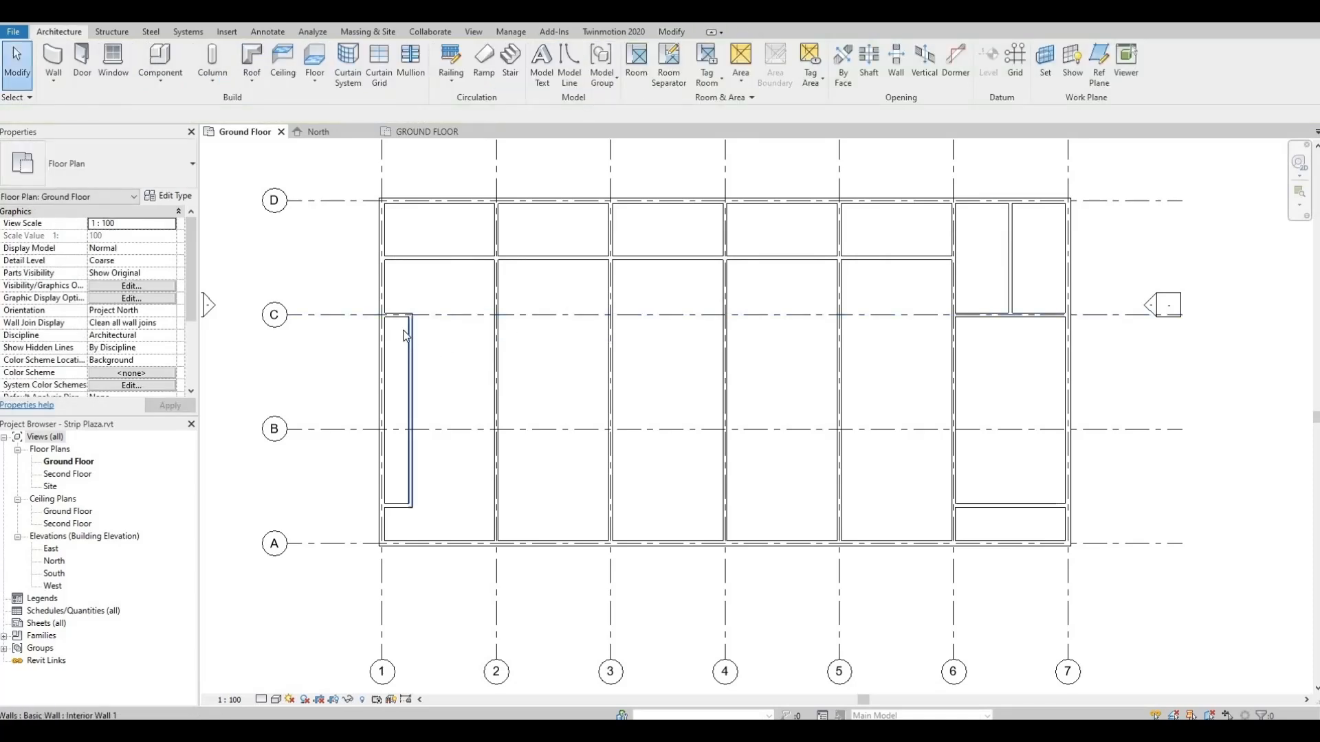
Select the three enclosure walls beside grid 1 and duplicate their wall type as Interior Wall 2.
left_click(405, 336)
left_click(385, 500, "ctrl")
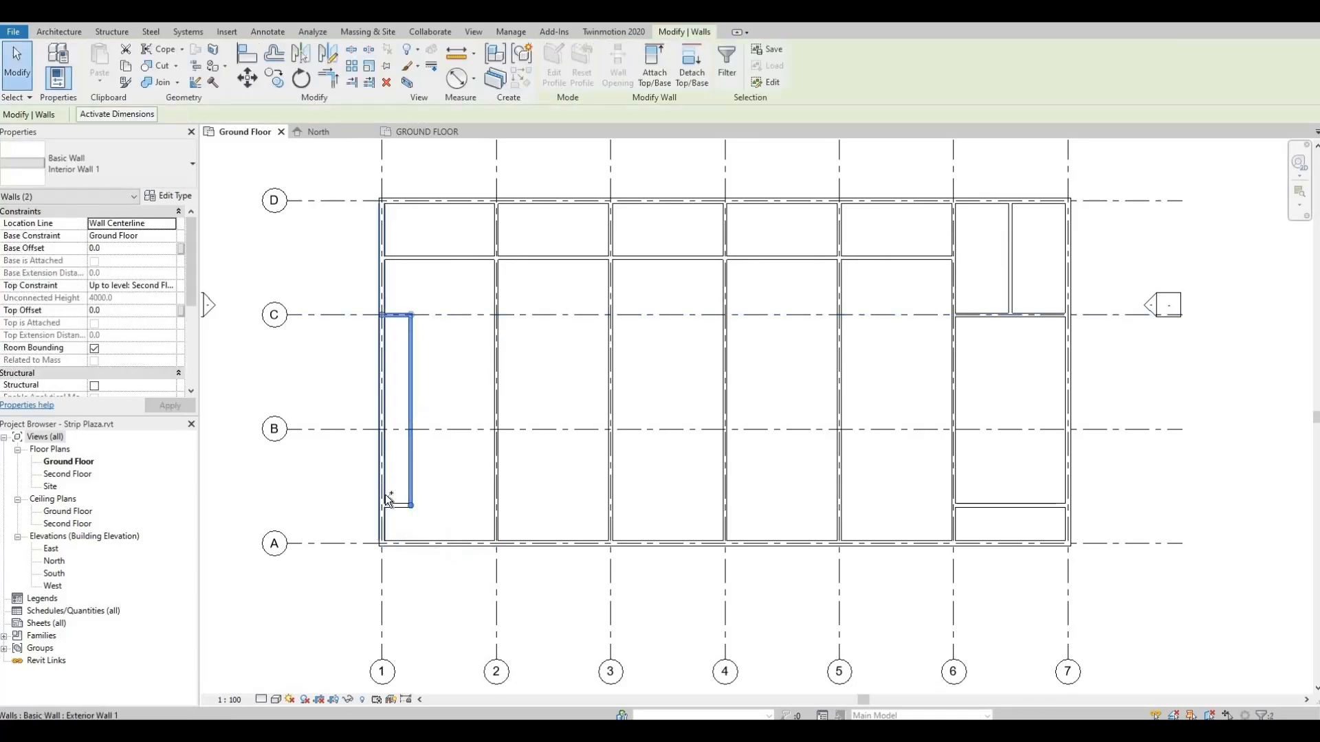
left_click(395, 505, "ctrl")
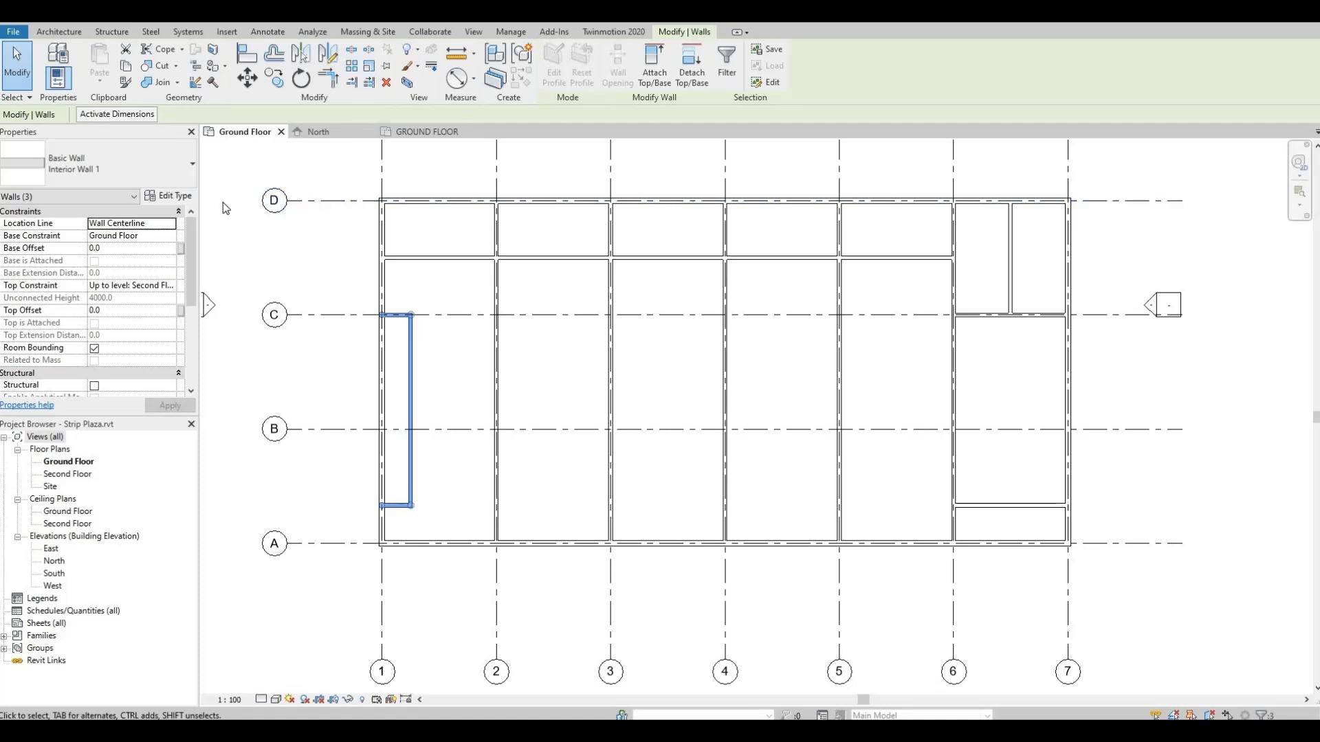
left_click(168, 197)
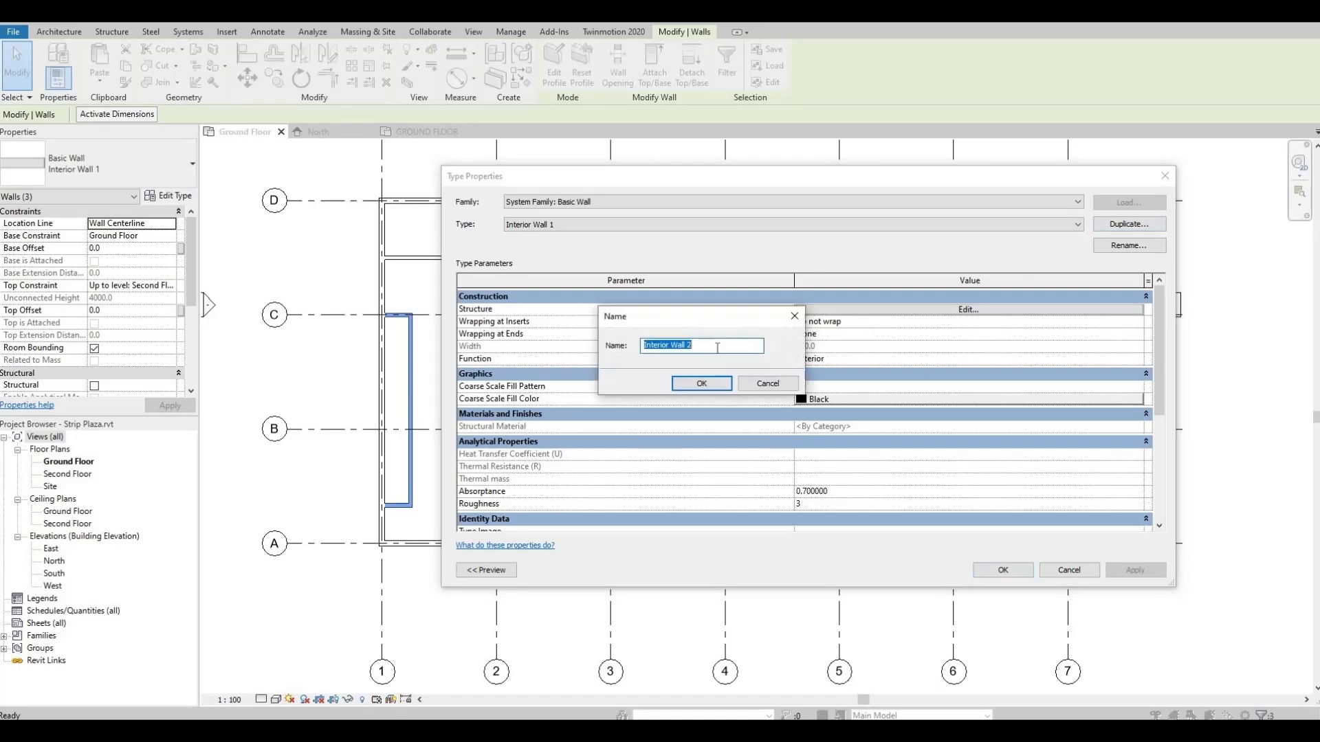
left_click(702, 385)
Set the structure layer of Interior Wall 2 to 300 mm thick, apply the type to the selected walls, and clear the selection.
left_click(969, 311)
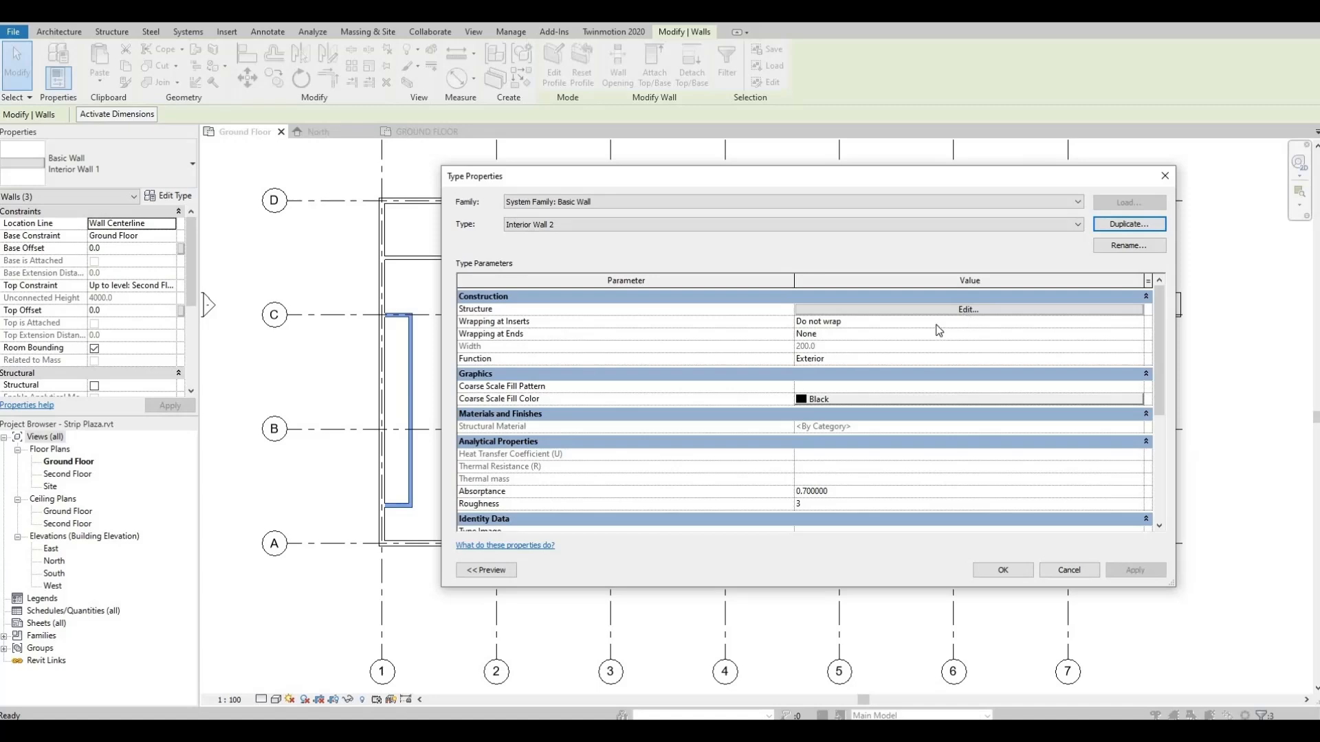
left_click(855, 309)
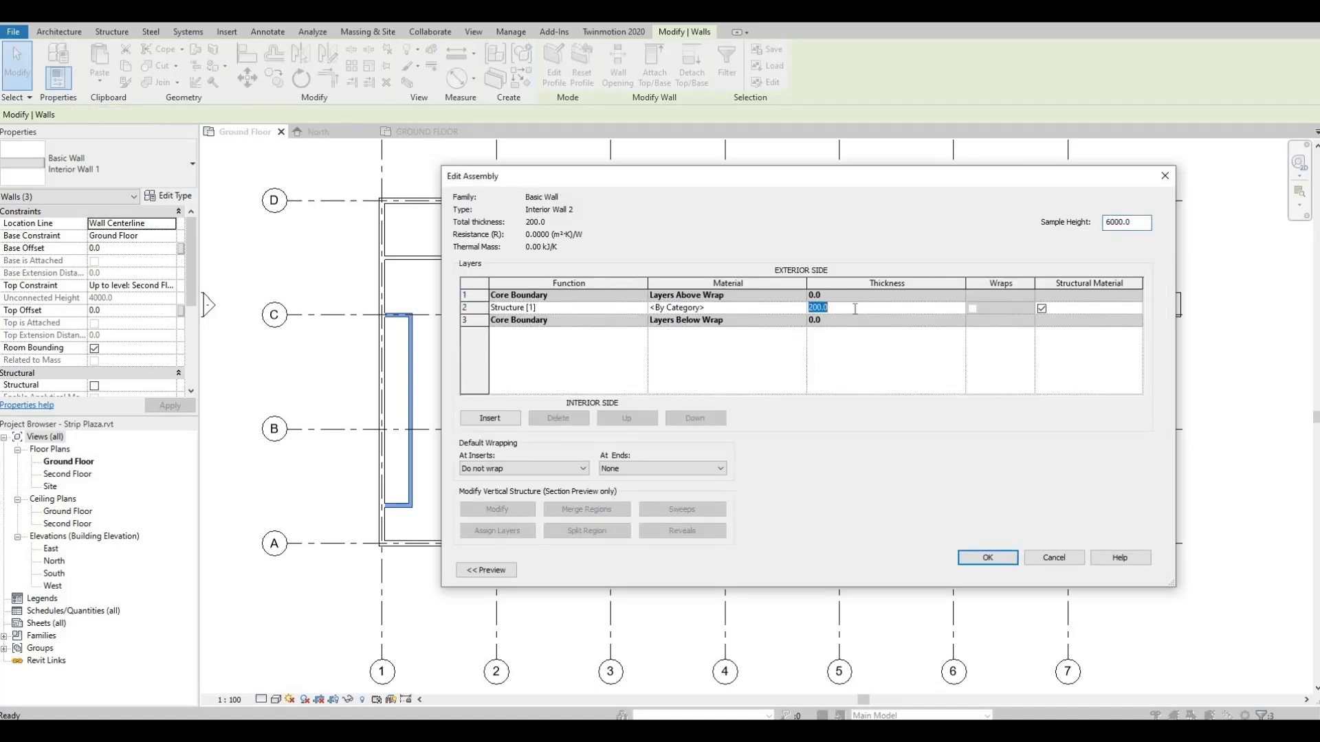
type("300")
left_click(1002, 558)
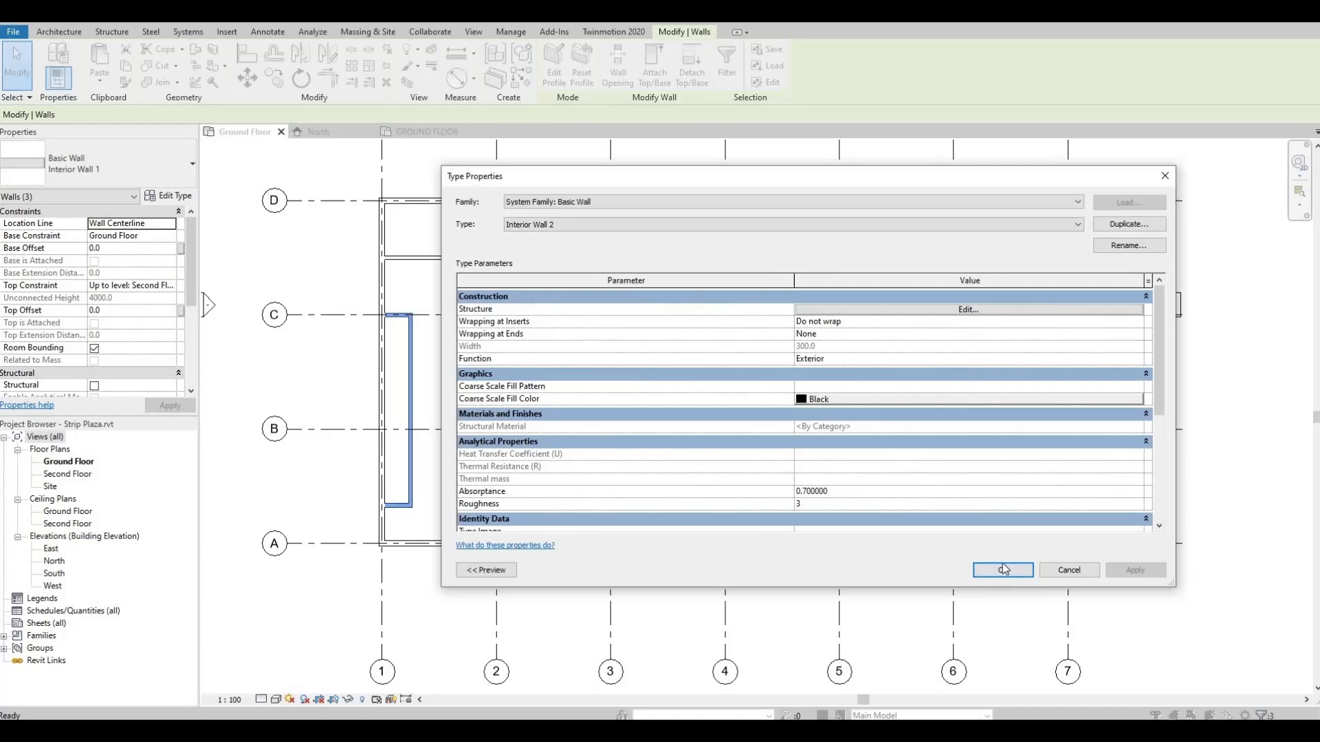
left_click(1004, 569)
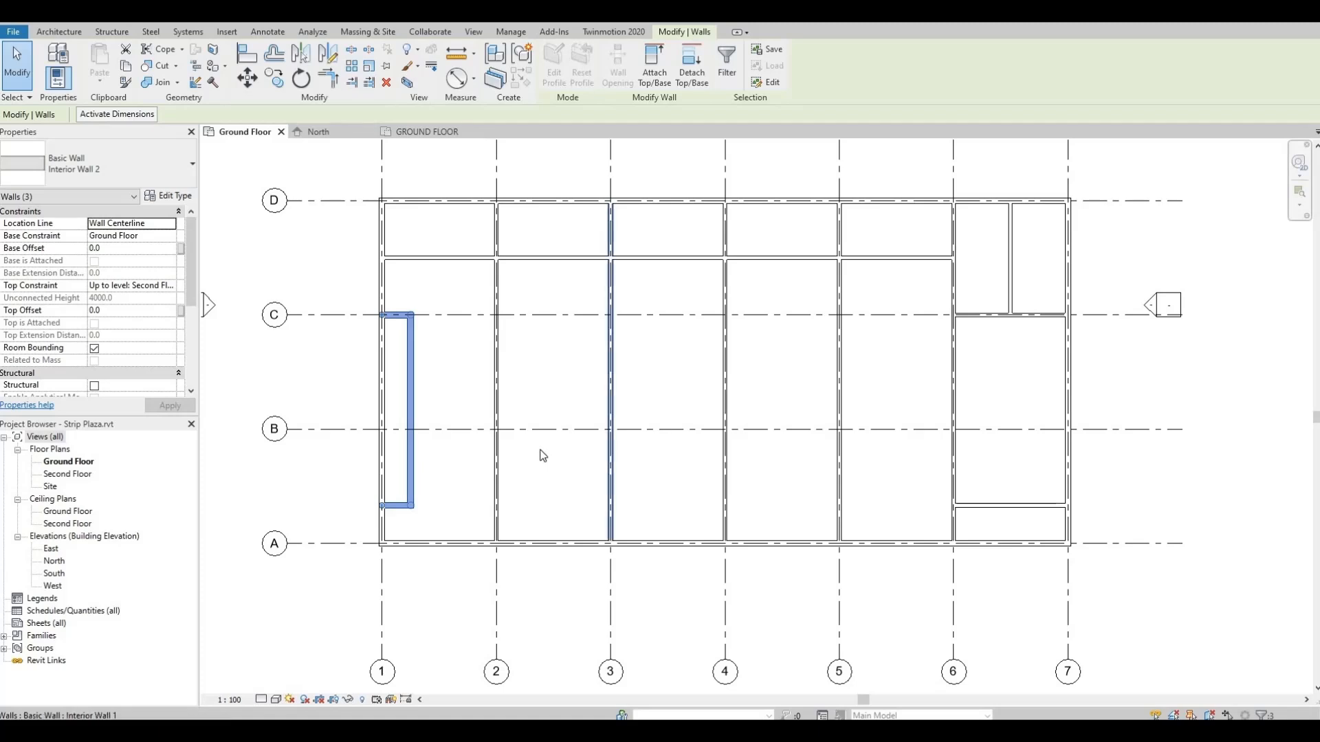
key("Escape")
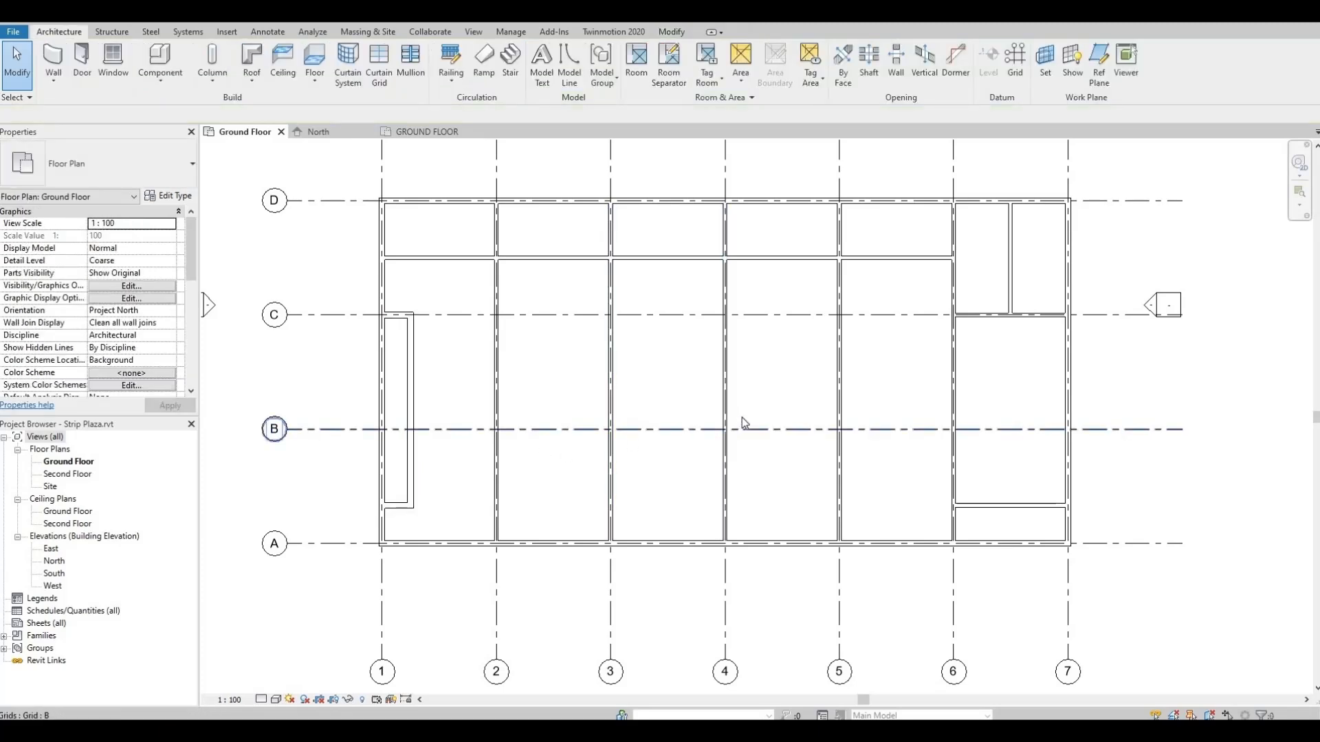
middle_click_drag(660, 421, 717, 423)
scroll(717, 422, "down", 2)
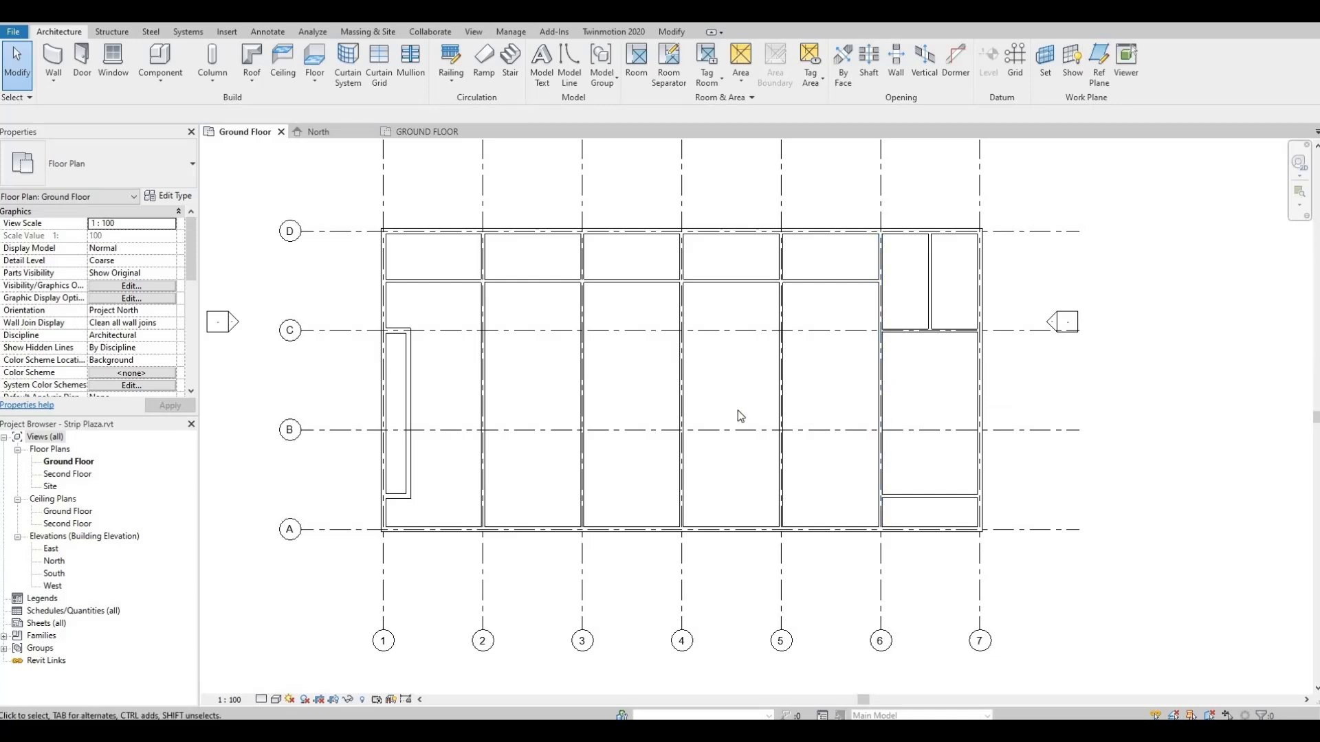
middle_click_drag(725, 433, 752, 445)
scroll(750, 447, "up", 1)
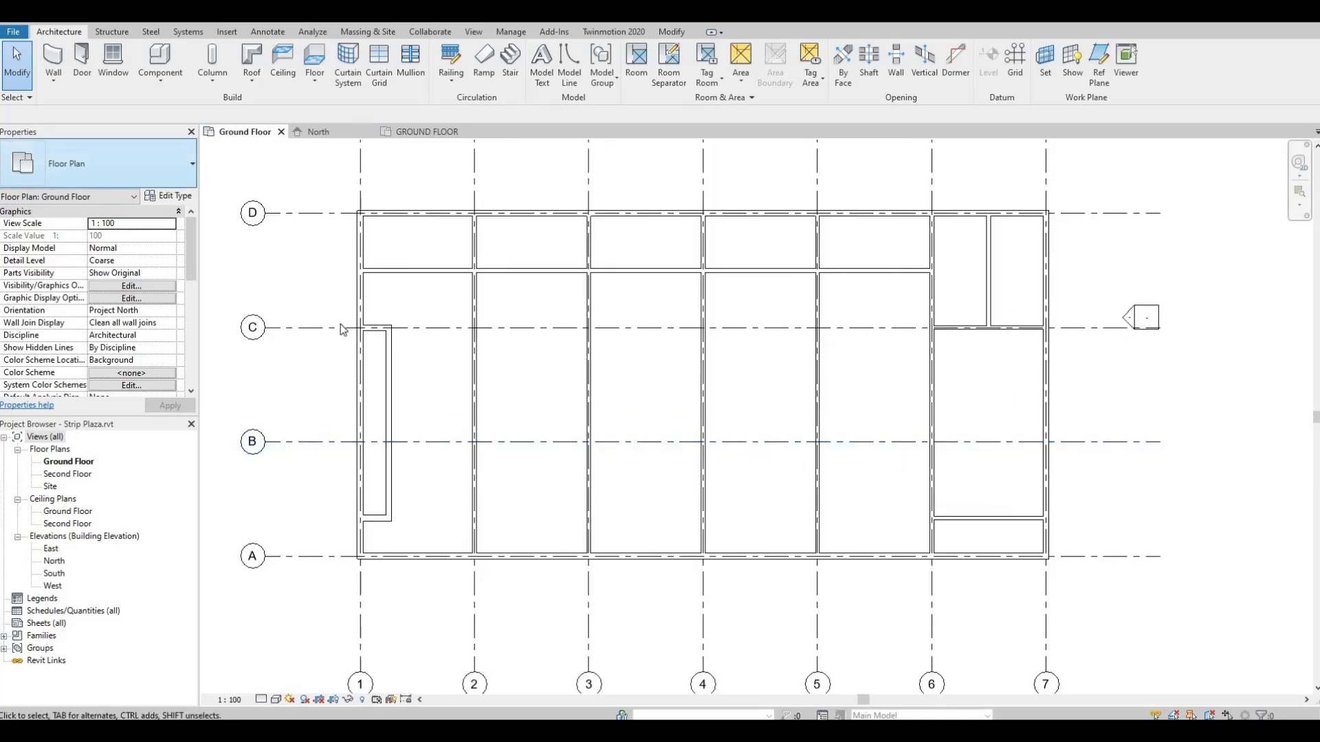
Place an M_Single-Flush 0915 x 2134mm door in the grid 1 exterior wall, opening outward, about 900 mm from grid C toward grid B.
left_click(84, 62)
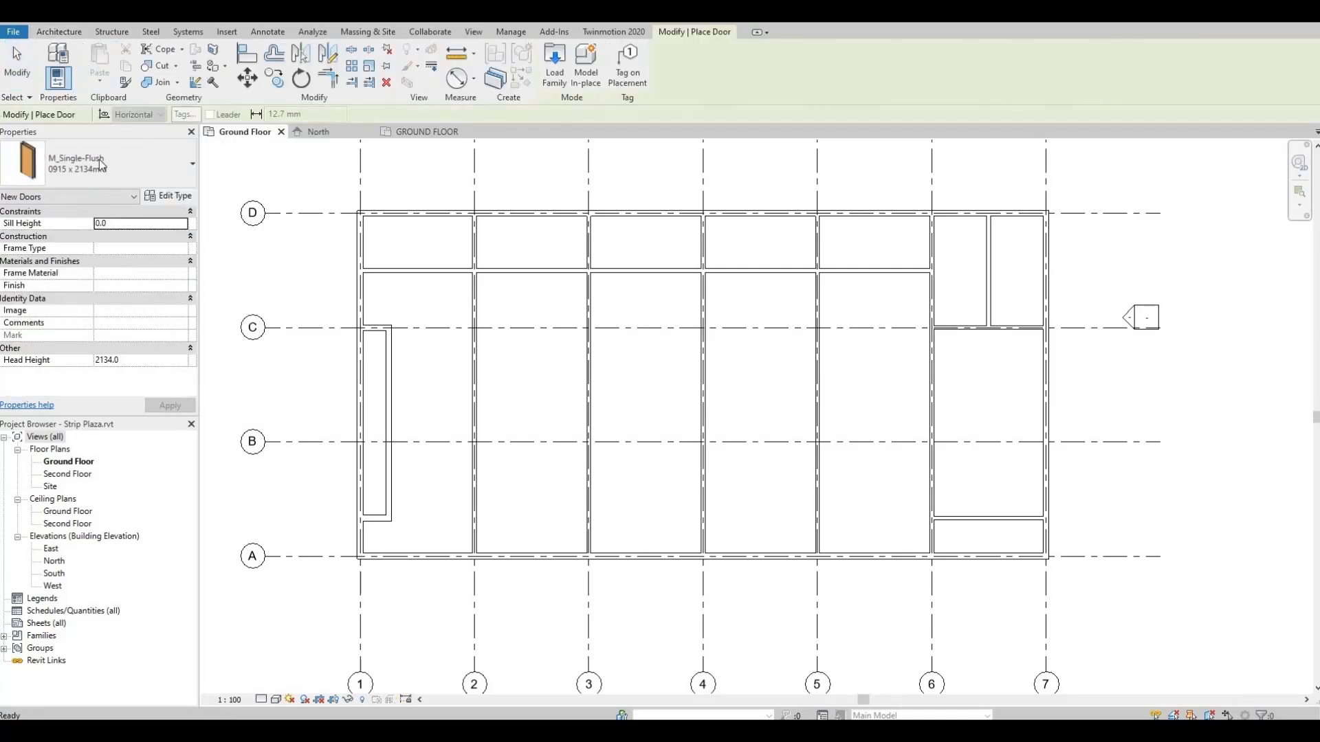
left_click(360, 344)
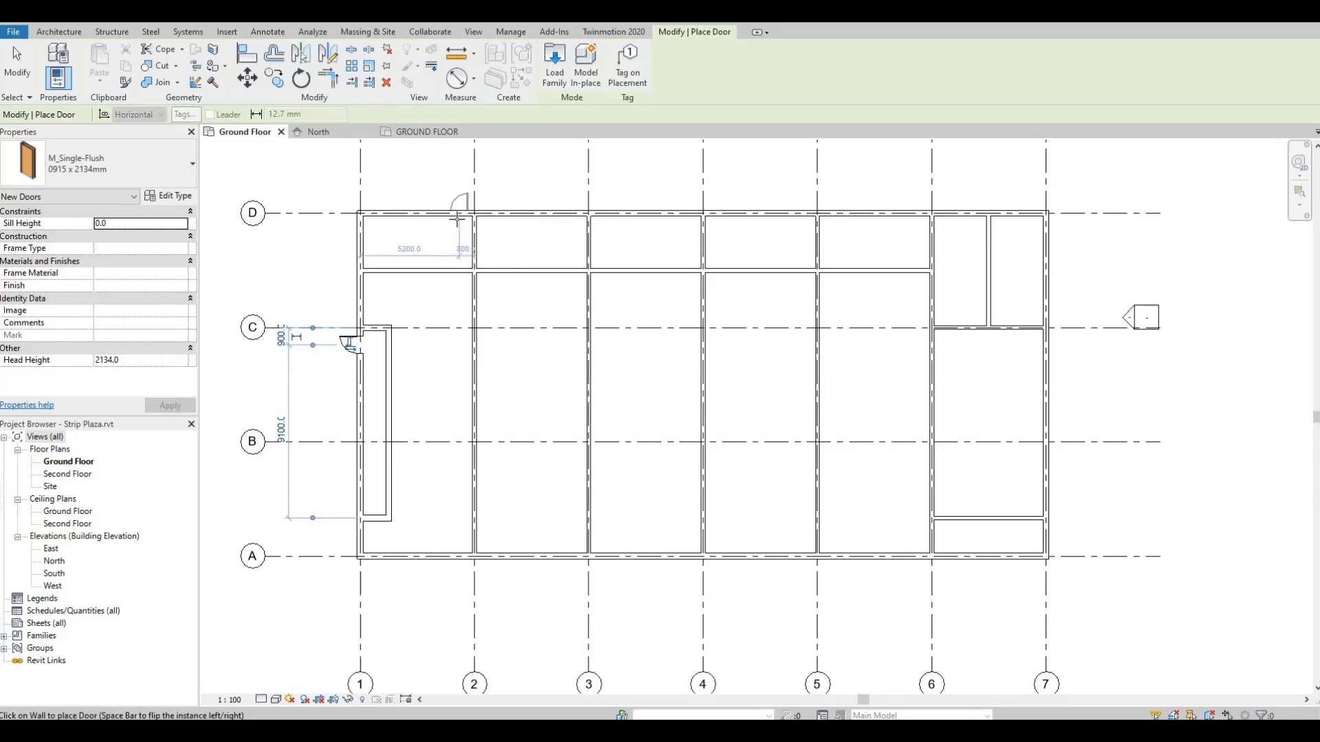
scroll(456, 220, "up", 2)
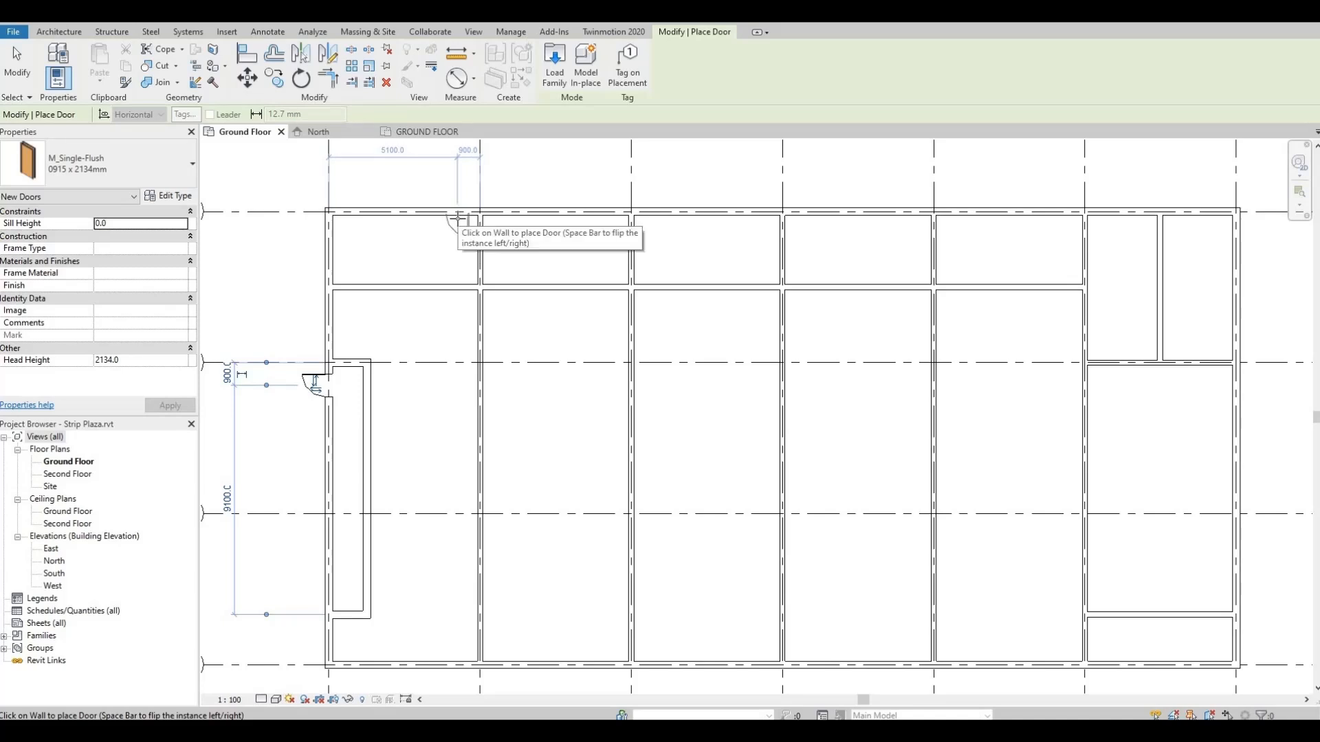
Place two inward-opening M_Single-Flush 0915 x 2134mm doors in the grid D exterior wall, about 800 mm on either side of grid 2.
key("space")
key("space")
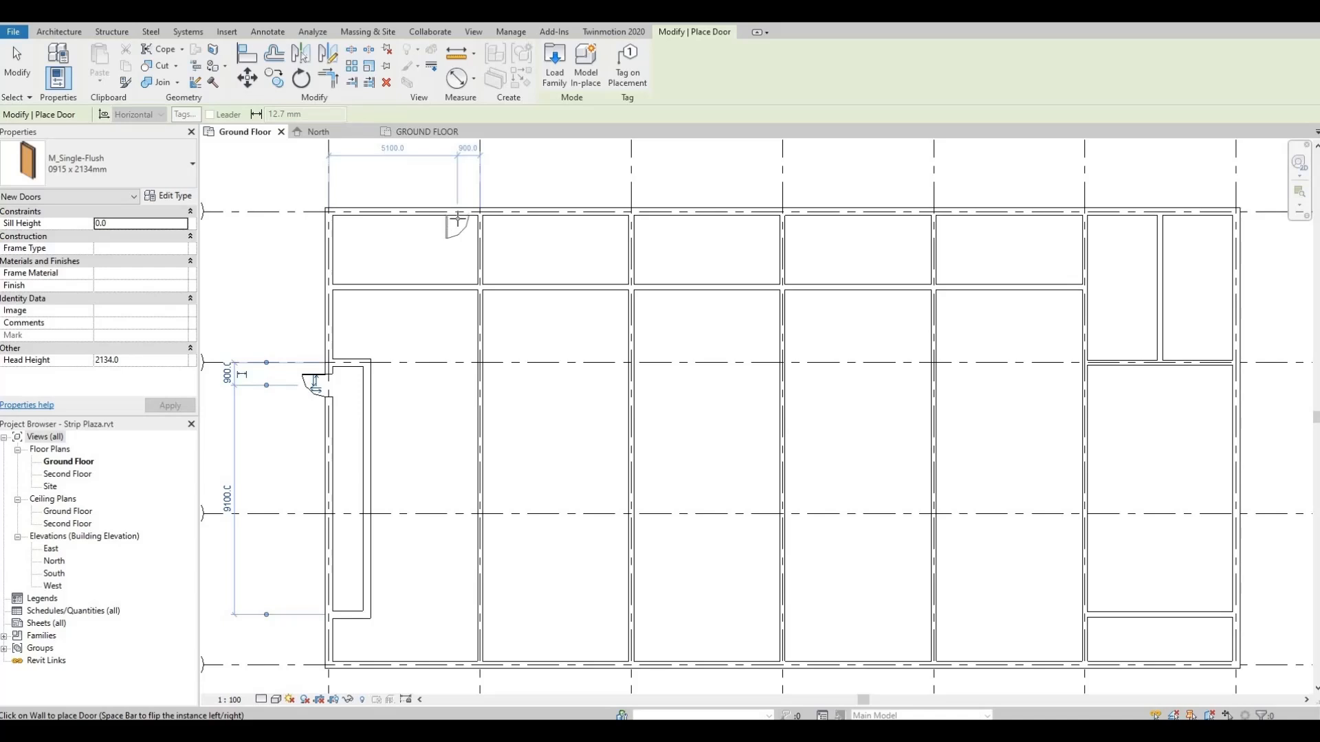
key("space")
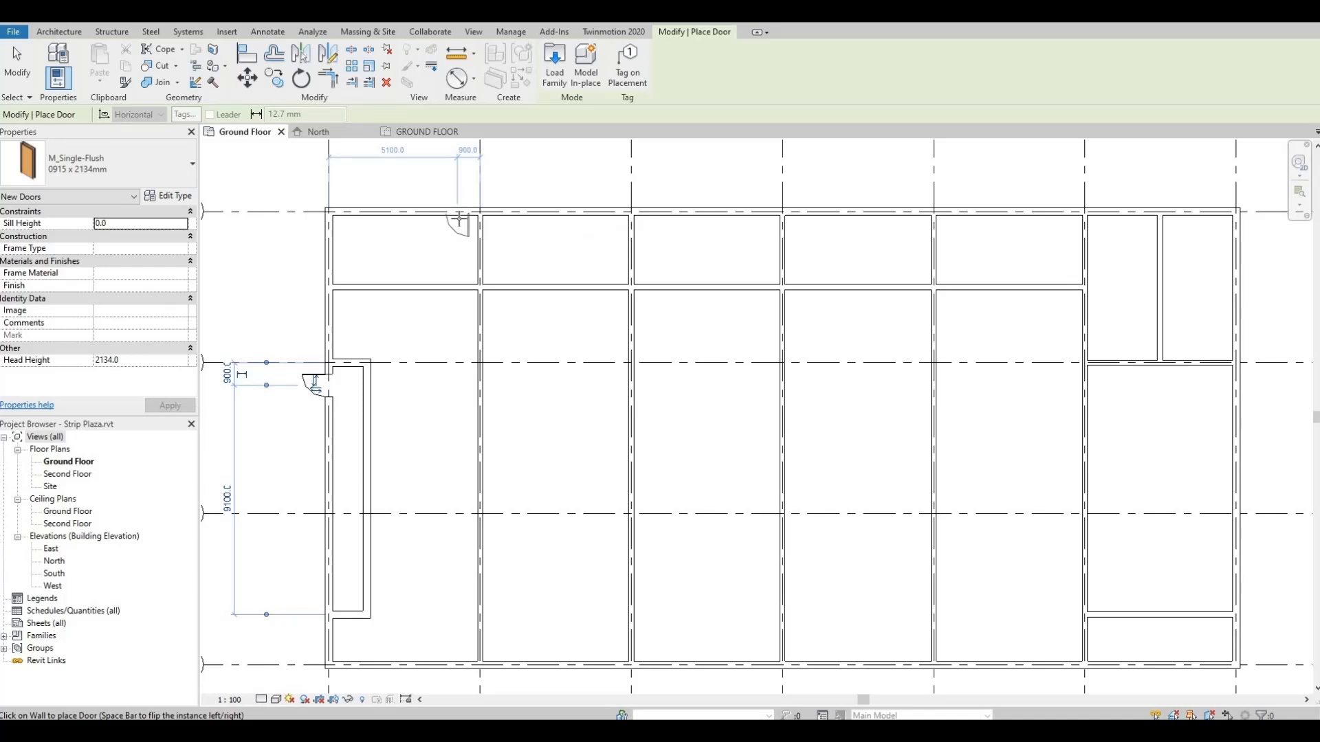
key("space")
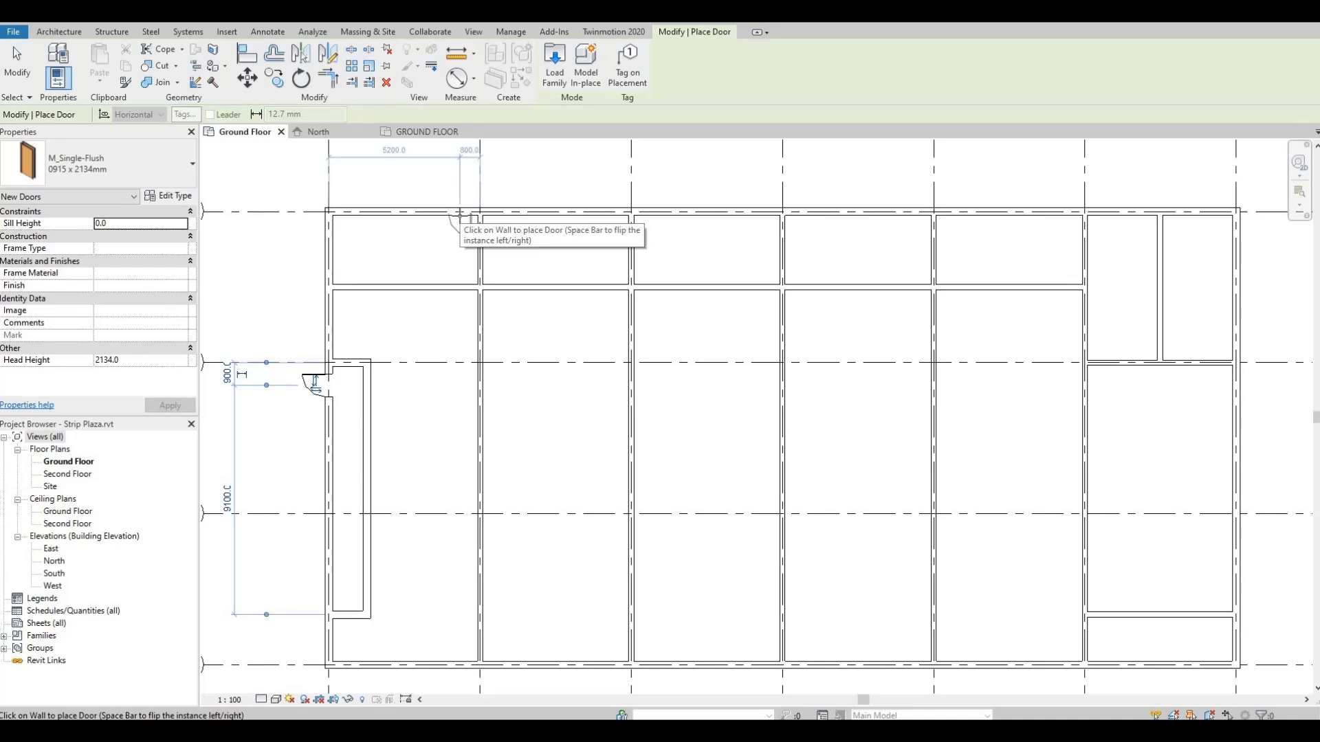
left_click(460, 215)
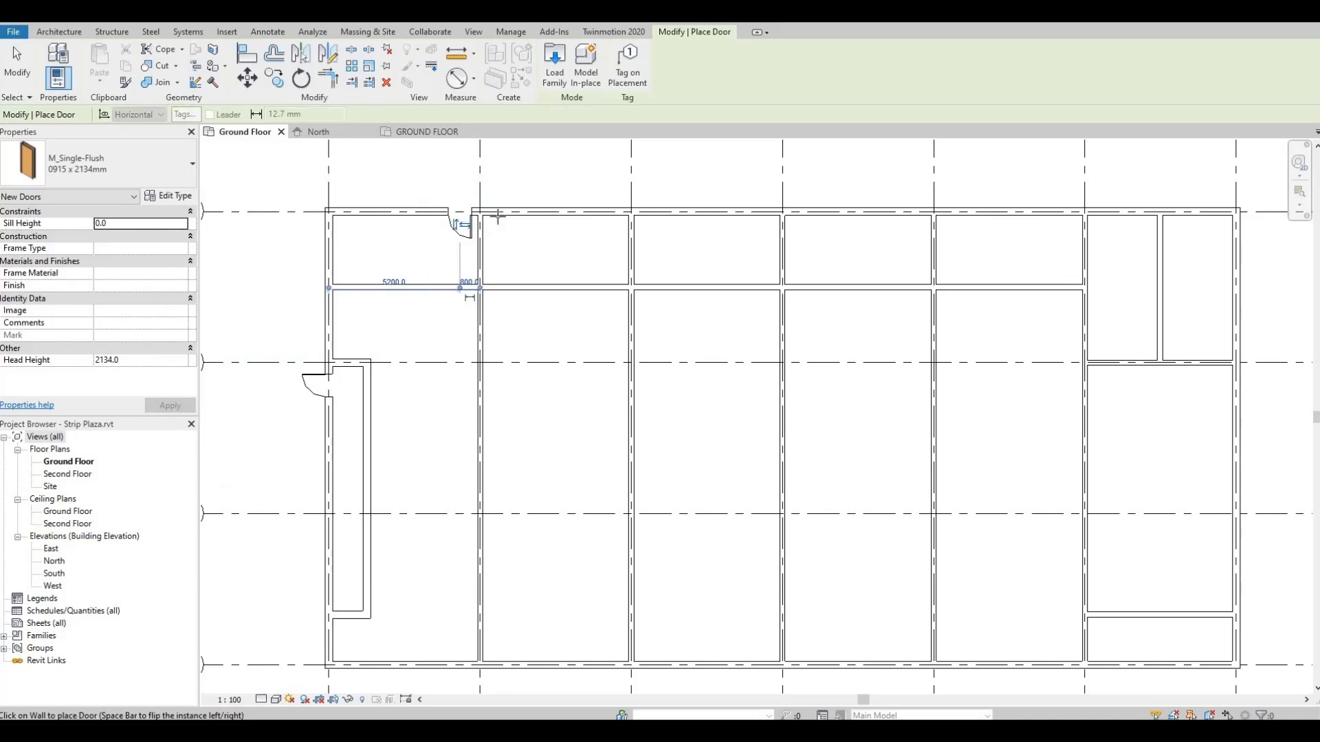
key("space")
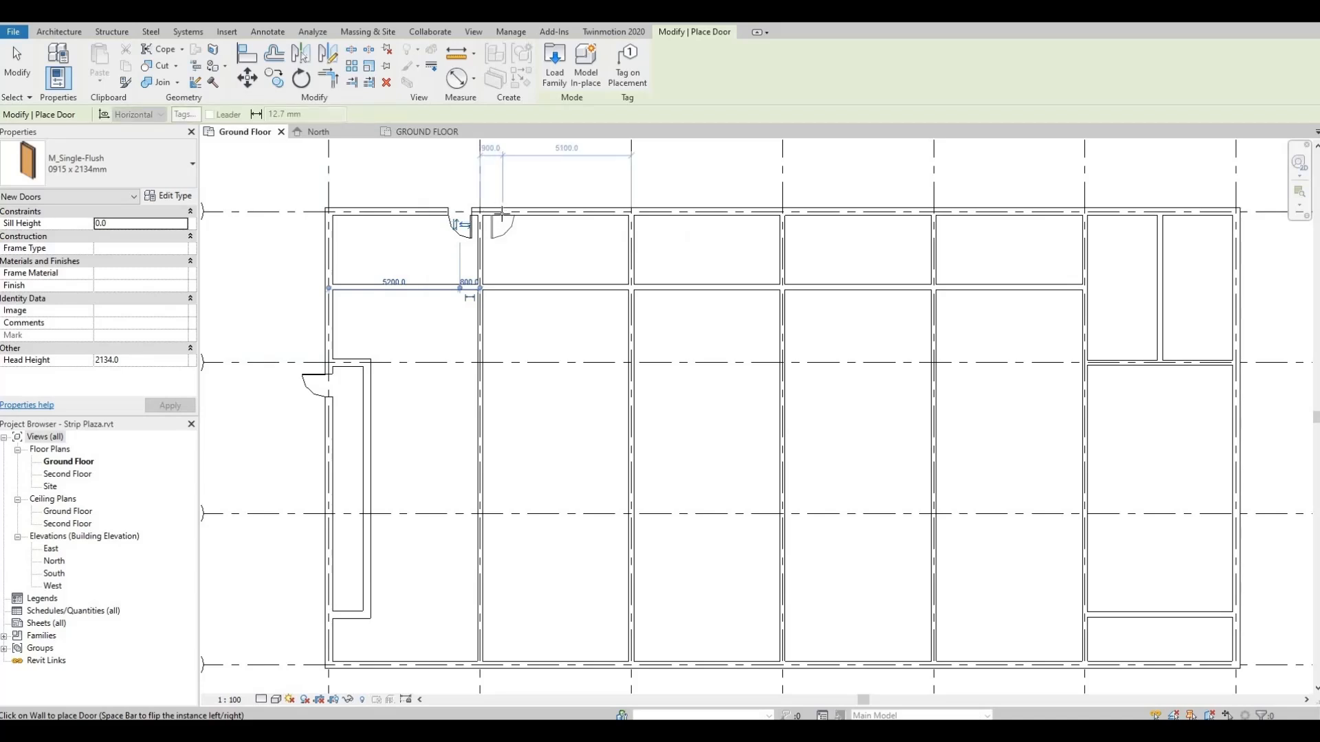
left_click(500, 215)
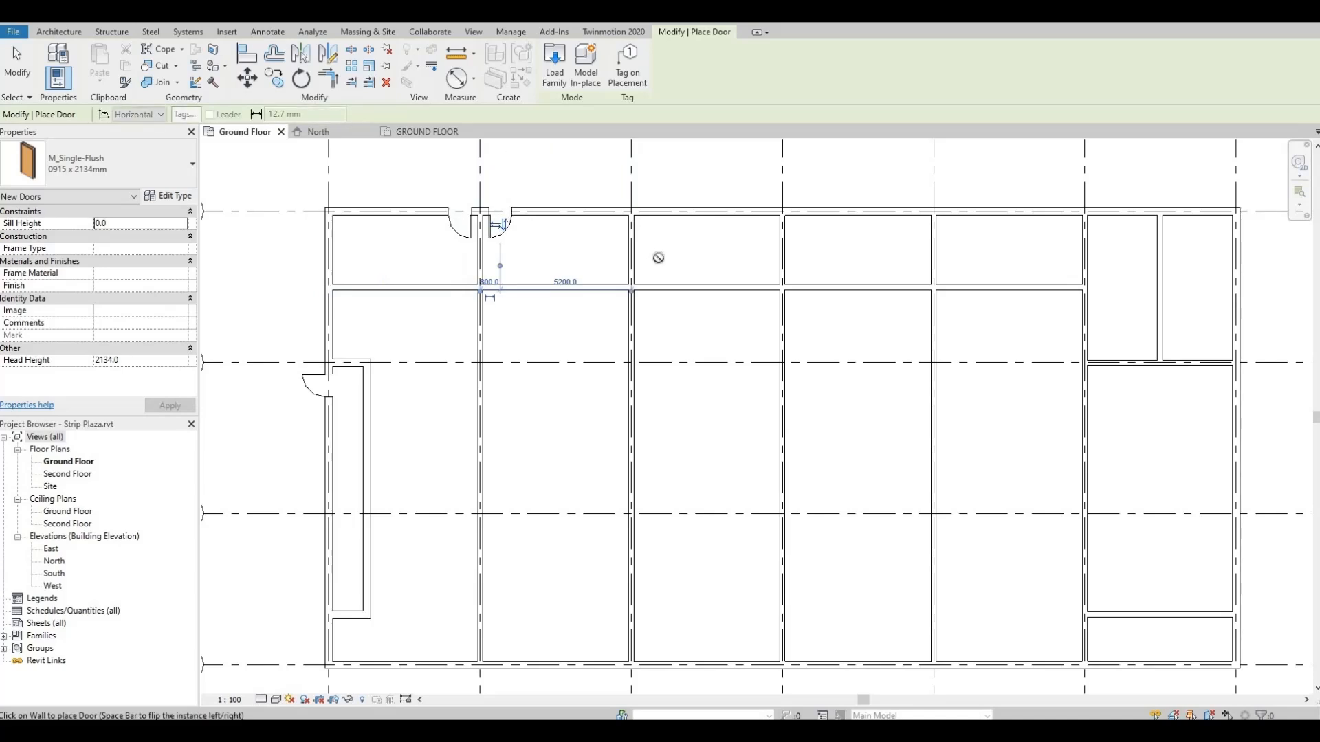
Place three inward-opening doors in the grid D wall, each about 800 mm away: one on grid 4's grid 3 side, and one either side of grid 5.
middle_click_drag(532, 321, 628, 270)
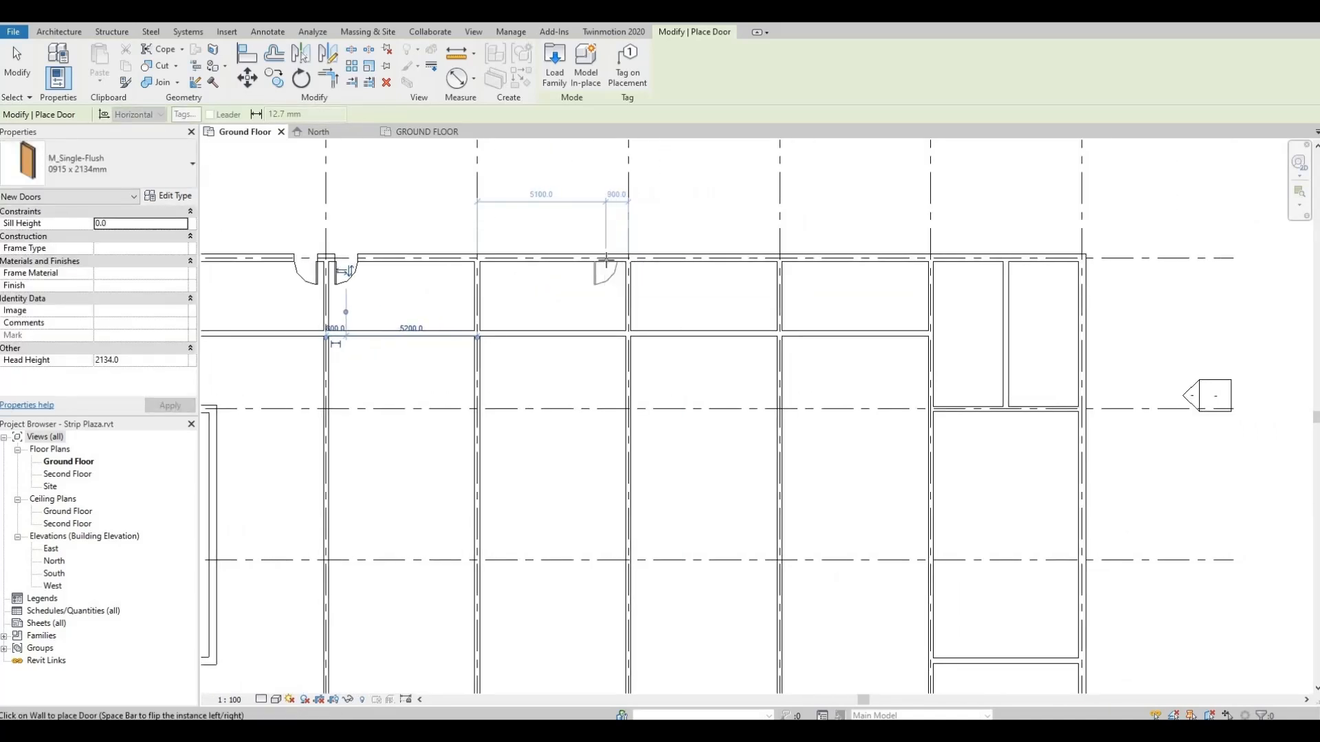
left_click(610, 260)
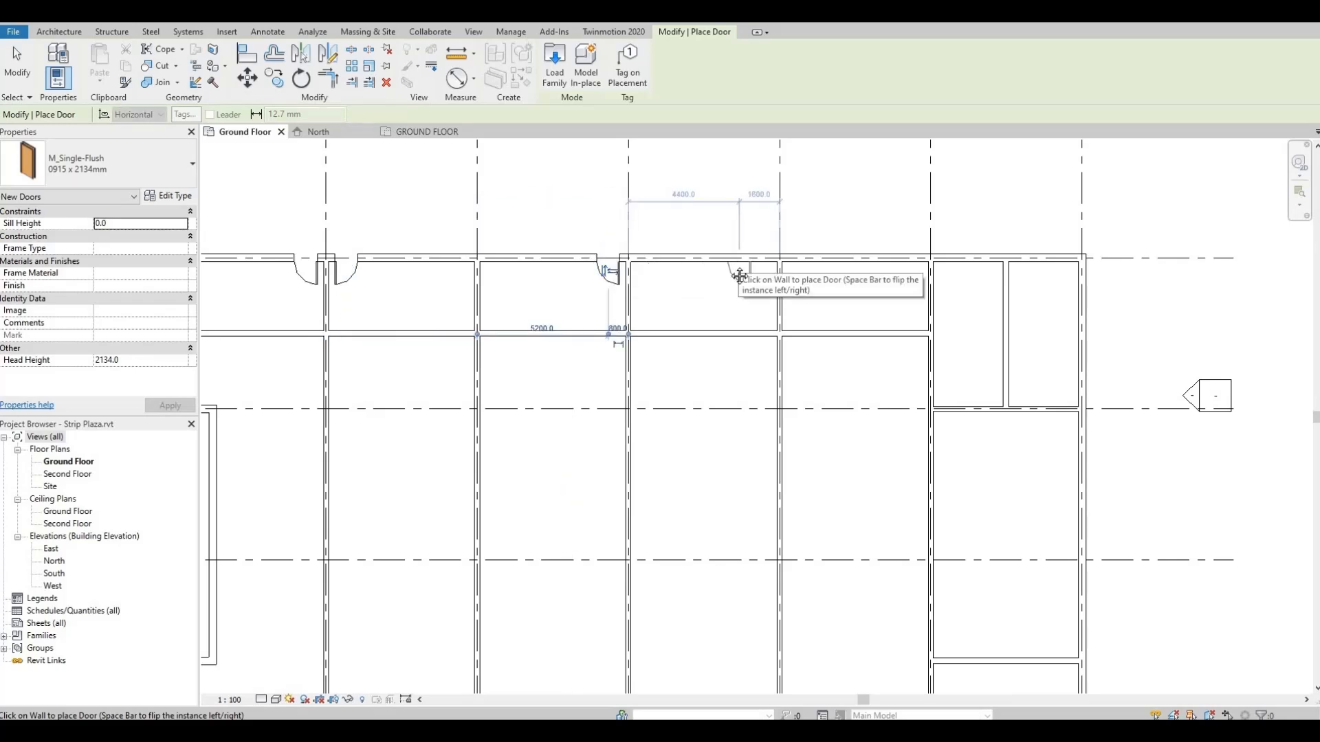
middle_click_drag(696, 264, 676, 264)
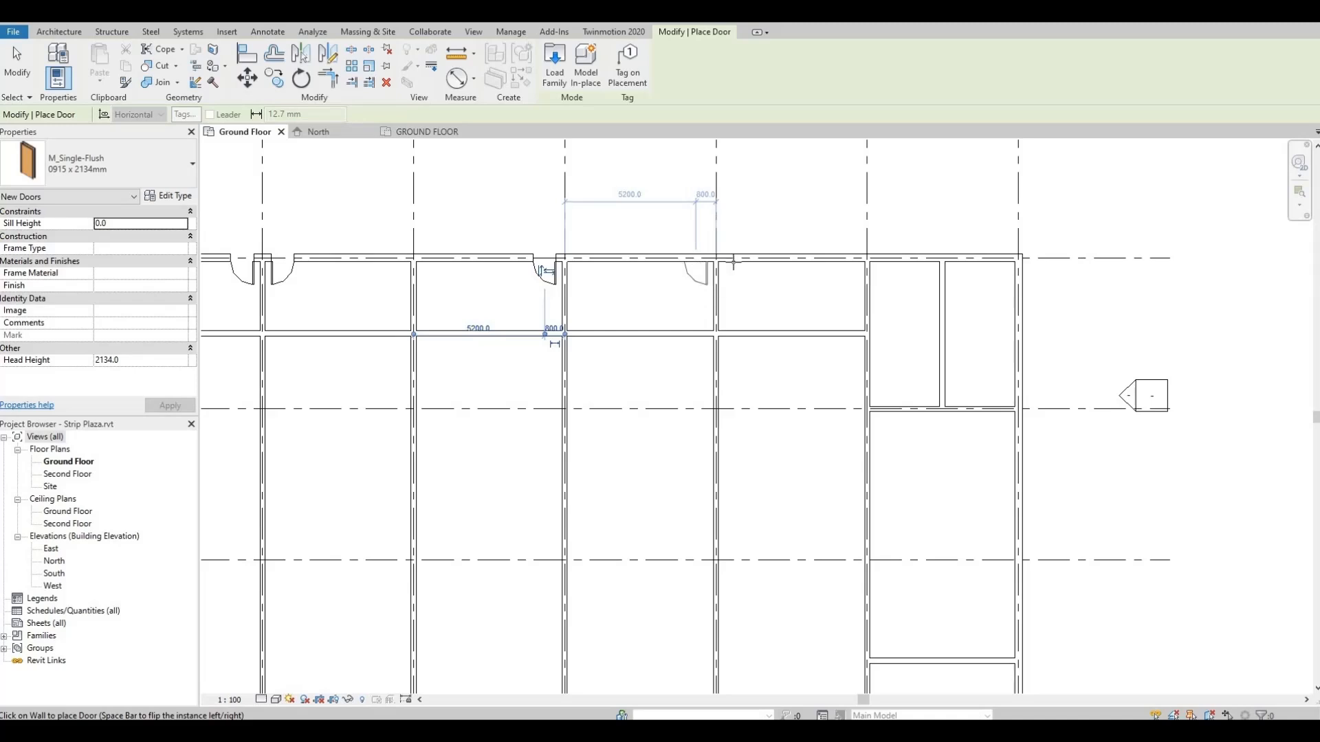
left_click(546, 271)
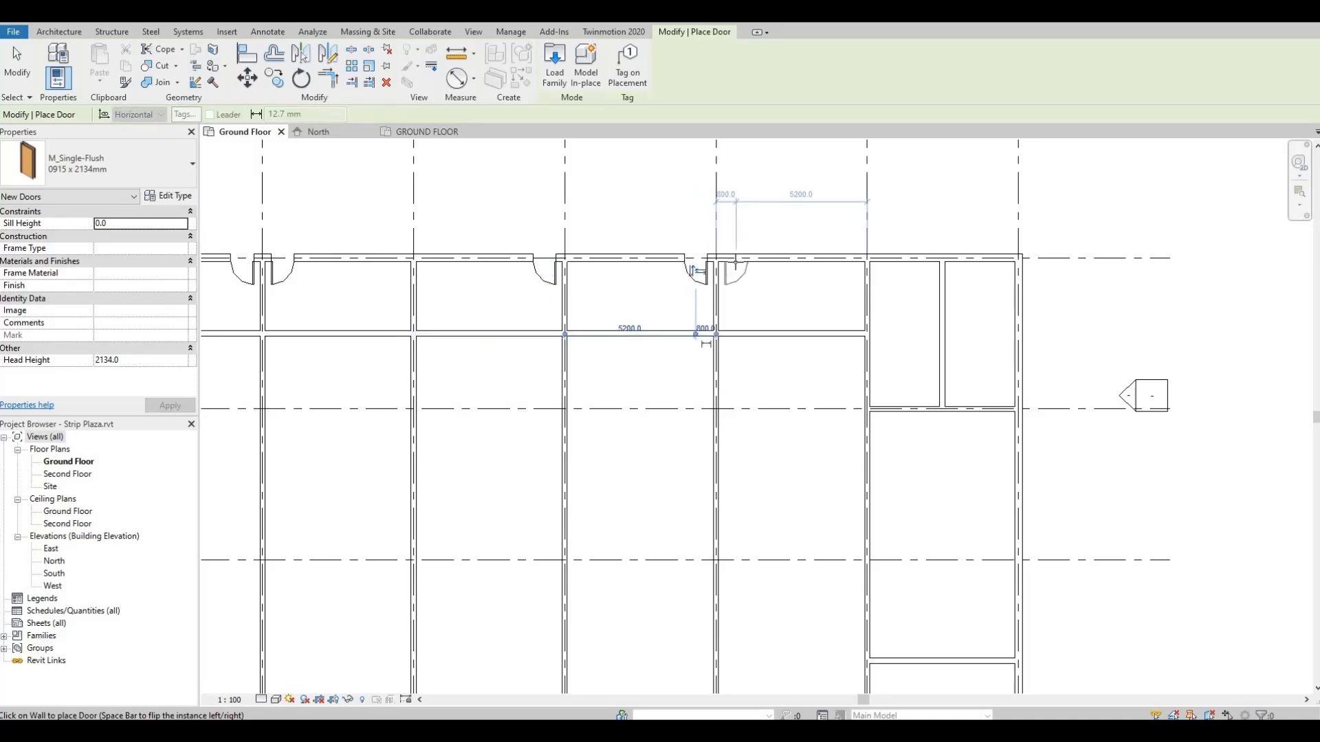
left_click(697, 270)
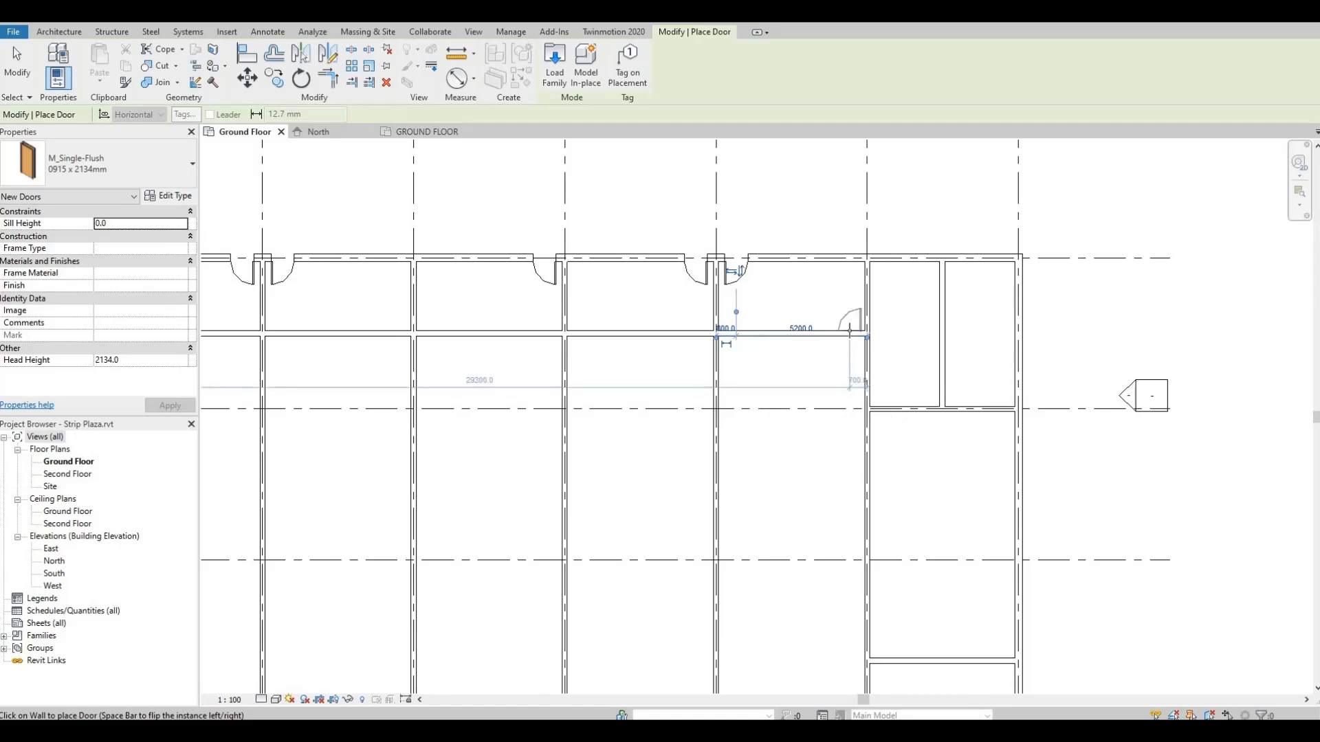
Place doors in the partition between grids C and D, opening toward grid D: beside grids 6, 4 and 1, and on both sides of grid 3.
left_click(854, 322)
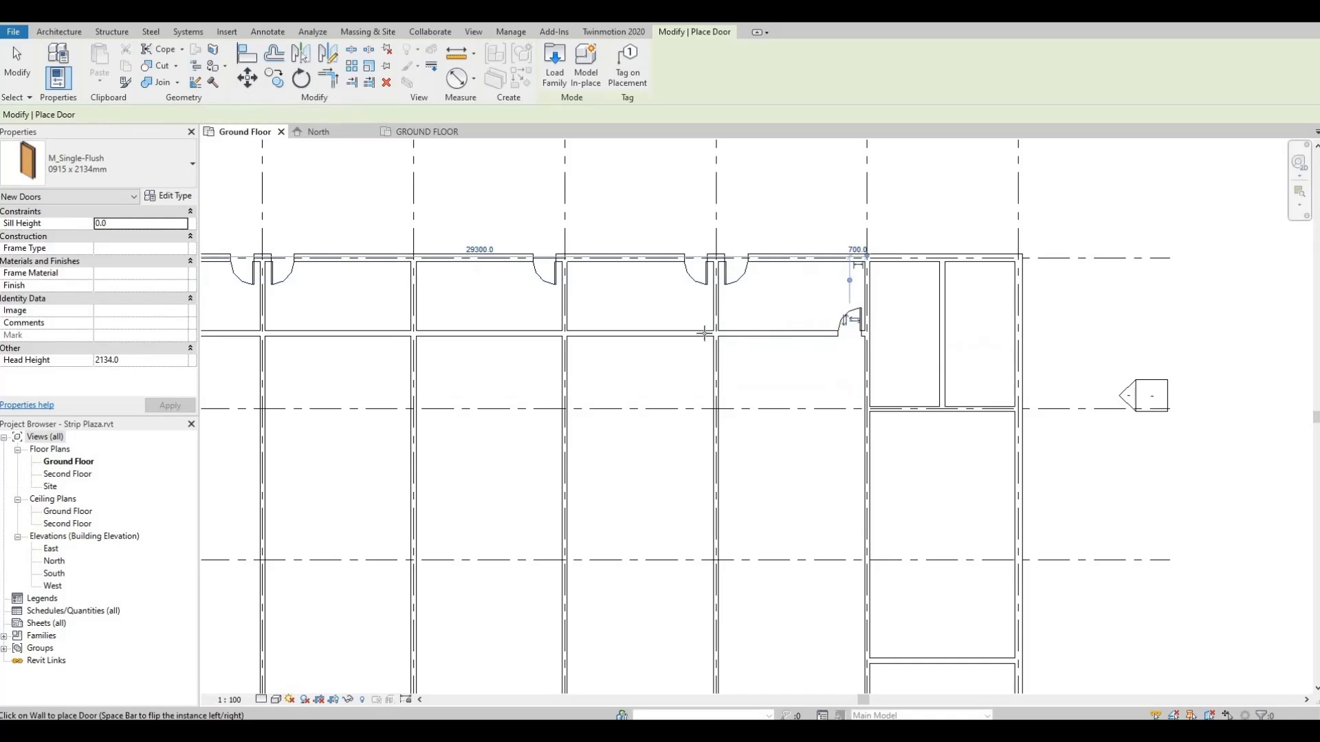
left_click(574, 328)
middle_click_drag(422, 325, 628, 349)
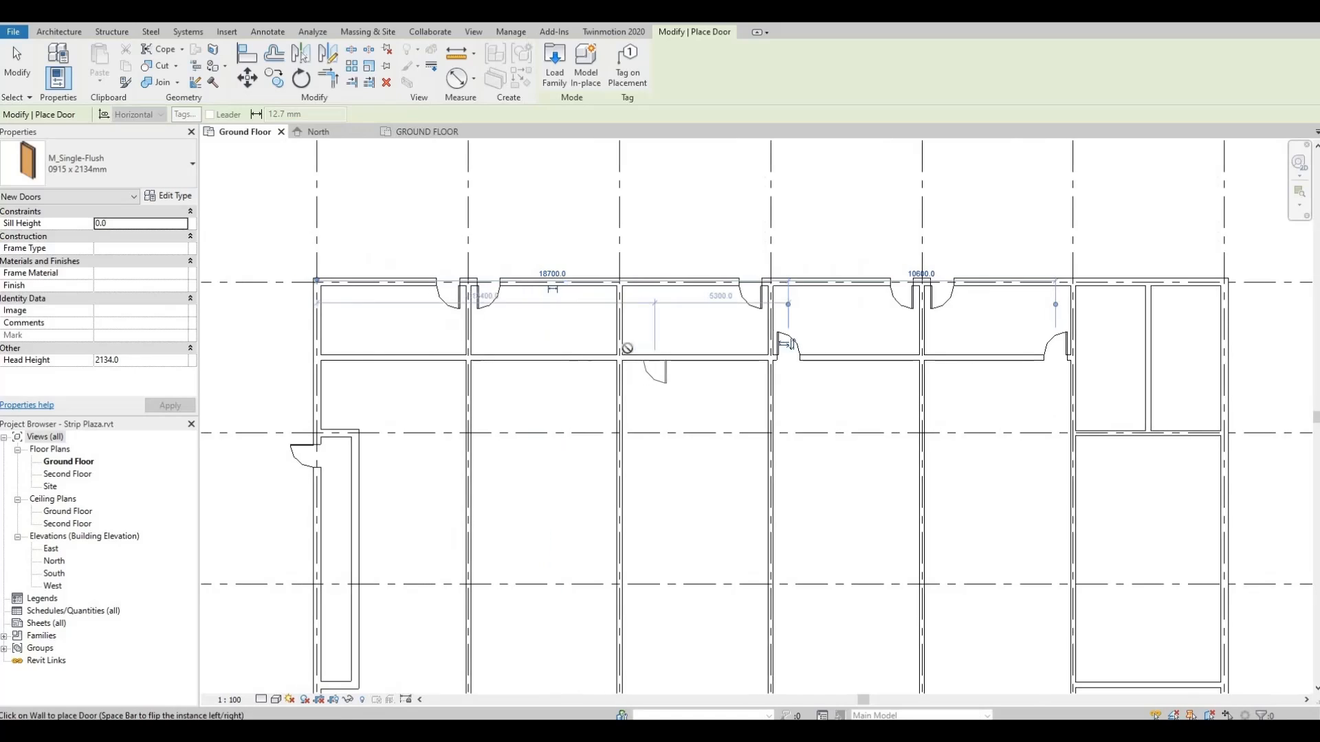
left_click(788, 343)
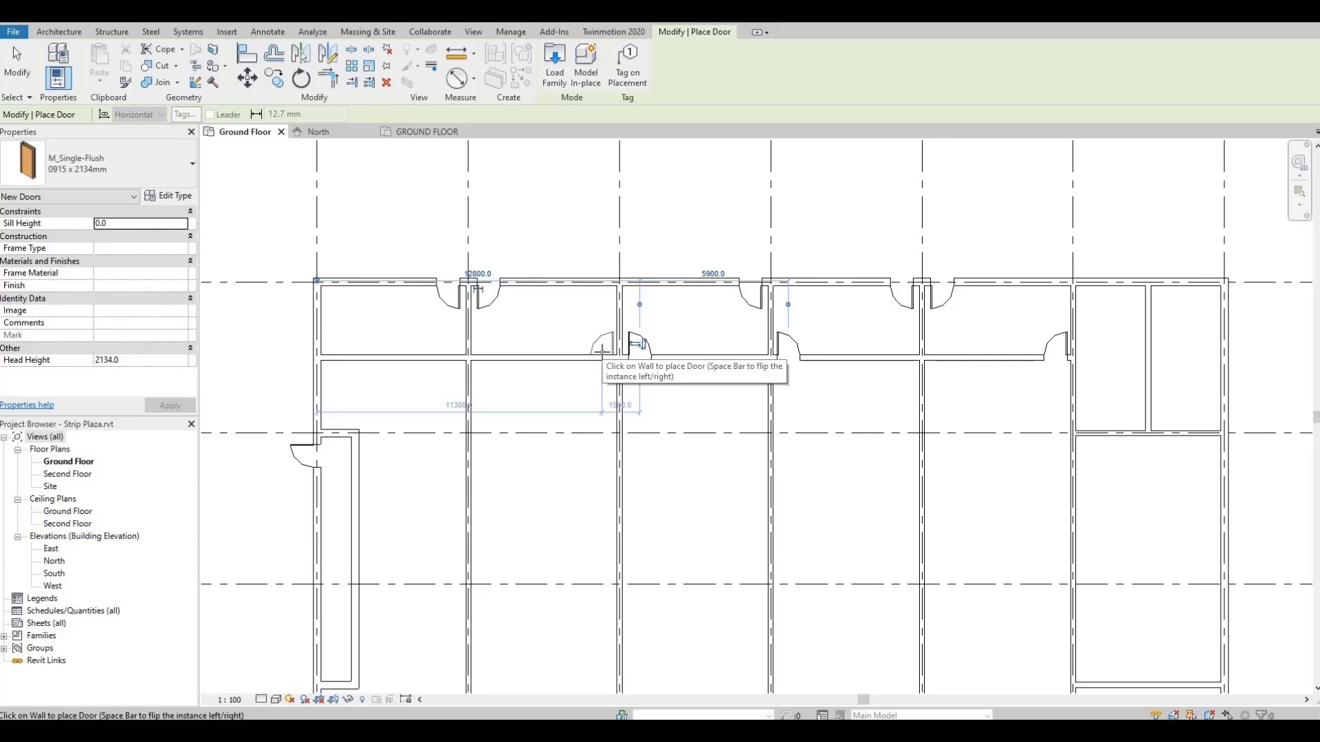
left_click(602, 351)
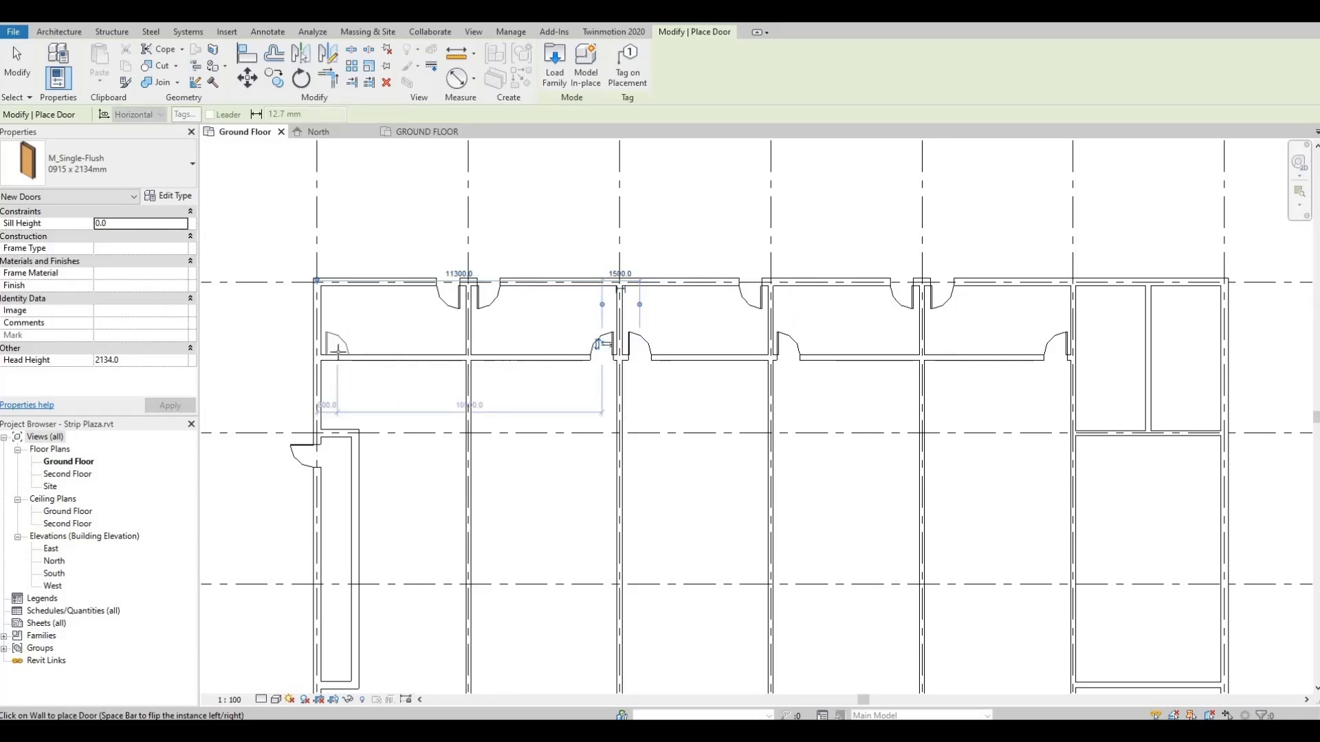
left_click(337, 350)
scroll(420, 334, "down", 2)
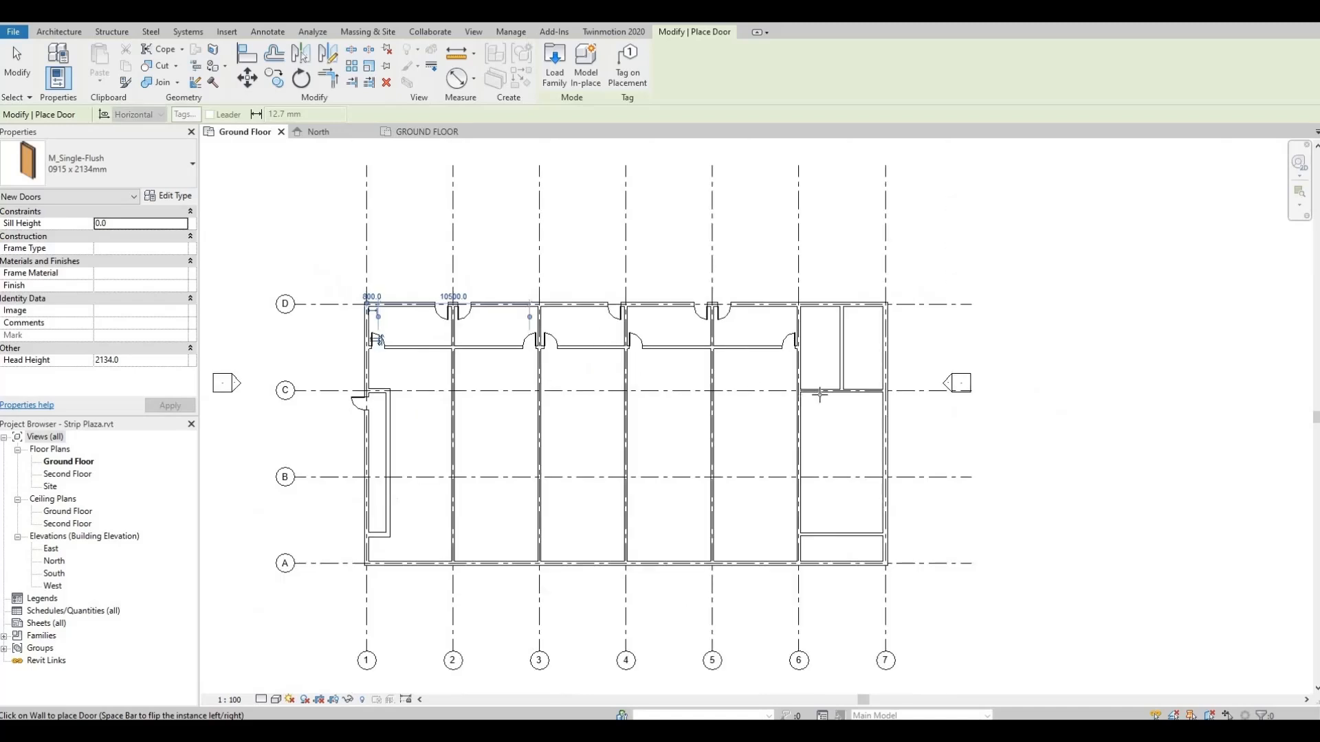
Place doors in the grid C wall between grids 6 and 7, about 700 mm either side of the dividing partition, and save the project.
scroll(836, 392, "up", 2)
scroll(835, 389, "up", 1)
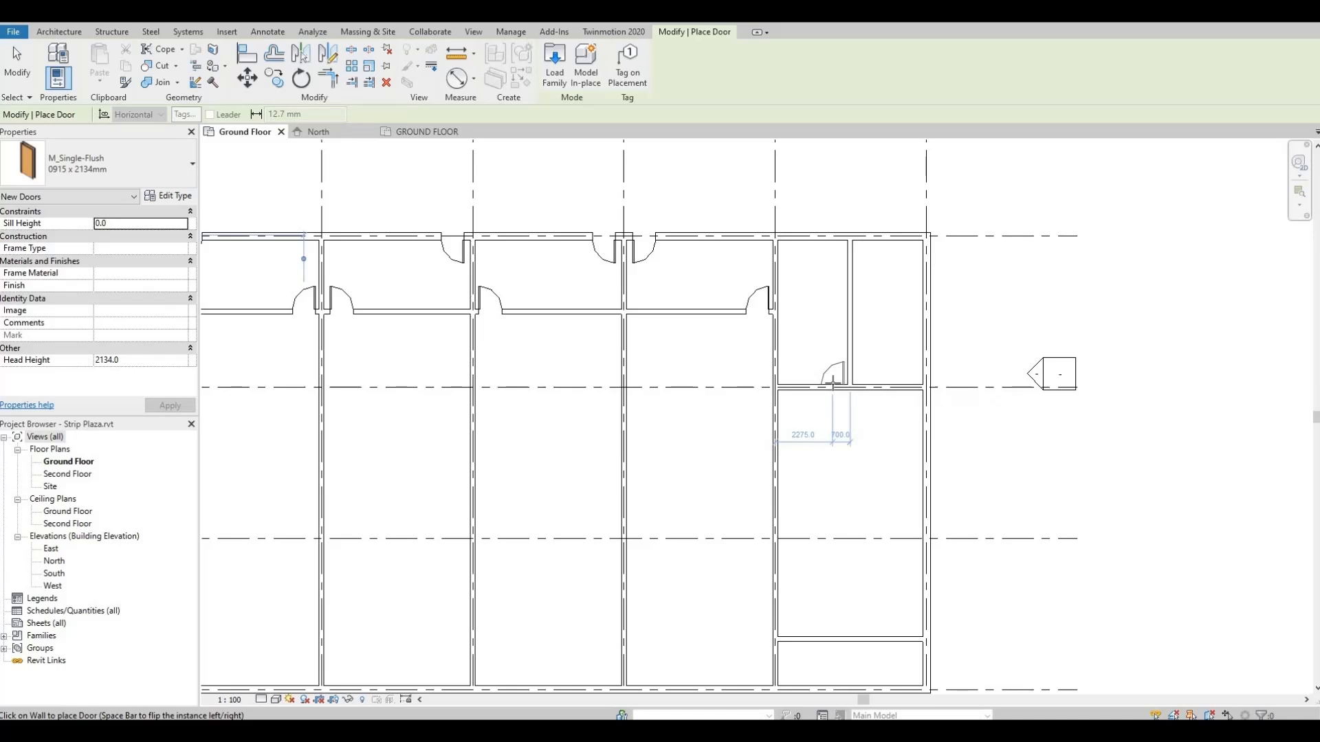
left_click(832, 382)
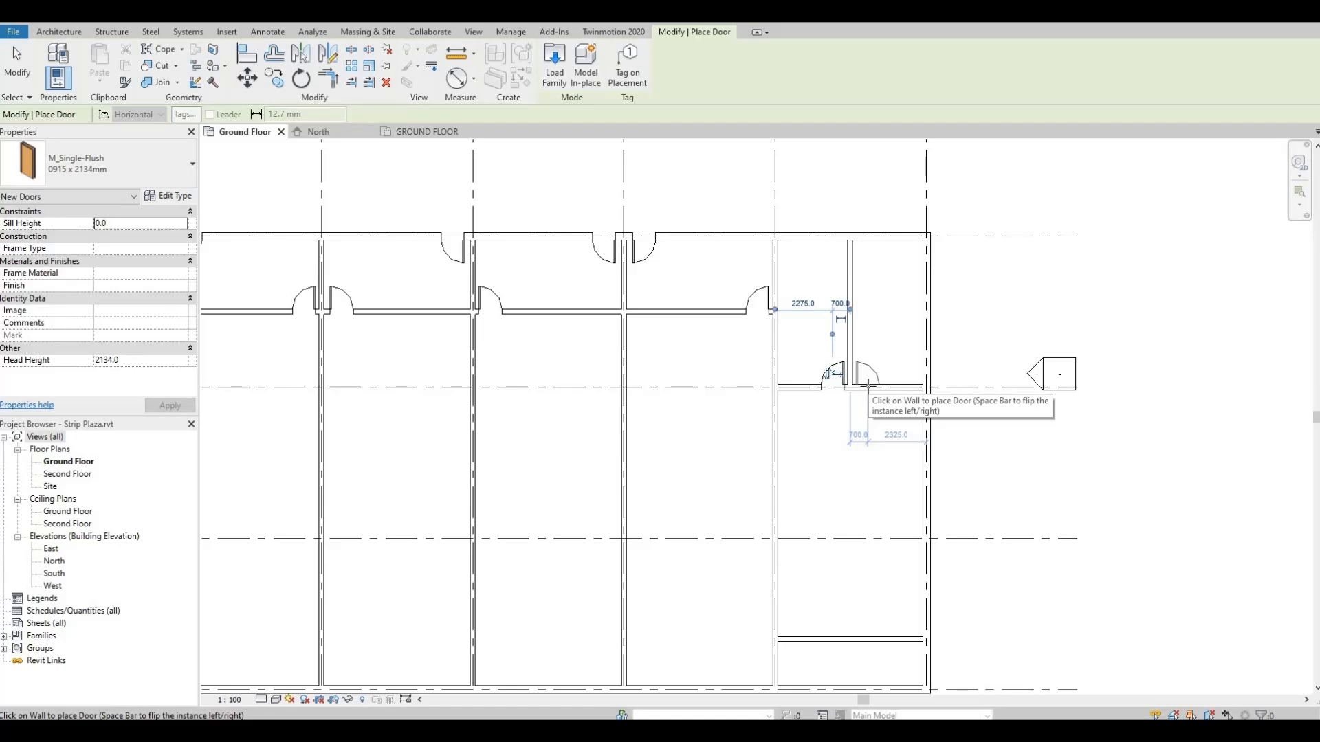
left_click(869, 385)
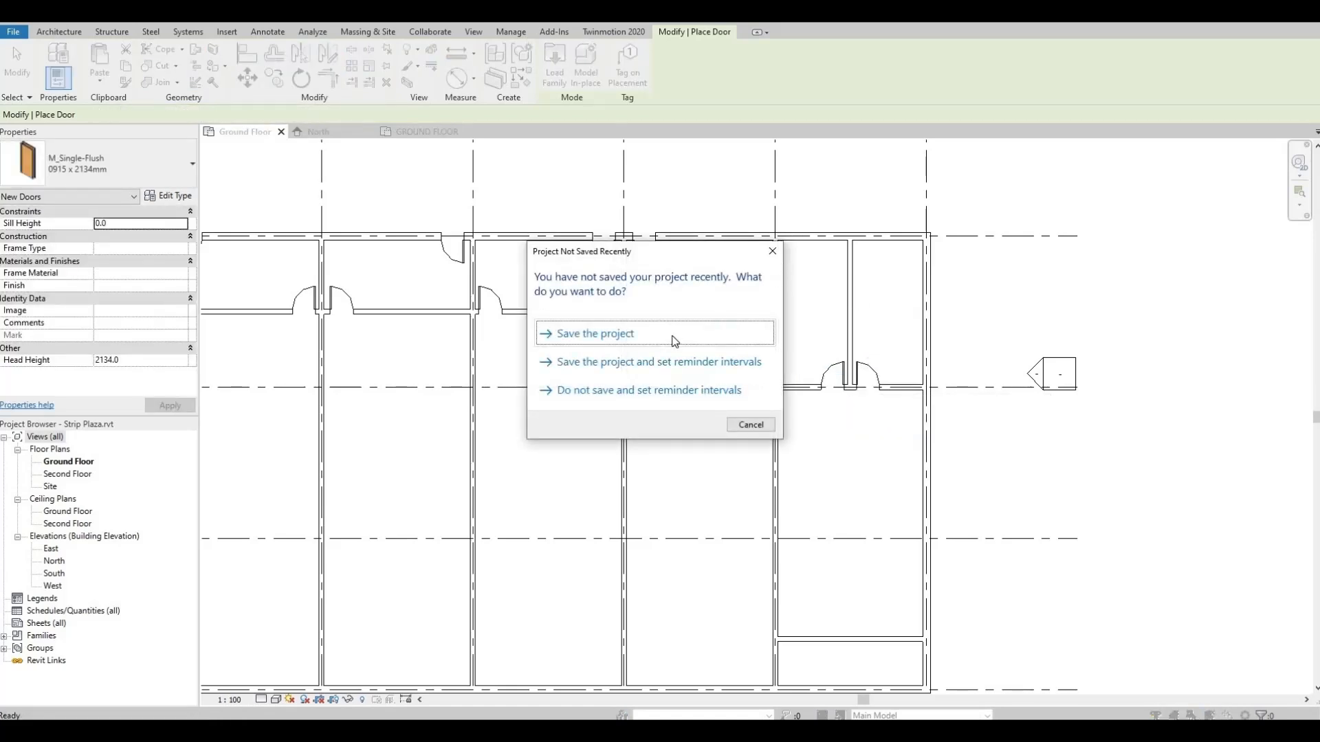
left_click(641, 332)
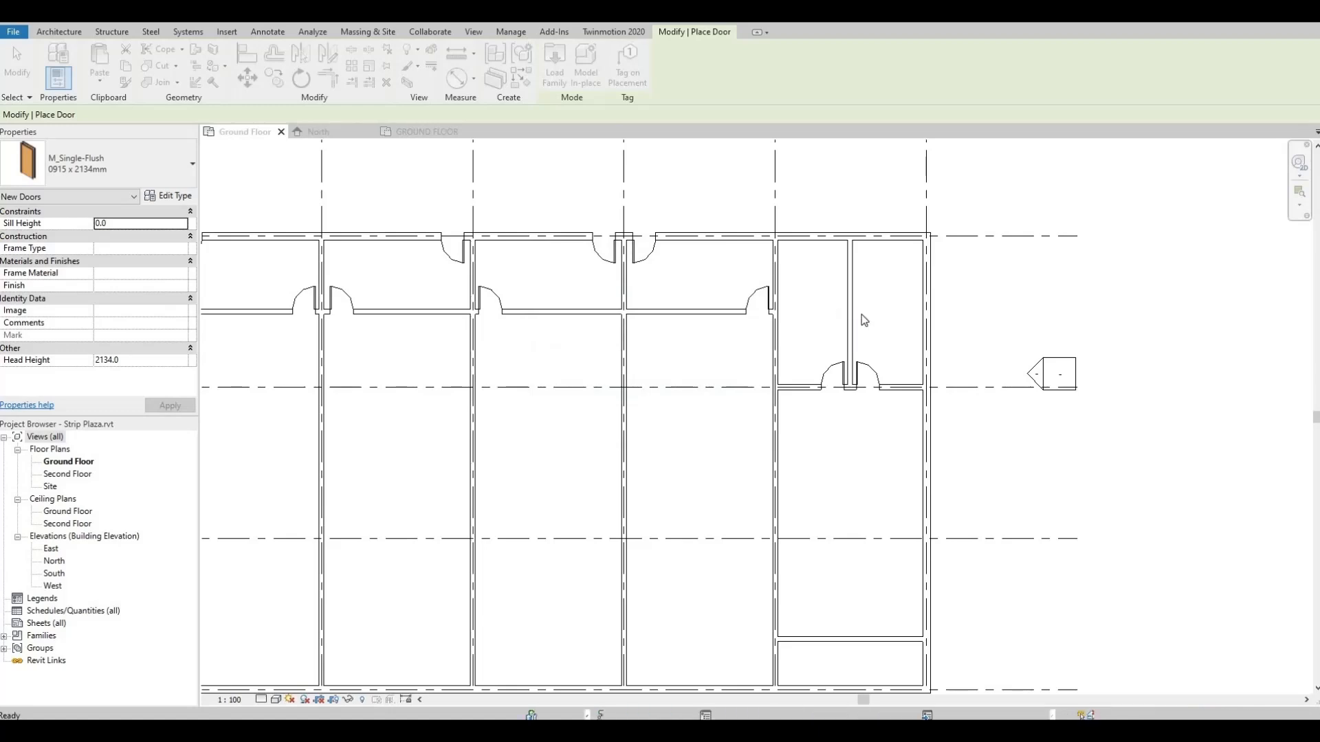
key("Escape")
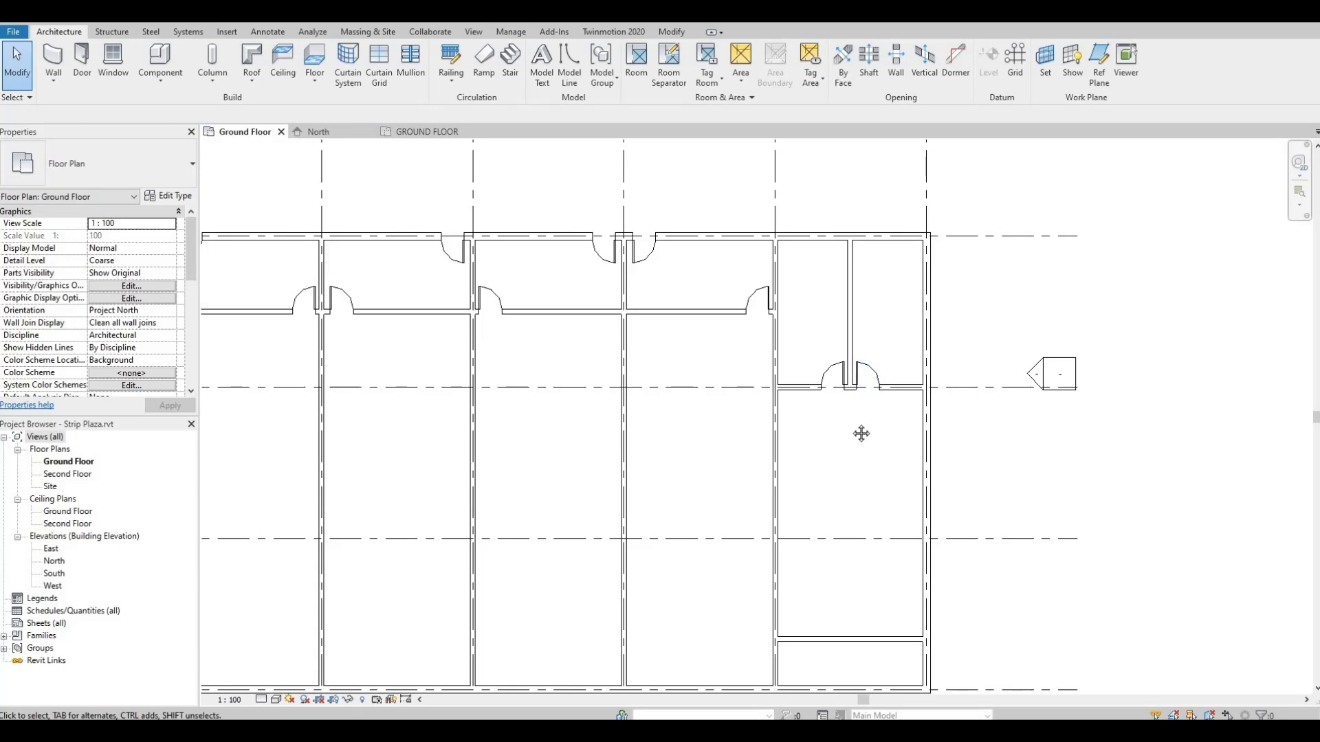
Open the Second Floor floor plan view.
scroll(861, 434, "down", 4)
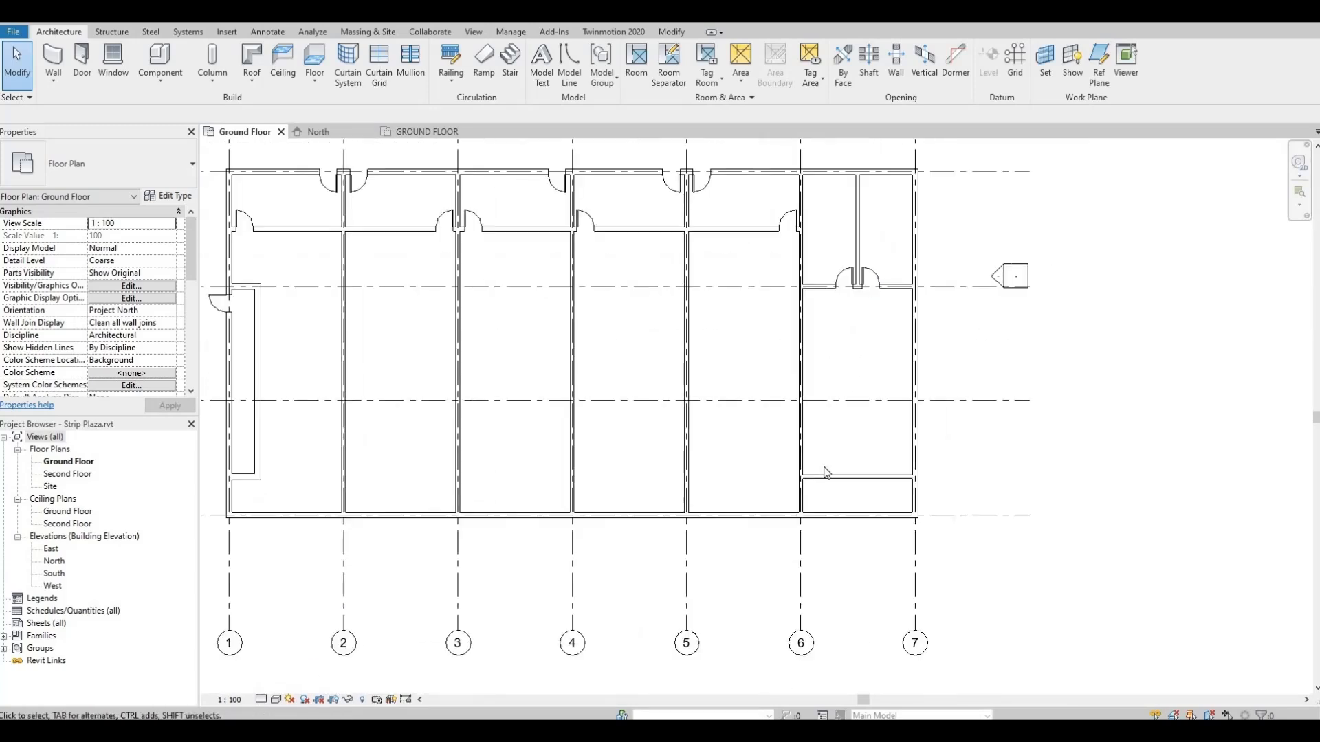
middle_click_drag(600, 293, 611, 279)
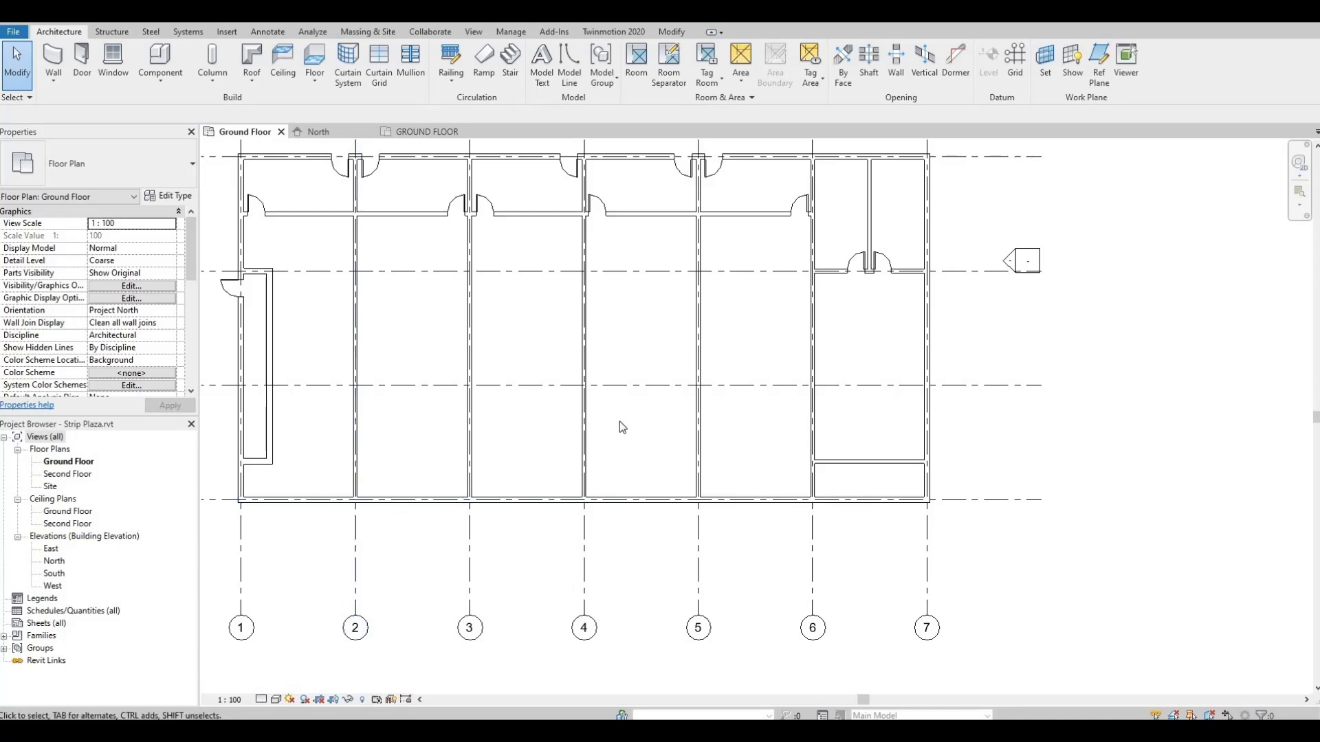
scroll(616, 422, "down", 2)
middle_click_drag(616, 422, 704, 502)
scroll(664, 543, "up", 1)
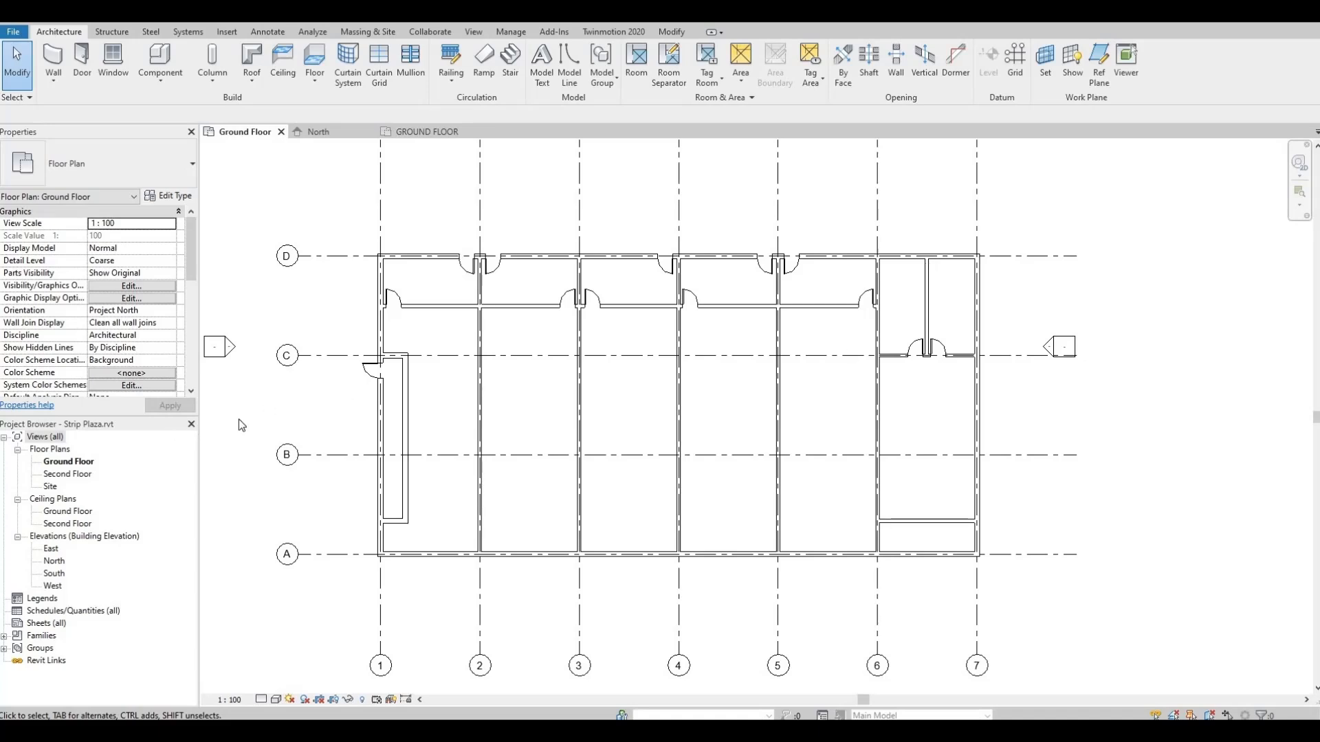
double_click(59, 476)
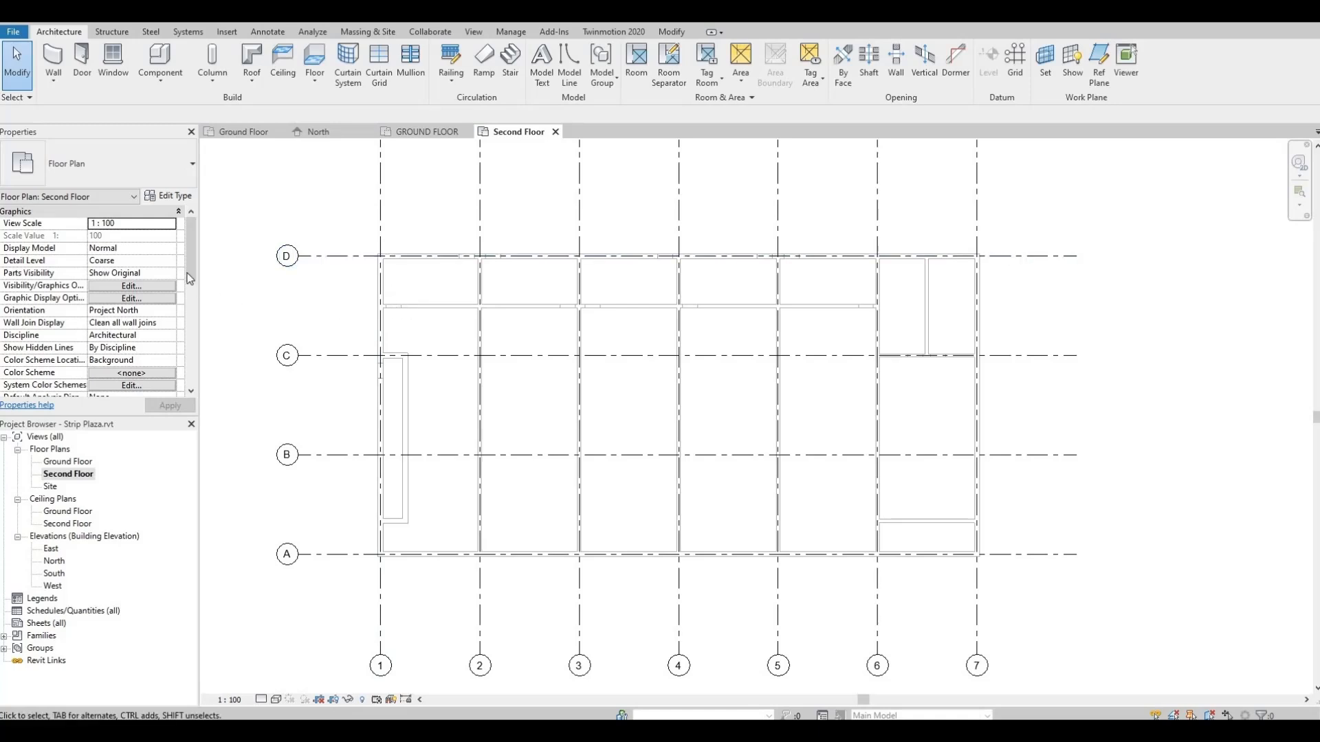
Set the Second Floor view's underlay base level to None, and restore it to Ground Floor.
left_click_drag(192, 263, 194, 308)
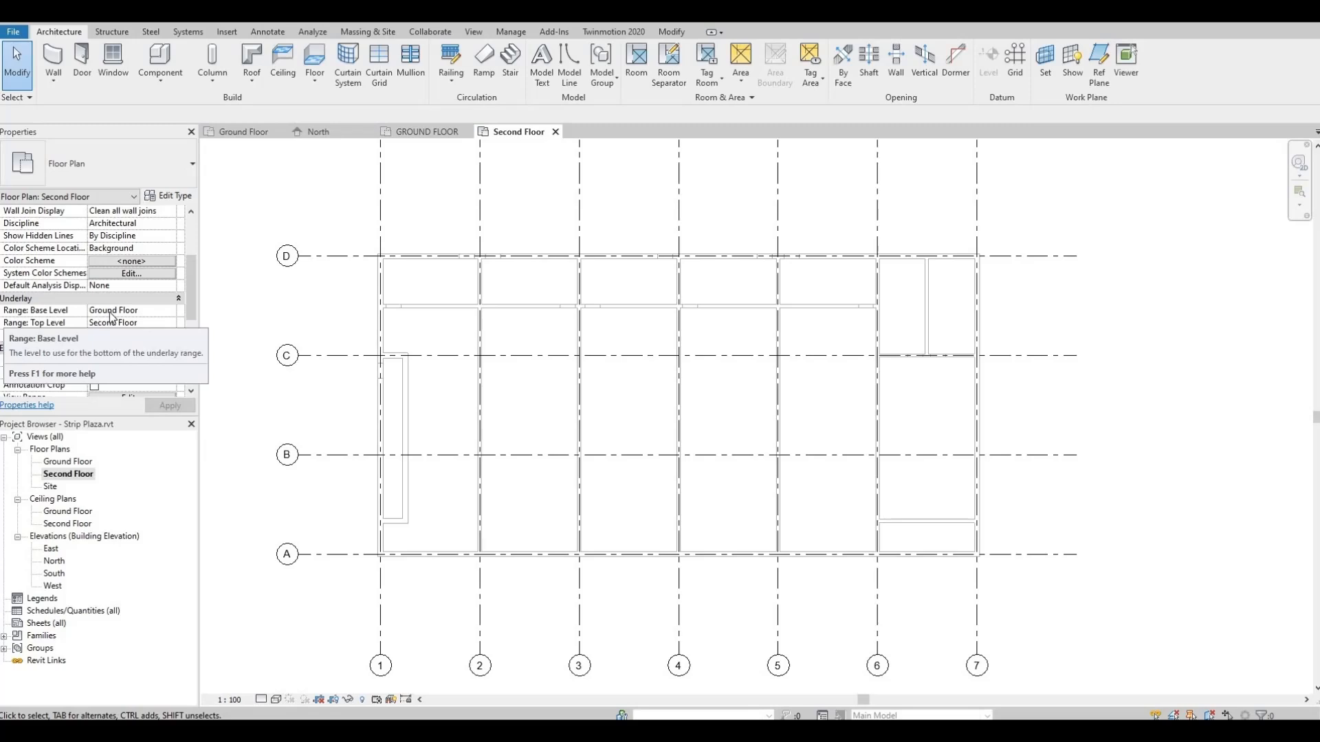
left_click(170, 313)
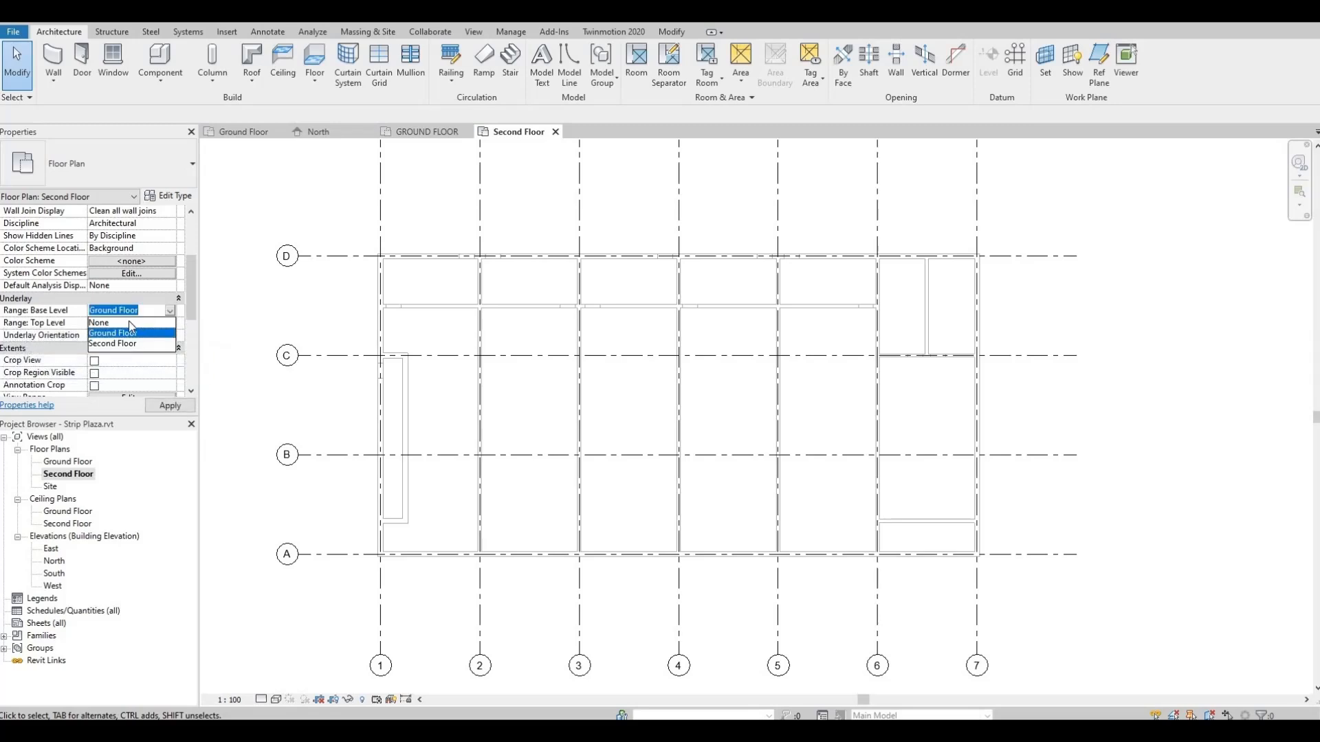
left_click(168, 407)
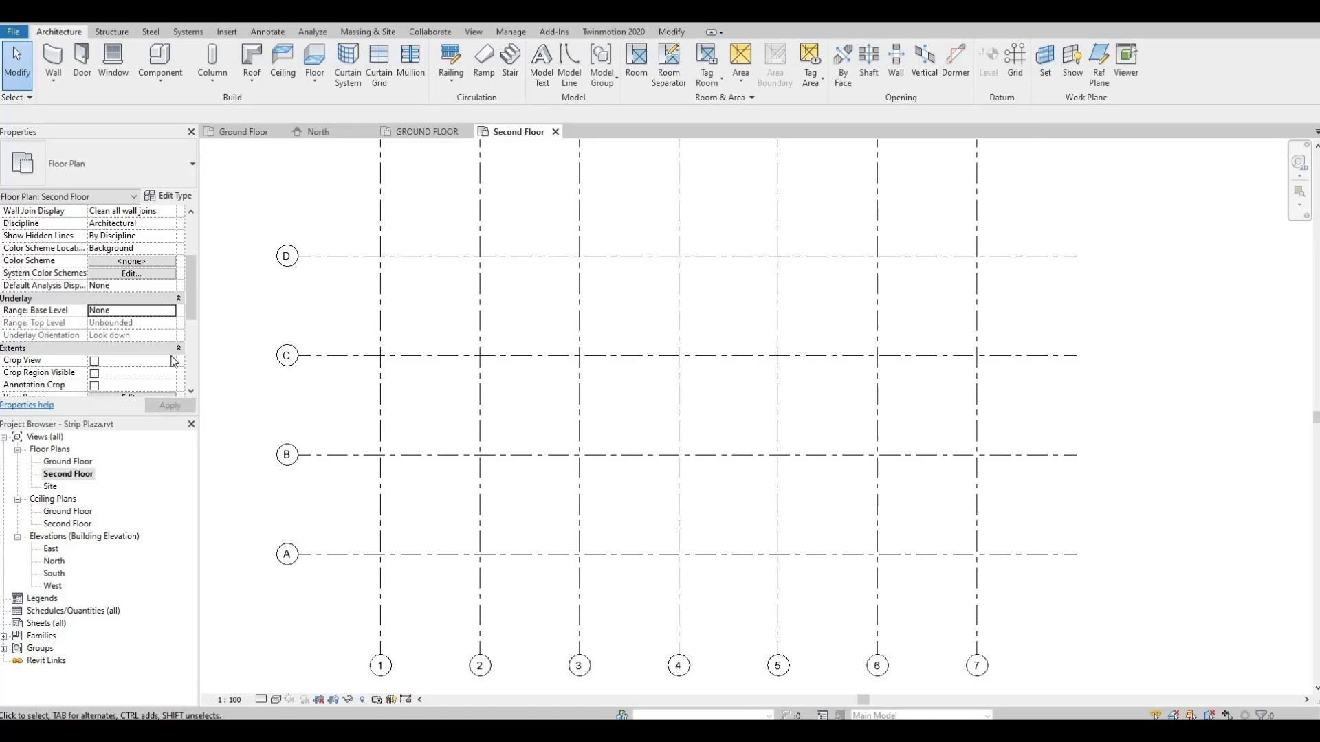
left_click(170, 314)
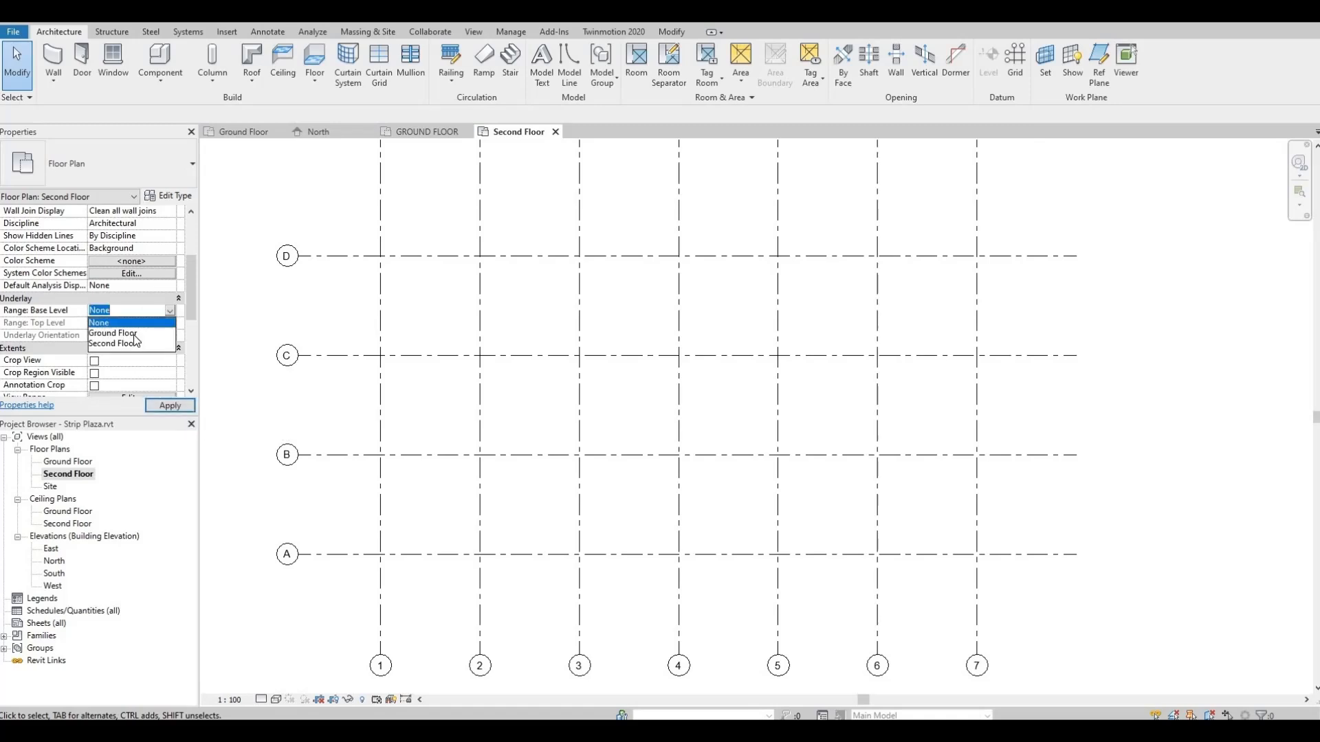
left_click(114, 334)
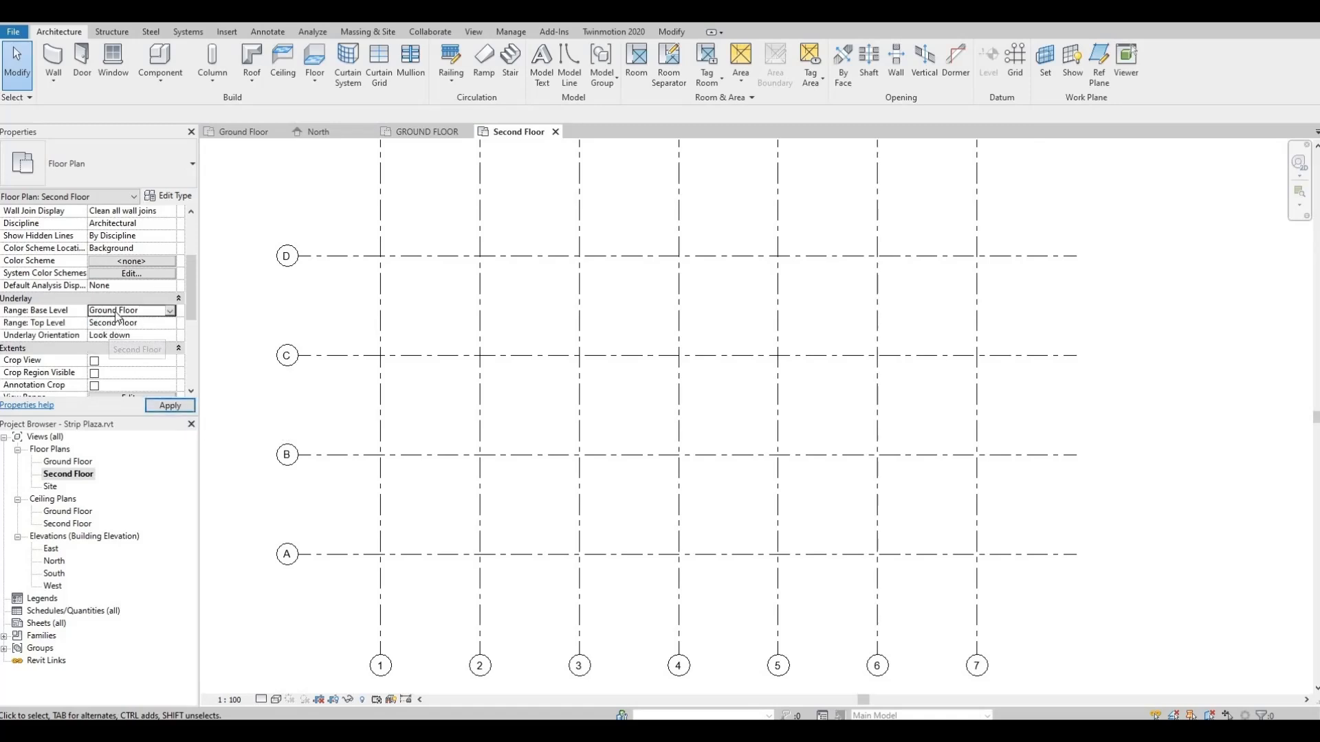
left_click(167, 406)
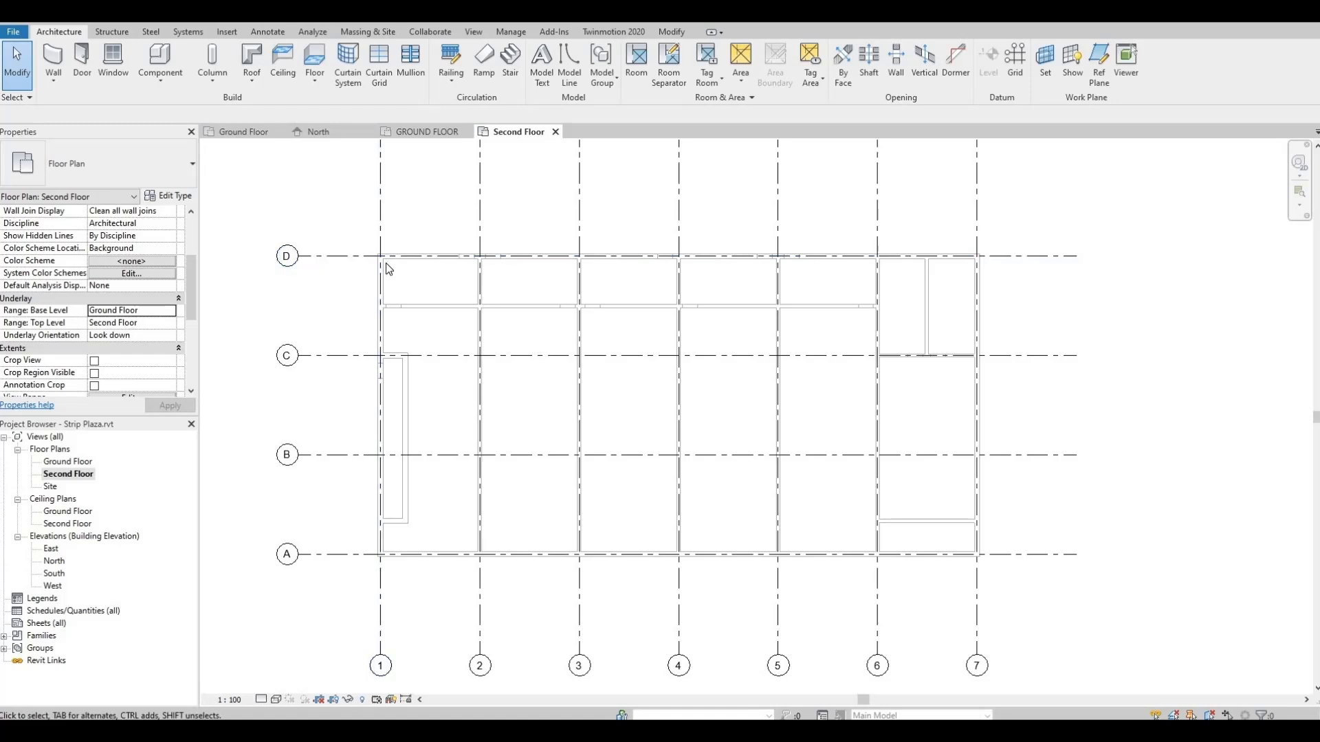
Start placing walls on the Second Floor with the Exterior Wall 1 type.
left_click(54, 60)
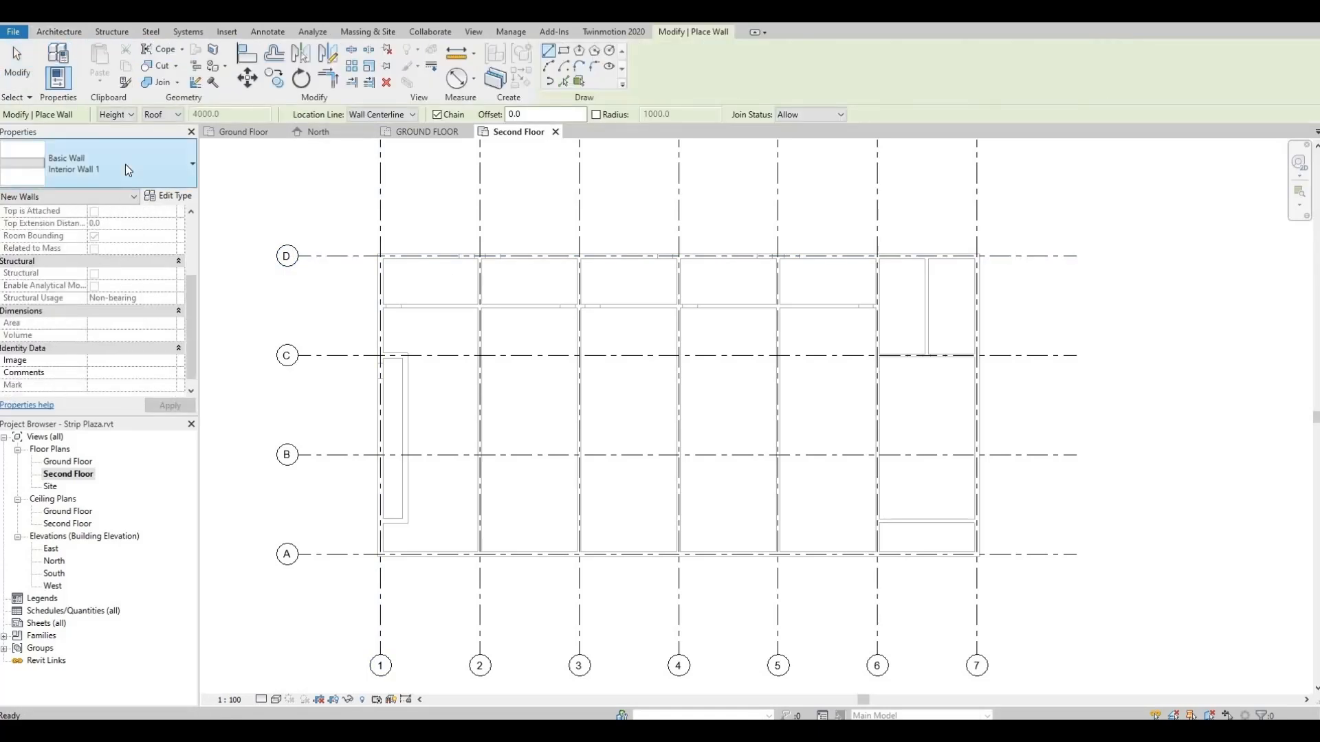
left_click(125, 164)
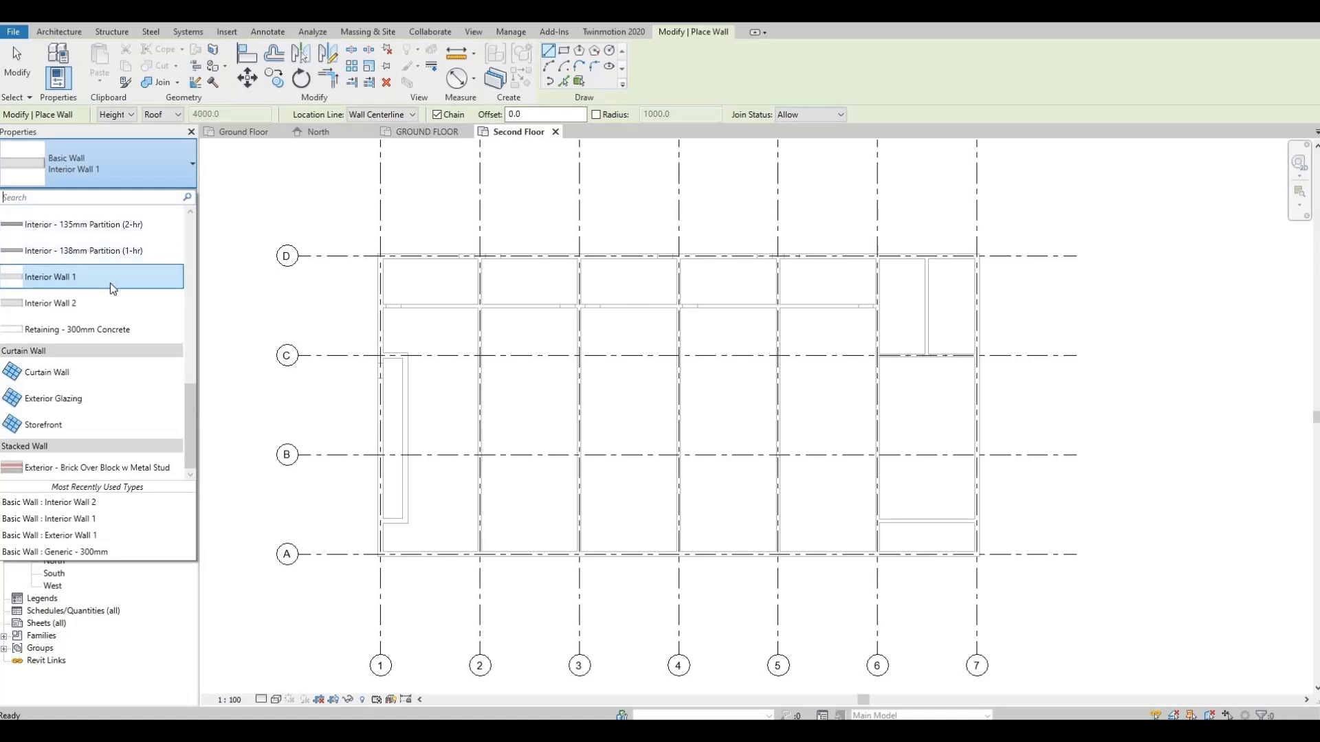
scroll(110, 282, "up", 2)
scroll(113, 291, "up", 5)
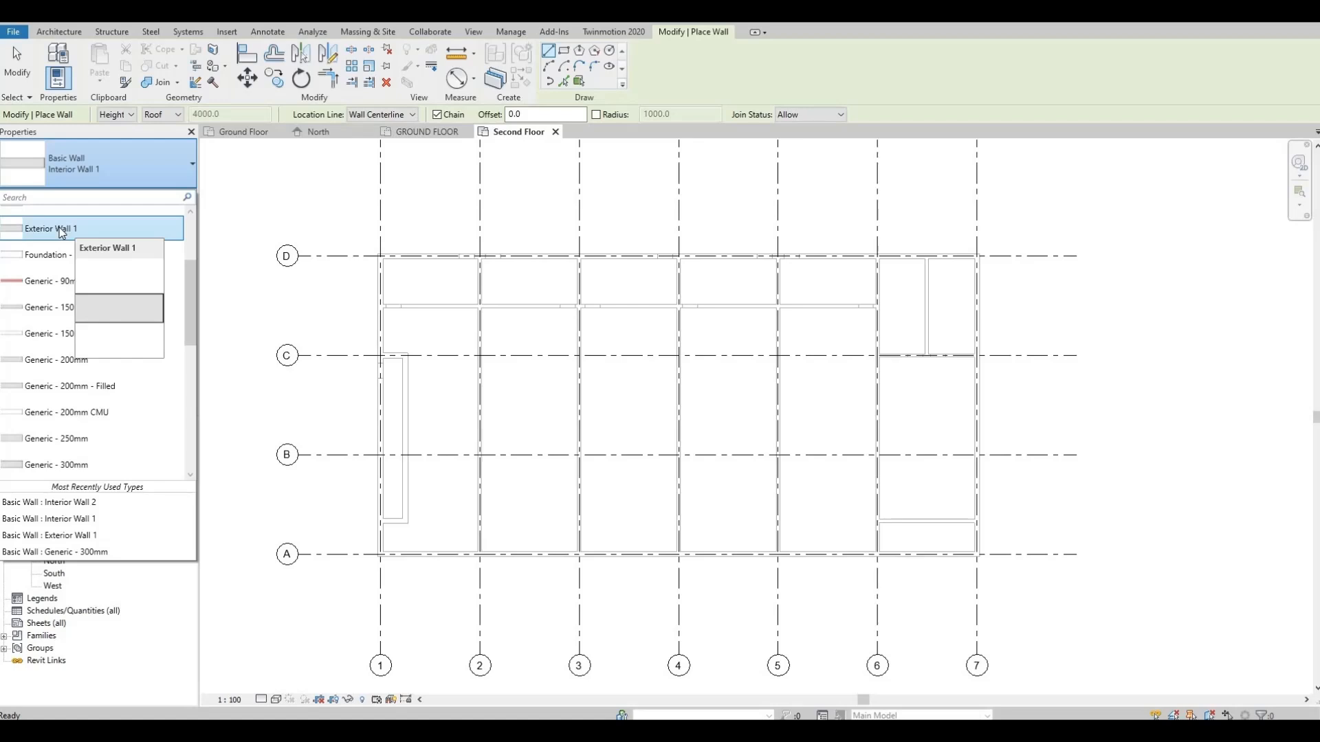
left_click(62, 232)
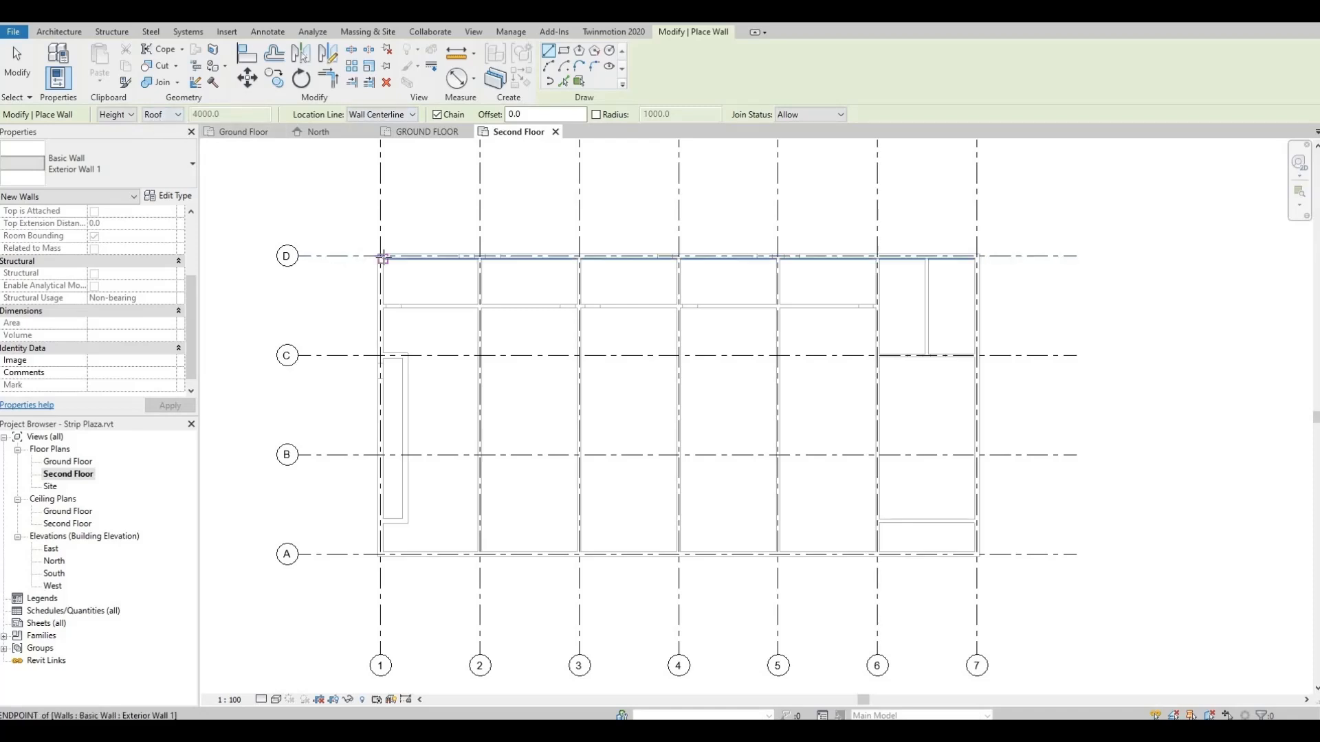
Draw a rectangular loop of exterior walls from the grid D/1 intersection to the grid A/7 intersection.
left_click(383, 257)
scroll(383, 258, "up", 5)
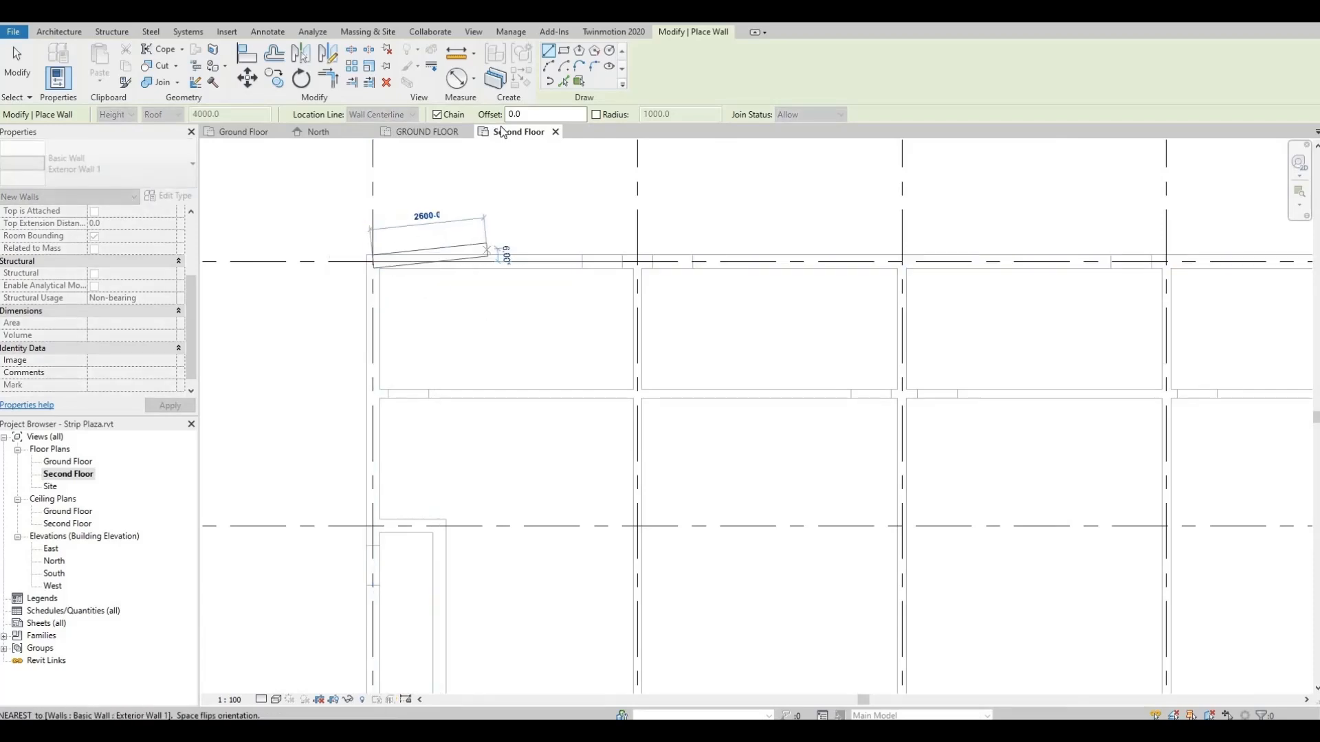
left_click(565, 53)
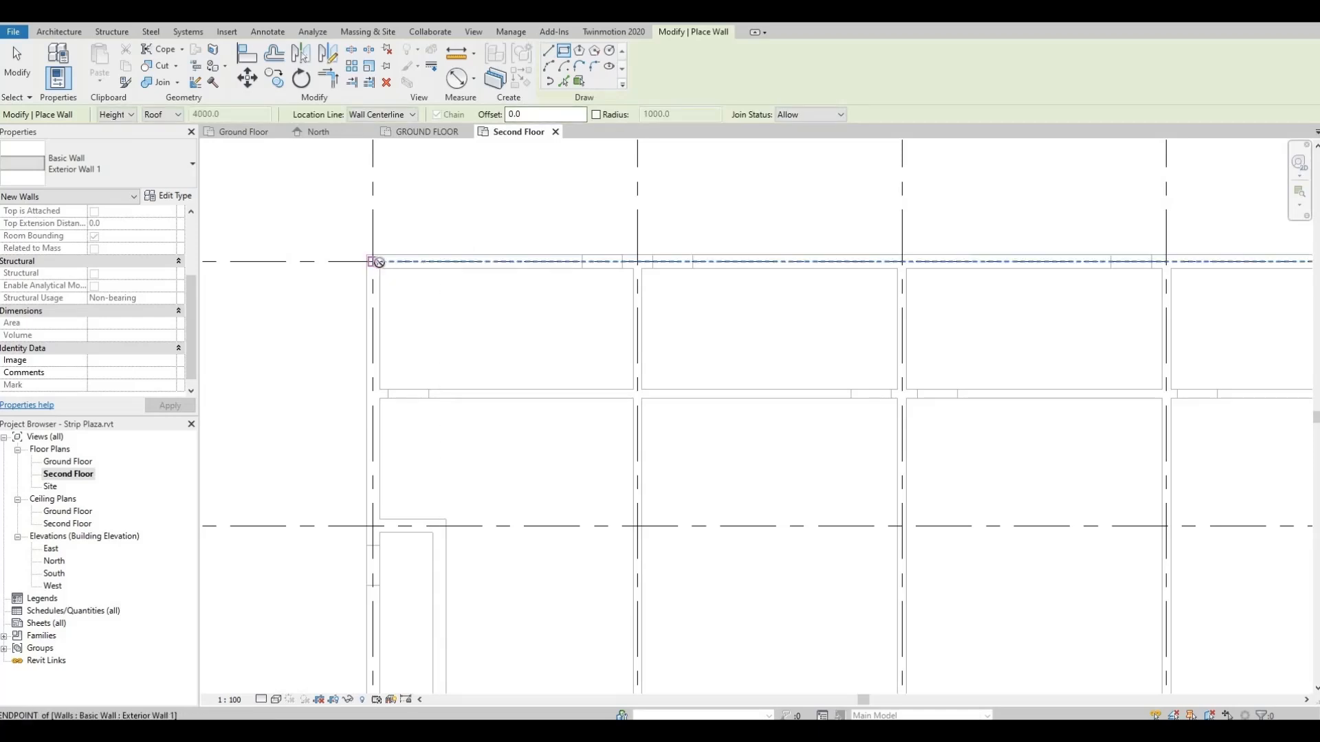
left_click(378, 262)
scroll(550, 359, "down", 5)
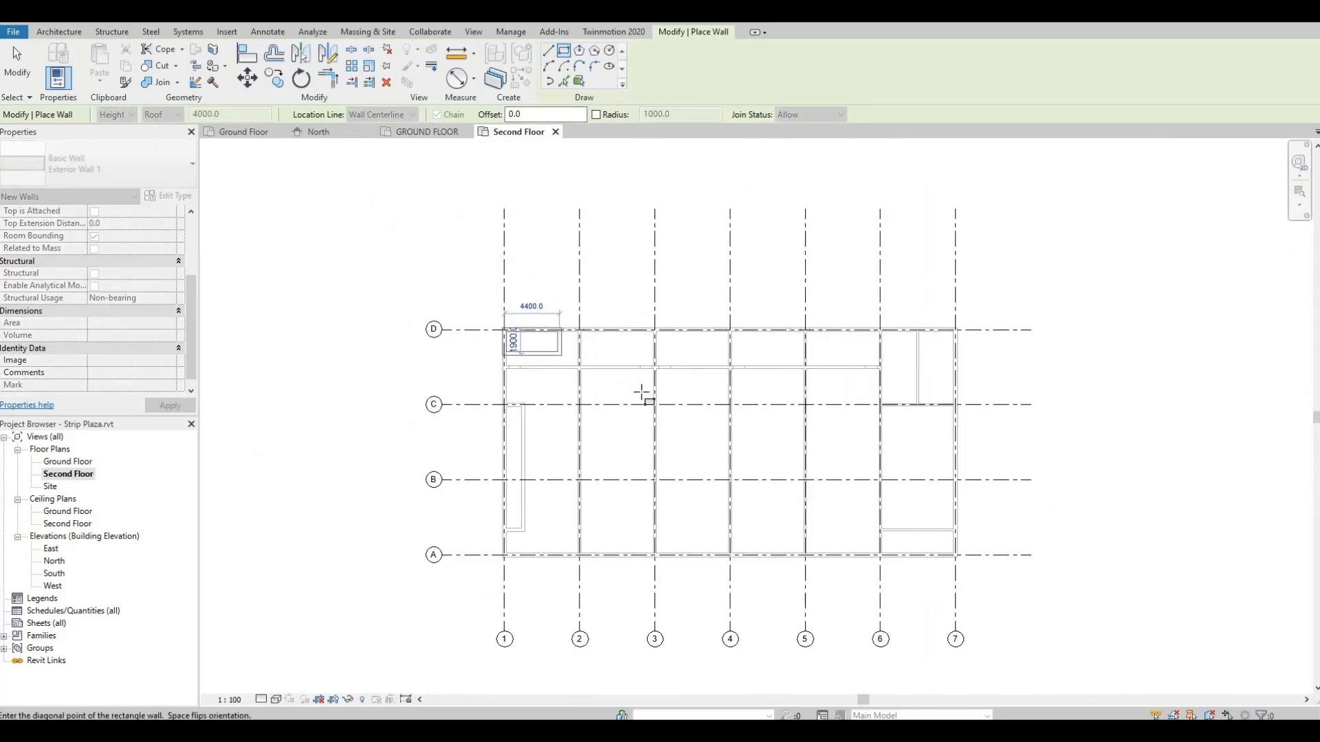
scroll(641, 392, "down", 2)
middle_click_drag(745, 453, 655, 422)
scroll(719, 439, "up", 2)
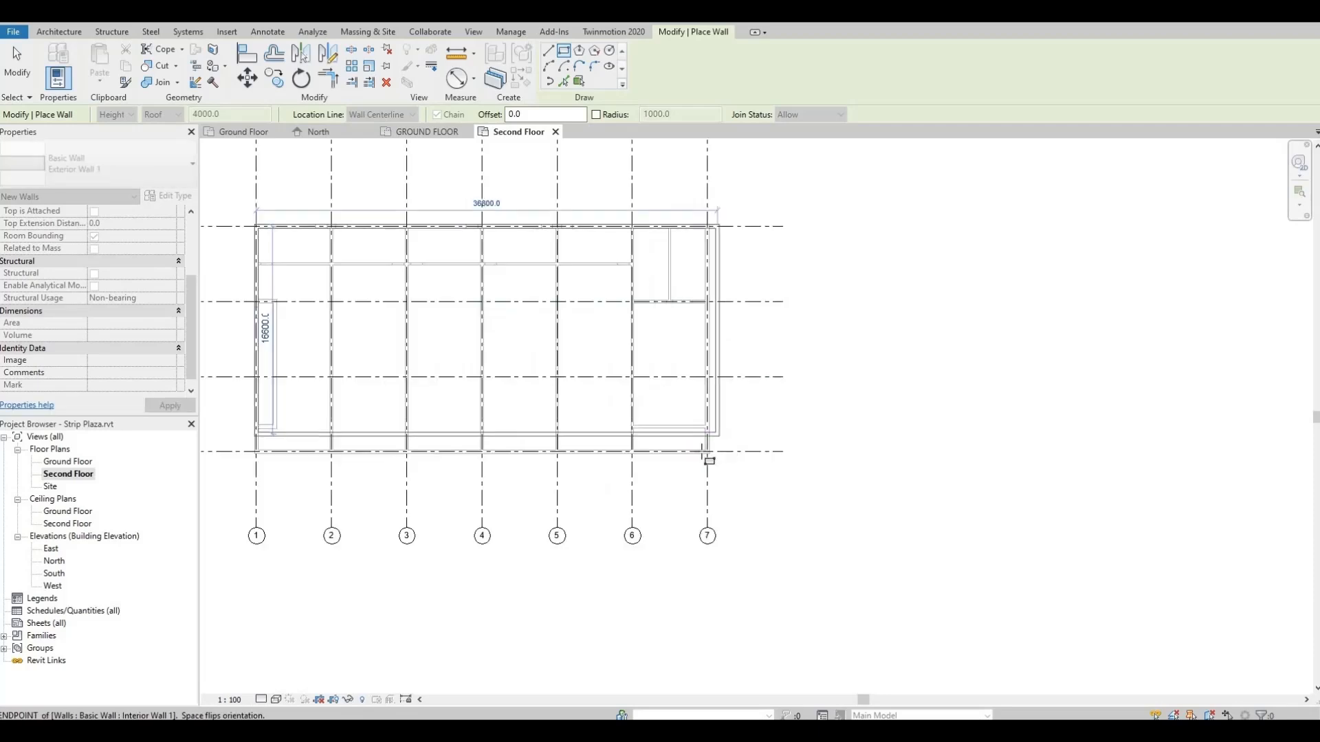
scroll(707, 455, "up", 4)
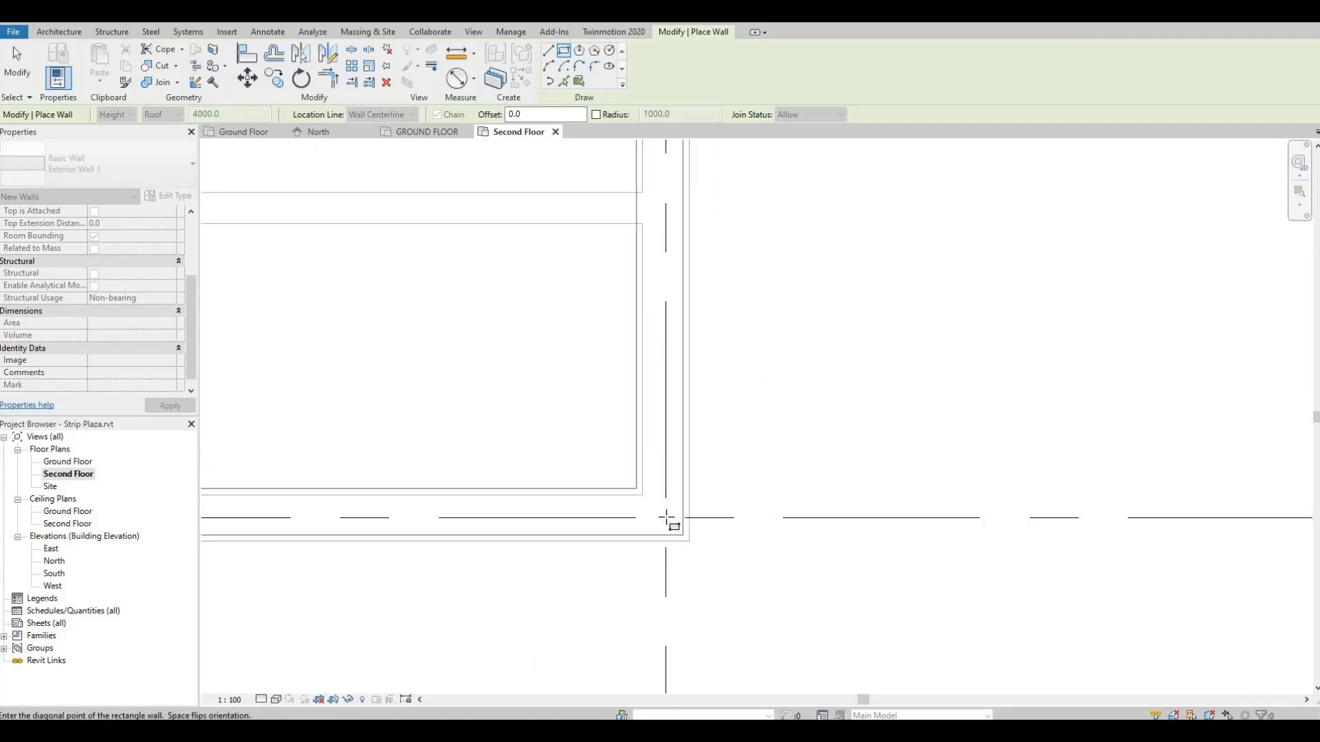
left_click(695, 428)
scroll(701, 412, "down", 6)
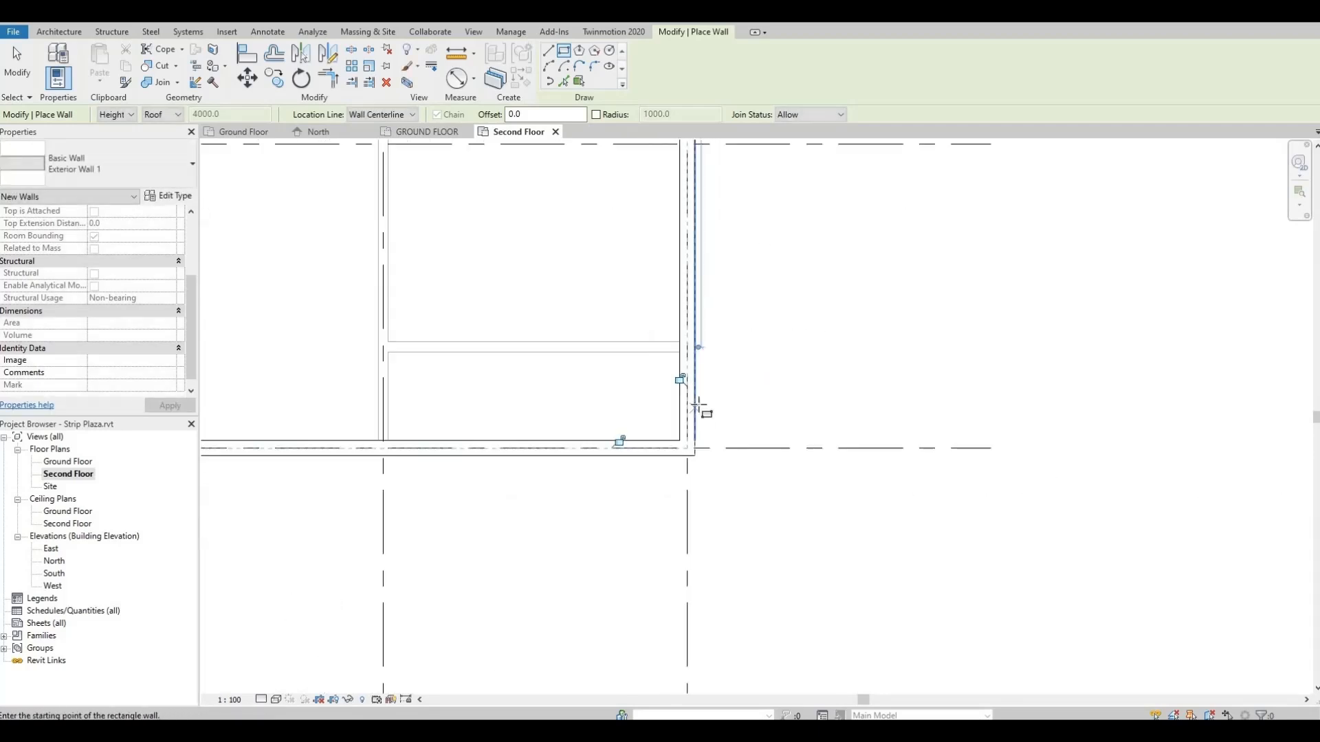
middle_click_drag(732, 411, 795, 392)
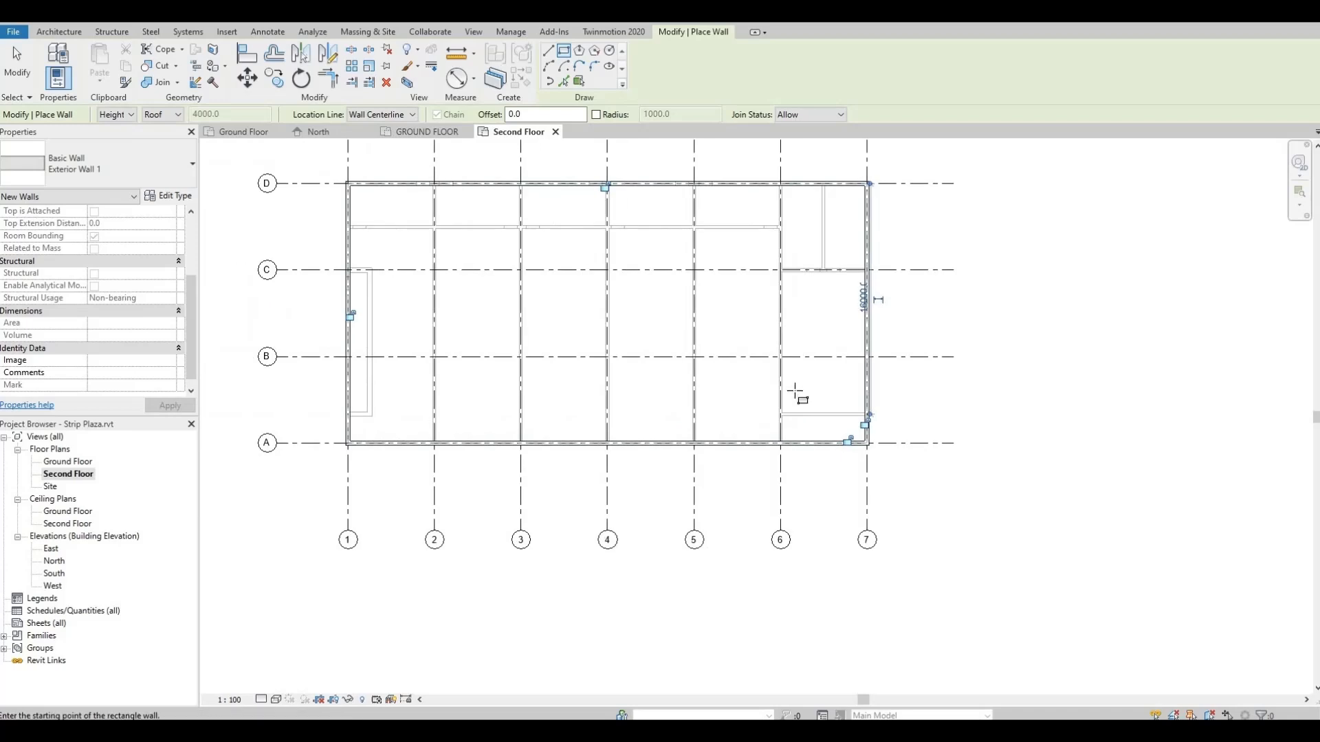
key("Escape")
key("Escape")
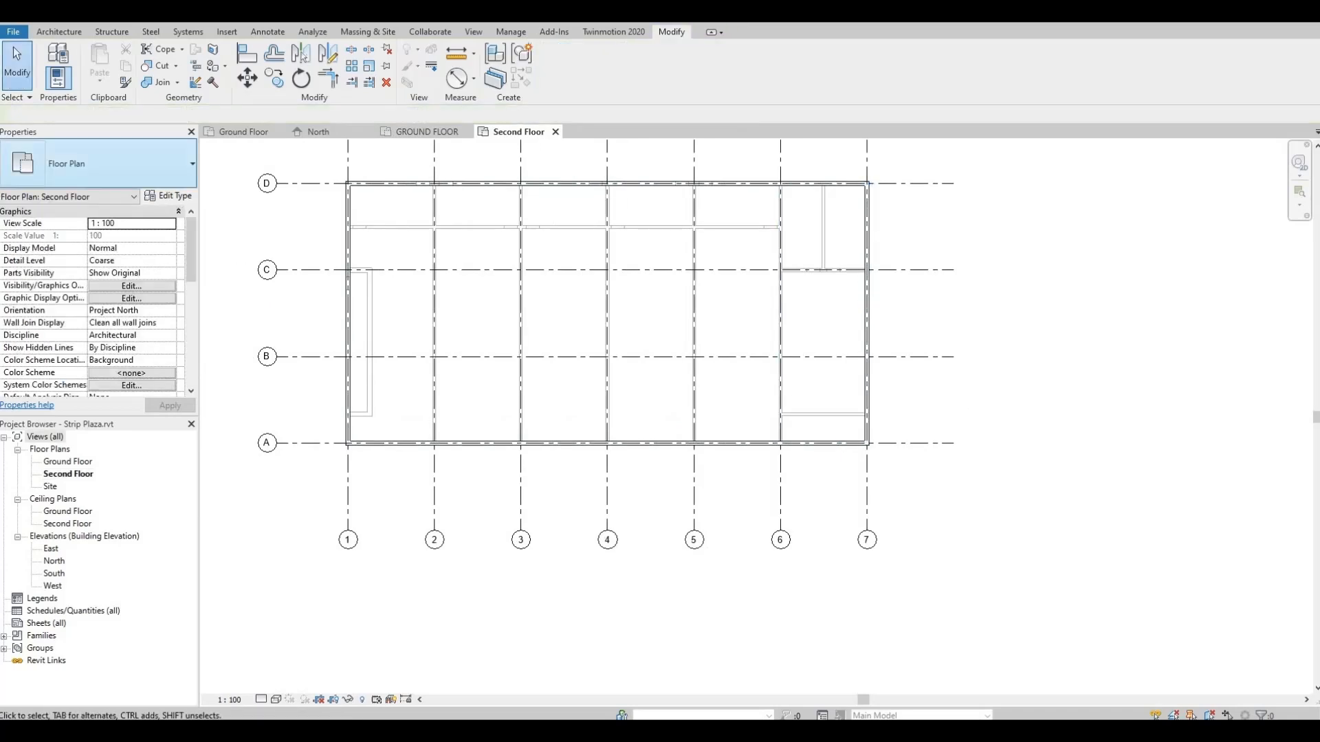
Start a new set of walls with the Interior Wall 1 type.
left_click(61, 33)
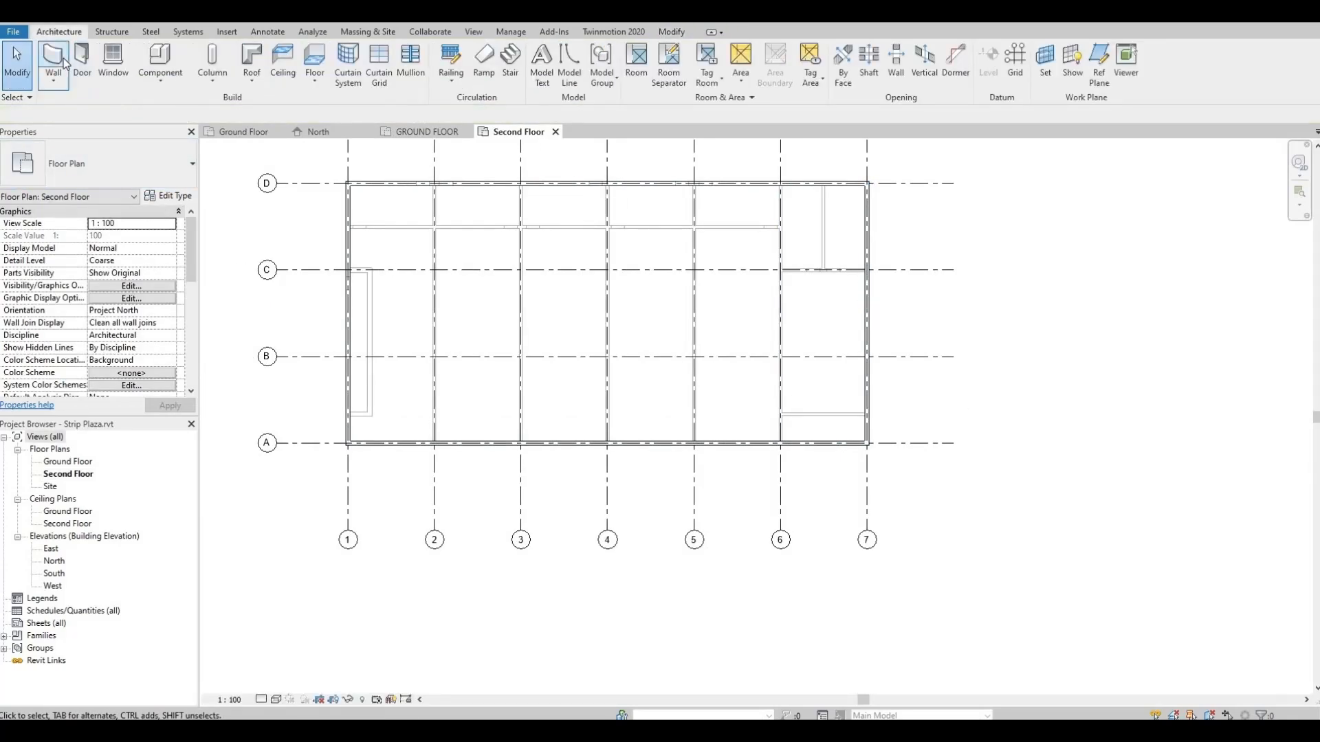
left_click(55, 60)
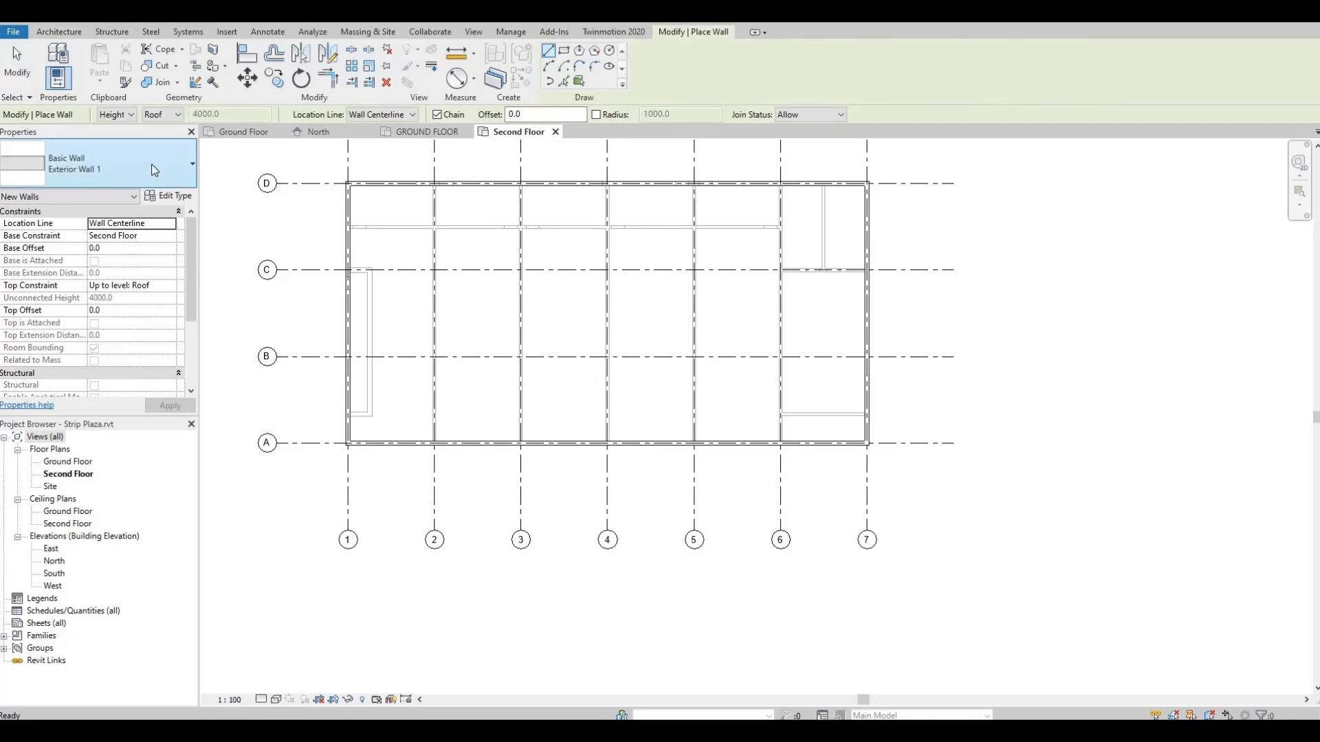
left_click(148, 164)
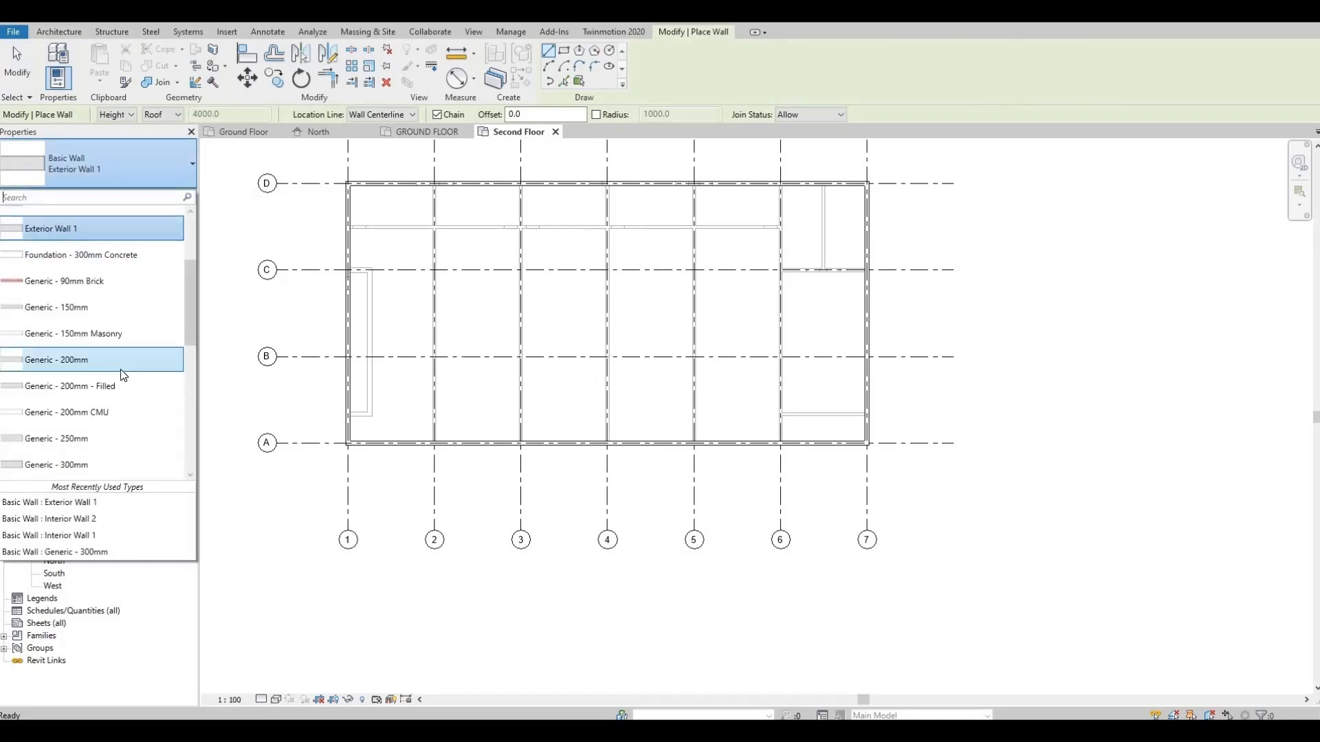
scroll(118, 374, "down", 3)
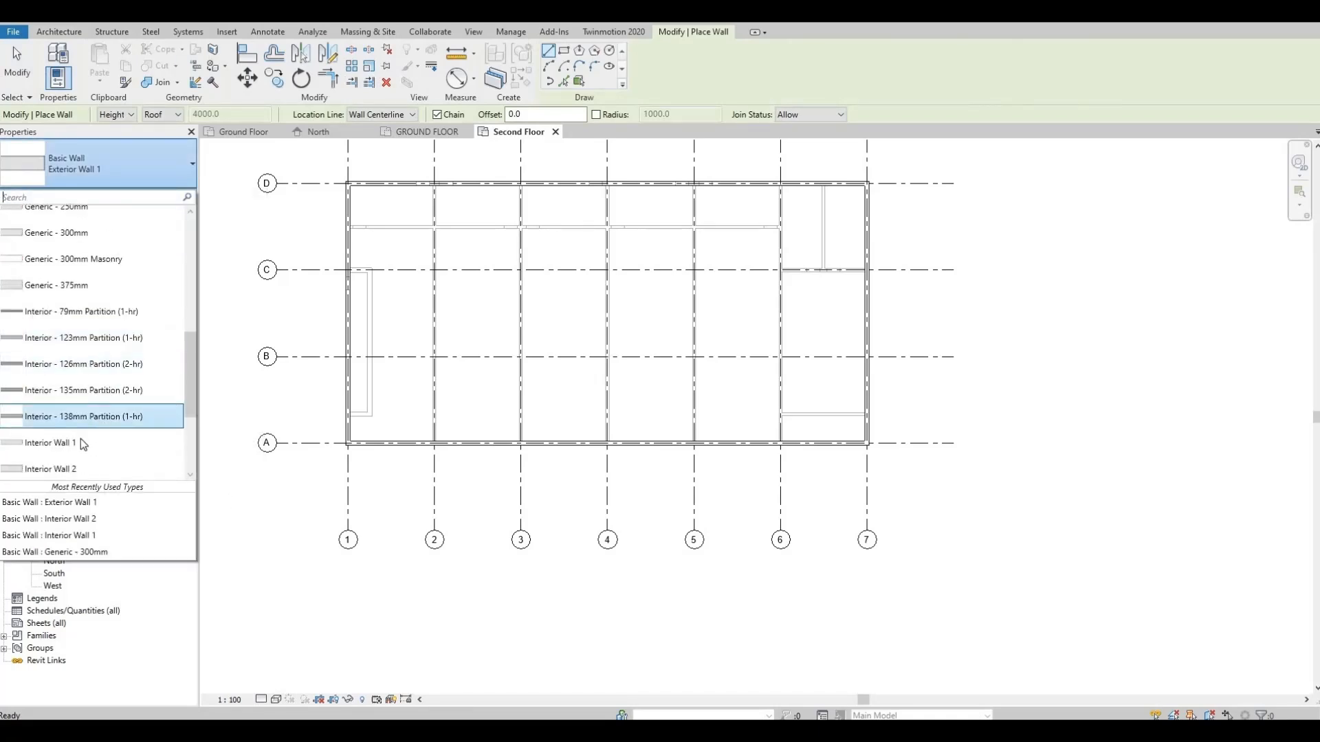
left_click(80, 443)
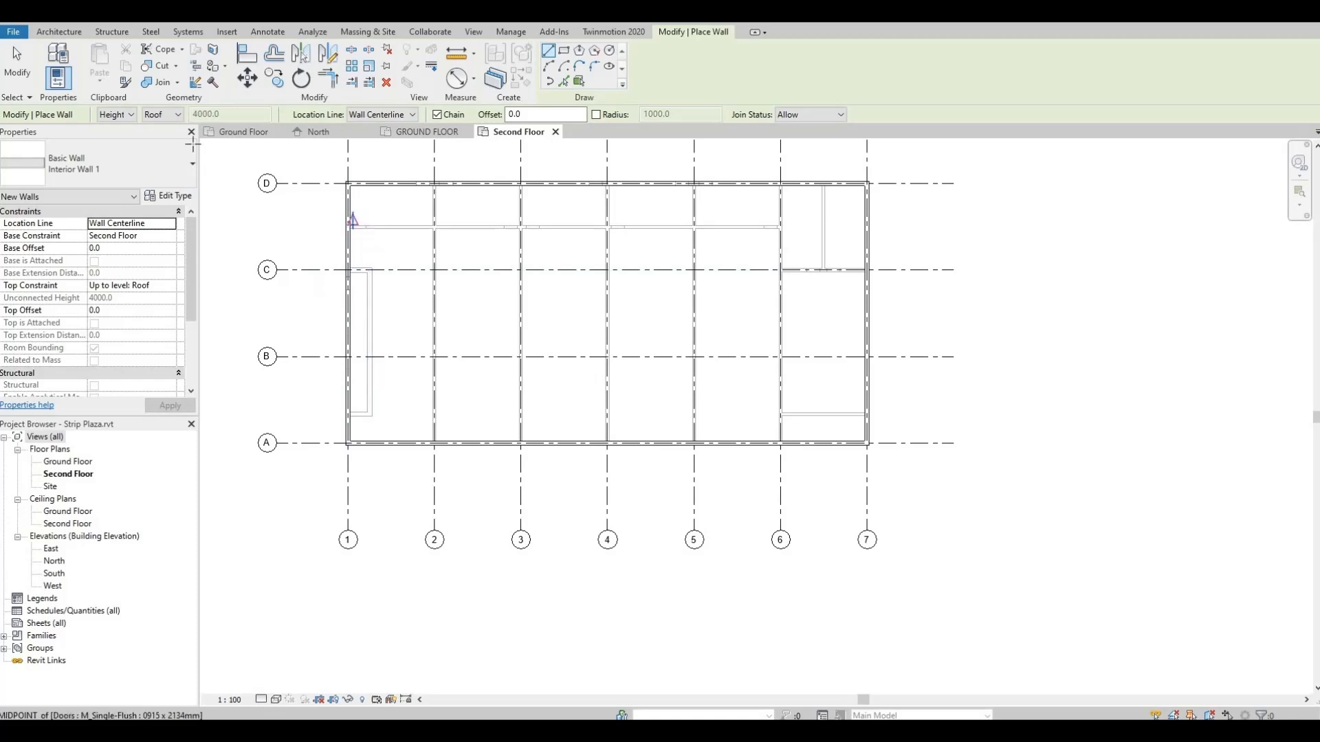
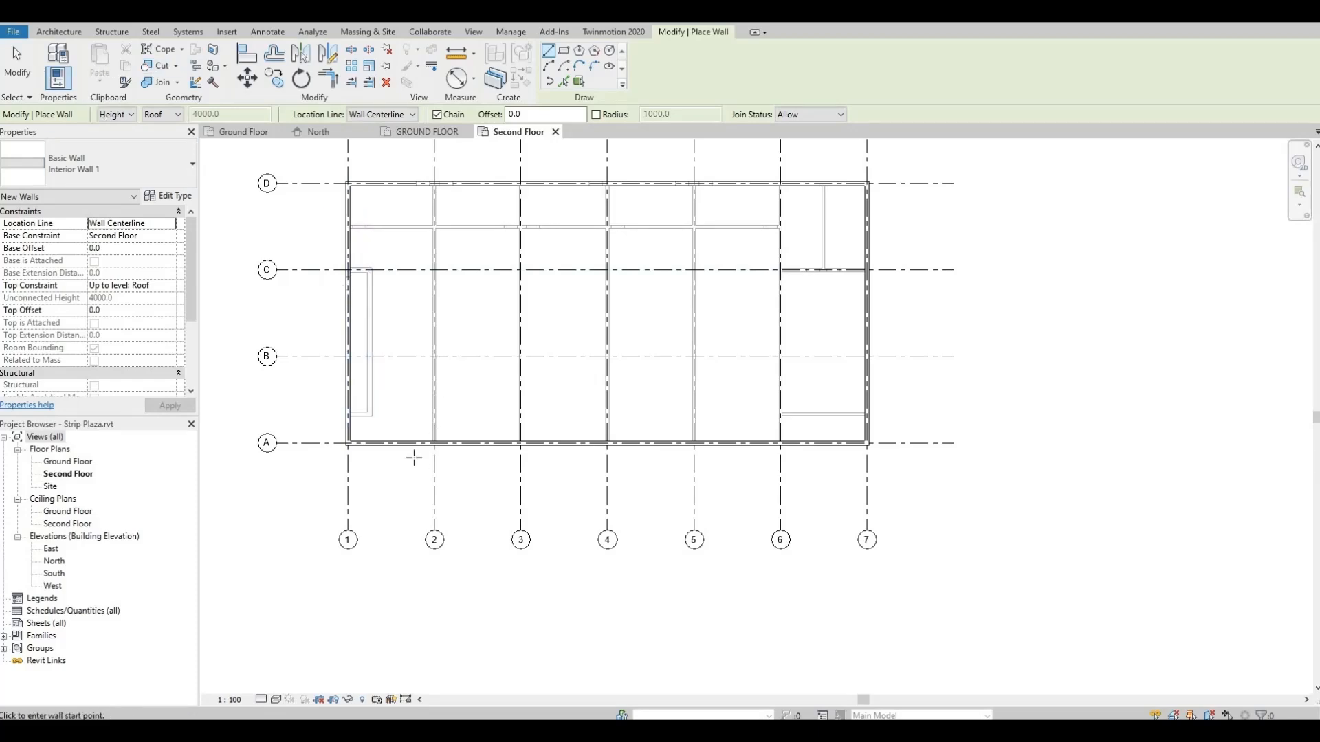
Draw a horizontal interior wall between grids A and B, from the grid 1 wall to grid 6, aligned with the underlay partitions.
scroll(365, 383, "up", 7)
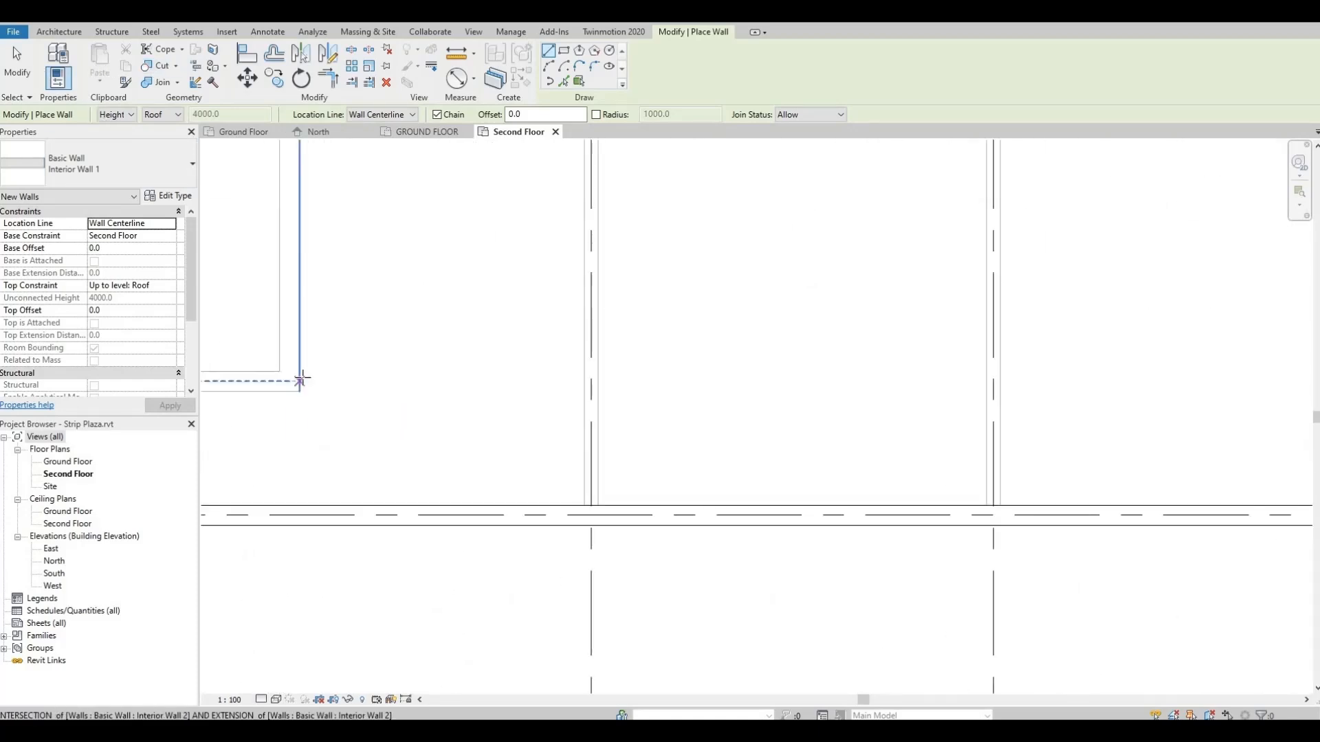
scroll(369, 383, "down", 1)
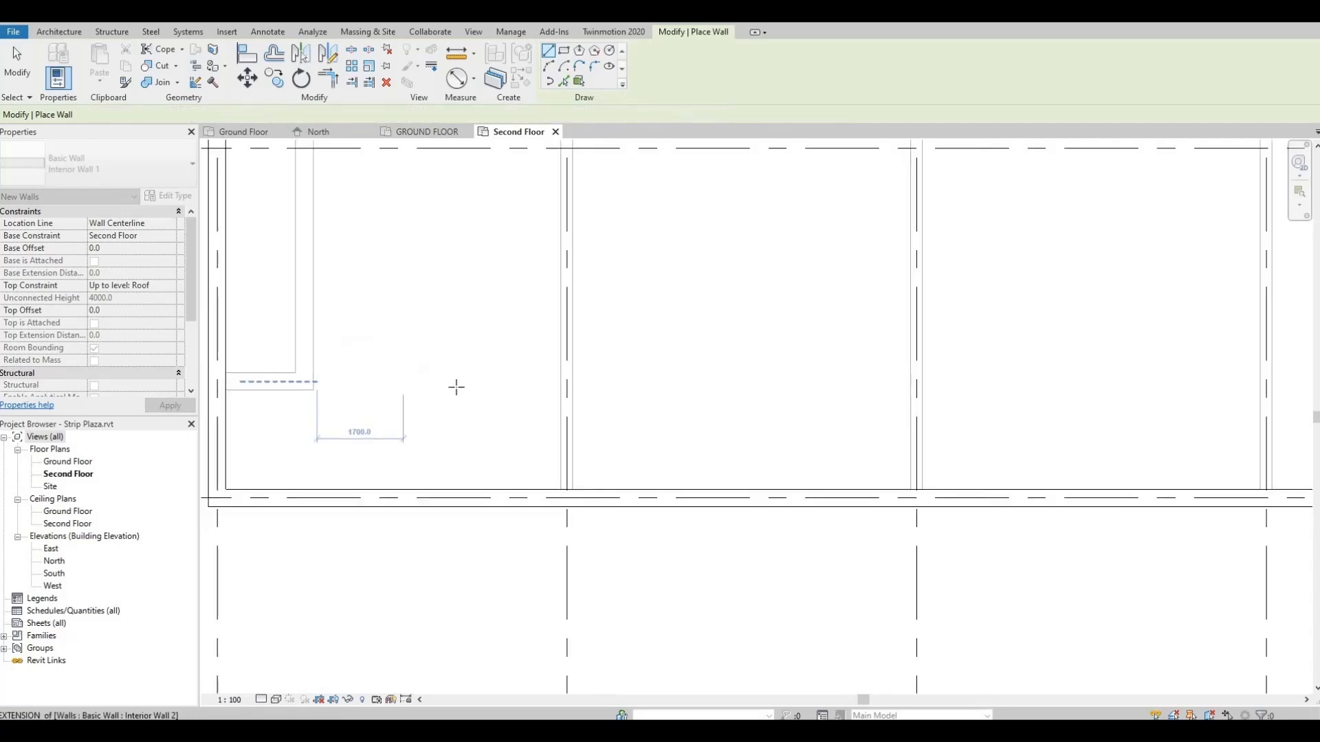
scroll(456, 387, "down", 1)
middle_click_drag(457, 387, 510, 387)
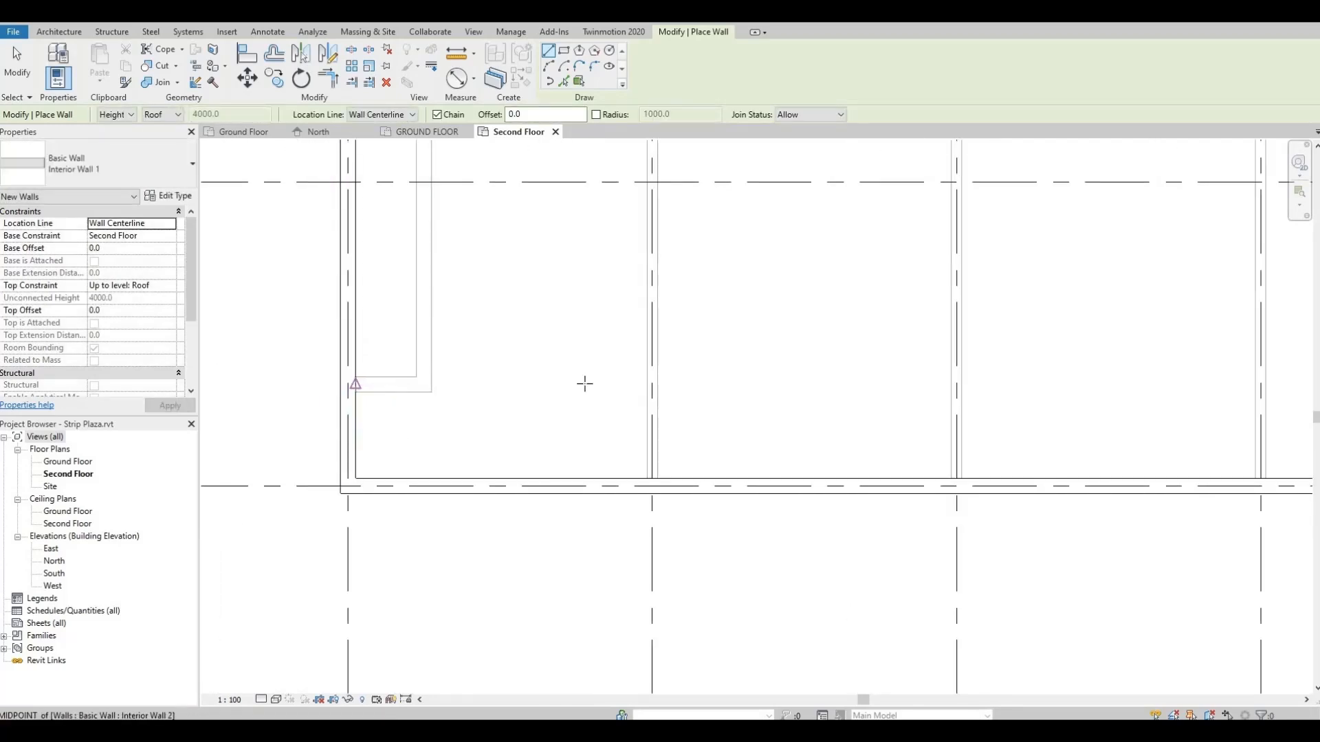
left_click(355, 383)
scroll(660, 369, "down", 3)
scroll(850, 382, "up", 1)
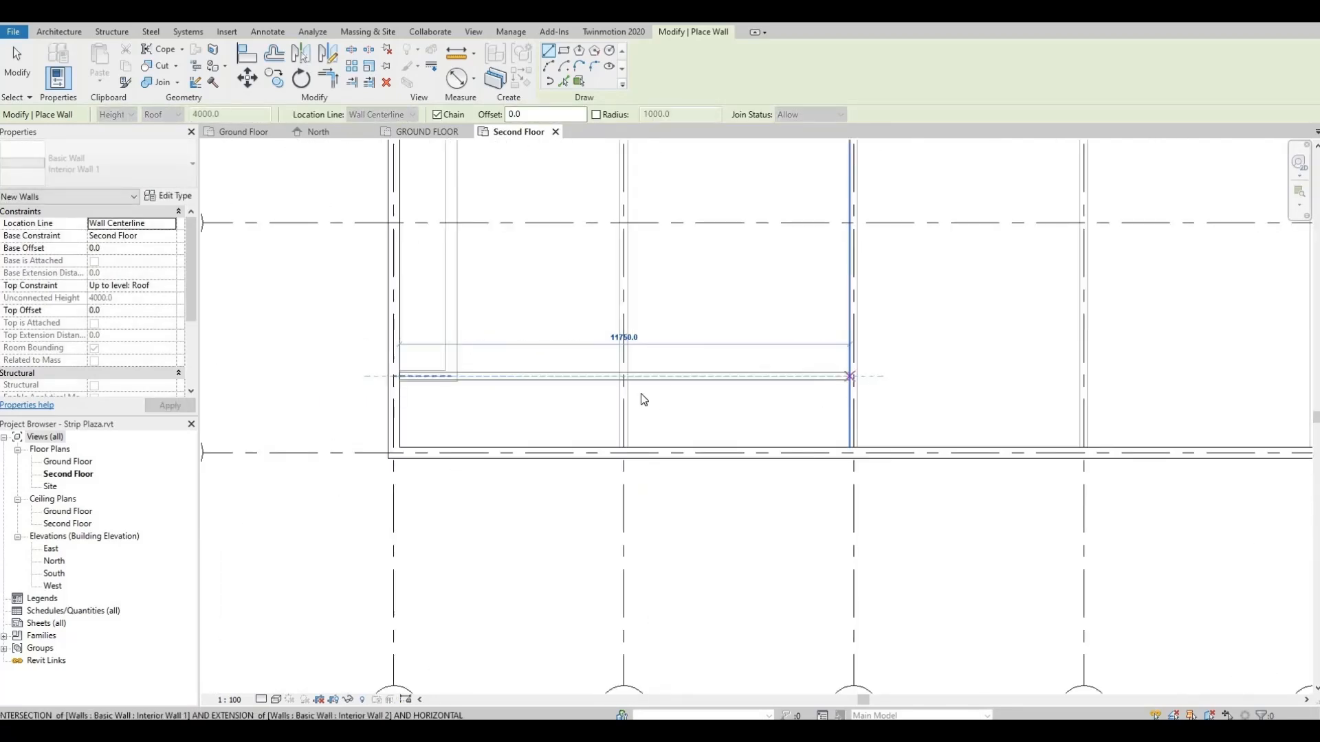
middle_click_drag(849, 379, 641, 395)
scroll(731, 379, "down", 1)
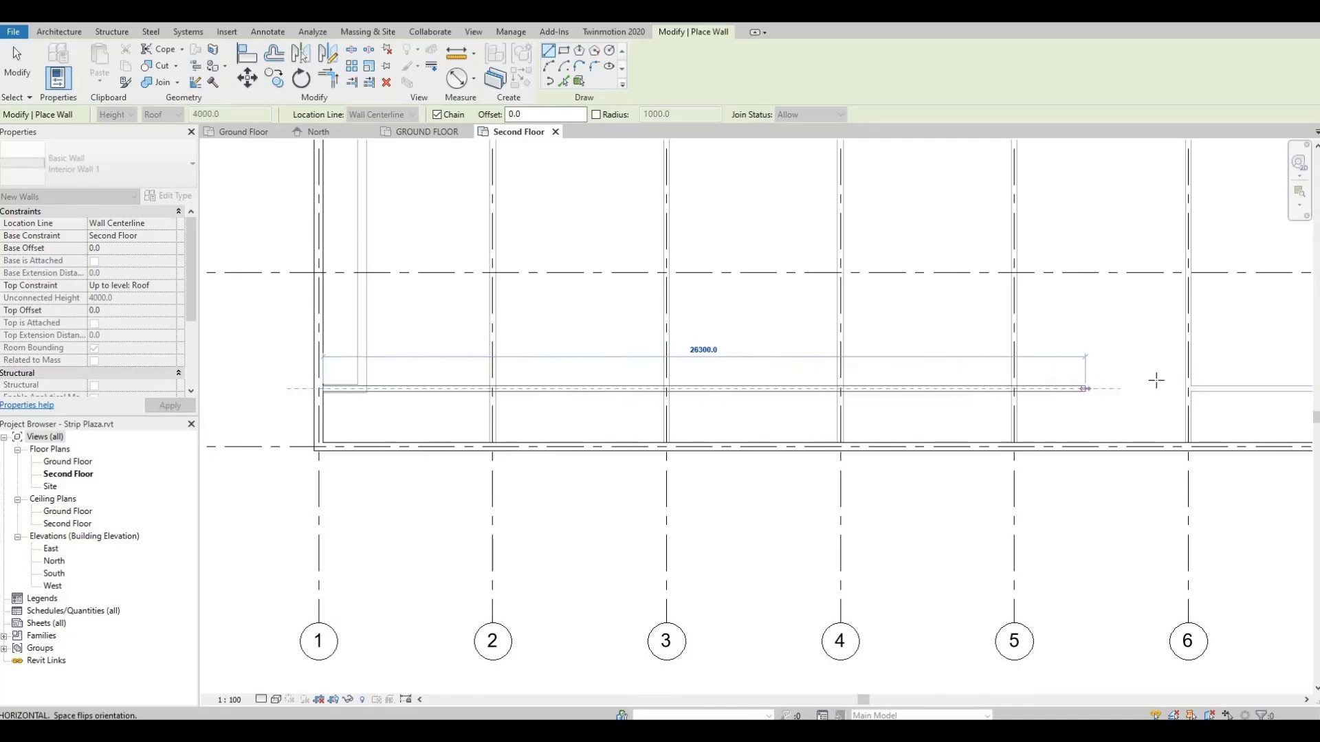
scroll(1191, 385, "up", 3)
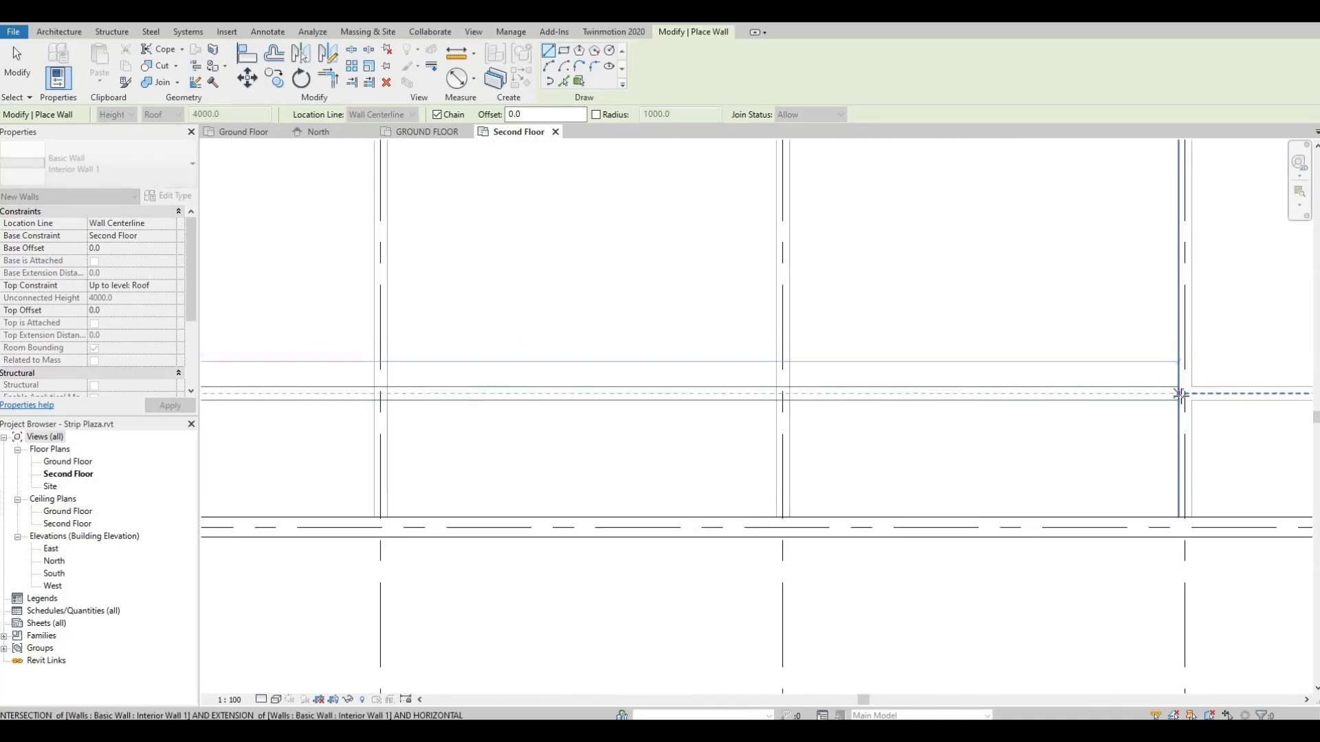
left_click(1125, 402)
key("Escape")
Draw an interior wall along grid 2 from the new horizontal partition up to the grid D exterior wall.
scroll(1119, 389, "down", 4)
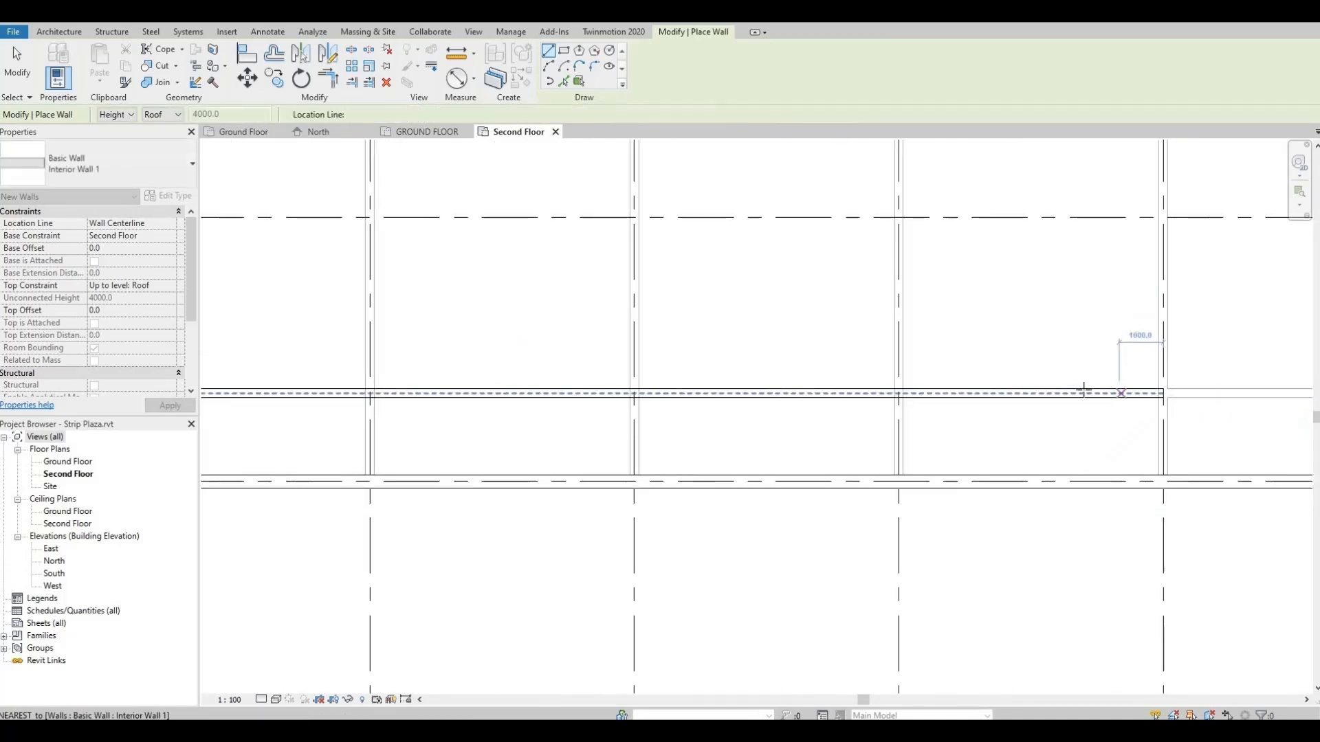
middle_click_drag(551, 393, 556, 429)
middle_click_drag(543, 365, 516, 436)
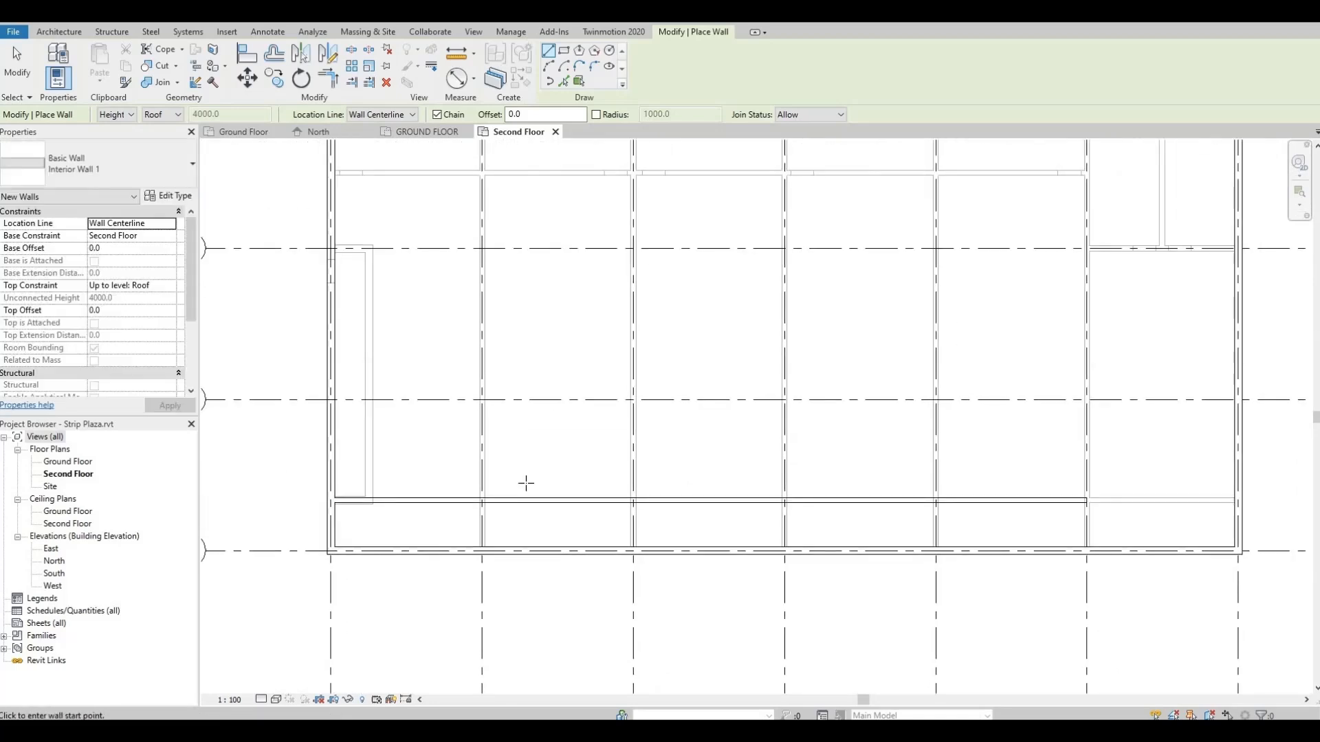
middle_click_drag(526, 484, 529, 531)
scroll(498, 522, "down", 1)
scroll(490, 556, "up", 1)
scroll(490, 555, "up", 2)
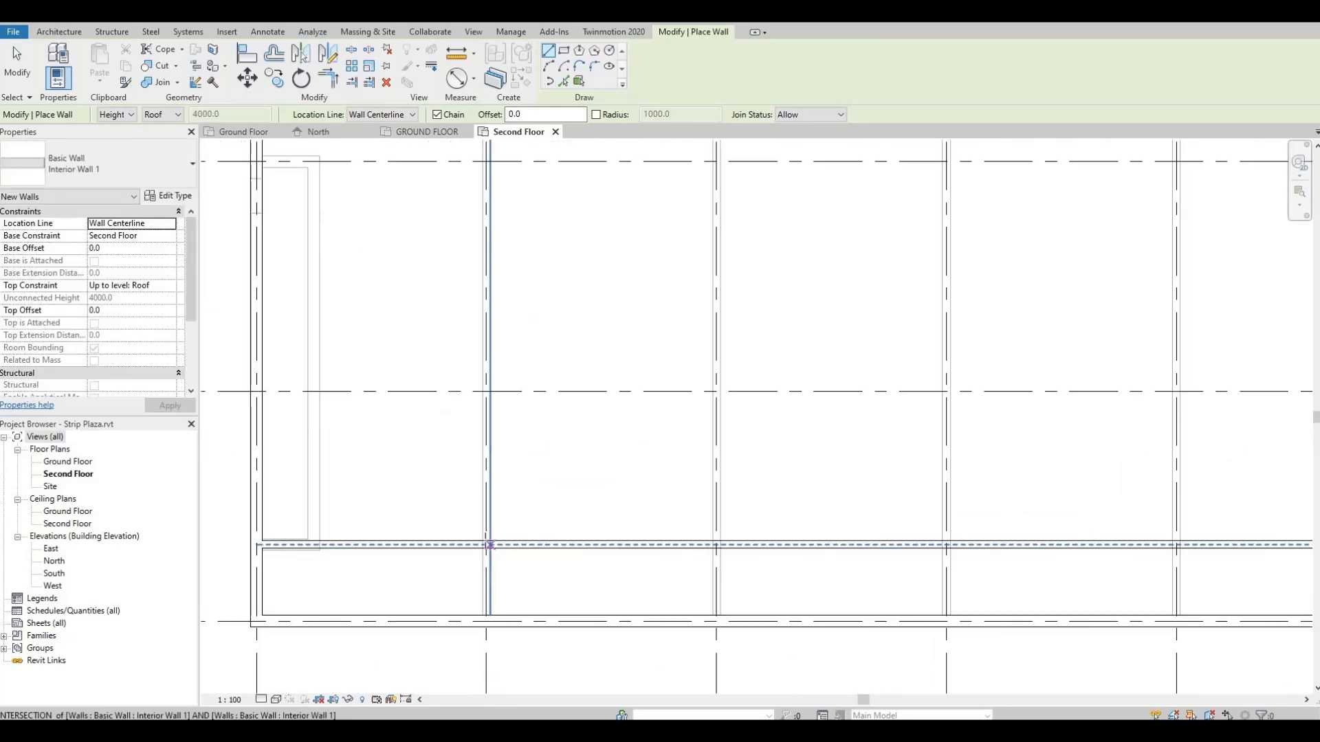
left_click(486, 546)
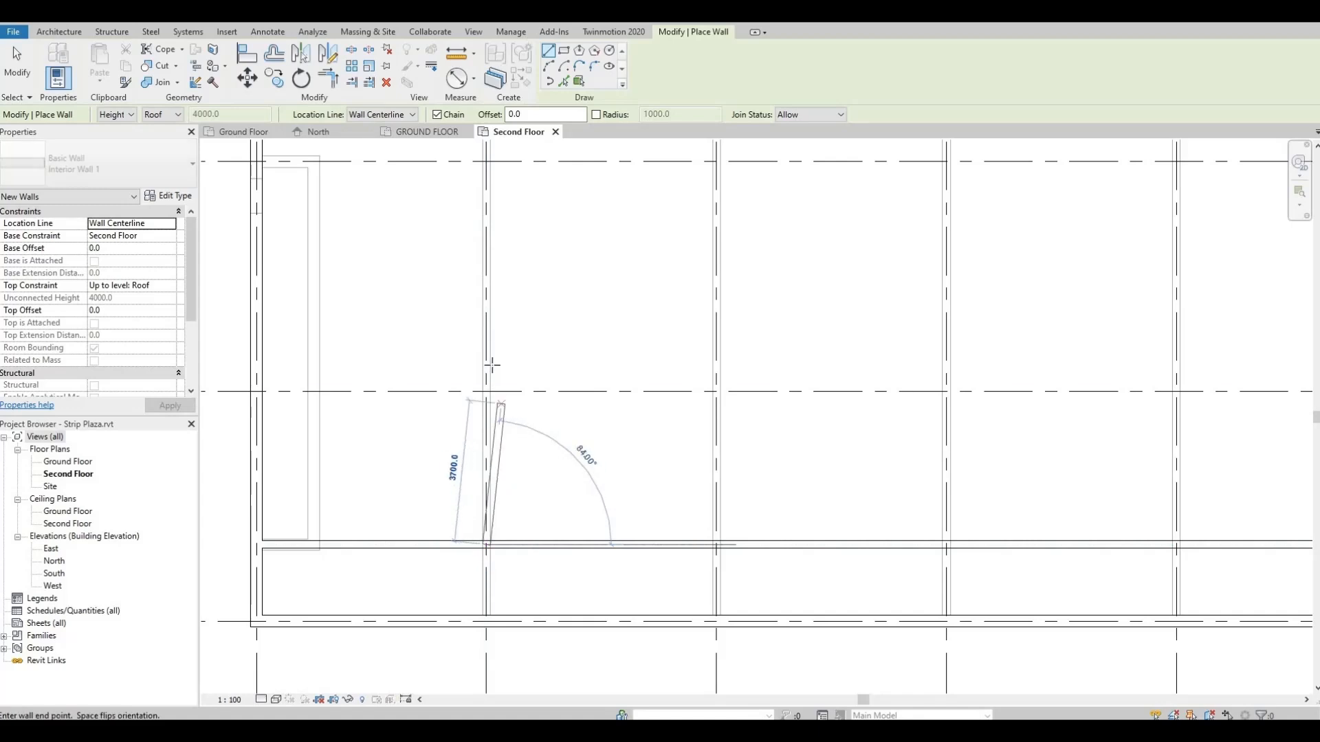
scroll(489, 365, "down", 3)
middle_click_drag(499, 346, 506, 464)
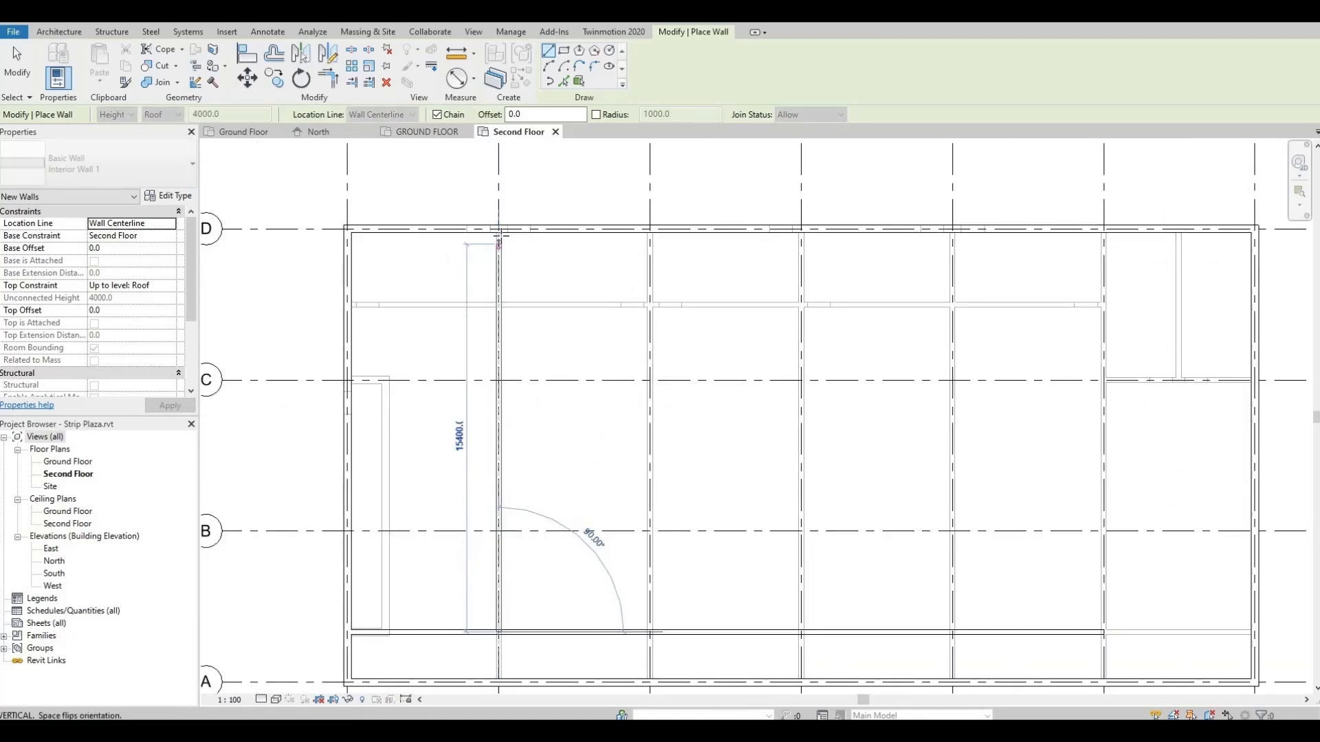
left_click(501, 234)
key("Escape")
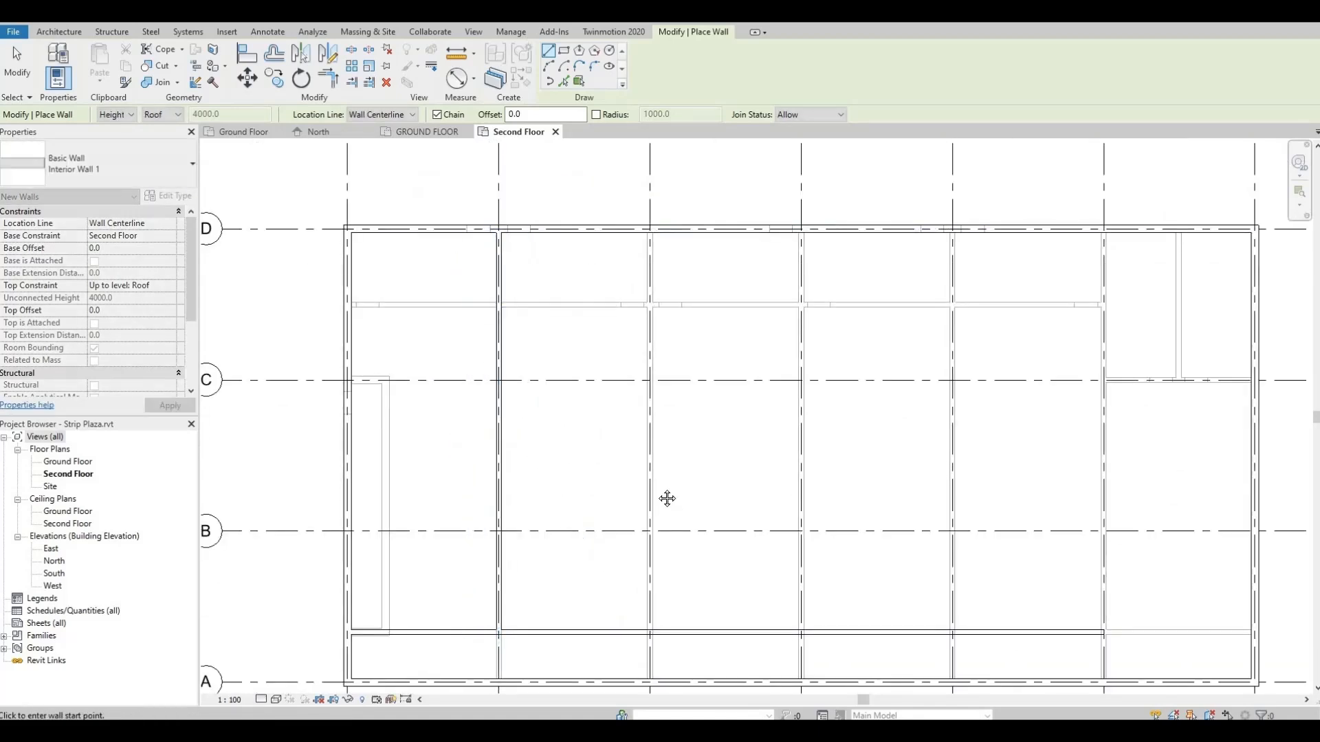
Draw interior walls along grids 3 and 4 from the horizontal partition up to the grid D exterior wall.
middle_click_drag(667, 499, 656, 473)
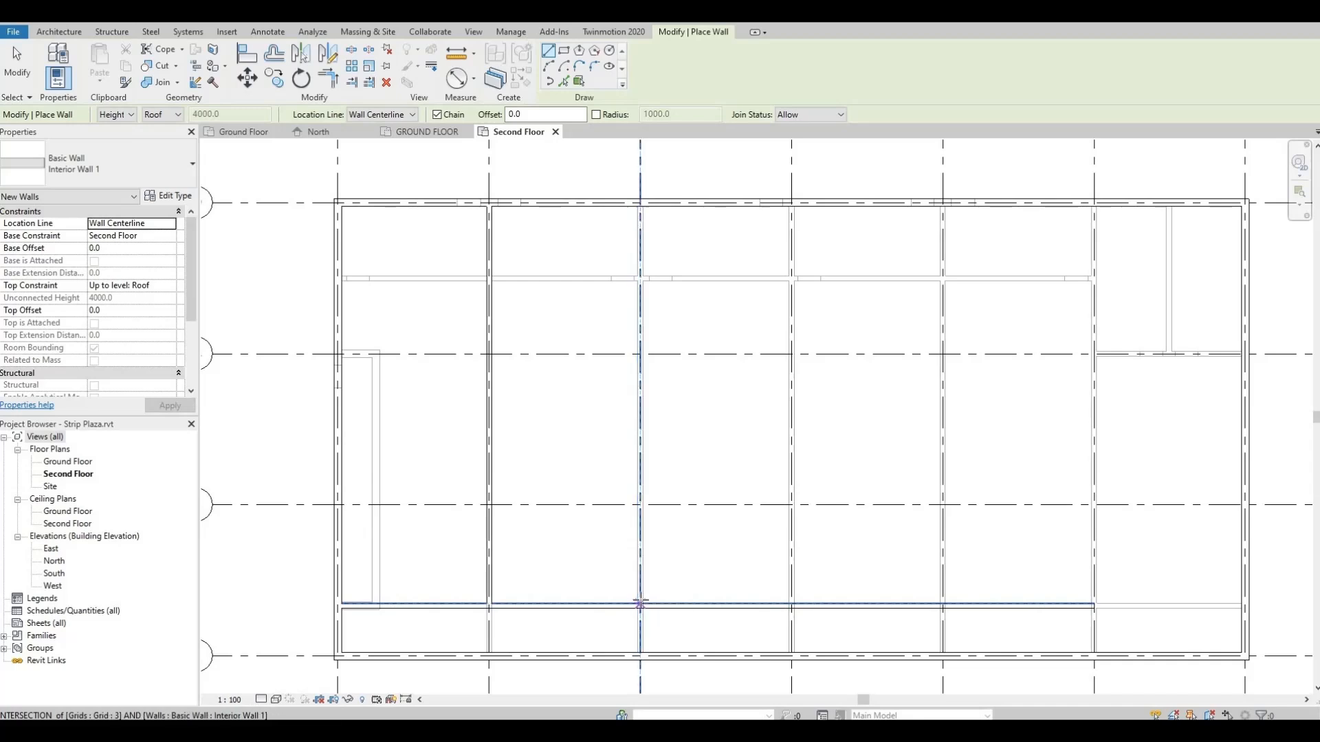
left_click(640, 605)
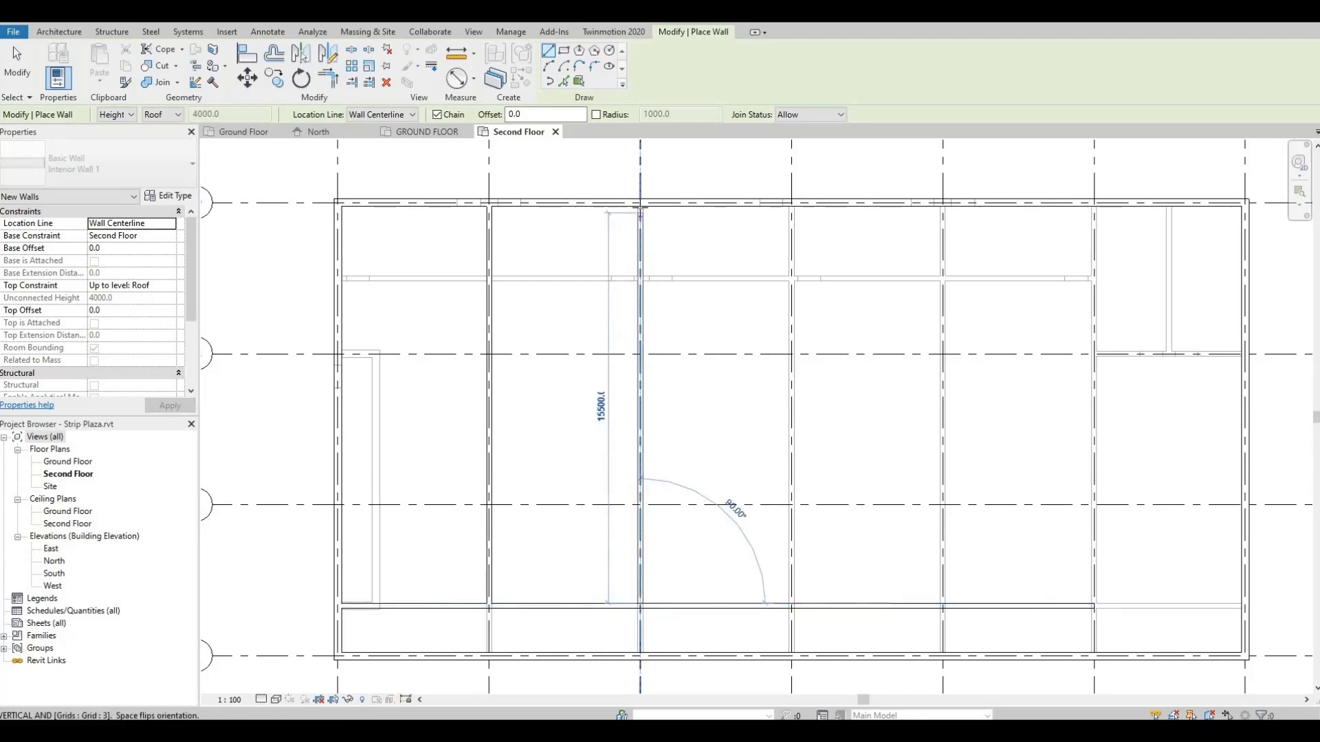
key("Escape")
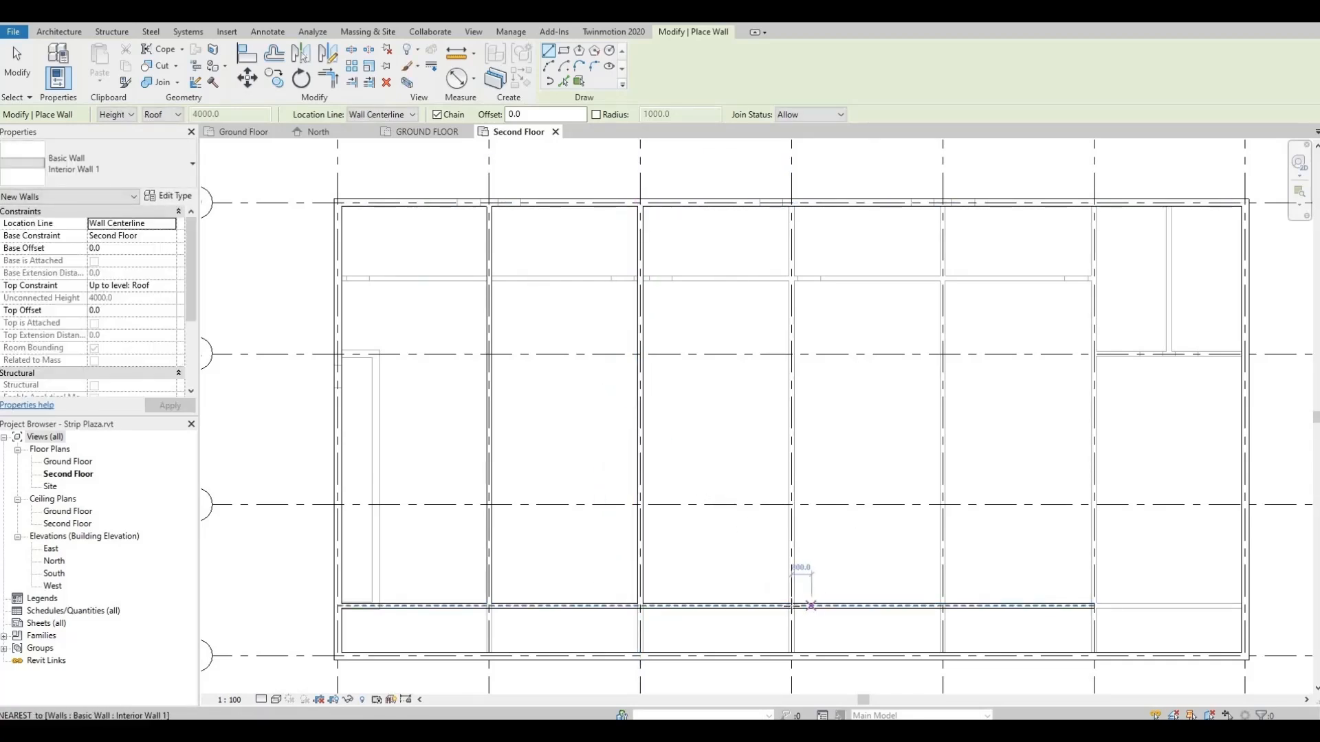
left_click(791, 605)
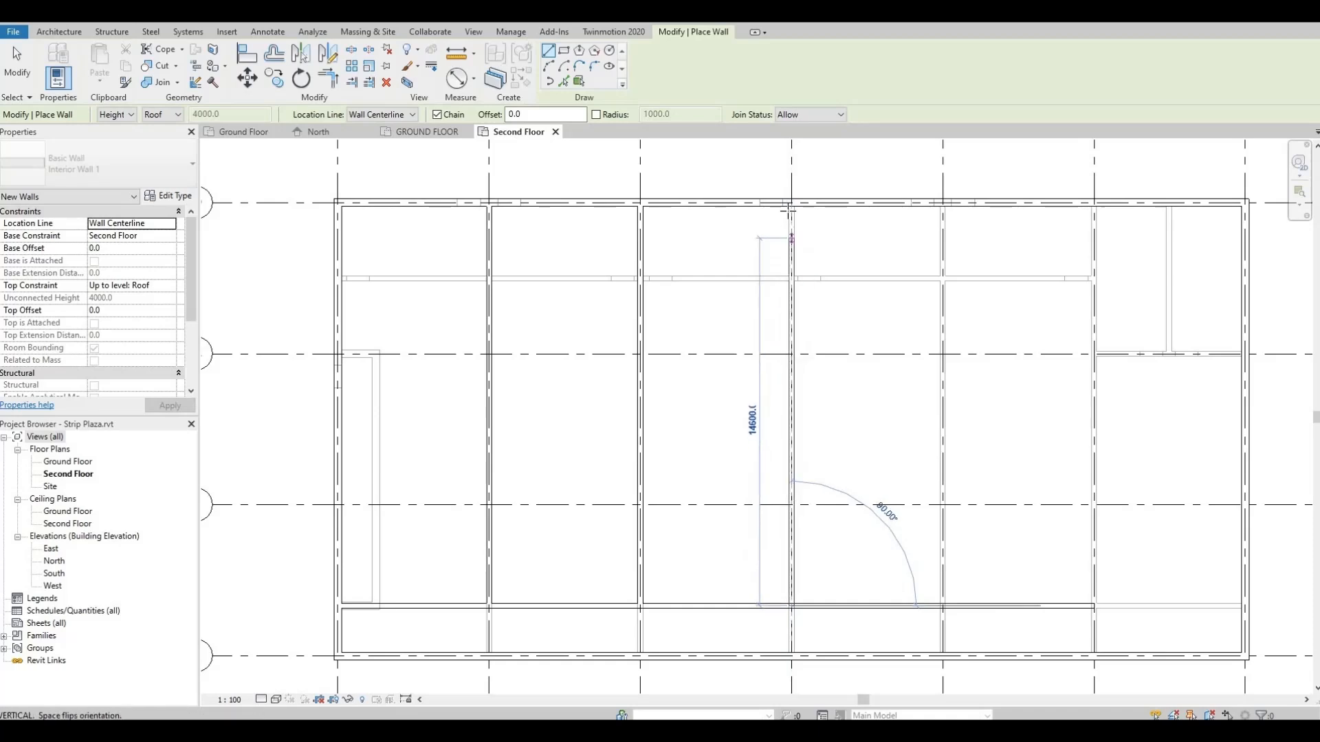
left_click(790, 204)
key("Escape")
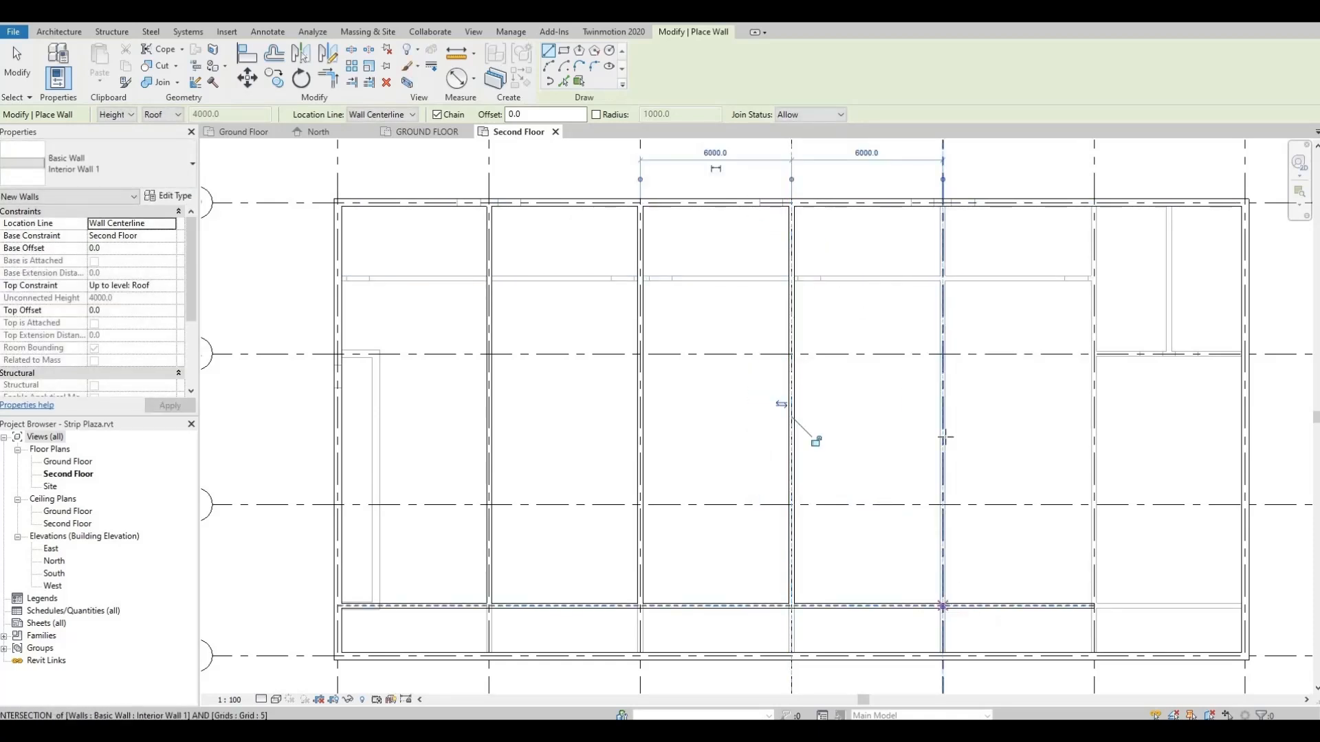
Draw interior walls along grids 5 and 6 from the horizontal partition up to the grid D exterior wall.
left_click(942, 606)
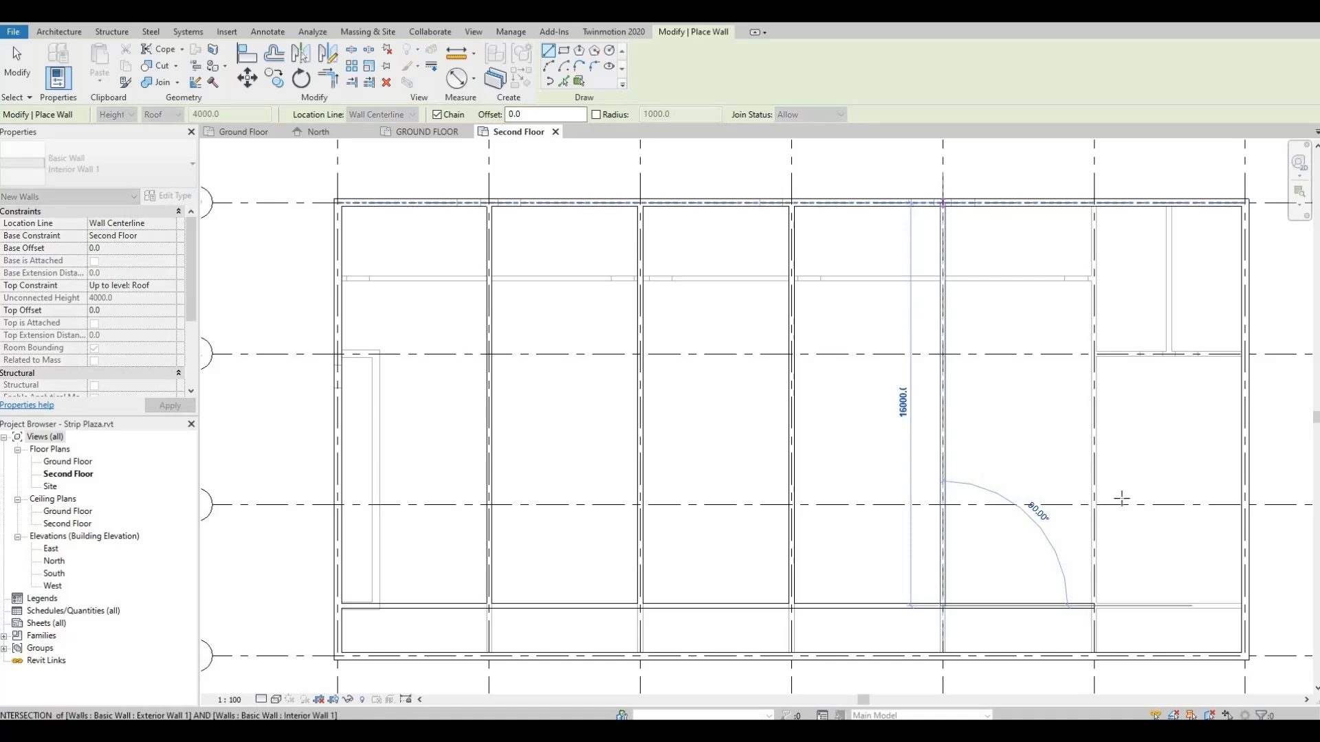
left_click(1094, 605)
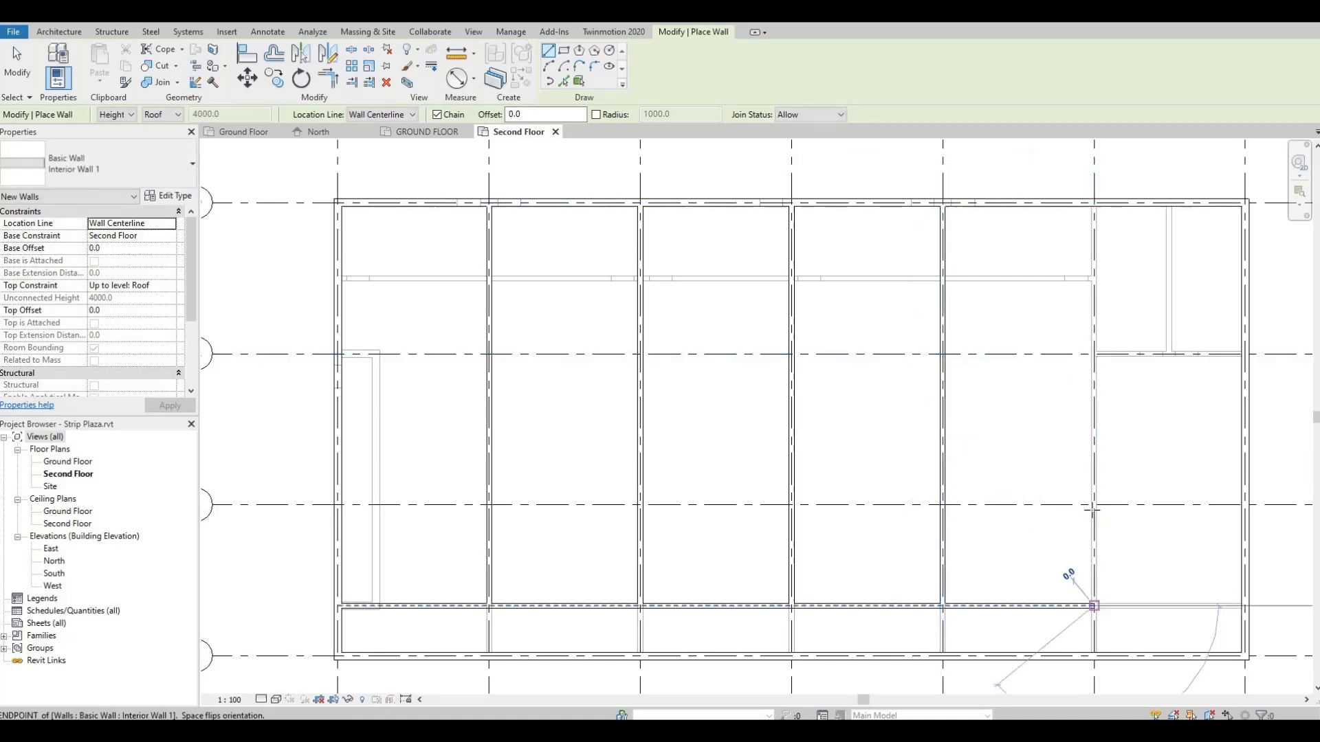
left_click(1091, 205)
key("Escape")
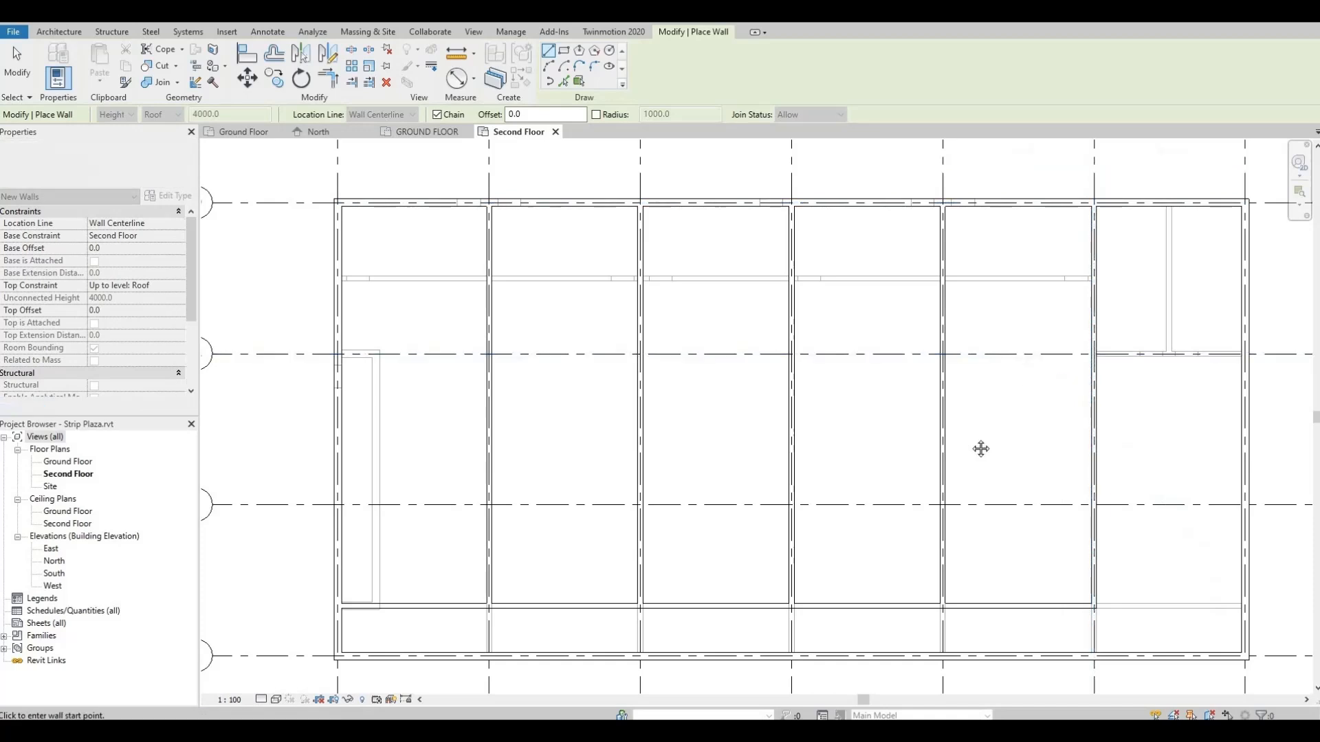
Draw a vertical interior wall midway between grids 6 and 7, from the grid D exterior wall down to the underlay partition on grid C.
middle_click_drag(979, 448, 900, 416)
scroll(943, 397, "down", 1)
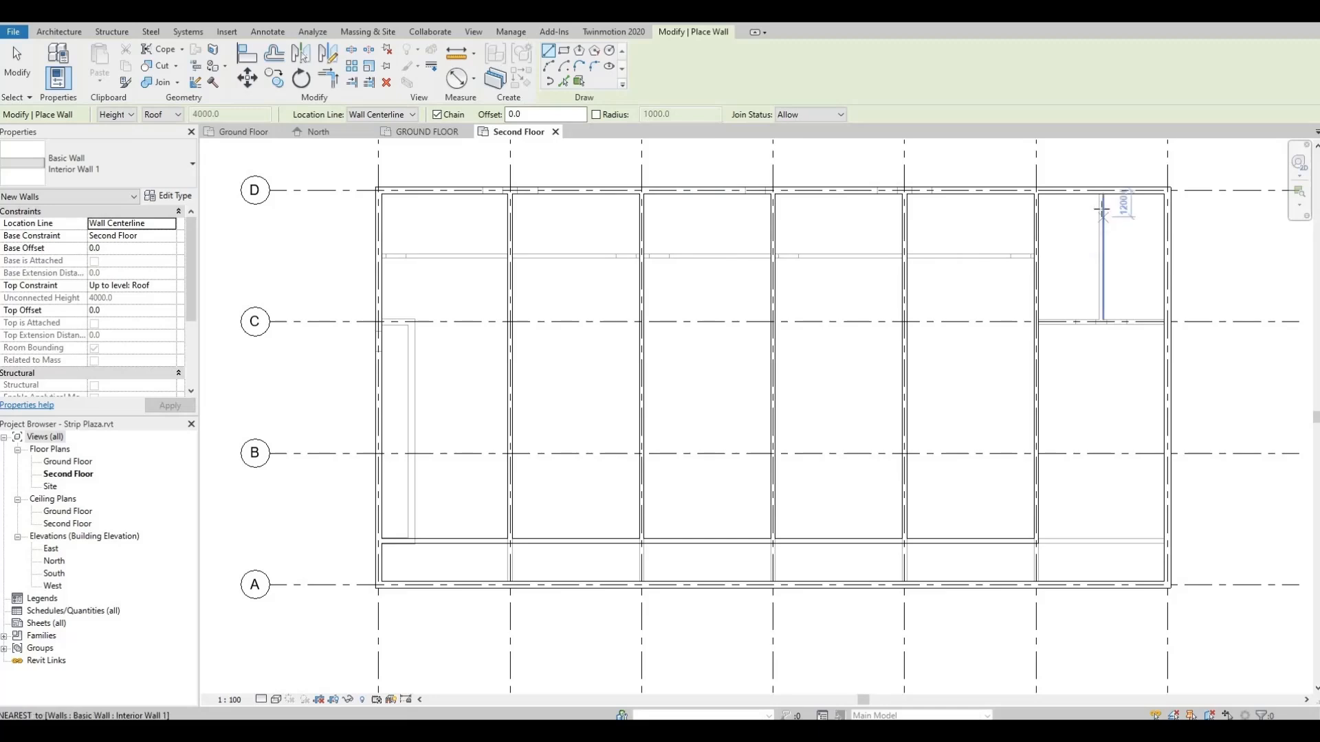
scroll(1102, 199, "up", 4)
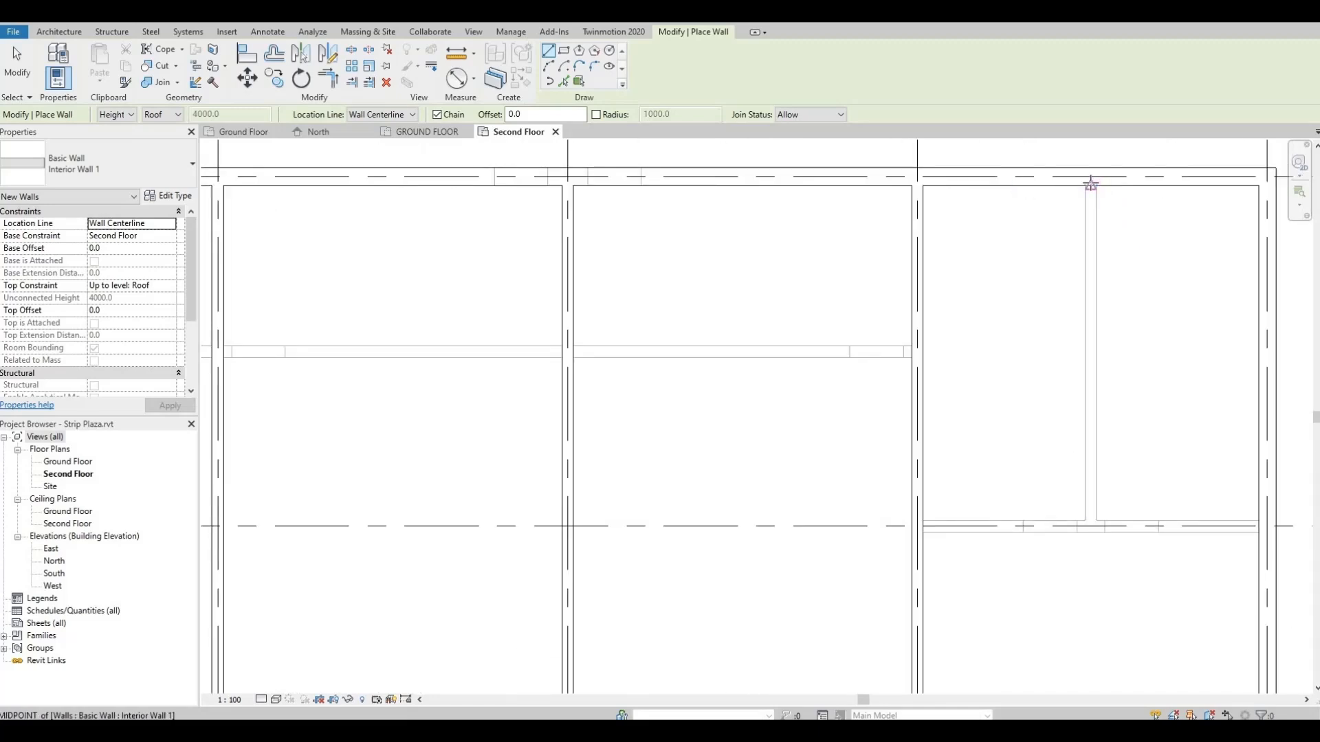
scroll(1092, 184, "up", 2)
left_click(1092, 184)
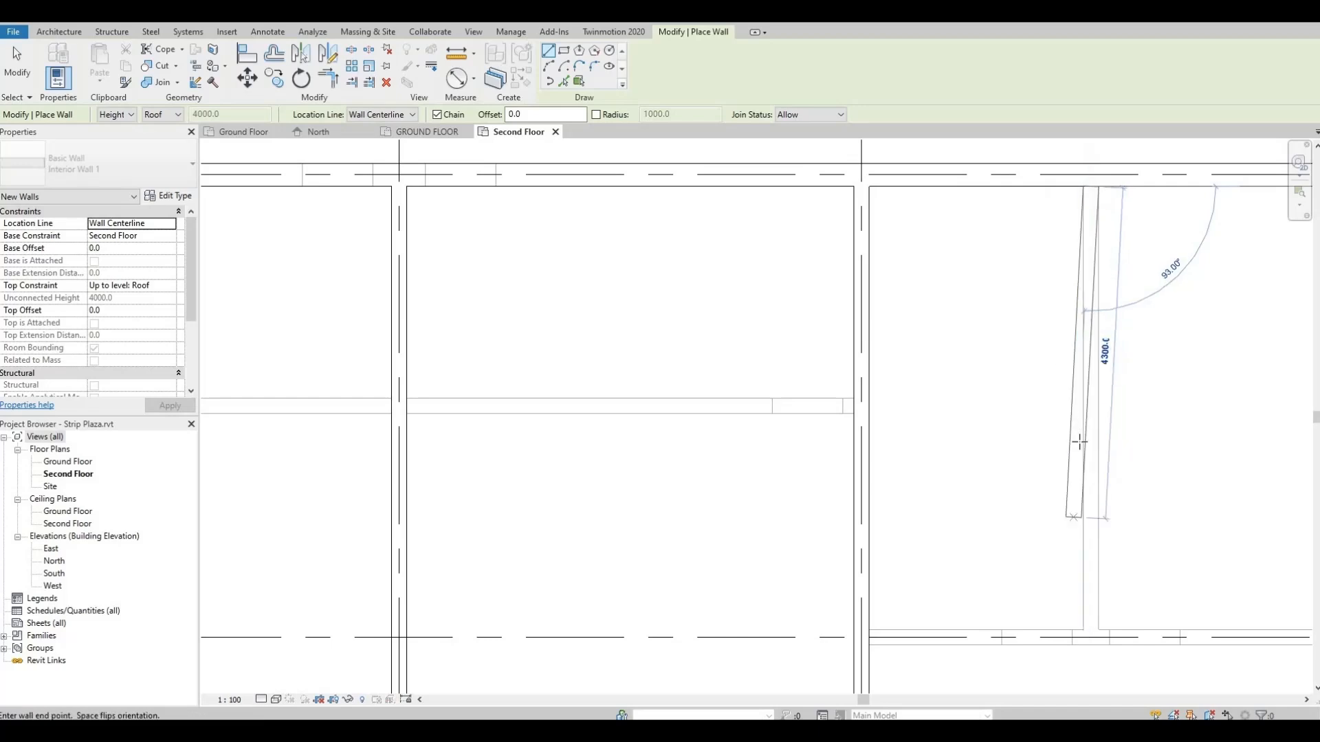
middle_click_drag(1090, 627, 1075, 464)
left_click(1075, 465)
key("Escape")
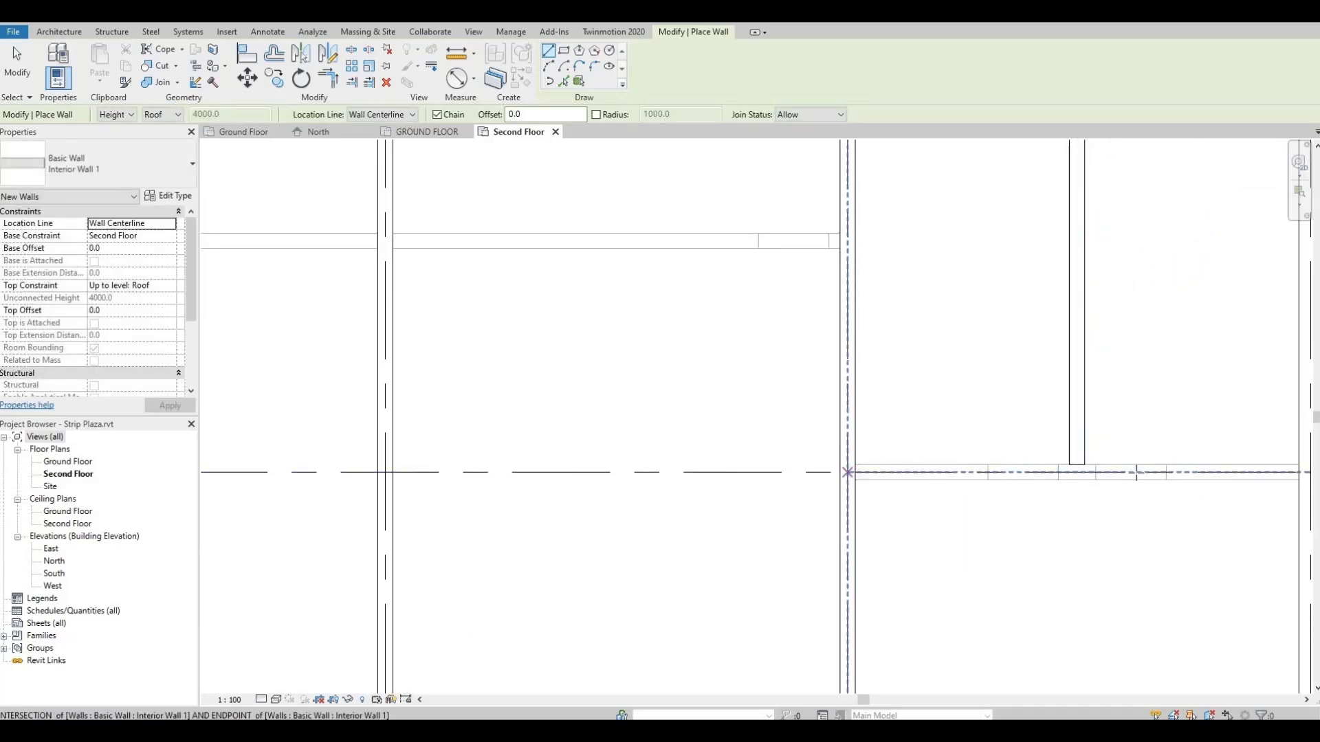
Draw an interior wall along grid C from the grid 6 wall to the grid 7 exterior wall.
left_click(848, 472)
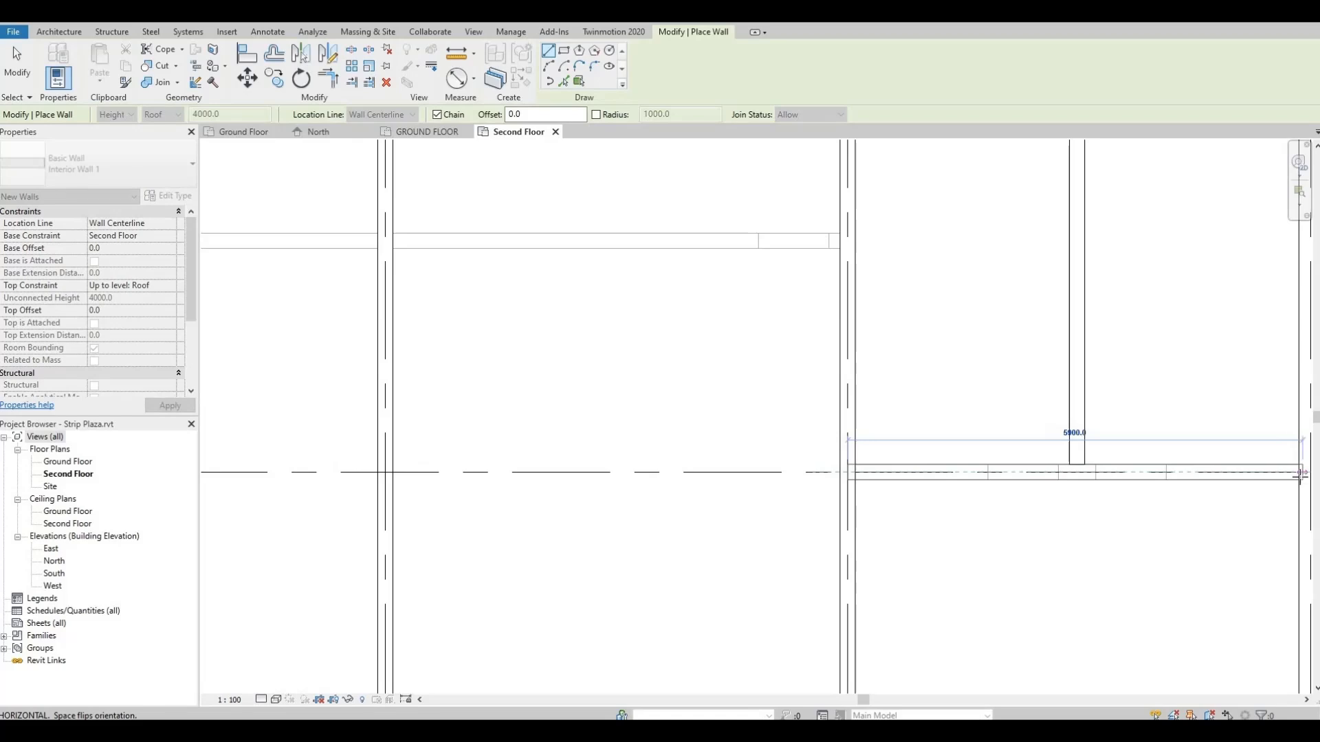
left_click(1299, 473)
key("Escape")
Switch to the Interior Wall 2 type and draw a short wall along grid C from the grid 1 wall to the underlay corner.
scroll(1051, 389, "down", 4)
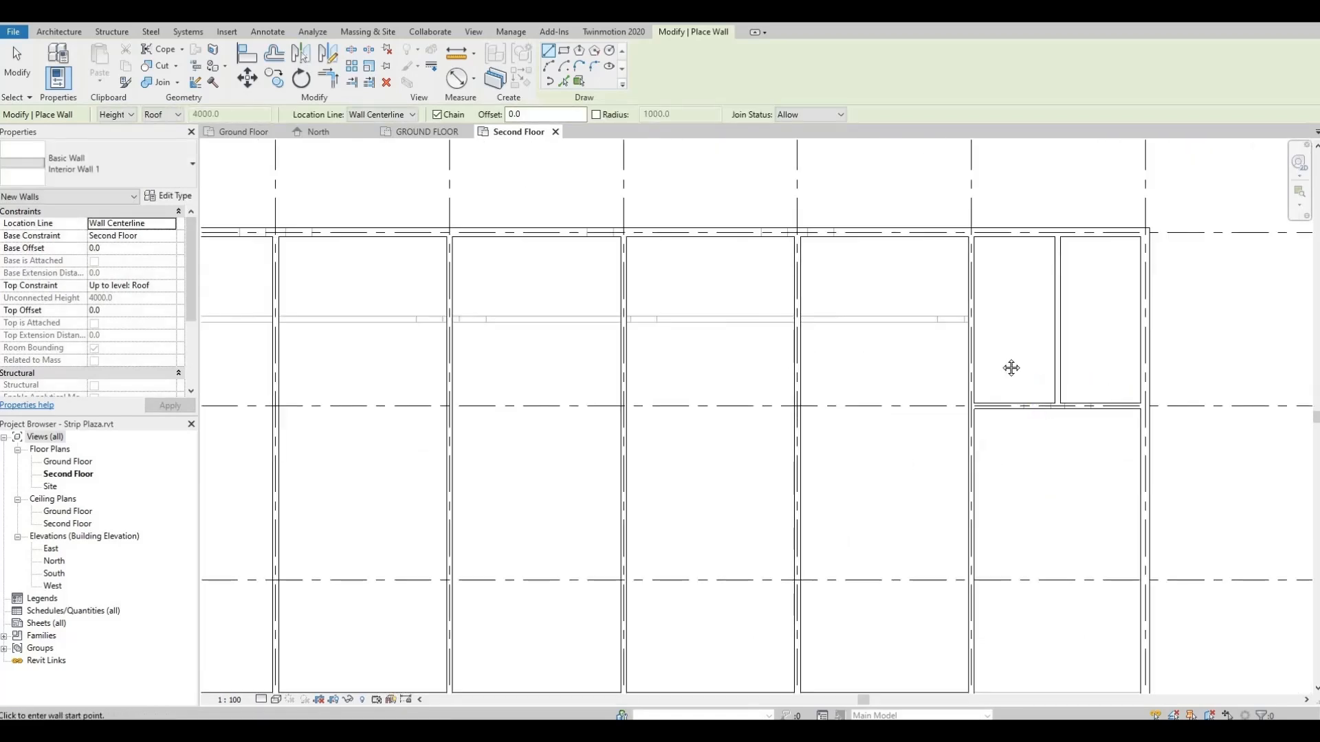
scroll(825, 418, "down", 3)
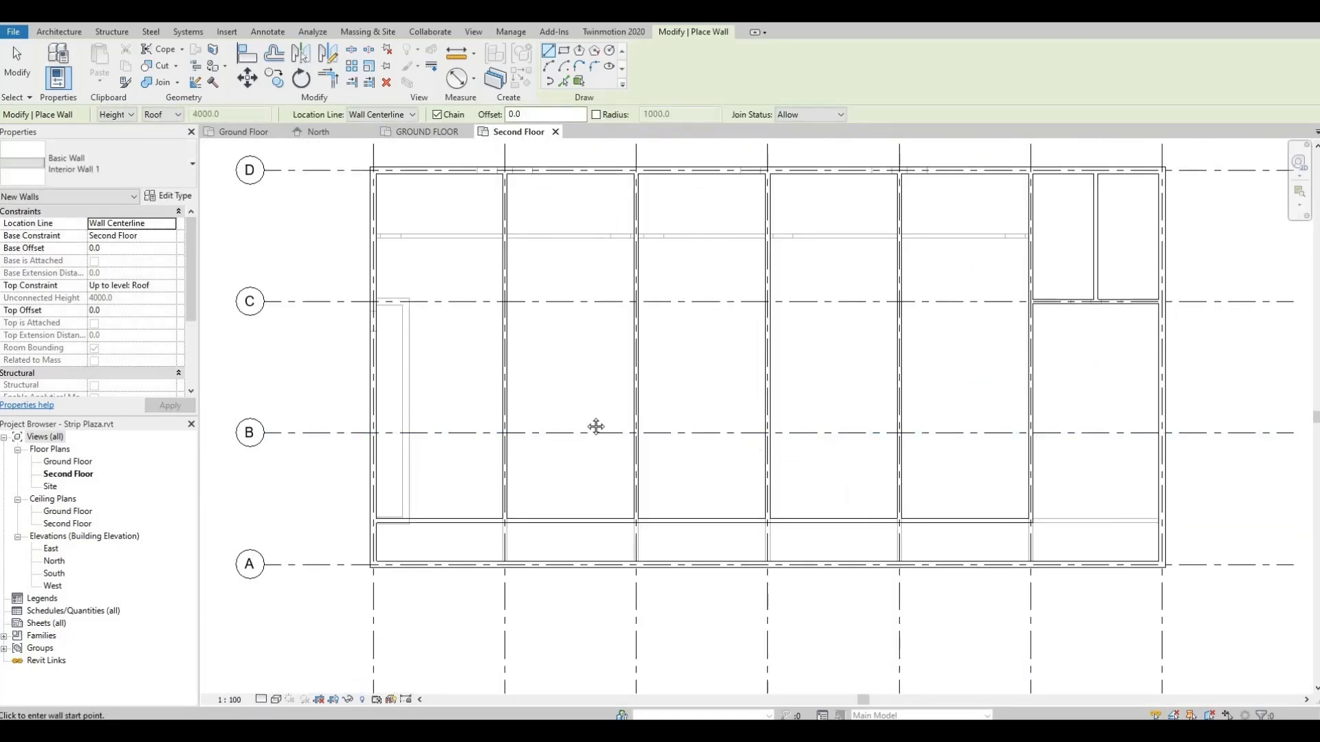
middle_click_drag(596, 426, 637, 425)
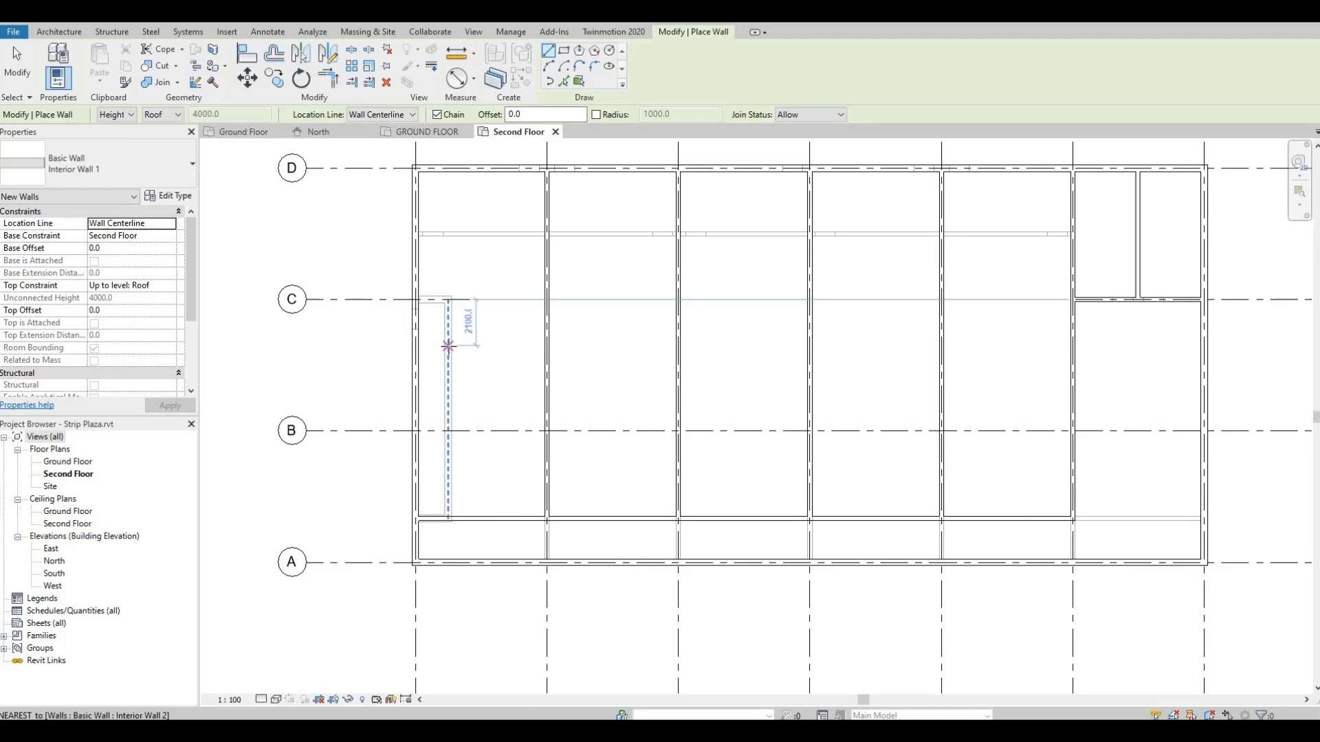
left_click(53, 172)
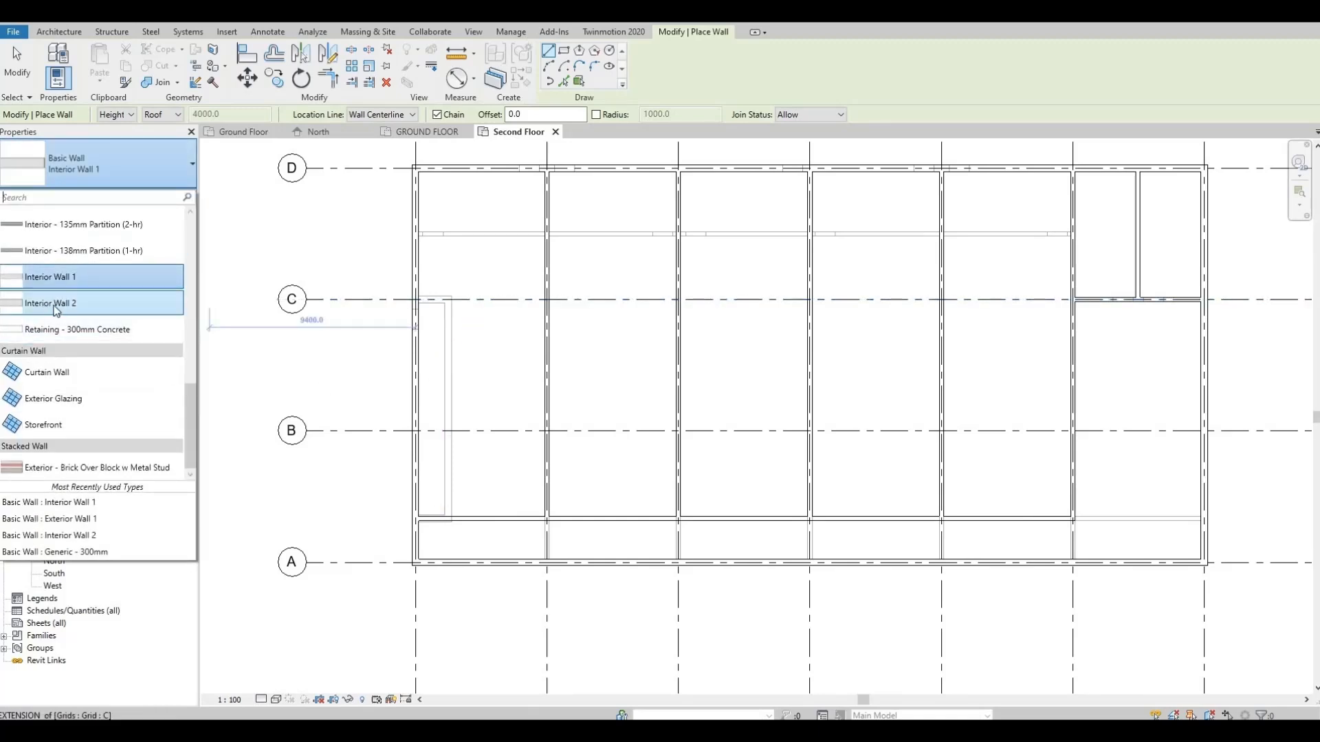
left_click(56, 303)
scroll(419, 295, "up", 5)
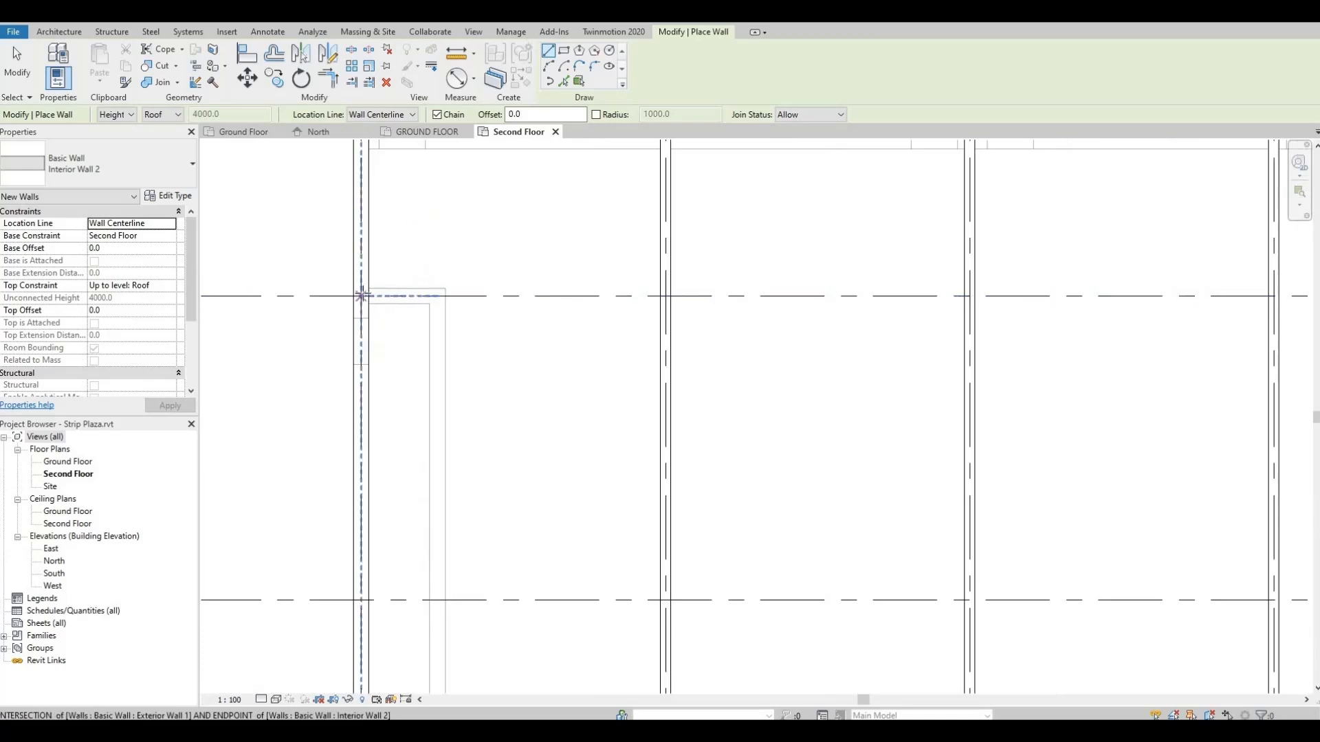
left_click(361, 296)
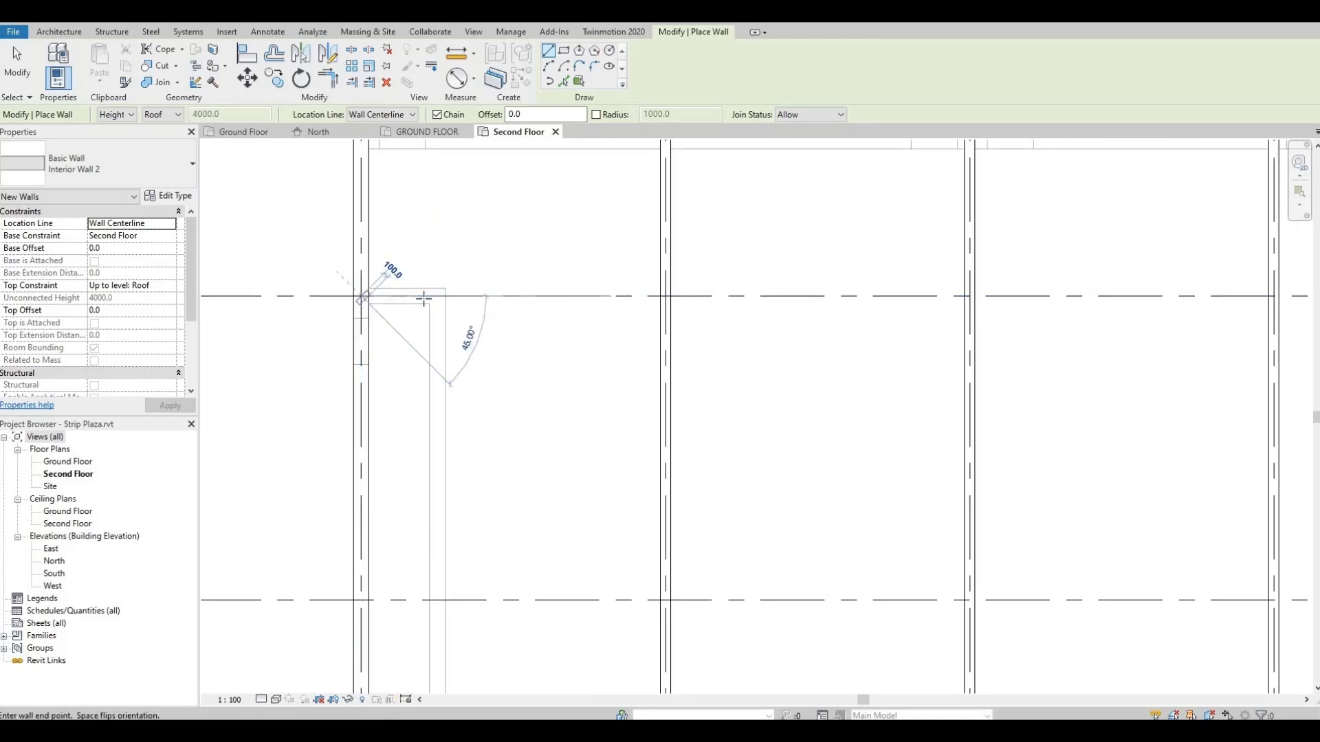
left_click(437, 296)
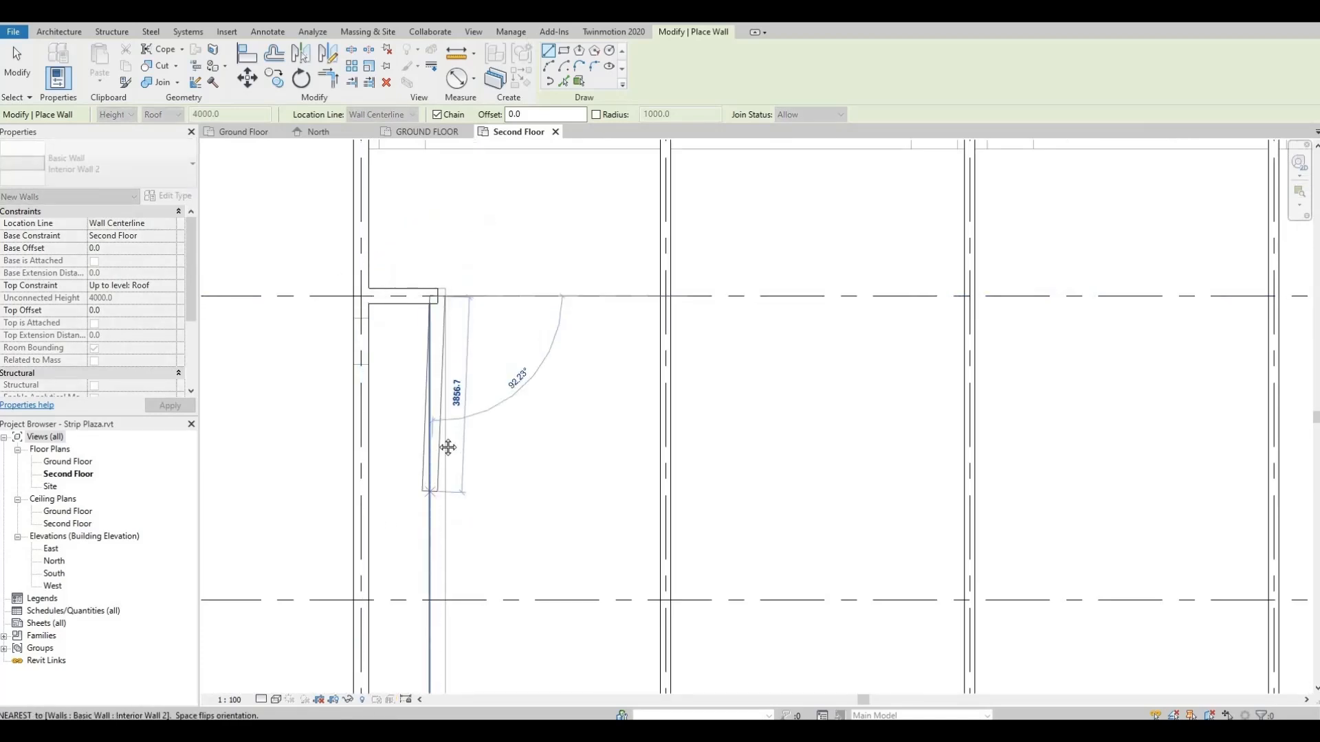
Continue the Interior Wall 2 run down over the underlay to just above the horizontal partition and finish the wall command.
scroll(434, 515, "up", 1)
middle_click_drag(434, 514, 440, 283)
scroll(451, 522, "down", 1)
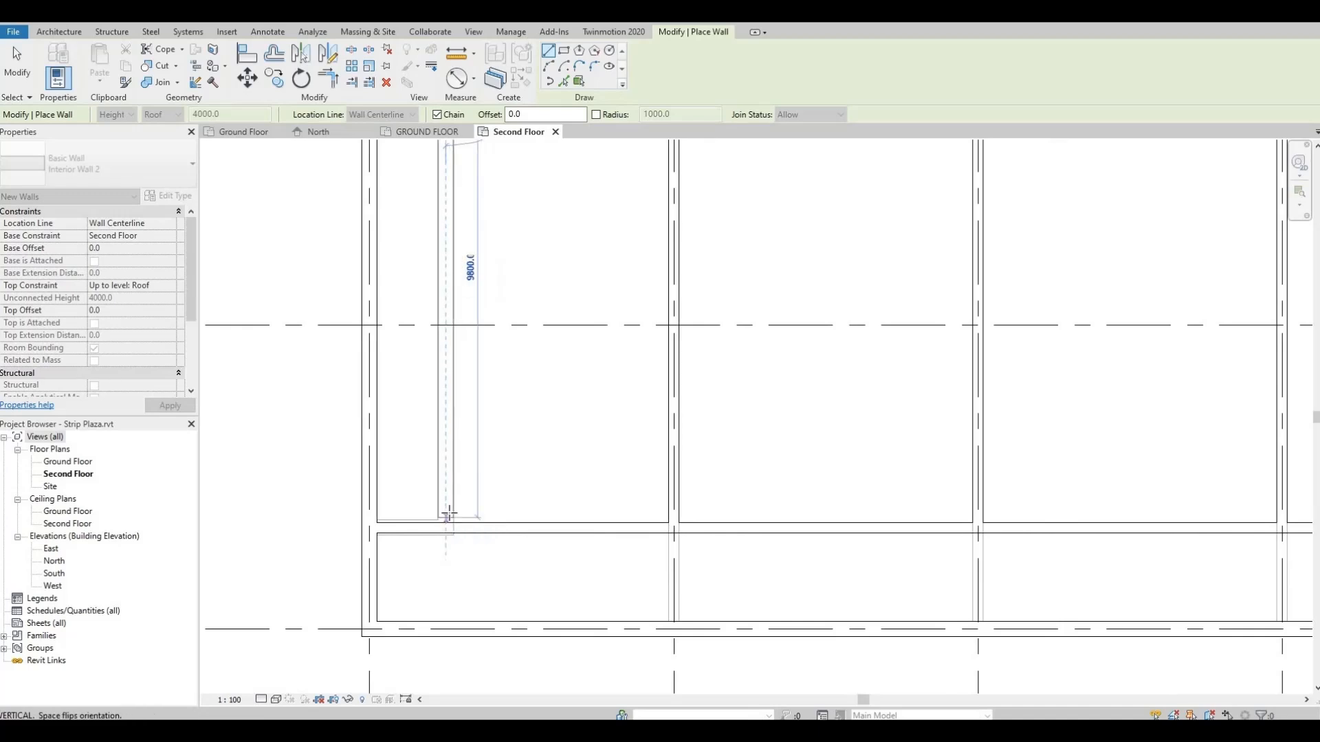
left_click(454, 526)
scroll(447, 533, "up", 1)
key("Escape")
key("Escape")
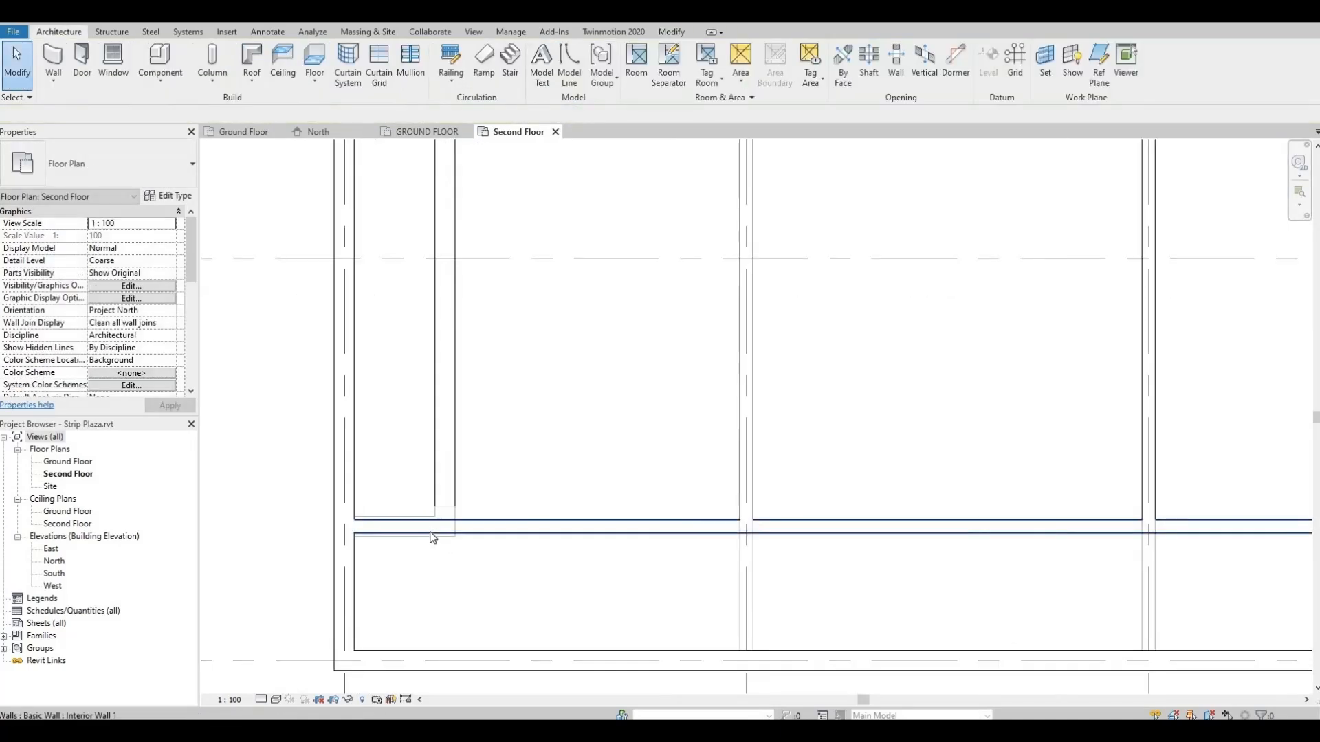
Shorten the horizontal partition at its grid 1 end to 1400 mm from the vertical Interior Wall 2.
left_click(388, 531)
left_click_drag(346, 527, 374, 524)
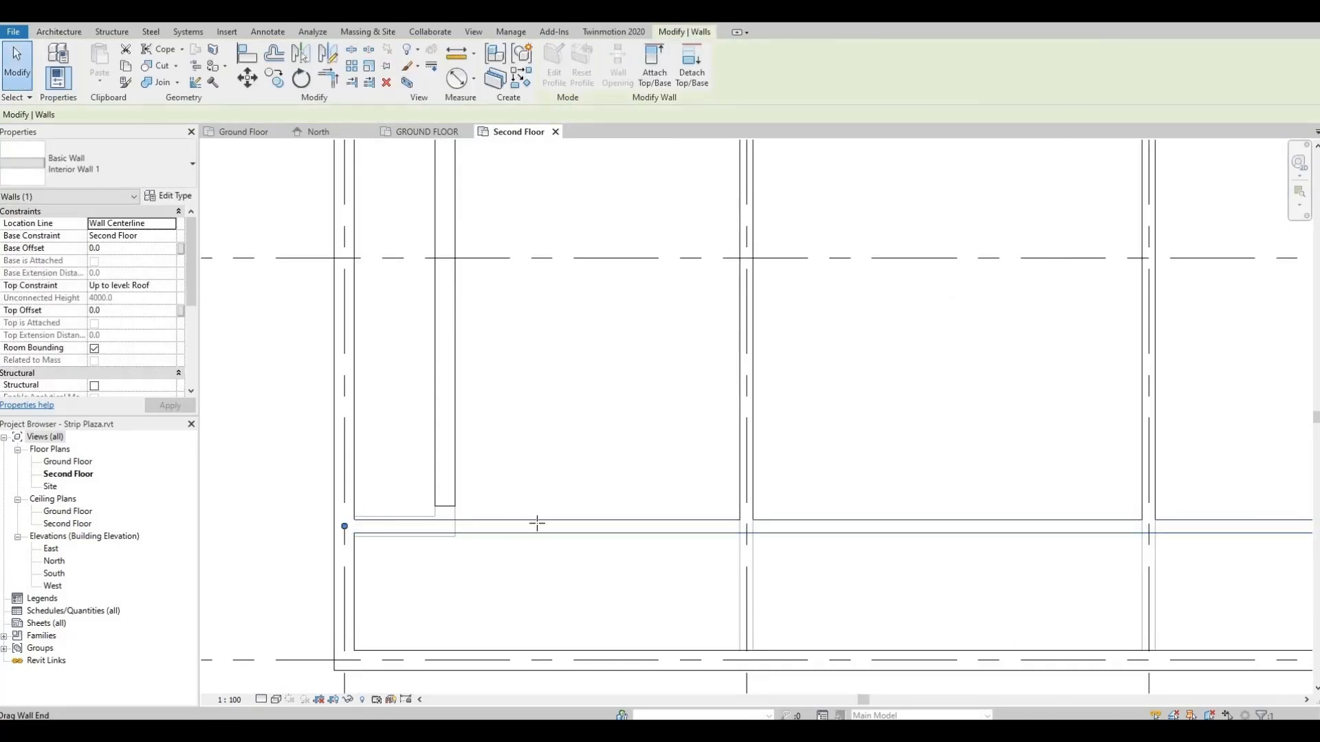
left_click_drag(537, 524, 539, 525)
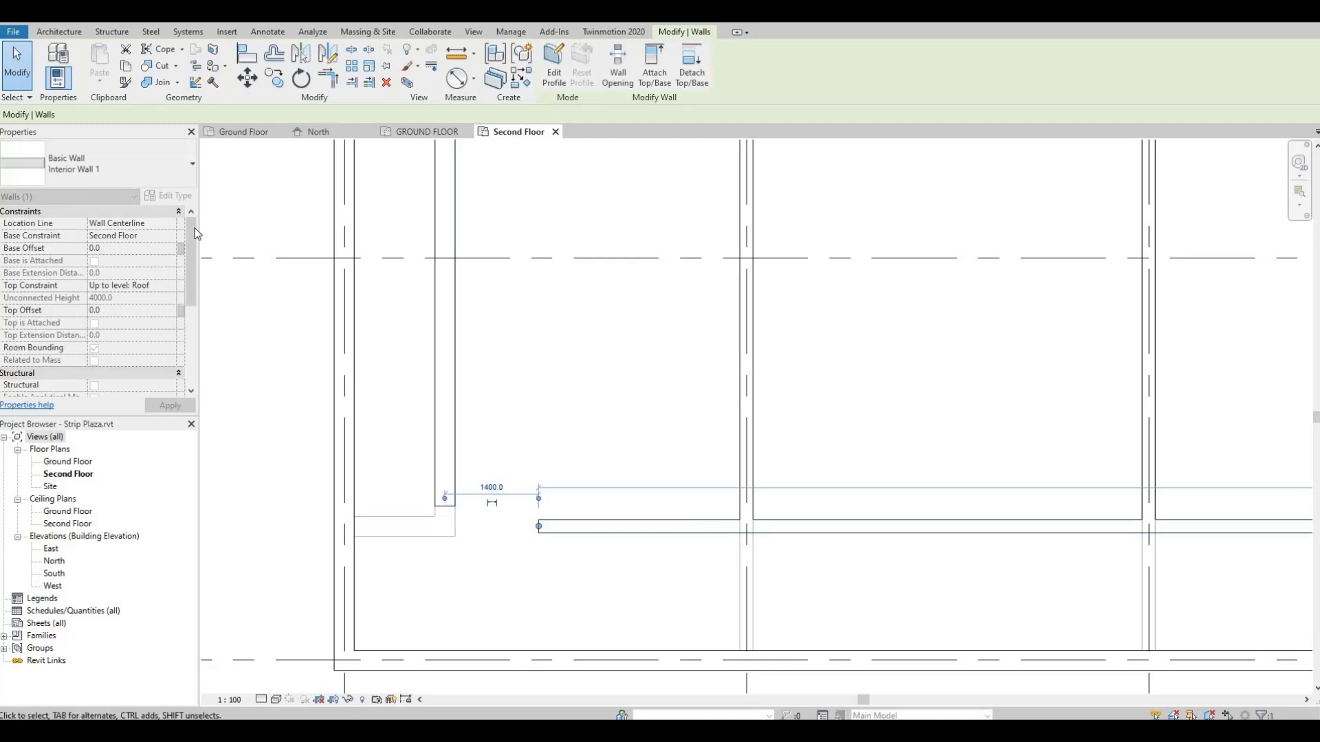
Change the shortened horizontal partition's type to Interior Wall 2.
left_click(134, 174)
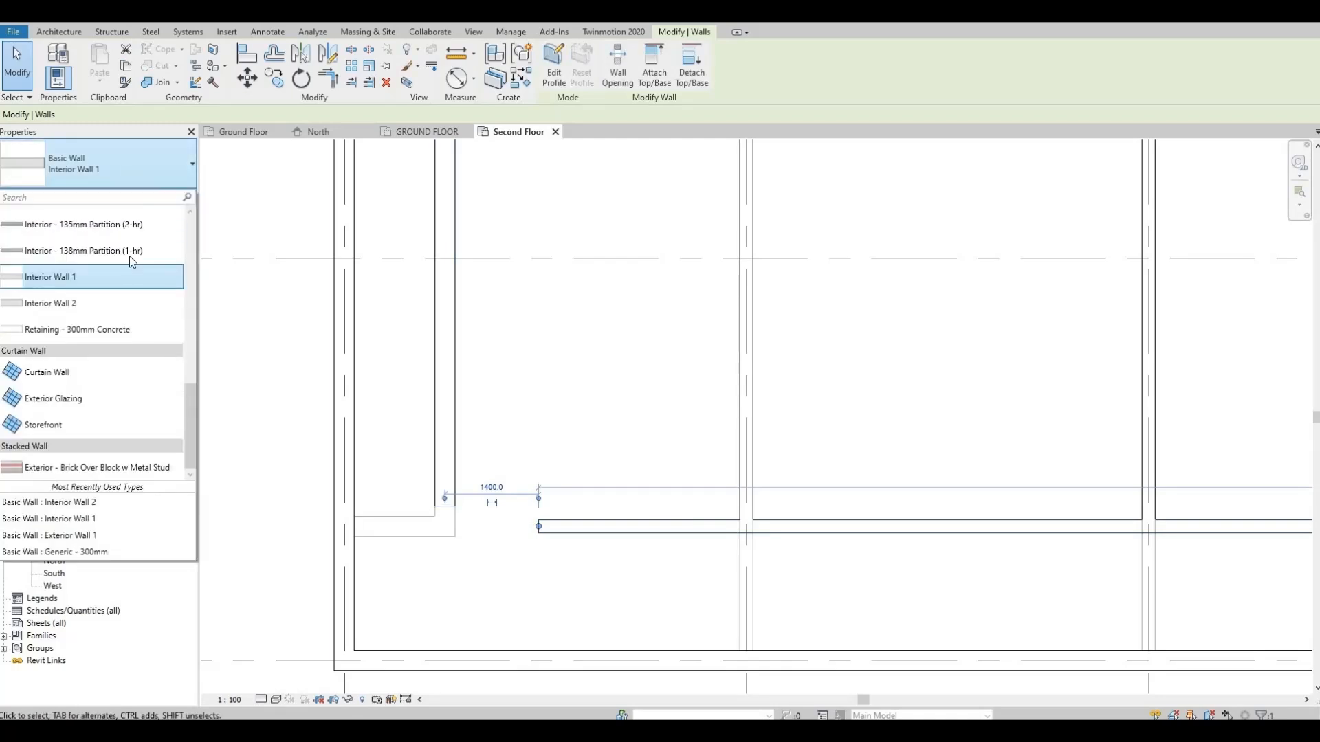
left_click(81, 306)
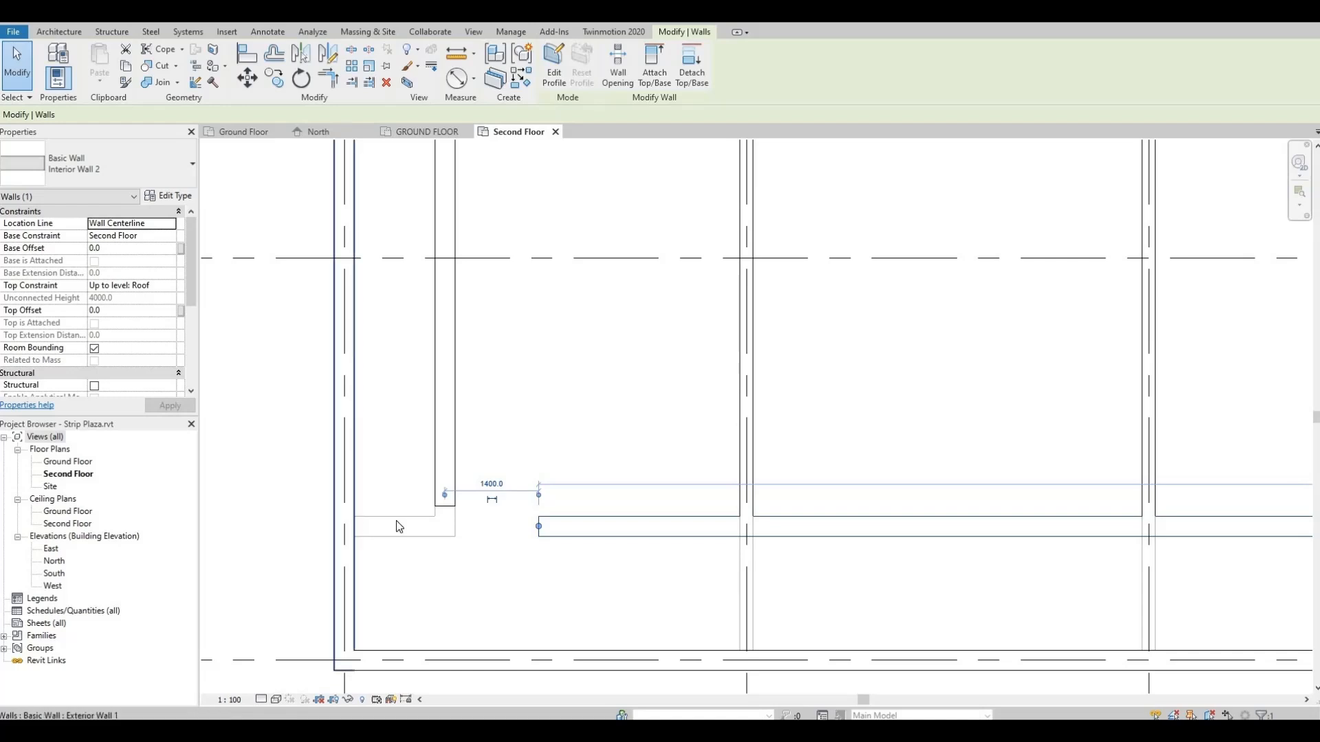
left_click(181, 180)
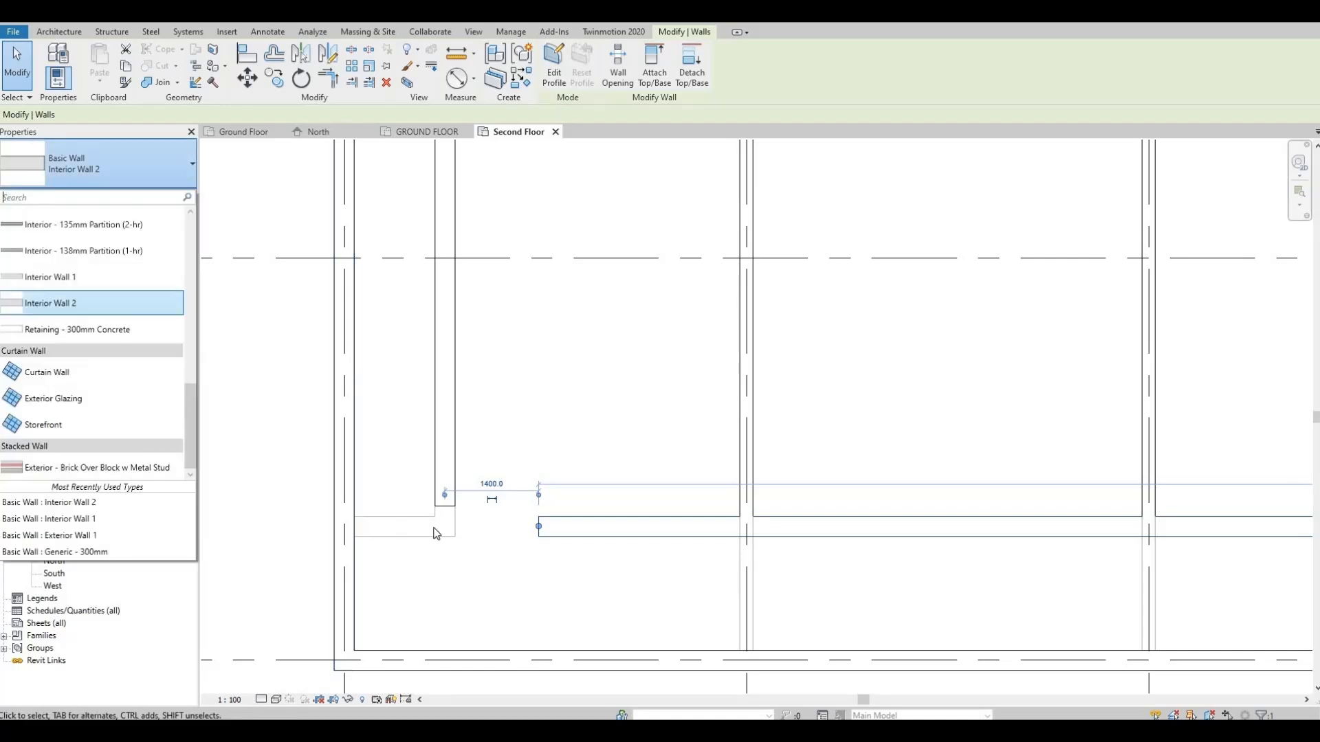
key("Escape")
key("Escape")
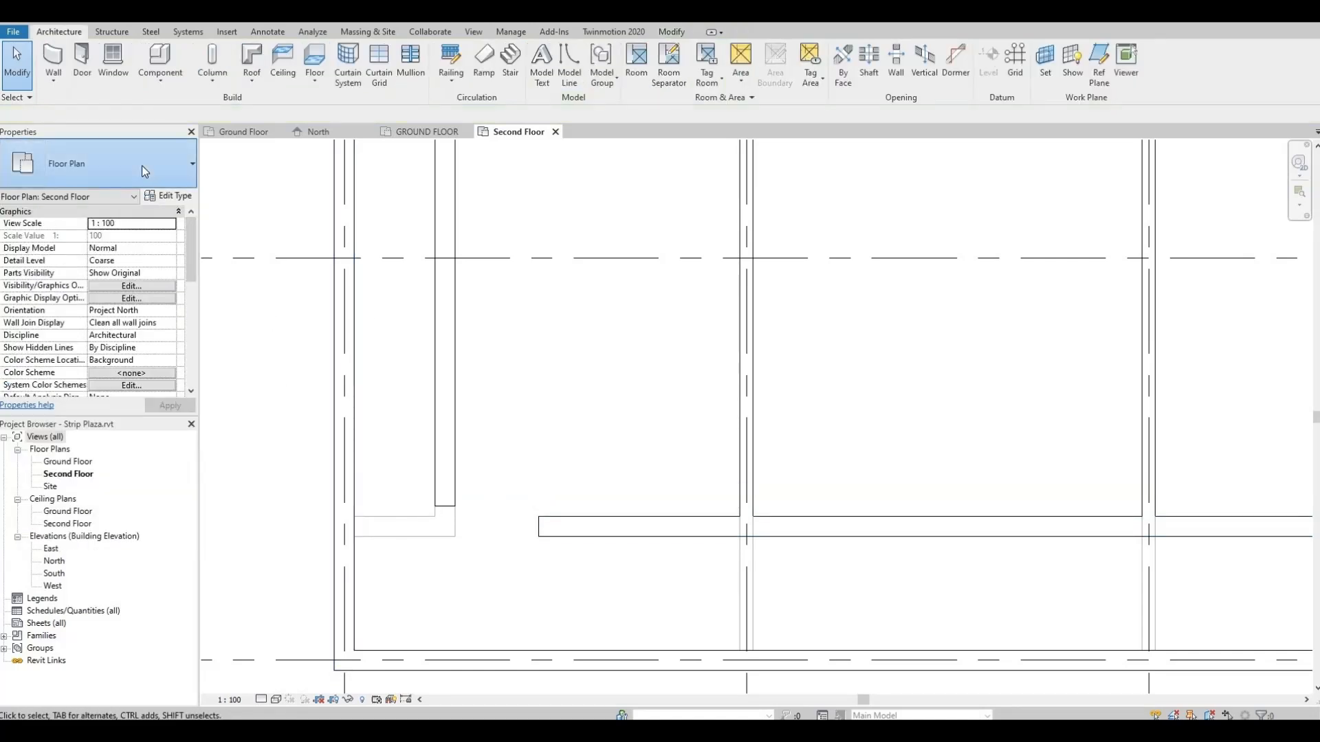
Draw a 1200 mm horizontal Interior Wall 2 segment over the underlay, from the grid 1 exterior wall to the vertical wall's inner face.
left_click(141, 166)
key("w")
key("a")
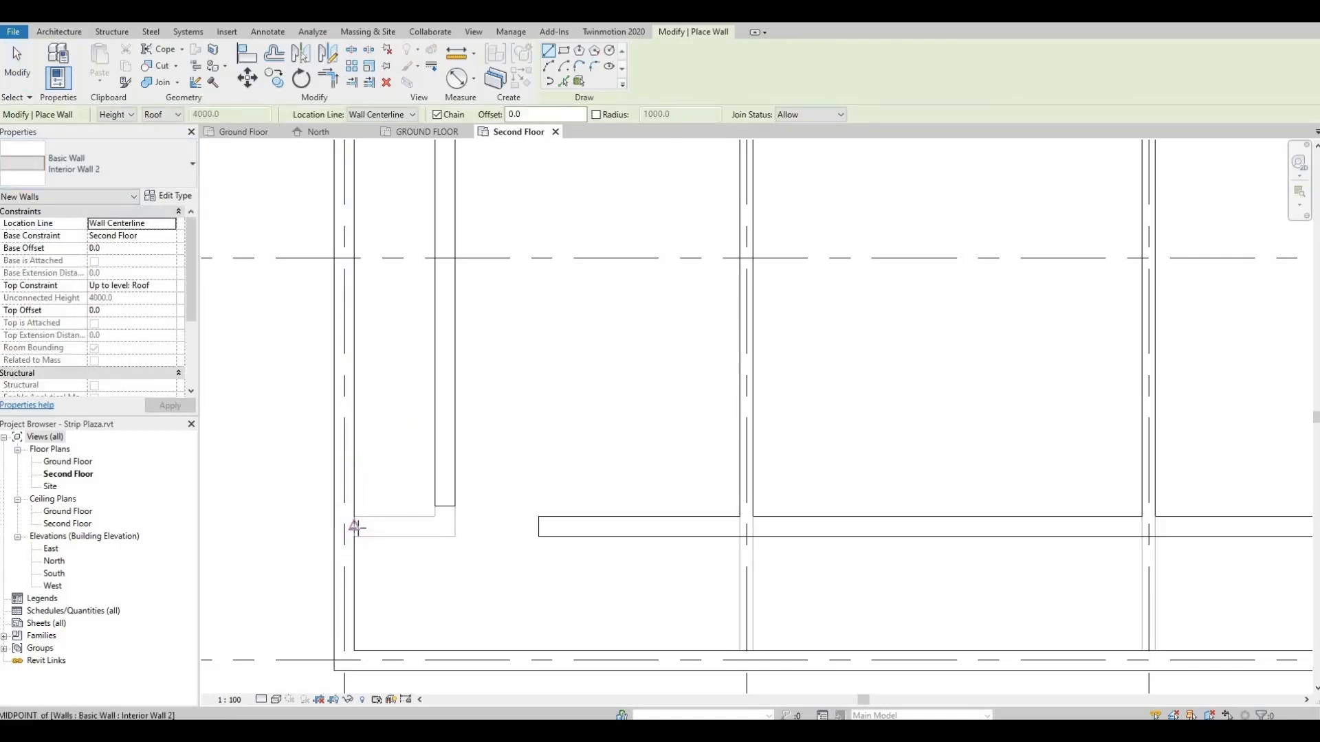
left_click(451, 527)
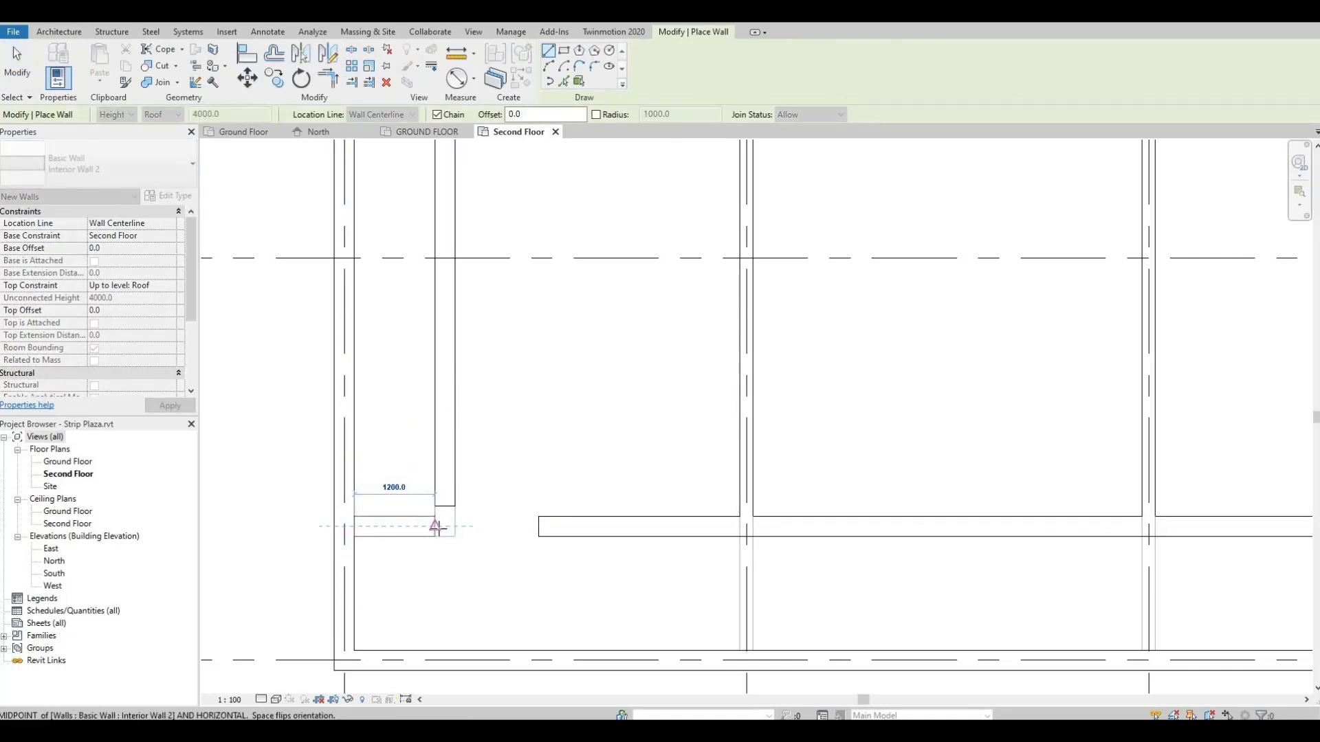
left_click(435, 526)
key("Escape")
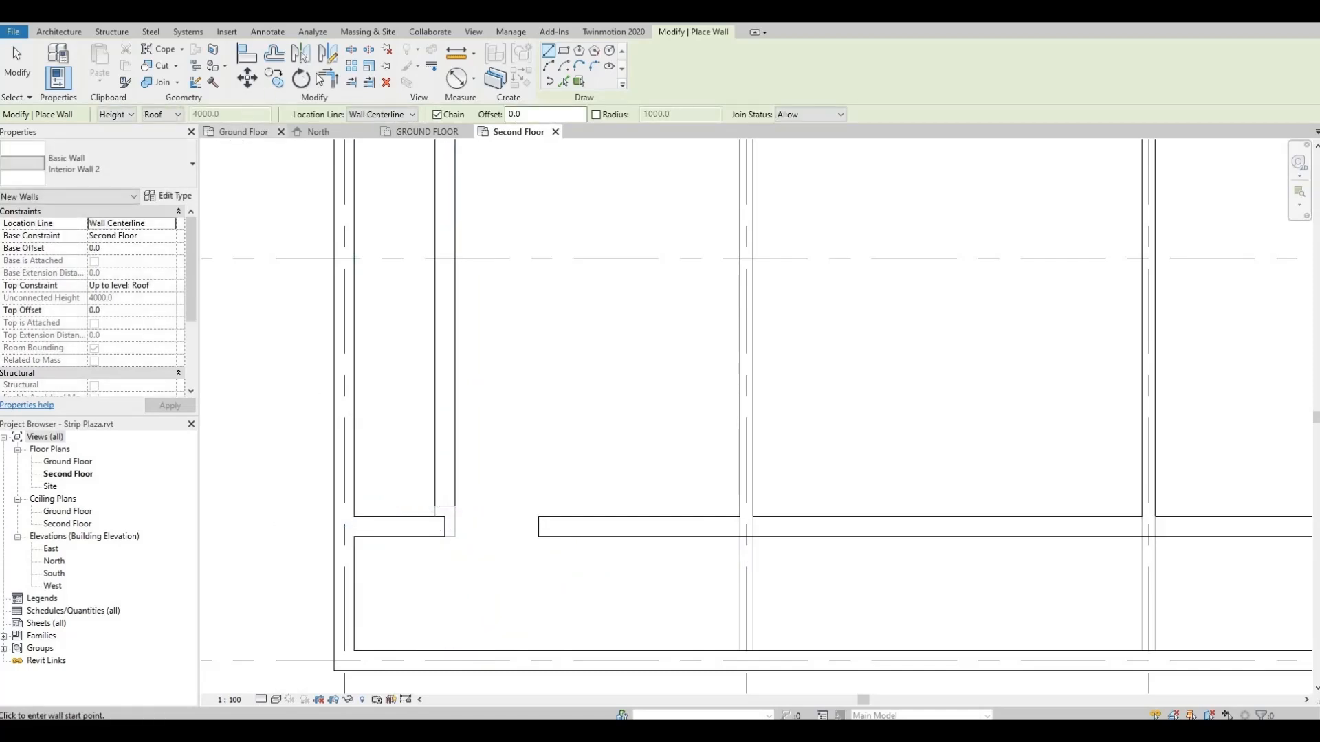
Join the vertical Interior Wall 2 and the short horizontal segment into a corner with Trim/Extend to Corner.
left_click(328, 79)
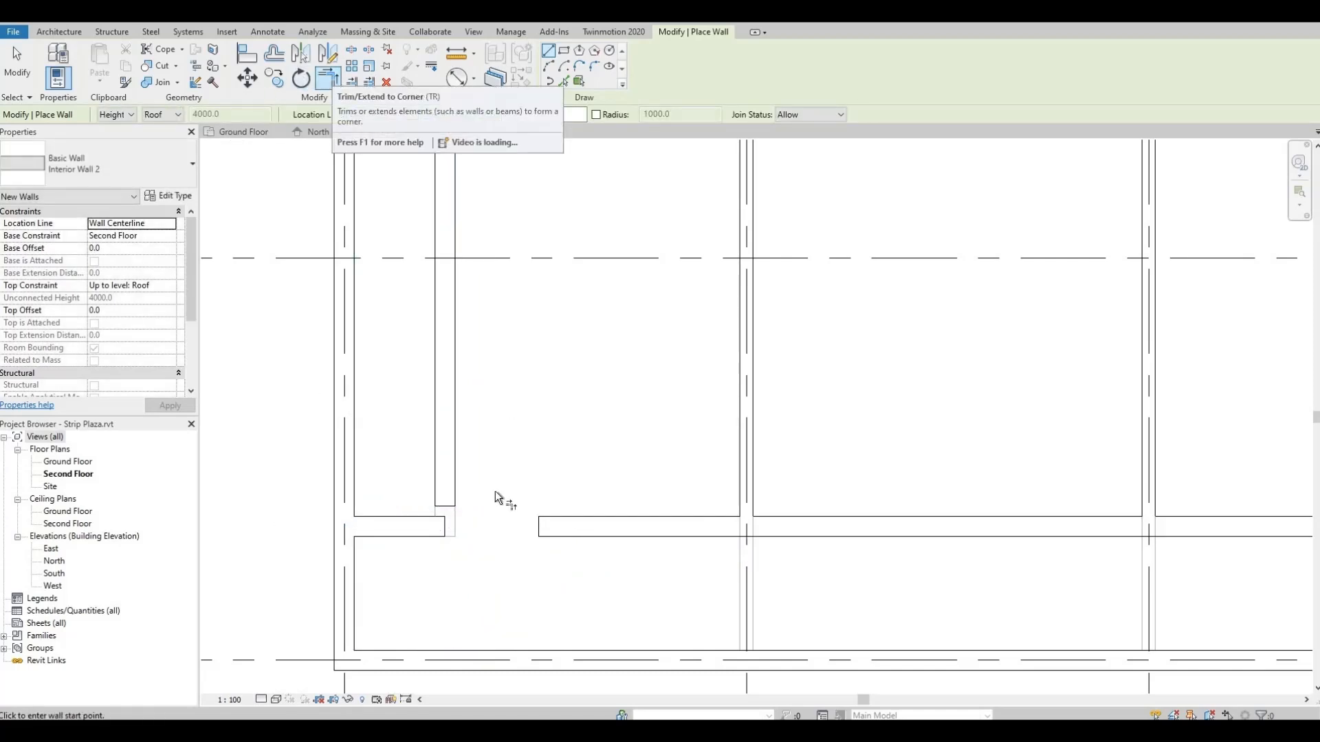
left_click(458, 484)
left_click(429, 532)
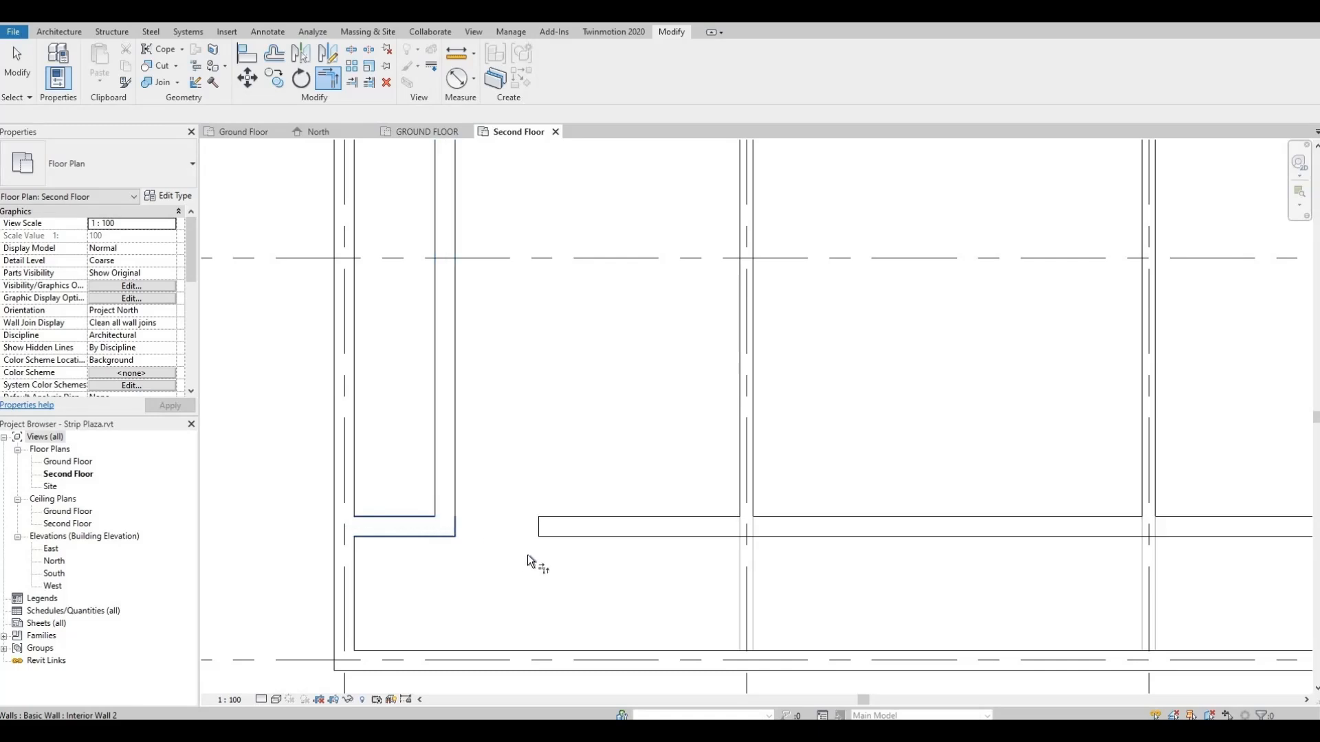
key("Escape")
Extend the free end of the long horizontal partition to the new wall corner near grid 1.
left_click(546, 527)
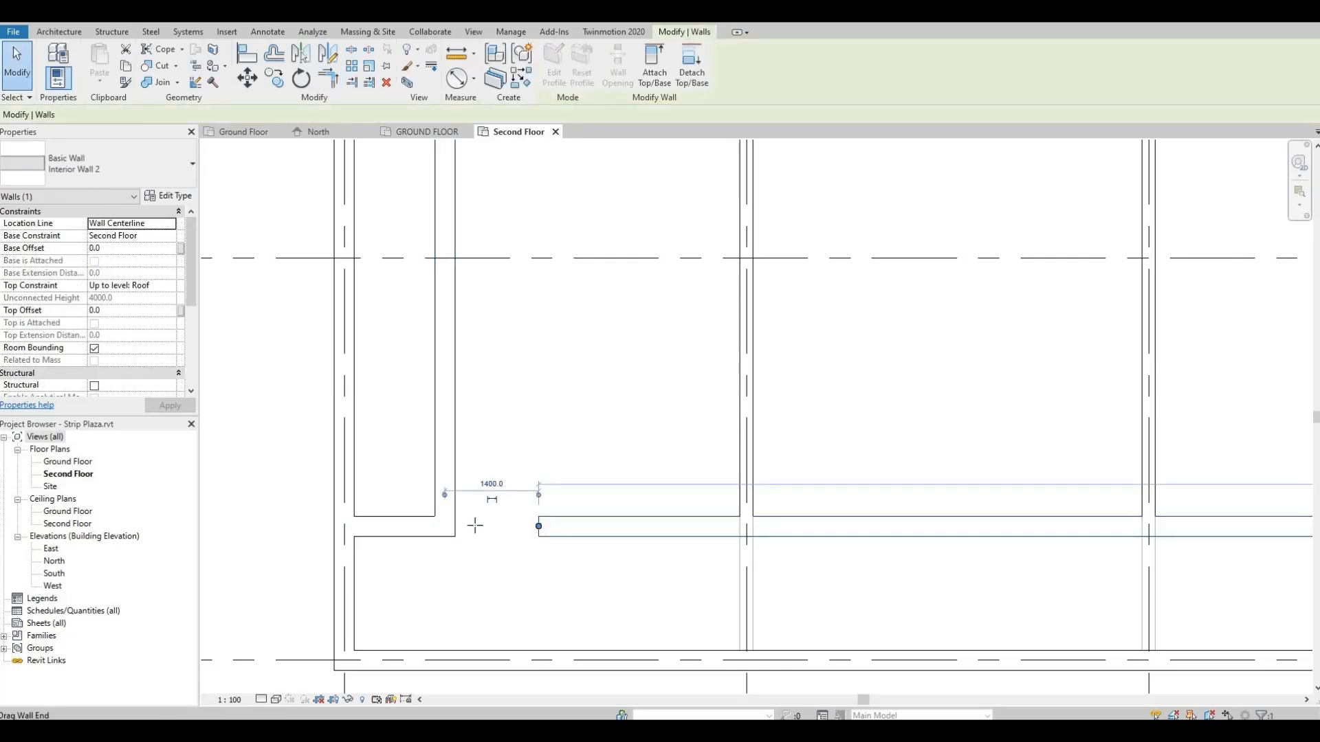
left_click_drag(474, 525, 455, 526)
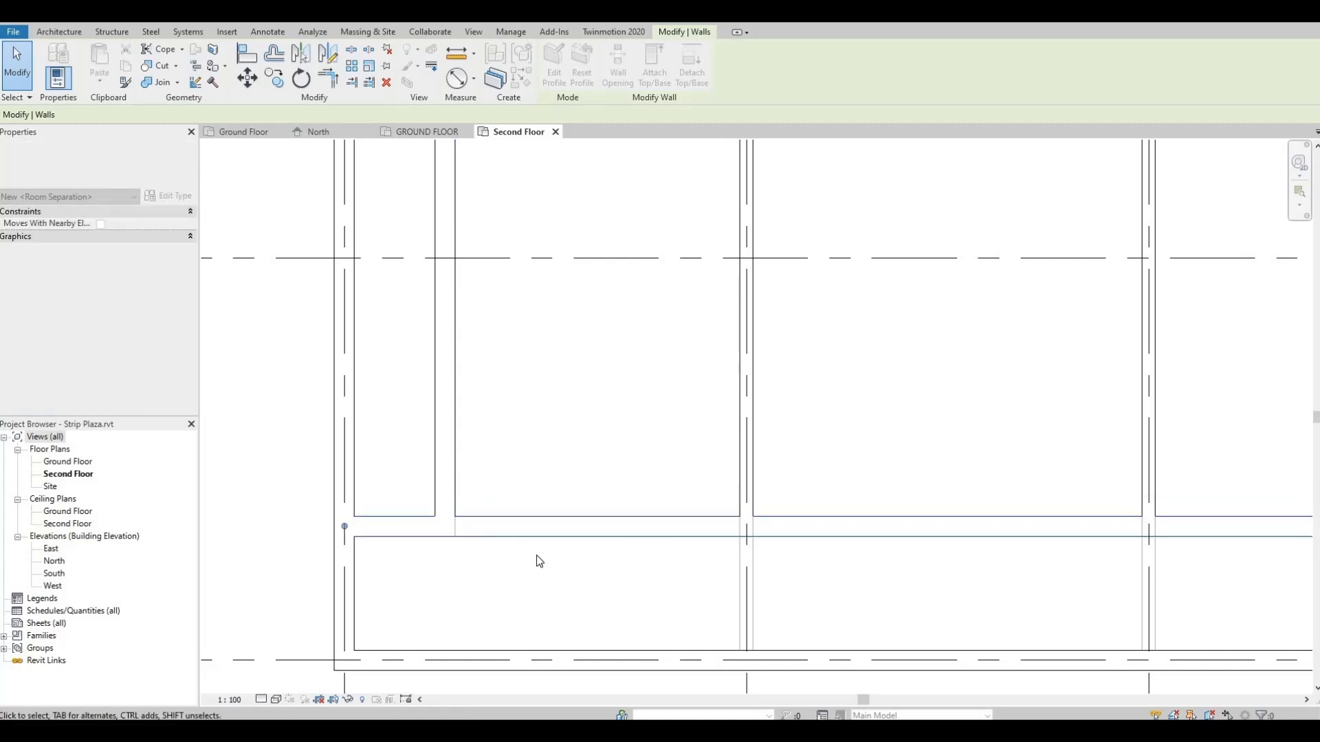
left_click(539, 561)
scroll(517, 515, "down", 1)
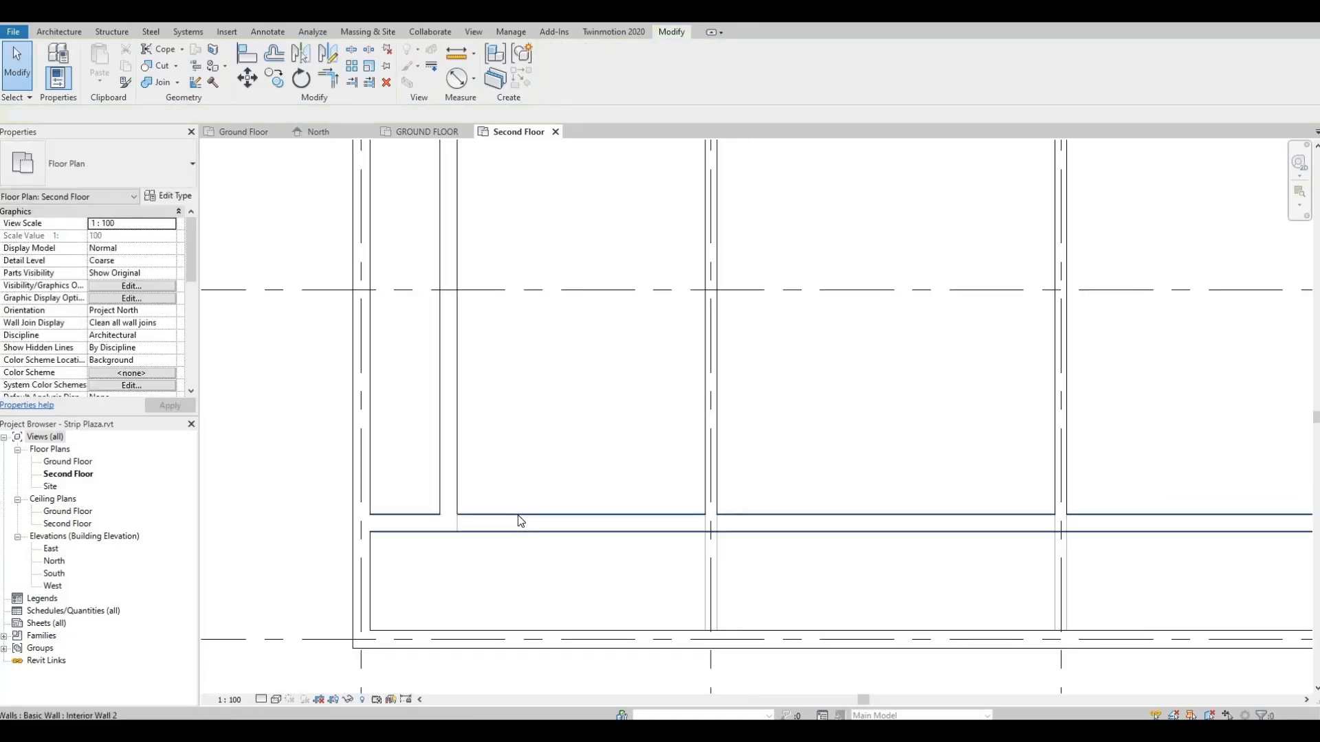
Pull the long horizontal partition's end near grid 1 back to about 400 mm from the vertical partition, unjoining the walls.
left_click(518, 515)
left_click(548, 539)
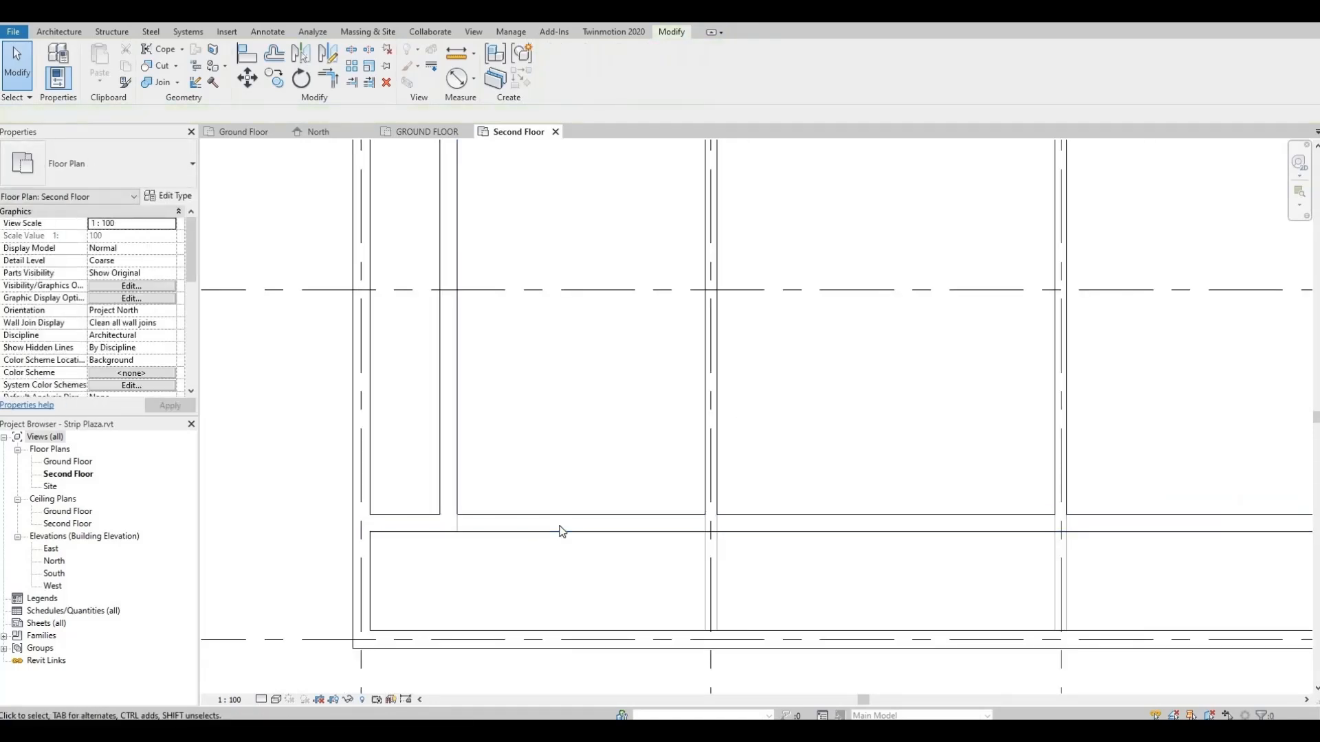
left_click(561, 531)
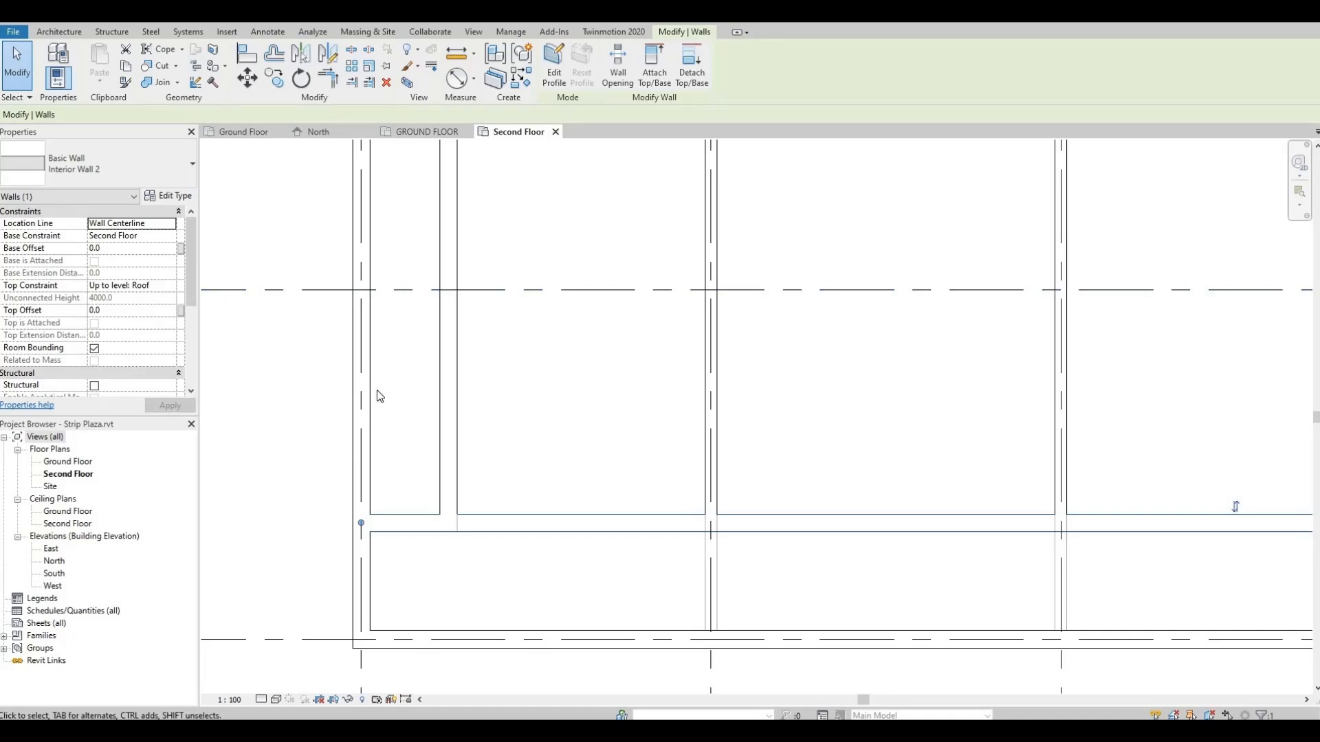
left_click(360, 524)
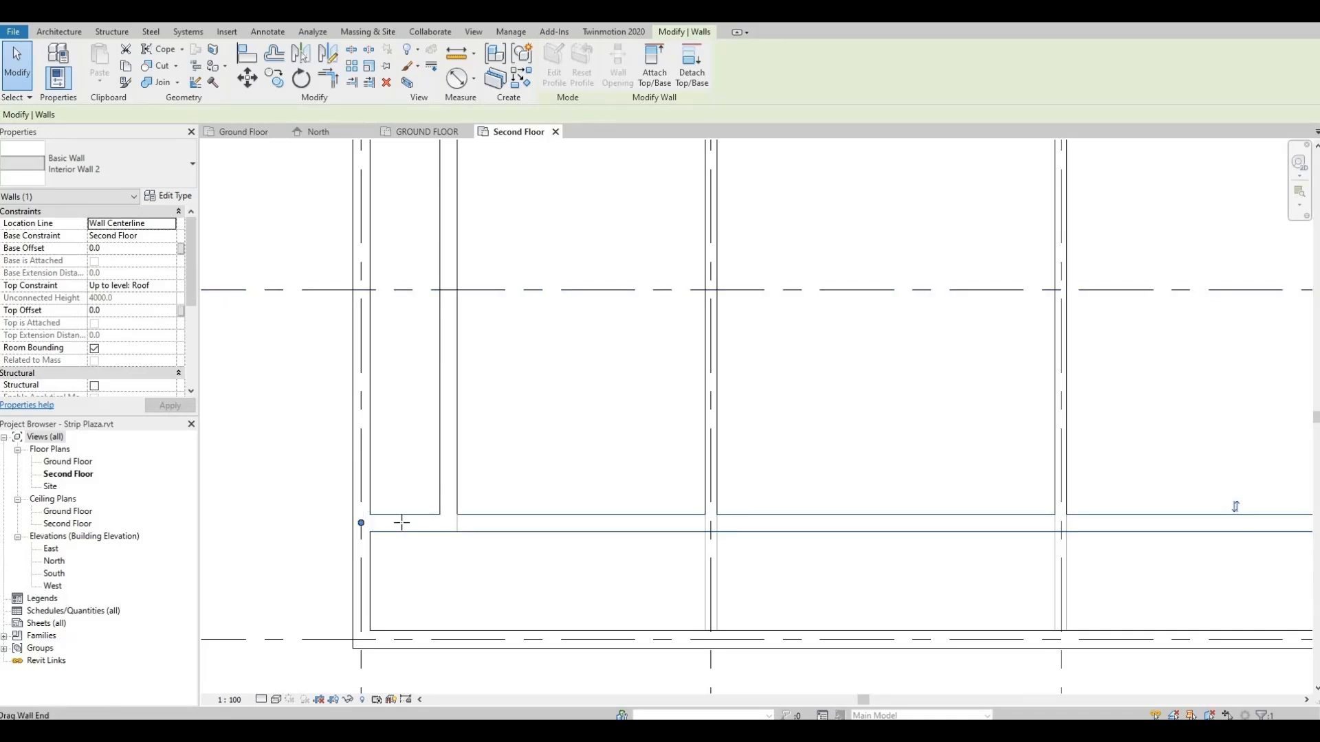
left_click_drag(401, 524, 472, 524)
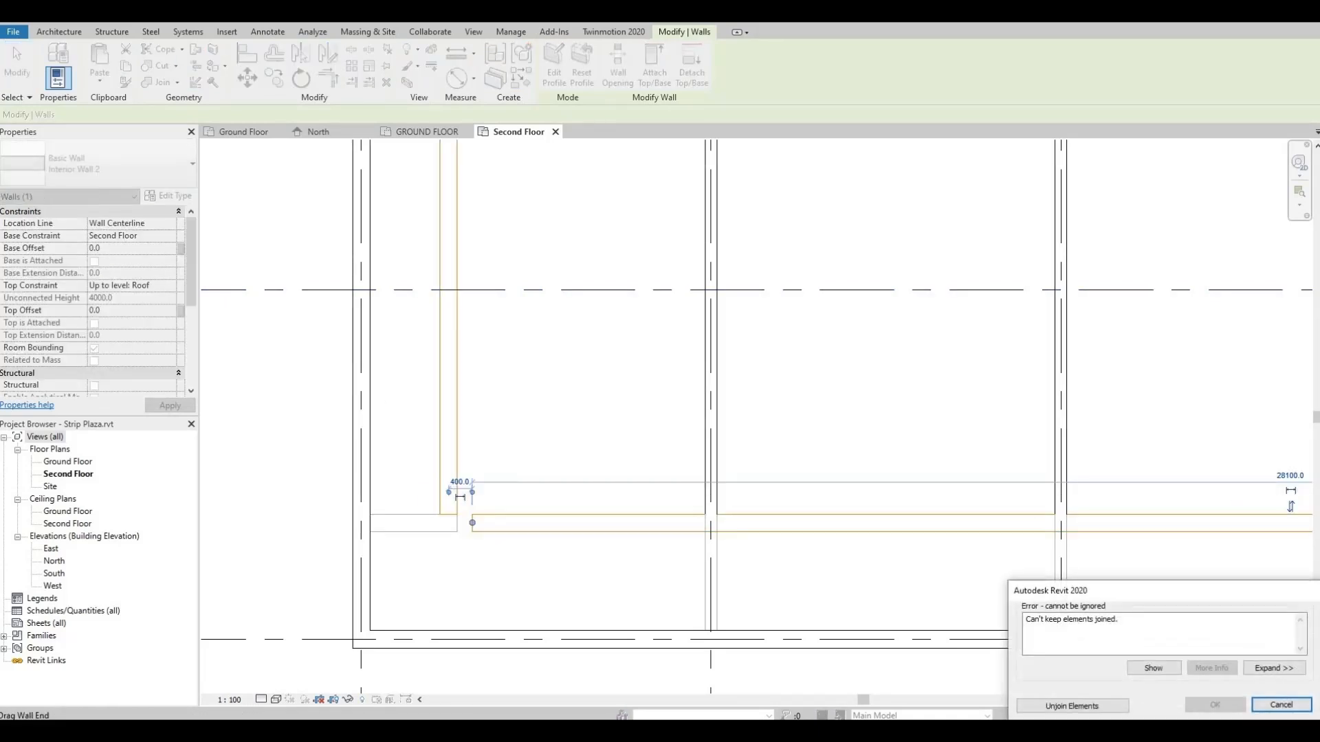
key("Escape")
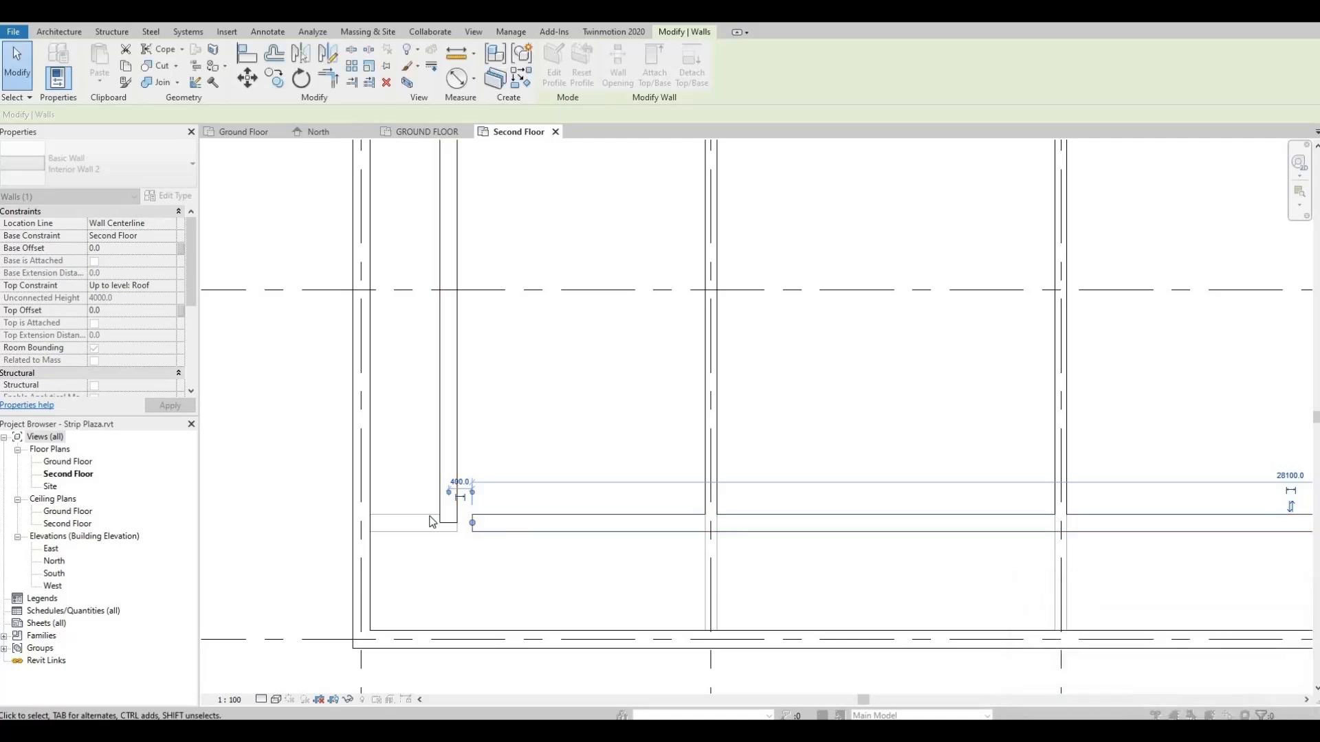
key("Escape")
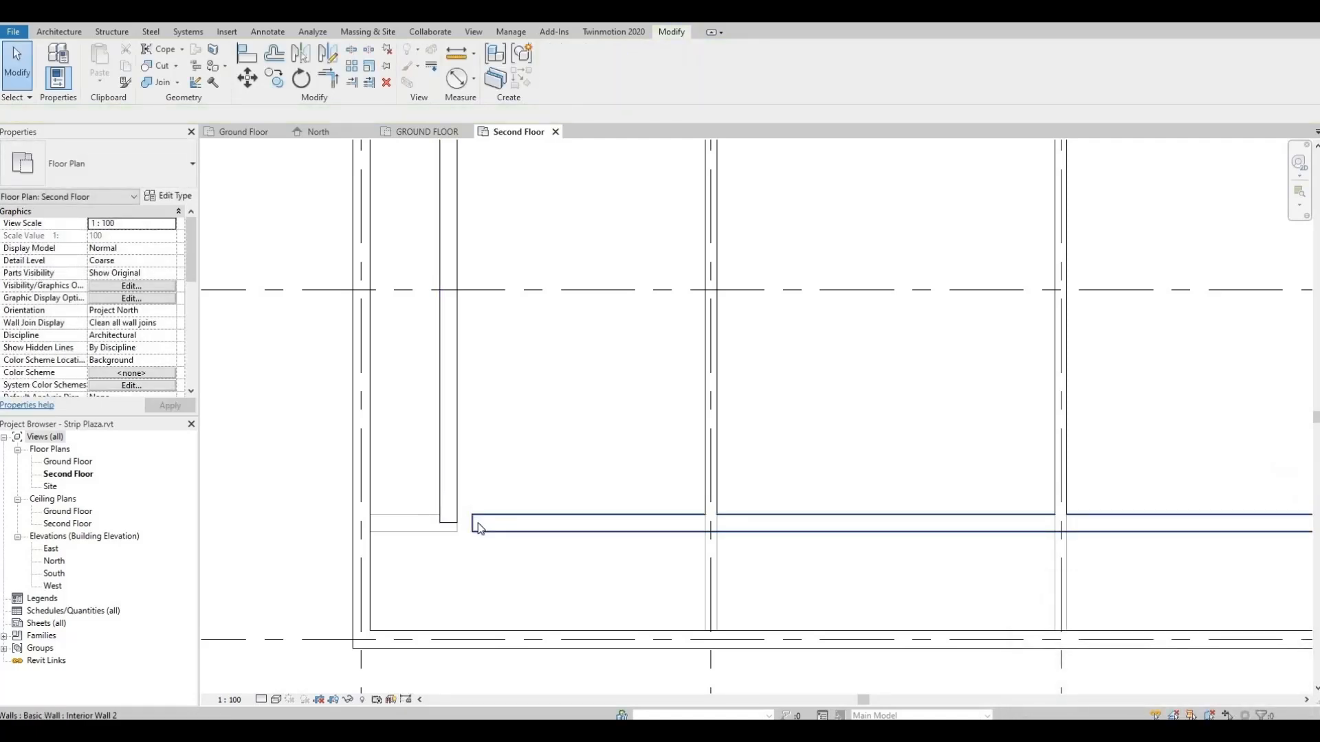
Change the long horizontal partition's type to Interior Wall 1.
left_click(140, 179)
left_click(55, 28)
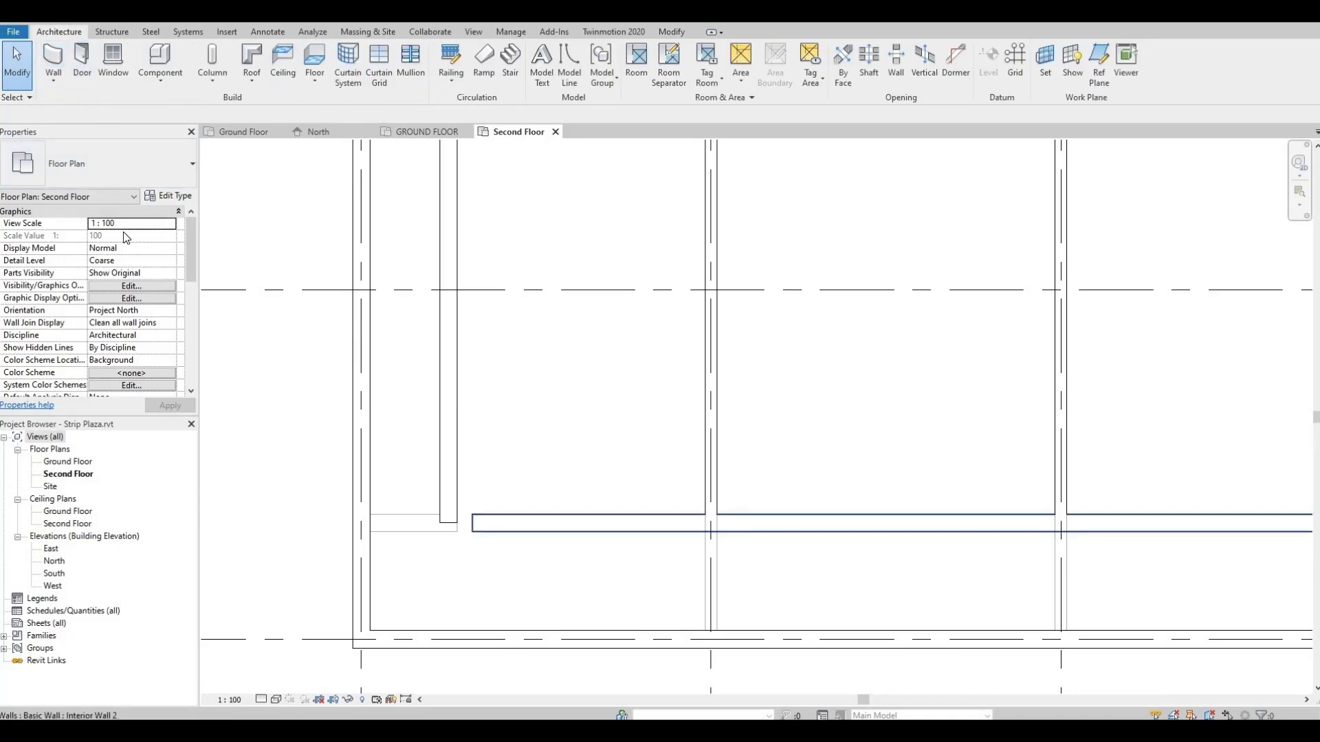
left_click(591, 523)
left_click(97, 144)
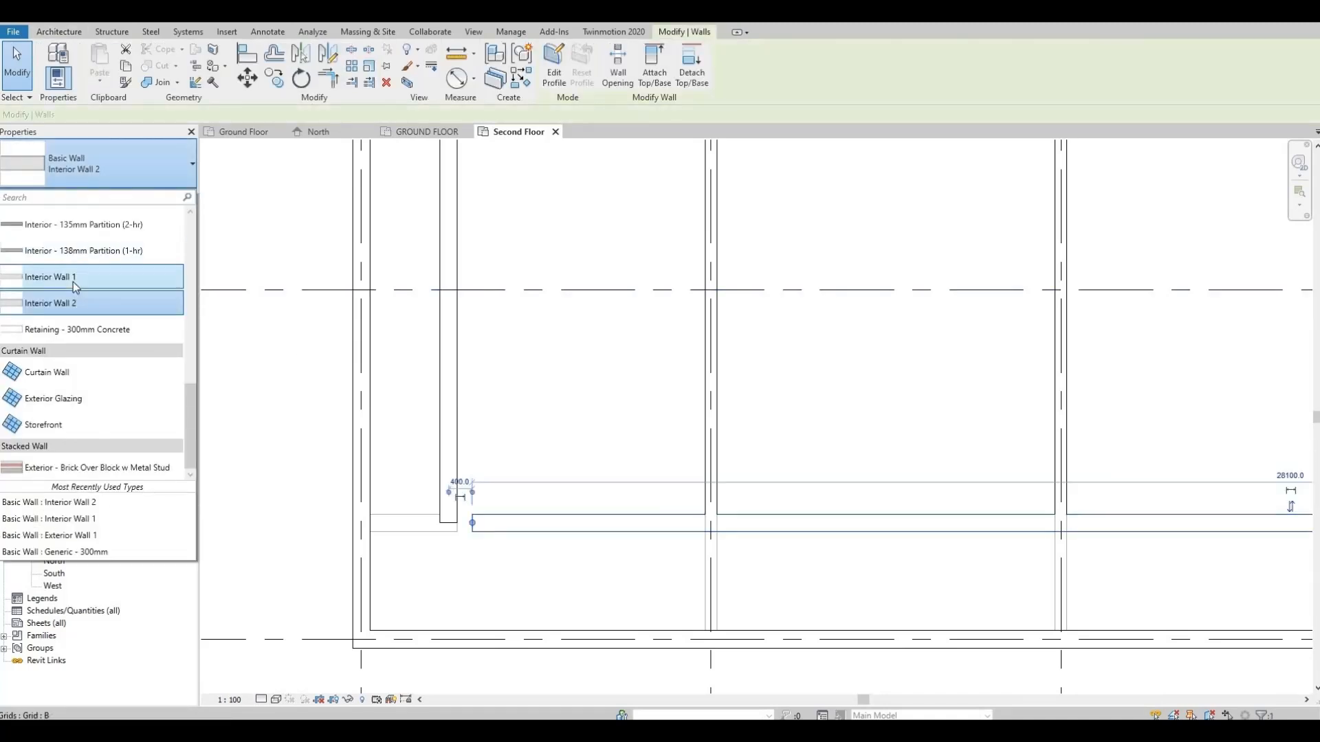
left_click(76, 287)
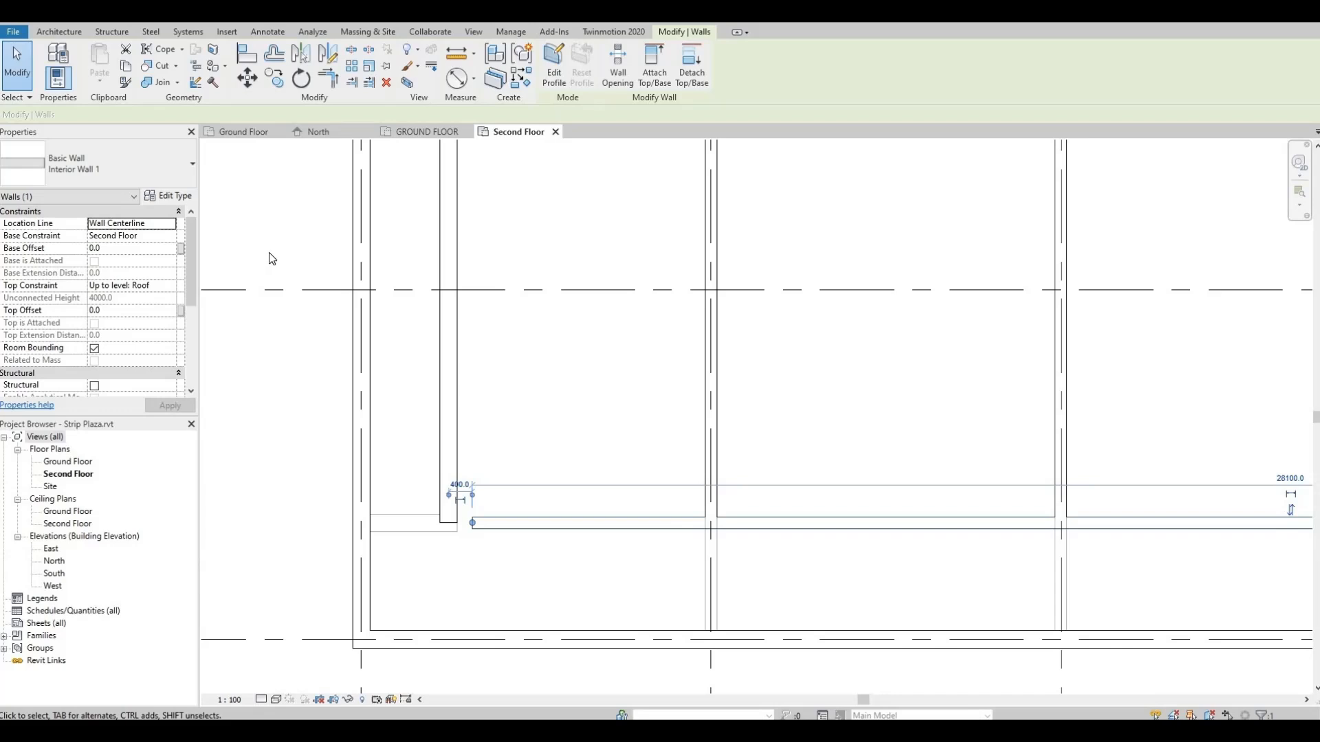
left_click(524, 462)
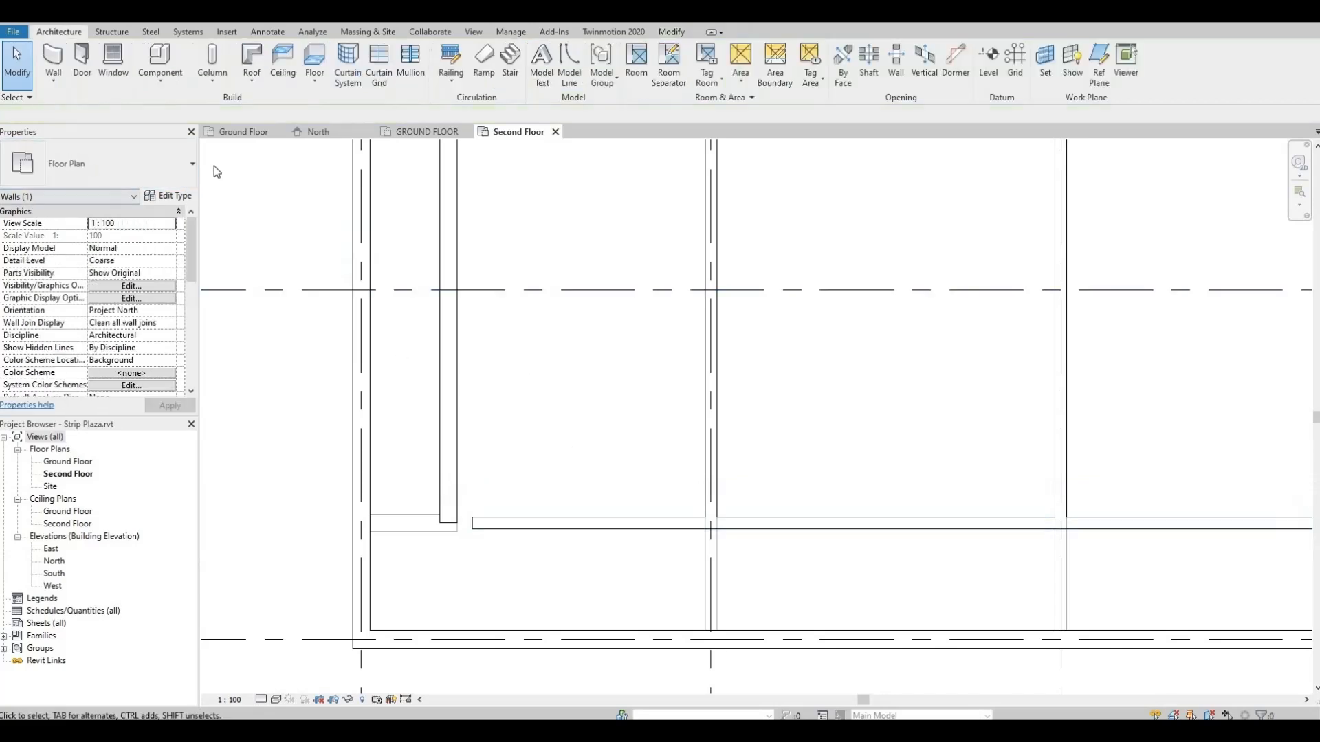
Draw a short horizontal Interior Wall 2 segment from the grid 1 exterior wall partway toward the vertical partition, over the underlay.
left_click(54, 59)
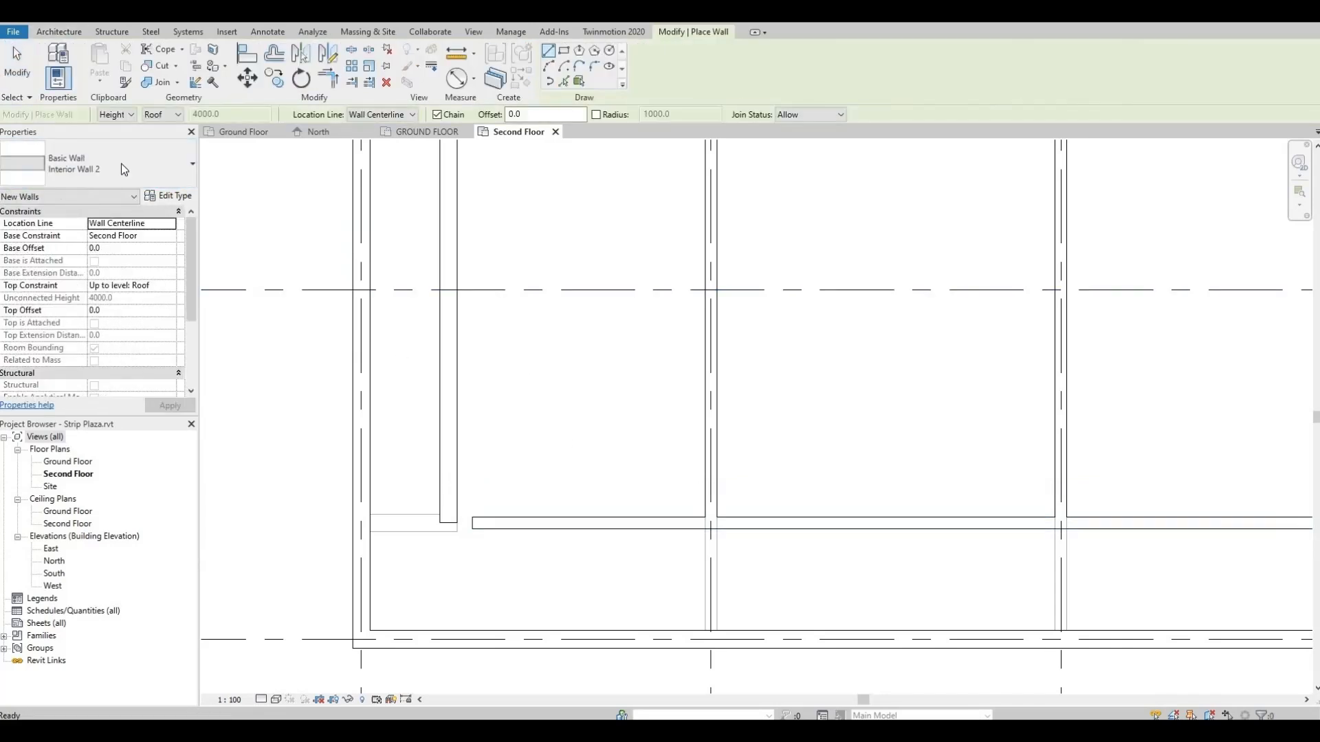
left_click(404, 526)
key("Escape")
key("Escape")
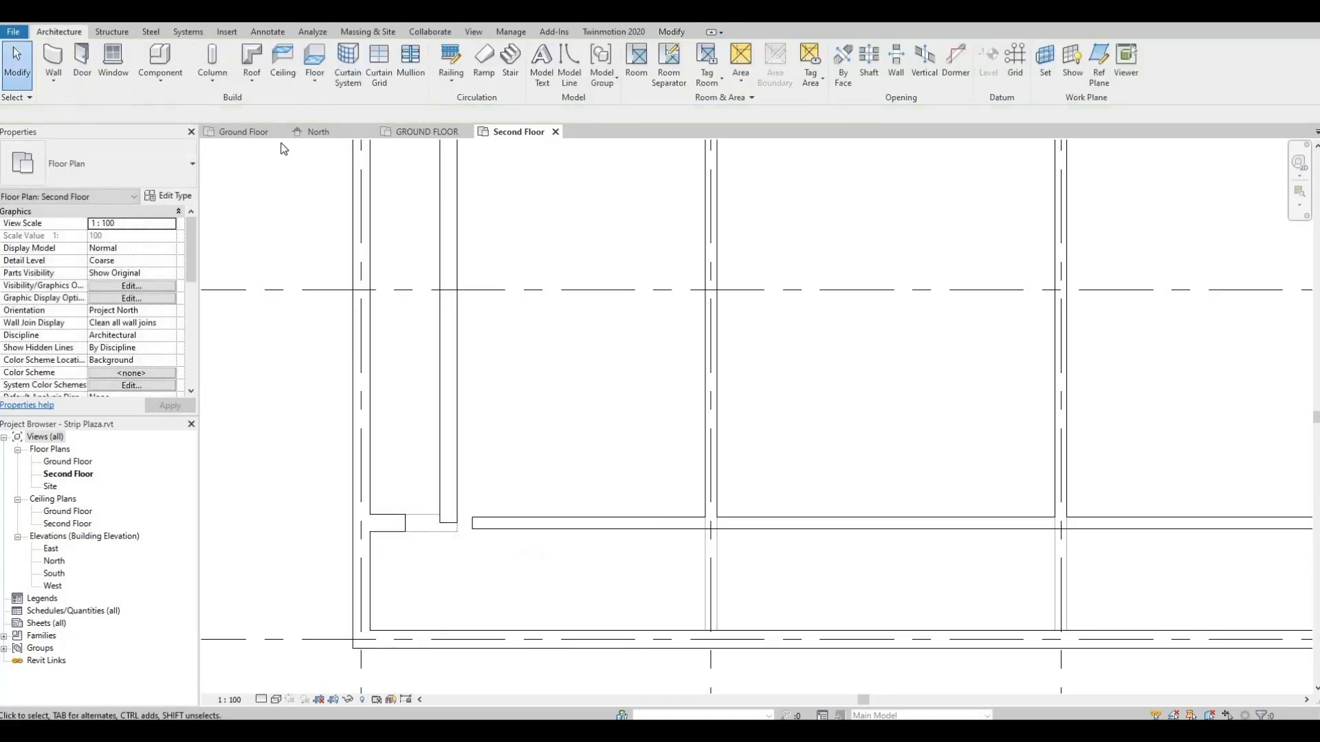
Join the vertical partition and the new short horizontal segment into a corner with Trim/Extend to Corner.
left_click(671, 32)
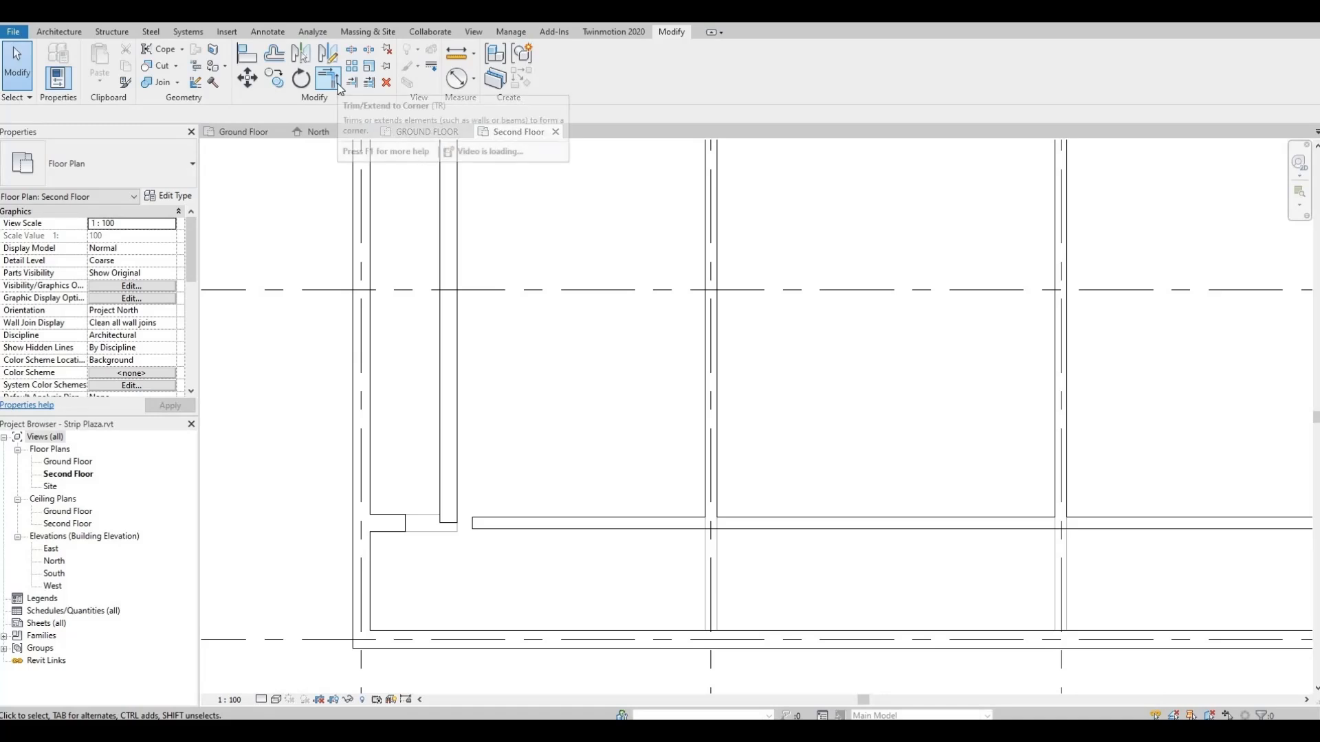
left_click(337, 84)
left_click(421, 520)
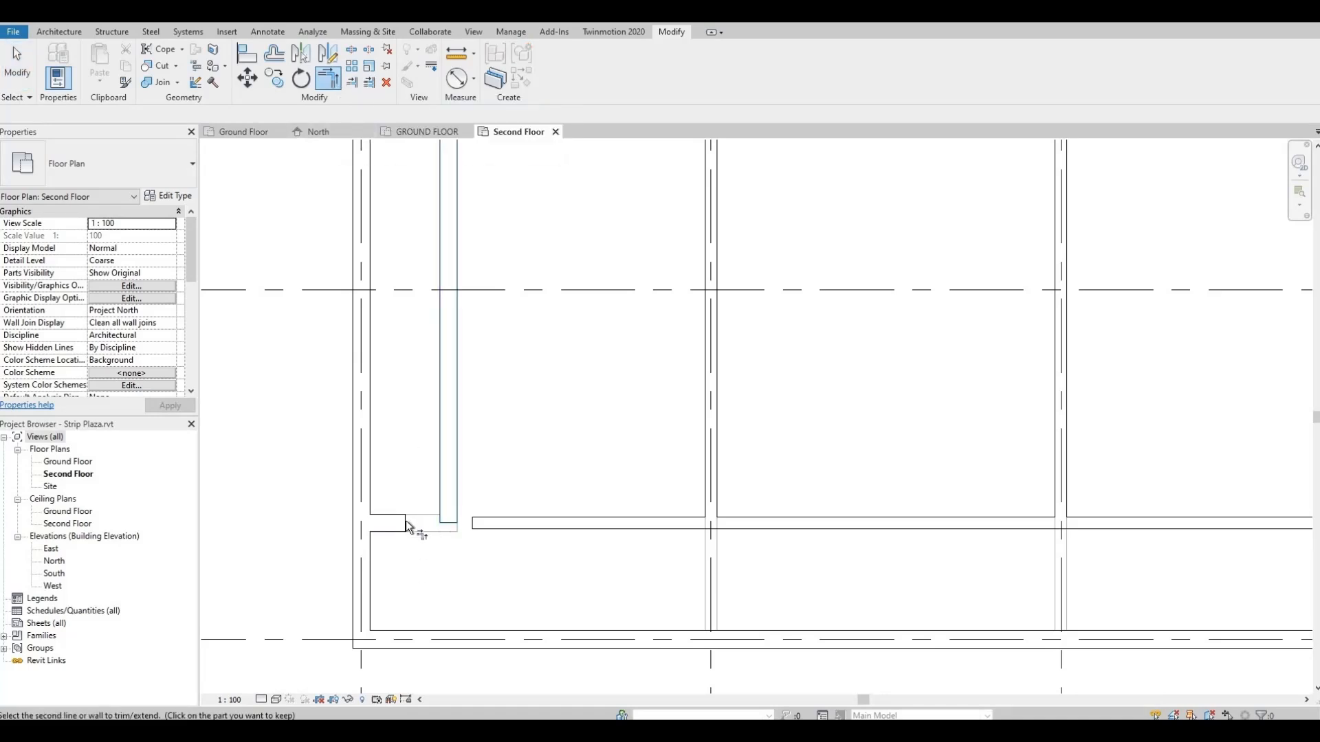
left_click(406, 521)
key("Escape")
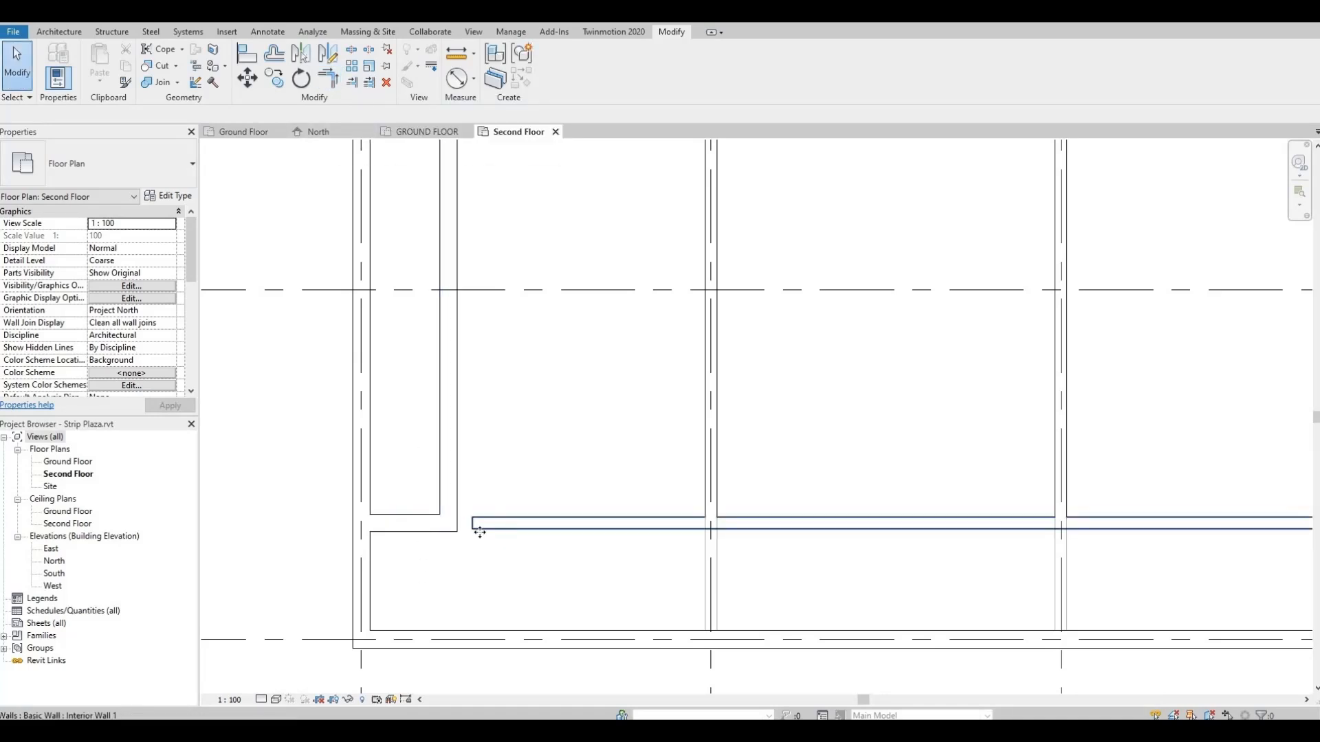
Try to extend the Interior Wall 1 partition's free end to the outer face of the vertical Interior Wall 2.
left_click(499, 528)
scroll(474, 529, "up", 4)
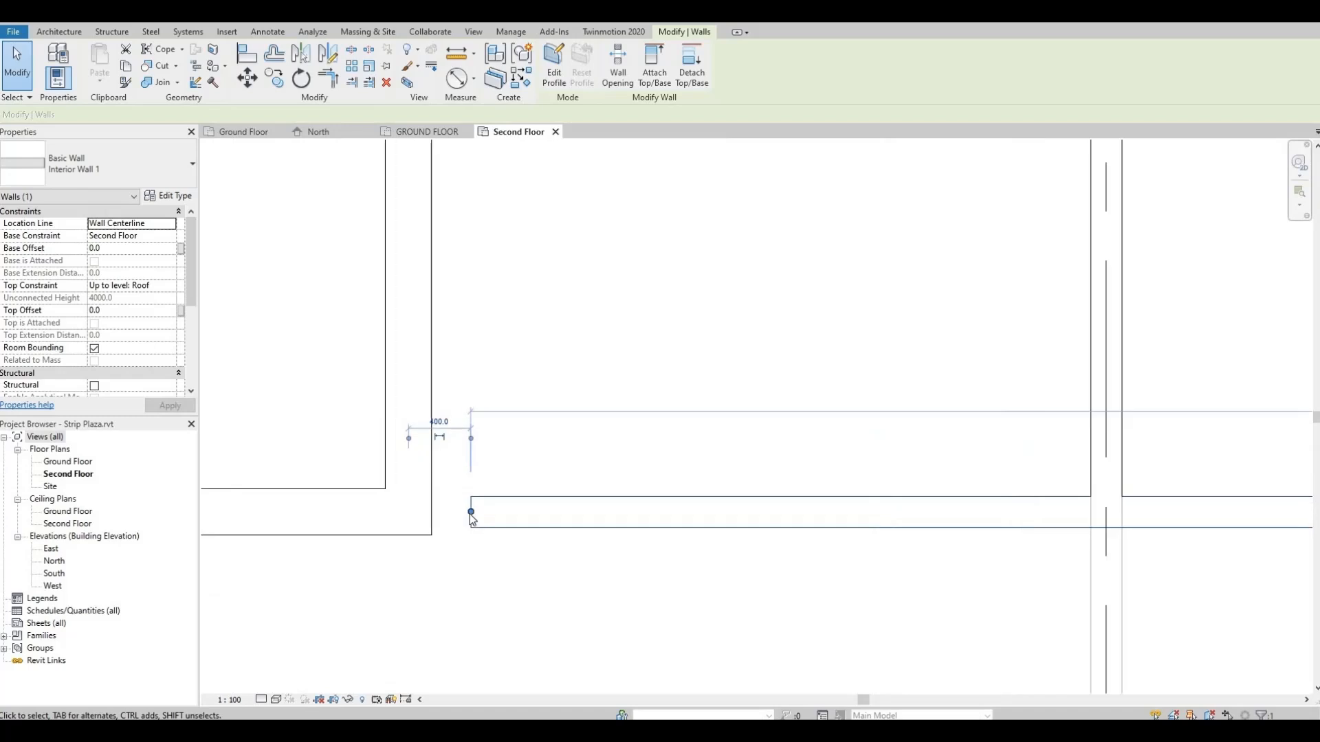
left_click_drag(468, 514, 434, 514)
scroll(438, 516, "up", 1)
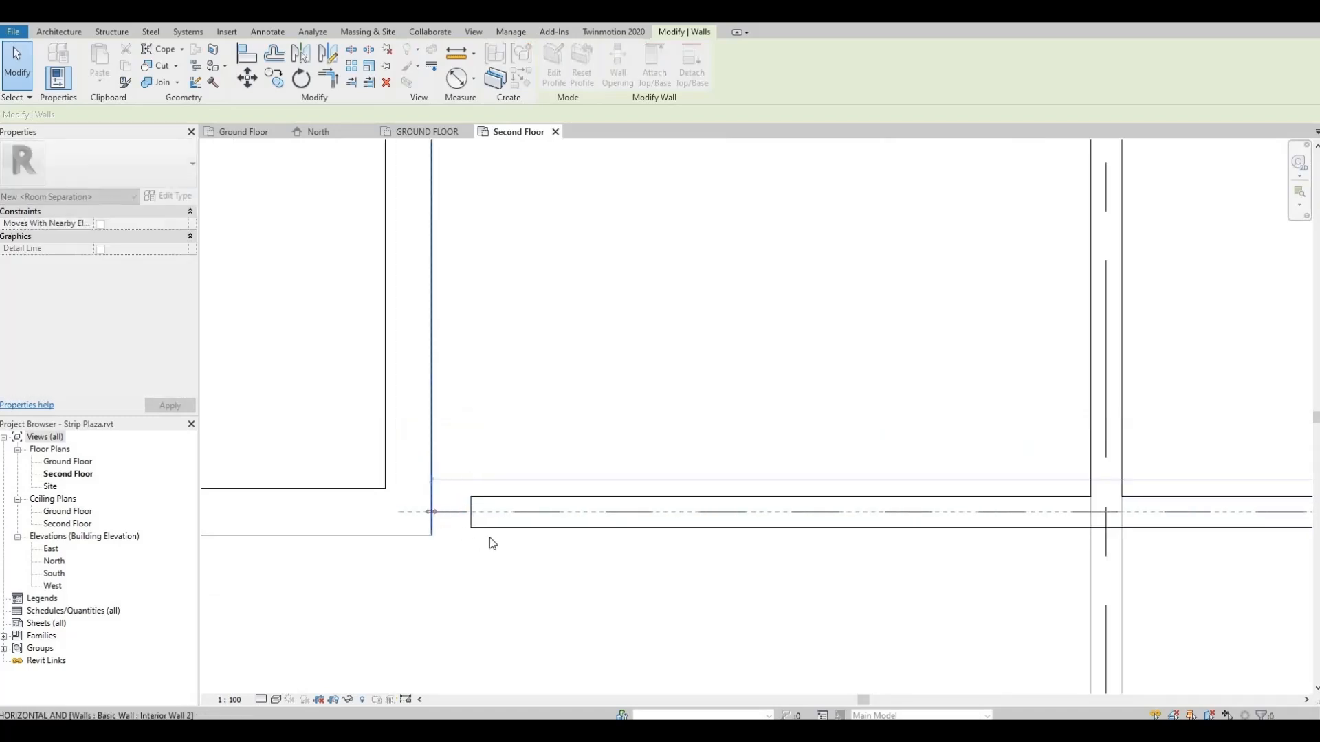
left_click(609, 580)
scroll(497, 530, "down", 2)
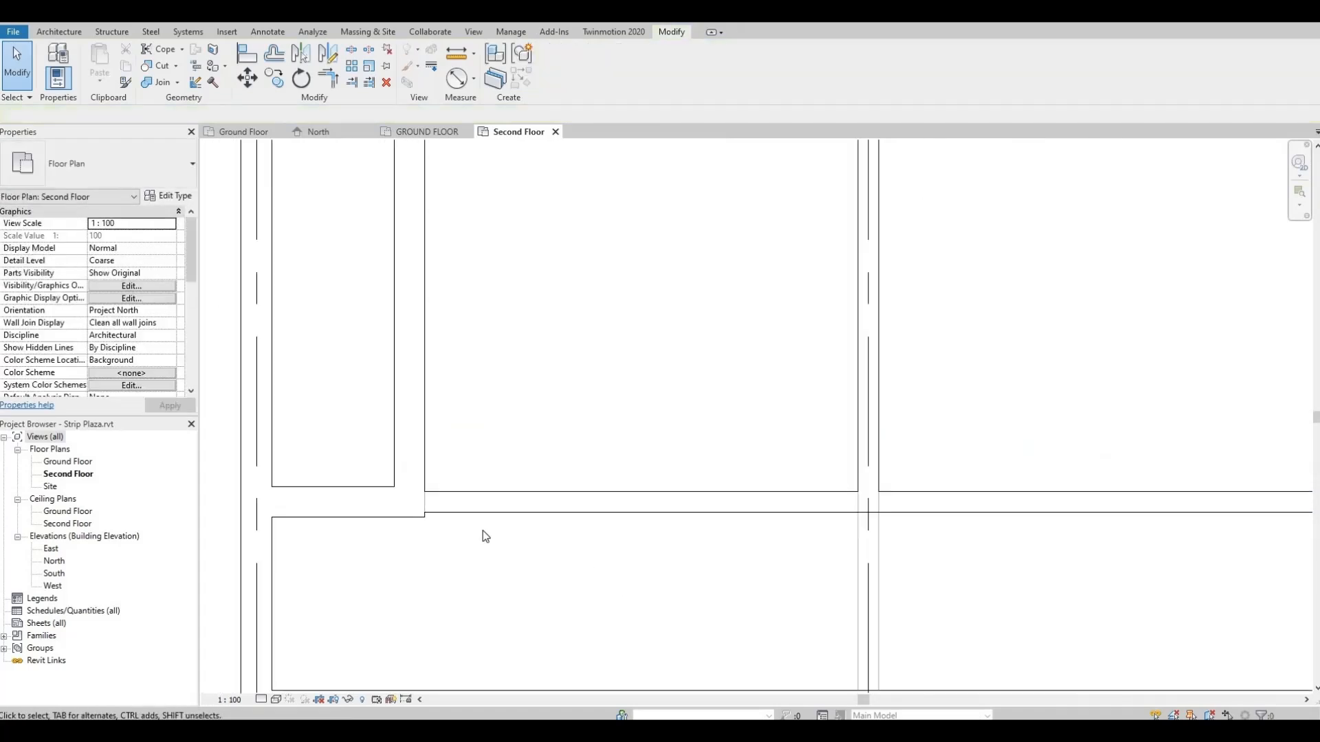
Detach the long partition's end from the vertical wall and align its lower face with the short Interior Wall 2 segment's lower face.
left_click(484, 515)
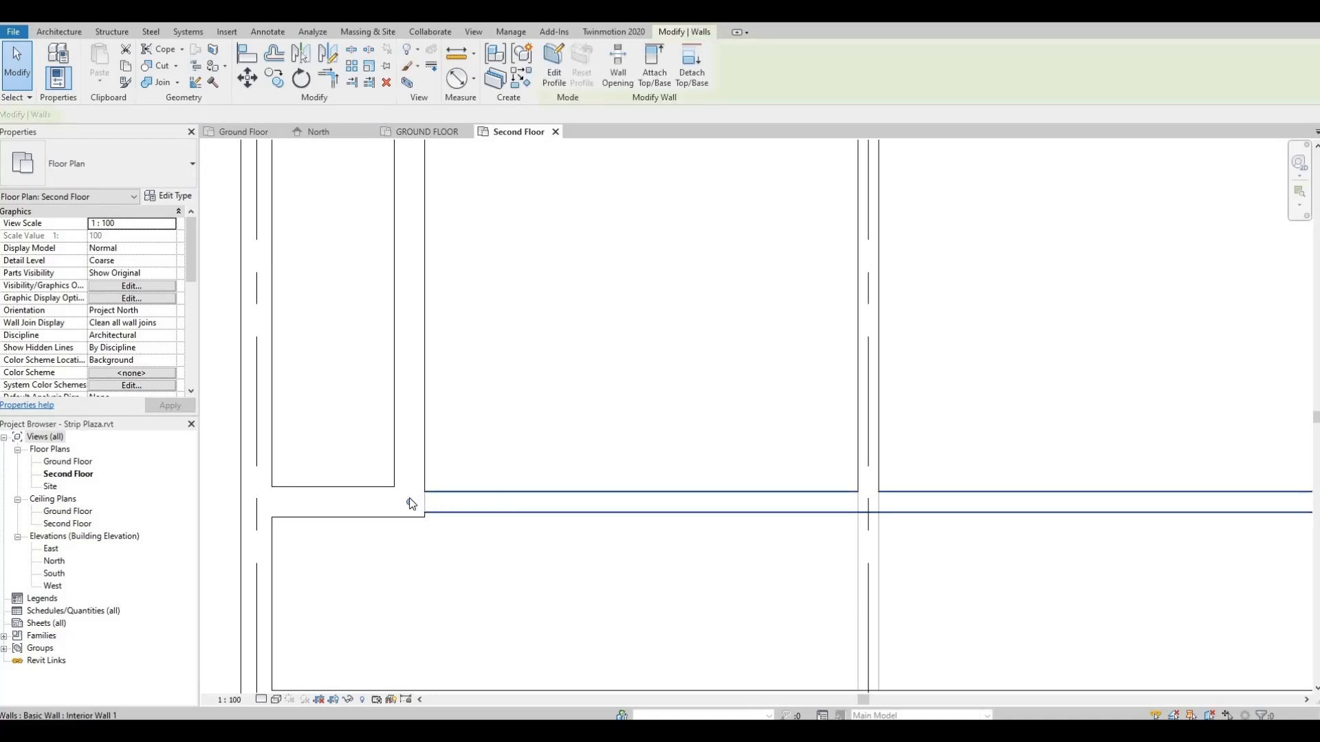
left_click_drag(410, 502, 444, 502)
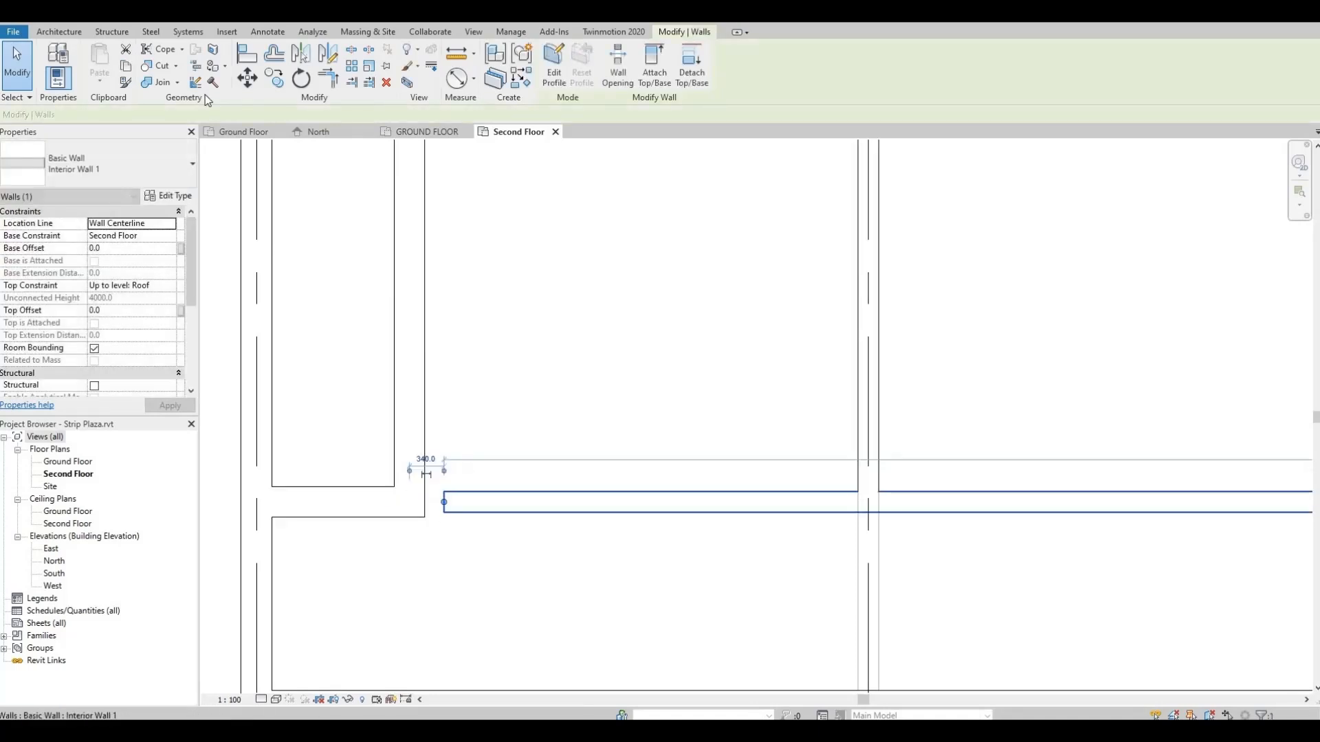
left_click(249, 57)
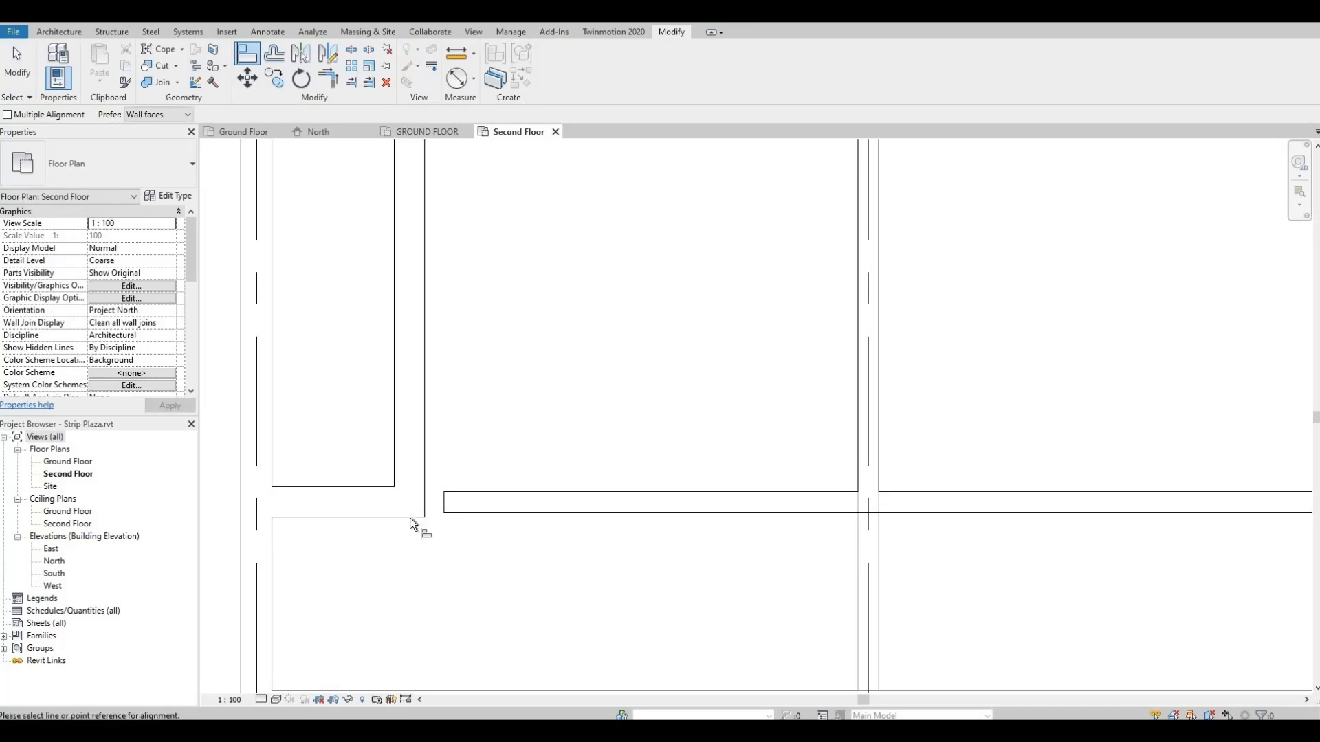
left_click(493, 513)
left_click(492, 515)
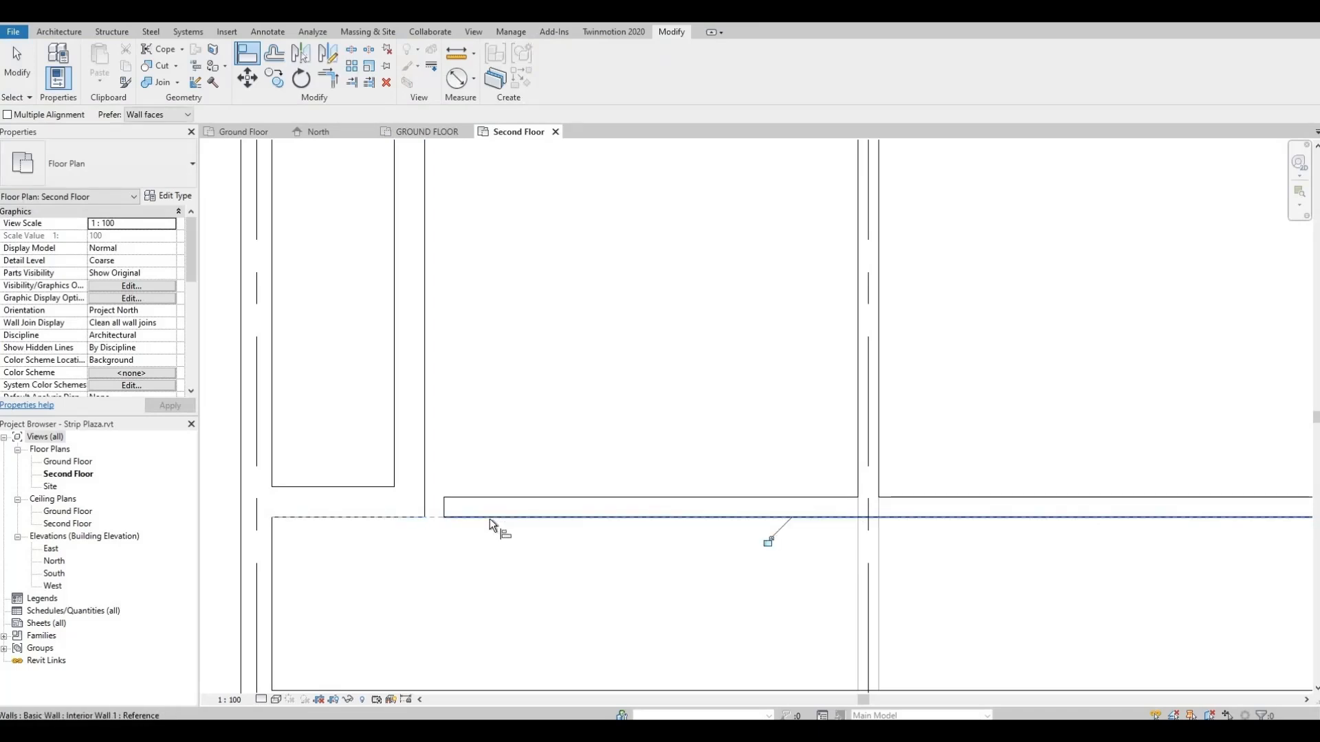
key("Escape")
key("Escape")
Extend the aligned Interior Wall 1 partition's free end to meet the Interior Wall 2 corner near grid 1.
left_click(446, 510)
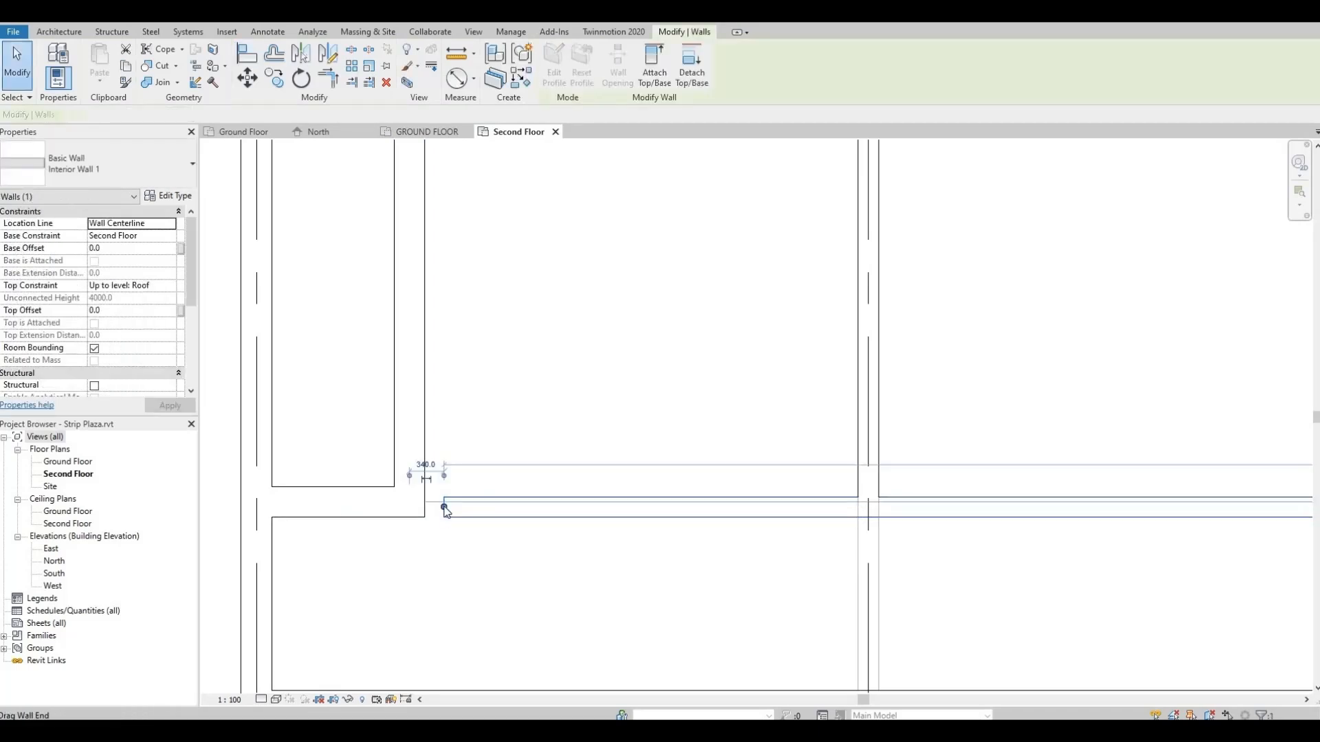
left_click_drag(433, 505, 426, 507)
scroll(433, 516, "up", 3)
key("Escape")
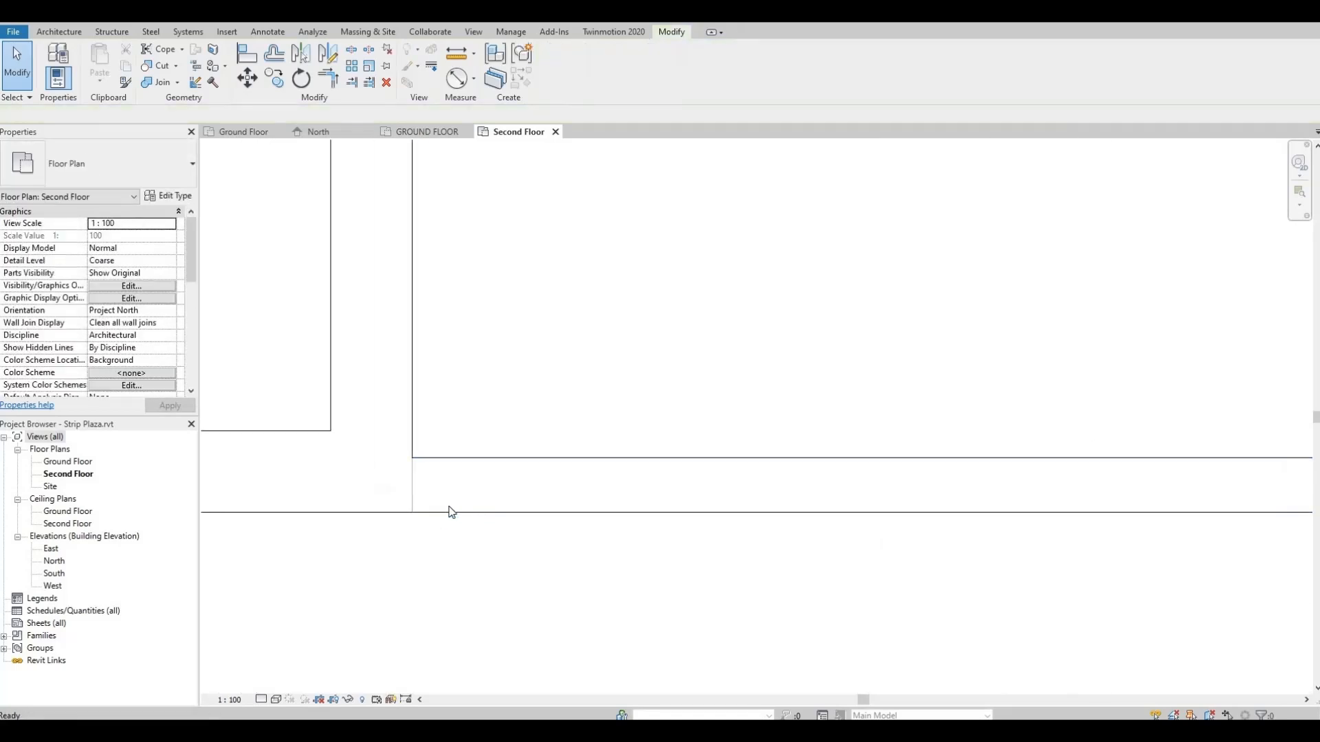
Examine the joined partitions near grid 1 and the rest of the second floor wall layout through grid 7.
scroll(376, 496, "down", 3)
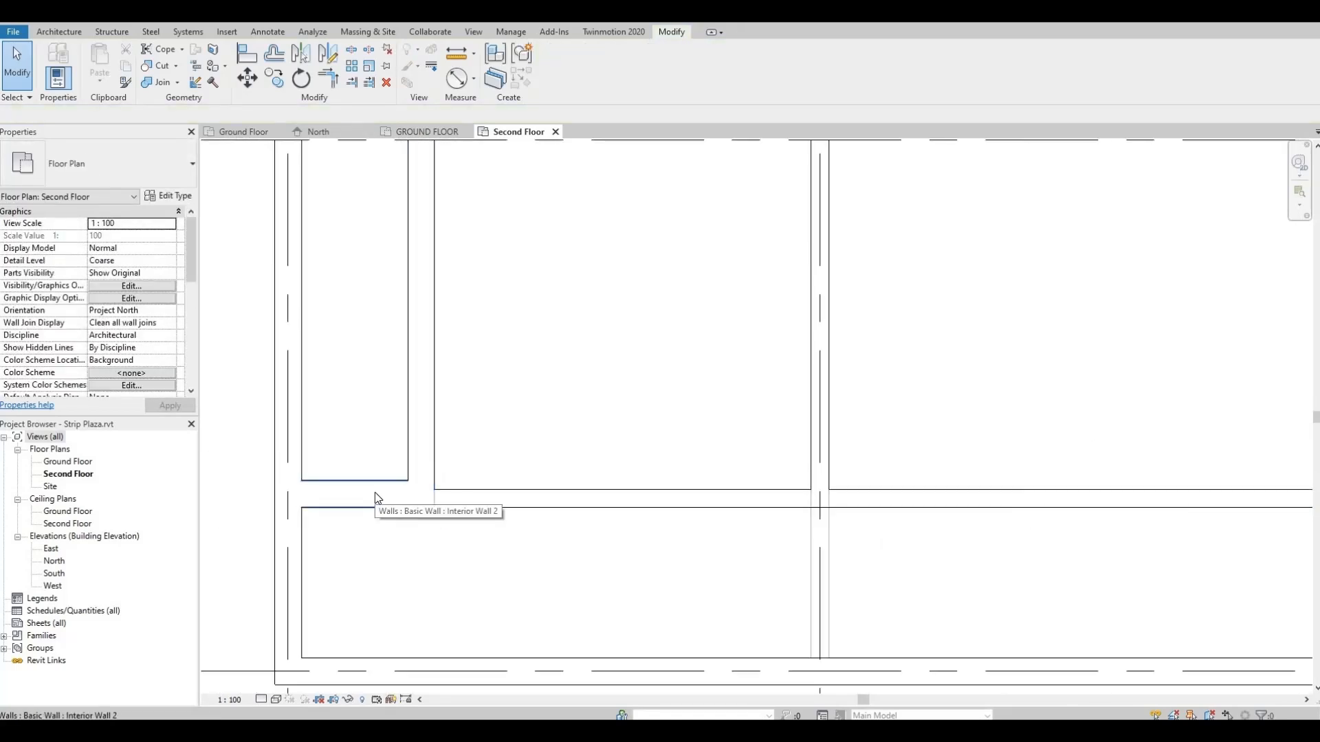
left_click(427, 437)
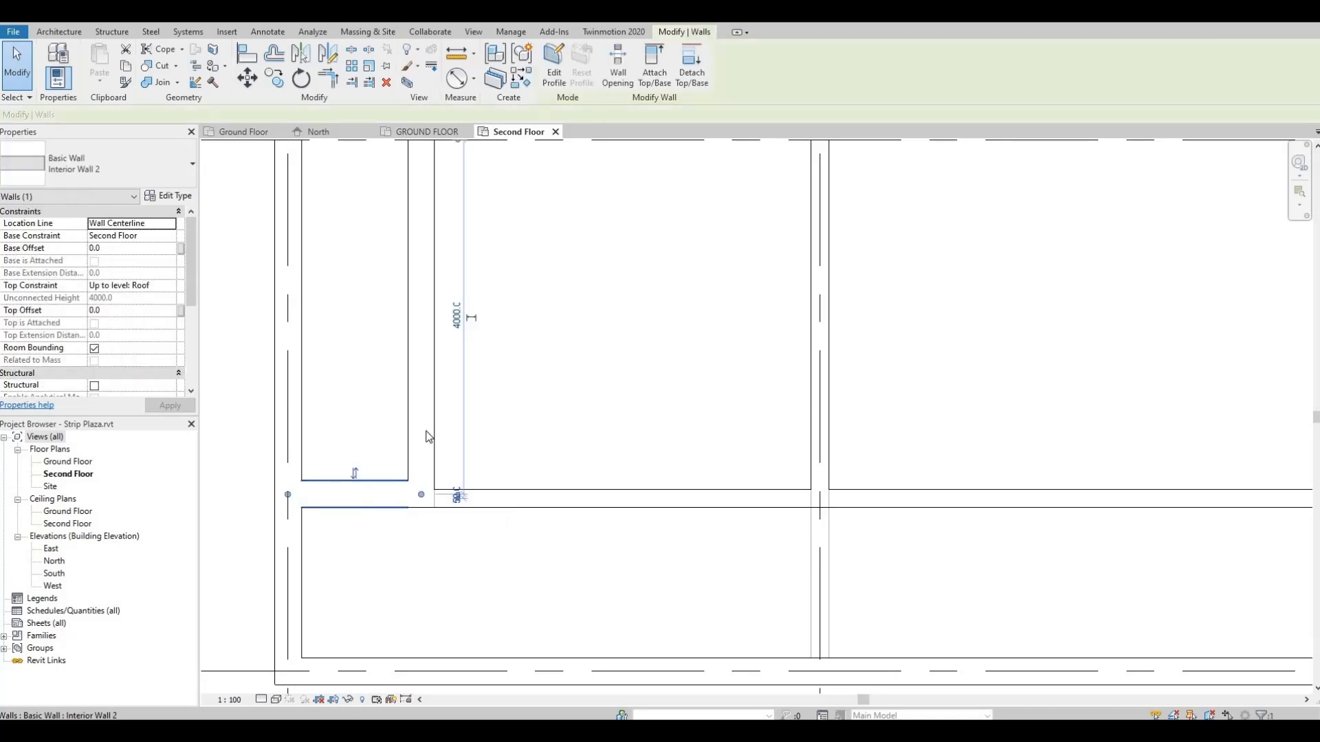
key("Escape")
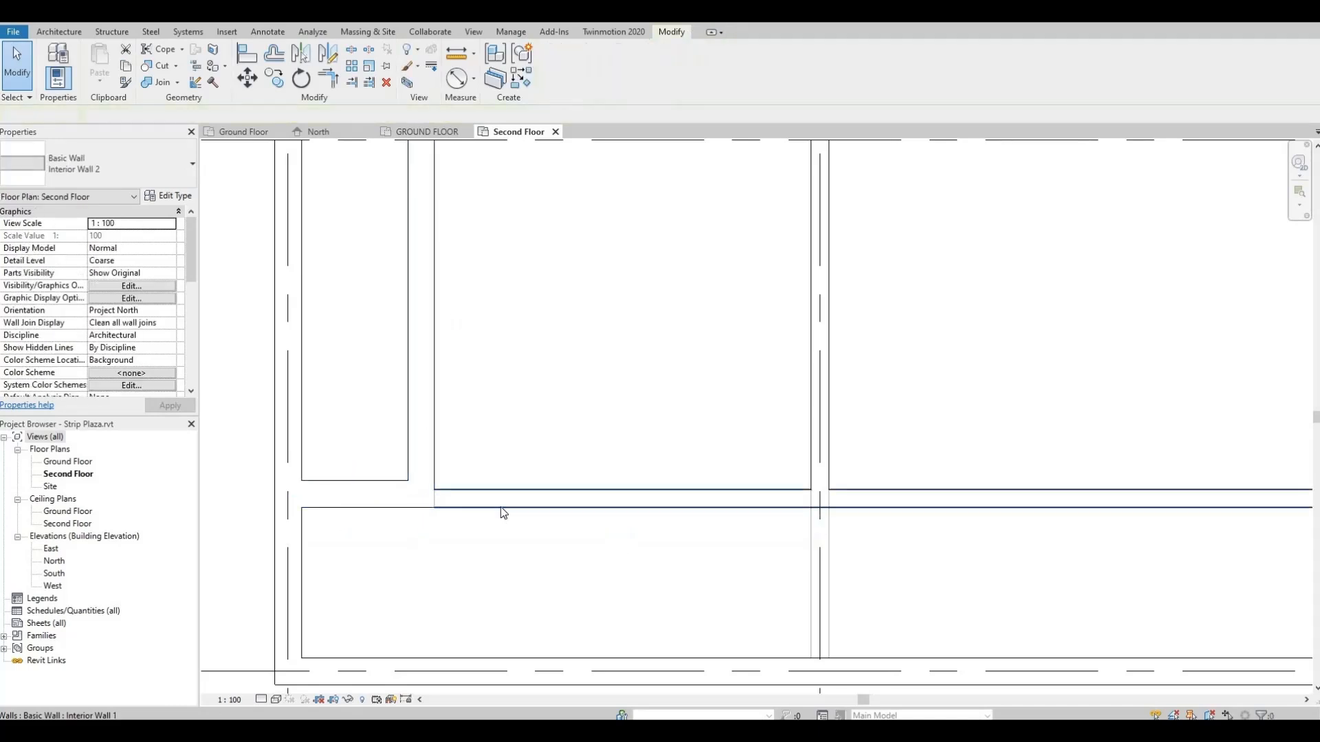
left_click(501, 506)
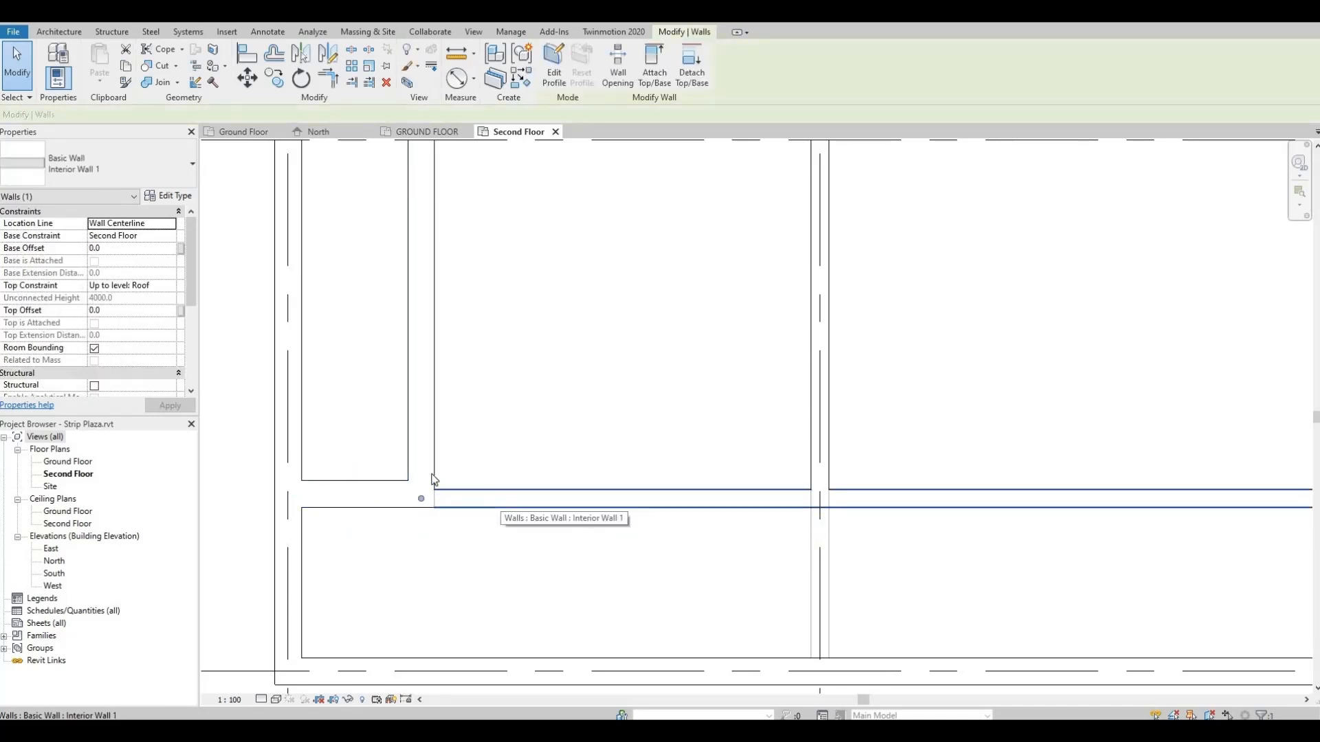
scroll(430, 479, "down", 5)
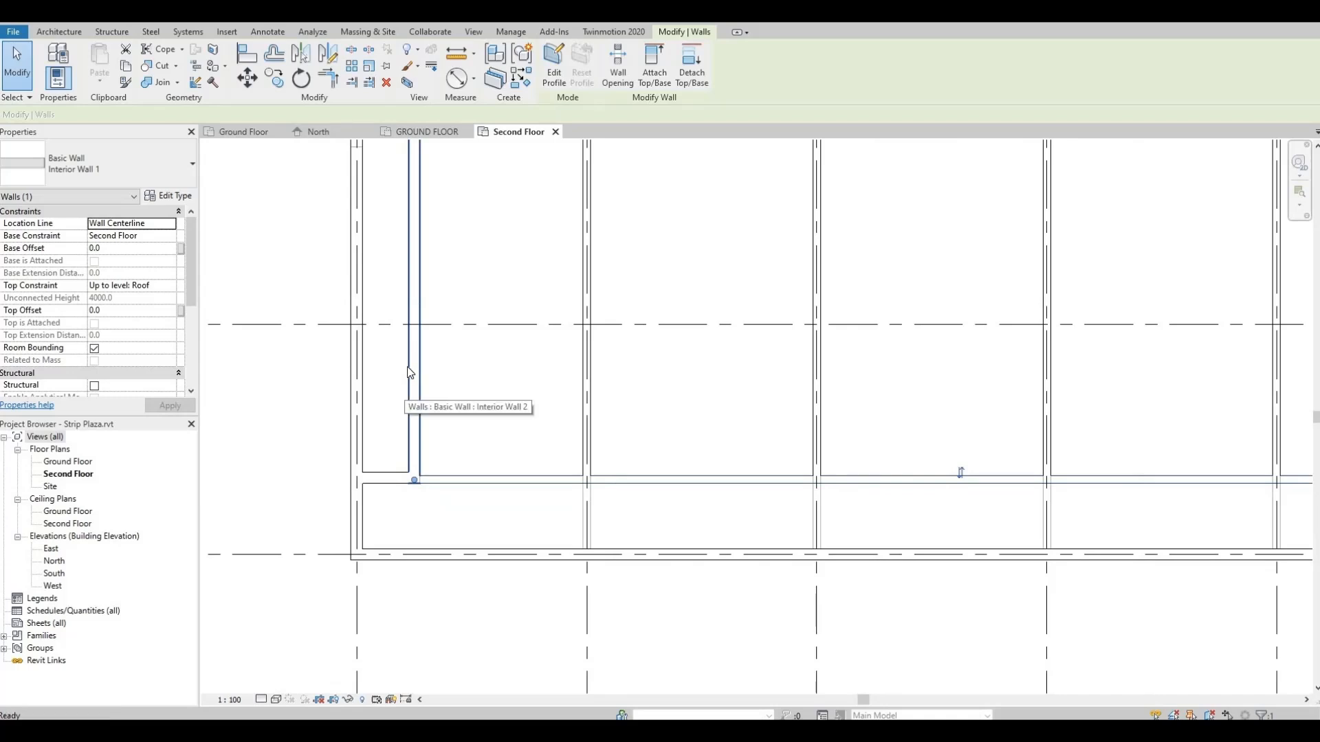
key("Escape")
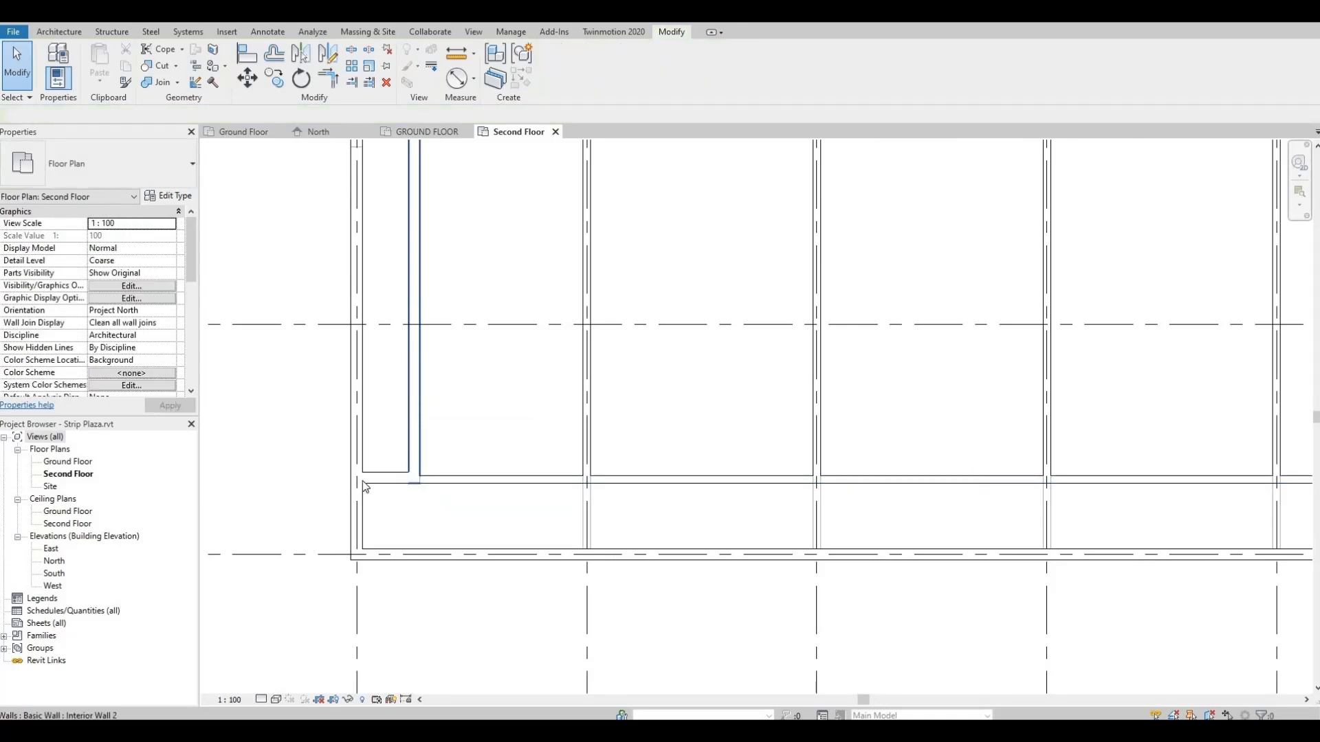
middle_click_drag(415, 401, 449, 546)
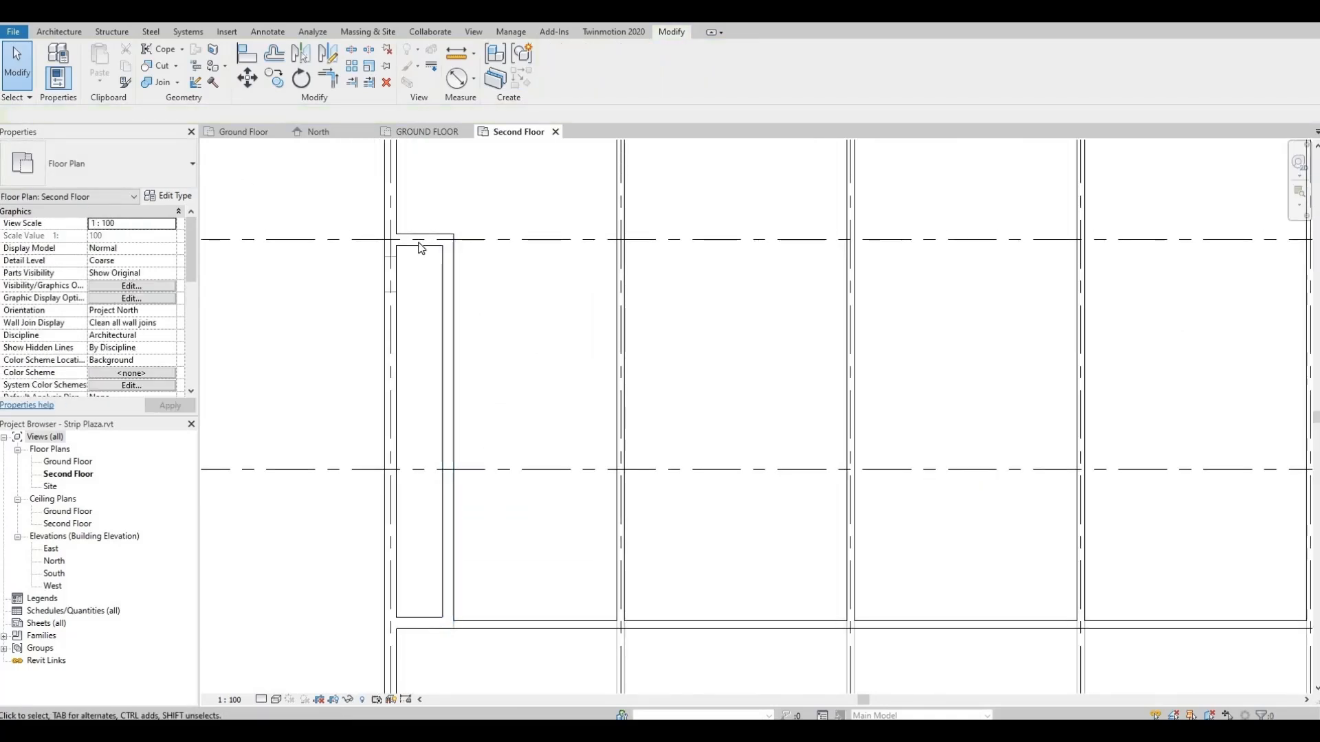
scroll(648, 398, "down", 3)
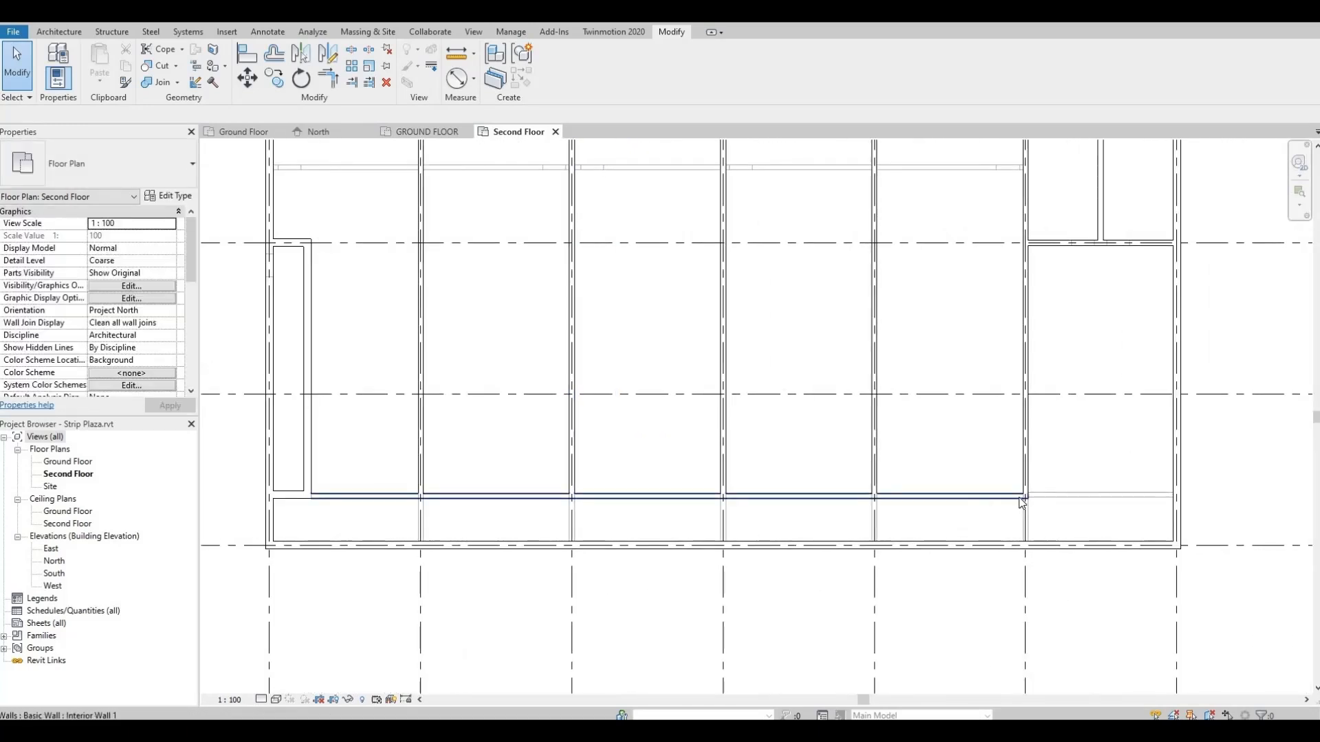
middle_click_drag(1013, 426, 811, 413)
scroll(843, 406, "down", 2)
scroll(876, 507, "up", 1)
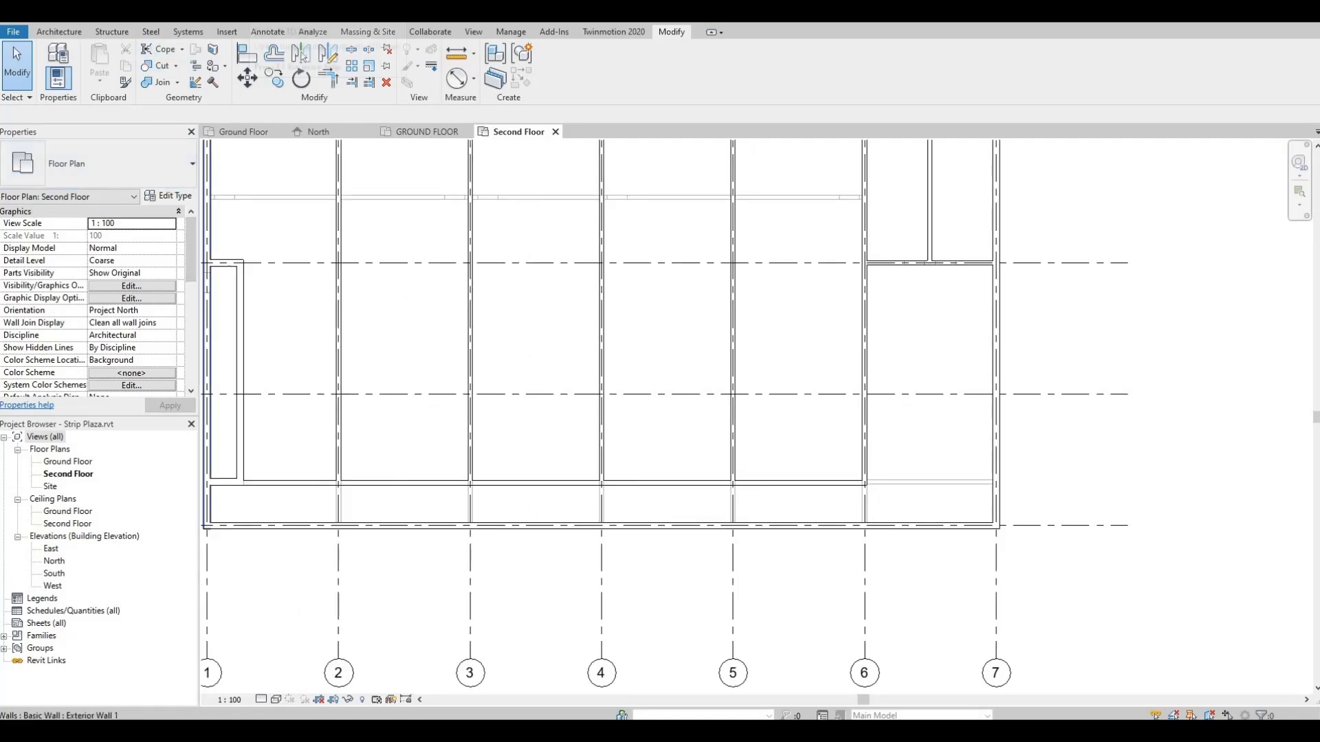
Open the default 3D view and orbit the model to inspect the second floor walls from the left side.
left_click(254, 14)
scroll(584, 444, "up", 3)
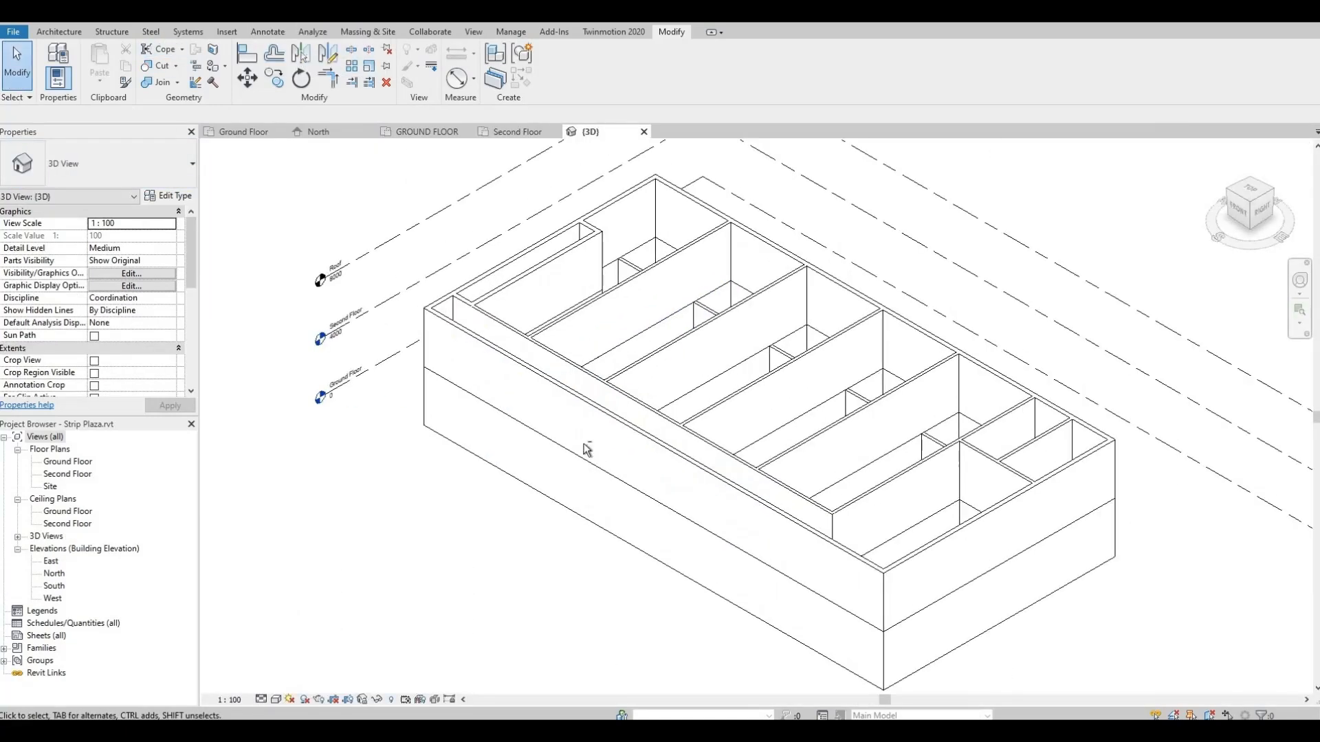
middle_click_drag(701, 415, 962, 440, "shift")
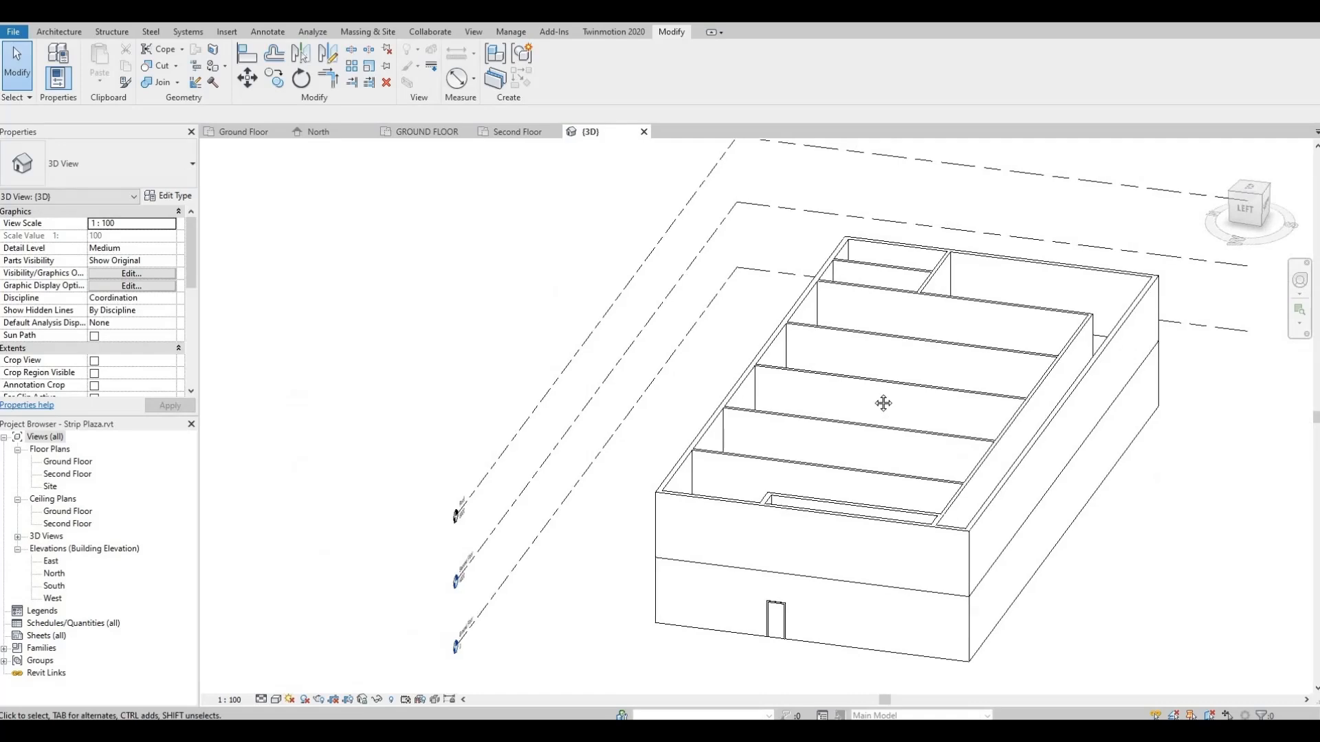
In the Second Floor plan, place an M_Single-Flush 0915 x 2134mm door in the short wall closing the narrow room beside grid 1.
middle_click_drag(794, 459, 696, 508, "shift")
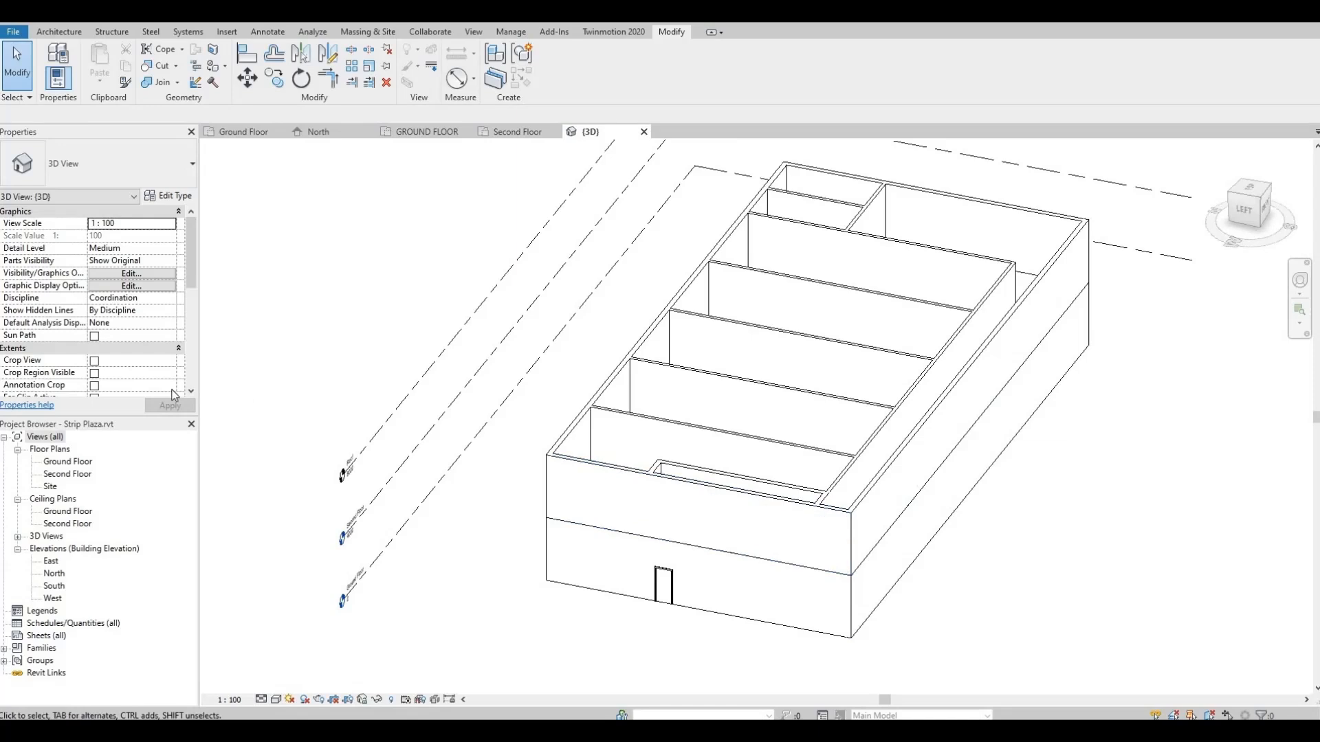
double_click(68, 473)
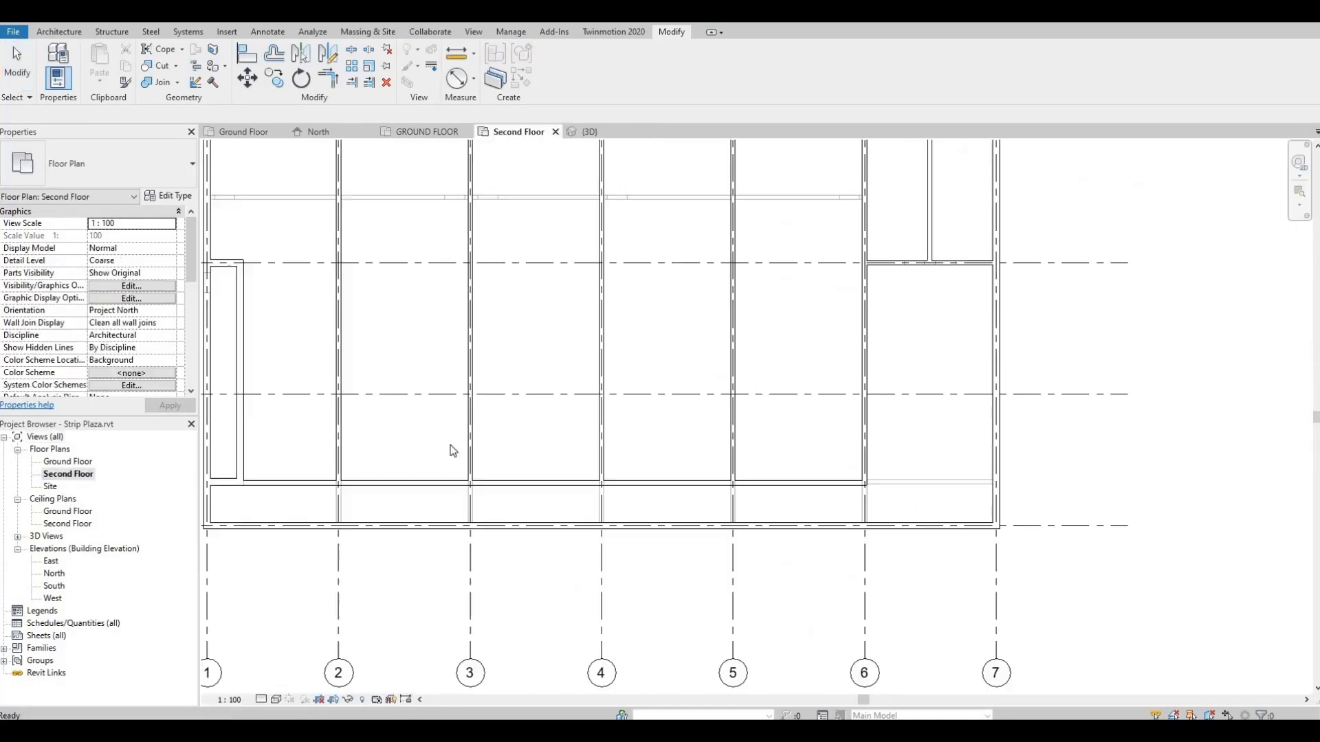
scroll(637, 436, "down", 3)
scroll(605, 424, "up", 2)
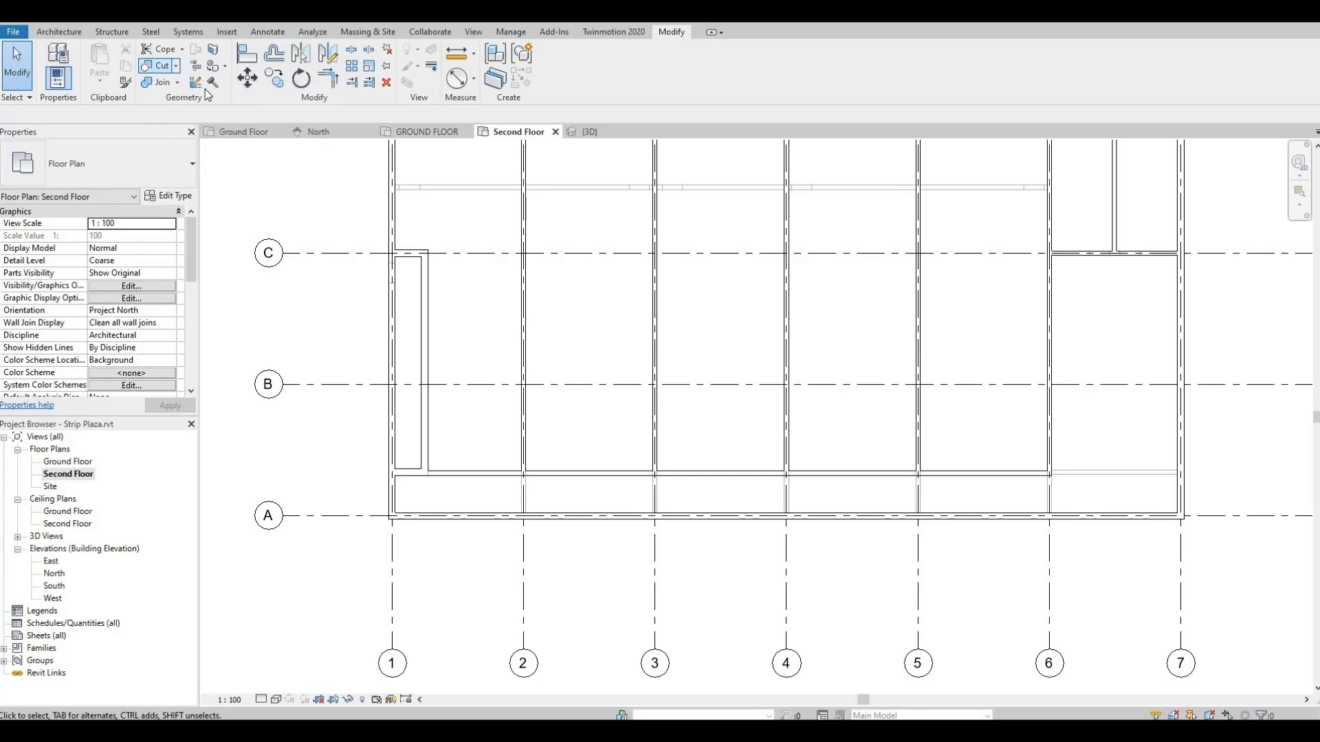
left_click(55, 32)
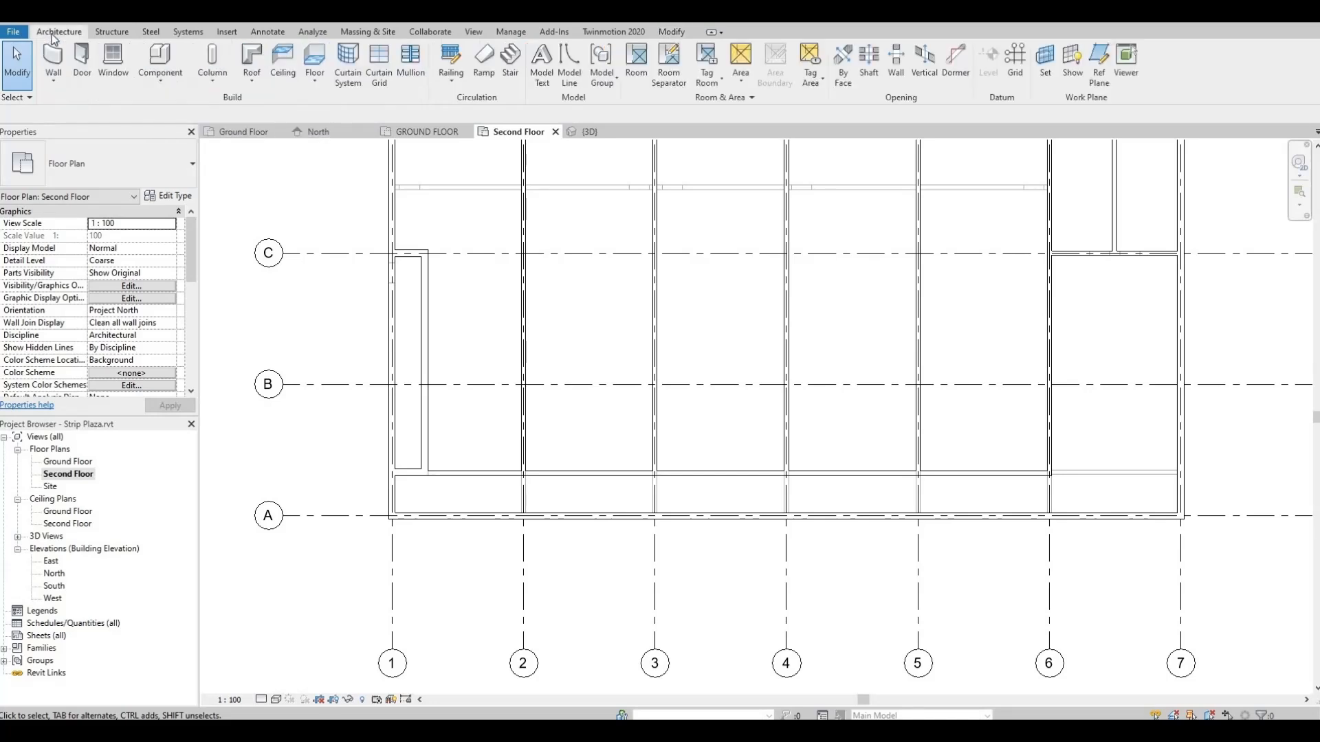
left_click(83, 62)
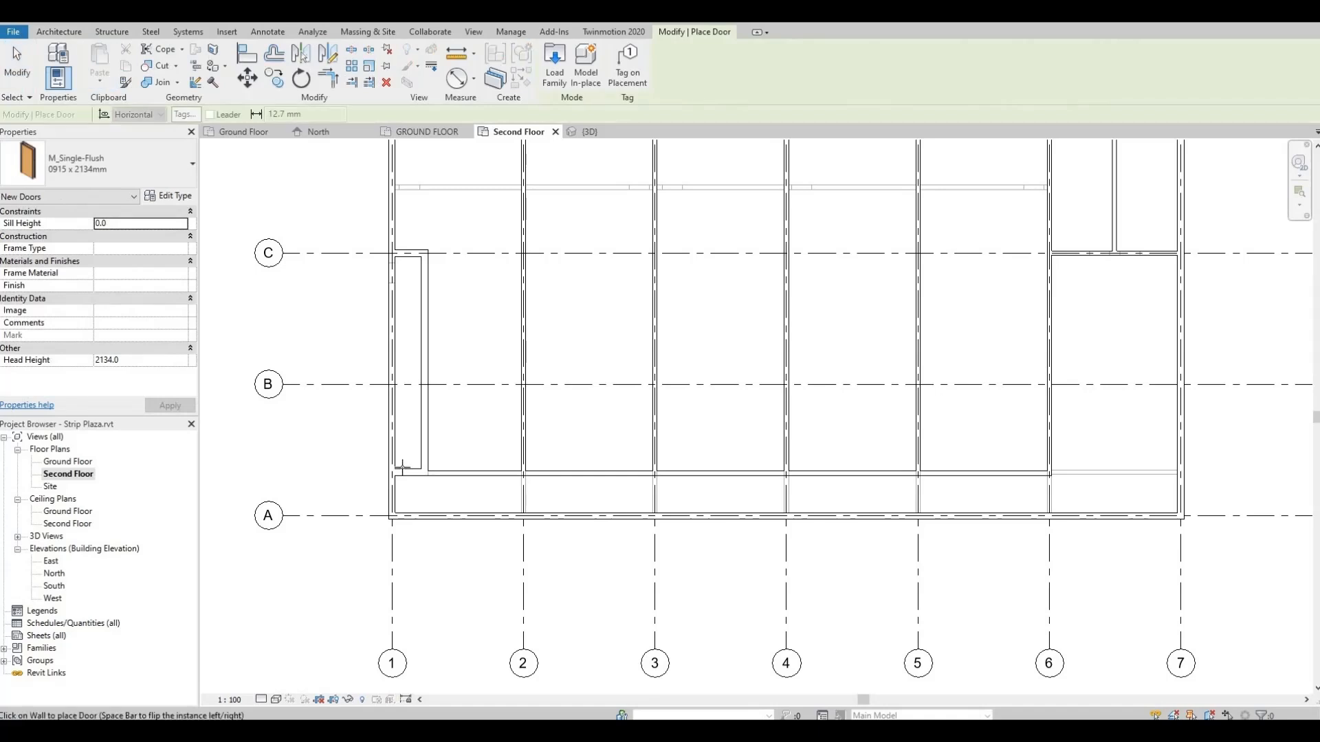
scroll(404, 480, "up", 1)
scroll(403, 479, "up", 2)
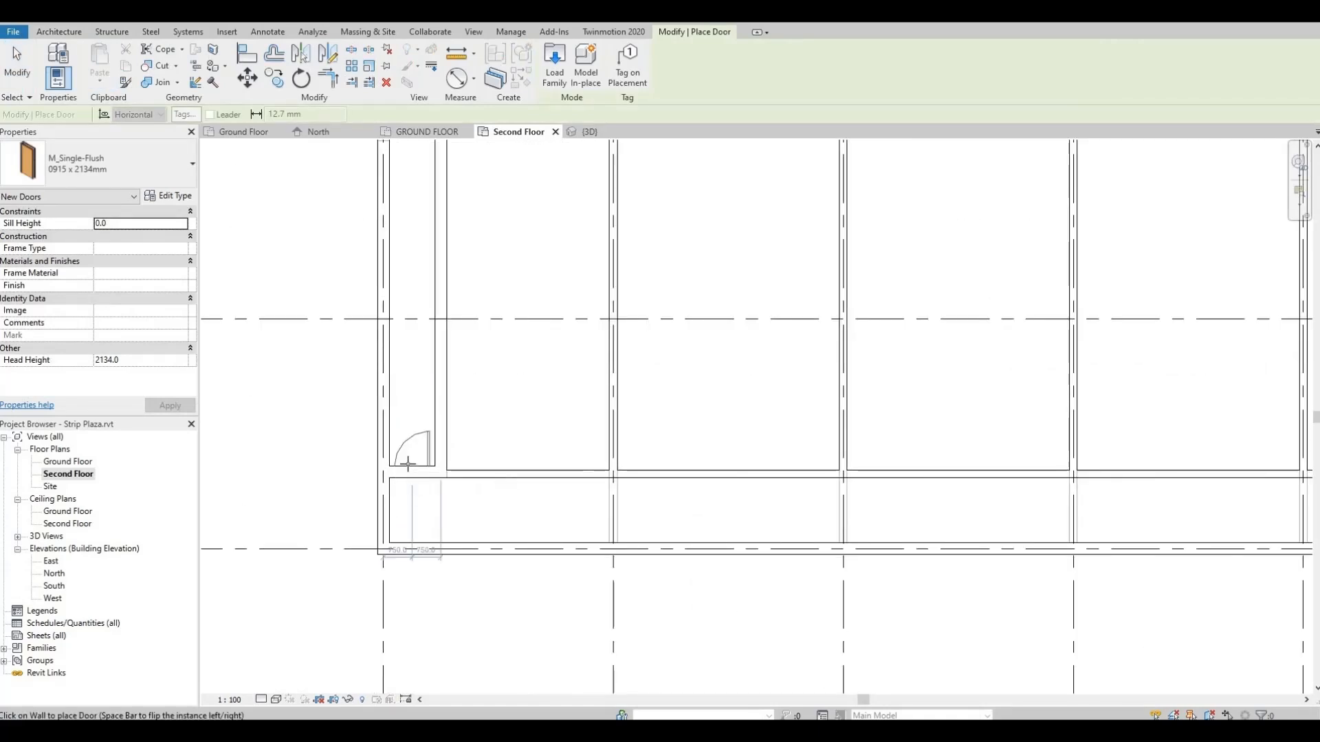
left_click(408, 462)
Place two mirrored single-flush doors in the corridor wall, one on each side of grid 2, each centred 700 mm from the grid.
scroll(595, 457, "down", 2)
middle_click_drag(595, 457, 494, 373)
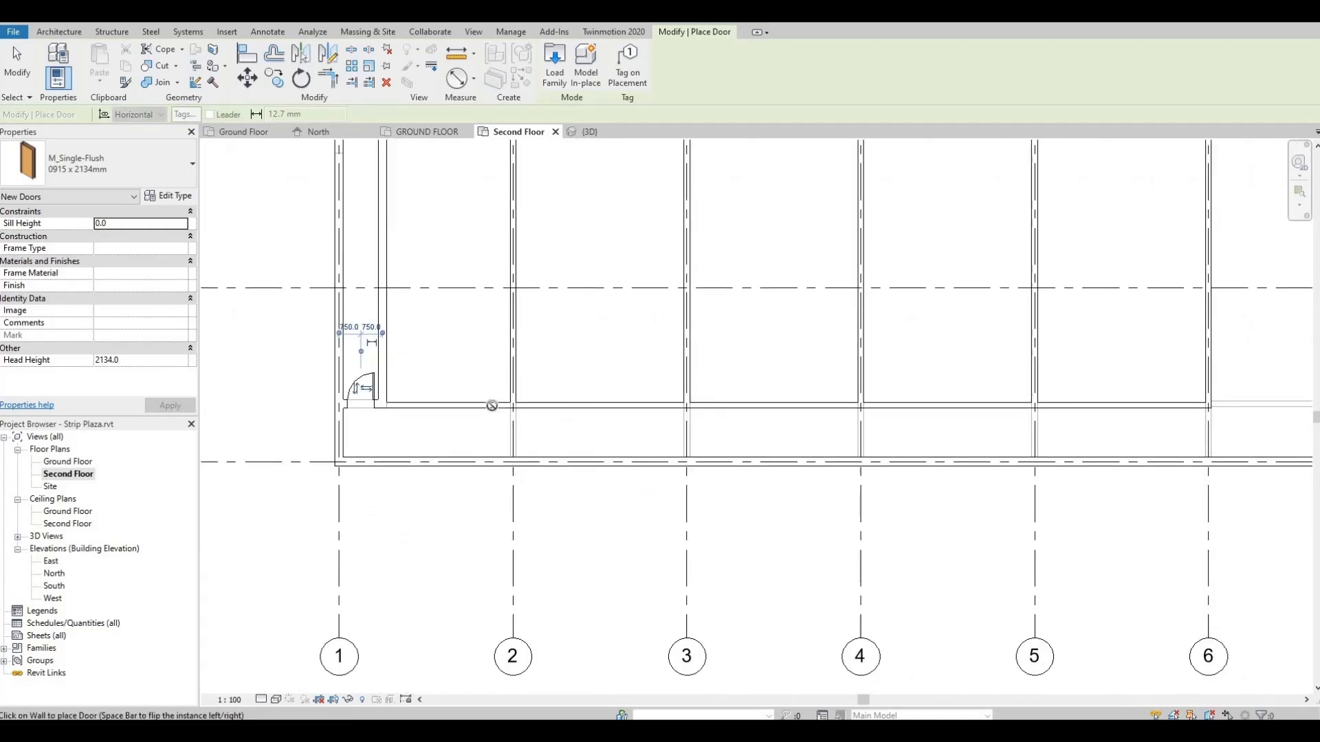
scroll(490, 395, "up", 1)
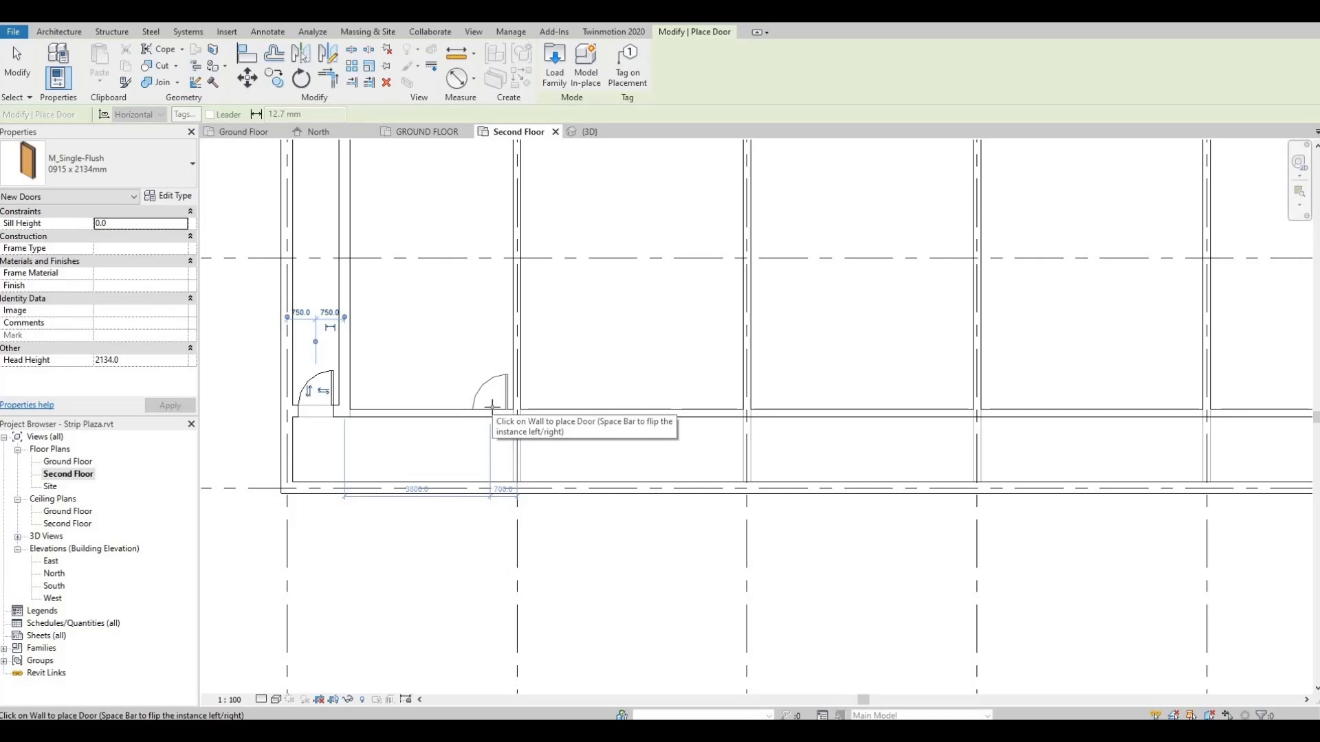
left_click(491, 407)
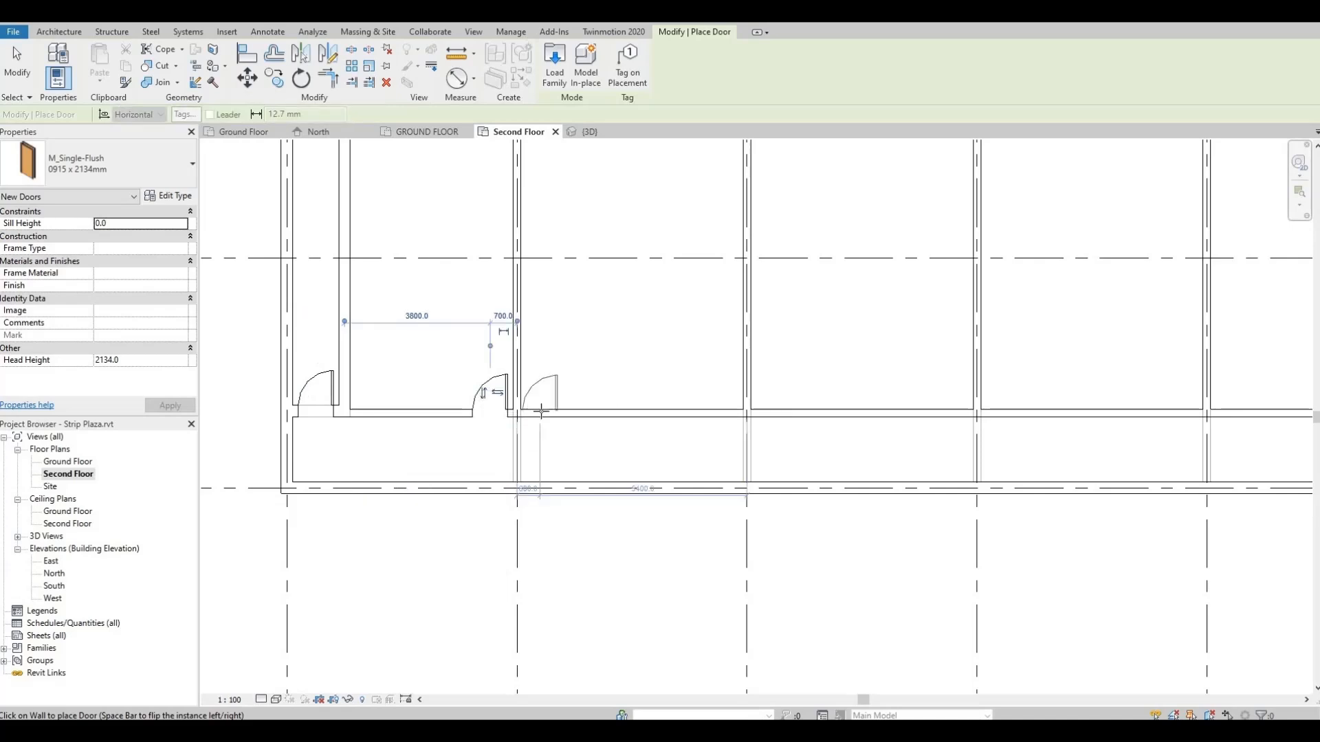
key("space")
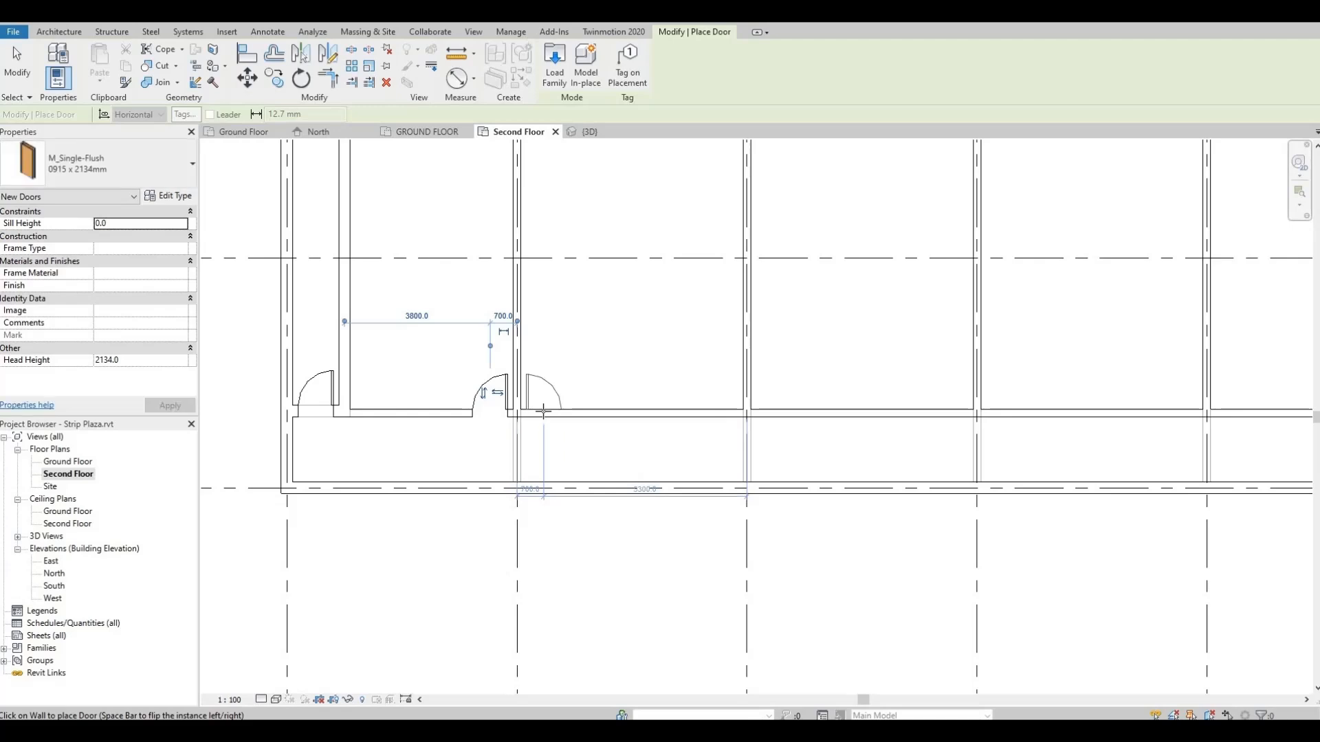
left_click(543, 411)
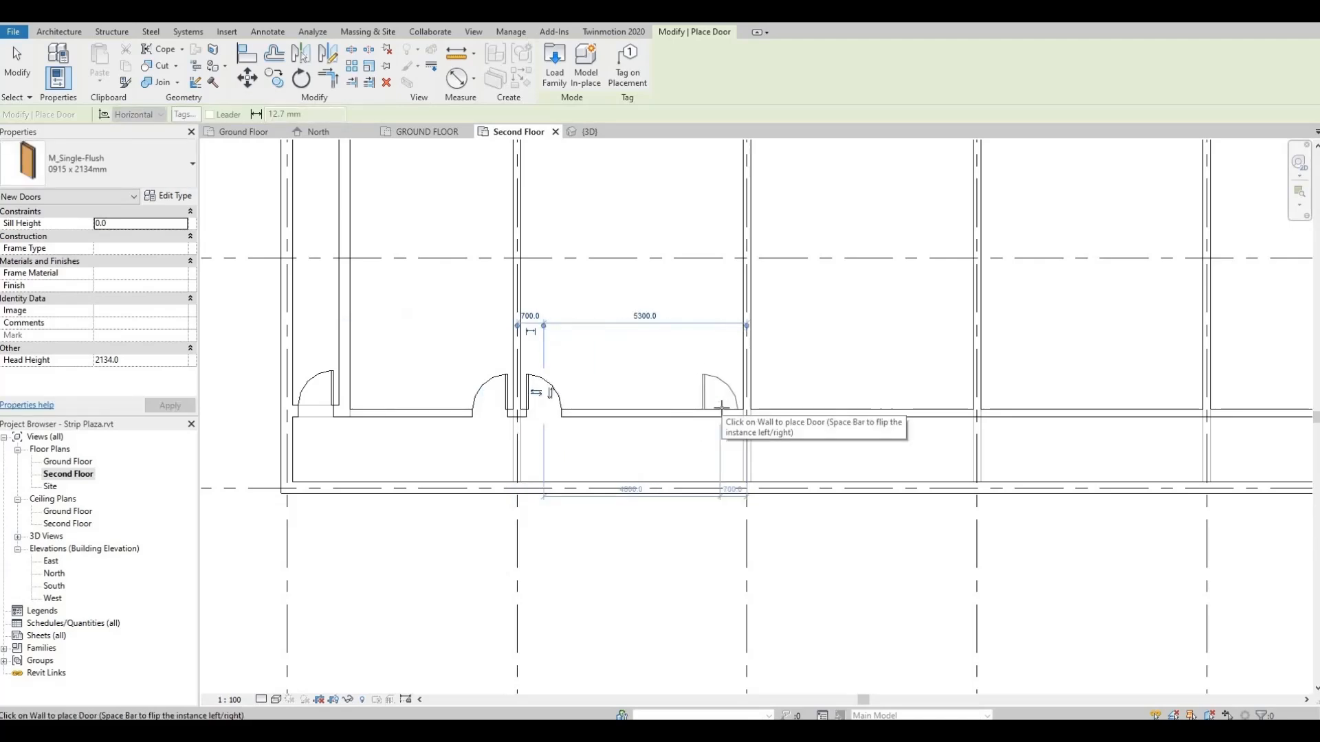
Place mirrored doors in the corridor wall on both sides of grid 4 and one just past grid 5, each 700 mm from its grid.
middle_click_drag(708, 417, 471, 389)
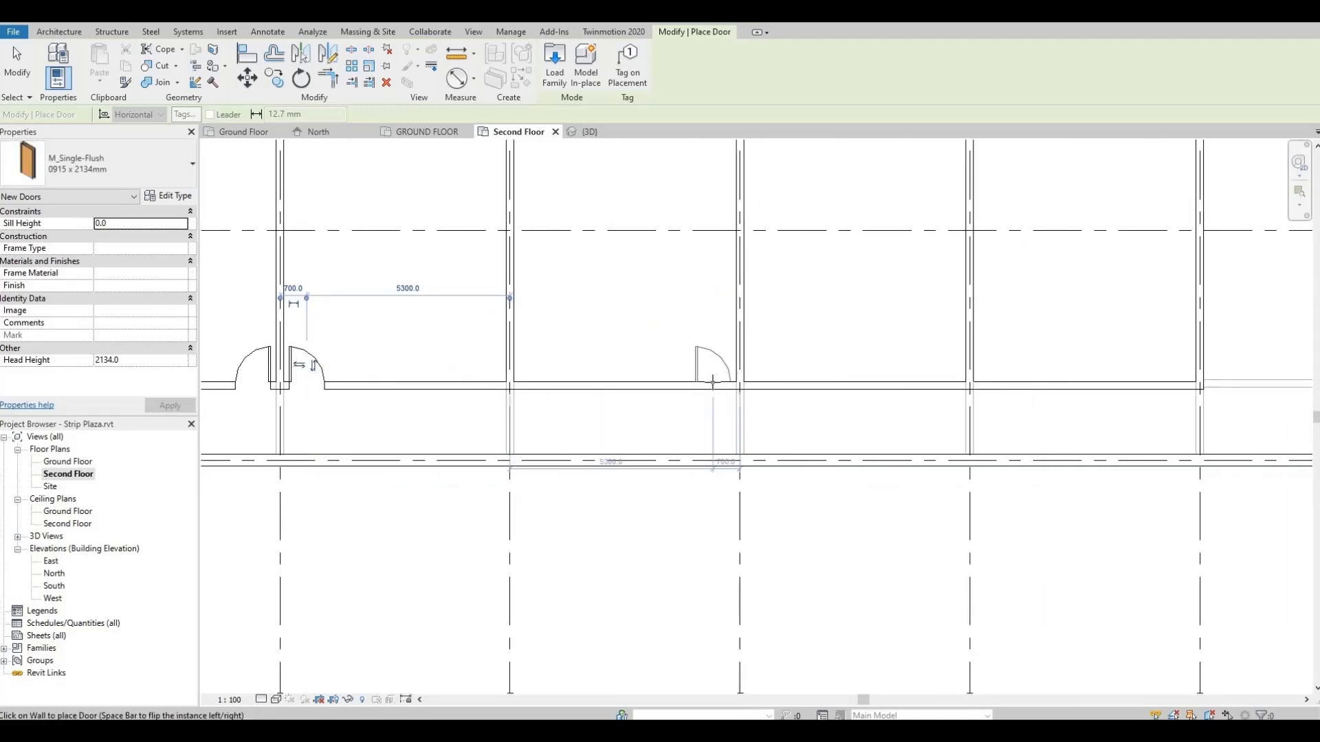
key("space")
left_click(771, 381)
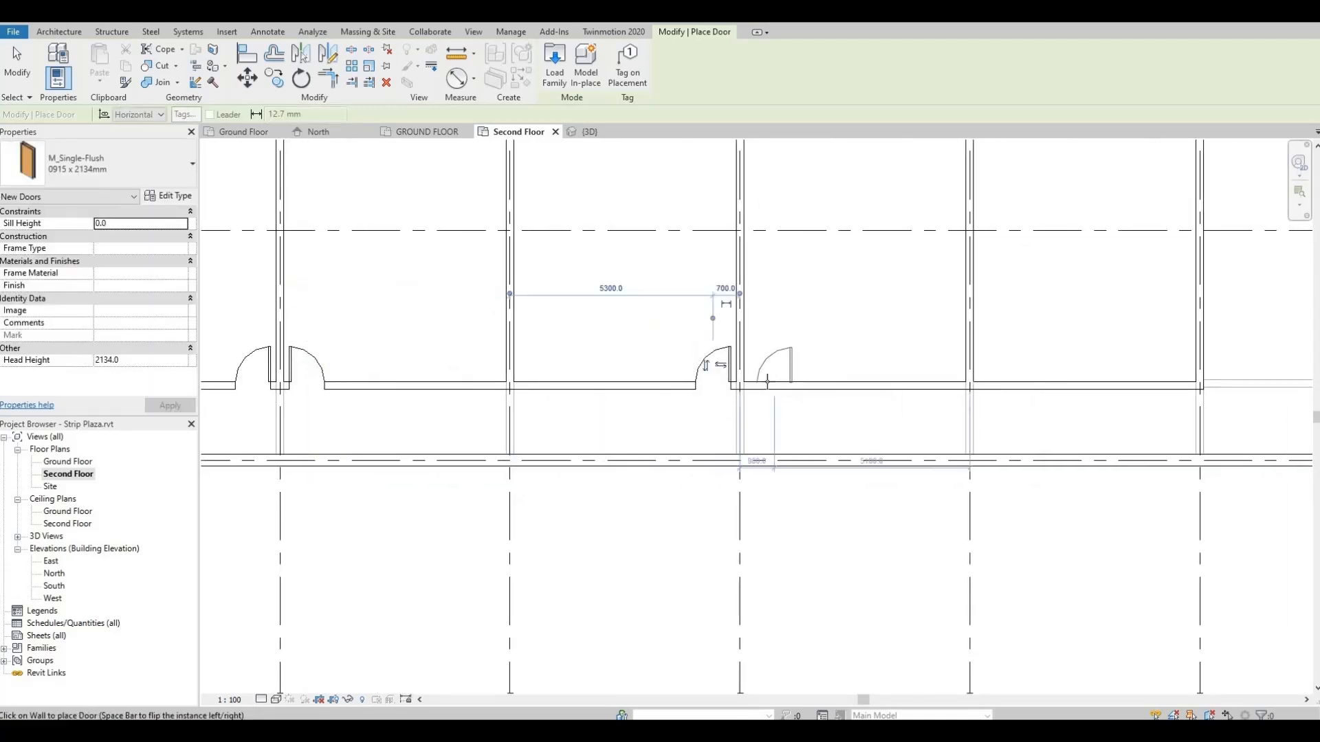
left_click(767, 384)
middle_click_drag(884, 400, 730, 419)
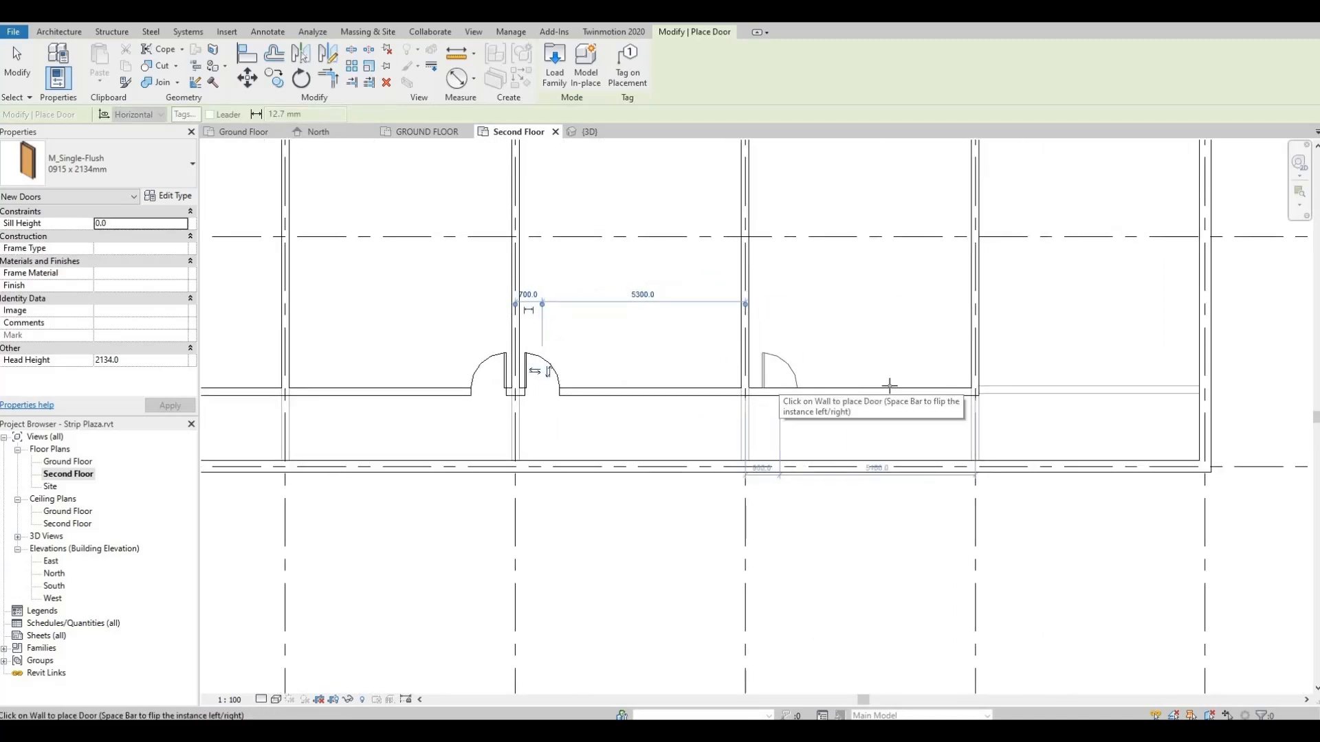
left_click(773, 382)
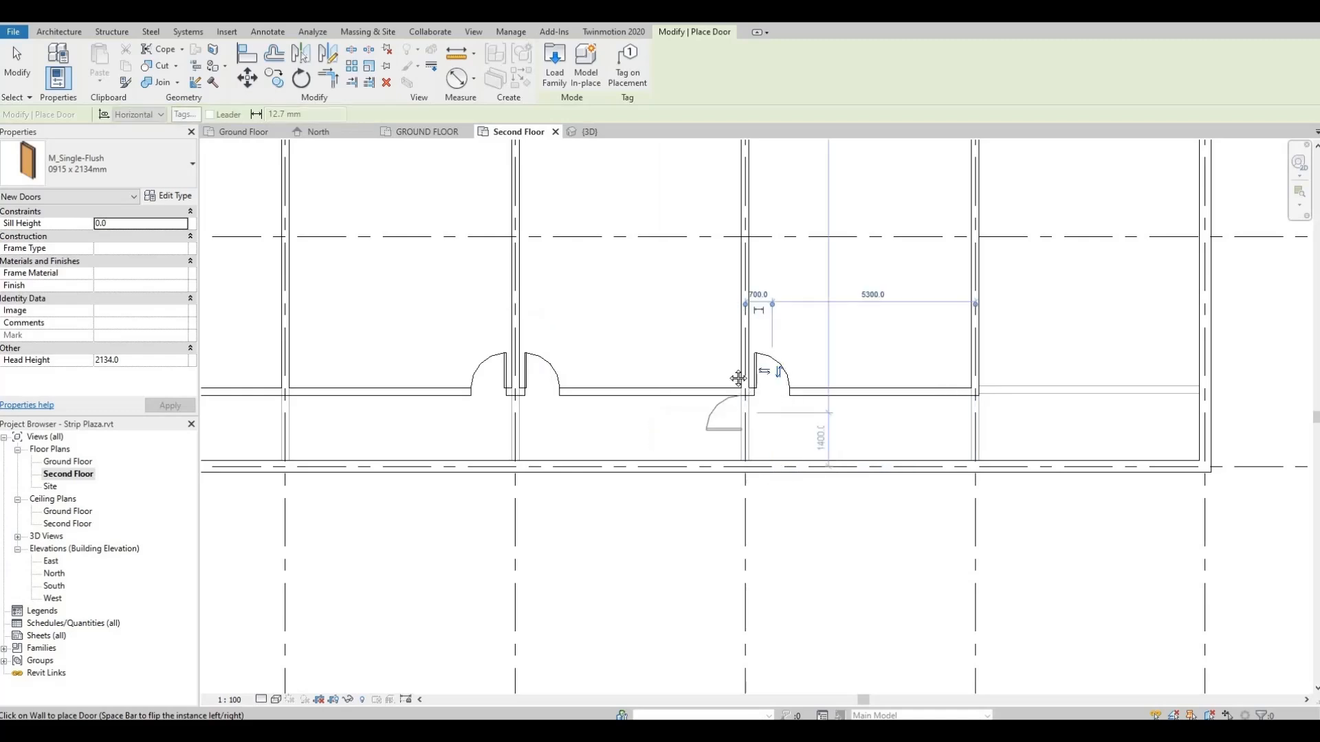
key("Escape")
key("Escape")
Examine the corridor doors and the remaining rooms without doors across the second floor plan, from grid 1 to grid 7.
middle_click_drag(716, 422, 743, 353)
scroll(739, 348, "down", 5)
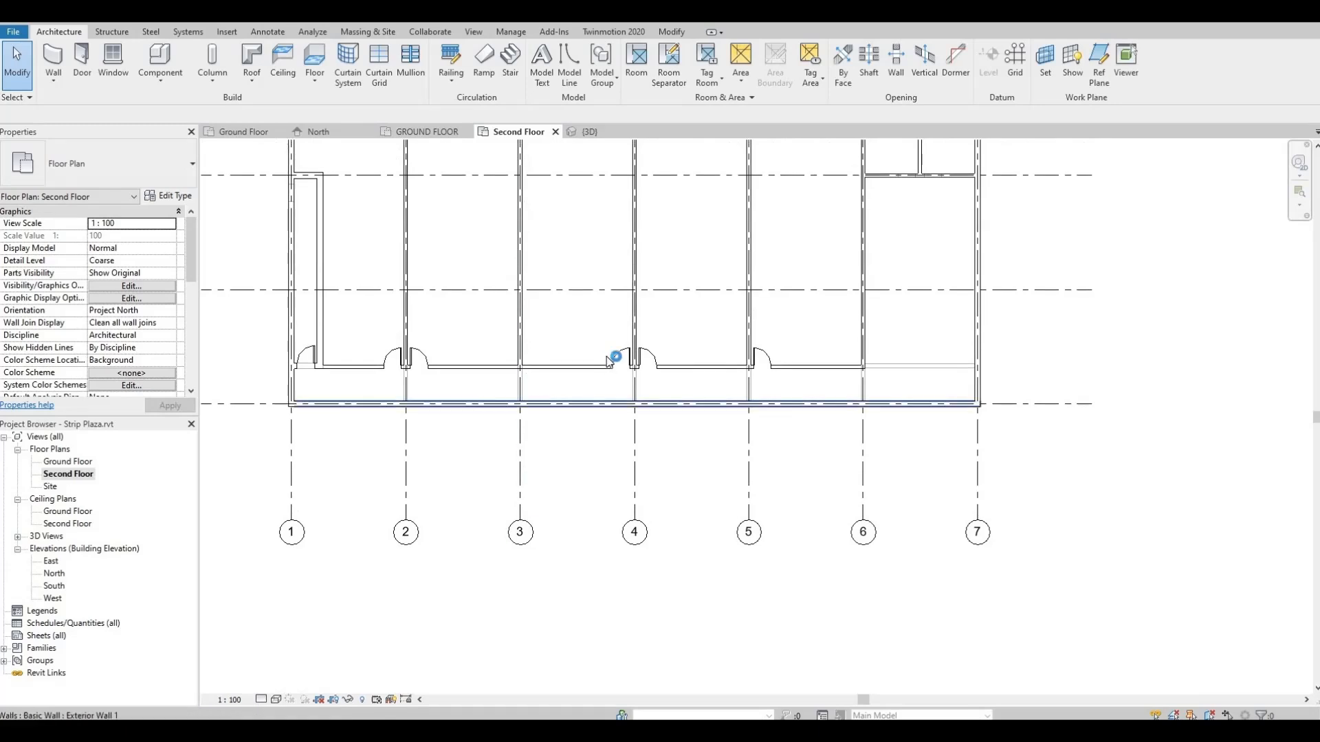
middle_click_drag(612, 366, 627, 415)
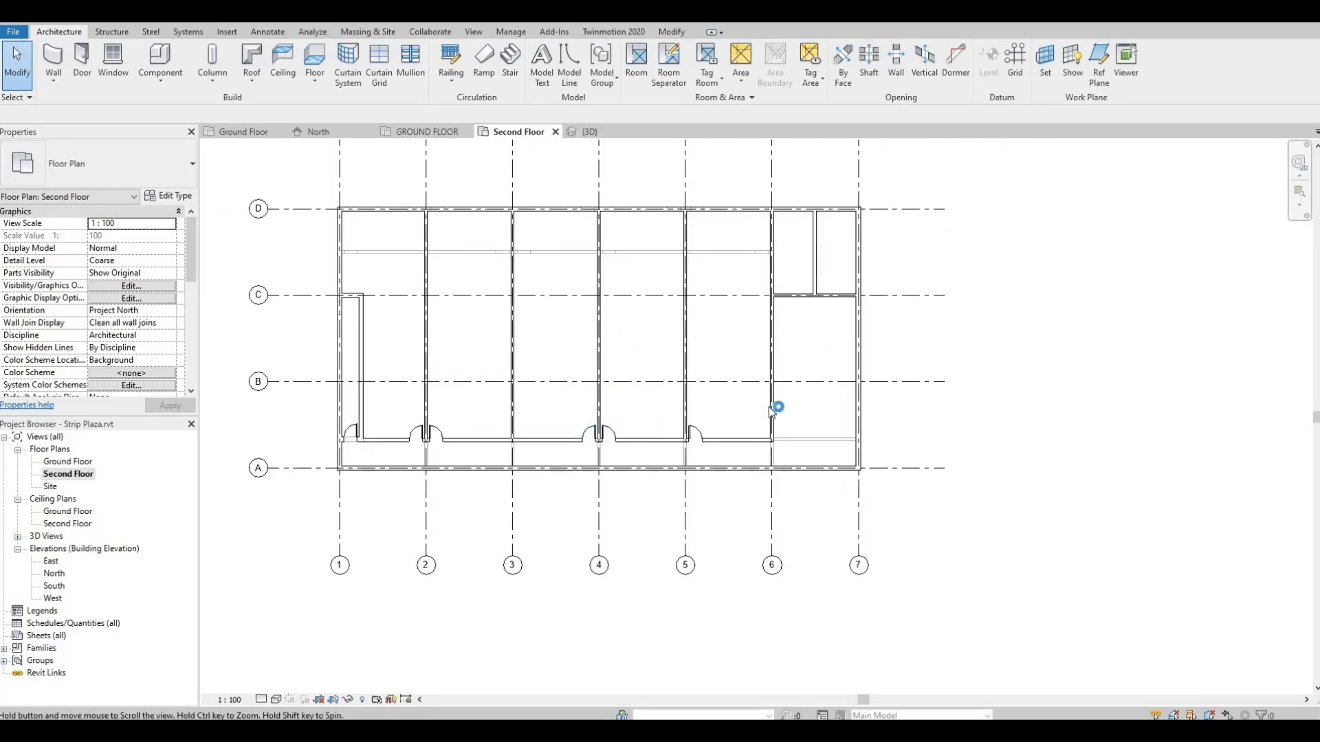
mouse_move(794, 414)
middle_mouse_down()
mouse_move(725, 415)
mouse_move(771, 406)
middle_mouse_up()
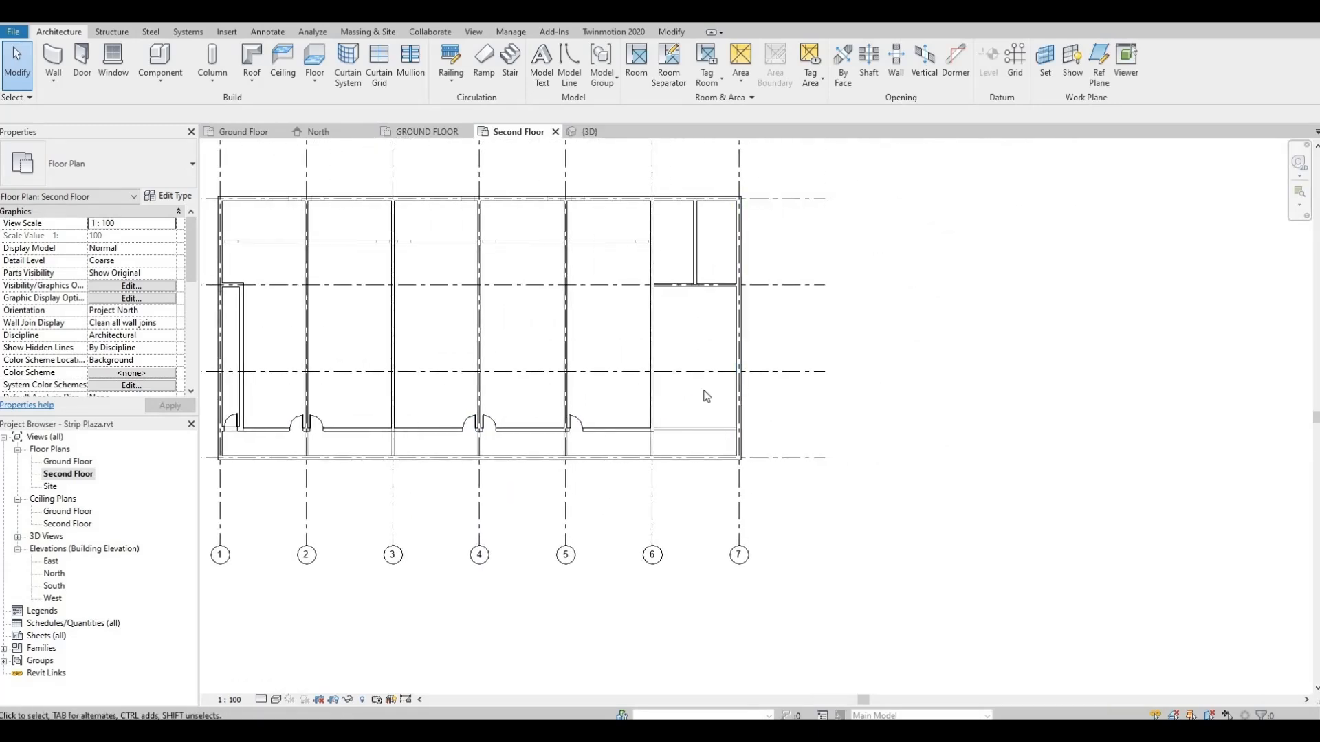
scroll(704, 392, "up", 1)
middle_click_drag(697, 385, 704, 428)
middle_click_drag(722, 354, 718, 385)
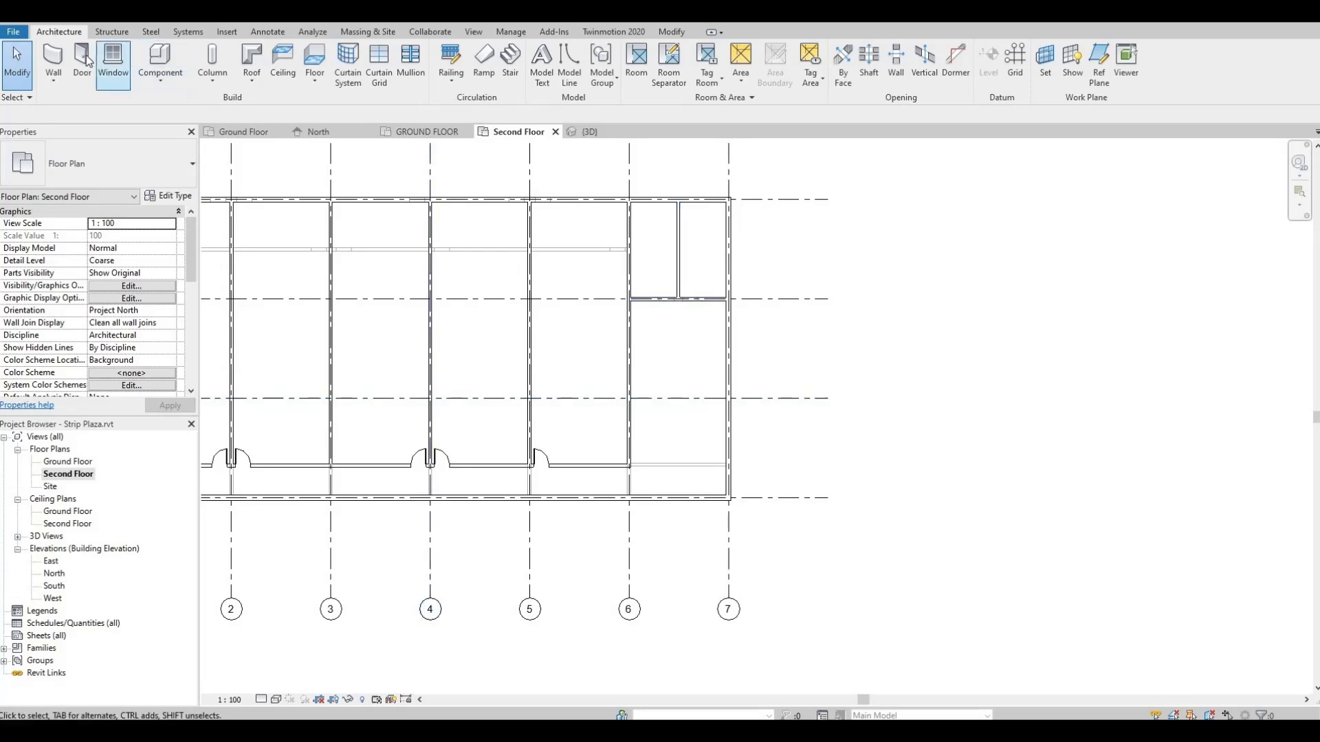
Place two single-flush doors in the grid C wall between grids 6 and 7, one on each side of the dividing partition, 700 mm from it.
key("d")
key("r")
scroll(685, 292, "up", 1)
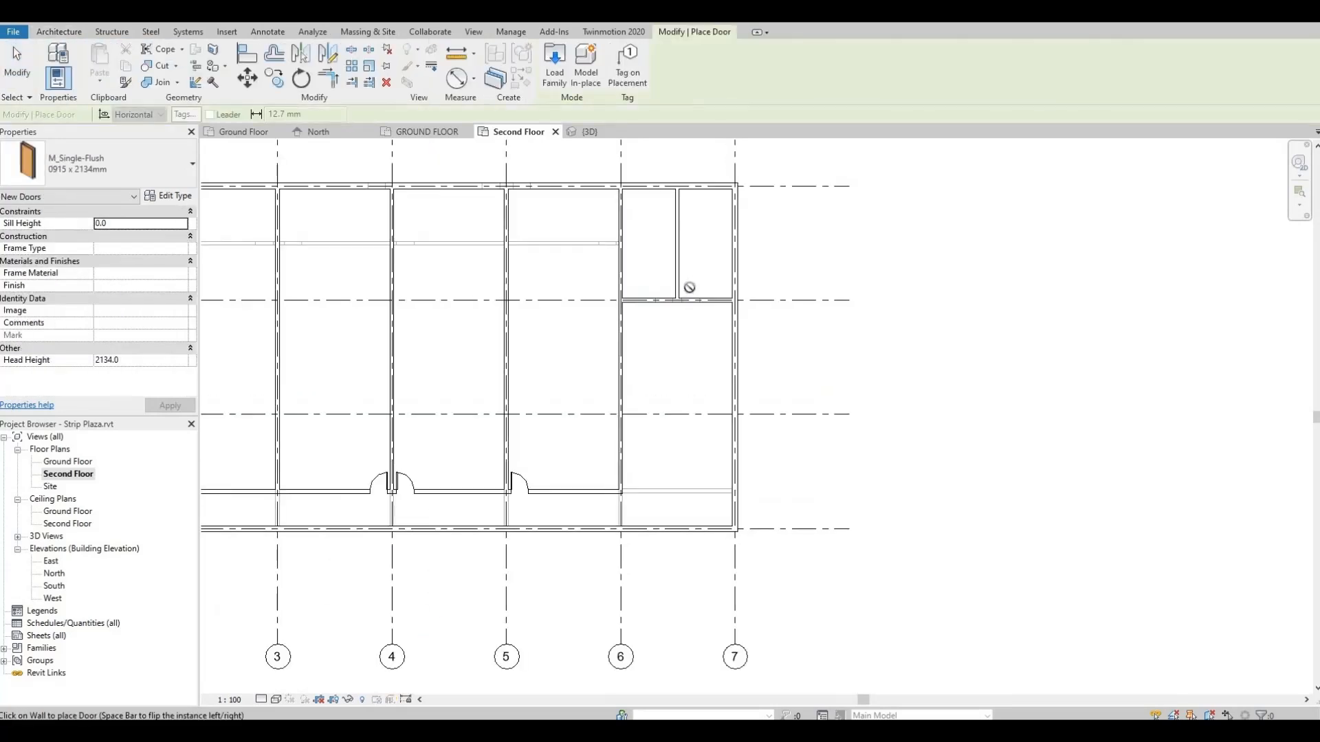
scroll(689, 287, "up", 2)
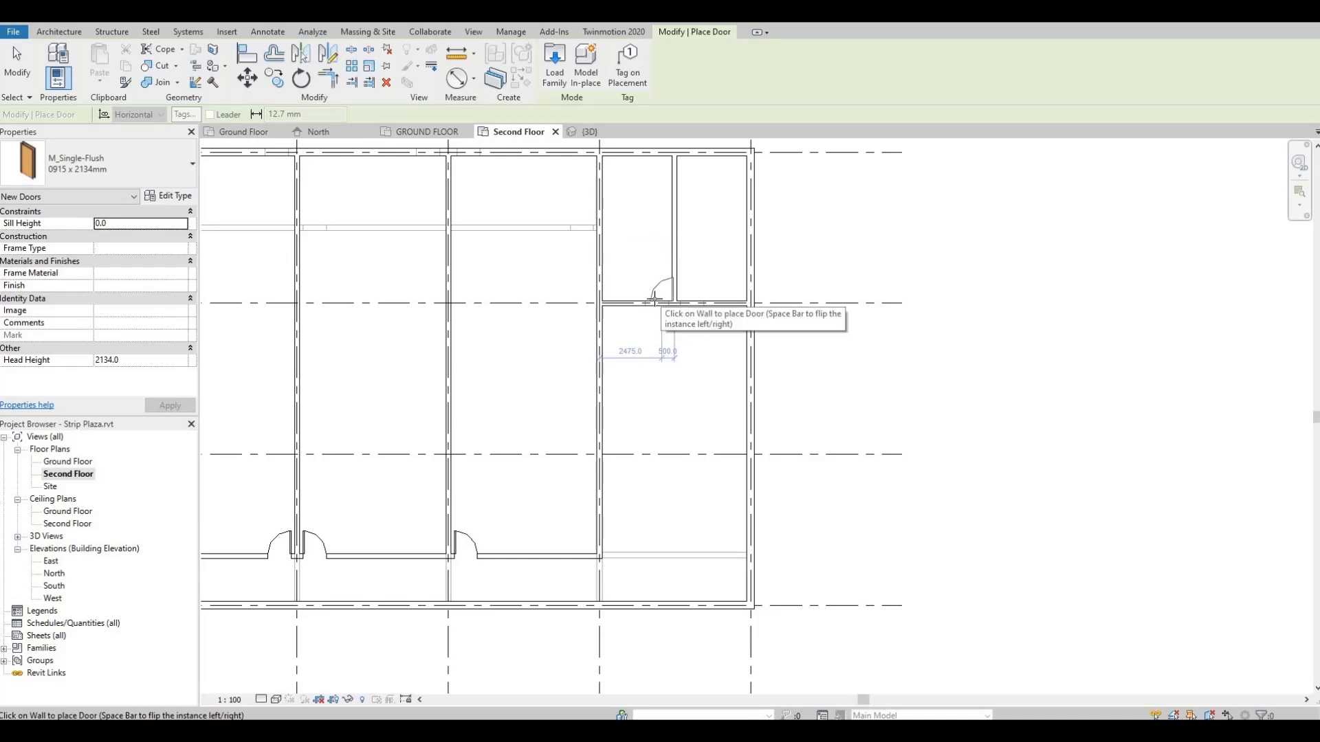
left_click(673, 296)
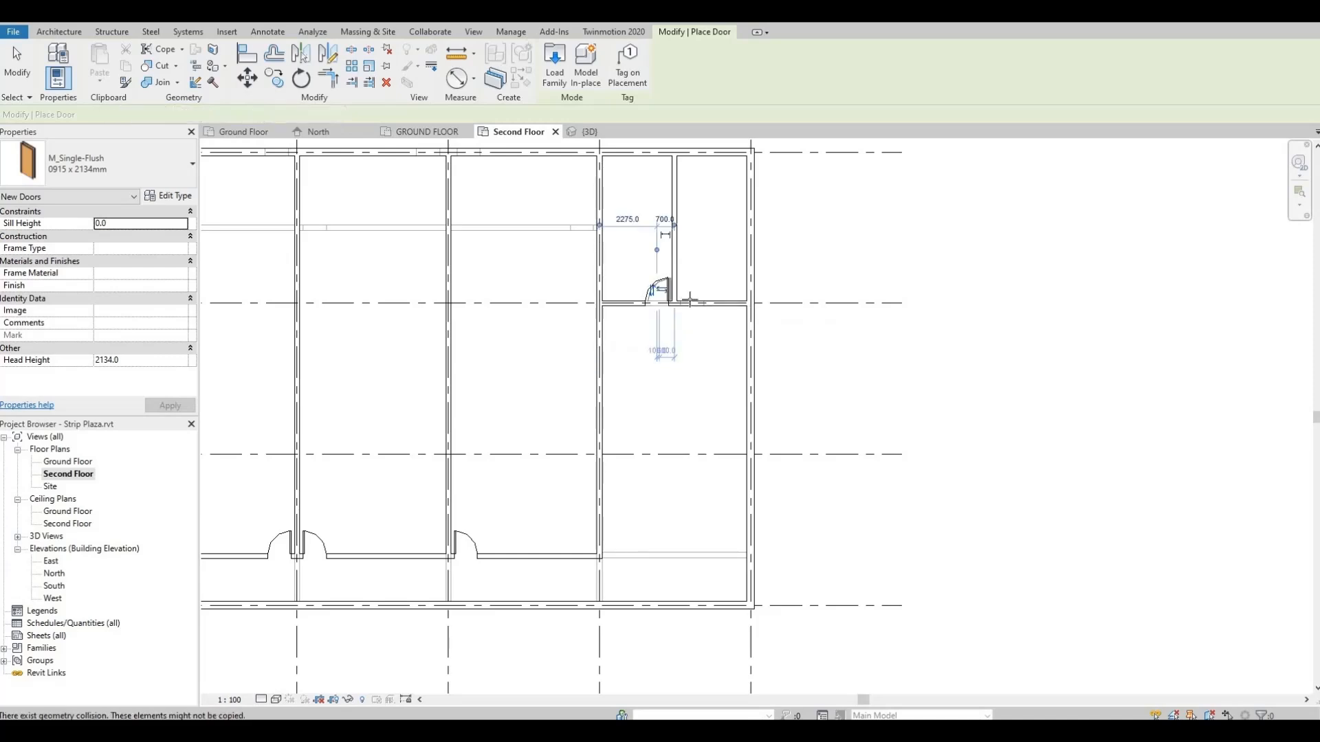
scroll(675, 295, "up", 1)
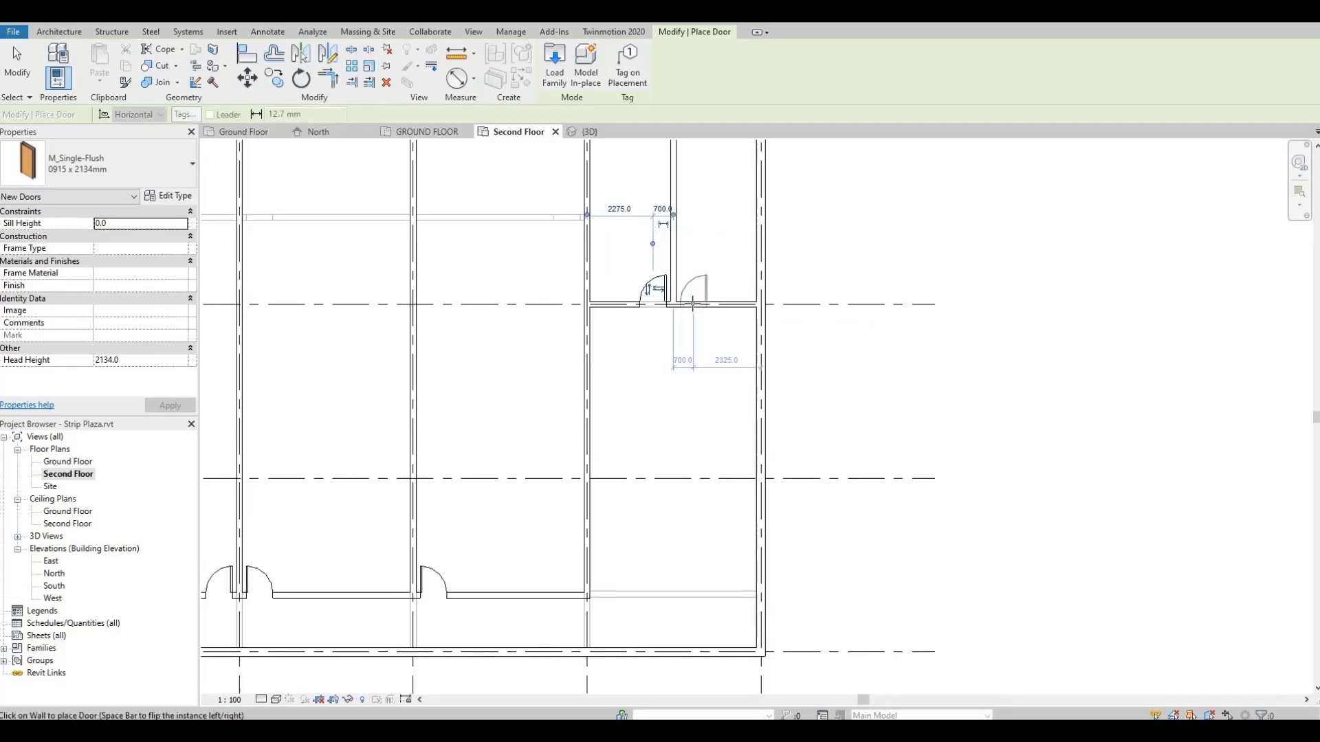
key("Escape")
key("Escape")
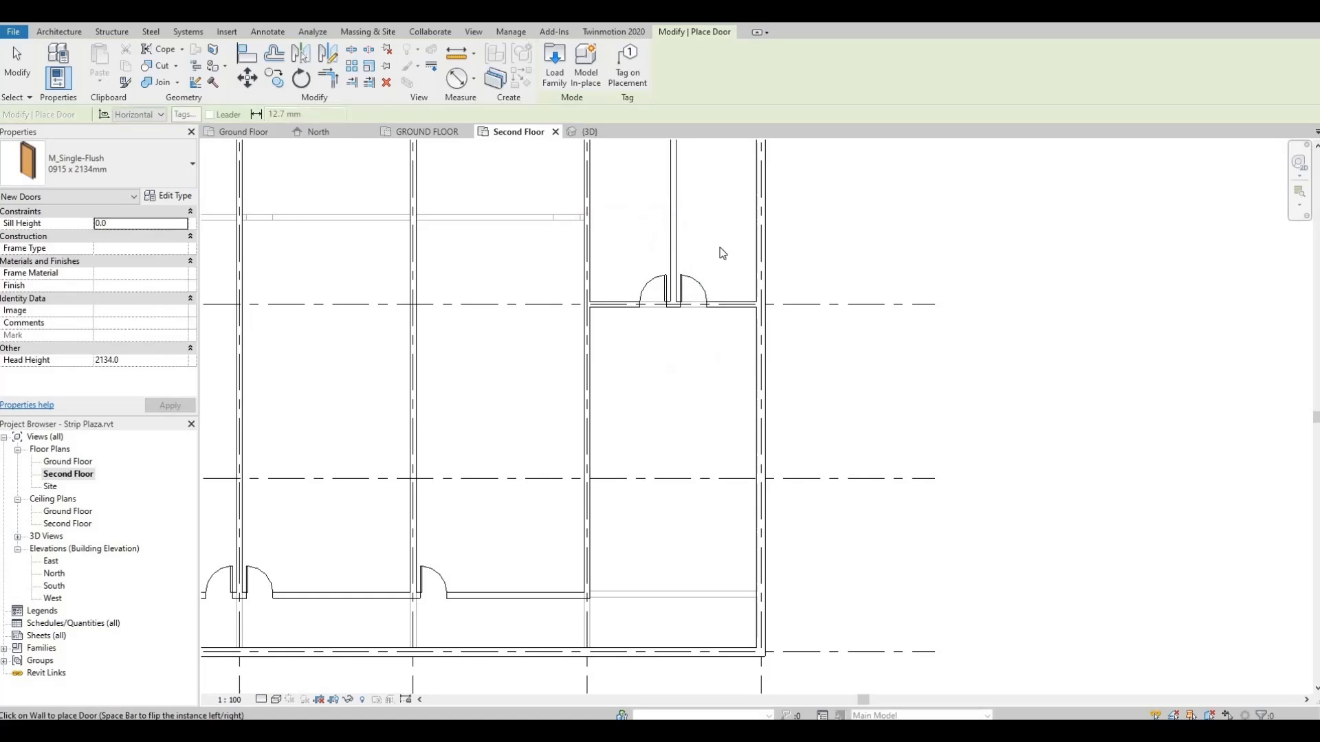
Create a Generic Floor - 400mm on the Second Floor level with a rectangular boundary from grid intersection D-1 to A-7, dismissing the save reminder.
scroll(720, 305, "down", 2)
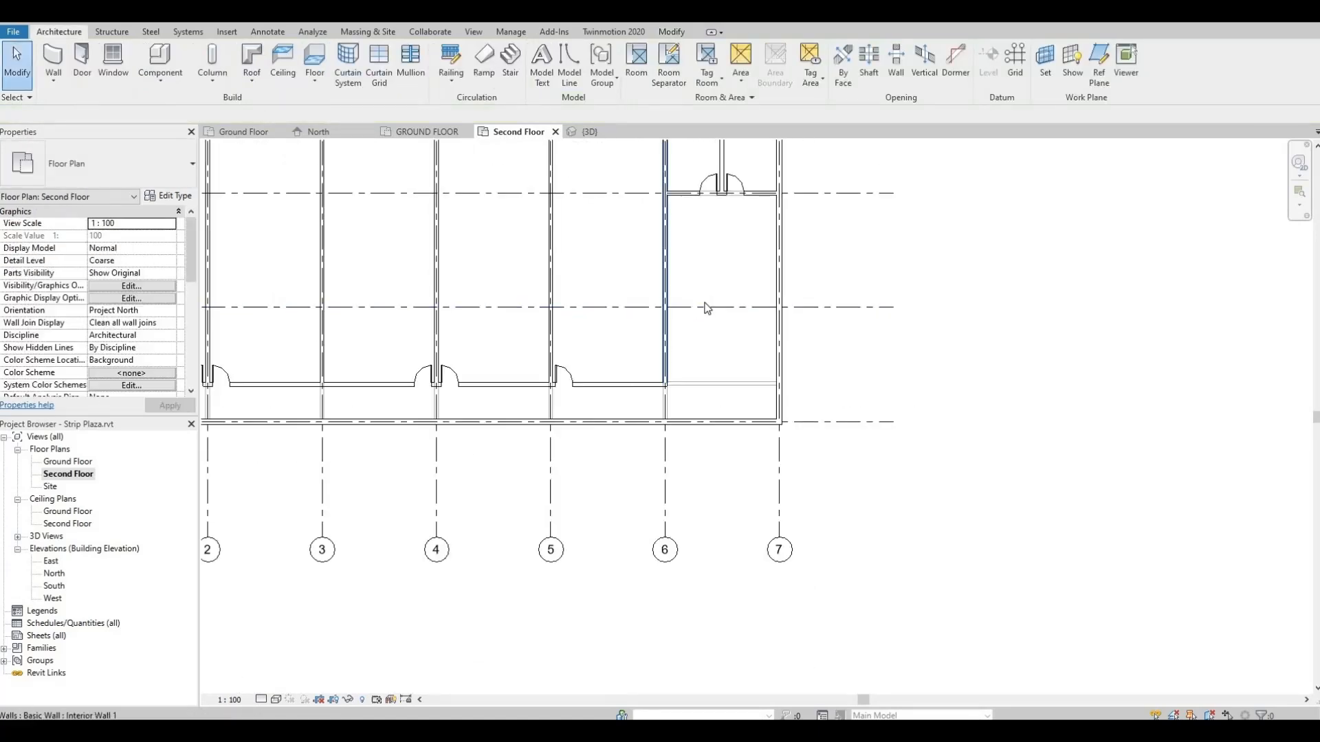
middle_click_drag(717, 328, 764, 308)
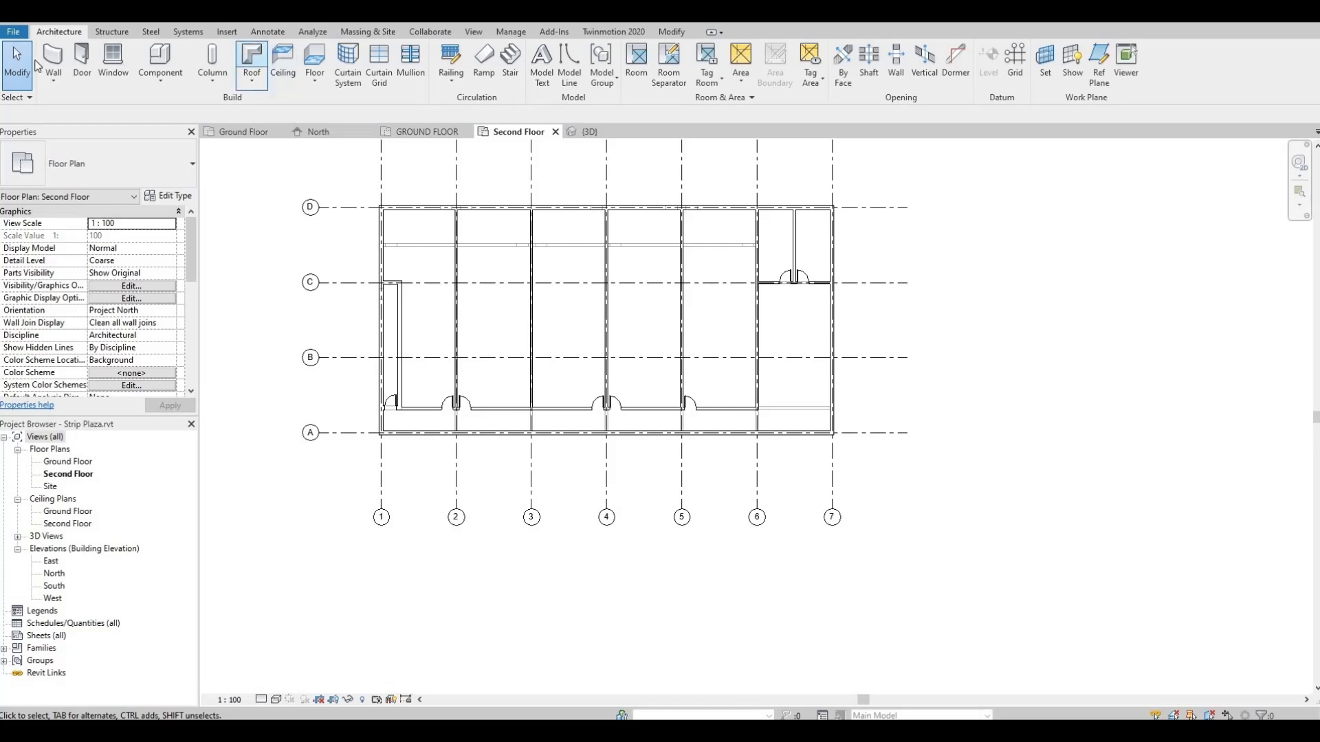
left_click(315, 62)
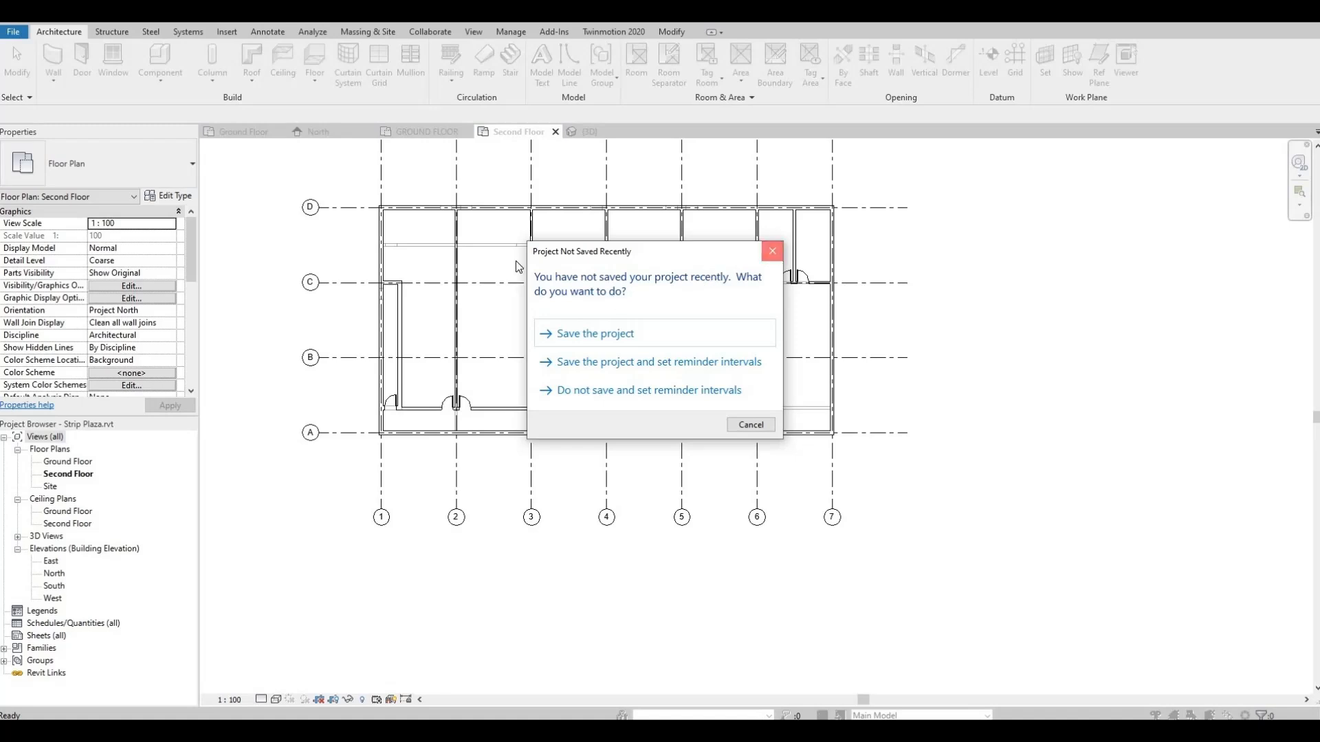
key("Escape")
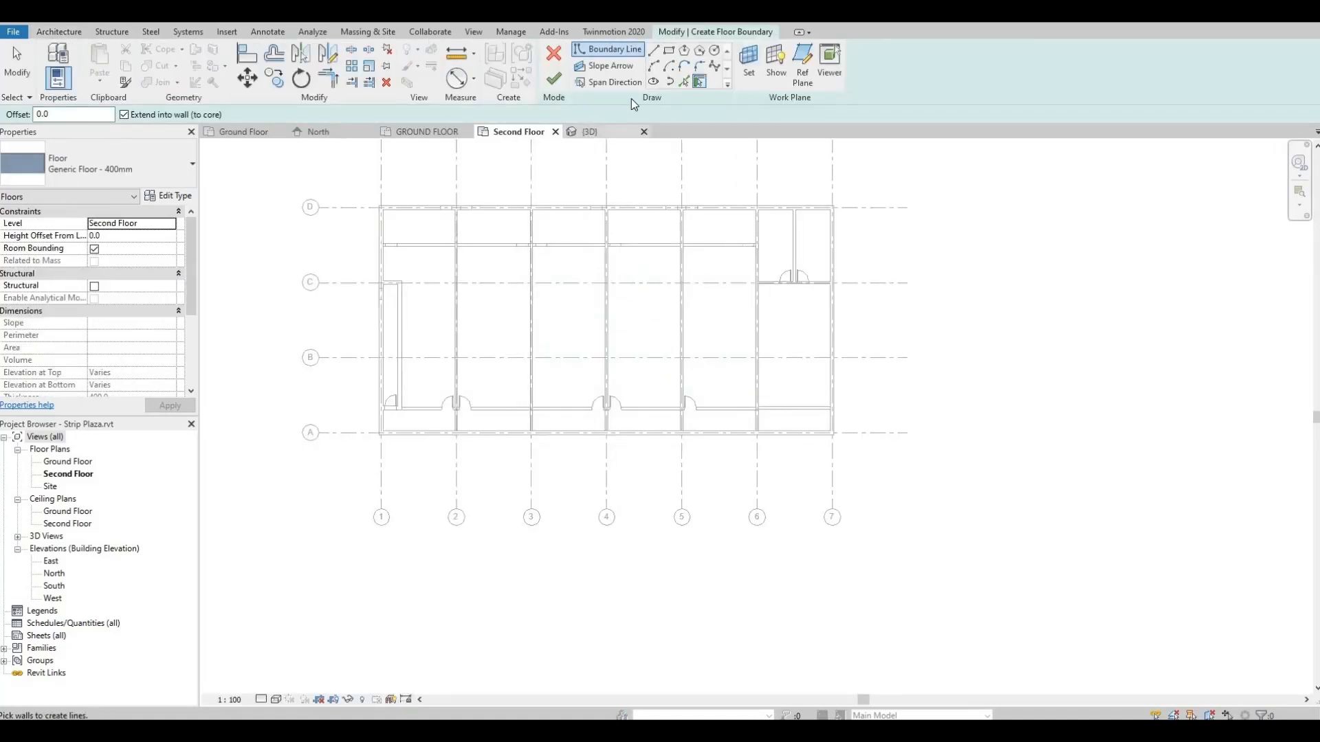
left_click(668, 52)
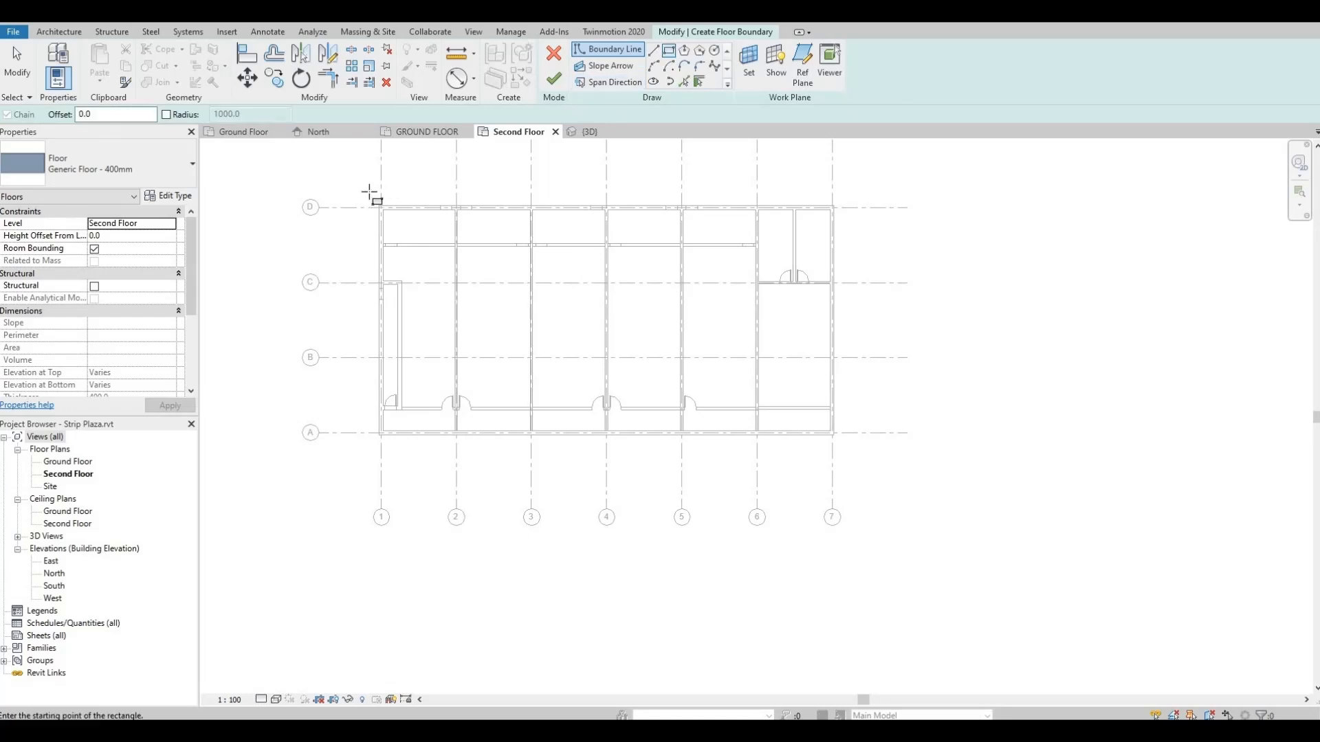
scroll(382, 206, "up", 6)
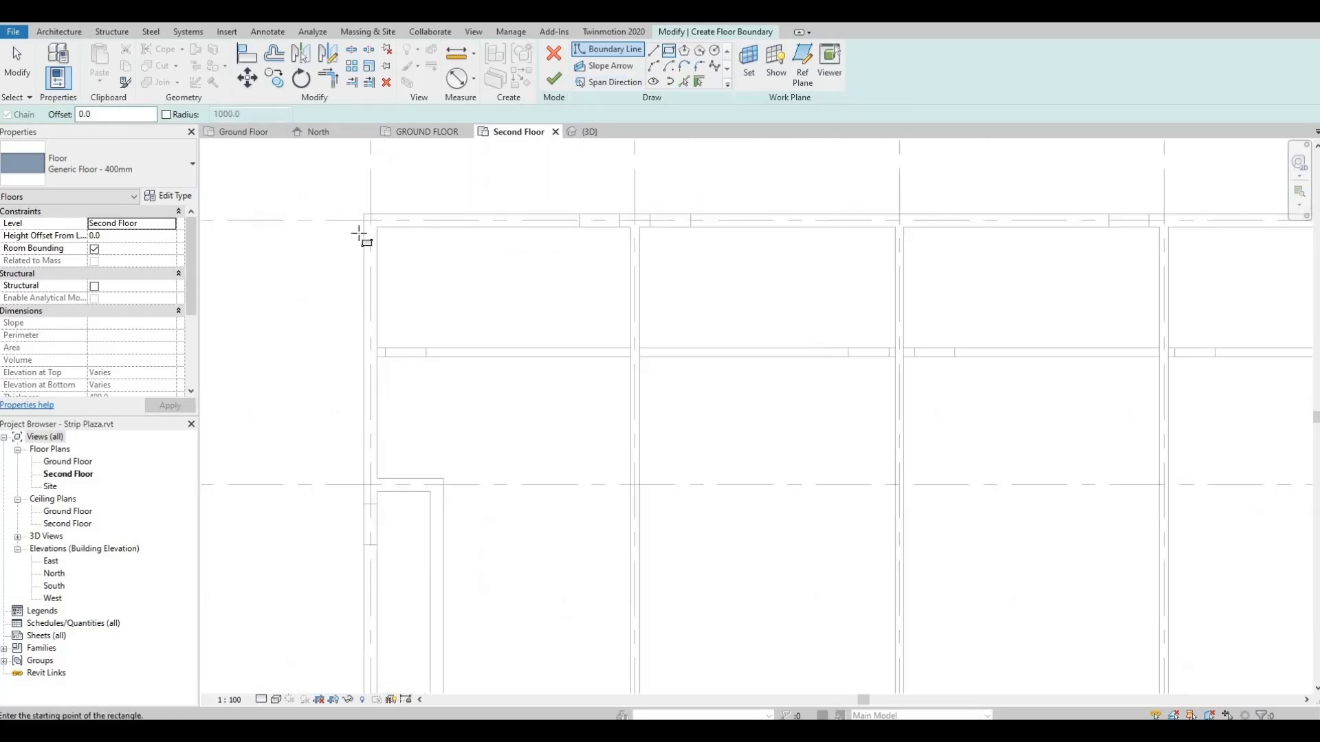
left_click(352, 237)
scroll(512, 354, "down", 6)
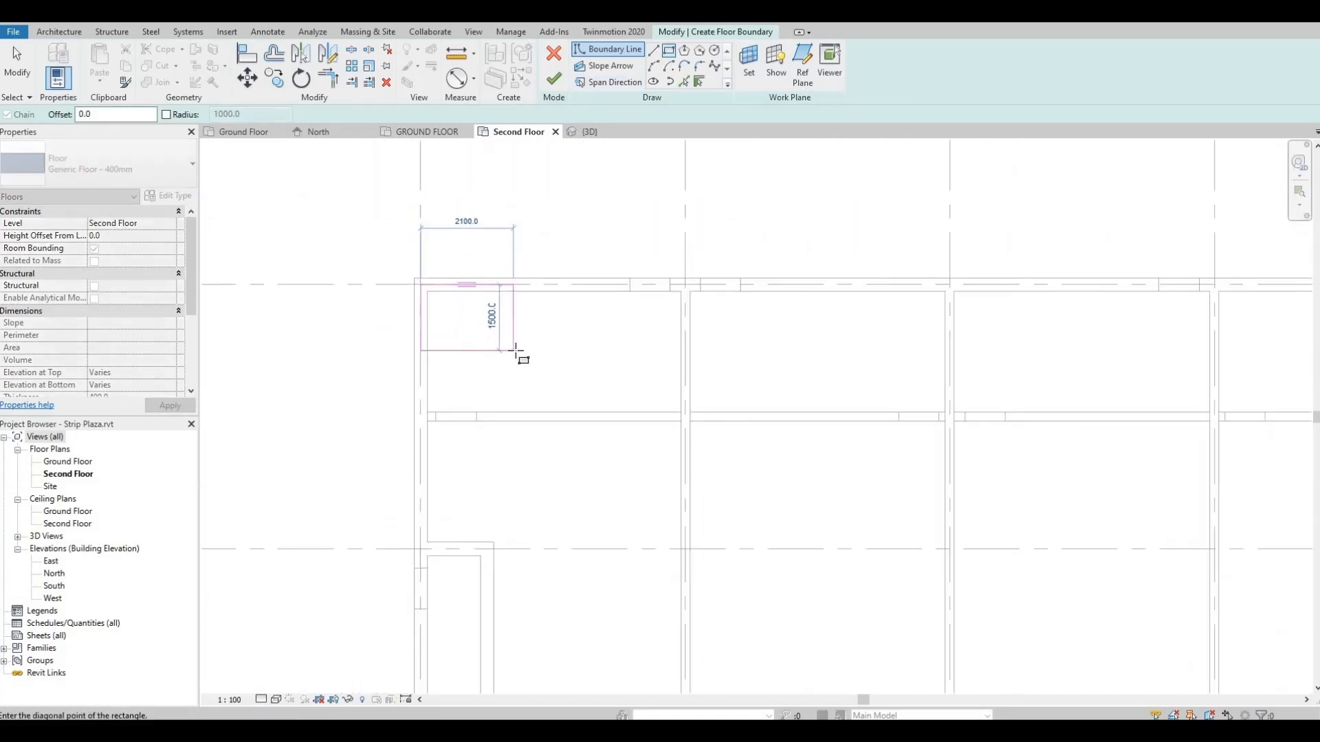
scroll(766, 436, "down", 4)
scroll(698, 442, "up", 3)
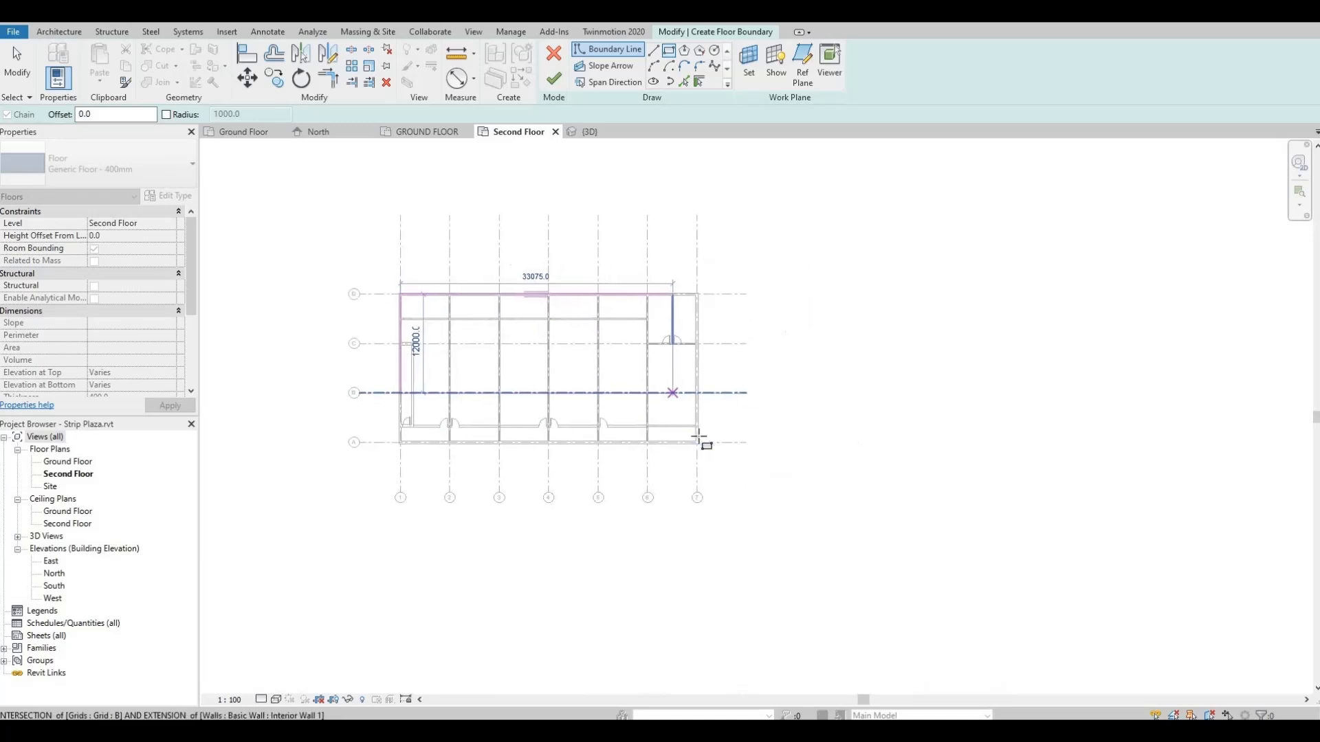
scroll(694, 434, "up", 5)
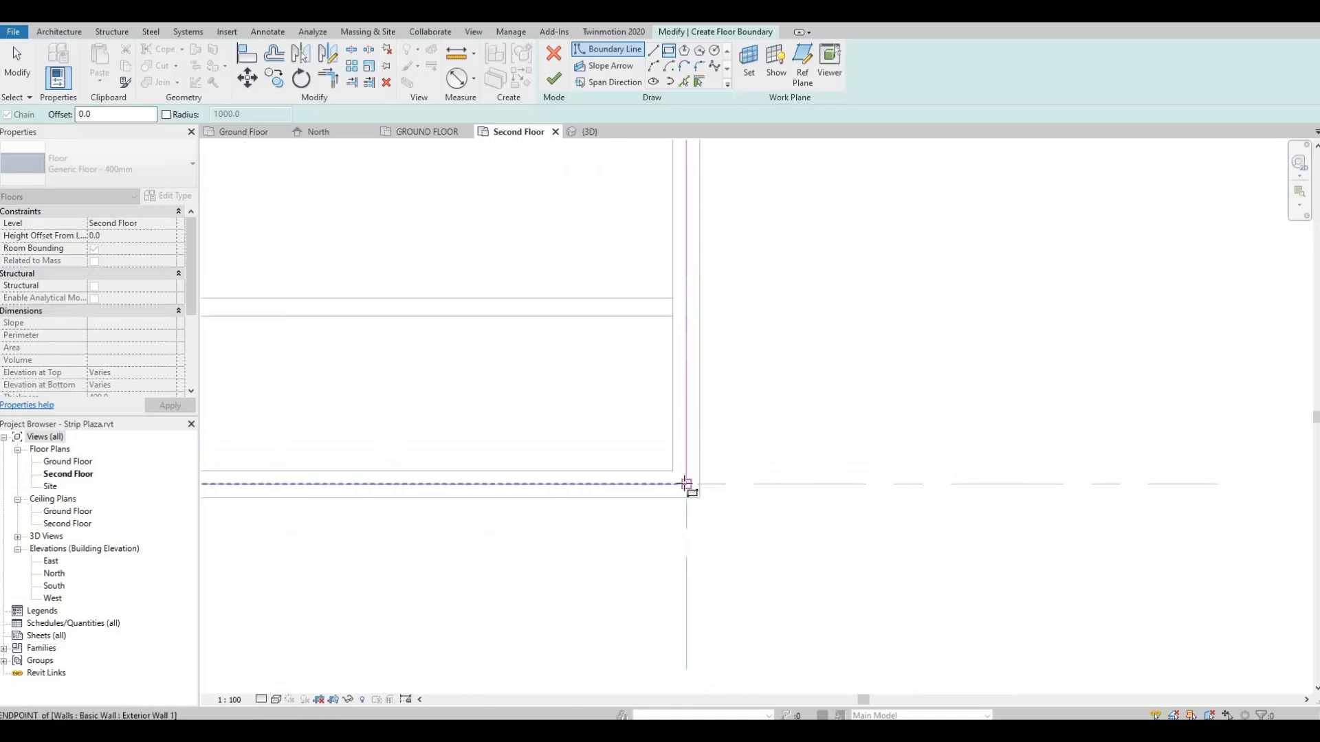
left_click(686, 484)
scroll(636, 418, "down", 5)
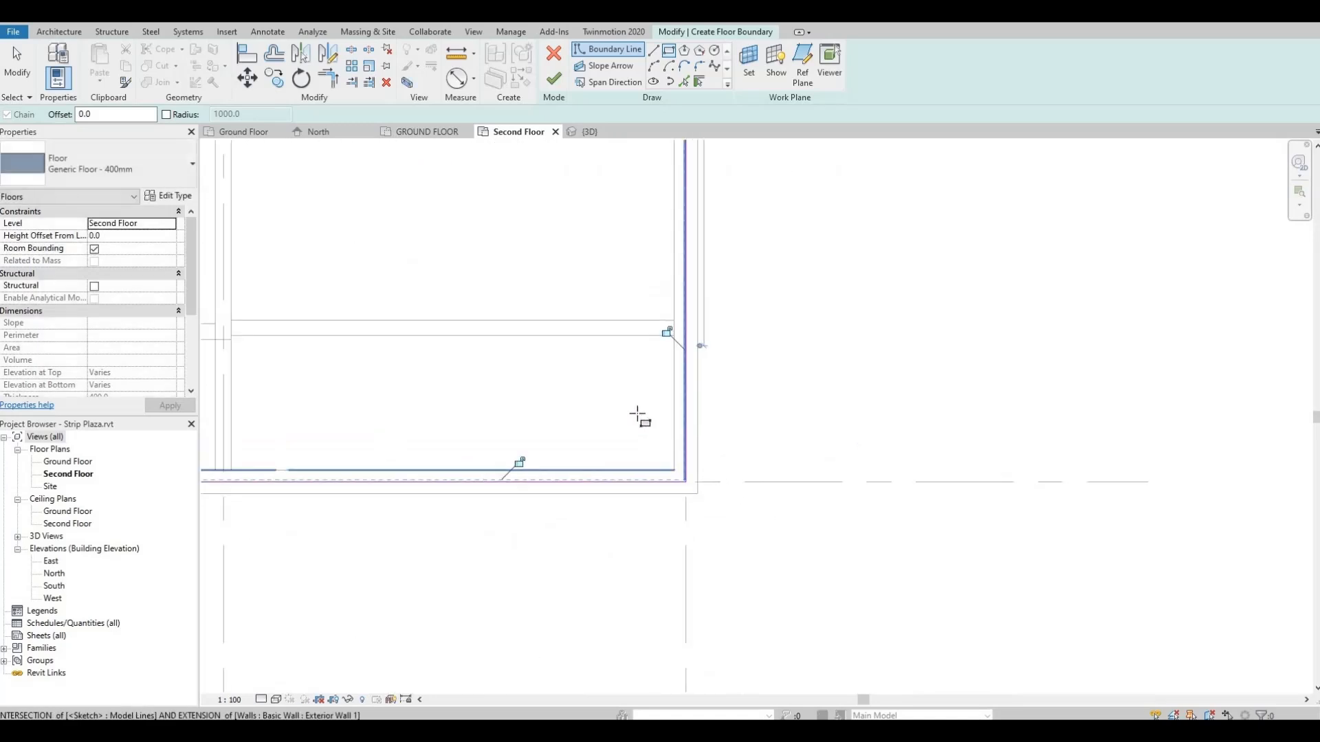
left_click(552, 81)
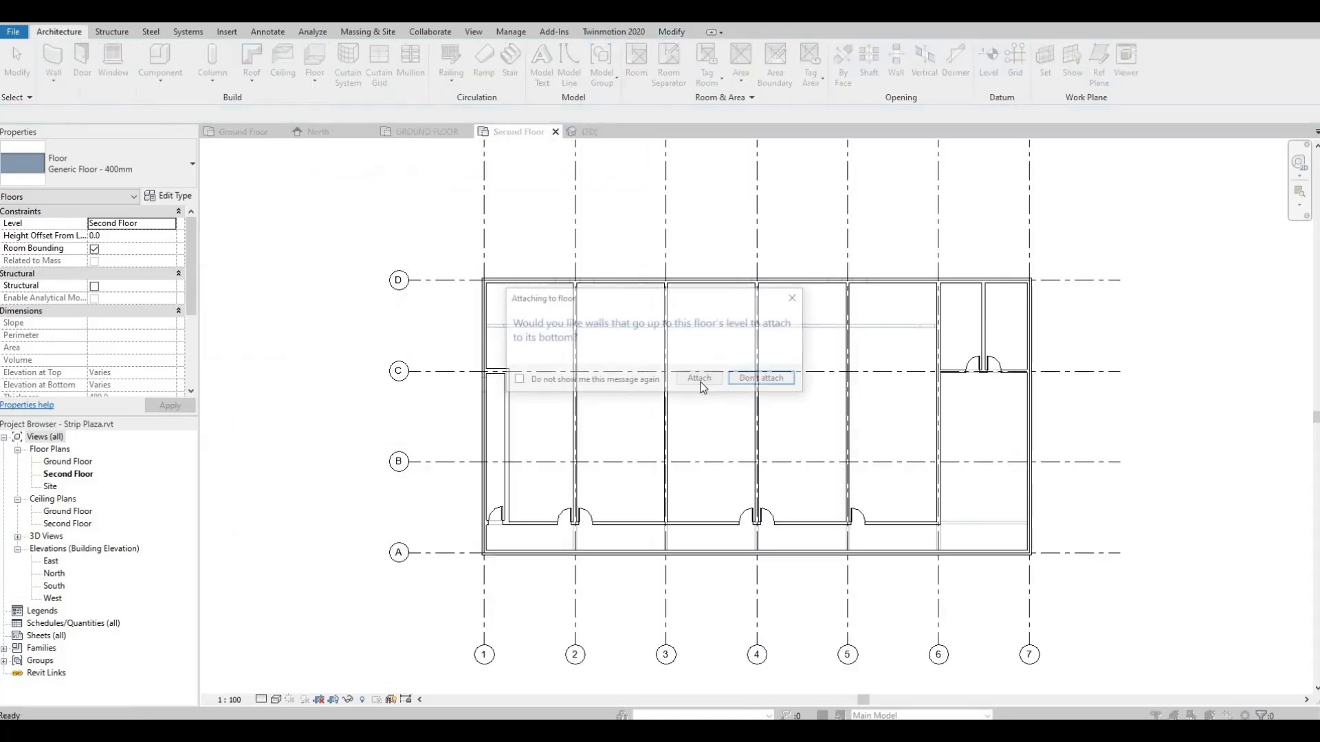
Decline attaching the walls below to the bottom of the second floor slab.
left_click(746, 382)
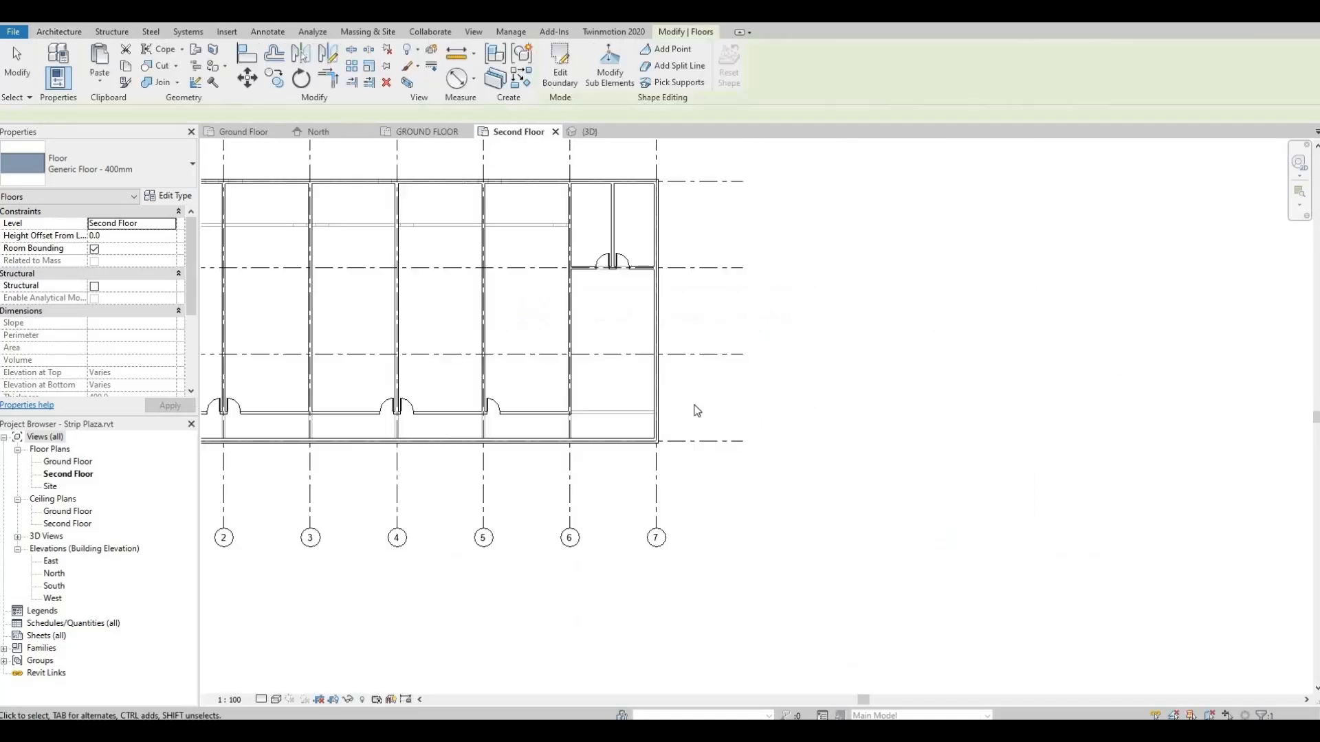
middle_click_drag(486, 350, 743, 439)
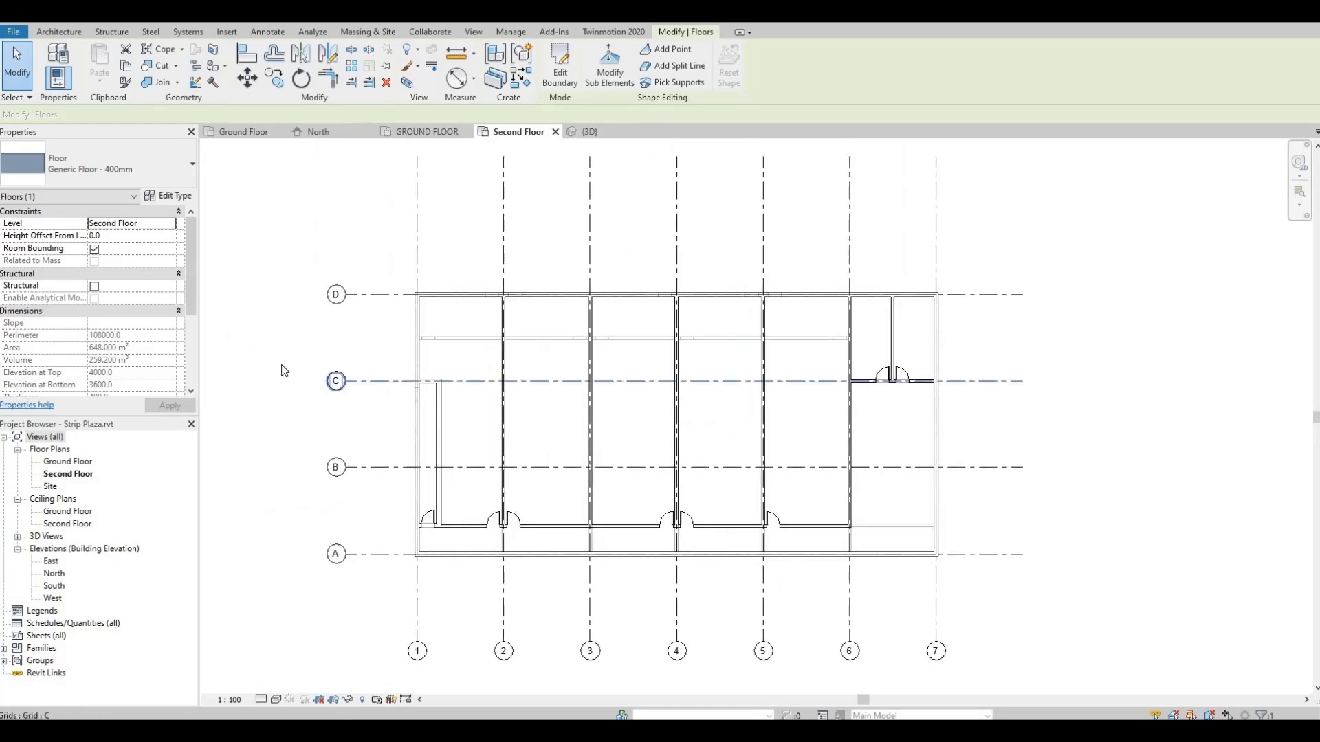
Create a Generic Floor - 400mm on the Ground Floor level with a rectangular boundary from grid intersection D-1 to A-7.
double_click(62, 464)
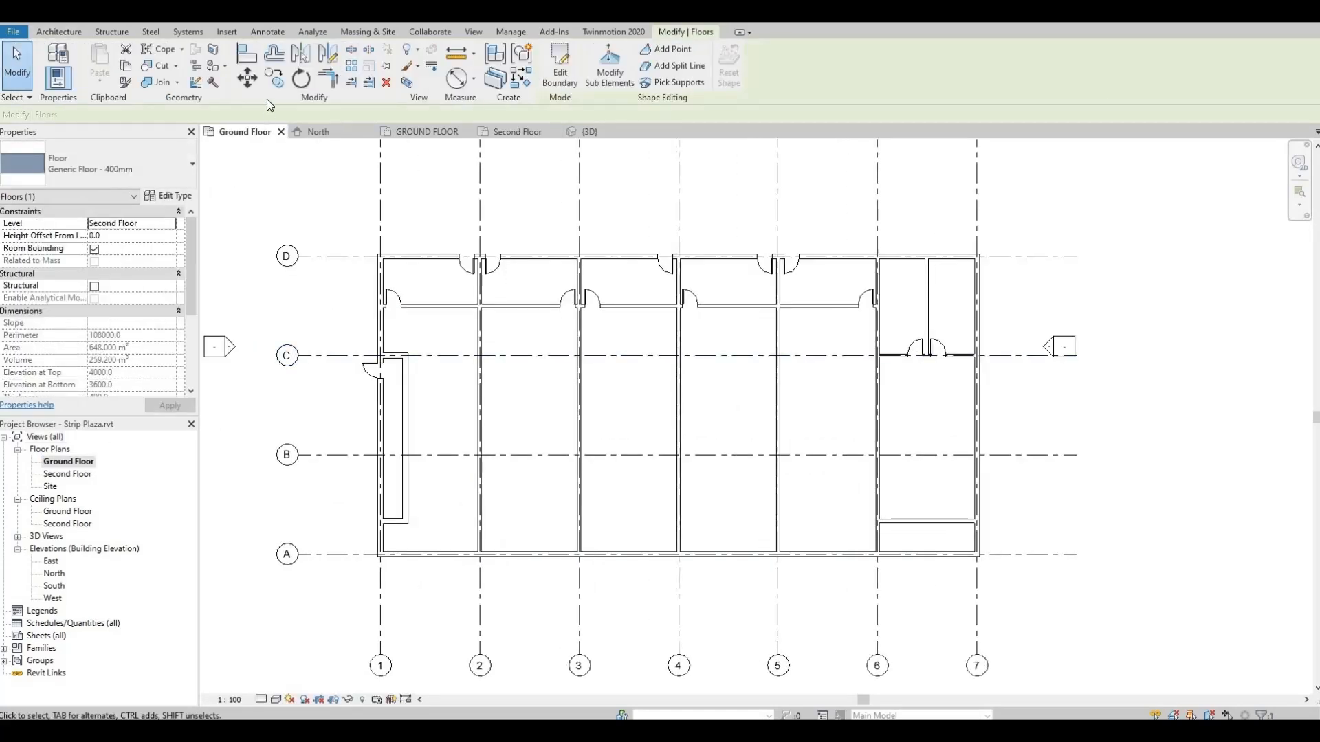
left_click(61, 32)
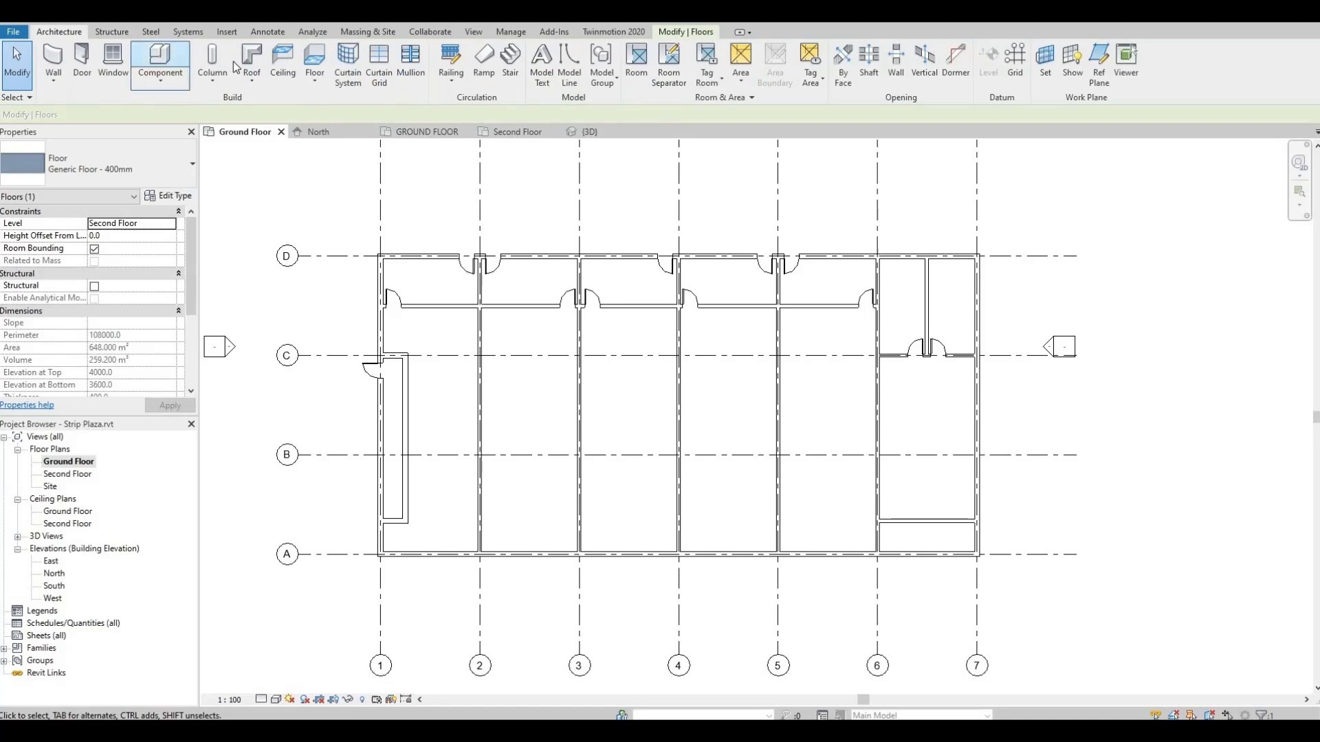
left_click(313, 60)
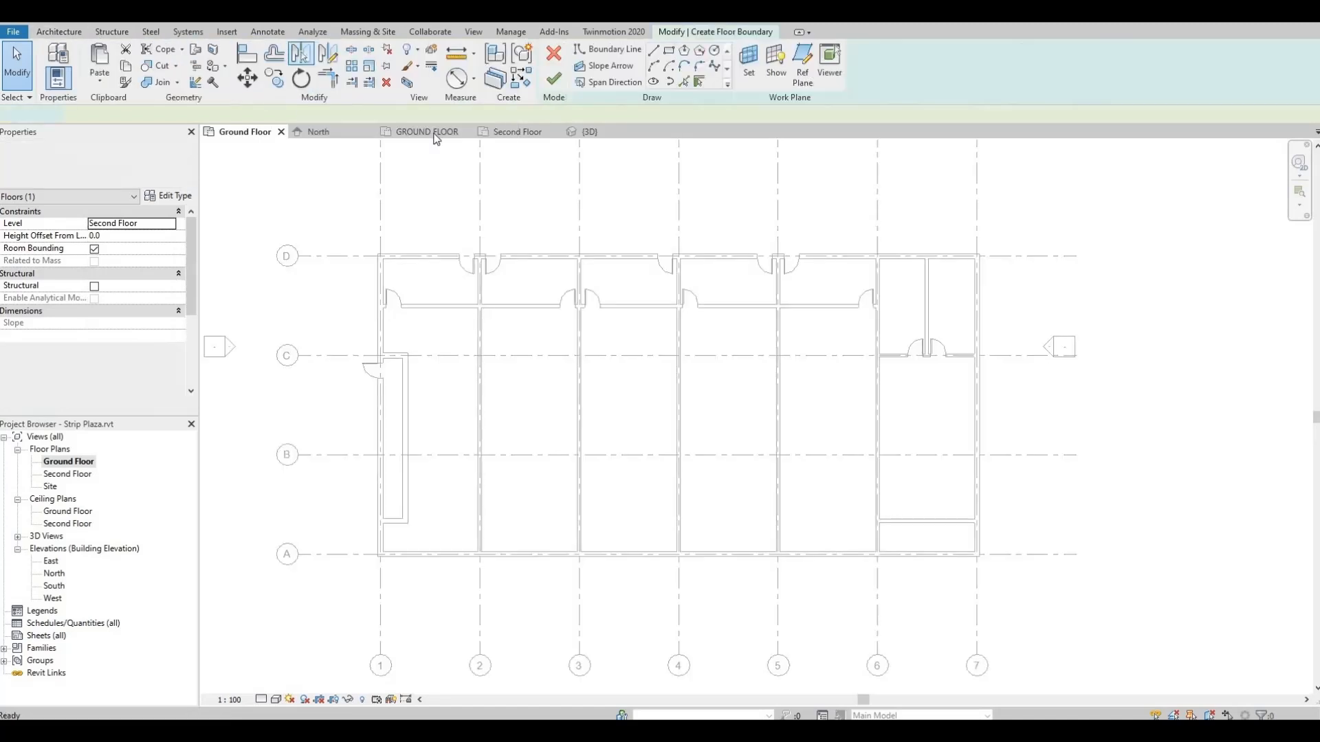
left_click(669, 49)
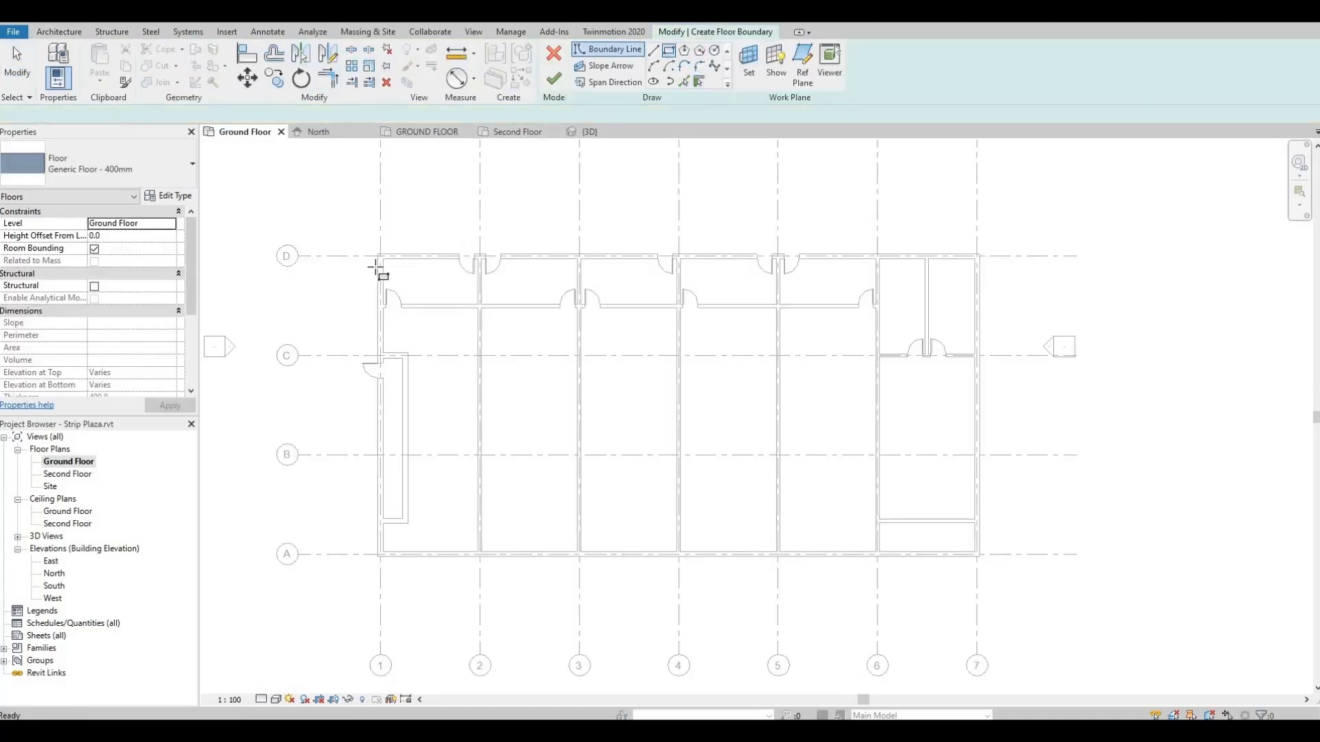
scroll(377, 259, "up", 6)
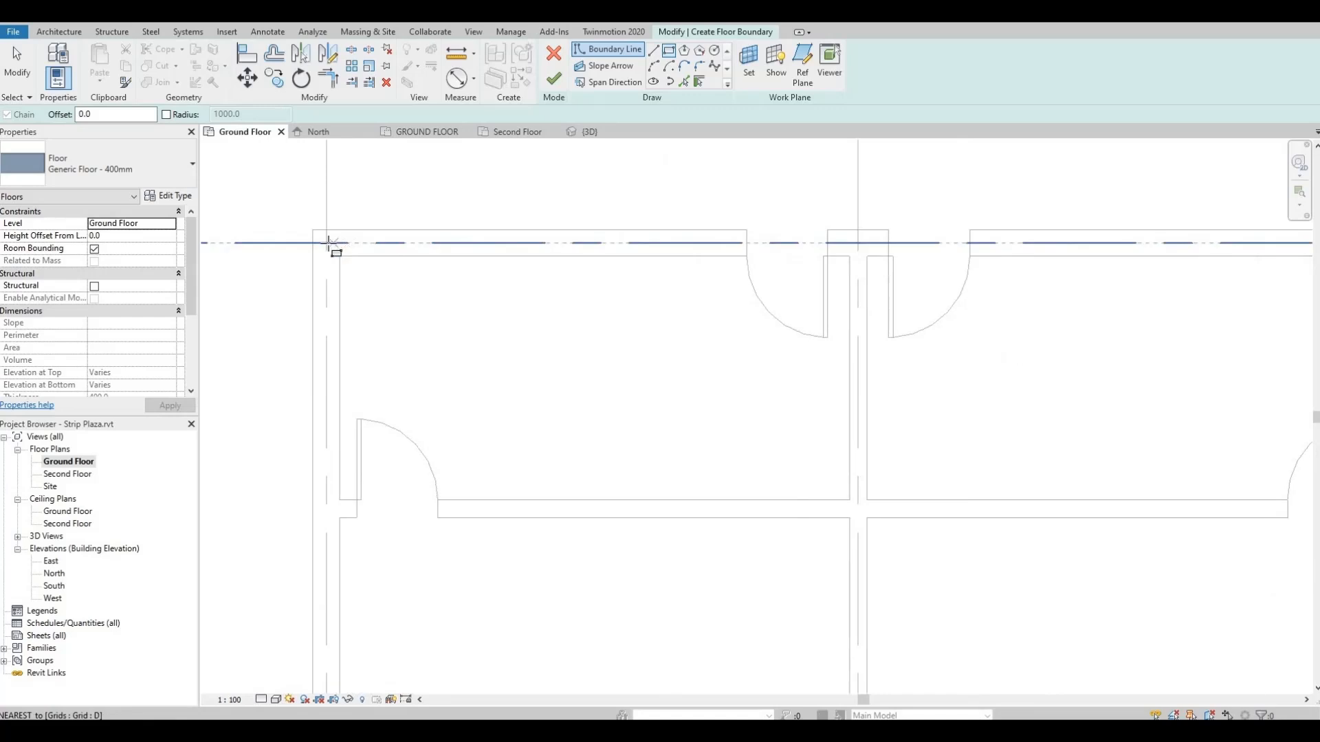
left_click(326, 242)
scroll(528, 420, "down", 8)
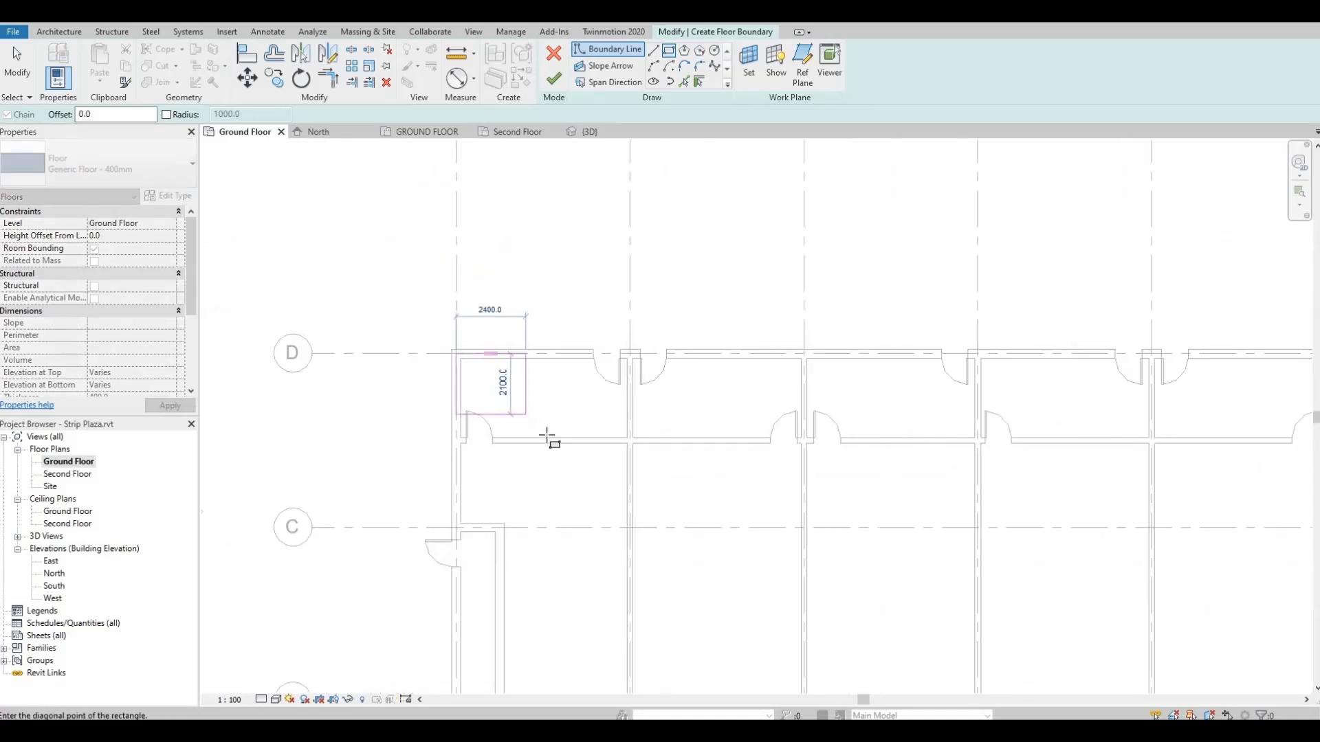
scroll(713, 448, "up", 6)
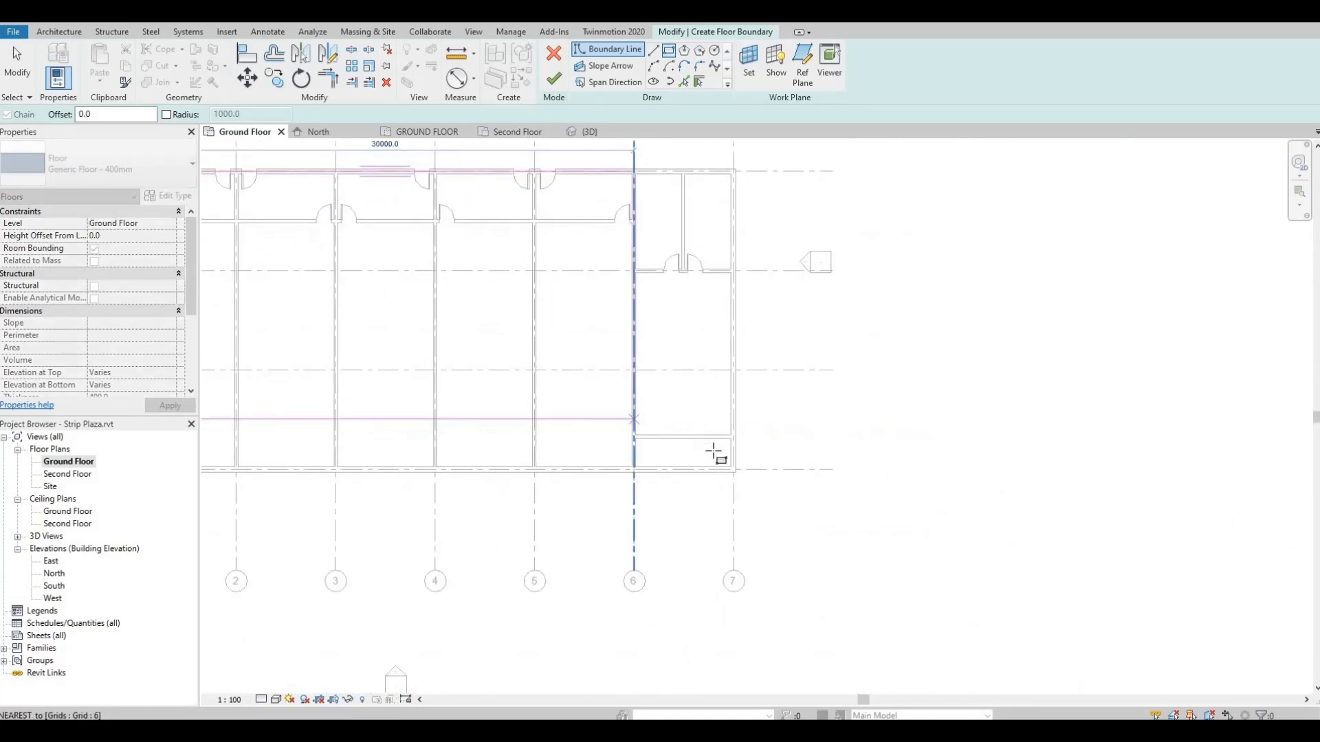
scroll(792, 538, "up", 3)
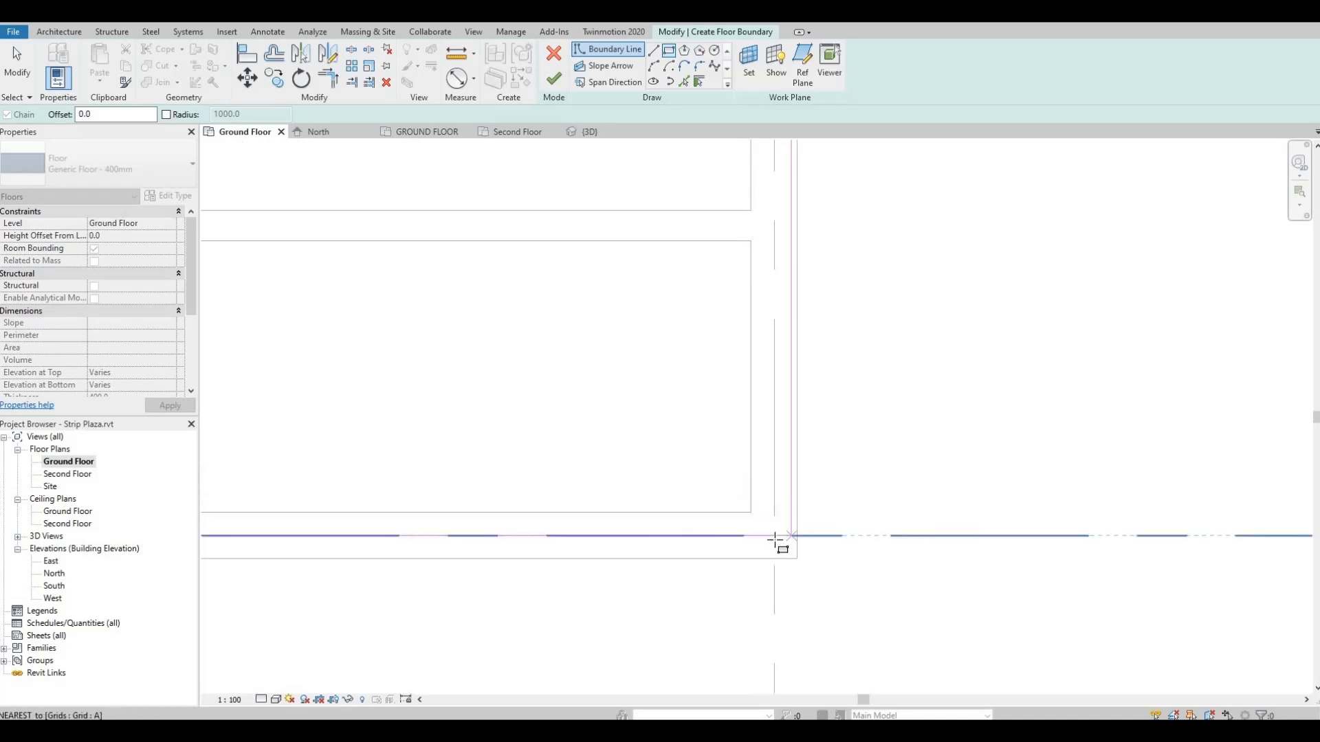
left_click(773, 534)
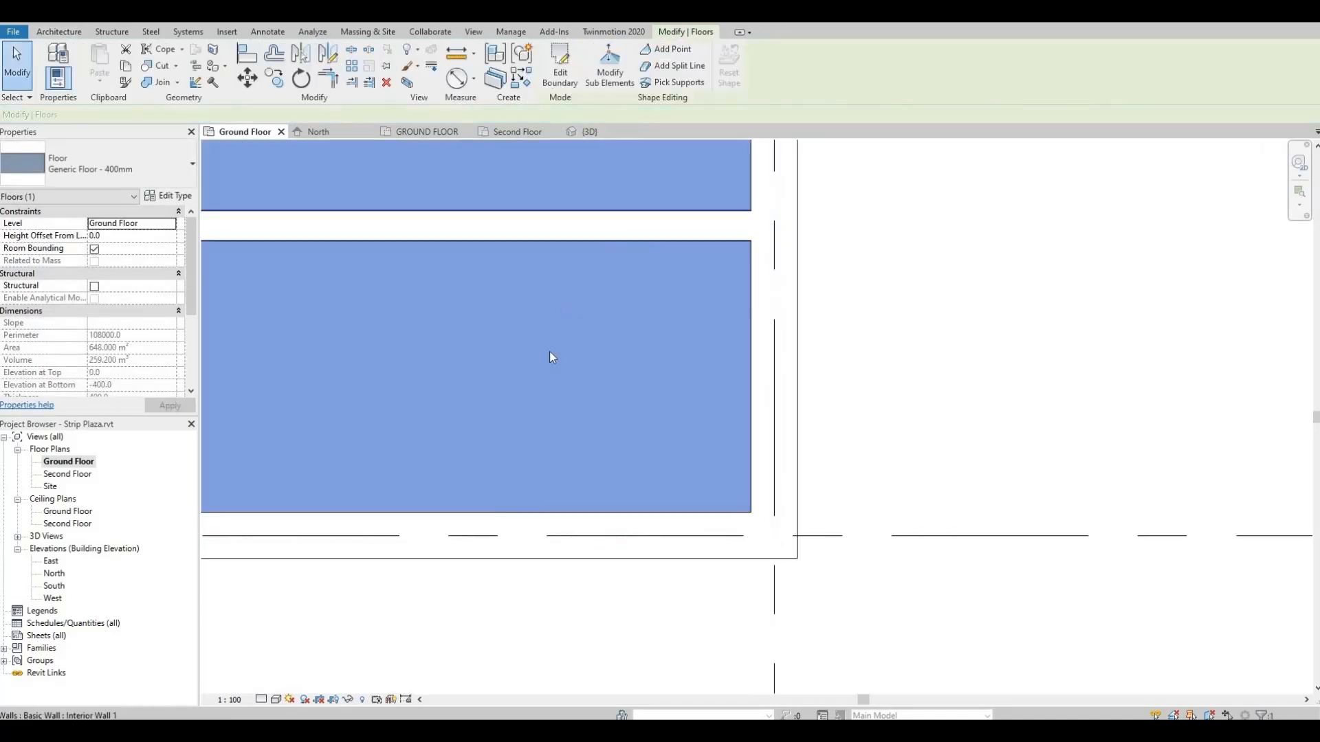
scroll(550, 351, "down", 5)
scroll(542, 370, "down", 4)
middle_click_drag(589, 403, 680, 424)
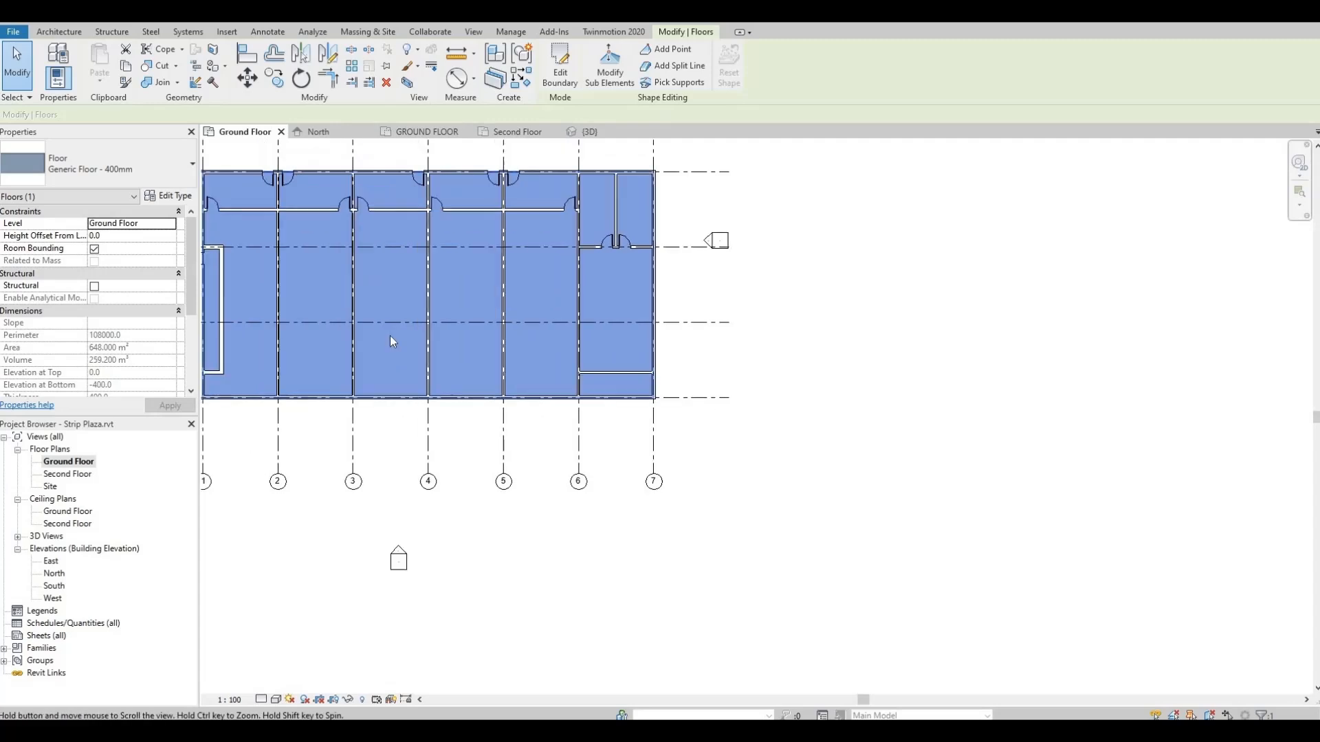
middle_click_drag(390, 336, 466, 345)
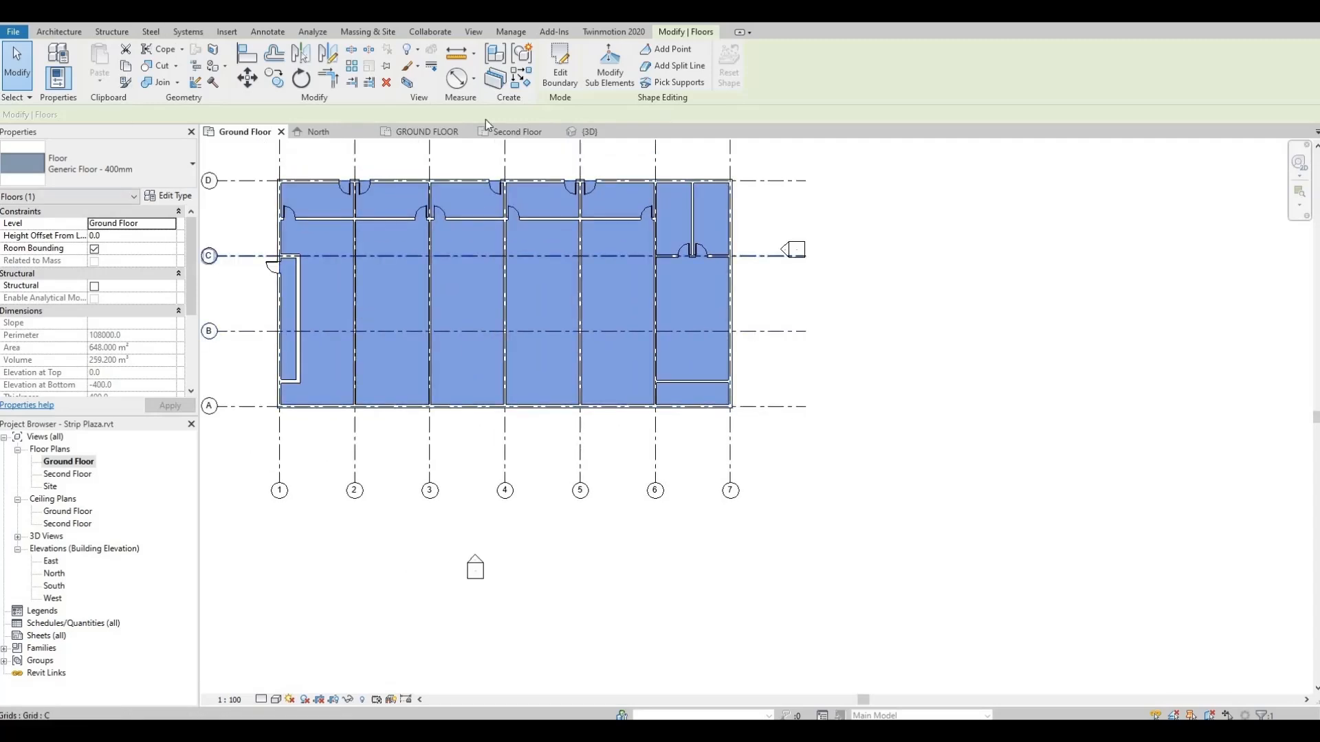
Inspect the building and its ground floor slab in the 3D view from the front and the grid 1 side.
left_click(265, 13)
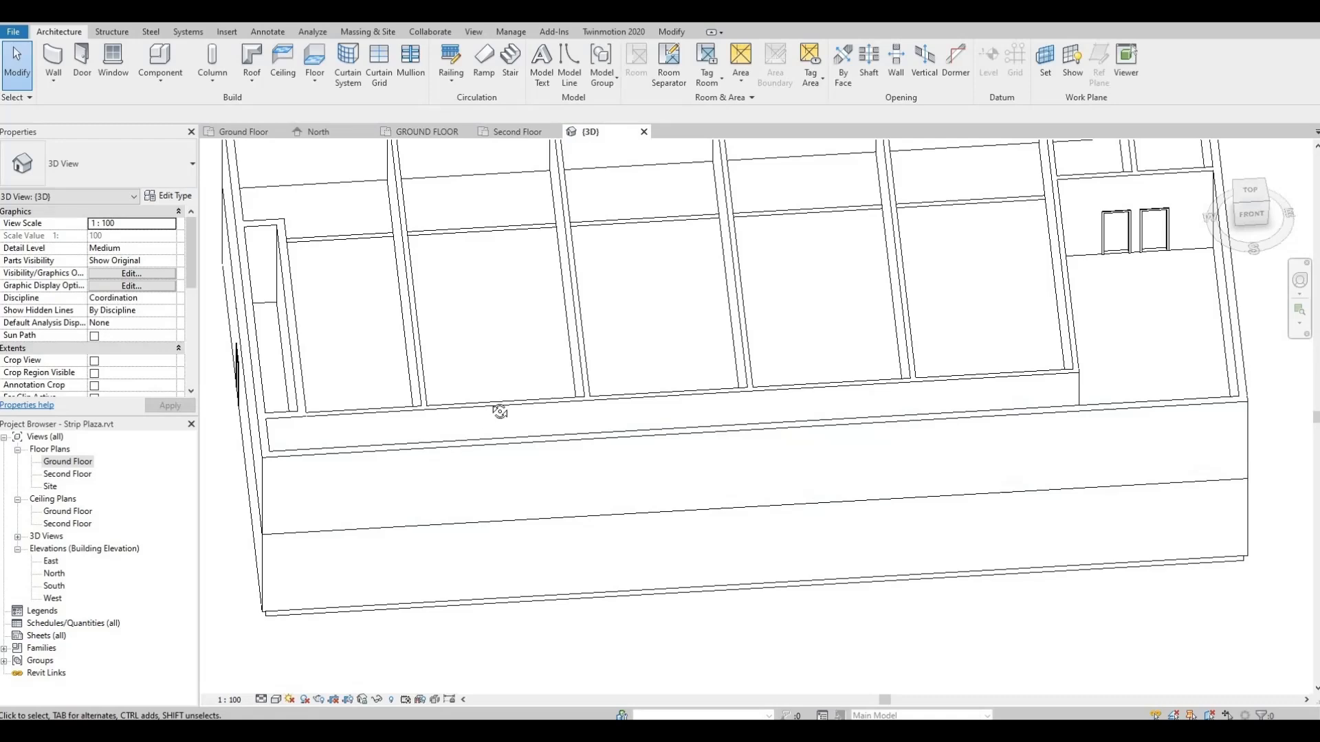
middle_click_drag(499, 411, 663, 362, "shift")
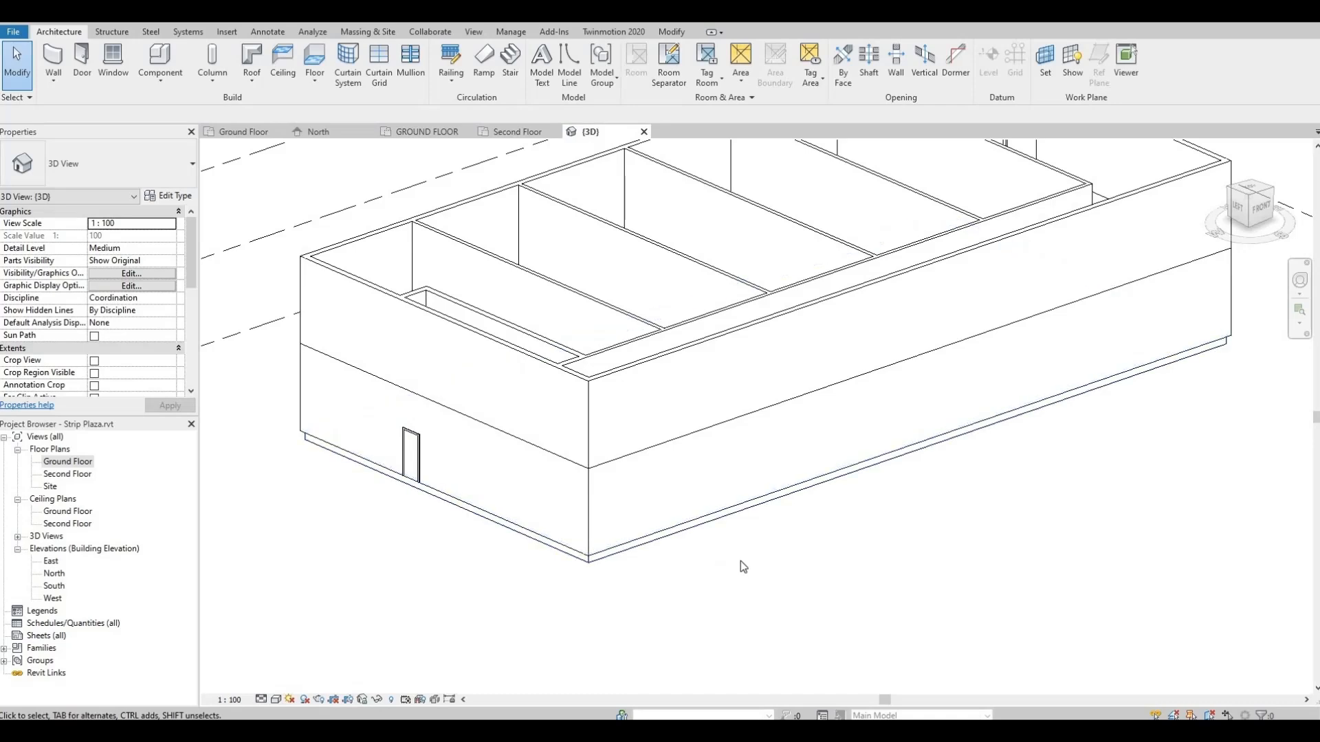
middle_click_drag(701, 535, 378, 477, "shift")
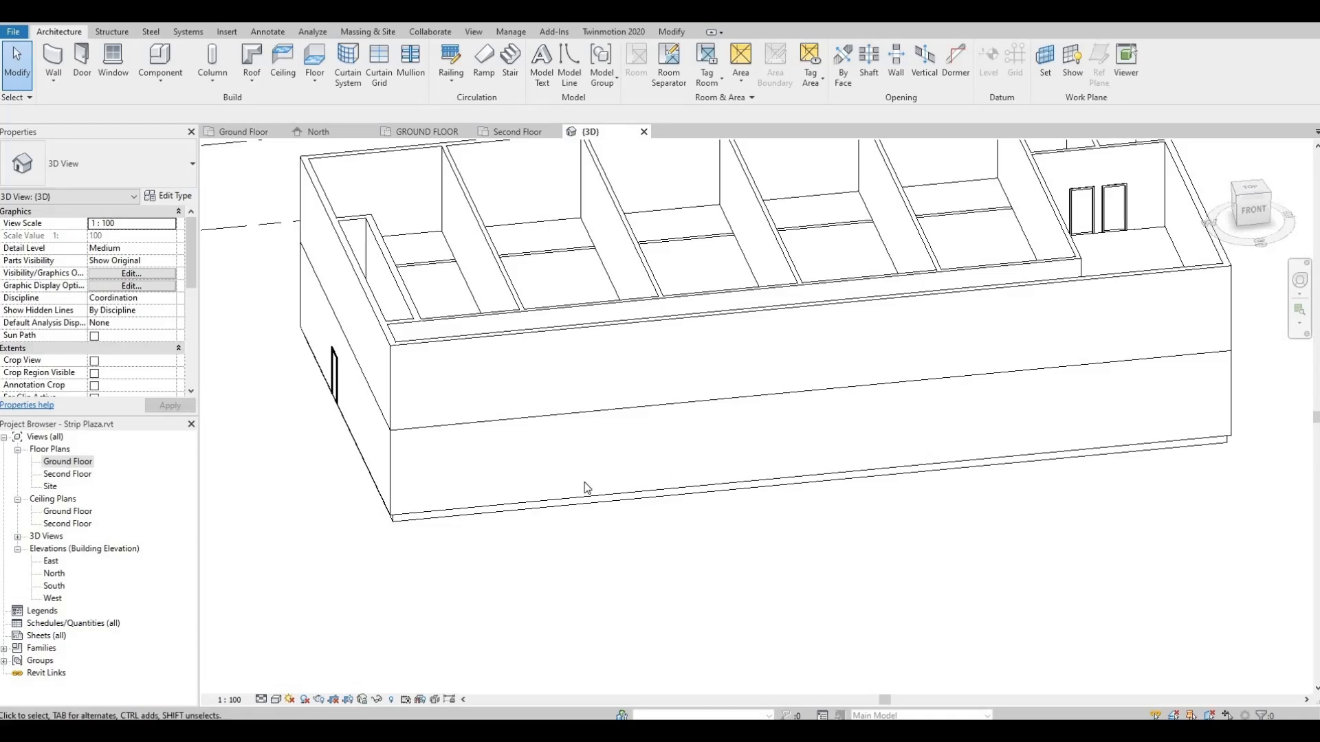
In the Ground Floor plan, split the exterior wall on grid 7 about 180 mm from grid C, towards grid B.
double_click(64, 463)
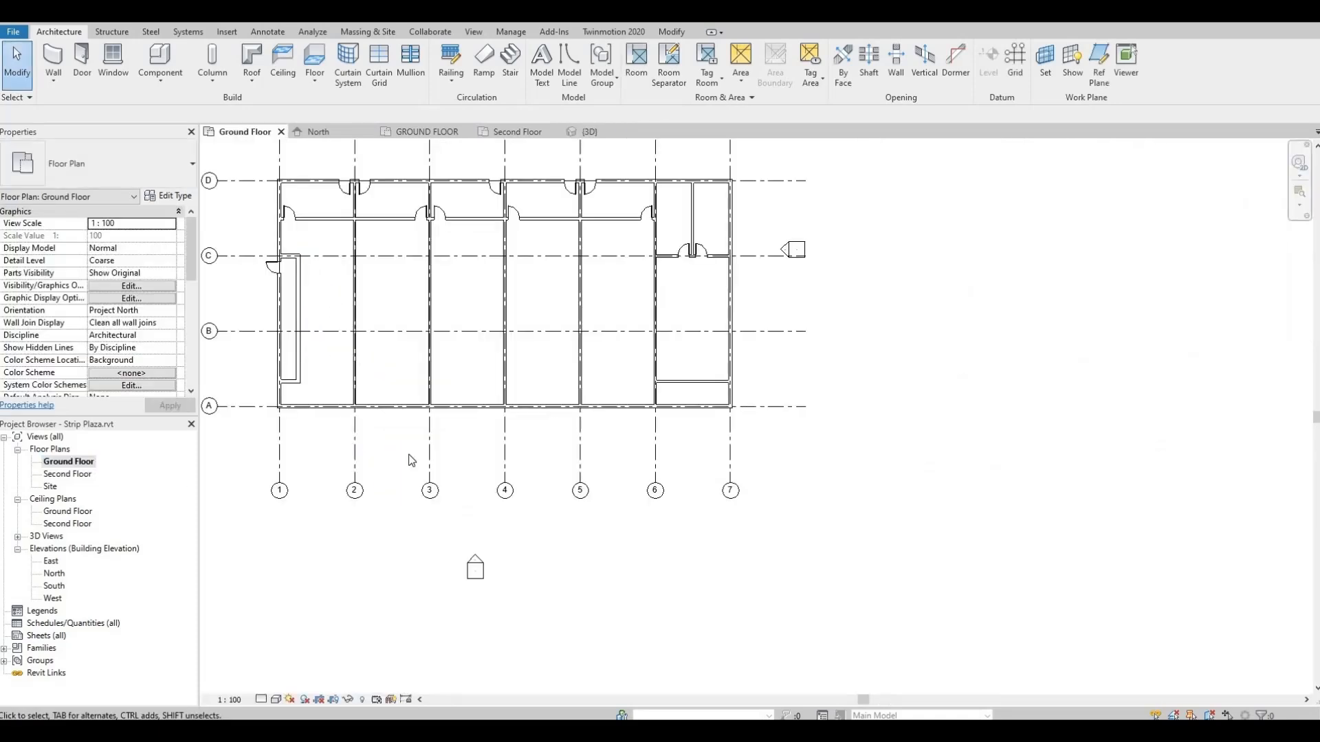
scroll(633, 422, "up", 2)
scroll(752, 417, "up", 4)
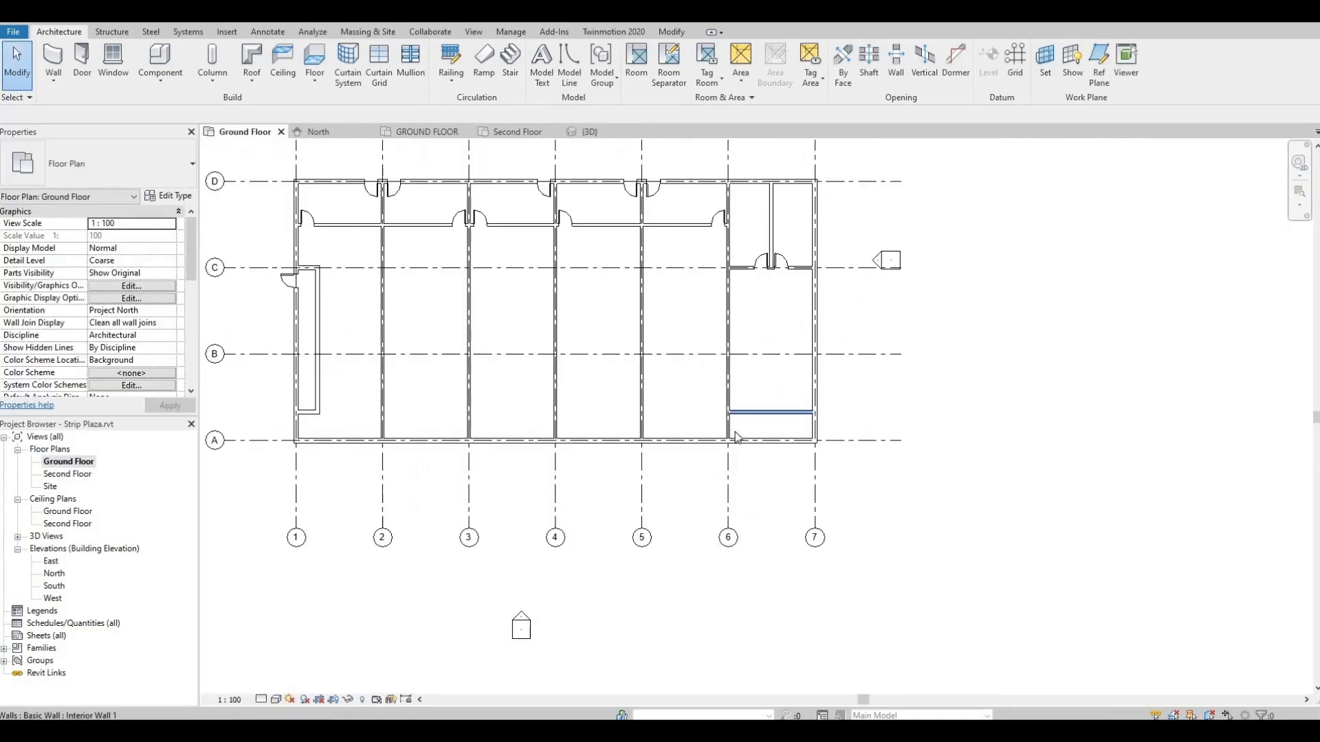
scroll(731, 440, "up", 3)
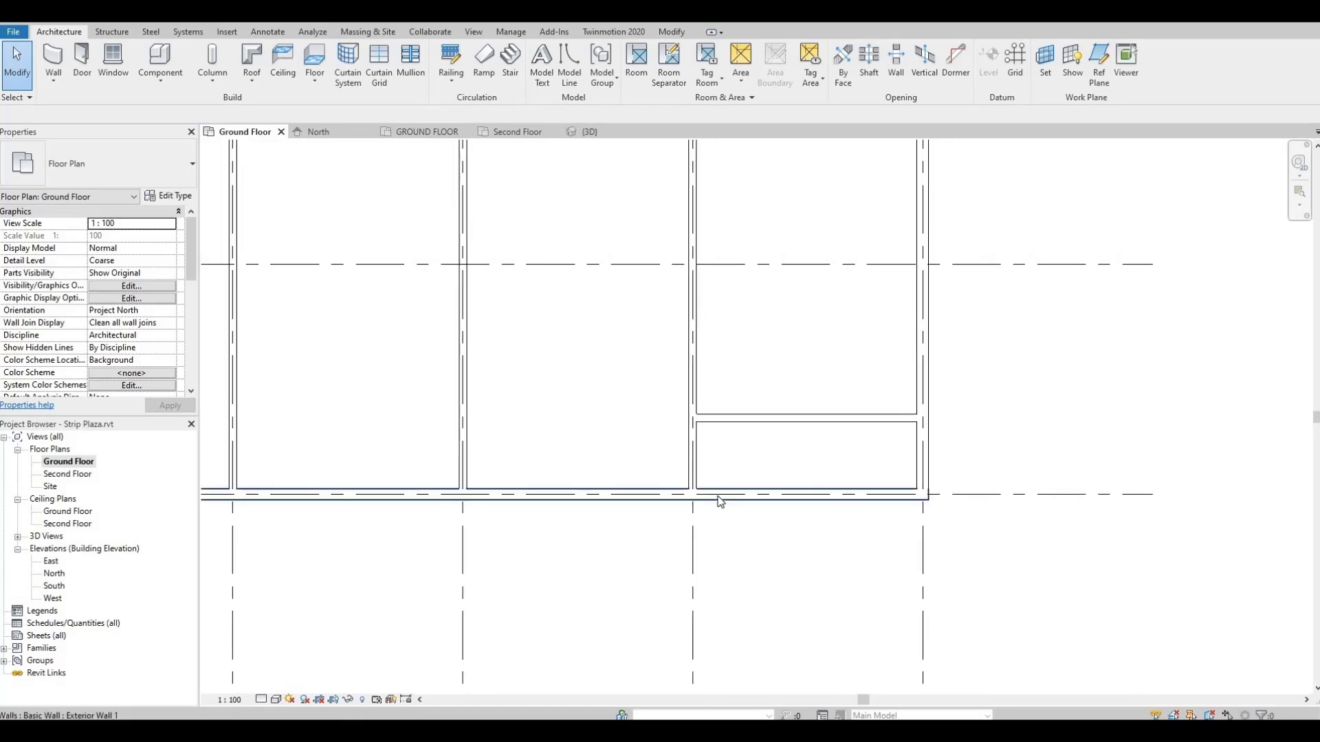
middle_click_drag(718, 497, 579, 598)
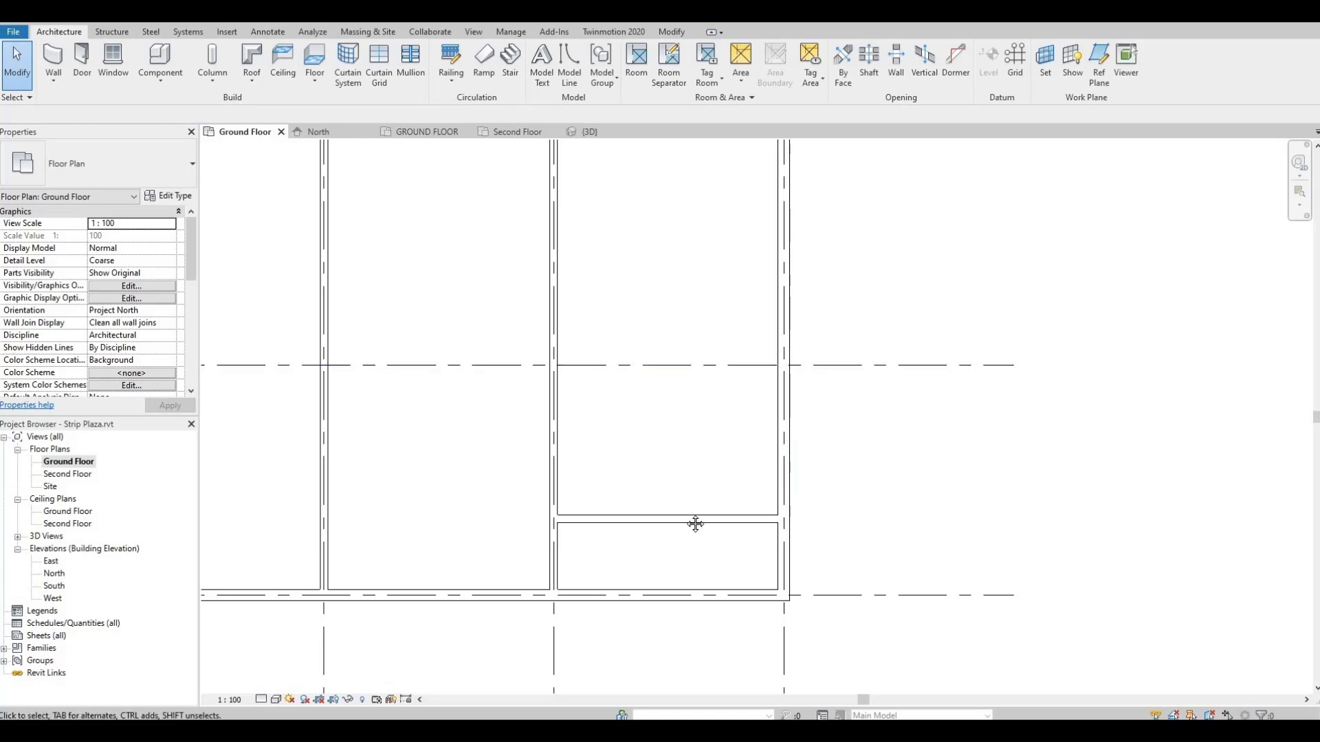
scroll(686, 546, "down", 2)
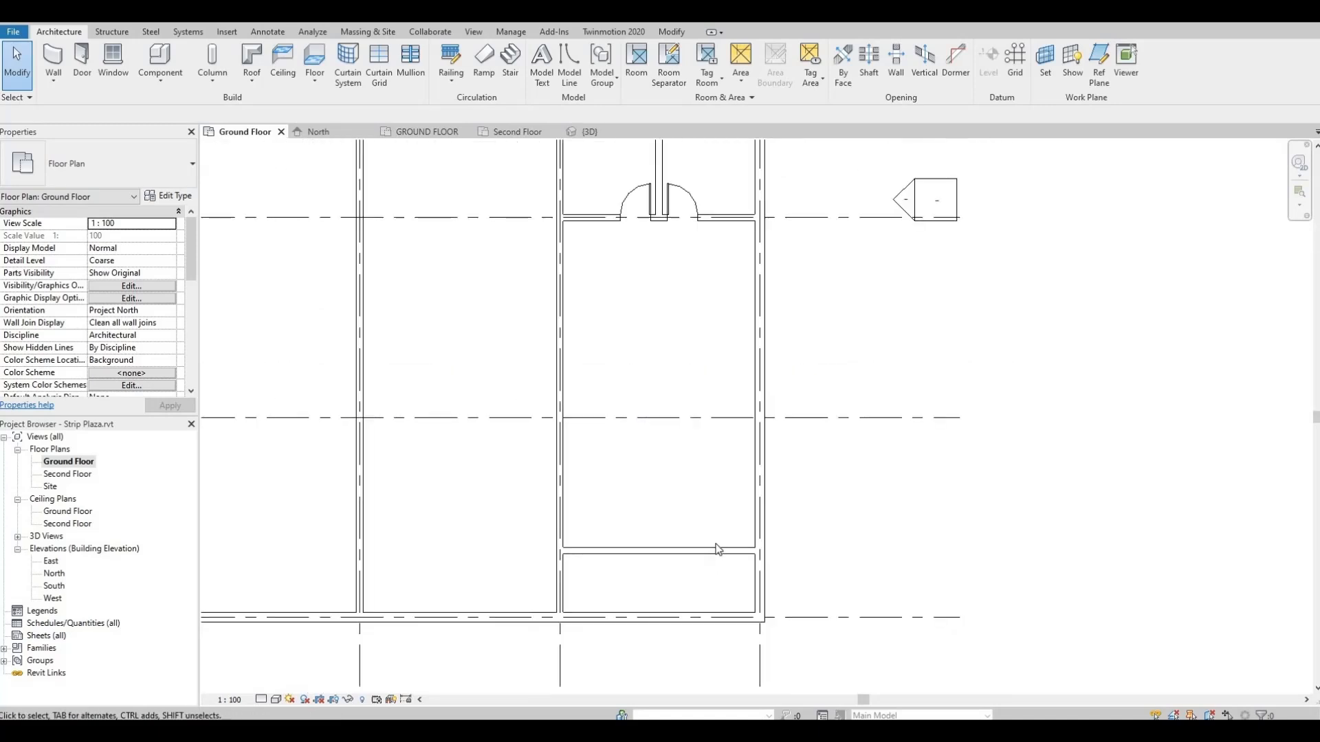
middle_click_drag(716, 544, 718, 572)
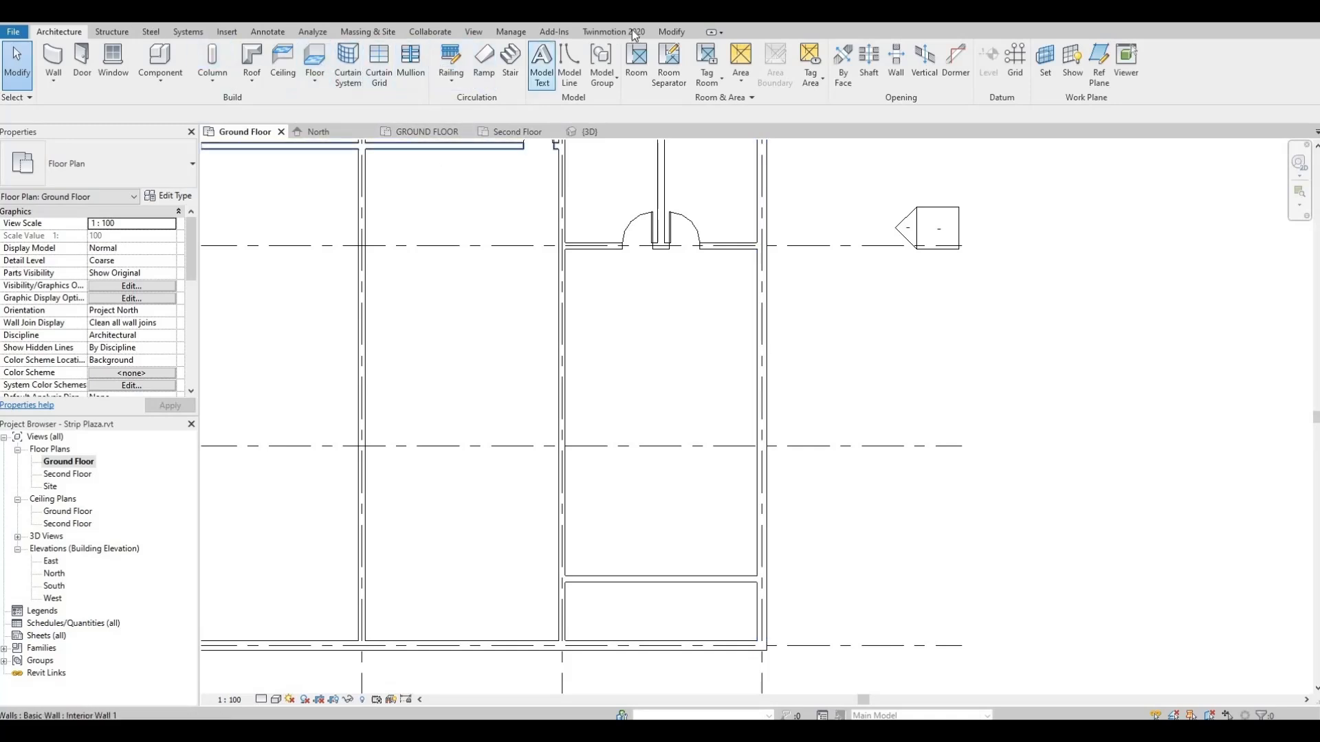
left_click(670, 33)
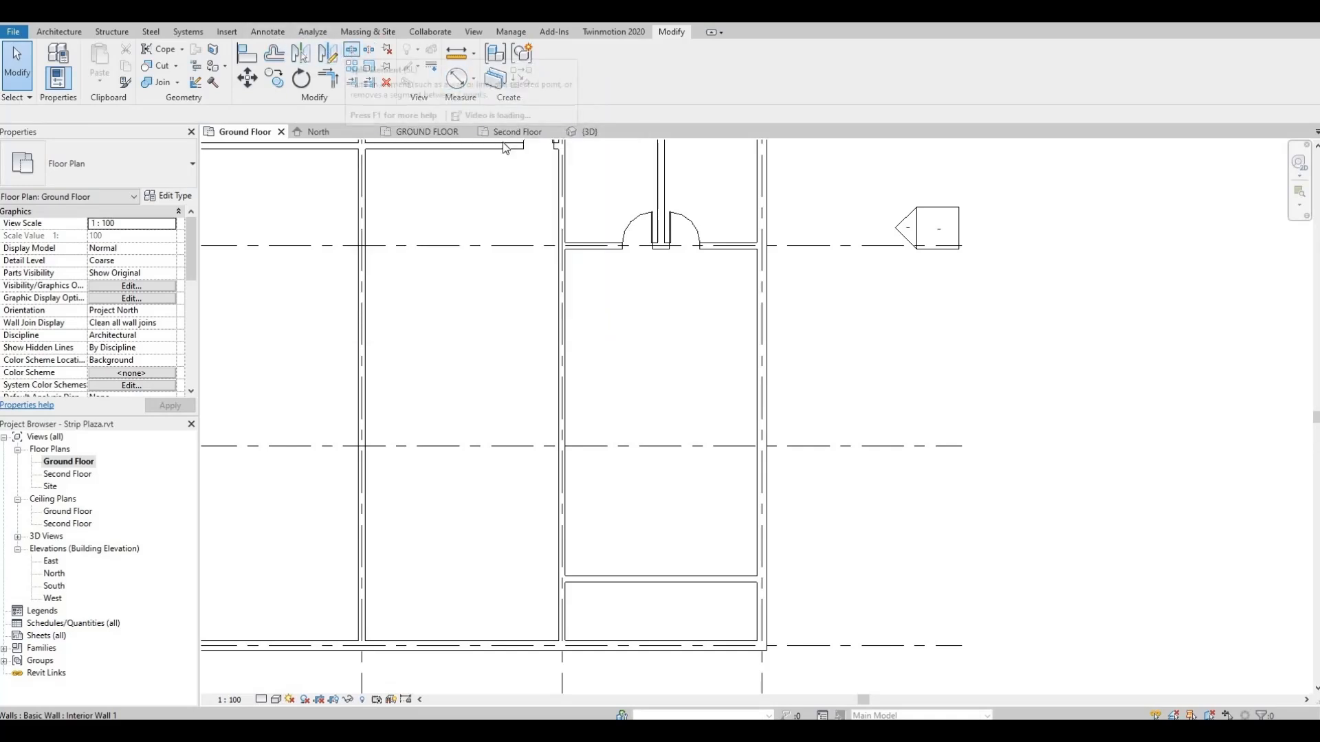
left_click(351, 52)
scroll(781, 249, "up", 3)
scroll(736, 268, "up", 2)
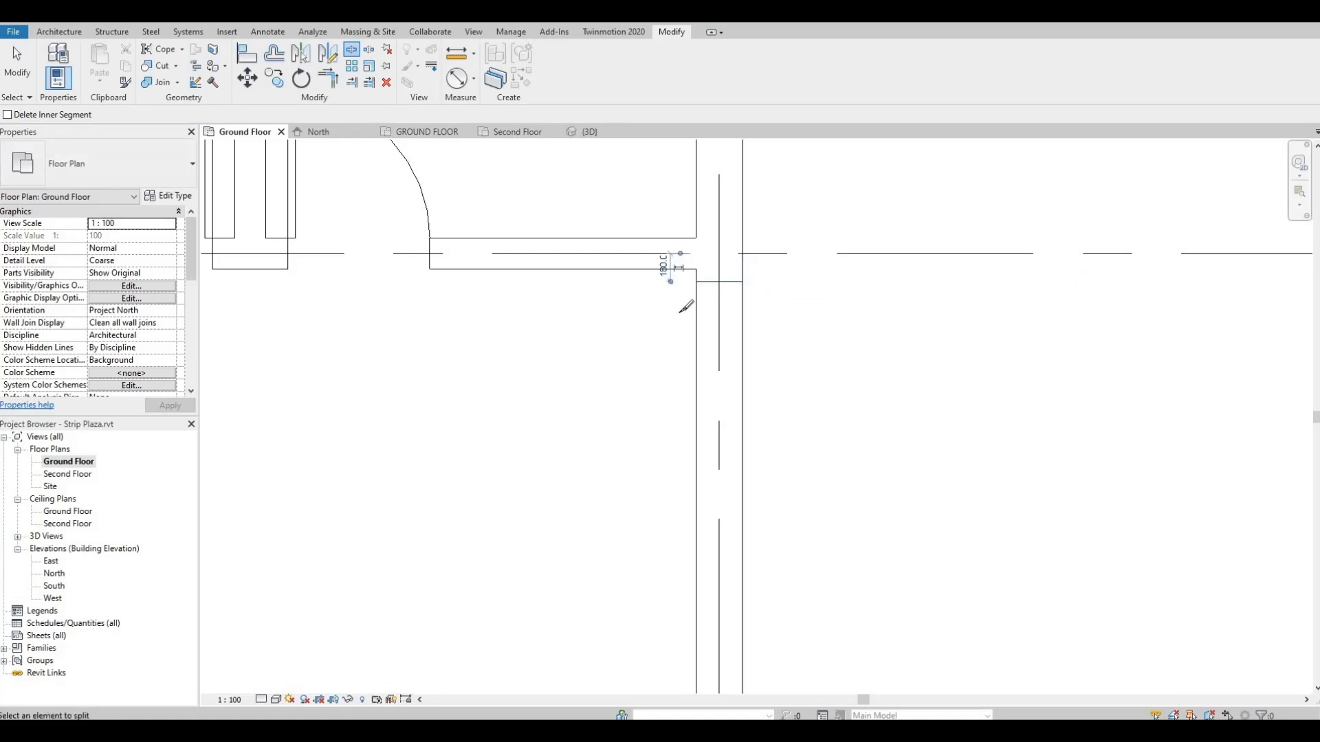
key("Escape")
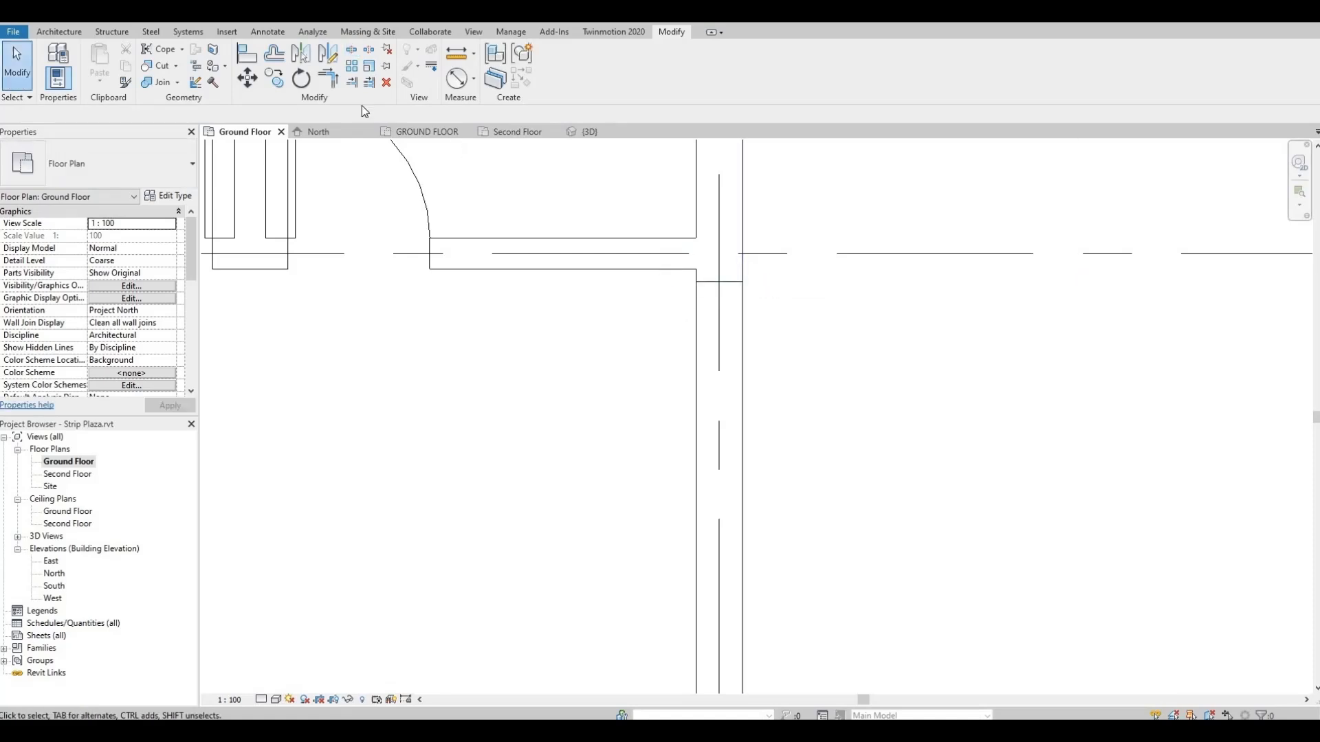
left_click(327, 81)
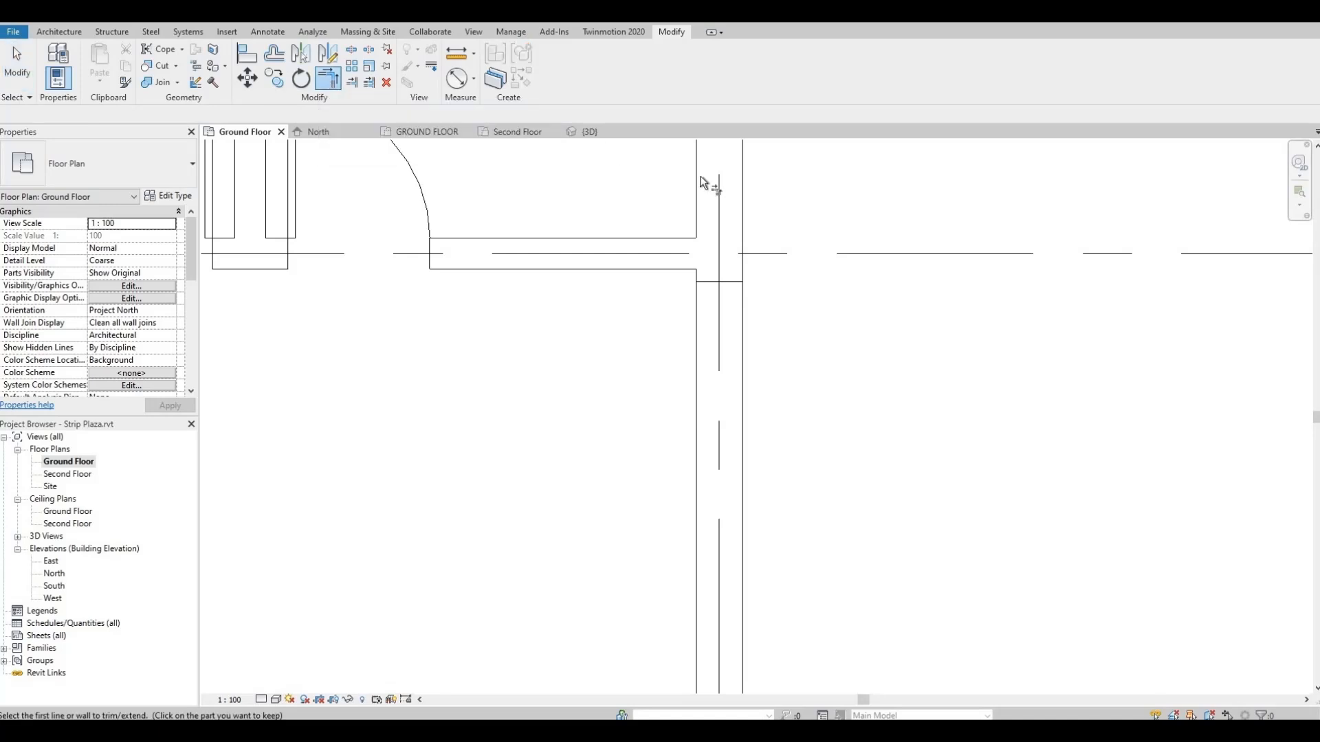
left_click(638, 240)
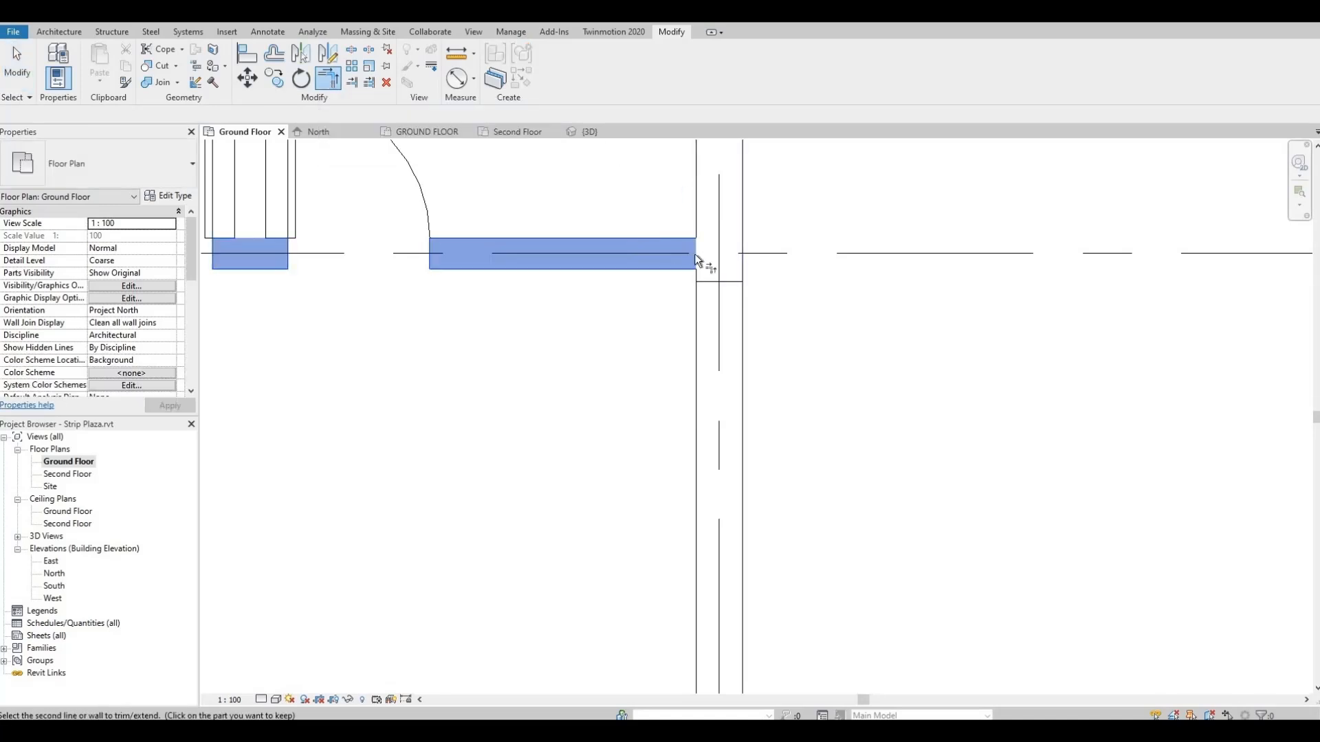
key("Escape")
key("Escape")
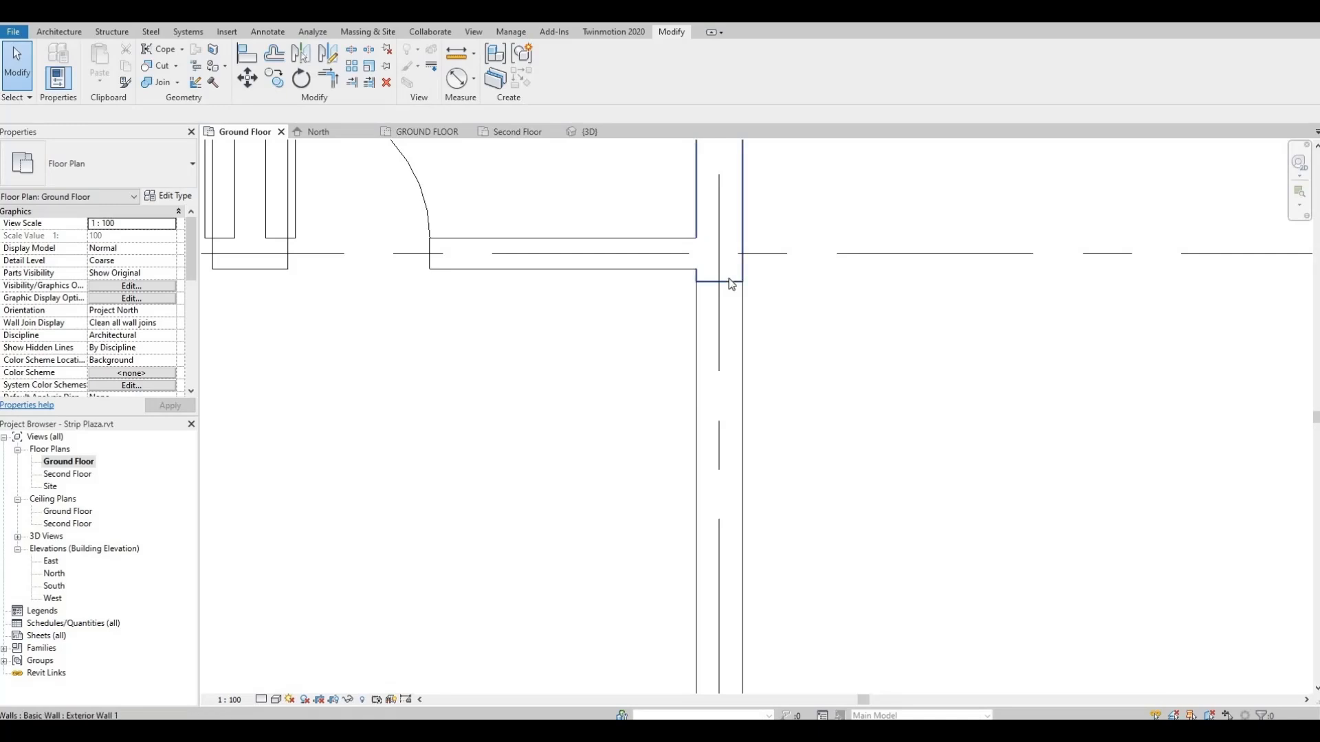
Pull the split end of the upper east exterior wall segment back to the outer face of the adjoining interior wall.
left_click(728, 279)
left_click_drag(719, 246, 717, 255)
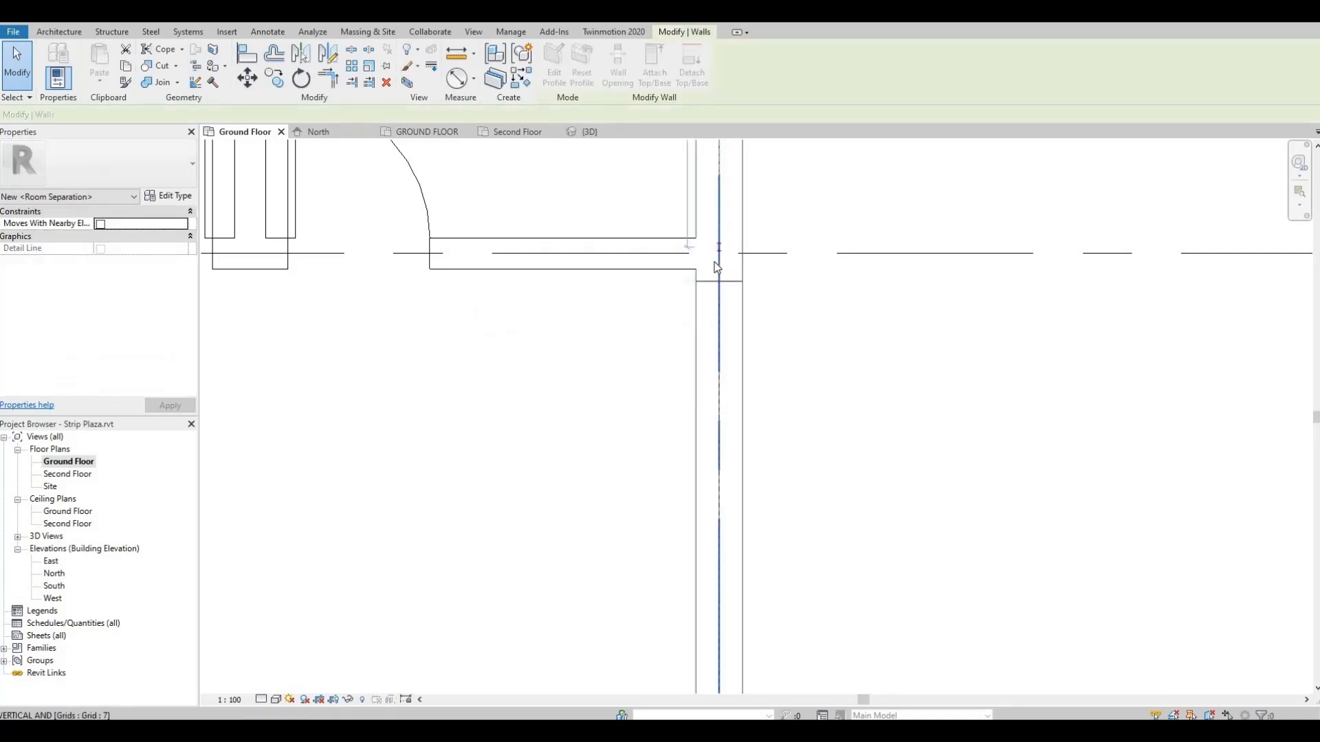
key("Escape")
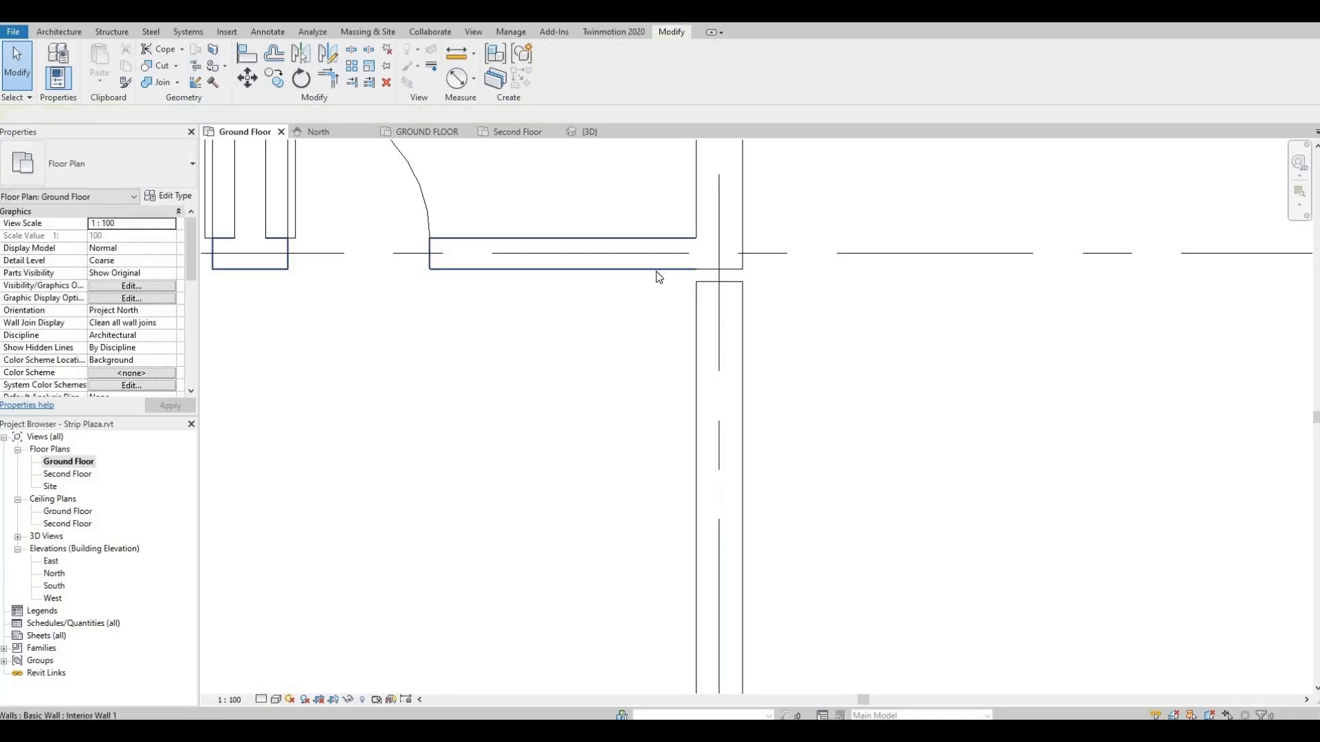
Split the ground-floor front exterior wall just east of the last interior partition.
scroll(654, 275, "down", 6)
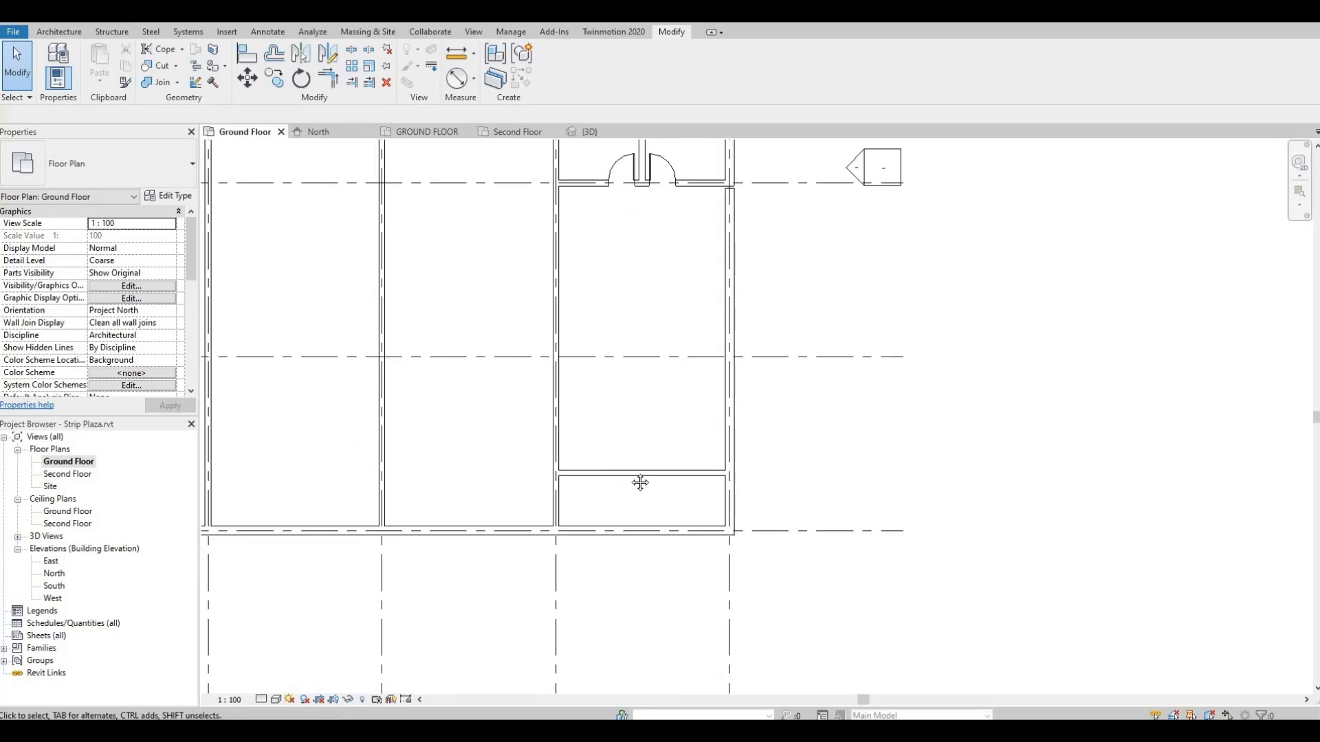
scroll(605, 499, "up", 4)
scroll(557, 487, "up", 3)
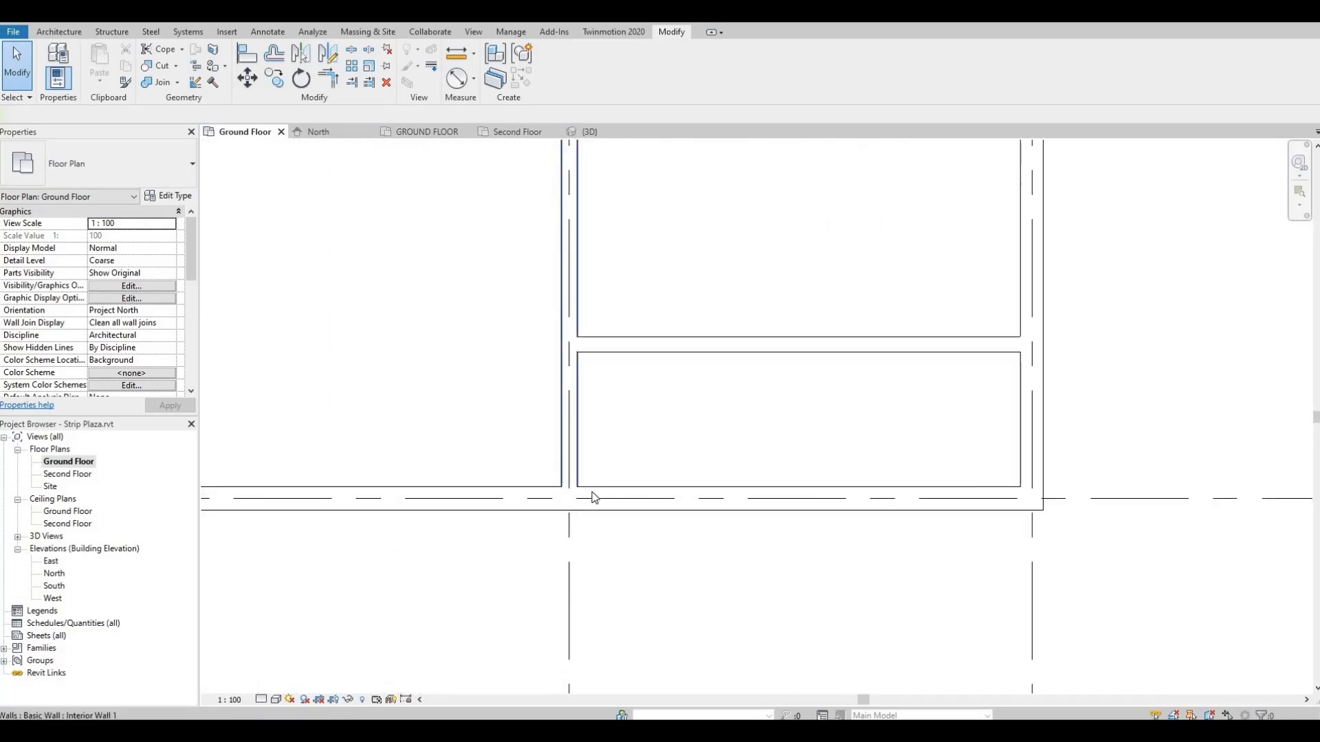
left_click(599, 484)
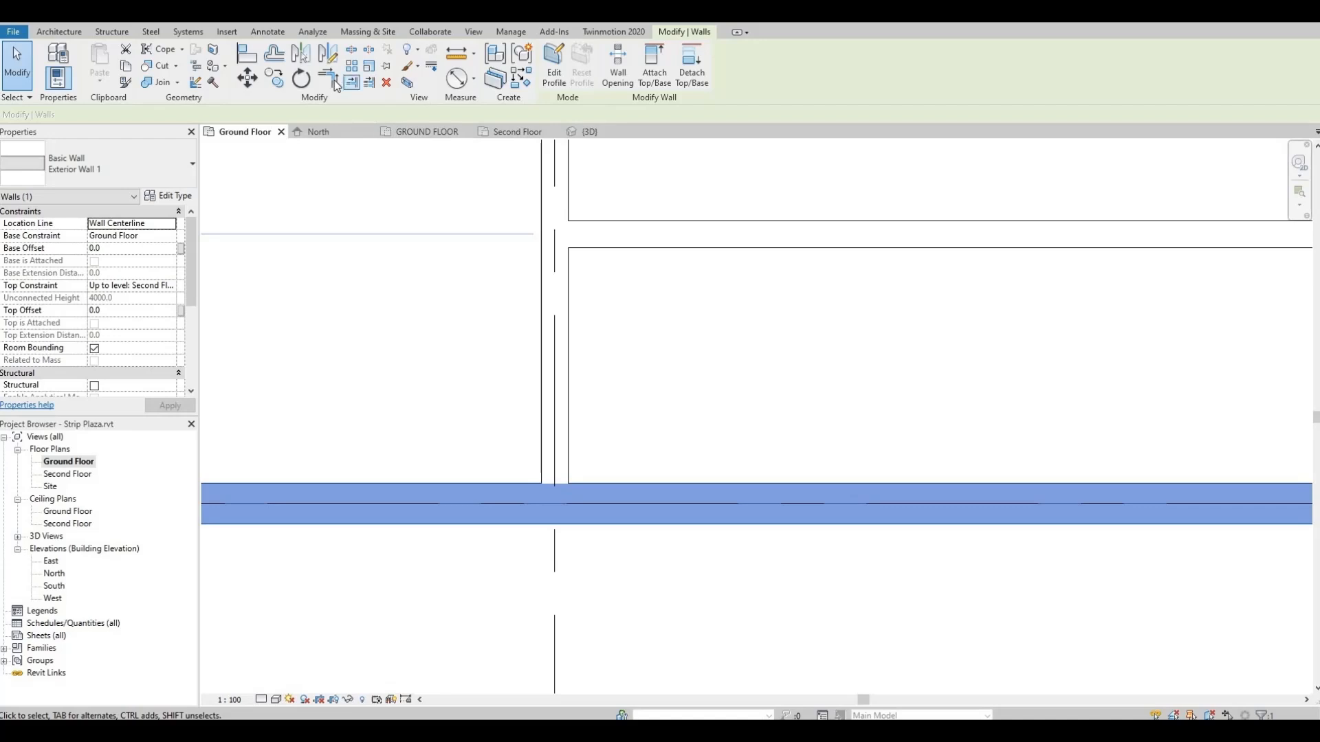
left_click(351, 50)
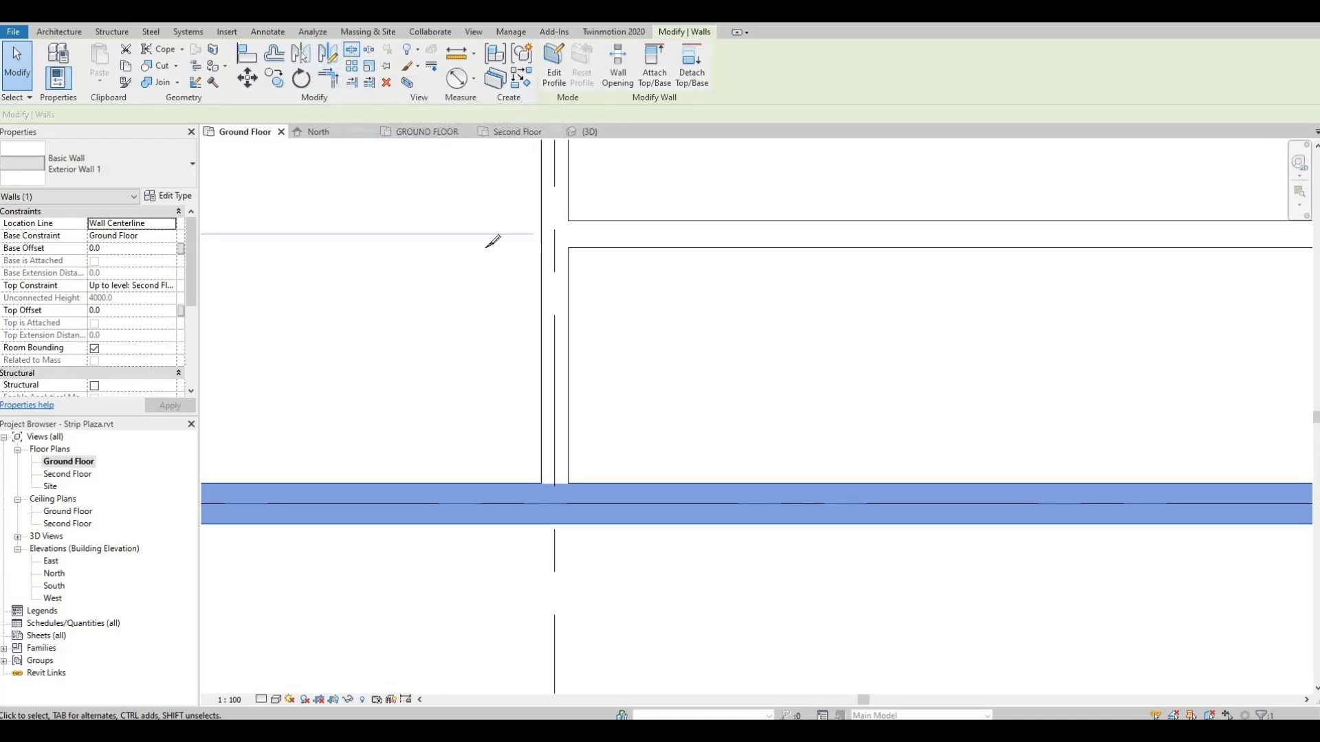
left_click(585, 521)
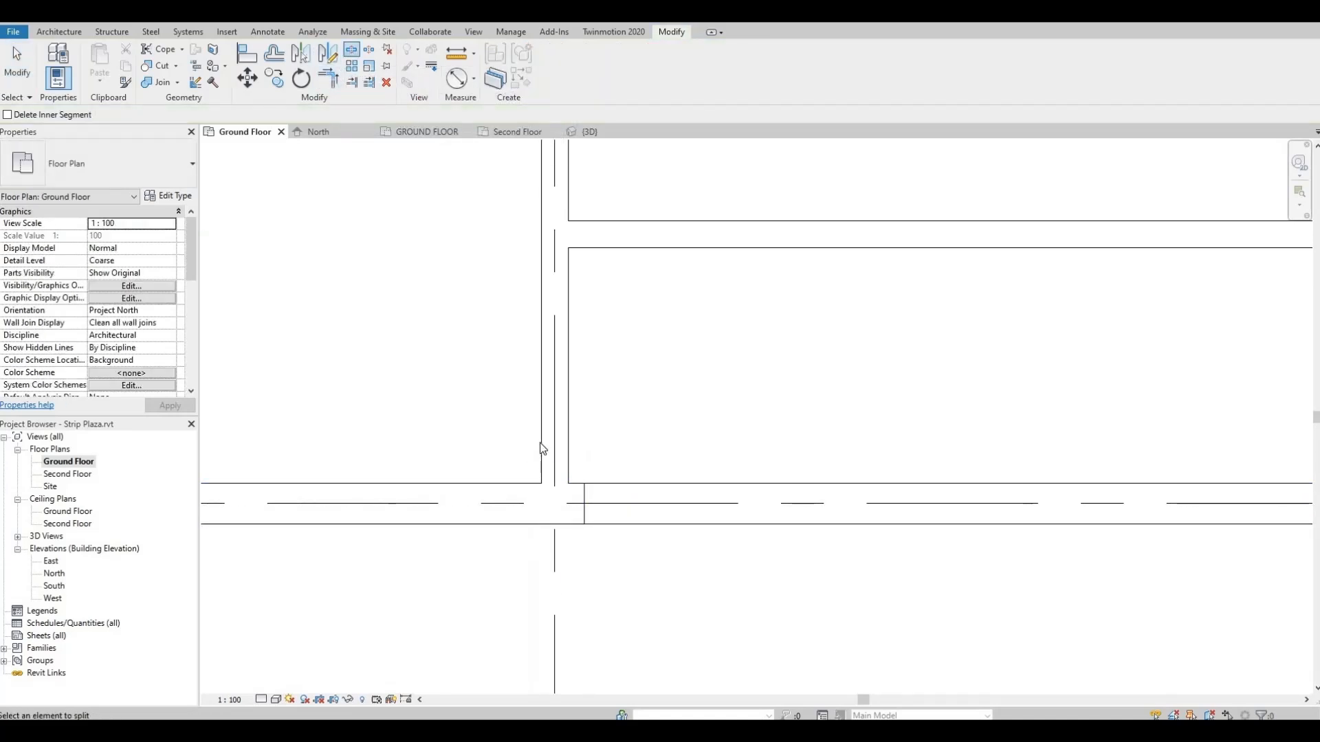
key("Escape")
Try to pull the west segment's split end back toward the interior partition.
left_click(552, 455)
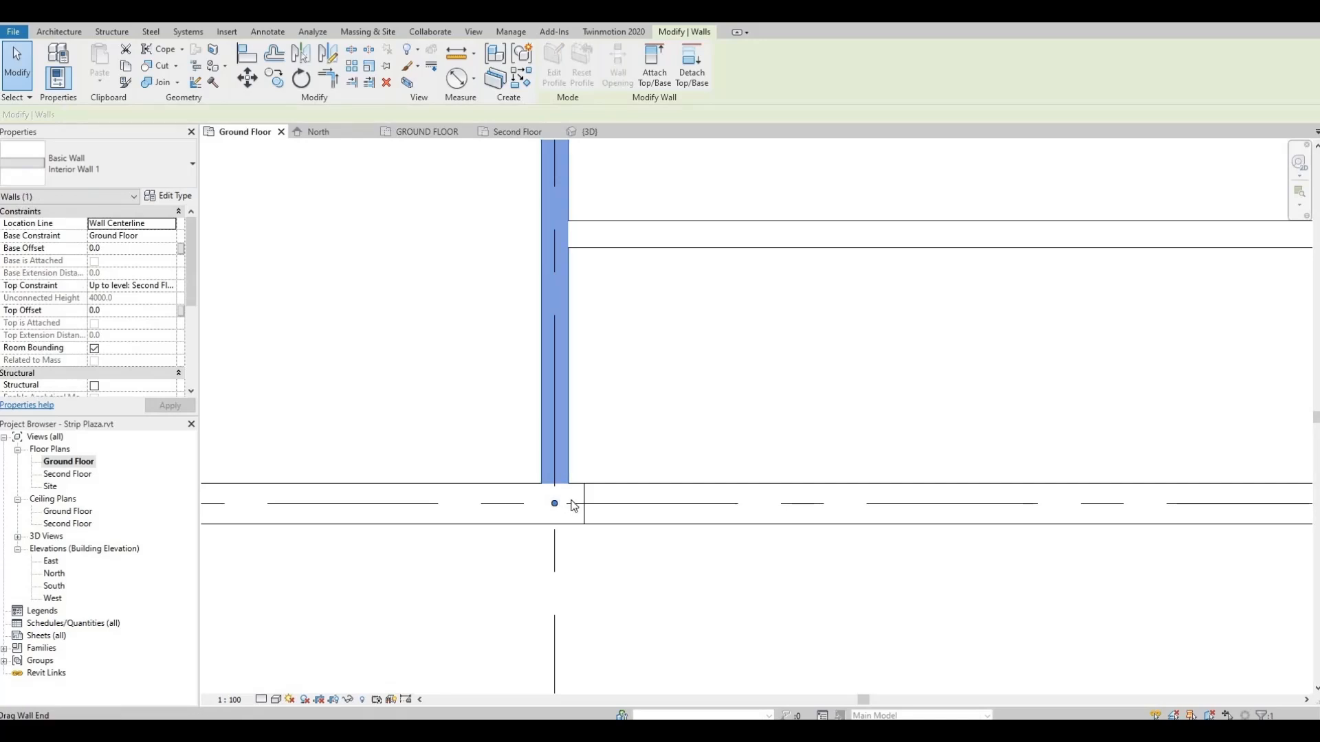
key("Escape")
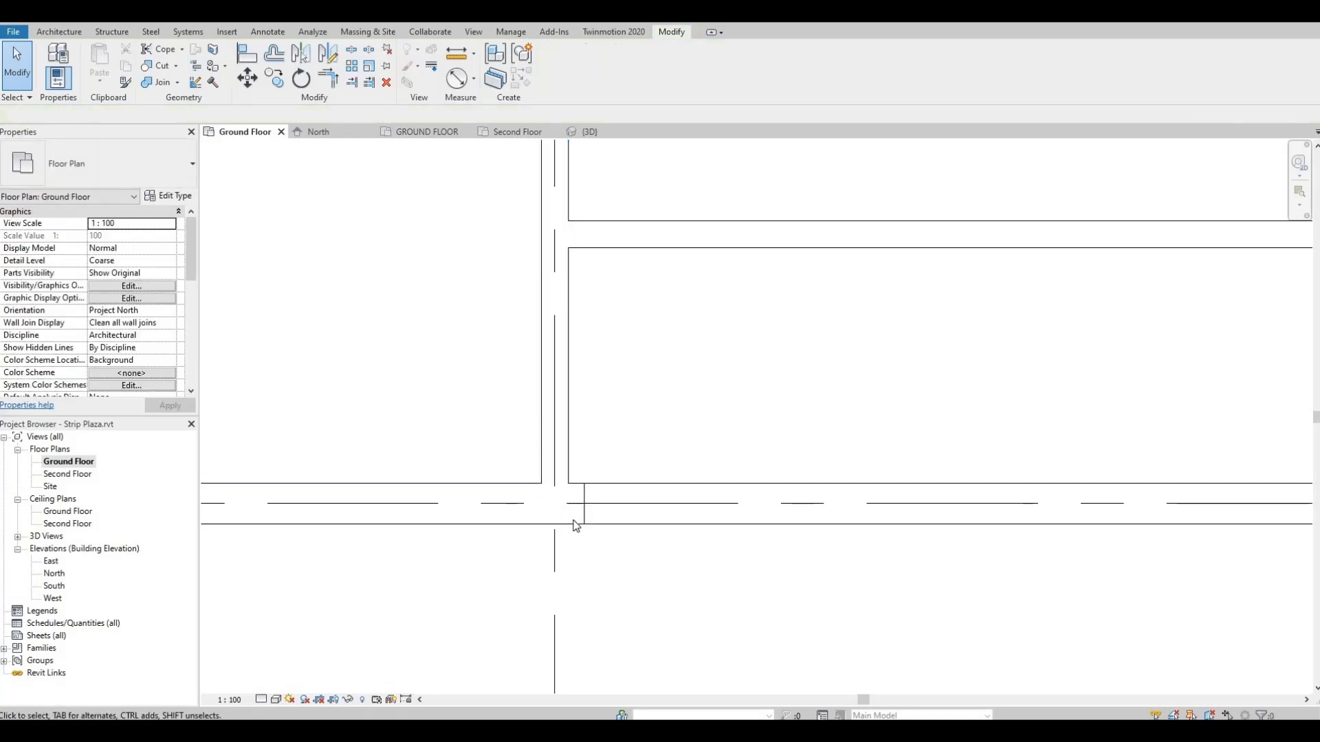
left_click(579, 520)
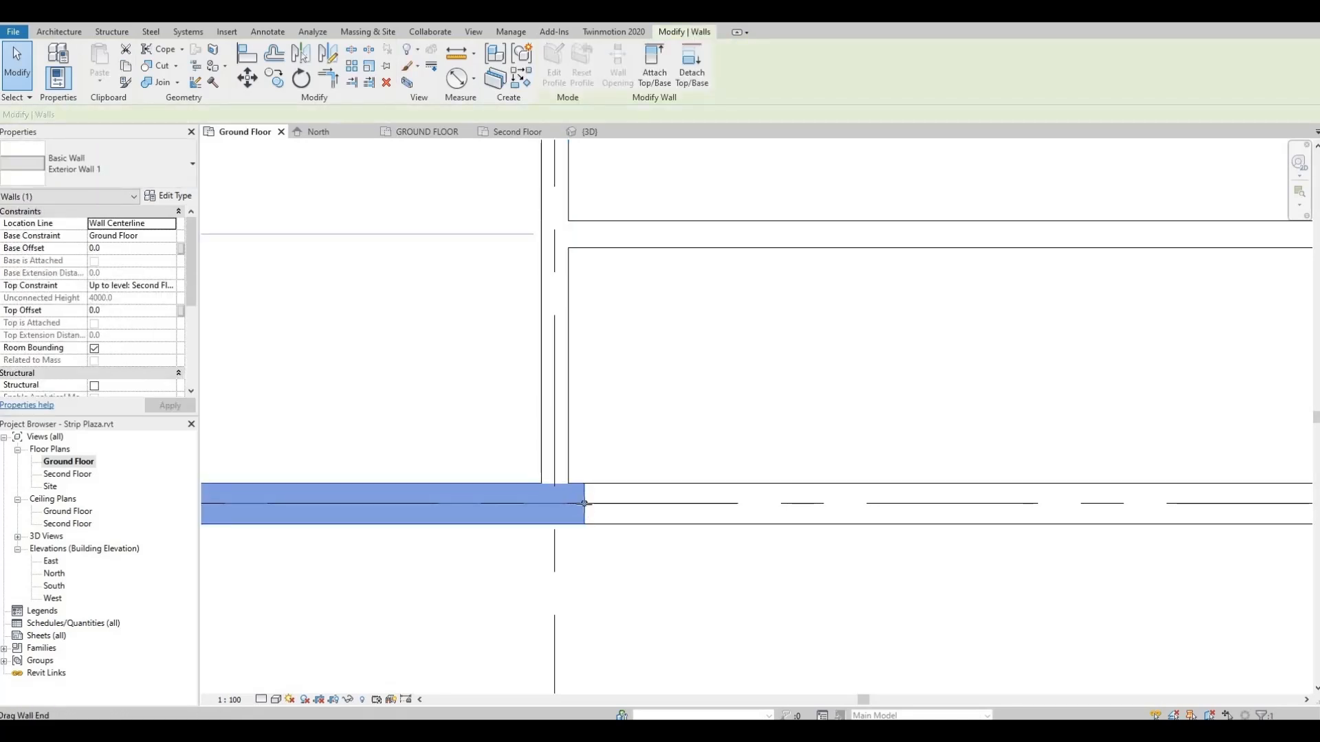
left_click_drag(584, 504, 577, 506)
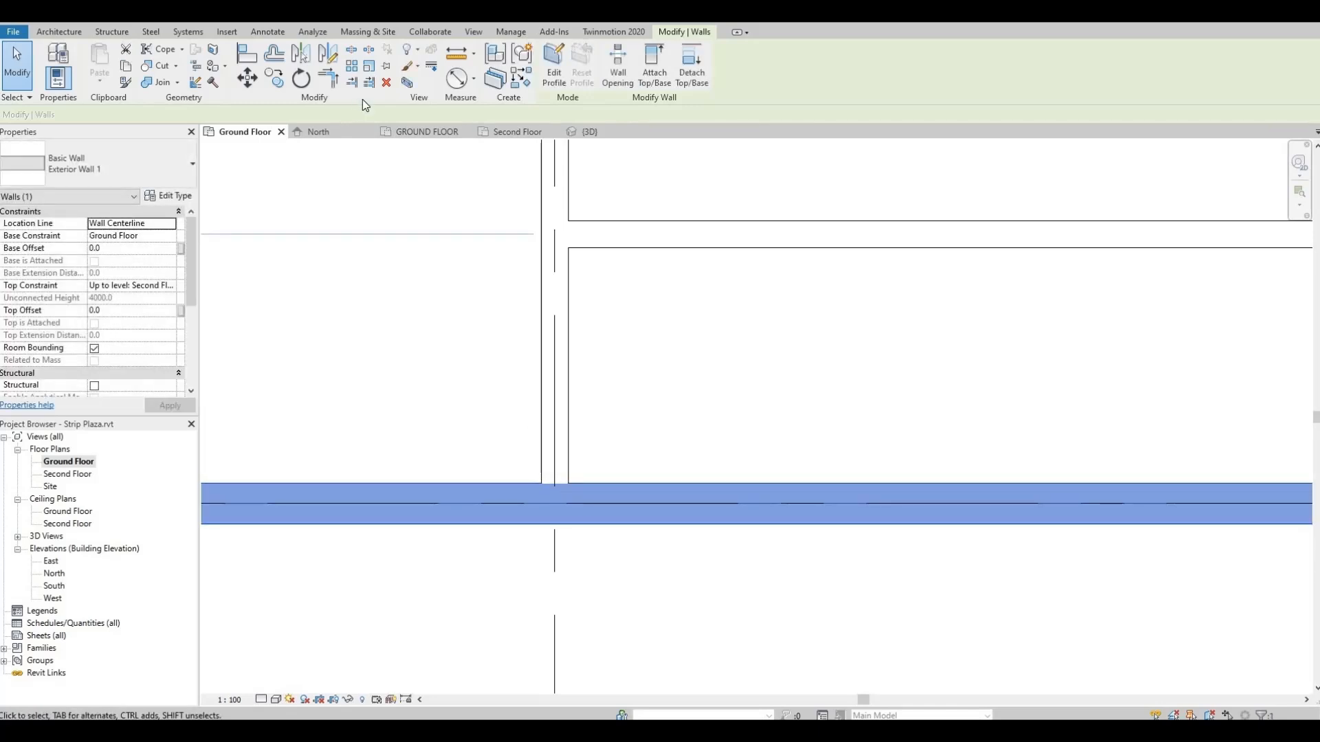
Split the front exterior wall again beside the last interior partition and pull the west segment's end back to that partition.
left_click(582, 525)
key("Escape")
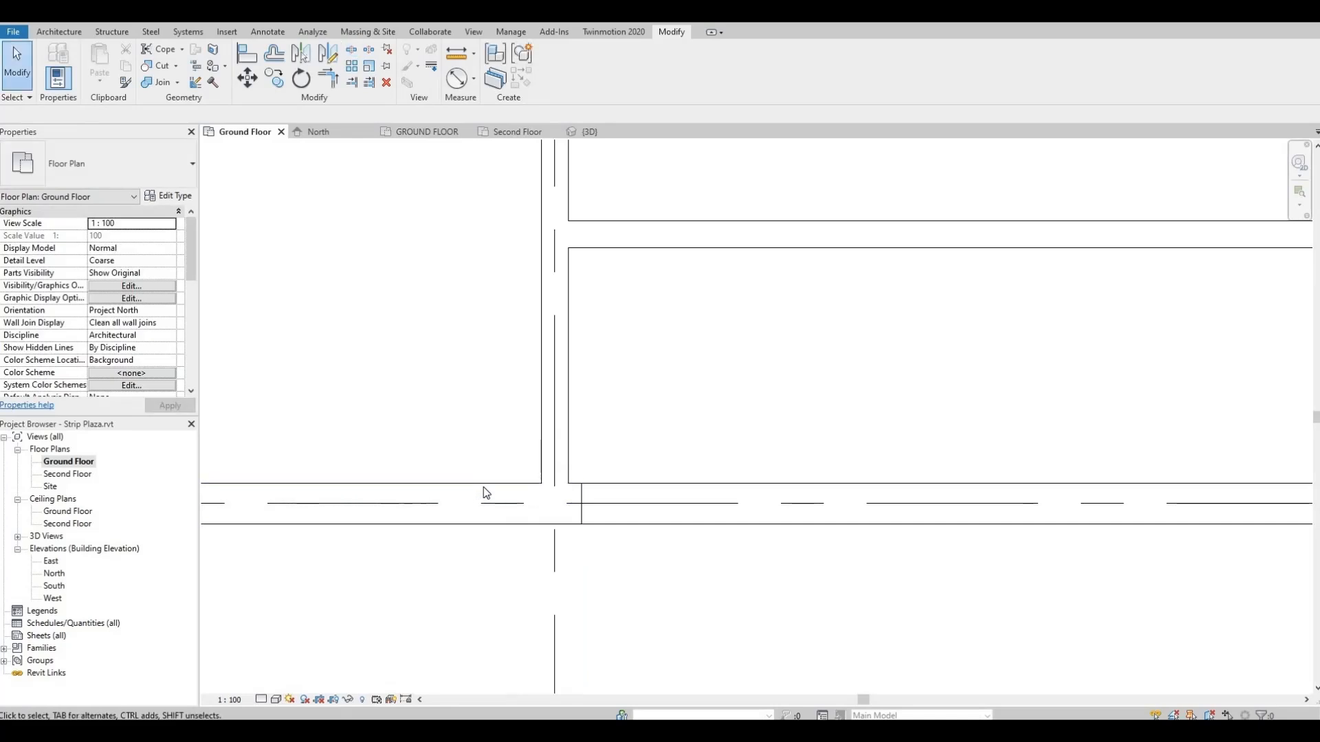
left_click(572, 505)
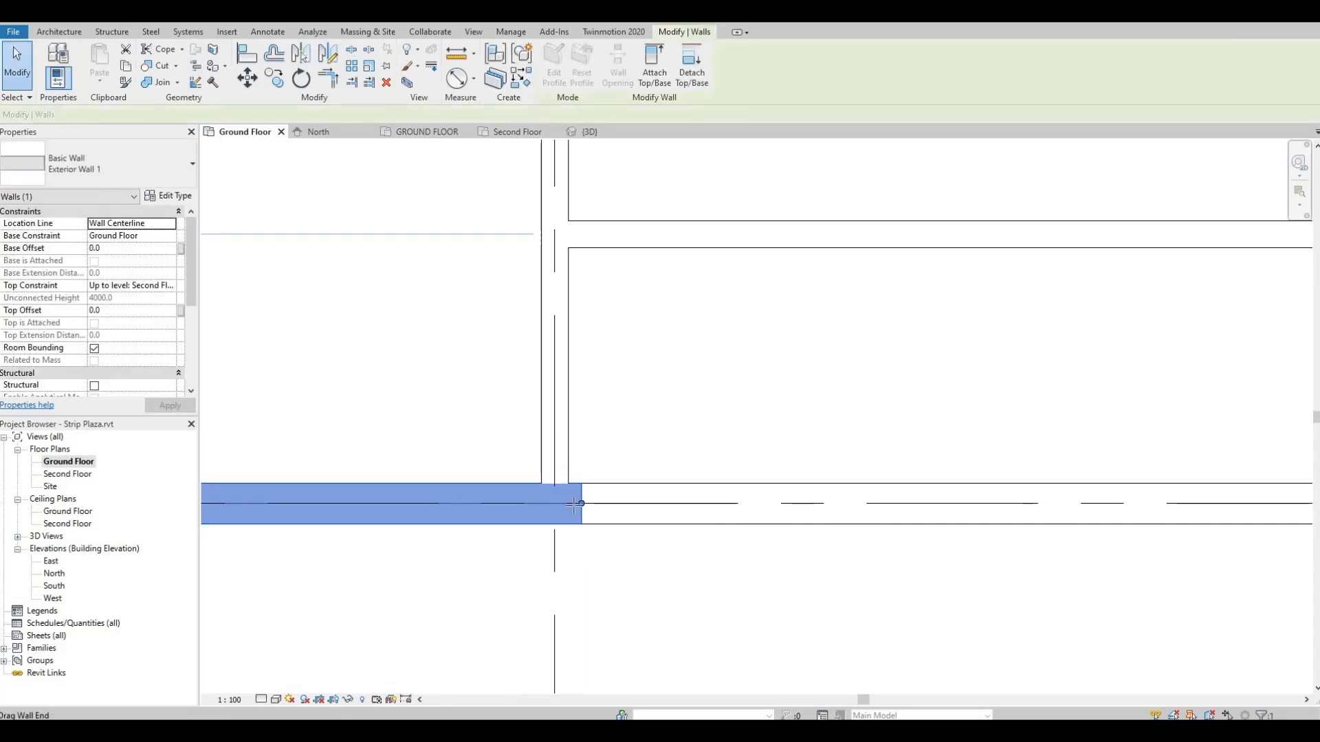
left_click_drag(574, 504, 543, 504)
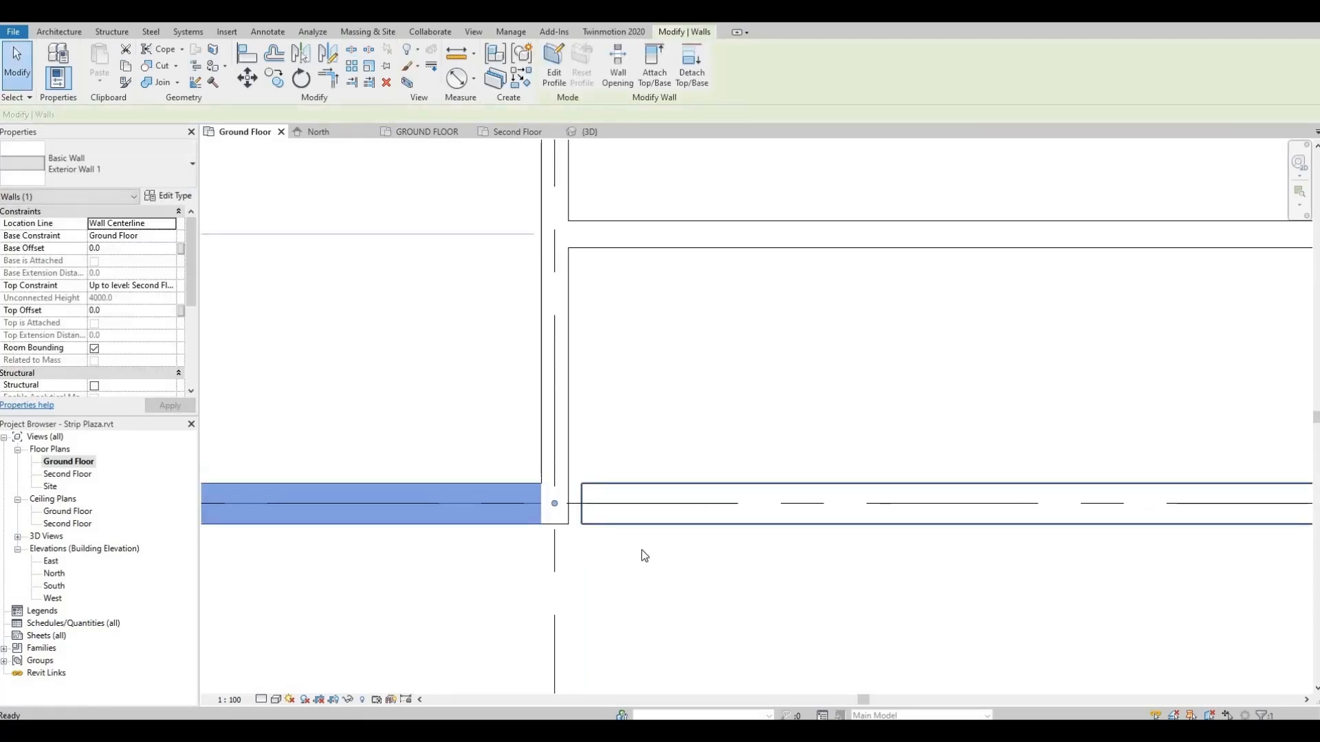
key("Escape")
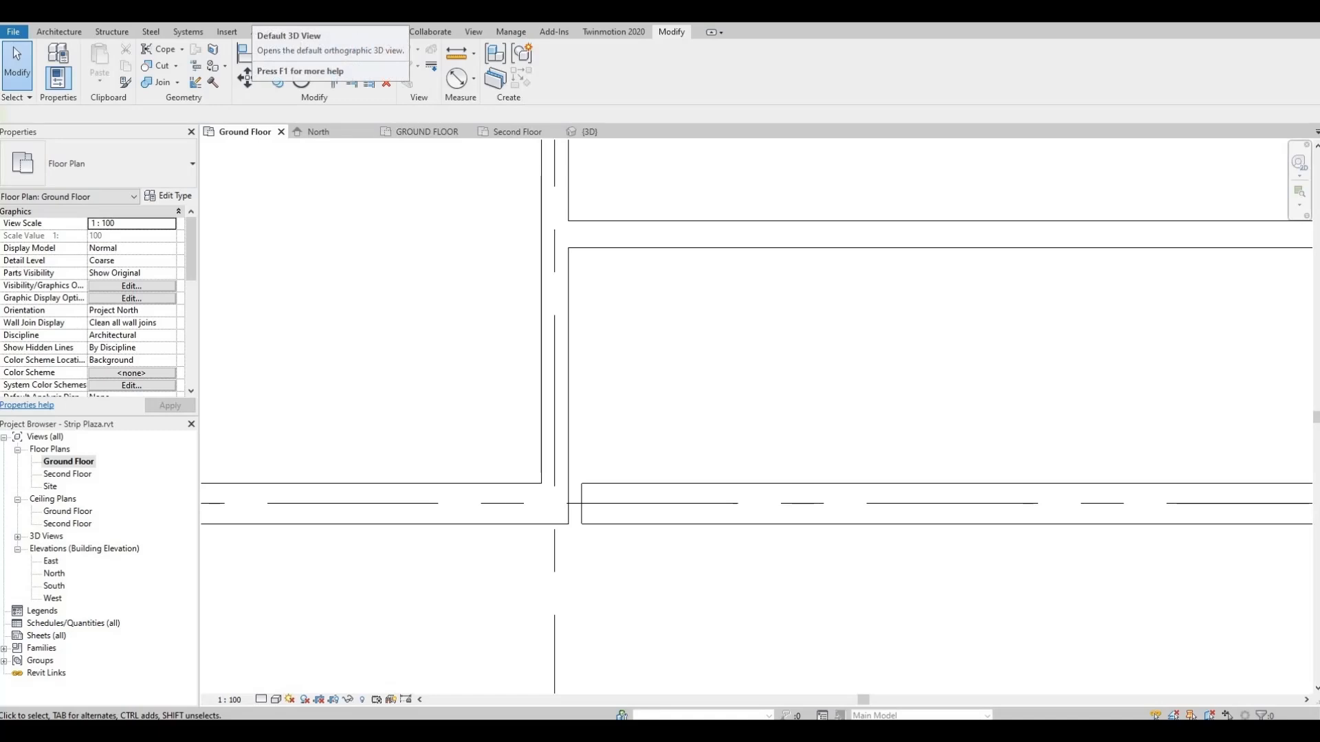
Open the default 3D view and examine the upper-storey exterior wall above the split front wall.
left_click(256, 11)
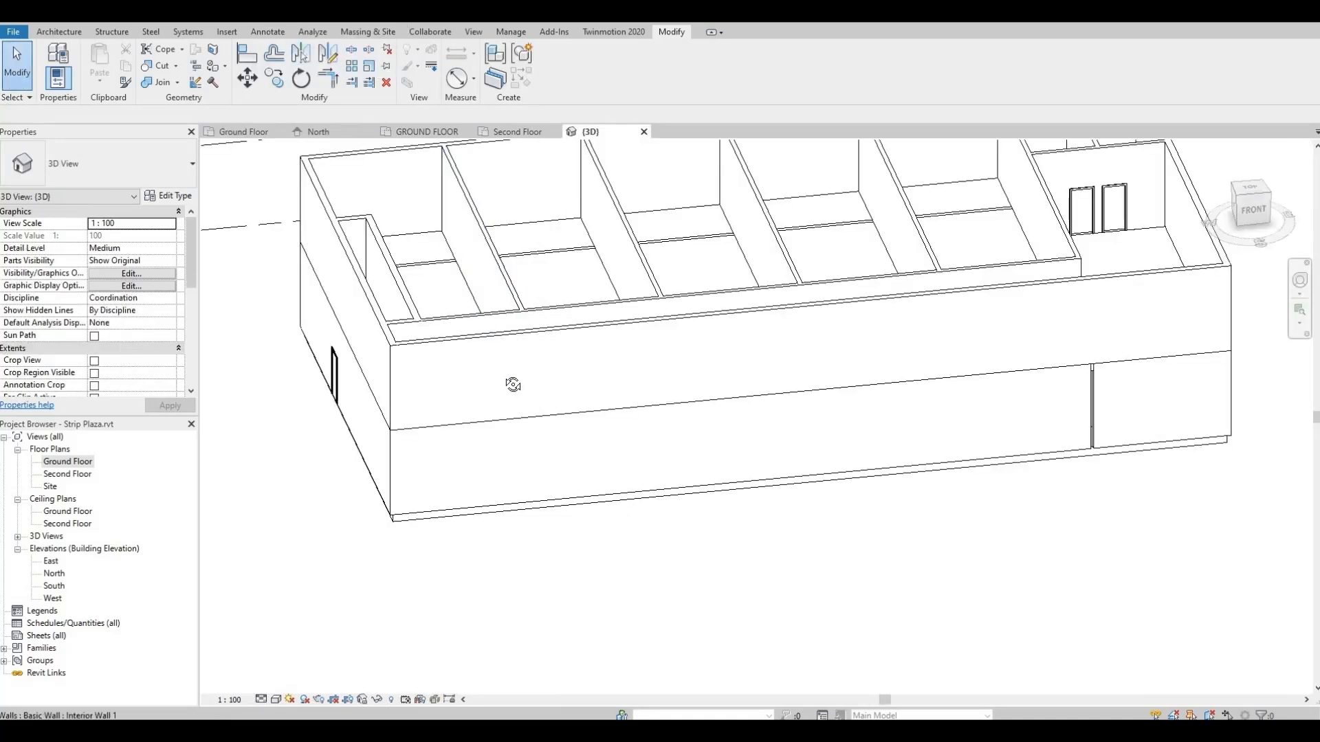
middle_click_drag(516, 402, 577, 431, "shift")
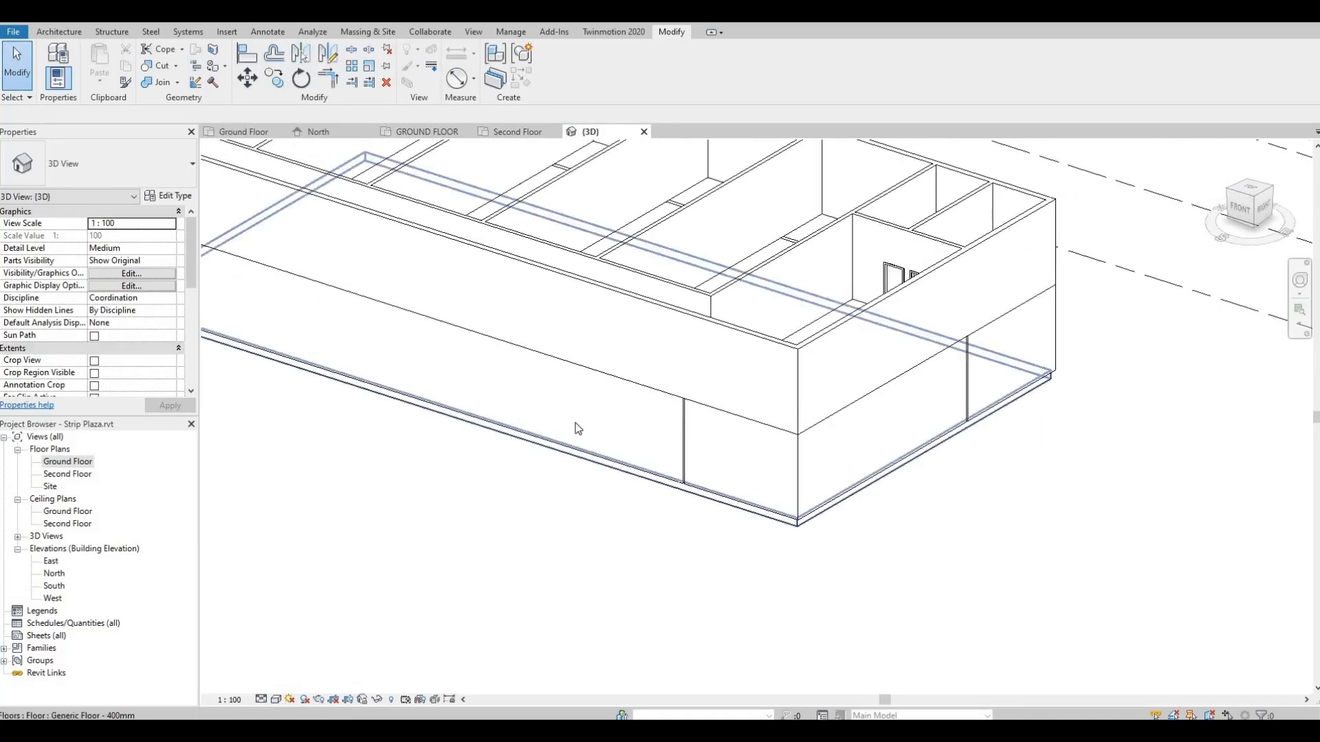
left_click(781, 343)
scroll(779, 361, "up", 4)
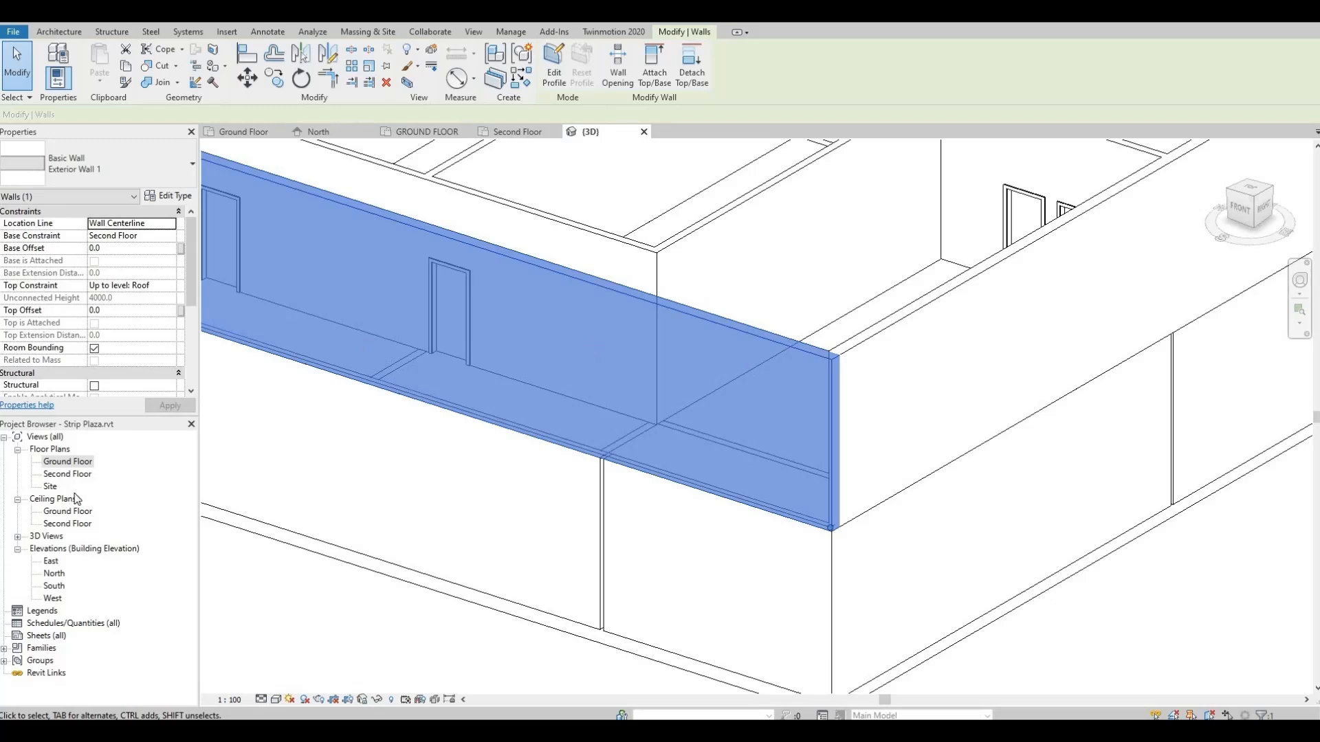
Open the Second Floor plan and split the front exterior wall in line with the last partition's east face.
double_click(60, 474)
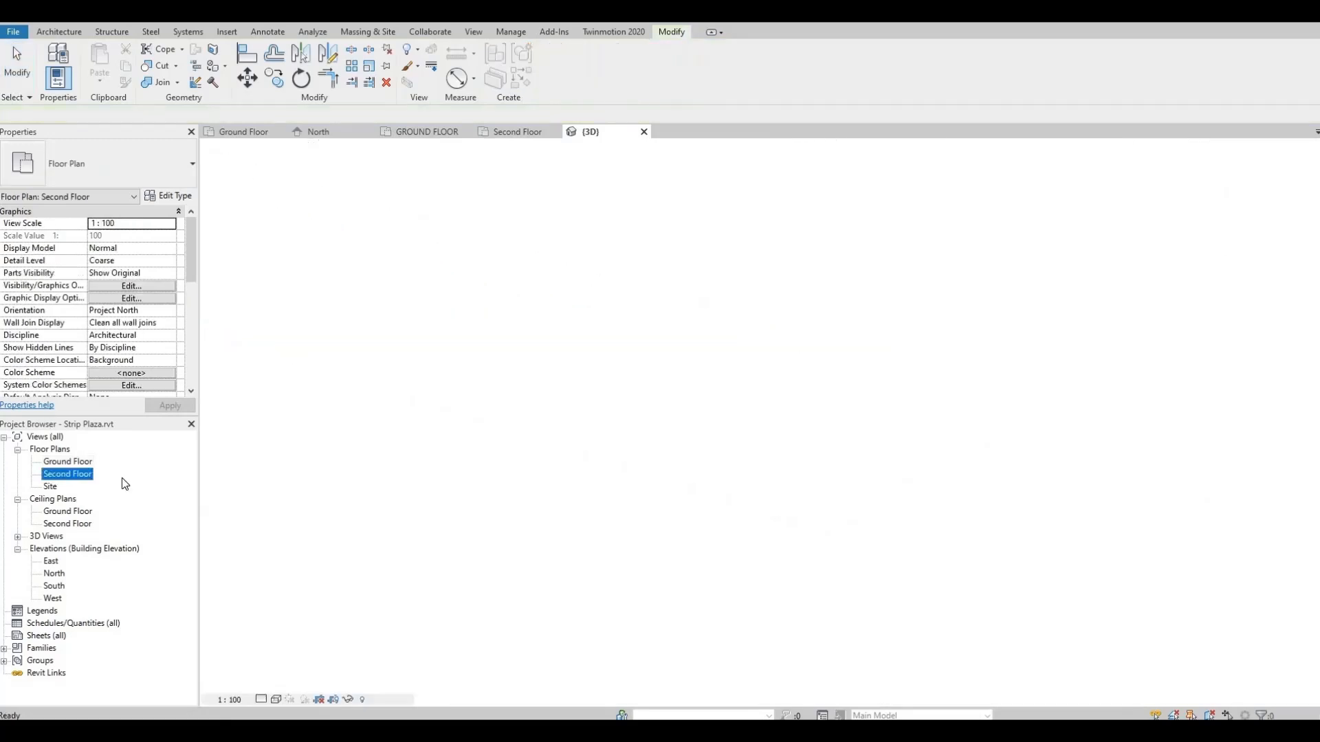
scroll(722, 549, "up", 6)
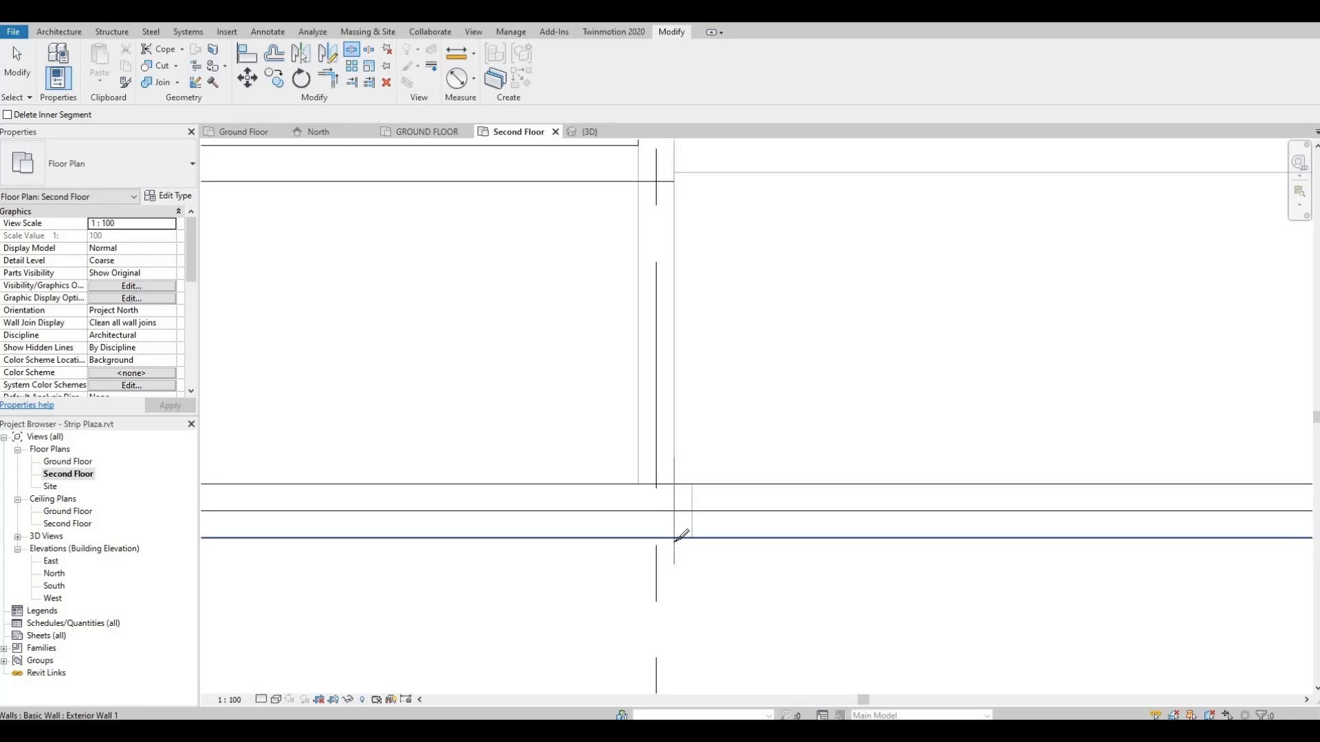
left_click(677, 539)
key("Escape")
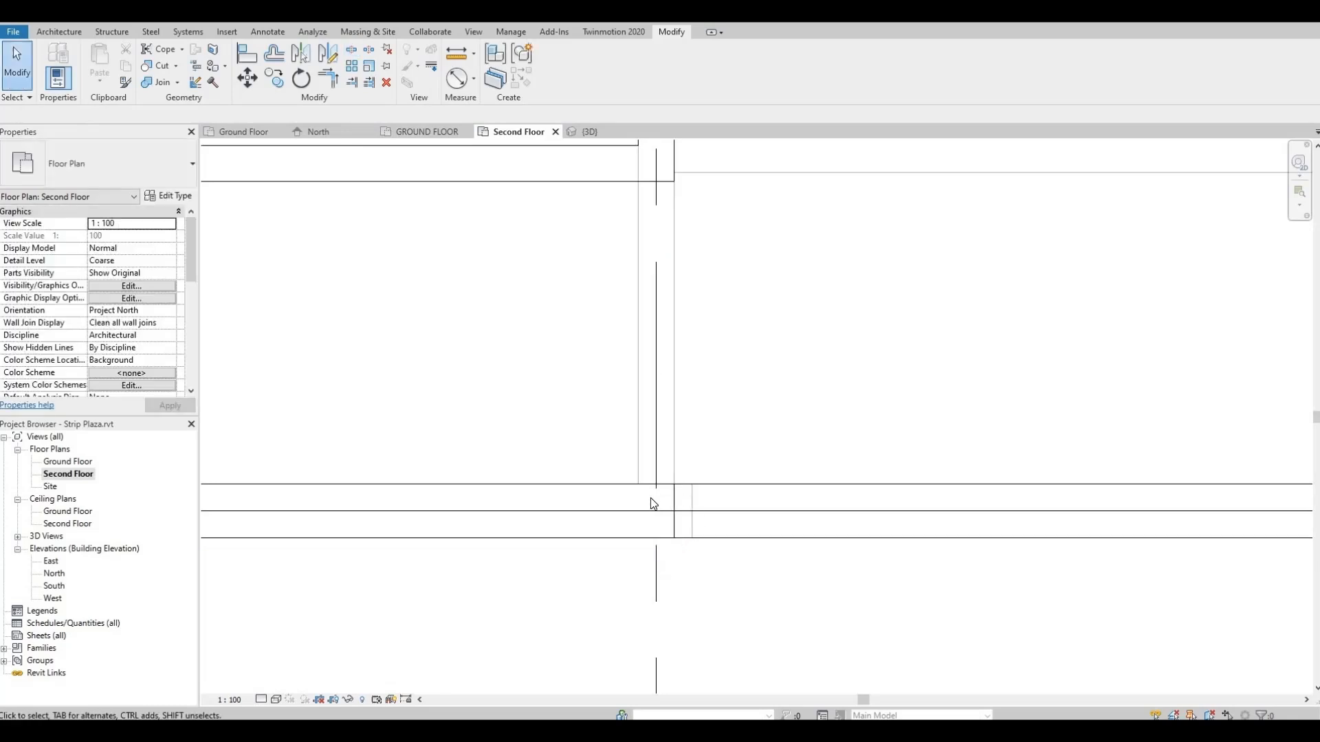
Try to adjust the ends of the two second-floor front wall segments at the split.
left_click(666, 506)
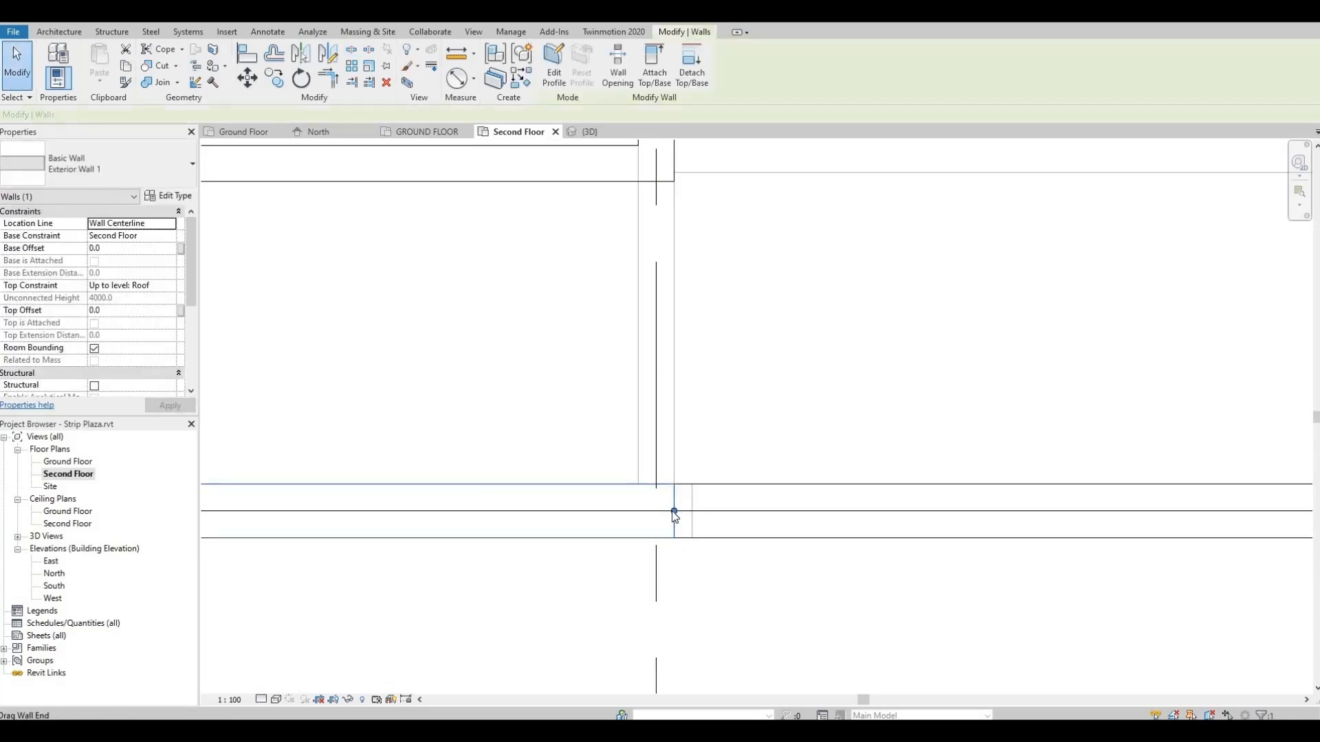
left_click(677, 512)
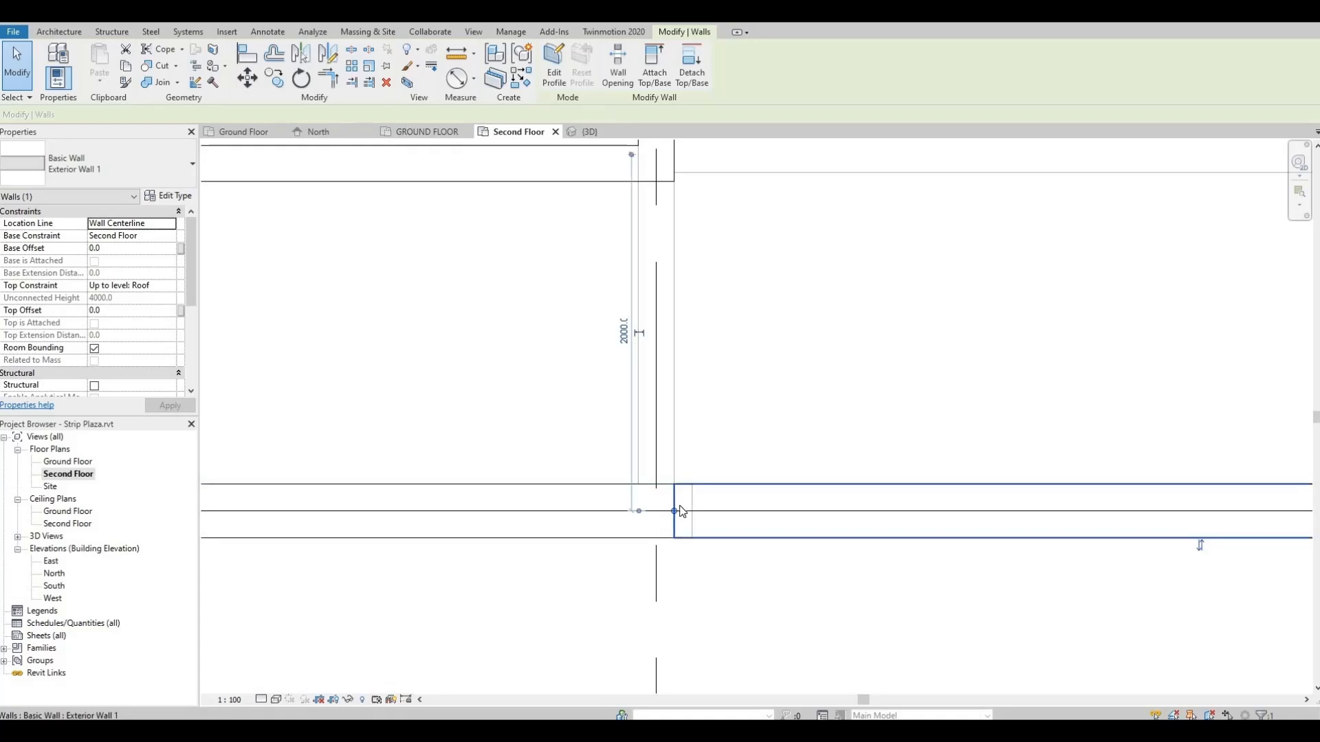
key("Escape")
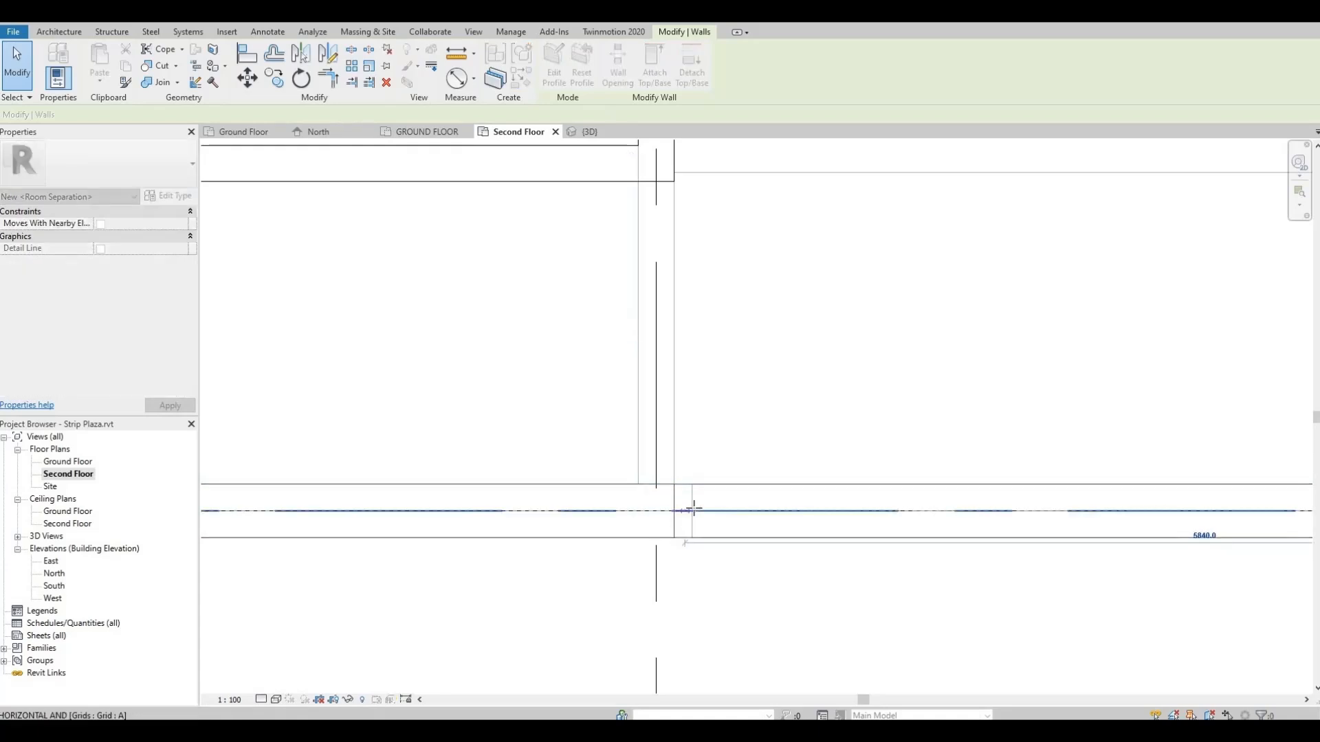
left_click(729, 489)
scroll(730, 488, "down", 5)
key("Escape")
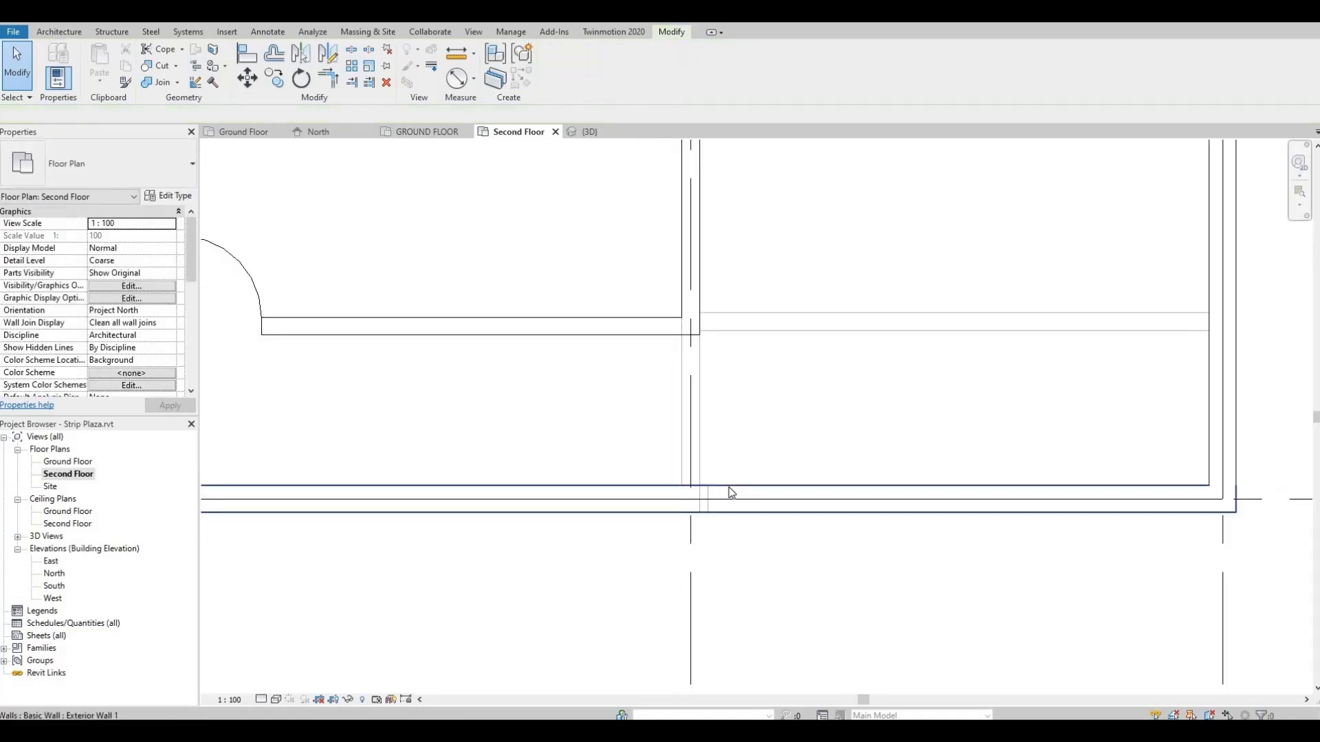
left_click(715, 494)
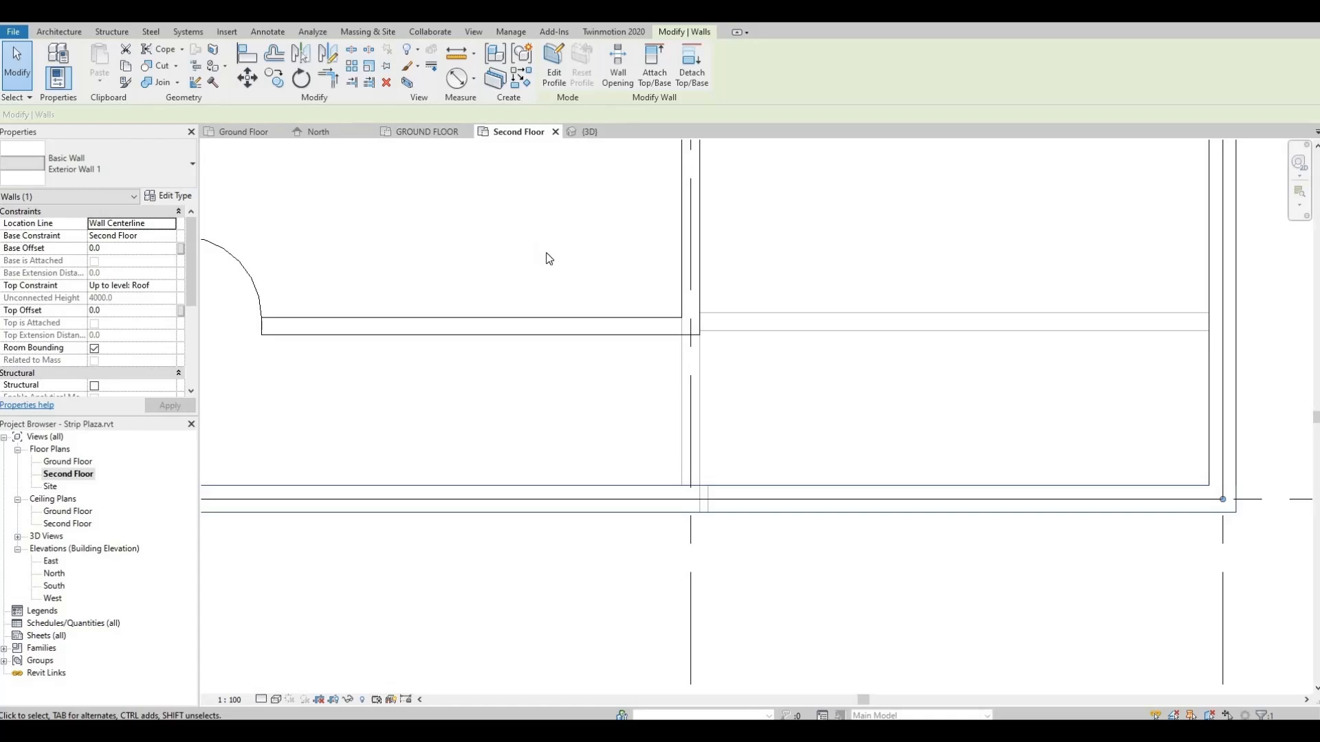
key("s")
key("l")
scroll(715, 512, "up", 3)
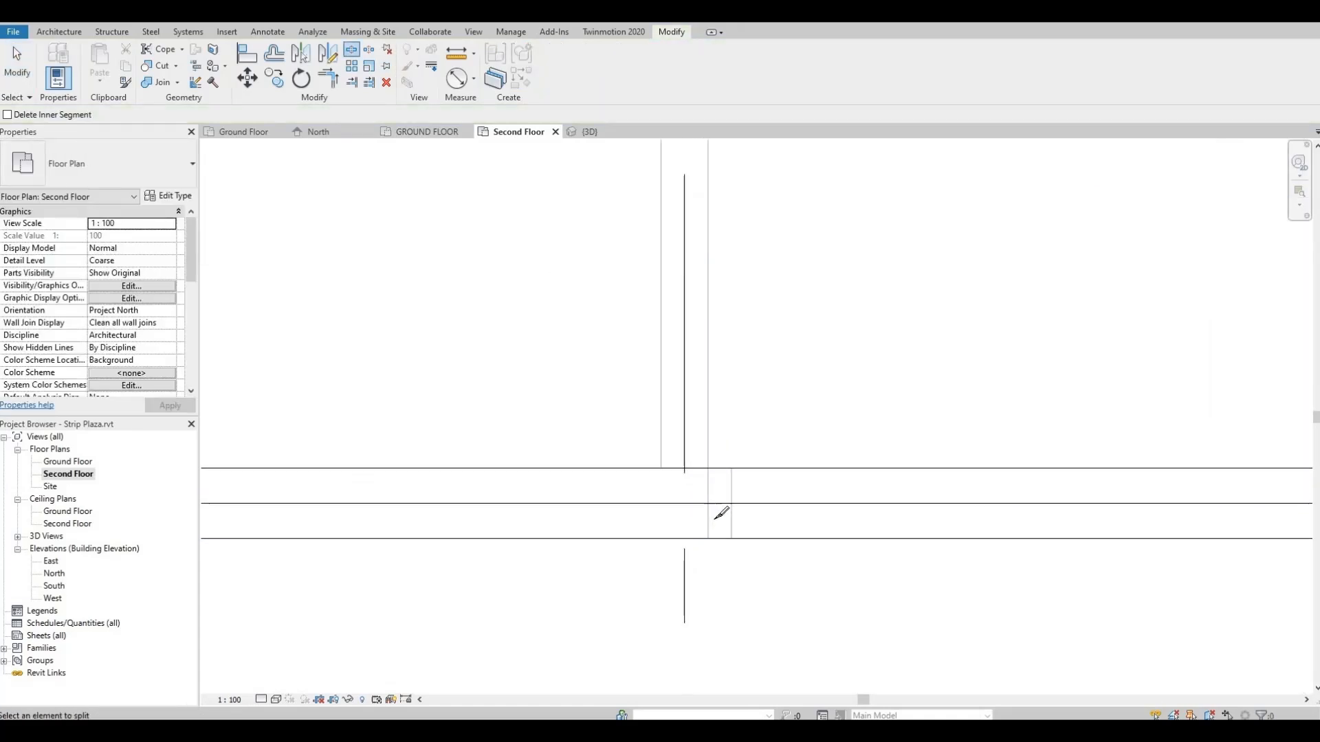
key("Escape")
Shorten the second-floor front exterior wall by pulling its east corner end back to the last interior partition.
left_click(725, 470)
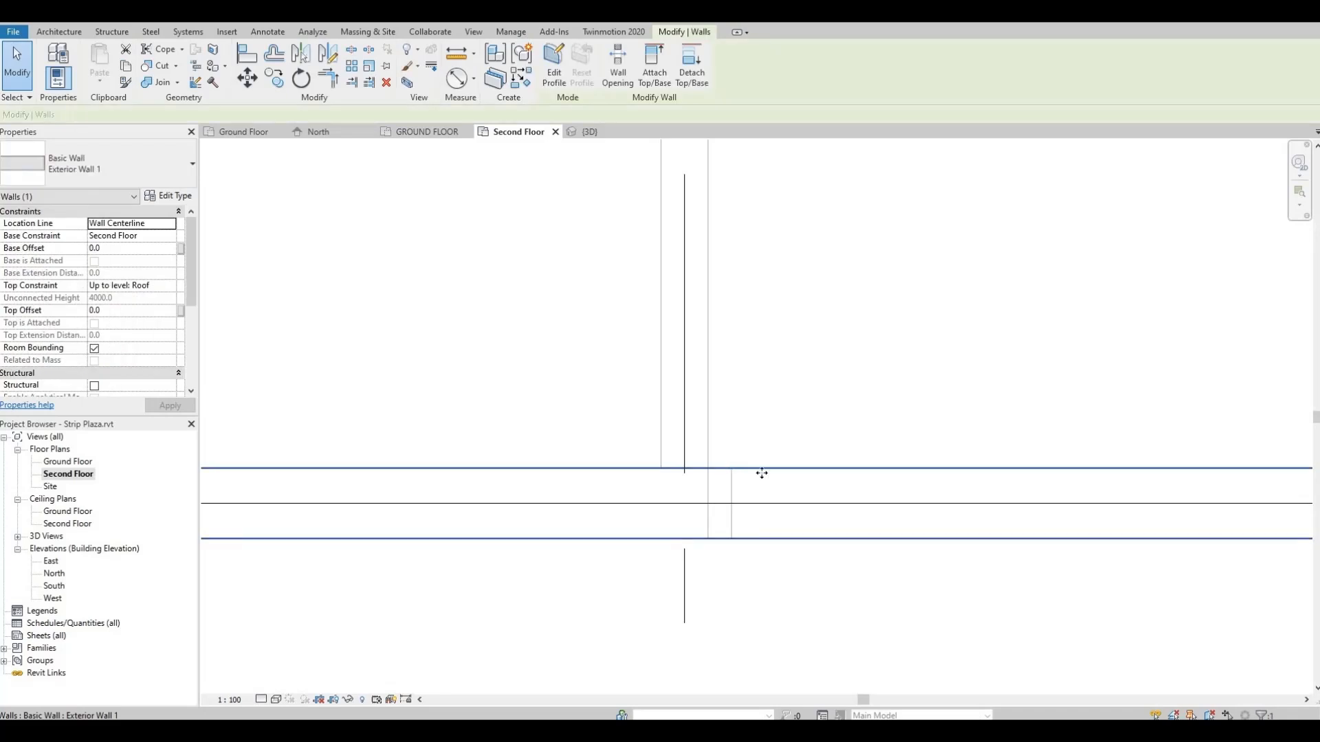
scroll(667, 467, "down", 6)
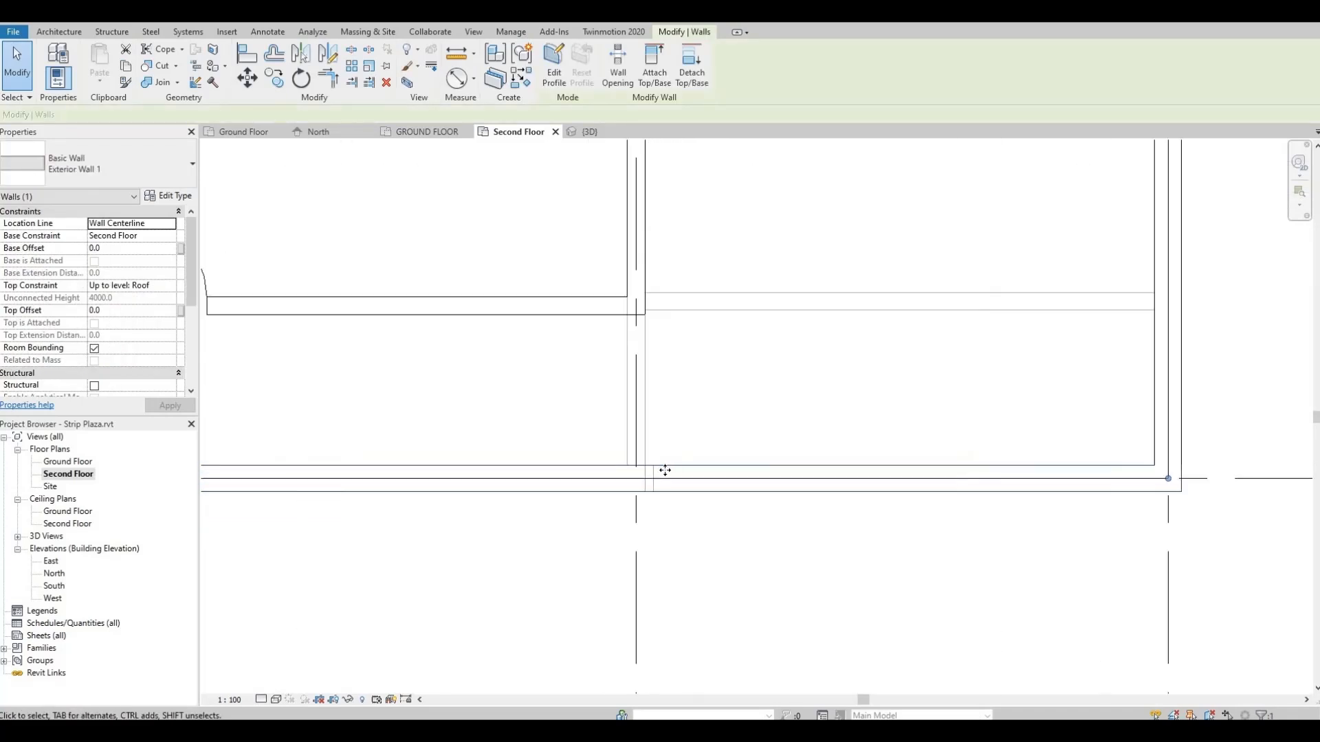
scroll(1090, 477, "down", 3)
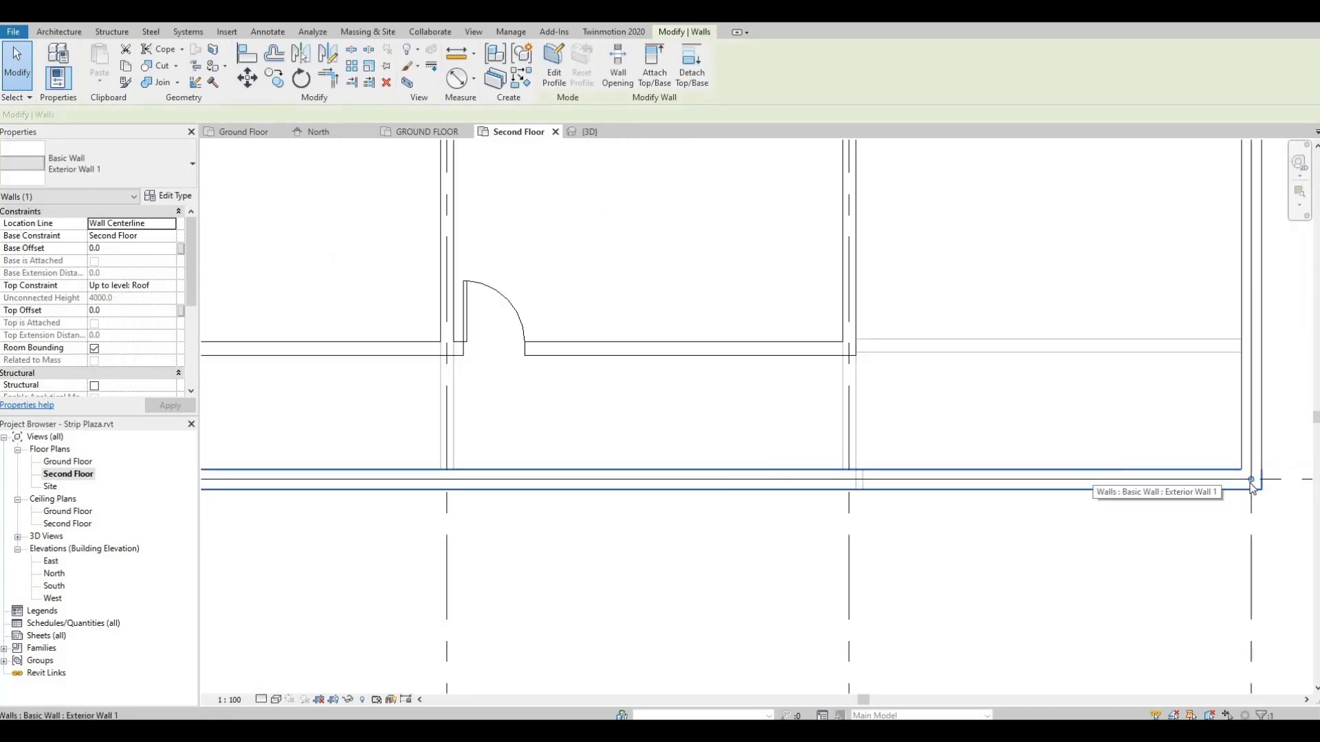
left_click_drag(1251, 479, 877, 491)
left_click(738, 517)
Shorten the second-floor east exterior wall by pulling its front end back to the outer face of the partition with the two doors.
scroll(926, 445, "down", 5)
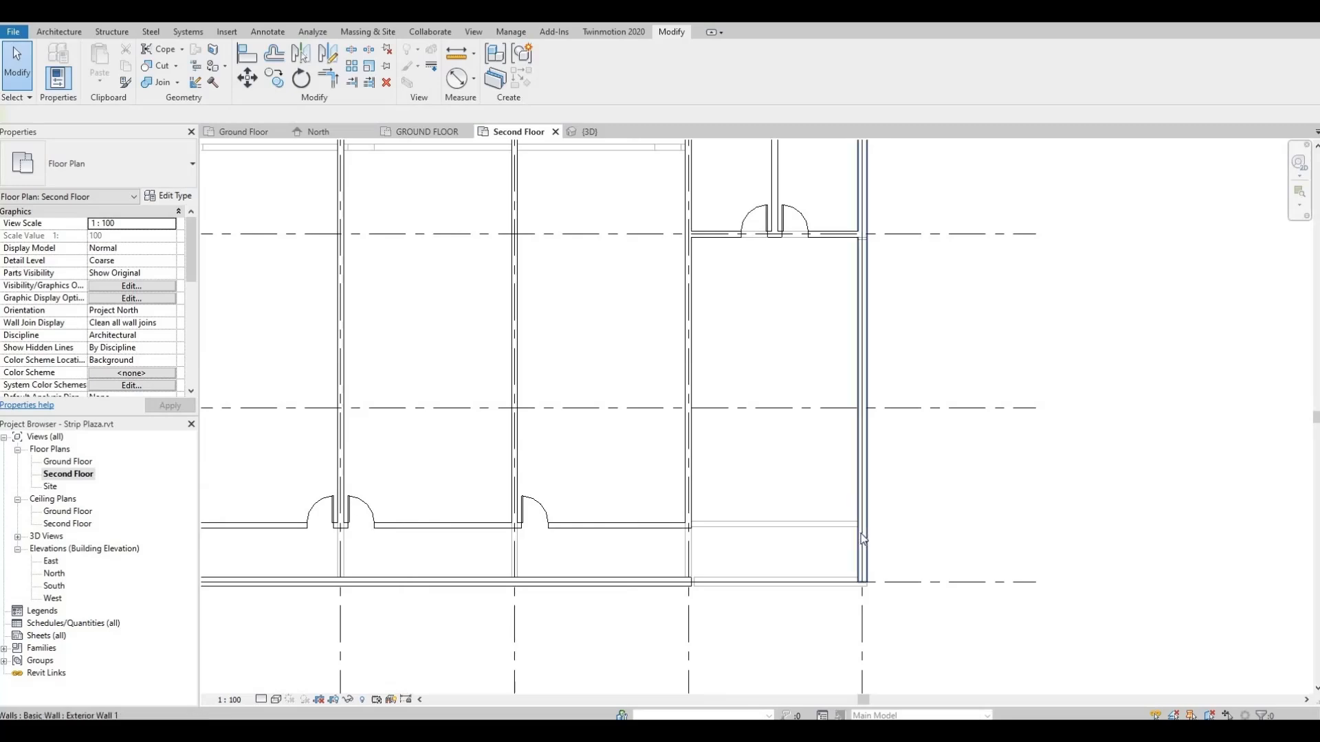
left_click(861, 548)
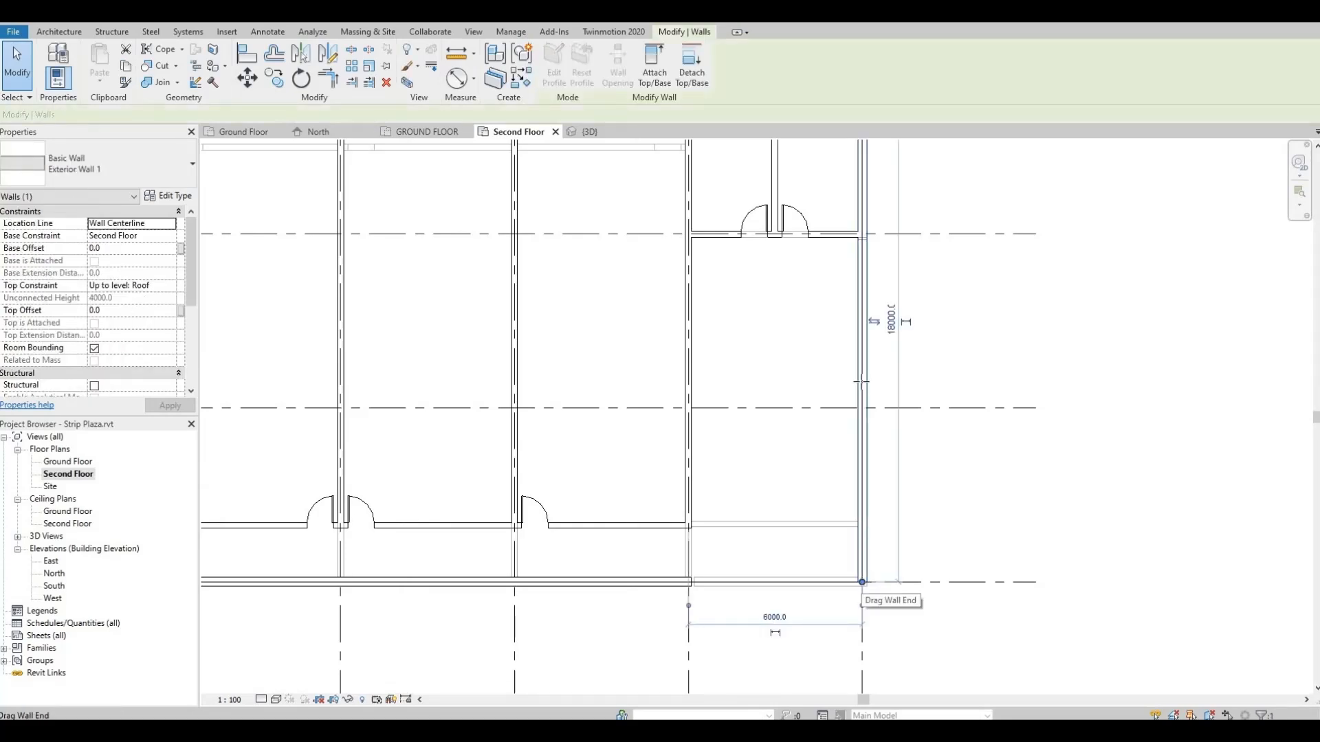
left_click_drag(863, 584, 862, 241)
scroll(865, 241, "up", 5)
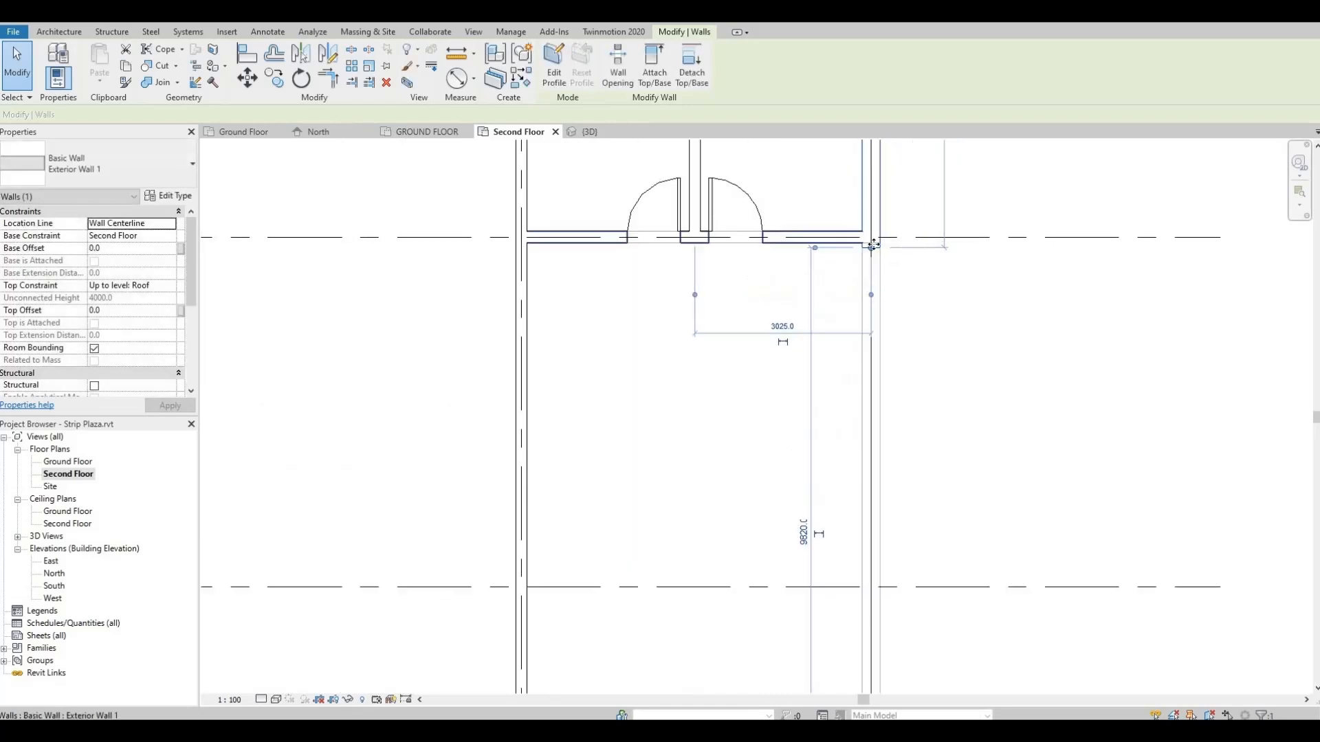
left_click_drag(869, 369, 873, 331)
scroll(848, 352, "down", 5)
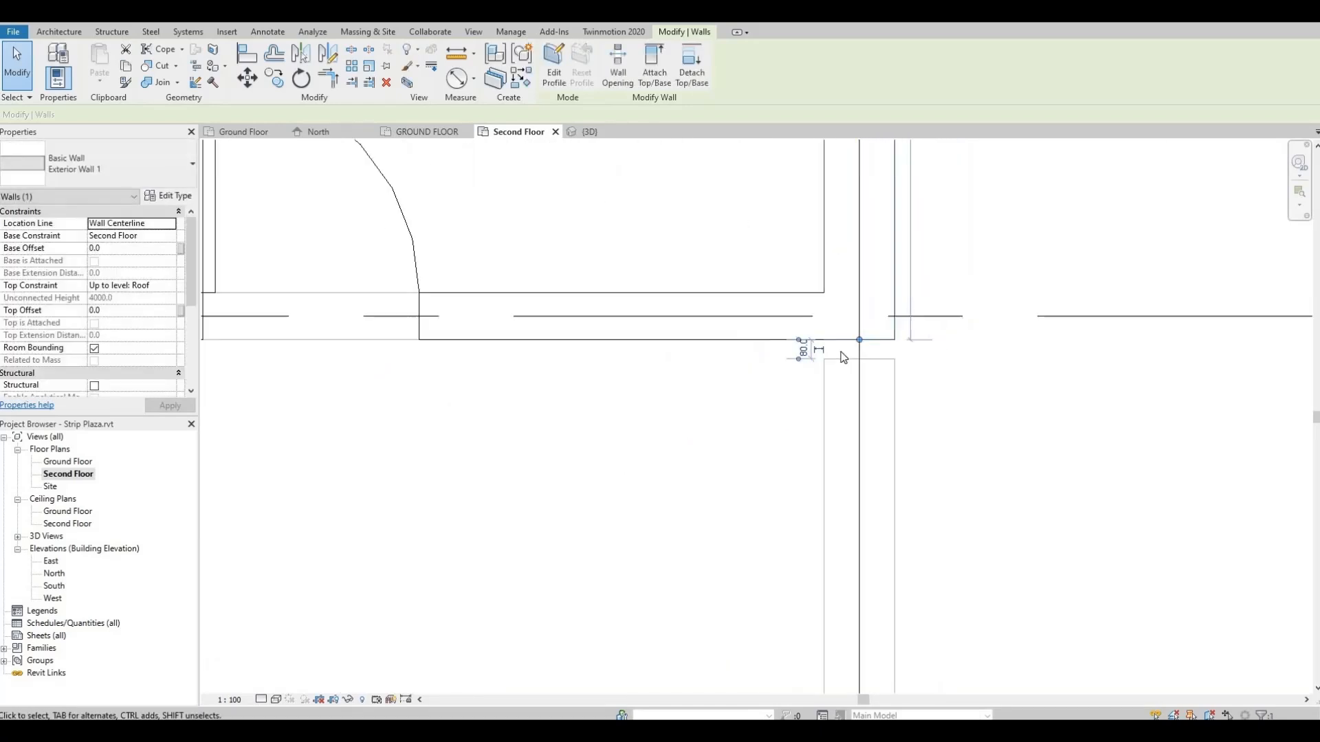
key("Escape")
scroll(834, 360, "down", 6)
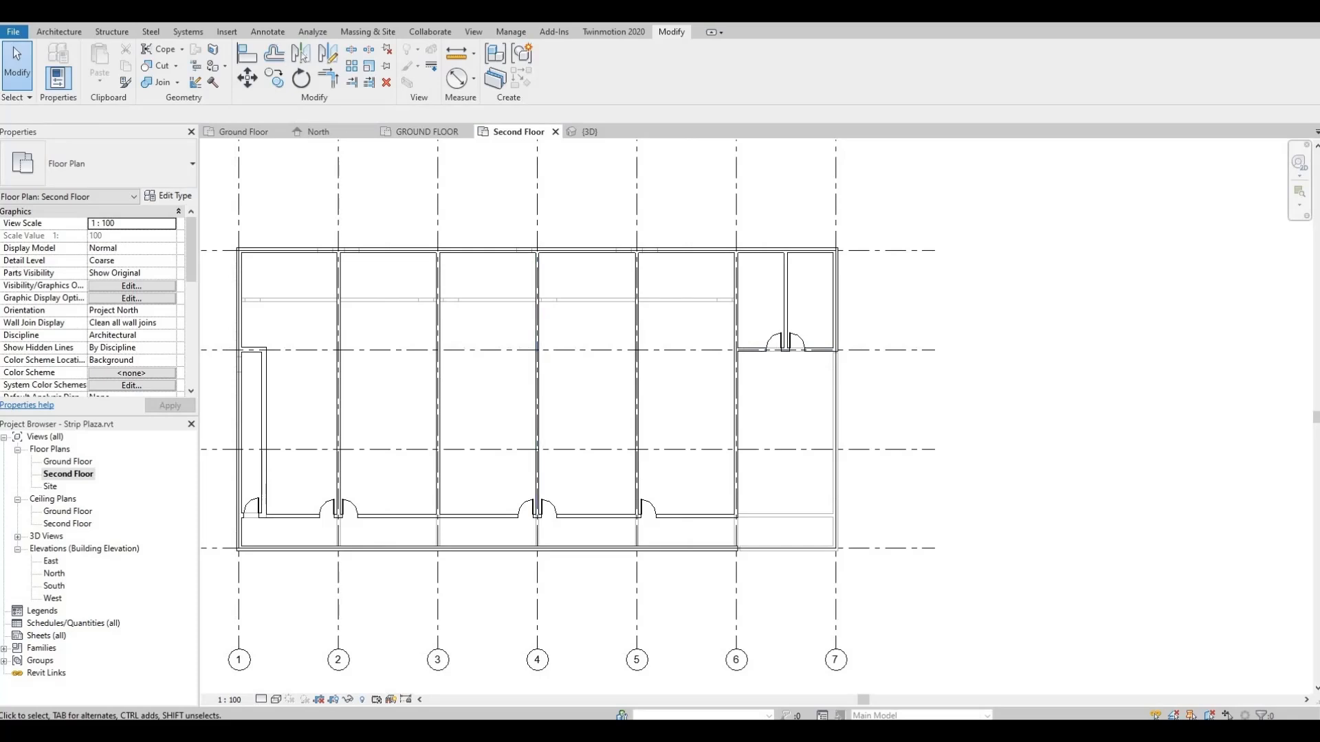
Check the opened front east corner in the default 3D view and return to the Ground Floor plan.
left_click(252, 13)
middle_click_drag(924, 478, 758, 480)
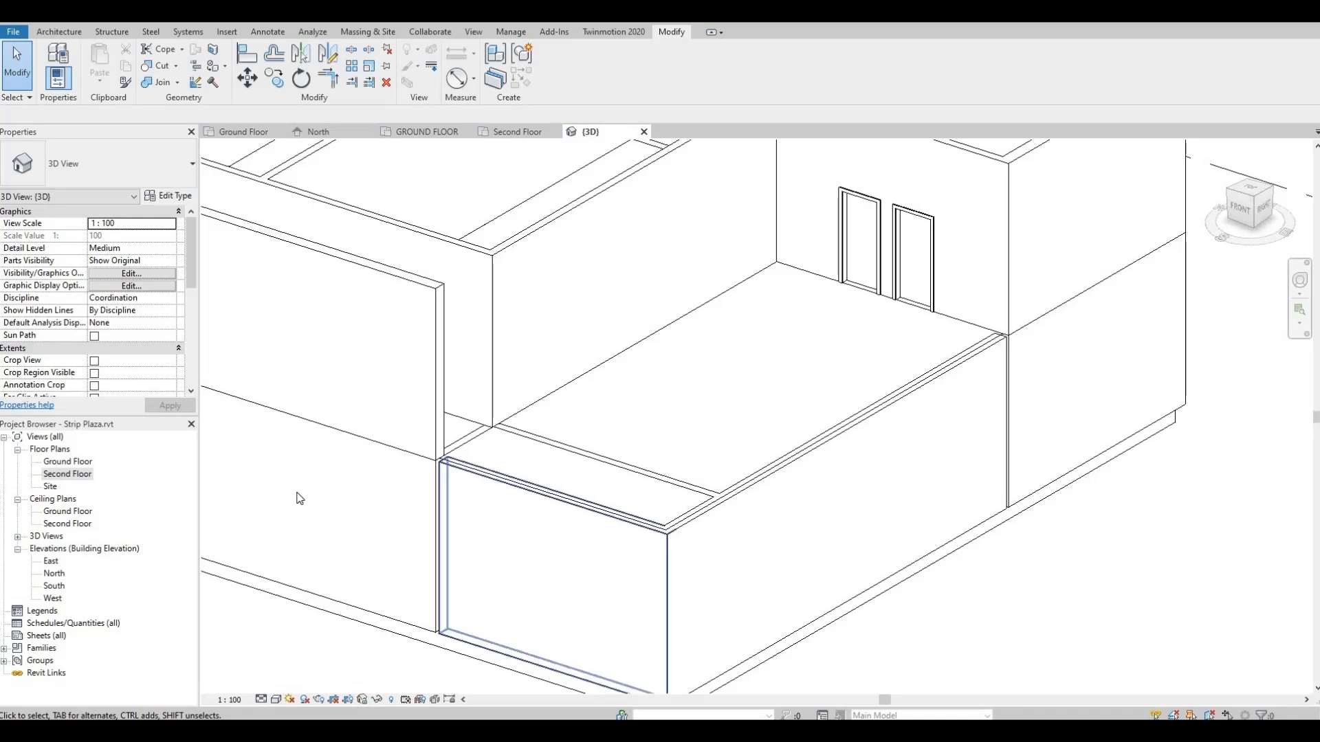
double_click(63, 461)
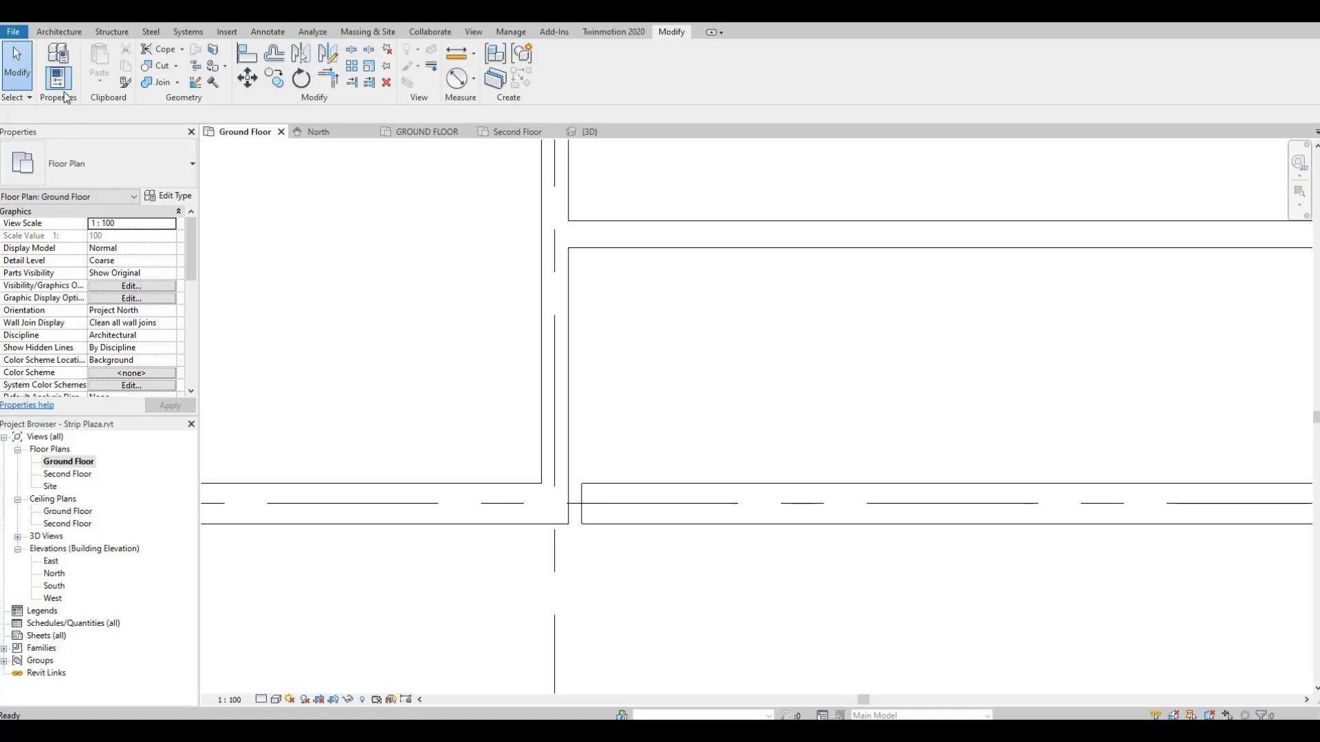
Start an architectural wall on the ground floor with the Curtain Wall type.
left_click(57, 32)
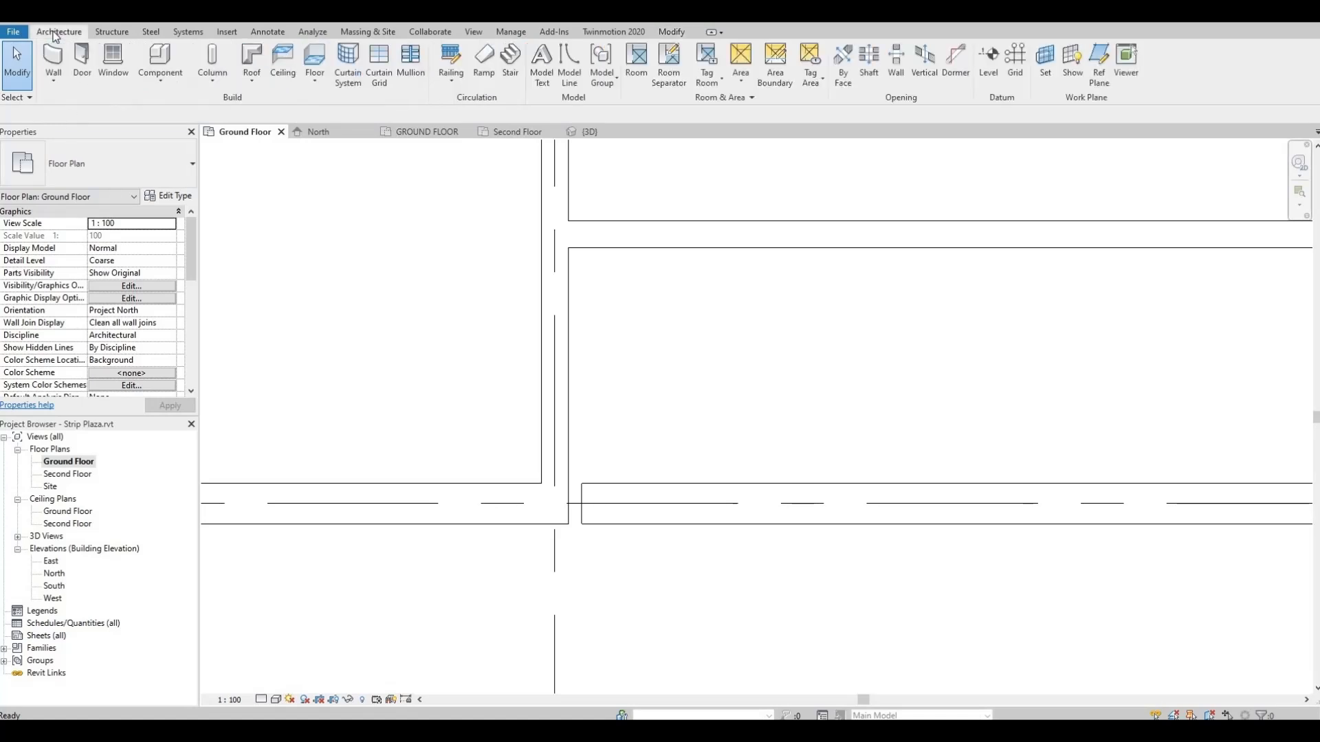
left_click(54, 80)
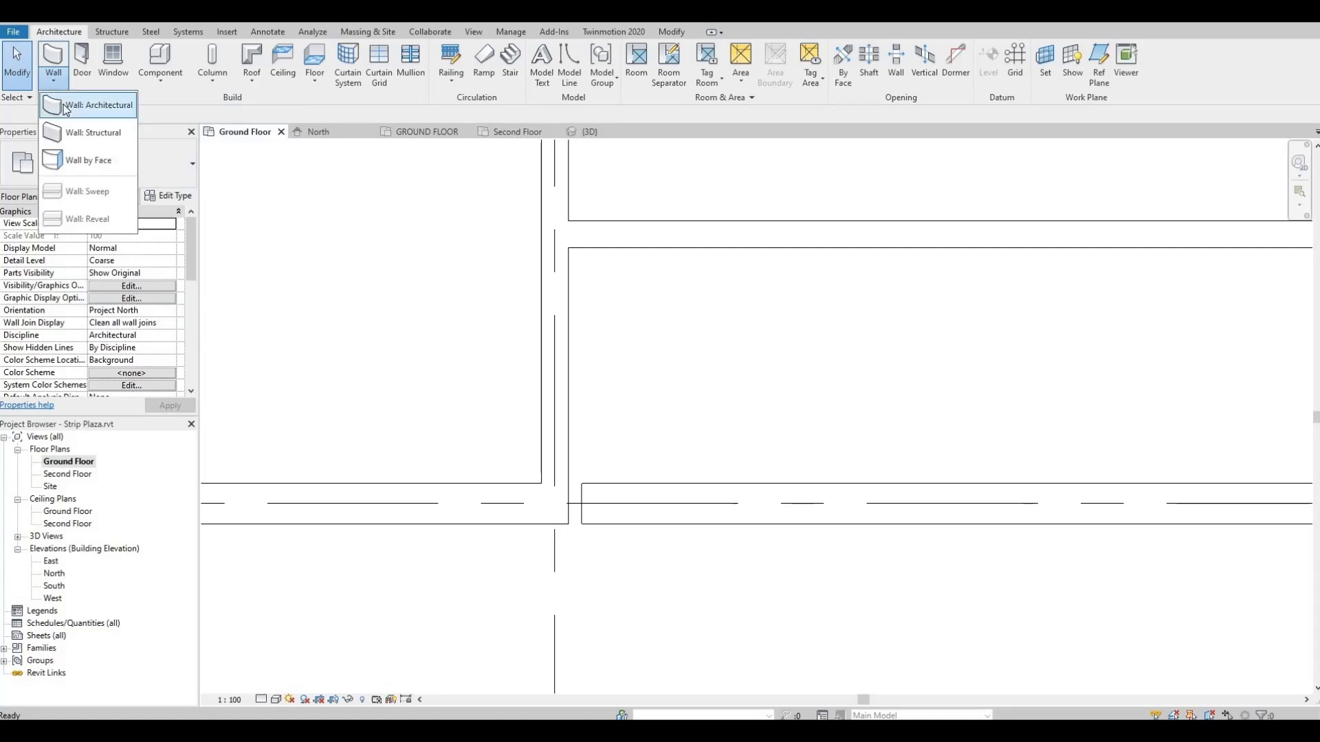
left_click(66, 107)
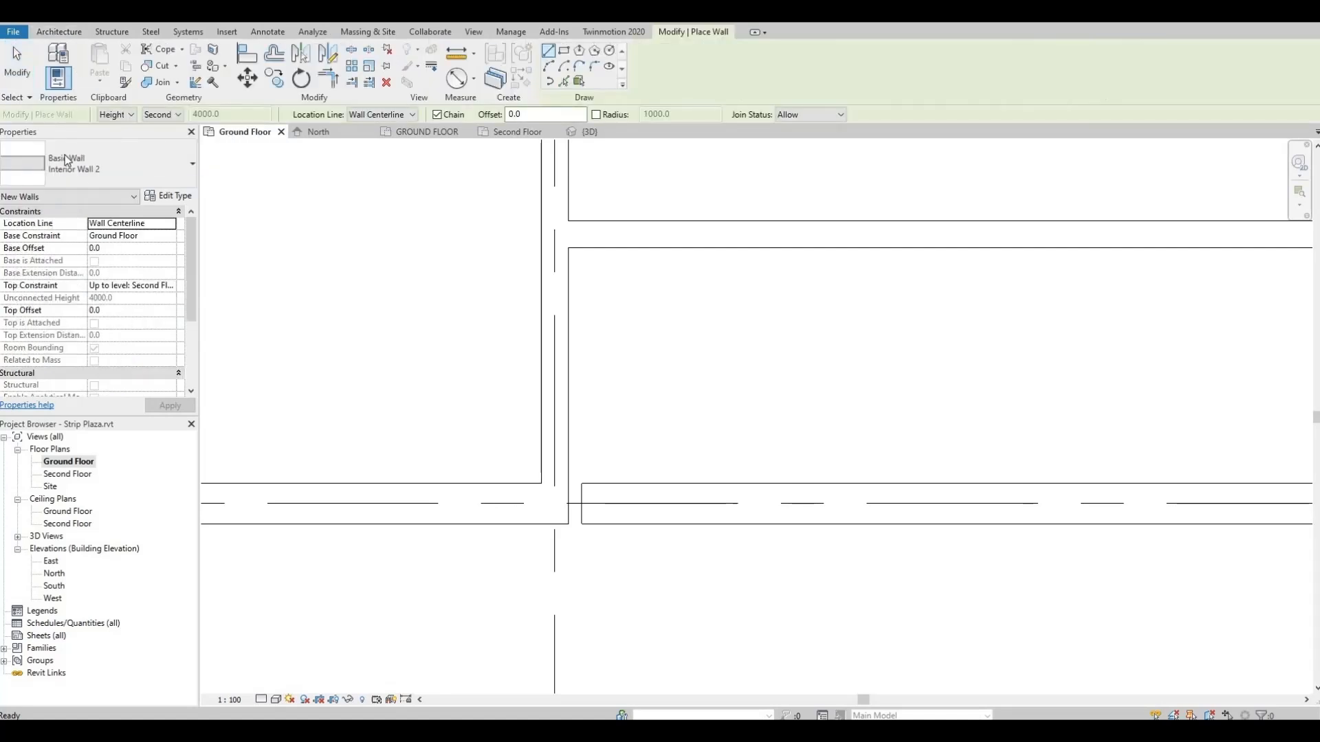
left_click(177, 173)
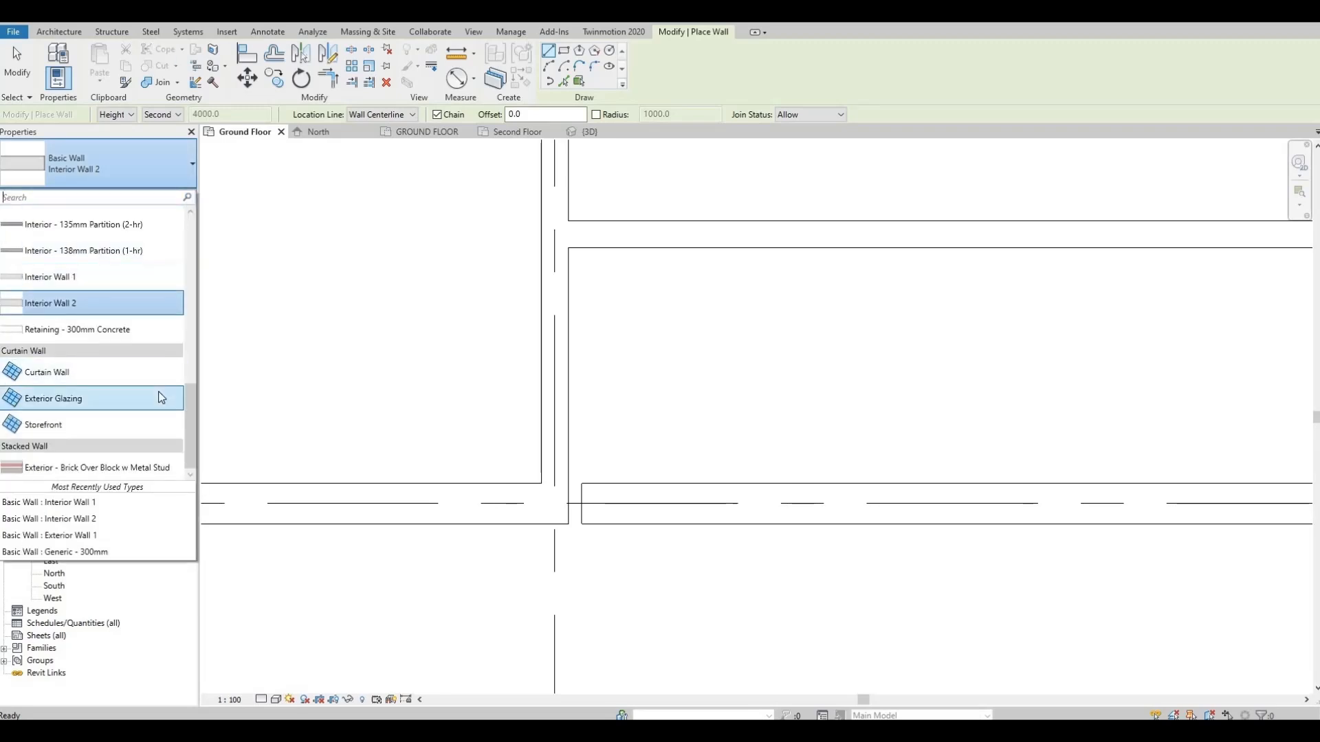
left_click(76, 369)
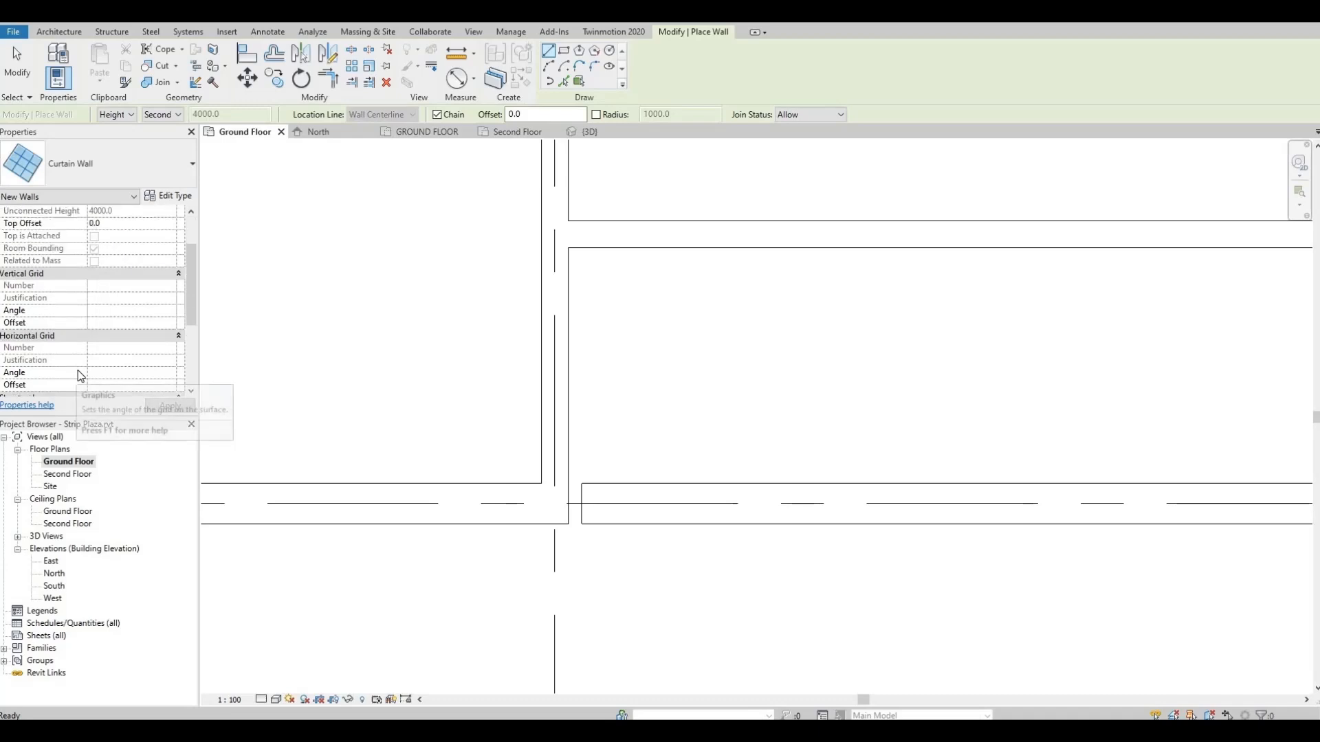
scroll(161, 367, "down", 5)
Draw a curtain wall inside the split east exterior wall, from just below the partition with the doors to near the front corner.
scroll(726, 357, "down", 3)
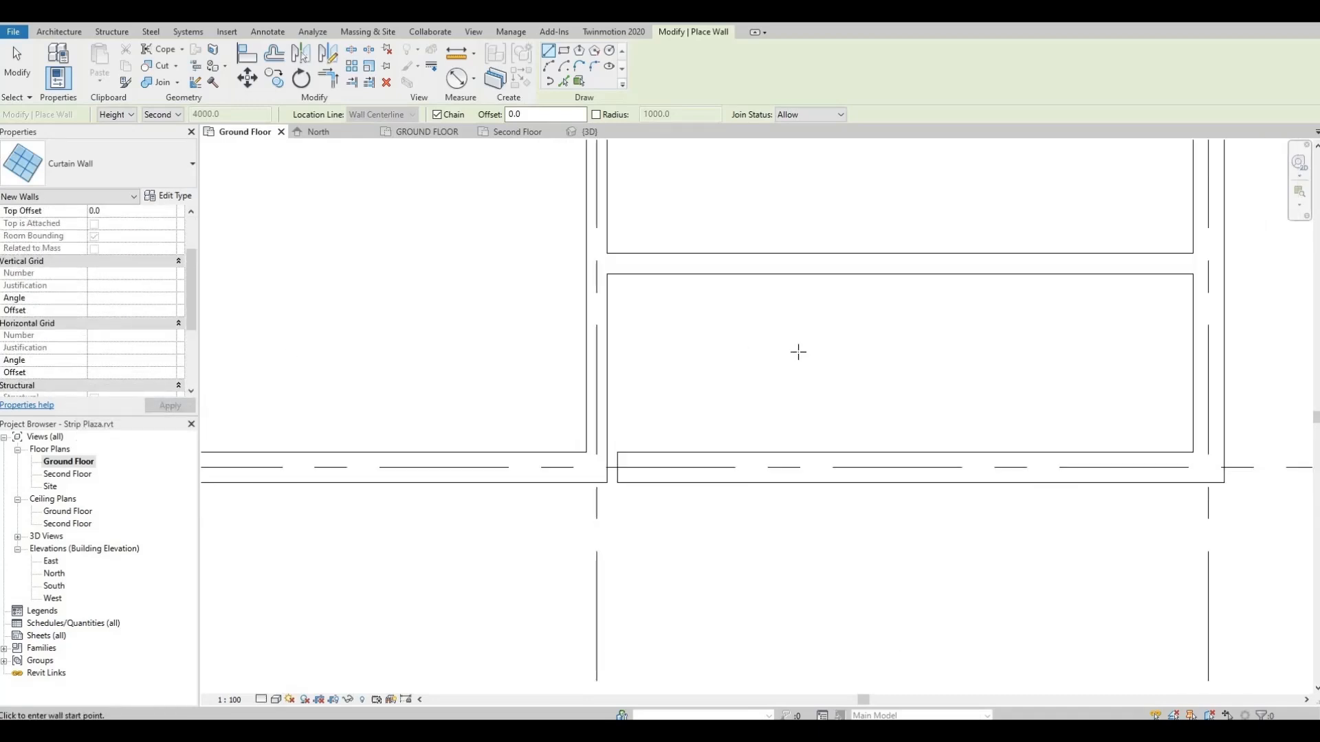
middle_click_drag(801, 354, 642, 563)
middle_click_drag(725, 432, 654, 596)
scroll(654, 596, "down", 1)
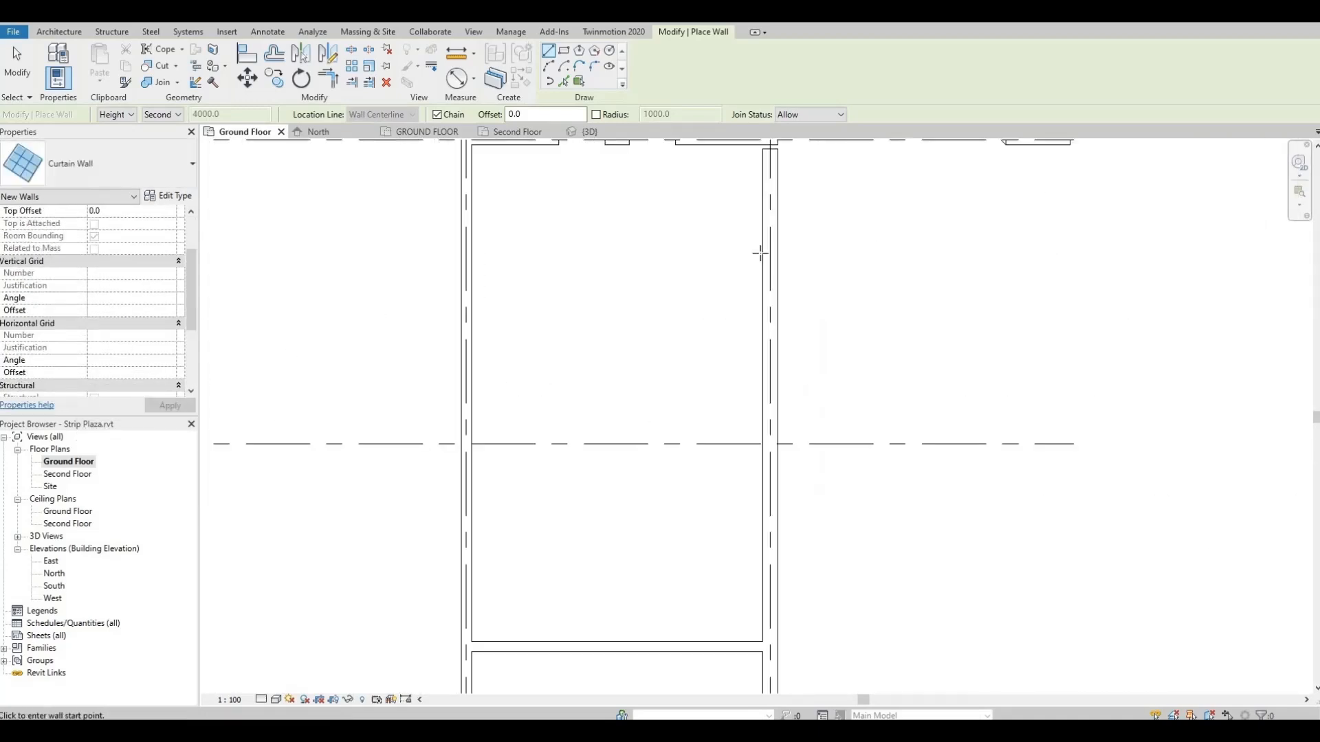
middle_click_drag(757, 306, 733, 376)
scroll(736, 233, "up", 2)
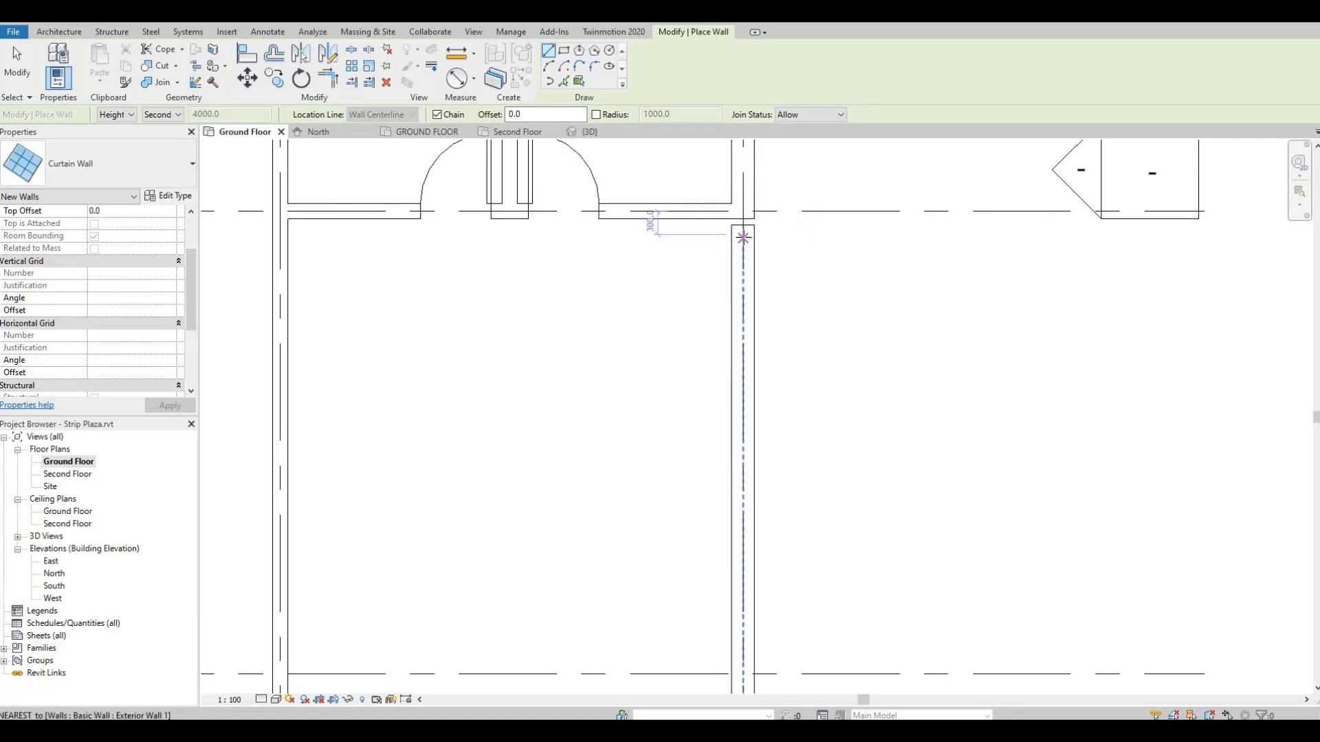
left_click(743, 235)
middle_click_drag(763, 645, 730, 285)
middle_click_drag(718, 654, 702, 353)
scroll(701, 460, "up", 3)
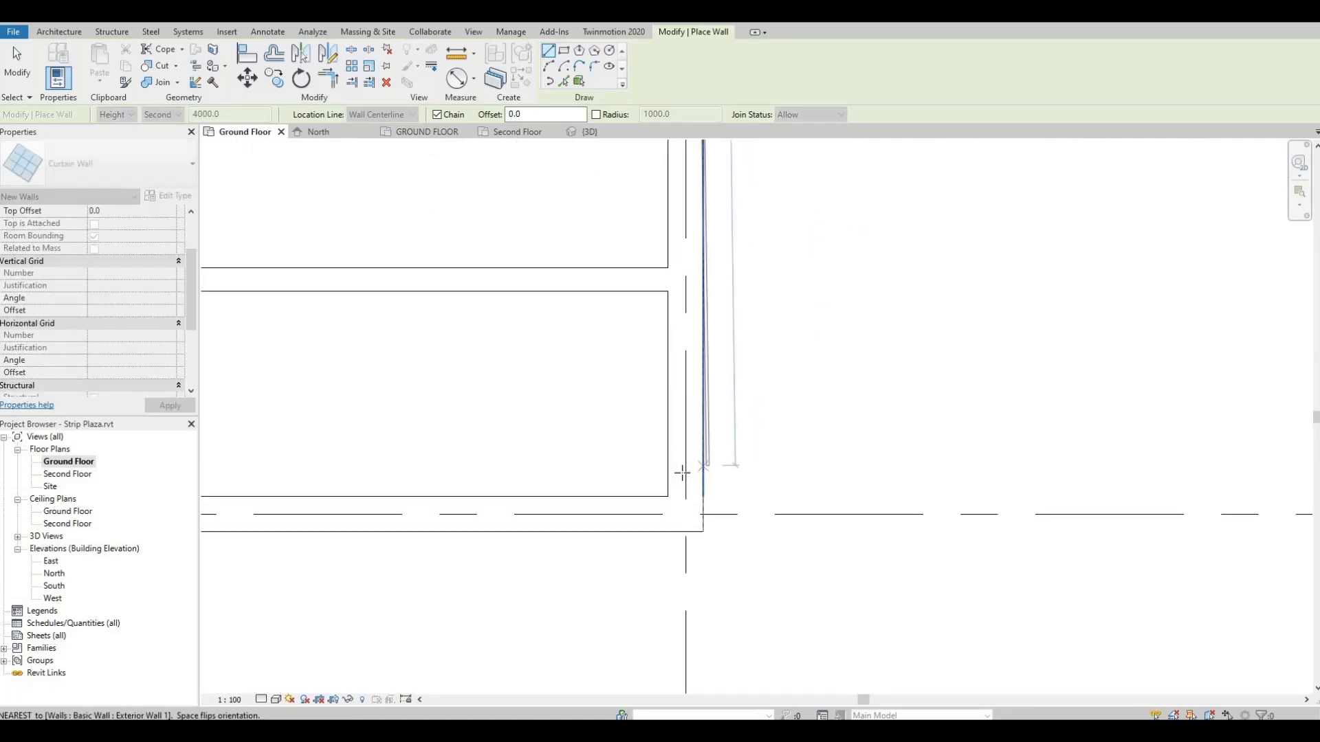
left_click(682, 504)
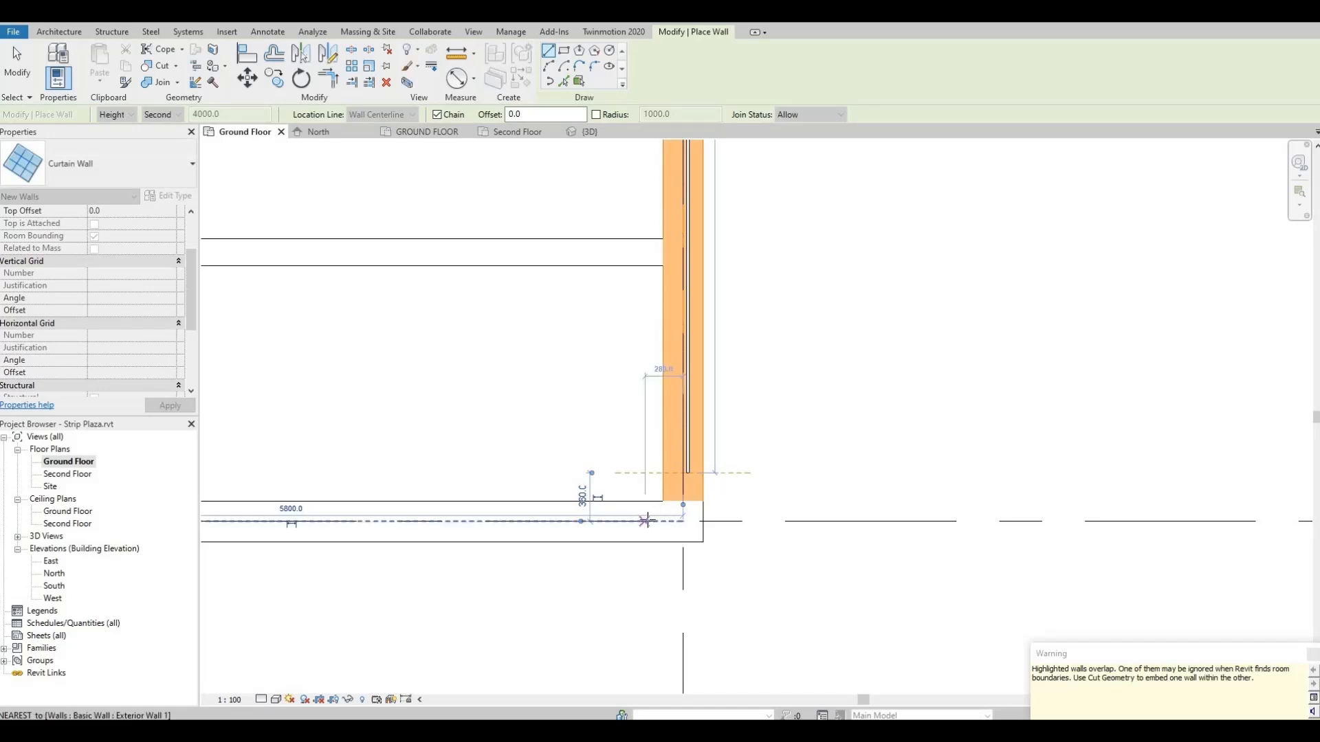
Draw a curtain wall about 5490 mm long inside the front exterior wall of the east corner bay and finish placing walls.
left_click(647, 521)
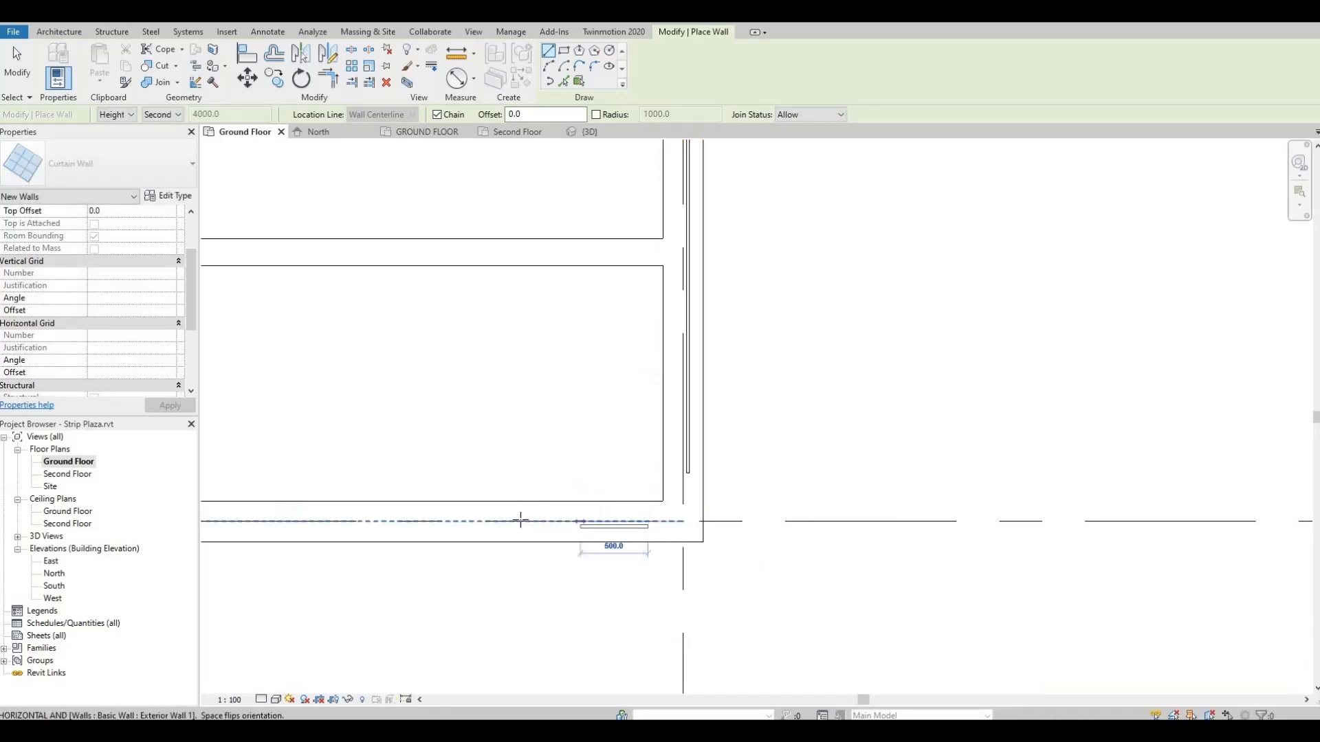
middle_click_drag(612, 514, 1134, 474)
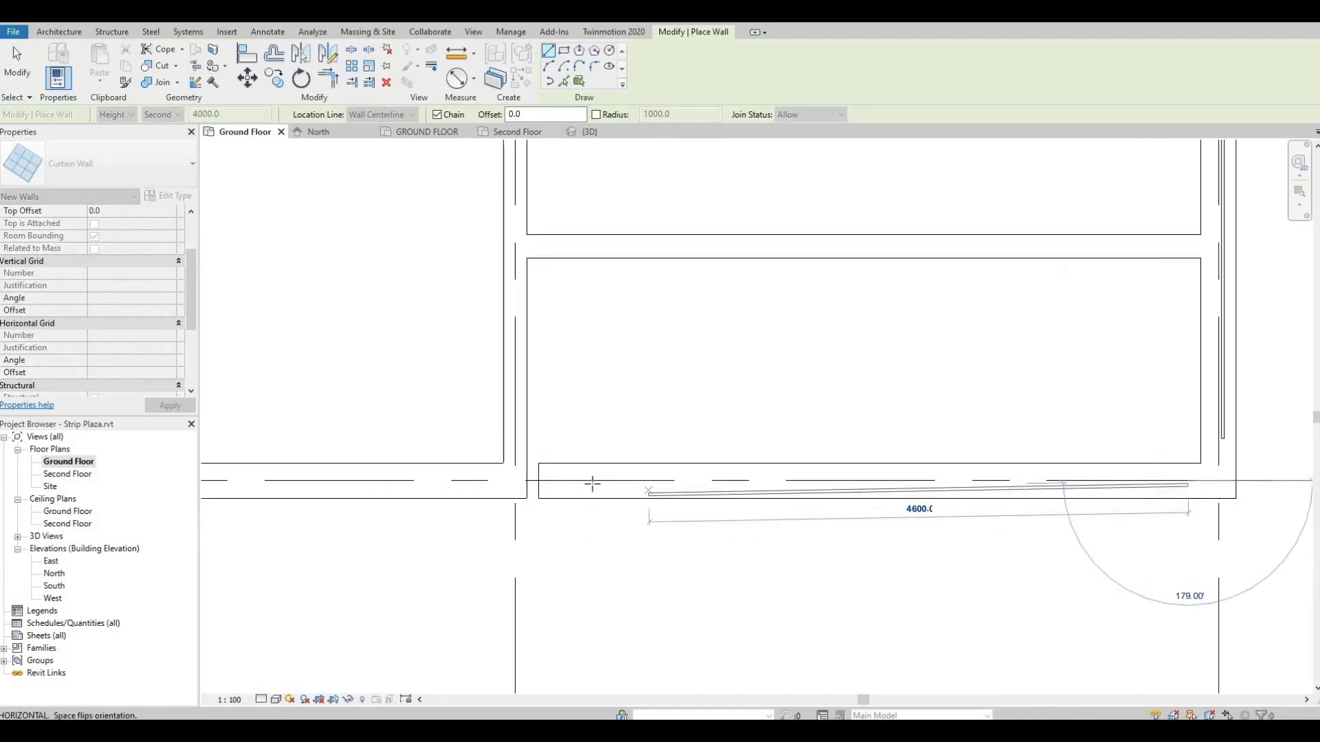
scroll(562, 480, "up", 2)
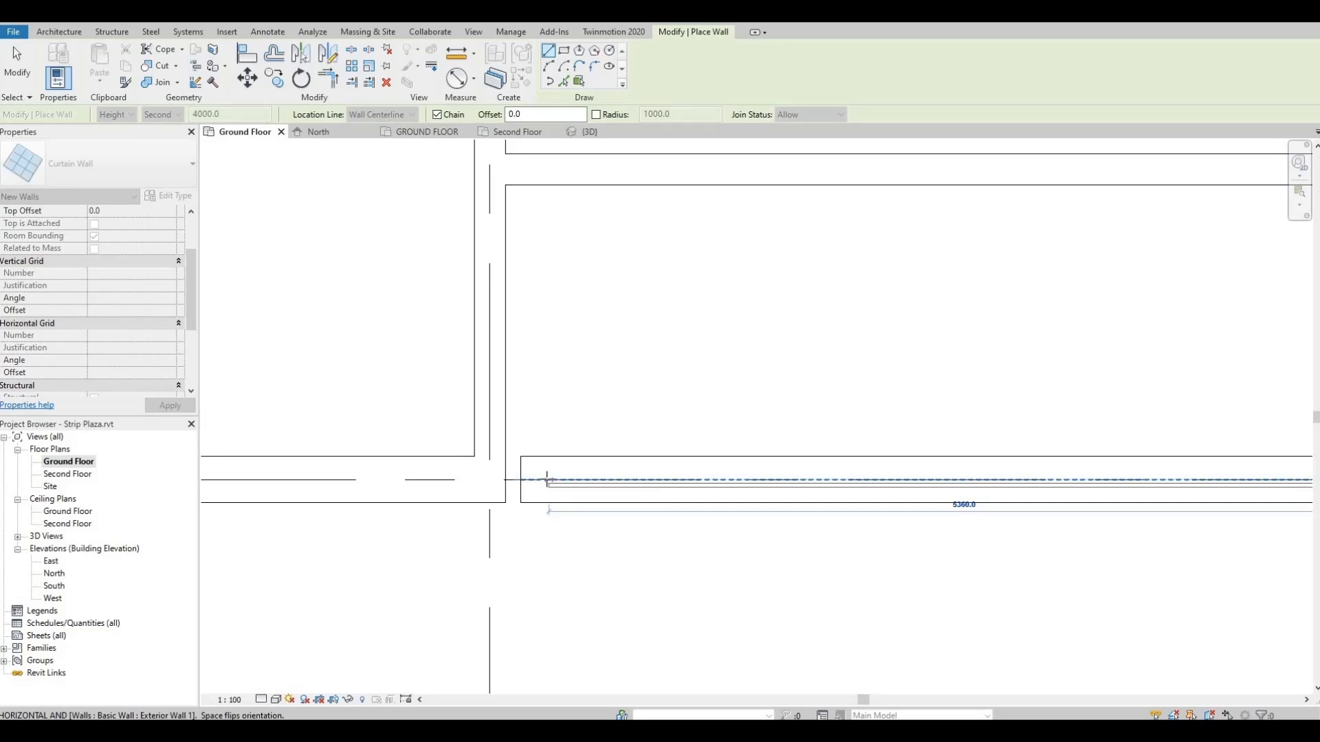
left_click(547, 479)
key("Escape")
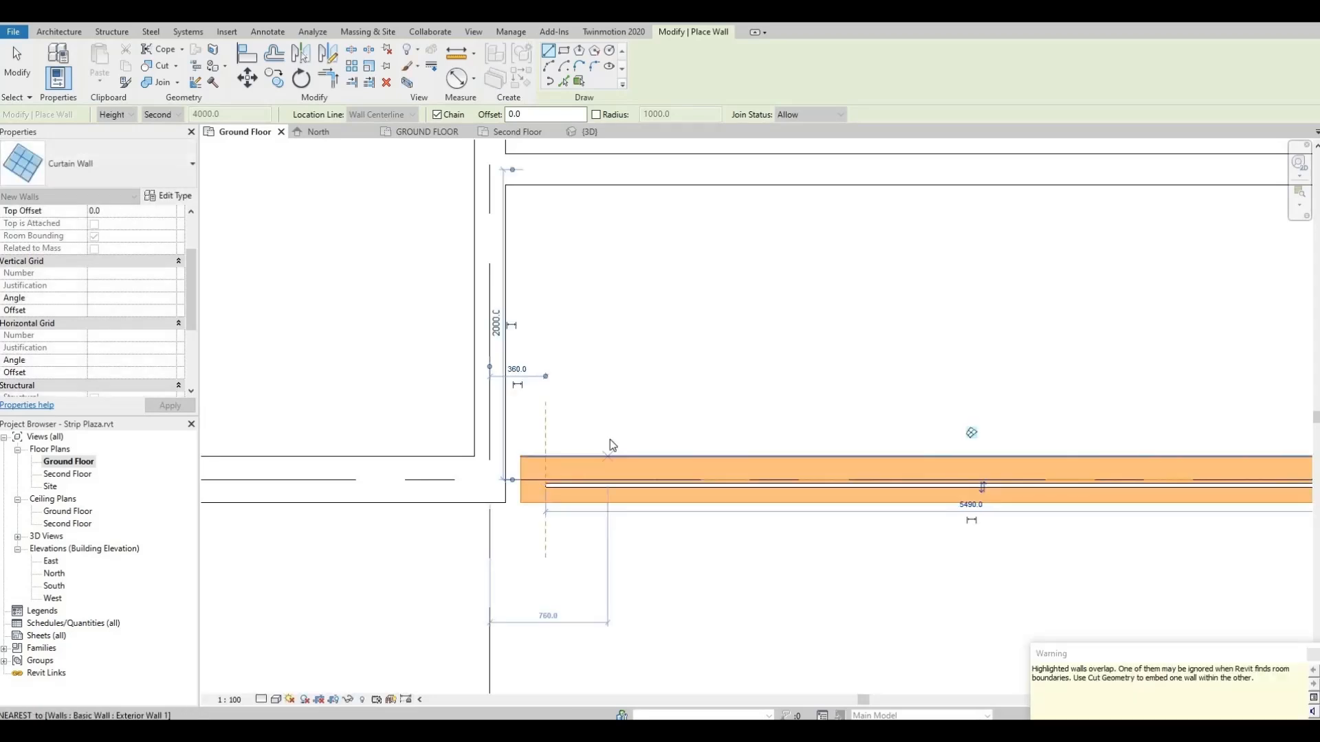
key("Escape")
scroll(646, 429, "down", 3)
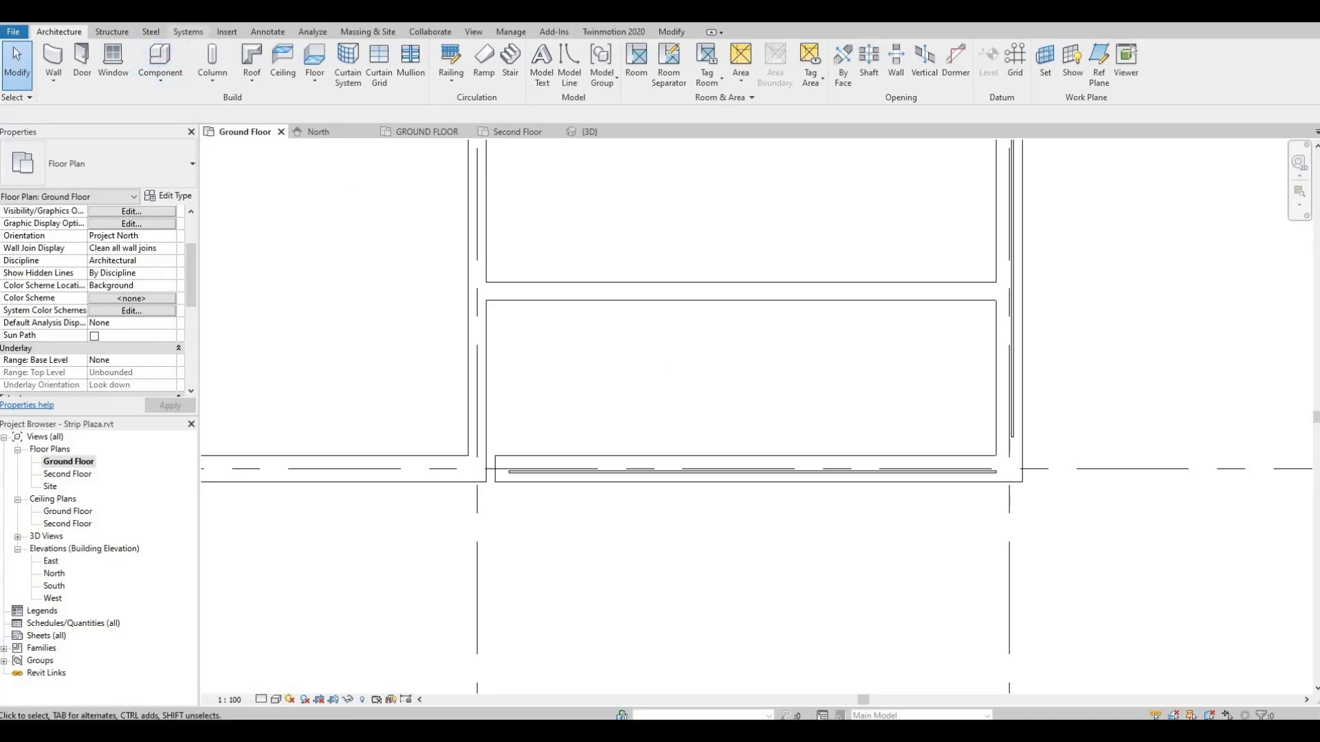
In the default 3D view, cut the corner bay's front exterior wall with its embedded curtain wall.
left_click(255, 15)
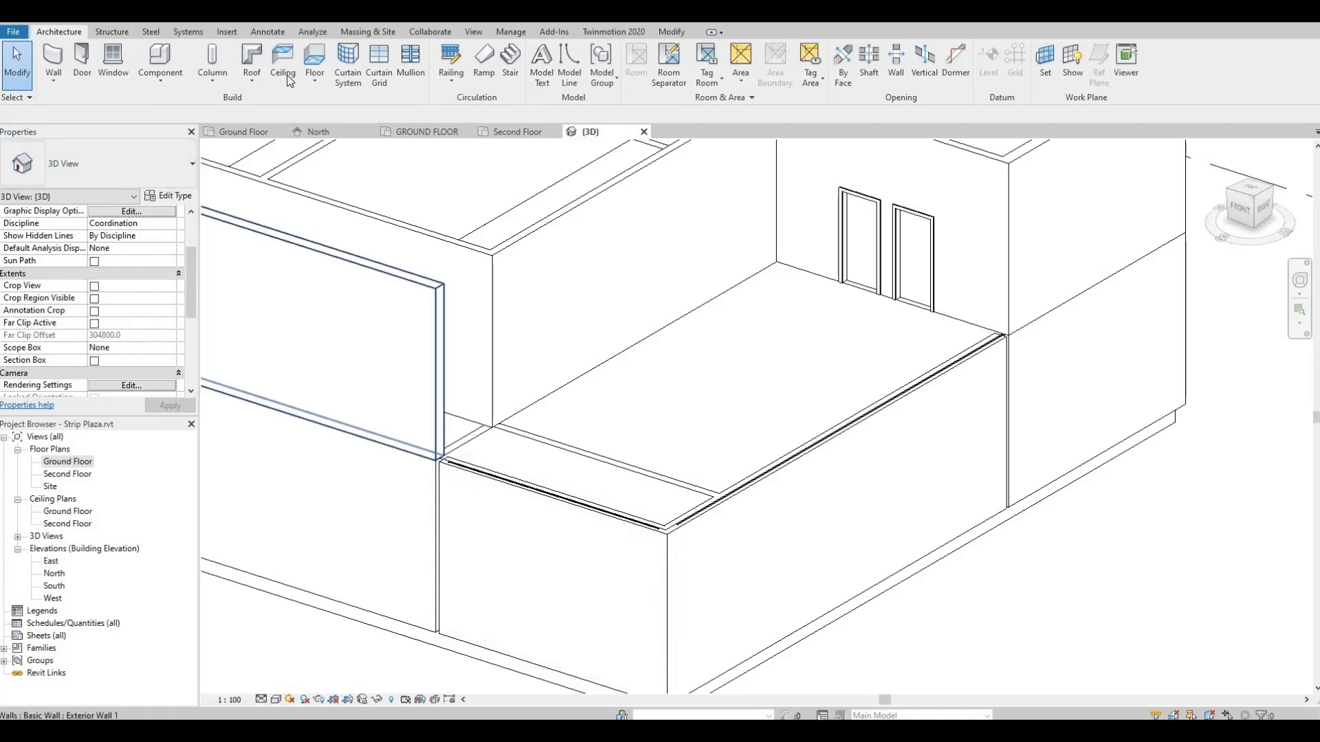
left_click(683, 32)
key("r")
key("o")
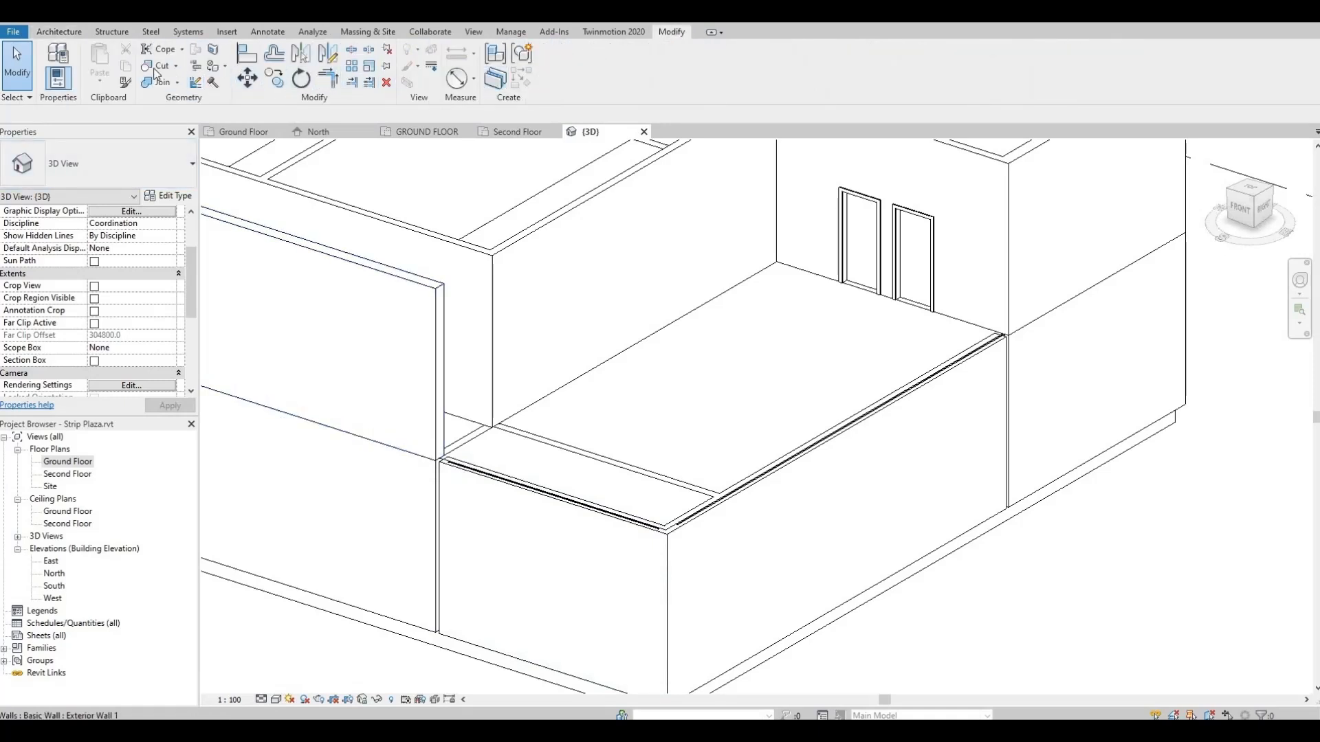
left_click(157, 68)
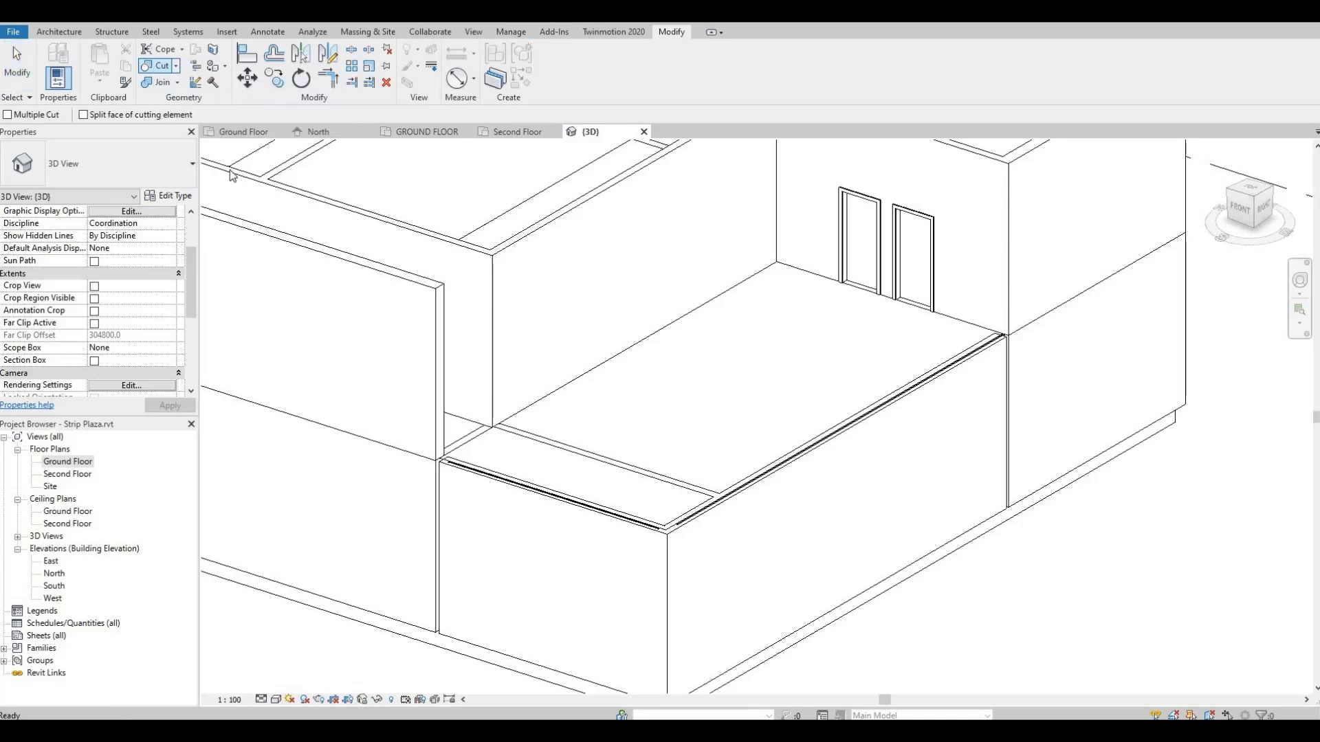
left_click(500, 481)
scroll(500, 481, "up", 4)
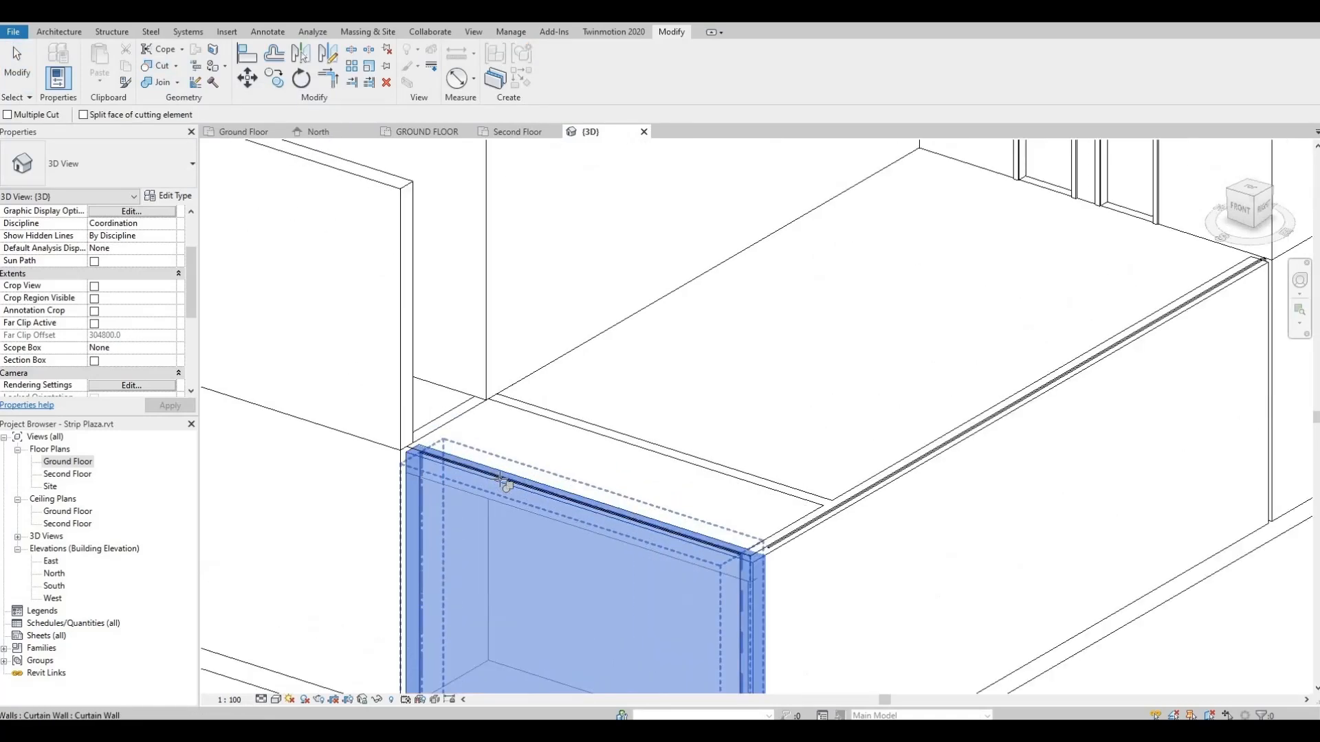
left_click(500, 479)
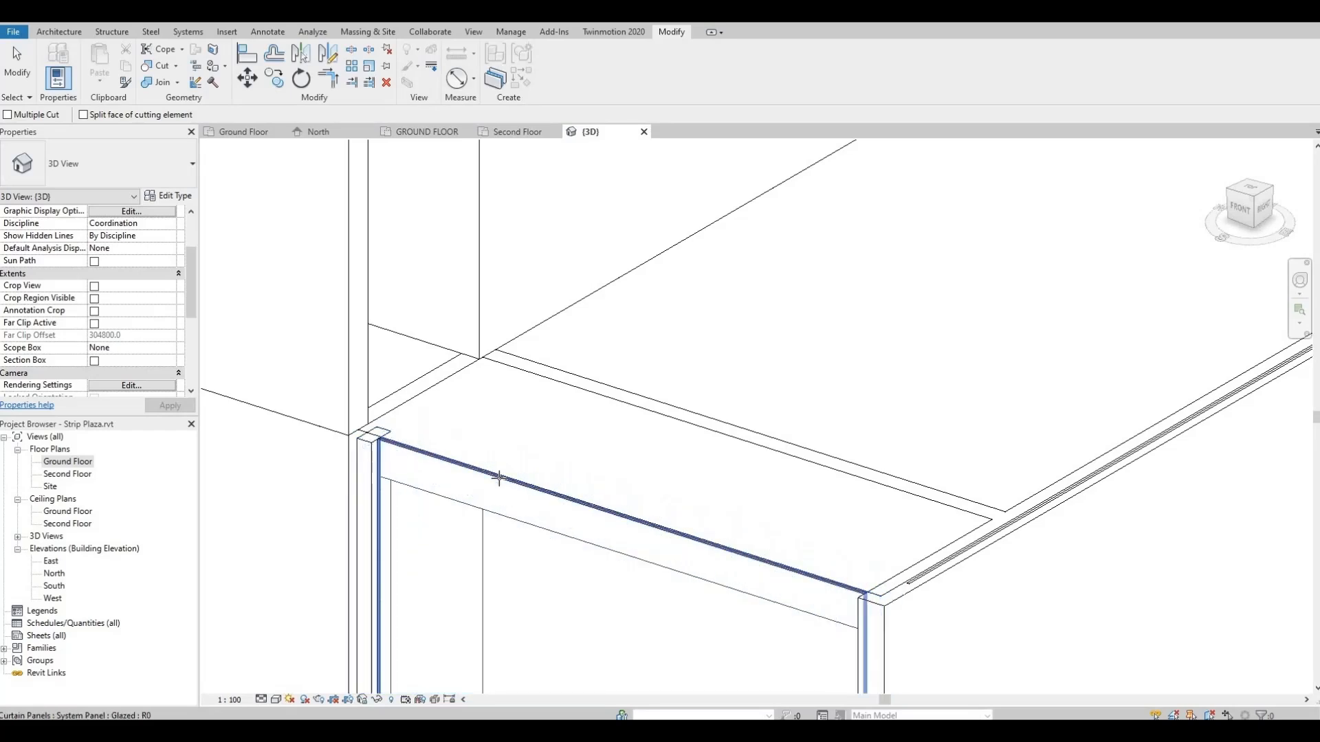
scroll(730, 592, "down", 3)
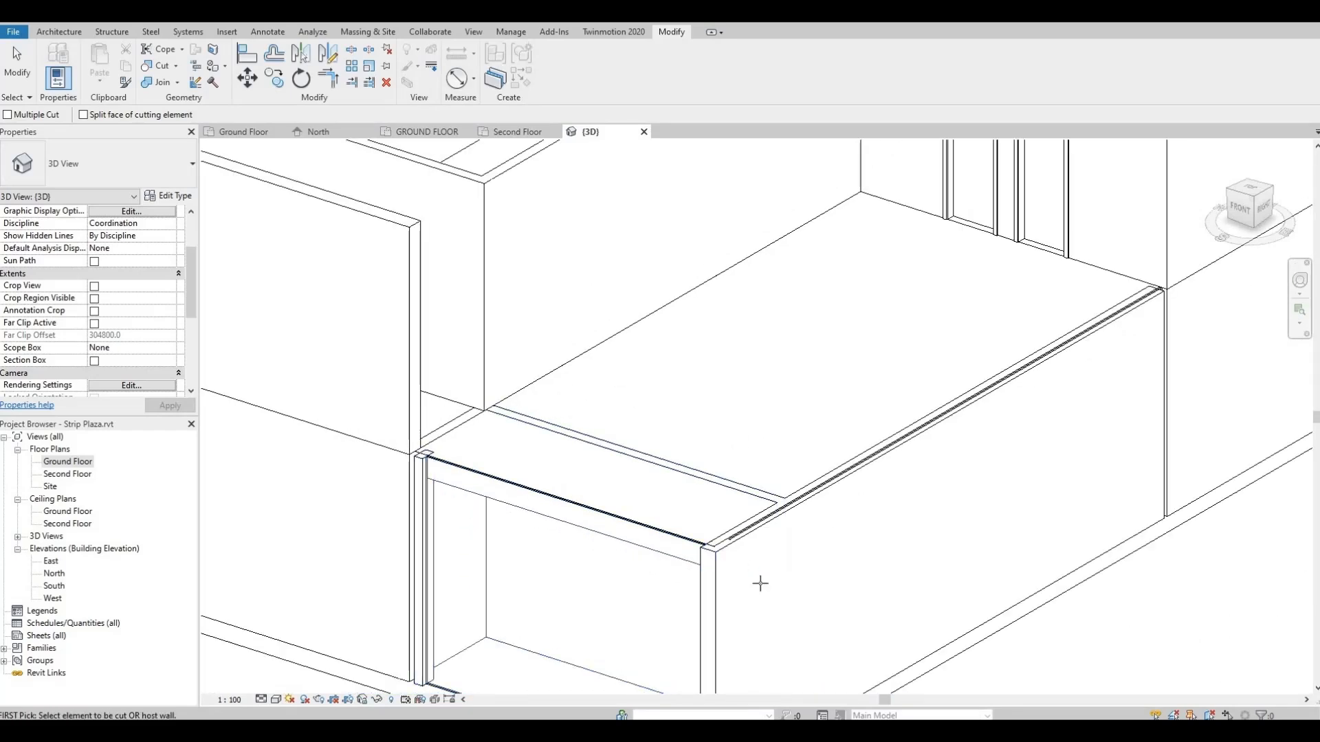
Cut the corner bay's east exterior wall with its embedded curtain wall and end the Cut command.
middle_click_drag(618, 575, 610, 513)
scroll(610, 513, "up", 2)
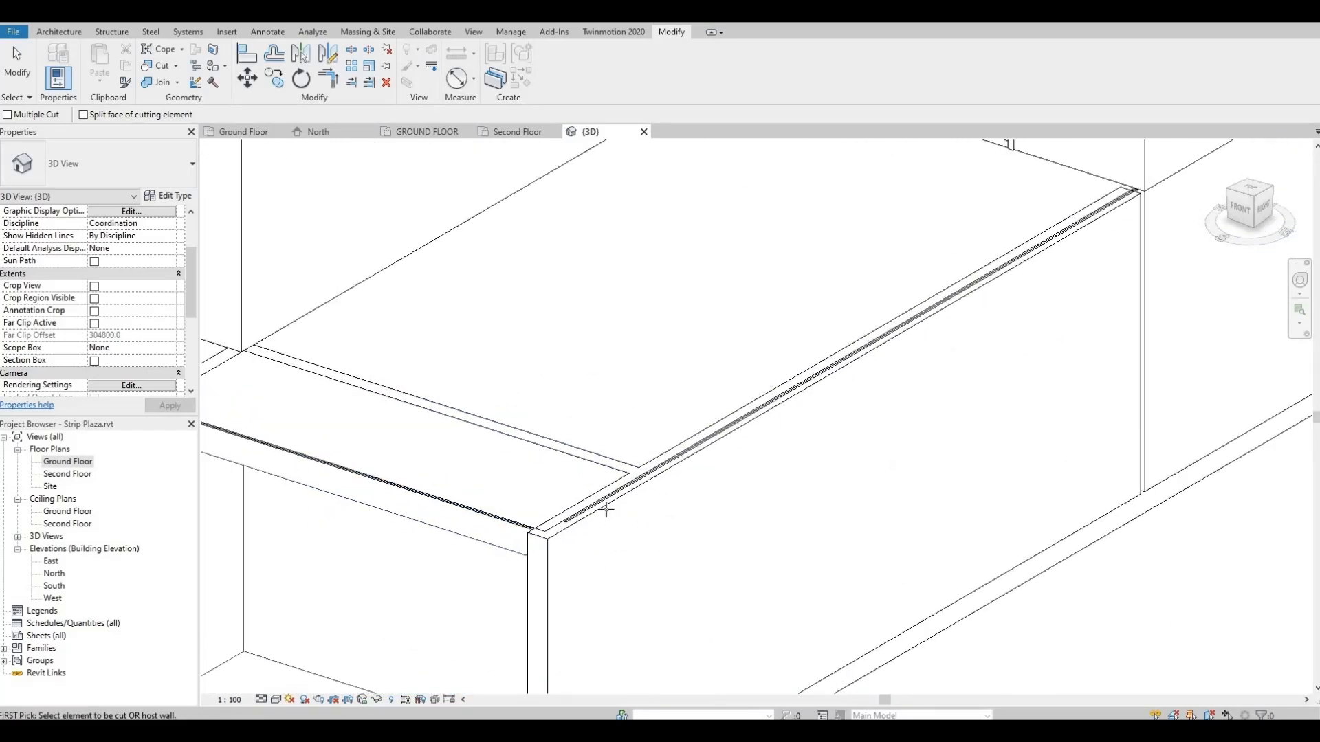
scroll(592, 507, "up", 2)
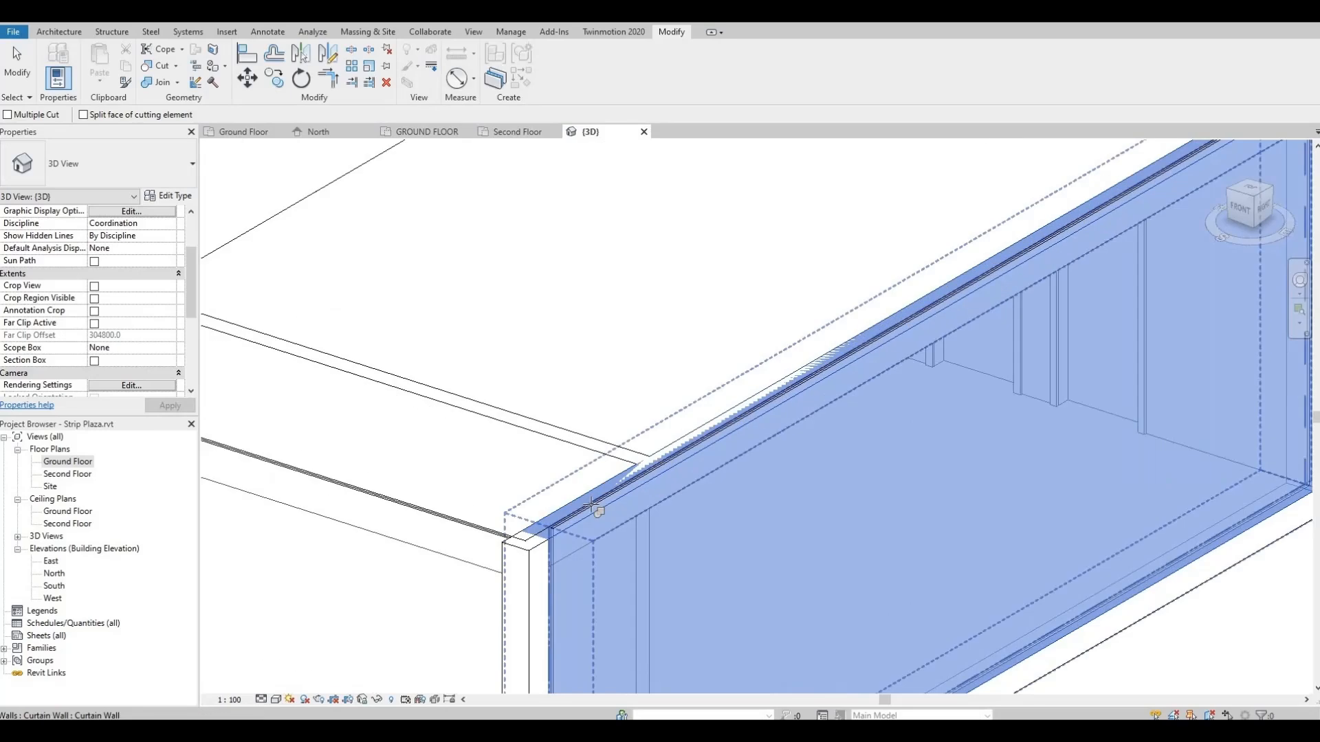
left_click(591, 506)
scroll(668, 479, "down", 4)
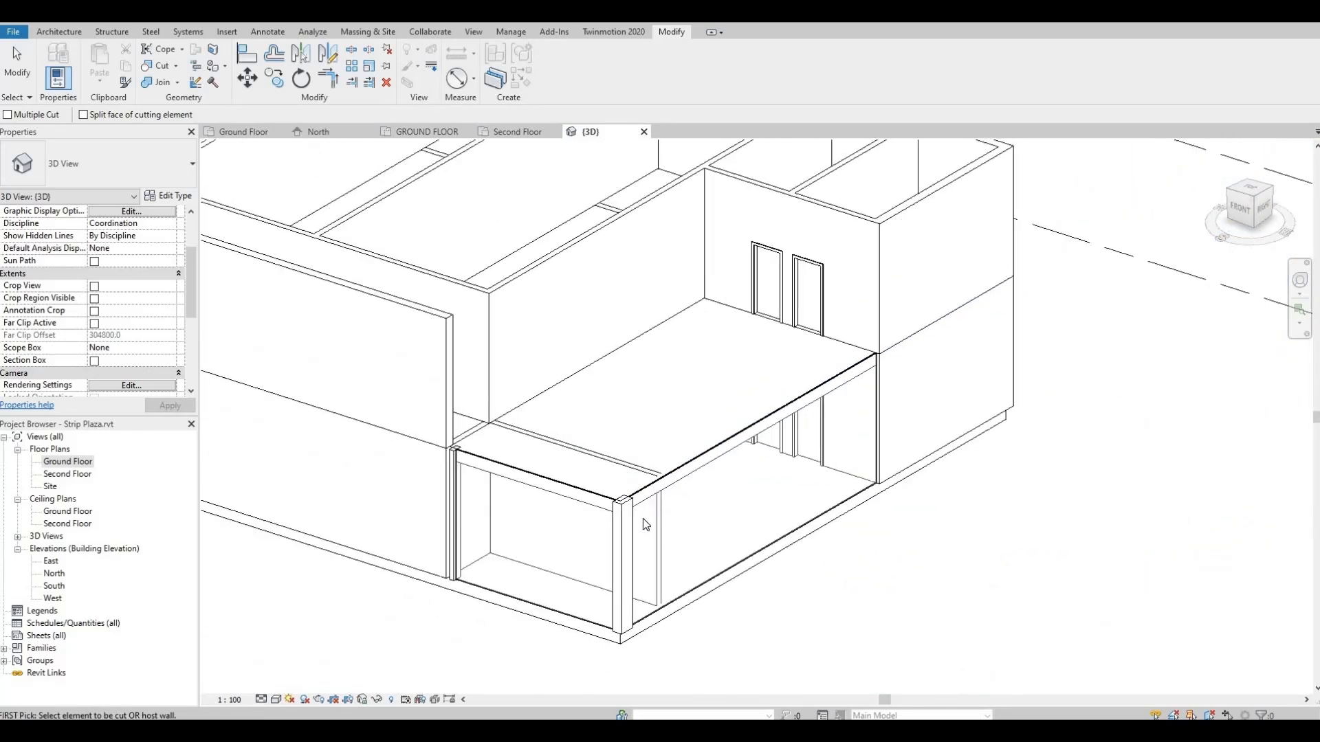
key("Escape")
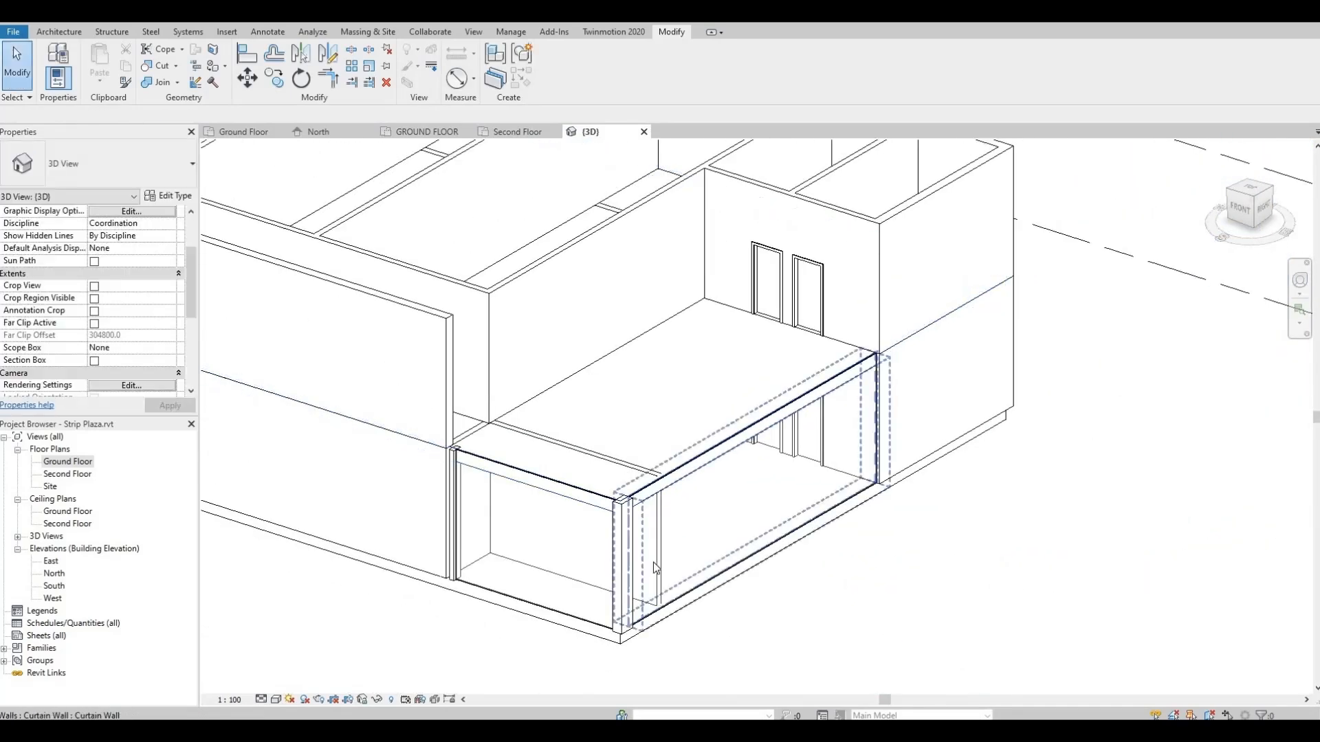
Raise the top of the corner bay's front exterior wall above the second floor to a top offset of about 2309.5 mm.
left_click(581, 489)
scroll(618, 497, "up", 4)
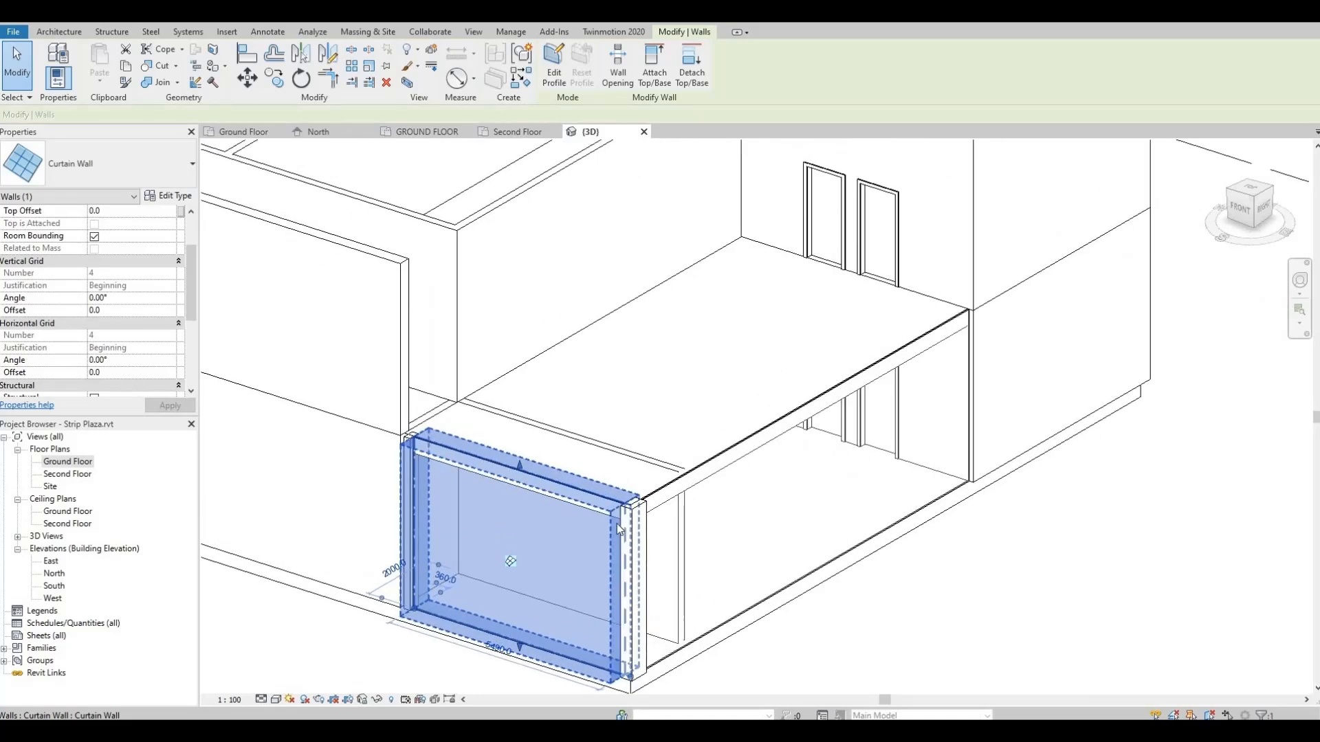
key("Escape")
left_click(638, 509)
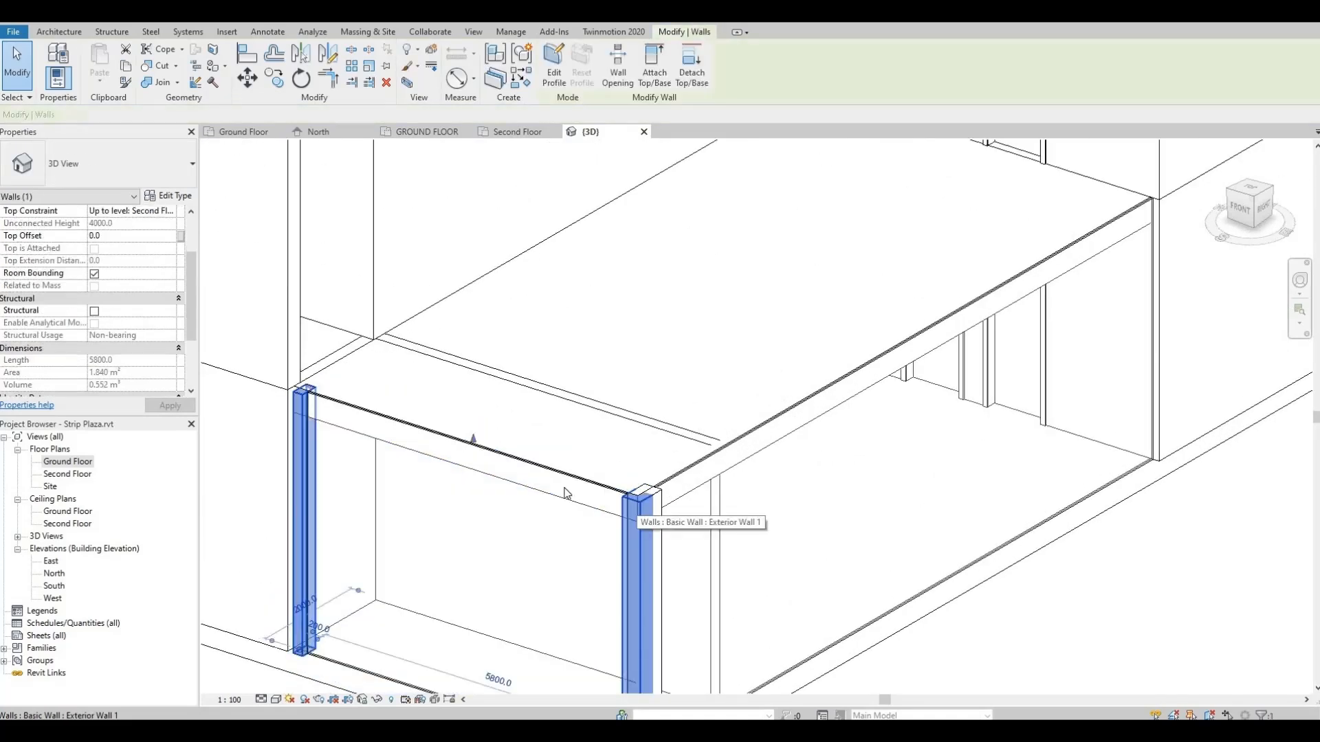
left_click_drag(473, 441, 471, 287)
scroll(505, 314, "down", 1)
middle_click_drag(501, 324, 524, 524)
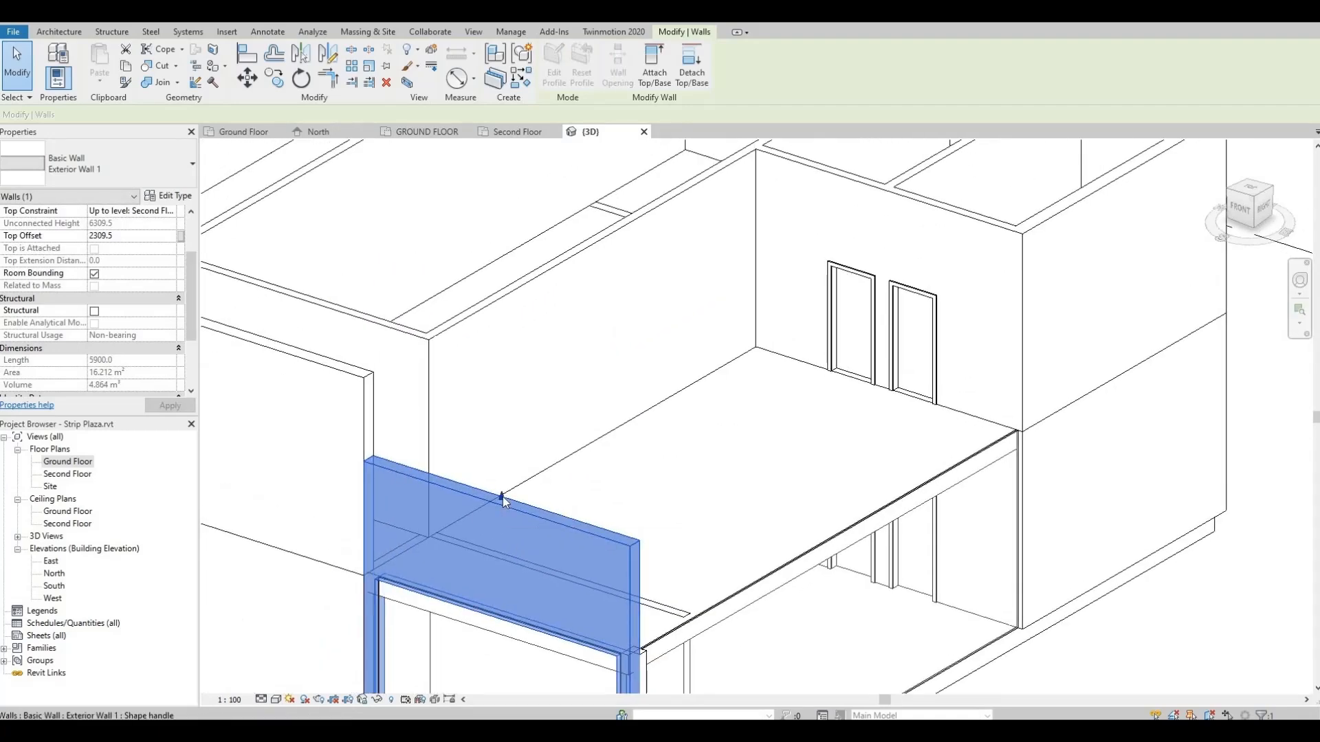
Set the top constraint of the corner bay's front exterior wall to Up to level: Roof.
left_click(169, 215)
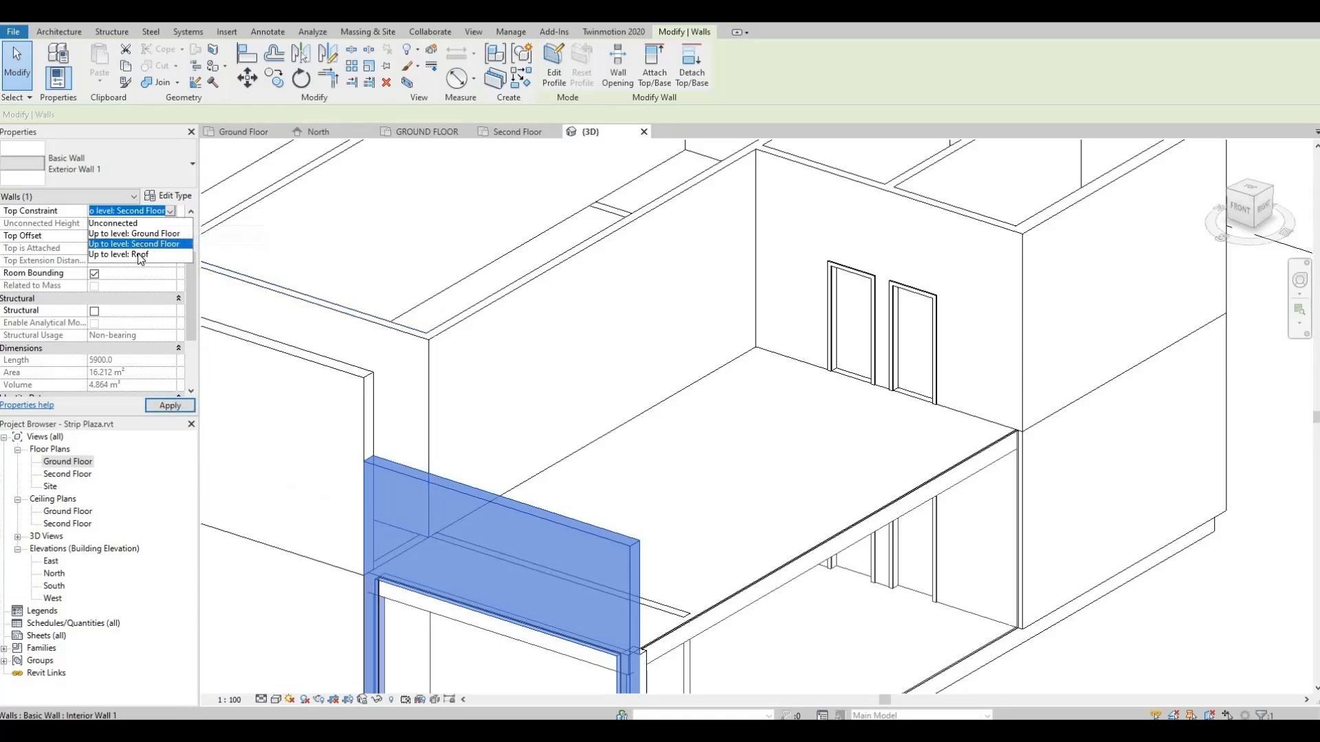
left_click(140, 254)
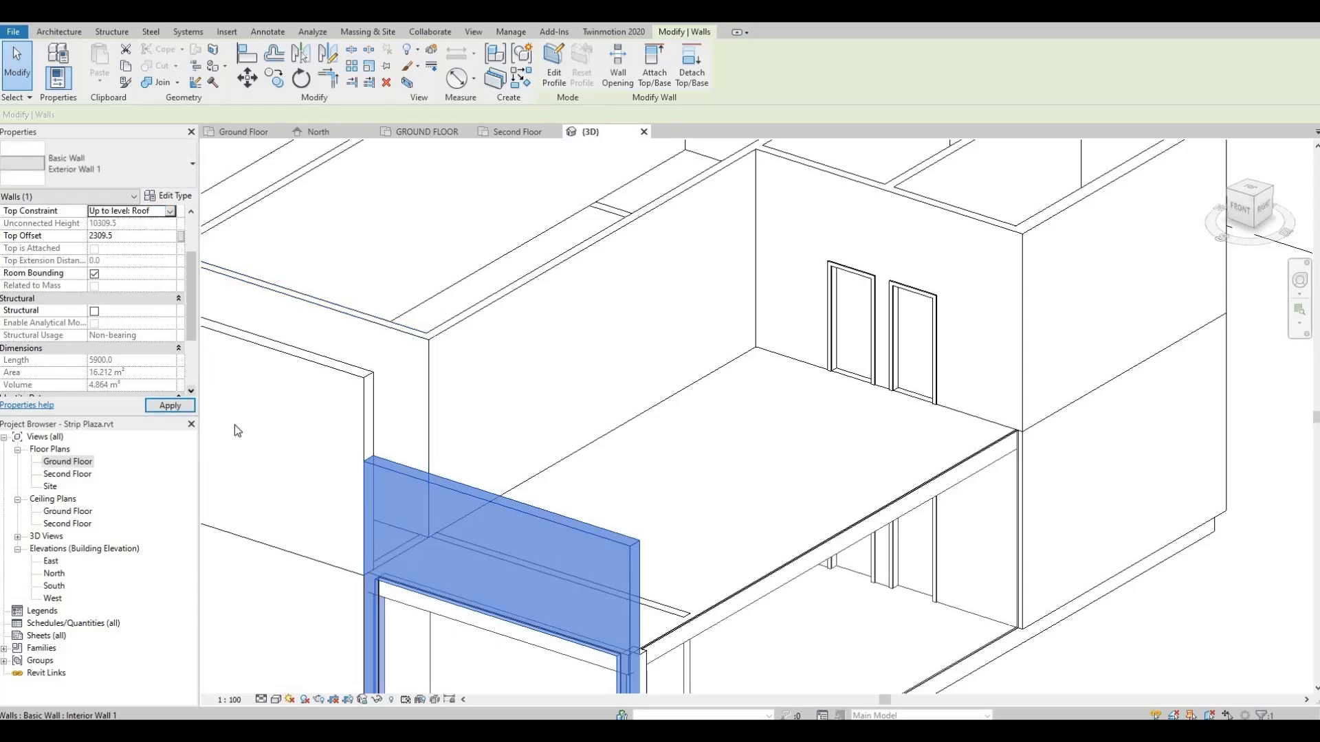
left_click(170, 405)
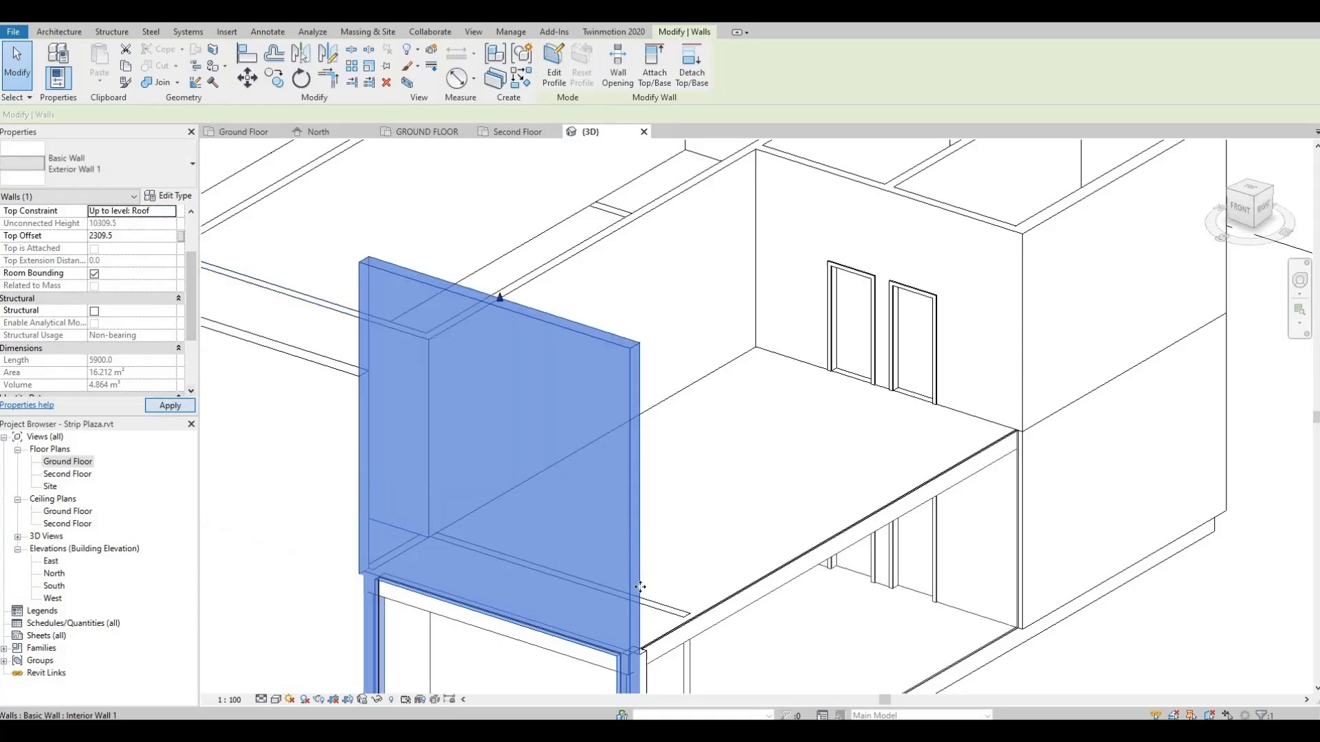
Set the top constraint of the corner bay's east exterior wall to Up to level: Roof and deselect it.
left_click(693, 639)
left_click_drag(831, 524, 825, 518)
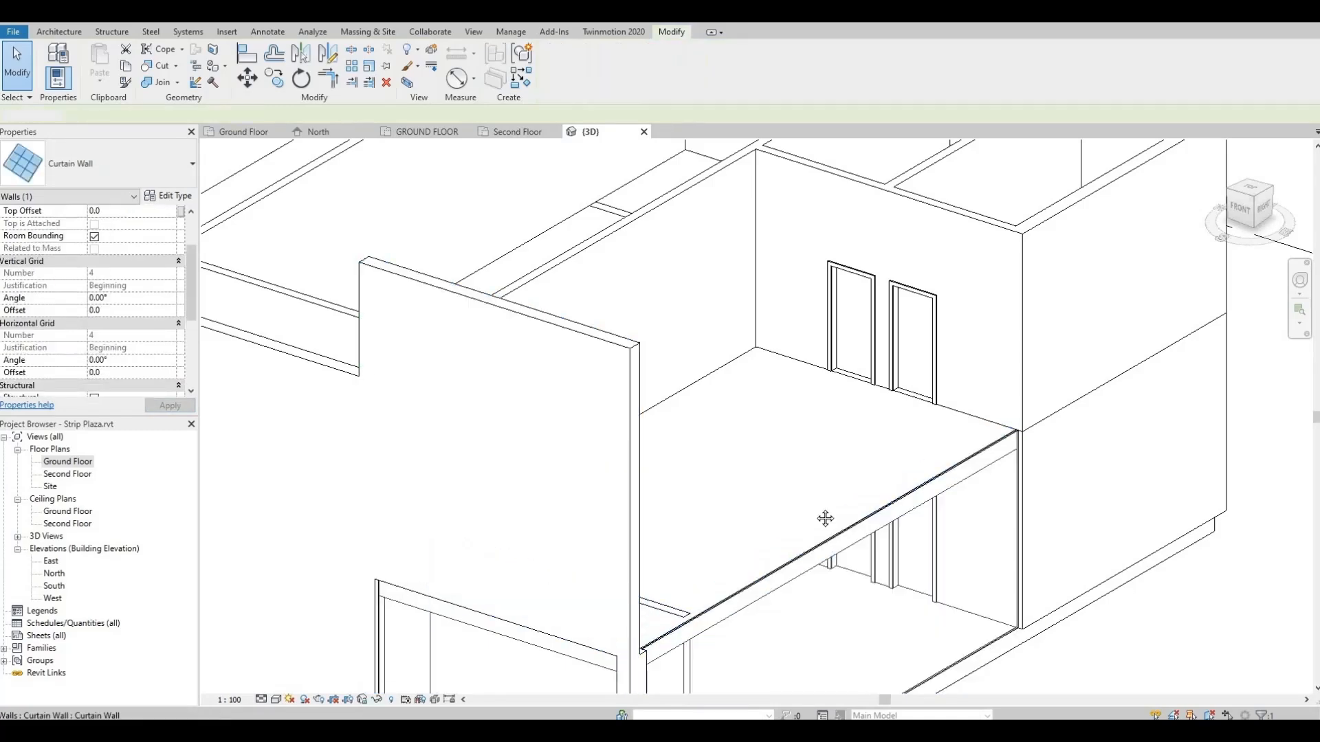
scroll(638, 530, "up", 4)
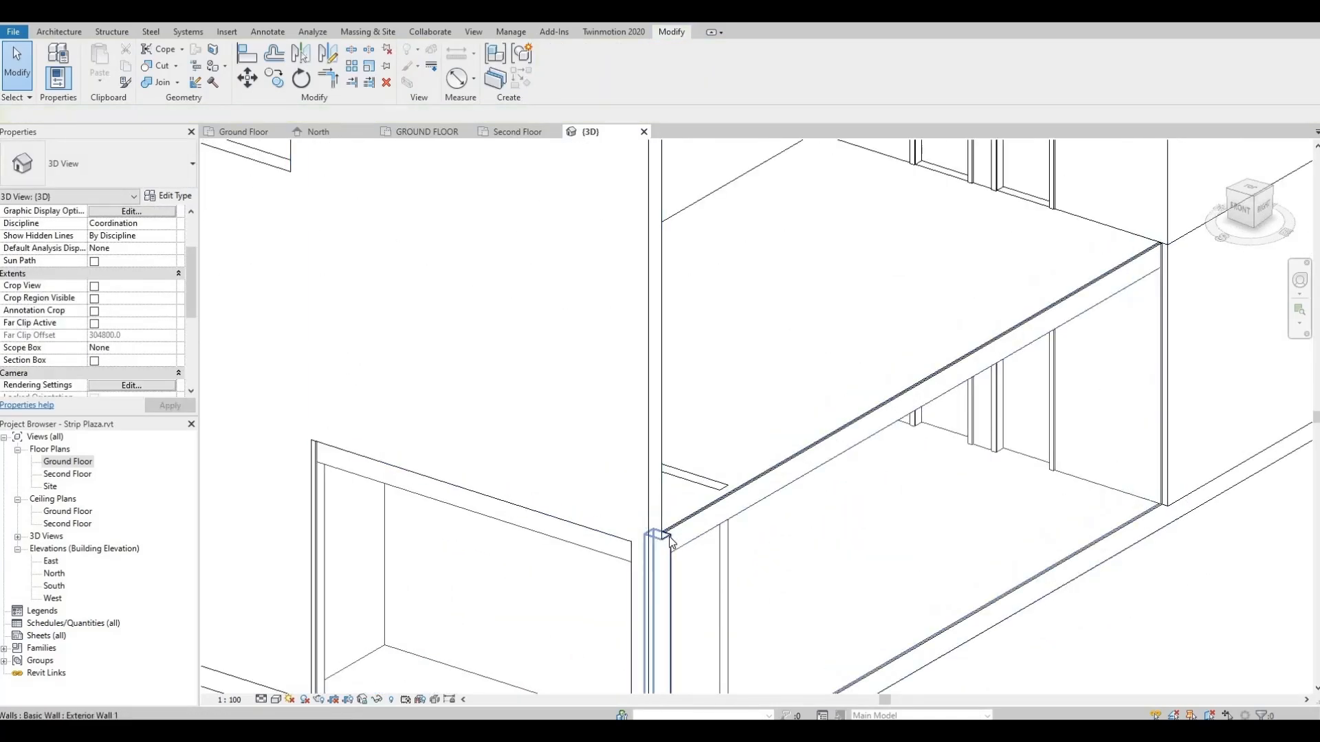
left_click(670, 541)
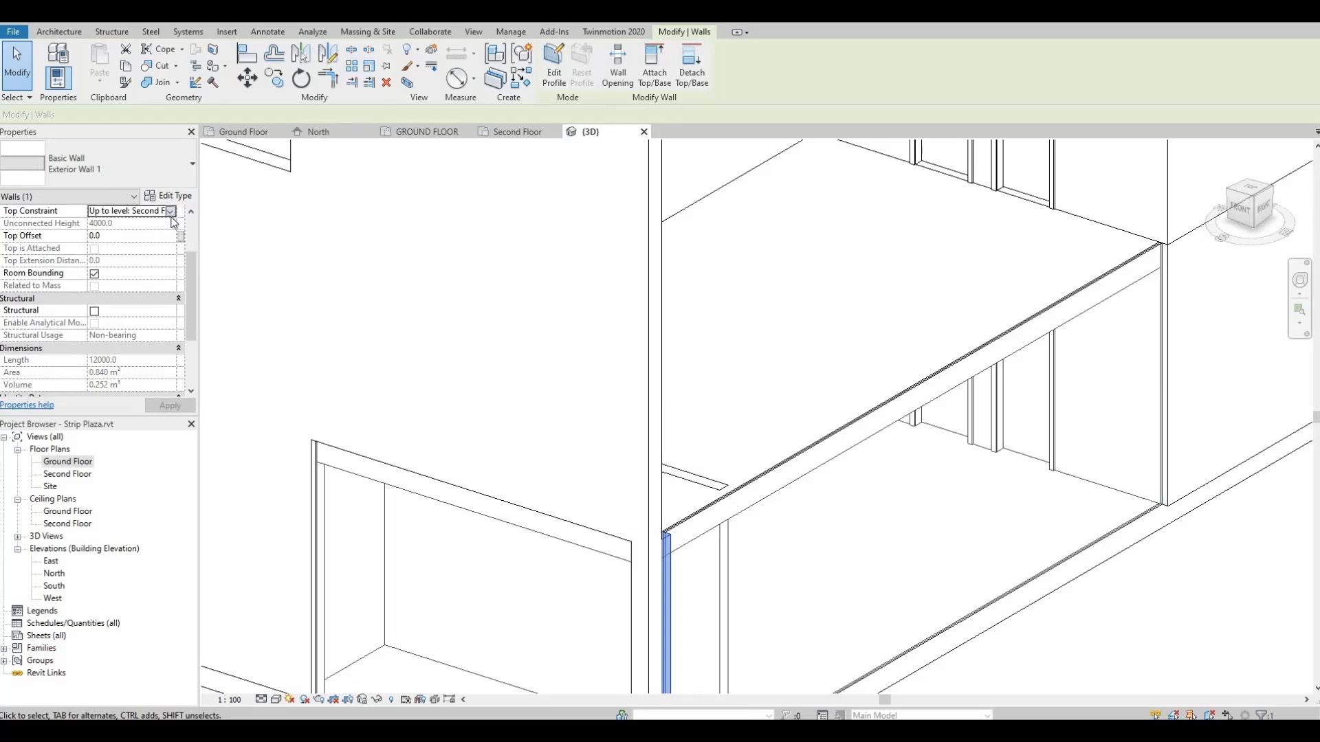
left_click(171, 213)
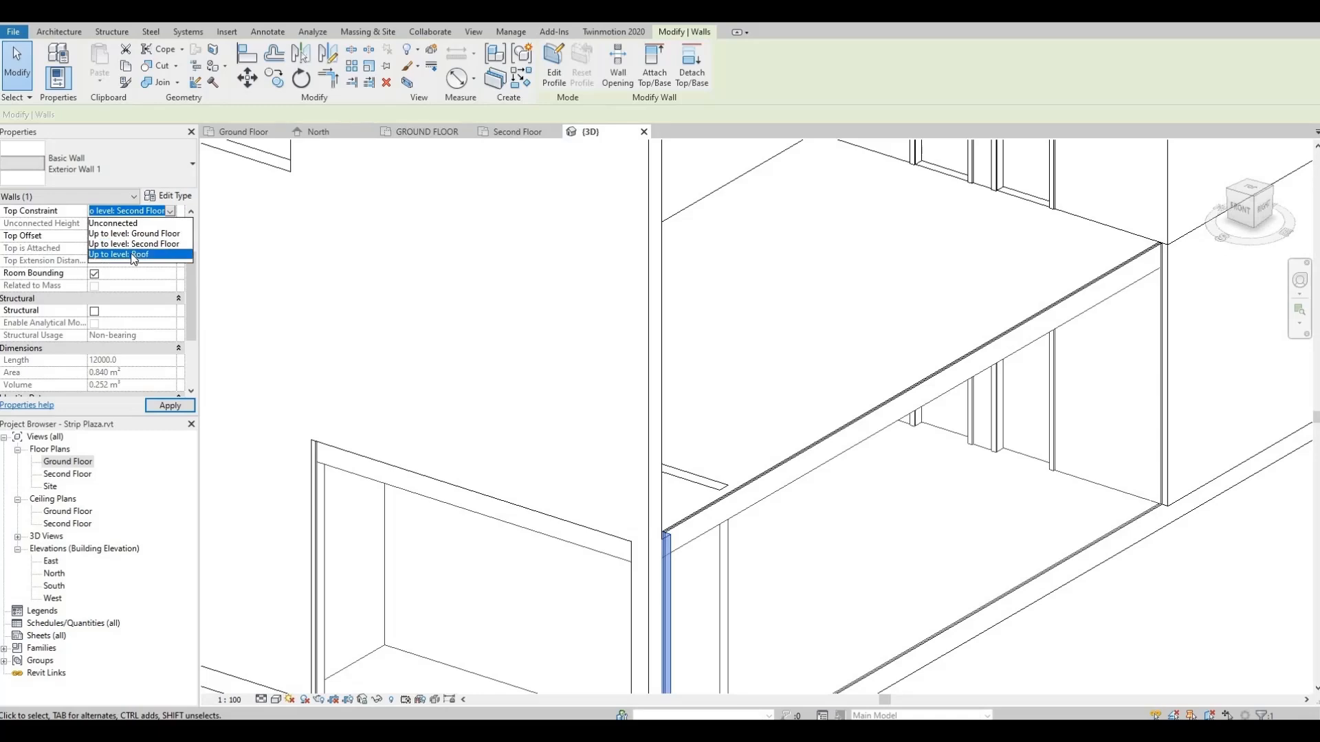
left_click(135, 255)
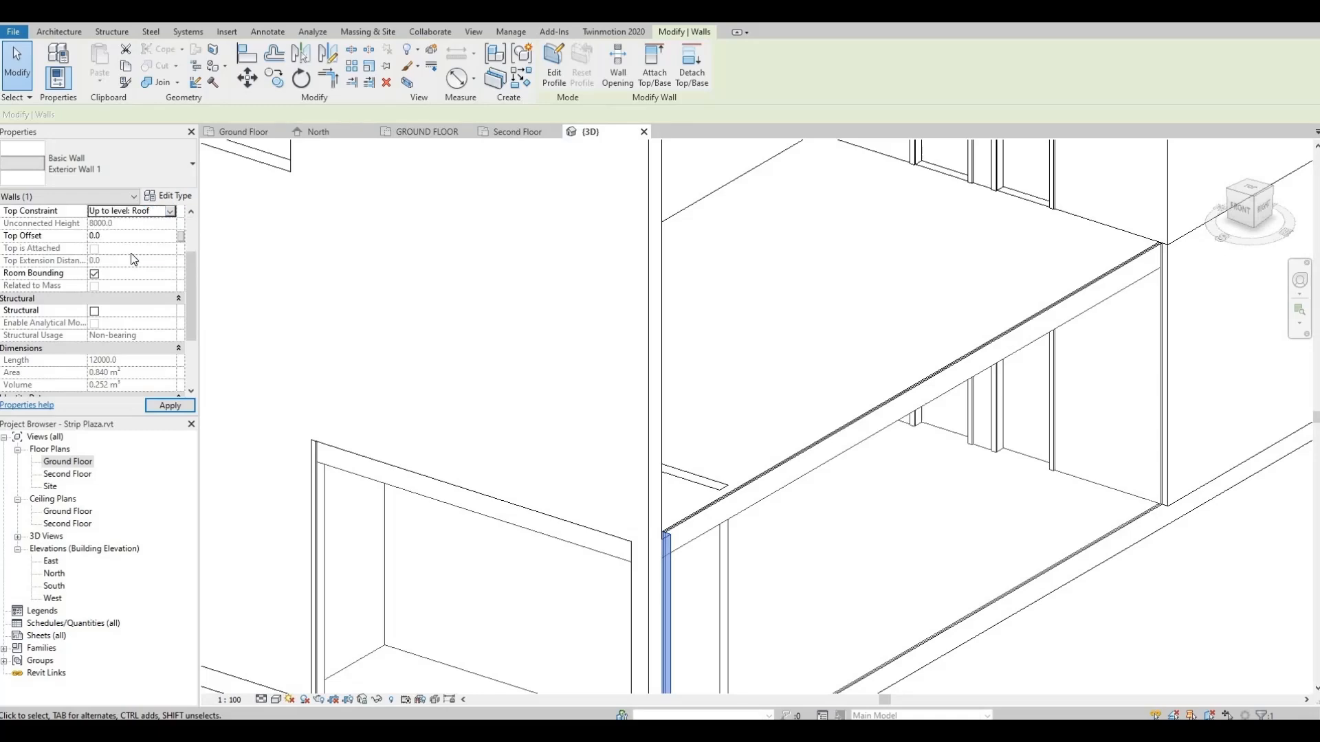
left_click(169, 406)
scroll(426, 388, "down", 3)
left_click(486, 414)
Set the top offset of the corner bay's front exterior wall to 0.0 and deselect it.
middle_click_drag(486, 414, 398, 372, "shift")
middle_click_drag(565, 336, 706, 362)
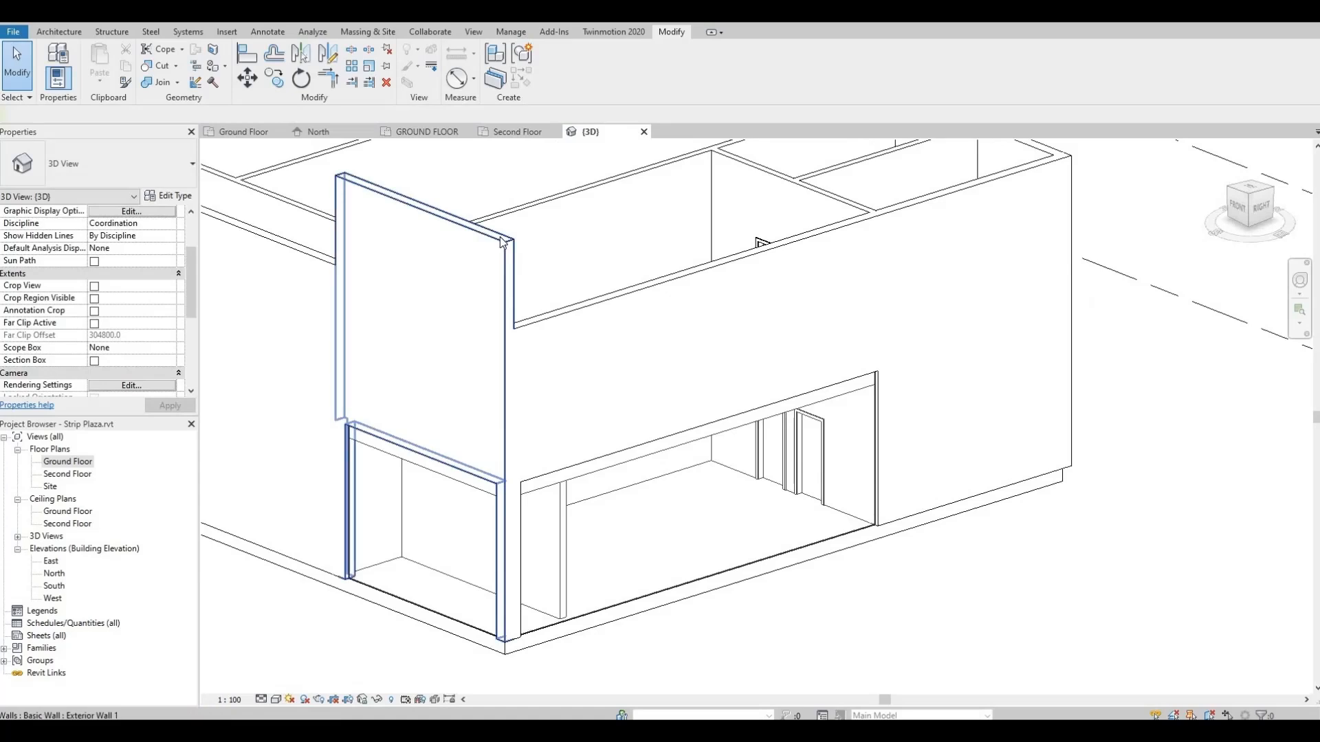
left_click(502, 242)
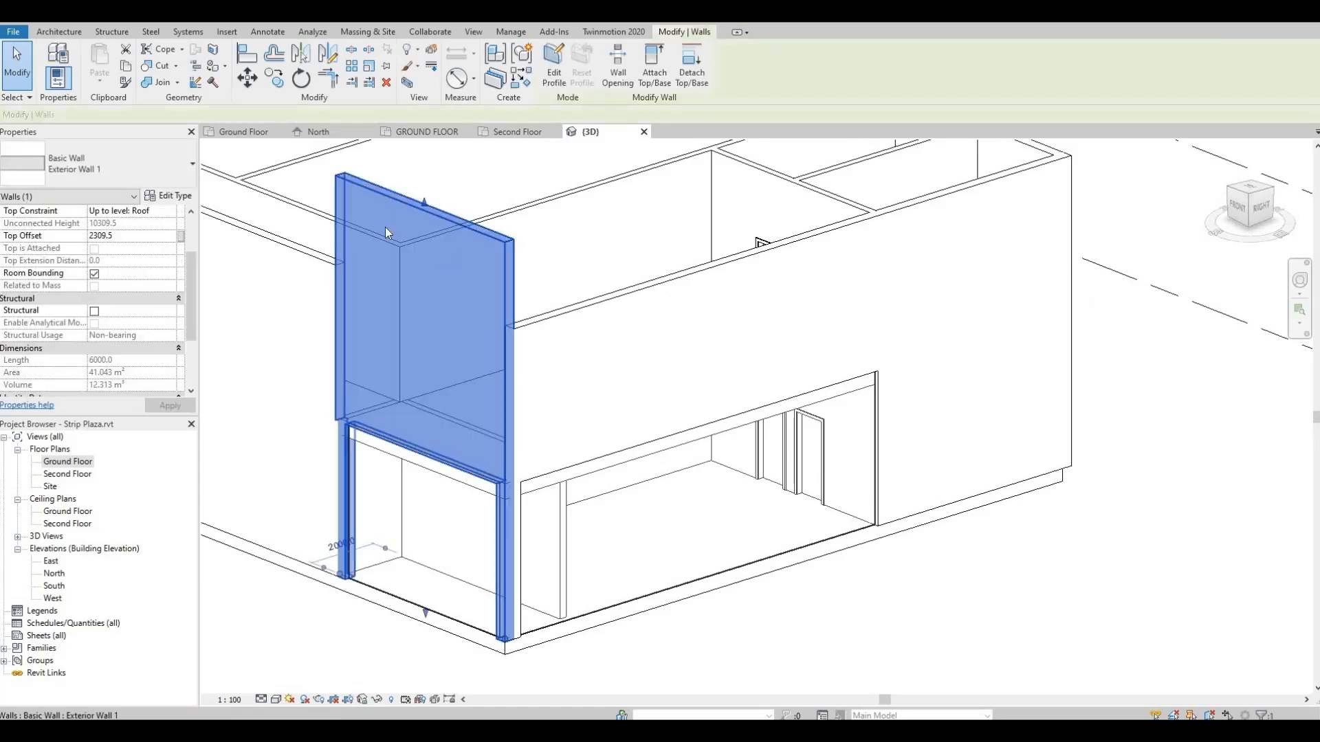
left_click(145, 238)
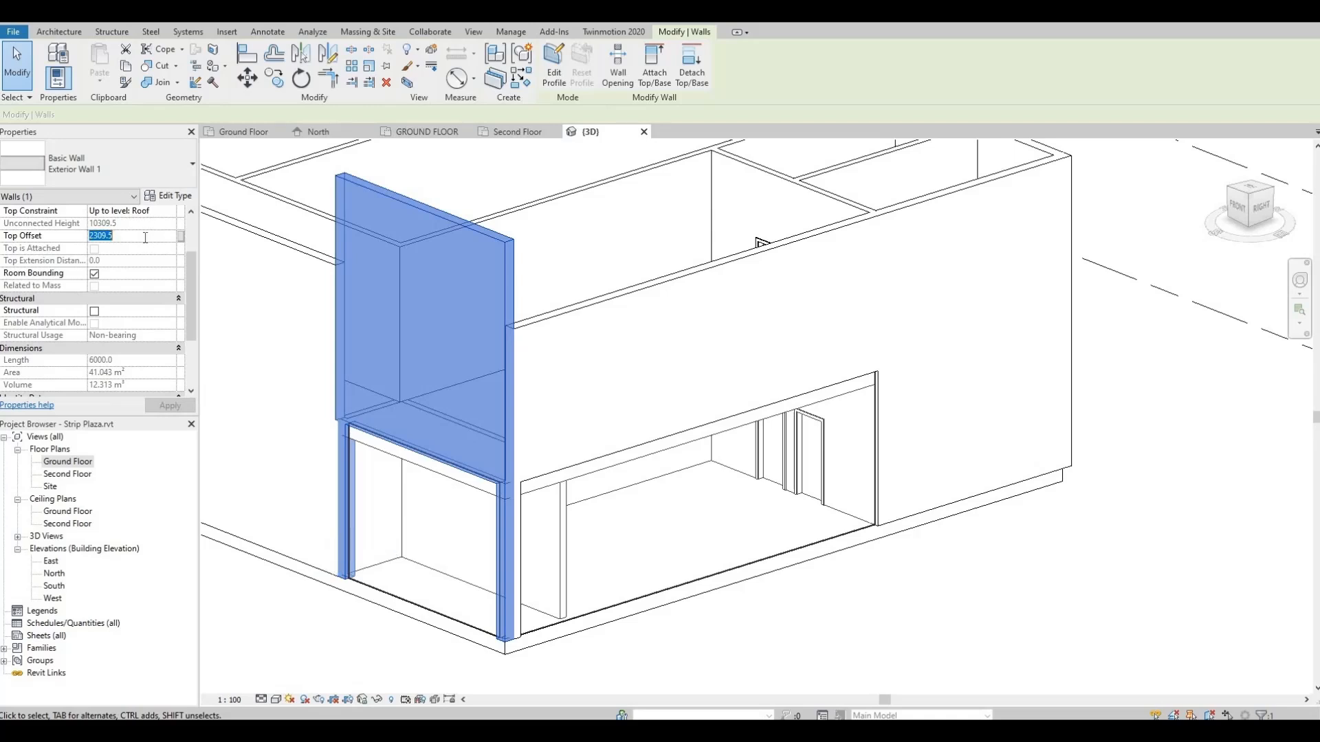
left_click(169, 407)
left_click(438, 434)
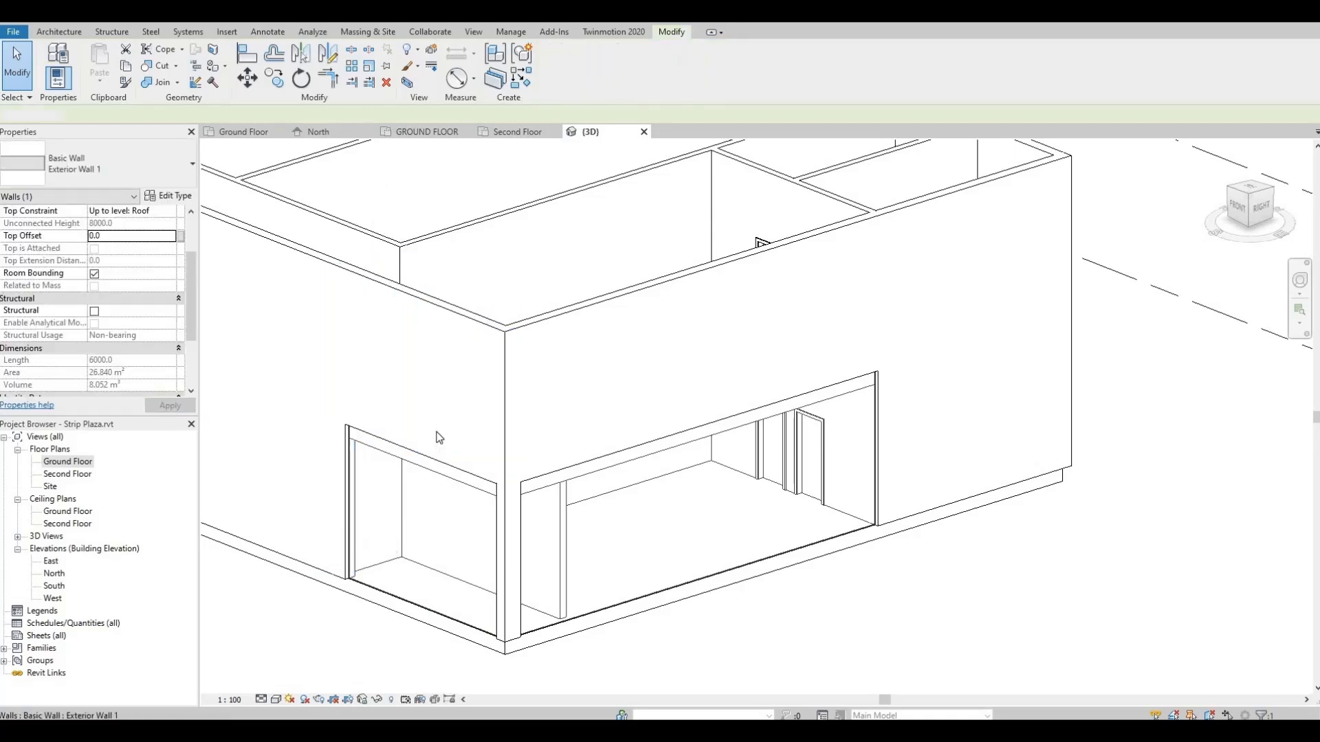
Stretch the top of the front curtain wall up through the second floor, short of the exterior wall's top, and deselect it.
middle_click_drag(490, 410, 577, 407, "shift")
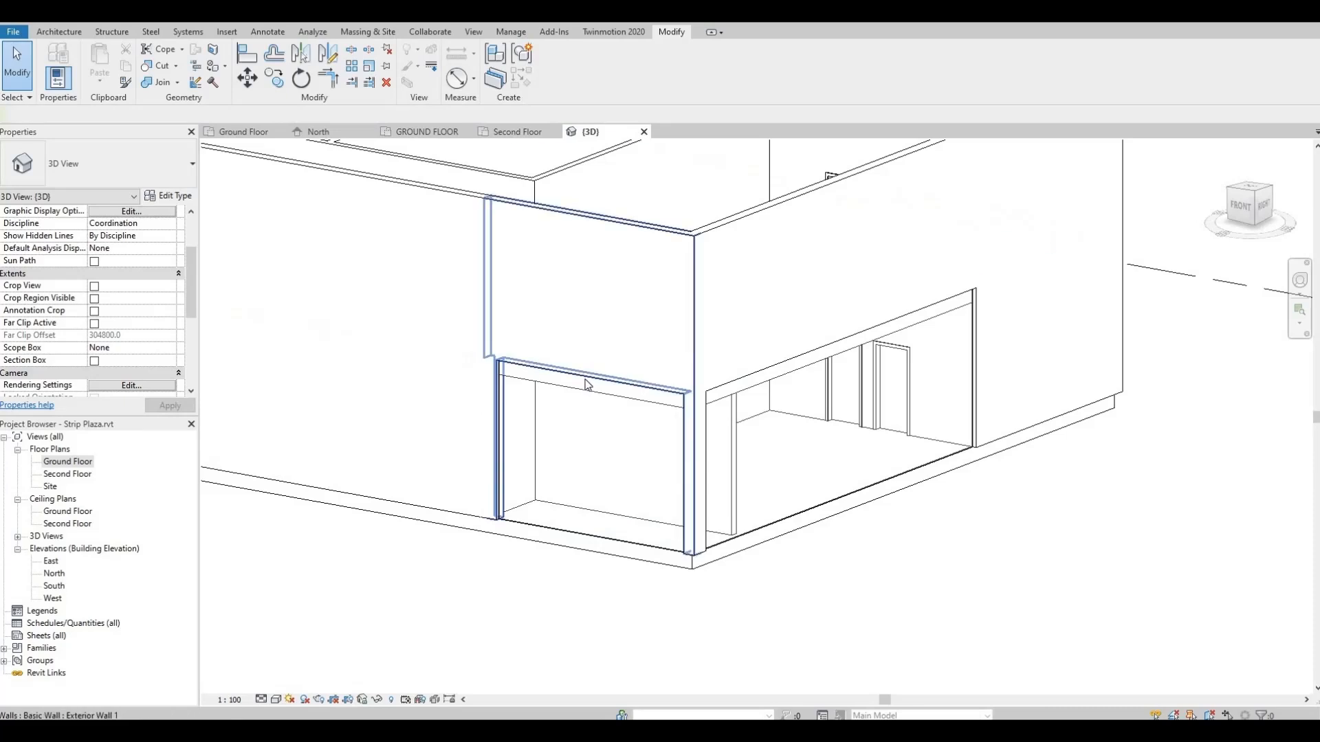
left_click(584, 381)
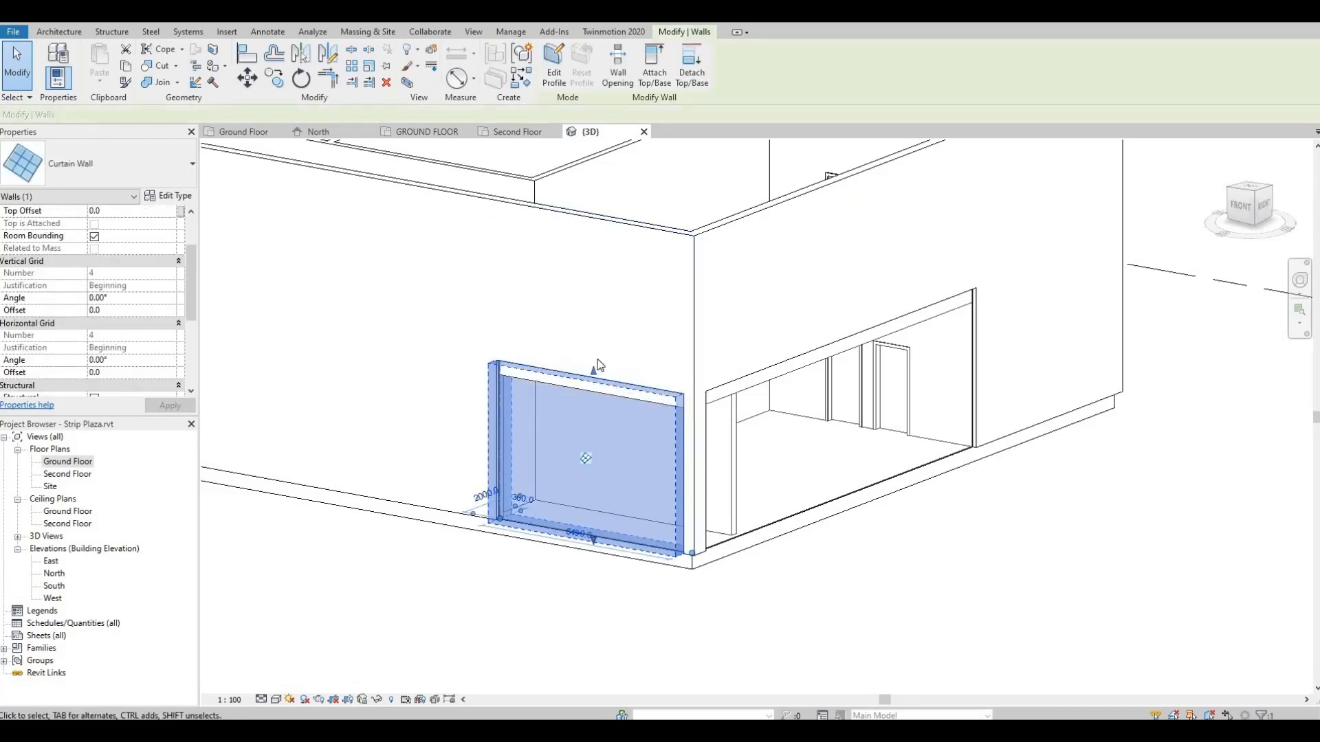
left_click_drag(598, 354, 606, 264)
left_click_drag(772, 394, 774, 389)
key("Escape")
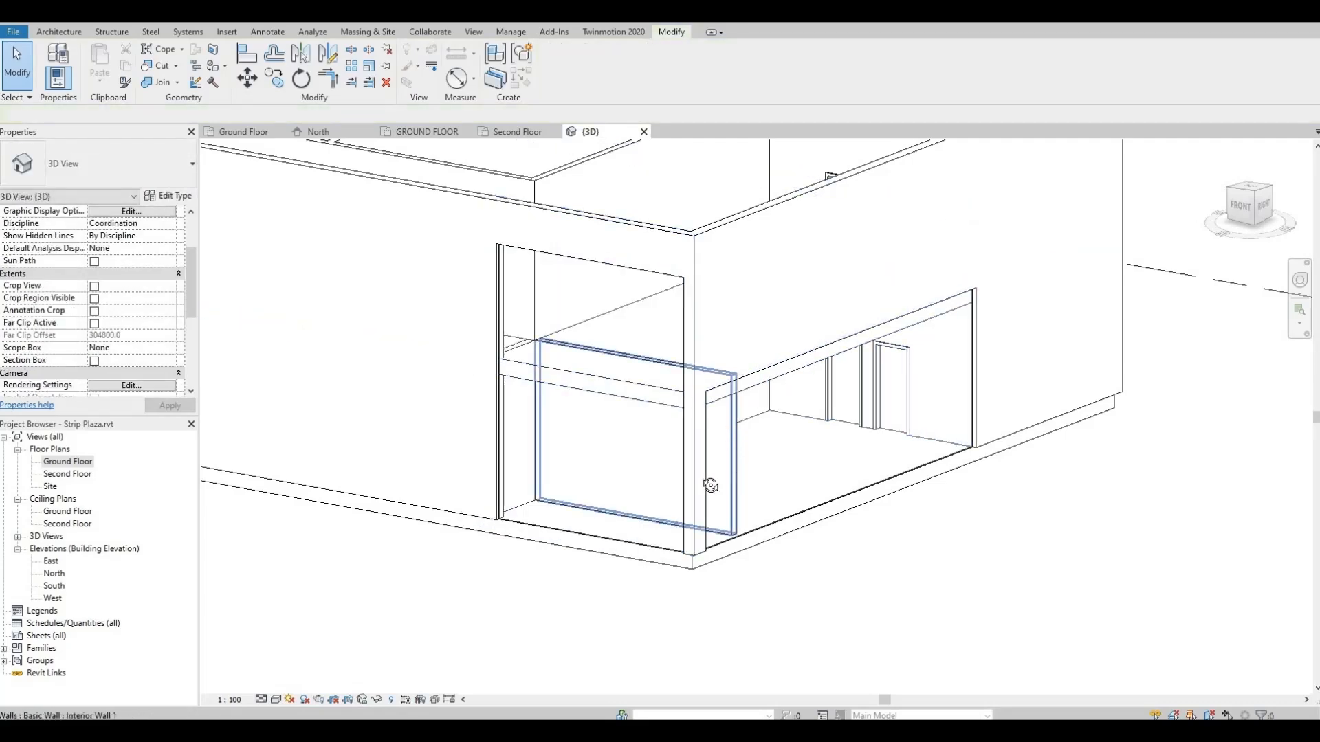
Stretch the top of the east curtain wall up through the second floor to a top offset of about 2493.8 mm.
middle_click_drag(710, 486, 440, 446, "shift")
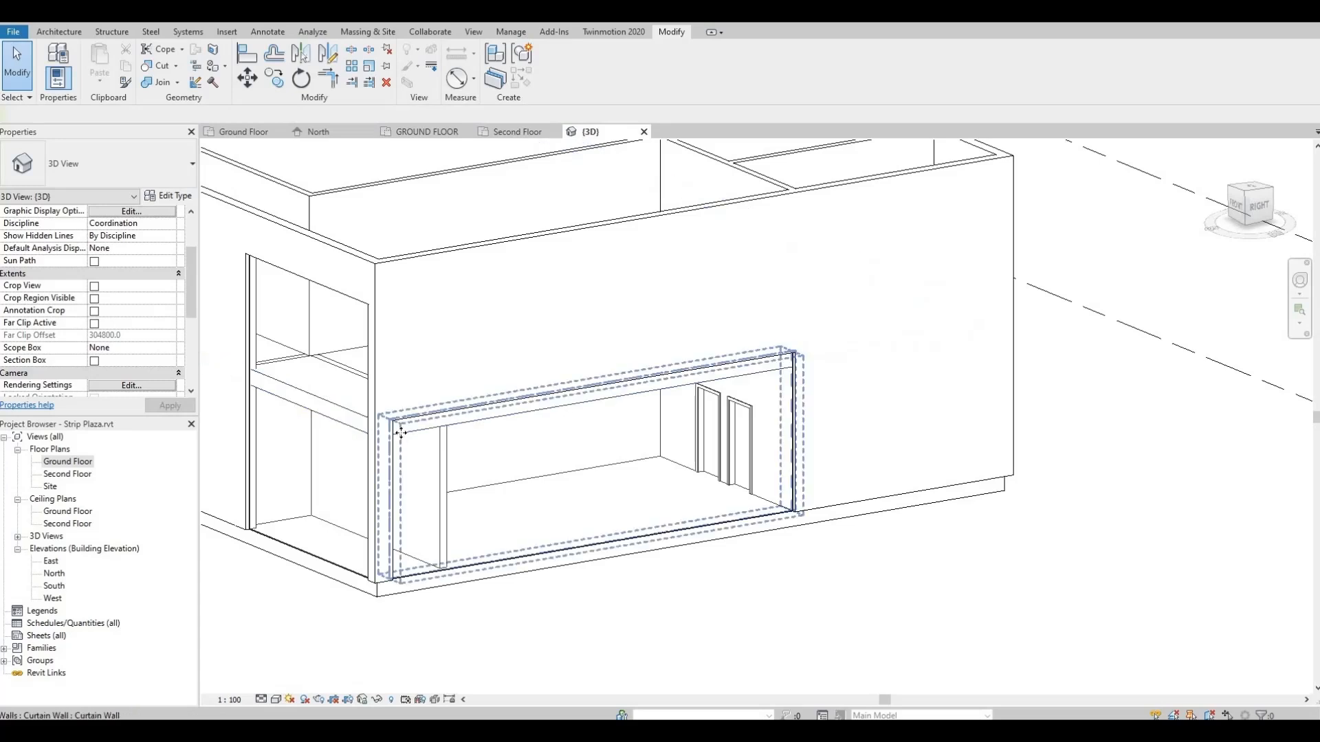
left_click(457, 419)
left_click_drag(594, 382, 603, 274)
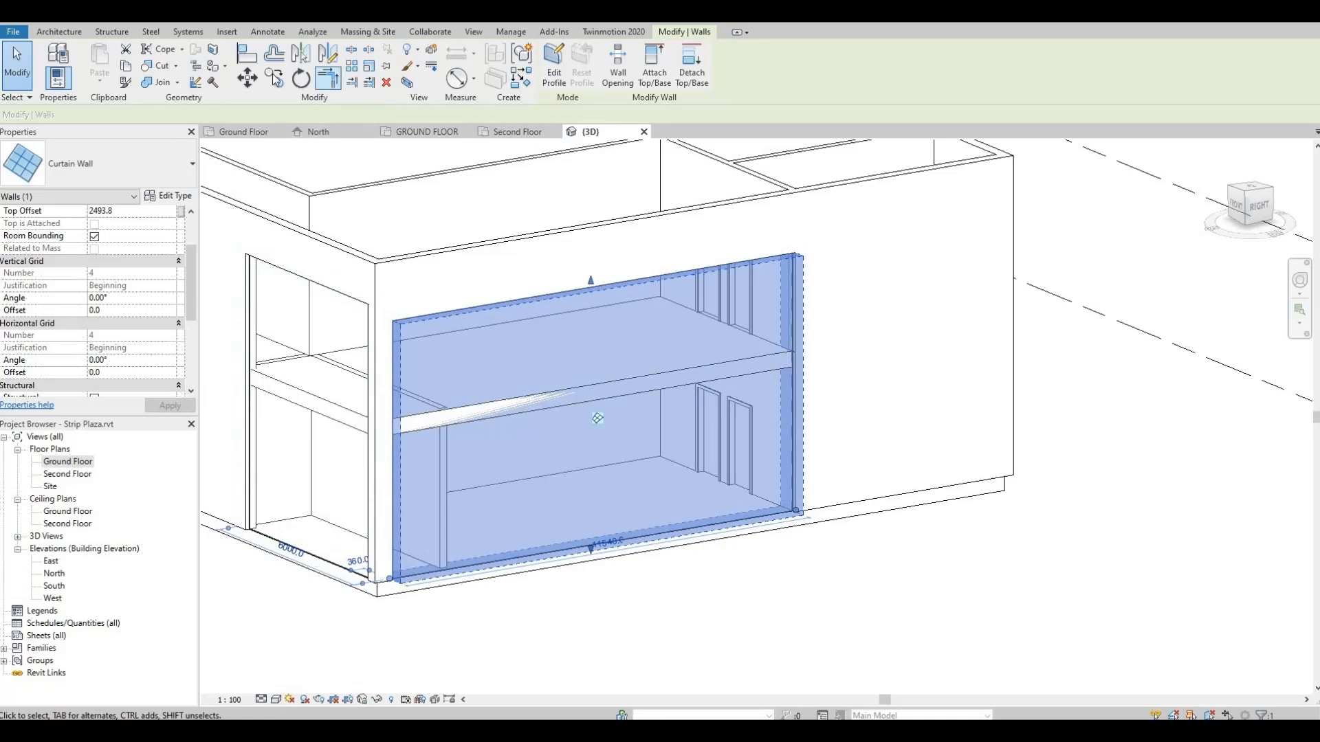
Align the top edge of the east curtain wall with the top edge of the front curtain wall.
left_click(306, 279)
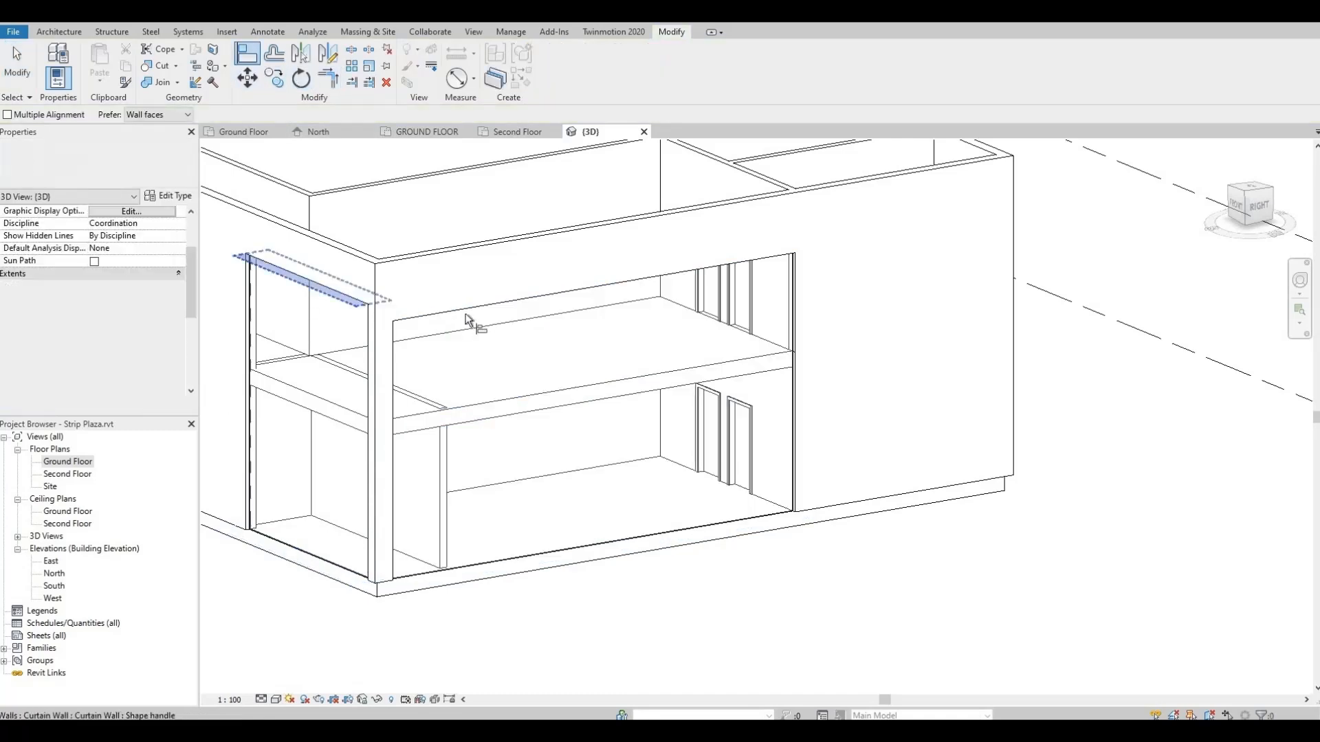
left_click(463, 309)
middle_click_drag(604, 427, 675, 460, "shift")
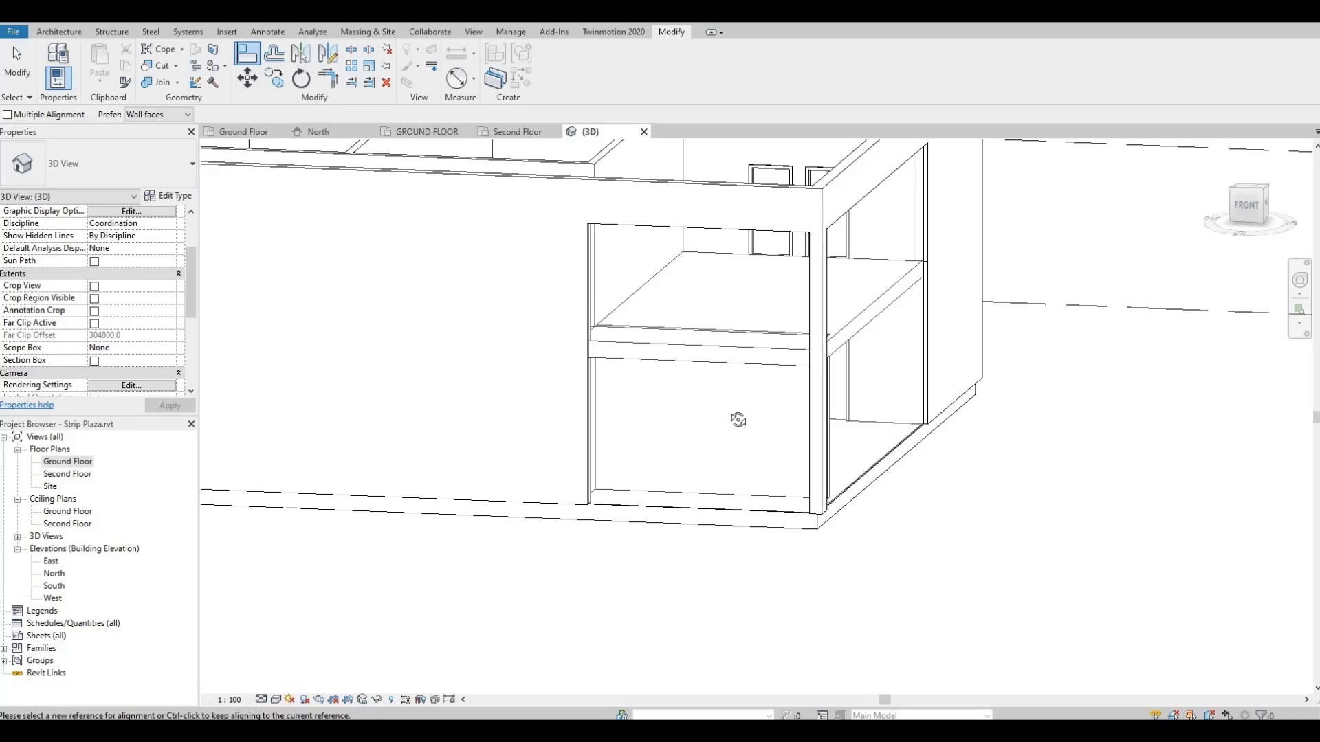
middle_click_drag(737, 421, 691, 393, "shift")
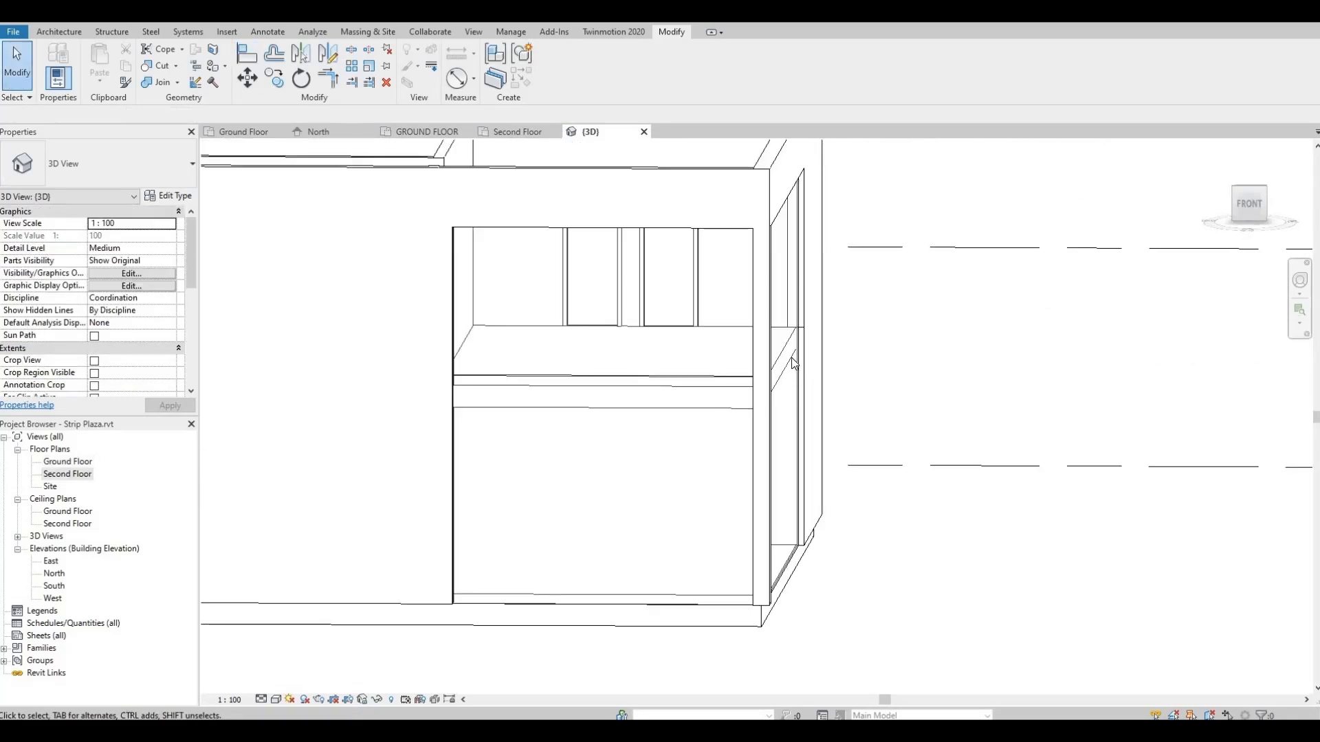
Duplicate the second-floor slab's Generic Floor - 400mm type as "Floor 1".
left_click(684, 413)
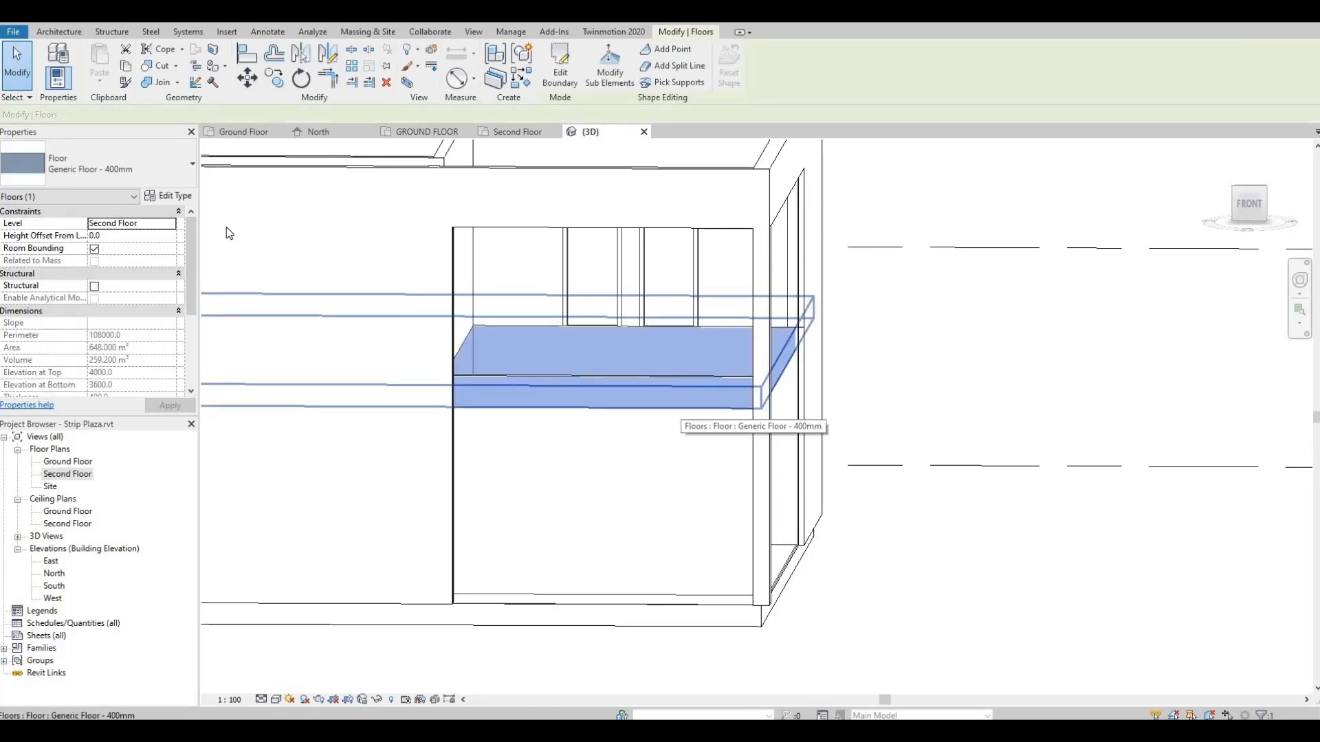
left_click(172, 198)
left_click(1125, 226)
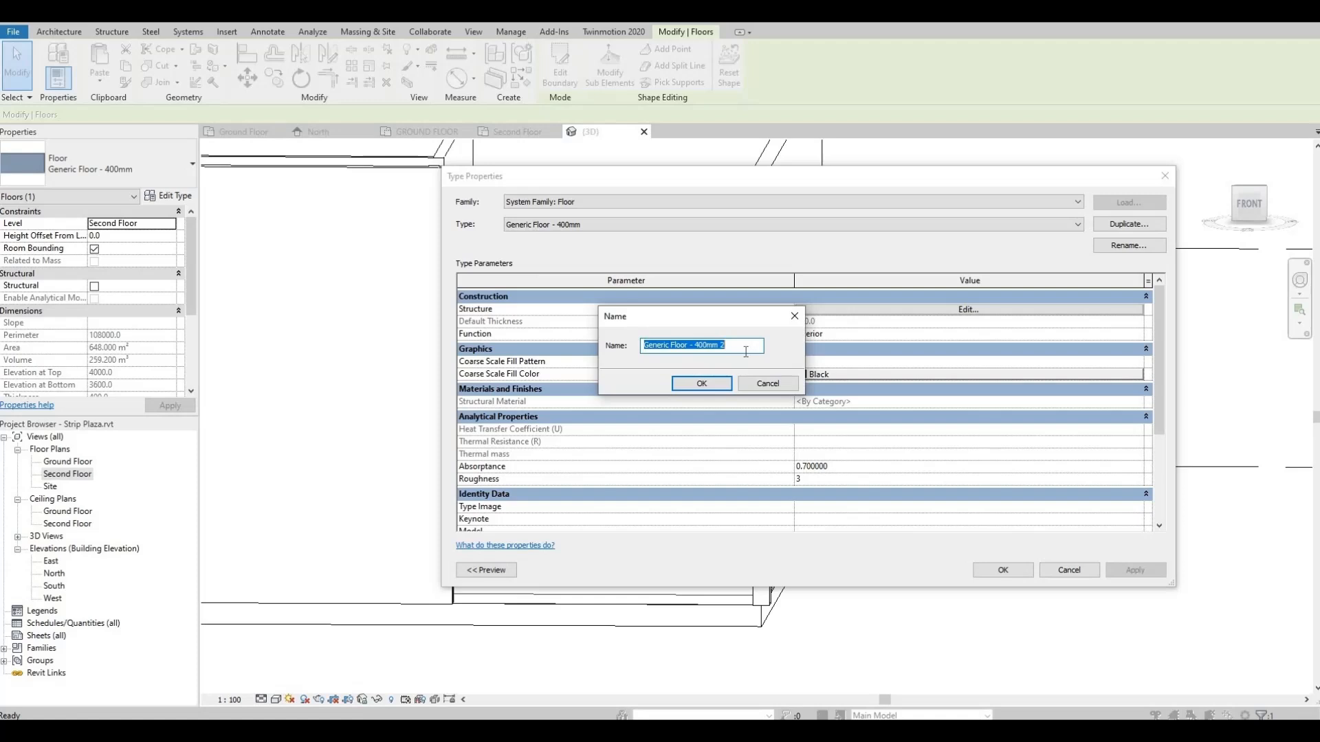
type("Floor 1")
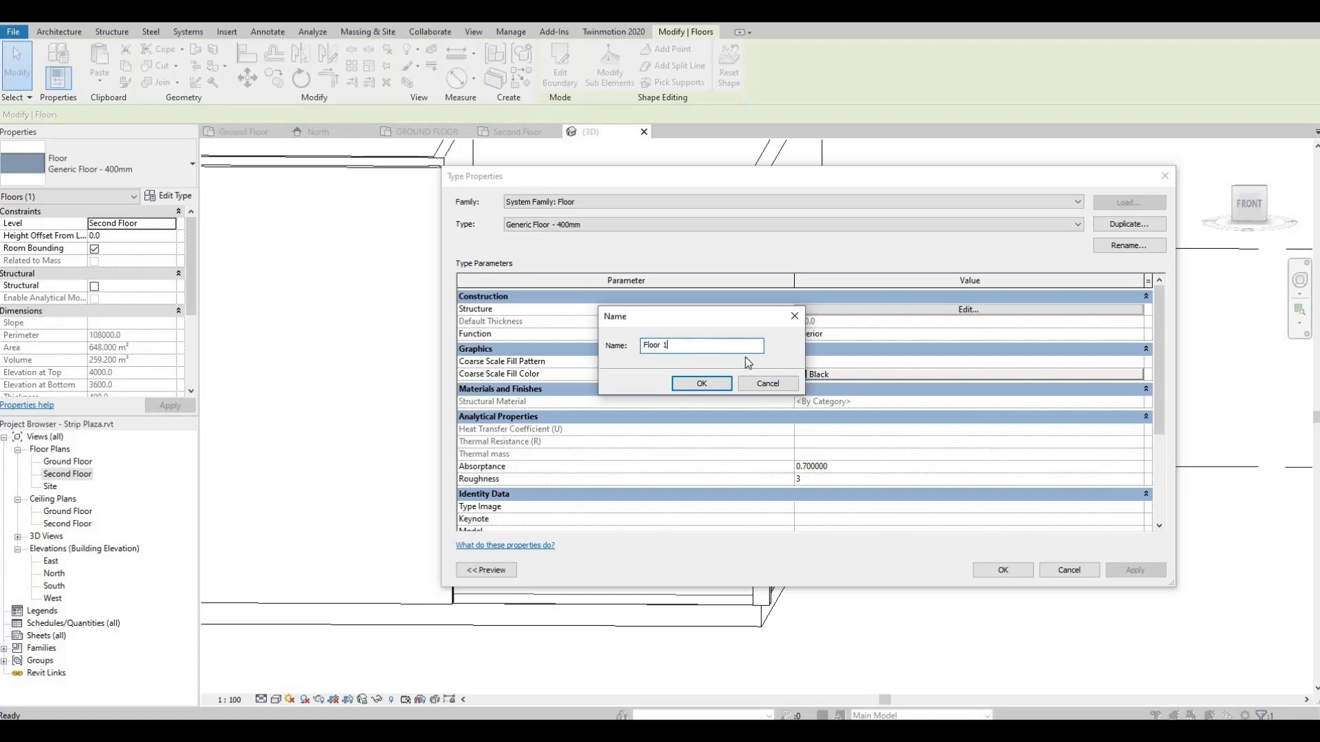
left_click(701, 384)
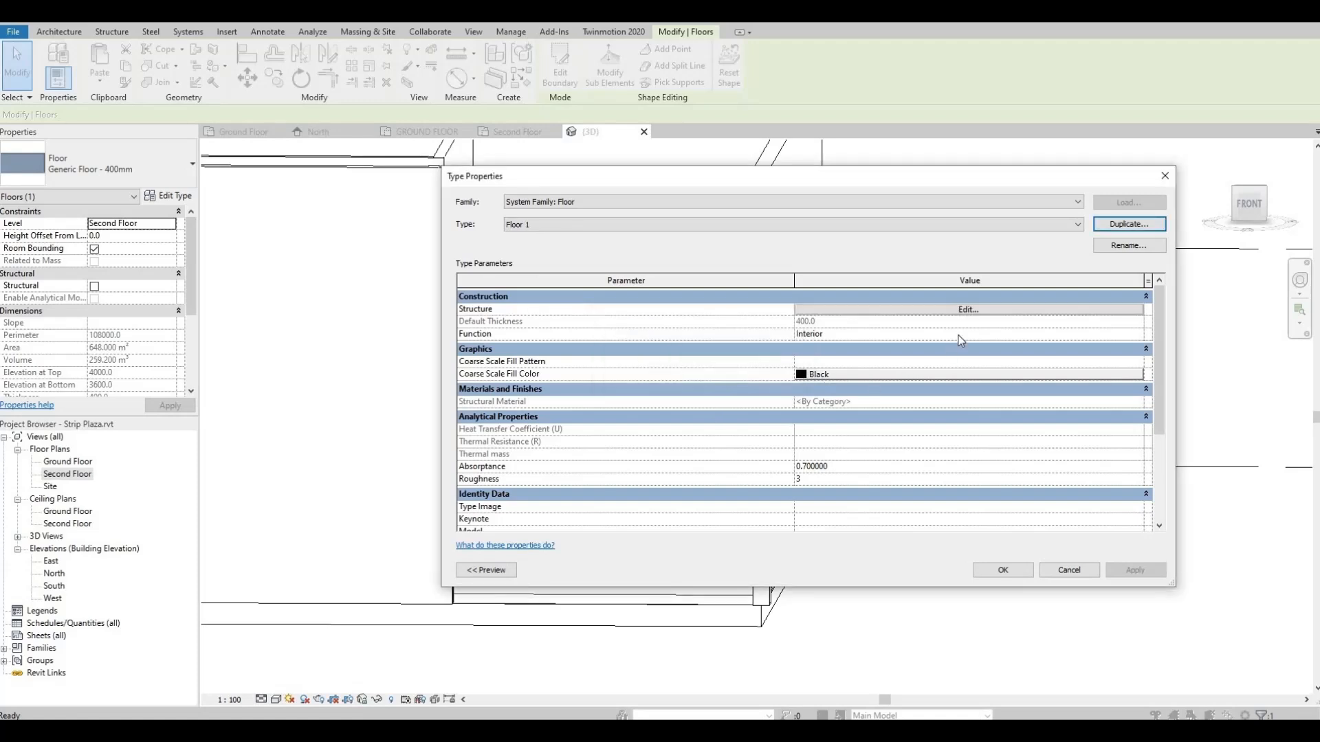
Set the Floor 1 type's structure layer thickness to 300 mm and apply the type to the second-floor slab.
left_click(921, 311)
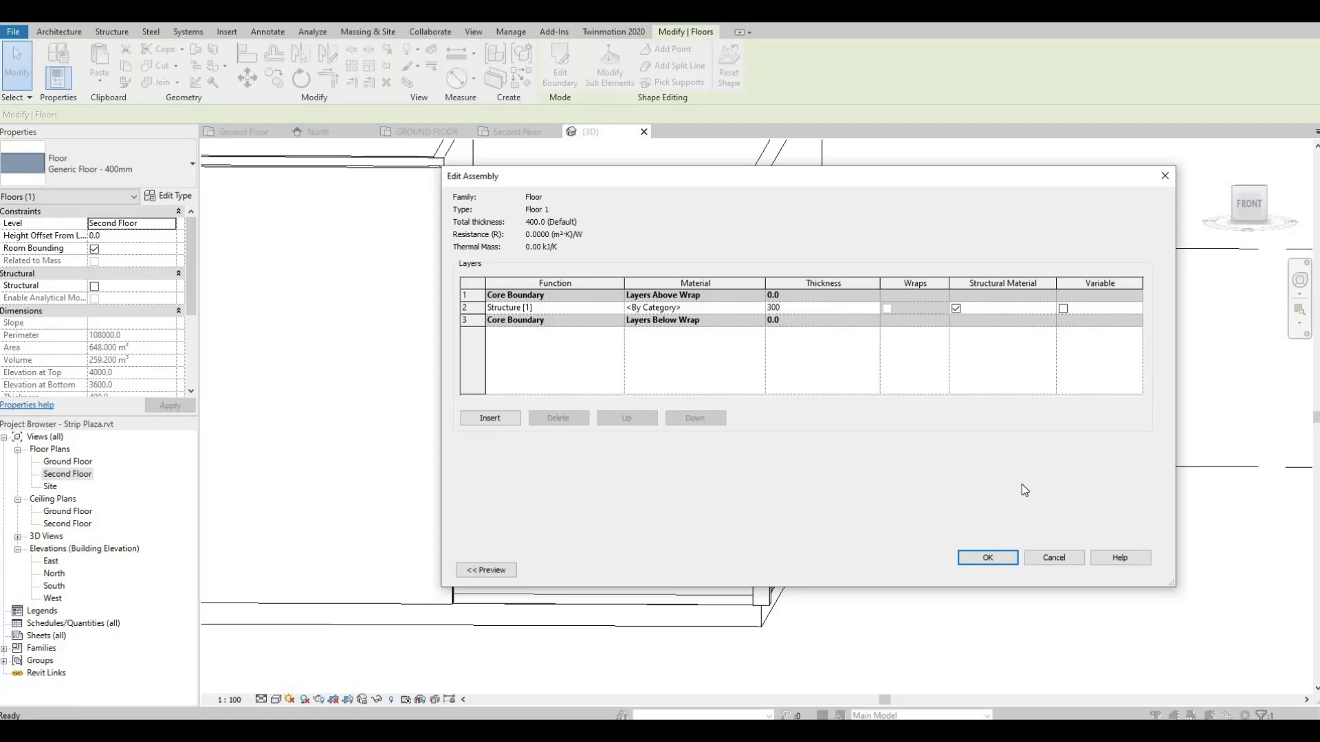
left_click(992, 555)
left_click(1003, 571)
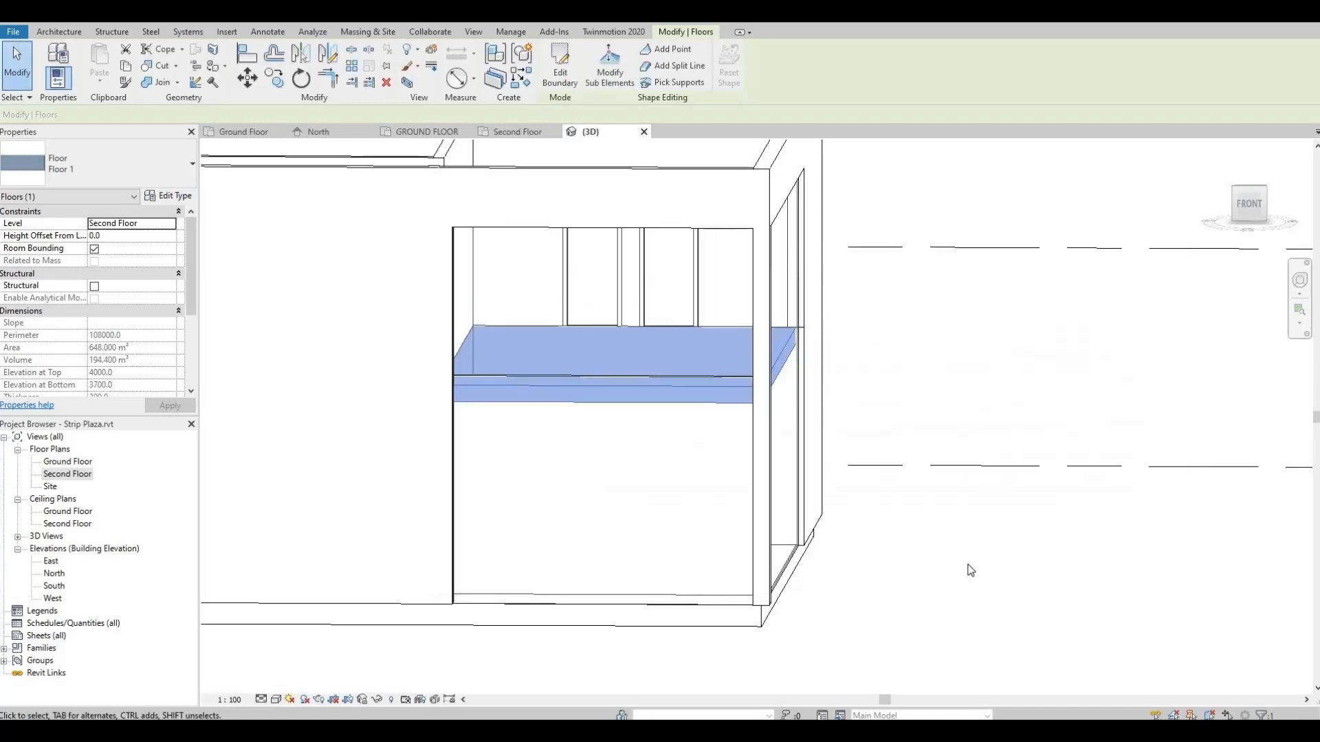
Change the ground-floor slab's type to Floor 1 and deselect it.
left_click(757, 619)
left_click(138, 154)
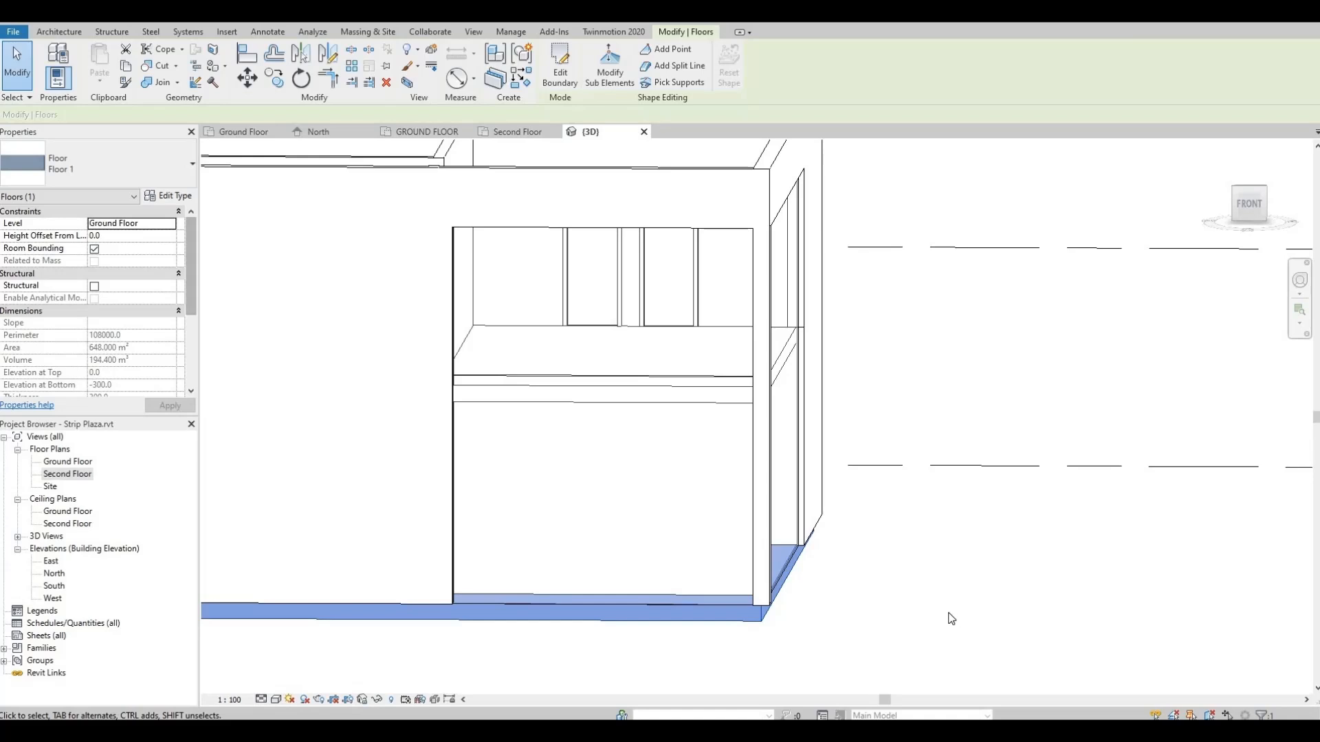
left_click(887, 595)
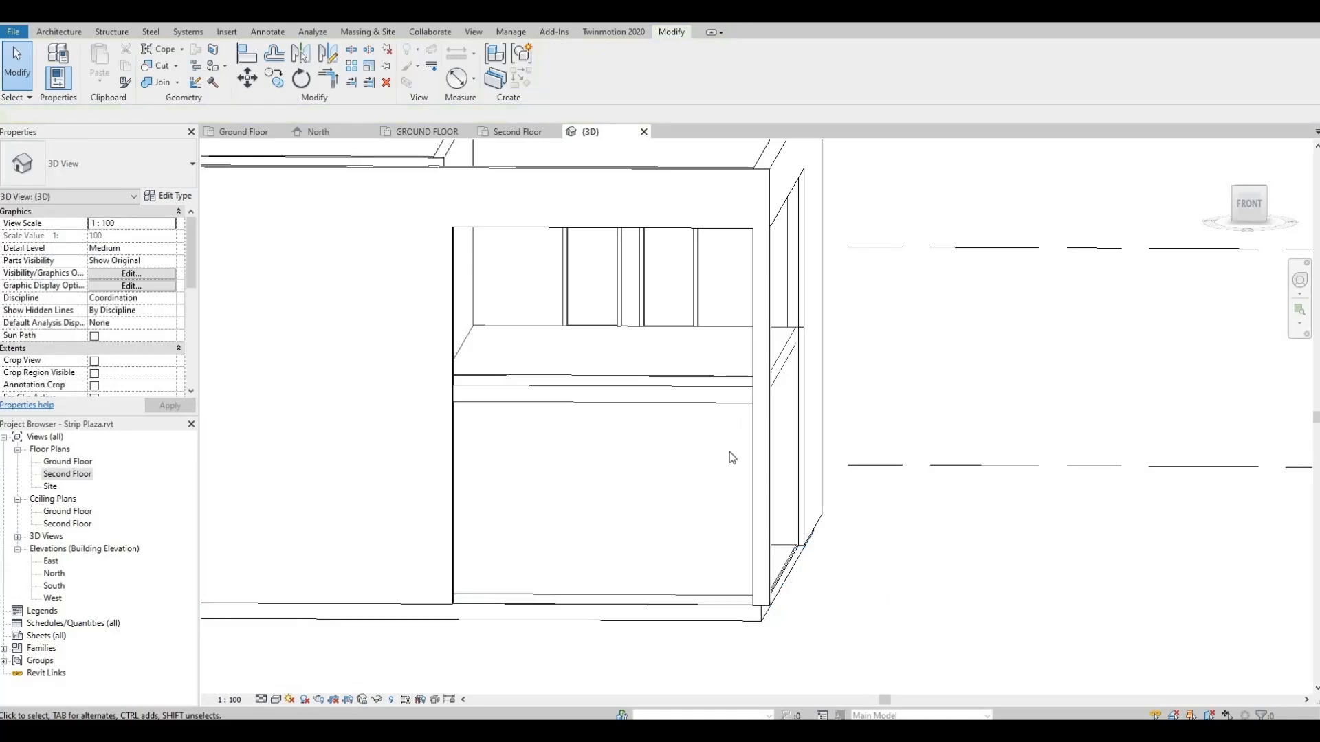
Attach the top of the corner bay's ground-floor interior wall to the second-floor slab.
middle_click_drag(661, 497, 613, 462, "shift")
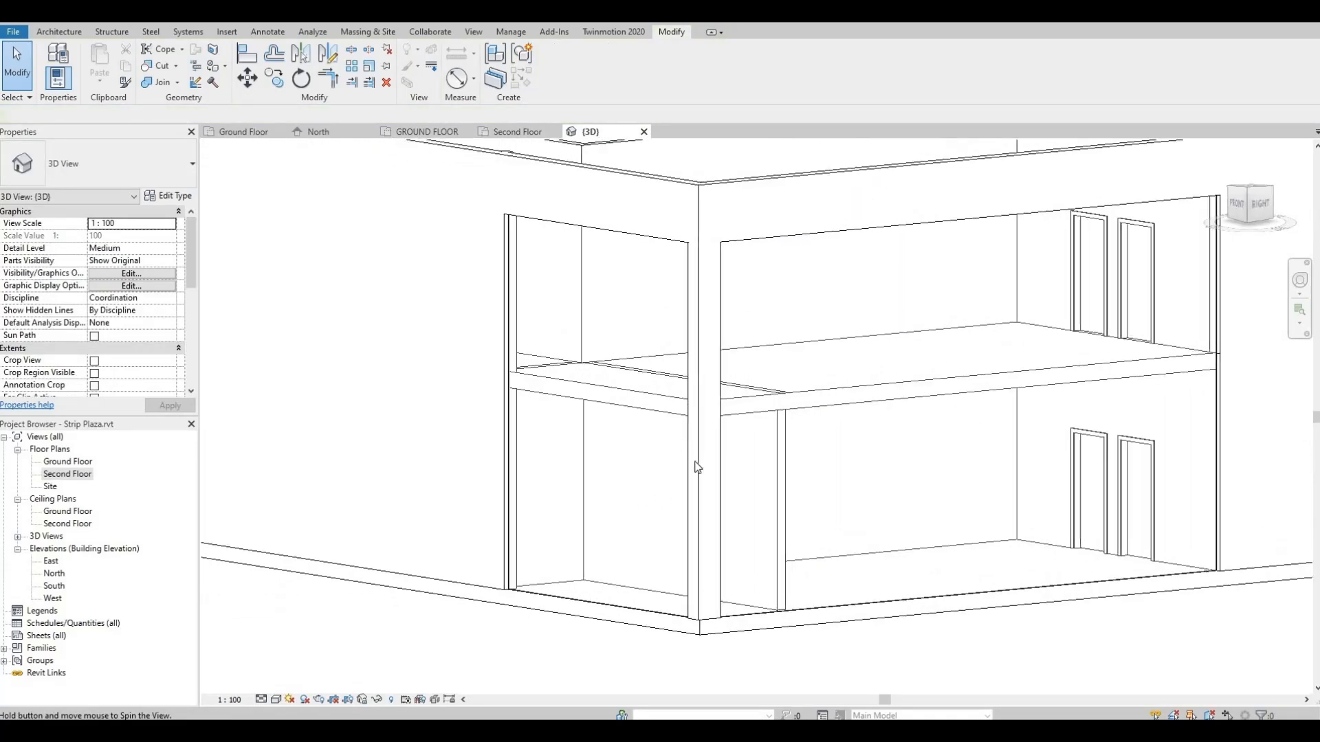
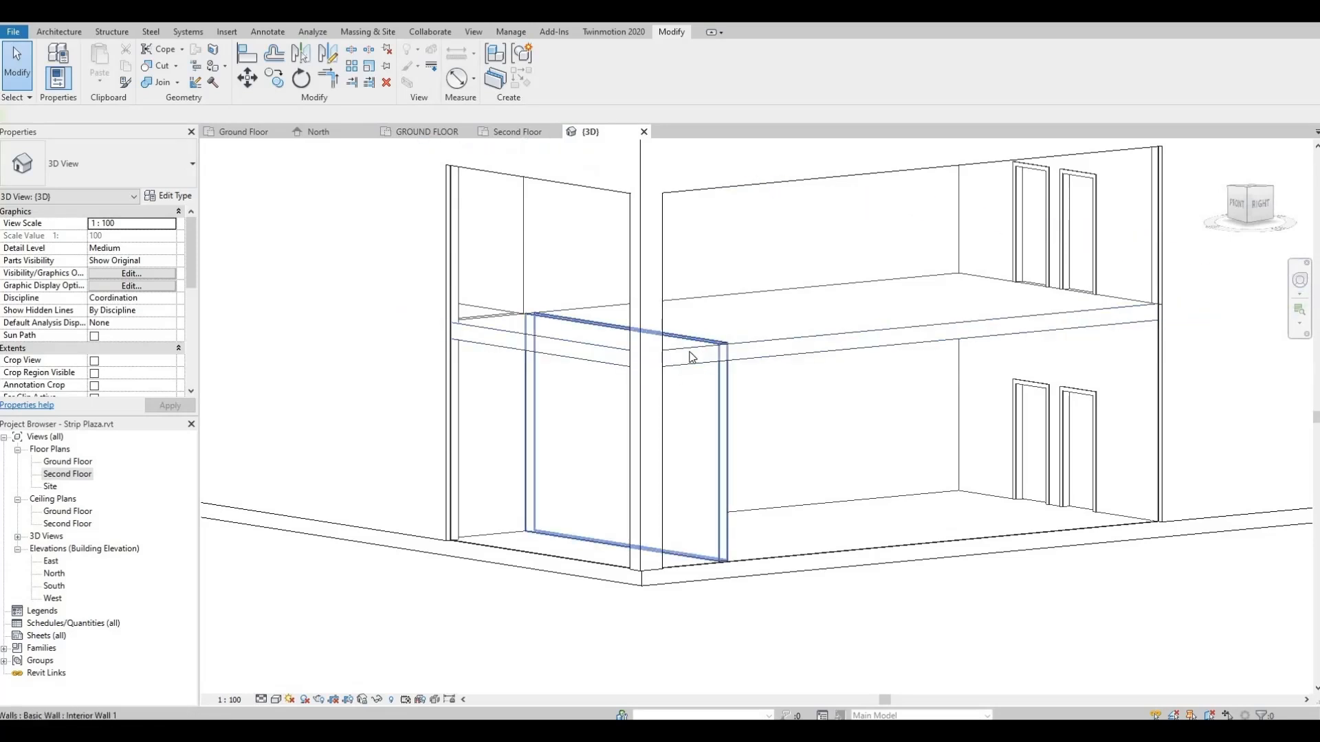
left_click(722, 375)
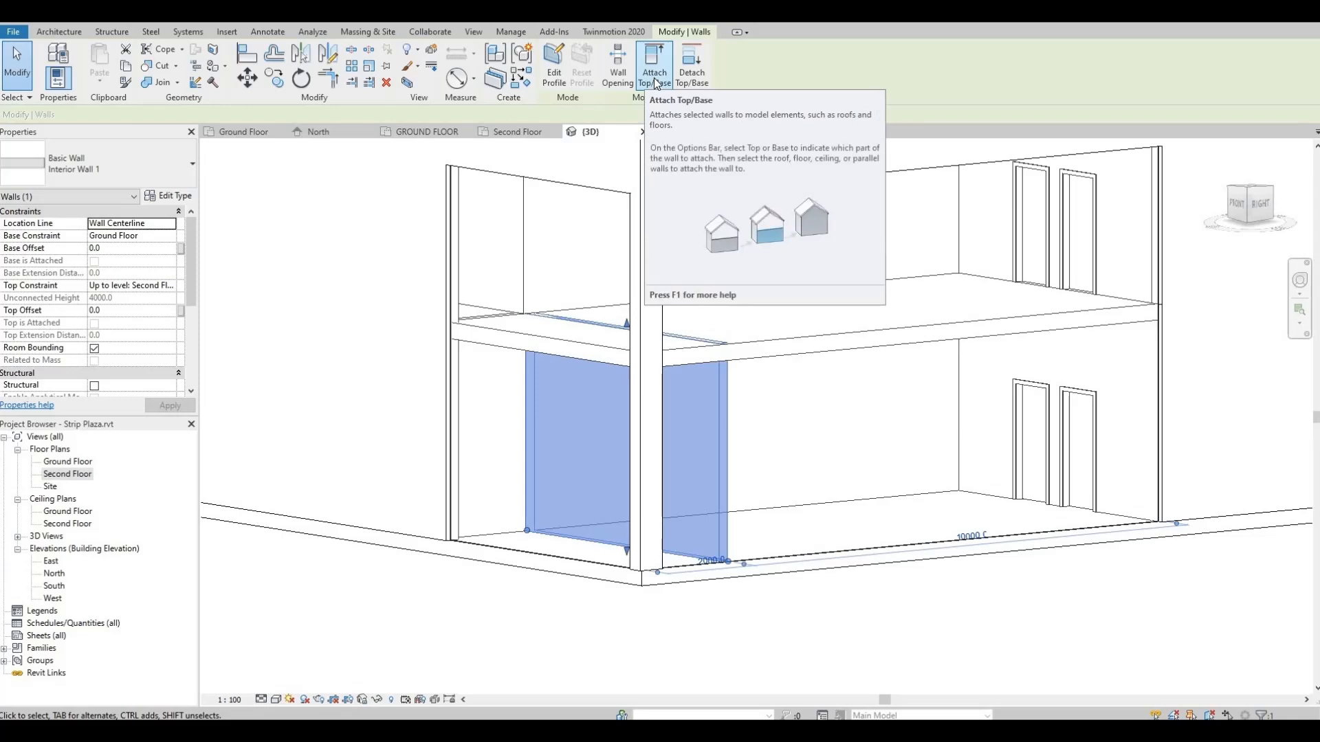
left_click(655, 81)
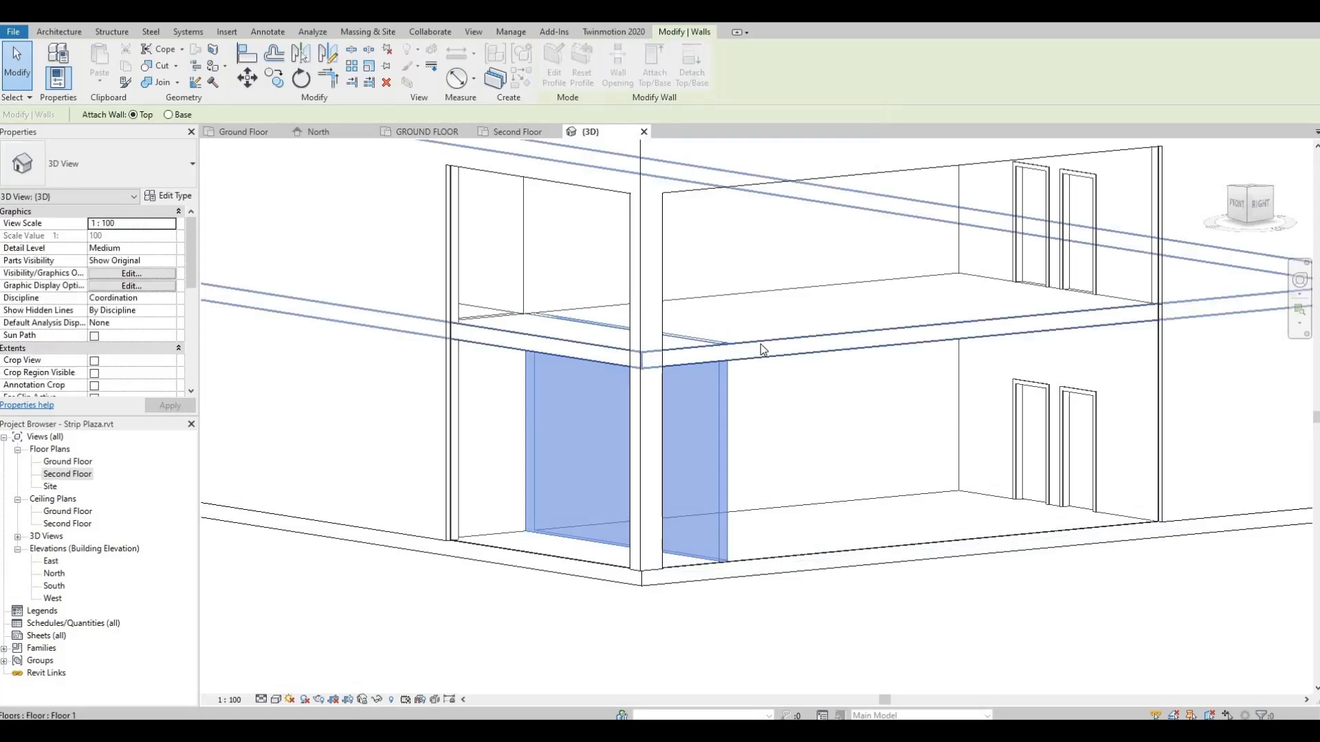
left_click(762, 349)
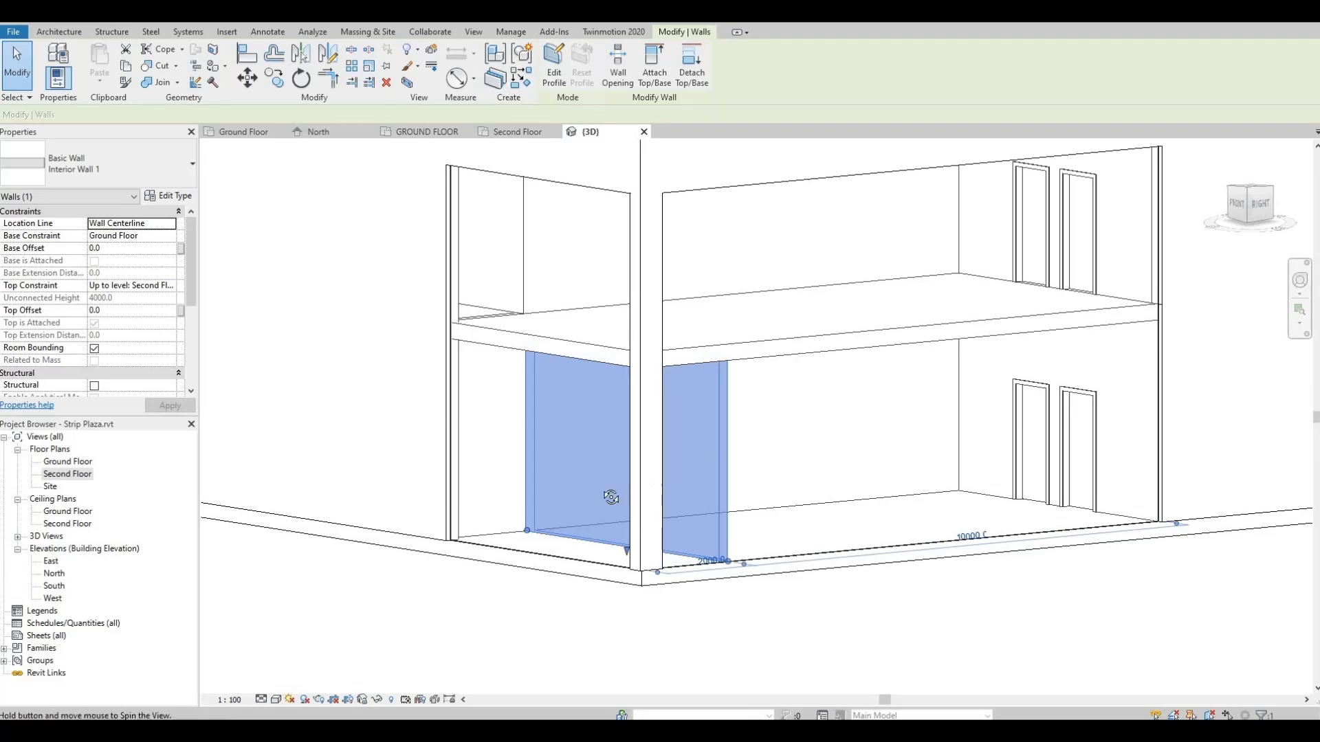
middle_click_drag(611, 497, 701, 356, "shift")
scroll(524, 332, "up", 3)
scroll(536, 342, "down", 4)
scroll(598, 359, "down", 3)
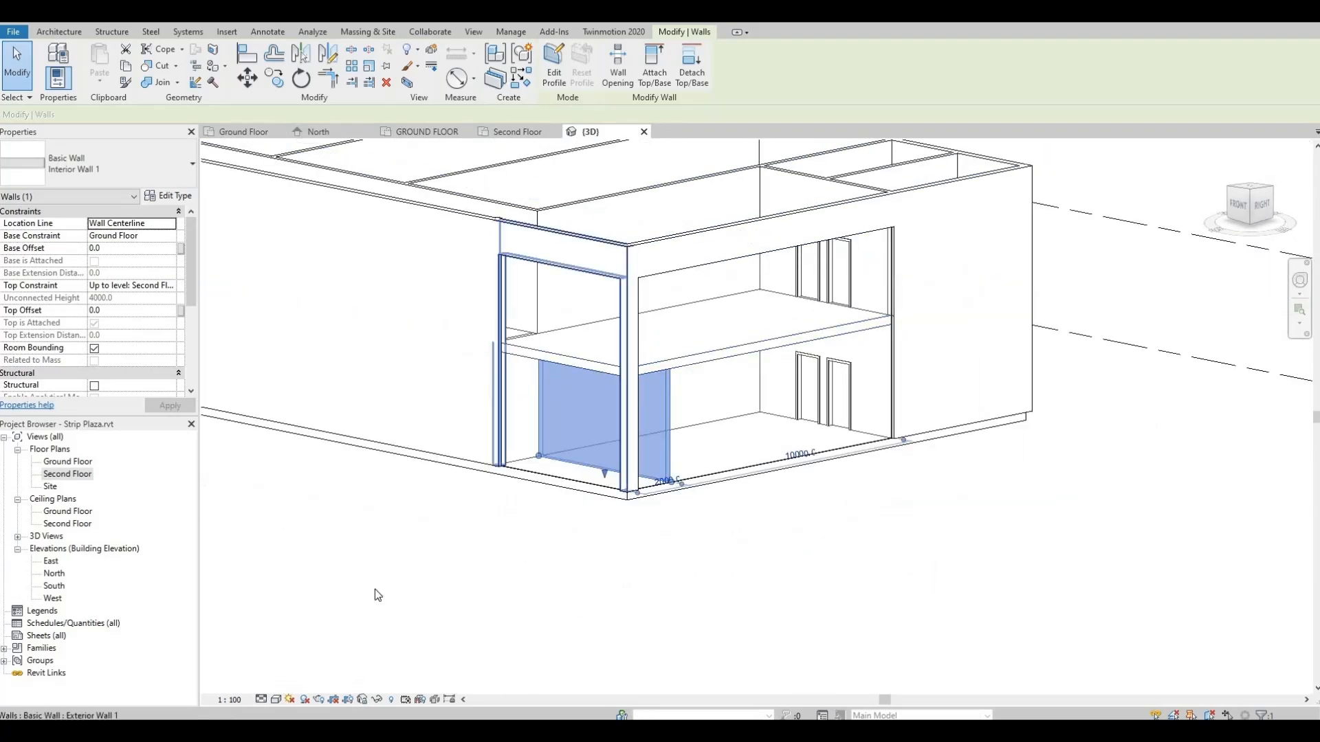
scroll(377, 595, "down", 1)
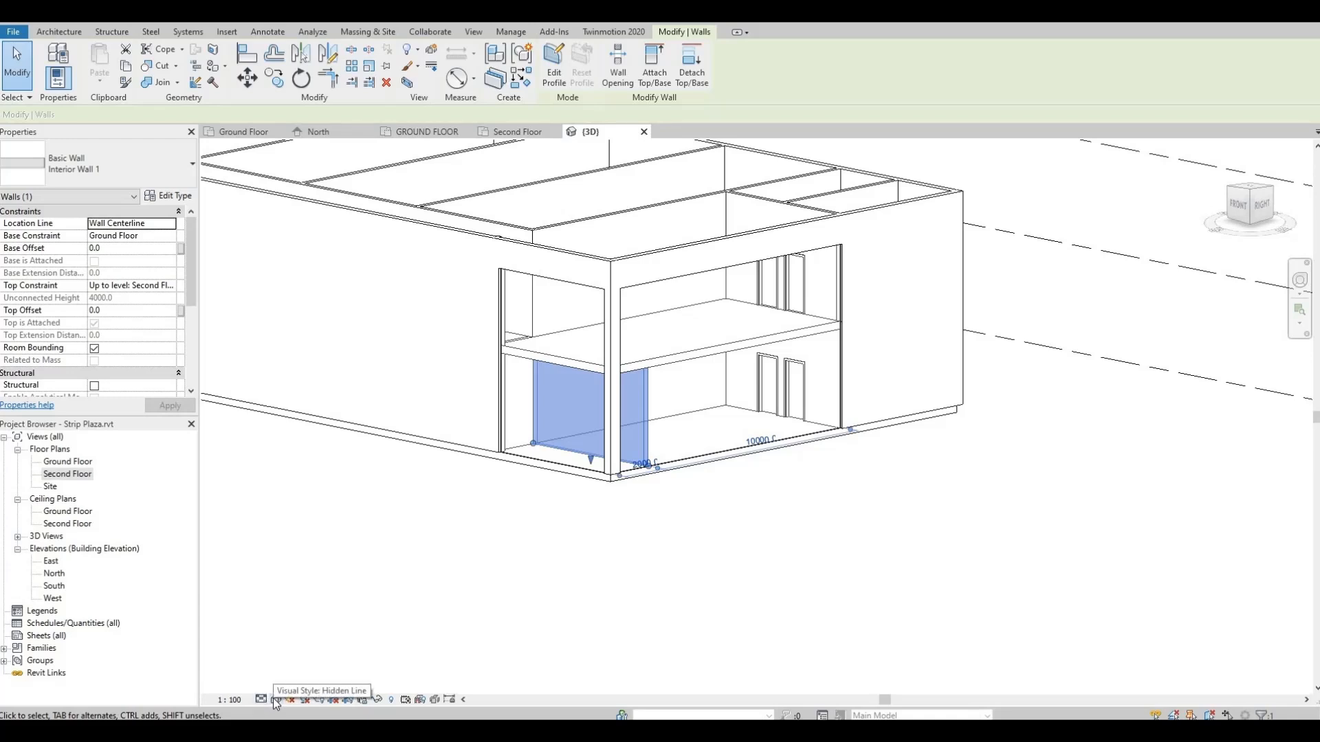
Set the 3D view's model display transparency to 40 and deselect the corner bay's interior wall.
left_click(275, 700)
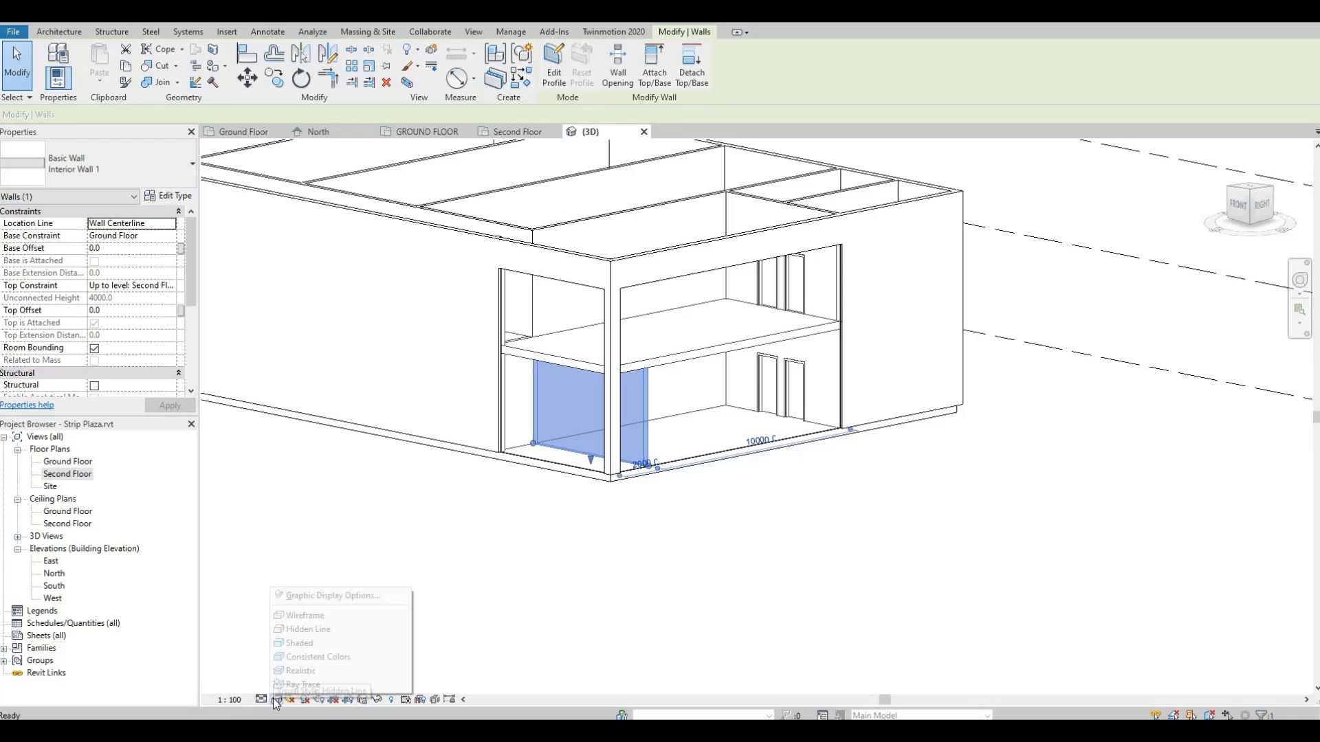
left_click(309, 598)
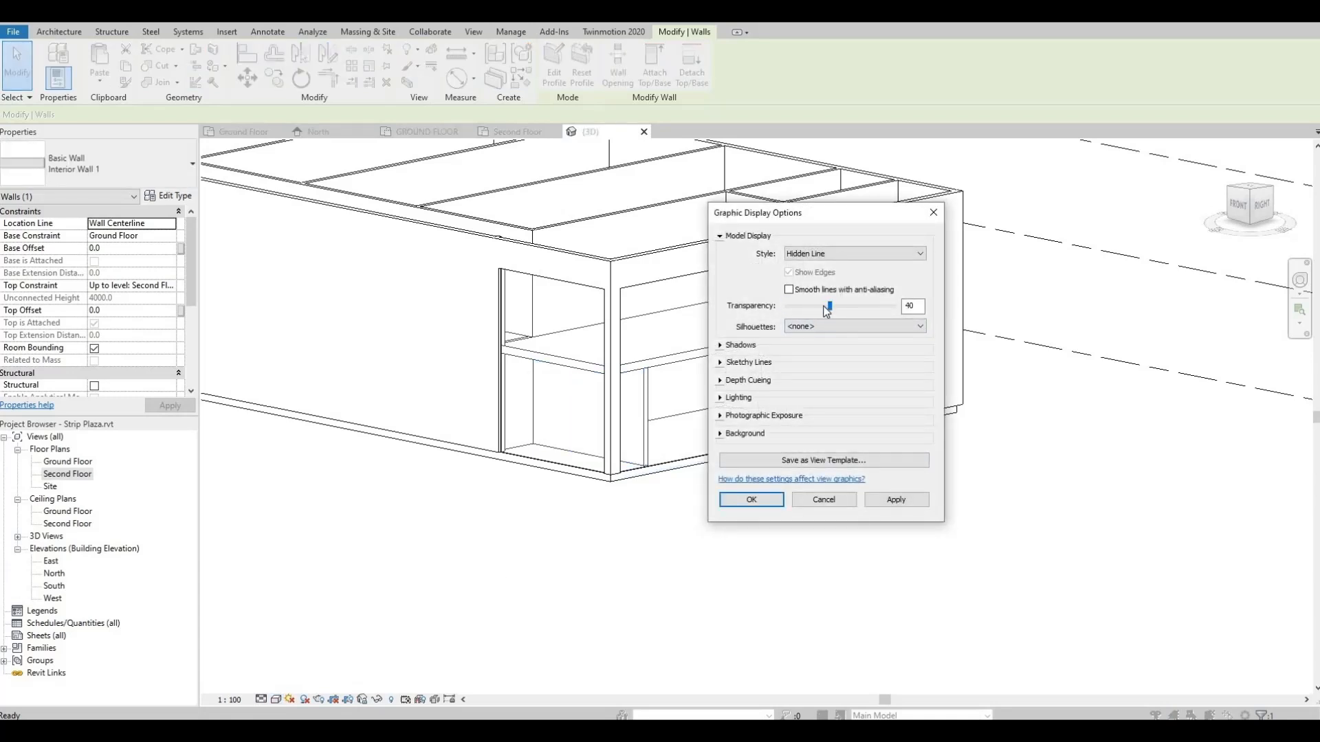
left_click(766, 504)
left_click(537, 509)
Attach the top of the second ground-floor dividing wall west of the corner bay to the second-floor slab.
middle_click_drag(529, 526, 809, 650)
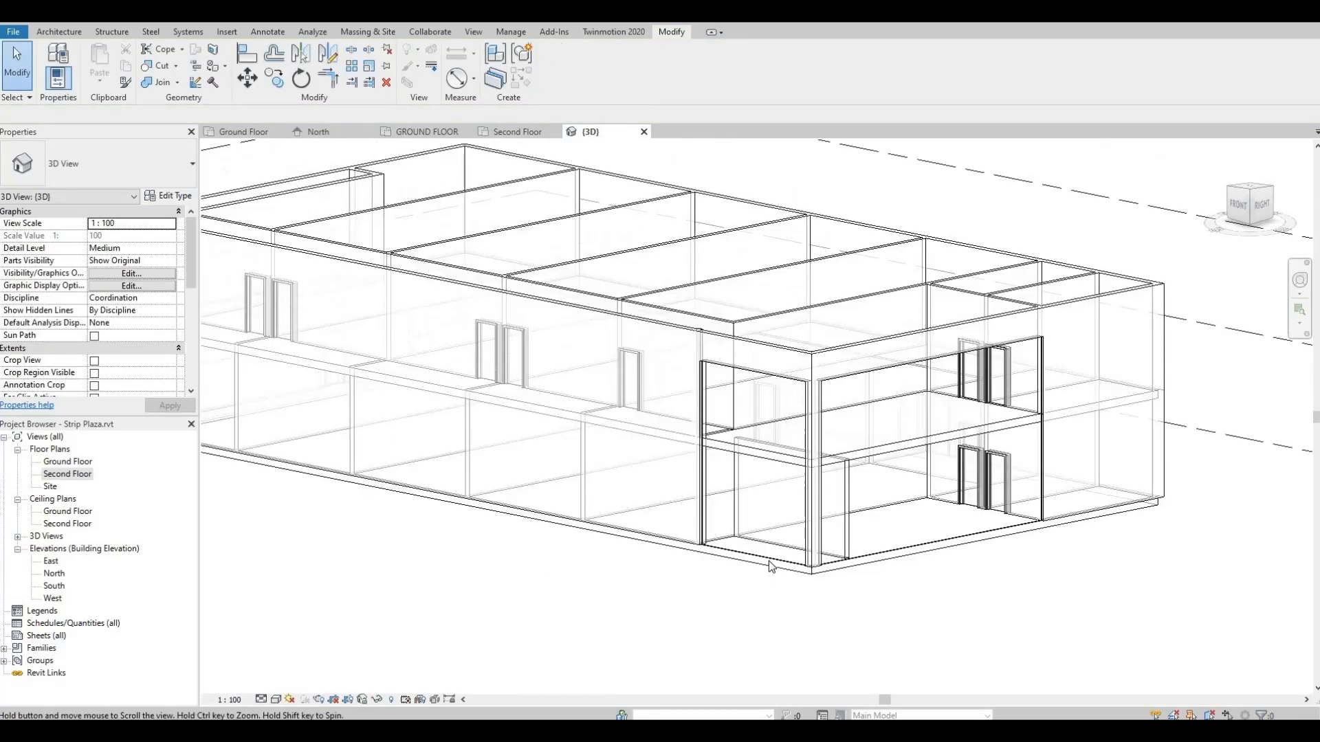
scroll(764, 550, "up", 1)
scroll(760, 507, "up", 5)
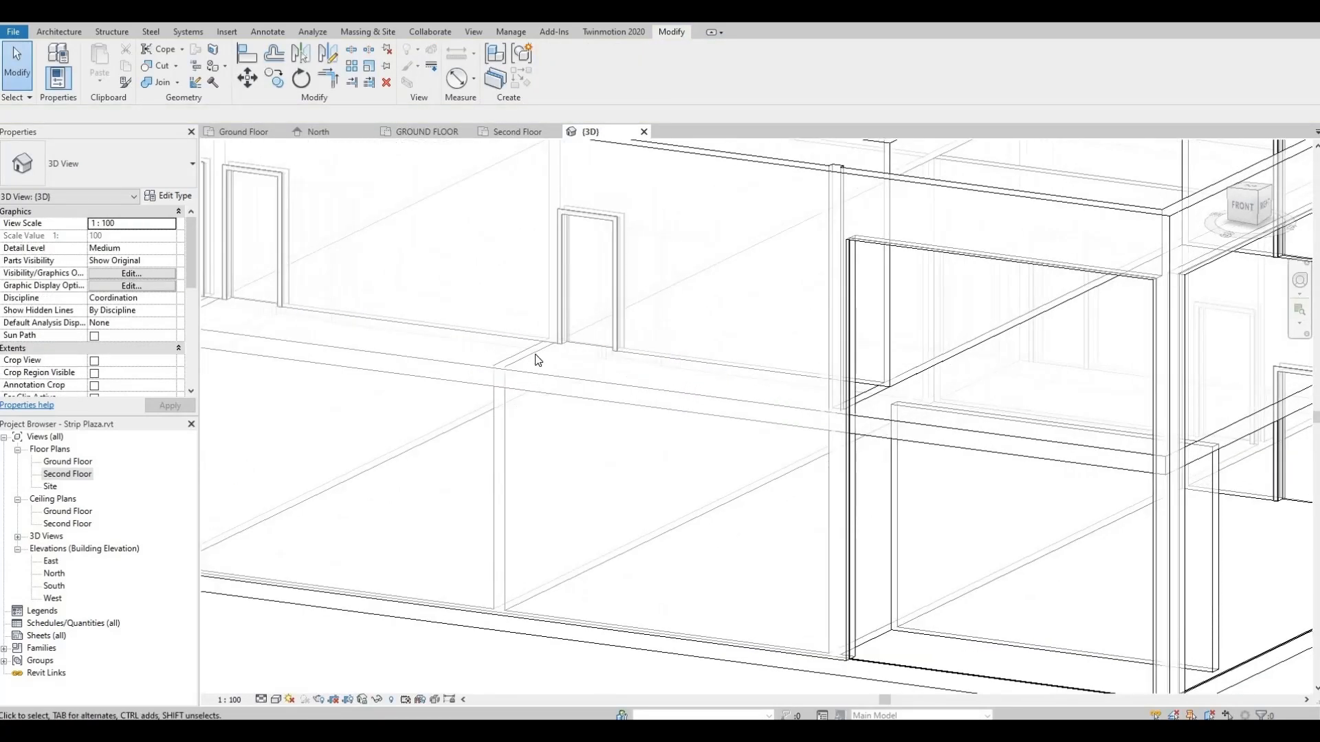
scroll(550, 357, "up", 6)
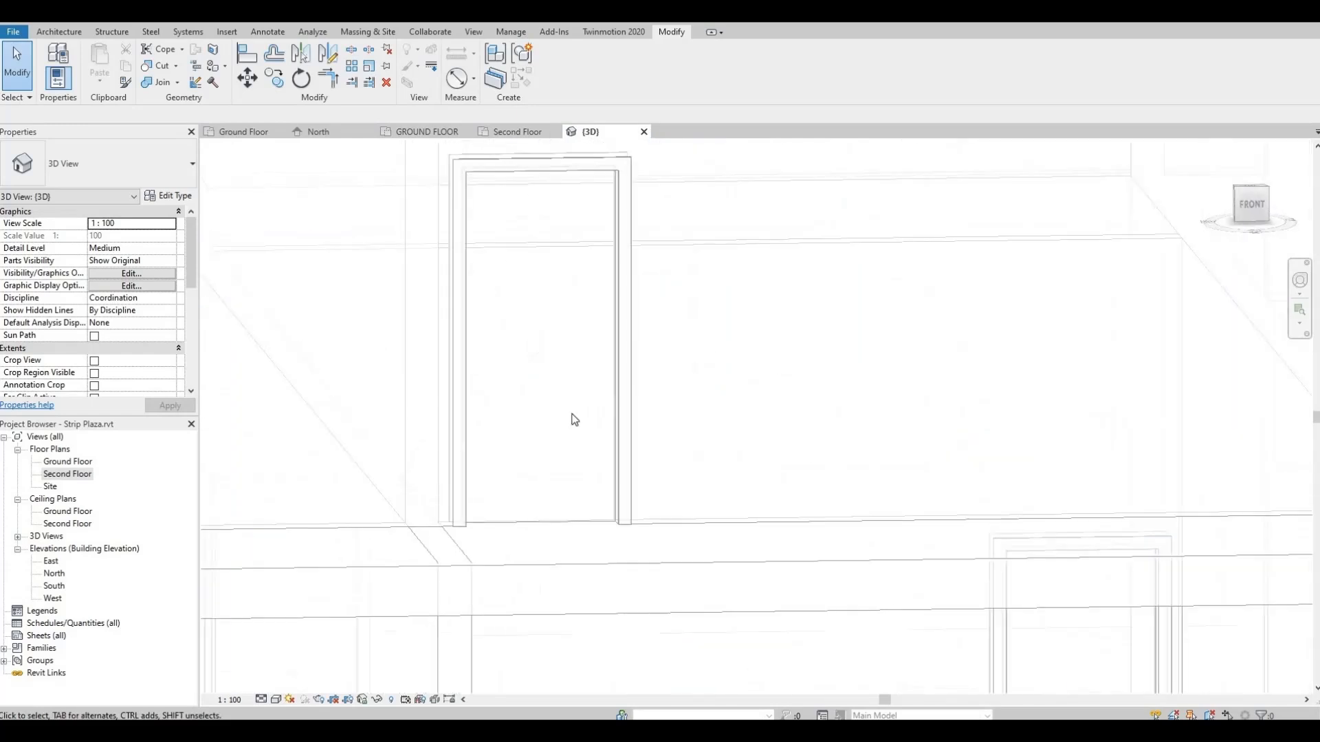
scroll(564, 479, "down", 5)
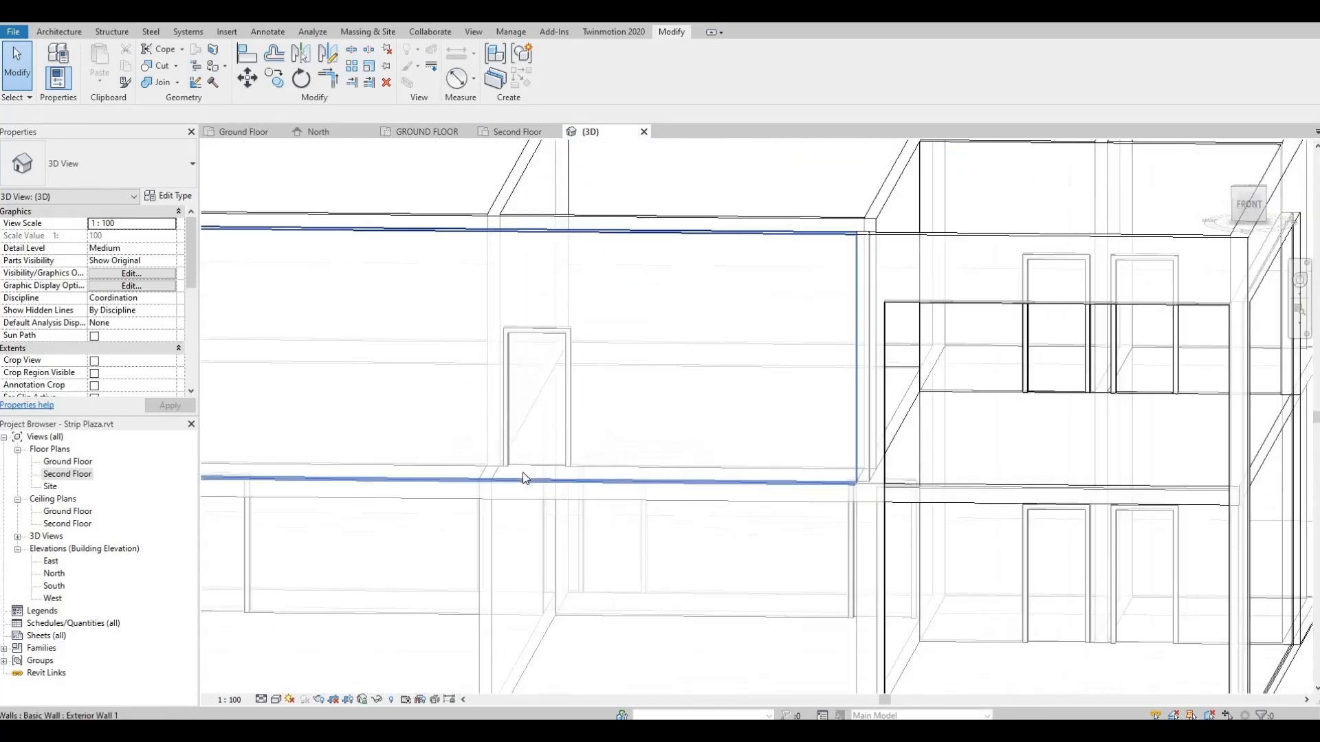
left_click(486, 528)
left_click(657, 72)
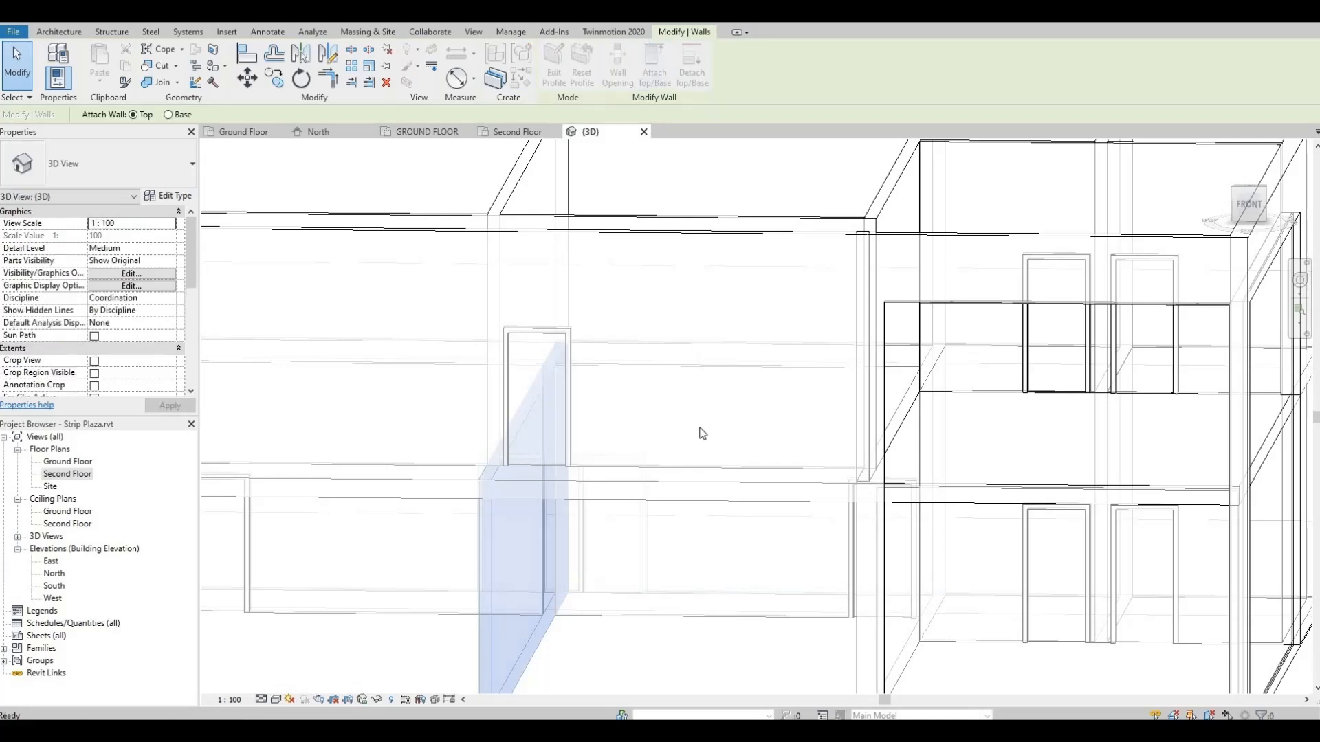
left_click(685, 485)
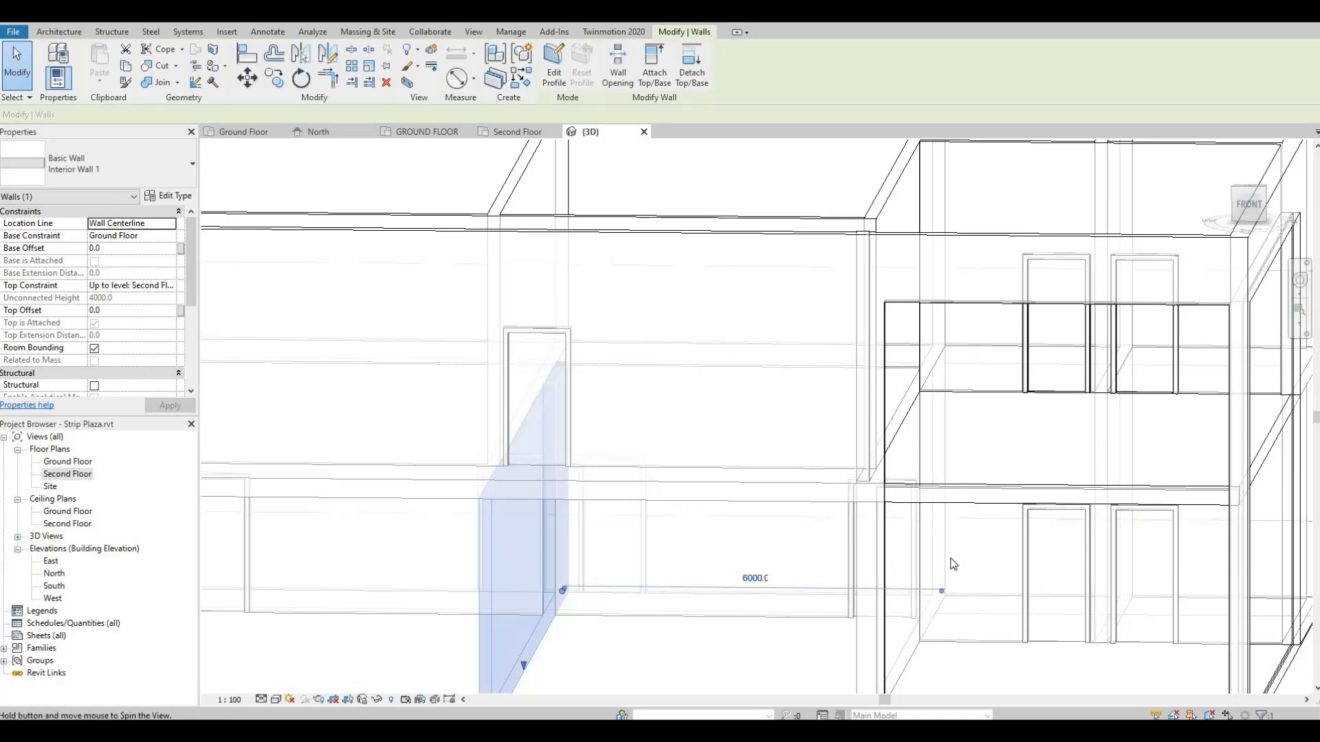
Attach the top of the ground-floor dividing wall directly beside the corner bay to the second-floor slab.
middle_click_drag(949, 560, 901, 682, "shift")
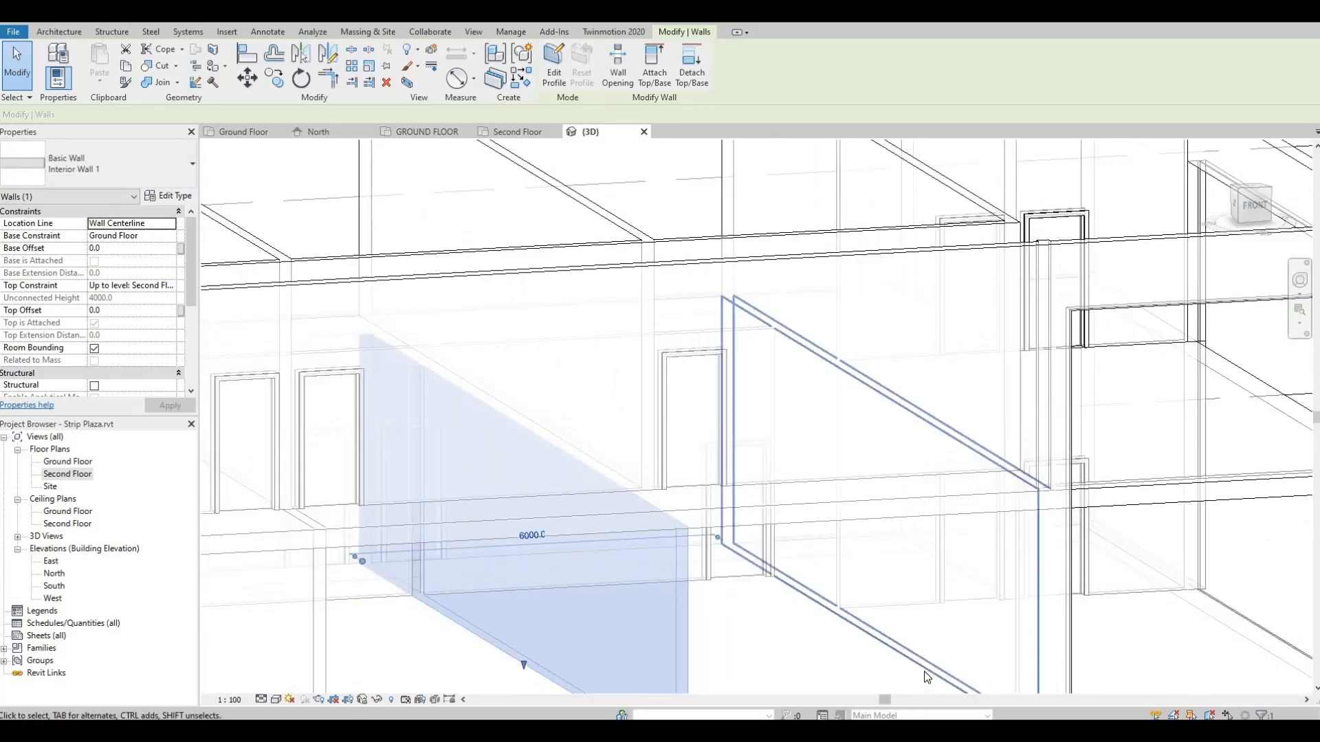
left_click(758, 320)
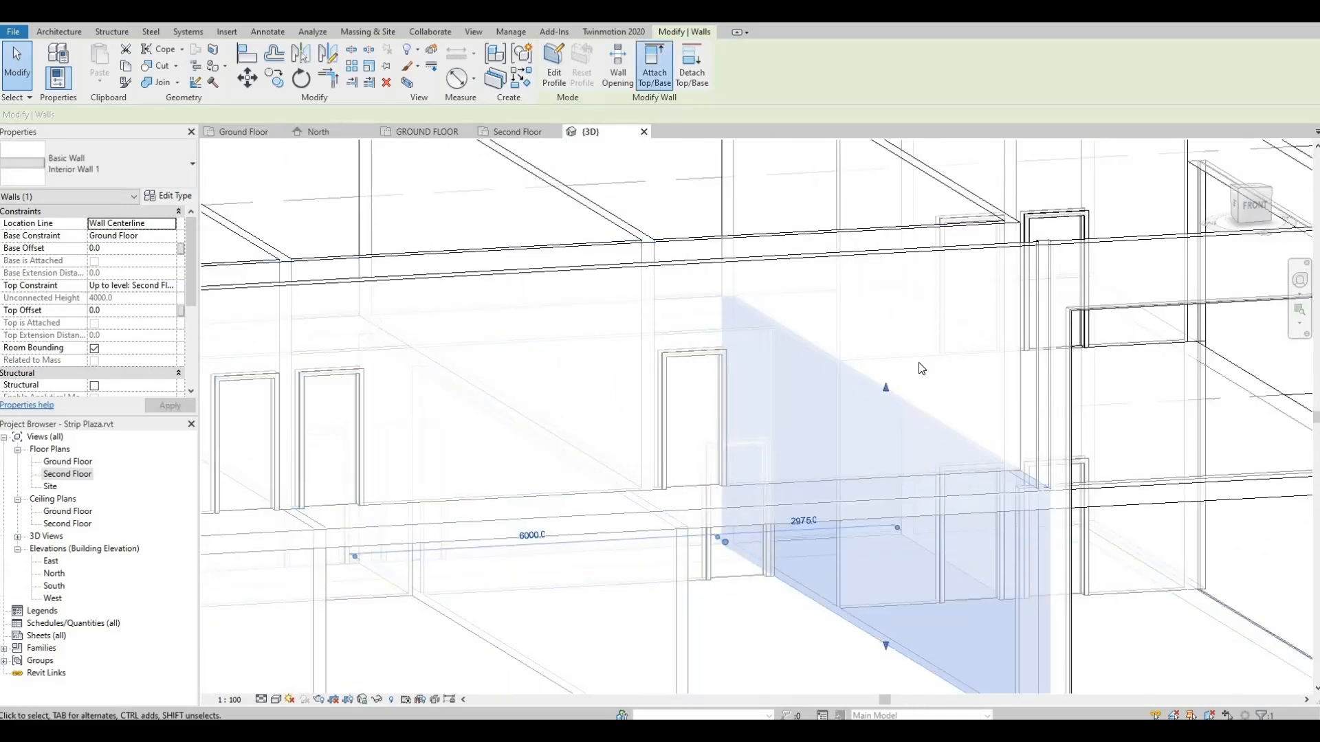
left_click(934, 490)
Attach the top of the third ground-floor dividing wall west of the corner bay to the second-floor slab.
scroll(914, 491, "down", 2)
middle_click_drag(1001, 462, 1136, 424)
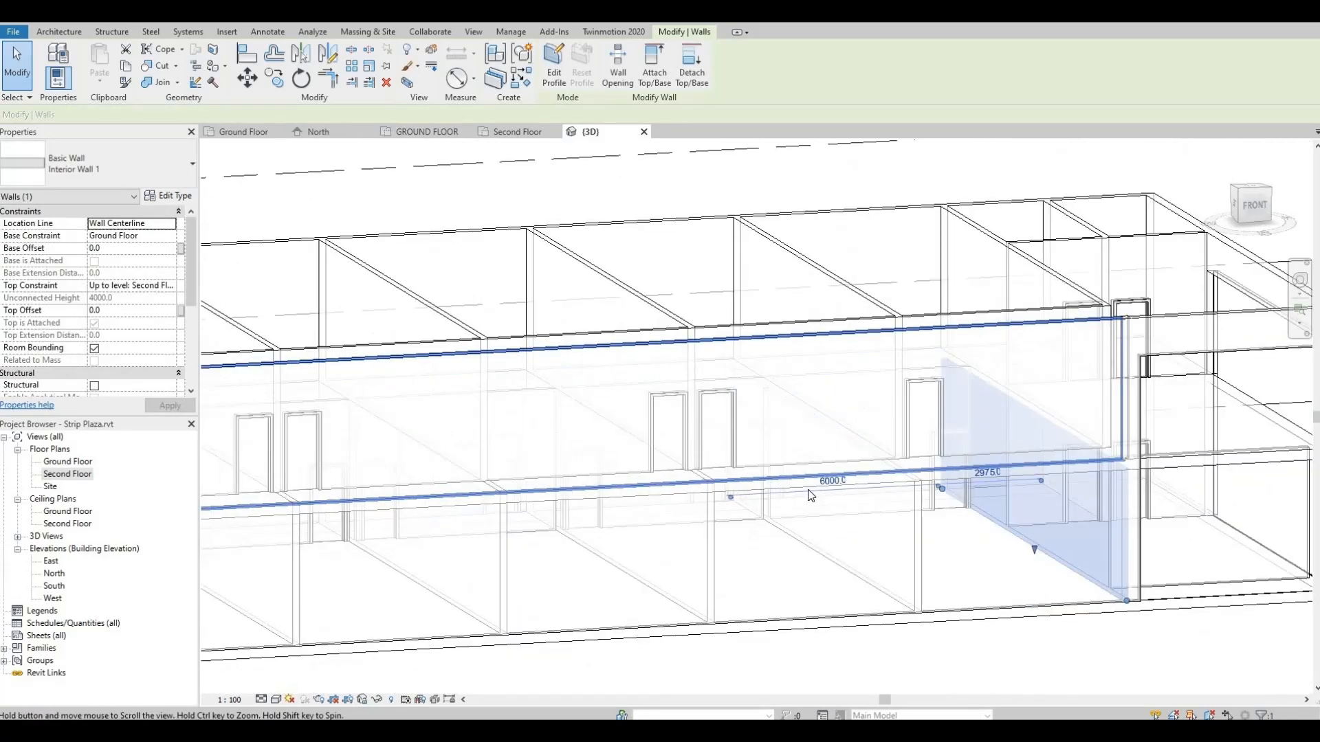
scroll(760, 506, "up", 5)
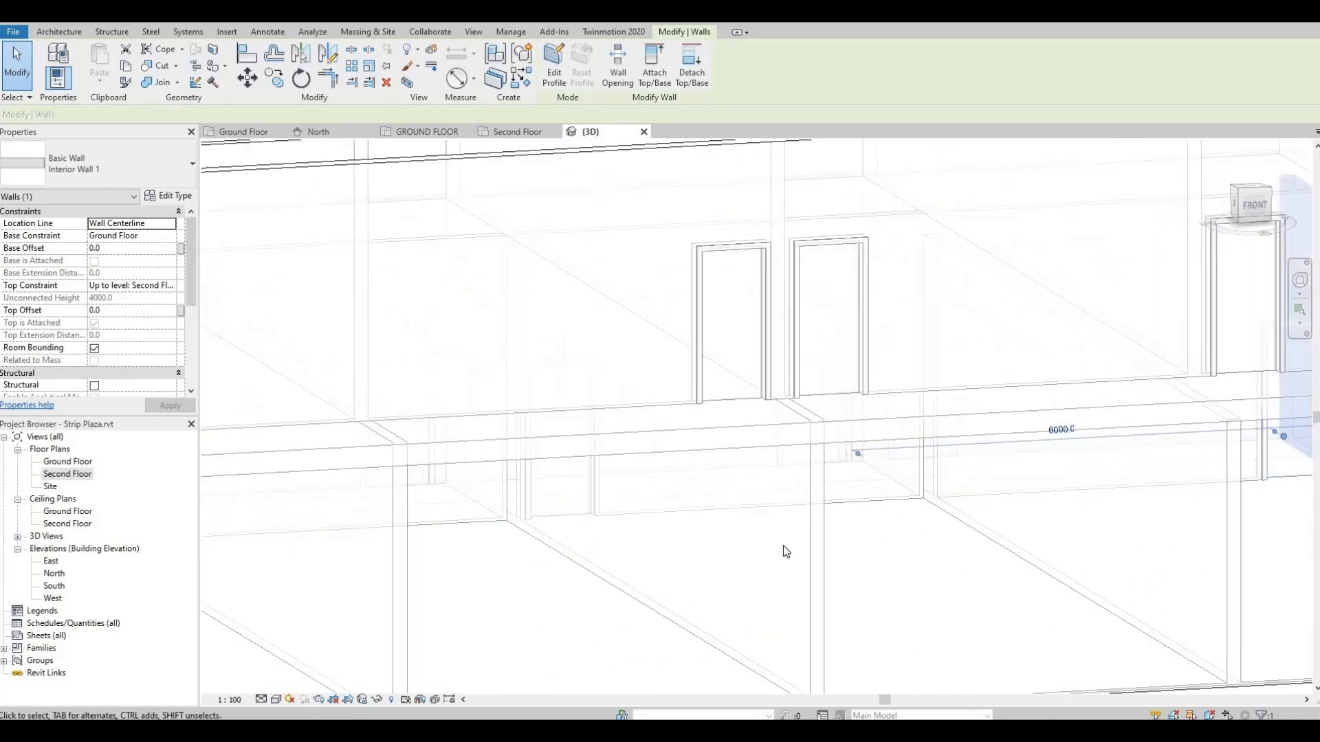
left_click(647, 86)
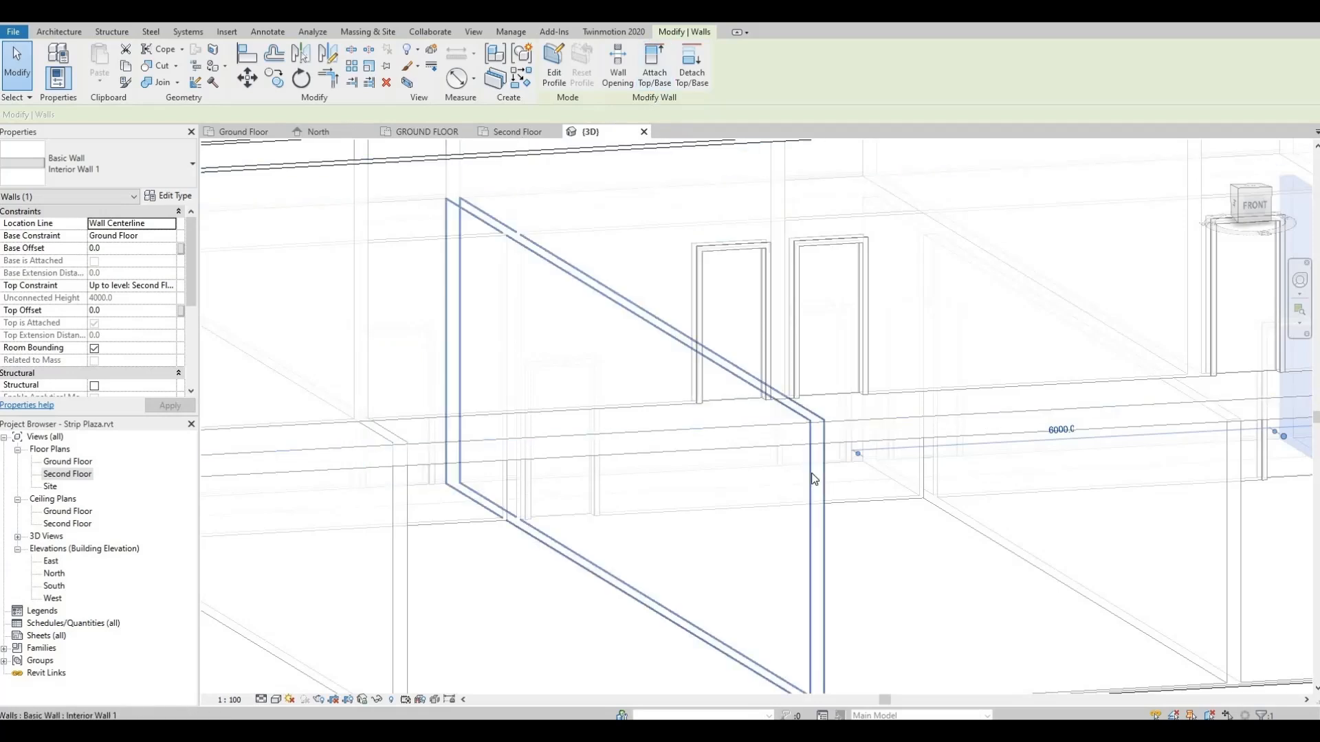
left_click(808, 465)
left_click(648, 77)
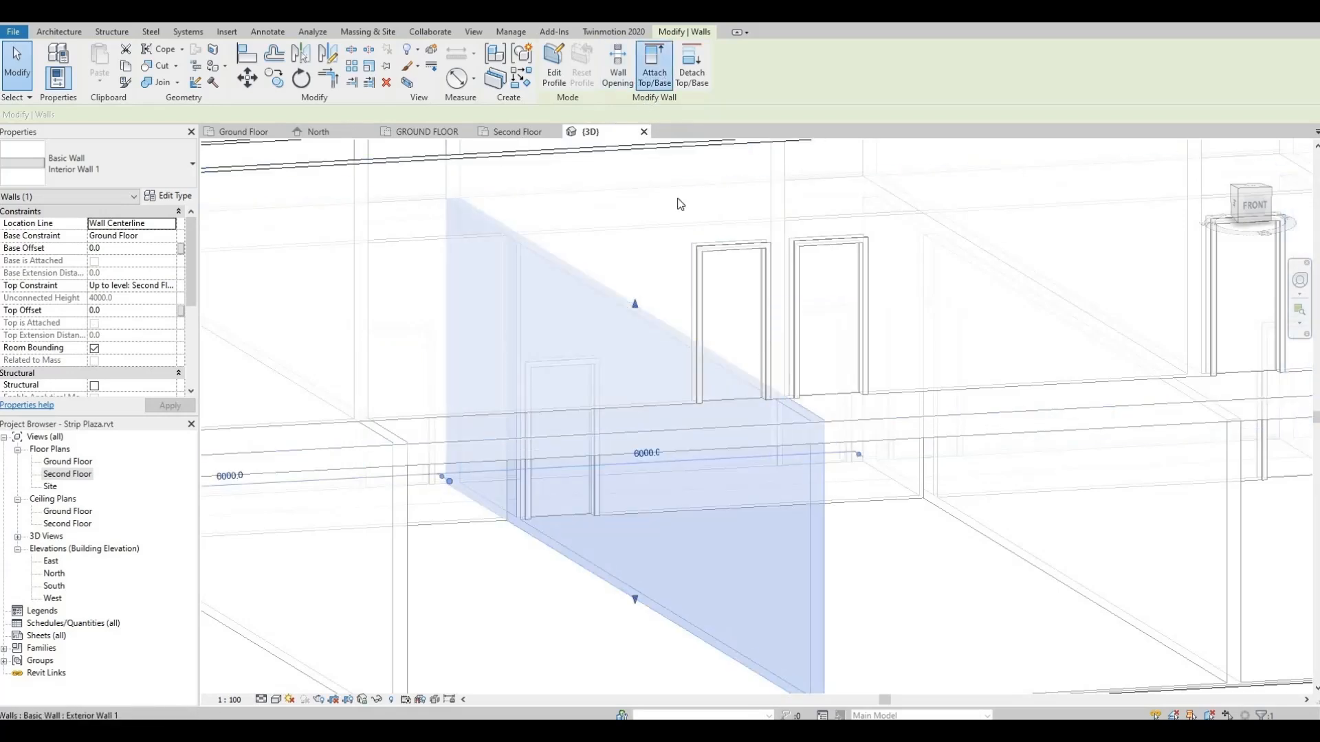
left_click(737, 431)
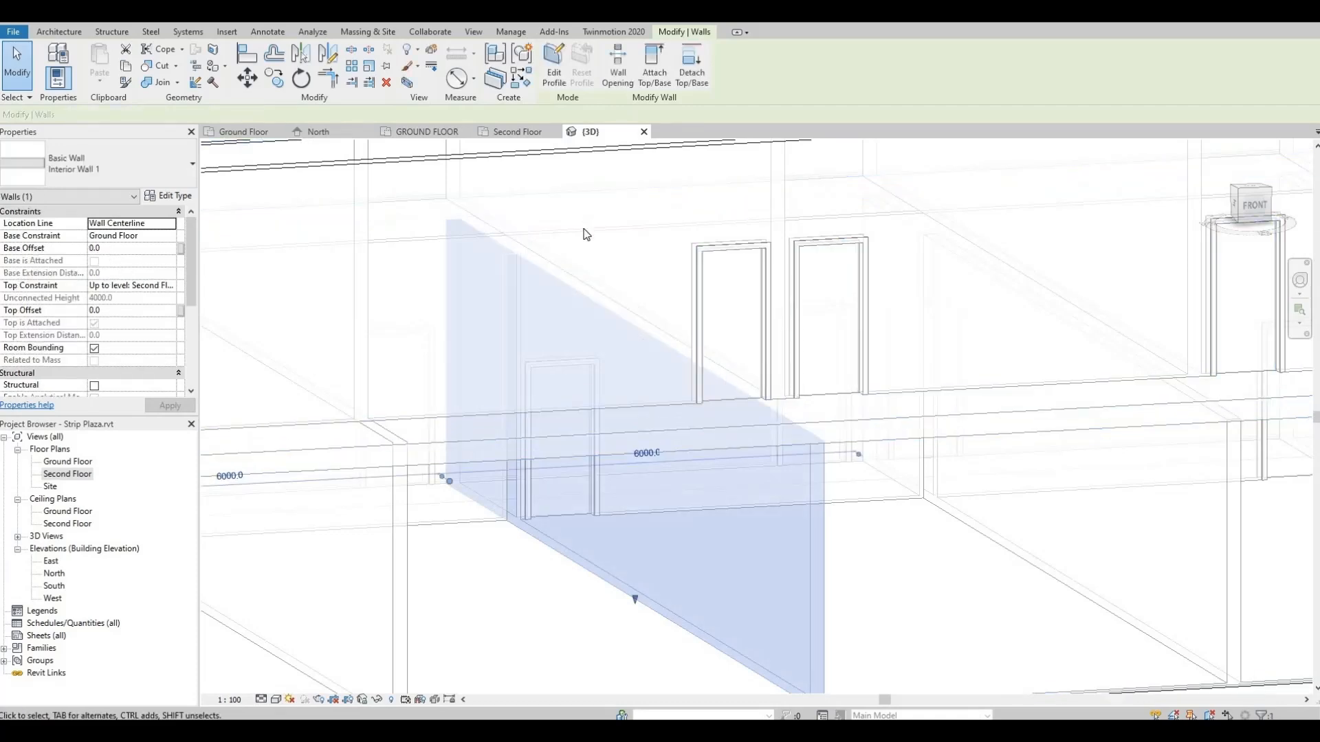
Attach the top of the fourth ground-floor dividing wall west of the corner bay to the second-floor slab.
scroll(686, 327, "down", 2)
scroll(619, 332, "down", 3)
middle_click_drag(502, 375, 584, 382)
scroll(584, 385, "up", 2)
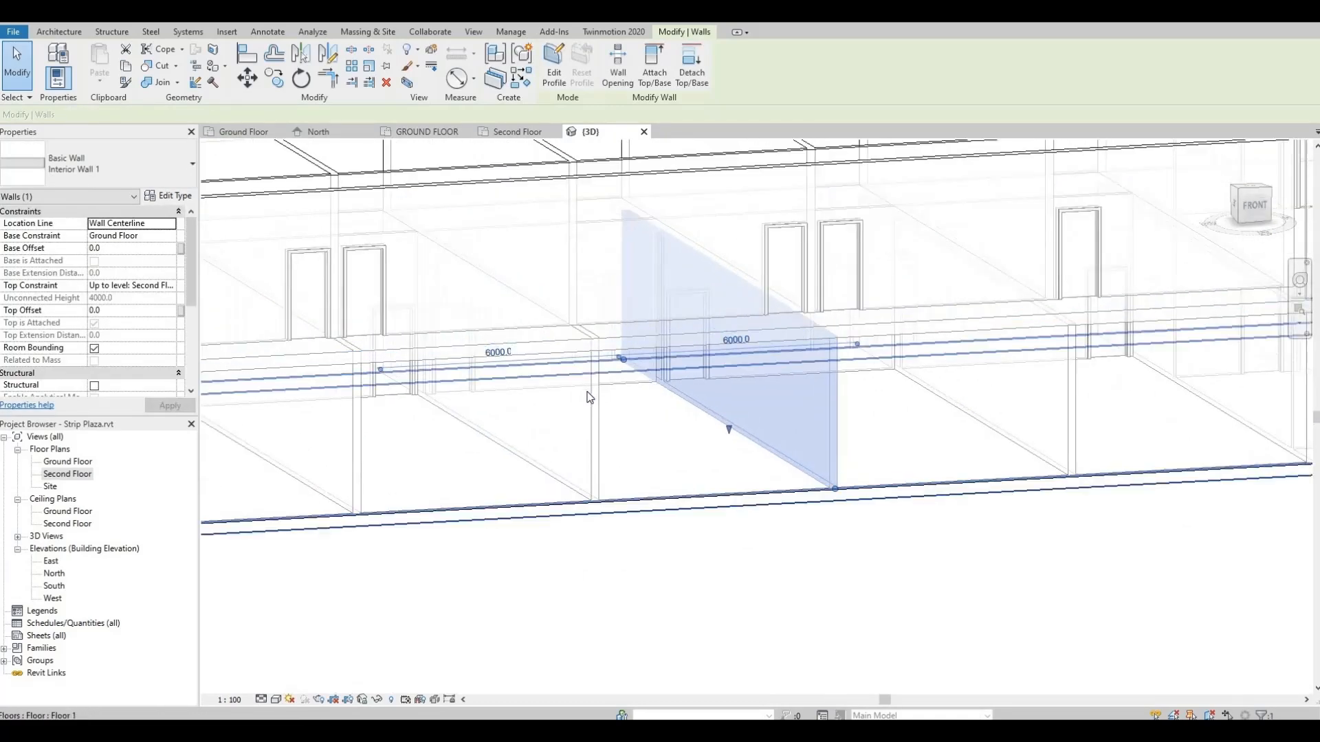
left_click(599, 367)
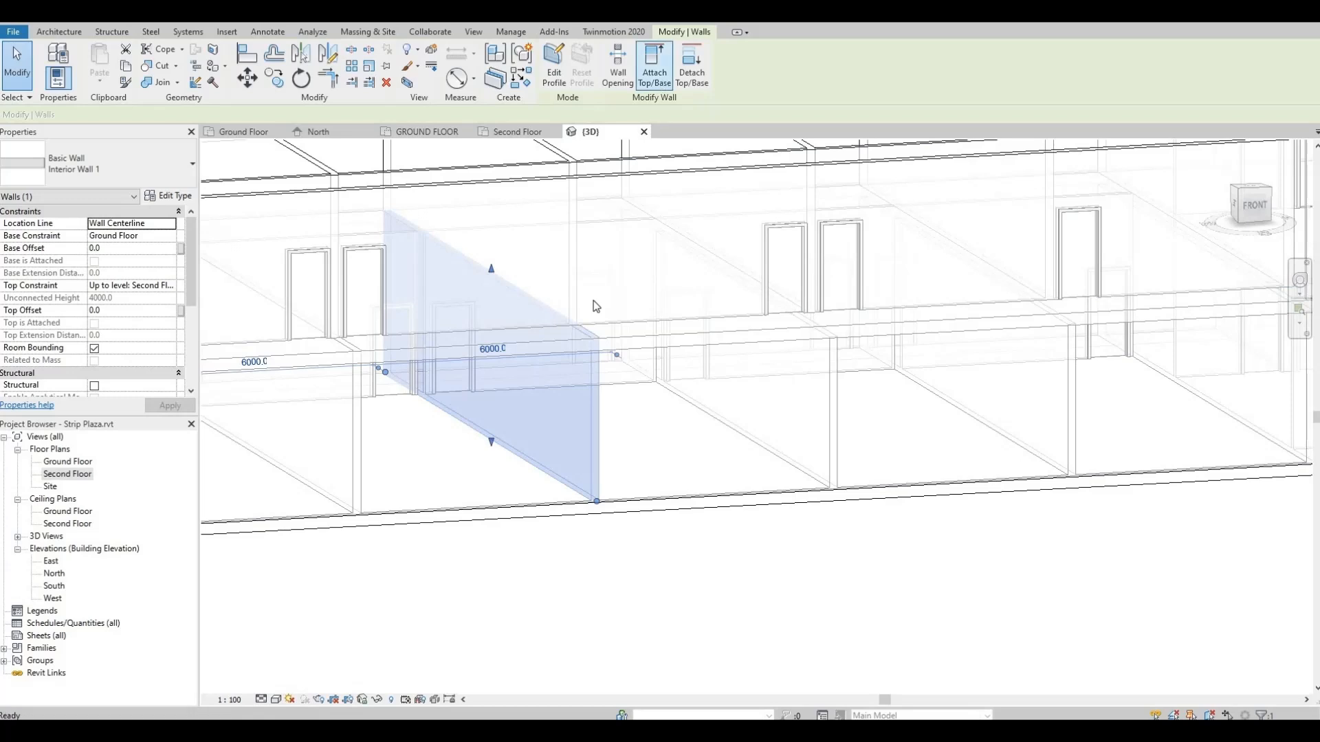
left_click(535, 357)
Attach the top of the westernmost ground-floor dividing wall to the second-floor slab and deselect it.
middle_click_drag(385, 375, 658, 375)
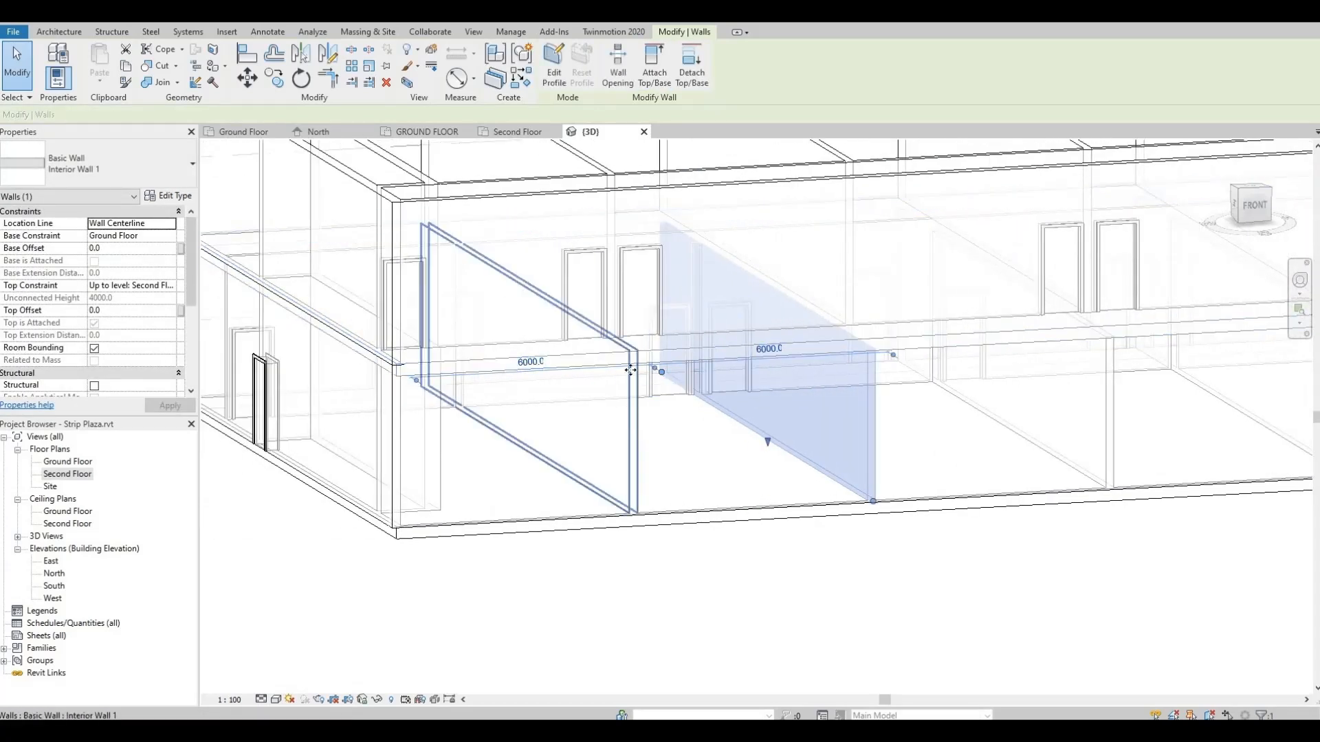
left_click(630, 370)
left_click(655, 65)
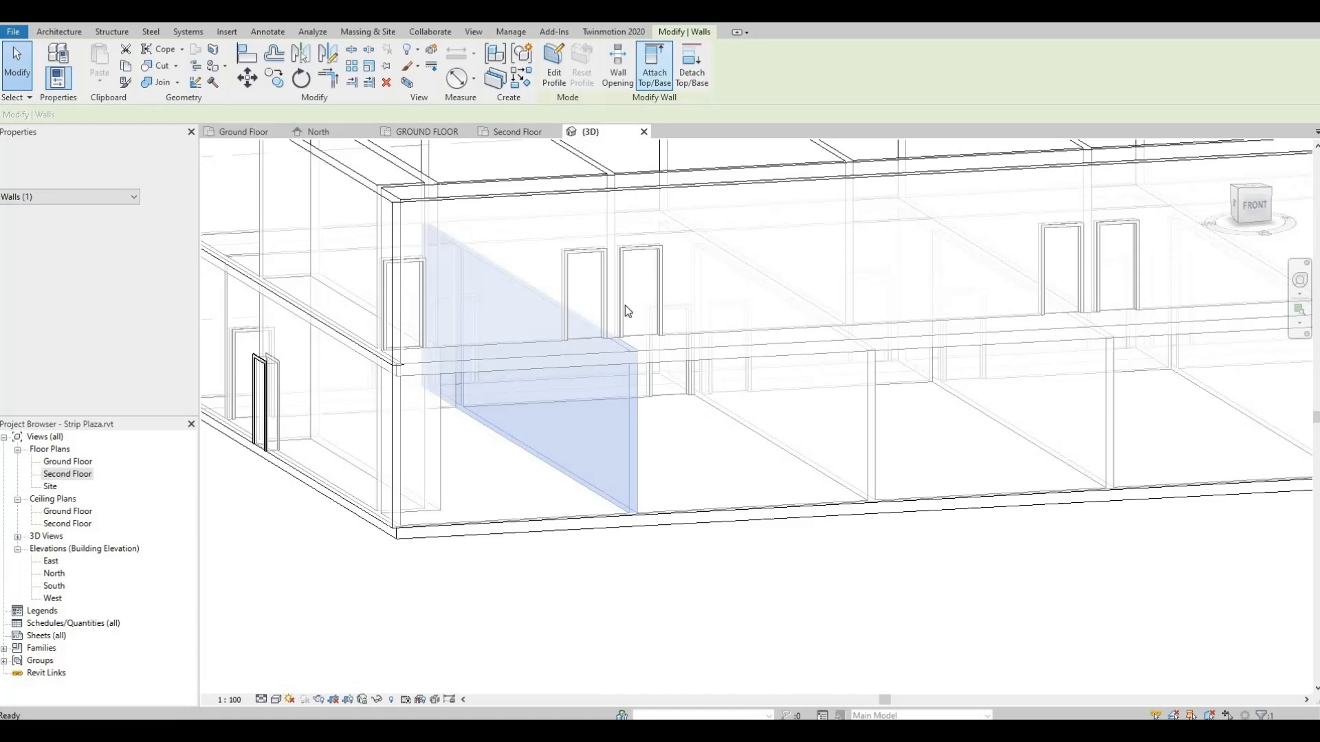
left_click(592, 356)
middle_click_drag(419, 370, 831, 370)
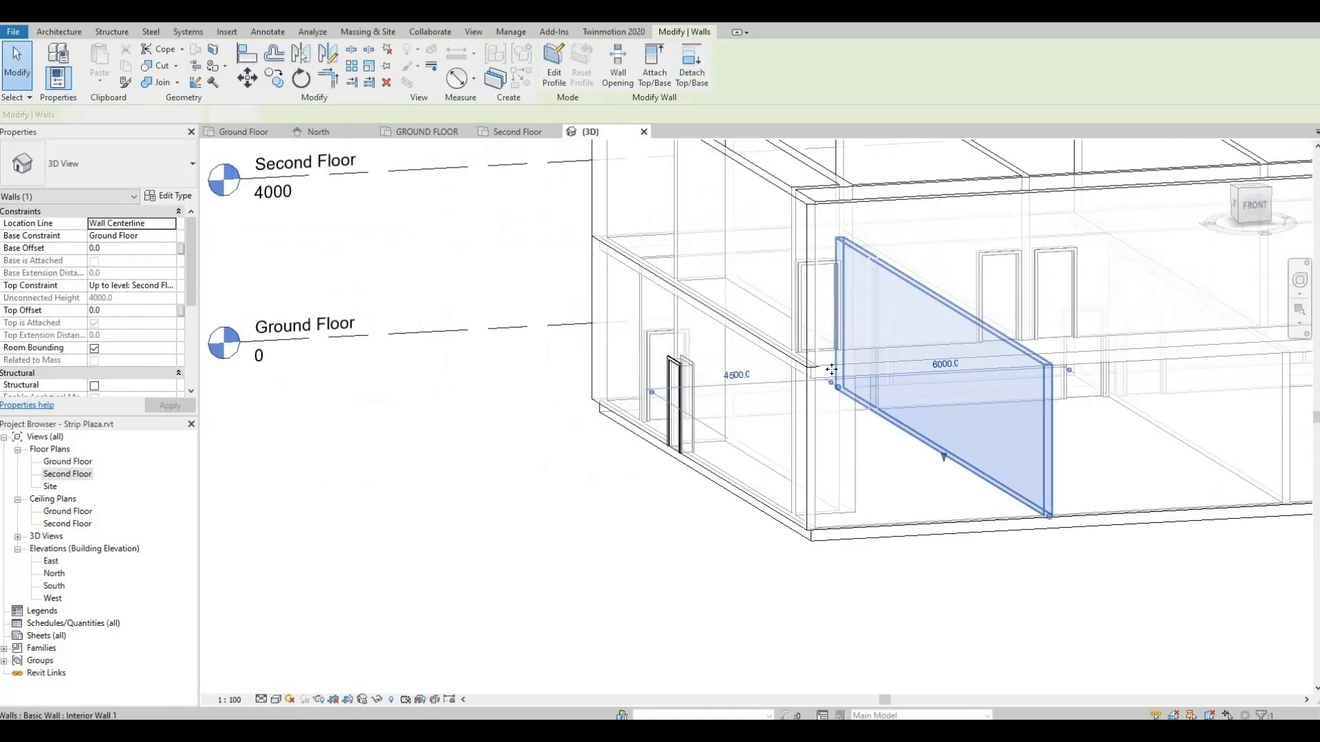
scroll(831, 370, "down", 6)
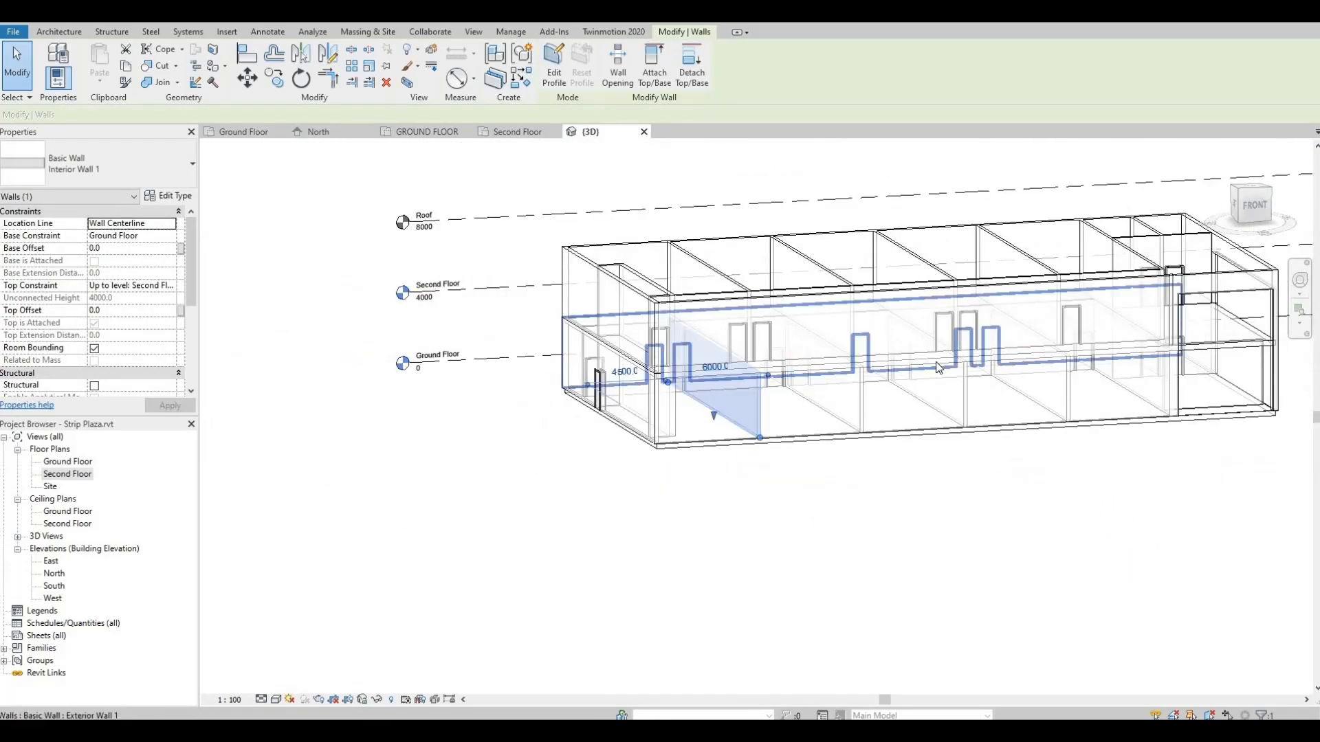
key("Escape")
Attach the top of the short ground-floor partition between the two rear doors of the corner unit to the second-floor slab.
middle_click_drag(1248, 349, 899, 369)
scroll(897, 389, "up", 6)
middle_click_drag(813, 392, 774, 377, "shift")
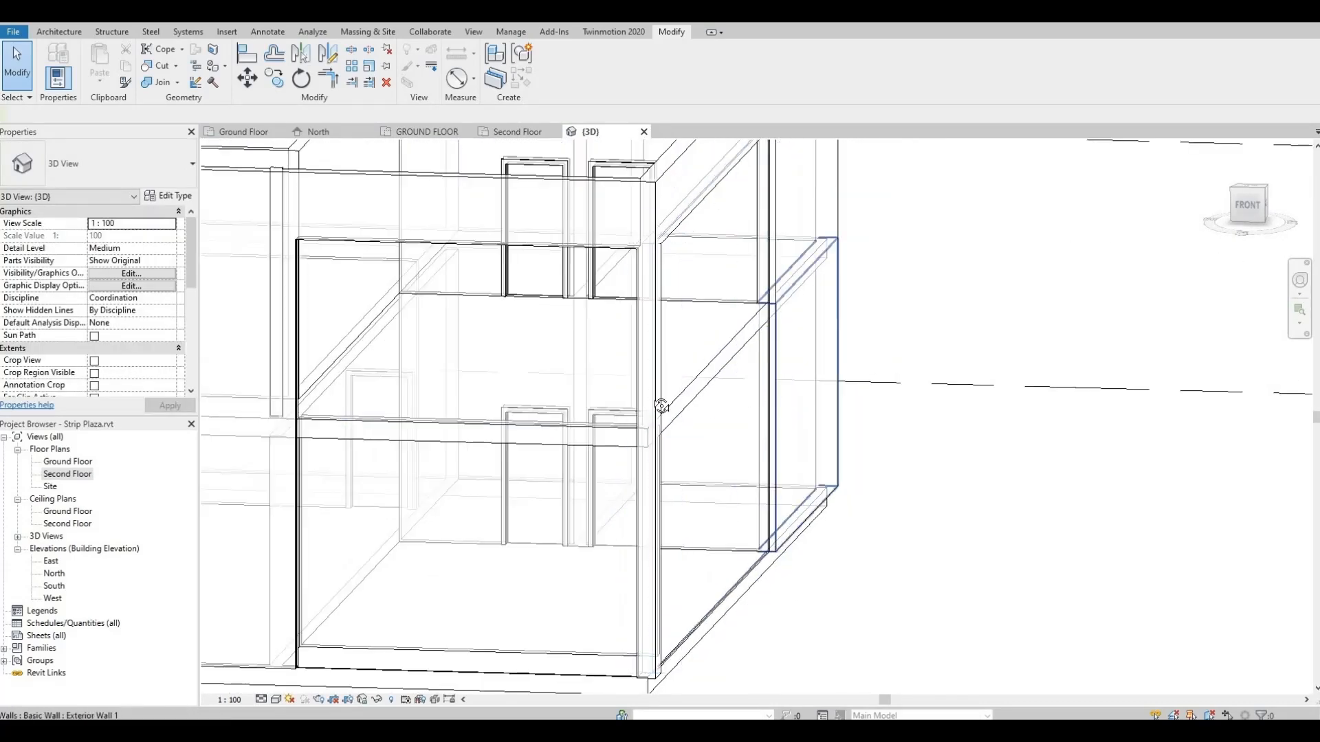
middle_click_drag(661, 406, 586, 414, "shift")
middle_click_drag(680, 416, 822, 385, "shift")
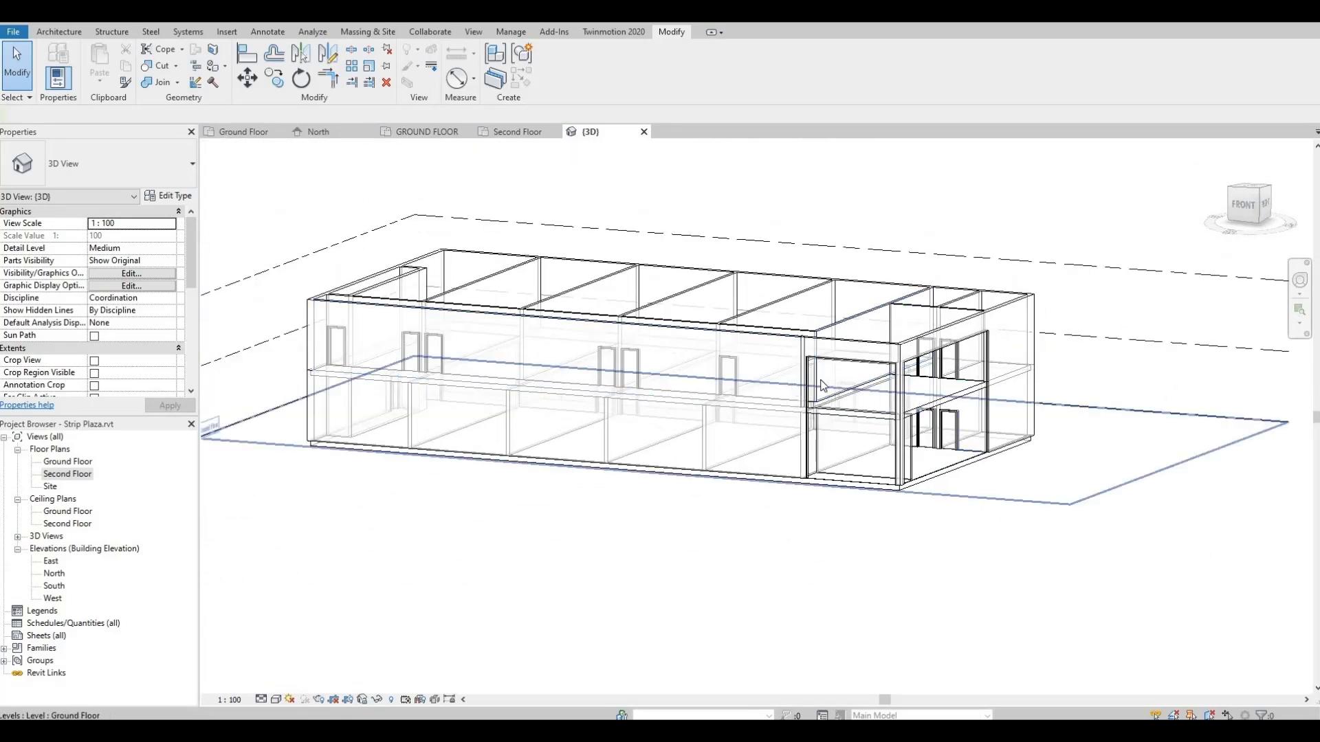
scroll(811, 387, "up", 2)
middle_click_drag(722, 415, 904, 391, "shift")
scroll(1012, 442, "up", 3)
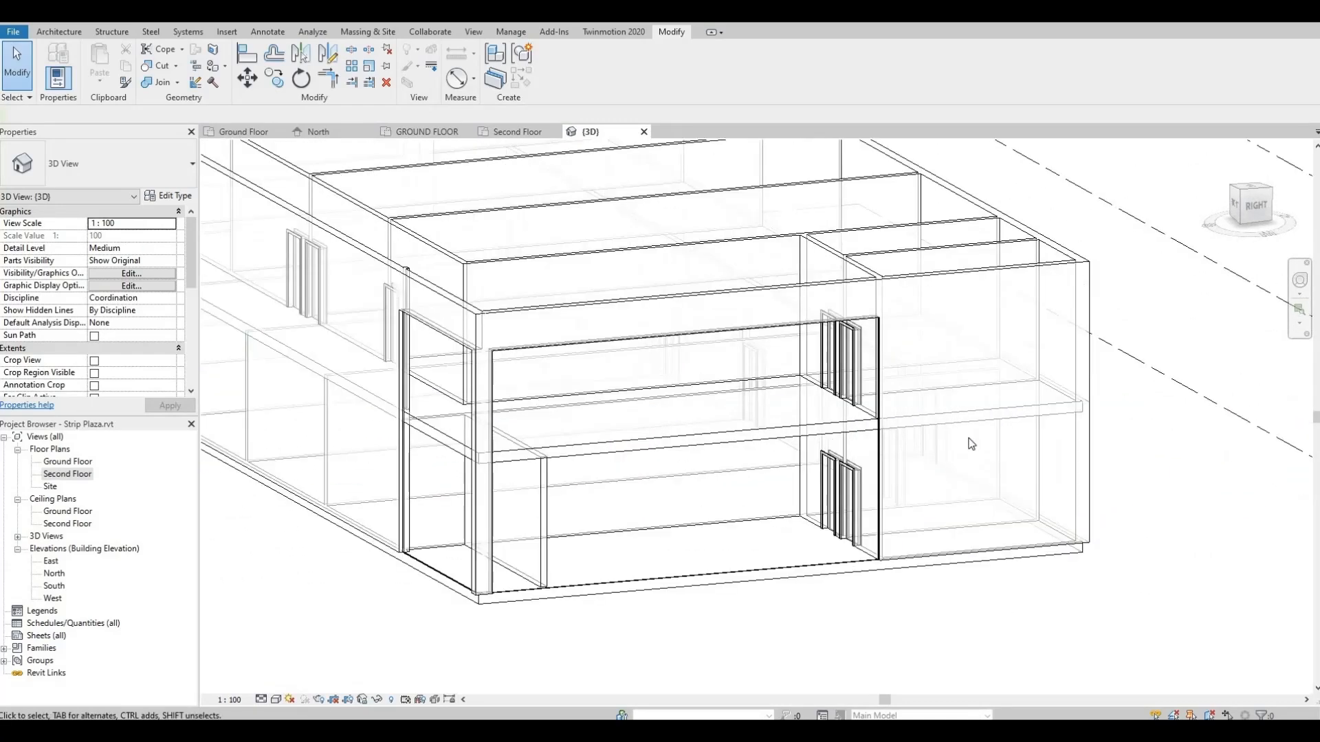
scroll(971, 443, "up", 2)
middle_click_drag(860, 442, 745, 404, "shift")
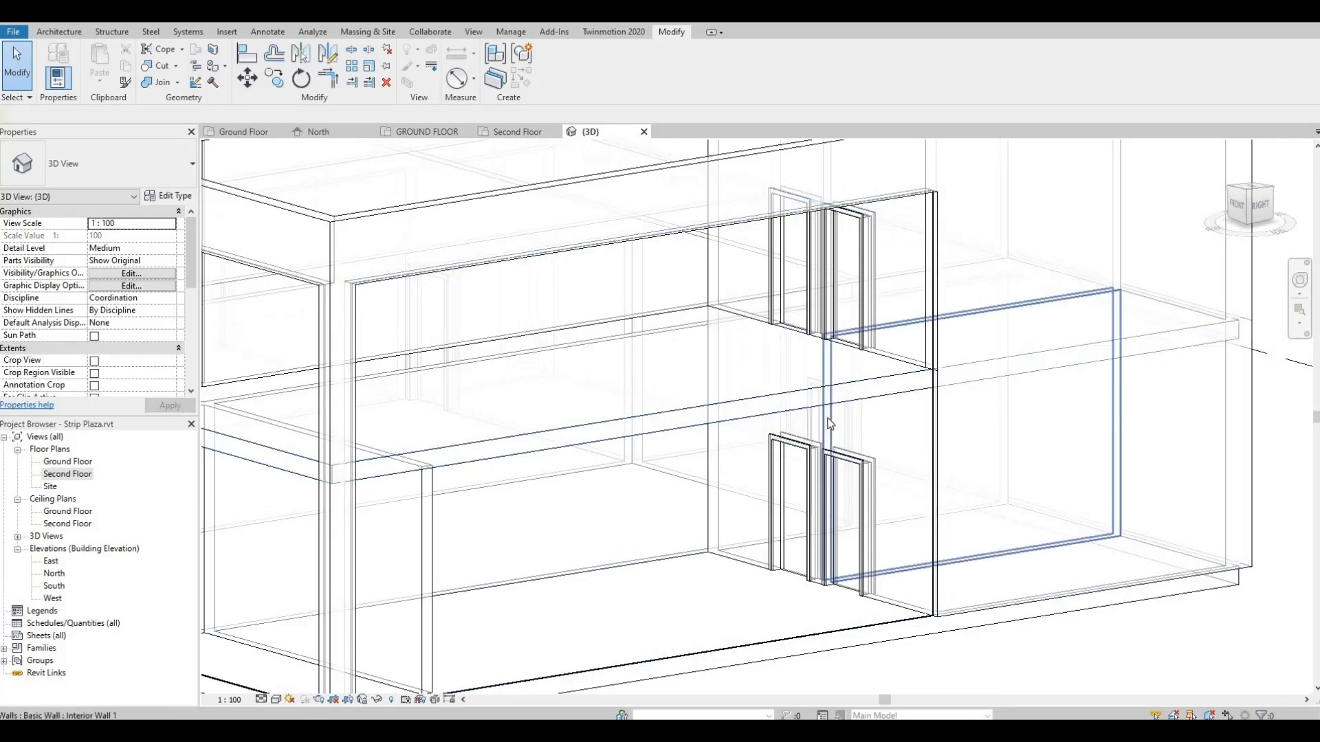
left_click(616, 275)
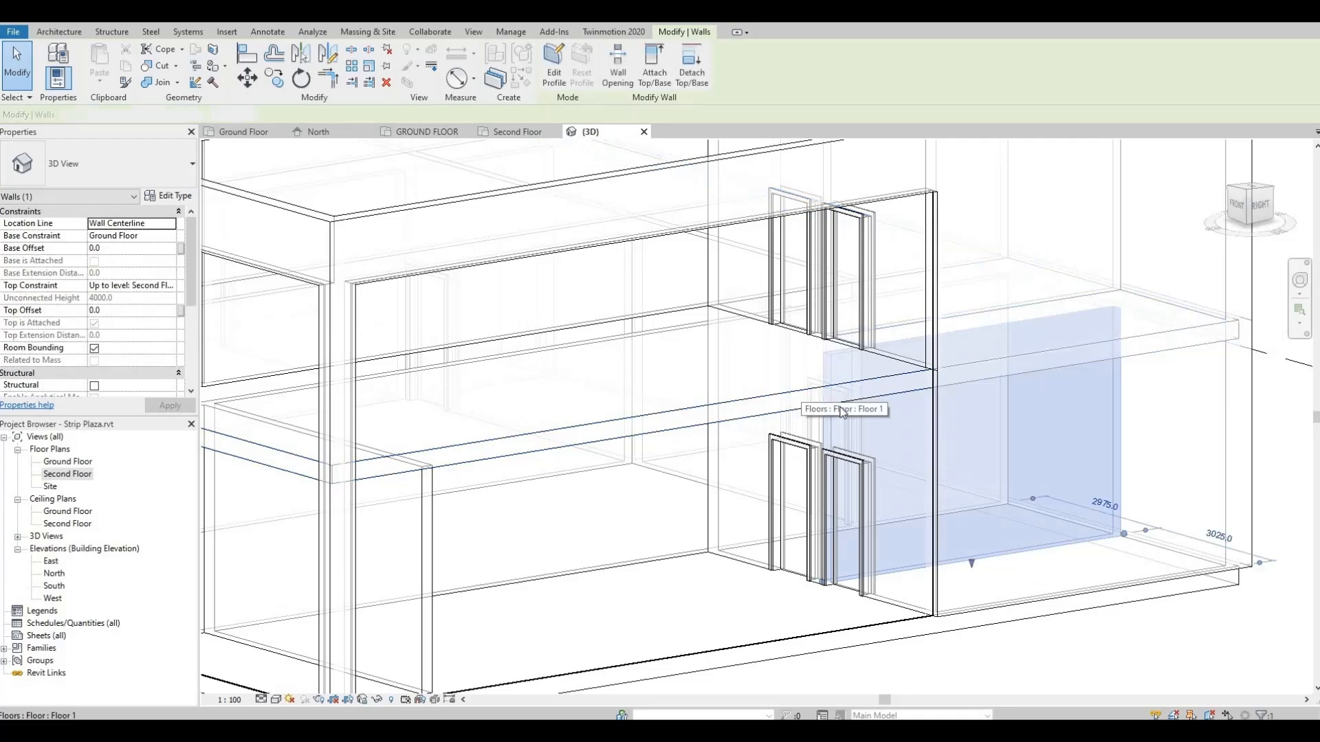
middle_click_drag(801, 406, 677, 509, "shift")
scroll(804, 474, "down", 1)
left_click(853, 494)
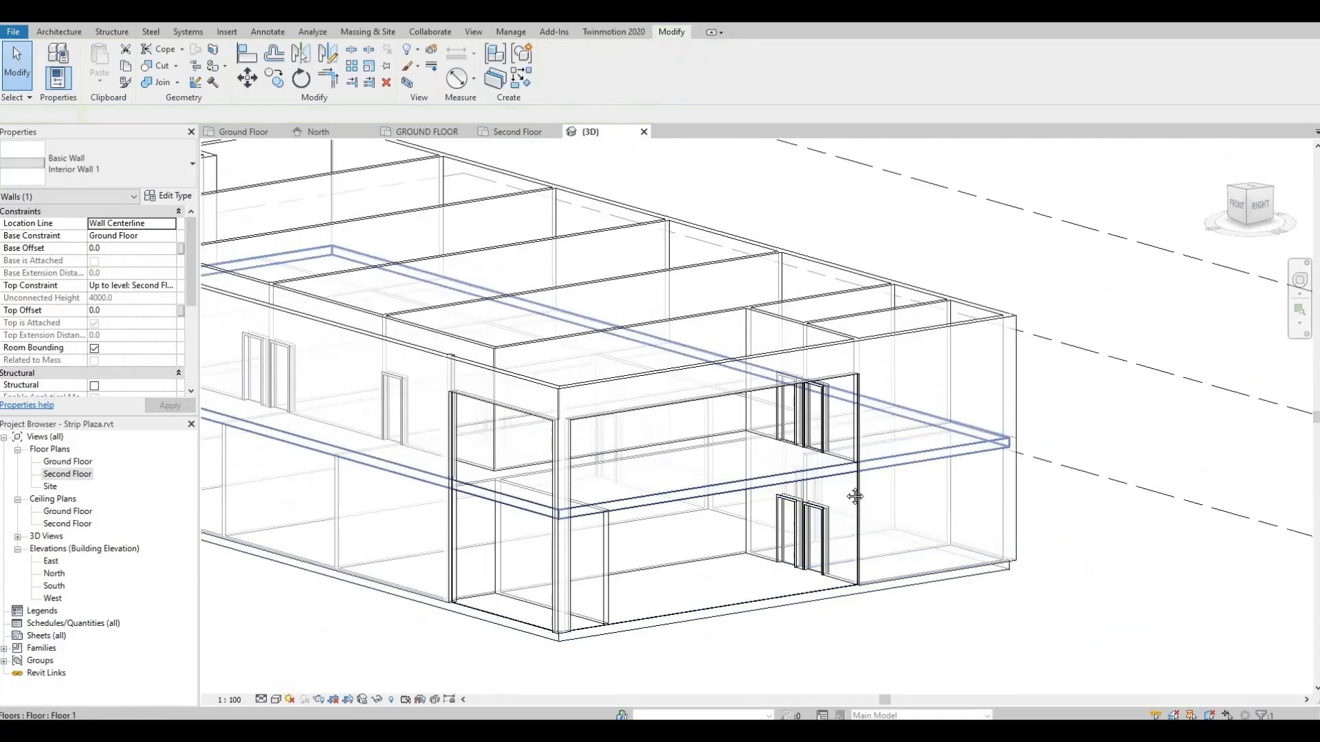
Remove the transparency from the 3D view's model display so the walls are opaque.
middle_click_drag(593, 508, 761, 499)
scroll(760, 501, "up", 1)
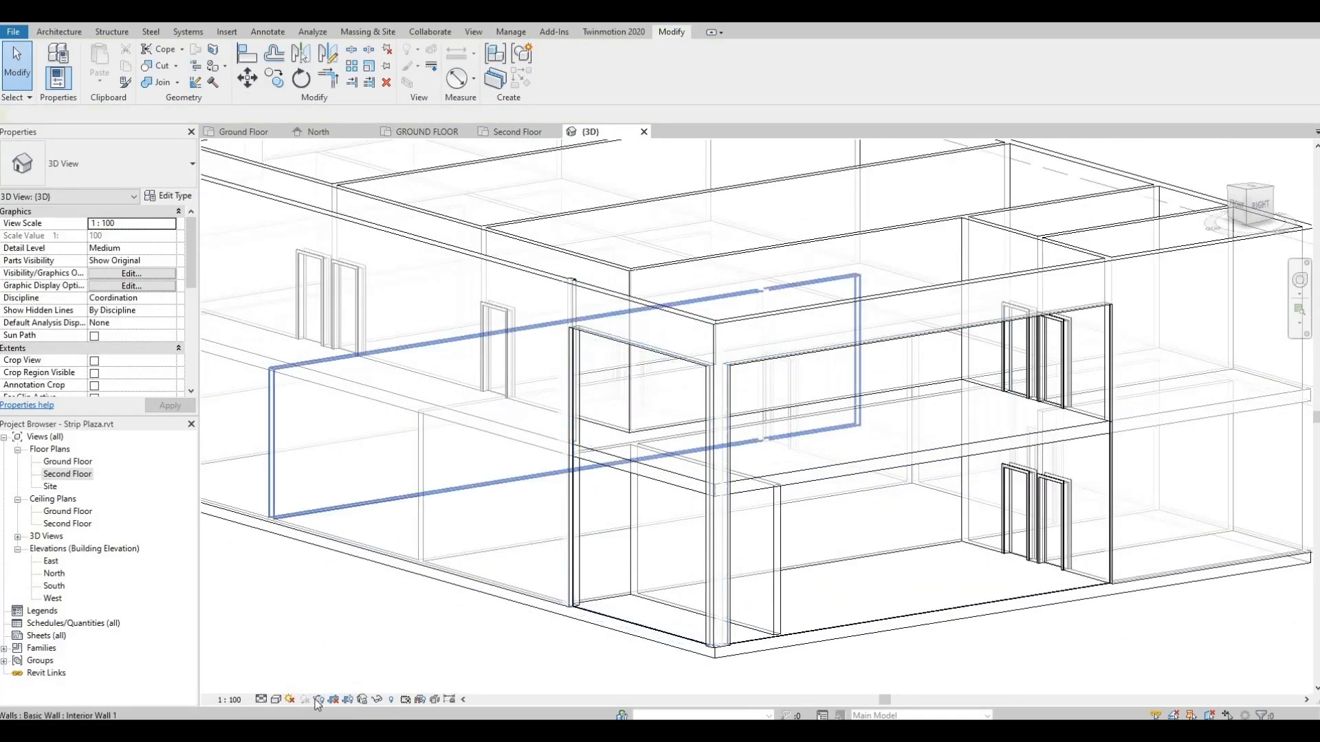
left_click(275, 700)
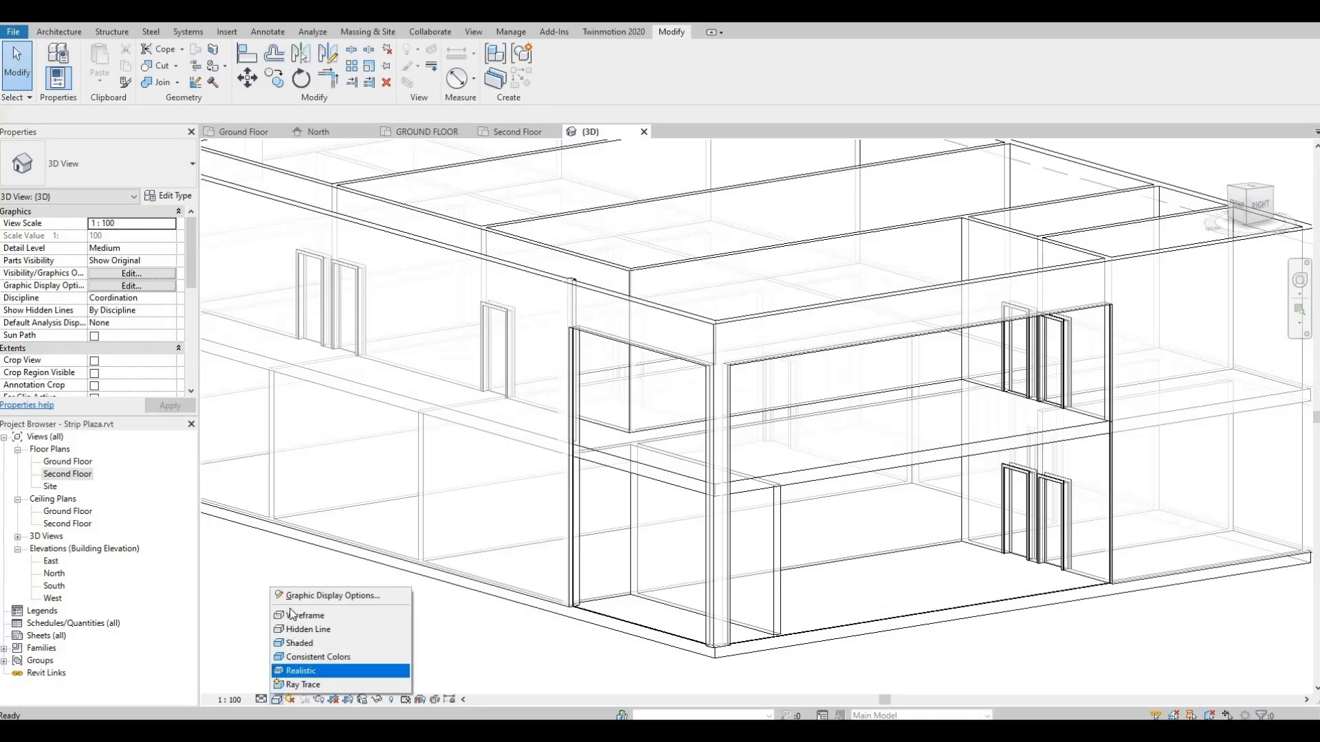
left_click(323, 595)
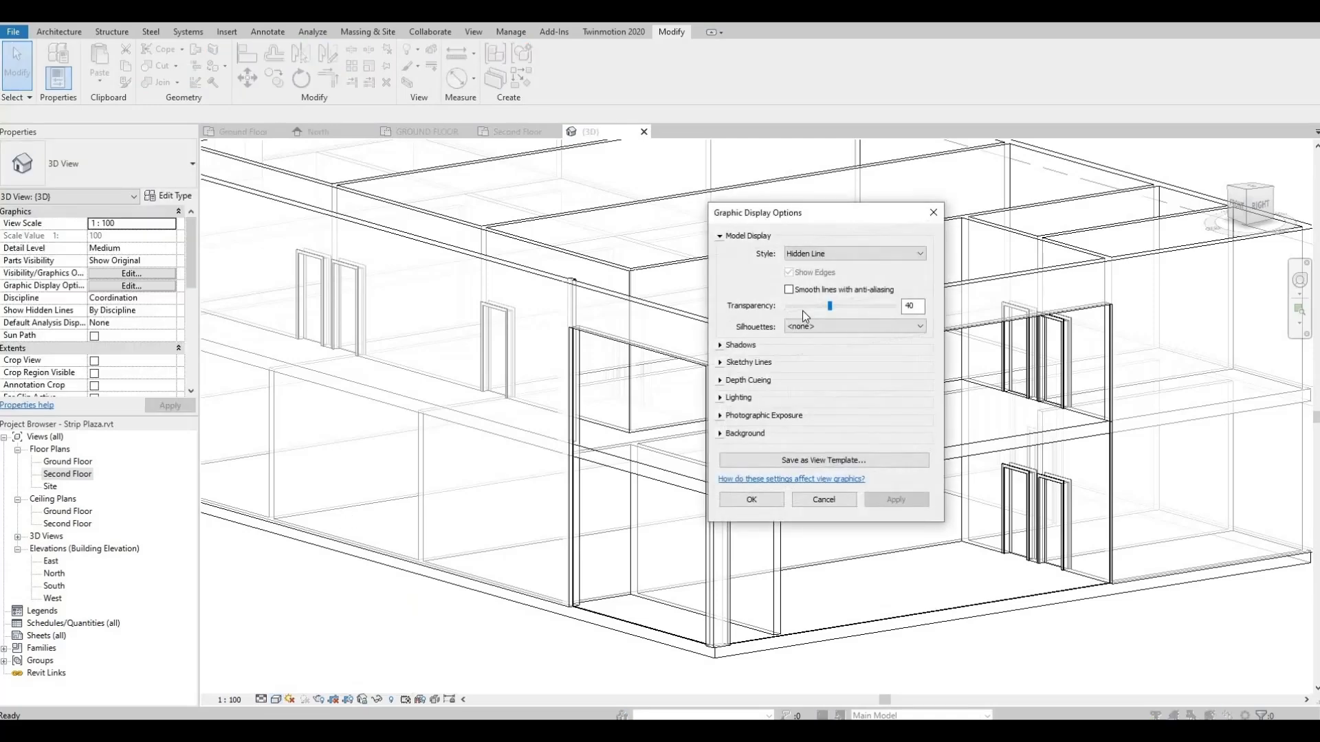
left_click(749, 500)
Raise the top edge of the corner bay's front exterior wall above the roofline of the neighbouring walls.
scroll(756, 523, "down", 3)
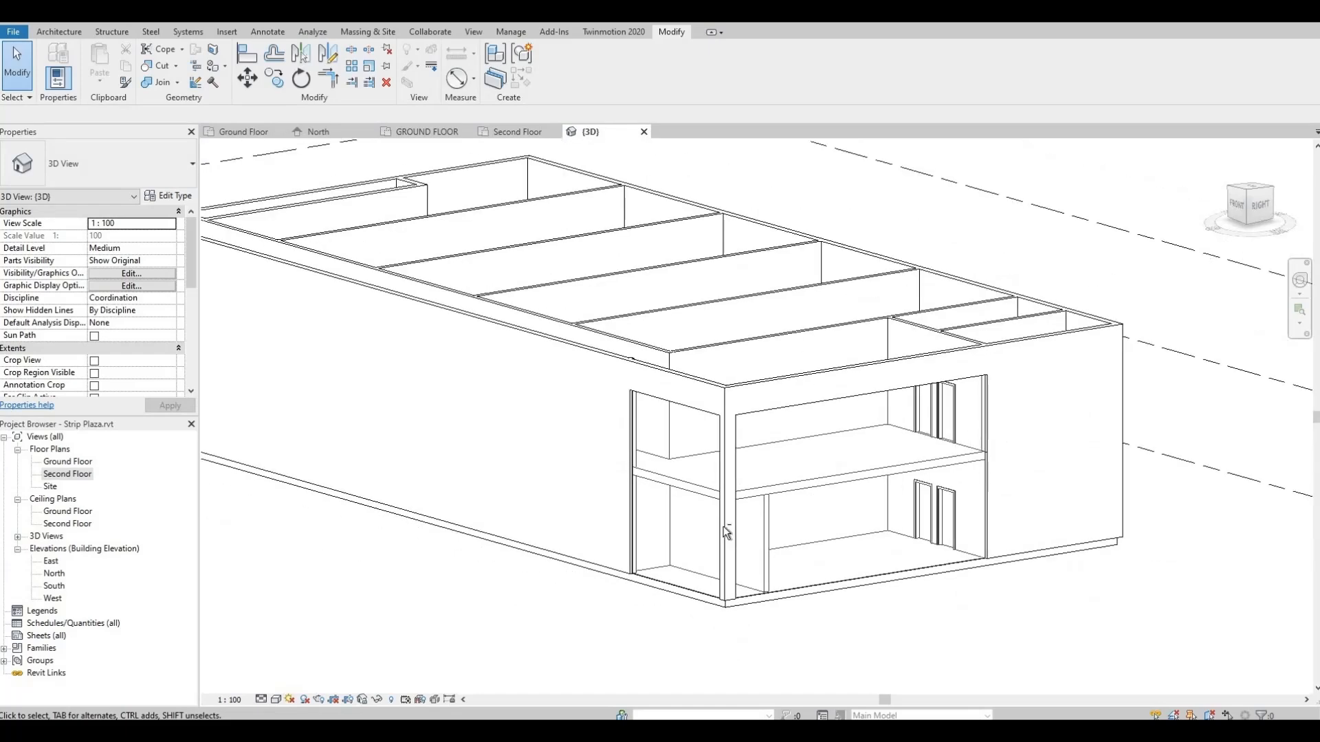
middle_click_drag(768, 526, 794, 548, "shift")
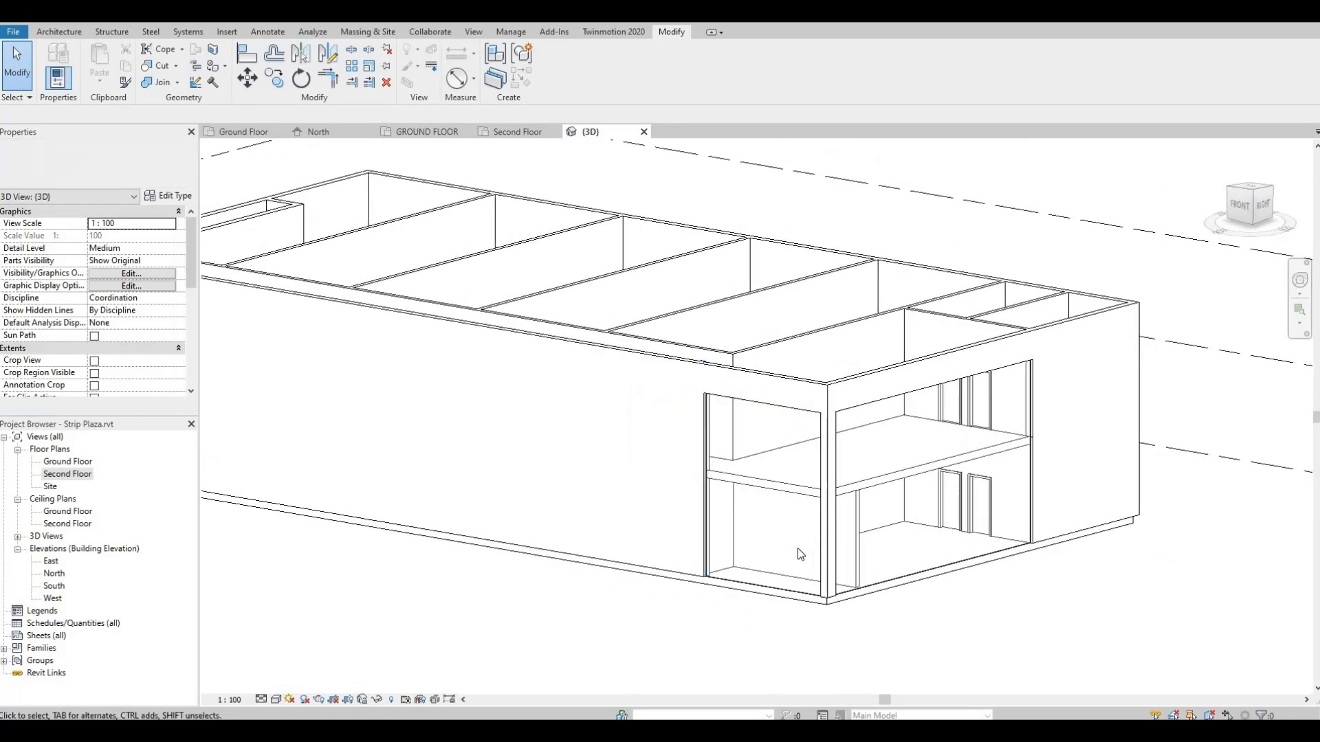
left_click(773, 375)
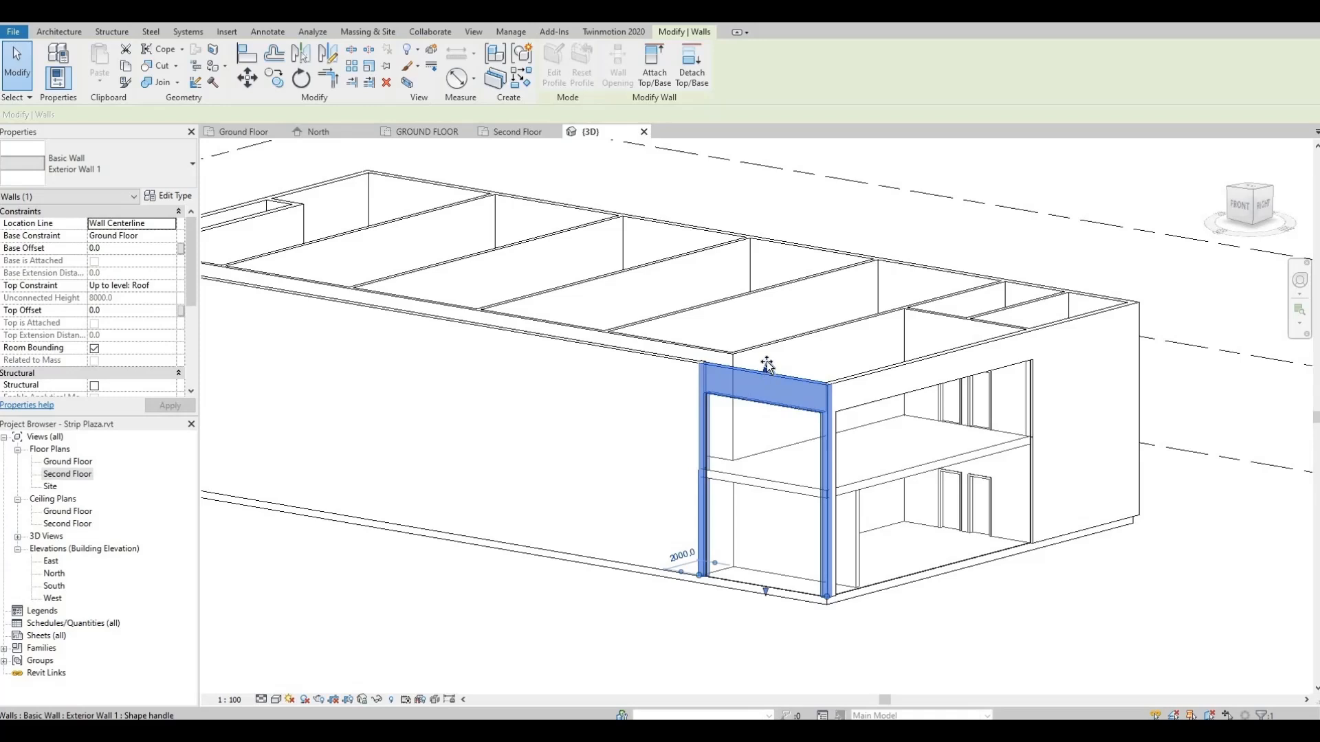
left_click_drag(767, 364, 827, 356)
key("Escape")
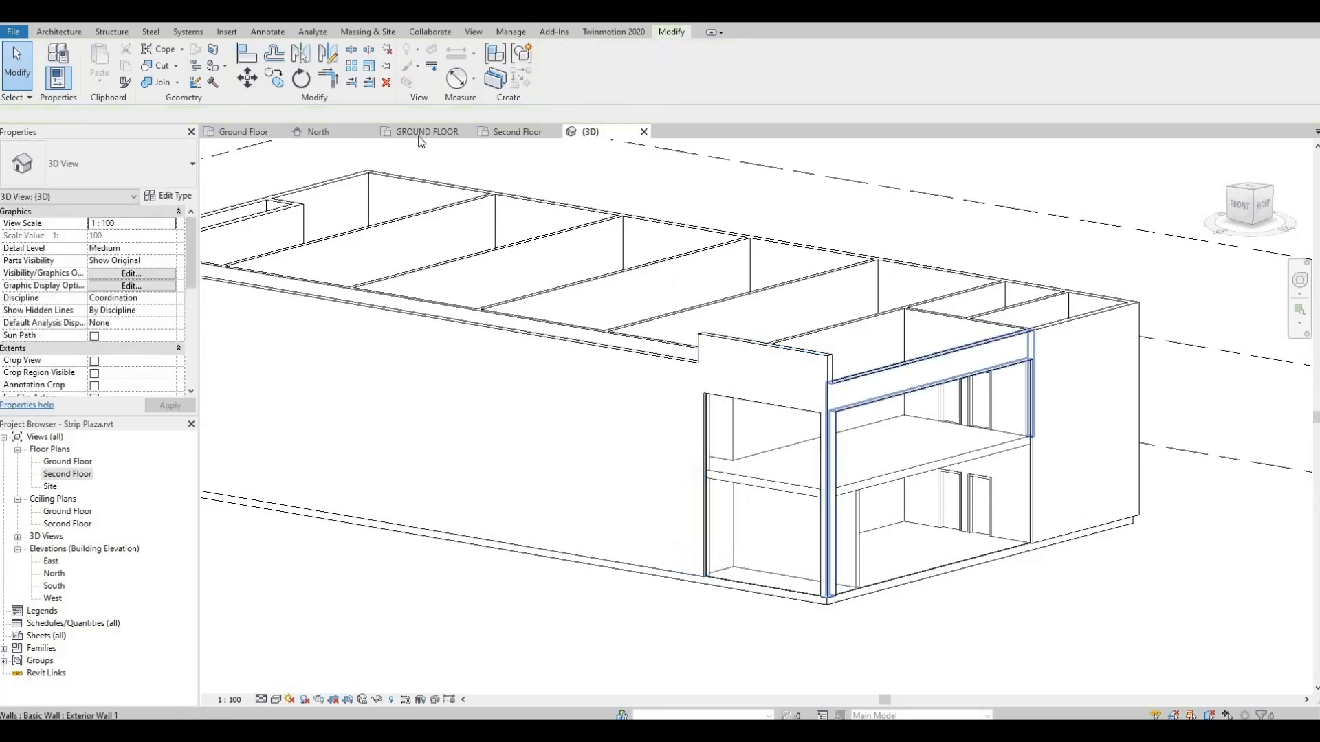
Align the top edge of the corner bay's east exterior wall with the top of the raised front wall.
left_click(246, 55)
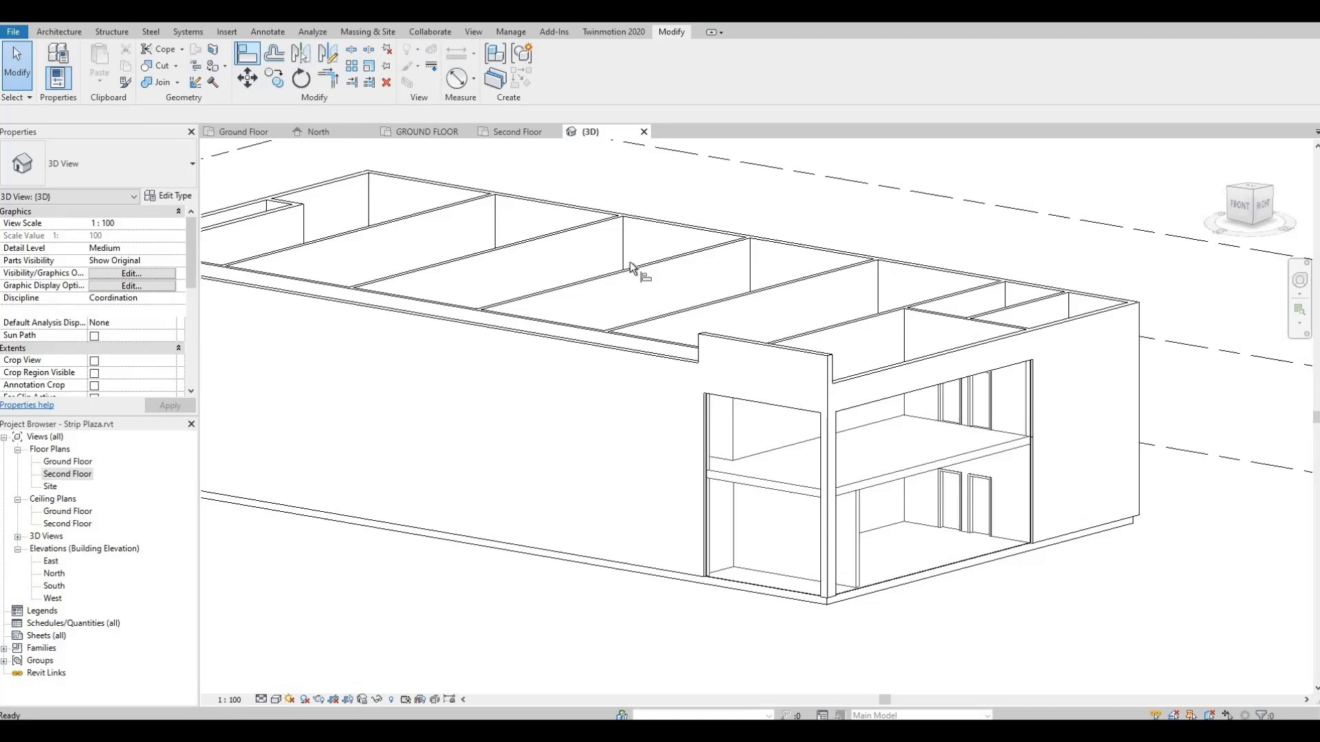
left_click(764, 344)
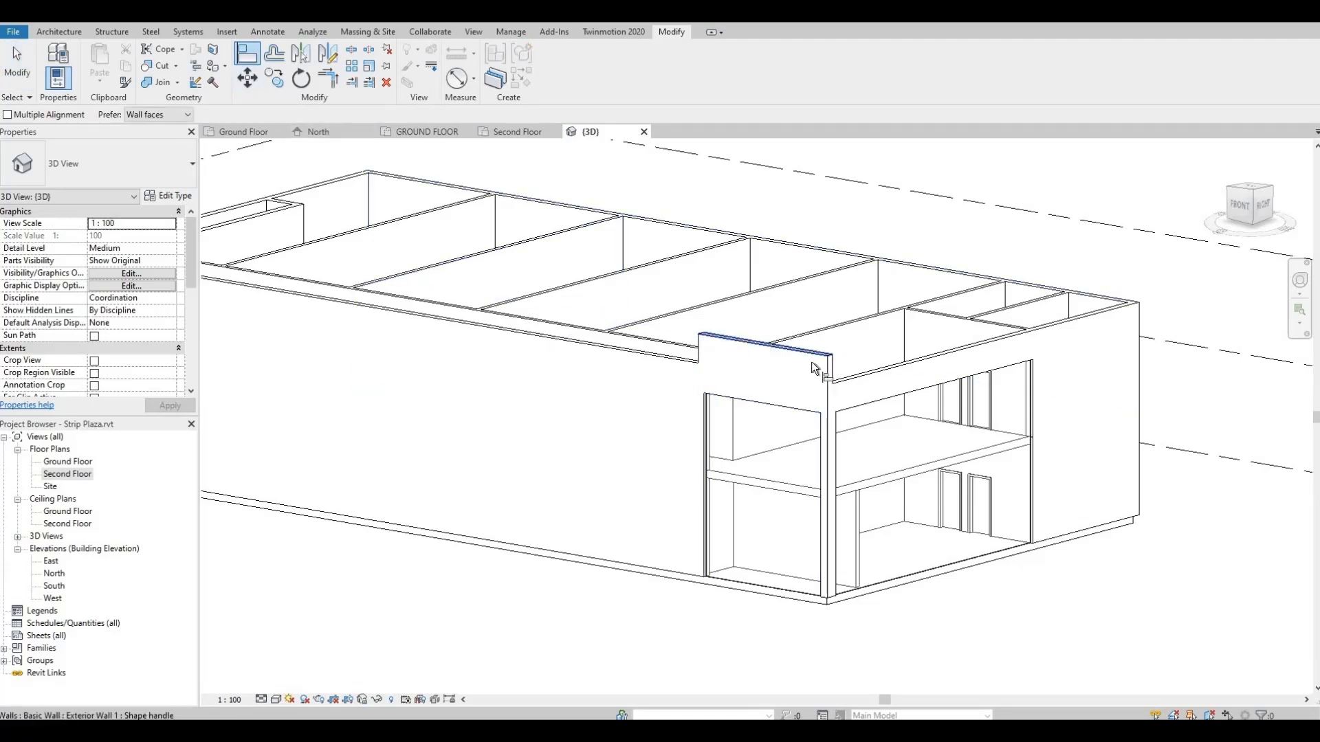
left_click(859, 376)
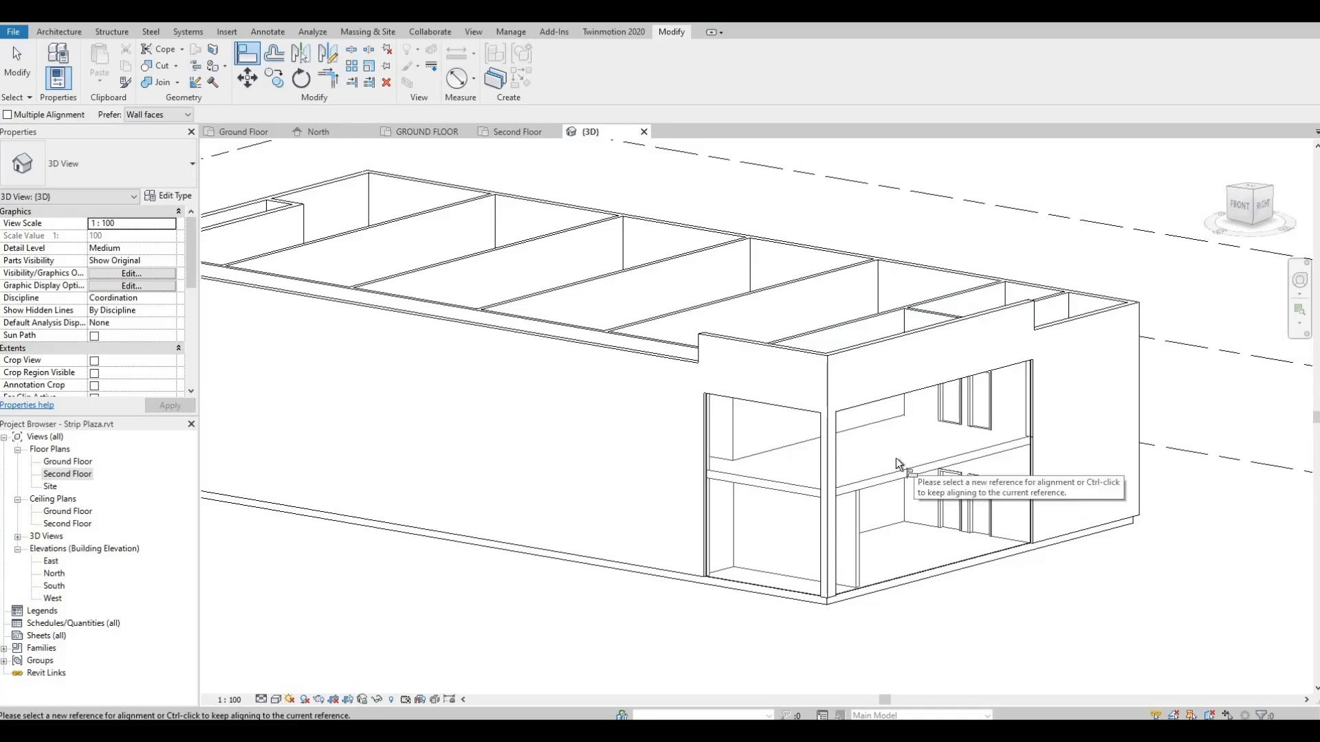
Align the top of the solid exterior wall behind the east curtain wall opening with the raised east wall's top.
middle_click_drag(820, 494, 846, 410, "shift")
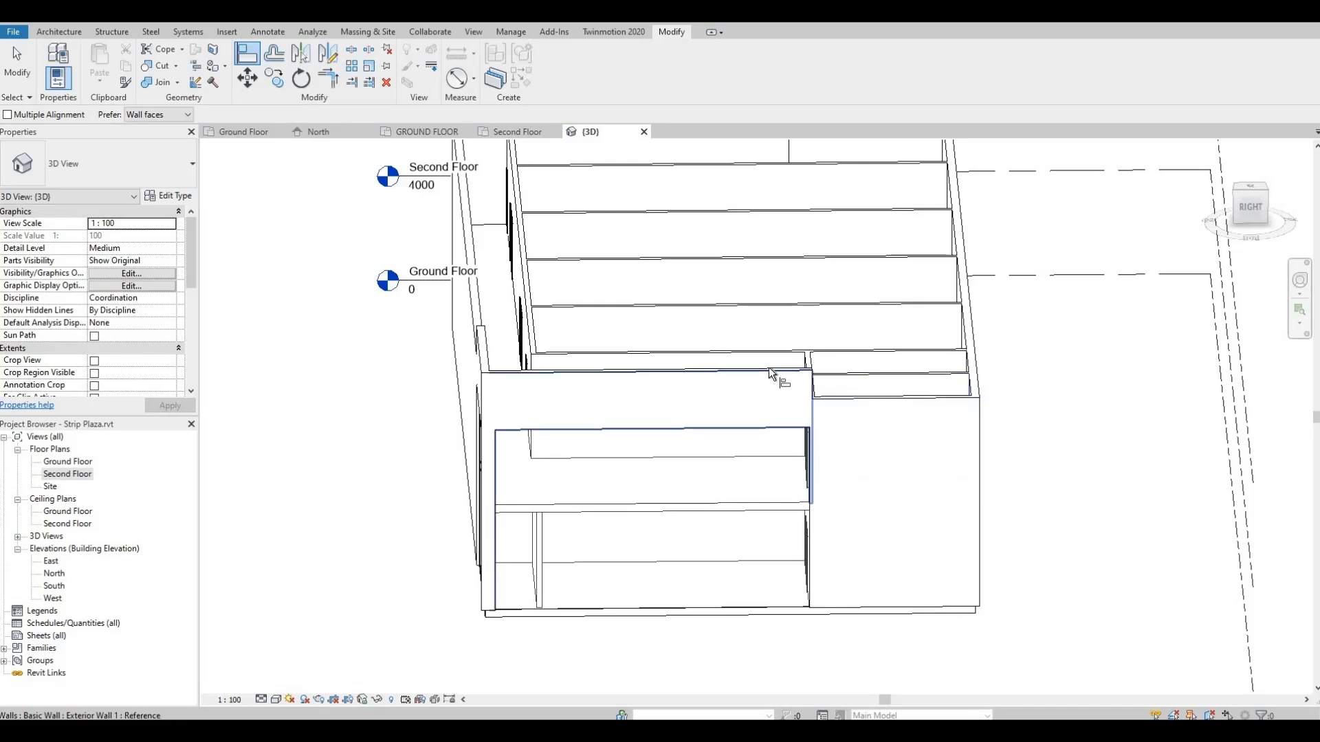
scroll(774, 369, "up", 4)
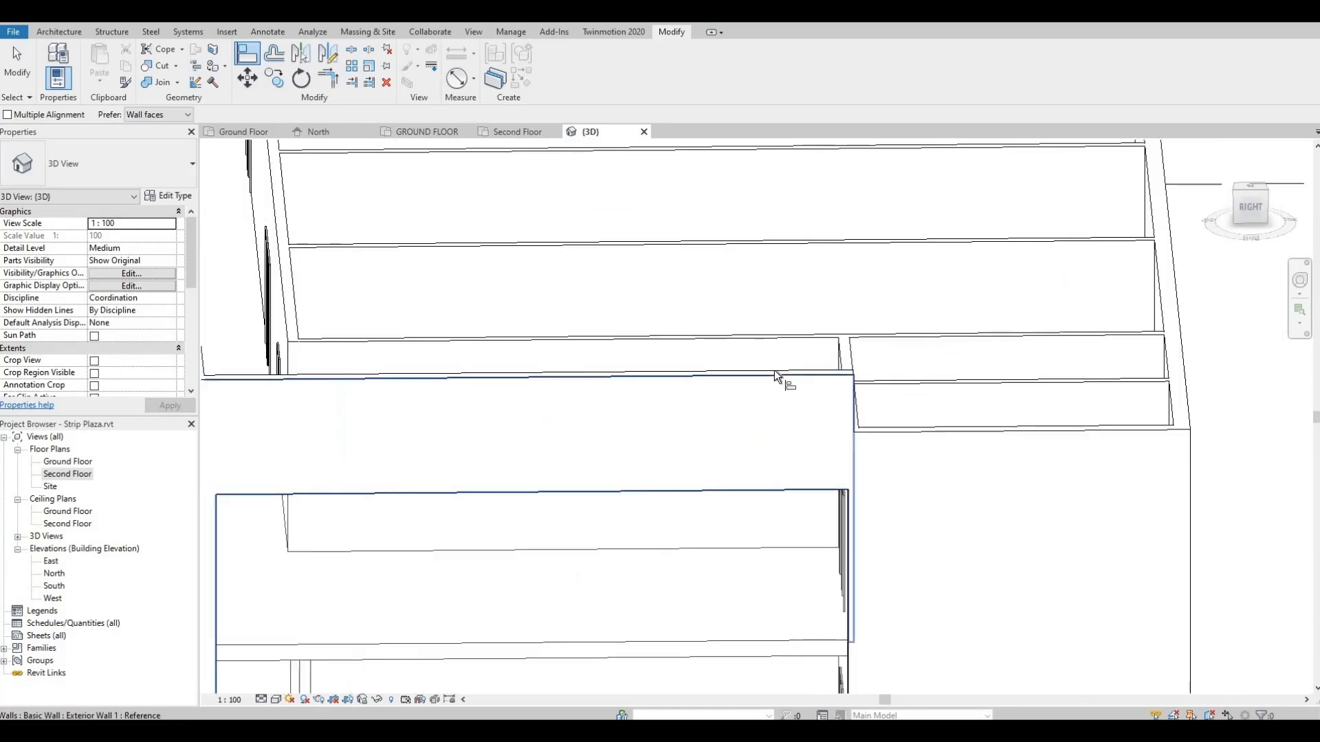
left_click(780, 370)
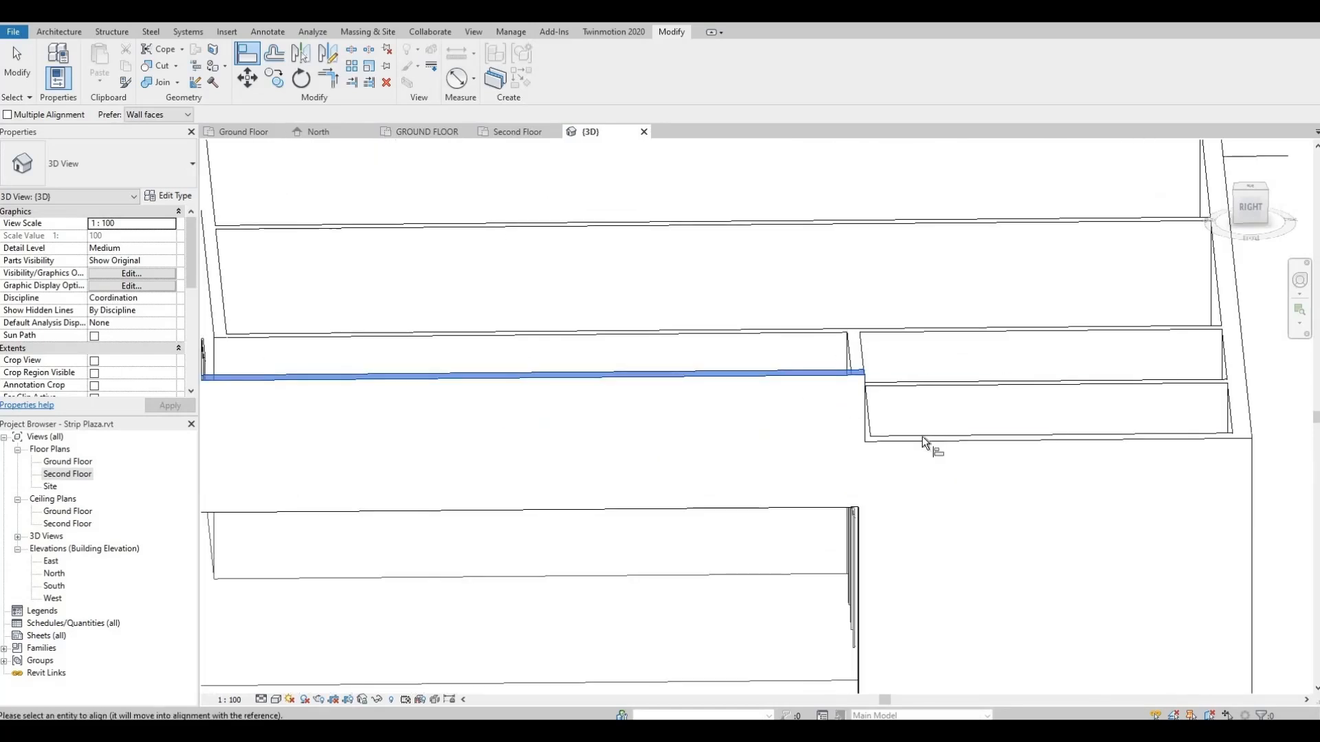
left_click(921, 436)
middle_click_drag(912, 442, 689, 436, "shift")
scroll(689, 437, "down", 1)
key("Escape")
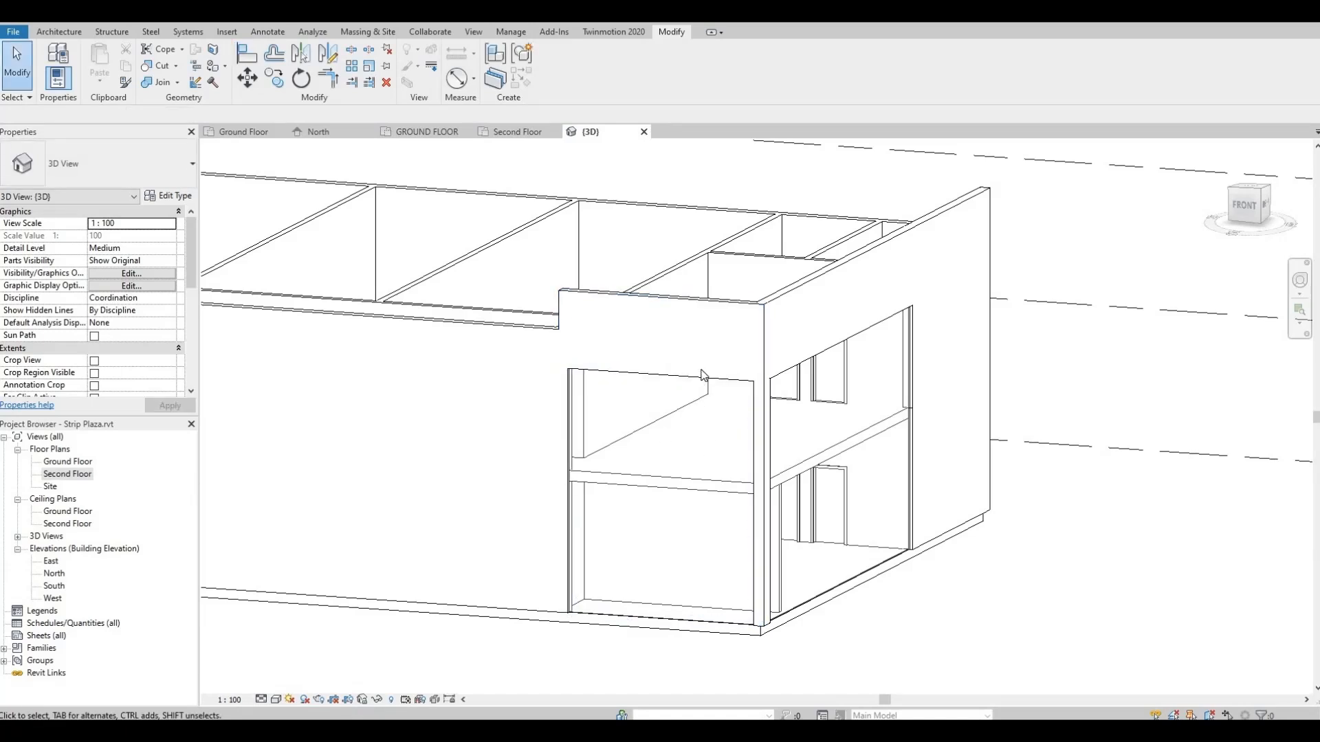
Duplicate the corner bay front wall's type as Exterior Wall 2, keep its single-layer structure and apply it to that wall.
left_click(685, 304)
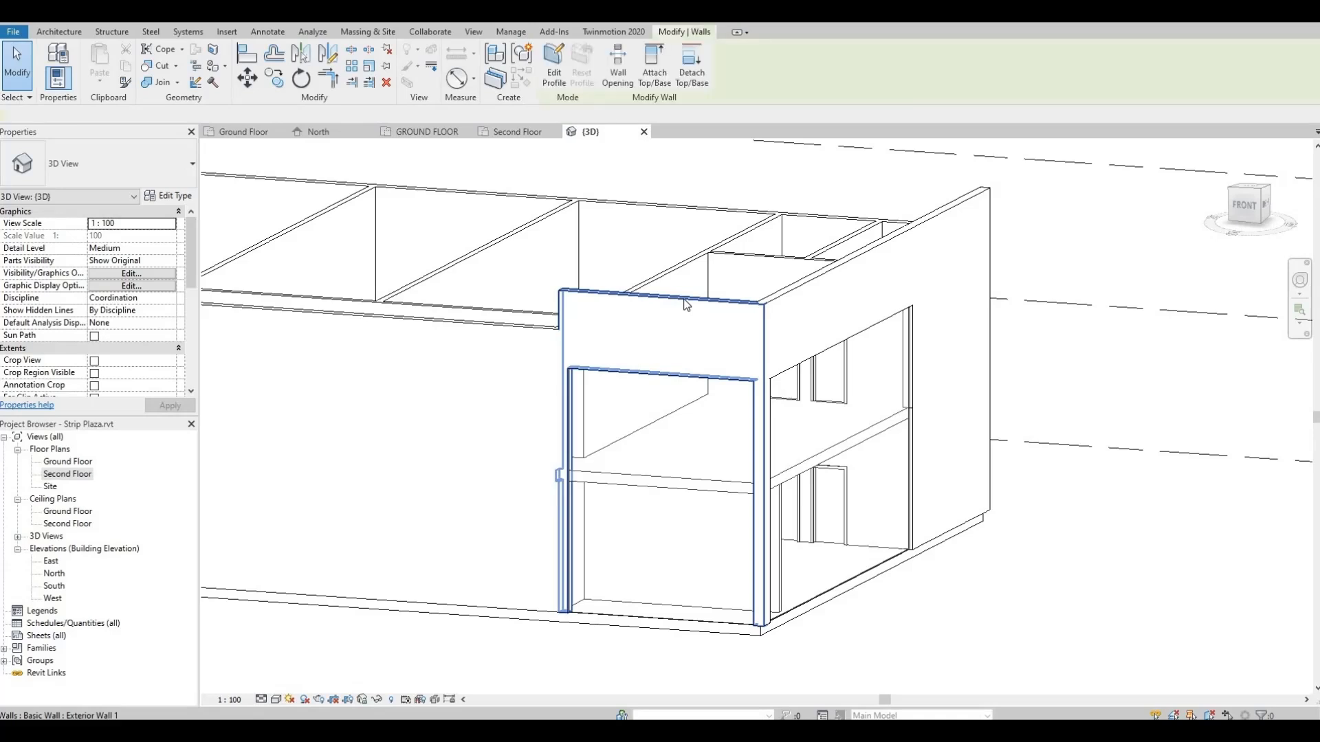
left_click(180, 199)
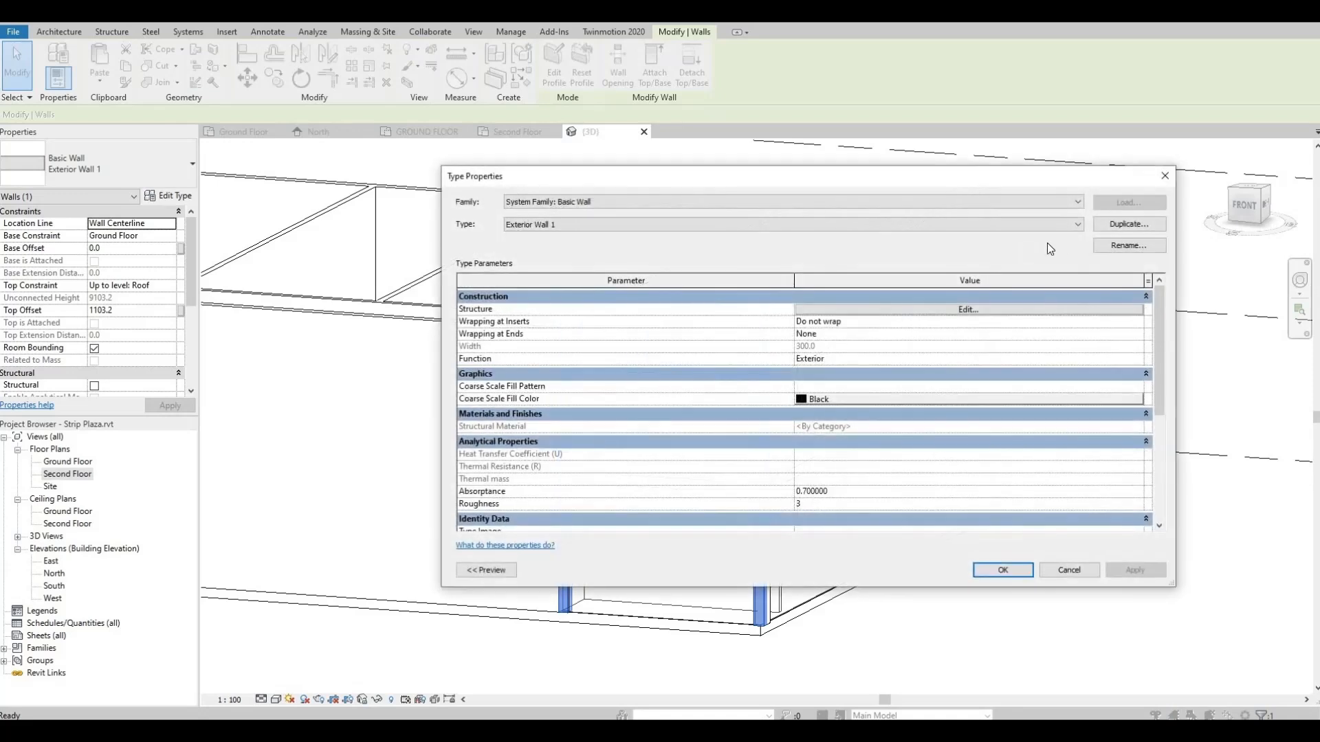
left_click(1116, 231)
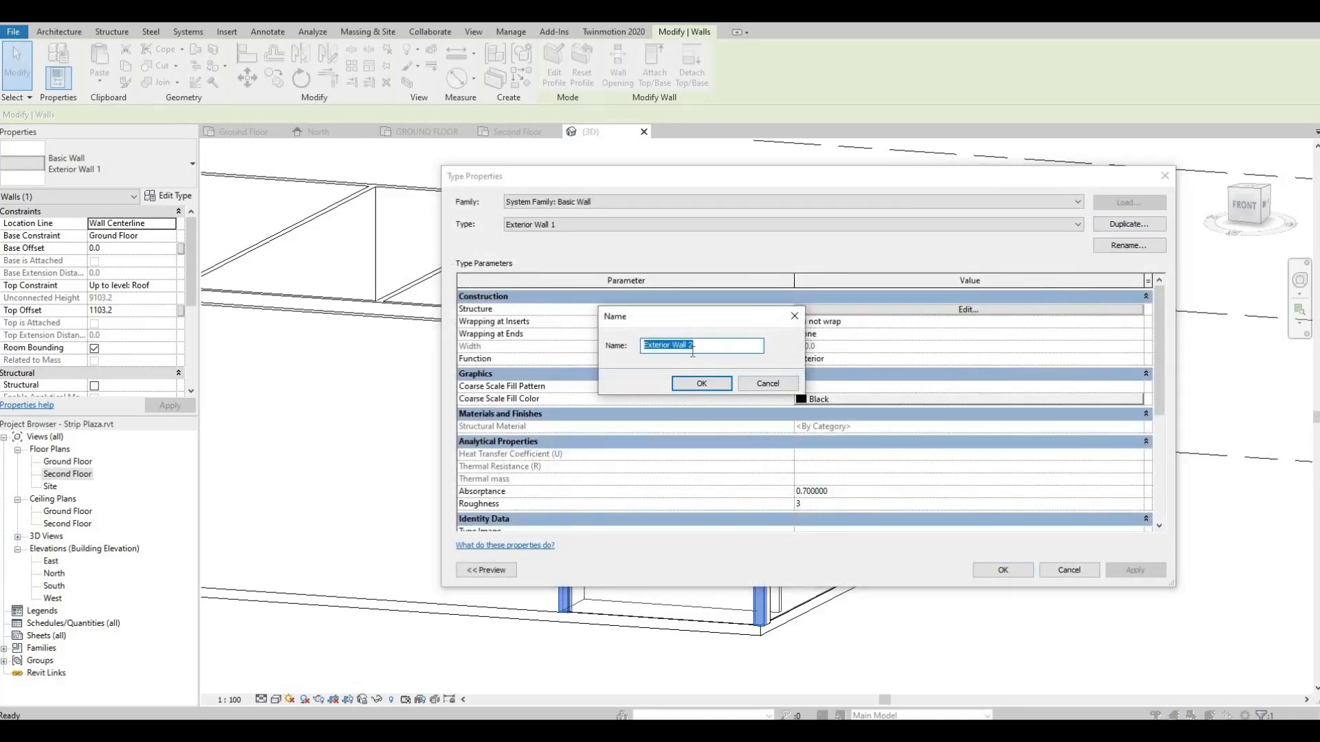
key("Return")
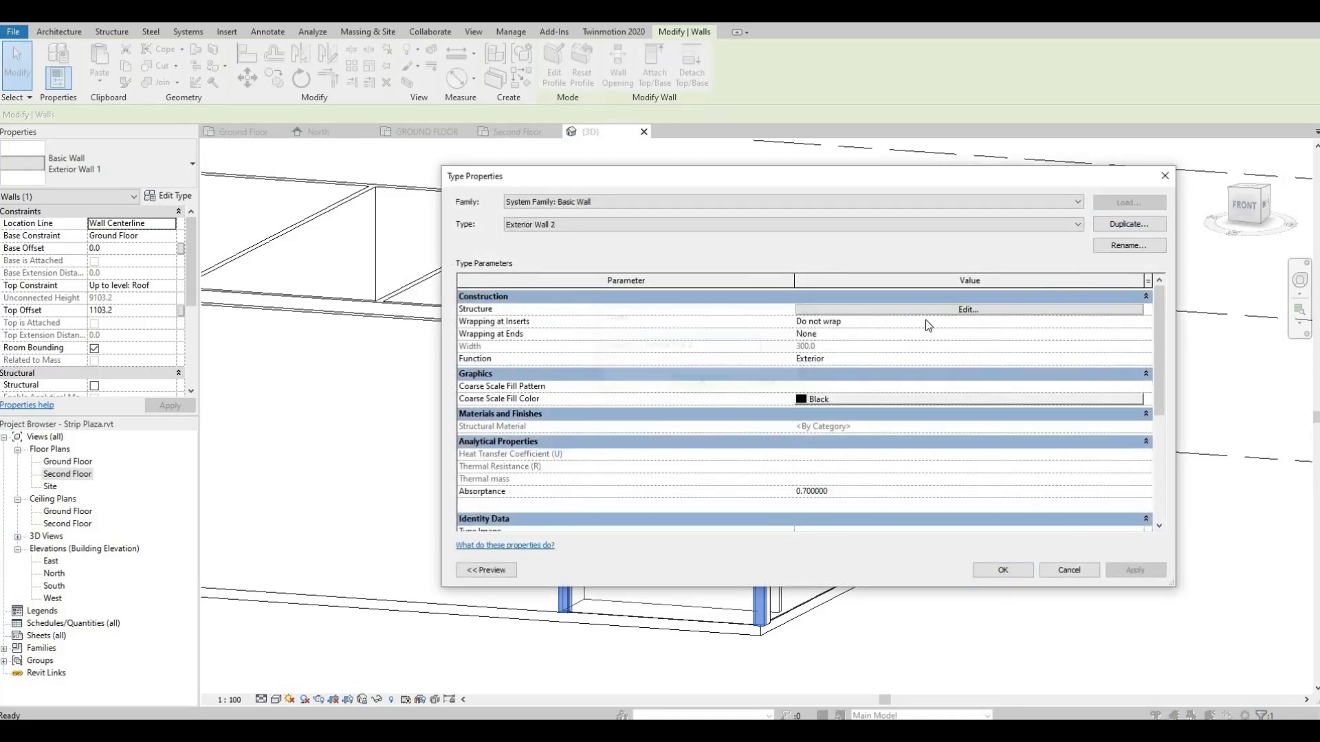
left_click(946, 310)
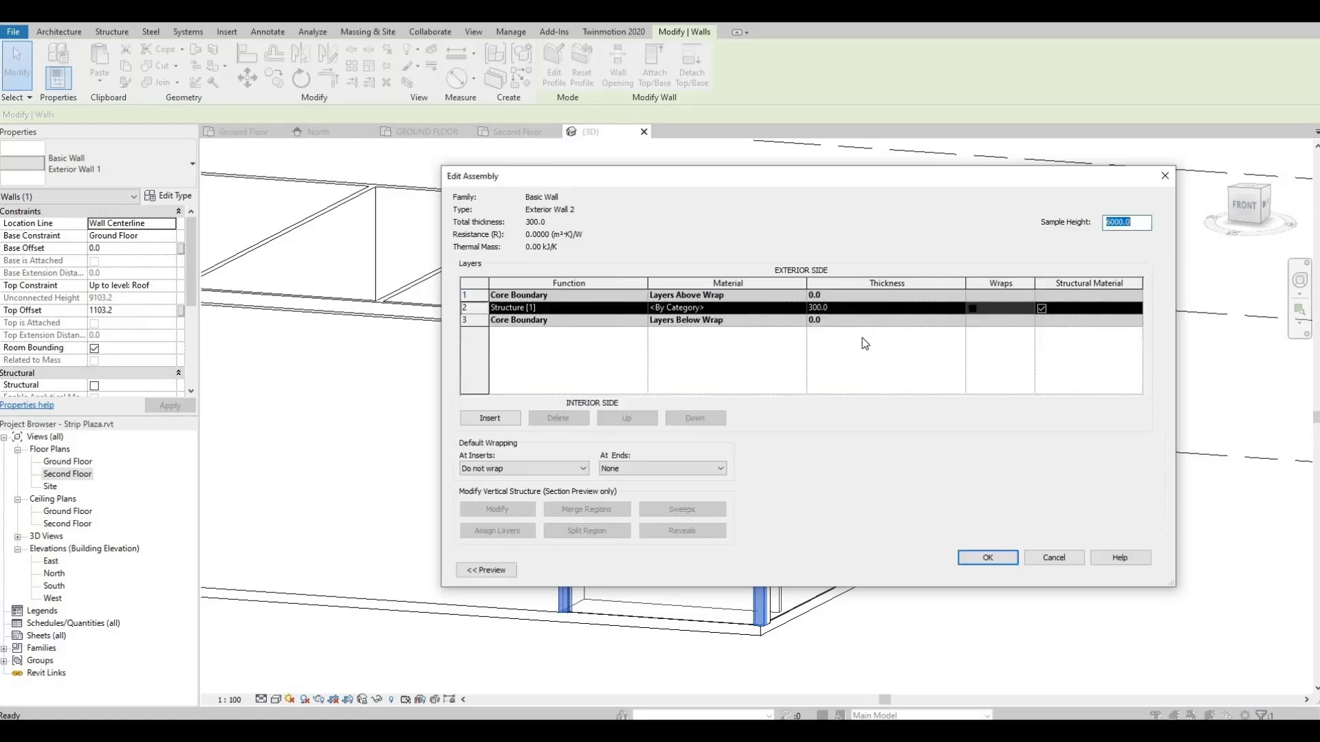
left_click(861, 309)
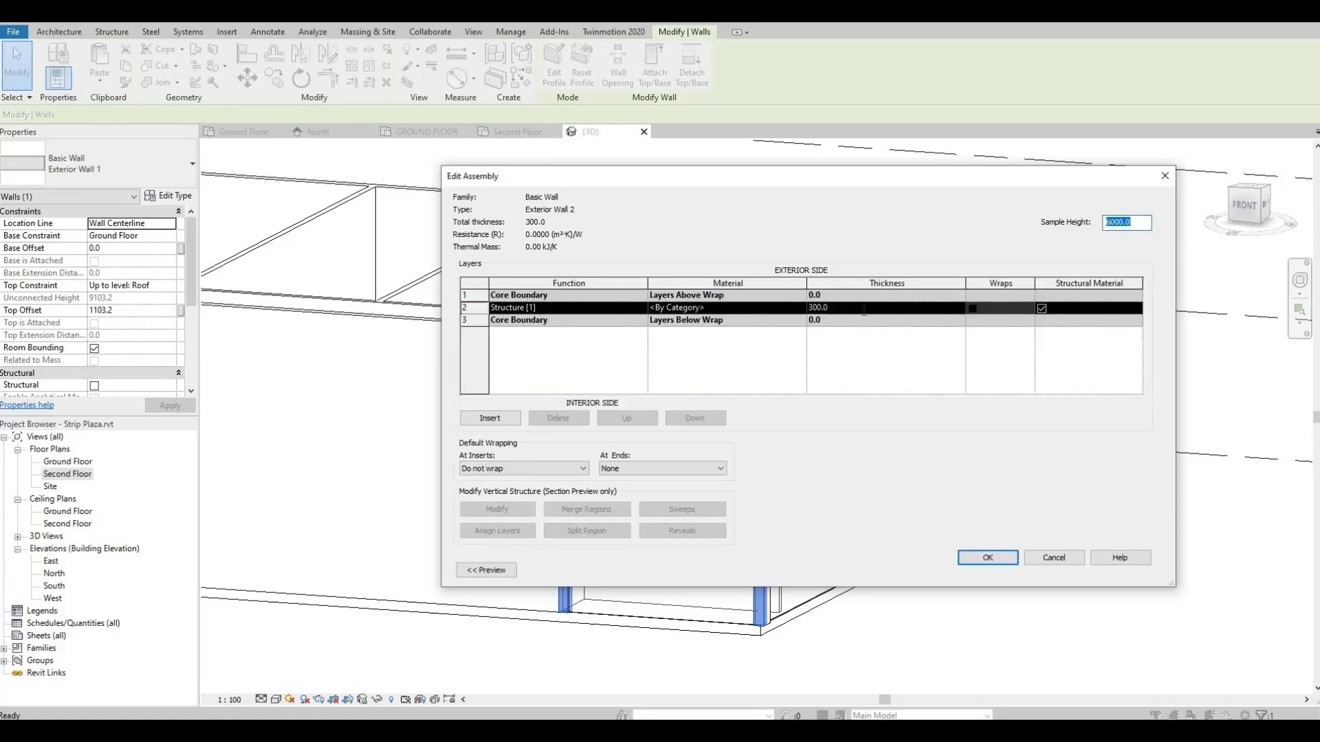
left_click(1001, 562)
left_click(1008, 570)
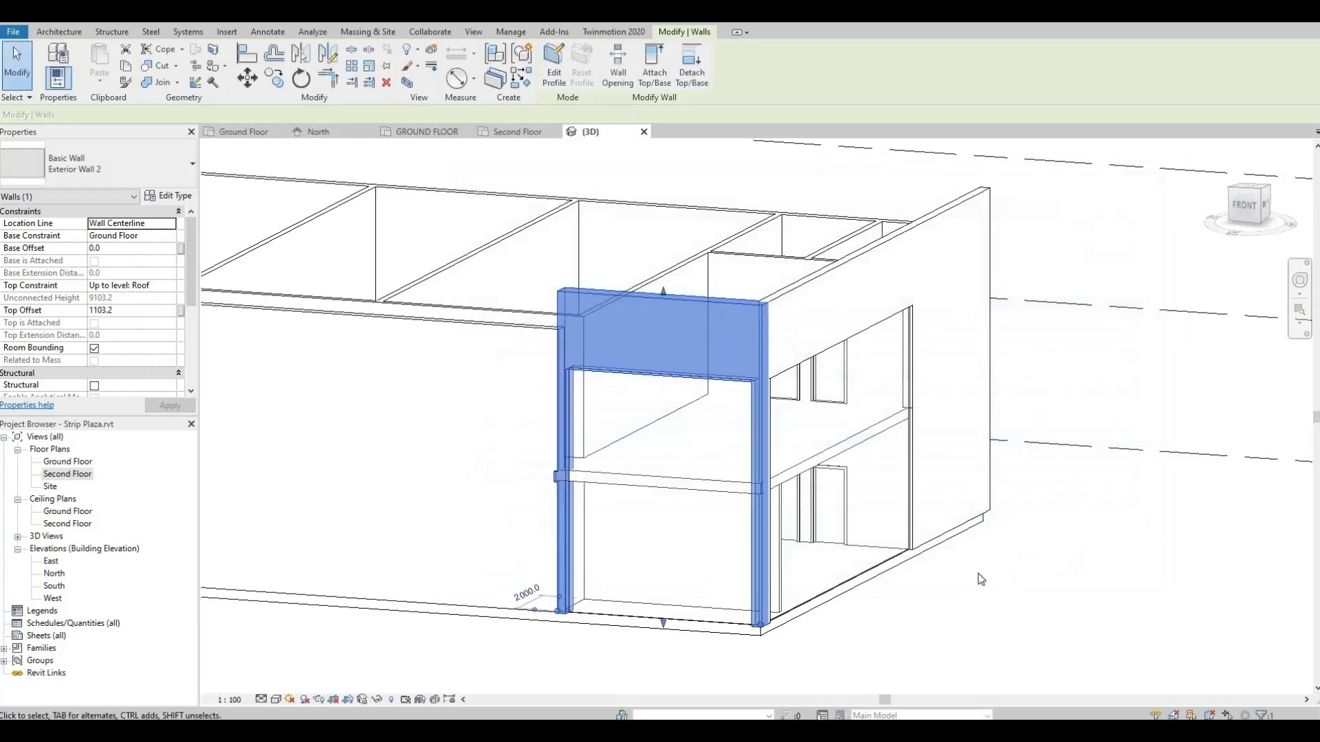
left_click(981, 579)
Examine the joint between the corner bay's front wall and the lower neighbouring wall, and the raised corner from several sides.
middle_click_drag(895, 618, 966, 605, "shift")
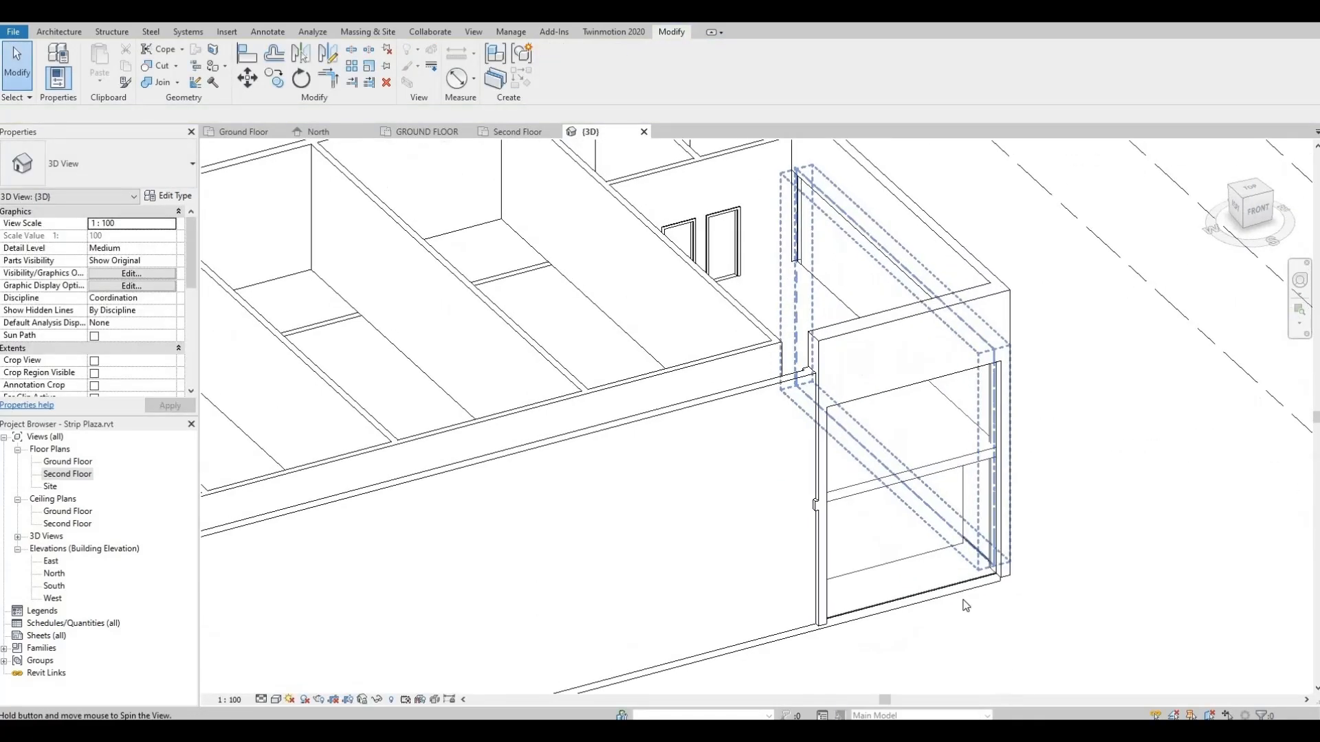
middle_click_drag(914, 538, 820, 522, "shift")
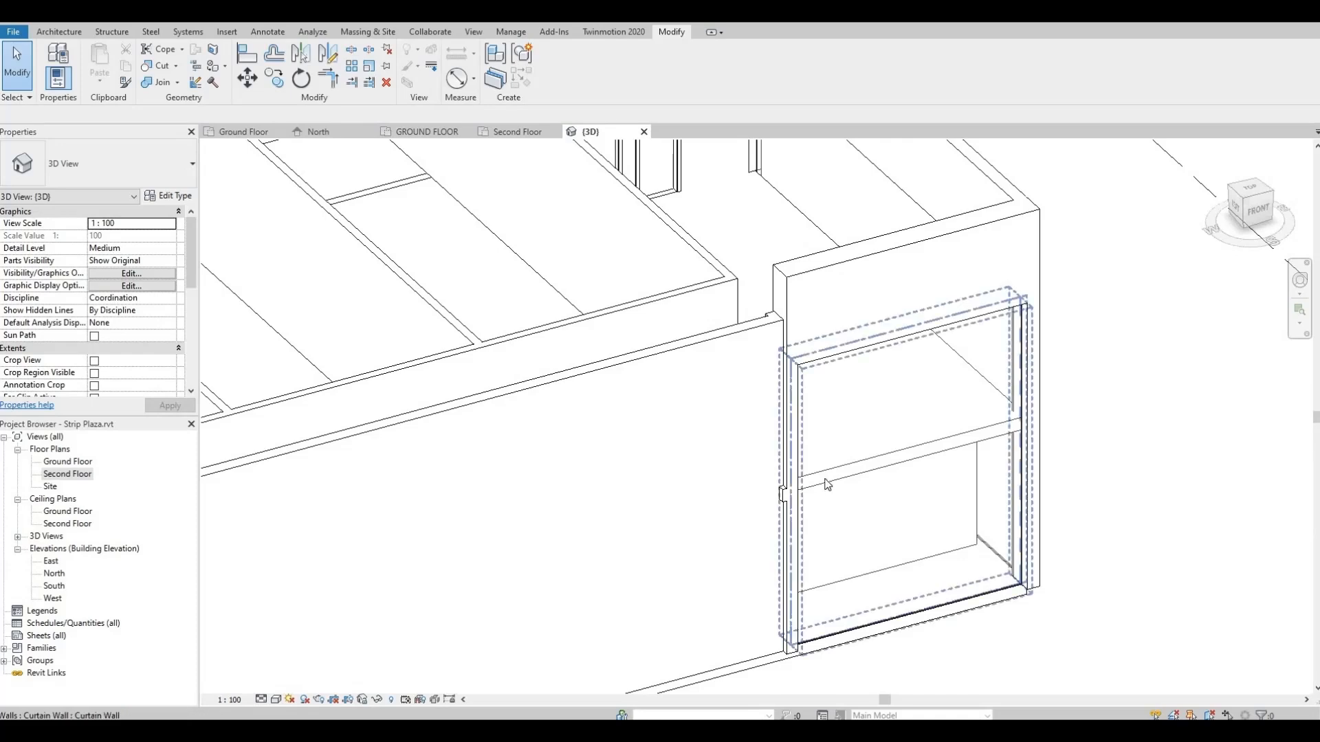
scroll(827, 485, "up", 2)
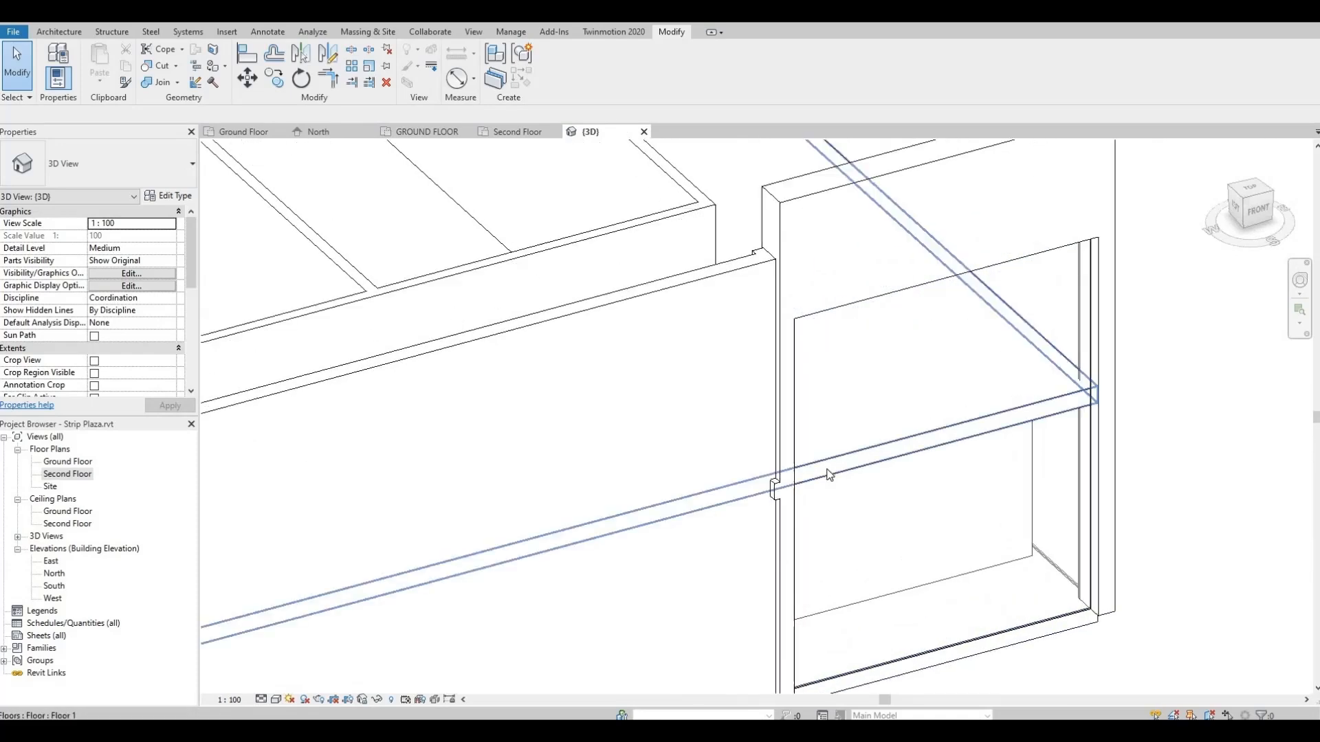
left_click(778, 492)
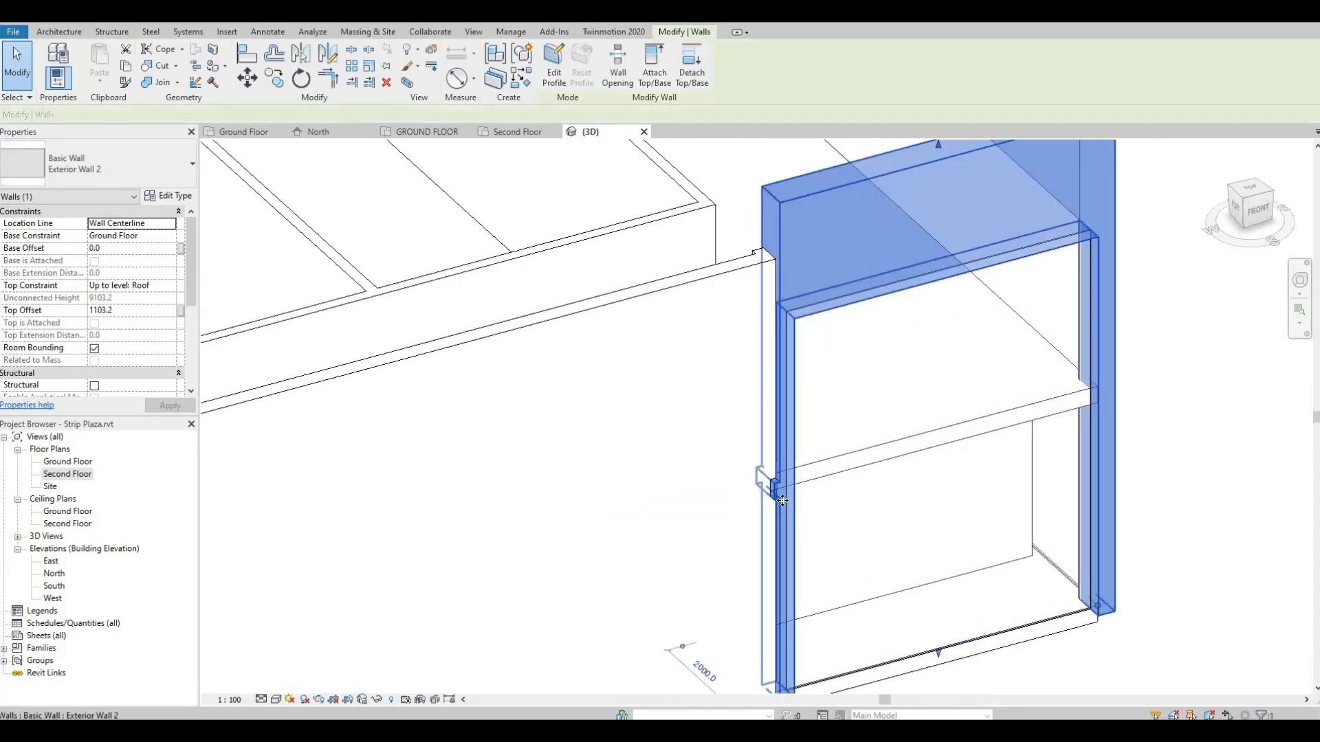
scroll(785, 505, "up", 3)
left_click(850, 523)
scroll(862, 520, "down", 5)
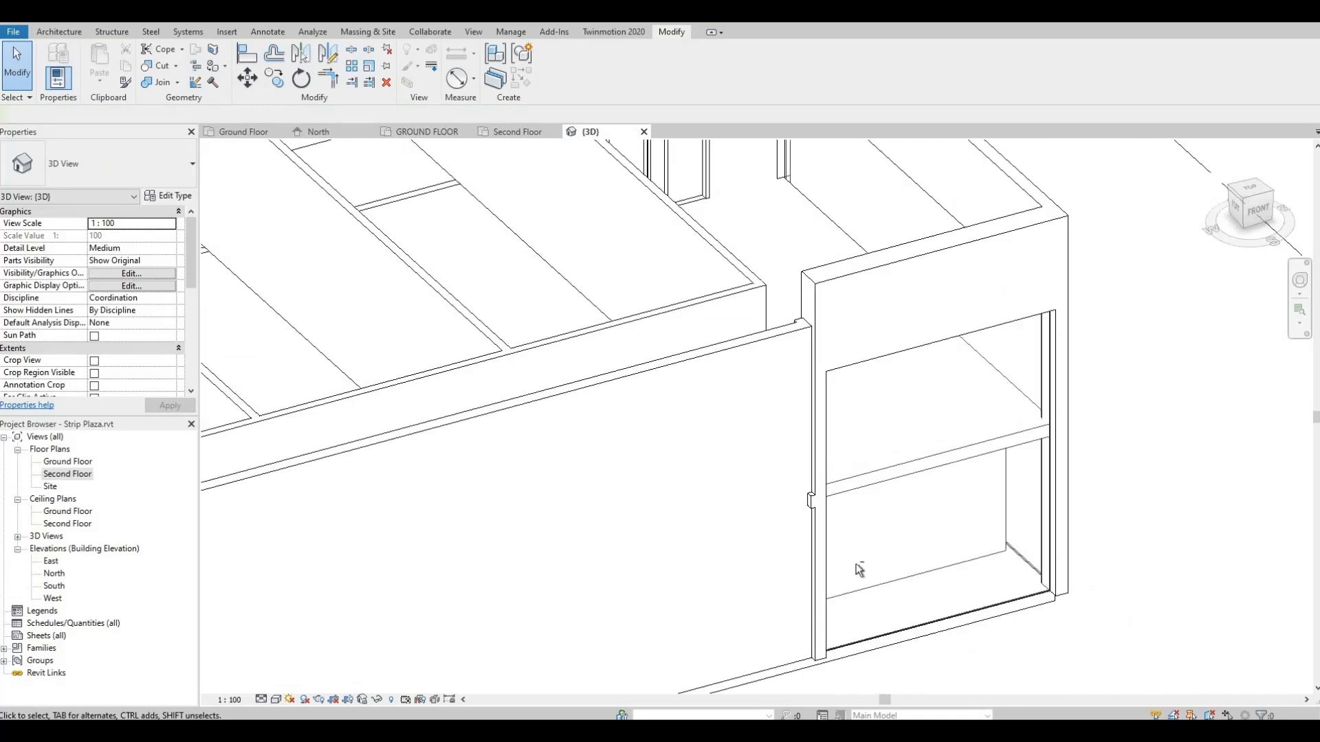
scroll(859, 569, "down", 3)
middle_click_drag(687, 543, 612, 515, "shift")
scroll(687, 459, "down", 6)
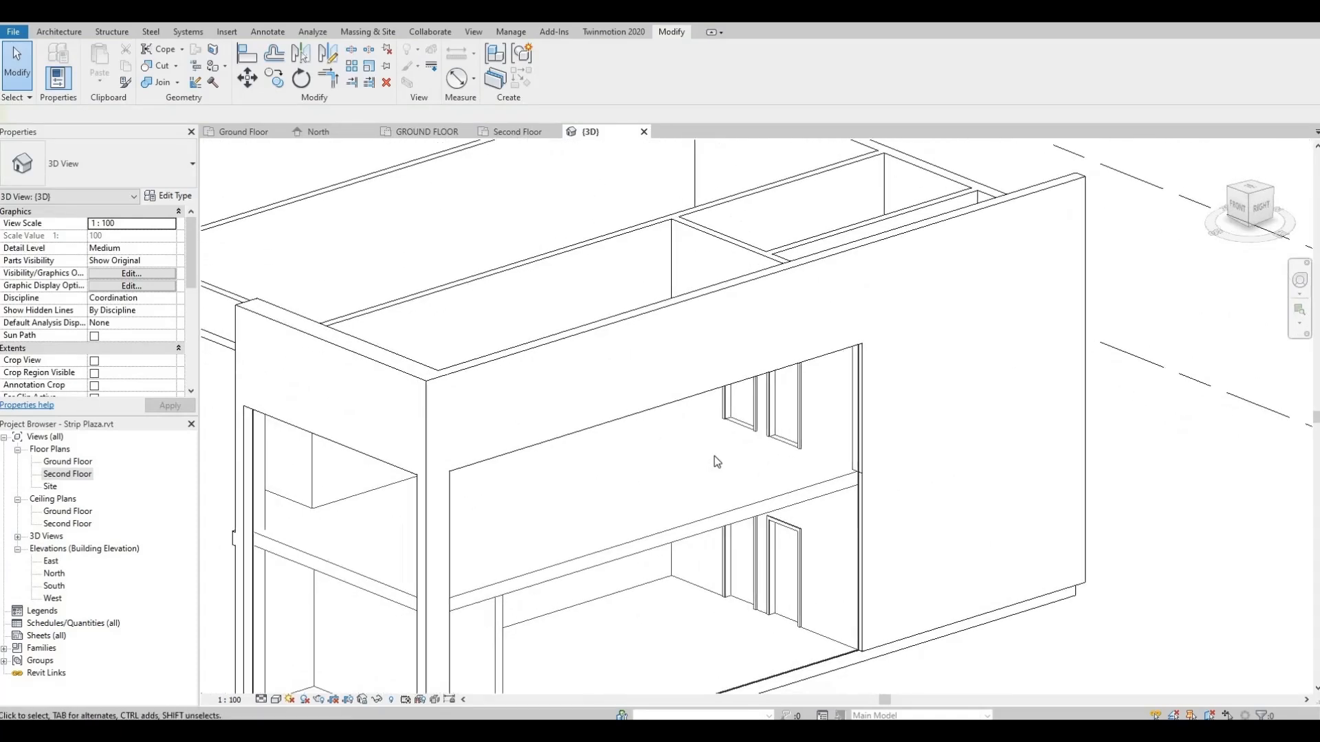
middle_click_drag(582, 462, 707, 321, "shift")
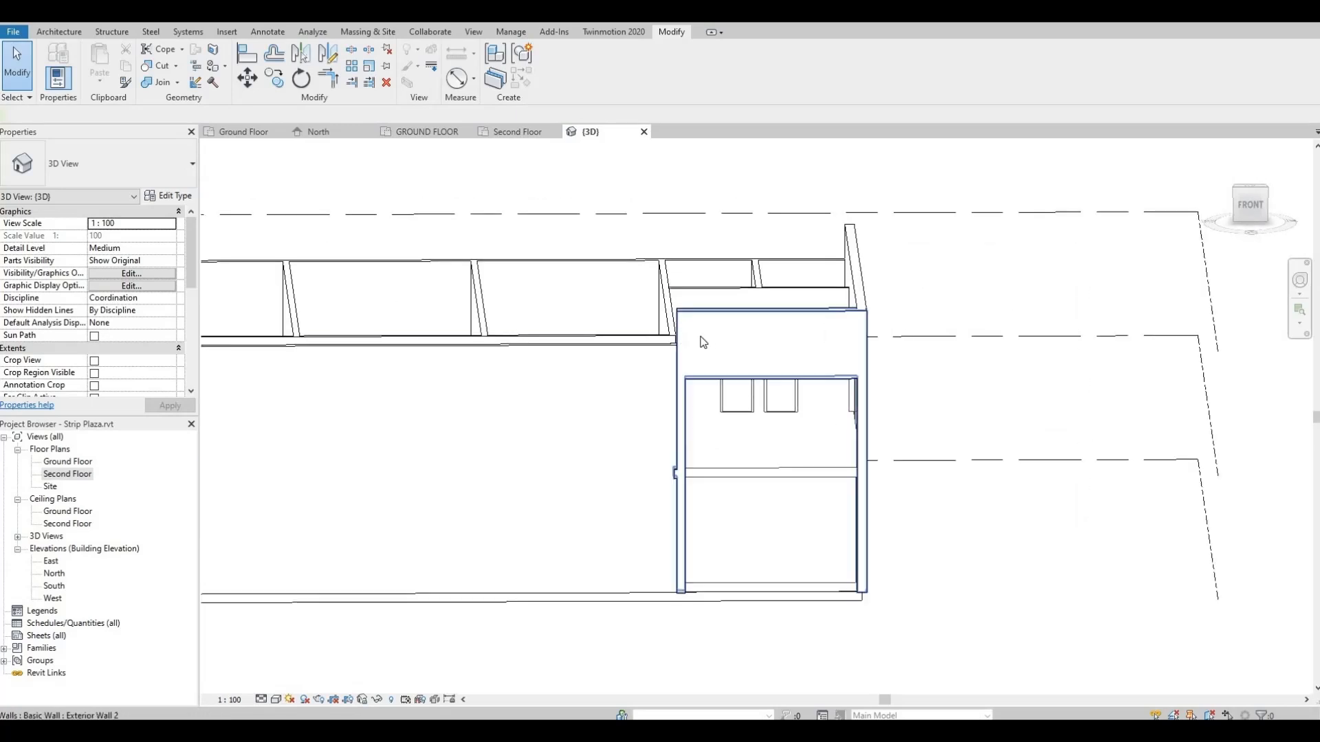
middle_click_drag(673, 365, 642, 360, "shift")
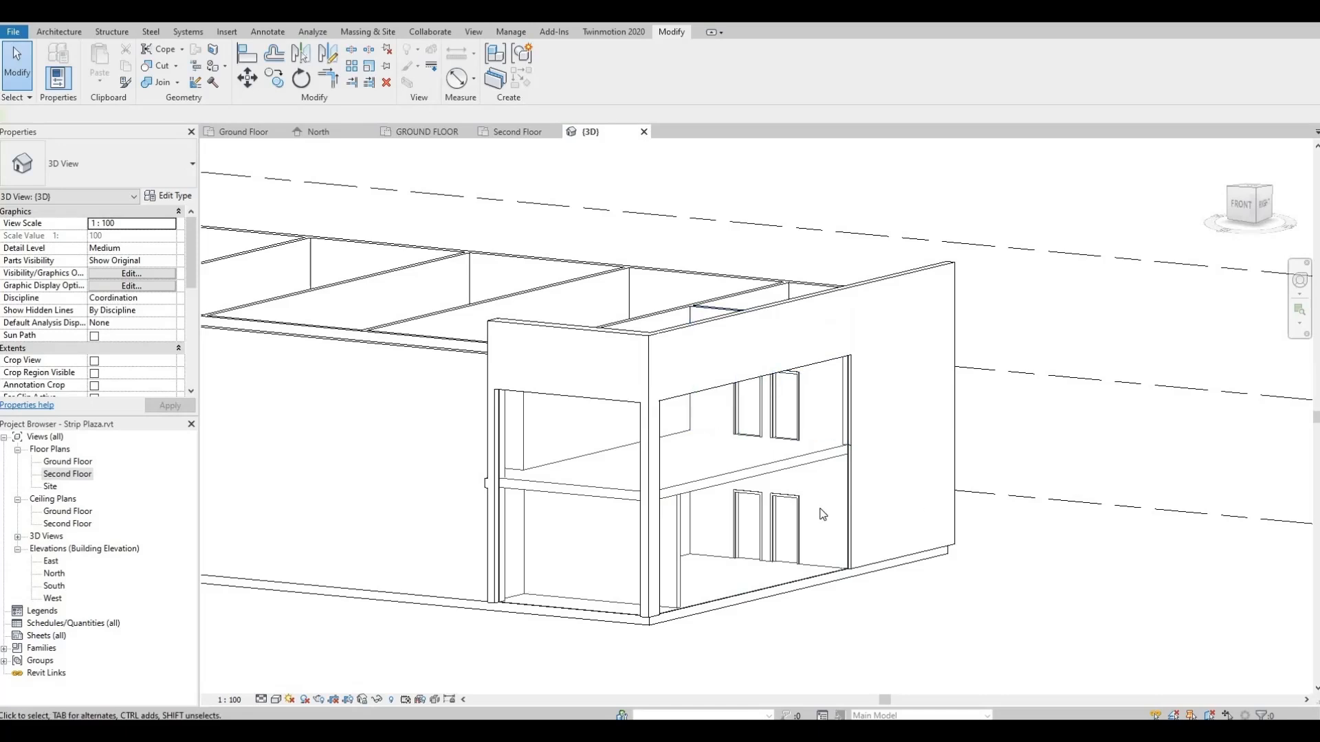
middle_click_drag(823, 522, 744, 522, "shift")
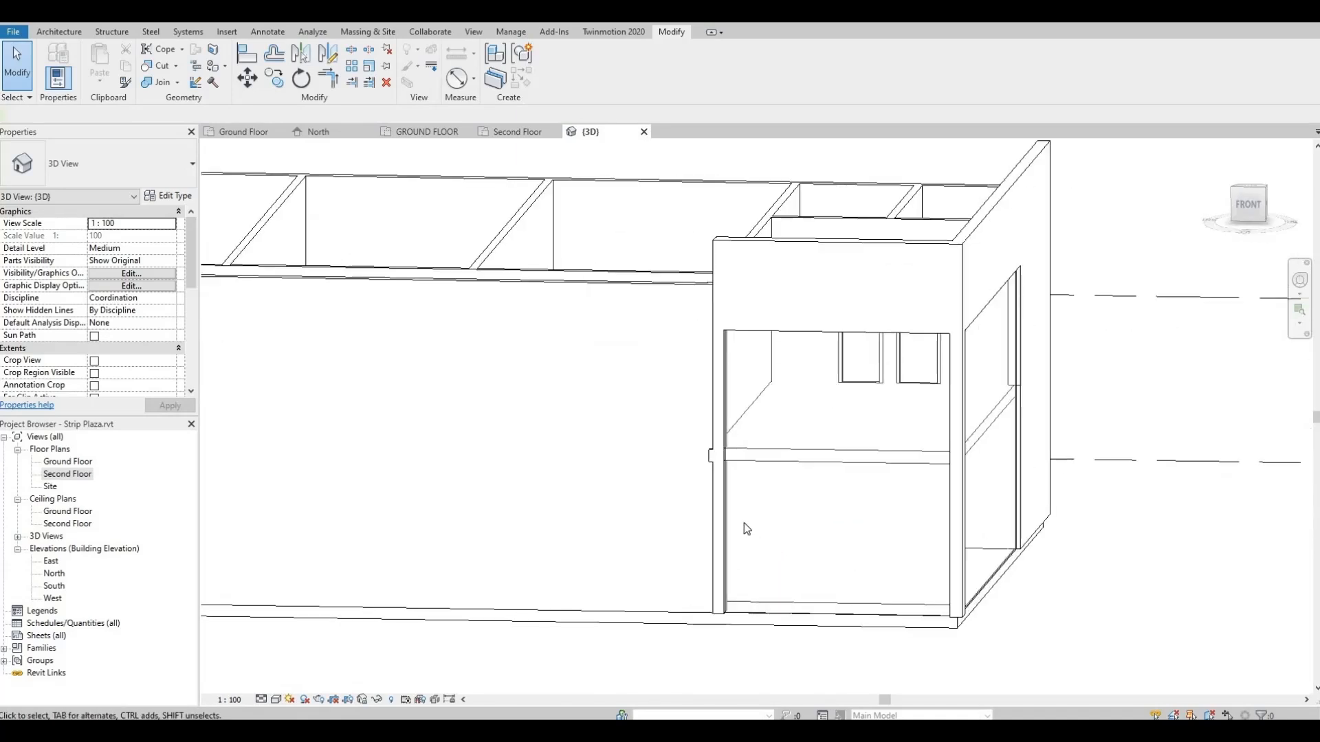
Add three vertical curtain grid lines at panel midpoints on the corner's front curtain wall, dividing it into four equal 1372.5 mm bays.
left_click(730, 517)
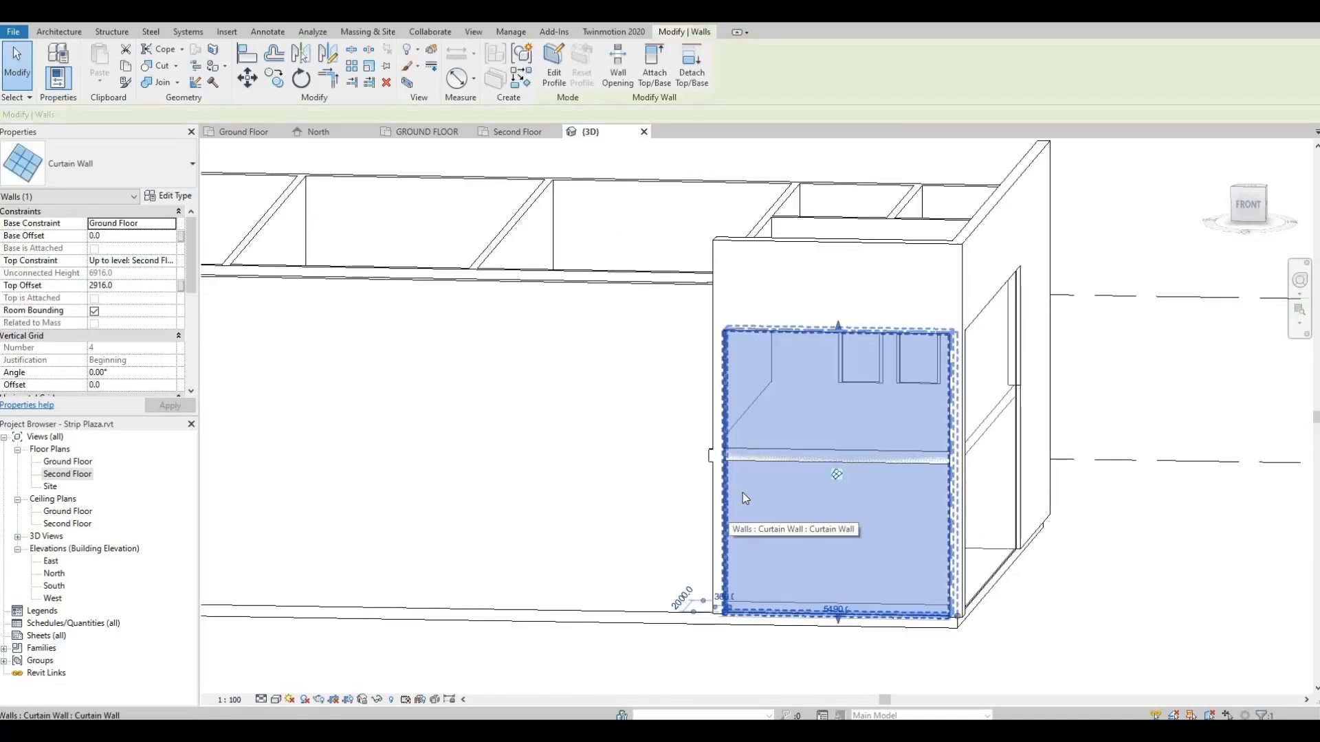
left_click(65, 35)
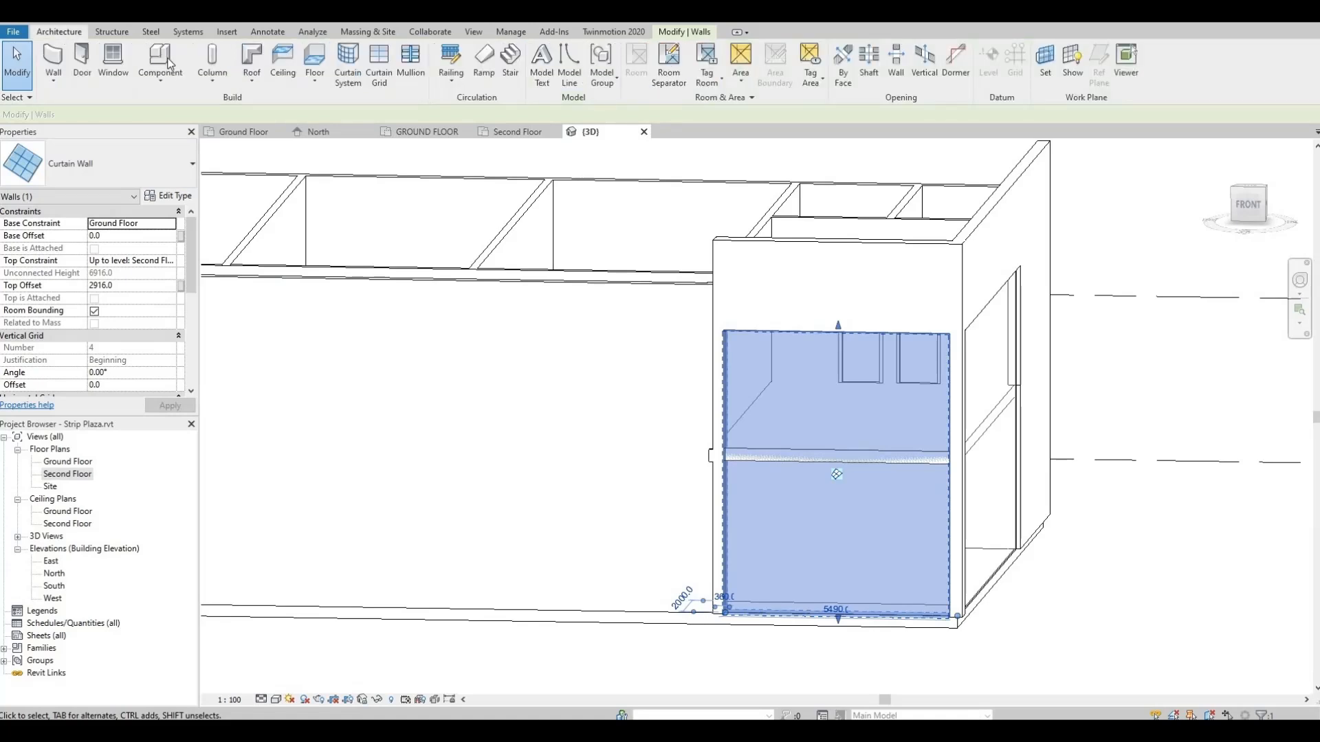
left_click(385, 81)
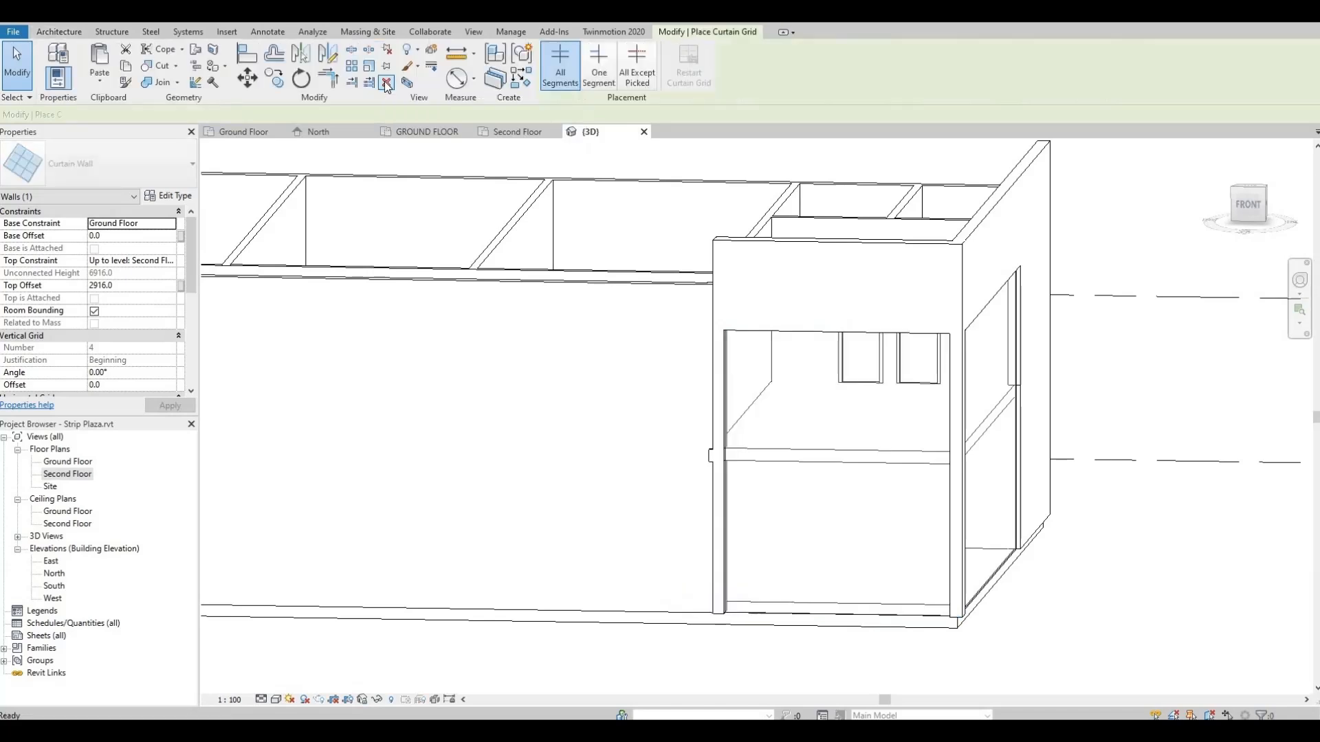
left_click(834, 615)
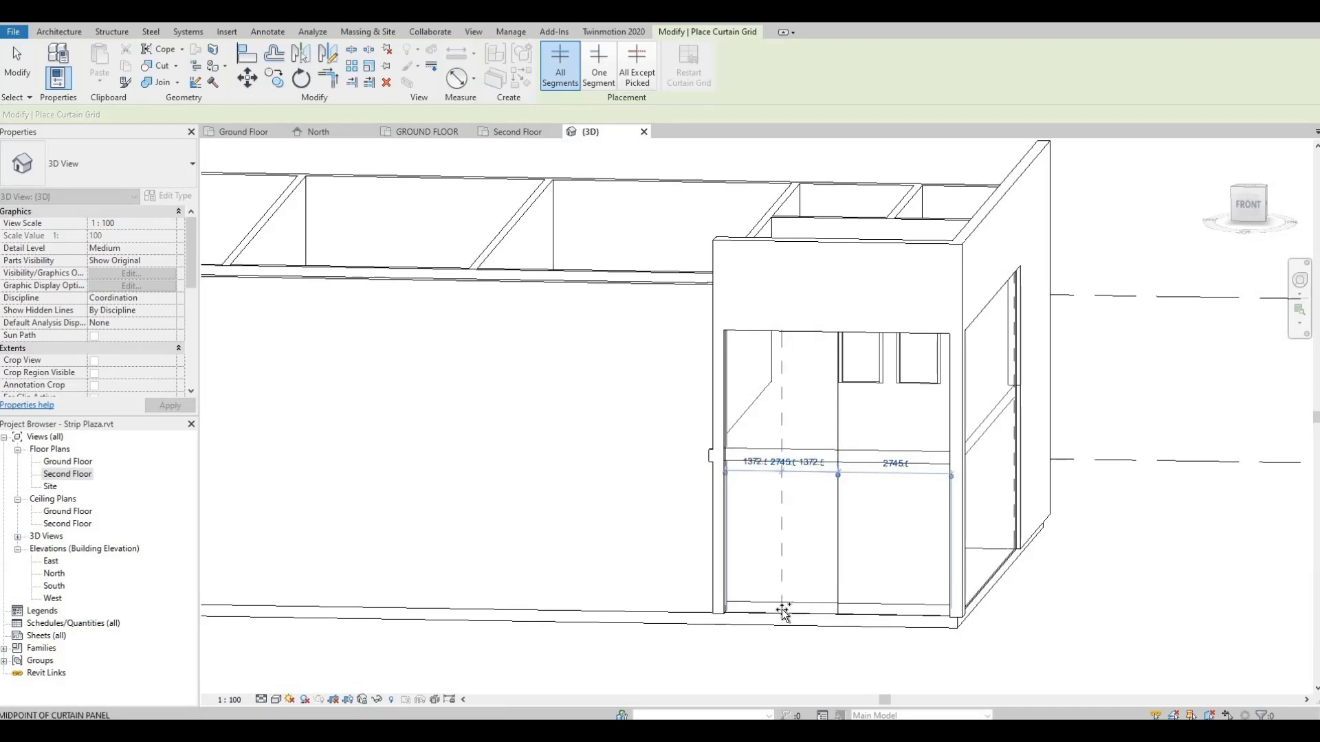
left_click(781, 609)
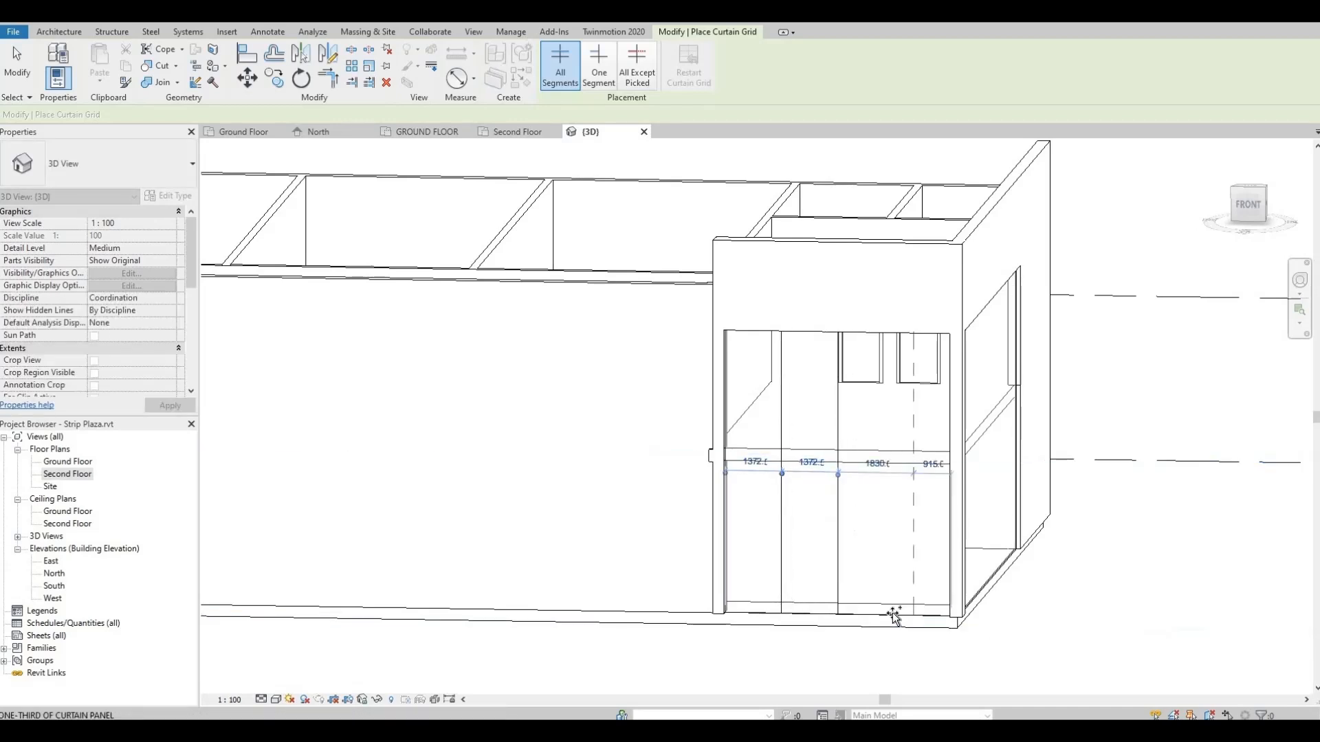
left_click(892, 614)
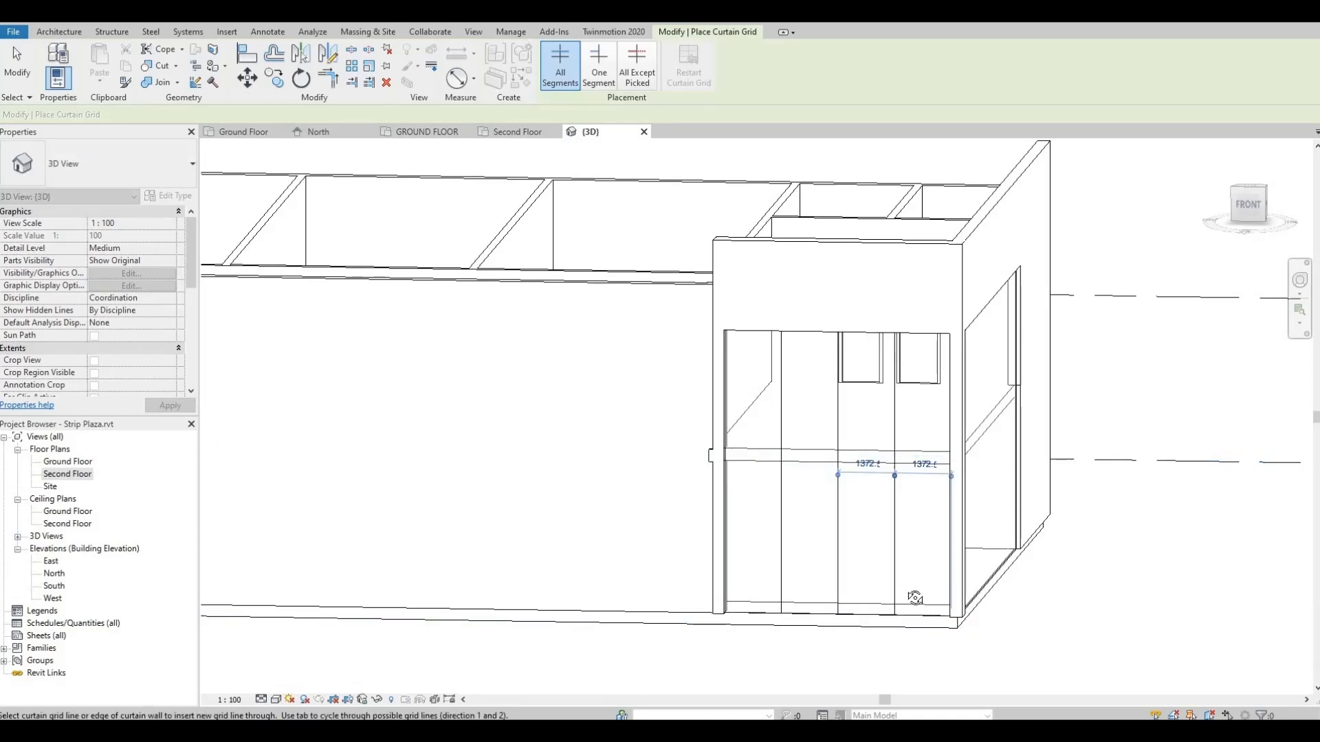
Add seven vertical curtain grid lines at successive panel midpoints on the east curtain wall, dividing it into eight equal 1442.5 mm bays.
mouse_move(914, 597)
middle_mouse_down("shift")
mouse_move(832, 585)
mouse_move(908, 590)
middle_mouse_up("shift")
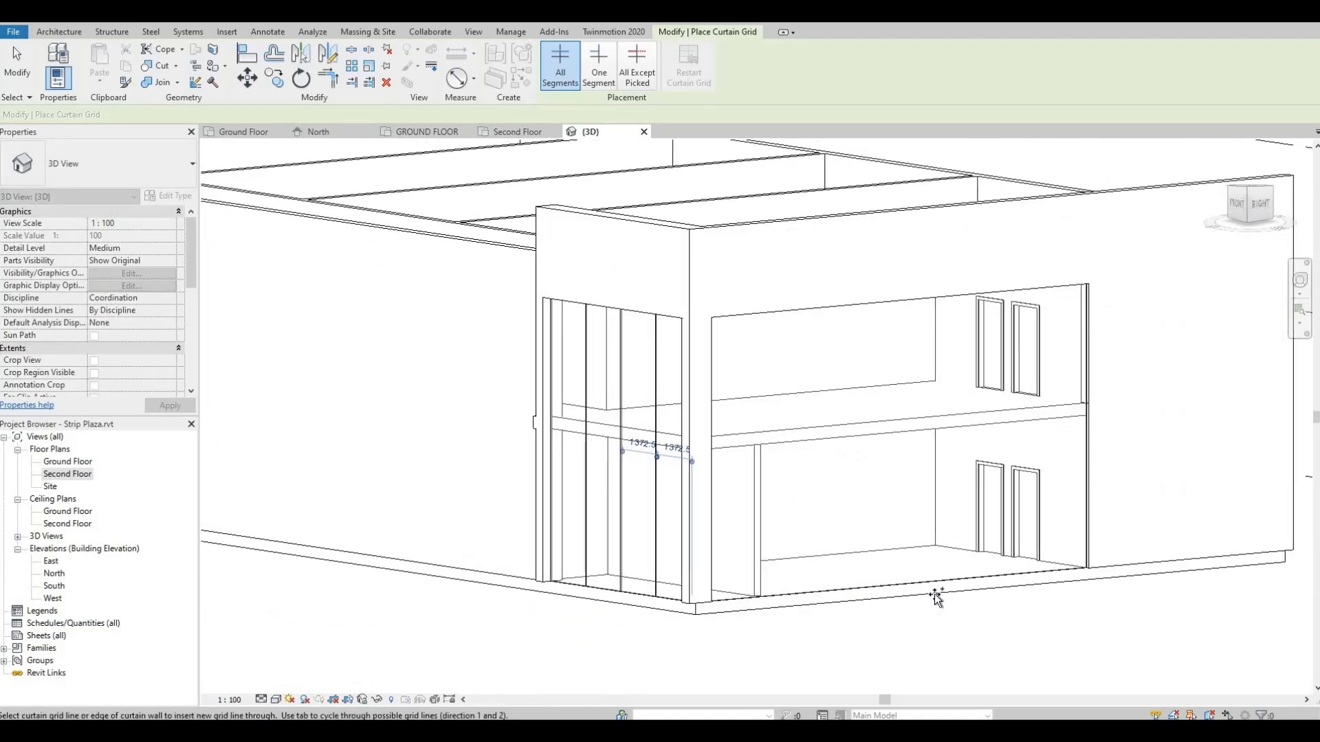
left_click(894, 589)
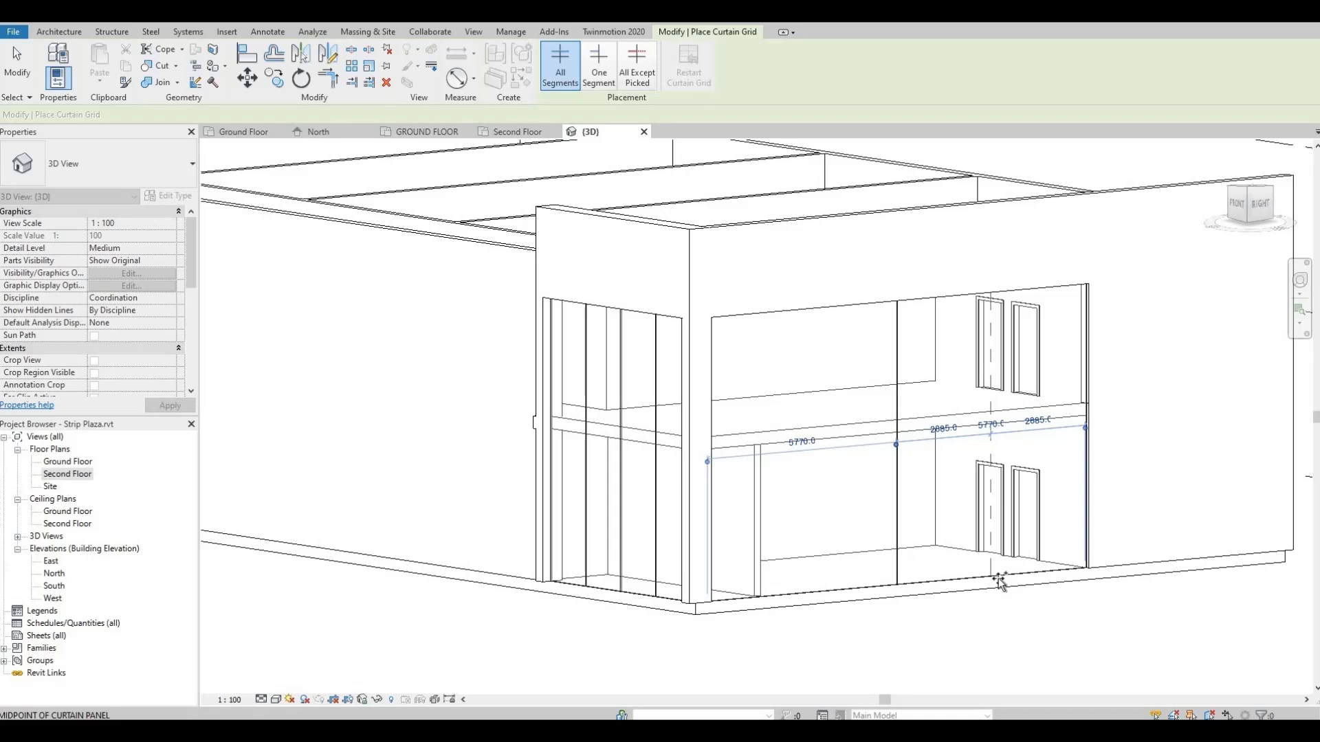
left_click(1000, 581)
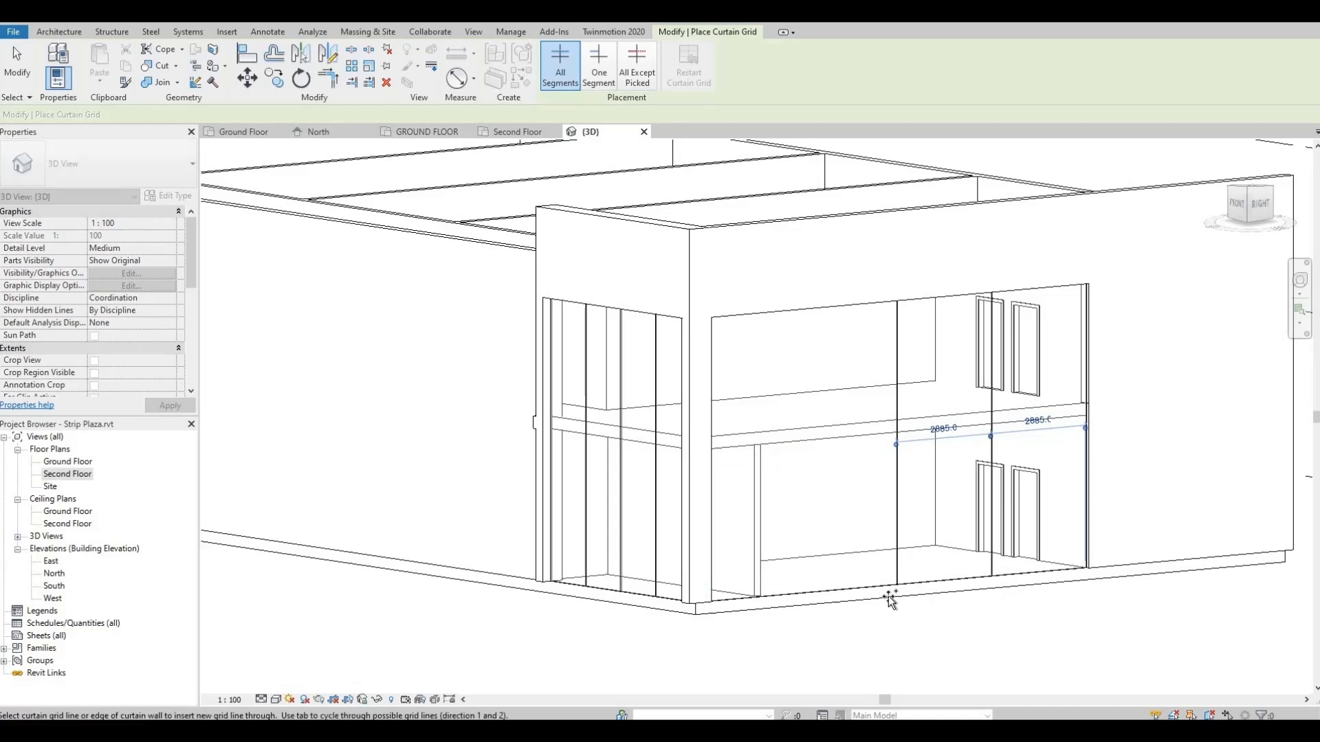
left_click(809, 598)
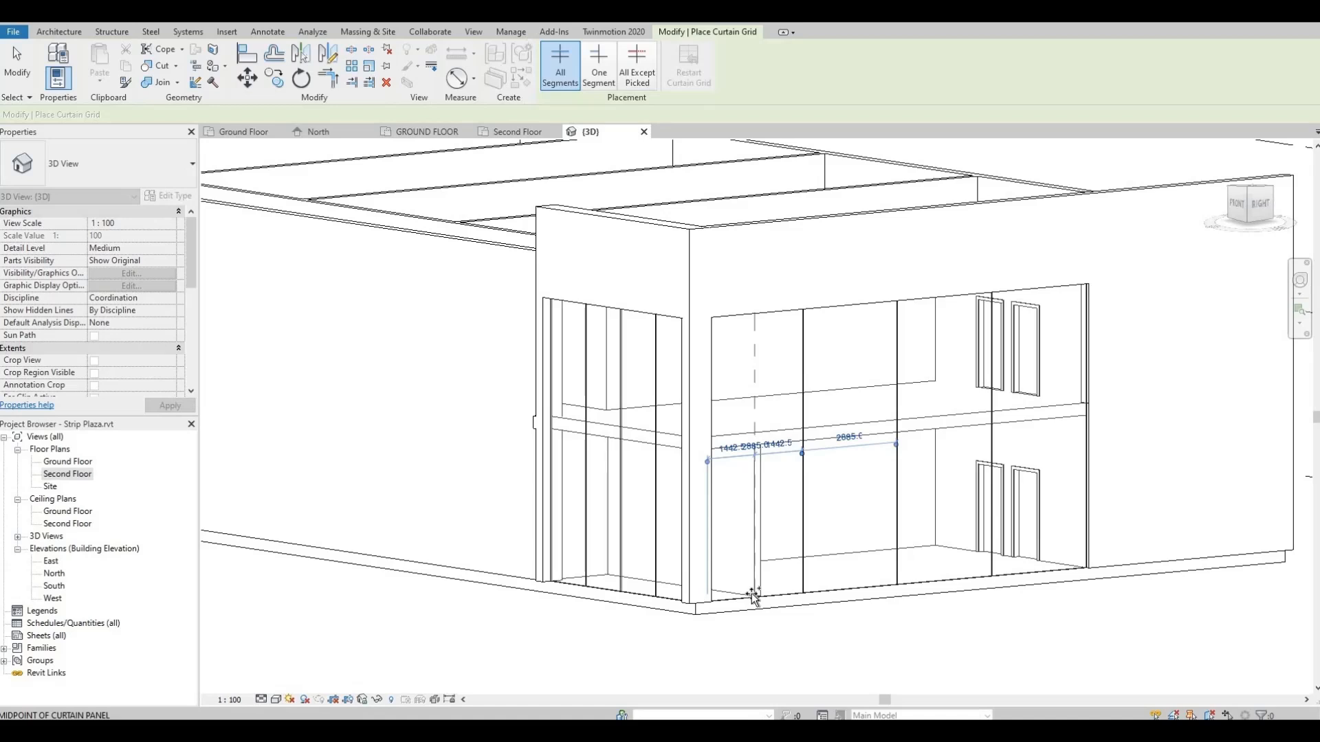
left_click(754, 597)
left_click(851, 593)
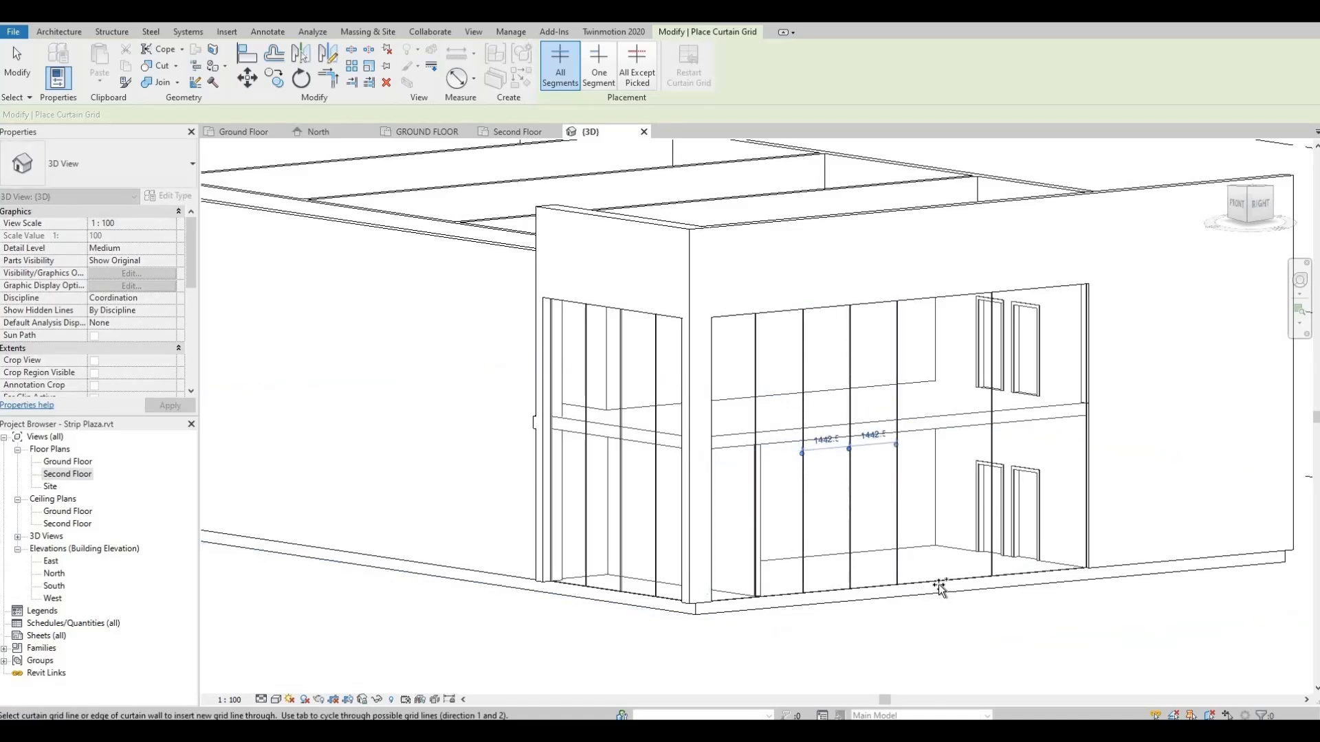
left_click(947, 585)
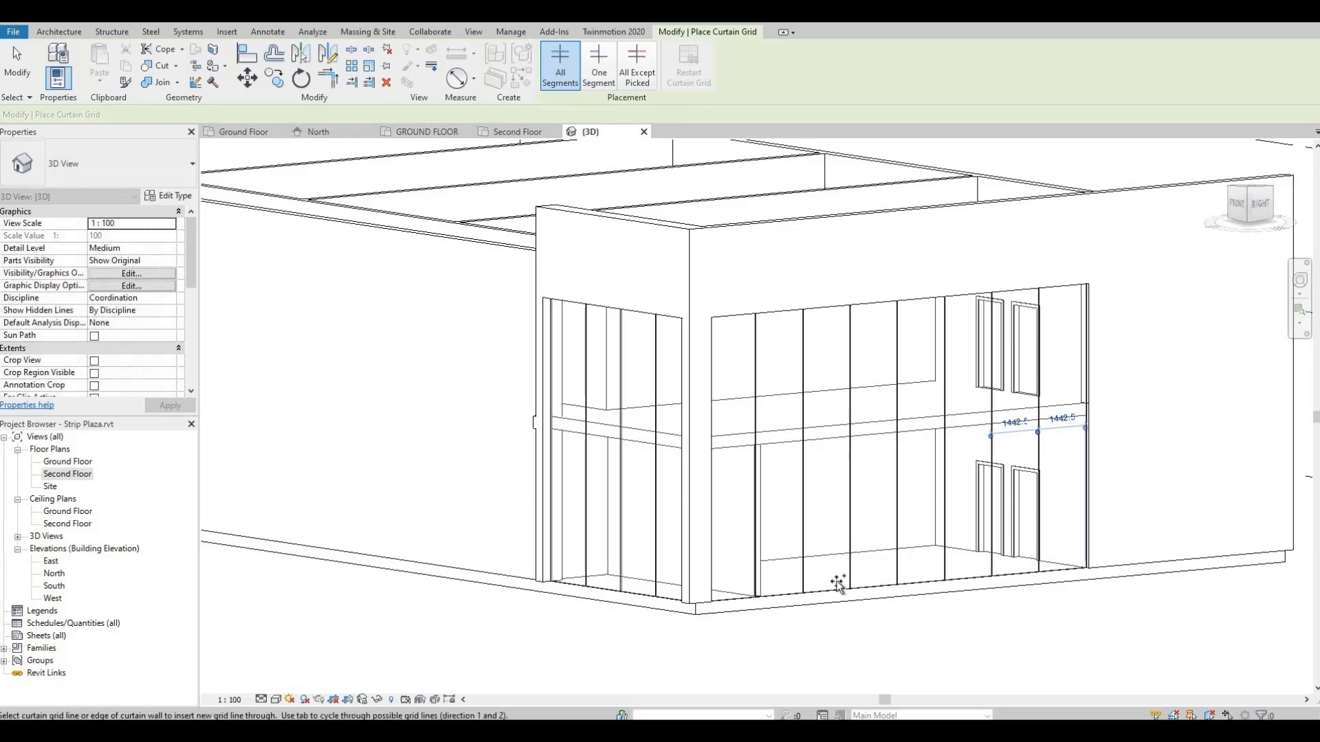
Add a horizontal curtain grid line at mid-height on the corner's front and east curtain walls, splitting each into two 3458 mm rows.
middle_click_drag(963, 580, 859, 612, "shift")
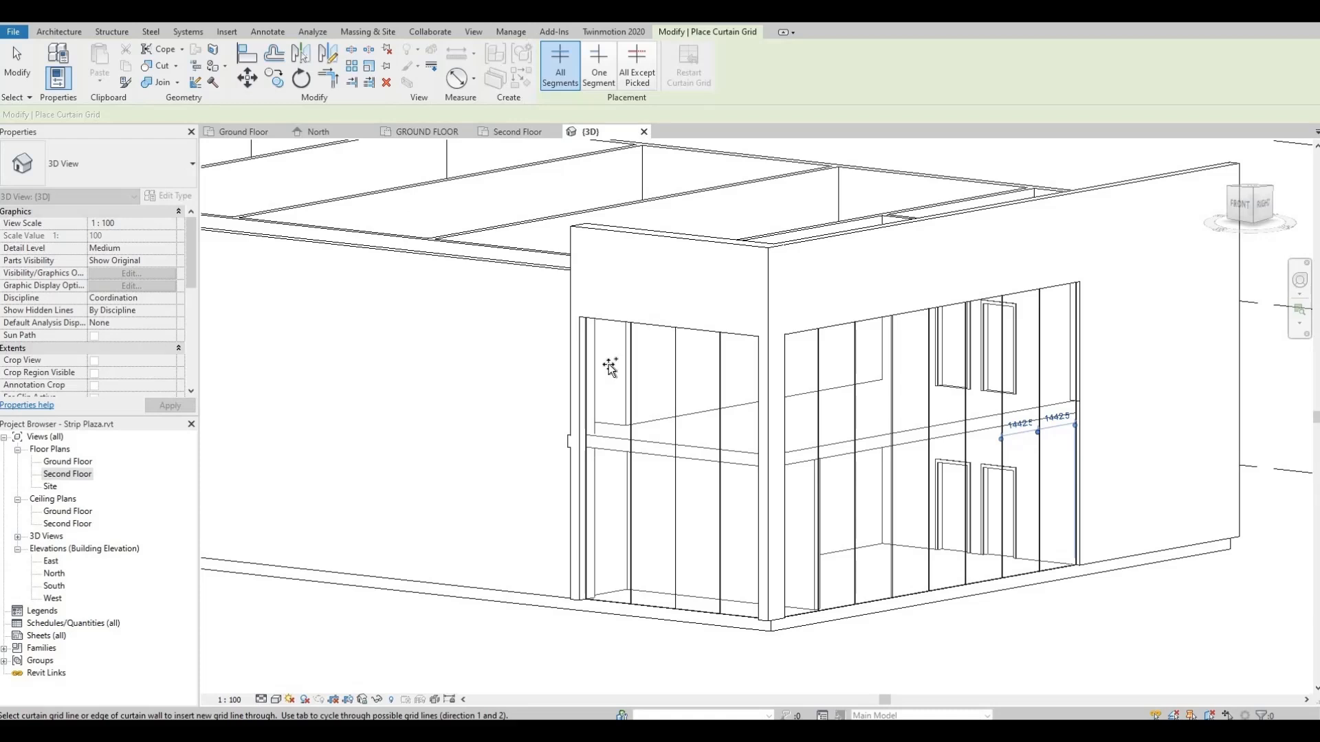
middle_click_drag(673, 408, 678, 396, "shift")
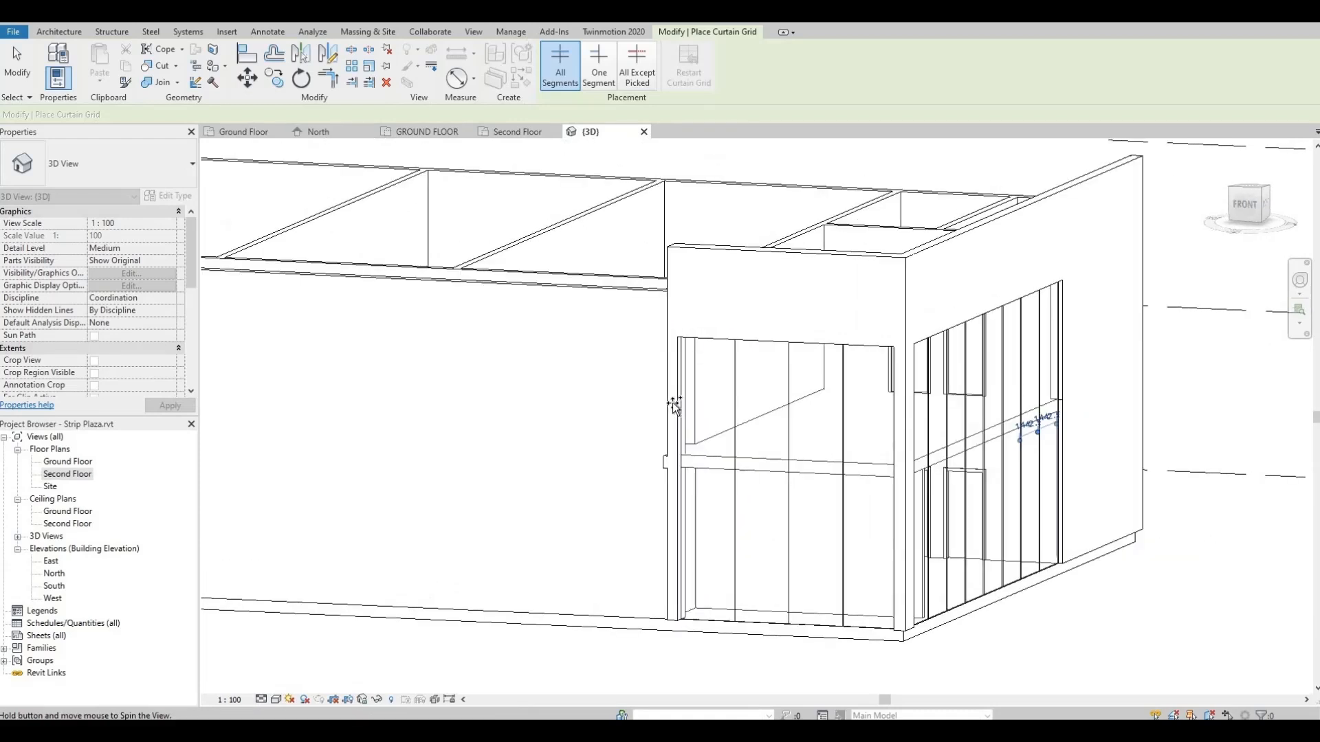
left_click(676, 474)
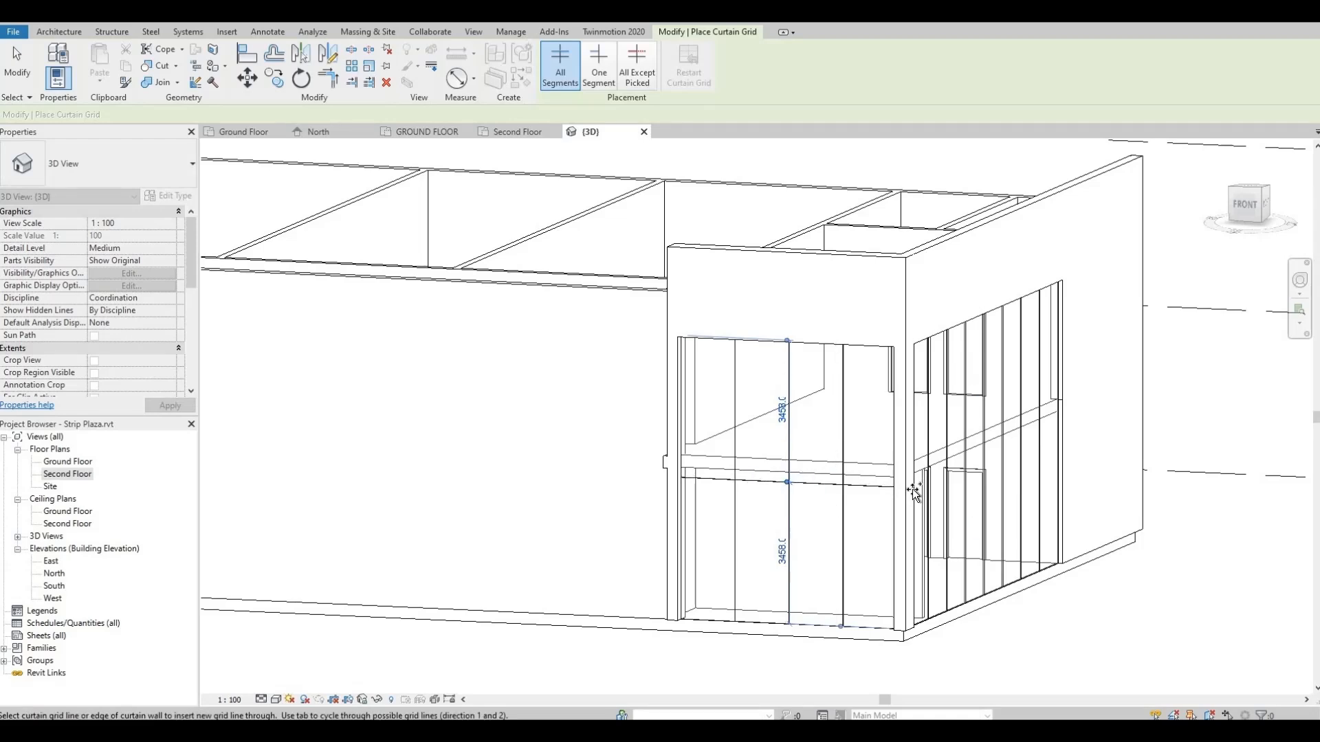
middle_click_drag(750, 499, 851, 497, "shift")
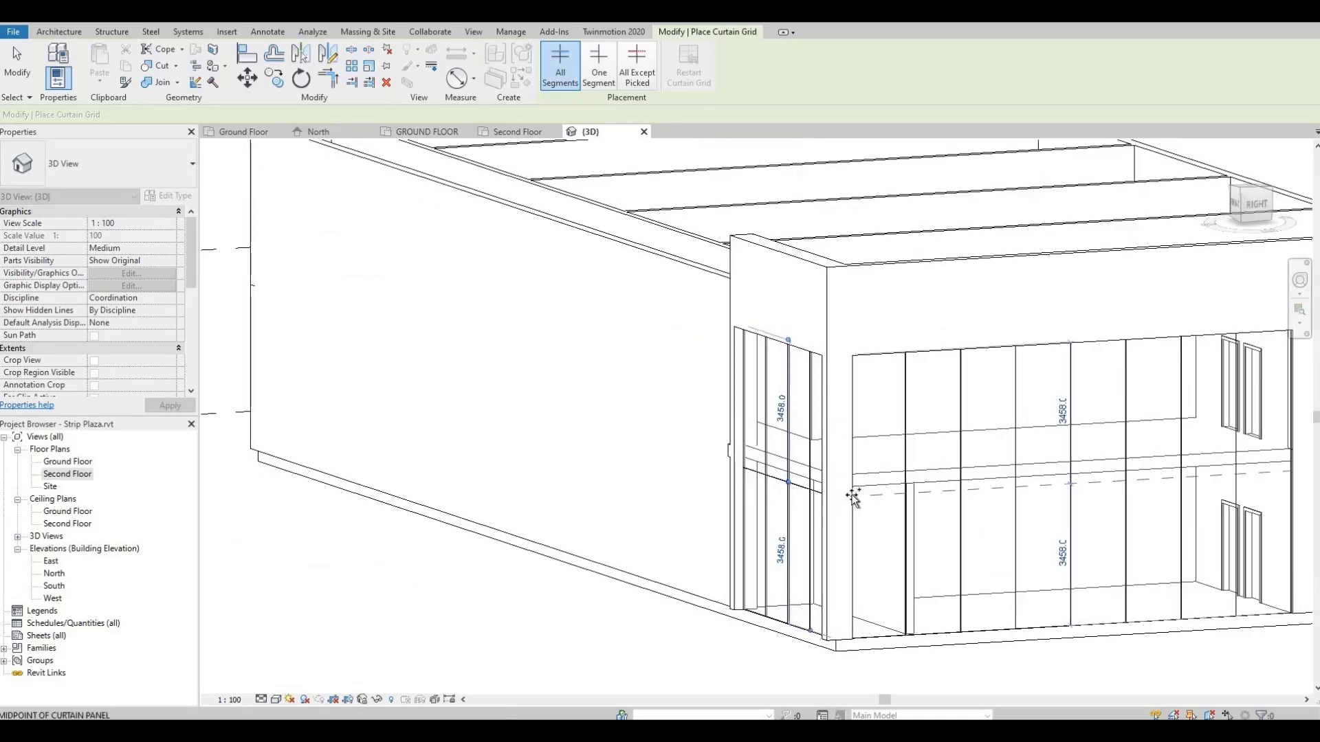
left_click(802, 510)
Add horizontal grid lines in the upper and lower rows of both curtain walls, each 1152.7 mm below the row's upper edge.
middle_click_drag(833, 525, 834, 465, "shift")
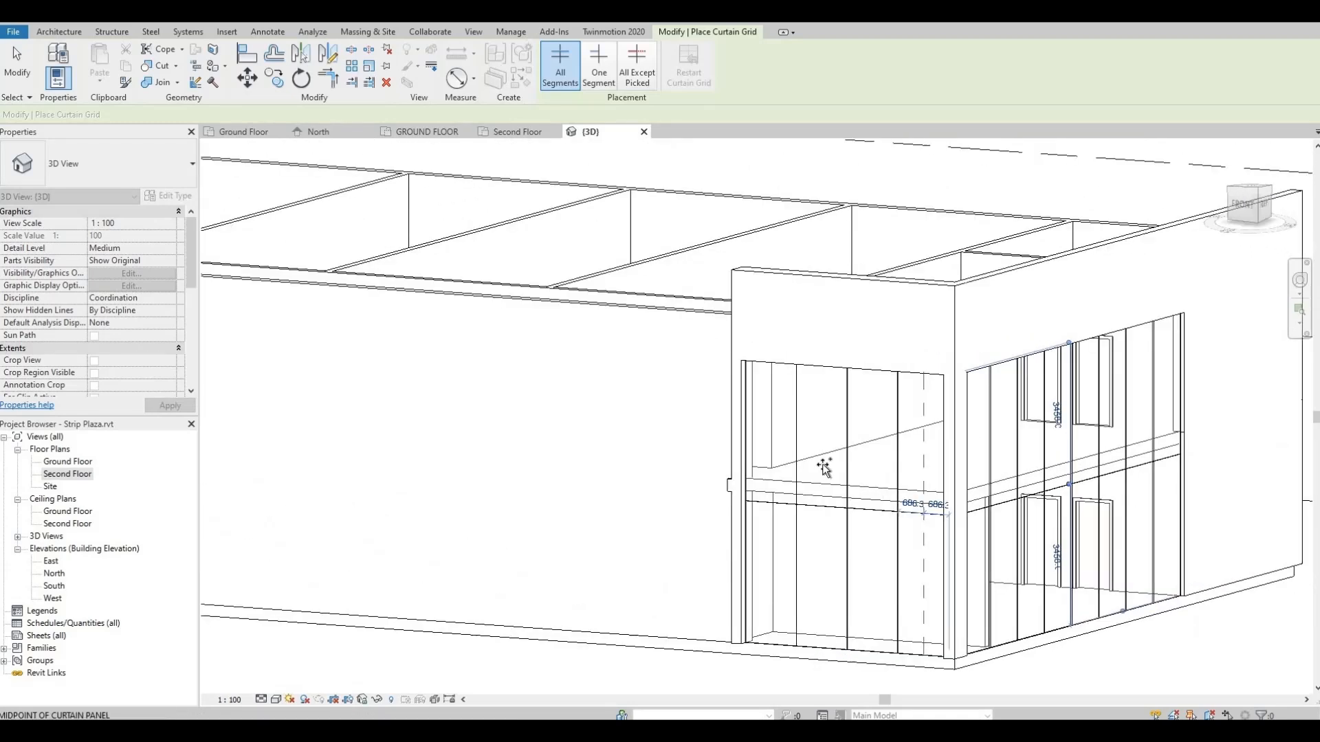
left_click(751, 407)
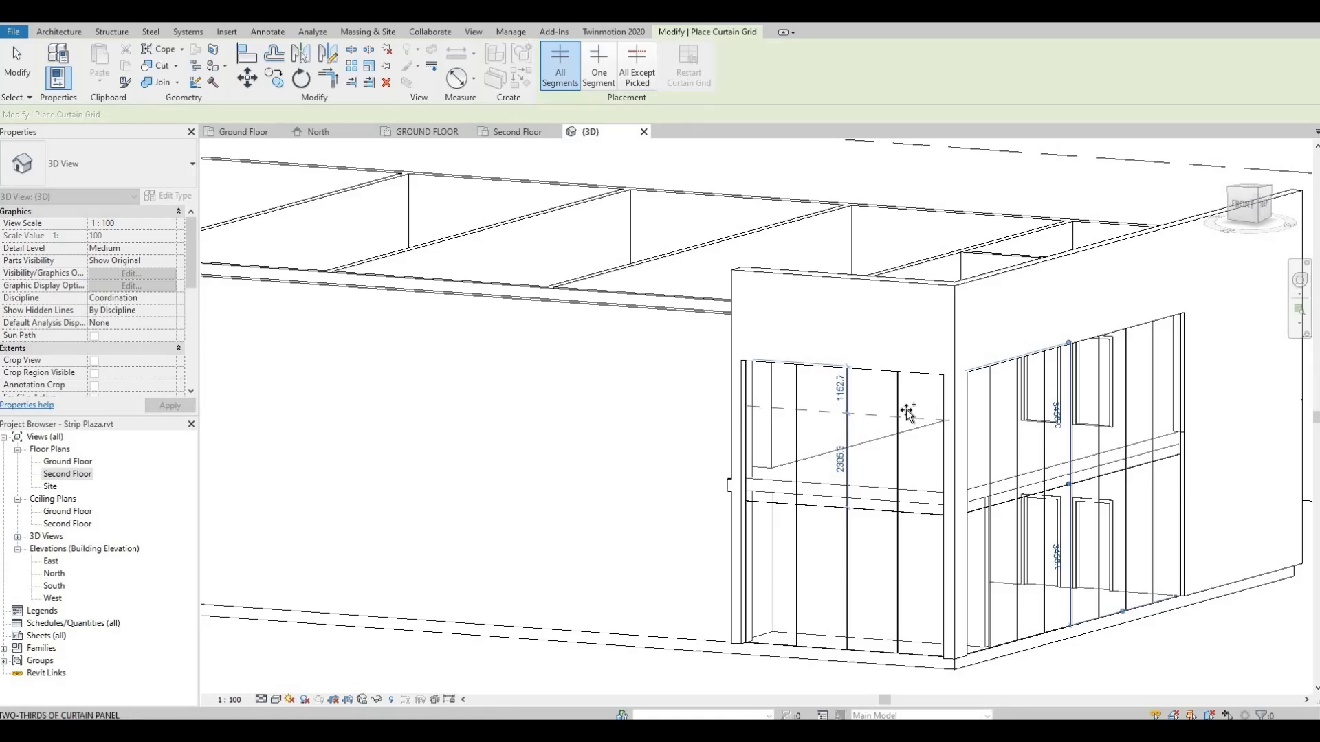
left_click(968, 420)
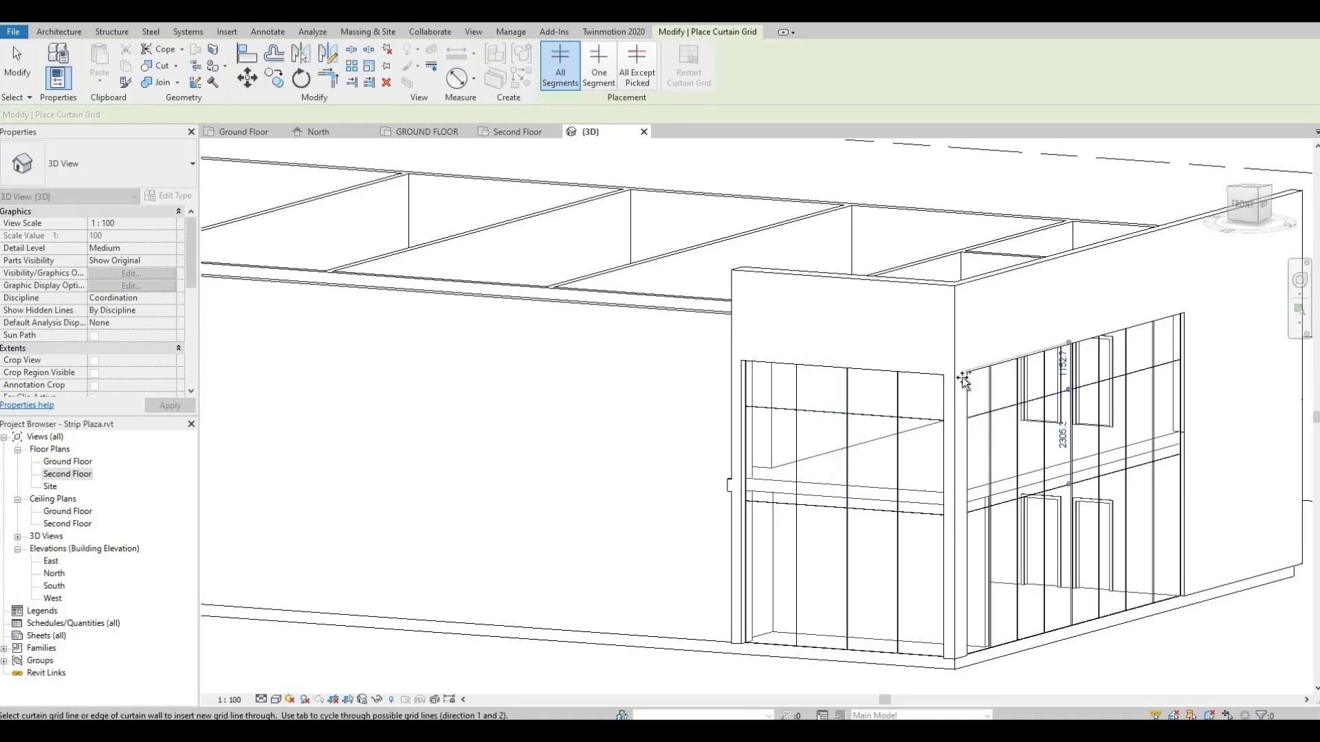
middle_click_drag(829, 546, 838, 427)
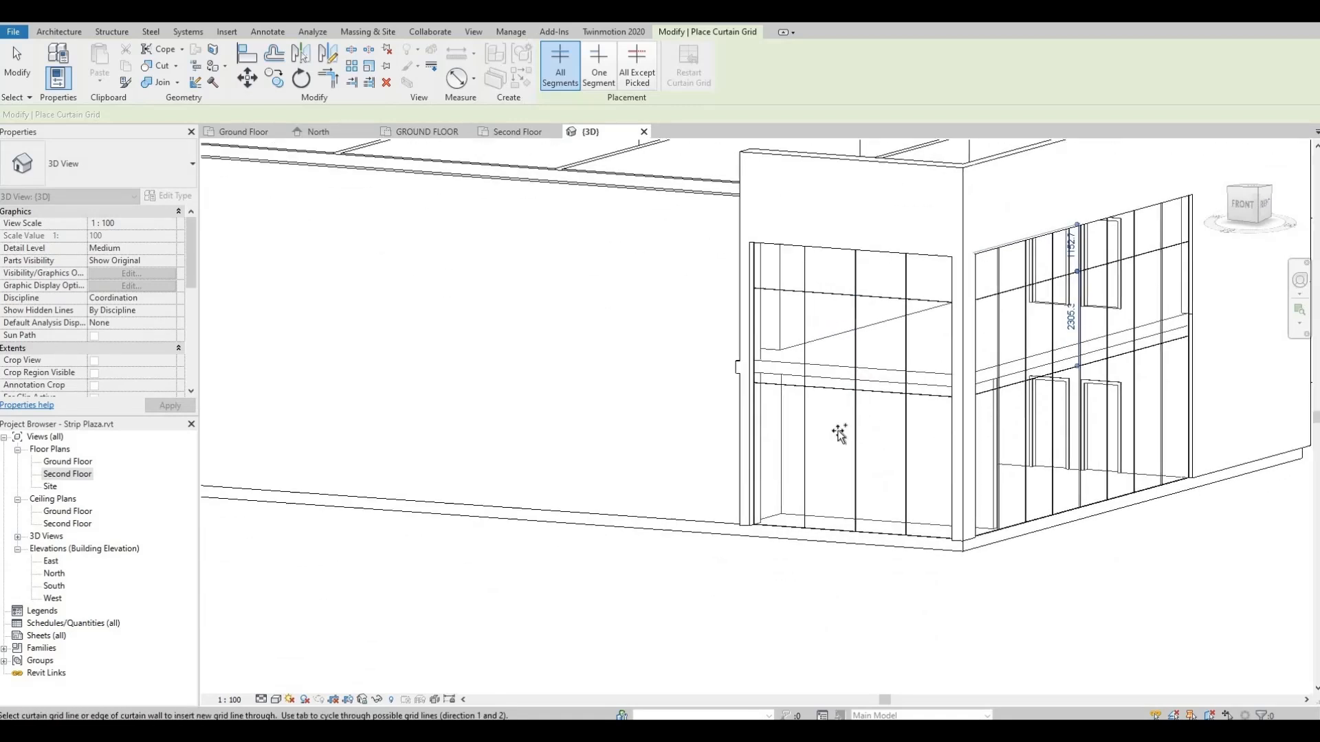
left_click(762, 423)
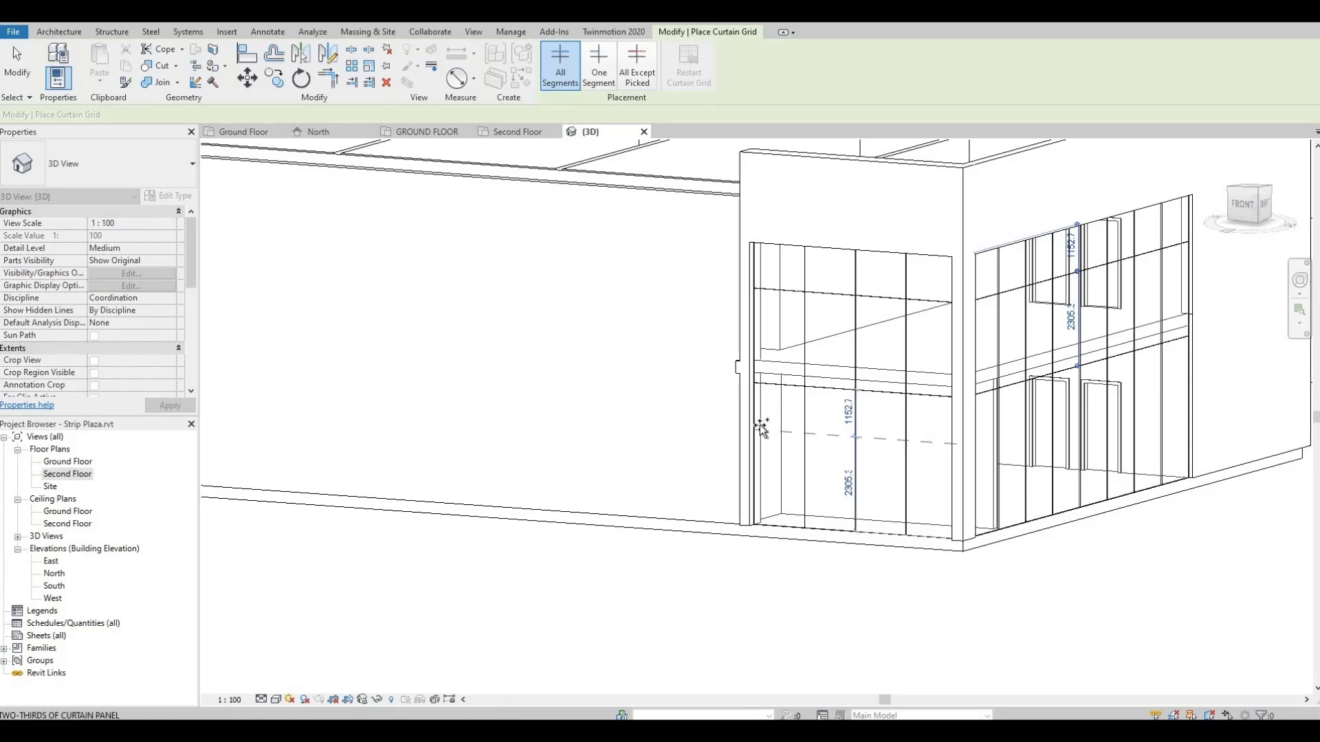
left_click(976, 452)
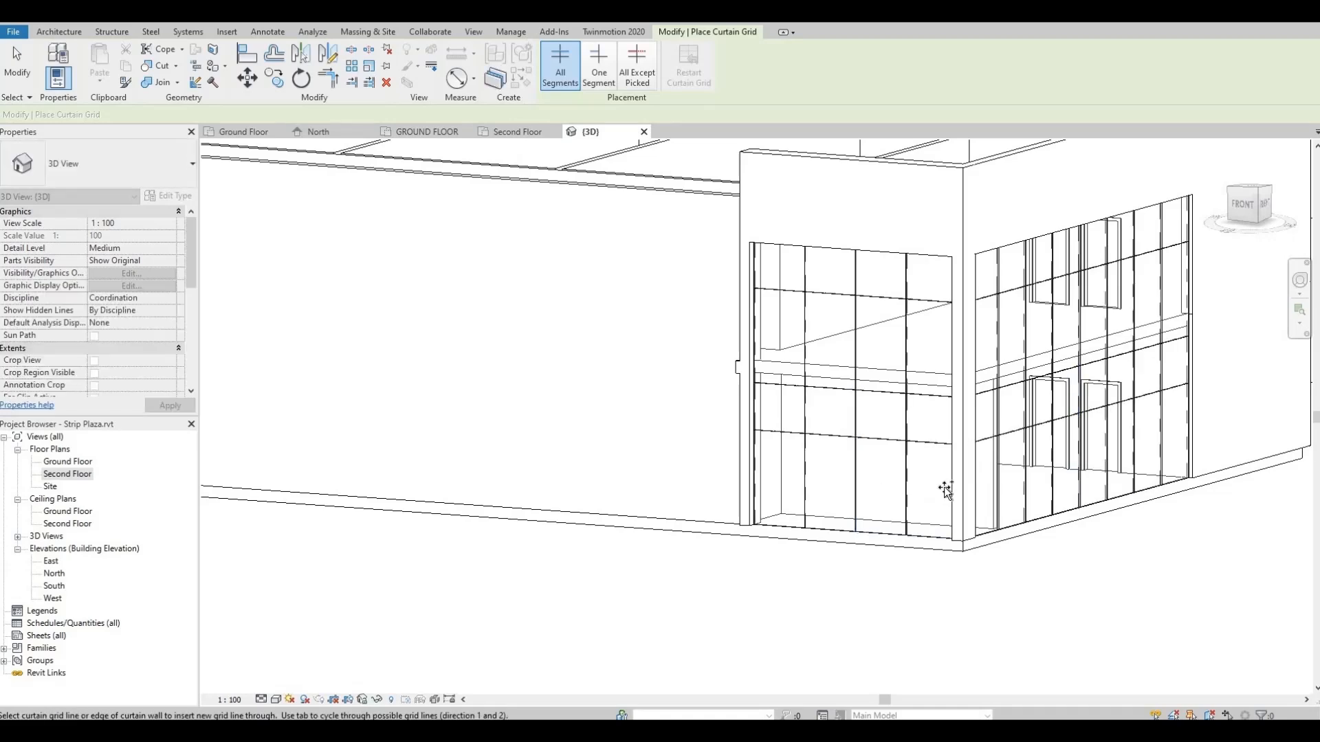
middle_click_drag(942, 486, 797, 499, "shift")
key("Escape")
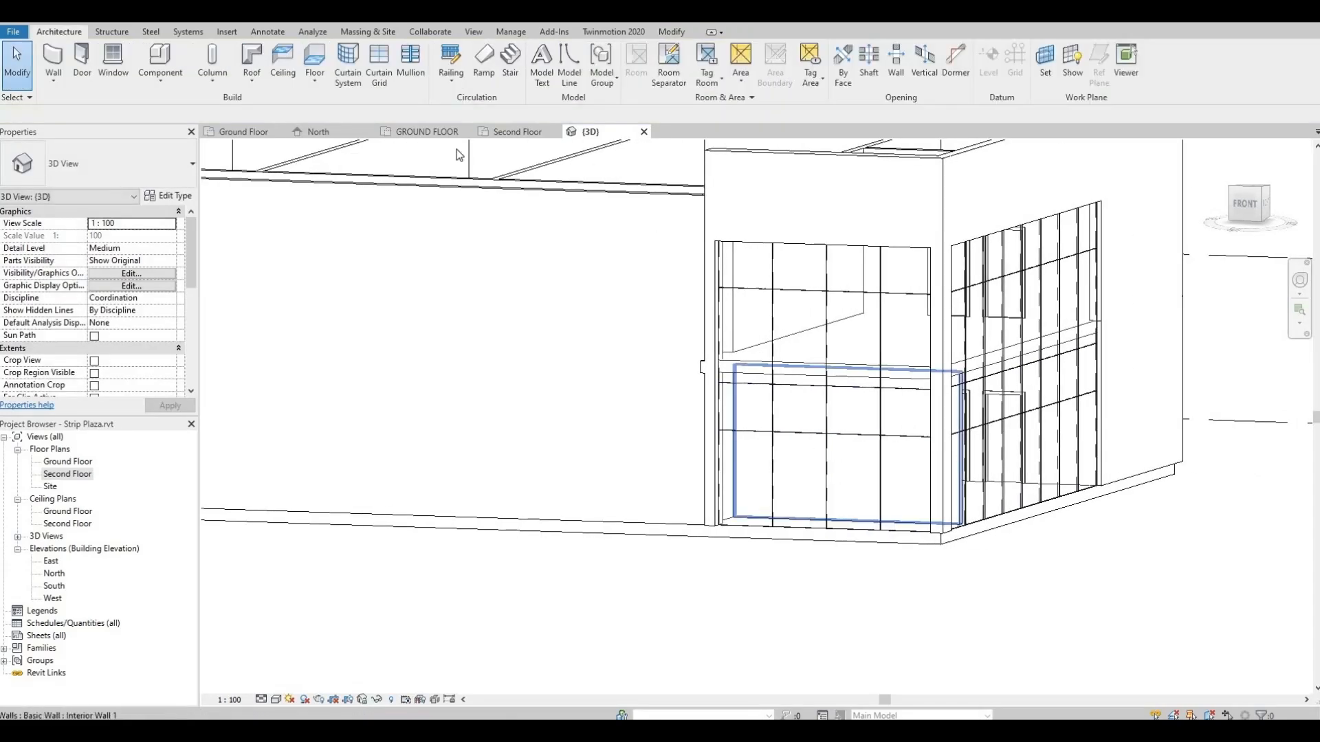
Place 50mm x 150mm rectangular mullions on all grid lines of the corner's front and east curtain walls.
left_click(410, 70)
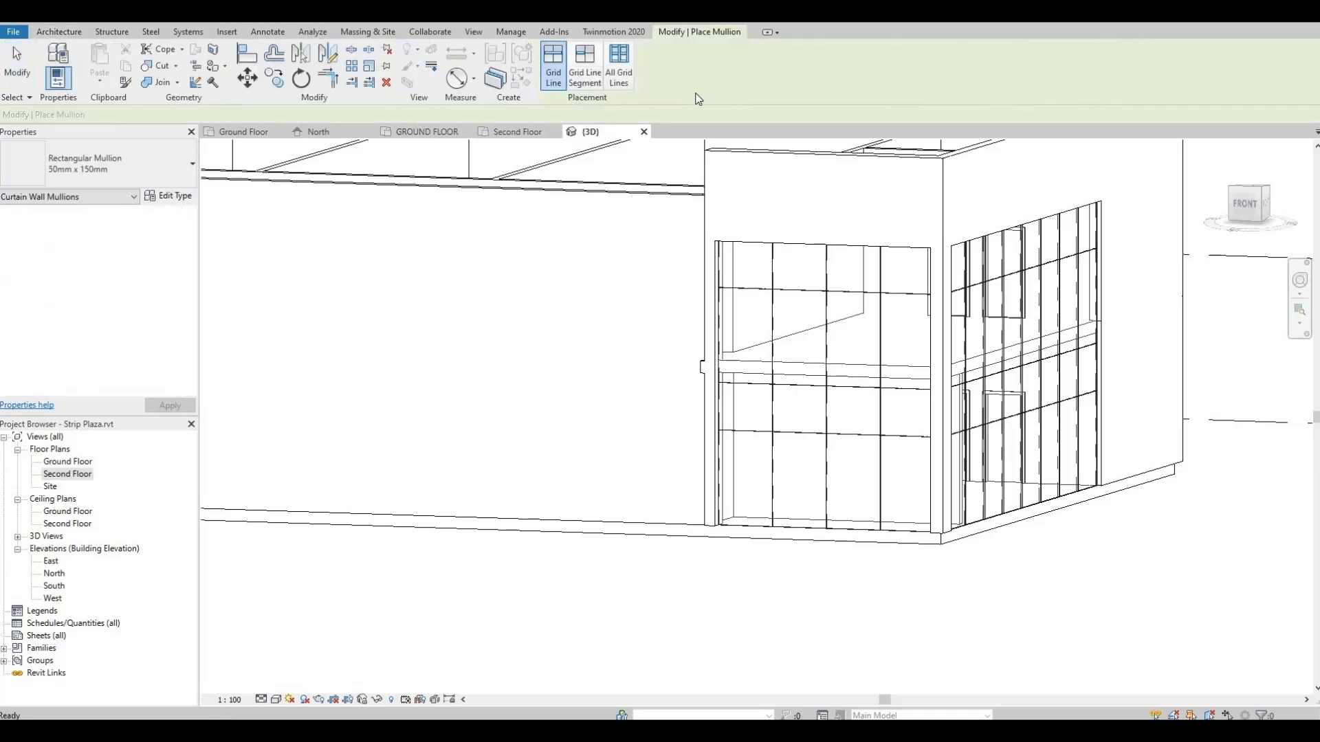
left_click(623, 72)
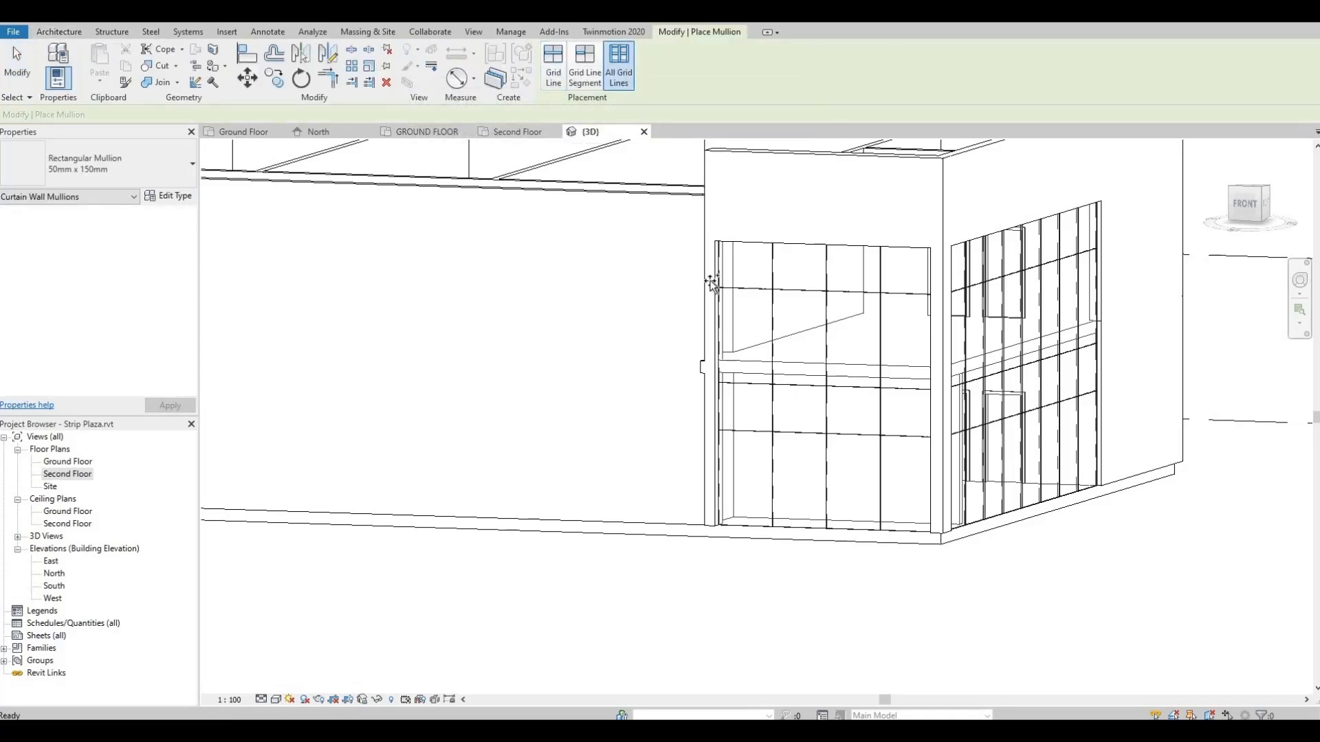
left_click(778, 288)
middle_click_drag(795, 436, 845, 311, "shift")
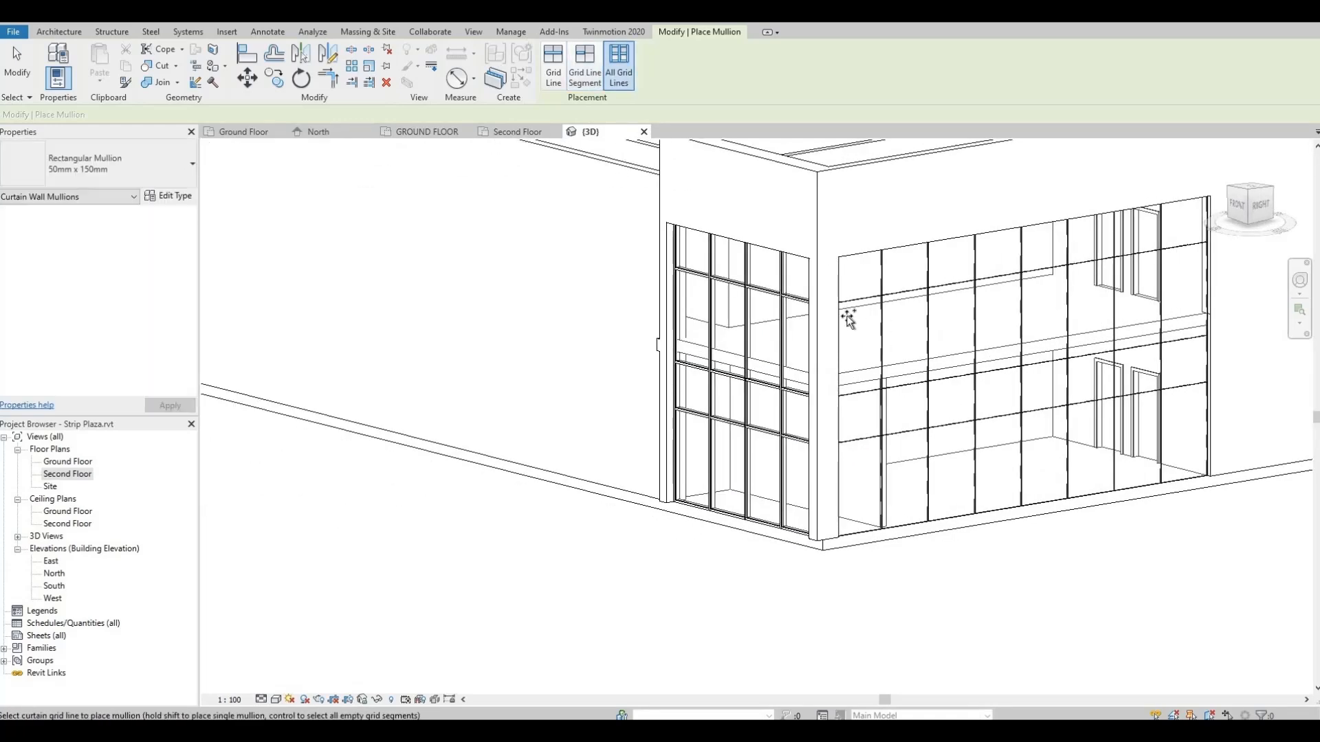
left_click(833, 377)
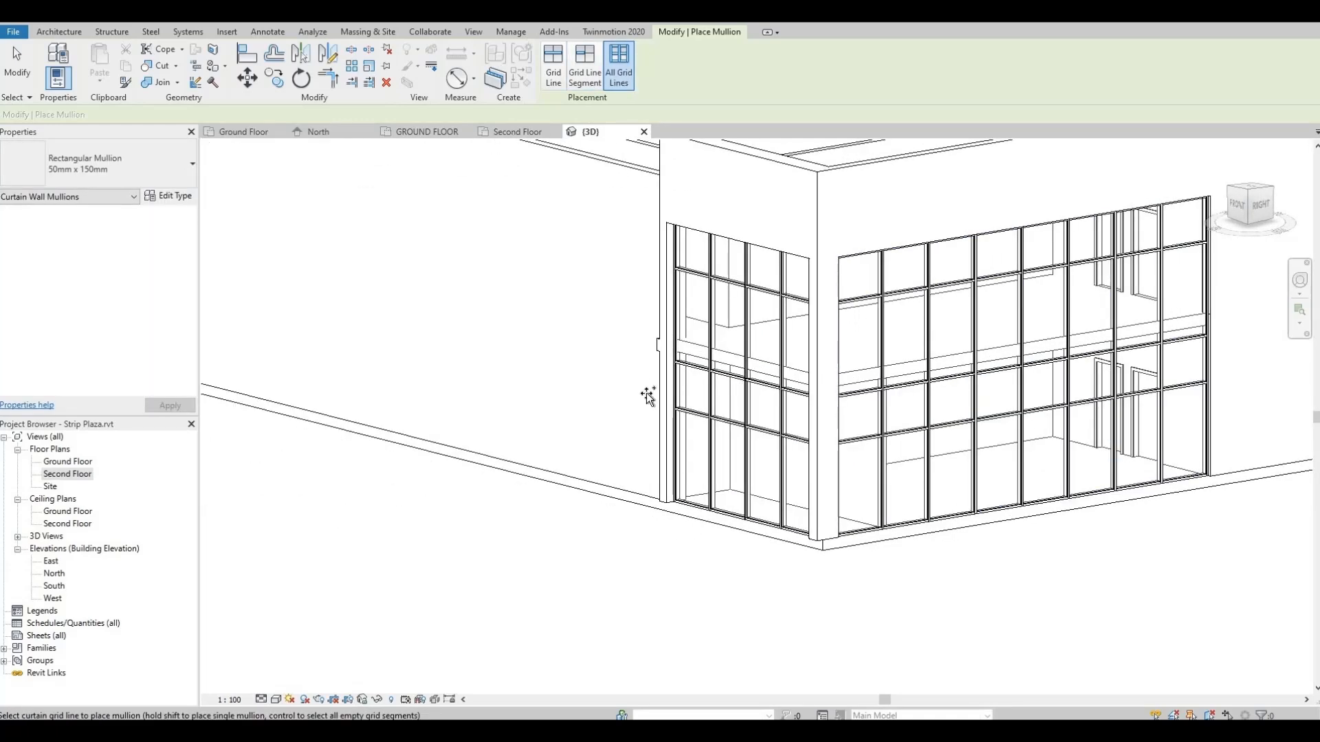
Check the mullioned corner from other angles, open the Second Floor plan and save the project.
middle_click_drag(823, 394, 660, 394)
scroll(661, 395, "up", 1)
scroll(662, 396, "down", 1)
middle_click_drag(748, 361, 756, 428, "shift")
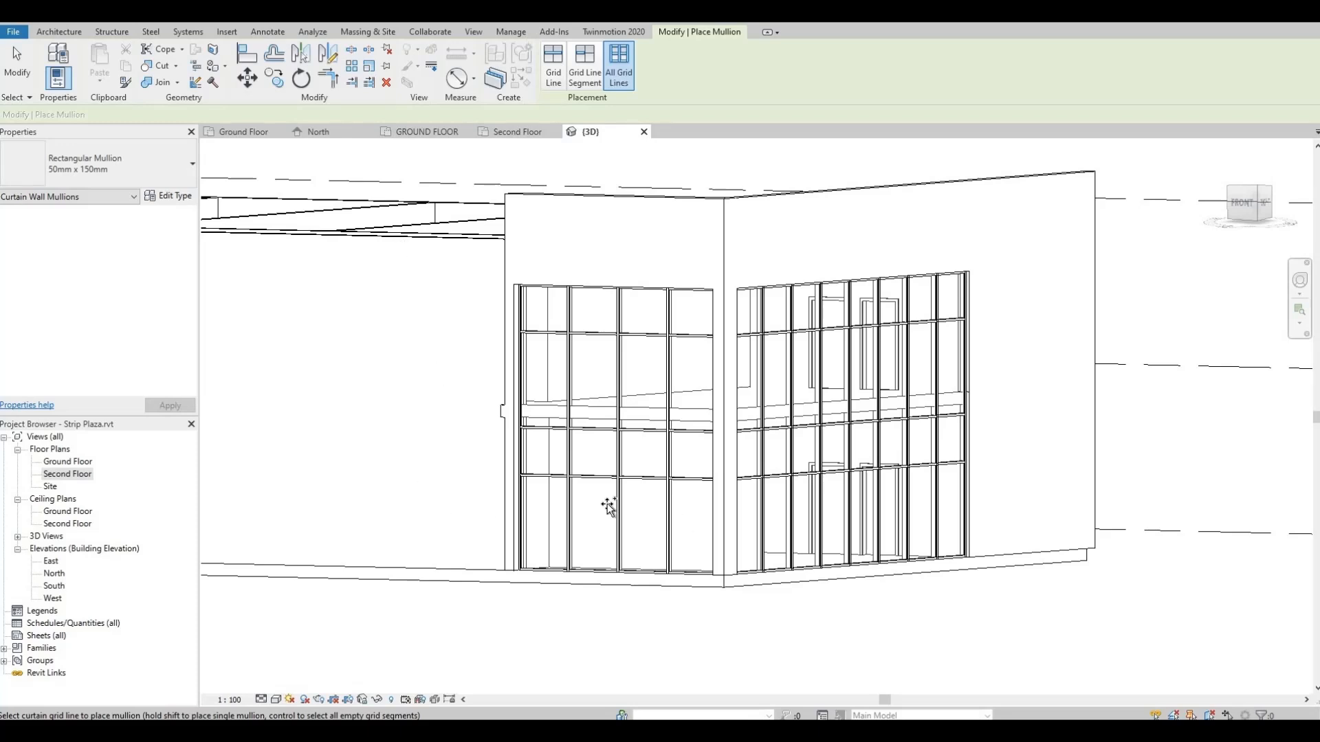
middle_click_drag(609, 506, 990, 553)
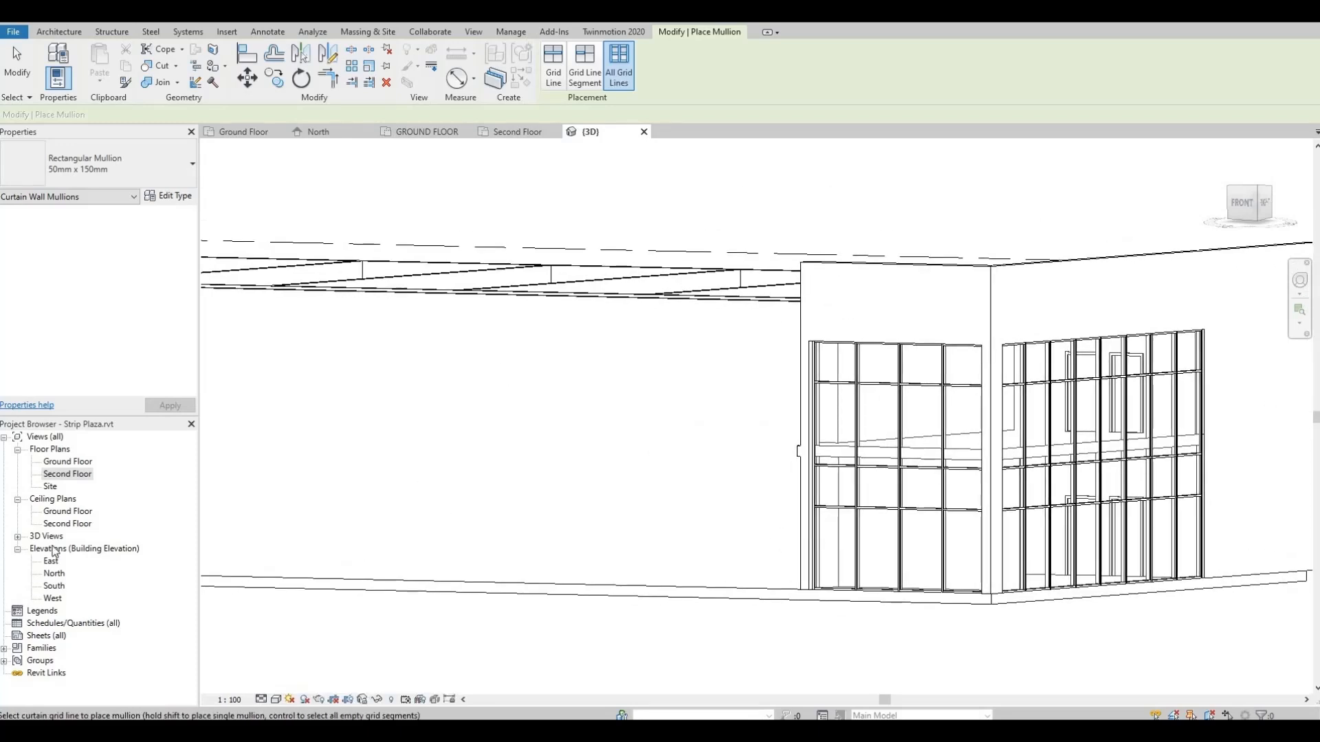
double_click(63, 474)
left_click(617, 334)
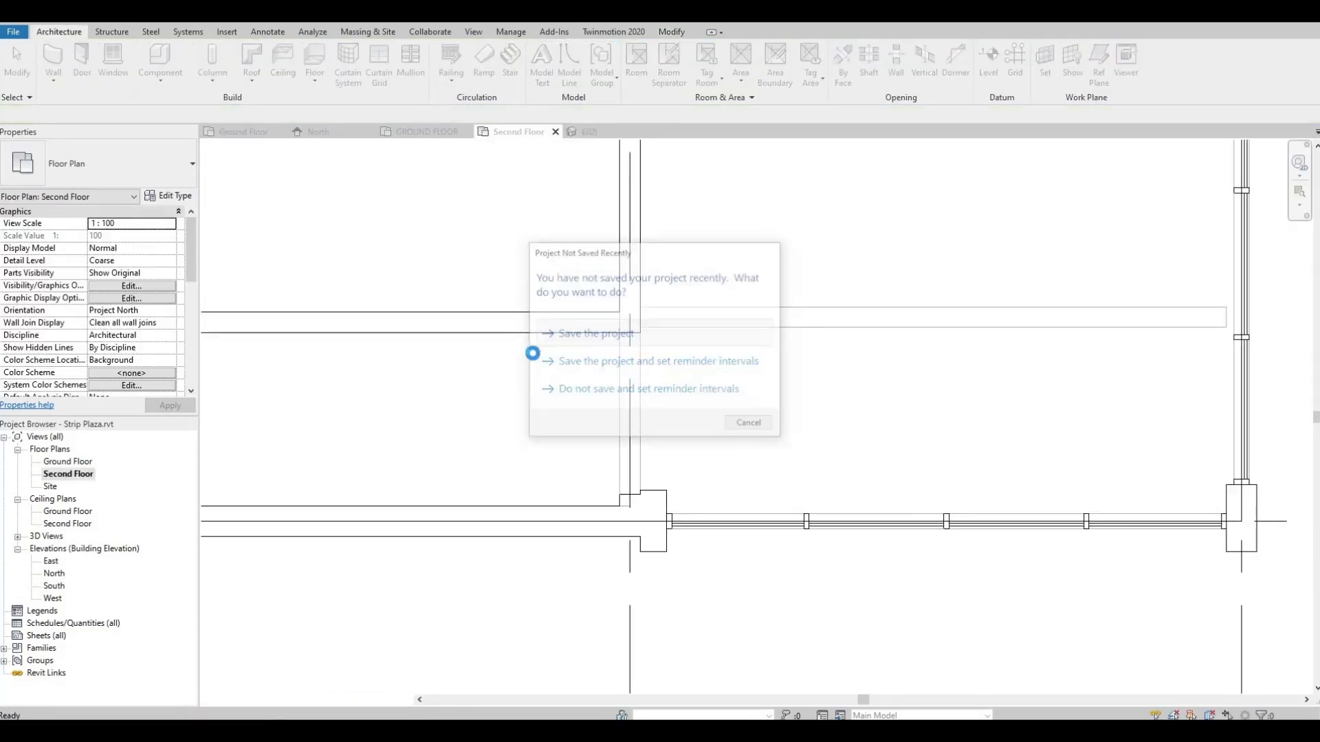
scroll(534, 379, "down", 5)
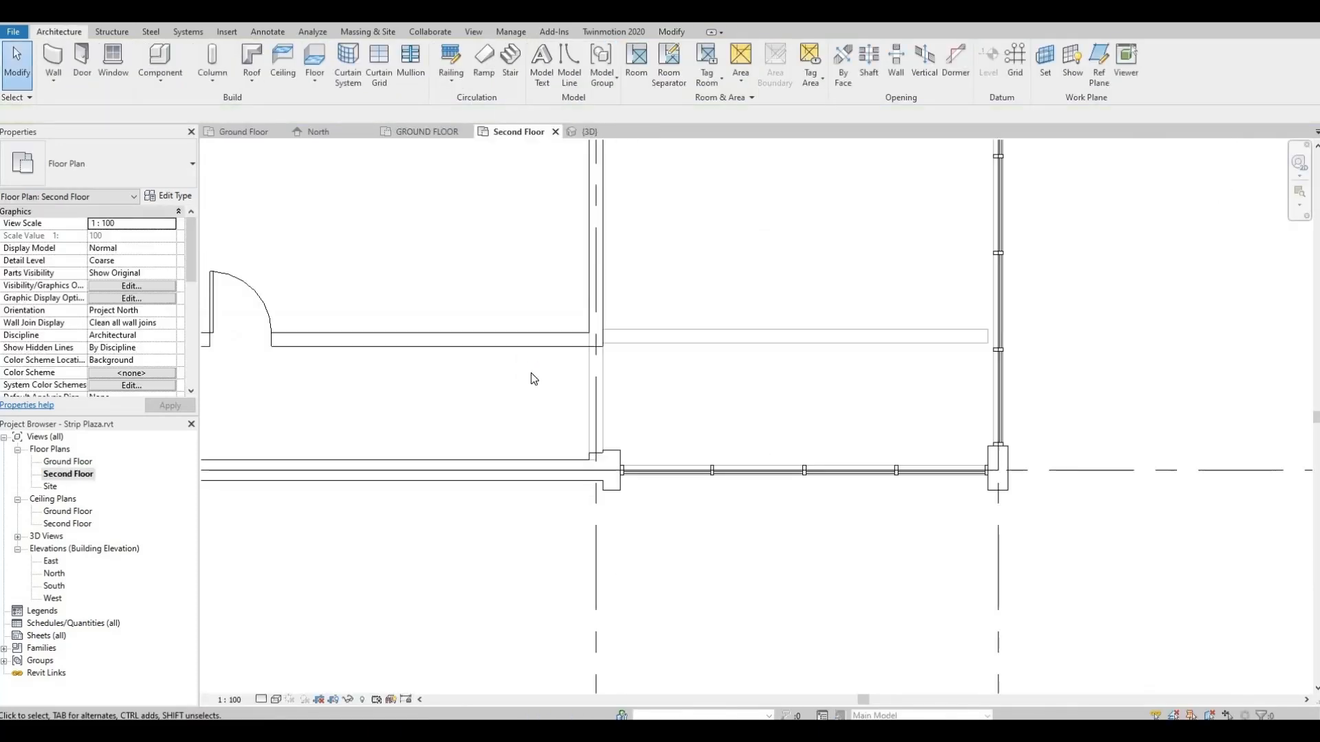
Create a Generic Roof - 300mm from a rectangular footprint without defined slope, spanning from grid intersection D-1 to A-7.
left_click(290, 228)
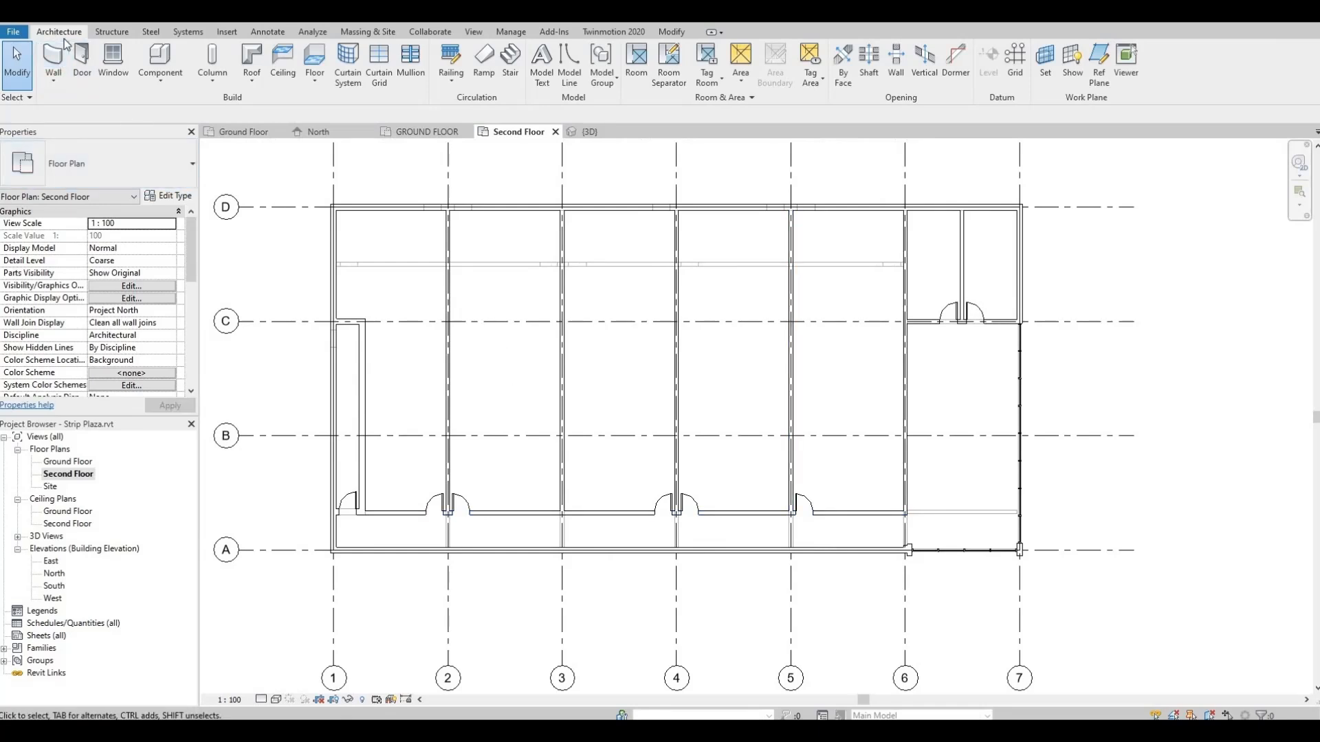
left_click(248, 62)
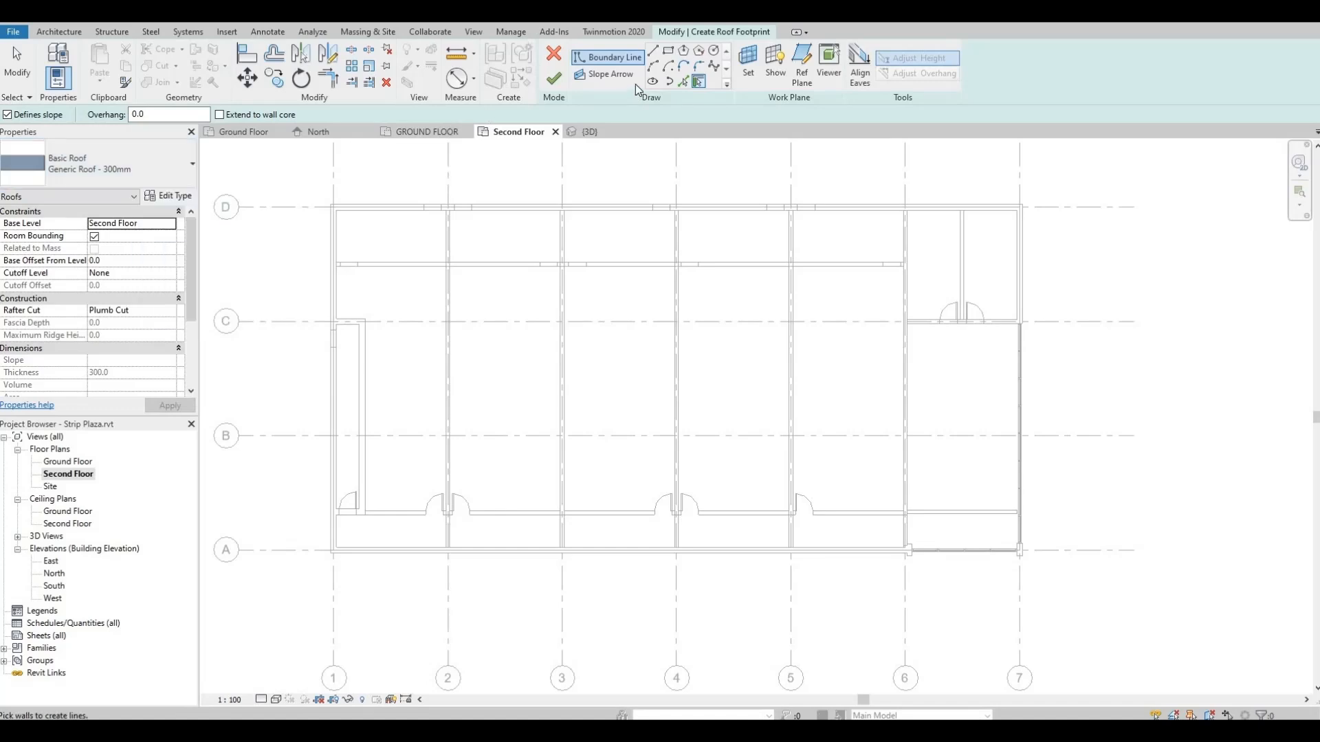
left_click(668, 52)
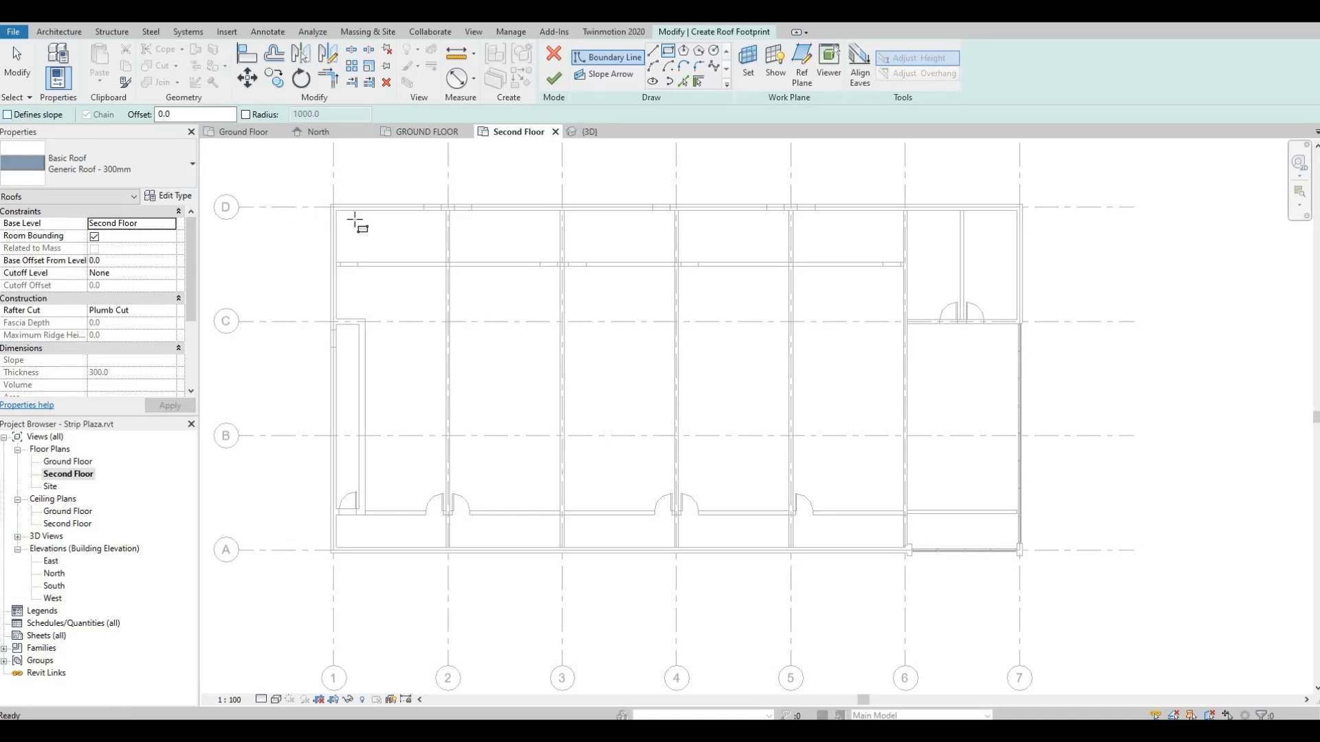
scroll(336, 200, "up", 1)
scroll(335, 201, "up", 3)
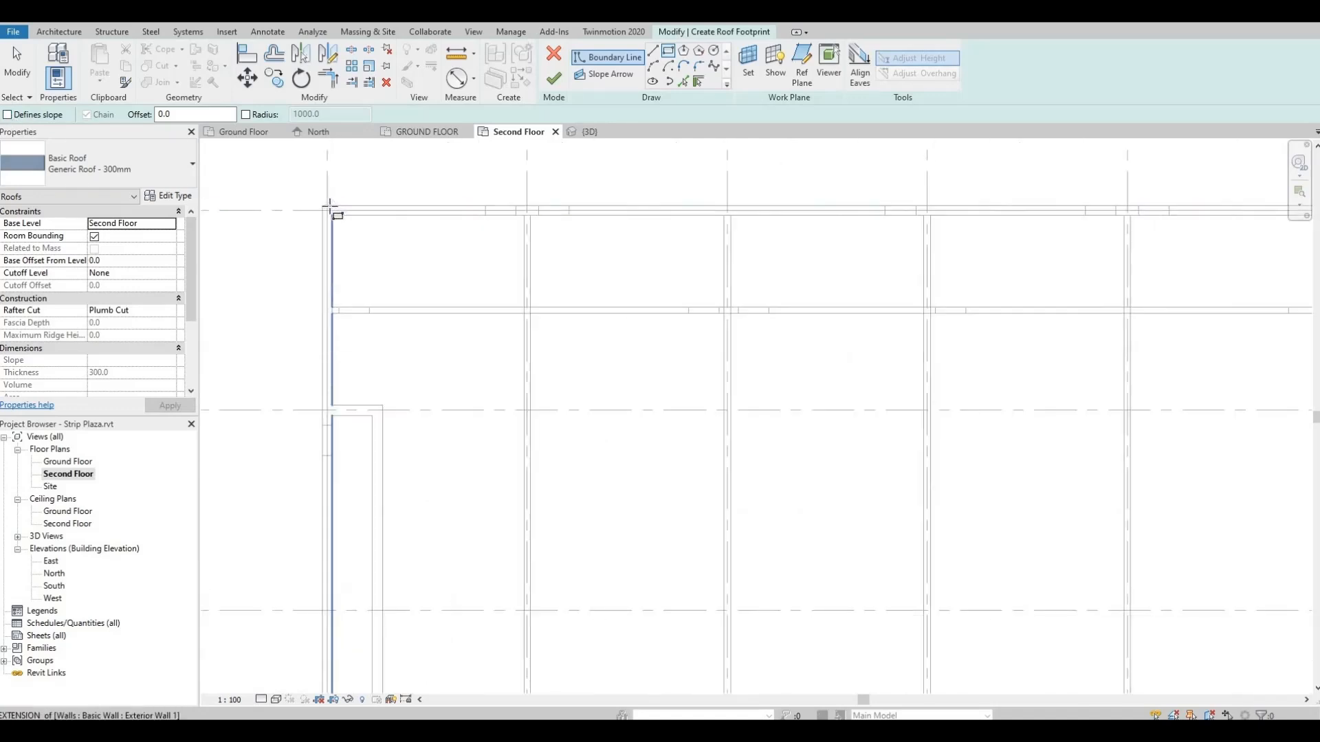
left_click(440, 296)
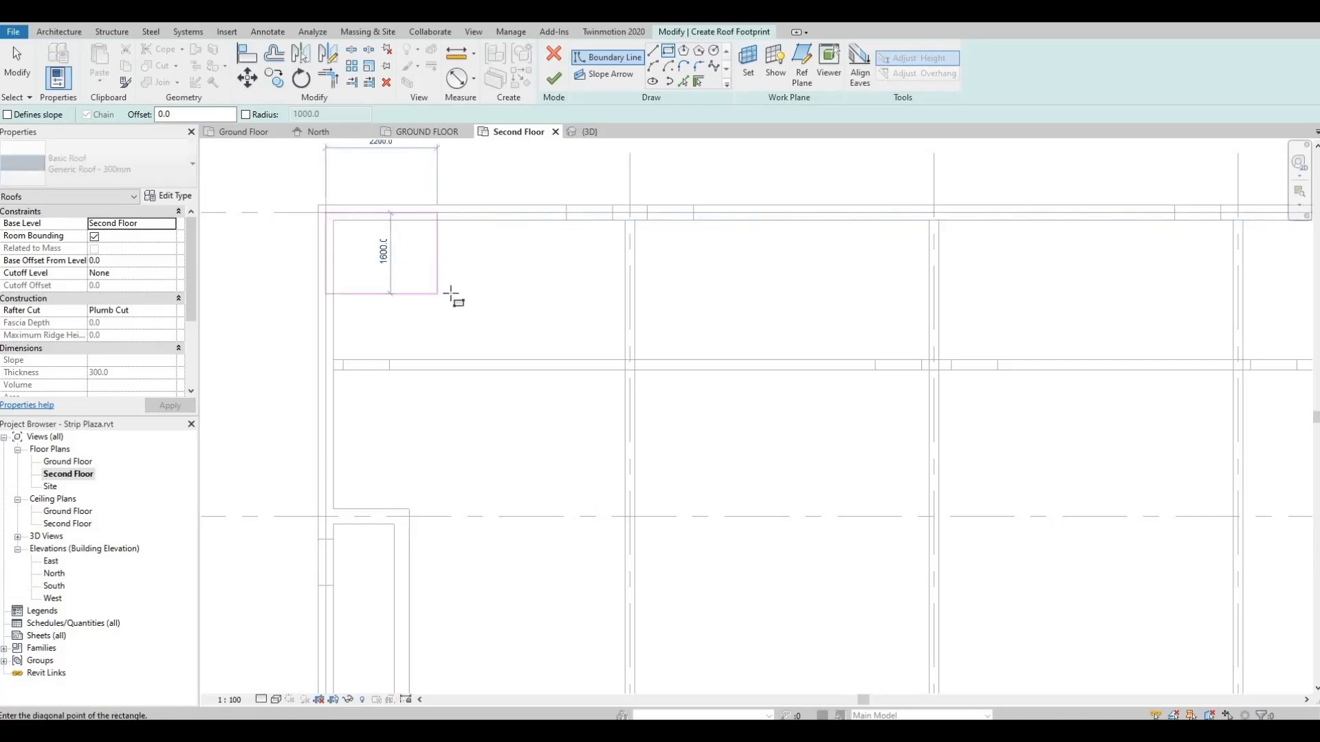
scroll(465, 303, "down", 8)
scroll(630, 362, "up", 5)
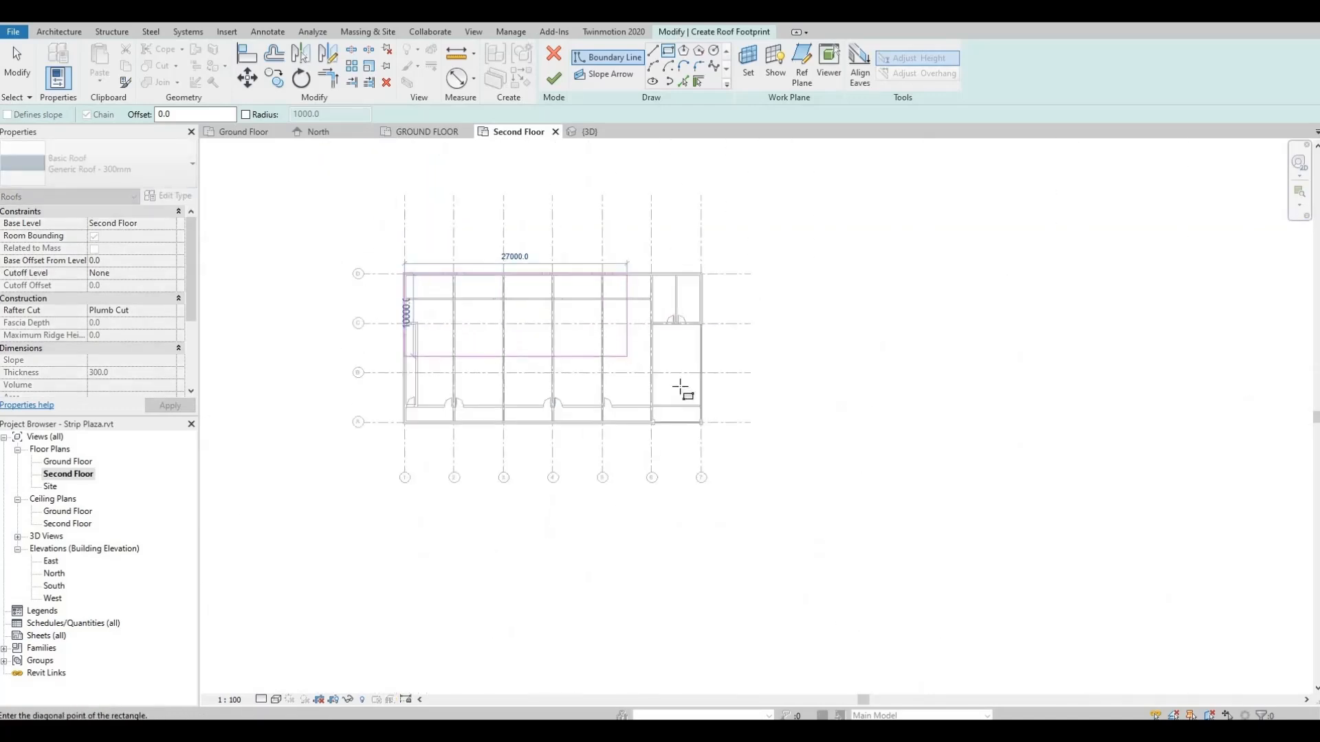
scroll(680, 413, "down", 2)
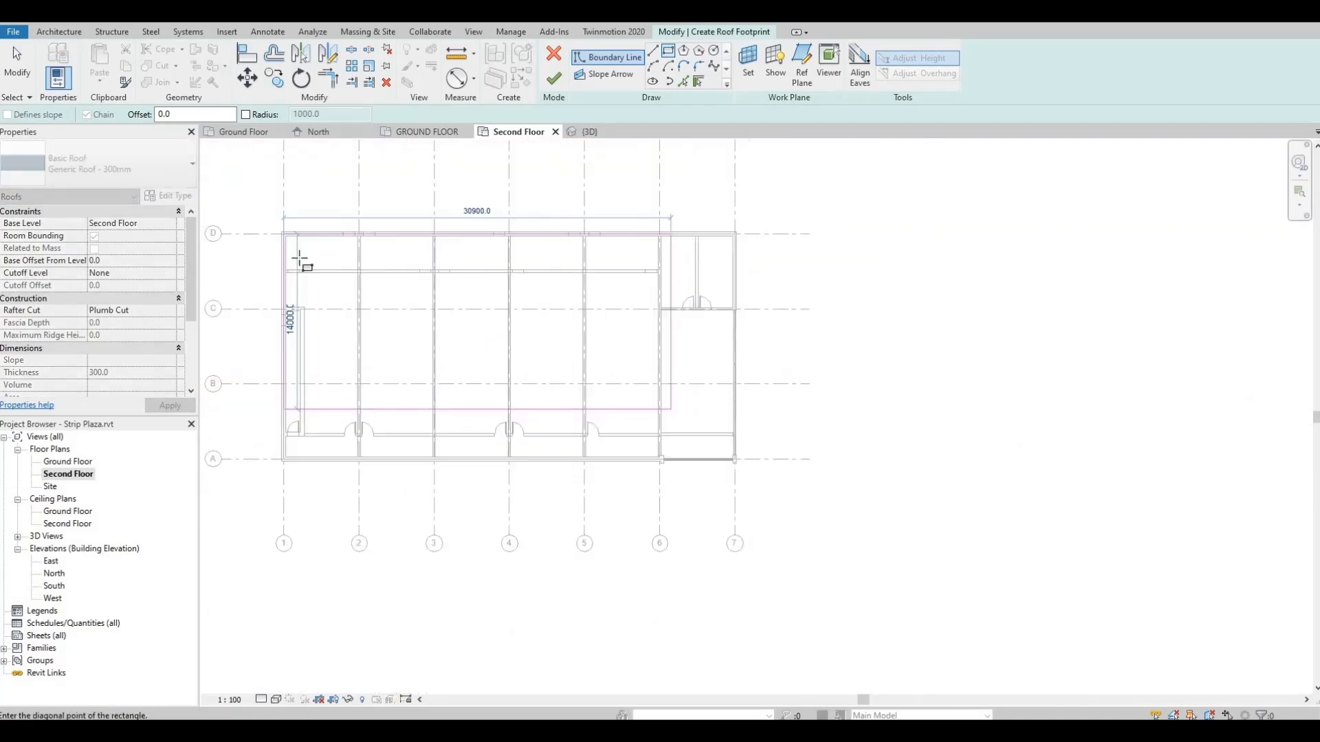
scroll(293, 246, "up", 2)
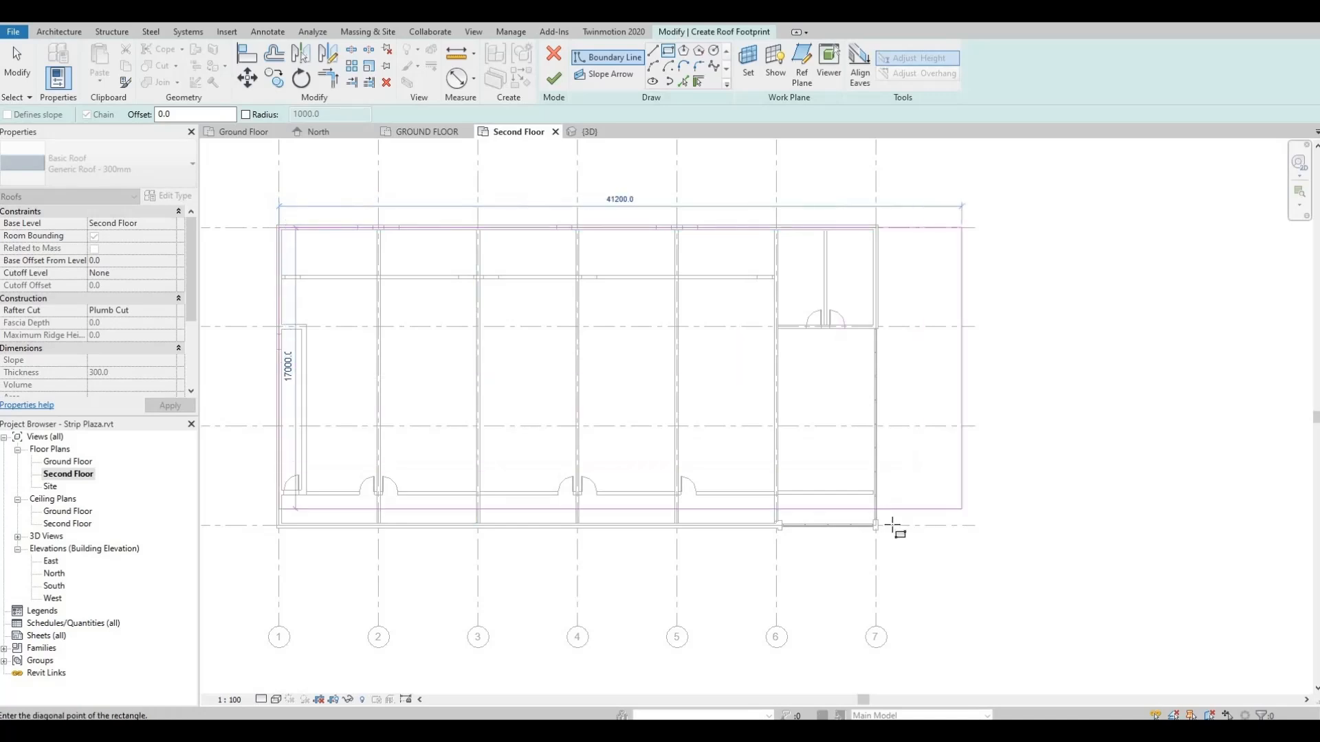
scroll(892, 532, "up", 5)
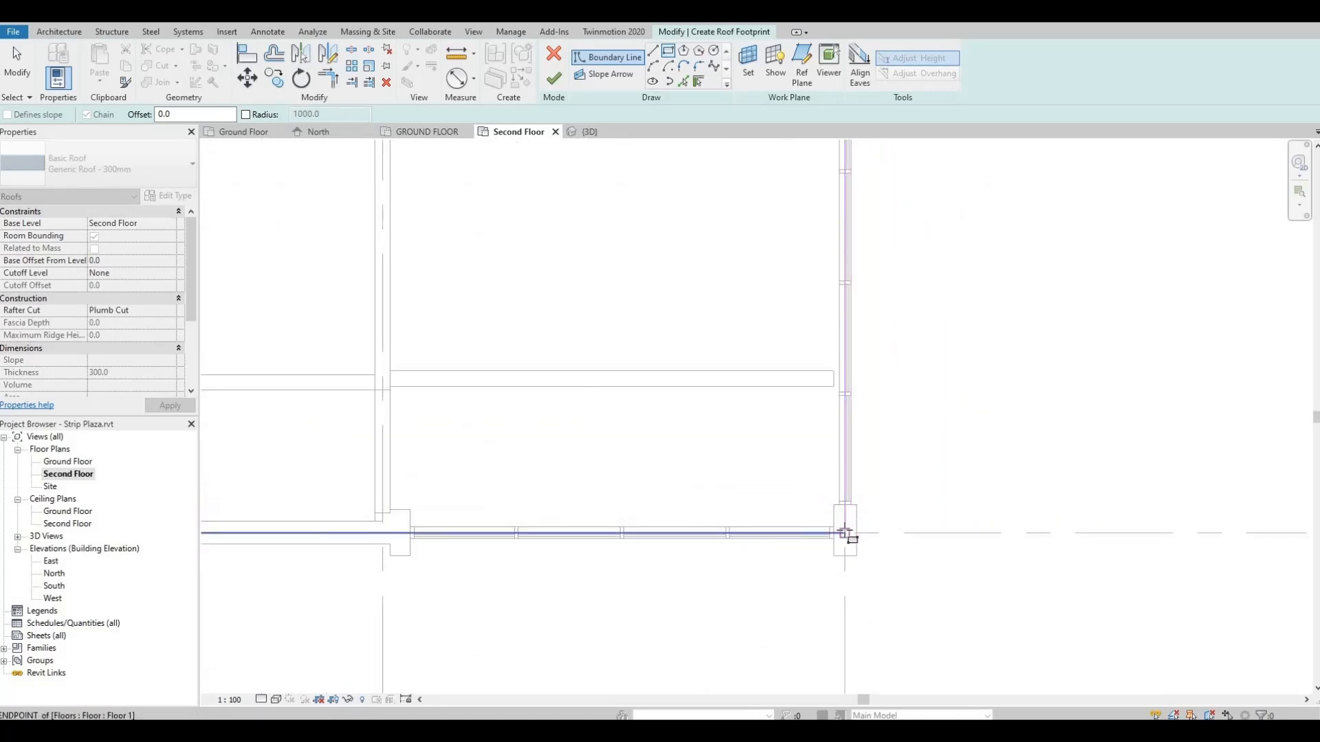
left_click(845, 533)
scroll(797, 394, "down", 1)
scroll(797, 394, "down", 4)
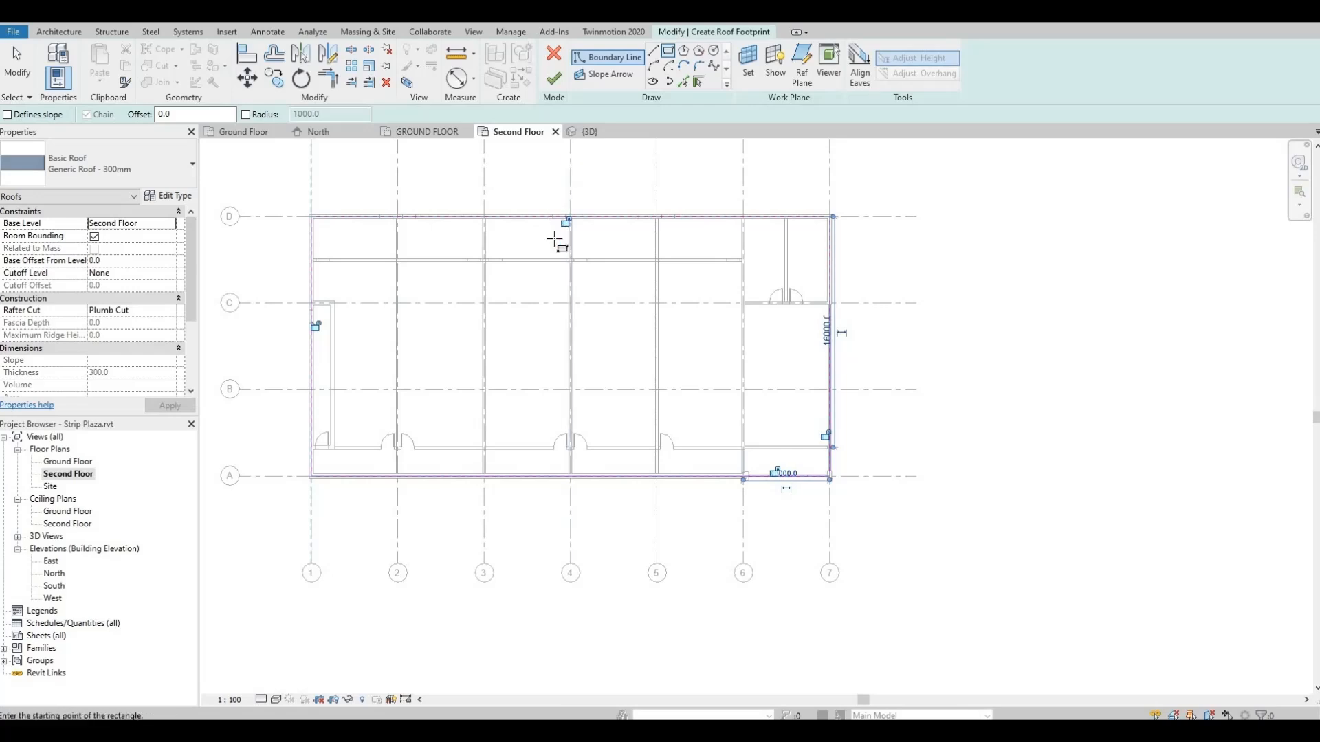
scroll(565, 234, "up", 1)
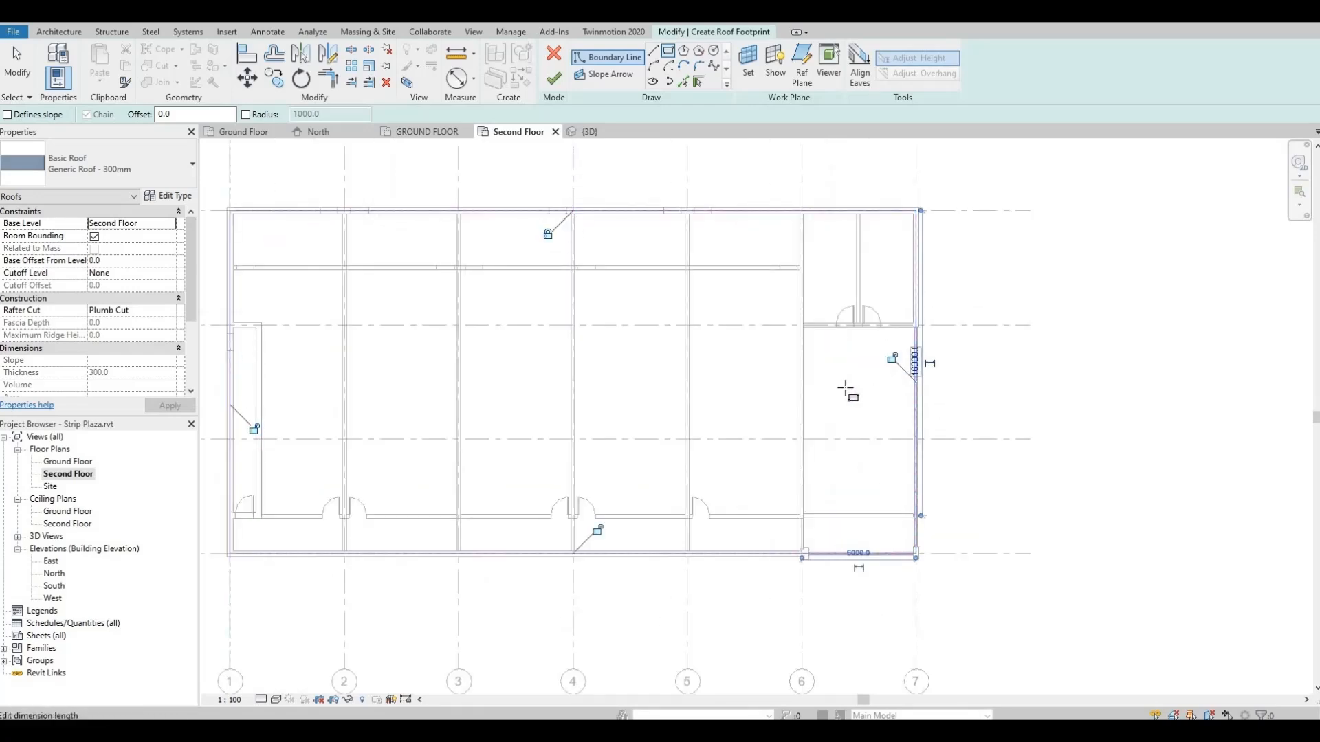
left_click(554, 80)
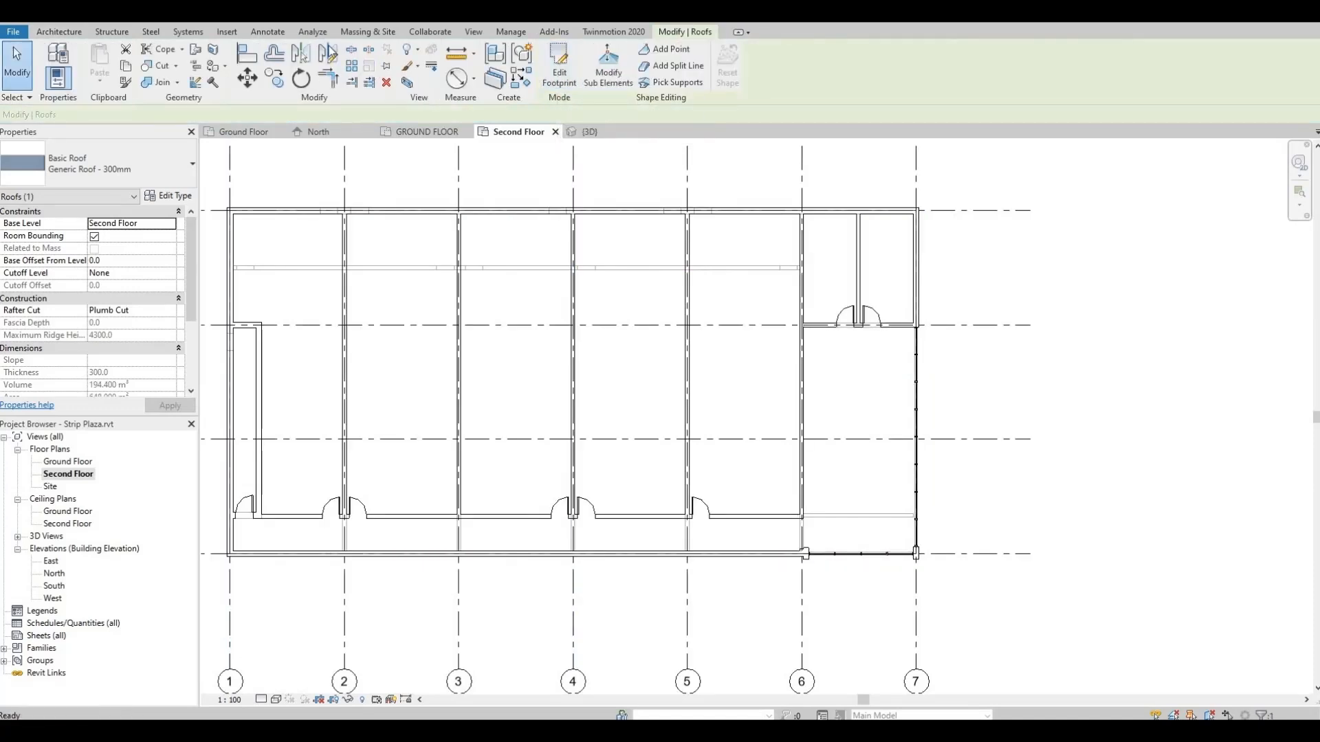
Set the new roof's base level to Roof in the 3D view.
left_click(591, 132)
scroll(841, 386, "up", 5)
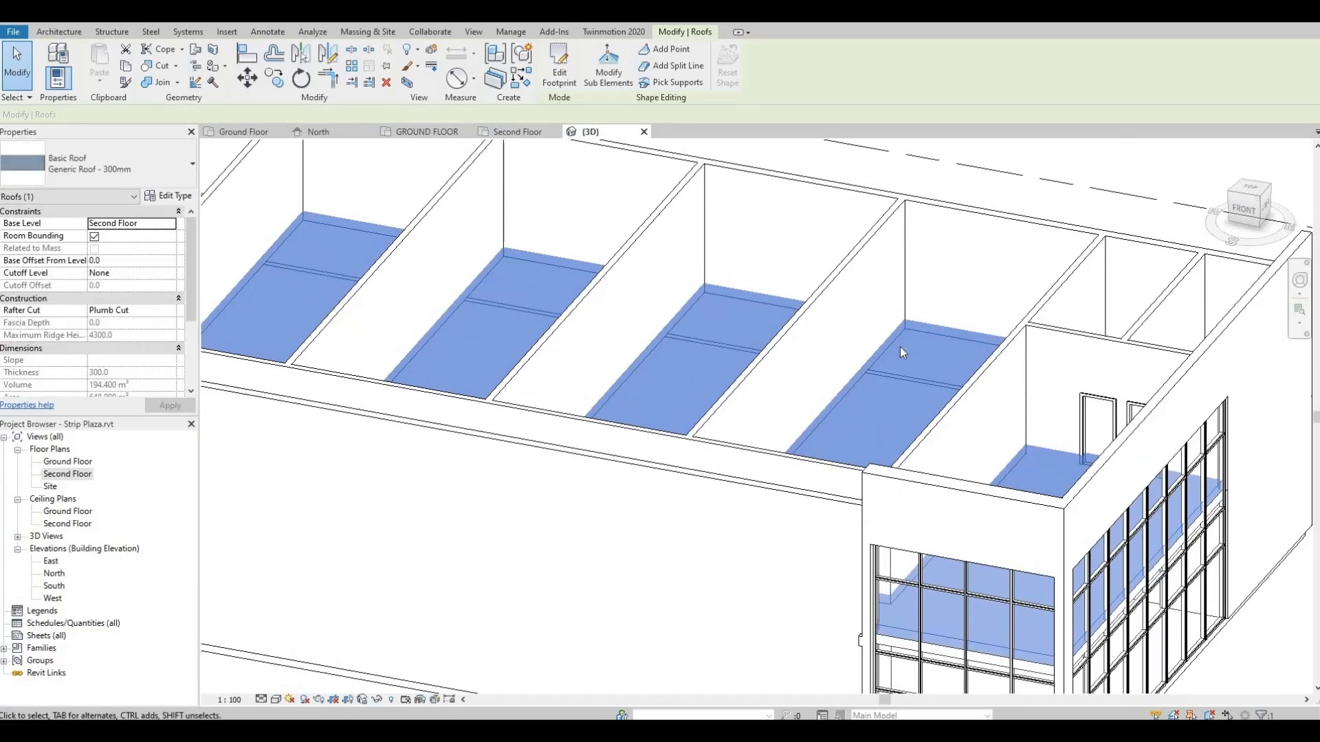
left_click(171, 226)
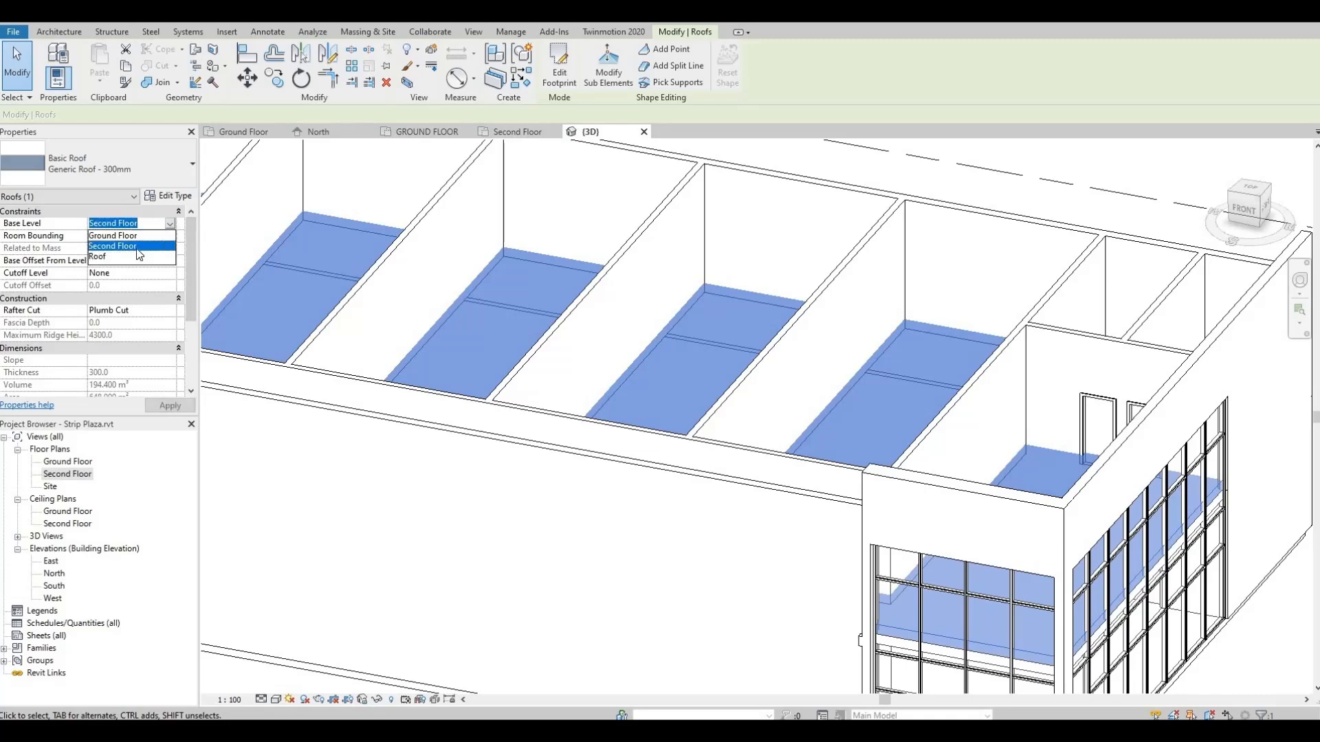
left_click(100, 257)
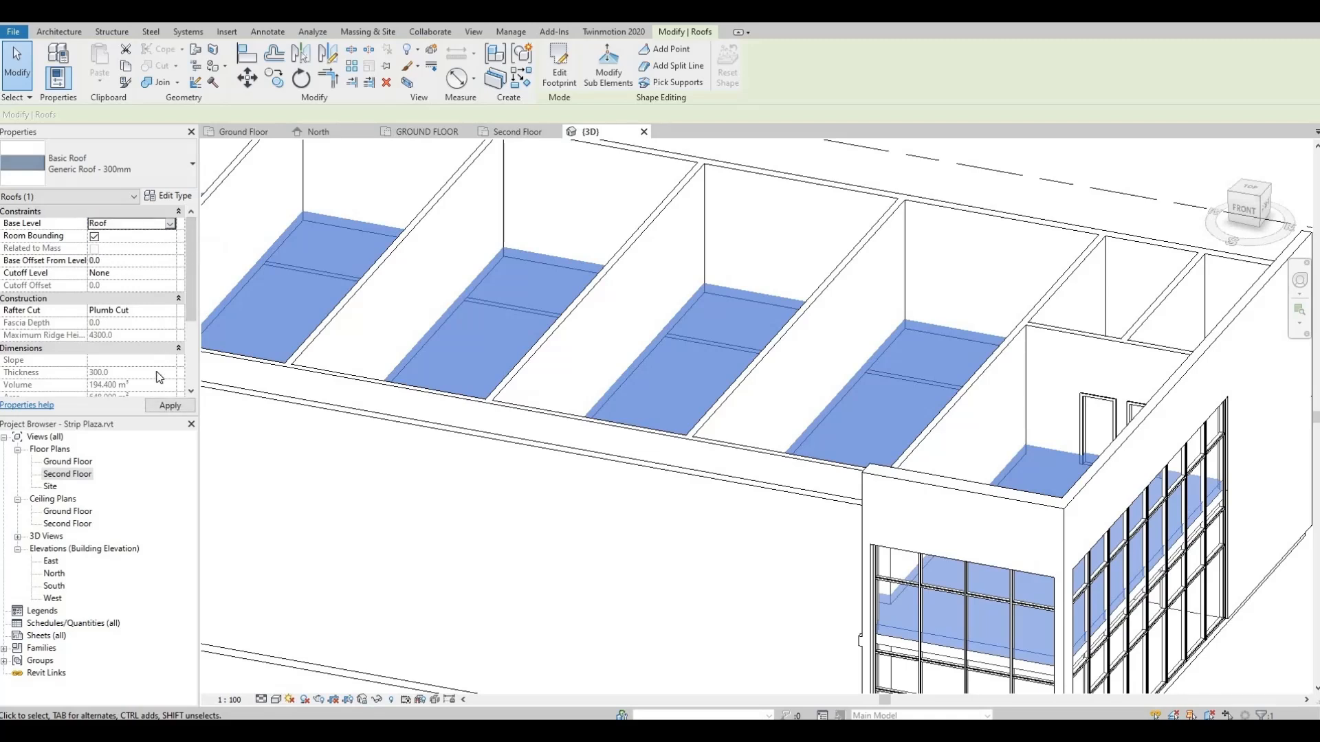
left_click(160, 408)
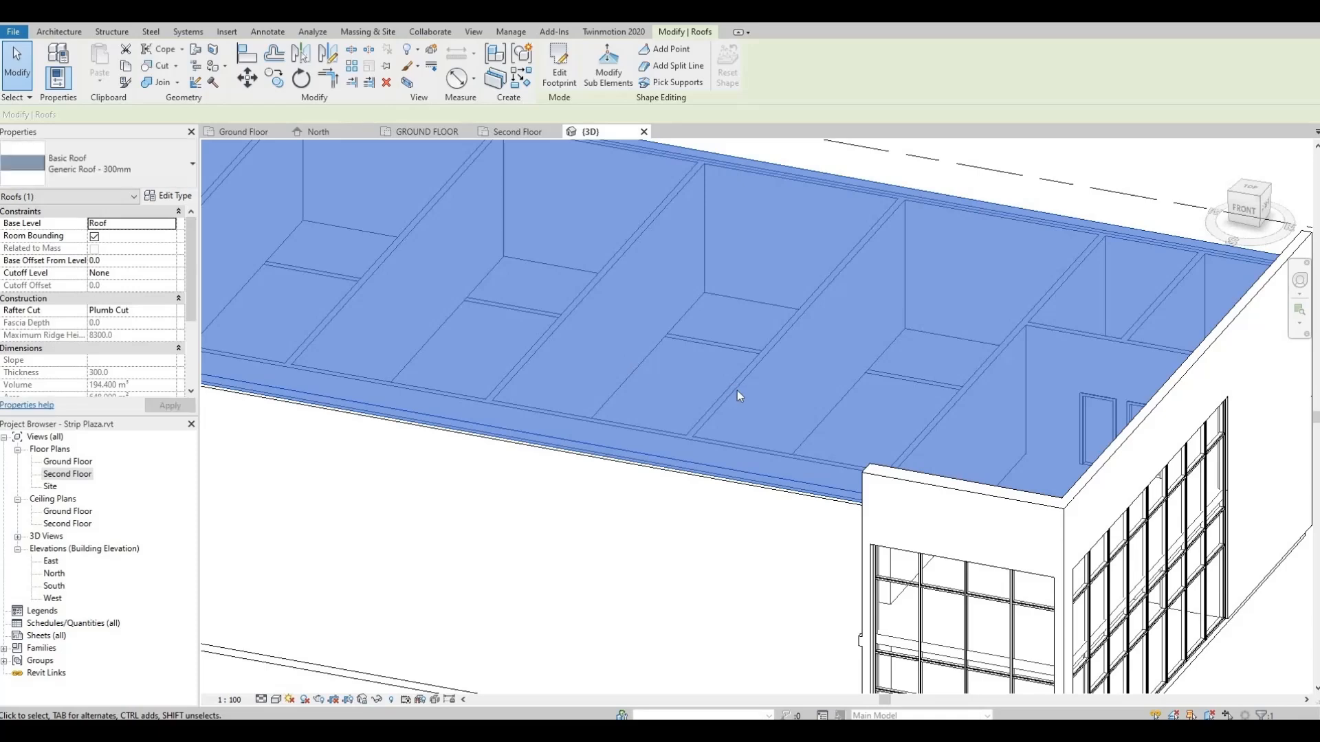
Raise the front, west and rear second-floor Exterior Wall 1 walls above the roof with a top offset of 600.
key("Escape")
middle_click_drag(776, 403, 1122, 404, "shift")
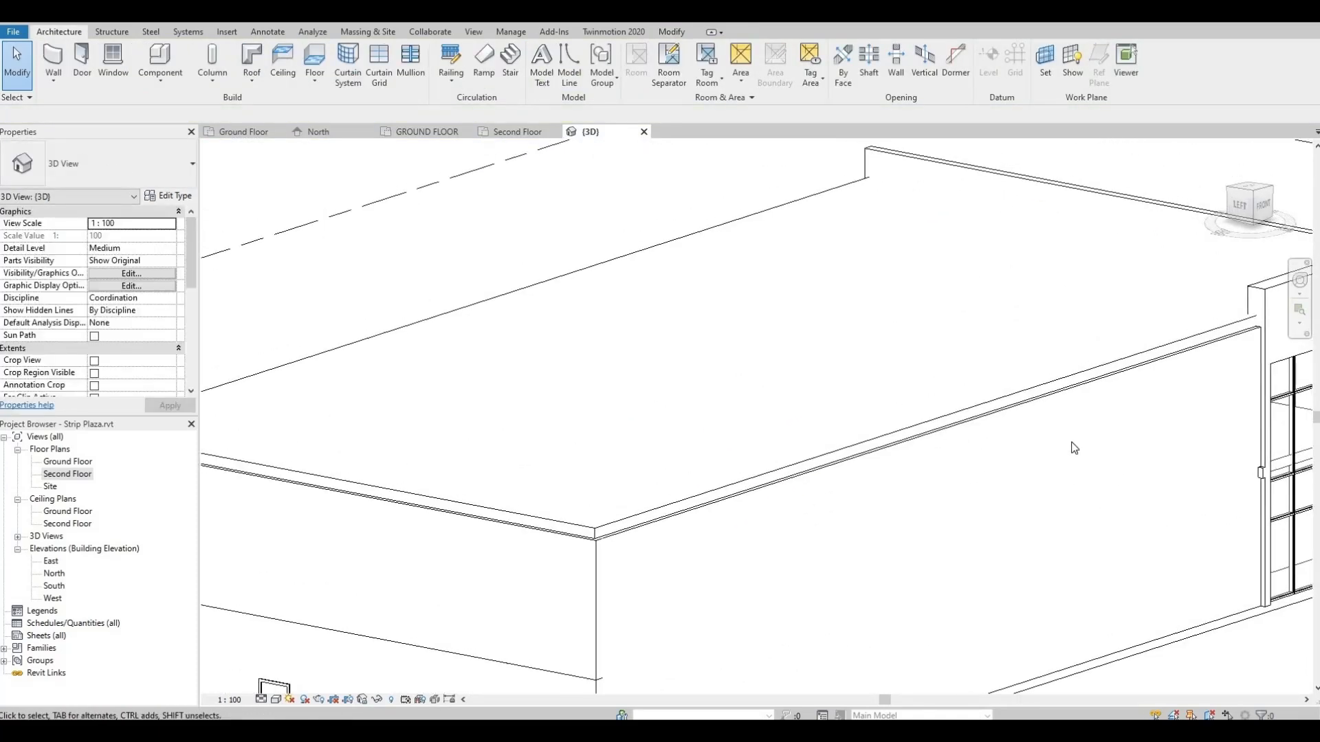
middle_click_drag(990, 485, 888, 435, "shift")
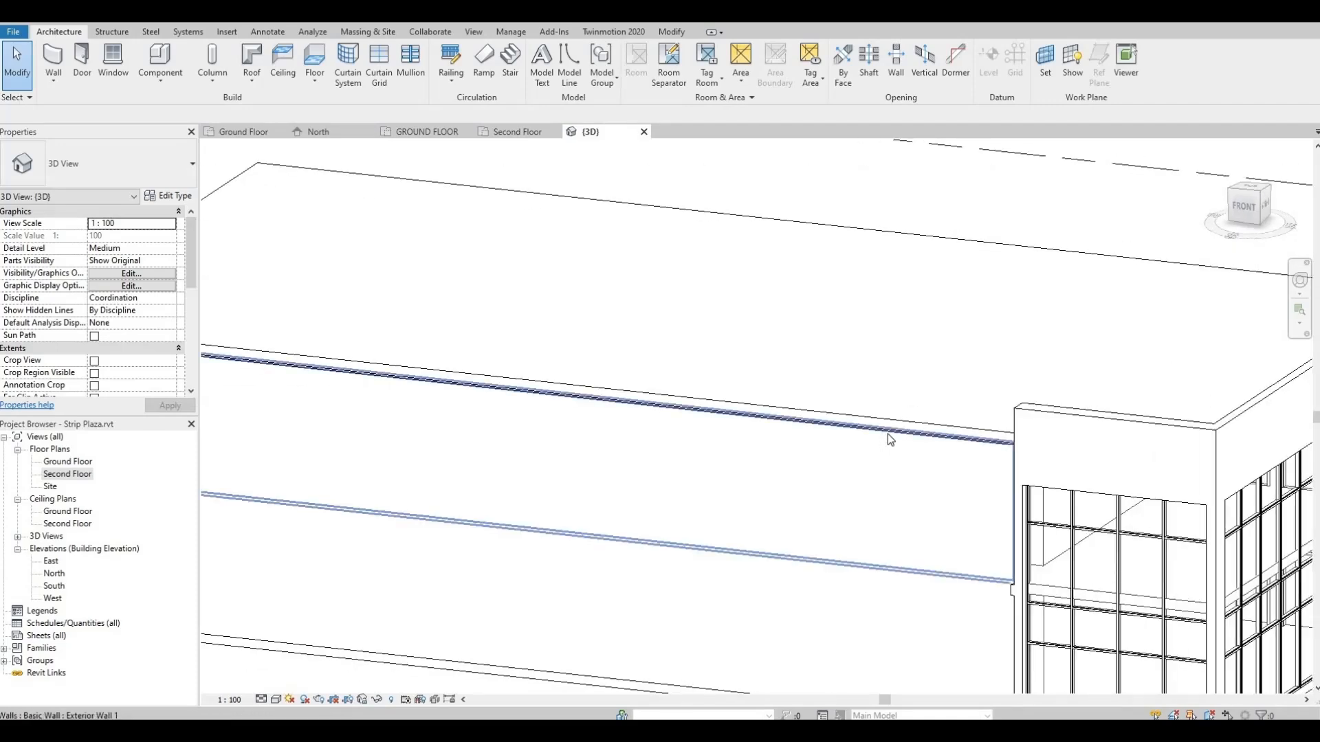
key("Tab")
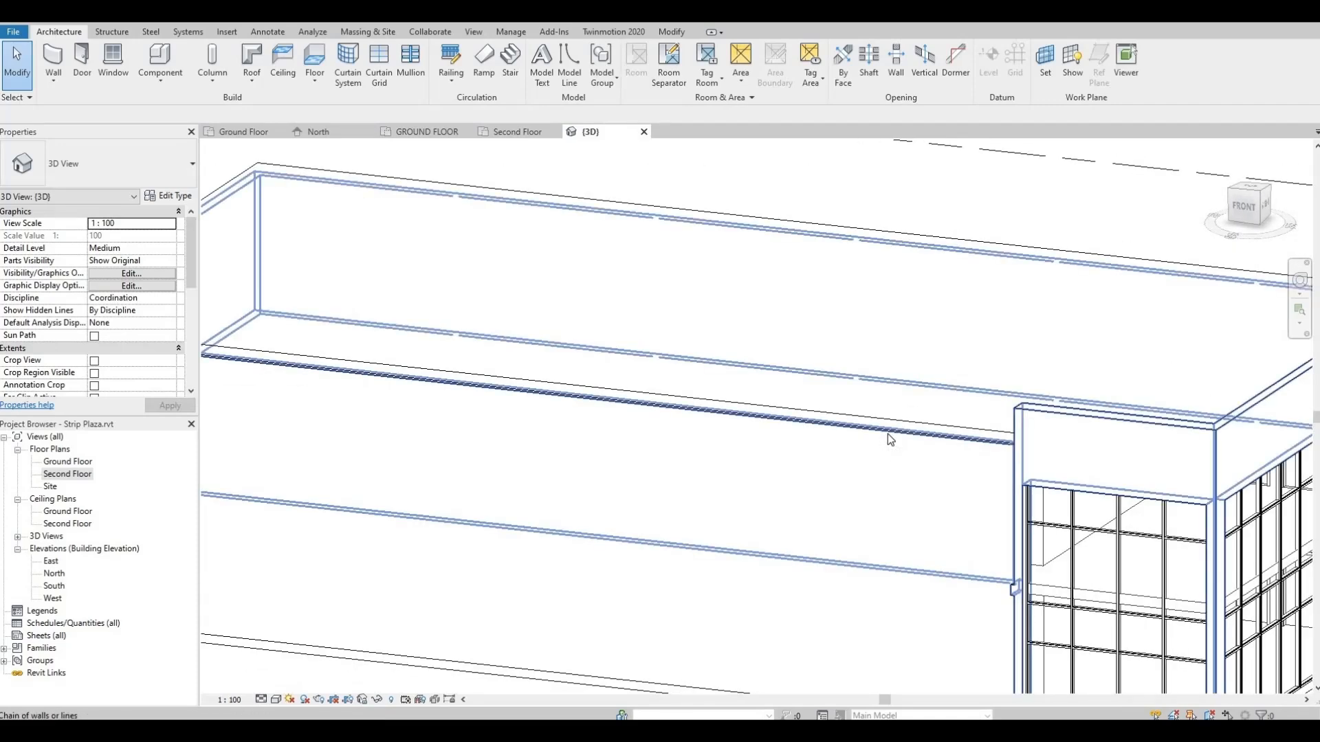
scroll(888, 436, "down", 2)
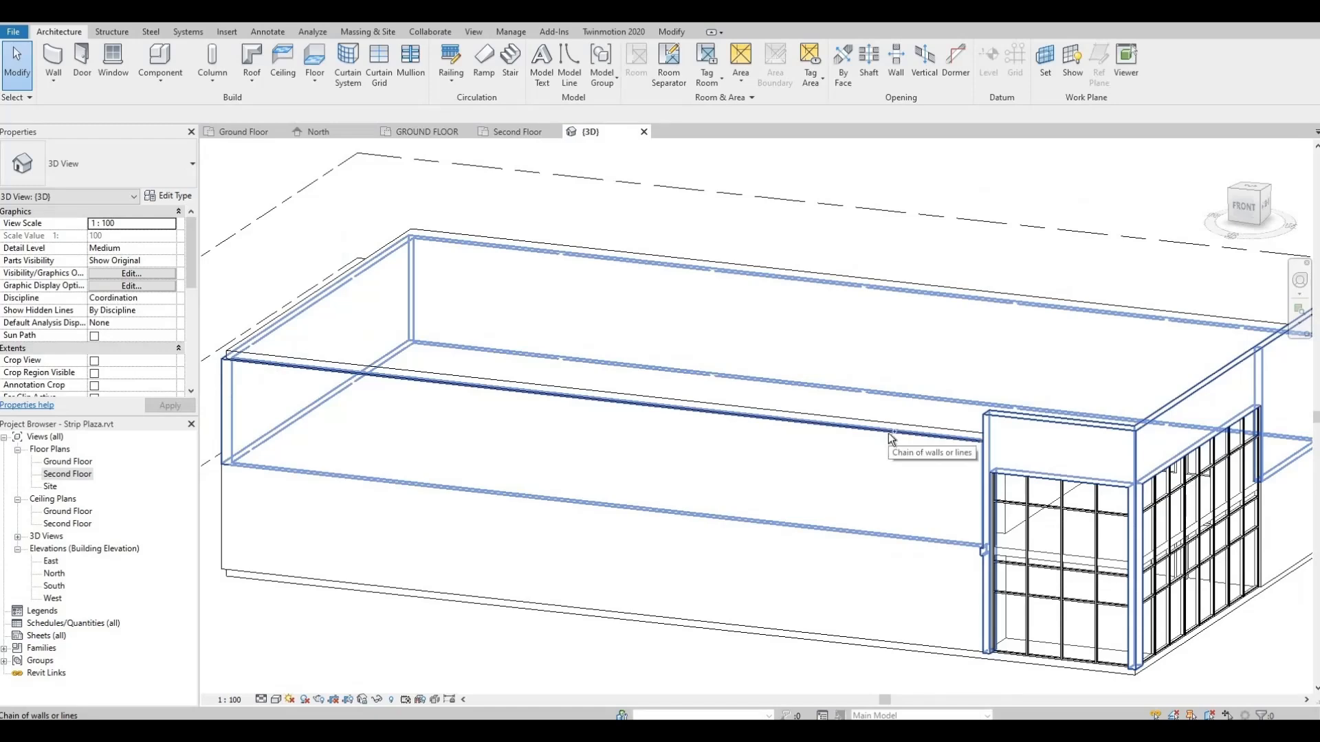
left_click(891, 438)
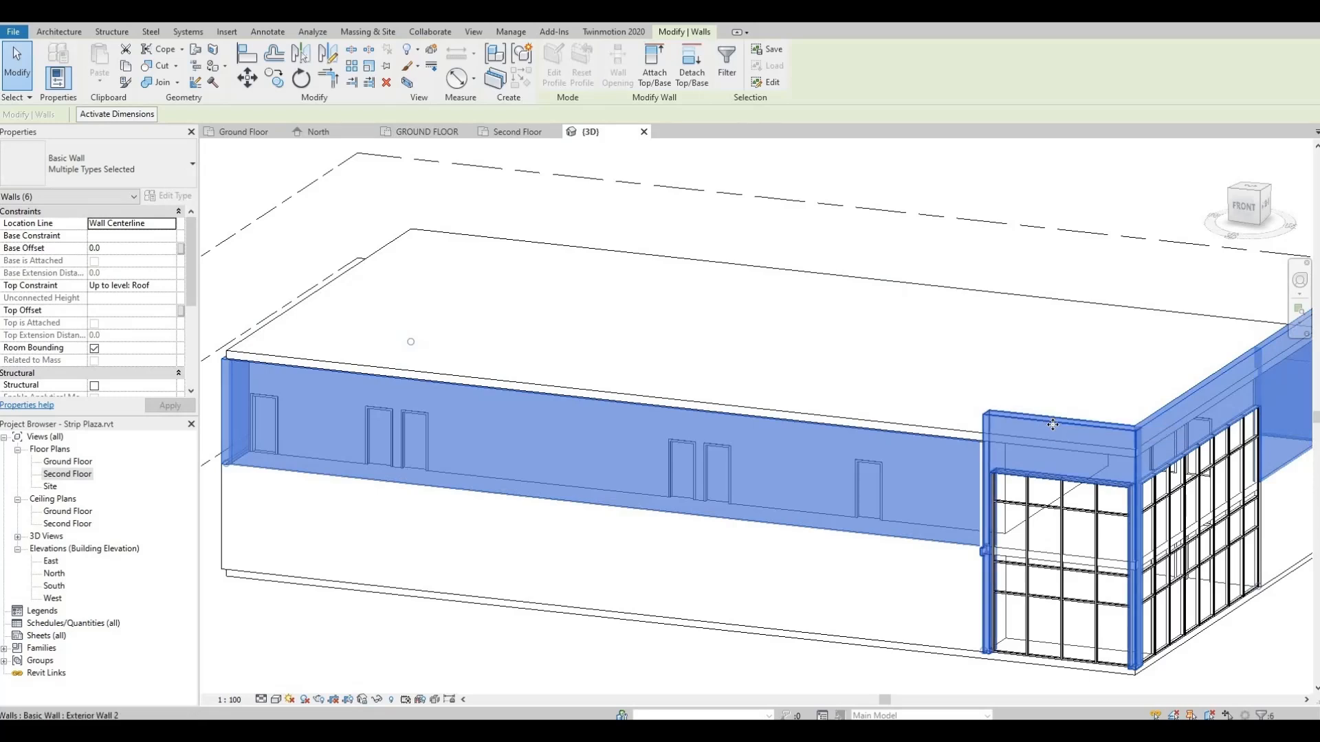
middle_click_drag(815, 428, 591, 408)
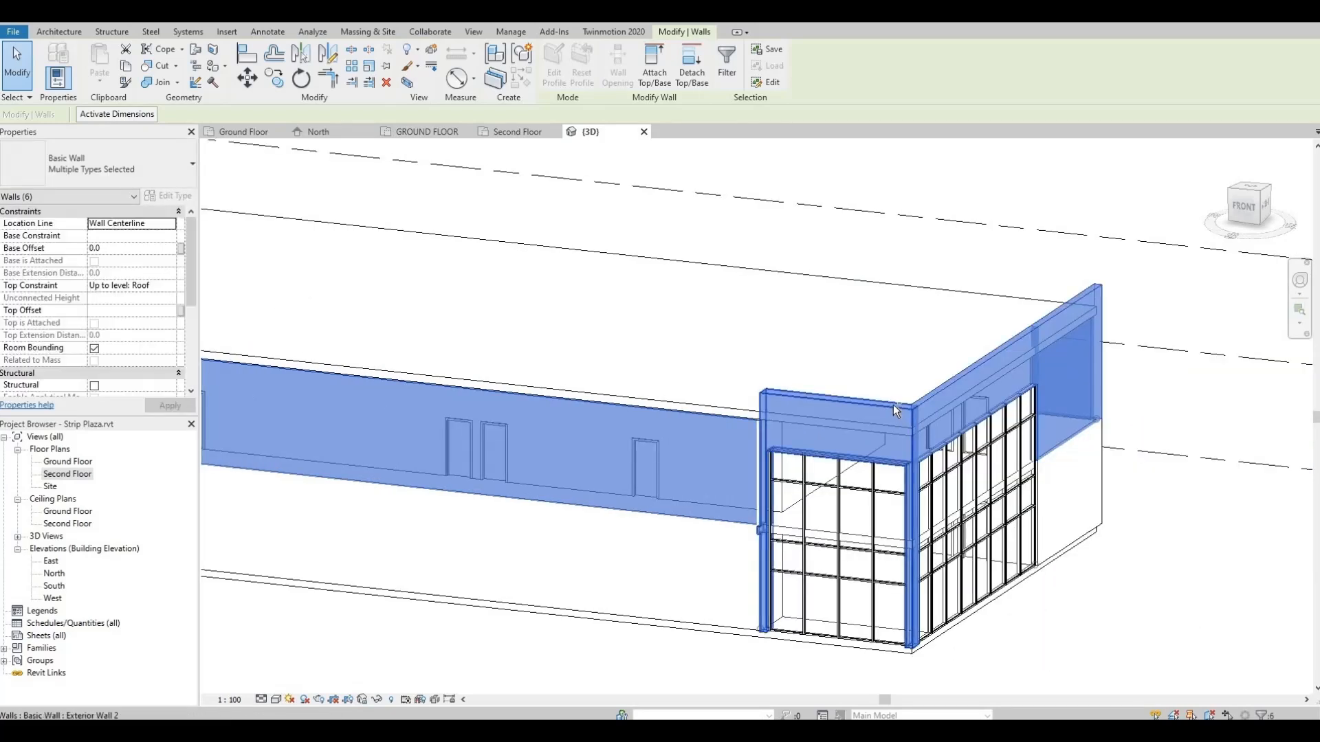
left_click(929, 398, "shift")
left_click(1041, 316, "shift")
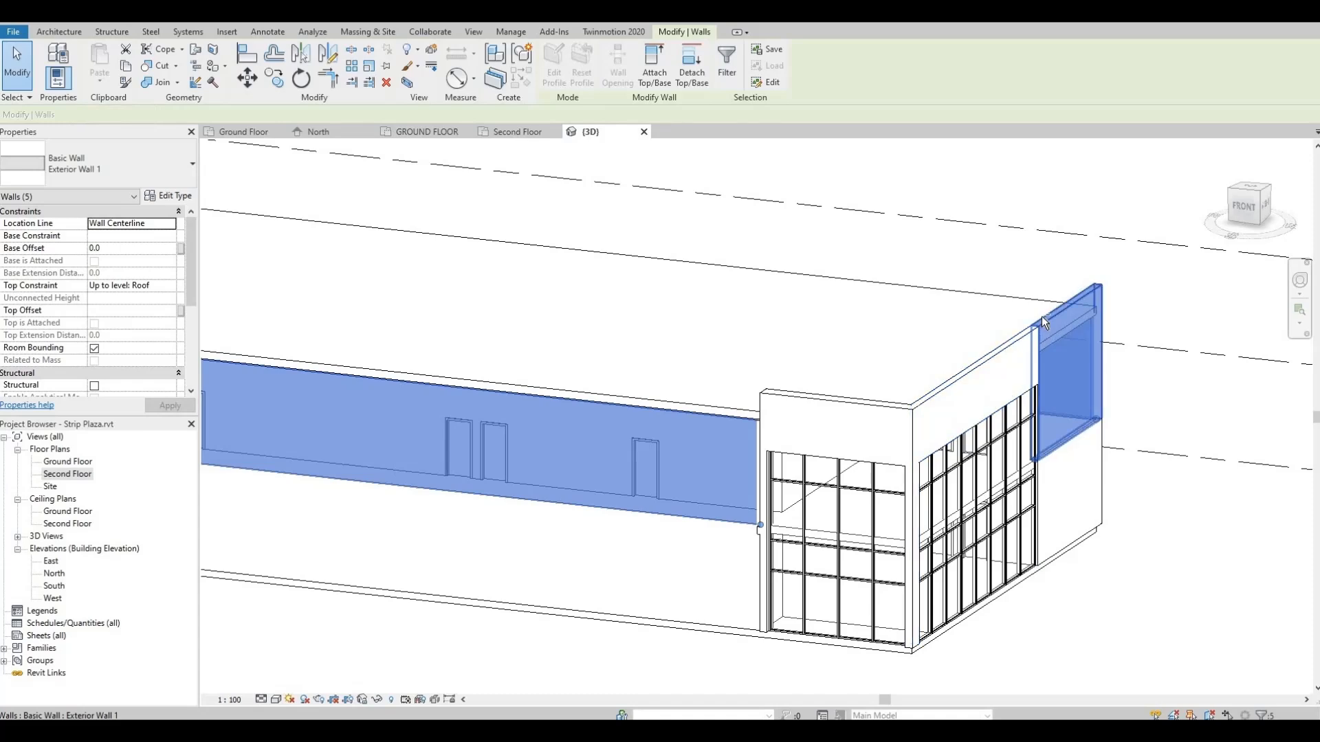
left_click(1041, 316, "shift")
middle_click_drag(600, 398, 786, 458)
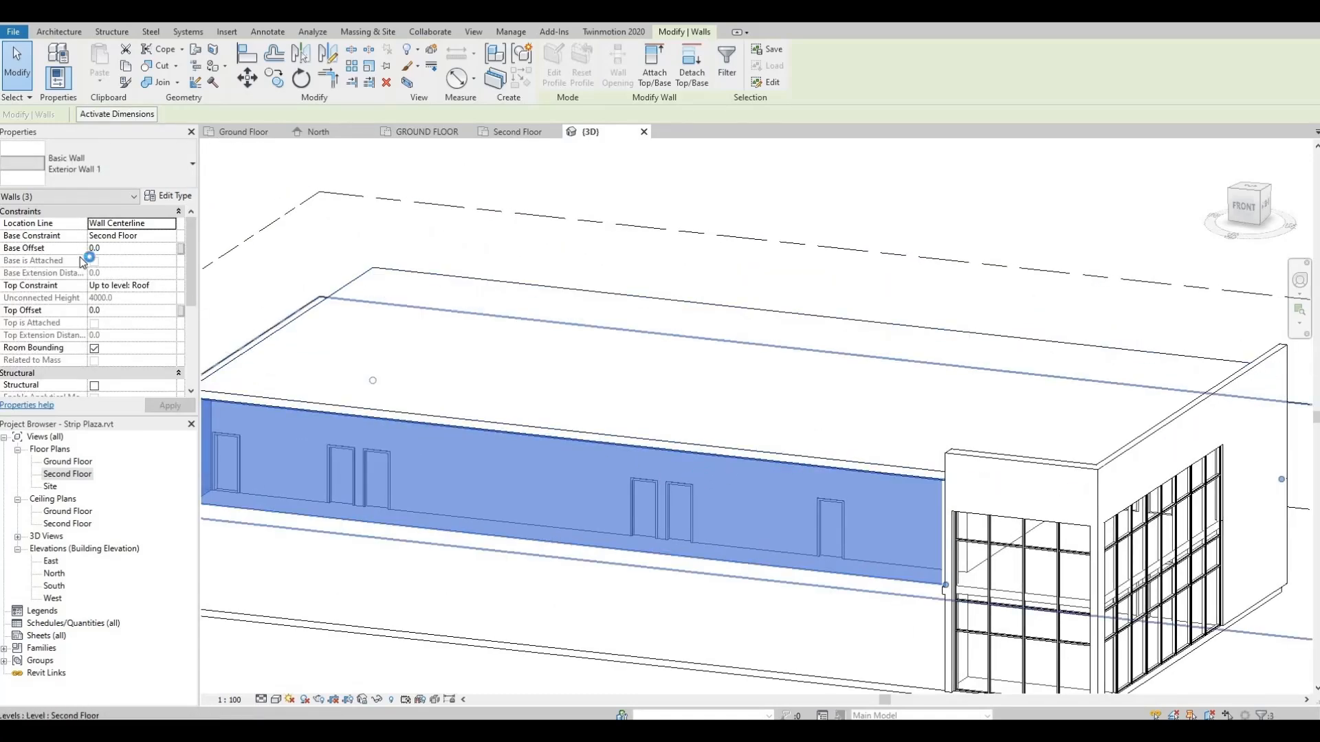
left_click(110, 310)
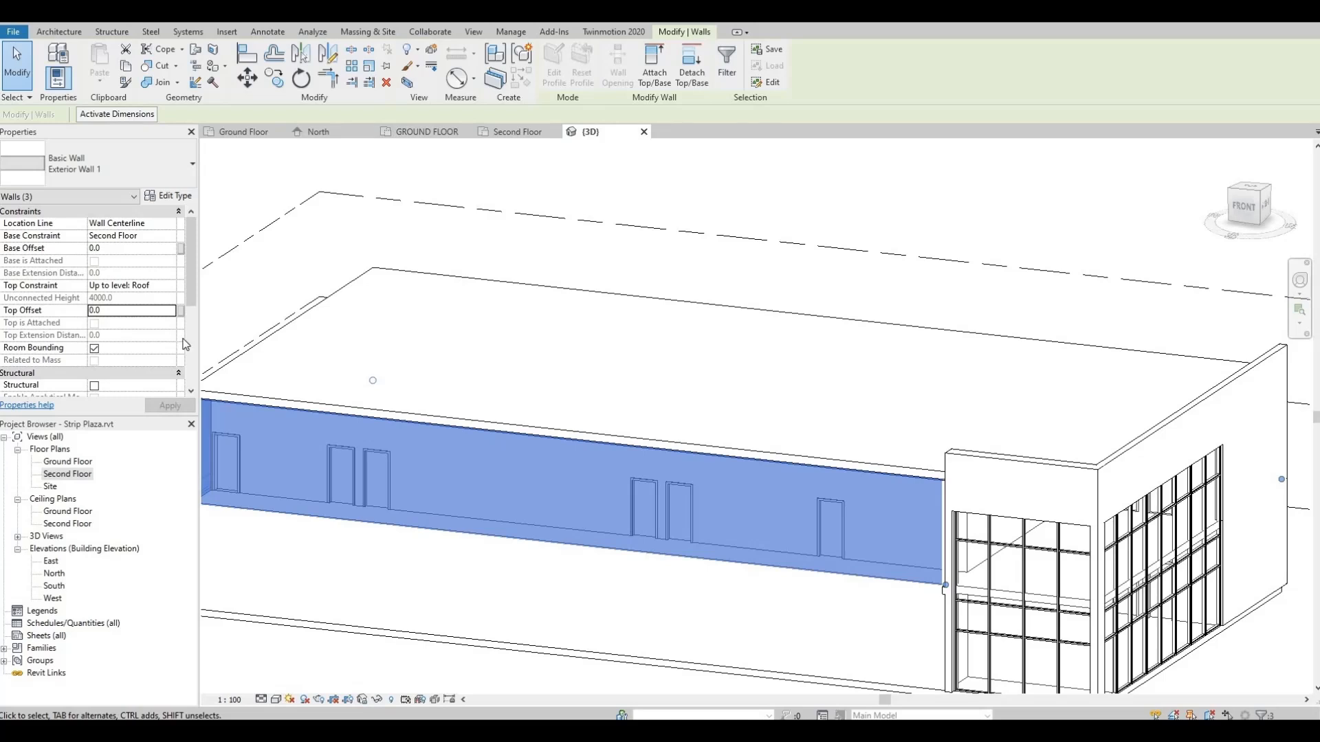
left_click(110, 310)
type("6000")
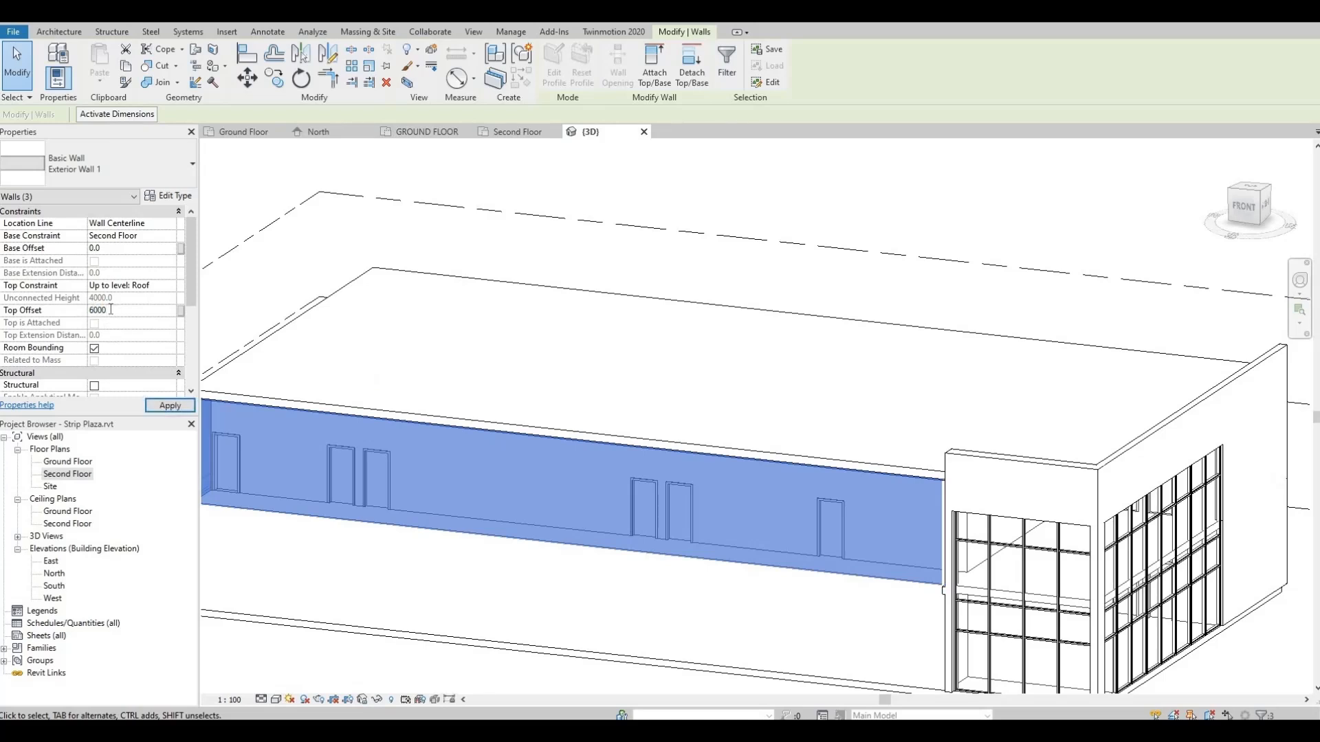
left_click(168, 405)
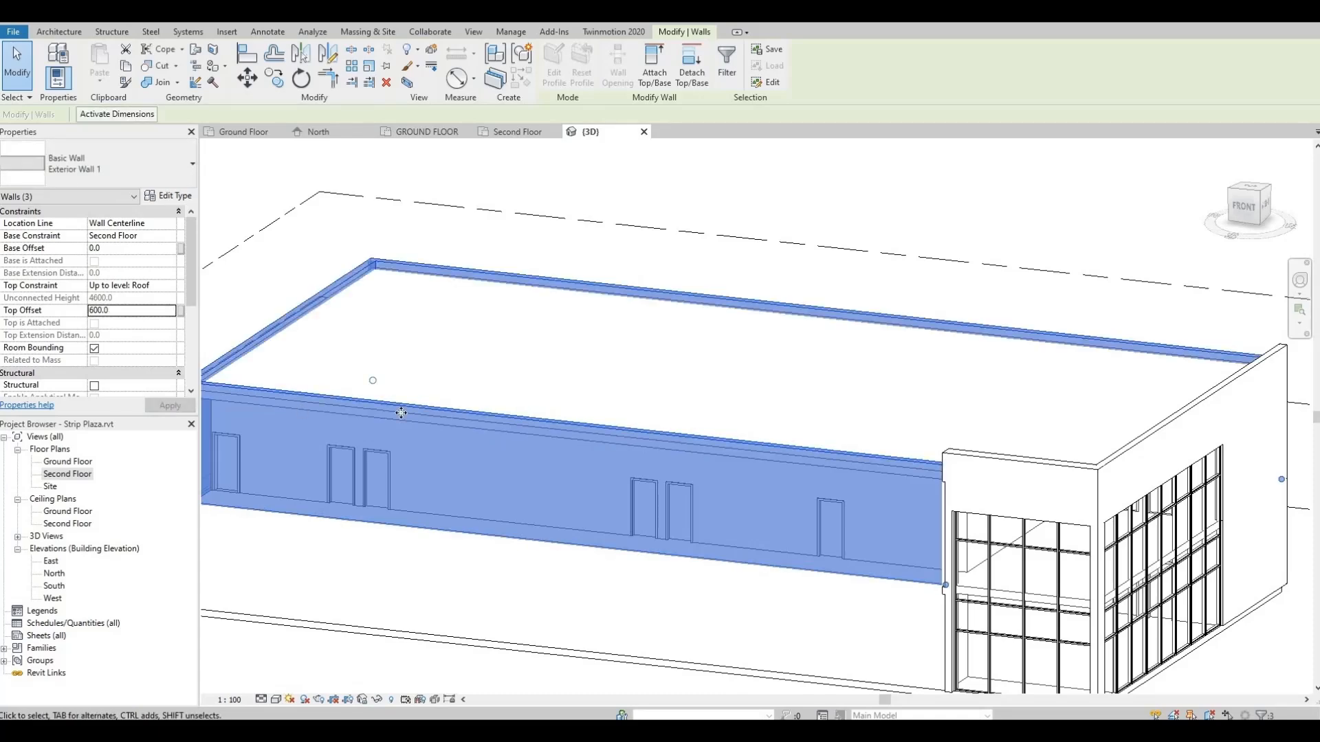
left_click(417, 373)
Set the top offset of the front, west and rear second-floor Exterior Wall 1 walls to 800.
middle_click_drag(432, 400, 704, 424, "shift")
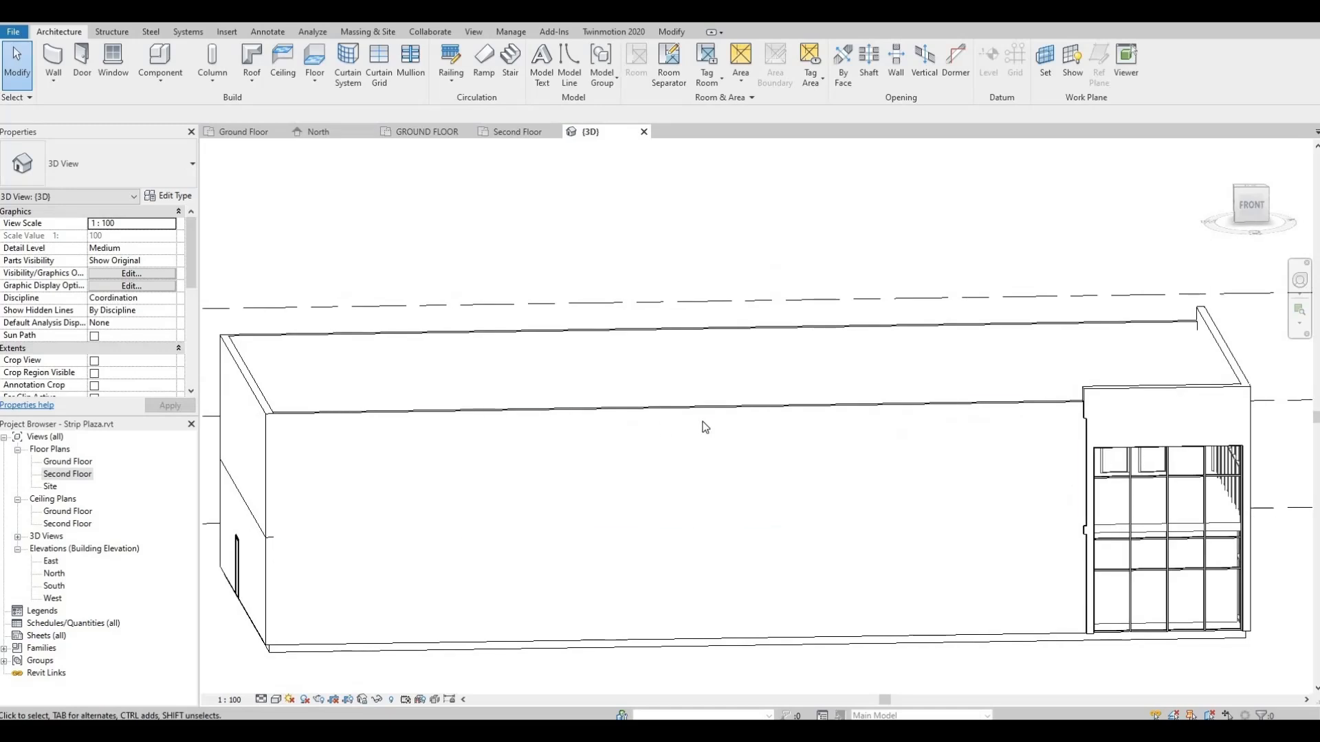
left_click(718, 420)
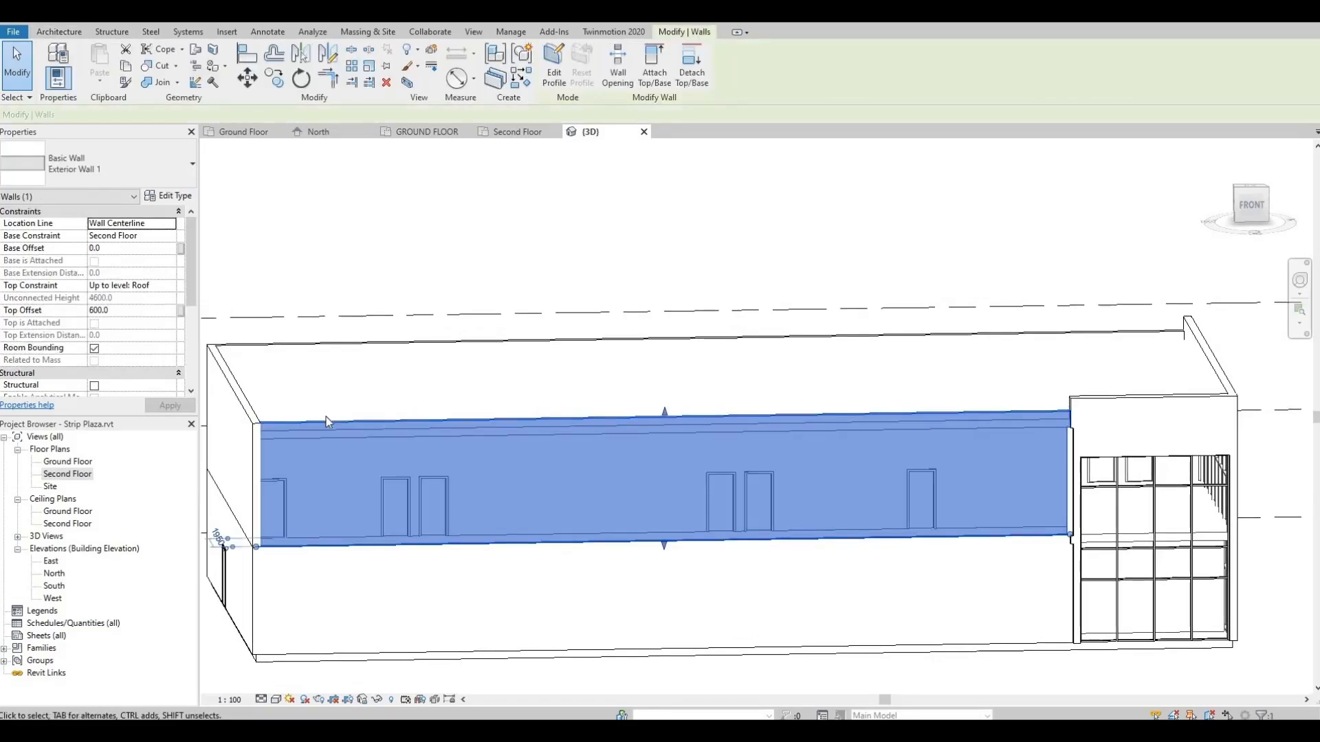
left_click(253, 410, "ctrl")
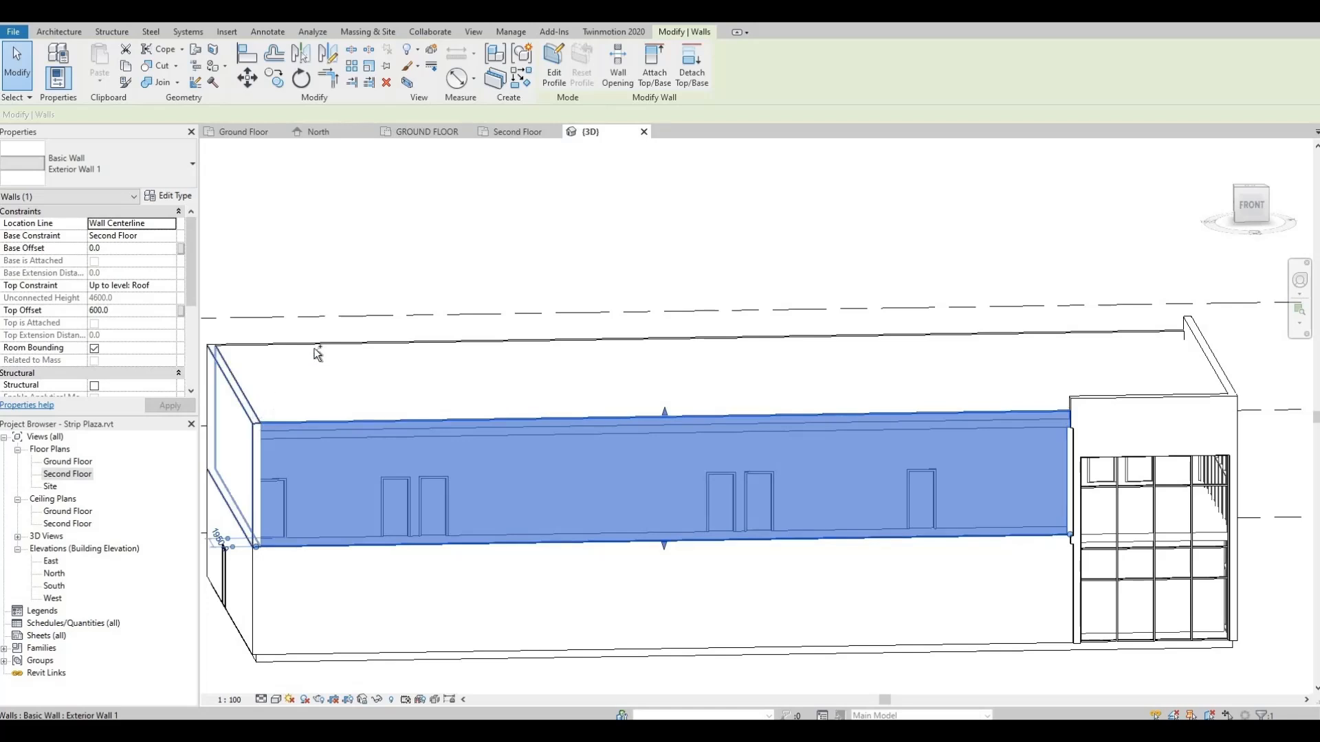
left_click(318, 343, "ctrl")
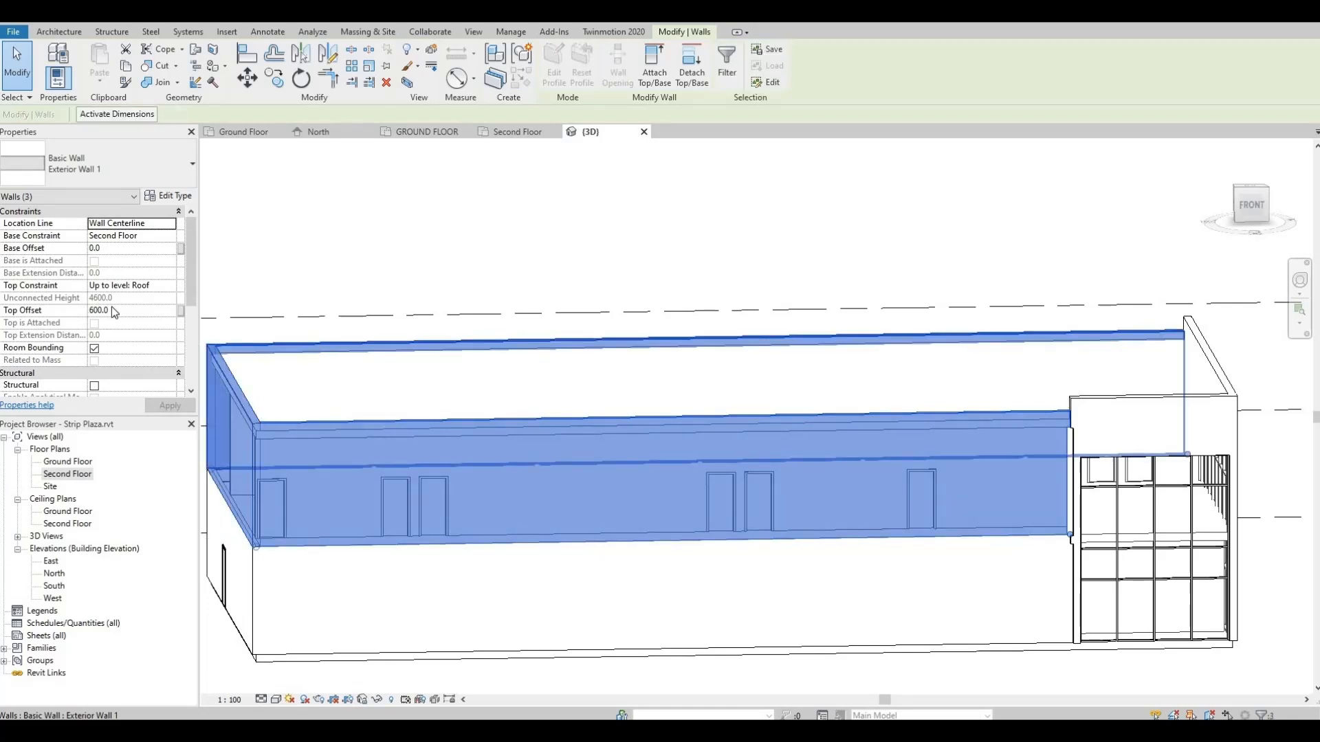
left_click(134, 311)
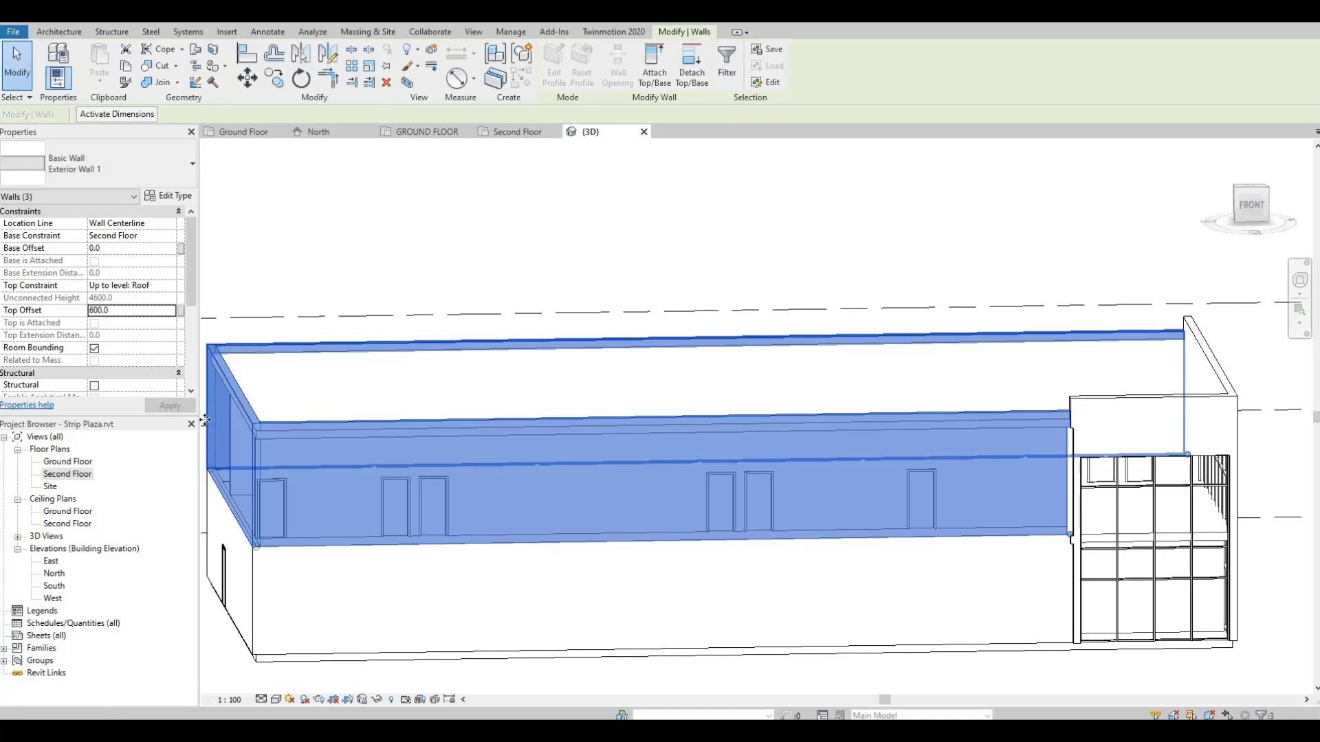
double_click(117, 310)
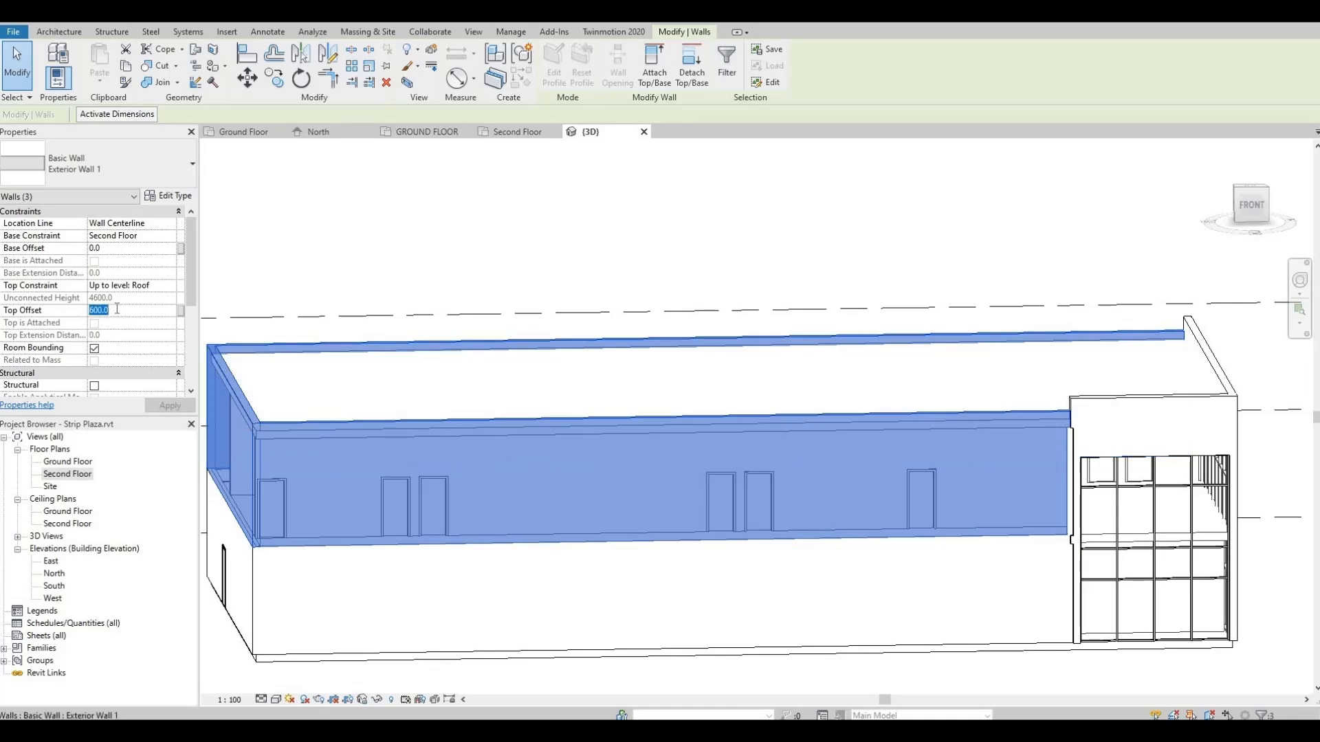
type("800")
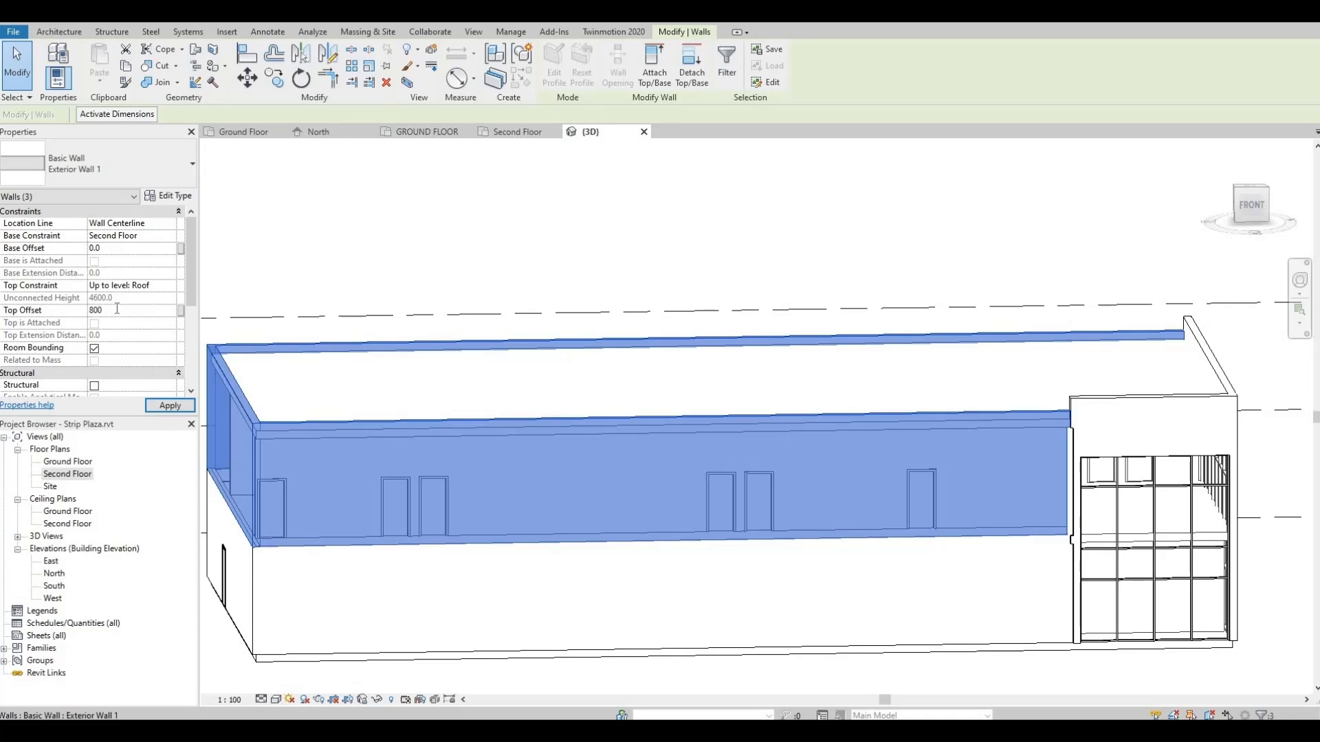
left_click(152, 406)
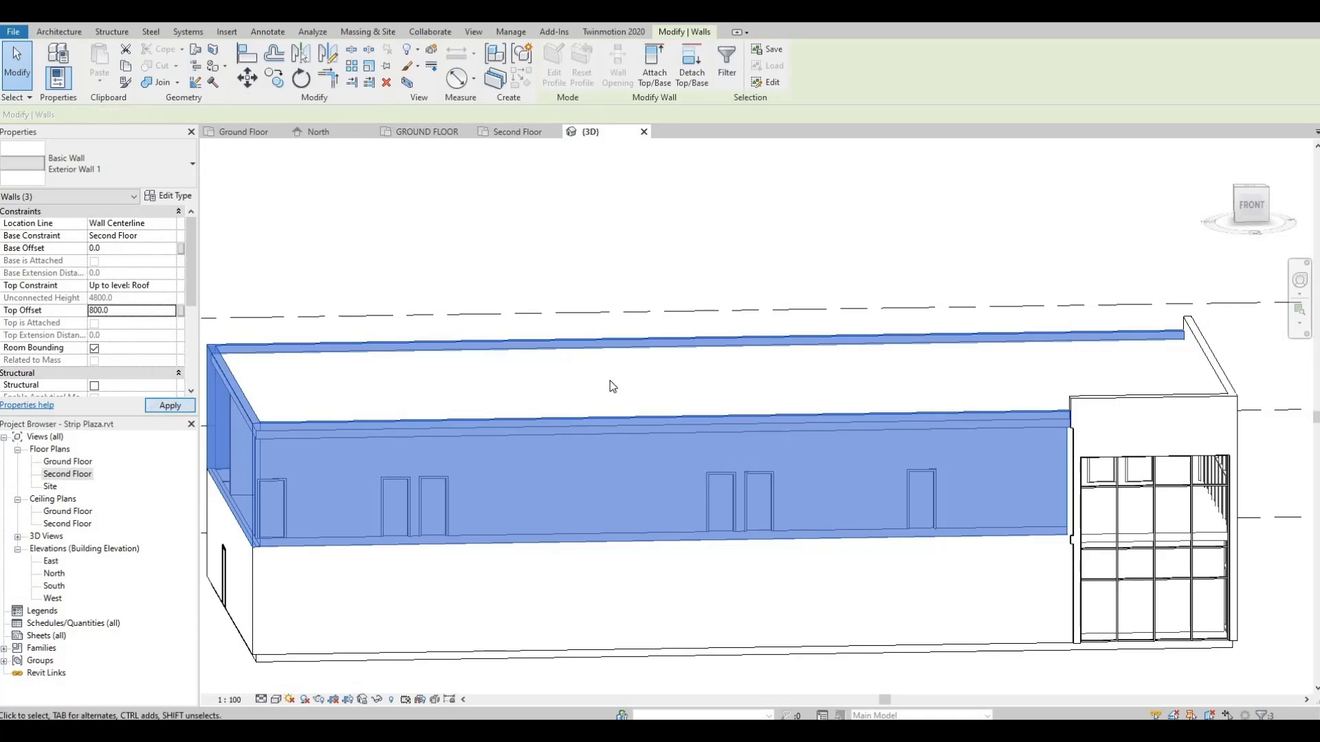
key("Escape")
Set the top offset of the two corner Exterior Wall 2 walls and the adjoining upper east wall to 1500.
middle_click_drag(675, 426, 818, 450, "shift")
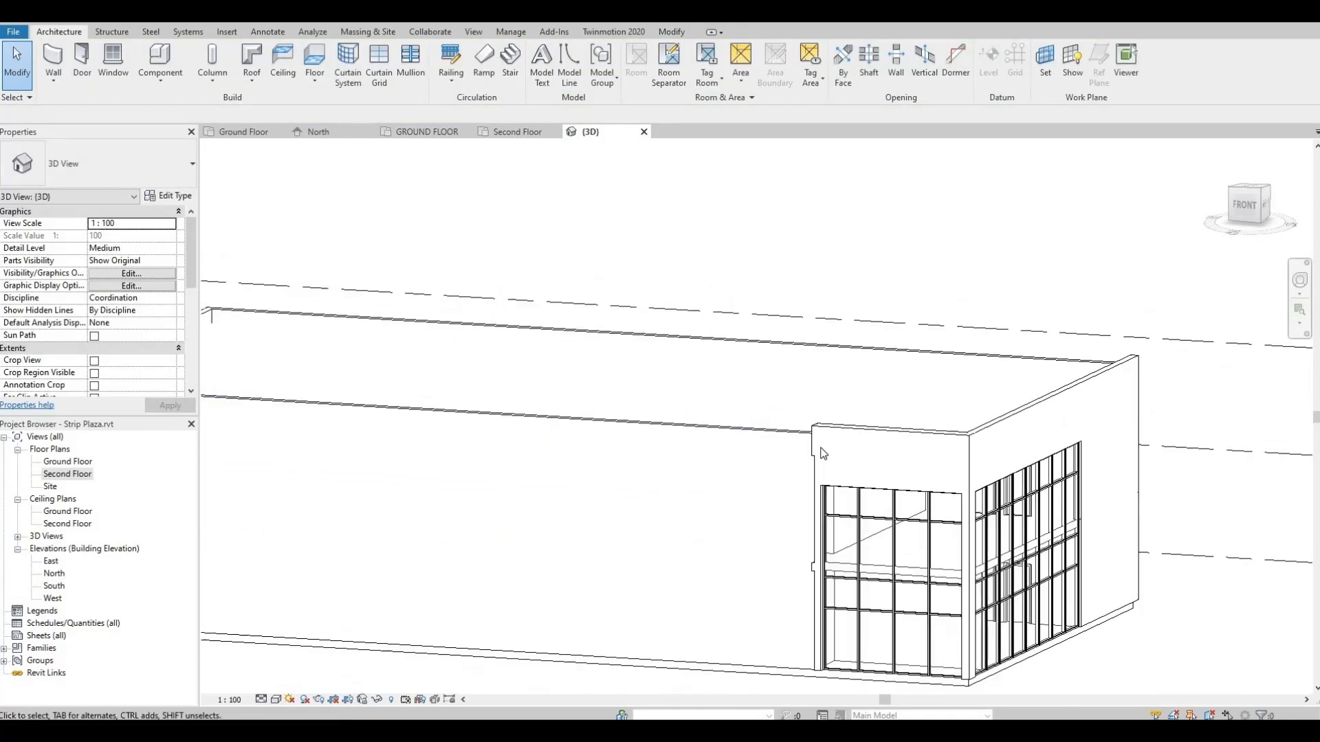
left_click(860, 431)
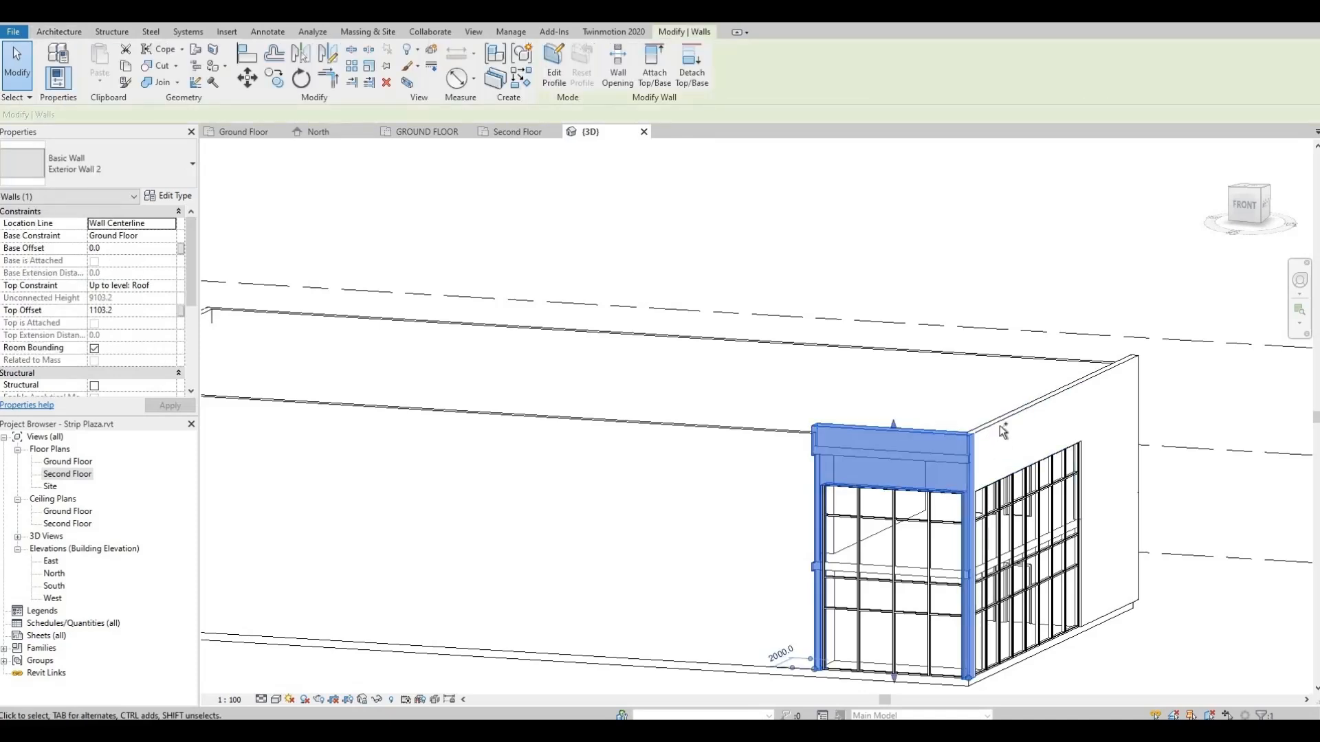
left_click(1110, 383, "ctrl")
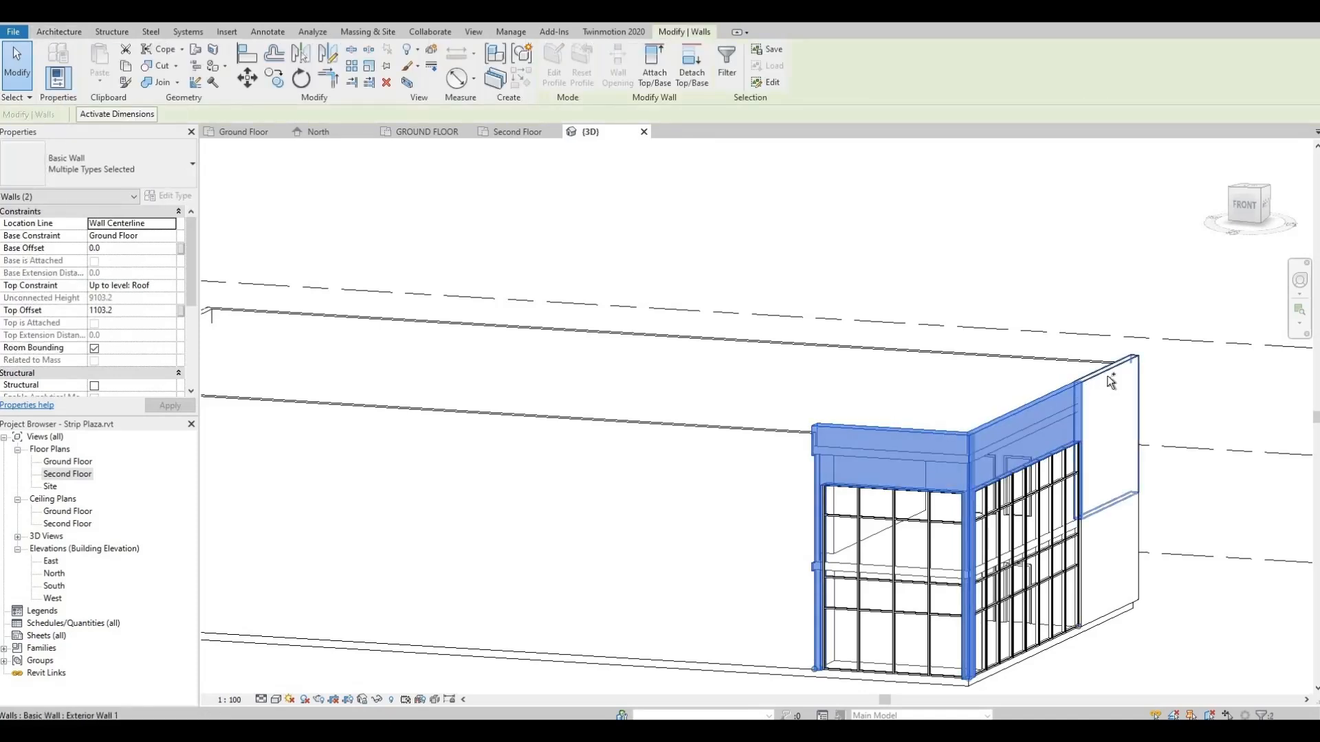
left_click(1110, 382, "ctrl")
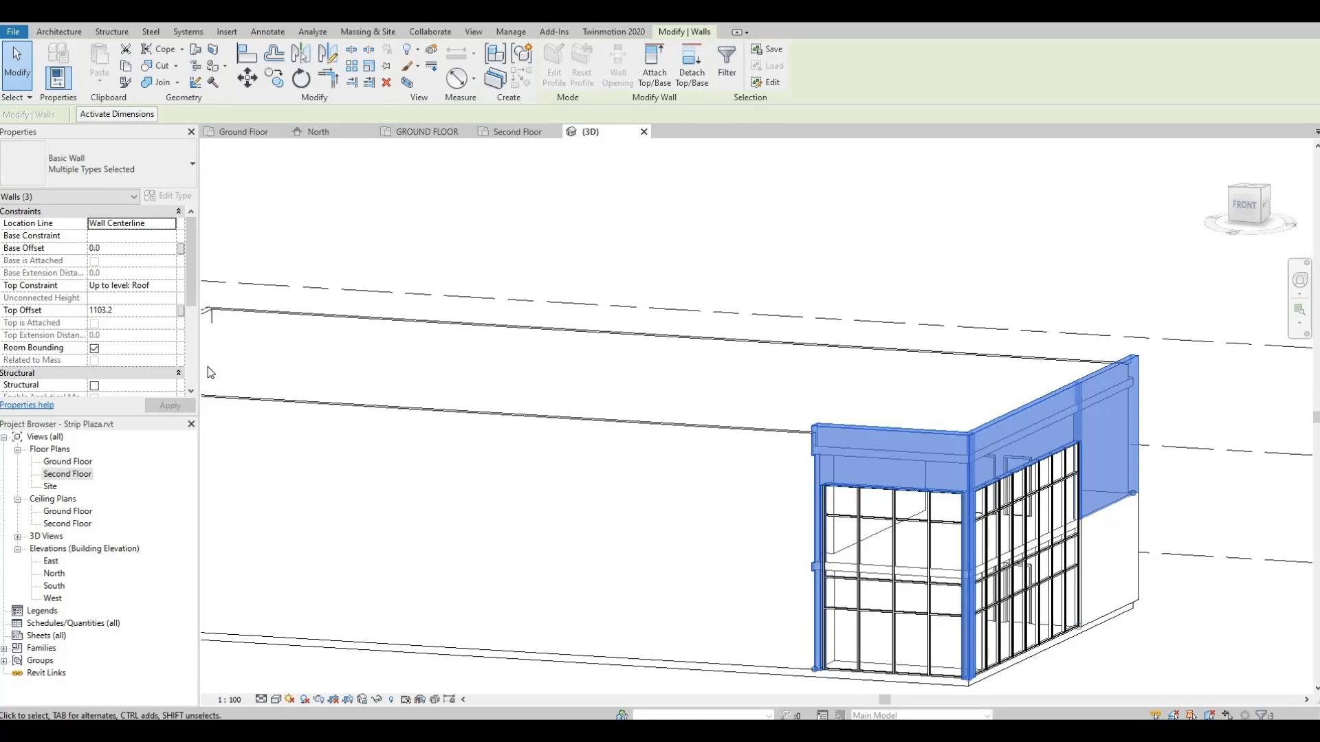
left_click(110, 310)
double_click(127, 311)
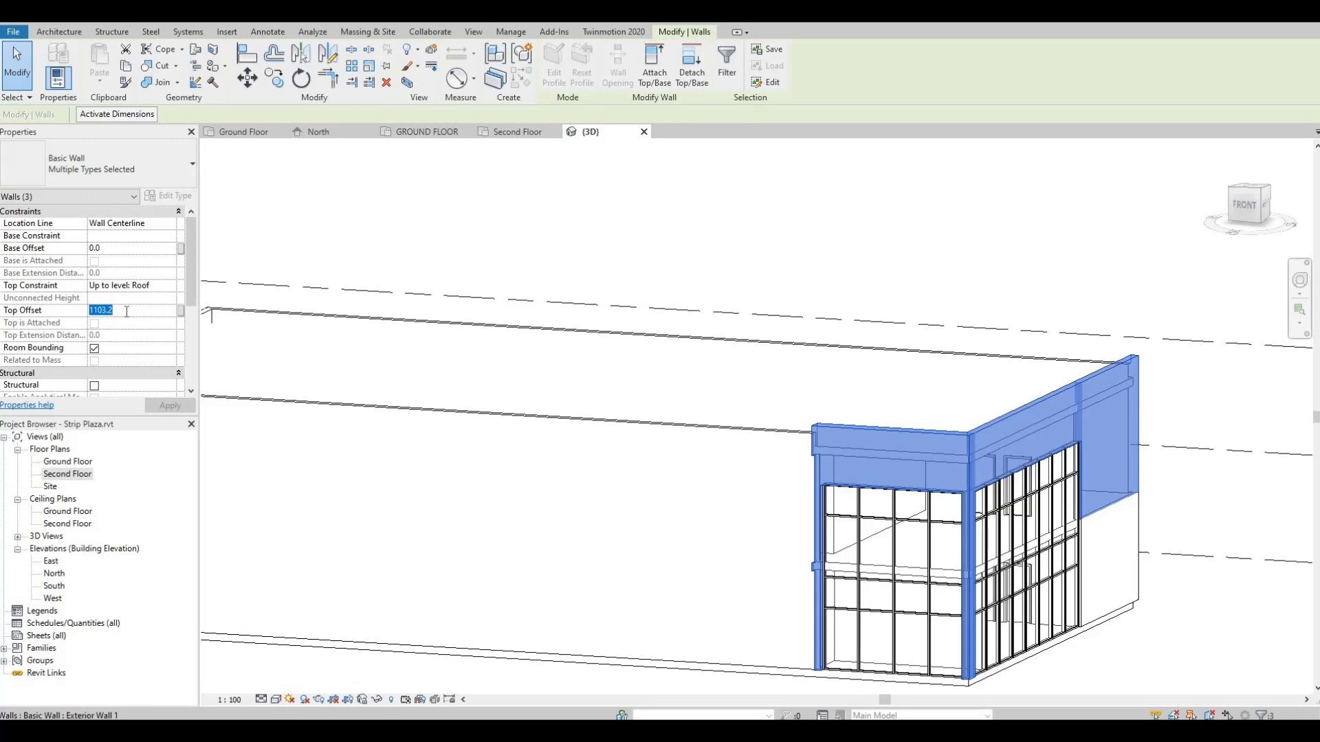
type("1500")
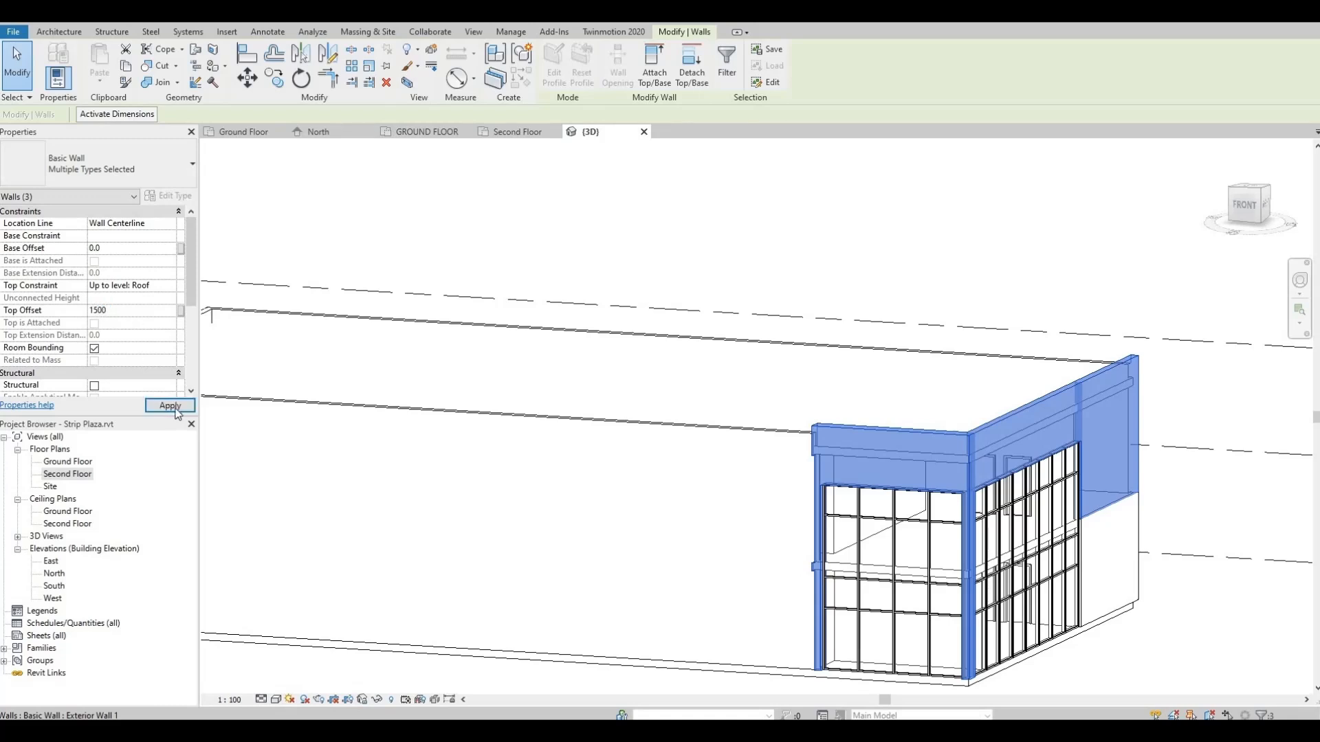
left_click(170, 407)
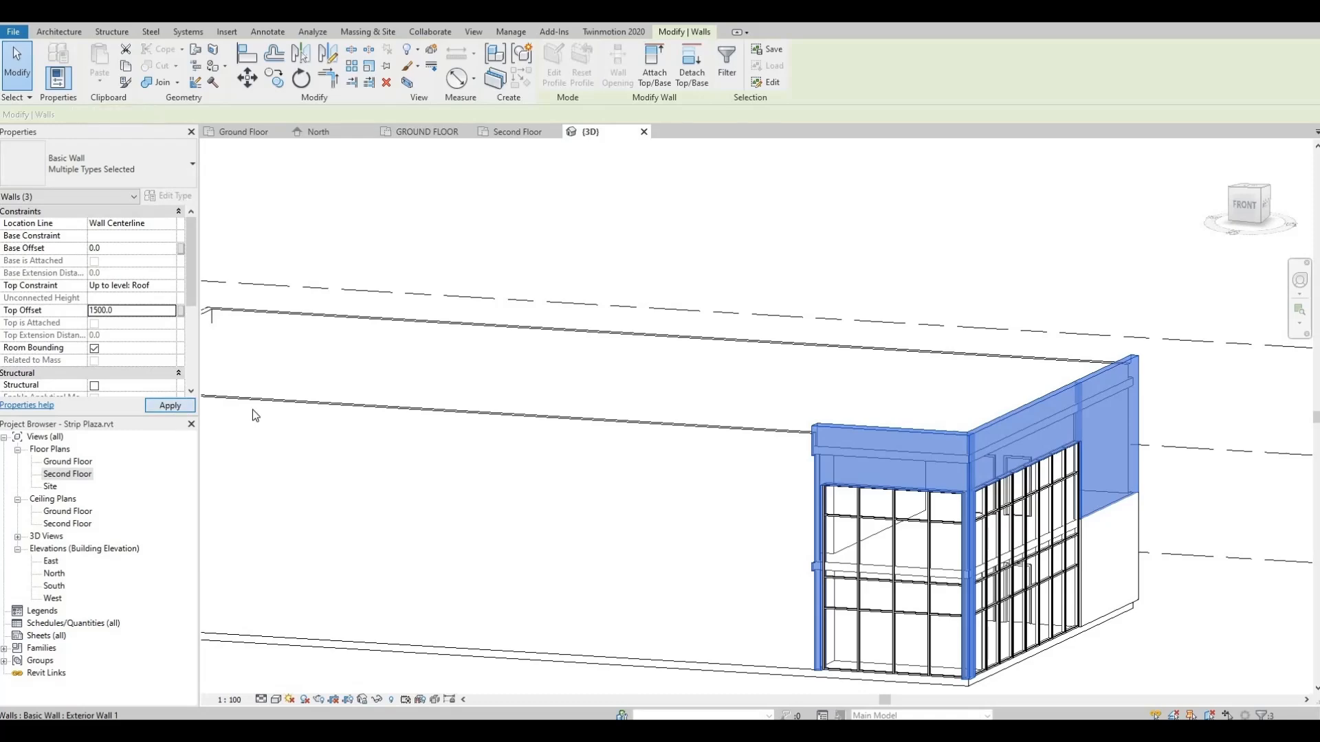
key("Escape")
Examine the raised parapets and the junction between the glazed corner's front wall and the long front wall.
middle_click_drag(566, 432, 674, 455, "shift")
middle_click_drag(623, 534, 790, 323, "shift")
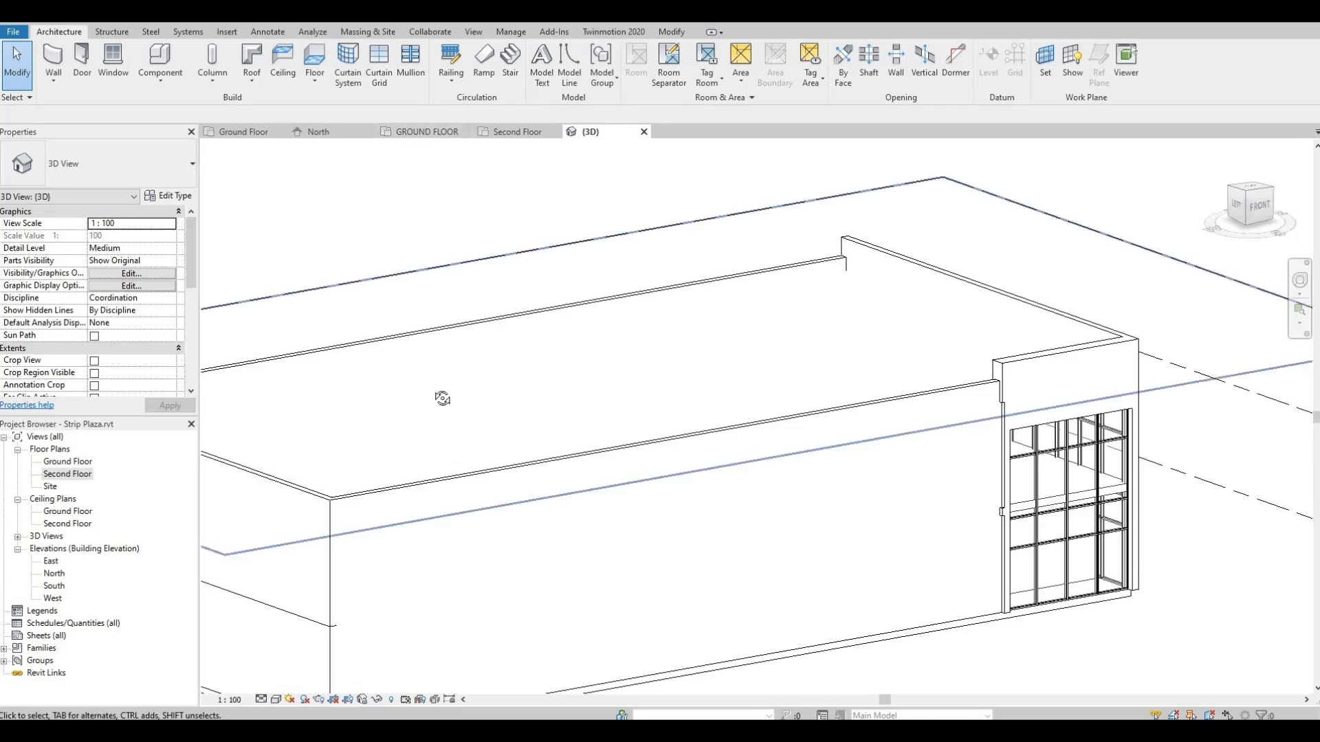
middle_click_drag(436, 394, 431, 486, "shift")
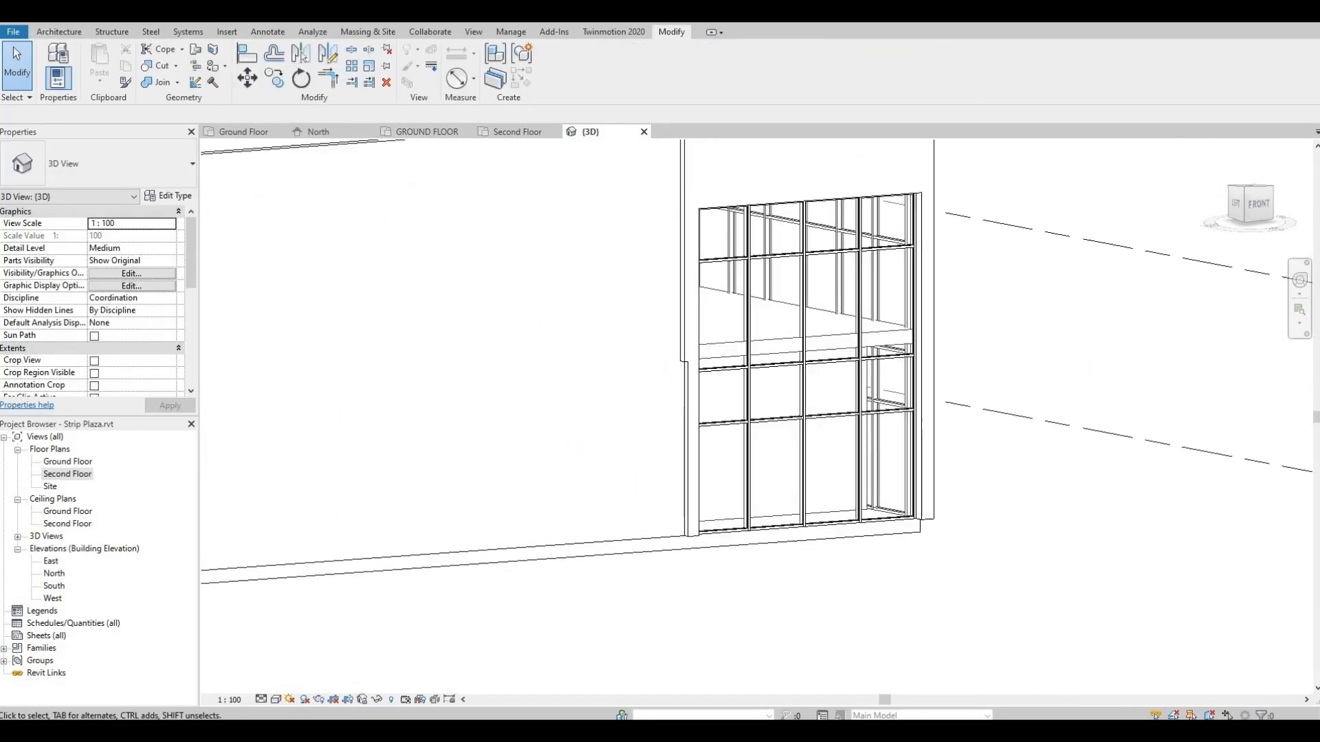
scroll(639, 566, "up", 3)
scroll(643, 550, "down", 1)
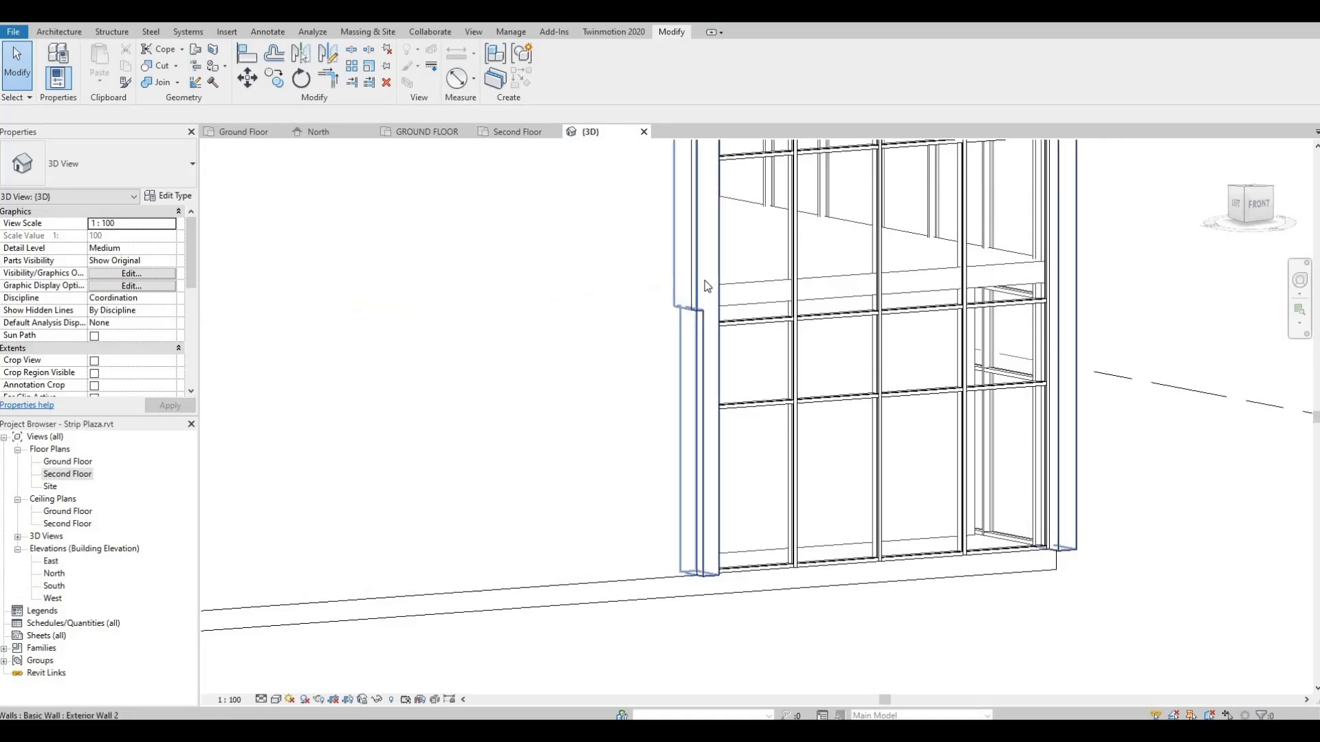
scroll(695, 314, "up", 6)
scroll(692, 317, "down", 5)
middle_click_drag(703, 385, 689, 395)
scroll(689, 396, "down", 3)
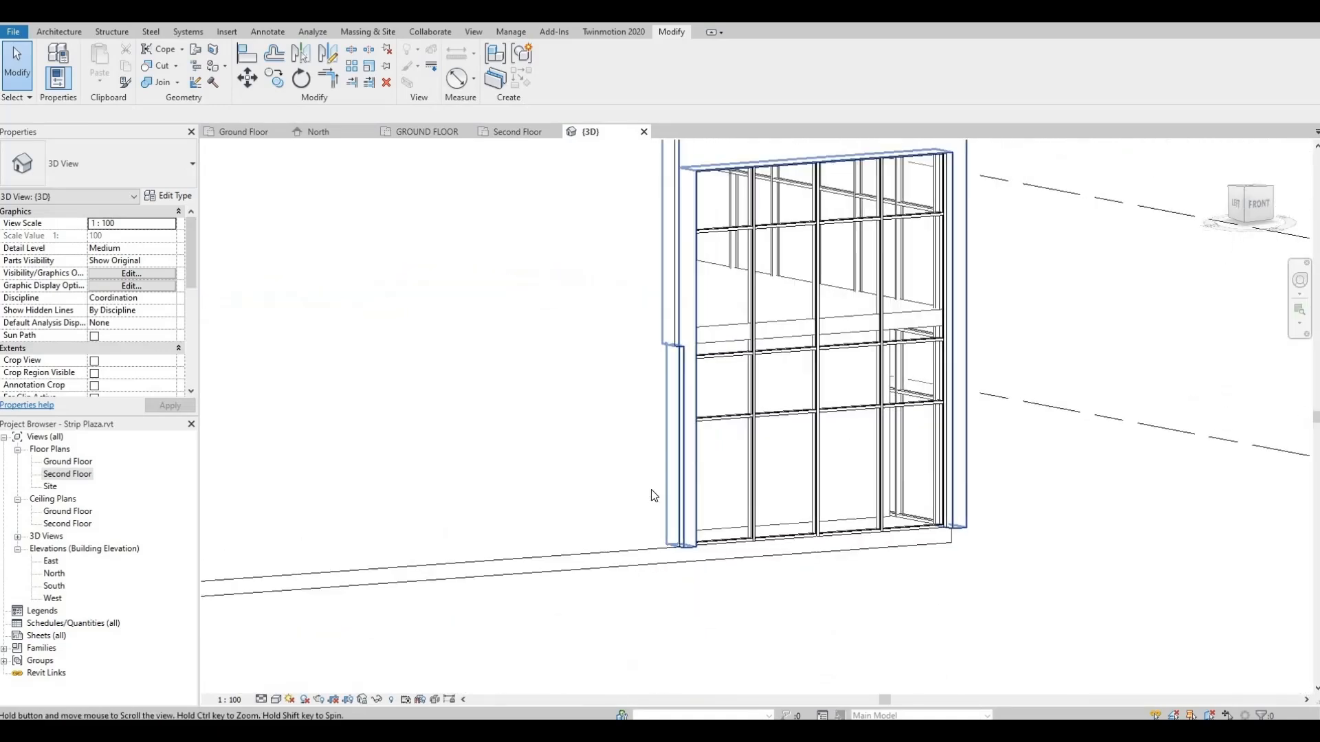
middle_click_drag(651, 490, 597, 628)
scroll(622, 564, "down", 1)
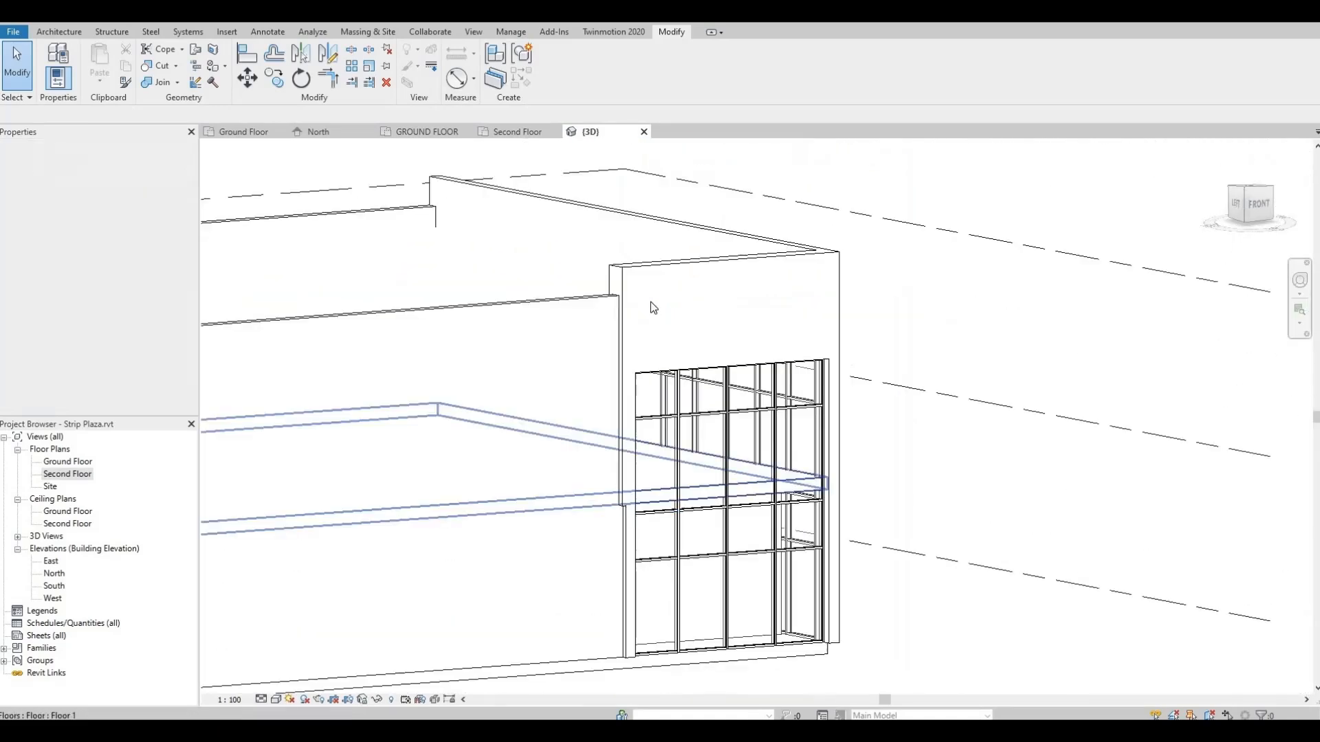
Edit the profile of the glazed corner's front wall, shifting its inner vertical edge 60 mm toward the long front wall and removing the conflicting constraints.
double_click(662, 261)
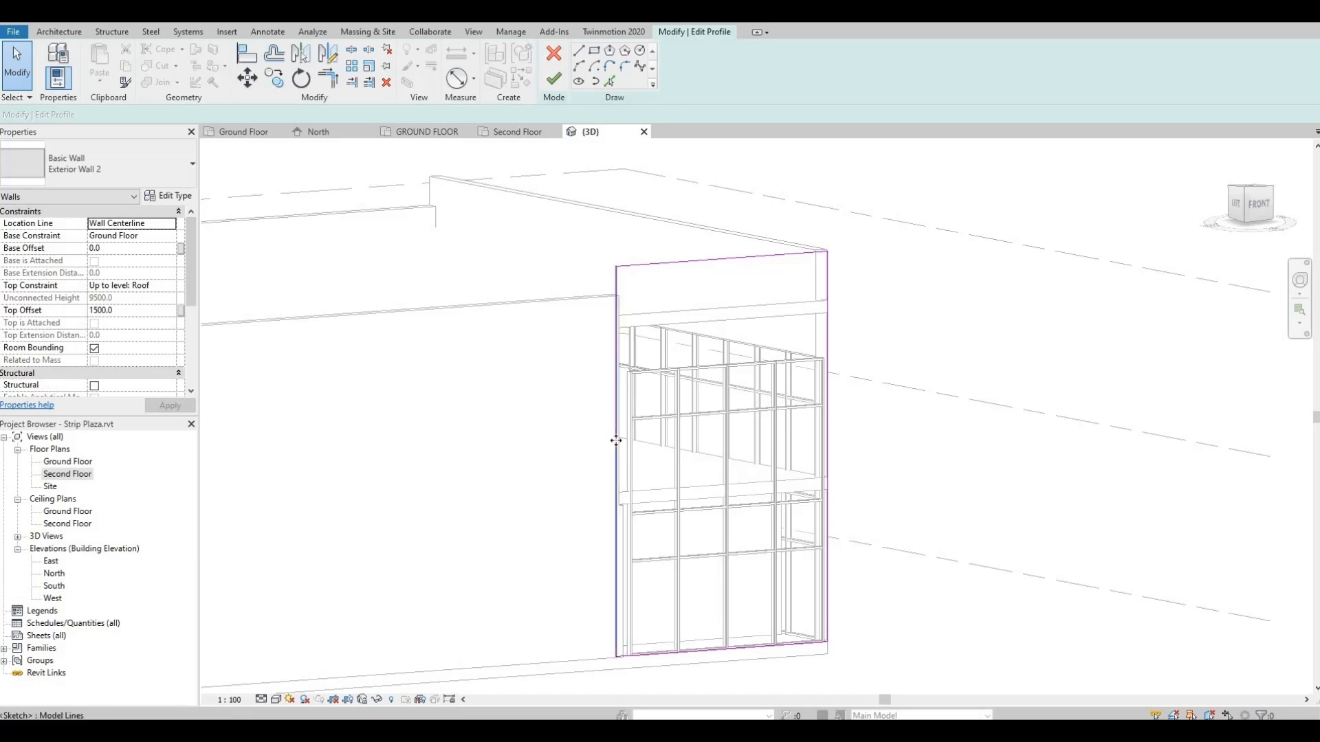
left_click(616, 441)
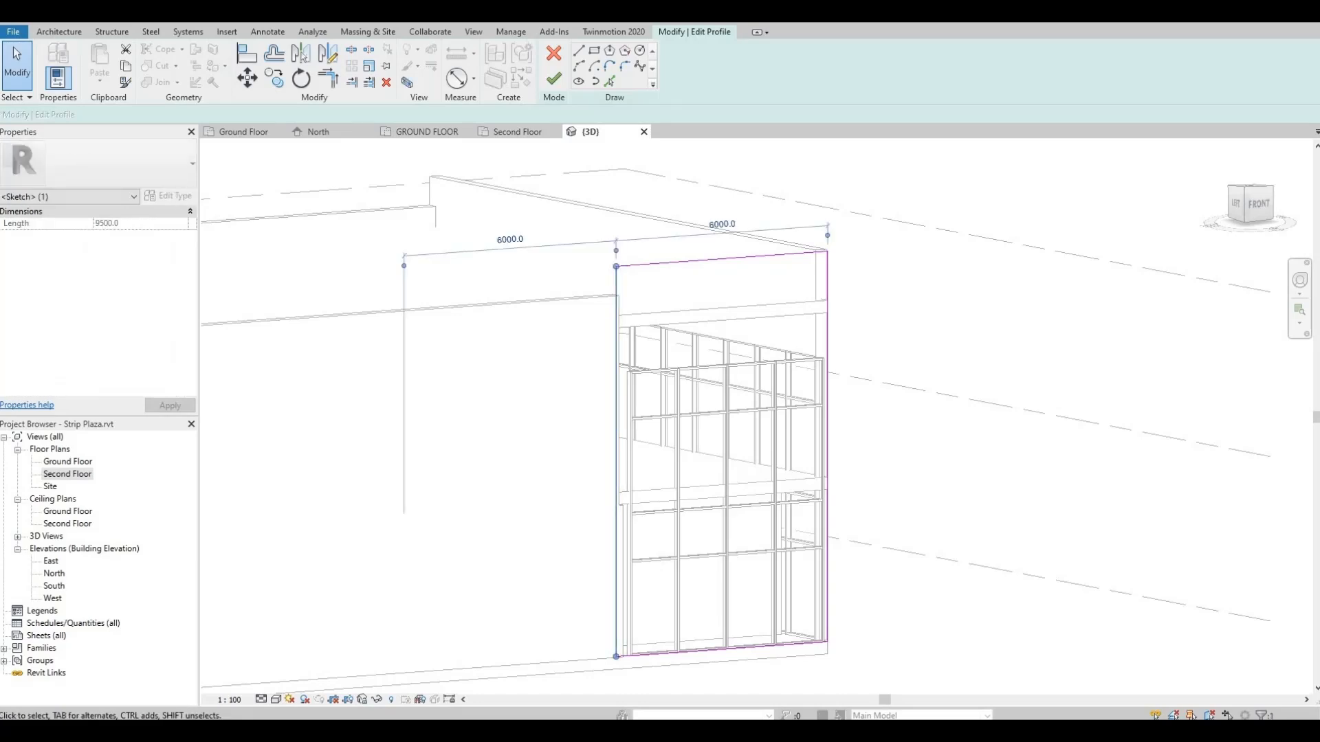
key("Left")
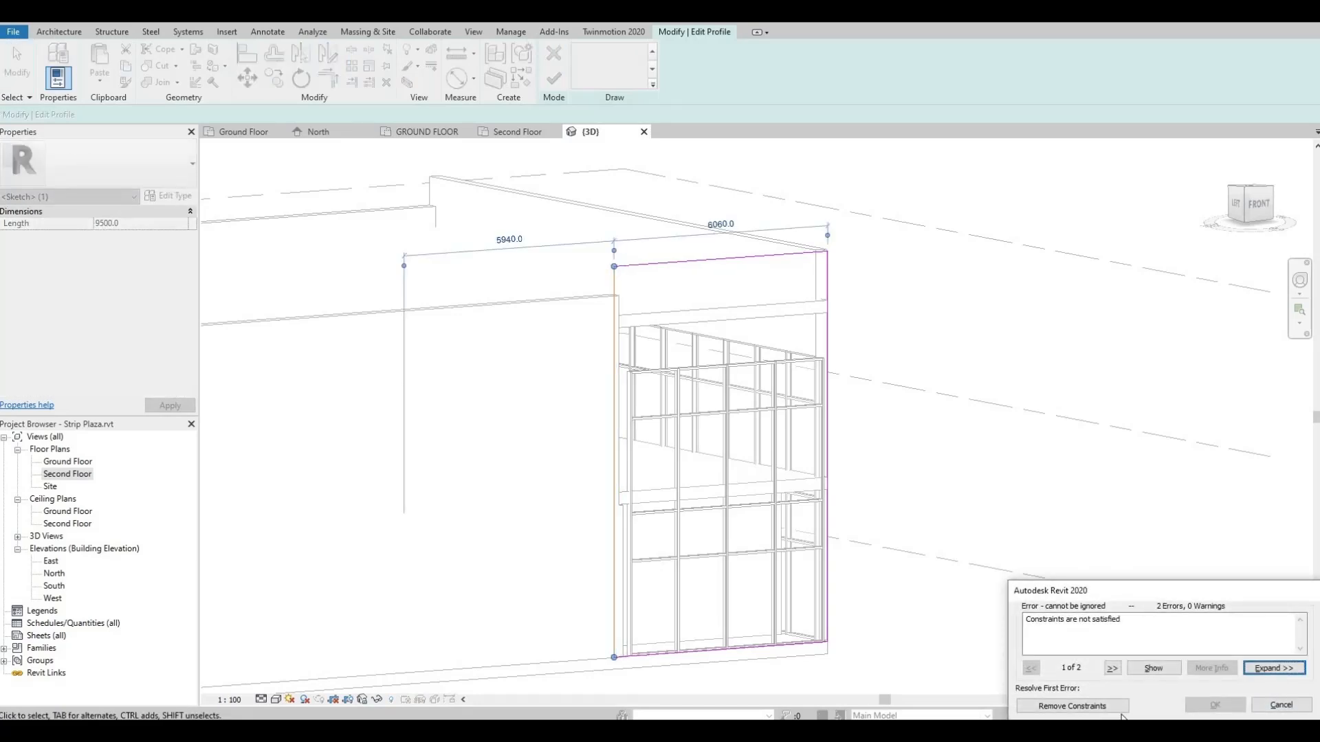
left_click(1073, 706)
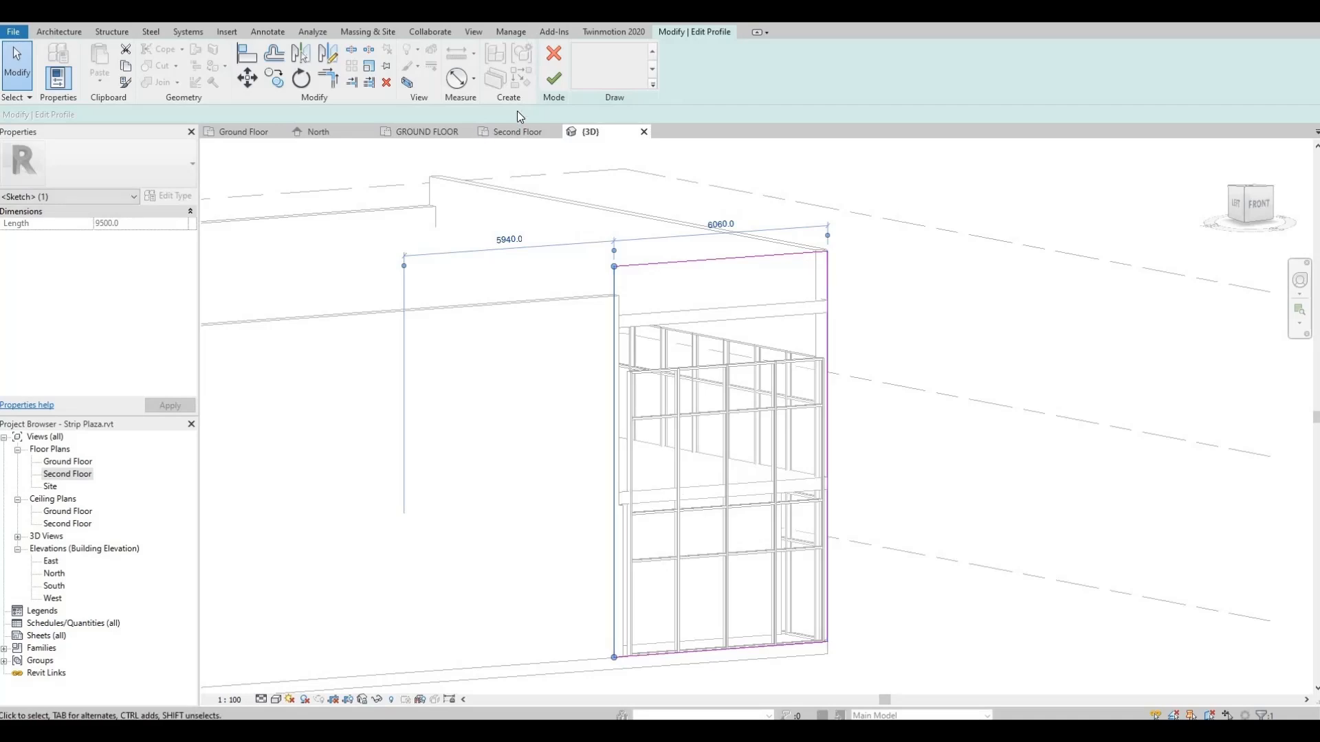
left_click(556, 82)
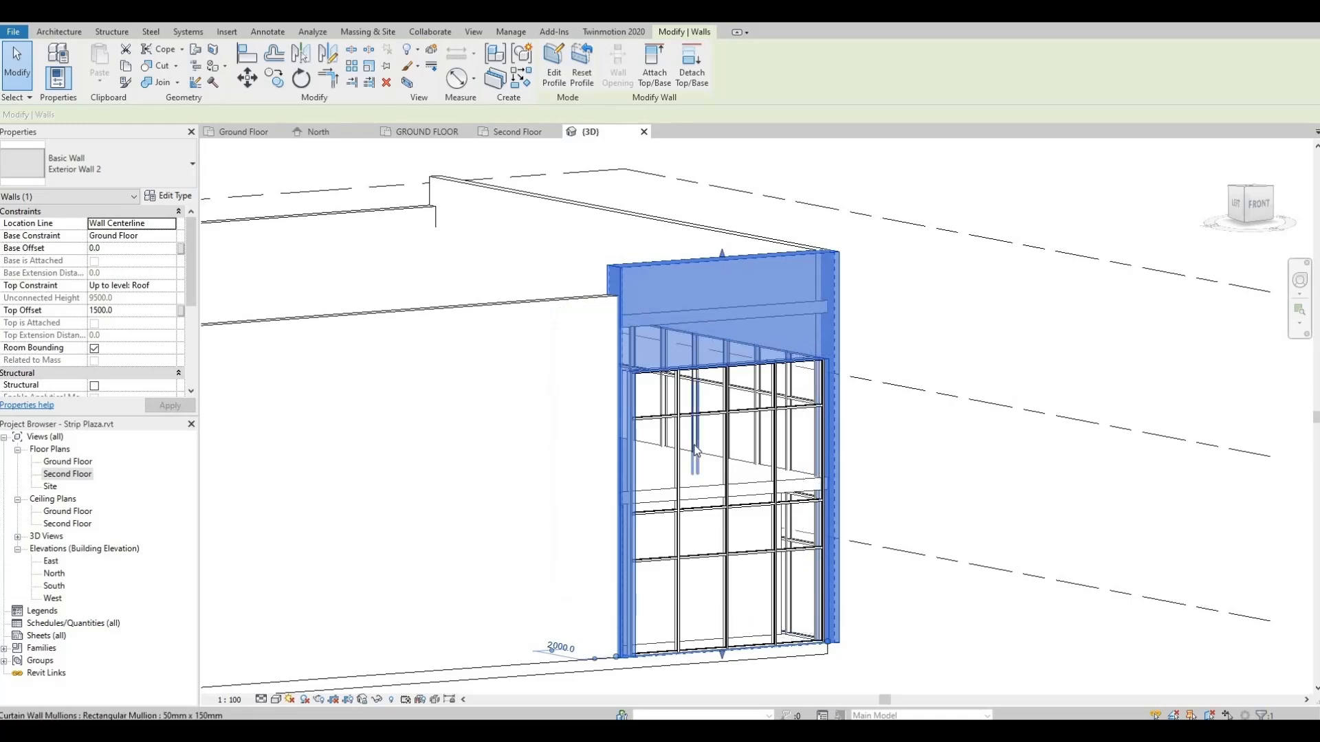
Examine the glazed corner and its junction with the long front wall from the front and the side in 3D.
scroll(694, 453, "up", 1)
key("Escape")
middle_click_drag(524, 539, 544, 516, "shift")
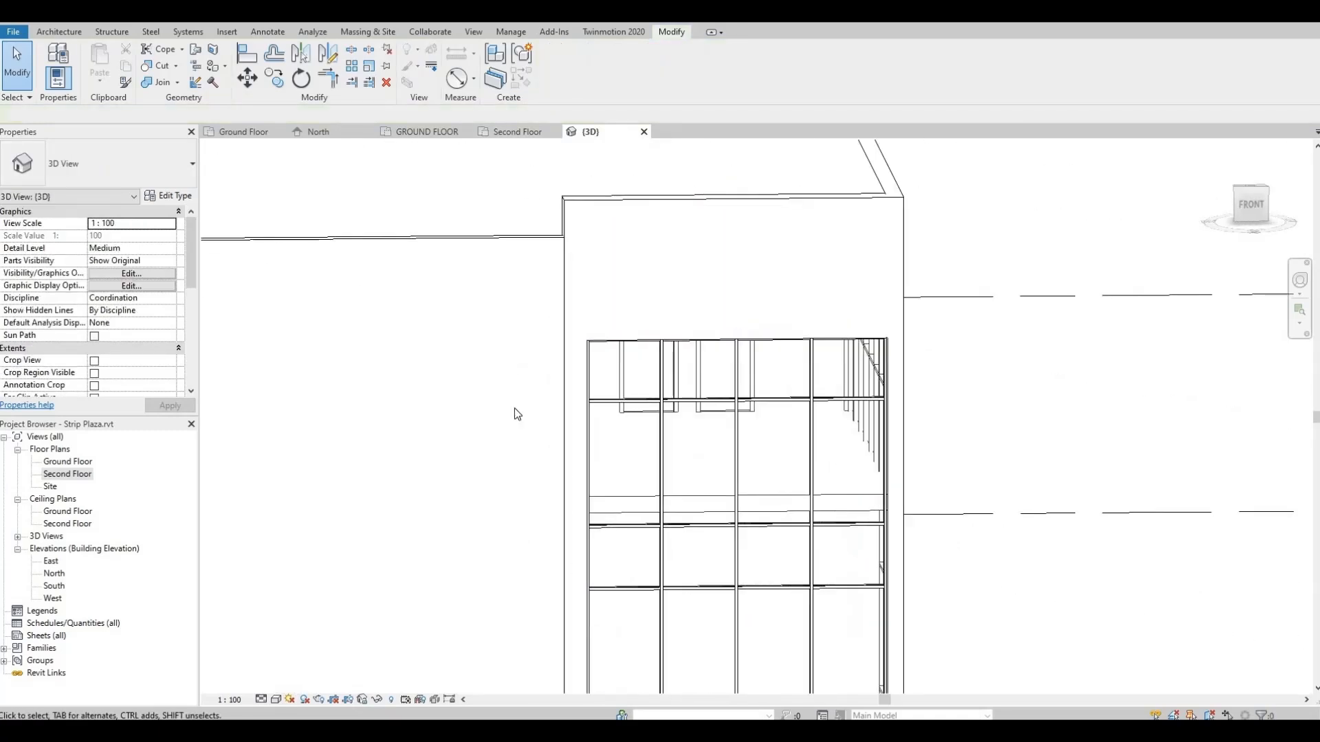
middle_click_drag(516, 412, 580, 450, "shift")
scroll(579, 451, "down", 2)
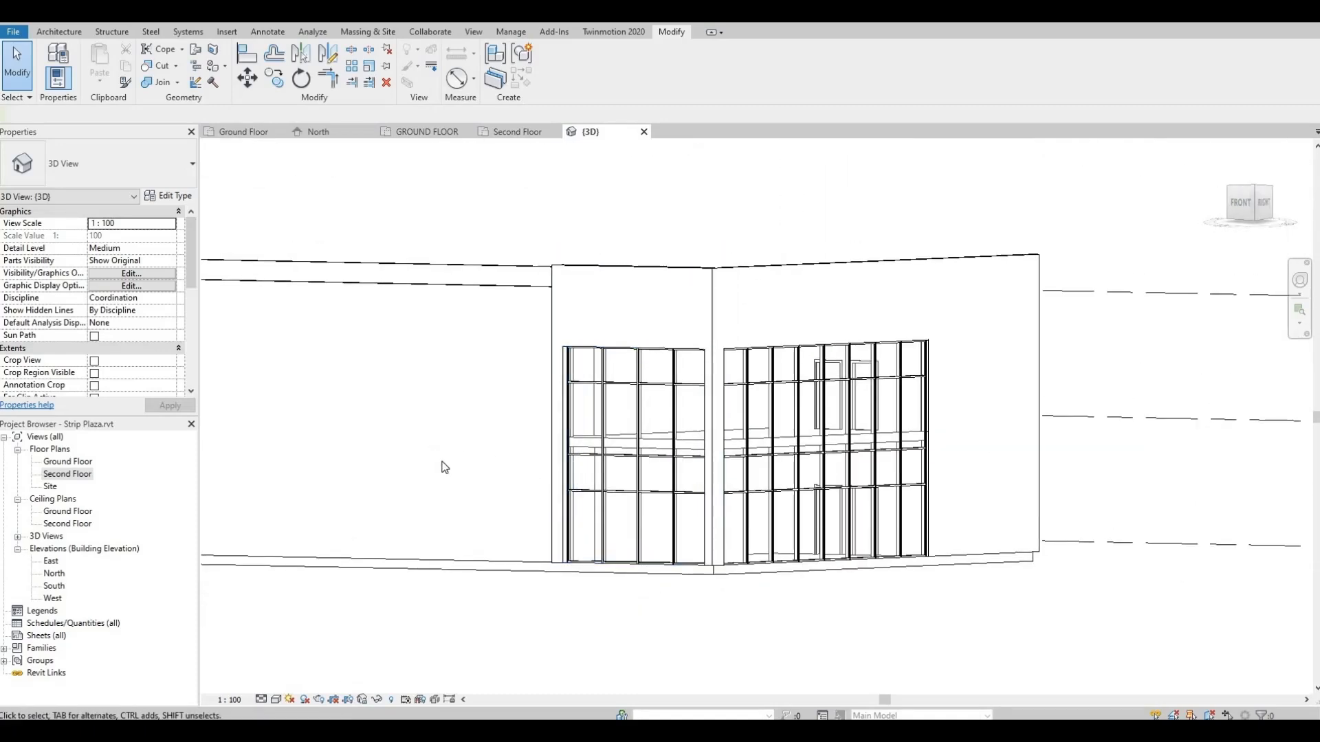
scroll(442, 462, "down", 1)
middle_click_drag(518, 465, 595, 456)
middle_click_drag(741, 401, 838, 361)
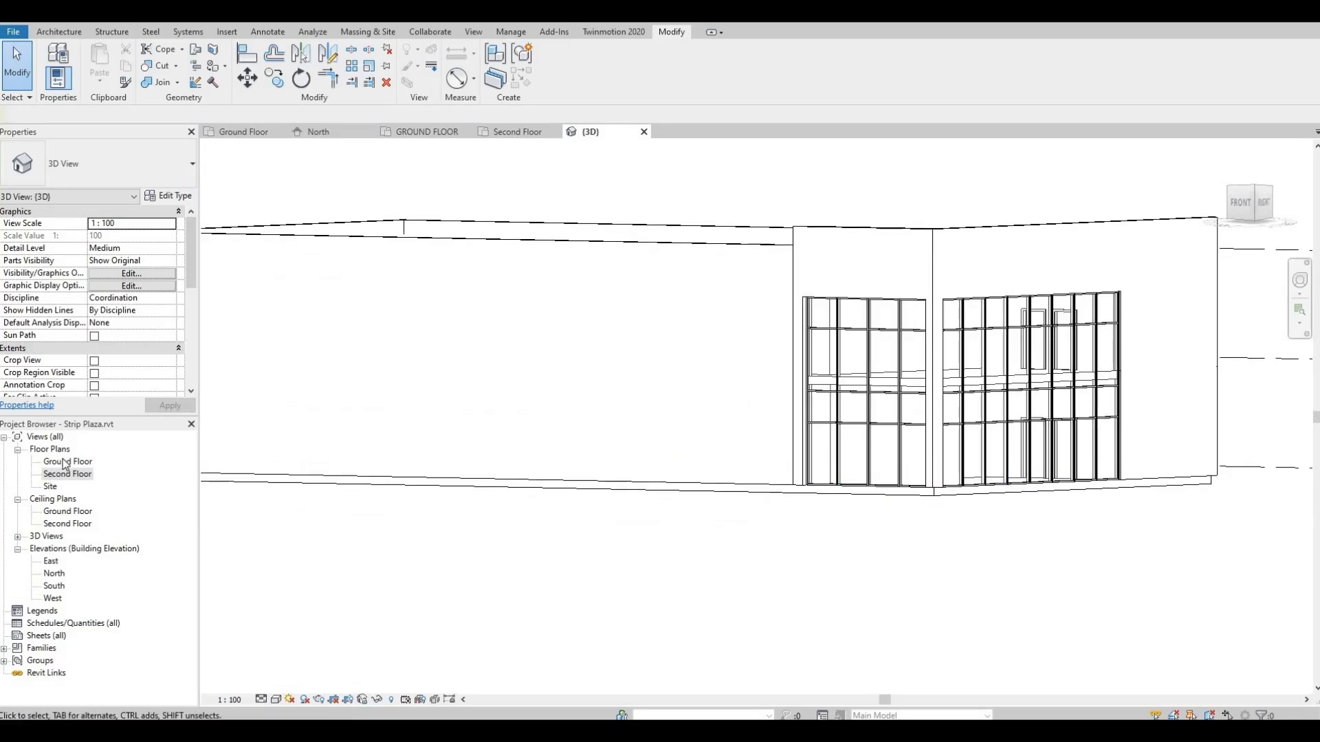
In the Ground Floor plan, split the front Exterior Wall 1 500 mm on each side of the first partition west of the glazed corner.
double_click(65, 462)
scroll(602, 506, "up", 3)
scroll(589, 524, "down", 2)
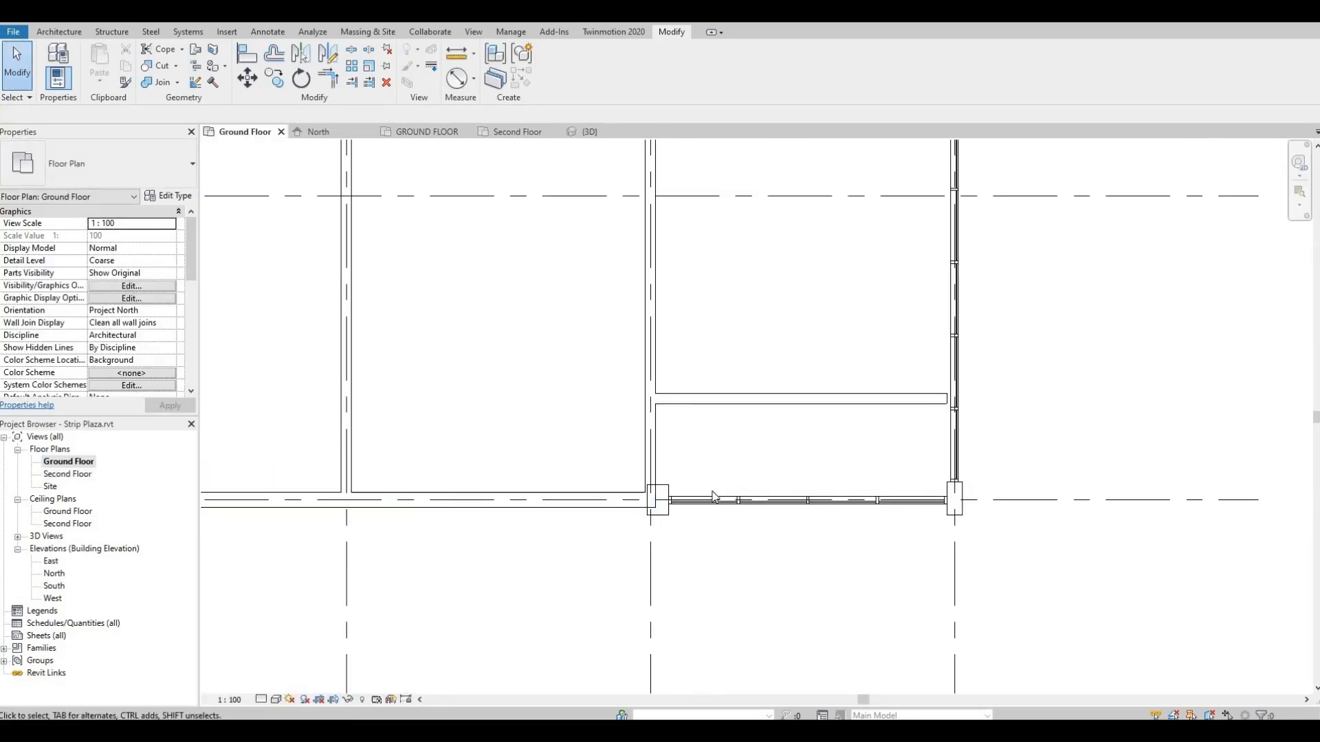
middle_click_drag(552, 523, 672, 495)
scroll(689, 498, "down", 3)
middle_click_drag(764, 482, 869, 483)
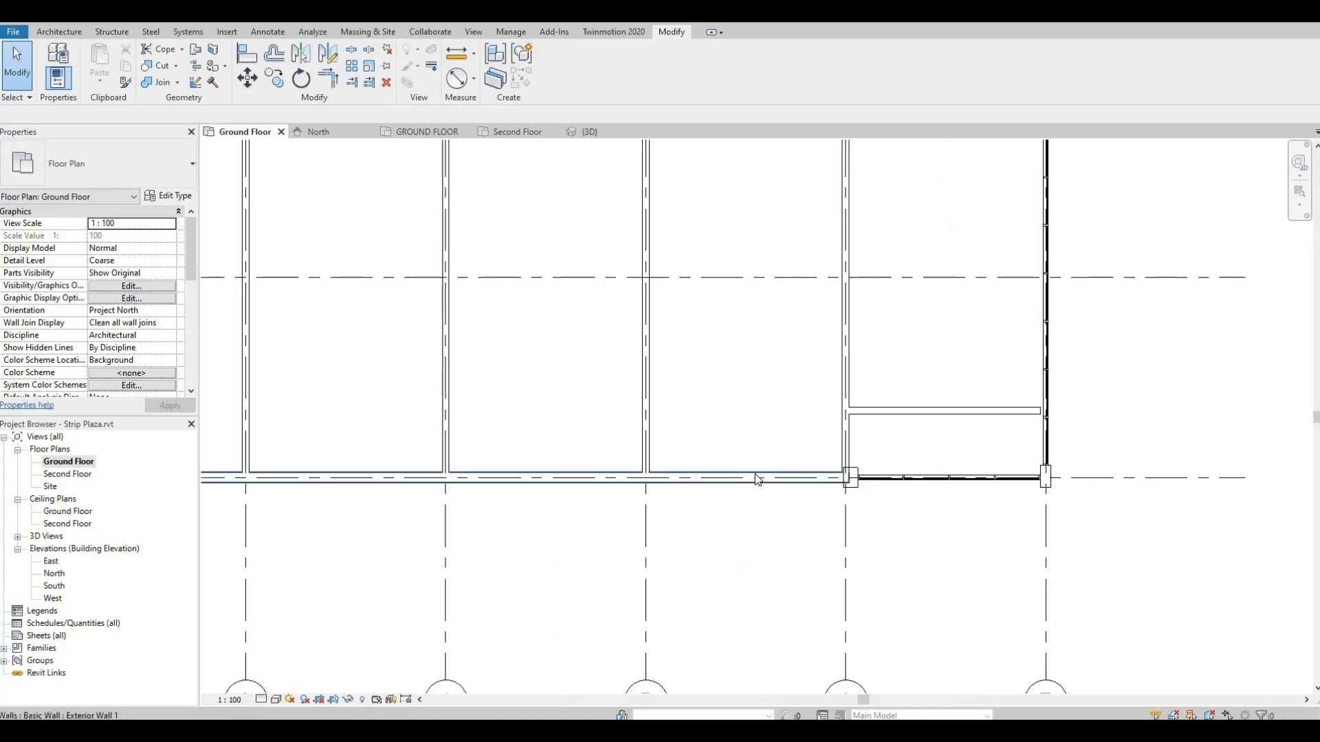
middle_click_drag(761, 480, 733, 479)
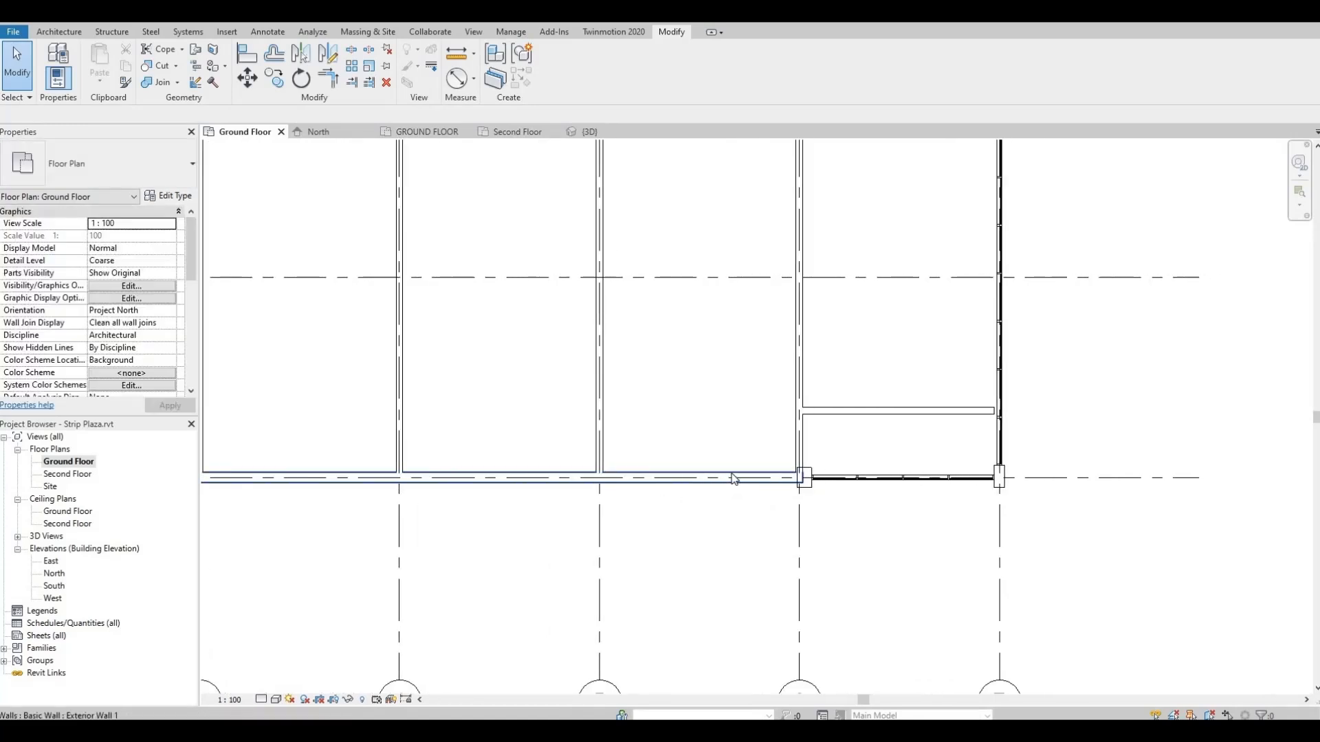
scroll(733, 479, "up", 2)
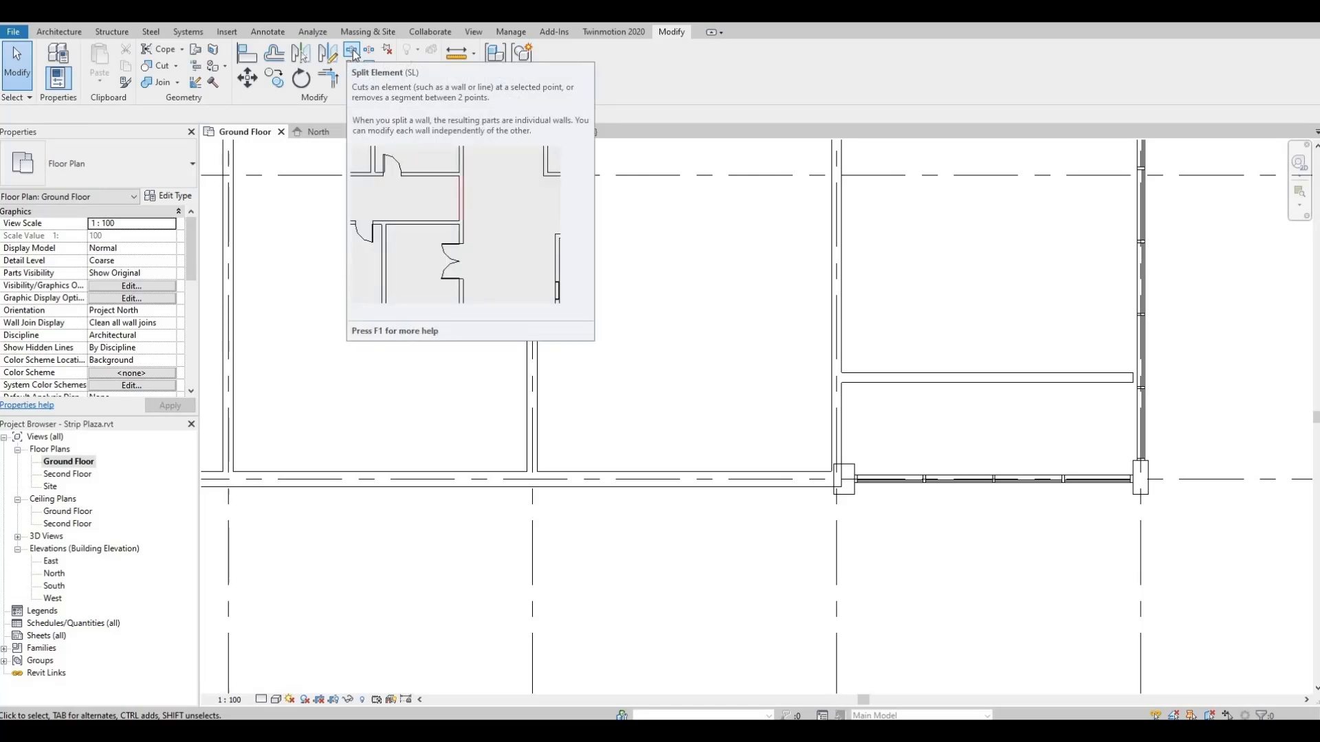
left_click(352, 53)
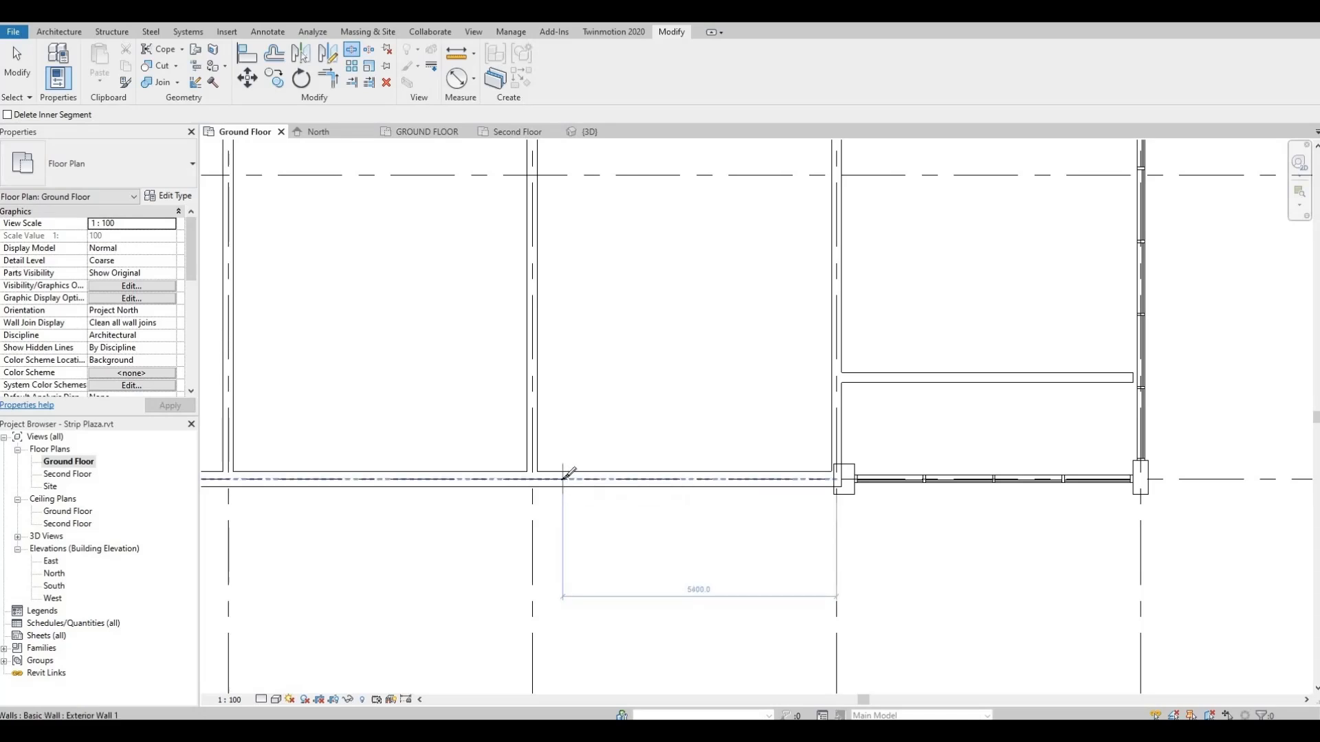
scroll(565, 474, "up", 2)
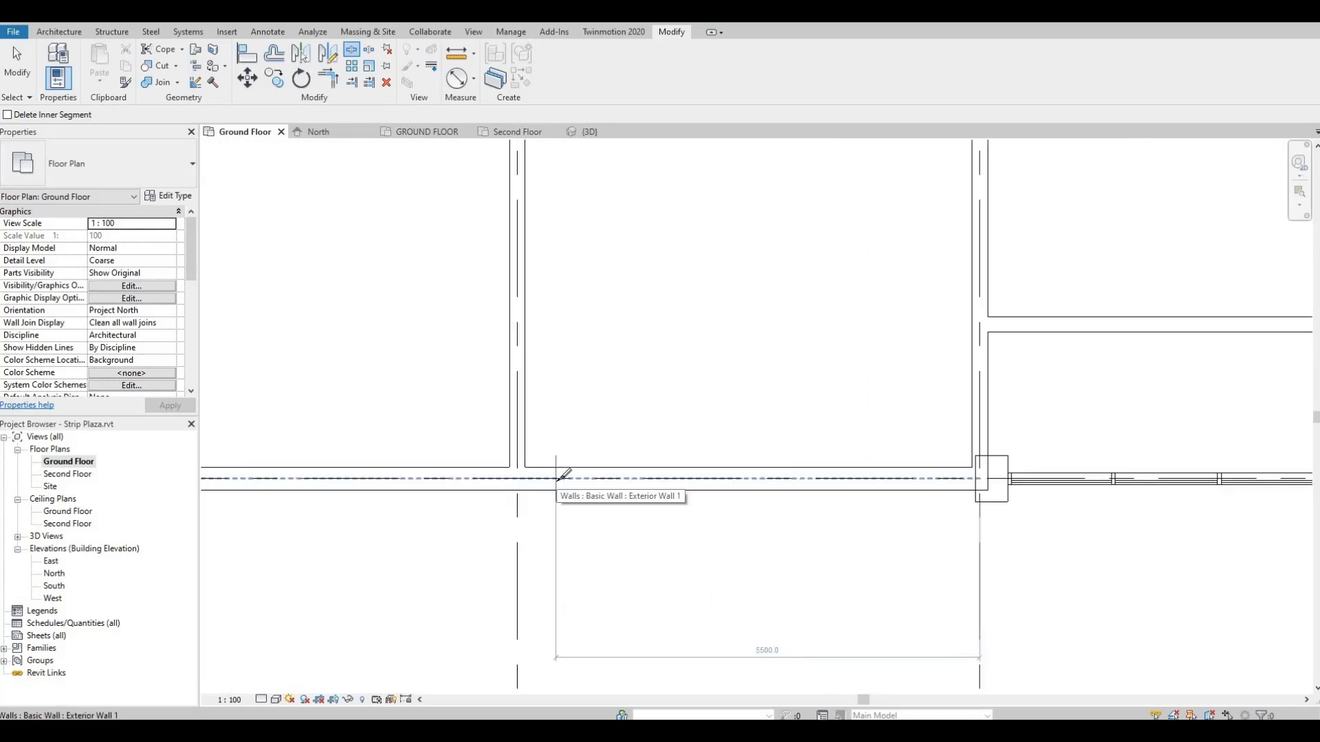
left_click(557, 479)
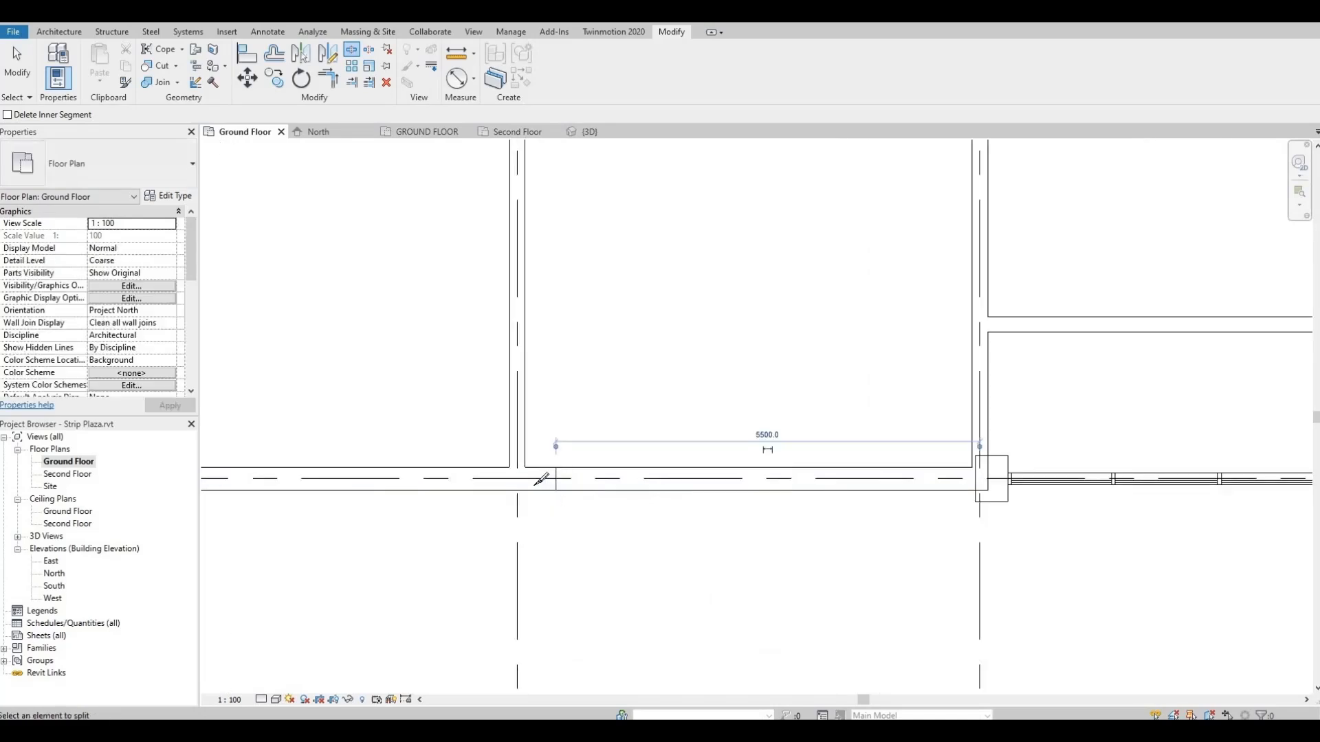
left_click(479, 478)
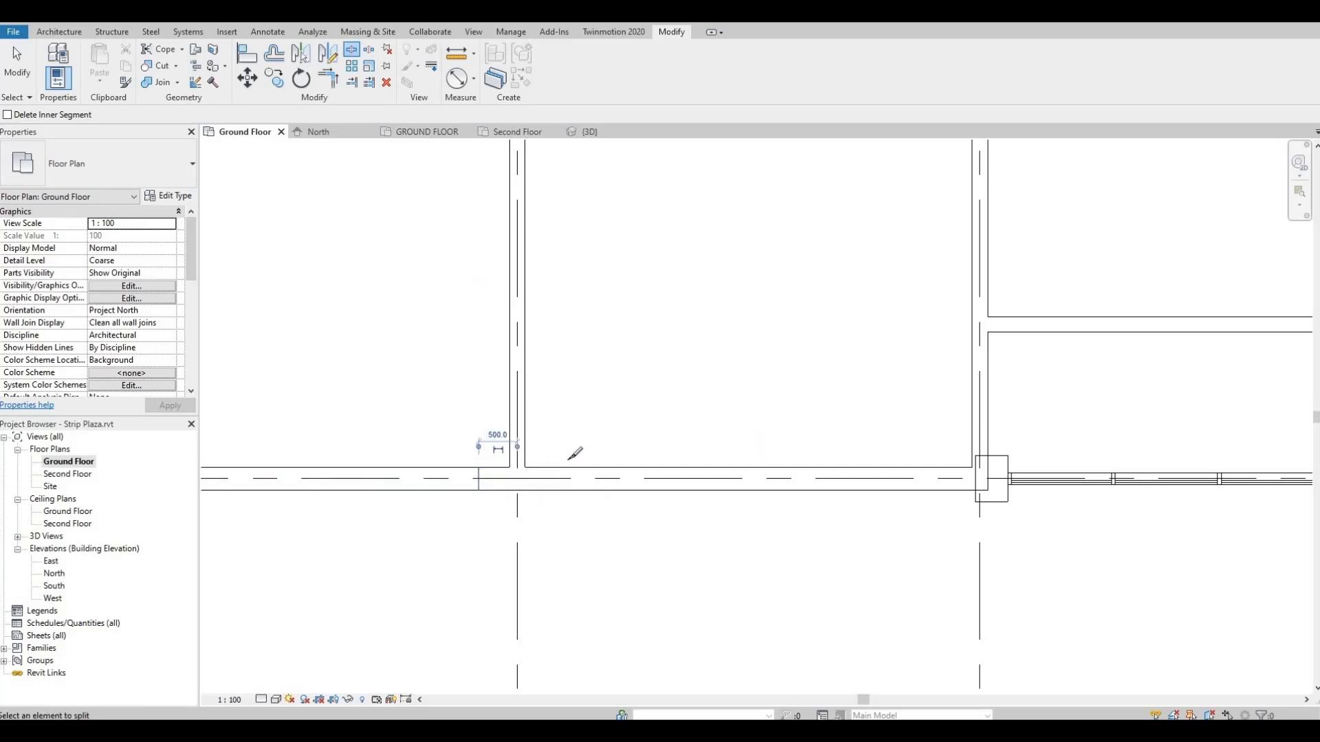
key("Escape")
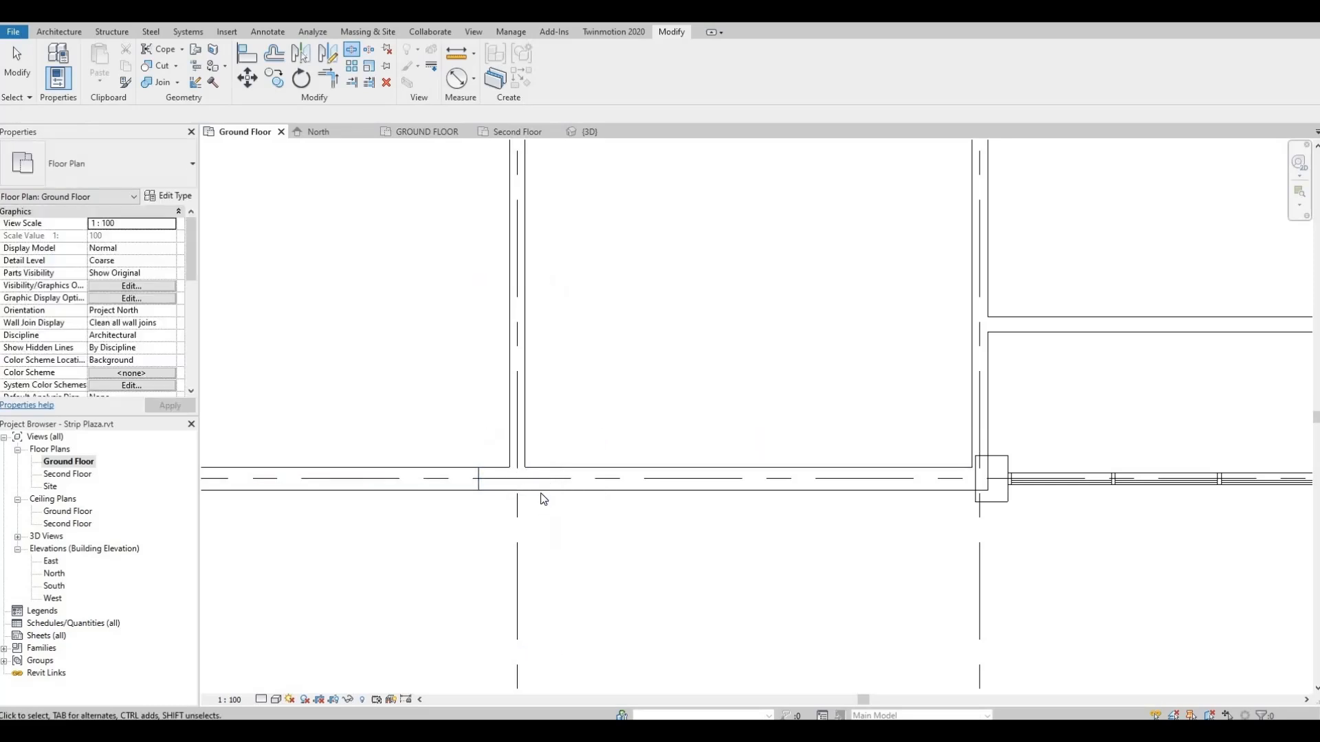
left_click(539, 492)
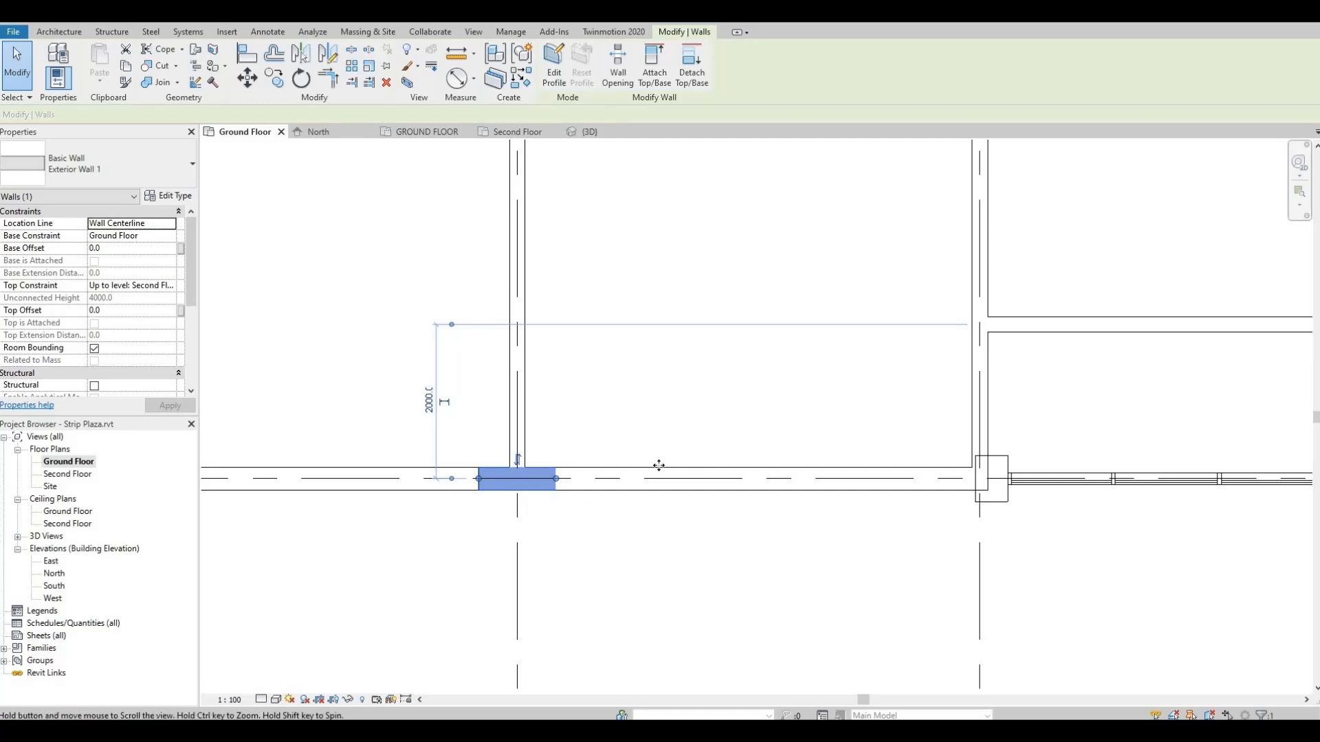
scroll(657, 465, "down", 3)
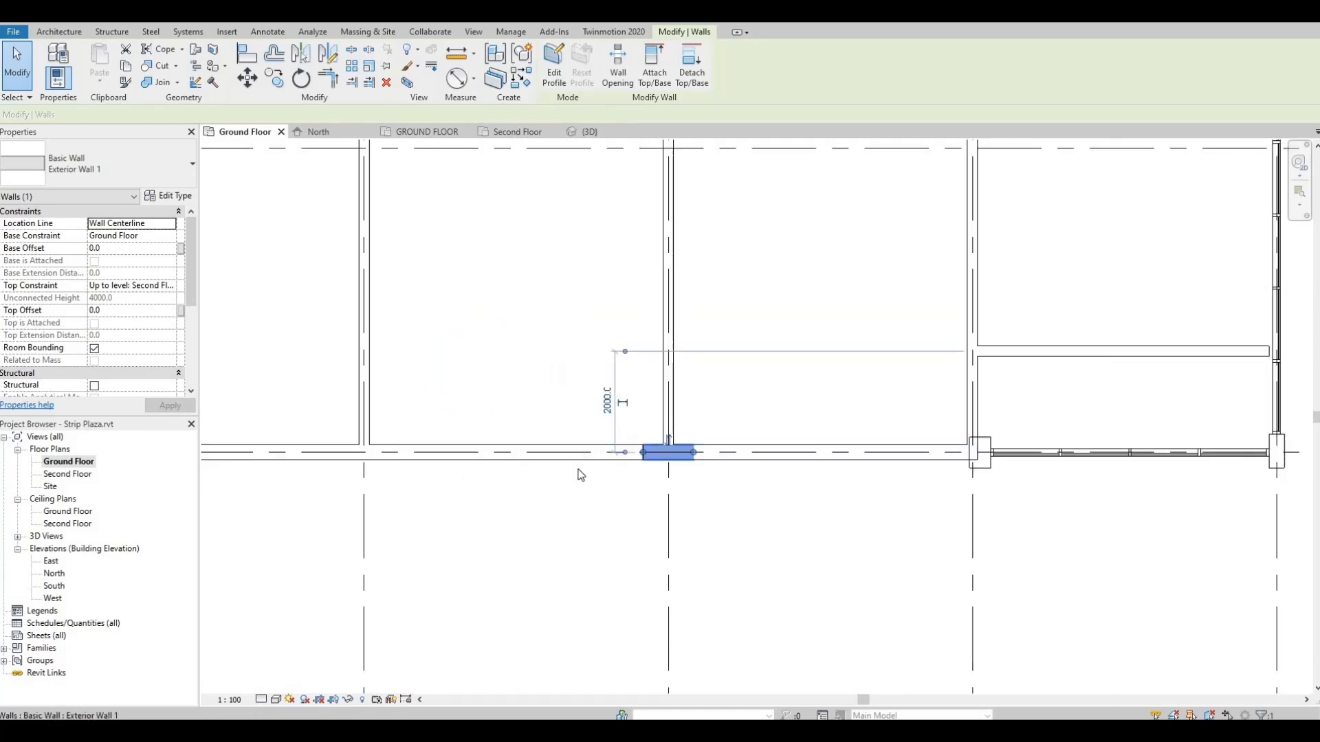
Split the front wall 500 mm on each side of the second and third partitions west of the glazed corner.
left_click(351, 50)
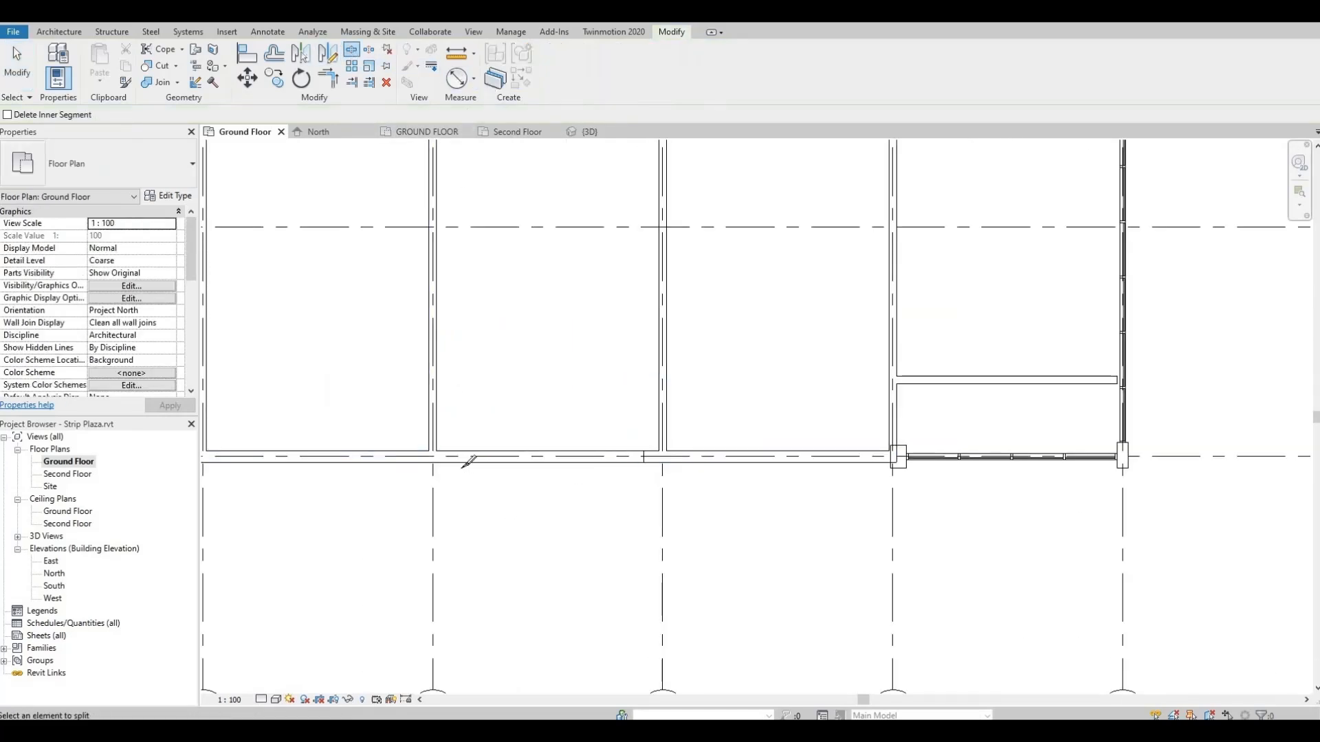
scroll(460, 454, "up", 2)
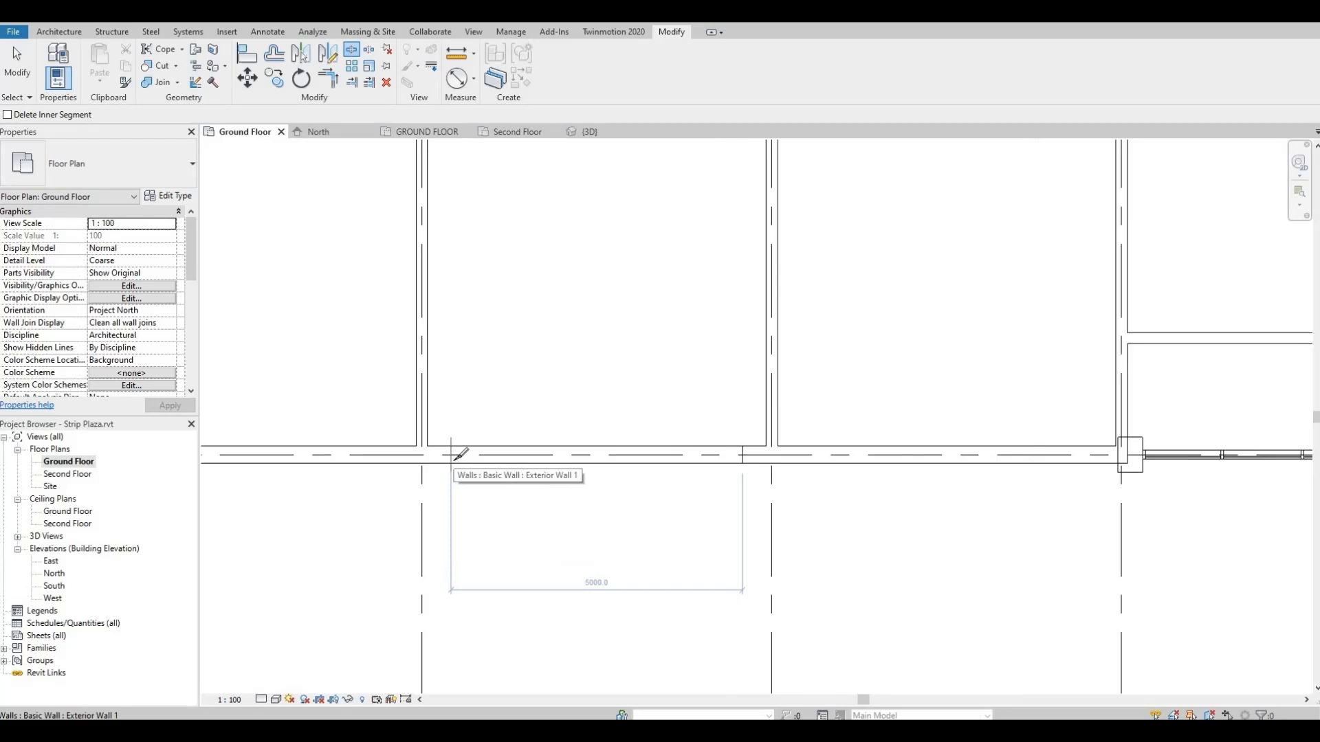
left_click(450, 455)
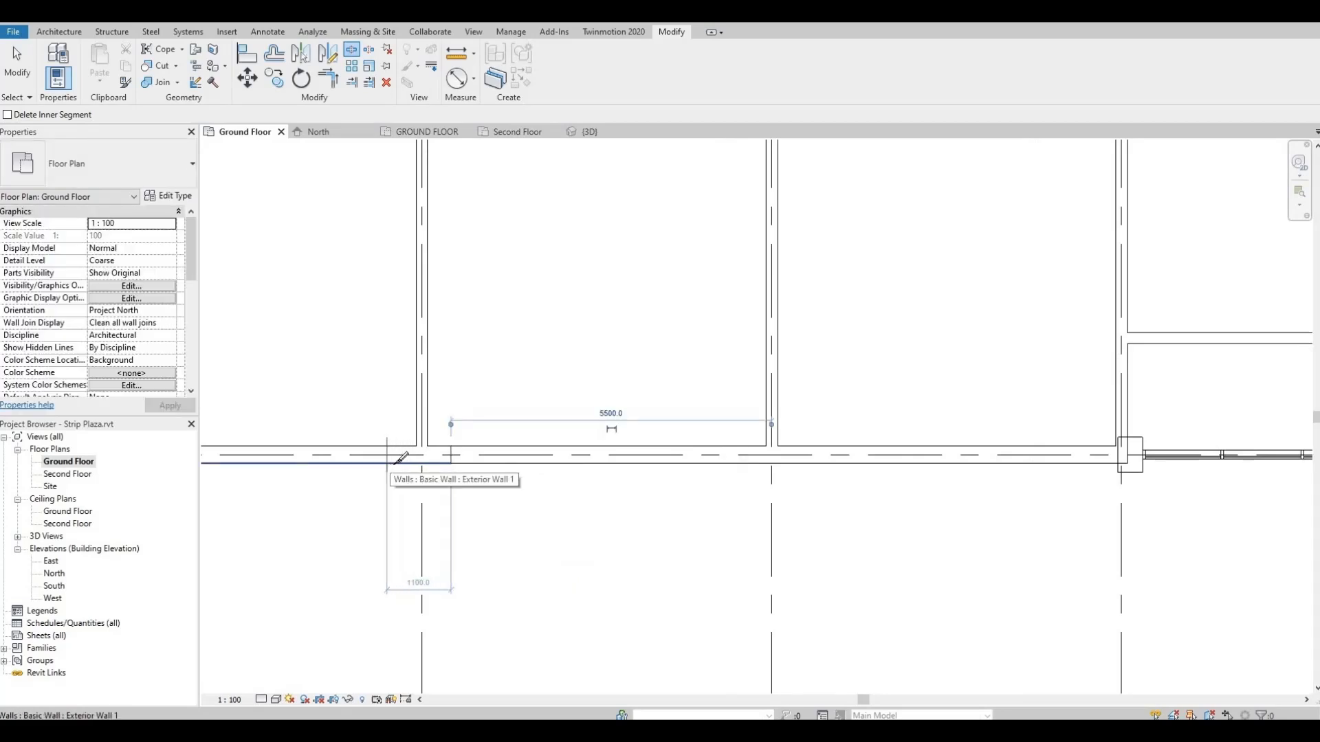
left_click(394, 464)
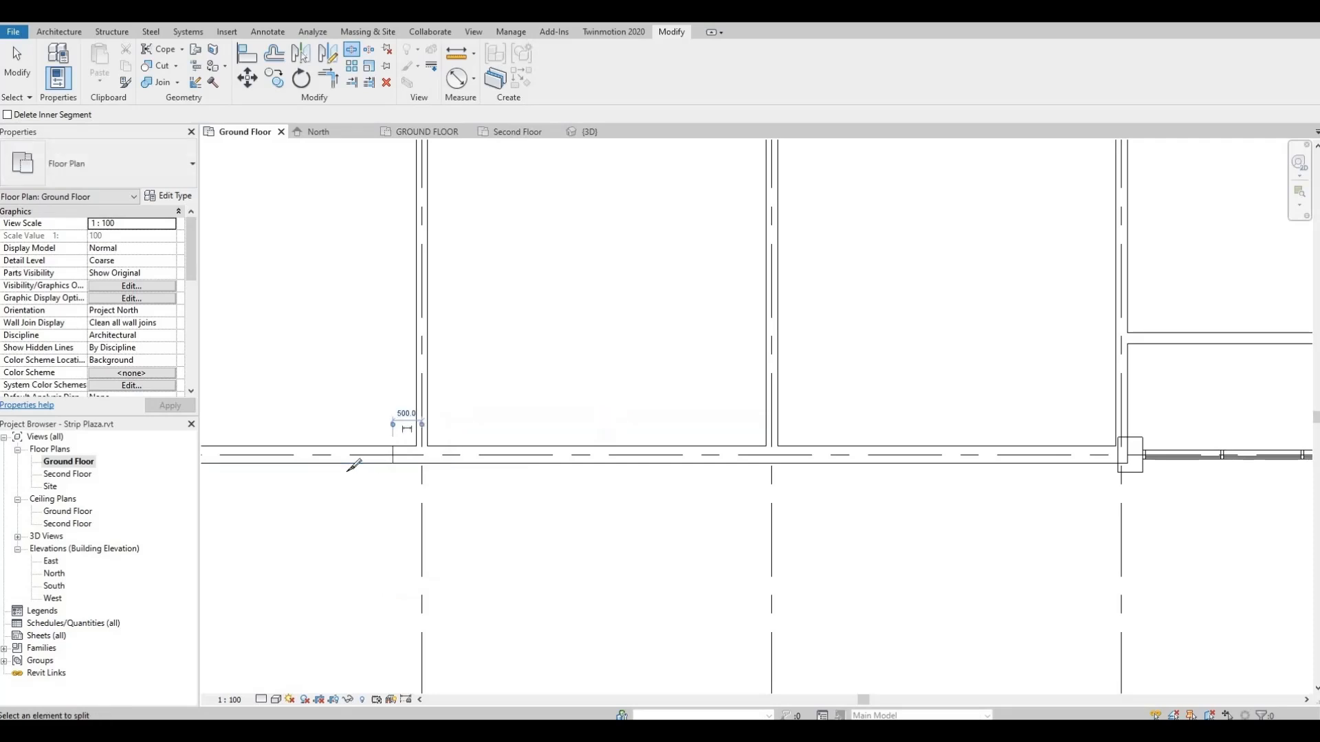
middle_click_drag(411, 474, 670, 470)
middle_click_drag(374, 463, 414, 467)
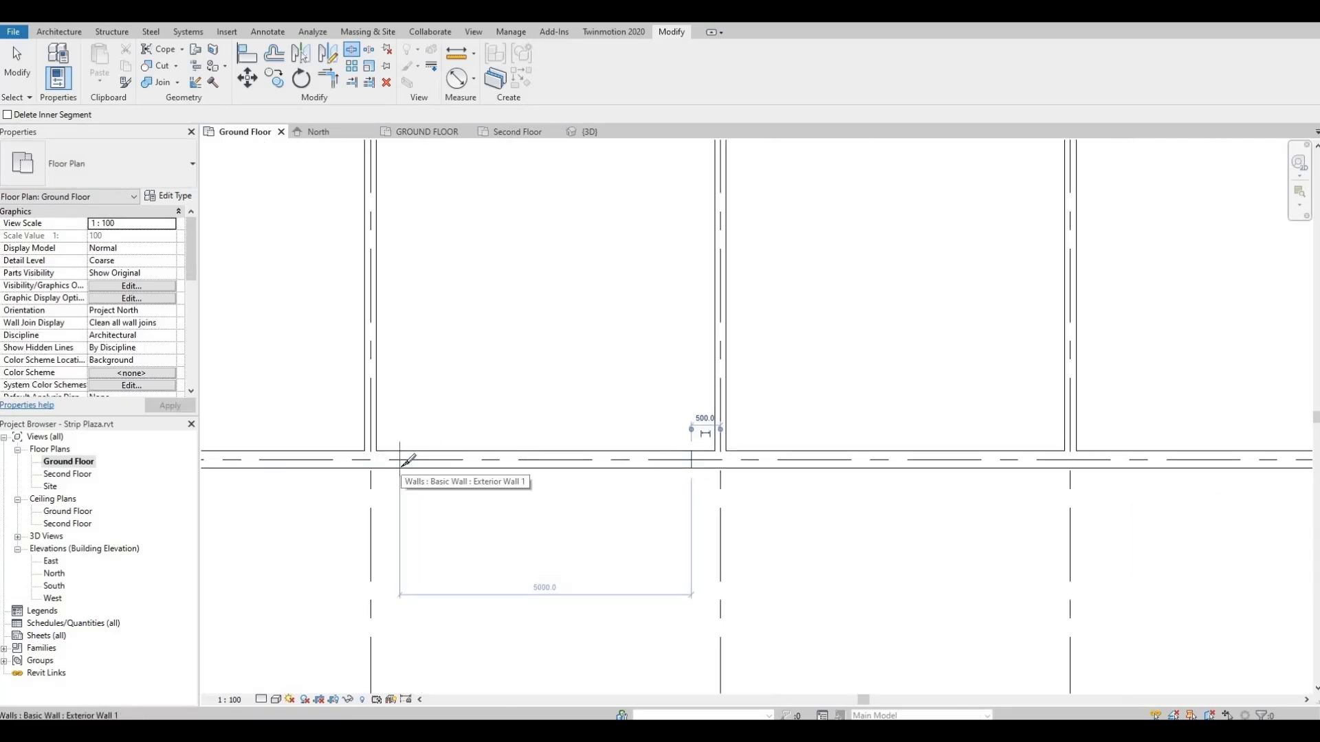
left_click(399, 465)
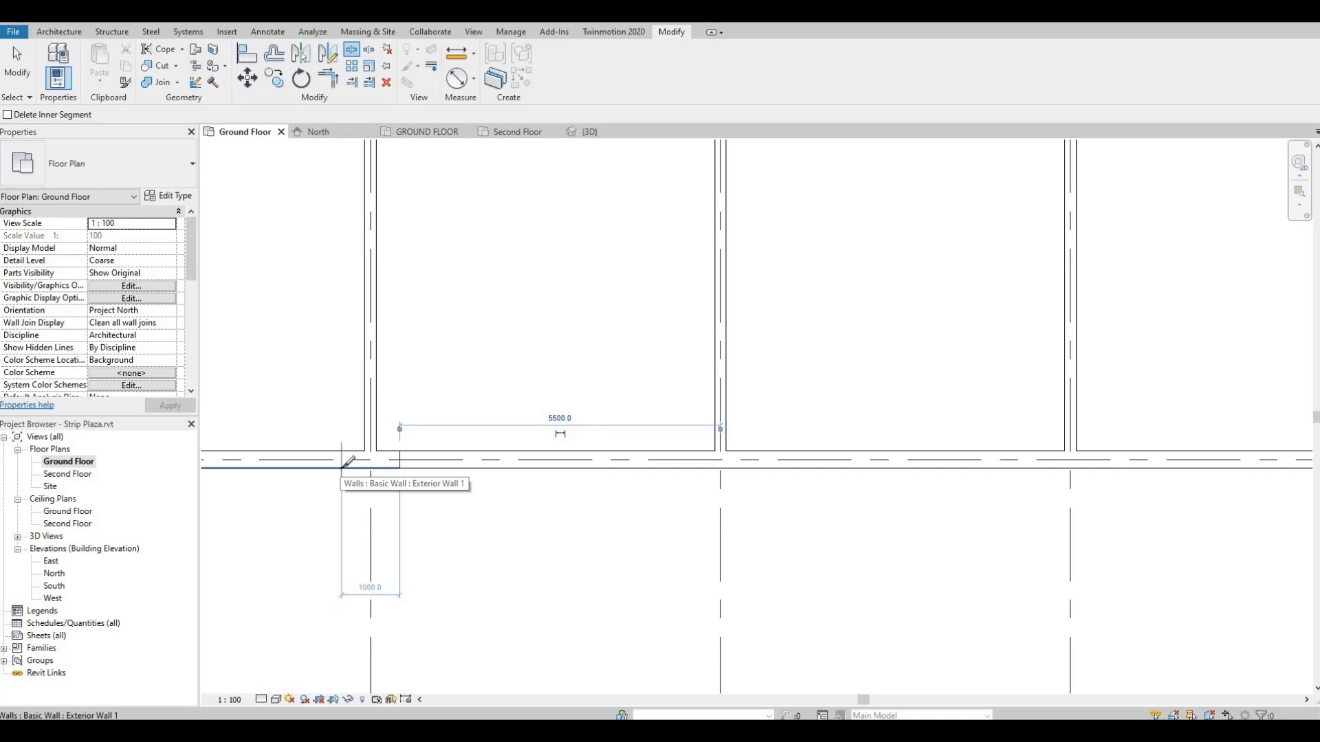
left_click(341, 469)
Split the front wall 500 mm on each side of the westernmost partition's grid line and 500 mm from the west end grid line.
middle_click_drag(417, 469, 713, 460)
scroll(695, 460, "down", 1)
middle_click_drag(491, 467, 539, 468)
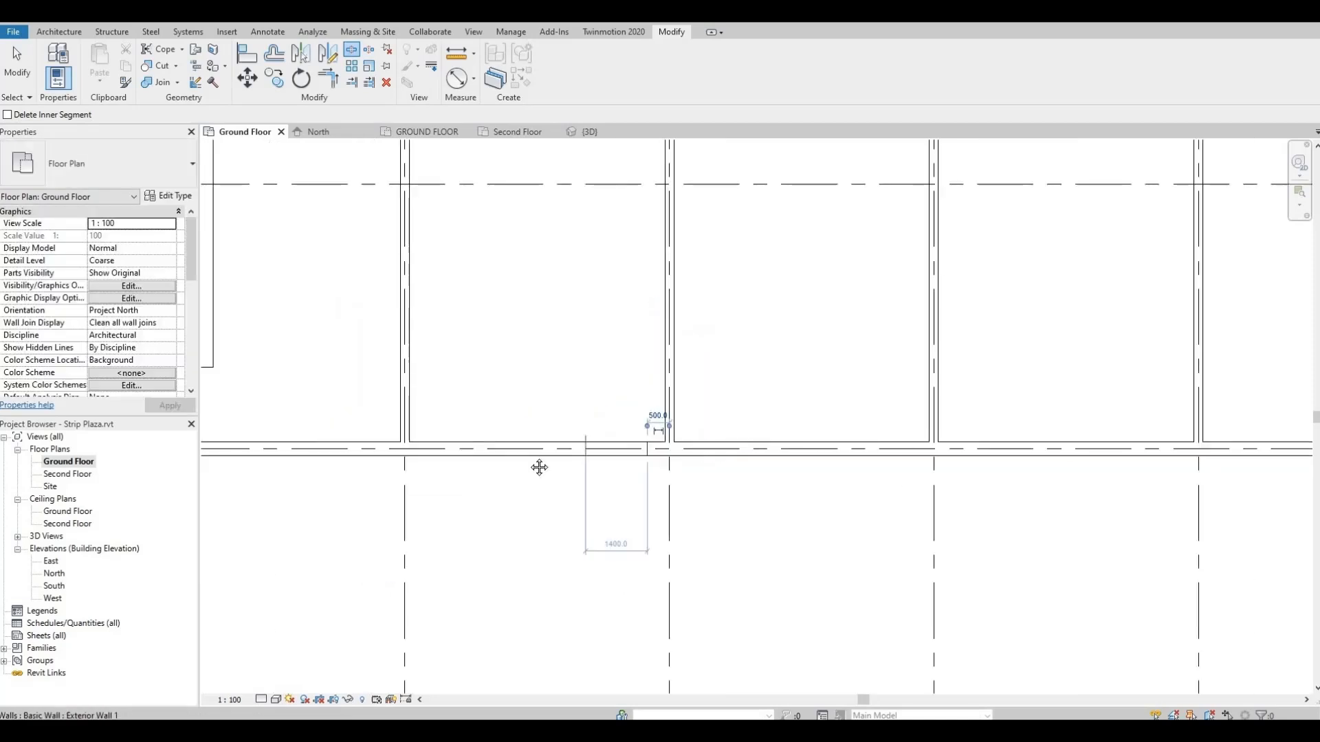
scroll(475, 451, "up", 2)
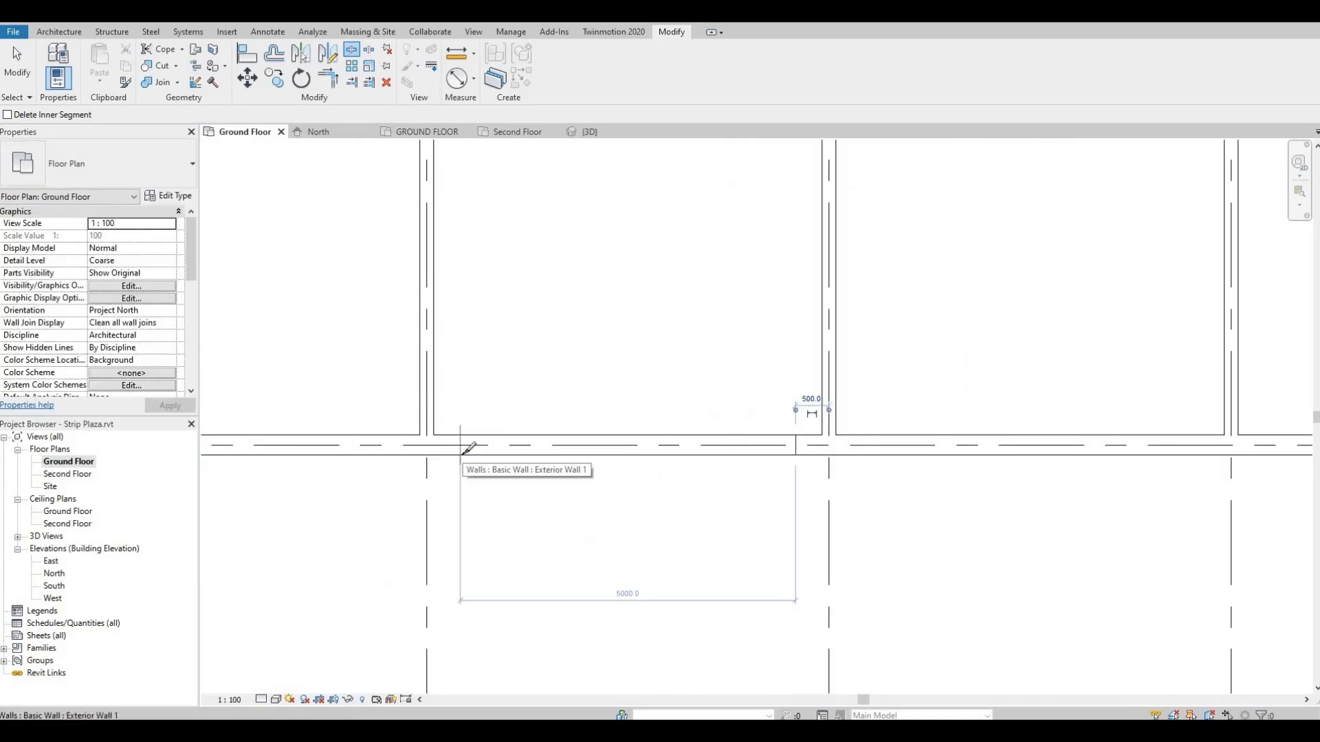
left_click(460, 451)
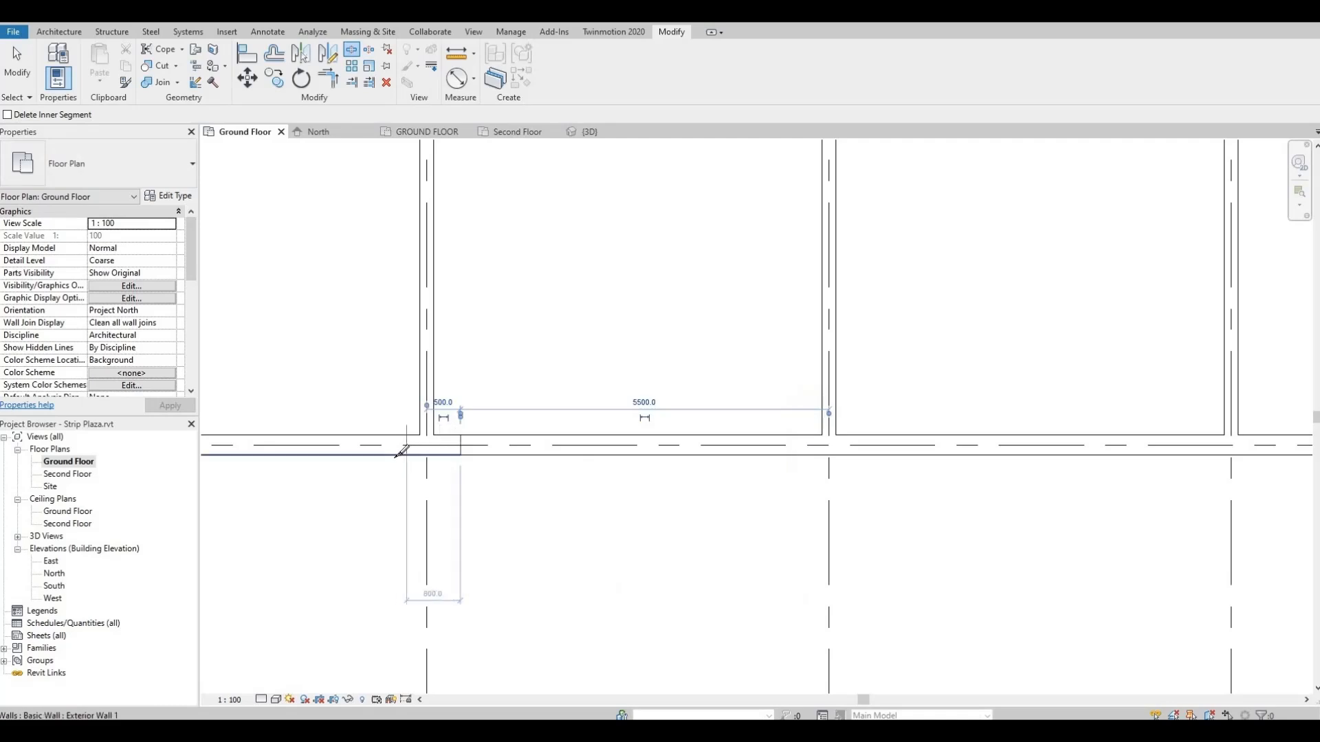
scroll(591, 454, "down", 3)
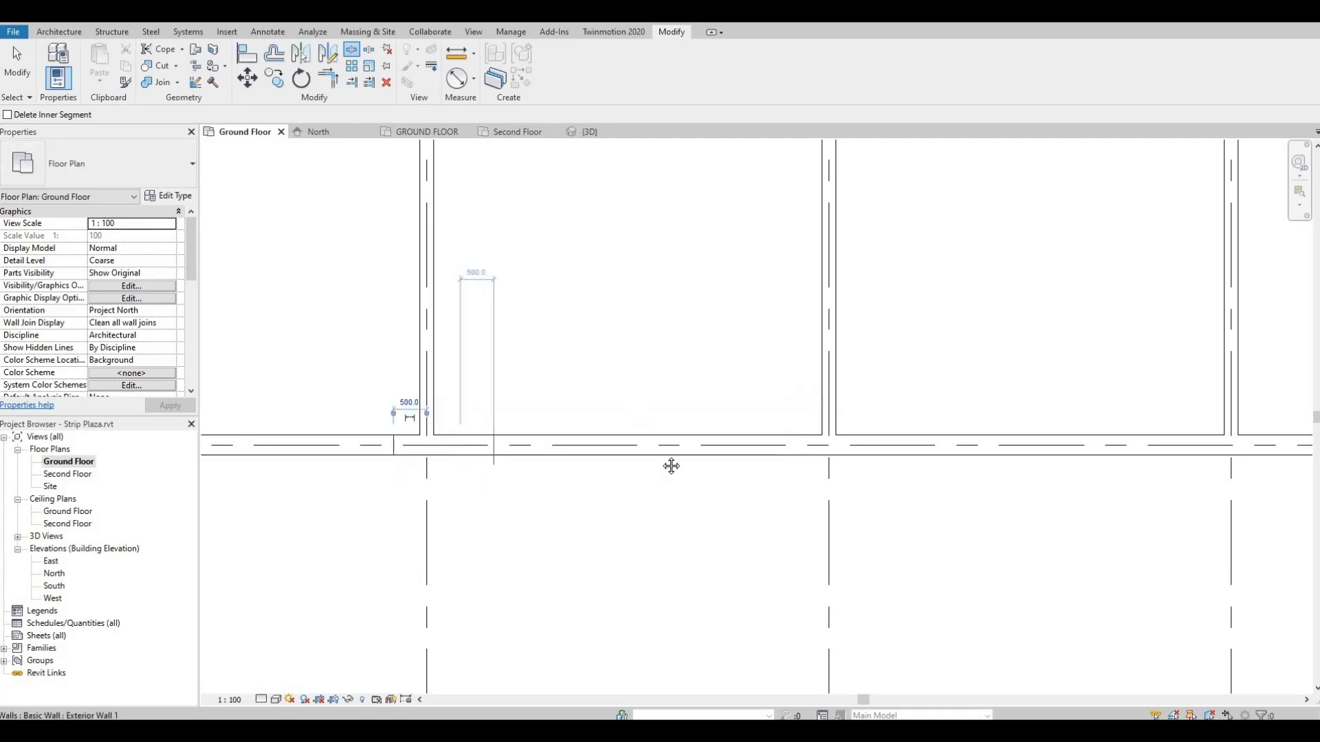
scroll(629, 457, "up", 2)
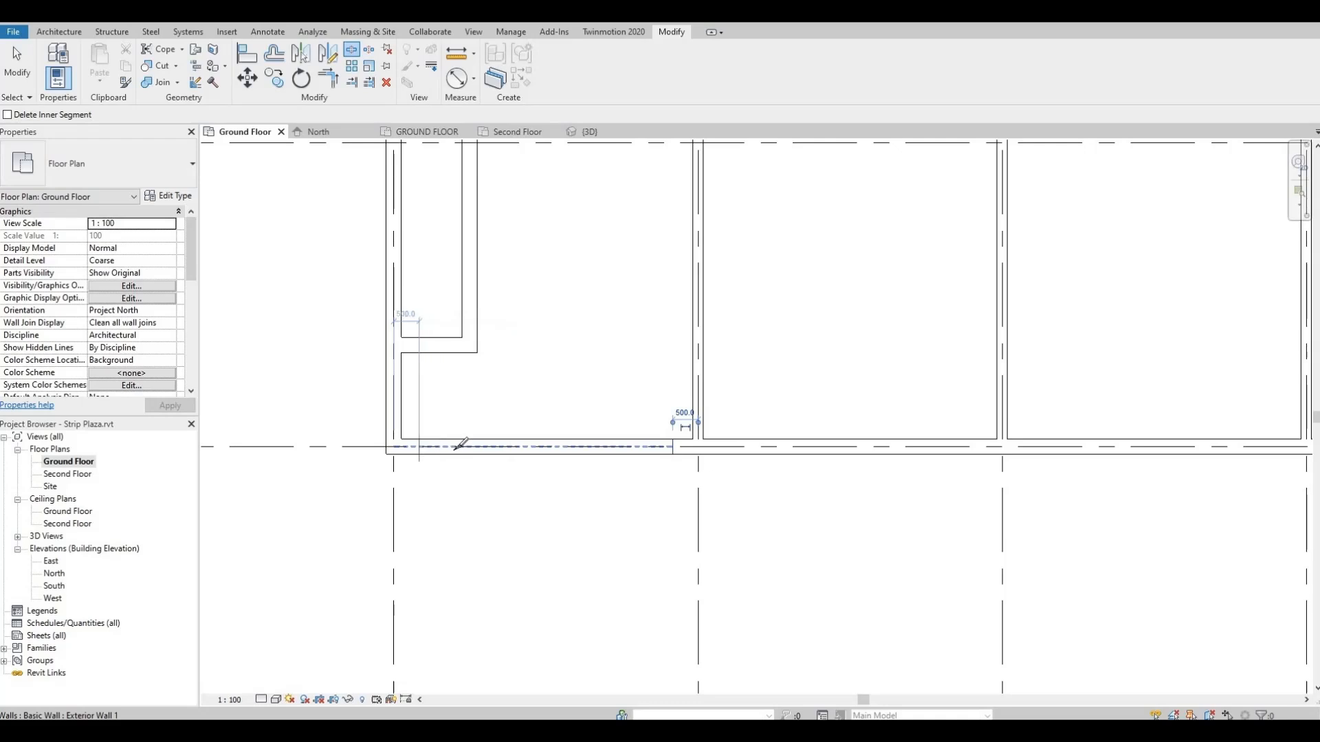
left_click(420, 448)
key("Escape")
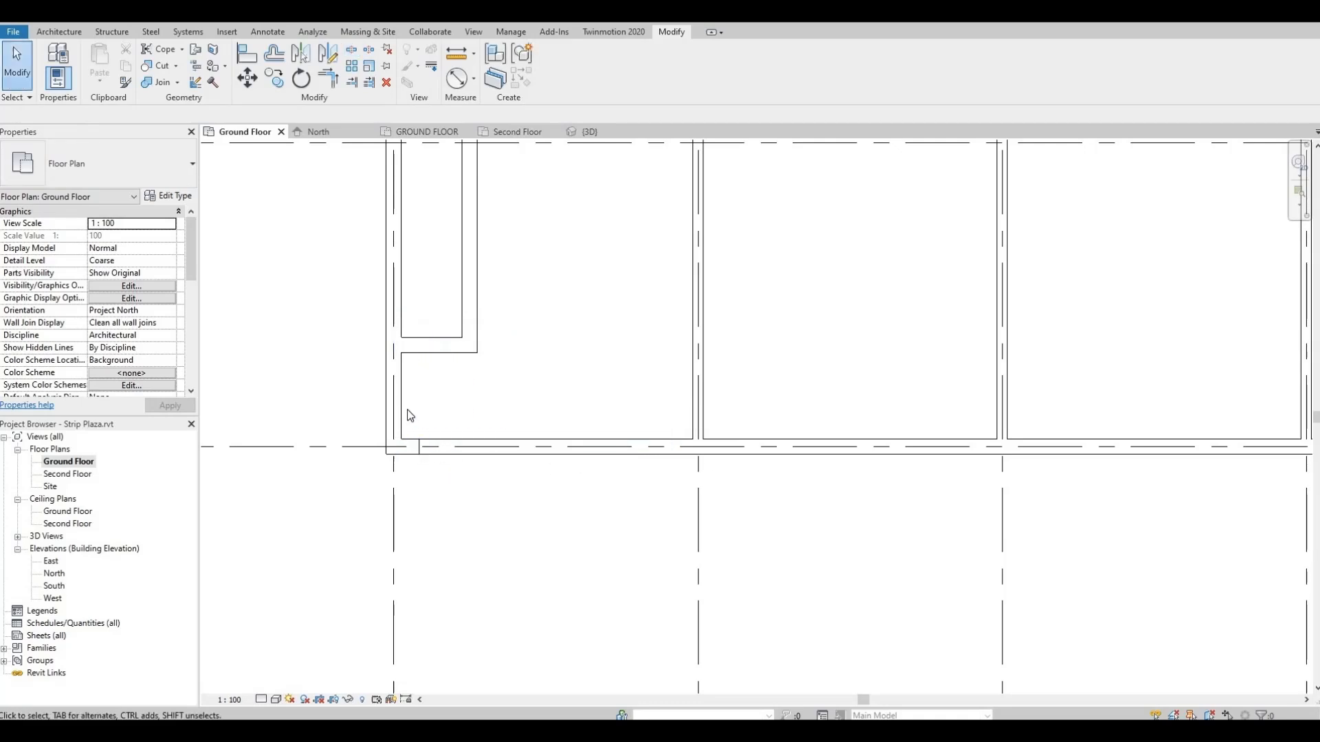
Assign the four short front wall segments at grids 2, 3, 4 and 5 a new wall type, Exterior Wall 3, duplicated from Exterior Wall 1.
middle_click_drag(571, 454, 437, 458)
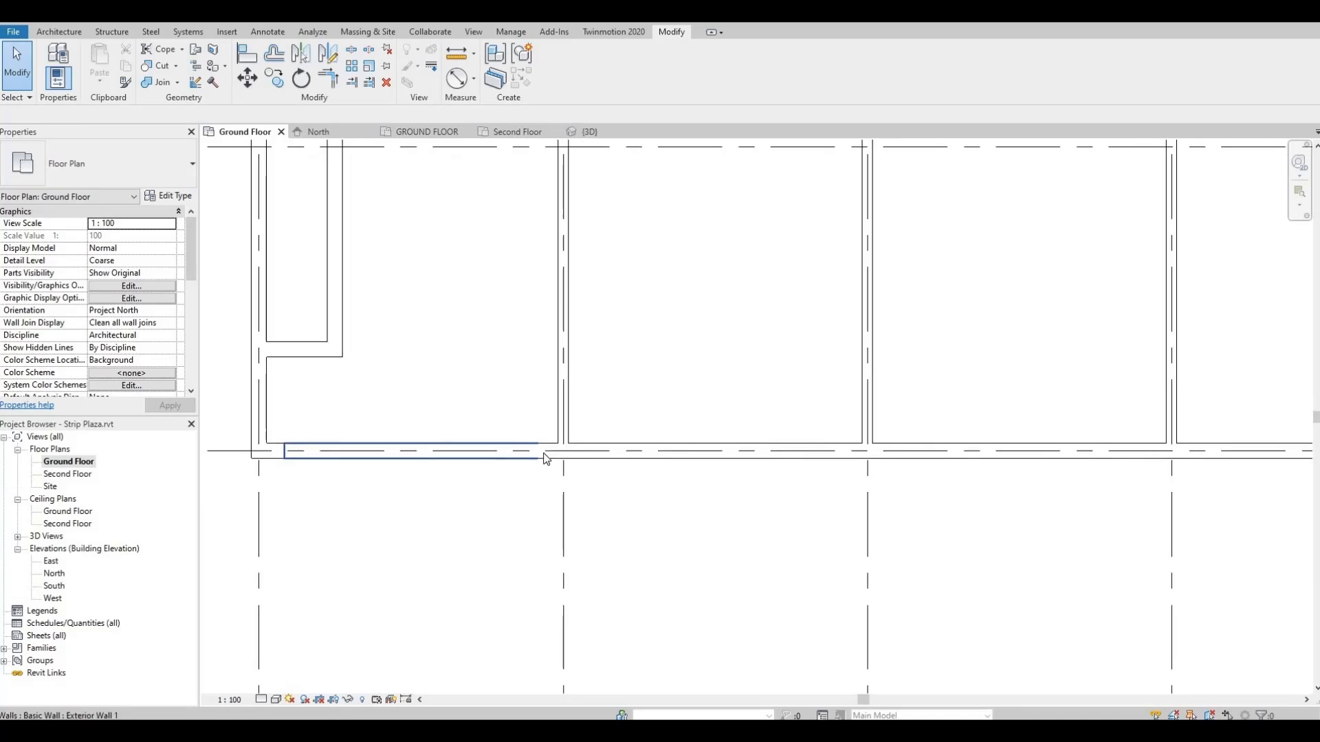
middle_click_drag(563, 455, 539, 459)
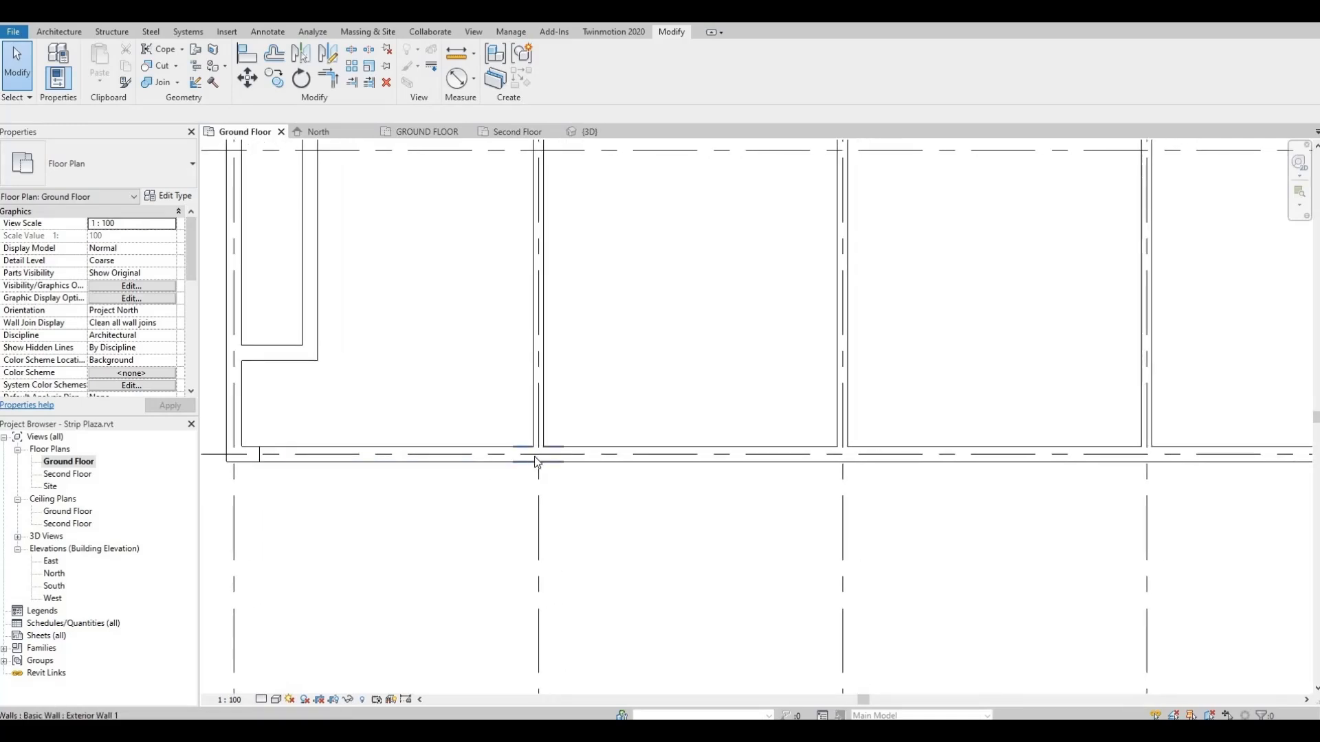
scroll(538, 462, "up", 1)
left_click(527, 458)
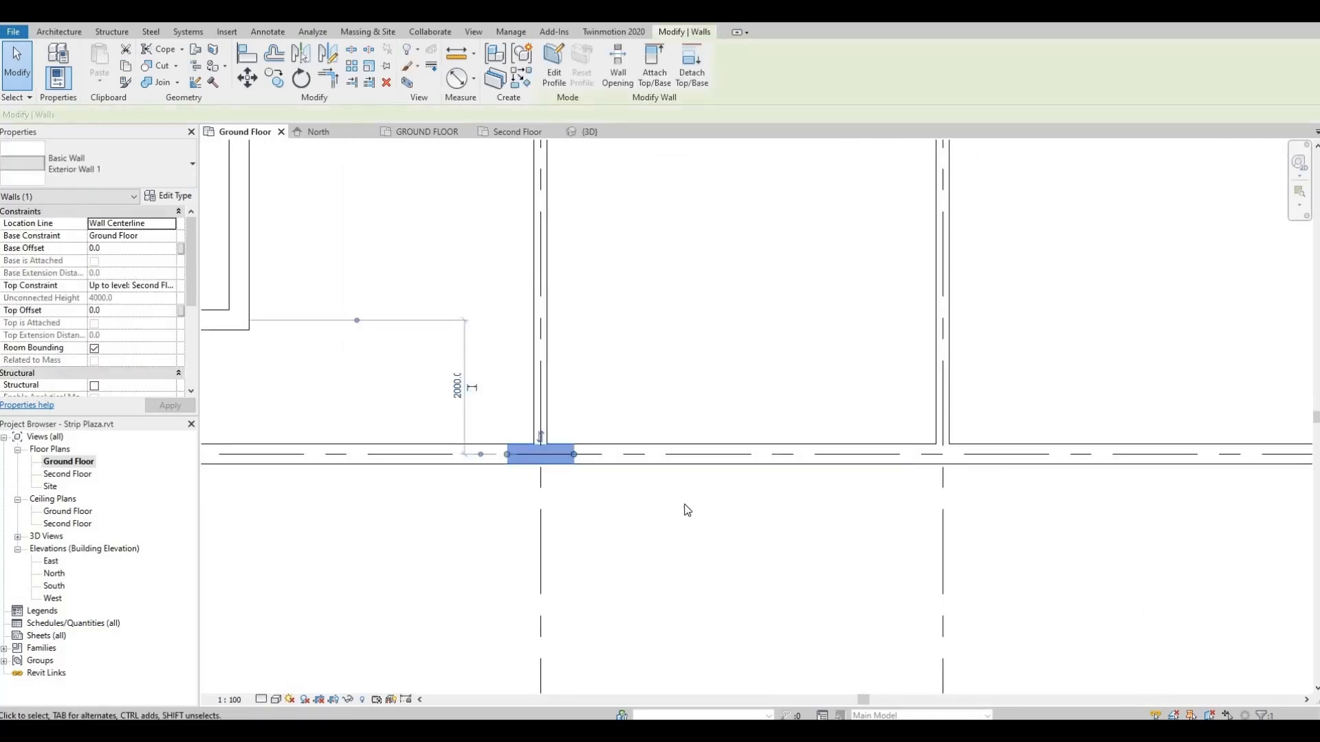
middle_click_drag(687, 511, 631, 514)
left_click(874, 461, "ctrl")
middle_click_drag(960, 497, 650, 508)
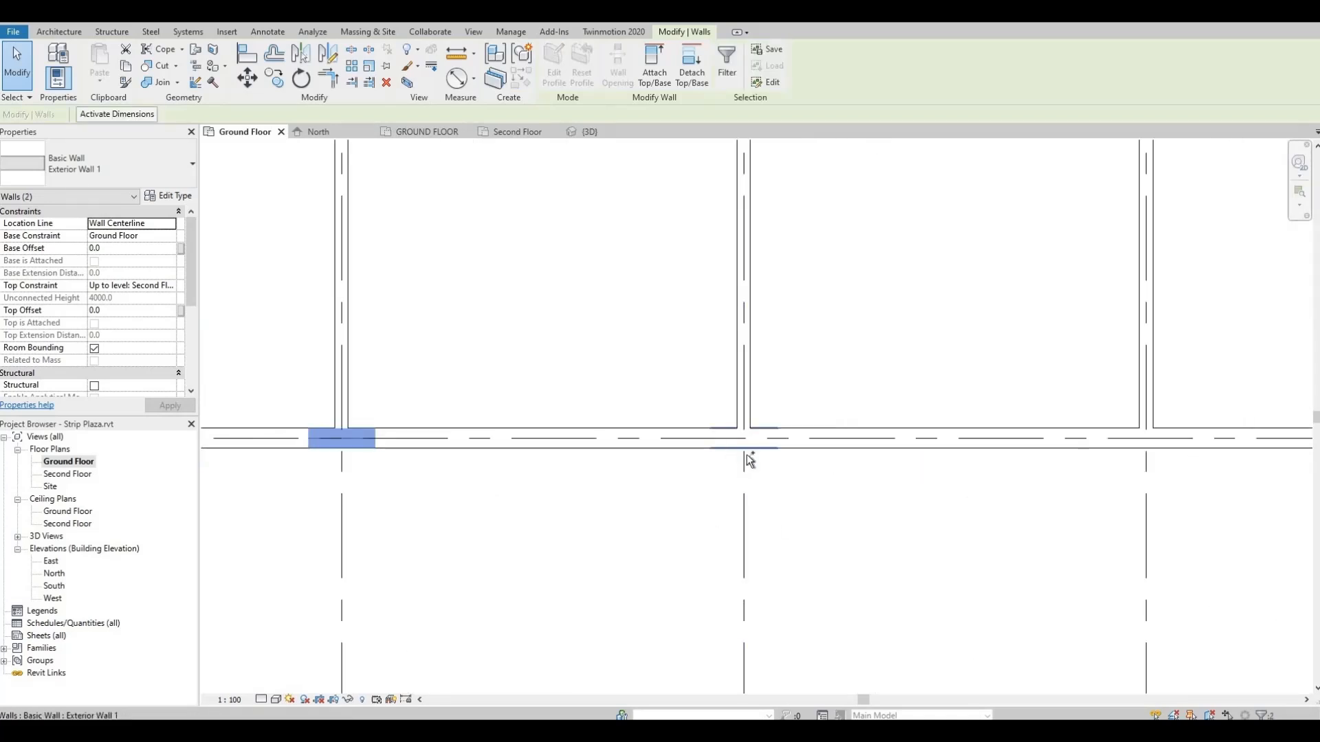
left_click(747, 455, "ctrl")
middle_click_drag(821, 482, 579, 495)
middle_click_drag(775, 492, 645, 492)
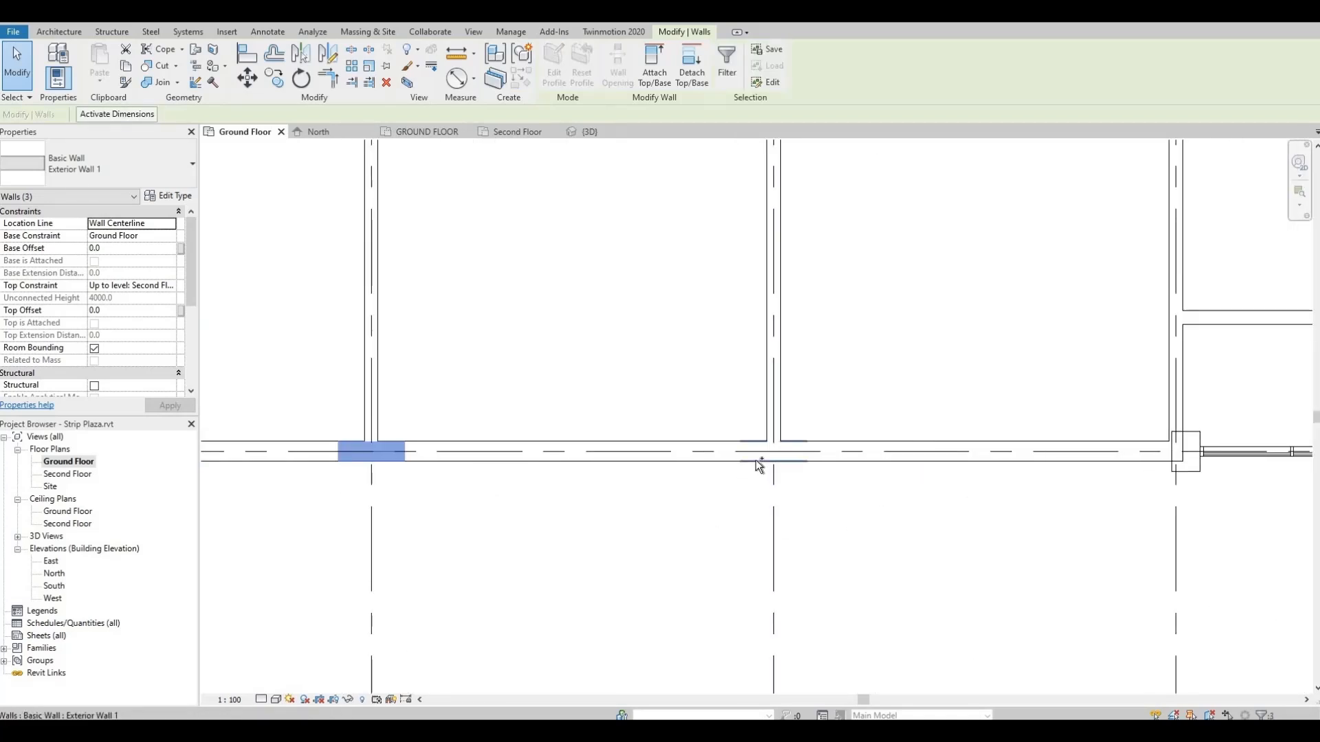
left_click(756, 460, "ctrl")
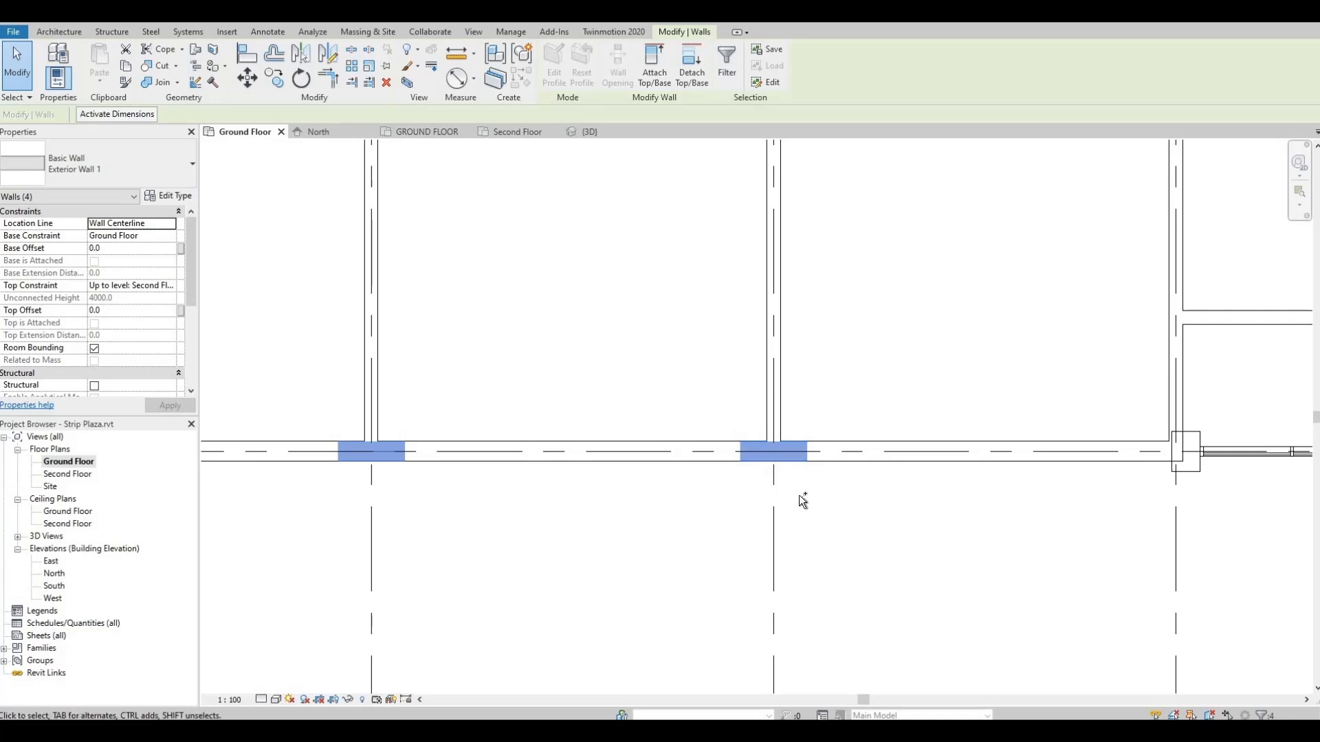
scroll(759, 501, "down", 2)
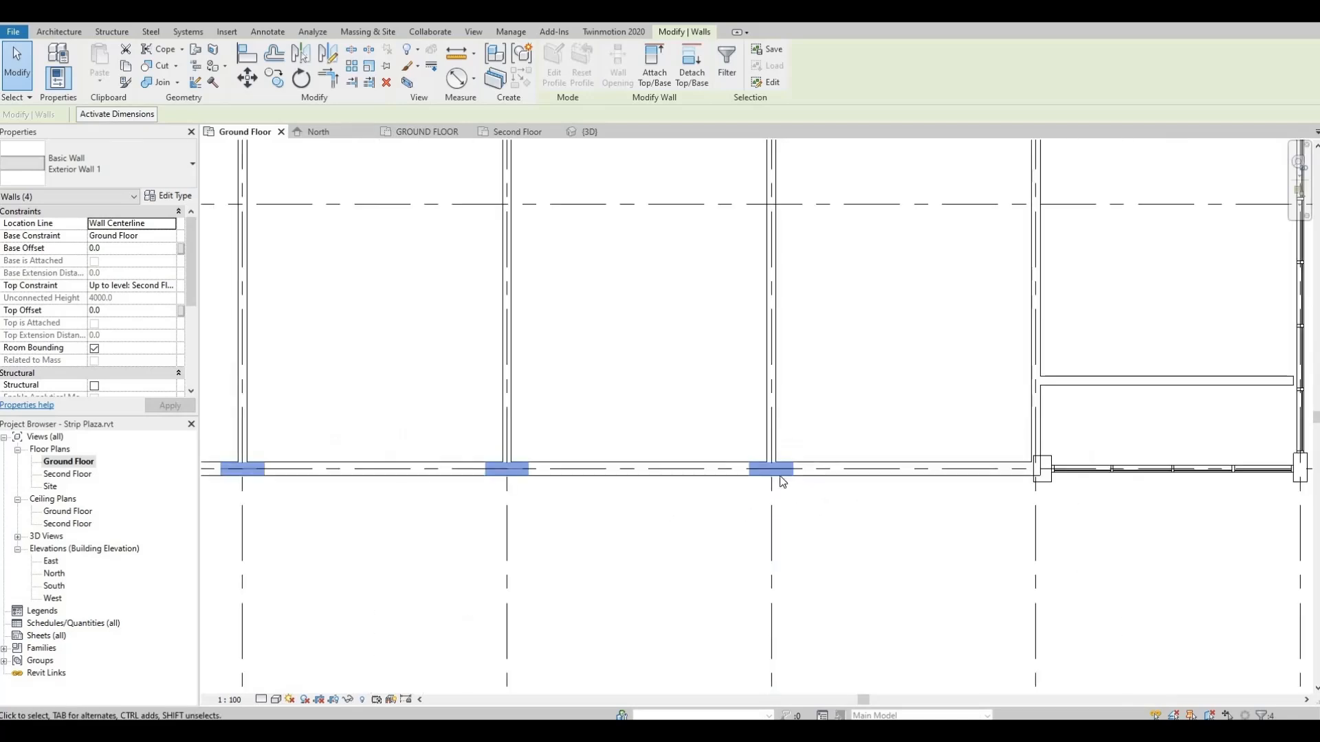
scroll(756, 482, "down", 3)
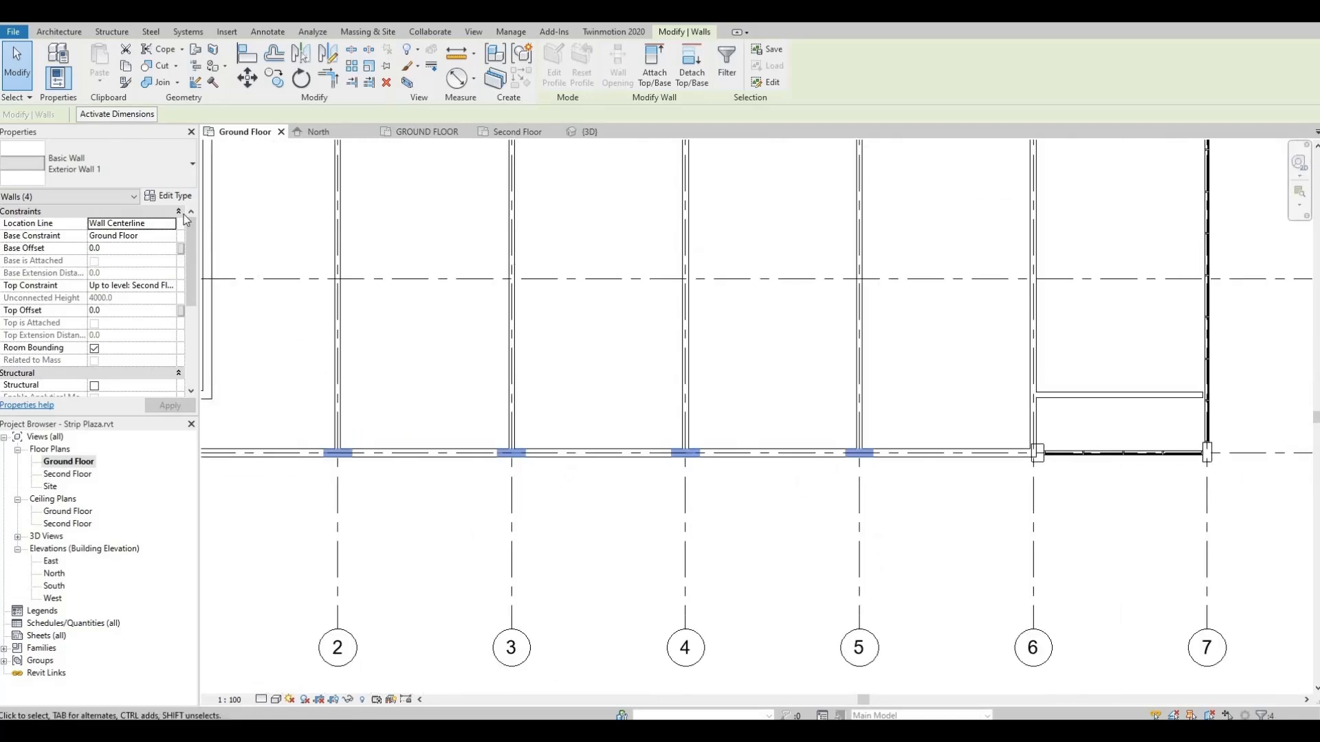
left_click(170, 197)
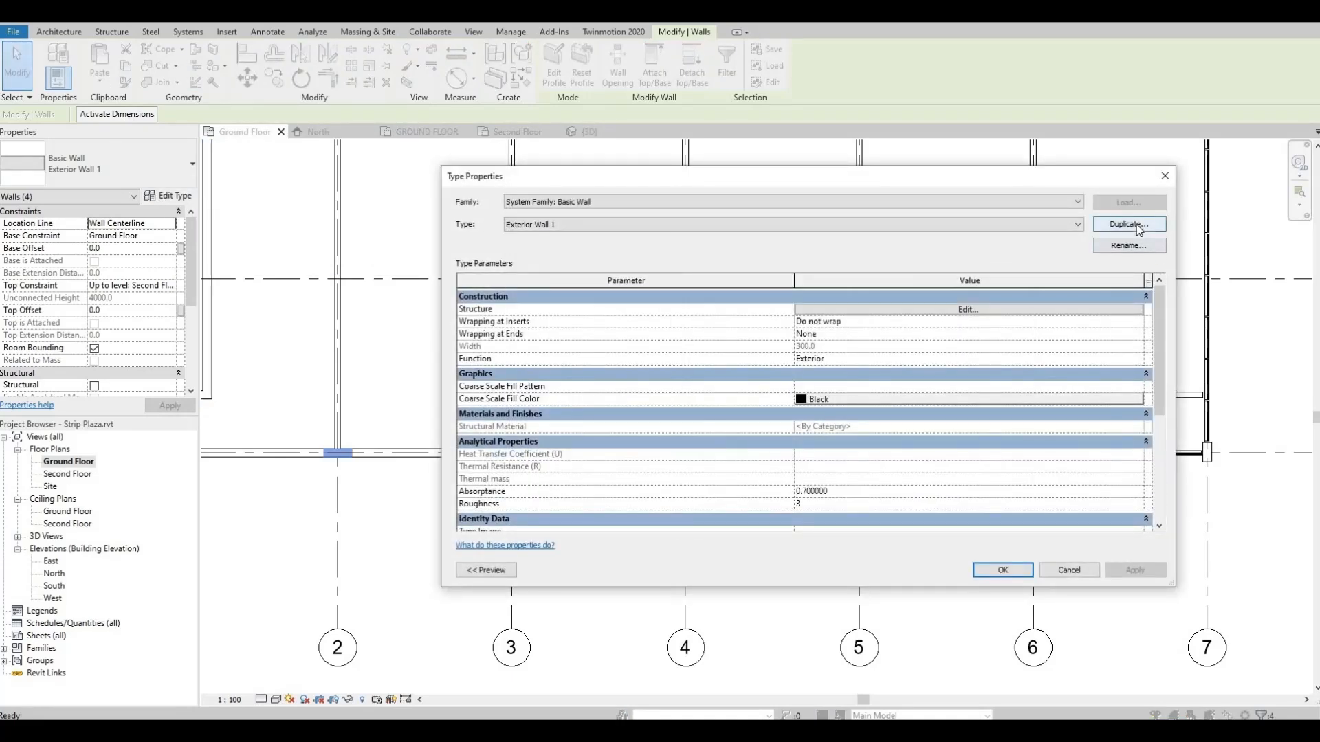
left_click(1130, 225)
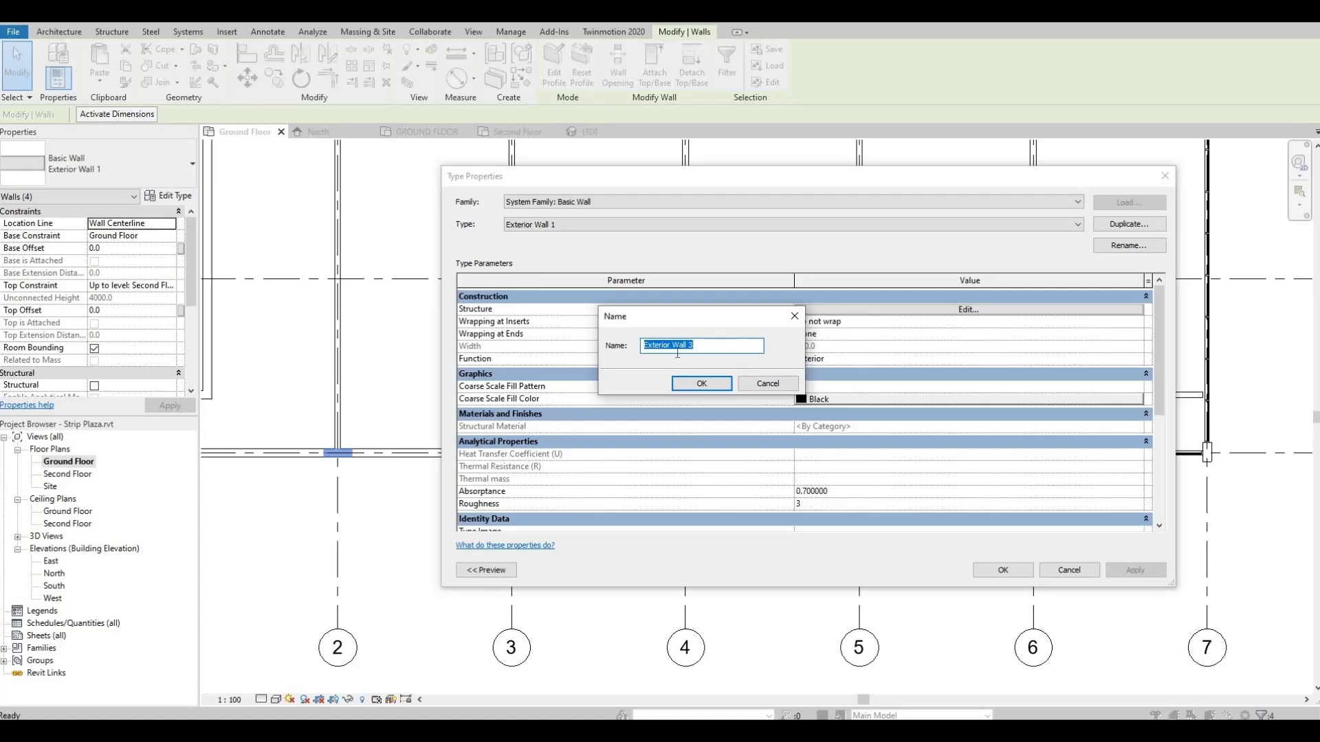
left_click(694, 387)
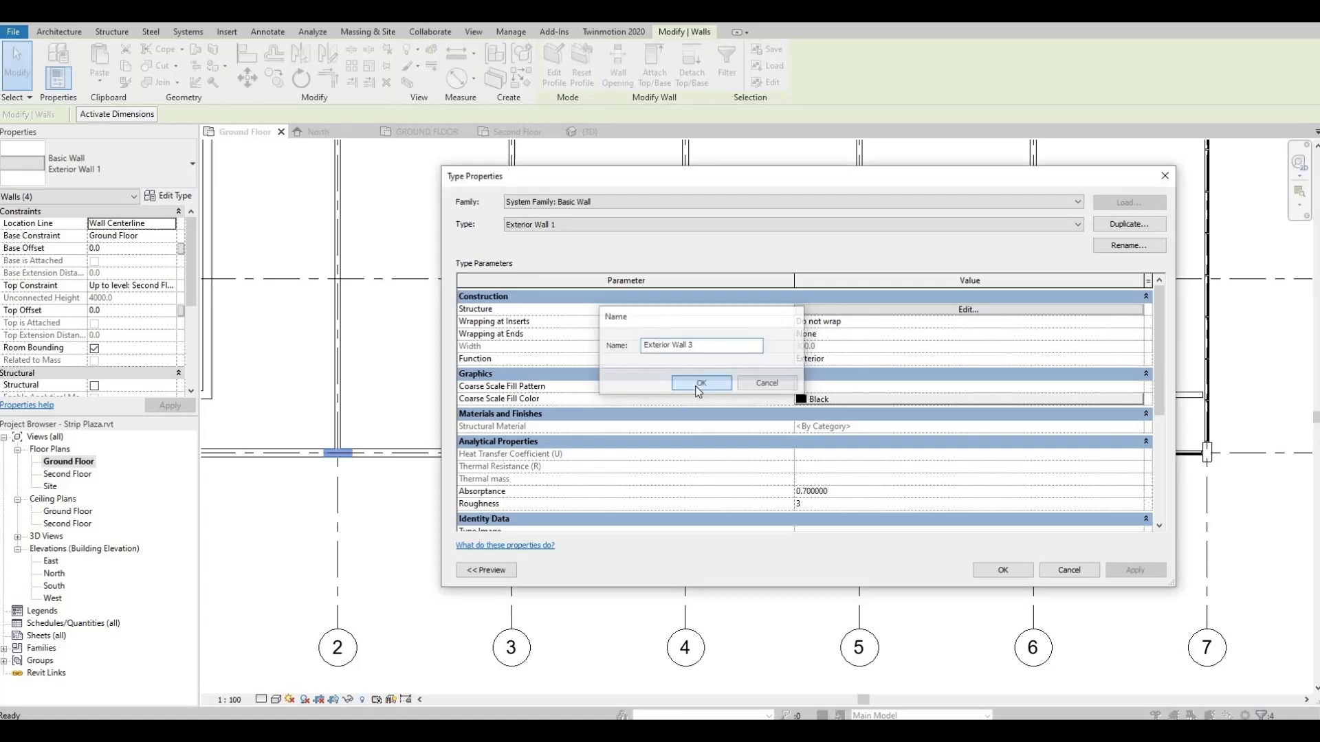
left_click(951, 311)
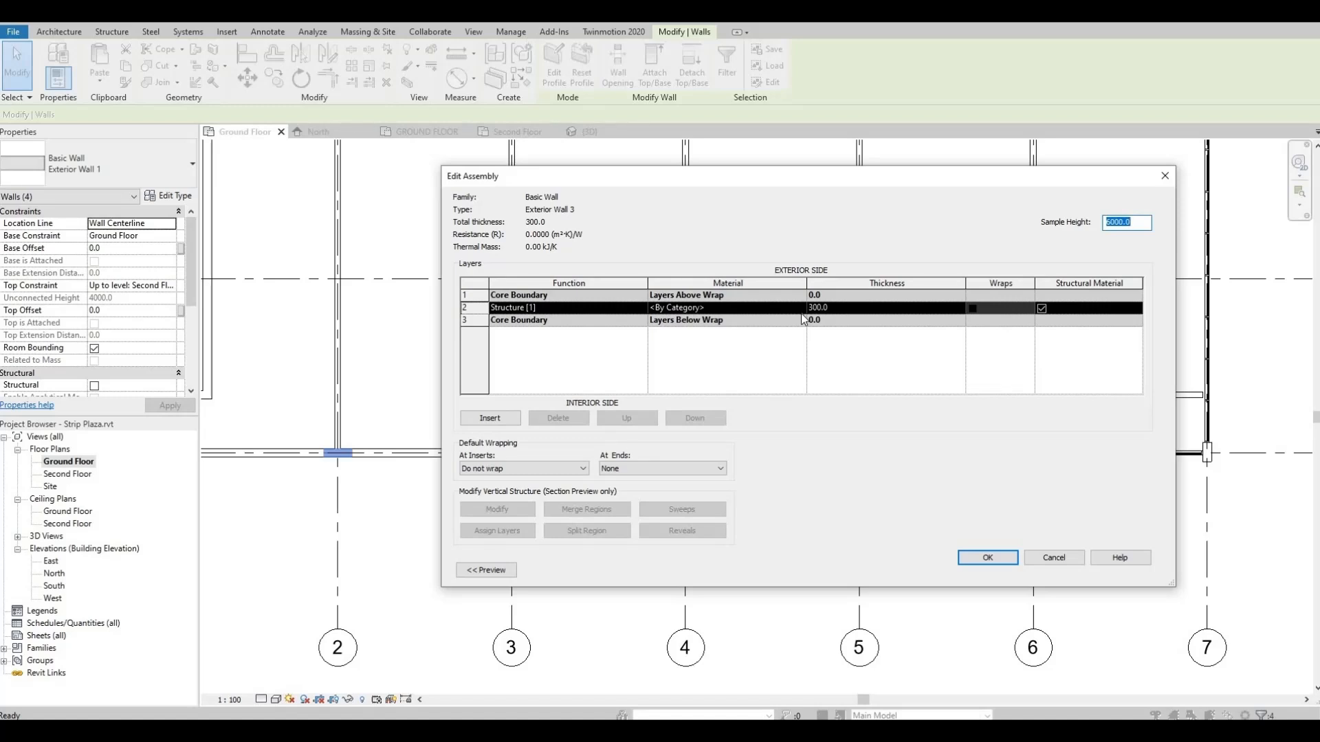
left_click(1002, 563)
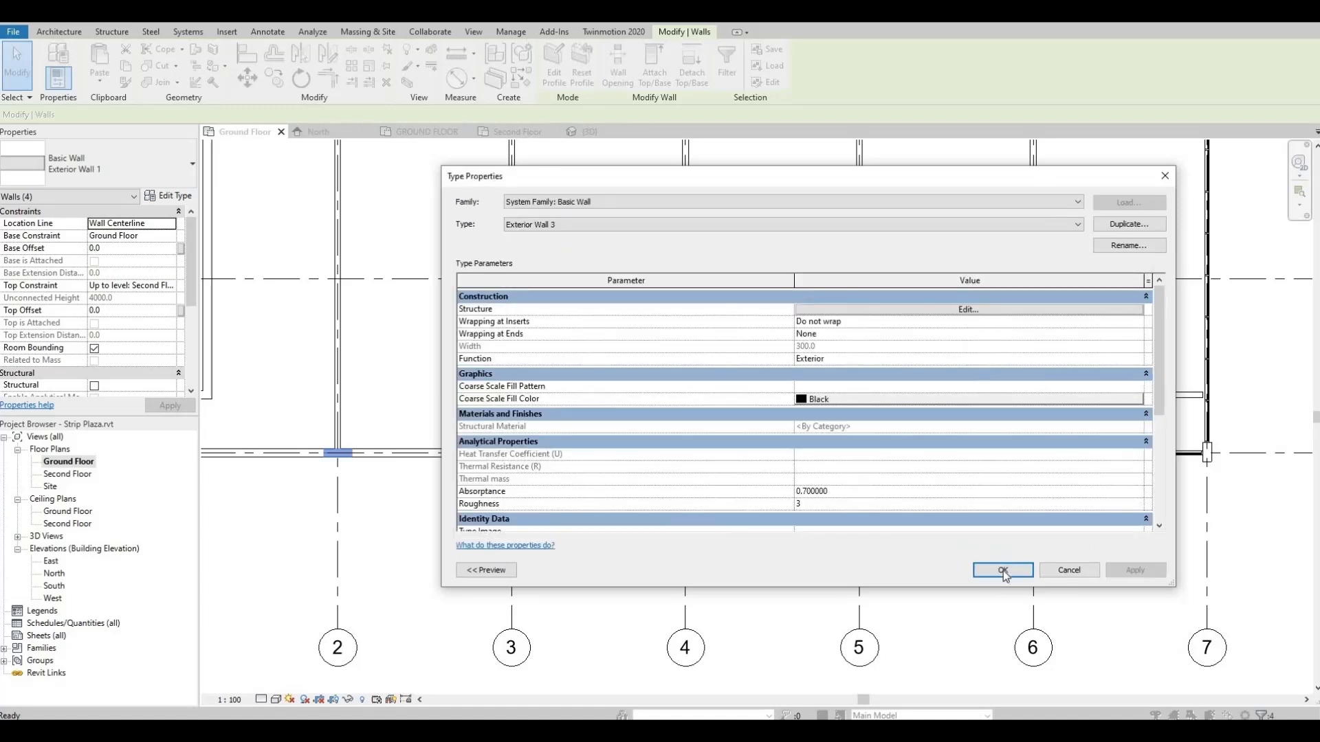
left_click(1003, 572)
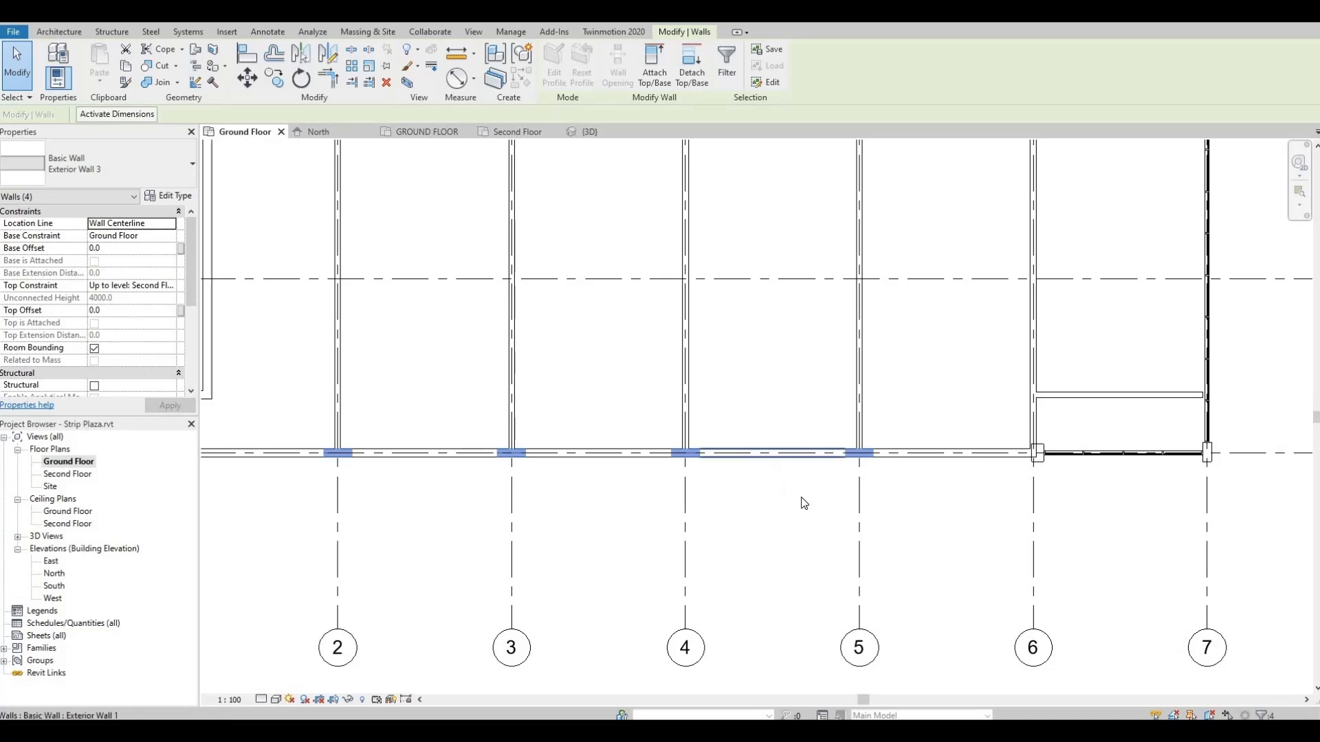
scroll(805, 499, "up", 2)
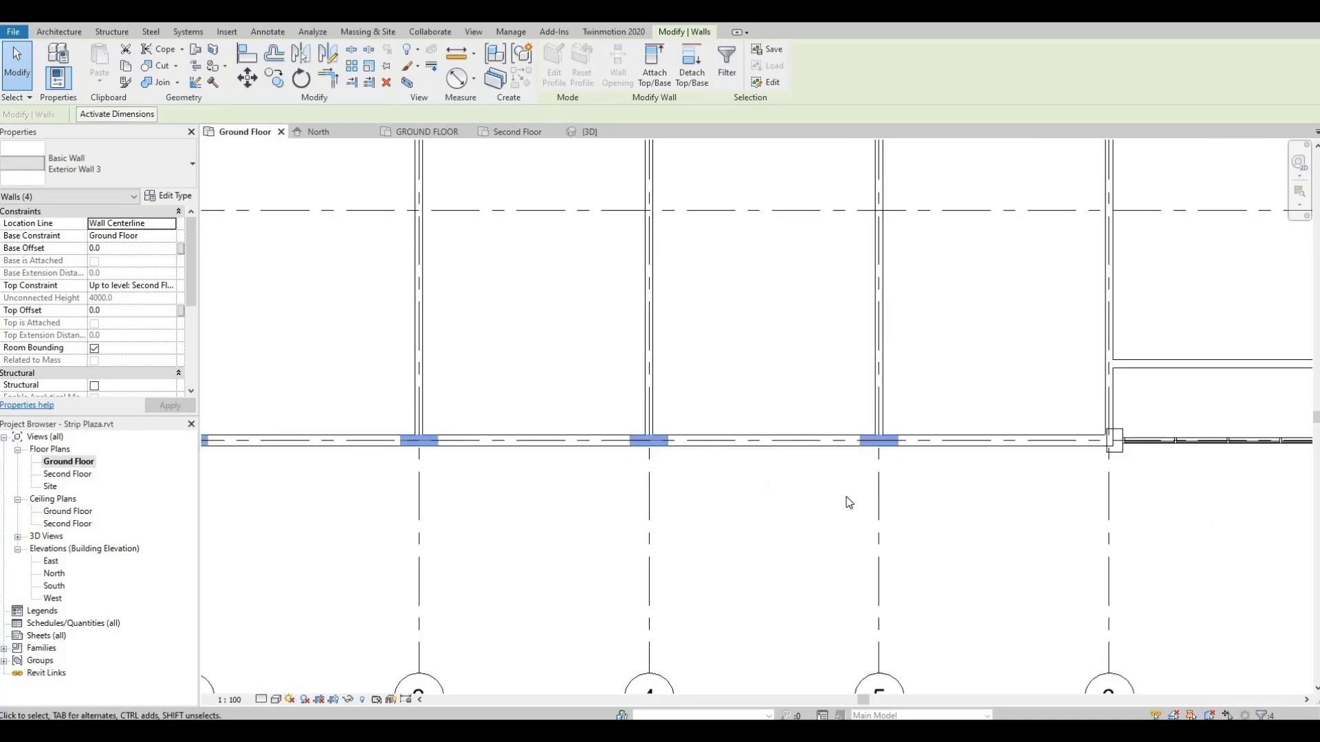
middle_click_drag(847, 499, 819, 506)
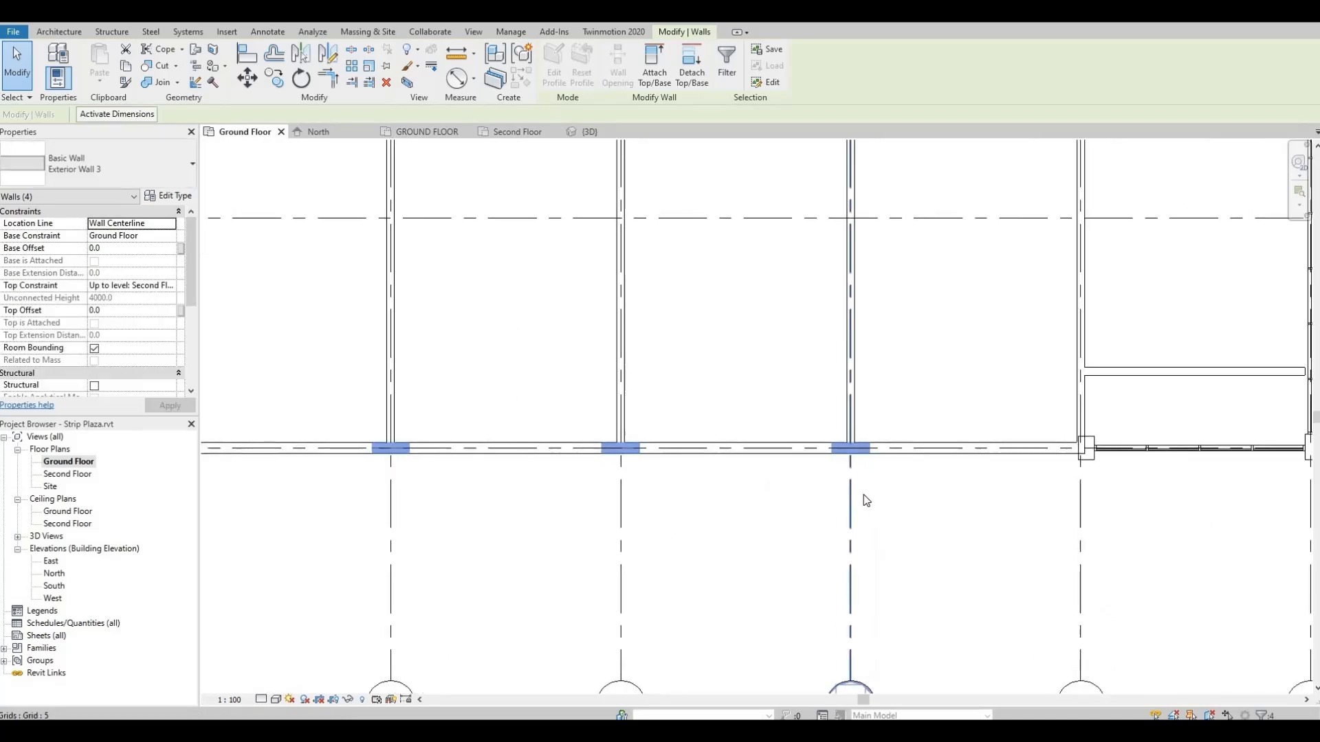
middle_click_drag(915, 513, 795, 487)
left_click(793, 487)
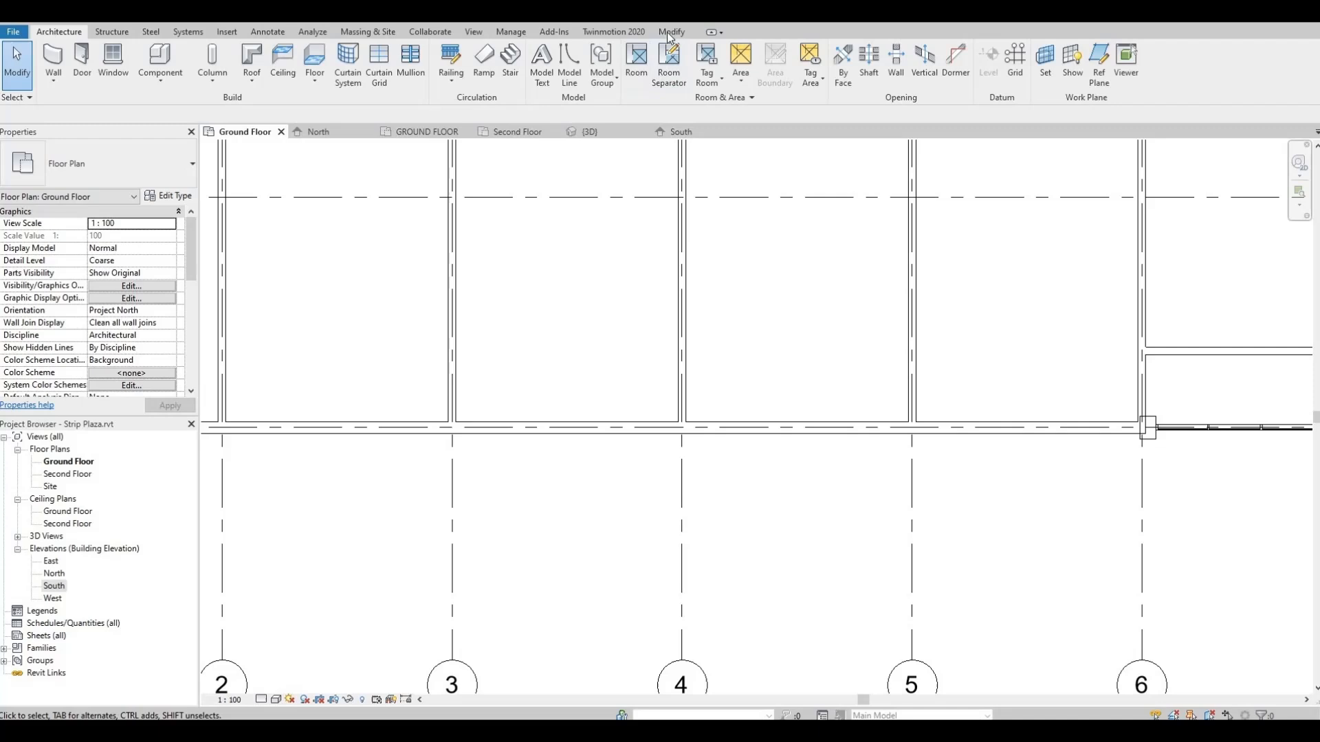
Split the front wall 500 mm west of grid line 6, beside the glazed corner.
left_click(668, 34)
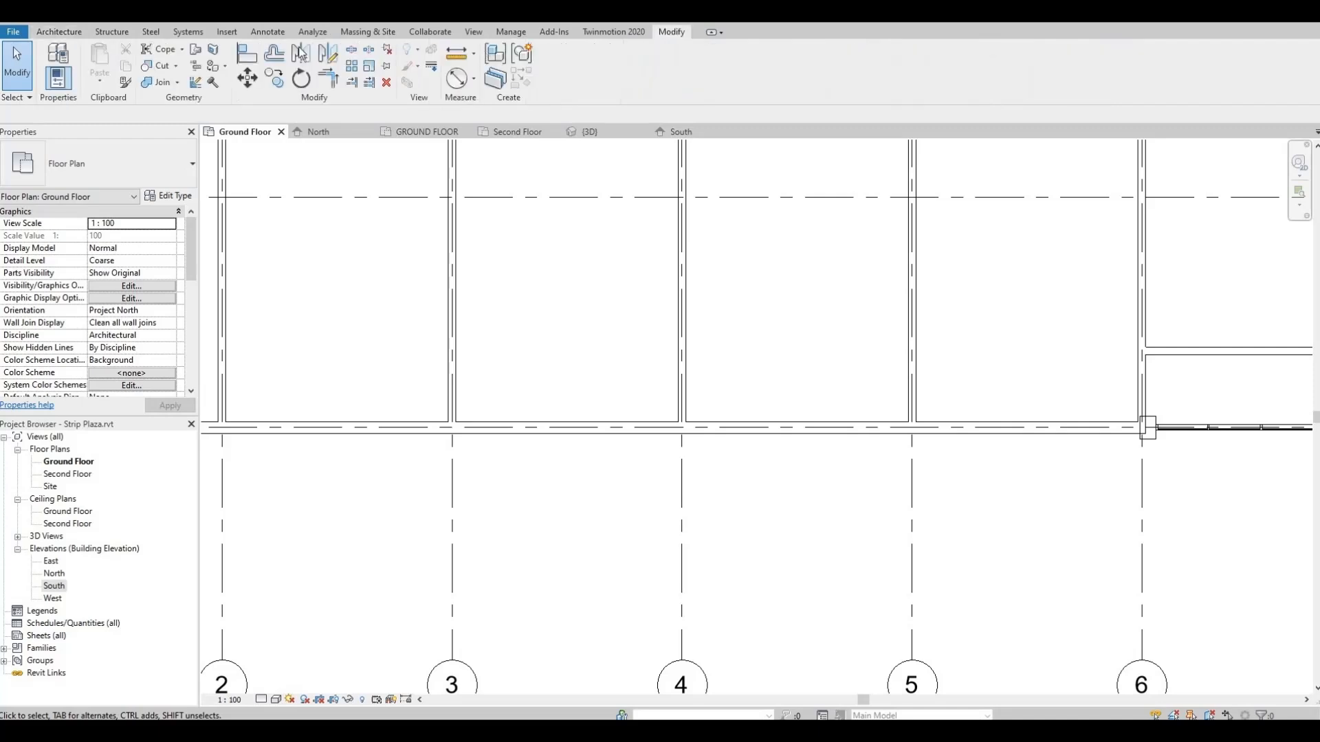
left_click(351, 50)
left_click(1125, 419)
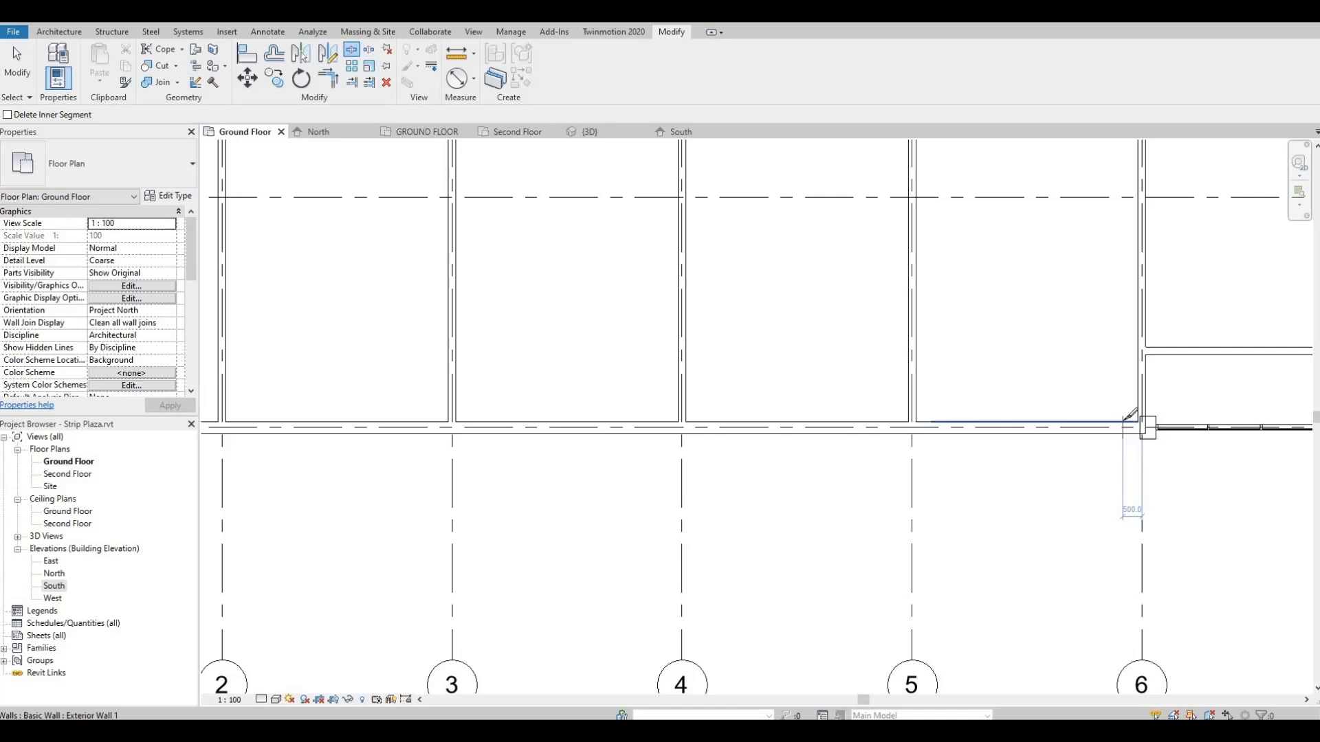
left_click(1123, 420)
middle_click_drag(869, 427, 759, 406)
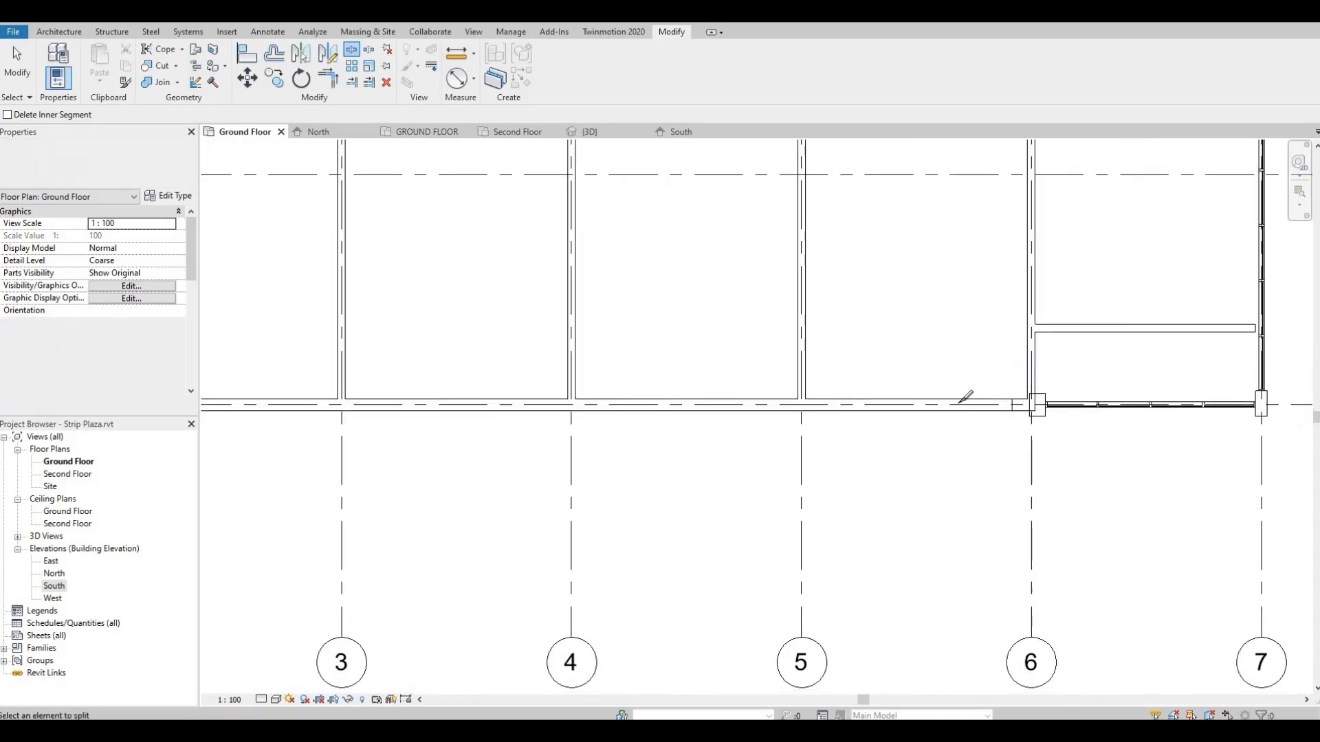
scroll(959, 404, "up", 1)
middle_click_drag(959, 405, 909, 459)
scroll(933, 440, "up", 2)
key("Escape")
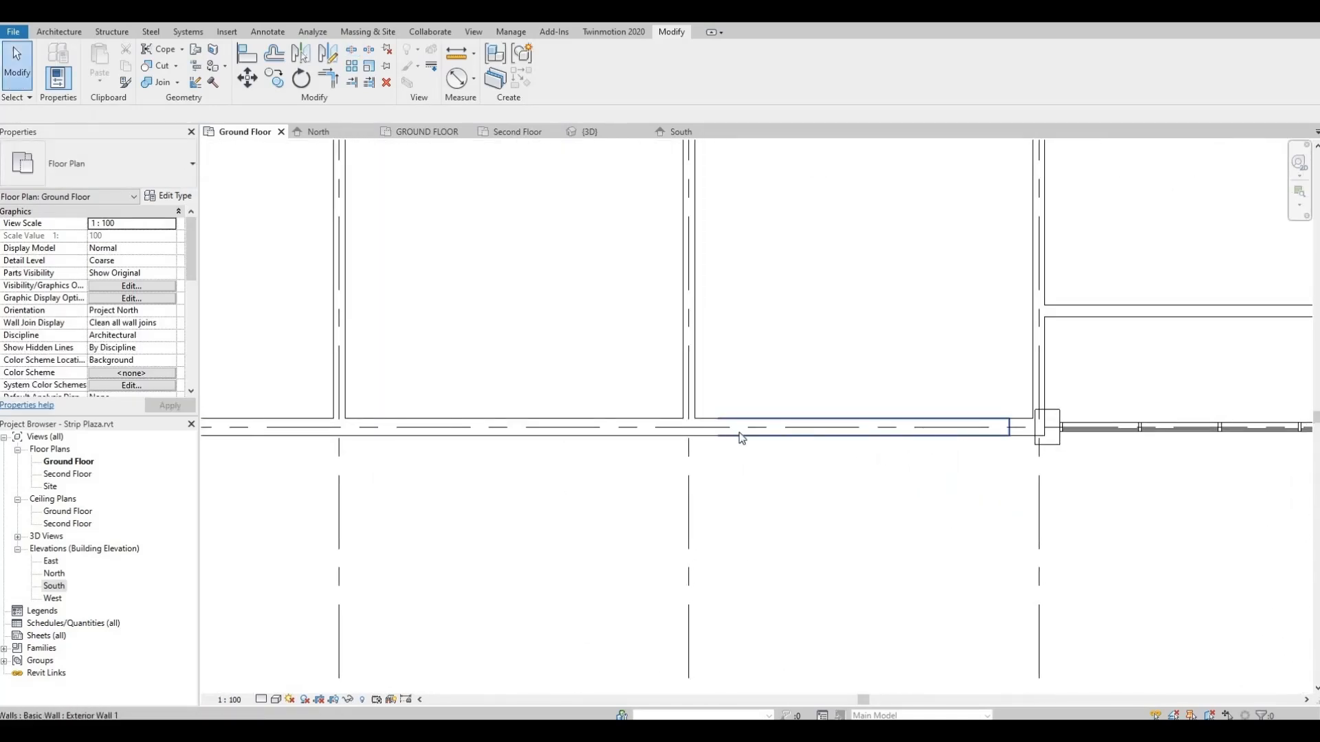
Change the short front wall segment just west of grid line 6 to the Exterior Wall 3 type.
left_click(1020, 427)
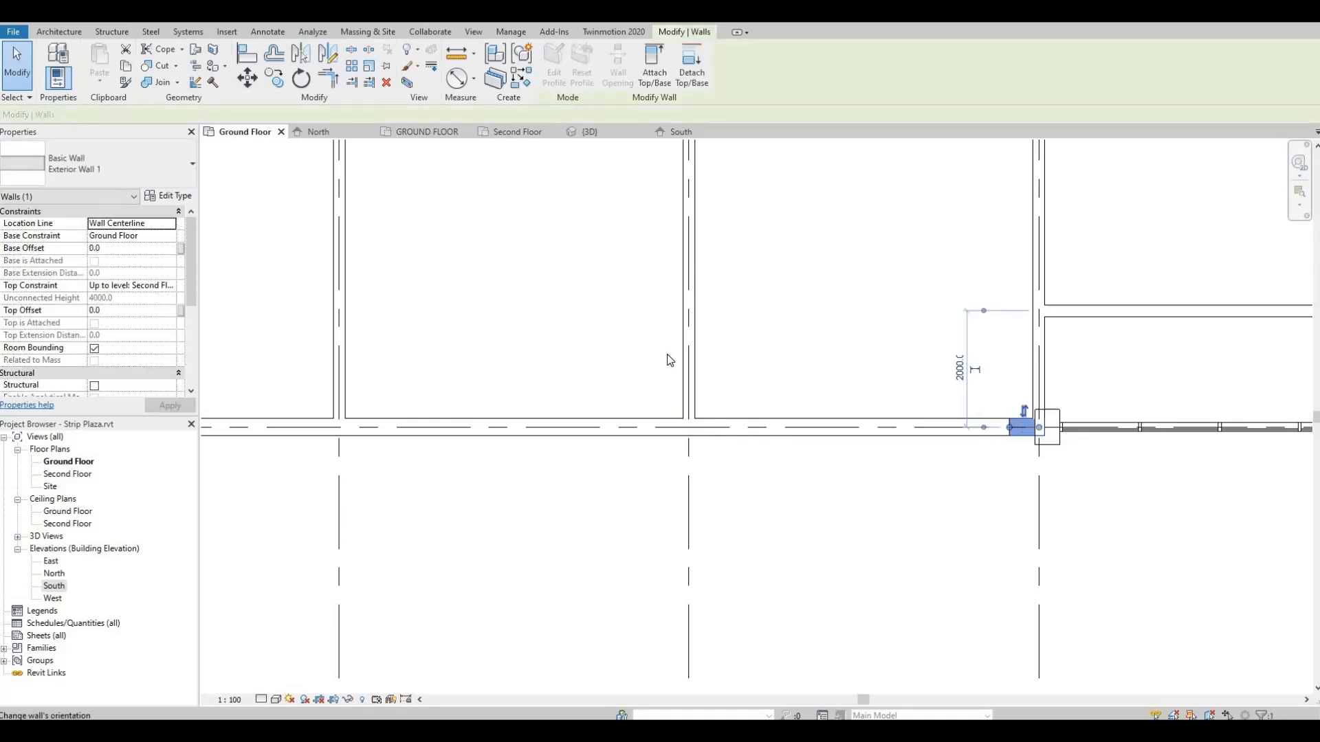
left_click(154, 170)
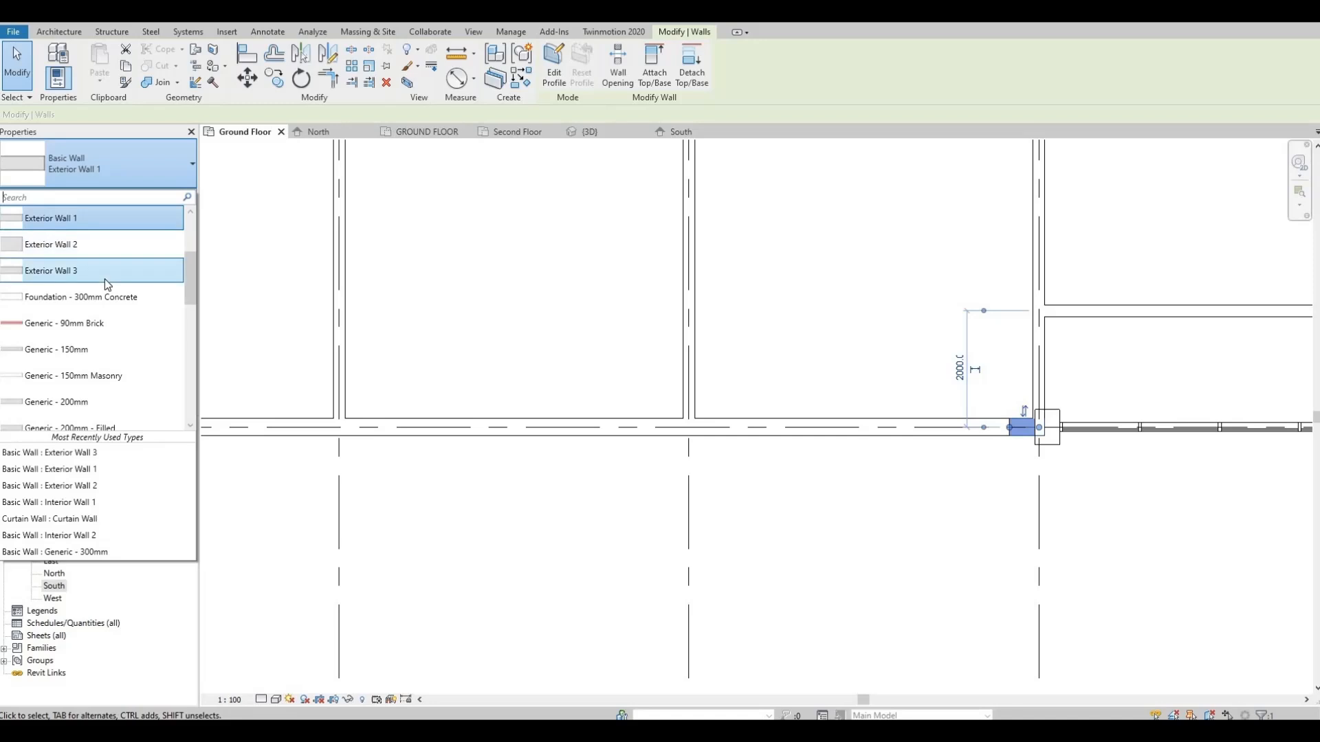
left_click(885, 482)
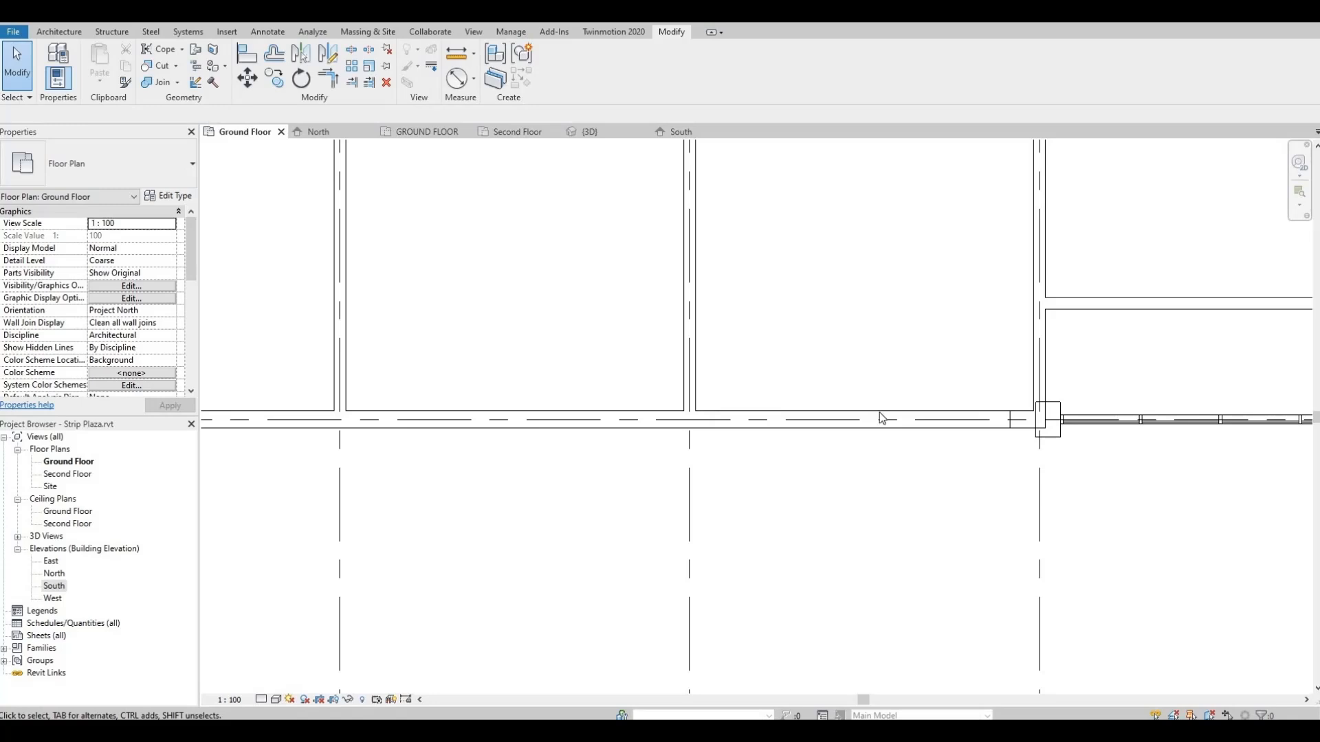
Draw a Storefront curtain wall along the front wall between grids 5 and 6, spanning the gap between the short end segments.
left_click(64, 31)
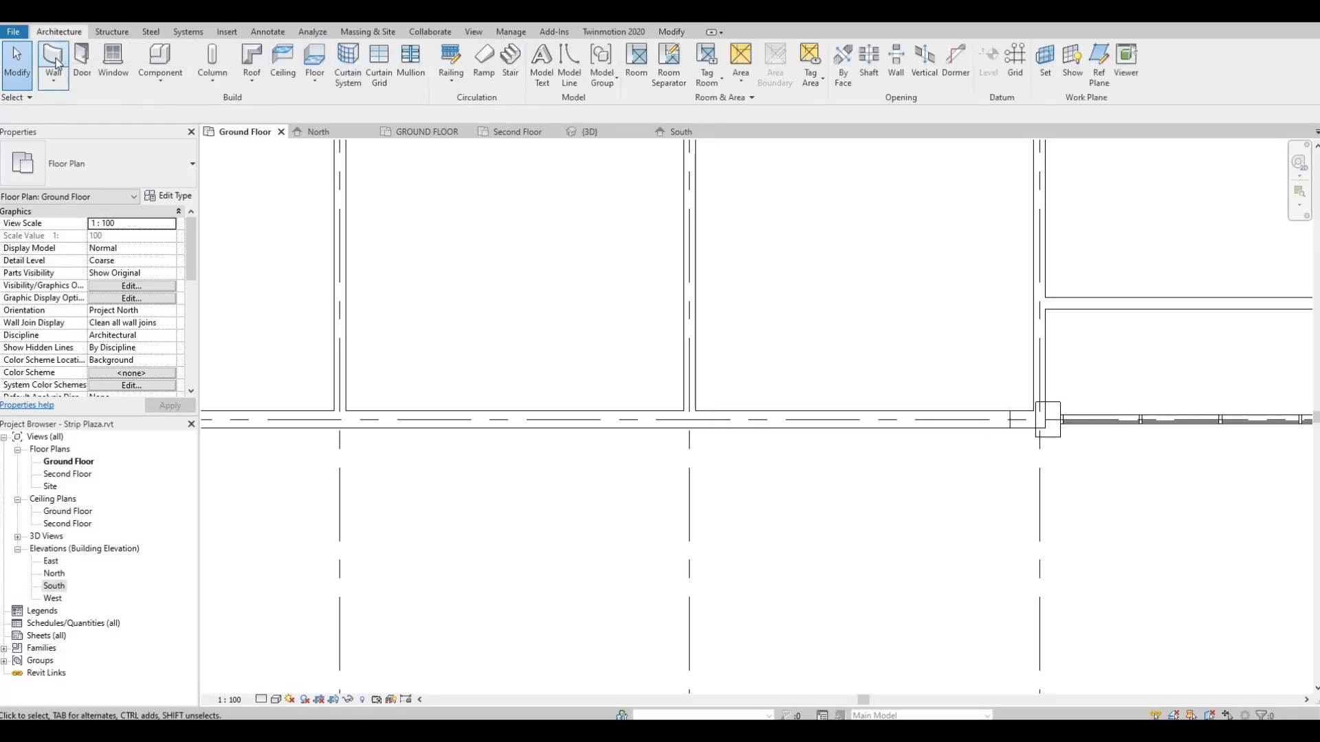
left_click(55, 61)
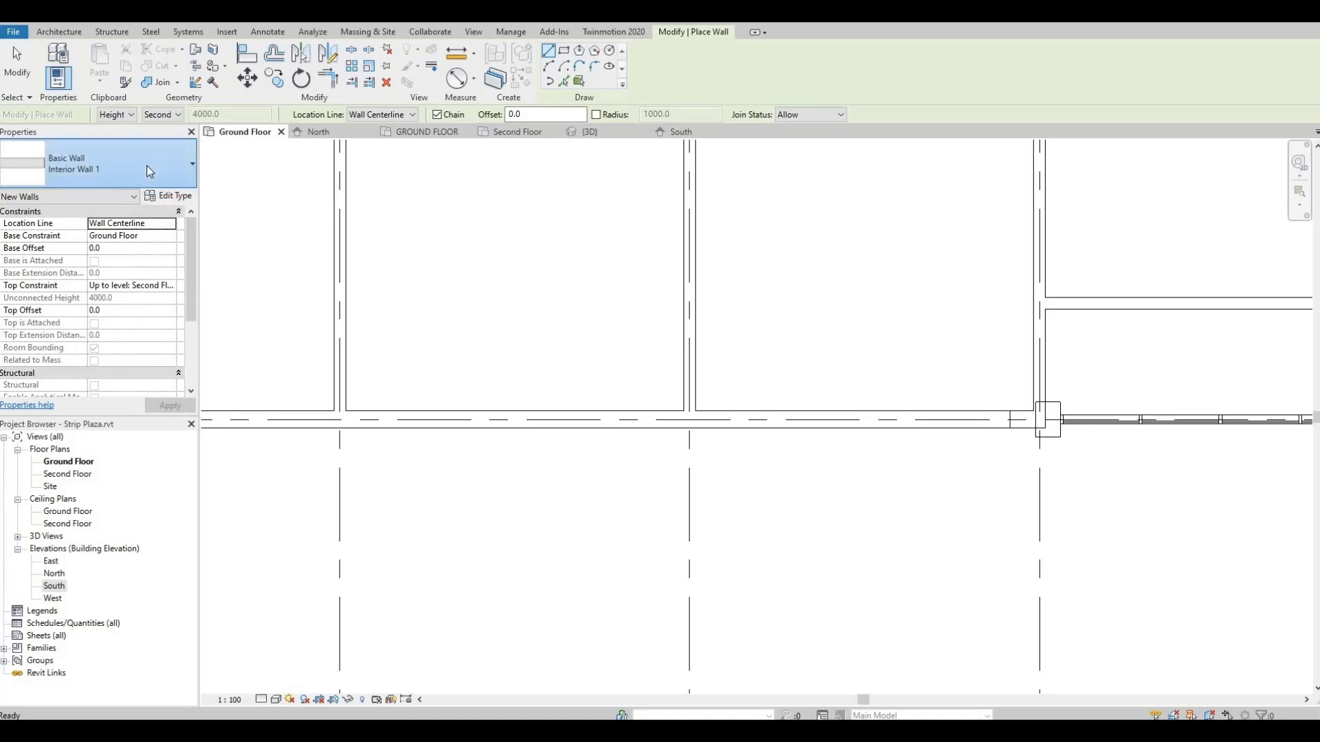
left_click(147, 166)
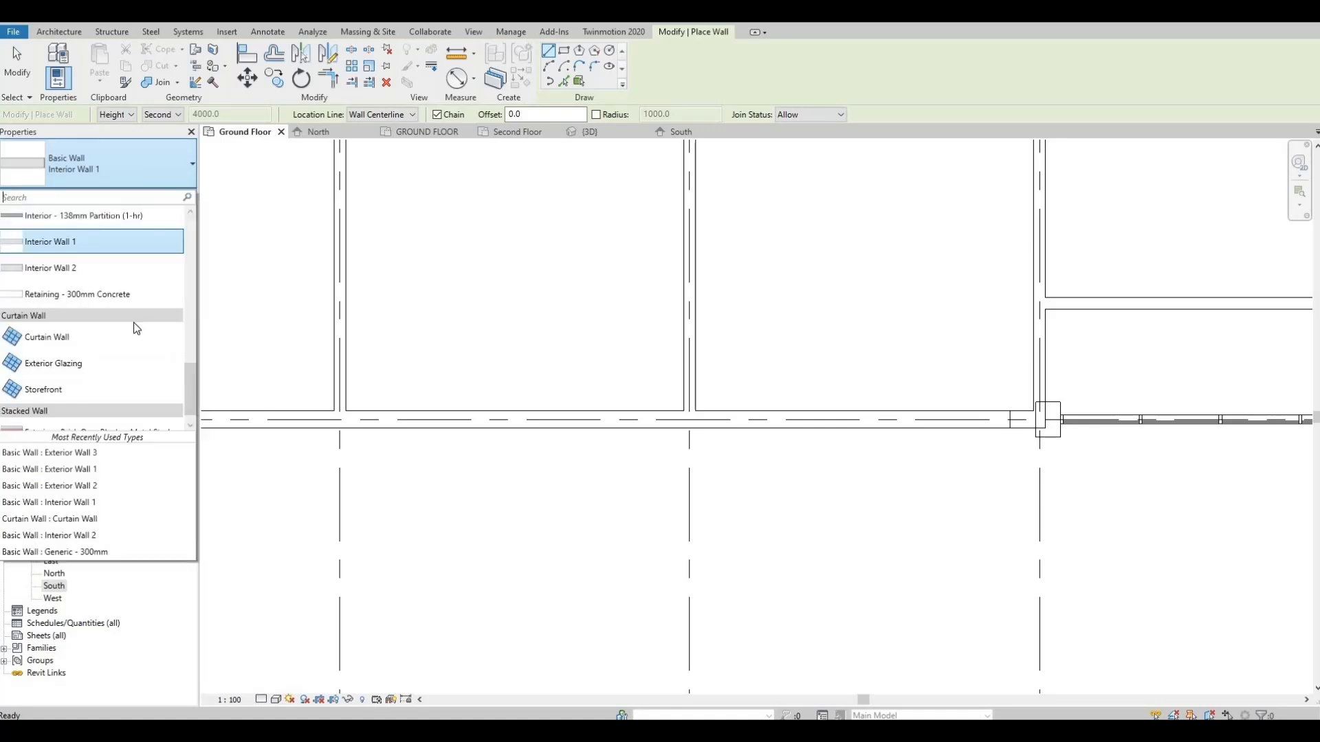
left_click(92, 388)
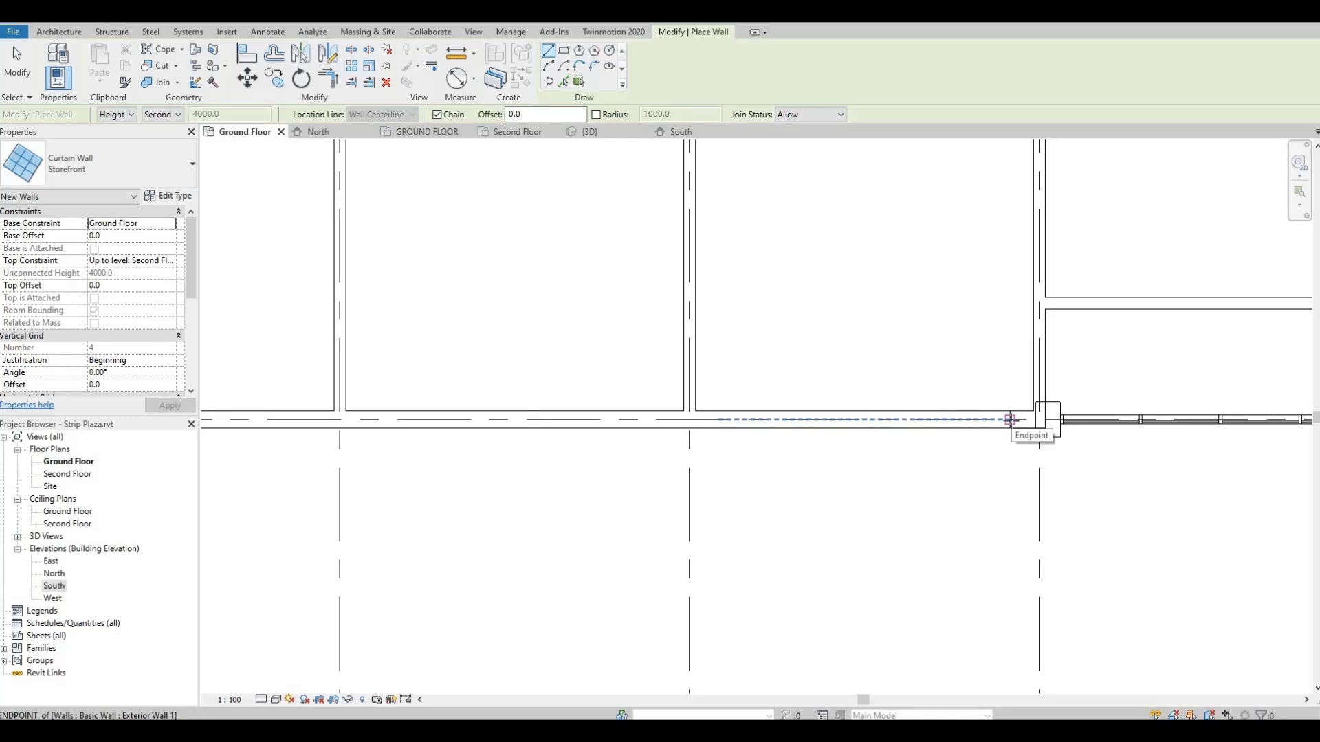
left_click(1010, 419)
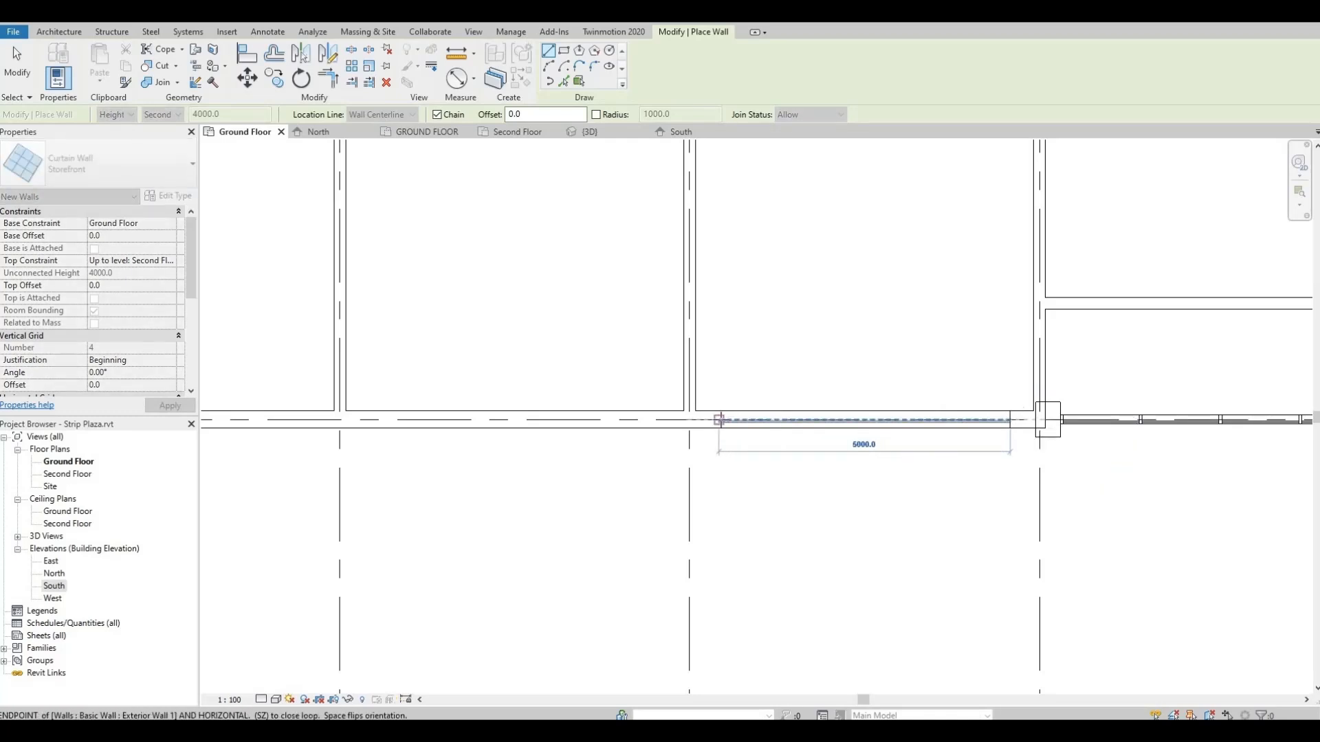
left_click(719, 419)
key("Escape")
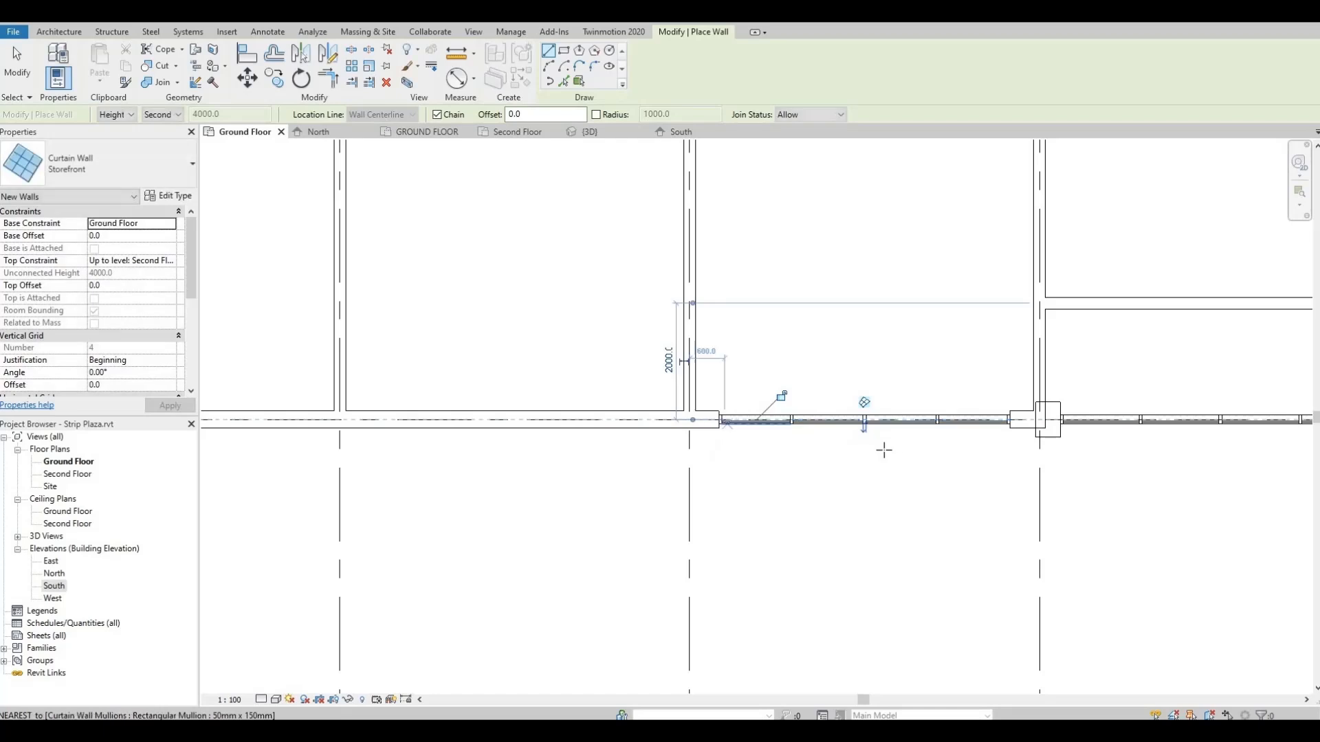
Flip the orientation of the new Storefront curtain wall between grids 5 and 6 and finish placing walls.
scroll(868, 437, "up", 2)
scroll(868, 438, "up", 1)
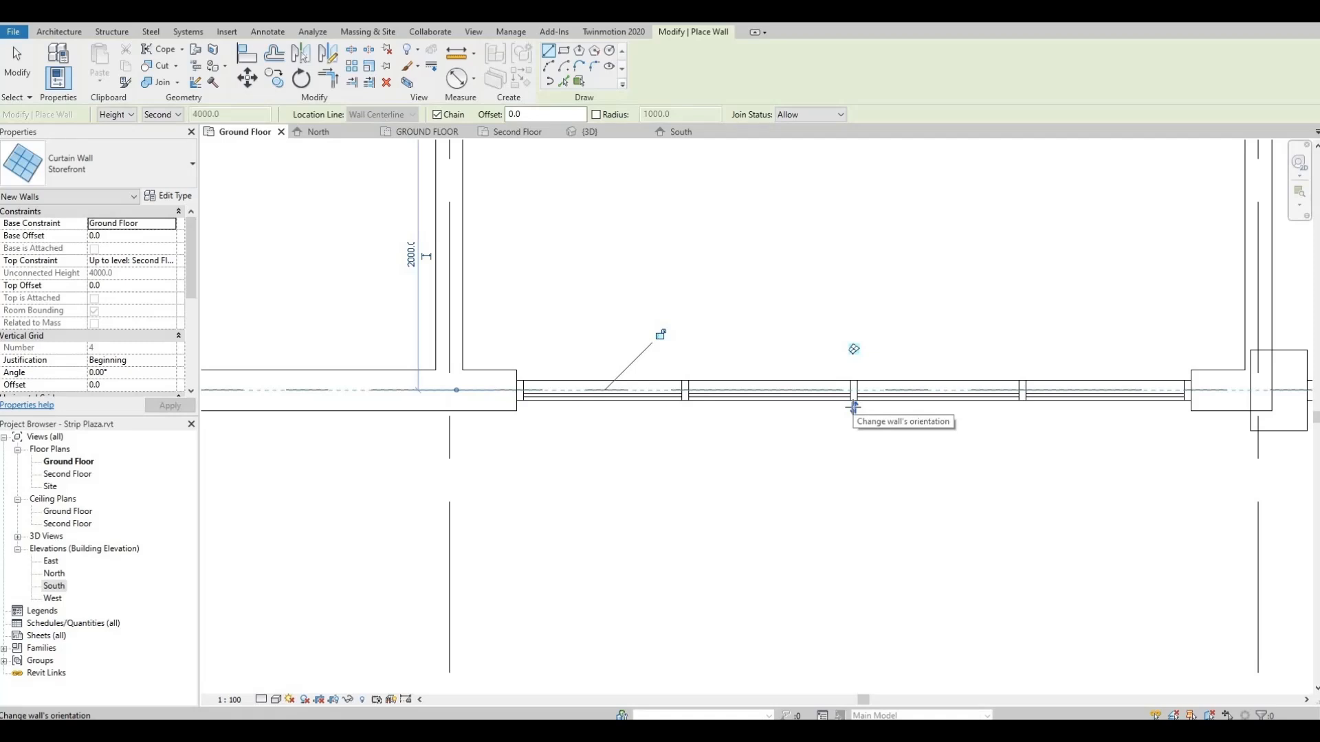
left_click(853, 406)
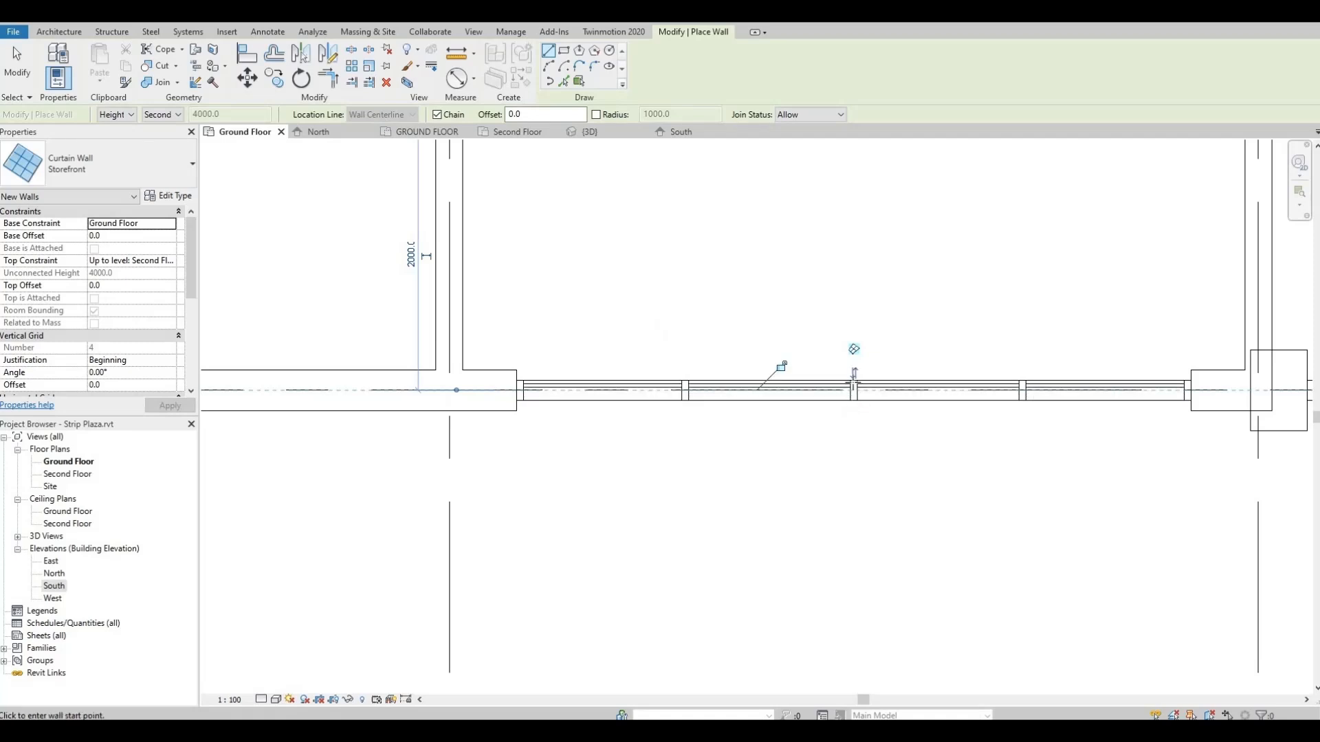
key("Escape")
key("Escape")
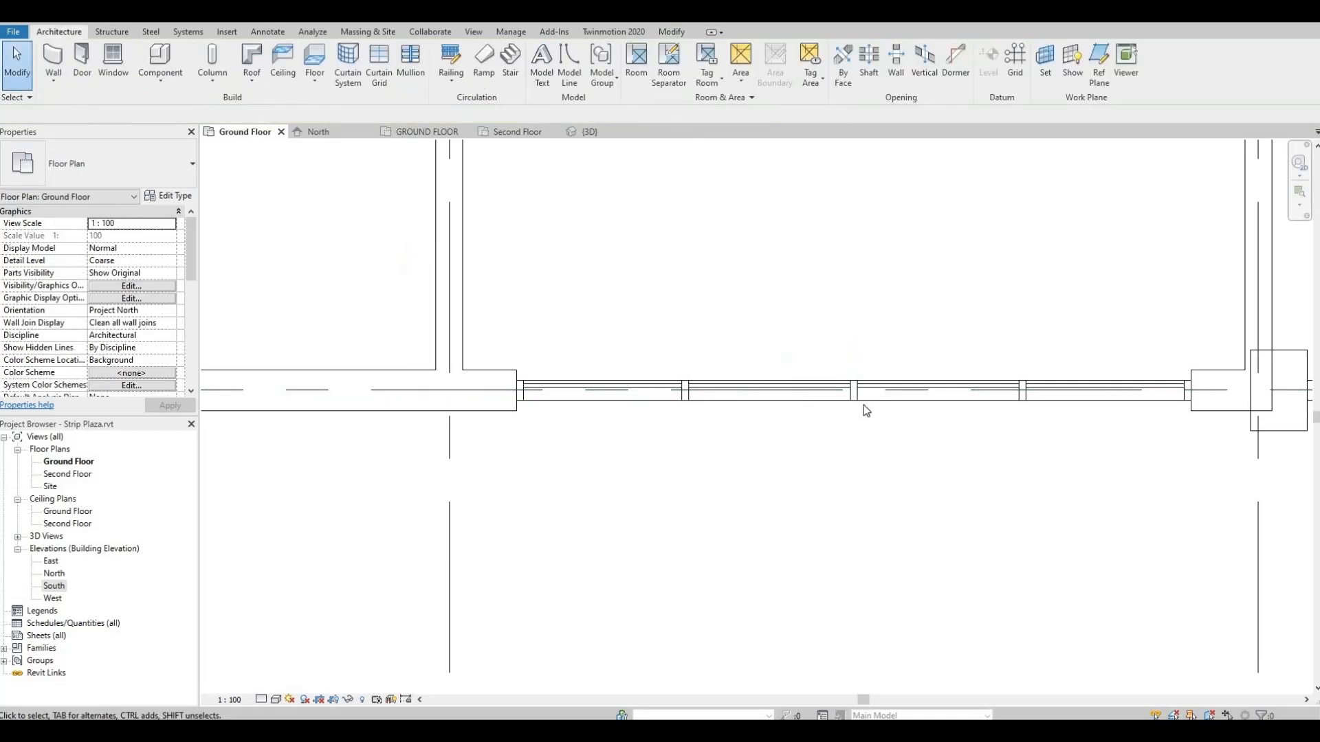
Flip the orientation of the Storefront curtain wall in the front bay between grids 5 and 6.
left_click(867, 402)
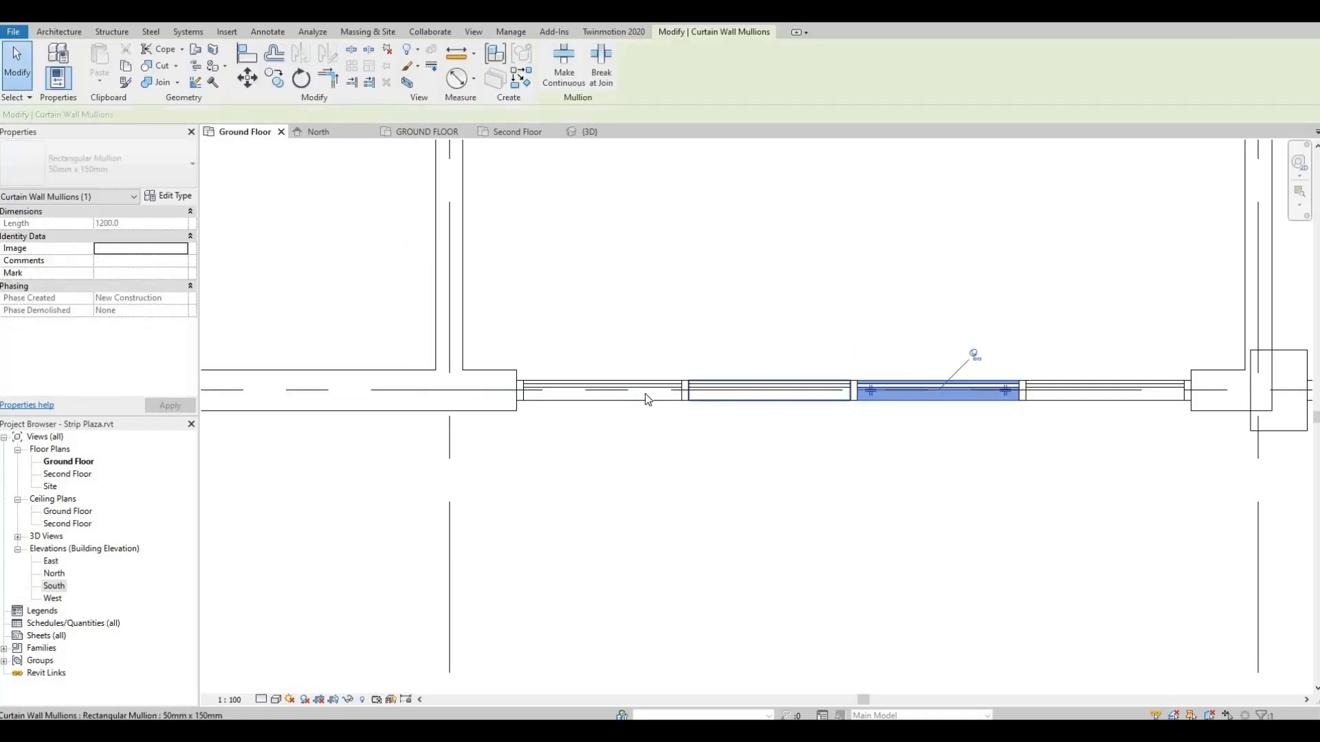
key("Escape")
left_click(597, 391)
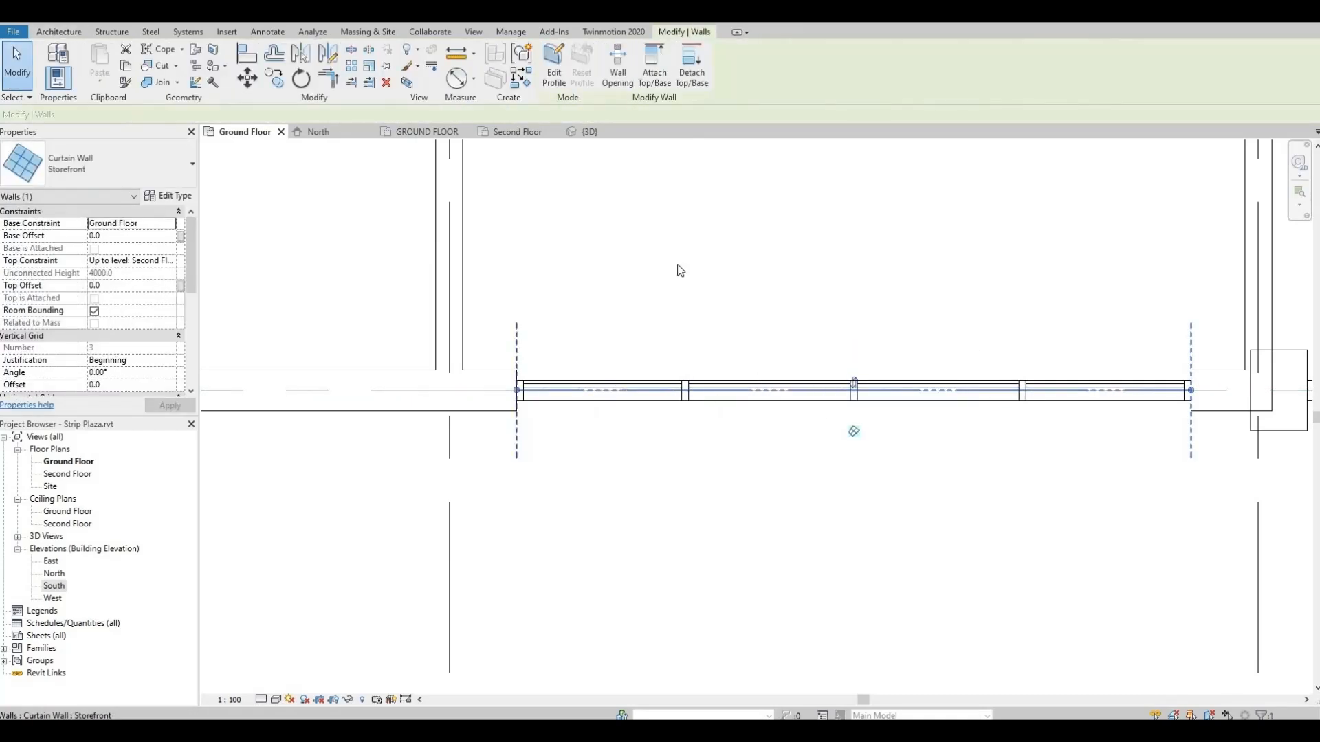
left_click(855, 381)
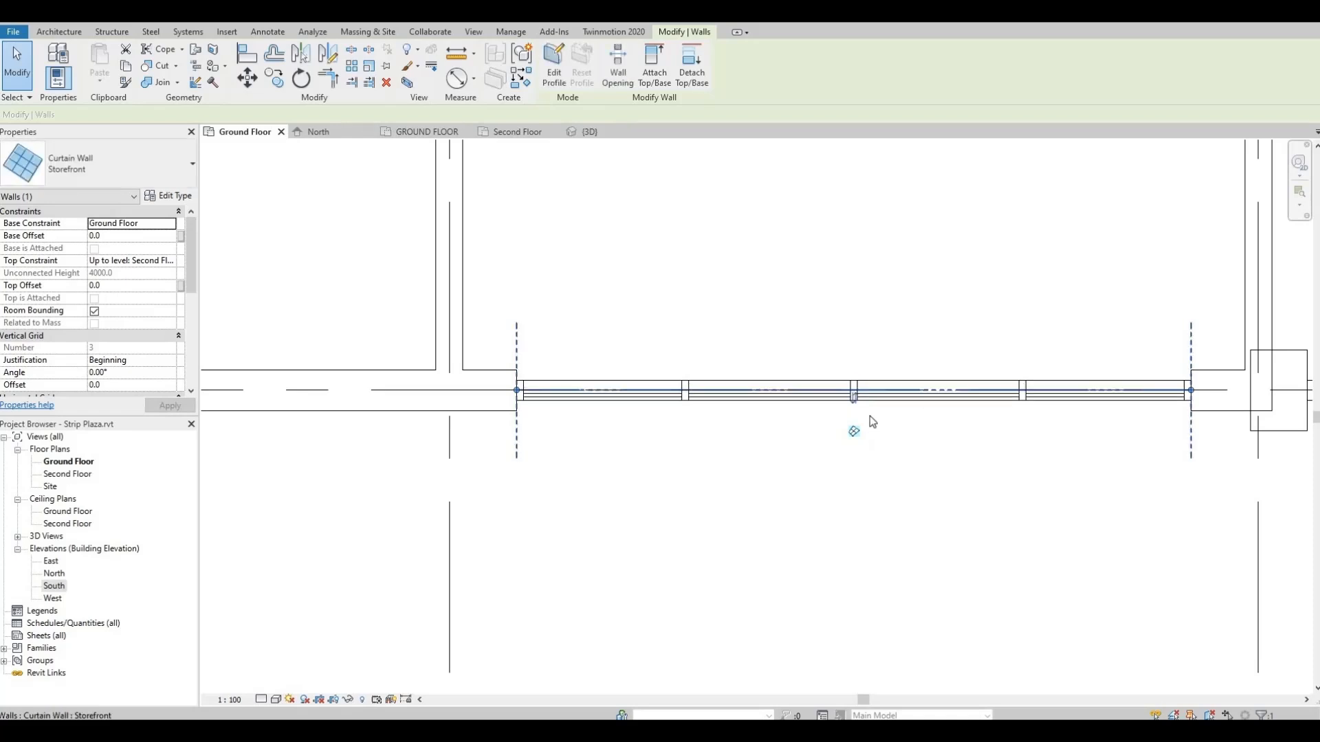
scroll(631, 409, "up", 2)
scroll(722, 364, "up", 2)
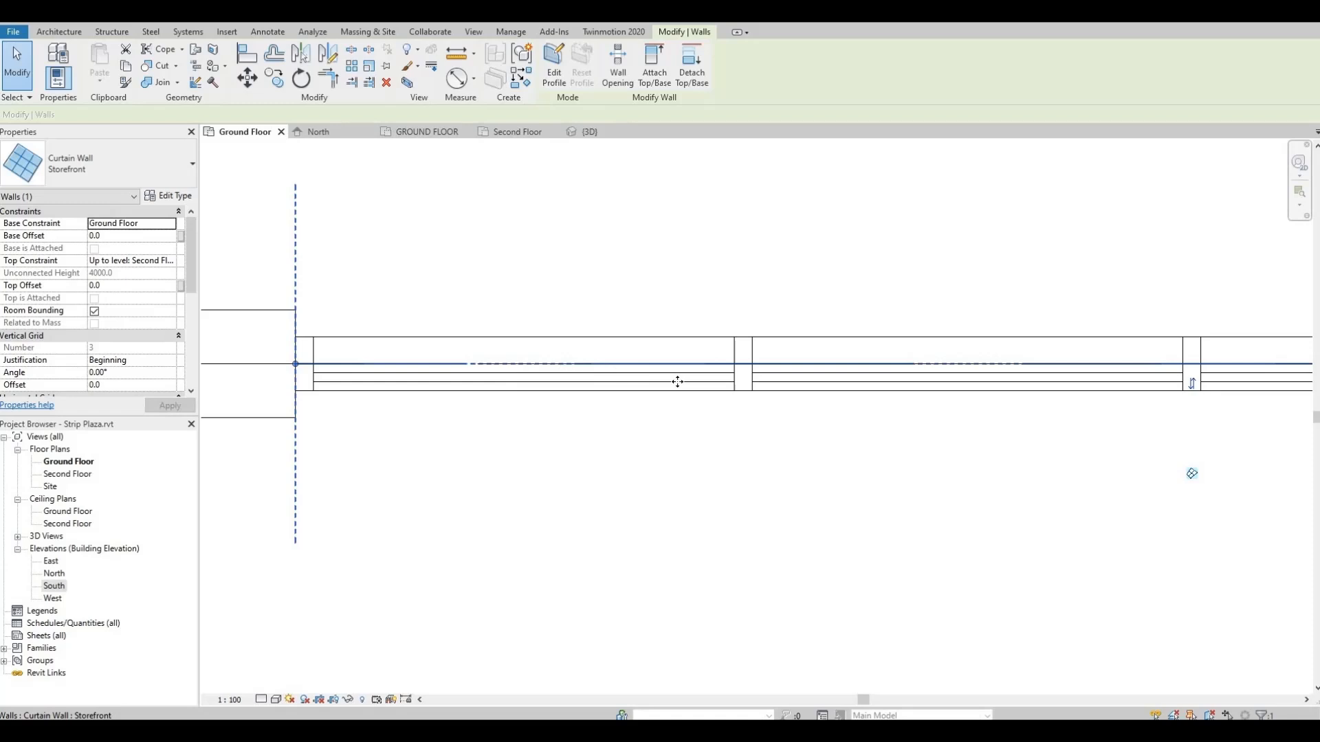
scroll(810, 383, "down", 5)
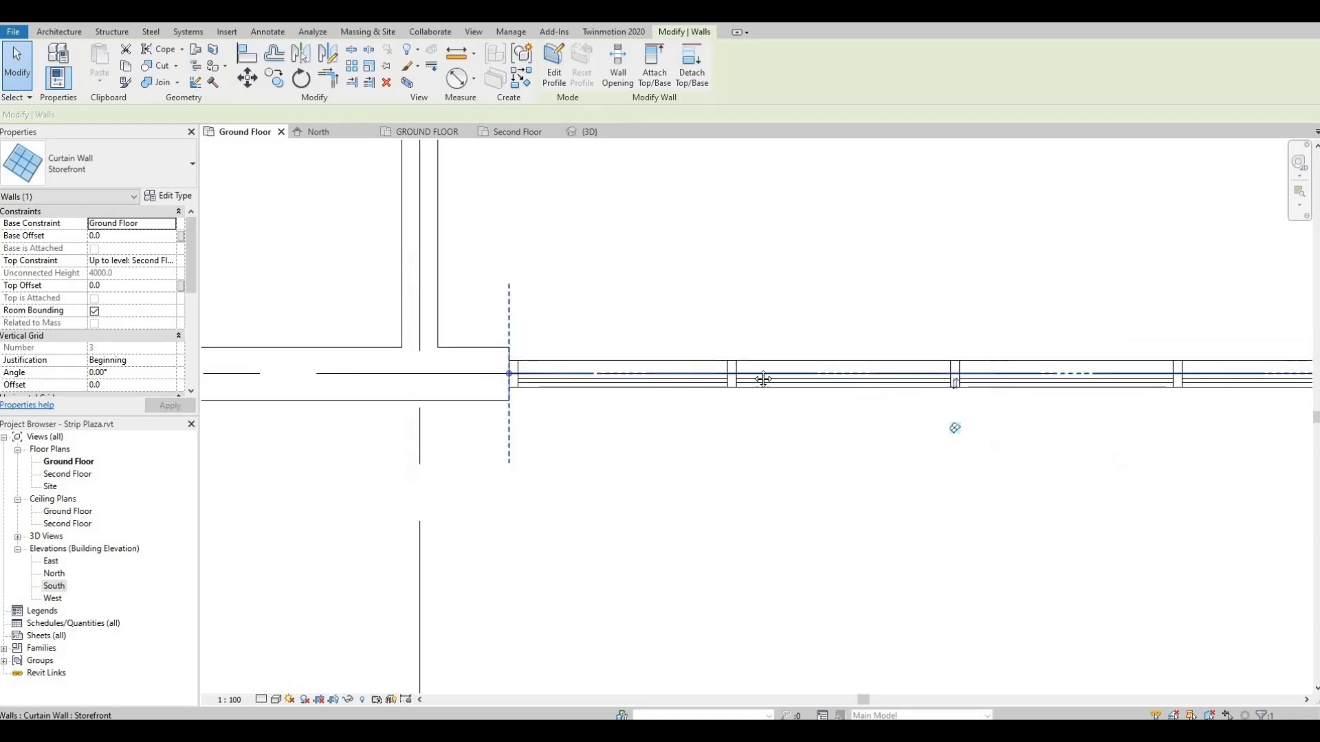
scroll(860, 362, "up", 3)
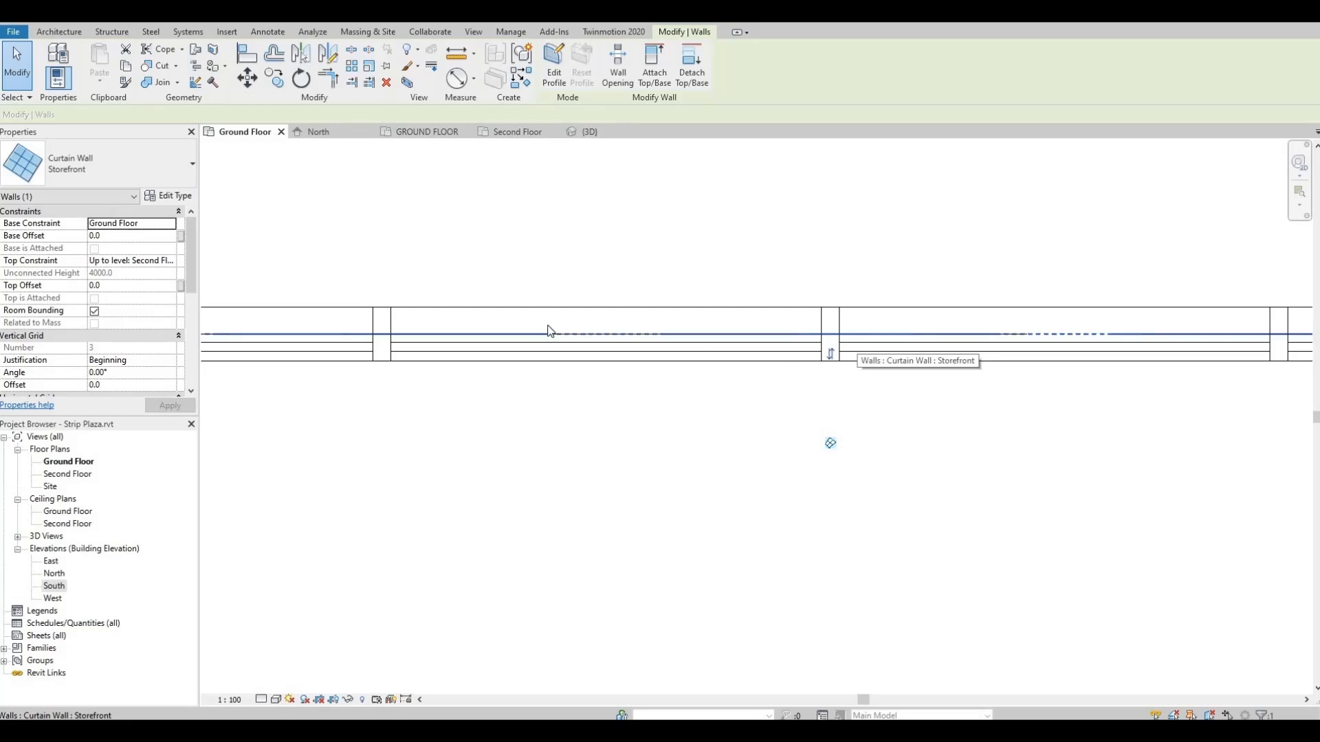
In the South elevation, lower the top of the Storefront curtain wall between grids 5 and 6 by about 372 mm.
double_click(50, 588)
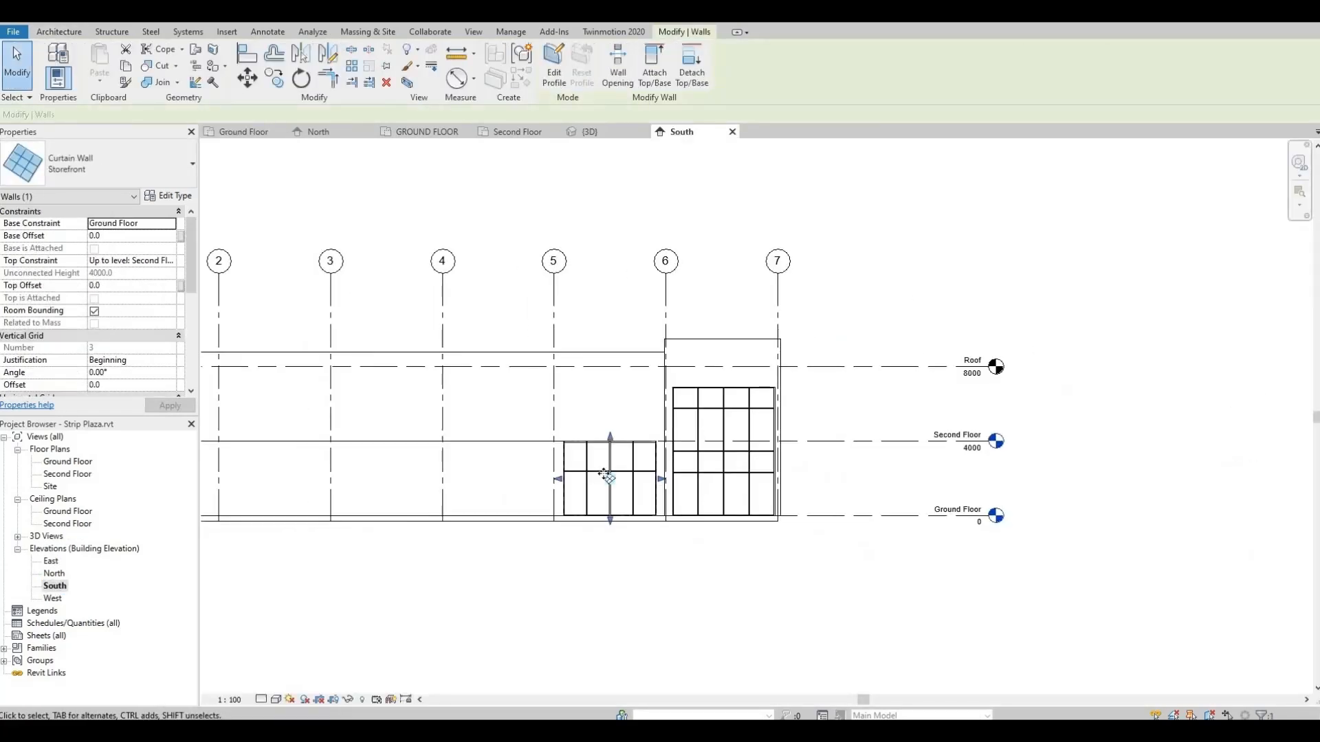
scroll(605, 478, "up", 4)
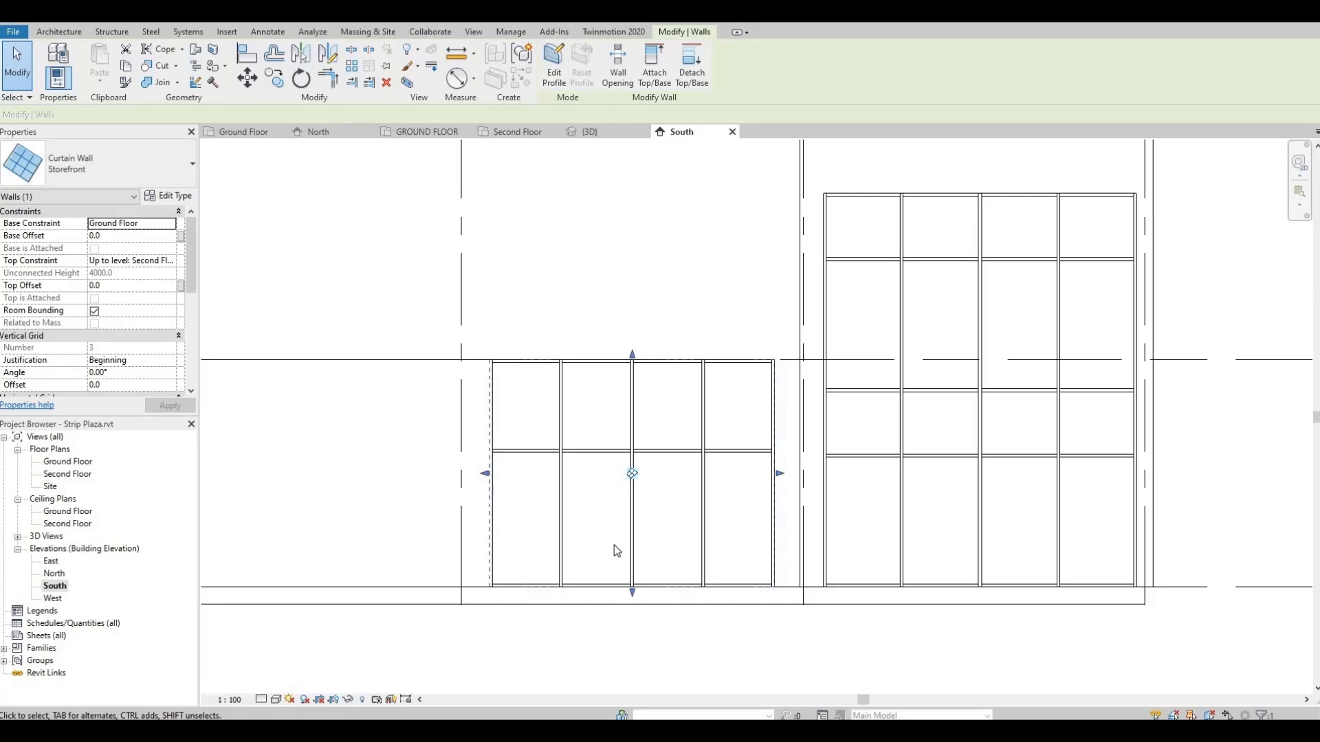
middle_click_drag(642, 429, 607, 429)
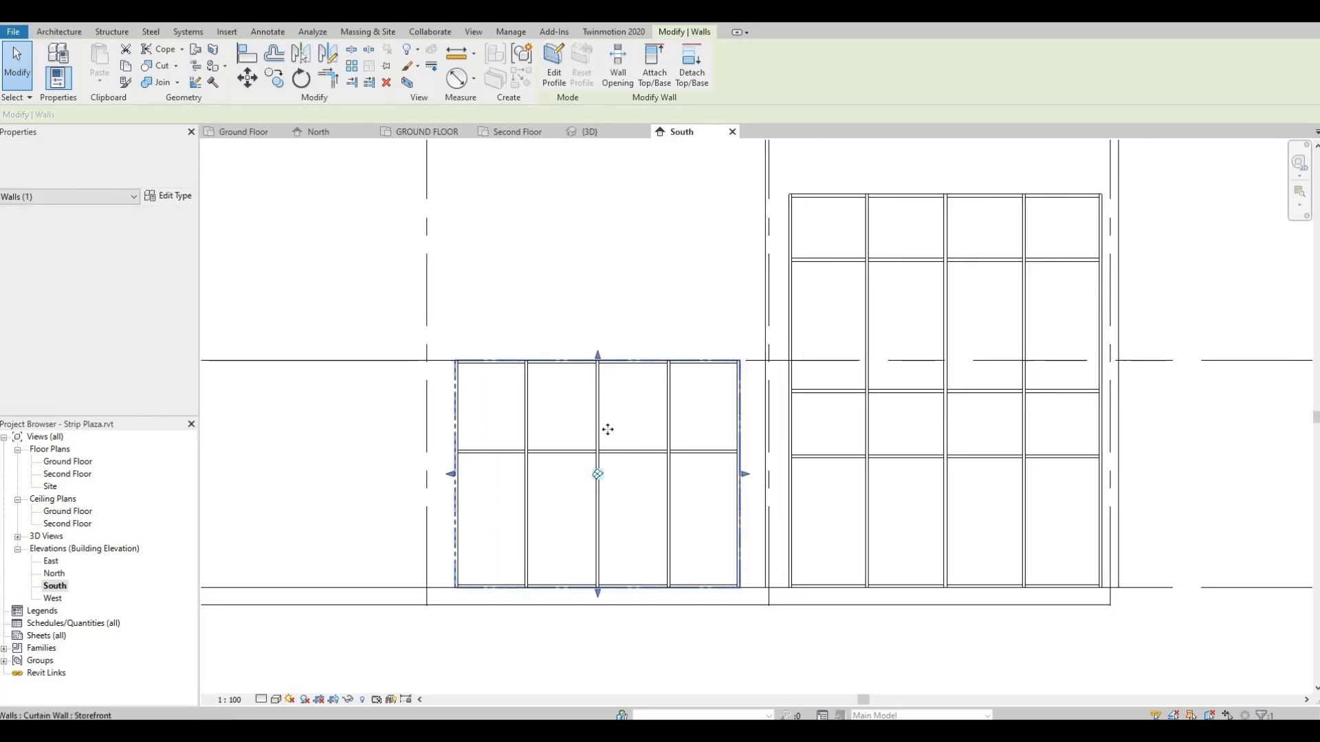
scroll(609, 426, "up", 1)
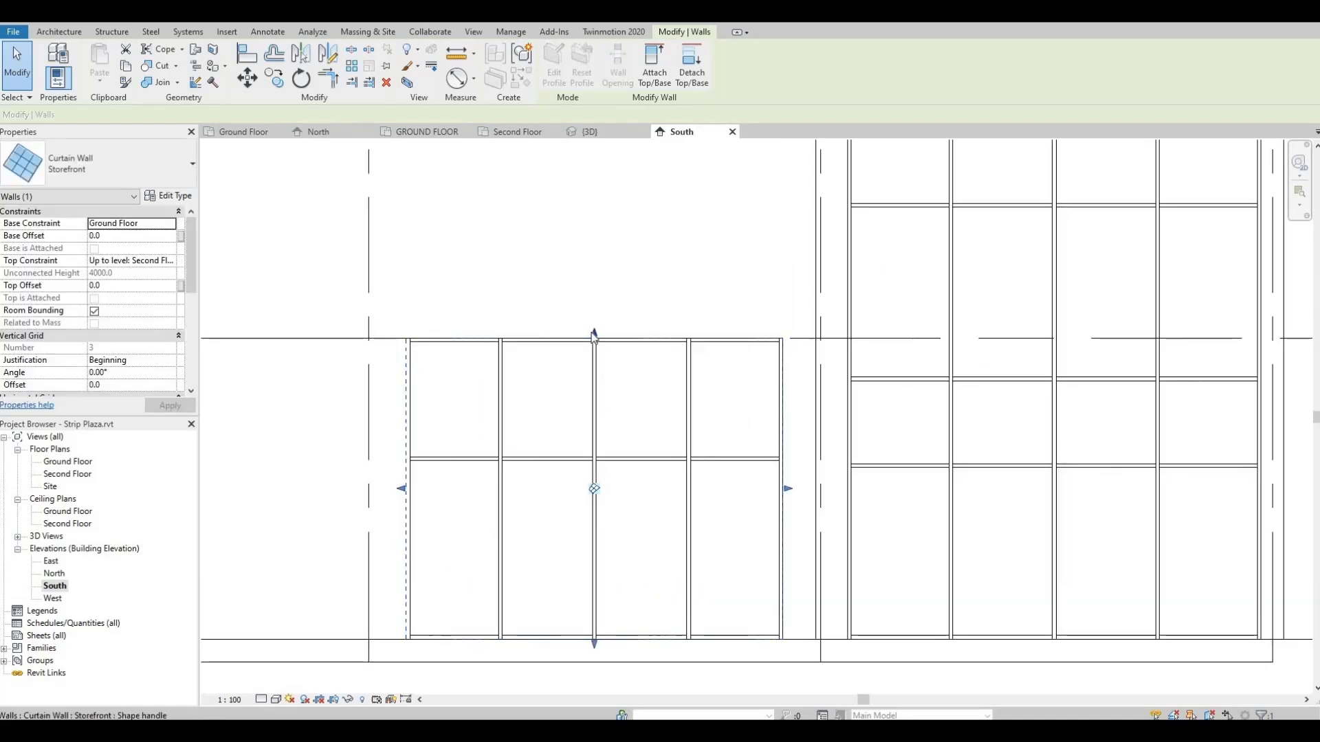
left_click_drag(596, 346, 595, 367)
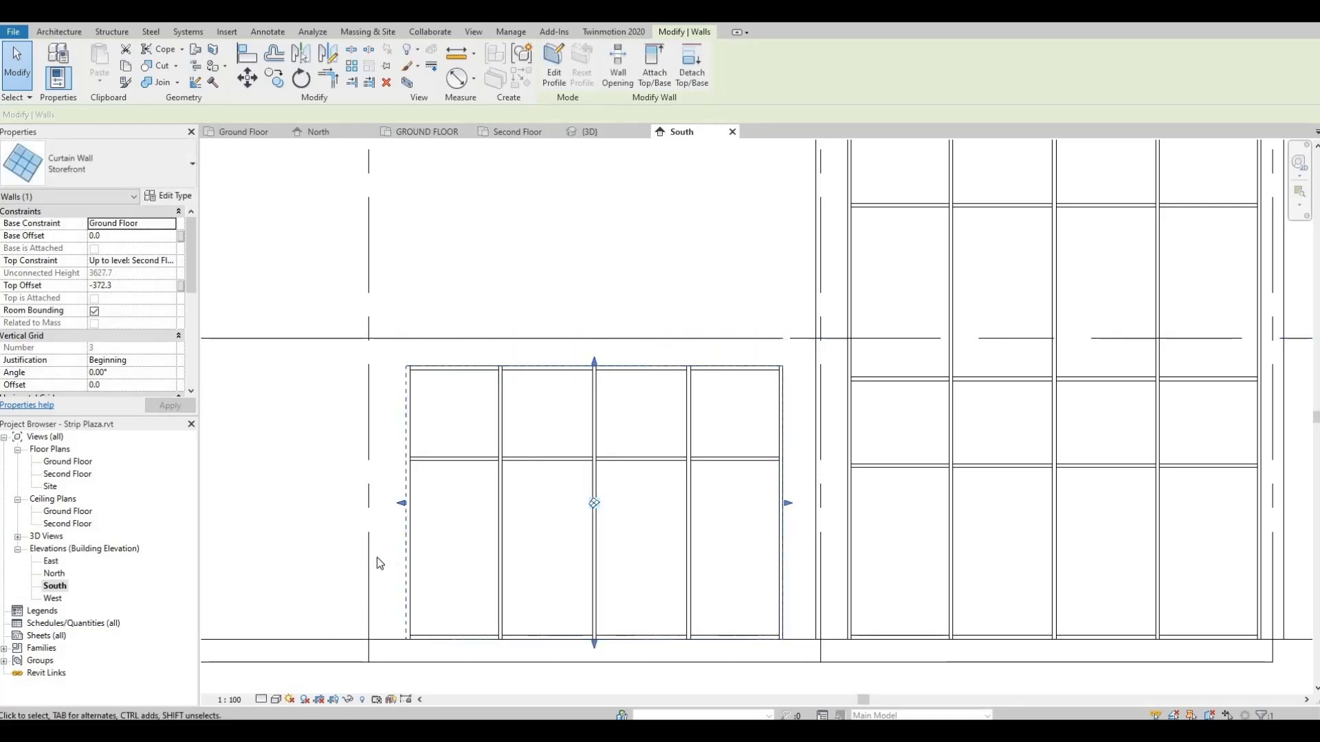
Edit the curtain wall's profile and sketch a rectangle about 1225 by 729 mm in its lower corner nearest grid 5.
middle_click_drag(413, 605, 446, 518)
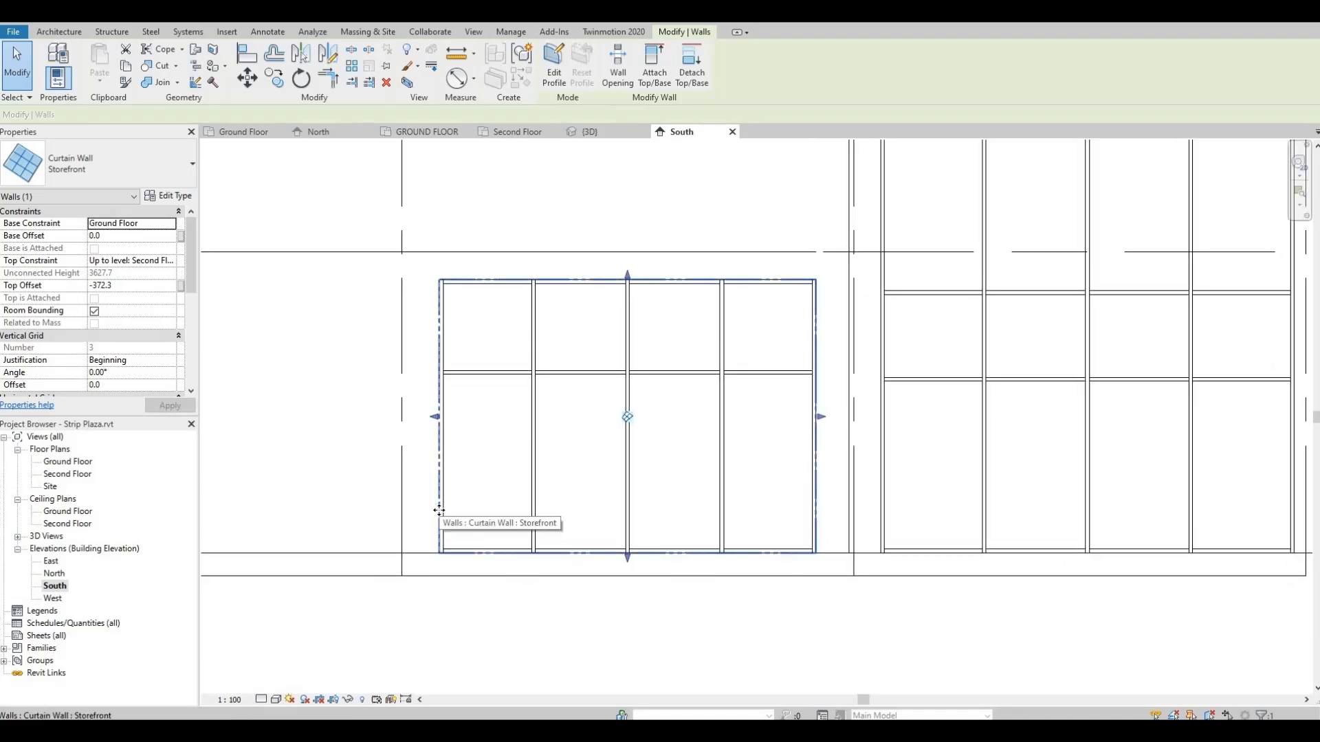
double_click(439, 510)
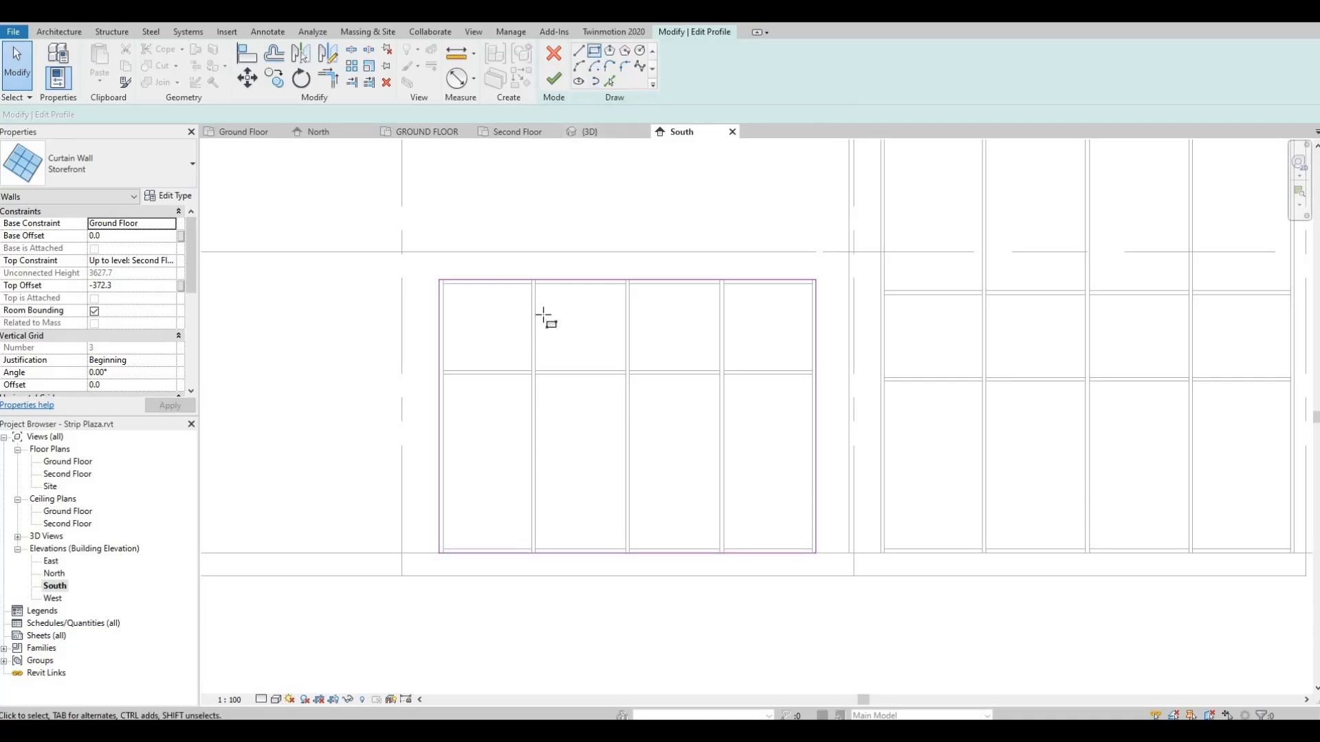
scroll(534, 550, "up", 5)
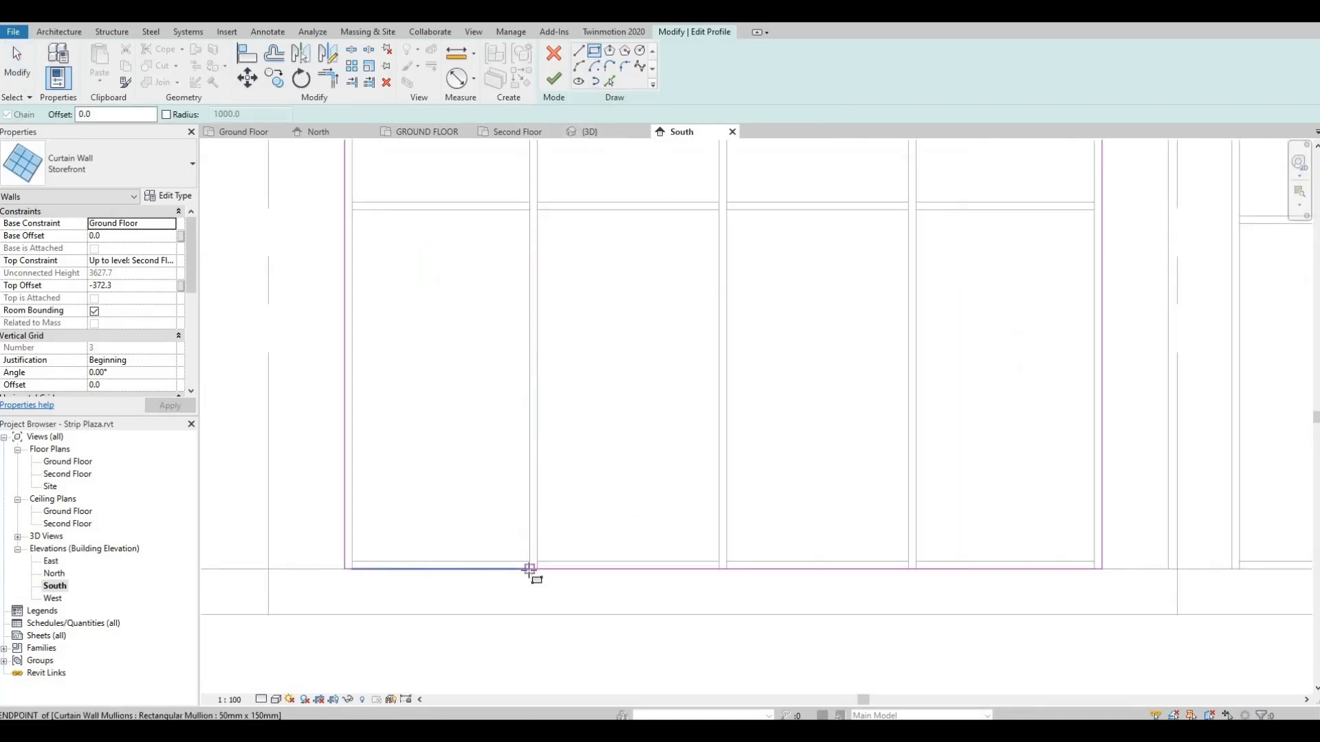
left_click(529, 569)
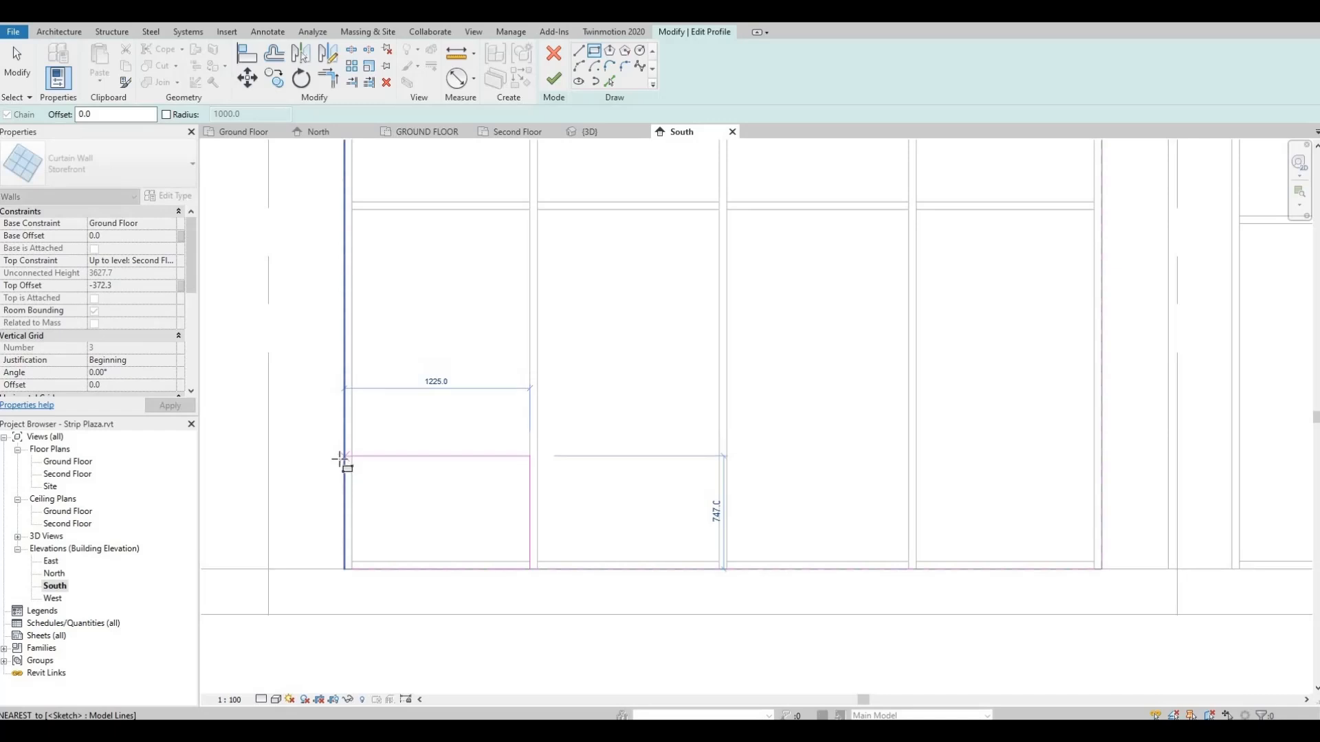
left_click(343, 459)
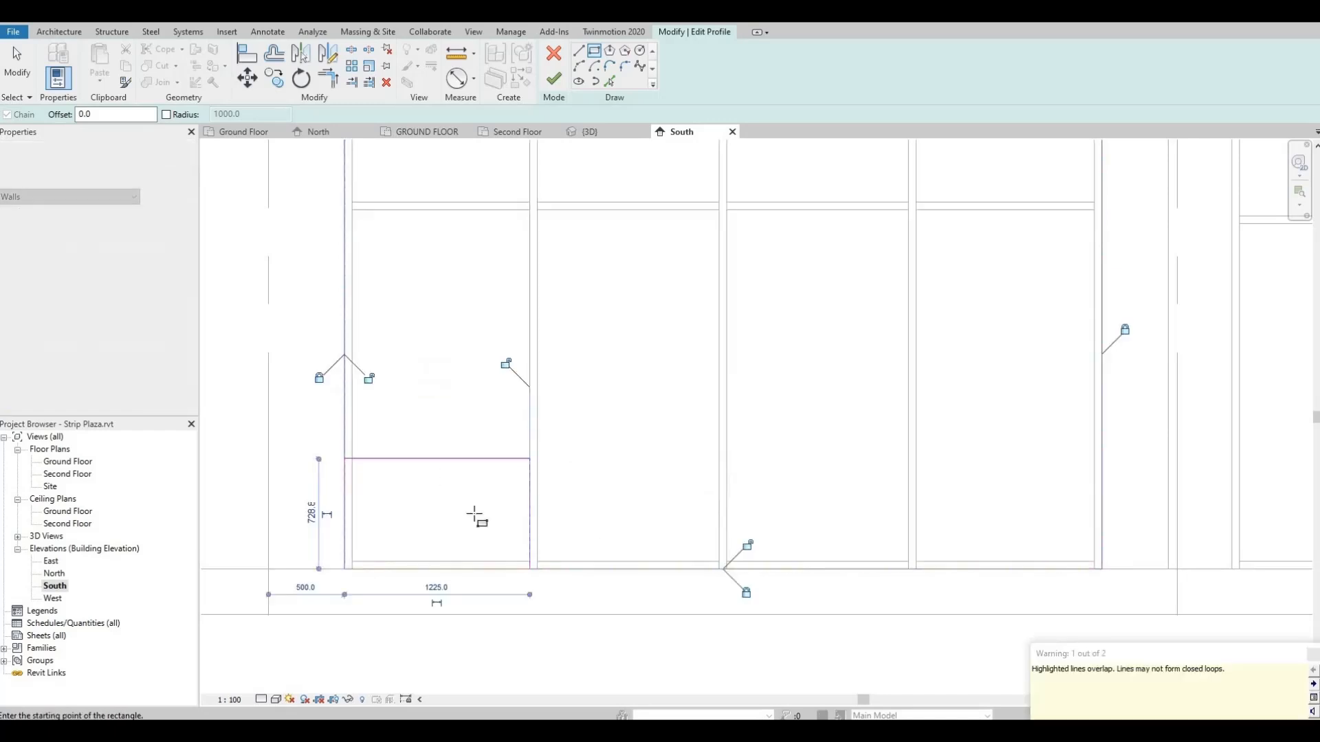
Set the height of the corner rectangle nearest grid 5 to 600 mm.
key("Escape")
key("Escape")
left_click(411, 460)
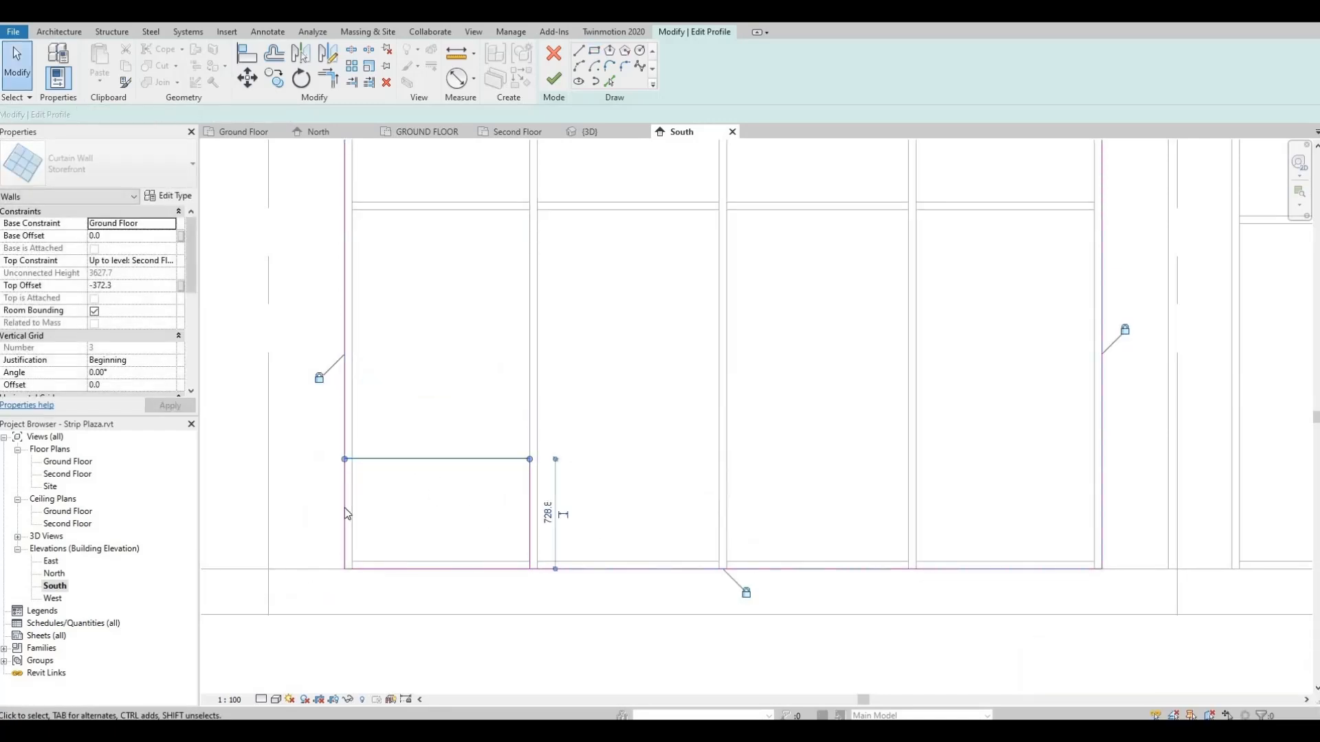
left_click(549, 515)
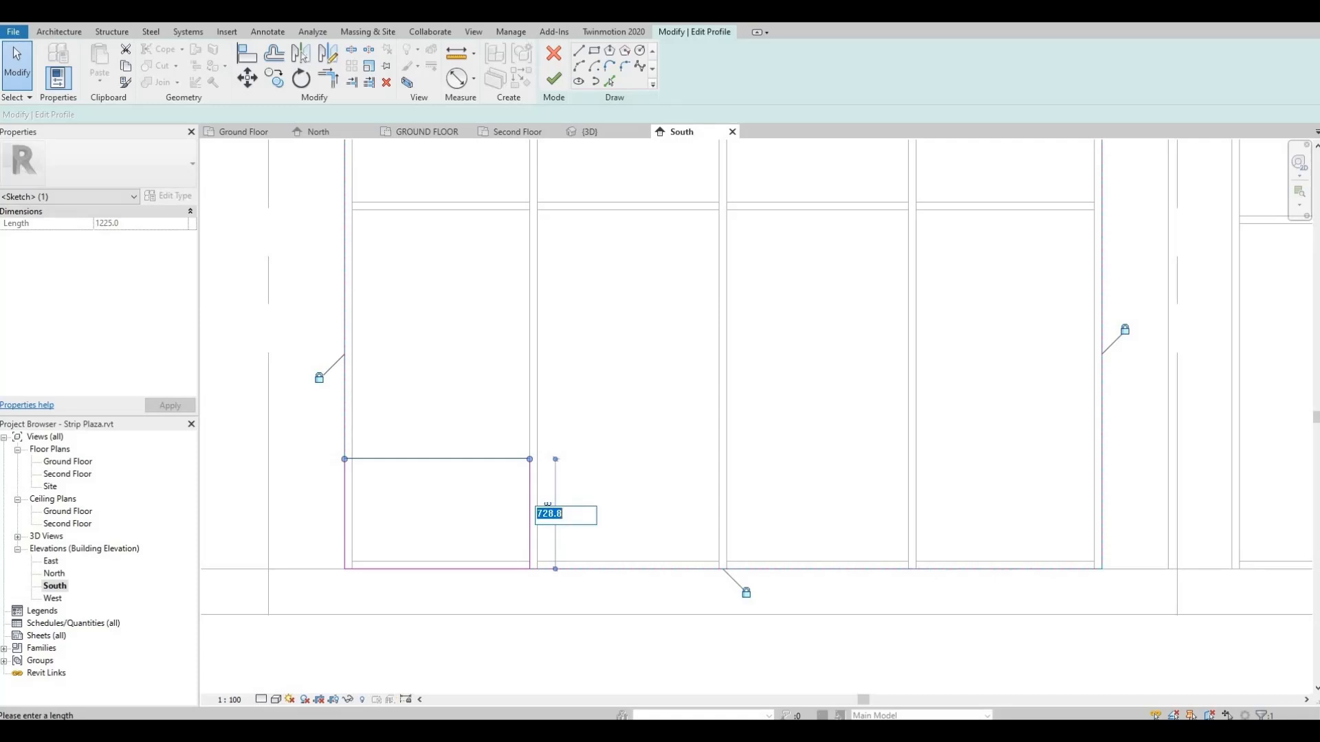
type("600")
key("Return")
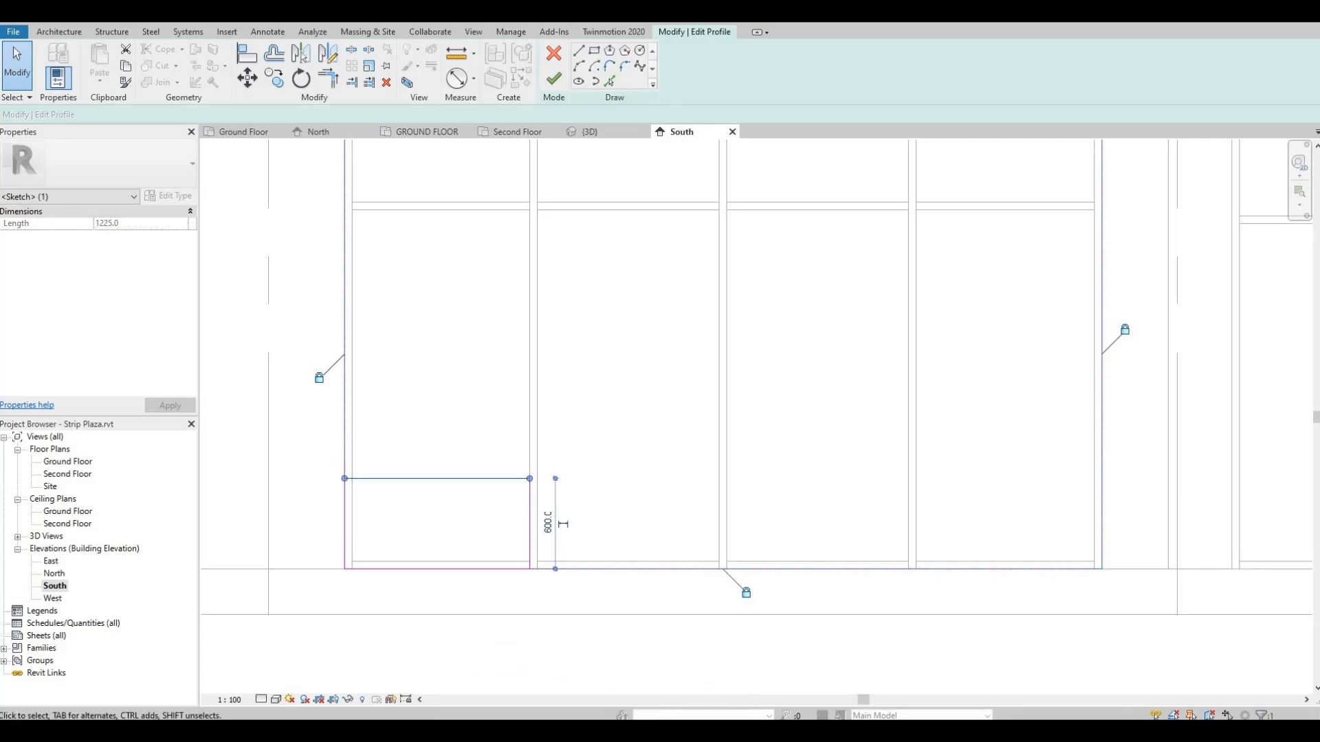
key("Escape")
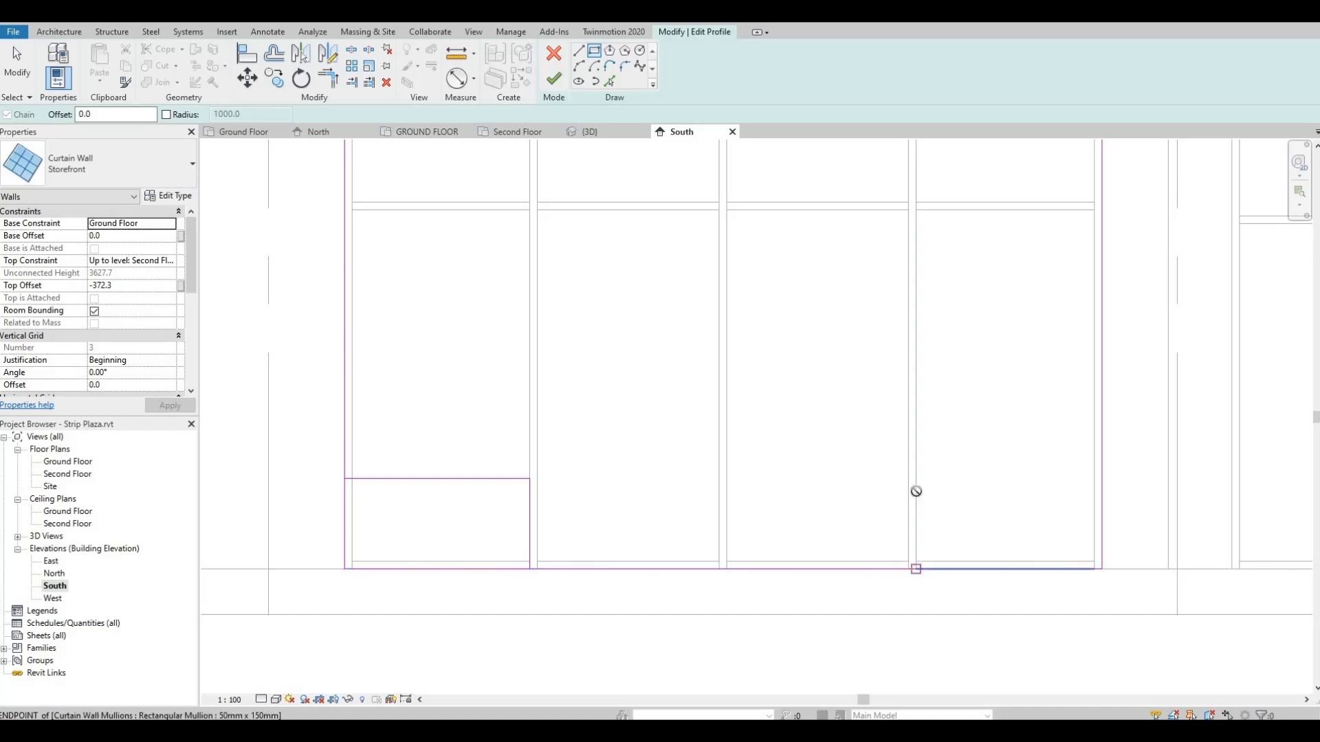
Sketch a 1175 by 600 mm rectangle in the lower end panel nearest grid 6 and align its top edge with the first rectangle's.
left_click(1093, 478)
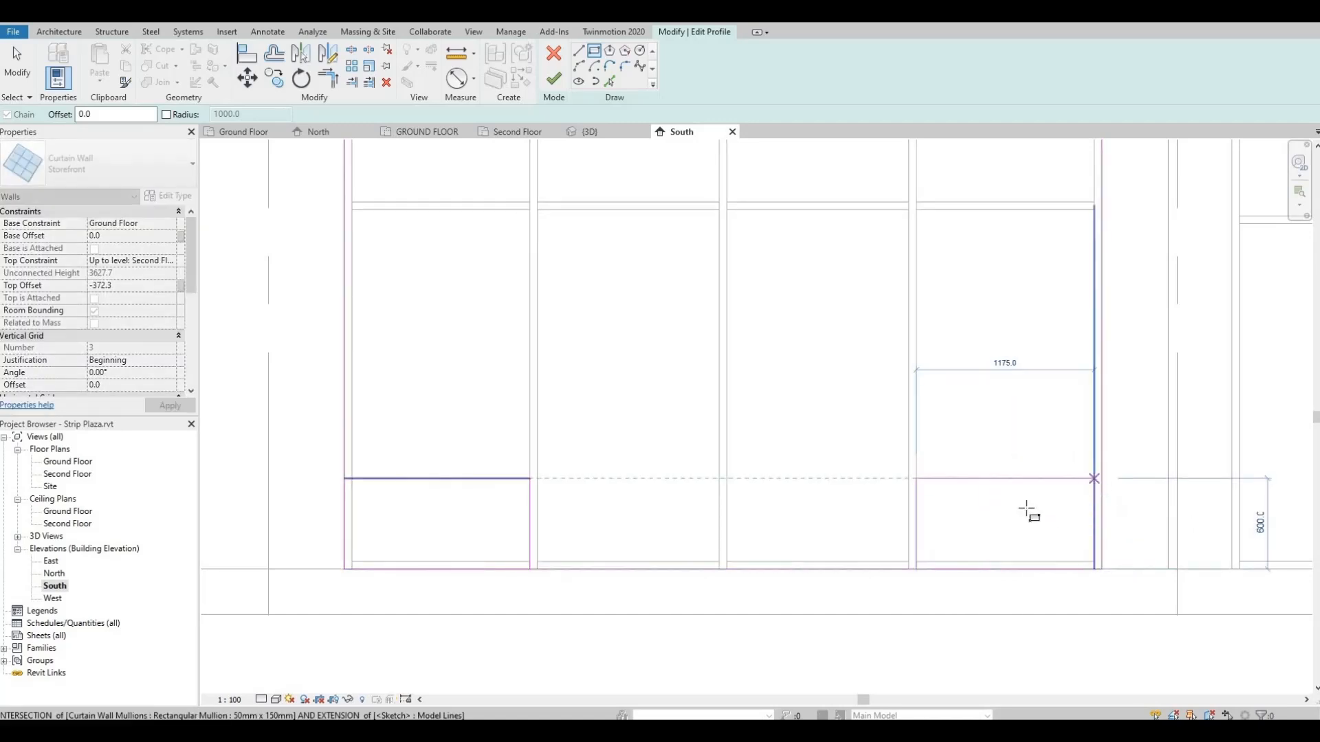
key("Escape")
key("Escape")
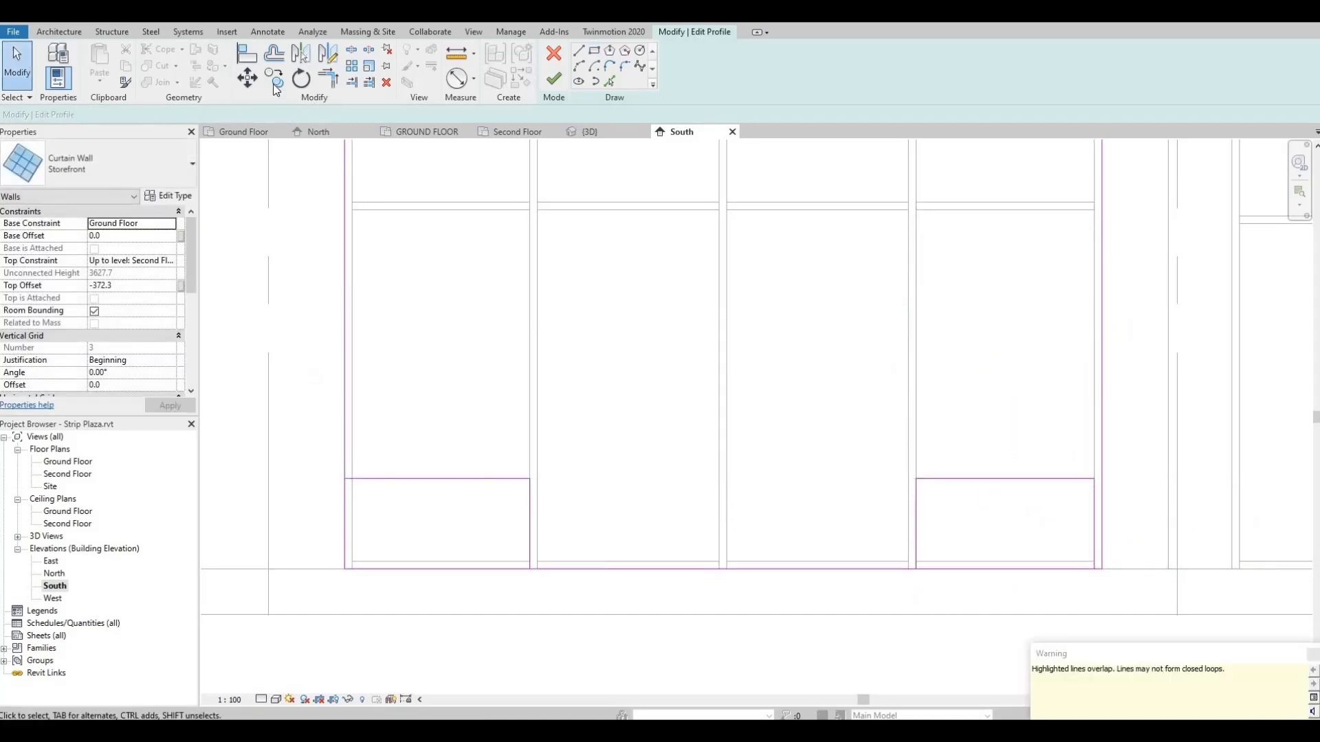
left_click(335, 85)
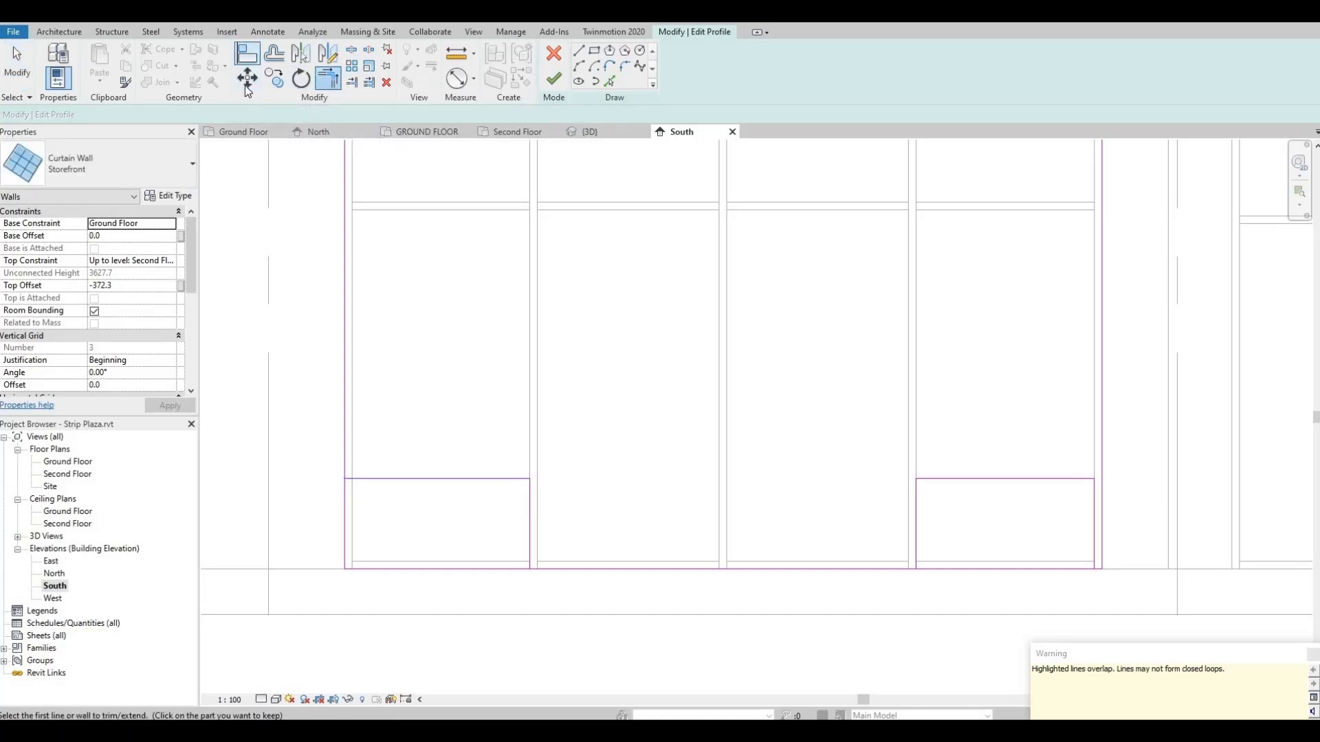
left_click(247, 53)
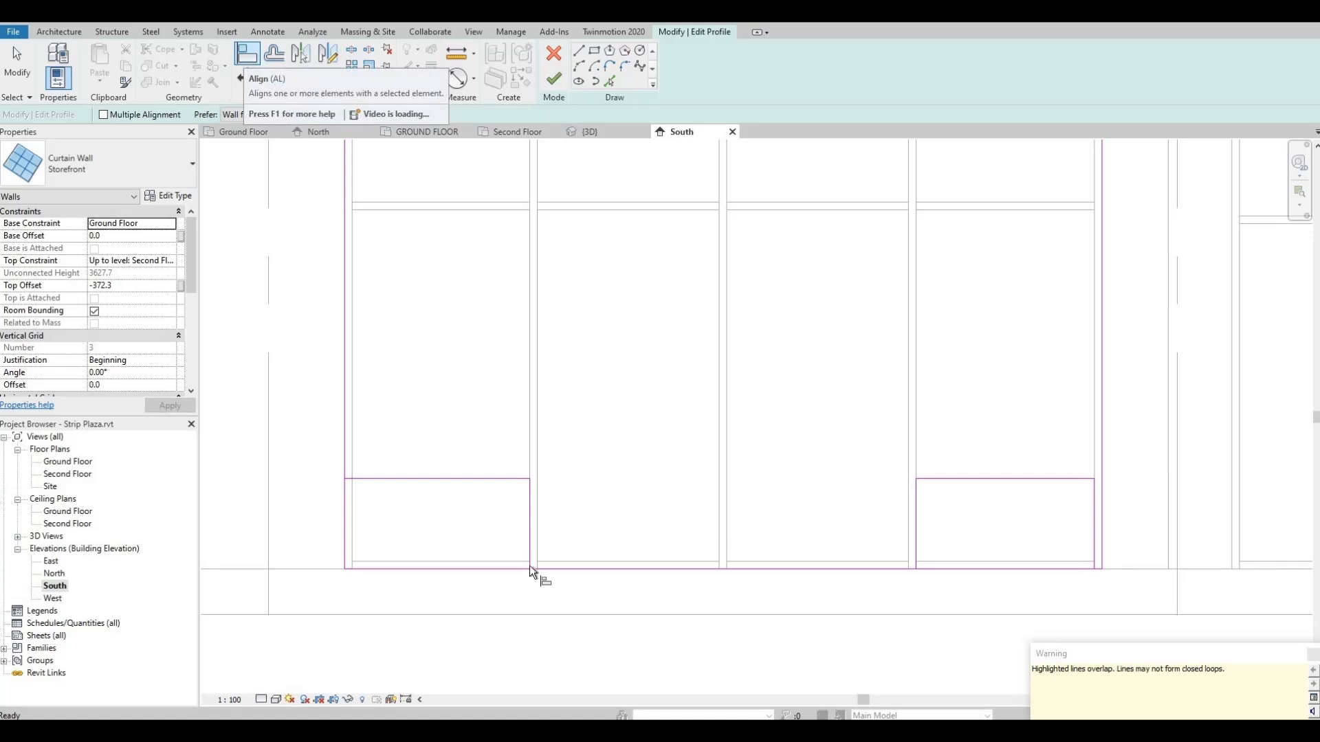
left_click(461, 479)
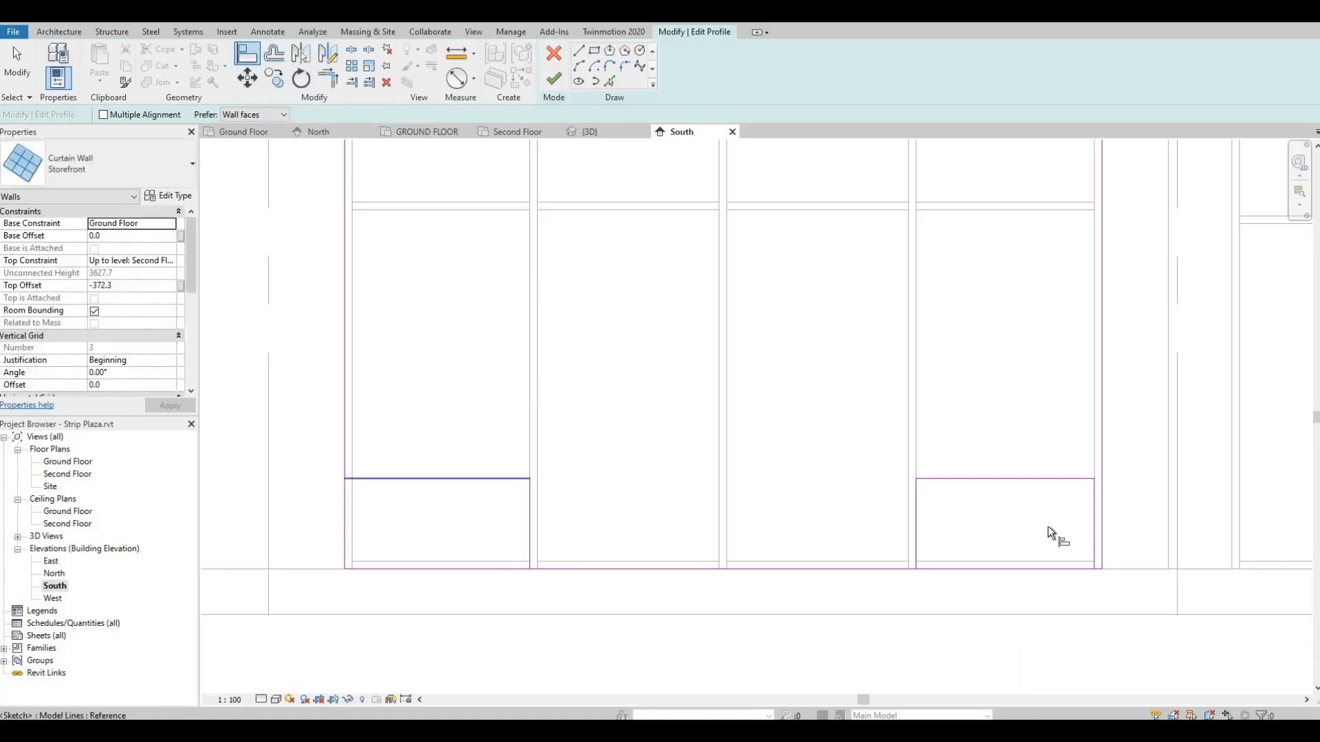
left_click(1013, 481)
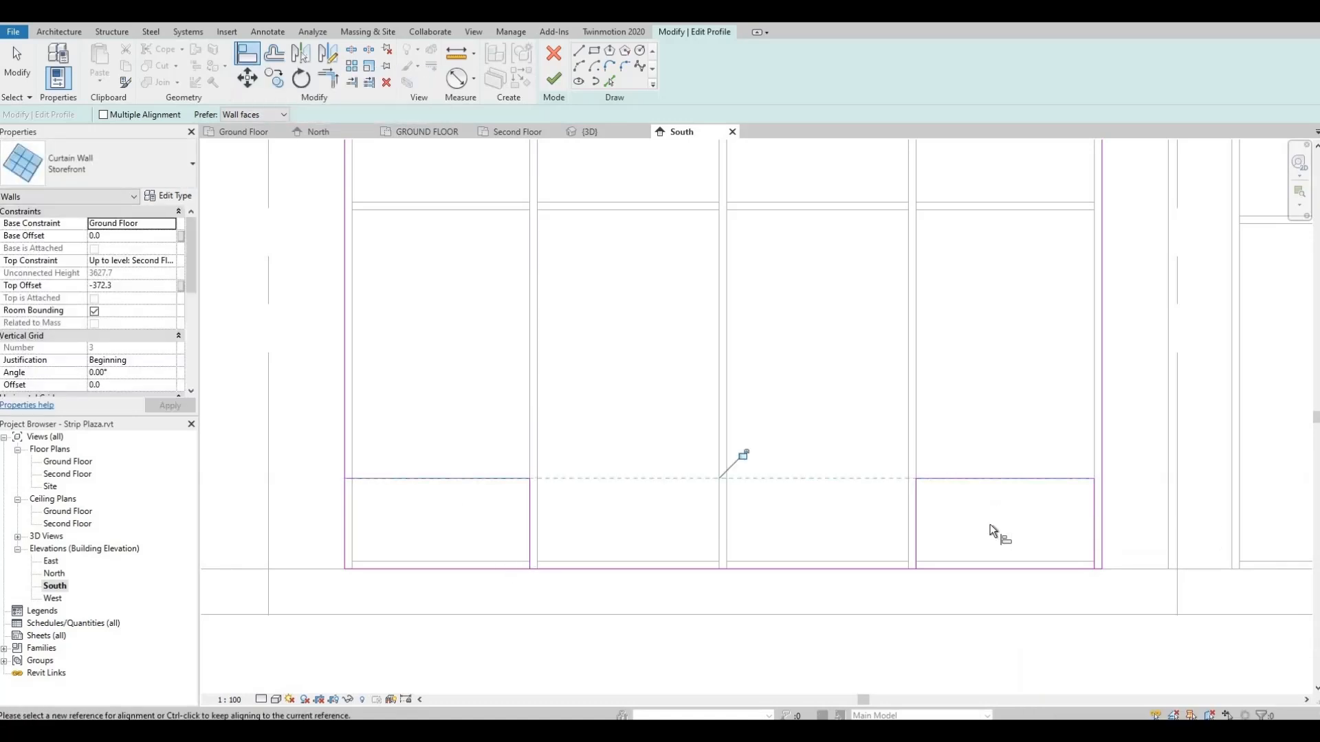
key("Escape")
Trim the profile's side and base lines to the edges of the two corner rectangles so the outline steps around them.
middle_click_drag(1021, 512, 976, 498)
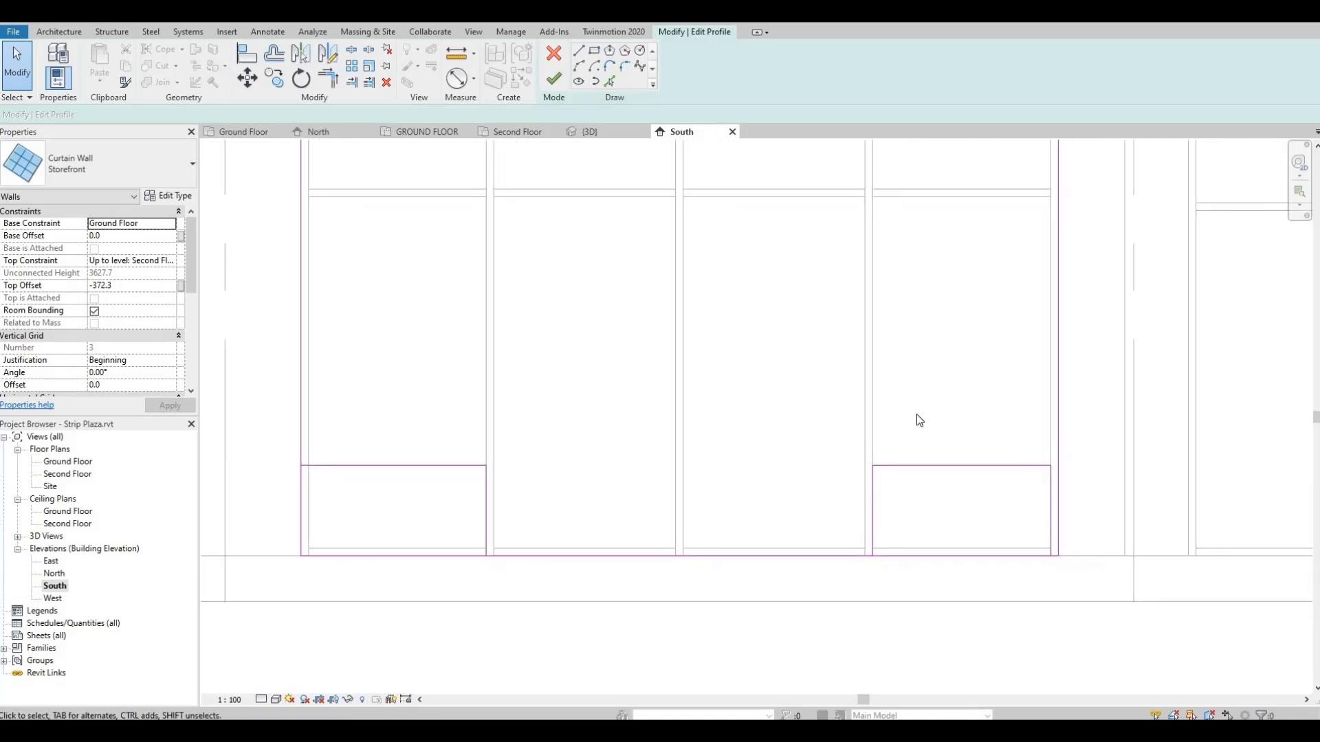
left_click(328, 79)
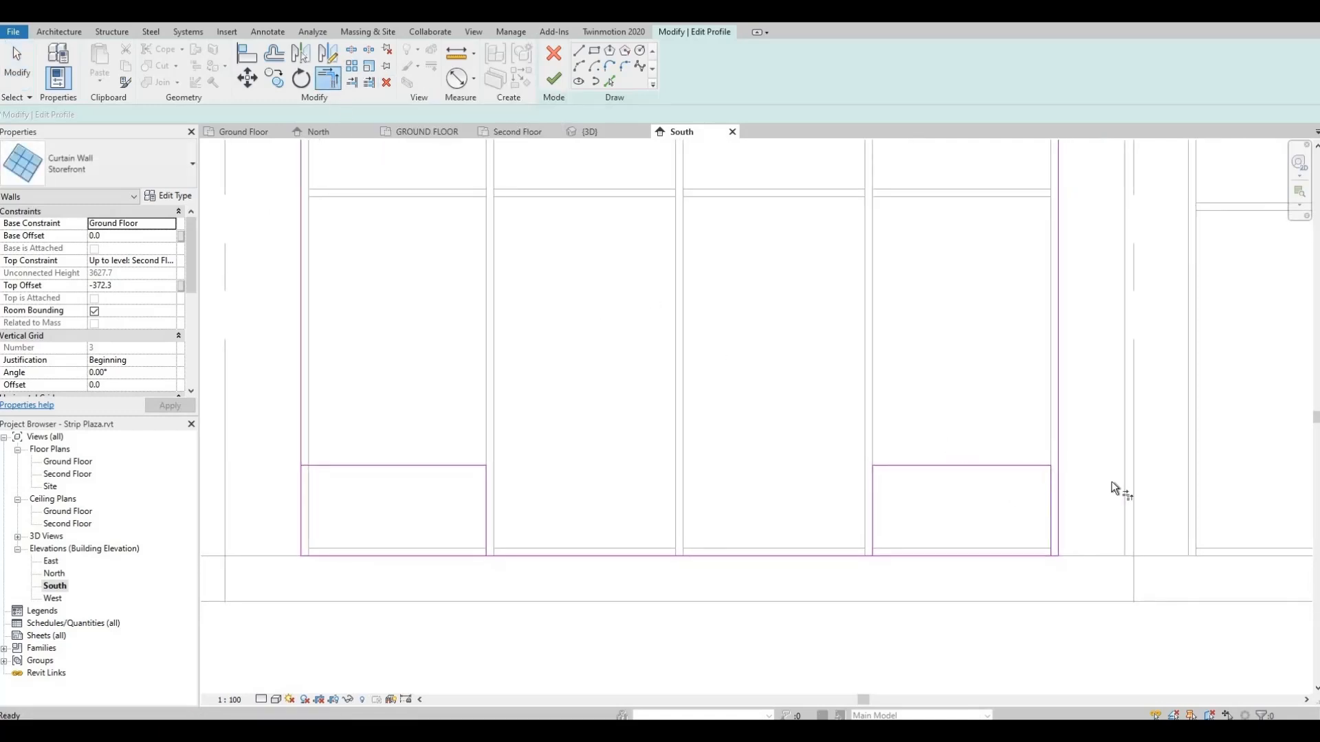
left_click(1031, 467)
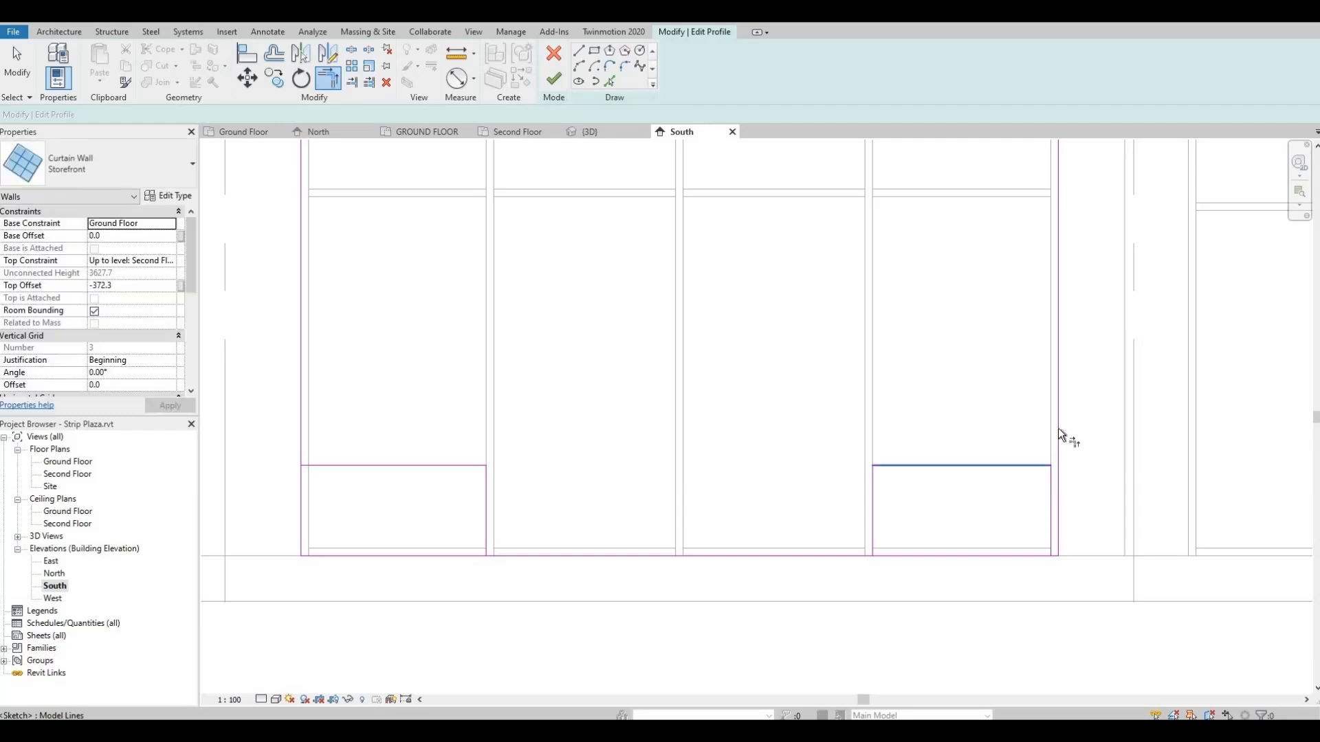
left_click(1039, 534)
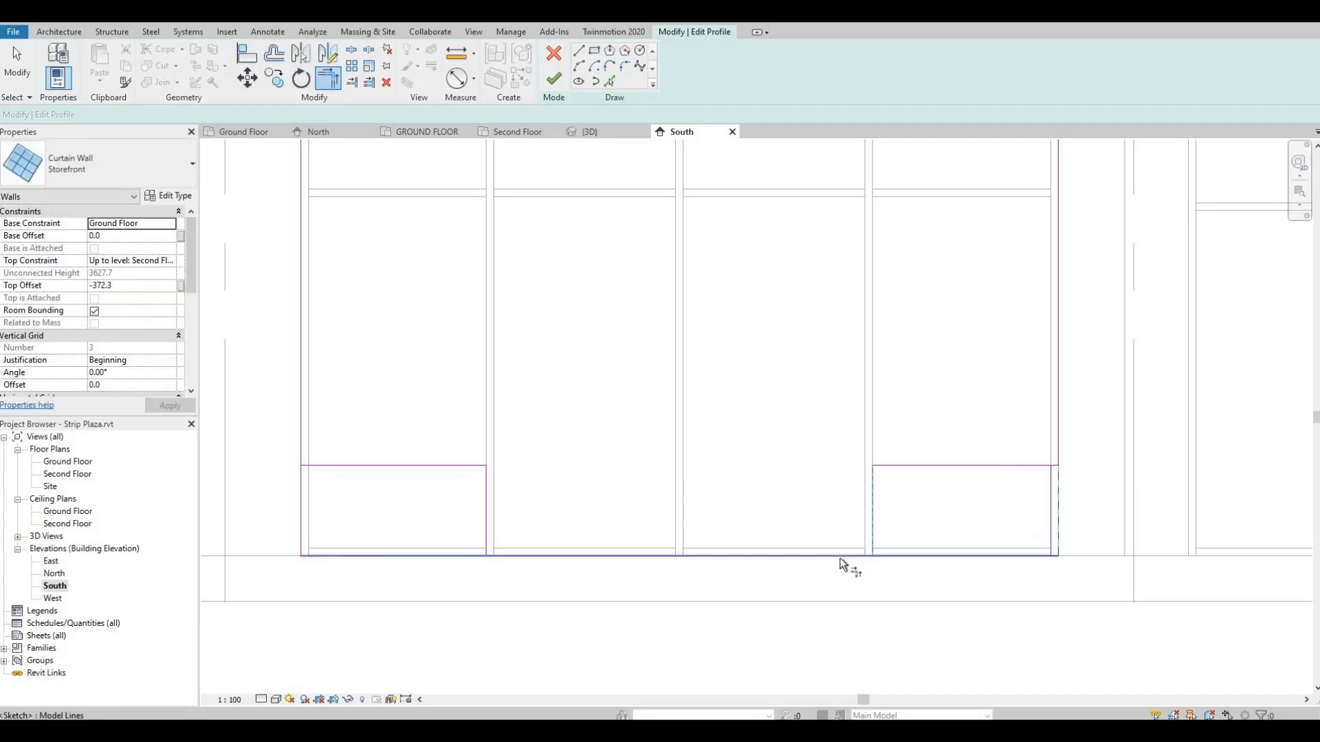
left_click(485, 526)
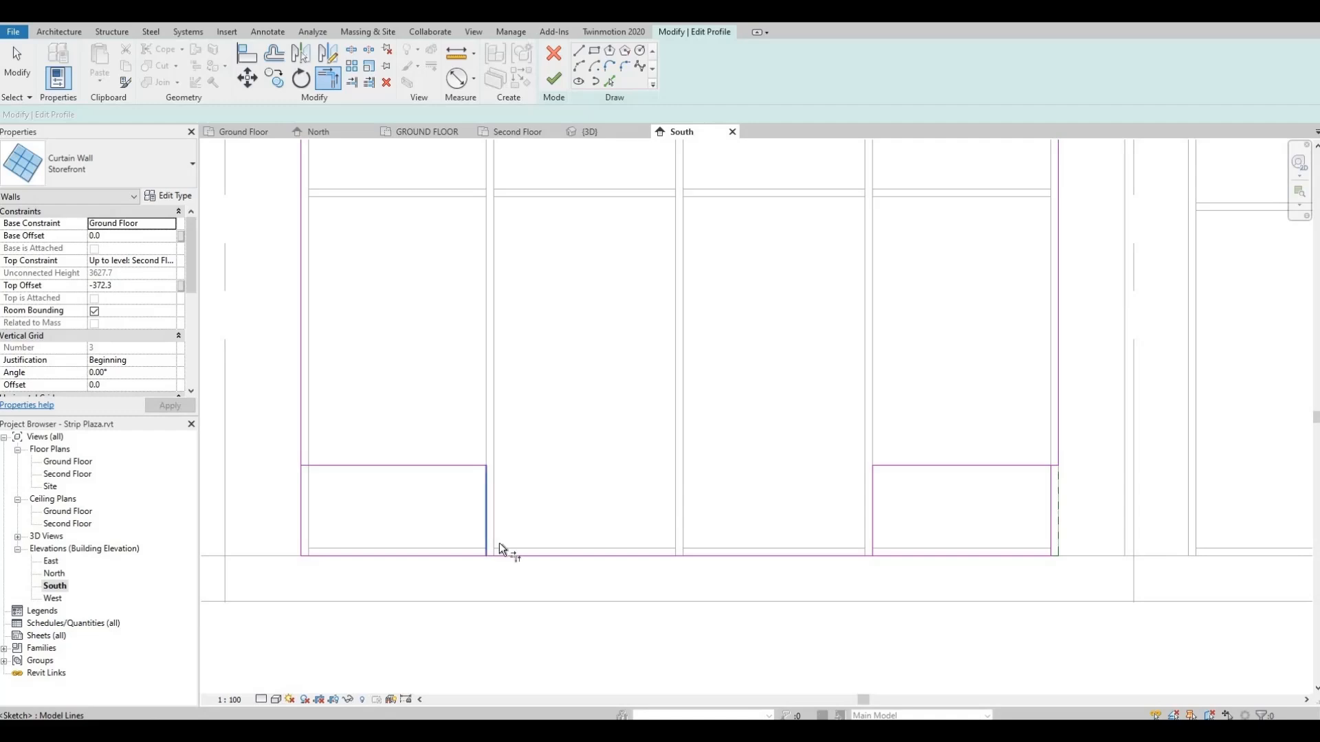
left_click(504, 552)
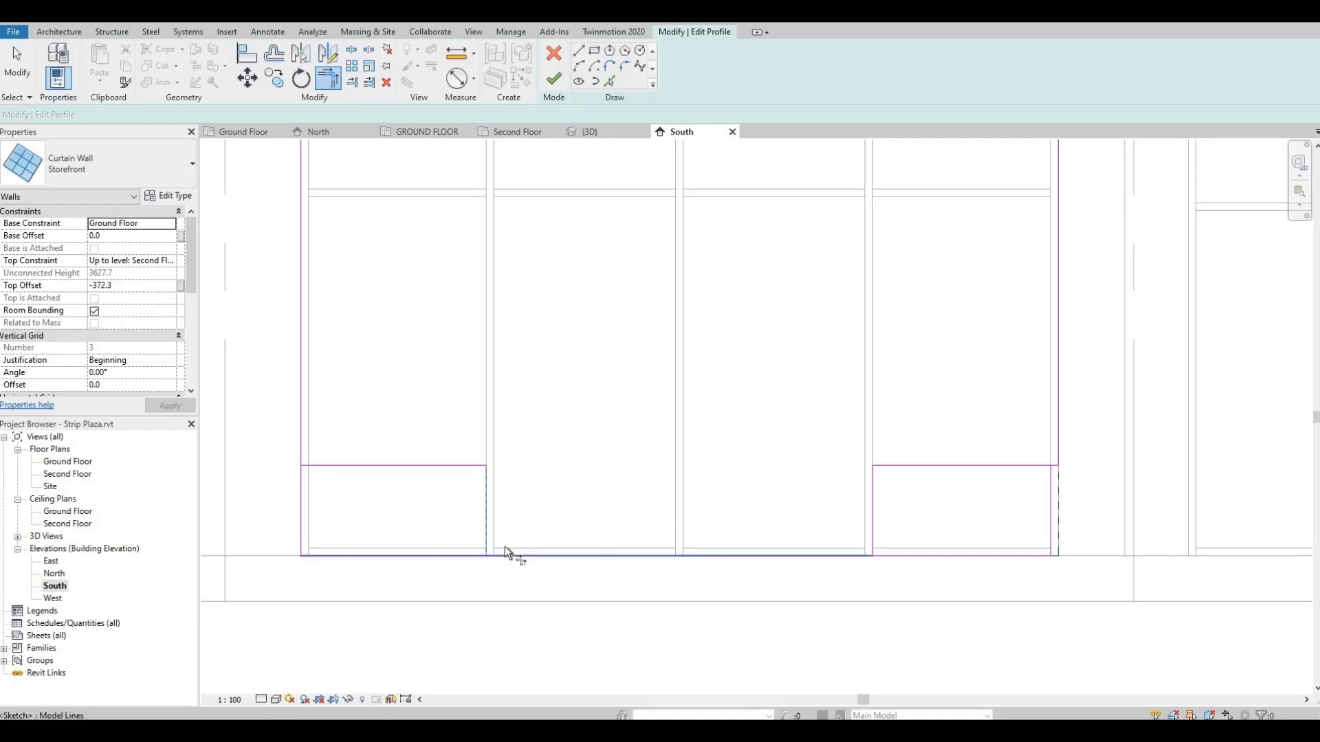
left_click(345, 465)
left_click(302, 422)
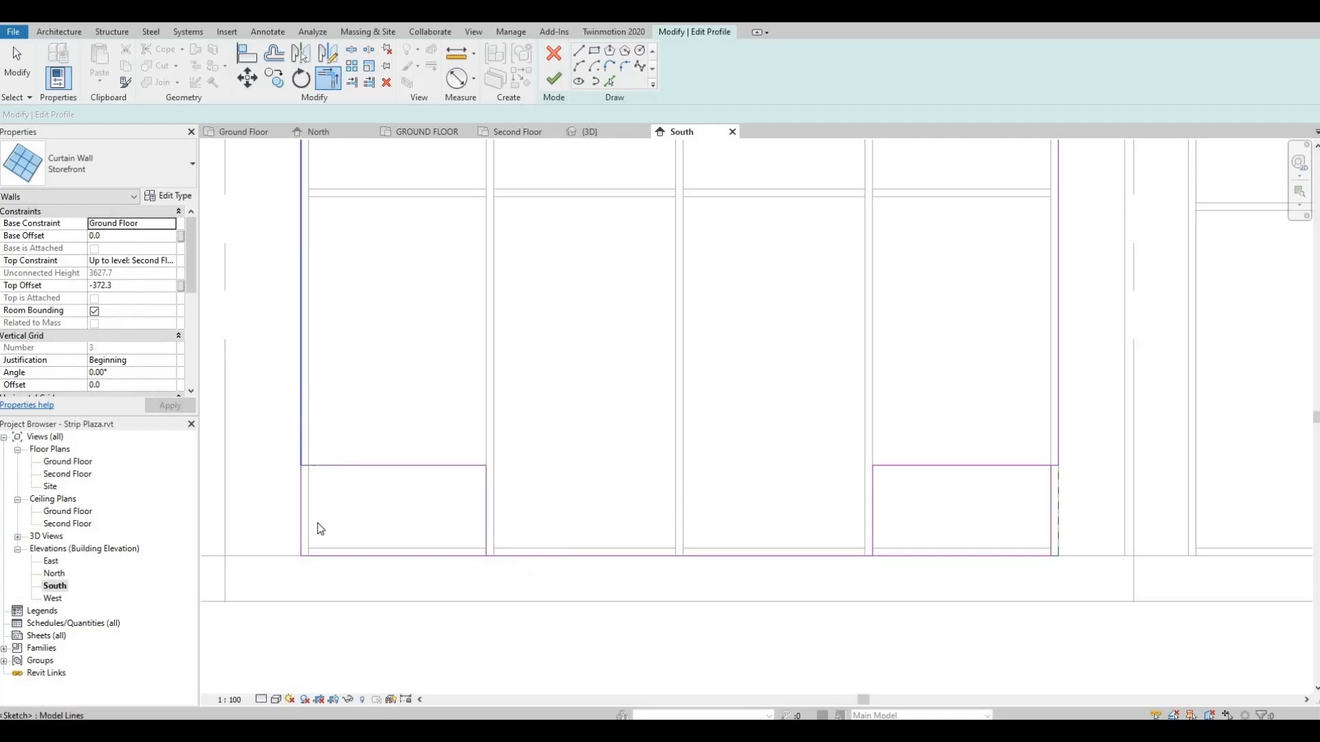
Delete the leftover outer side and base lines of the corner rectangle nearest grid 5.
key("Escape")
left_click(302, 501)
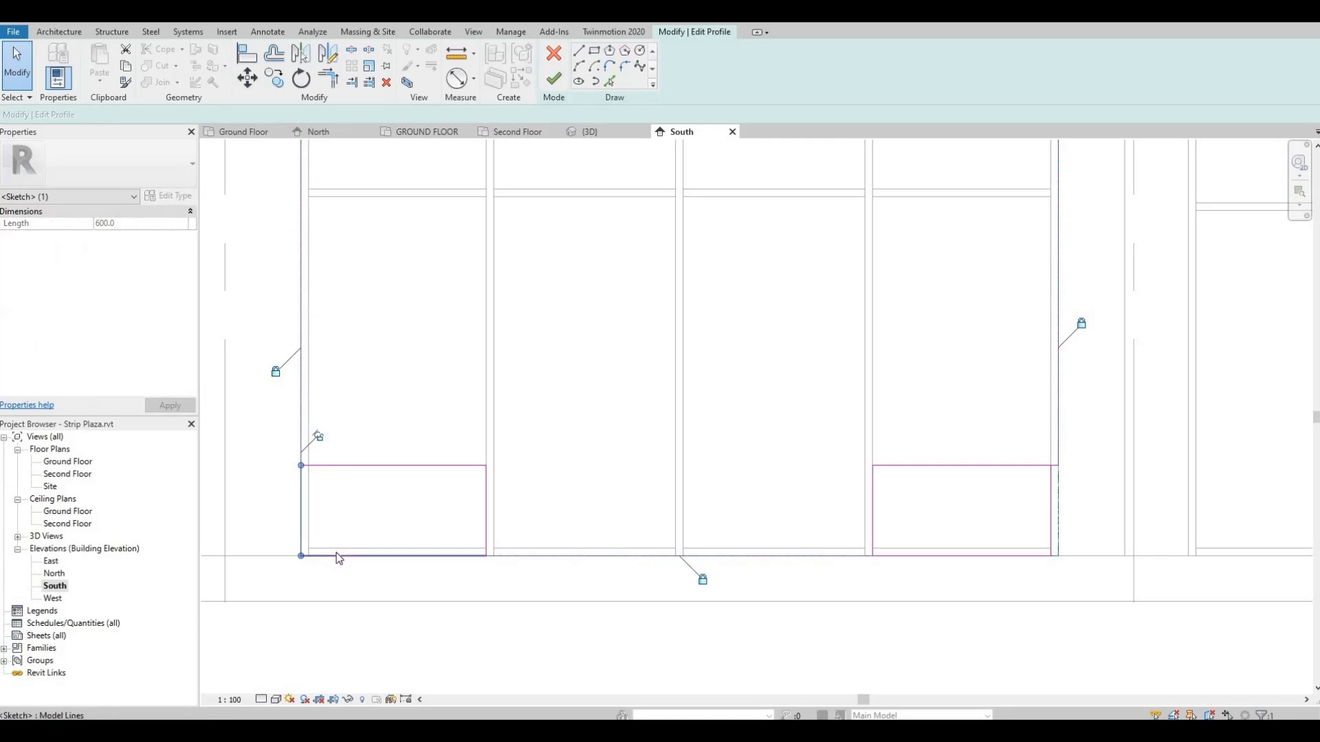
key("Delete")
left_click(375, 554)
key("Delete")
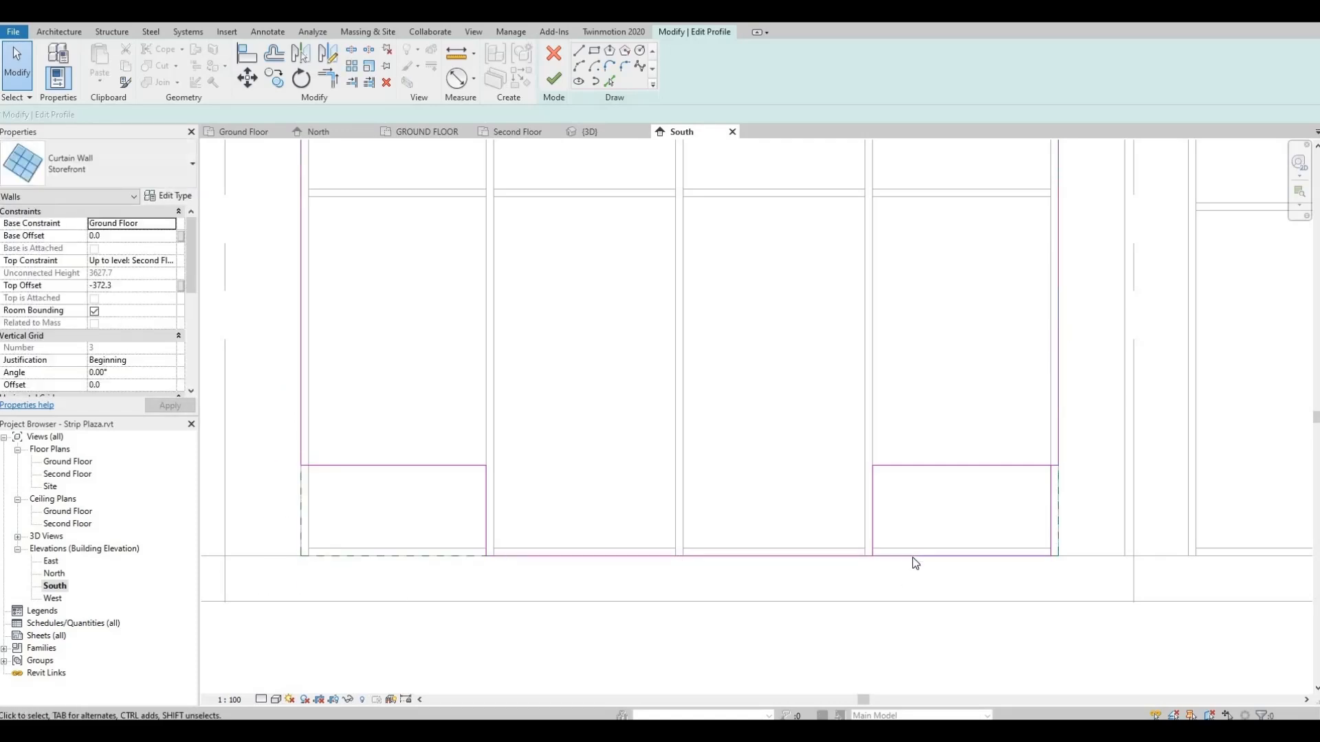
Delete the leftover base and outer side lines of the corner rectangle nearest grid 6 and finish the storefront's profile edit.
left_click(913, 556)
key("Delete")
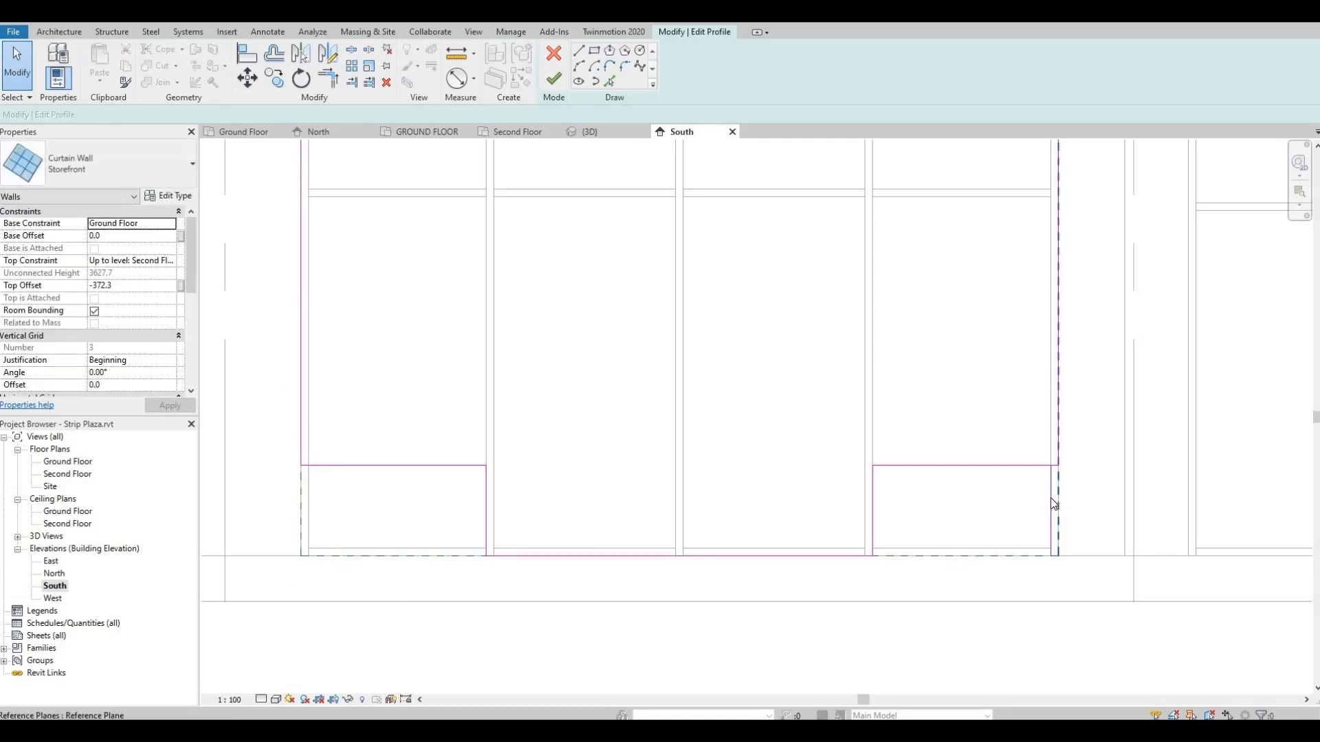
key("Delete")
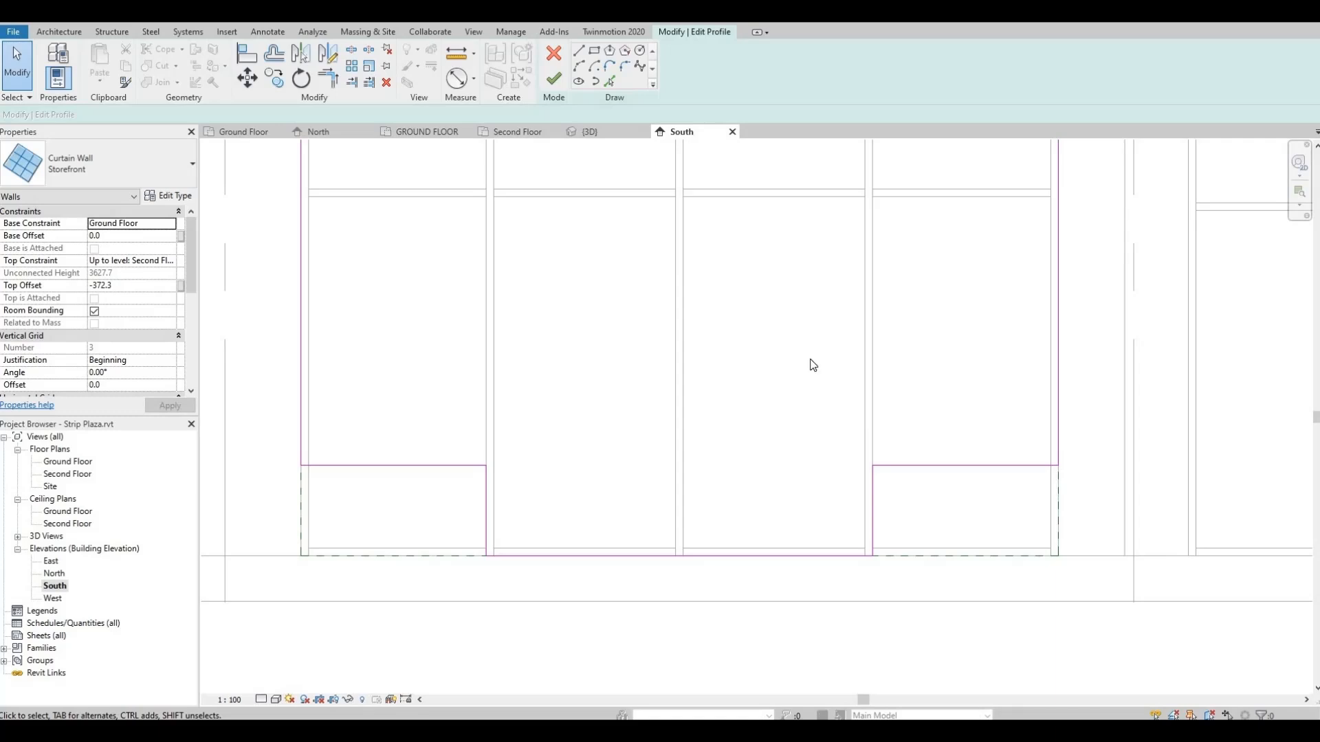
left_click(555, 81)
key("Escape")
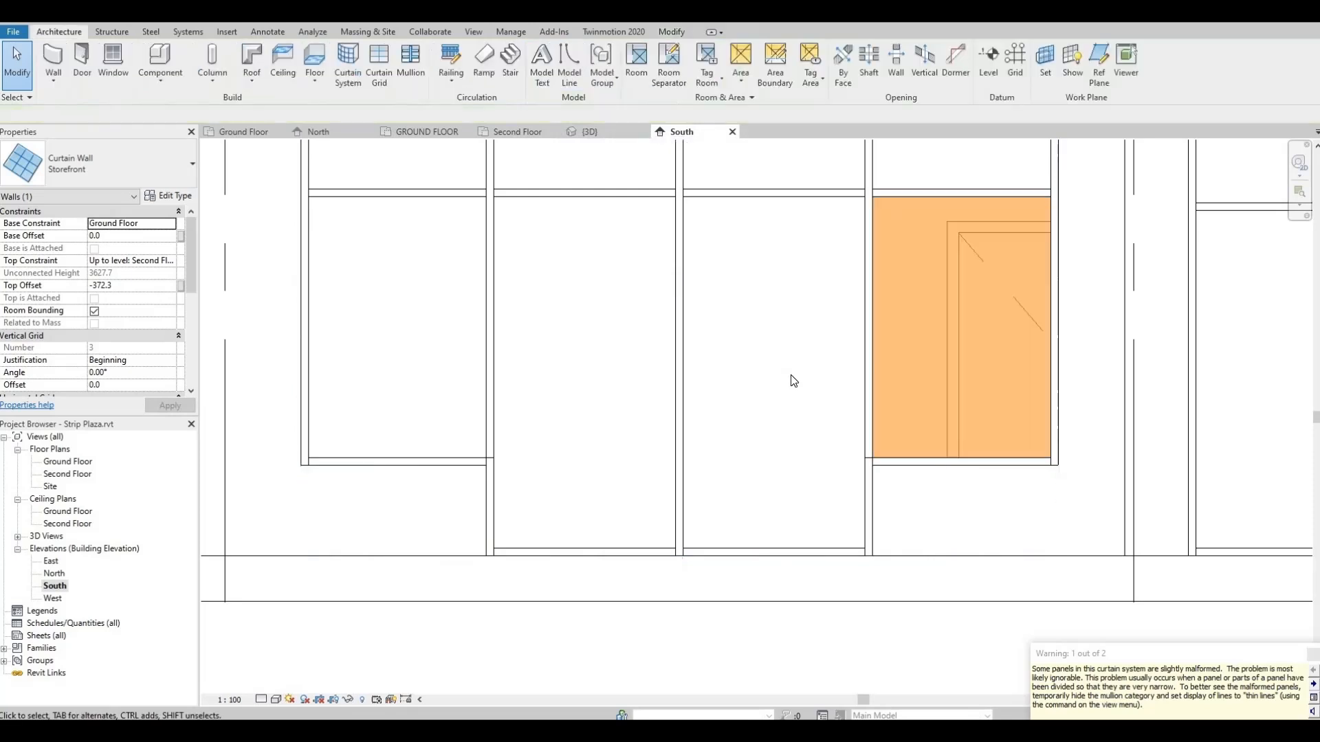
scroll(784, 390, "down", 3)
middle_click_drag(766, 464, 751, 457)
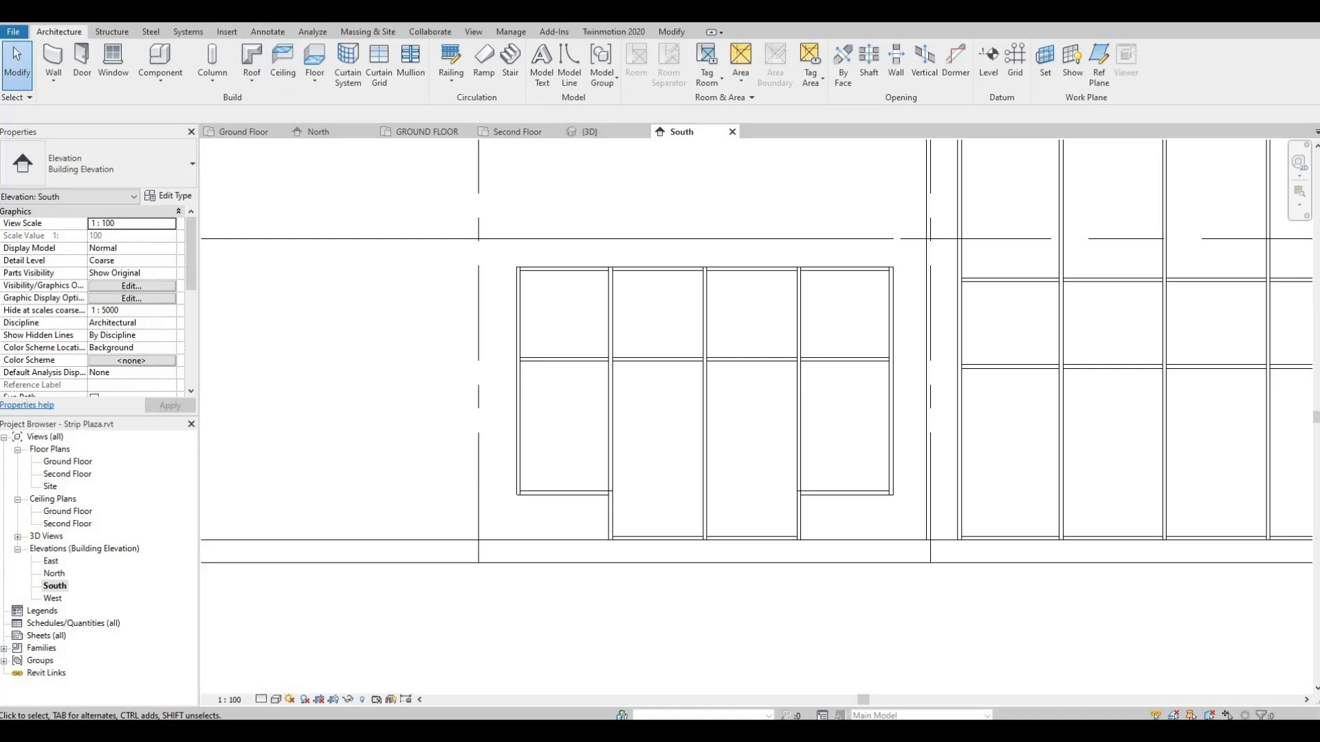
In the 3D view, assign the Brick, Common material to the structure layer of the Exterior Wall 3 pier type.
left_click(256, 27)
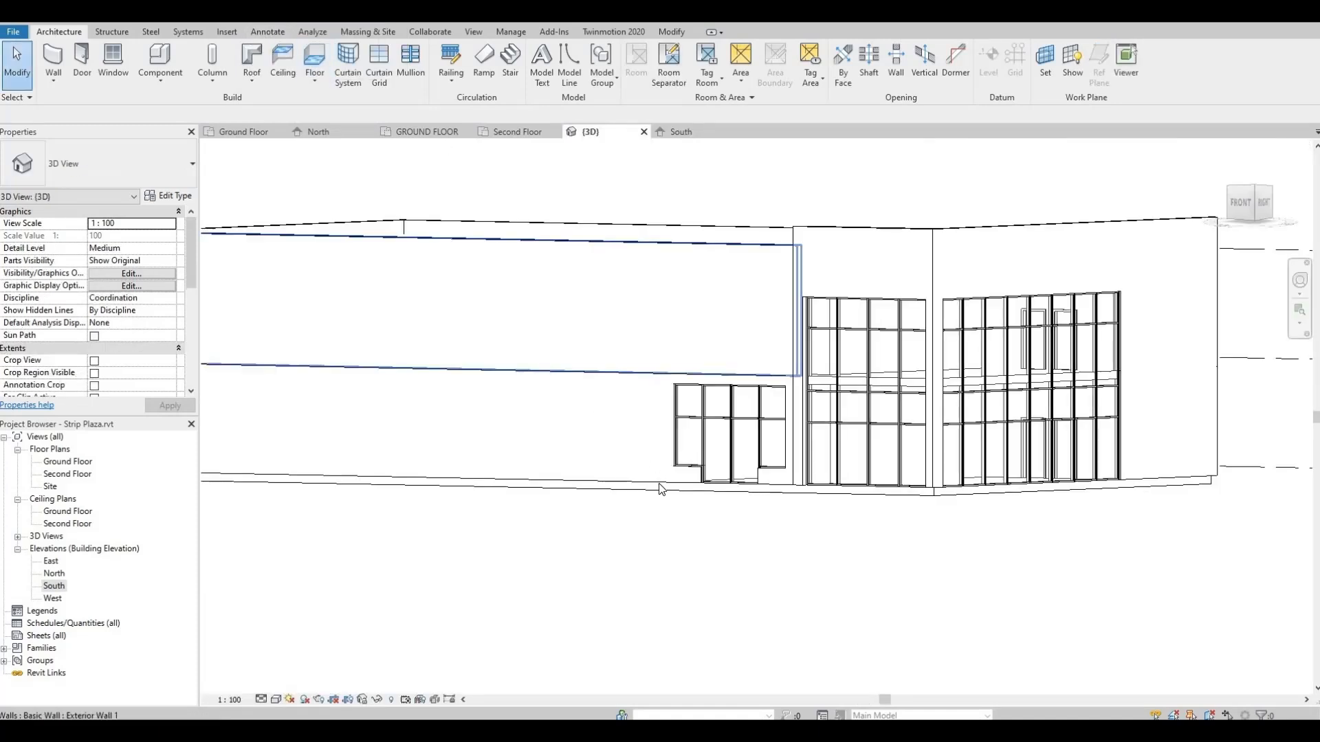
scroll(660, 490, "up", 3)
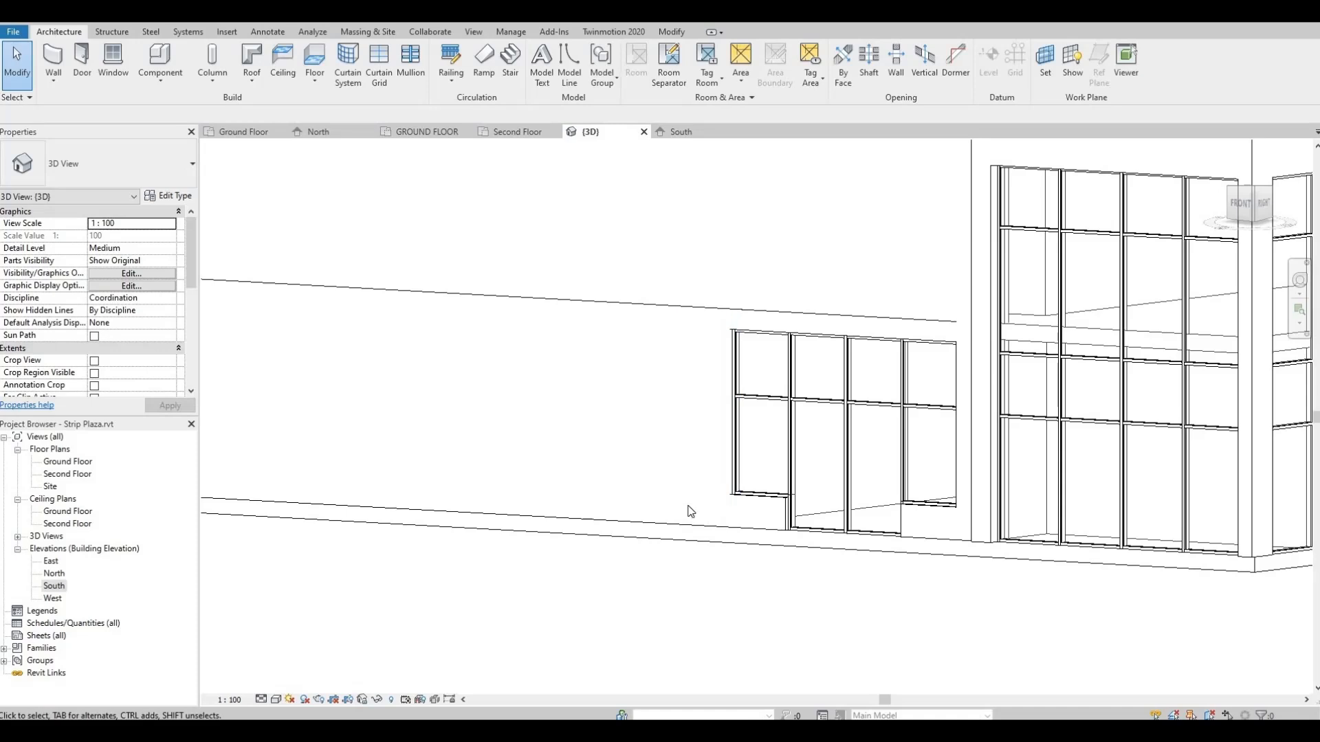
left_click(689, 506)
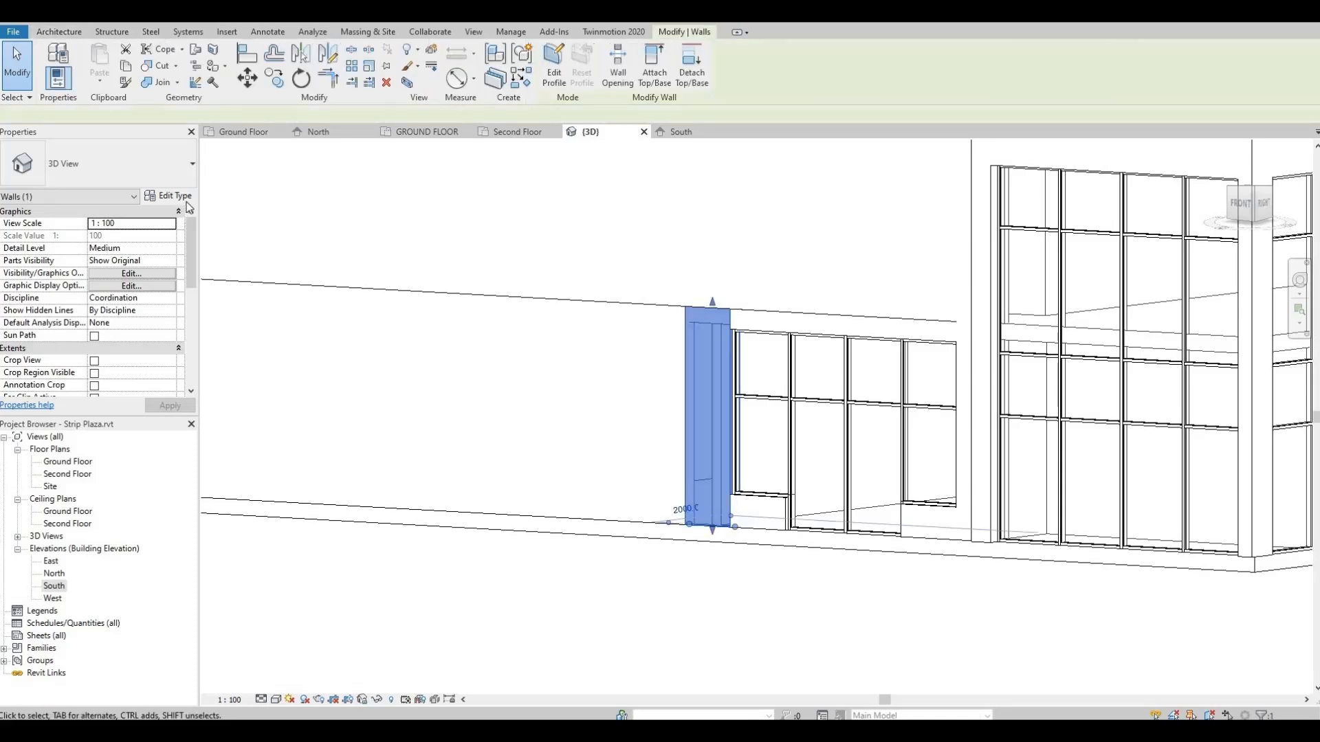
left_click(176, 196)
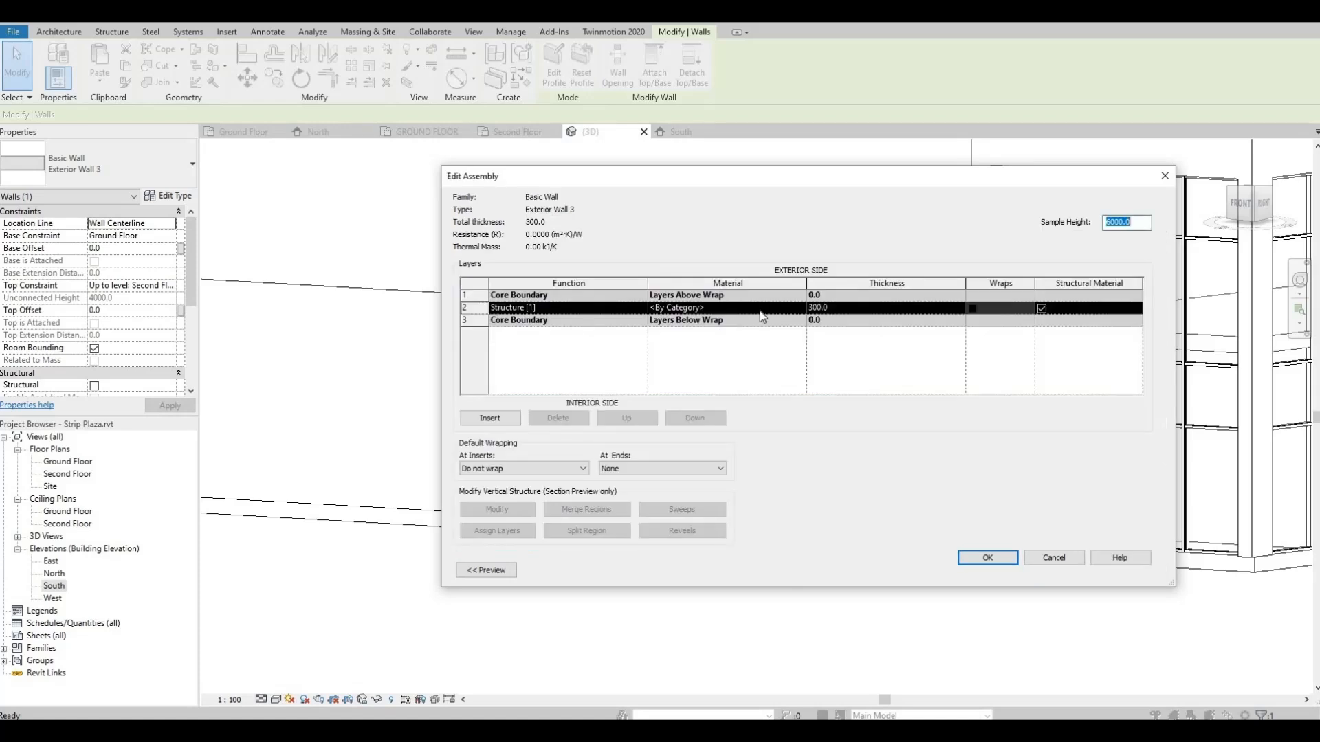
left_click(761, 308)
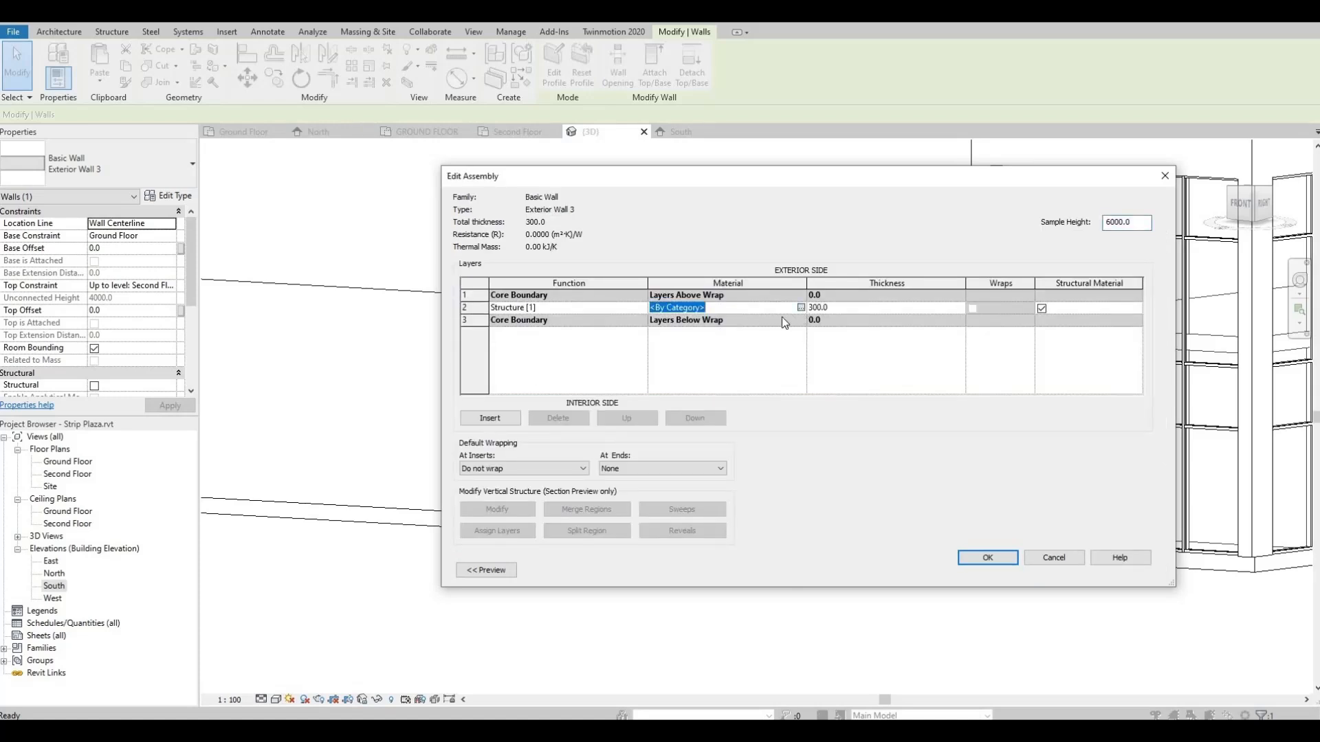
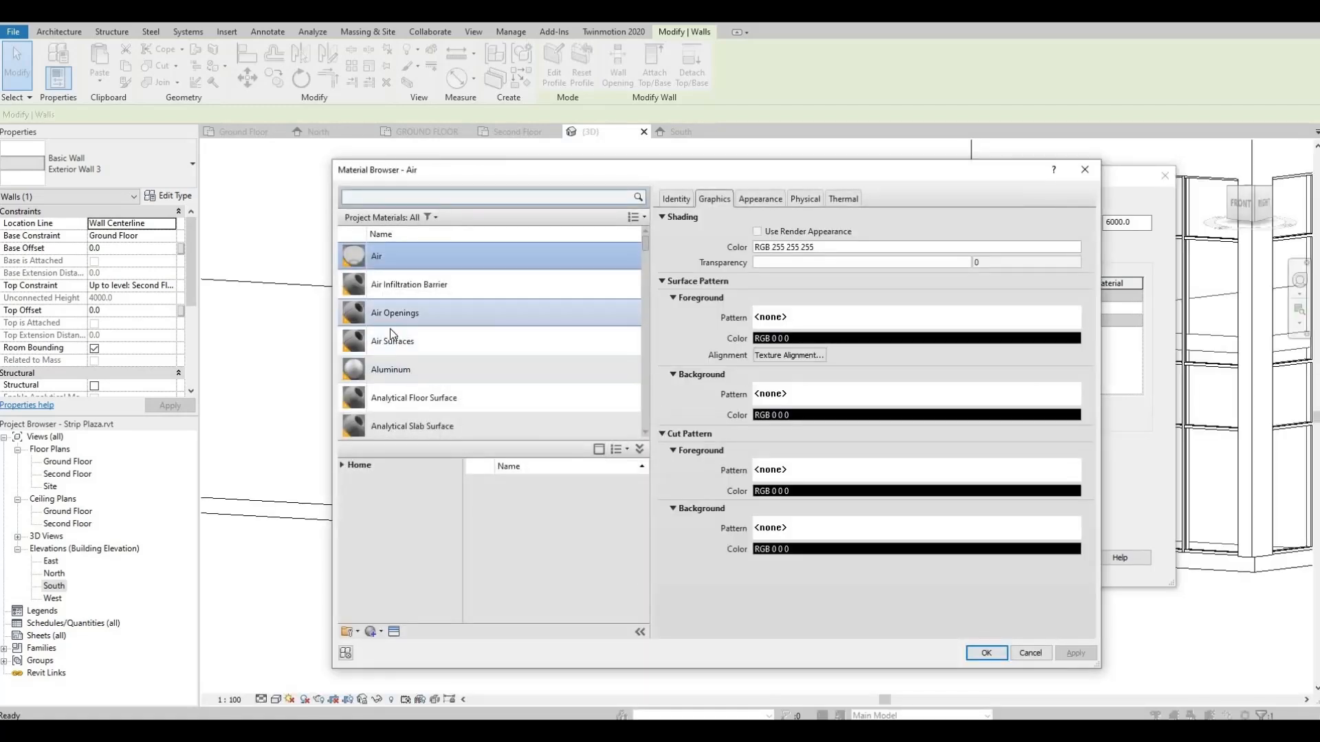
left_click(386, 198)
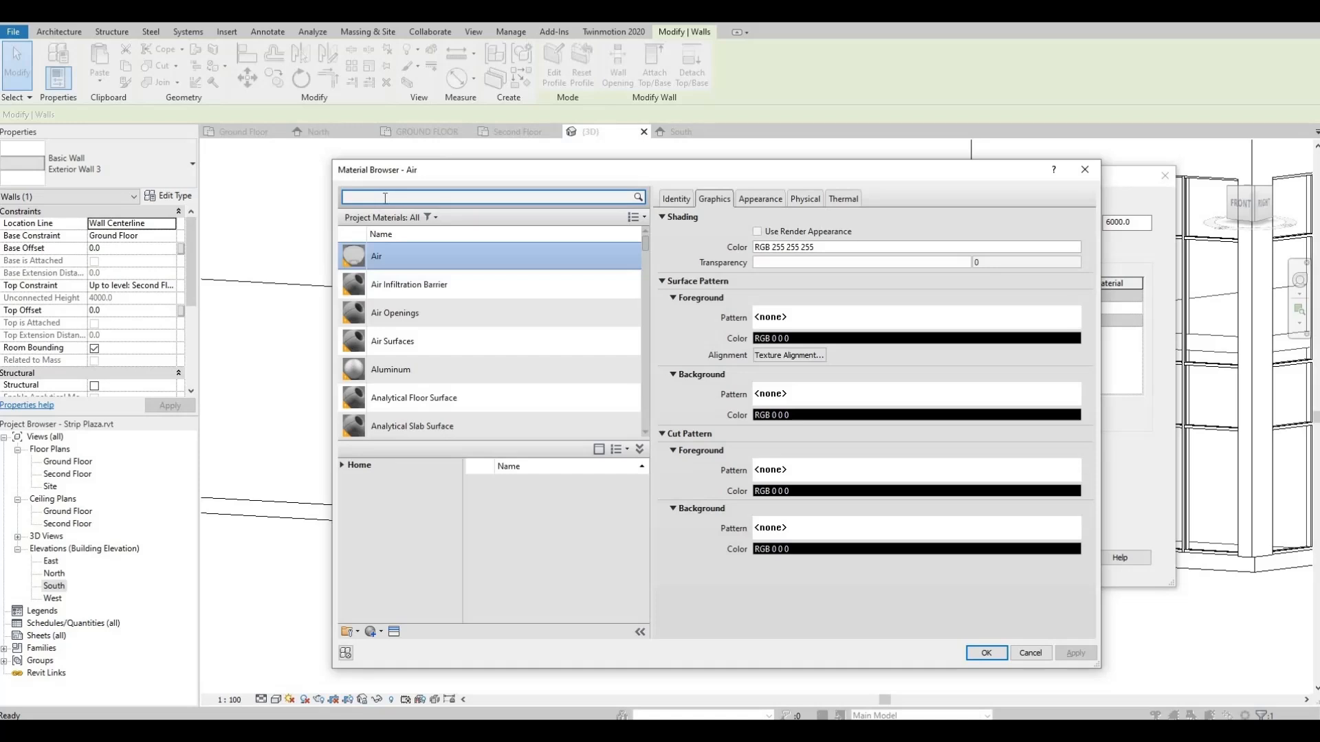
type("brick")
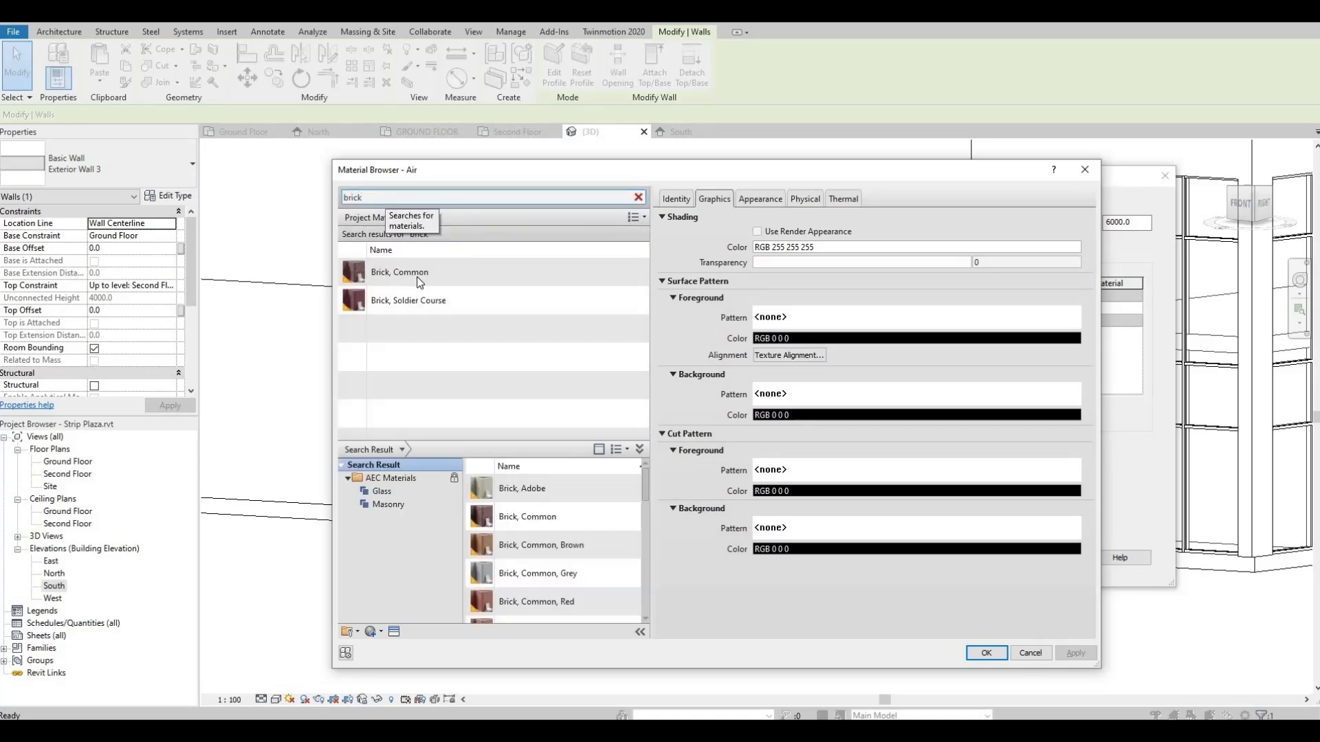
left_click(987, 653)
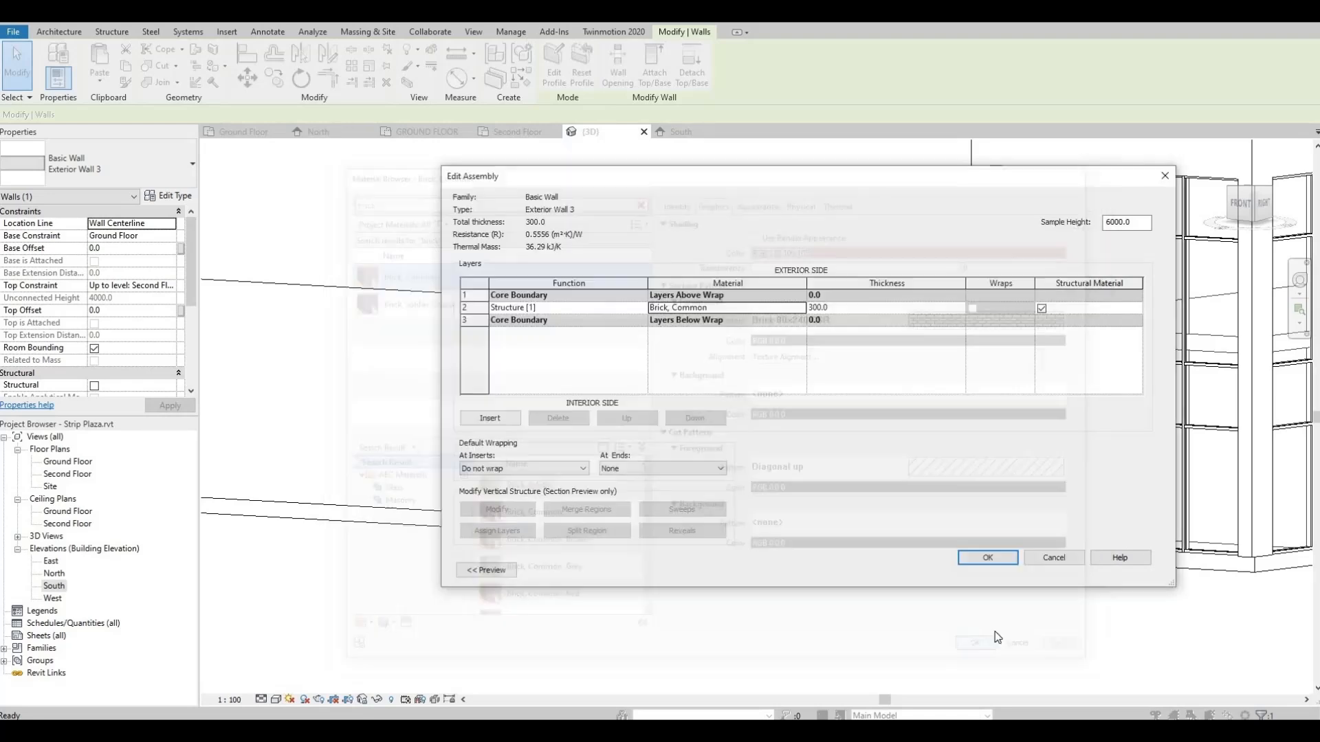
left_click(984, 557)
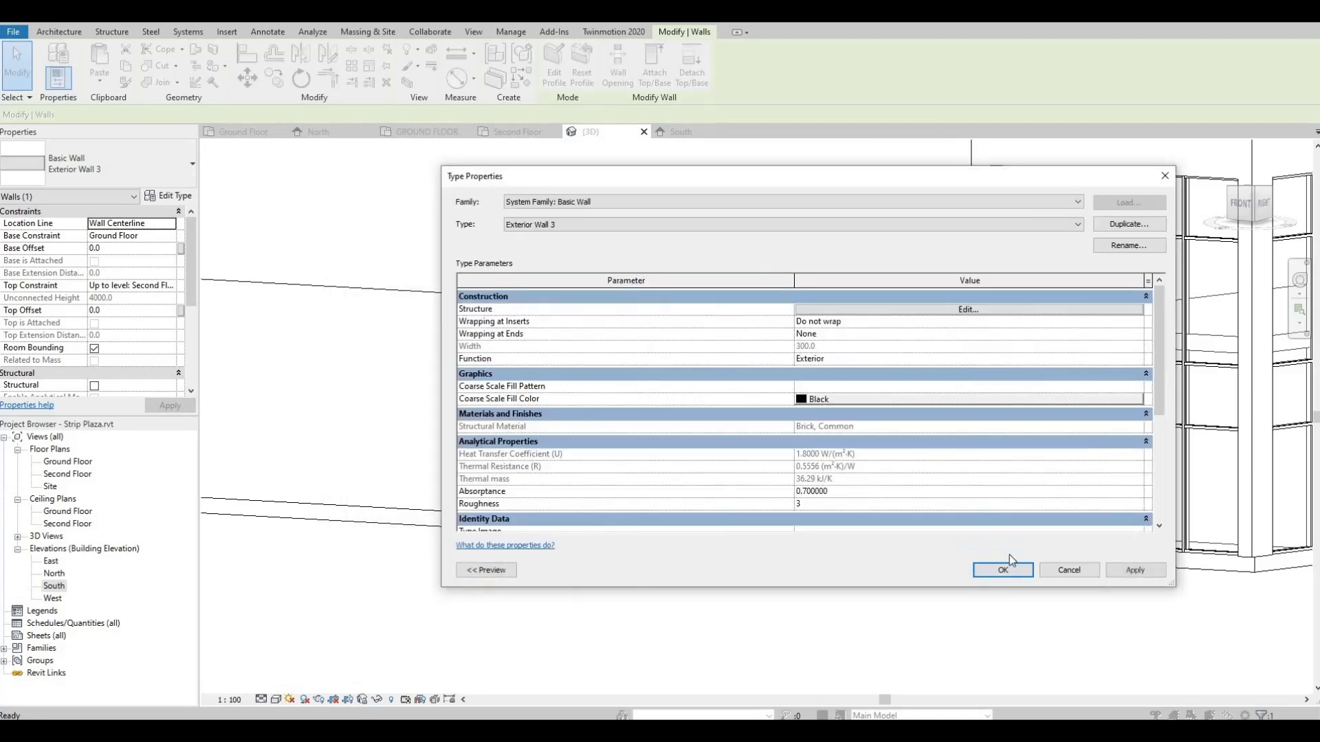
left_click(1128, 571)
left_click(1003, 570)
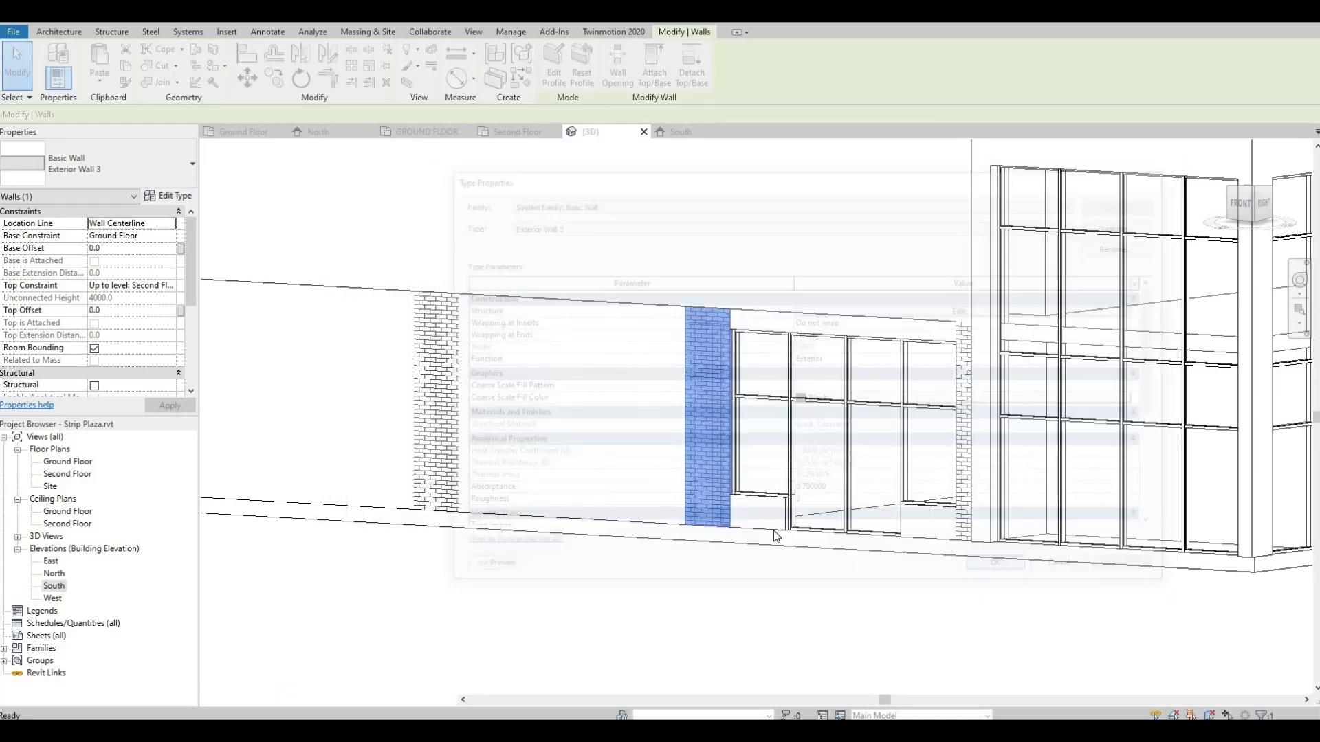
key("Escape")
Examine the front brick piers and the notched storefront from several angles in the 3D view.
middle_click_drag(693, 481, 780, 394)
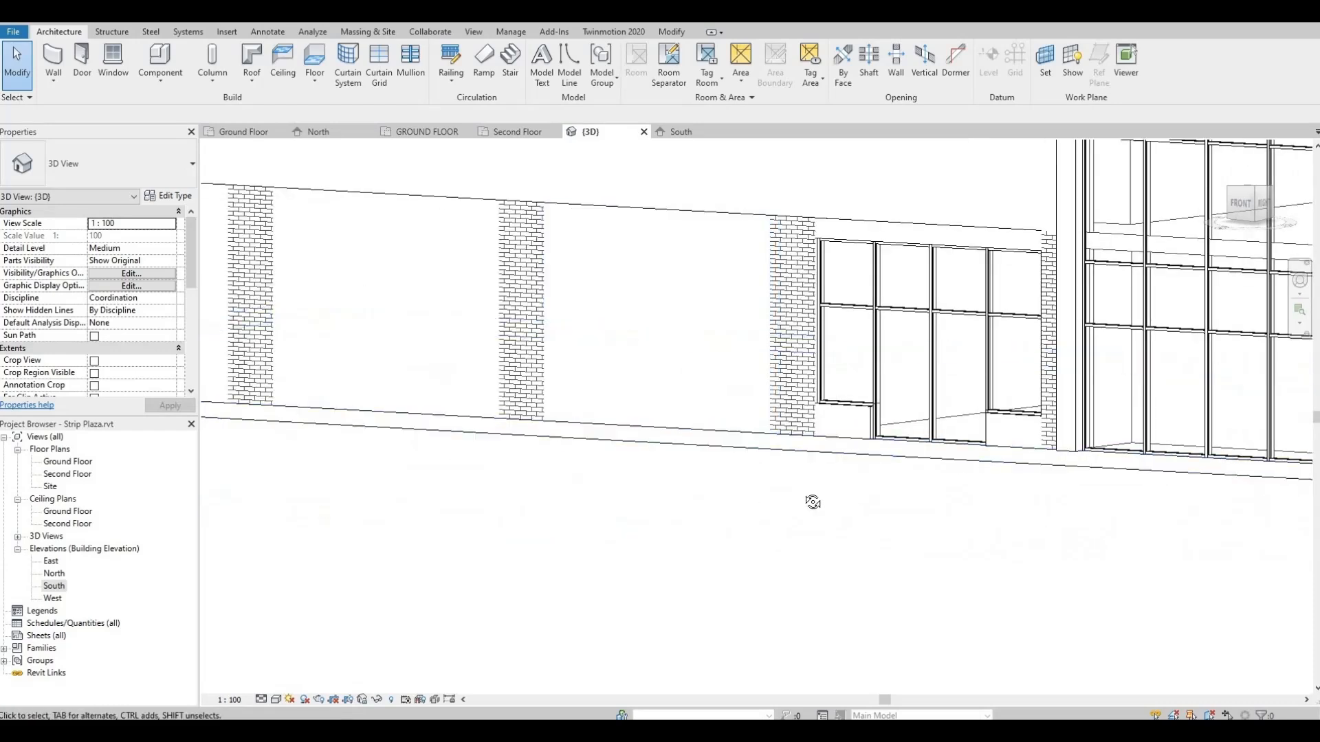
middle_click_drag(813, 501, 895, 456, "shift")
scroll(895, 457, "down", 1)
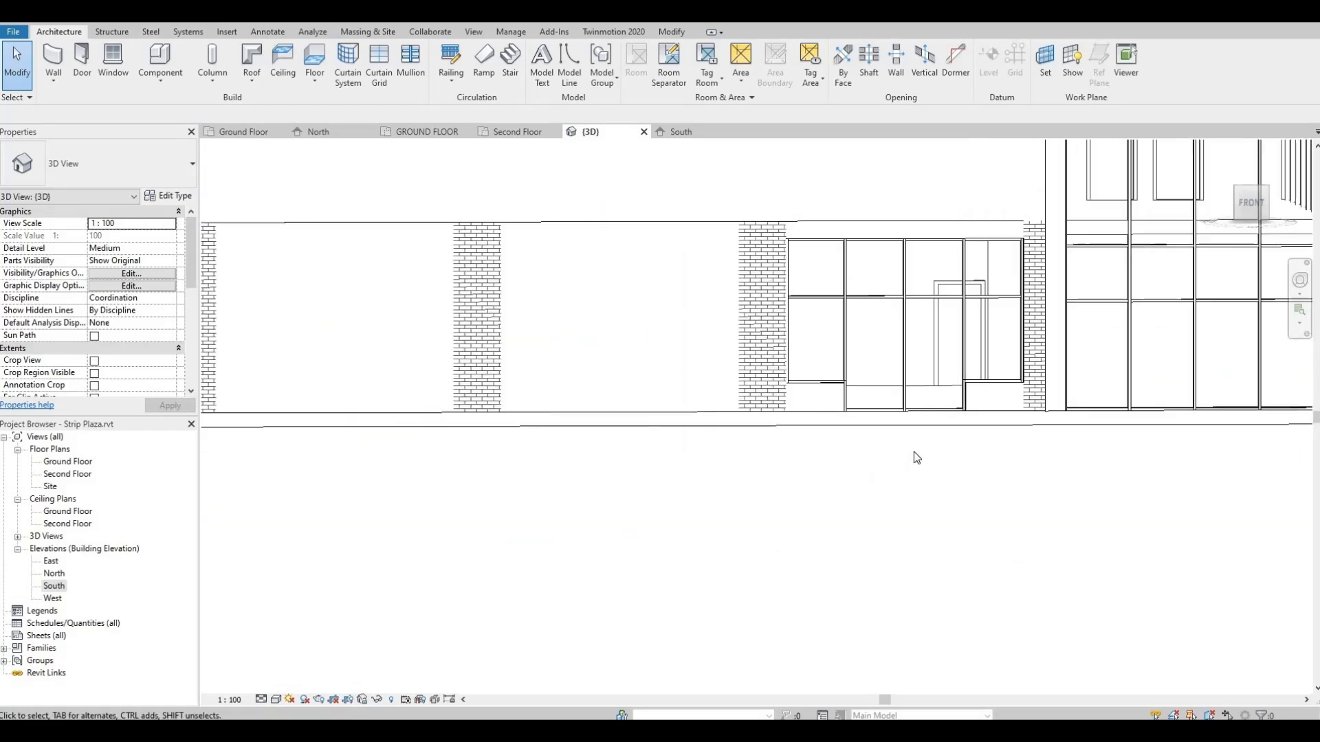
left_click(906, 344)
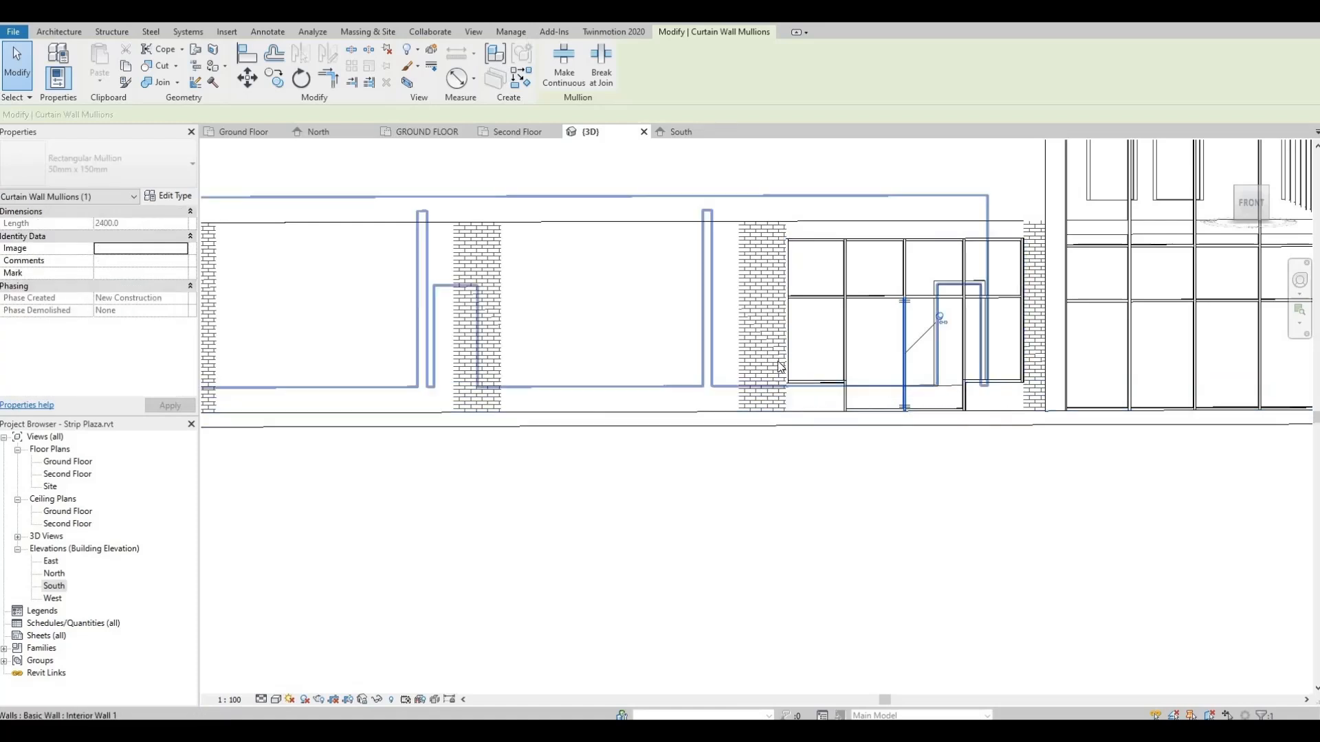
middle_click_drag(848, 380, 752, 389)
key("Escape")
scroll(872, 355, "down", 1)
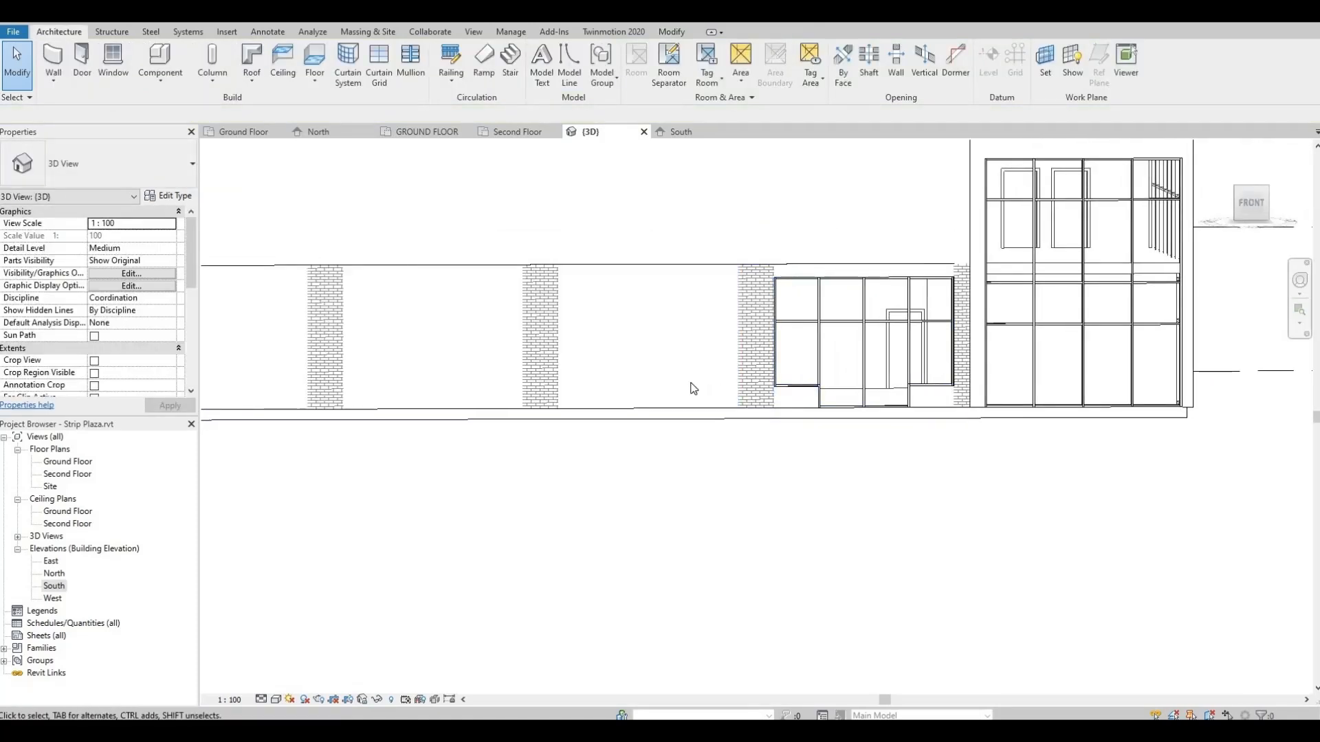
mouse_move(609, 406)
middle_mouse_down("shift")
mouse_move(618, 390)
mouse_move(599, 400)
middle_mouse_up("shift")
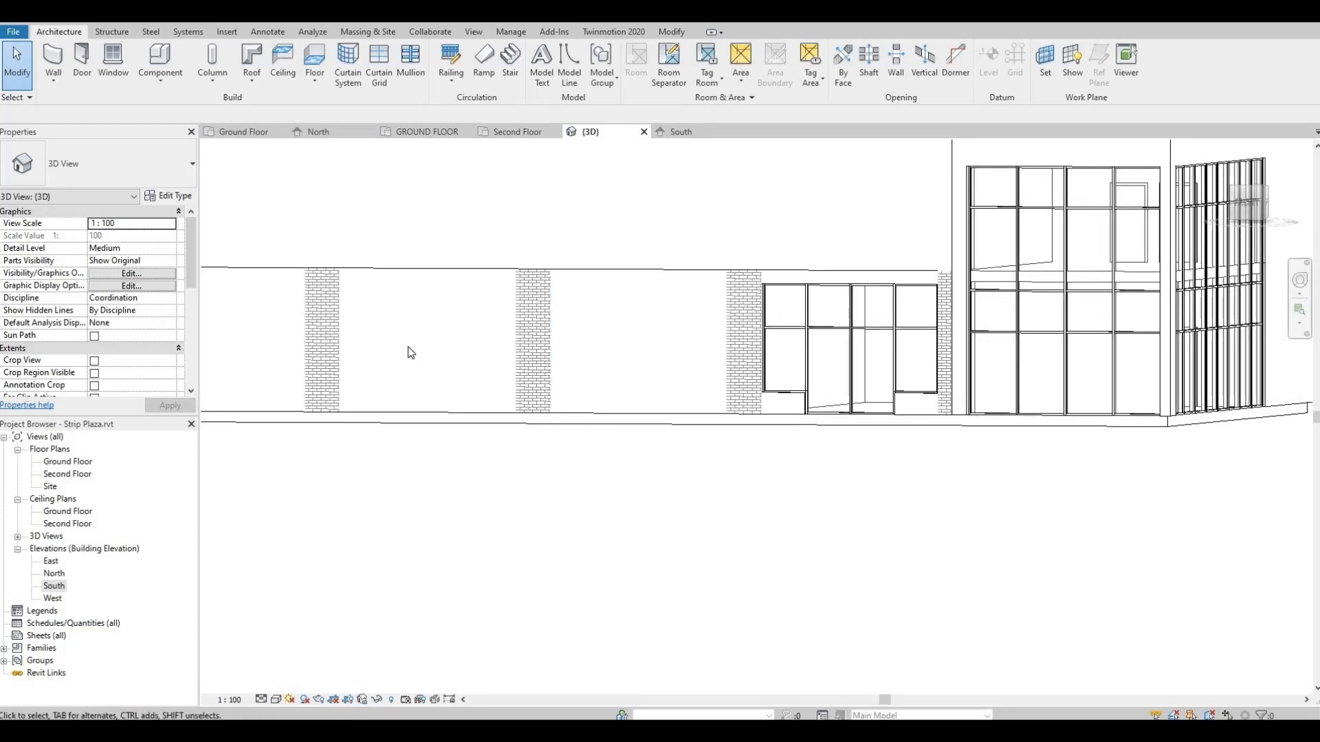
scroll(464, 343, "up", 1)
middle_click_drag(521, 363, 546, 384, "shift")
scroll(785, 295, "up", 1)
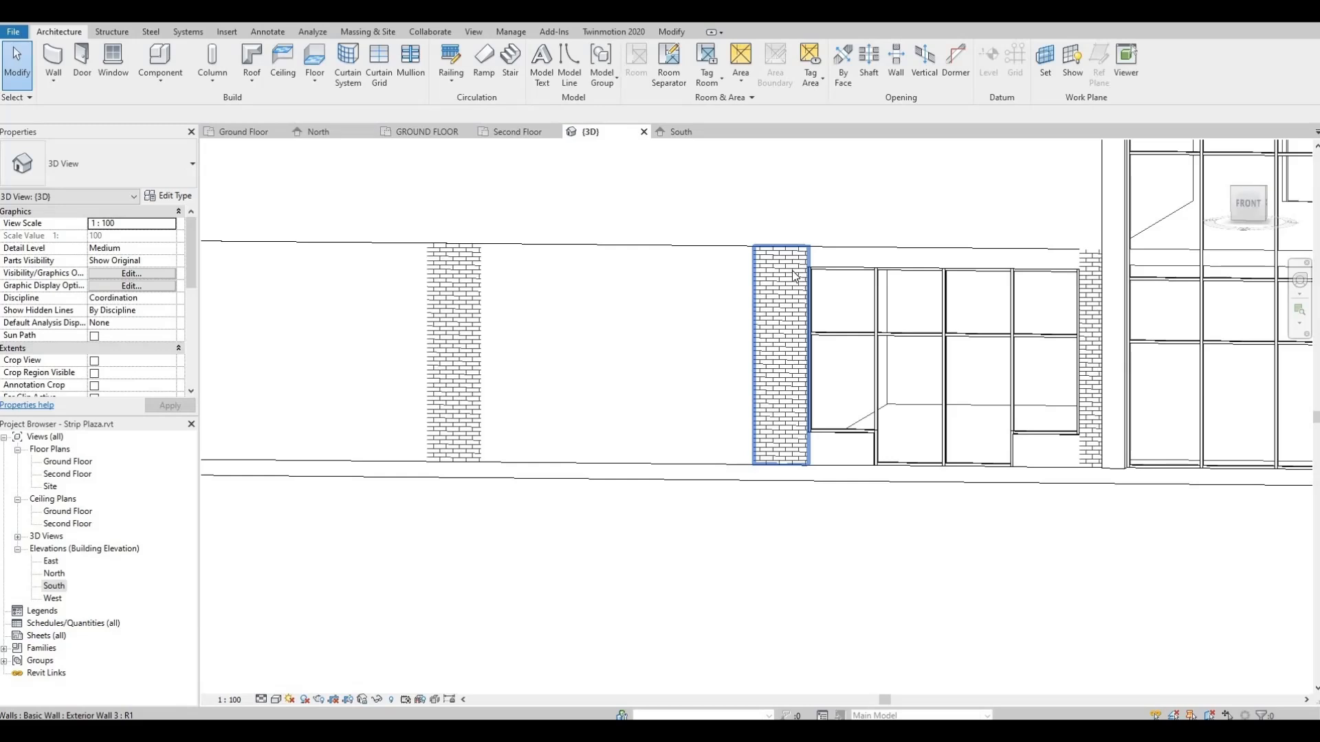
left_click(794, 276)
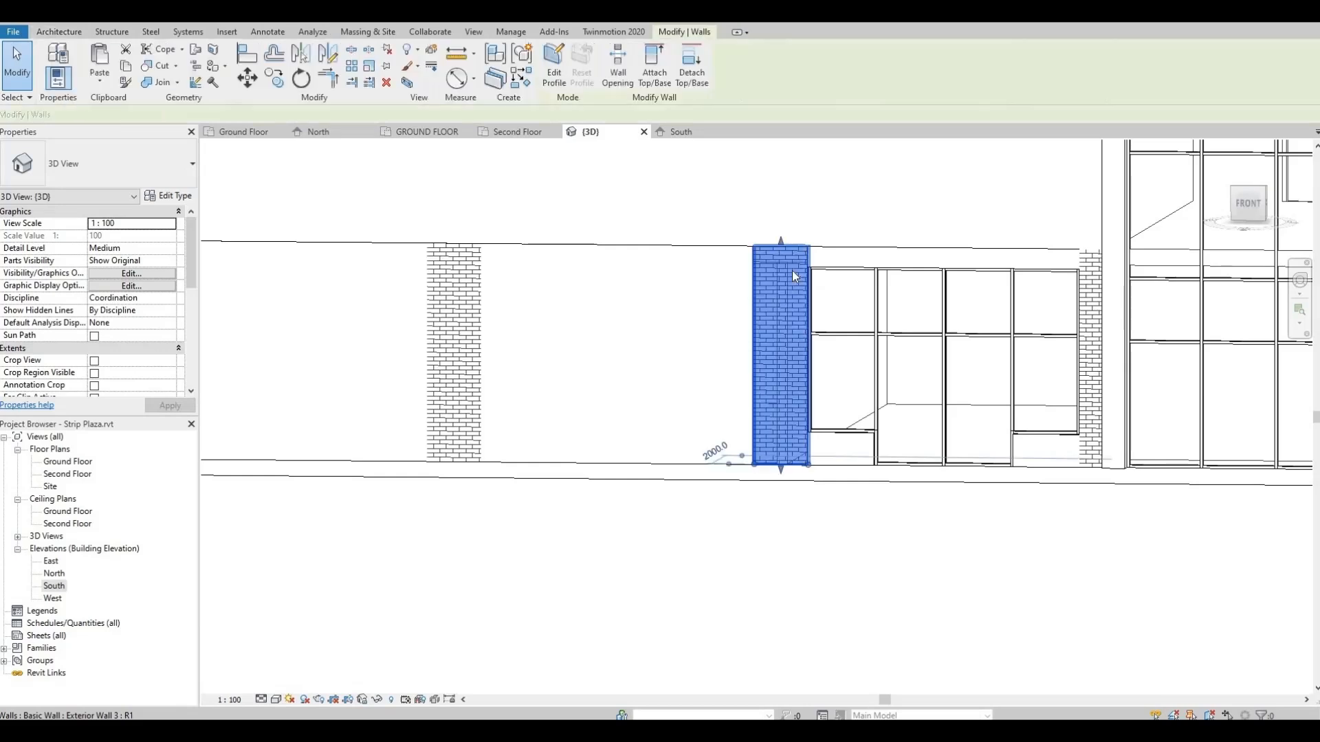
left_click(747, 375)
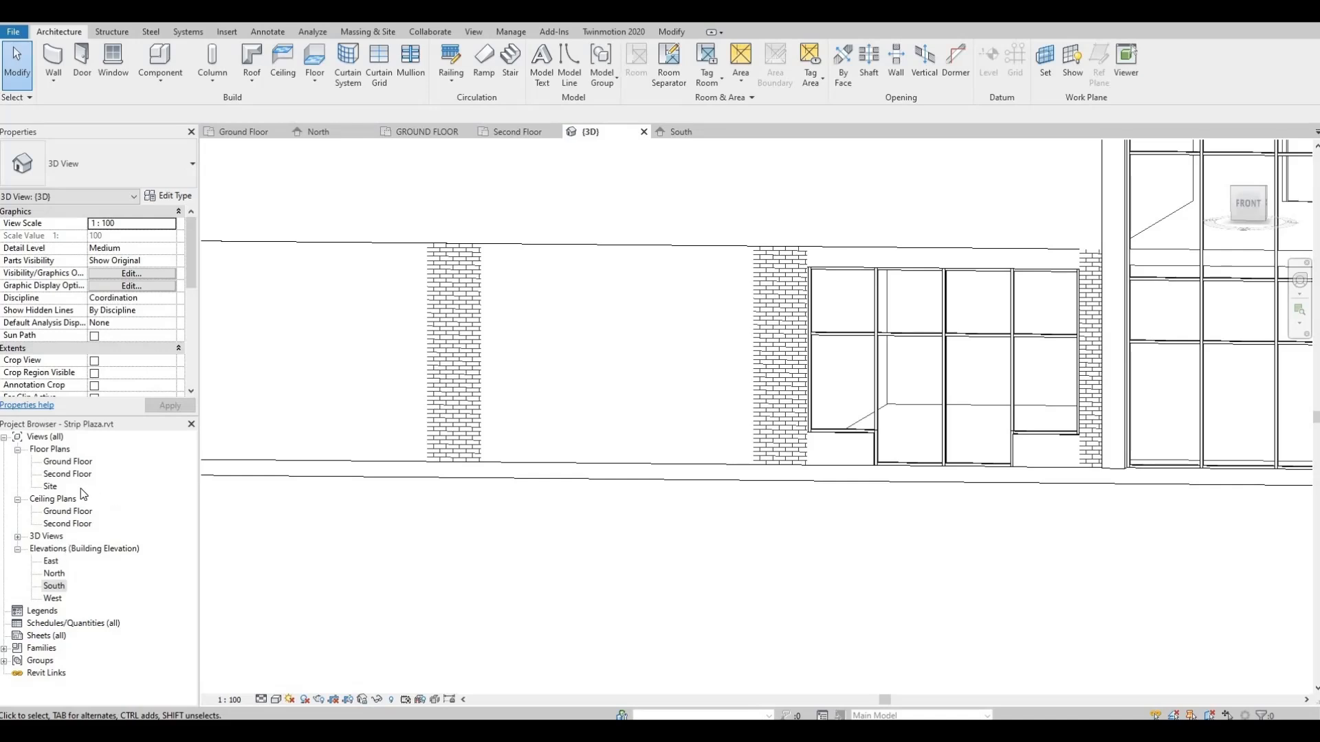
Open the Ground Floor floor plan.
double_click(62, 462)
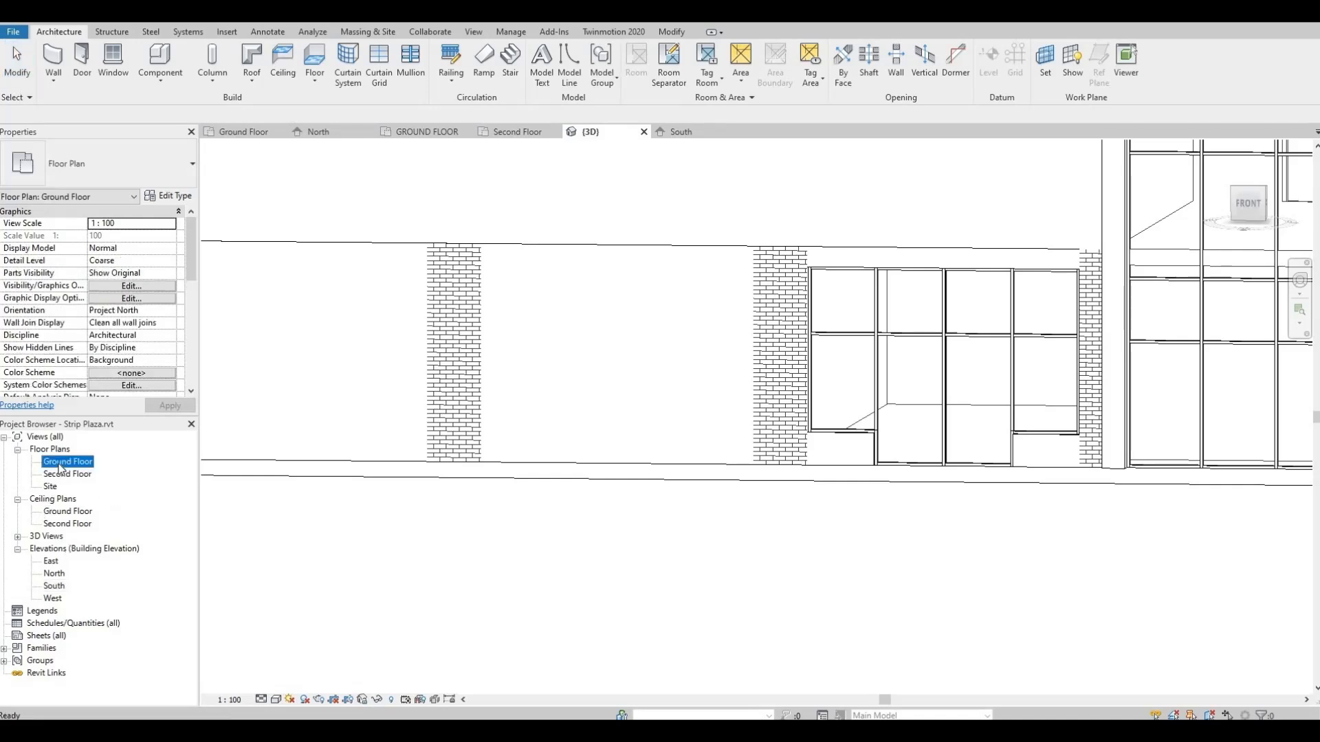
In the Ground Floor plan, draw a 5000 mm Storefront curtain wall in the grid A exterior wall, one bay west of the existing stepped storefront.
scroll(483, 484, "down", 4)
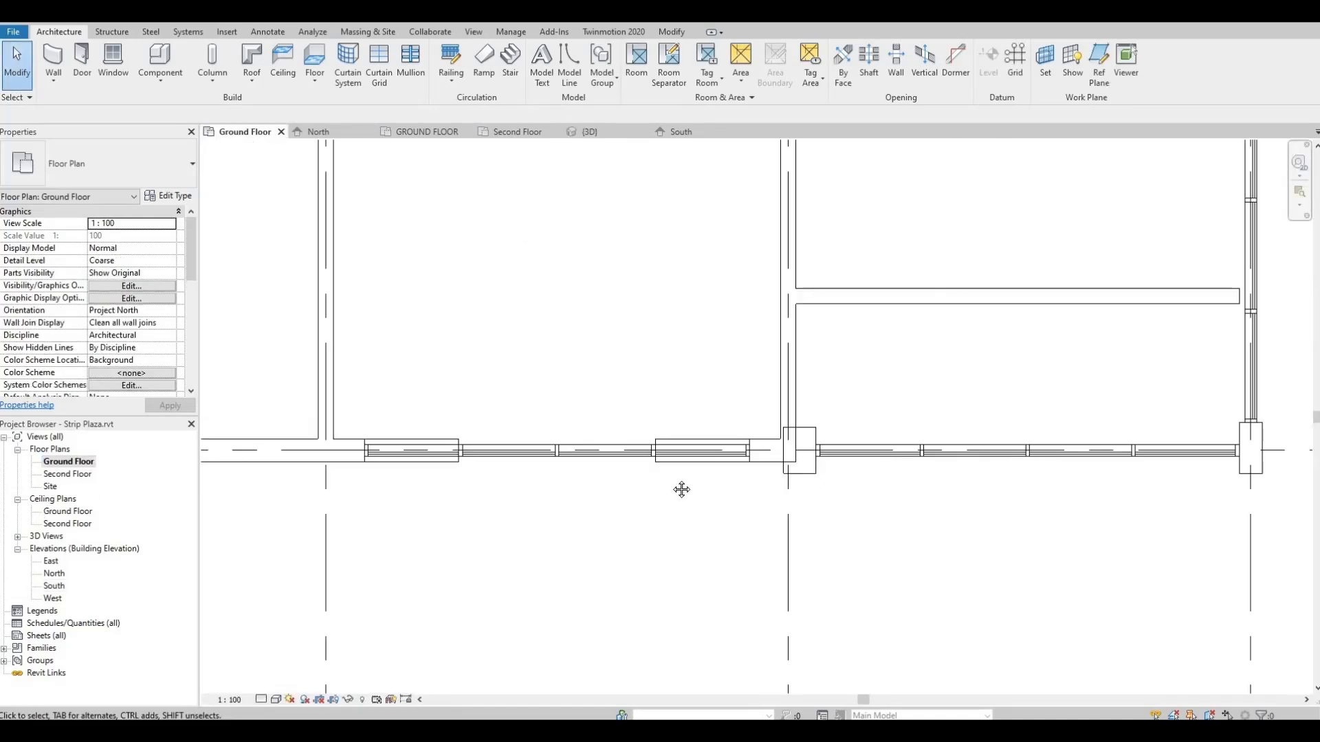
middle_click_drag(680, 488, 795, 489)
scroll(583, 456, "down", 1)
middle_click_drag(583, 457, 817, 432)
middle_click_drag(701, 426, 850, 426)
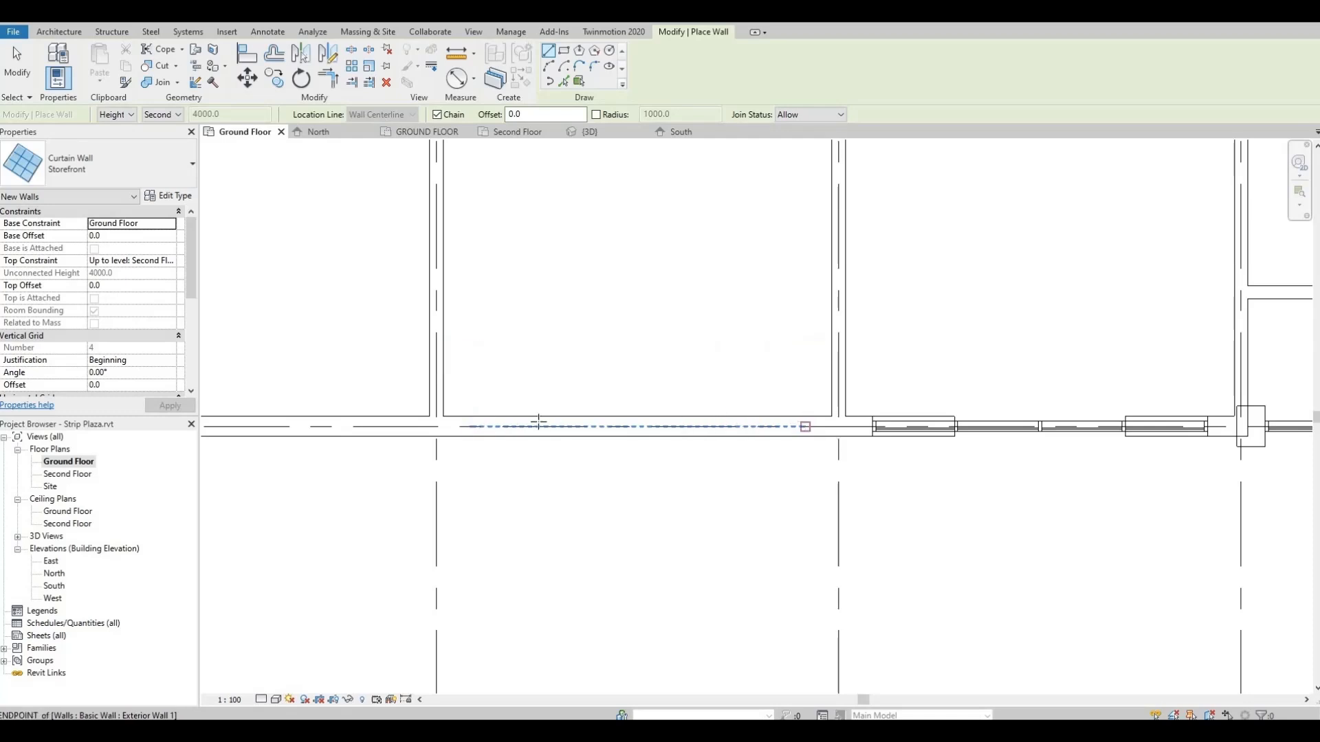
left_click(805, 427)
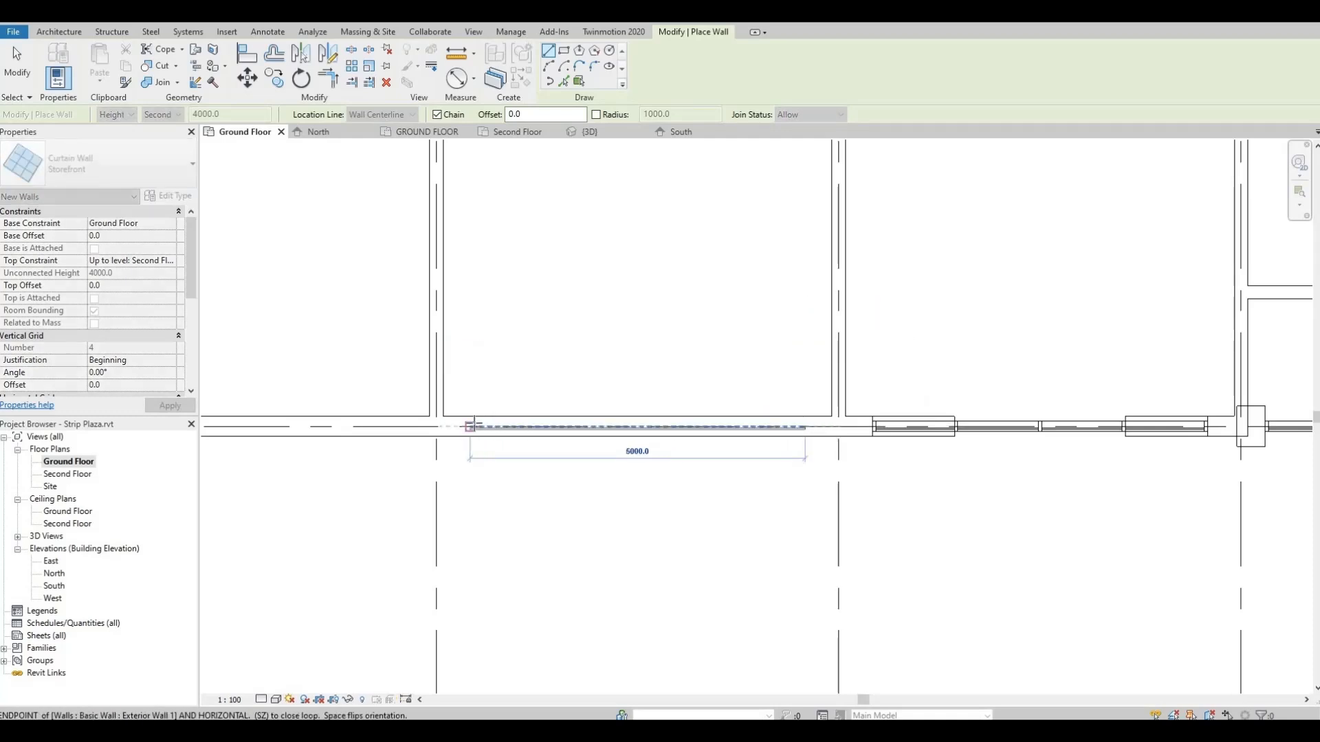
left_click(470, 426)
scroll(597, 459, "up", 4)
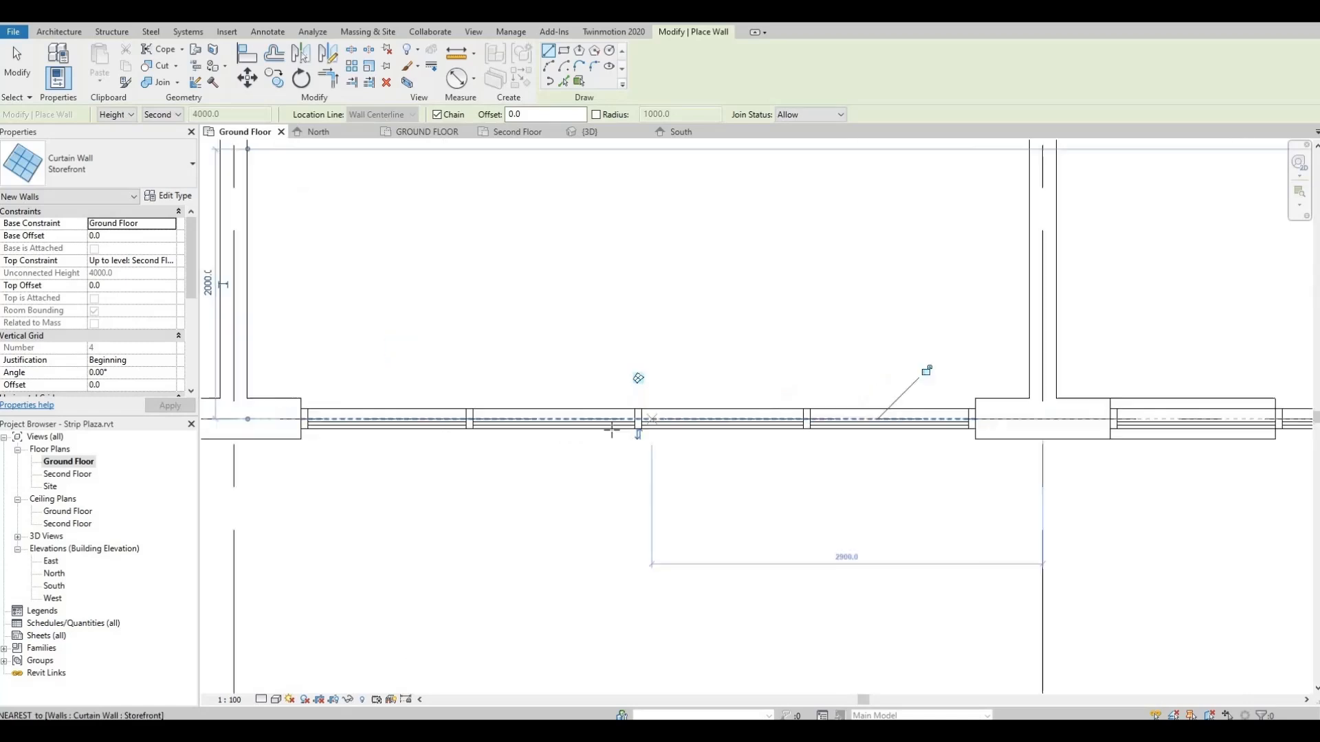
scroll(597, 459, "up", 2)
Draw another 5000 mm Storefront curtain wall within the exterior wall of the third bay from the west end.
scroll(625, 467, "down", 5)
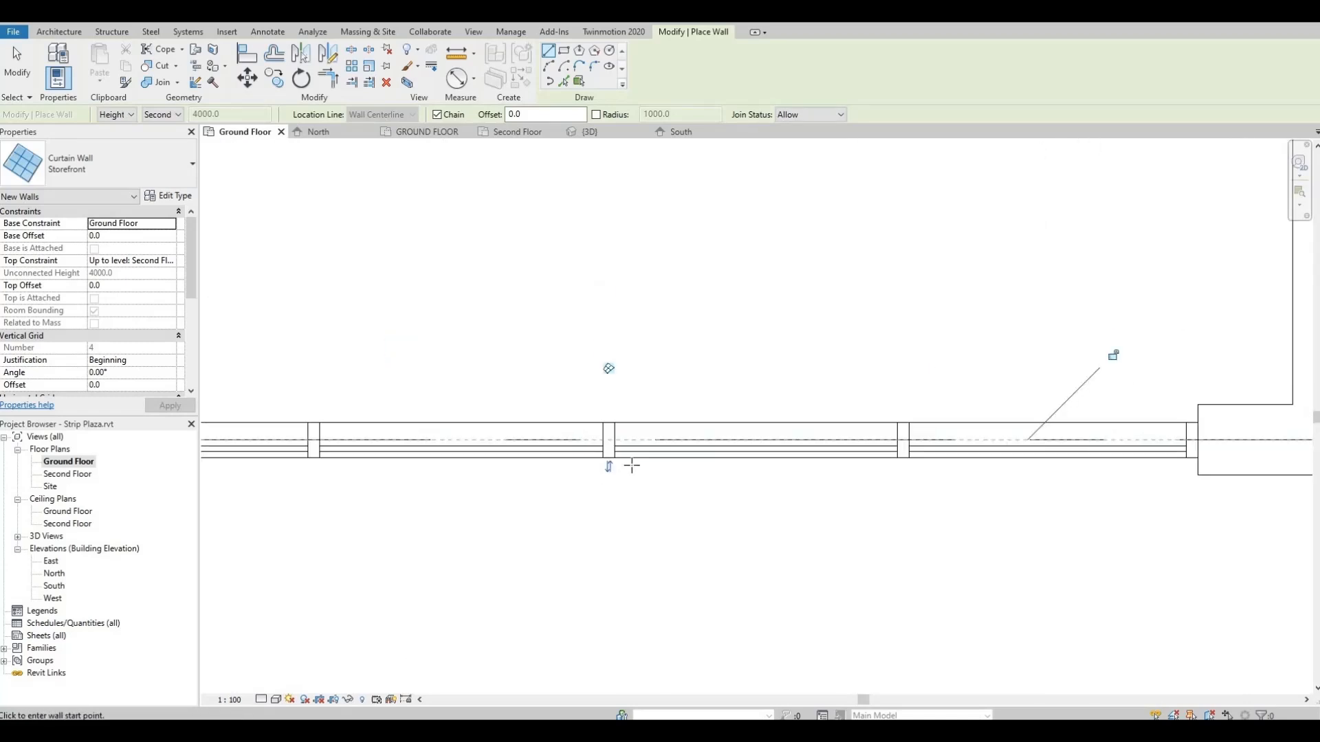
middle_click_drag(293, 453, 816, 458)
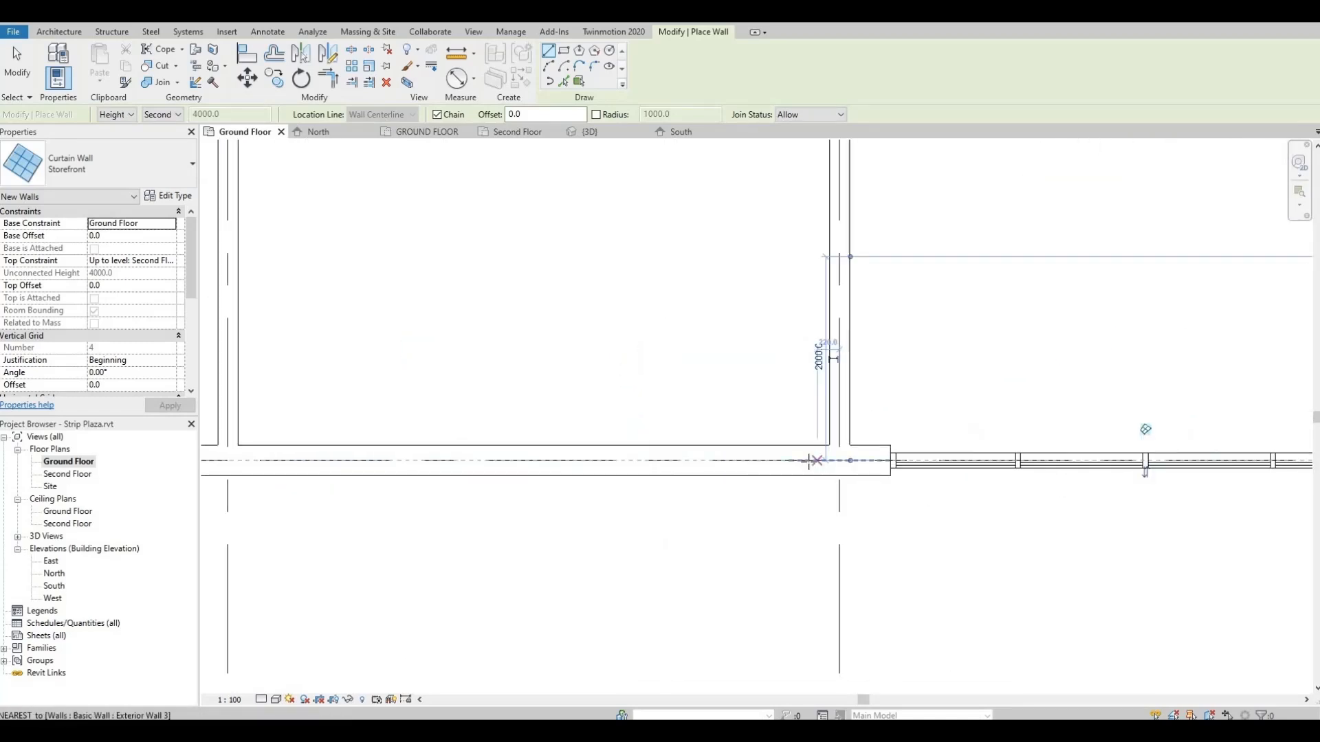
left_click(789, 461)
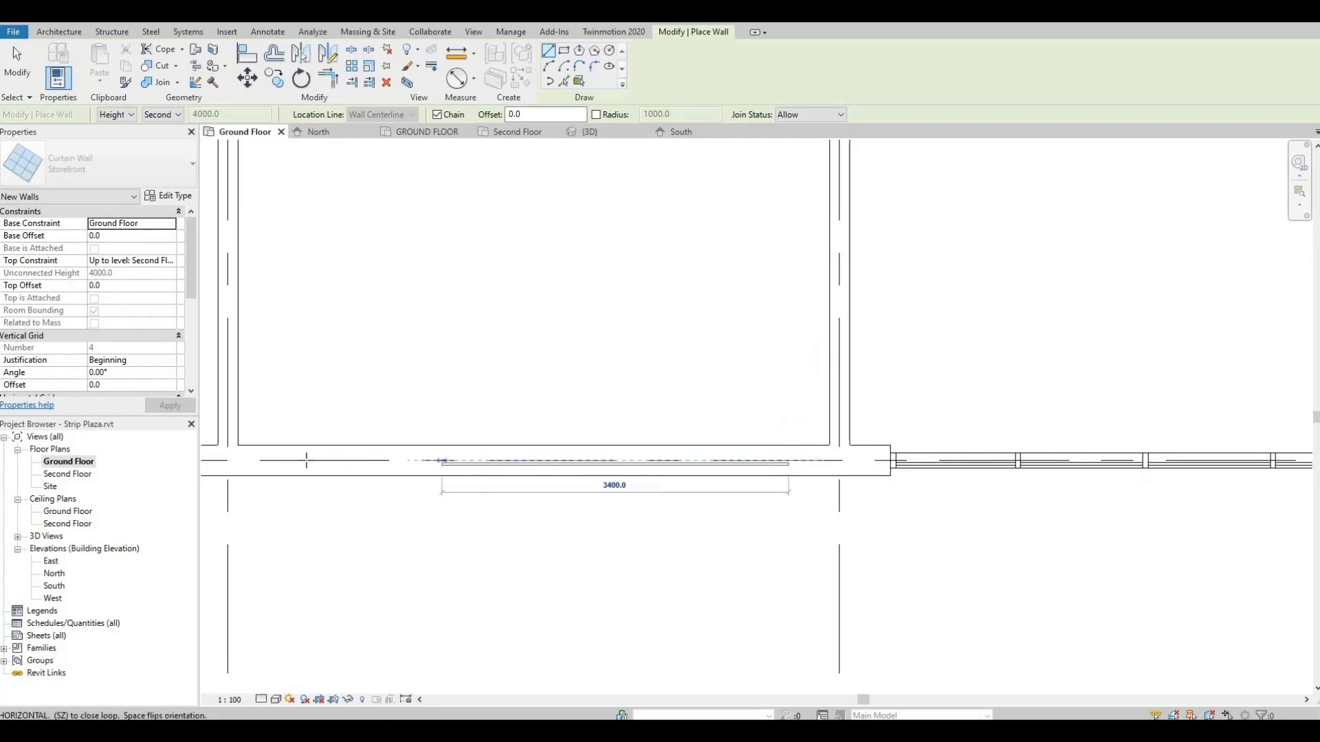
left_click(279, 459)
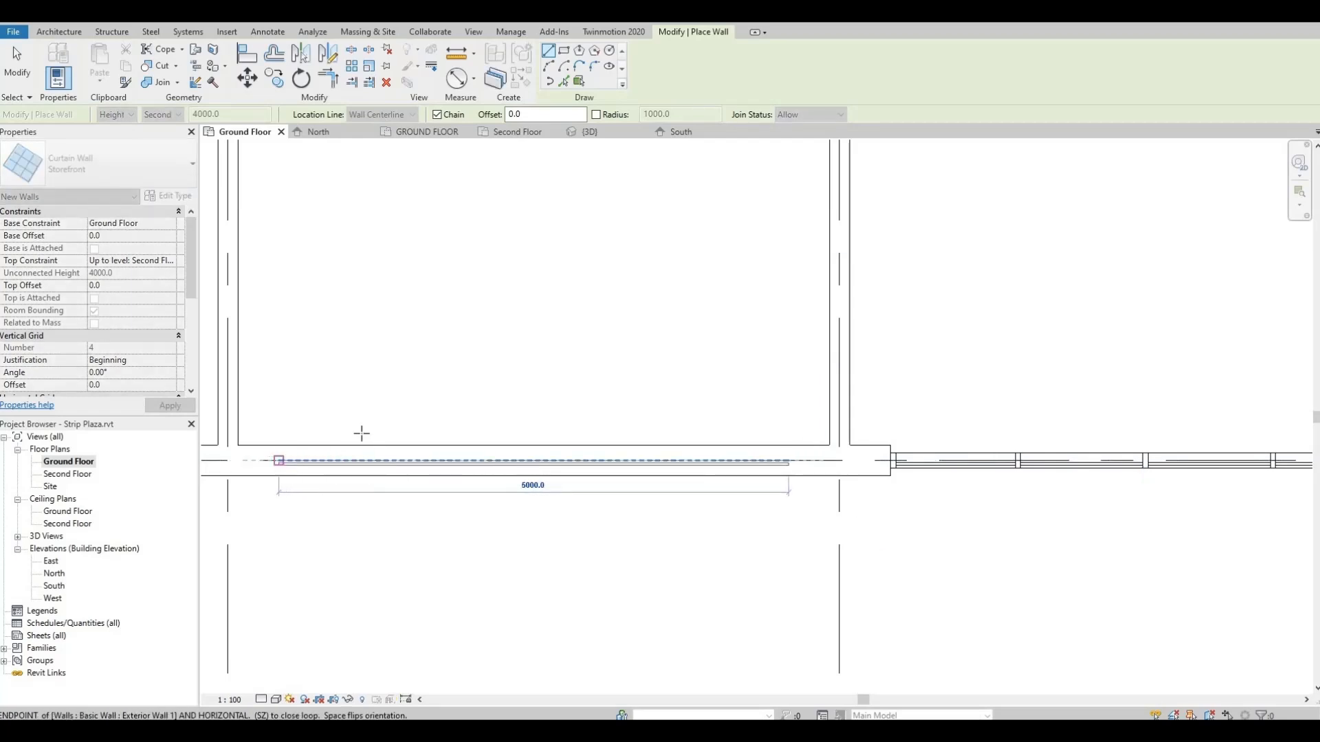
Draw a Storefront curtain wall within the exterior wall of the second bay from the west end.
scroll(334, 430, "down", 2)
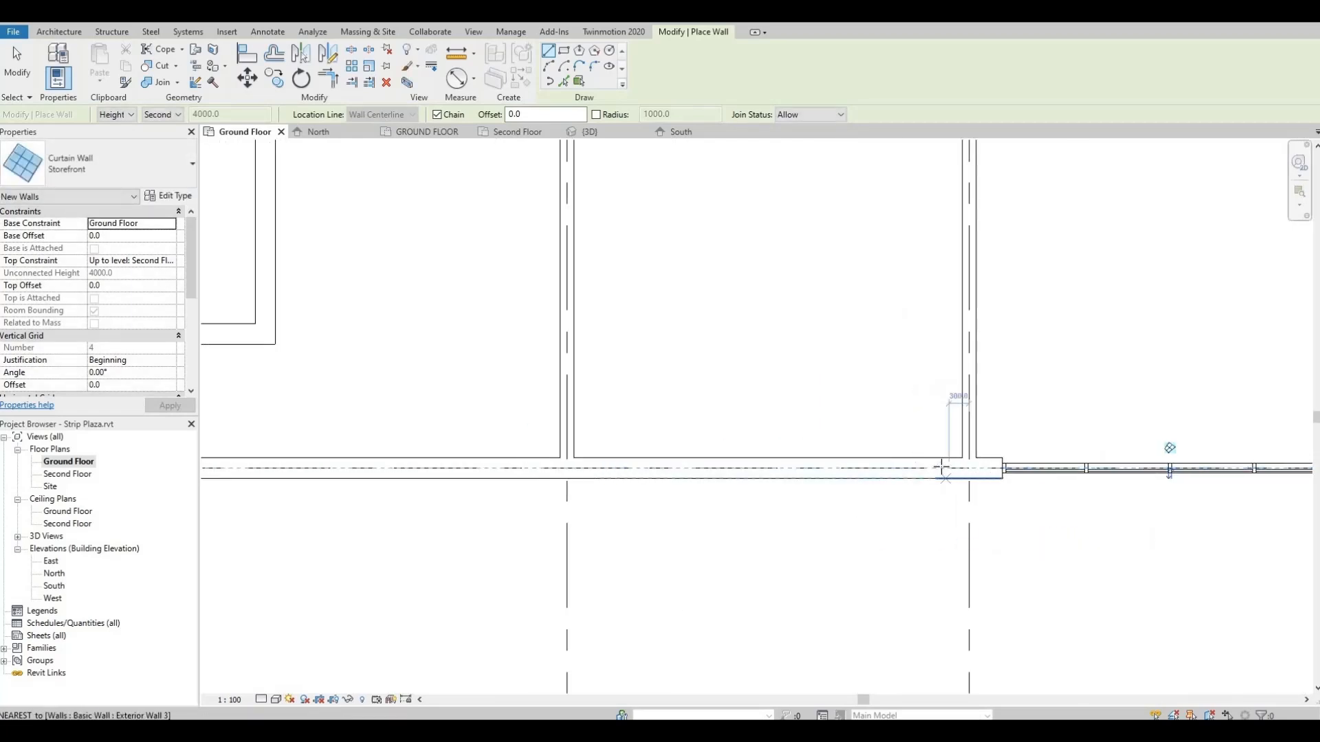
left_click(937, 468)
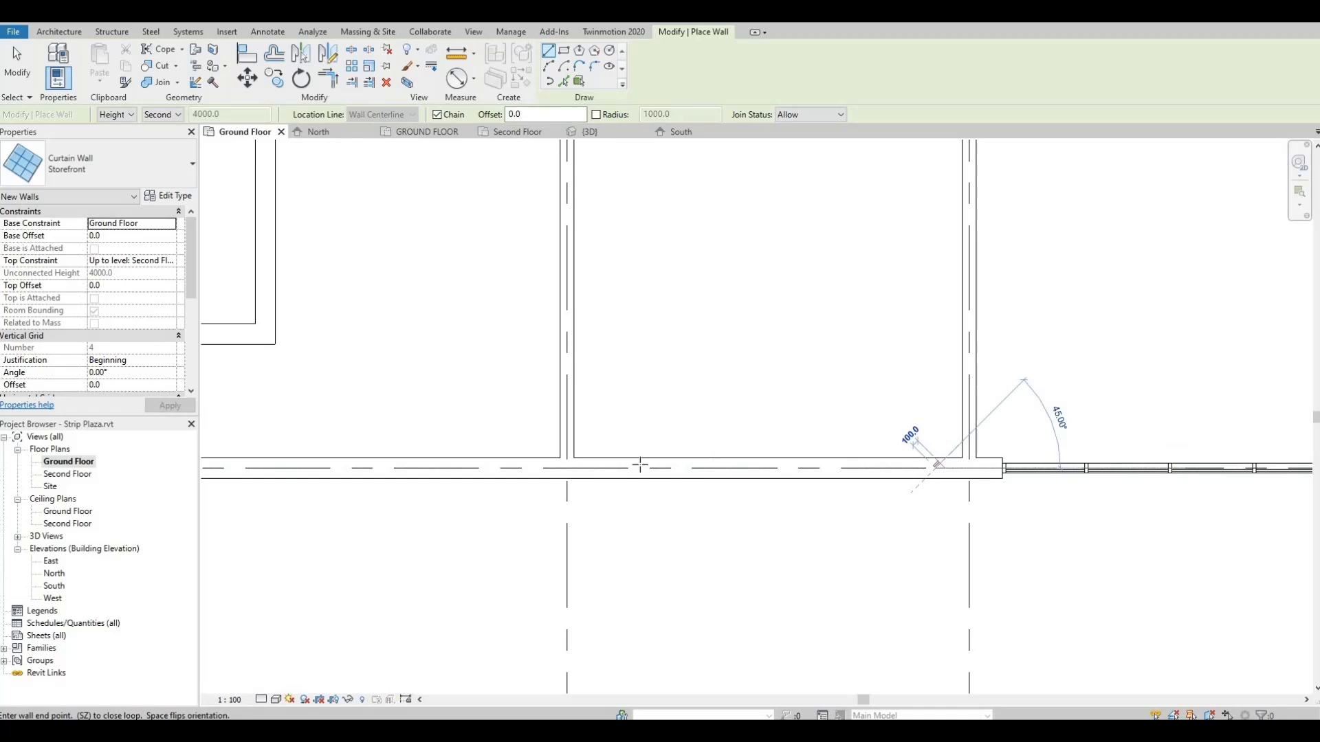
left_click(600, 468)
key("Escape")
Draw a Storefront curtain wall within the exterior wall of the westernmost bay on grid A.
middle_click_drag(482, 425, 884, 430)
scroll(854, 424, "down", 3)
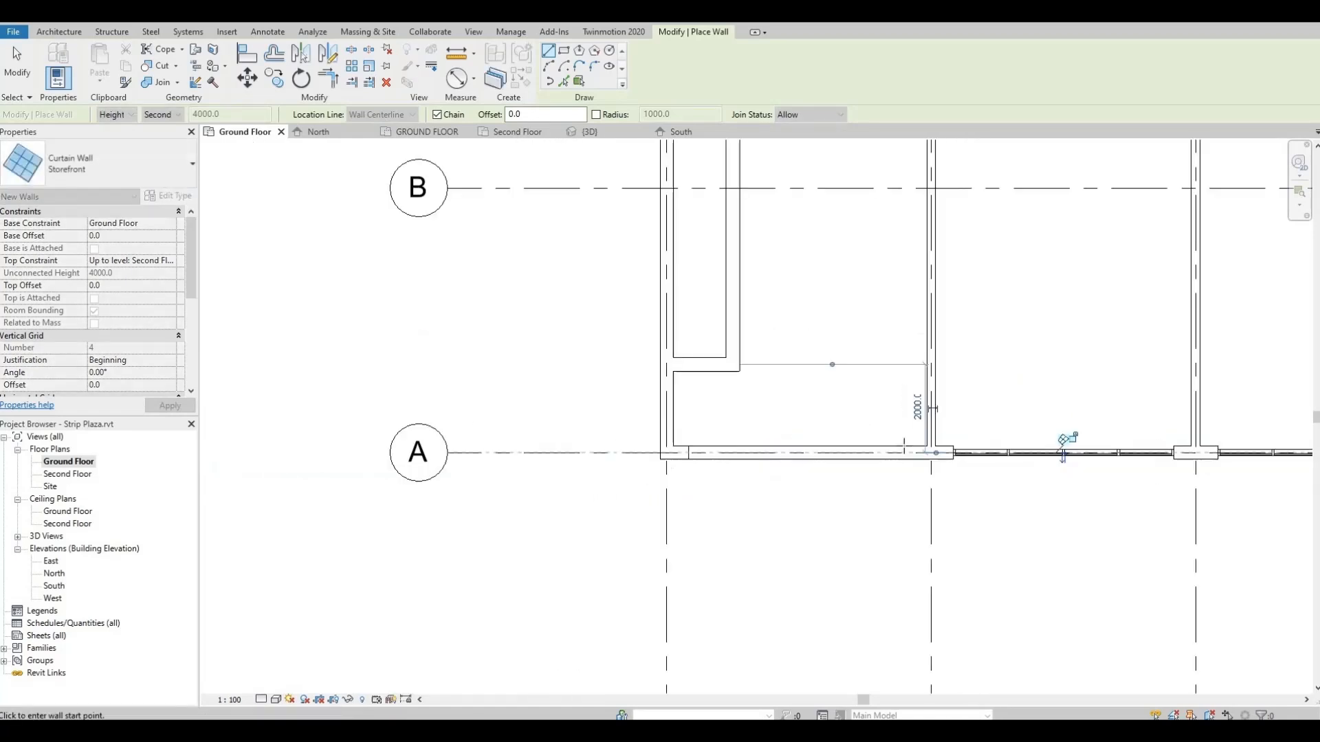
scroll(886, 444, "up", 2)
left_click(909, 448)
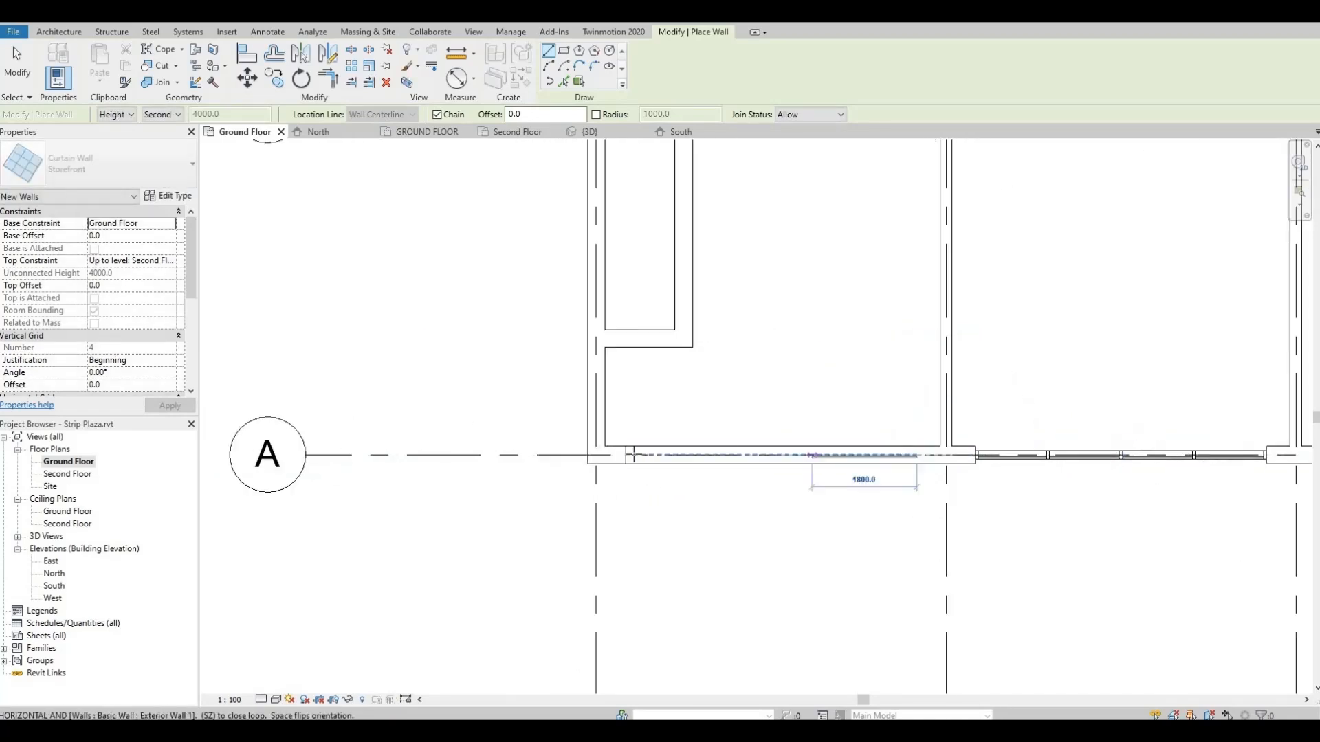
left_click(625, 455)
key("Escape")
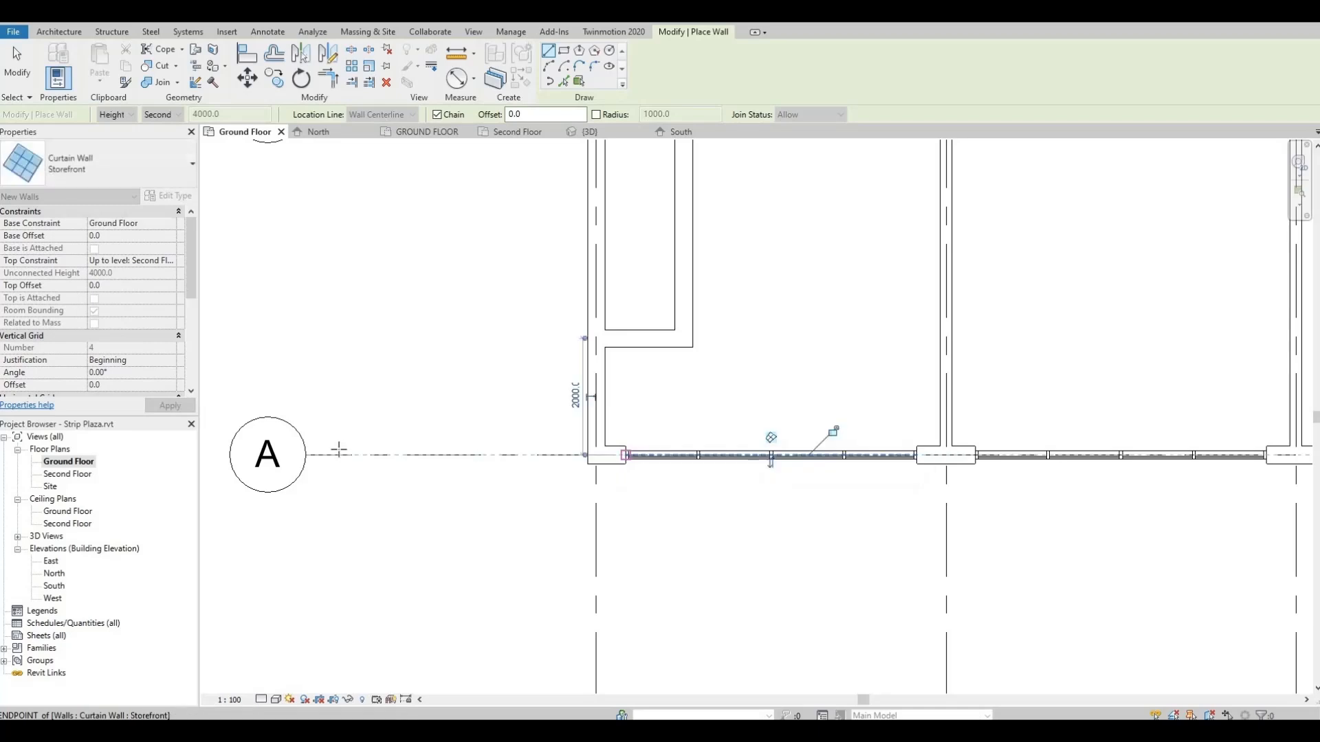
In the South elevation, start editing the profile of the new curtain wall next to the existing stepped storefront.
double_click(52, 589)
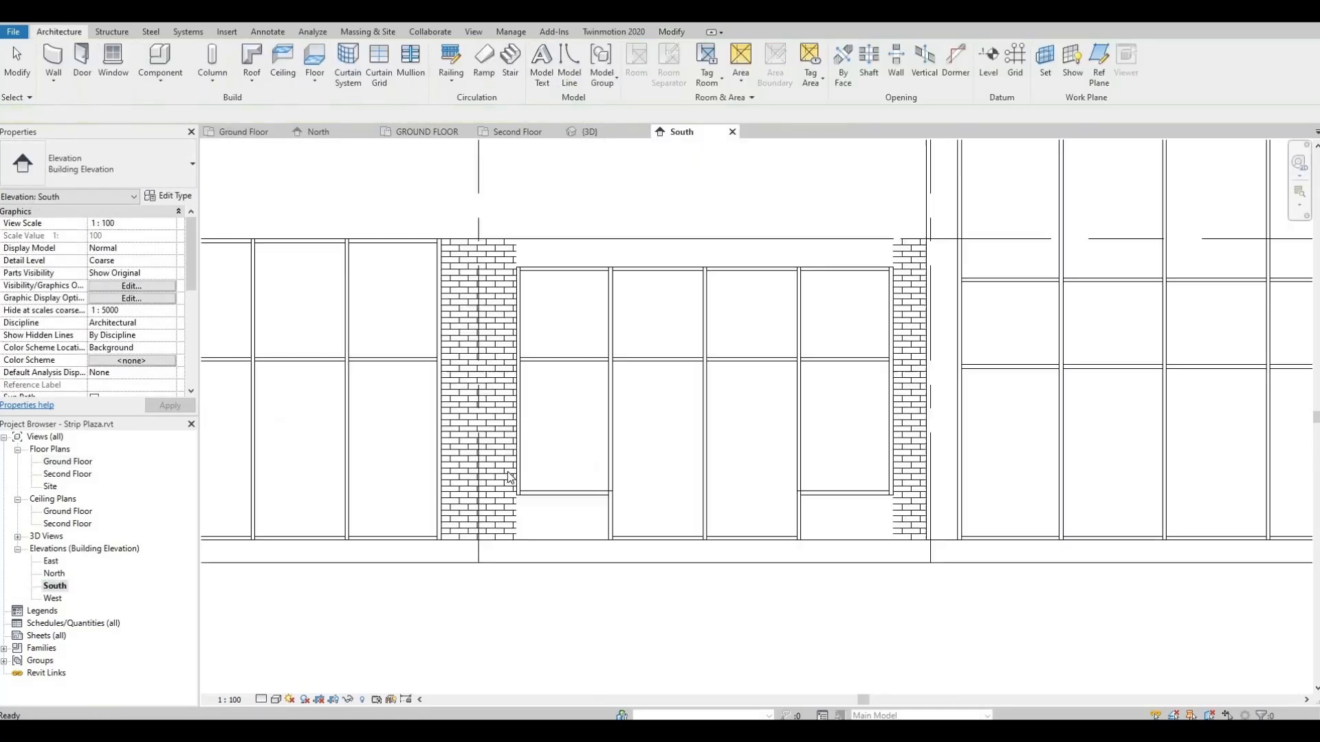
scroll(684, 520, "down", 2)
middle_click_drag(452, 531, 621, 521)
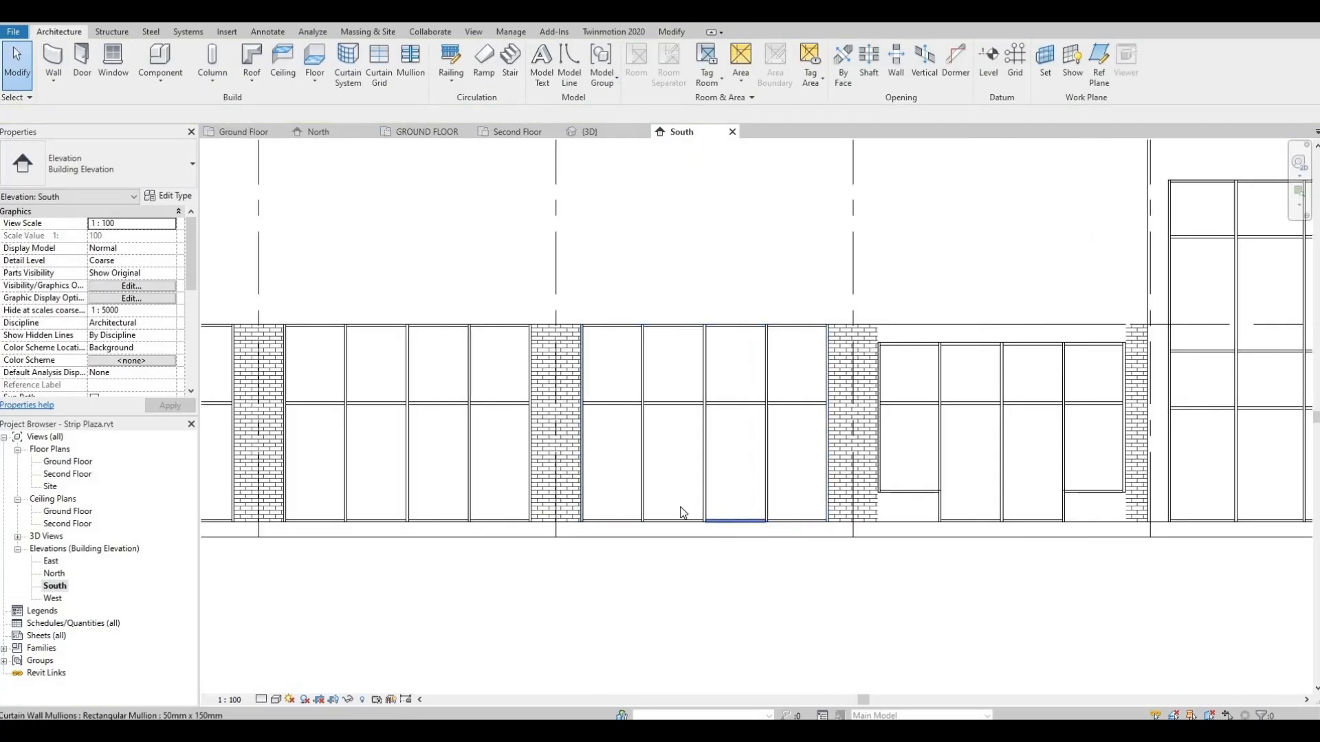
scroll(572, 510, "up", 1)
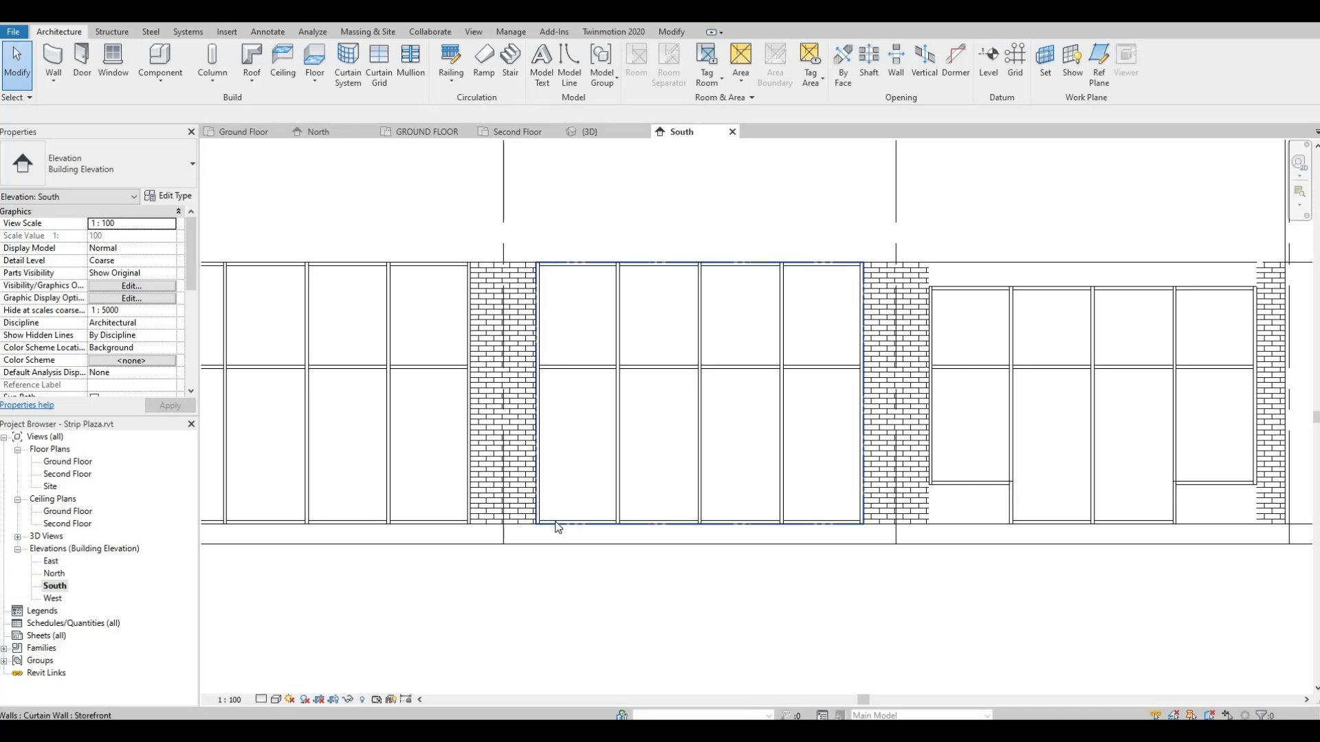
double_click(557, 527)
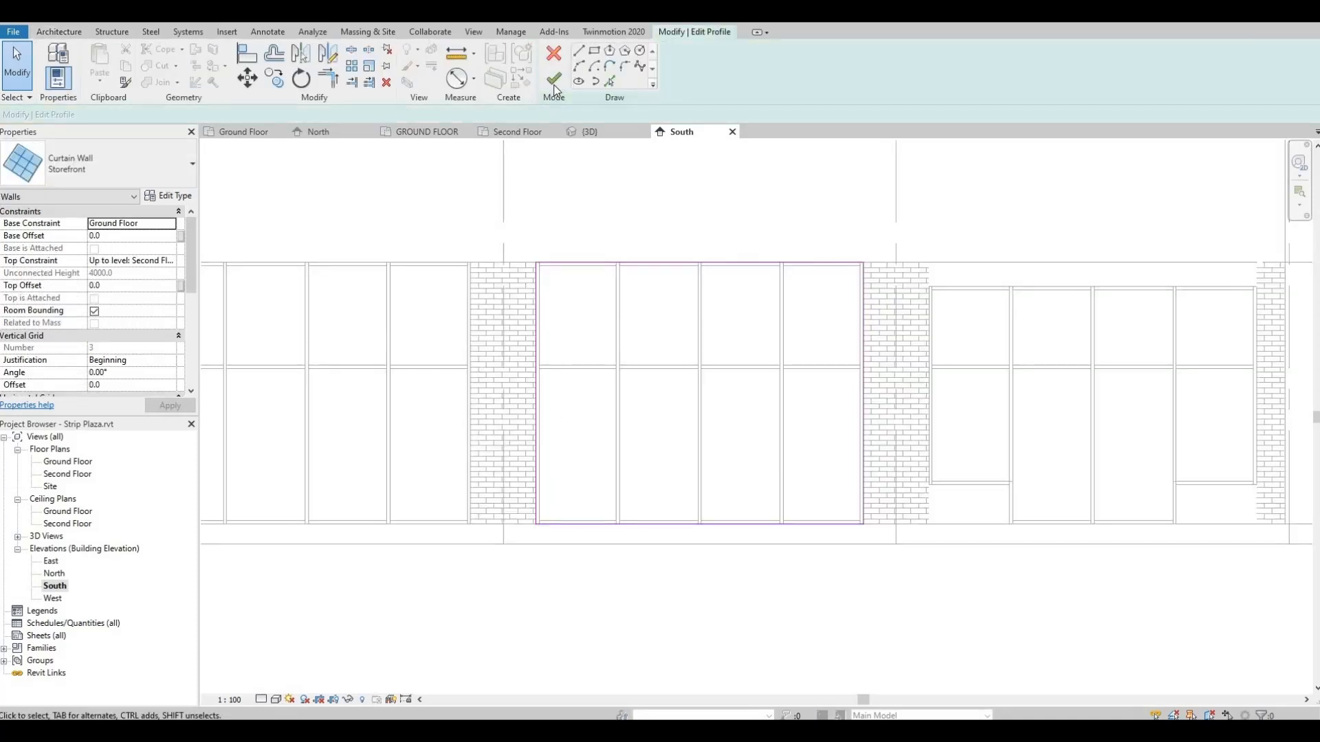
Sketch a 1225 mm wide rectangle at each lower corner of the curtain wall profile, the west one about 560 mm high.
scroll(603, 466, "up", 2)
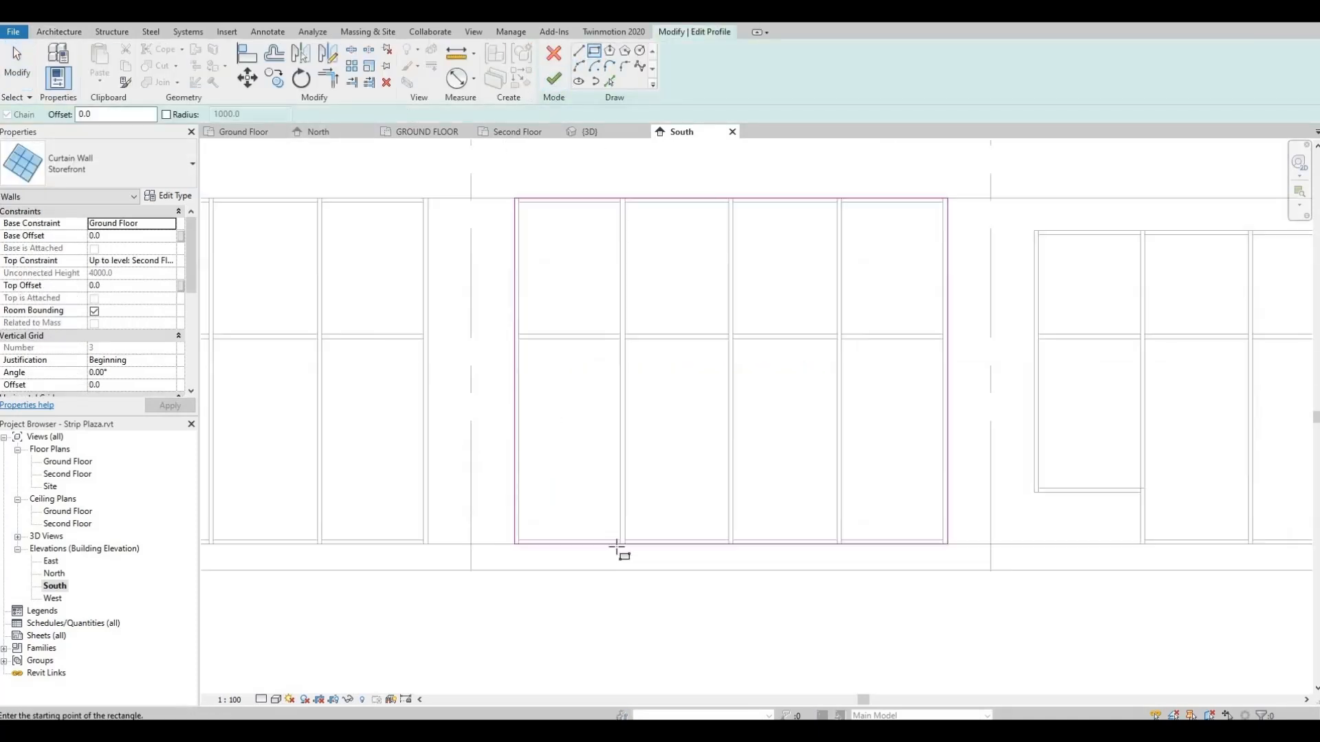
left_click(501, 501)
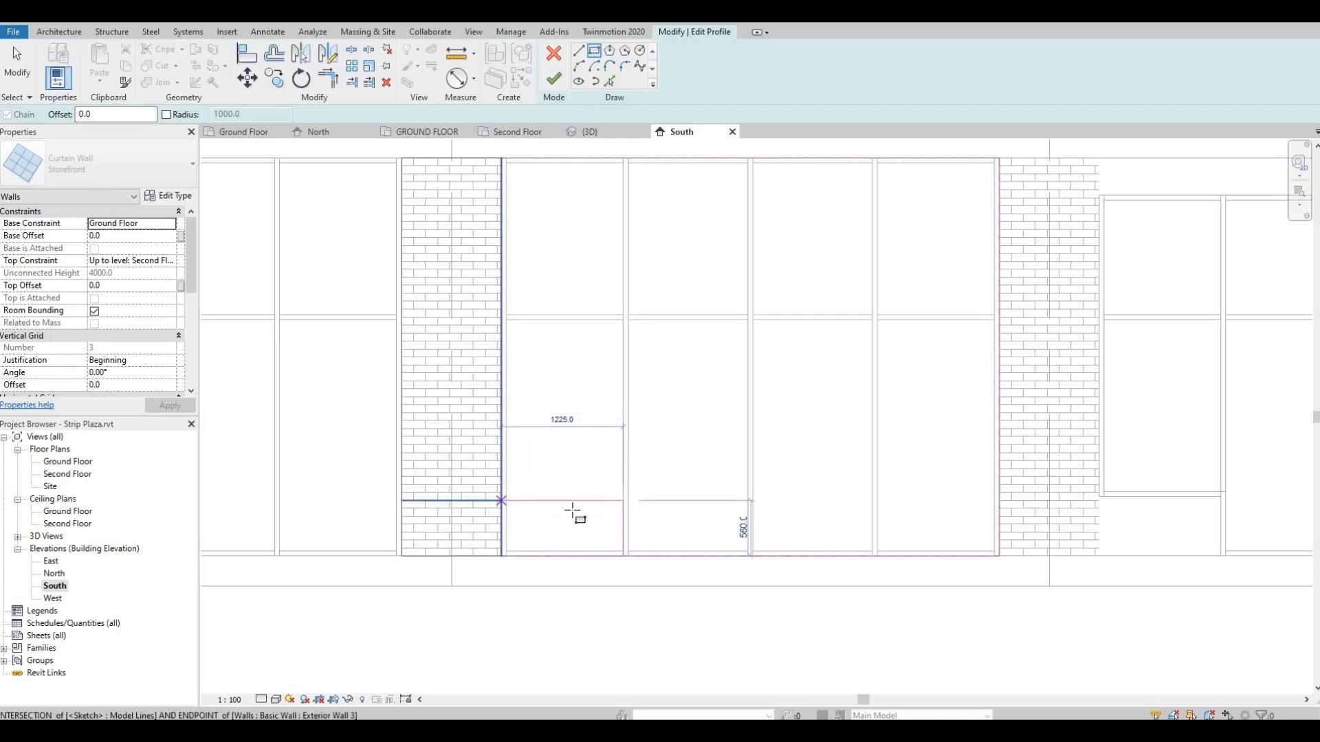
left_click(877, 556)
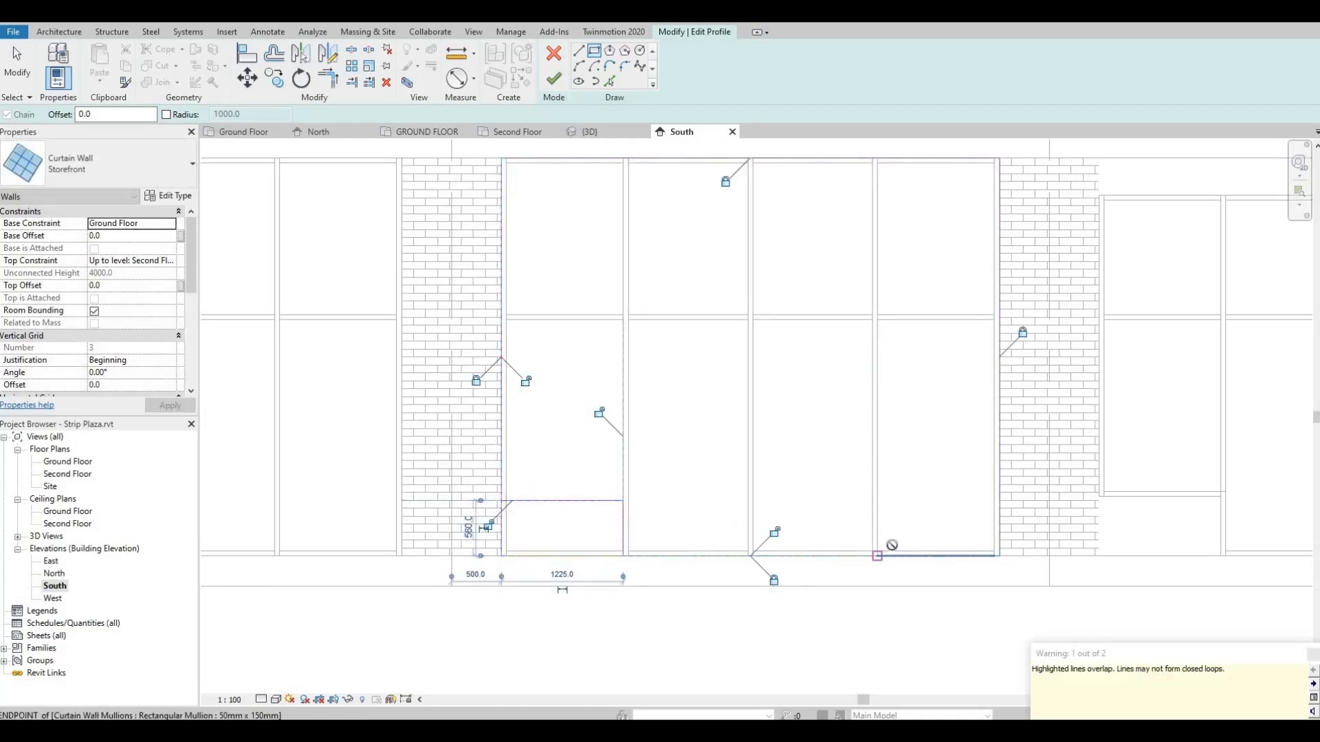
left_click(1000, 493)
middle_click_drag(912, 522, 654, 504)
scroll(657, 498, "up", 1)
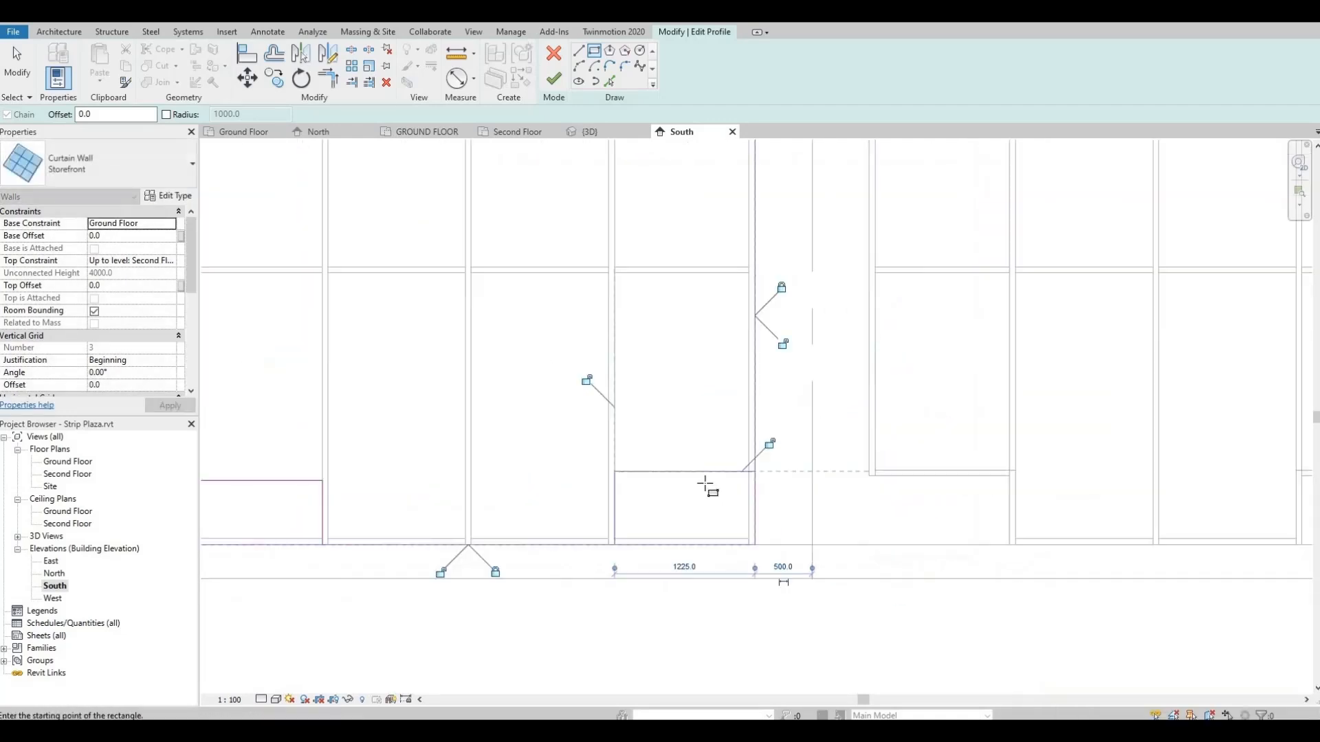
scroll(680, 484, "down", 1)
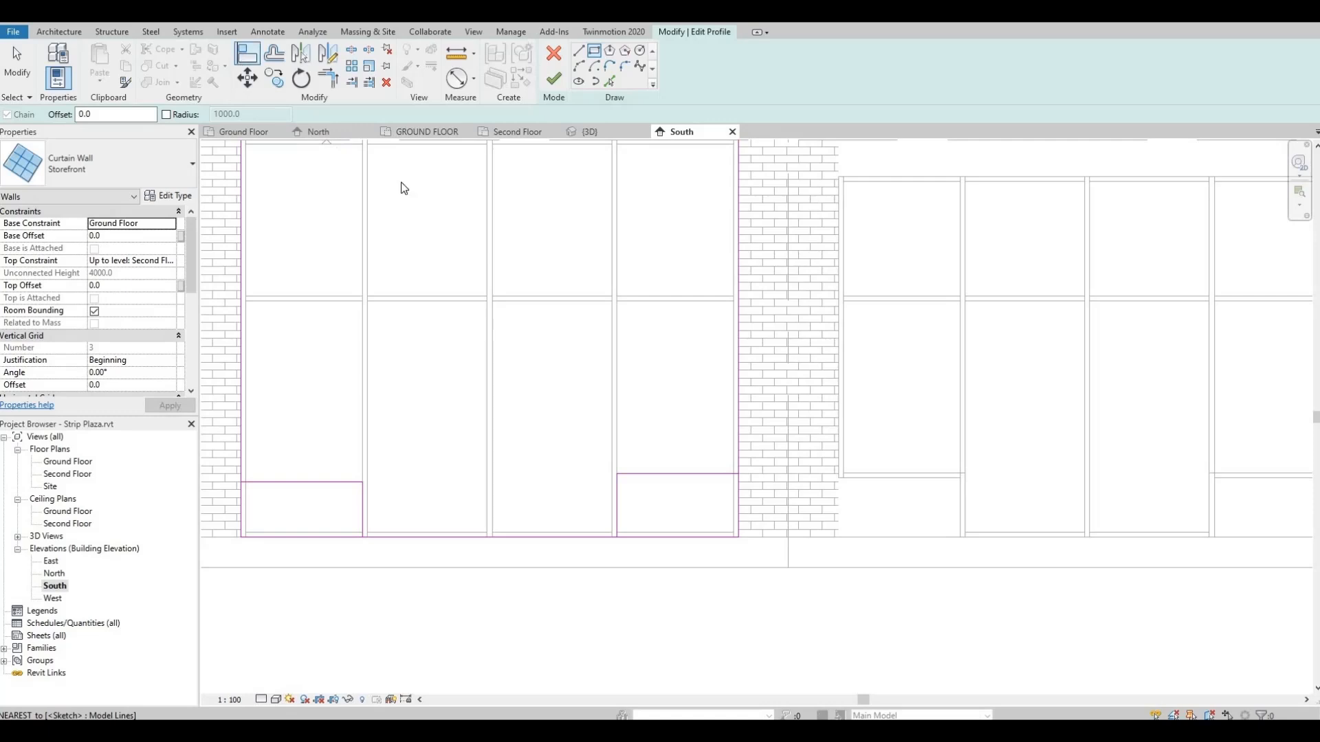
Align the top edges of both corner rectangles with the sill underside of the neighbouring stepped storefront.
key("a")
key("l")
scroll(859, 492, "up", 3)
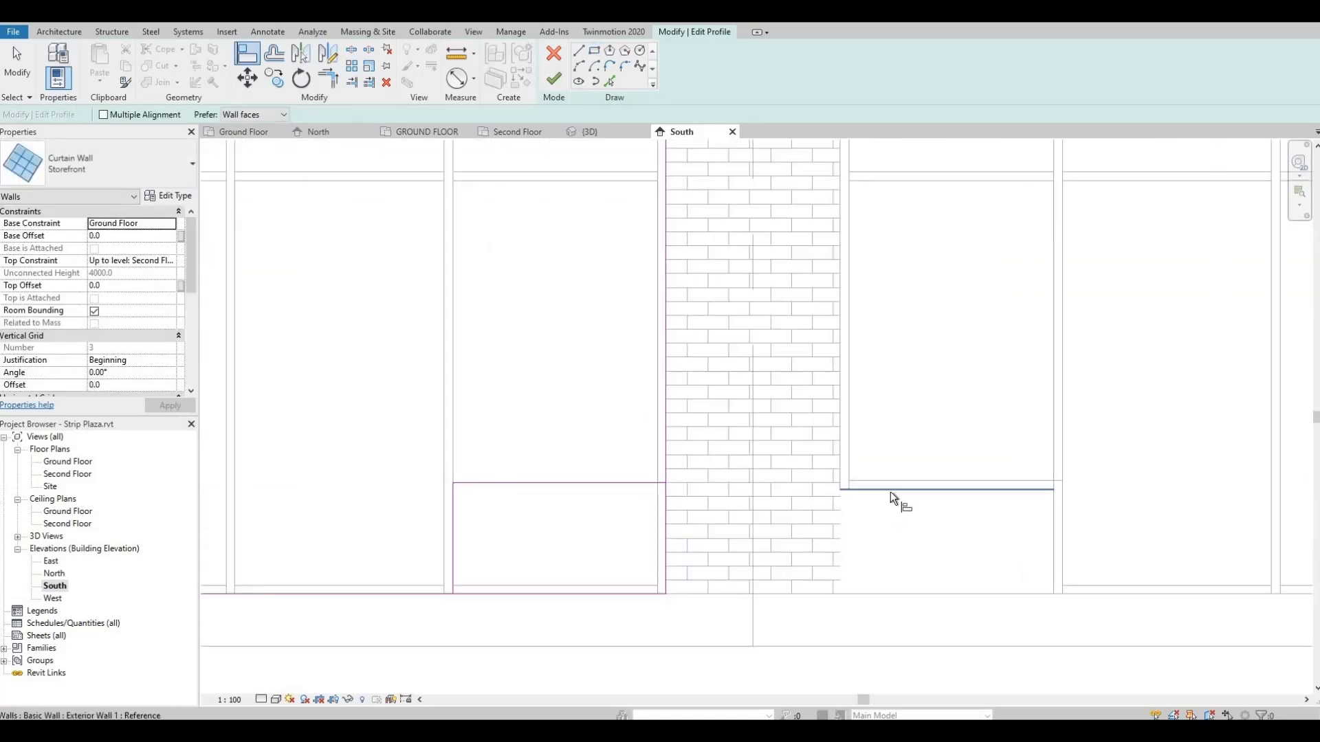
left_click(890, 492)
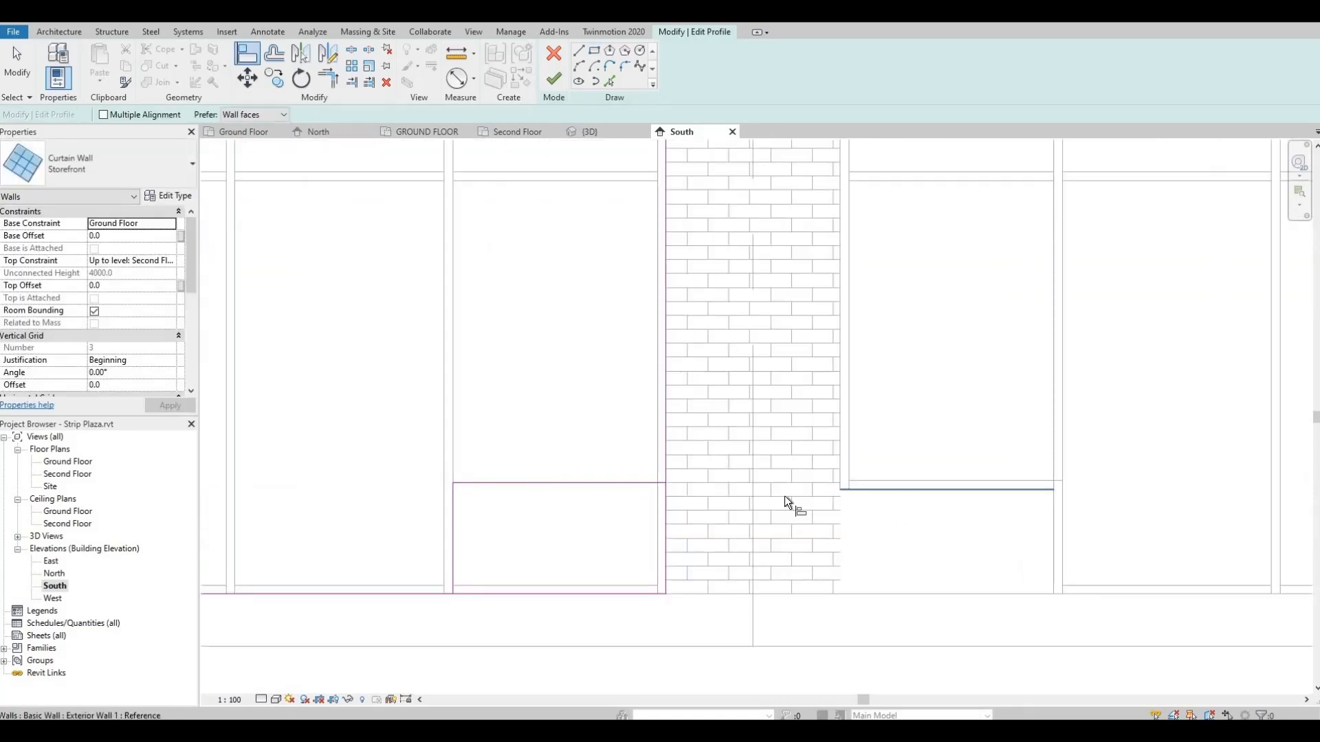
left_click(454, 484)
middle_click_drag(794, 502, 1279, 516)
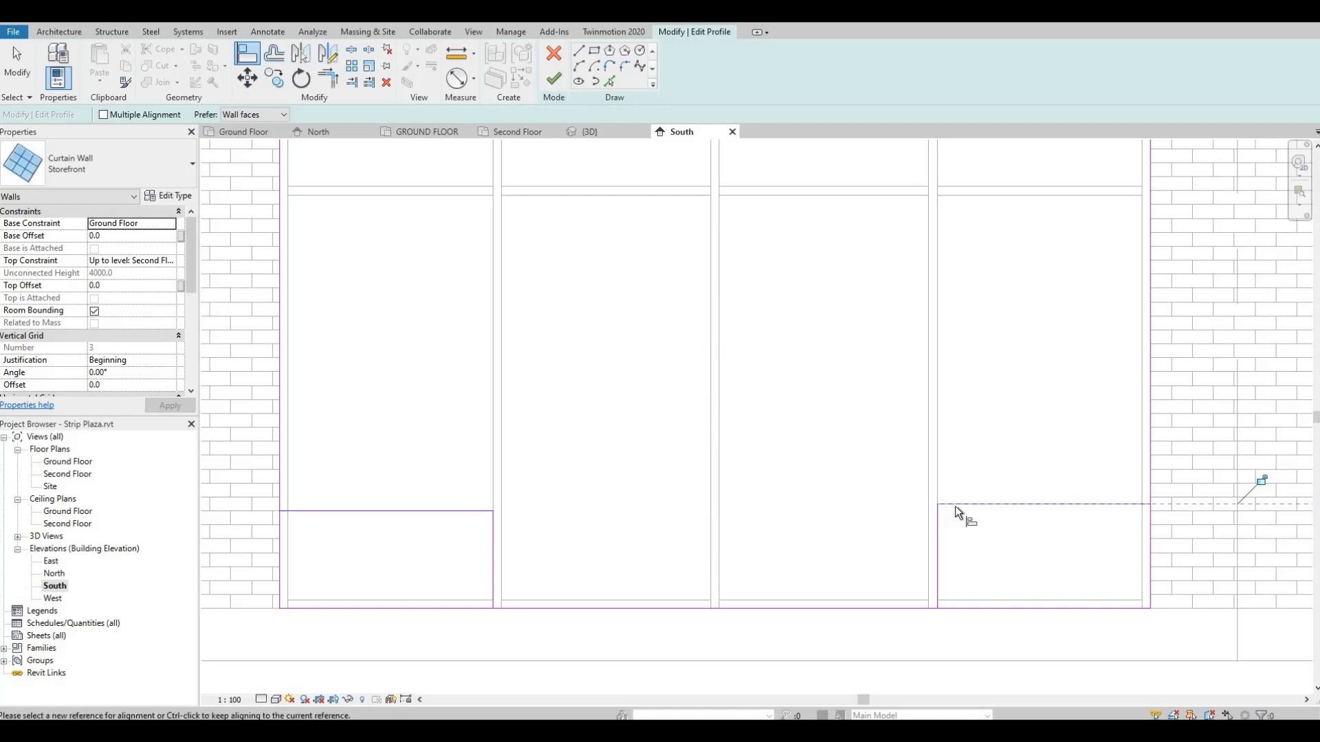
left_click(457, 510)
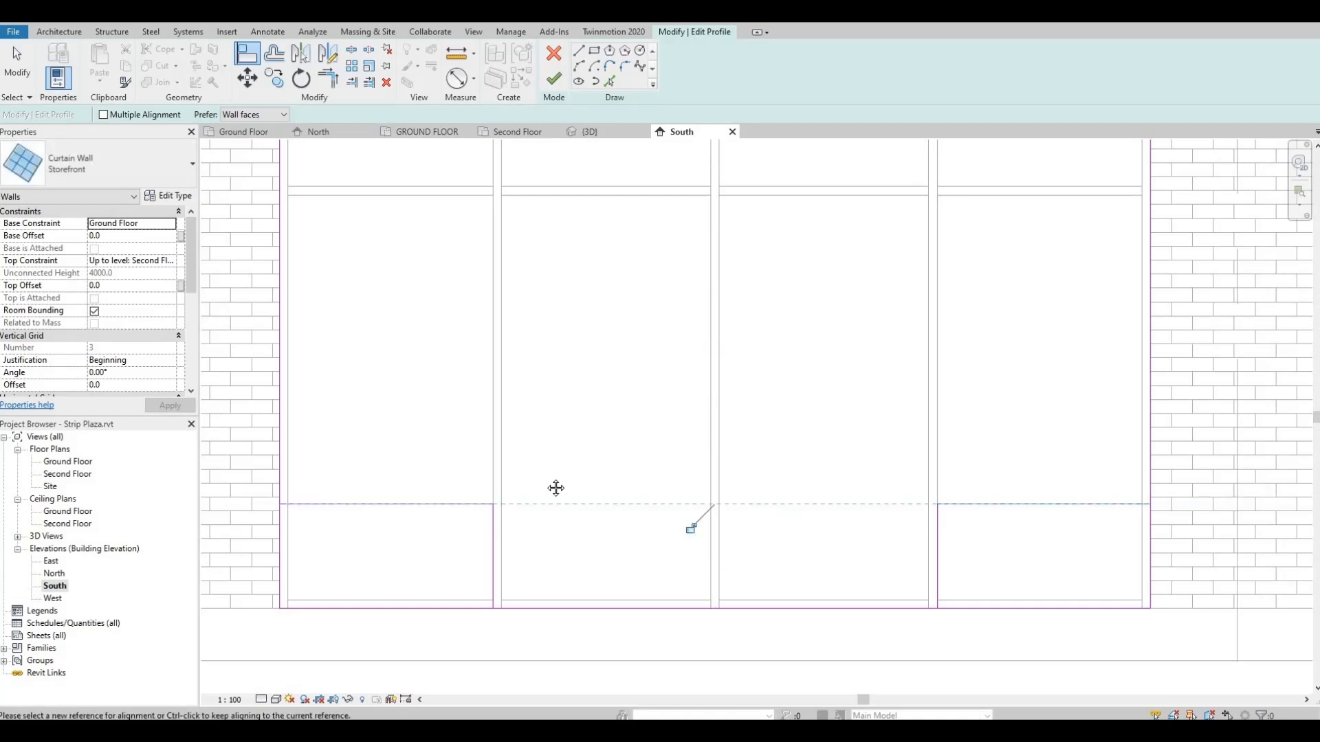
middle_click_drag(555, 488, 591, 445)
scroll(659, 498, "down", 1)
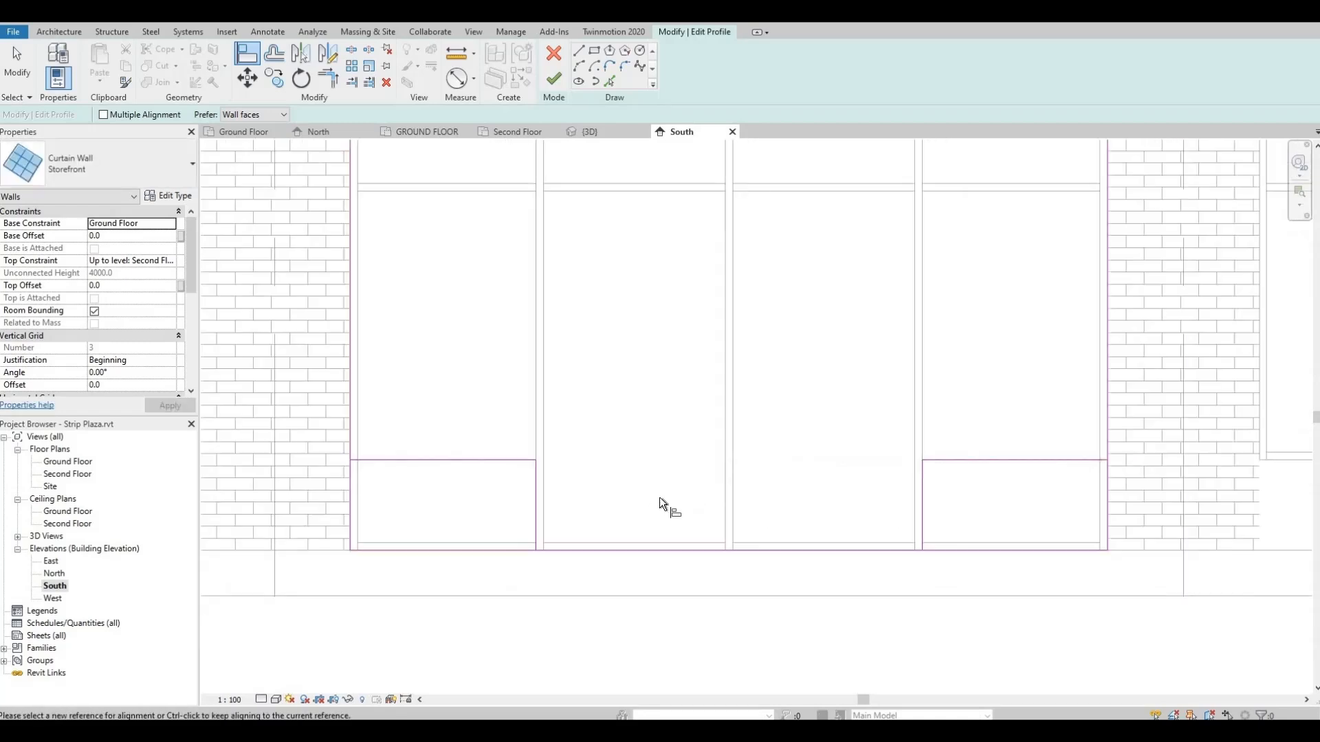
Trim the rectangle edges and the curtain wall's outline to corners with Trim/Extend to Corner.
left_click(328, 80)
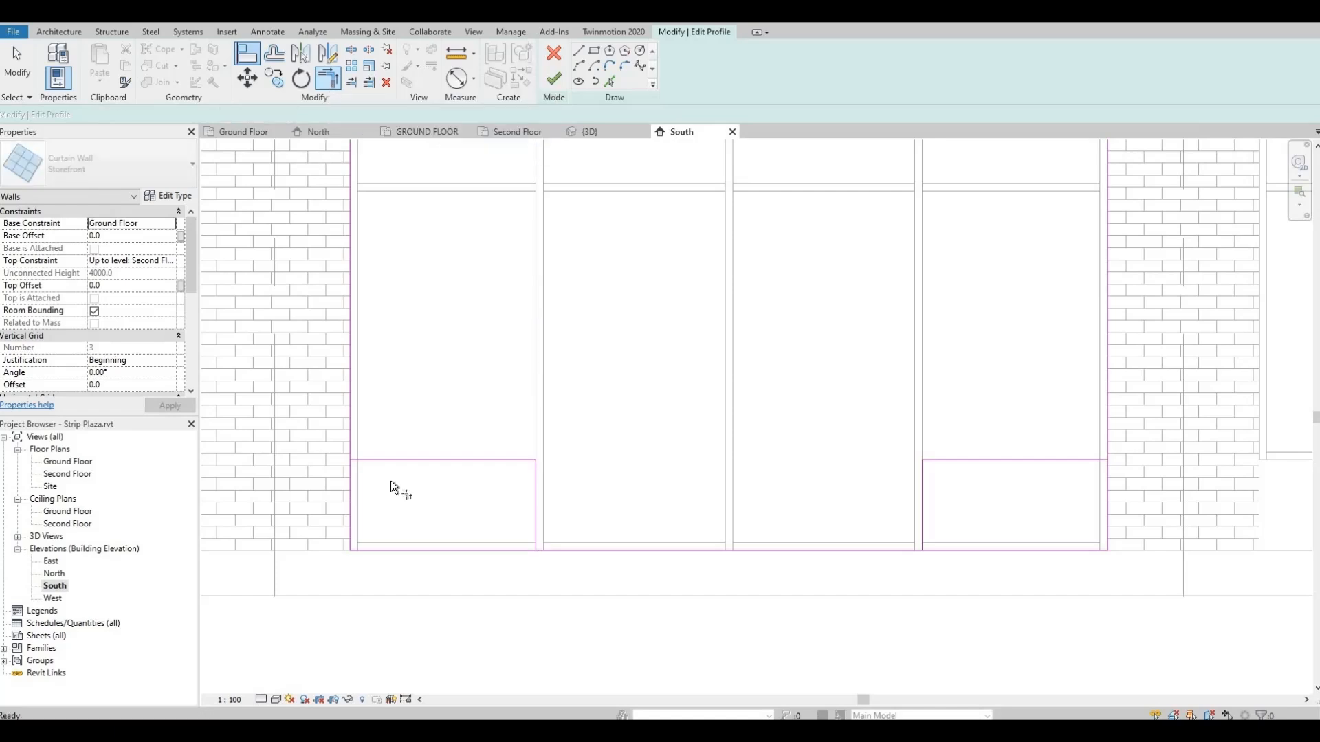
left_click(381, 460)
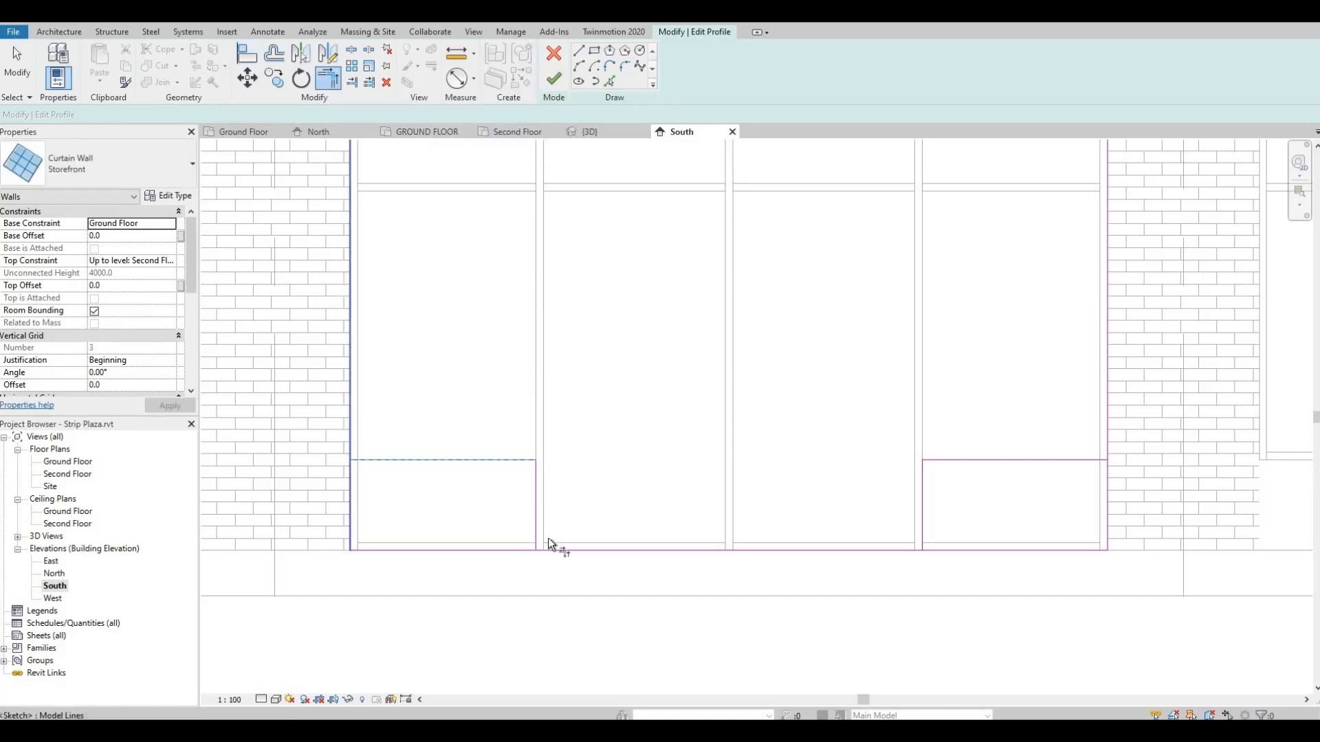
left_click(533, 506)
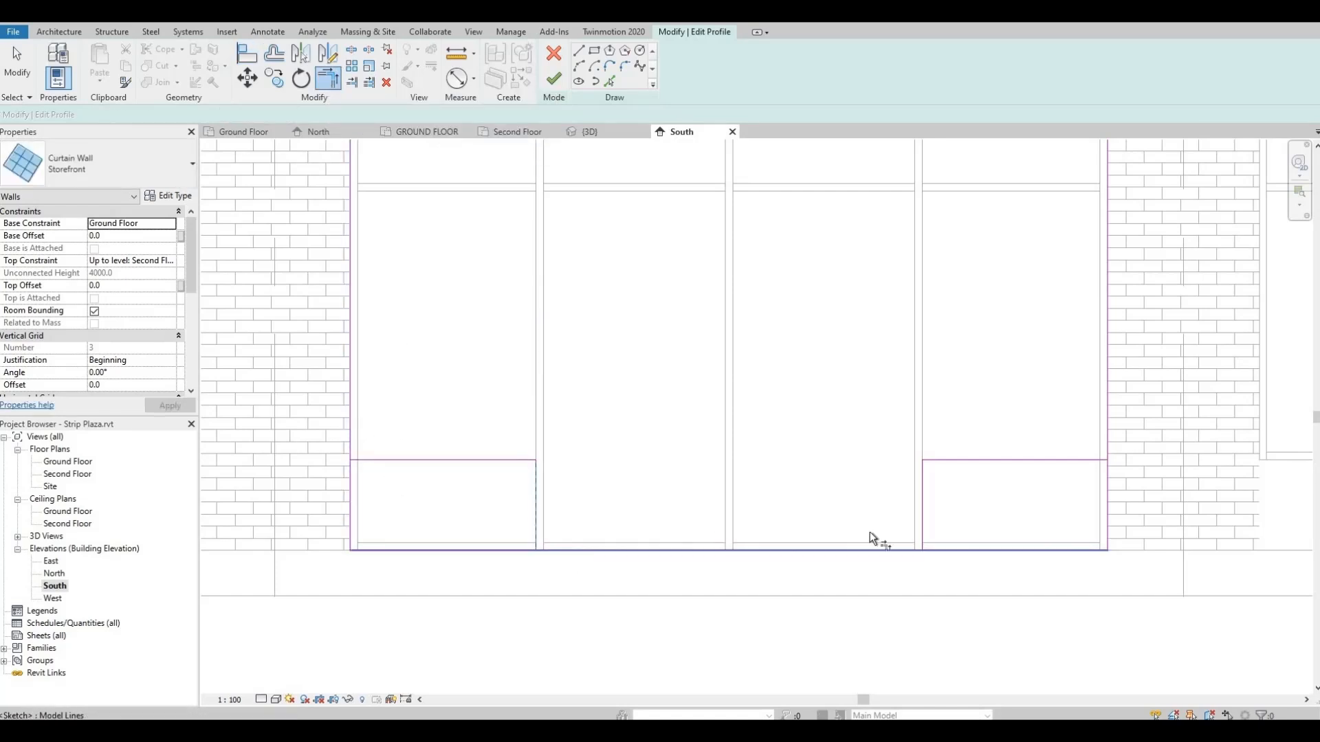
left_click(922, 513)
left_click(1081, 460)
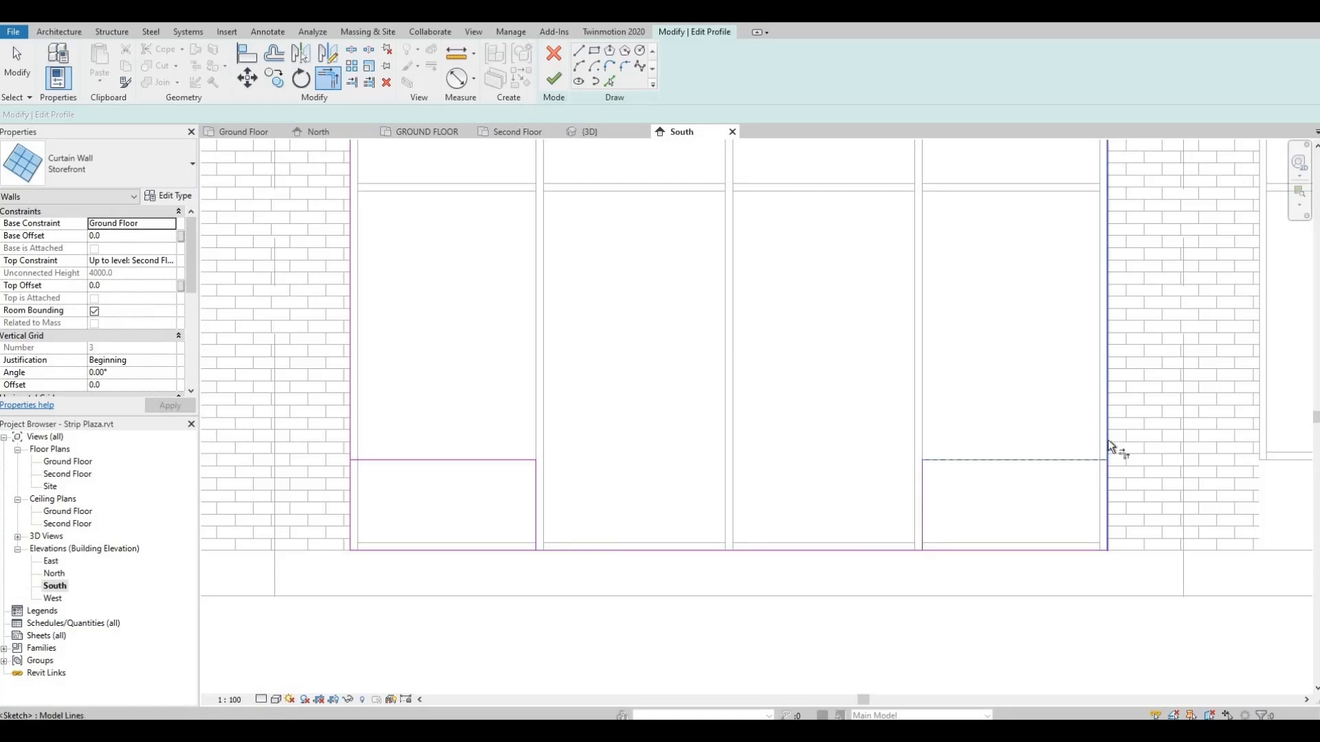
key("Escape")
Delete the leftover outer side and bottom segments of both corner rectangles, and finish the curtain wall profile.
left_click(1106, 507)
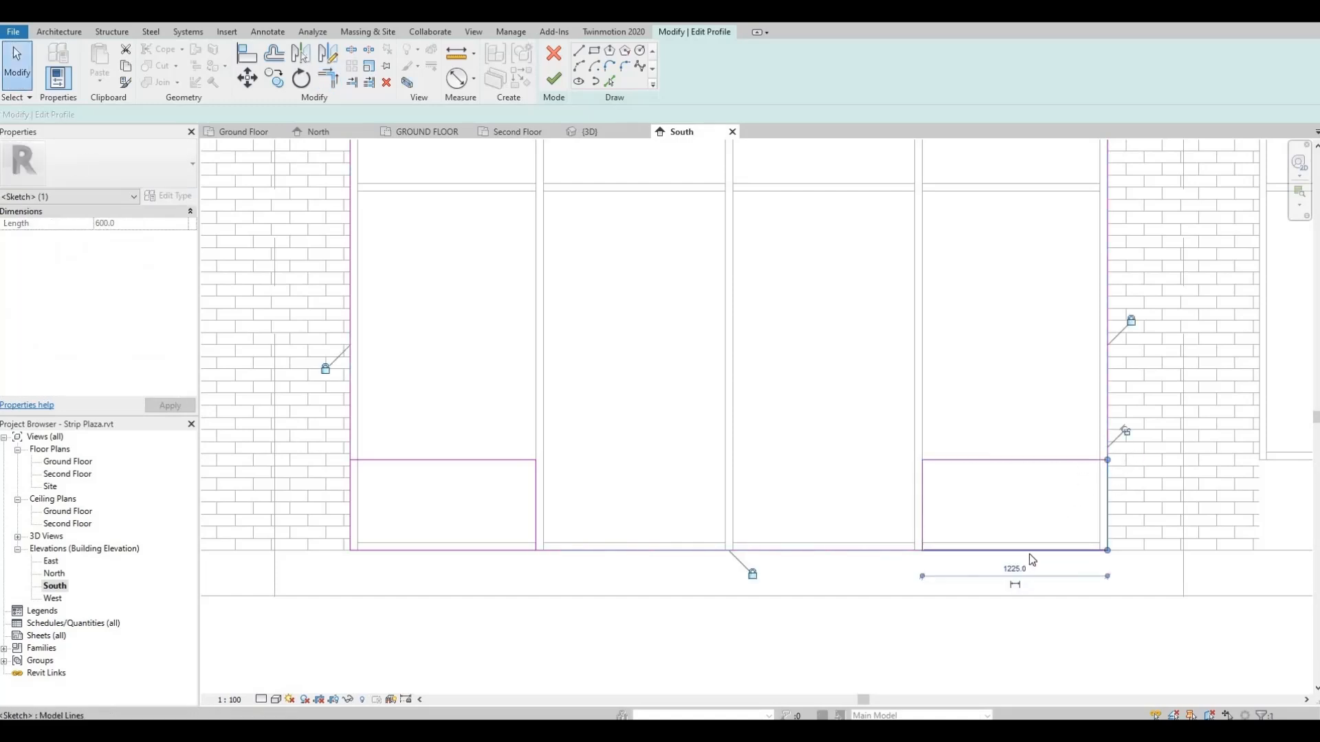
key("Delete")
left_click(997, 555)
key("Delete")
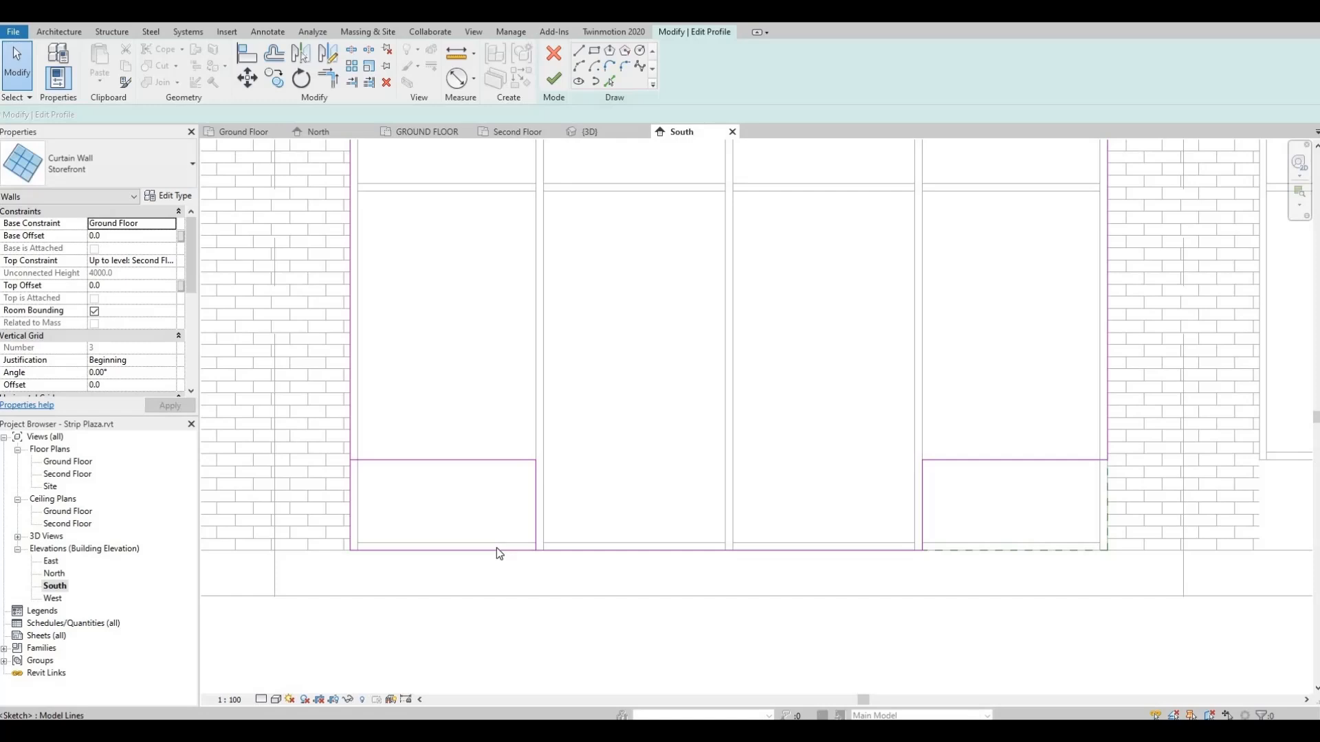
left_click(450, 552)
key("Delete")
left_click(352, 509)
key("Delete")
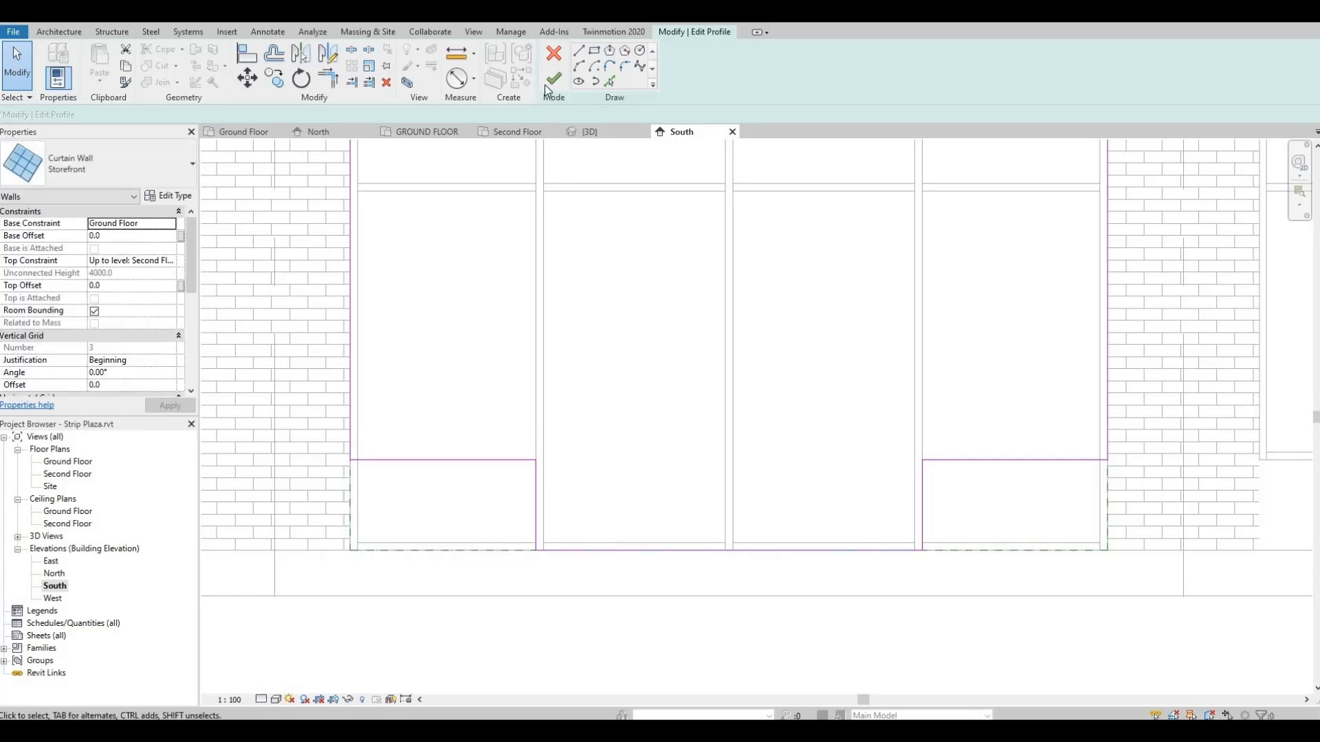
left_click(548, 85)
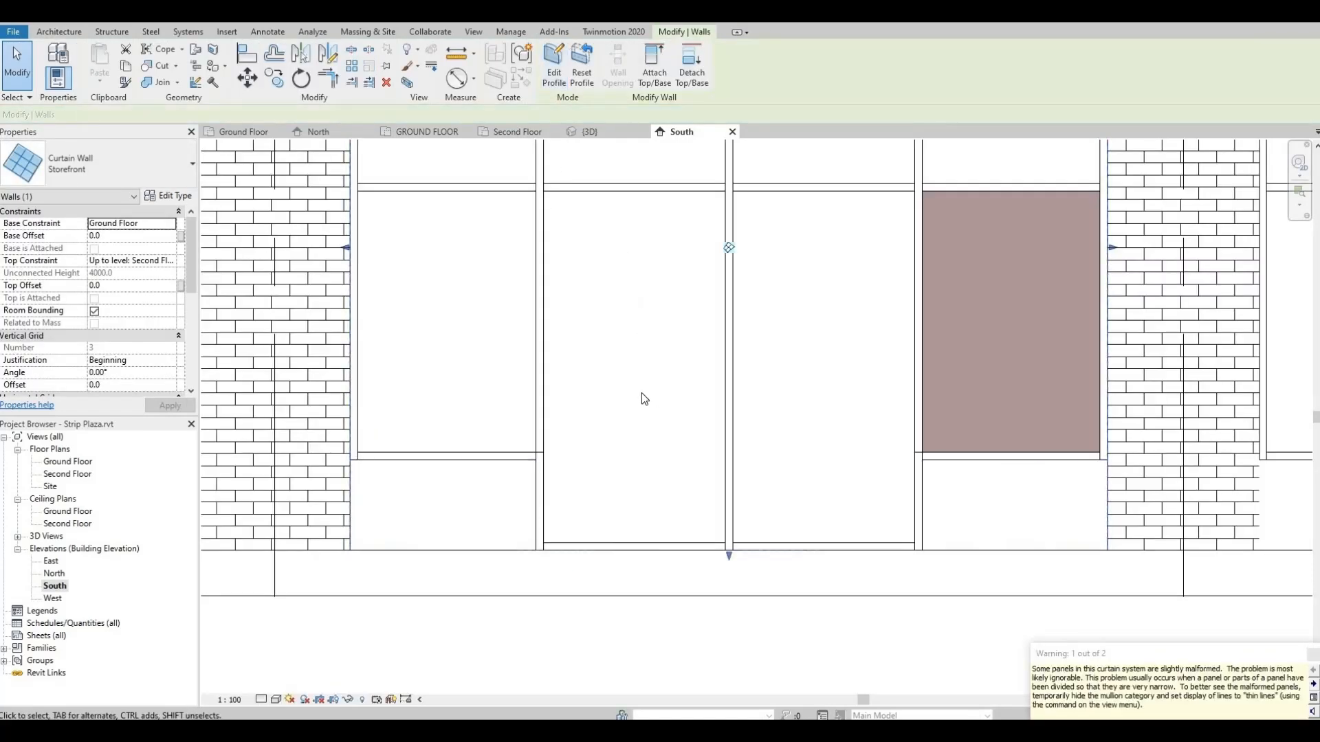
Align the top of the newly stepped curtain wall with the lower head of the stepped storefront to its east.
scroll(645, 399, "down", 6)
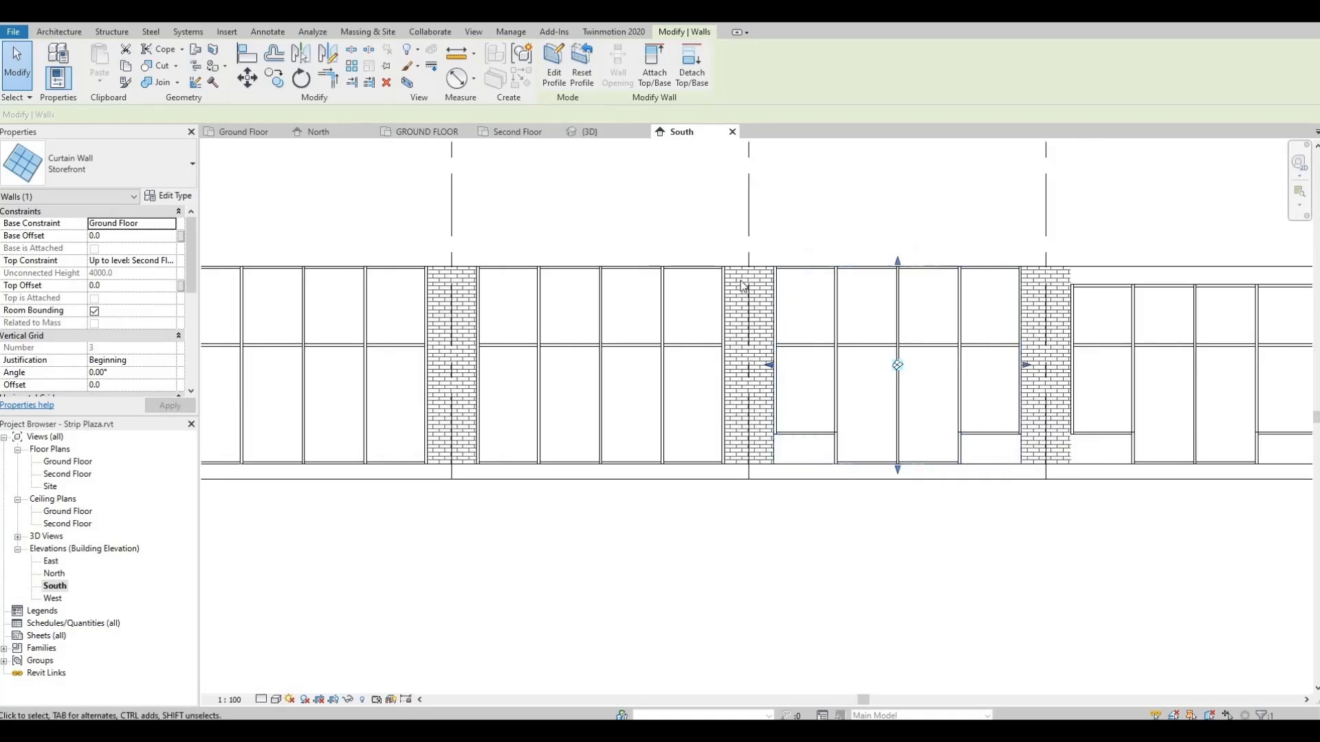
middle_click_drag(968, 287, 779, 289)
scroll(767, 272, "up", 3)
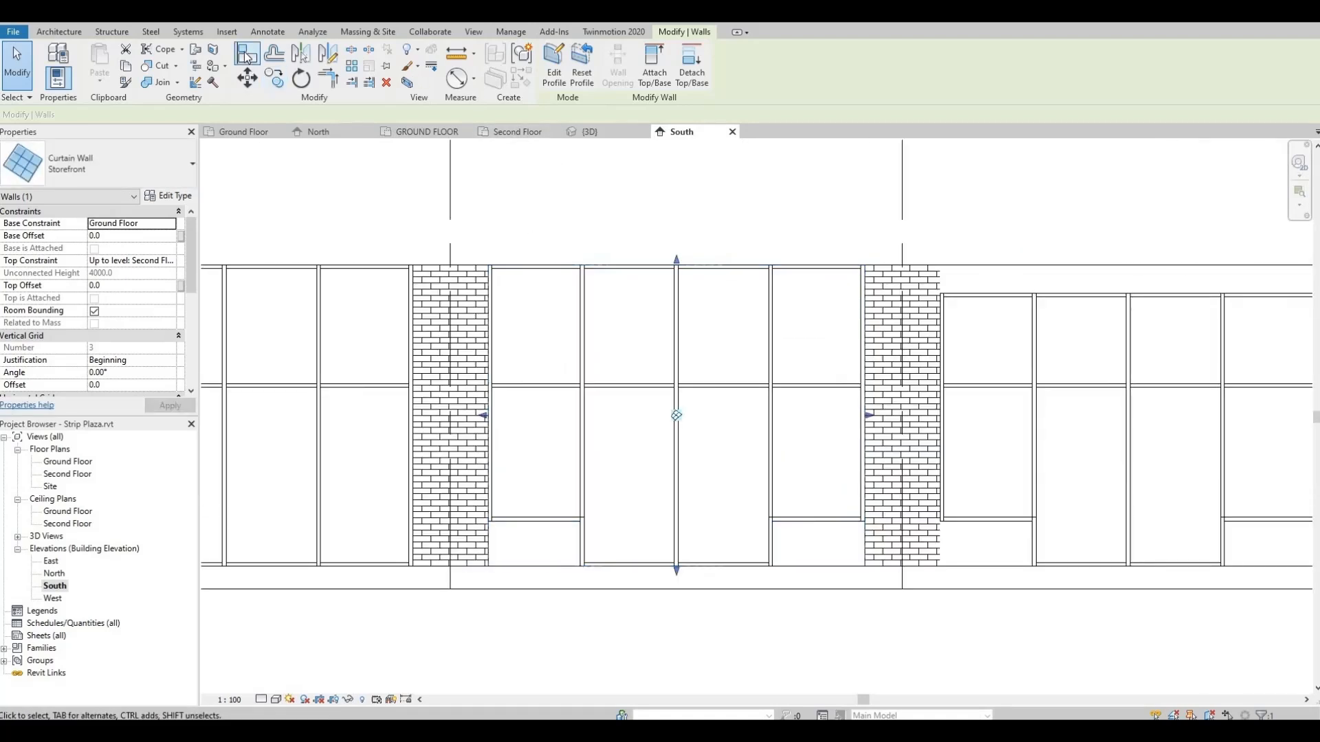
key("a")
key("l")
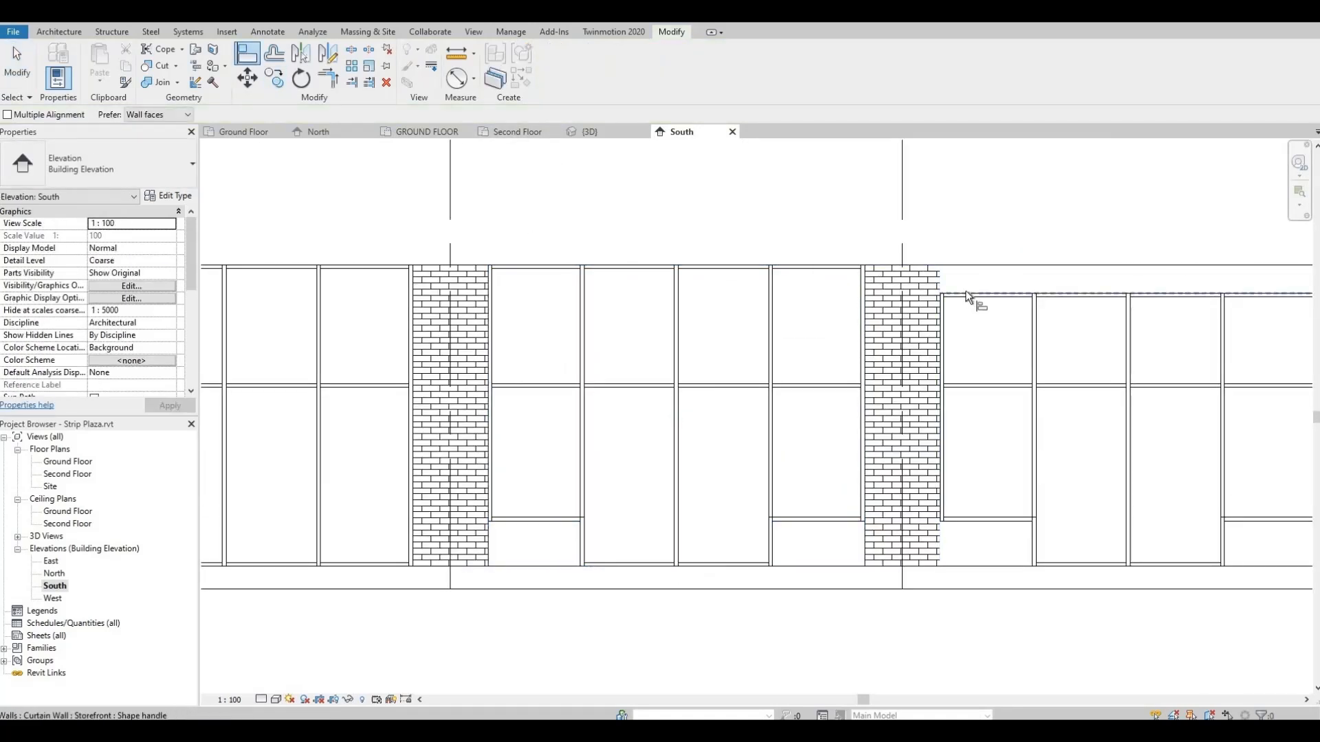
left_click(969, 296)
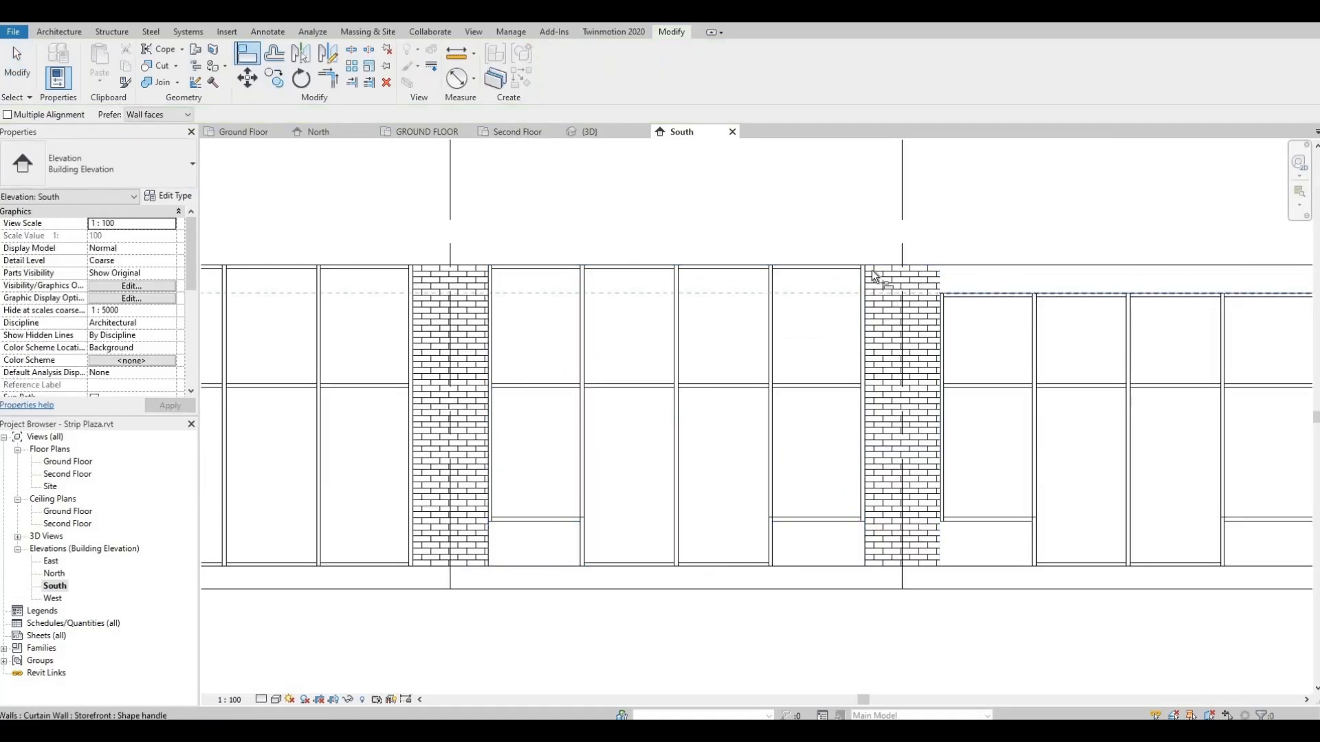
left_click(818, 265)
Align the tops of the three unstepped curtain walls at the west end with the head of the stepped storefronts.
middle_click_drag(564, 289, 666, 278)
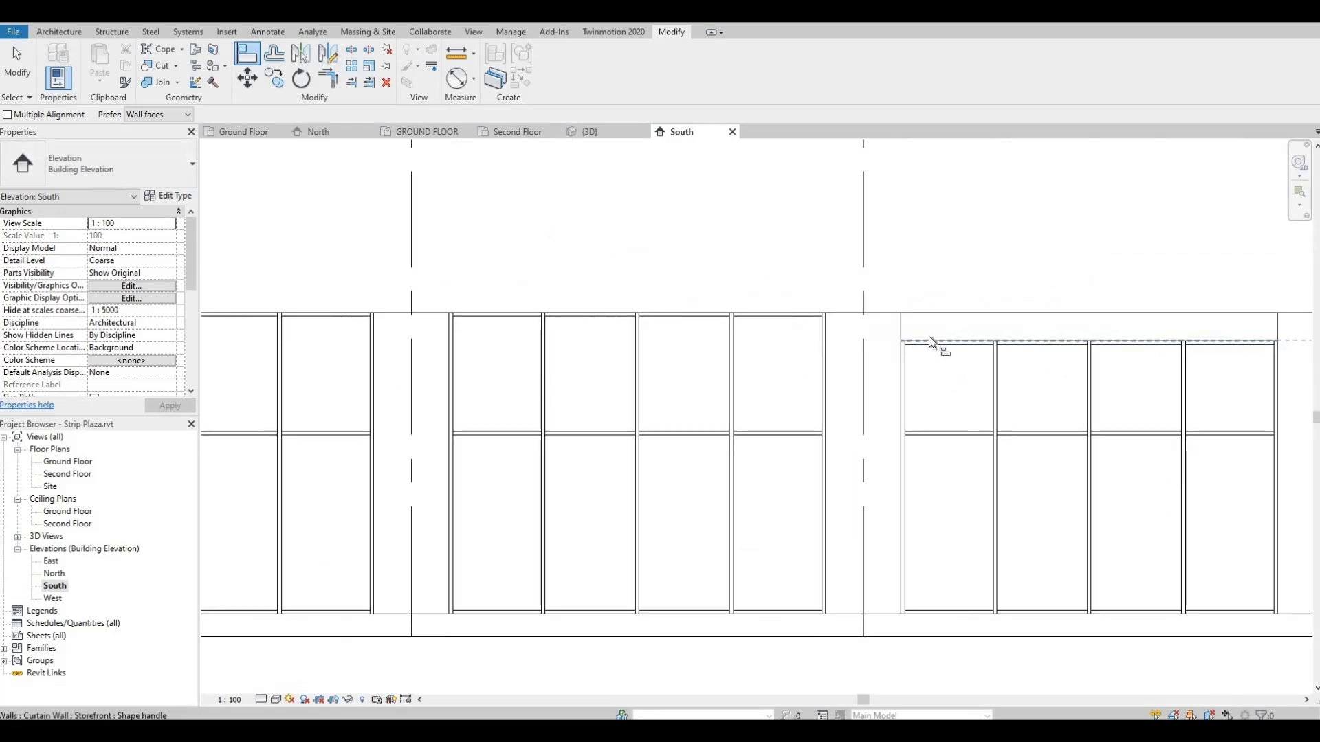
left_click(930, 336)
left_click(806, 309)
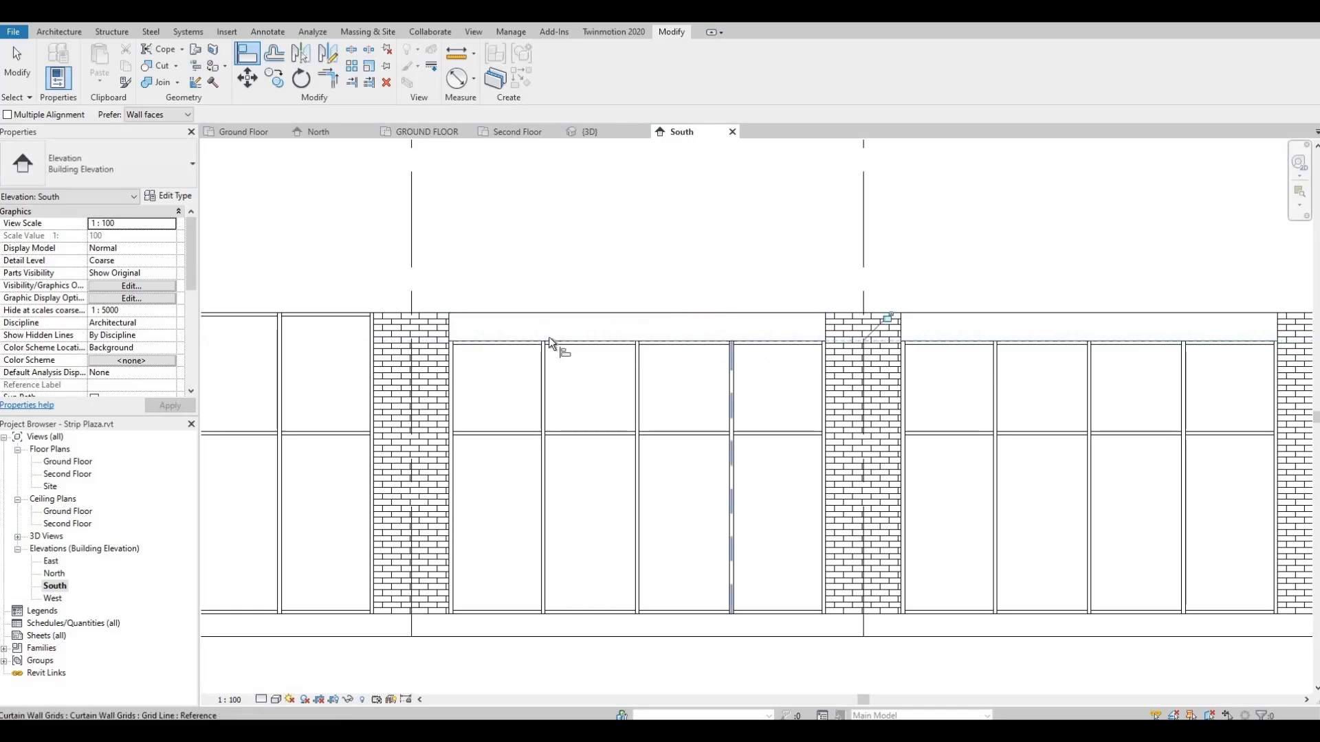
left_click(344, 313)
middle_click_drag(392, 353, 754, 316)
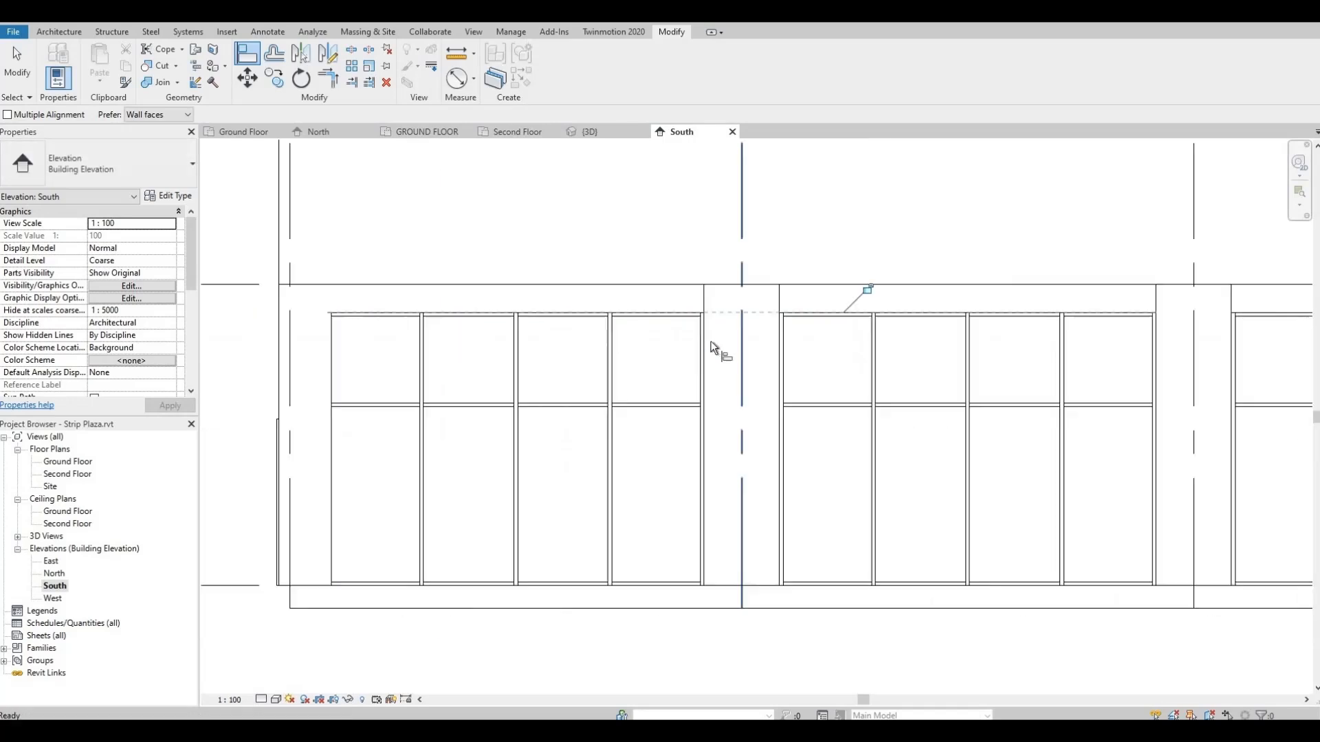
scroll(710, 340, "down", 1)
middle_click_drag(686, 347, 385, 306)
middle_click_drag(825, 286, 626, 274)
scroll(694, 275, "down", 1)
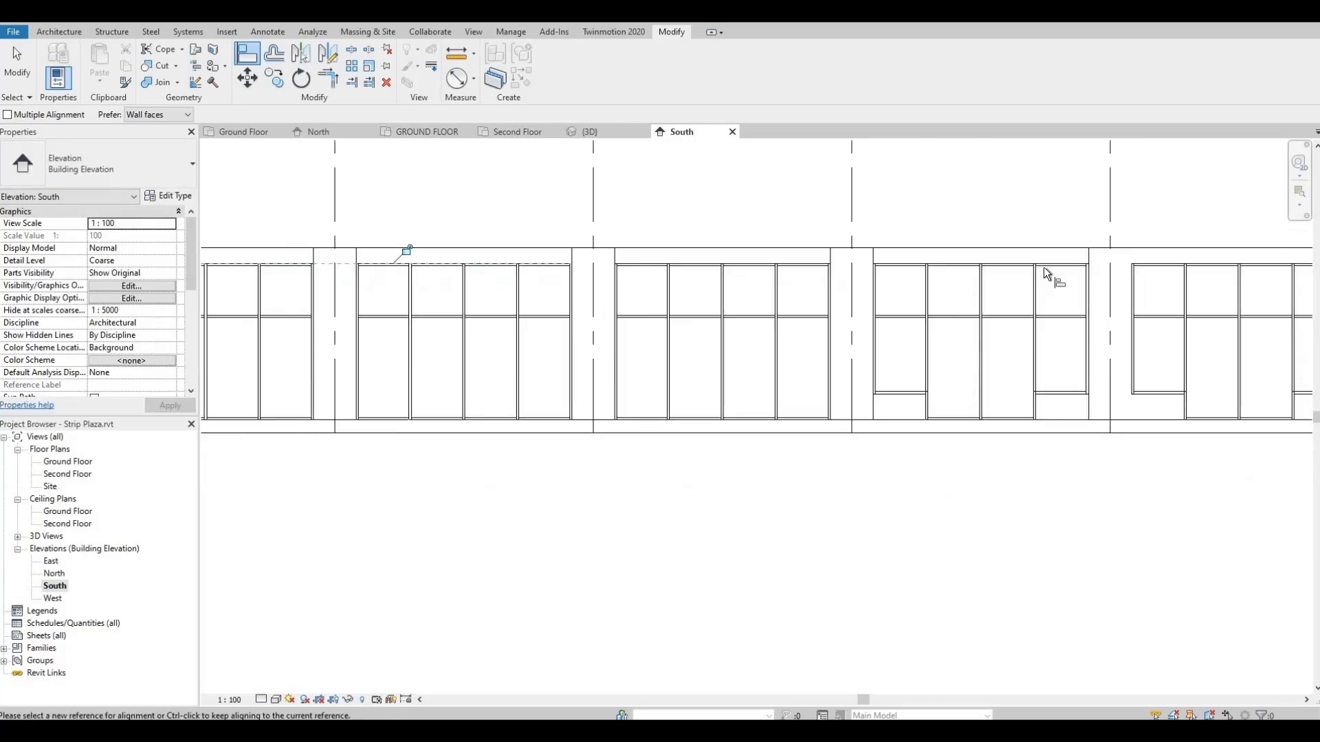
middle_click_drag(813, 394, 811, 382)
scroll(811, 382, "up", 1)
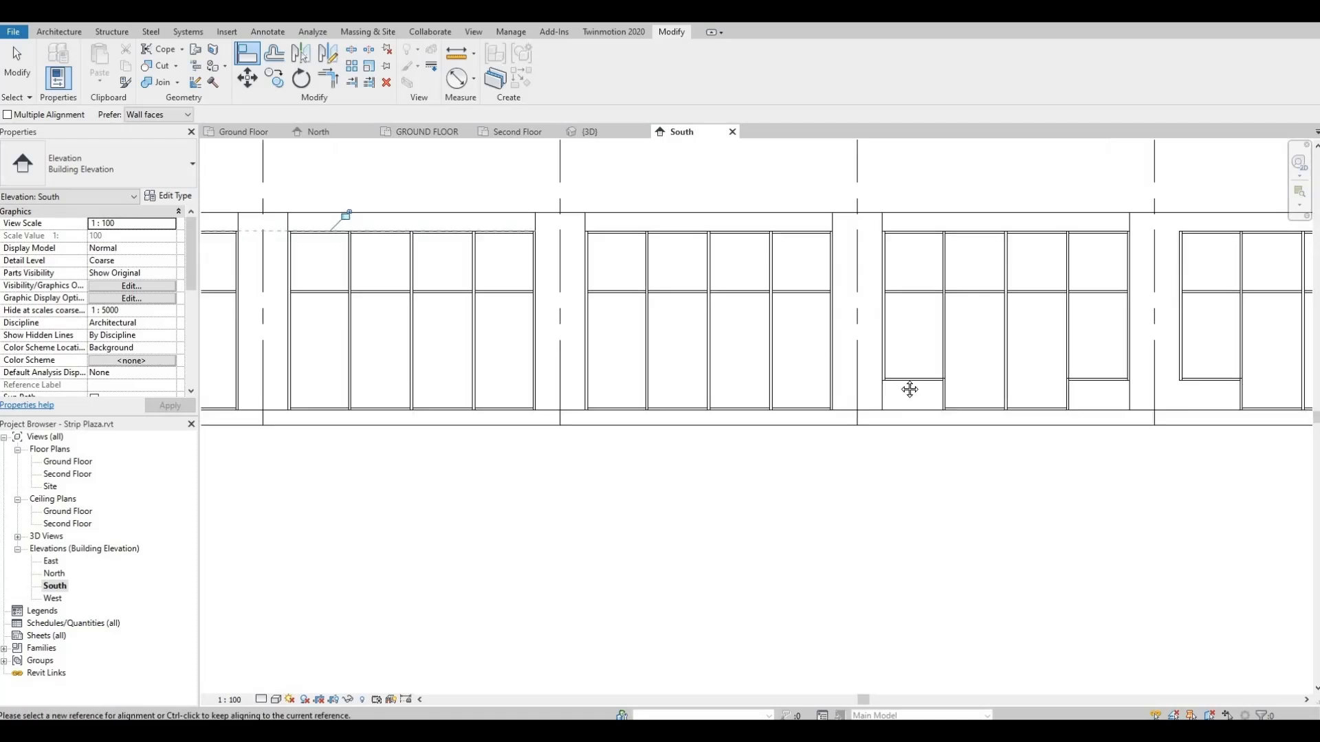
middle_click_drag(910, 389, 932, 387)
scroll(901, 392, "up", 1)
middle_click_drag(797, 400, 870, 398)
key("Escape")
key("Escape")
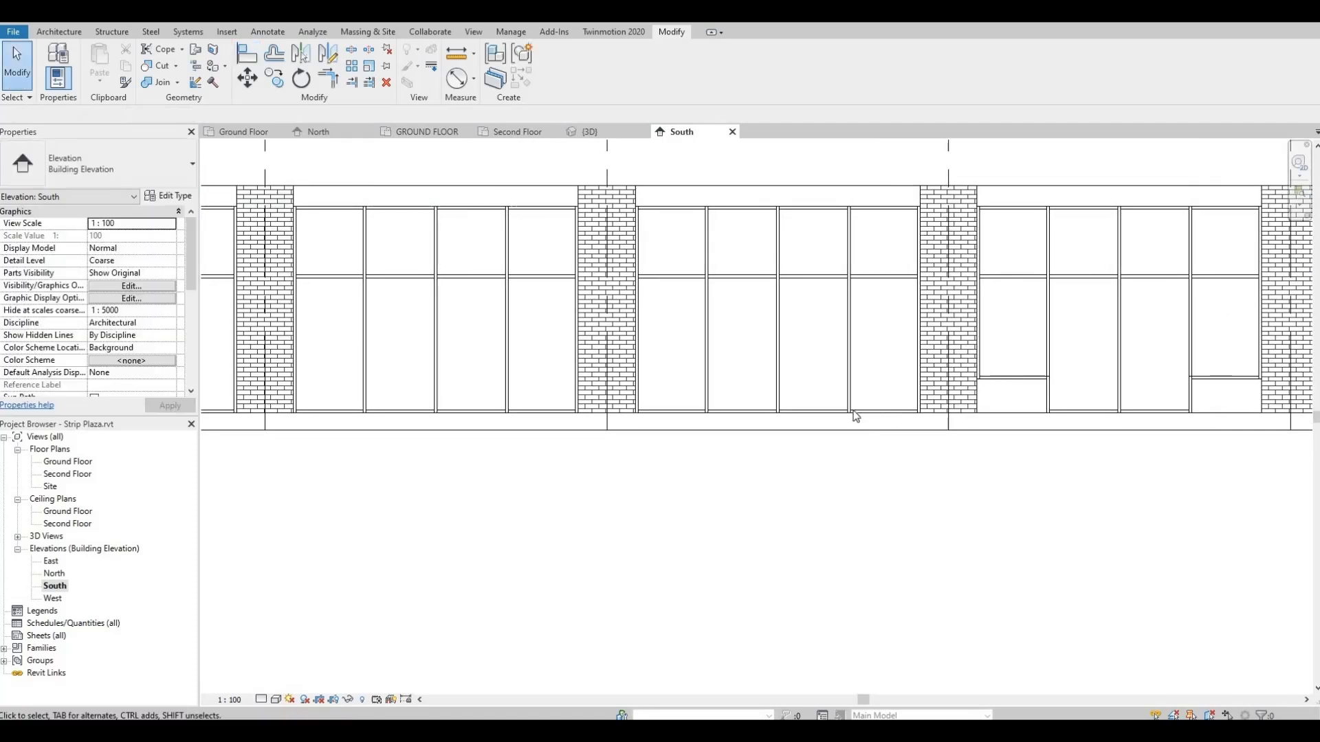
In the third bay's profile, sketch lower-corner rectangles: east 1225 mm wide, about 883 mm high; west 1175 mm wide, about 825 mm high.
double_click(851, 418)
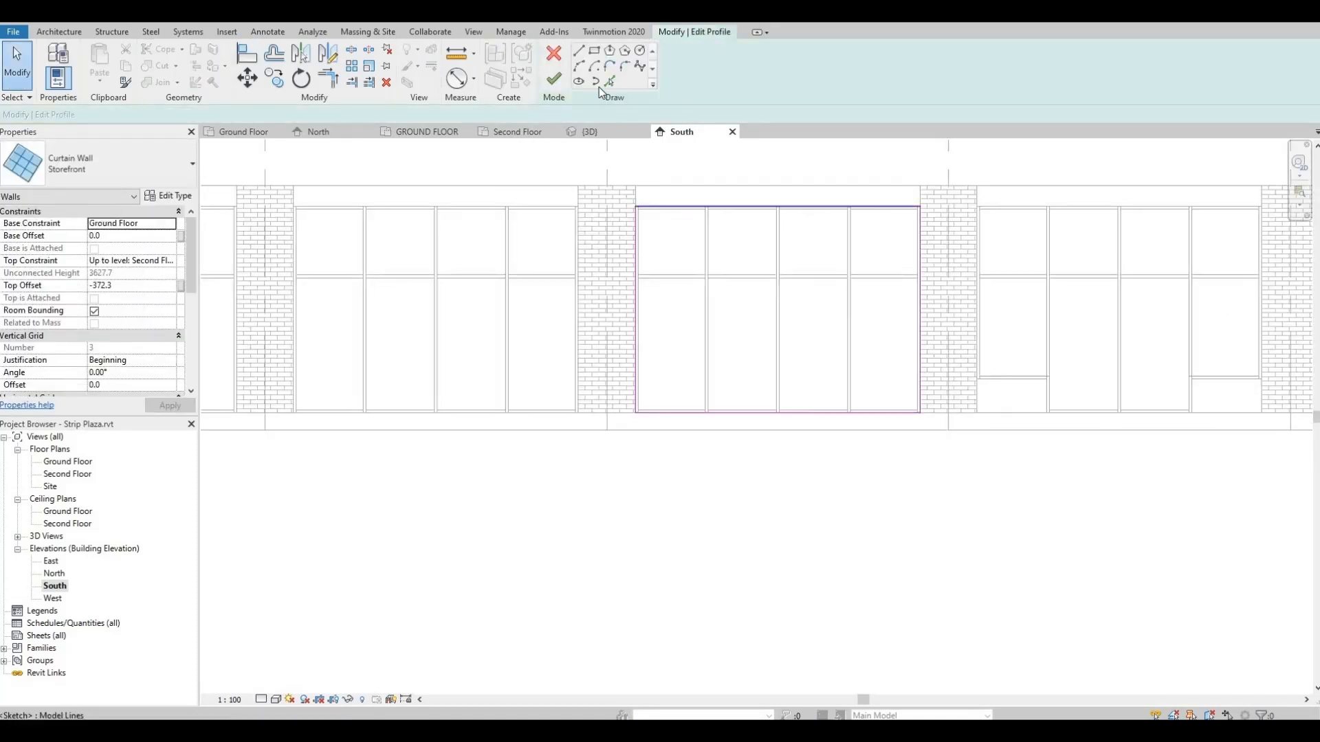
scroll(834, 386, "up", 3)
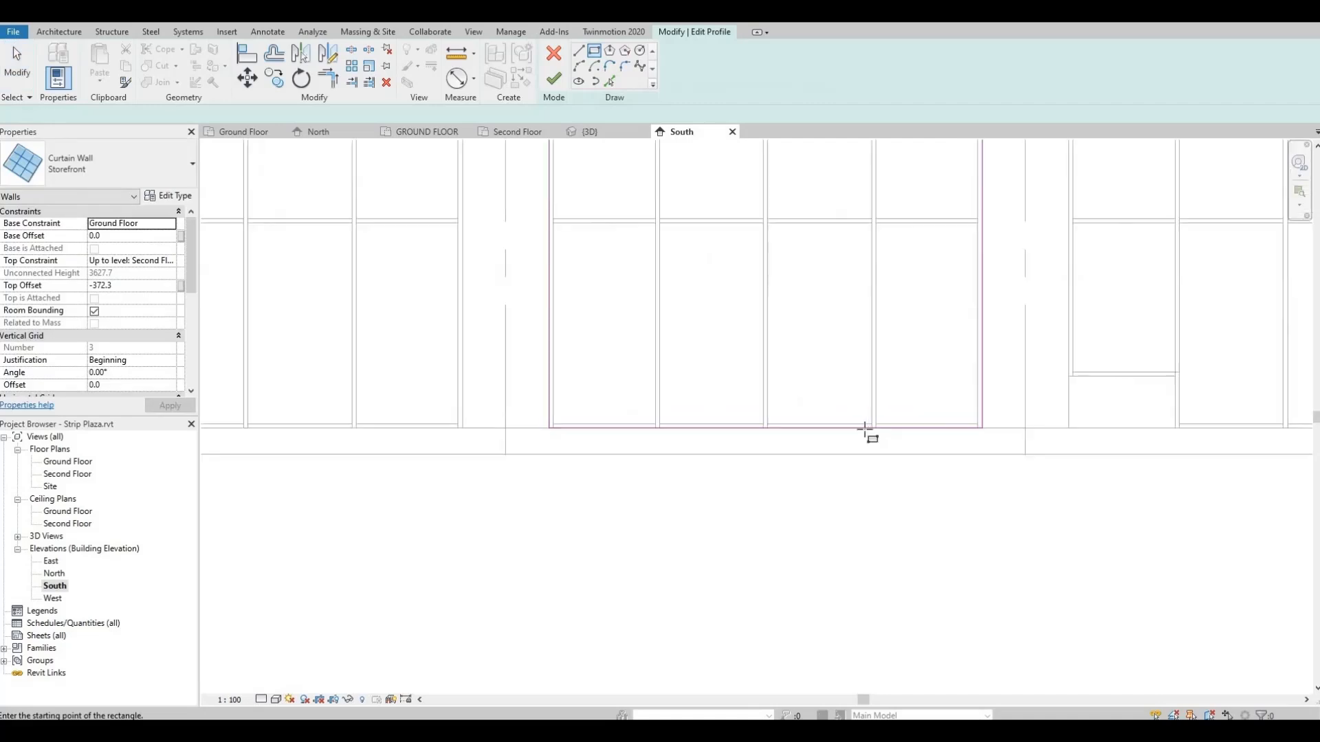
key("l")
key("i")
left_click(877, 427)
left_click(981, 352)
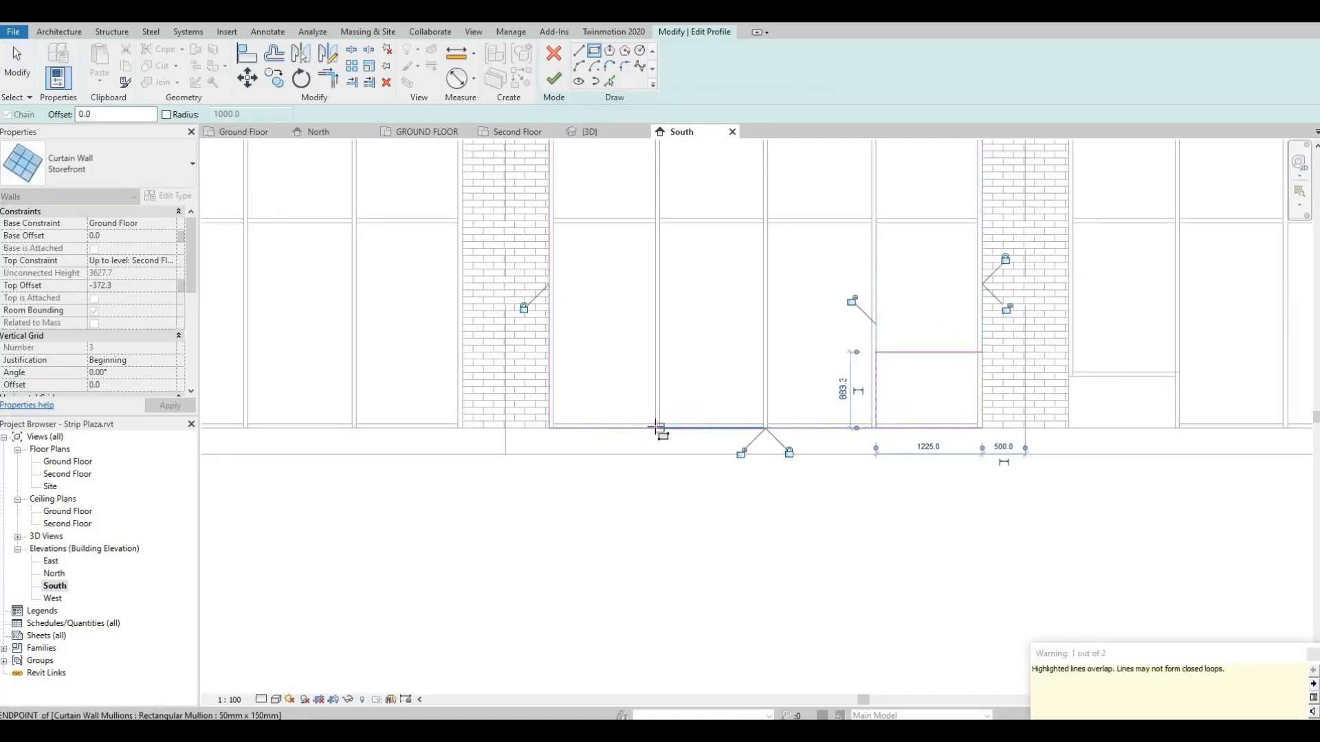
left_click(658, 427)
left_click(553, 353)
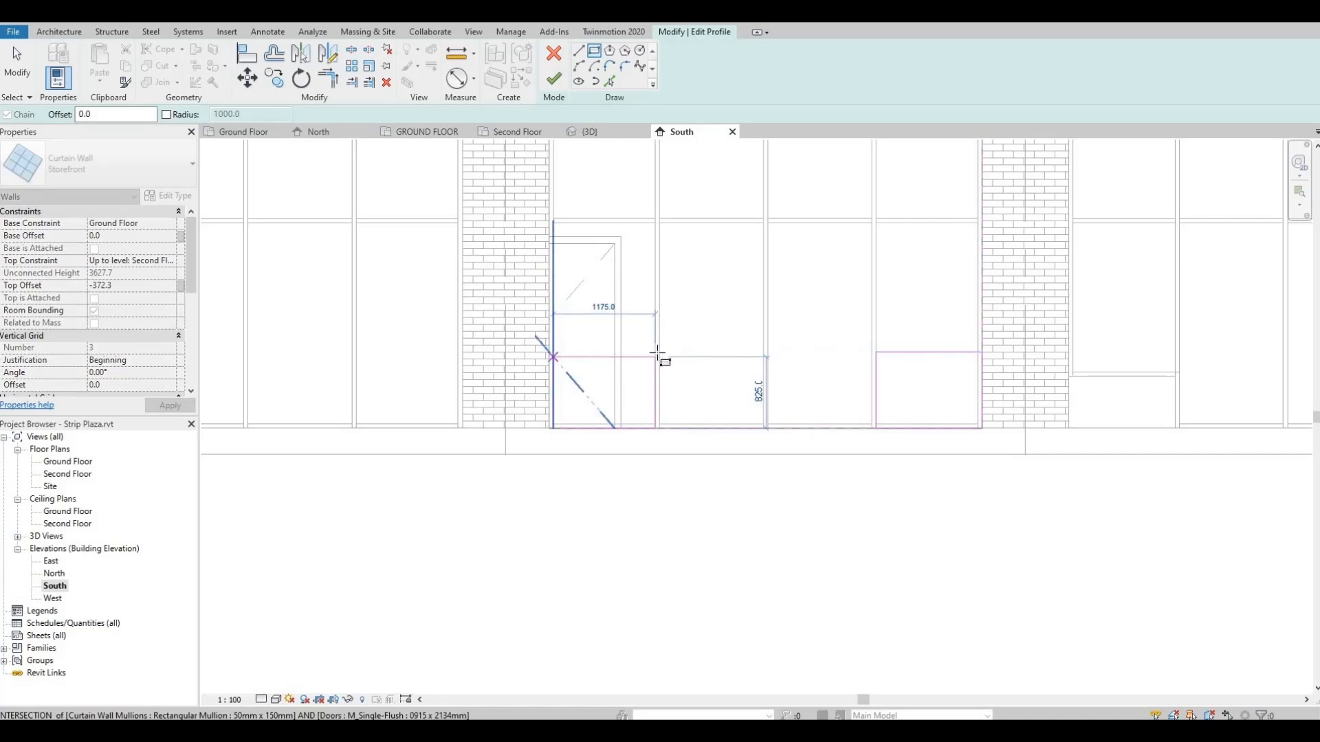
middle_click_drag(610, 363, 486, 389)
scroll(857, 360, "up", 1)
key("Escape")
key("Escape")
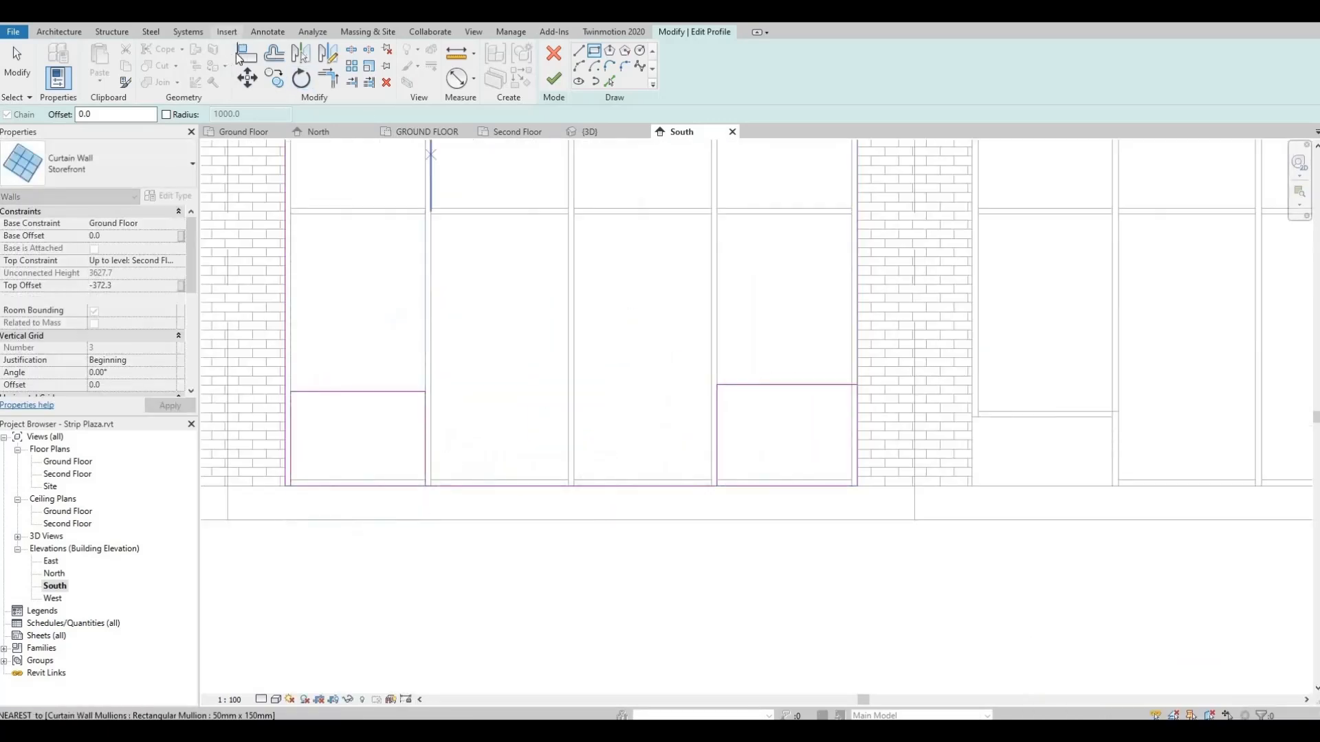
Align the top edges of the third bay's two corner rectangles with the sill underside of the stepped storefront to its east.
key("a")
key("l")
left_click(1030, 415)
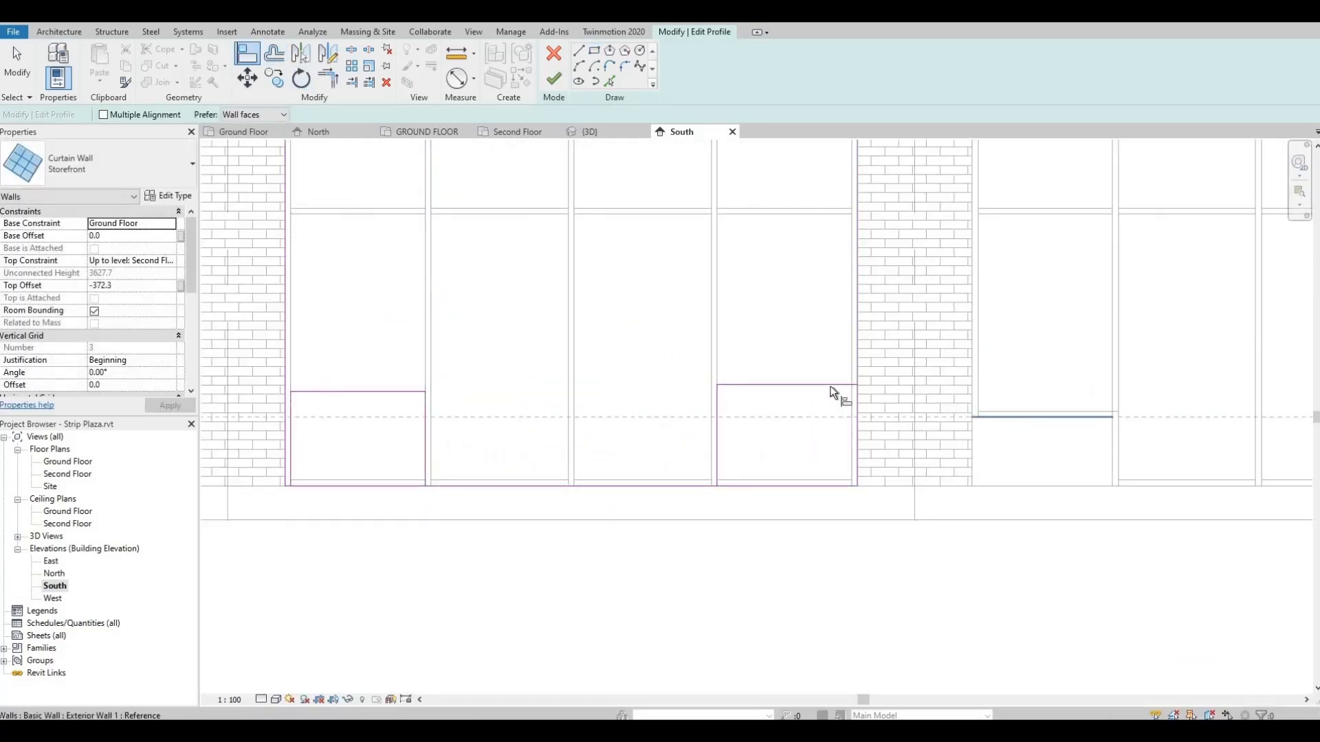
left_click(811, 386)
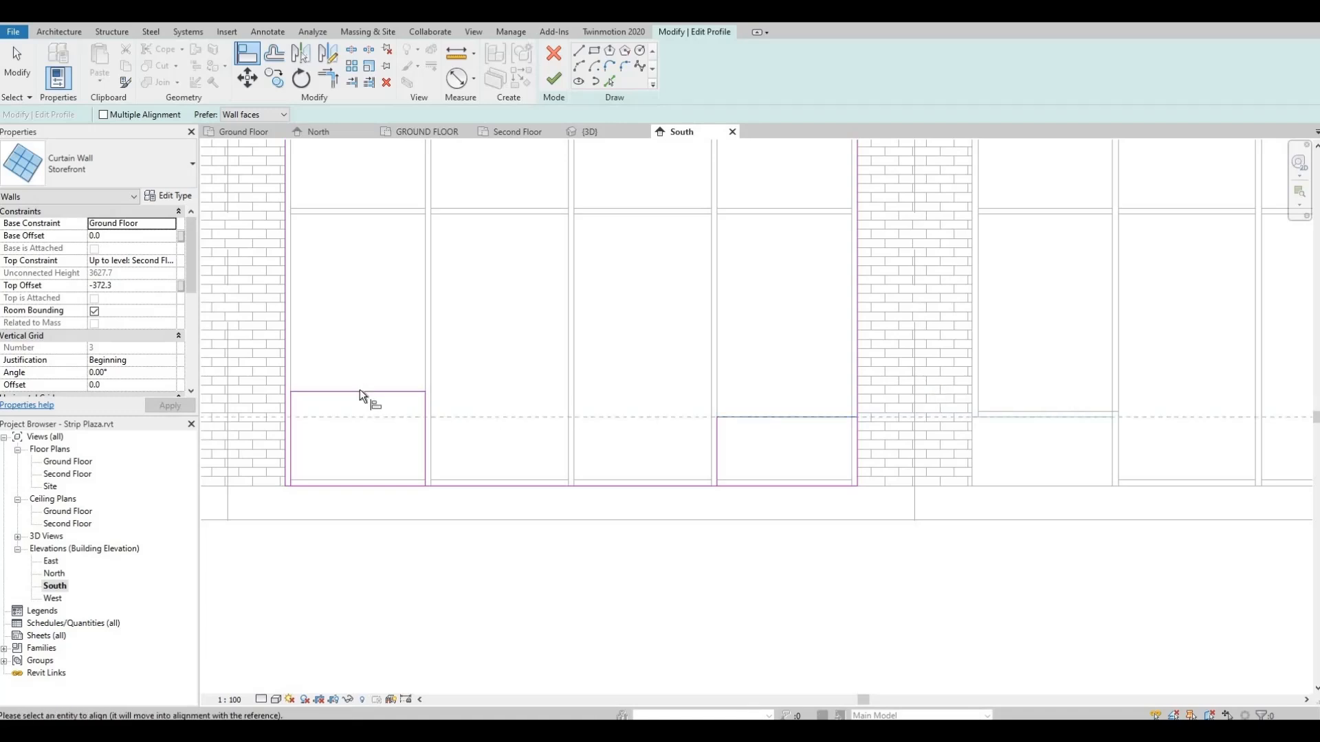
left_click(362, 392)
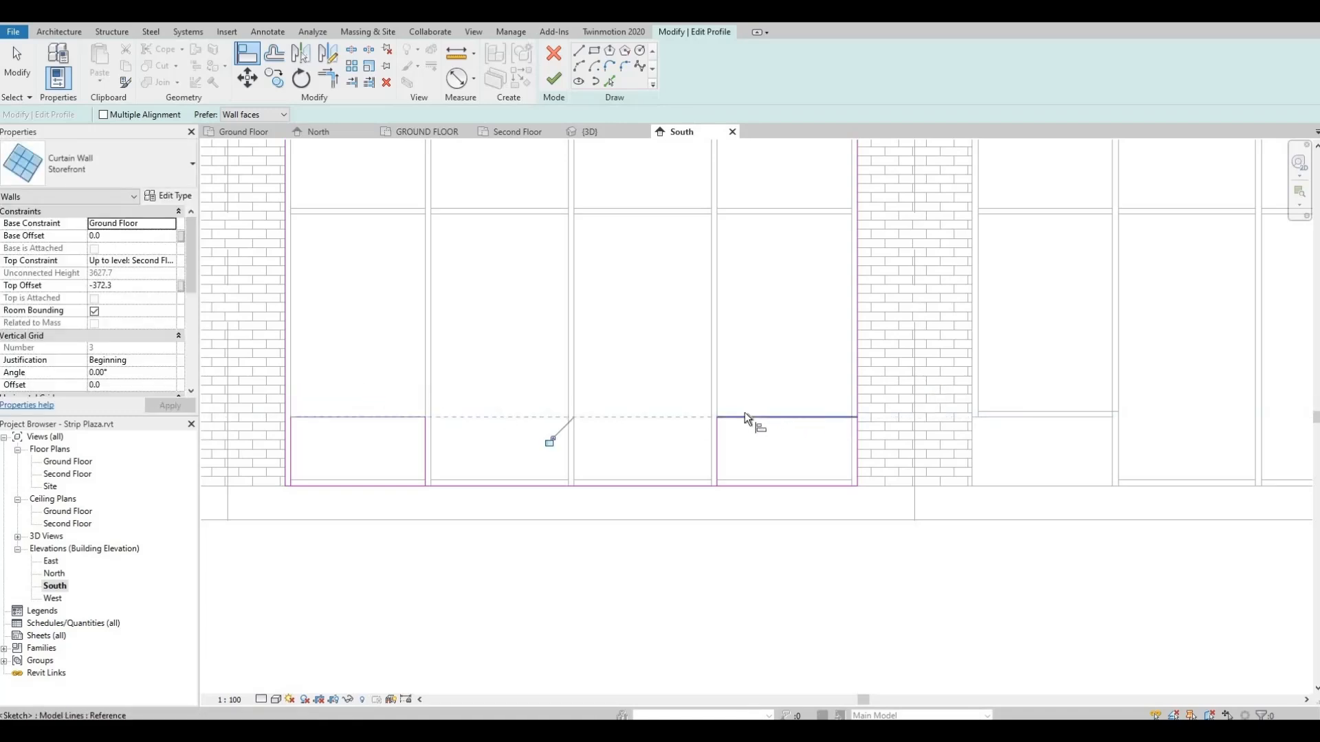
left_click(744, 413)
scroll(798, 423, "up", 2)
middle_click_drag(798, 423, 932, 424)
scroll(932, 424, "down", 1)
key("Escape")
key("Escape")
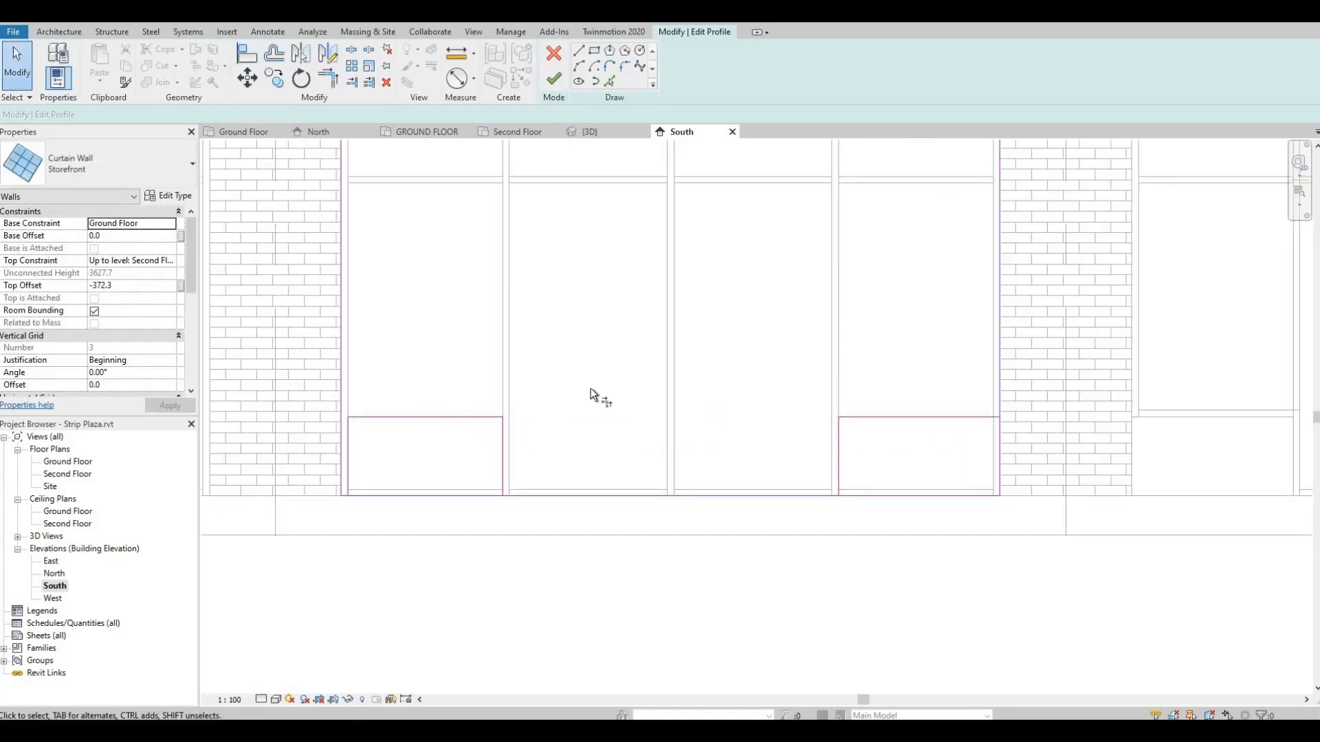
Trim the third bay's rectangle edges and profile outline to corners at both lower steps with Trim/Extend to Corner.
key("a")
key("l")
left_click(374, 412)
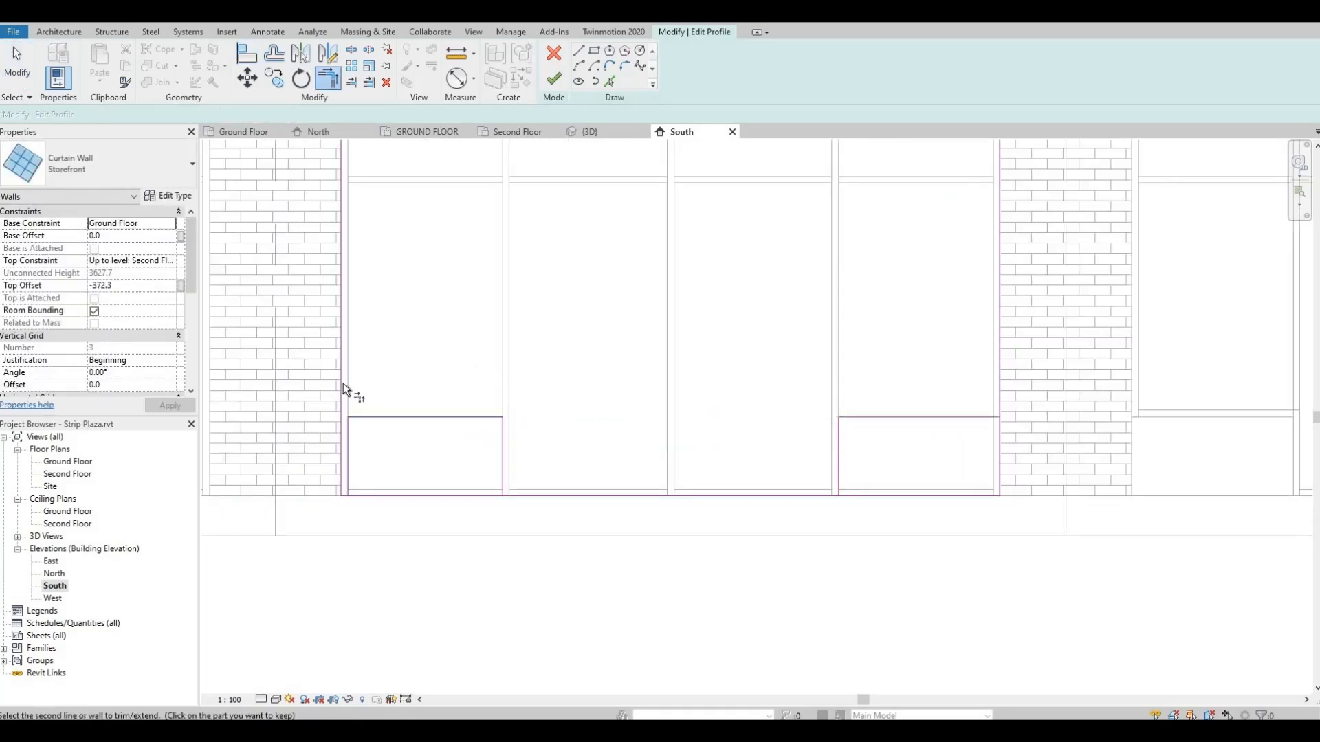
left_click(338, 382)
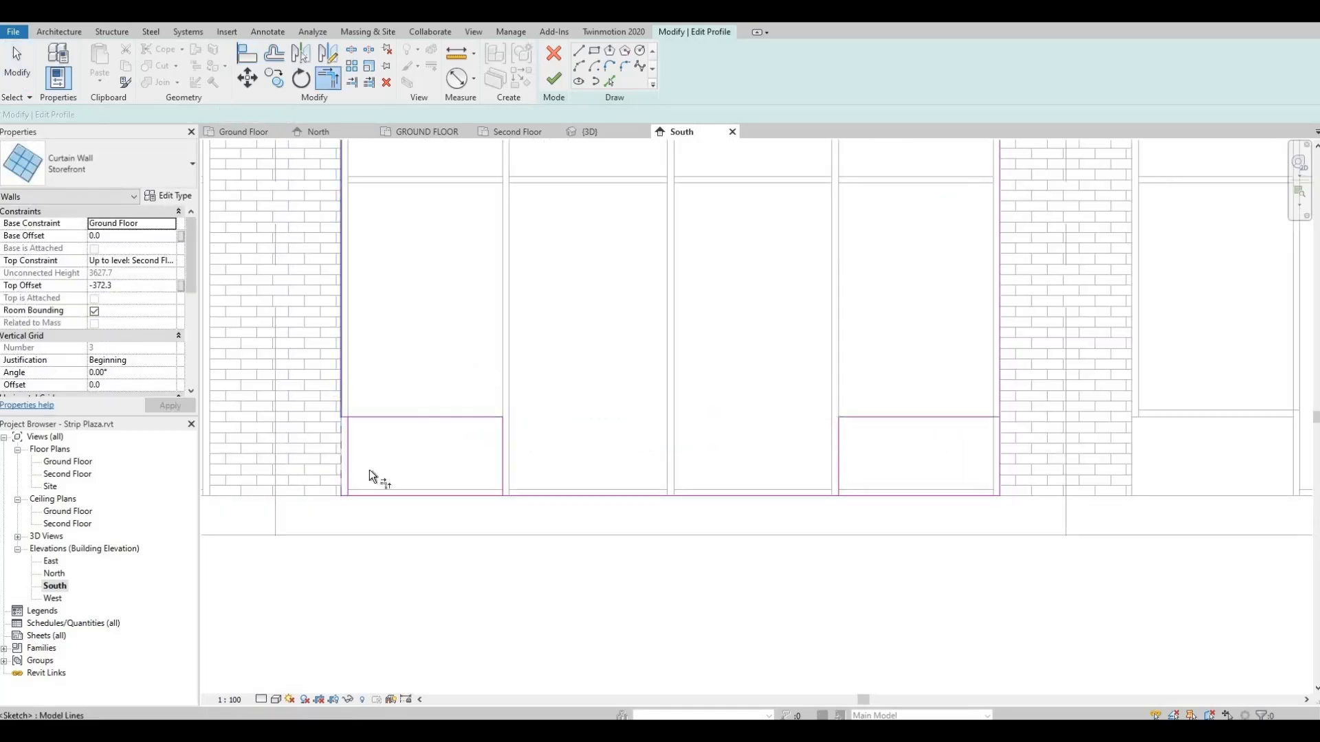
left_click(502, 454)
left_click(514, 492)
left_click(691, 493)
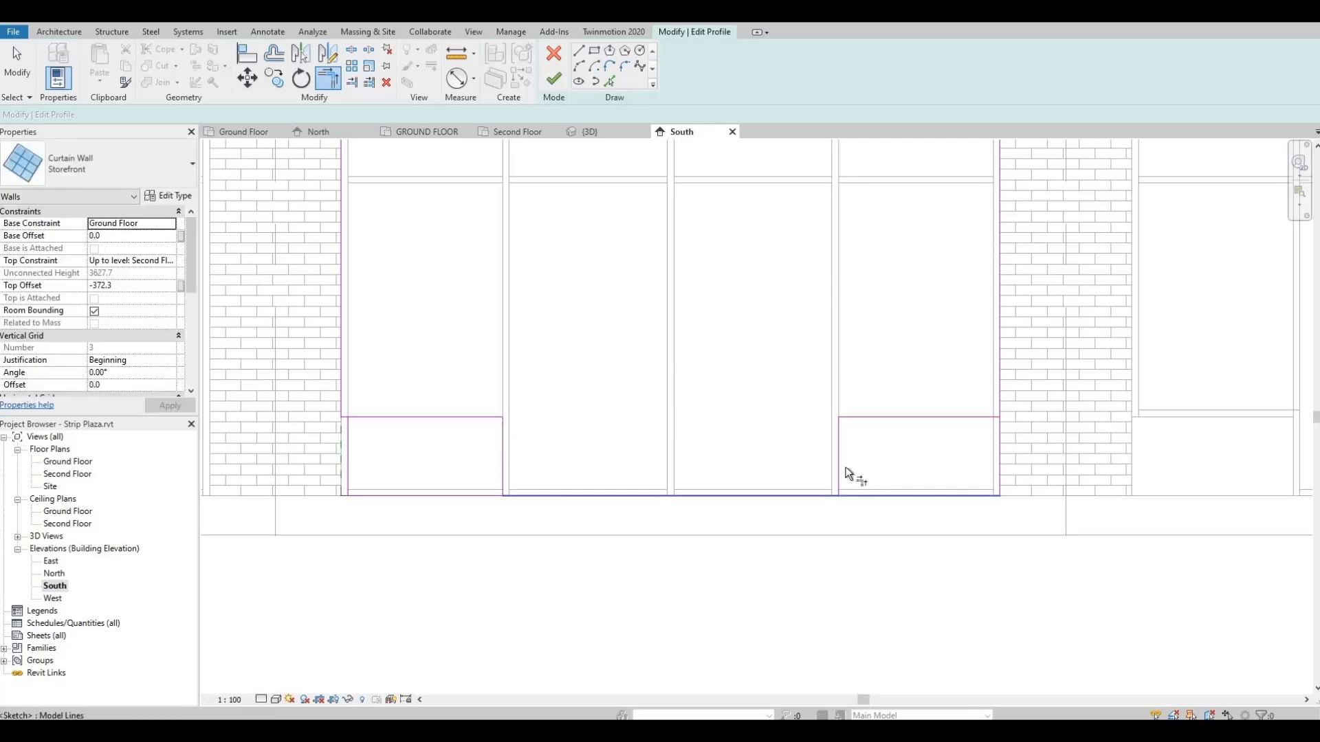
left_click(840, 463)
left_click(798, 496)
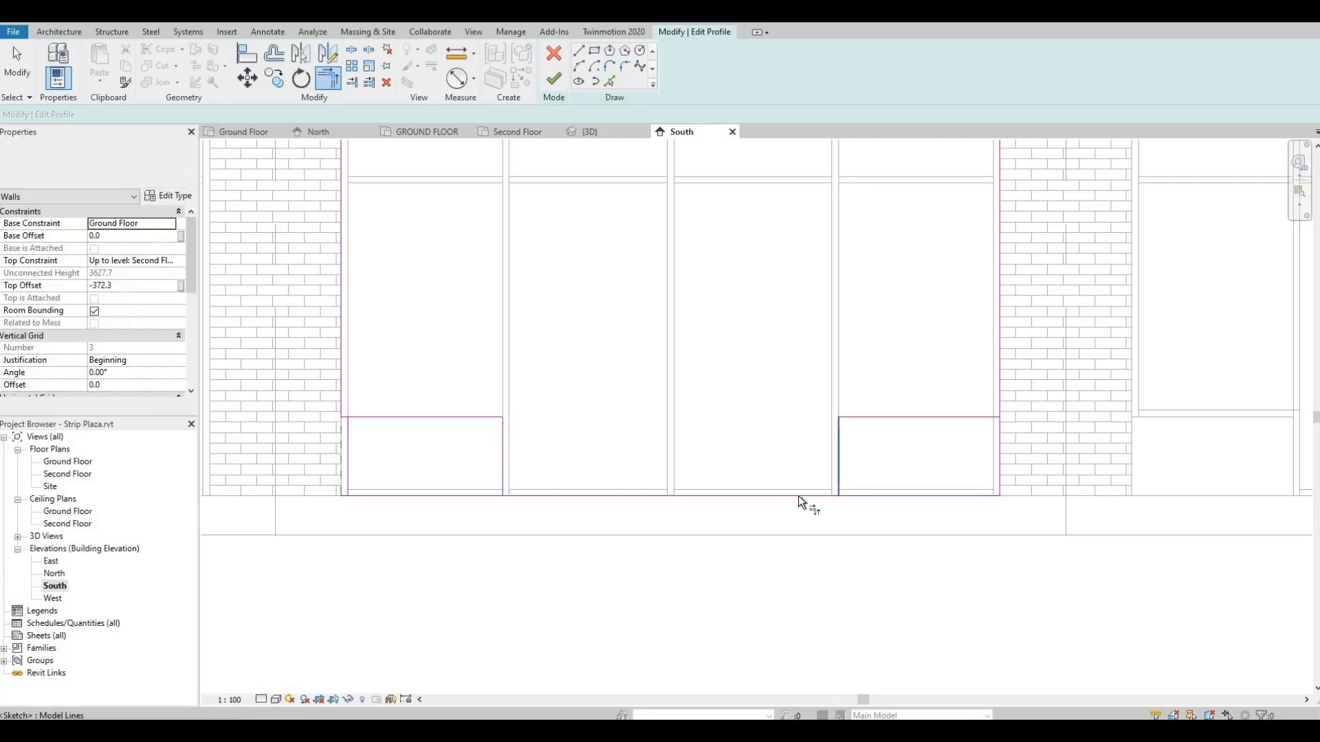
left_click(991, 416)
left_click(997, 447)
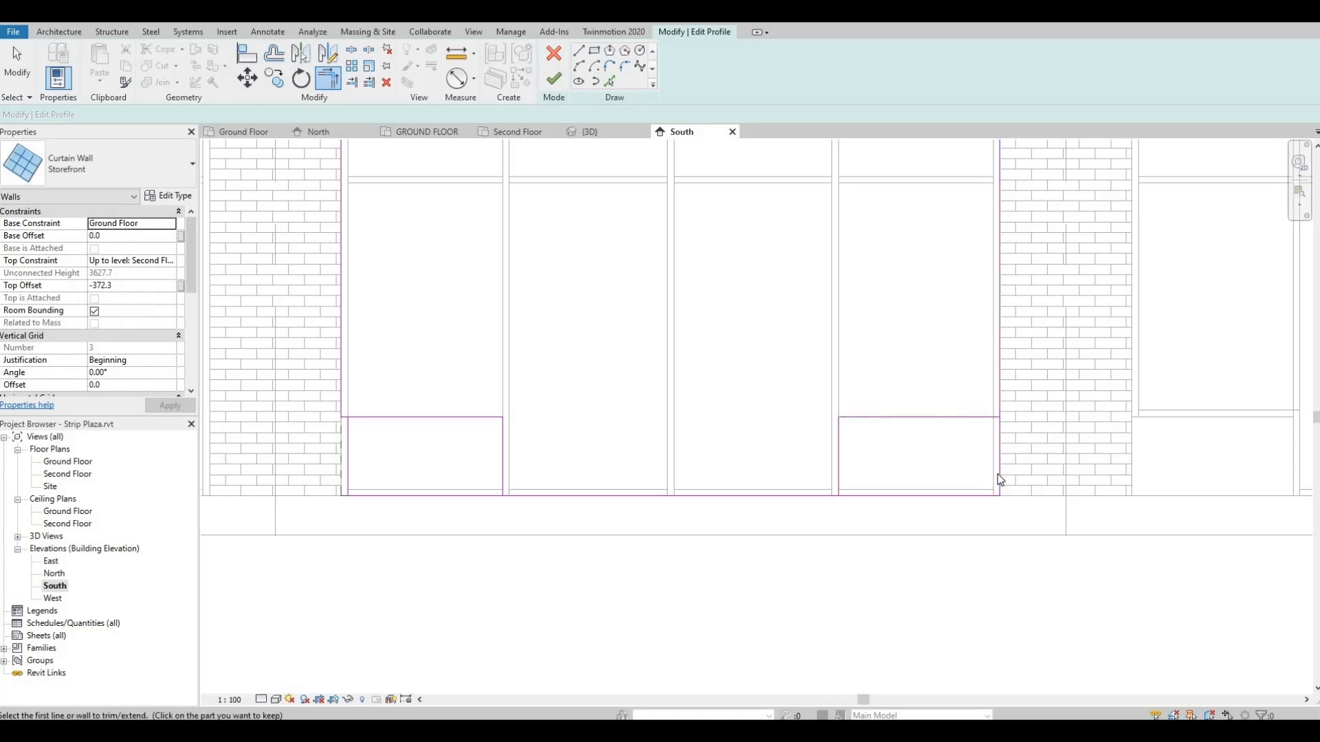
key("Escape")
key("Escape")
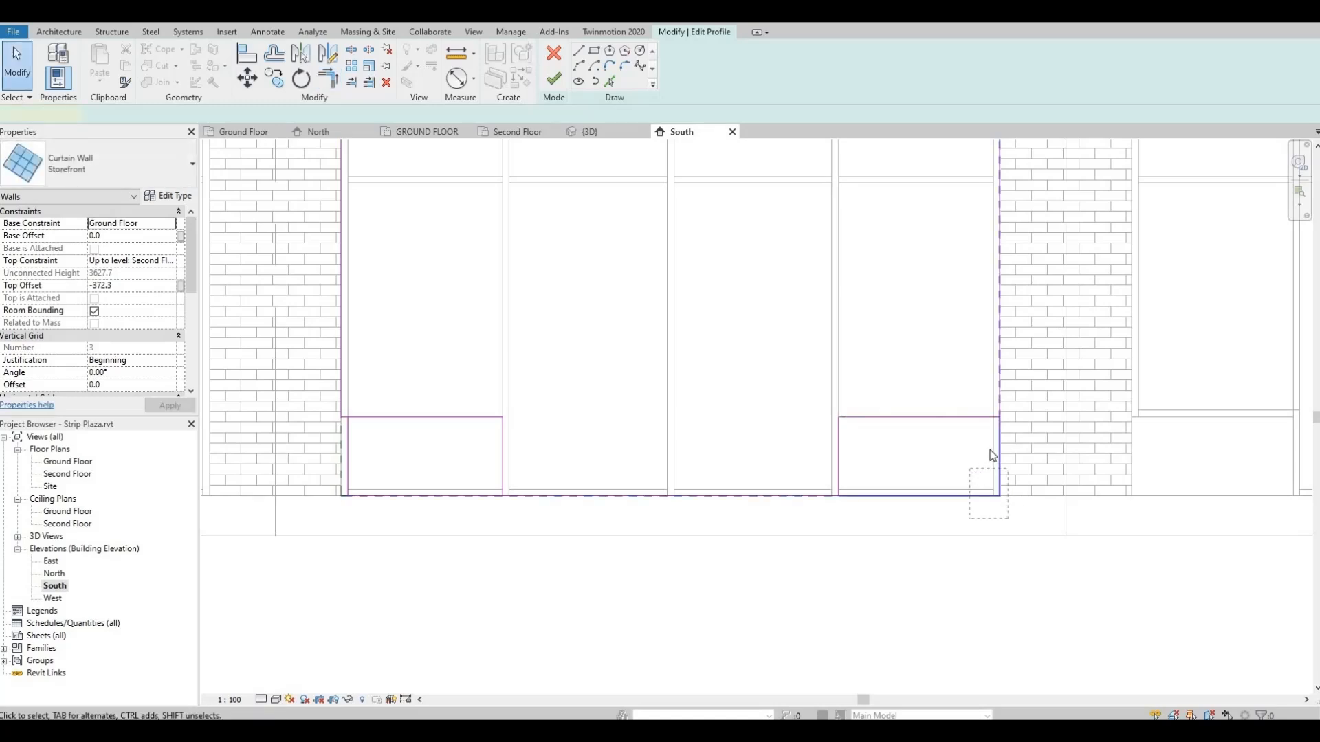
Delete the leftover outer side and bottom segments below both steps of the third bay, and finish its profile.
left_click(996, 450)
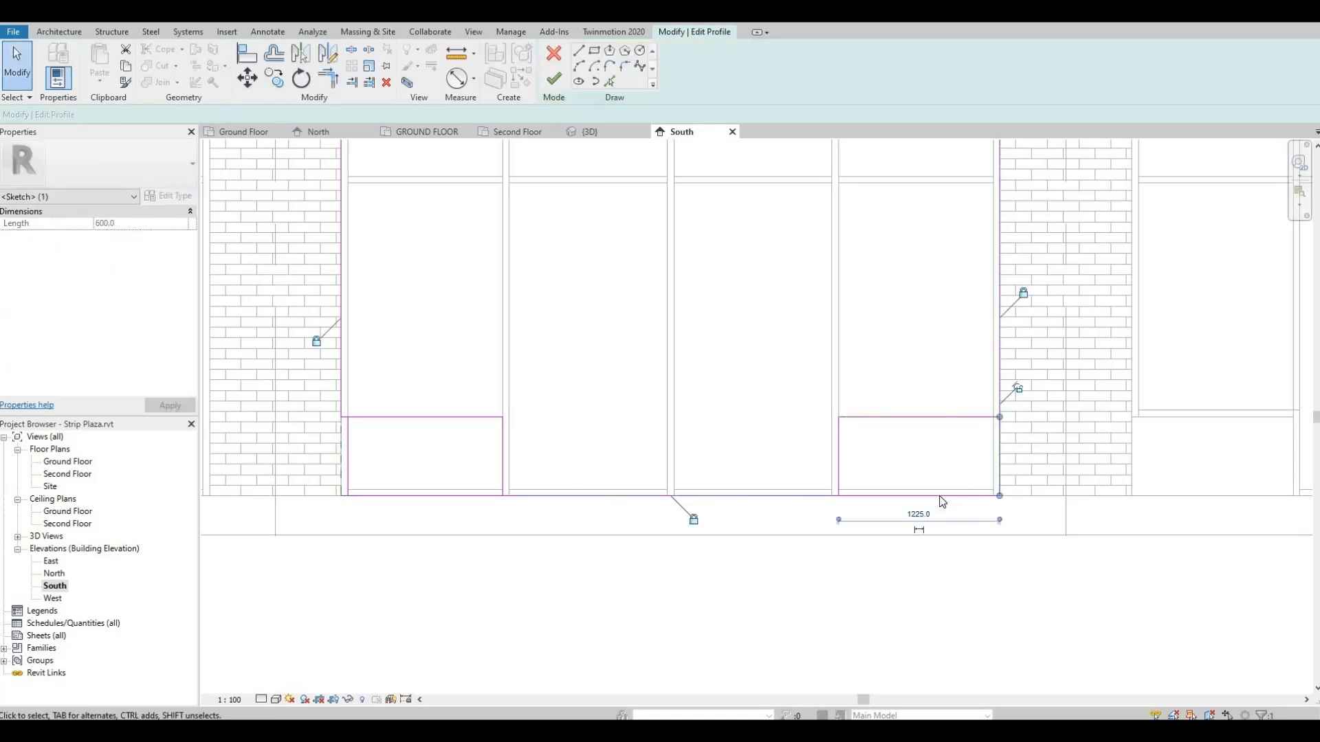
key("Escape")
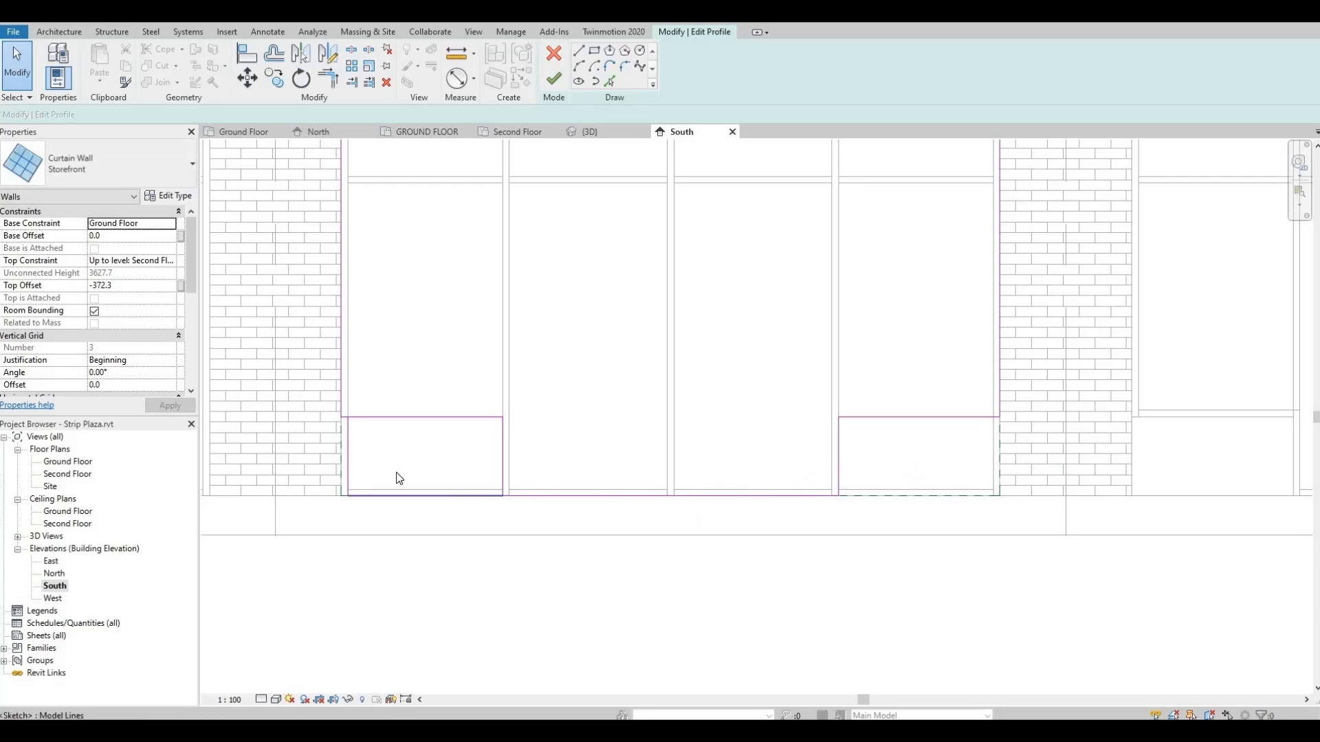
left_click(398, 494)
key("Delete")
left_click(346, 451)
key("Delete")
scroll(693, 394, "down", 1)
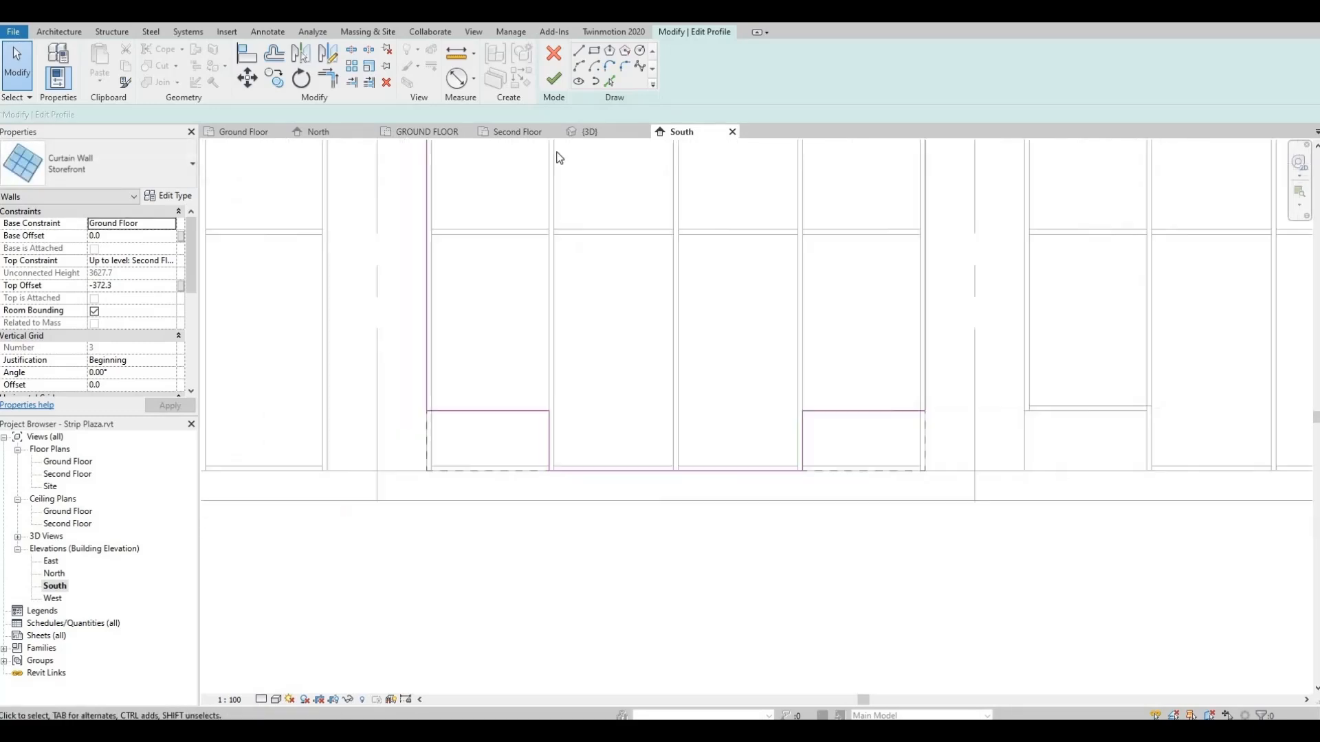
left_click(555, 81)
key("Escape")
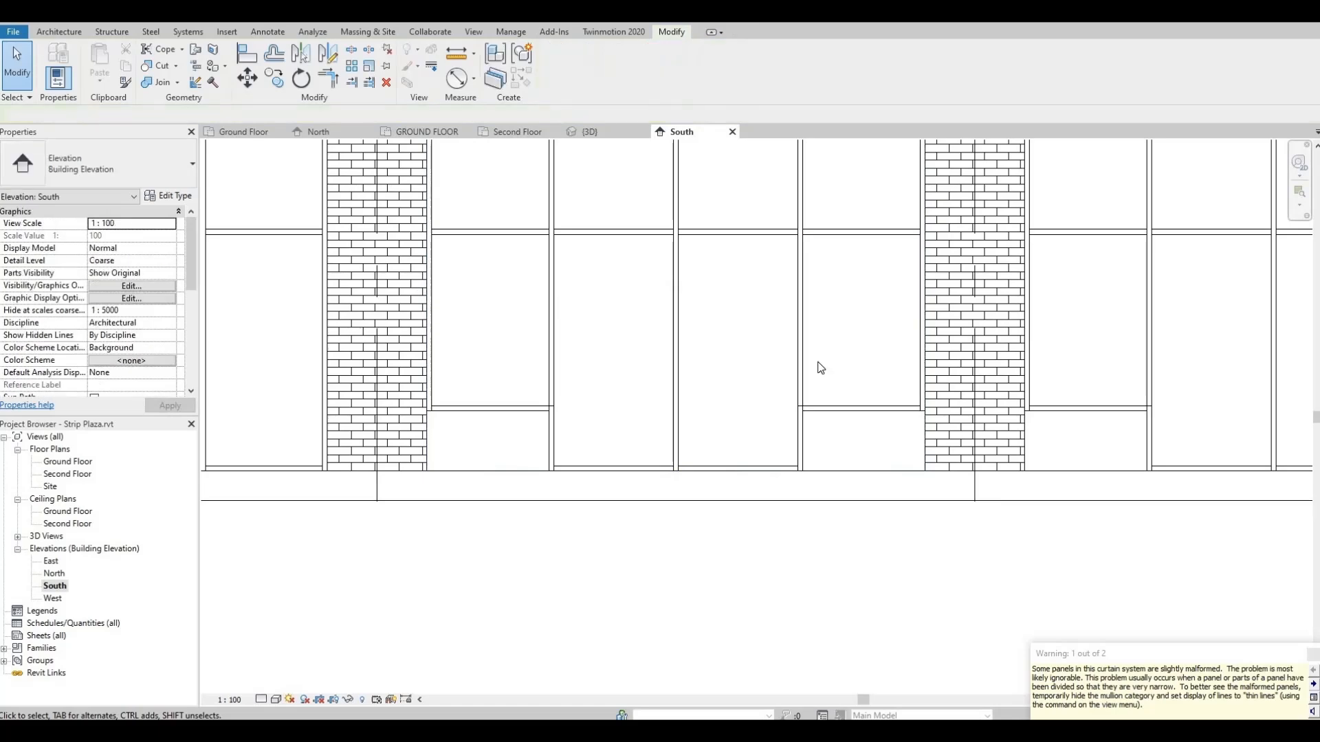
Open the profile of the Storefront curtain wall in the second bay from the west for editing.
scroll(818, 362, "down", 2)
middle_click_drag(625, 348, 908, 389)
middle_click_drag(665, 343, 867, 311)
scroll(790, 354, "down", 3)
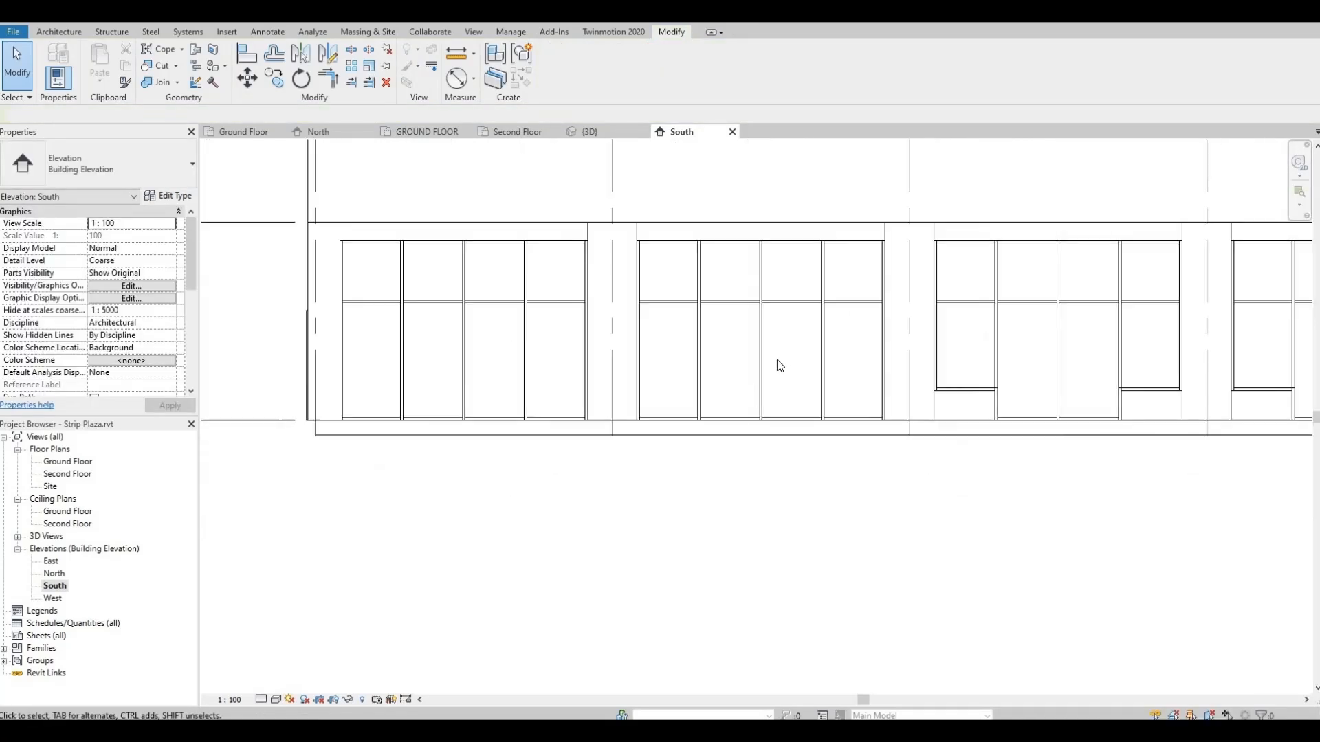
scroll(779, 365, "up", 2)
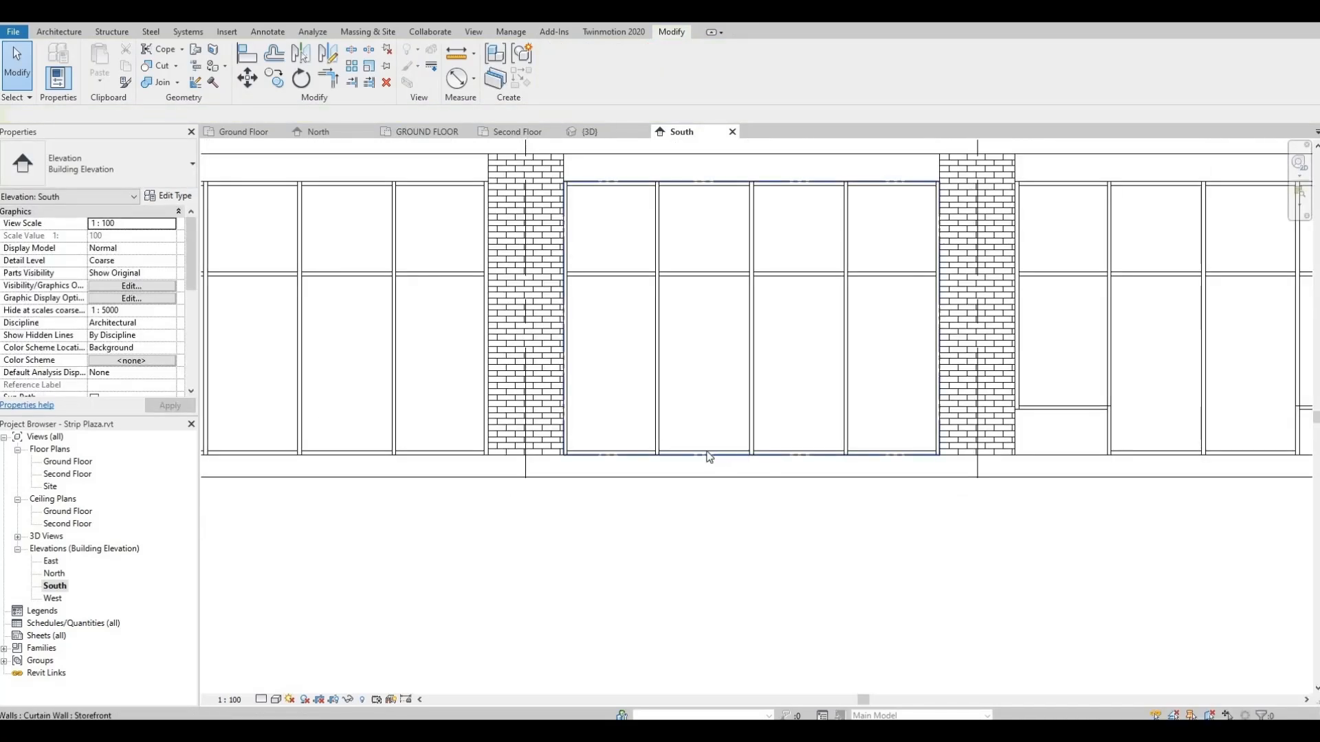
left_click(708, 458)
left_click(553, 55)
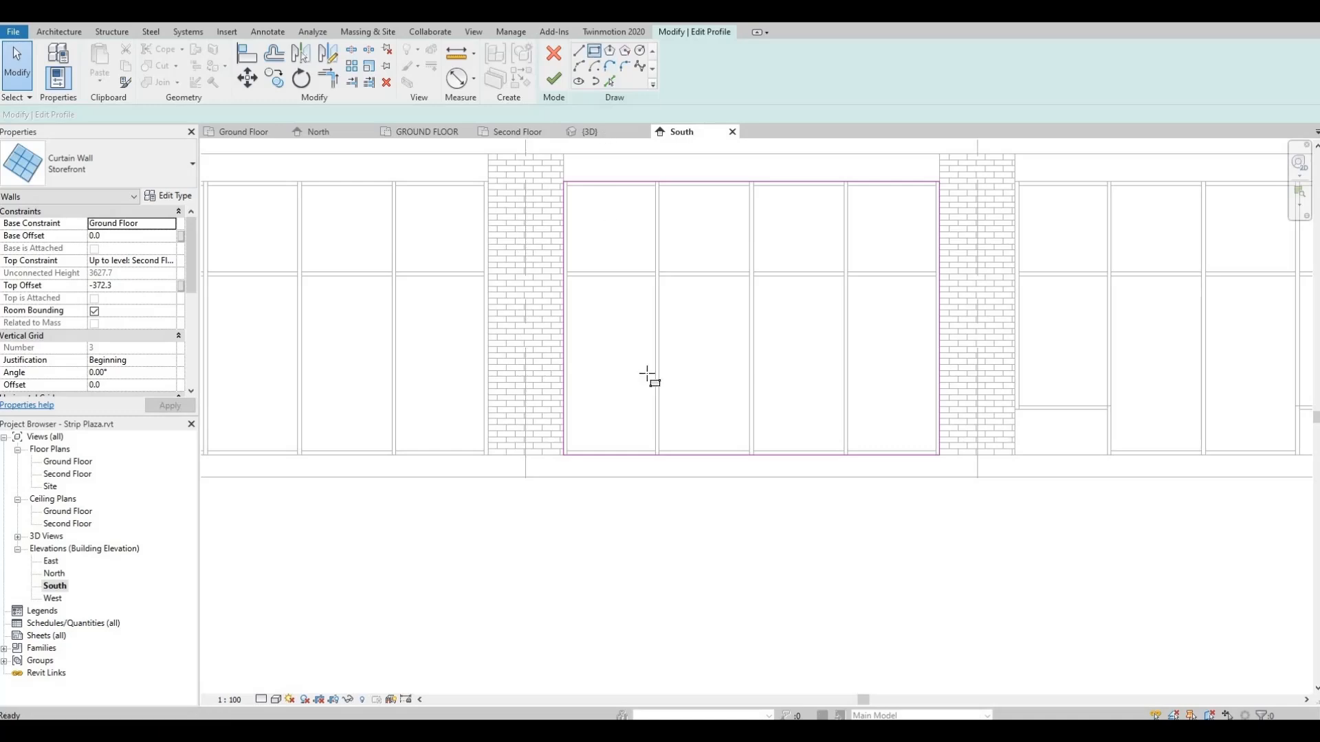
Sketch a rectangle one panel wide in each lower corner of the second bay's profile.
key("l")
key("i")
scroll(658, 455, "up", 2)
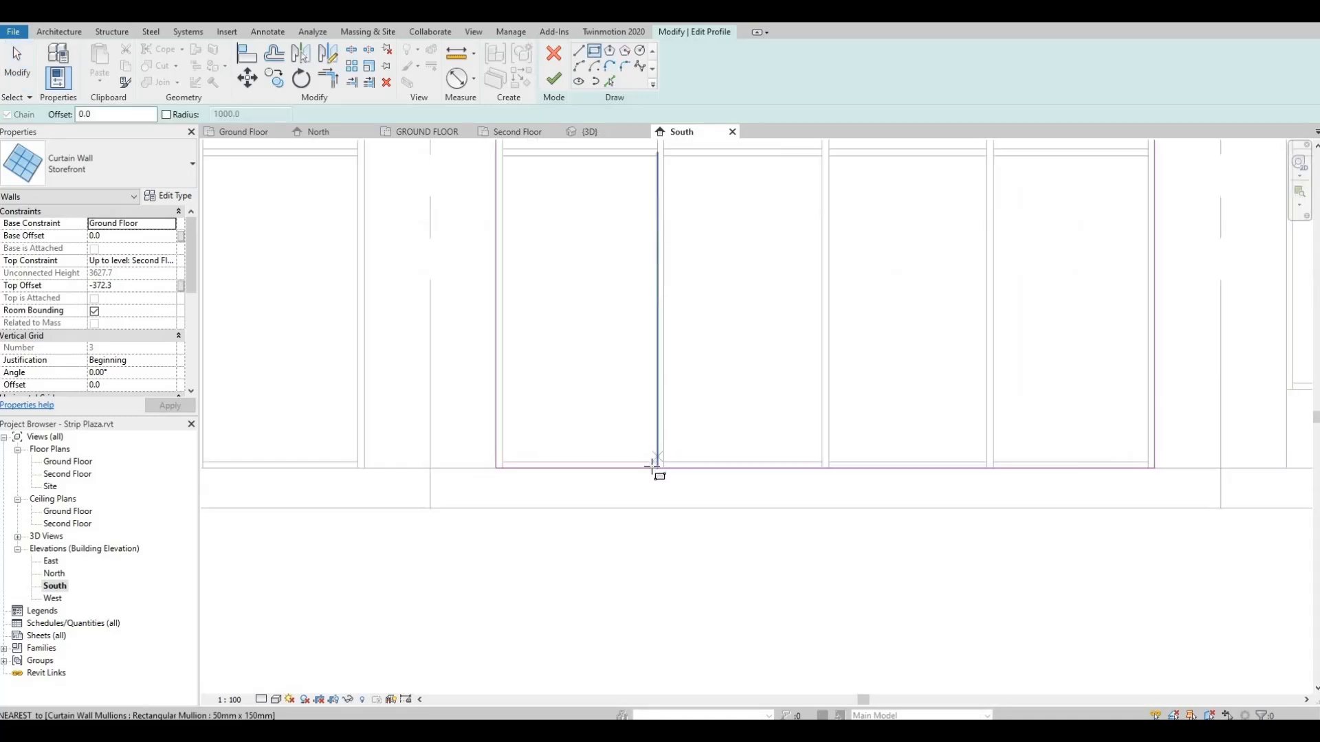
left_click(658, 468)
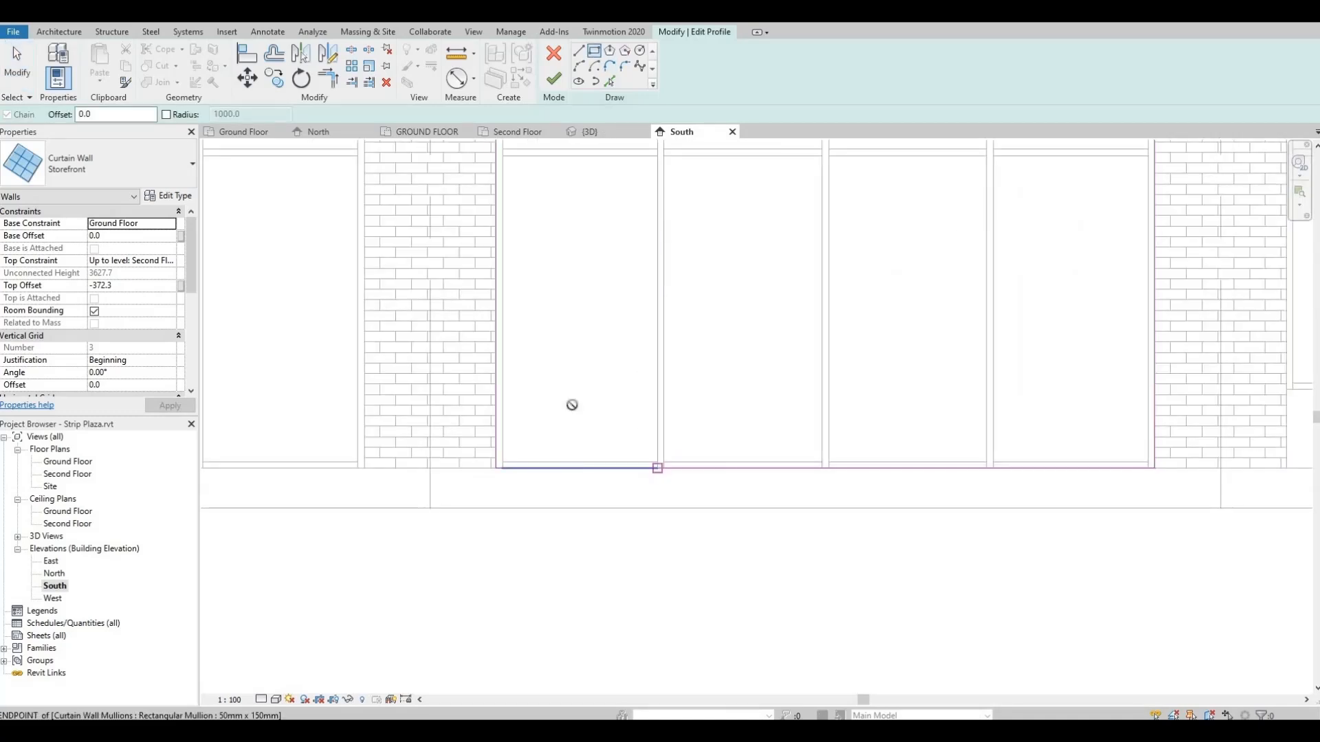
left_click(497, 371)
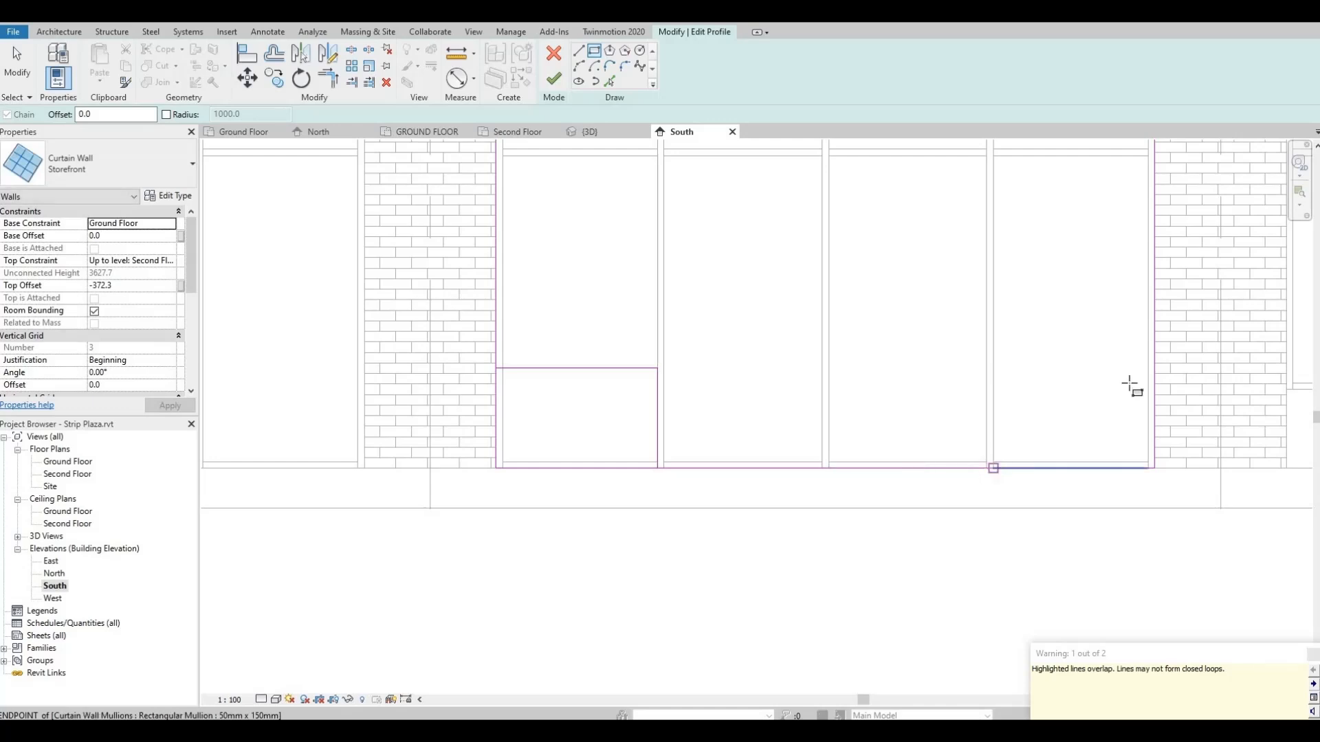
left_click(993, 468)
left_click(1154, 374)
key("Escape")
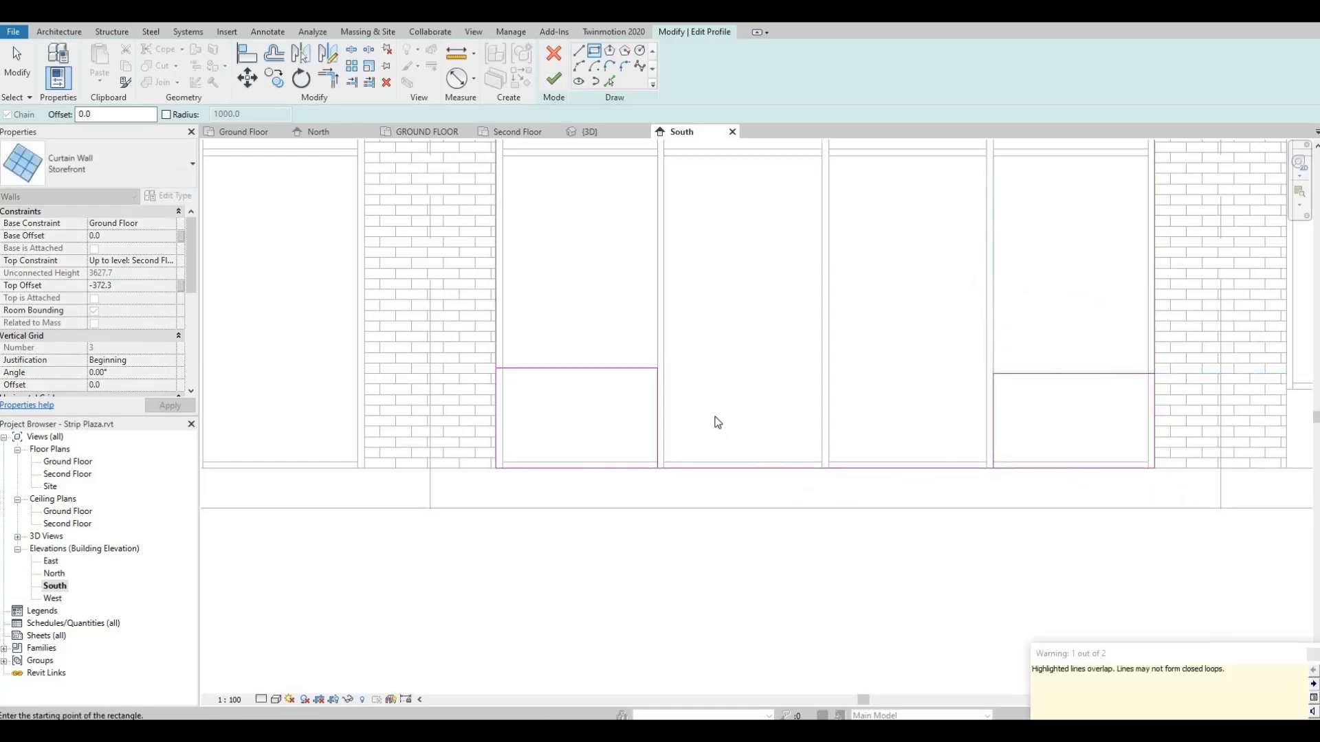
Align the top edges of the second bay's two corner rectangles with the sill underside of the stepped storefront to its east.
scroll(715, 423, "down", 1)
middle_click_drag(715, 423, 459, 427)
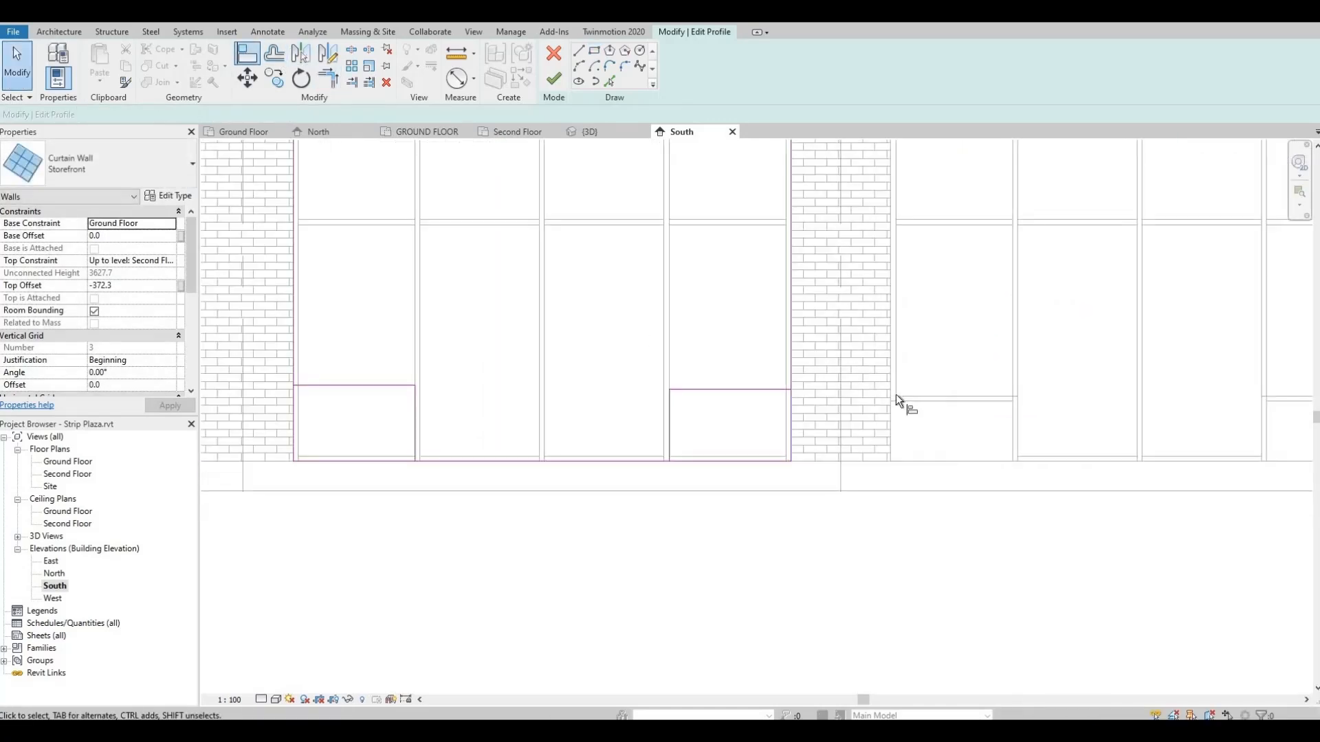
key("a")
key("l")
left_click(913, 398)
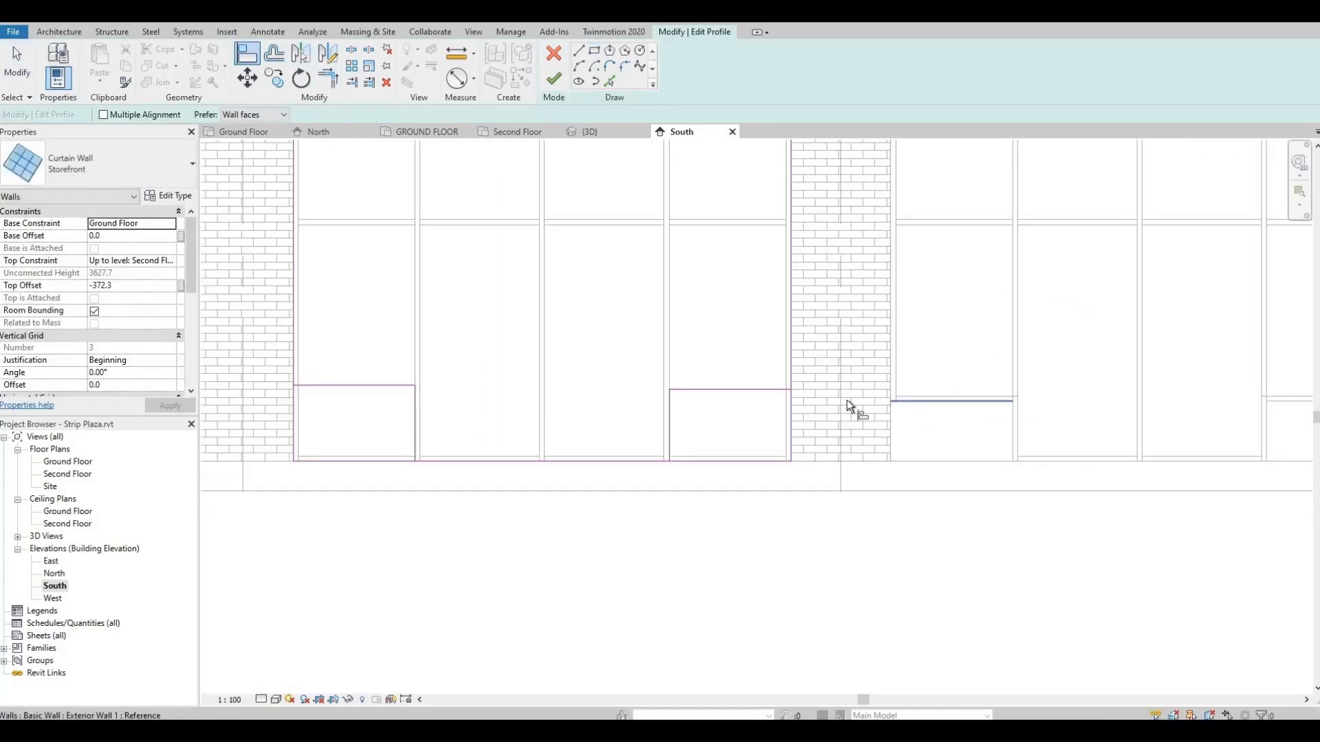
left_click(691, 390)
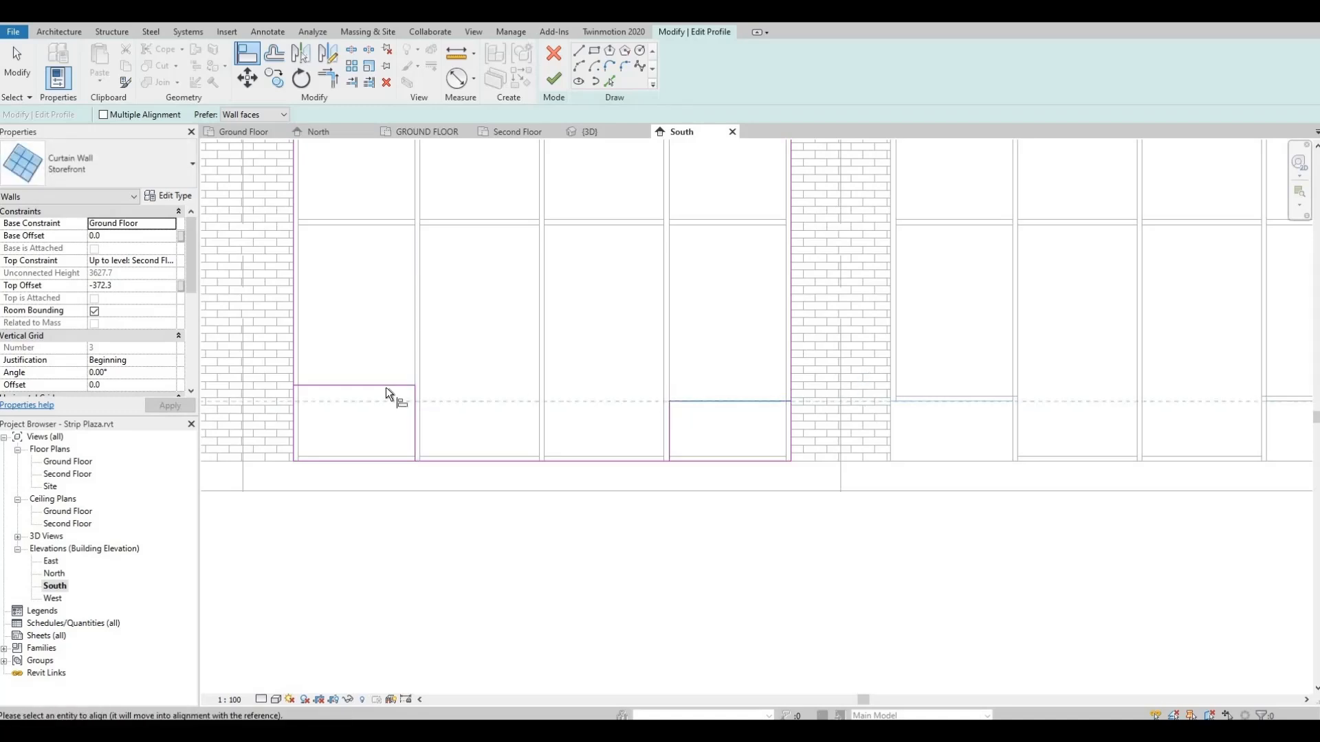
left_click(386, 387)
Trim the second bay's rectangle edges and profile outline to corners at both lower steps with Trim/Extend to Corner.
left_click(336, 83)
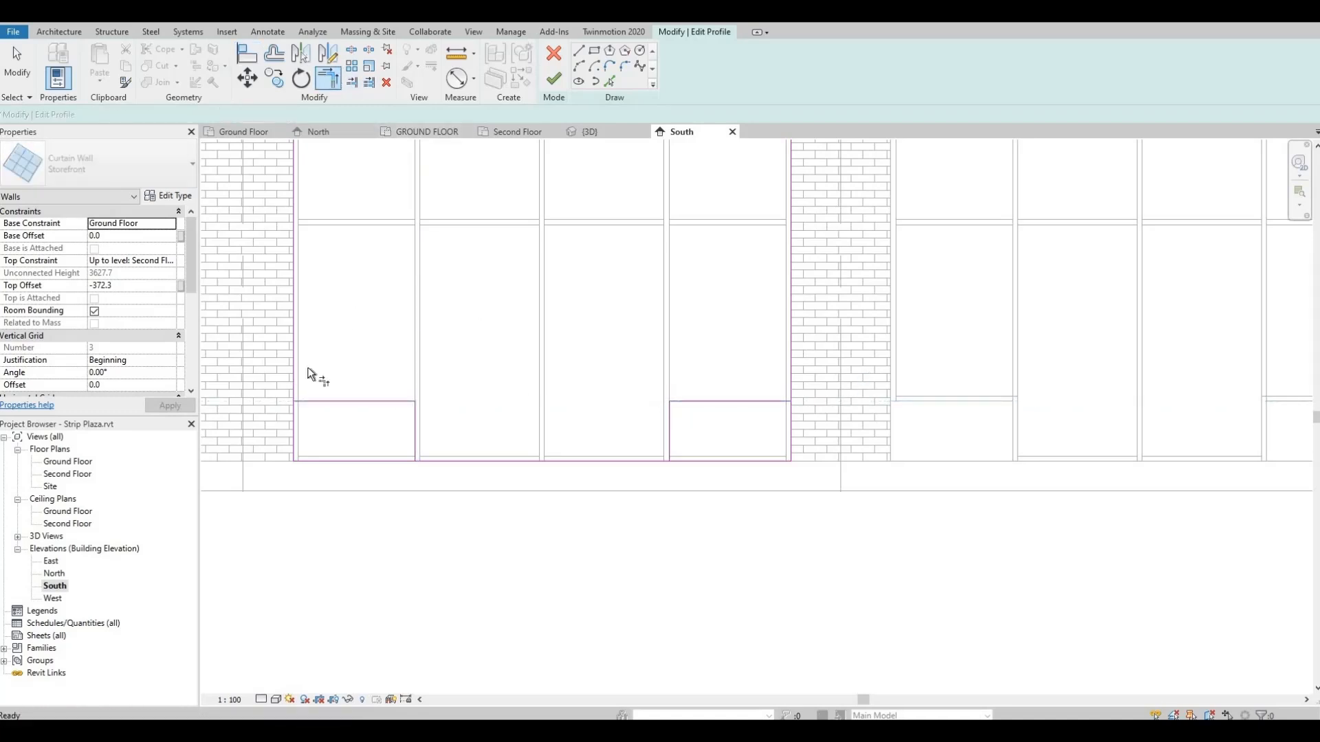
left_click(299, 399)
left_click(289, 372)
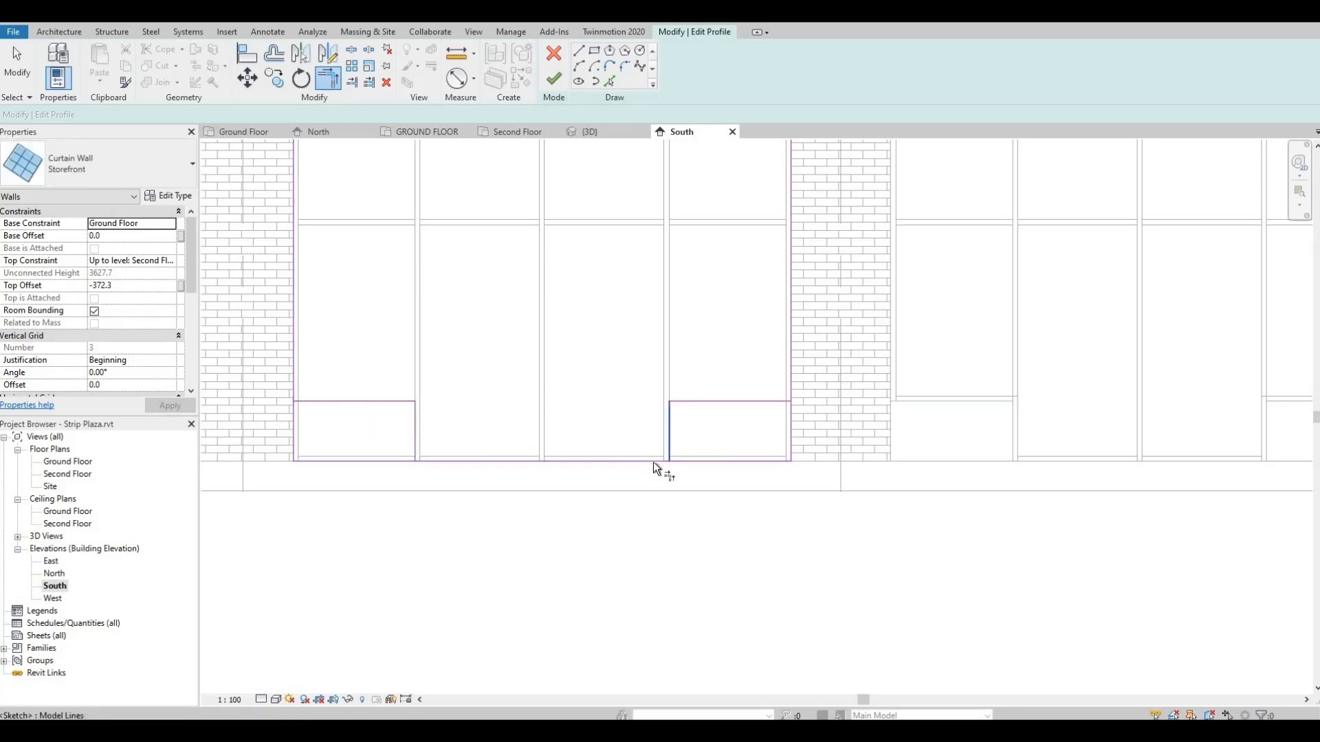
left_click(787, 376)
key("Escape")
Delete the leftover outer side and bottom segments below both steps of the second bay, and finish its profile.
left_click(791, 450)
key("Delete")
left_click(742, 462)
key("Delete")
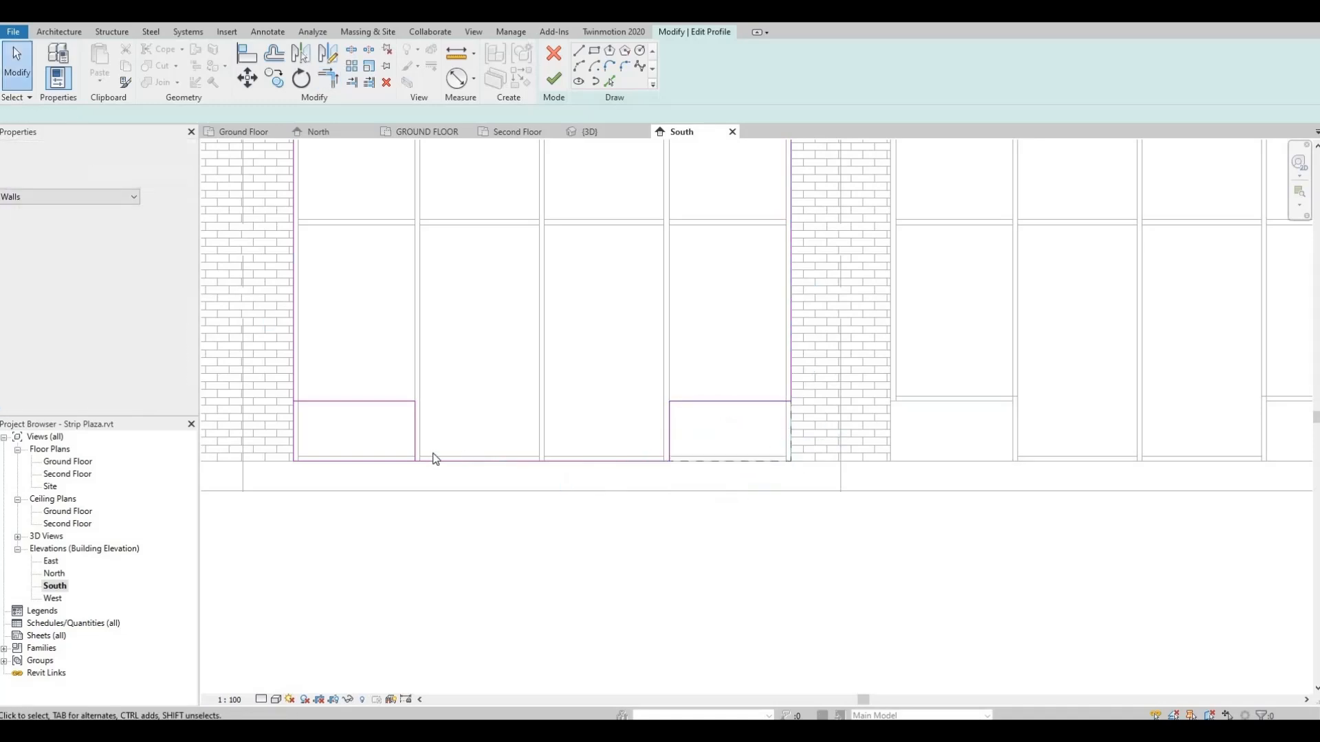
key("Delete")
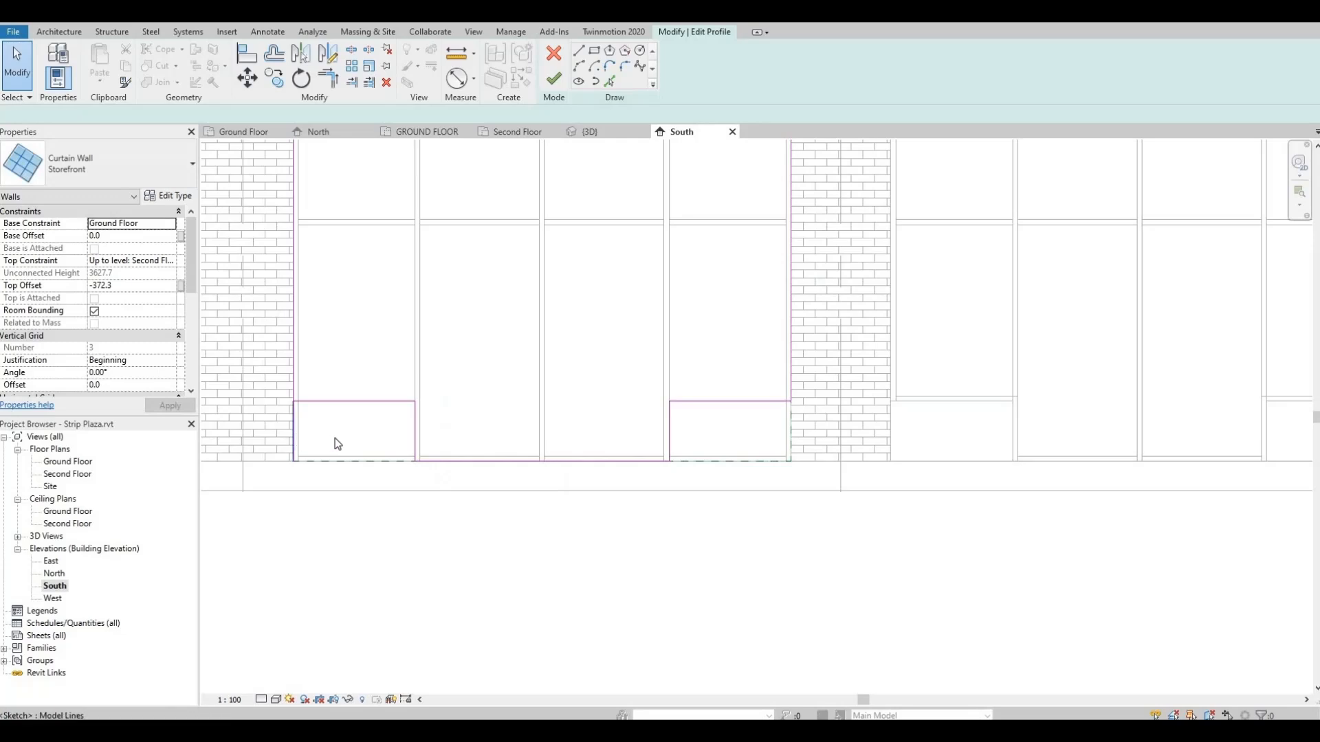
key("Delete")
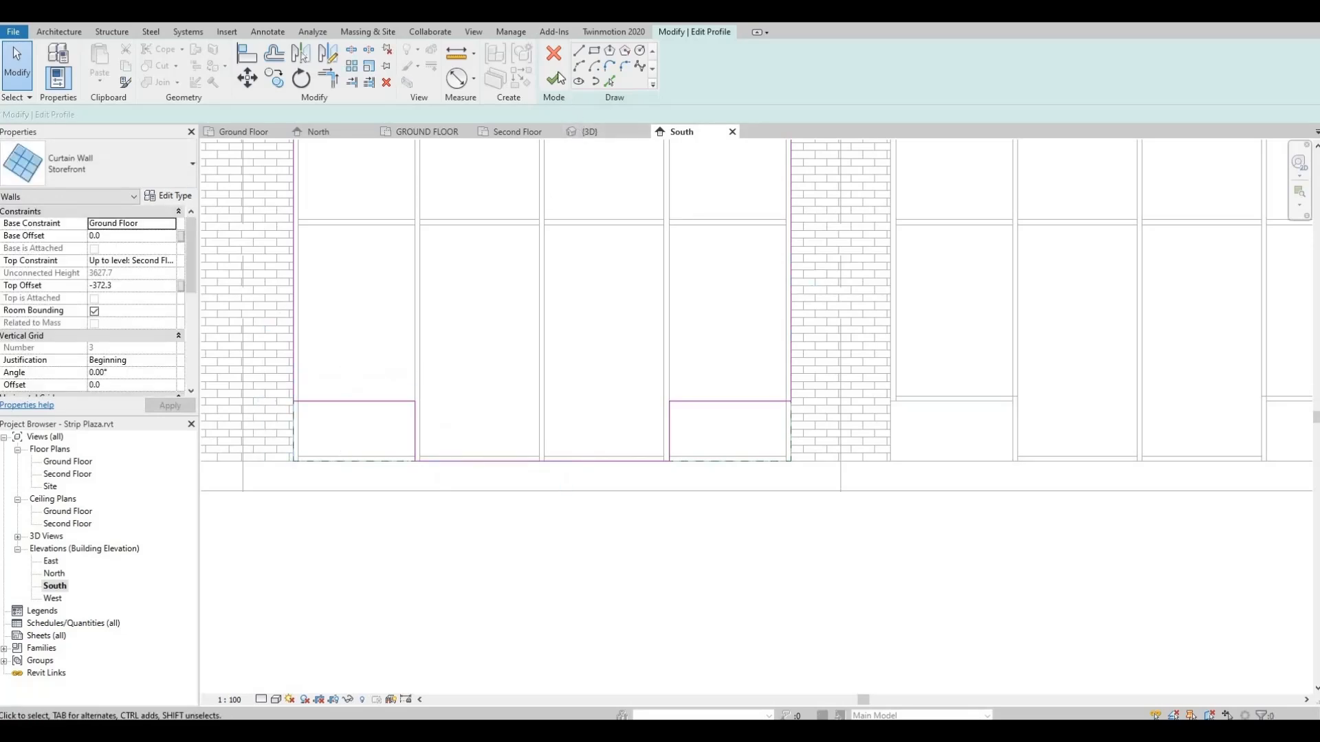
middle_click_drag(519, 388, 990, 475)
key("Escape")
Edit the westernmost bay's profile and sketch one-panel-wide lower-corner rectangles: west 1225 mm wide, about 1030 mm high; east about 974 mm high.
middle_click_drag(571, 543, 662, 532)
left_click(632, 533)
left_click(554, 53)
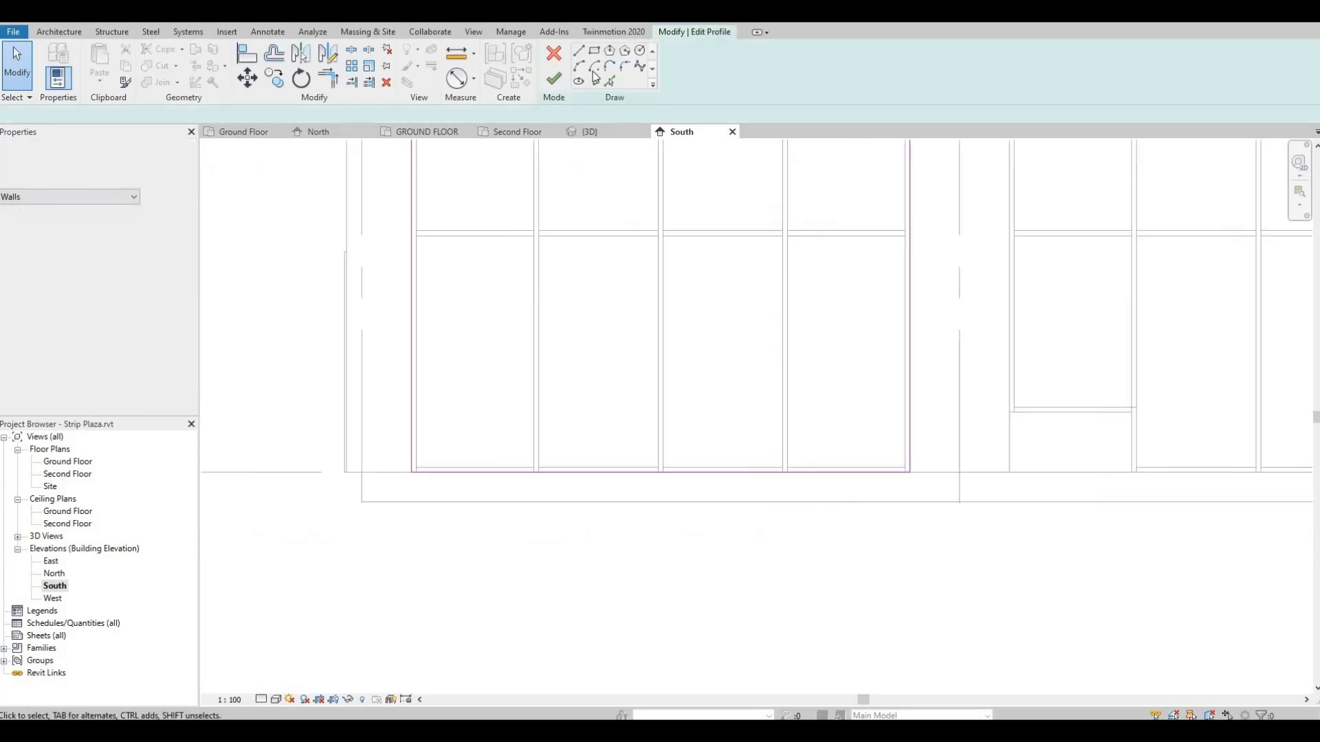
key("l")
key("i")
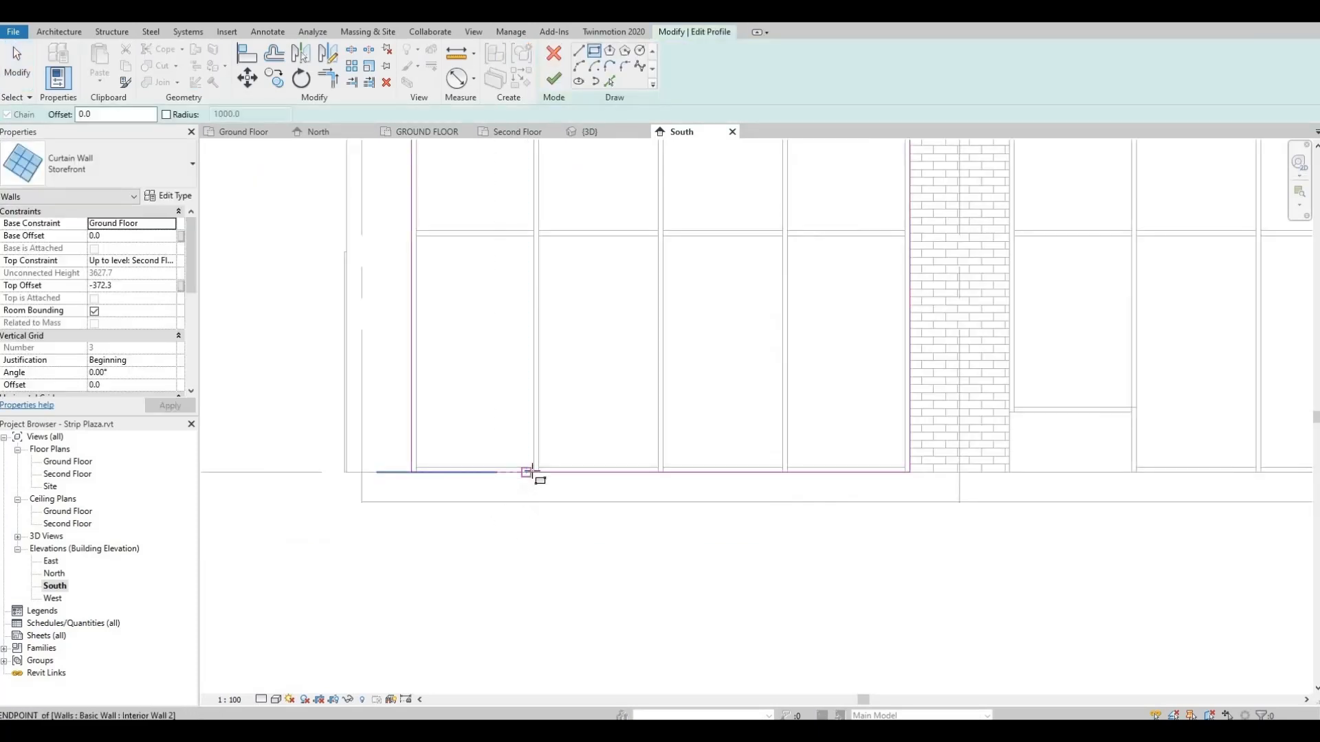
left_click(413, 372)
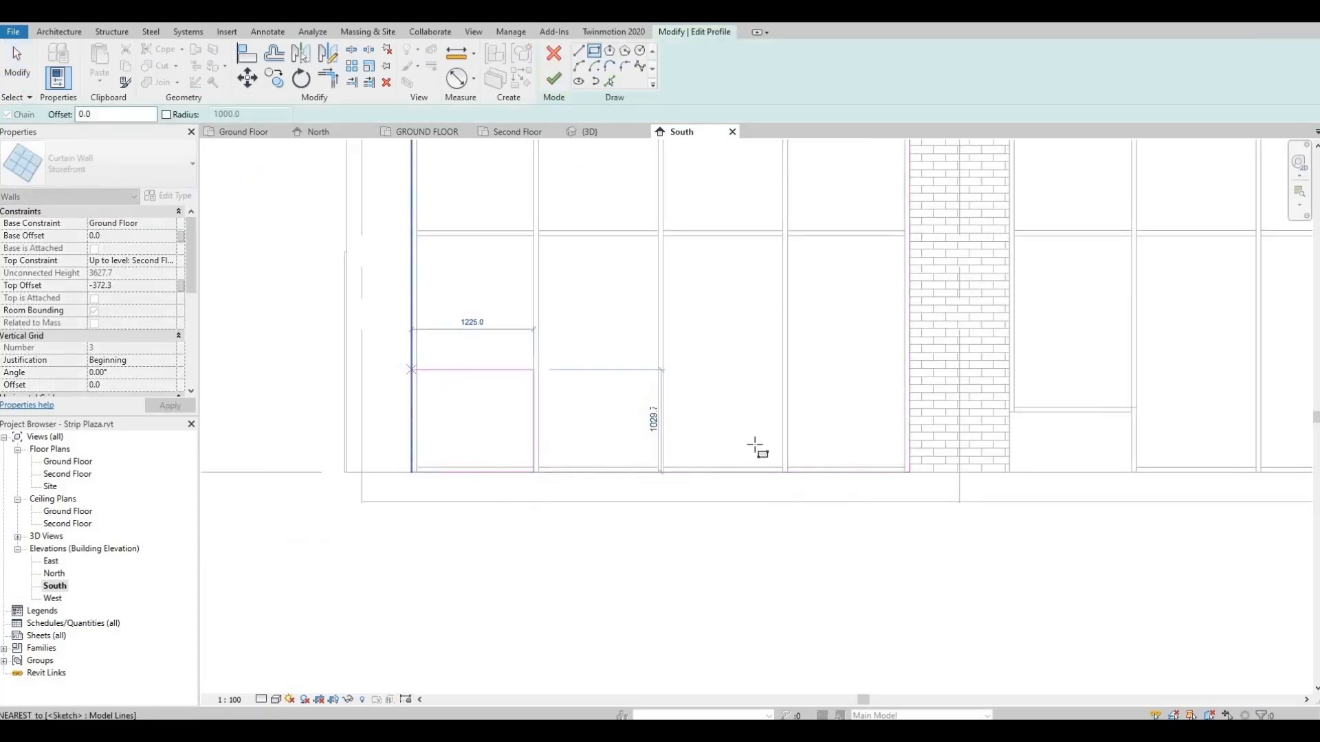
left_click(787, 473)
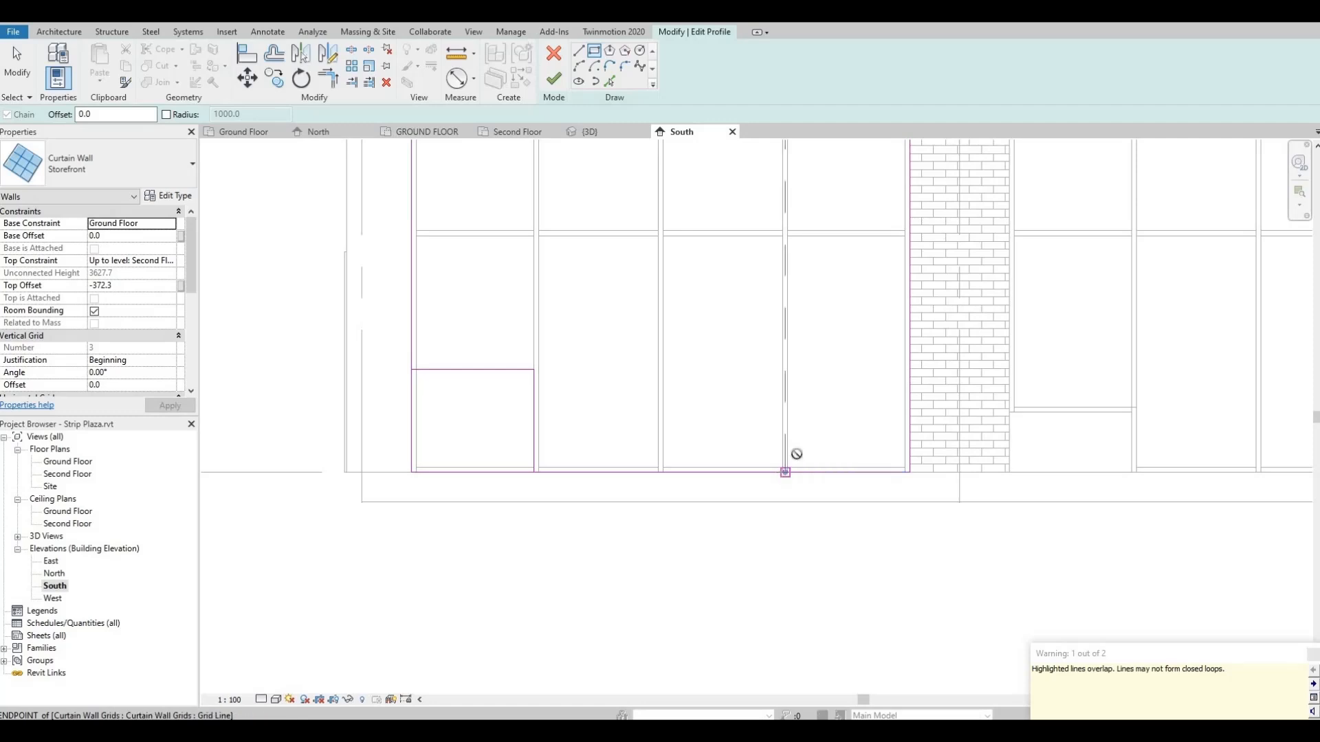
key("Escape")
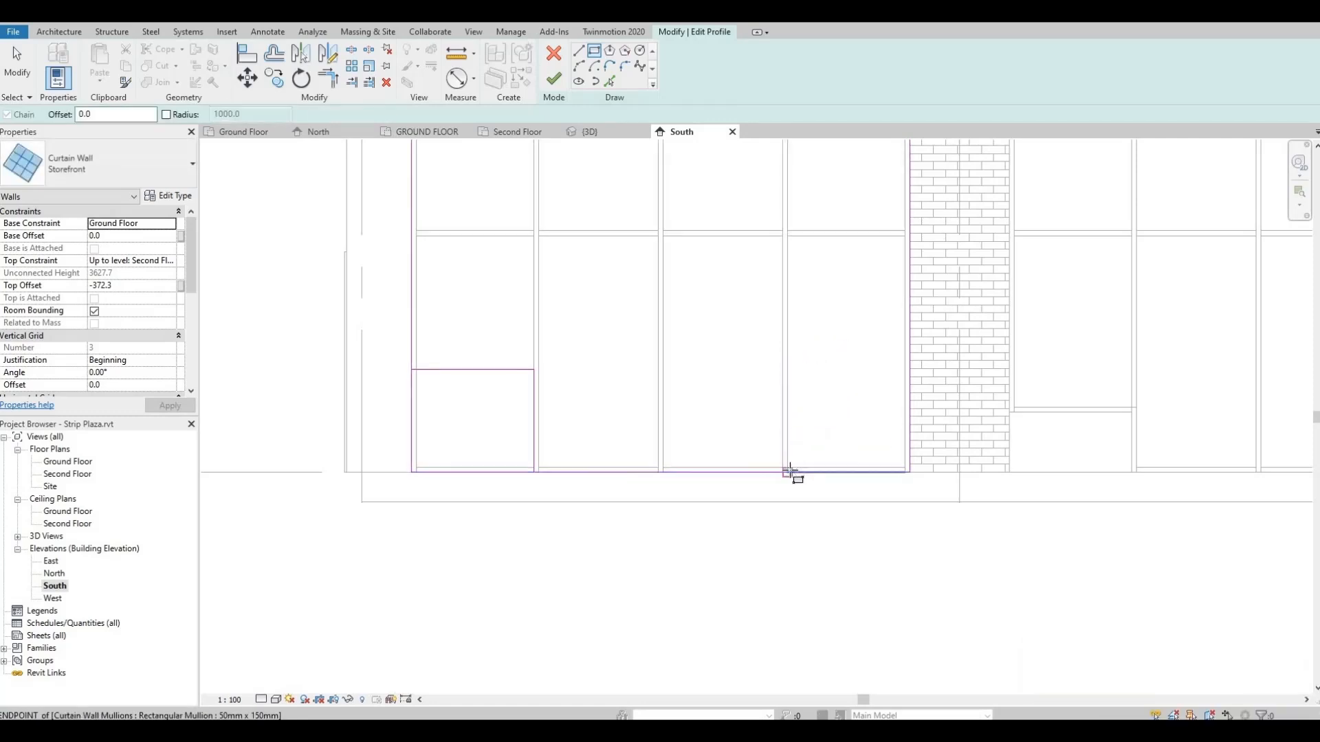
left_click(787, 472)
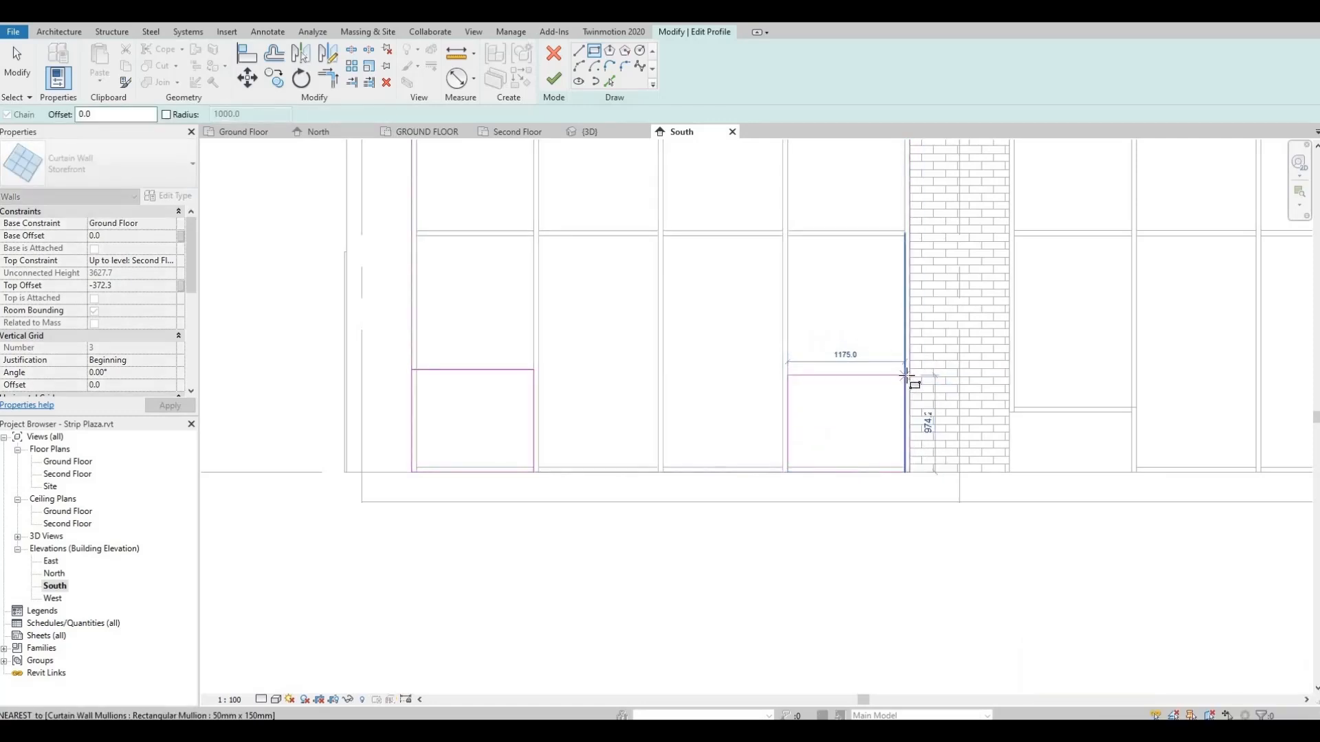
left_click(909, 376)
key("Escape")
key("Escape")
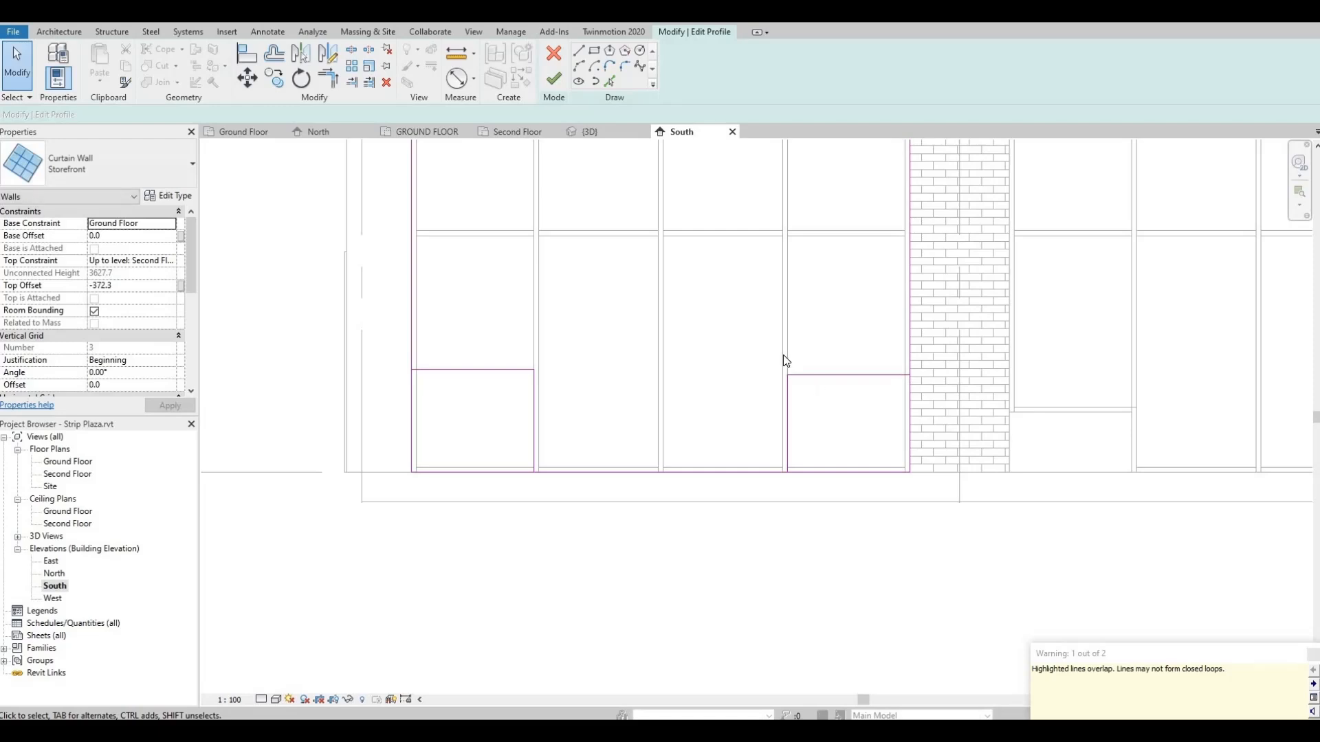
Align the top edges of the westernmost bay's two corner rectangles with the sill underside of the second bay's stepped storefront.
key("a")
key("l")
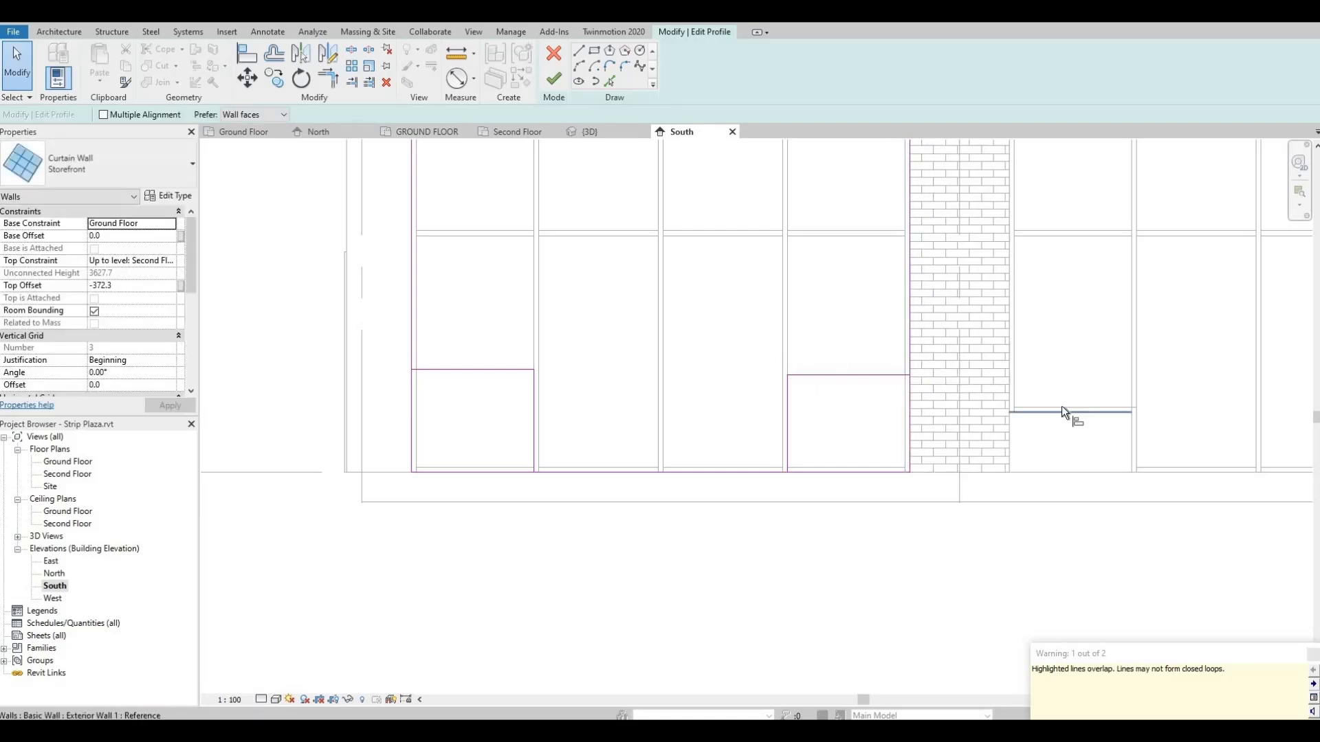
left_click(1064, 411)
left_click(884, 377)
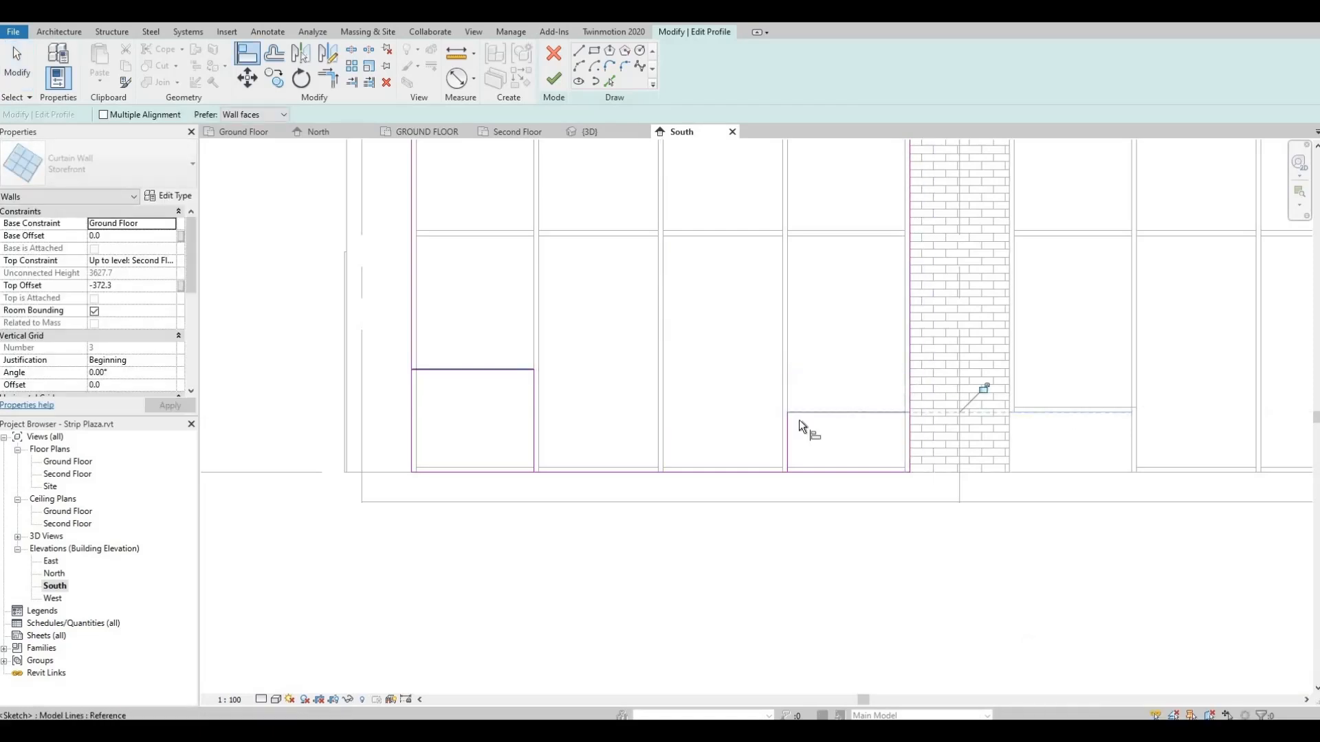
left_click(823, 412)
left_click(497, 370)
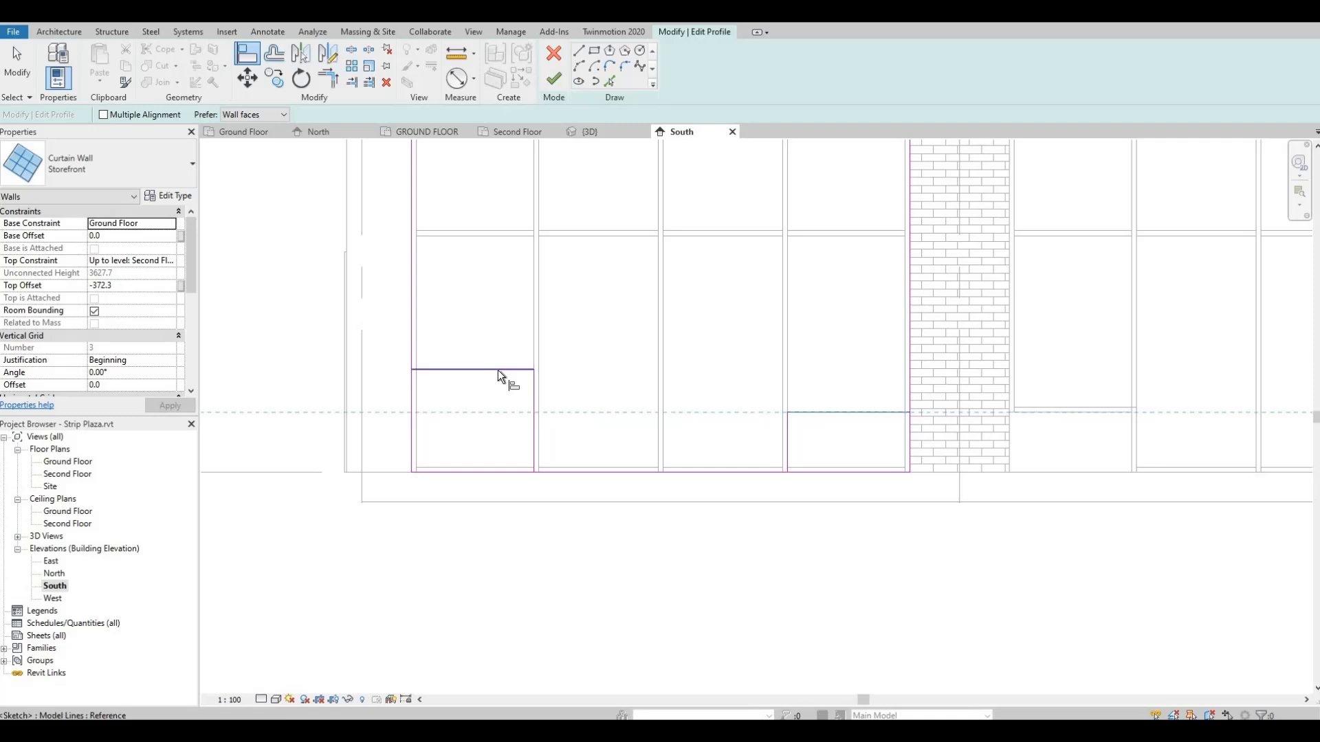
key("Escape")
Trim the westernmost bay's rectangle edges and profile outline to corners at both lower steps with Trim/Extend to Corner.
key("t")
key("r")
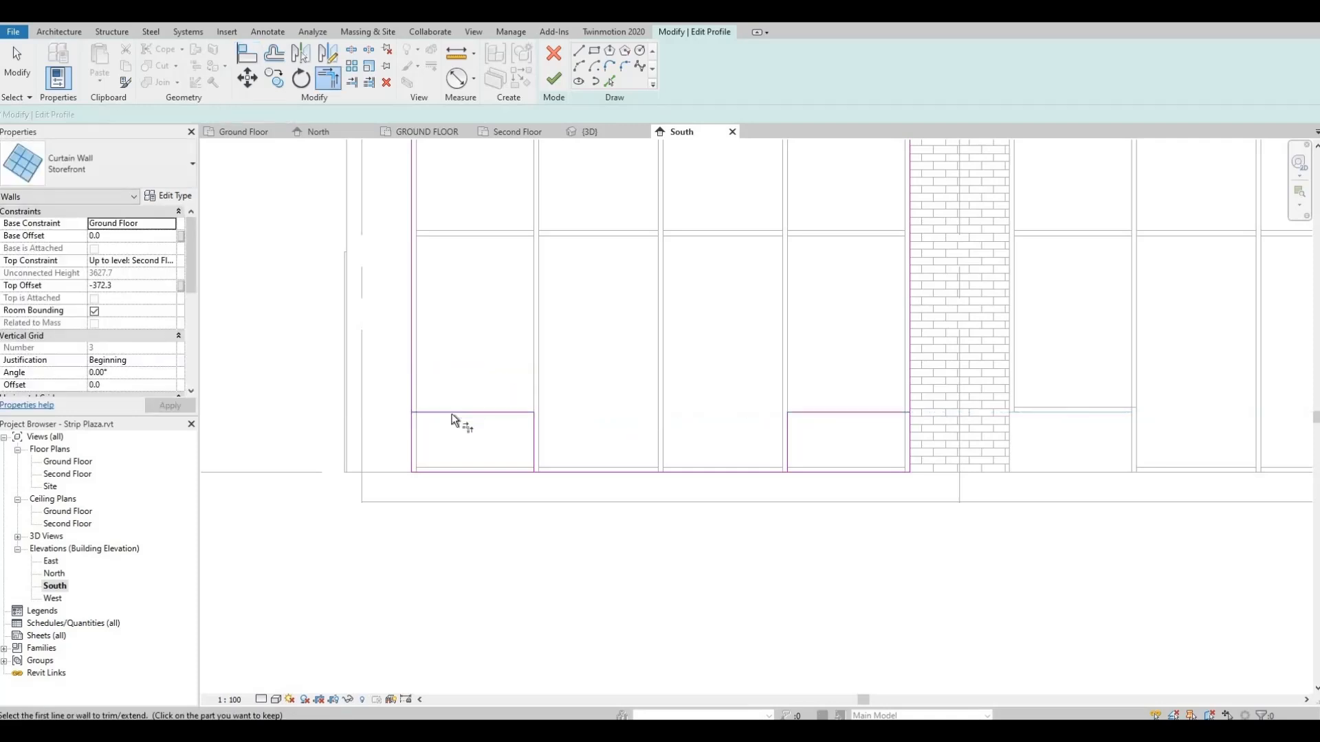
left_click(412, 383)
left_click(907, 392)
key("Escape")
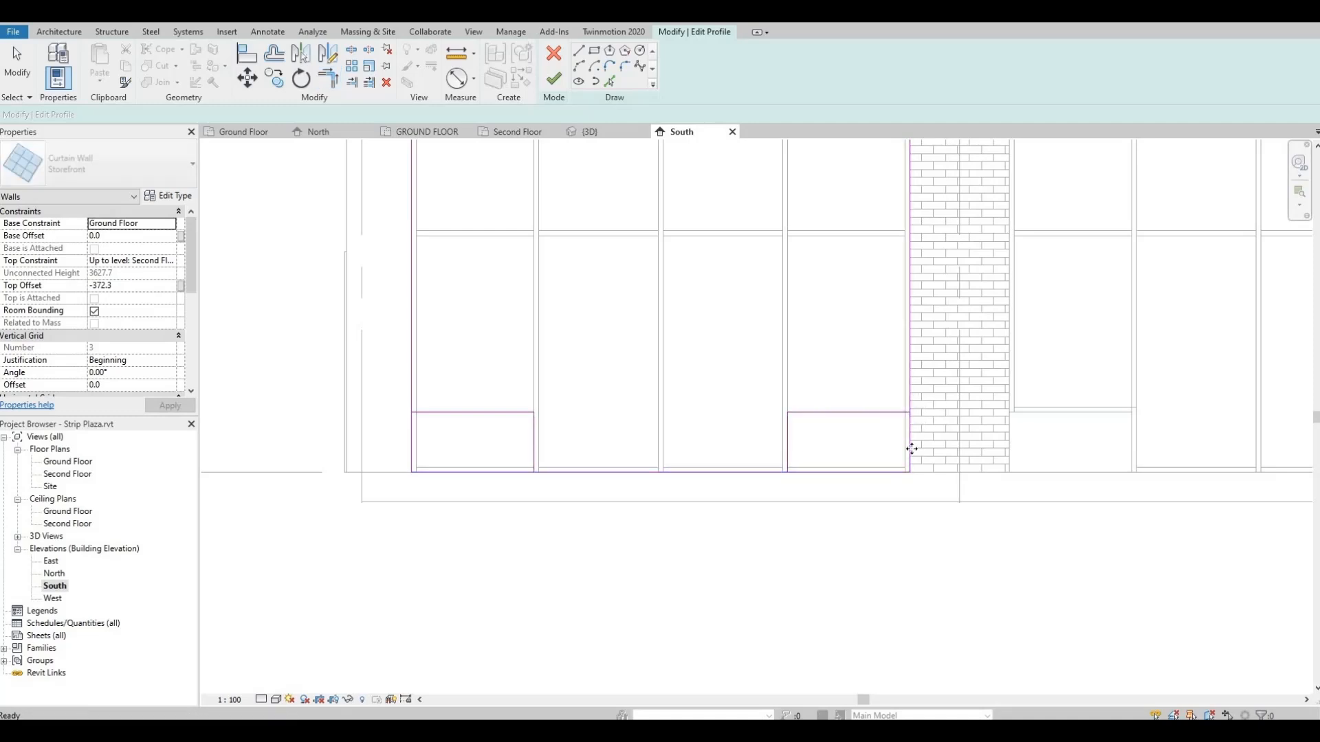
Delete the leftover outer side and bottom segments below both steps of the westernmost bay, and finish its profile.
left_click(911, 449)
key("Delete")
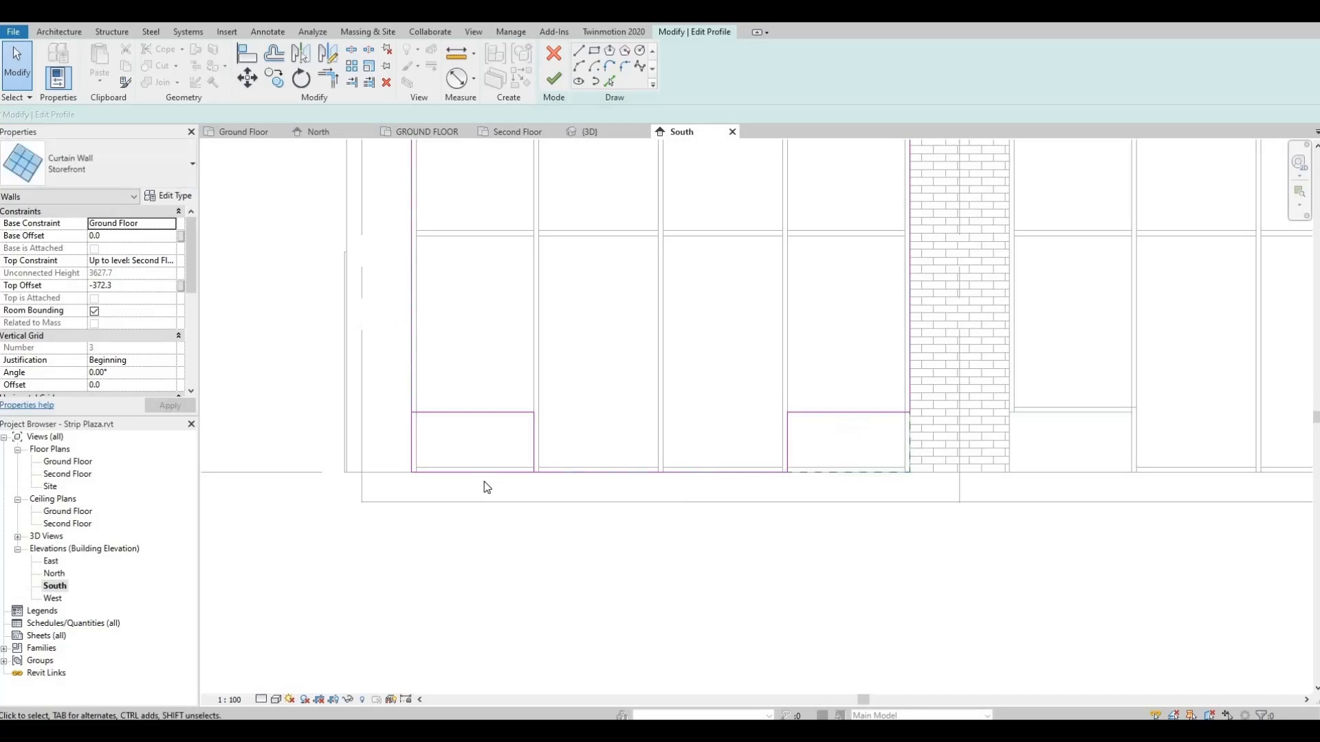
left_click(484, 473)
key("Delete")
left_click(411, 444)
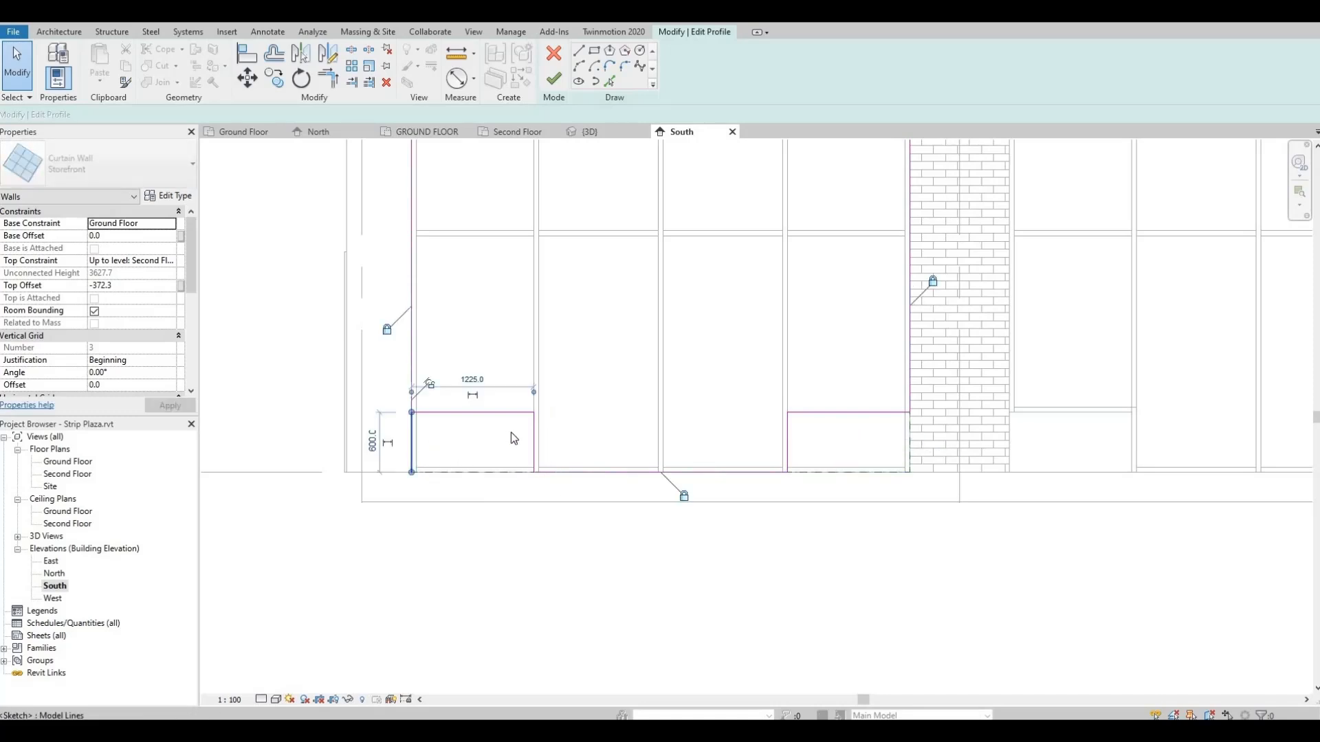
key("Delete")
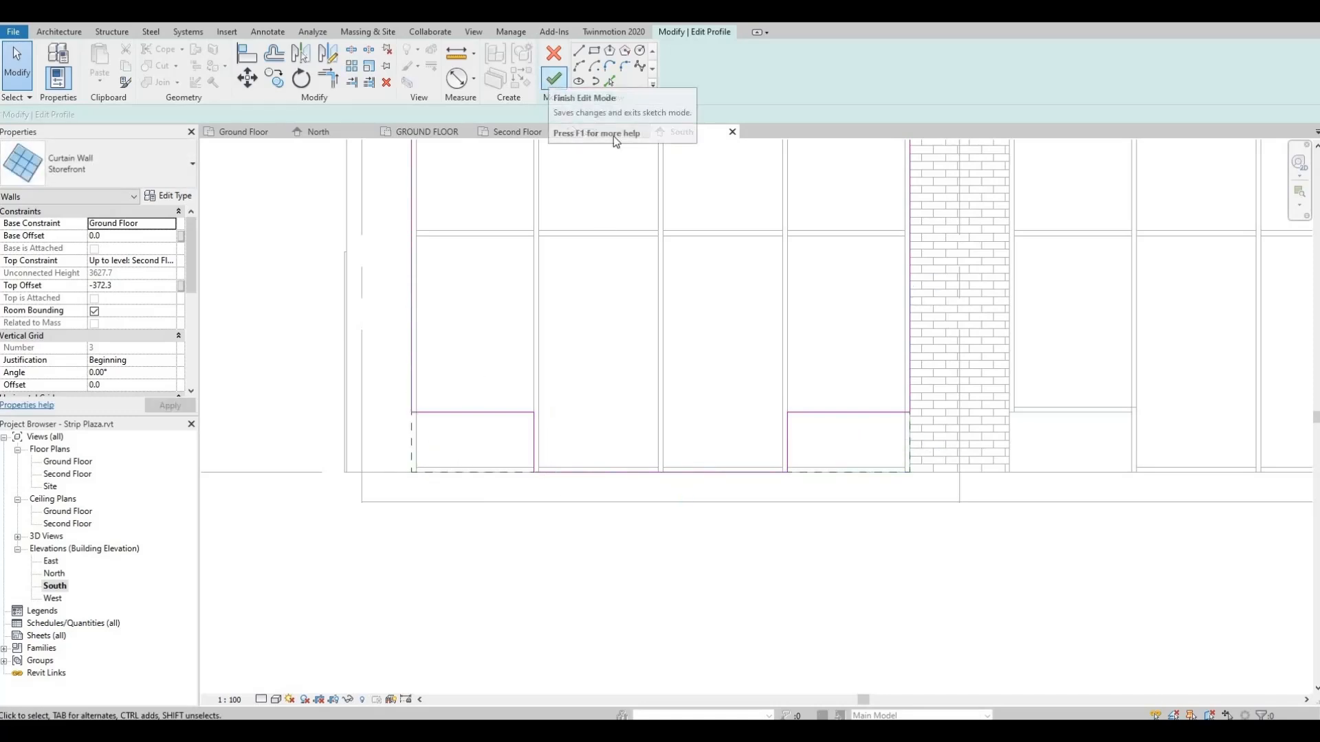
left_click(552, 79)
scroll(530, 459, "down", 4)
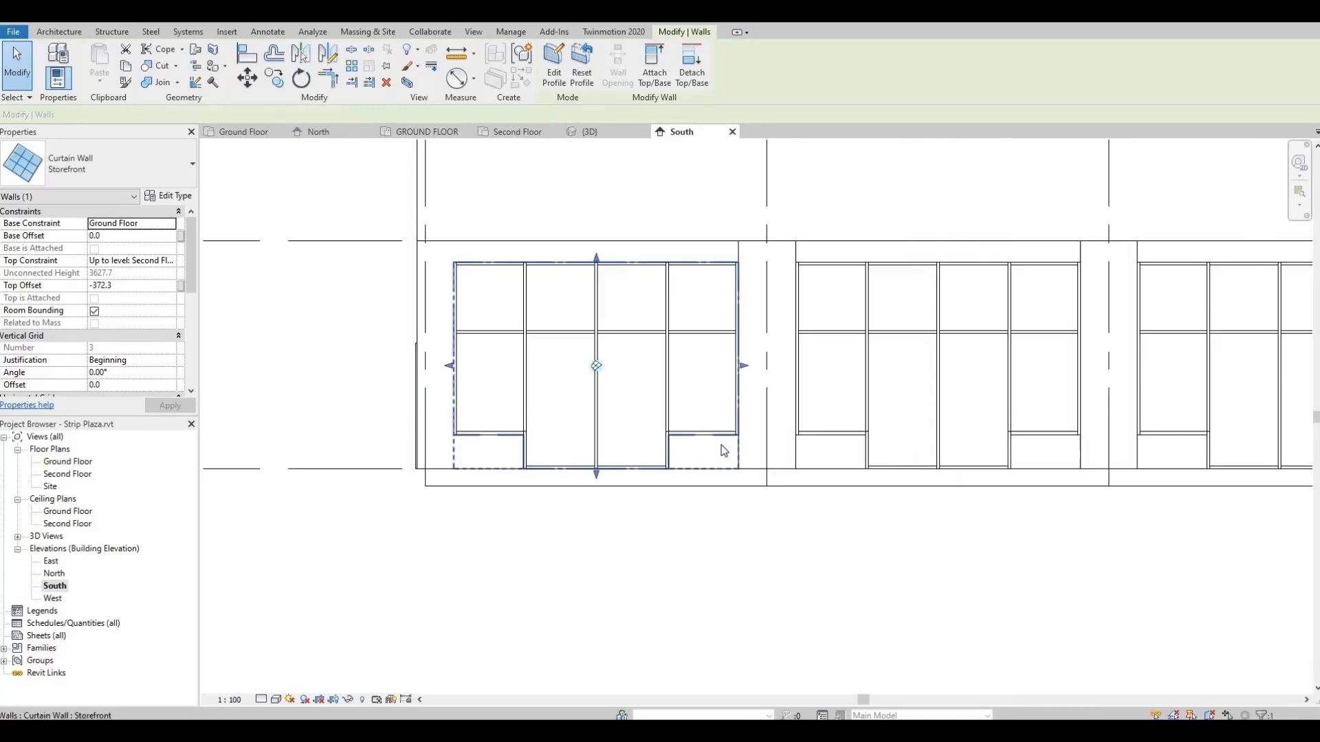
key("Escape")
Examine the stepped storefronts along the whole south elevation.
scroll(776, 449, "down", 2)
middle_click_drag(571, 458, 563, 458)
scroll(922, 465, "up", 1)
middle_click_drag(922, 465, 625, 463)
scroll(625, 463, "down", 1)
scroll(625, 463, "up", 1)
scroll(625, 463, "down", 1)
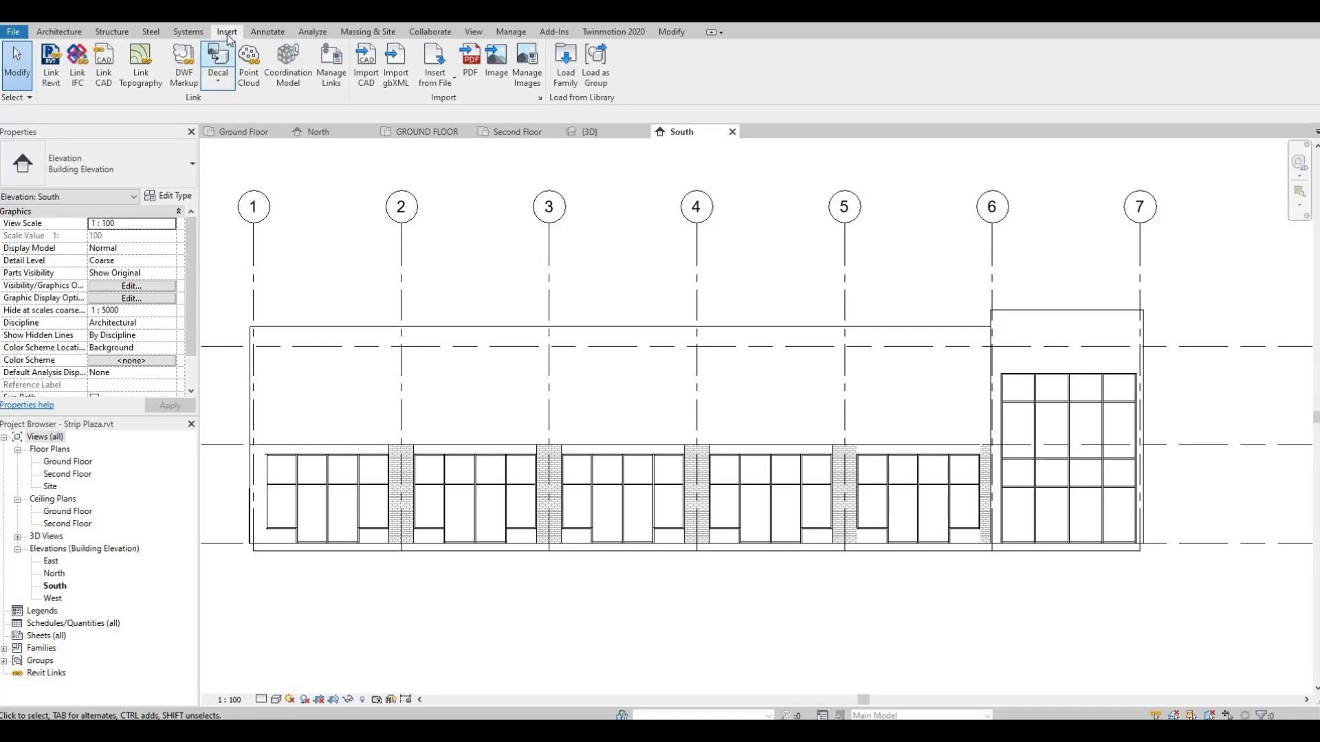
Load the families M_Door-Curtain-Wall-Double-Glass, M_Door-Curtain-Wall-Double-Storefront and M_Door-Curtain-Wall-Single-Glass from the Doors folder.
left_click(570, 69)
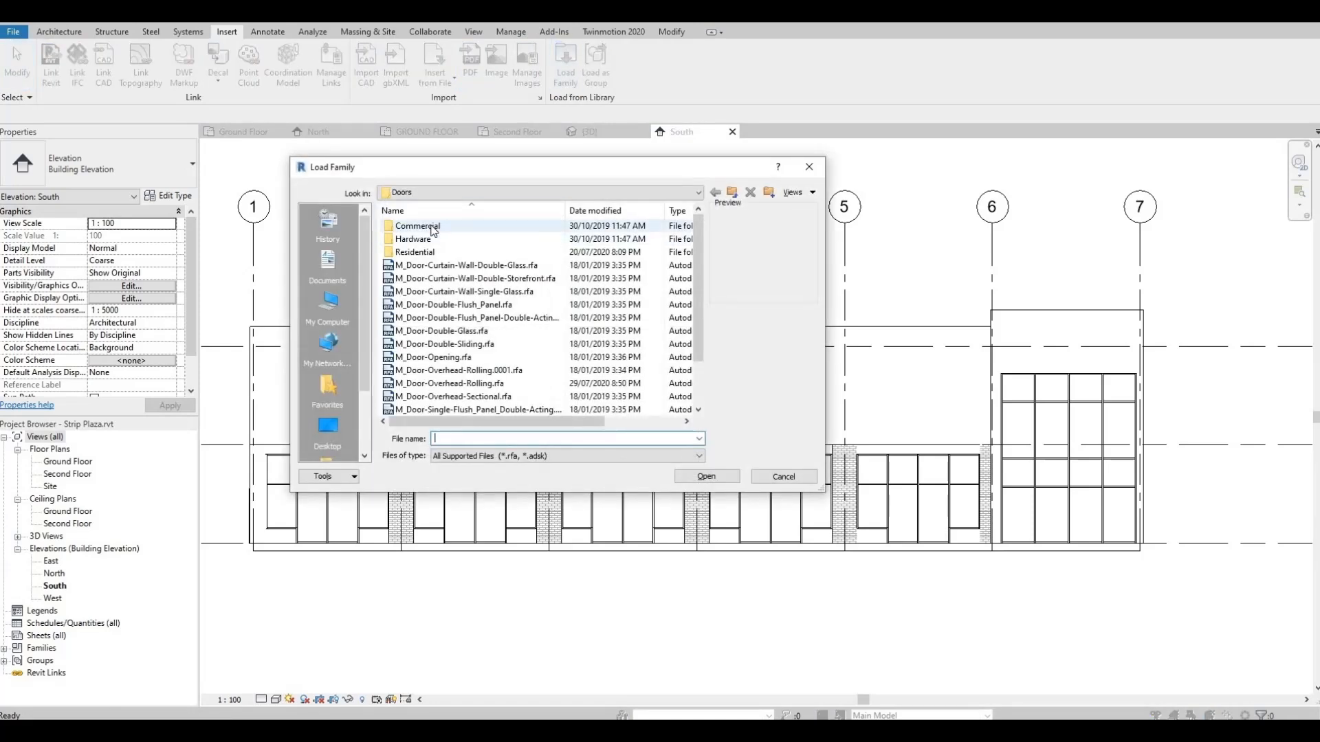
left_click(464, 278)
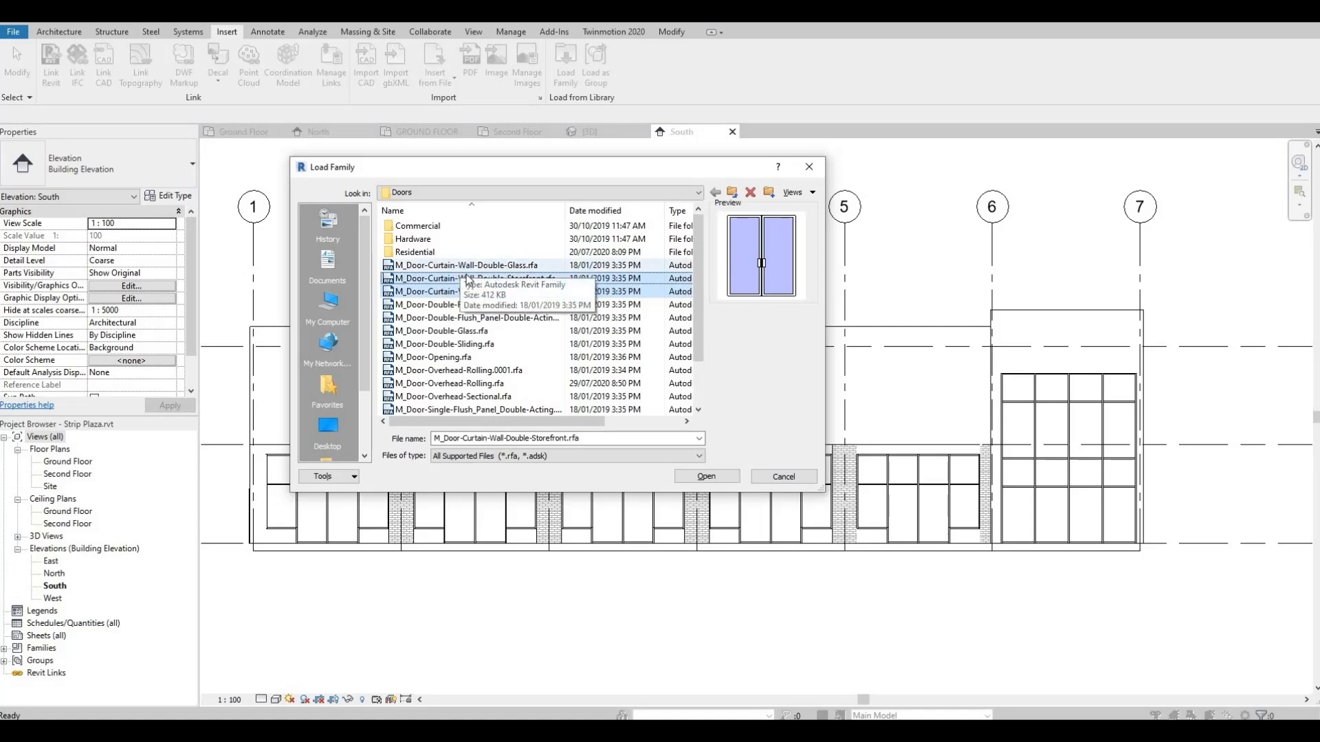
left_click(467, 268, "ctrl")
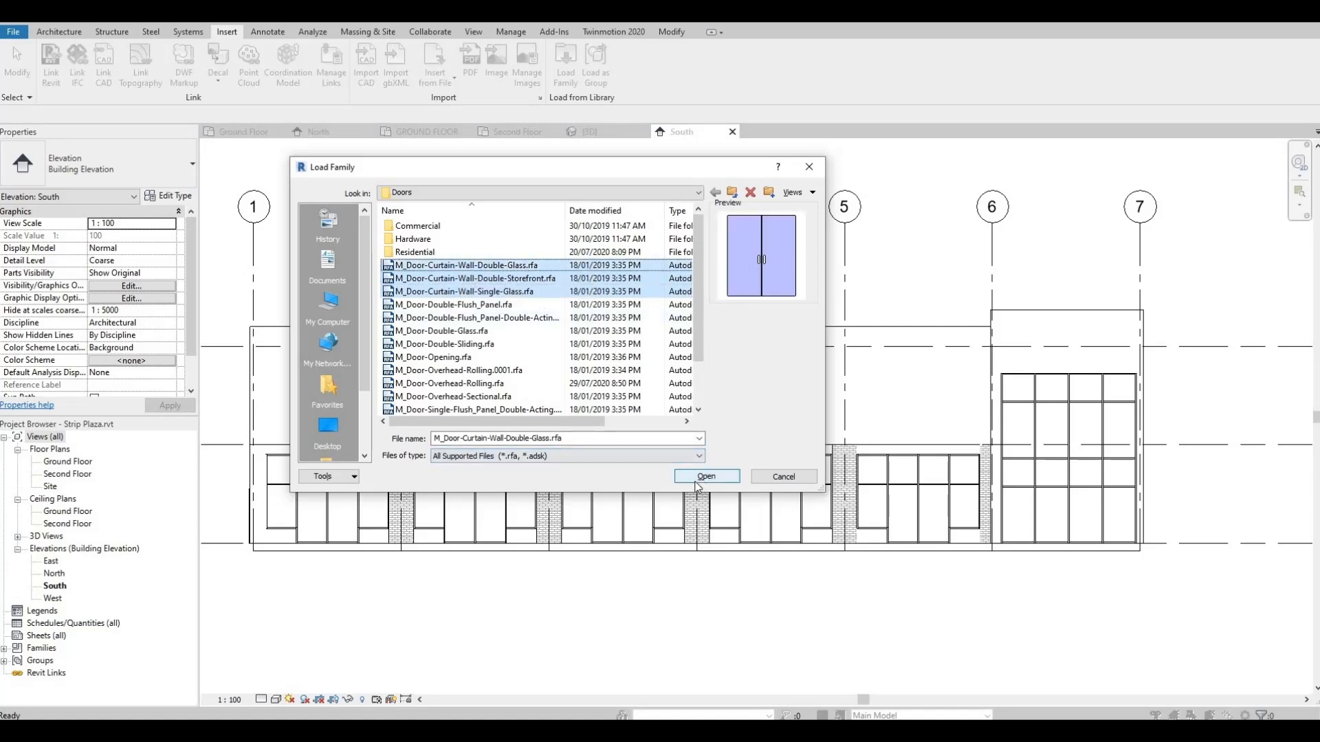
left_click(706, 476)
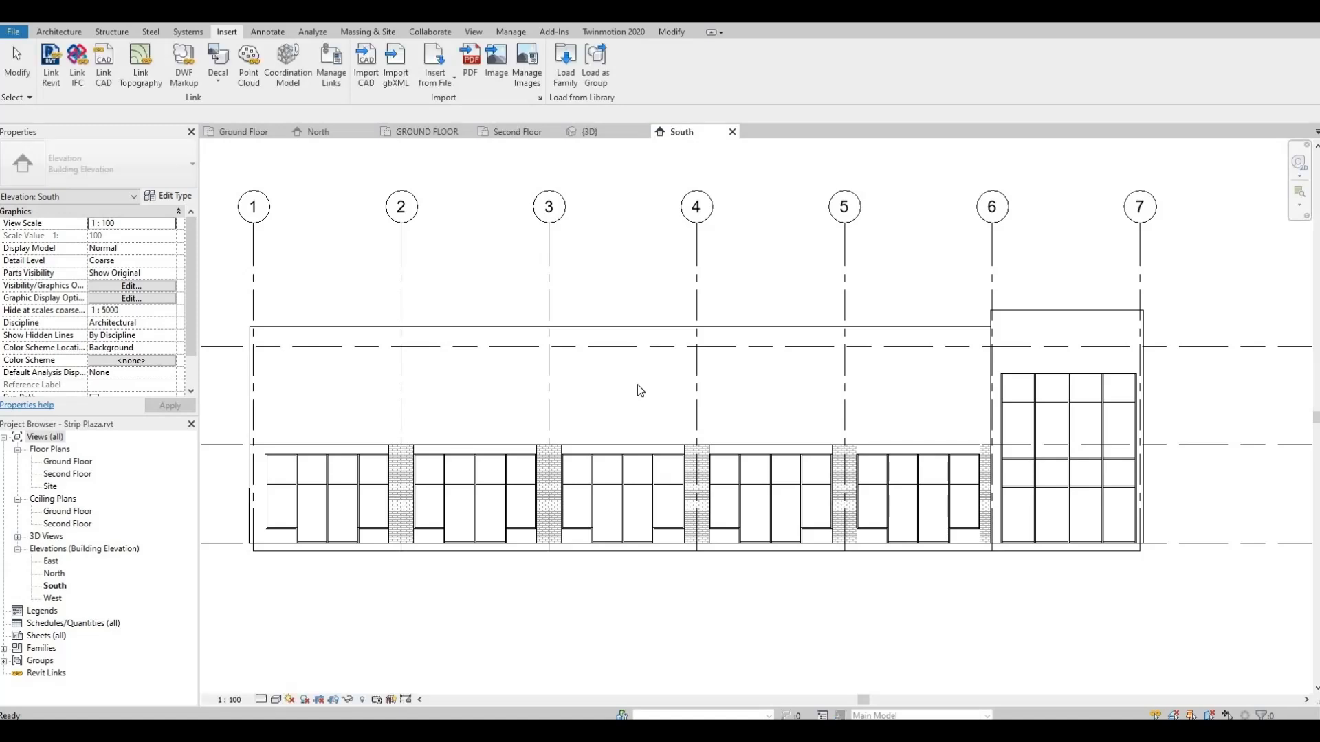
Unpin the westernmost bay's west entrance panel and change it to M_Door-Curtain-Wall-Single-Glass.
left_click(46, 31)
scroll(348, 385, "up", 4)
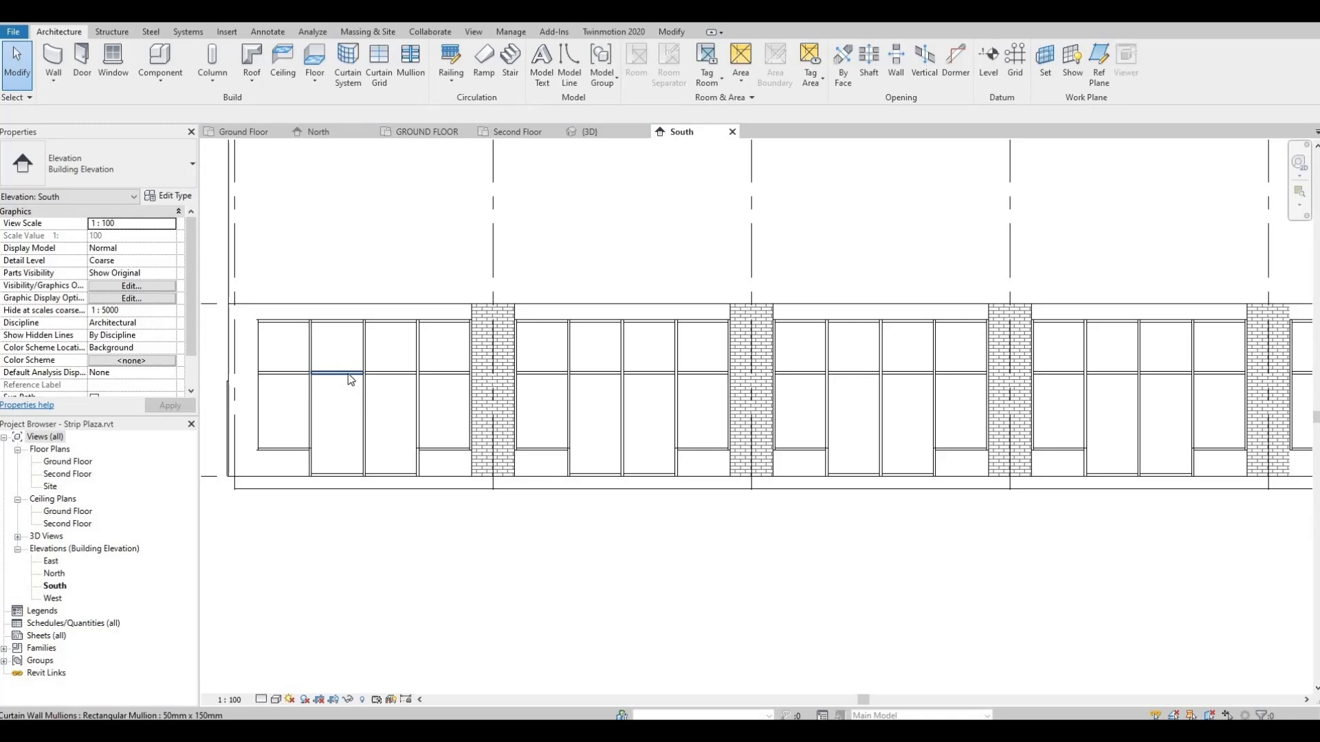
key("Tab")
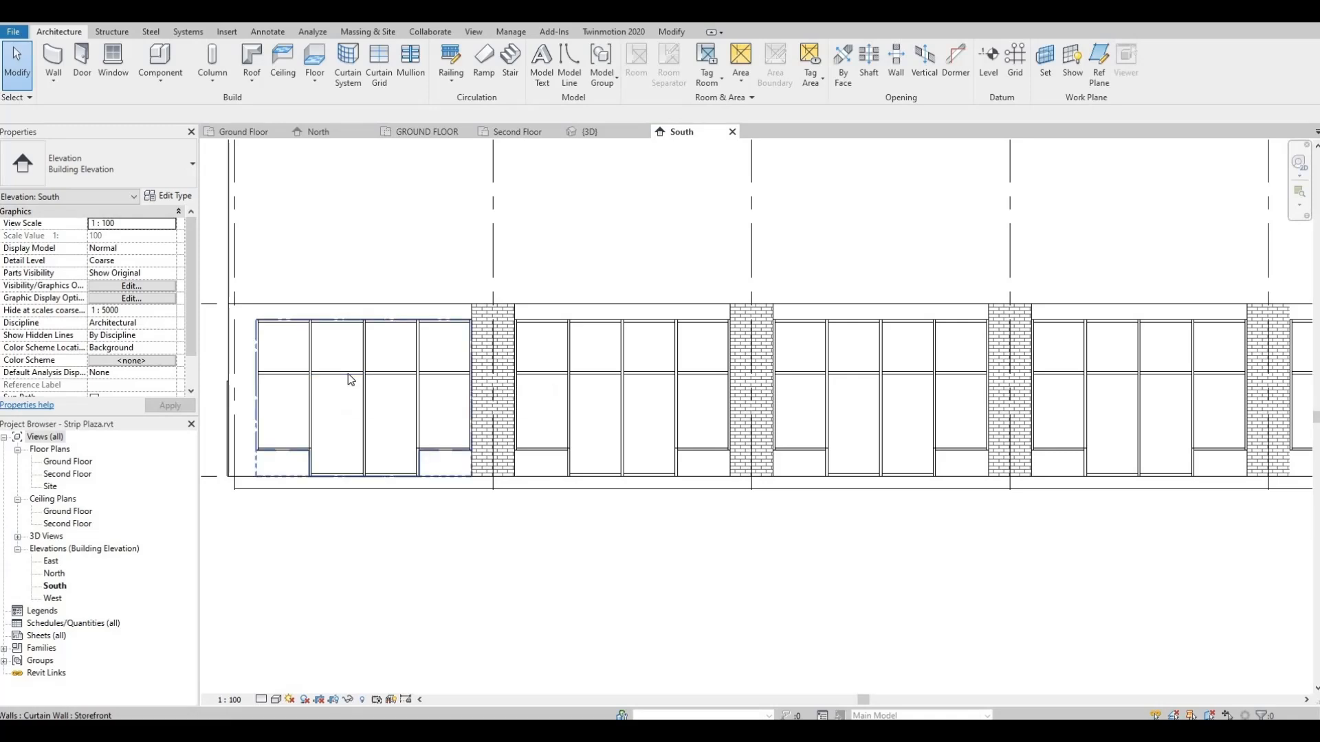
key("Tab")
key("Tab")
key("Tab")
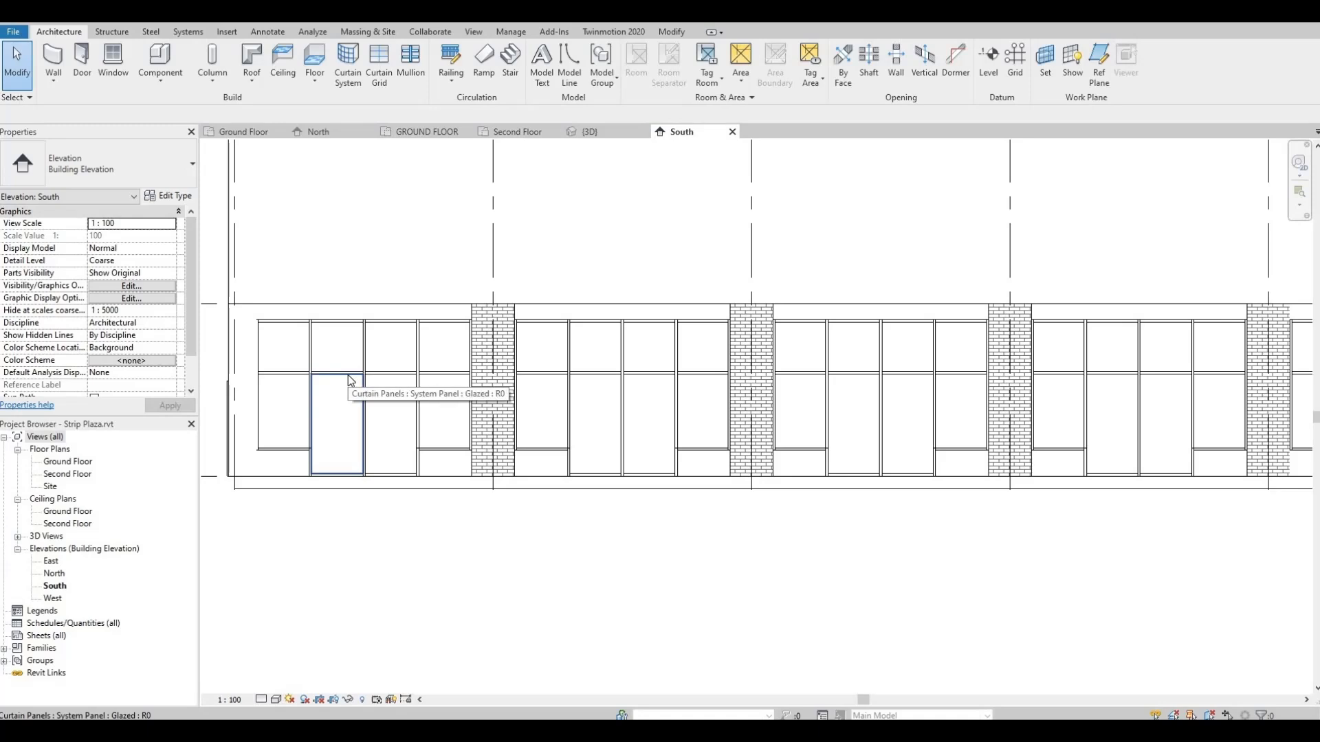
left_click(350, 379)
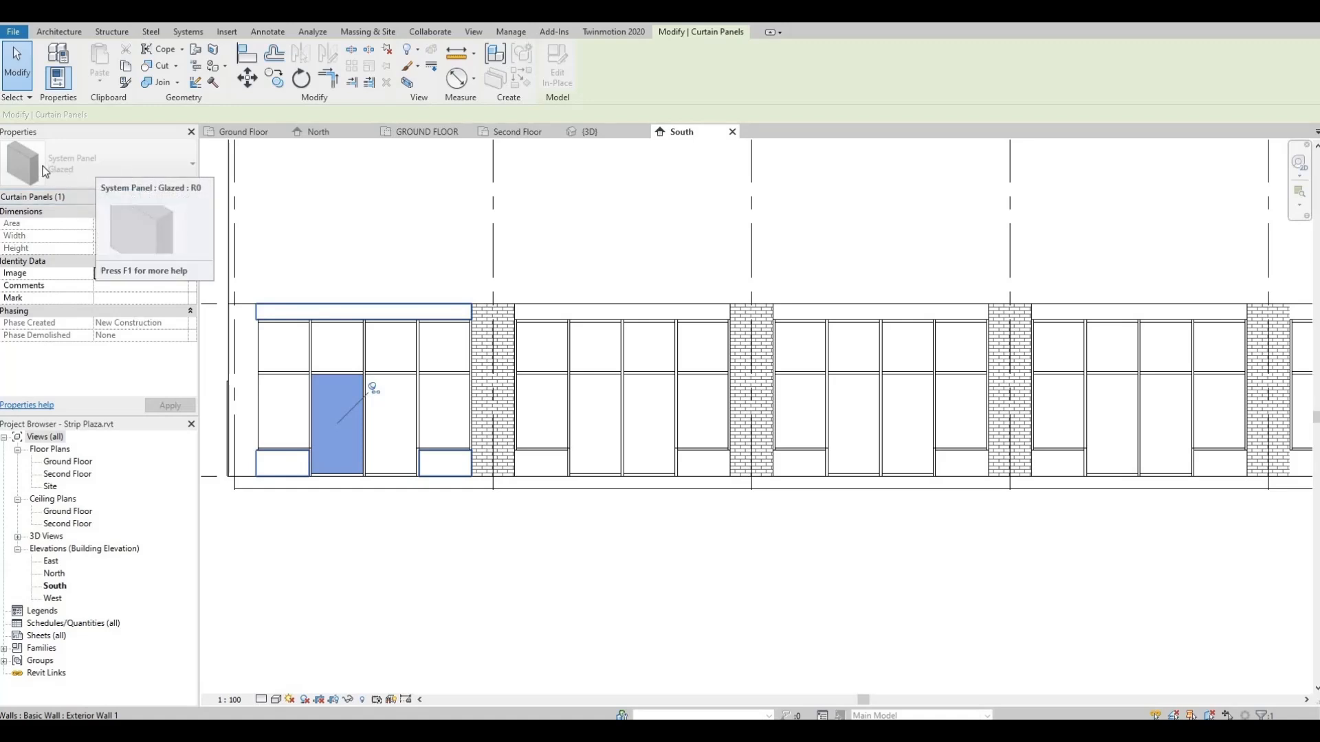
left_click(373, 390)
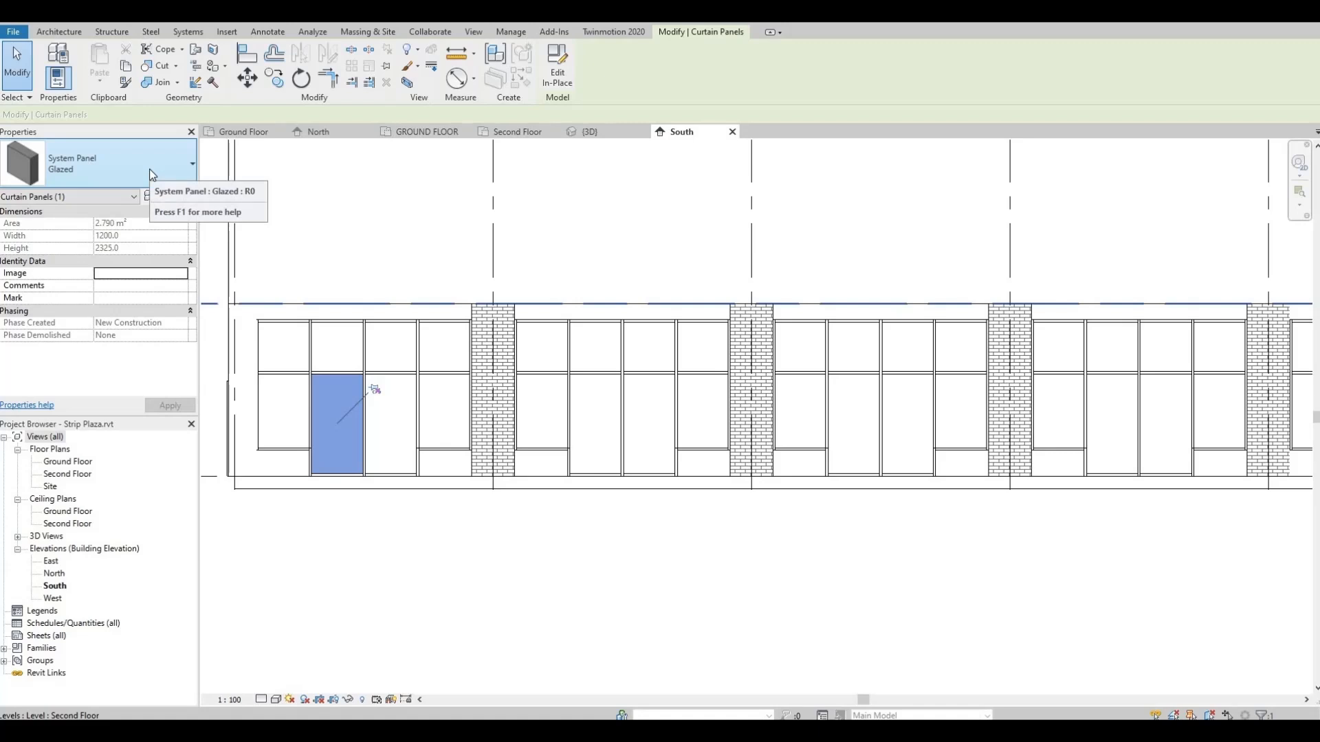
left_click(150, 169)
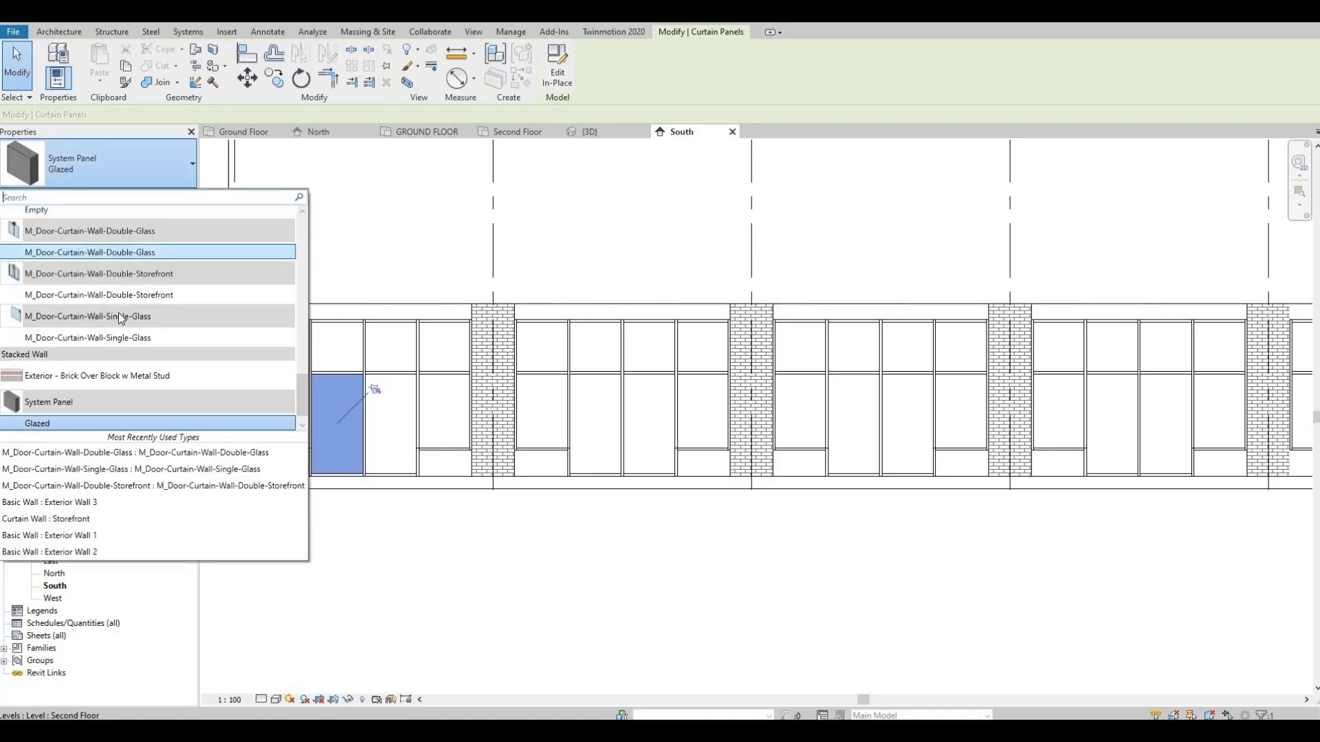
left_click(108, 343)
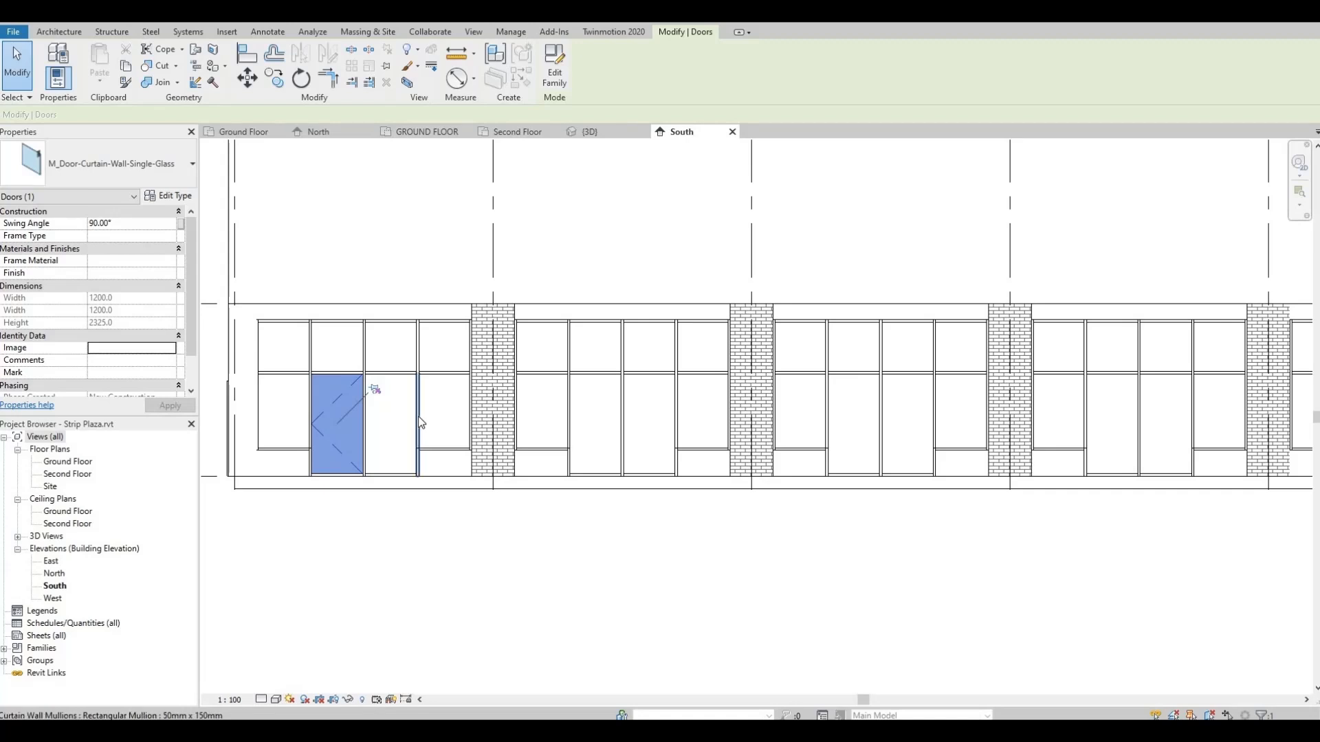
Unpin the westernmost bay's east entrance panel and change it to M_Door-Curtain-Wall-Single-Glass.
key("Tab")
key("Tab")
key("Tab")
key("Tab")
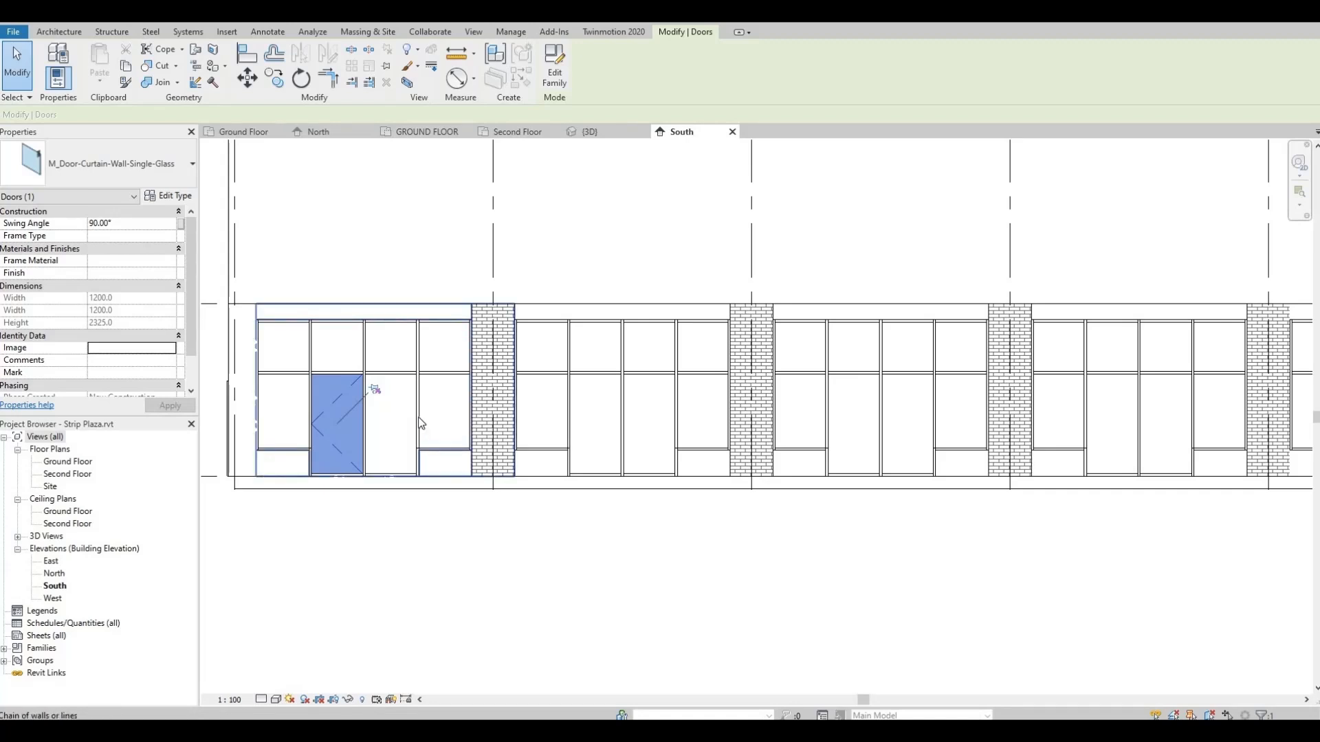
left_click(421, 423)
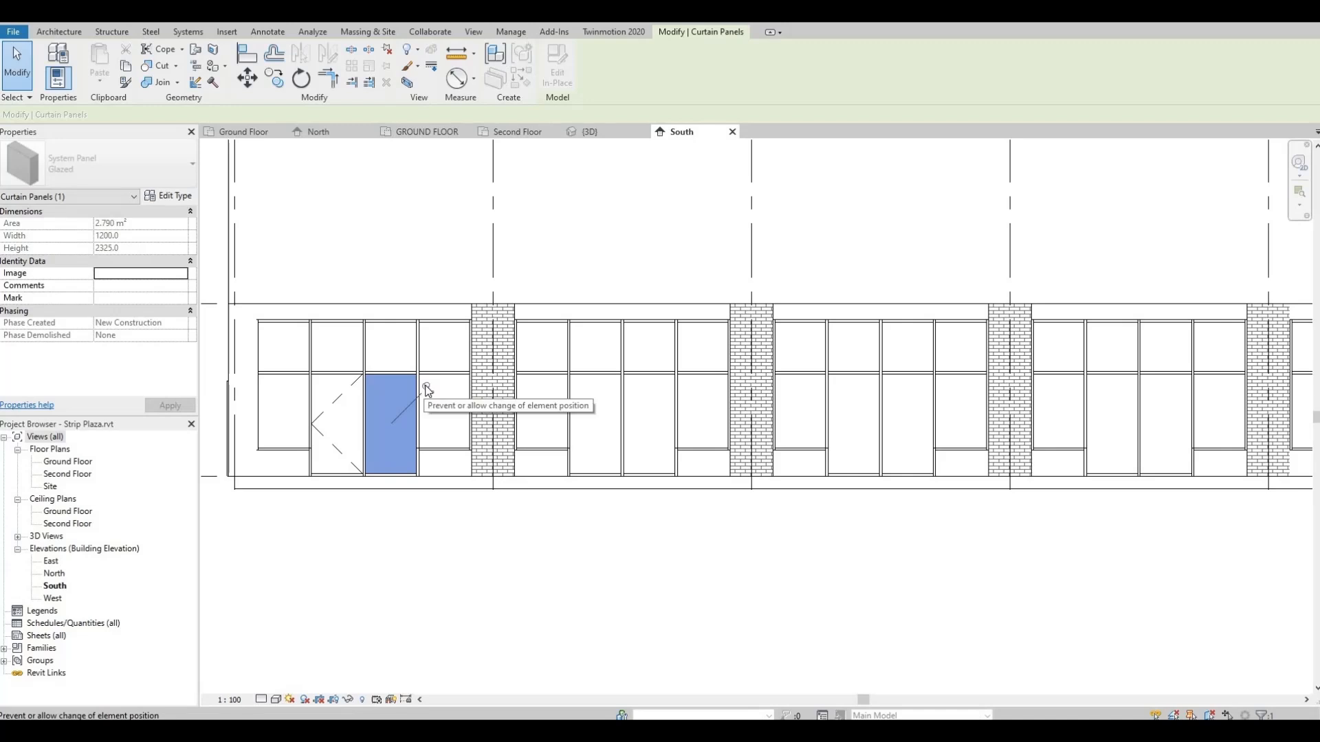
left_click(427, 389)
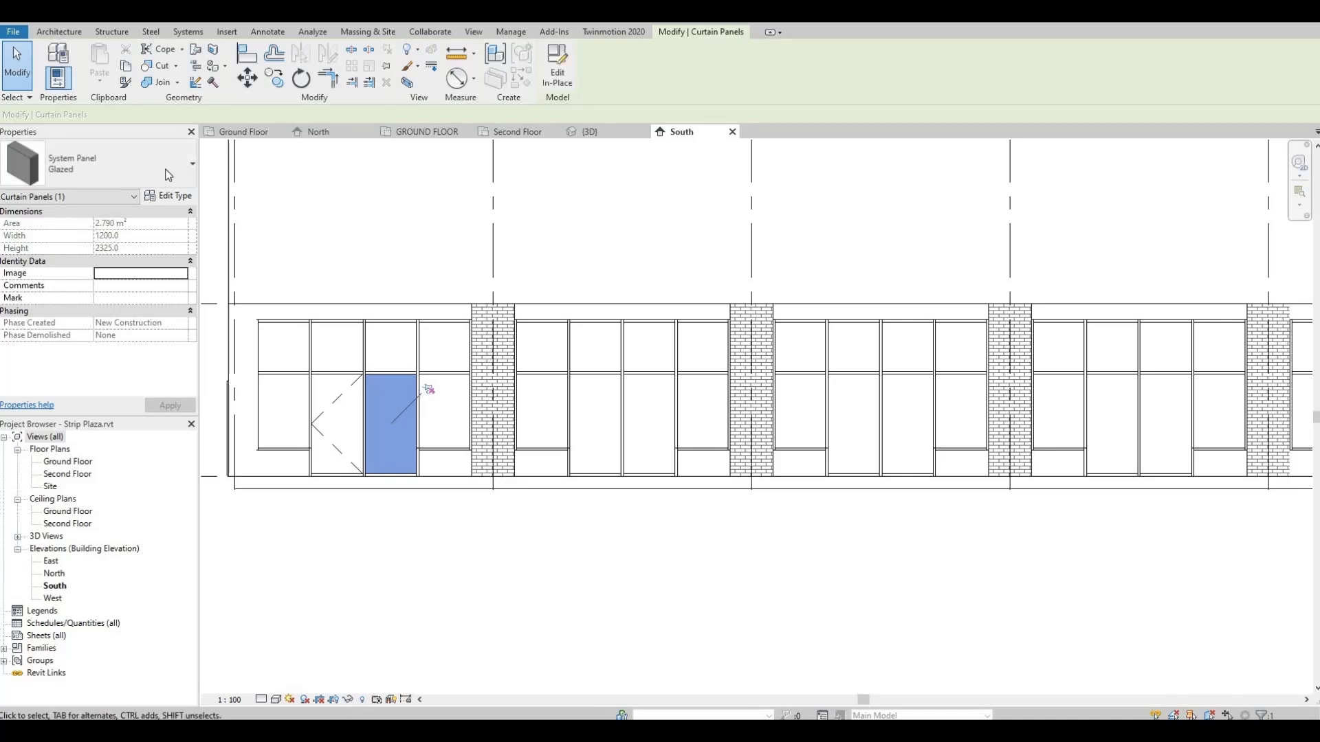
left_click(164, 169)
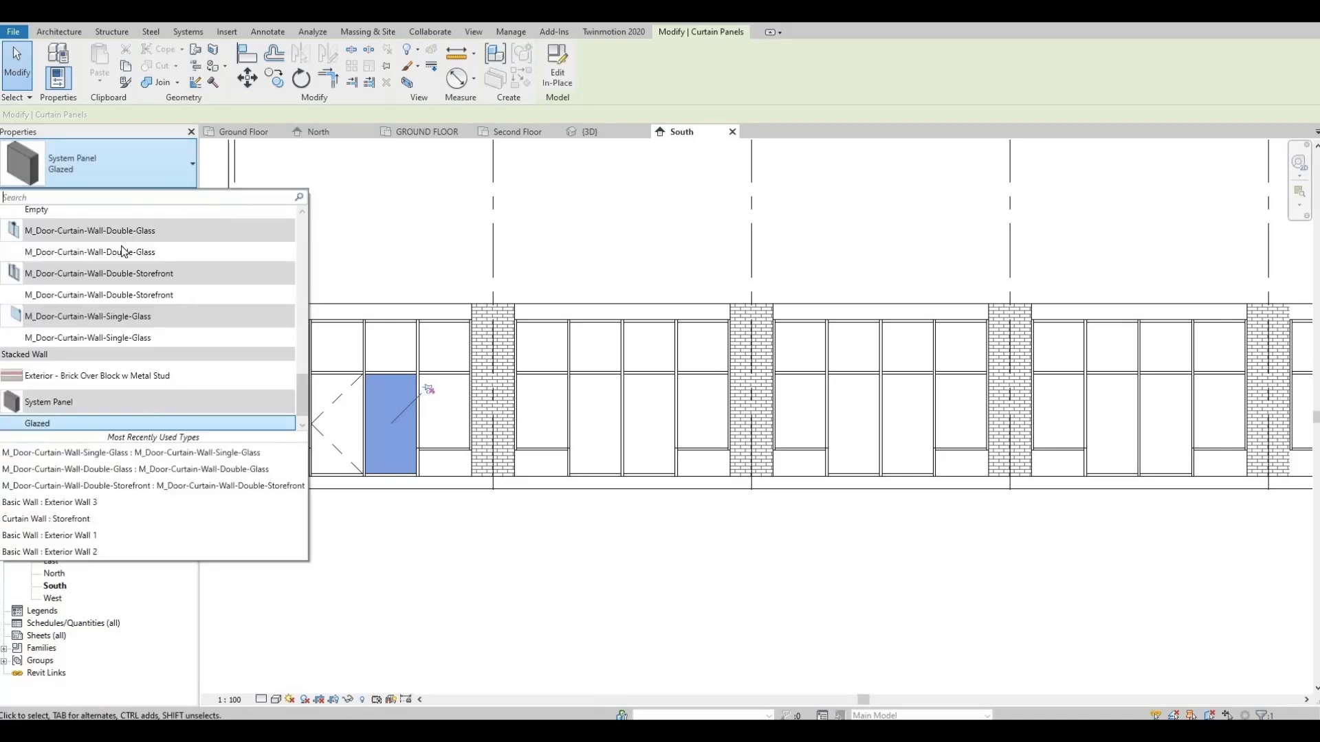
left_click(79, 339)
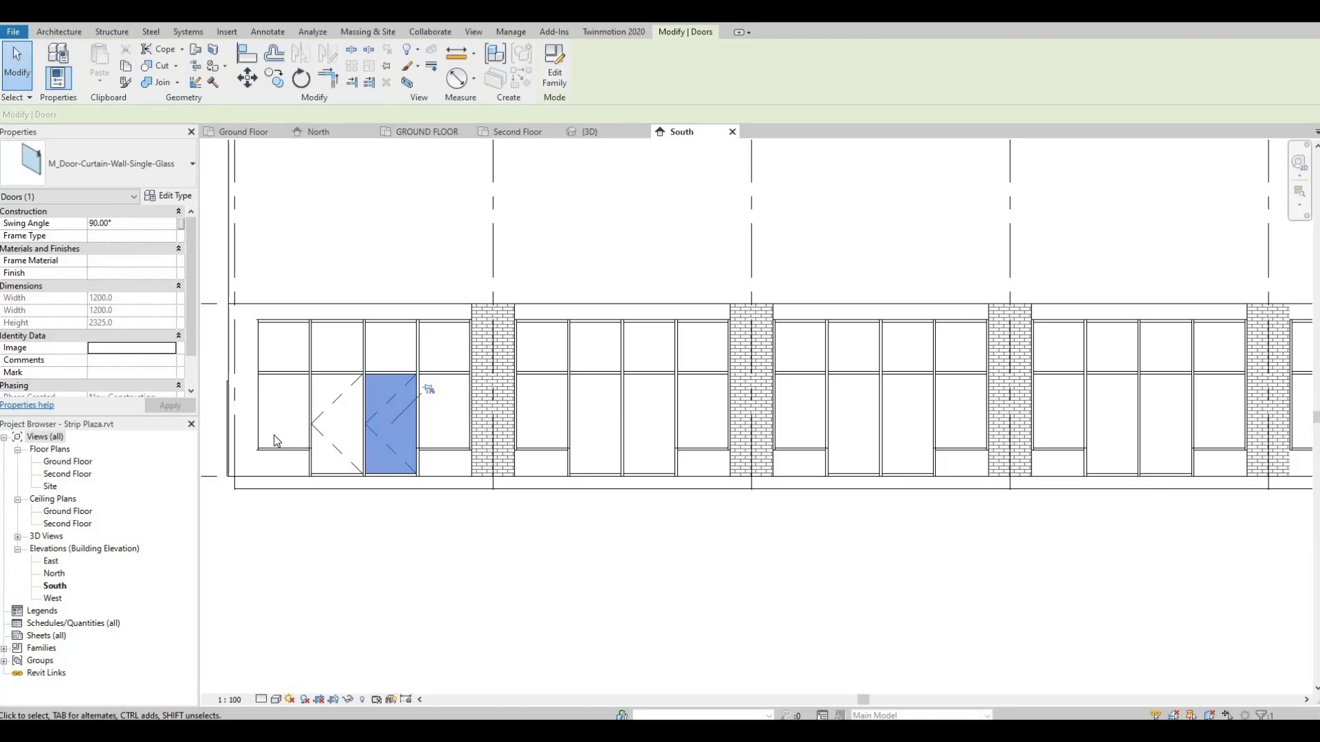
In the Ground Floor plan, flip the hand of the westernmost bay's east door so the two leaves open as a pair.
double_click(71, 463)
scroll(521, 512, "down", 6)
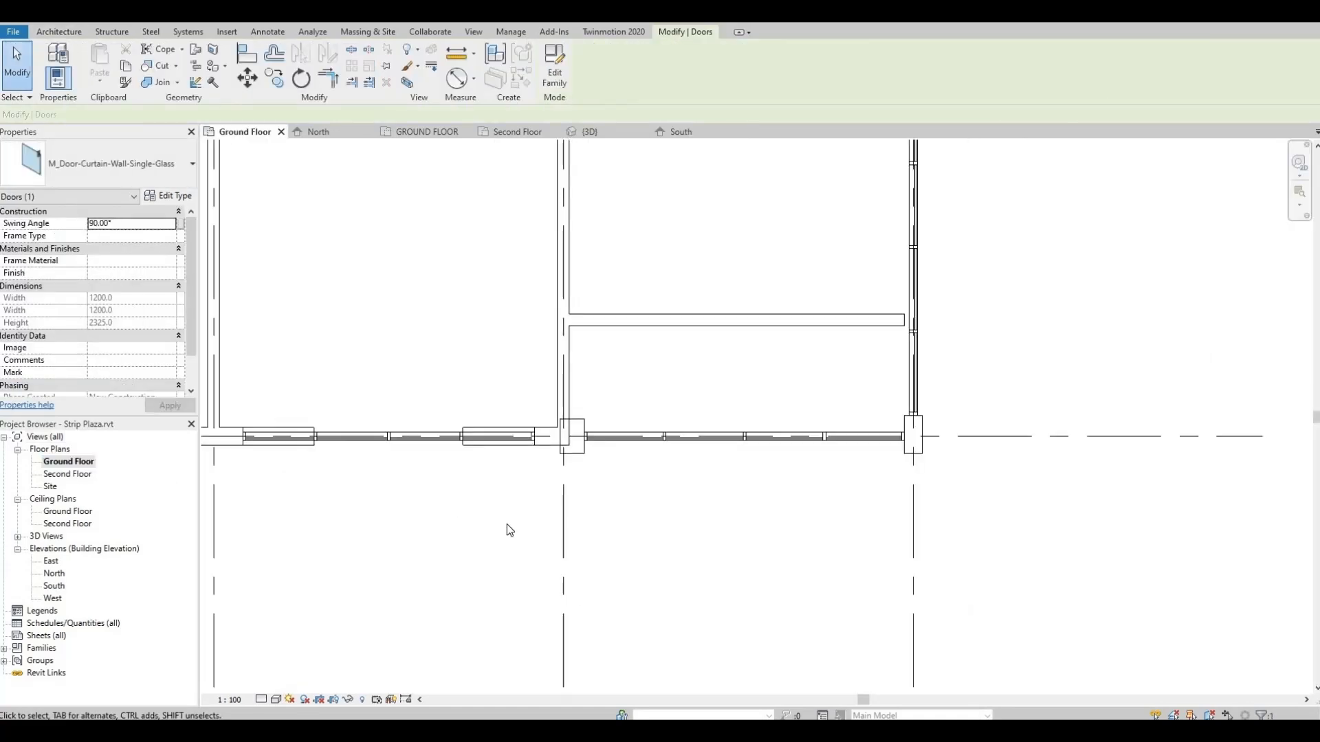
middle_click_drag(526, 516, 995, 506)
middle_click_drag(782, 510, 1275, 506)
scroll(690, 486, "up", 6)
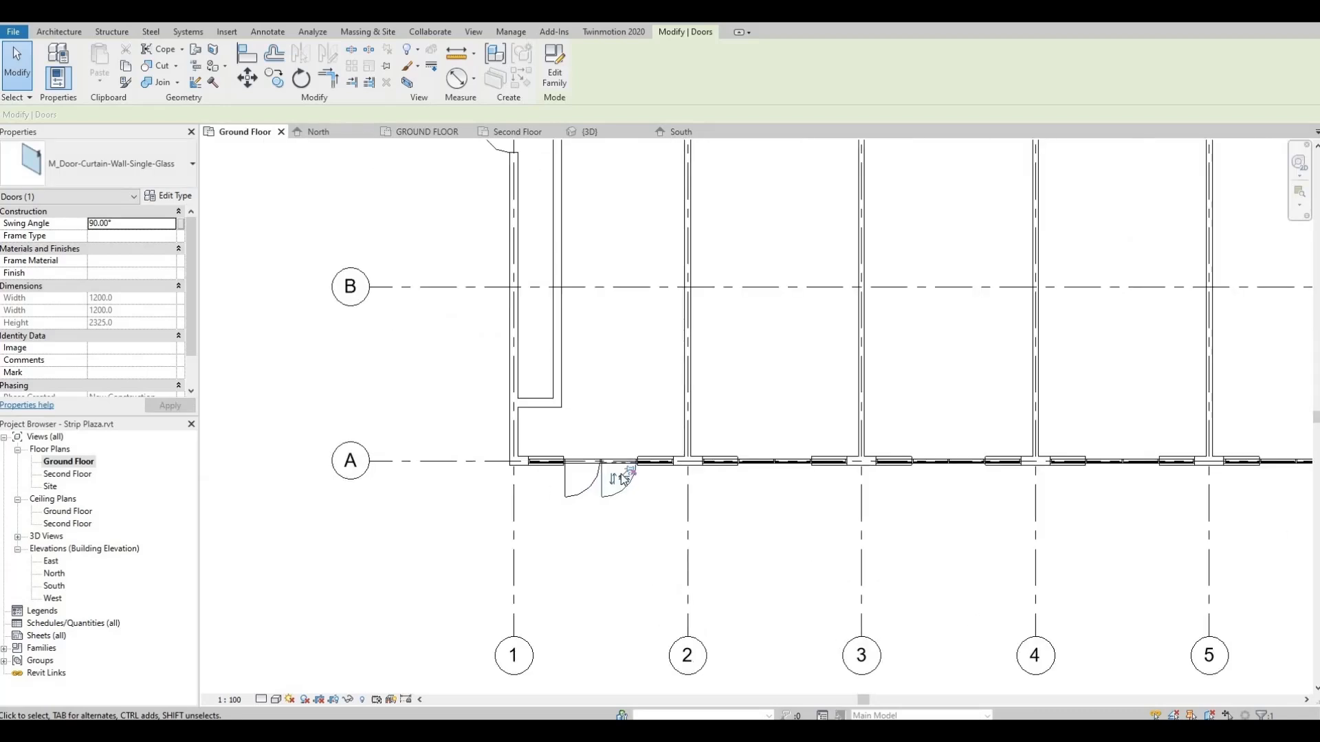
scroll(700, 517, "up", 1)
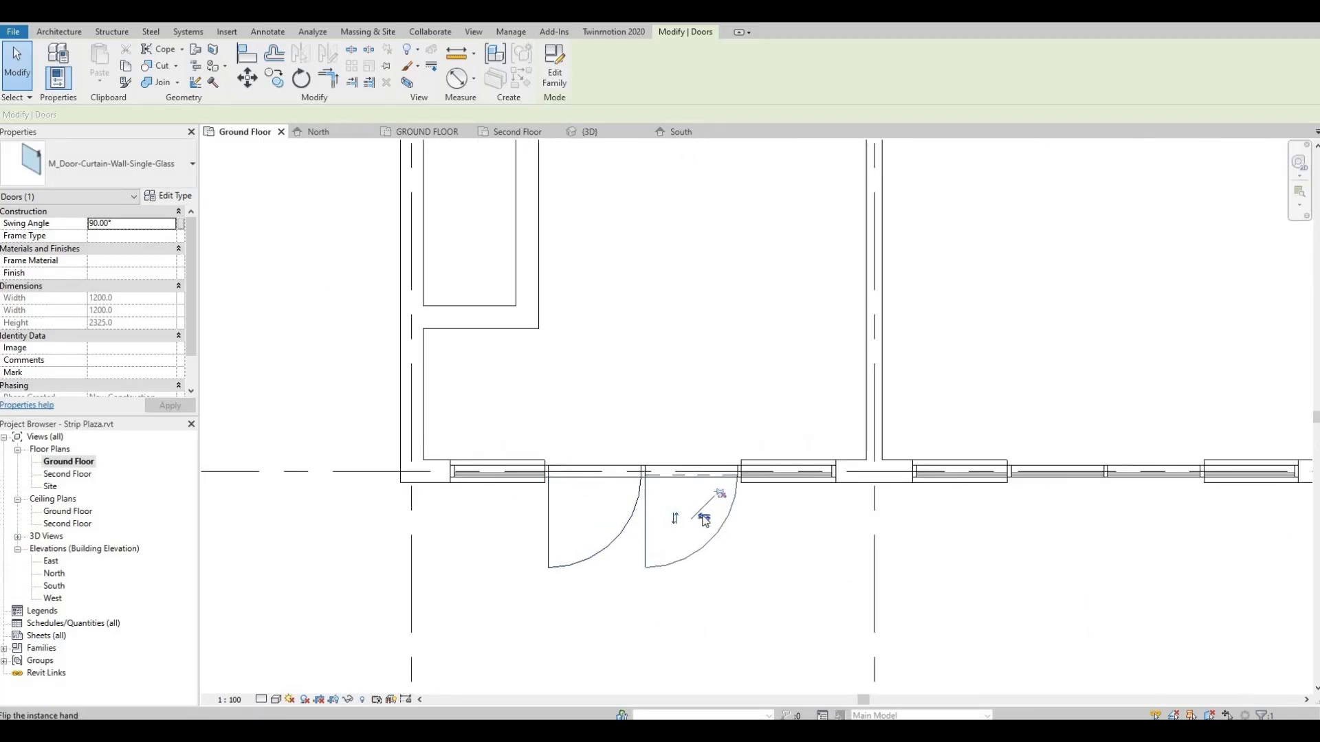
left_click(705, 520)
middle_click_drag(664, 487, 371, 480)
scroll(517, 471, "down", 2)
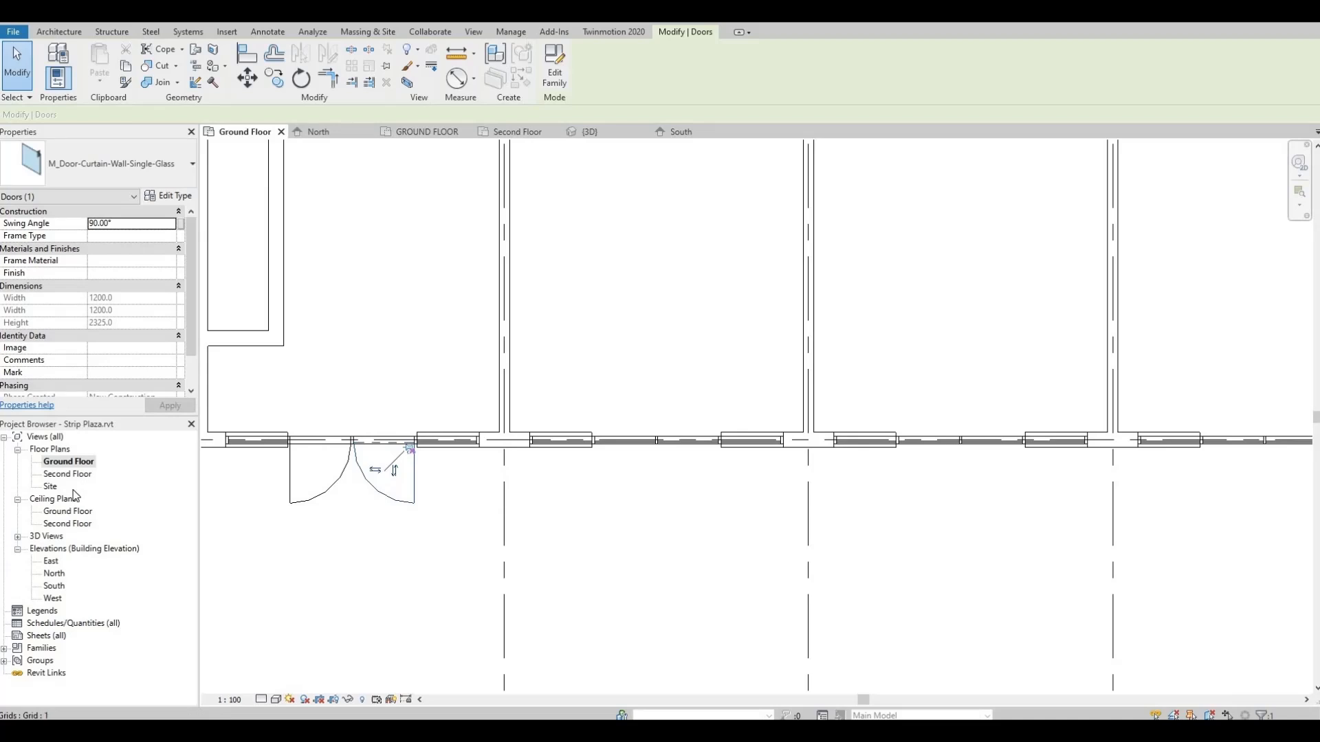
In the South elevation, unpin the west entrance panel between grids 2 and 3 and change it to M_Door-Curtain-Wall-Single-Glass.
double_click(54, 587)
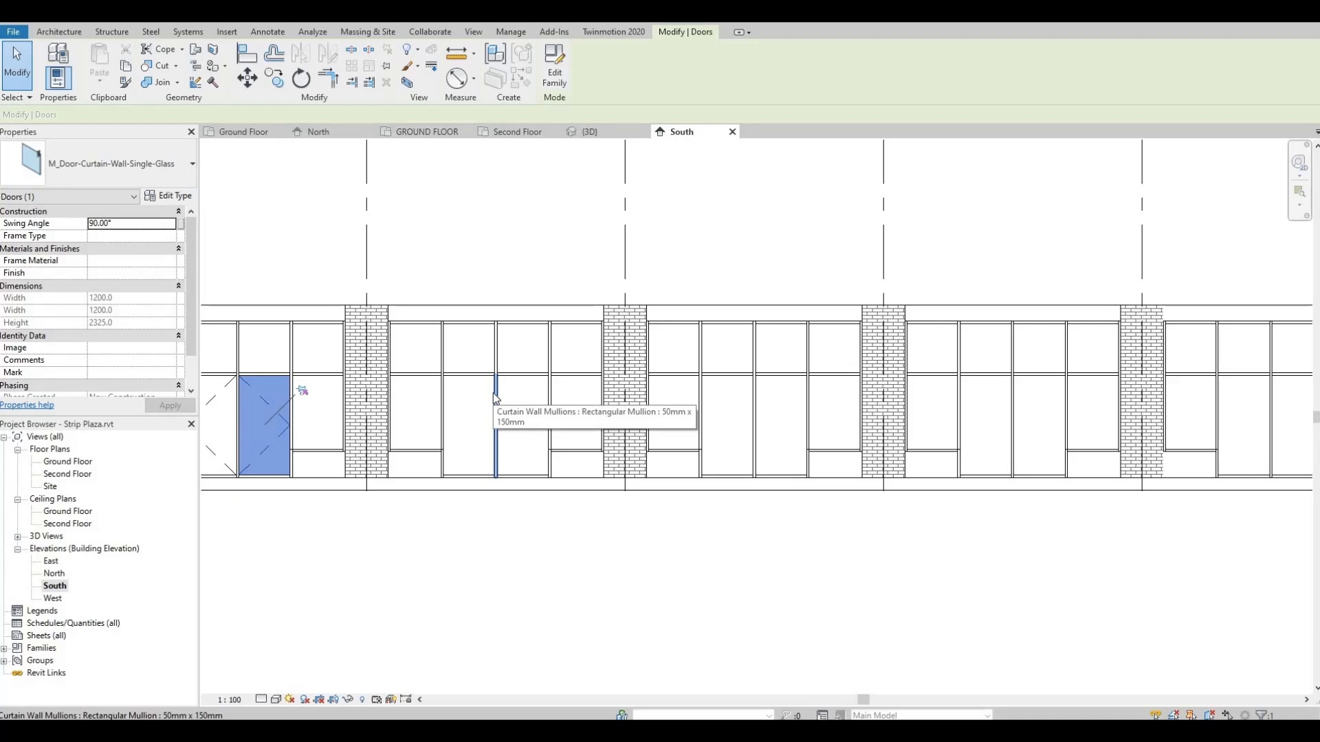
key("Tab")
key("Tab")
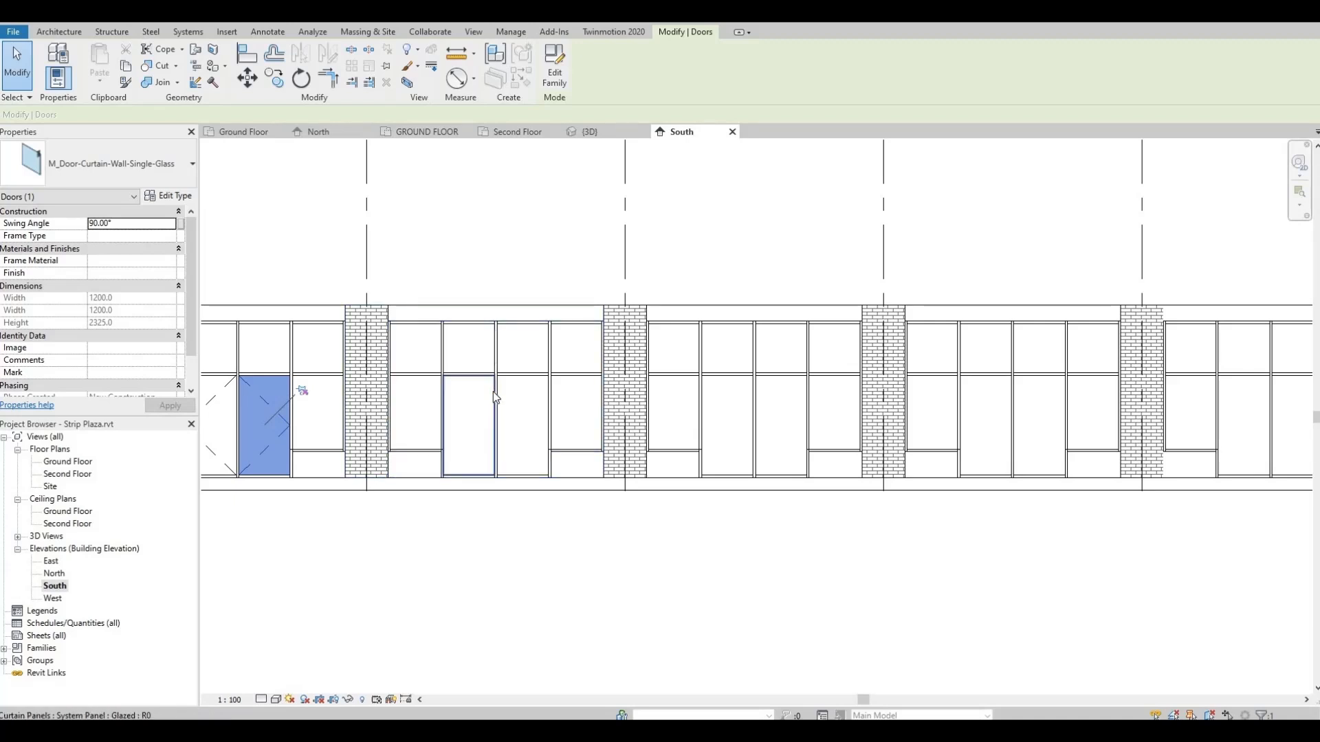
left_click(497, 398)
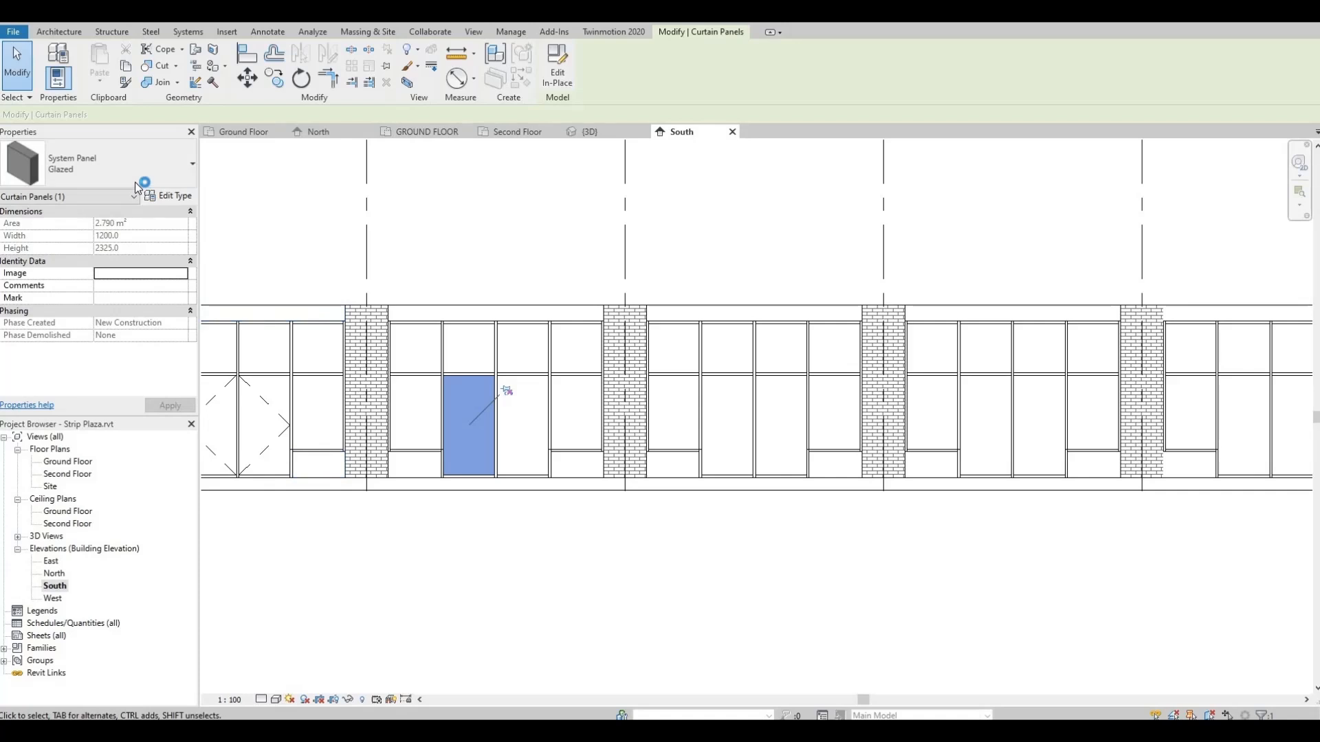
left_click(110, 168)
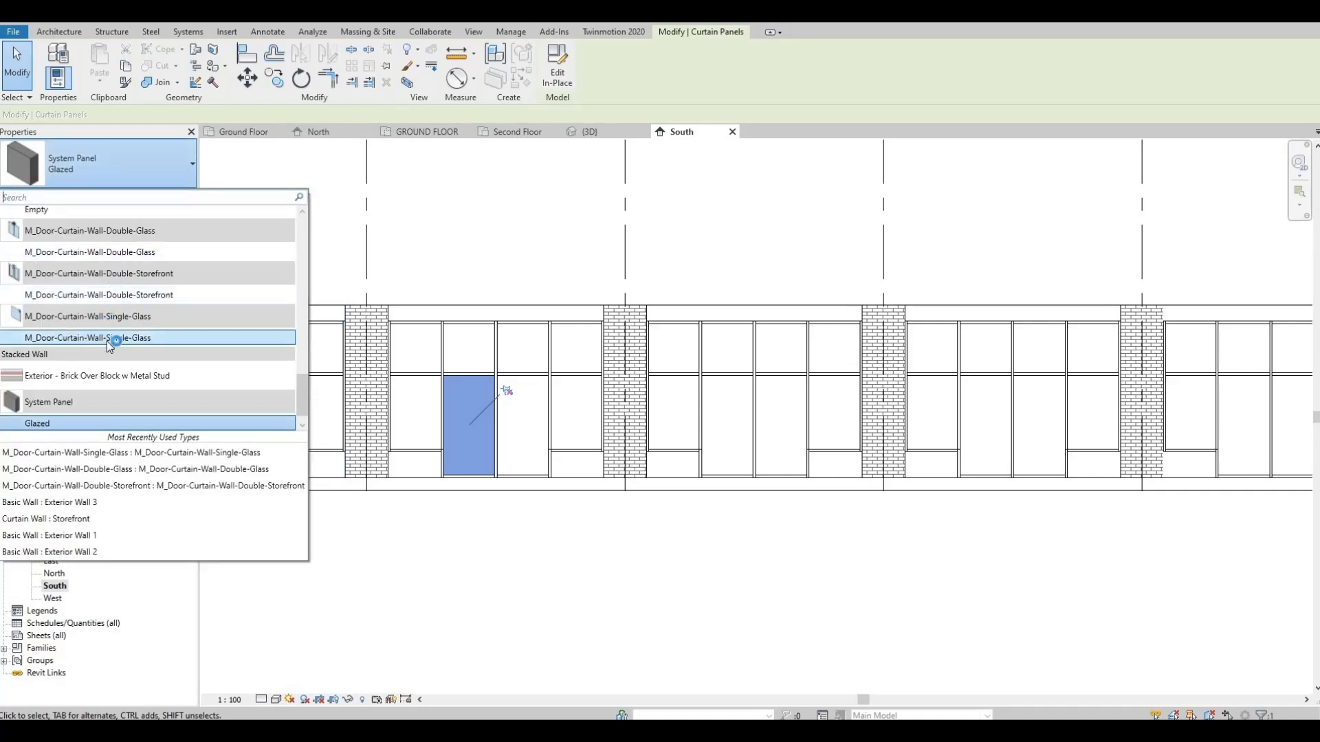
left_click(86, 338)
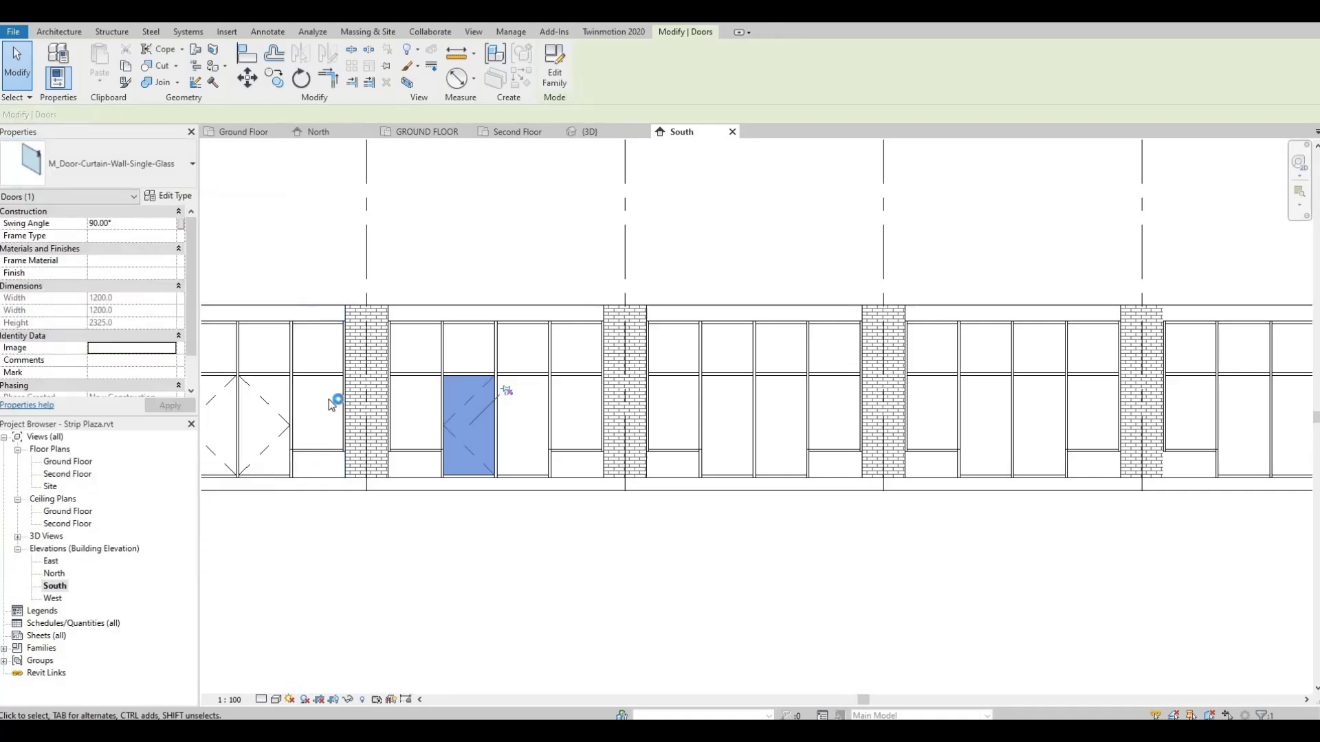
Unpin the east entrance panel between grids 2 and 3 and change it to M_Door-Curtain-Wall-Single-Glass.
left_click(548, 433)
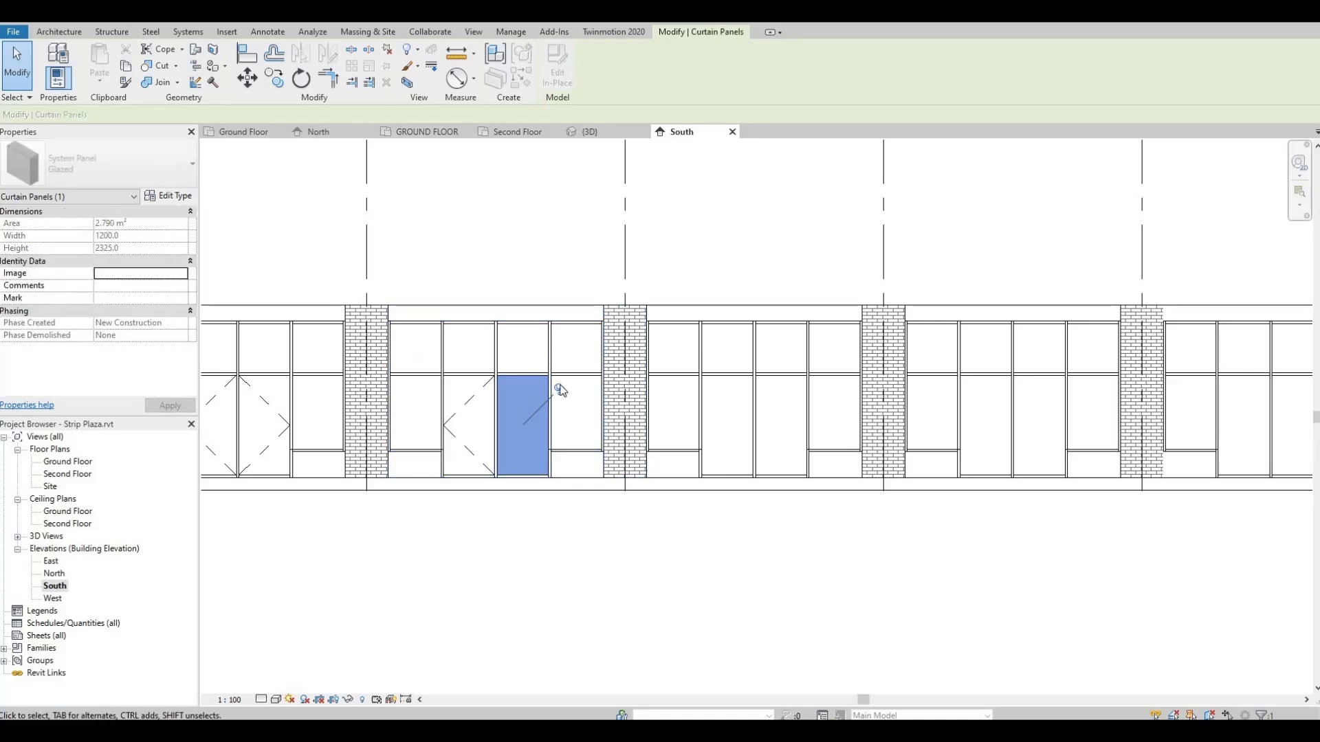
left_click(164, 170)
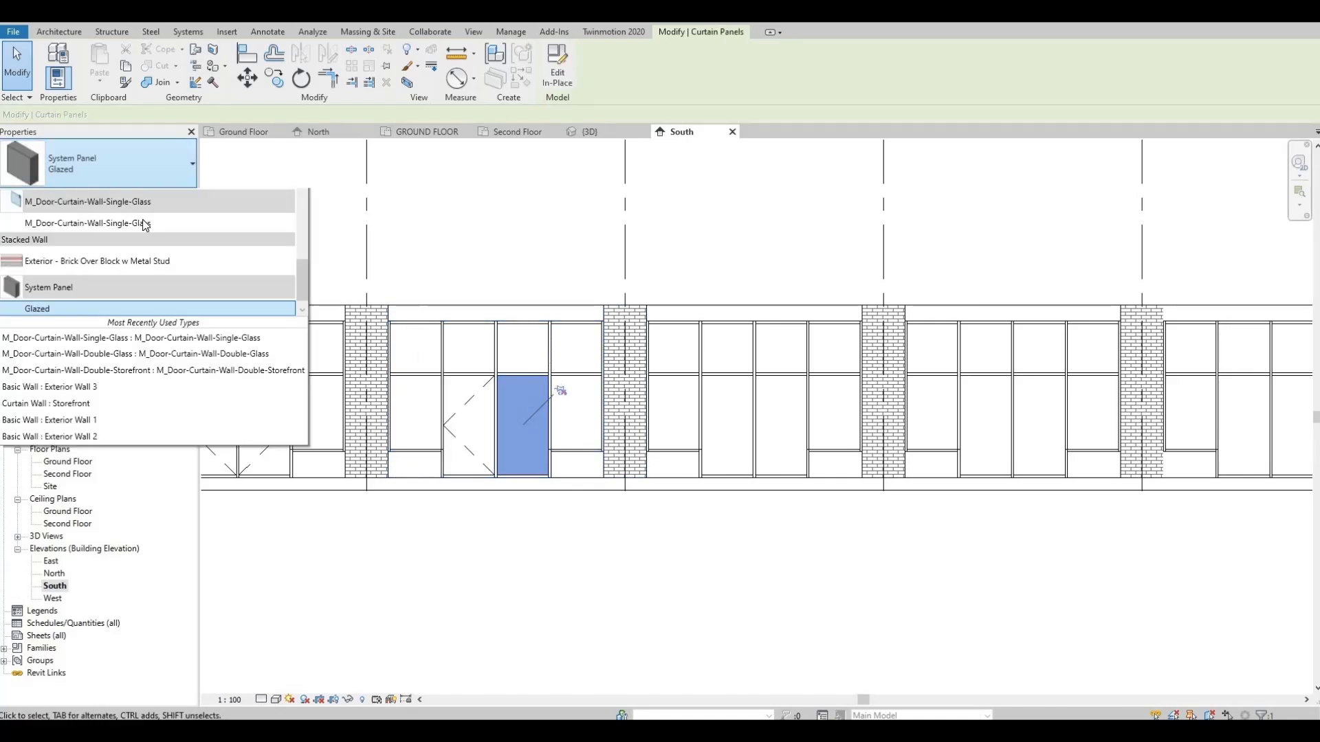
left_click(109, 340)
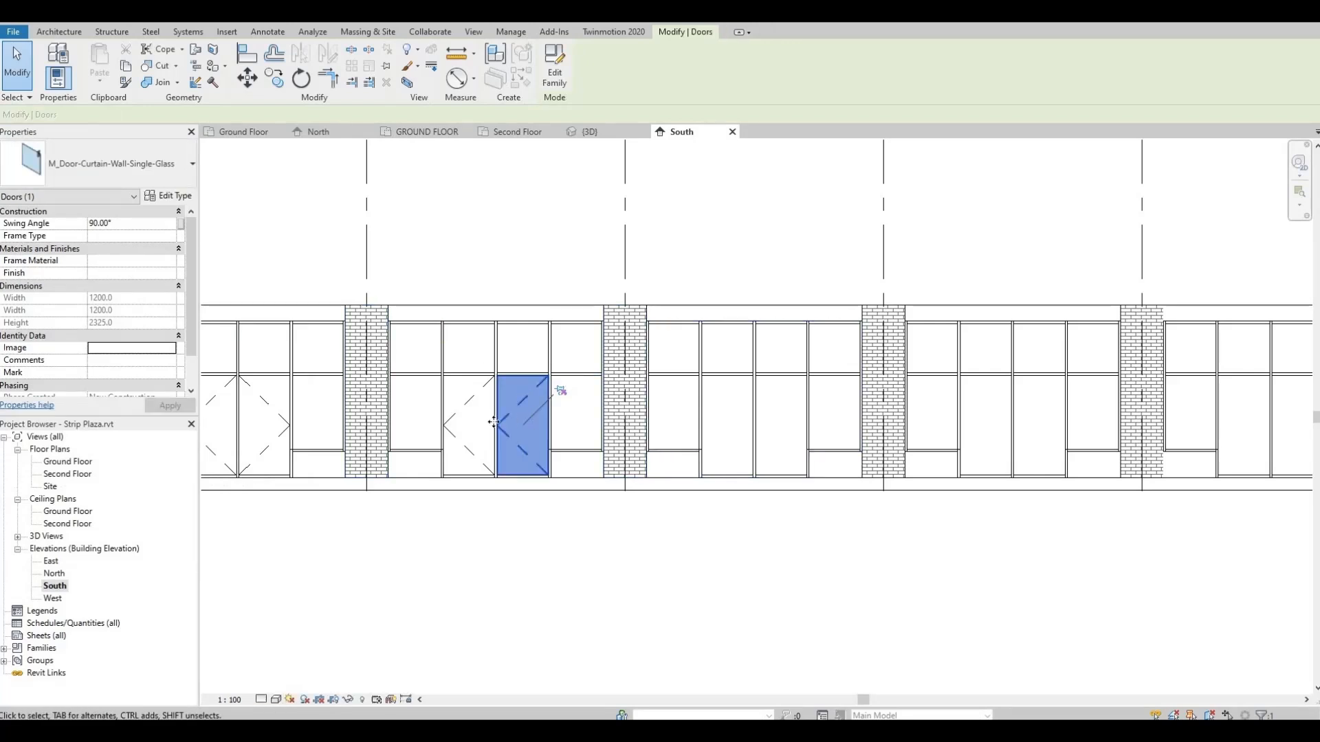
Unpin the west entrance panel between grids 3 and 4 and change it to M_Door-Curtain-Wall-Single-Glass.
middle_click_drag(574, 429, 561, 433)
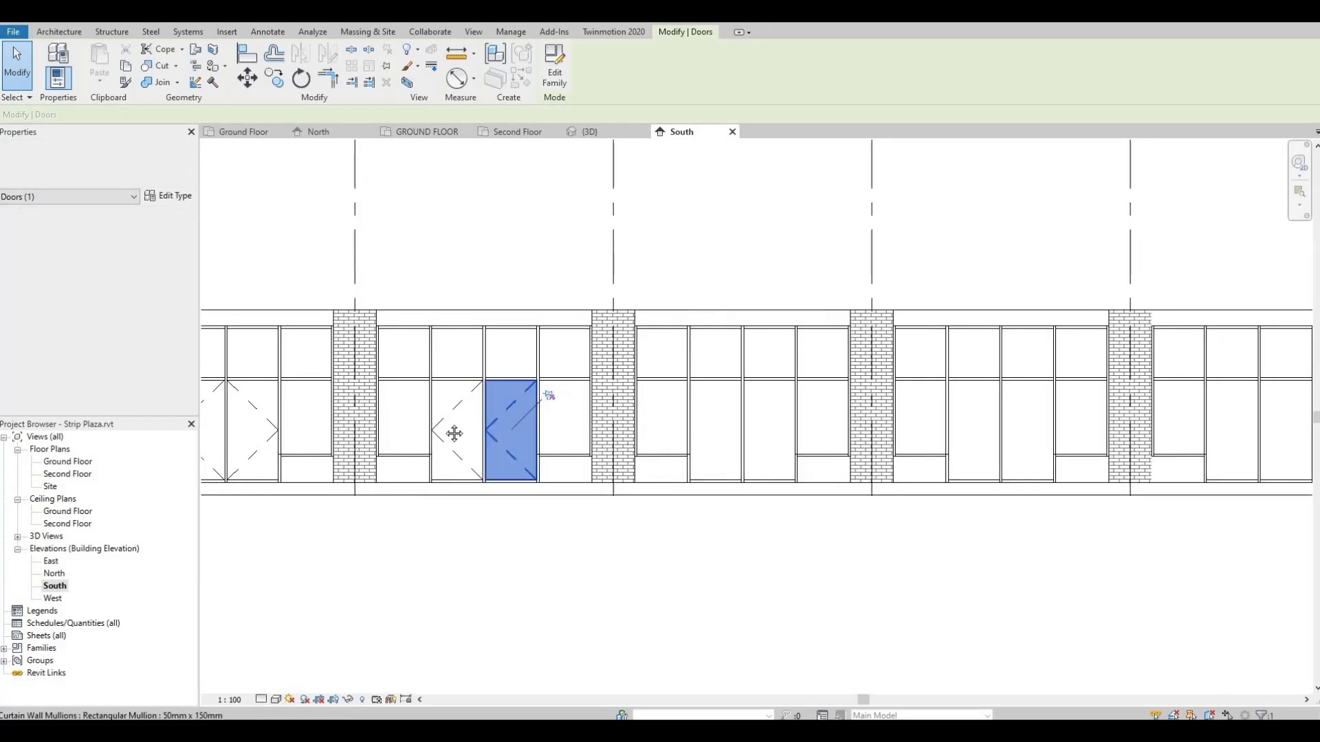
middle_click_drag(707, 399, 490, 389)
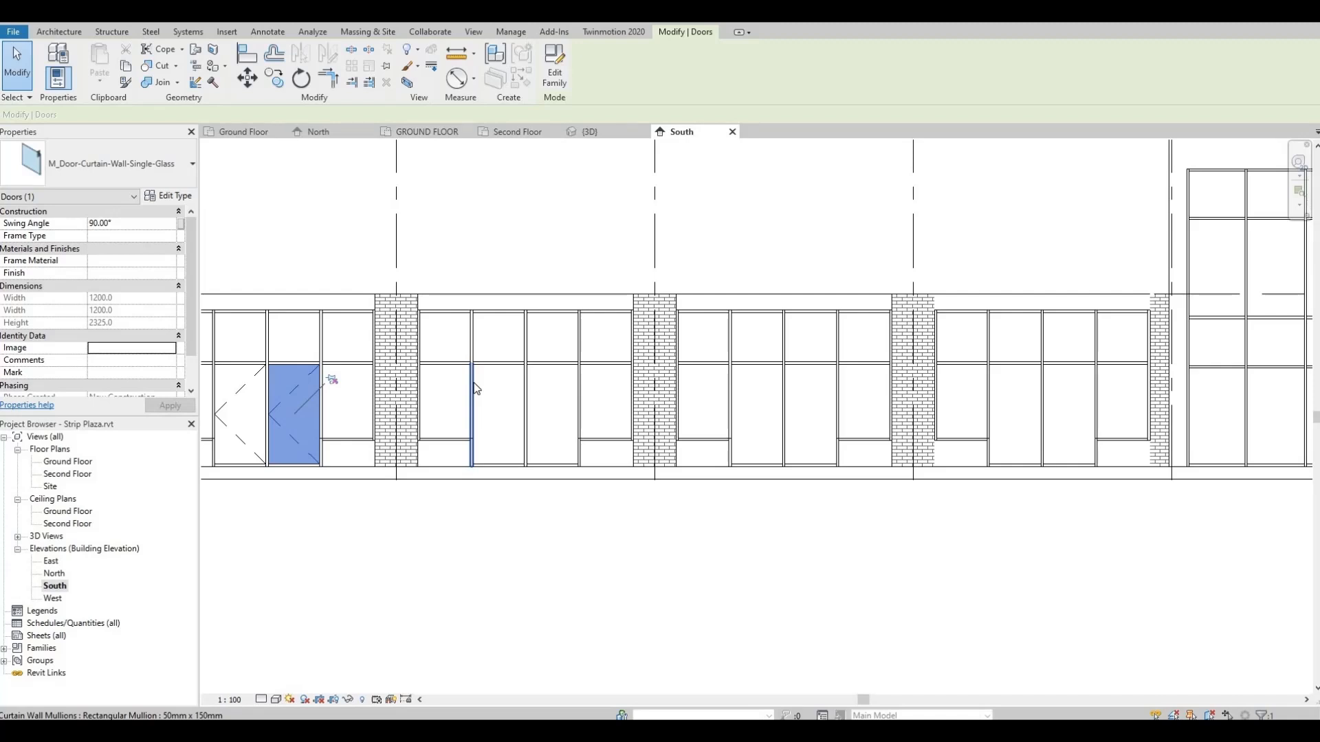
key("Tab")
key("Tab")
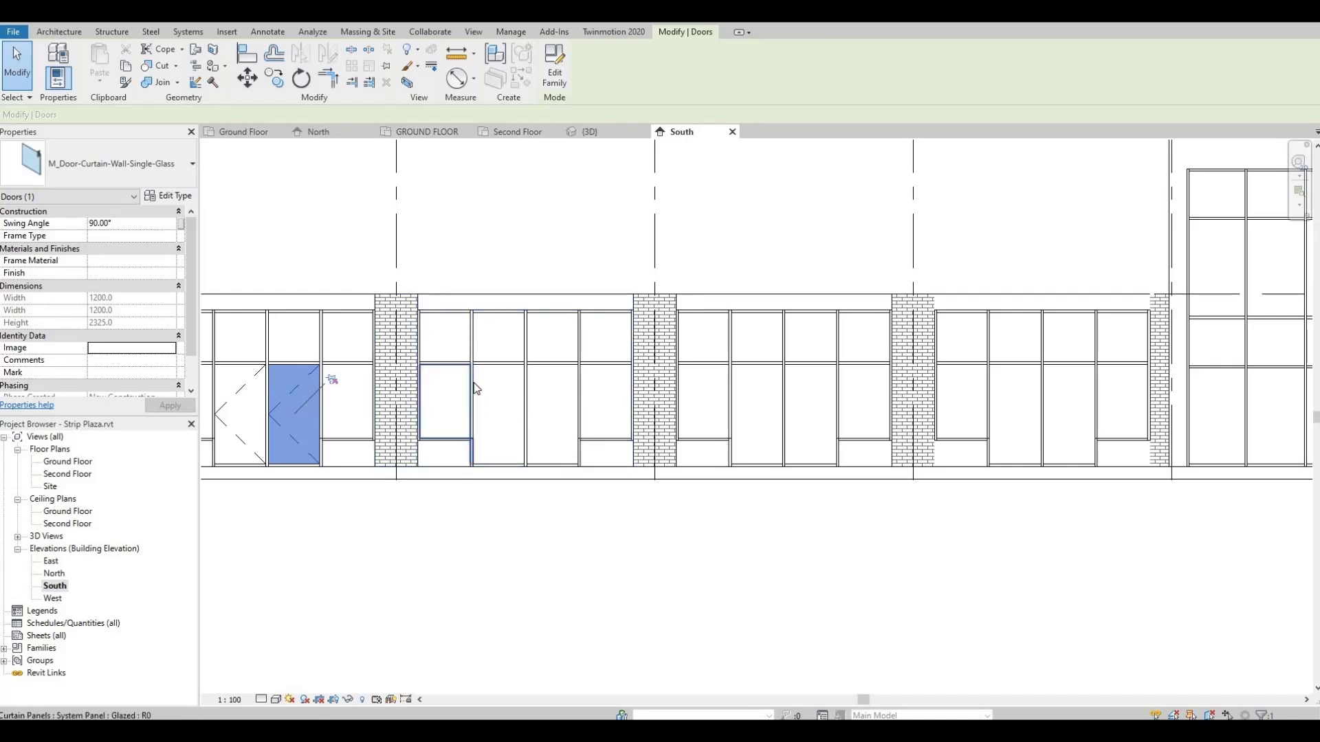
left_click(513, 381)
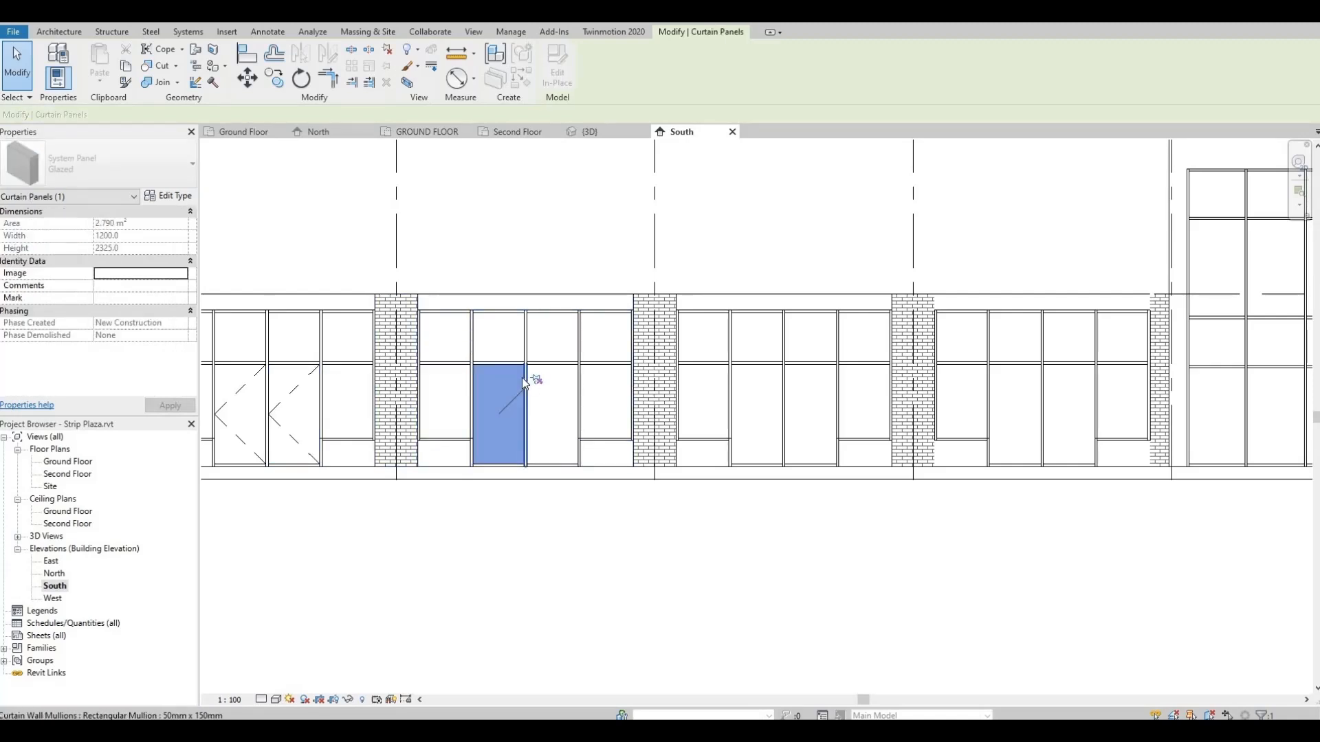
left_click(165, 165)
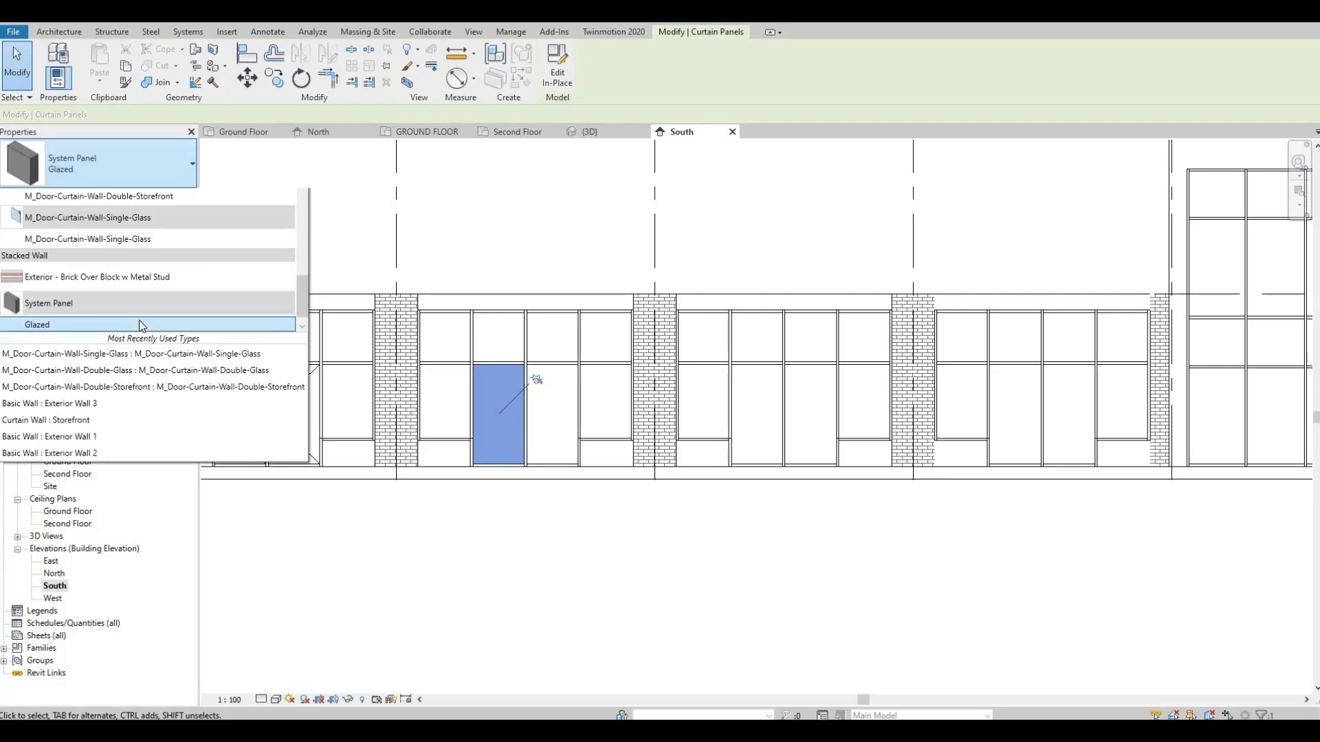
scroll(139, 324, "up", 3)
left_click(137, 337)
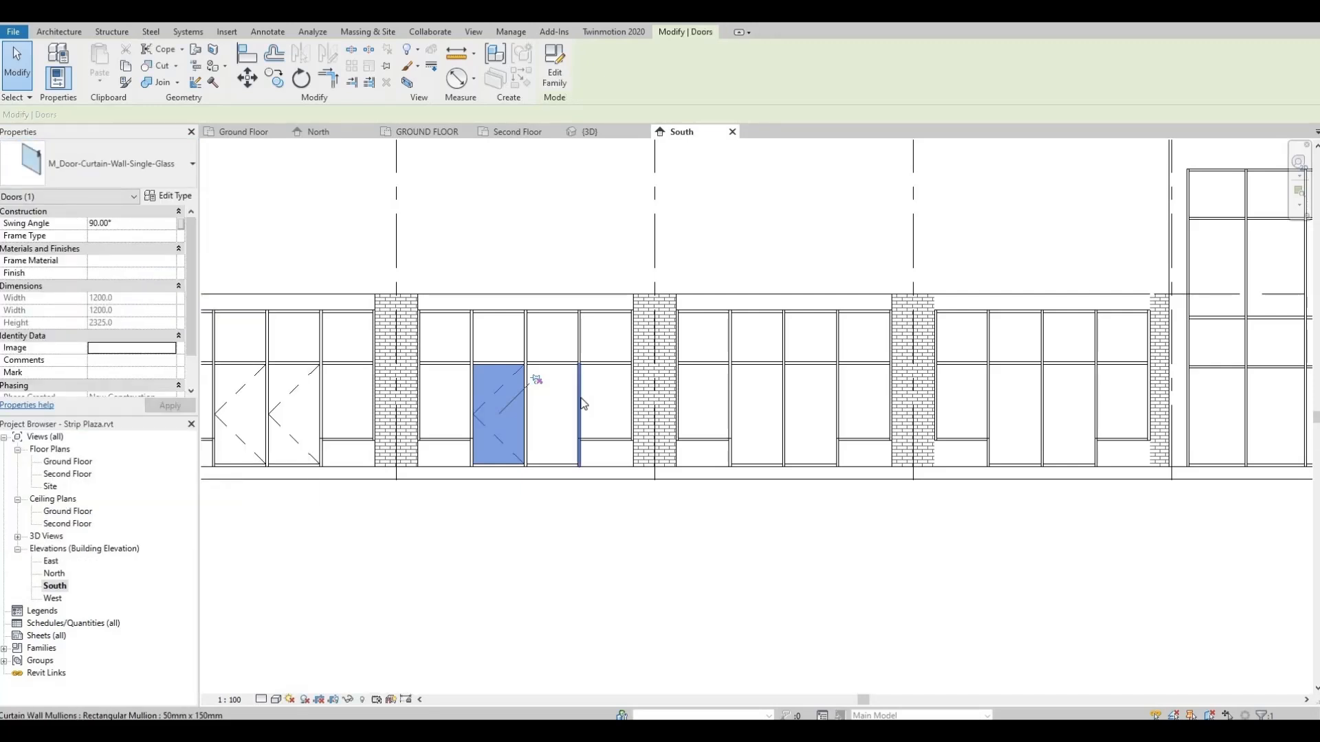
Unpin the east entrance panel between grids 3 and 4 and change it to M_Door-Curtain-Wall-Single-Glass.
key("Tab")
key("Tab")
key("Tab")
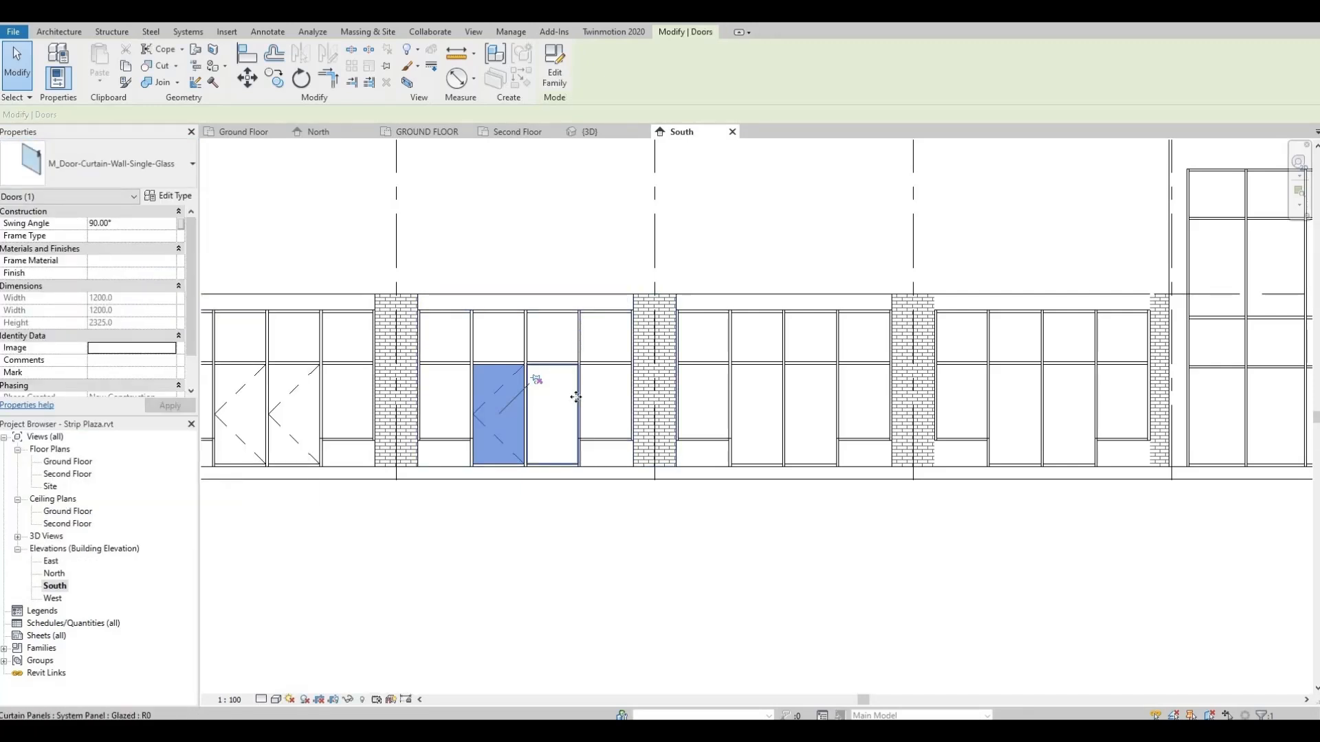
left_click(575, 397)
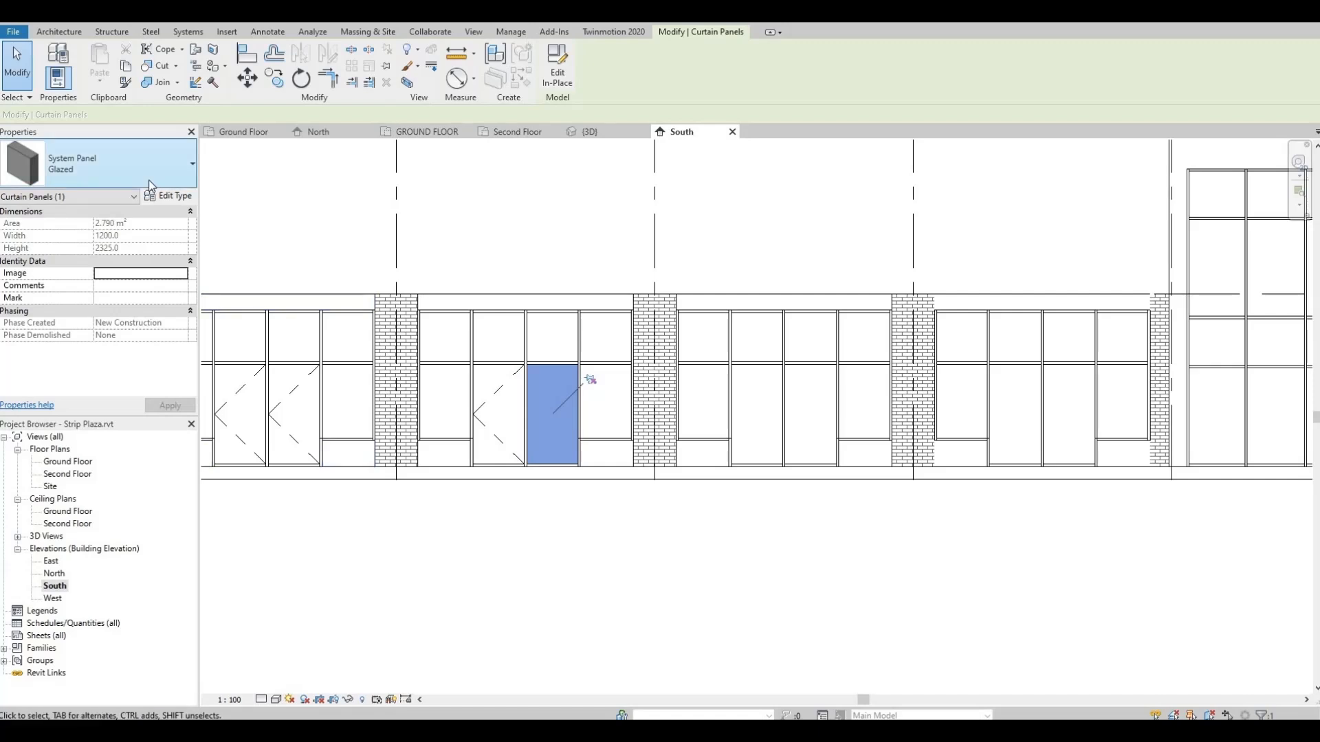
left_click(148, 180)
left_click(88, 337)
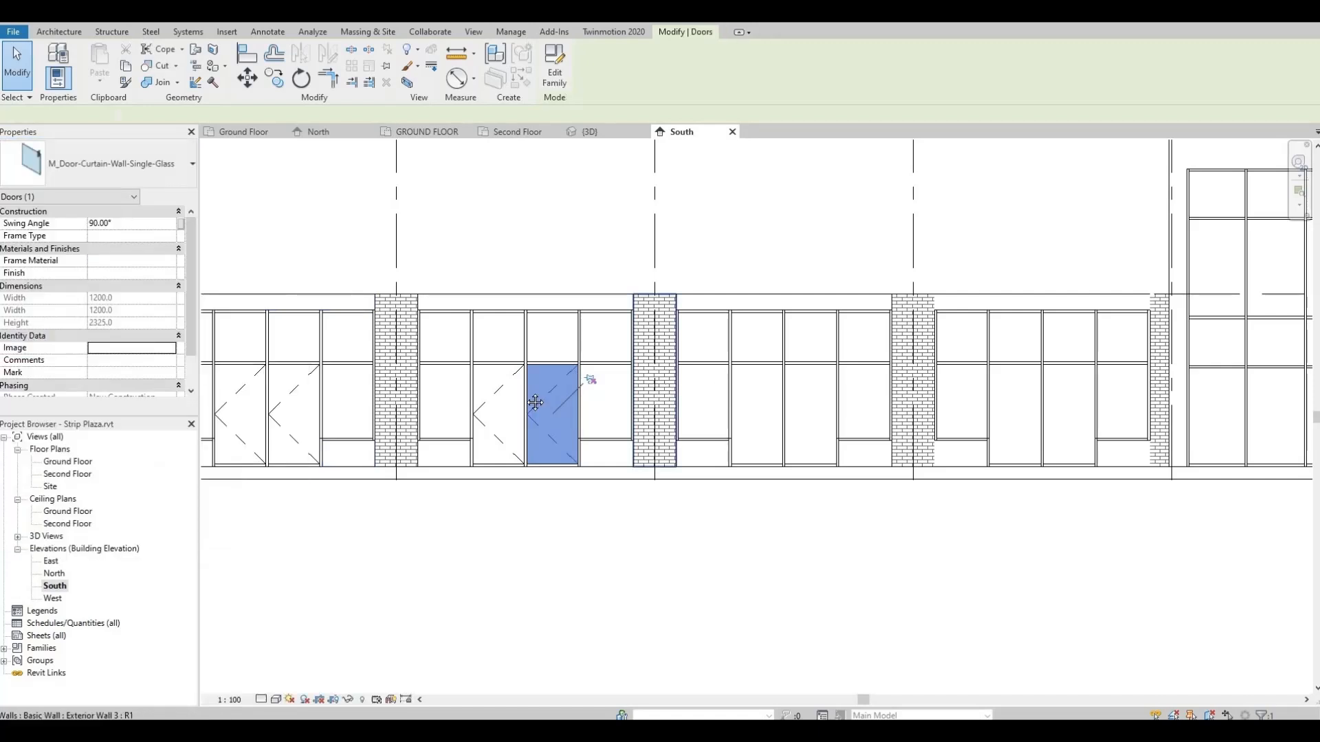
Unpin the two central ground-level panels between grids 4 and 5 and change each to M_Door-Curtain-Wall-Single-Glass.
middle_click_drag(752, 390, 553, 392)
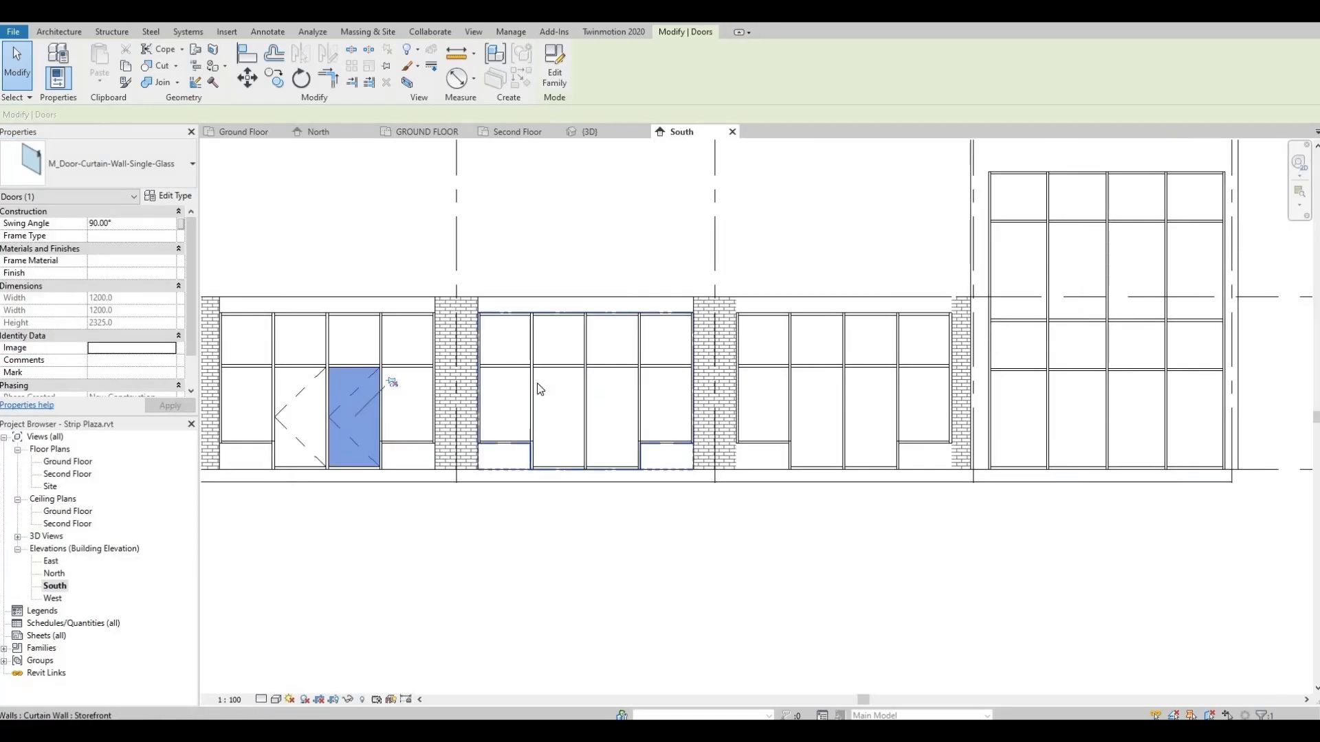
left_click(554, 387)
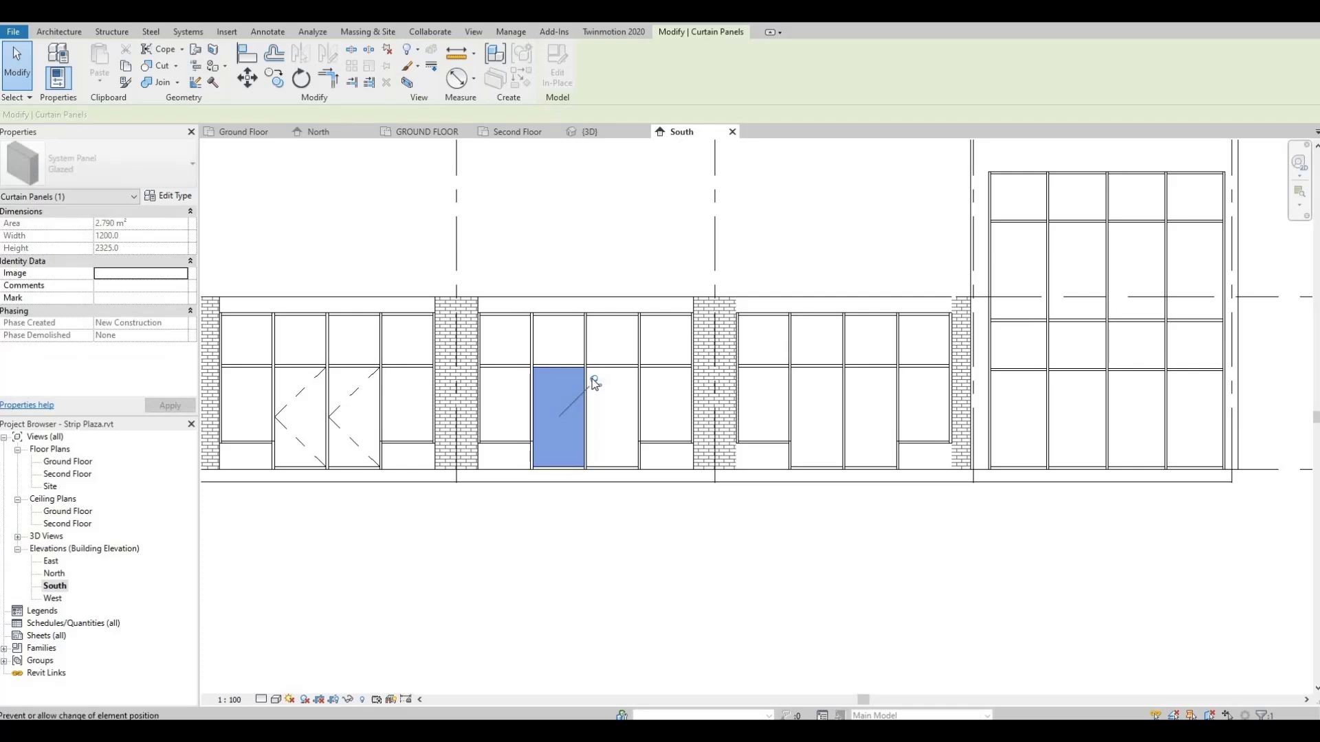
left_click(137, 168)
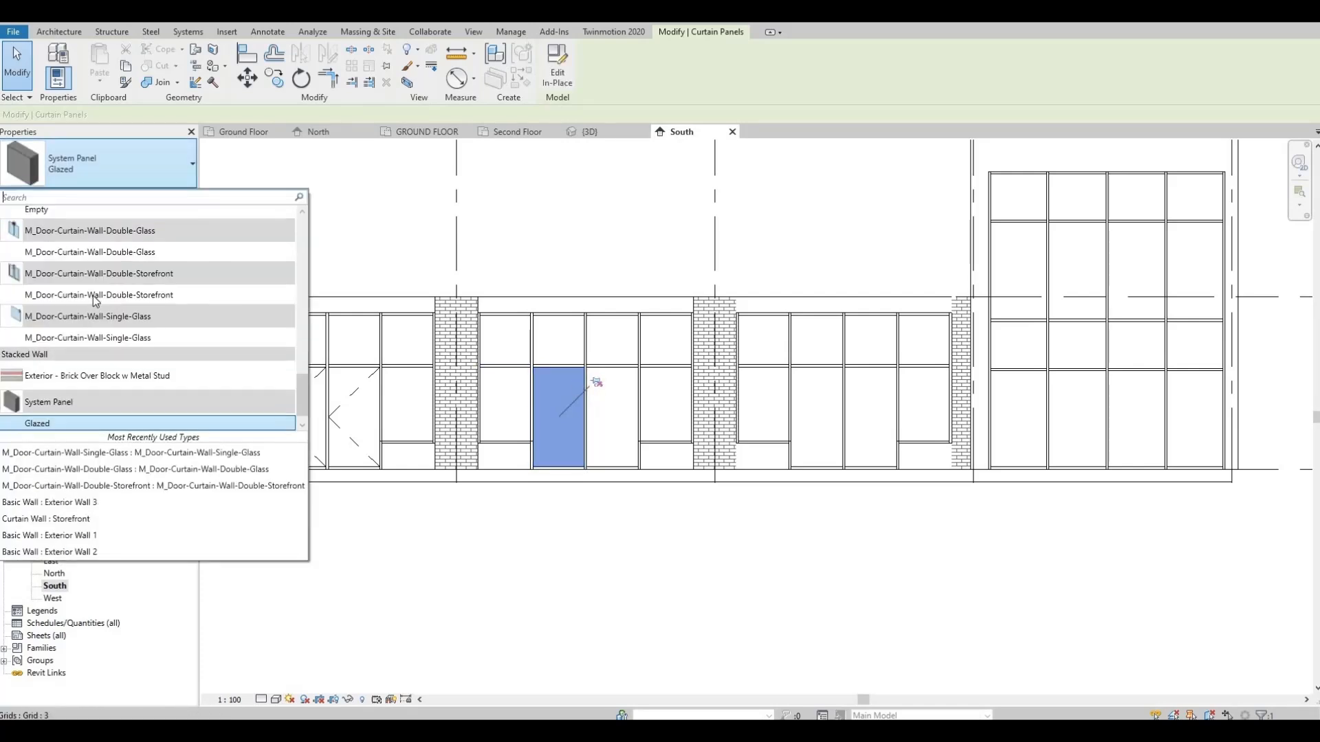
left_click(67, 338)
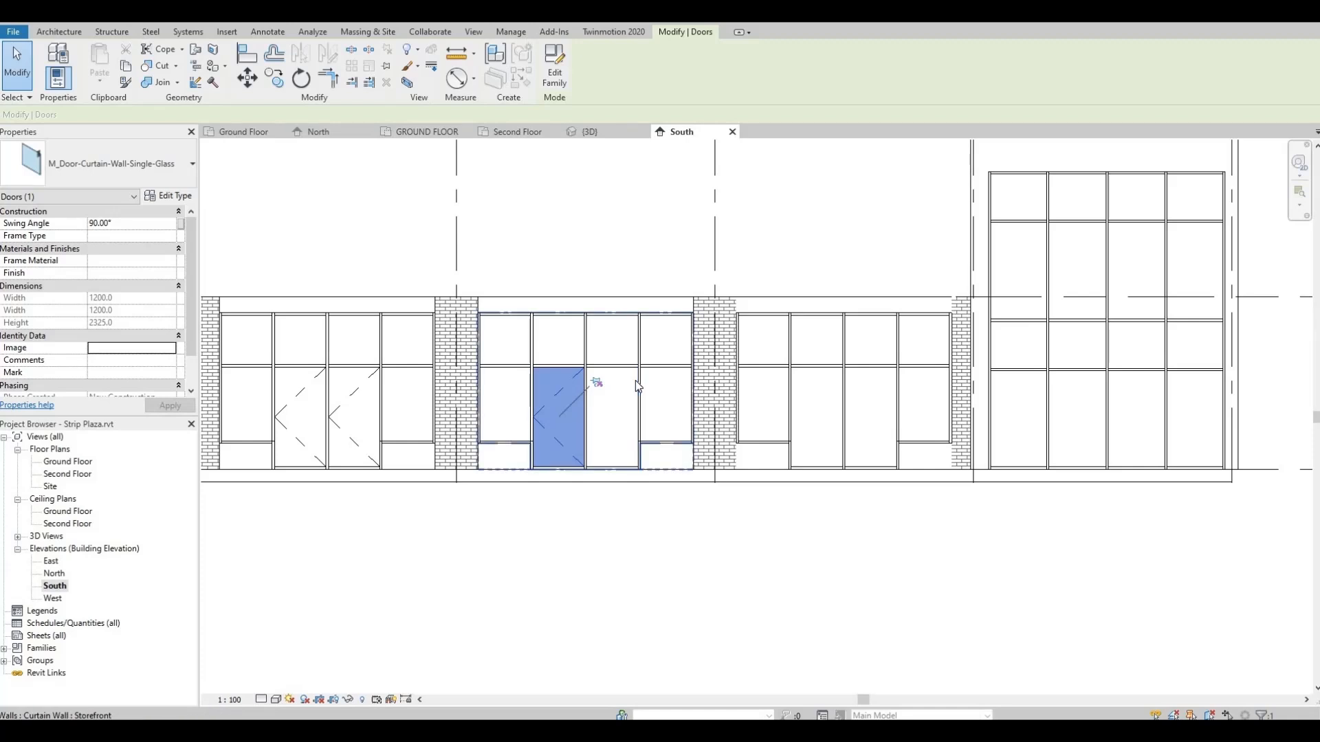
left_click(637, 383)
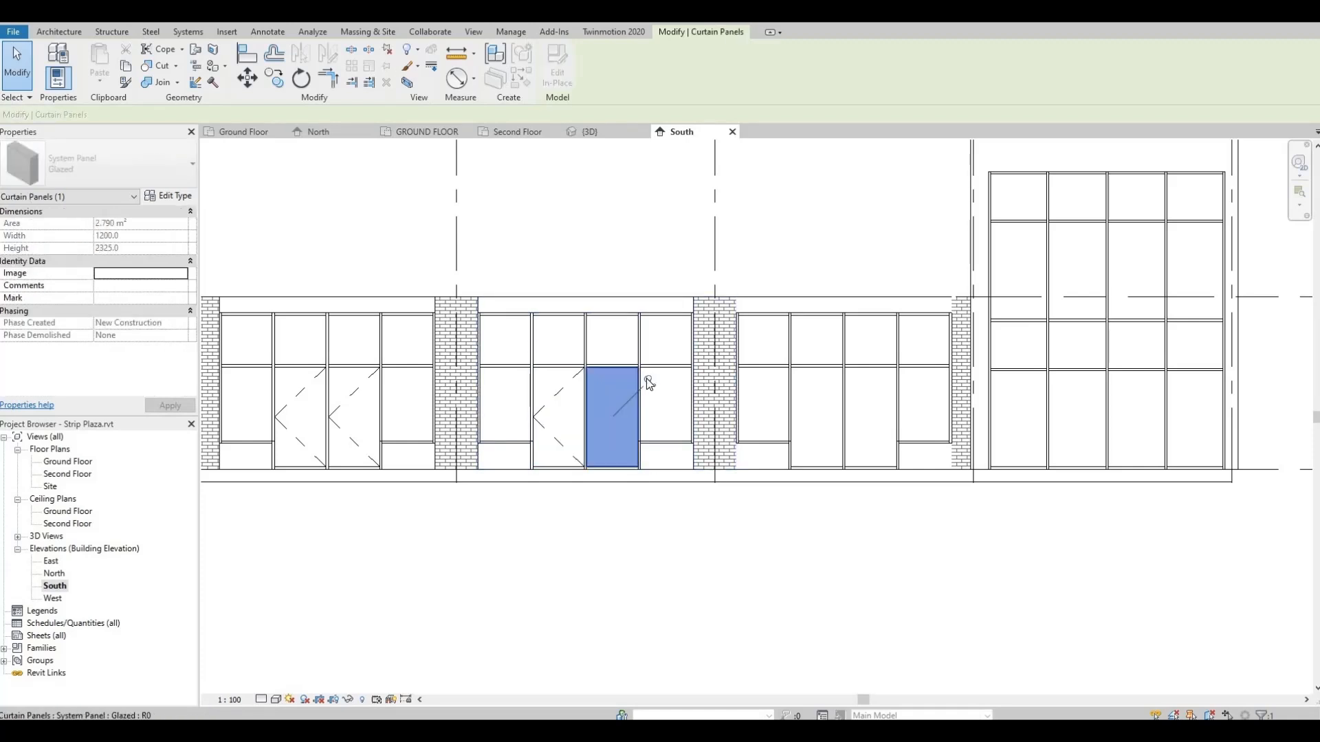
left_click(102, 173)
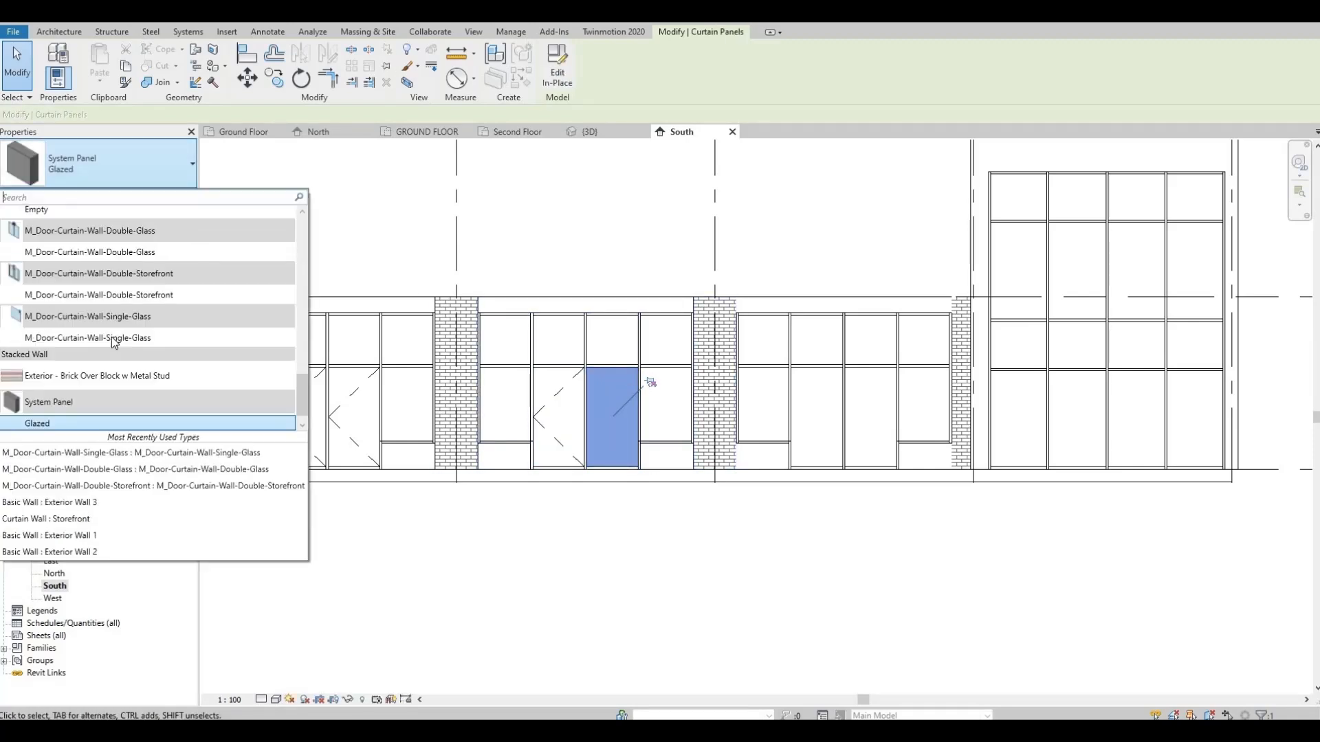
left_click(67, 337)
Unpin the two central ground-level panels between grids 5 and 6 and change each to M_Door-Curtain-Wall-Single-Glass.
middle_click_drag(668, 427, 438, 421)
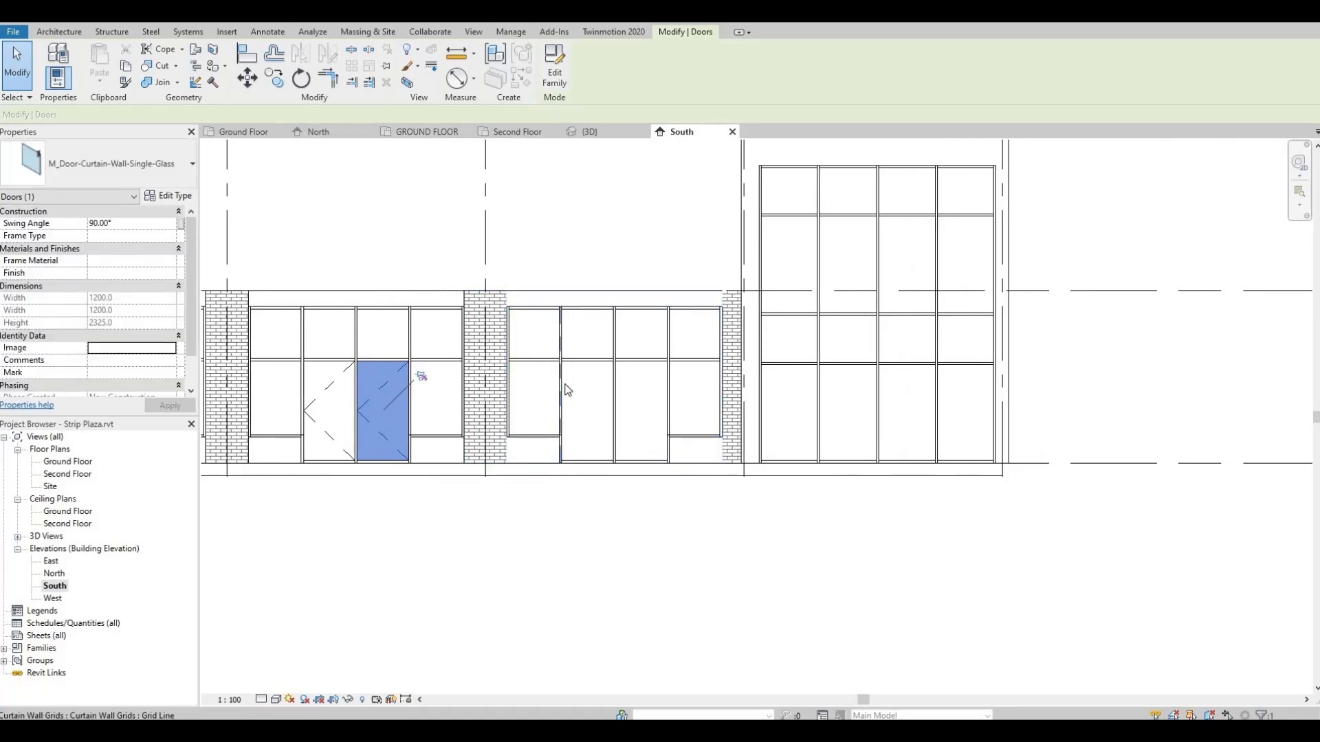
left_click(633, 381)
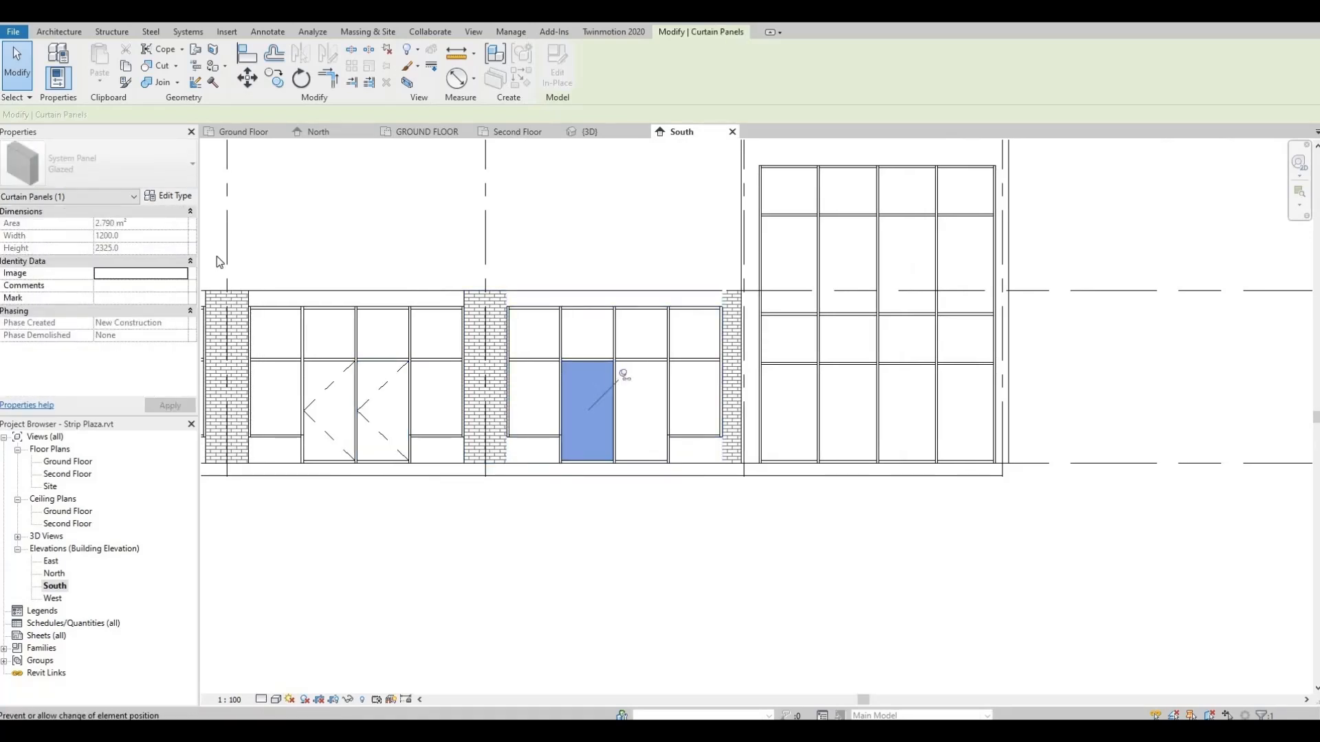
left_click(157, 177)
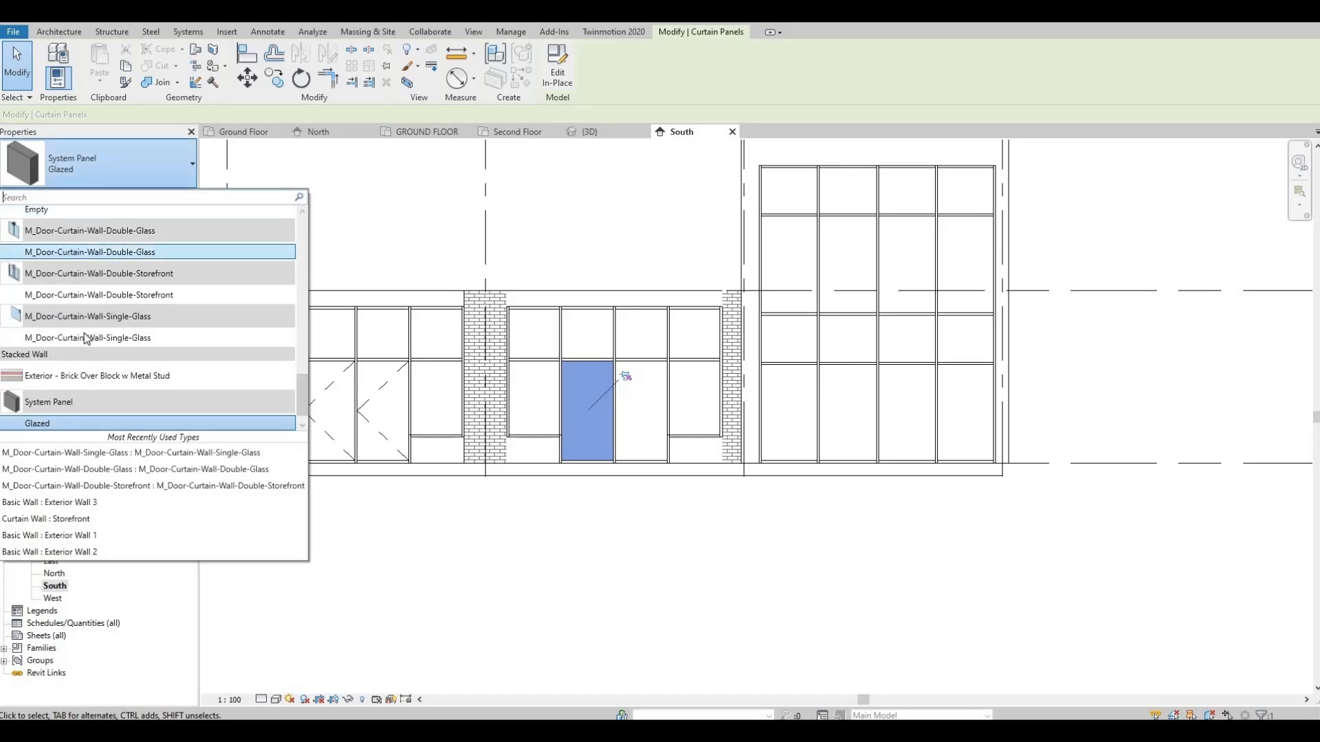
left_click(103, 339)
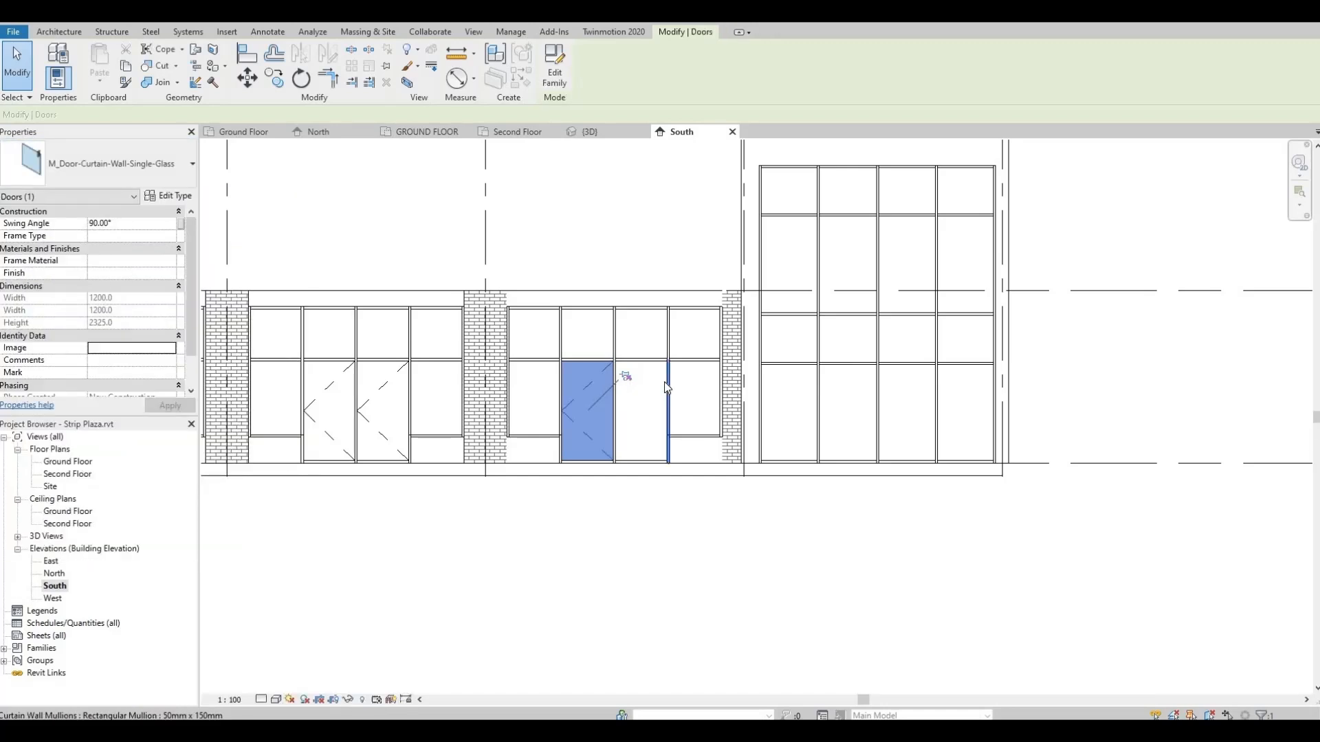
key("Tab")
key("Tab")
key("Tab")
key("Tab")
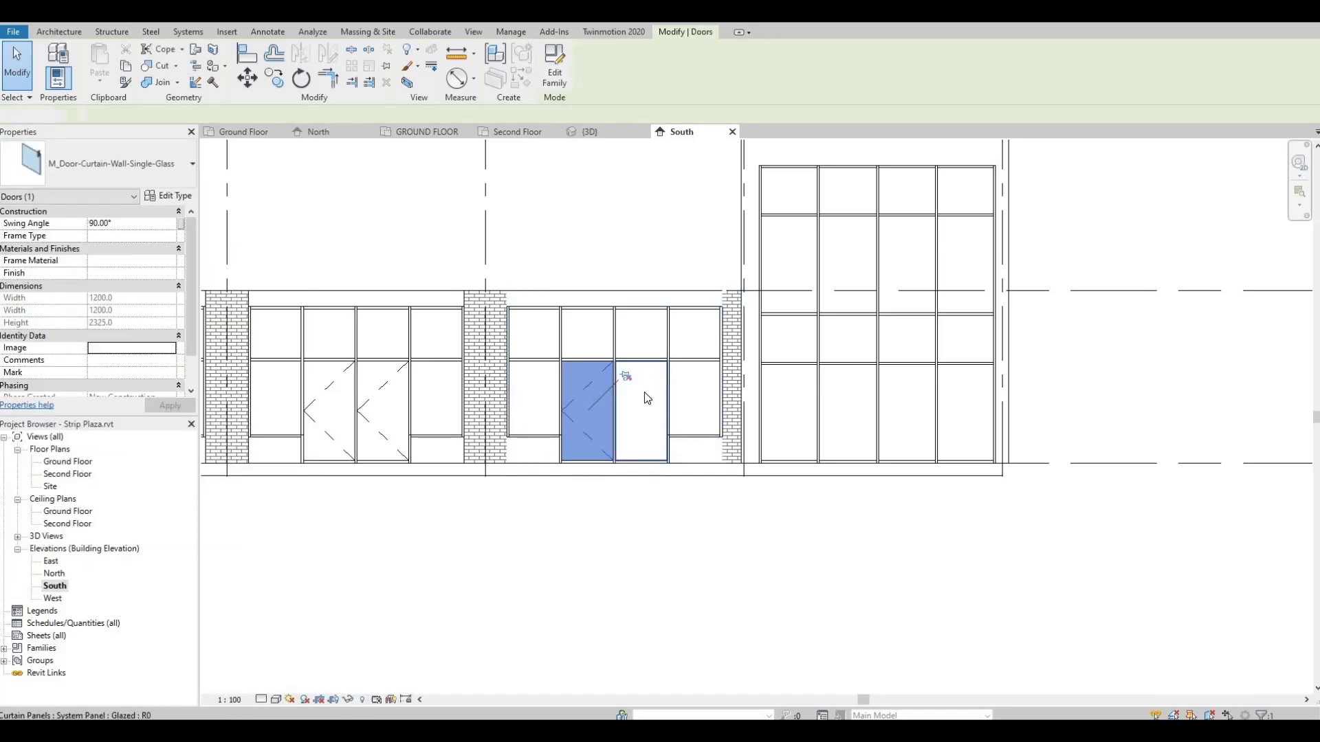
left_click(646, 398)
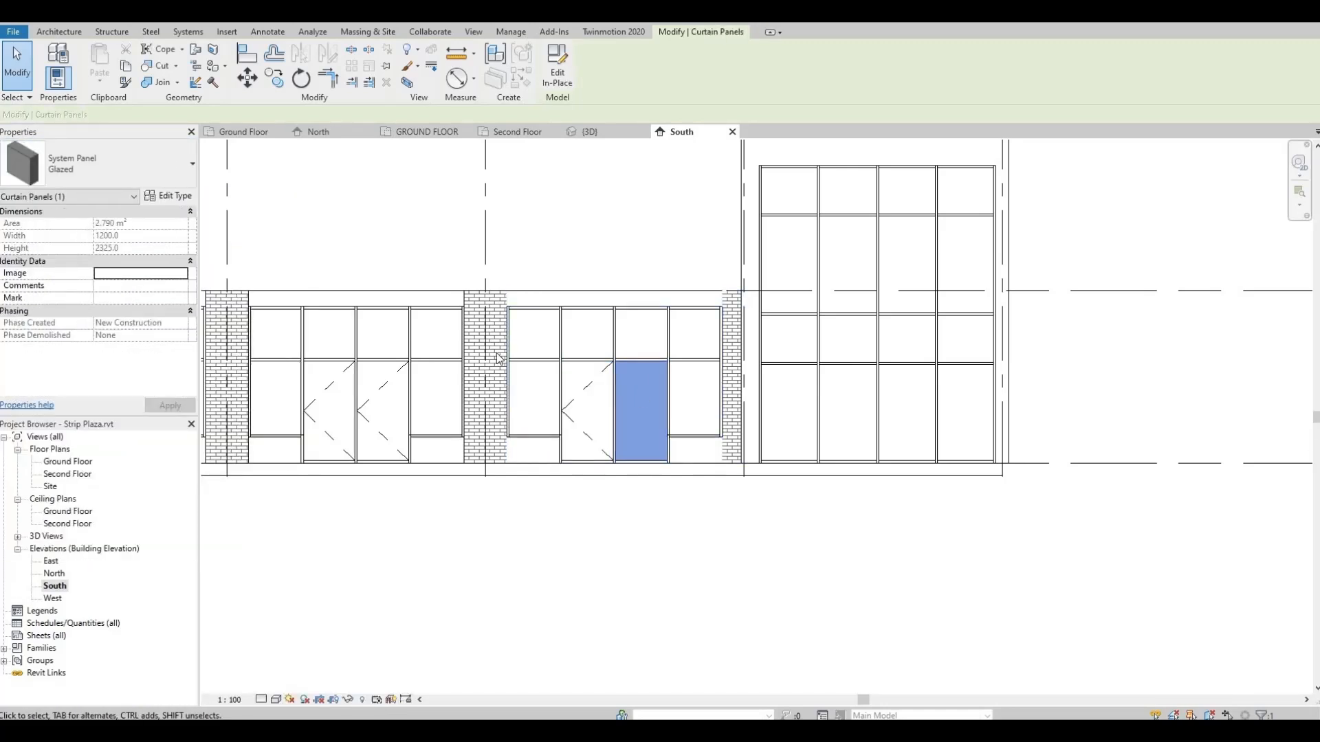
left_click(118, 183)
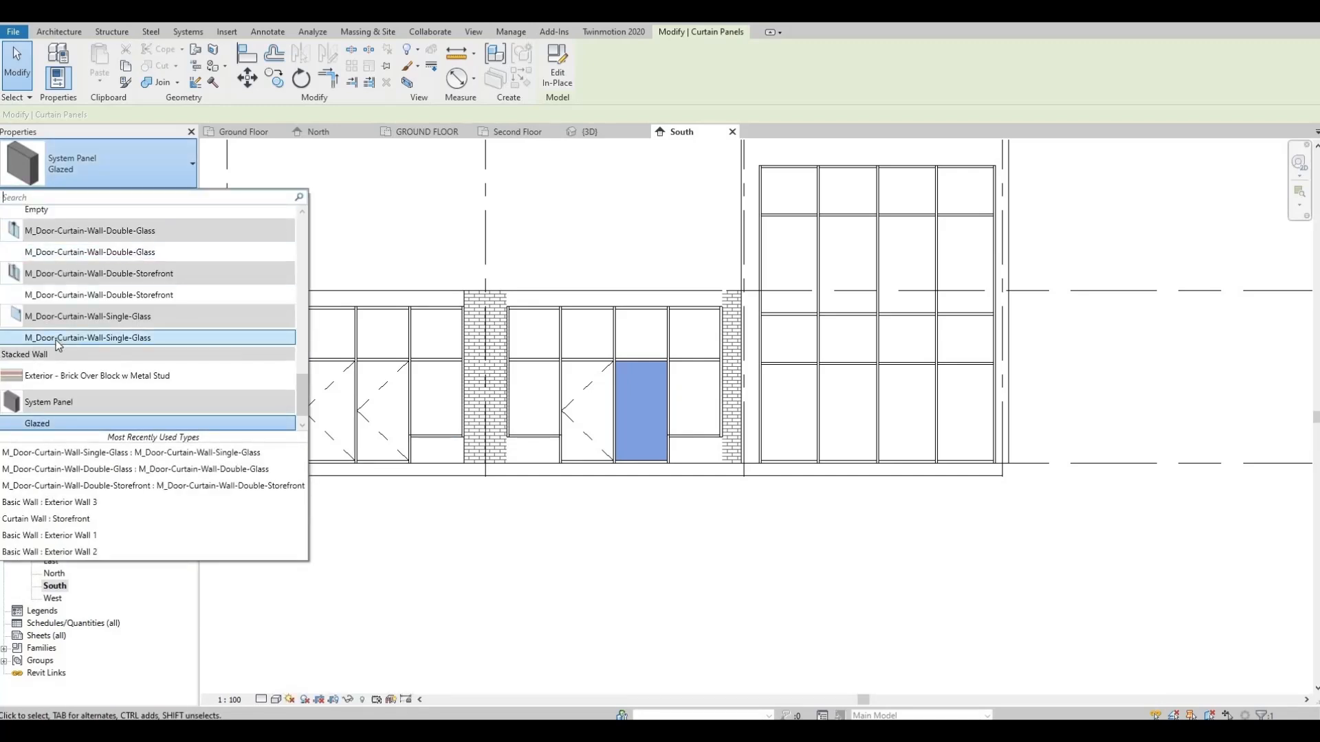
left_click(58, 339)
In the tall curtain wall between grids 6 and 7, change both central ground-level panels to M_Door-Curtain-Wall-Single-Glass.
middle_click_drag(882, 408, 654, 392)
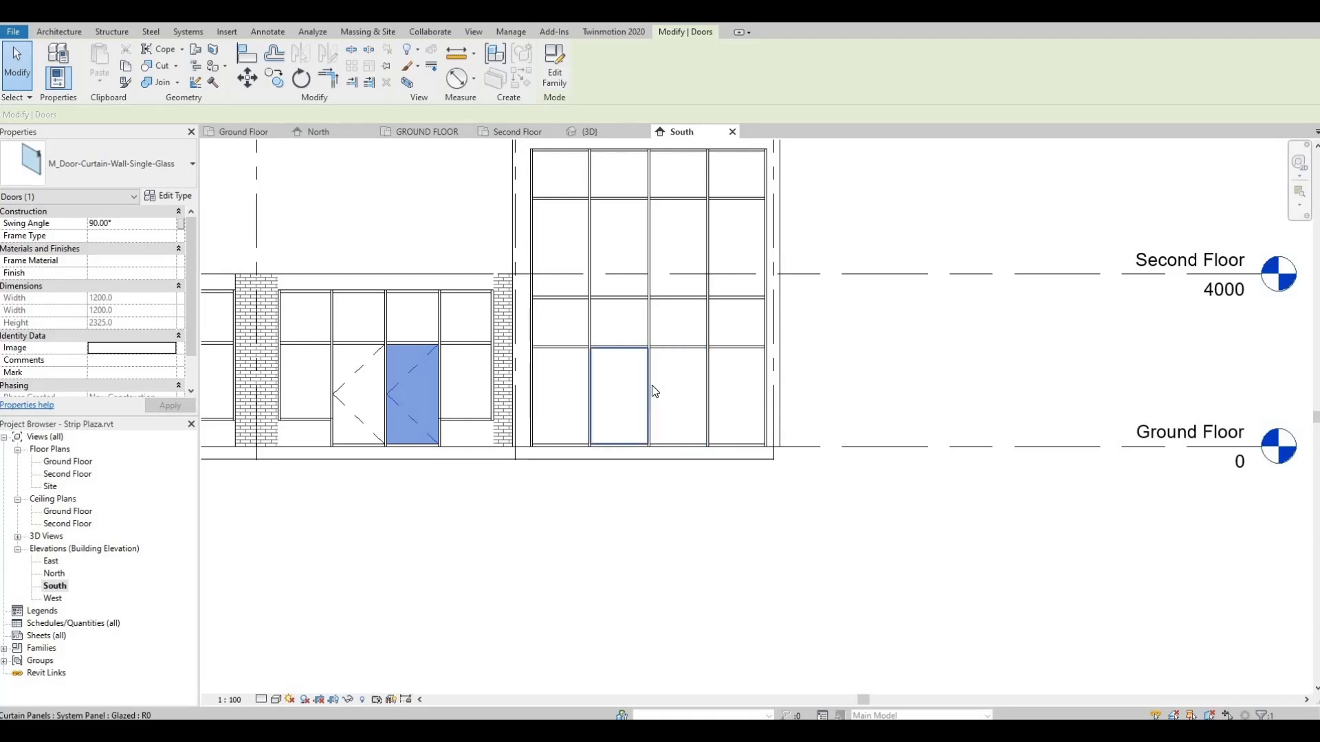
key("Tab")
key("Tab")
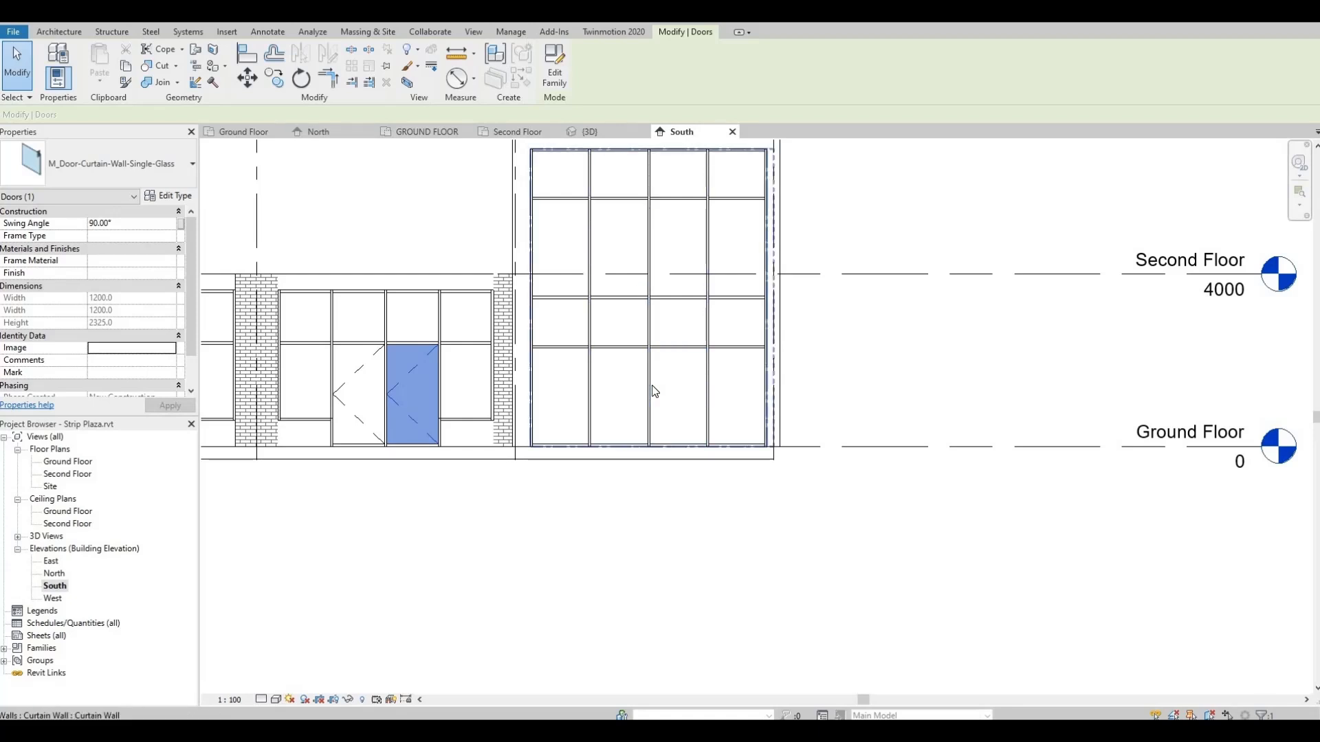
key("Tab")
left_click(651, 385)
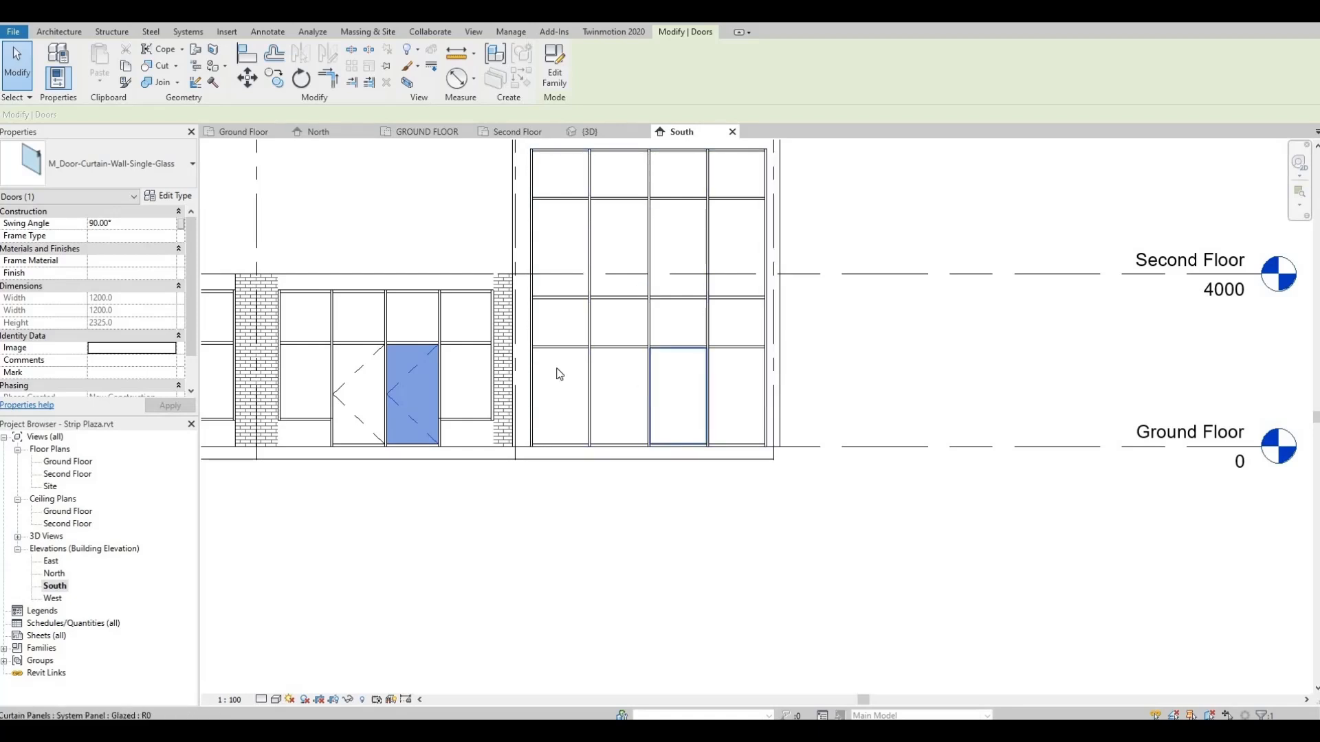
left_click(97, 160)
left_click(103, 338)
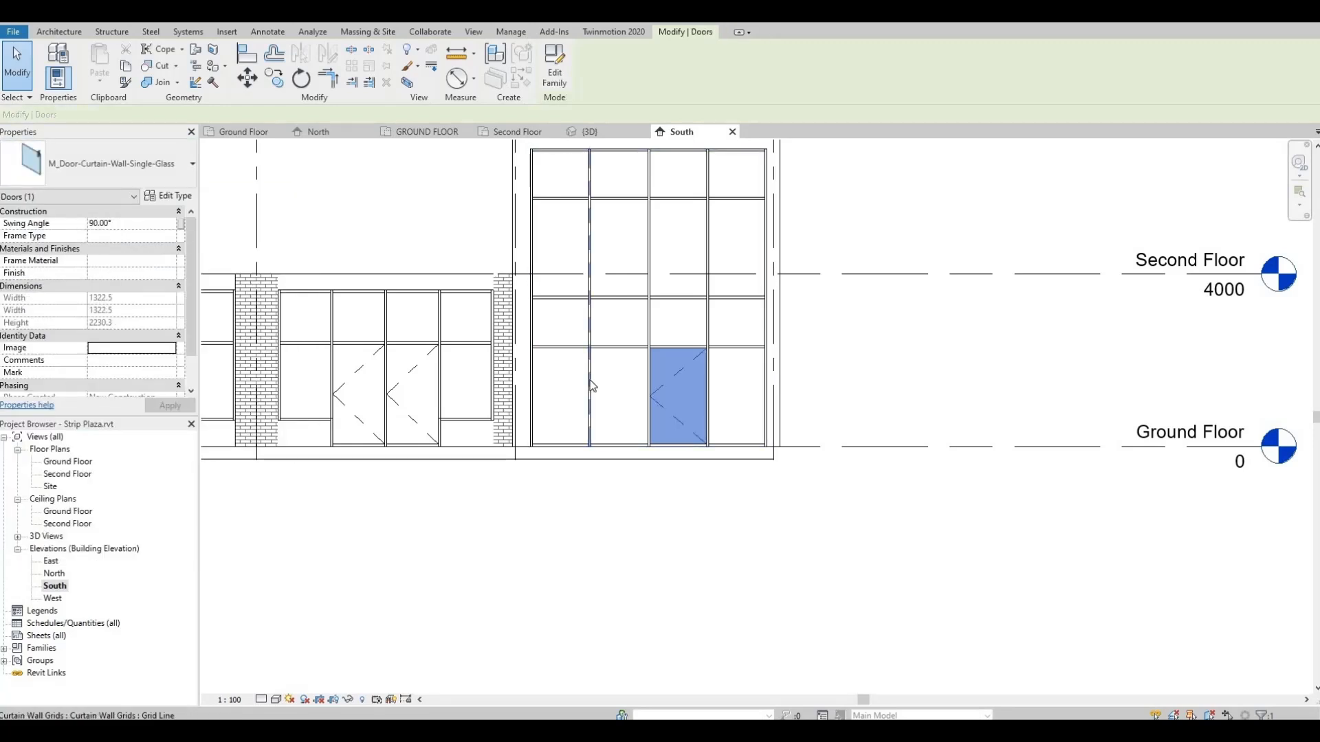
left_click(601, 391)
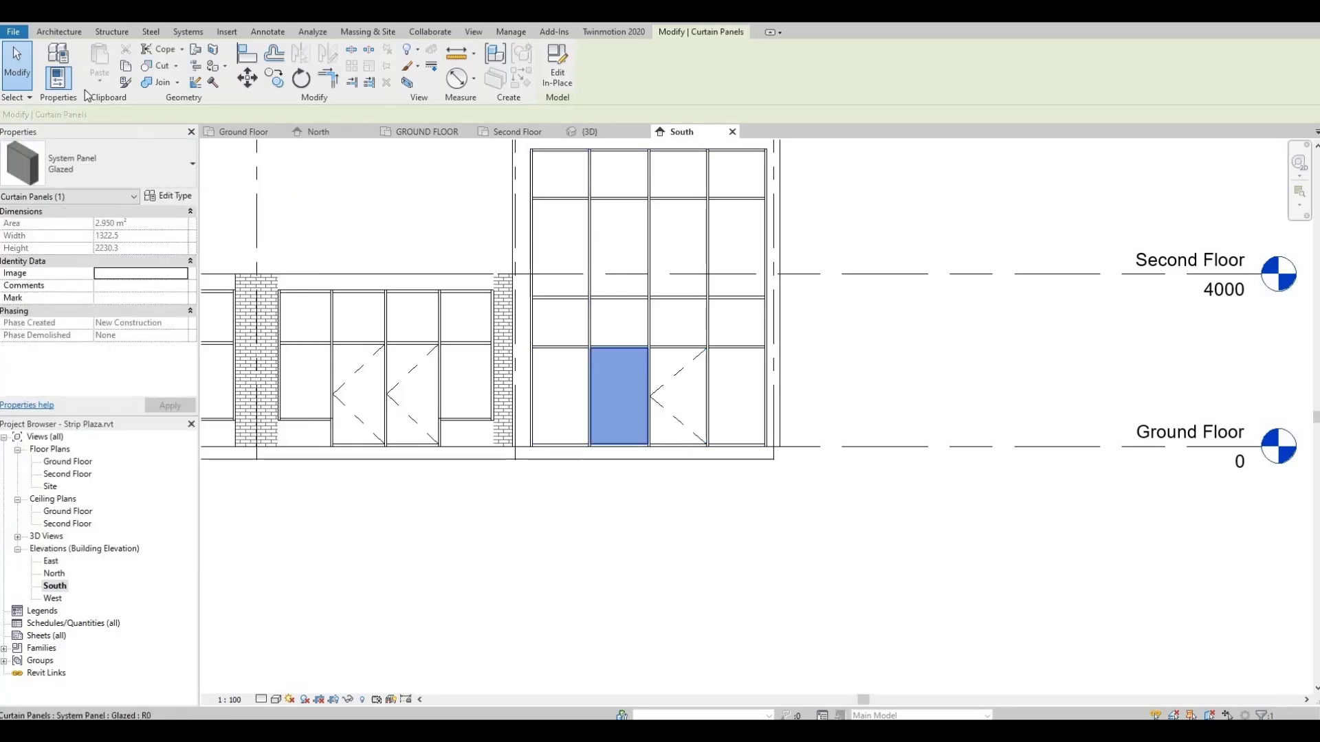
left_click(98, 166)
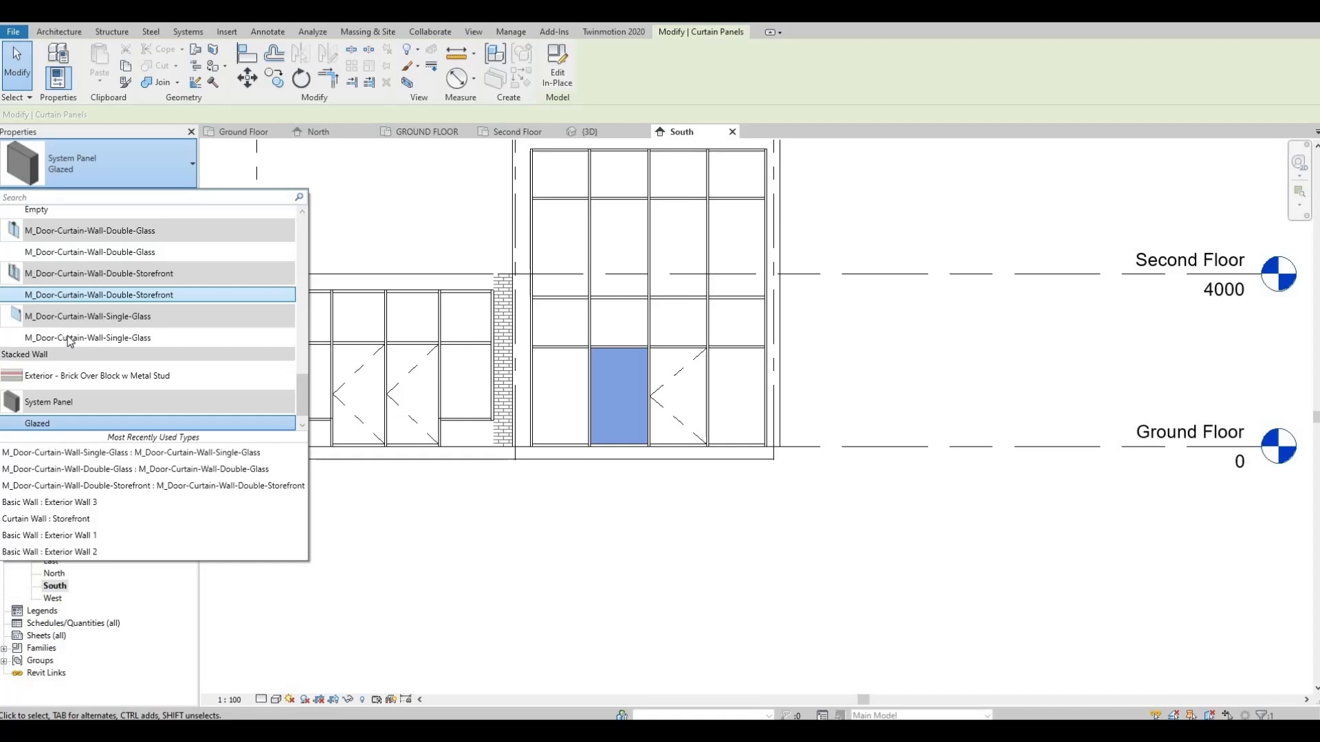
left_click(134, 345)
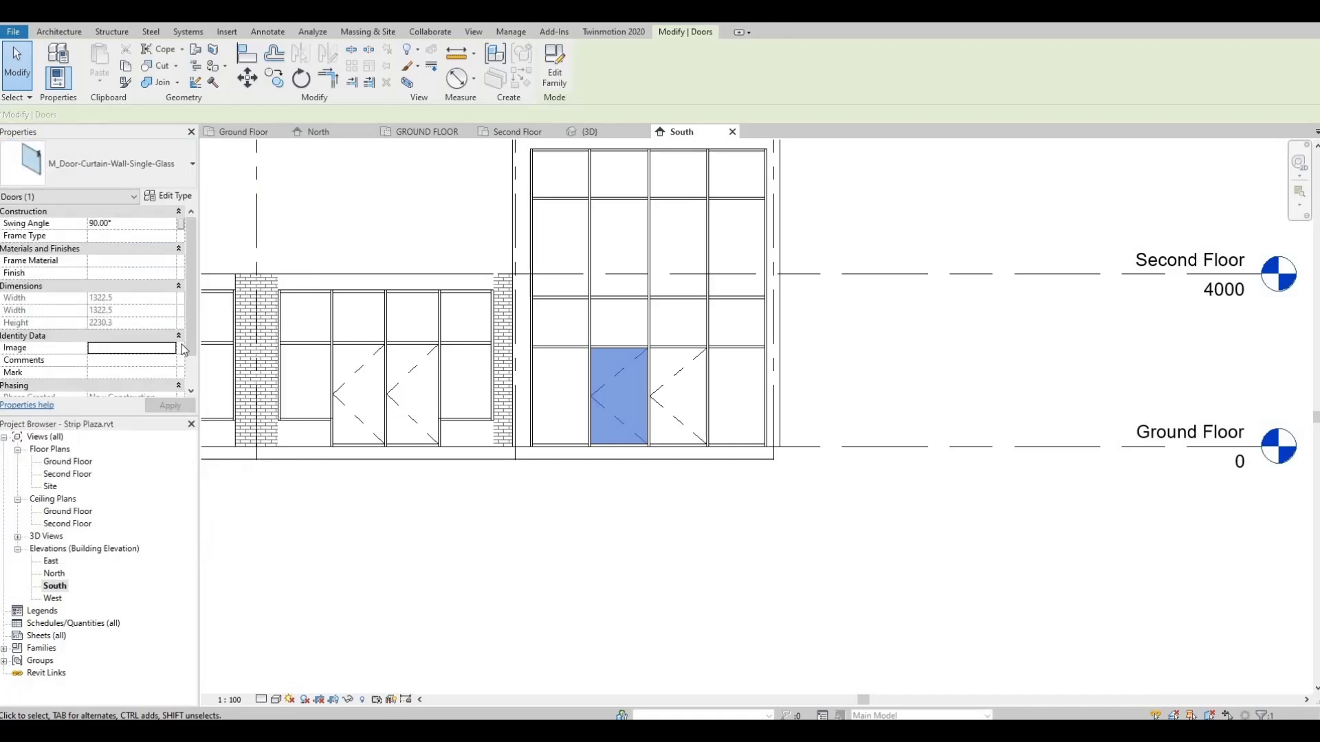
In the Ground Floor plan, flip the hand of the east door in each bay from grid 2 to grid 7 so the leaves pair up.
double_click(67, 461)
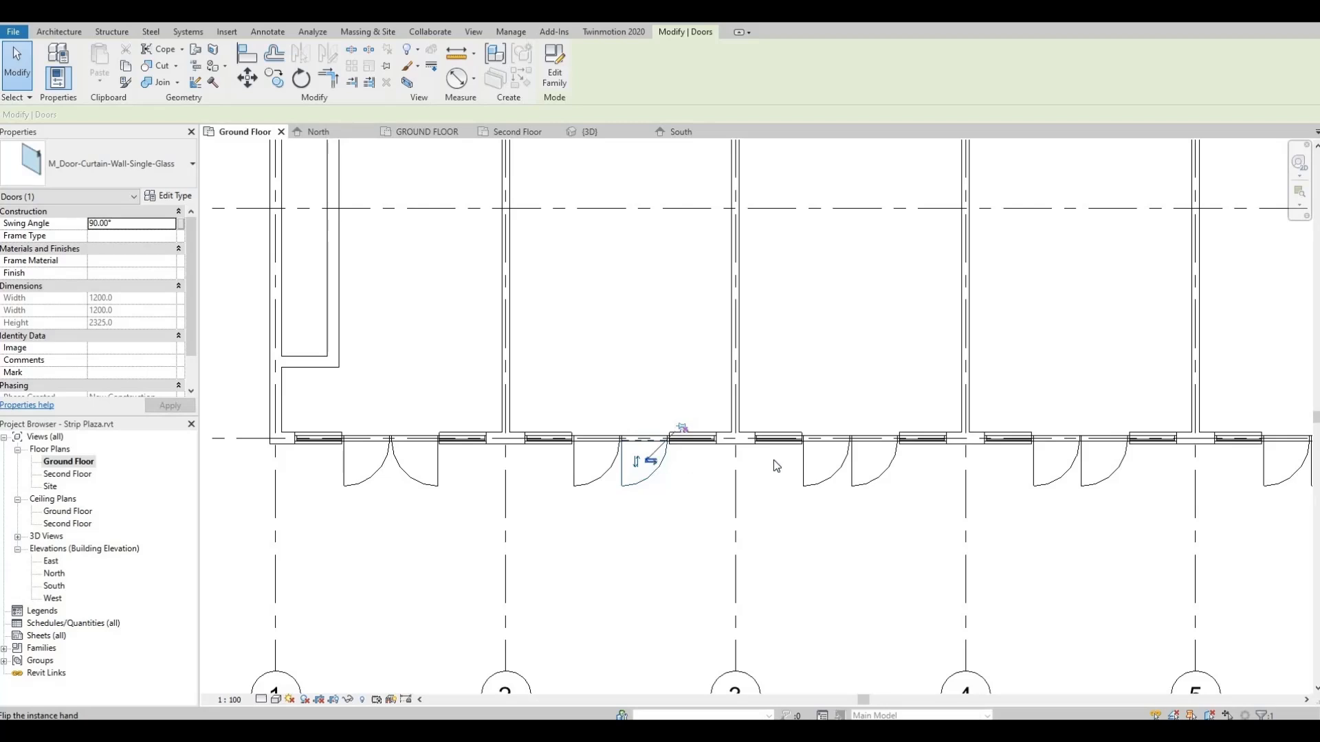
left_click(881, 468)
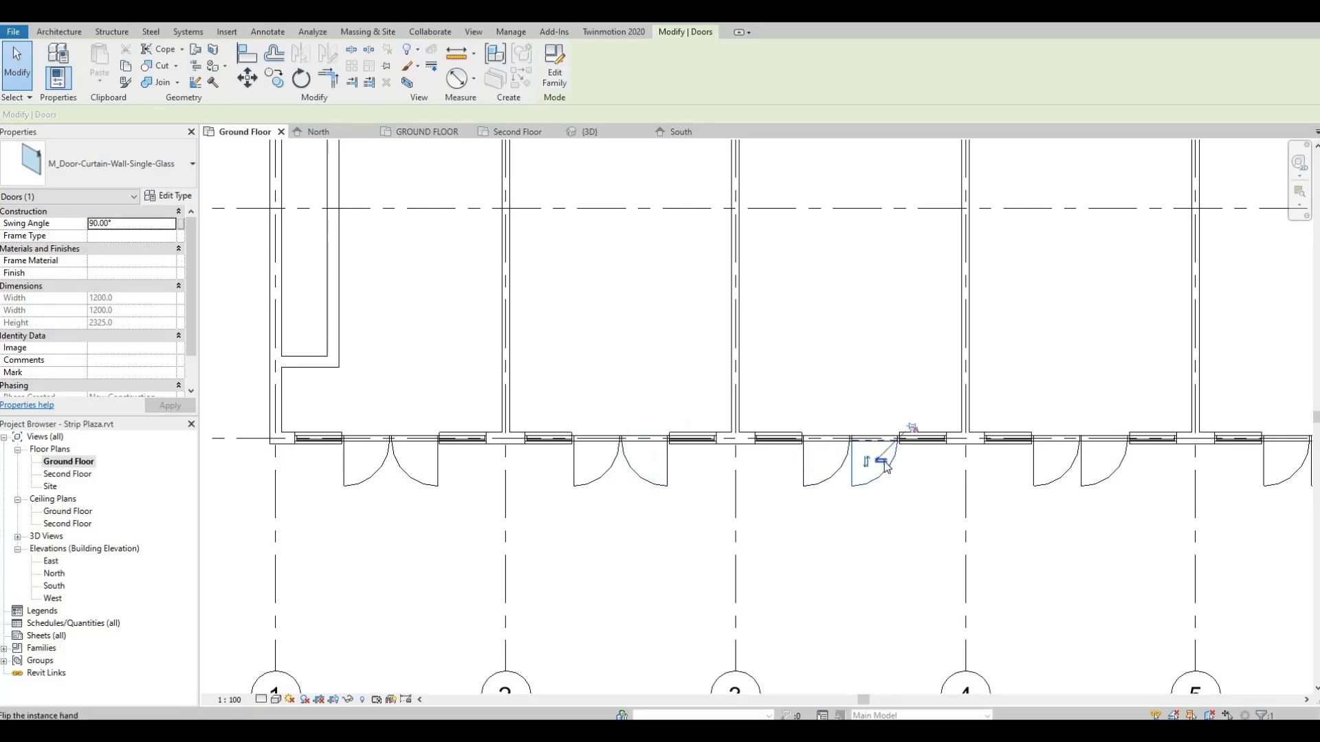
middle_click_drag(644, 500, 520, 466)
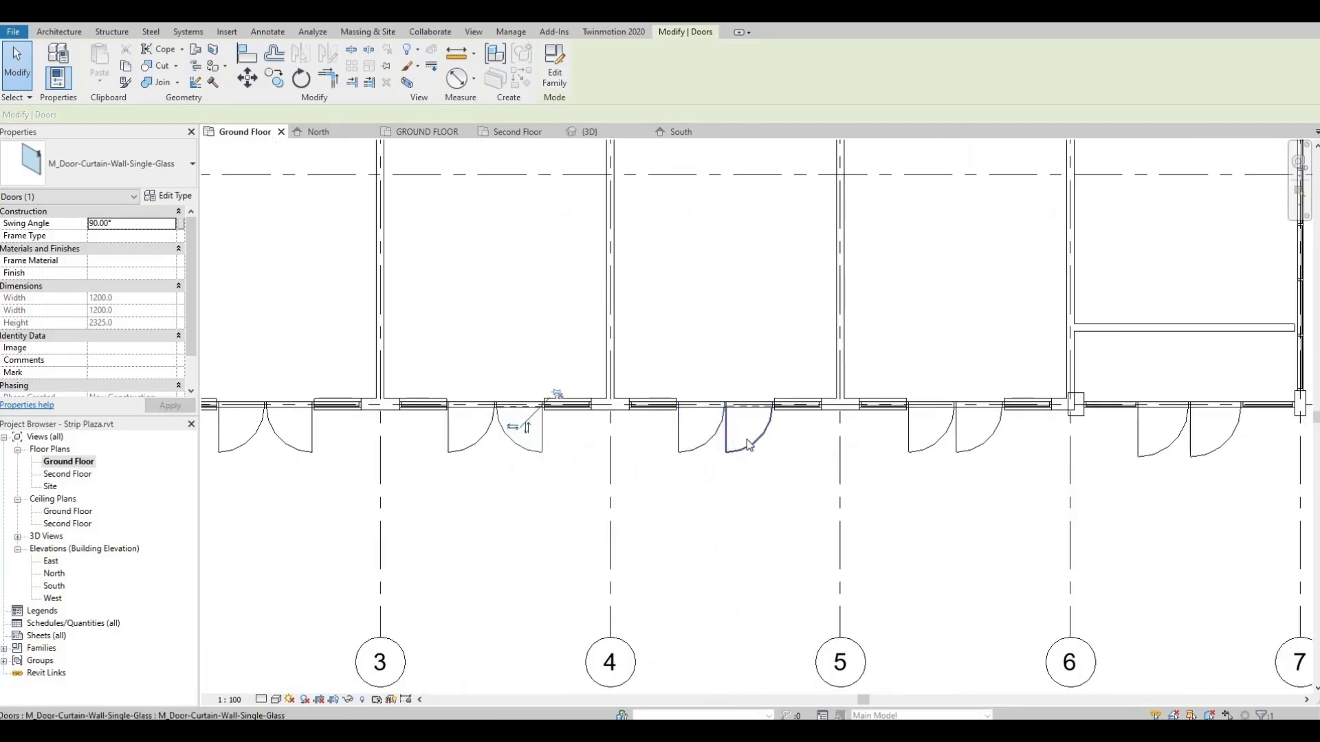
left_click(768, 433)
middle_click_drag(995, 438, 751, 445)
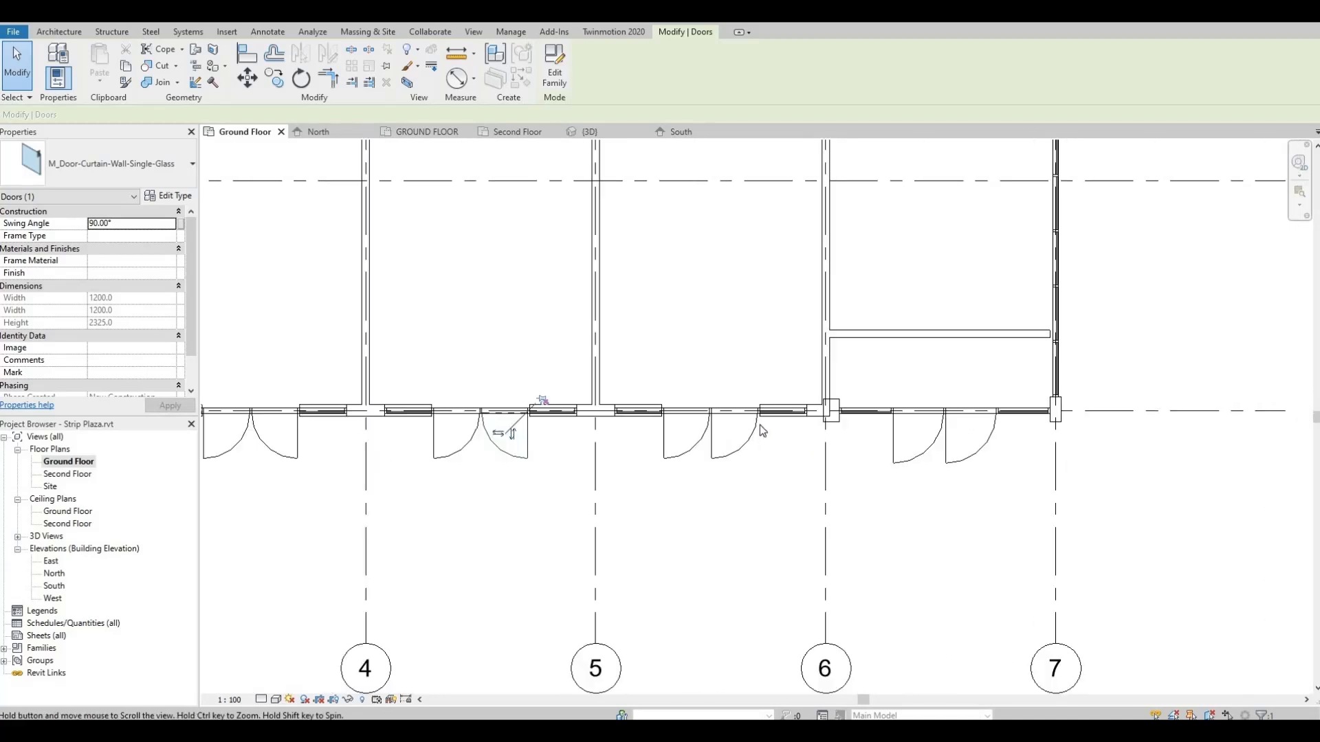
left_click(749, 444)
left_click(747, 434)
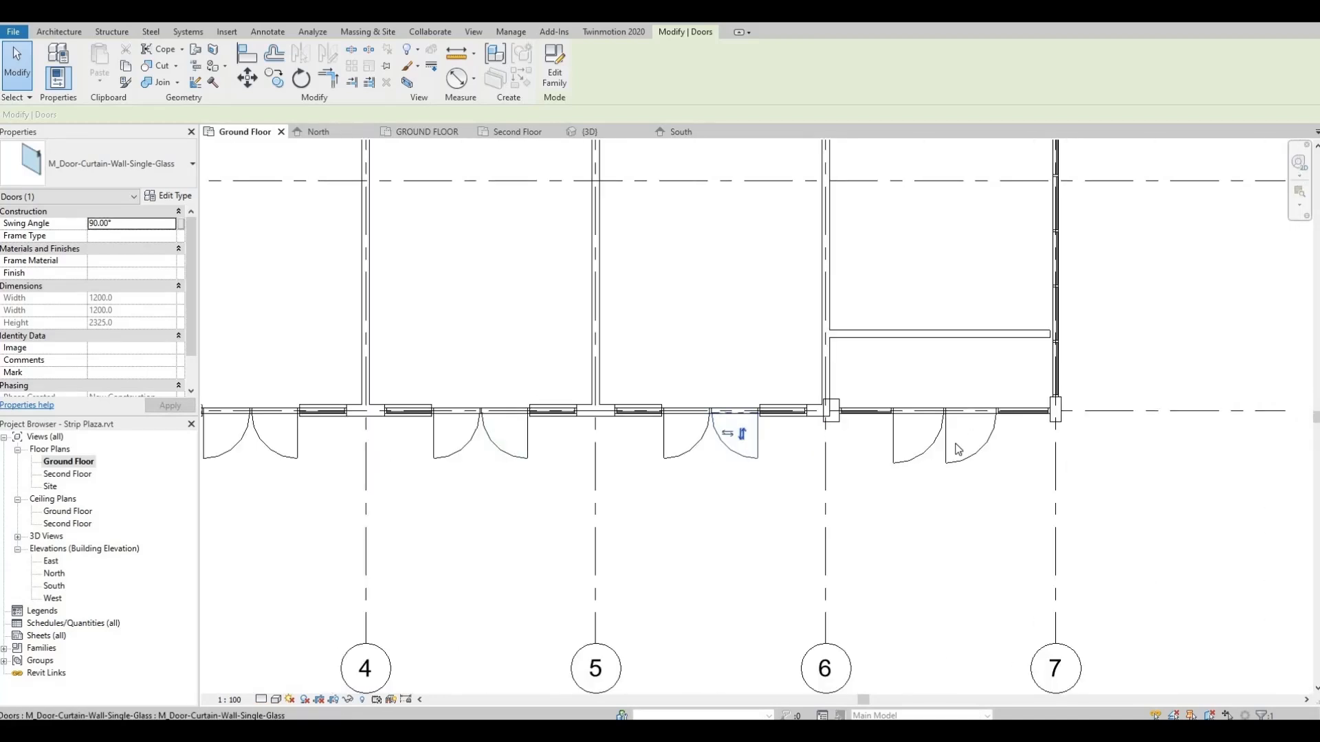
left_click(958, 460)
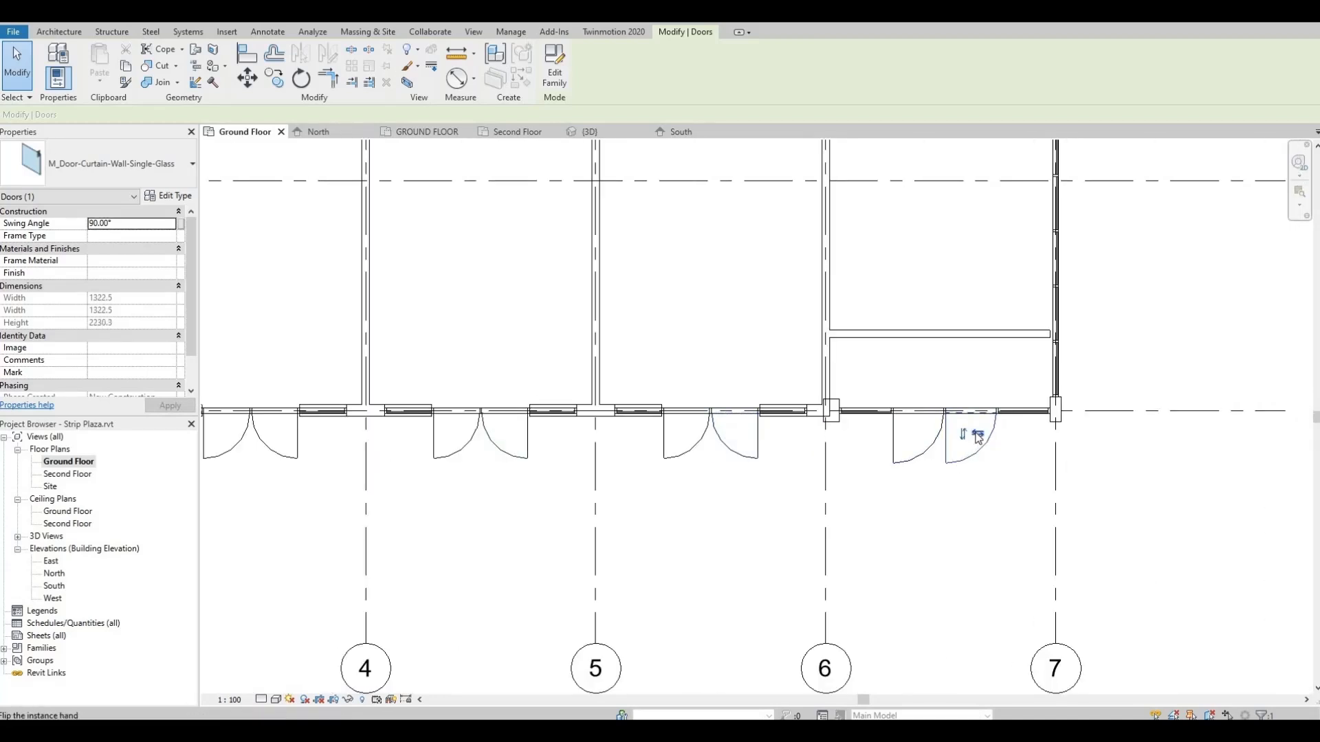
Examine the paired door swings along the south front in the Ground Floor plan and in the South elevation.
scroll(836, 450, "down", 5)
middle_click_drag(688, 470, 785, 492)
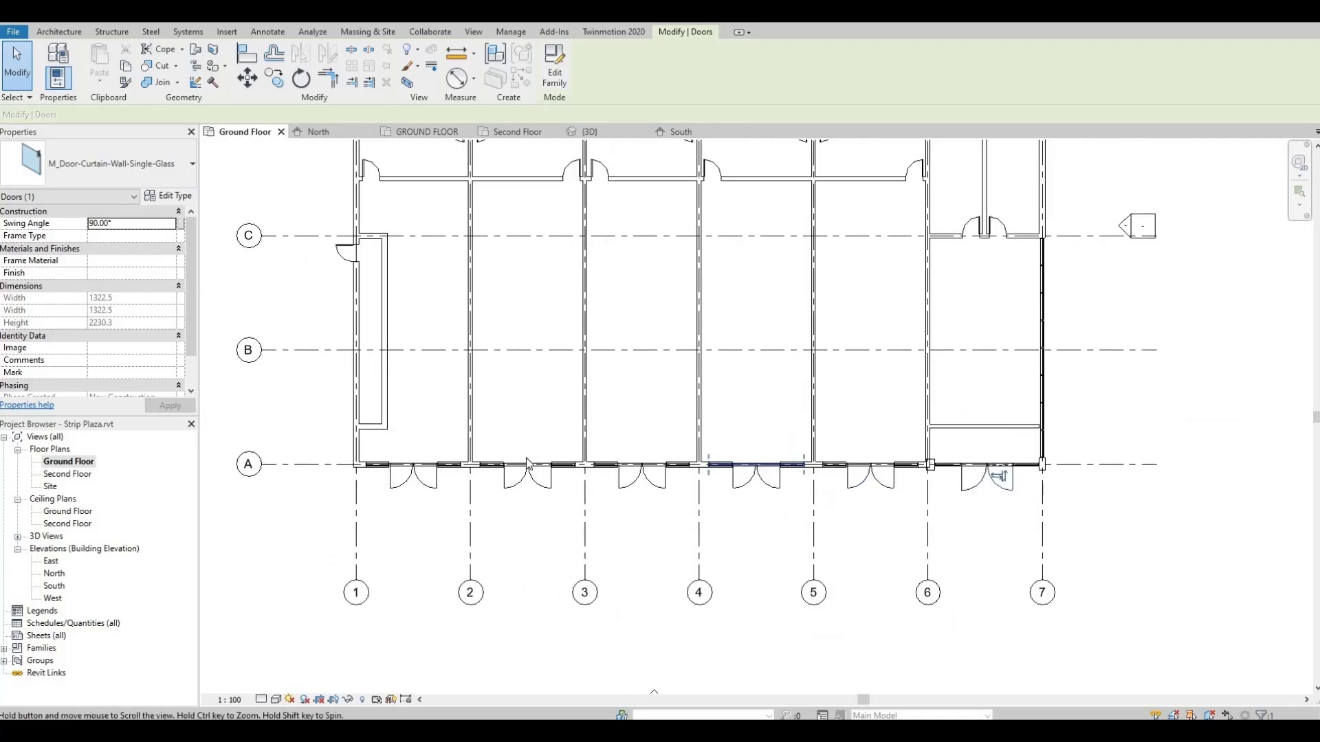
scroll(778, 495, "down", 1)
double_click(52, 587)
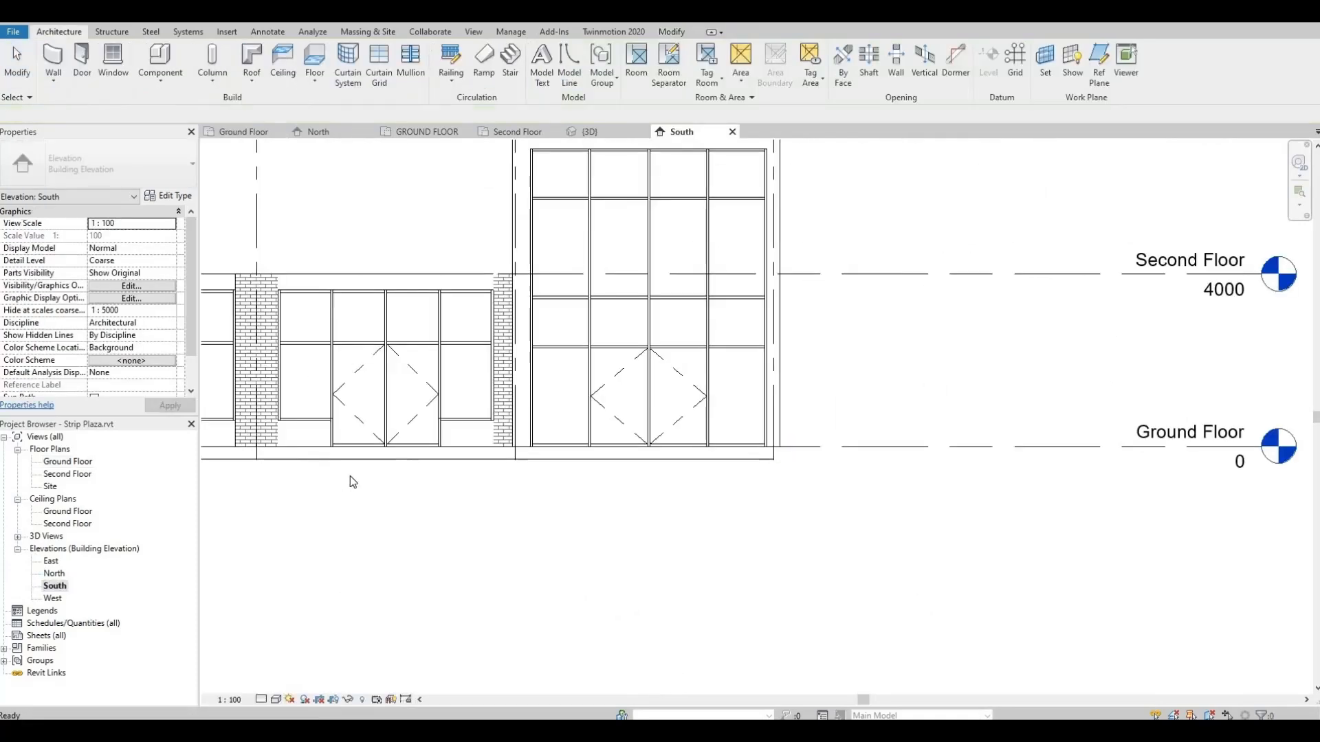
scroll(738, 478, "down", 2)
middle_click_drag(506, 448, 761, 451)
scroll(766, 452, "down", 1)
key("Escape")
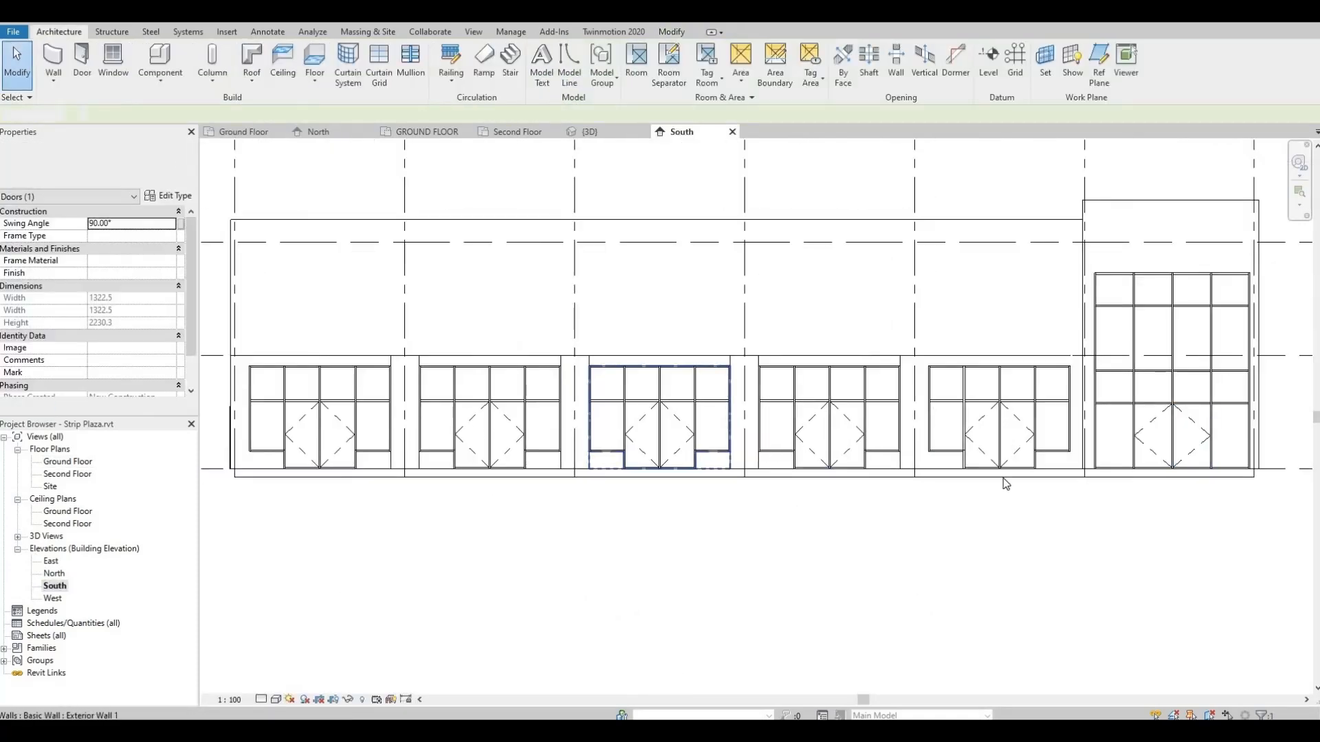
middle_click_drag(896, 526, 871, 542)
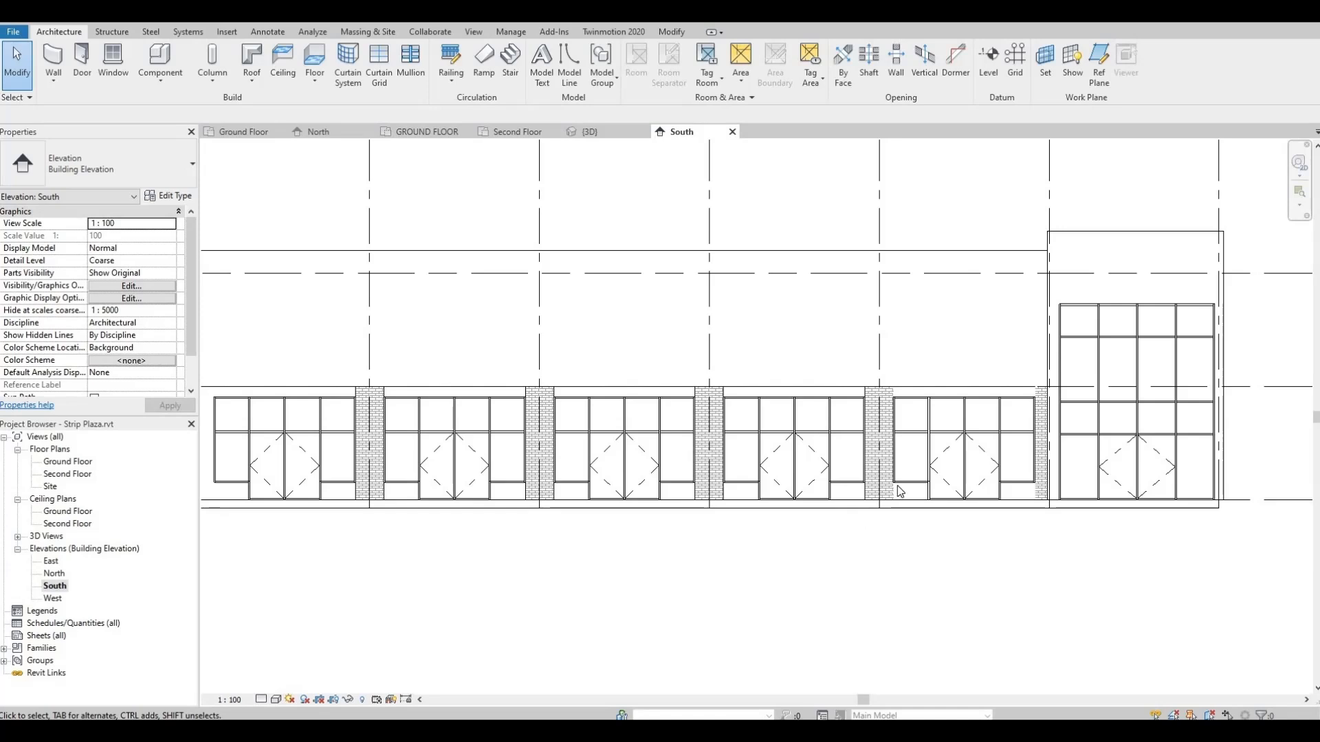
Lower the top edge of the storefront curtain wall between grids 5 and 6 to a top offset of about -789.
left_click(971, 400)
left_click_drag(972, 399, 975, 413)
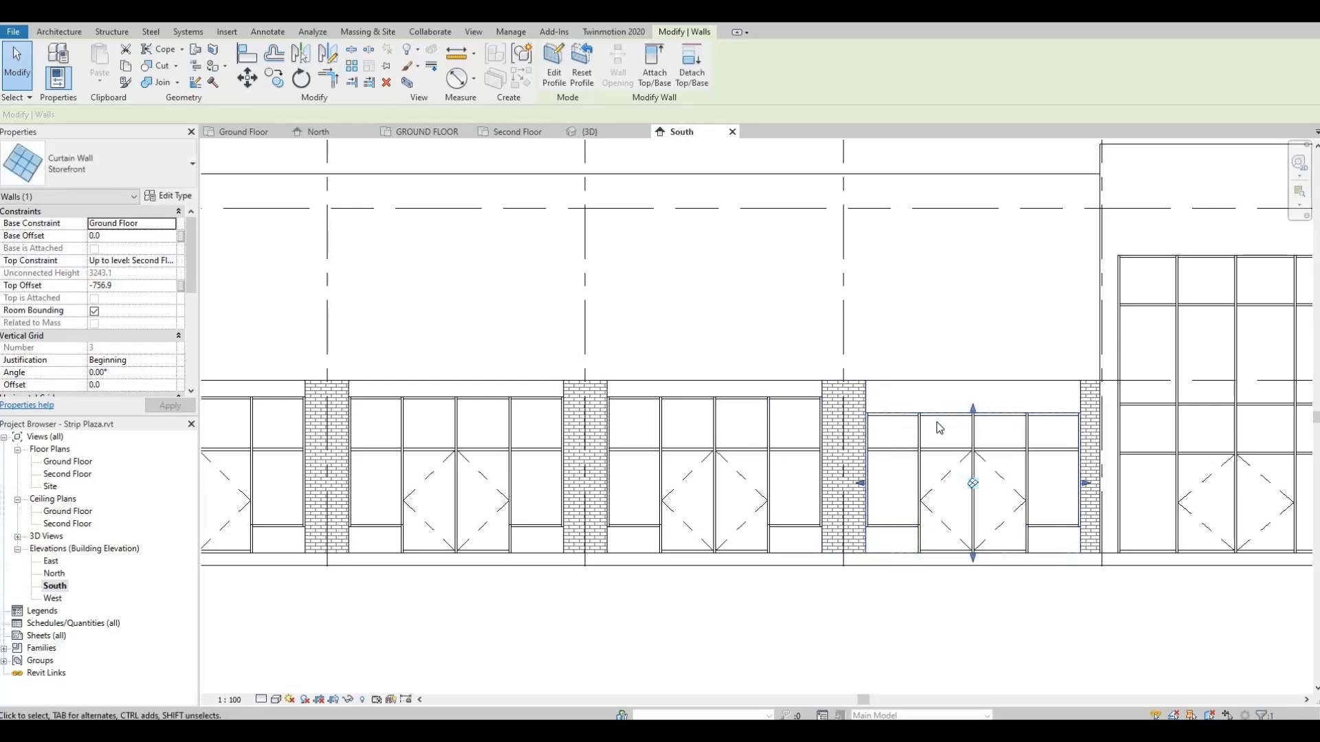
left_click_drag(973, 410, 931, 432)
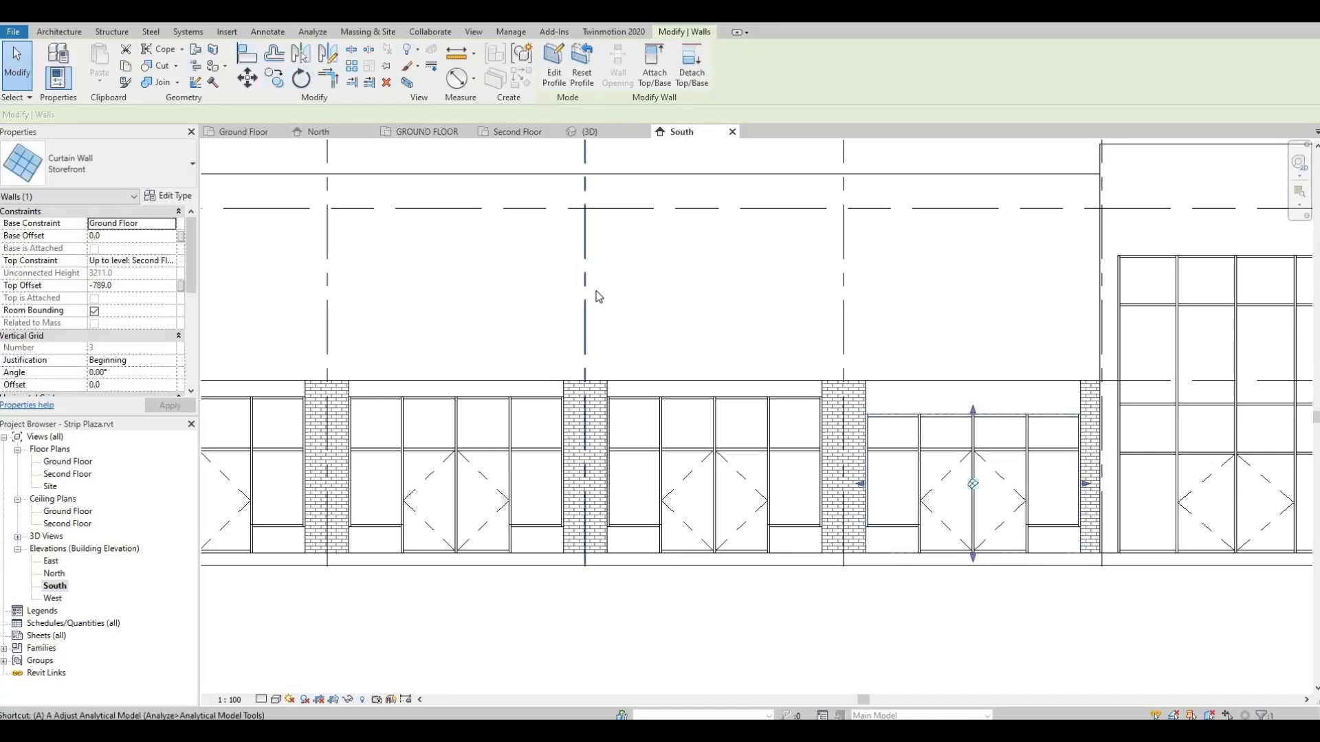
Align the top edges of the storefront curtain walls between grids 3 and 5 with the lowered storefront between grids 5 and 6.
key("Escape")
key("a")
key("l")
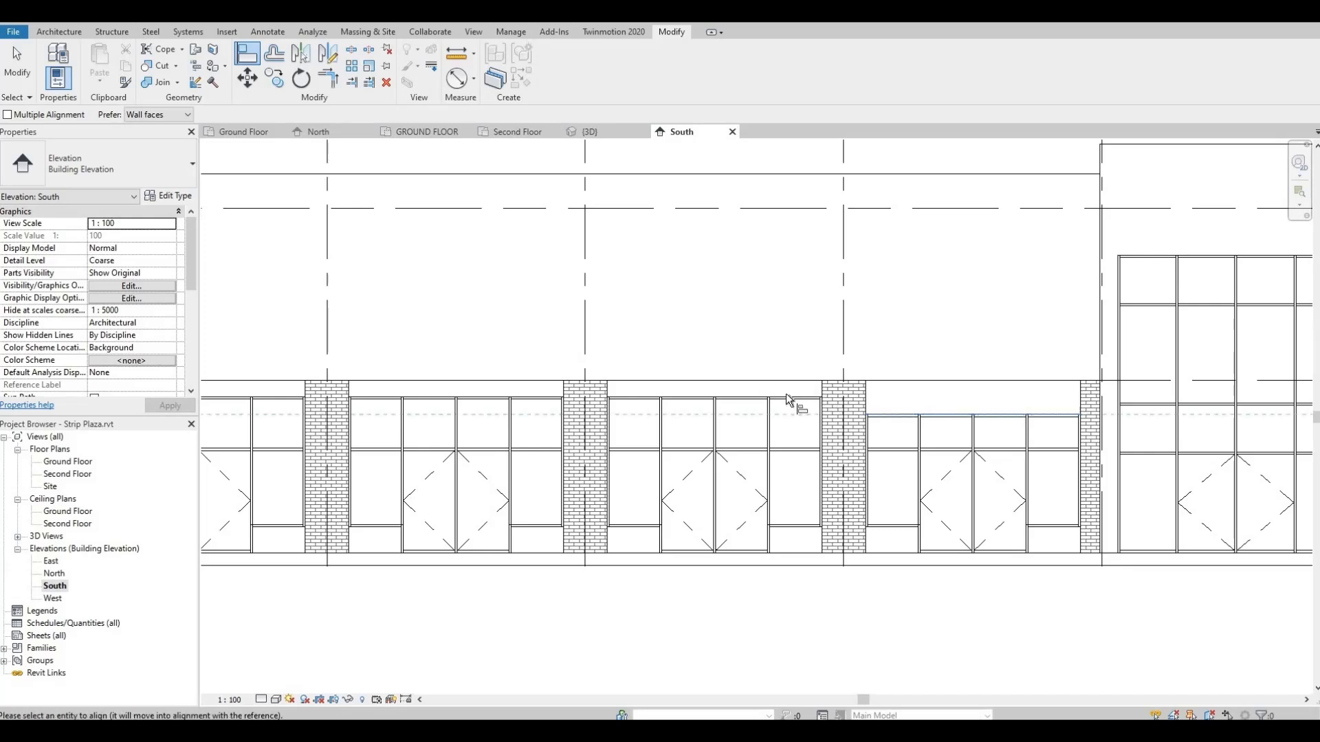
left_click(625, 398)
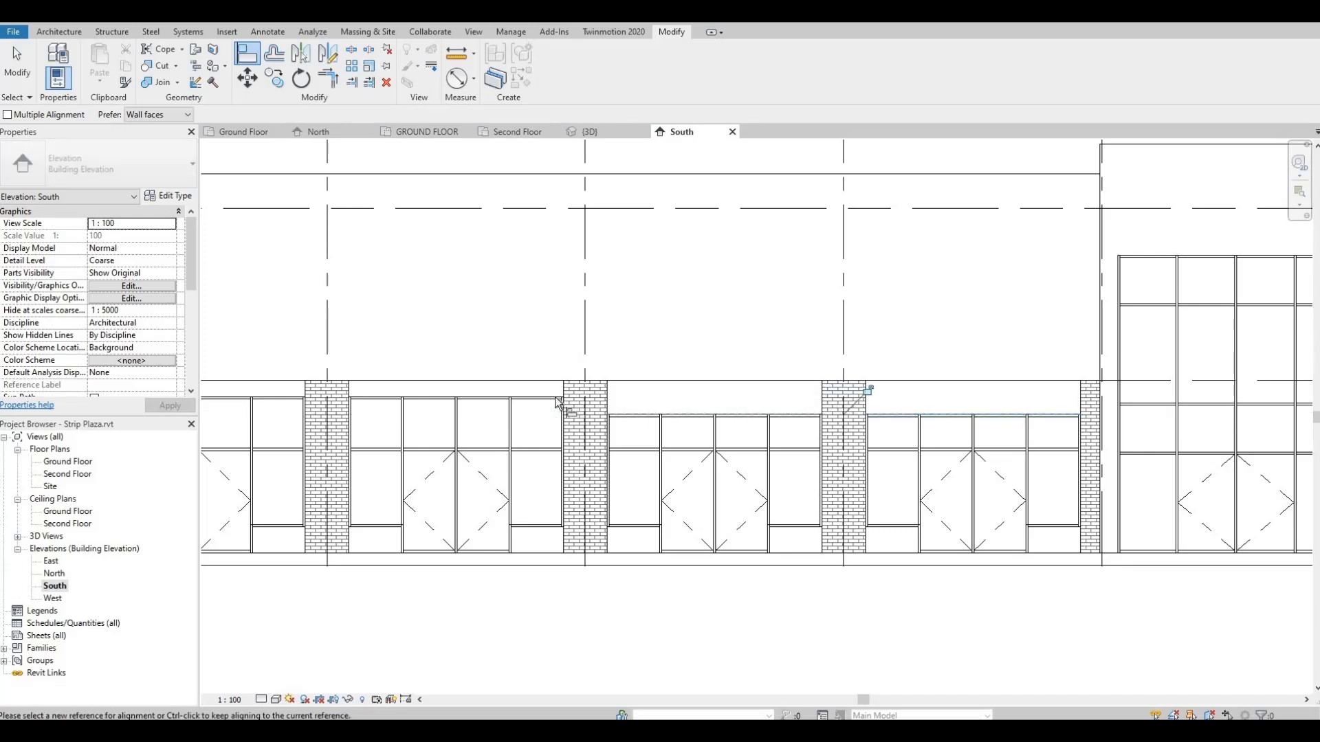
left_click(658, 413)
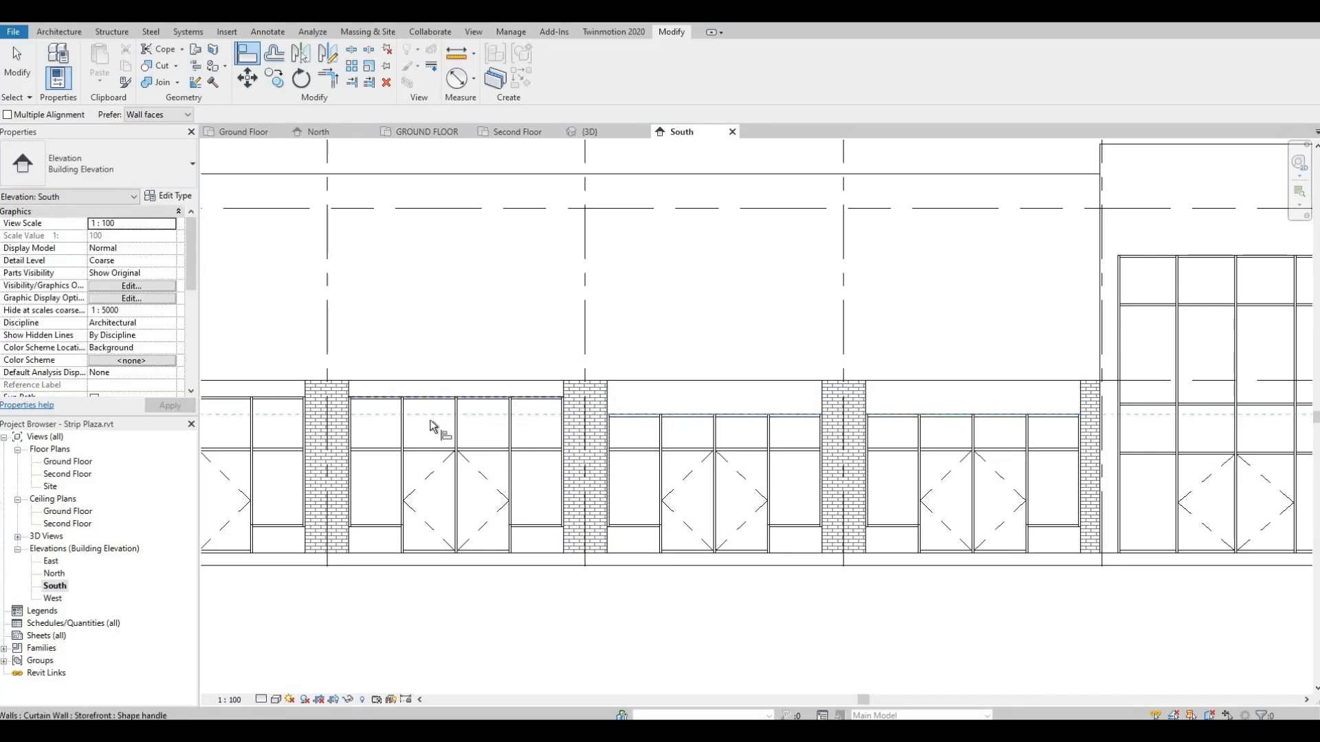
left_click(430, 398)
middle_click_drag(431, 429, 905, 442)
Align the top edges of the storefront curtain walls between grids 1 and 3 with the lowered storefront between grids 3 and 4.
left_click(860, 427)
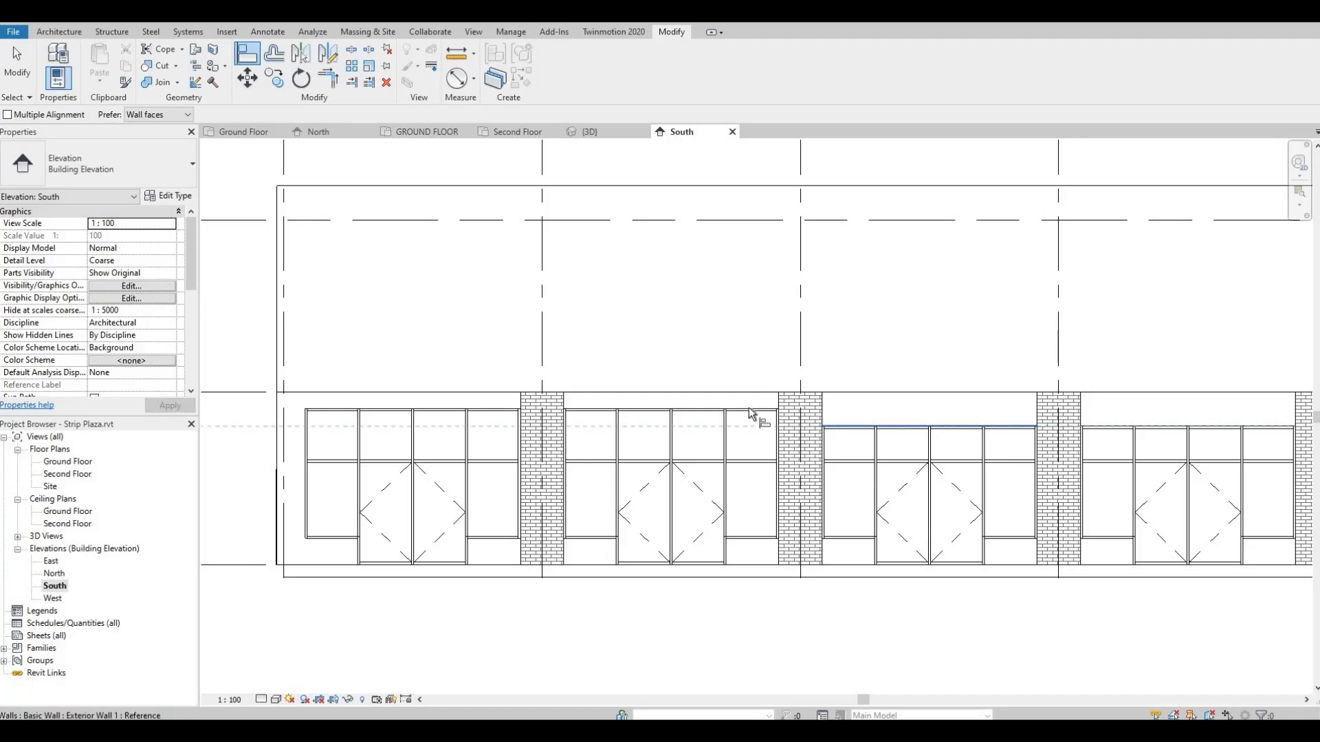
left_click(749, 410)
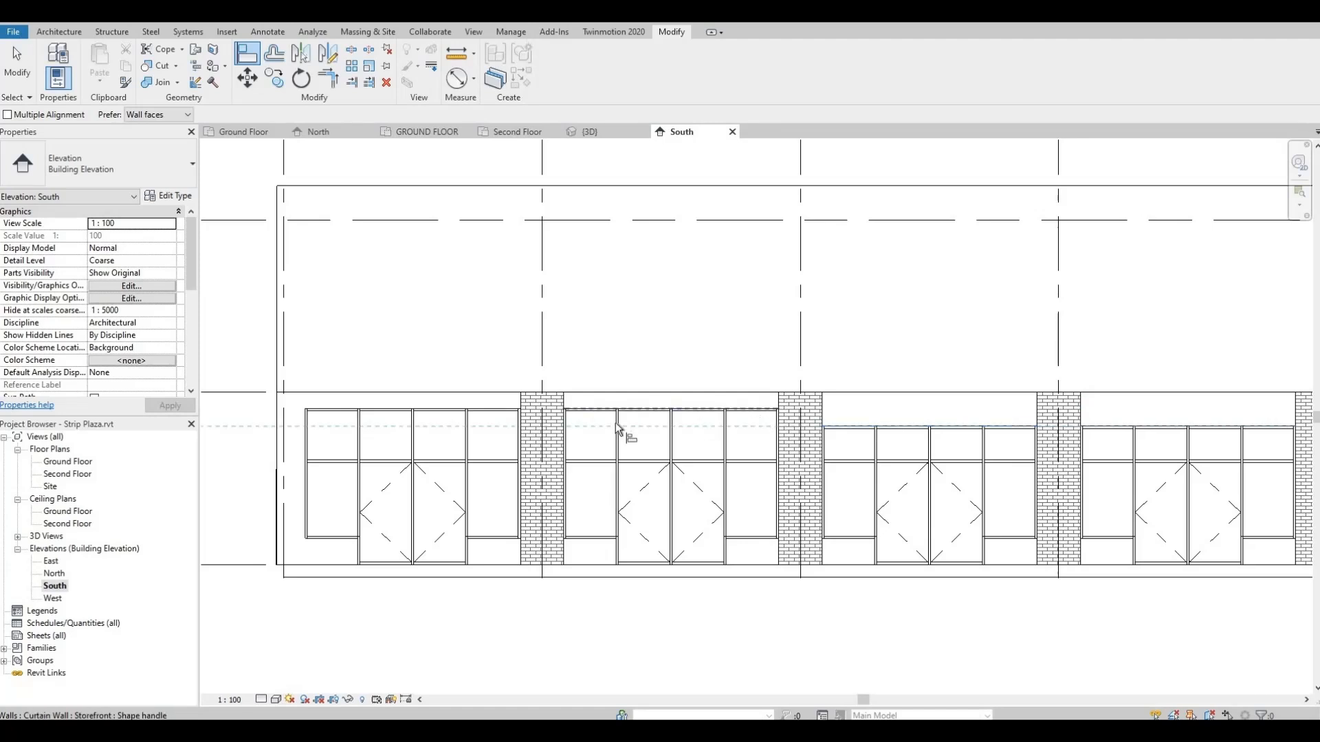
left_click(492, 411)
scroll(732, 438, "down", 1)
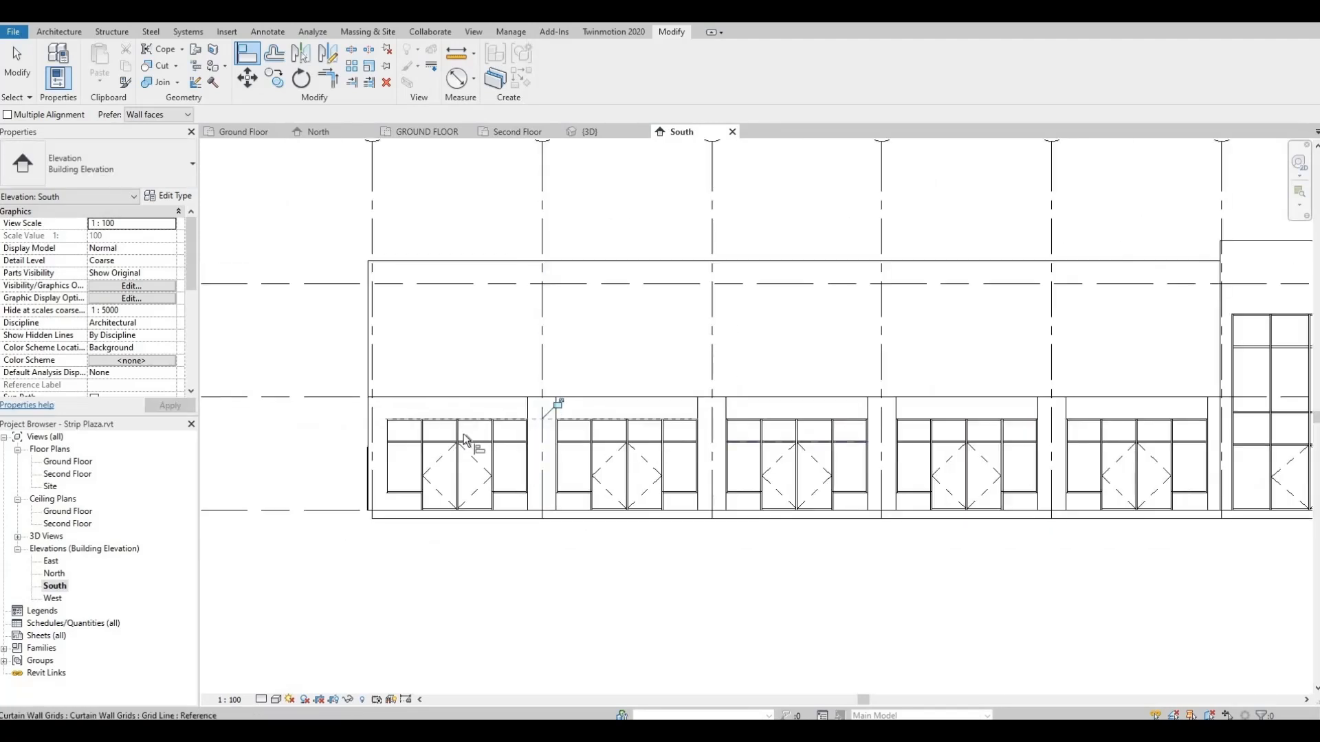
middle_click_drag(357, 421, 320, 419)
scroll(320, 419, "up", 1)
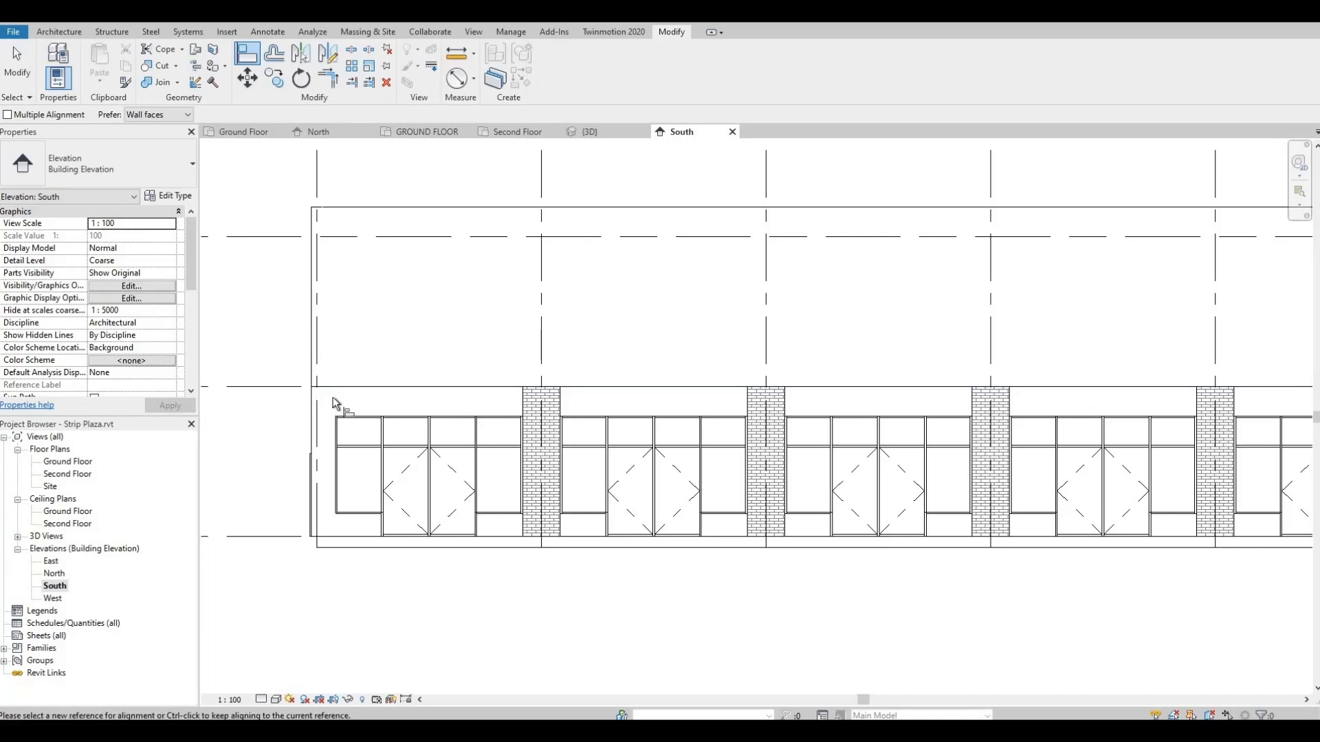
key("Escape")
key("Escape")
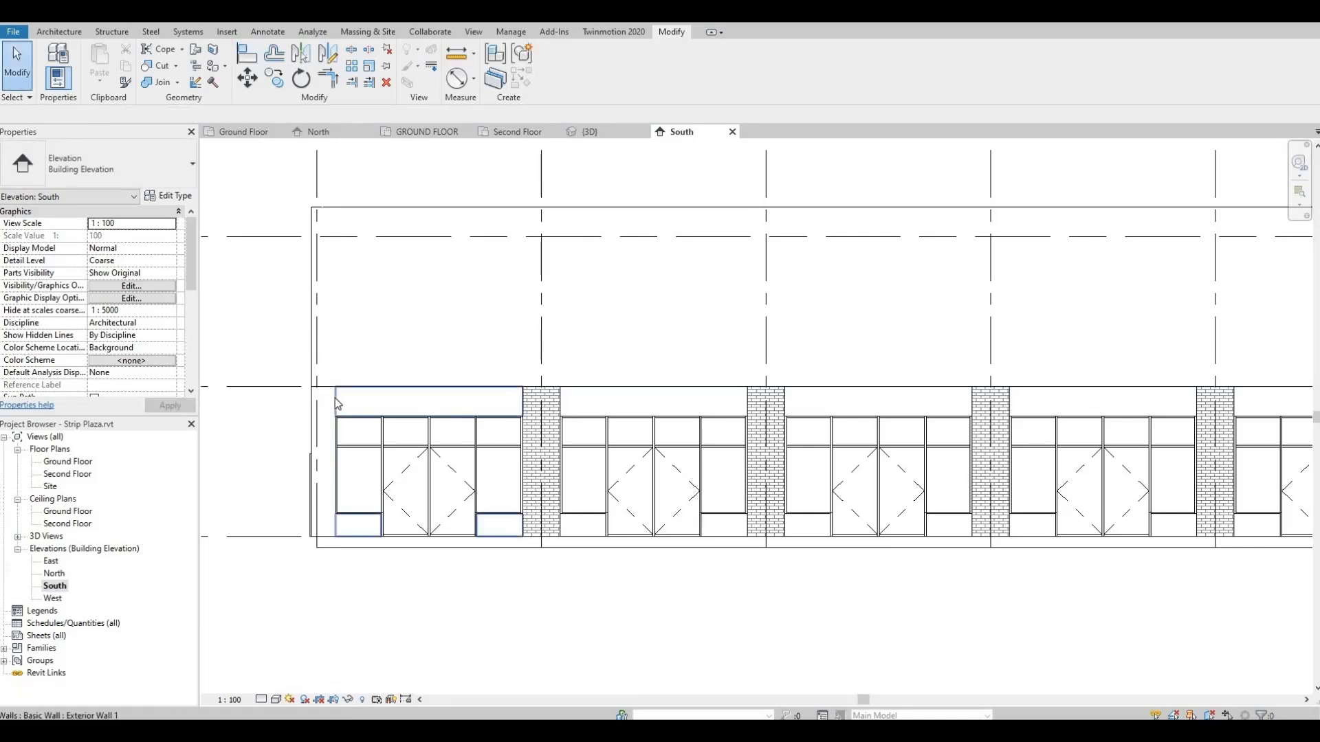
Change the narrow ground-floor wall pier at grid 1 to the Exterior Wall 3 type.
key("Tab")
key("Tab")
left_click(337, 407)
key("Escape")
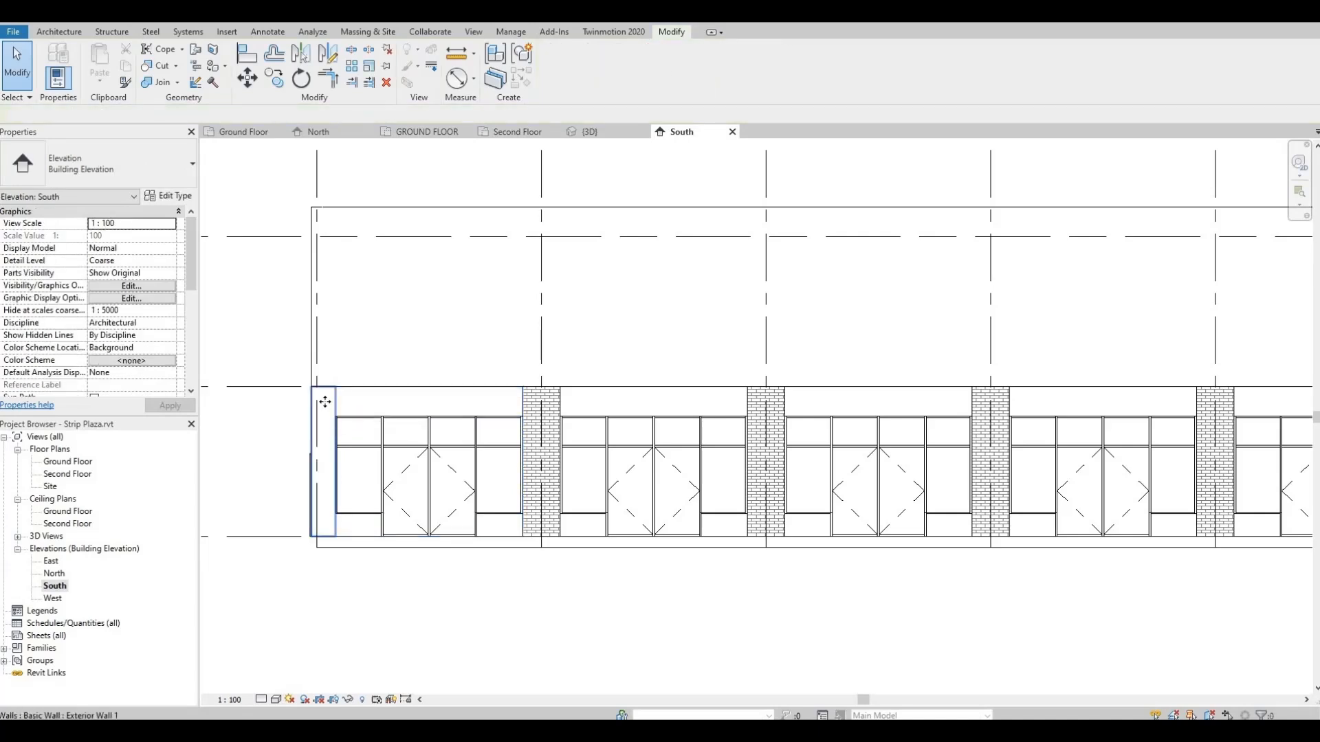
left_click(337, 406)
left_click(156, 162)
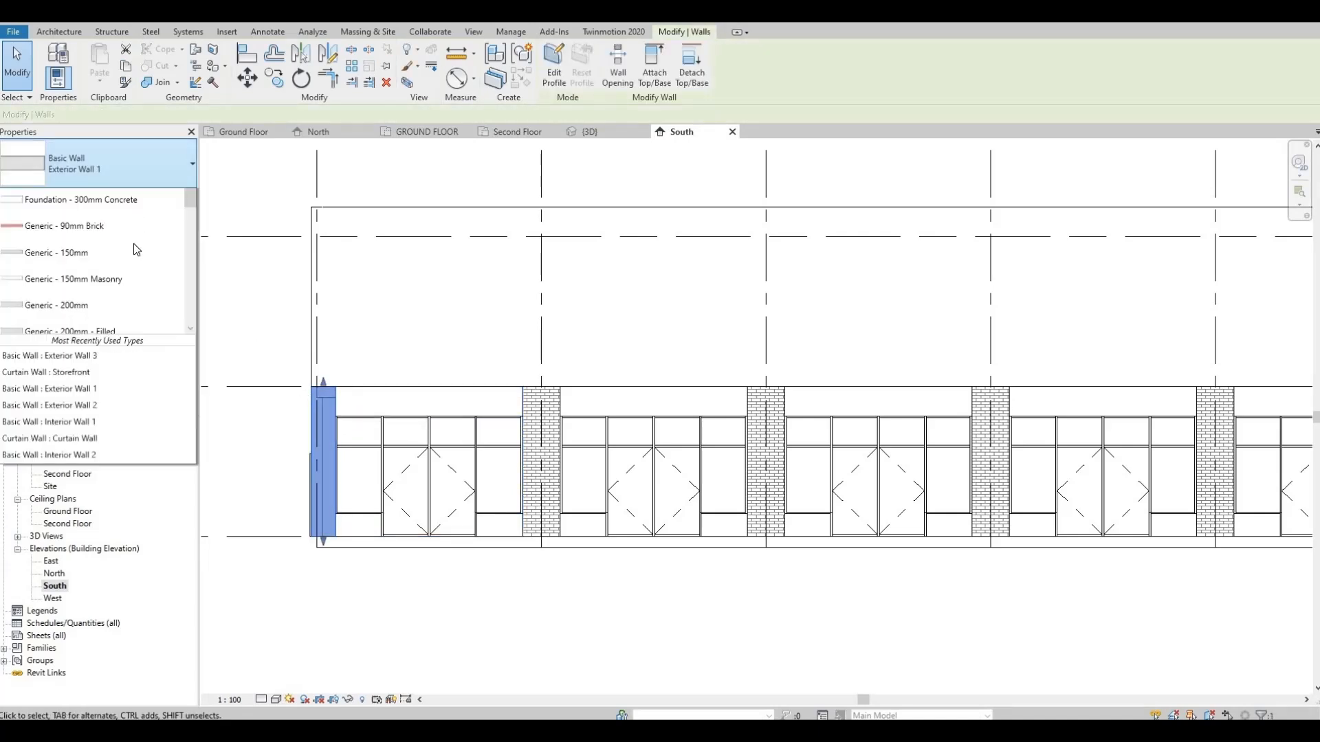
left_click(100, 278)
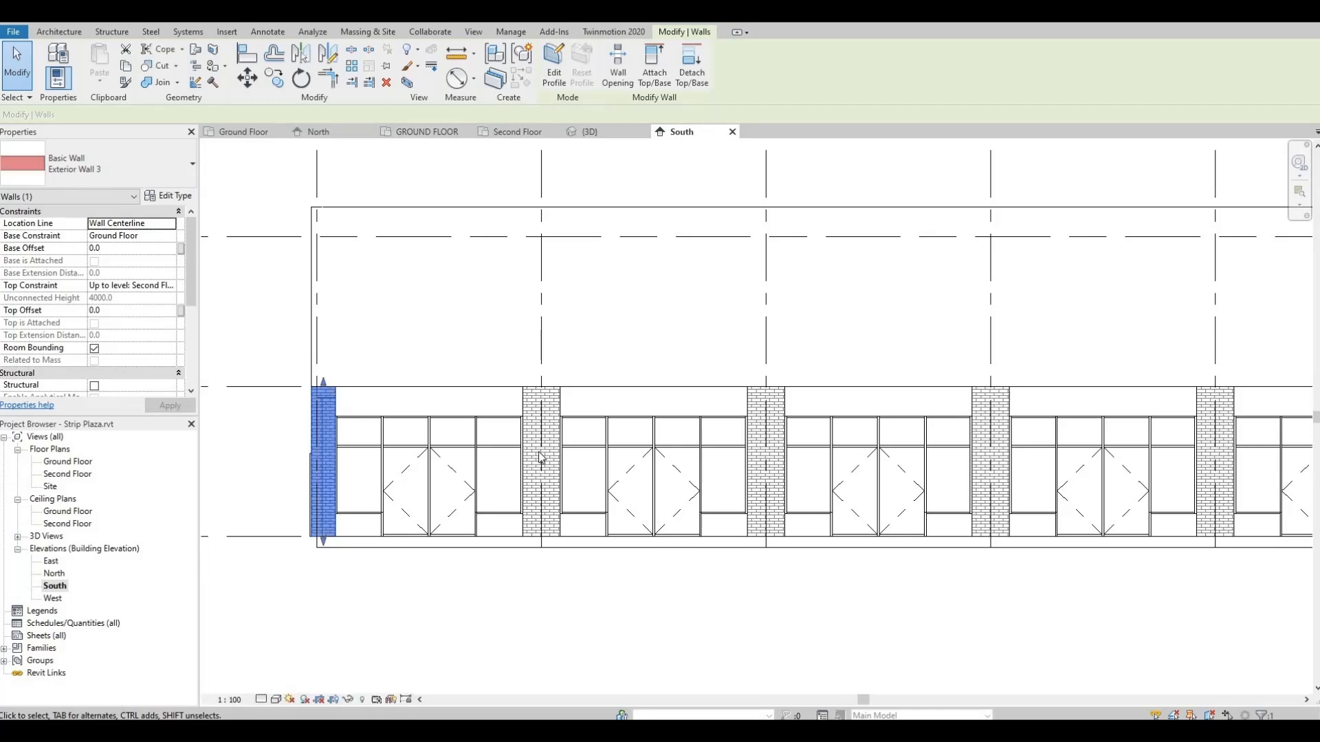
key("Escape")
Examine the storefront heights and wall piers along the whole South elevation from grid 1 to grid 7.
scroll(592, 455, "down", 3)
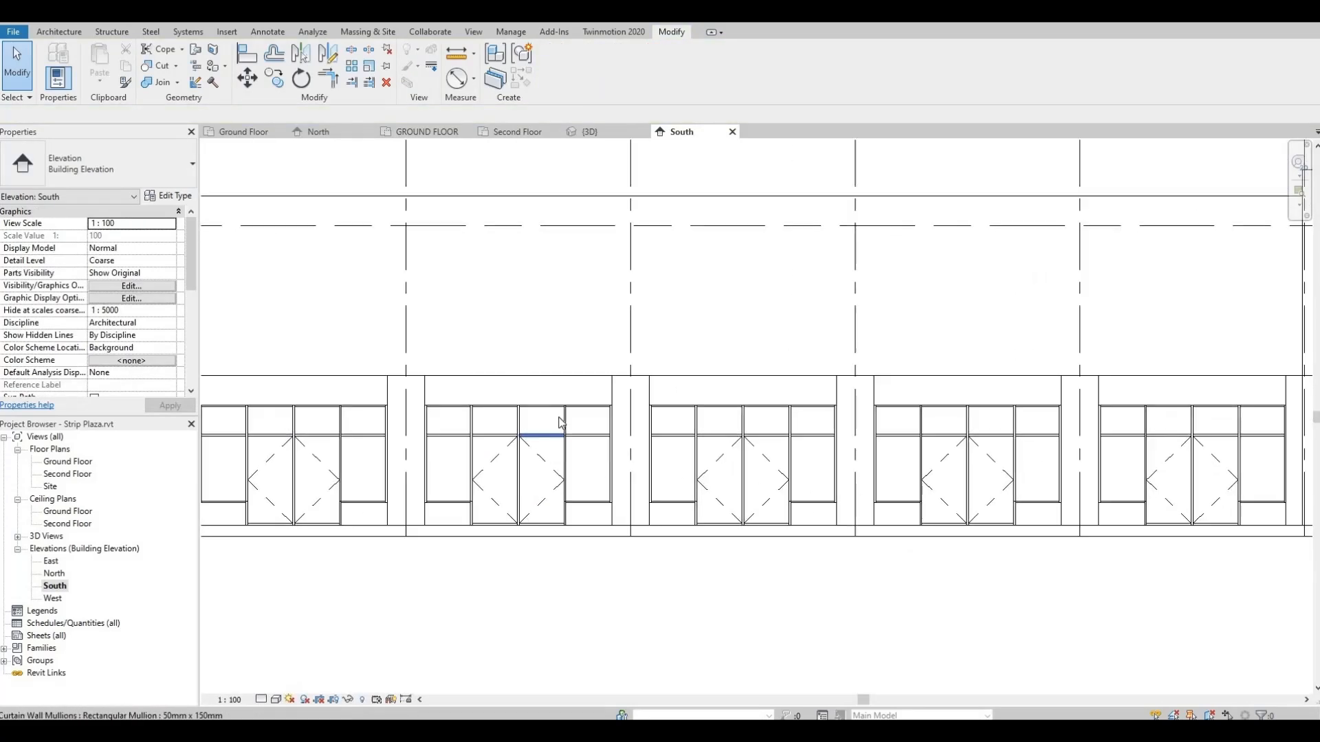
middle_click_drag(628, 415, 707, 415)
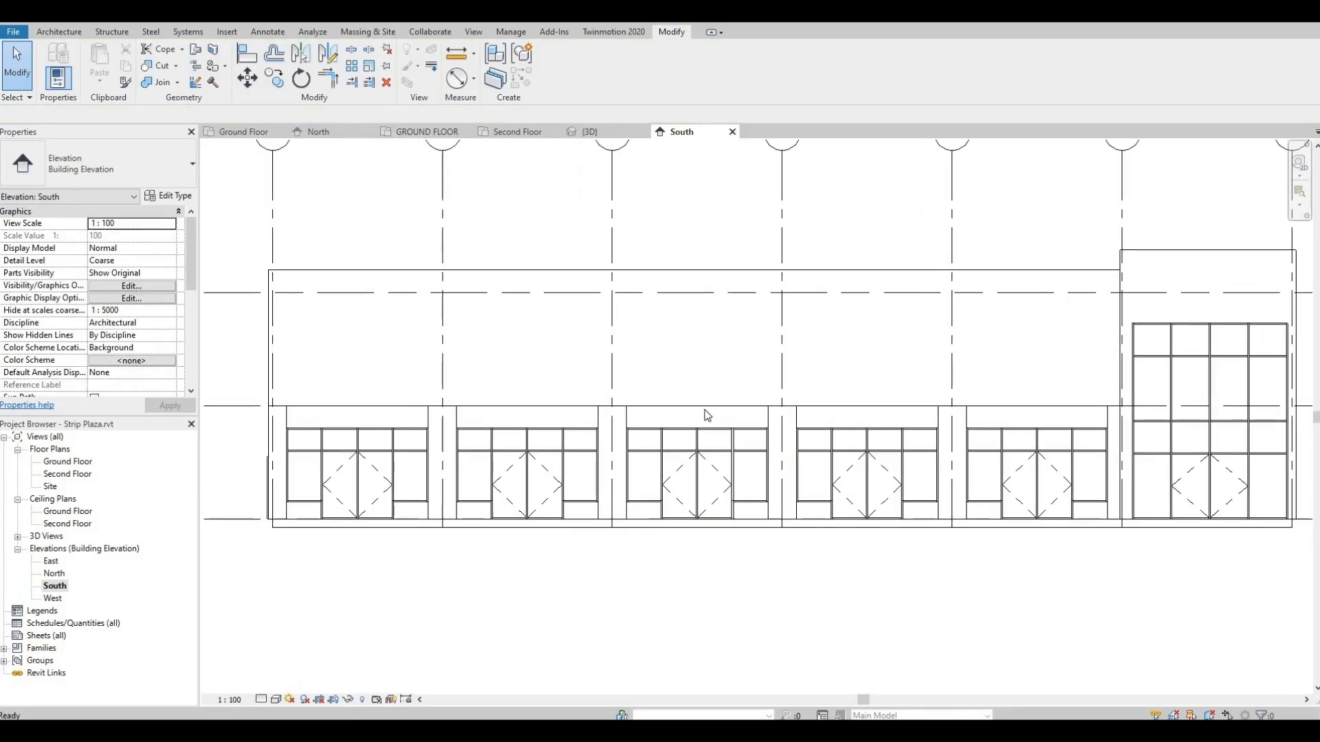
middle_click_drag(796, 422, 712, 446)
scroll(740, 470, "down", 2)
scroll(728, 439, "up", 1)
middle_click_drag(664, 385, 712, 377)
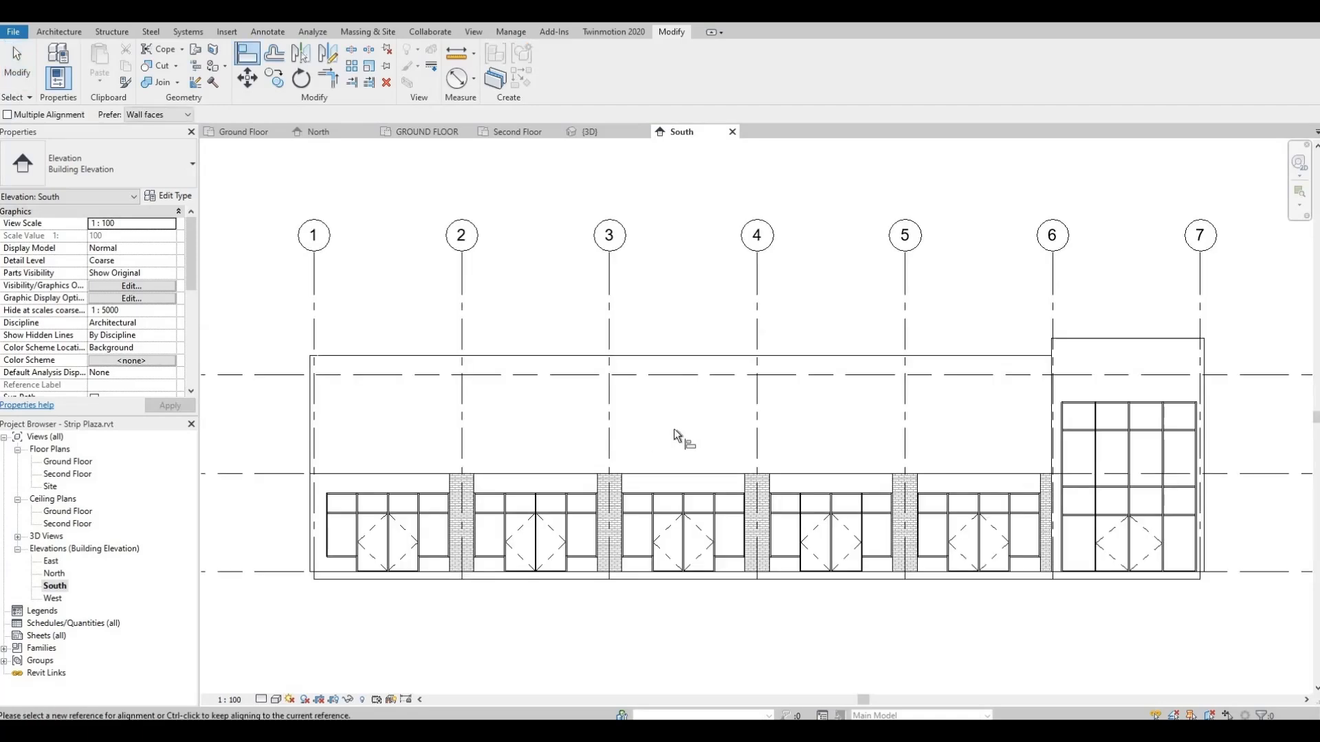
scroll(652, 423, "down", 1)
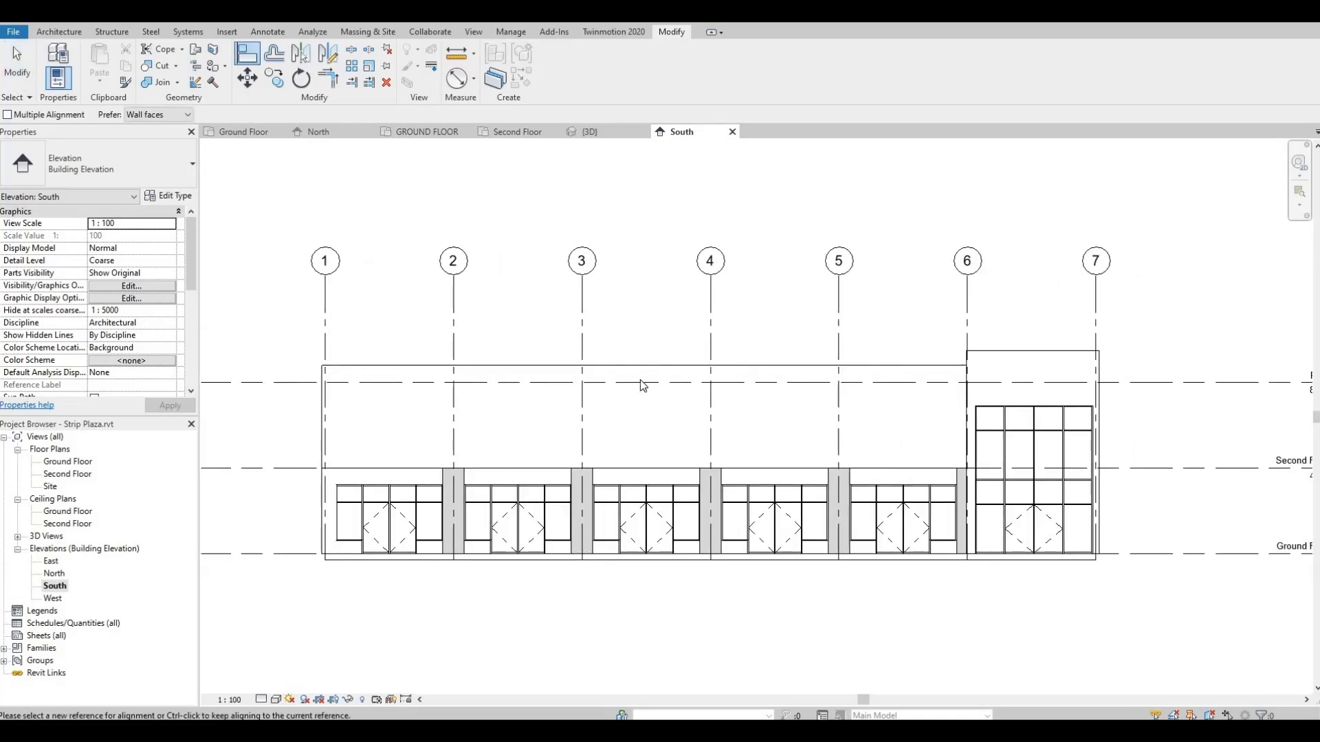
Set the base constraint of the upper-storey Exterior Wall 1 between grids 1 and 6 to Roof.
key("Escape")
scroll(627, 386, "up", 2)
middle_click_drag(621, 394, 671, 354)
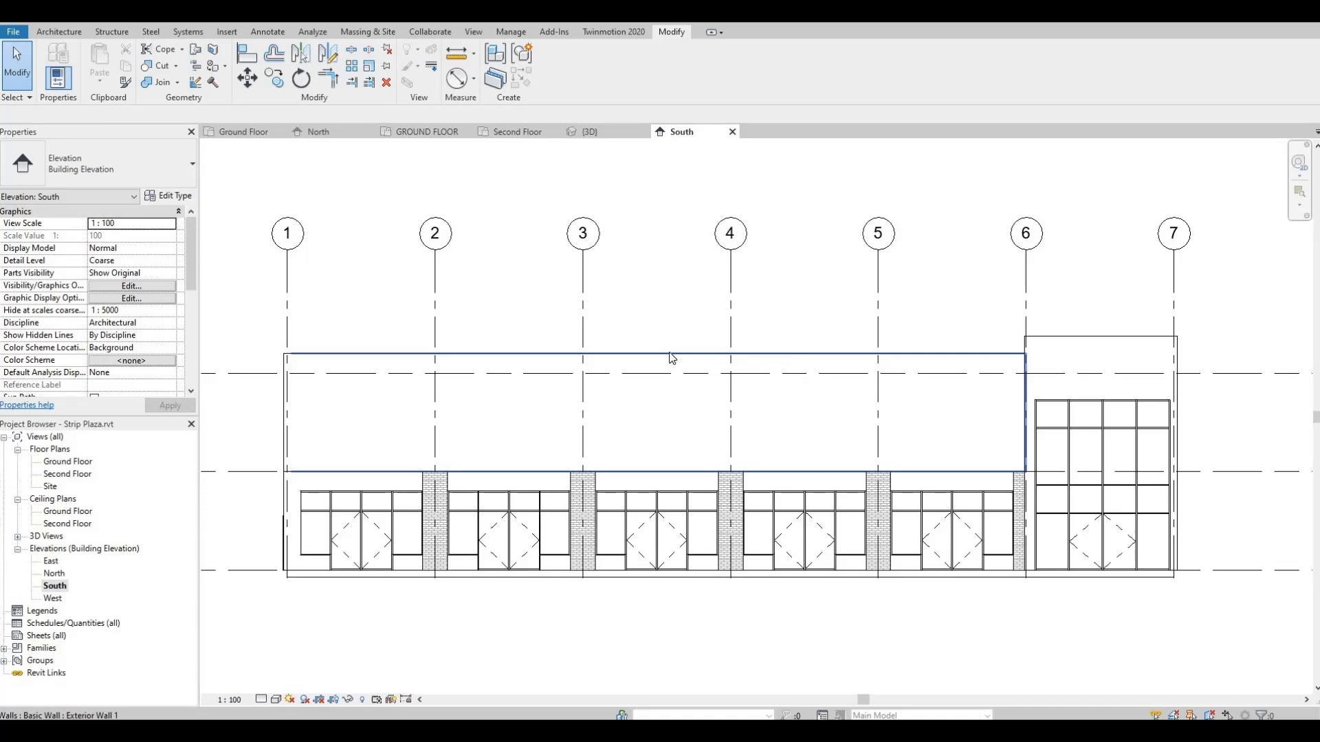
left_click(669, 355)
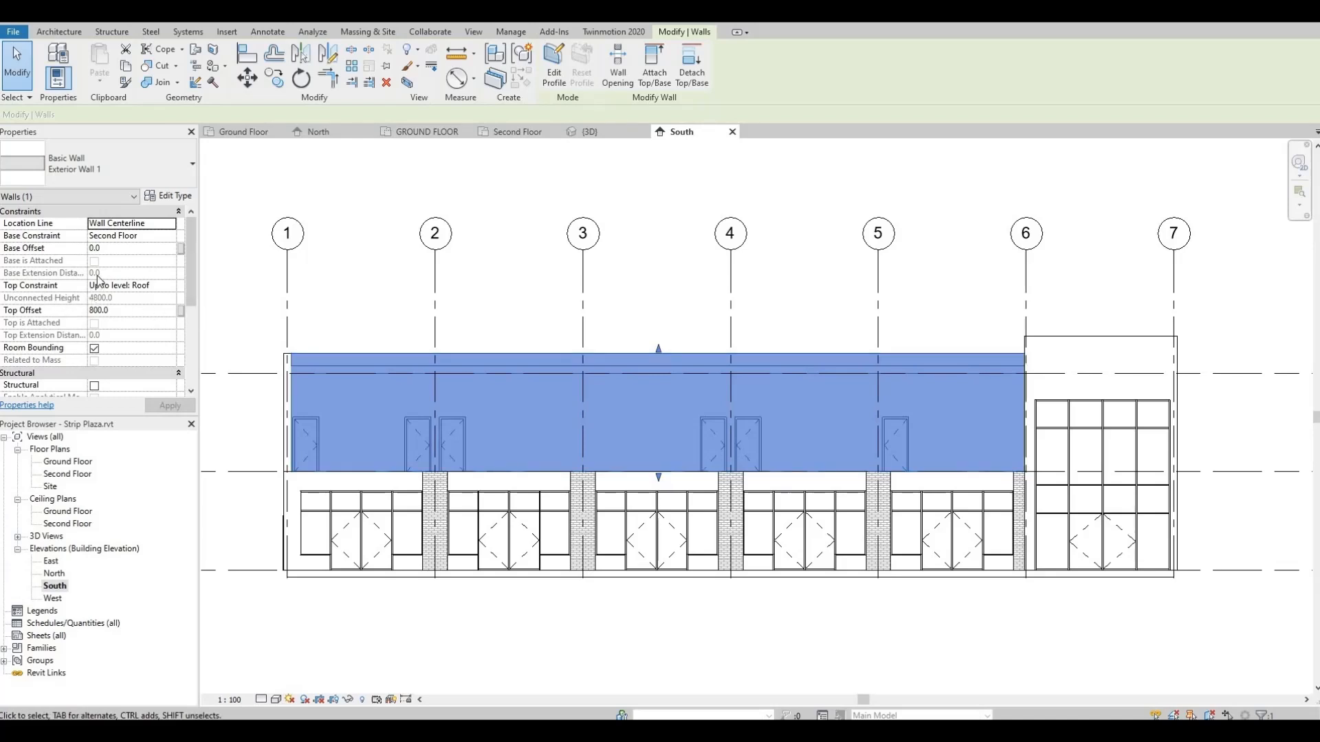
left_click(170, 237)
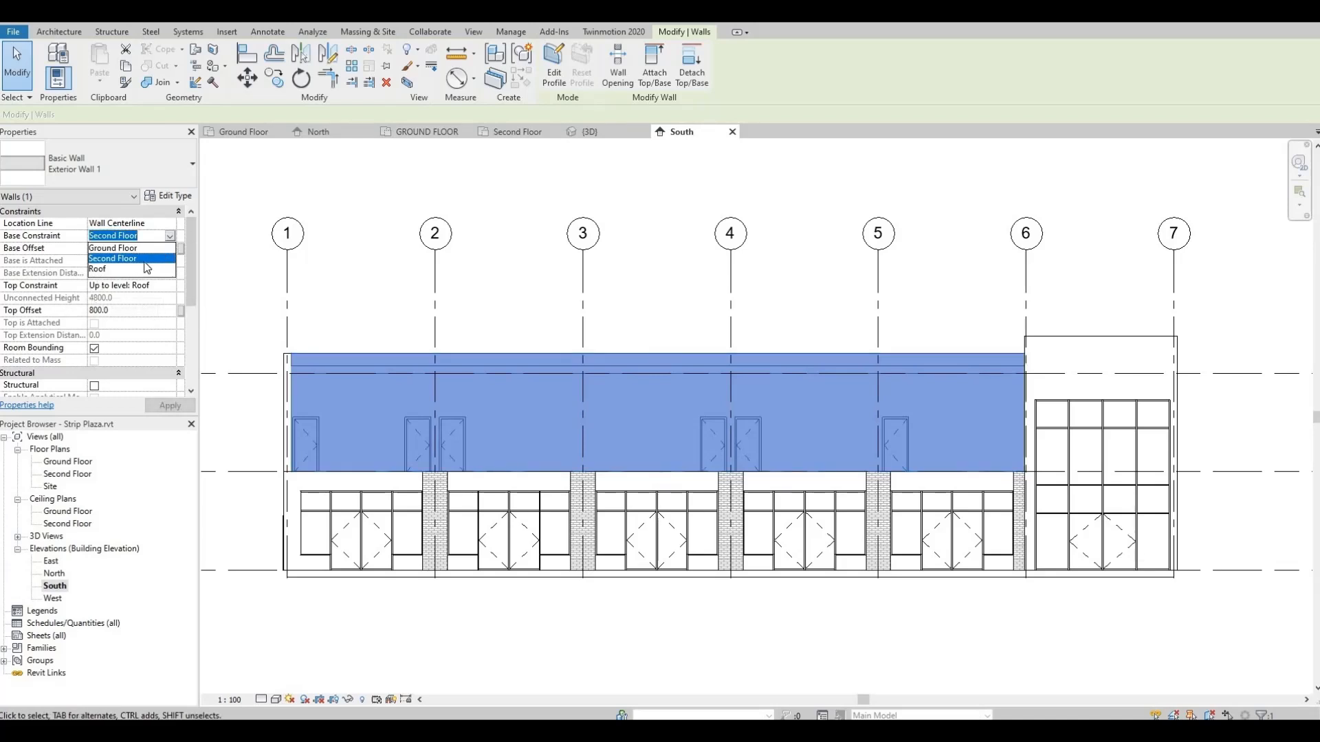
left_click(114, 269)
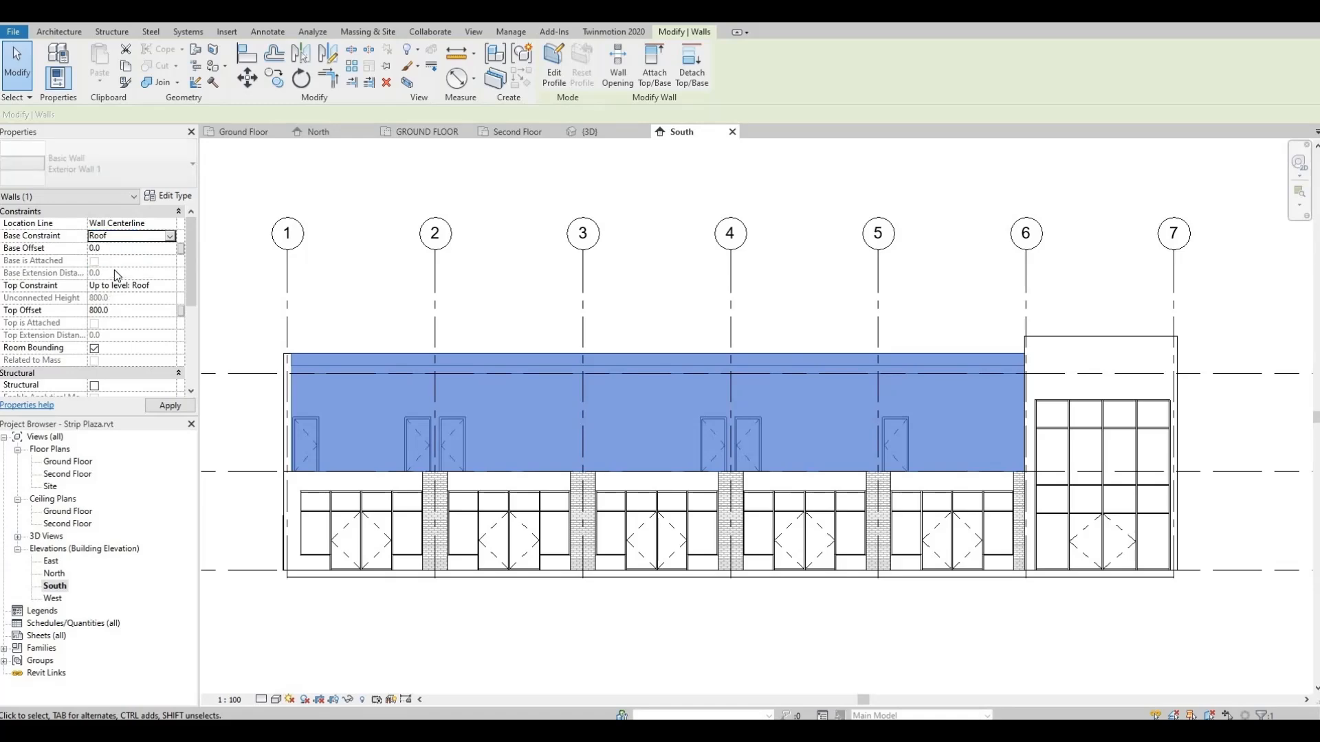
left_click(327, 296)
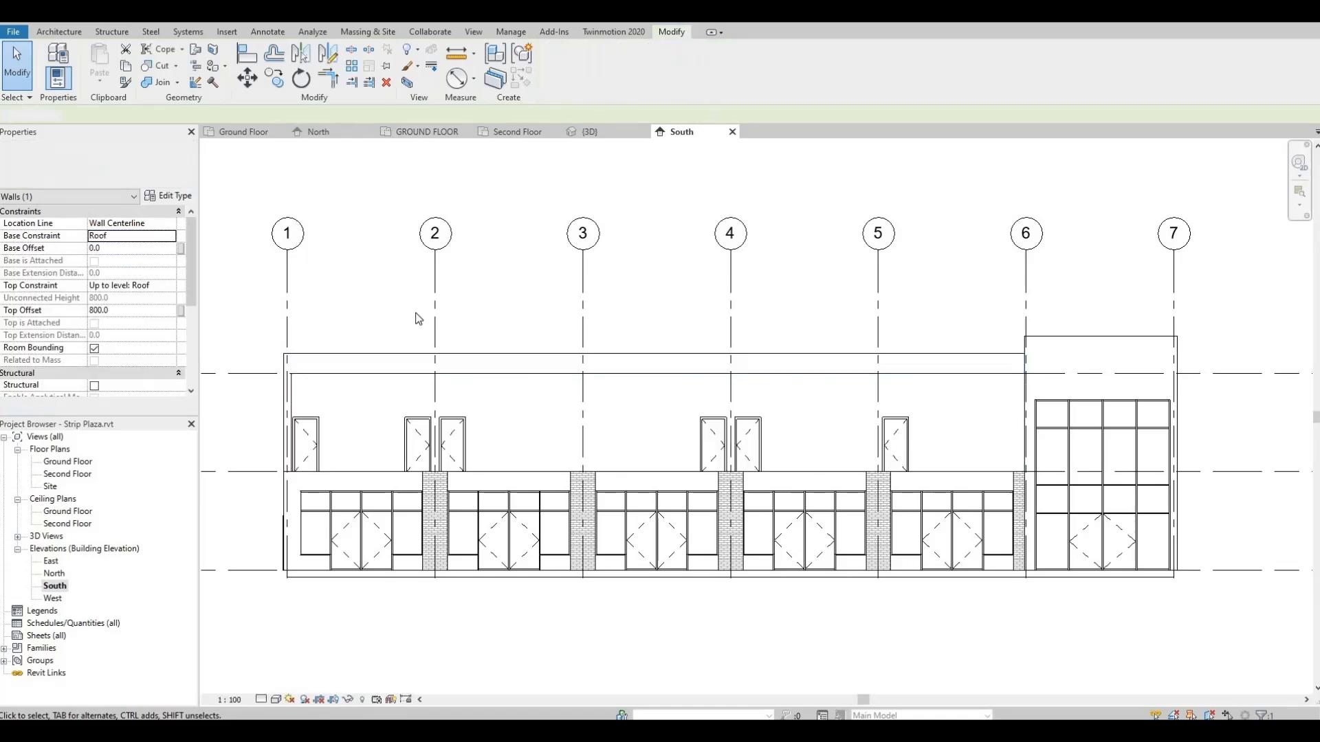
Set the top constraint of all ground-floor front walls and brick piers between grids 1 and 6 to Up to level: Roof.
scroll(443, 462, "up", 3)
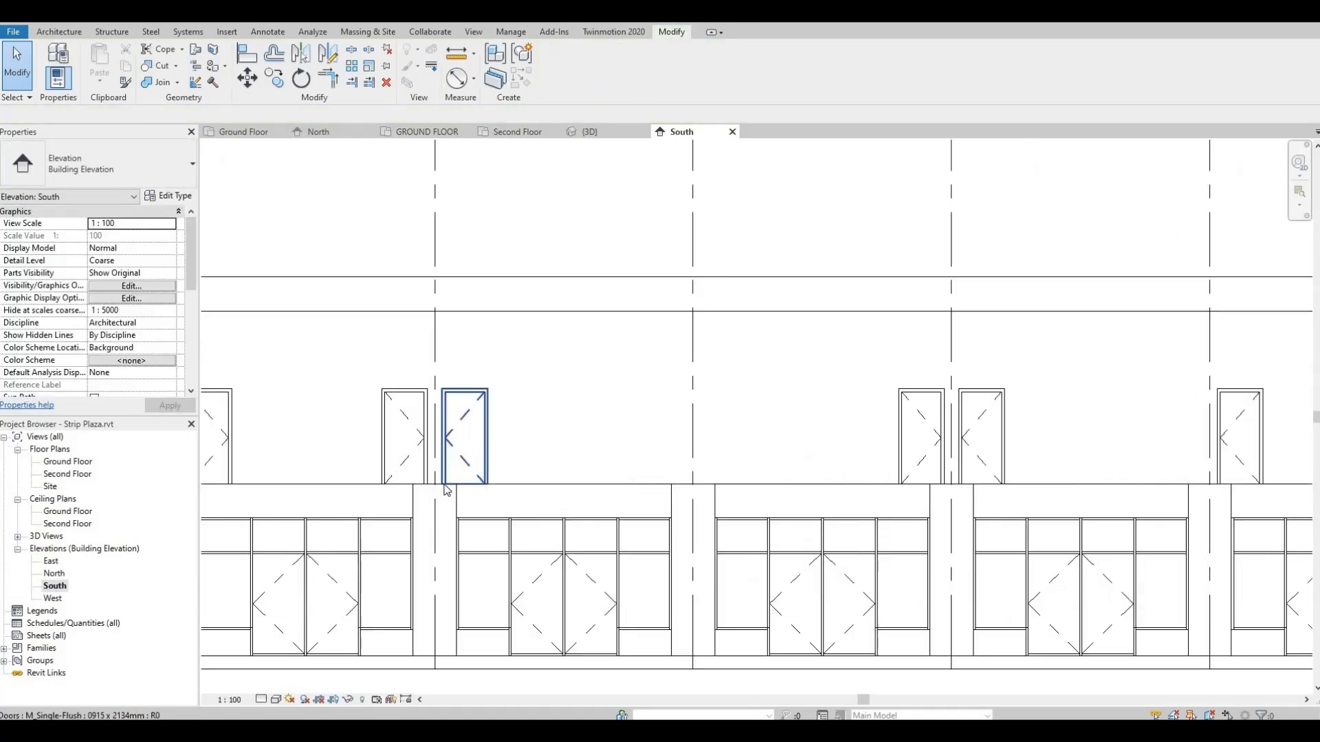
middle_click_drag(210, 488, 419, 479)
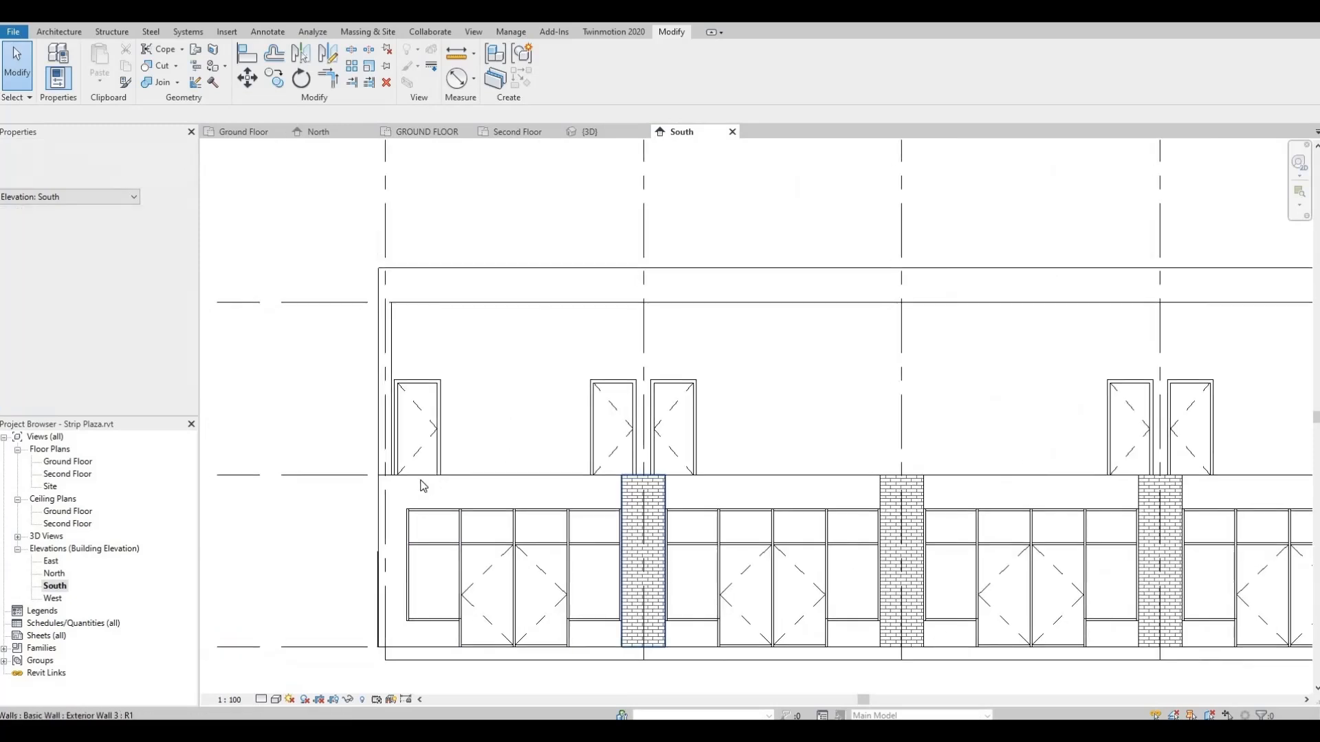
left_click(399, 480)
left_click(457, 487)
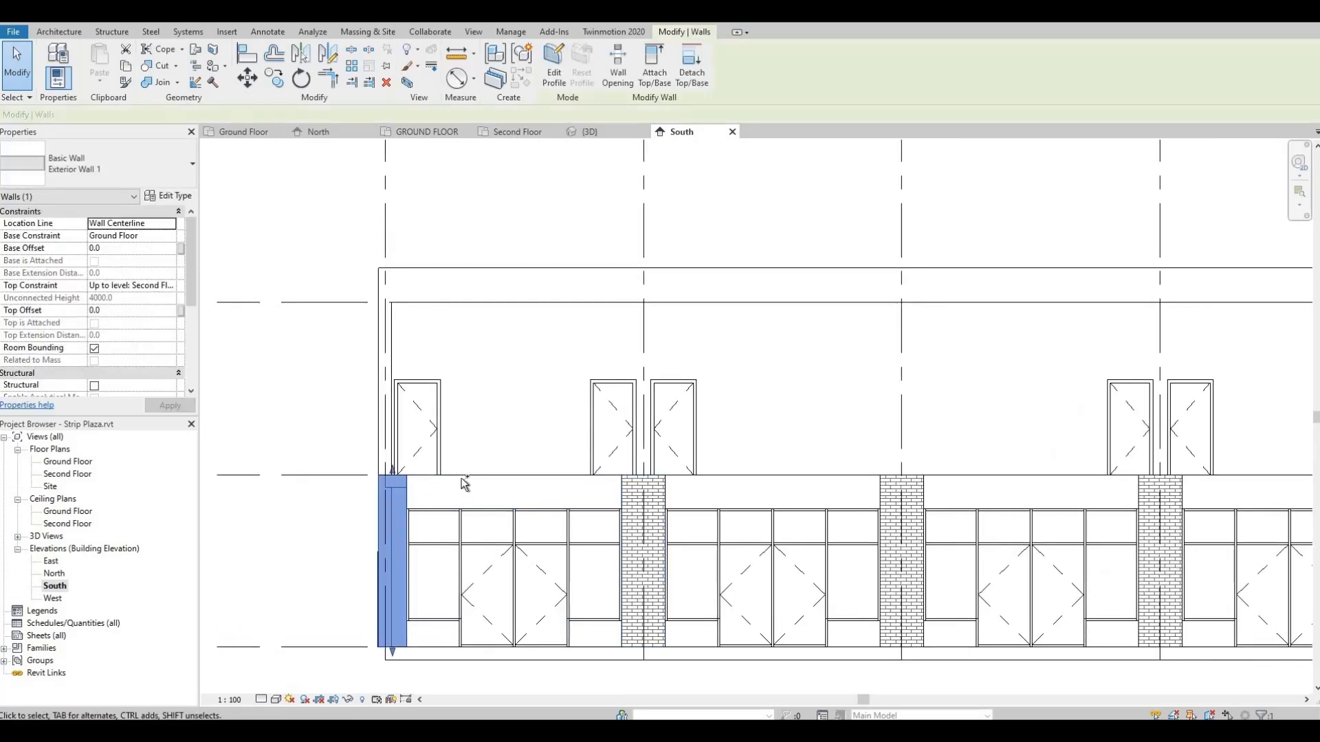
left_click(589, 485, "ctrl")
left_click(726, 481, "ctrl")
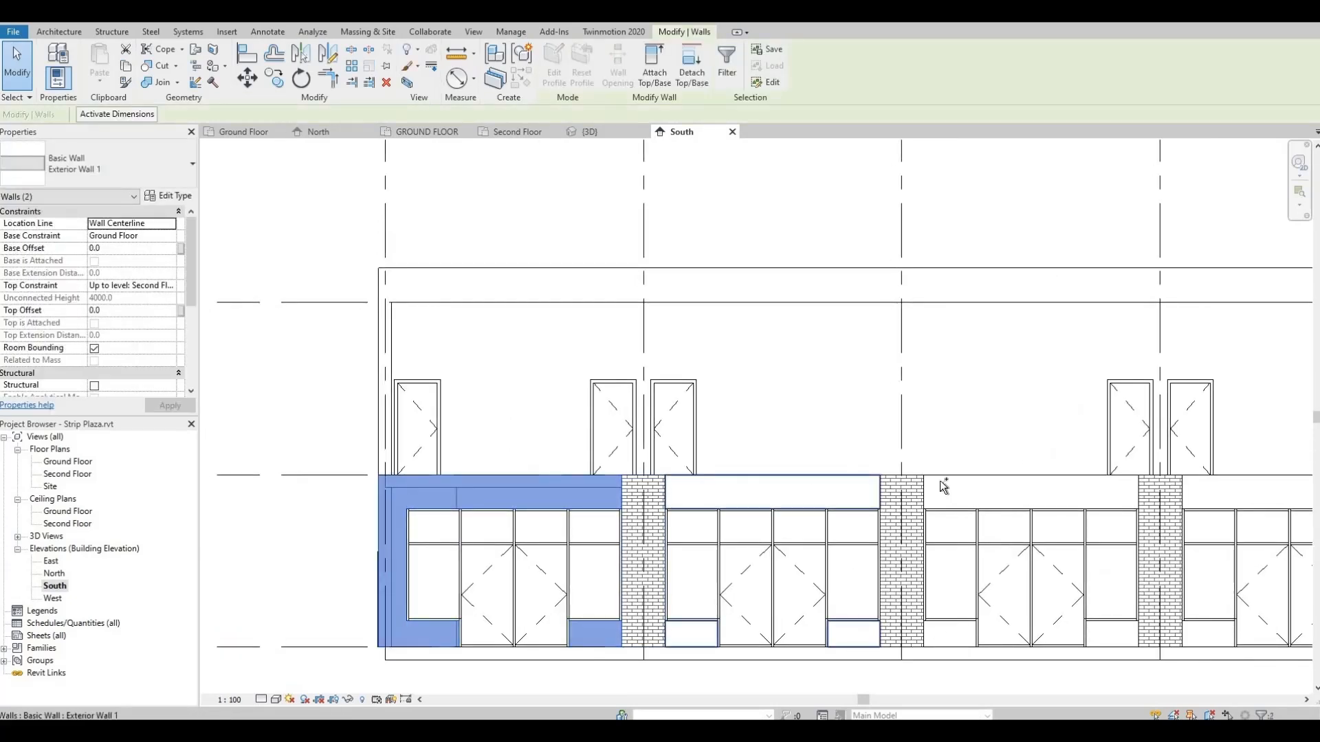
left_click(945, 484, "ctrl")
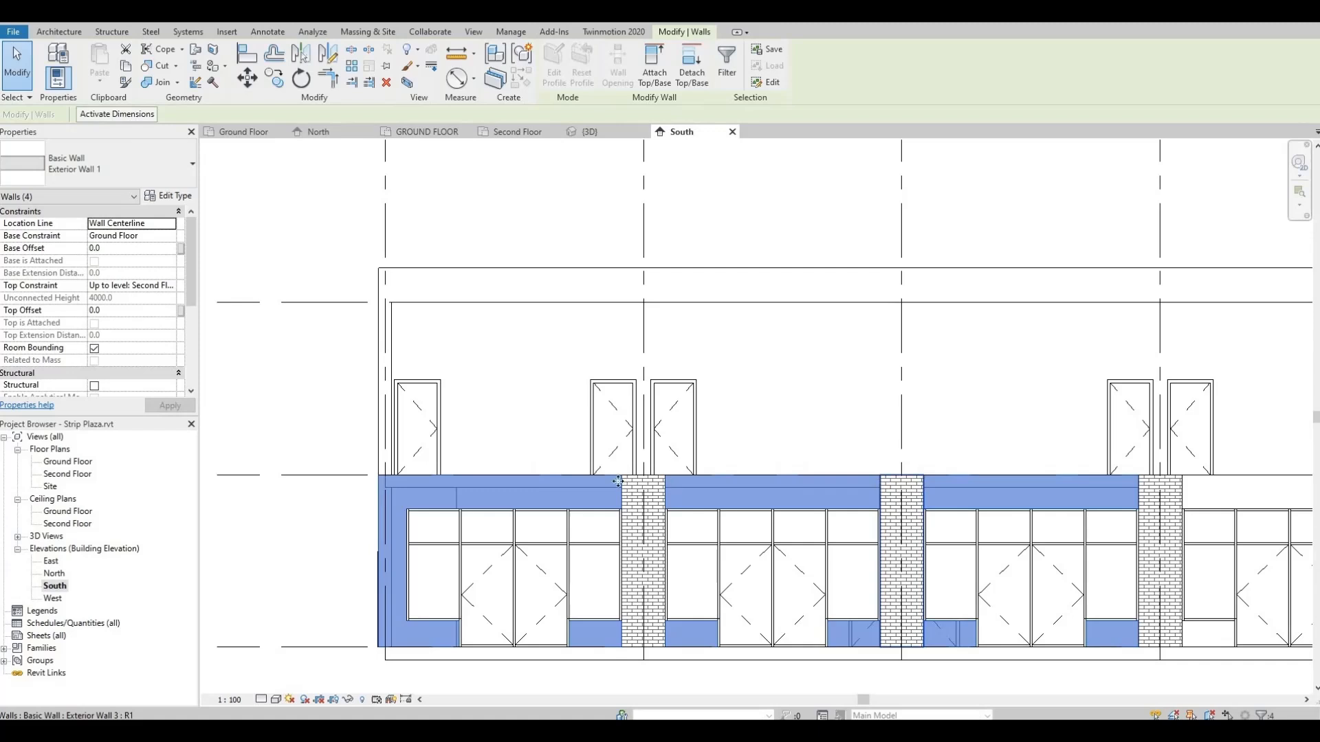
left_click(914, 490, "ctrl")
left_click(643, 523, "ctrl")
middle_click_drag(757, 519, 452, 548)
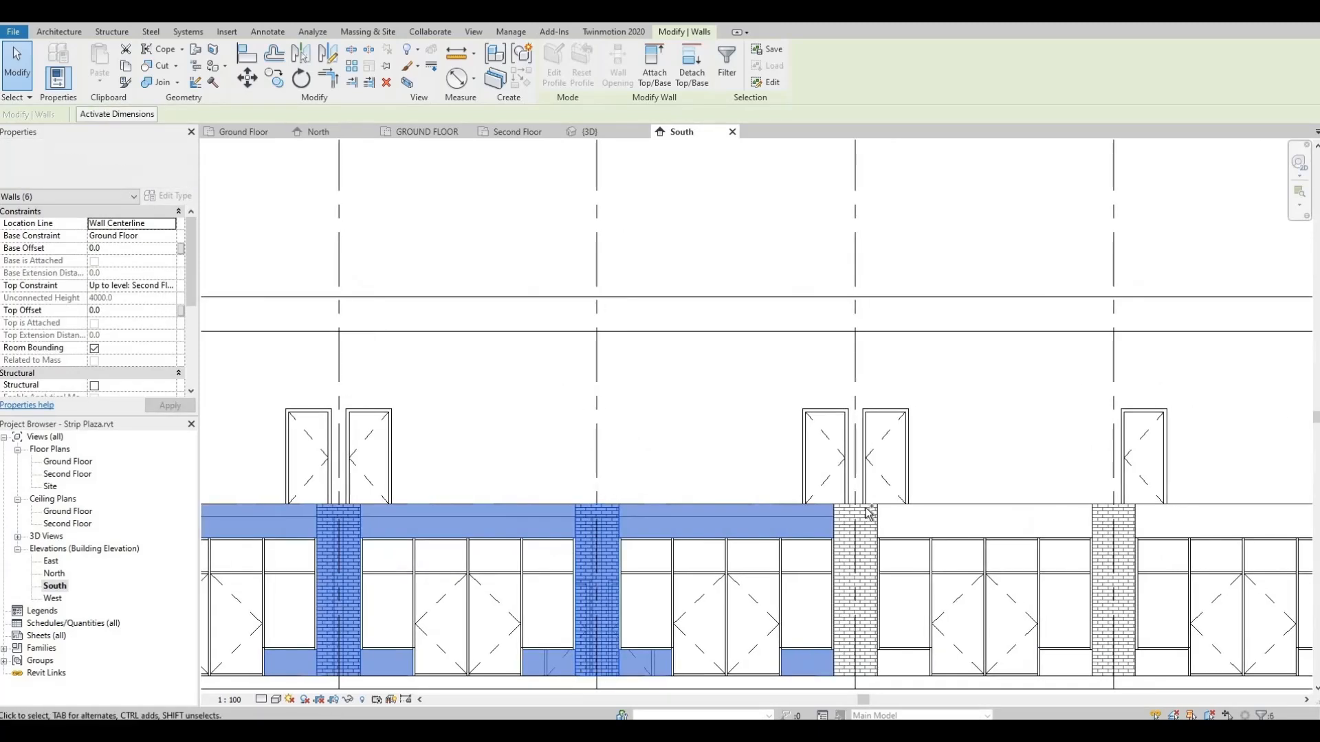
left_click(868, 509, "ctrl")
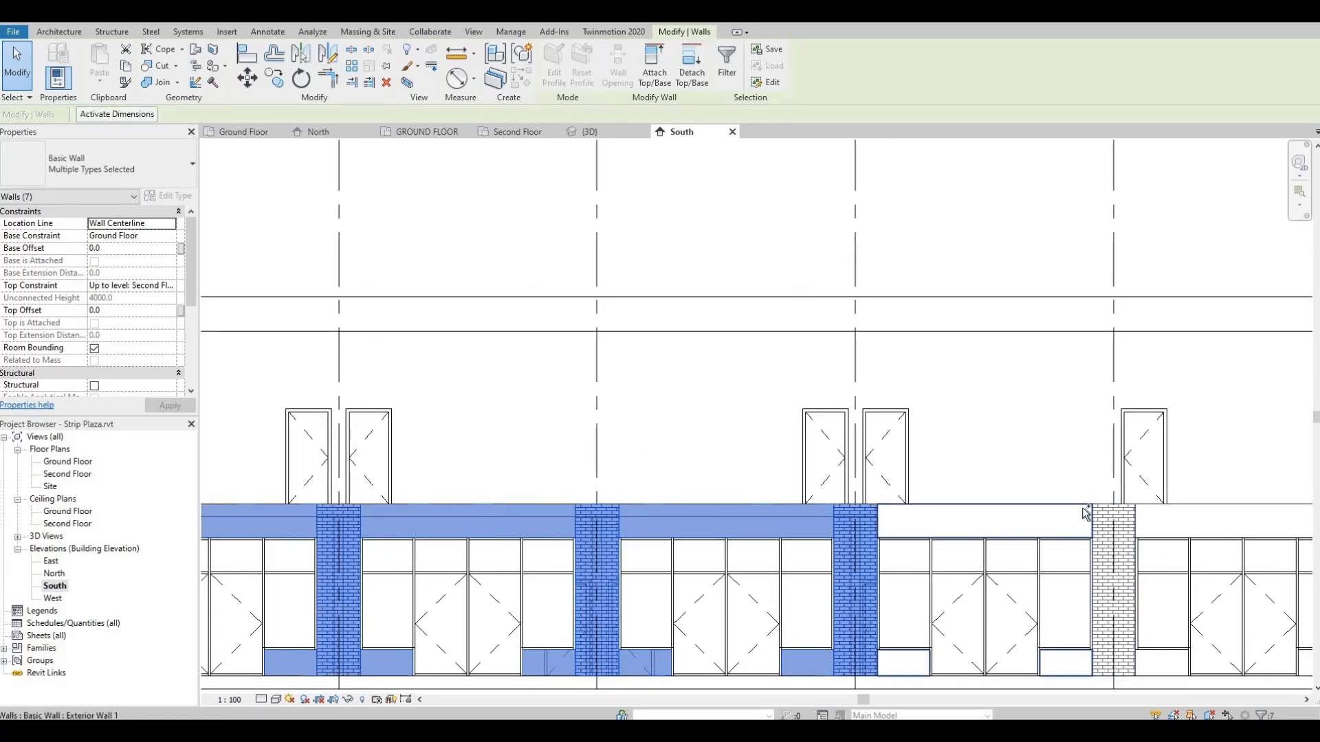
left_click(1117, 512, "ctrl")
middle_click_drag(767, 531, 807, 495)
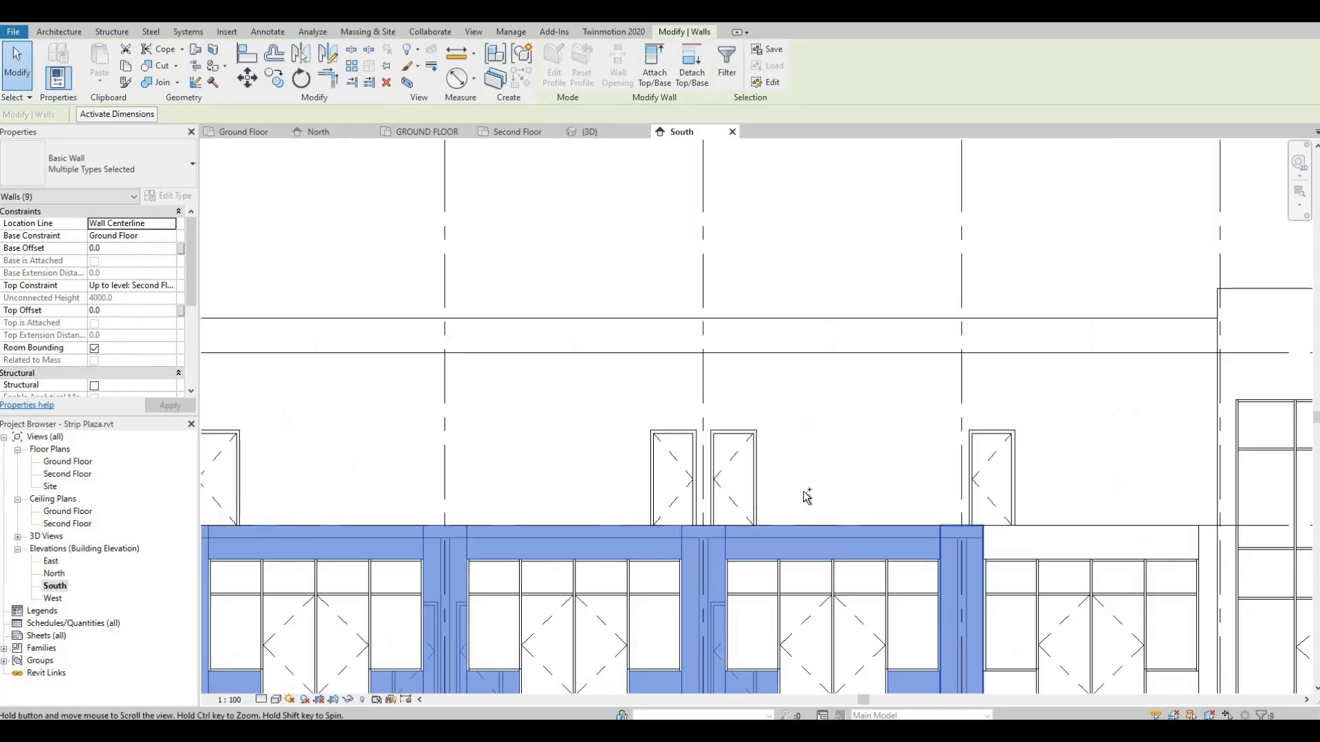
left_click(836, 481, "ctrl")
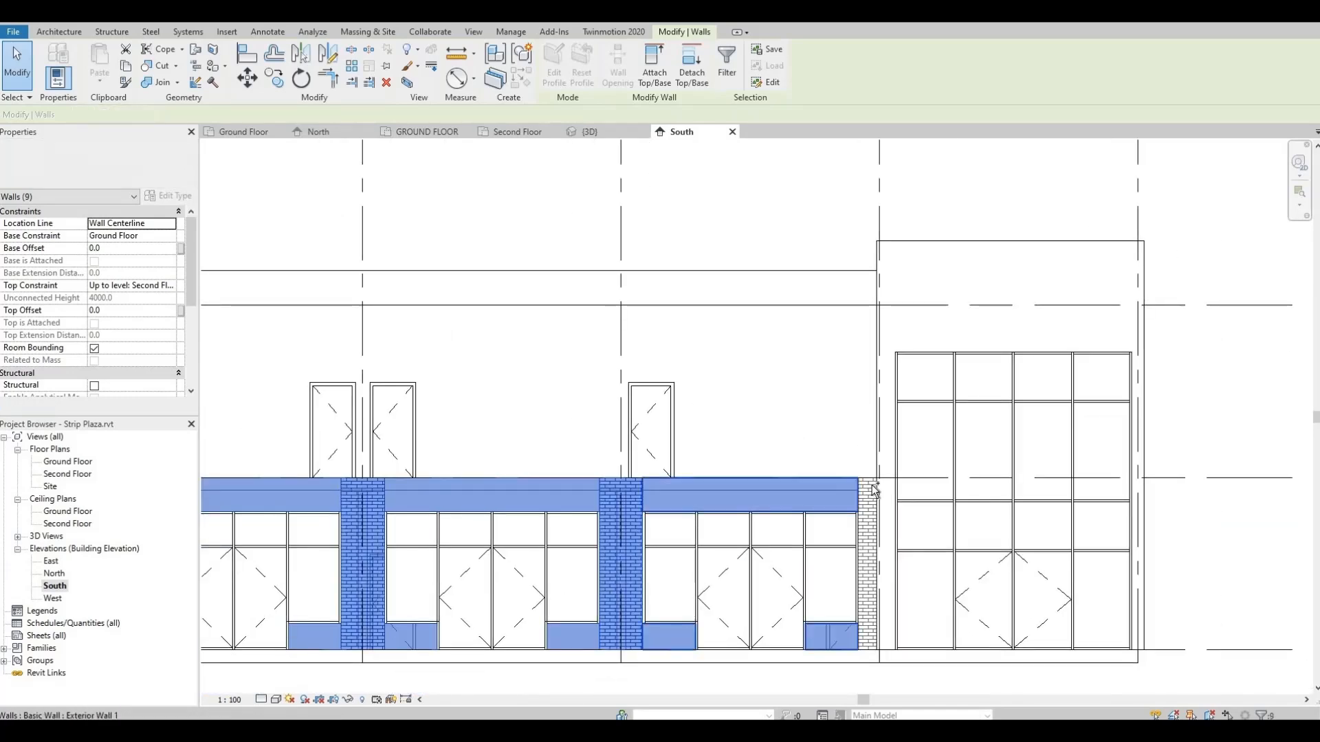
left_click(867, 489, "ctrl")
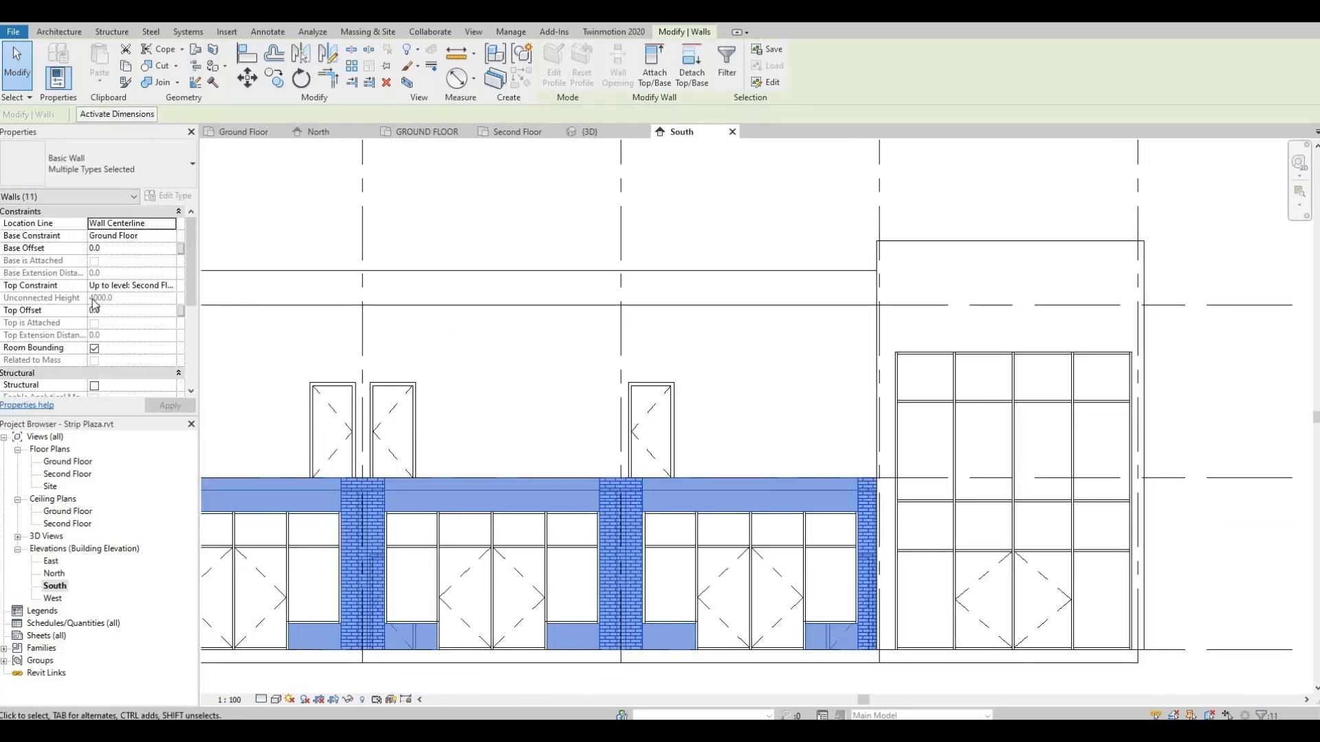
left_click(170, 285)
left_click(126, 330)
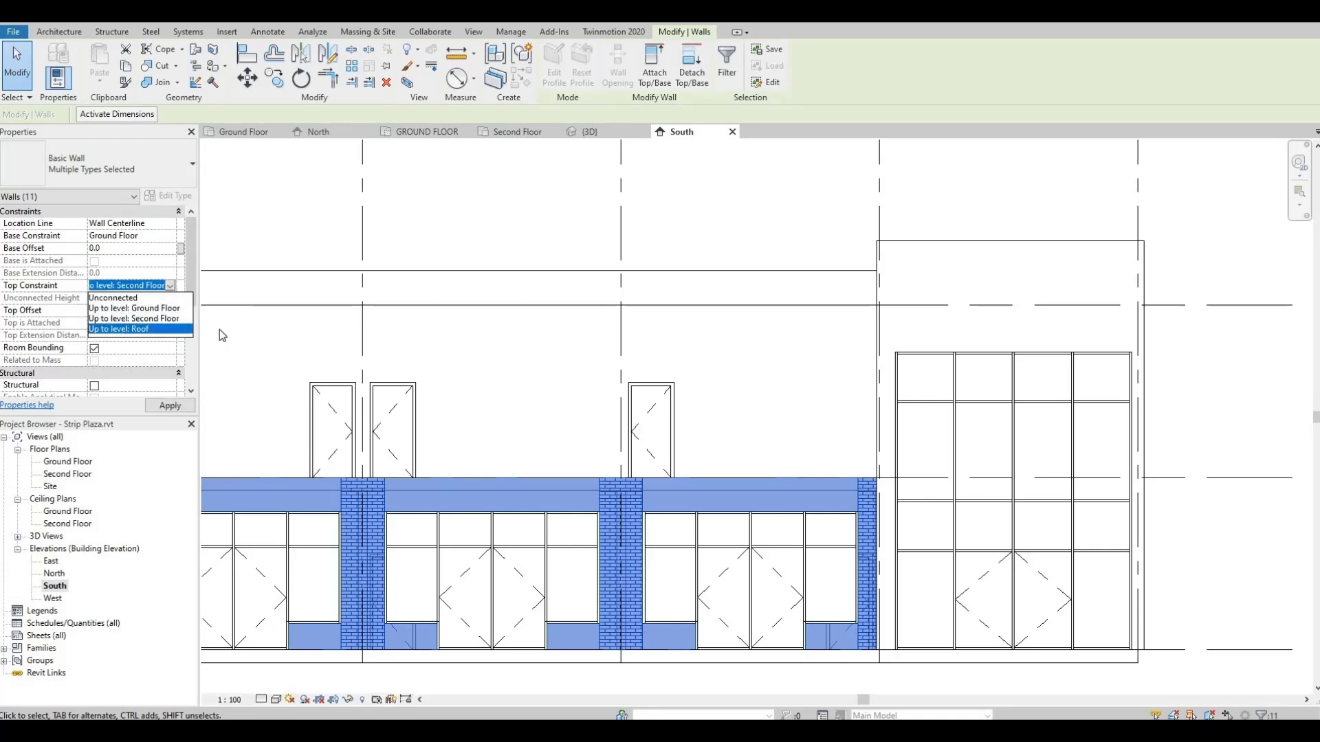
middle_click_drag(726, 378, 738, 378)
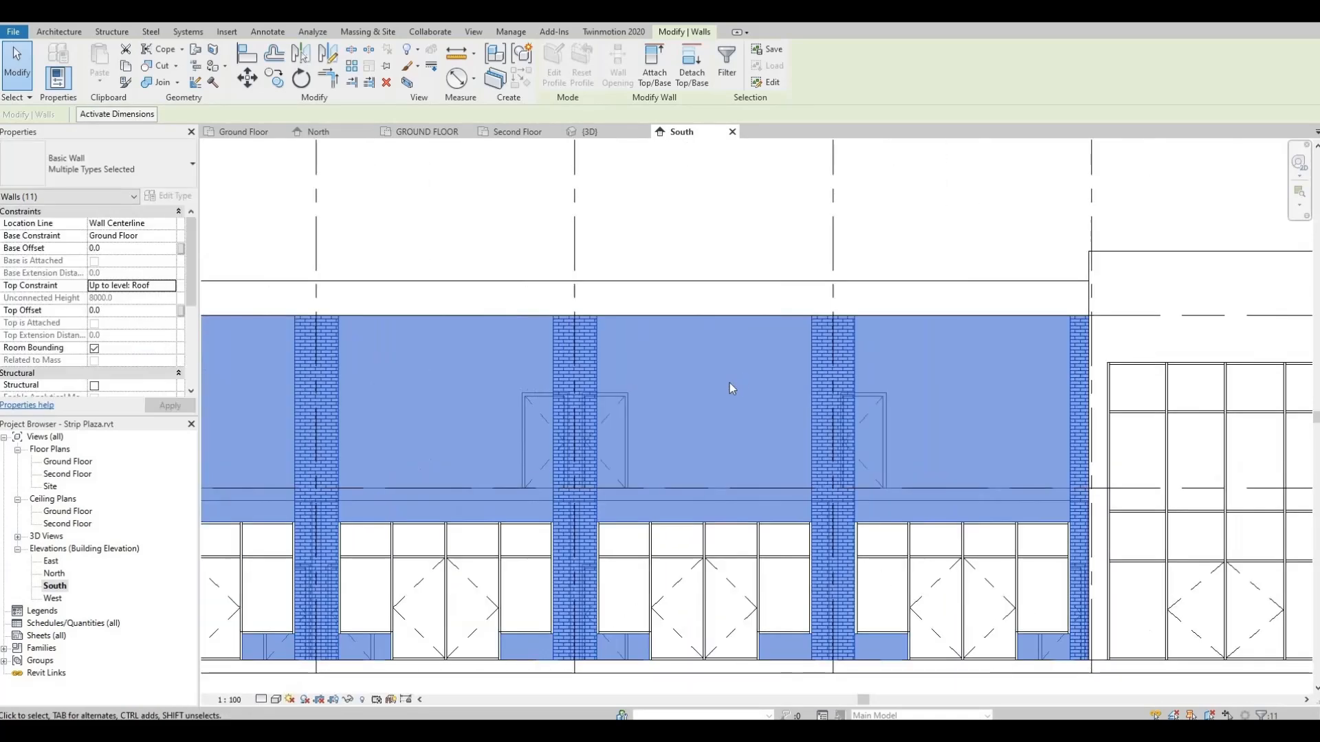
key("Escape")
scroll(854, 351, "down", 2)
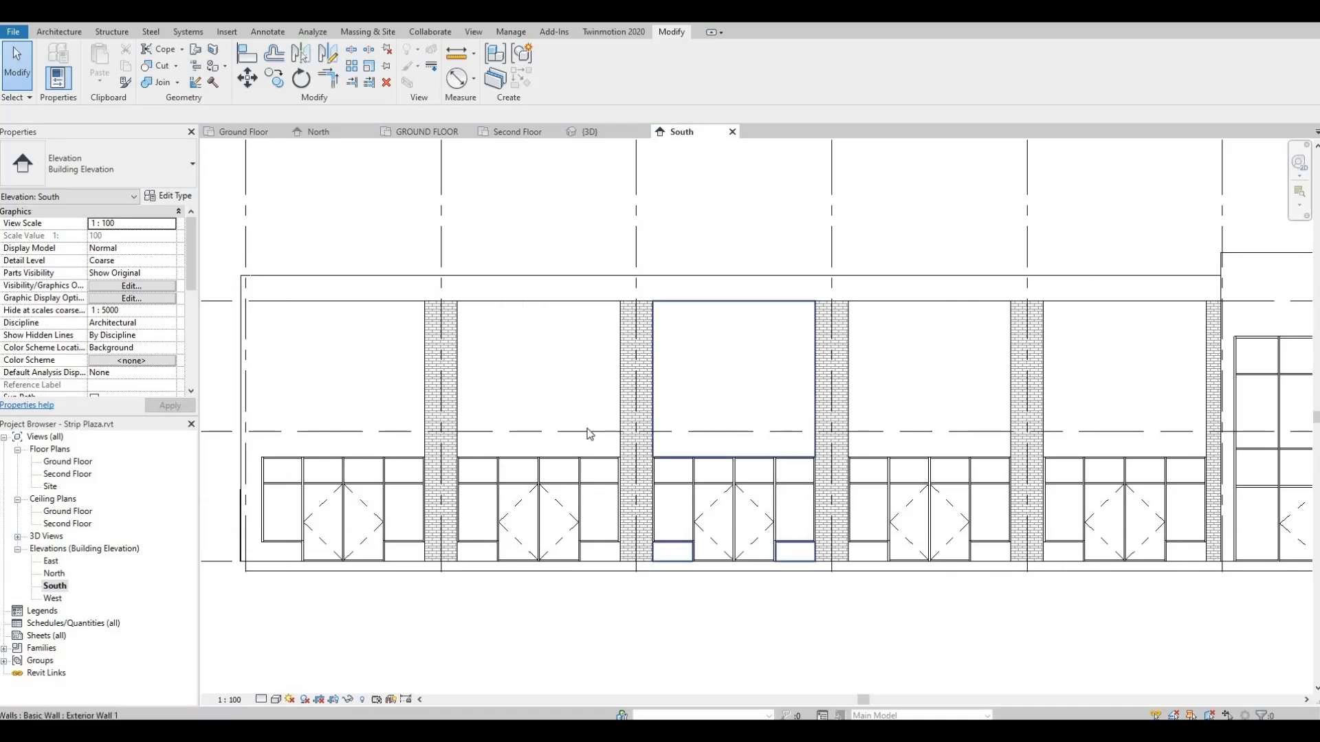
Change the full-height front wall pier at grid 1 from Exterior Wall 1 to the Exterior Wall 3 type.
middle_click_drag(268, 455, 507, 472)
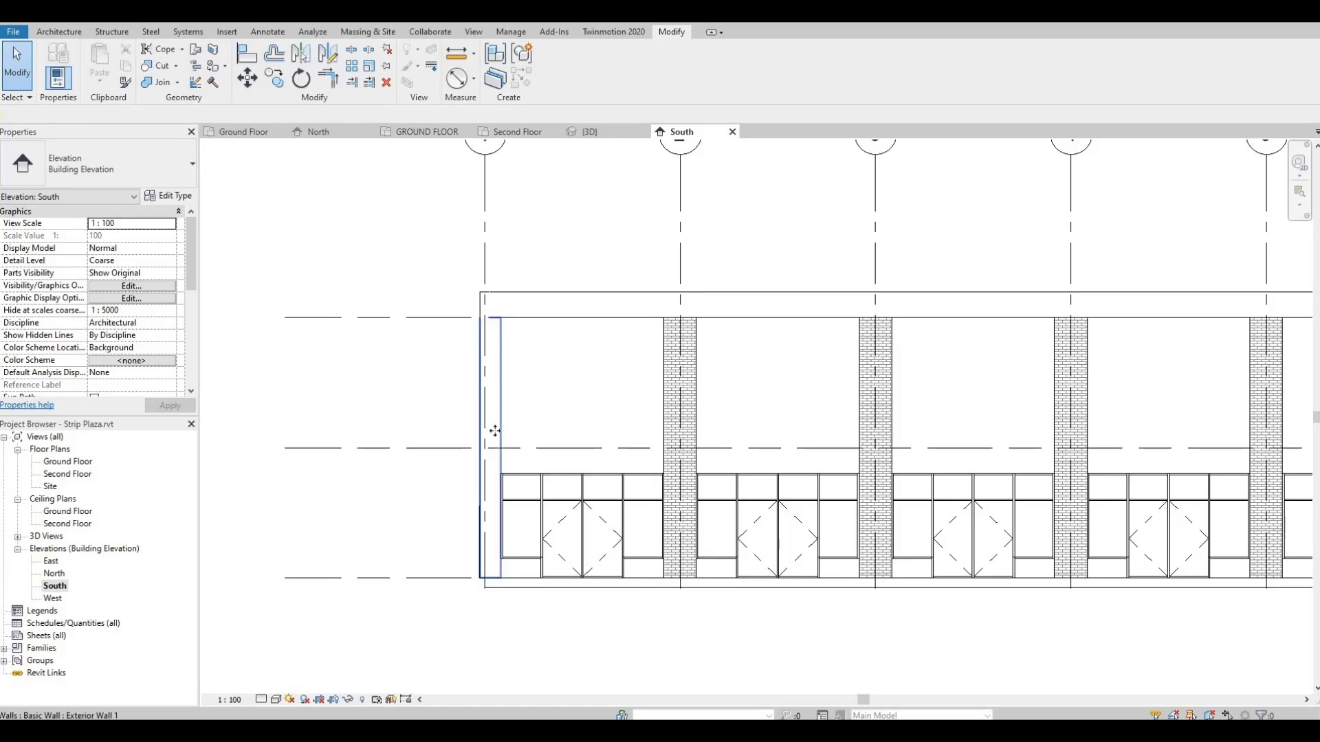
left_click(495, 431)
left_click(150, 180)
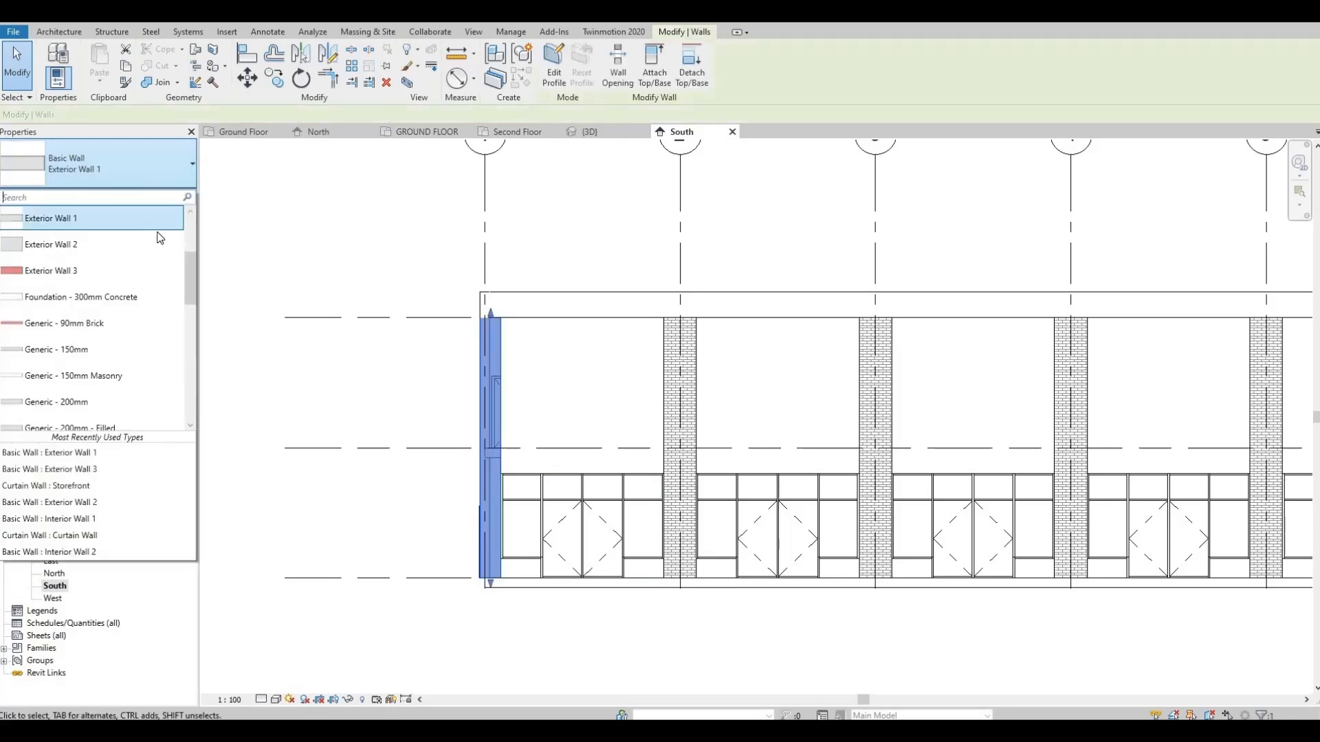
left_click(136, 272)
left_click(394, 254)
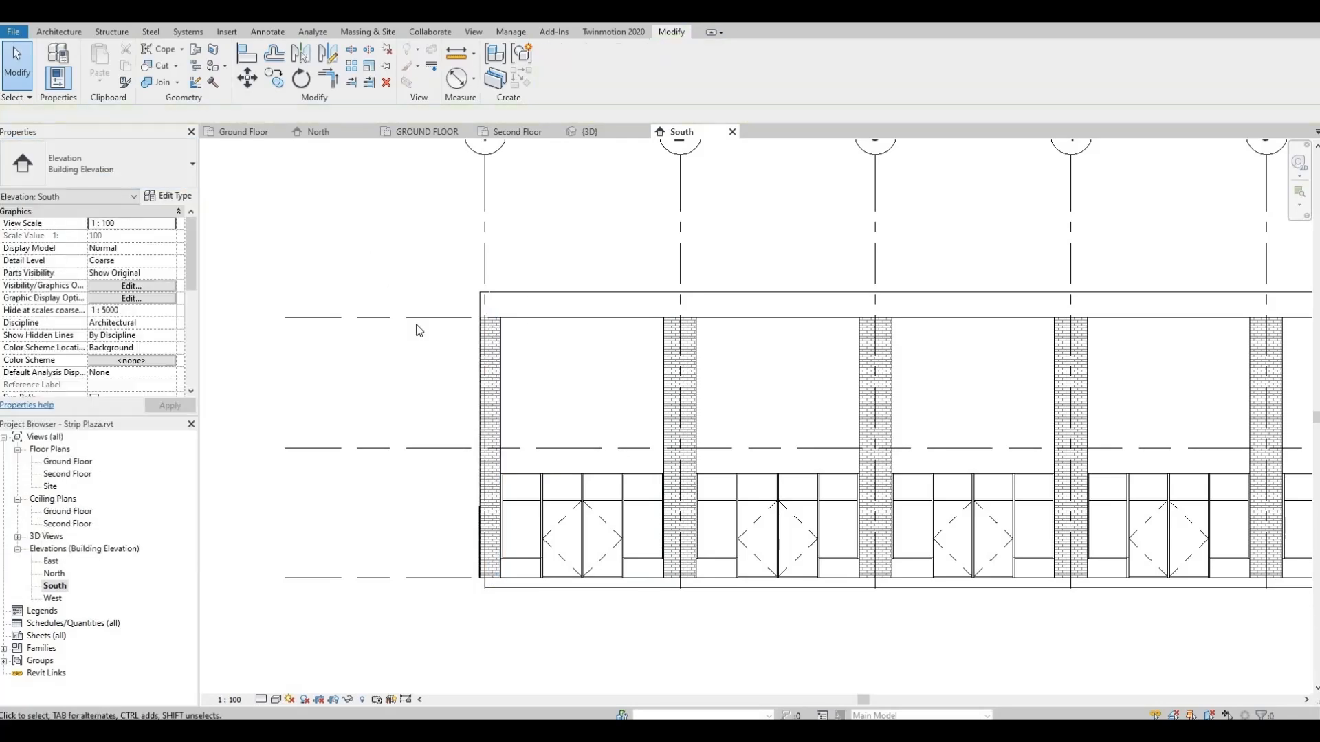
middle_click_drag(597, 331, 406, 378)
left_click(563, 382)
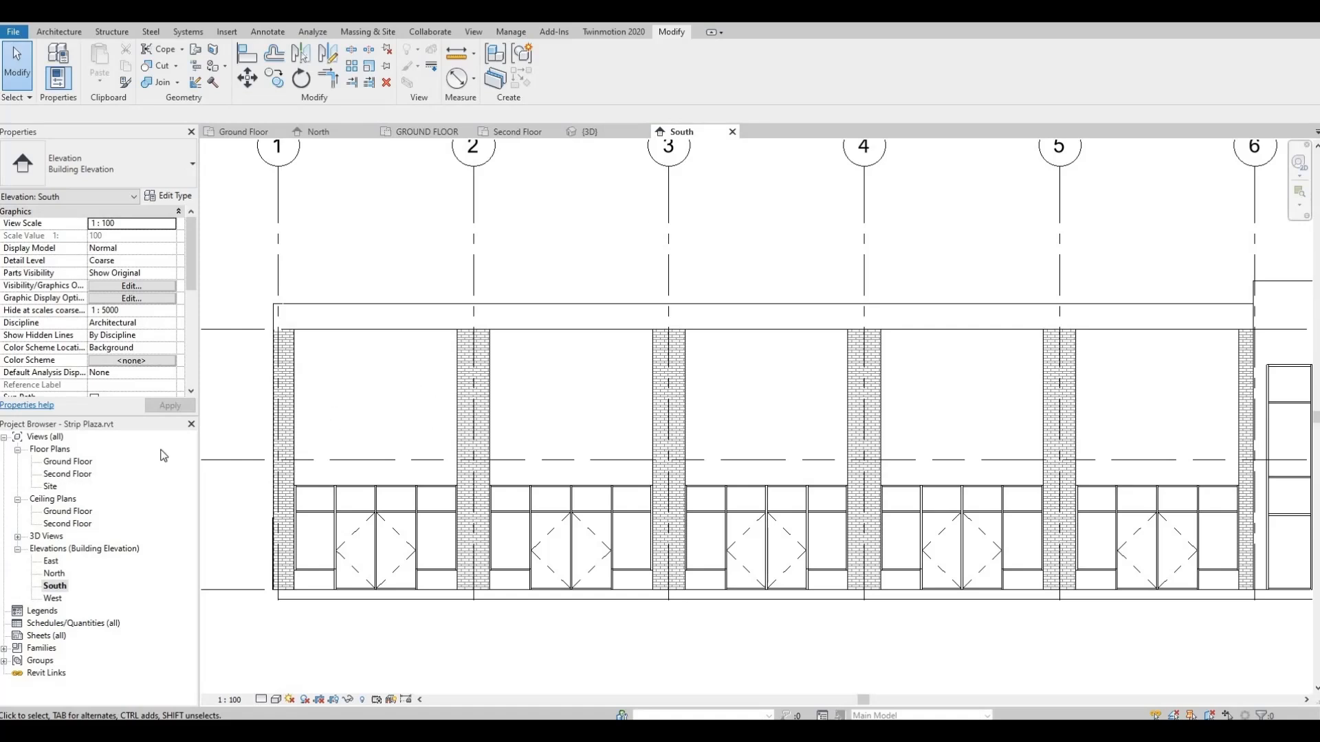
Set the underlay base level of the Second Floor plan to None.
double_click(72, 475)
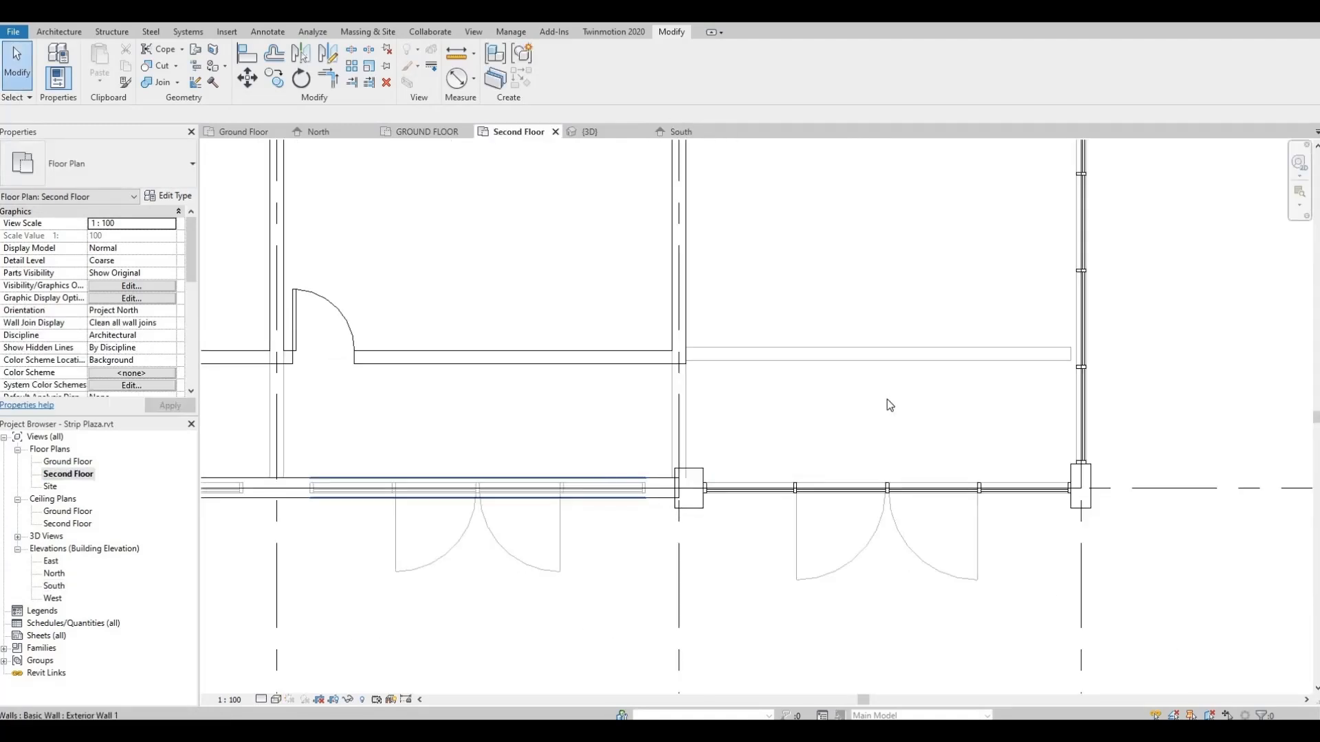
scroll(888, 404, "down", 5)
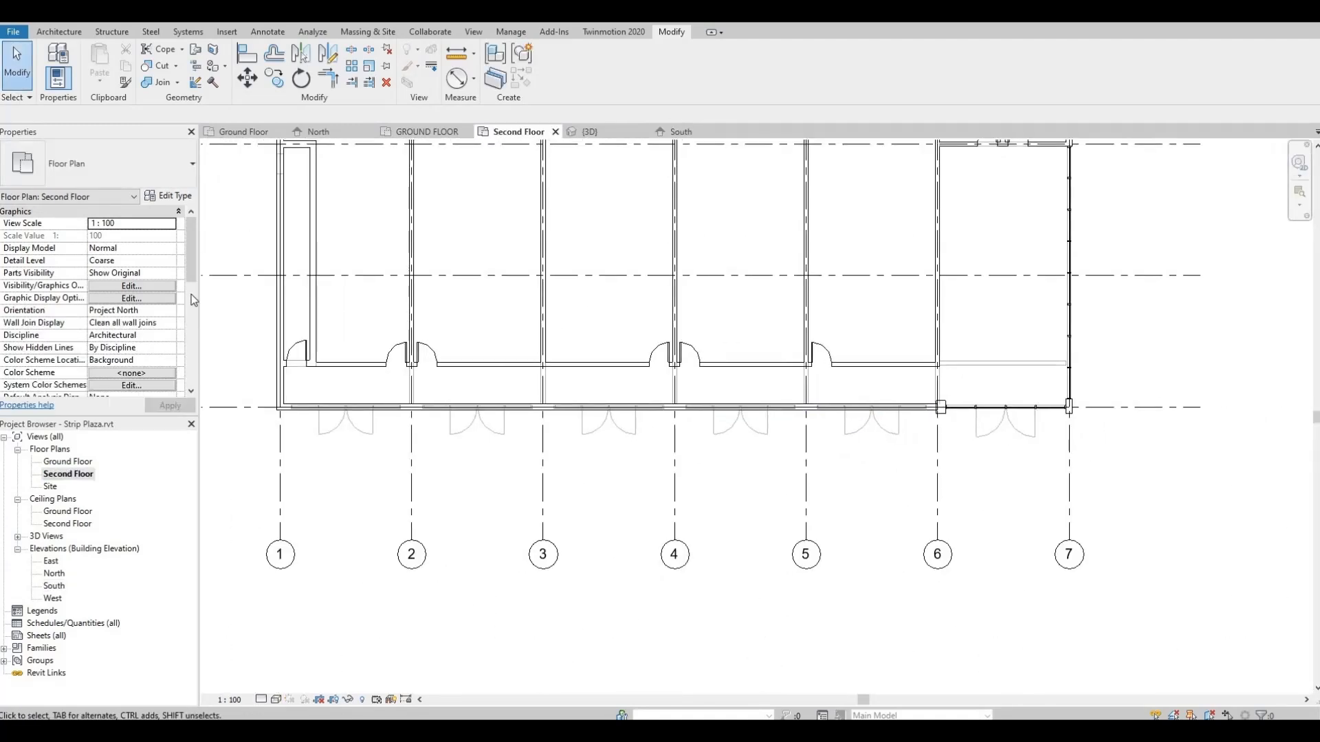
scroll(179, 313, "down", 4)
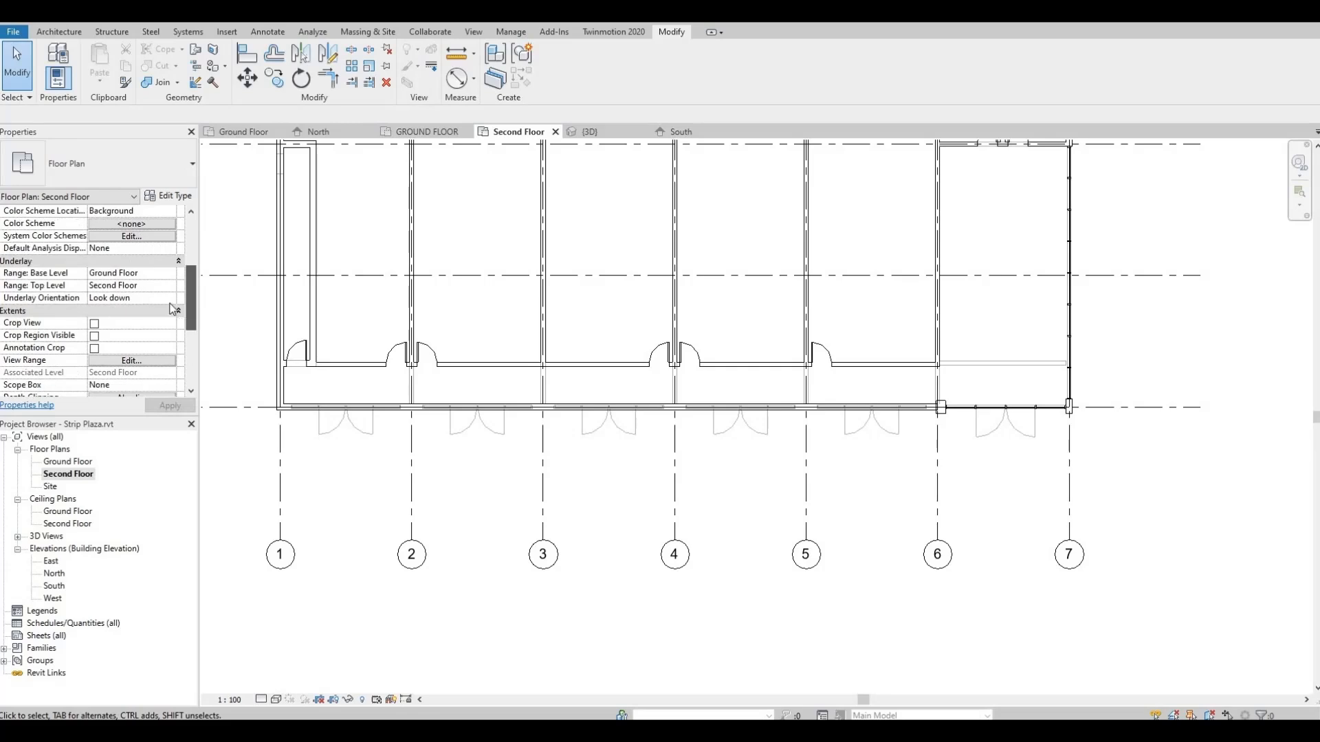
left_click(124, 273)
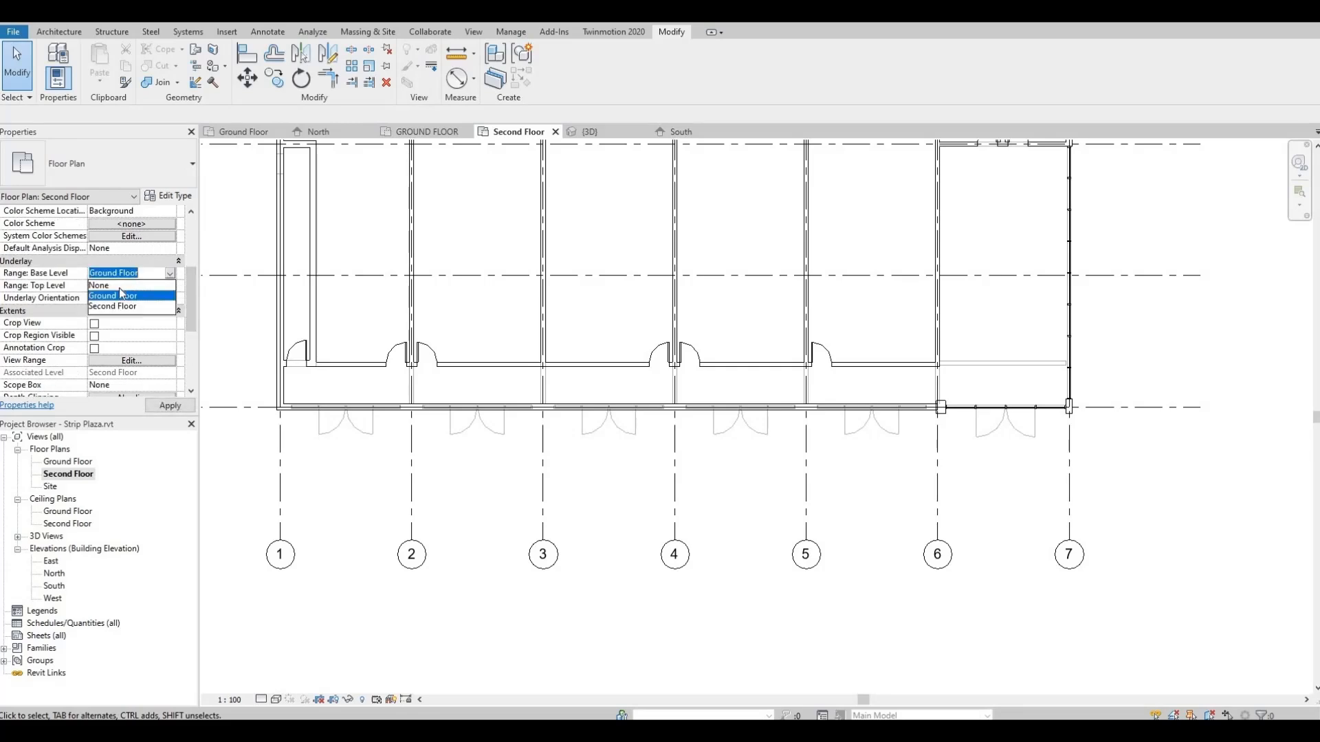
left_click(165, 285)
left_click(168, 407)
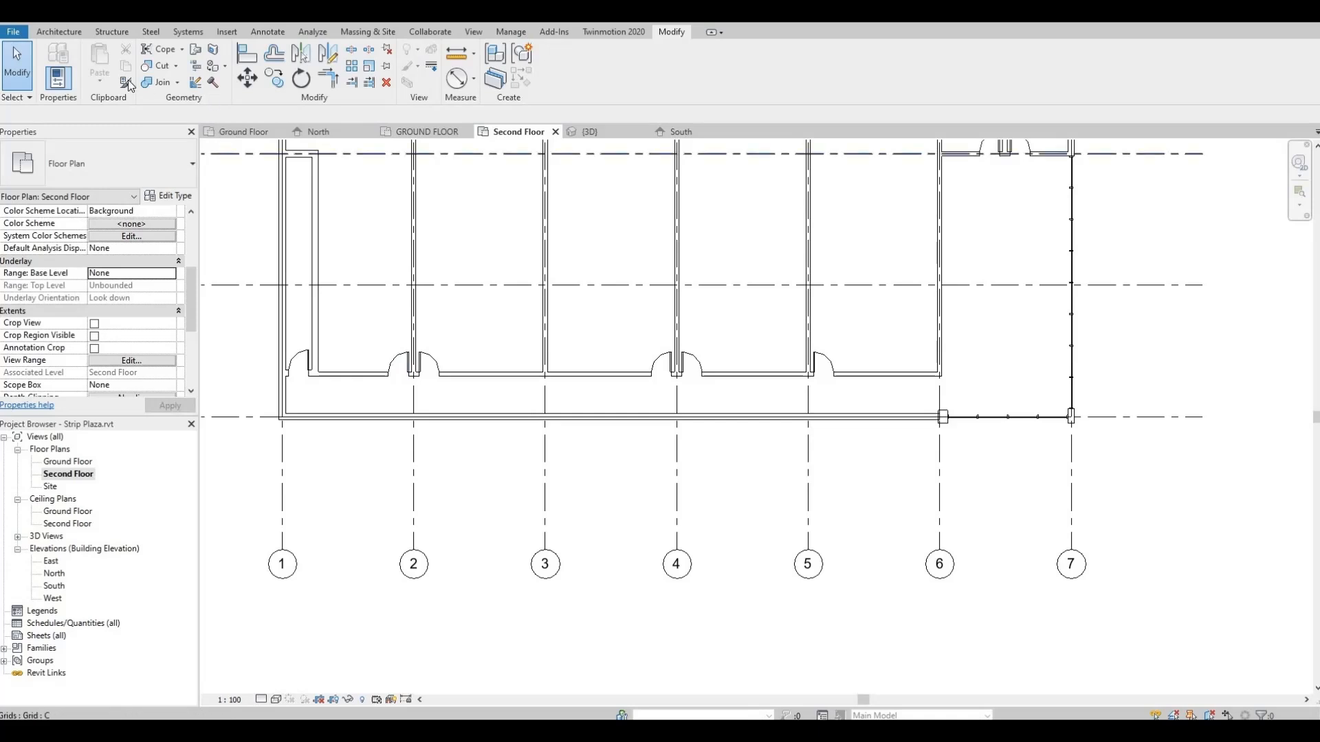
Draw a Curtain Wall with its height up to Roof along the second-floor front wall's centerline between grids 1 and 2.
left_click(55, 32)
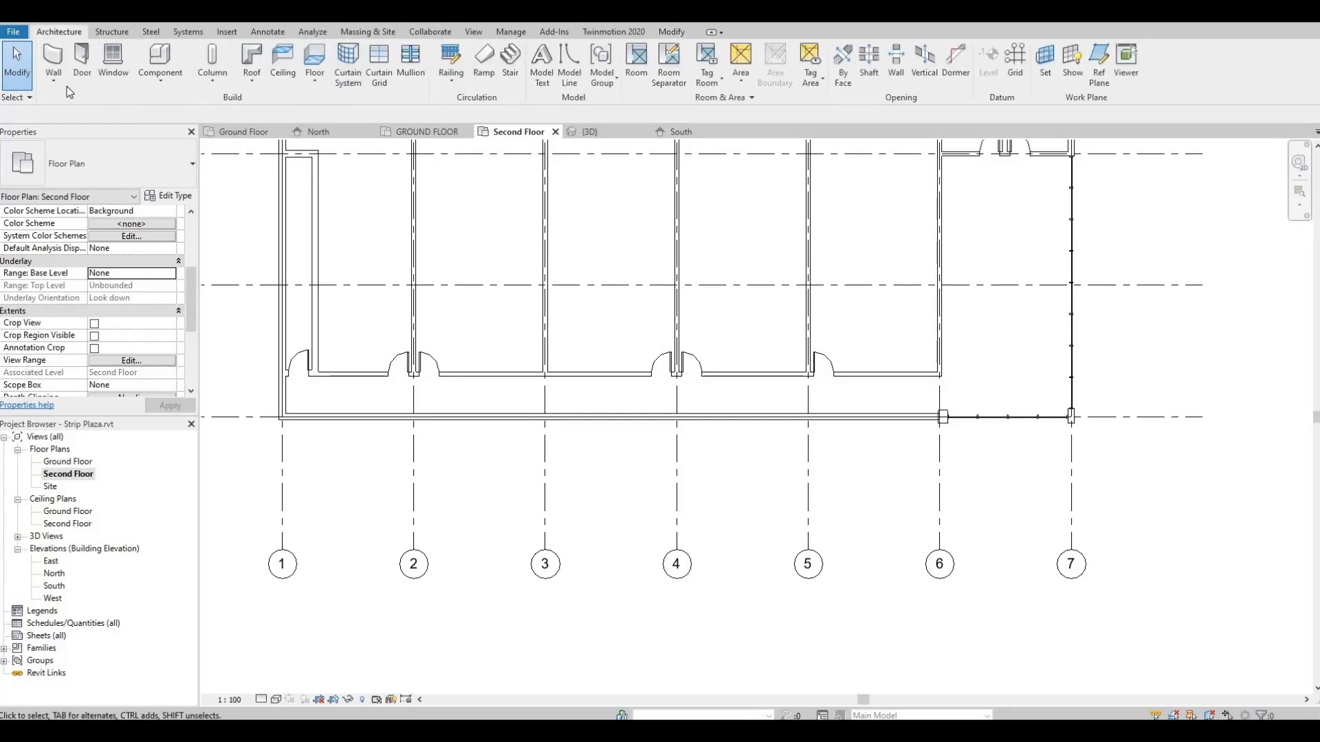
left_click(51, 57)
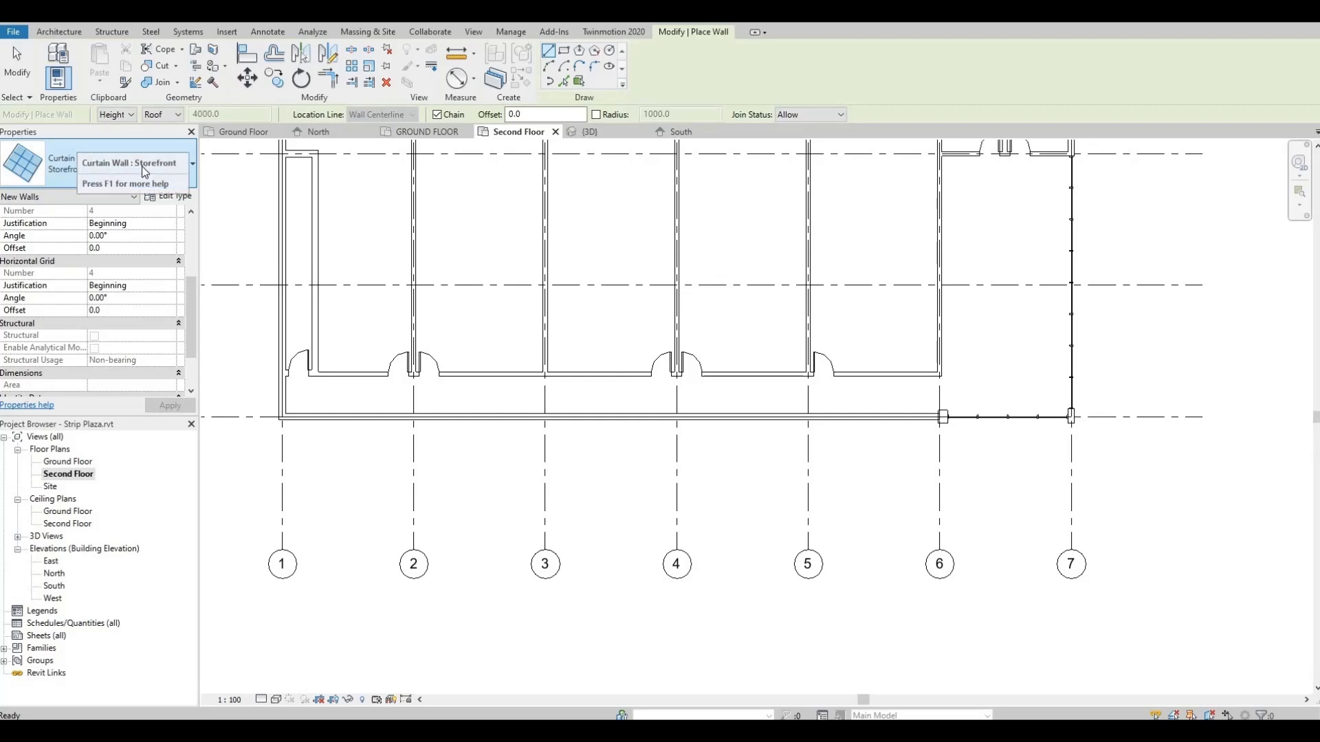
left_click(121, 171)
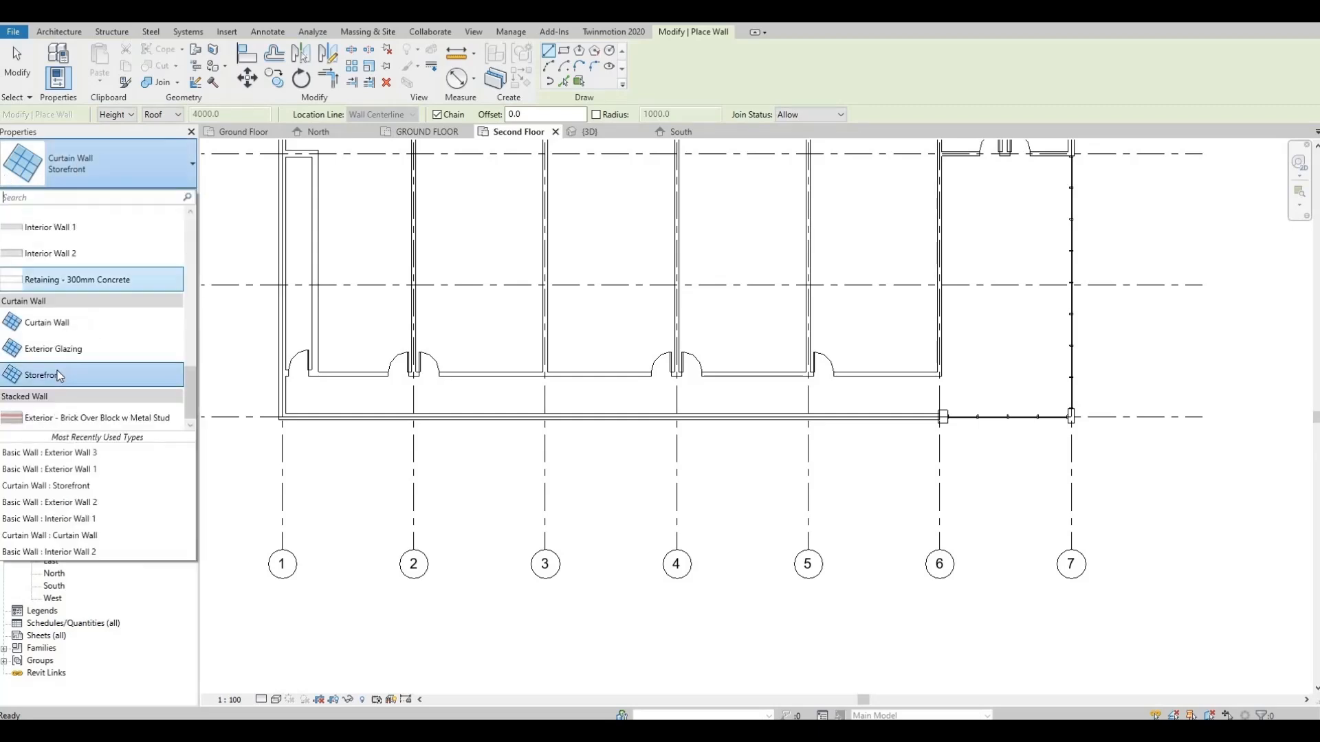
left_click(75, 331)
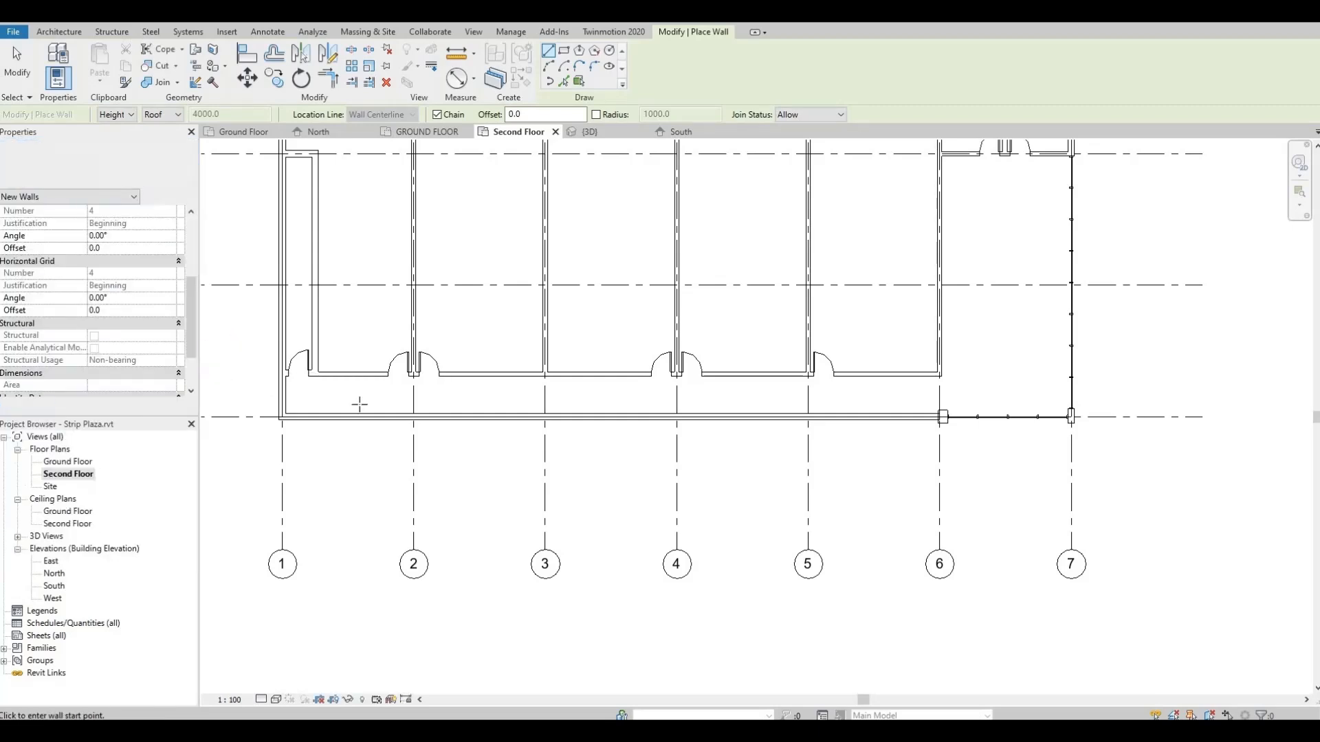
scroll(354, 402, "up", 4)
middle_click_drag(347, 420, 482, 414)
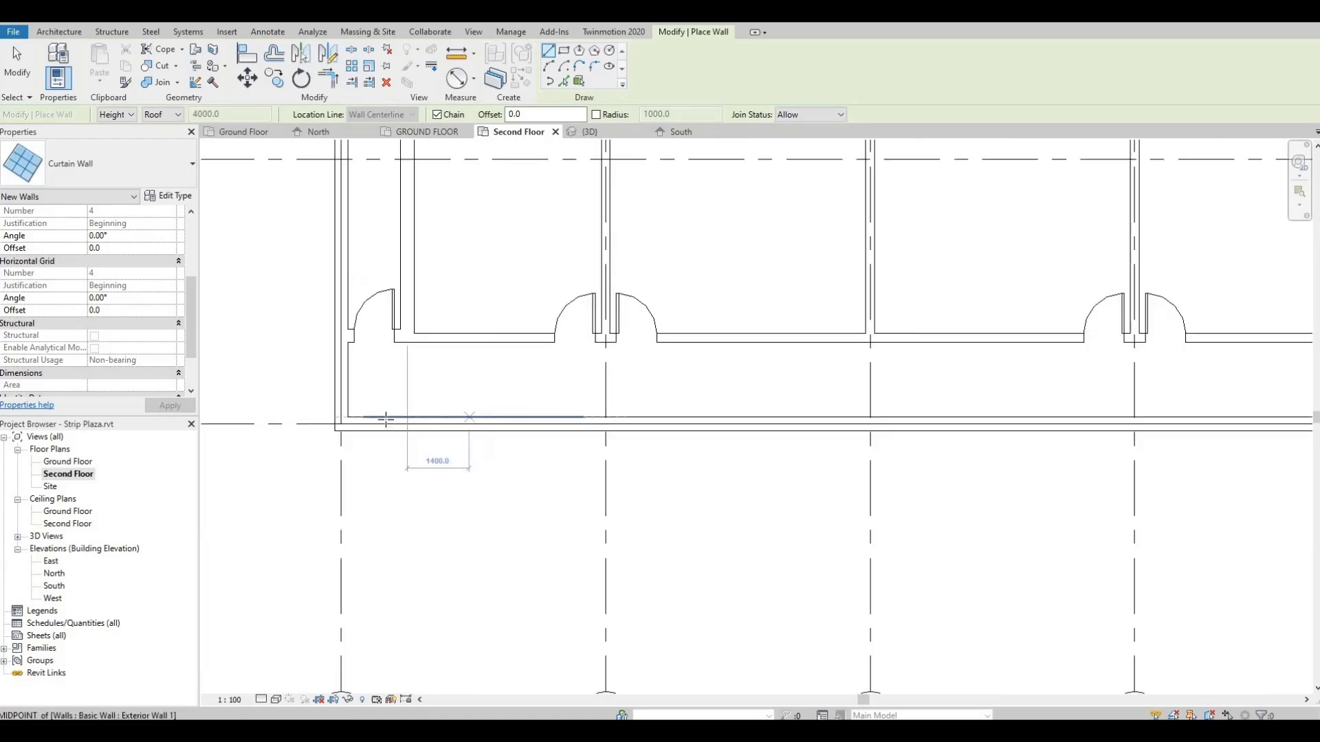
scroll(387, 420, "up", 1)
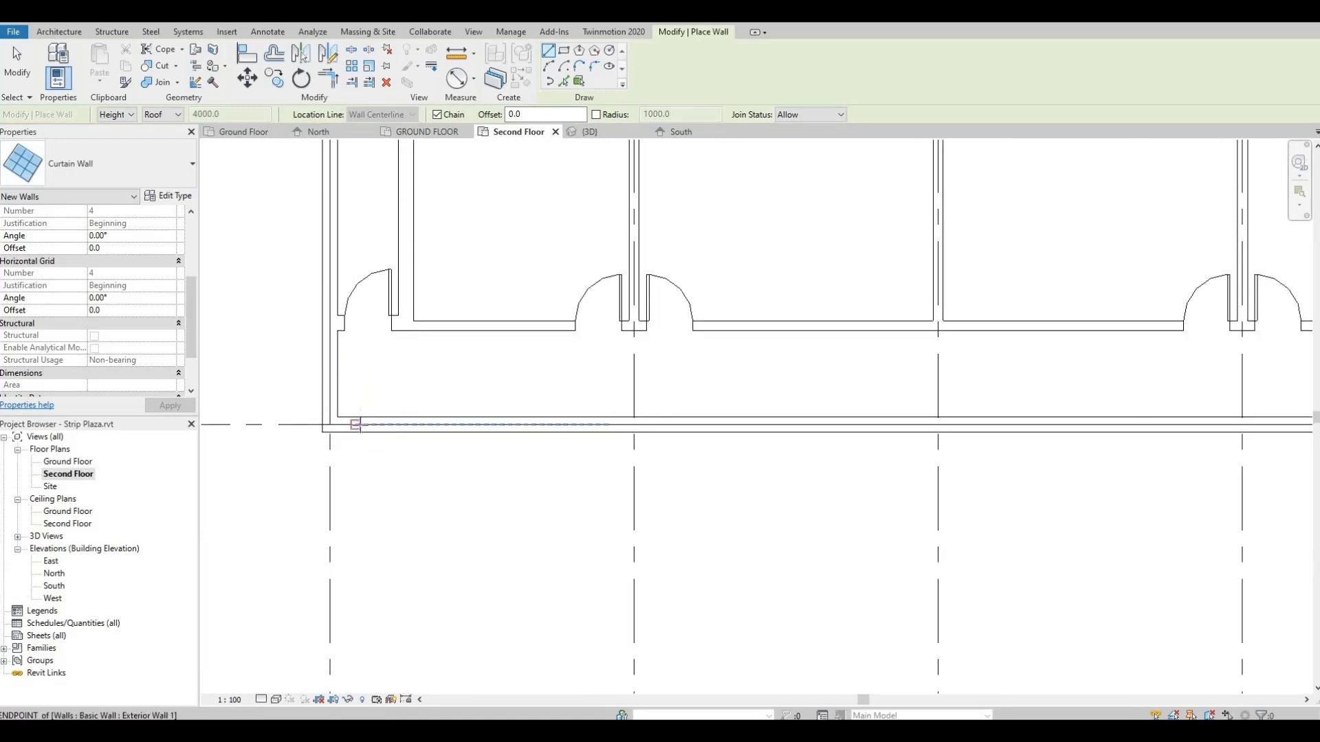
left_click(356, 425)
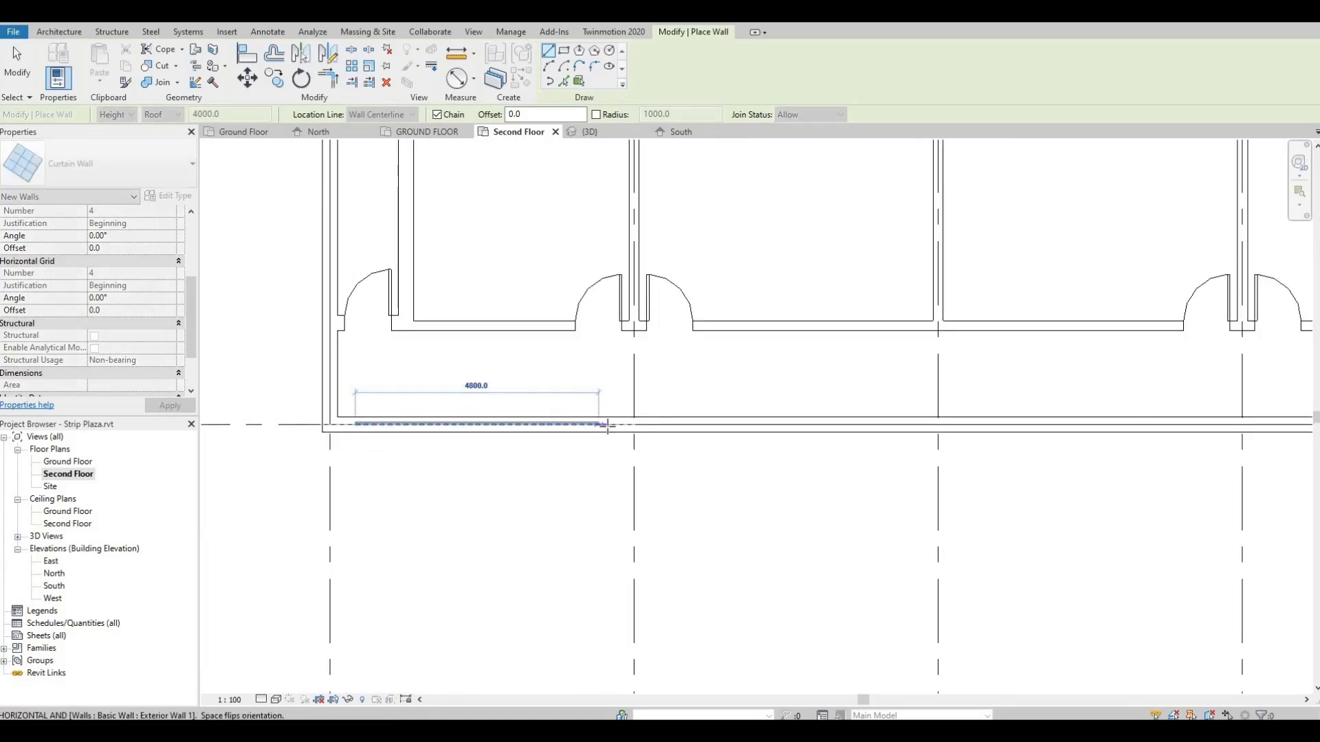
left_click(608, 425)
Draw matching Curtain Wall segments along the front wall in the bays between grids 2 and 5, one per bay.
left_click(654, 425)
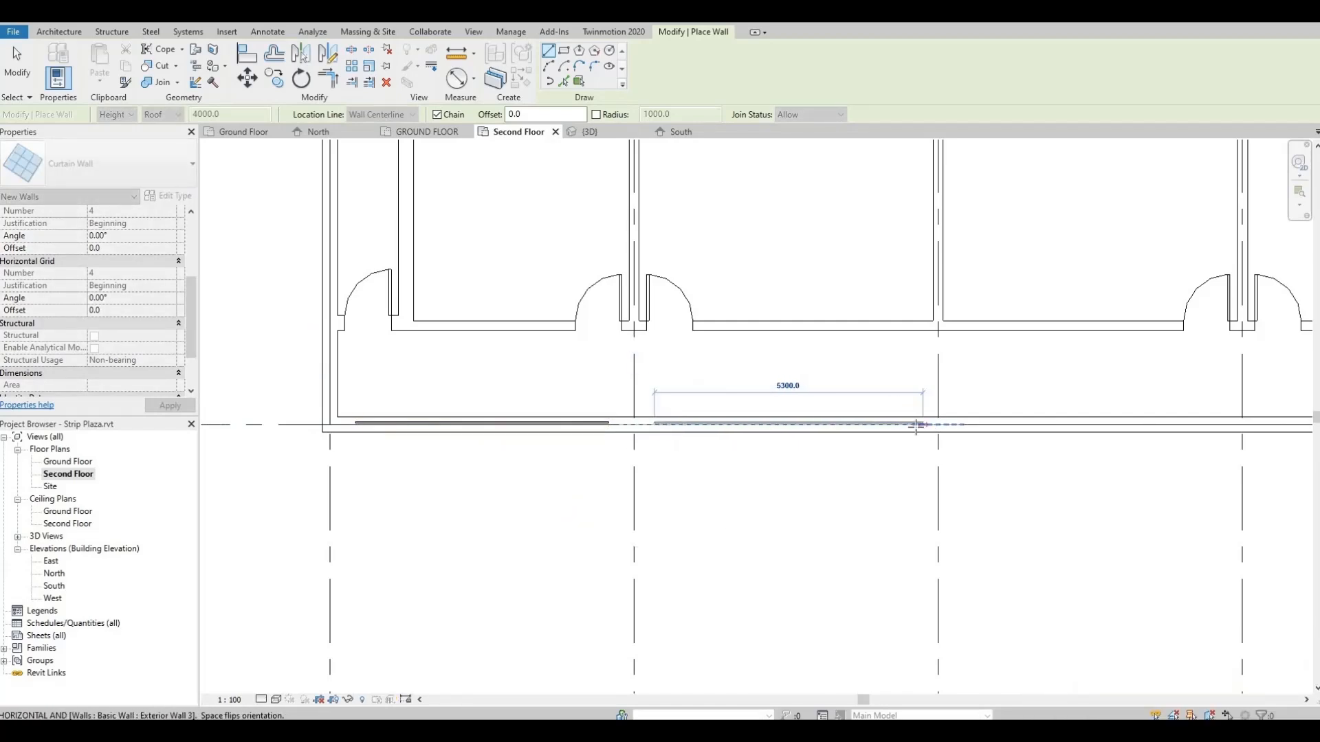
left_click(961, 420)
middle_click_drag(961, 420, 732, 419)
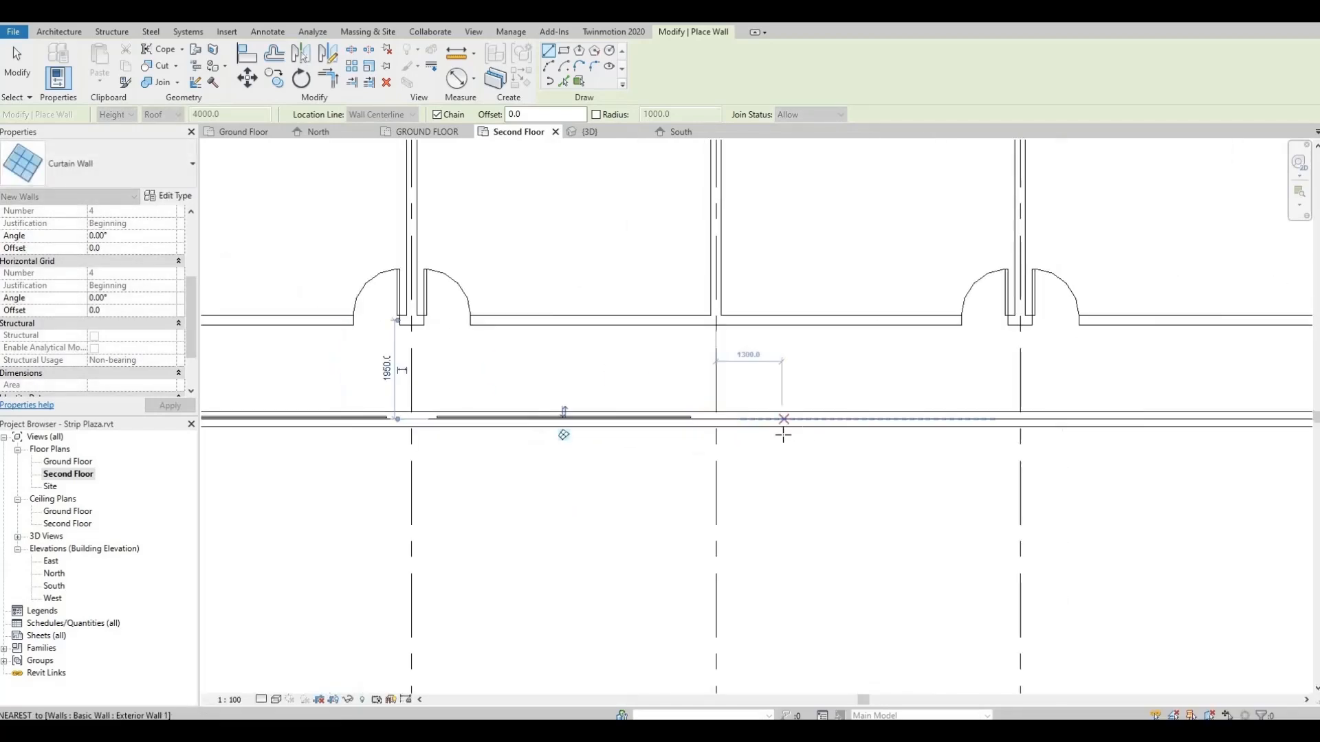
left_click(733, 419)
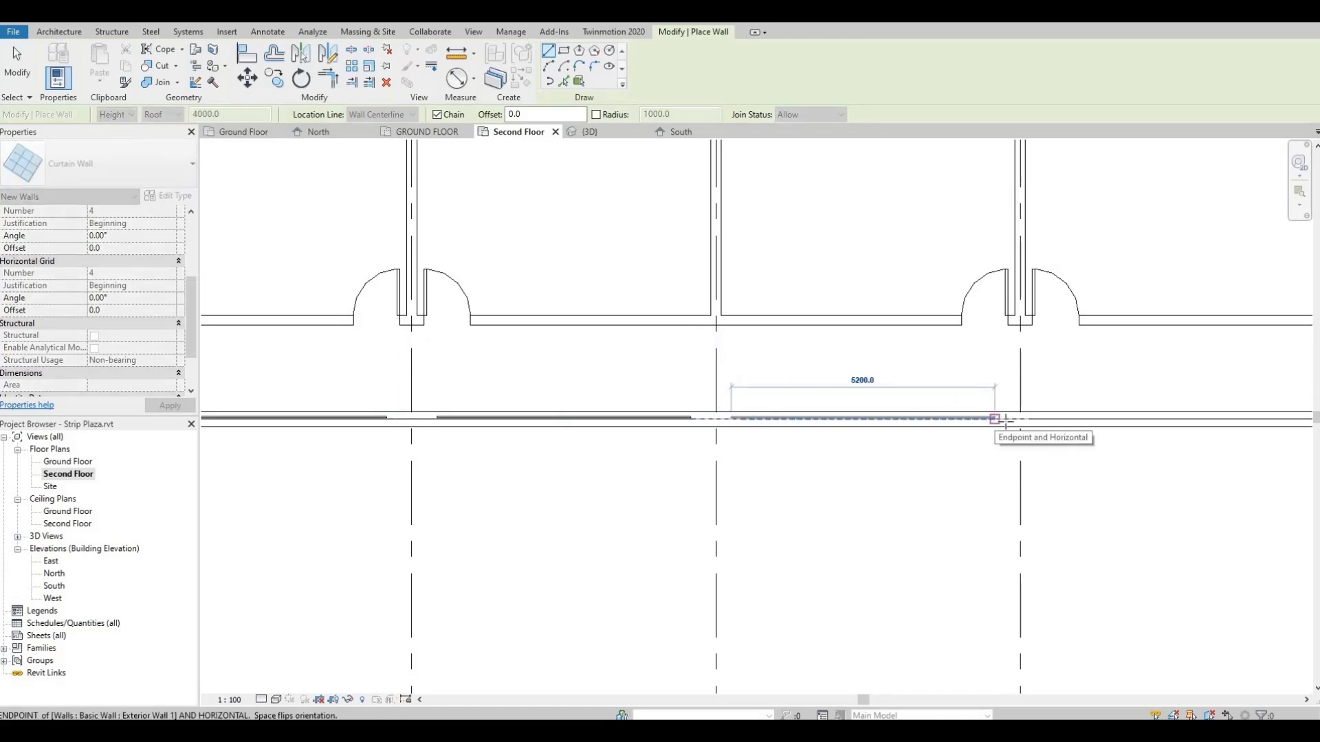
left_click(995, 419)
scroll(814, 454, "up", 1)
middle_click_drag(814, 454, 521, 423)
scroll(521, 422, "down", 1)
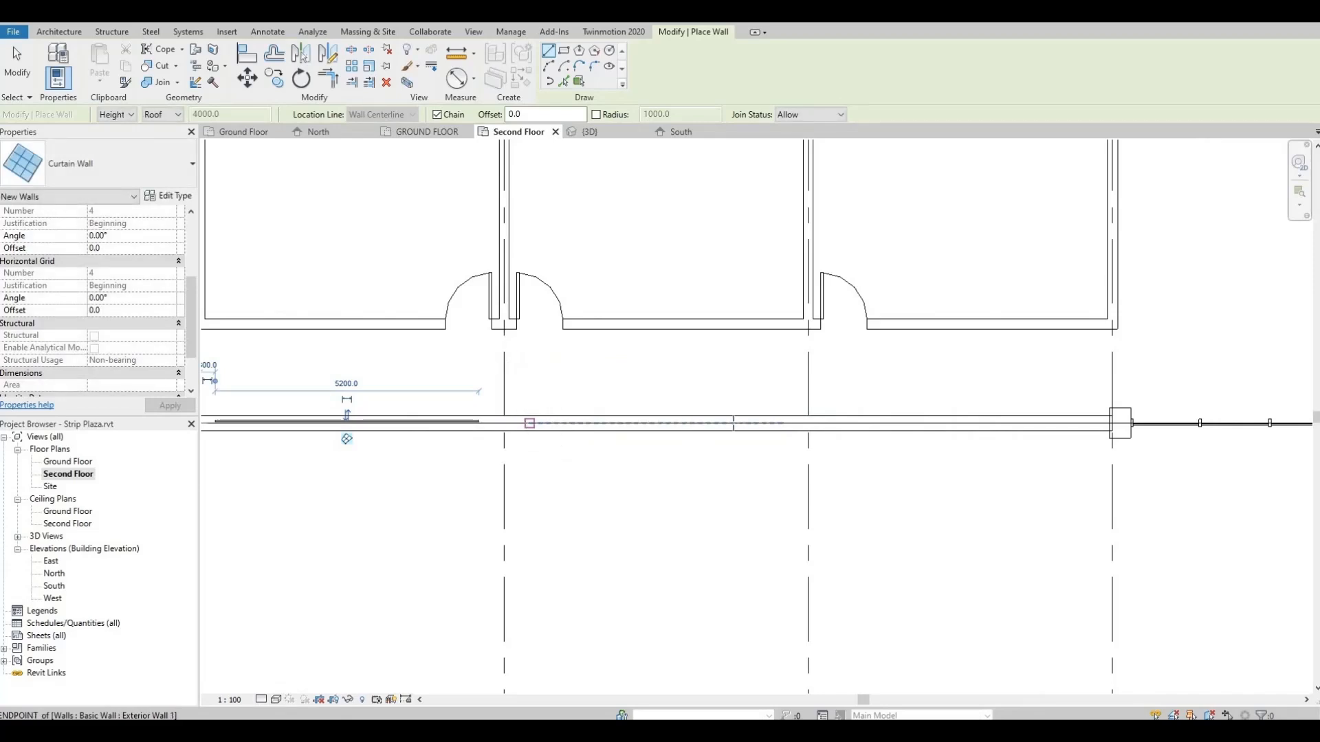
left_click(529, 422)
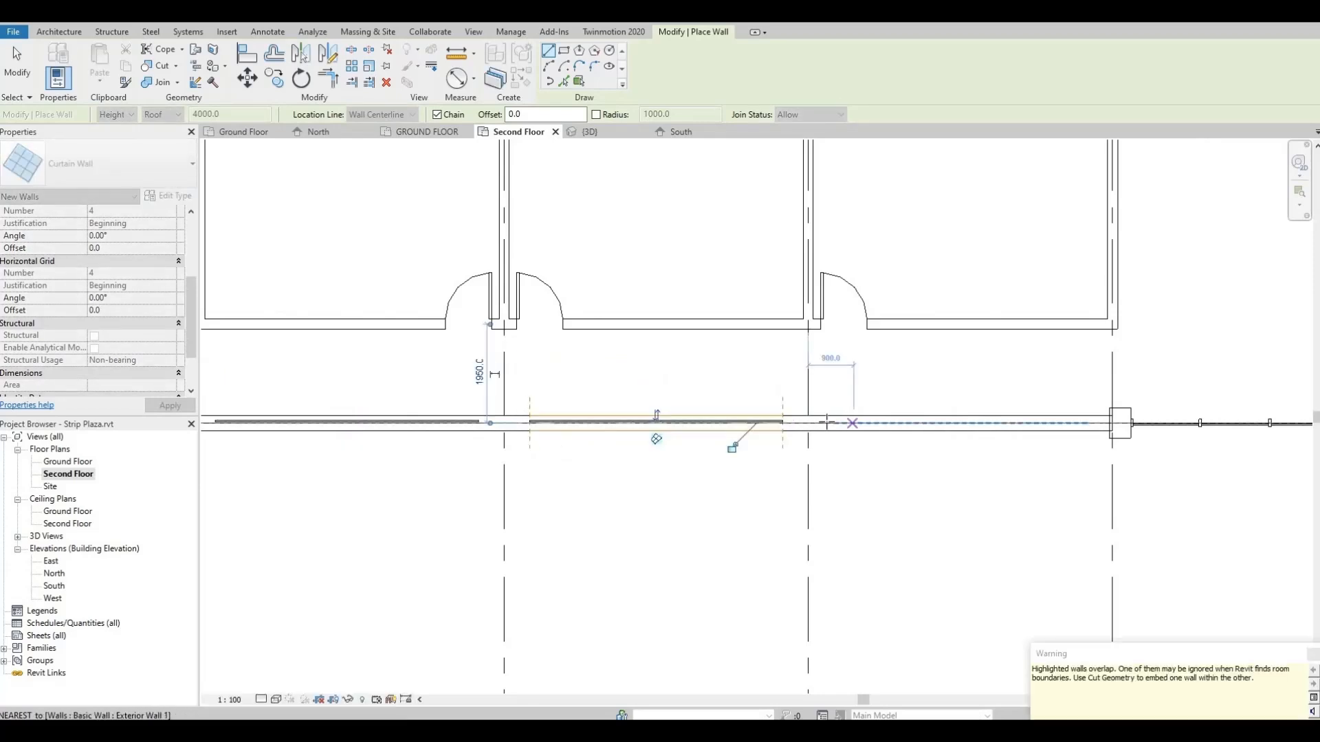
Try to draw a Curtain Wall along the front wall between grids 5 and 6, and undo it.
left_click(828, 422)
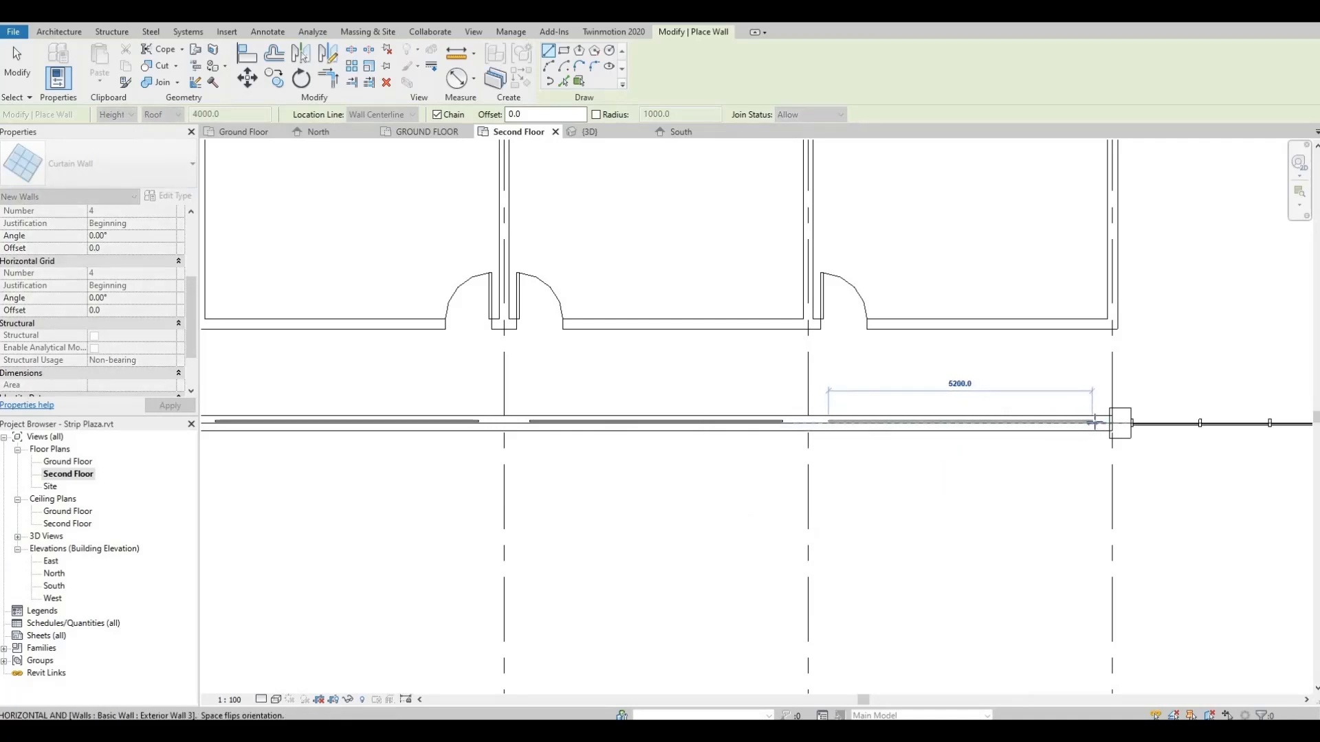
scroll(1095, 422, "up", 2)
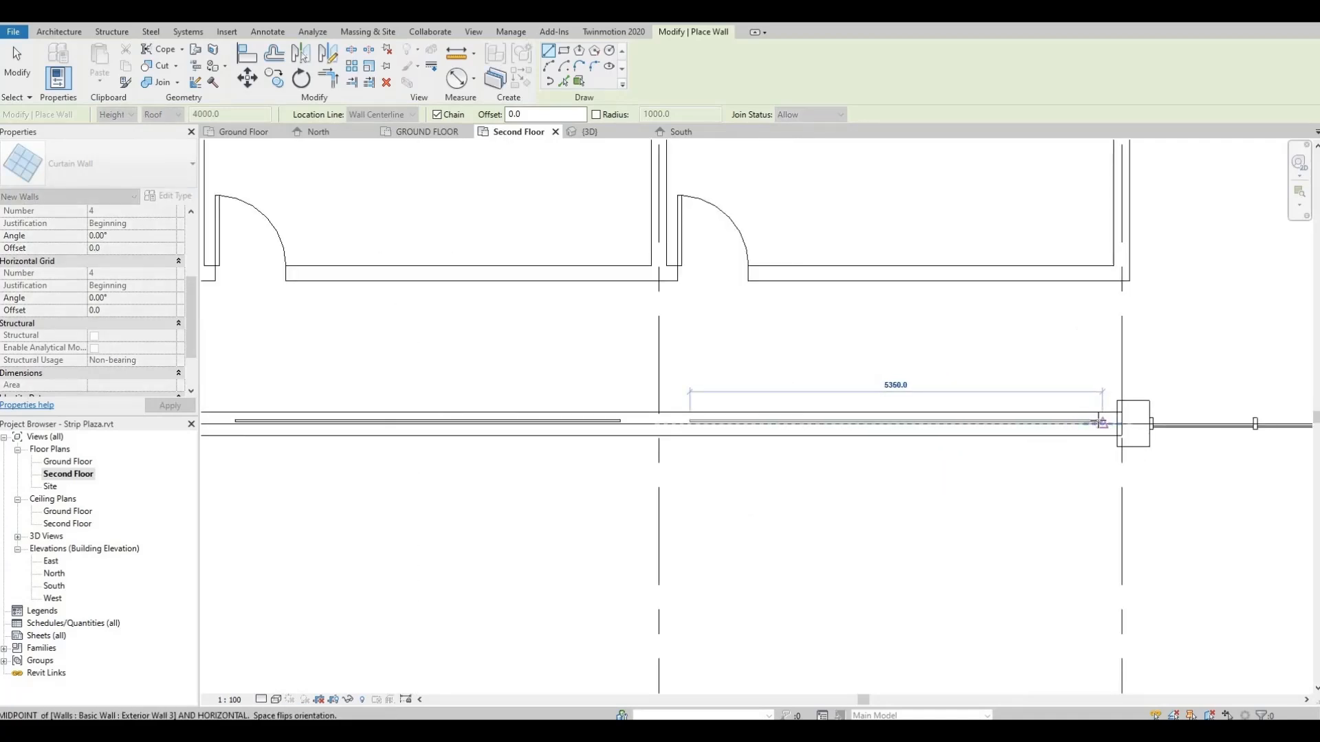
key("Escape")
key("Escape")
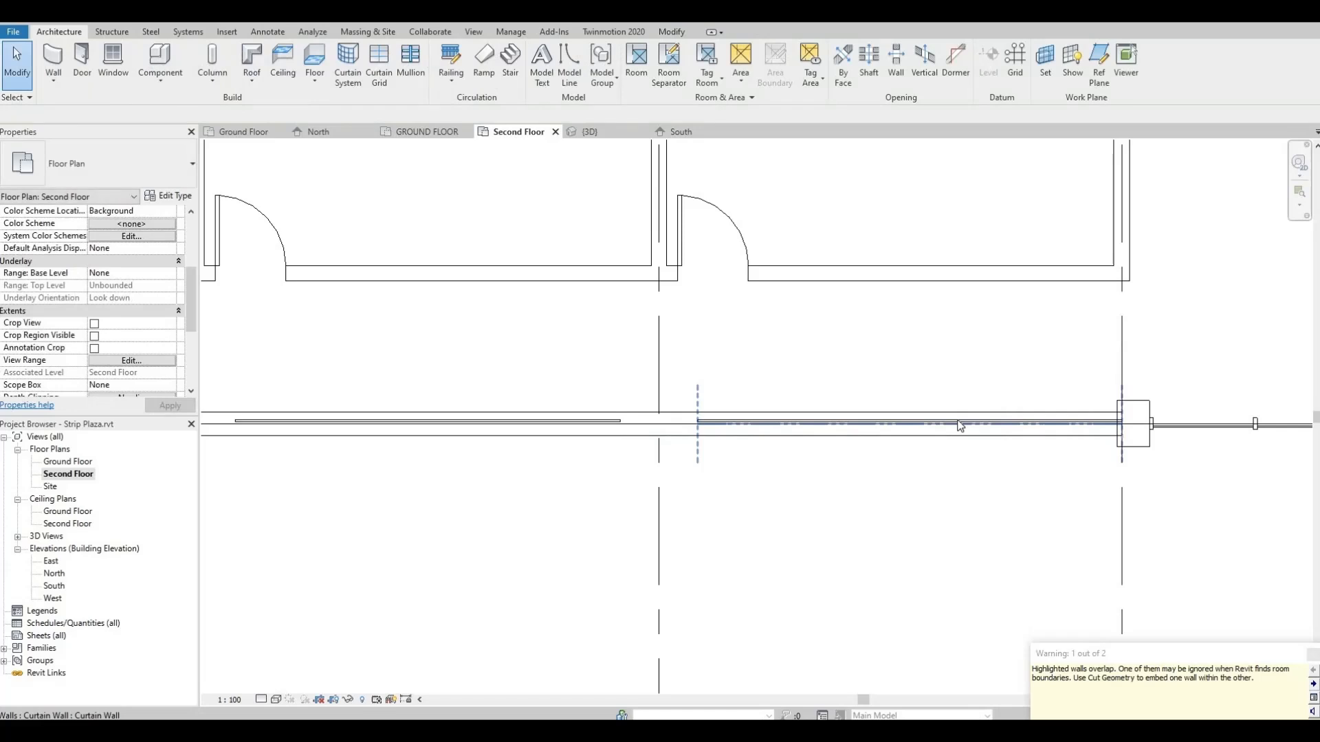
left_click(1054, 421)
key("Escape")
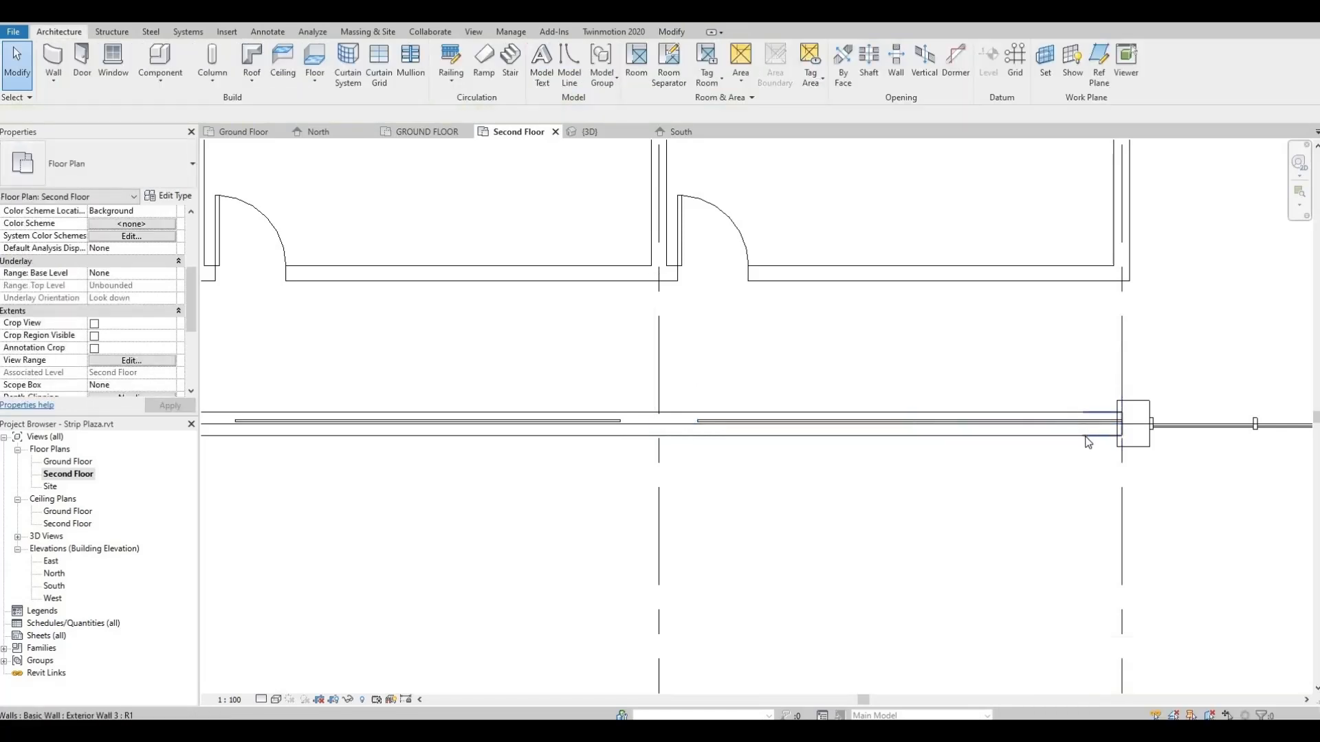
key("ctrl+z")
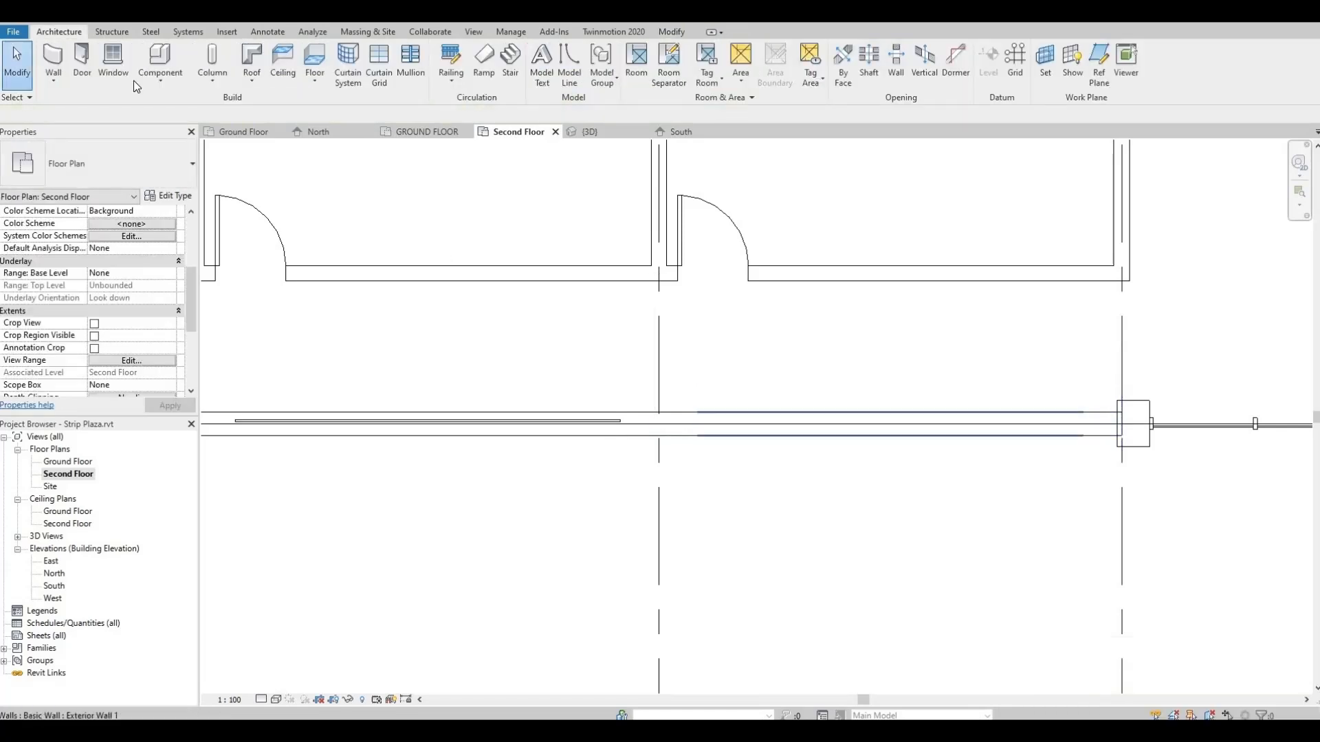
Draw a 5000 mm Curtain Wall between the Exterior Wall 1 endpoints in the front bay between grids 5 and 6.
left_click(54, 62)
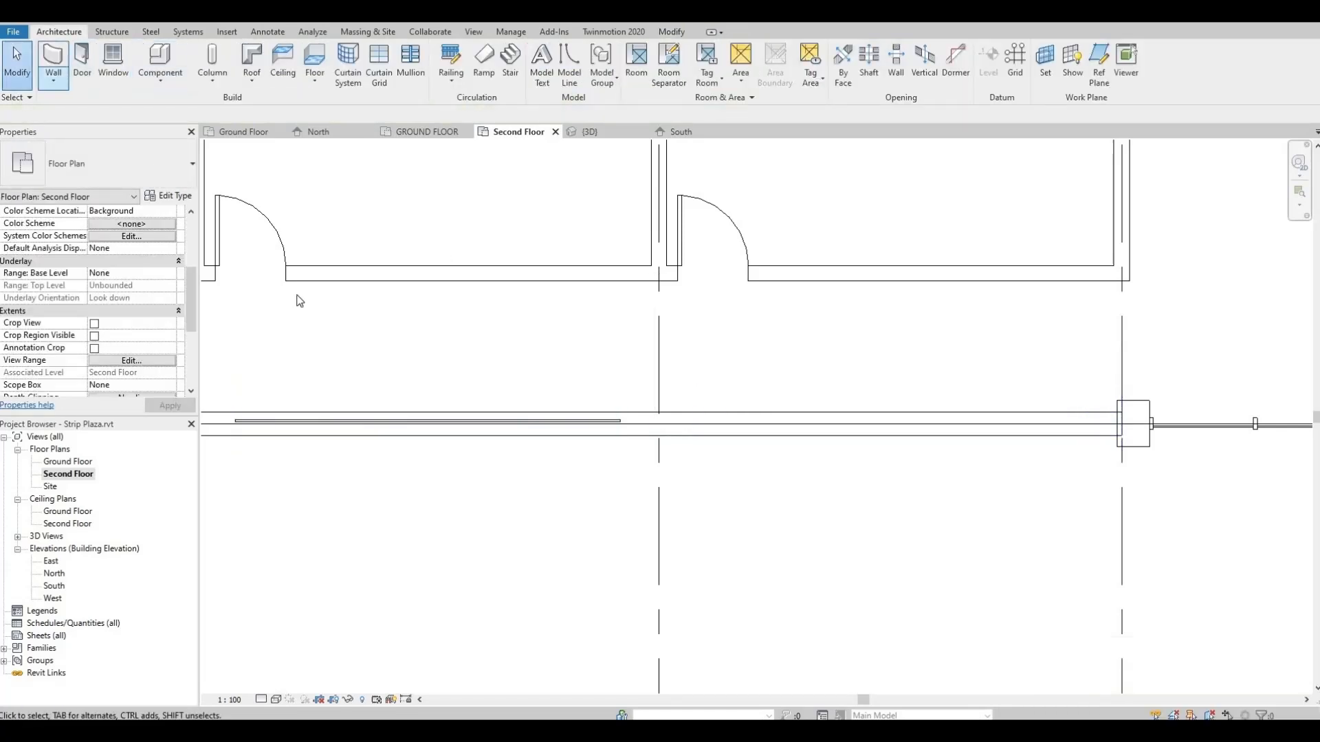
left_click(433, 424)
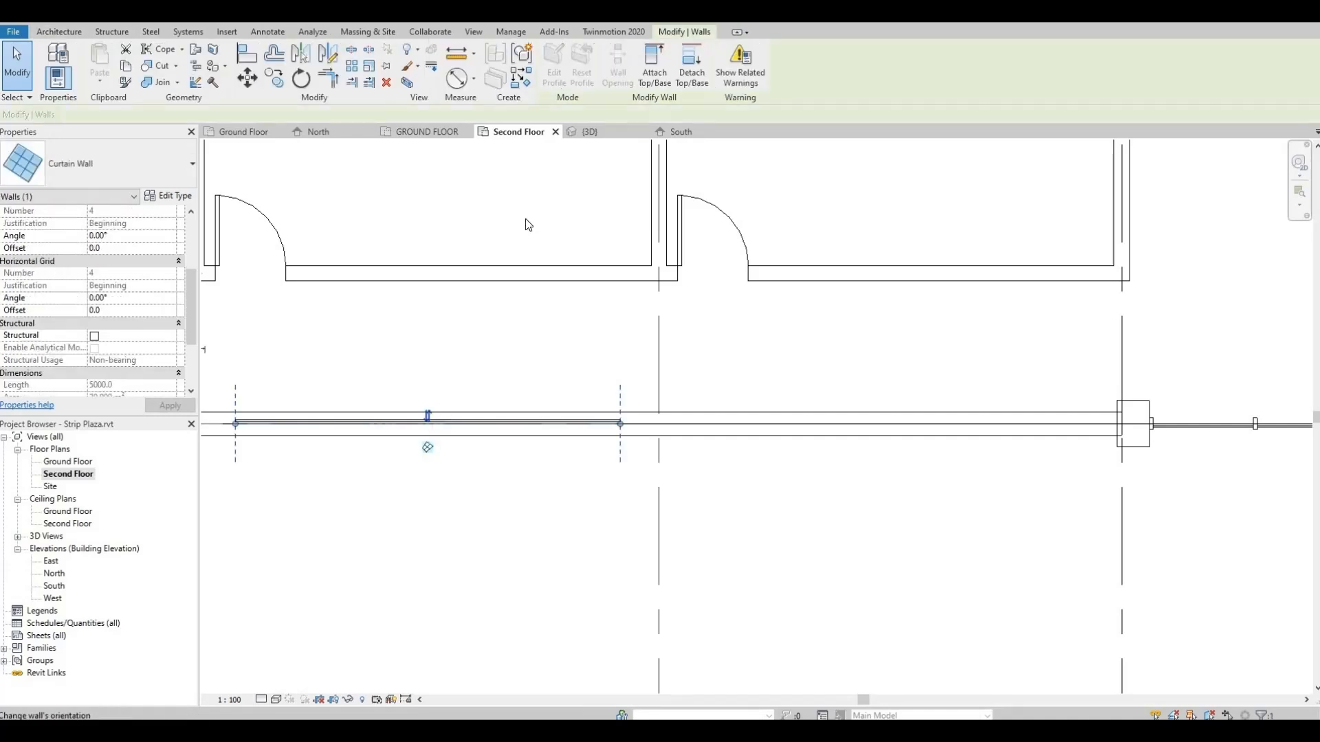
left_click(521, 78)
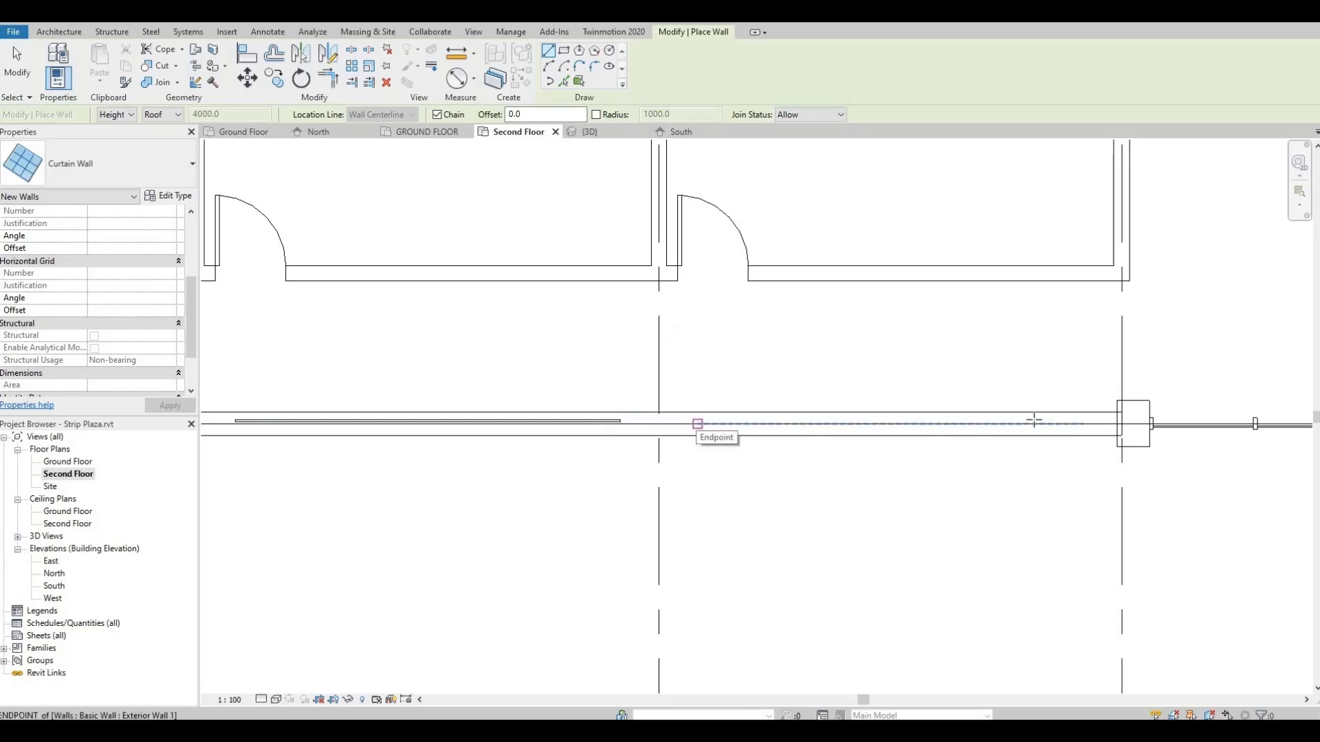
left_click(697, 424)
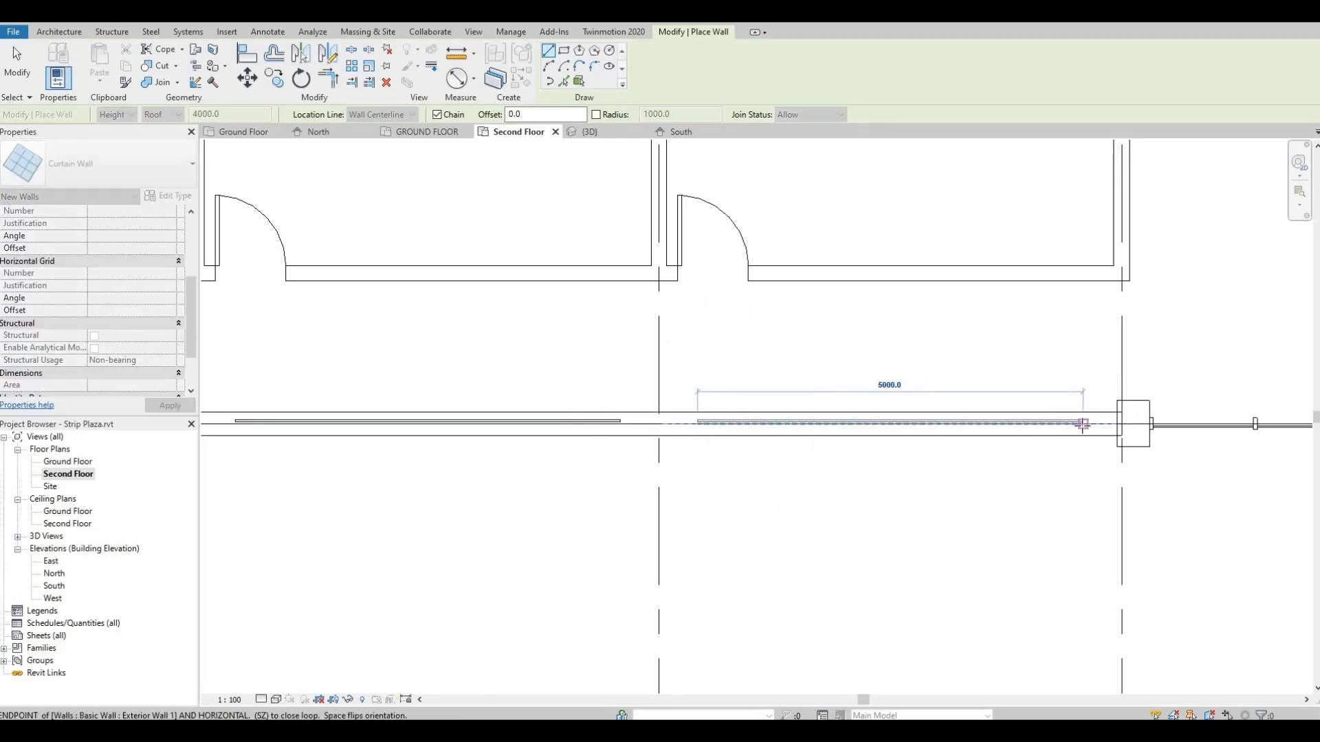
left_click(969, 469)
key("Escape")
key("Escape")
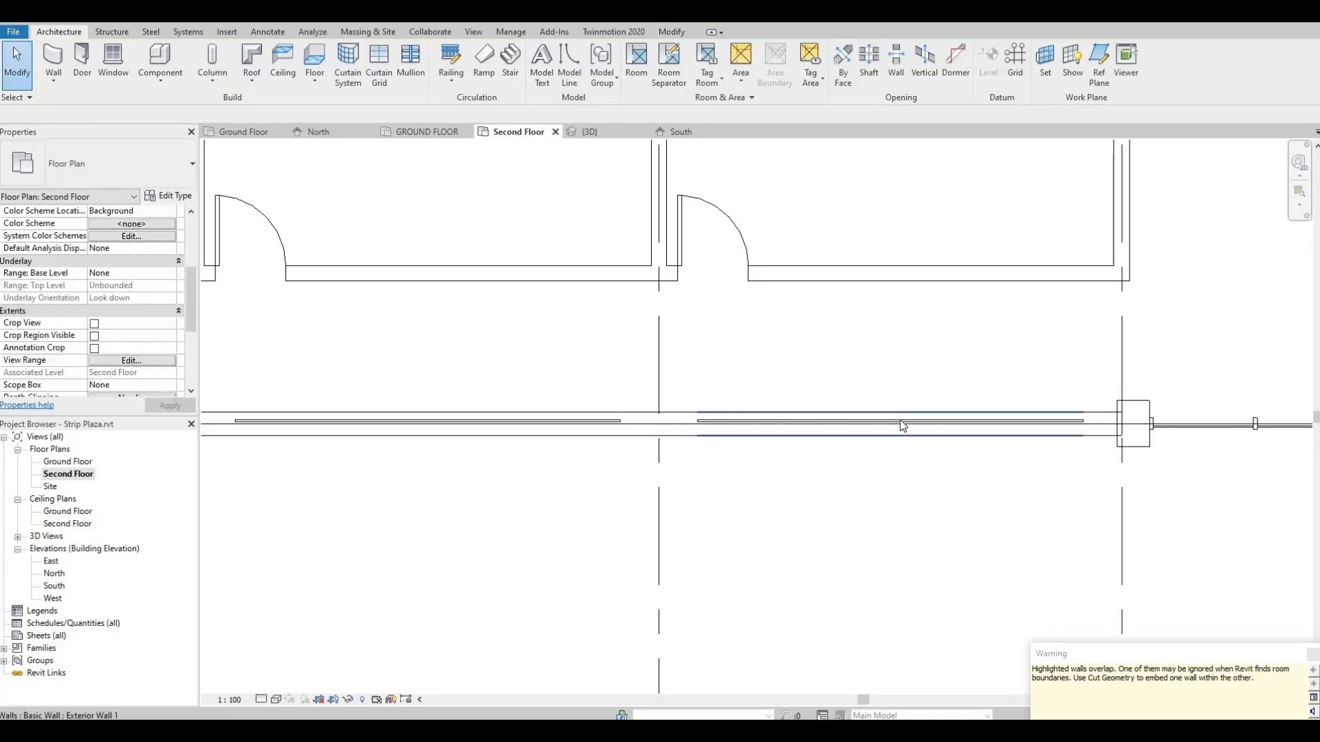
Flip the orientation of the second-floor Curtain Walls in the front bays between grids 4 and 6.
left_click(897, 422)
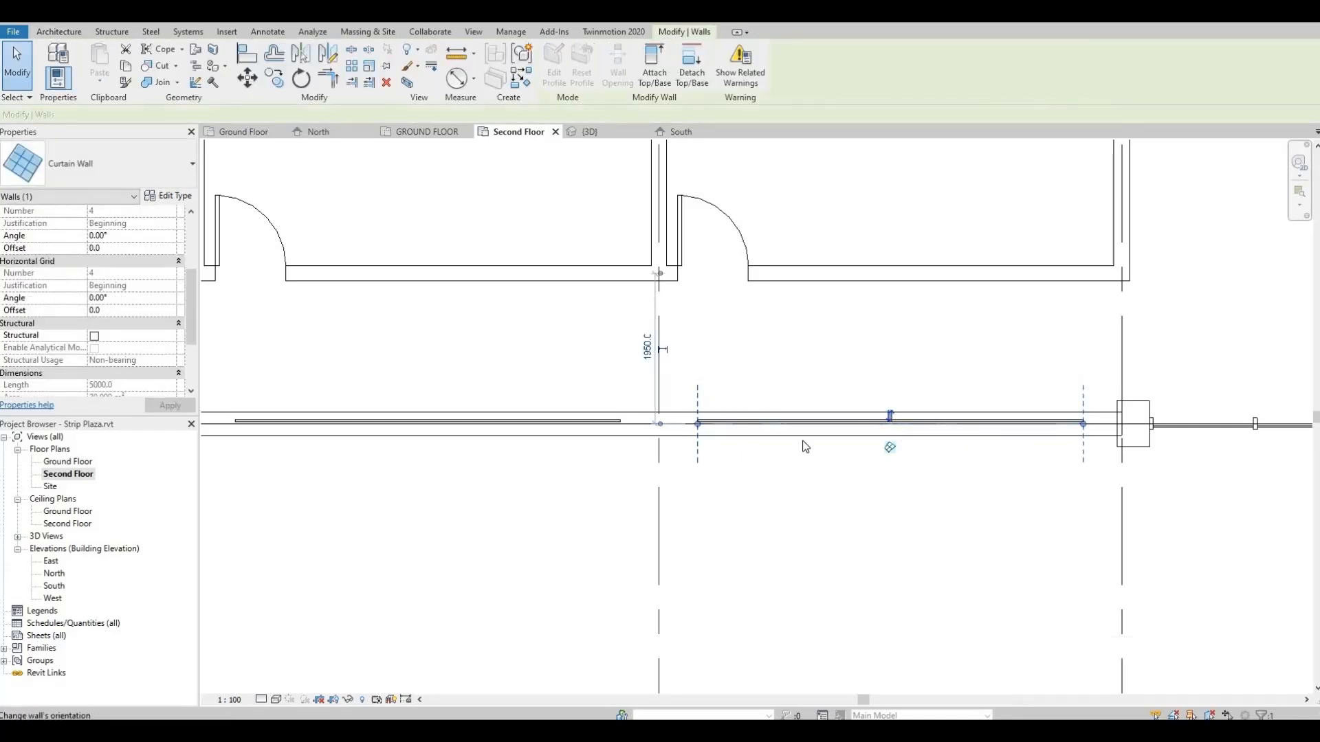
left_click(358, 421)
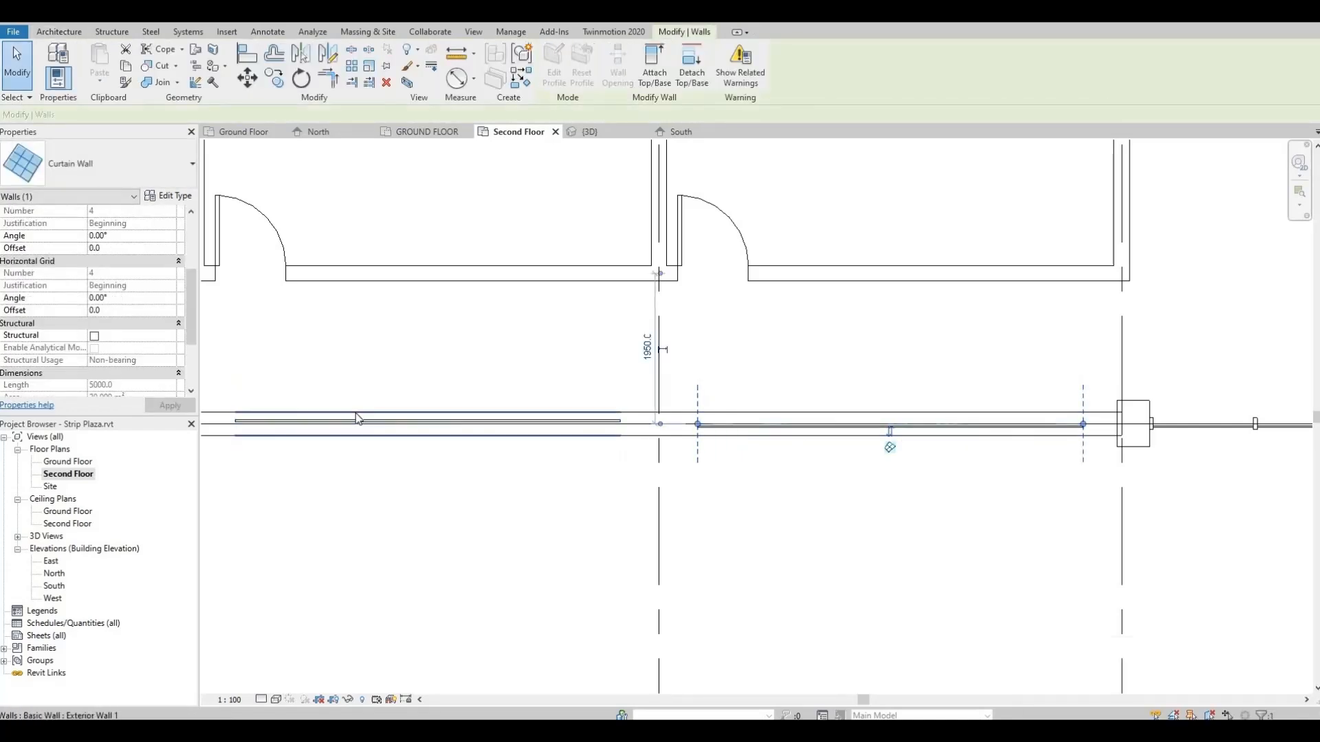
left_click(440, 419)
key("Escape")
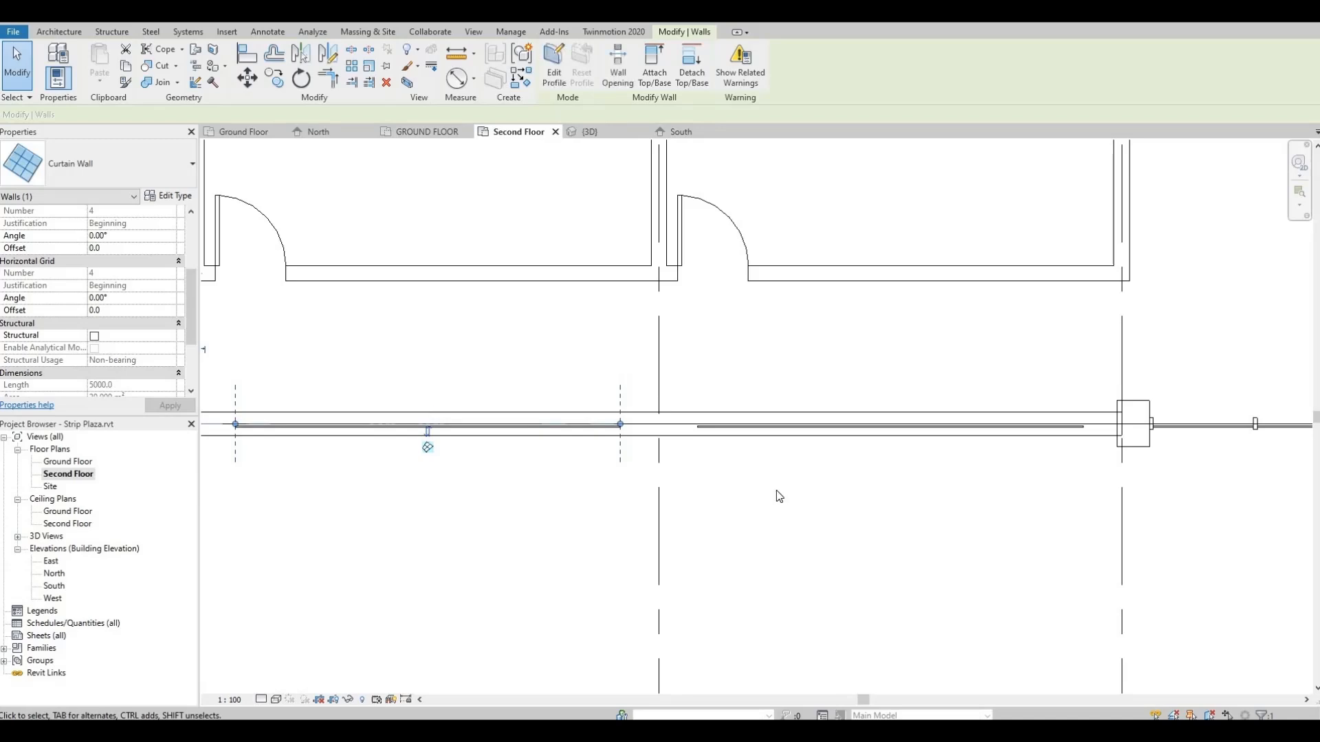
left_click(605, 427)
Flip the orientation of the remaining second-floor Curtain Walls in the front bays between grids 1 and 4.
middle_click_drag(666, 426, 1100, 397)
scroll(566, 391, "down", 1)
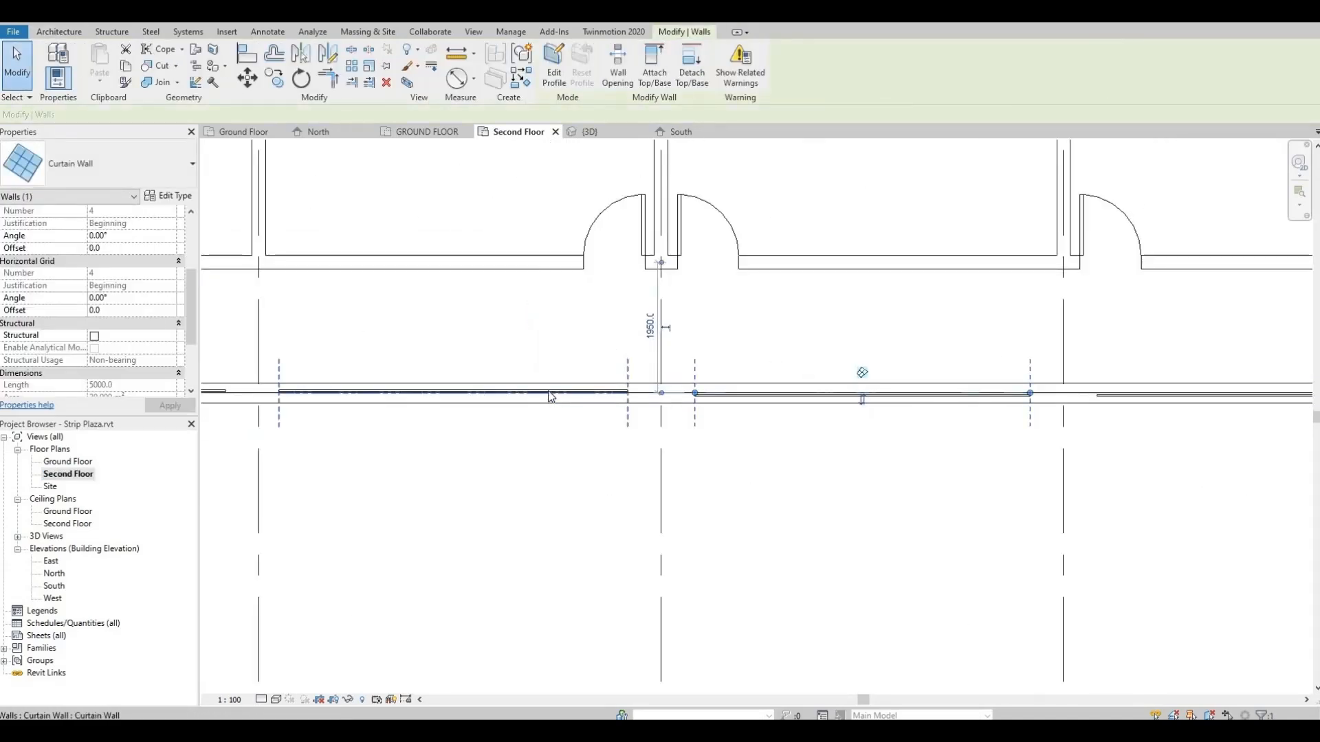
left_click(492, 390)
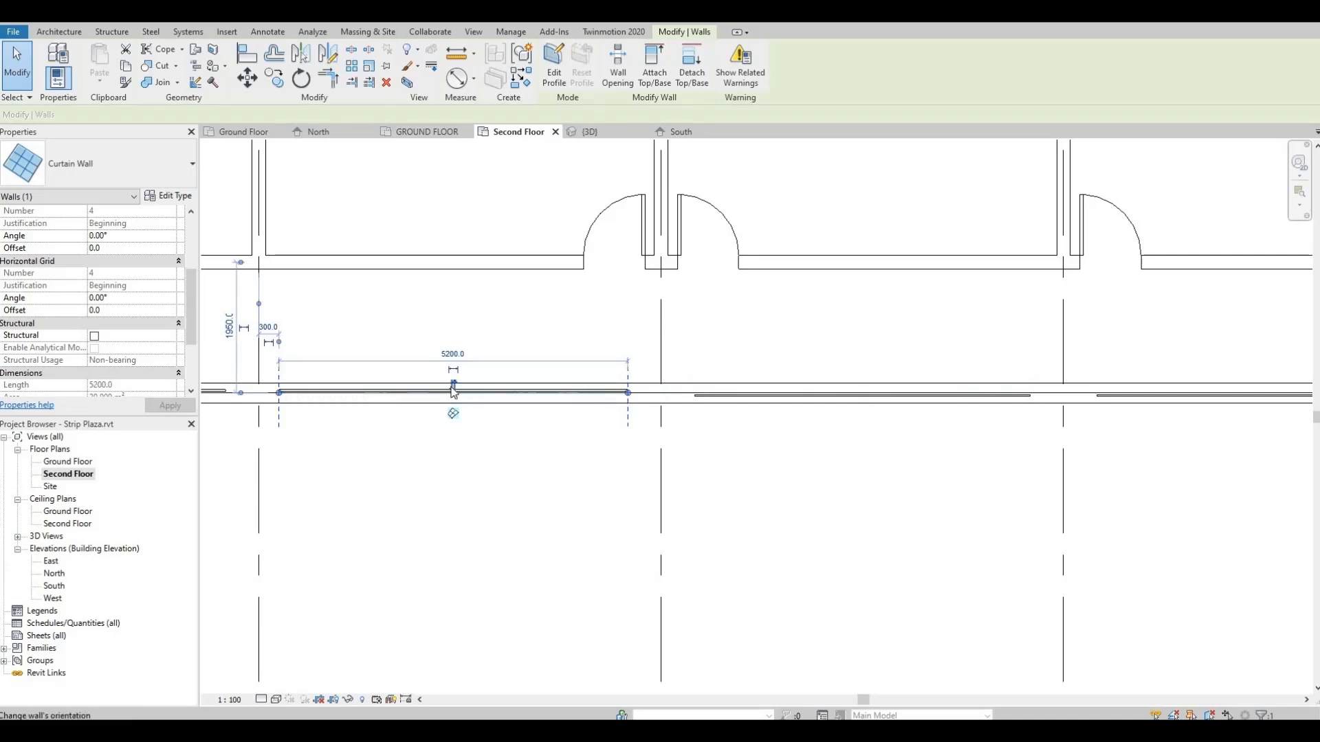
middle_click_drag(689, 450, 1092, 458)
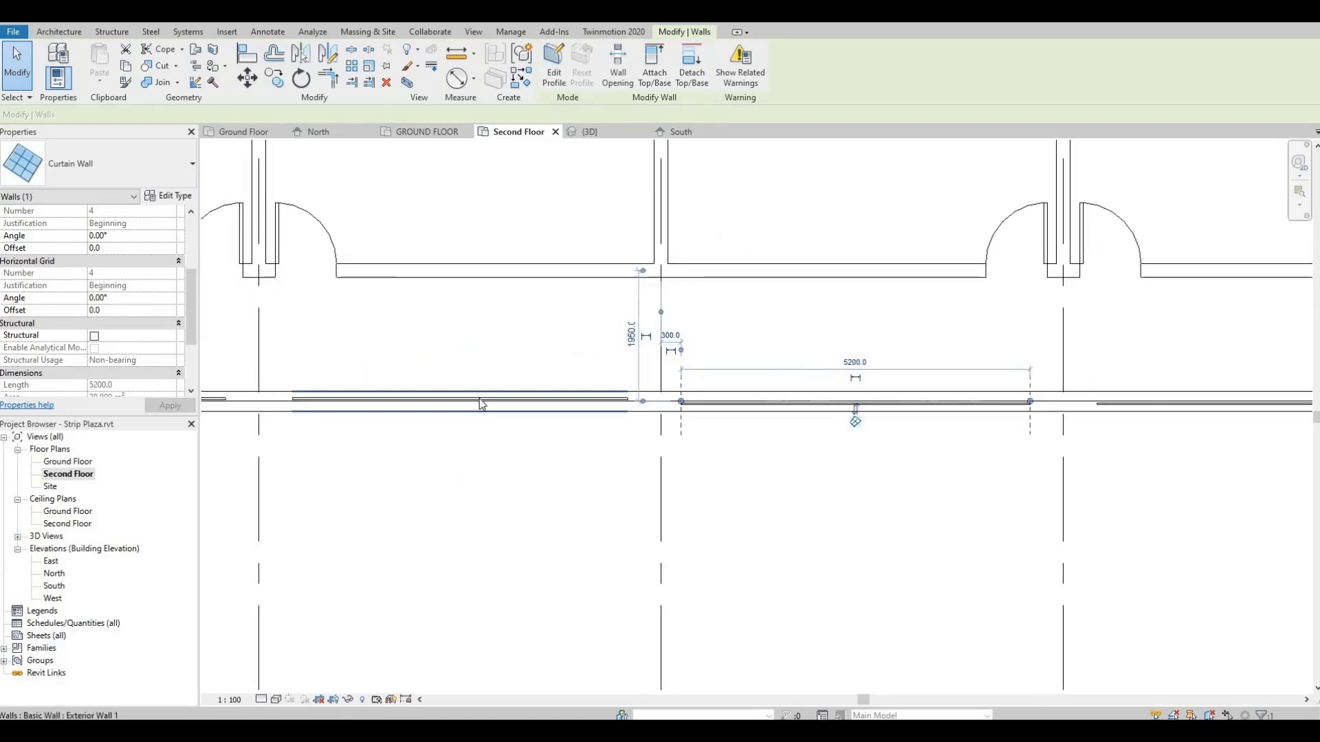
left_click(480, 399)
left_click(460, 395)
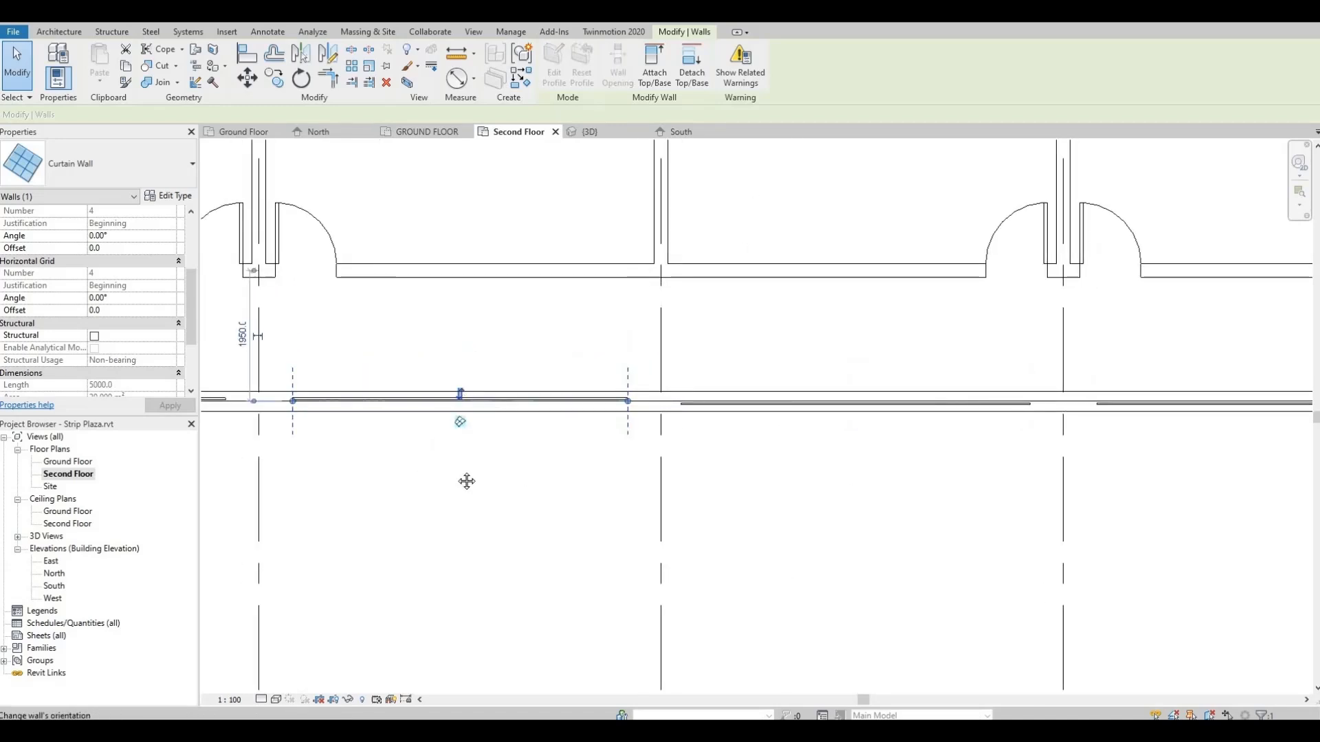
middle_click_drag(578, 448, 998, 471)
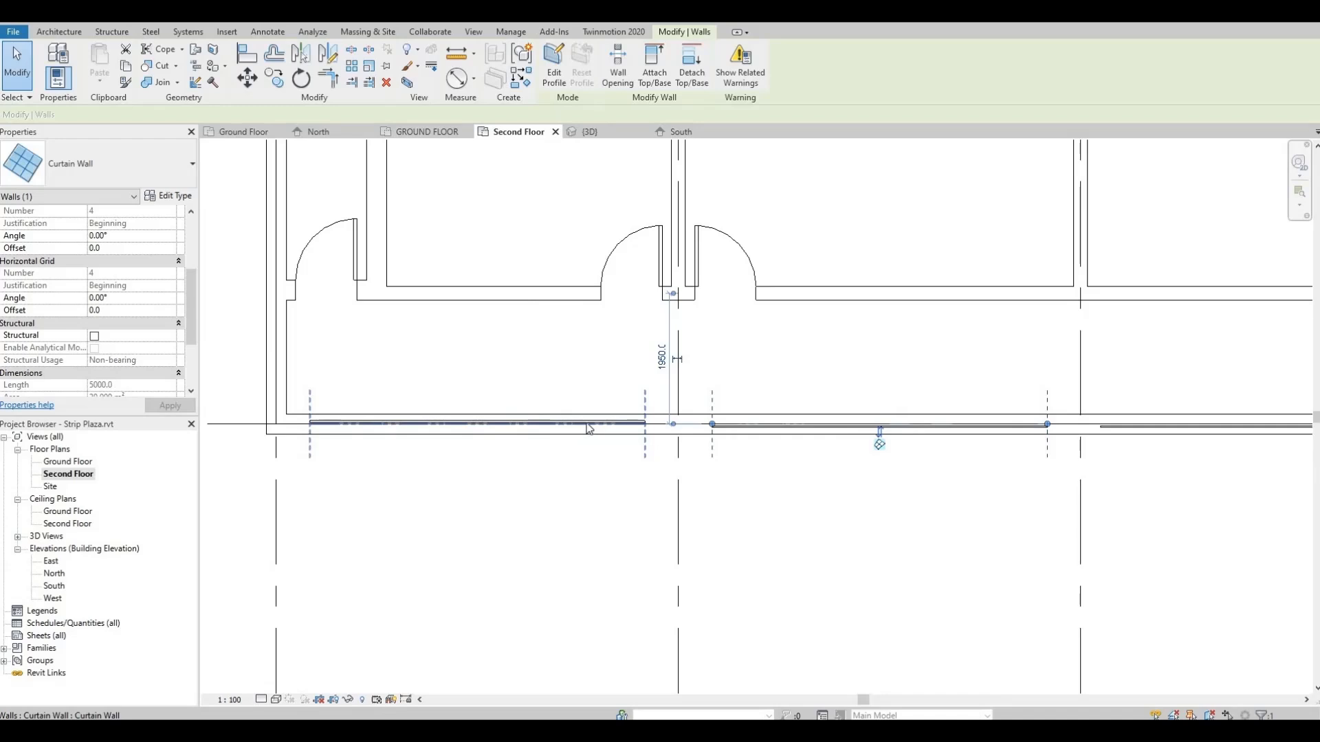
left_click(482, 417)
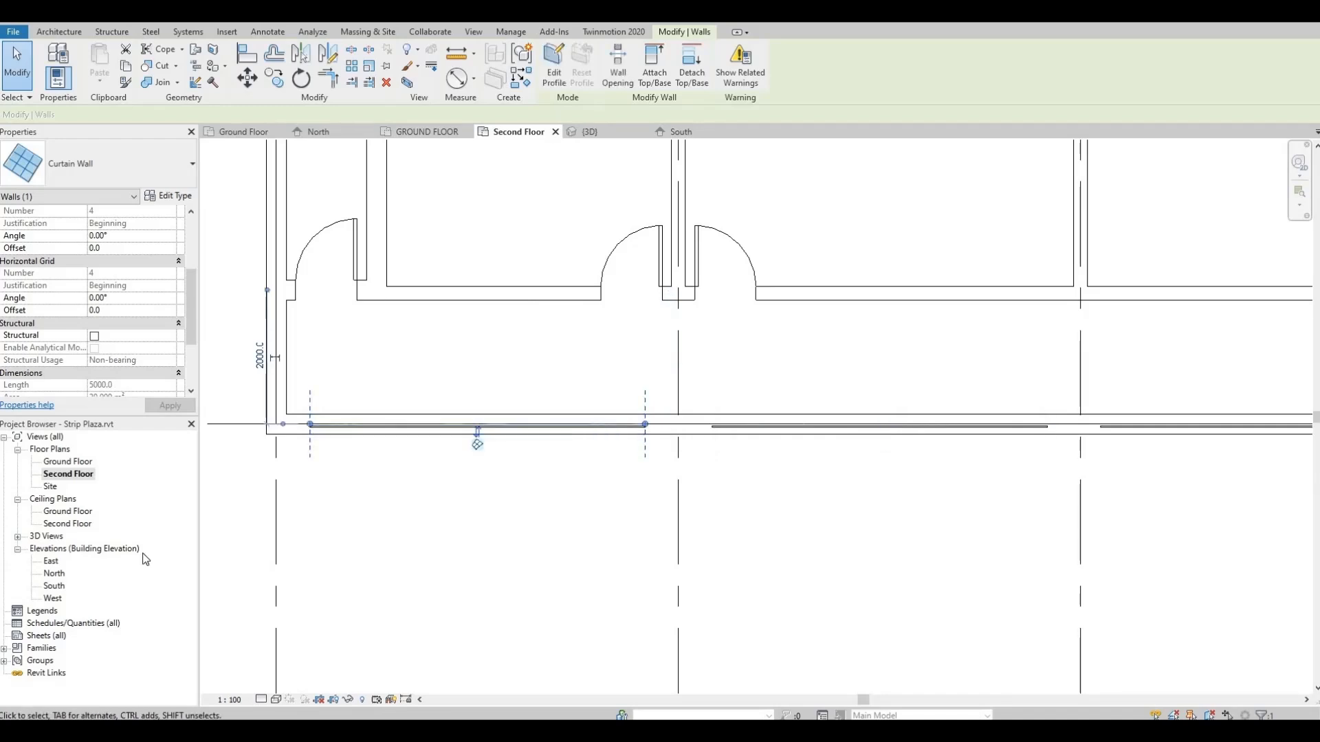
key("Escape")
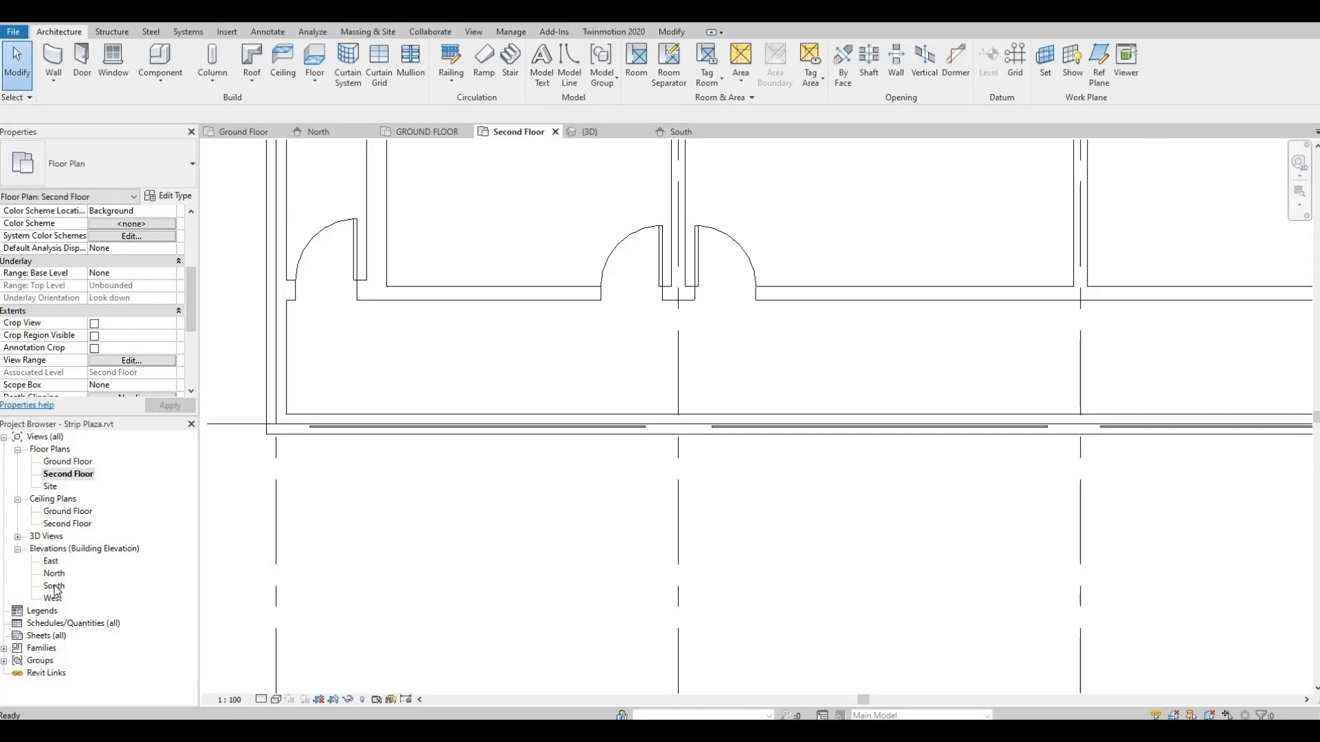
In the South elevation, use Cut Geometry to embed the second-floor Curtain Walls into the Exterior Wall 1 segments between grids 1 and 4.
double_click(54, 586)
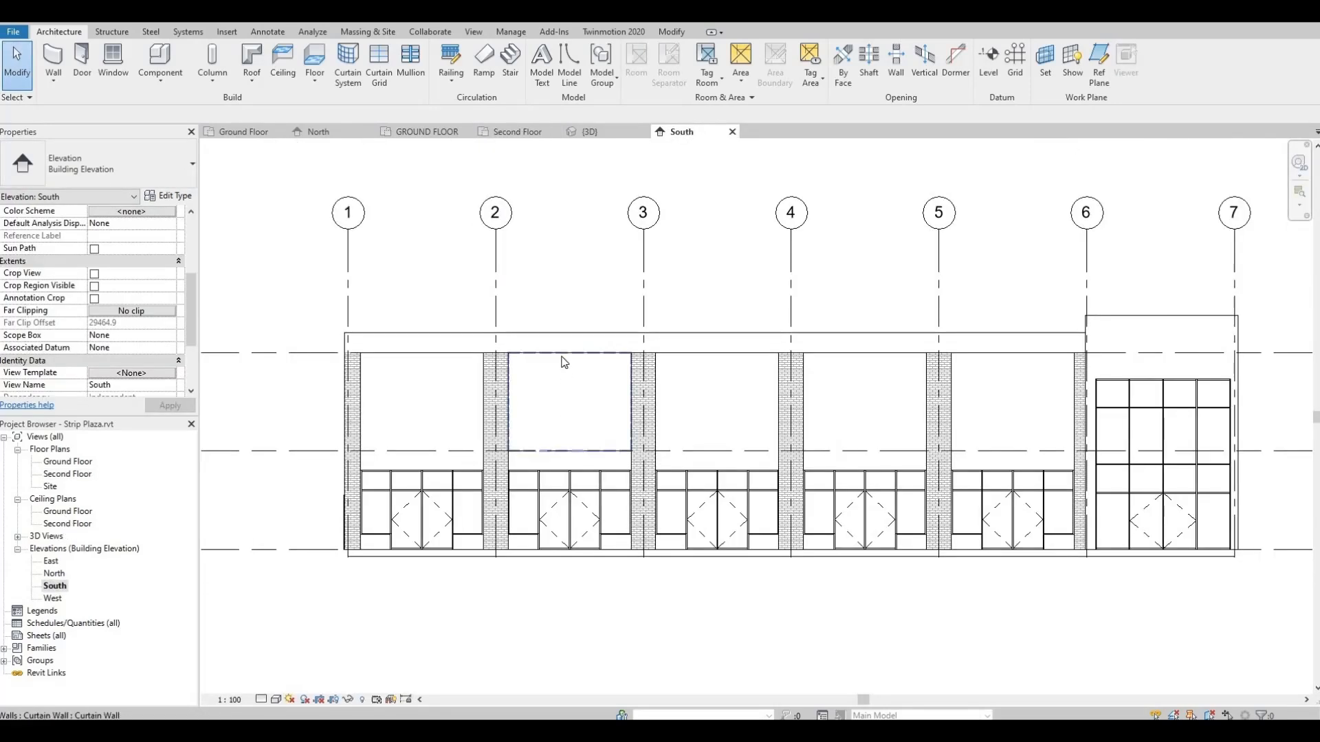
left_click(671, 32)
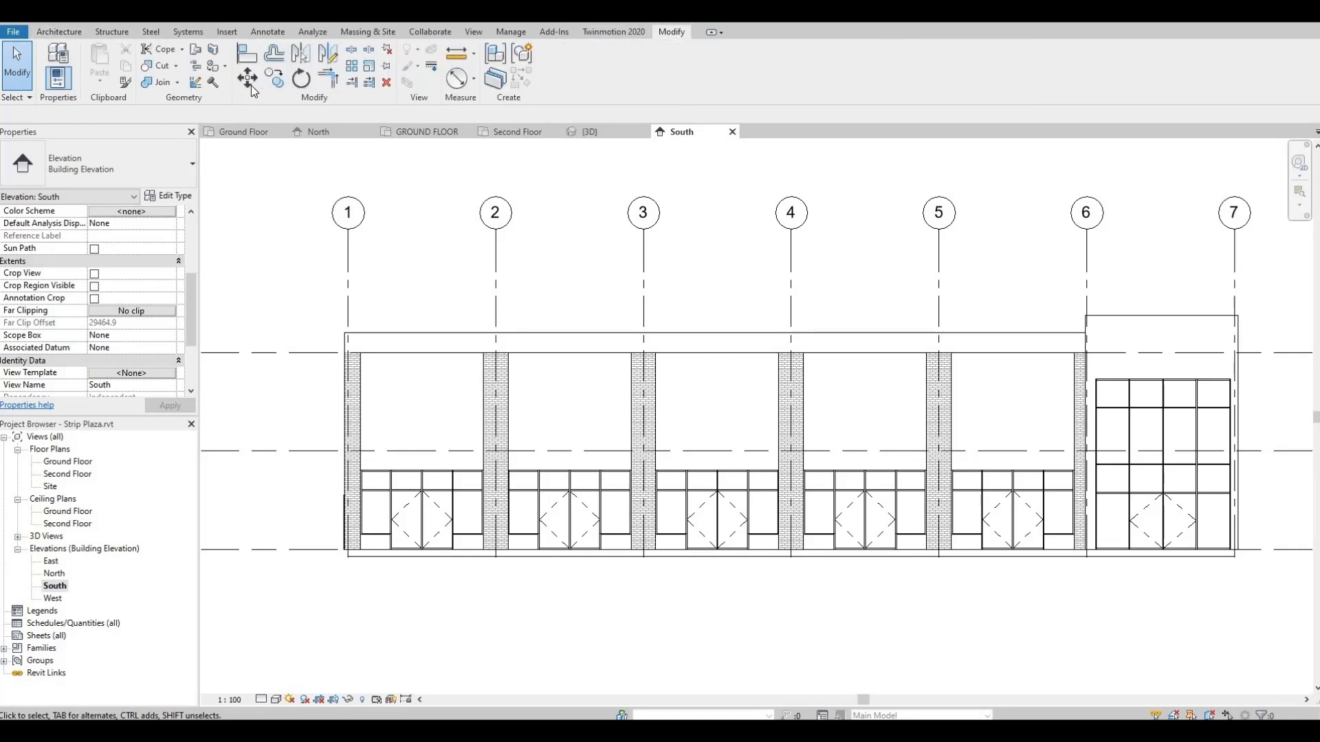
left_click(162, 69)
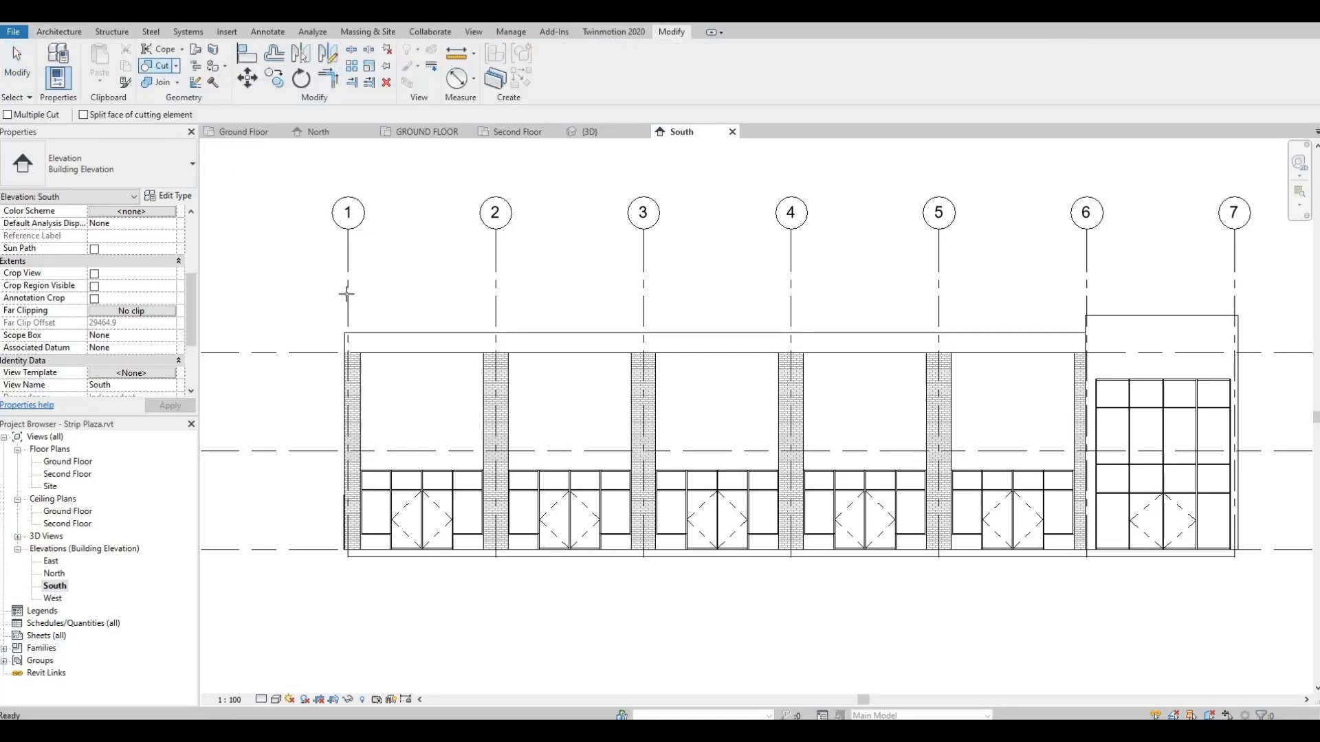
left_click(387, 357)
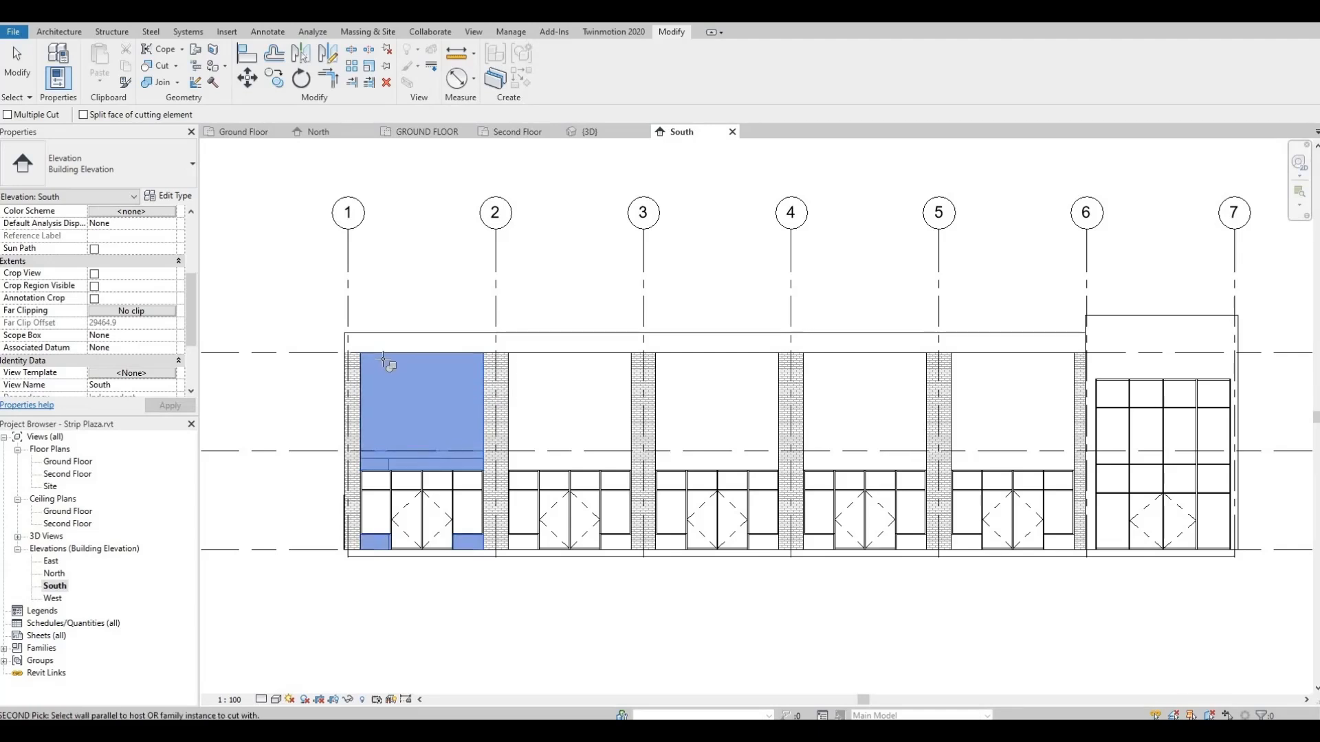
left_click(398, 363)
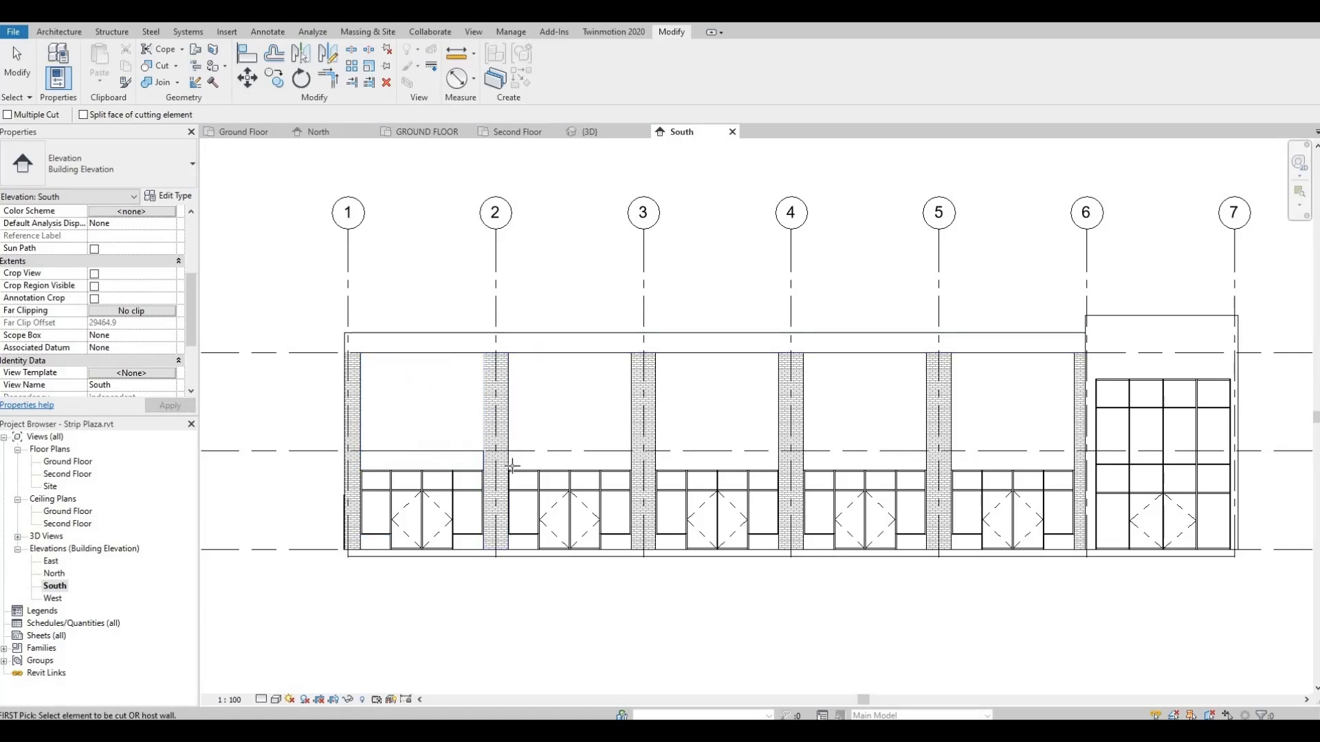
left_click(557, 382)
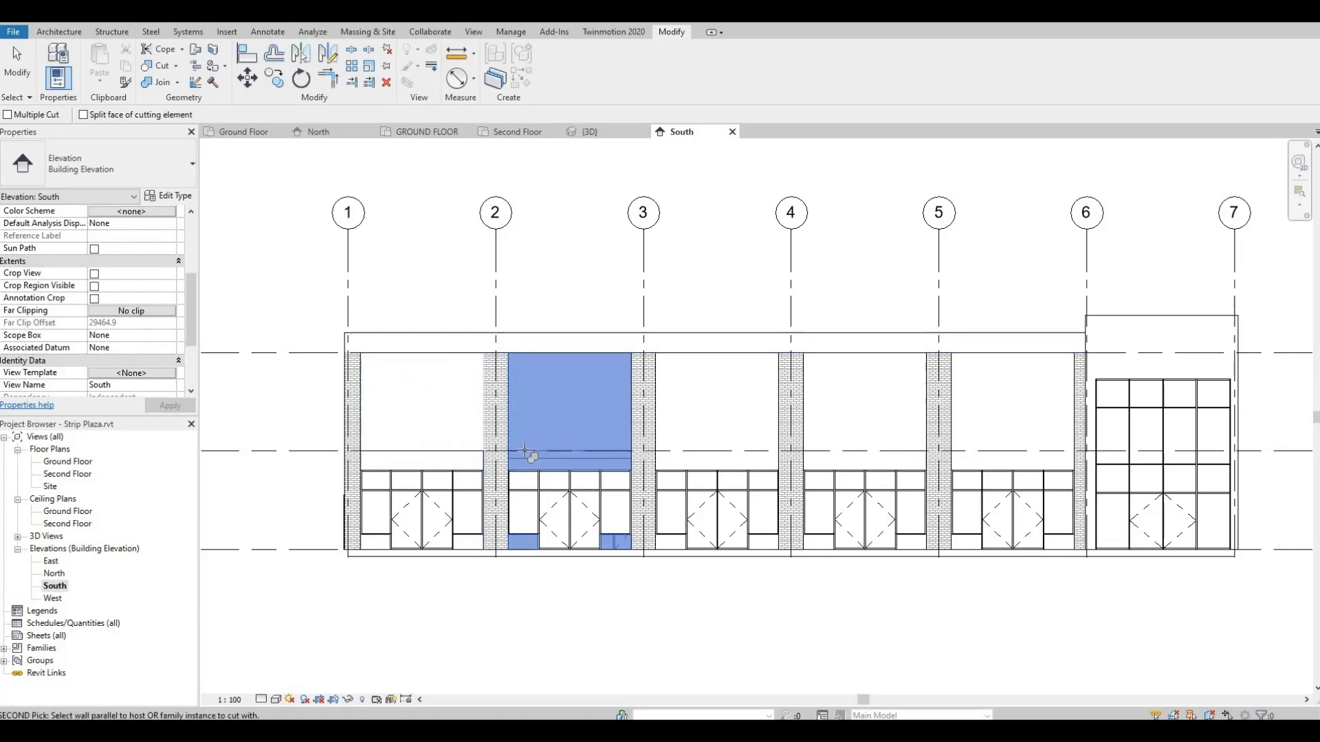
left_click(697, 359)
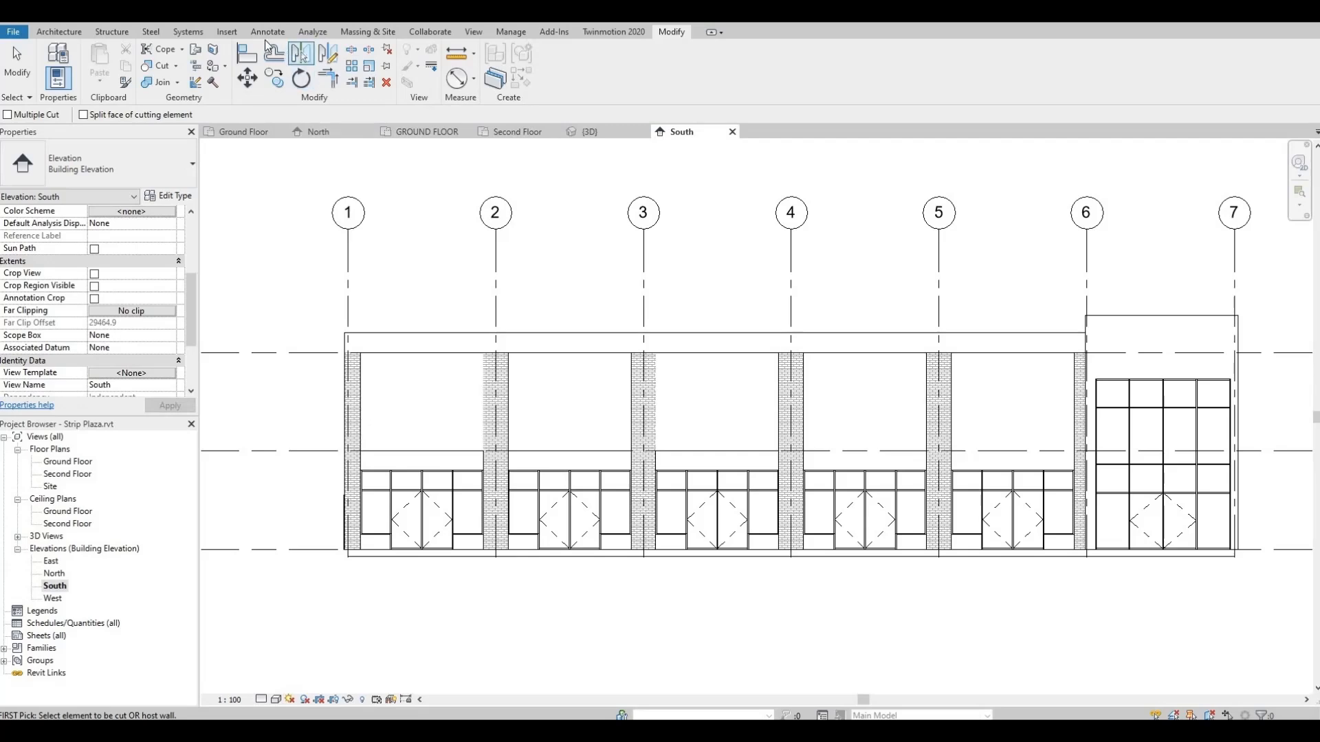
In the 3D view, cut the Exterior Wall 1 segments between grids 4 and 6 with their second-floor Curtain Walls.
left_click(589, 132)
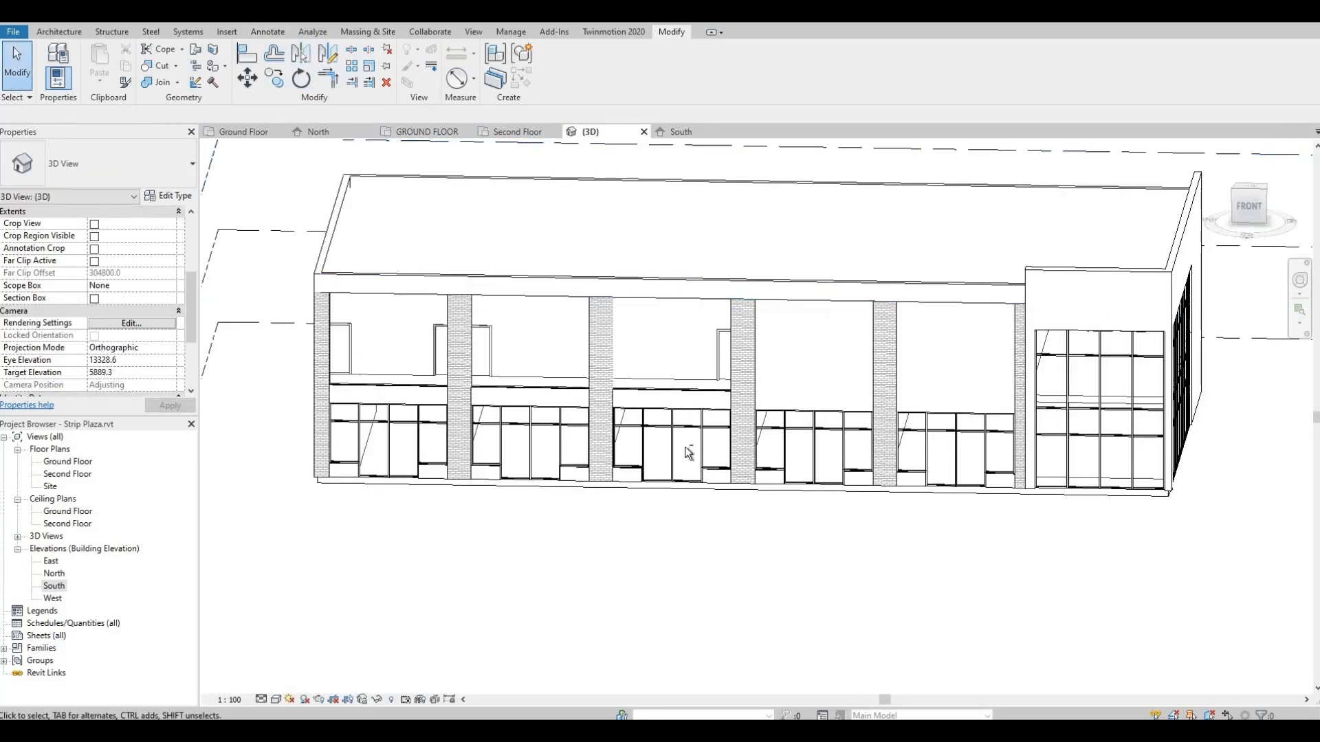
middle_click_drag(690, 454, 794, 283, "shift")
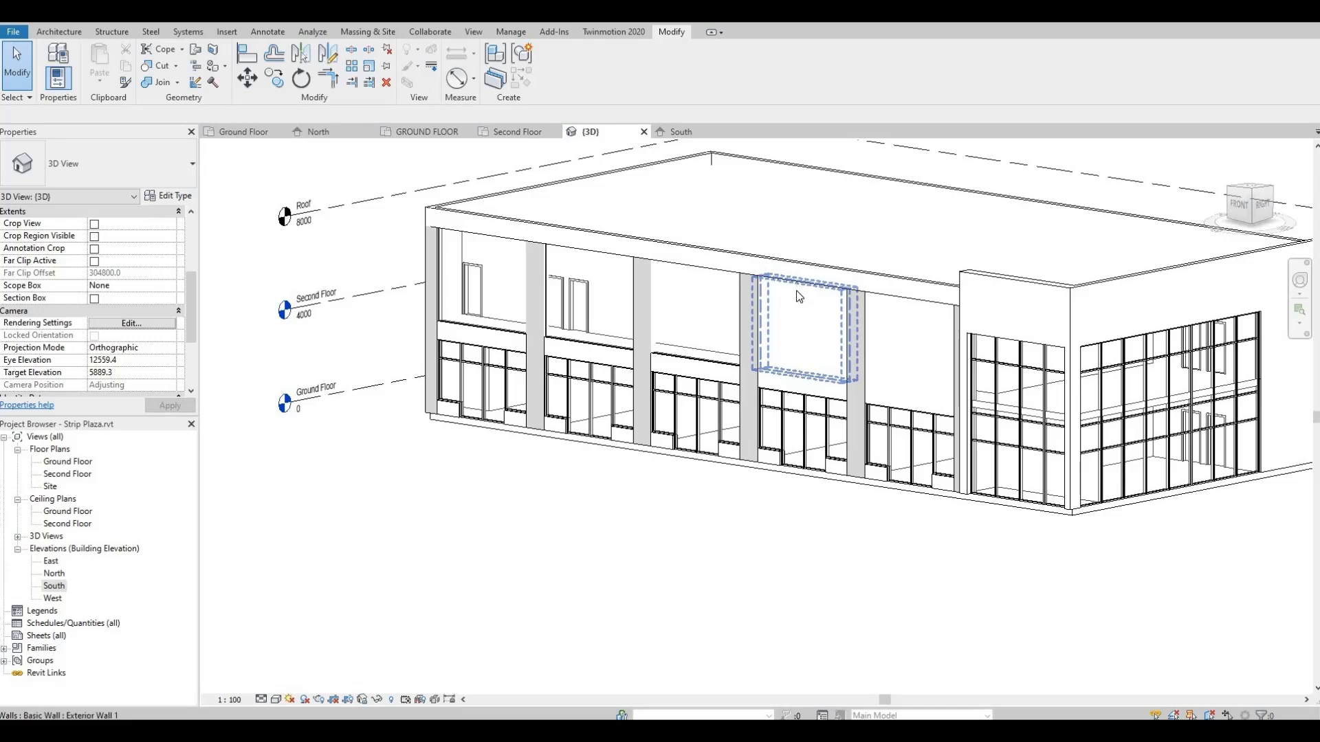
left_click(781, 335)
key("Escape")
left_click(157, 66)
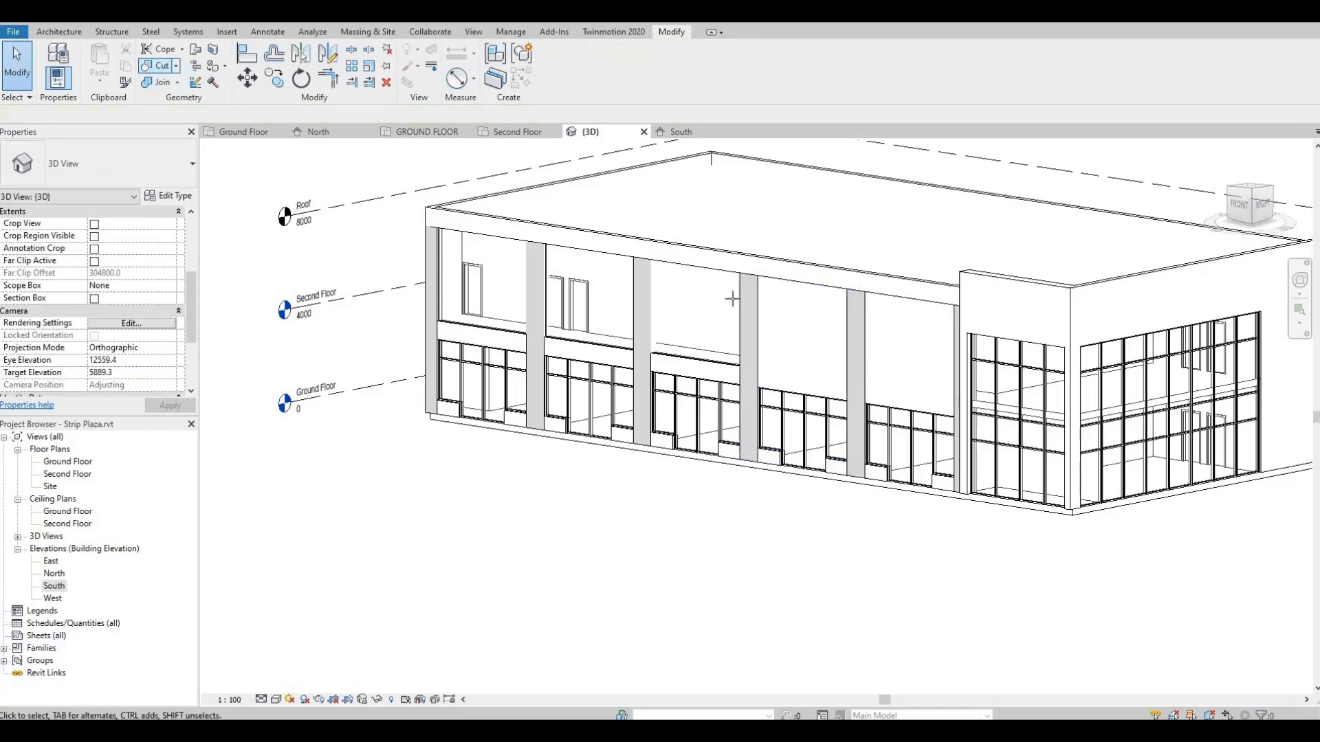
left_click(801, 358)
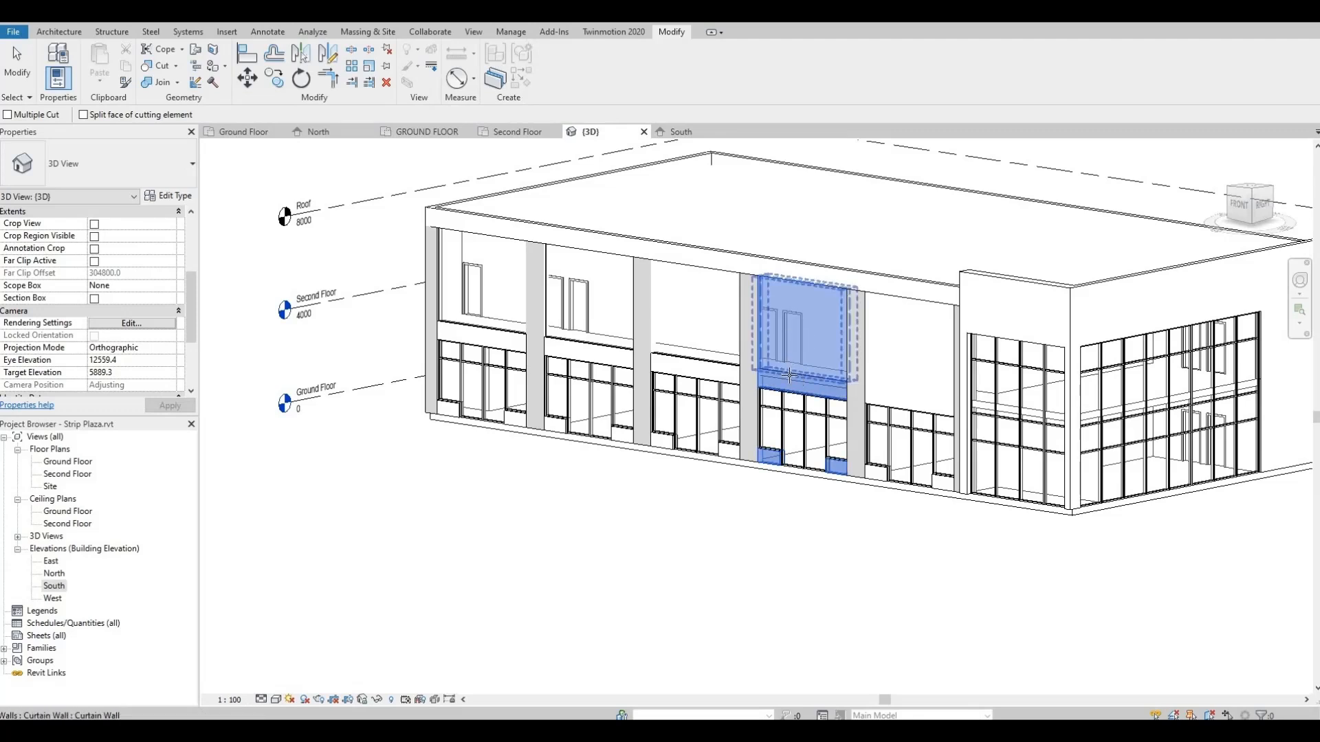
left_click(790, 373)
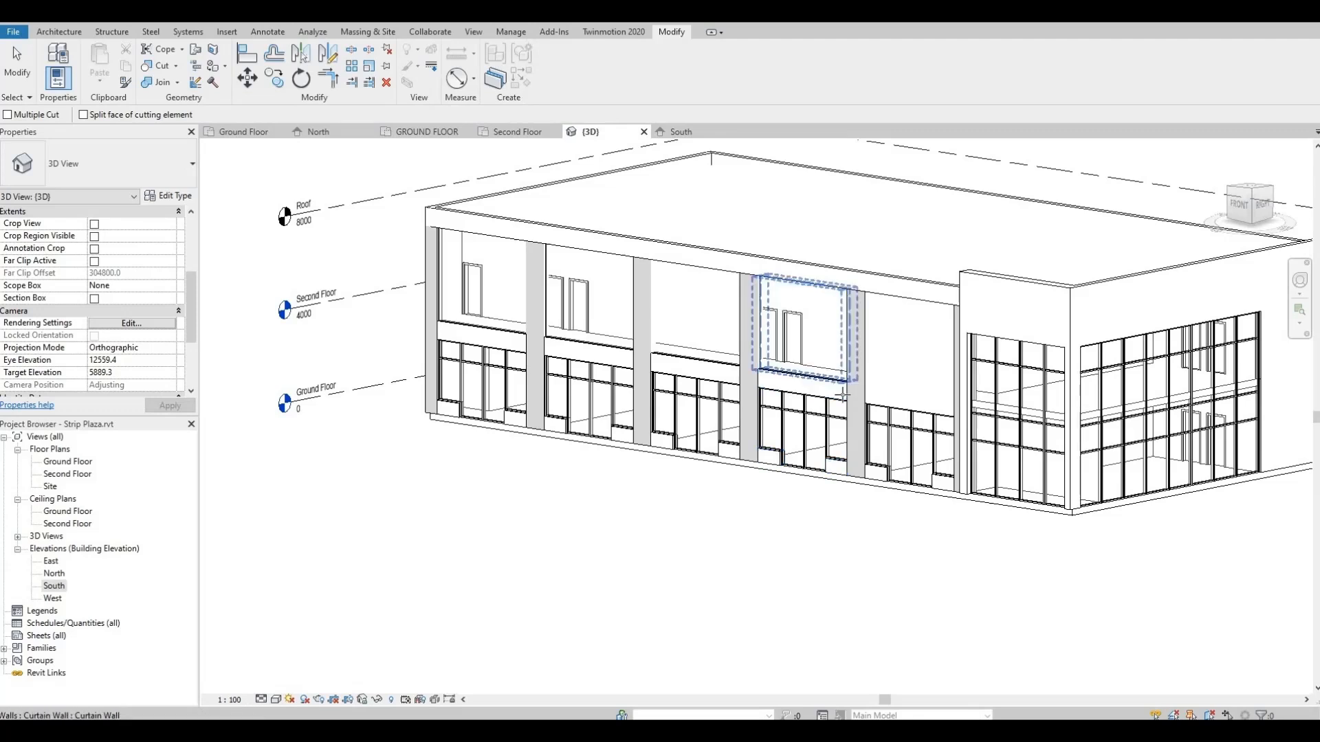
left_click(896, 394)
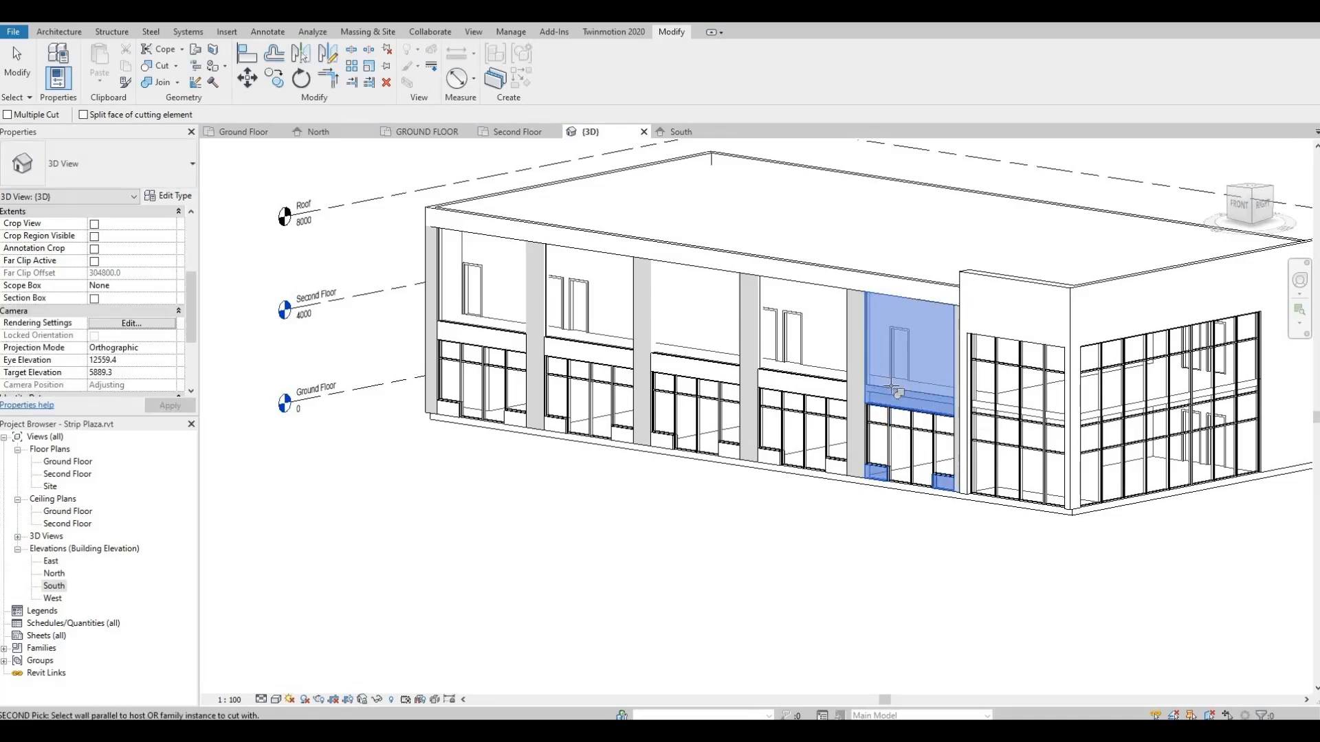
left_click(888, 389)
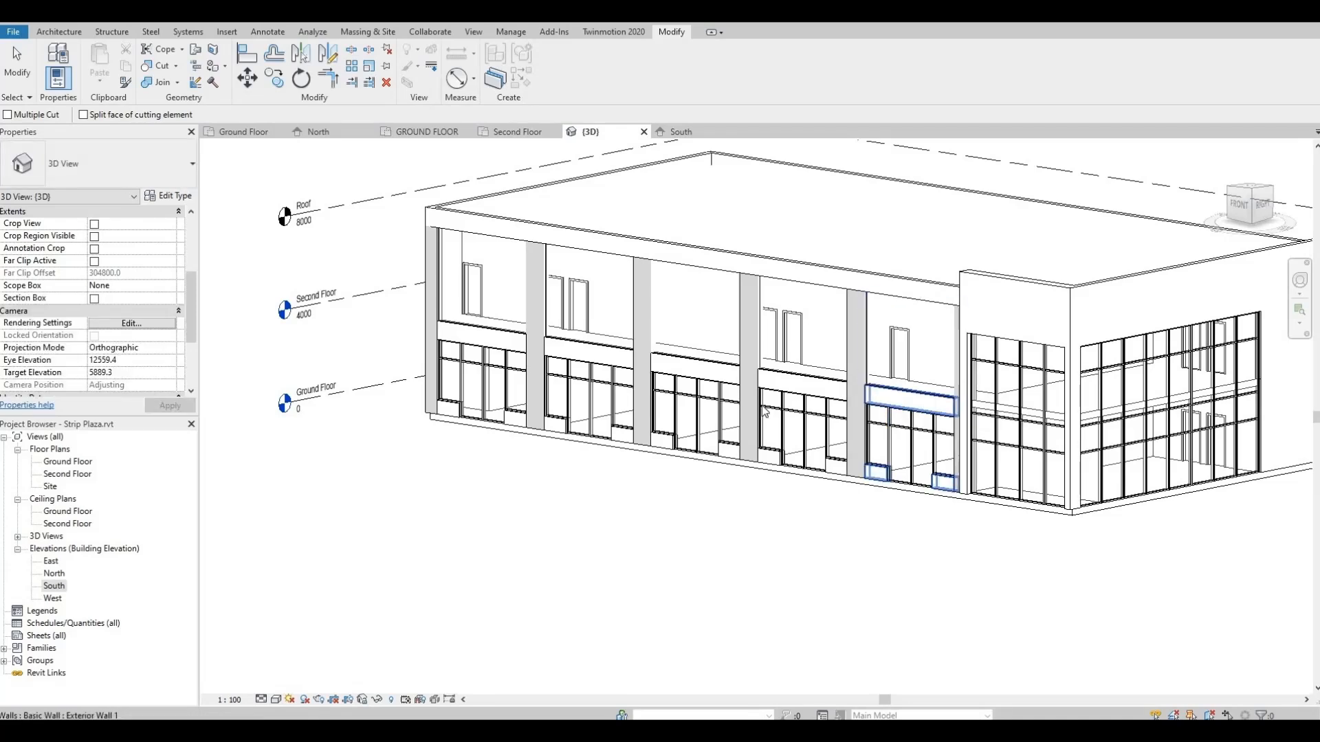
key("Escape")
Try to shorten the Curtain Wall between grids 3 and 4 to the edge of the grid 3 brick pier in the 3D view.
middle_click_drag(602, 407, 555, 396, "shift")
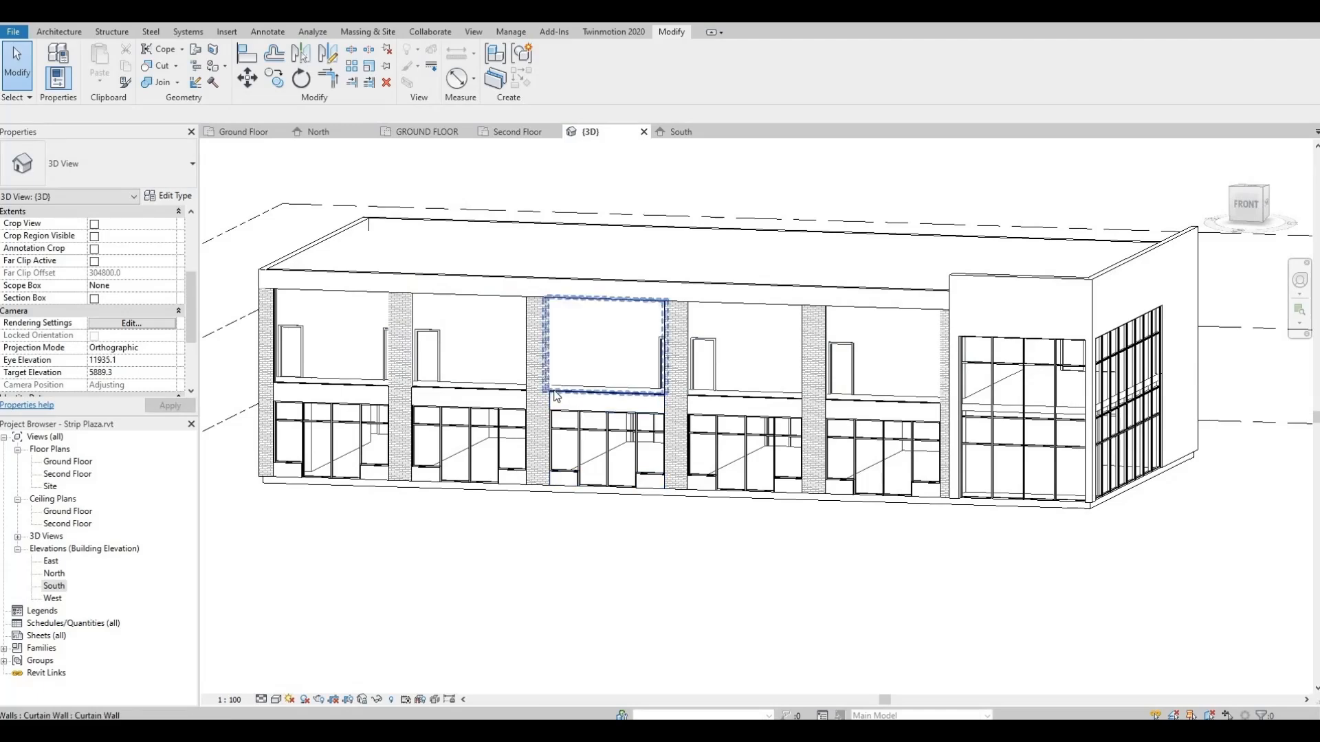
left_click(514, 405)
scroll(520, 393, "up", 5)
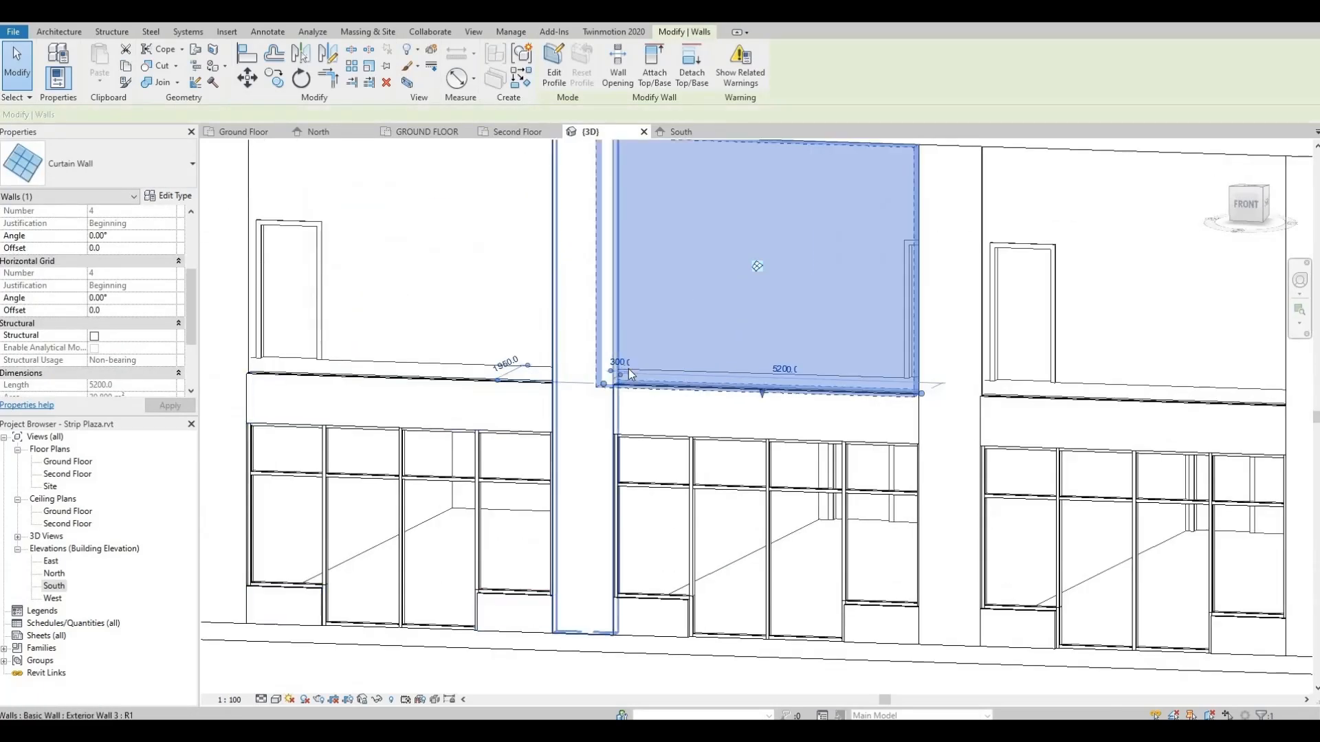
middle_click_drag(607, 401, 583, 601)
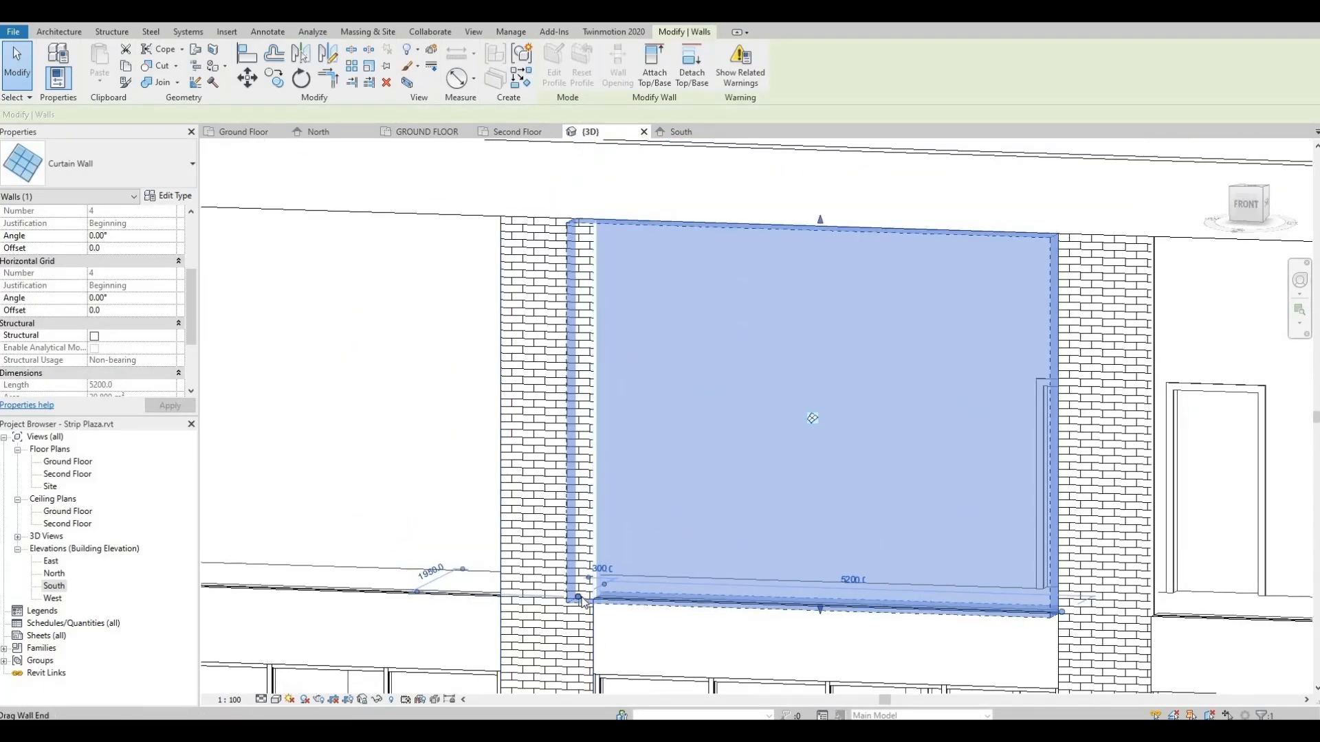
left_click_drag(578, 597, 600, 596)
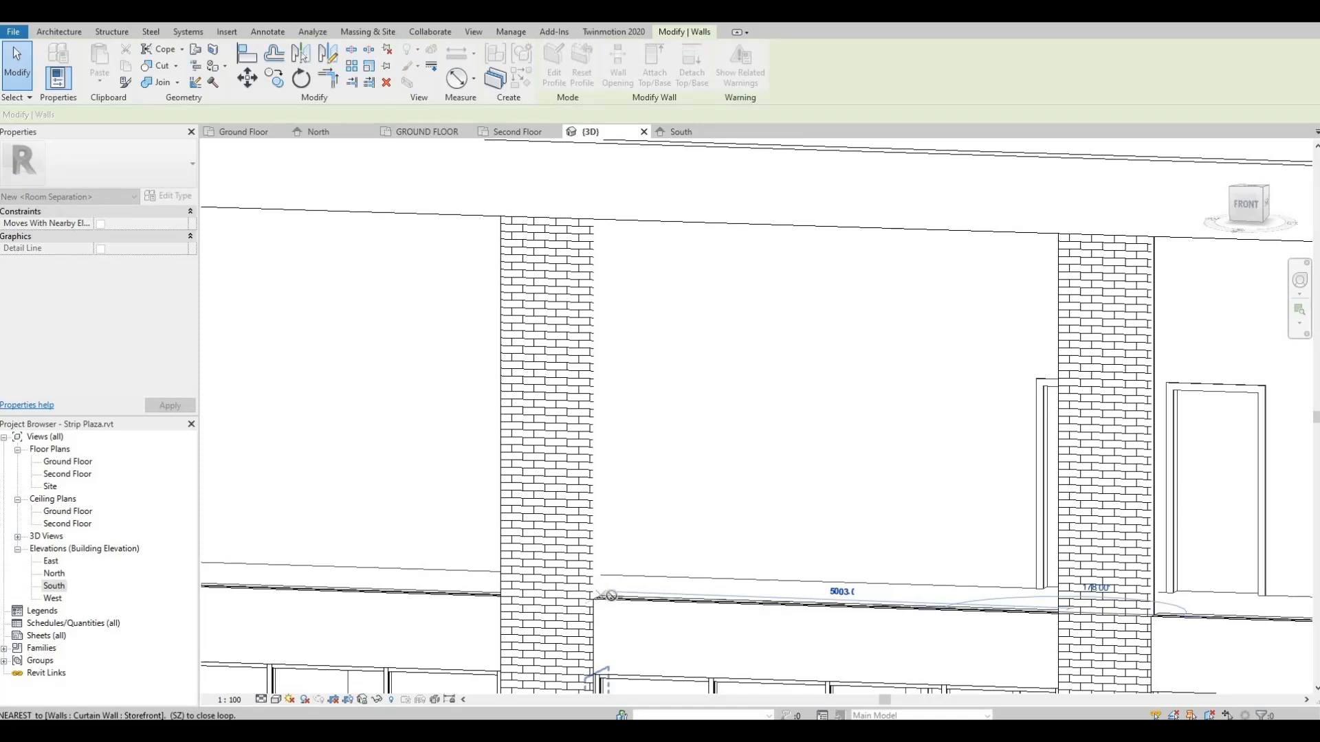
left_click(1071, 706)
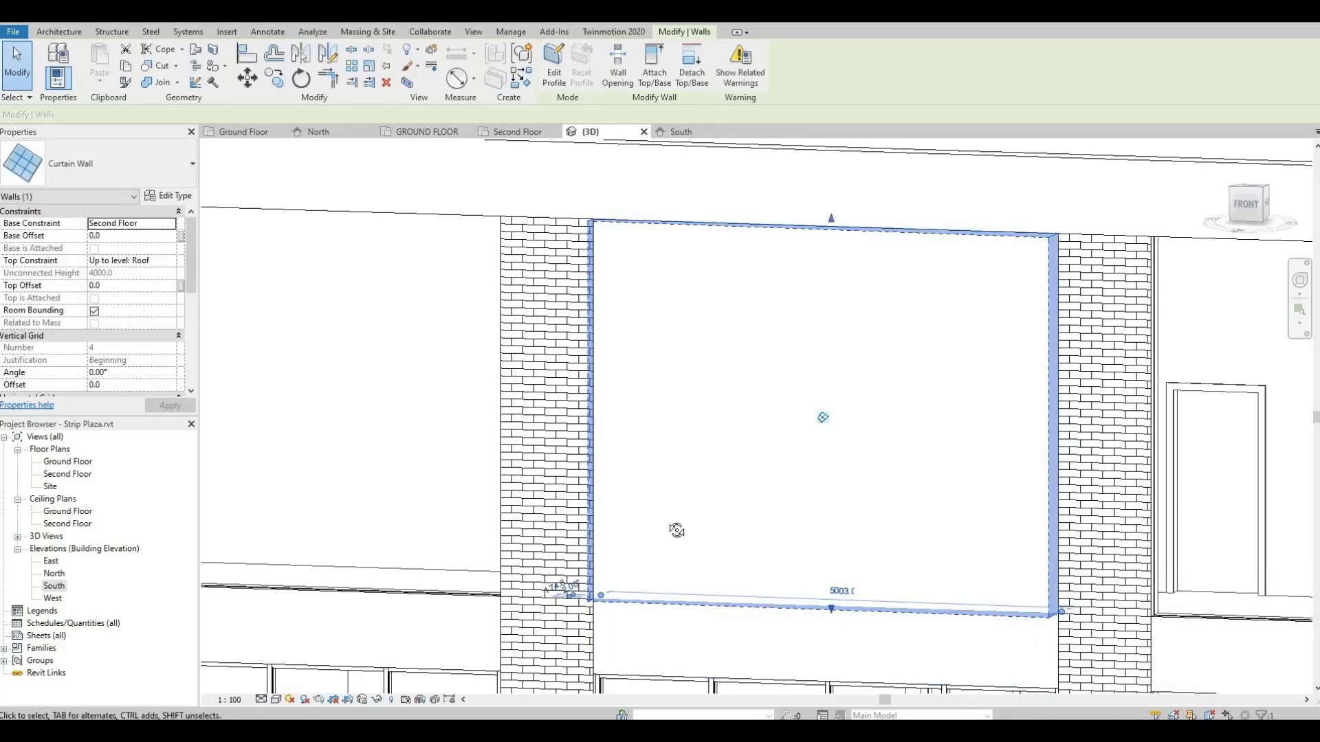
middle_click_drag(677, 531, 690, 496, "shift")
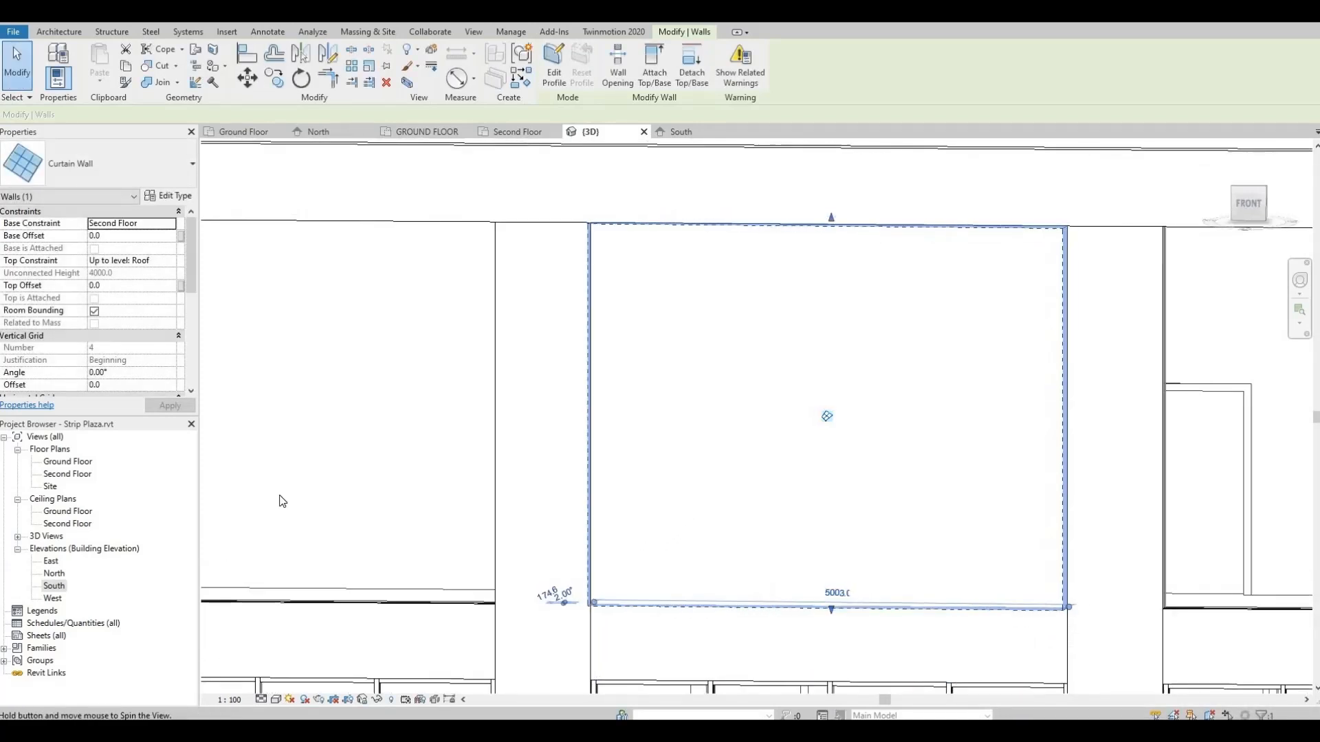
In the Second Floor plan, align the skewed Curtain Wall's west end to the Exterior Wall 1 endpoint at 5000 mm length, and open the South elevation.
double_click(66, 474)
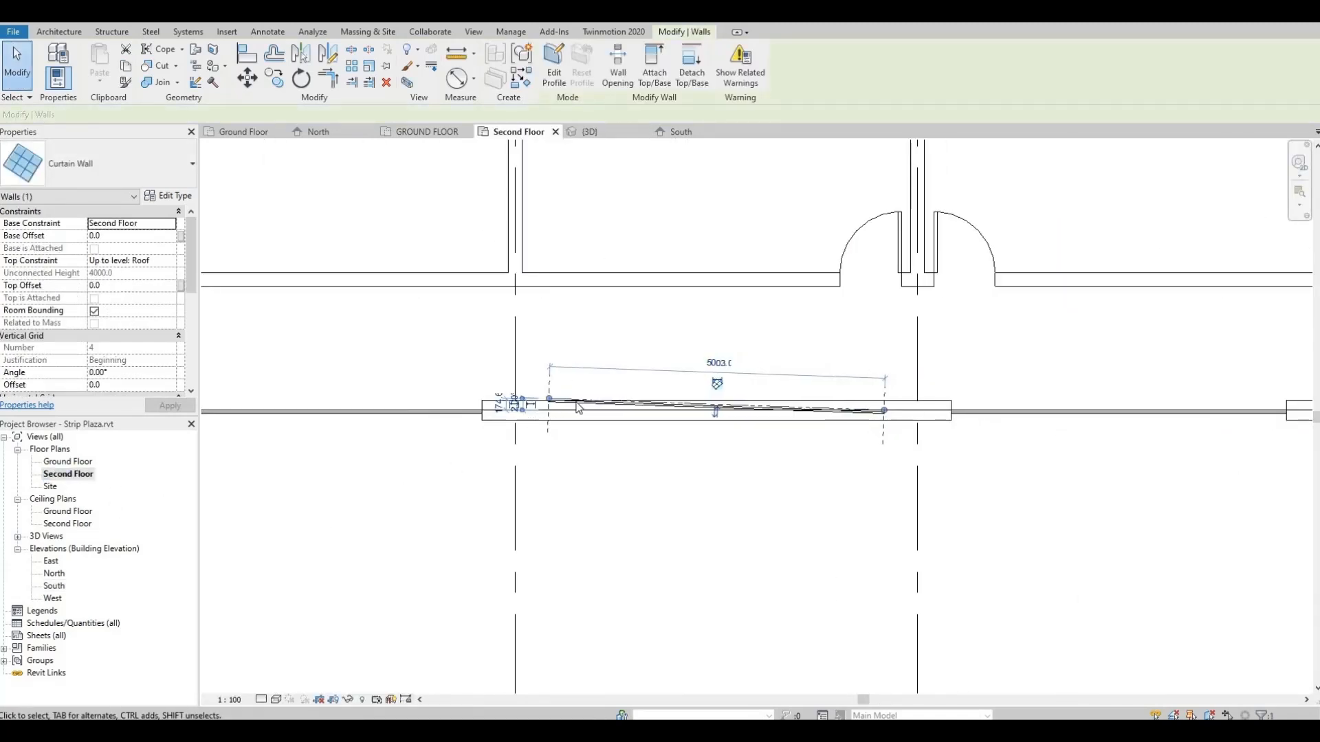
scroll(577, 409, "up", 2)
key("r")
key("s")
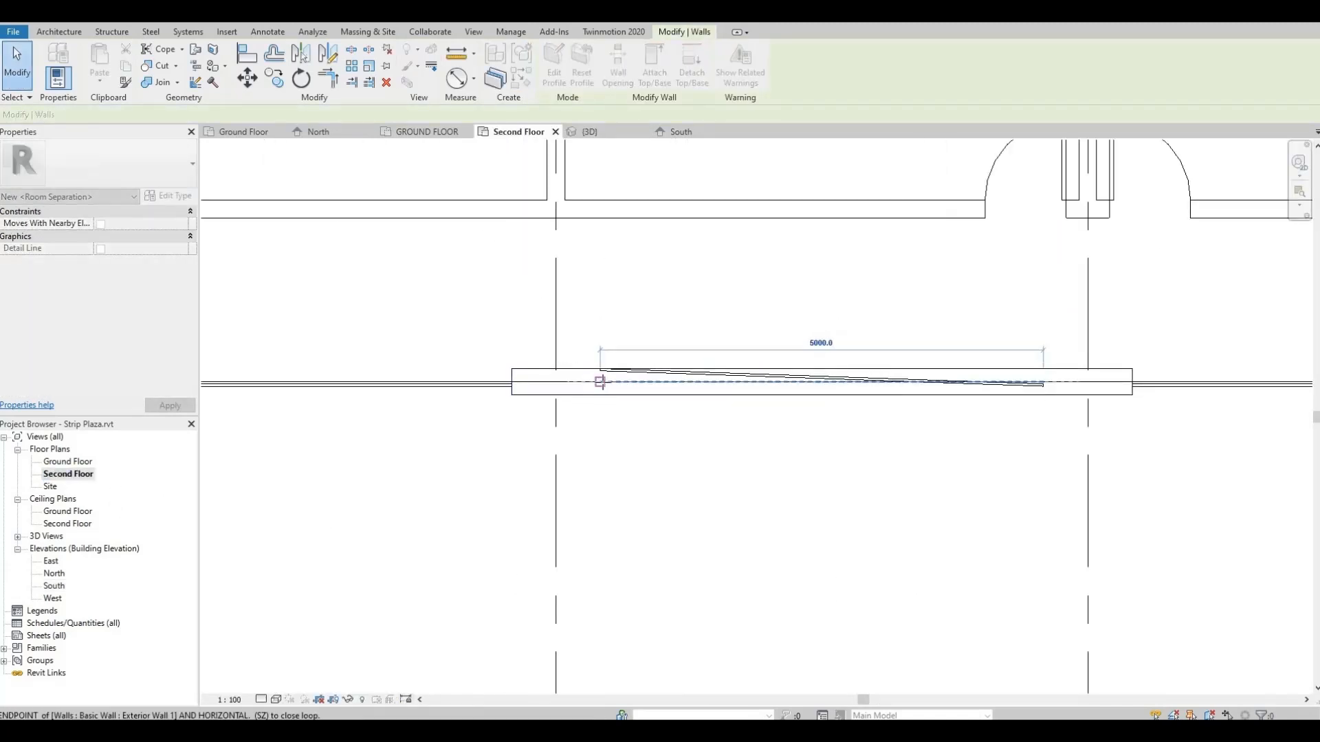
left_click_drag(650, 389, 653, 392)
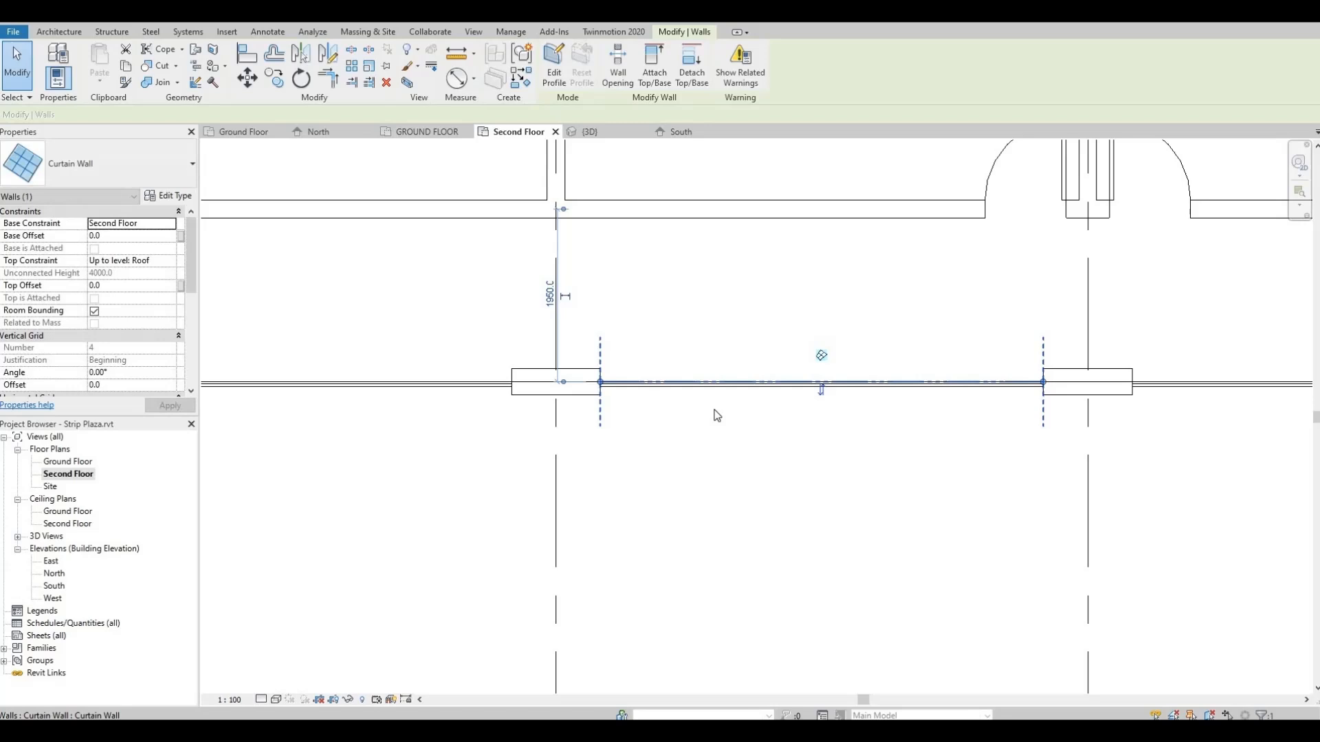
left_click(751, 423)
middle_click_drag(450, 406, 341, 363)
scroll(344, 369, "down", 1)
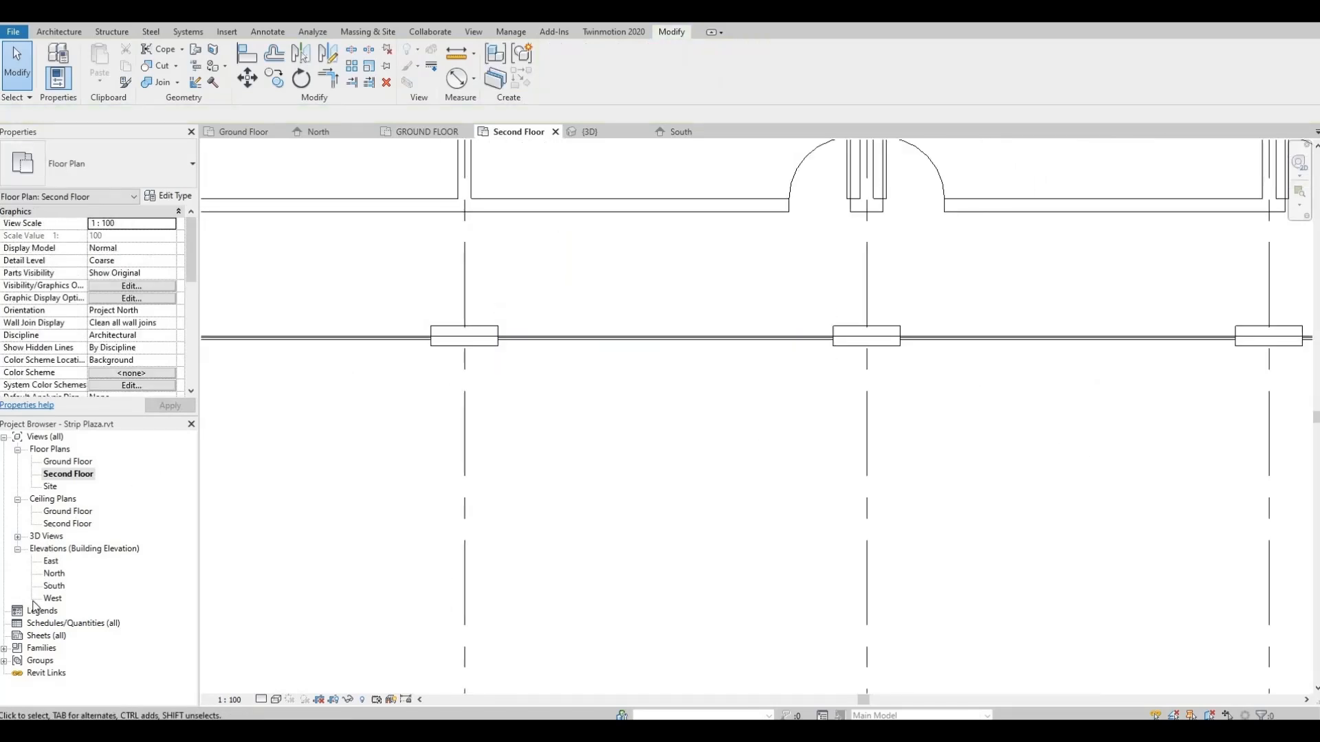
double_click(54, 585)
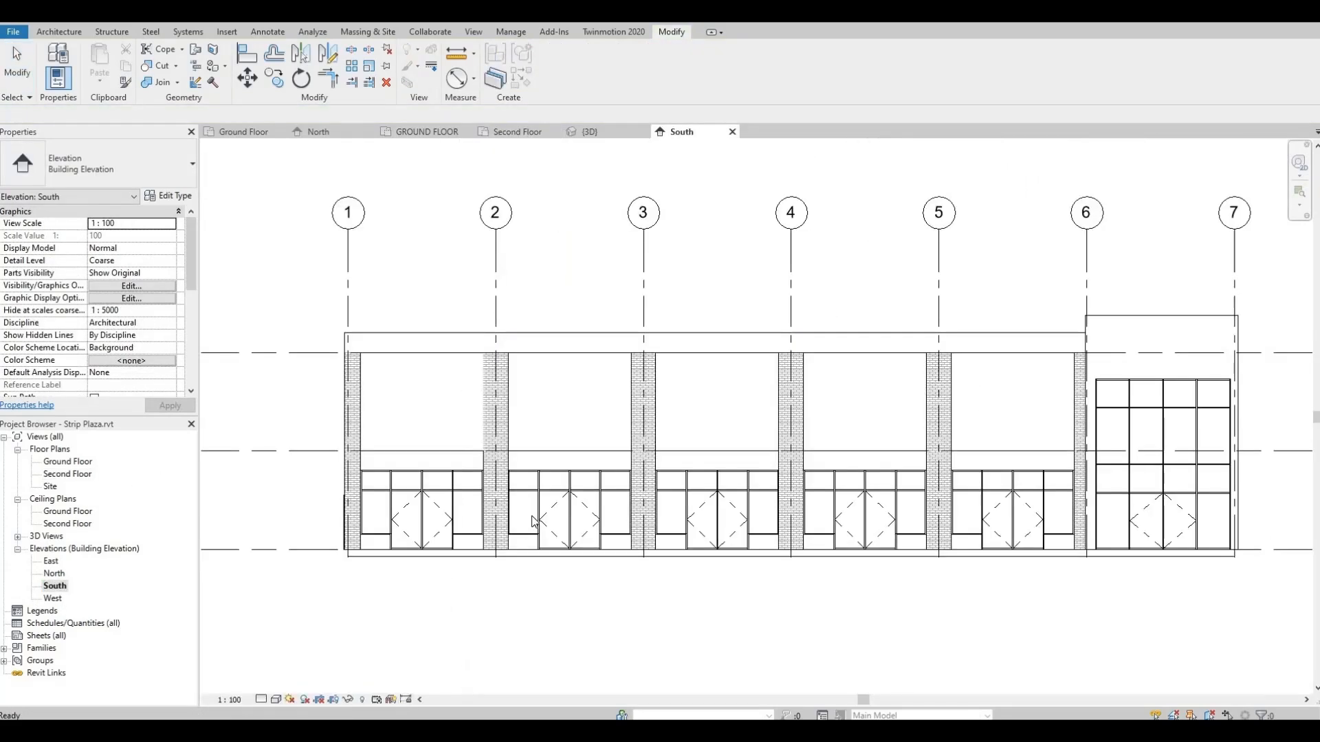
In the South elevation, lower the top of the second-floor Curtain Wall between grids 1 and 2 by about 900 mm and raise its bottom edge.
left_click(504, 370)
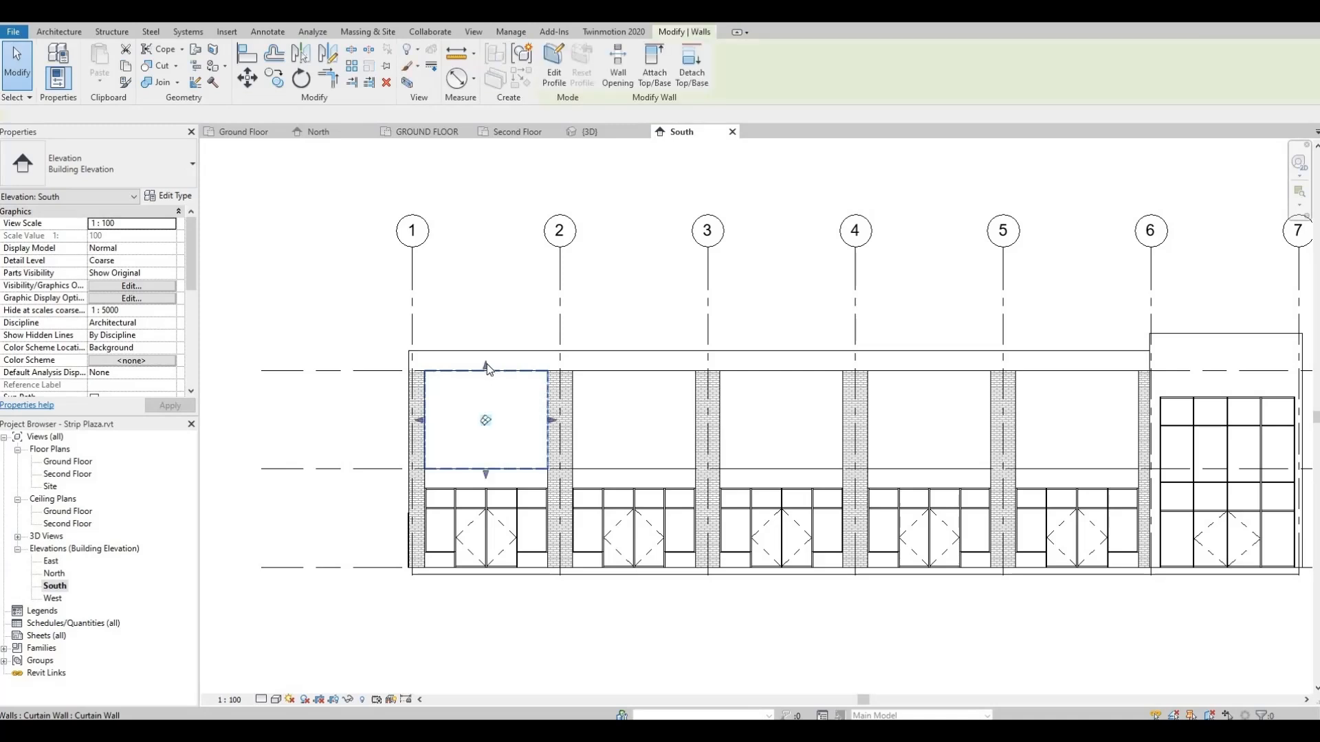
left_click_drag(486, 367, 487, 393)
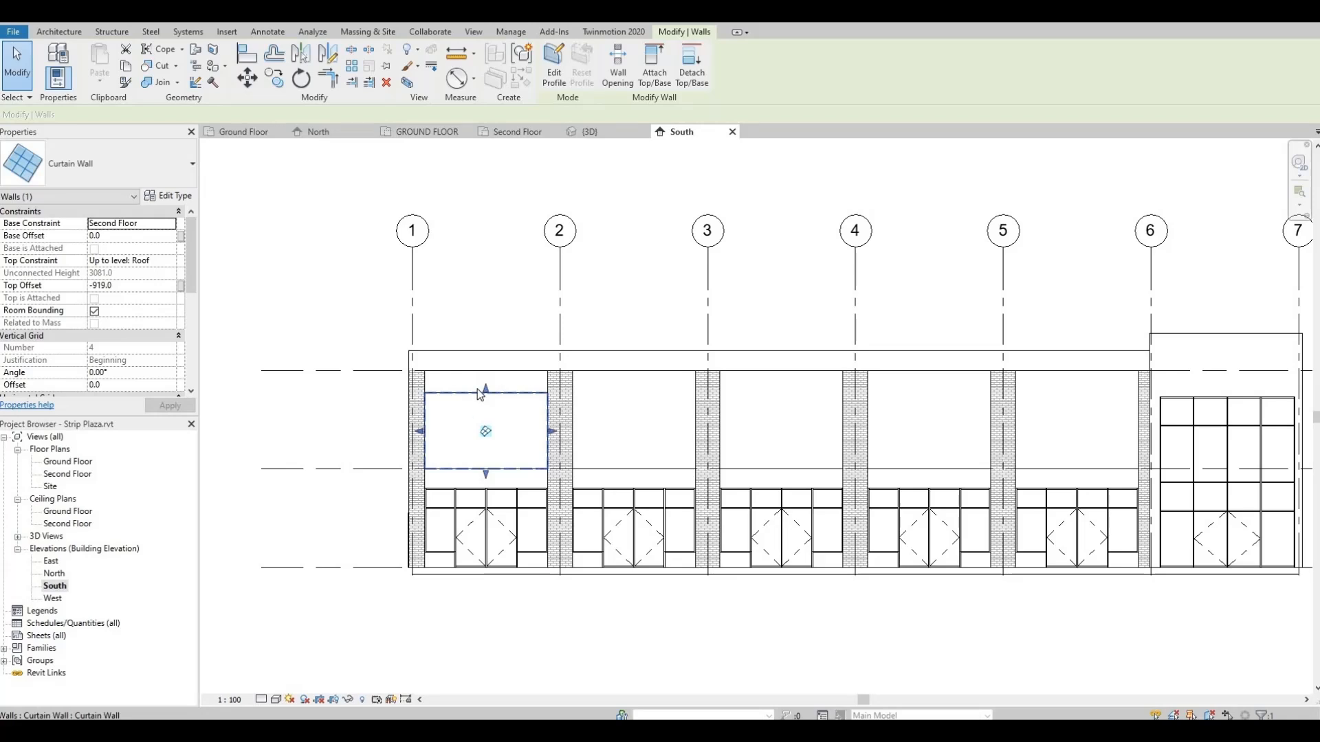
scroll(481, 392, "up", 2)
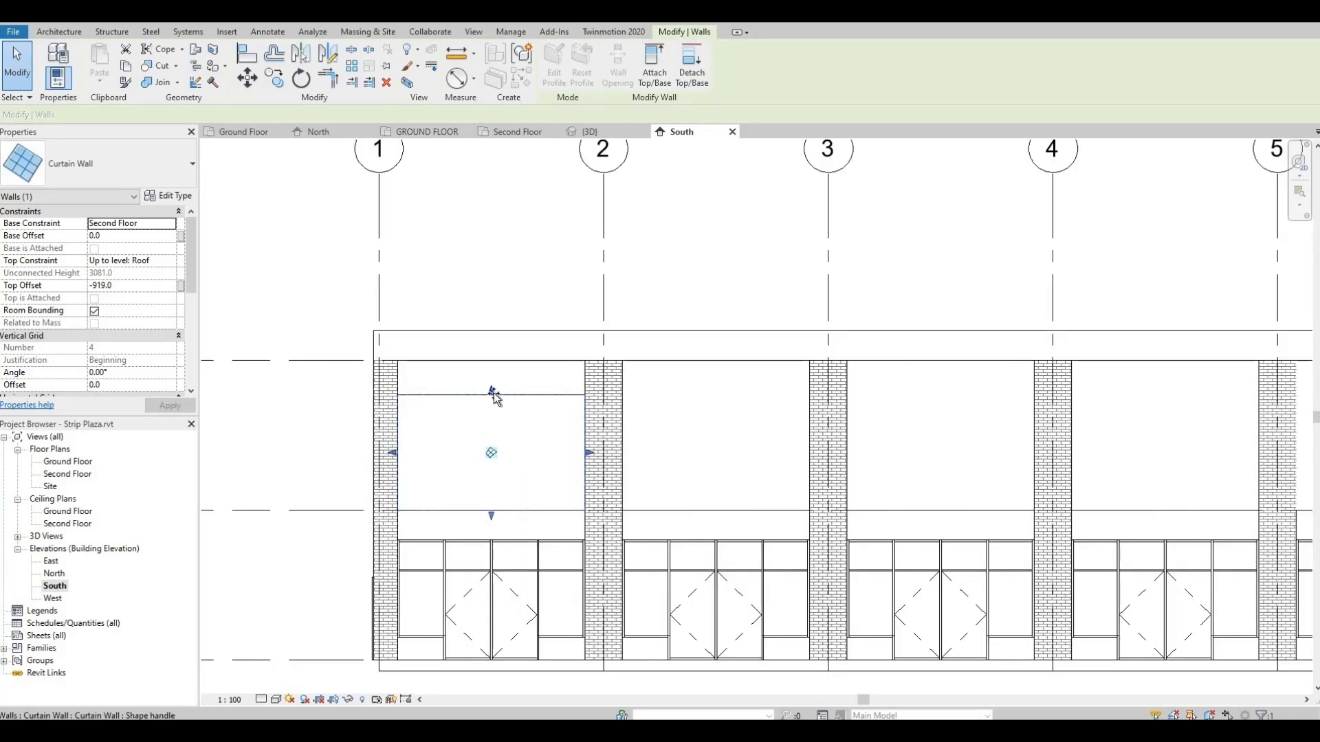
left_click_drag(496, 398, 496, 399)
left_click_drag(492, 526, 521, 492)
left_click(523, 513)
middle_click_drag(565, 396, 519, 403)
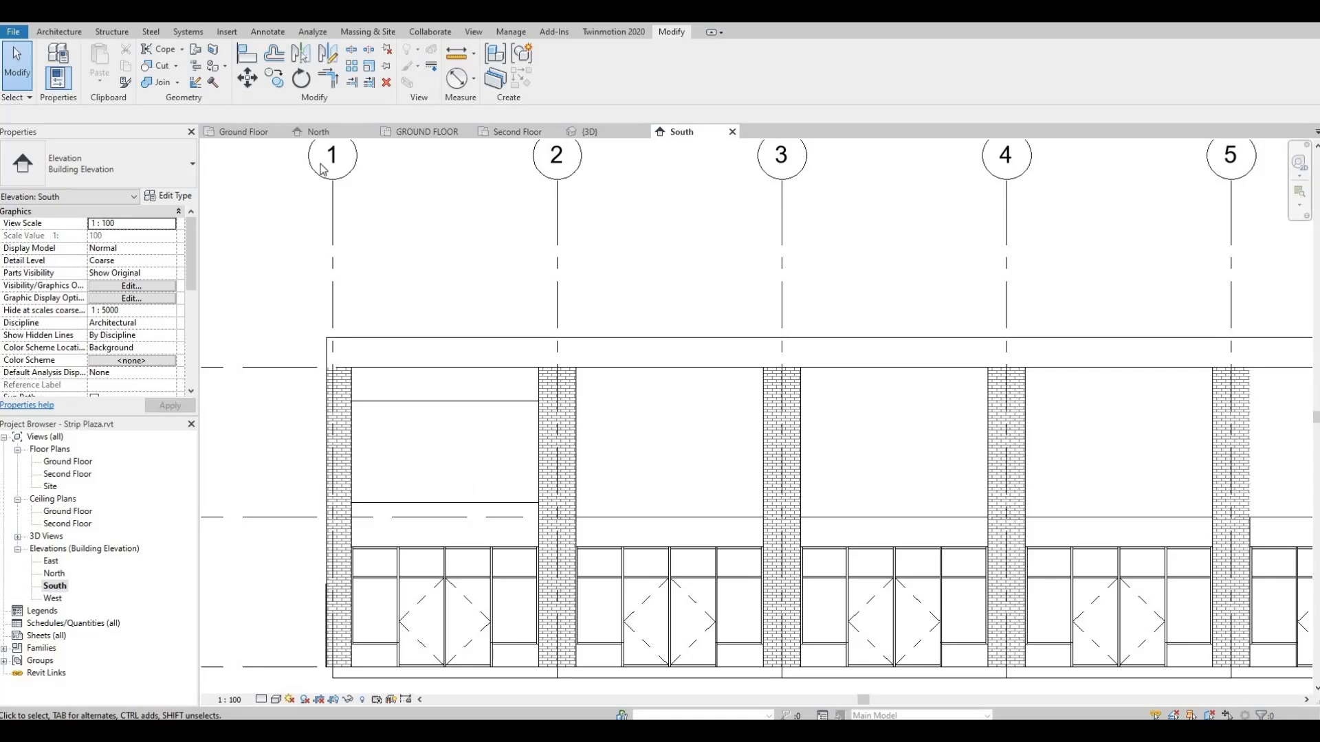
Align the top and bottom edges of the second-floor Curtain Walls between grids 2 and 4 with those of the resized Curtain Wall at grids 1–2.
left_click(251, 61)
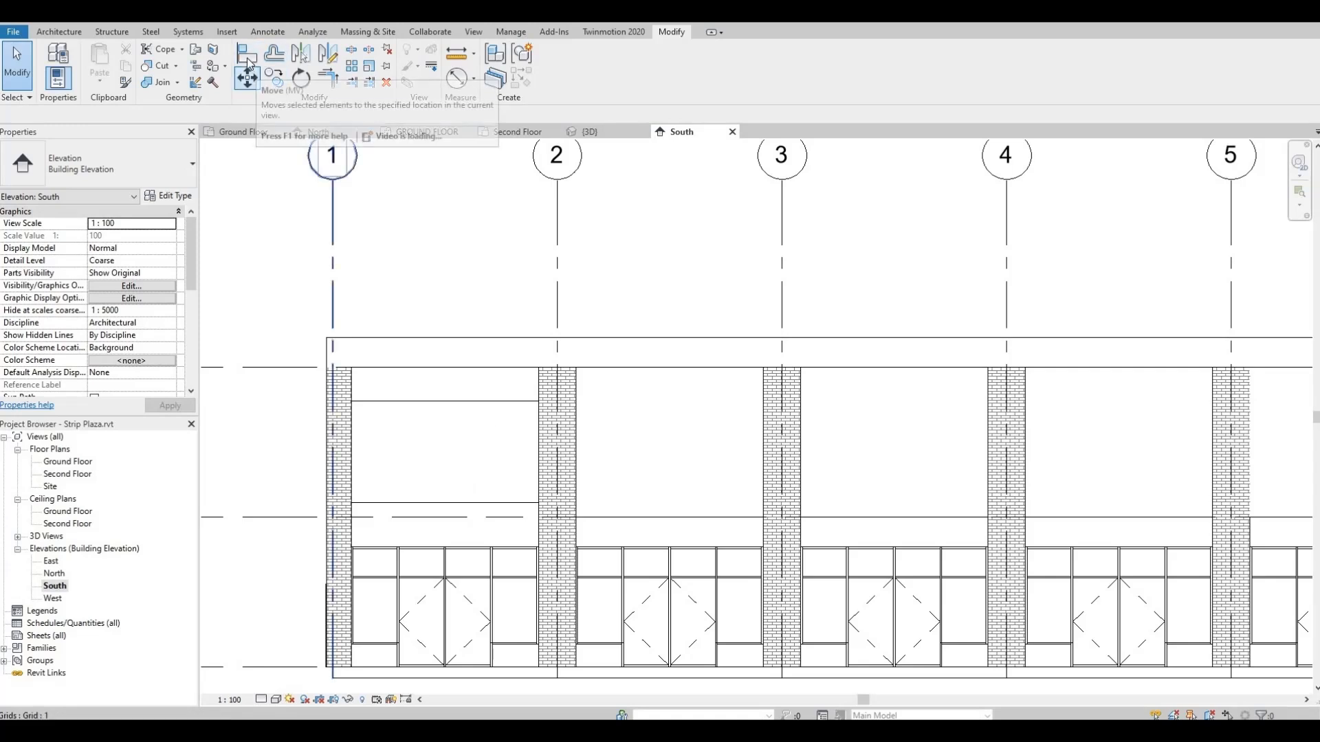
left_click(476, 400)
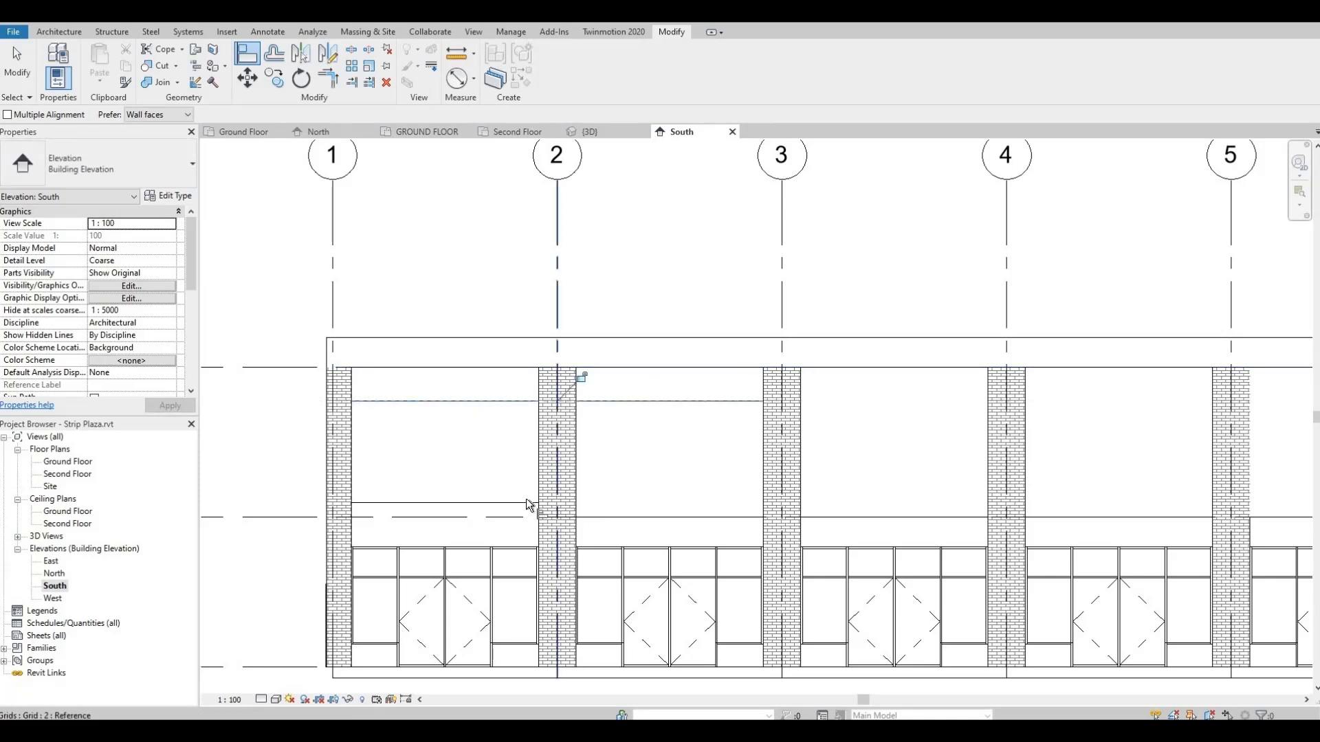
left_click(550, 505)
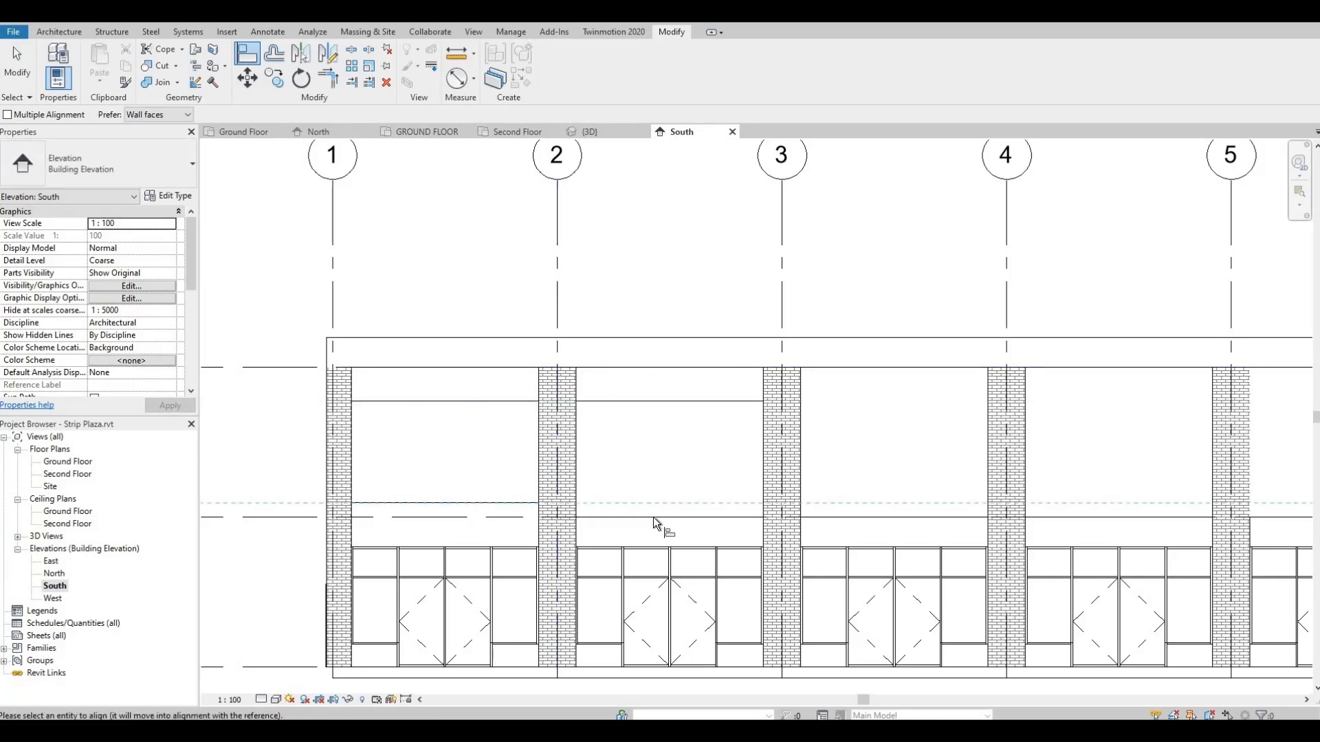
left_click(653, 517)
middle_click_drag(637, 536, 420, 550)
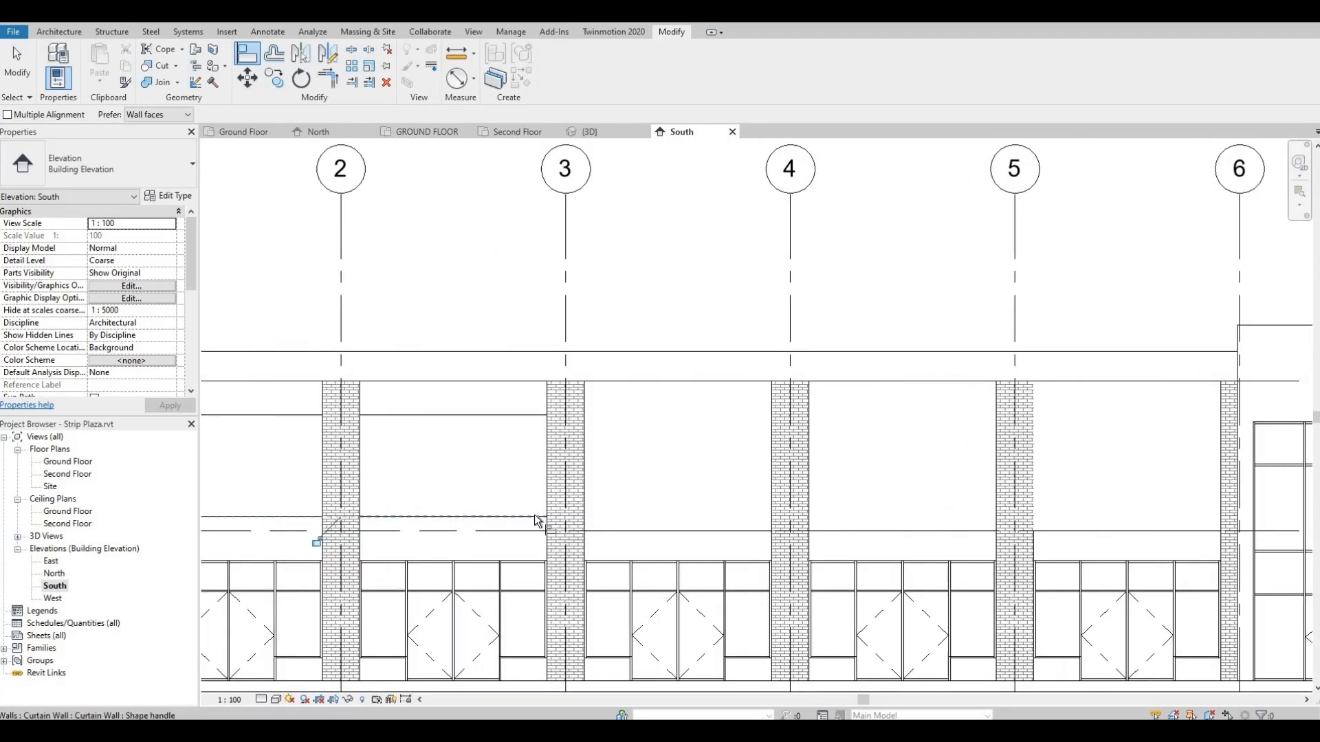
left_click(646, 531)
left_click(532, 415)
left_click(720, 412)
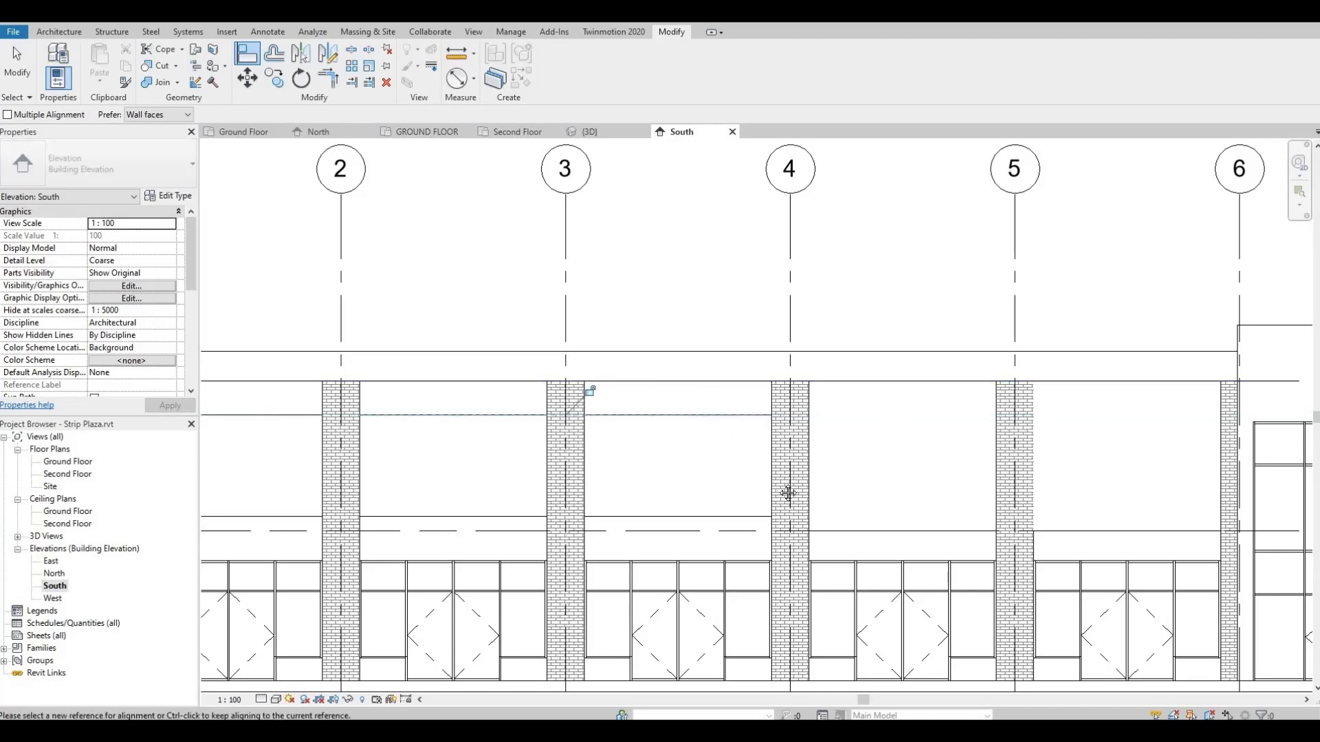
Align the top and bottom edges of the second-floor Curtain Walls between grids 4 and 6 with the adjacent resized Curtain Walls.
middle_click_drag(799, 407, 604, 429)
left_click(539, 435)
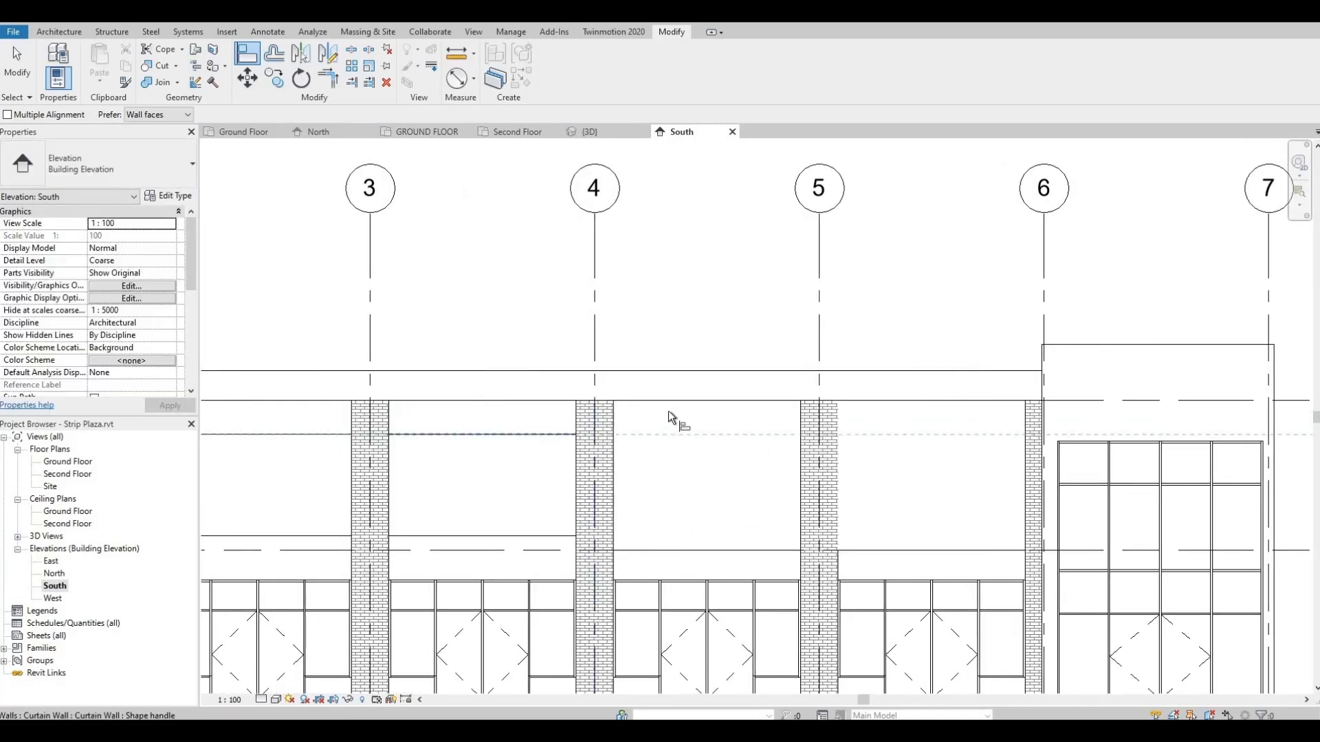
left_click(674, 405)
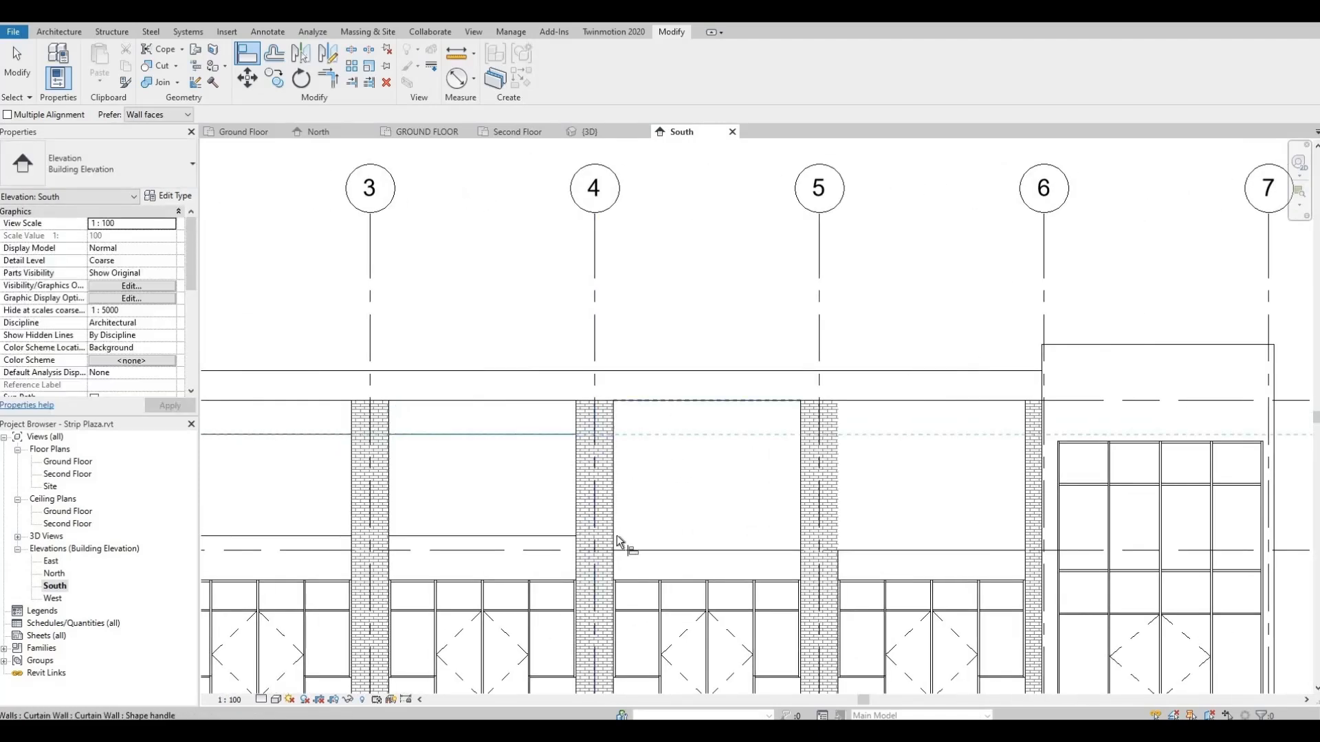
left_click(547, 536)
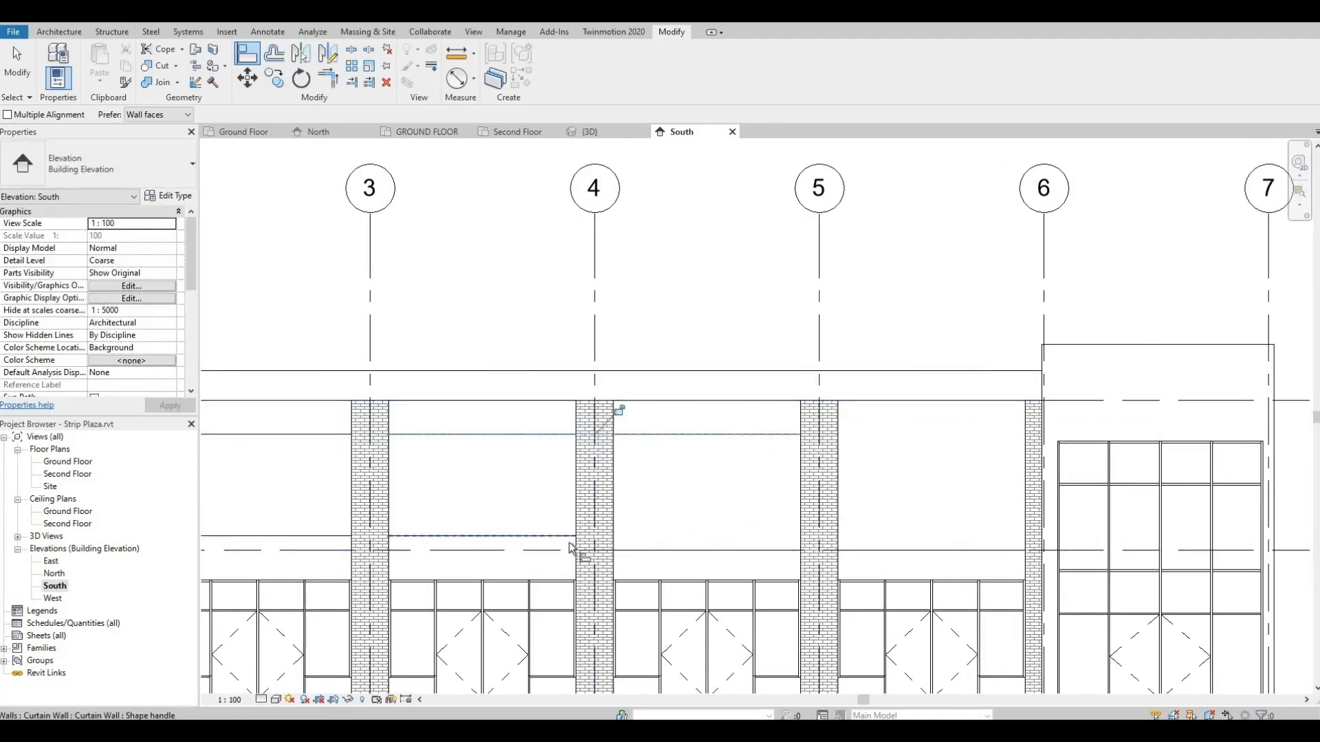
left_click(798, 551)
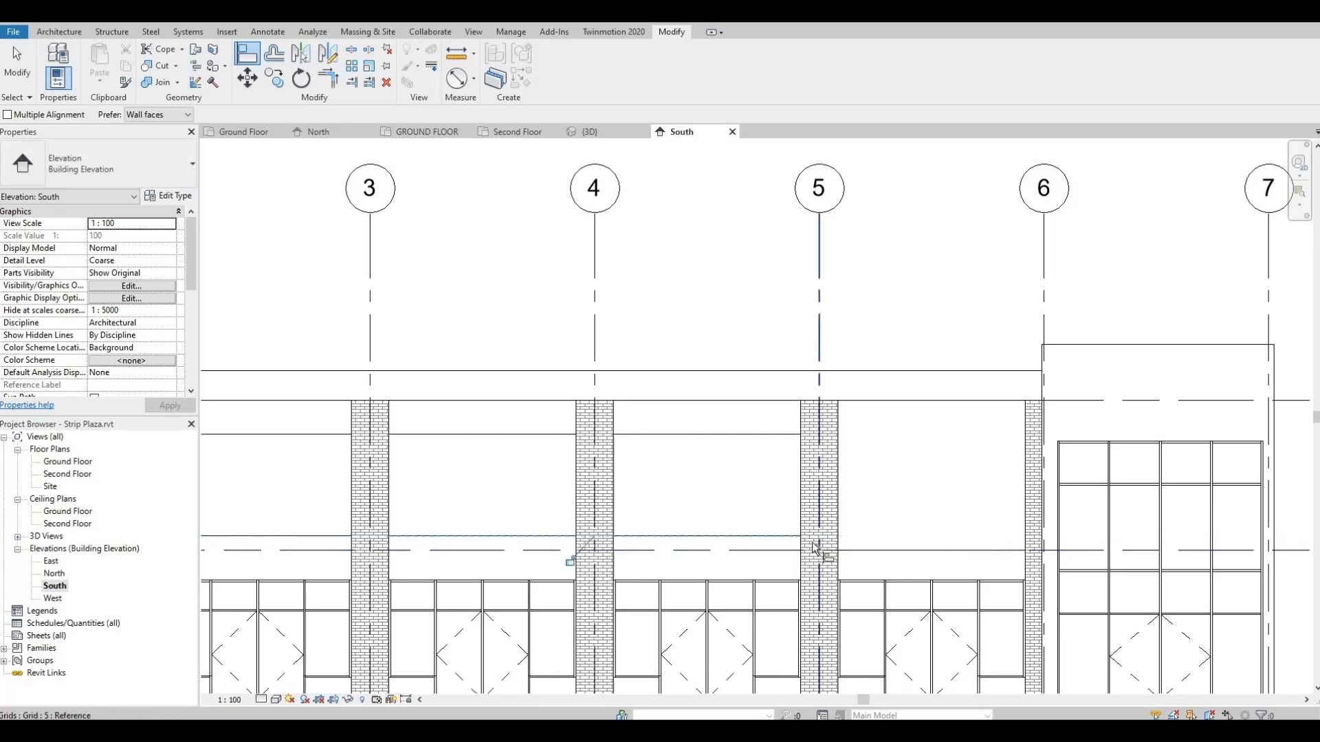
left_click(869, 551)
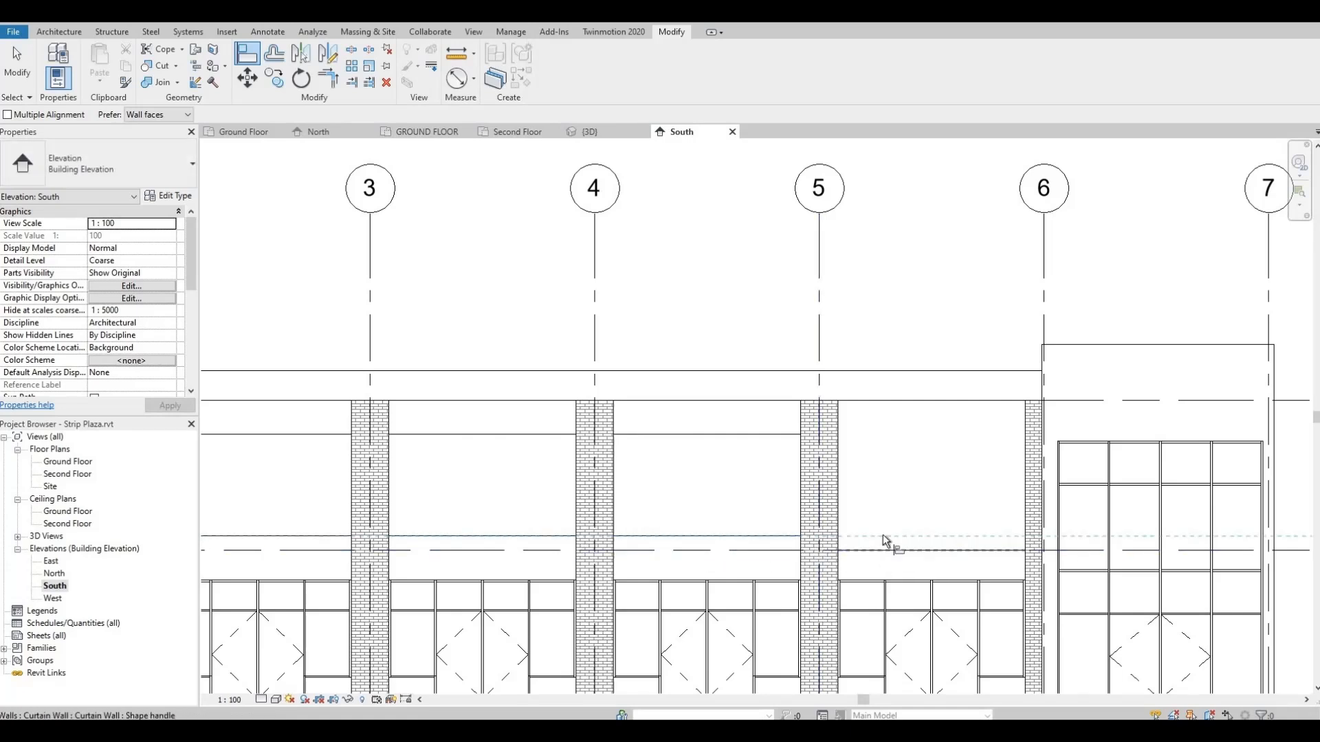
left_click(771, 435)
left_click(917, 401)
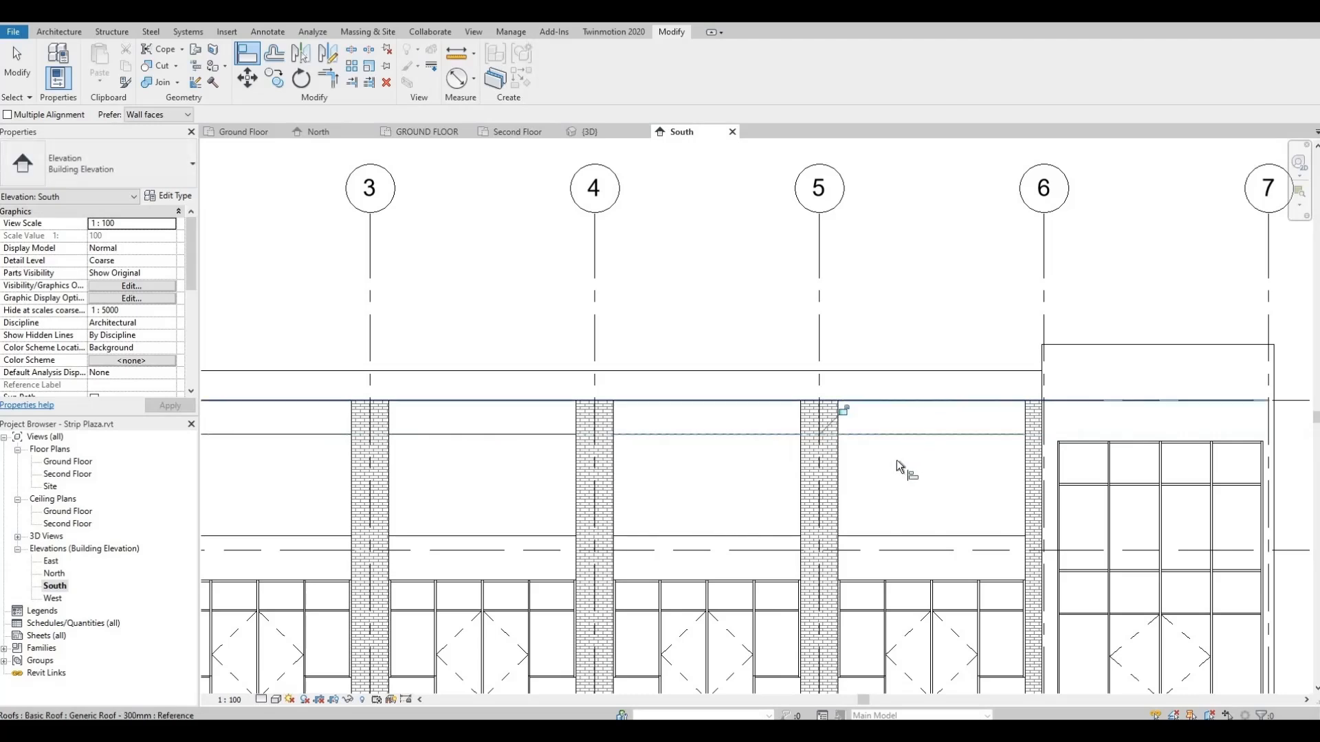
key("Escape")
key("Escape")
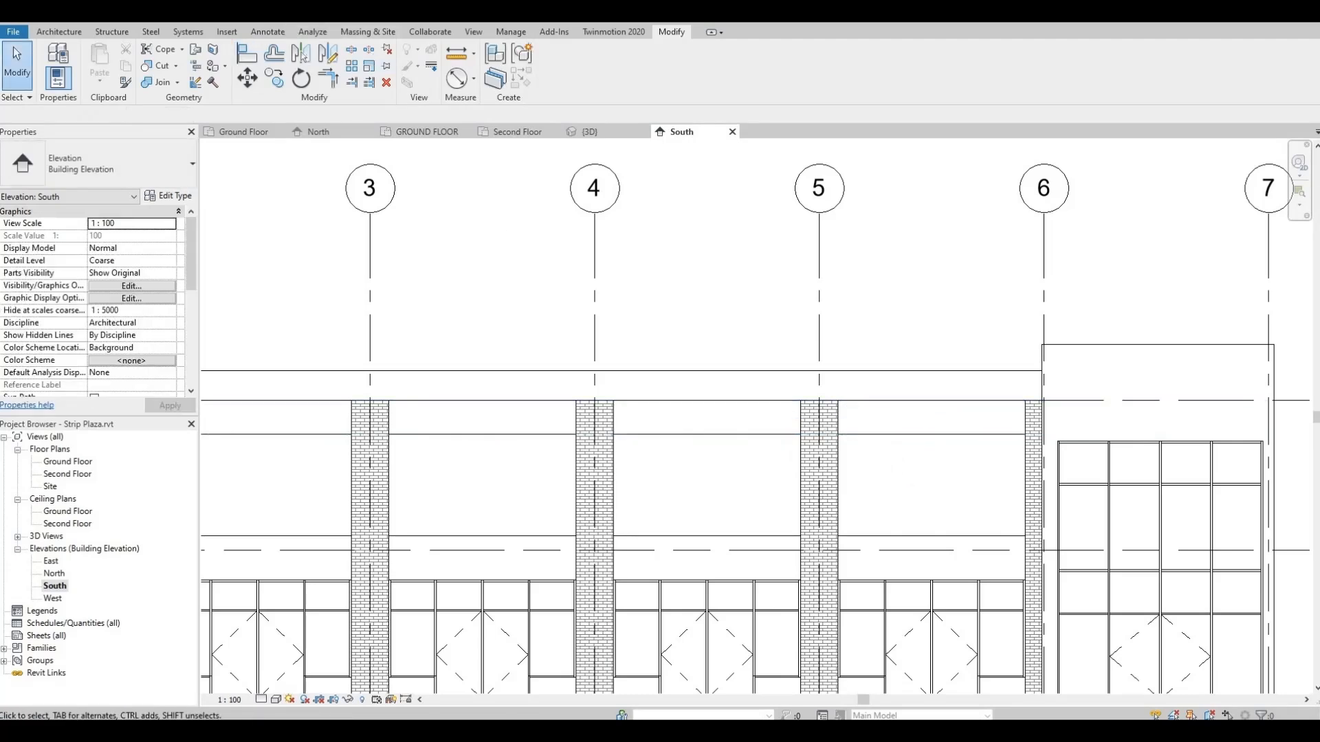
Examine the resized second-floor Curtain Walls and surrounding wall bands along the front facade in the 3D view.
left_click(238, 12)
scroll(809, 492, "down", 4)
middle_click_drag(748, 588, 598, 467, "shift")
scroll(586, 444, "up", 1)
middle_click_drag(574, 415, 850, 453, "shift")
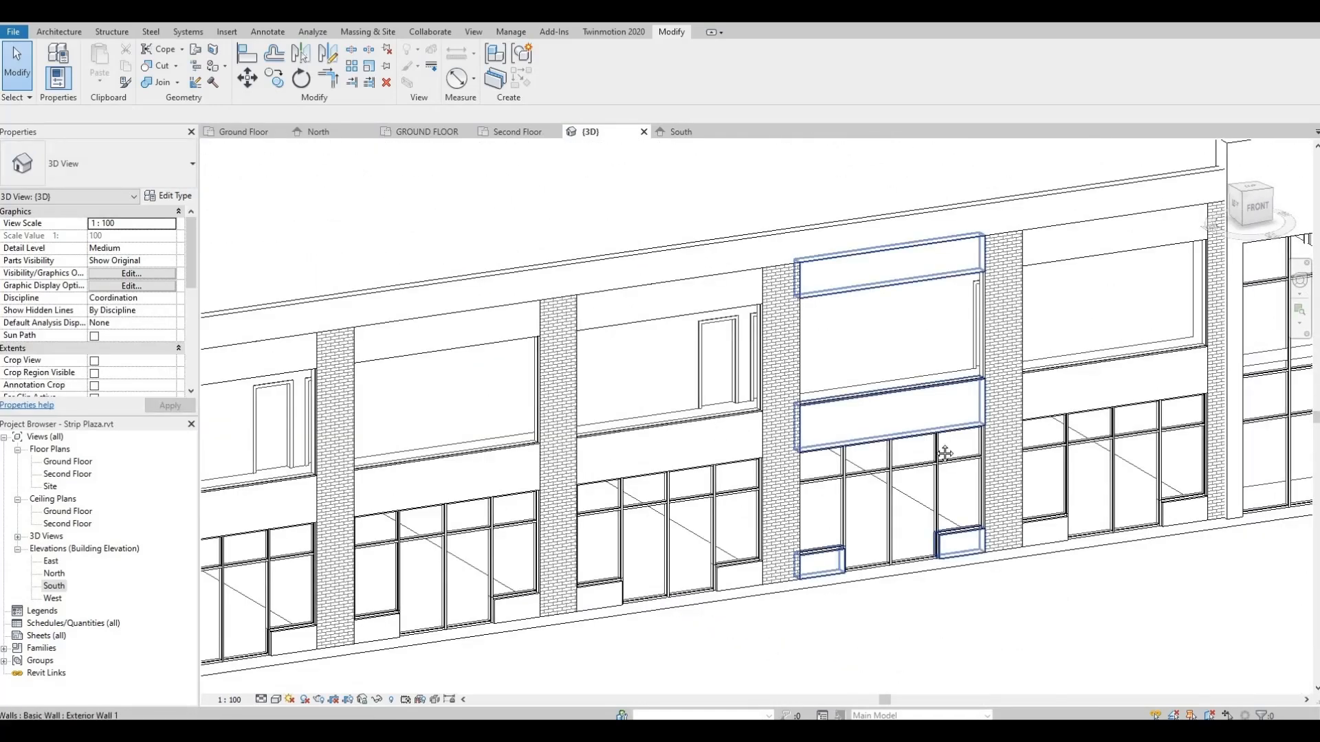
scroll(1004, 461, "up", 1)
middle_click_drag(944, 453, 996, 447)
scroll(990, 464, "down", 1)
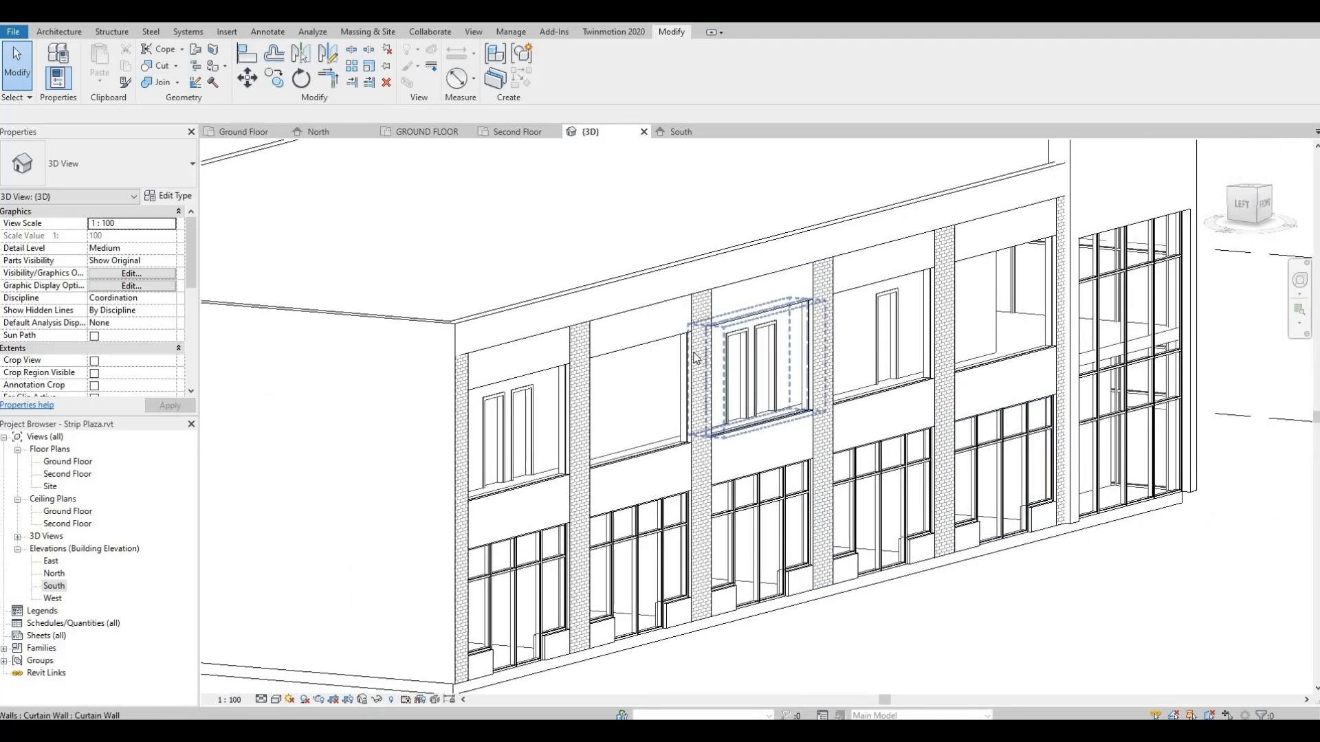
scroll(680, 343, "up", 1)
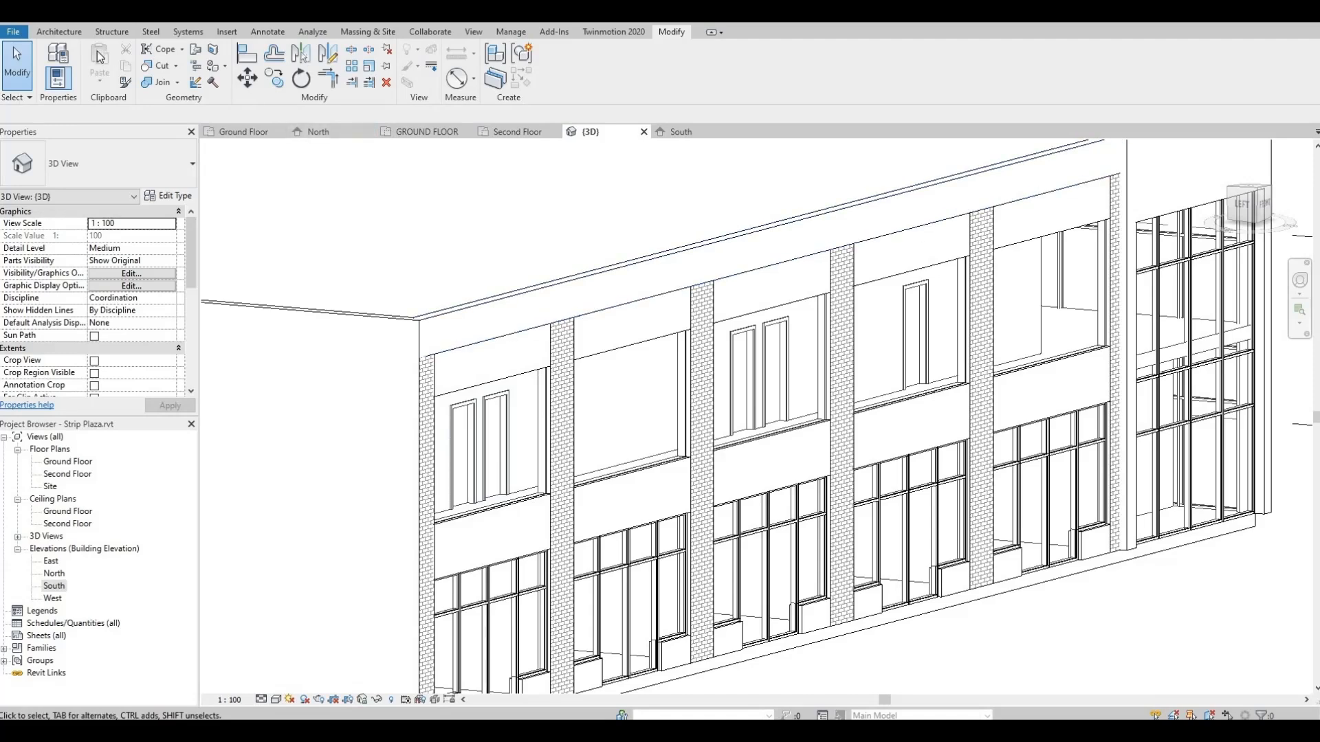
In the South elevation, divide the second-floor Curtain Wall between grids 1 and 2 into four 1250 mm panels with vertical curtain grid lines.
left_click(55, 32)
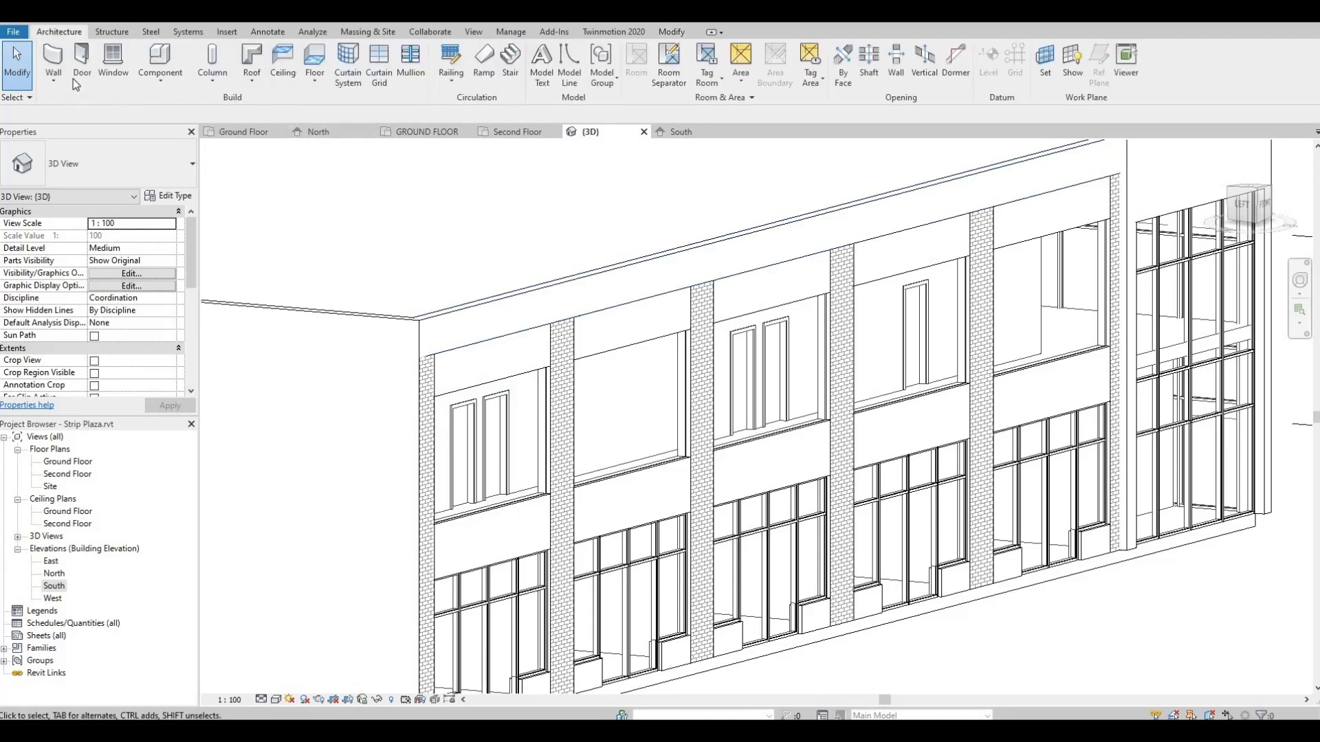
double_click(59, 585)
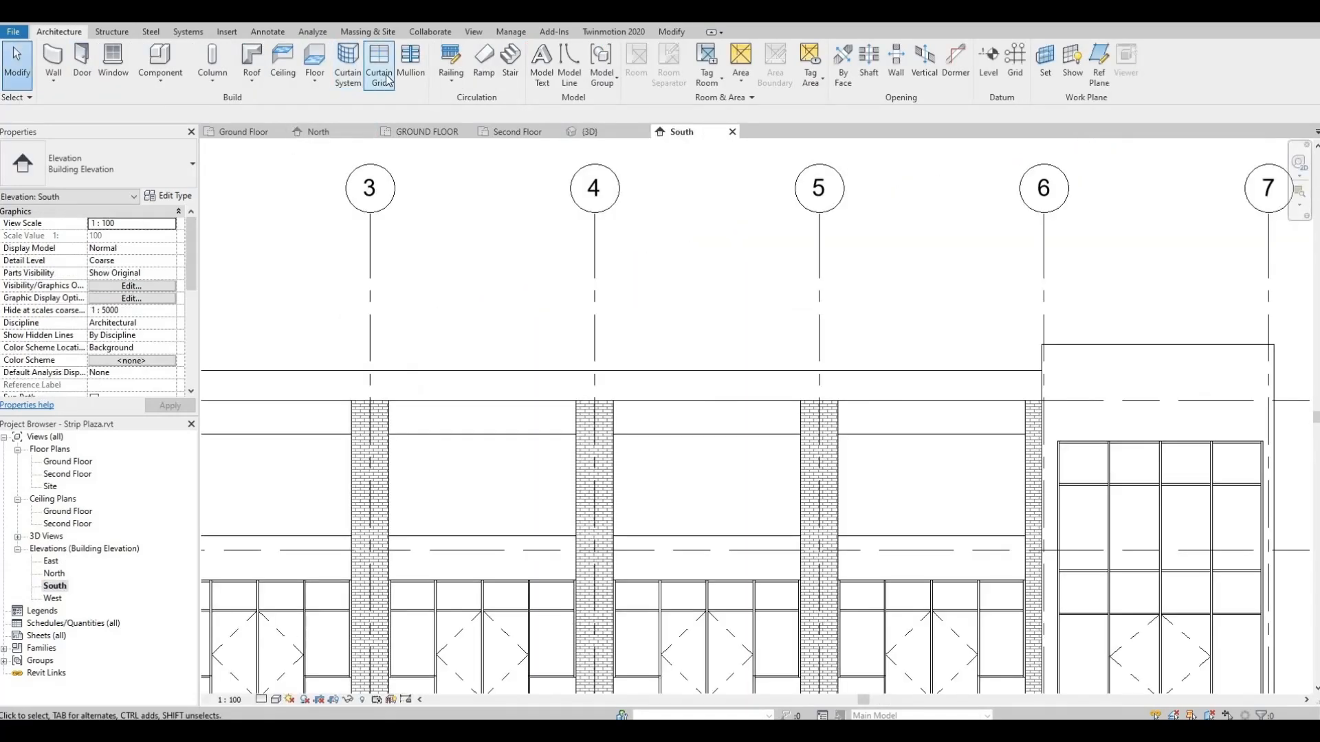
middle_click_drag(675, 361, 956, 284)
scroll(957, 284, "down", 1)
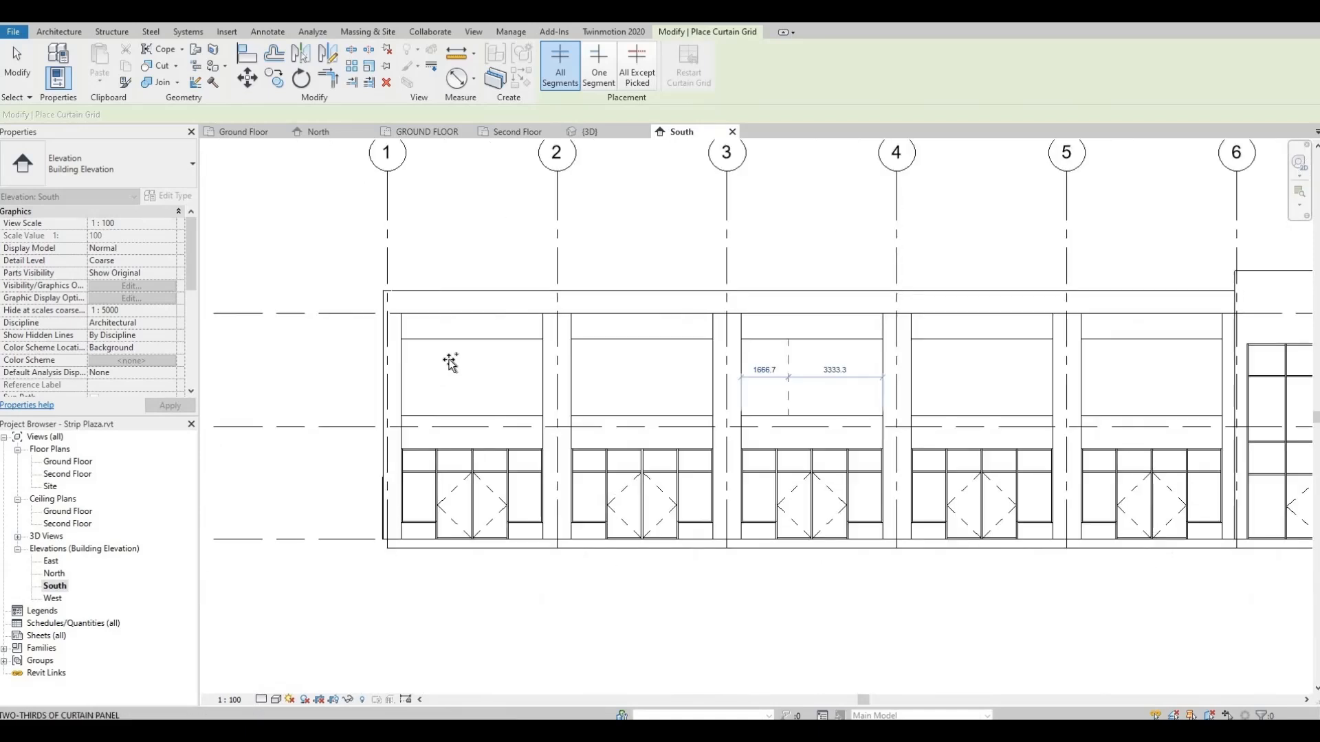
left_click(478, 339)
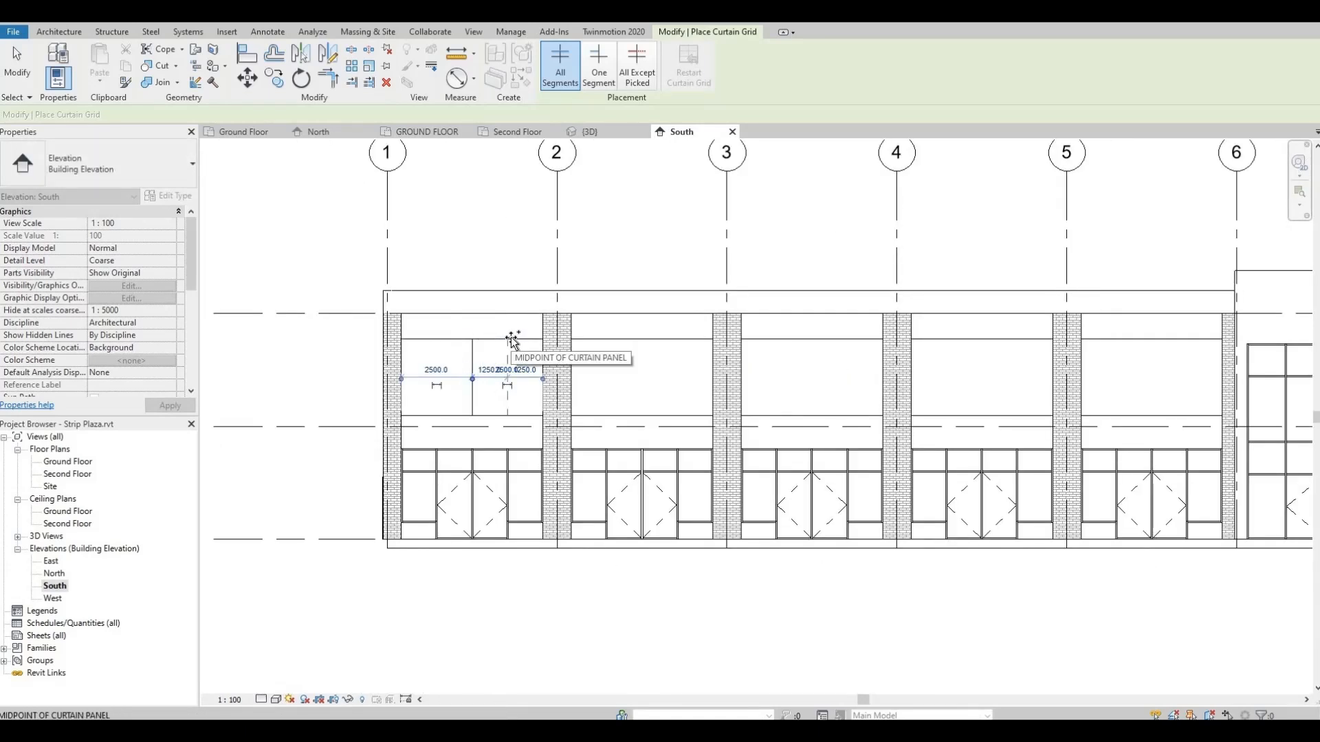
left_click(512, 339)
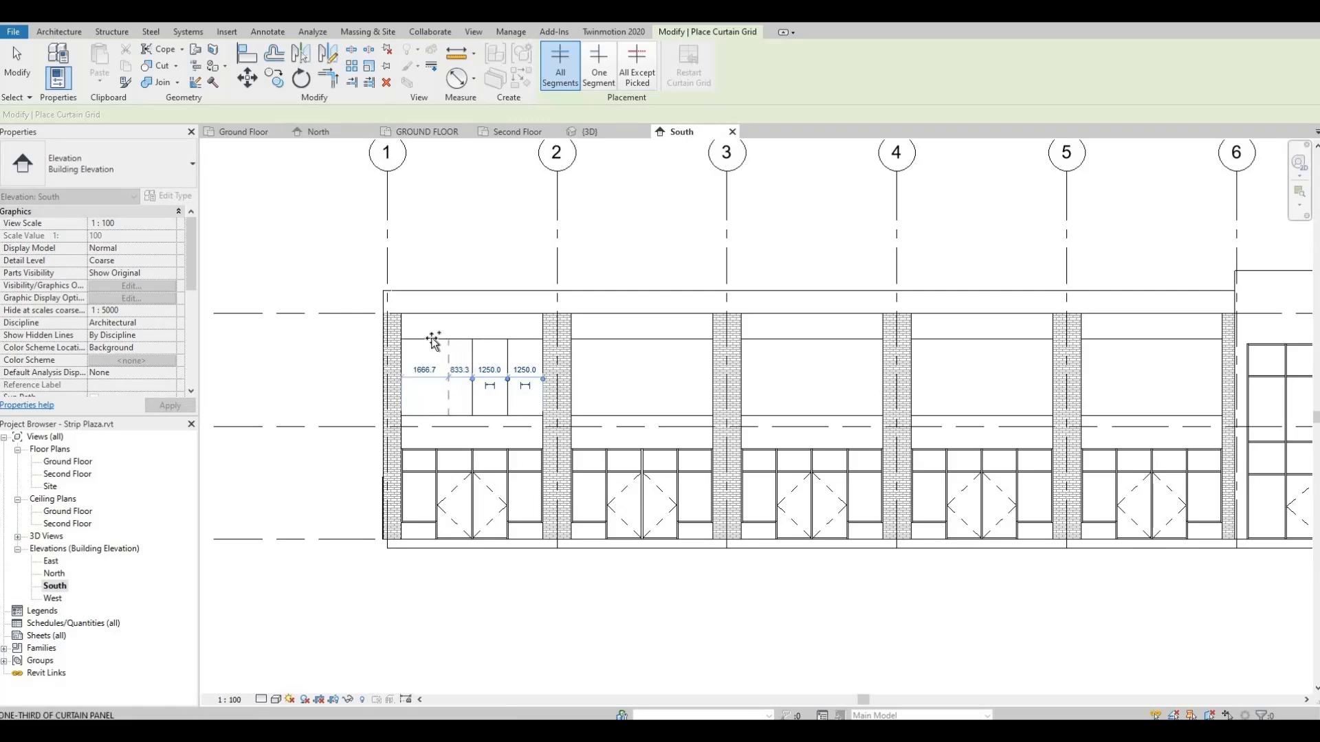
Add vertical curtain grid lines at 1250 mm spacing to the second-floor Curtain Walls between grids 2 and 4.
left_click(645, 340)
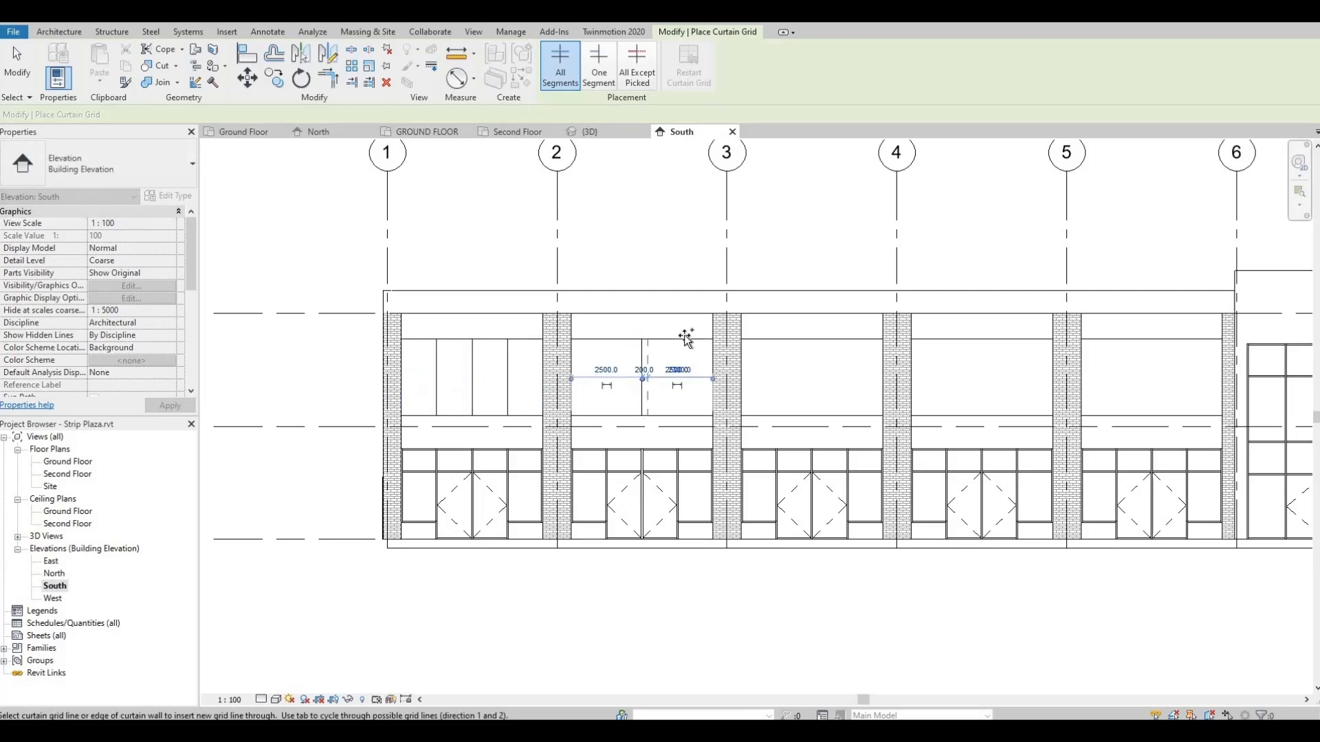
left_click(606, 339)
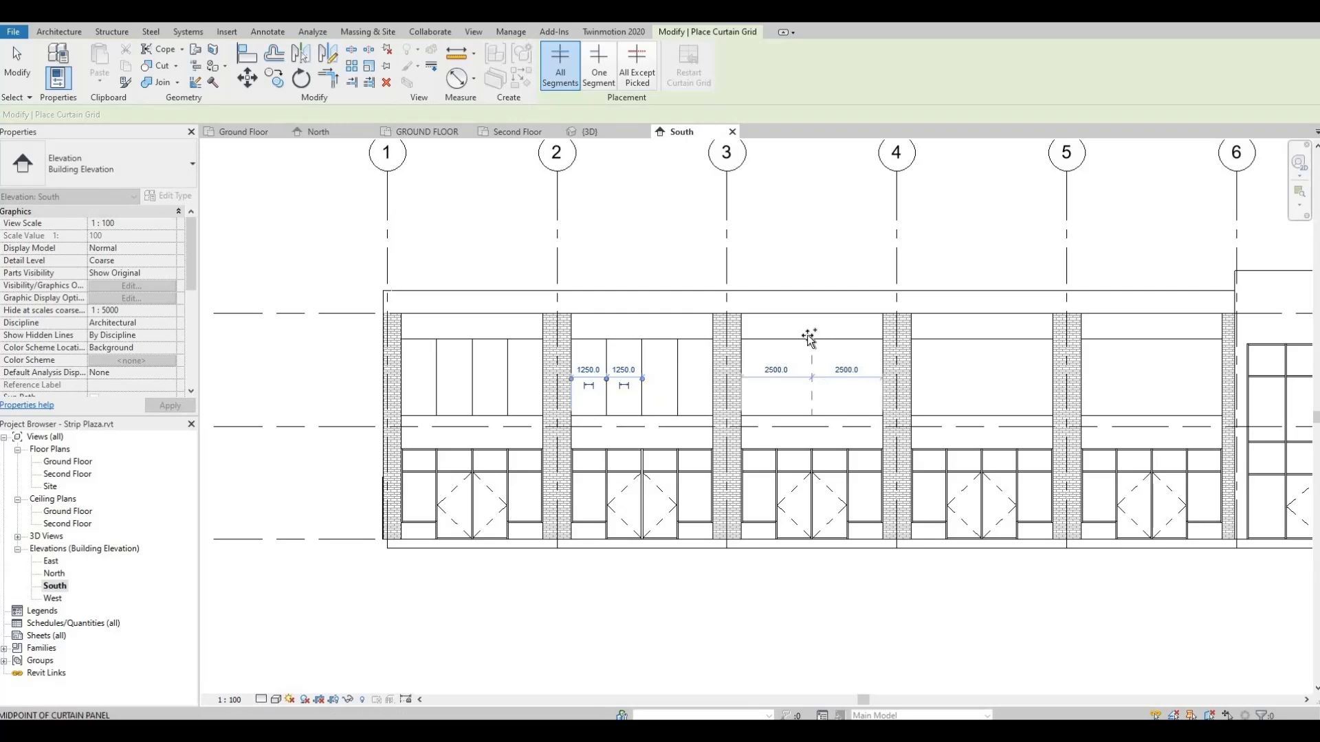
scroll(827, 339, "up", 3)
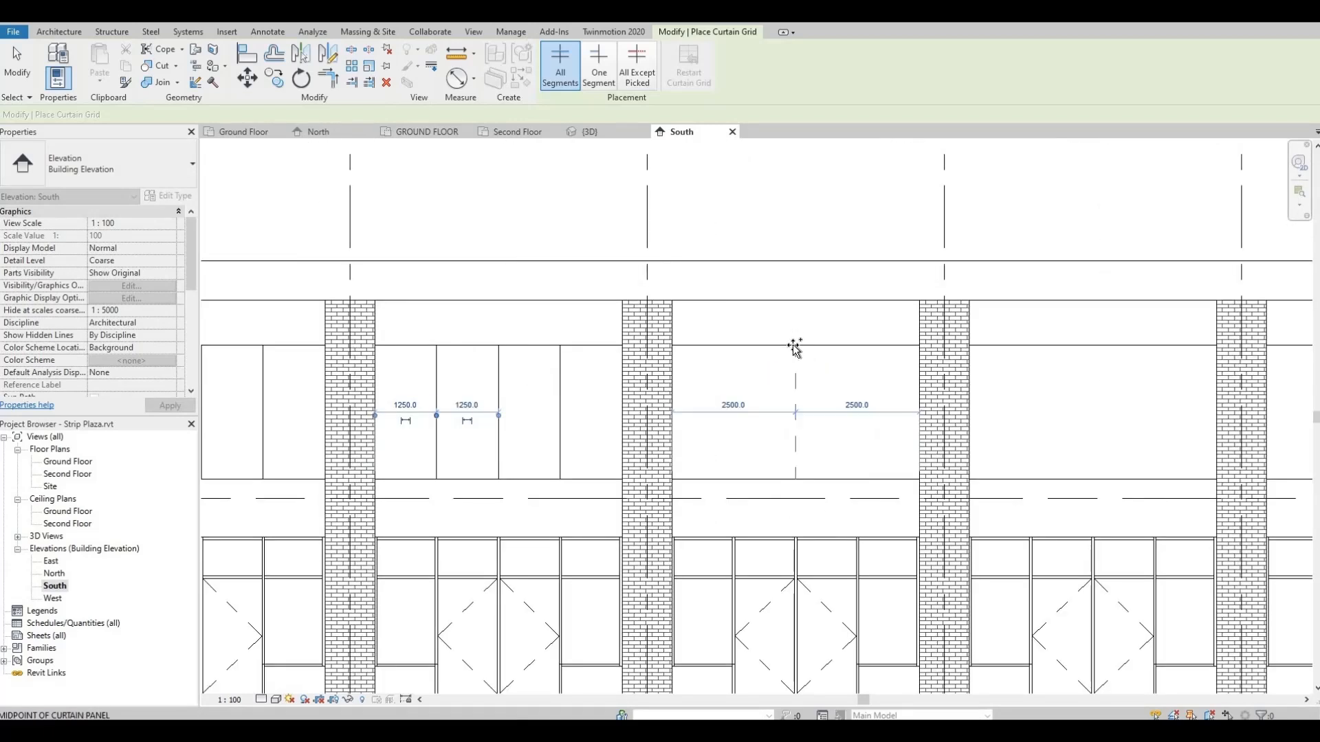
left_click(755, 349)
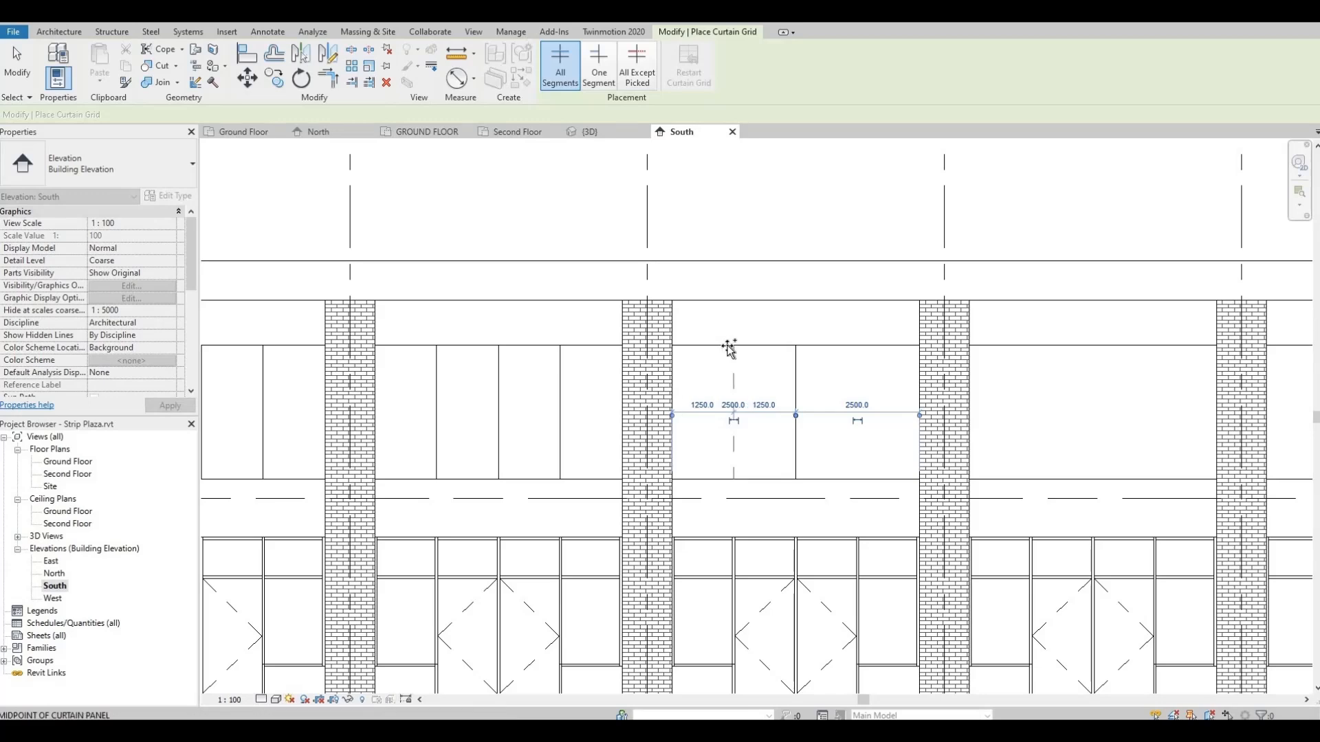
left_click(859, 343)
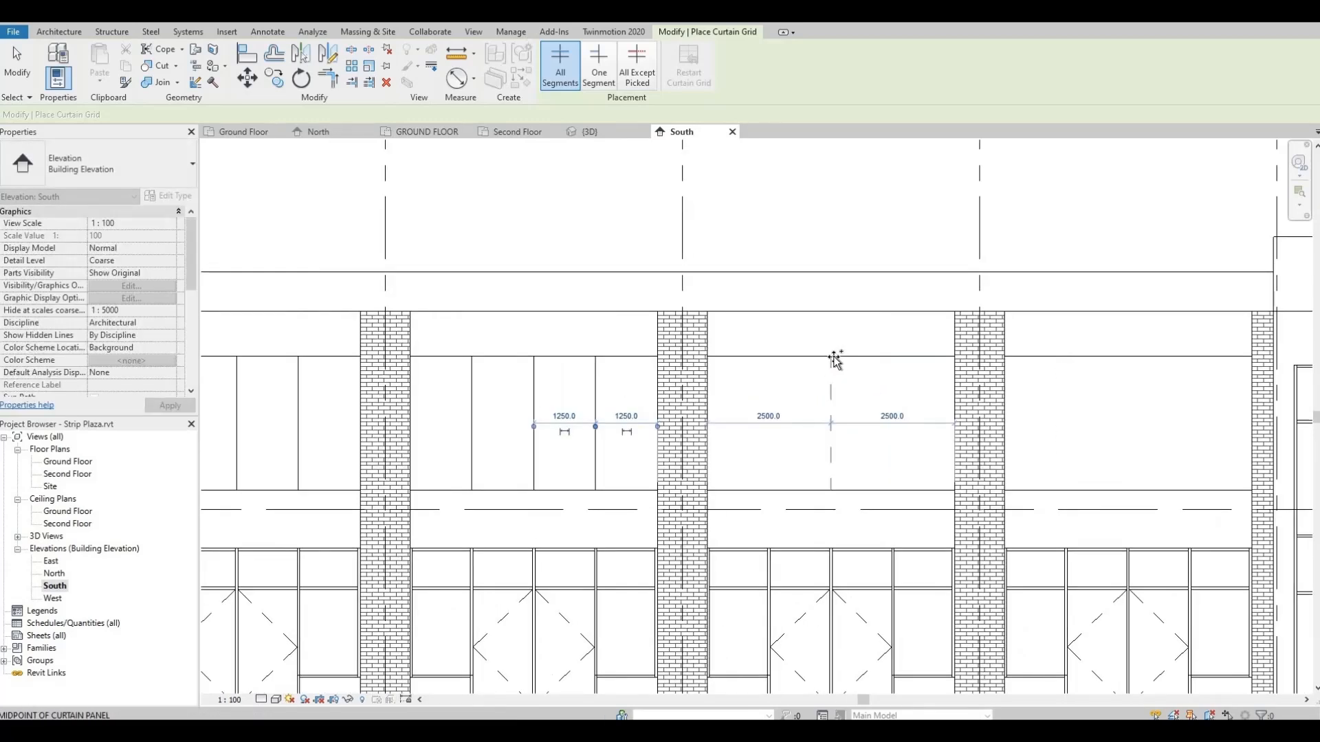
Split the second-floor Curtain Walls between grids 4 and 6 into 1250 mm panels with vertical curtain grid lines.
left_click(835, 359)
left_click(878, 354)
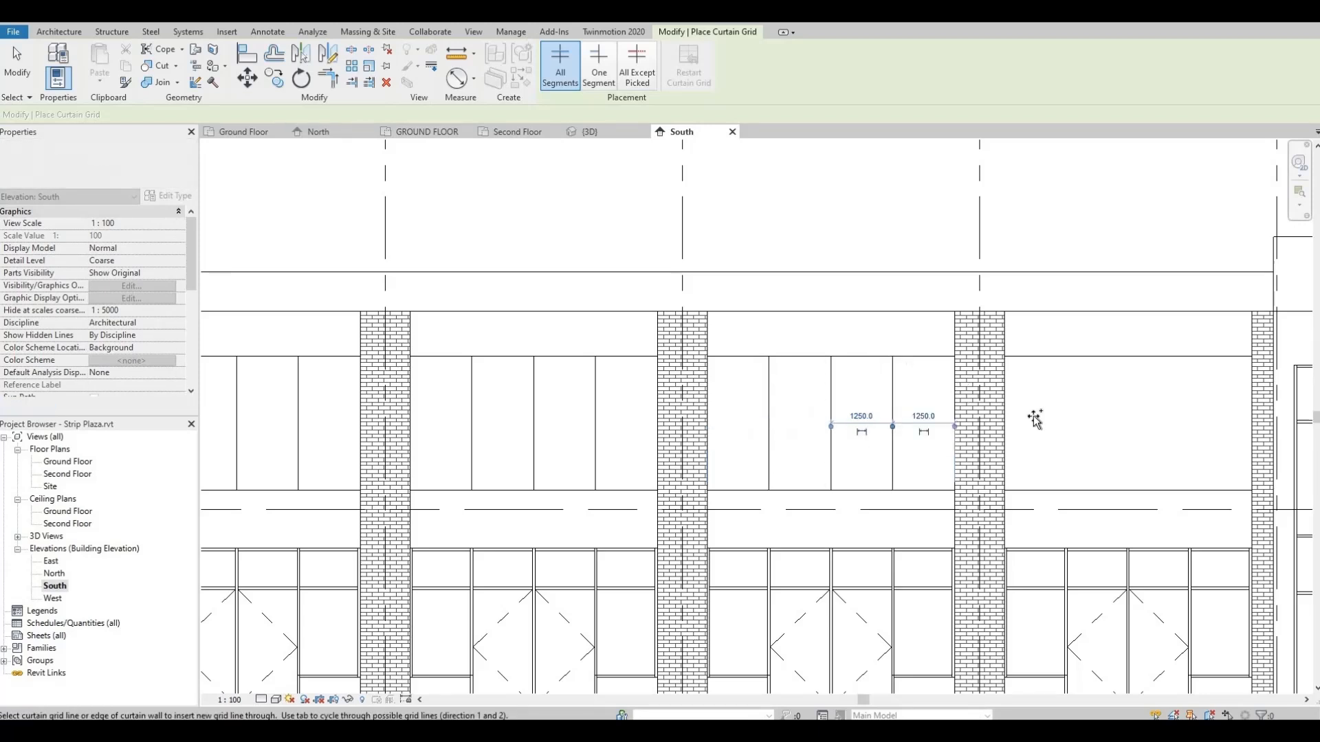
left_click(922, 377)
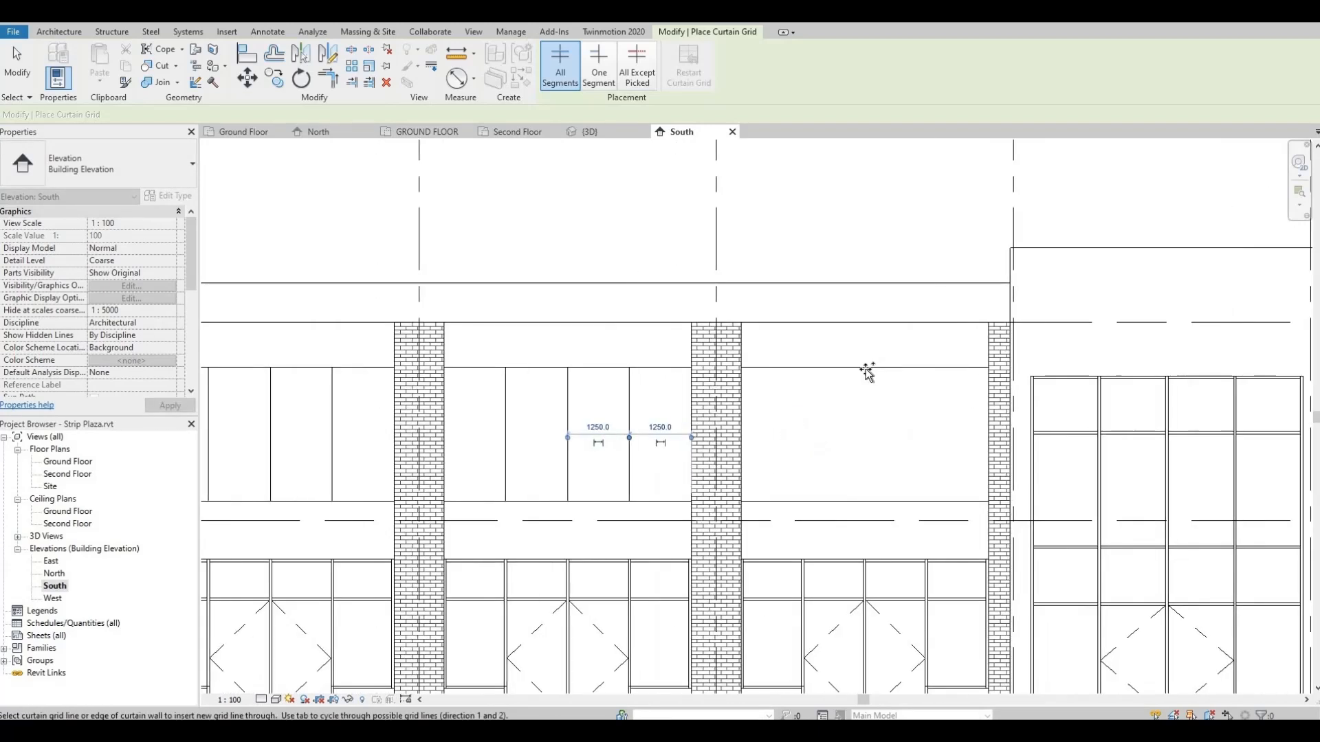
left_click(865, 369)
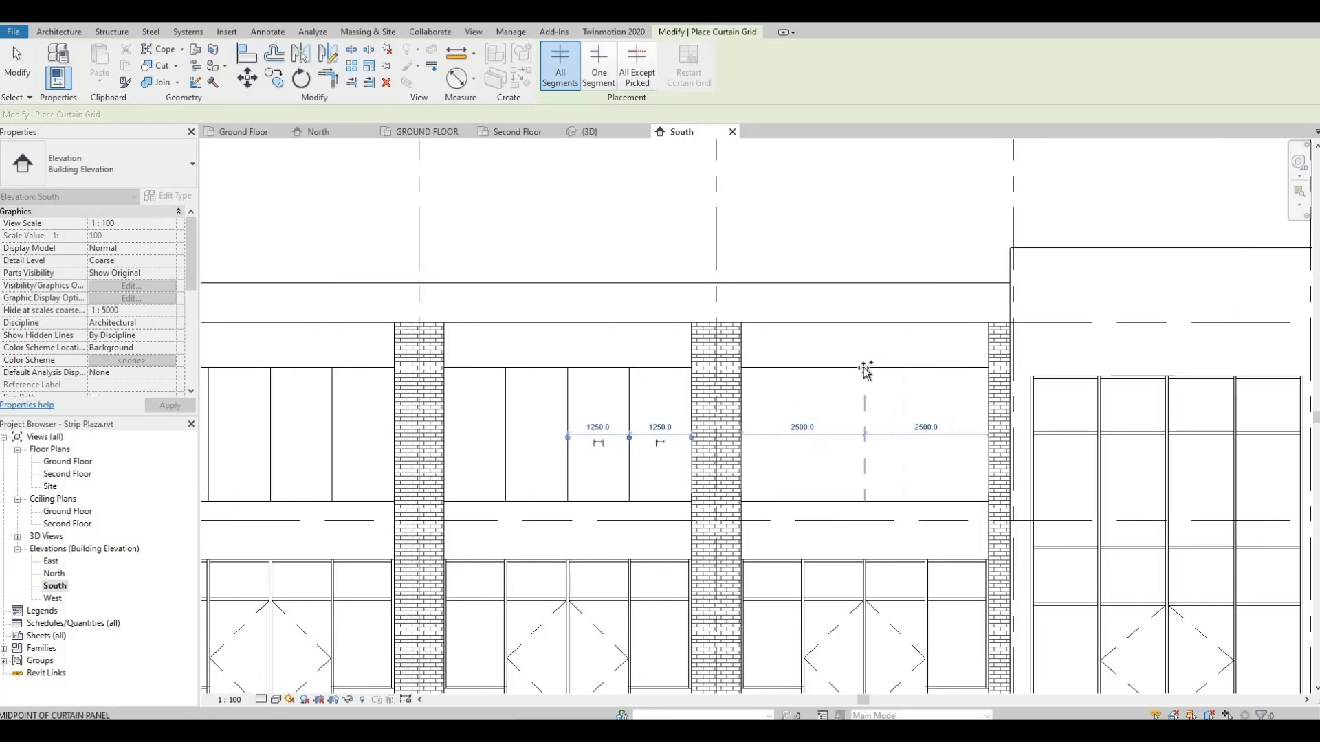
left_click(800, 367)
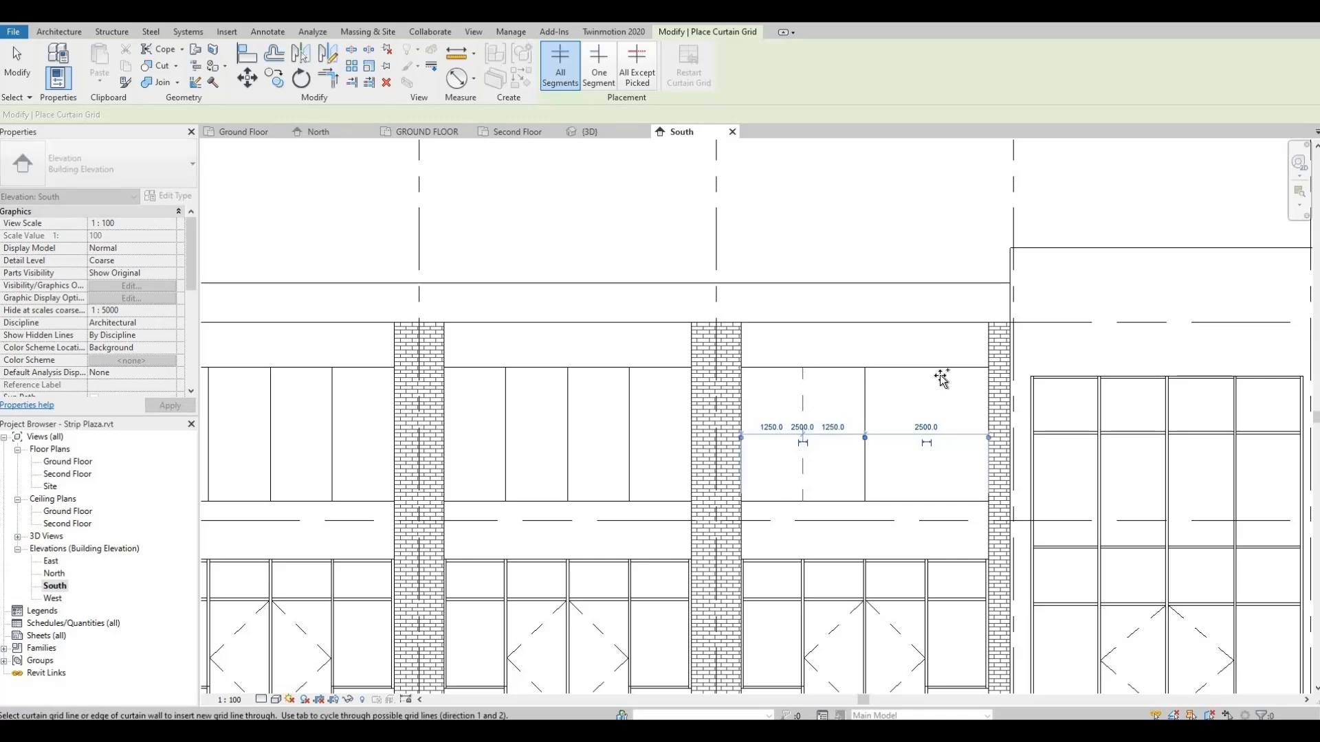
left_click(928, 369)
scroll(886, 402, "down", 2)
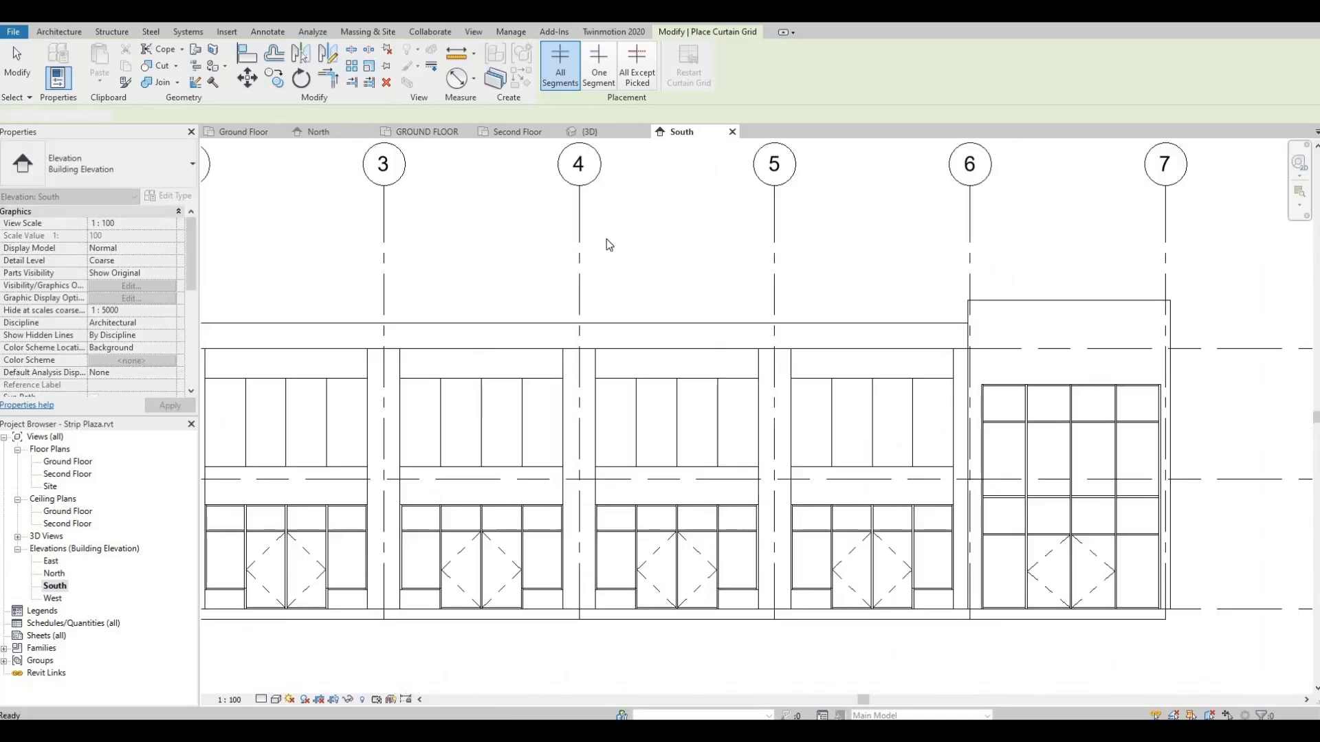
key("Escape")
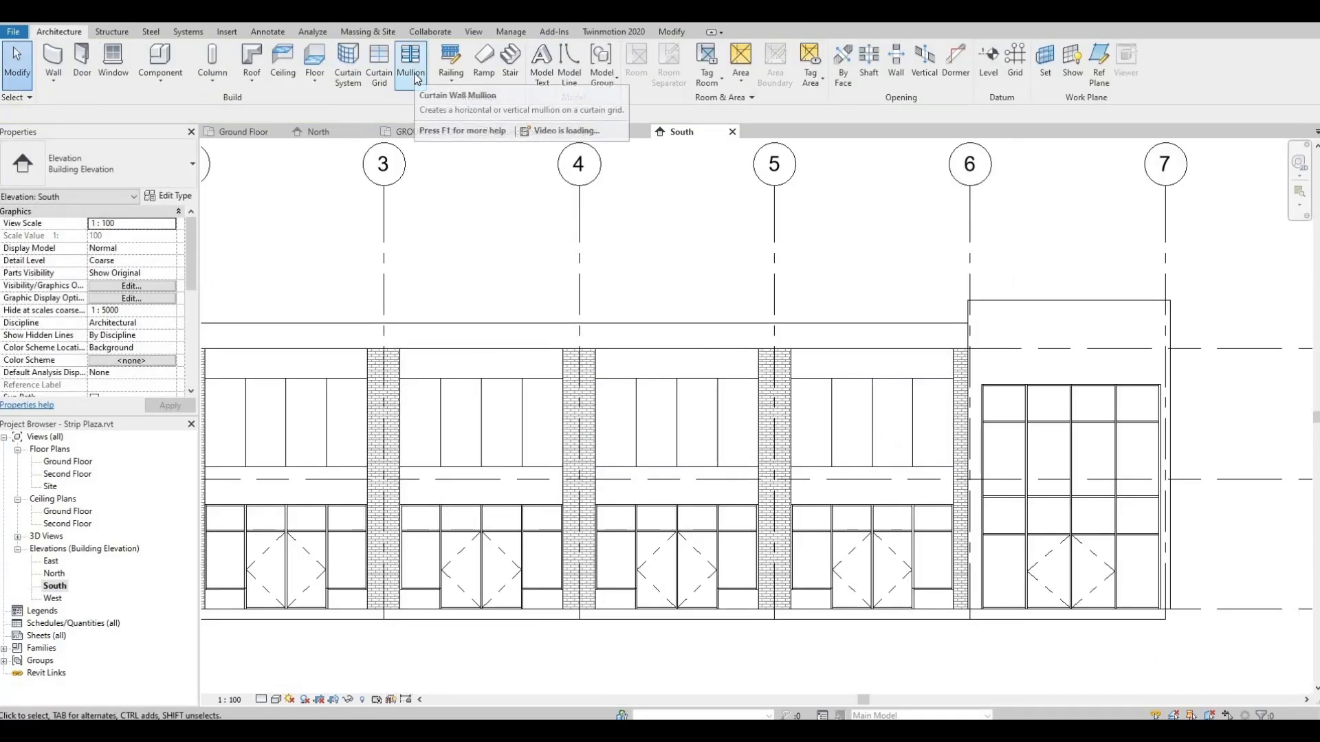
Add 50mm x 150mm Rectangular Mullions to all grid lines of the second-floor Curtain Walls between grids 1 and 6.
left_click(417, 79)
left_click(623, 72)
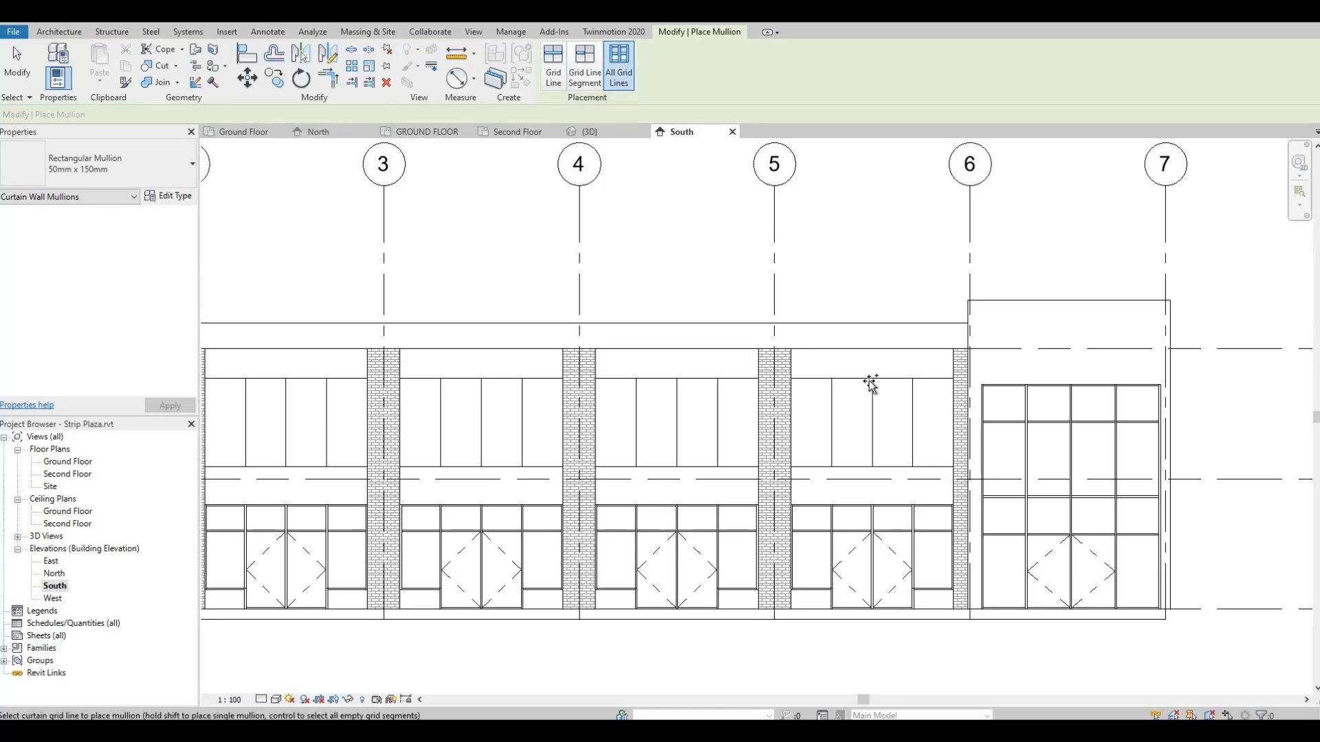
left_click(864, 382)
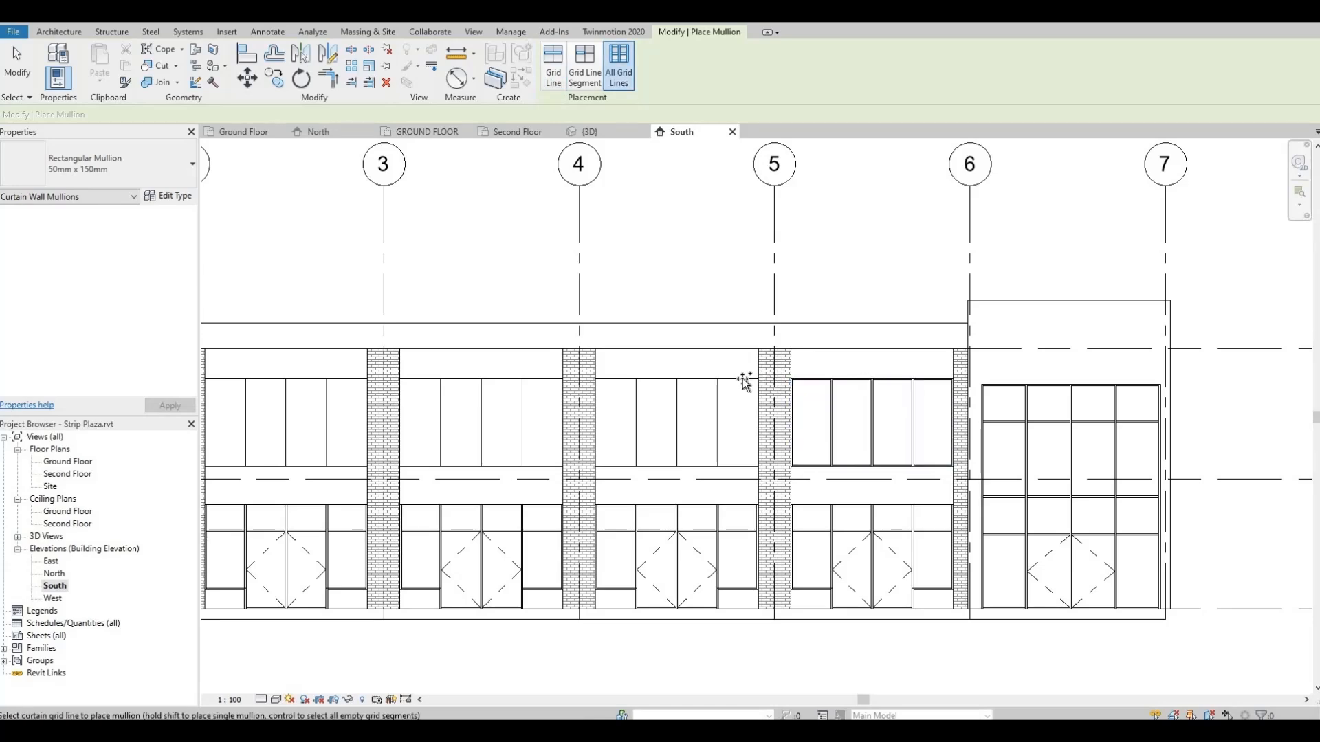
left_click(608, 372)
left_click(412, 383)
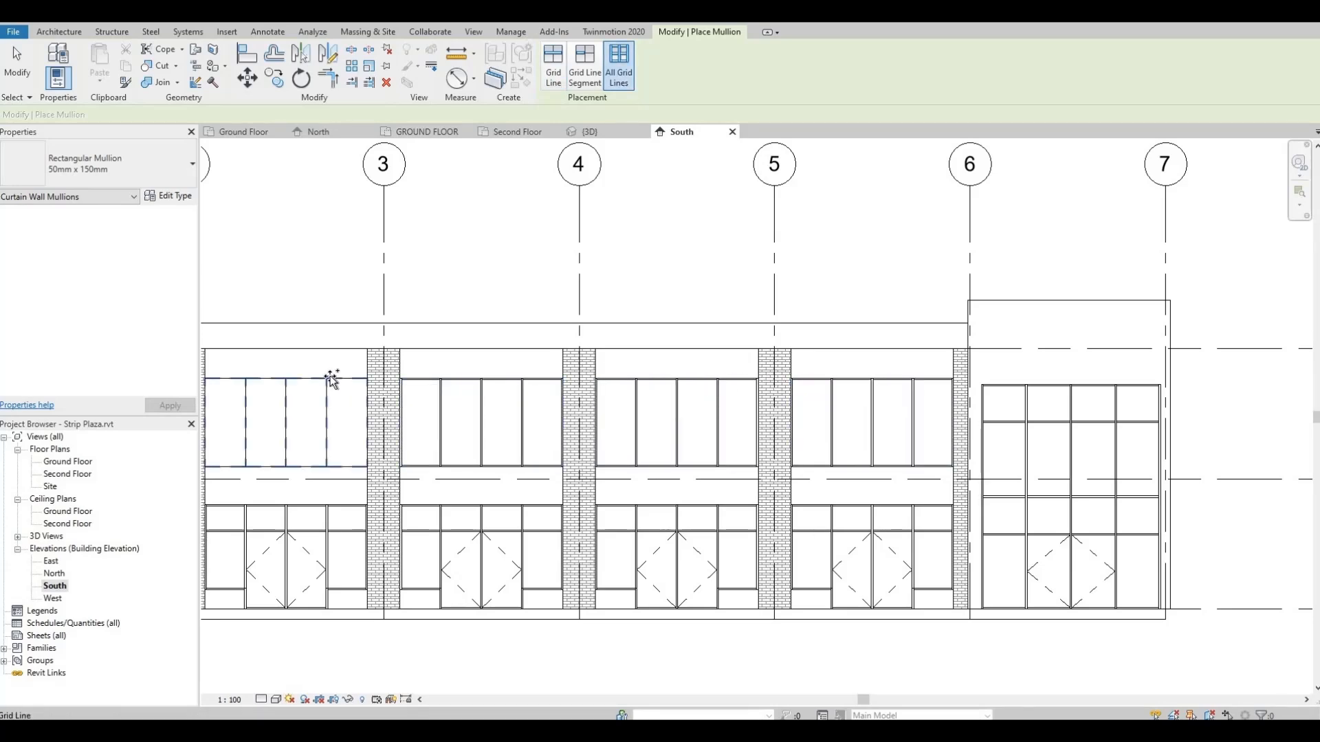
left_click(332, 378)
middle_click_drag(352, 388, 656, 342)
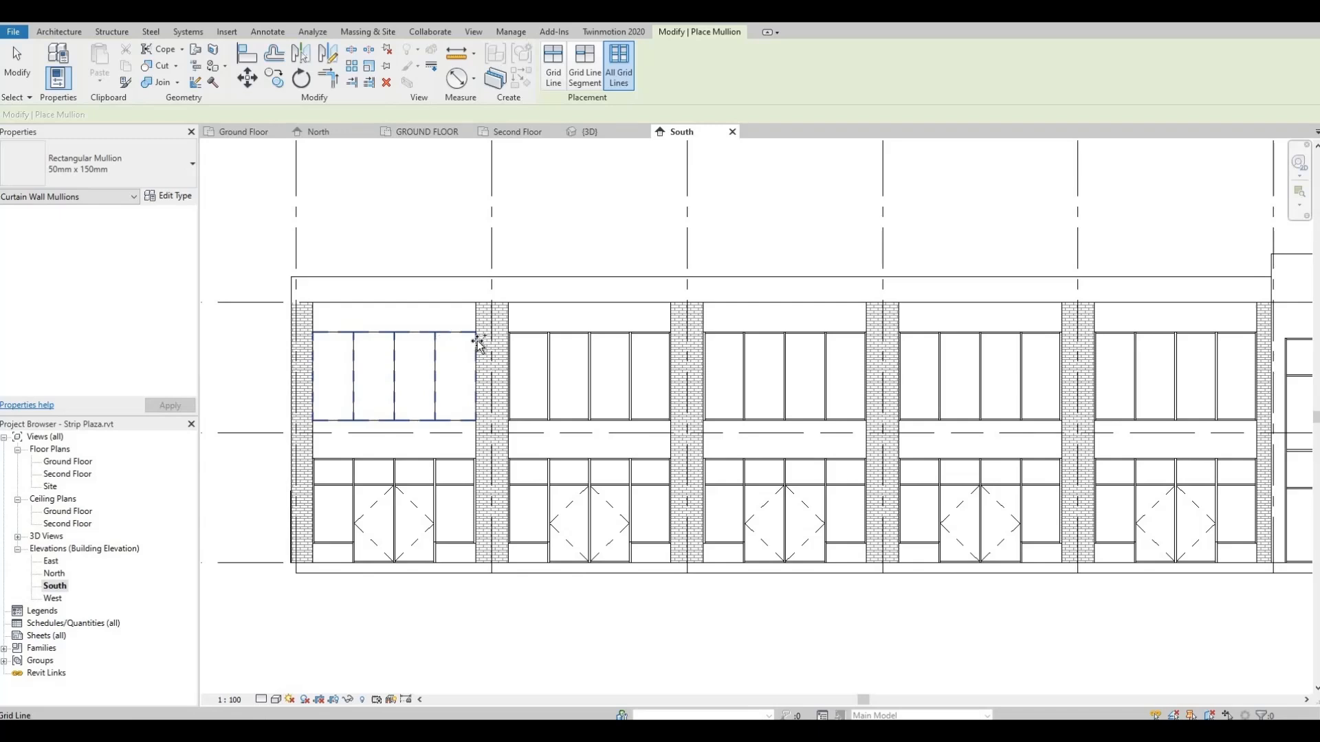
left_click(479, 344)
key("Escape")
key("Escape")
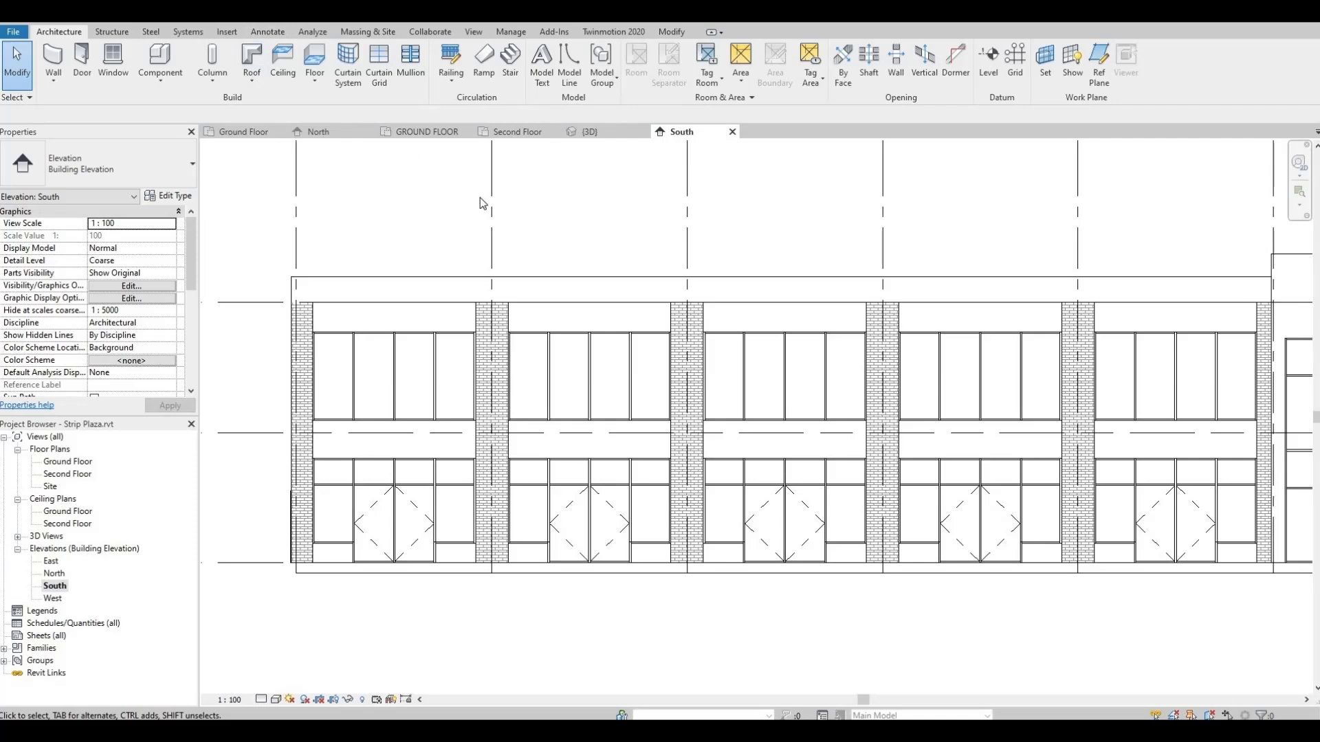
Examine the second-floor Curtain Walls with their mullions along the front facade in the 3D view.
left_click(590, 131)
scroll(677, 383, "up", 3)
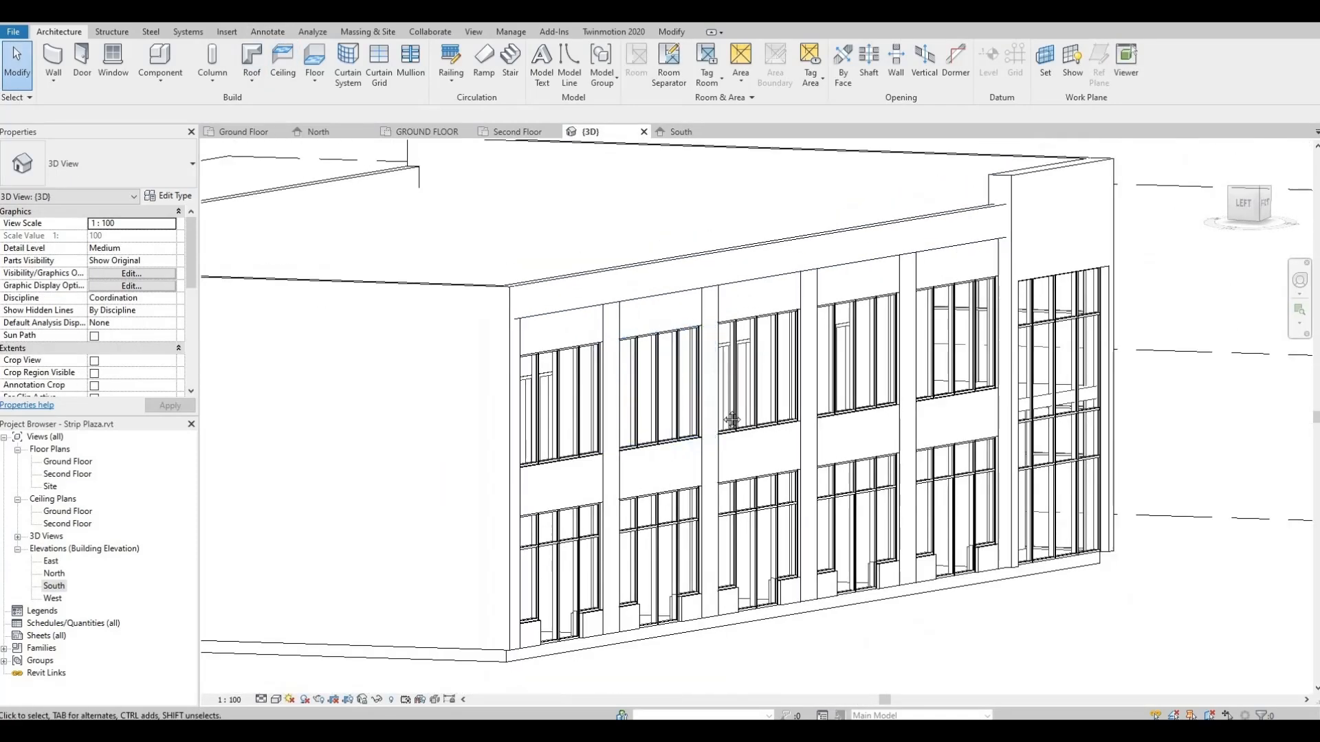
scroll(732, 420, "down", 2)
middle_click_drag(732, 420, 653, 397)
scroll(787, 383, "up", 2)
middle_click_drag(712, 473, 530, 459, "shift")
scroll(619, 440, "down", 1)
middle_click_drag(622, 442, 729, 406)
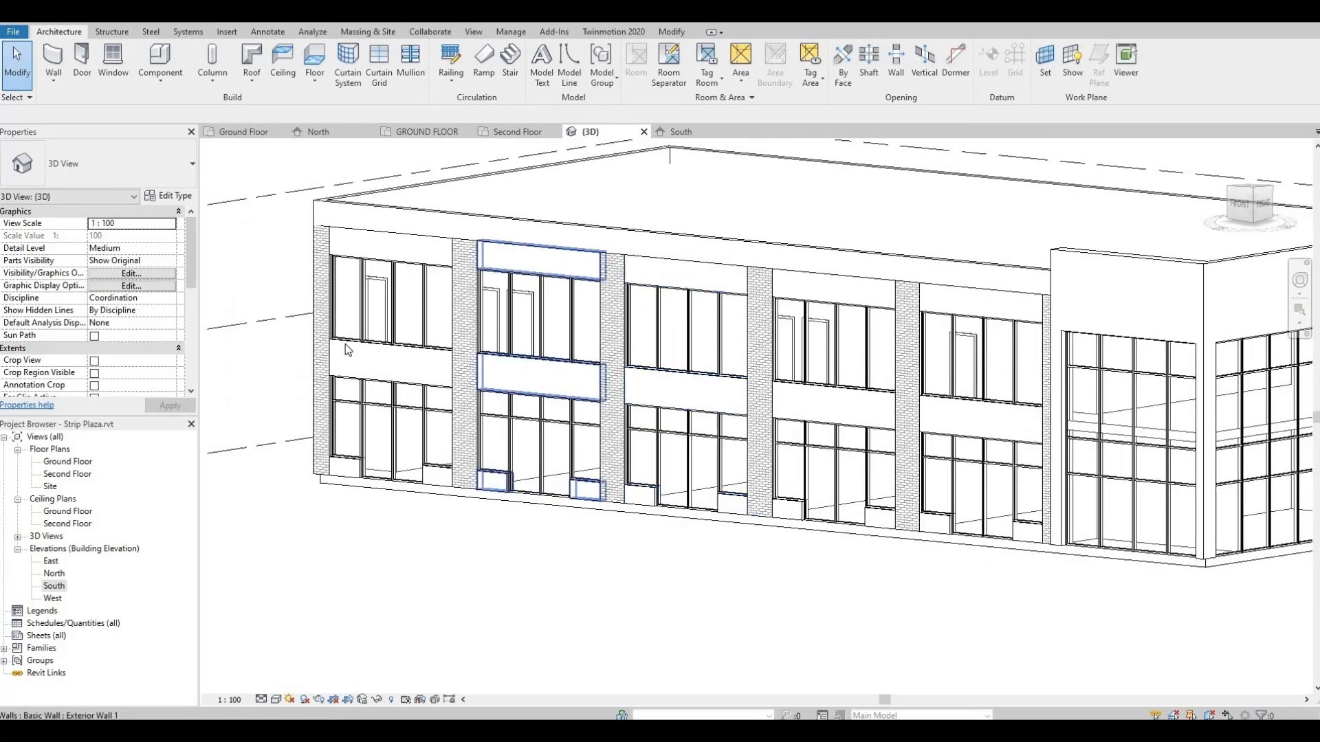
Set the Brick, Common structure layer of the front facade's six Exterior Wall 3 piers to a thickness of 500 mm.
left_click(331, 277)
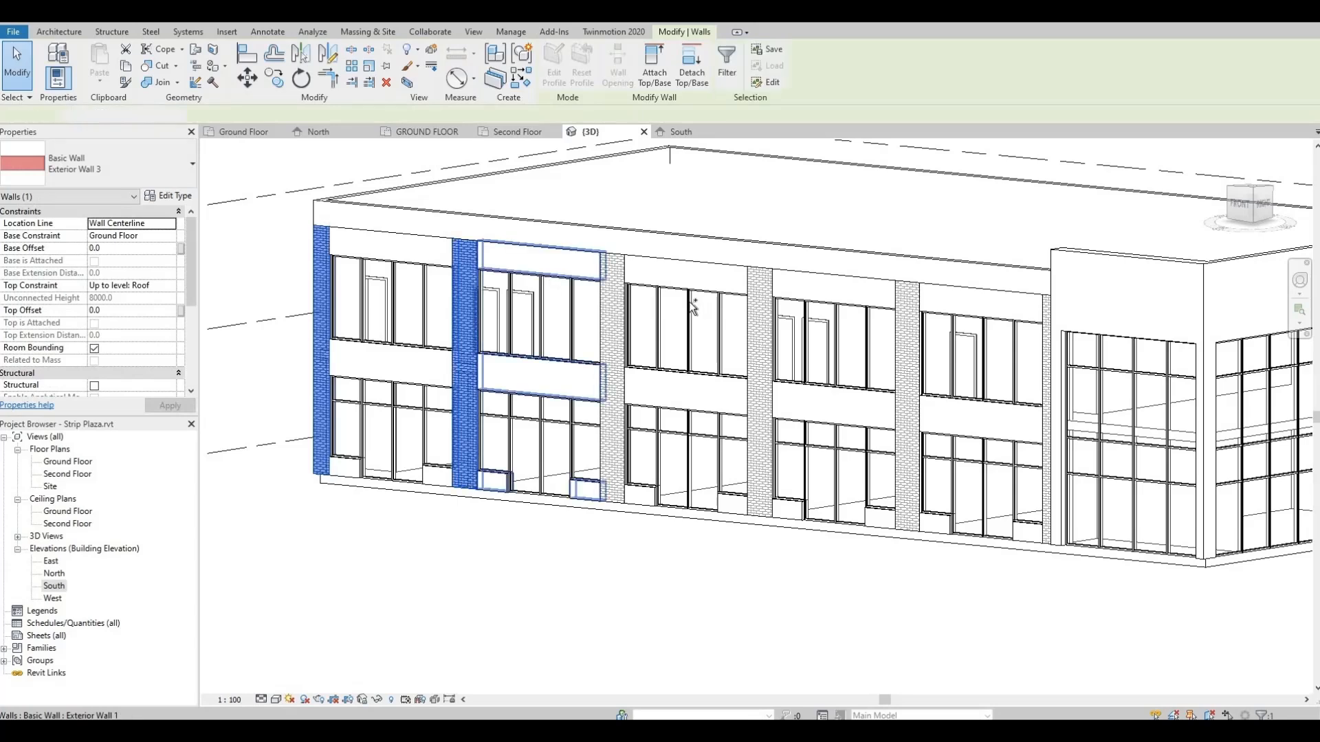
left_click(623, 282, "ctrl")
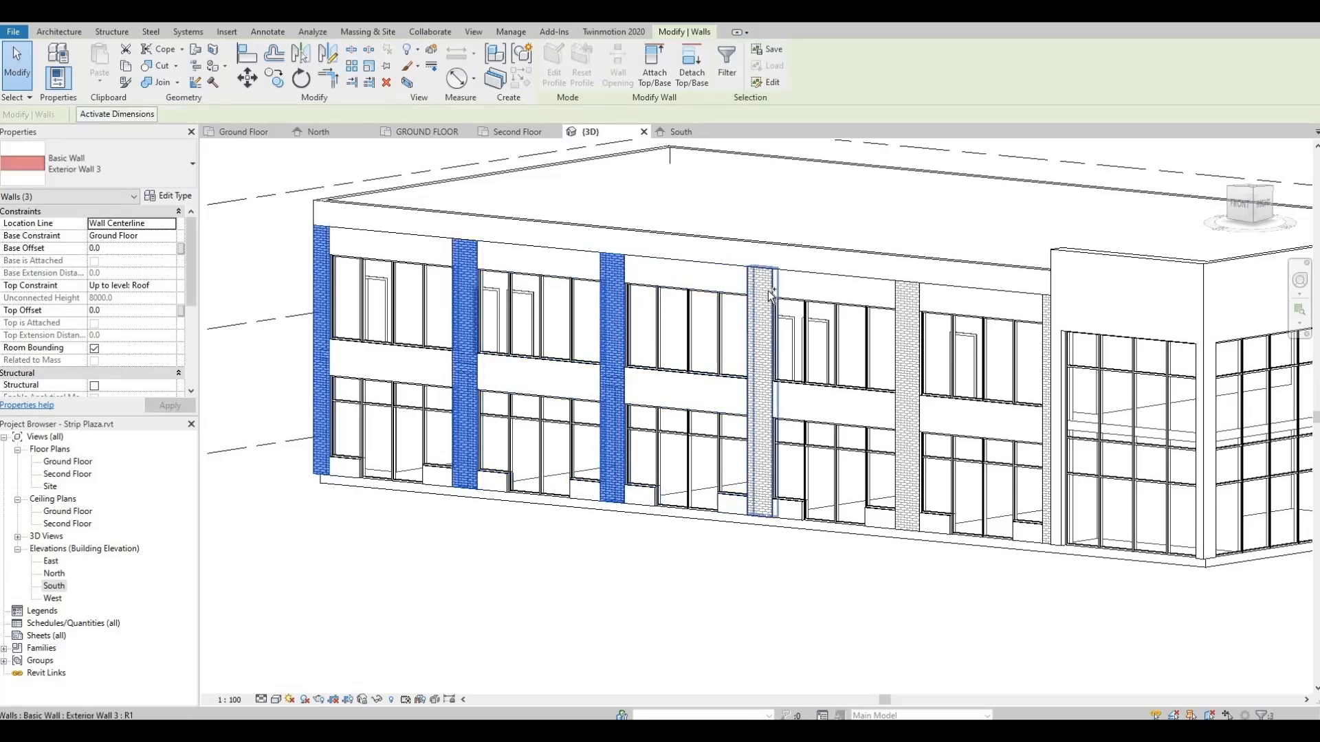
left_click(768, 290, "ctrl")
left_click(913, 309, "ctrl")
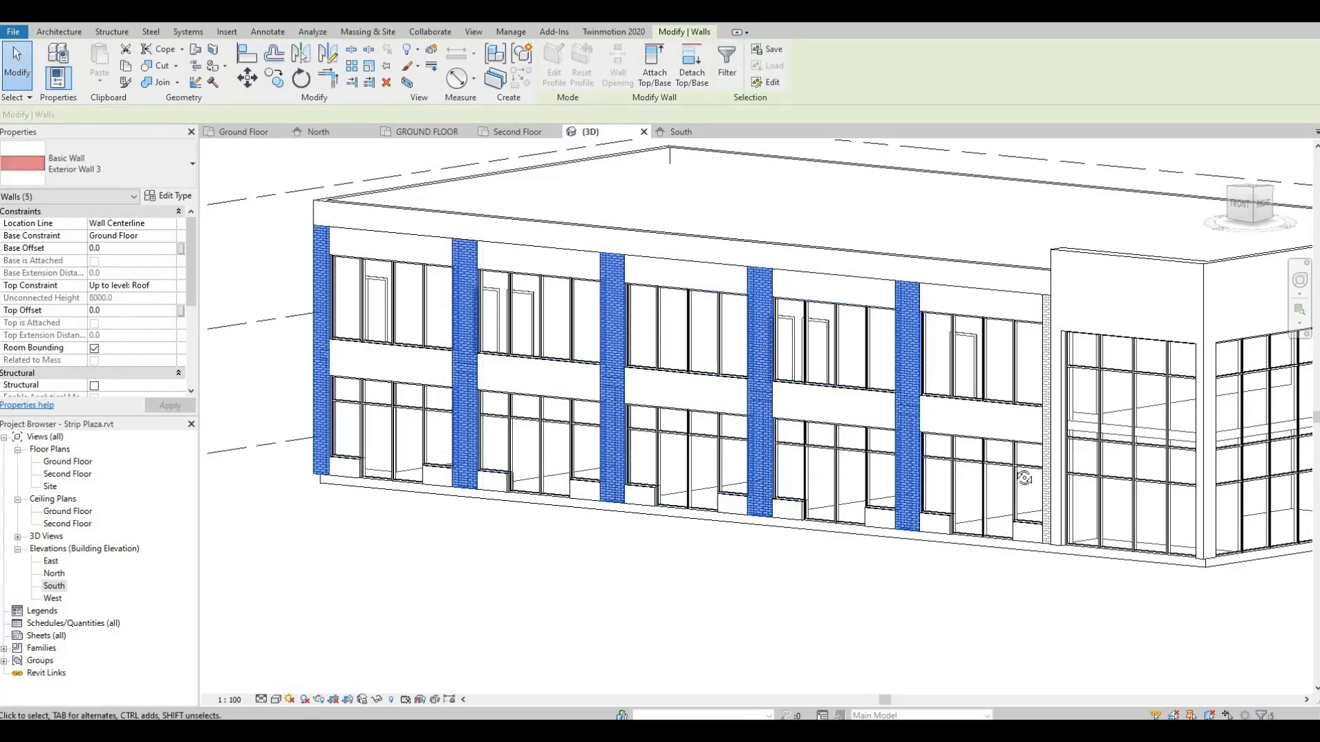
middle_click_drag(1025, 478, 1045, 295, "shift")
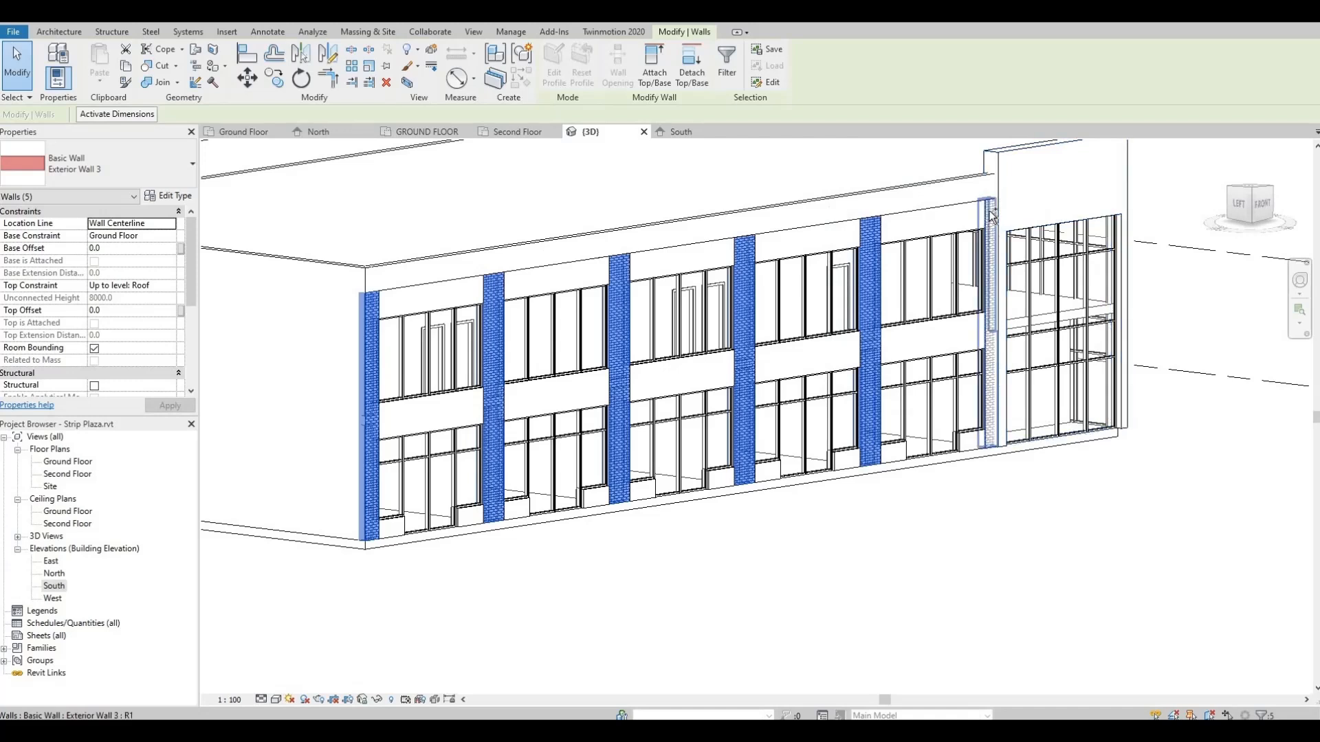
left_click(992, 214, "ctrl")
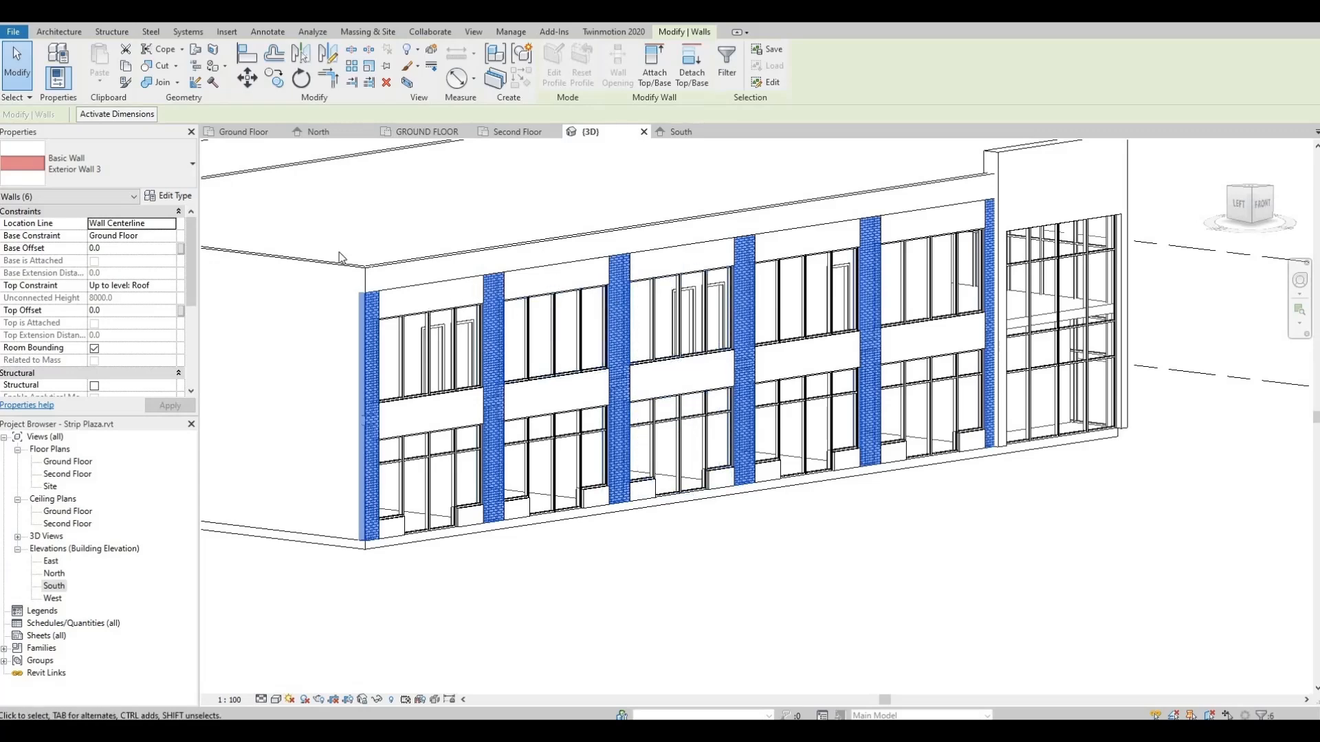
left_click(165, 198)
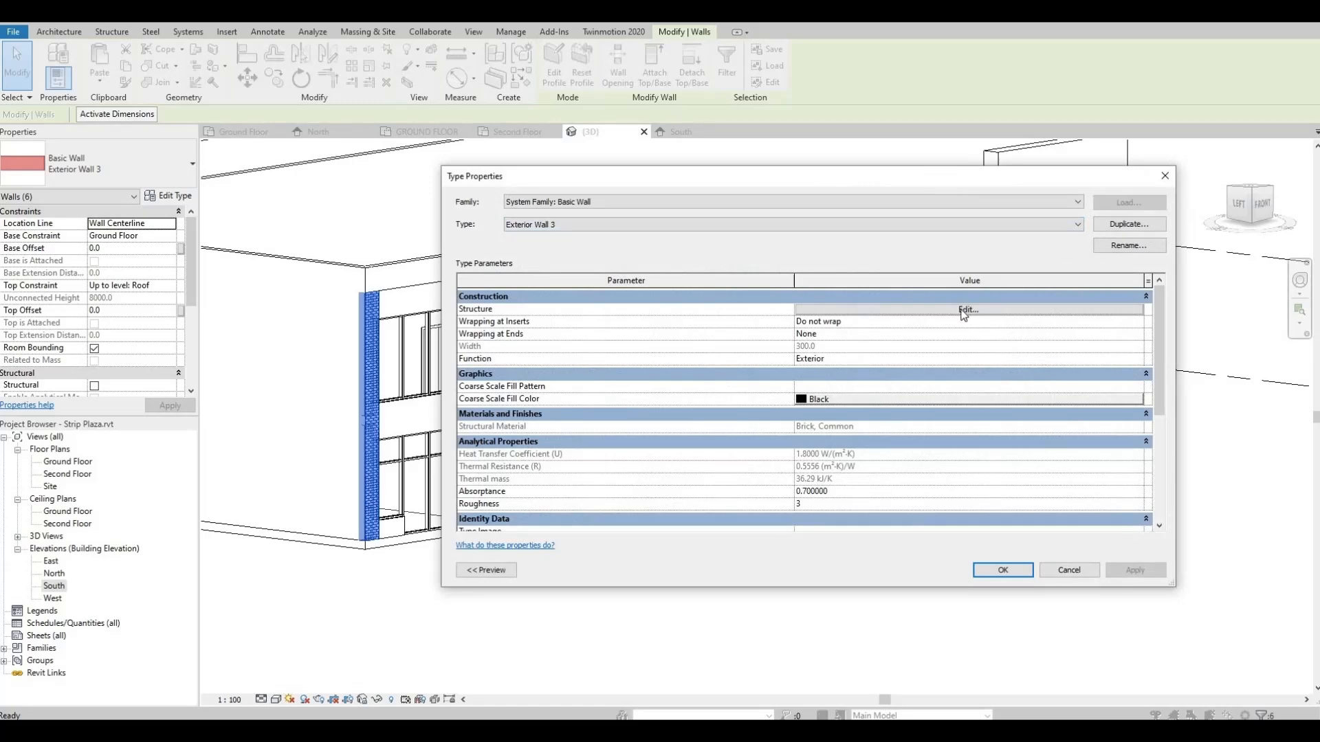
left_click(963, 310)
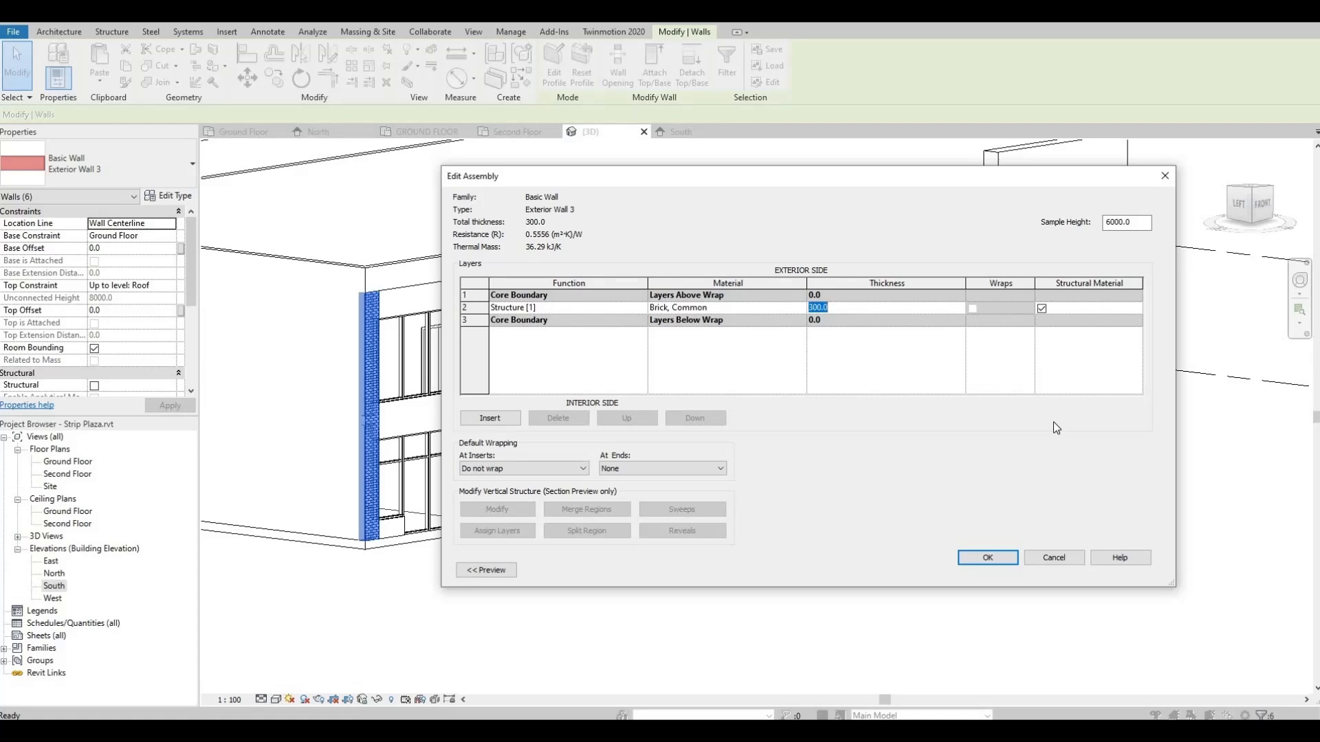
type("500")
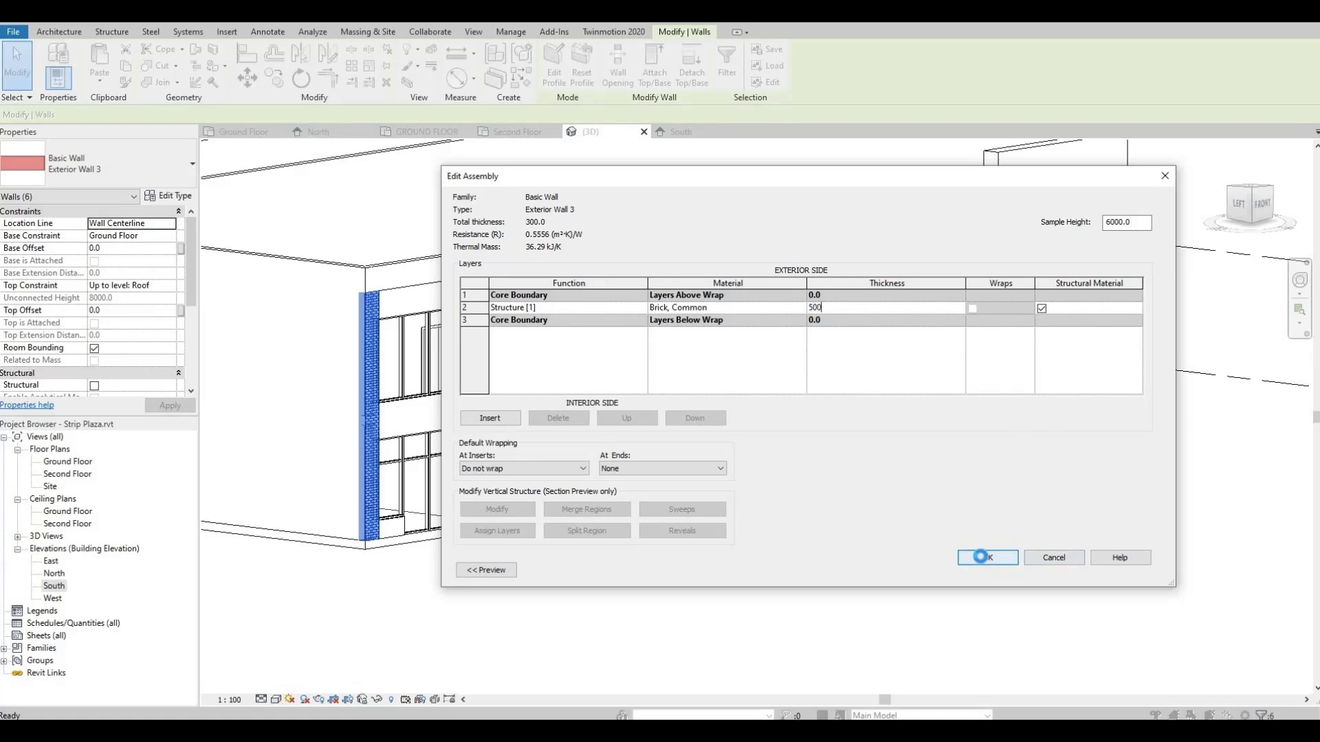
left_click(981, 557)
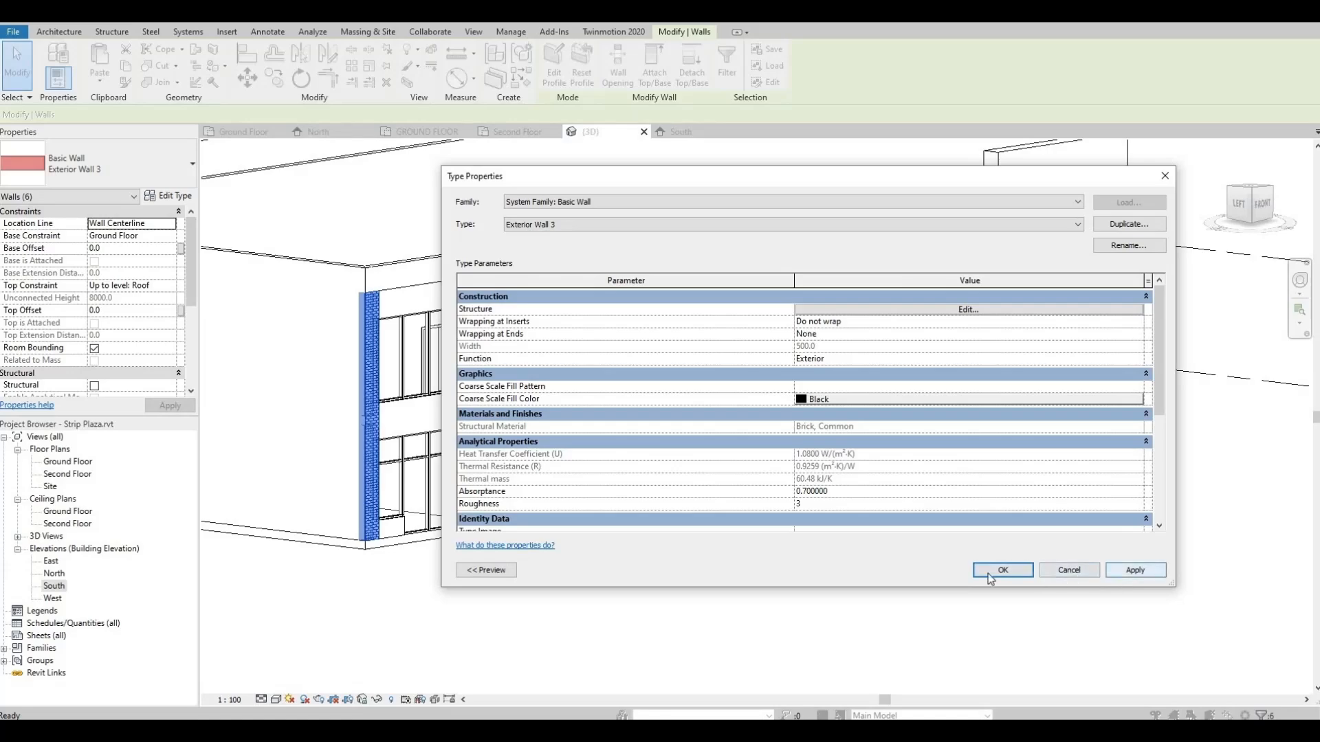
left_click(1002, 571)
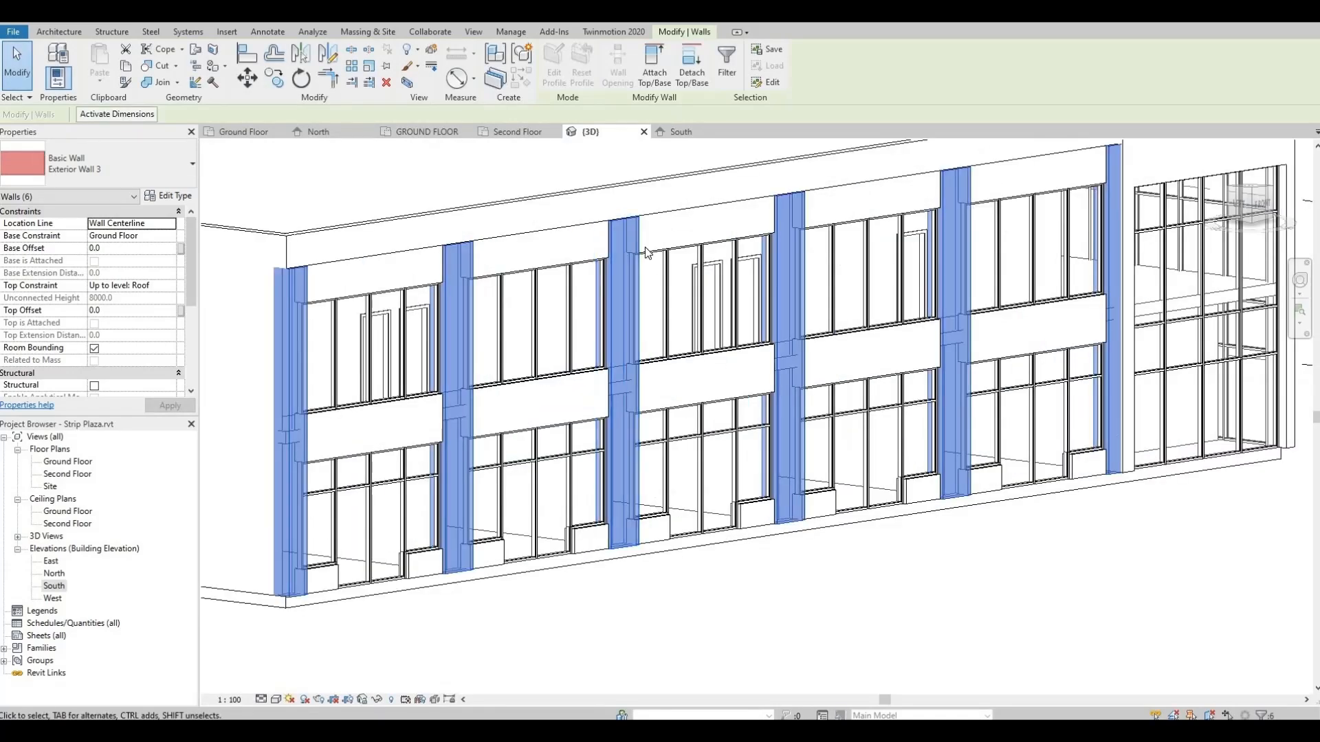
key("Escape")
Examine how the thickened brick piers project from the front facade, viewing them at an angle and head-on.
scroll(646, 253, "up", 4)
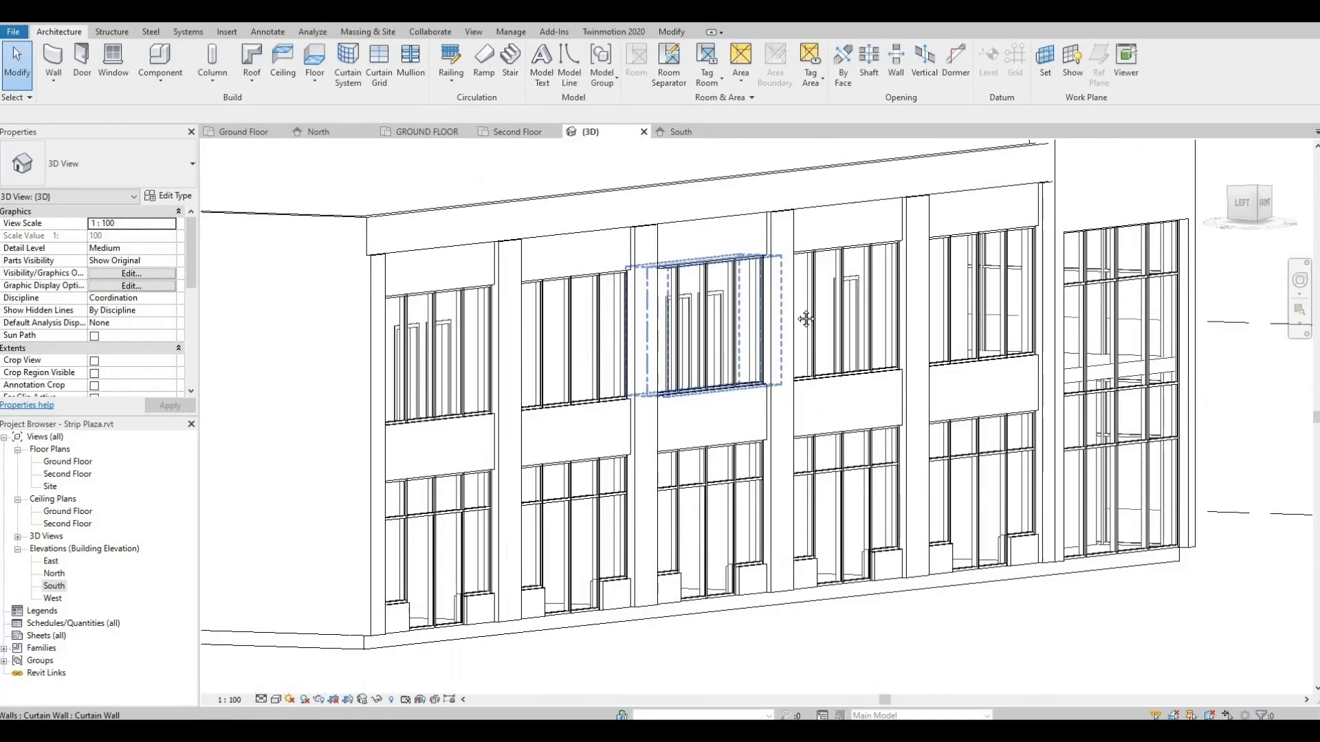
middle_click_drag(805, 319, 831, 305)
scroll(950, 415, "up", 1)
scroll(961, 416, "down", 2)
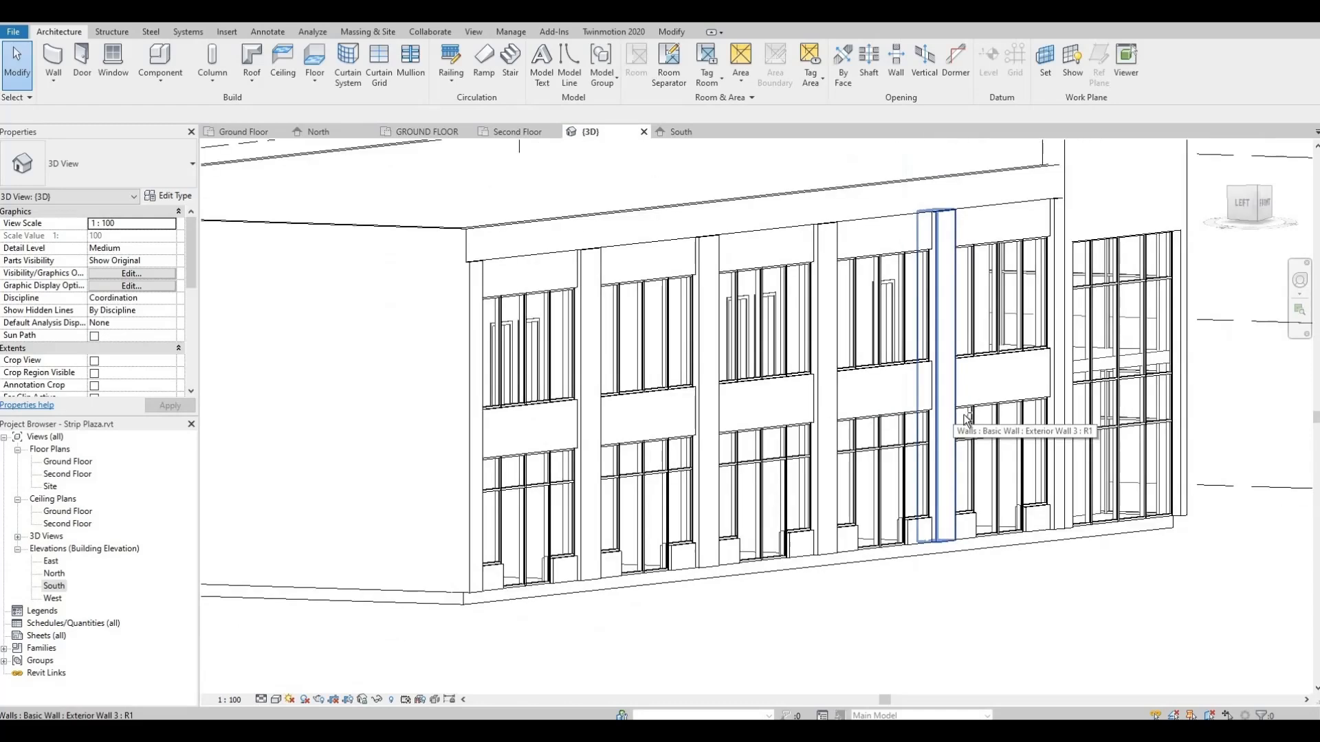
scroll(959, 421, "up", 1)
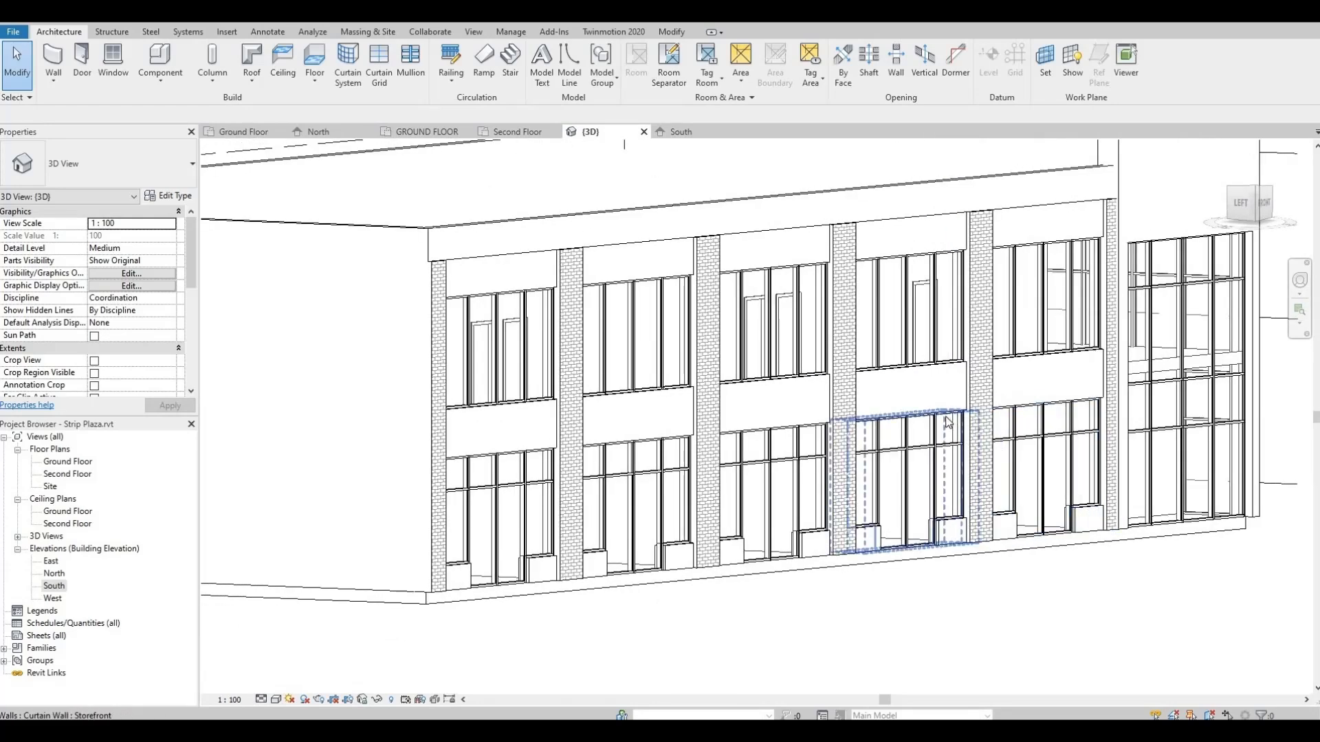
middle_click_drag(867, 455, 794, 500)
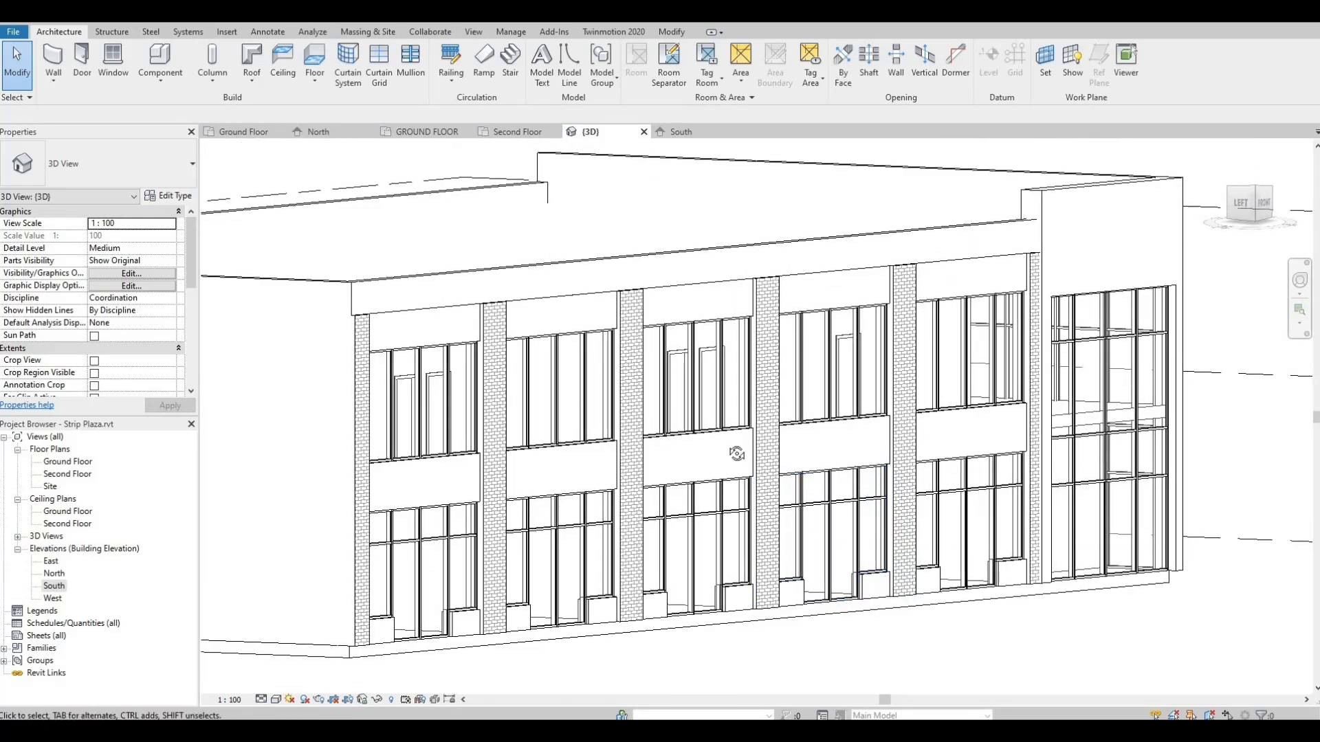
middle_click_drag(736, 453, 639, 428, "shift")
scroll(753, 439, "down", 2)
scroll(654, 421, "down", 1)
middle_click_drag(747, 424, 653, 411)
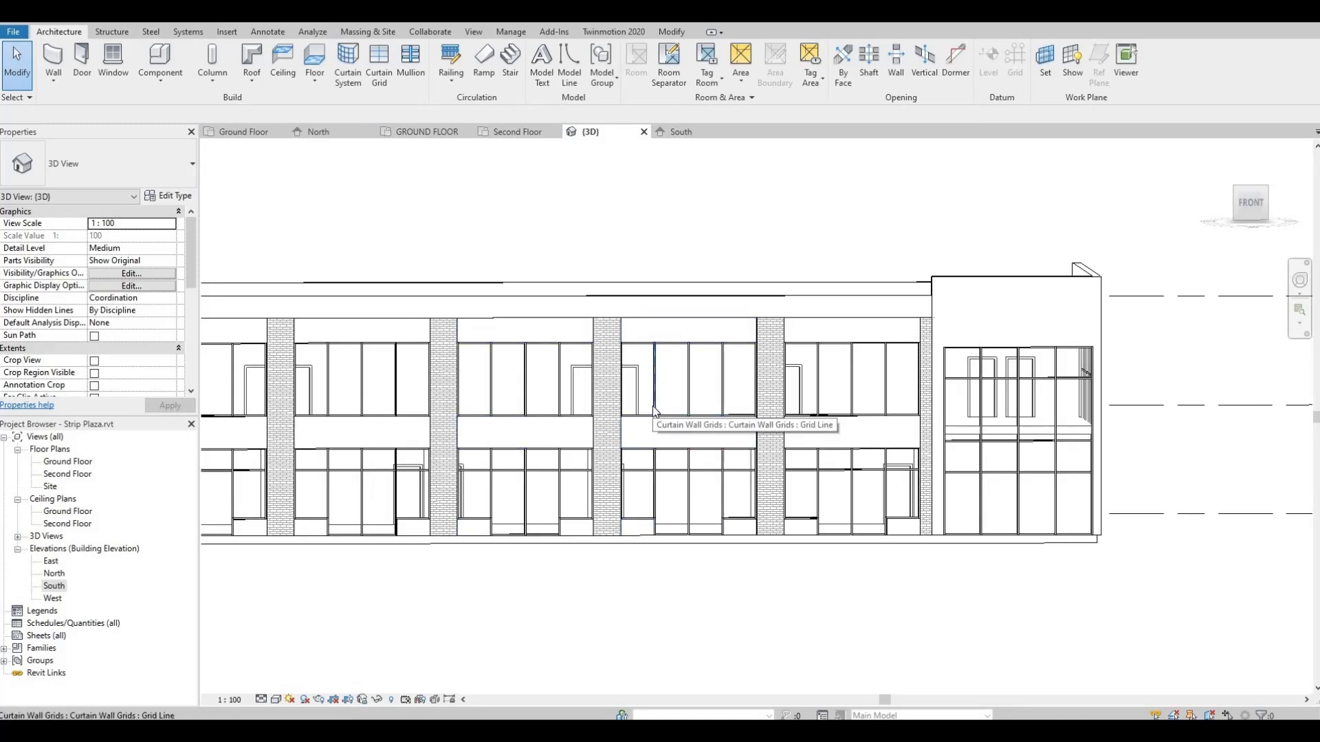
middle_click_drag(657, 337, 447, 280, "shift")
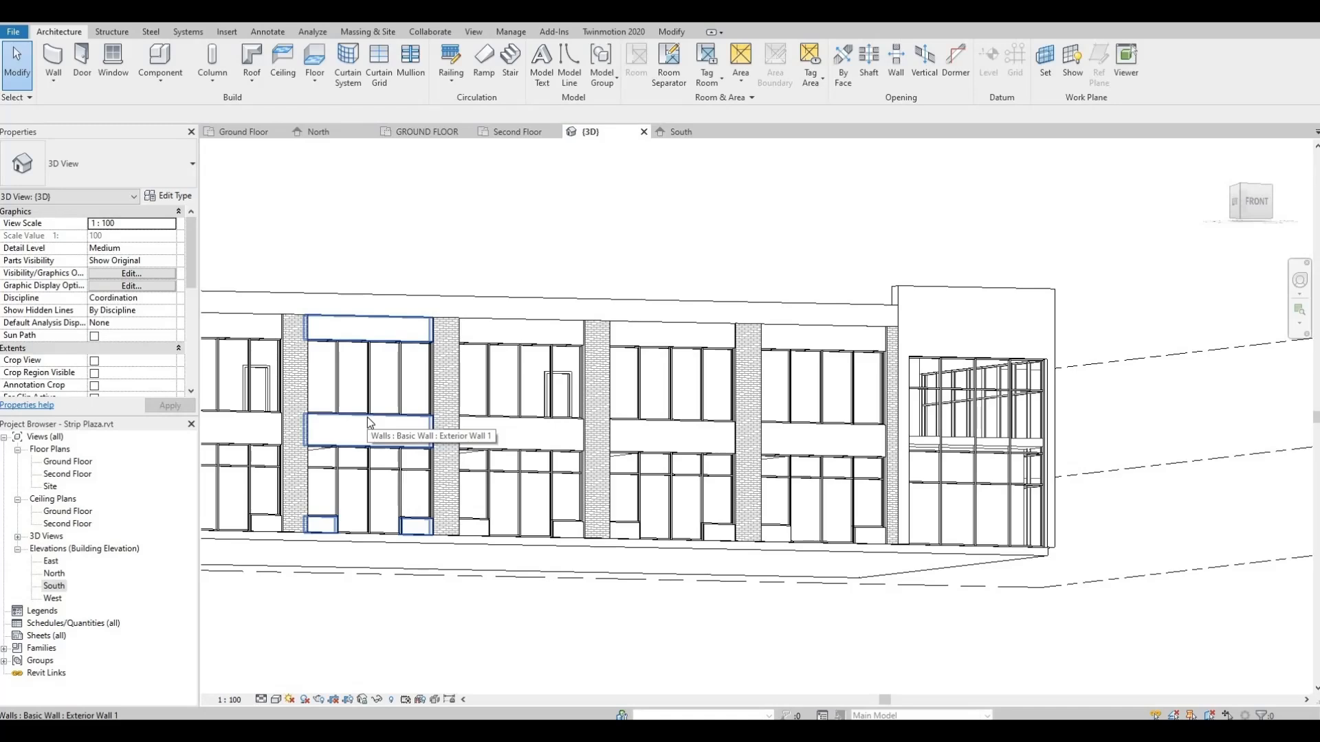
In the Ground Floor plan, start a Generic Floor - 400mm sketch on the Second Floor level with a rectangular boundary.
double_click(67, 462)
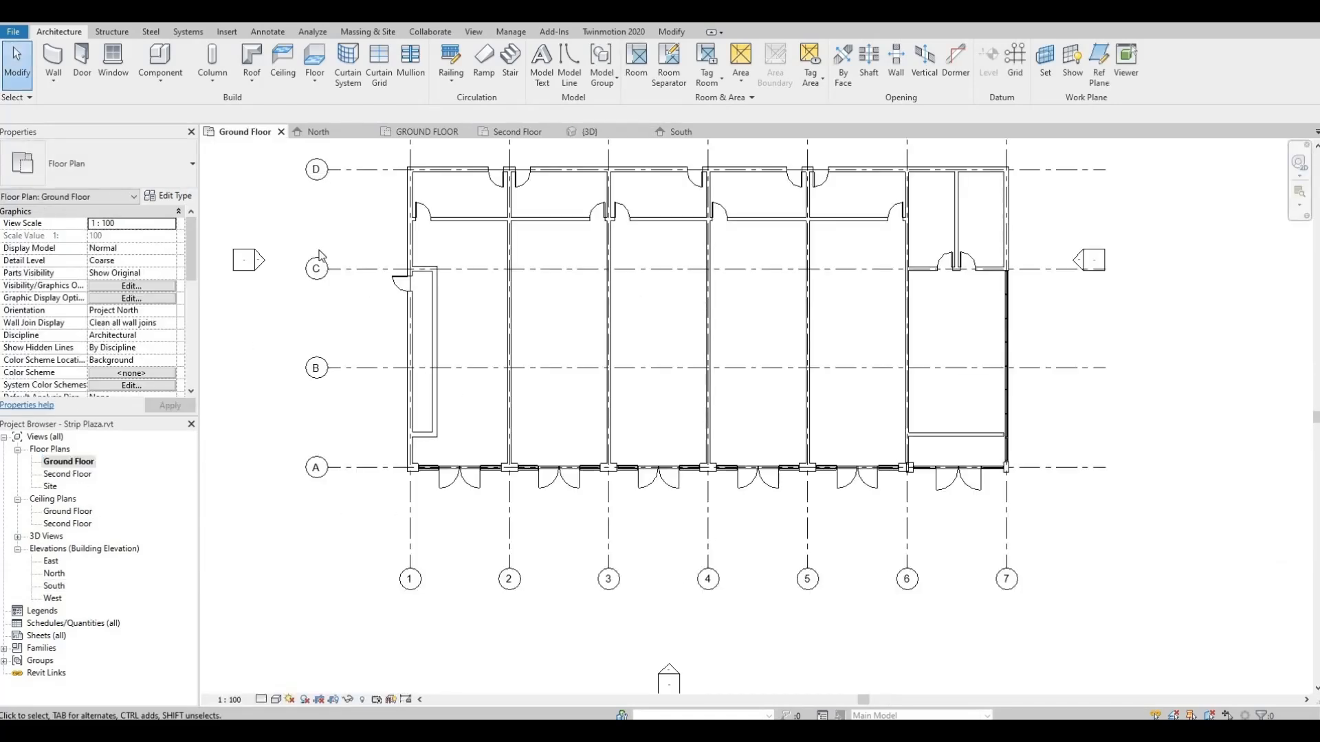
left_click(316, 61)
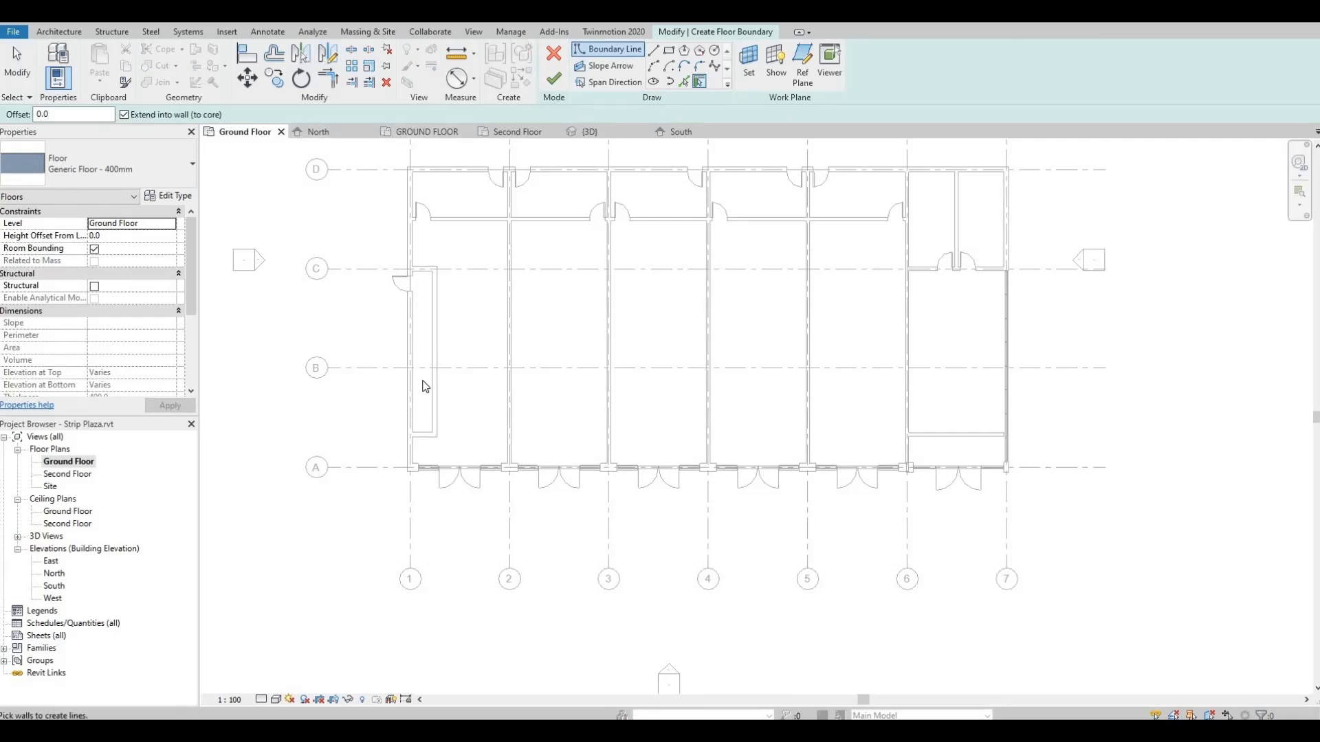
left_click(171, 226)
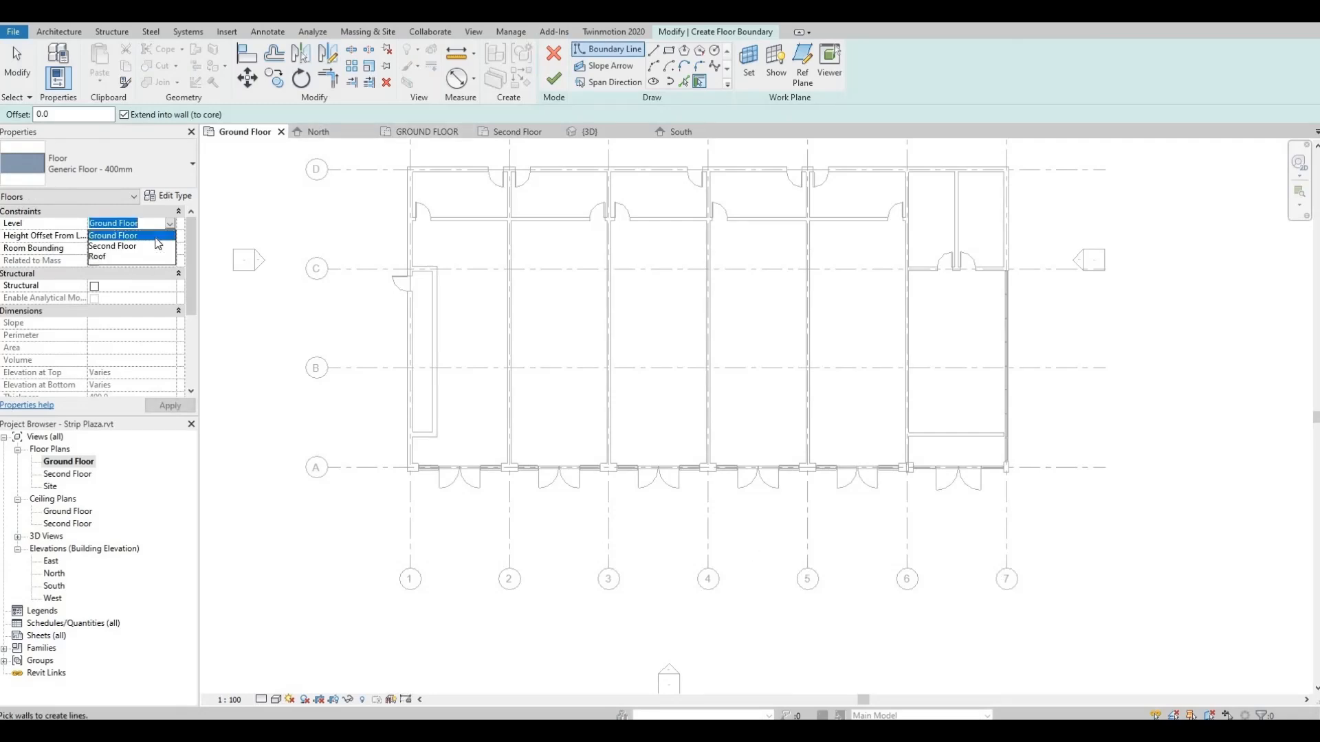
left_click(113, 246)
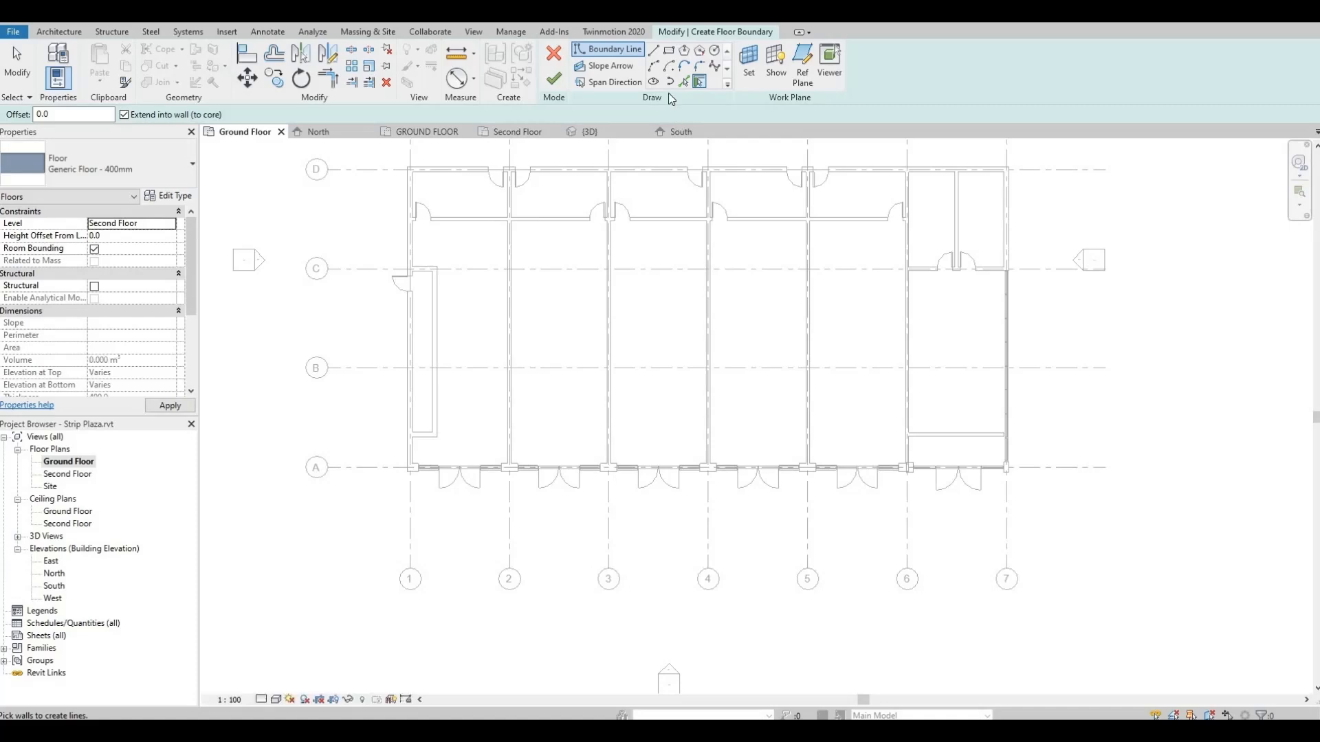
left_click(670, 51)
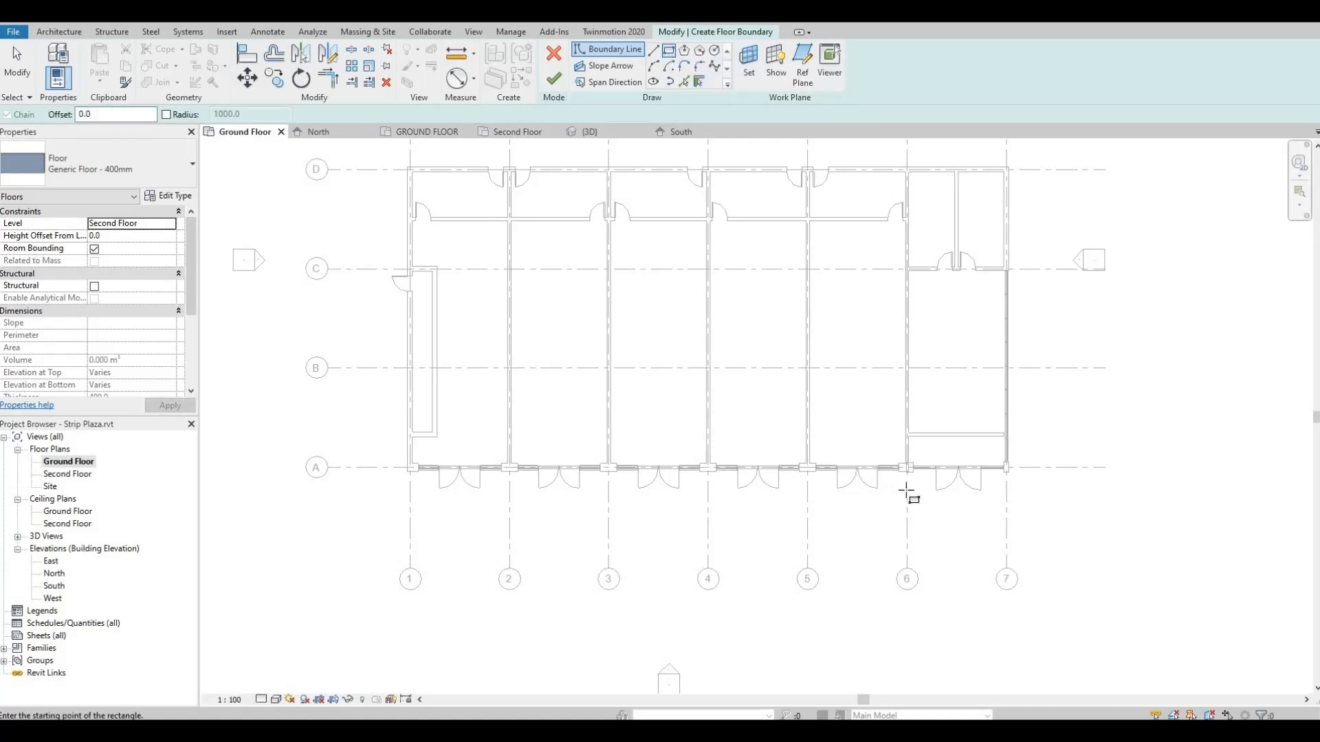
scroll(906, 488, "up", 5)
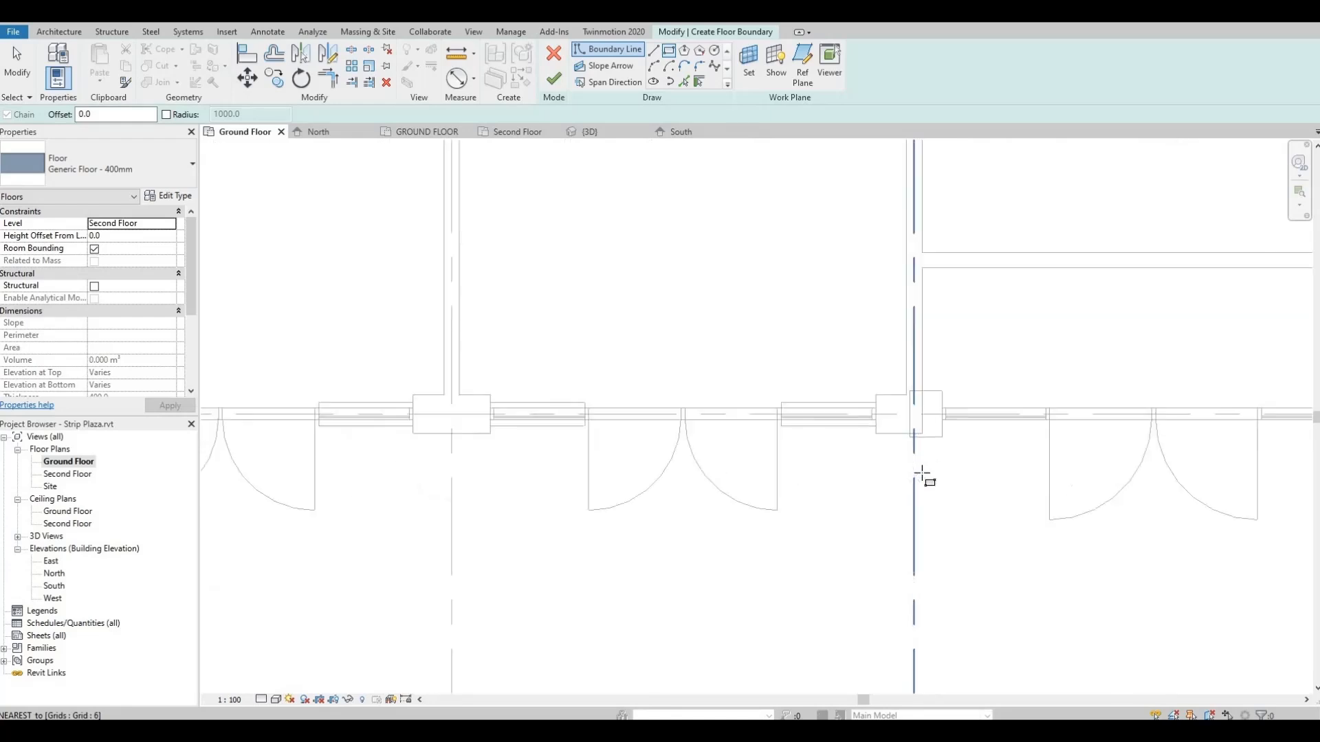
scroll(924, 475, "down", 3)
scroll(908, 452, "up", 2)
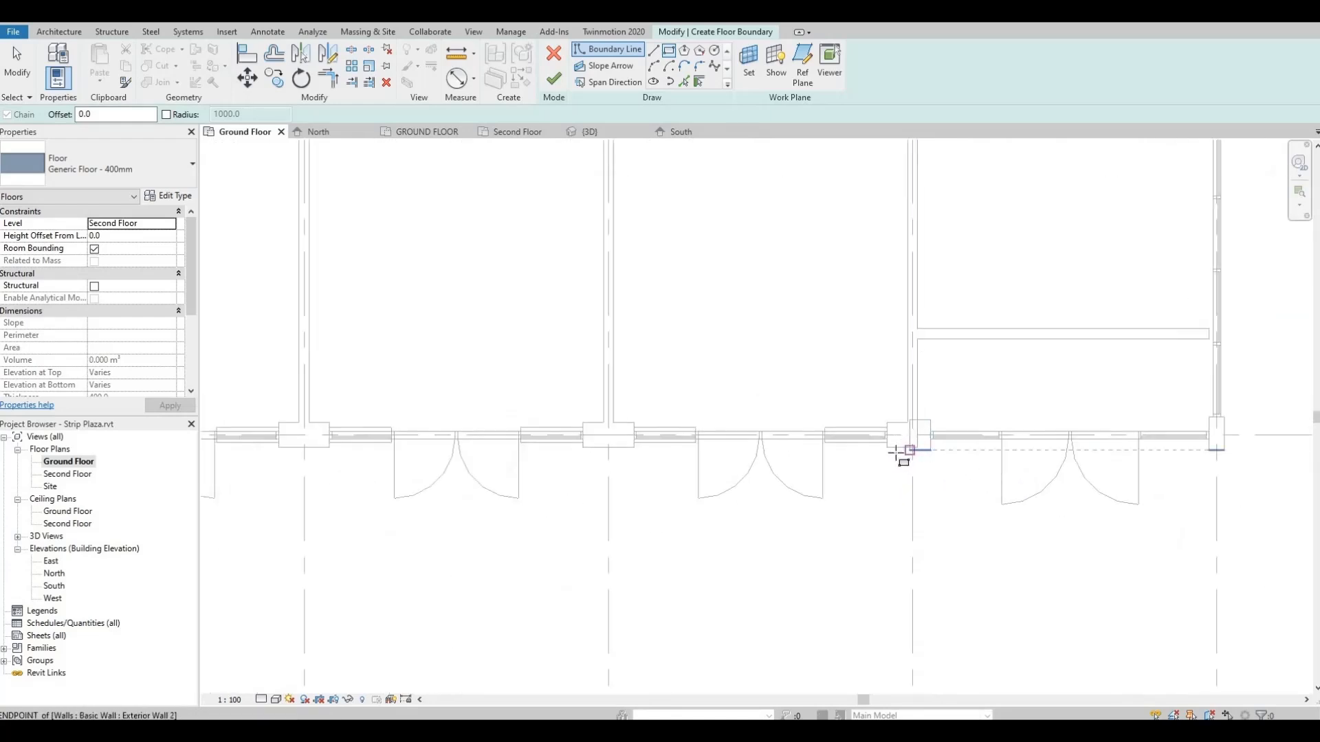
scroll(906, 455, "up", 3)
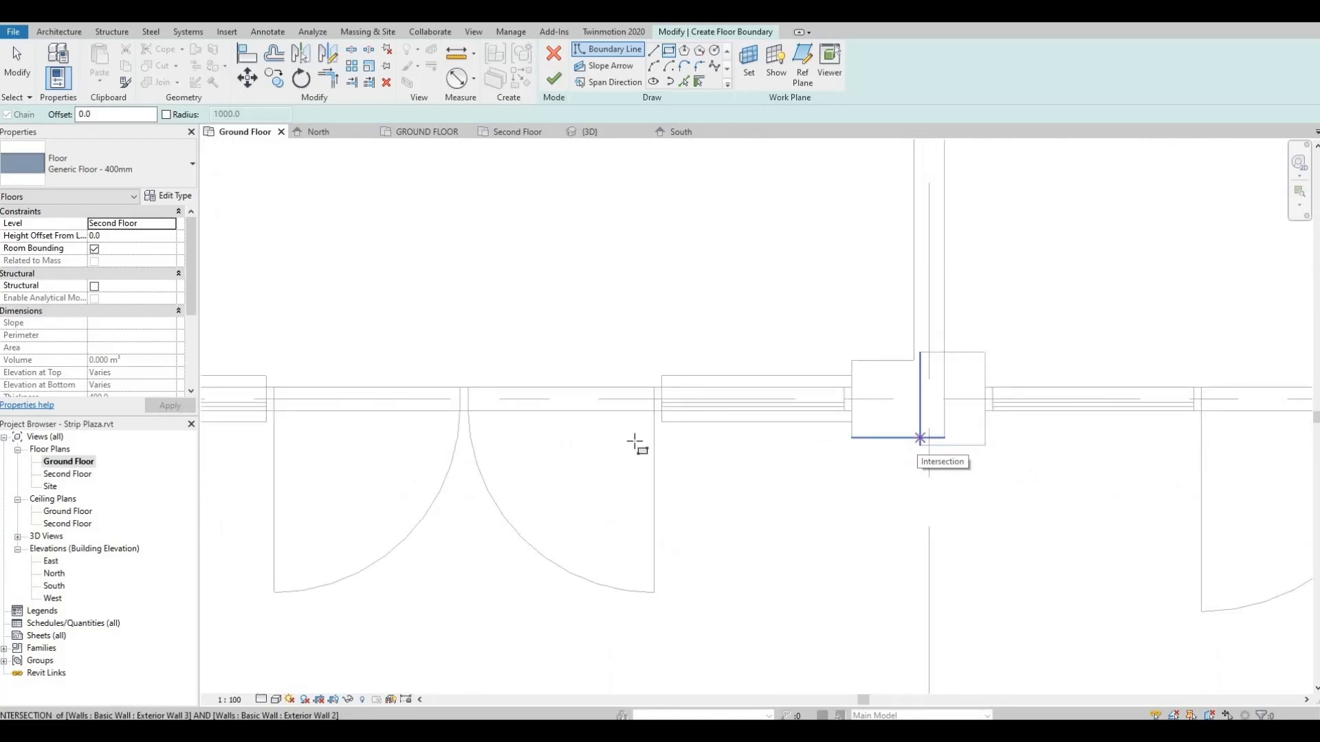
left_click(920, 446)
scroll(629, 442, "down", 2)
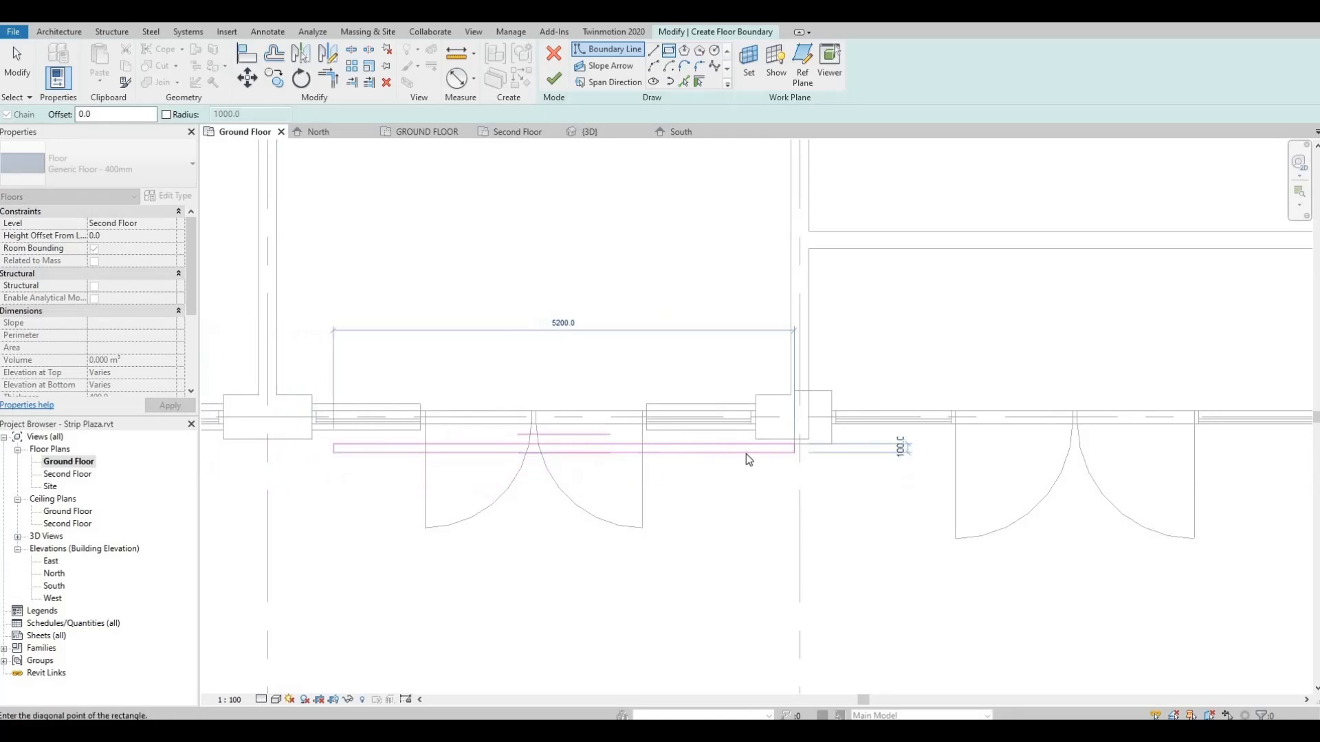
key("Escape")
Draw the rectangular floor boundary along the front facade from the pier at grid 6 to the outer corner at grid 1, about 29650 by 1100 mm.
scroll(694, 442, "up", 5)
left_click(980, 392)
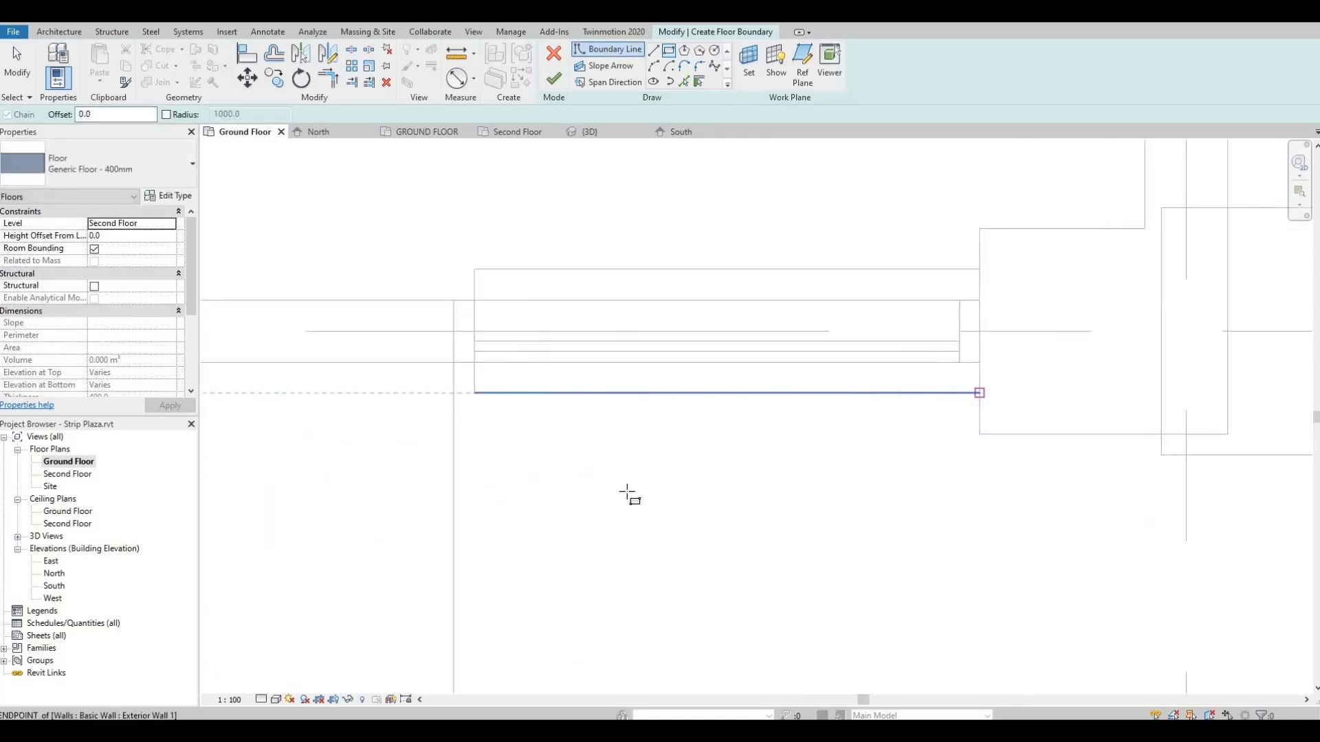
scroll(545, 530, "down", 5)
middle_click_drag(412, 573, 996, 534)
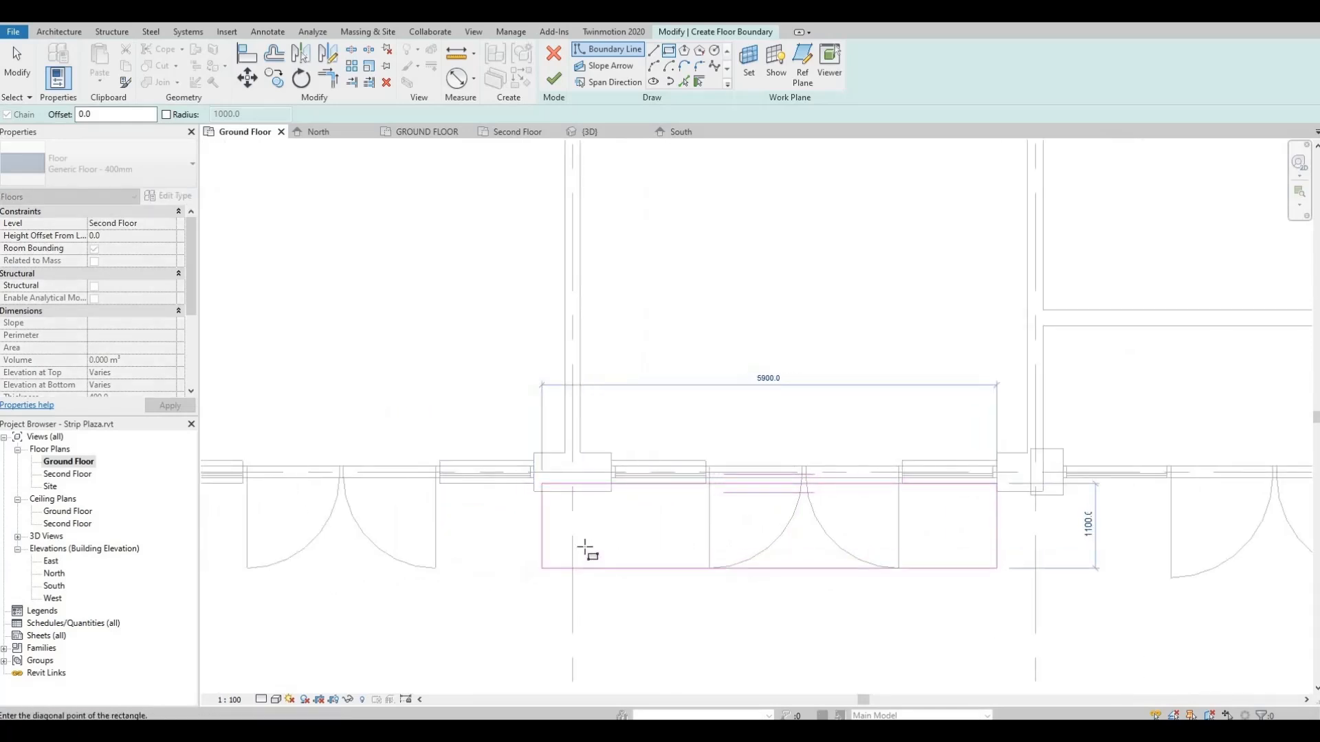
middle_click_drag(575, 571, 745, 475)
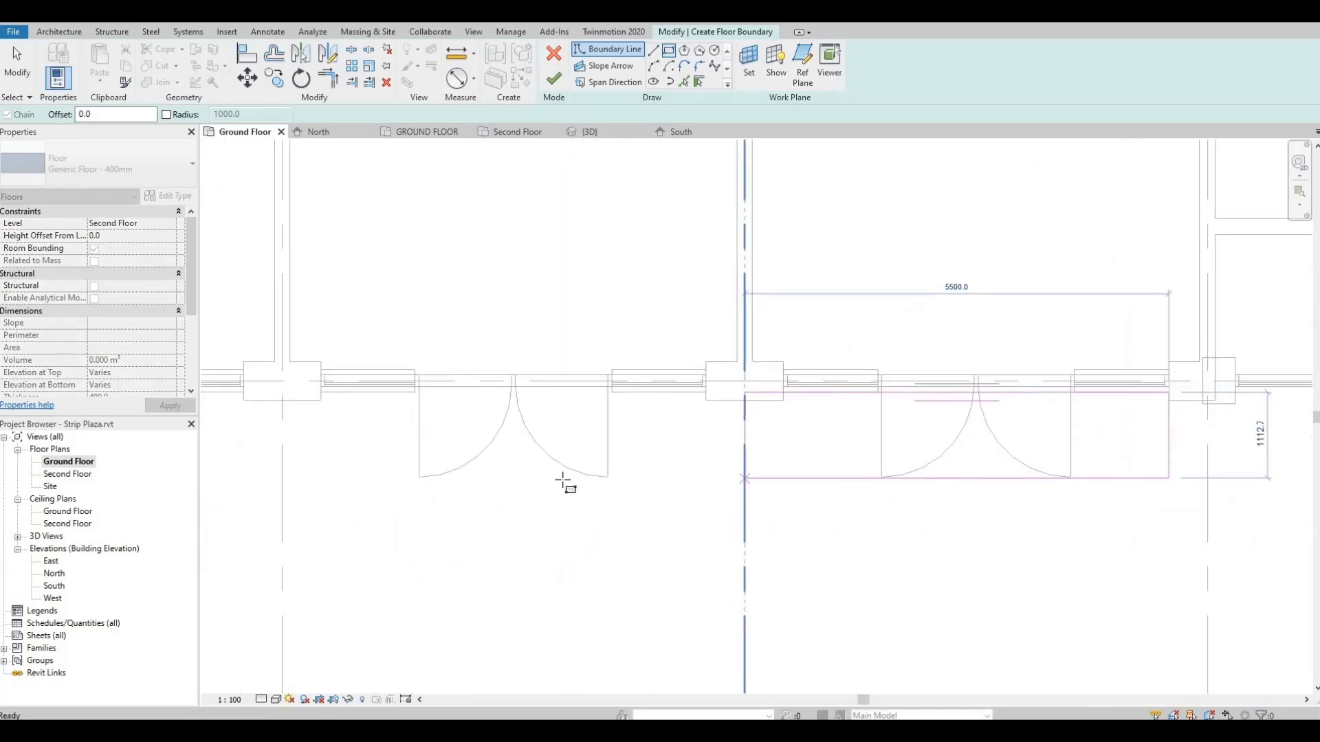
scroll(745, 477, "down", 2)
middle_click_drag(539, 474, 955, 429)
scroll(639, 431, "down", 2)
middle_click_drag(715, 438, 1142, 447)
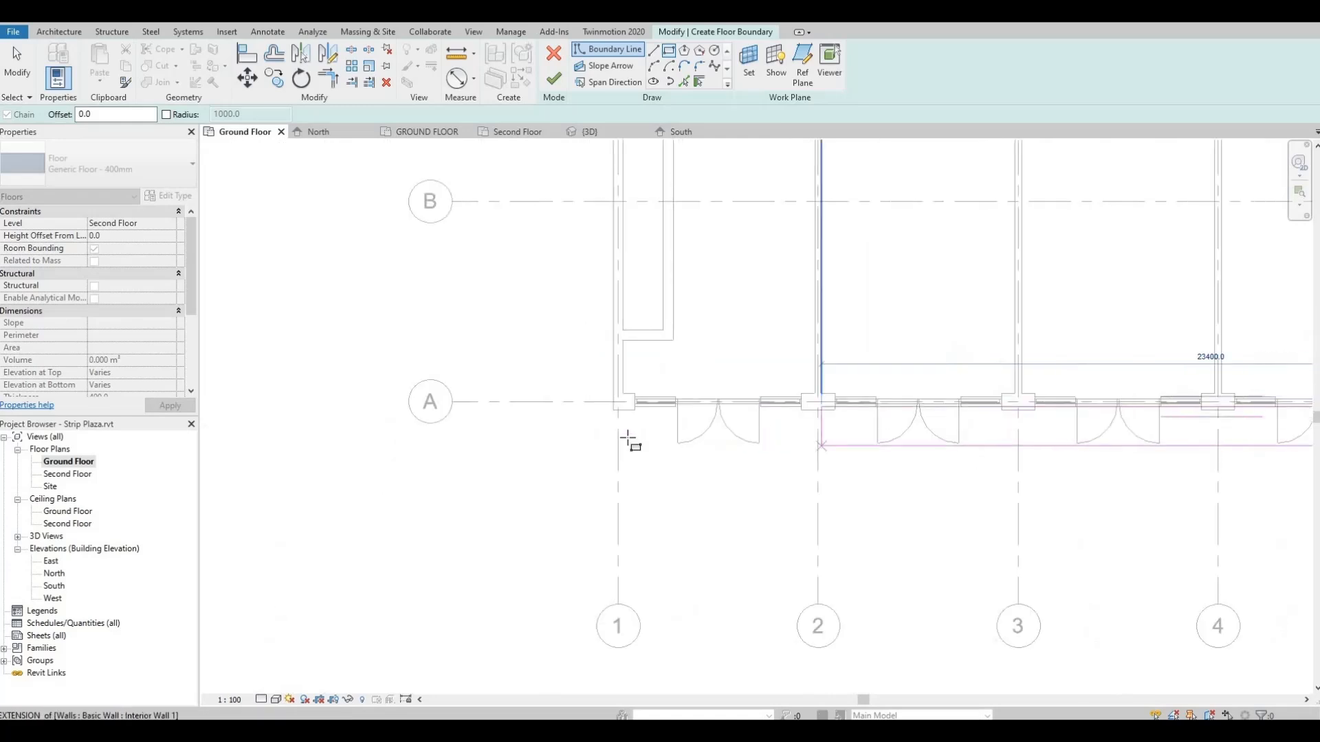
scroll(592, 442, "up", 2)
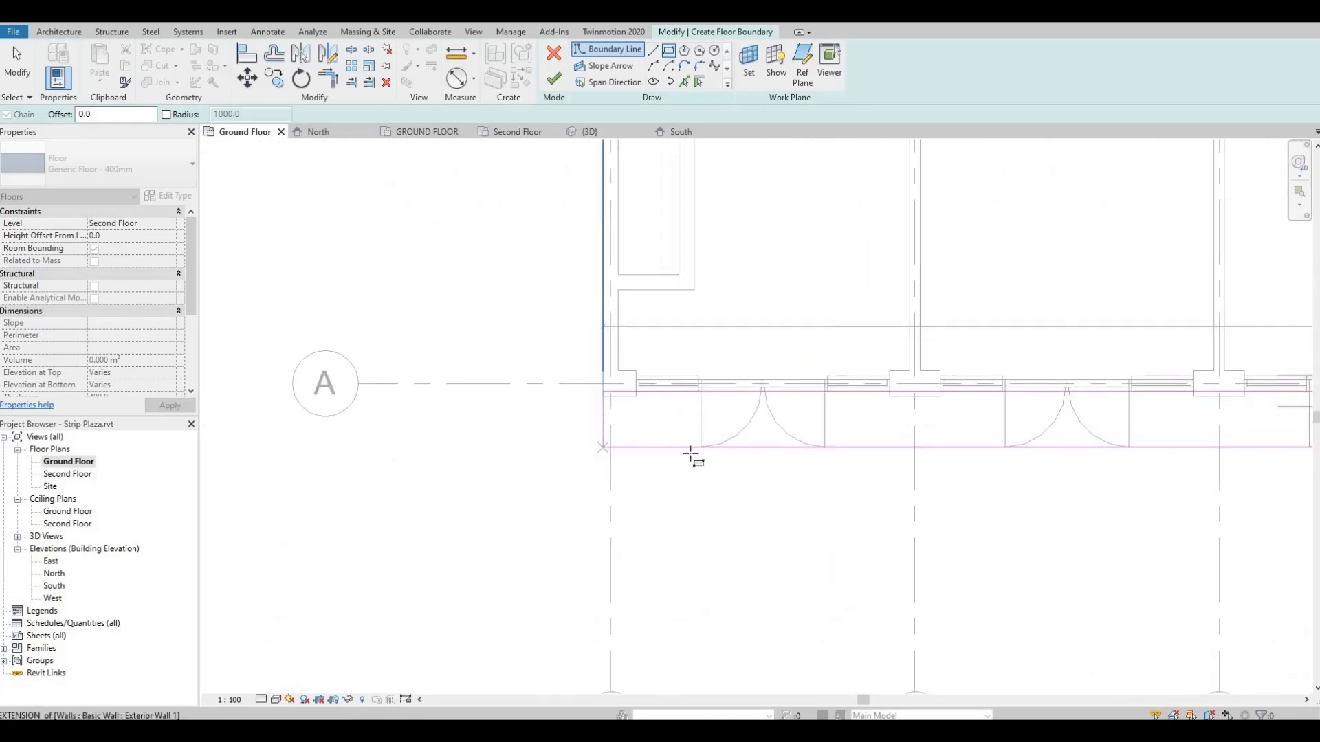
left_click(603, 447)
middle_click_drag(613, 466, 550, 460)
scroll(825, 482, "down", 2)
middle_click_drag(887, 492, 584, 459)
middle_click_drag(759, 449, 596, 459)
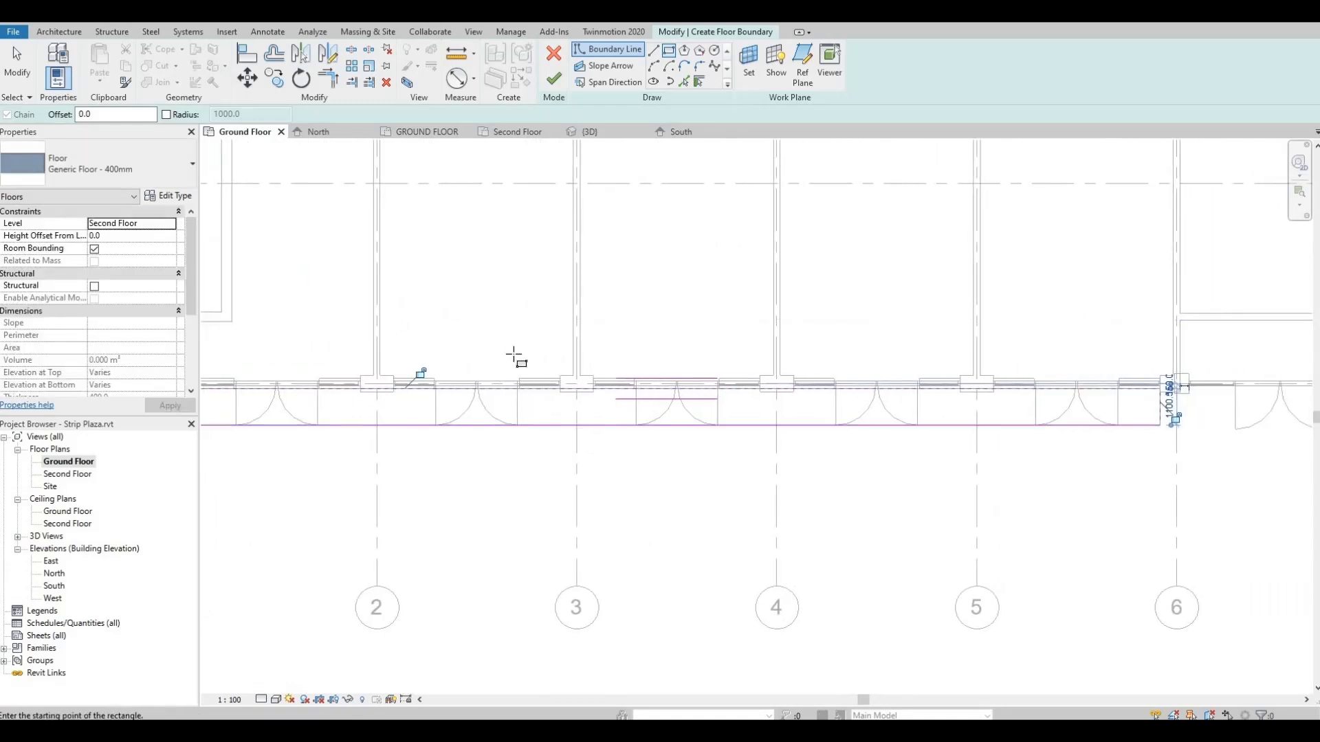
middle_click_drag(837, 368, 845, 368)
middle_click_drag(1126, 382, 722, 337)
scroll(723, 337, "up", 1)
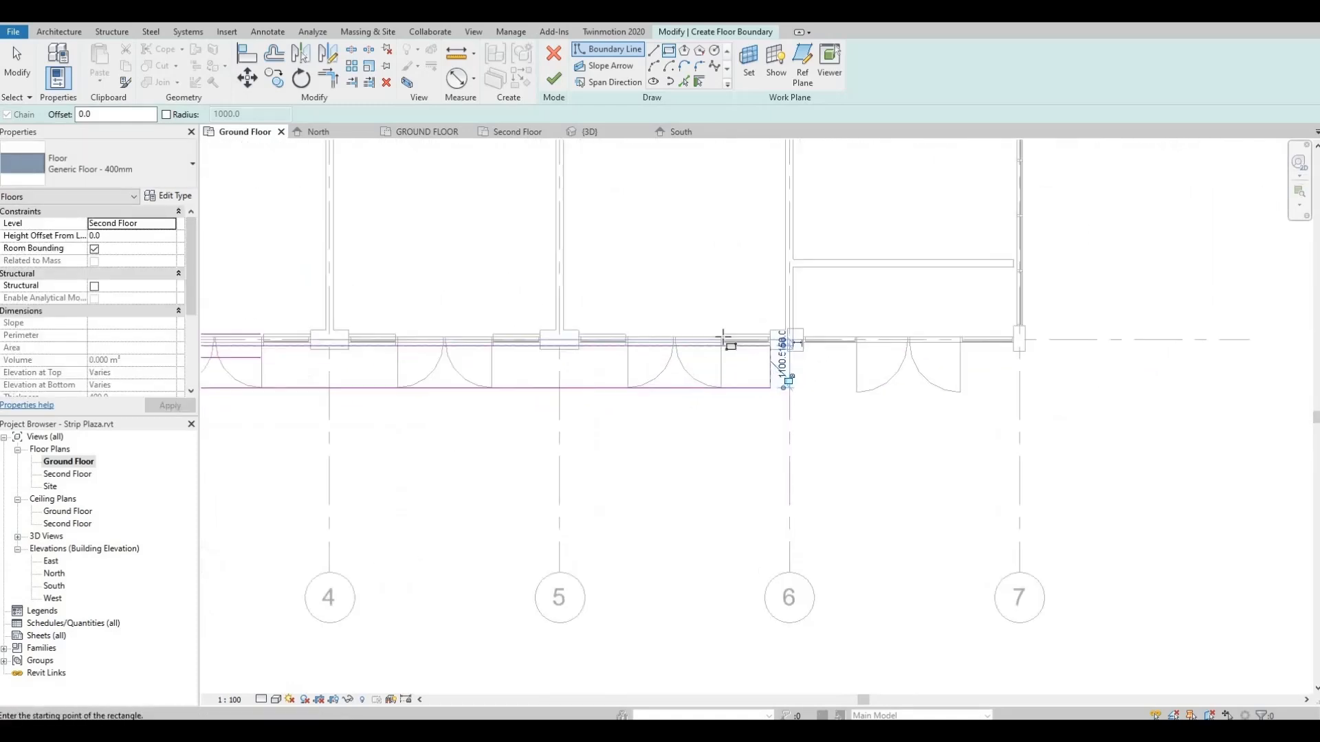
scroll(811, 361, "up", 3)
key("Escape")
key("Escape")
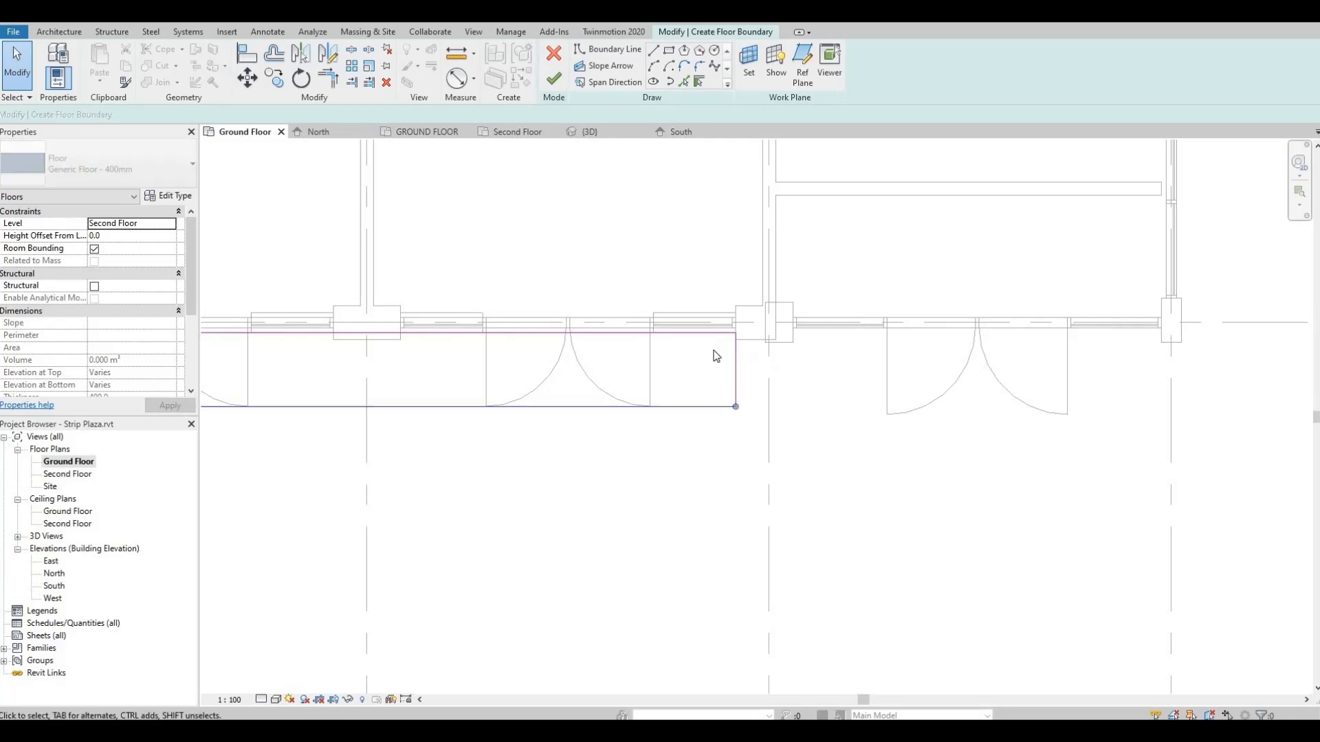
Set the depth of the rectangular floor boundary in front of the facade to 1000 mm.
scroll(717, 356, "up", 1)
scroll(657, 374, "down", 6)
middle_click_drag(653, 375, 1173, 378)
scroll(1173, 378, "down", 3)
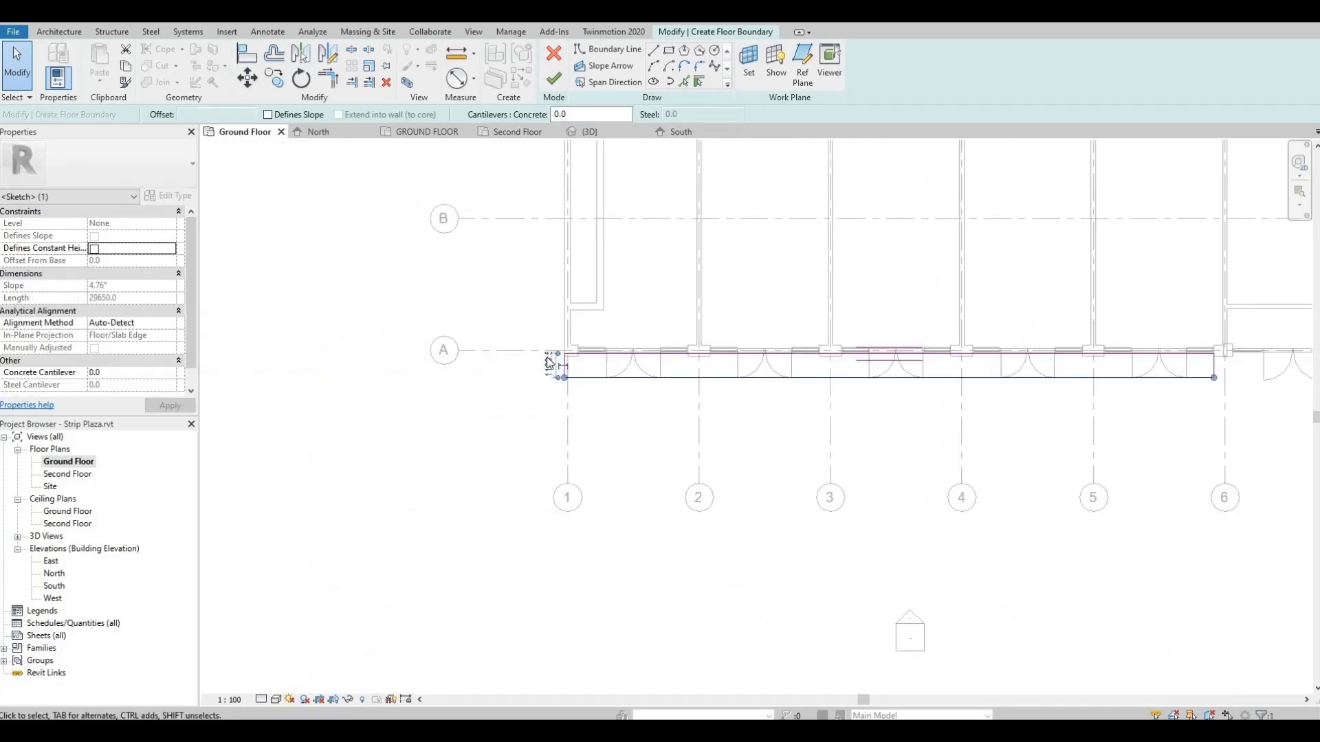
scroll(549, 363, "up", 4)
left_click(562, 409)
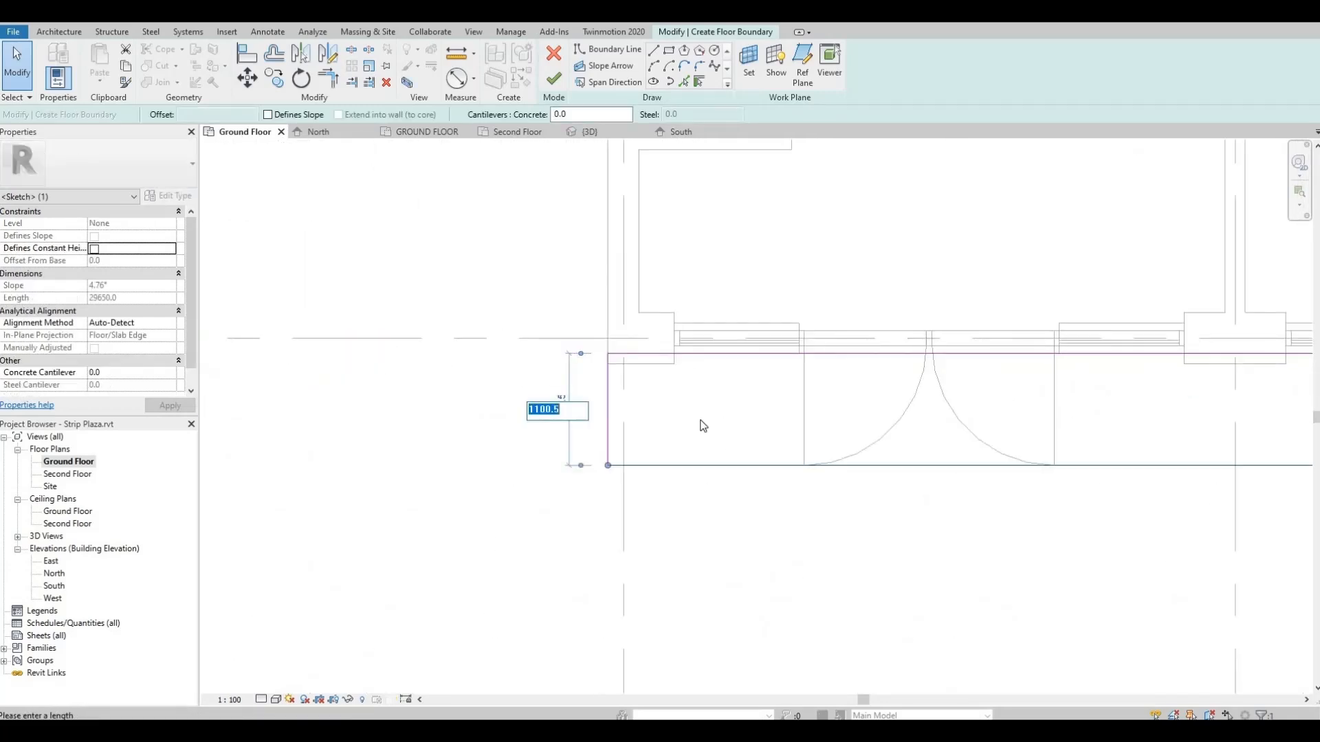
type("1000")
key("Return")
key("Escape")
scroll(710, 395, "down", 2)
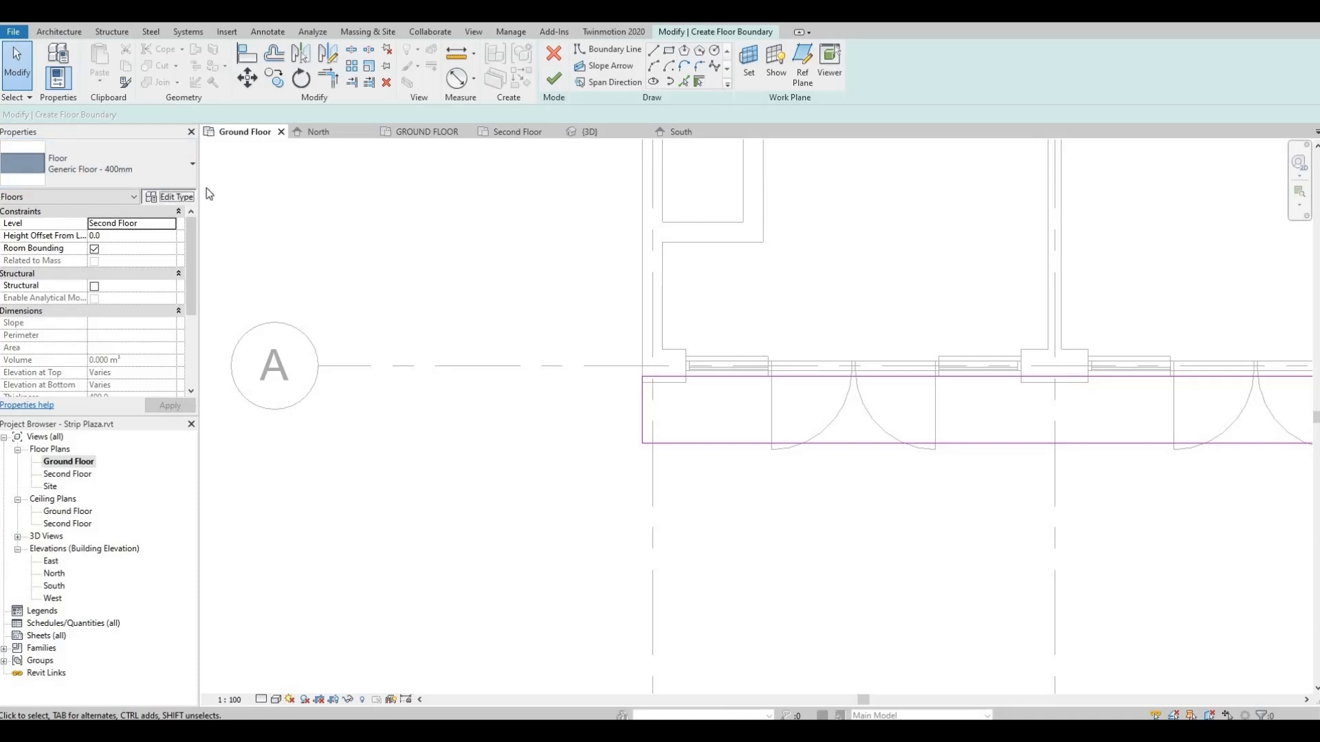
Duplicate the Generic Floor - 400mm type under the name Floor 2.
left_click(169, 196)
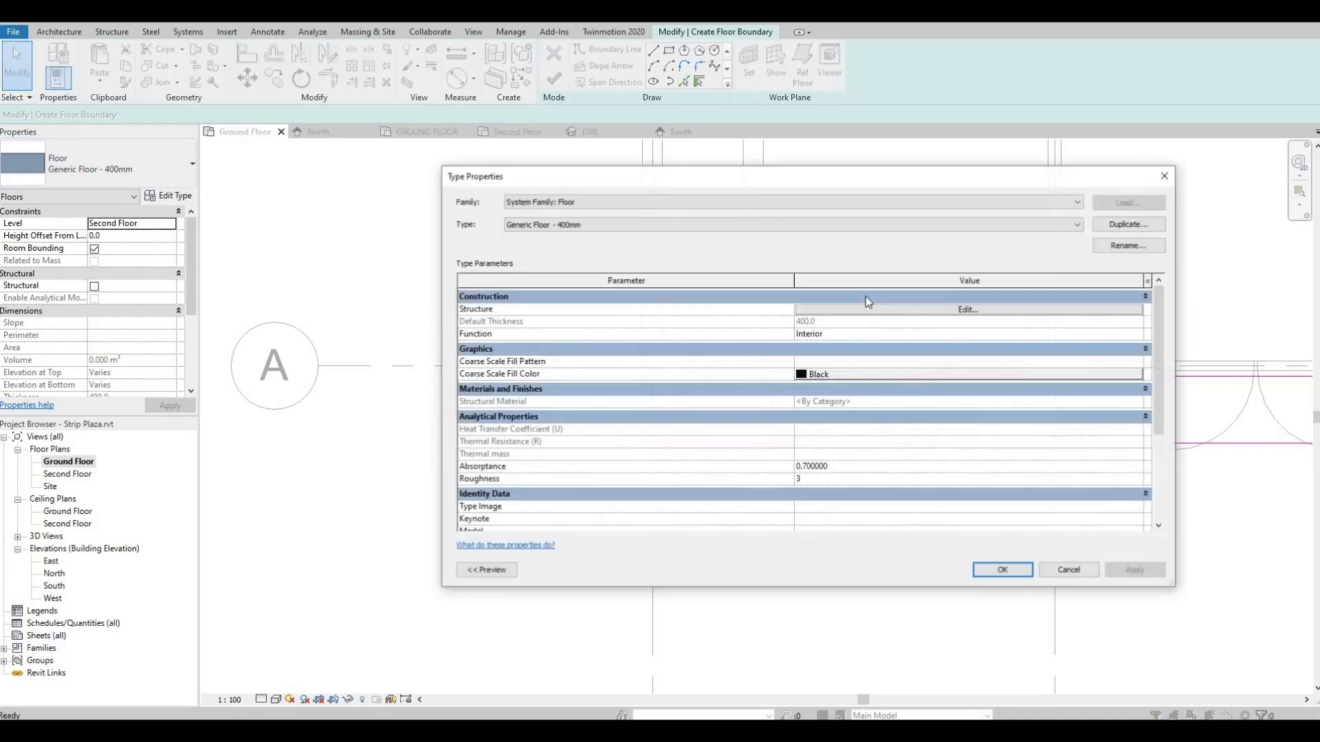
left_click(1129, 225)
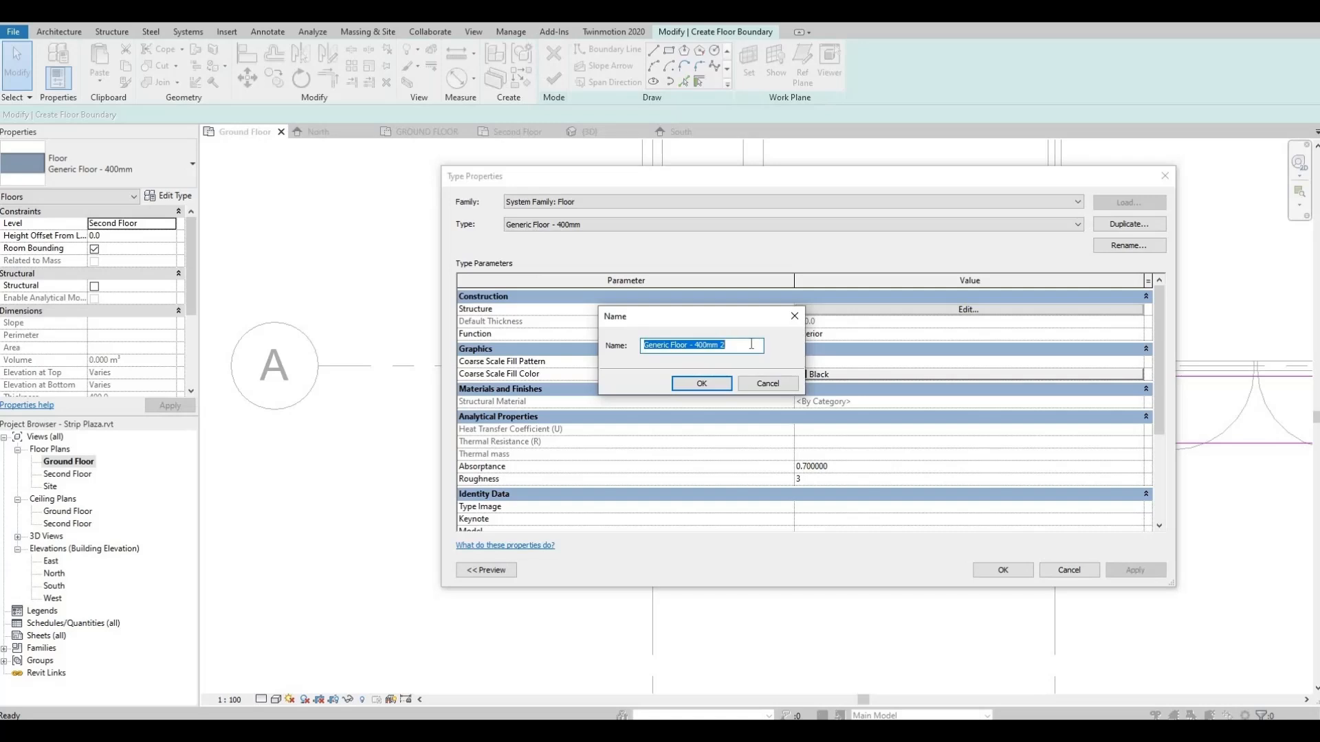
type("Floor")
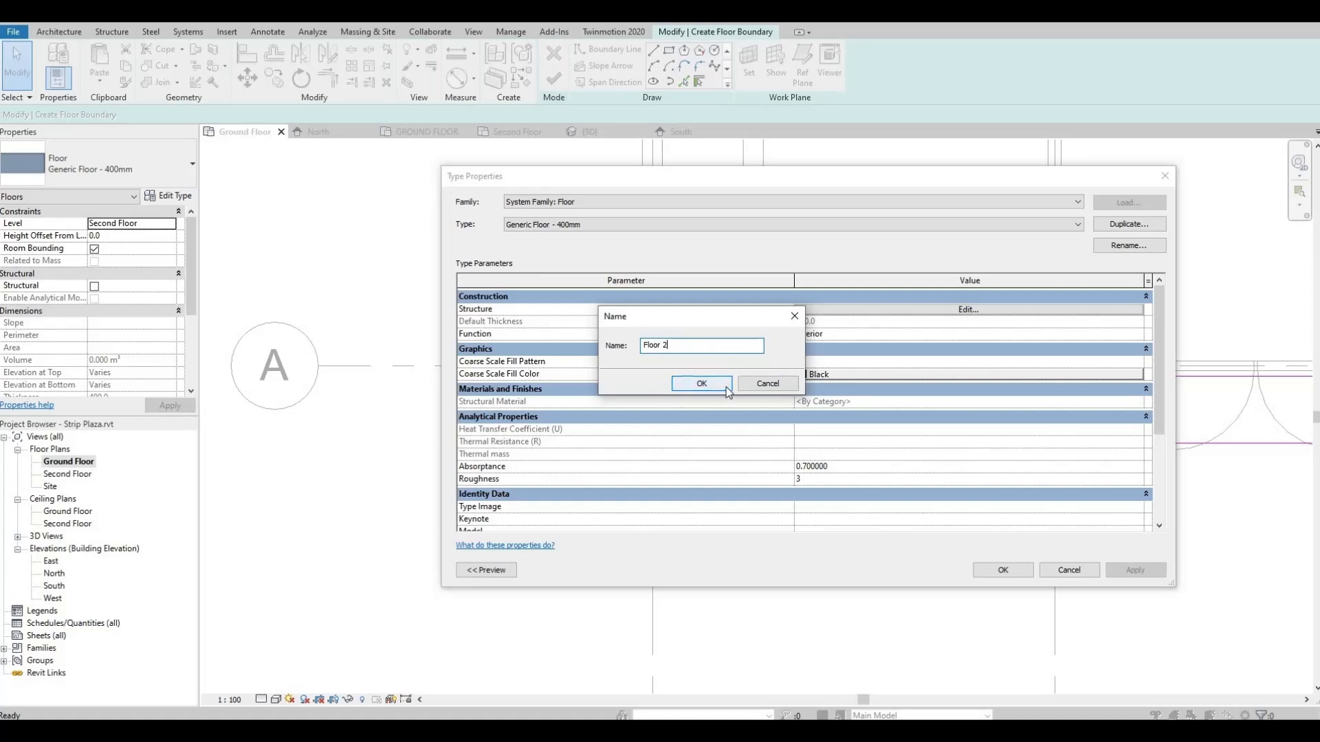
left_click(726, 387)
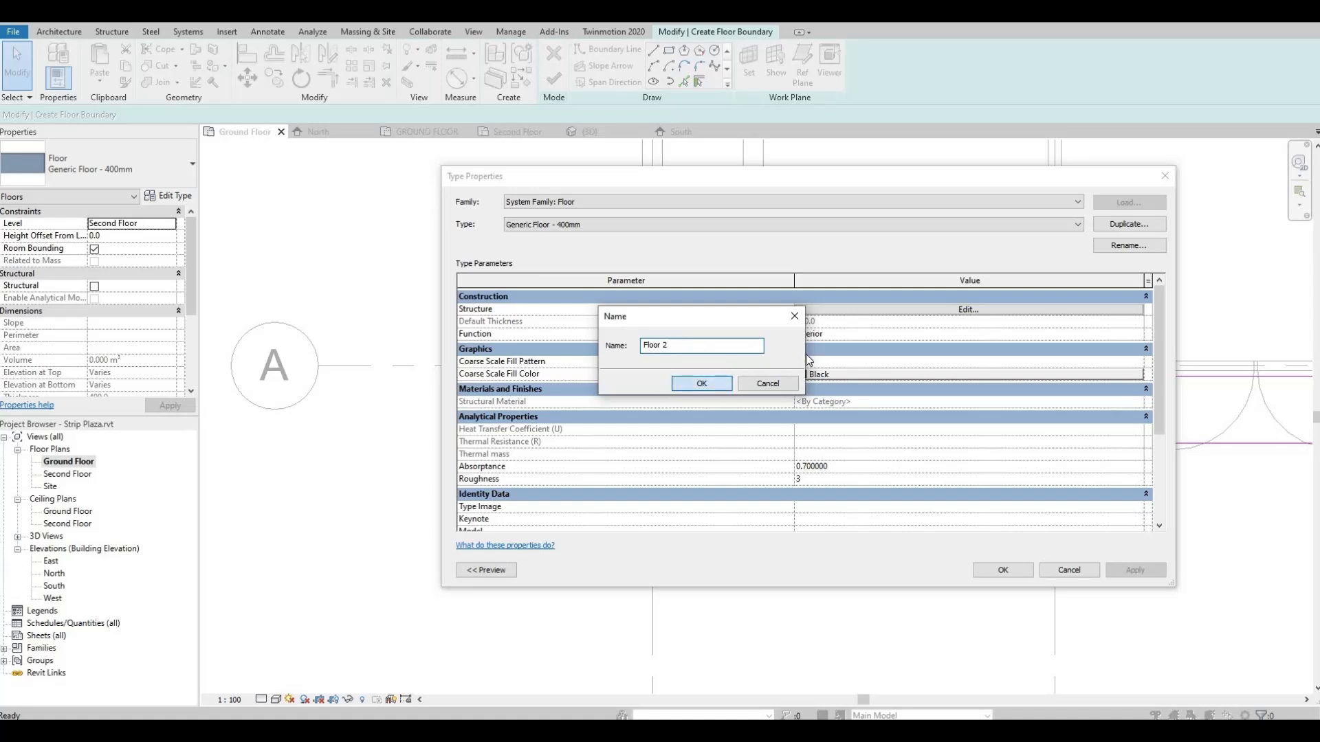
Set the Structure layer of Floor 2 to a thickness of 200 mm and finish the floor sketch.
left_click(906, 309)
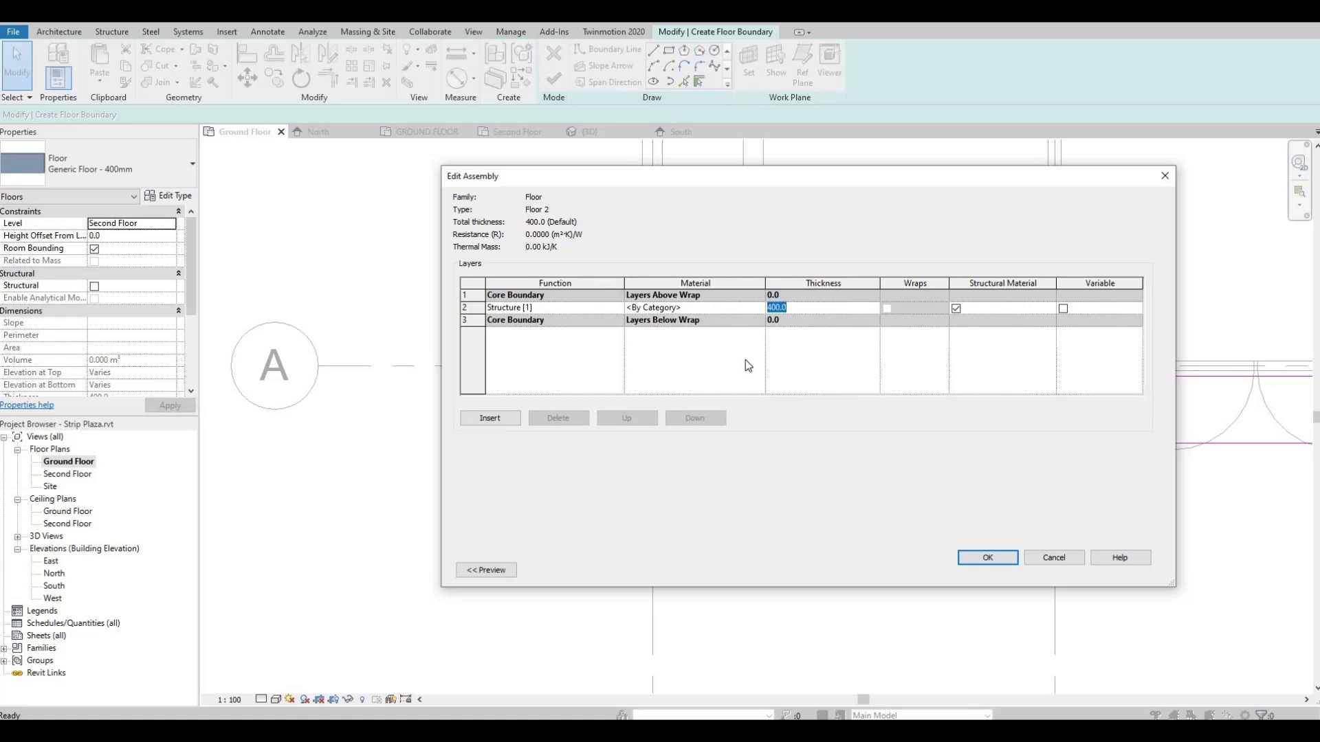
type("200")
left_click(972, 556)
left_click(1005, 570)
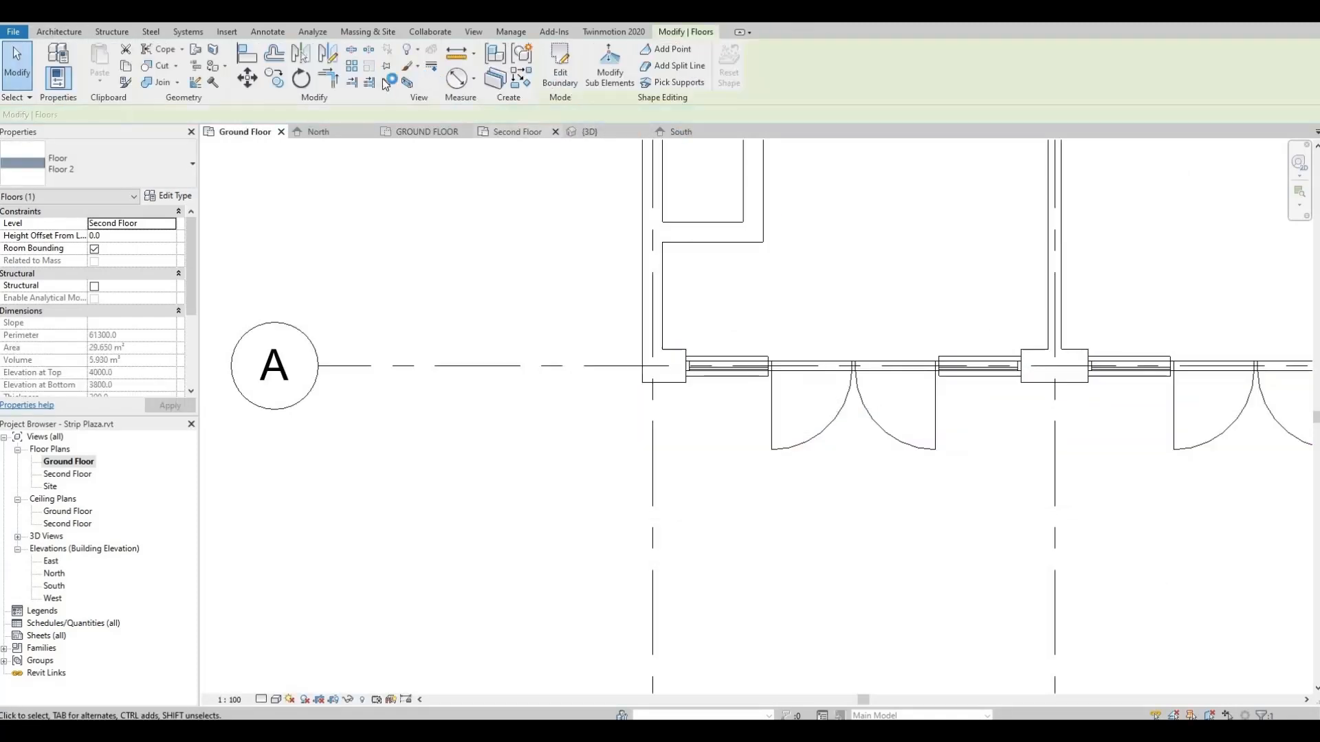
Examine the projecting second-level slab along the front facade in the 3D view from several angles.
left_click(590, 132)
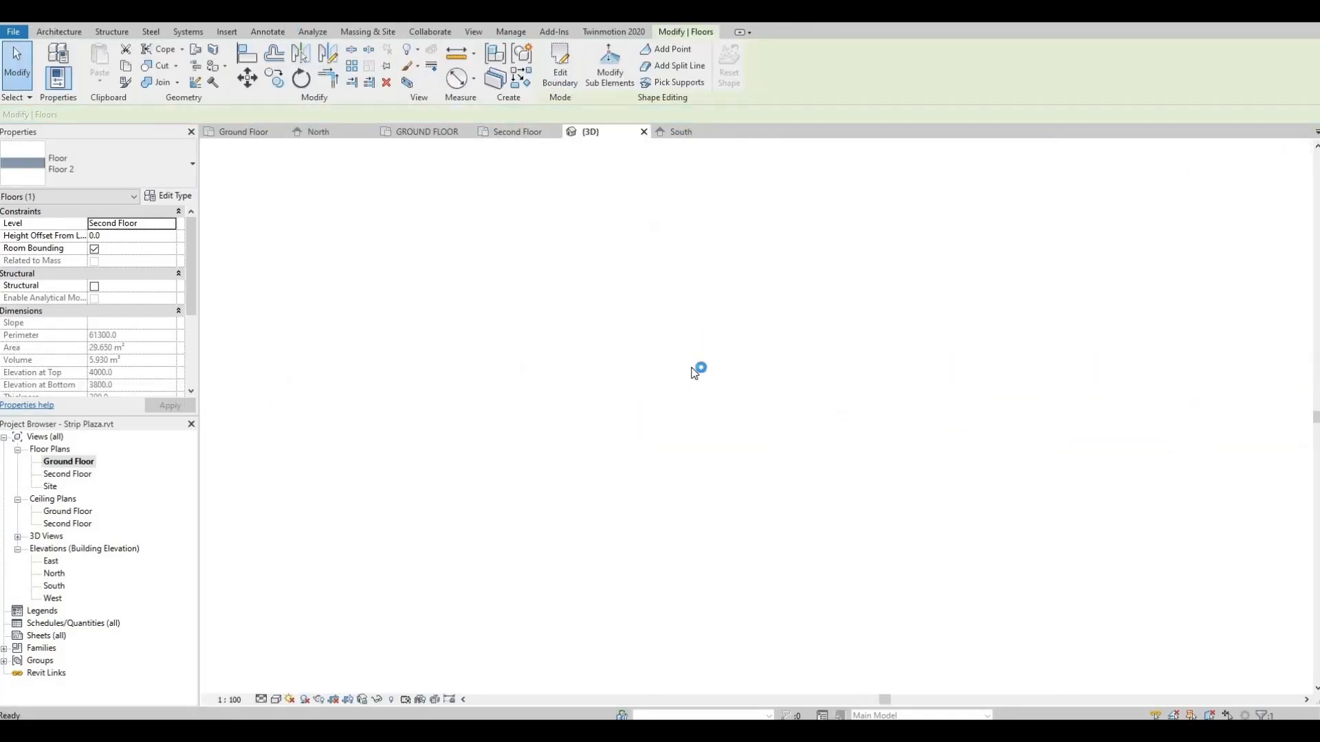
middle_click_drag(844, 468, 710, 409, "shift")
scroll(711, 413, "up", 6)
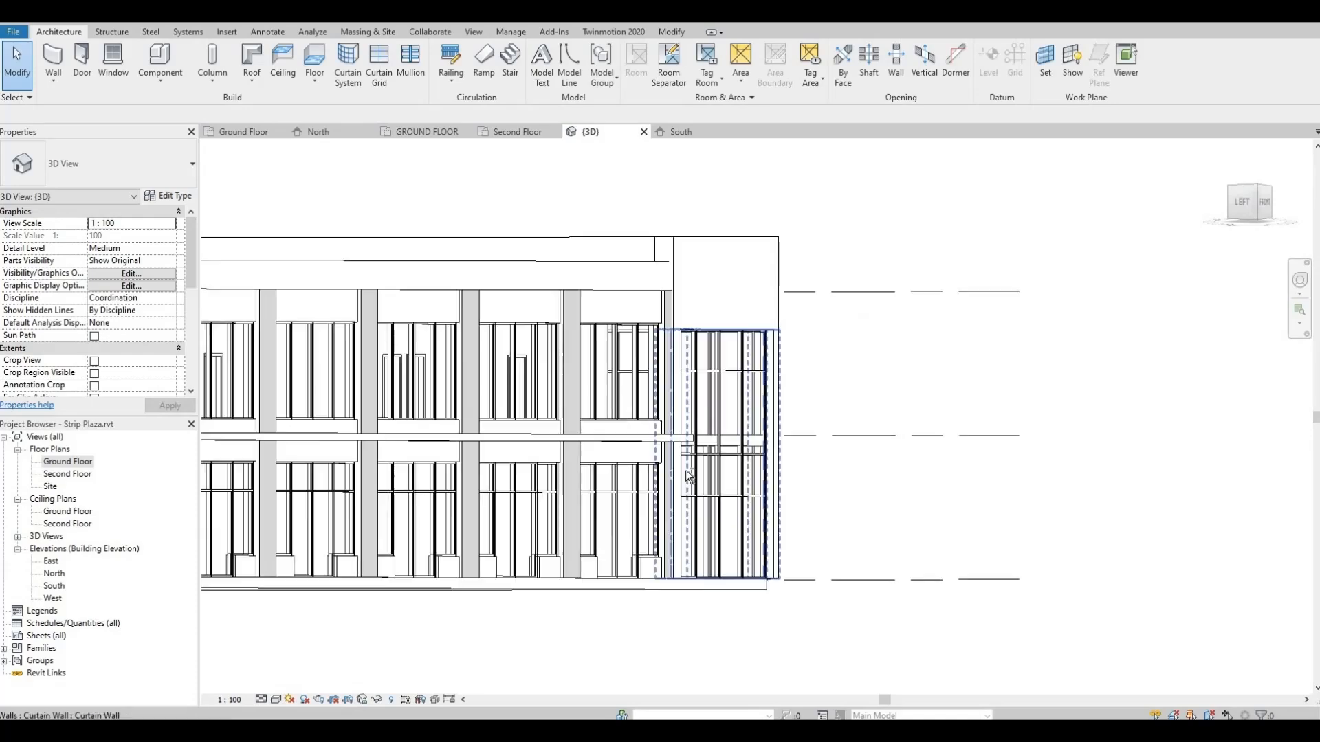
middle_click_drag(550, 435, 1043, 487, "shift")
middle_click_drag(761, 472, 763, 464, "shift")
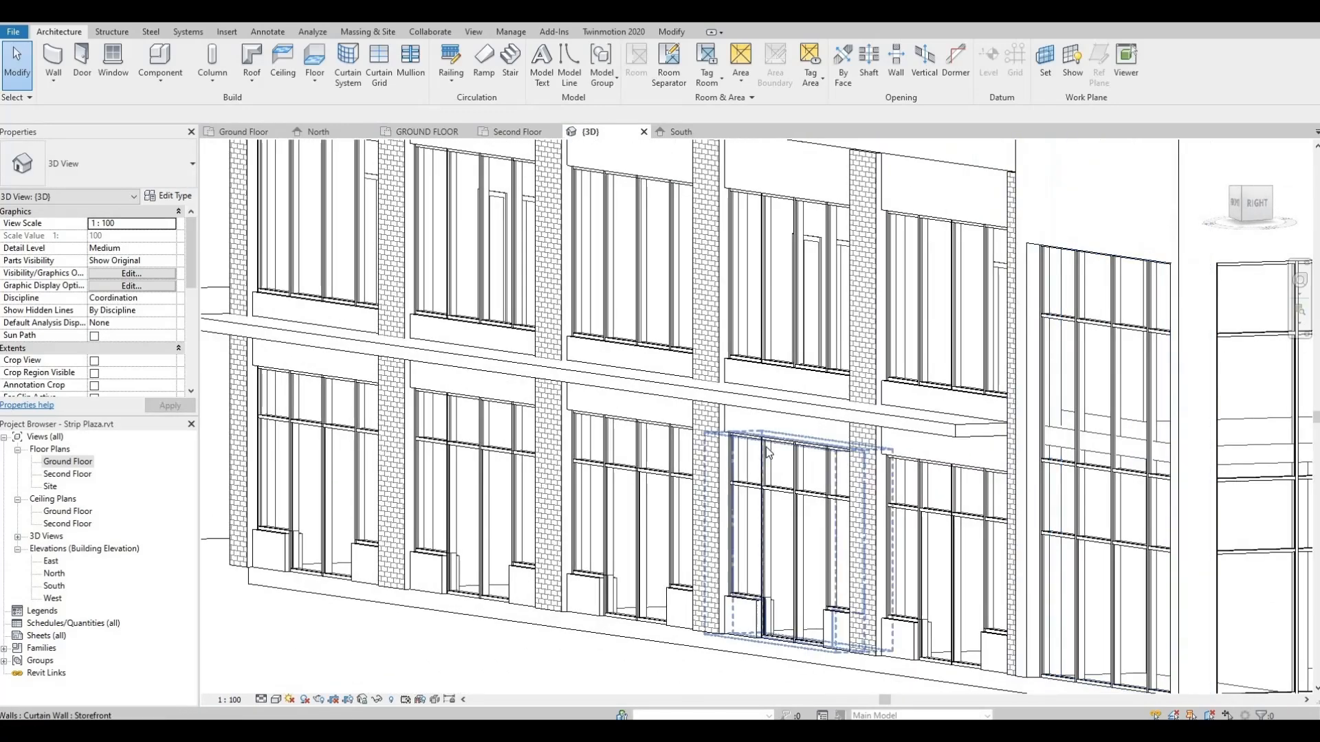
scroll(766, 446, "down", 1)
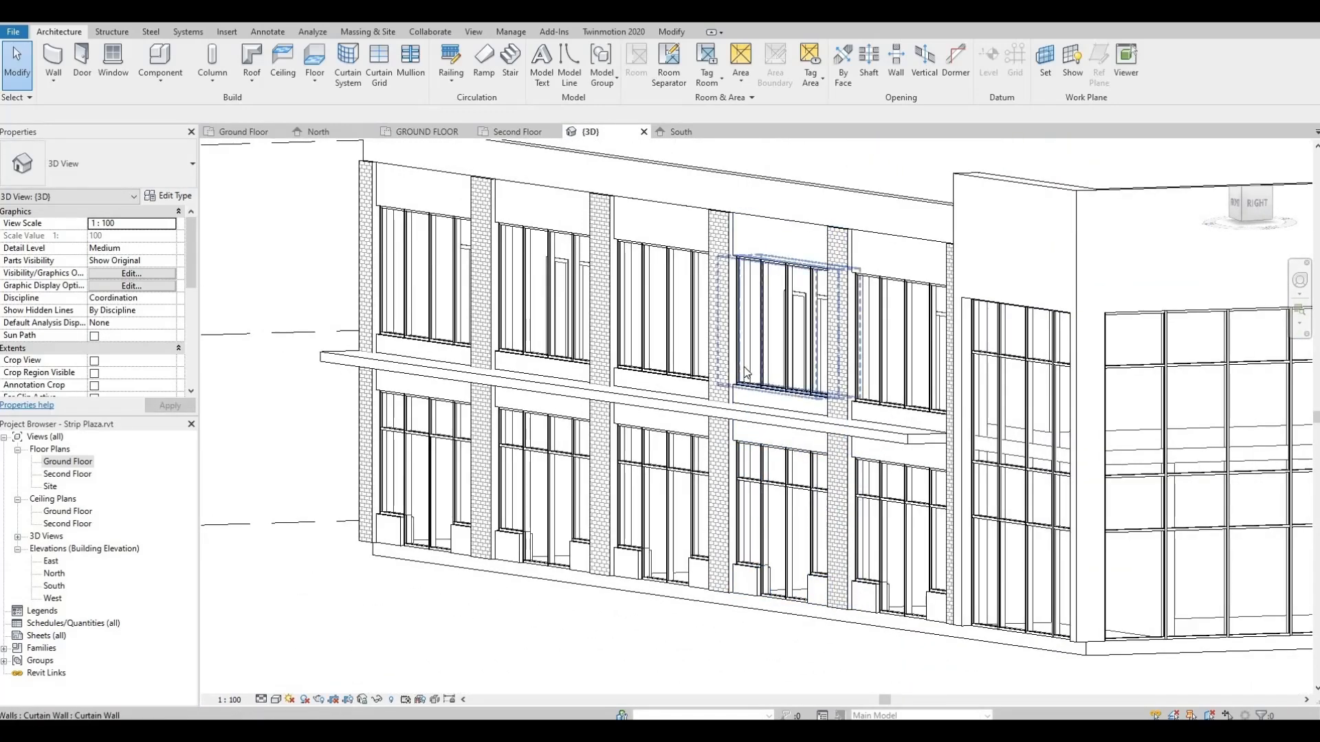
scroll(920, 434, "up", 3)
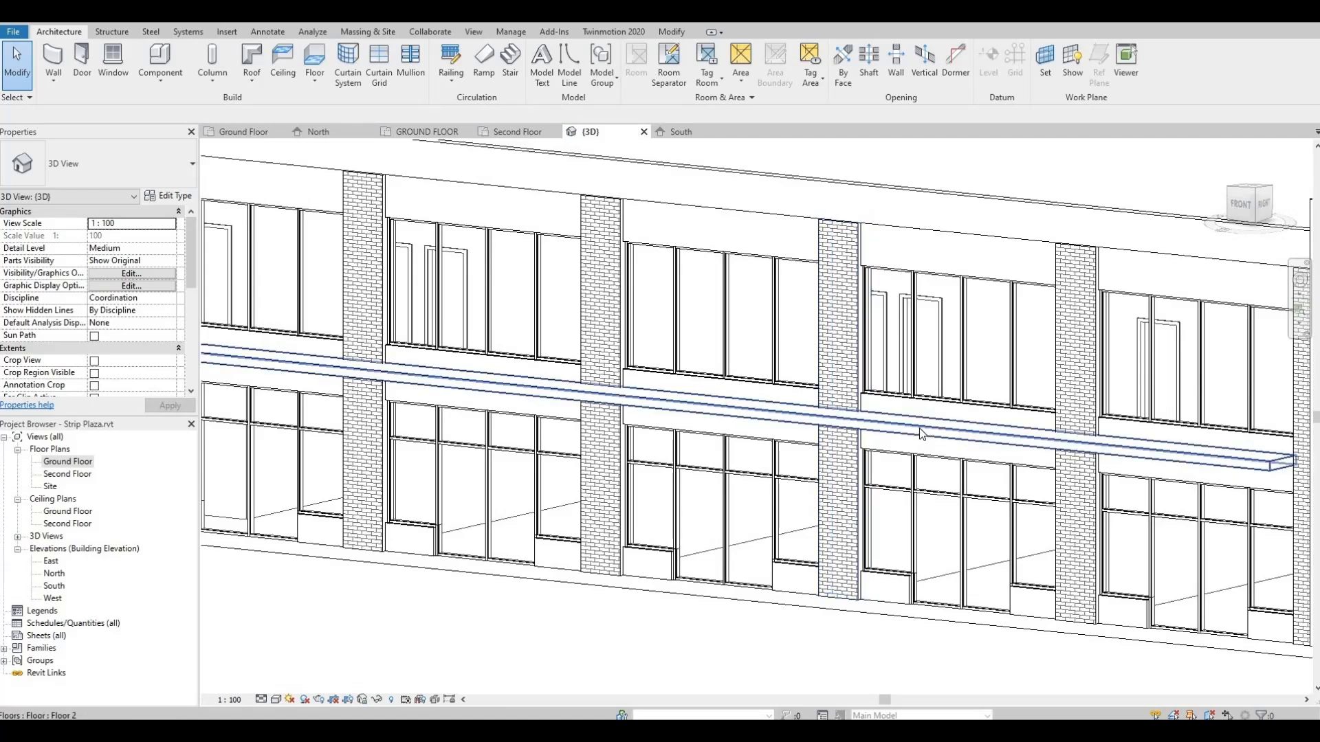
In the South elevation, copy the projecting Floor 2 slab 4000 mm straight up to the top of the brick piers.
left_click(905, 431)
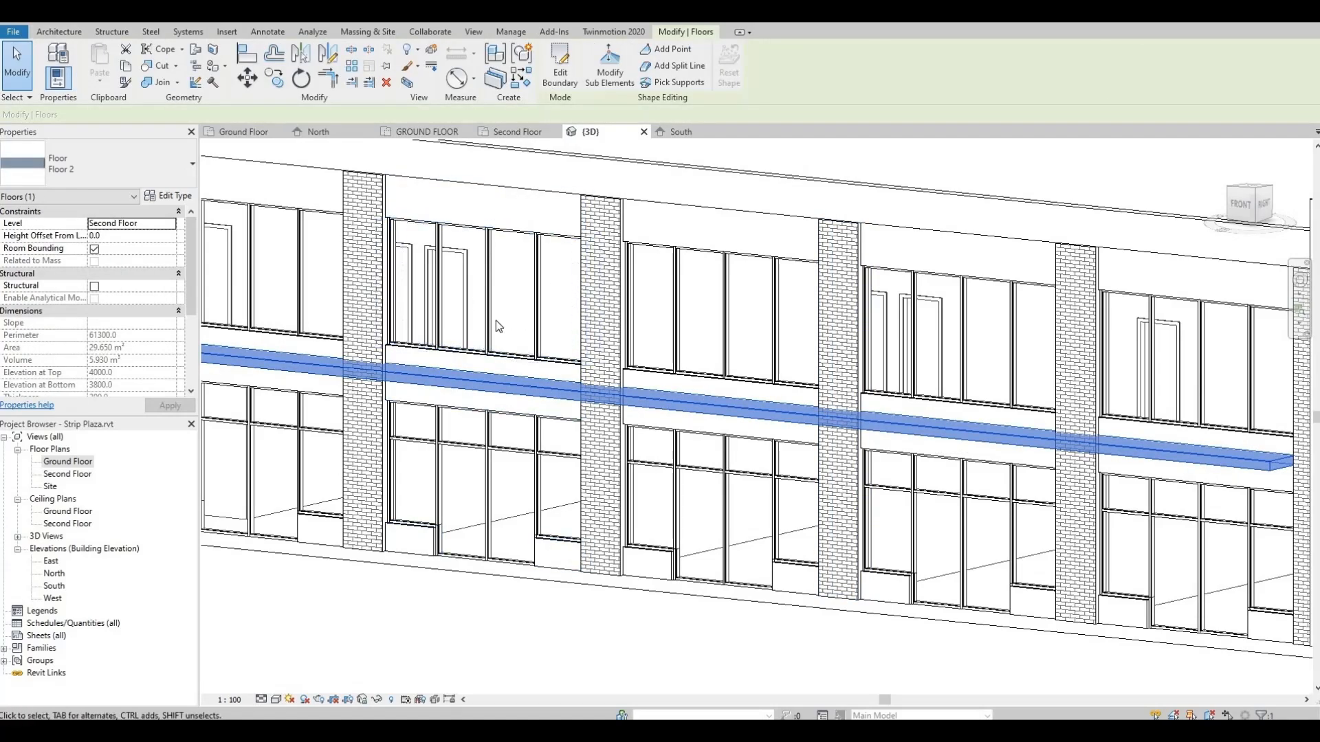
scroll(512, 329, "down", 2)
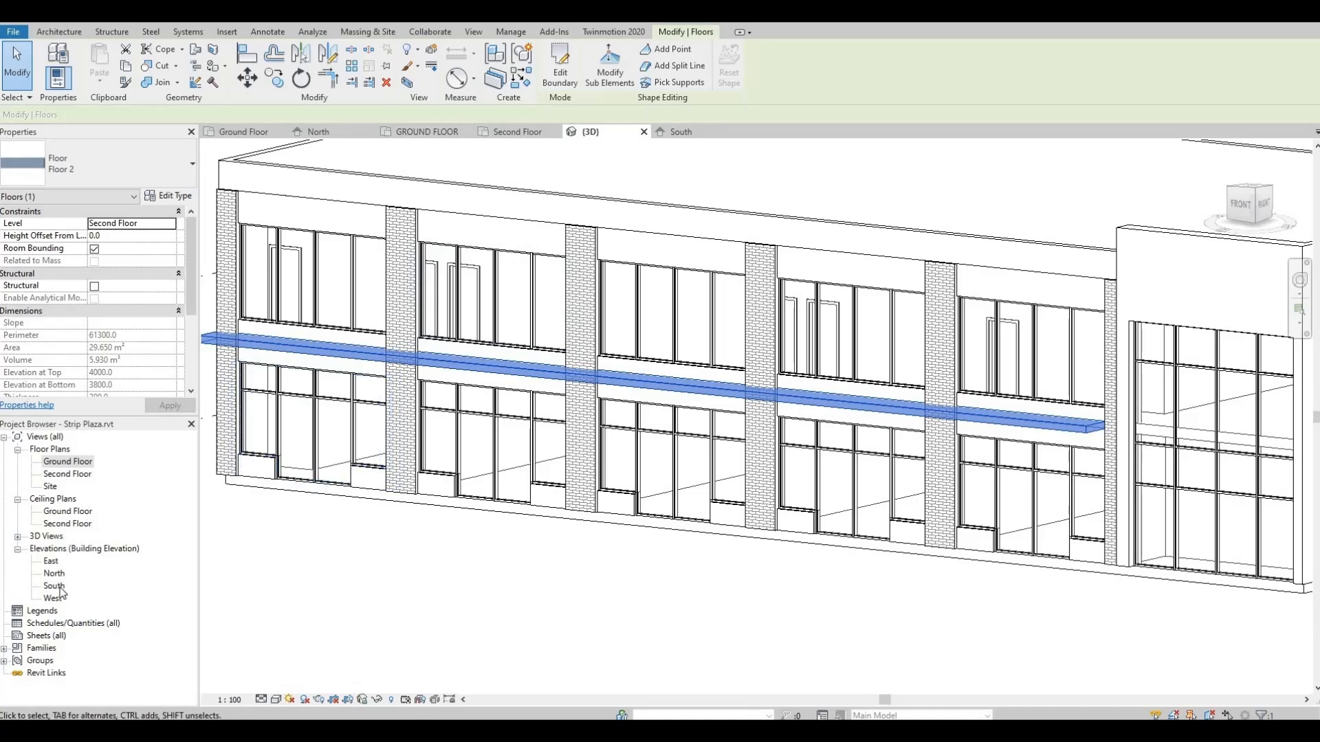
double_click(55, 586)
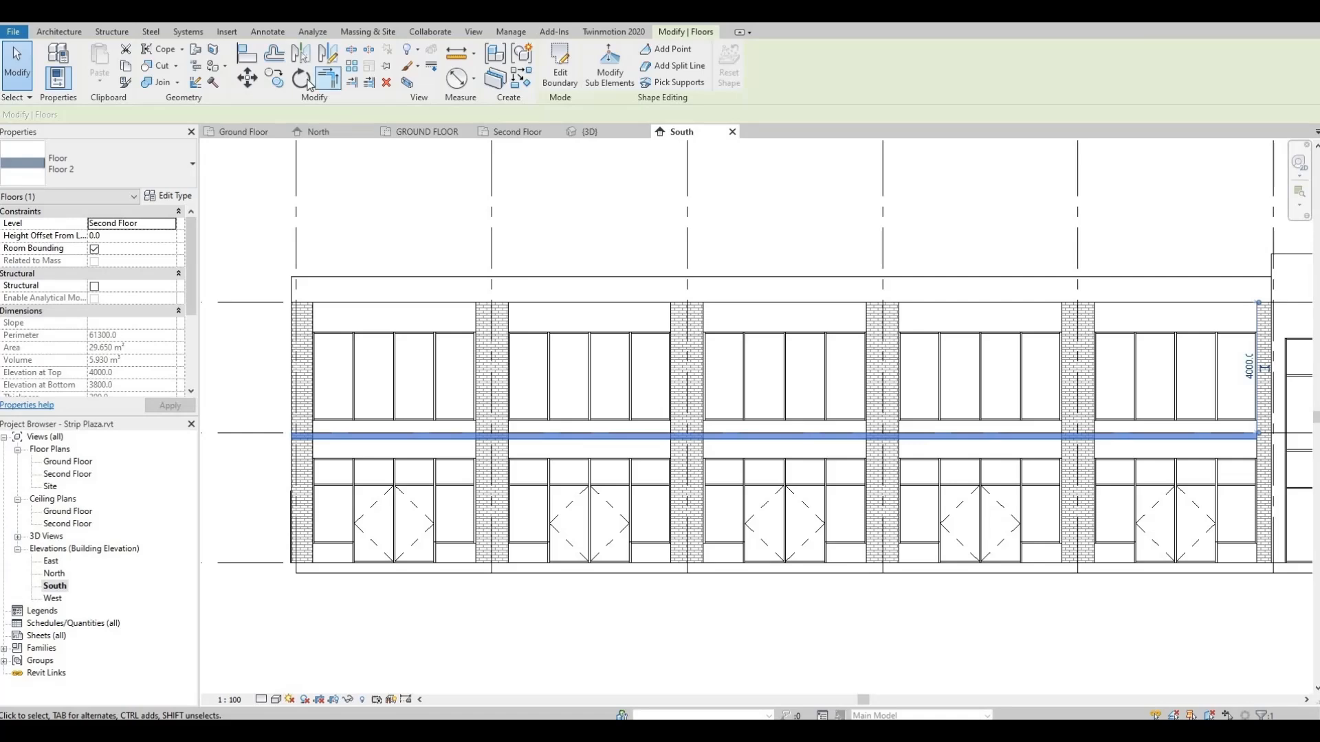
left_click(274, 79)
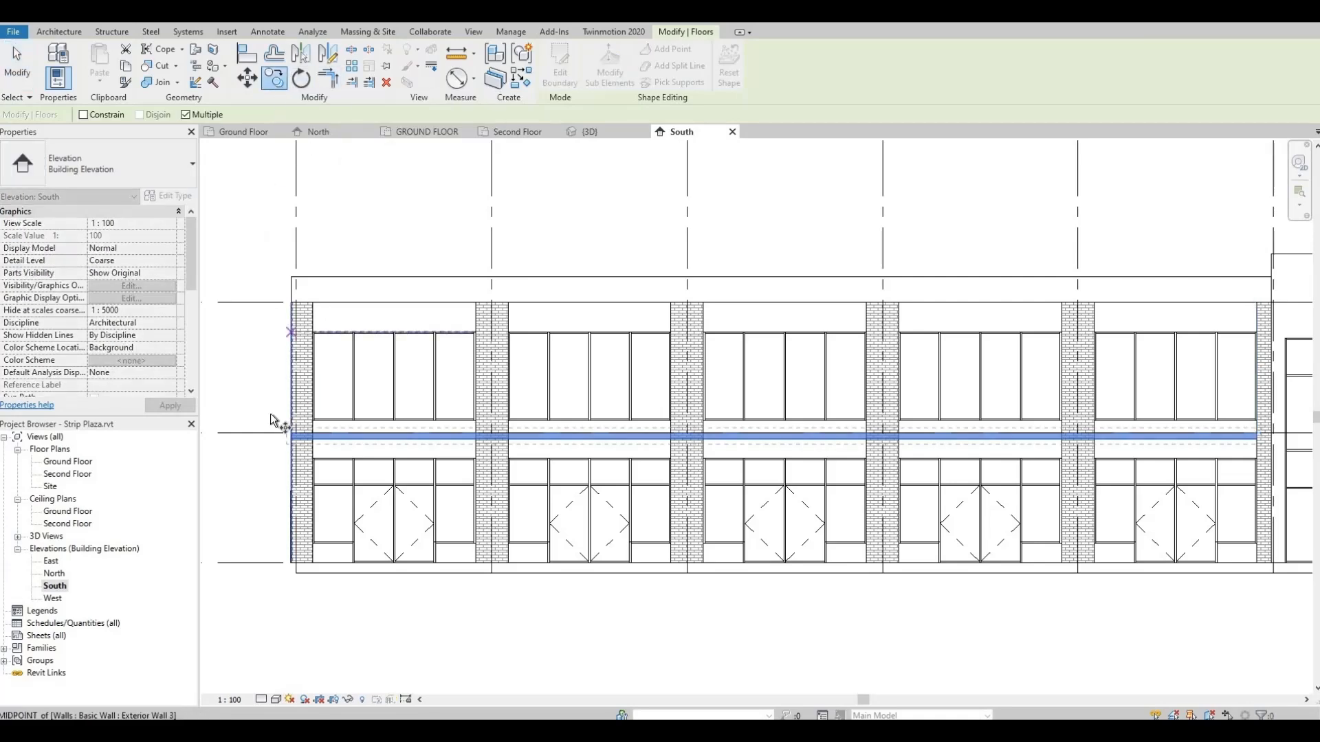
left_click(292, 432)
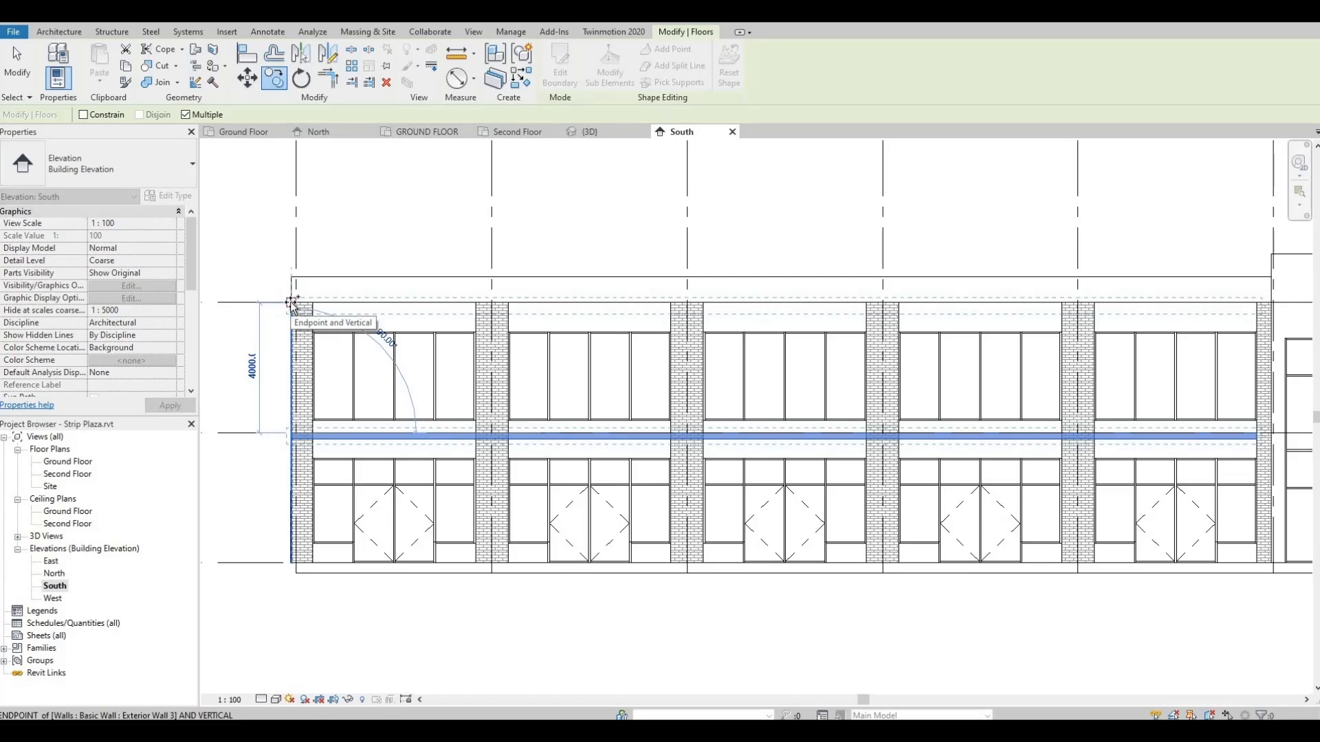
scroll(295, 275, "up", 2)
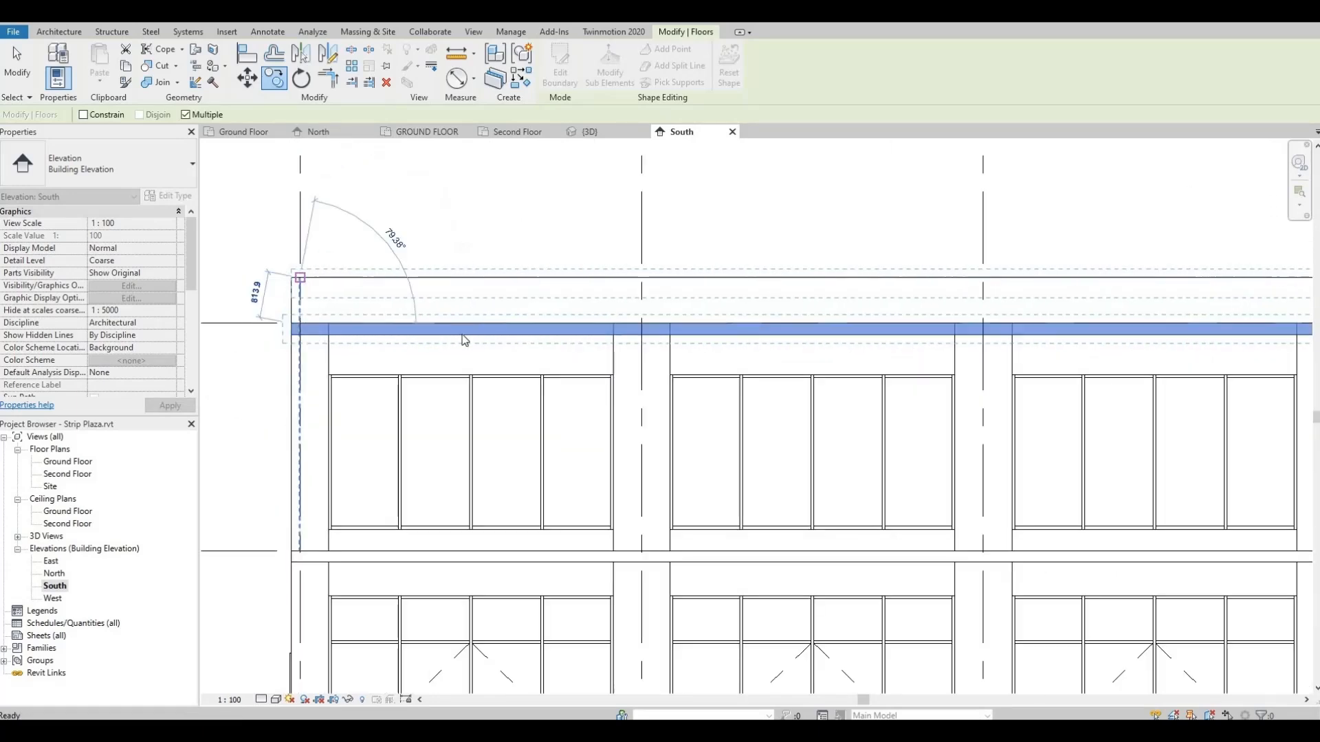
key("Escape")
key("Escape")
Examine both projecting slabs along the front facade in the South elevation and in the 3D view.
scroll(457, 335, "down", 2)
scroll(764, 438, "down", 3)
scroll(1010, 473, "up", 1)
middle_click_drag(1010, 473, 786, 442)
scroll(786, 442, "down", 1)
middle_click_drag(732, 475, 466, 513)
left_click(272, 12)
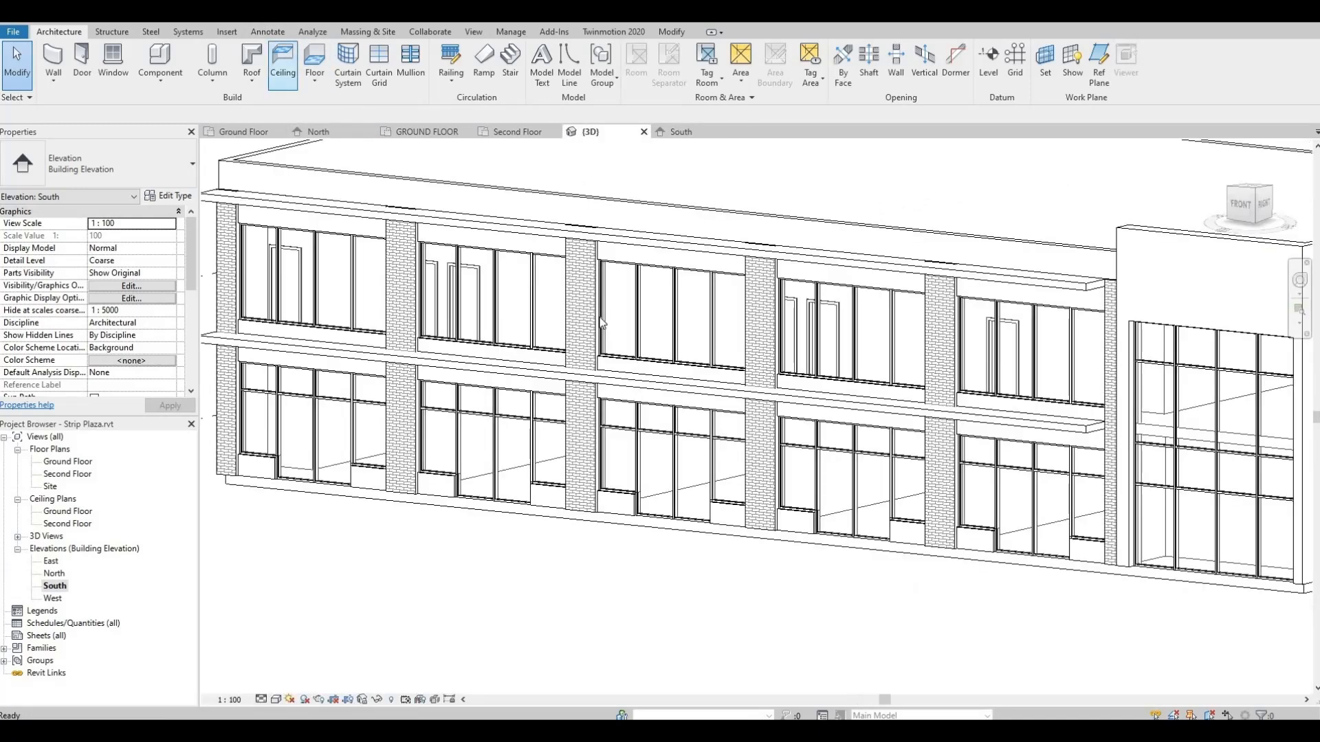
scroll(660, 309, "down", 2)
middle_click_drag(694, 418, 565, 440)
scroll(567, 444, "down", 1)
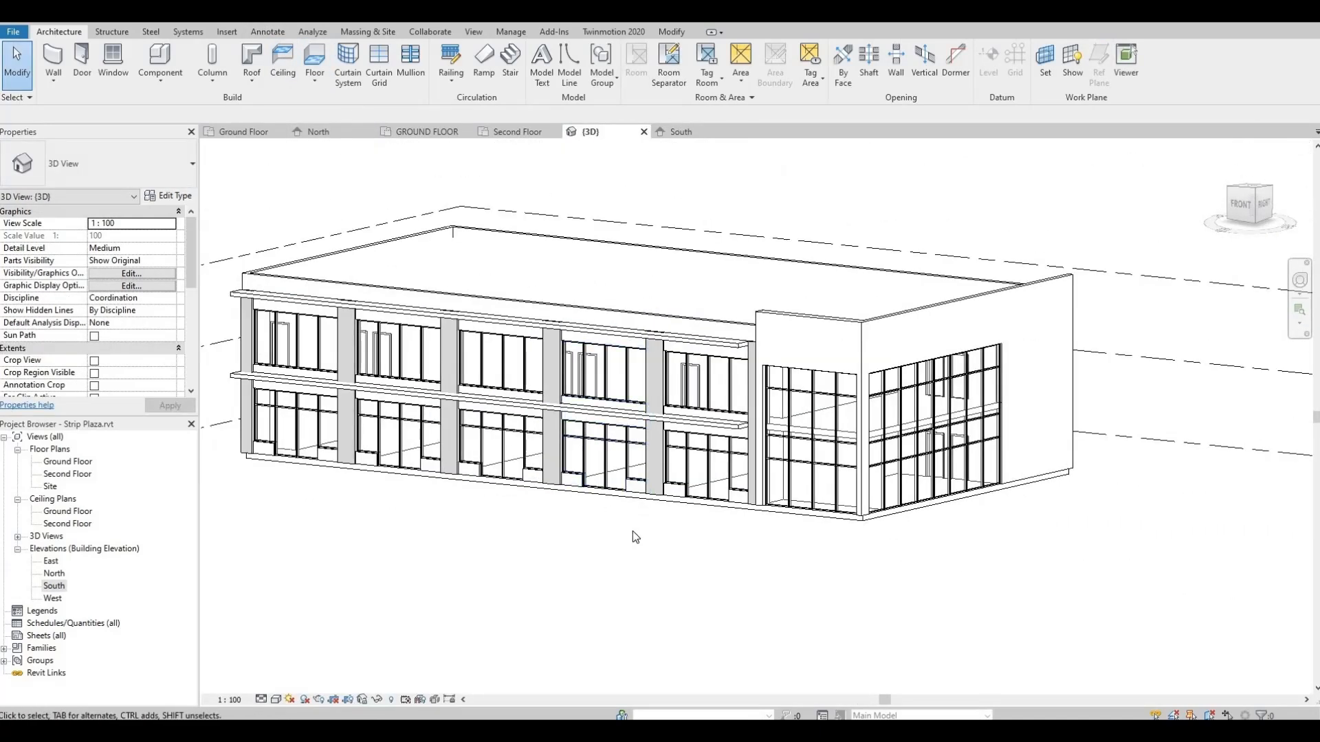
Try to start model text on a picked plane, choosing the first bay's exterior wall face in the 3D view.
middle_click_drag(692, 550, 887, 523, "shift")
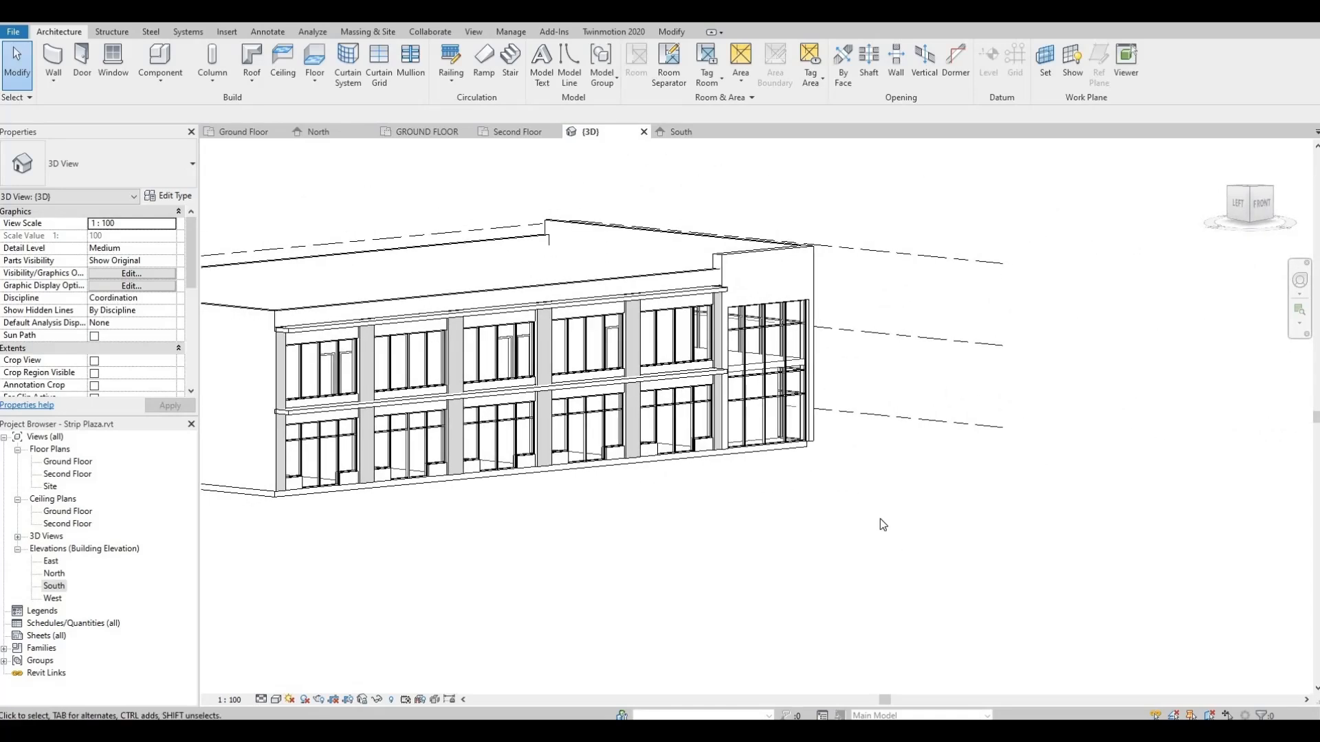
scroll(882, 525, "up", 2)
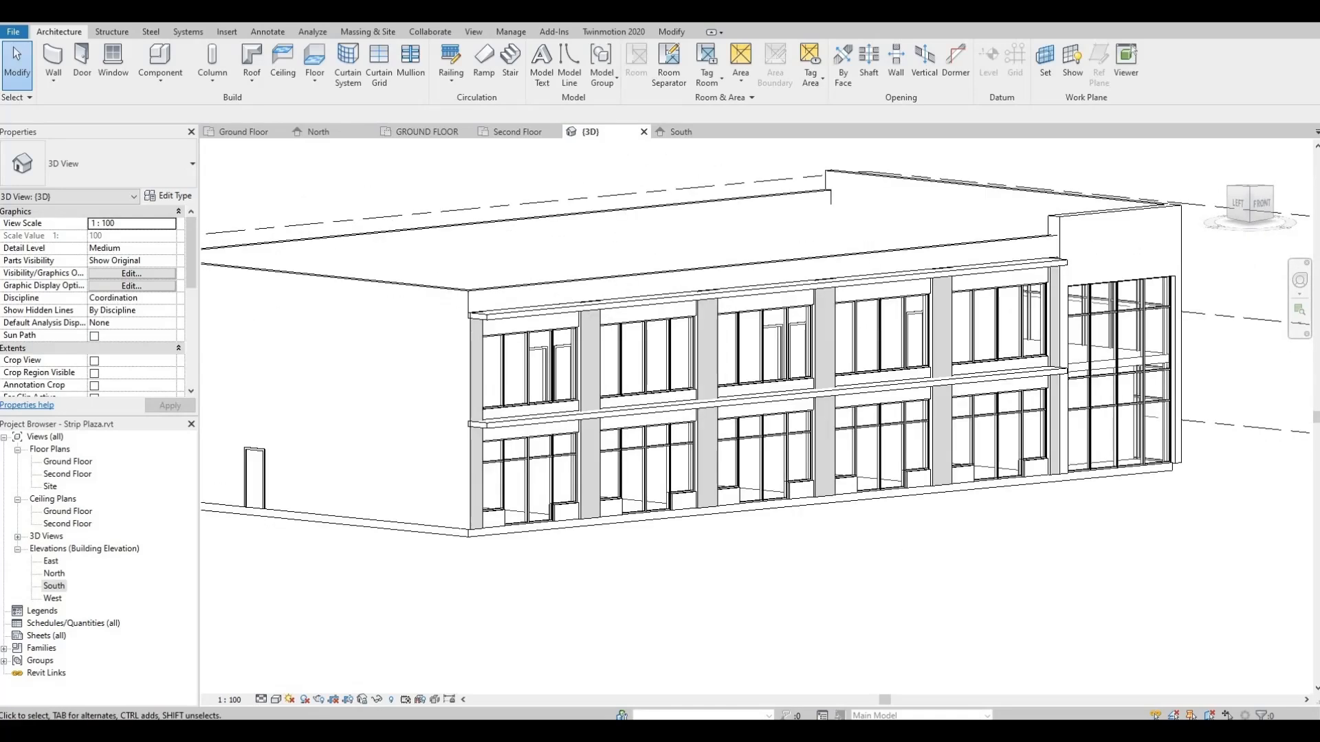
left_click(681, 132)
middle_click_drag(527, 343, 723, 296)
middle_click_drag(384, 402, 492, 385)
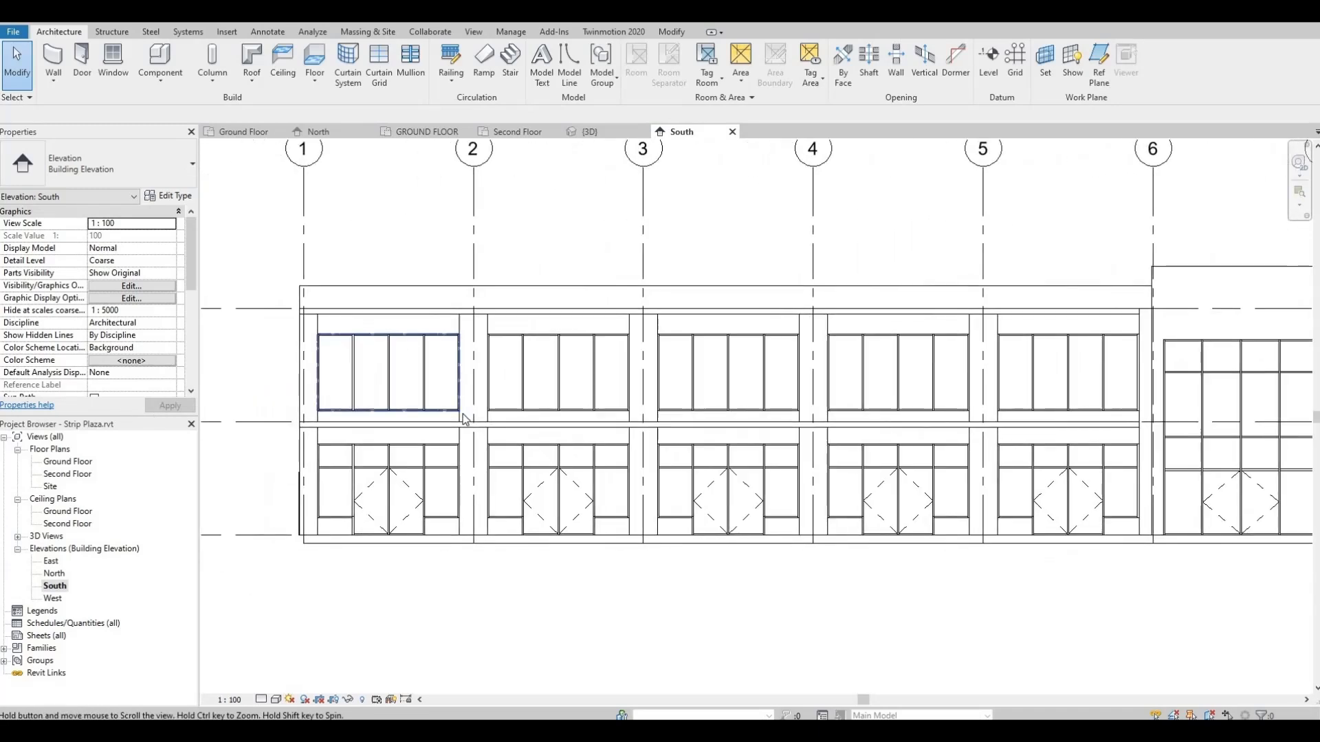
scroll(543, 413, "up", 4)
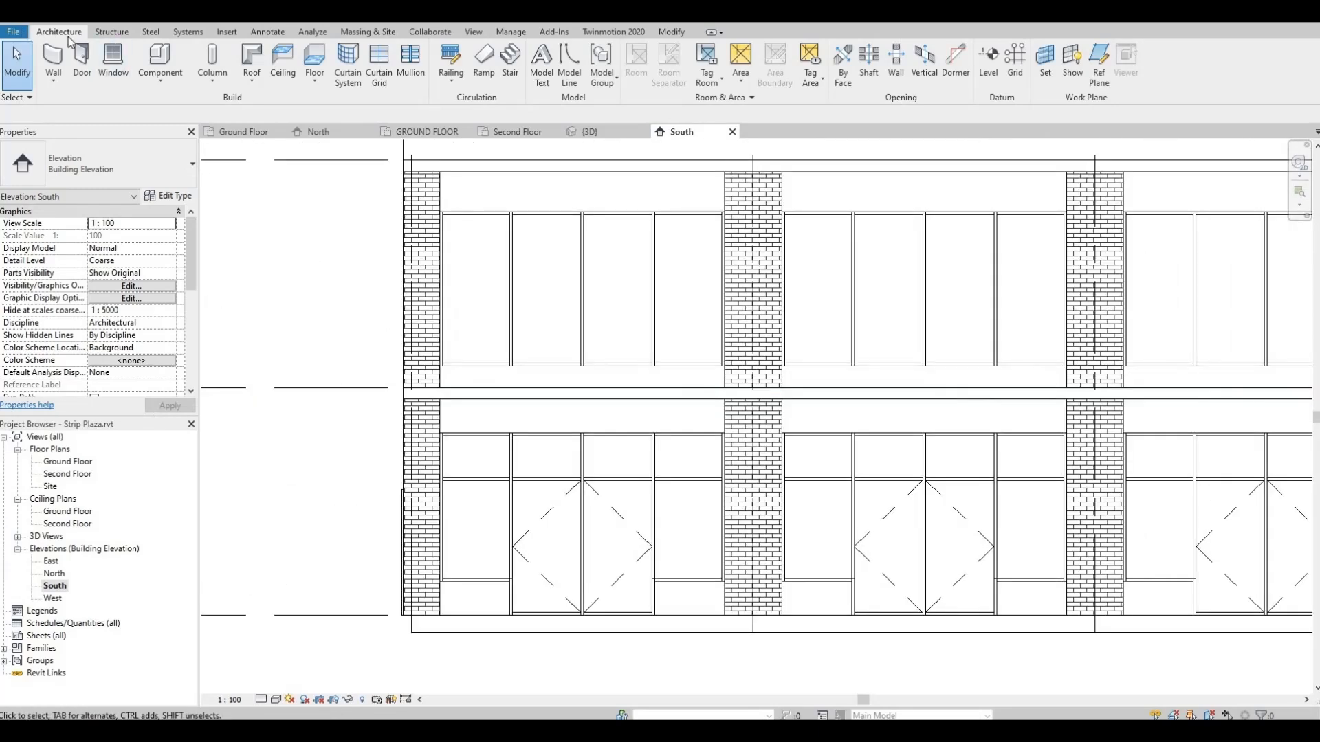
left_click(542, 64)
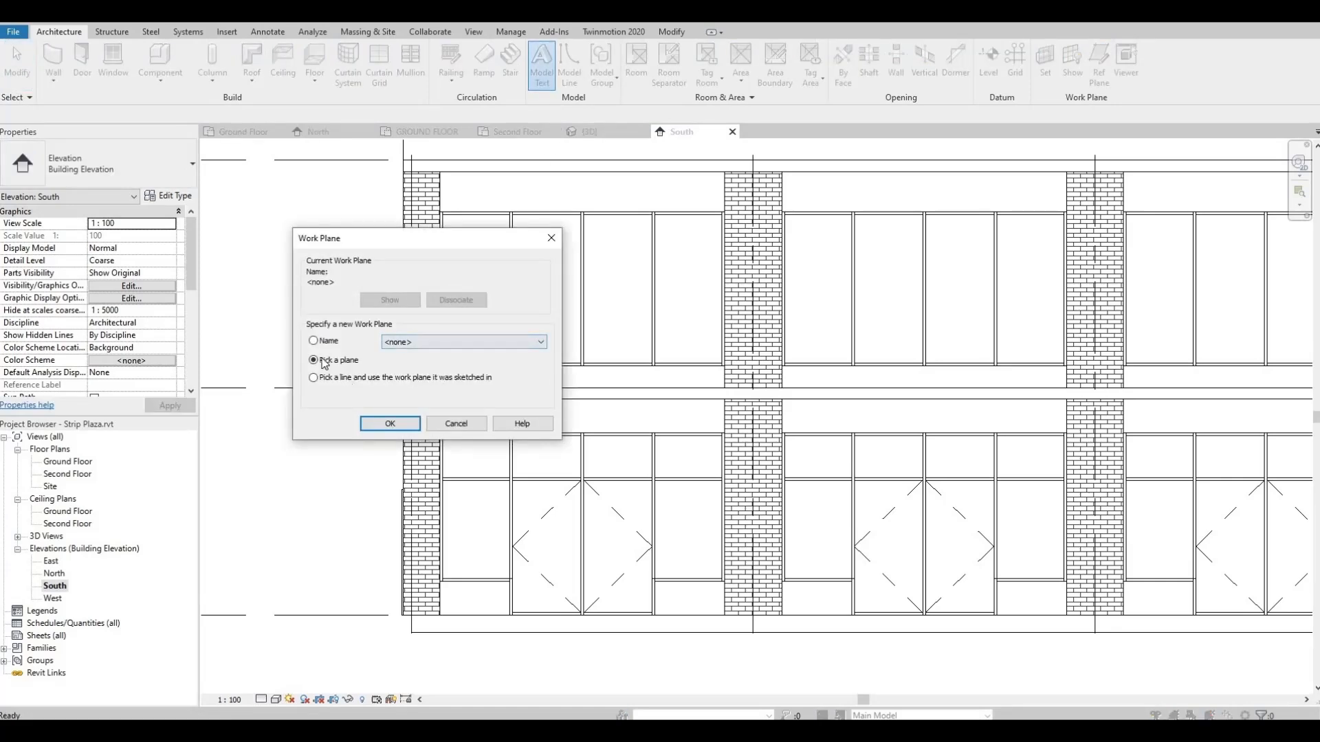
left_click(383, 425)
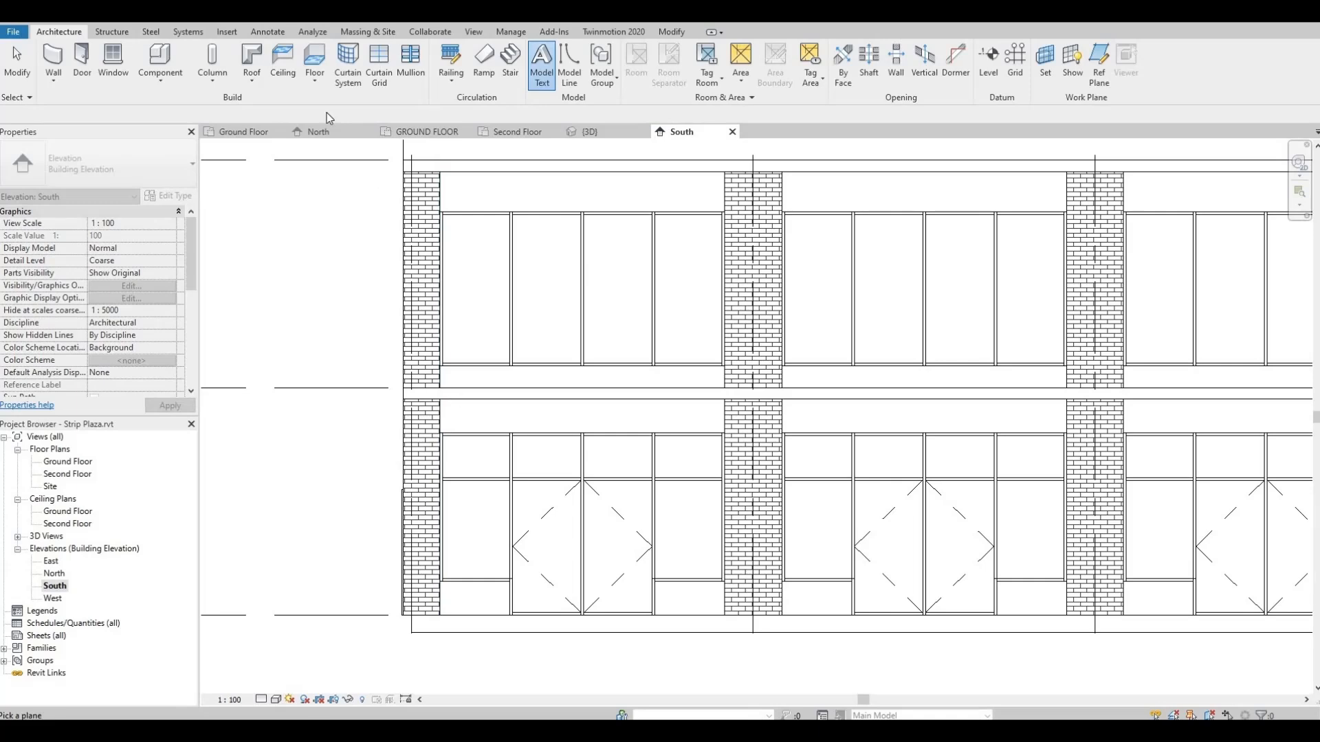
left_click(306, 15)
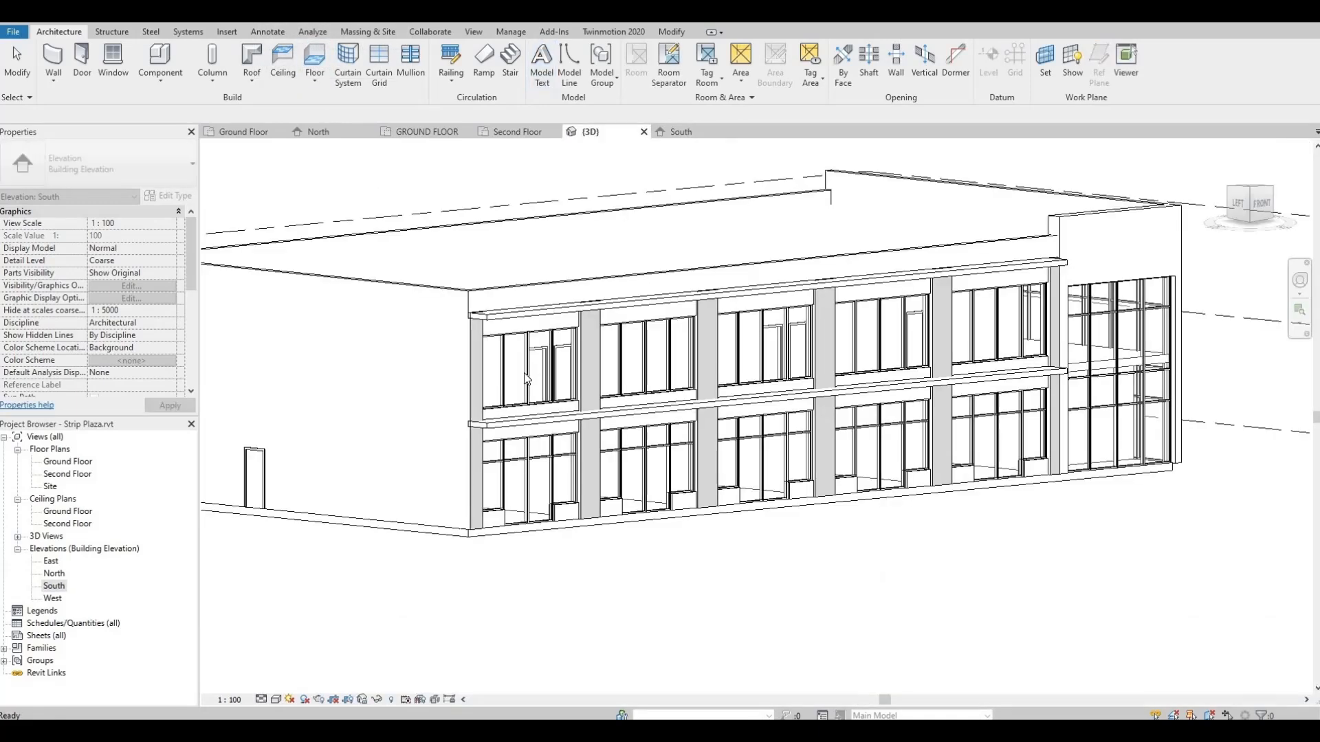
scroll(528, 375, "up", 1)
scroll(500, 470, "up", 4)
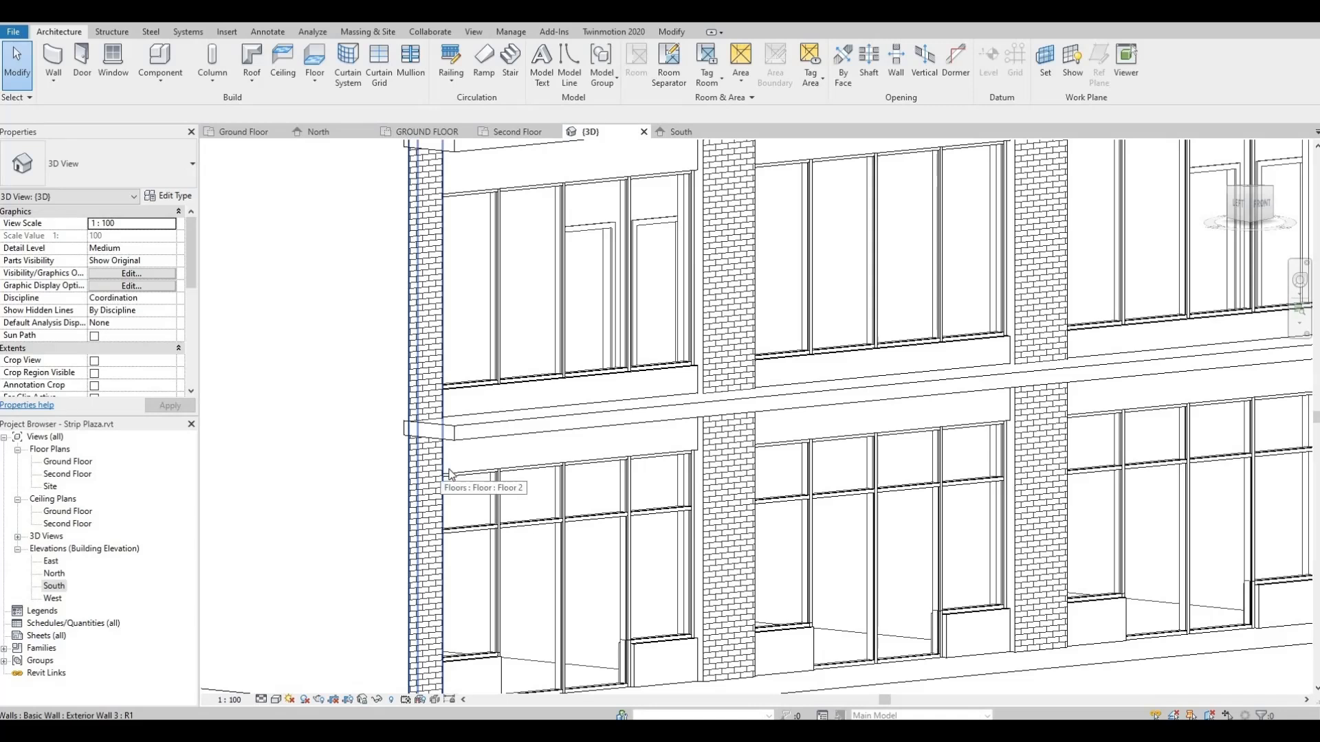
left_click(451, 468)
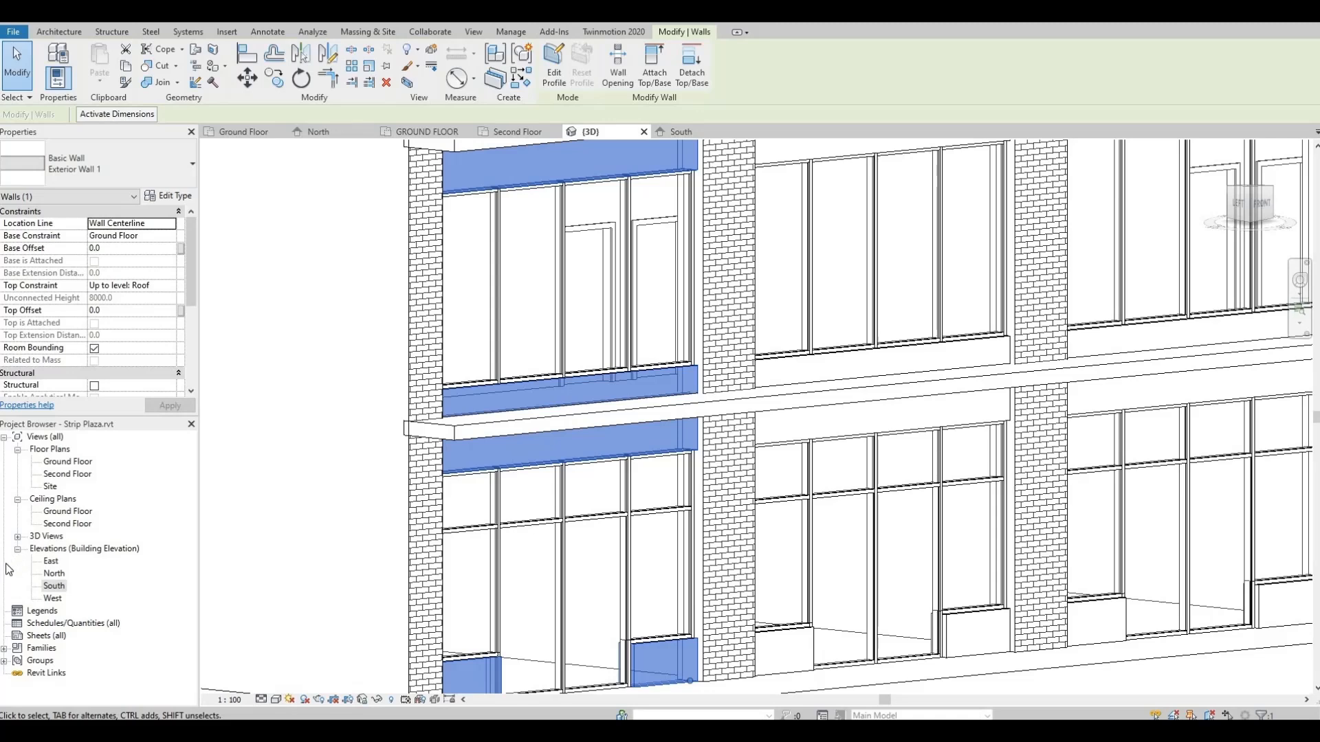
left_click(328, 217)
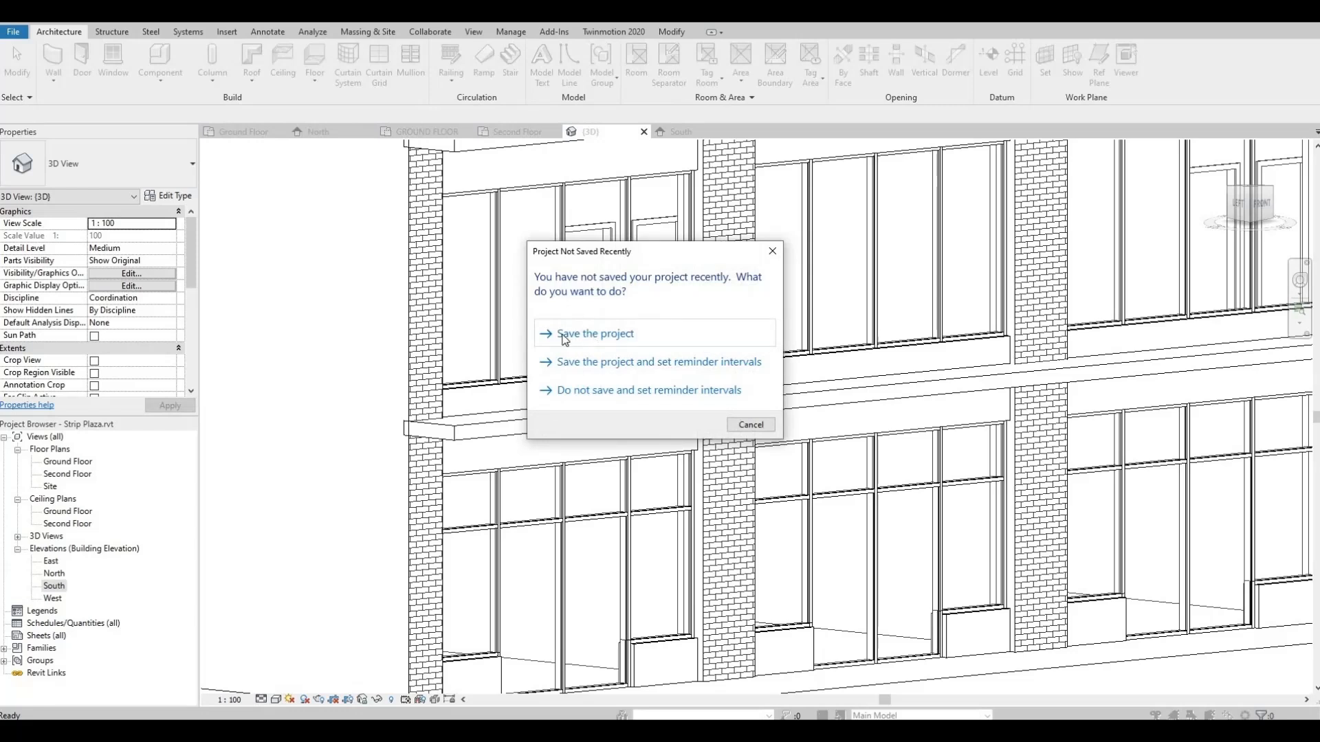
Save the project and try to create model text reading "Retail Space".
left_click(563, 335)
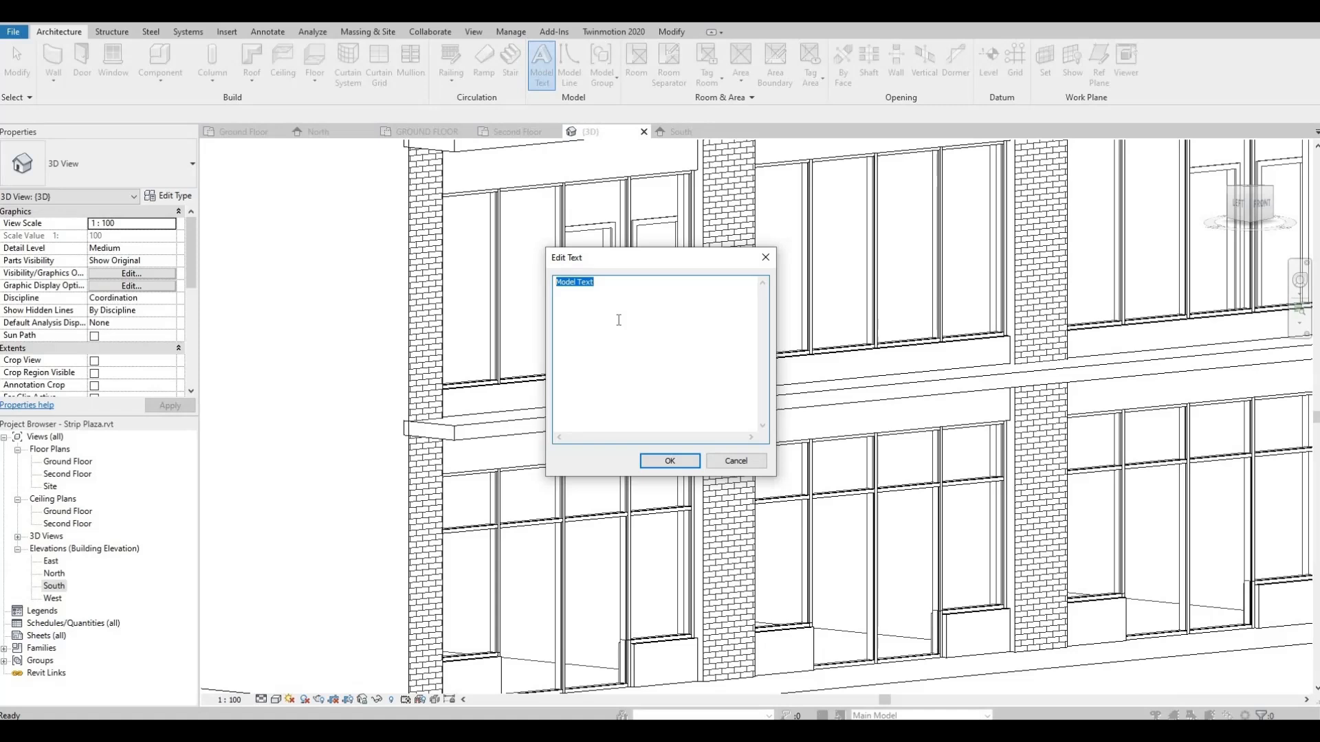
type("Retail Space")
left_click(672, 461)
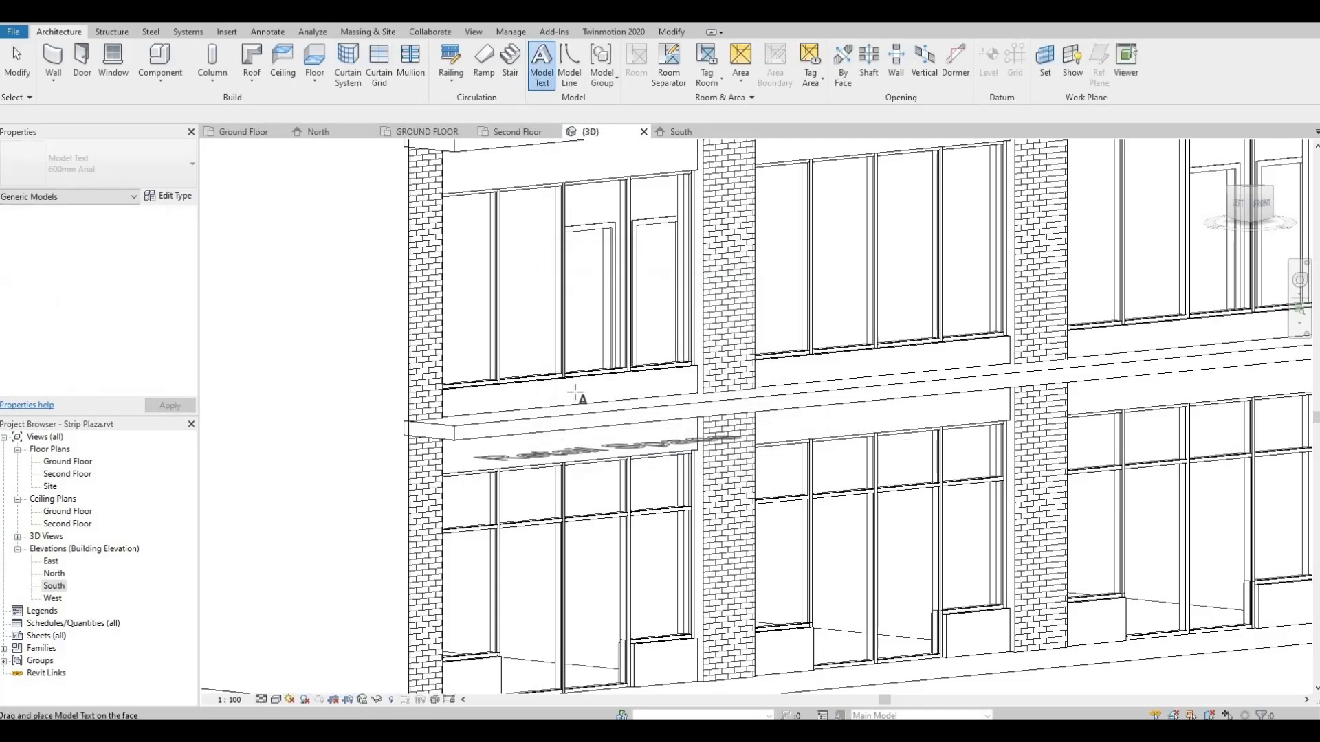
Set the first bay's exterior wall face as the work plane and make the work plane visible.
left_click(1045, 65)
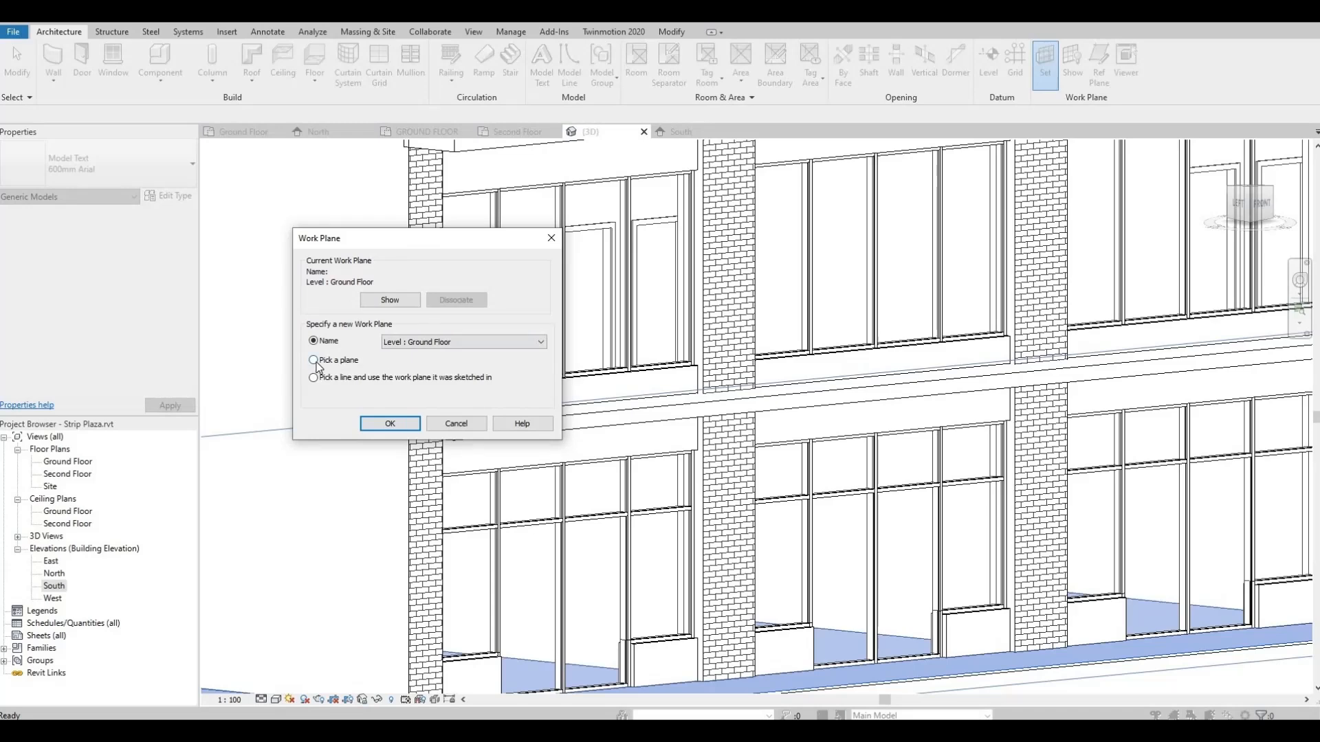
left_click(390, 424)
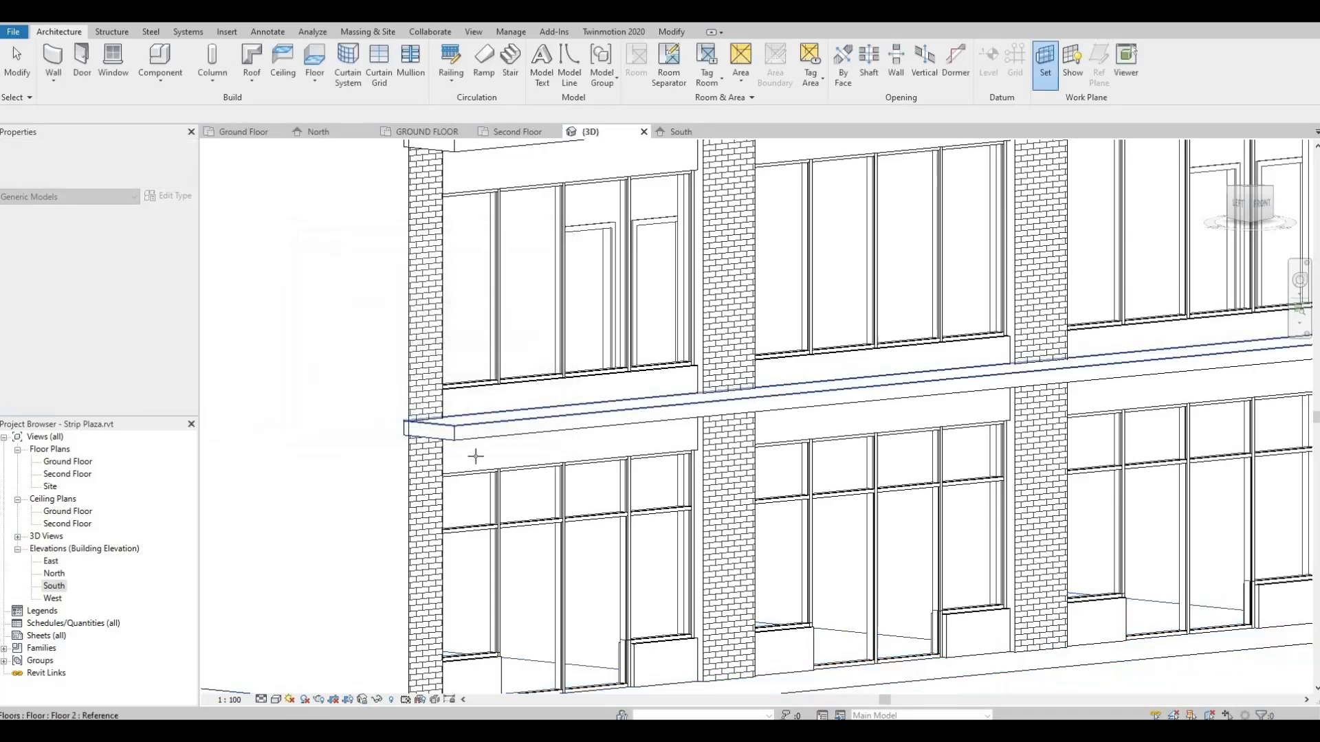
left_click(445, 471)
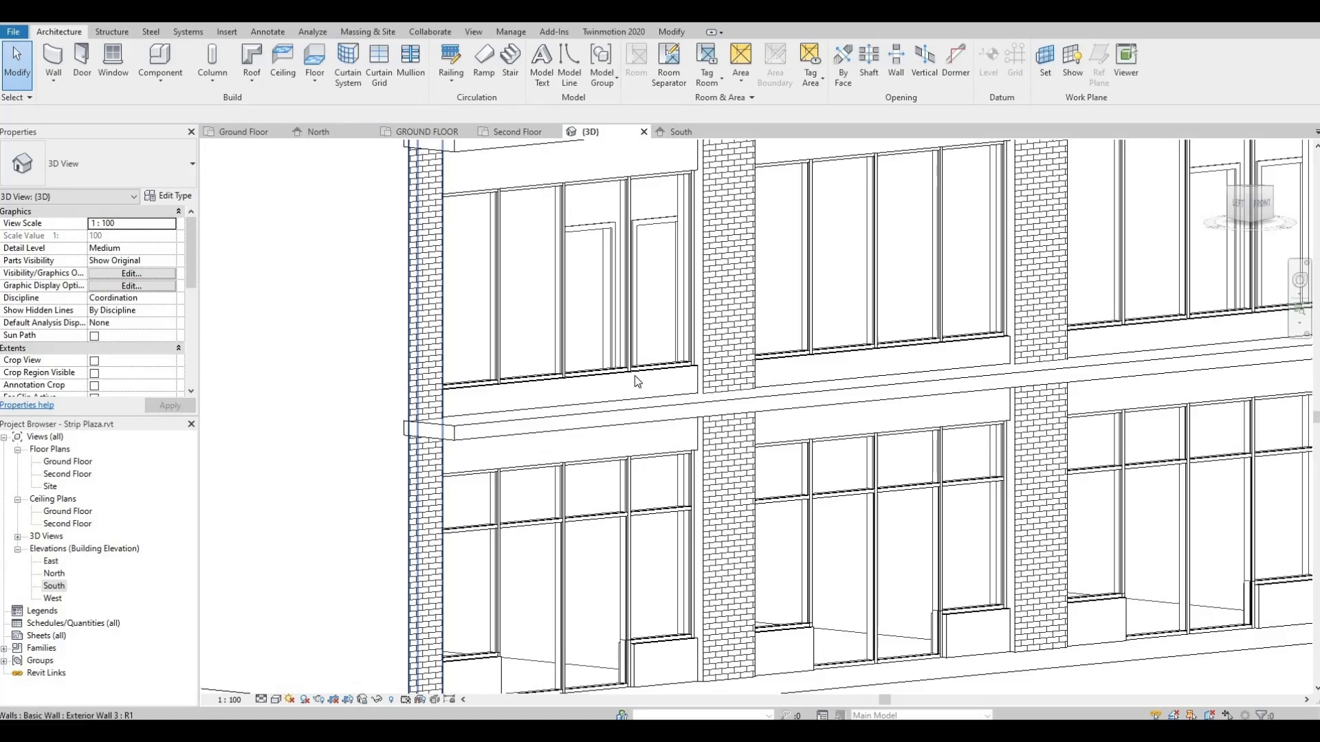
left_click(1073, 72)
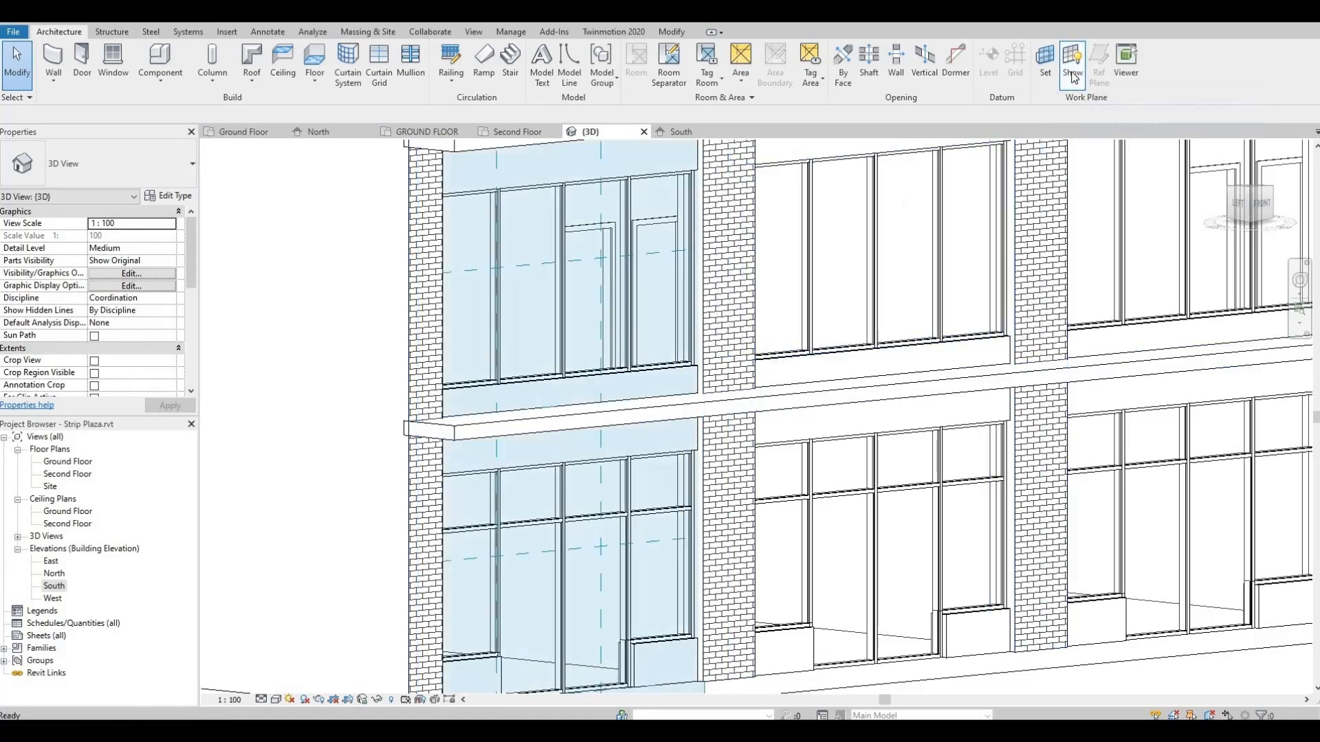
left_click(1046, 69)
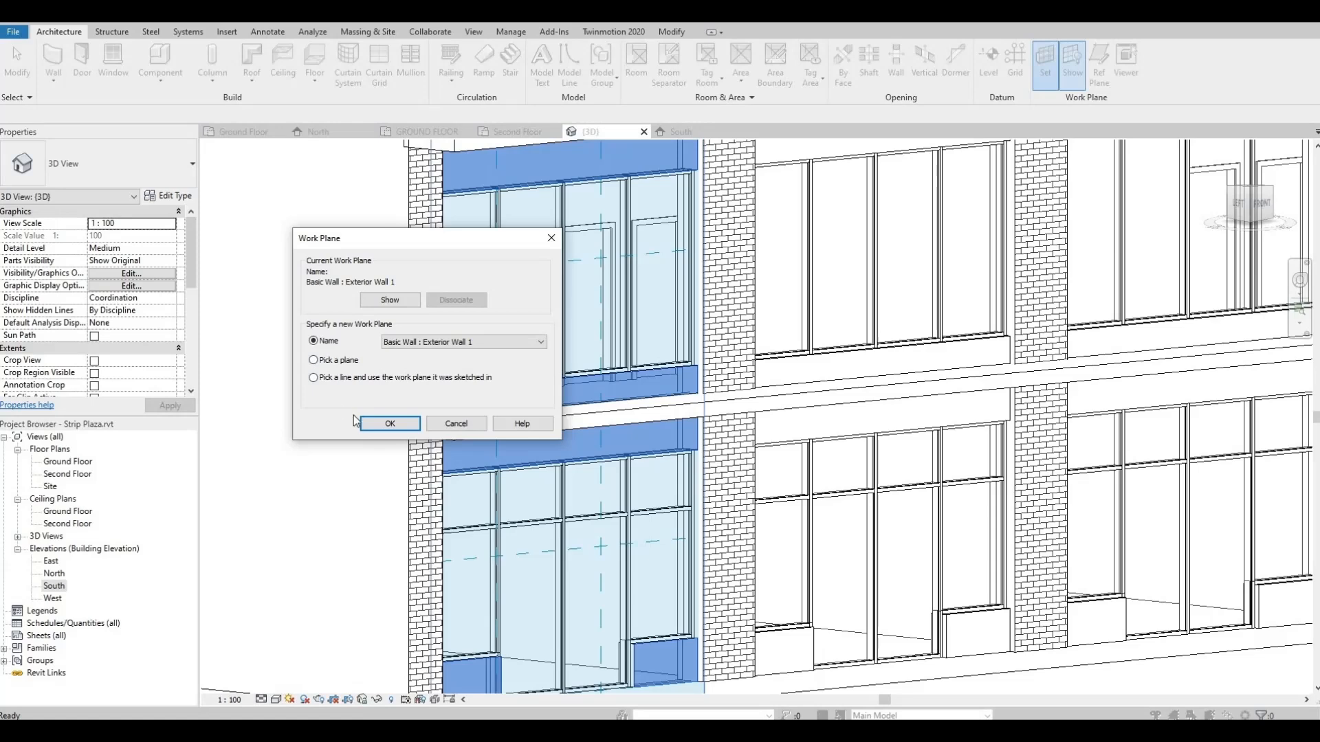
left_click(456, 424)
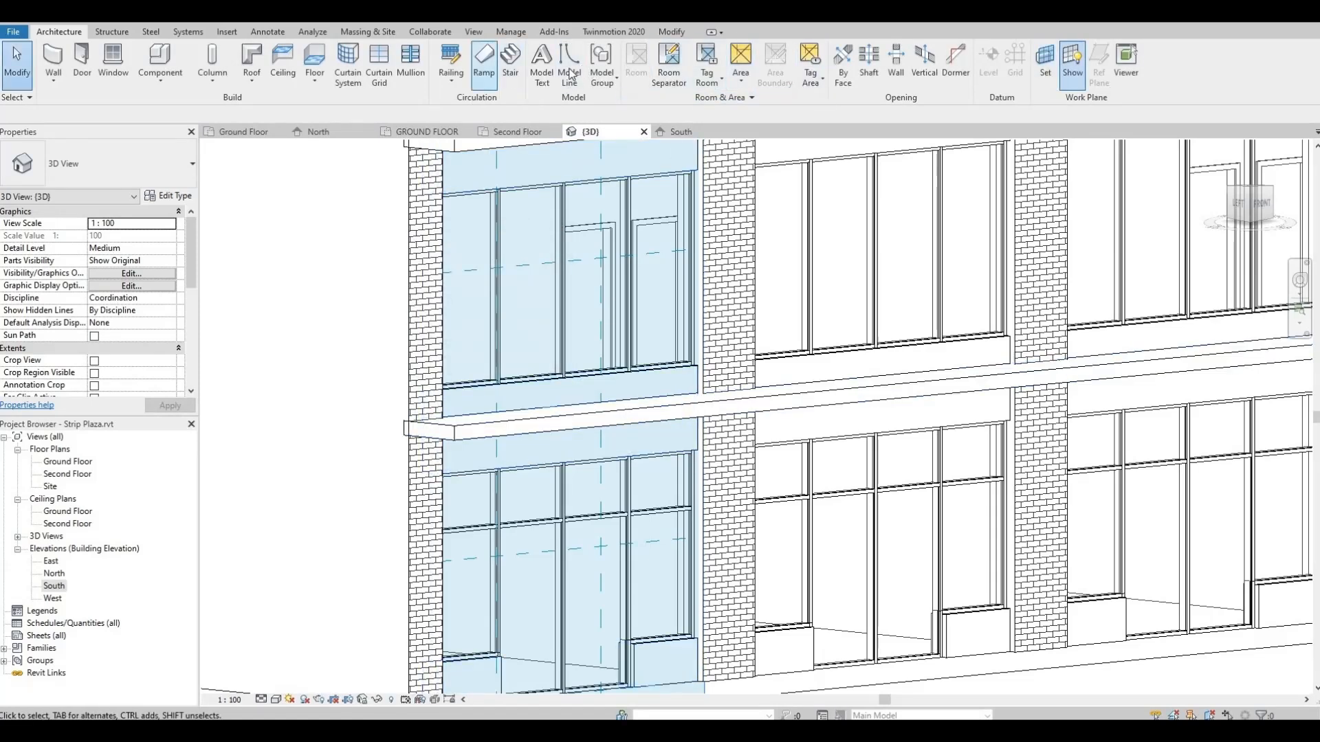
Place model text reading "Retail Space" on the wall band above the first ground-floor storefront.
left_click(517, 431)
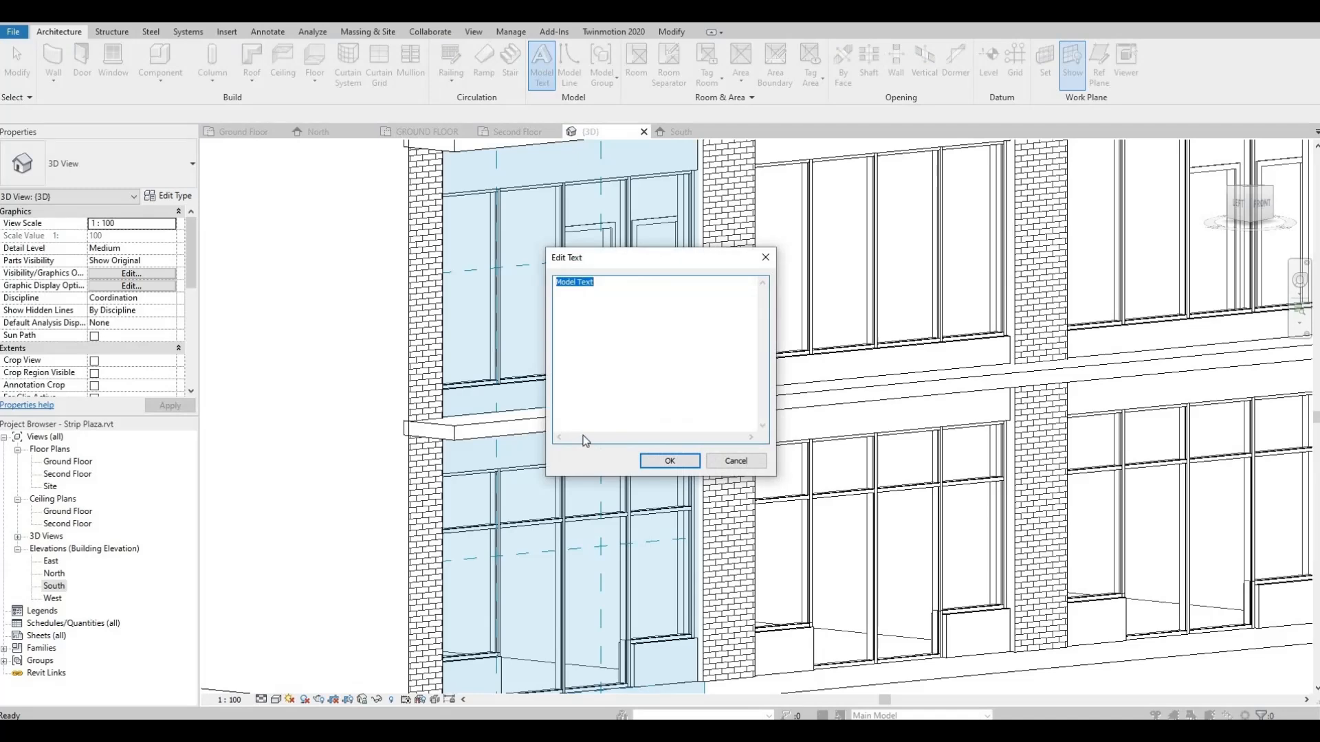
type("Retail Space")
left_click(668, 461)
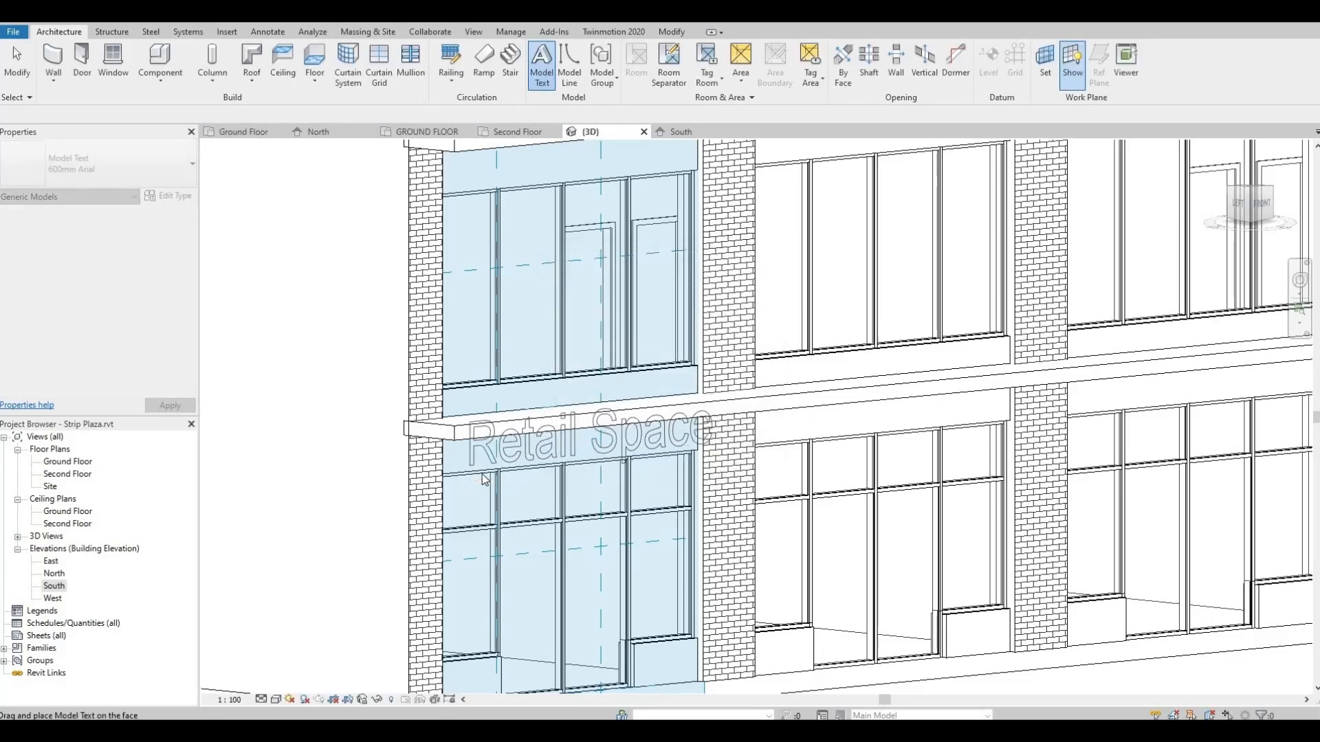
left_click(470, 467)
scroll(514, 454, "up", 2)
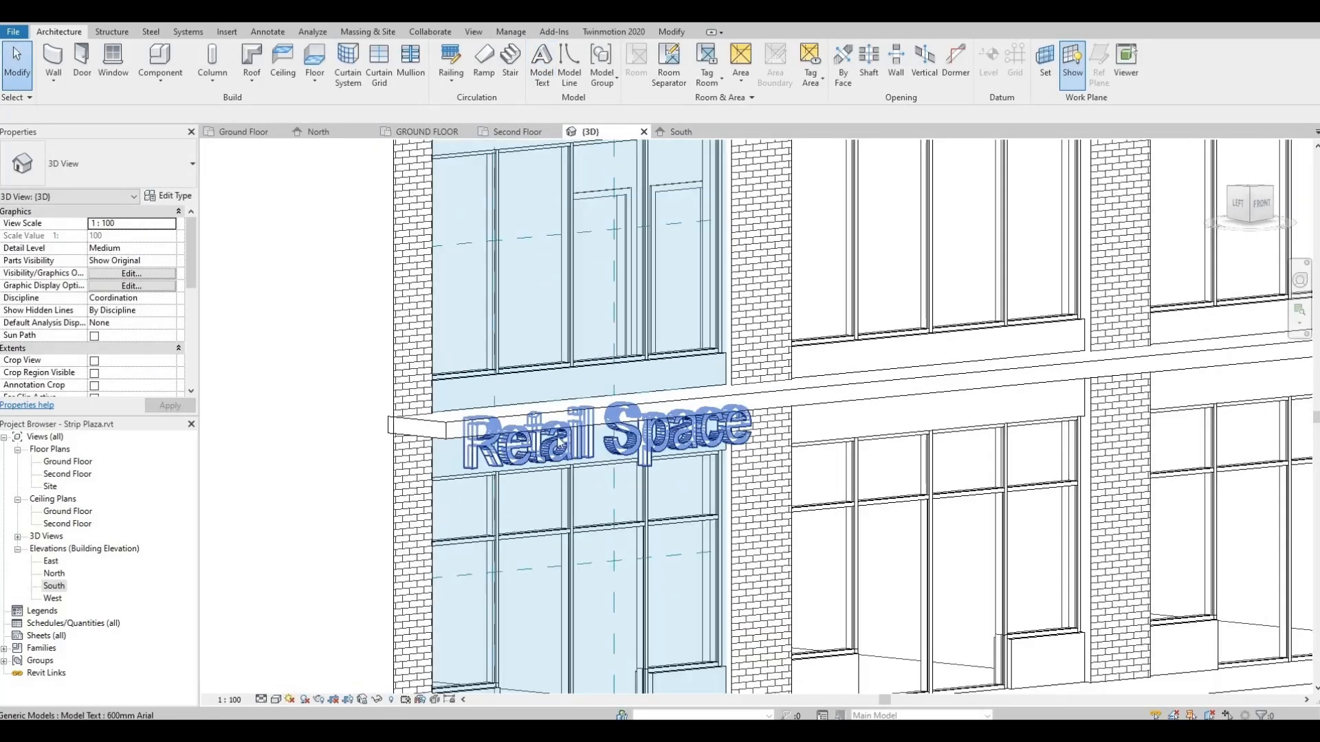
Select the "Retail Space" text, open the South elevation and set the text type's size to 300.
left_click(487, 459)
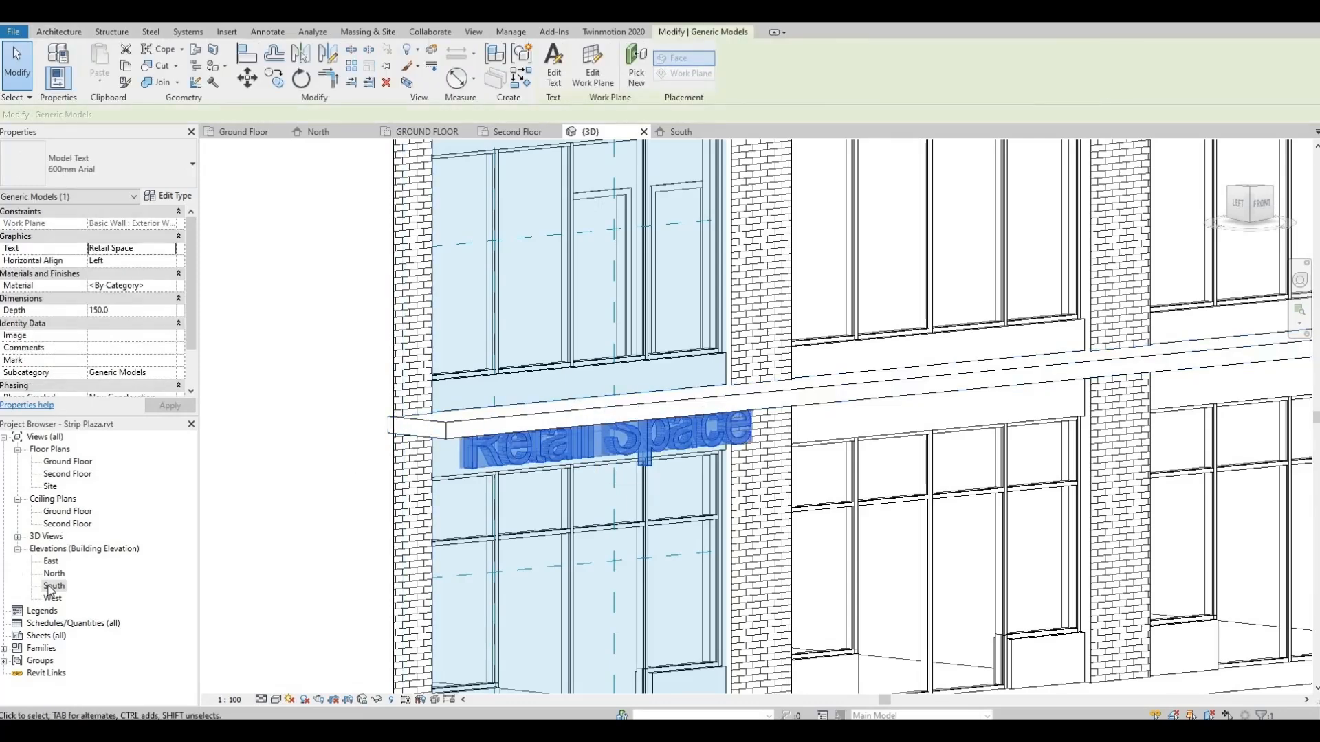
double_click(52, 586)
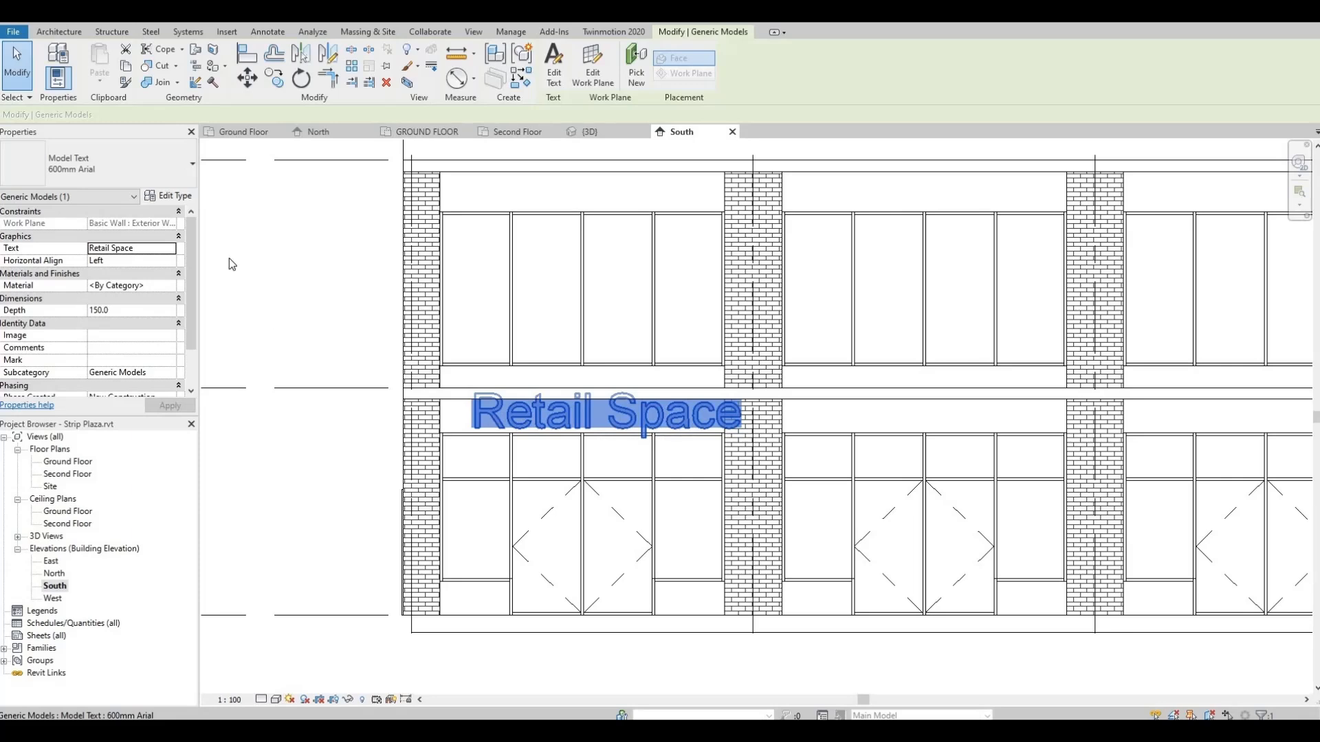
left_click(168, 196)
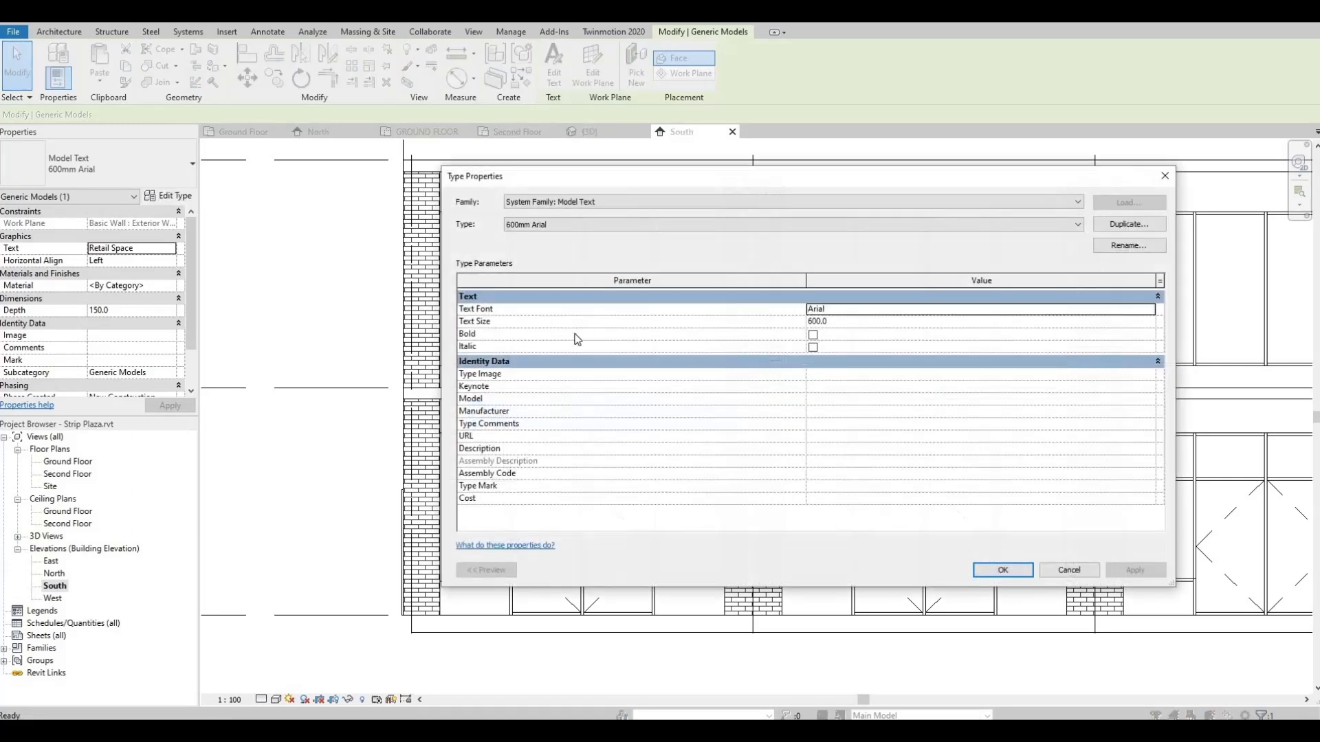
left_click(846, 321)
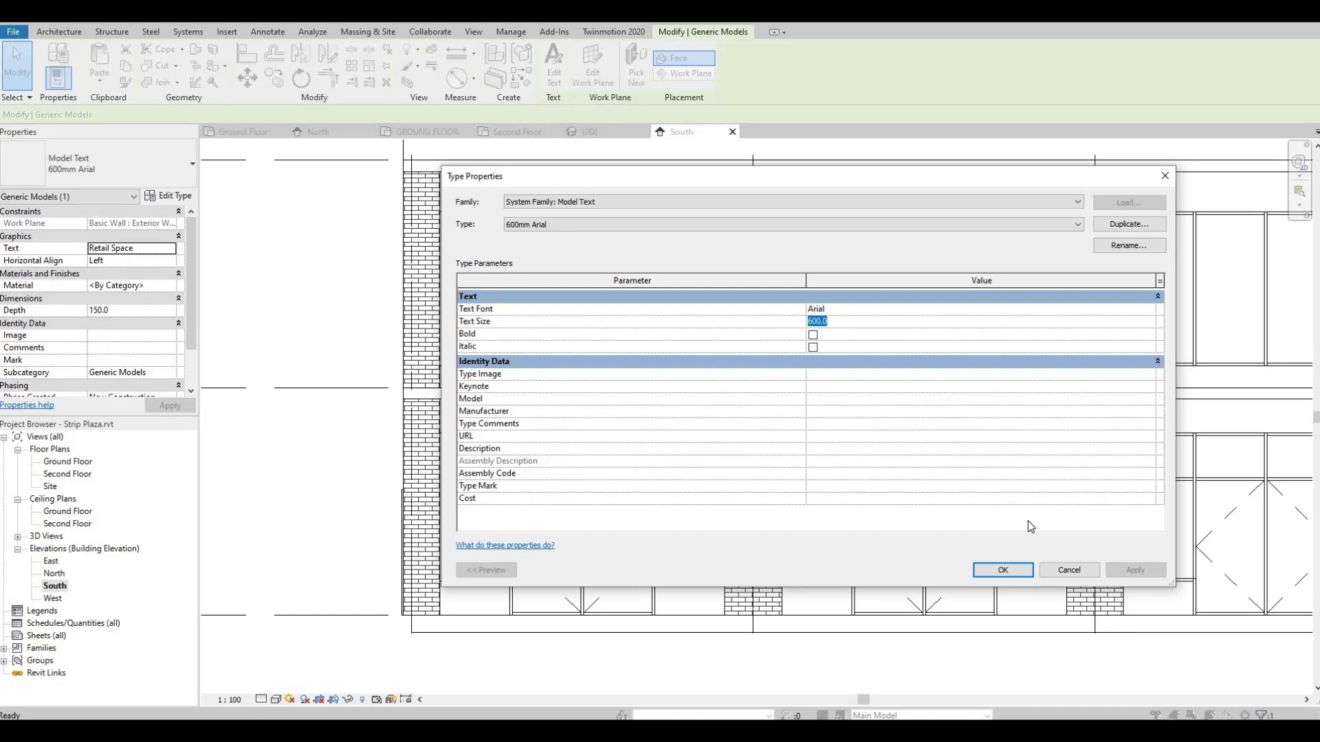
type("300")
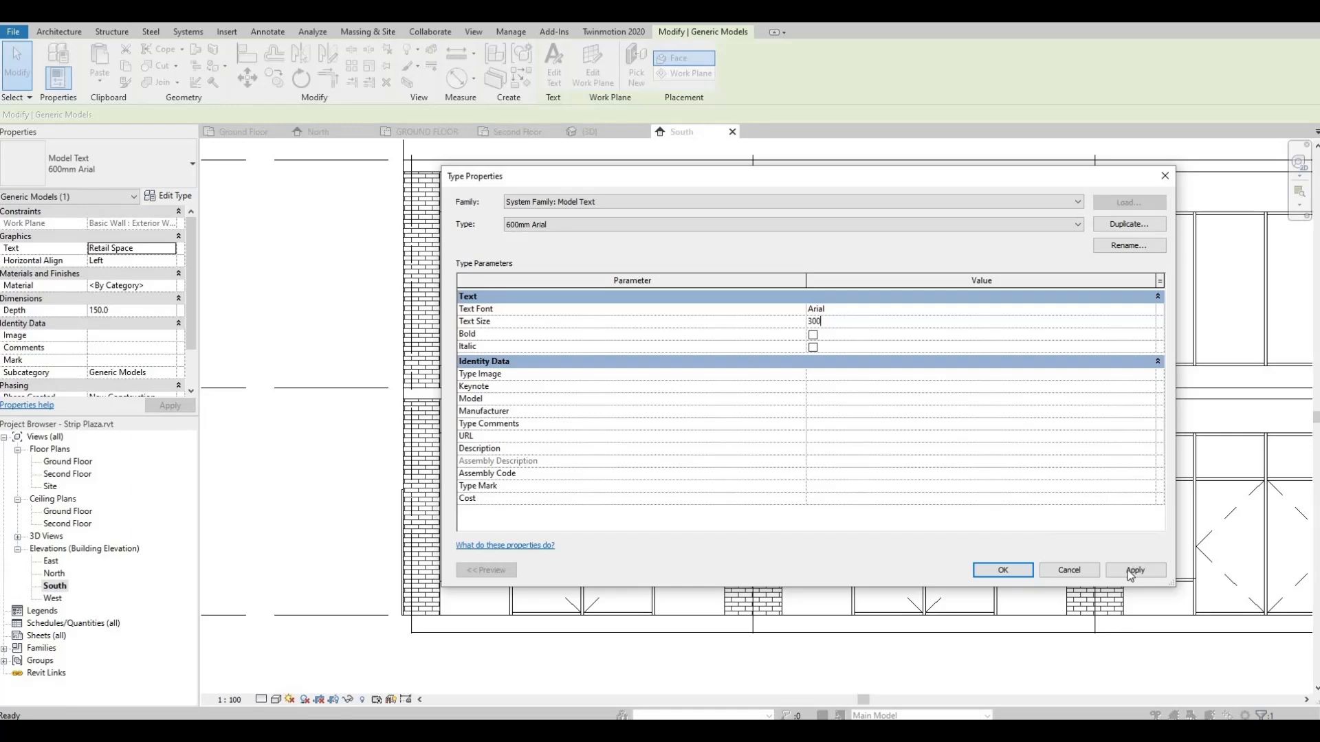
left_click(1135, 570)
left_click(1003, 570)
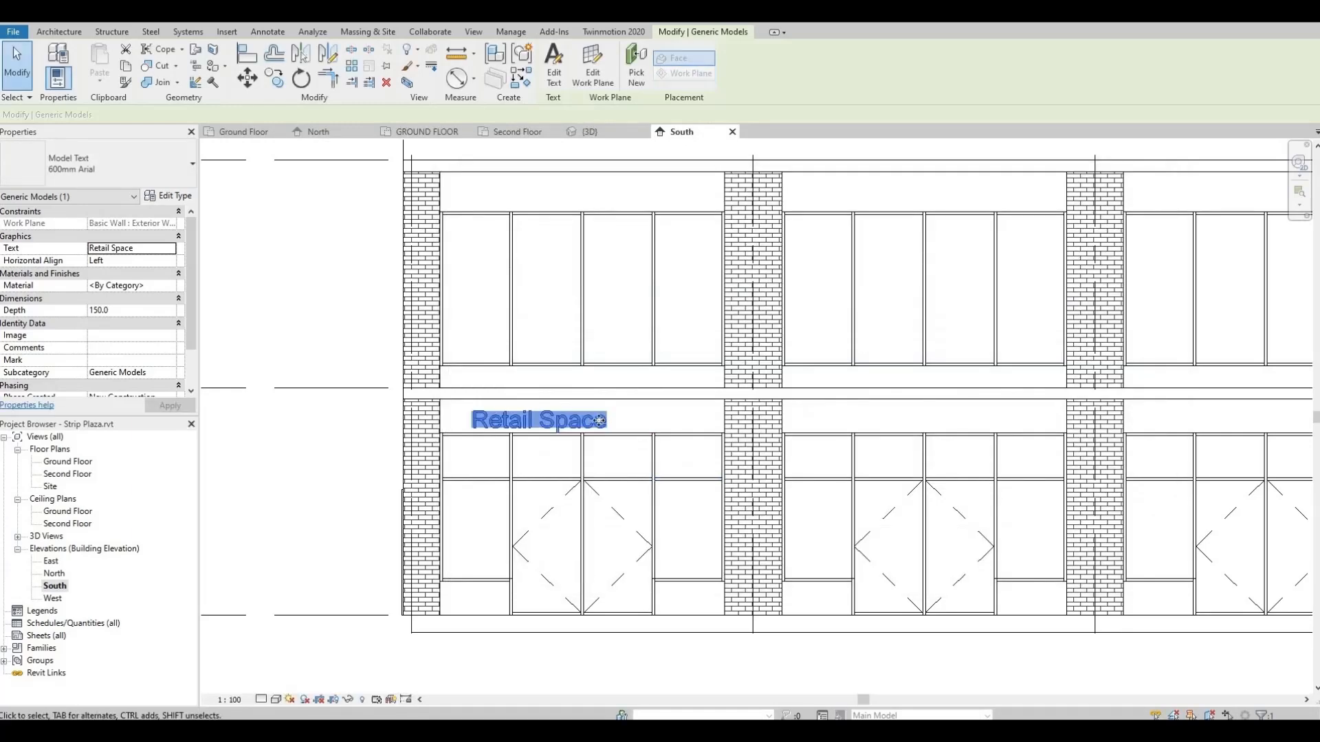
Move the "Retail Space" text to centre it above the first entrance doors and set its depth to 200.
left_click_drag(645, 422, 649, 420)
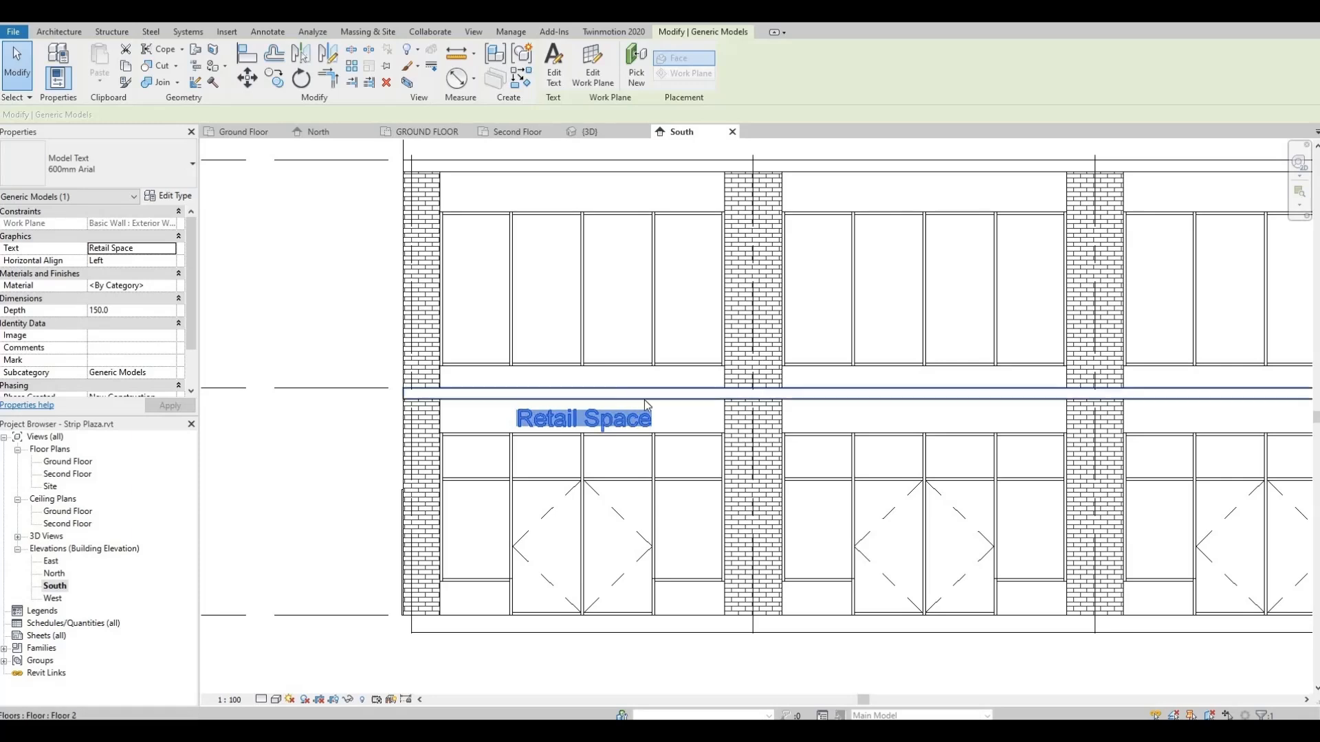
middle_click_drag(614, 393, 539, 374)
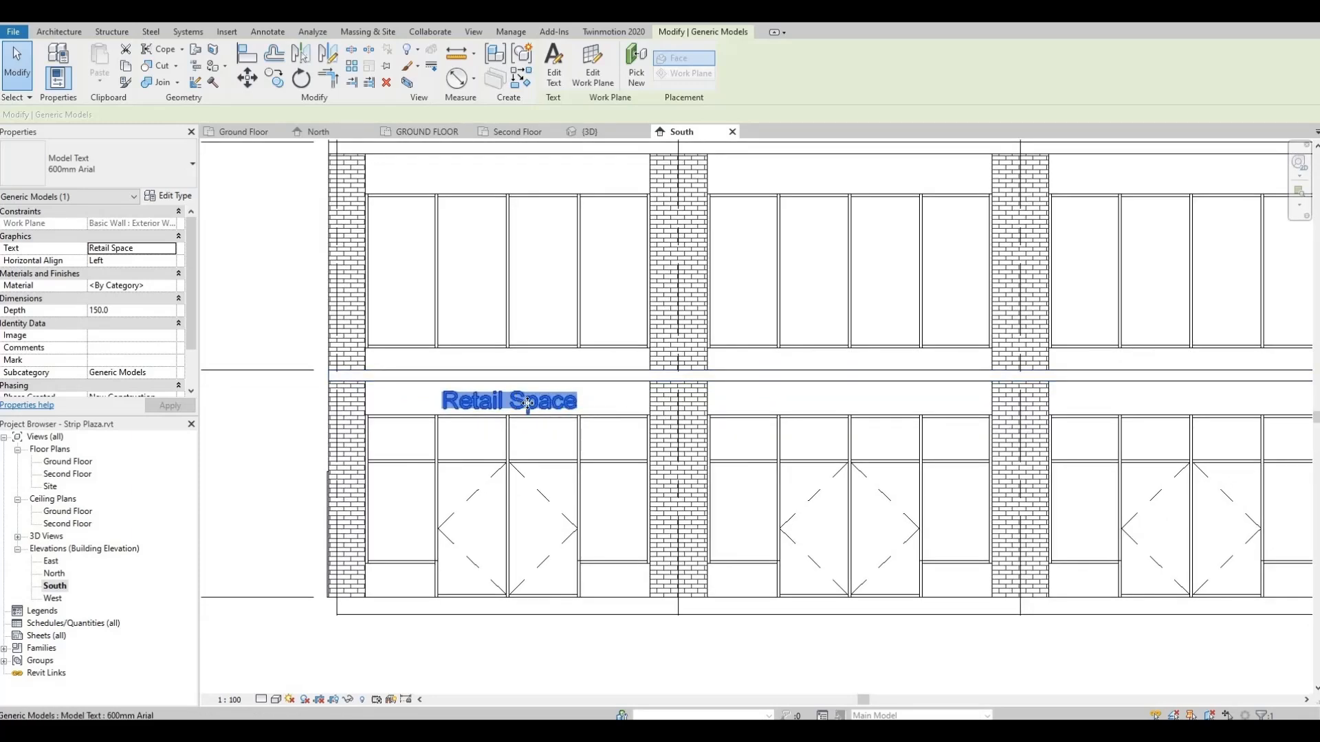
left_click(126, 313)
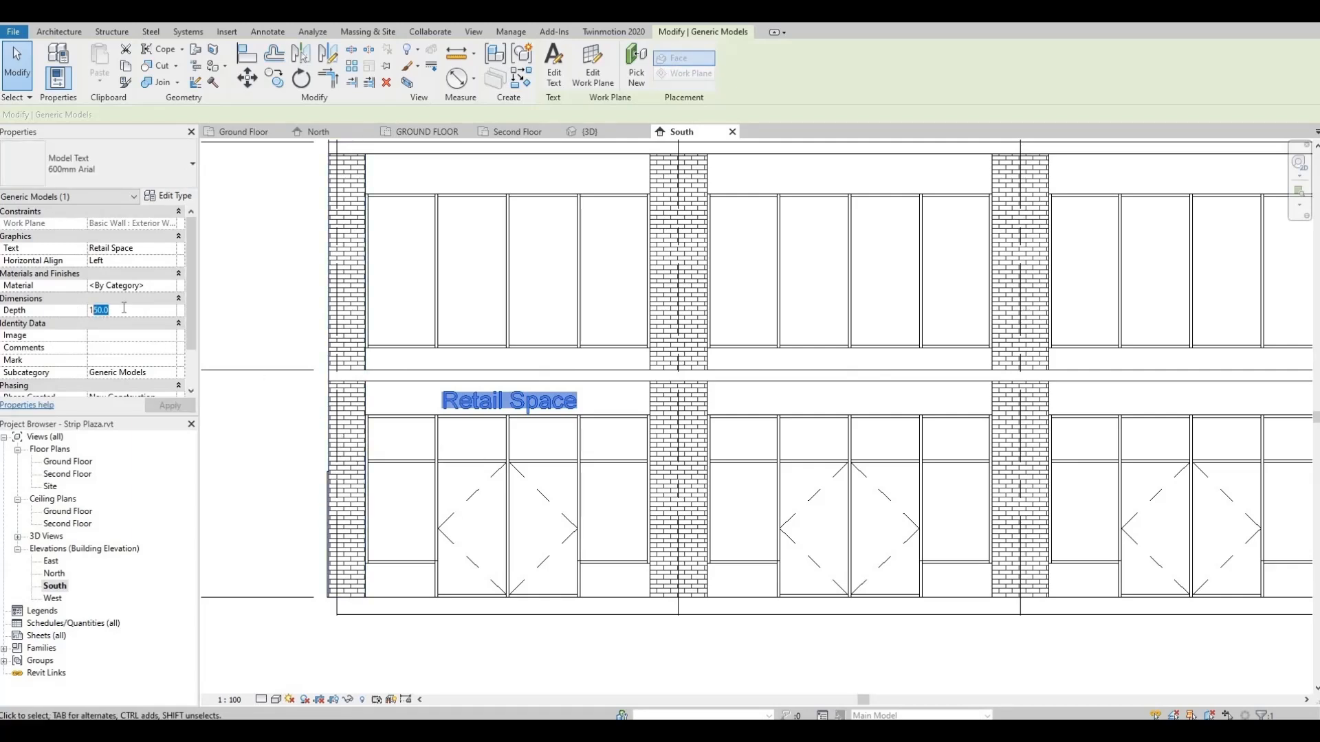
type("200.0")
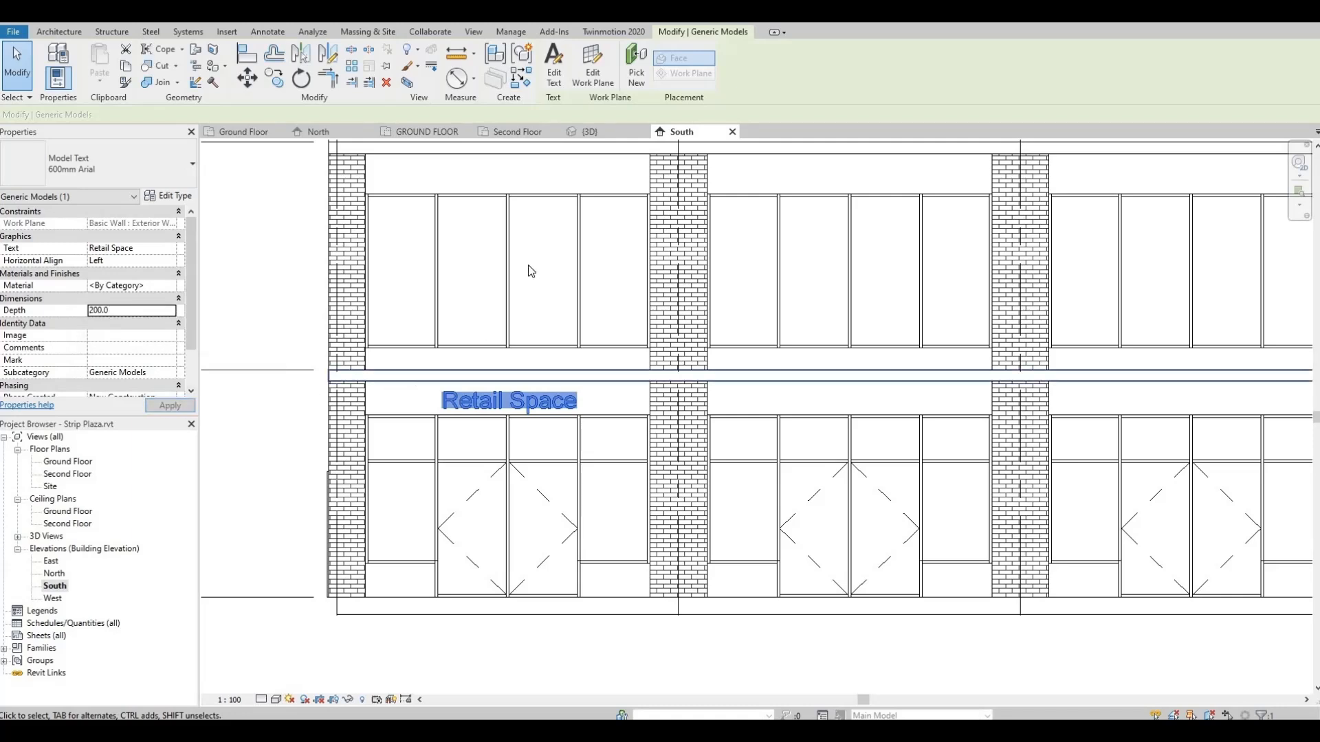
Copy the "Retail Space" text from the first entrance to above the entrance doors of the other four ground-floor bays.
left_click(274, 79)
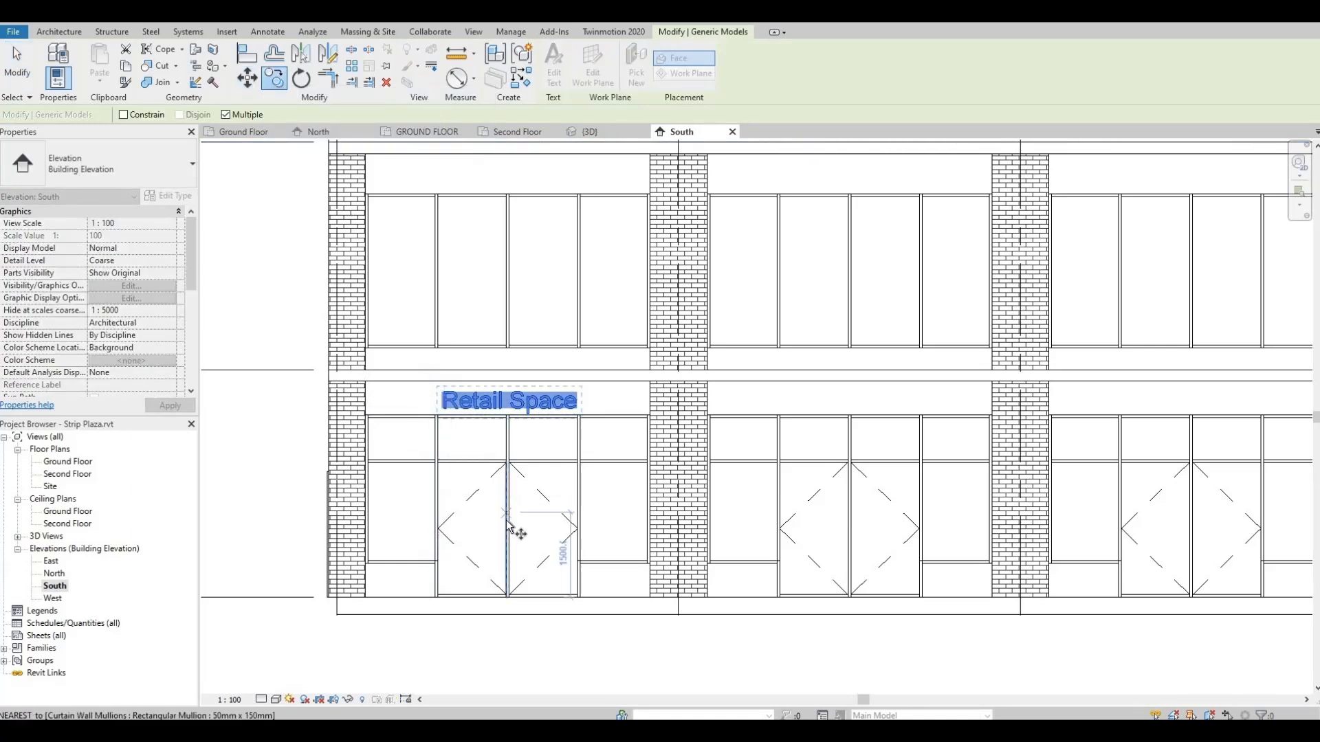
left_click(850, 531)
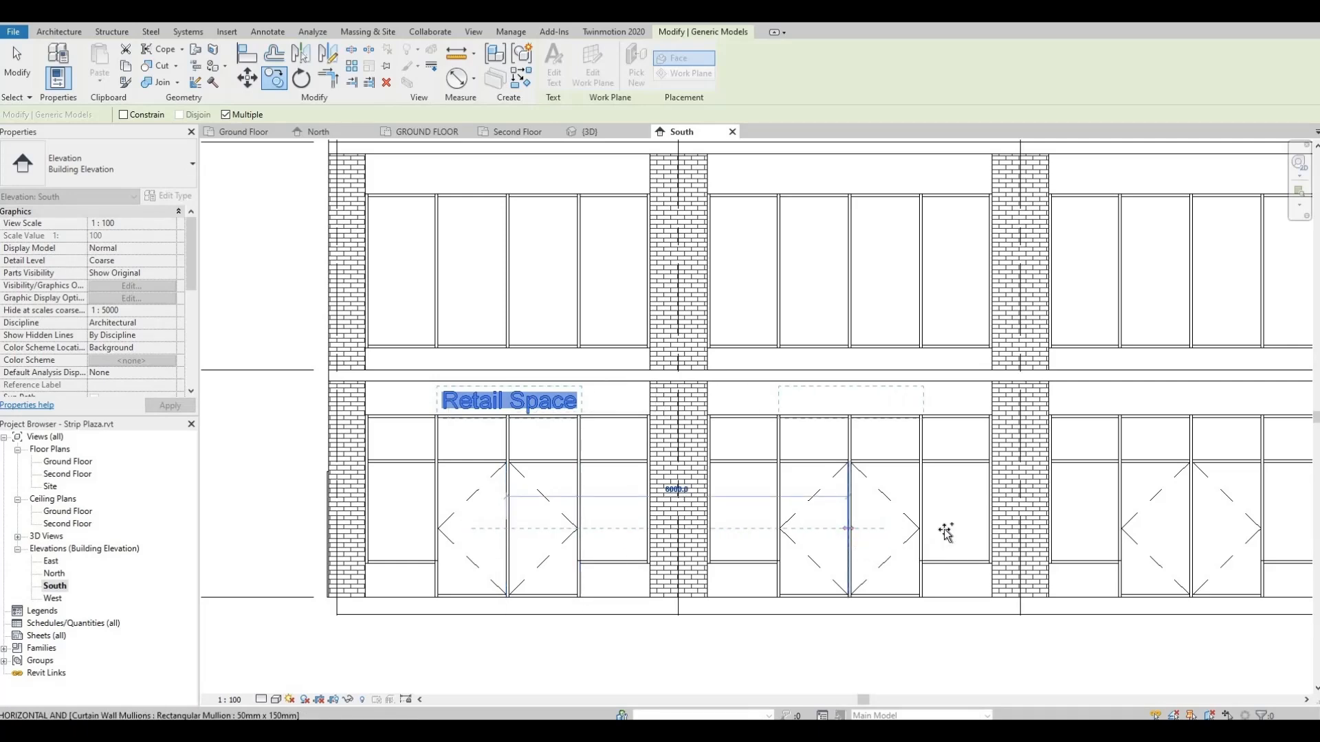
middle_click_drag(1104, 532, 730, 504)
left_click(818, 501)
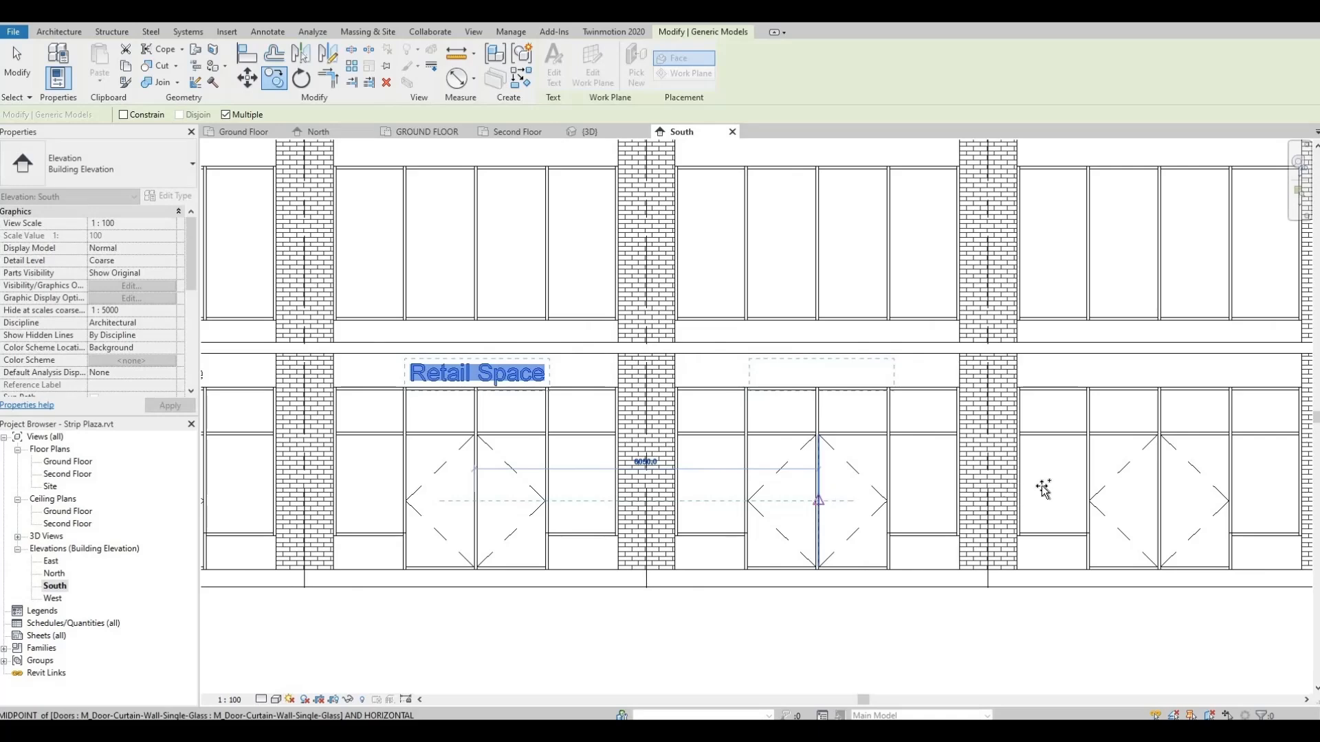
left_click(1169, 502)
middle_click_drag(1211, 528, 779, 502)
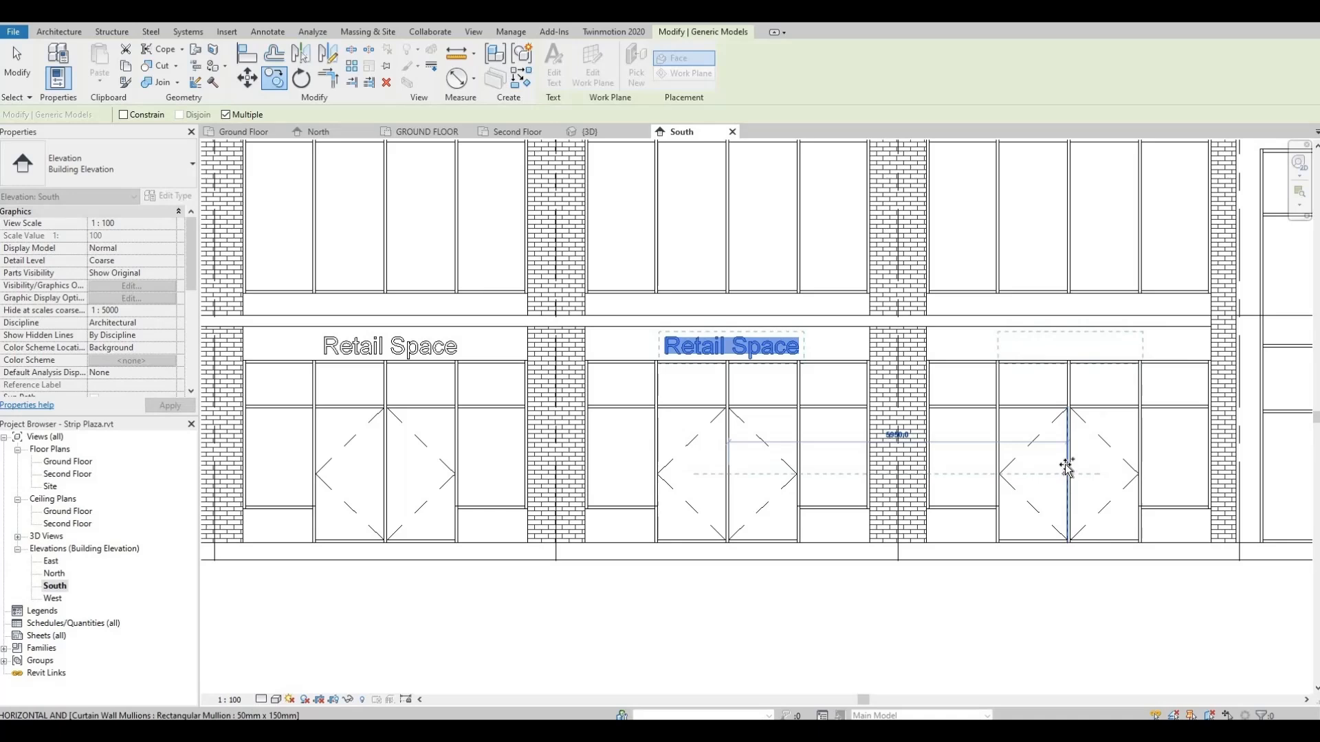
left_click(1065, 470)
Copy the "Retail Space" text of the bay between grids 5 and 6 straight up above its second-floor windows.
scroll(1070, 421, "down", 2)
scroll(1064, 369, "up", 1)
middle_click_drag(1070, 416, 1056, 515)
scroll(1059, 440, "down", 1)
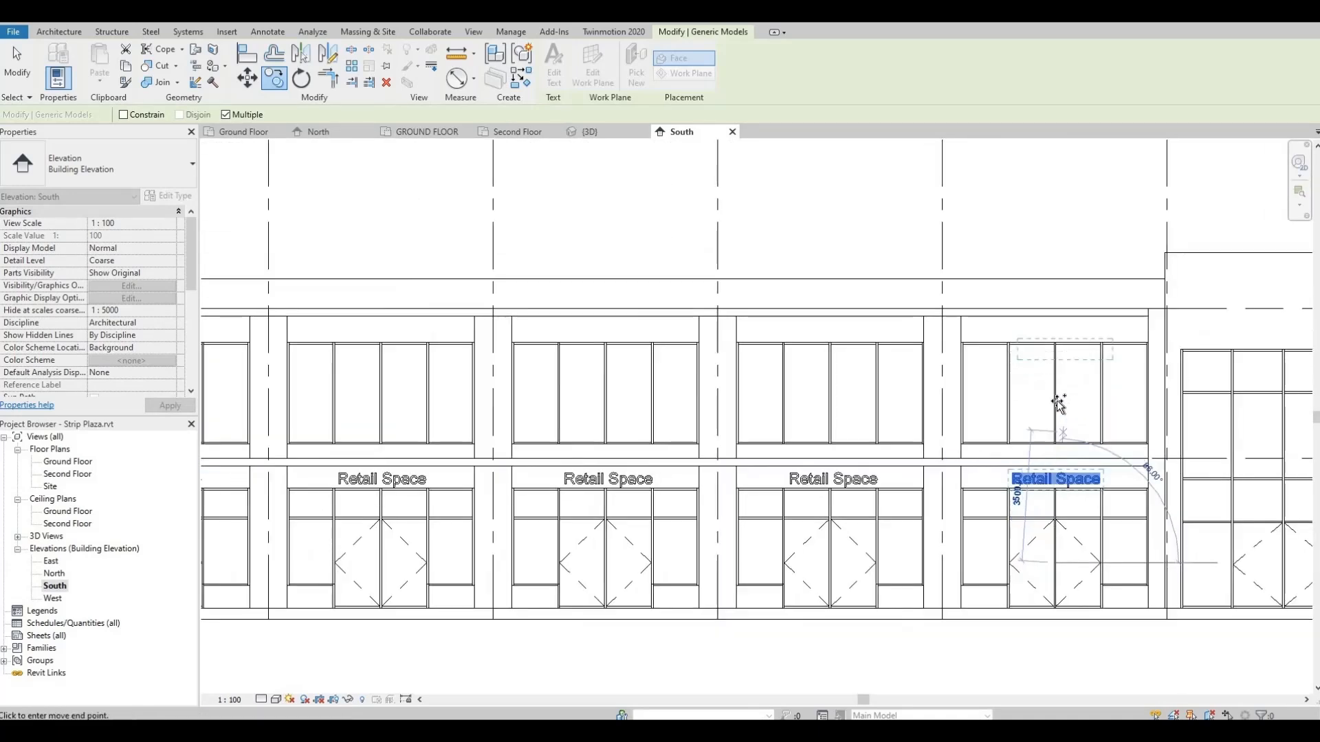
scroll(1057, 402, "up", 2)
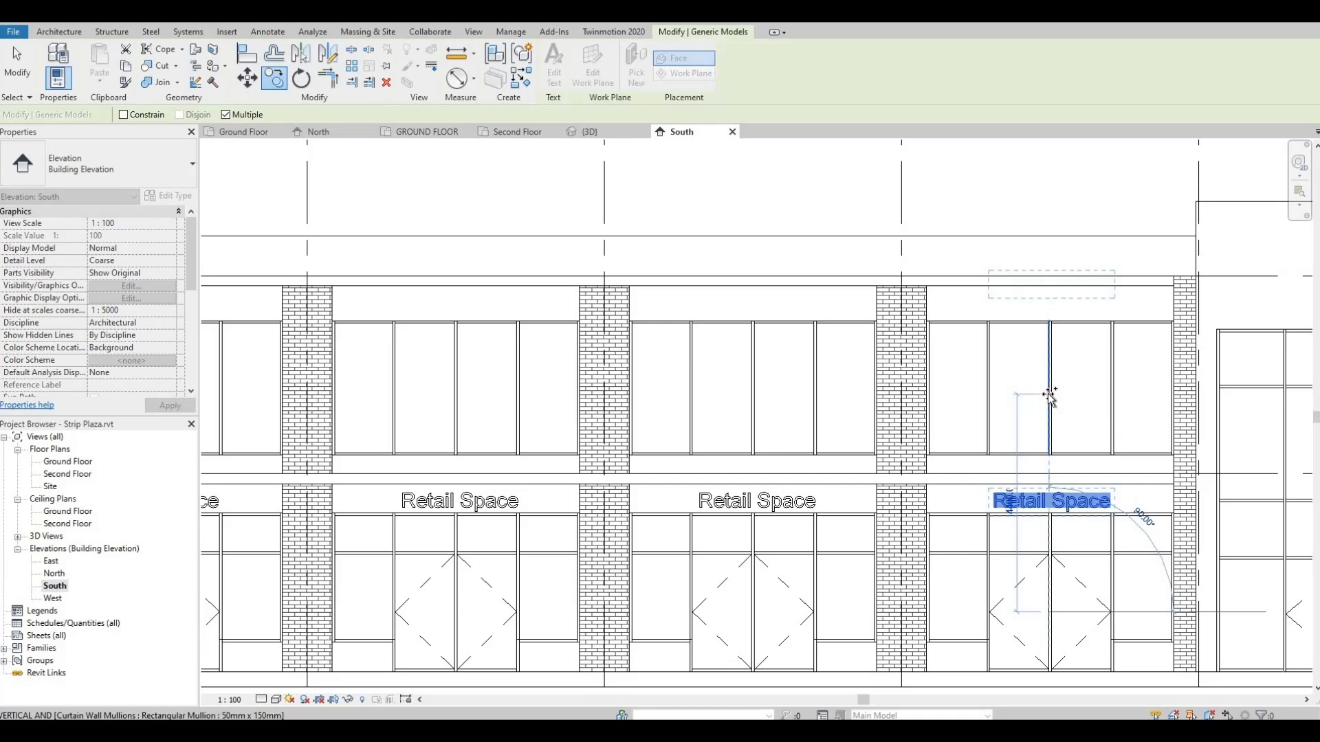
left_click(1048, 404)
key("Escape")
key("Escape")
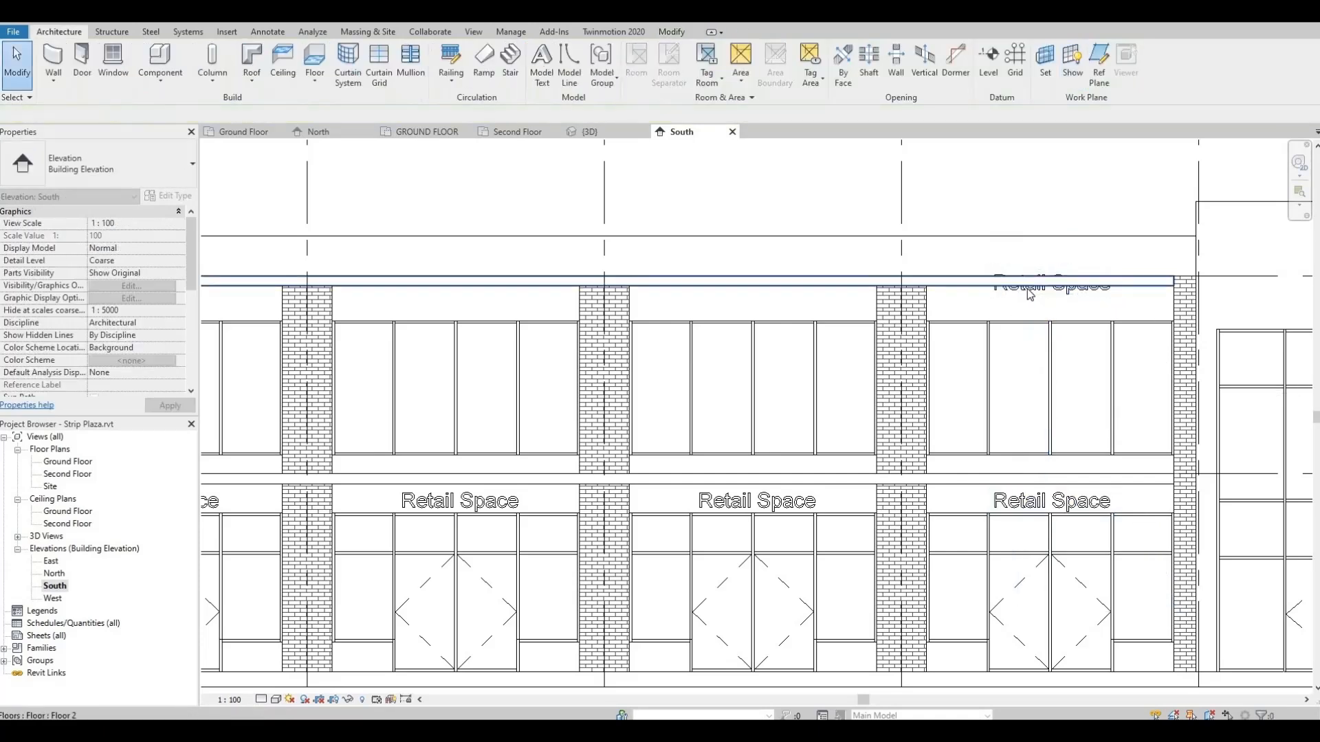
Shift the upper copy down onto the wall band above the windows and change its text to "Office Space".
left_click(1030, 300)
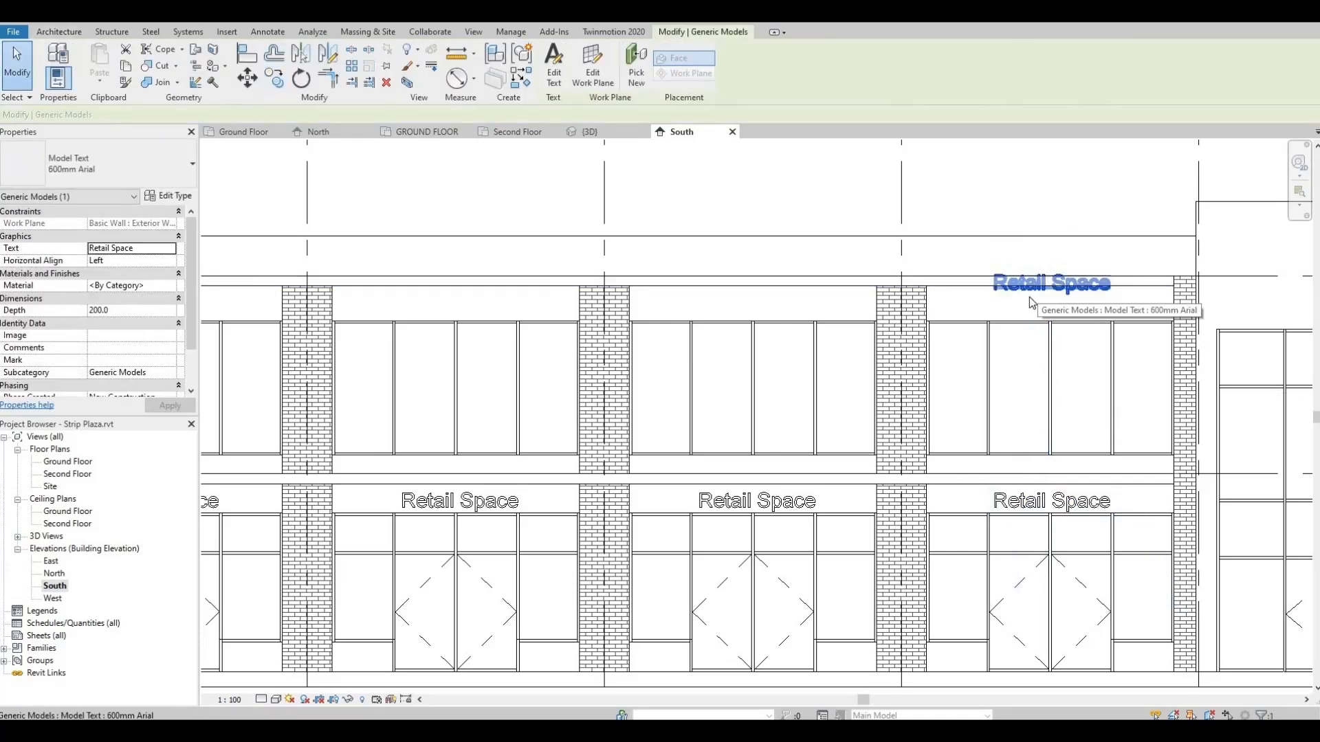
left_click_drag(1029, 279, 1088, 307)
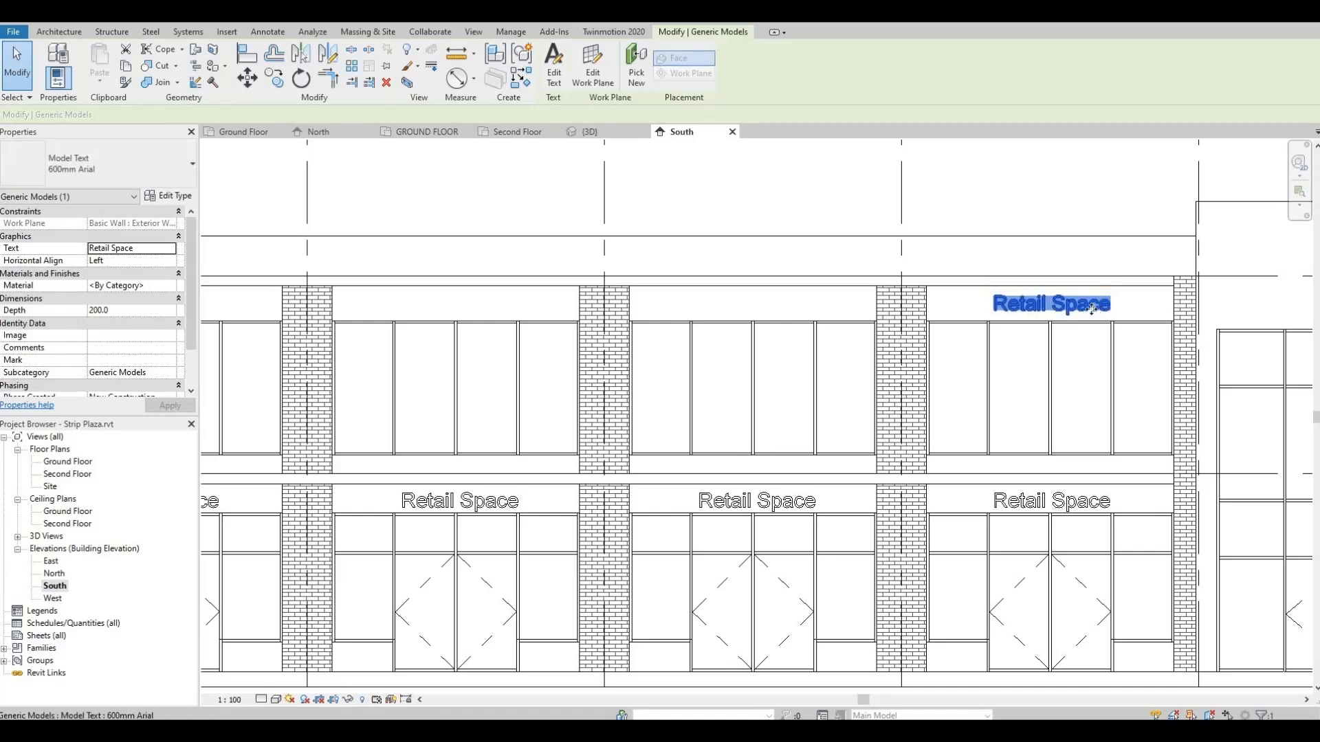
double_click(1043, 309)
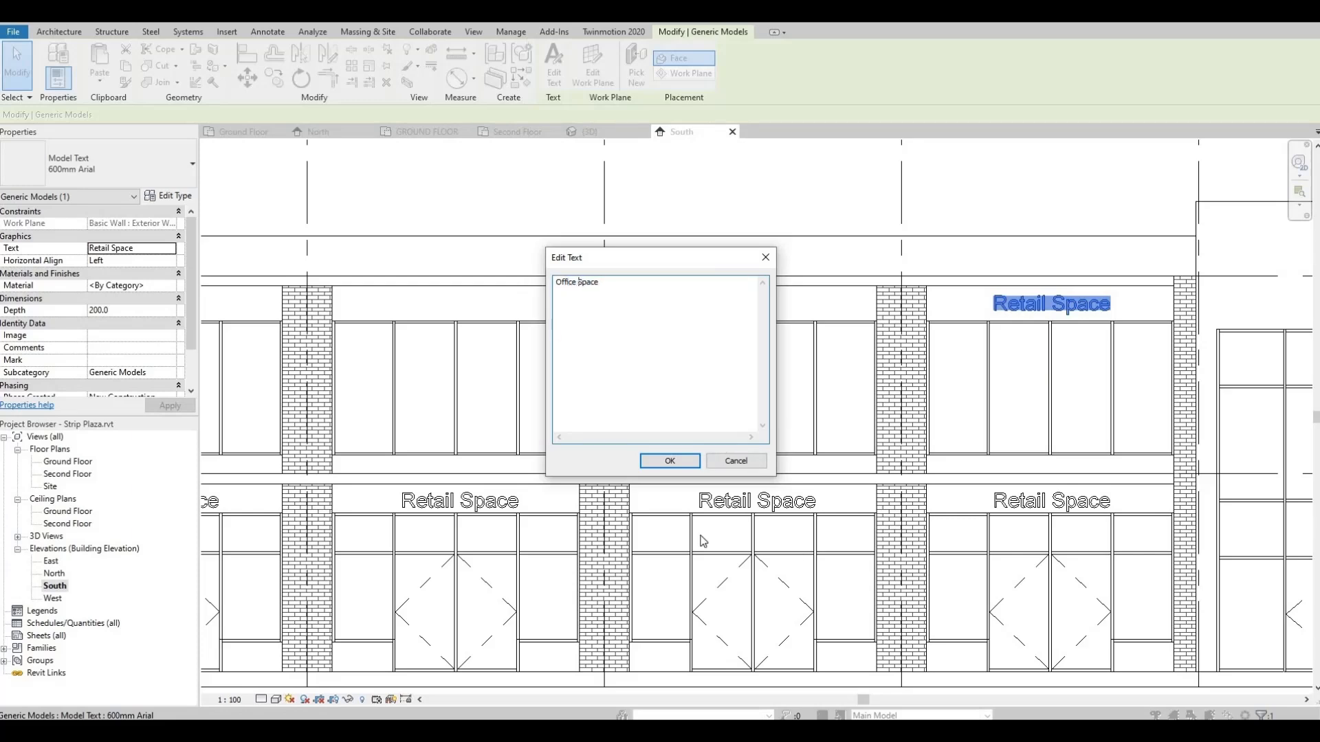
left_click(670, 461)
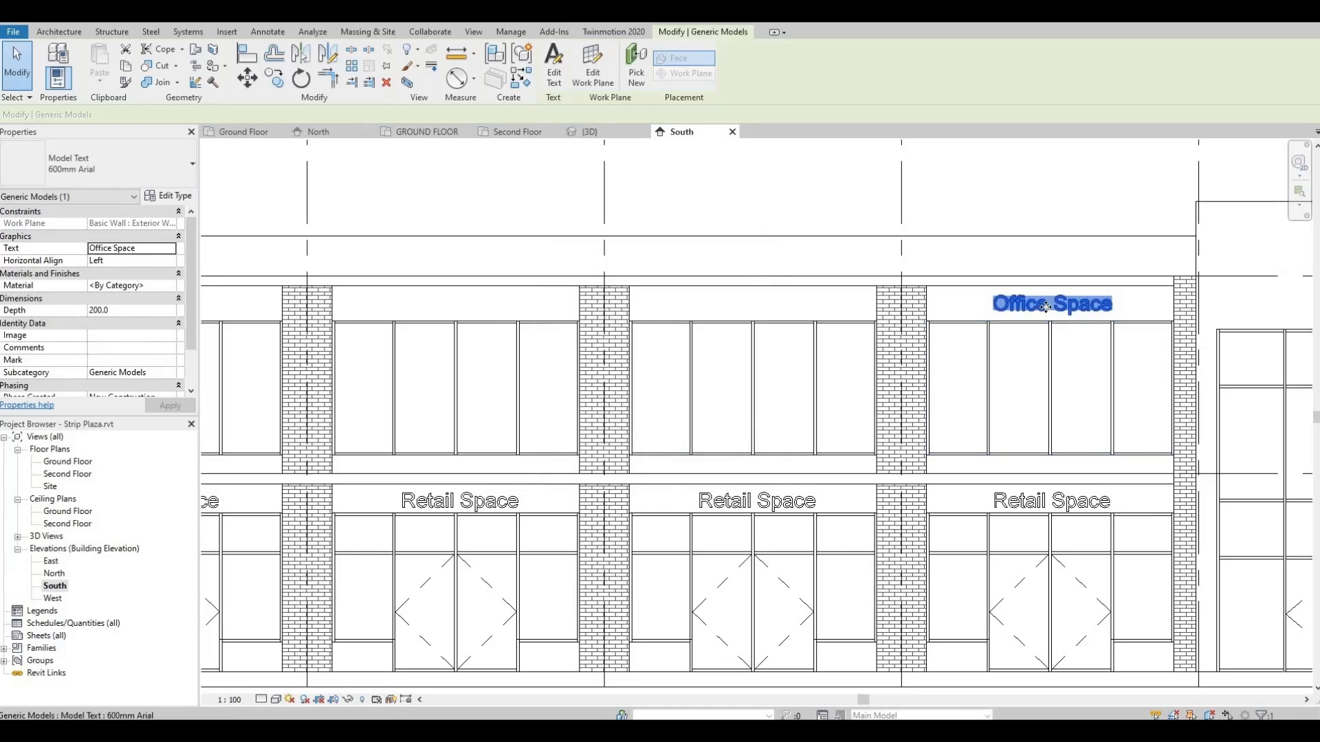
Copy the "Office Space" text above the second-floor windows of the other four bays, aligned to each bay's centre mullion.
left_click(275, 78)
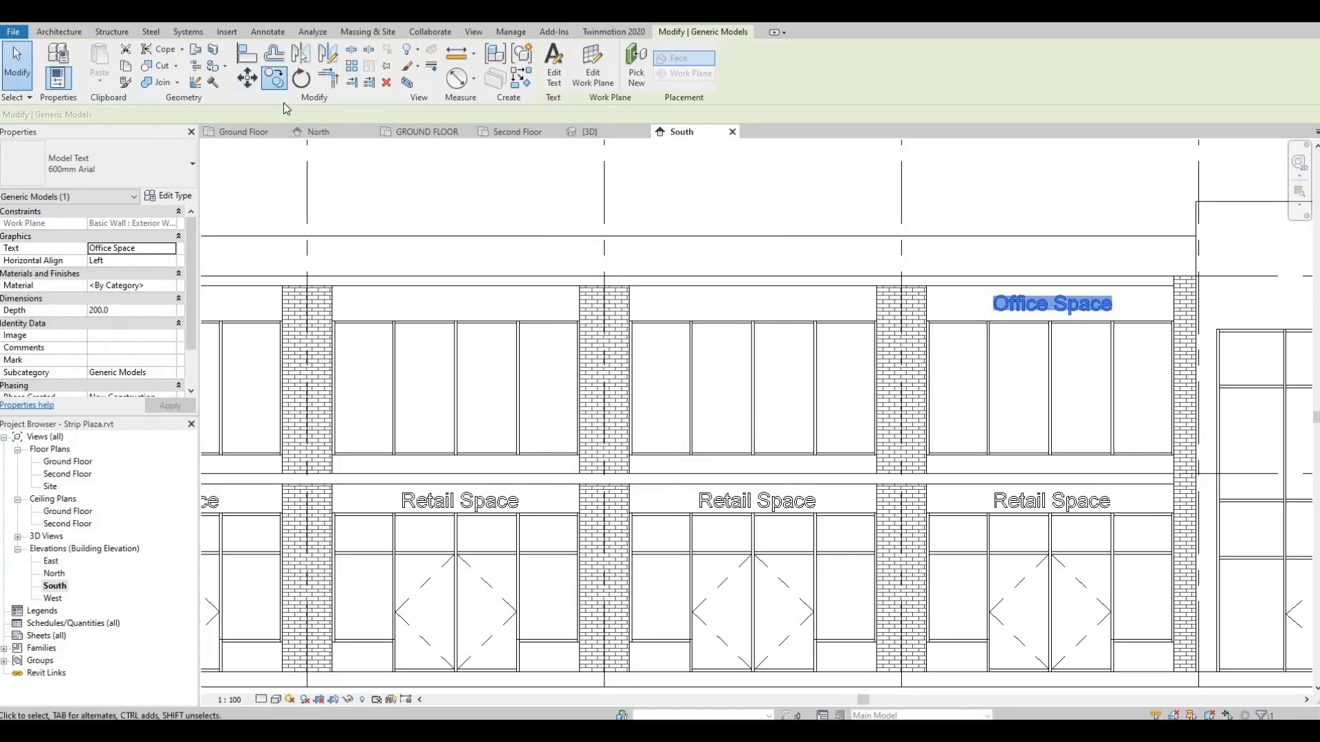
left_click(1050, 389)
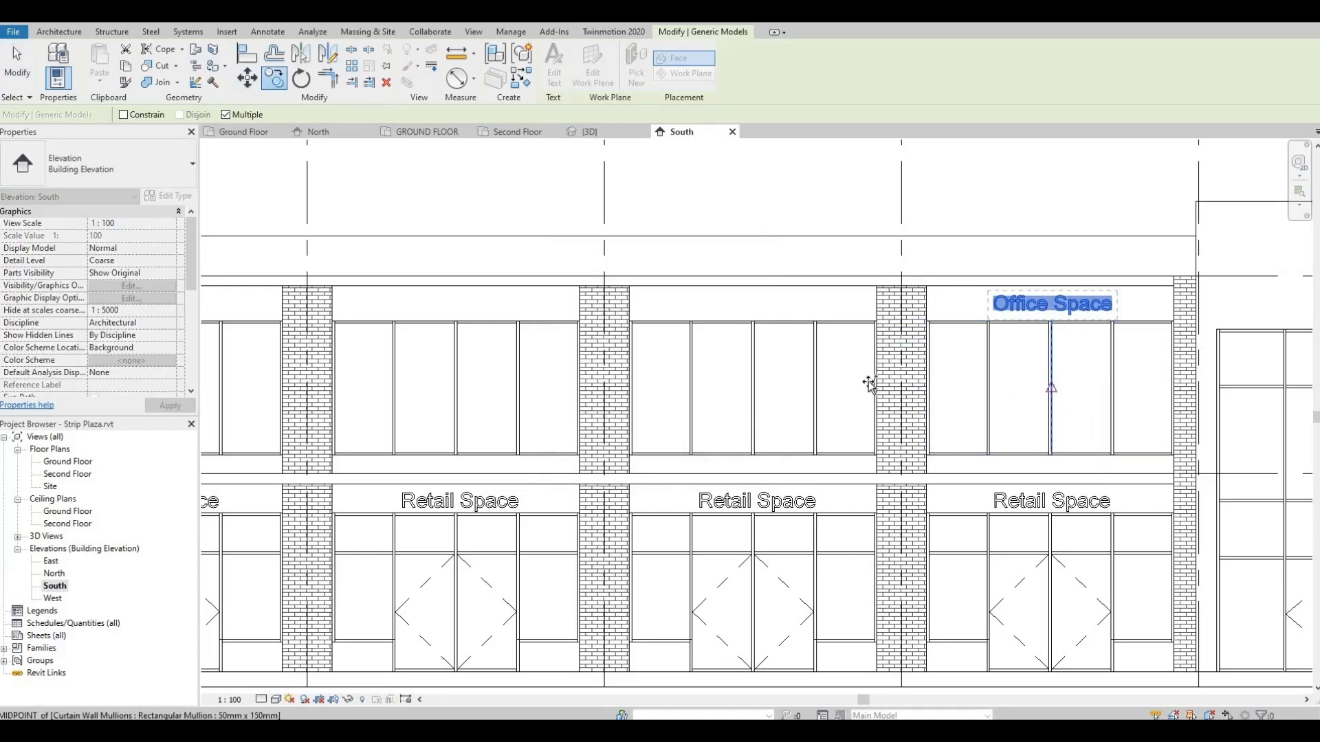
left_click(754, 389)
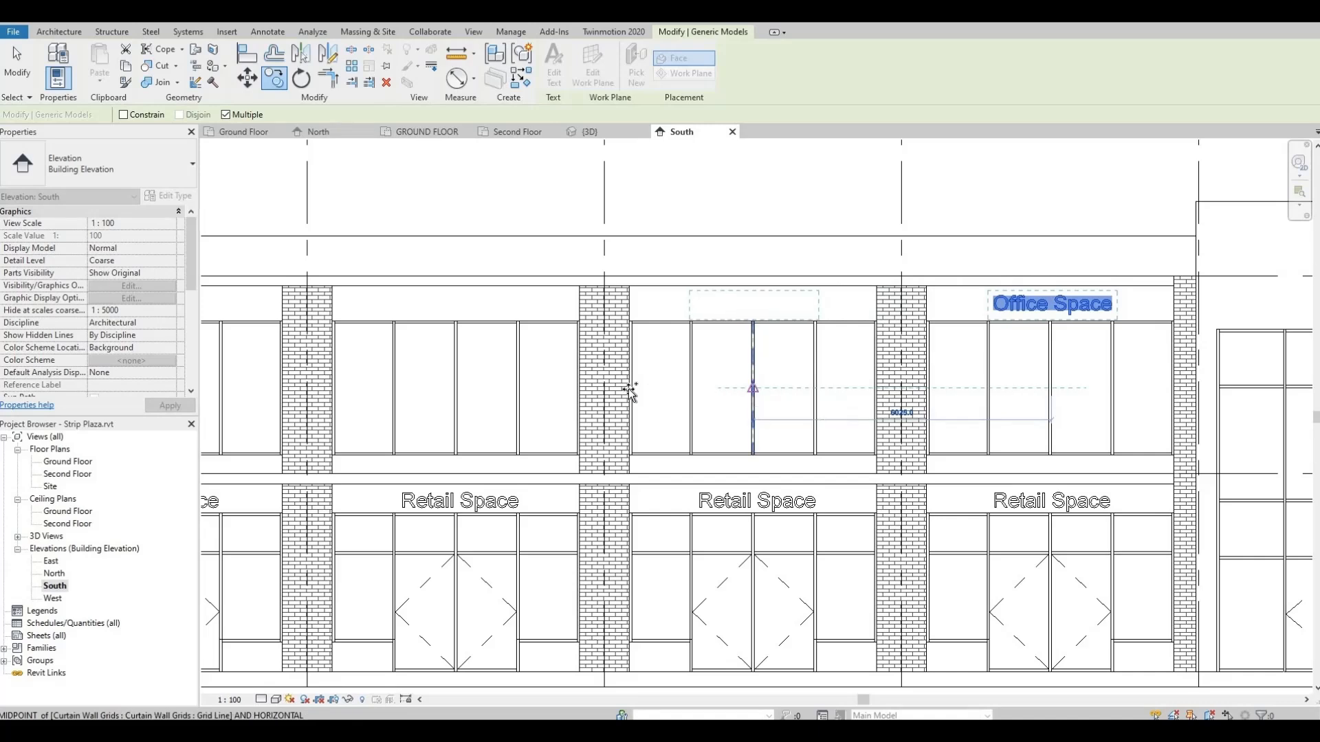
left_click(457, 389)
middle_click_drag(552, 410, 849, 422)
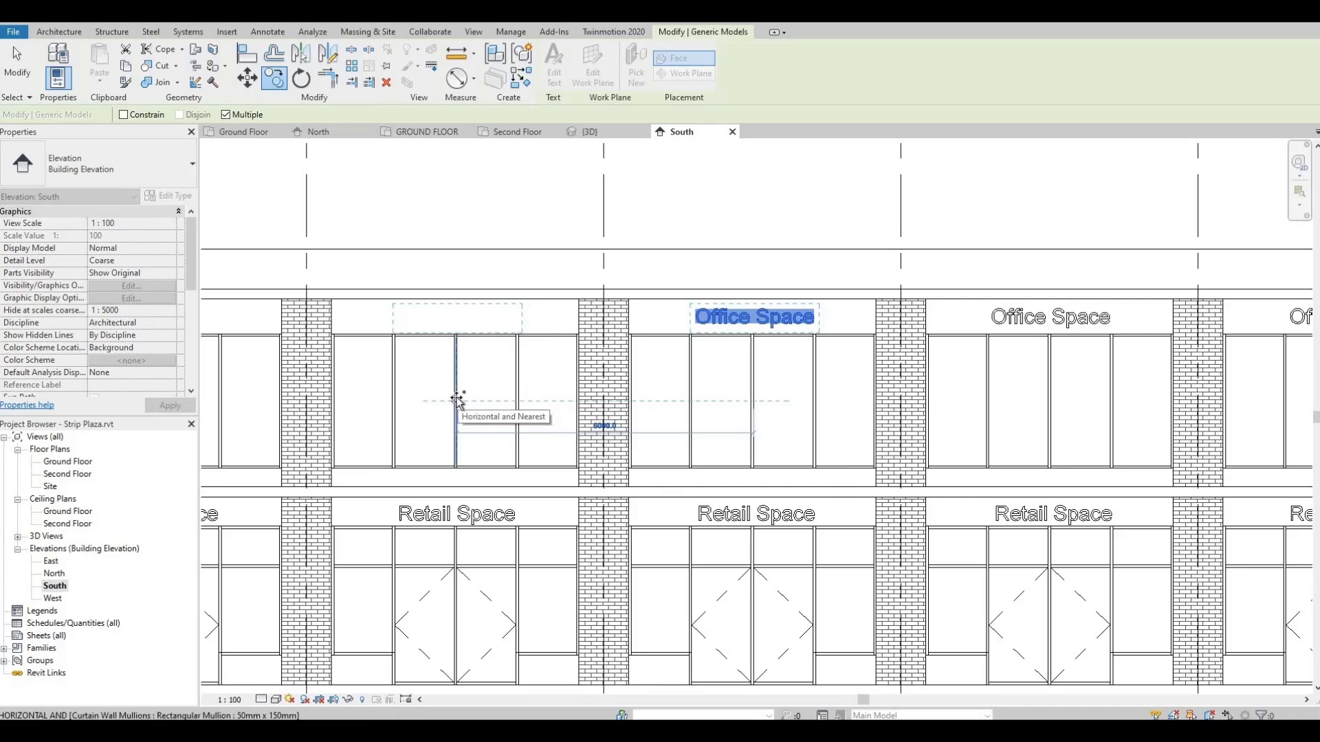
left_click(444, 407)
middle_click_drag(443, 409, 697, 410)
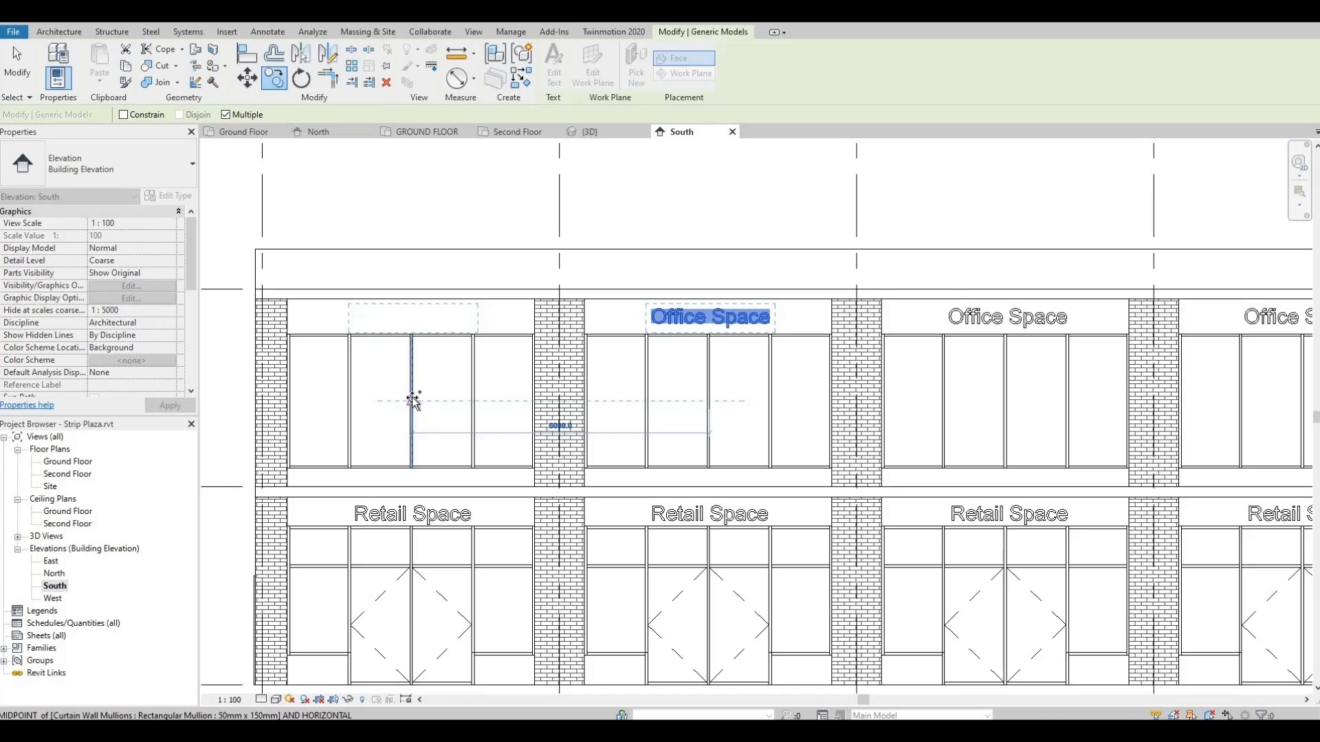
left_click(412, 399)
scroll(543, 401, "down", 3)
key("Escape")
key("Escape")
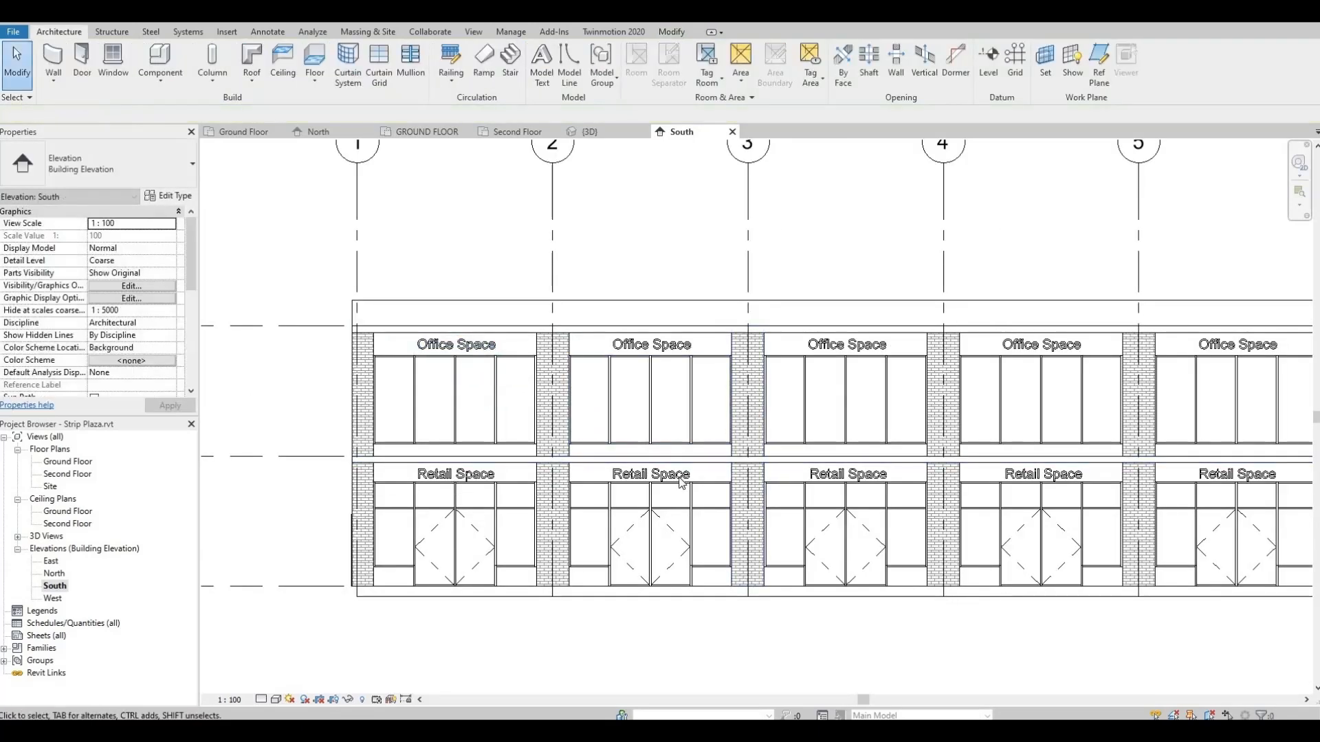
Copy the "Office Space" text beside grid 6 onto the blank upper wall of the taller block between grids 6 and 7.
middle_click_drag(965, 490, 453, 502)
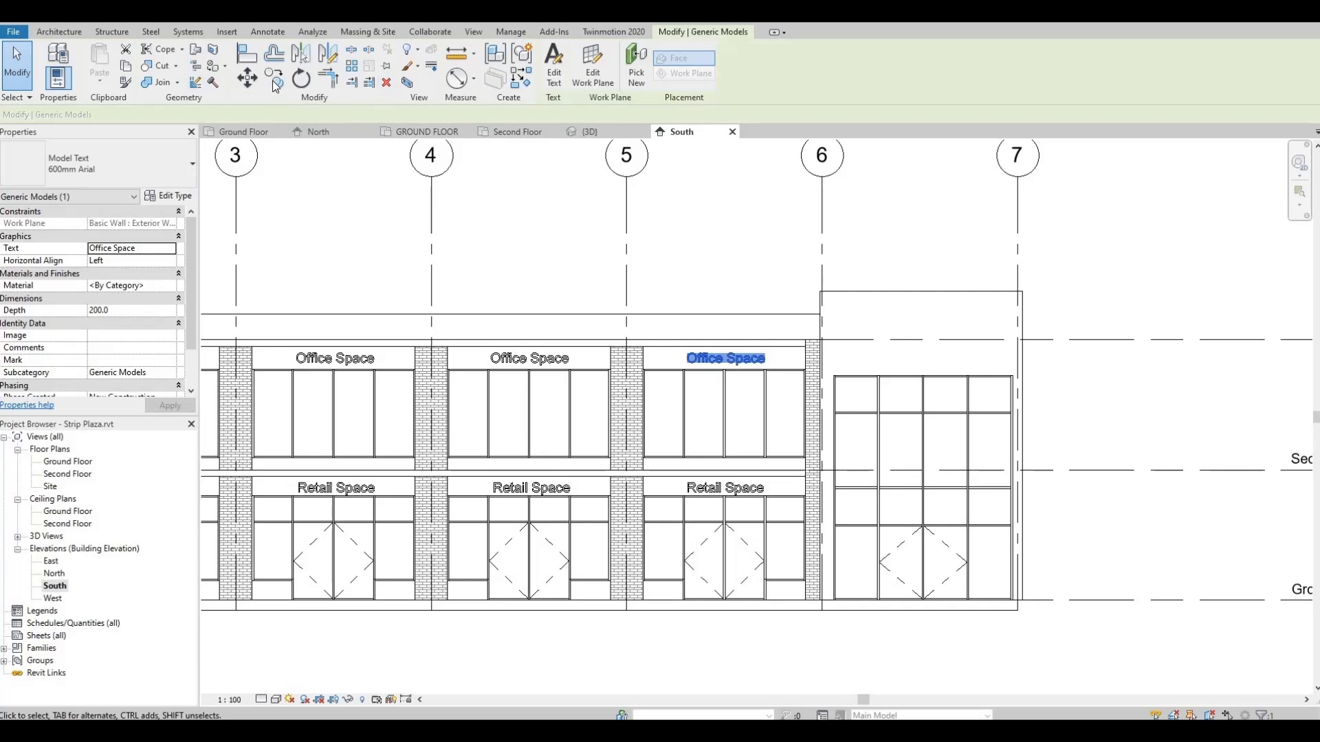
left_click(274, 79)
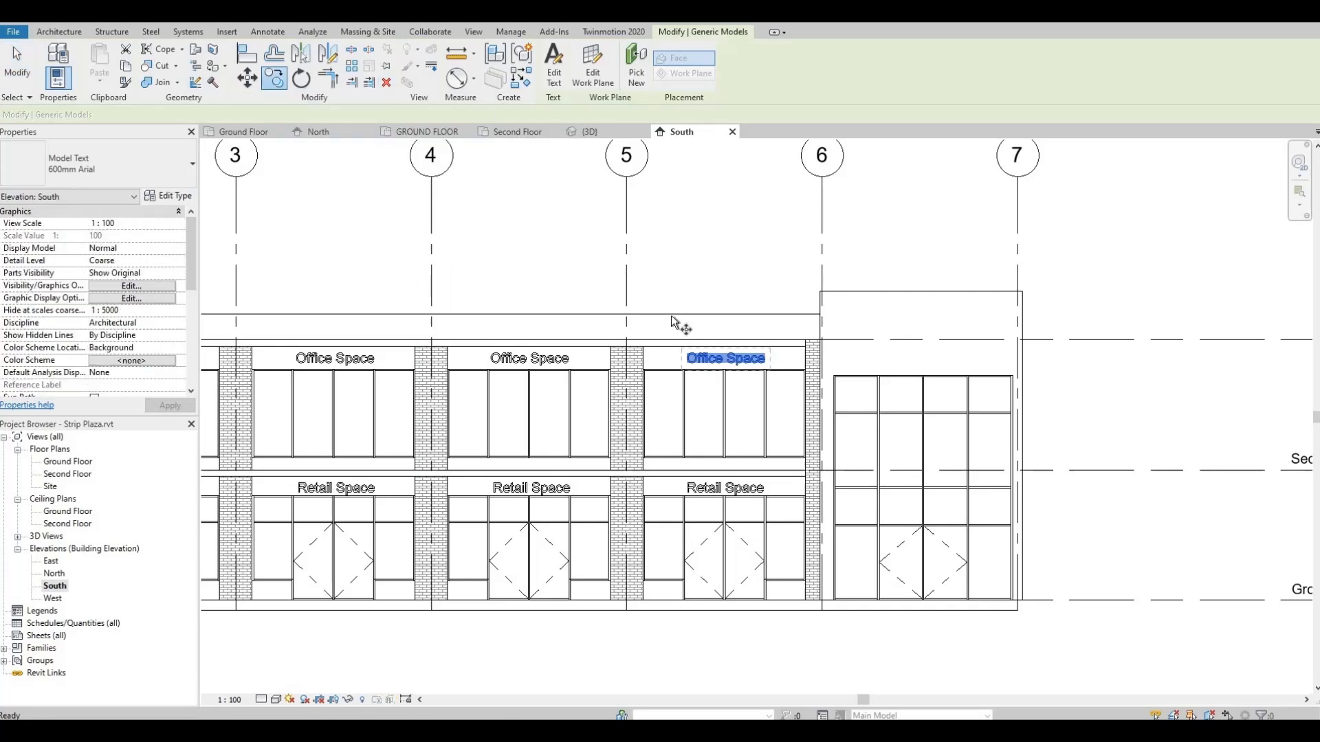
left_click(702, 358)
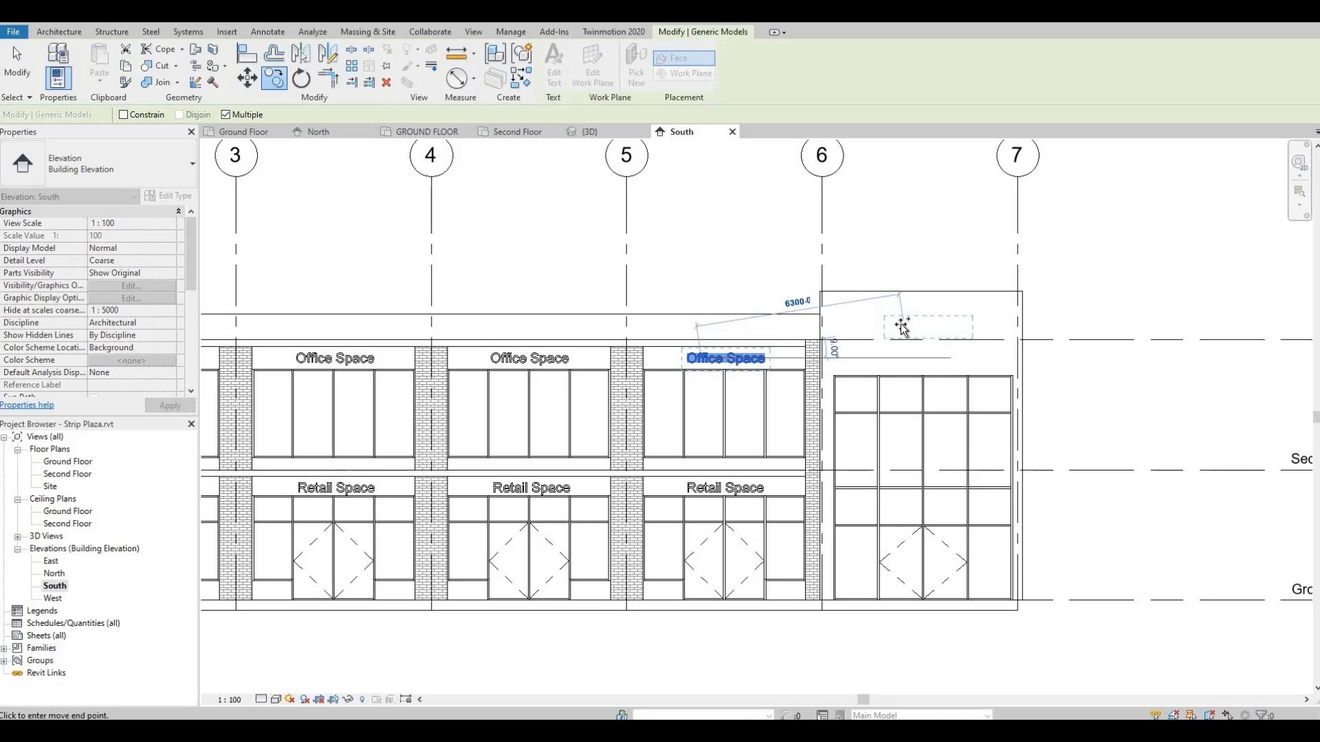
left_click(901, 326)
key("Escape")
key("Escape")
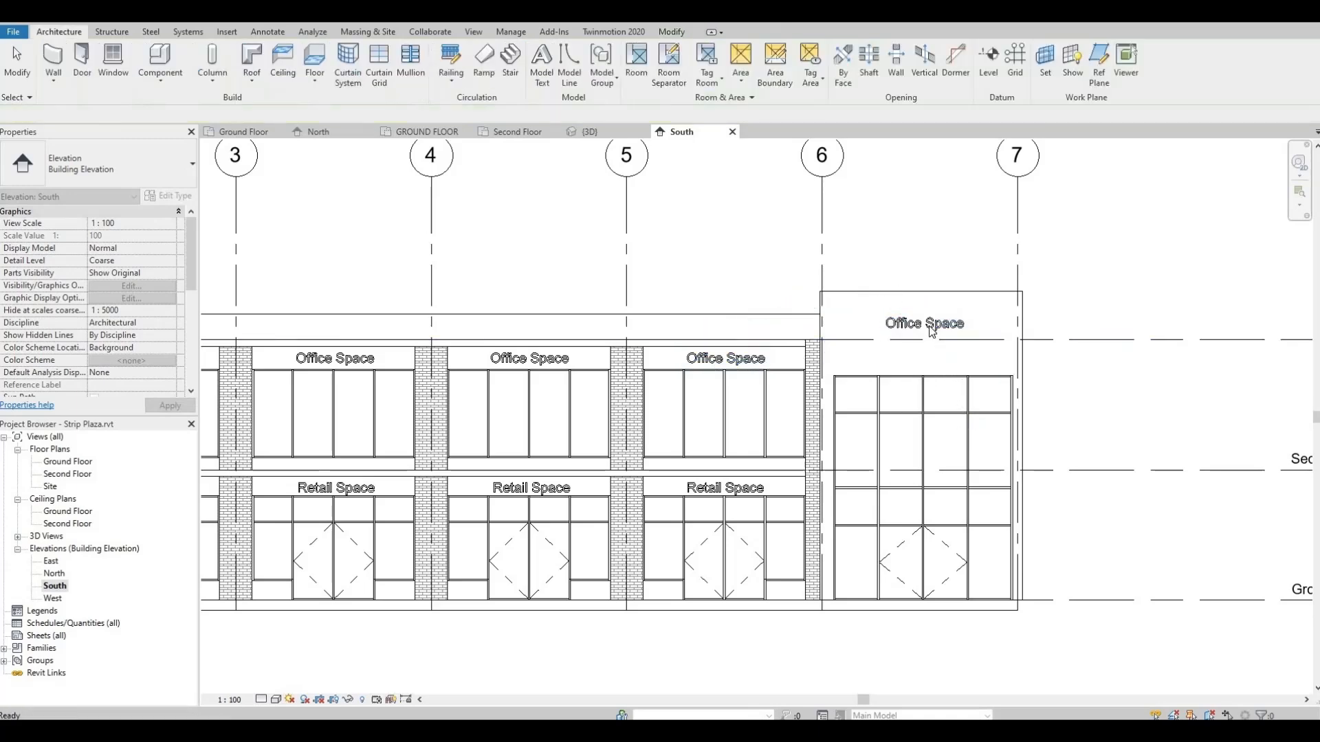
Duplicate the taller block's text type as "Main Signange" and give the new type a larger text size.
left_click(932, 330)
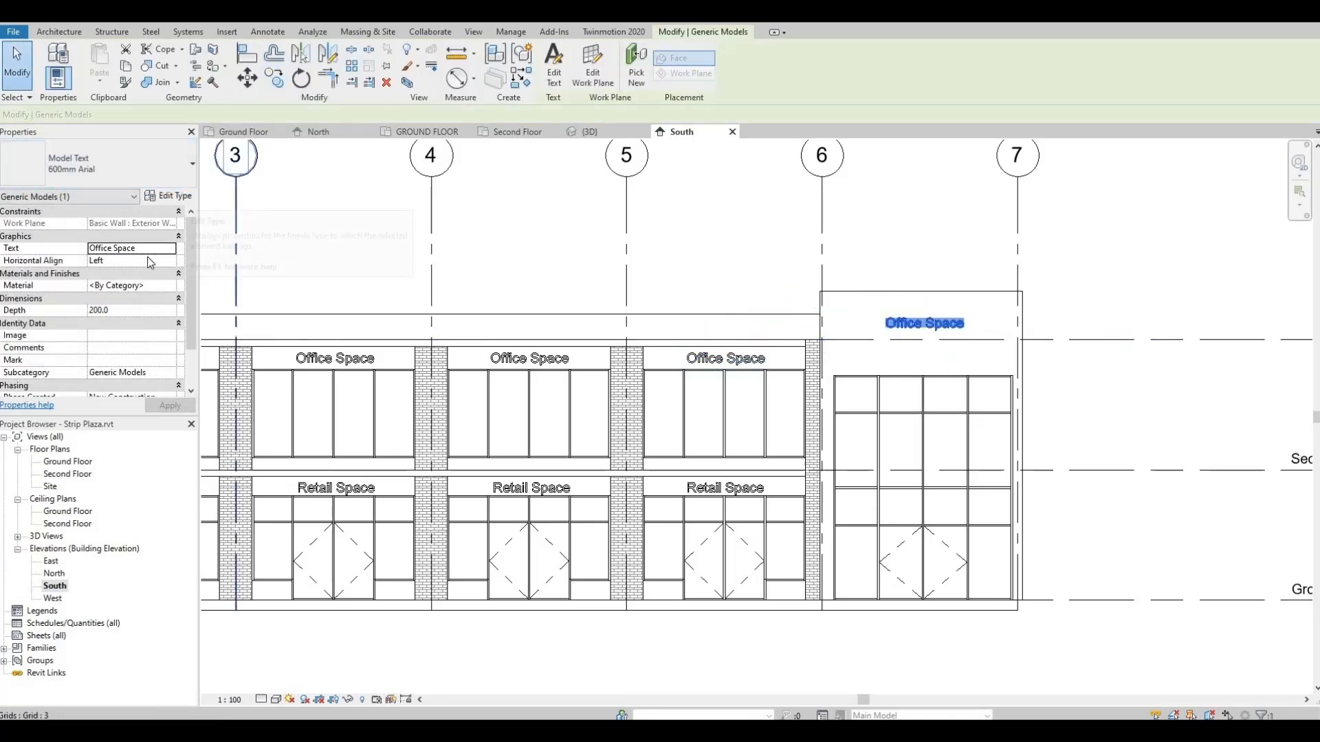
left_click(172, 196)
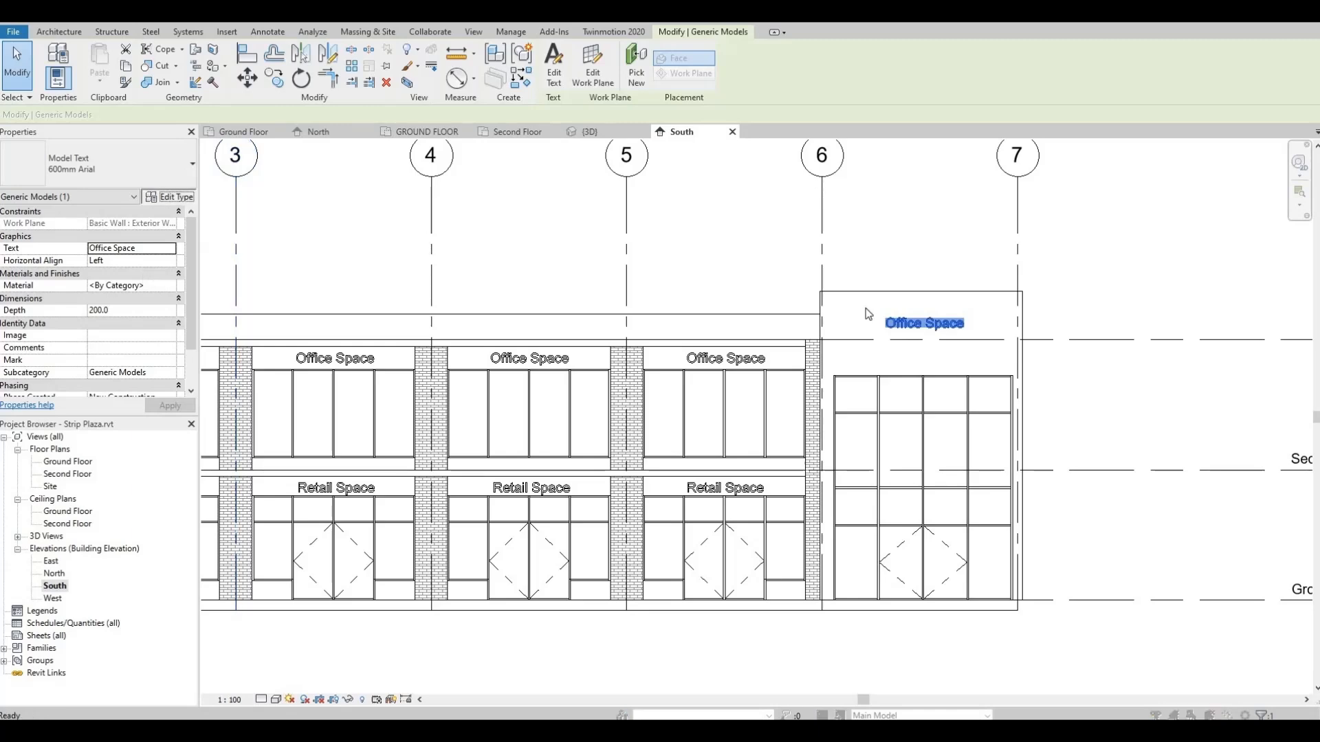
left_click(1129, 225)
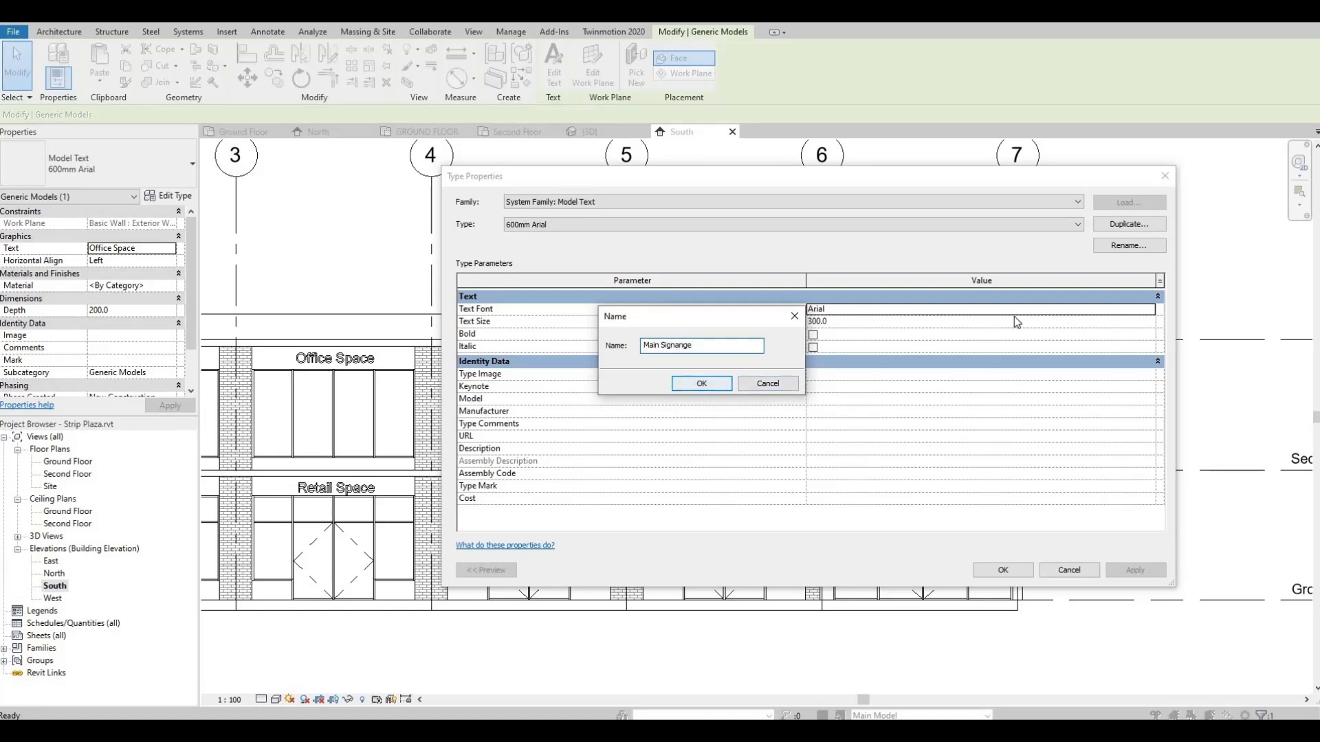
left_click(702, 383)
key("Tab")
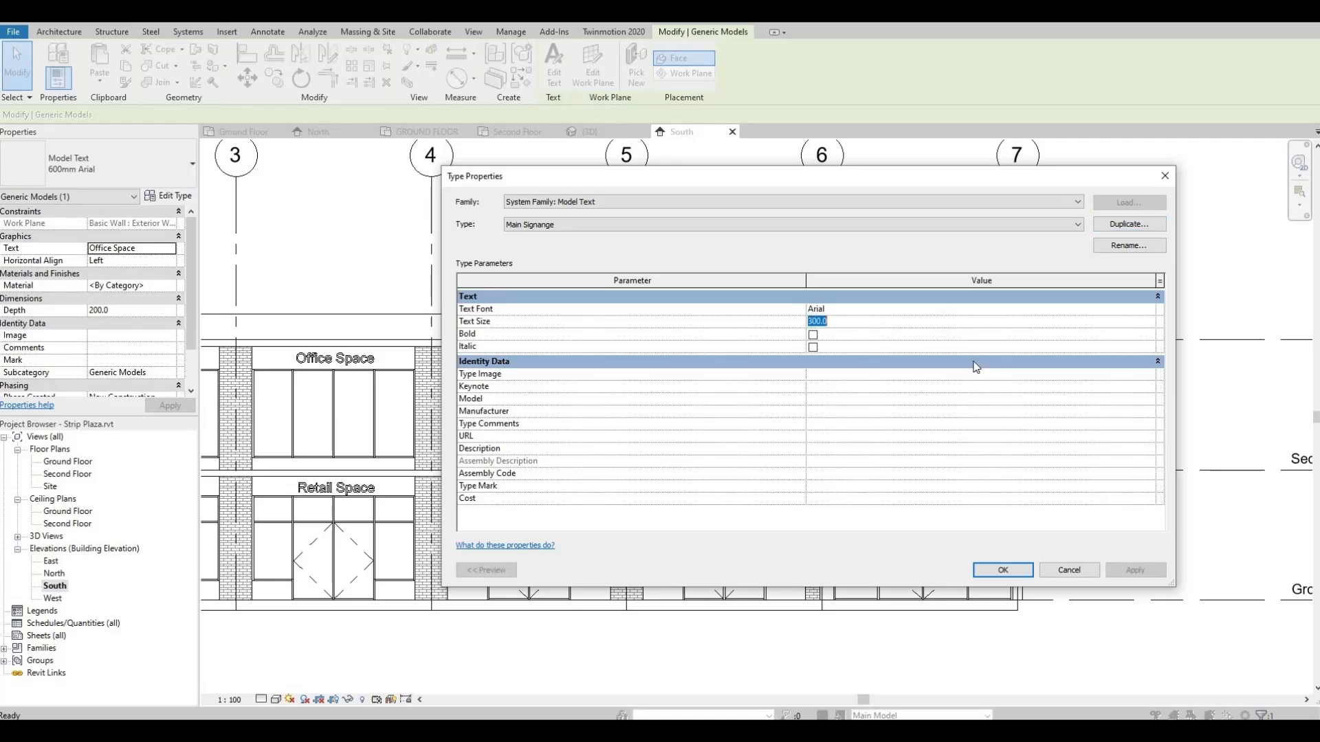
left_click(1003, 570)
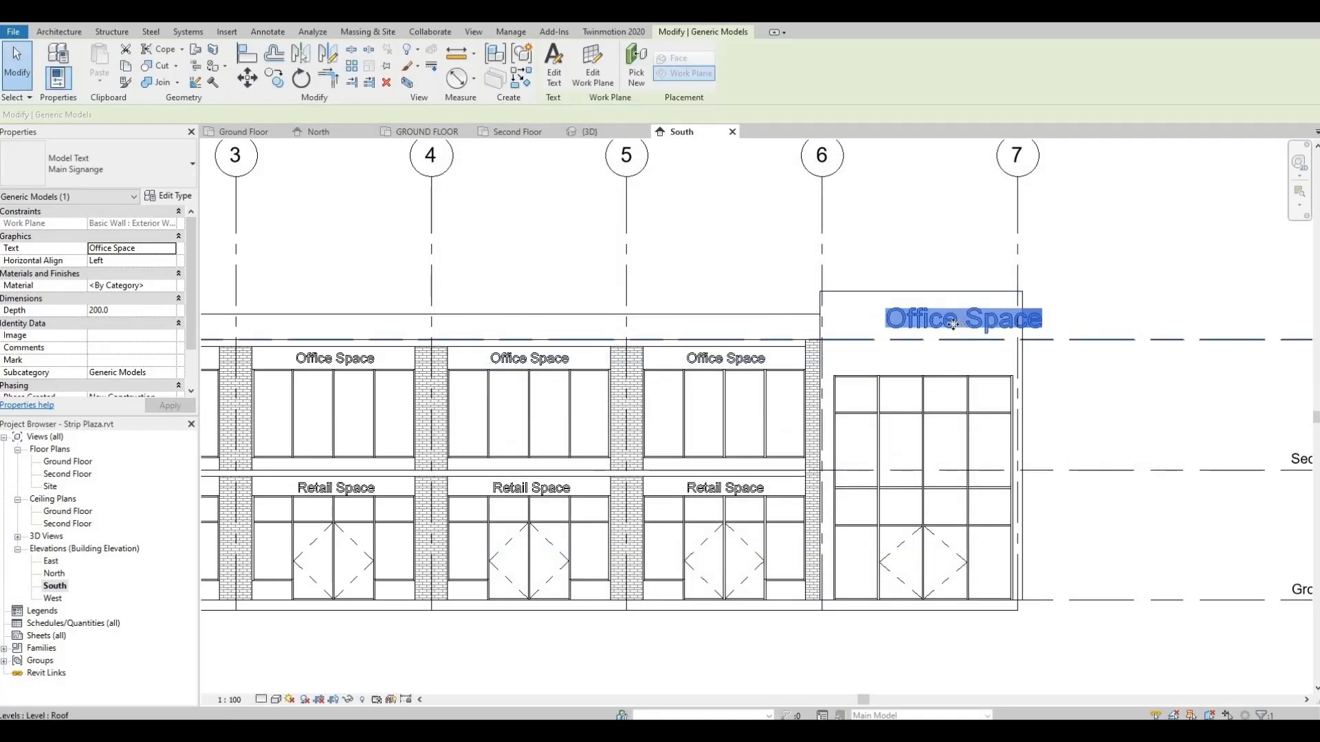
Centre the large text on the wall between grids 6 and 7 and change its wording to "Strip Plaza".
mouse_move(915, 330)
left_mouse_down()
mouse_move(868, 332)
mouse_move(955, 327)
mouse_move(899, 328)
left_mouse_up()
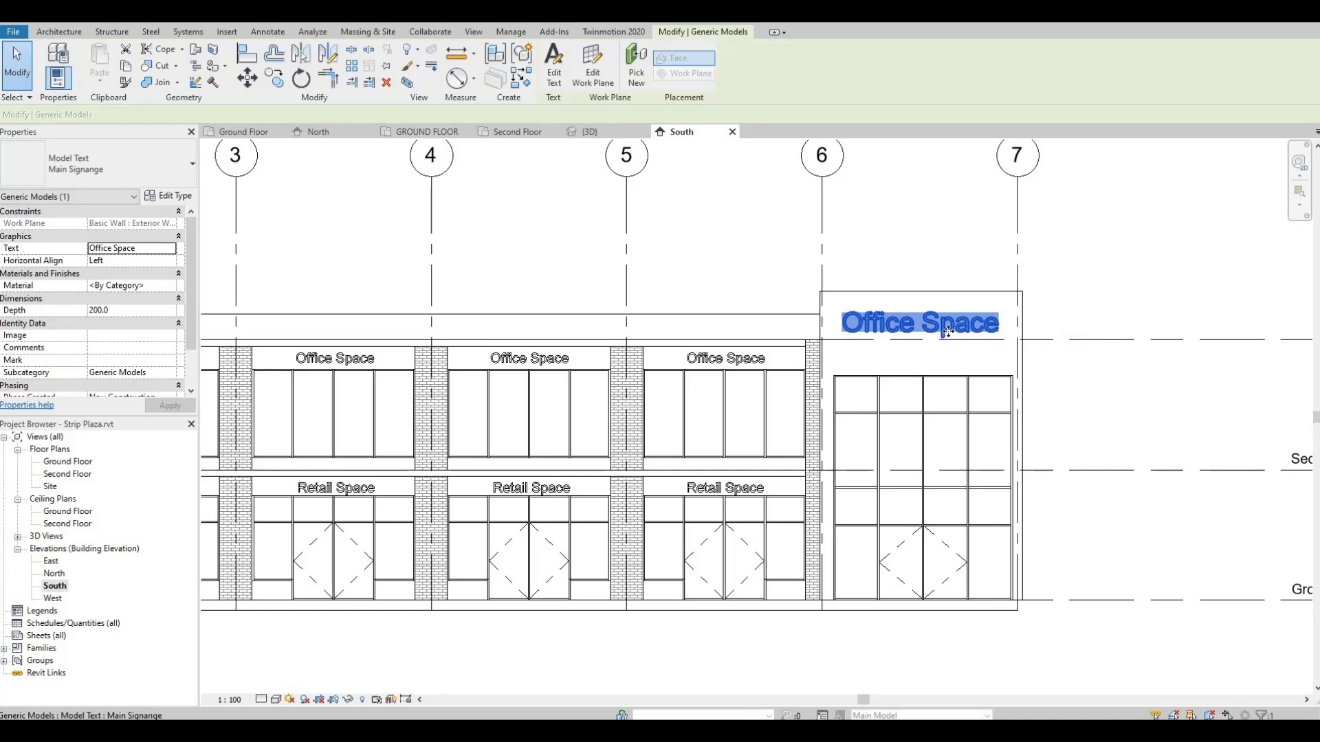
double_click(950, 333)
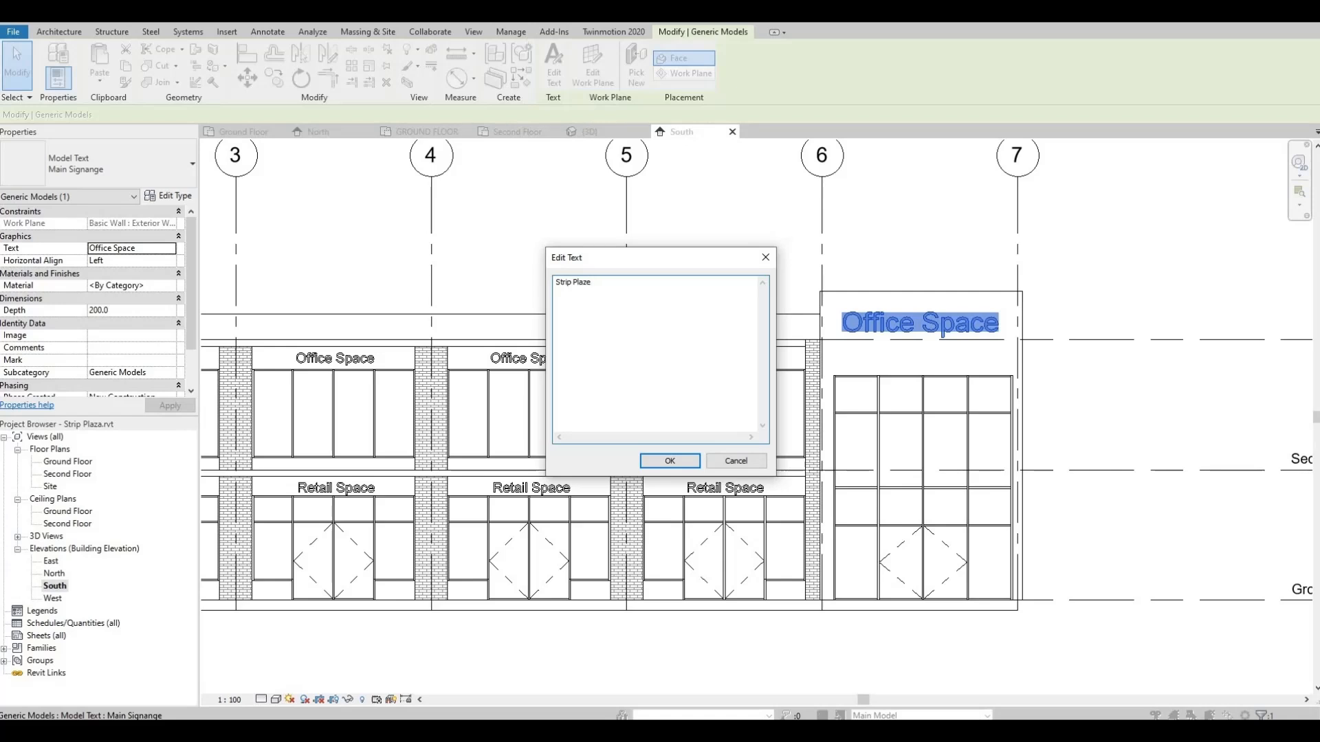
left_click(685, 465)
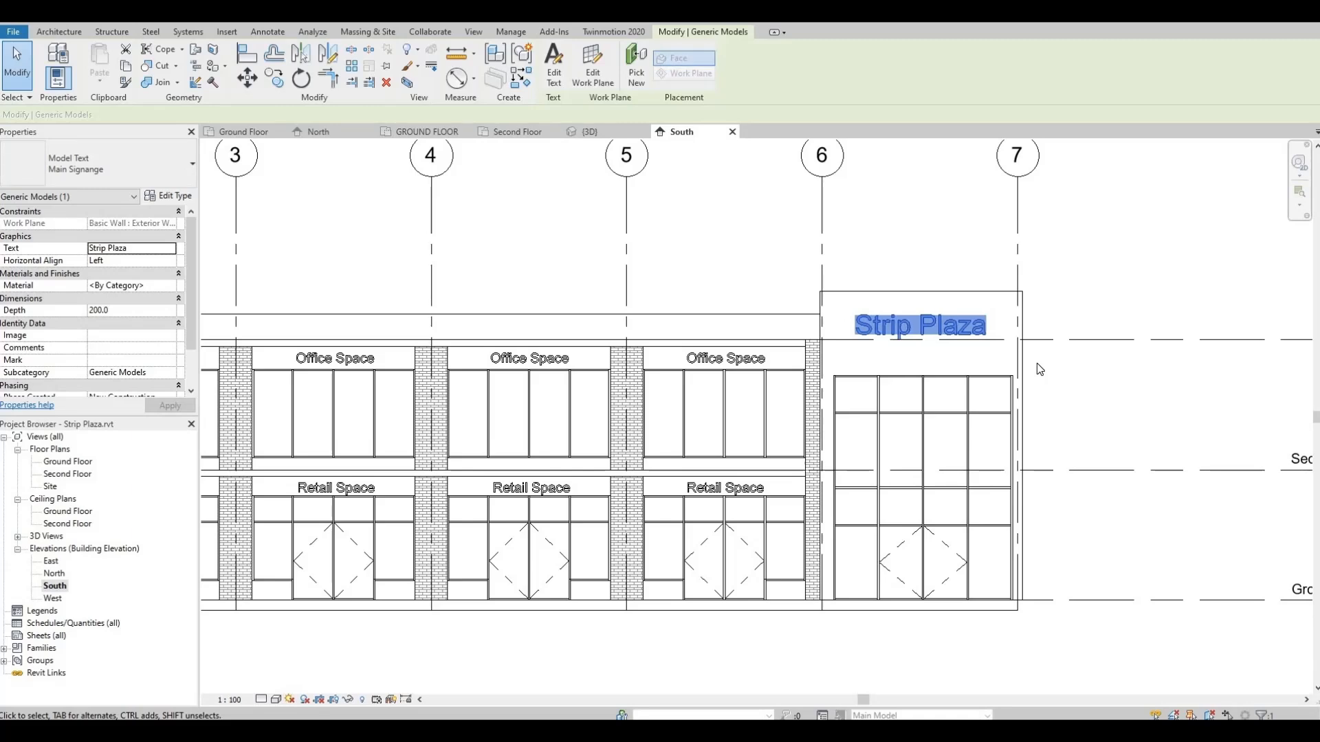
key("Escape")
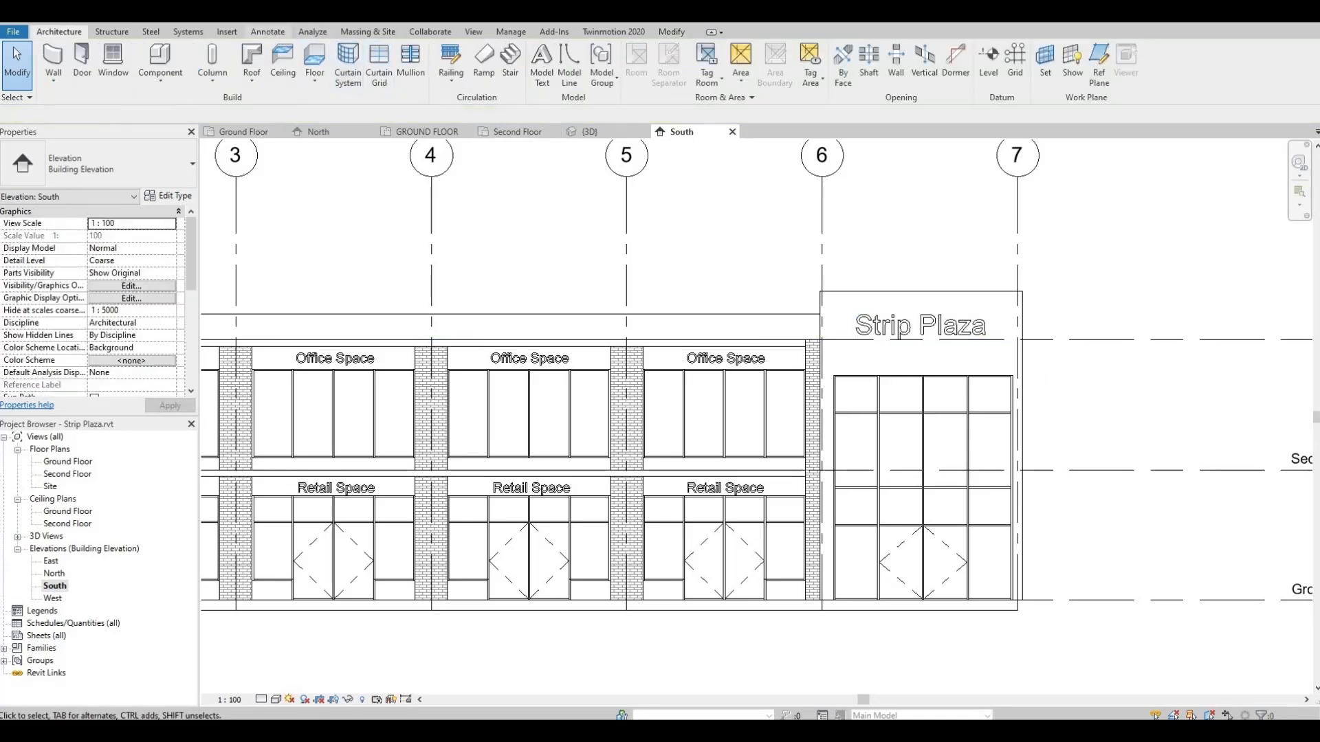
Open the 3D view of the storefront facade and hide the active work plane.
left_click(590, 132)
scroll(795, 412, "down", 2)
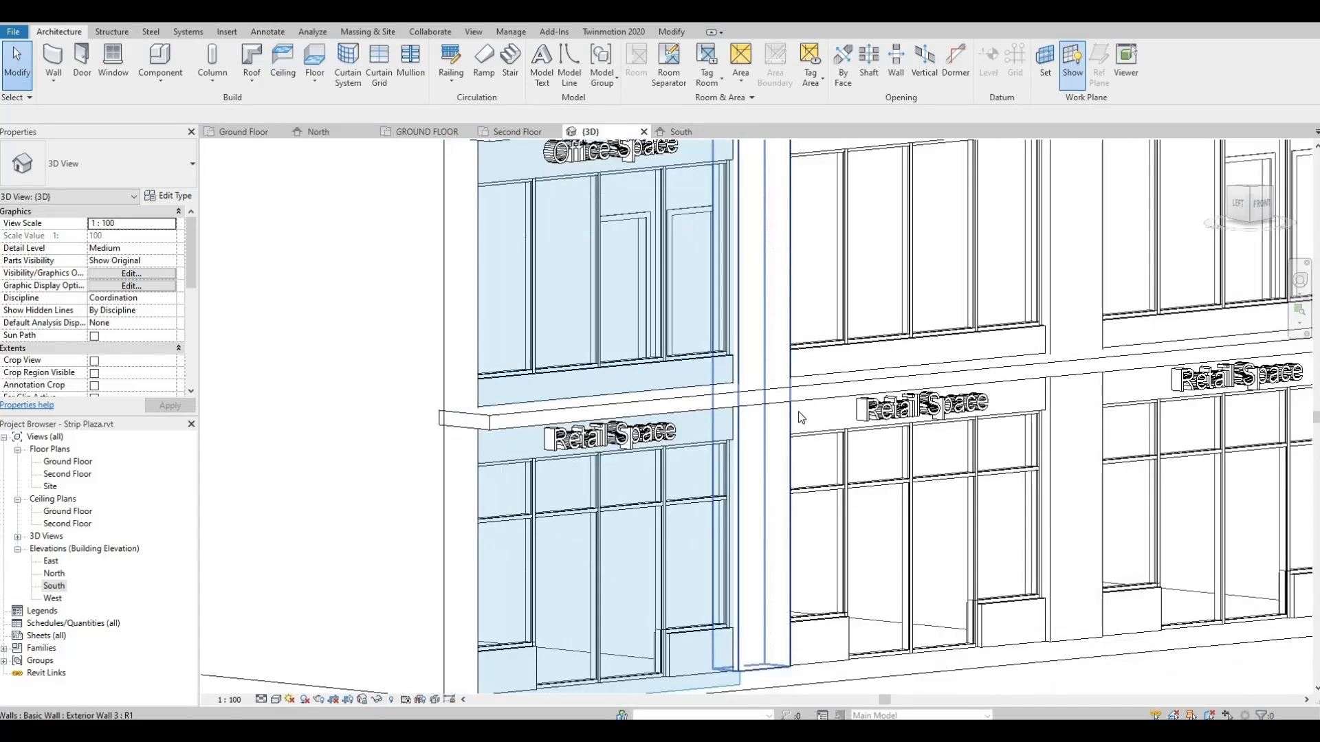
middle_click_drag(851, 410, 515, 524)
scroll(509, 499, "down", 2)
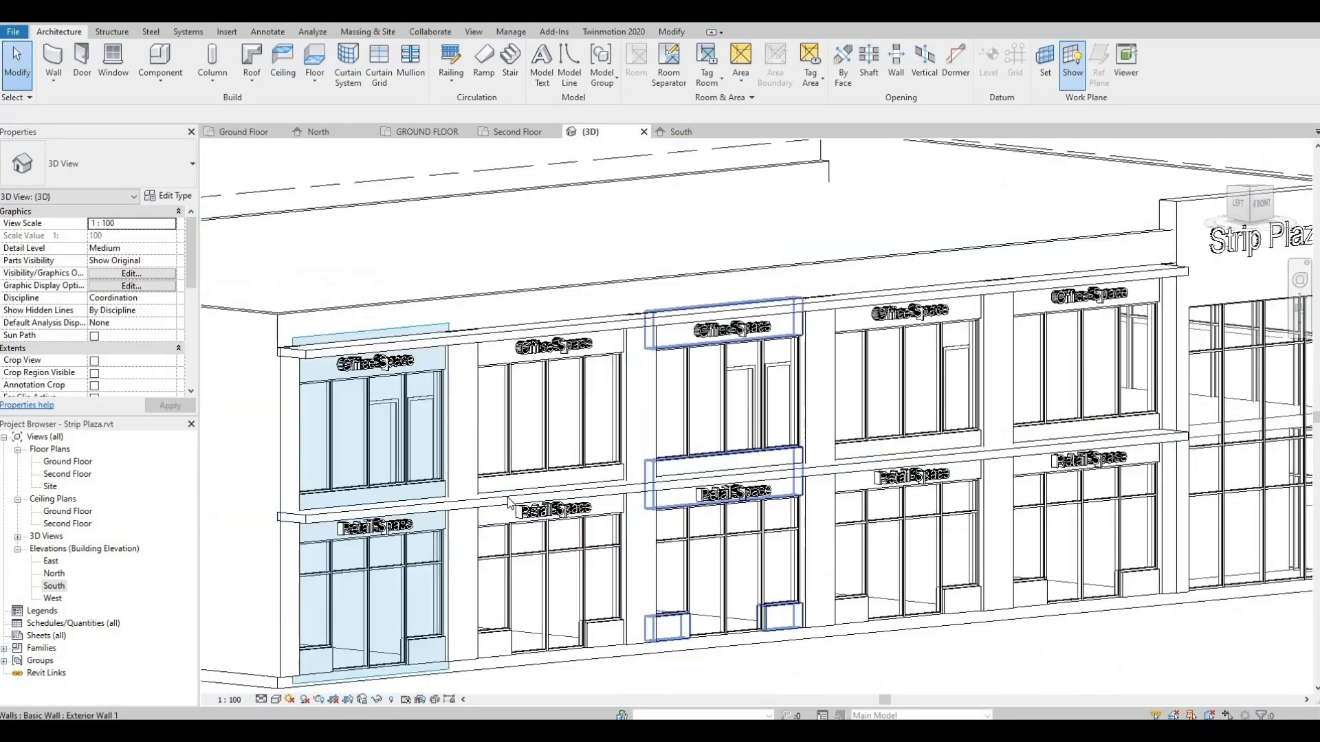
middle_click_drag(809, 474, 535, 506)
middle_click_drag(812, 245, 1084, 161)
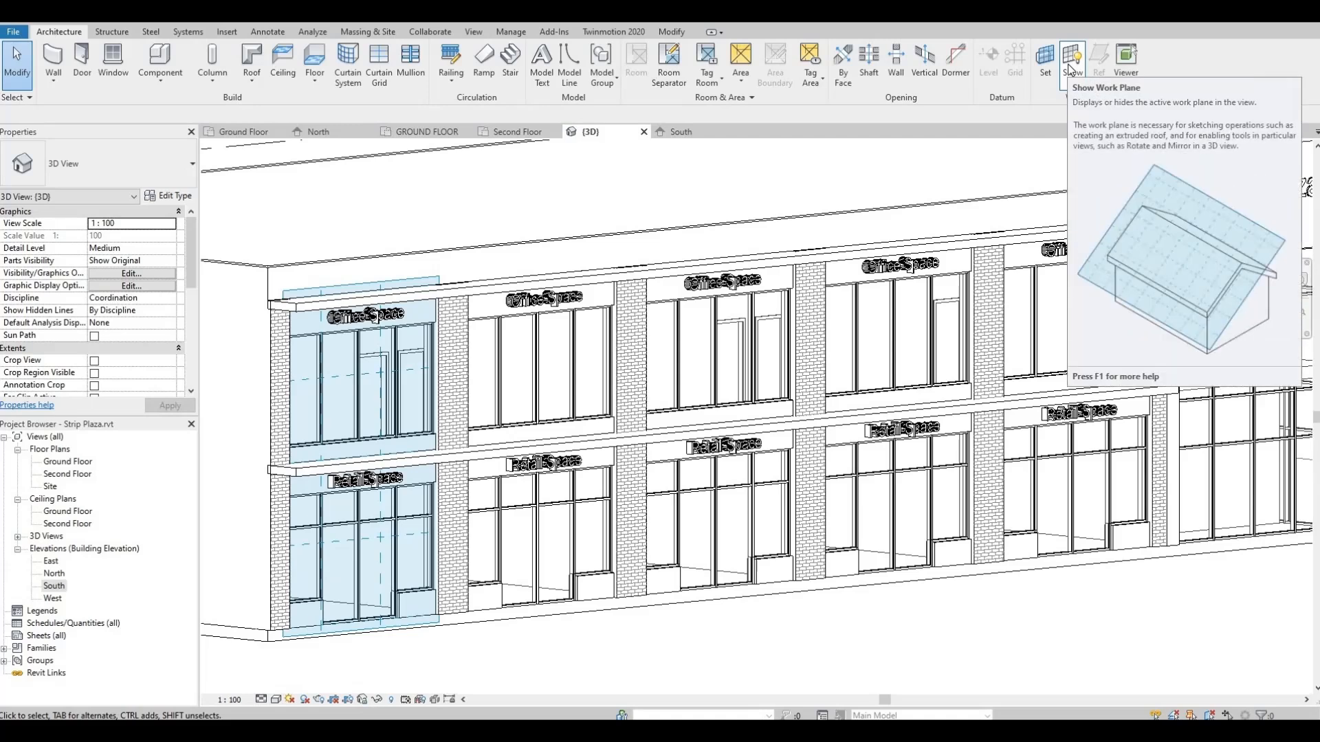
left_click(1069, 69)
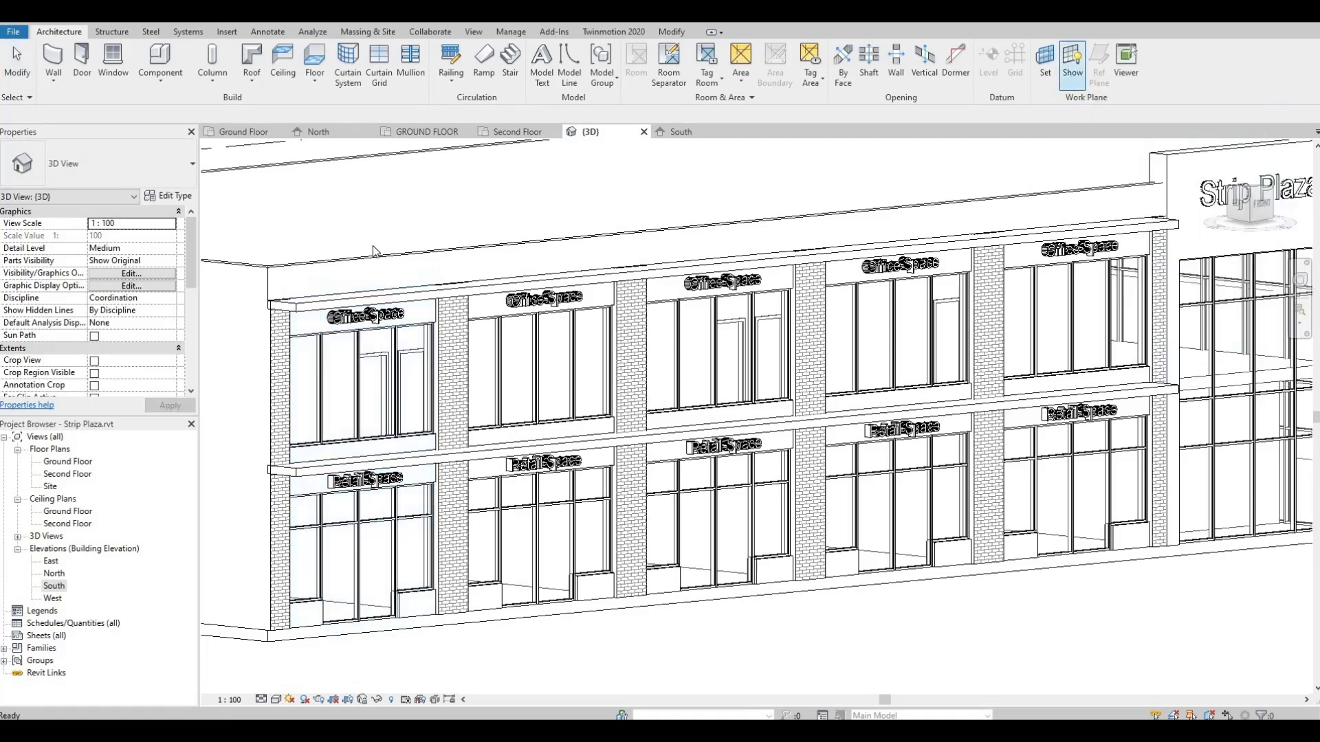
Set the depth of the "Strip Plaza" model text on the taller block to 300.
middle_click_drag(977, 329, 810, 382)
middle_click_drag(1123, 288, 657, 345)
scroll(1001, 303, "up", 1)
left_click(624, 349)
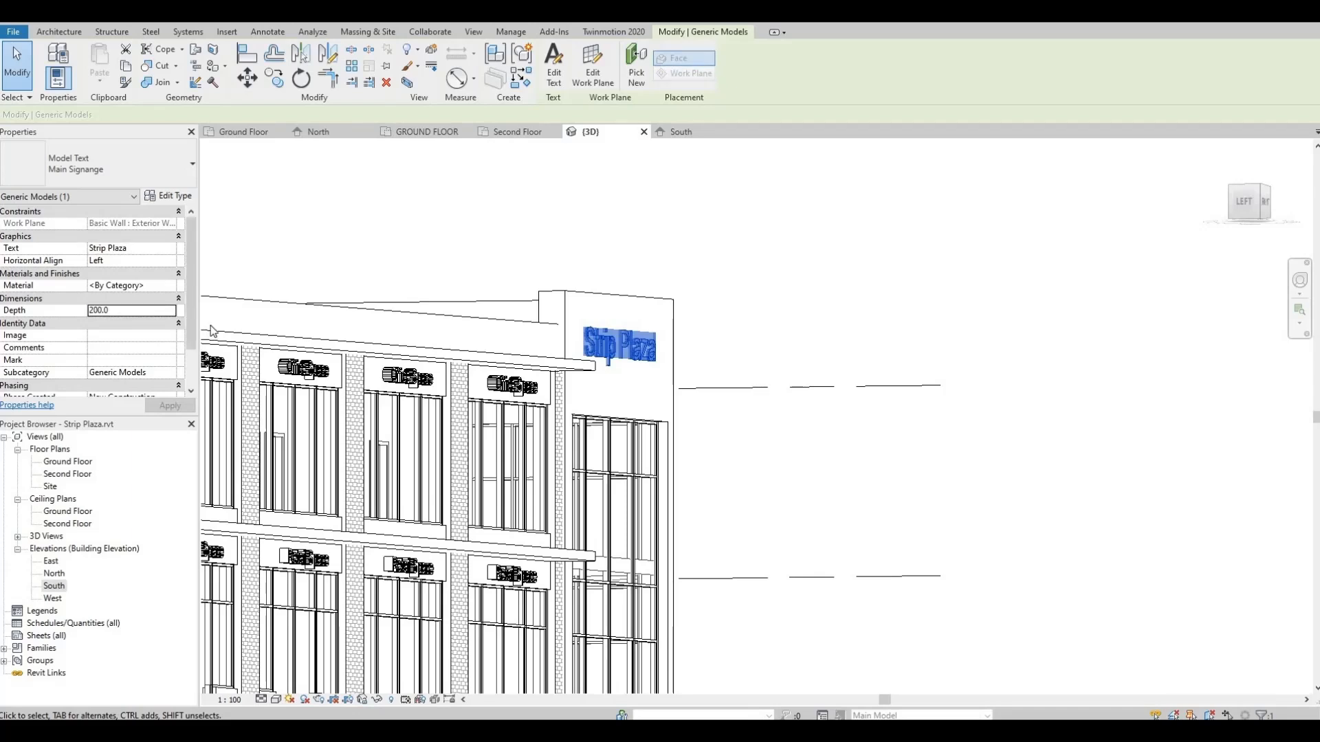
left_click(119, 299)
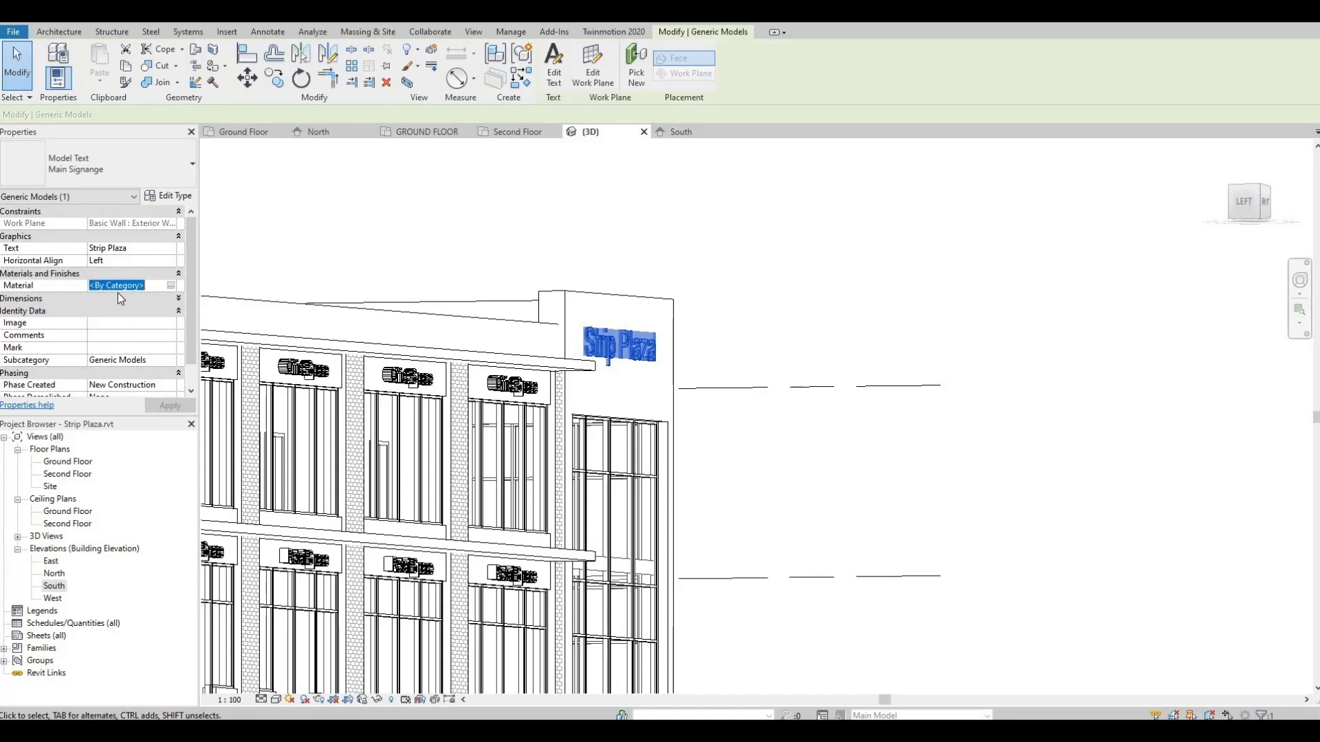
left_click(118, 298)
left_click(117, 310)
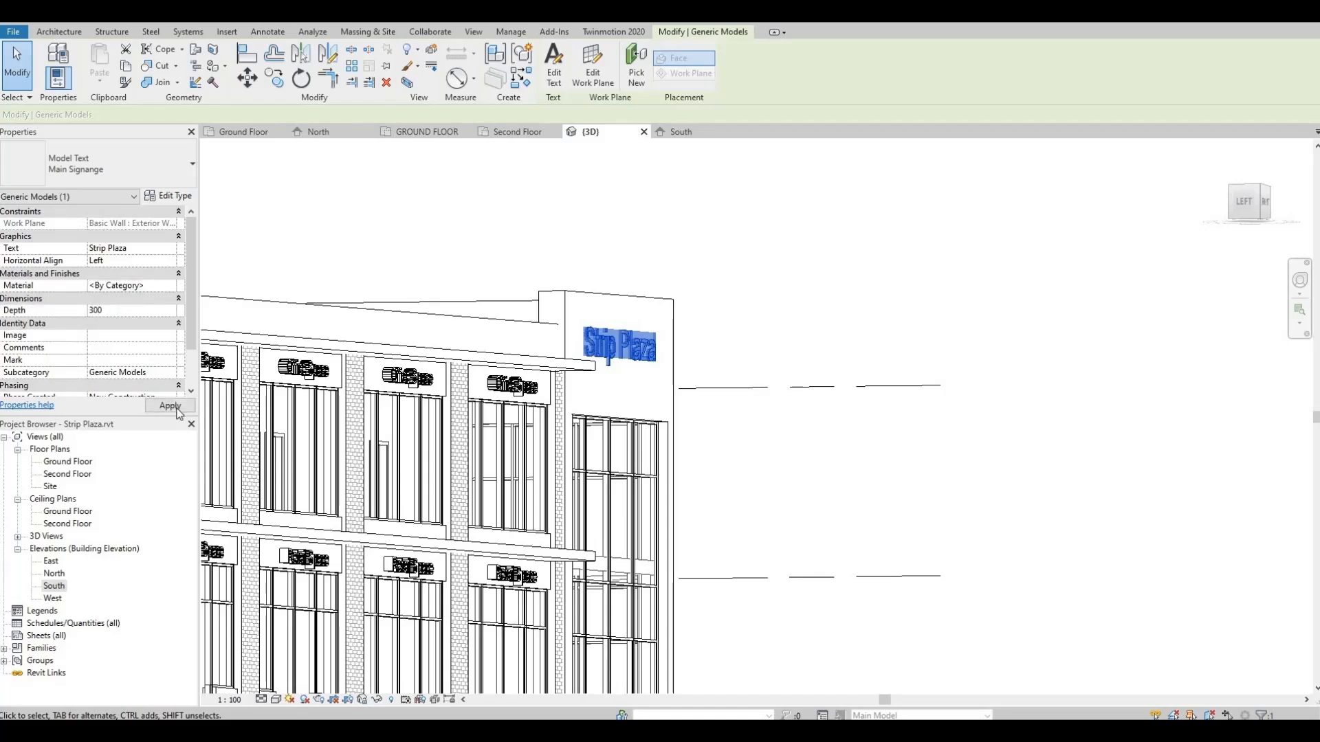
left_click(175, 409)
left_click(754, 421)
Examine the finished signage and the building's front, side and rear facades from several angles in 3D.
middle_click_drag(754, 421, 477, 456, "shift")
middle_click_drag(324, 451, 501, 415, "shift")
scroll(501, 414, "down", 3)
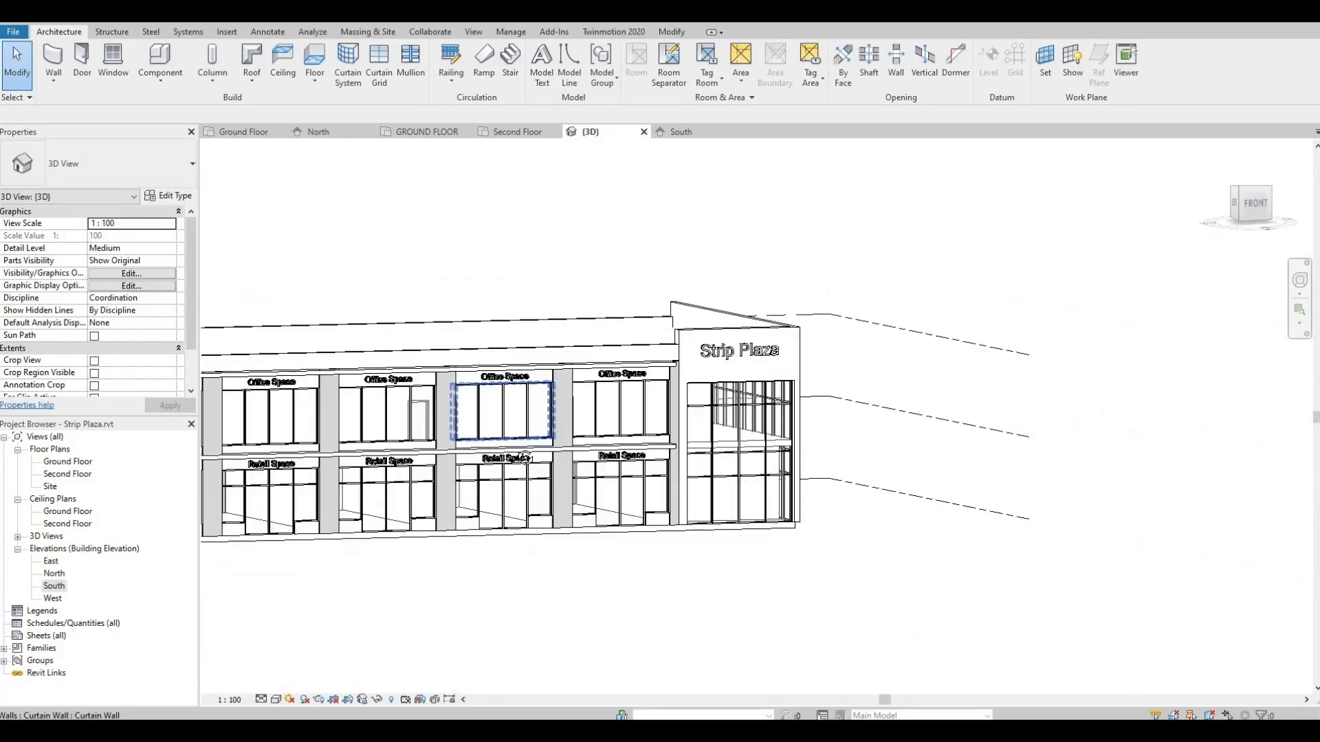
middle_click_drag(526, 458, 484, 426, "shift")
middle_click_drag(552, 384, 877, 389)
scroll(594, 382, "up", 2)
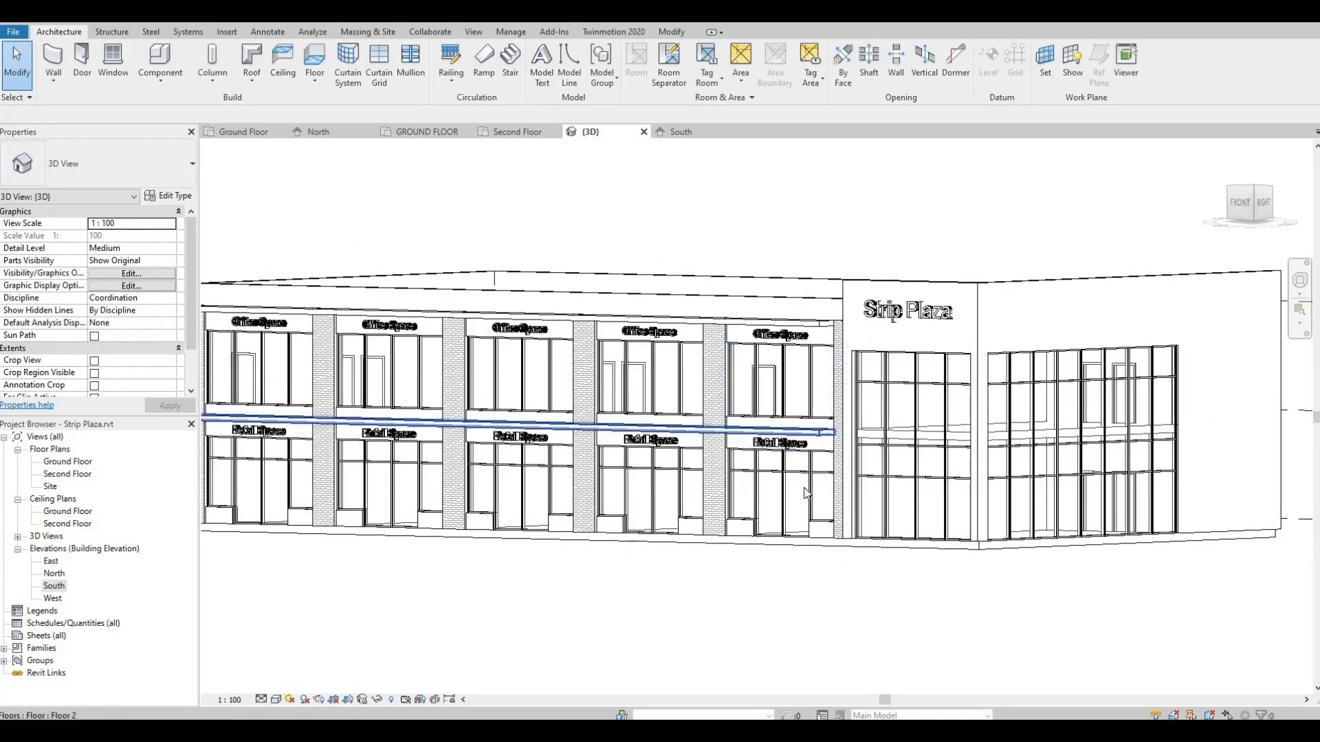
middle_click_drag(804, 489, 833, 532)
middle_click_drag(876, 476, 1031, 516, "shift")
middle_click_drag(810, 447, 944, 498)
middle_click_drag(865, 492, 869, 475)
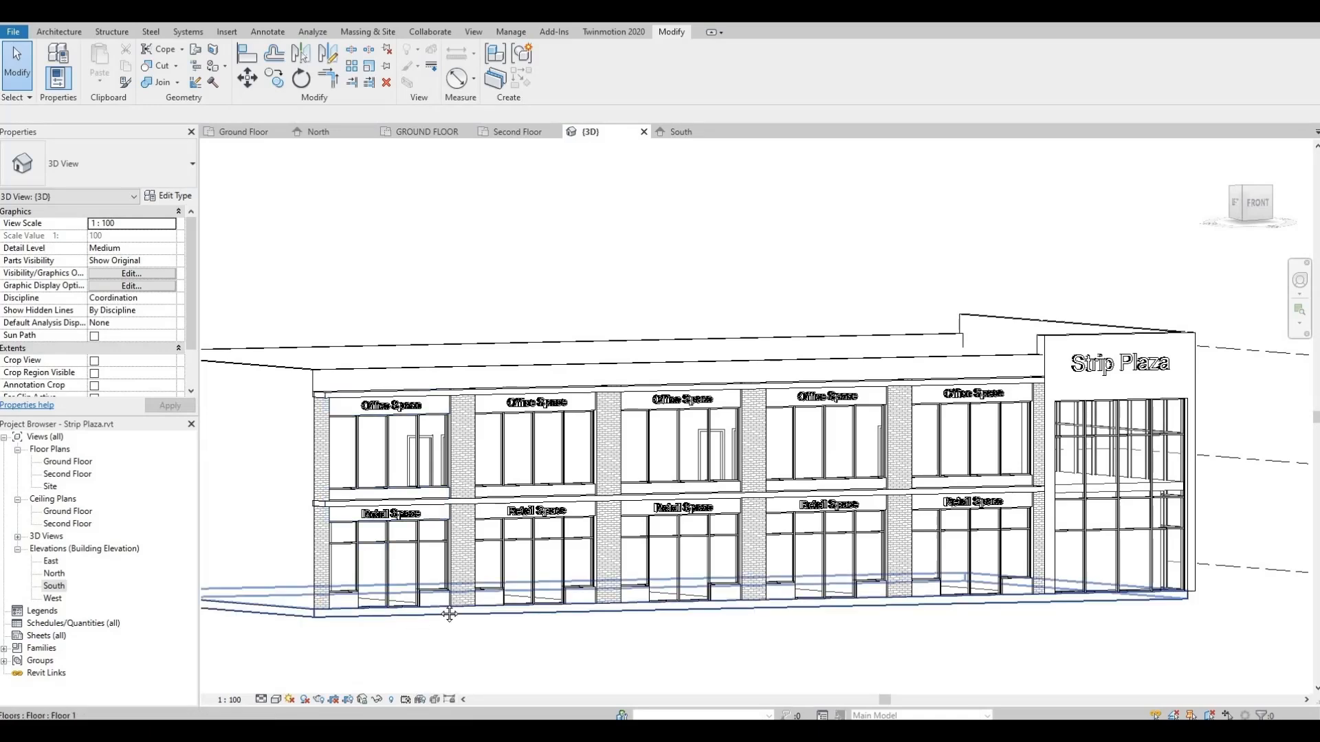
middle_click_drag(317, 619, 415, 584)
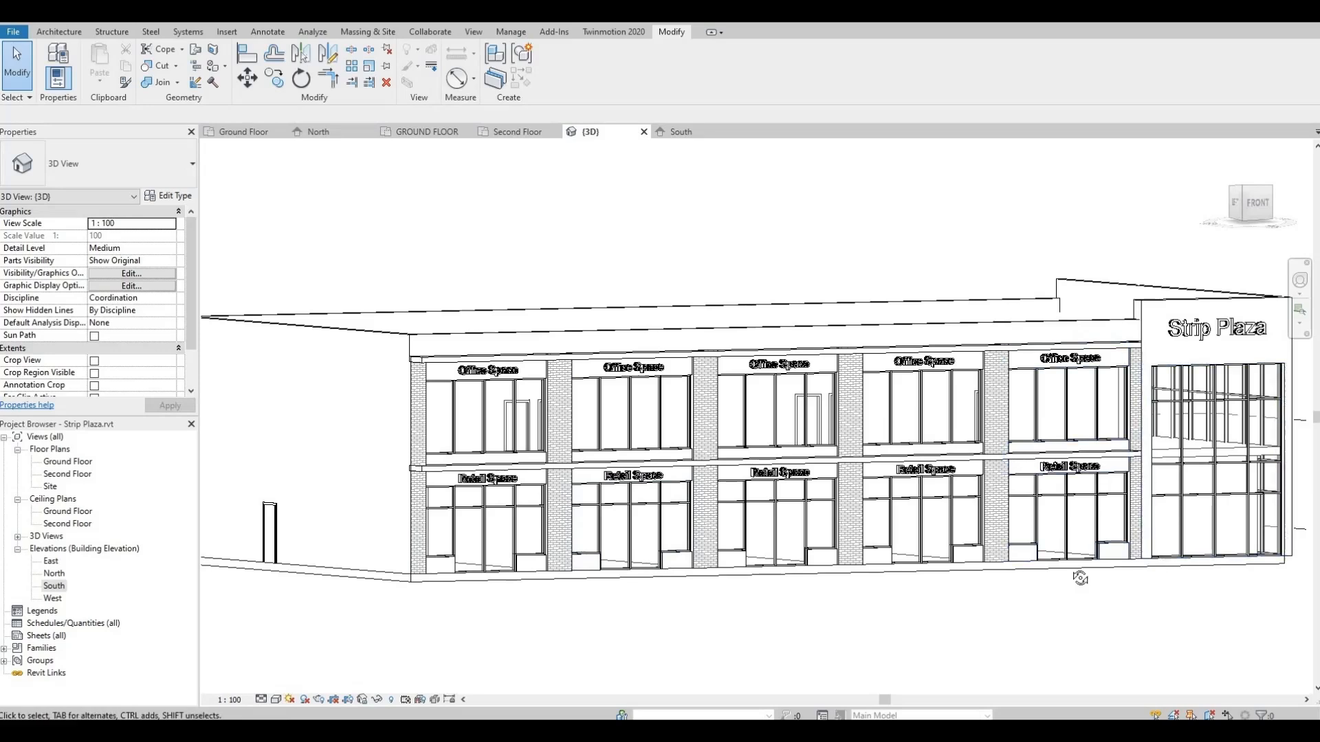
middle_click_drag(1081, 577, 404, 562, "shift")
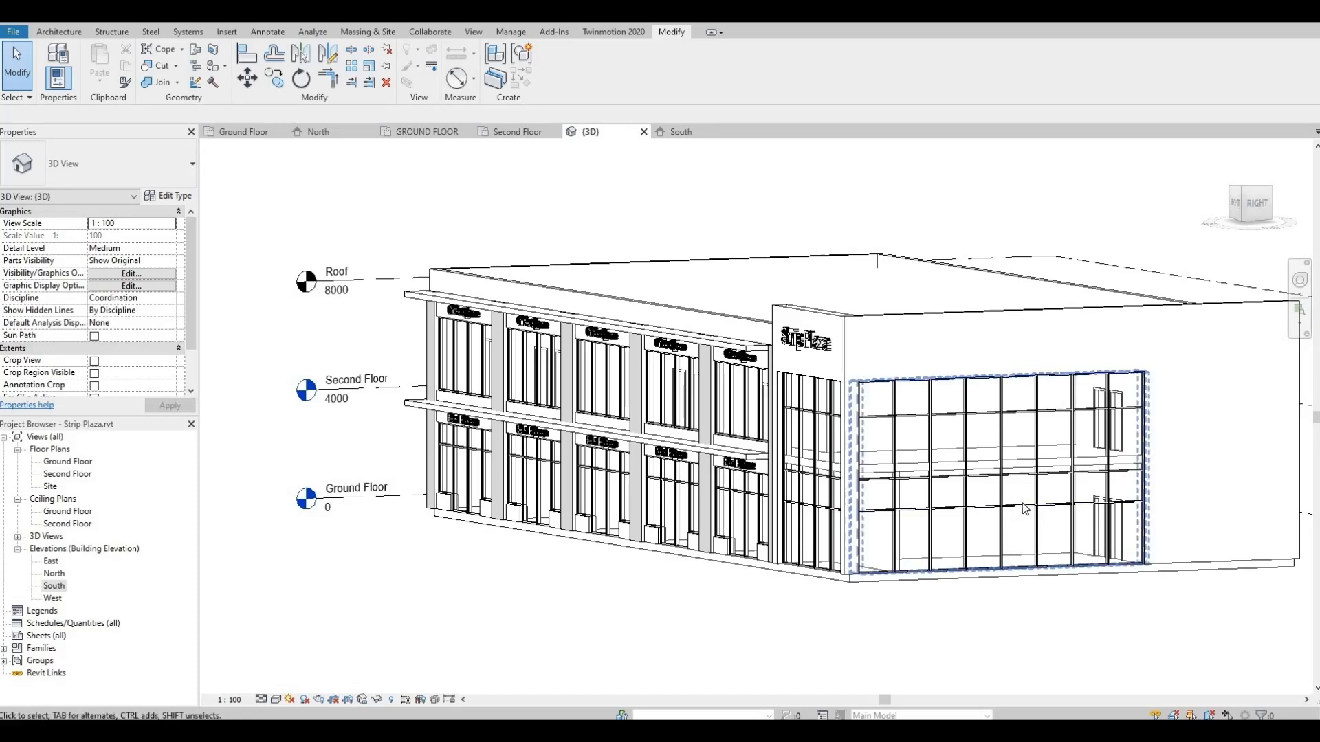
middle_click_drag(1062, 575, 1002, 571, "shift")
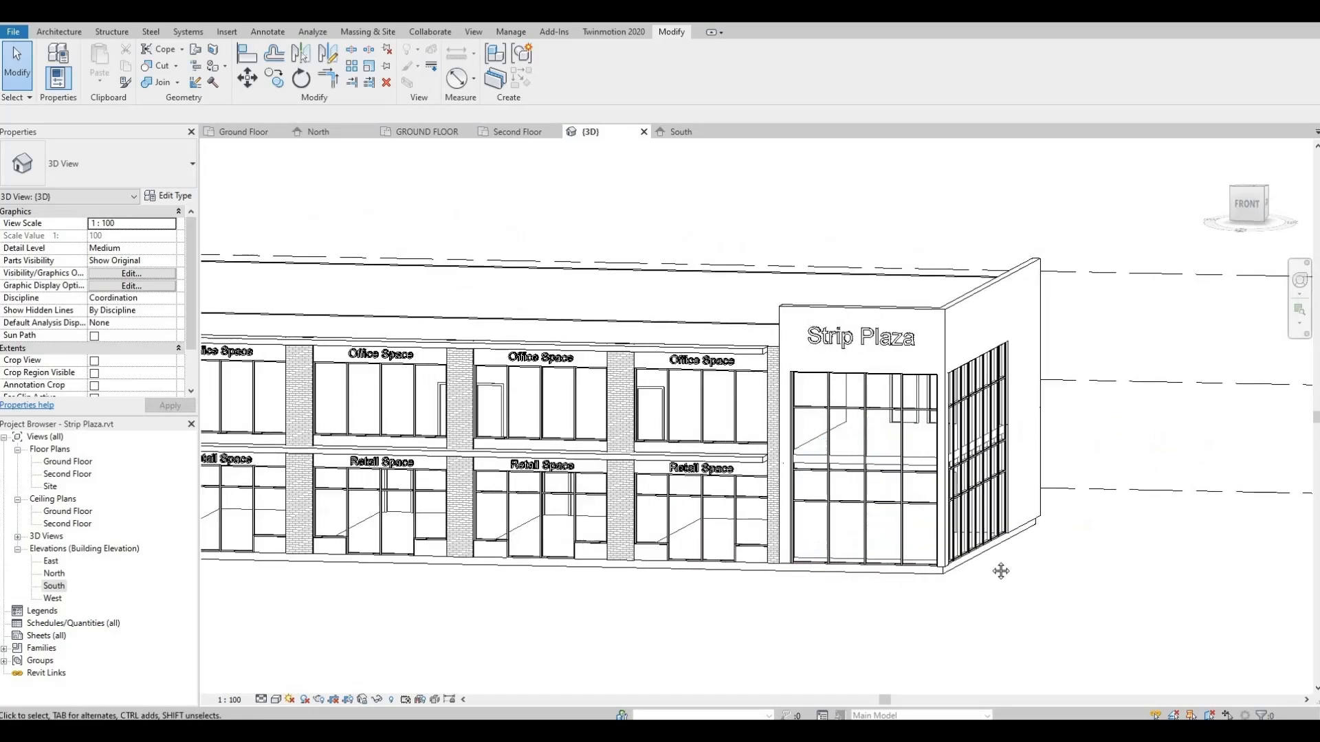
scroll(1003, 572, "up", 1)
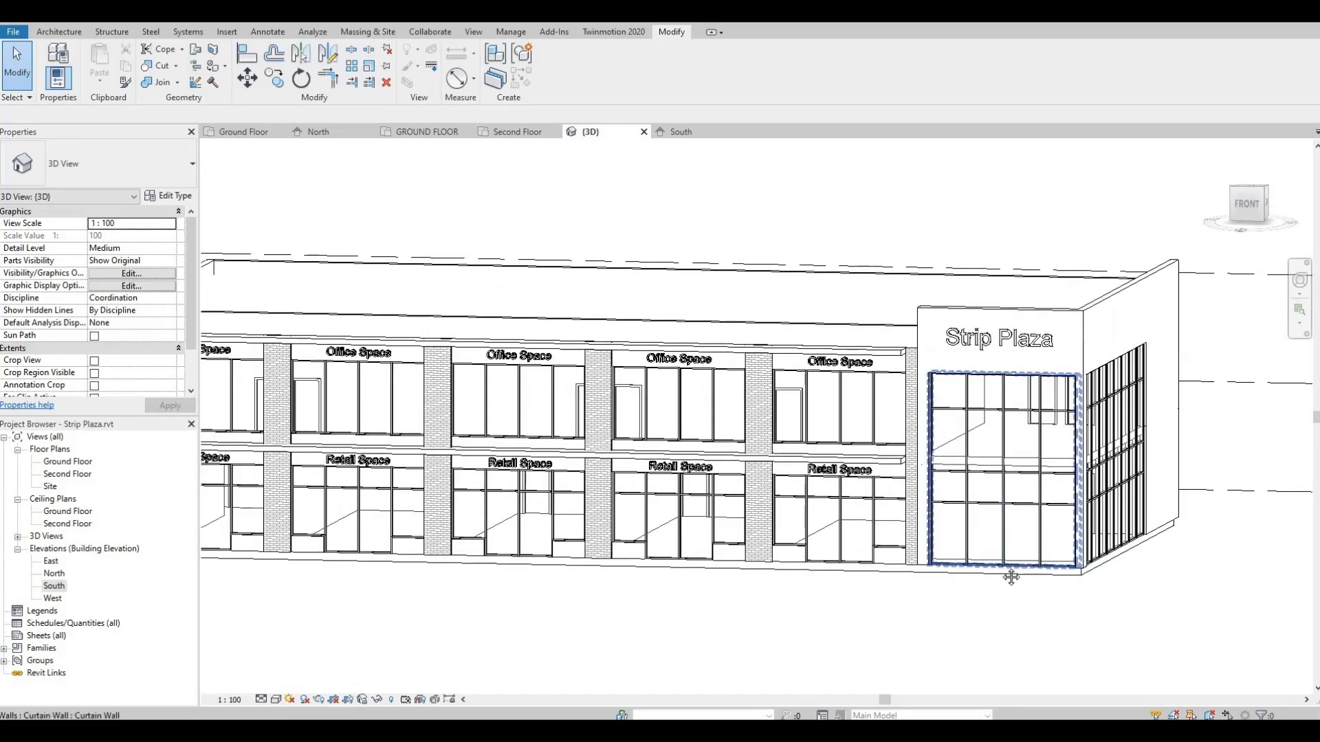
middle_click_drag(1009, 575, 952, 529, "shift")
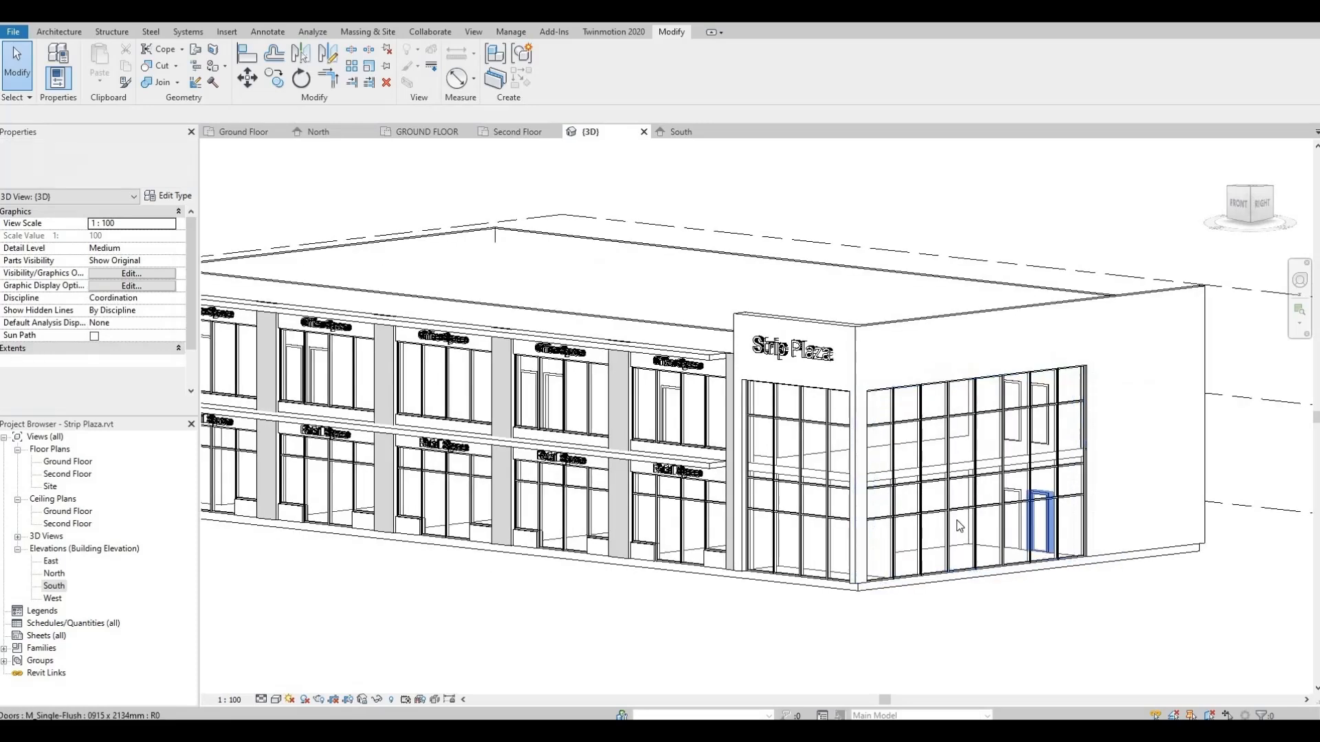
middle_click_drag(1173, 411, 993, 413)
middle_click_drag(934, 480, 1025, 496, "shift")
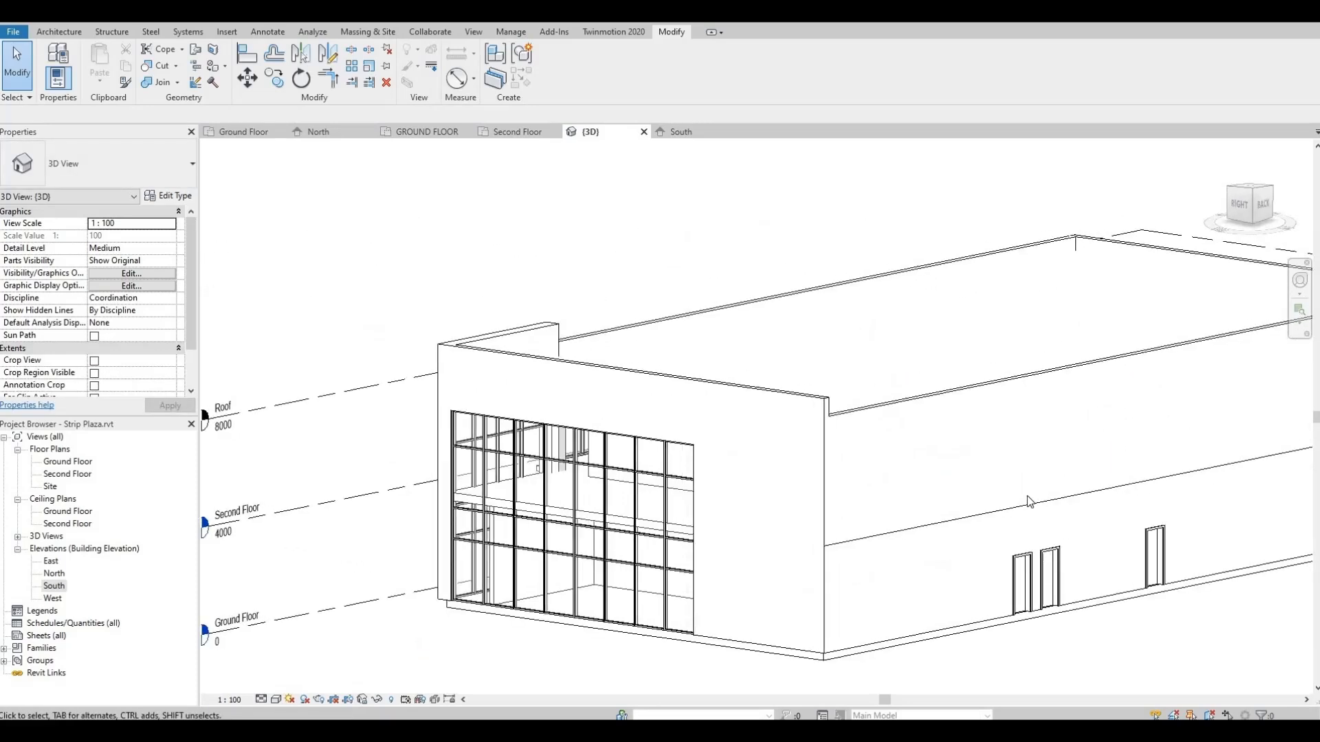
middle_click_drag(802, 496, 1156, 385, "shift")
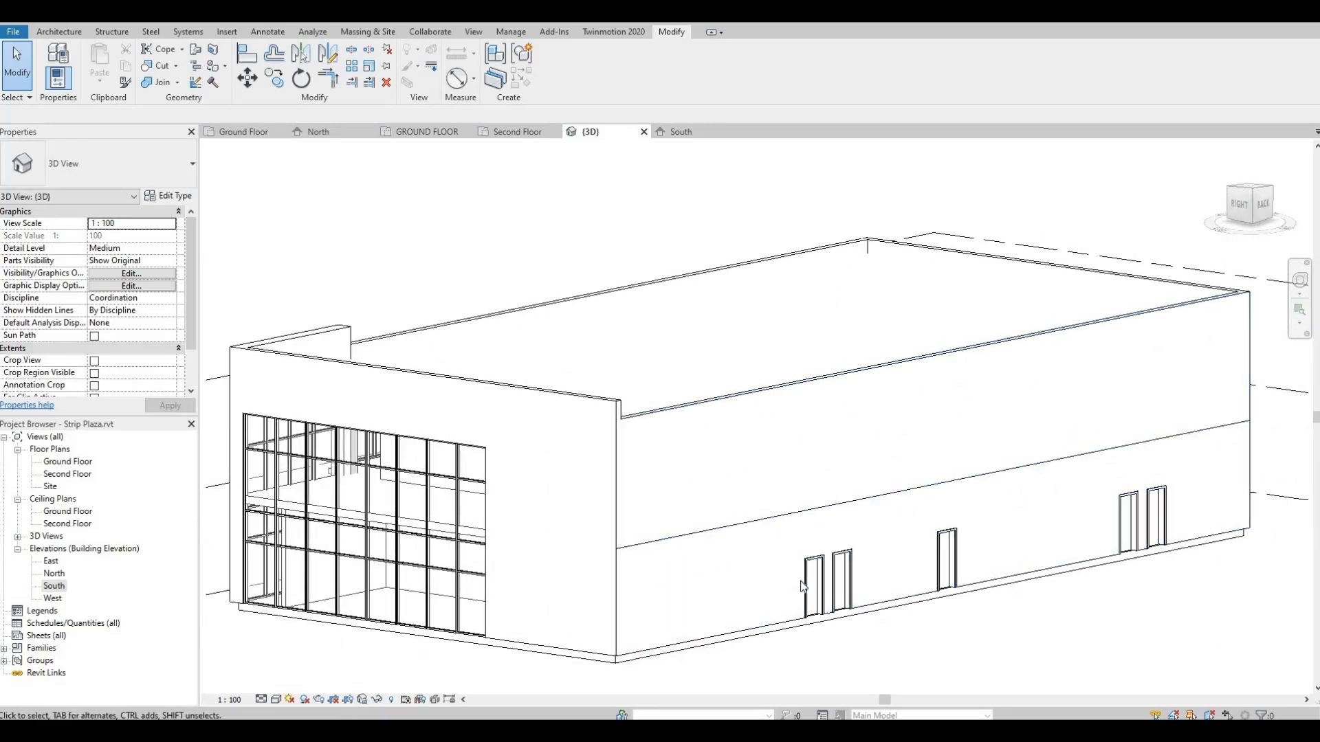
middle_click_drag(1024, 587, 1253, 586)
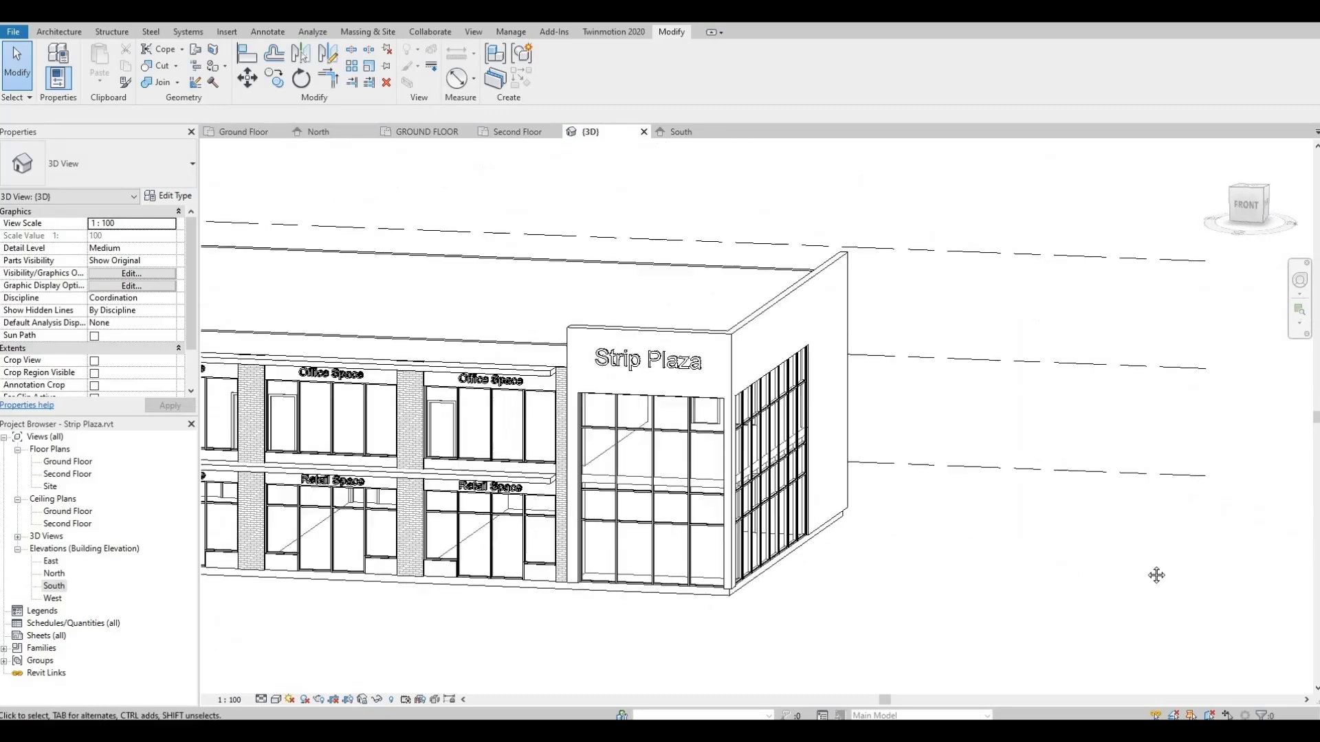
middle_click_drag(1240, 575, 1000, 558, "shift")
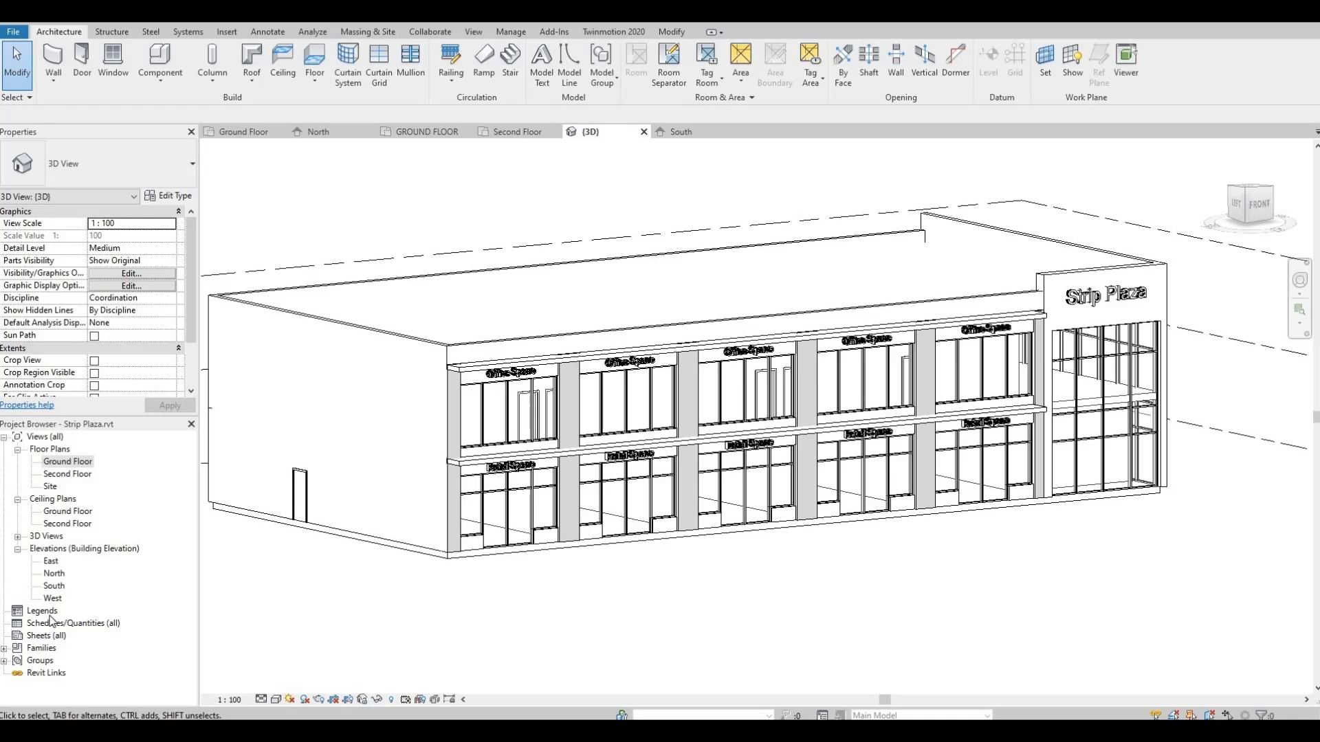
On the Ground Floor plan, start a stair and place a 3300 mm first run of 13 risers southward in the stairwell at grid 1.
double_click(69, 462)
middle_click_drag(604, 501, 548, 305)
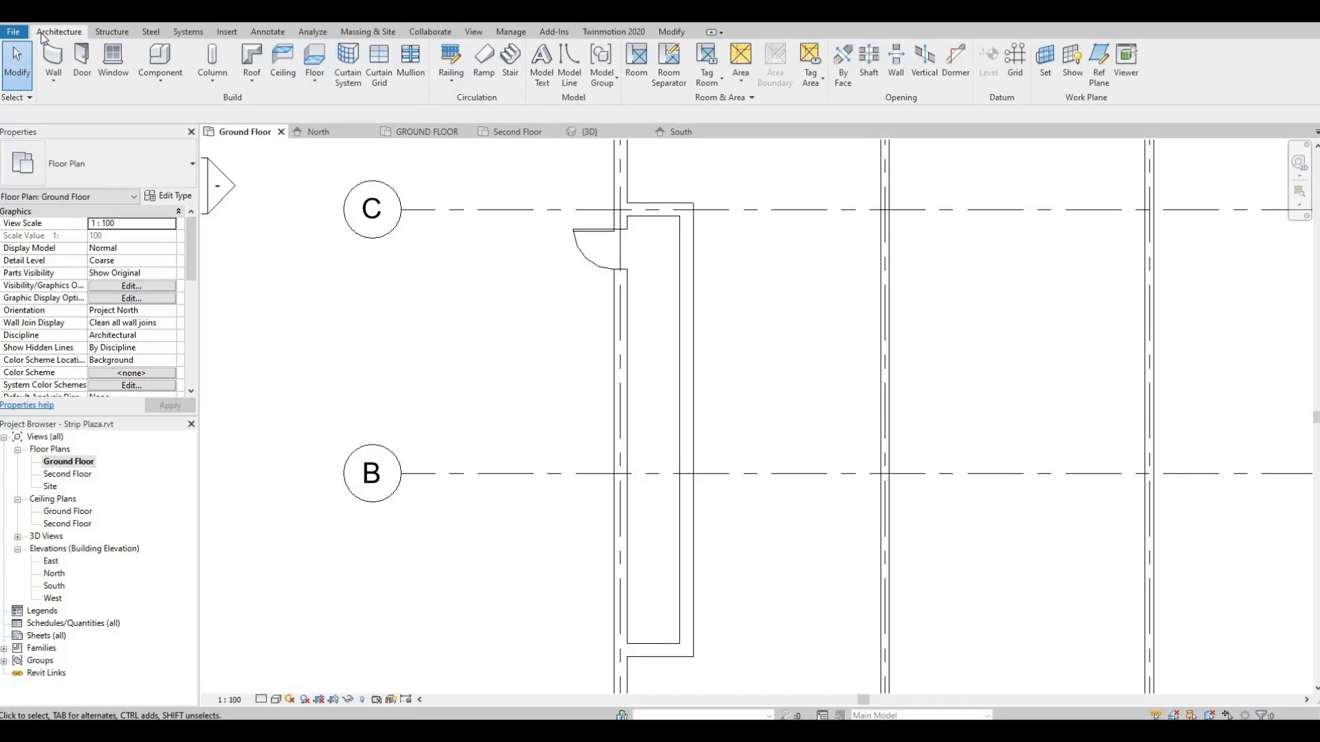
left_click(511, 70)
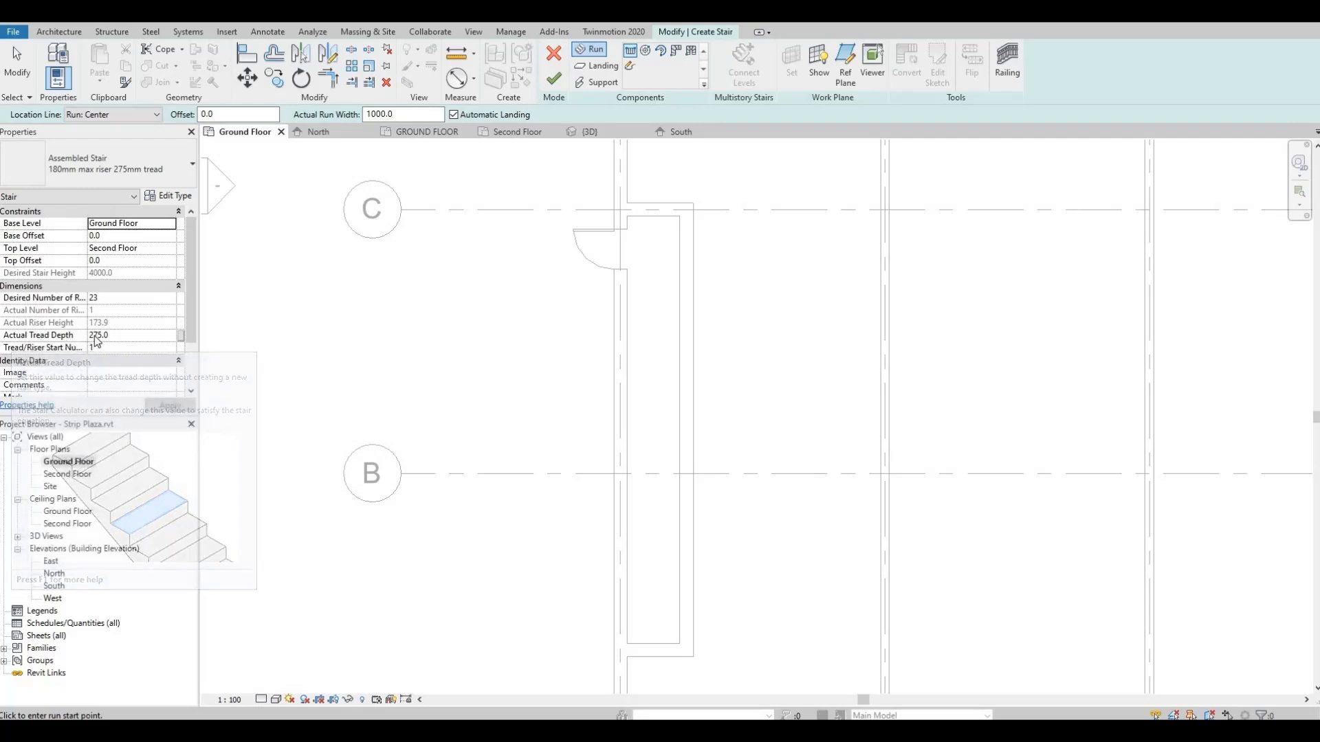
scroll(111, 328, "down", 4)
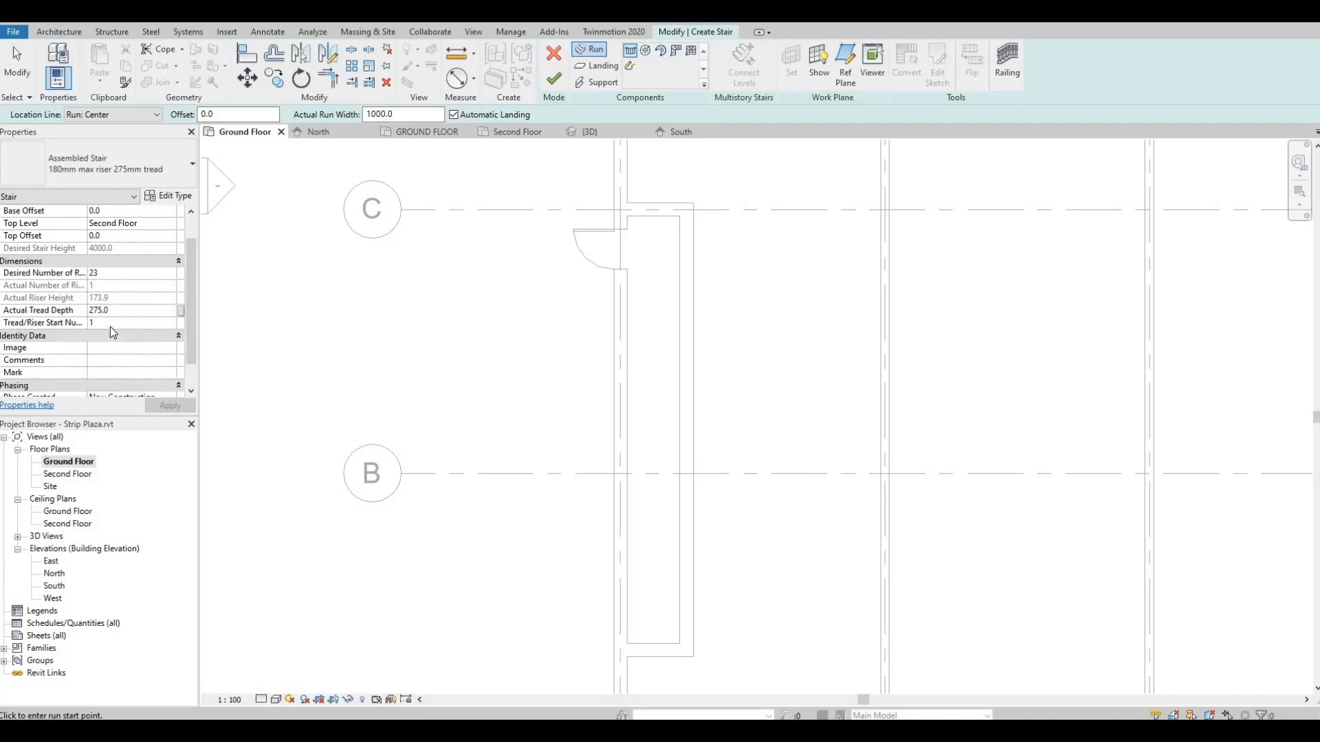
scroll(114, 323, "up", 4)
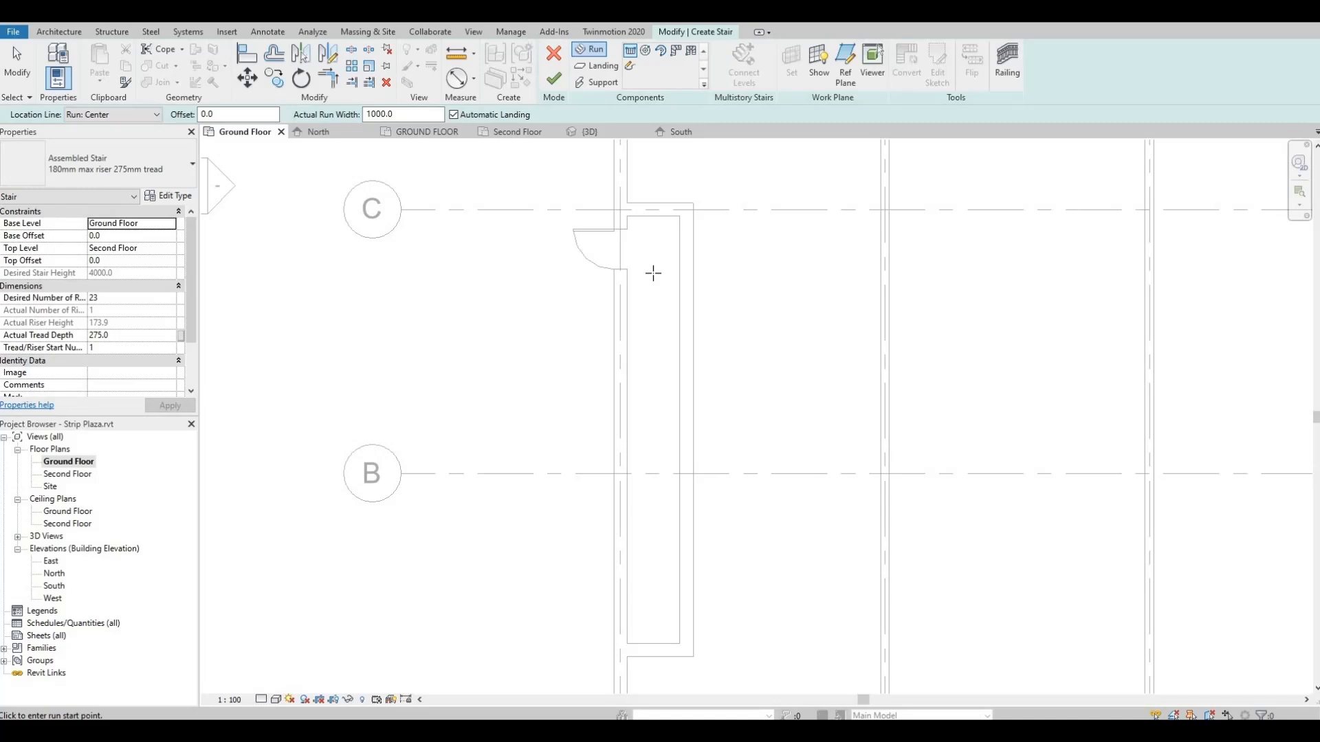
left_click(653, 273)
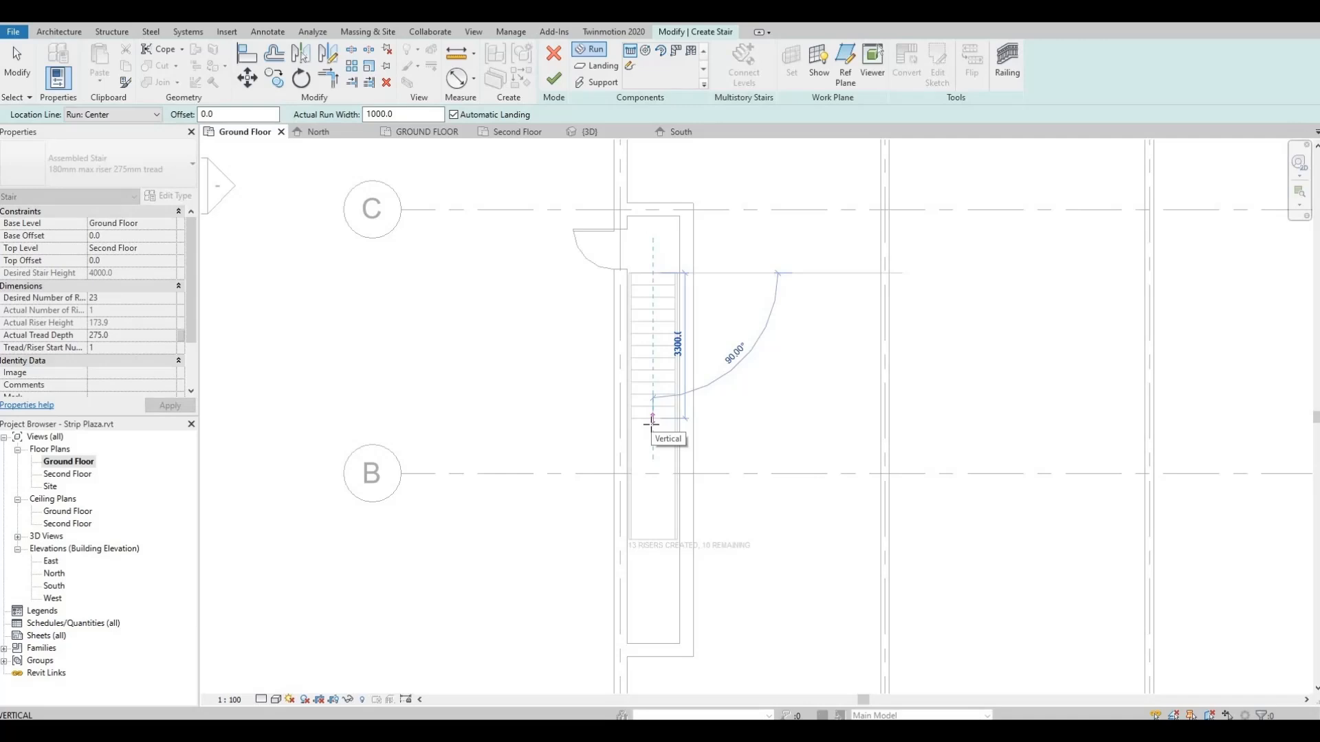
left_click(653, 419)
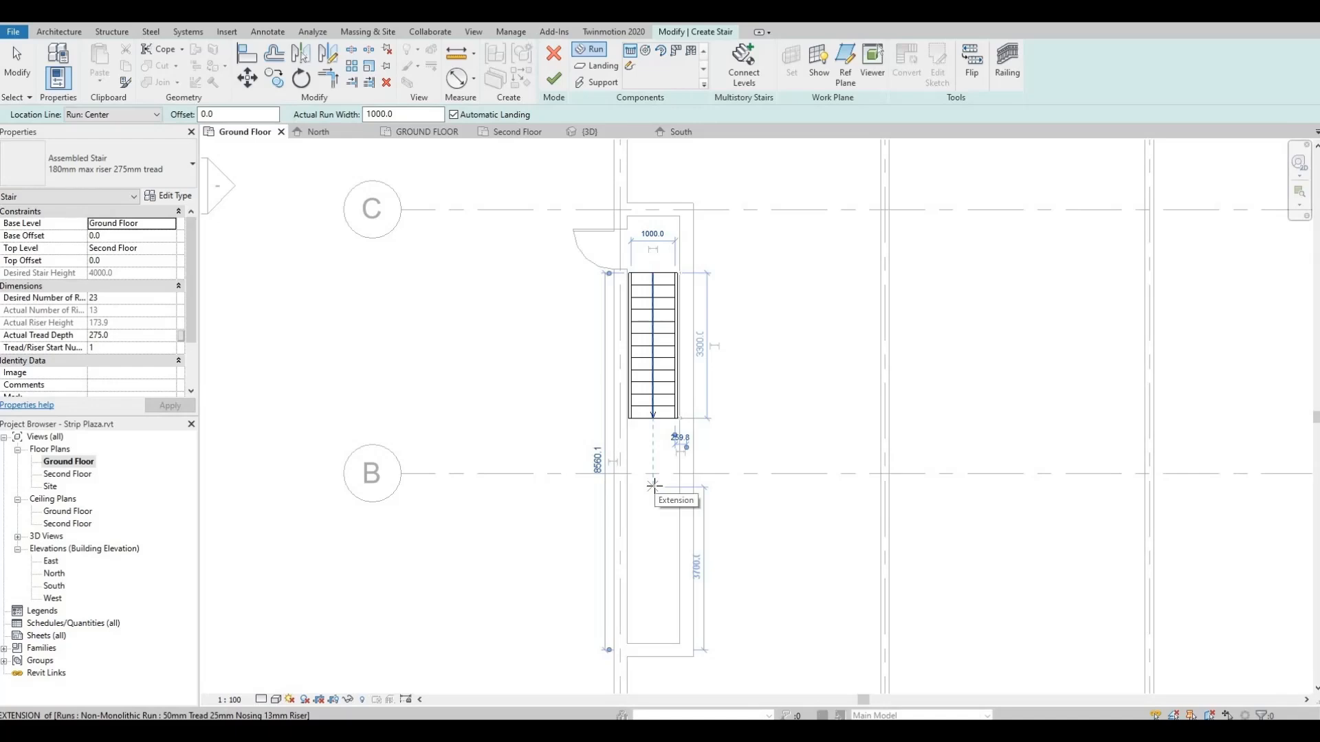
Add a second run with the remaining 10 risers in line with the first, leaving space for an automatic landing near grid B.
left_click(654, 485)
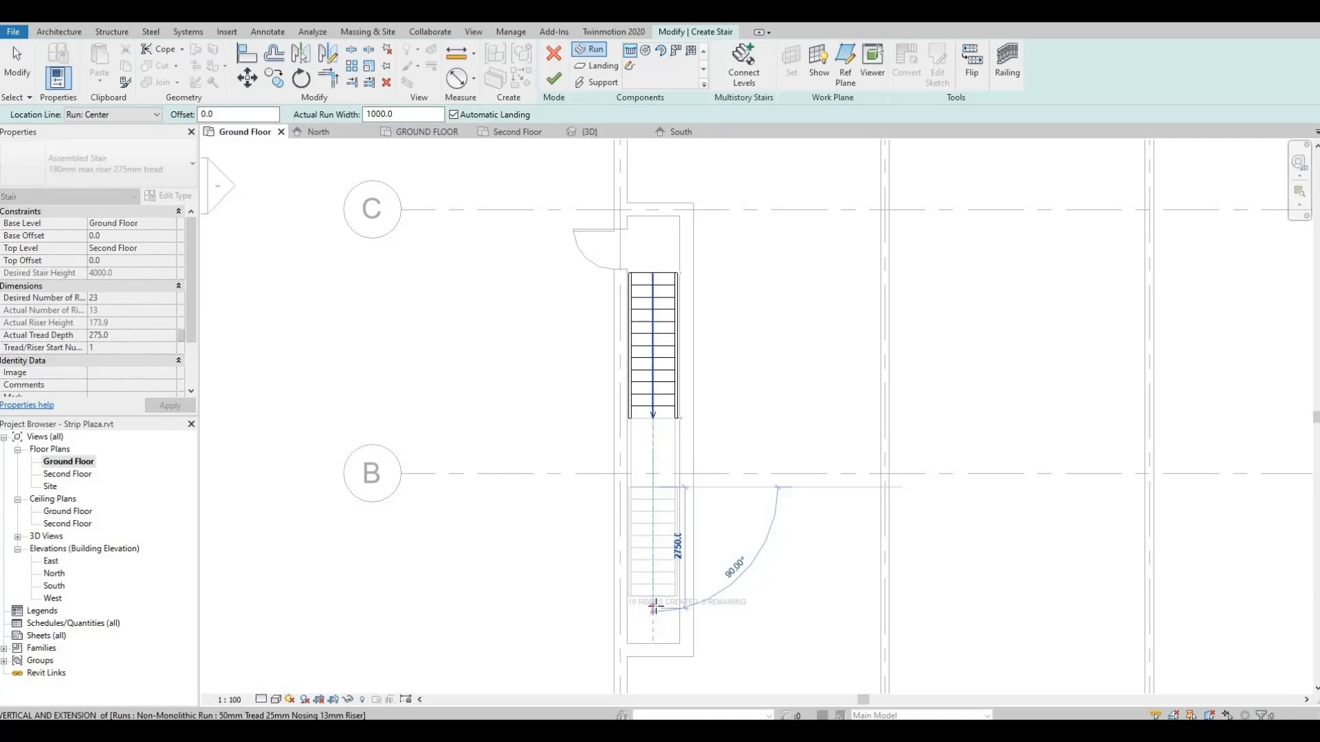
left_click(654, 609)
key("Escape")
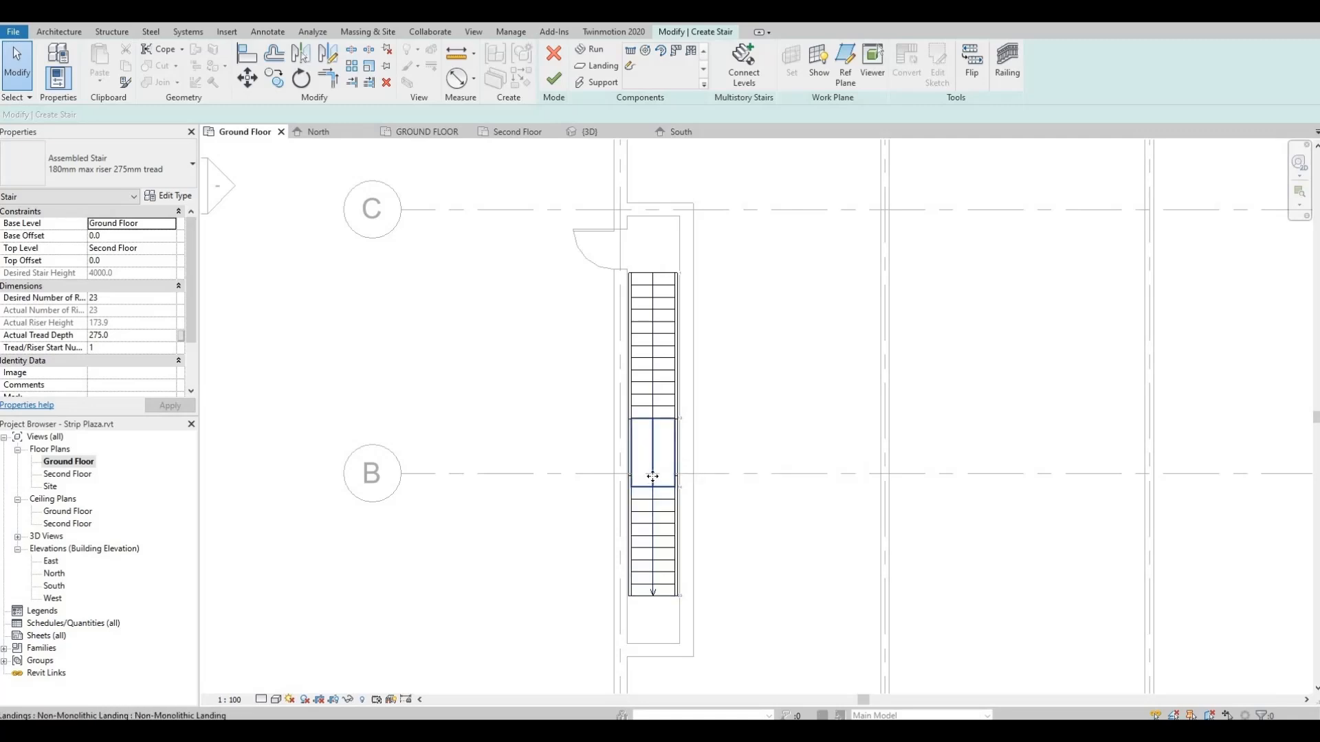
Lengthen the landing between the two runs slightly and finish the stair.
left_click(652, 485)
mouse_move(653, 491)
left_mouse_down()
mouse_move(664, 461)
mouse_move(655, 490)
mouse_move(669, 479)
left_mouse_up()
key("Escape")
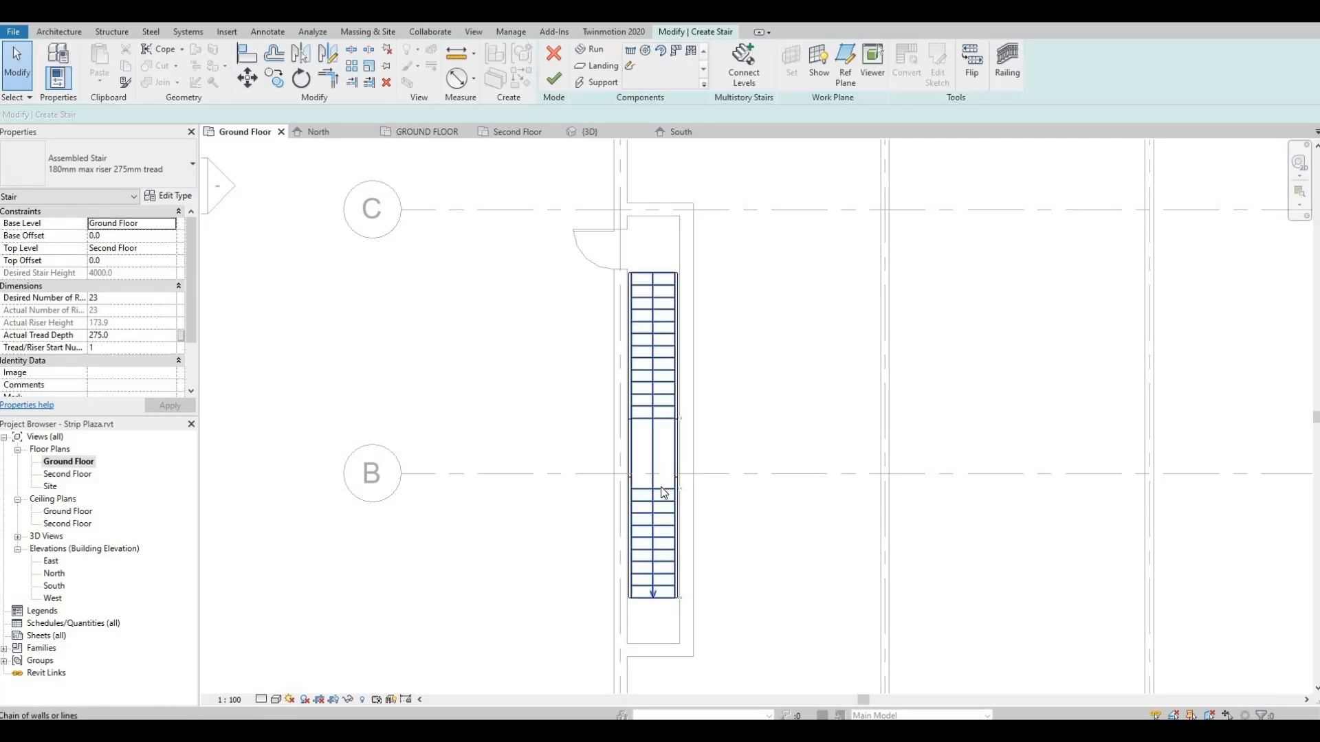
left_click(662, 487)
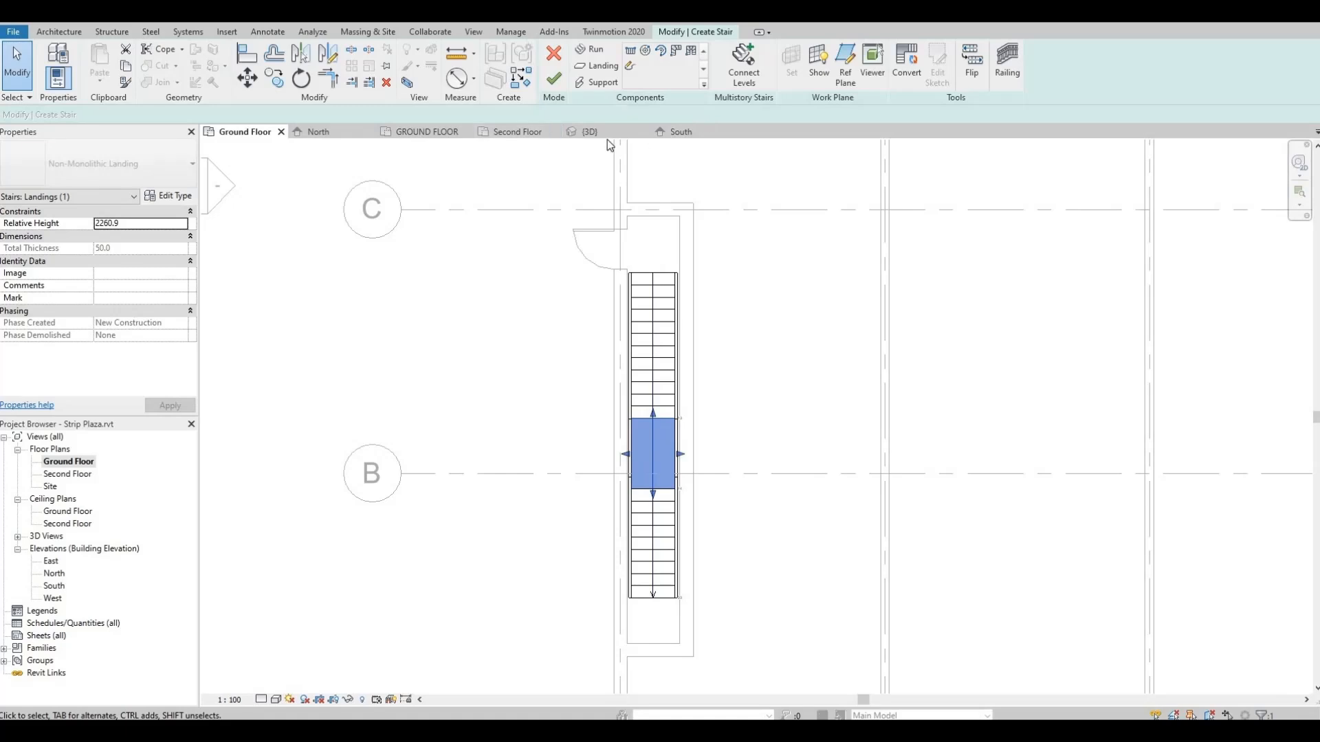
left_click(554, 82)
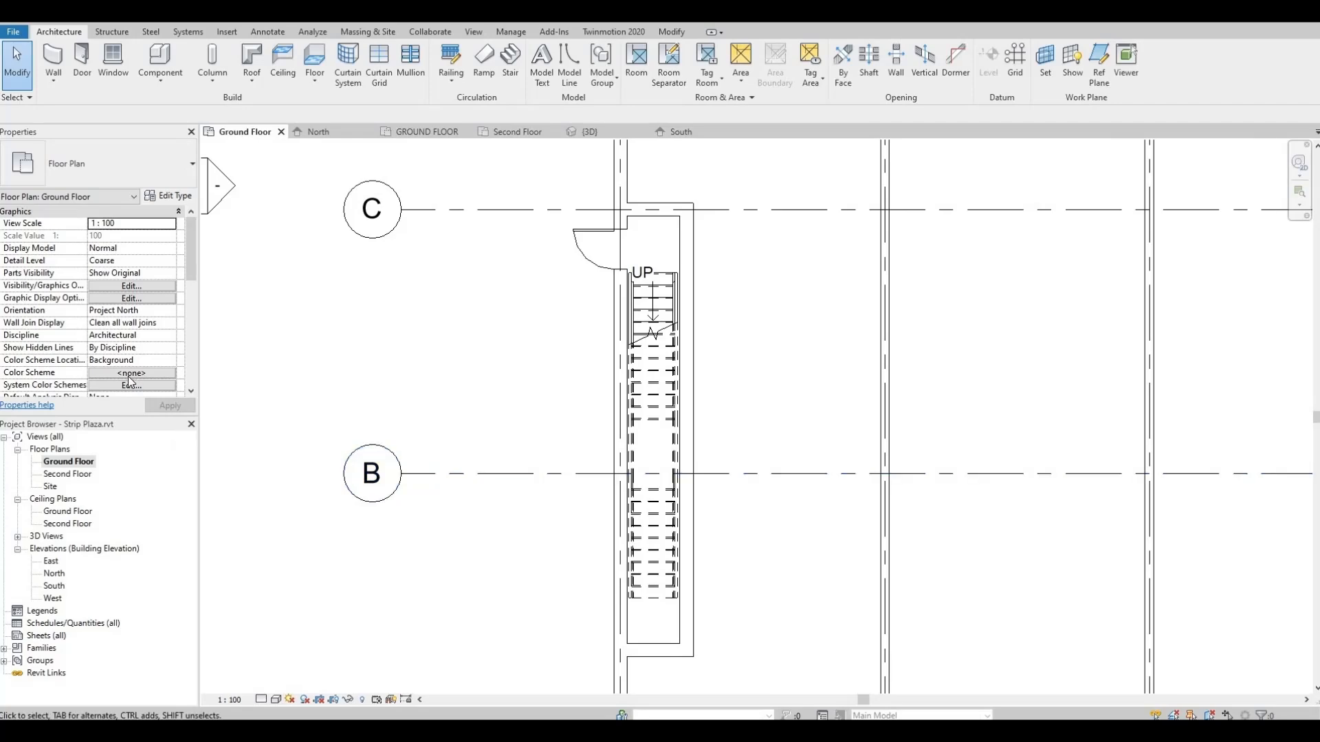
Make the model surfaces in the 3D view transparent and inspect where the new stair meets the second floor.
left_click(264, 14)
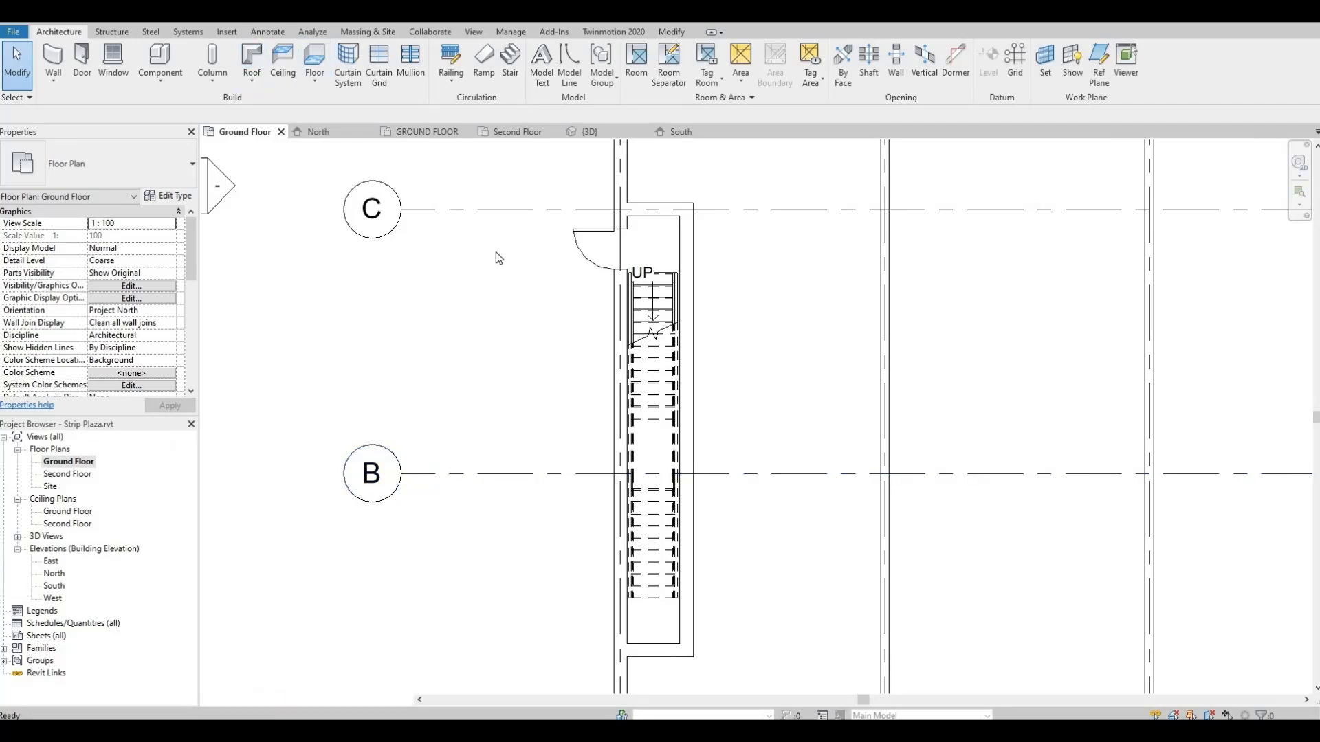
middle_click_drag(686, 401, 966, 398)
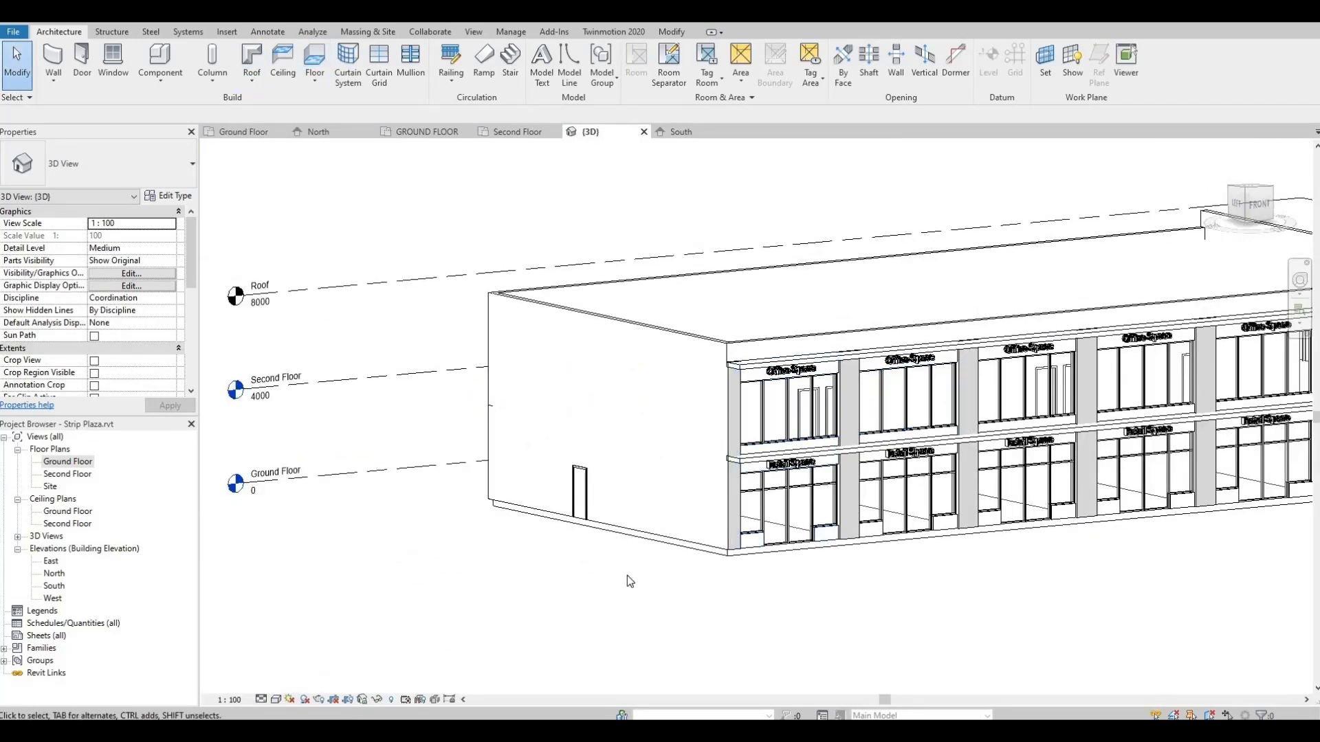
left_click(276, 699)
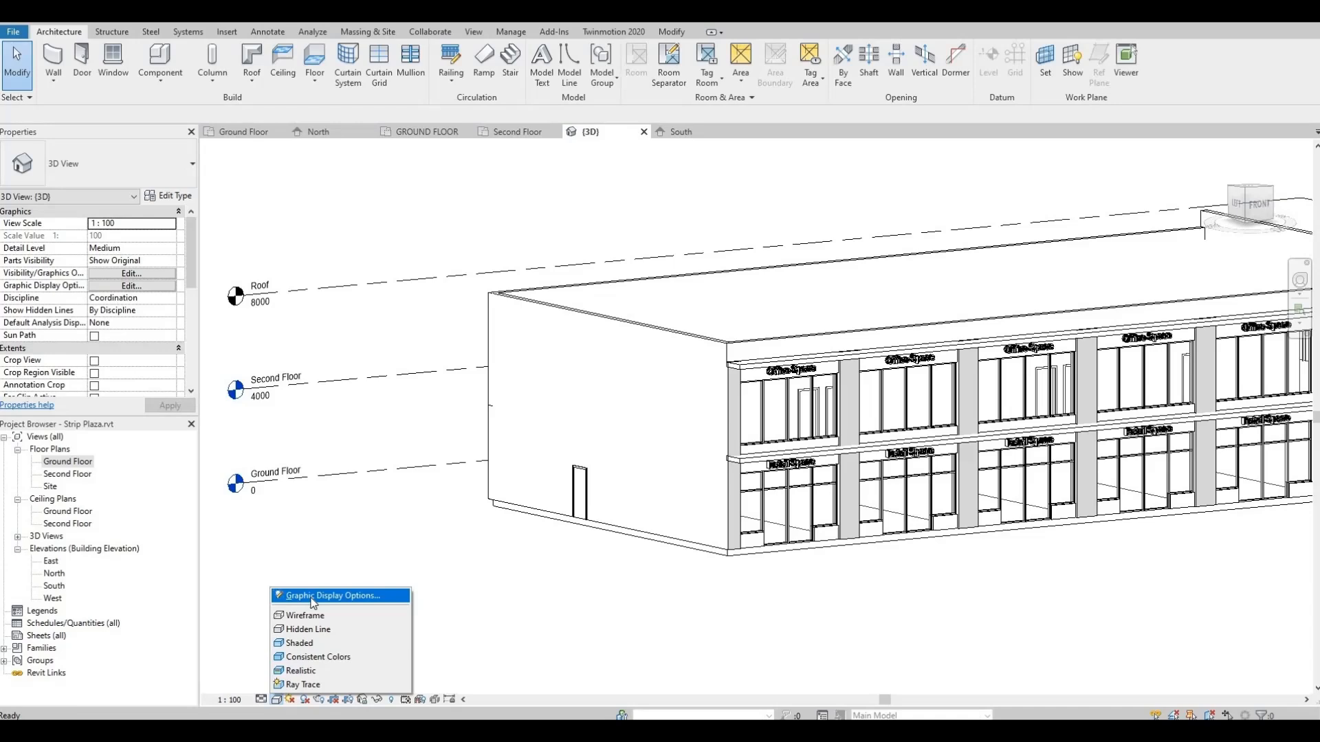
left_click(312, 597)
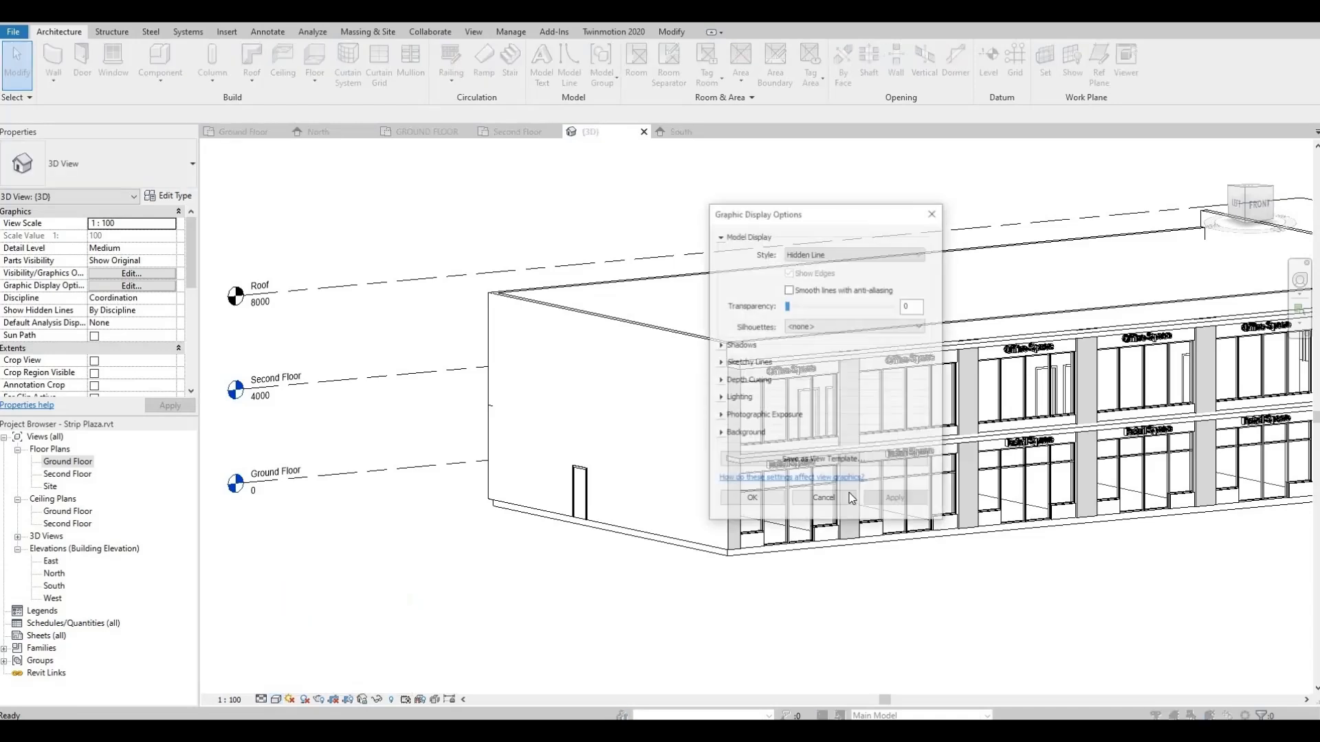
left_click(805, 306)
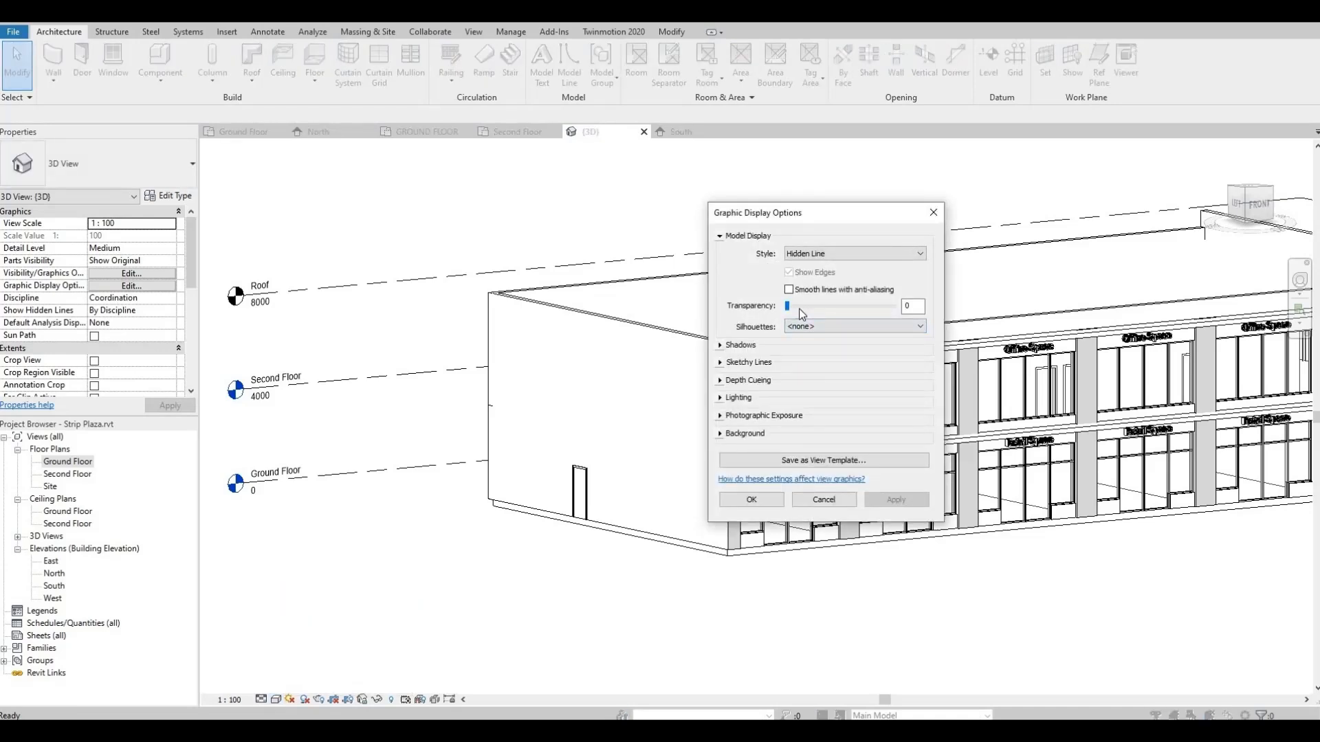
left_click(751, 499)
scroll(701, 519, "up", 8)
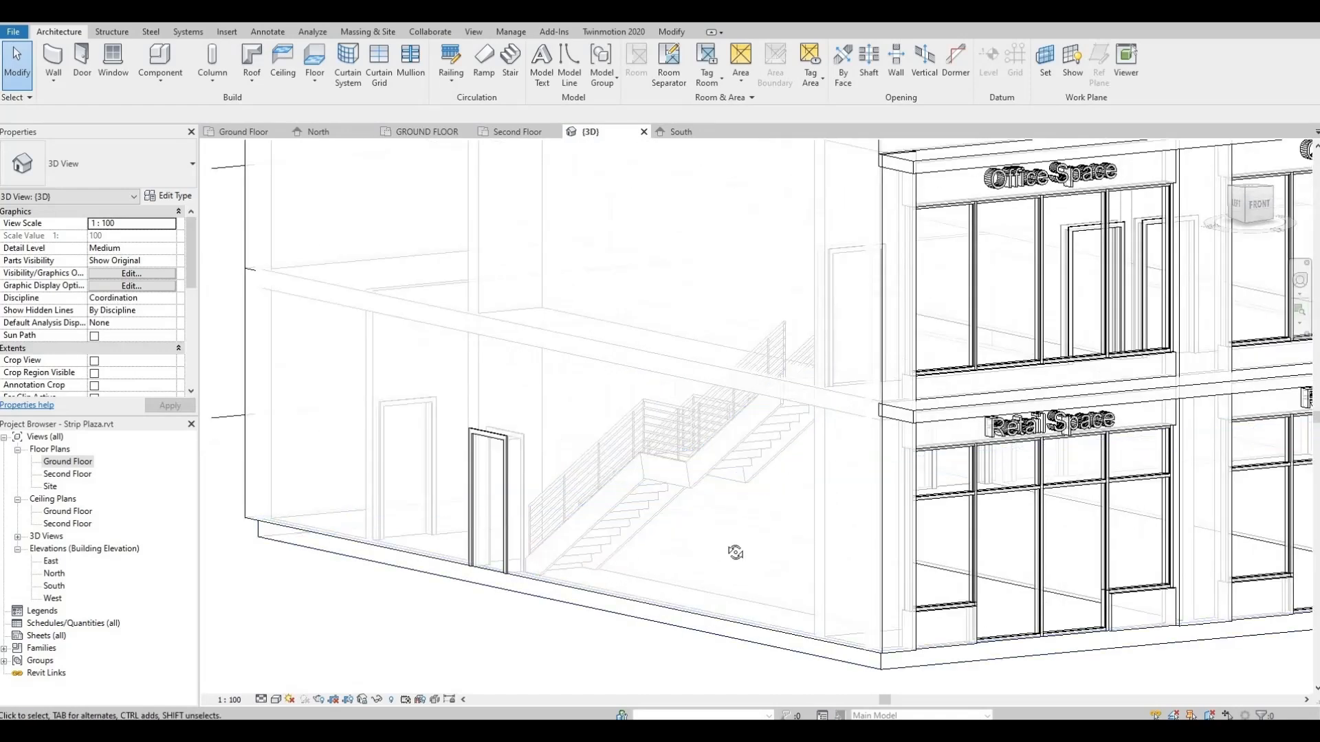
middle_click_drag(932, 525, 322, 545, "shift")
scroll(928, 389, "up", 3)
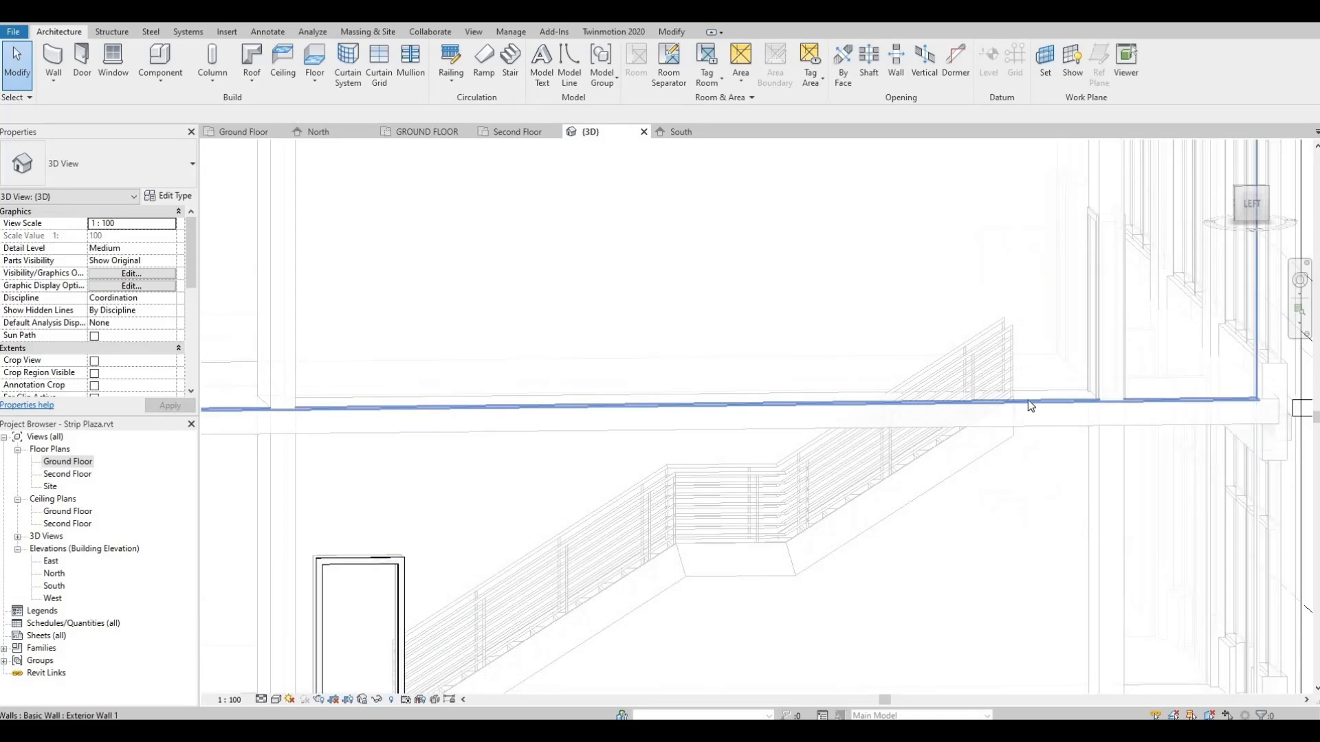
Open the Second Floor plan at the new stair beside grid 1.
double_click(66, 474)
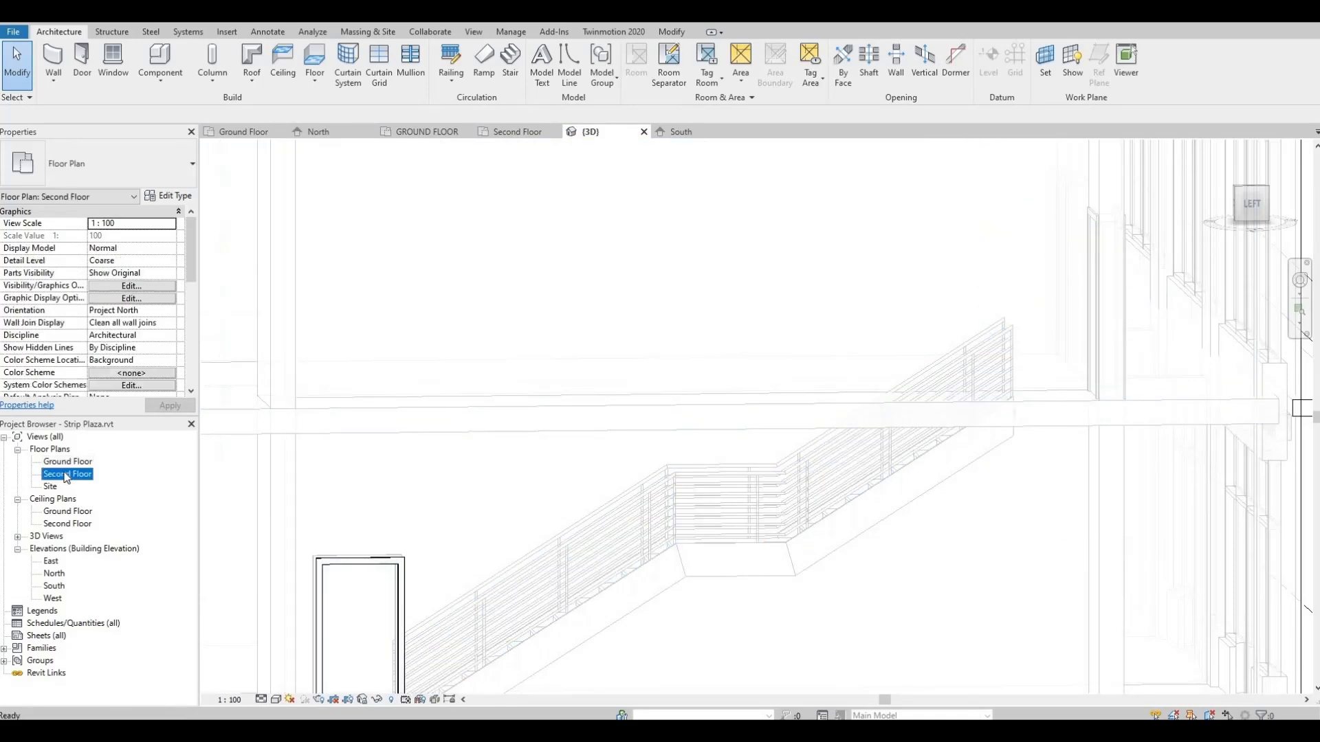
scroll(692, 384, "down", 4)
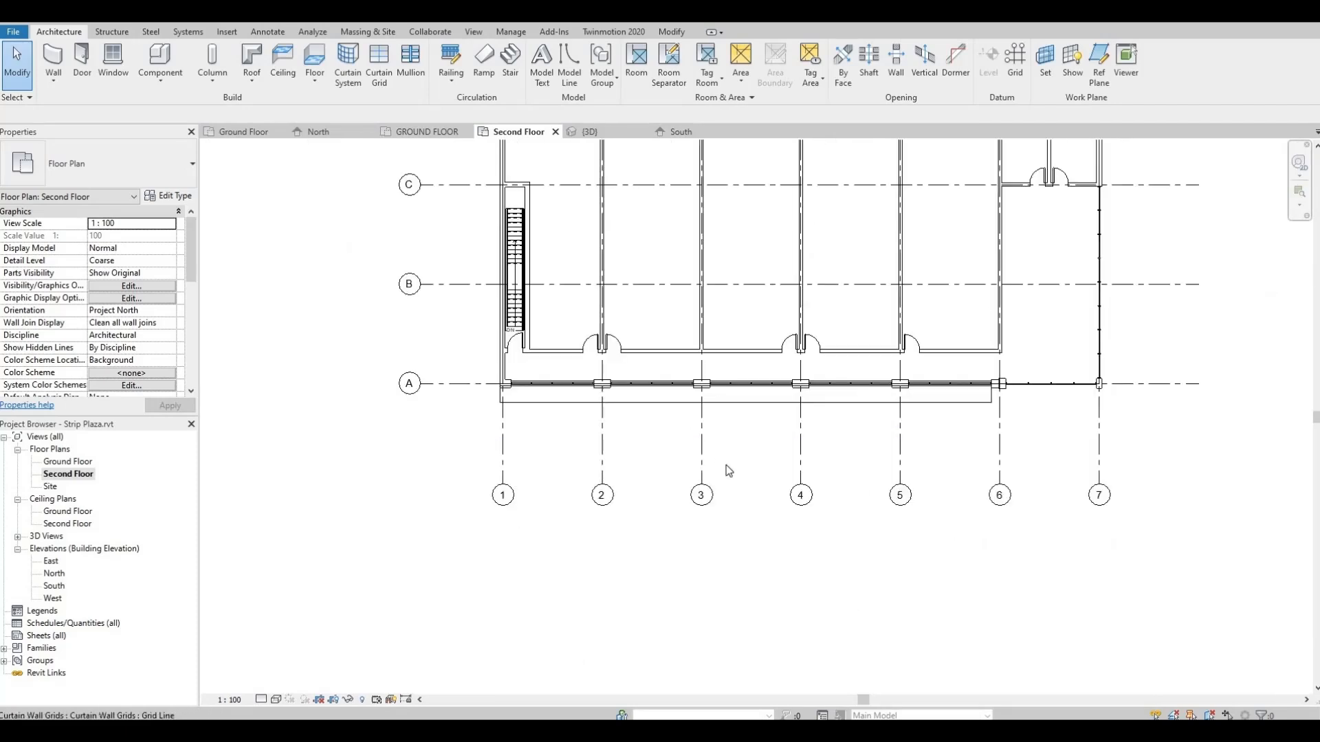
scroll(568, 243, "up", 4)
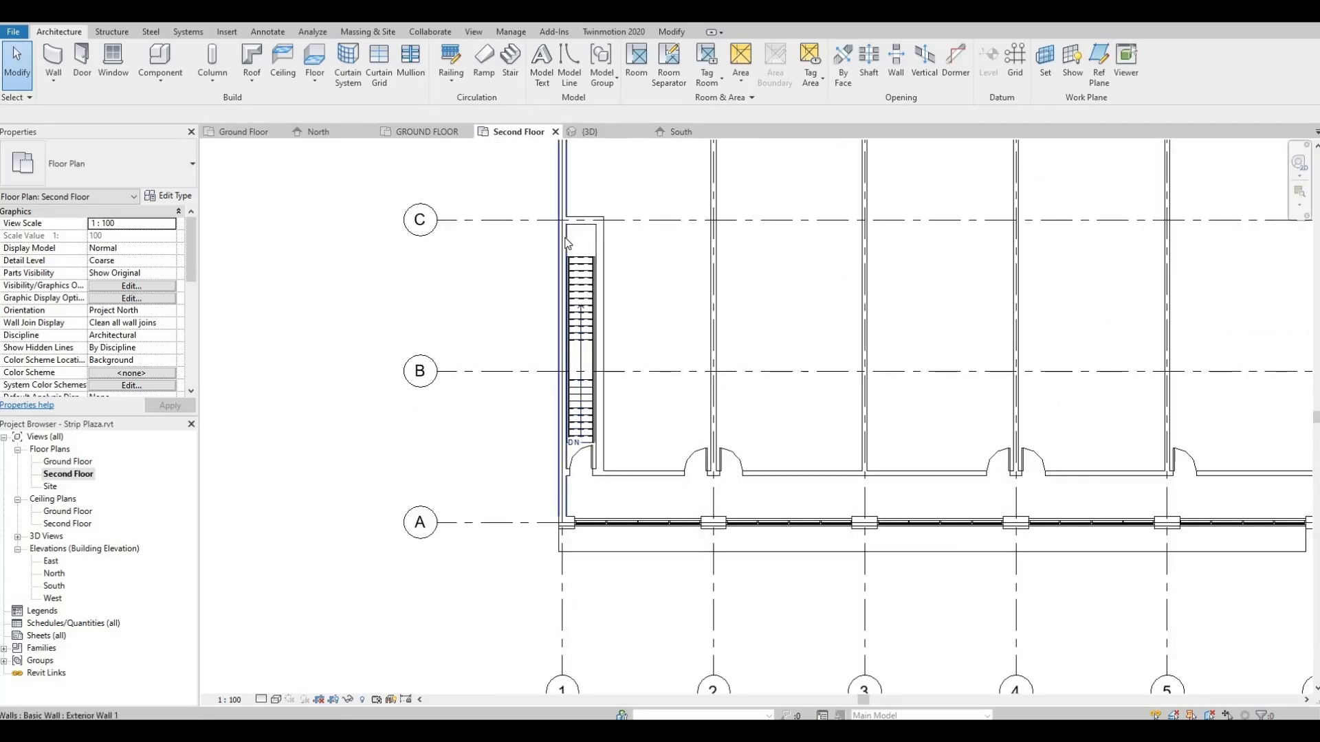
scroll(565, 489, "up", 1)
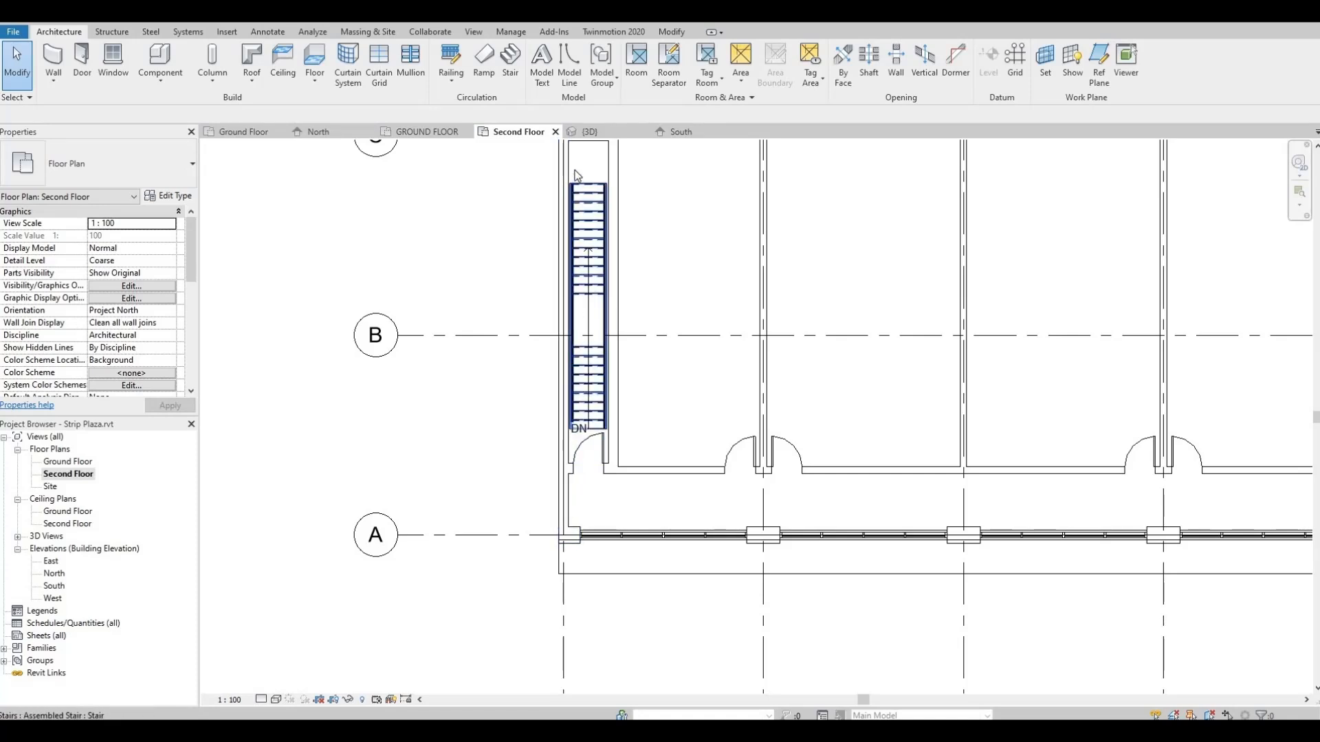
Select the second-floor slab at the corner of grids 1 and D and start editing its boundary.
key("Tab")
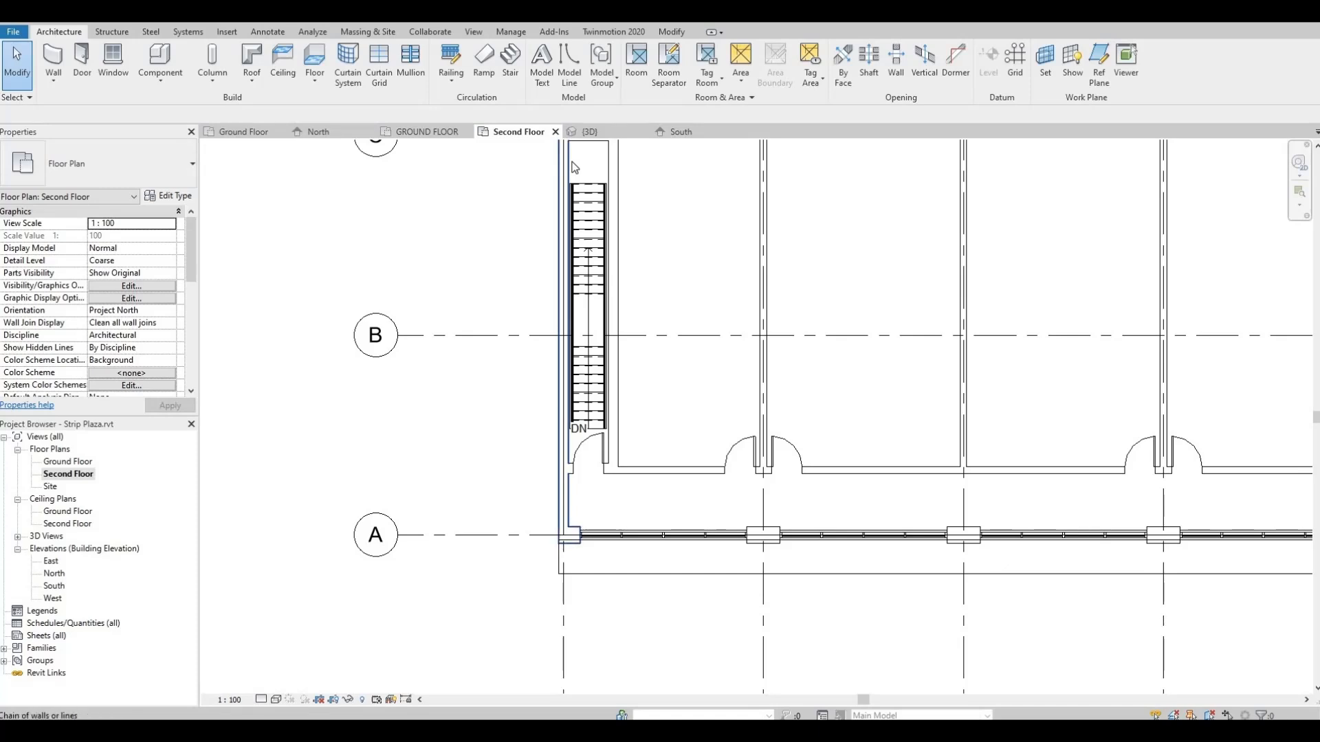
middle_click_drag(550, 367, 506, 559)
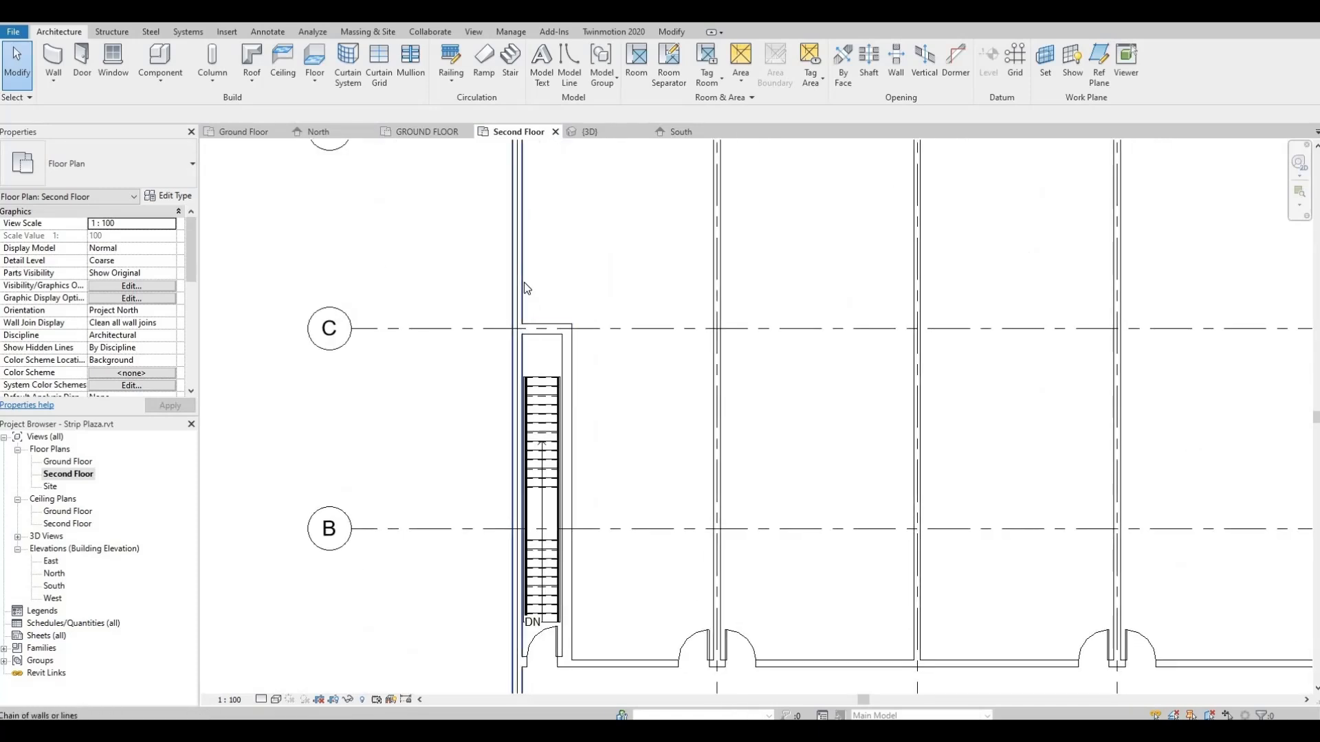
key("Tab")
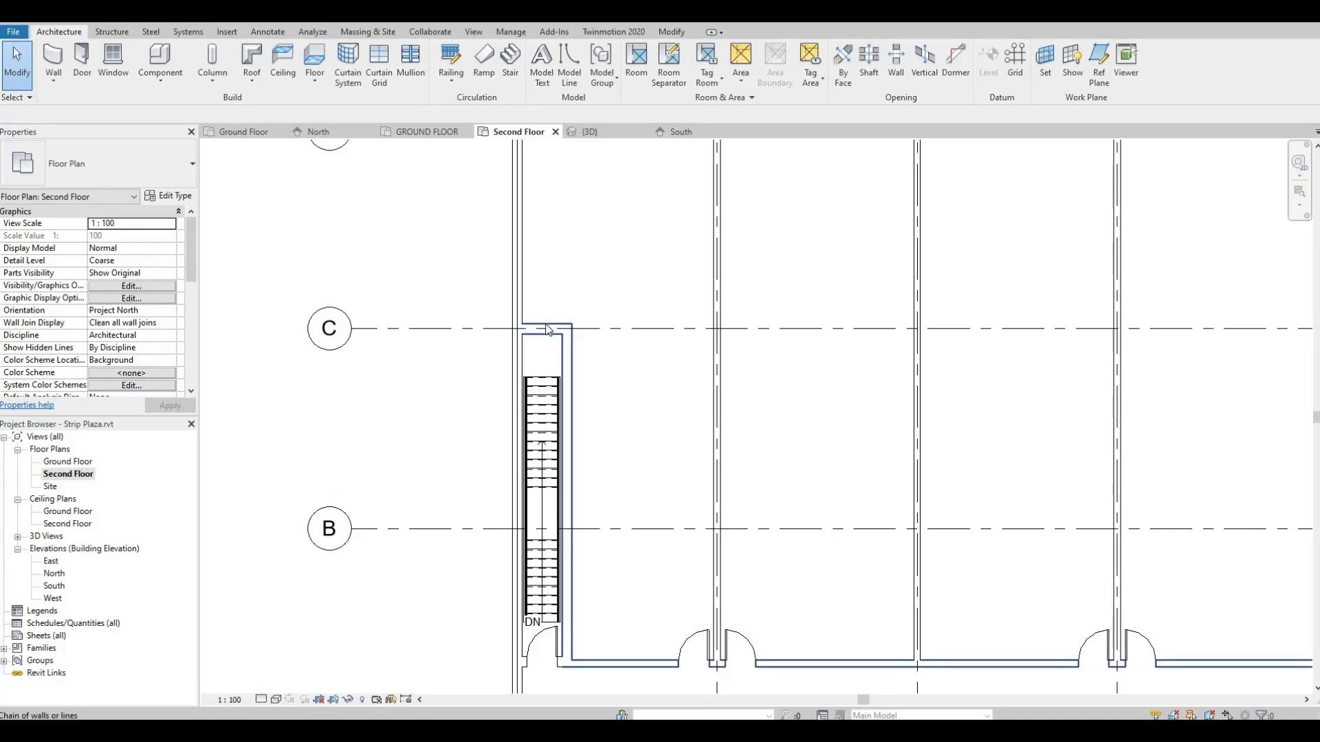
key("Tab")
key("Tab")
key("Tab")
middle_click_drag(563, 142, 526, 287)
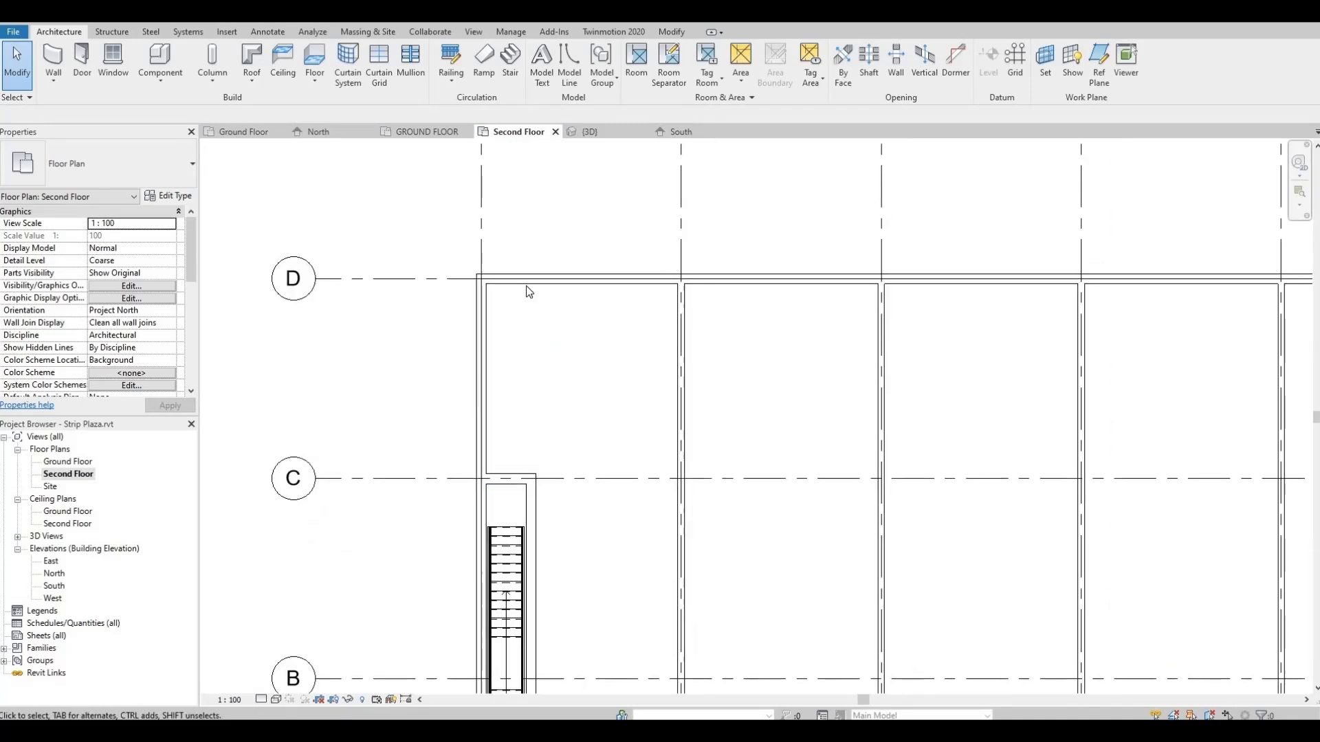
key("Tab")
key("Tab")
key("Tab")
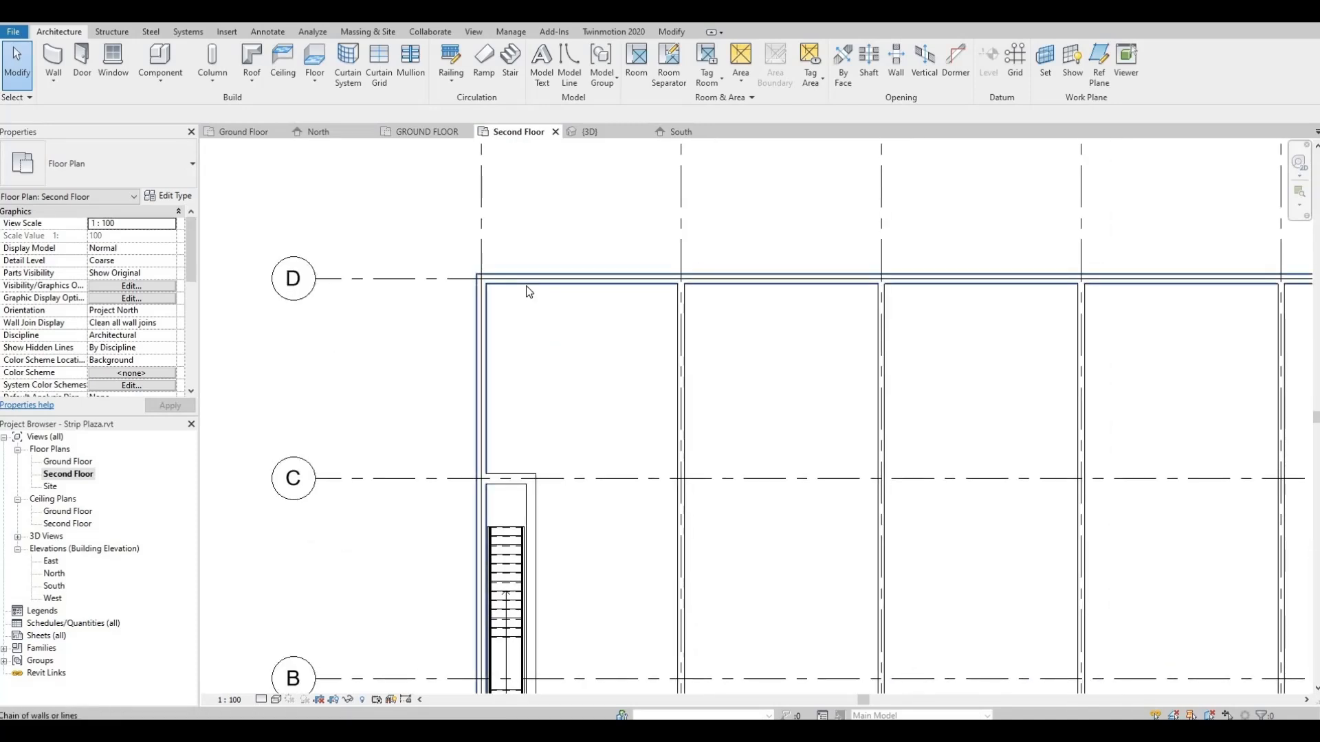
key("Tab")
key("Tab")
key("Tab")
key("Tab")
scroll(483, 292, "up", 5)
key("Tab")
key("Tab")
key("Tab")
key("Tab")
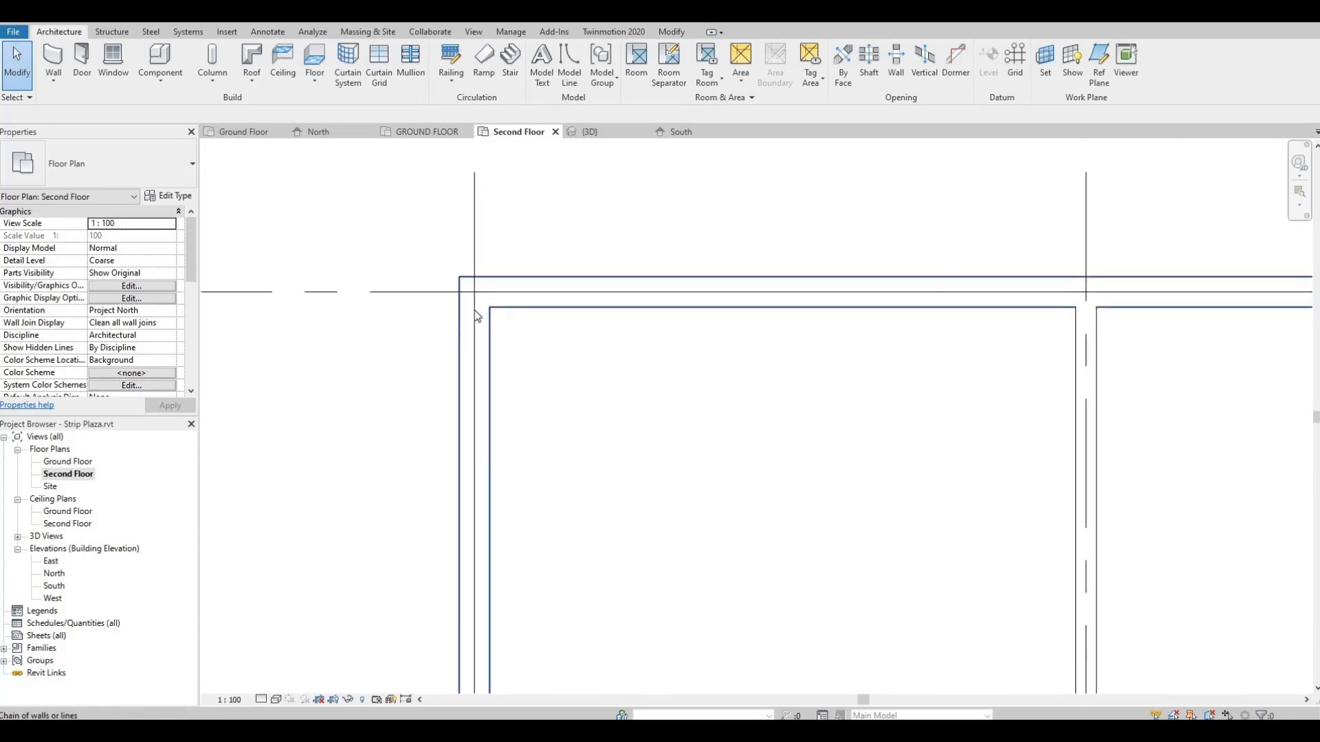
key("Tab")
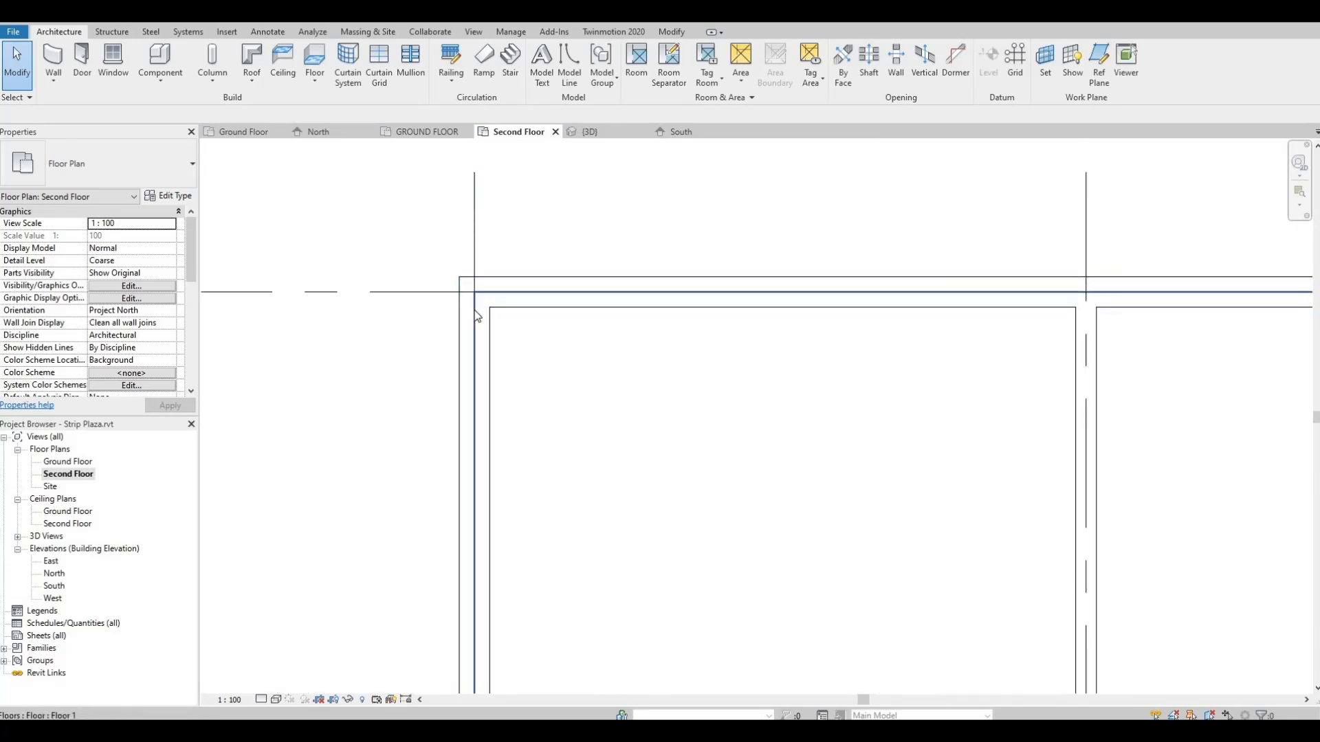
left_click(474, 311)
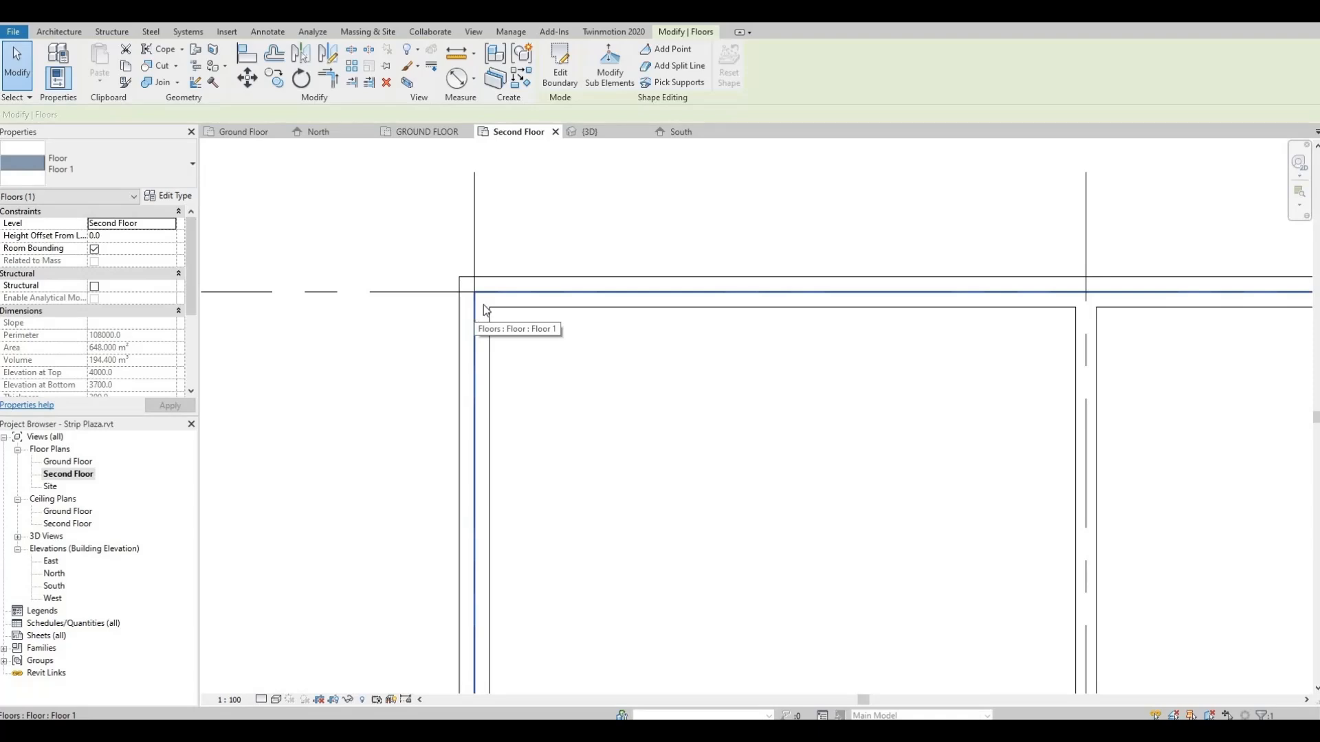
left_click(561, 73)
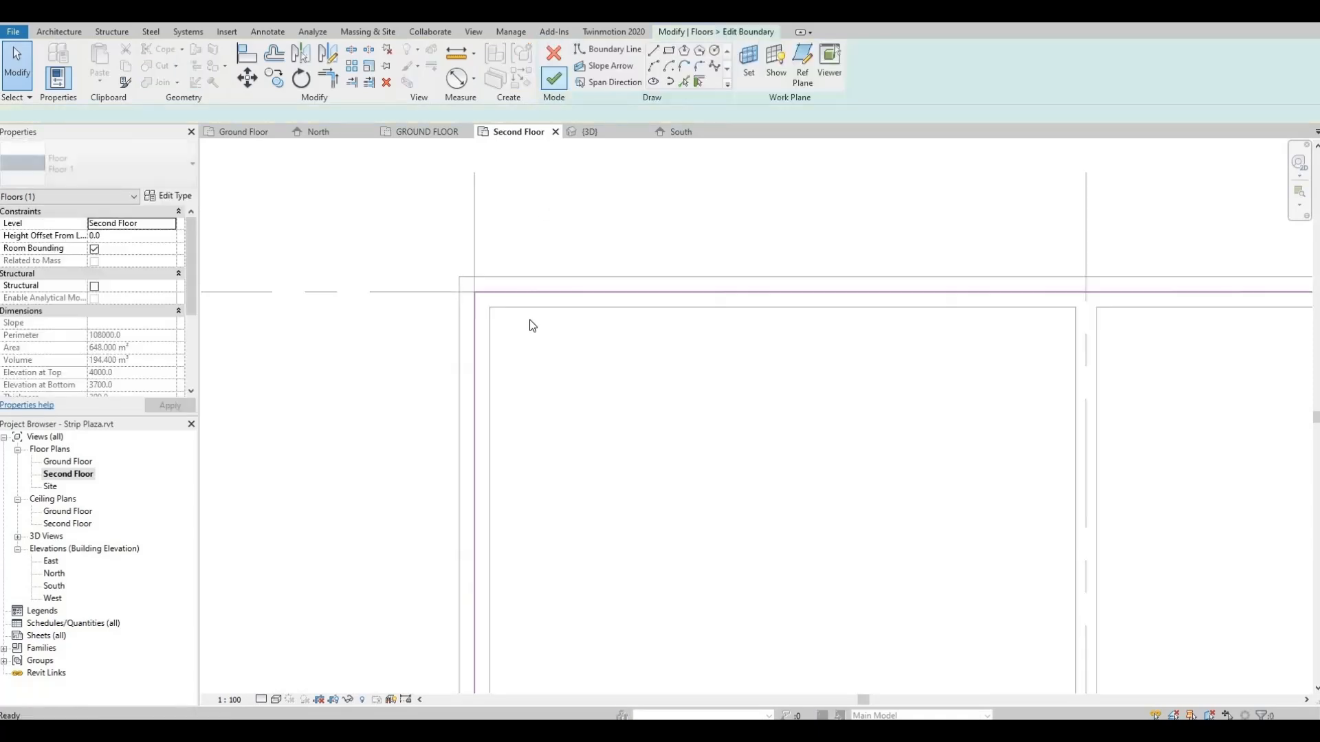
Add slab boundary lines along the north and east inner wall faces of the stairwell using Pick Lines.
scroll(556, 427, "down", 3)
mouse_move(550, 378)
middle_mouse_down()
mouse_move(499, 386)
mouse_move(489, 369)
middle_mouse_up()
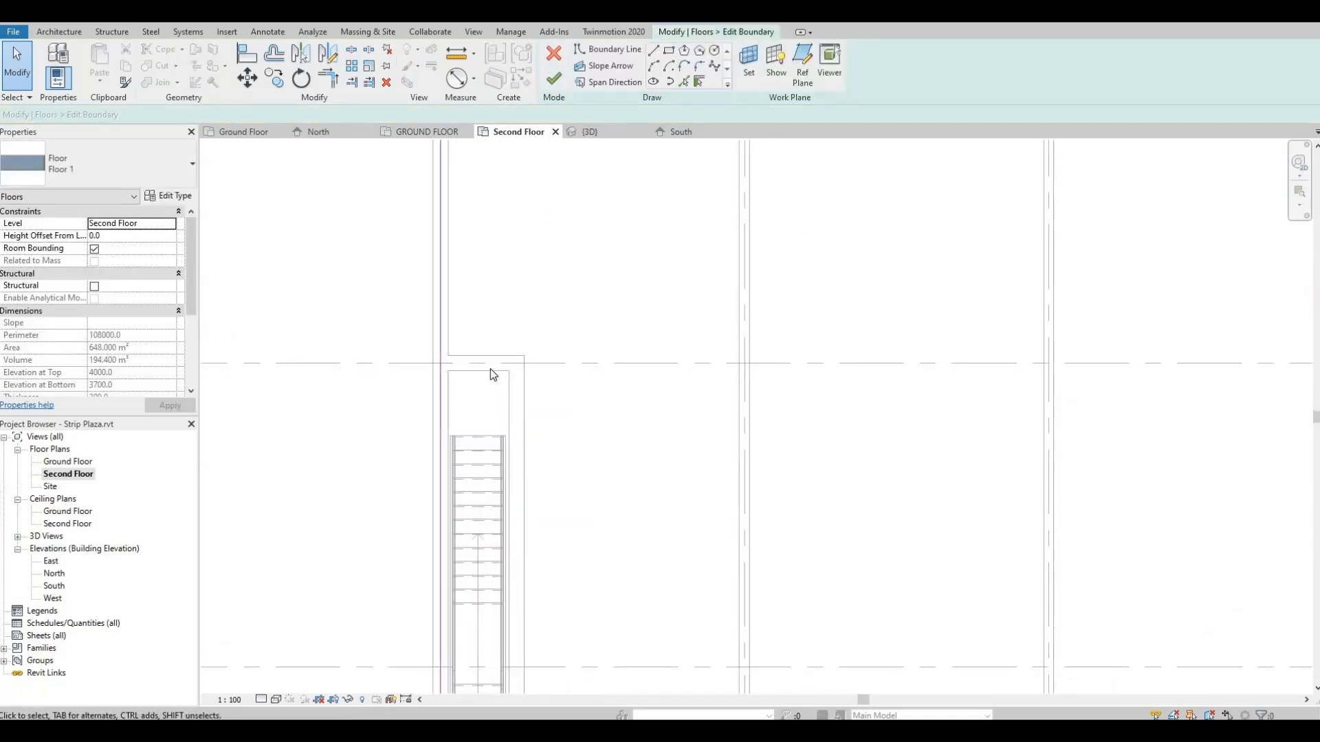
scroll(458, 343, "up", 2)
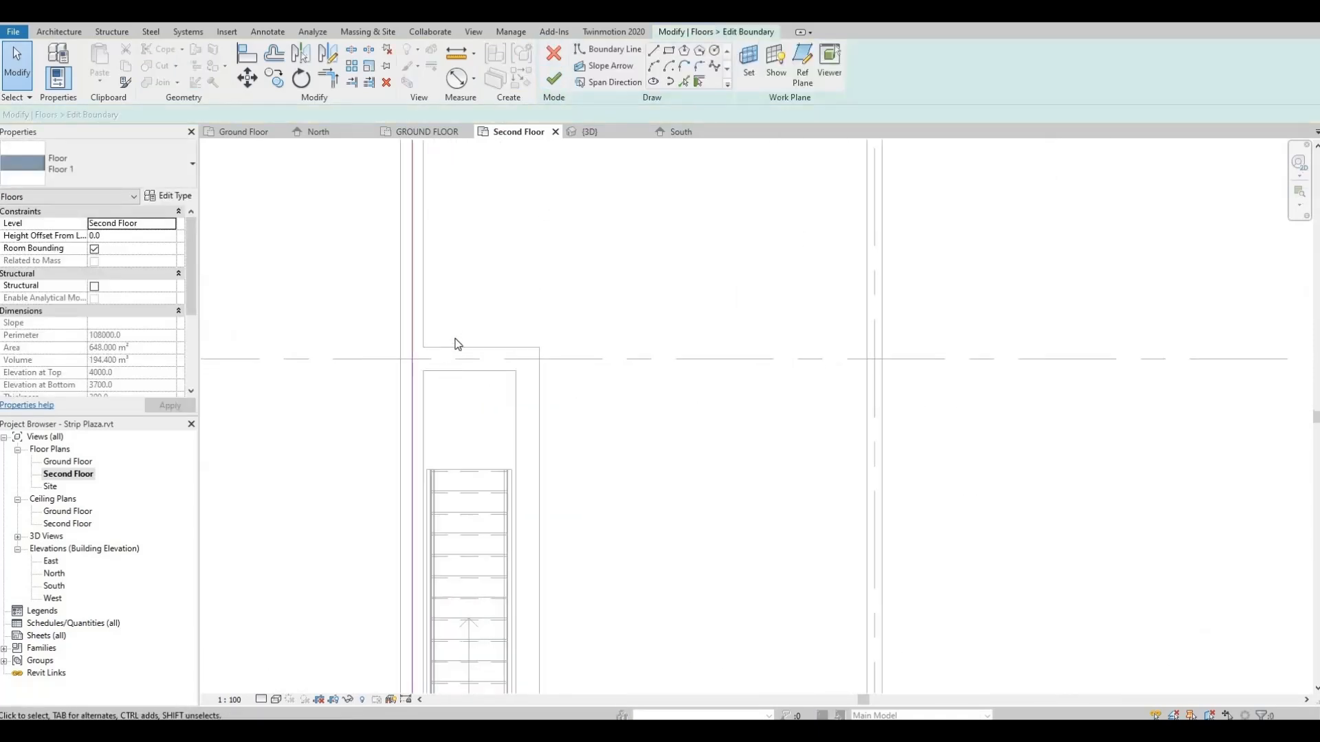
left_click(684, 82)
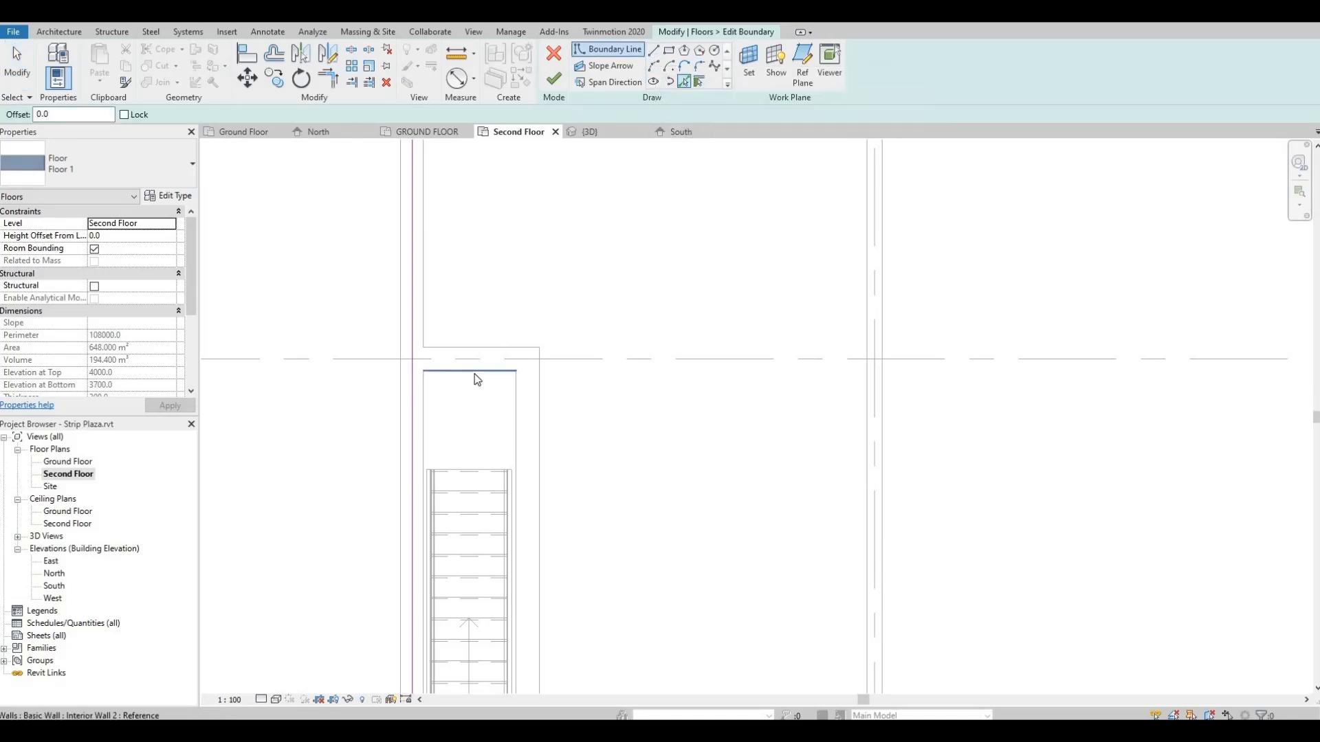
left_click(512, 412)
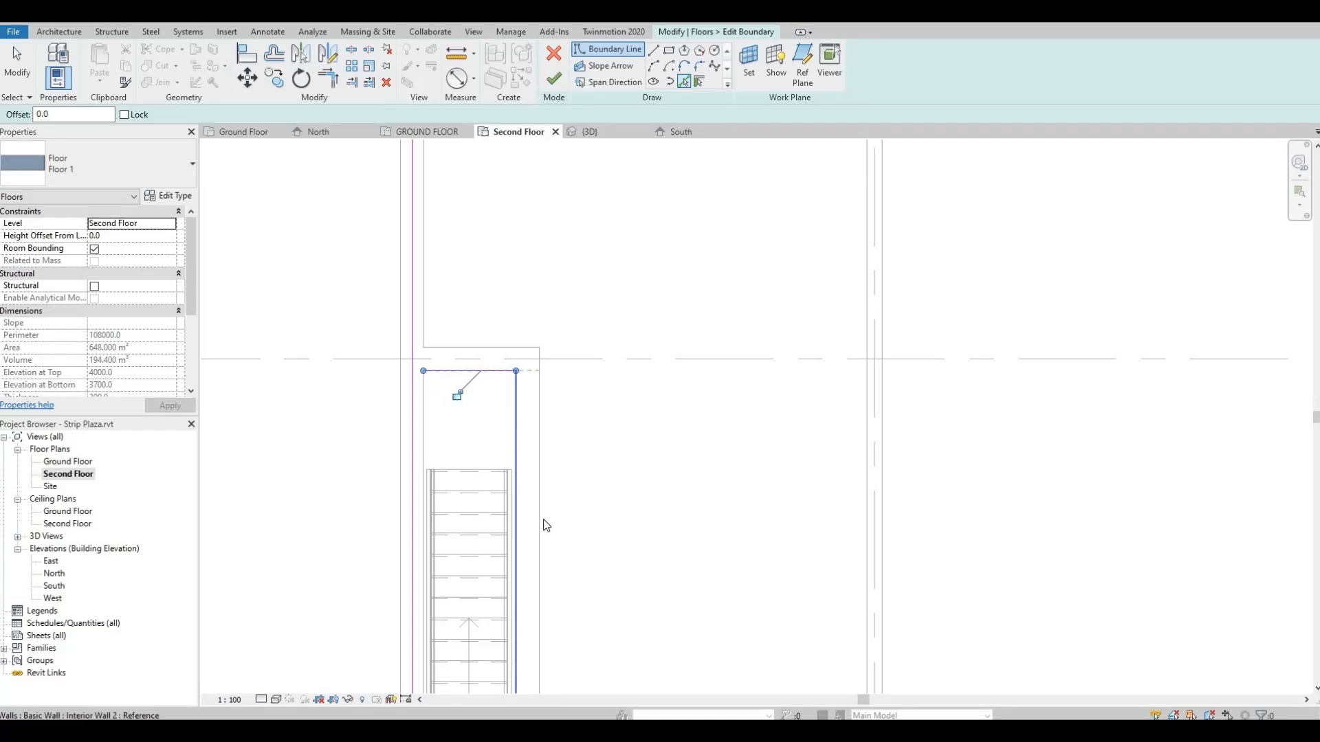
Add a boundary line along the stair's upper arrival edge, just north of the stairwell door.
scroll(502, 249, "down", 2)
scroll(501, 487, "up", 2)
scroll(501, 487, "down", 2)
middle_click_drag(498, 495, 497, 438)
middle_click_drag(476, 616, 496, 456)
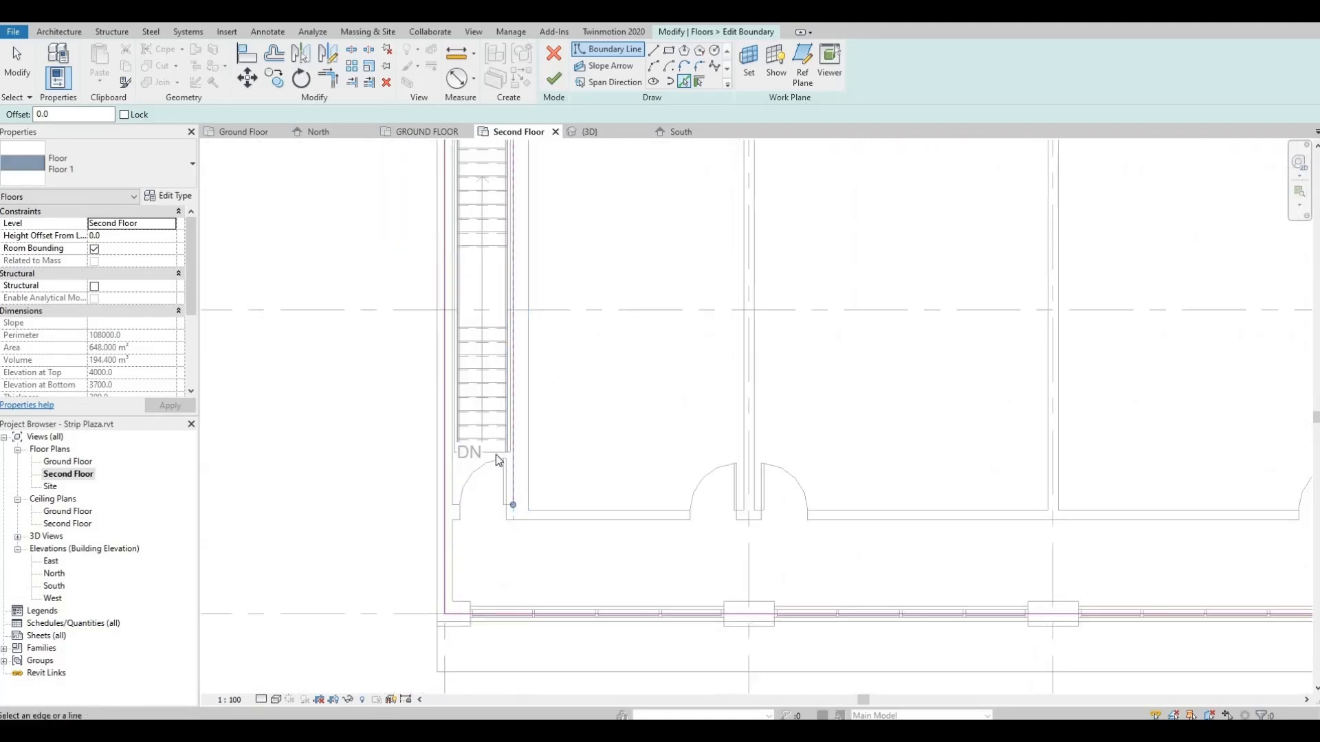
scroll(498, 454, "up", 8)
scroll(510, 457, "up", 3)
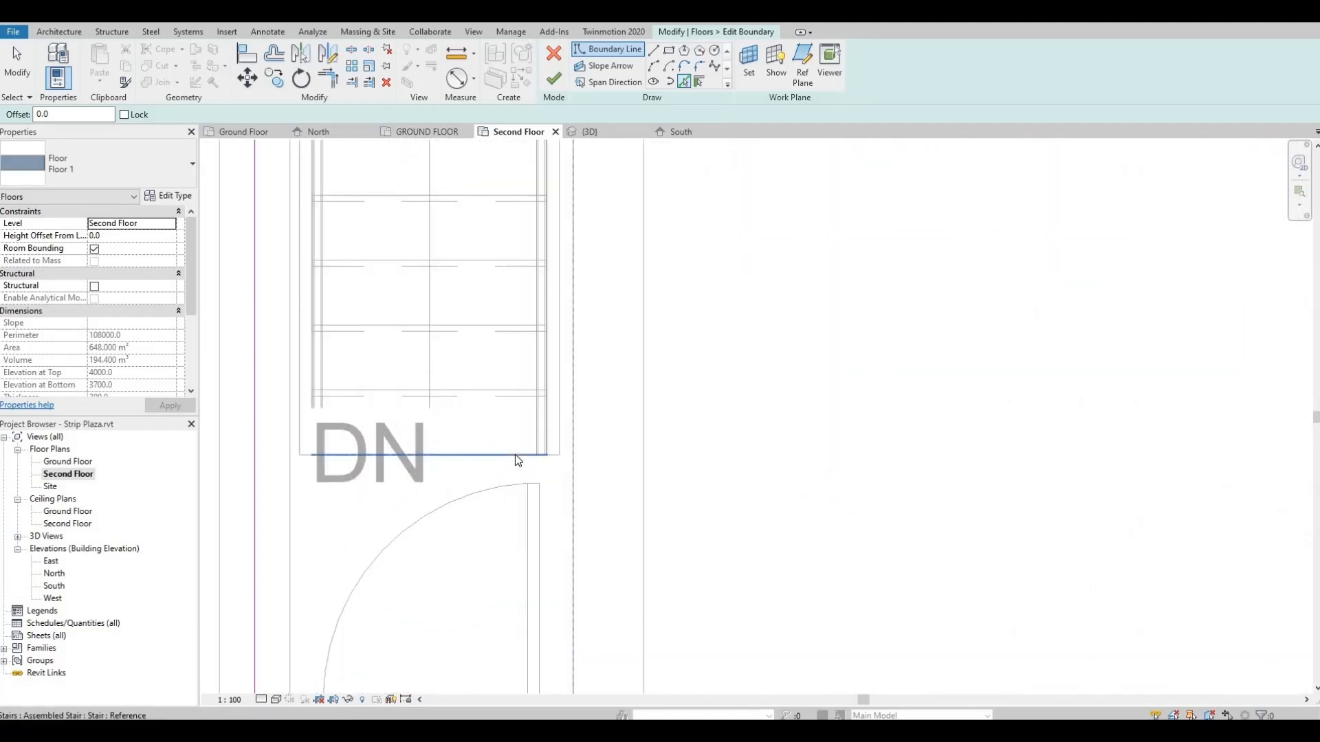
left_click(514, 455)
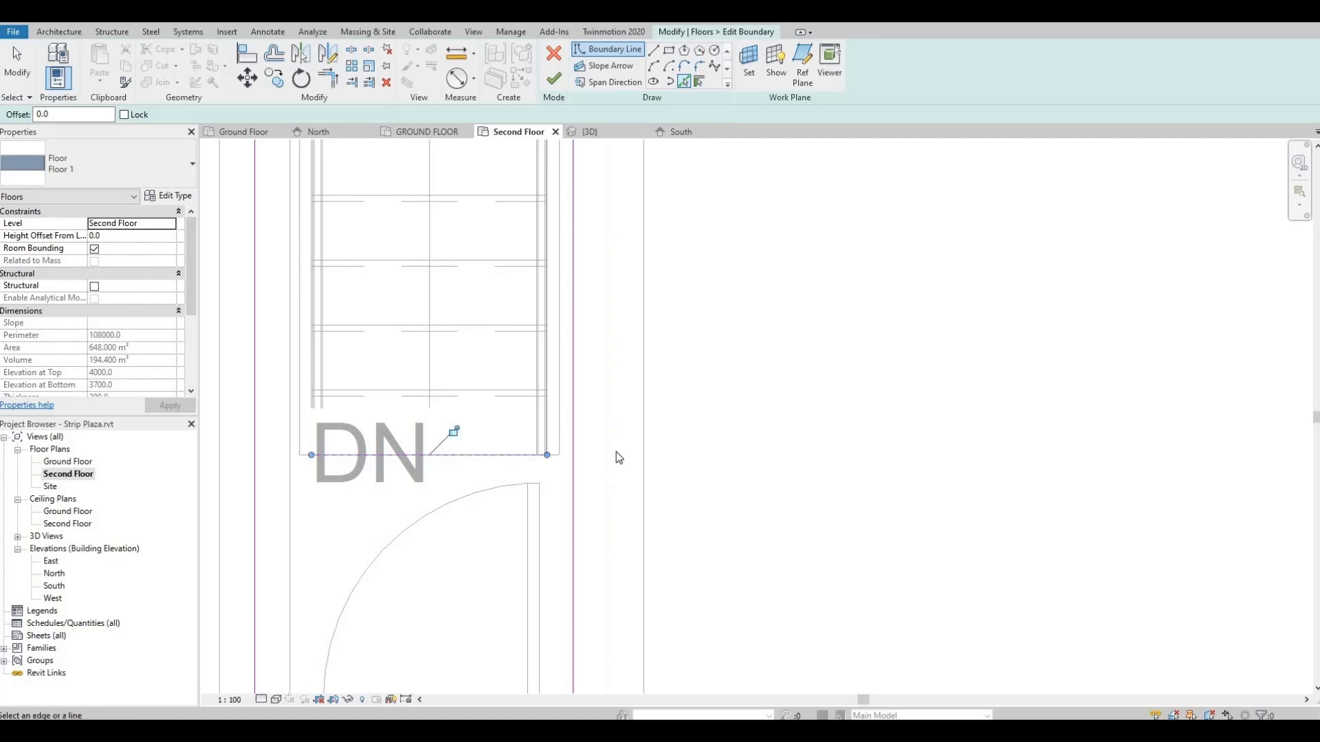
key("Escape")
key("Escape")
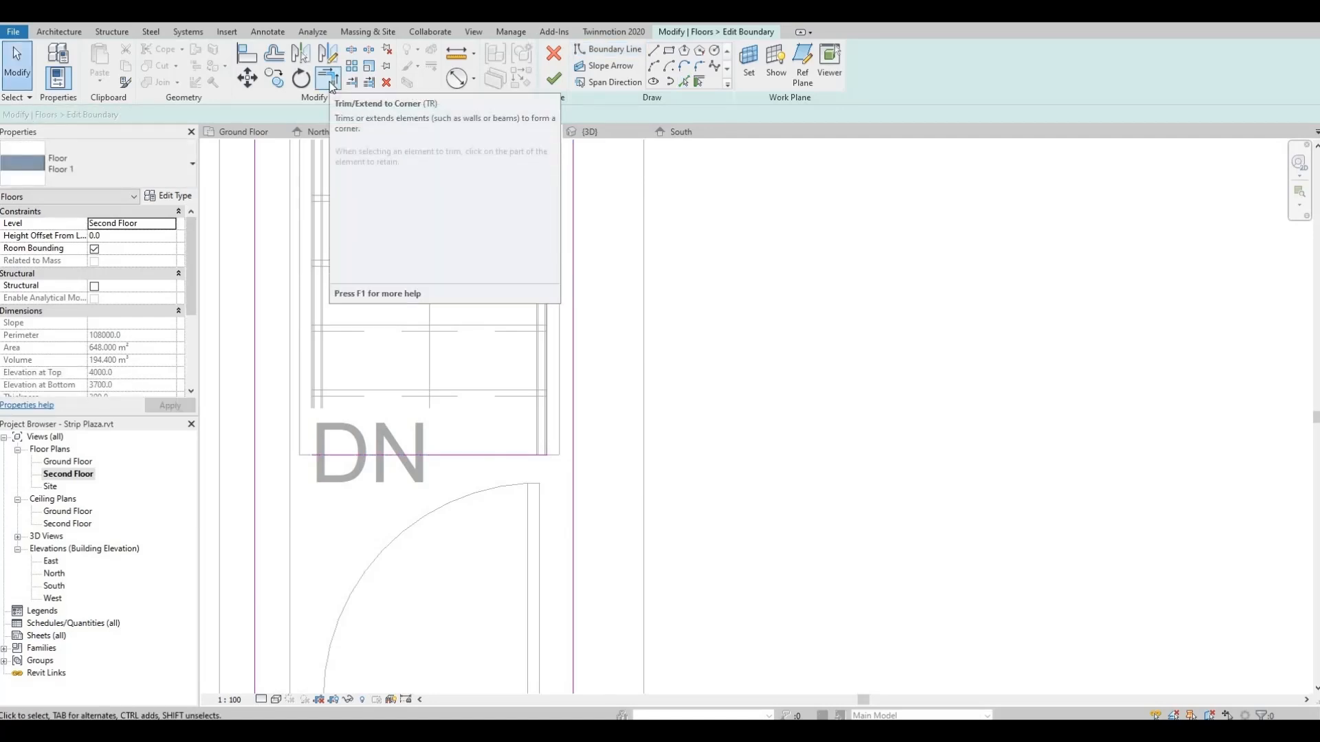
Trim the stair's arrival-edge line to corners with the east stairwell line and the slab edge on grid 1.
left_click(334, 81)
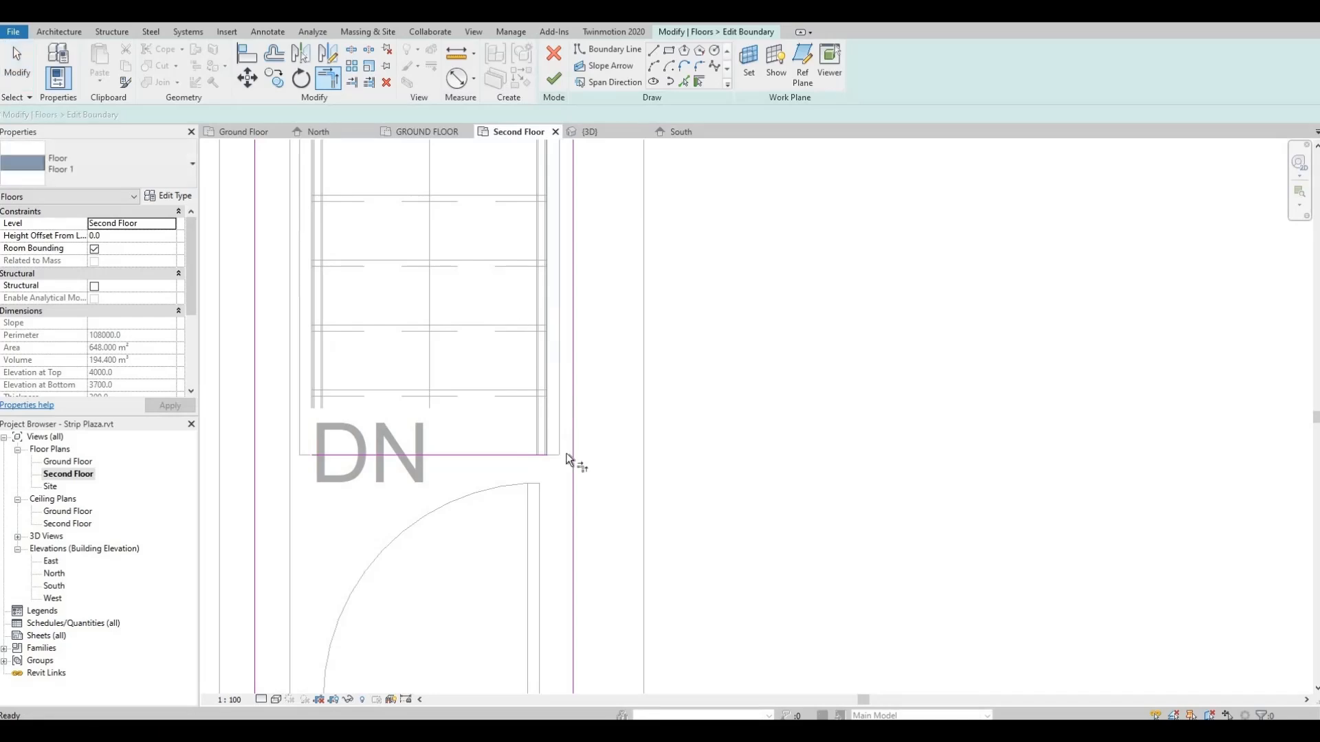
left_click(528, 455)
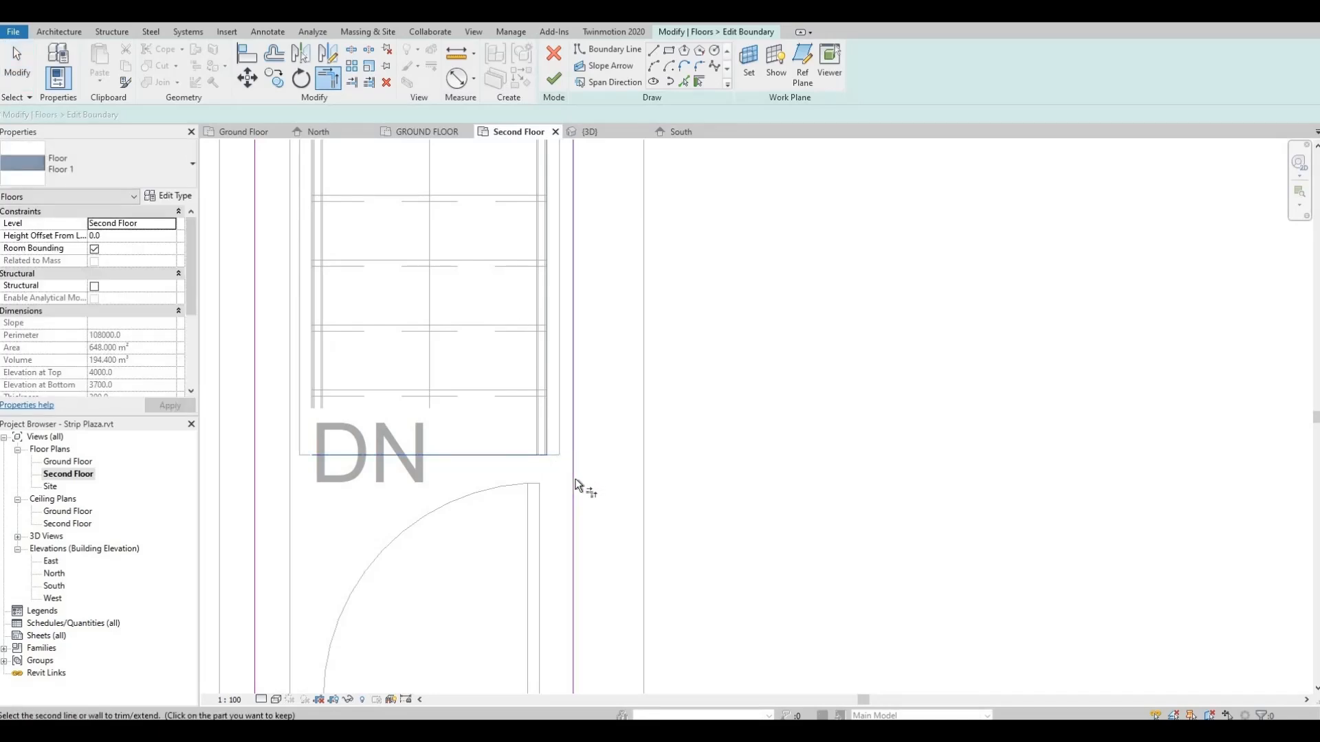
left_click(580, 486)
scroll(590, 289, "down", 2)
middle_click_drag(595, 367, 455, 491)
left_click(481, 471)
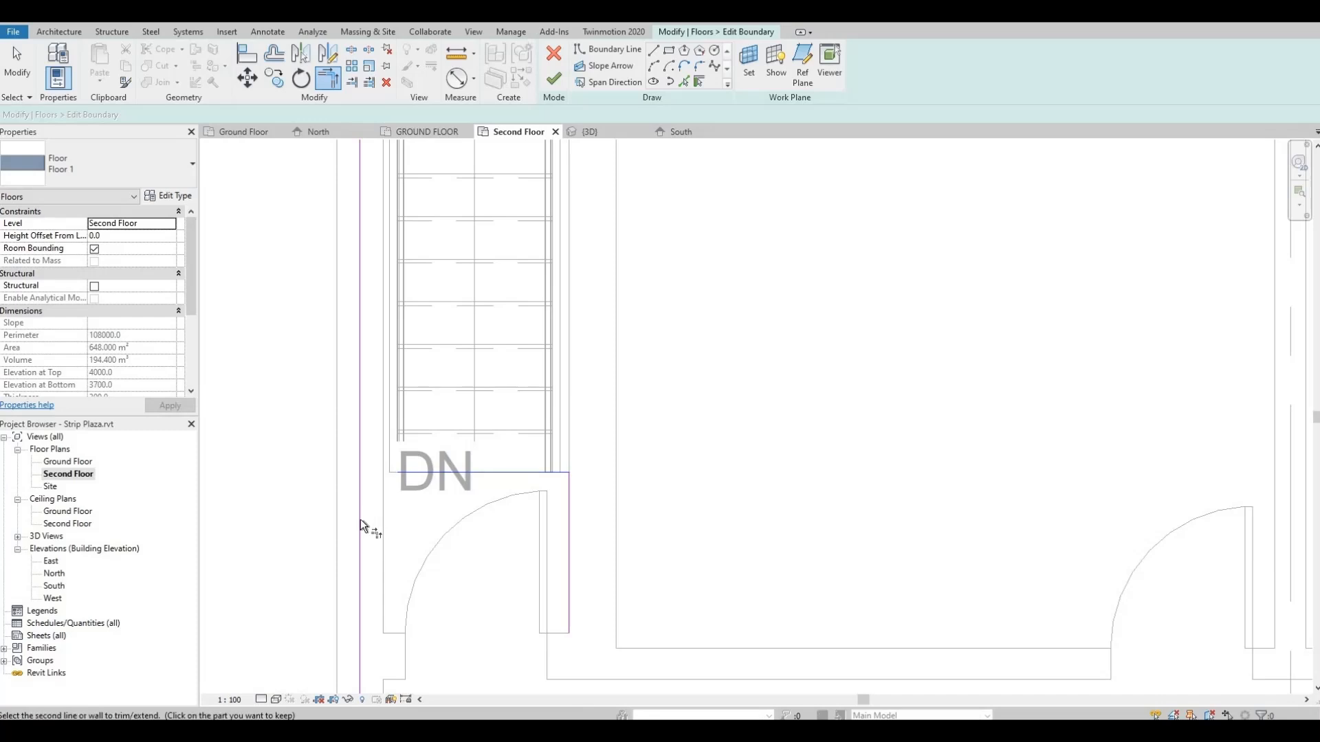
left_click(360, 518)
Extend the east stairwell line back up to the north line and trim it at the stair's arrival edge.
scroll(523, 419, "down", 3)
middle_click_drag(571, 341, 543, 512)
scroll(541, 508, "down", 1)
middle_click_drag(537, 383, 531, 444)
scroll(530, 444, "down", 2)
scroll(530, 445, "down", 2)
middle_click_drag(520, 242, 519, 265)
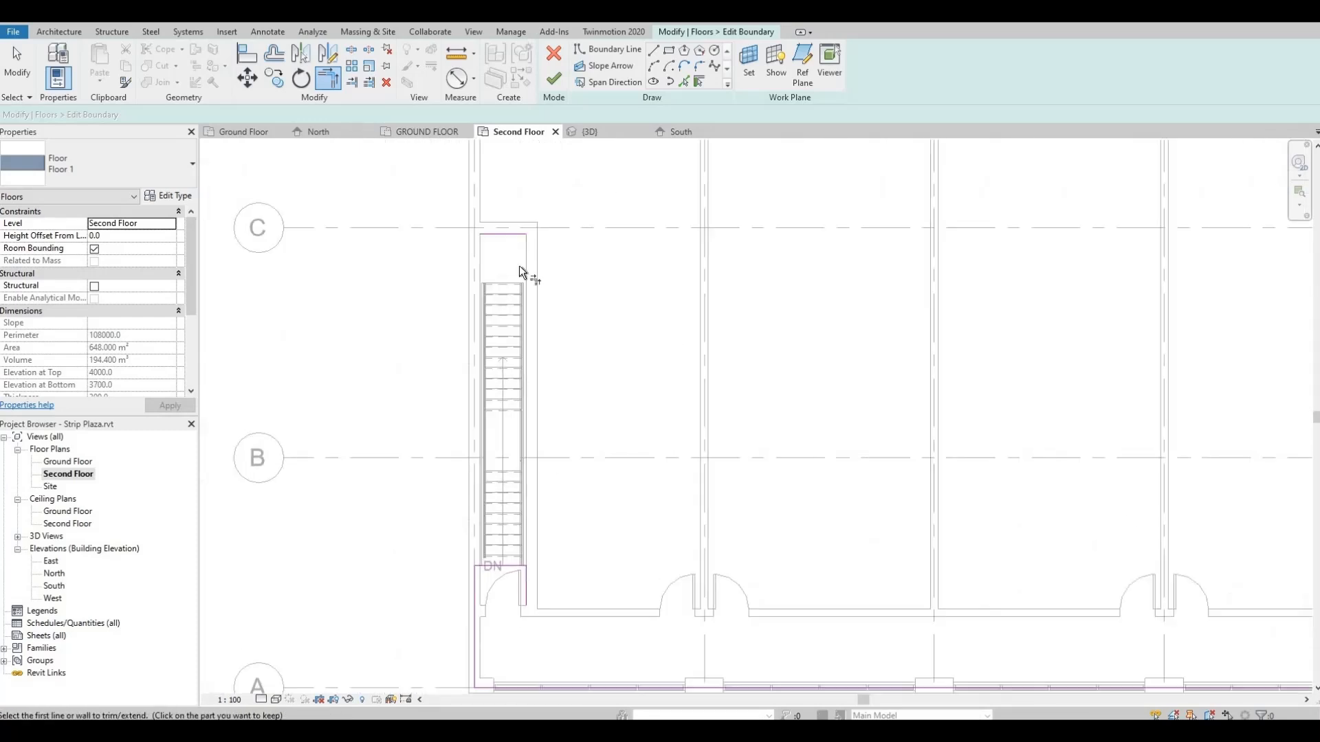
left_click(527, 578)
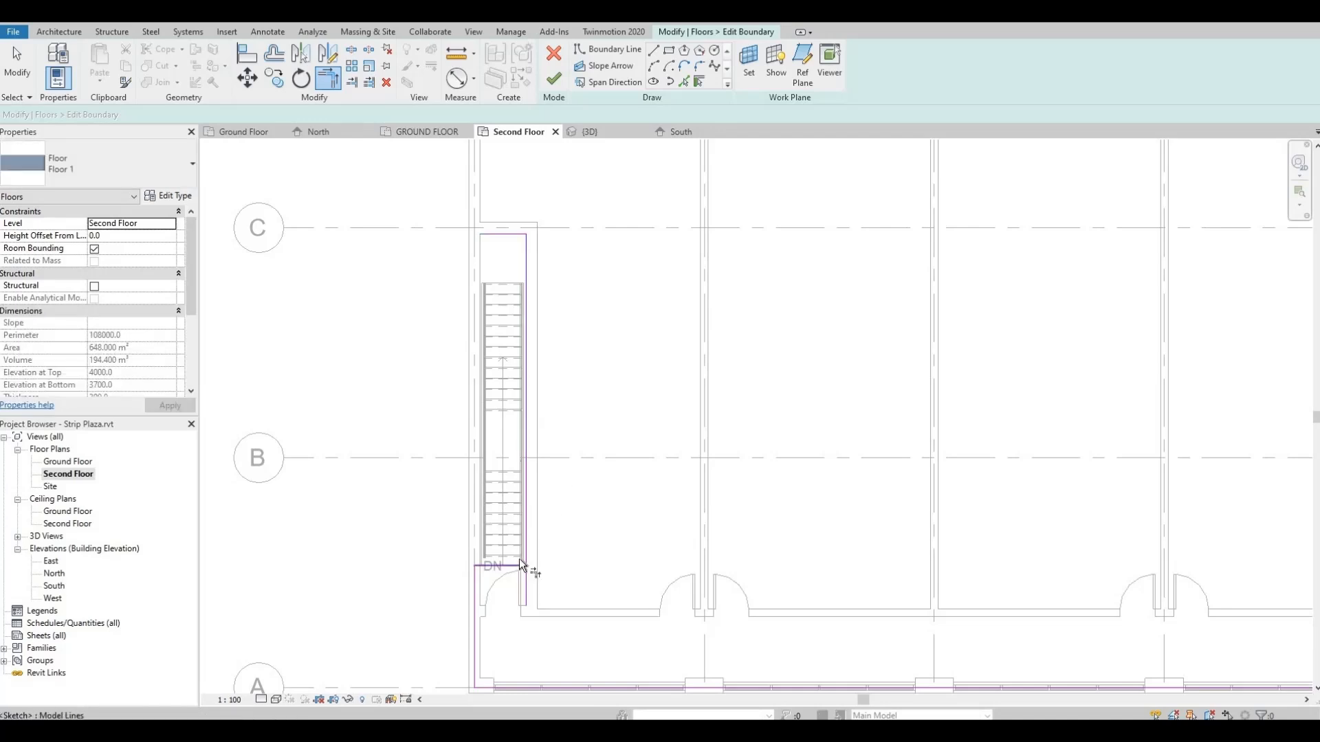
left_click(526, 545)
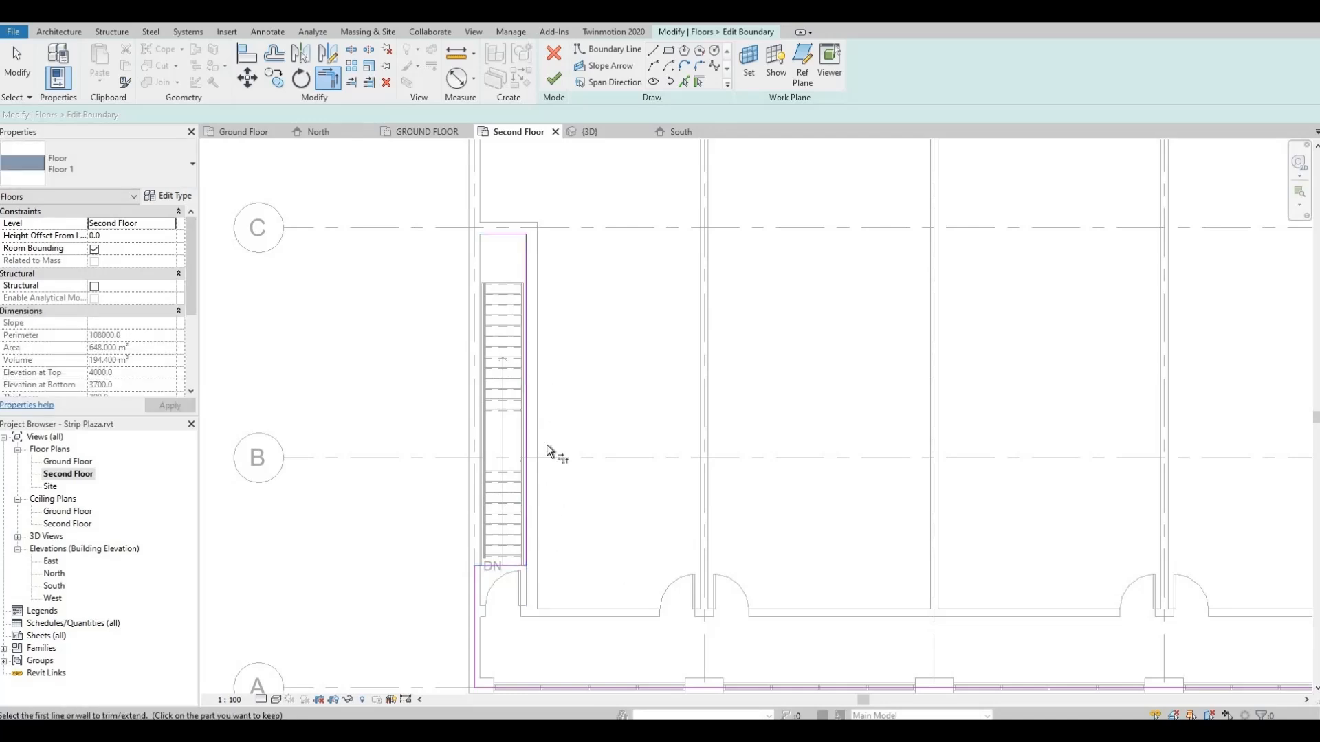
Draw a short slab boundary line southward along grid 1 from the corner at grid D.
middle_click_drag(522, 211, 481, 393)
scroll(519, 283, "up", 1)
scroll(491, 427, "down", 1)
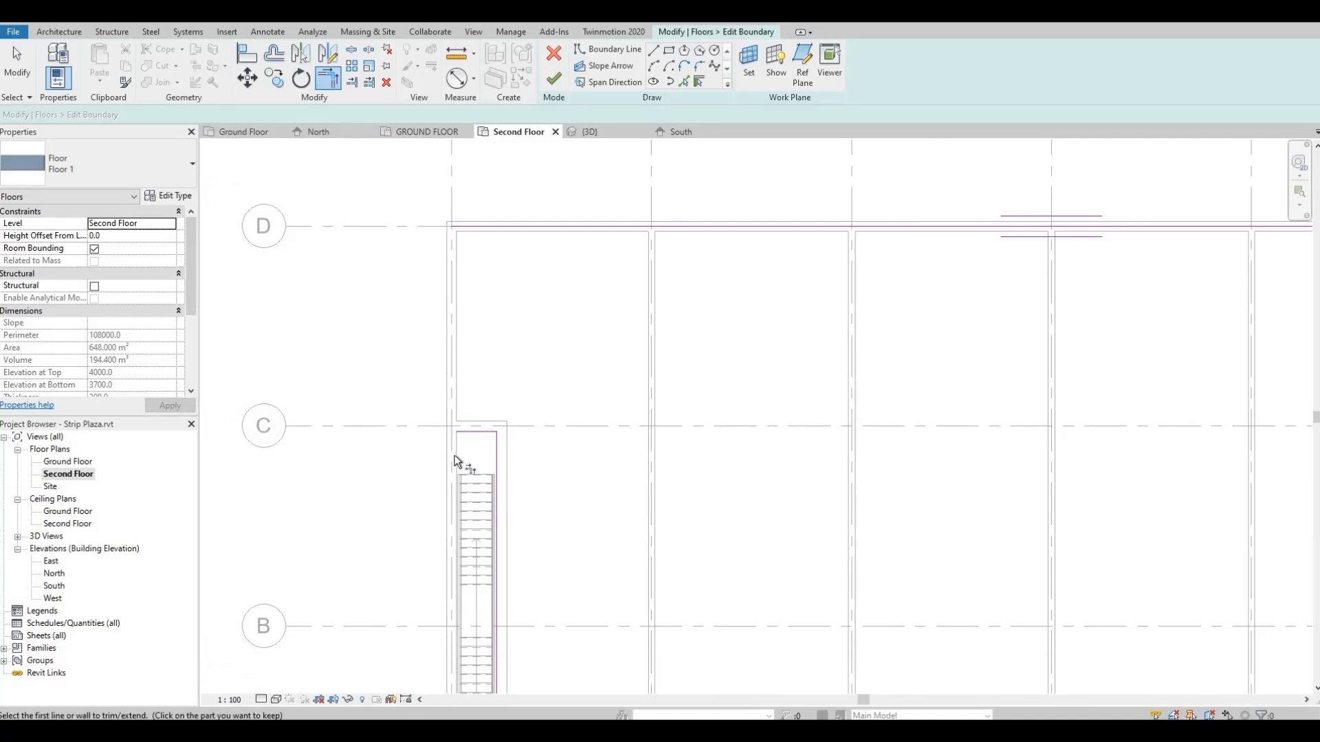
middle_click_drag(465, 595, 464, 458)
middle_click_drag(465, 366, 452, 447)
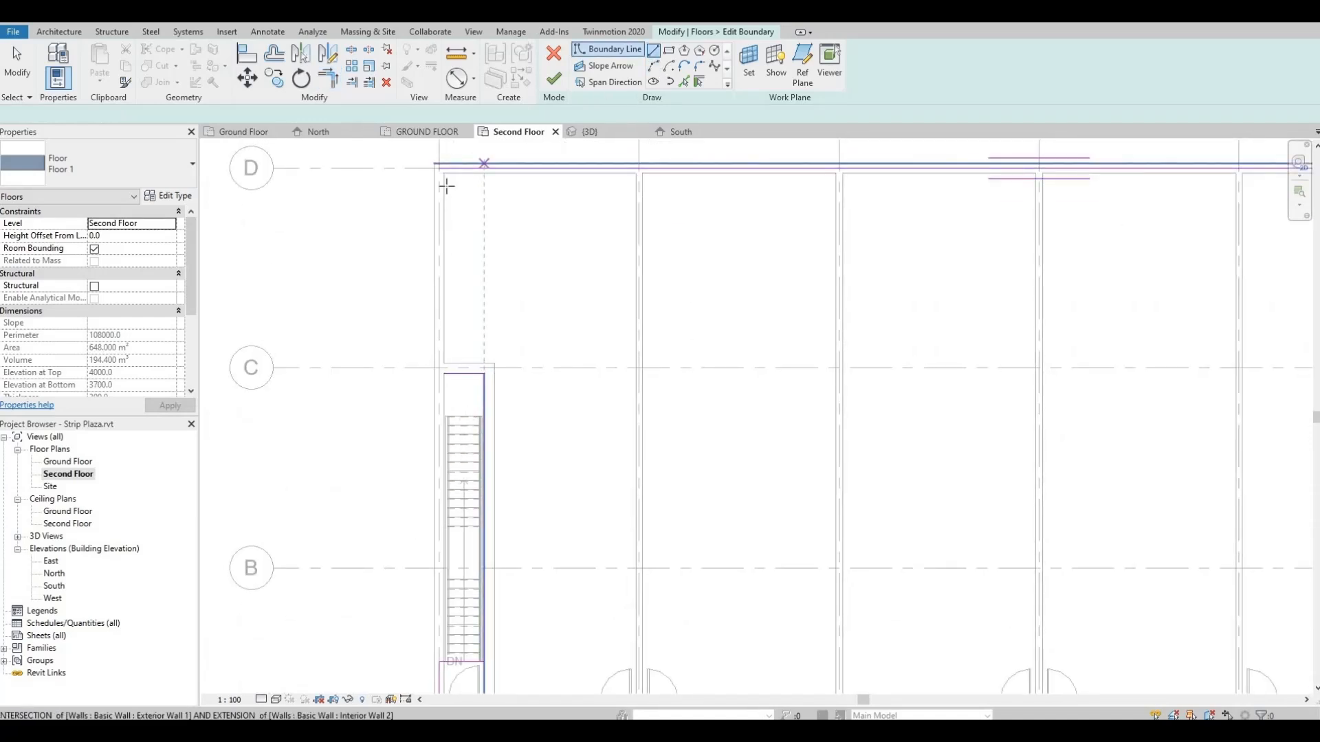
scroll(450, 175, "up", 2)
left_click(422, 182)
left_click(421, 295)
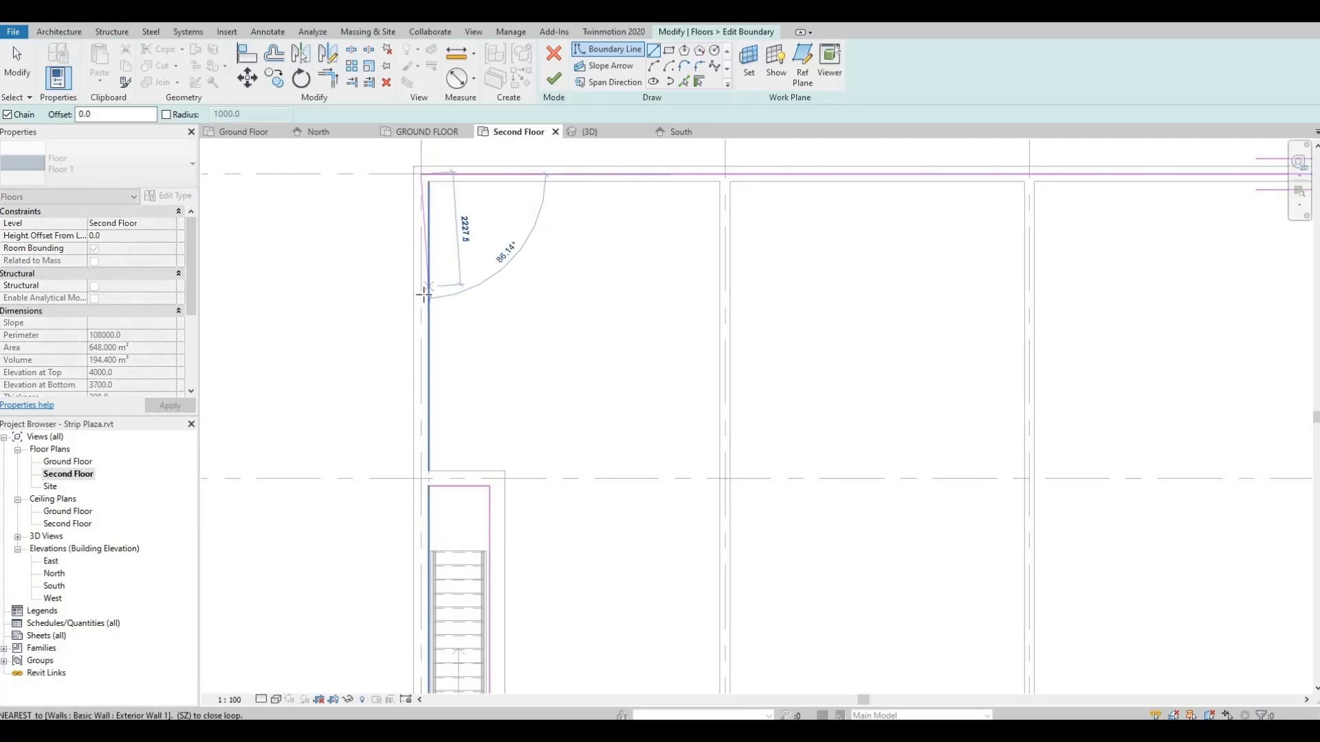
key("Escape")
key("Escape")
Trim the new grid 1 line and the north stairwell line to a corner near grid C.
left_click(337, 83)
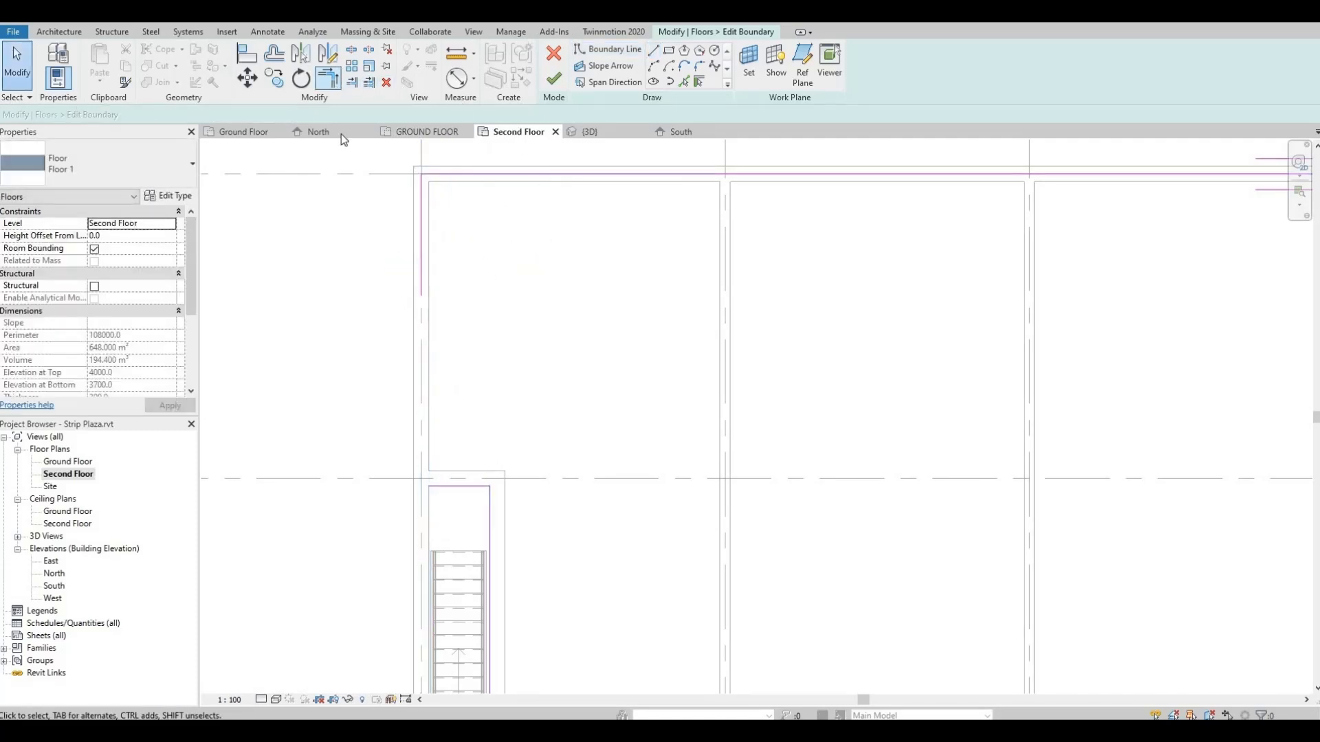
left_click(421, 270)
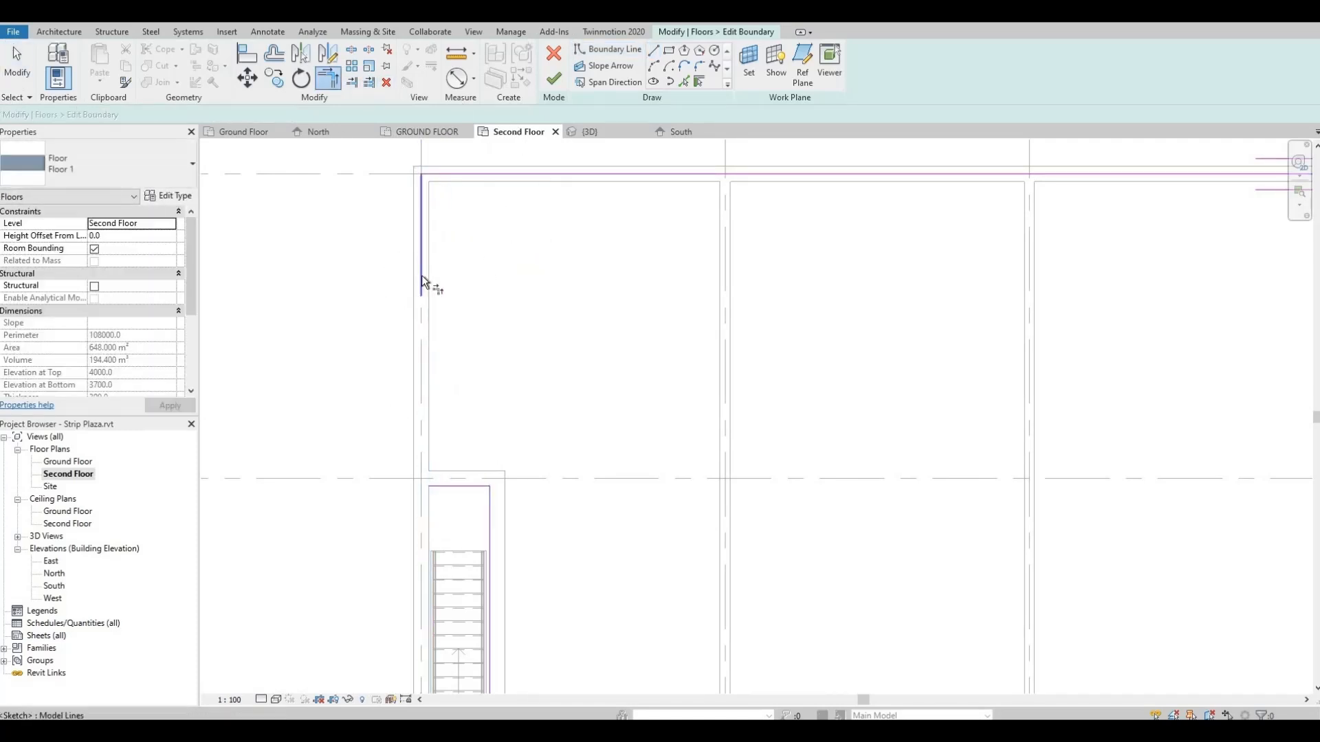
left_click(459, 486)
middle_click_drag(522, 468, 497, 332)
scroll(547, 187, "down", 1)
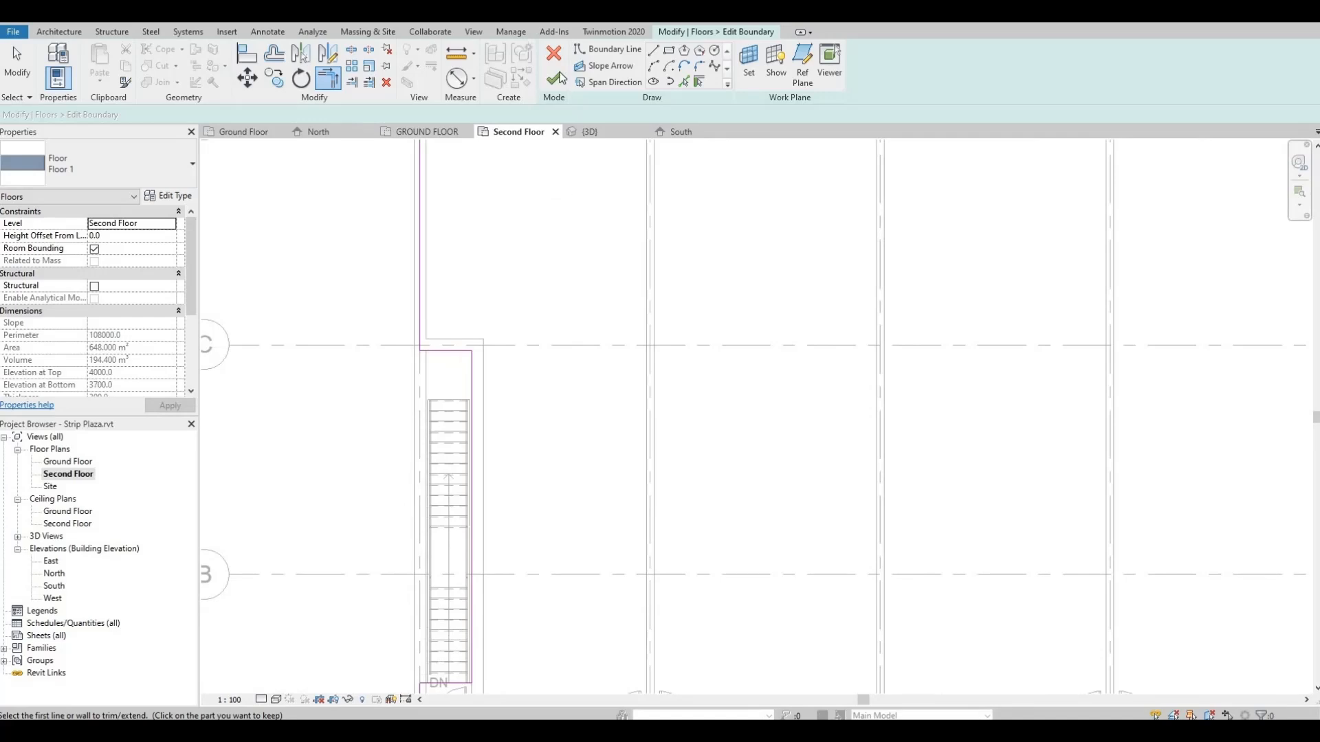
Finish the slab boundary without attaching walls to the floor's bottom, and check the opening around the stair.
left_click(555, 79)
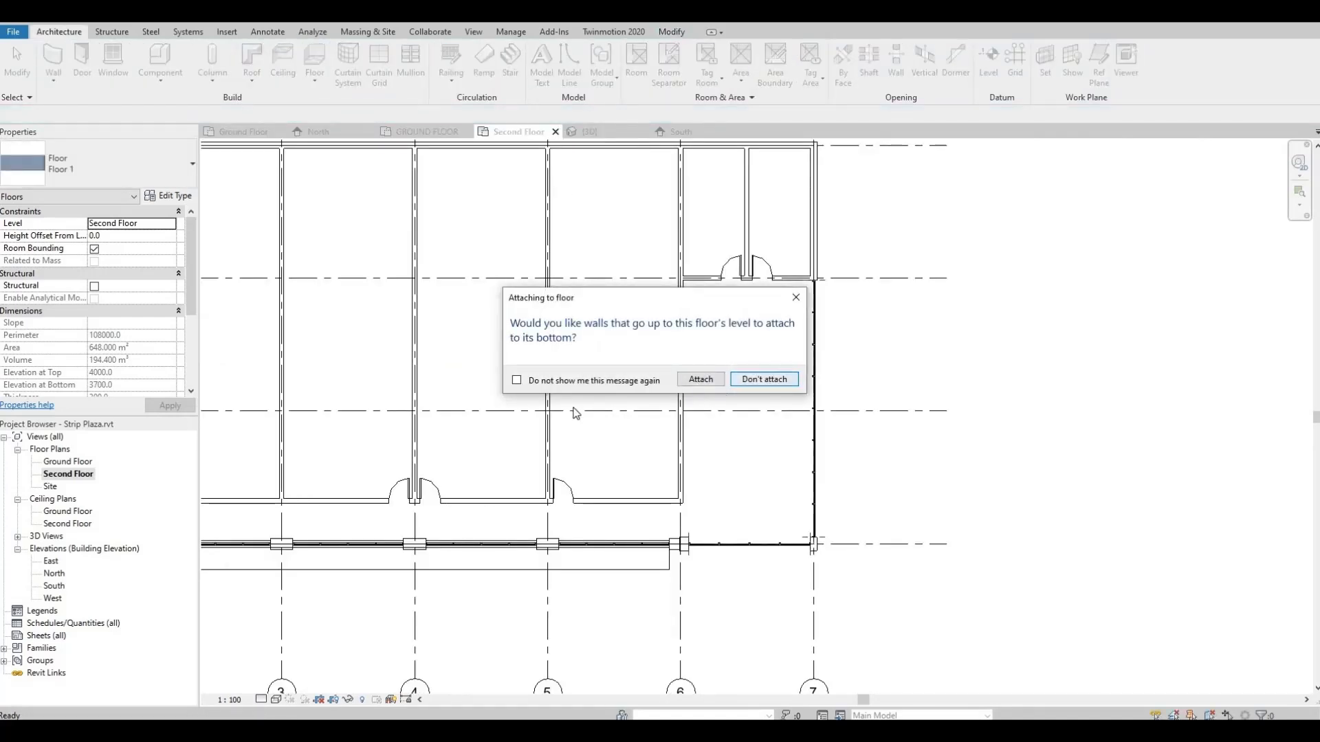
left_click(764, 379)
middle_click_drag(344, 337, 984, 449)
scroll(984, 448, "up", 3)
scroll(984, 448, "down", 1)
middle_click_drag(344, 143, 719, 200)
middle_click_drag(919, 546, 728, 423)
scroll(749, 326, "up", 1)
scroll(723, 312, "up", 1)
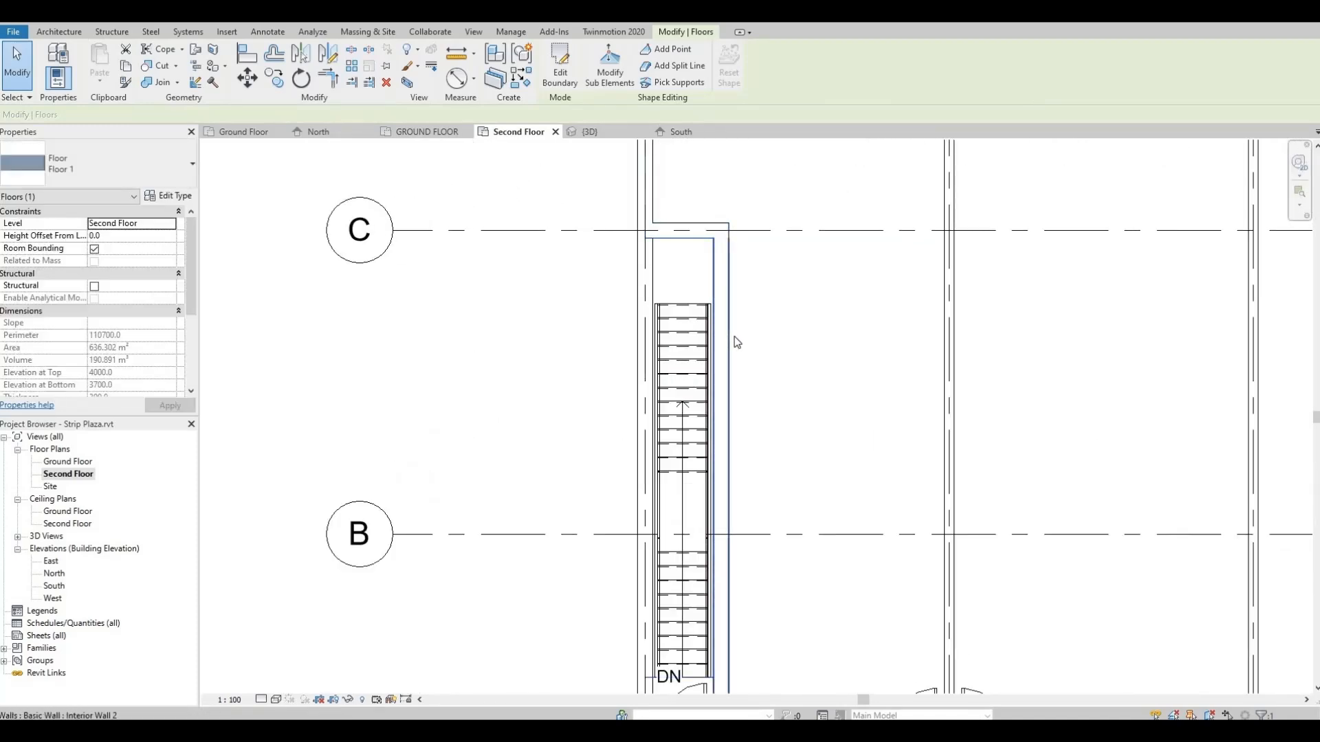
Open the 3D view and inspect the stair and the new second-floor slab opening from the building's left side.
middle_click_drag(640, 294, 565, 260)
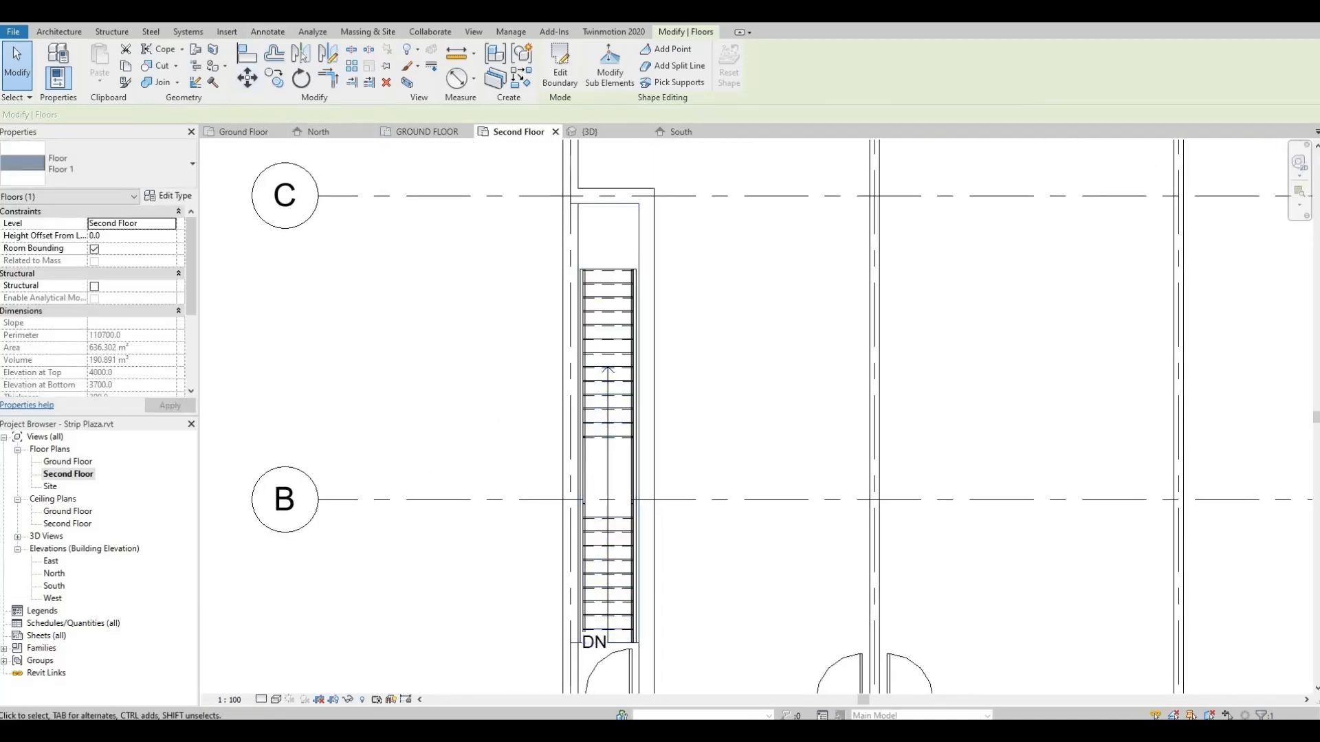
left_click(268, 12)
middle_click_drag(433, 294, 442, 153)
scroll(442, 153, "down", 1)
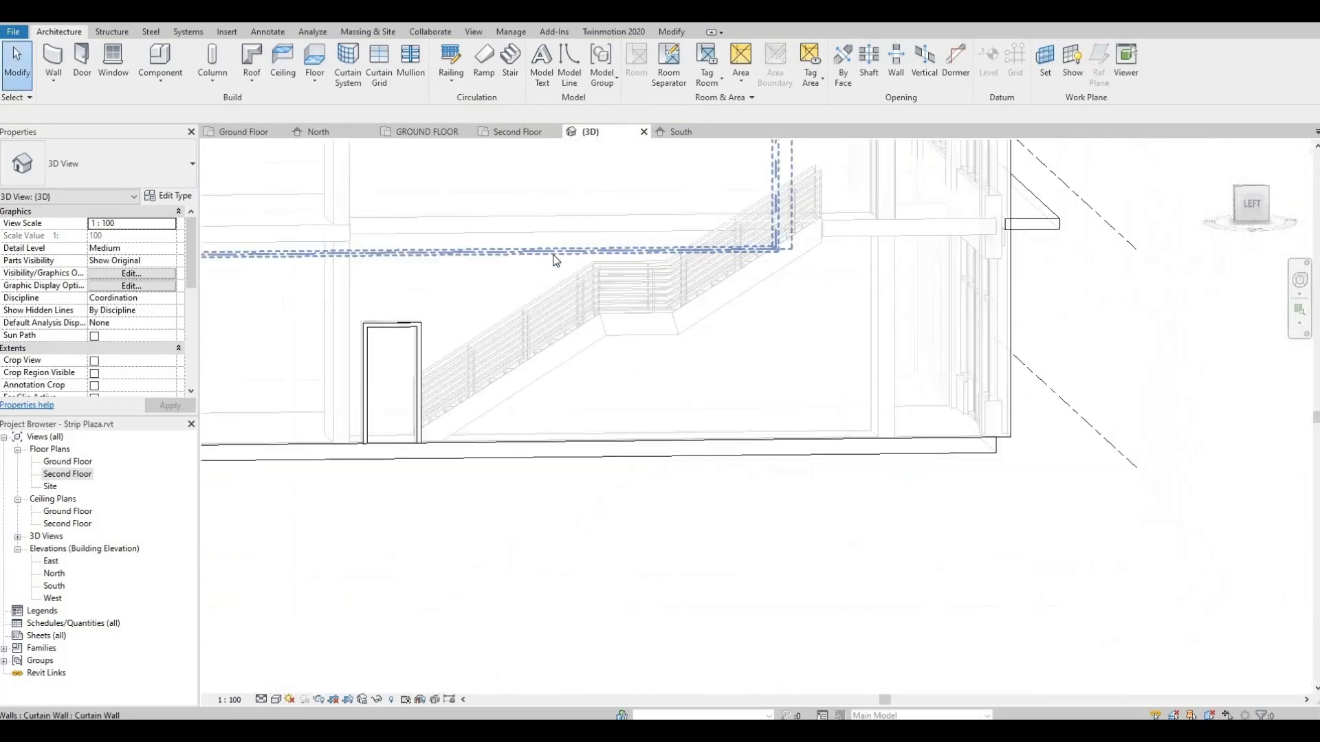
middle_click_drag(554, 337, 725, 457, "shift")
scroll(550, 418, "up", 1)
scroll(757, 468, "up", 4)
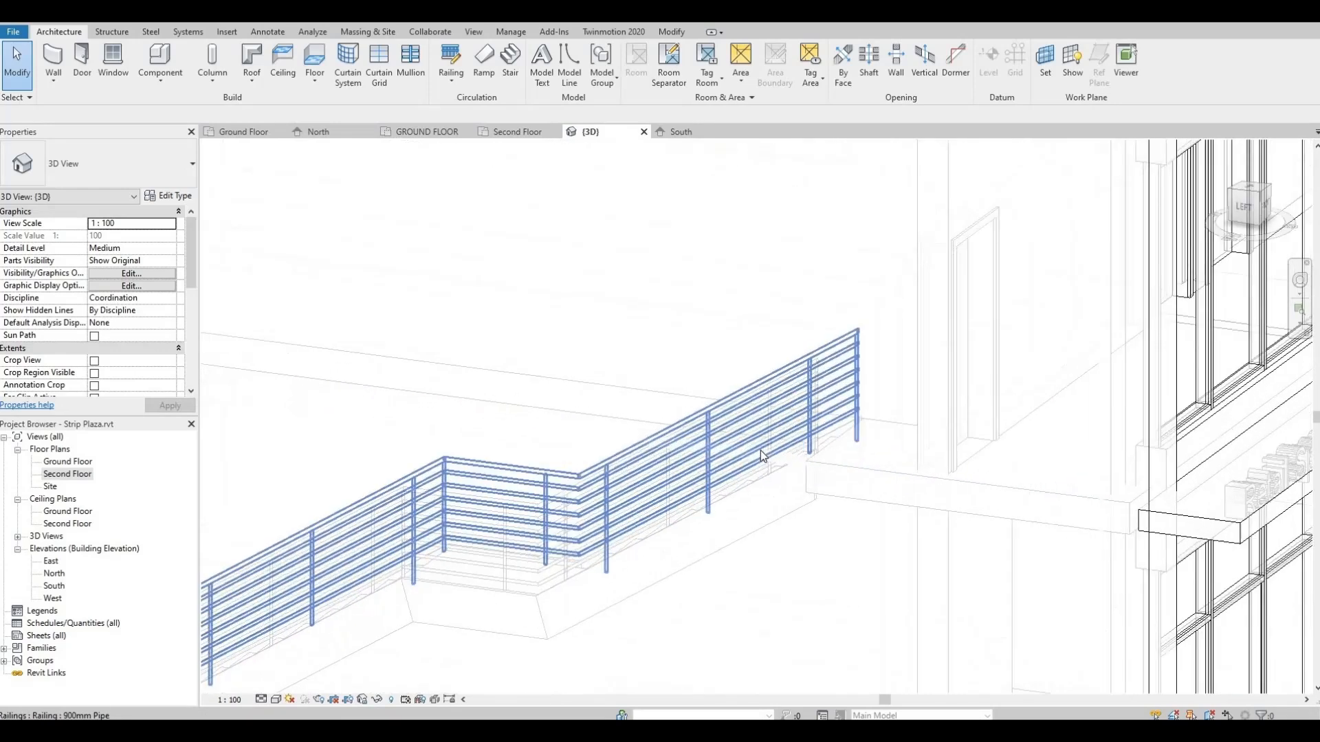
scroll(766, 456, "down", 1)
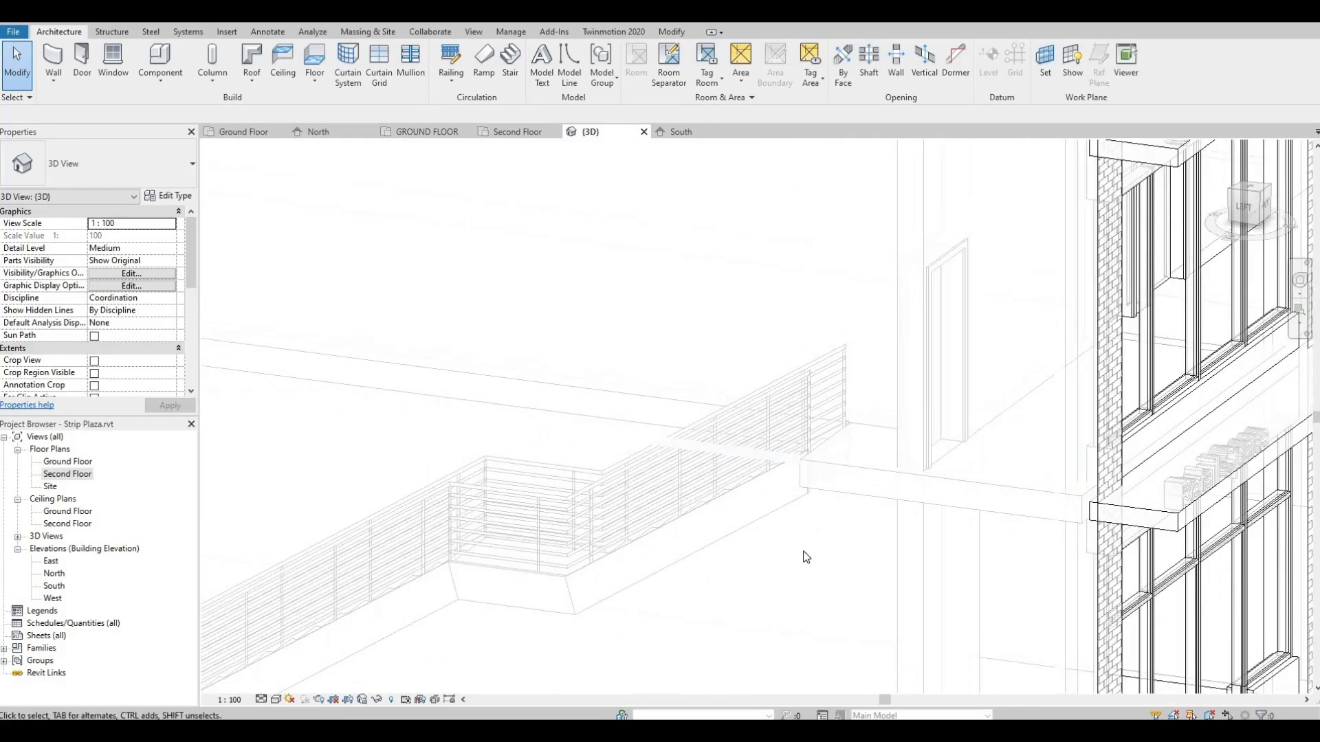
scroll(832, 523, "down", 3)
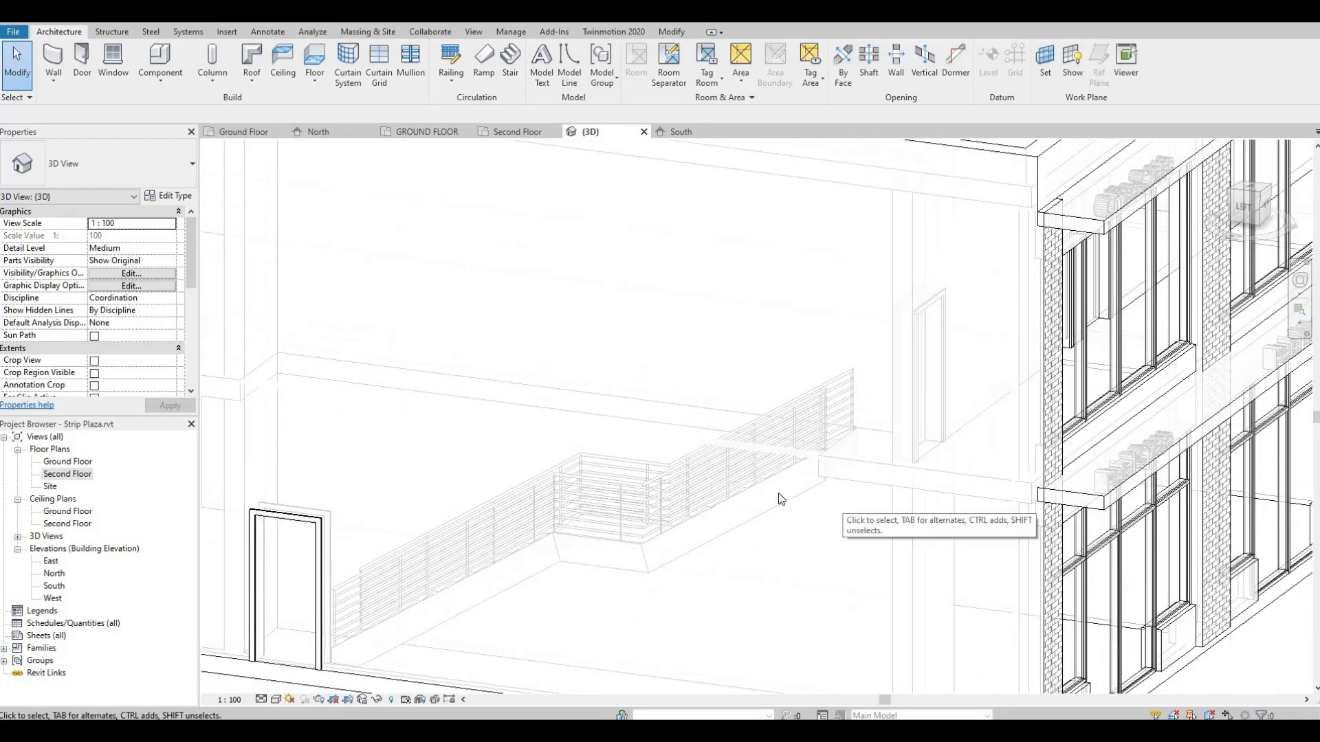
middle_click_drag(888, 496, 988, 490)
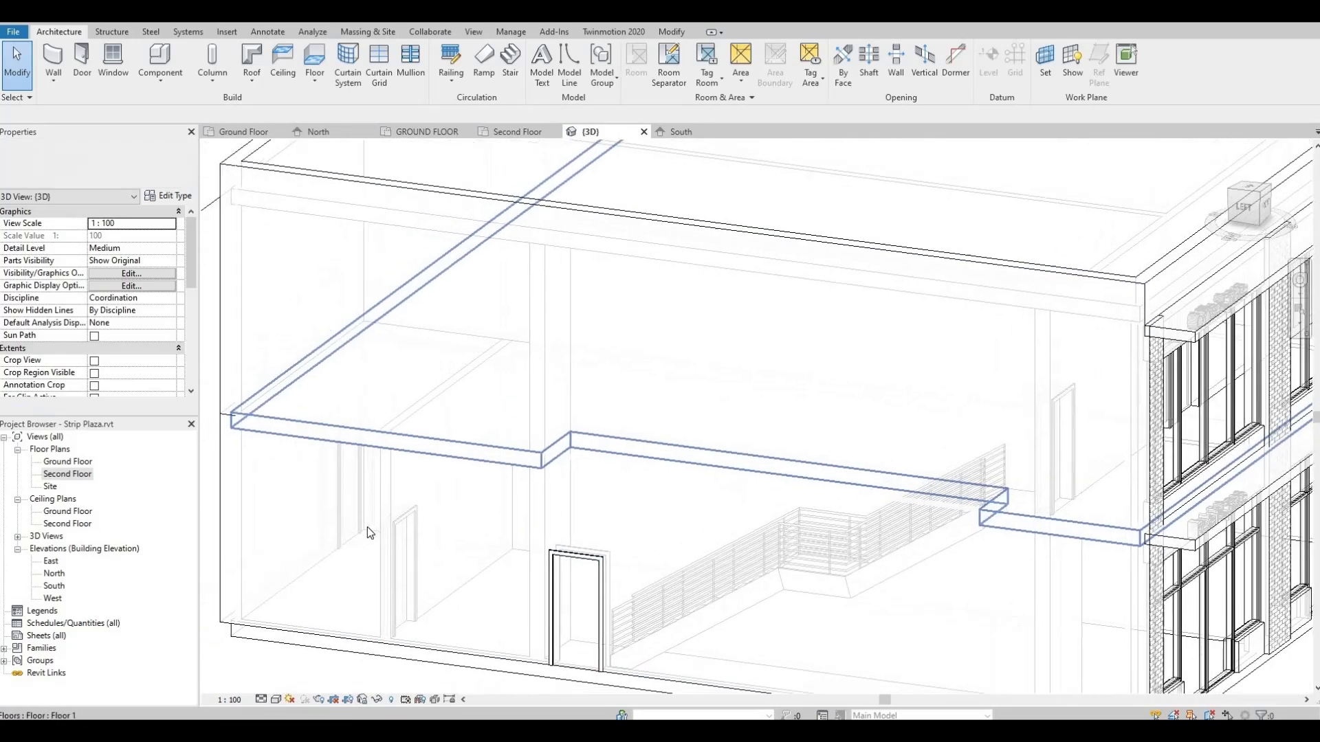
Attach the top of the long ground-floor interior wall near the back of the building to the second-floor slab.
left_click(389, 480)
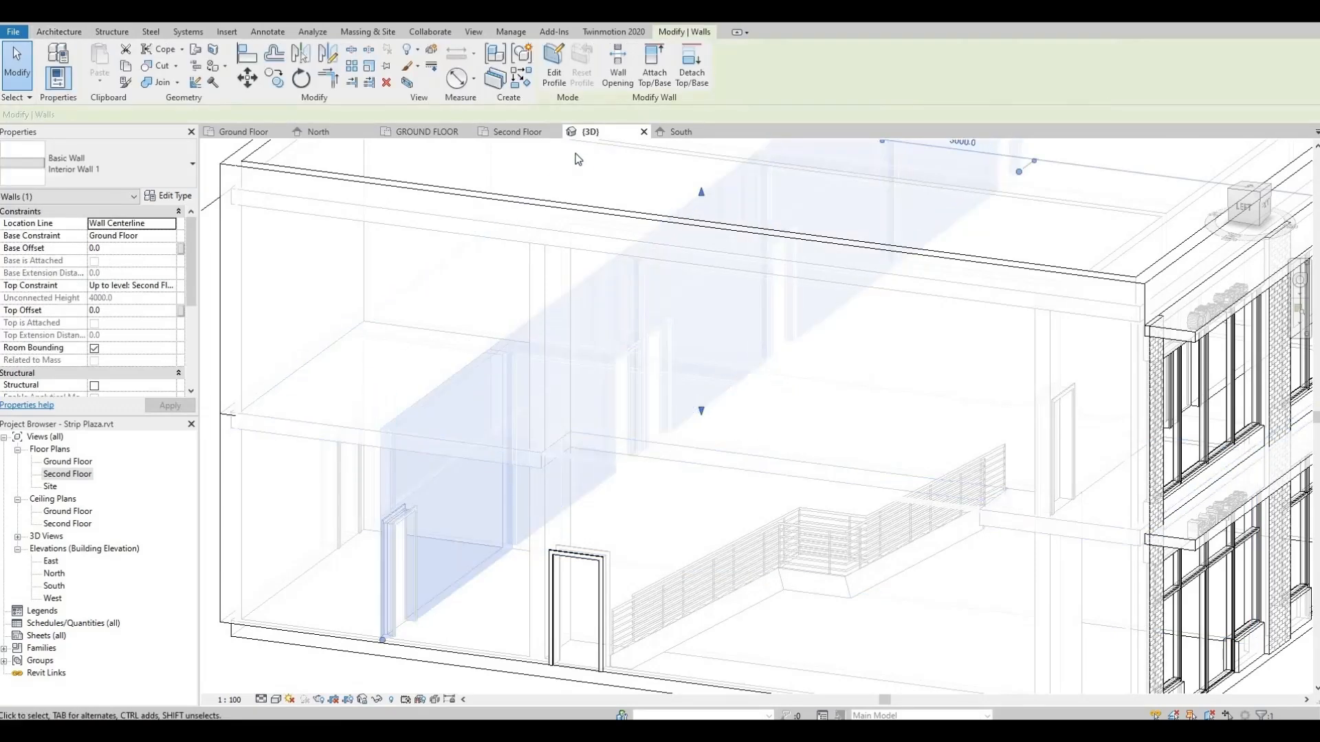
left_click(642, 83)
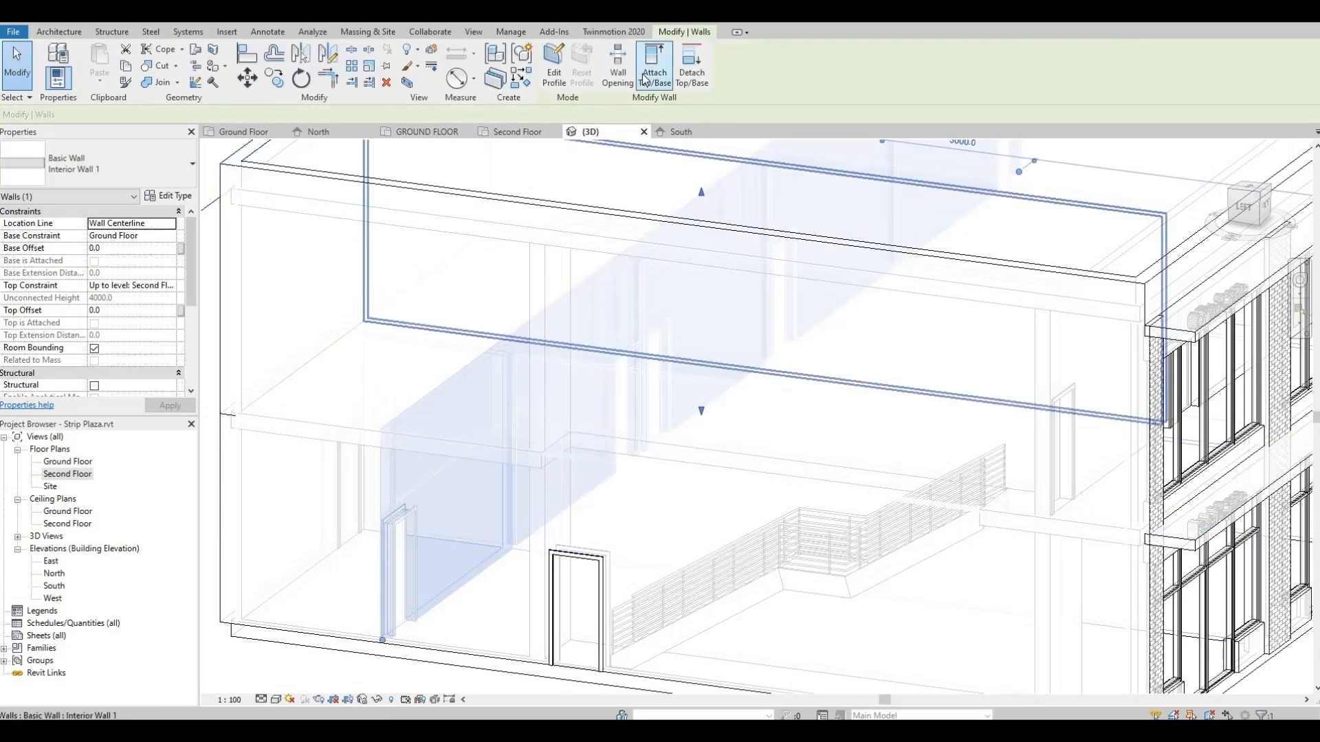
left_click(329, 429)
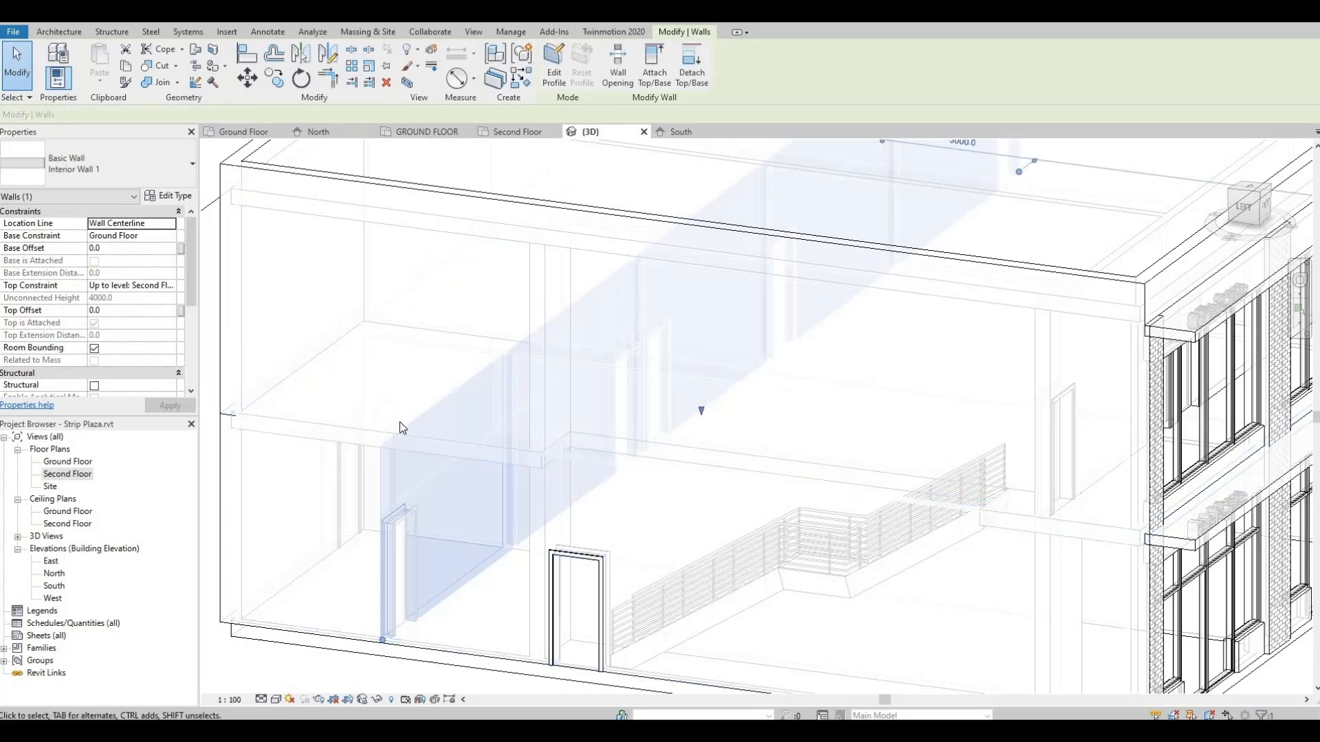
scroll(511, 451, "down", 1)
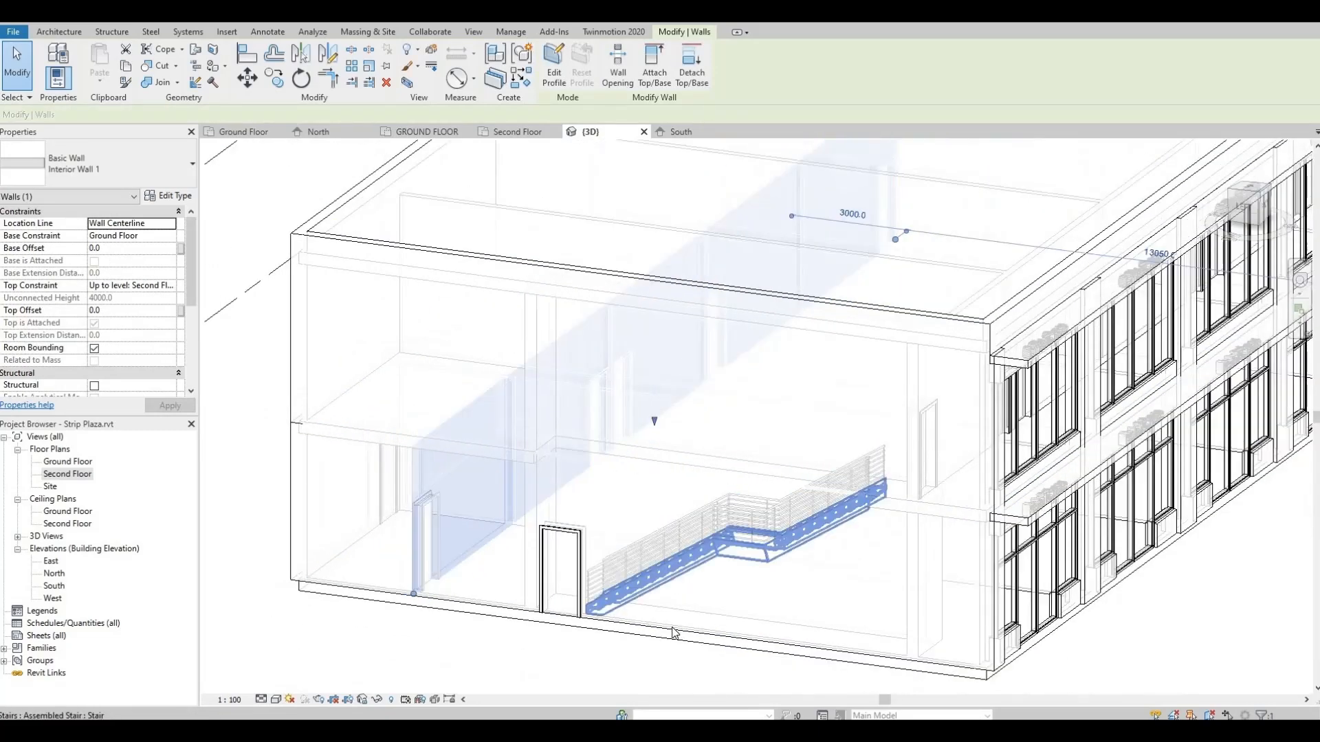
left_click(728, 651)
Set the 3D view's model transparency to 0 in the Hidden Line style and view the glazed corner.
middle_click_drag(938, 582, 739, 523)
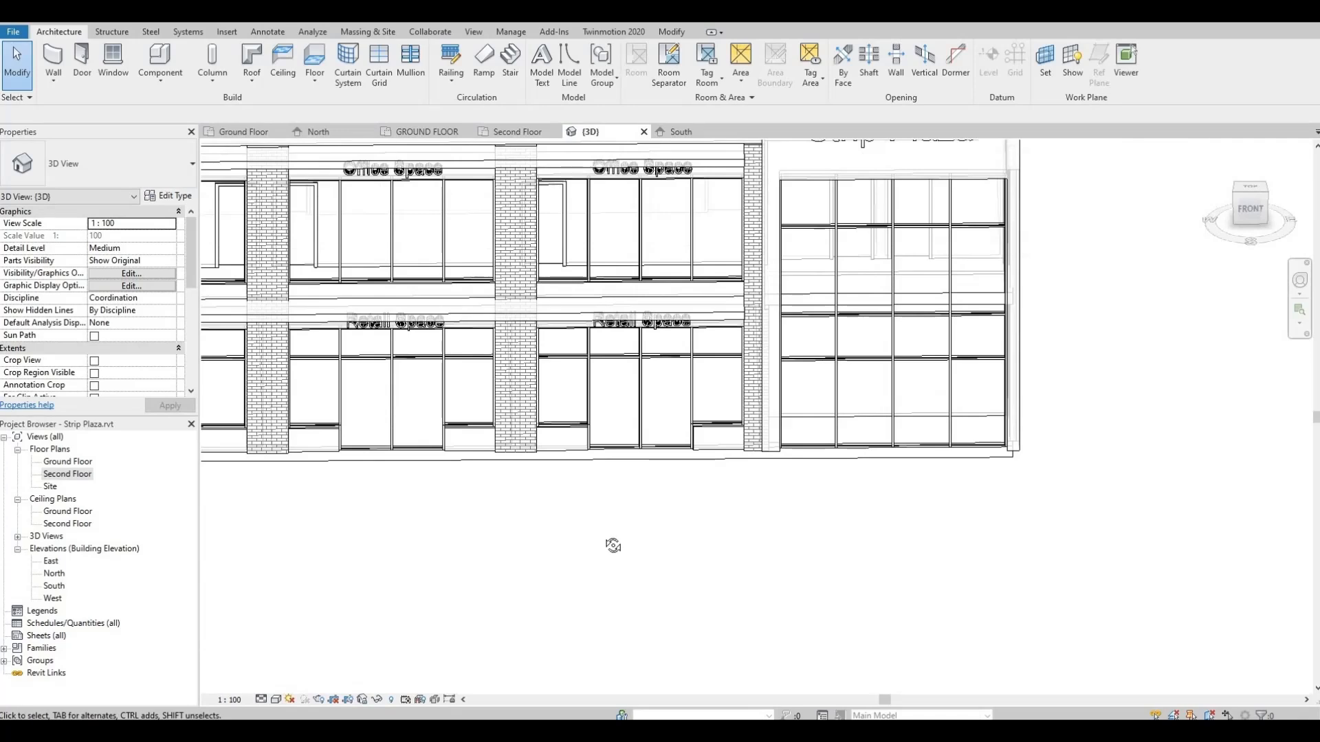
middle_click_drag(614, 545, 389, 483, "shift")
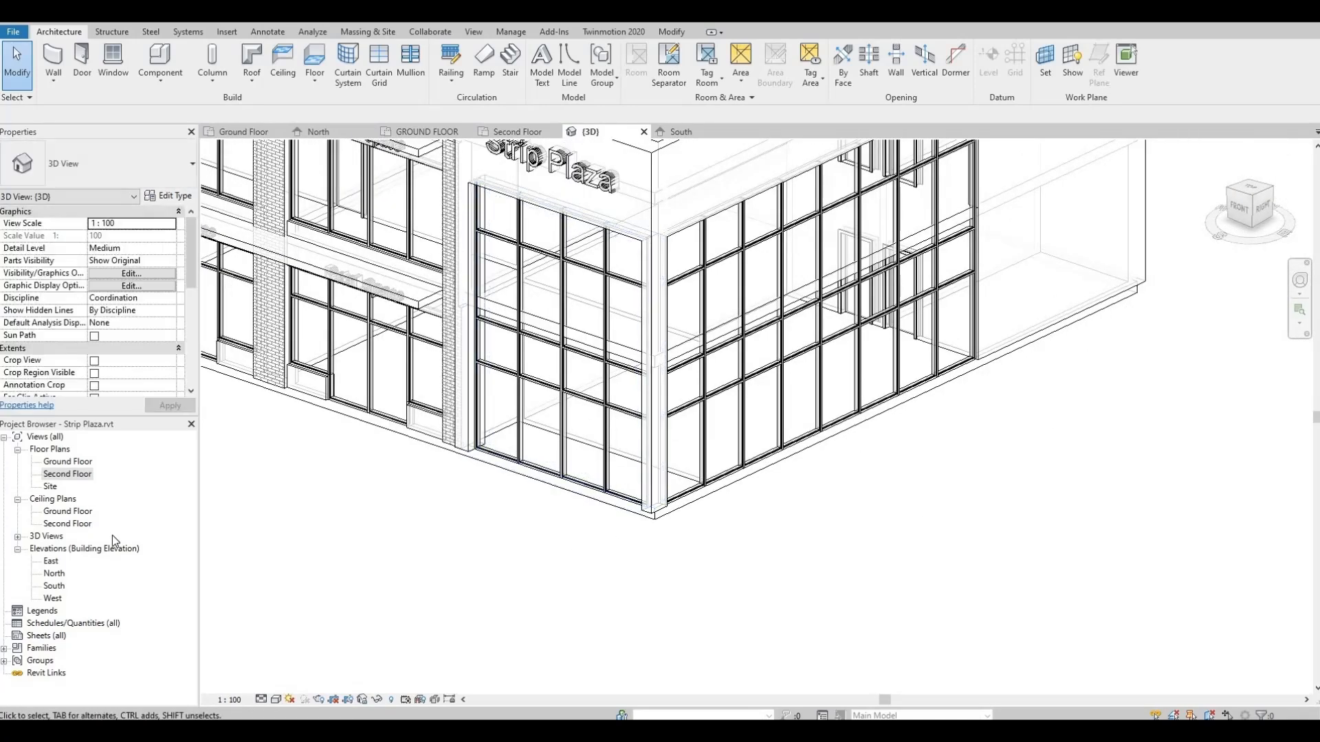
left_click(277, 699)
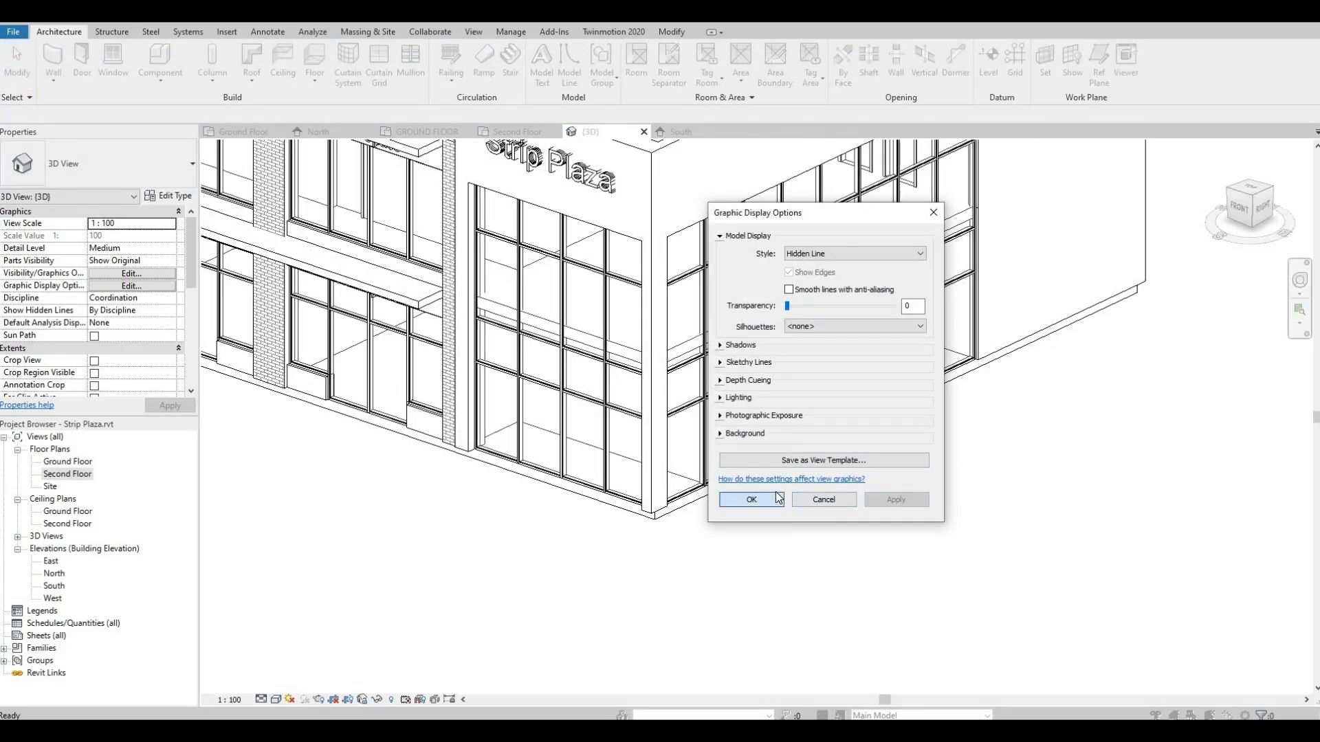
left_click(774, 500)
scroll(752, 486, "up", 2)
mouse_move(751, 446)
middle_mouse_down("shift")
mouse_move(663, 368)
mouse_move(610, 413)
mouse_move(461, 432)
middle_mouse_up("shift")
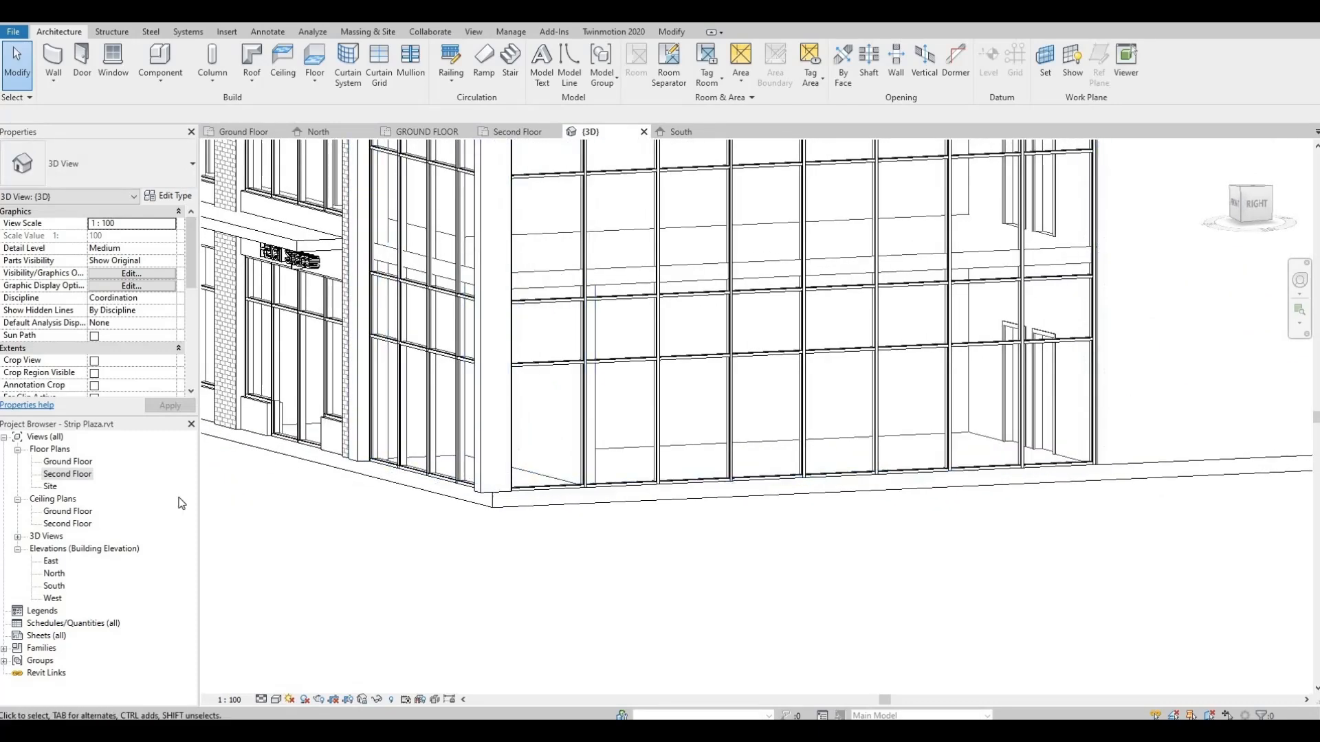
On the Ground Floor plan, draw a 3450 mm curtain wall along the interior wall between grids 6 and 7, ending at its east end.
double_click(65, 462)
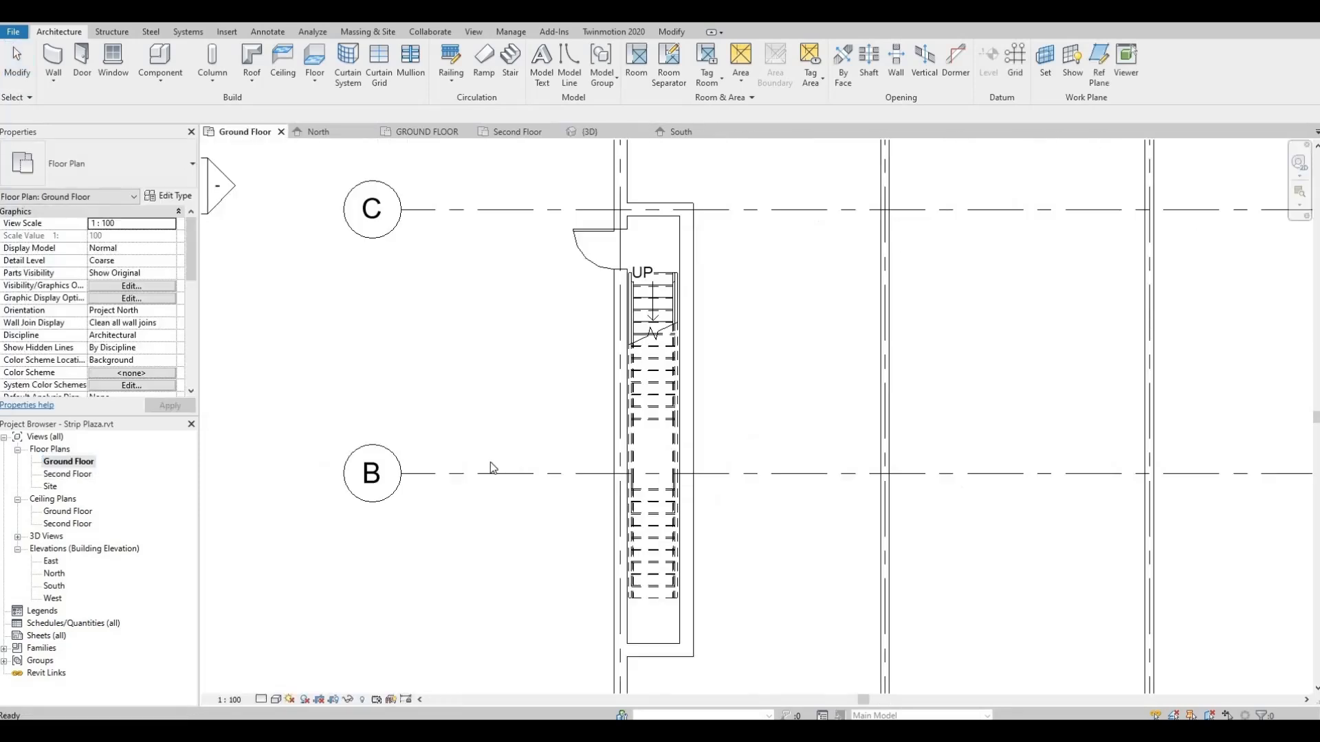
scroll(507, 395, "down", 3)
scroll(452, 401, "down", 2)
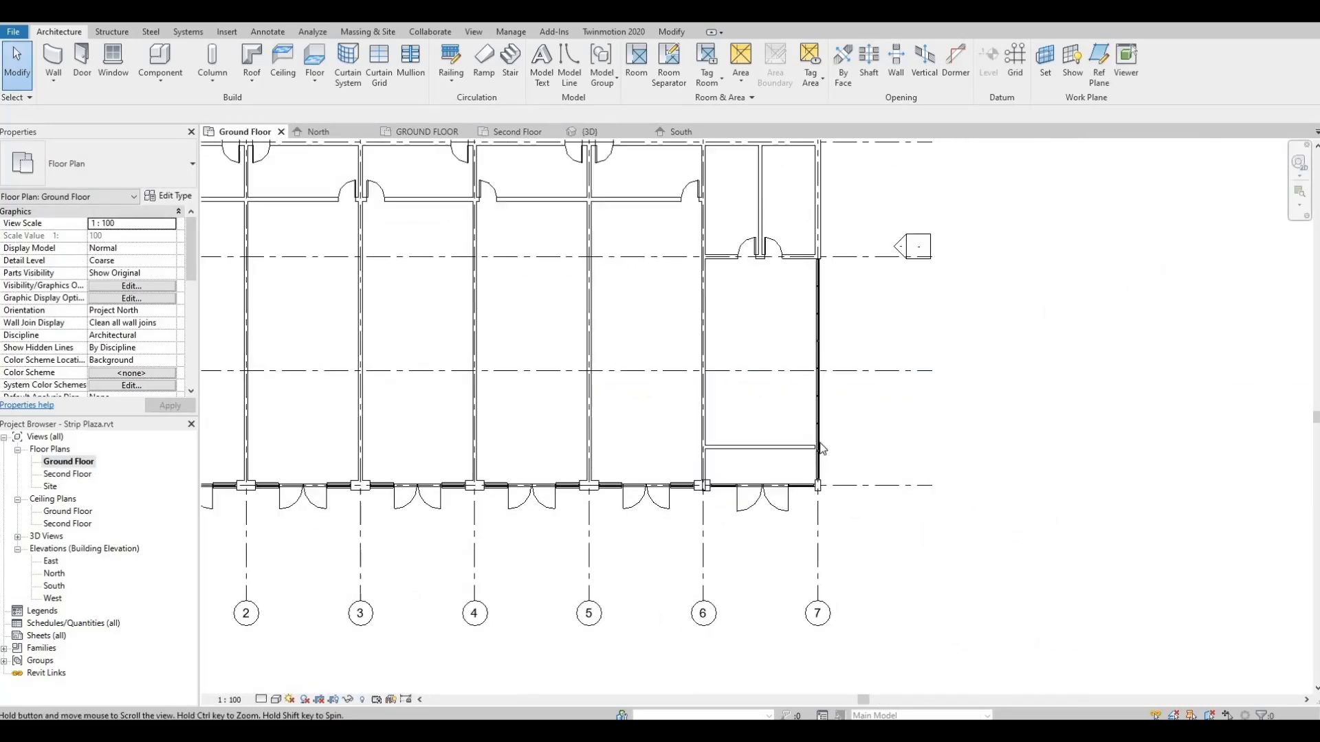
scroll(757, 452, "up", 5)
left_click(756, 453)
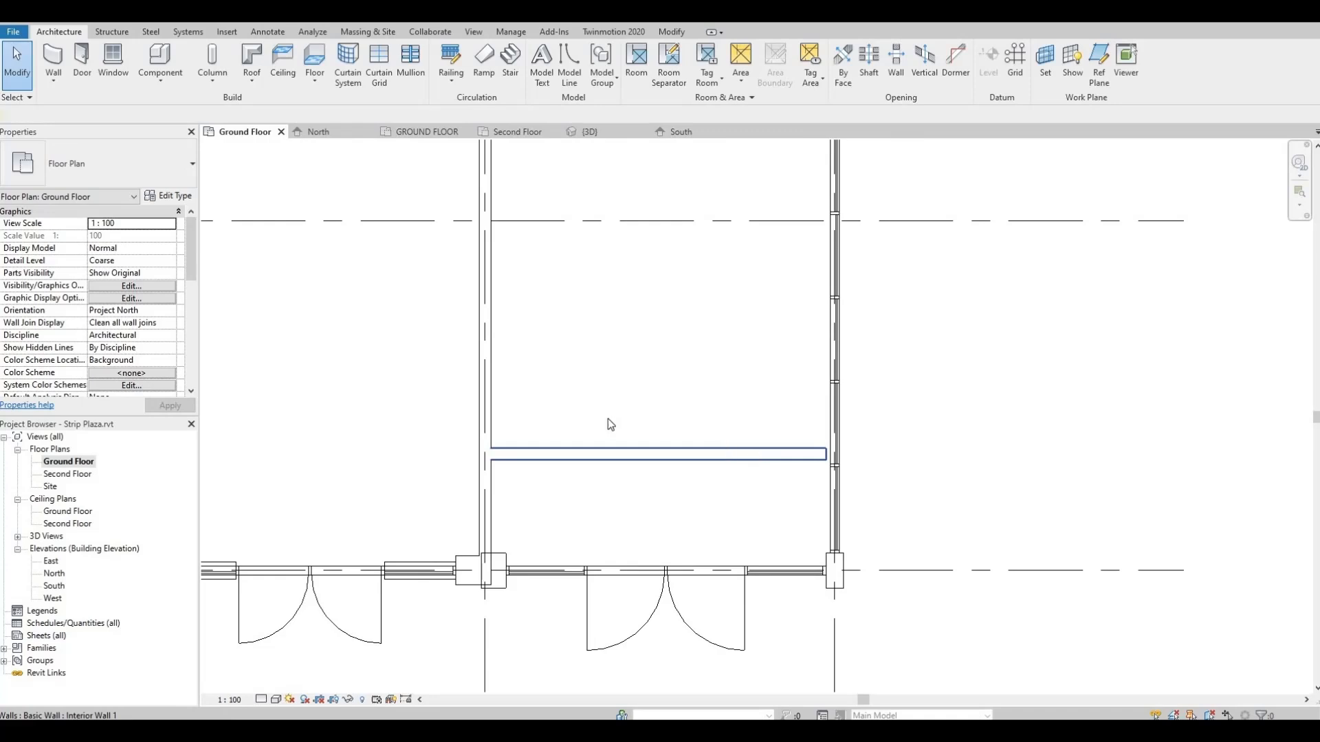
left_click(62, 32)
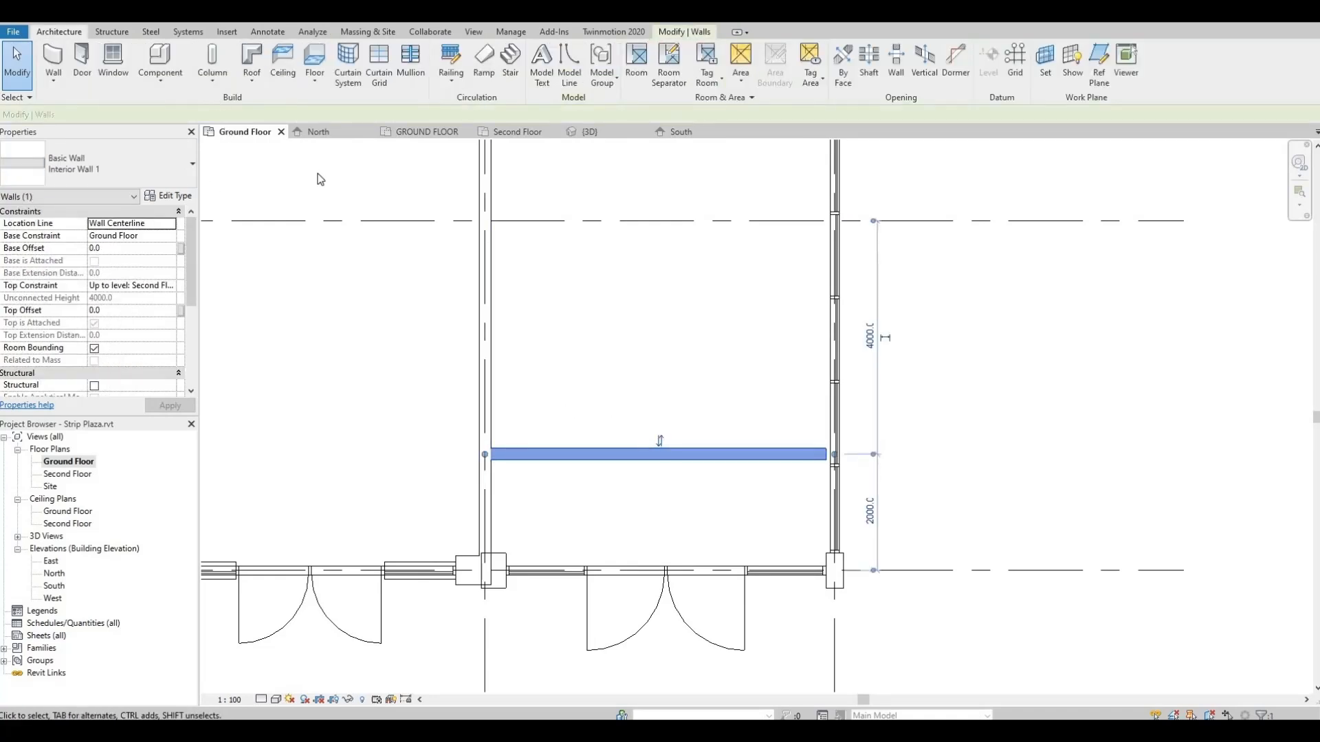
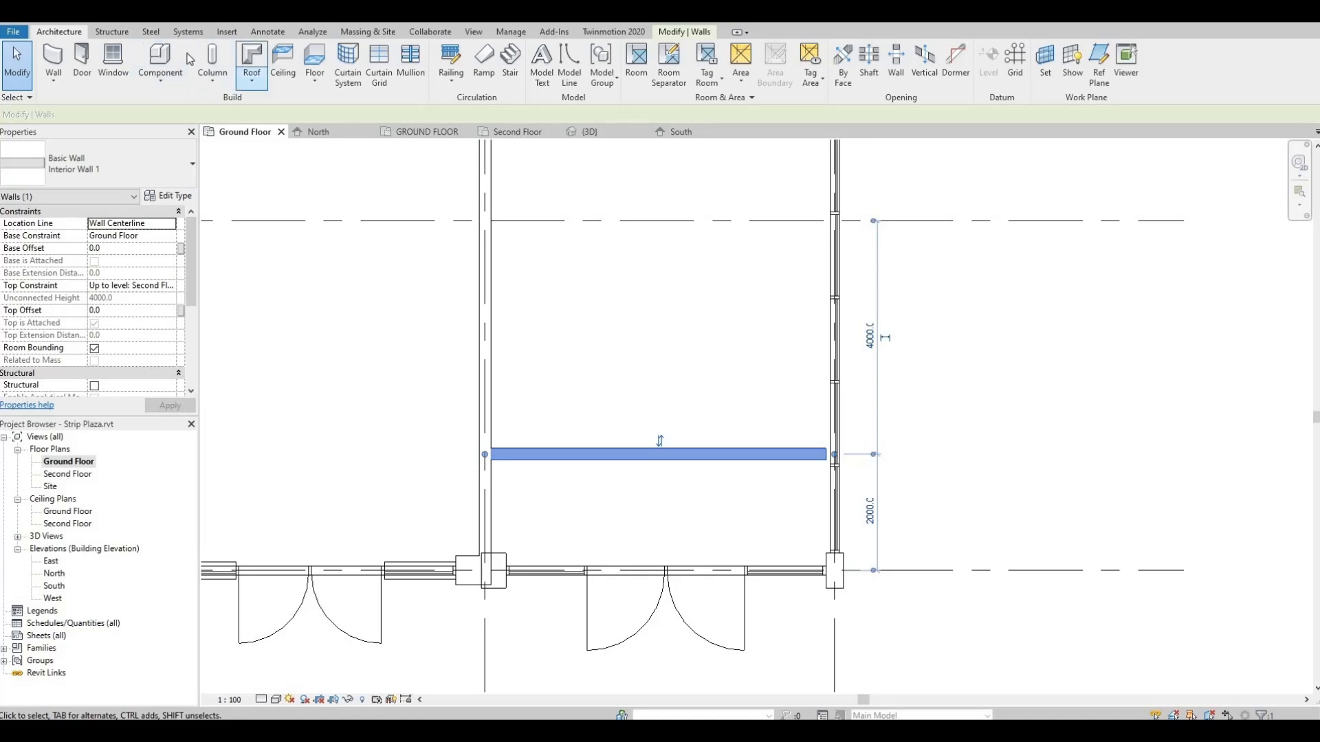
left_click(55, 63)
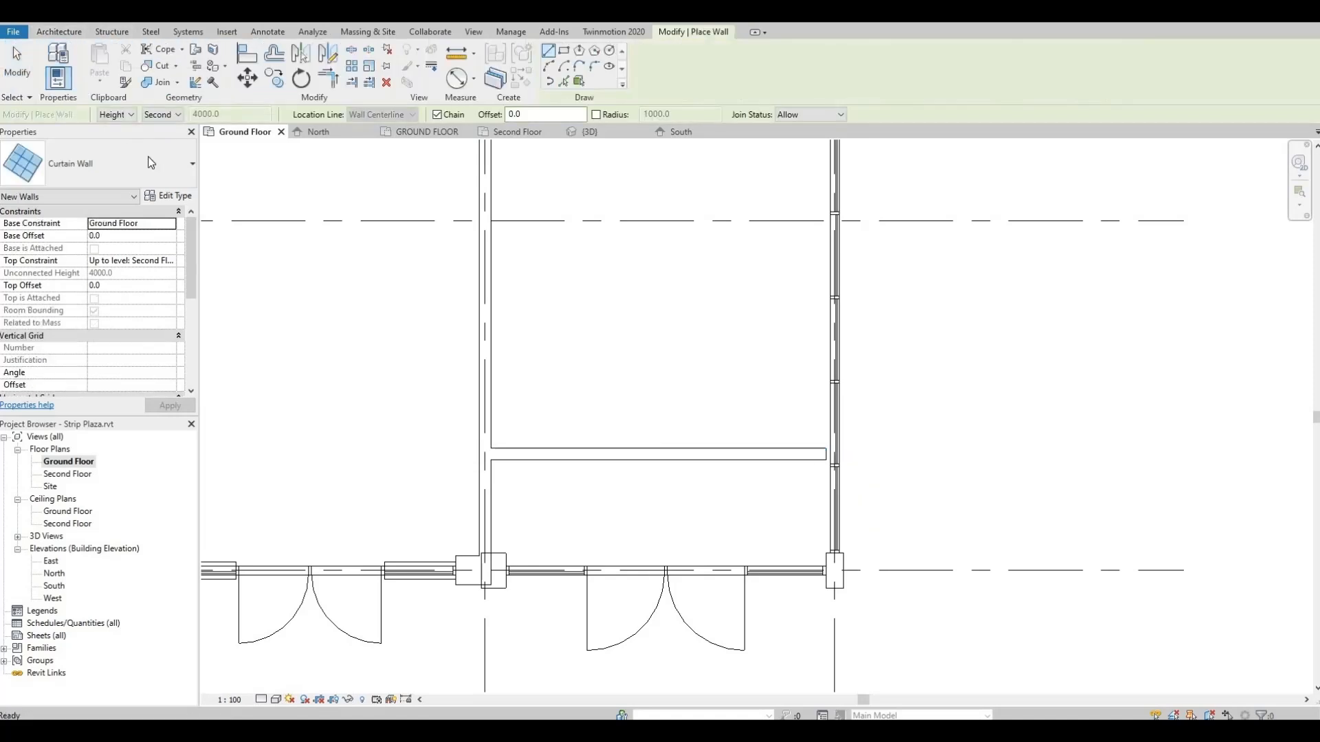
left_click(626, 454)
left_click(827, 455)
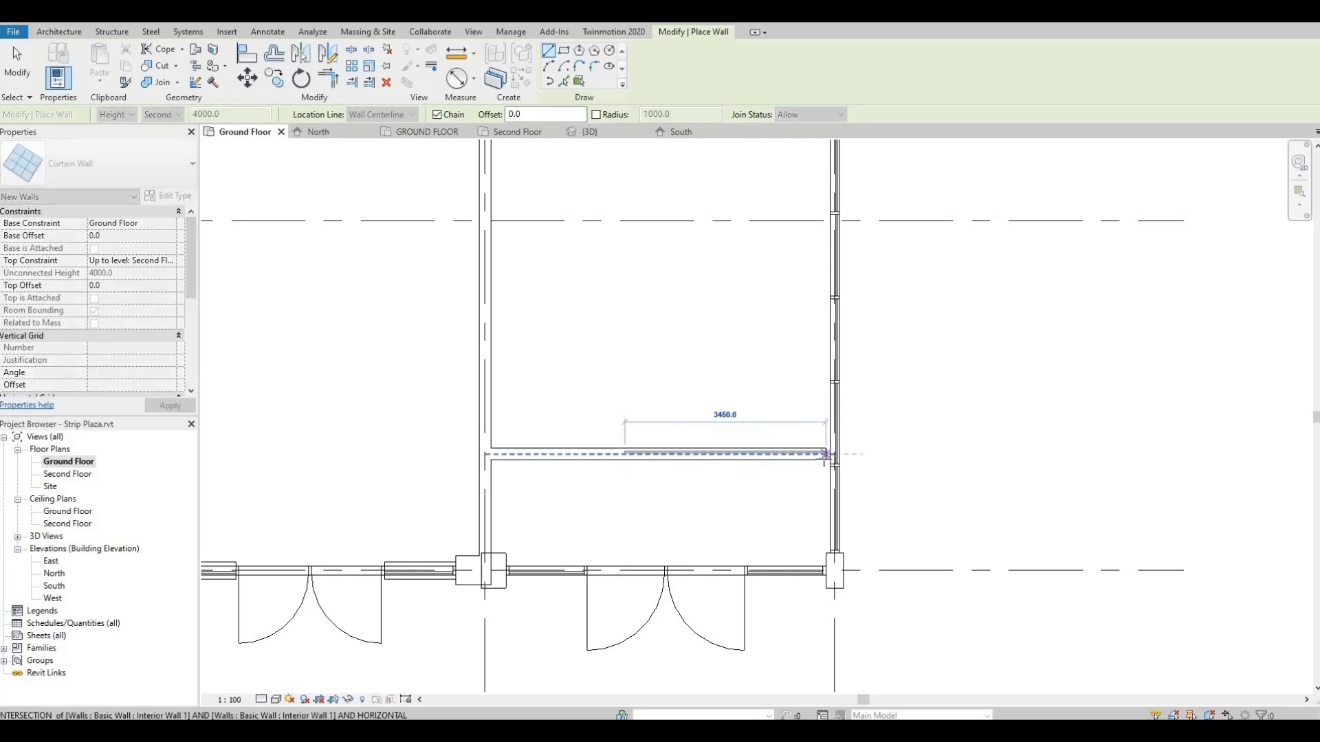
key("Escape")
key("Escape")
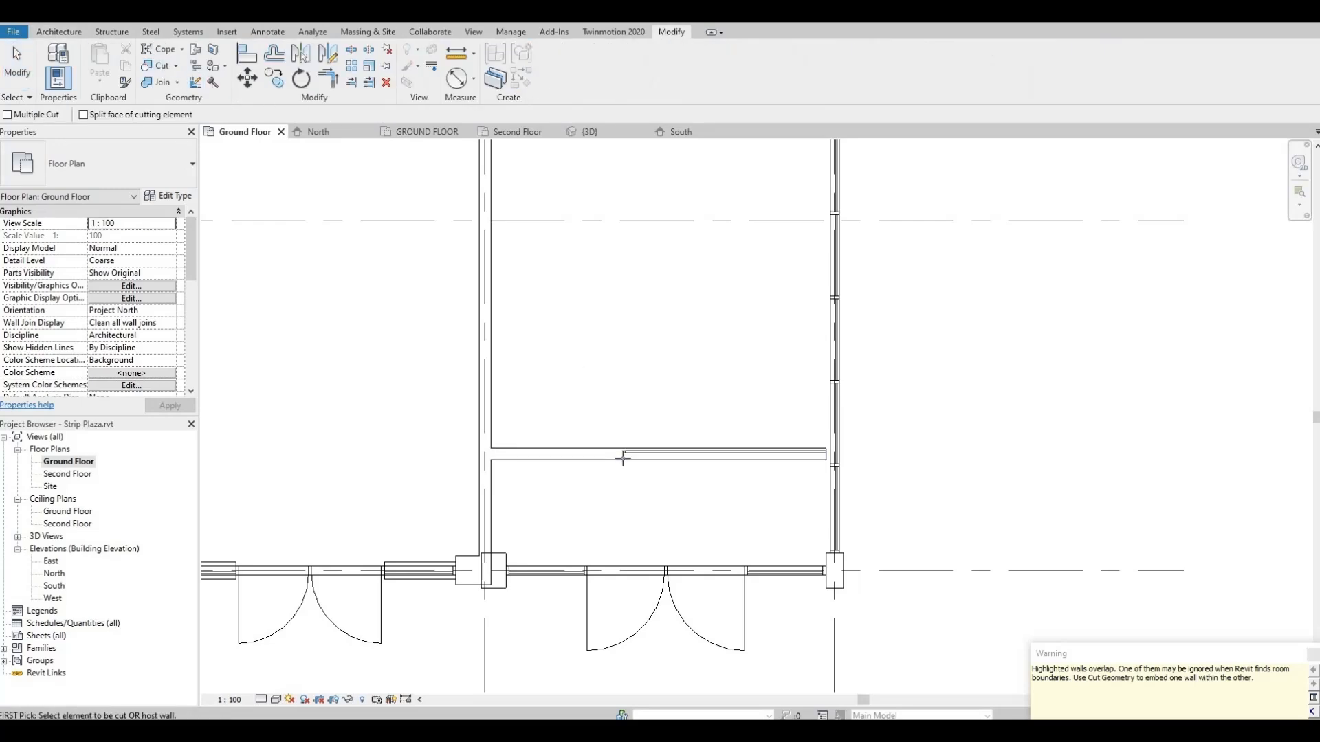
Cut the interior wall with the overlapping curtain wall to embed the glazing in it.
left_click(652, 452)
left_click(732, 452)
scroll(722, 454, "up", 3)
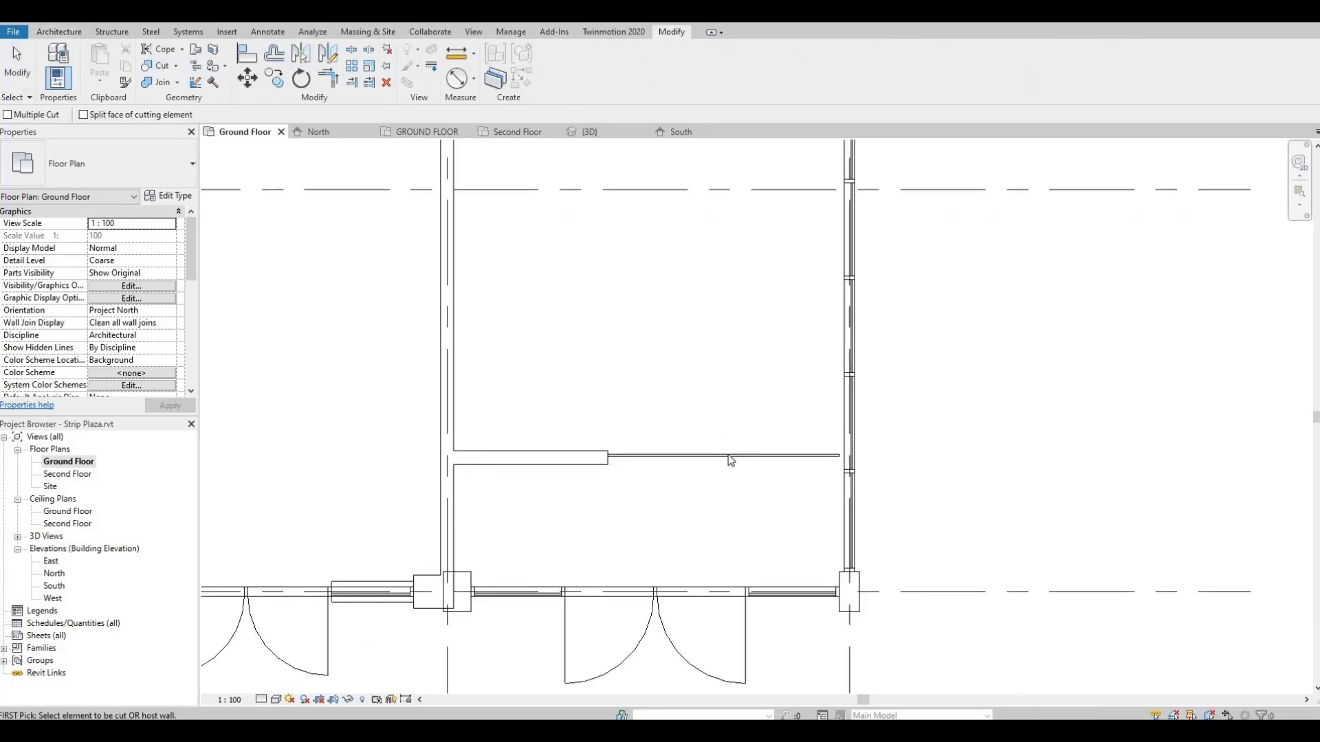
key("Escape")
Flip the orientation of the embedded curtain wall between grids 6 and 7.
left_click(715, 459)
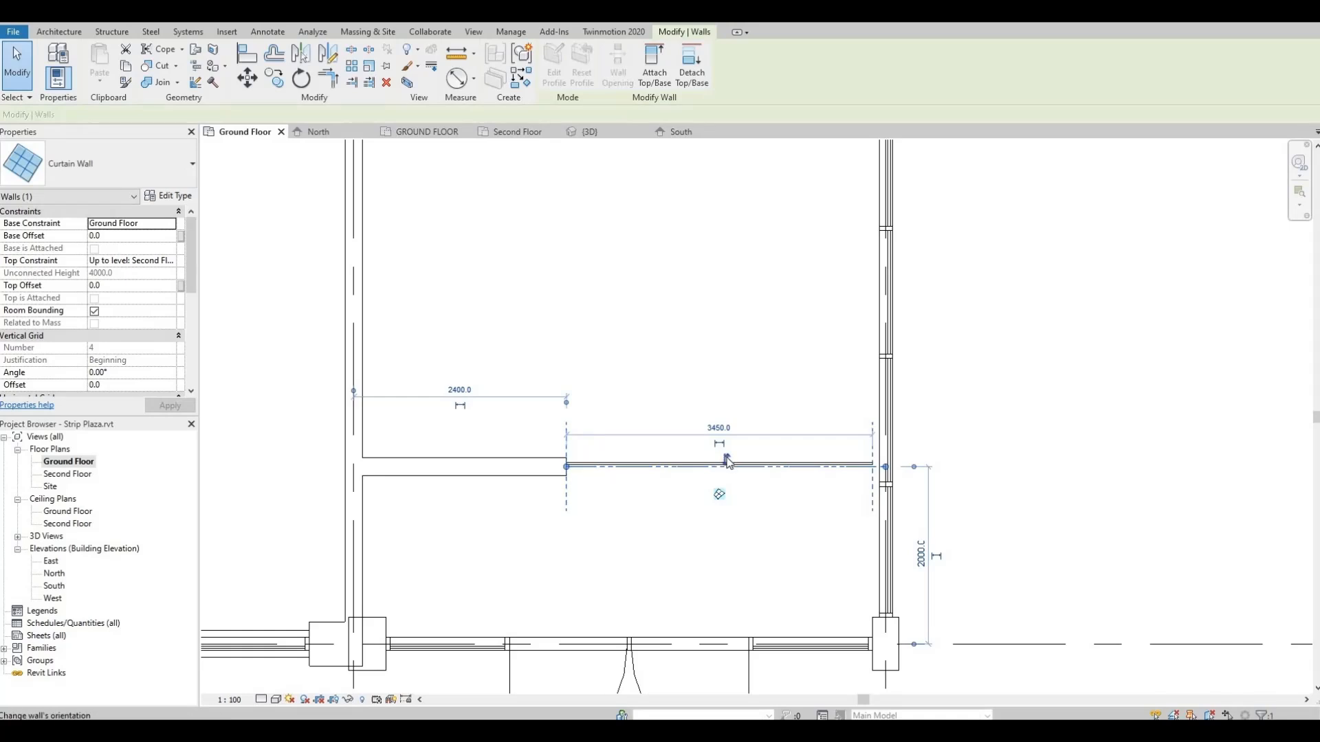
left_click(726, 458)
scroll(670, 480, "up", 1)
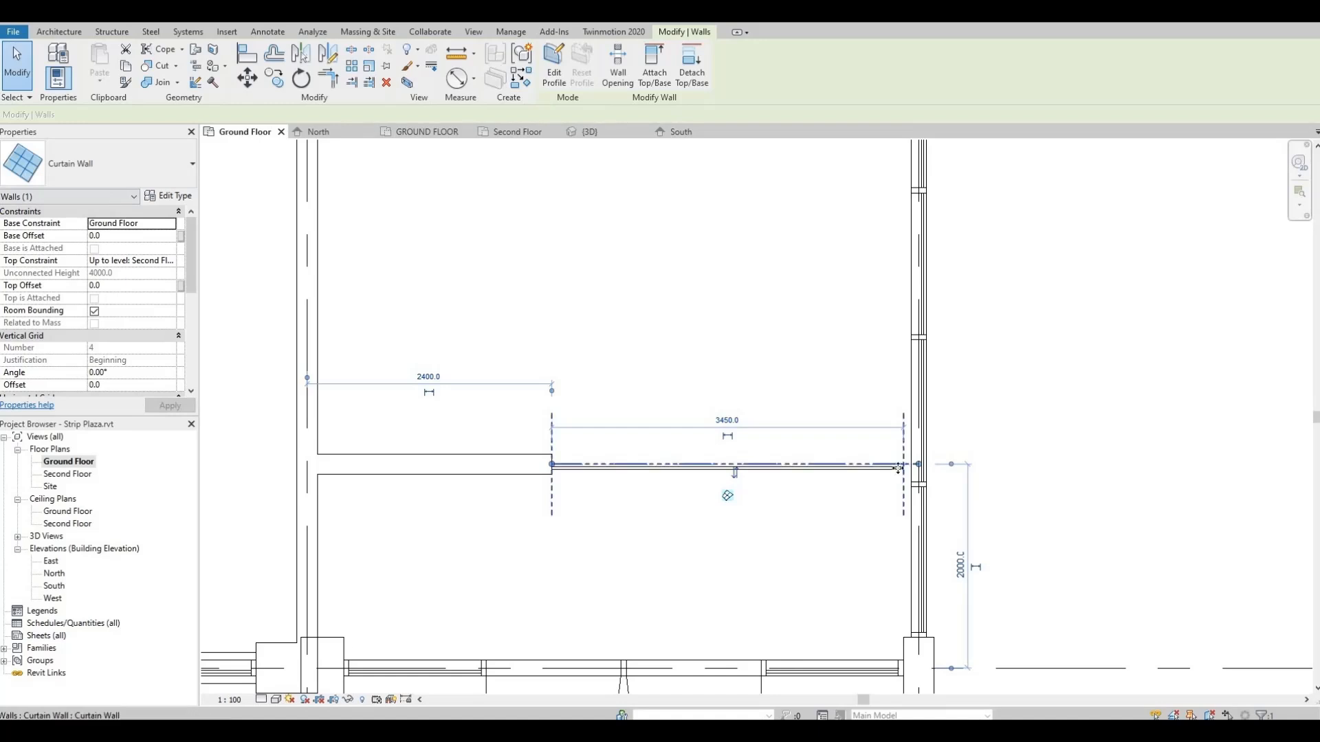
Try to extend the embedded curtain wall's east end into the exterior curtain wall on grid 7.
scroll(936, 470, "up", 3)
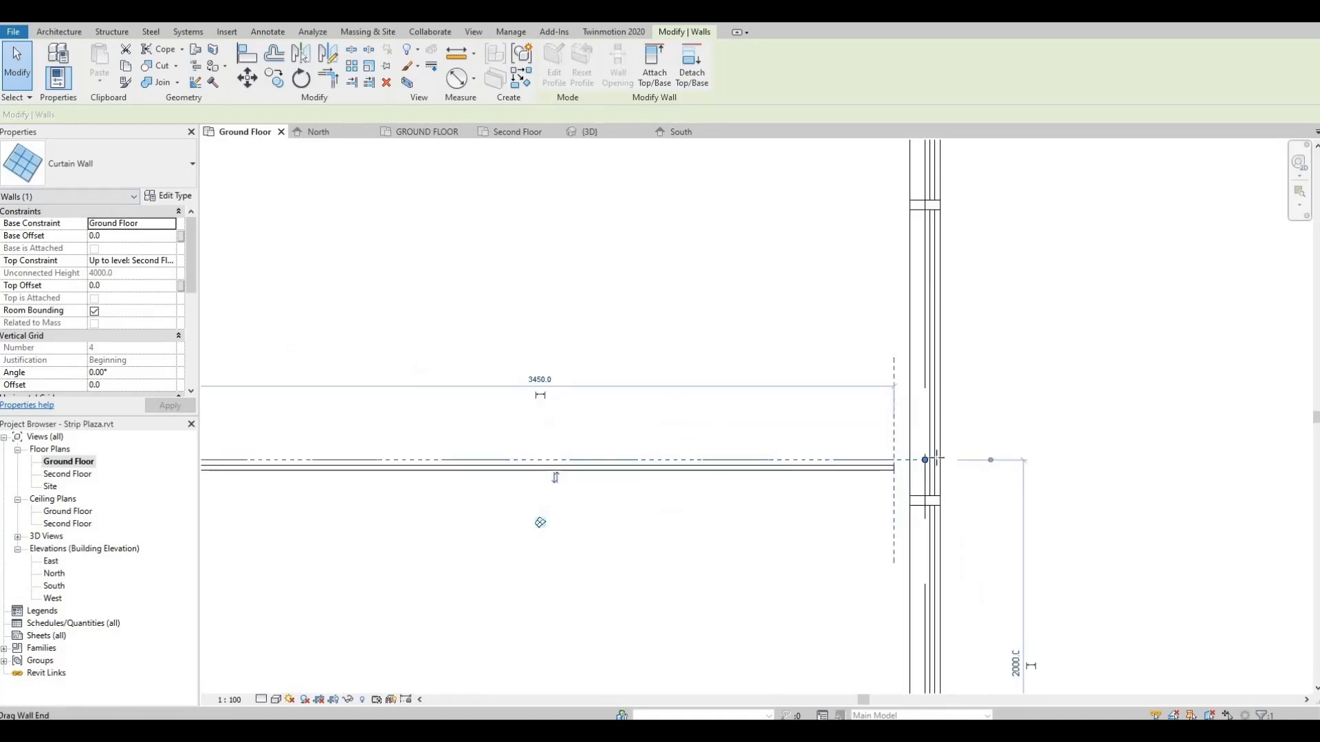
mouse_move(936, 457)
left_mouse_down()
mouse_move(995, 462)
mouse_move(898, 462)
mouse_move(943, 461)
left_mouse_up()
scroll(927, 461, "up", 1)
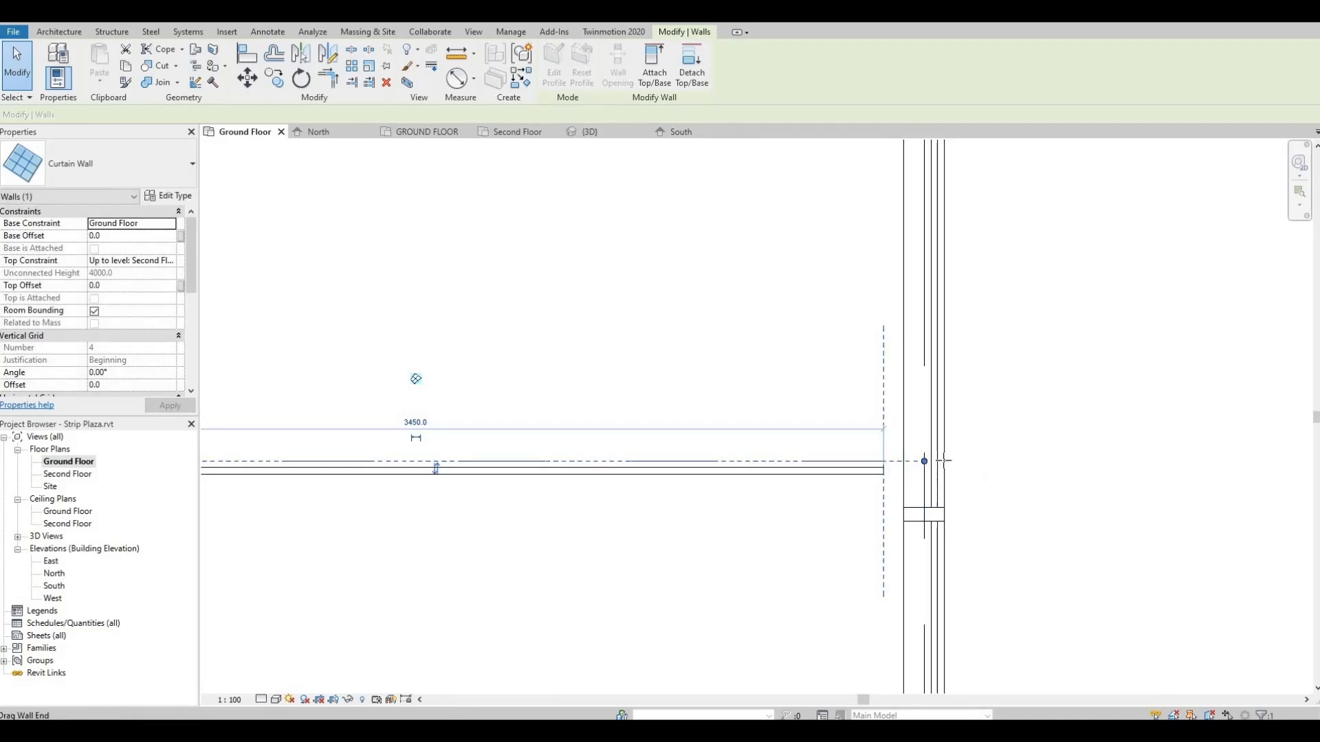
left_click_drag(924, 460, 942, 460)
middle_click_drag(702, 463, 869, 422)
scroll(873, 421, "down", 1)
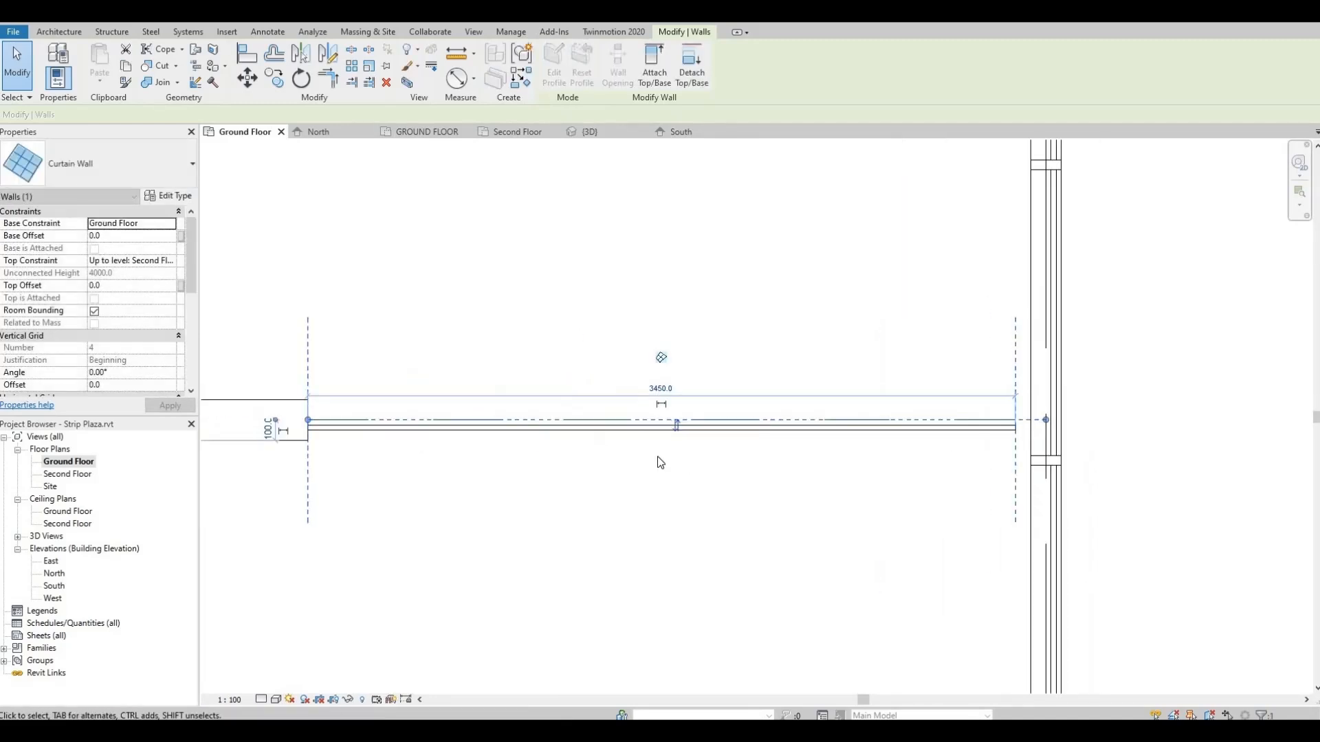
Nudge the interior wall and its embedded curtain wall east, shortening the curtain wall to about 3380 mm.
left_click(280, 409)
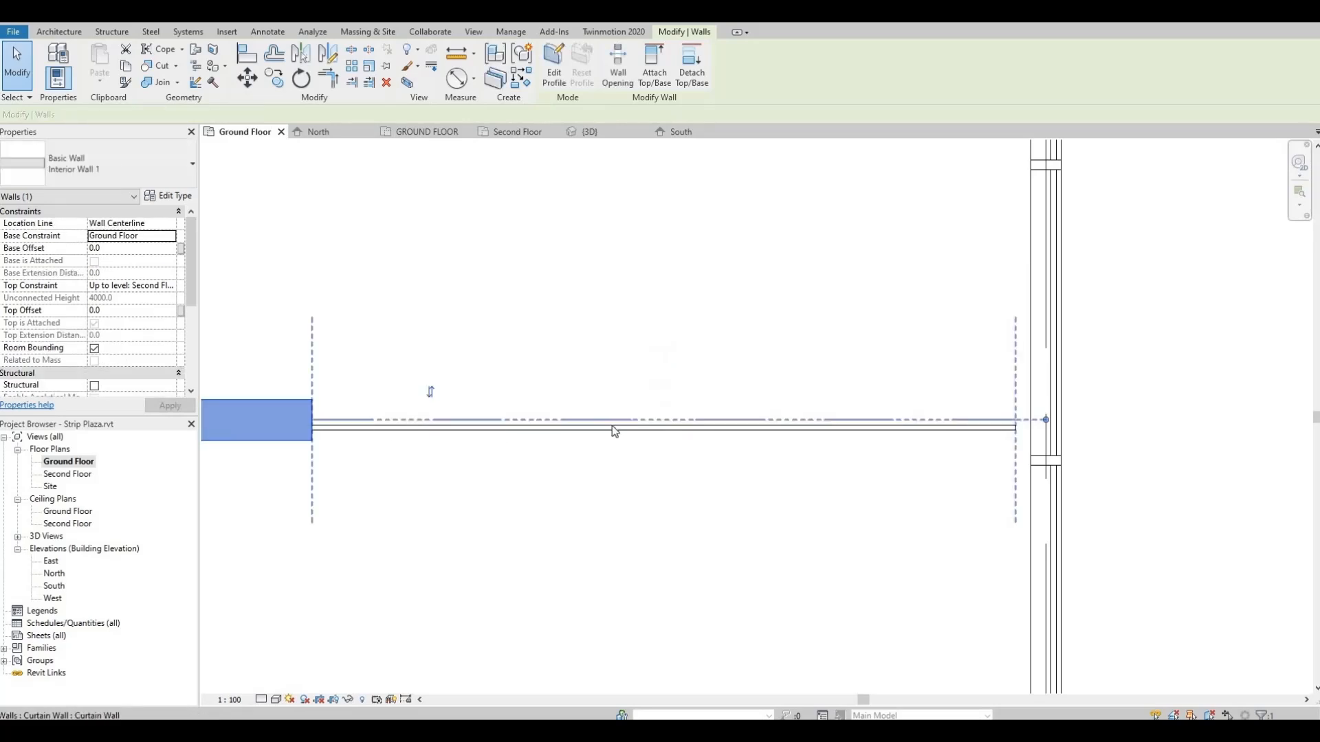
key("Right")
key("Right")
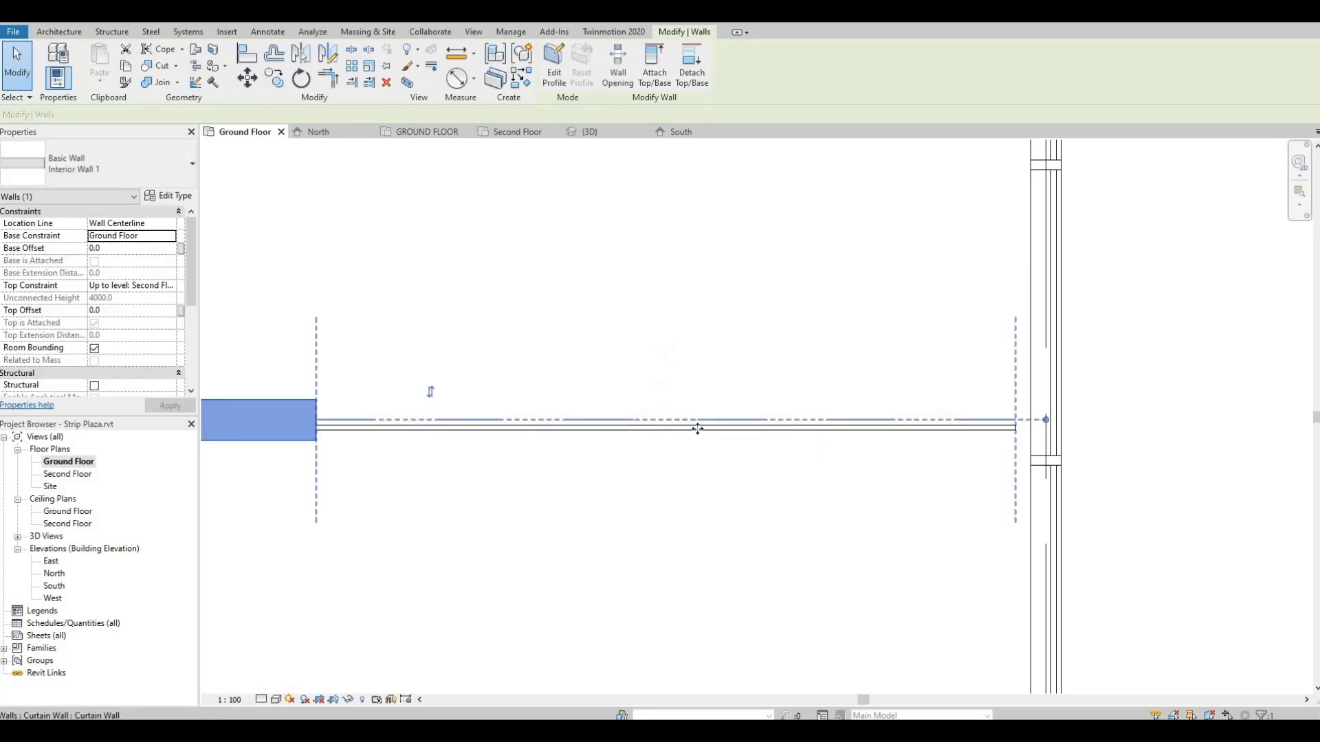
left_click(700, 428)
key("Right")
key("Right")
key("Right")
key("Right")
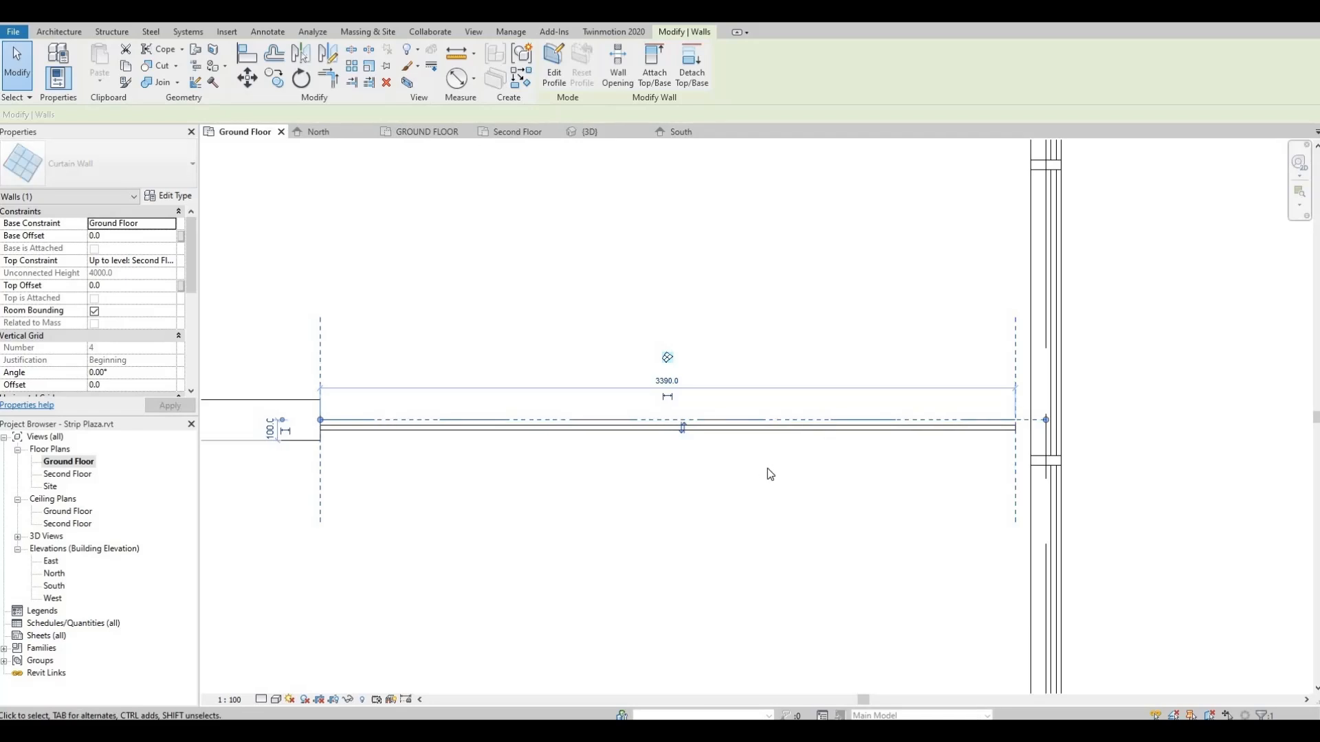
Nudge the embedded curtain wall back west until it is 3460 mm long, and deselect it.
key("Left")
key("Left")
key("Left")
key("Left")
key("Left")
key("Left")
key("Left")
key("Left")
key("Left")
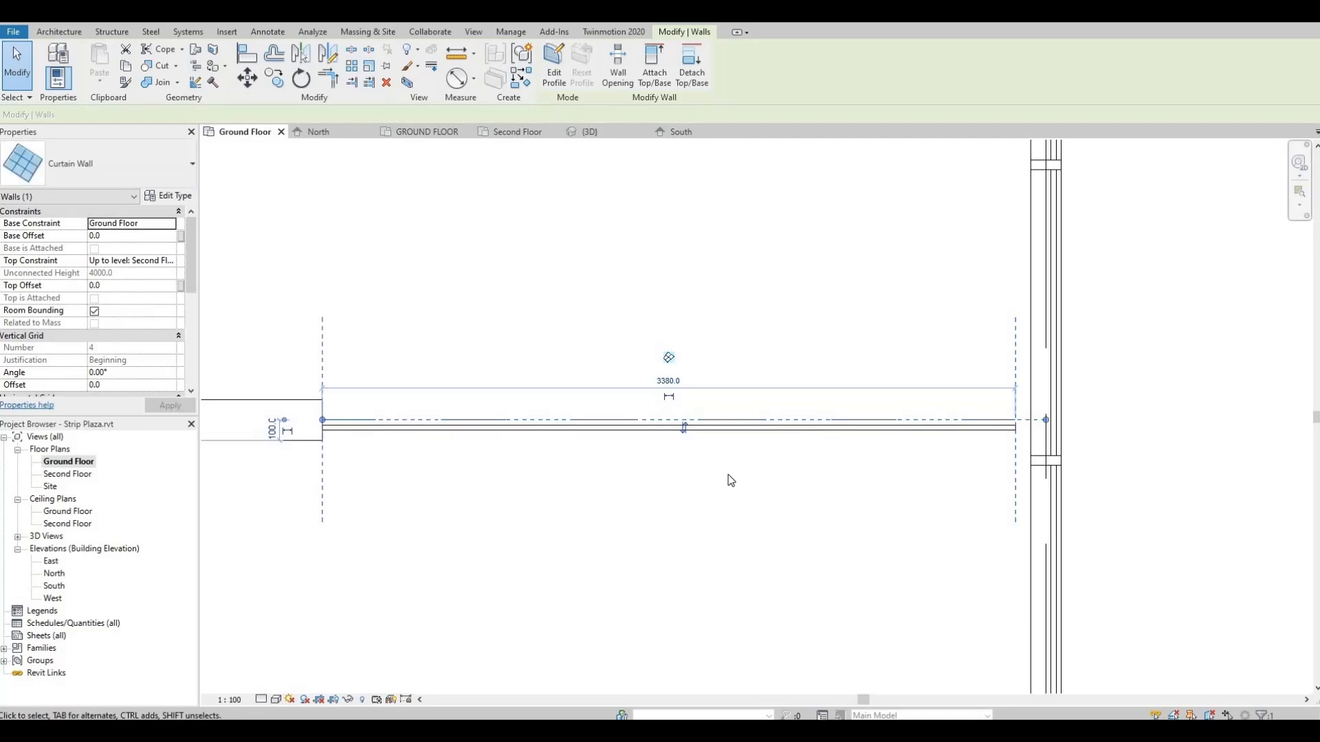
left_click(759, 383)
scroll(755, 413, "down", 4)
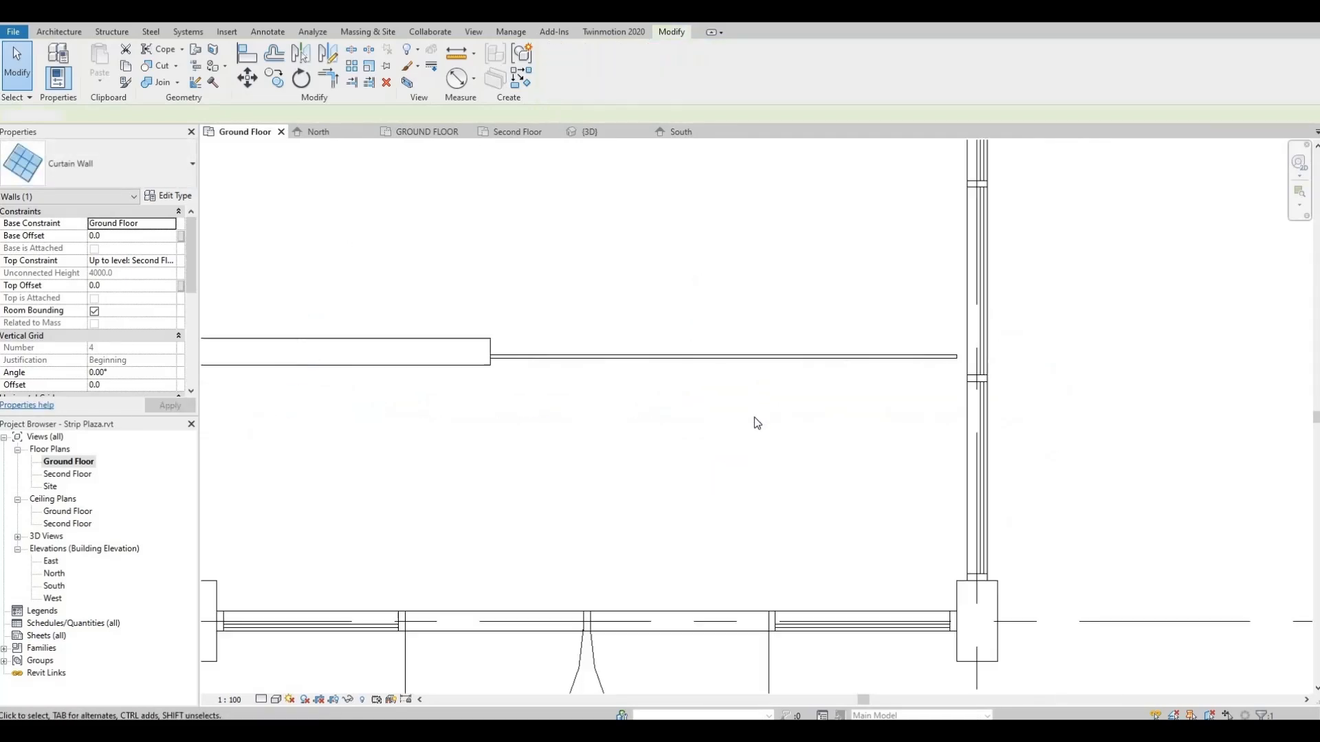
left_click(782, 368)
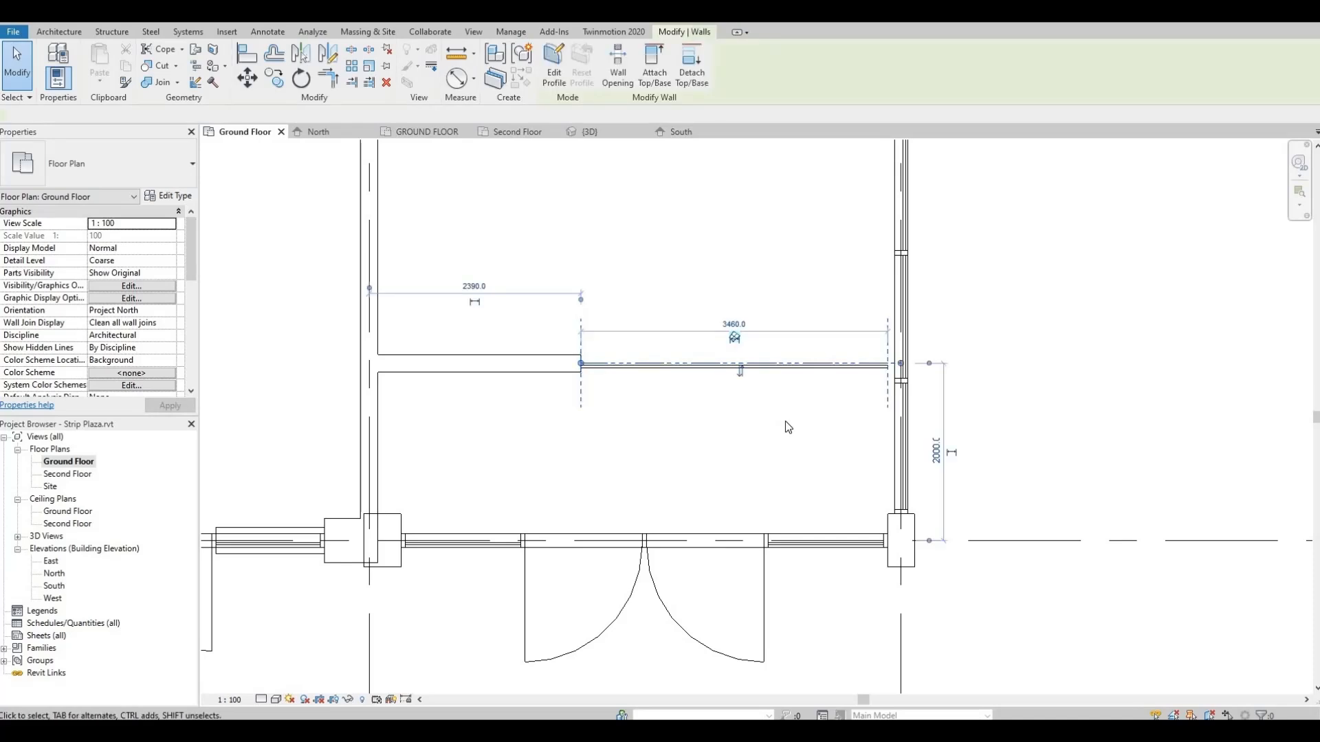
left_click(785, 421)
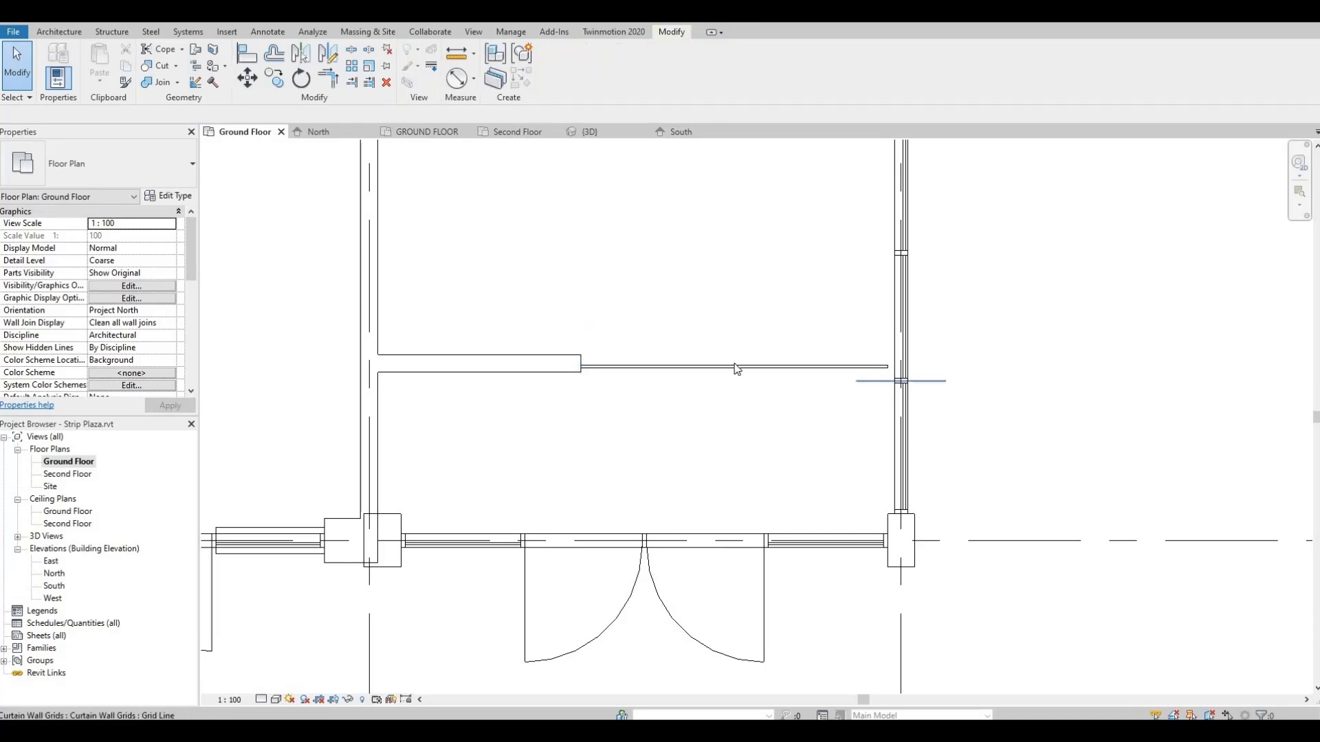
Align the embedded curtain wall's east end with the inside face of the exterior curtain wall's mullions on grid 7.
scroll(825, 365, "up", 2)
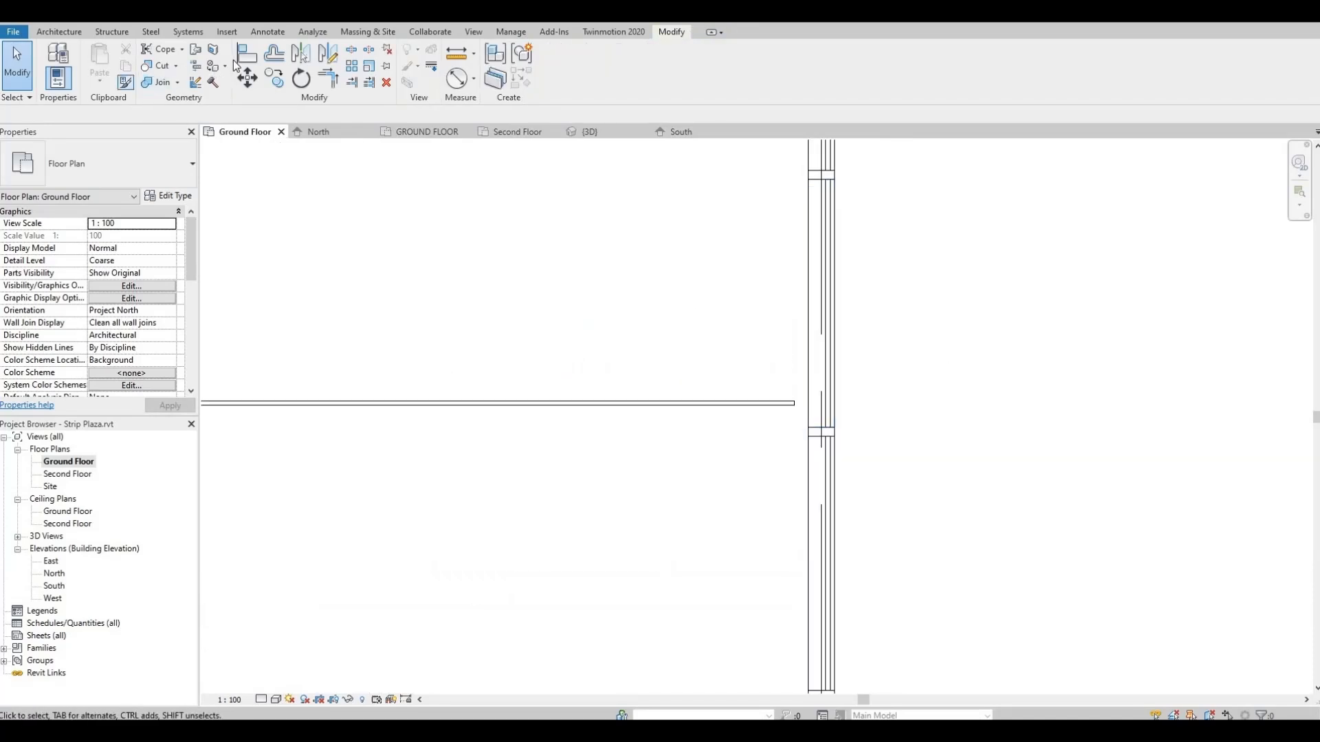
key("a")
key("l")
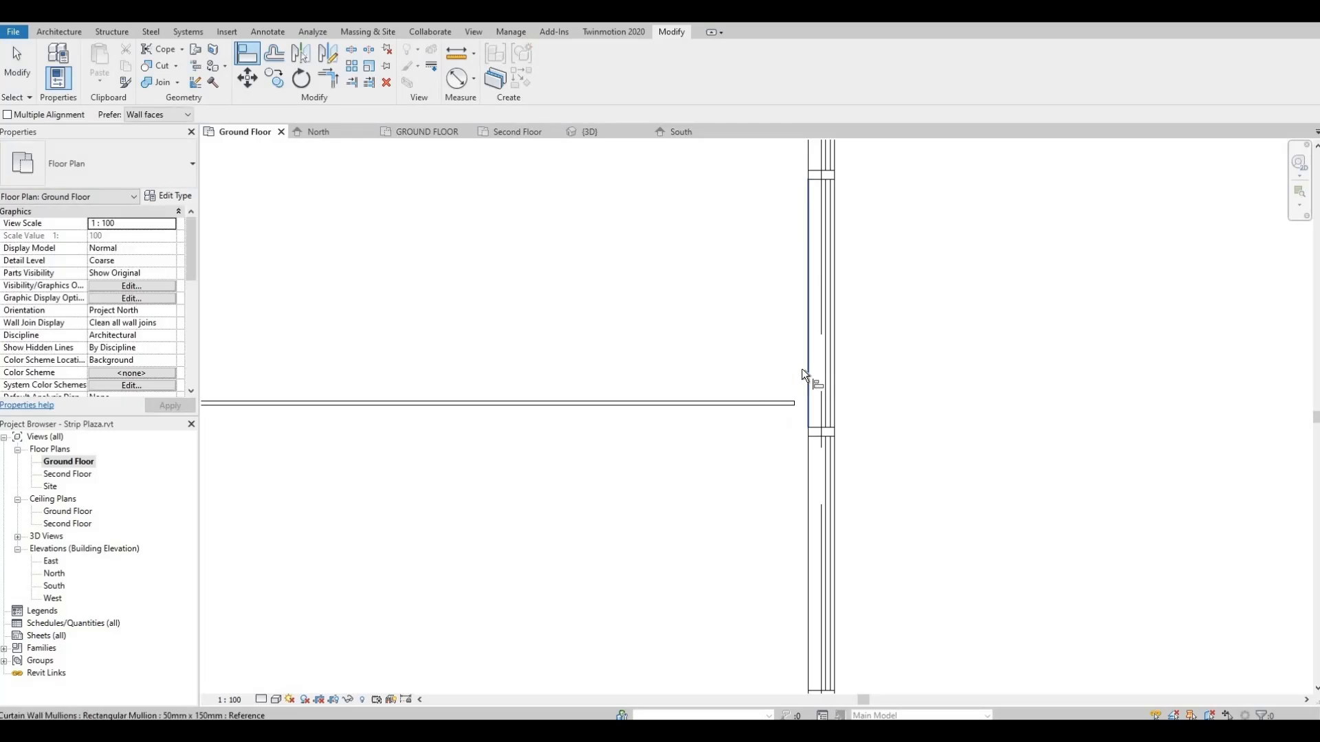
left_click(796, 399)
left_click(807, 424)
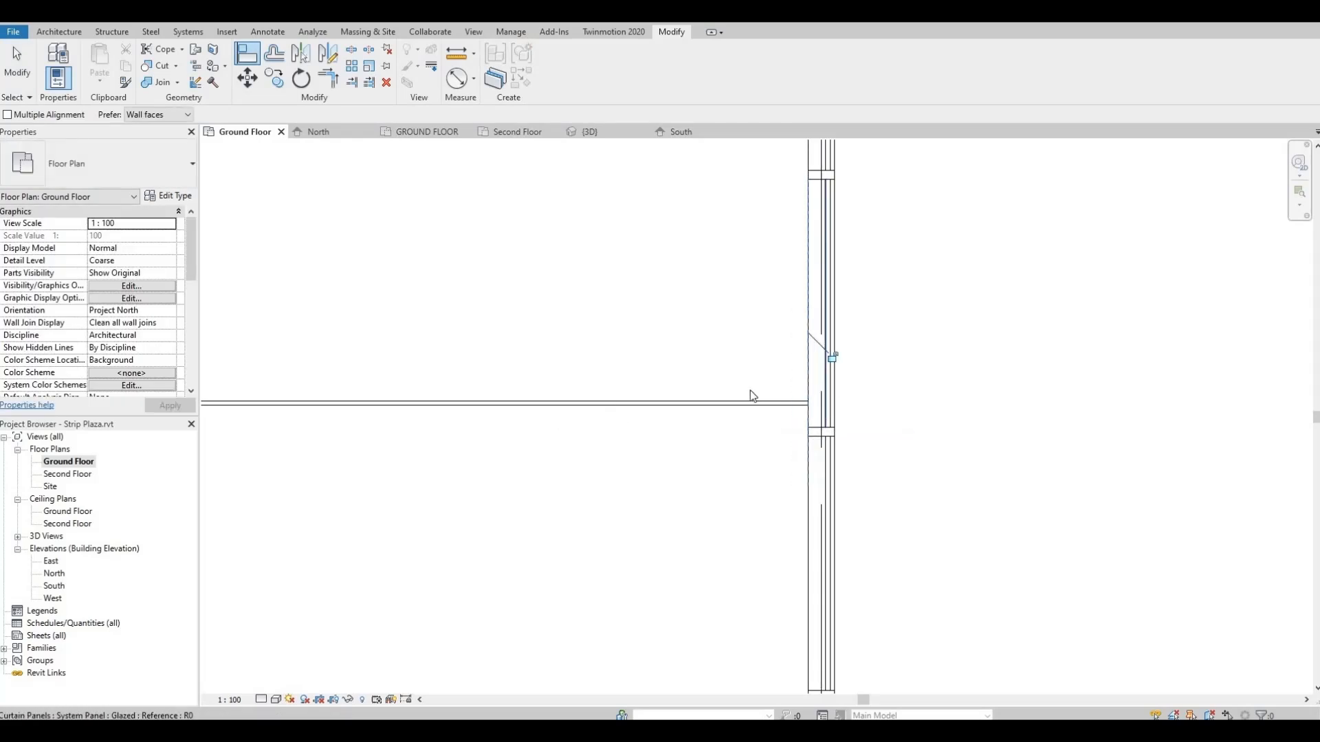
middle_click_drag(476, 445, 632, 419)
scroll(632, 419, "down", 1)
key("Escape")
key("Escape")
middle_click_drag(478, 392, 497, 389)
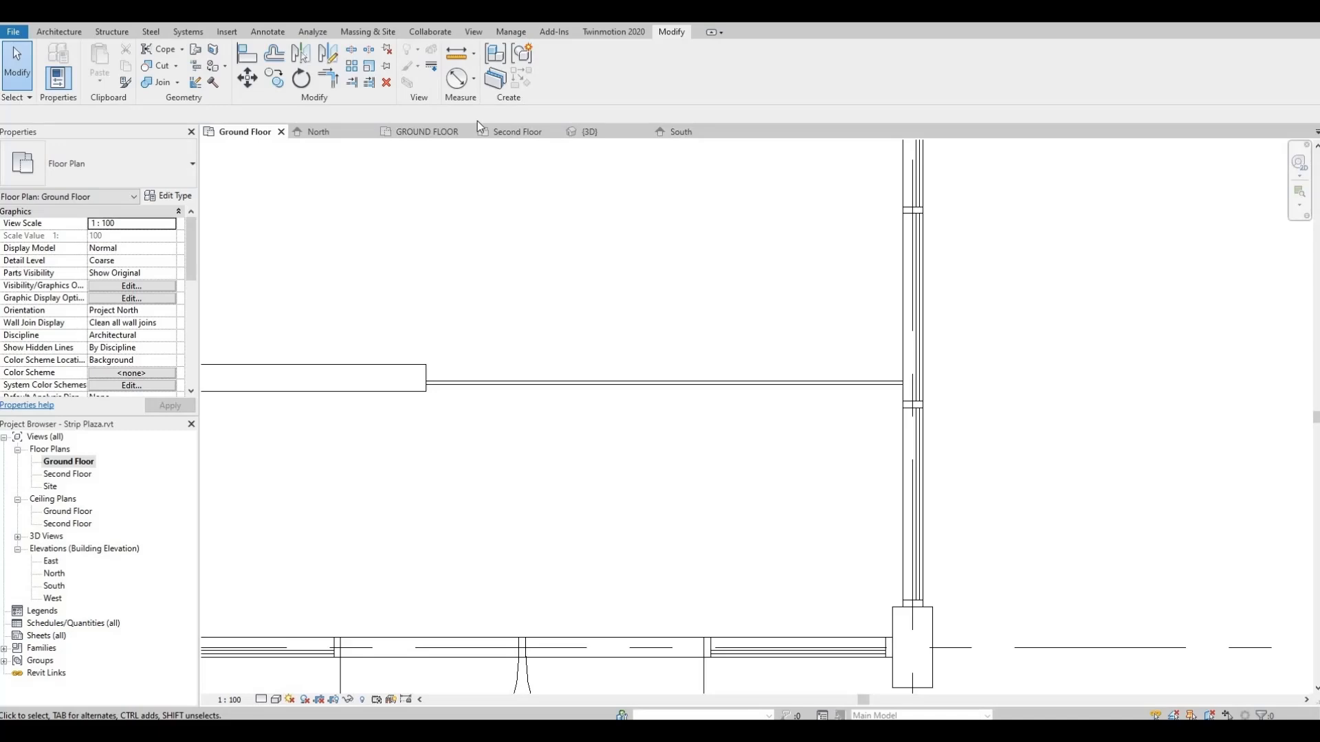
In the 3D view, lower the top of the embedded curtain wall below the second-floor slab, leaving it about 3210 mm high.
left_click(590, 132)
middle_click_drag(852, 378, 686, 370, "shift")
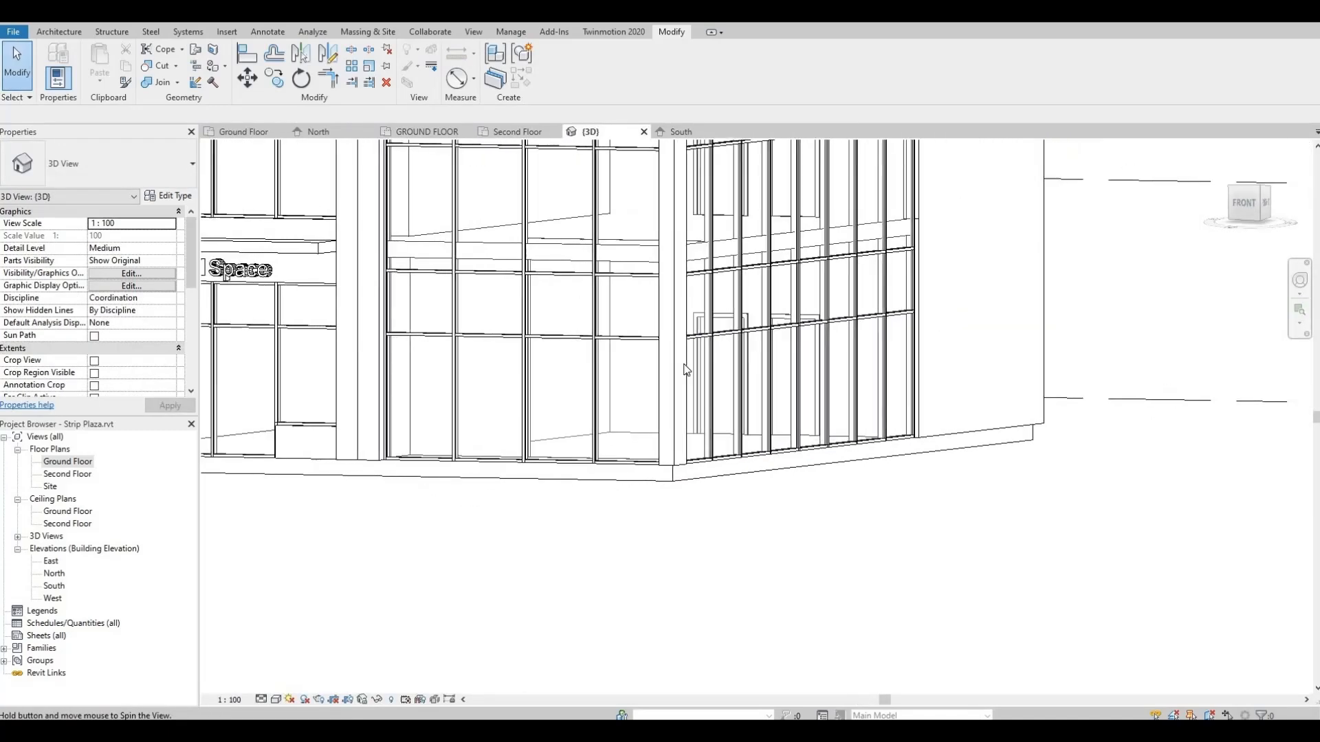
left_click(567, 265)
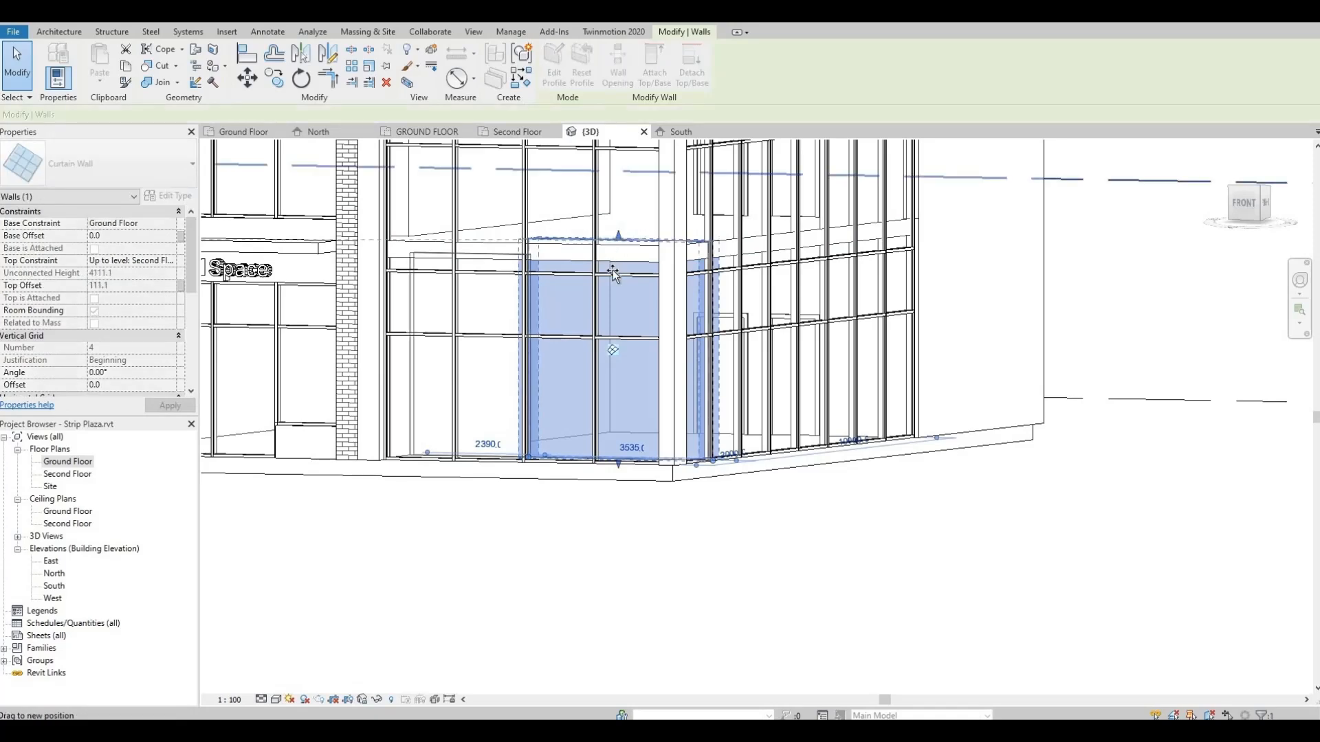
key("Escape")
mouse_move(595, 268)
middle_mouse_down("shift")
mouse_move(551, 359)
mouse_move(533, 337)
mouse_move(610, 303)
mouse_move(628, 274)
mouse_move(579, 280)
middle_mouse_up("shift")
left_click(580, 280)
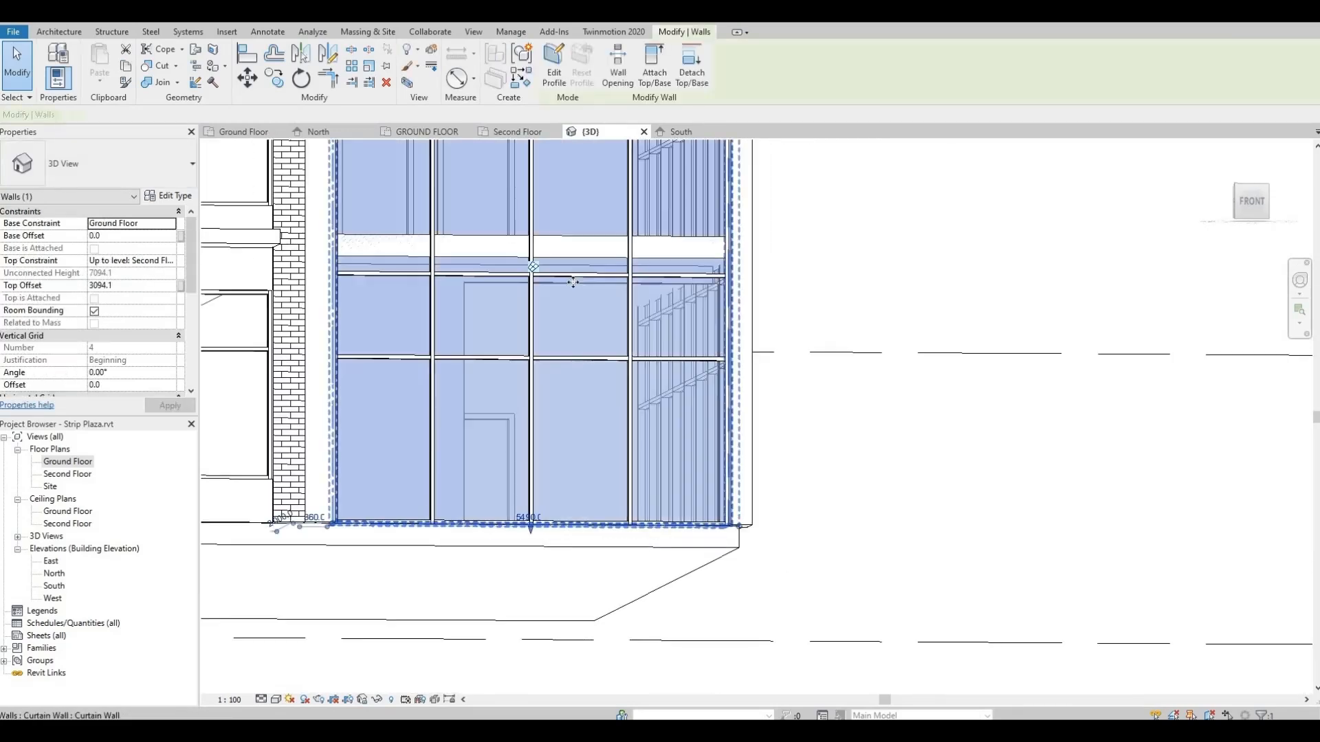
left_click(568, 289)
left_click(592, 282)
left_click_drag(592, 280, 592, 303)
left_click(583, 344)
middle_click_drag(554, 380, 522, 340, "shift")
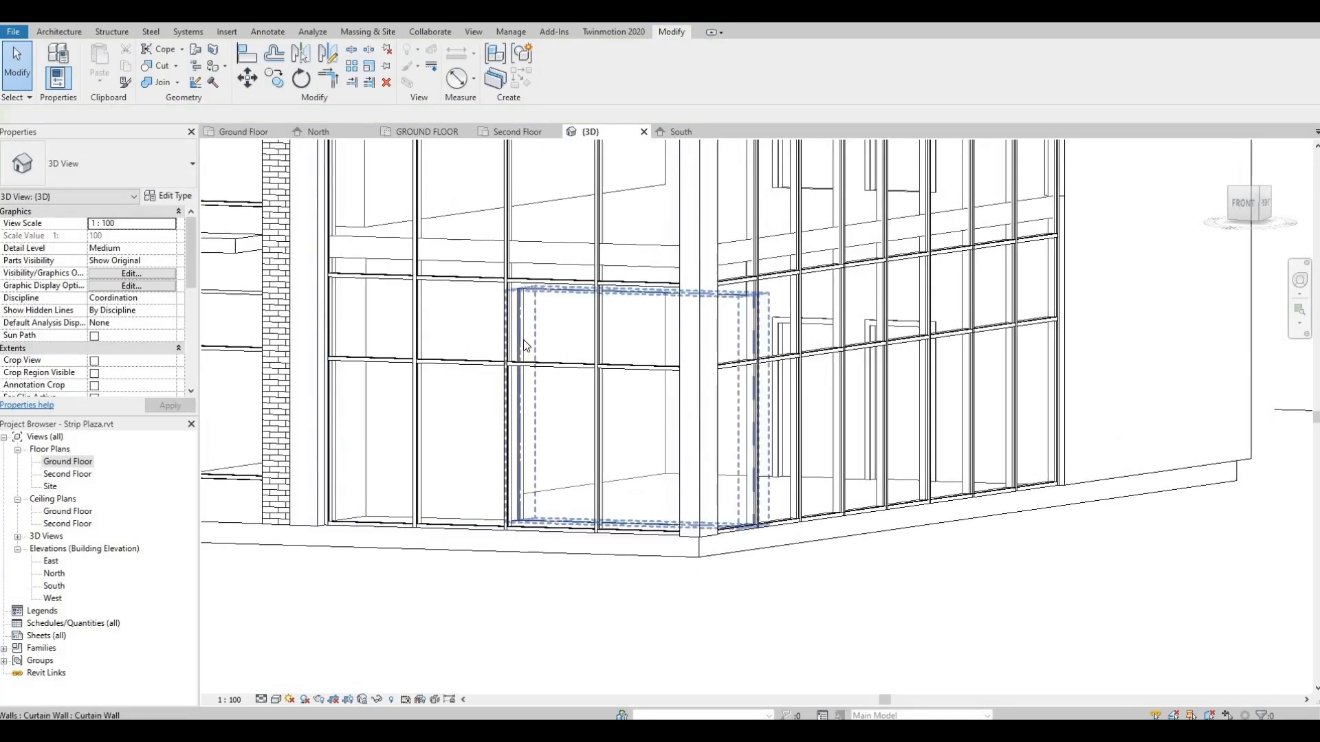
Add curtain grid lines to the embedded curtain wall: vertical ones at its midpoint and quarter points, and a horizontal one 600 mm below the top.
left_click(75, 31)
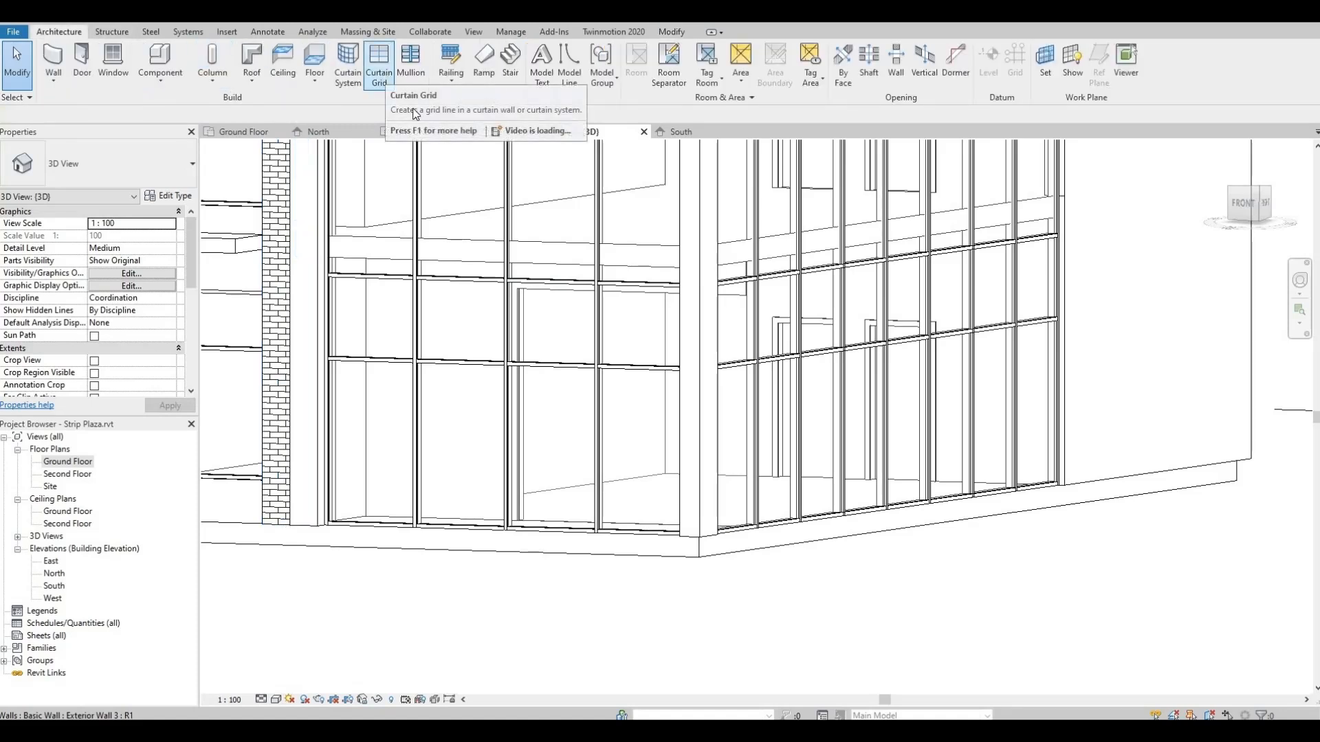
left_click(378, 65)
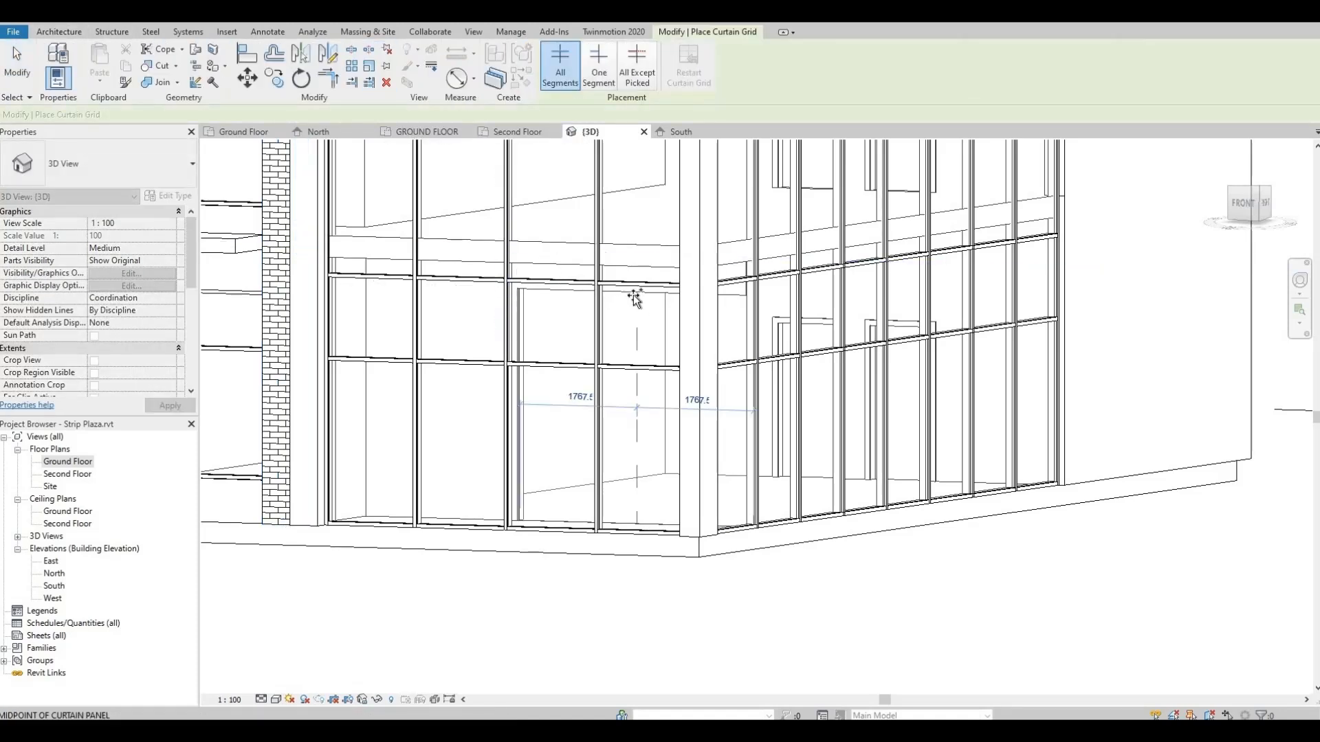
left_click(627, 294)
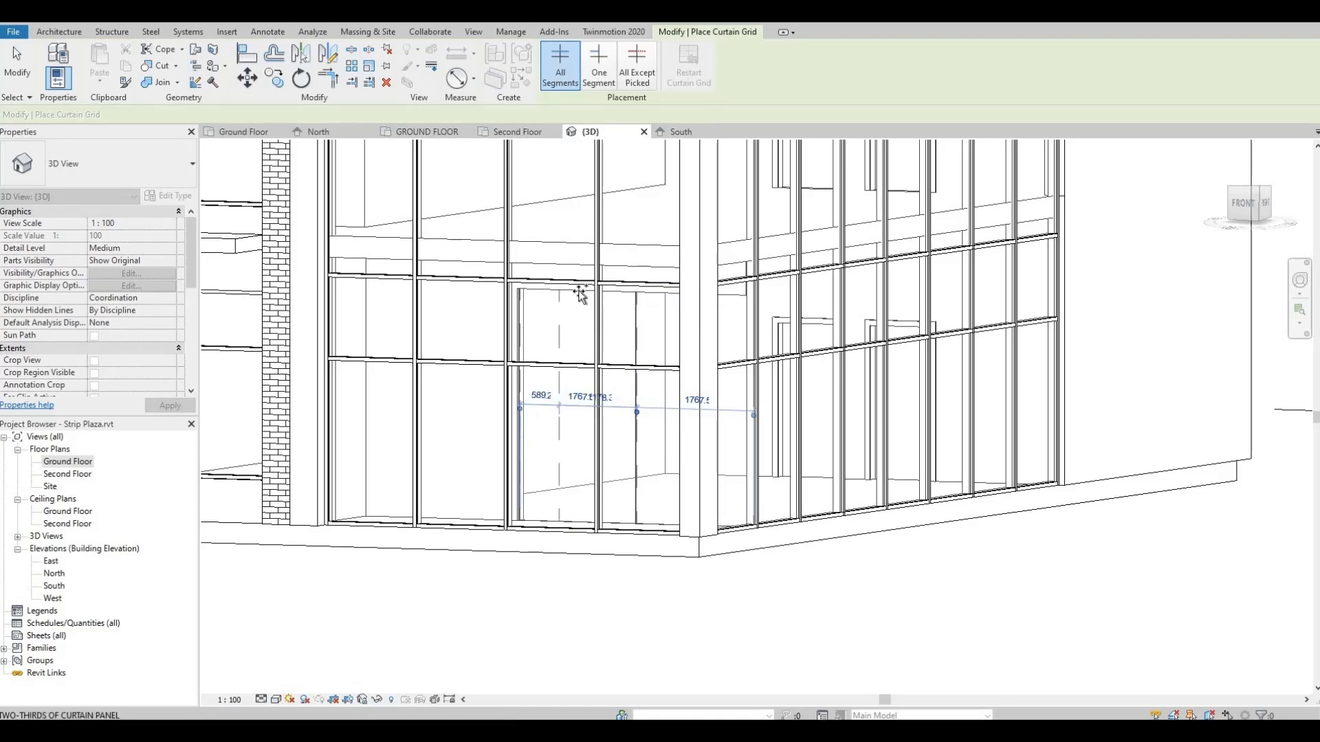
left_click(579, 294)
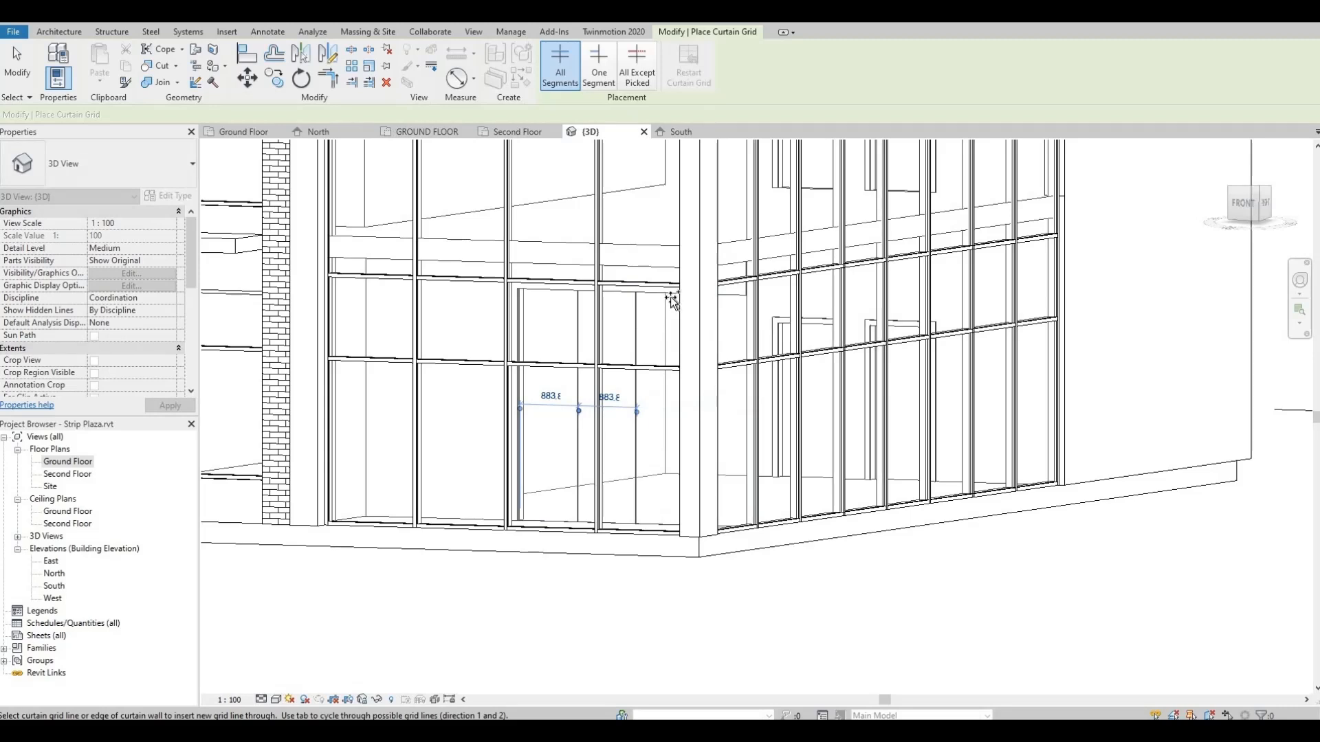
middle_click_drag(770, 314, 727, 297, "shift")
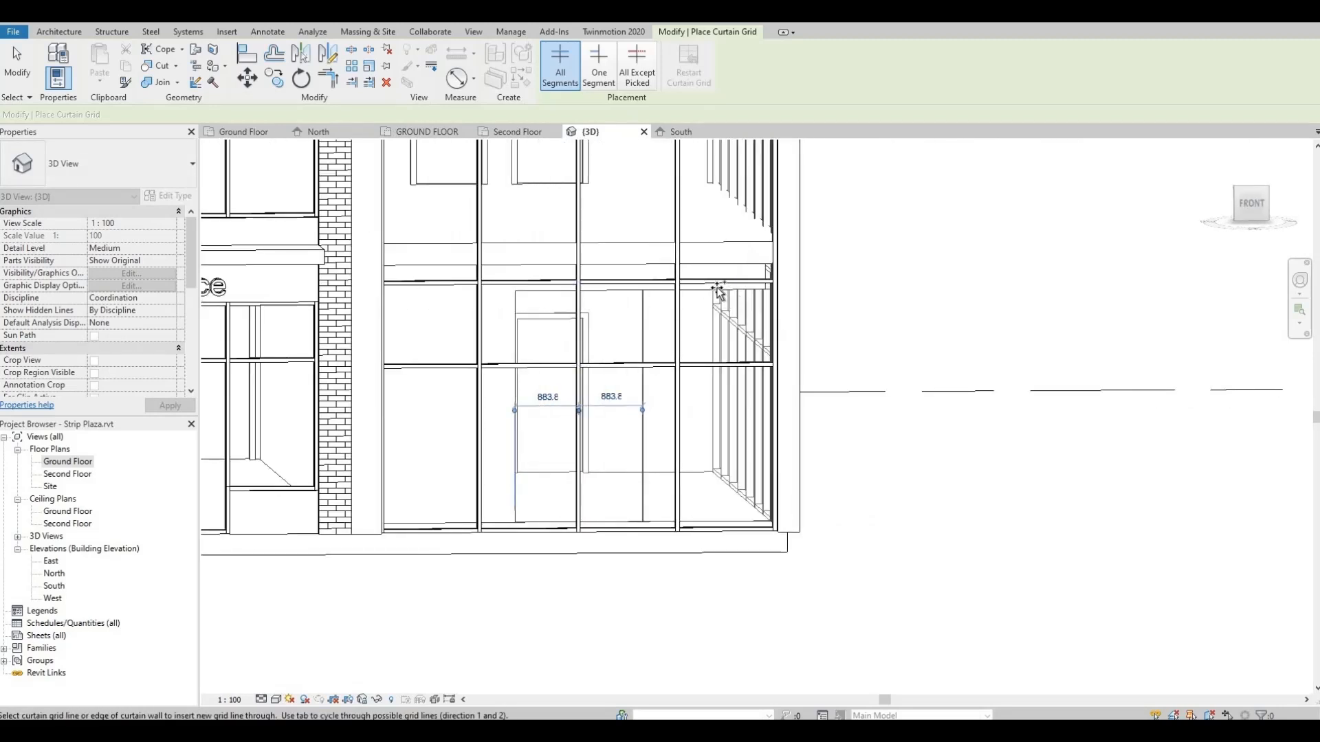
left_click(714, 294)
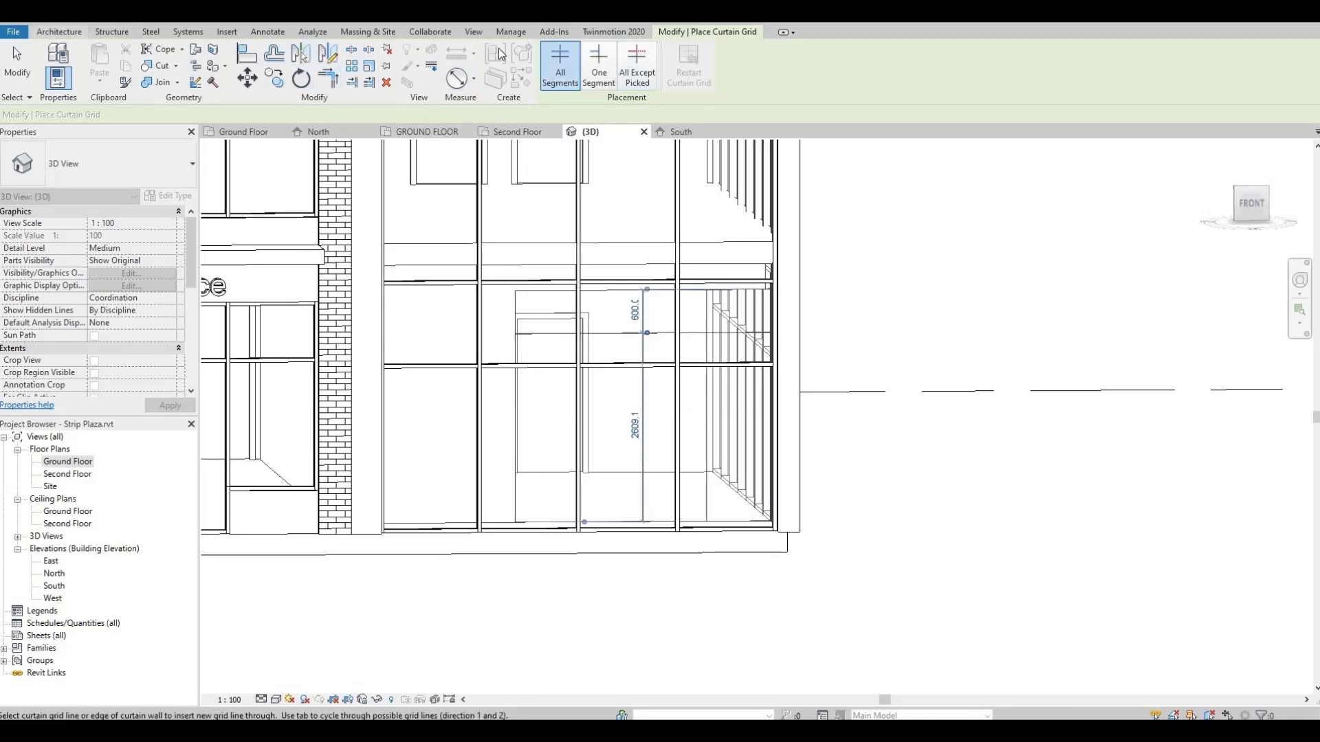
scroll(501, 55, "up", 13)
Place 50mm x 150mm rectangular mullions on all grid lines of the embedded curtain wall.
left_click(411, 60)
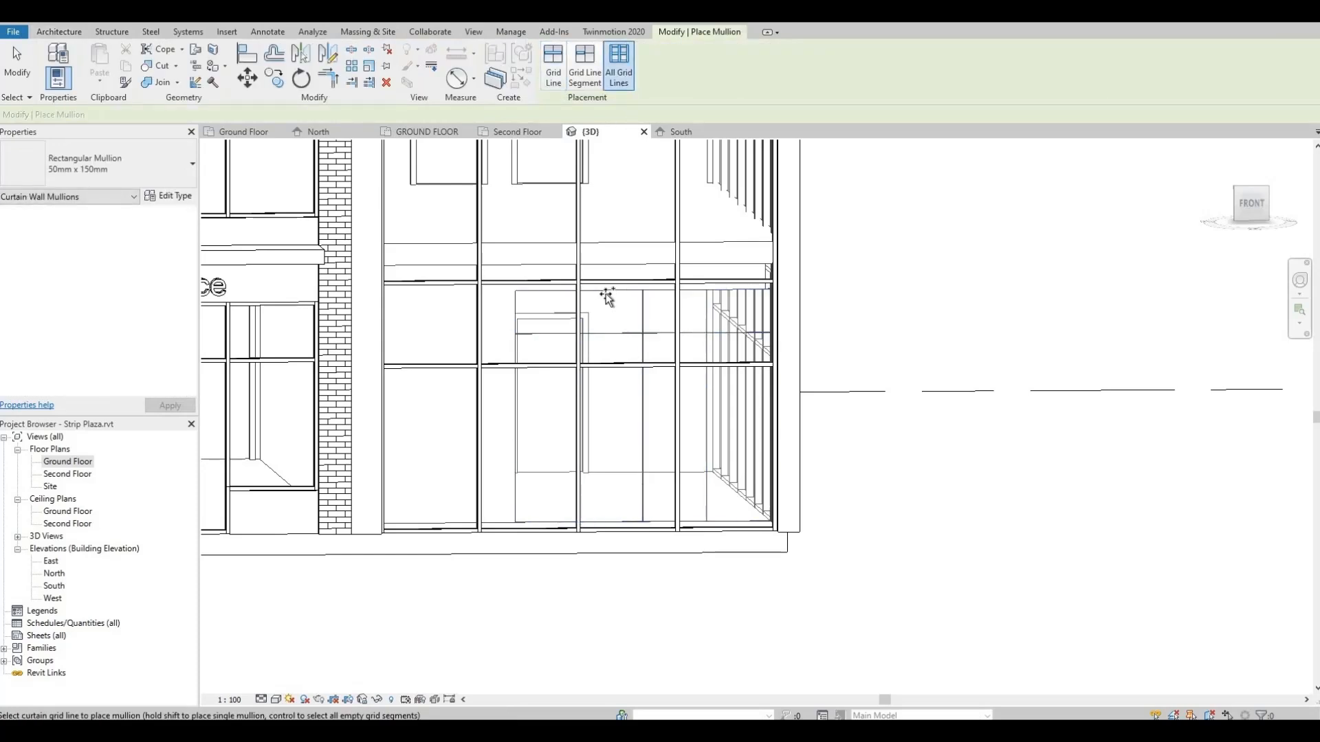
left_click(639, 416)
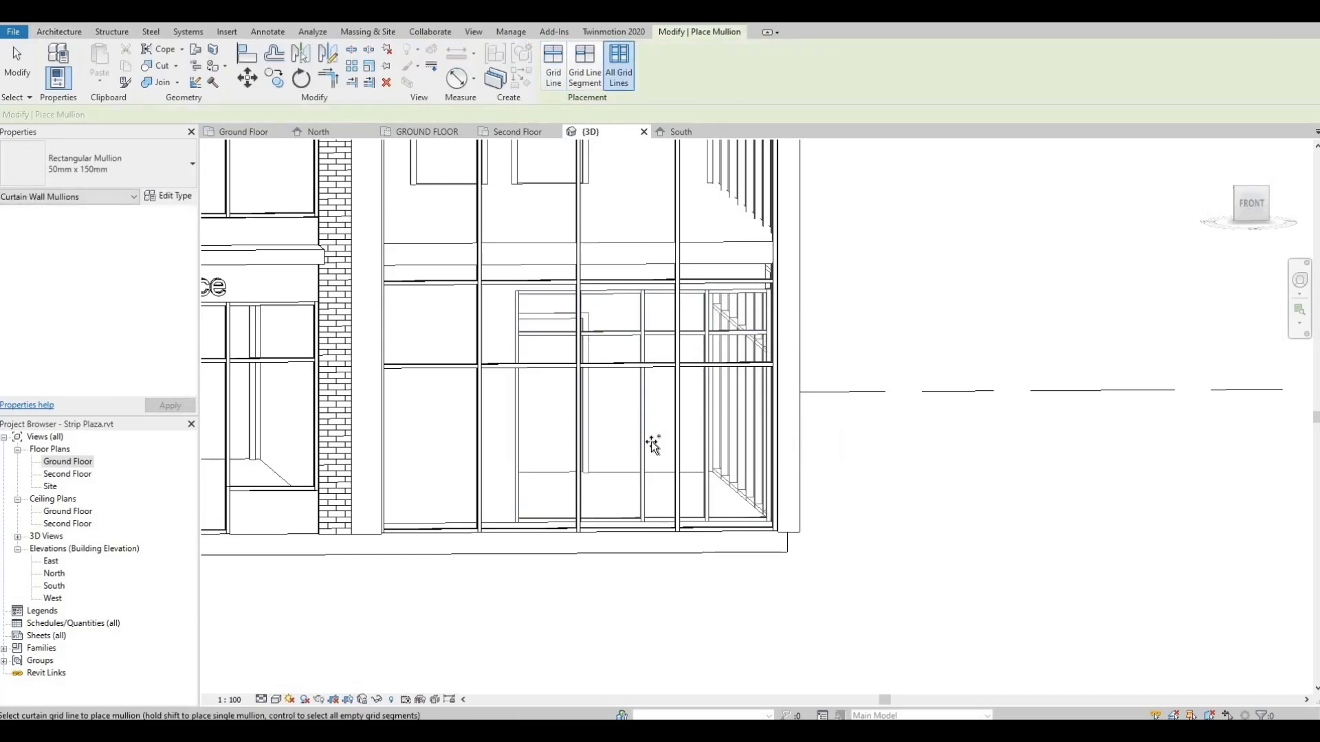
scroll(656, 456, "up", 1)
key("Escape")
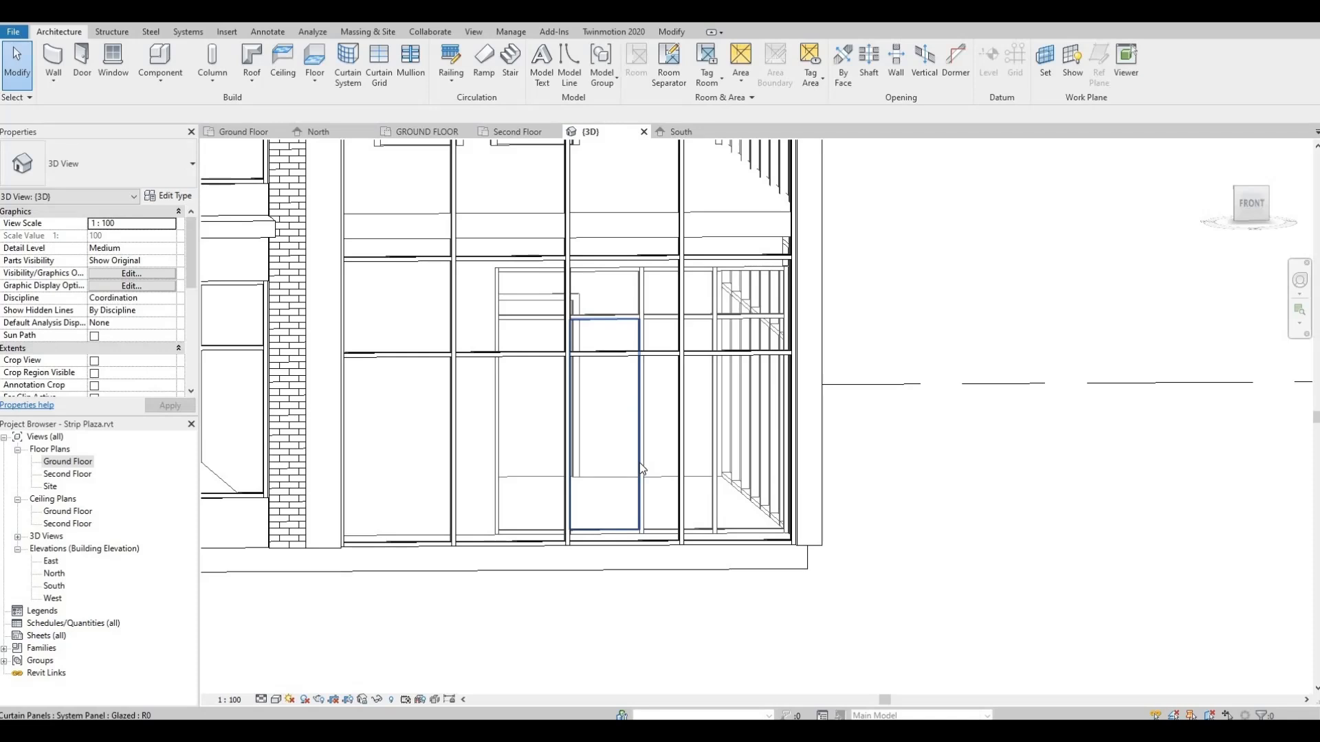
Change the two westernmost lower glazed panels of the embedded curtain wall to M_Door-Curtain-Wall-Single-Glass.
left_click(639, 463)
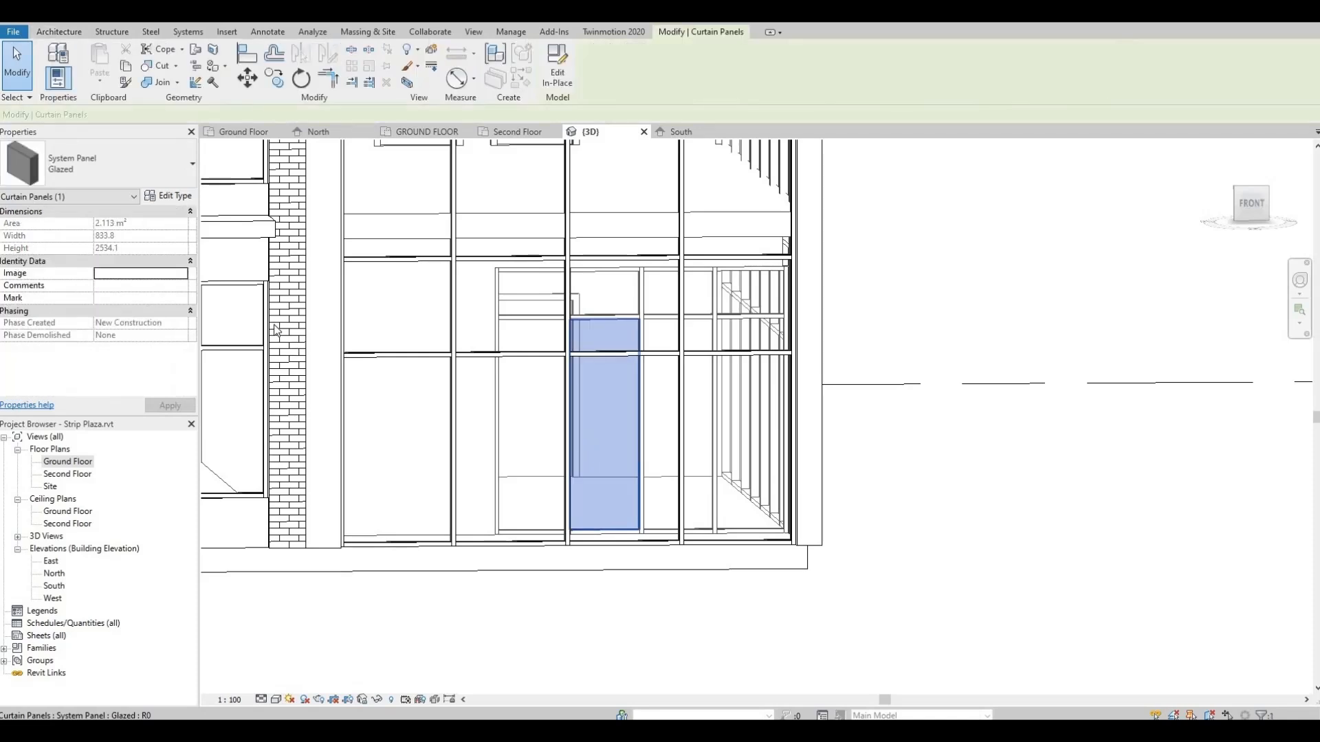
left_click(160, 168)
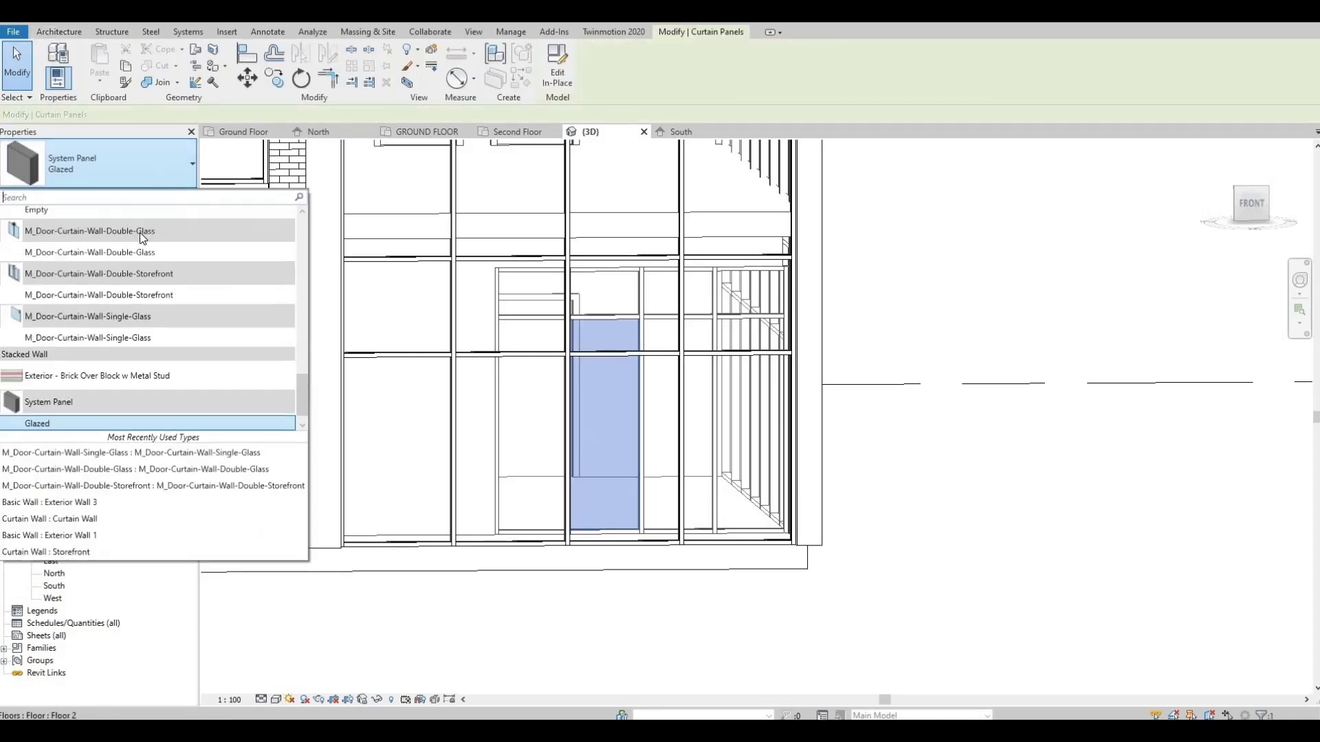
left_click(130, 339)
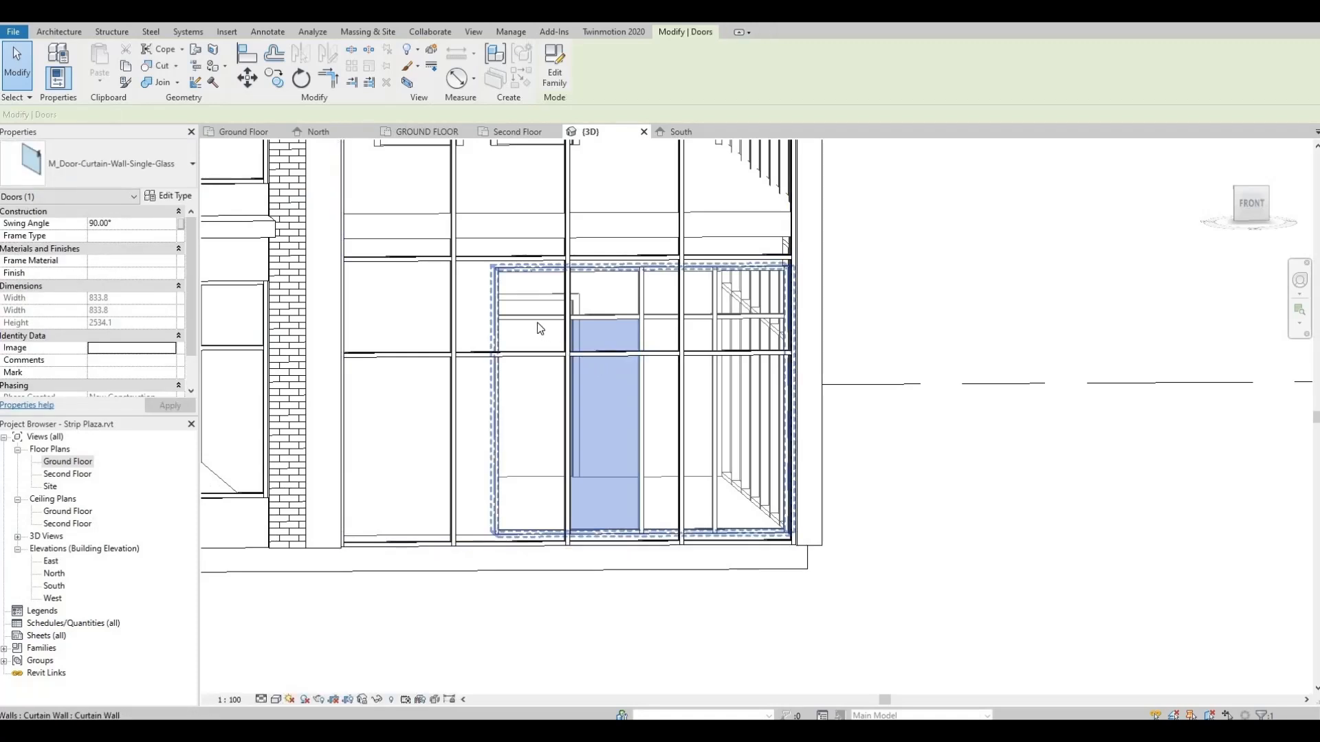
key("Tab")
key("Tab")
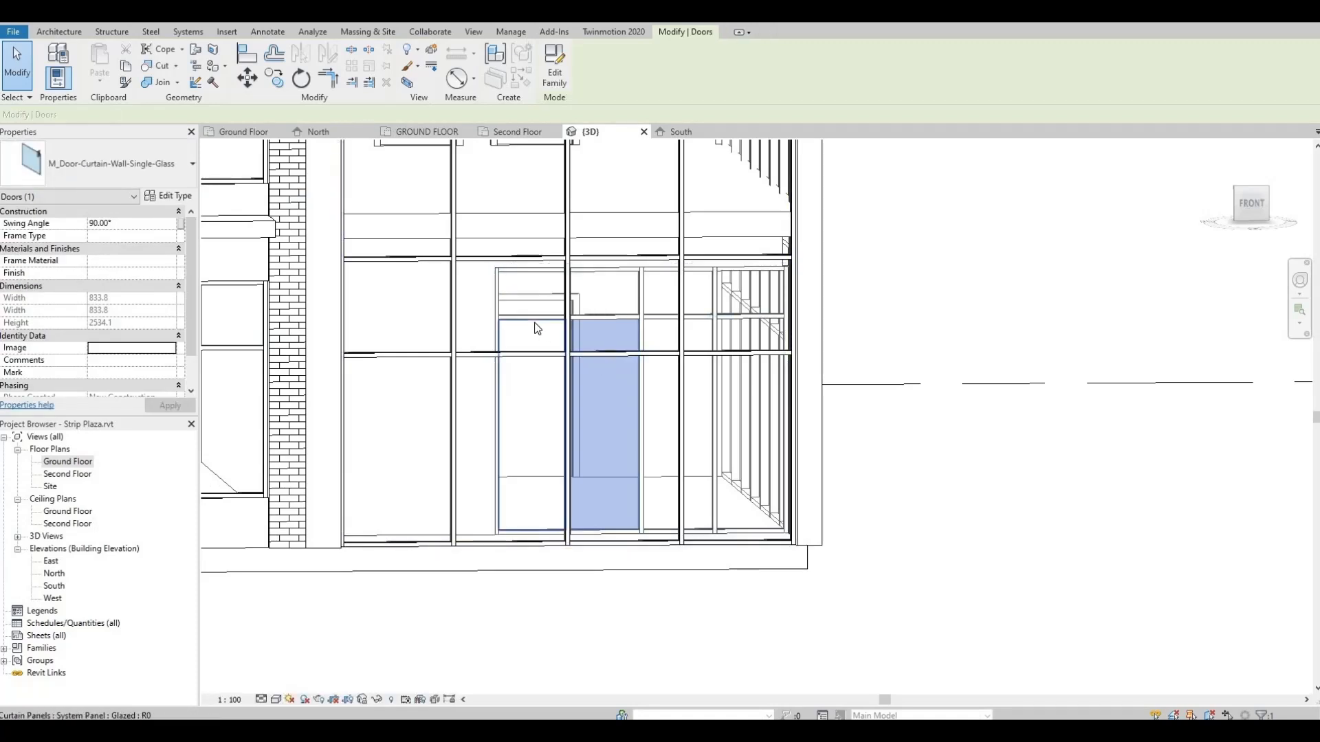
left_click(537, 329)
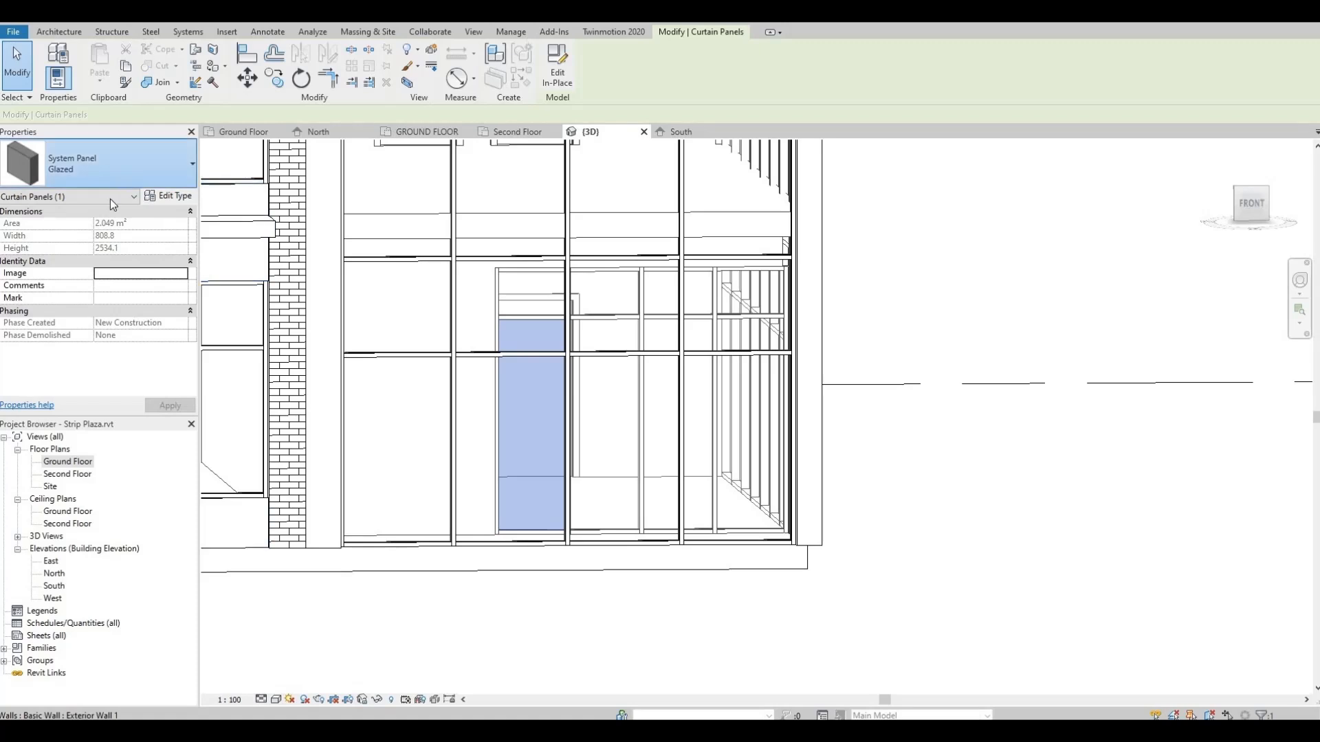
left_click(138, 172)
left_click(124, 335)
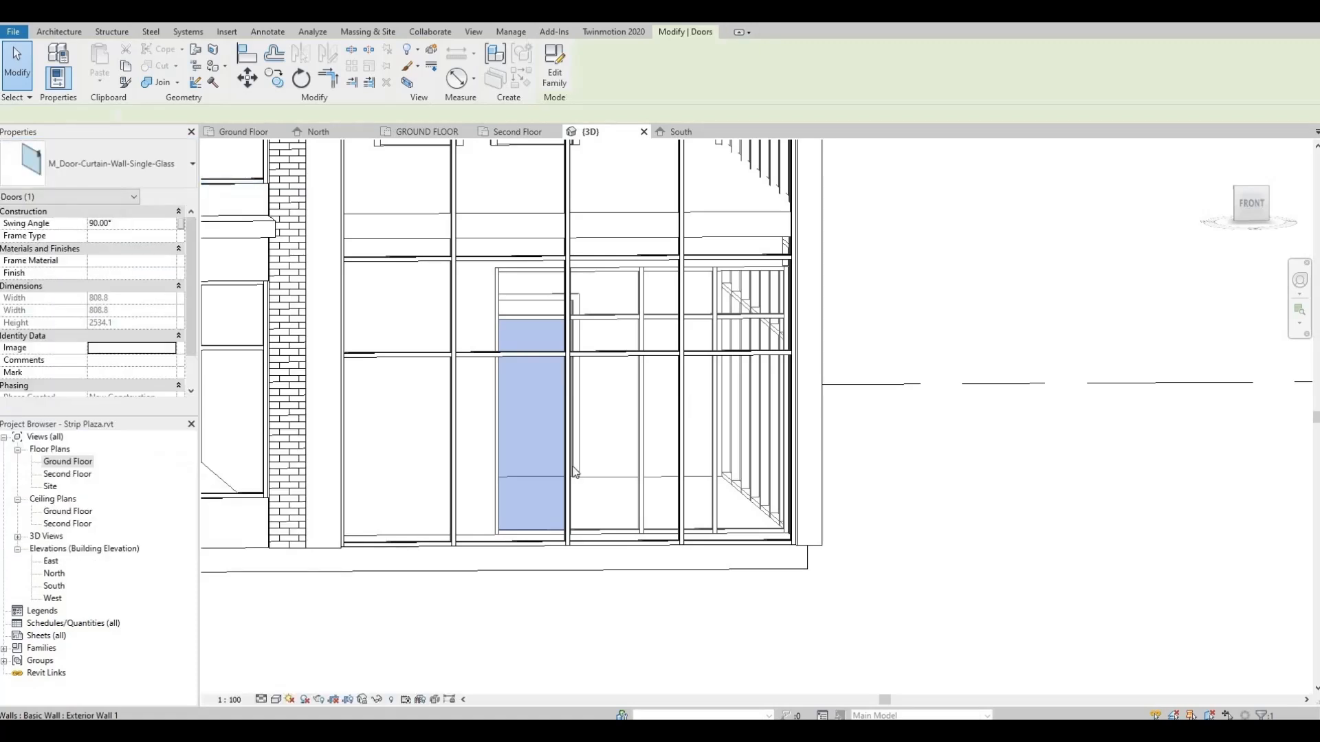
In the Ground Floor plan, flip the hinge side of the western glass door so the two doors form a mirrored pair.
double_click(69, 462)
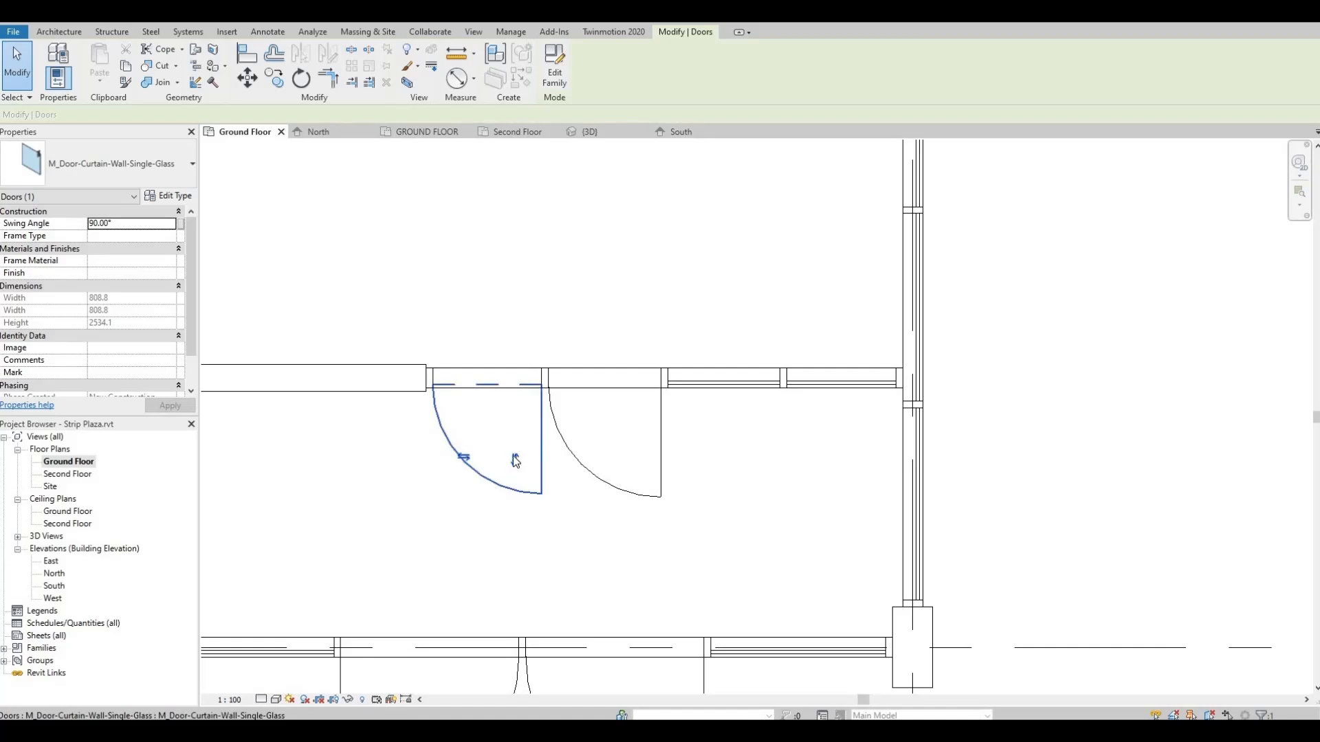
left_click(466, 458)
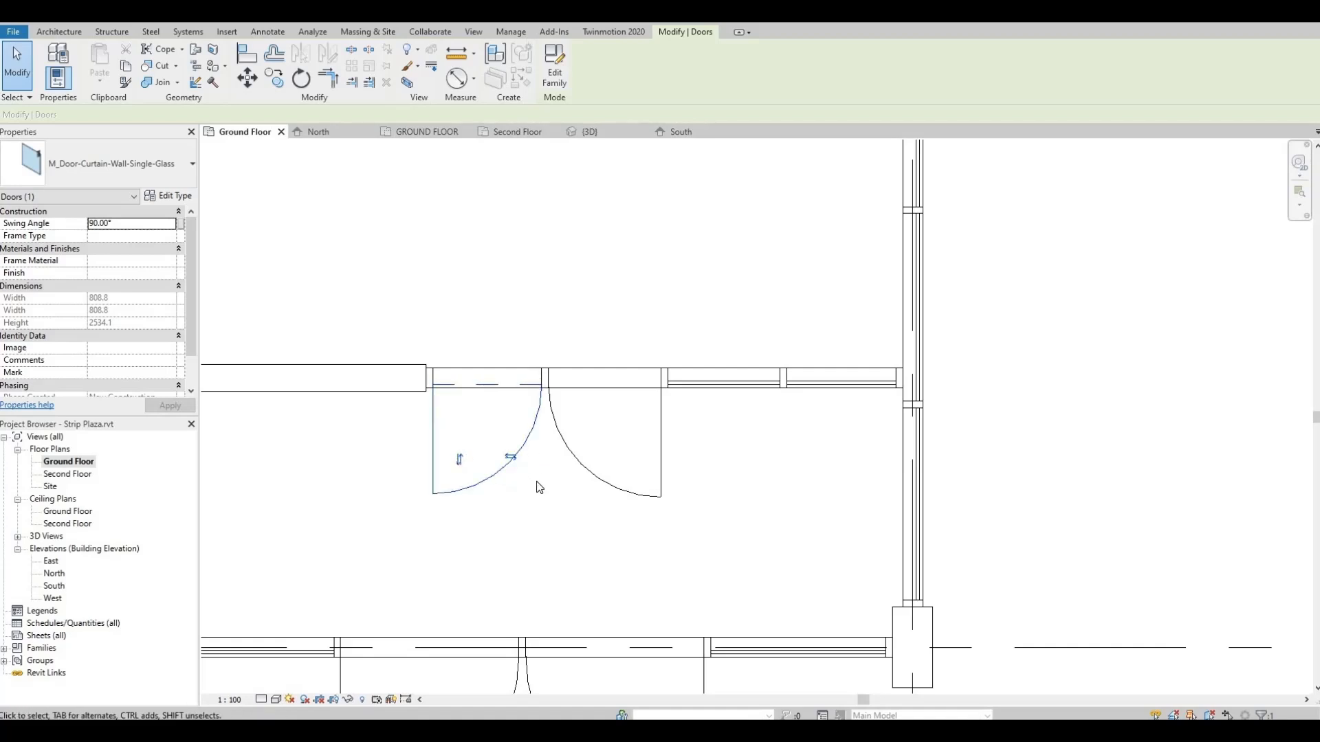
middle_click_drag(589, 495, 671, 495)
left_click(671, 495)
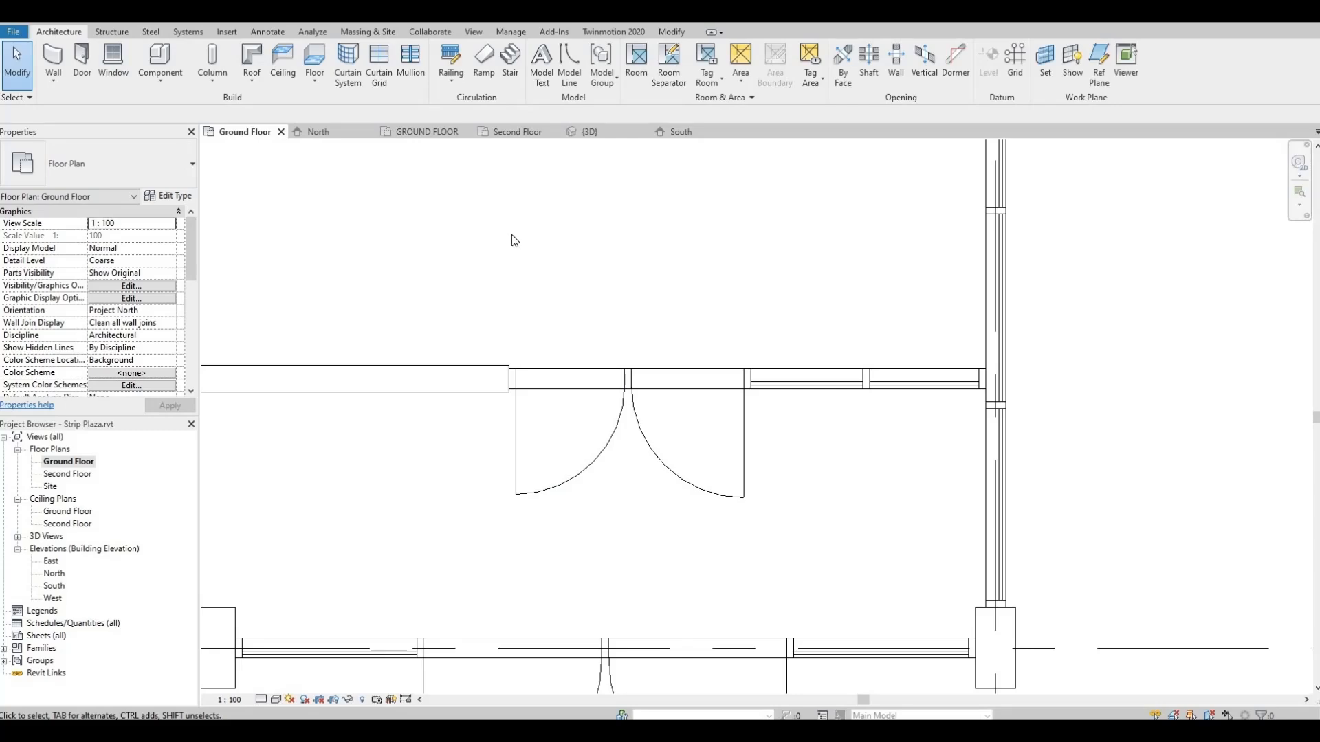
In the 3D view, delete the mullion between the two glass doors of the embedded curtain wall.
left_click(590, 131)
middle_click_drag(633, 389, 572, 387, "shift")
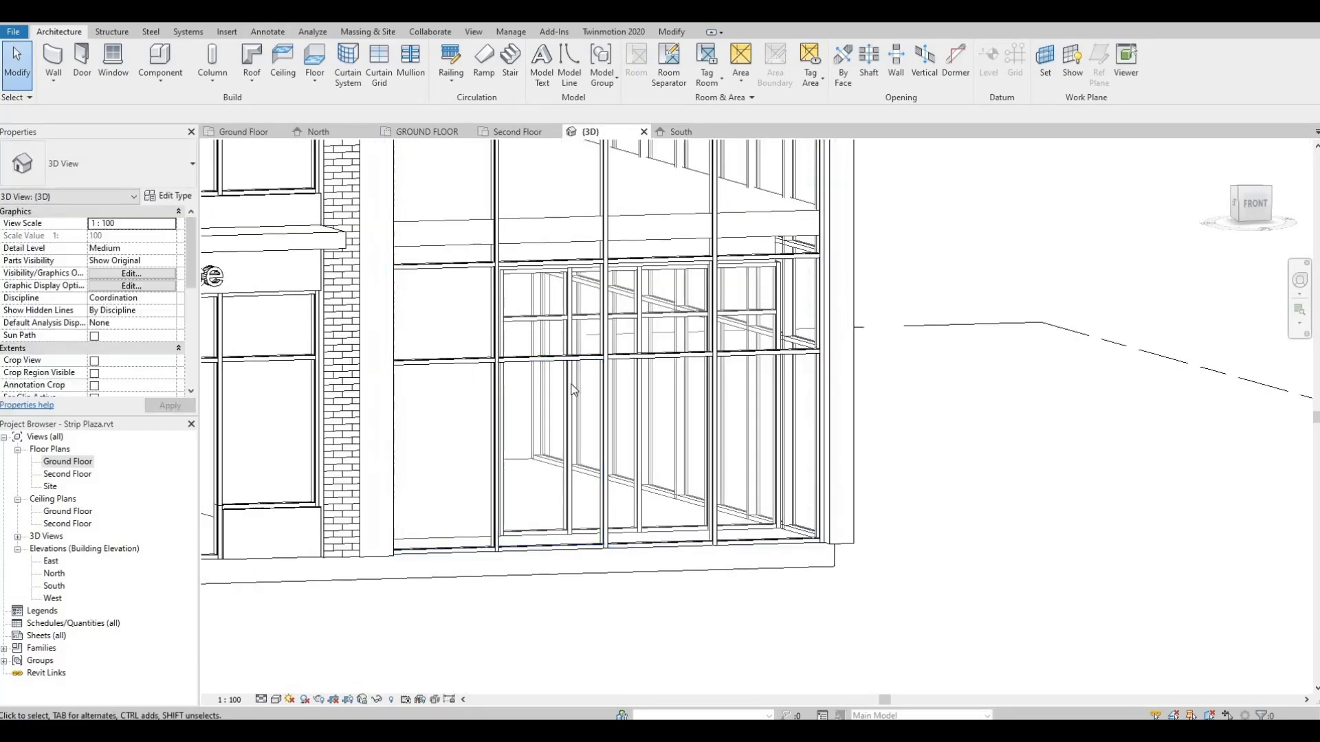
key("Tab")
left_click(570, 385)
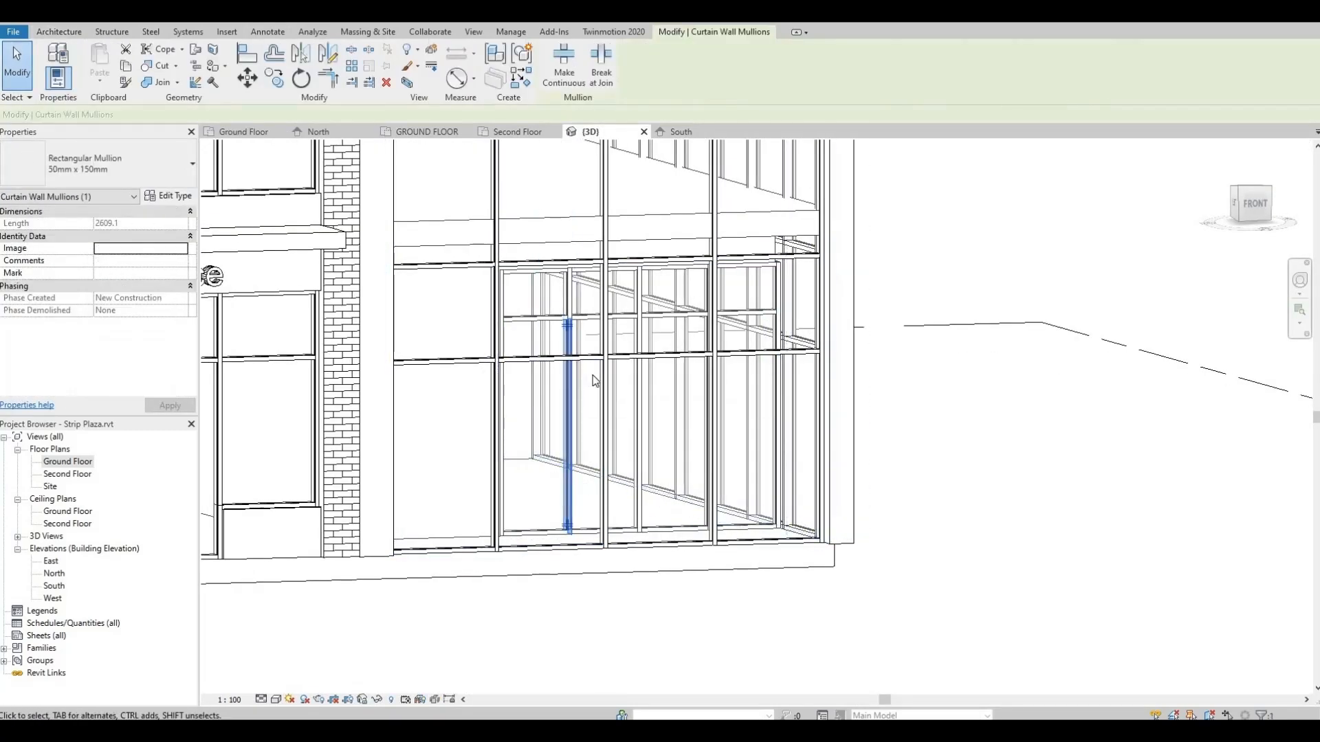
key("Escape")
Unpin and delete the mullion between the entrance doors of the Retail Space storefront nearest the glazed corner.
middle_click_drag(472, 463, 340, 389, "shift")
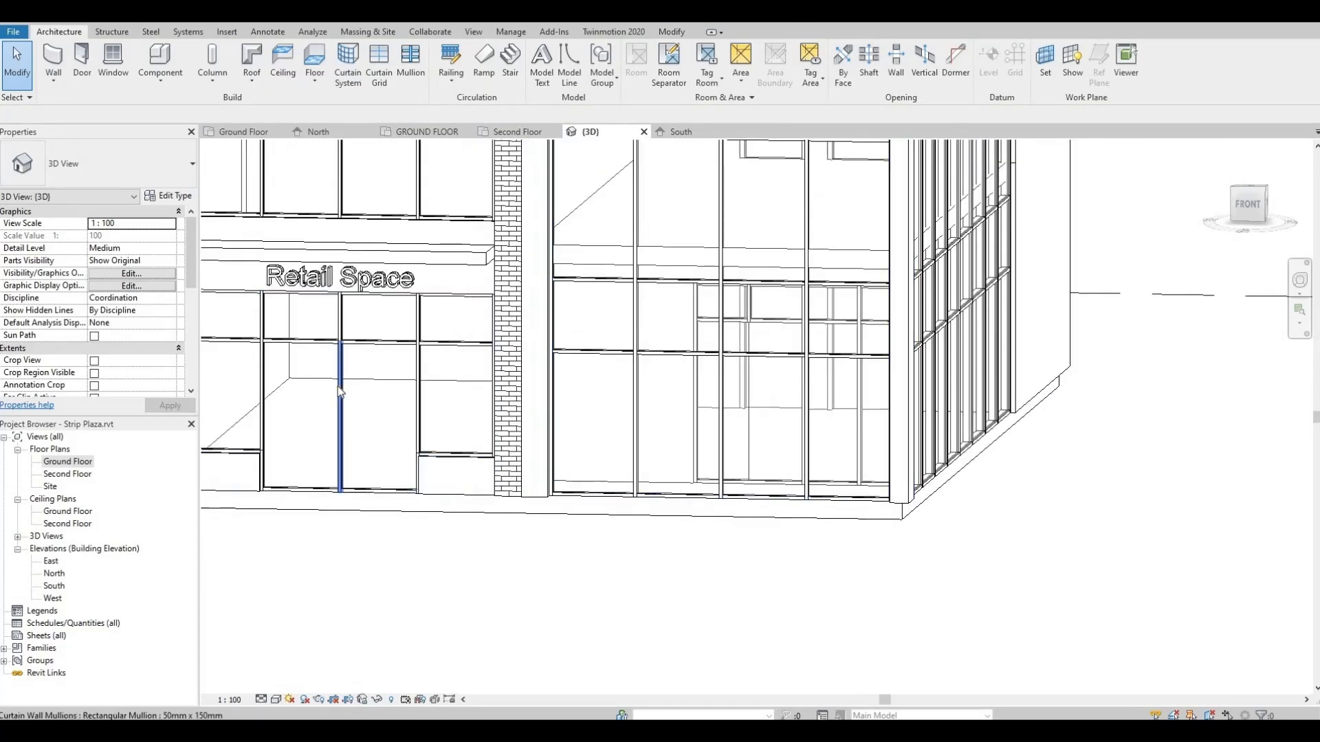
left_click(339, 388)
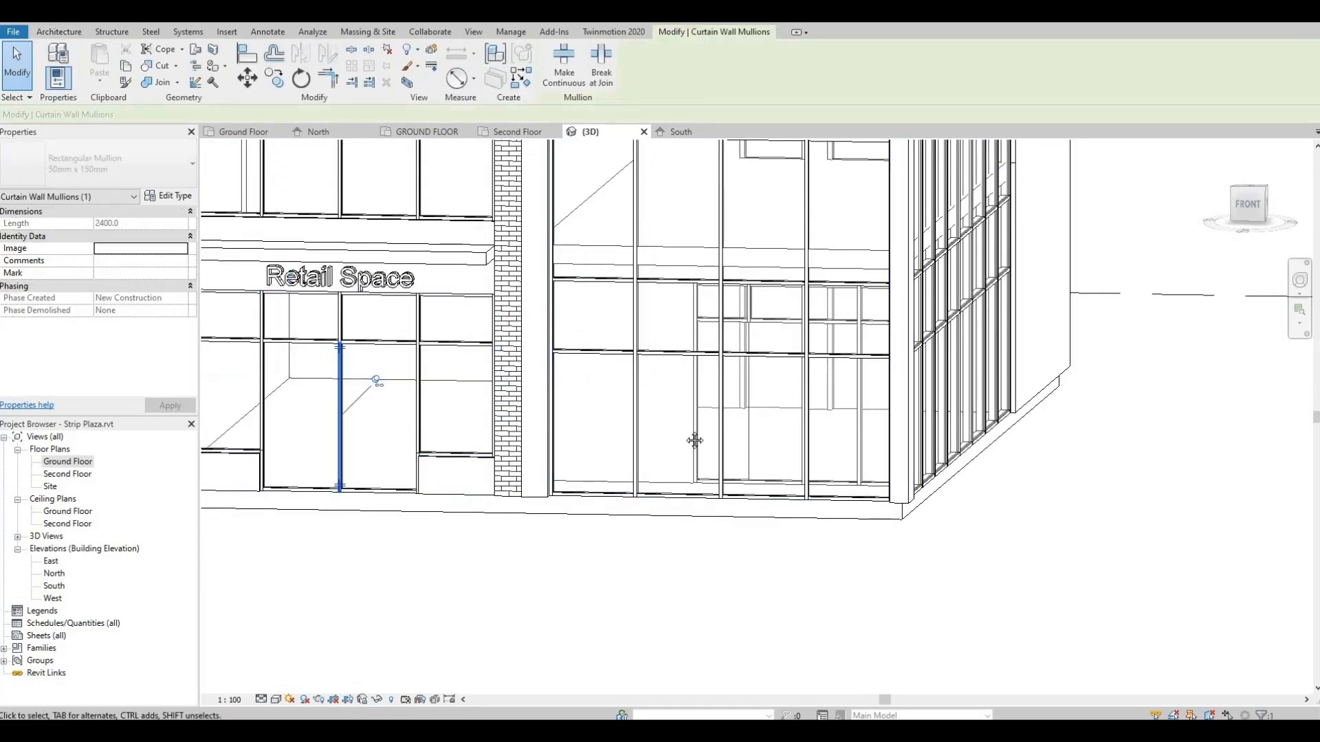
middle_click_drag(694, 441, 732, 414)
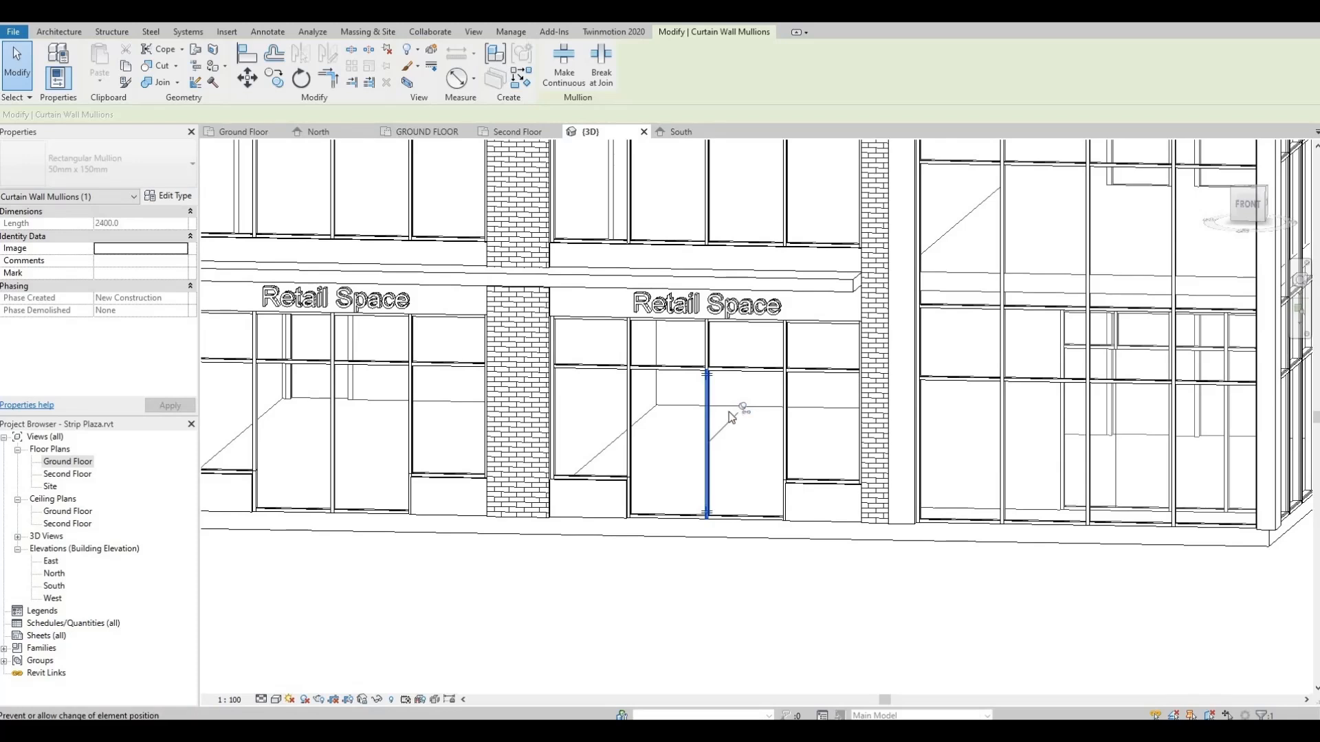
key("Delete")
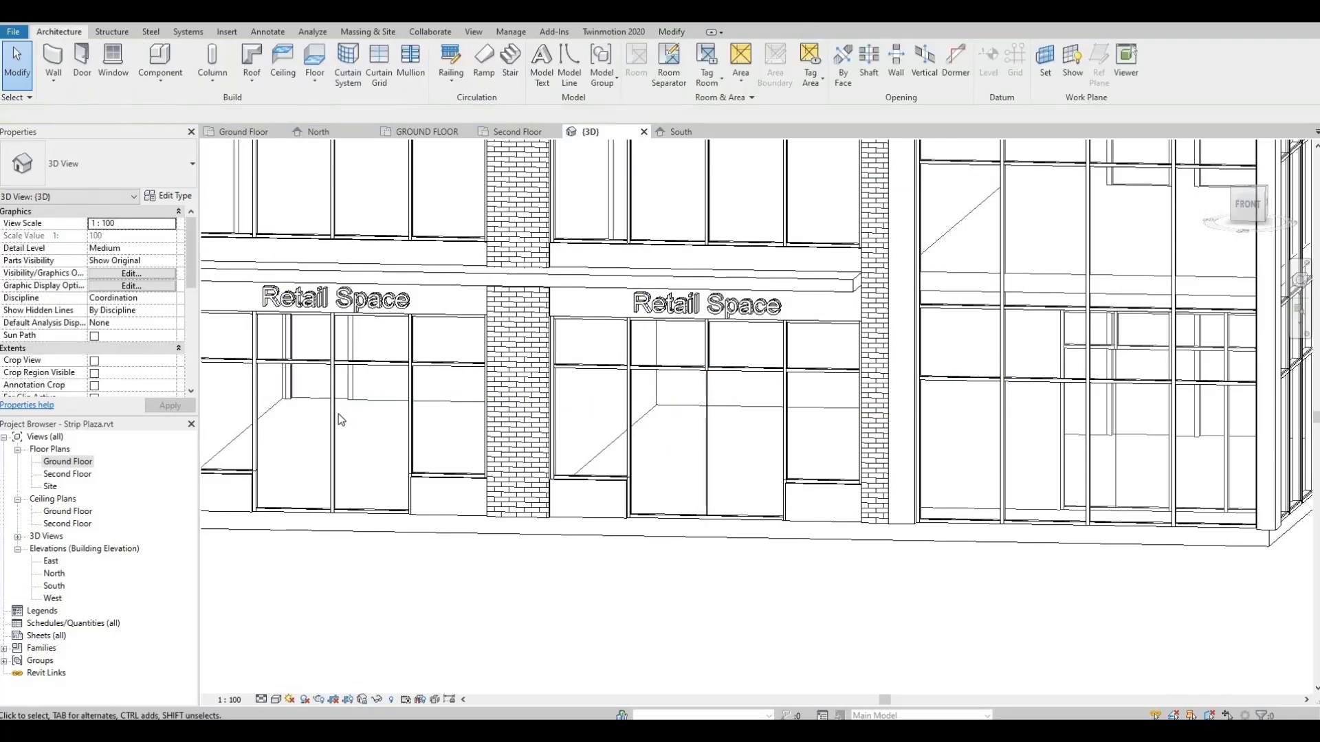
Unpin and delete the mullion between the entrance doors of the second Retail Space storefront from the glazed corner.
key("Tab")
key("Delete")
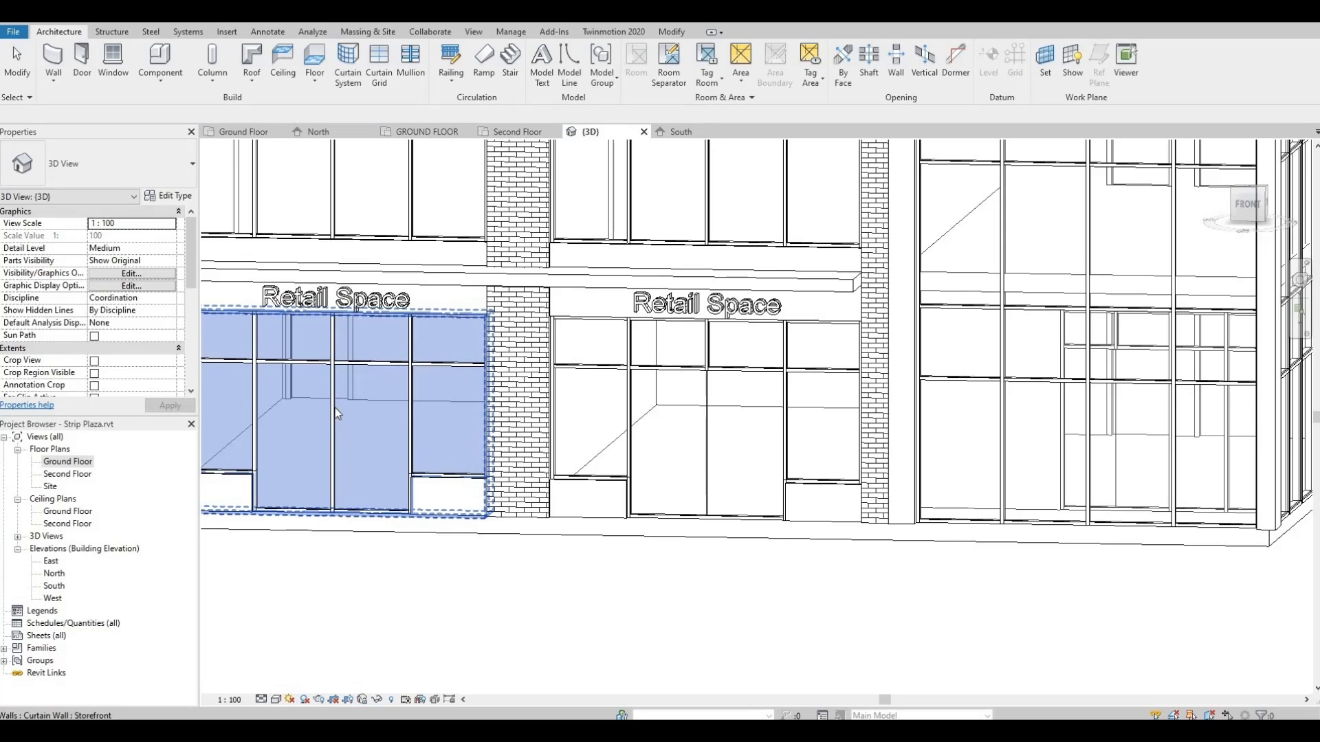
key("Escape")
key("Tab")
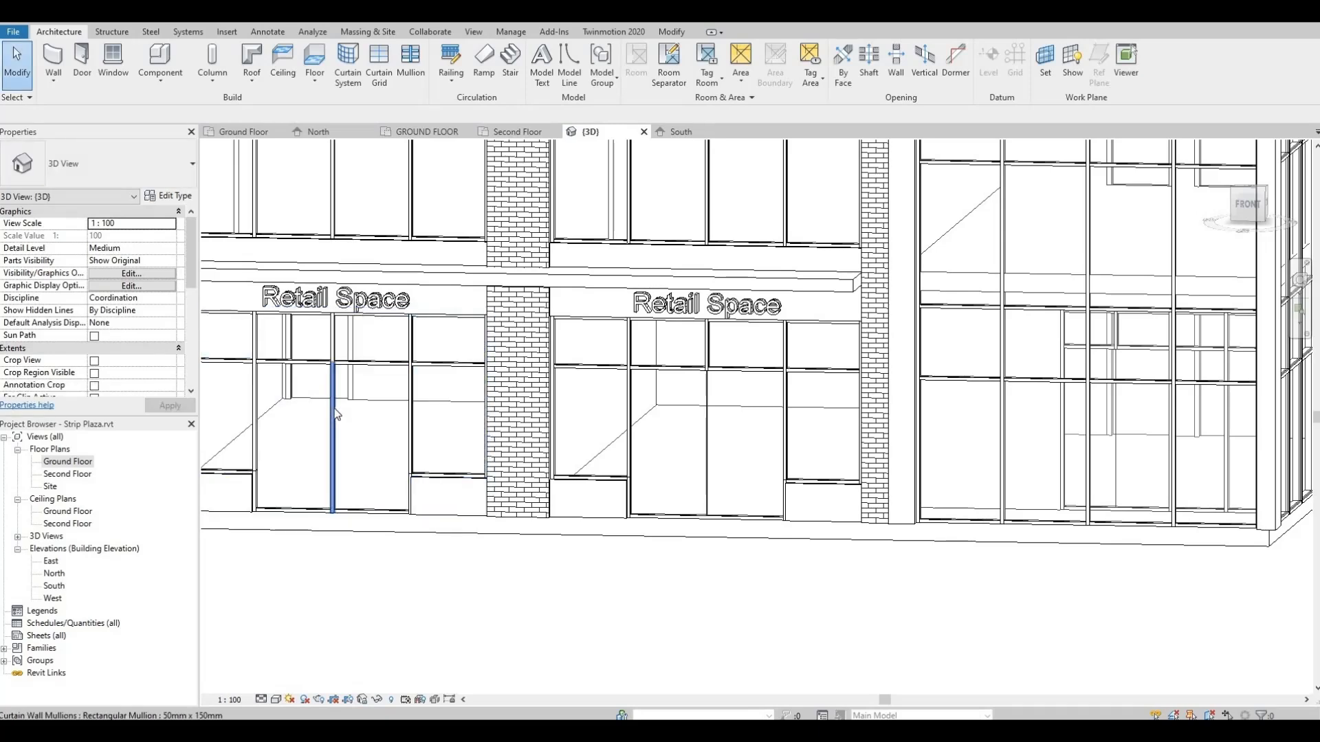
left_click(334, 414)
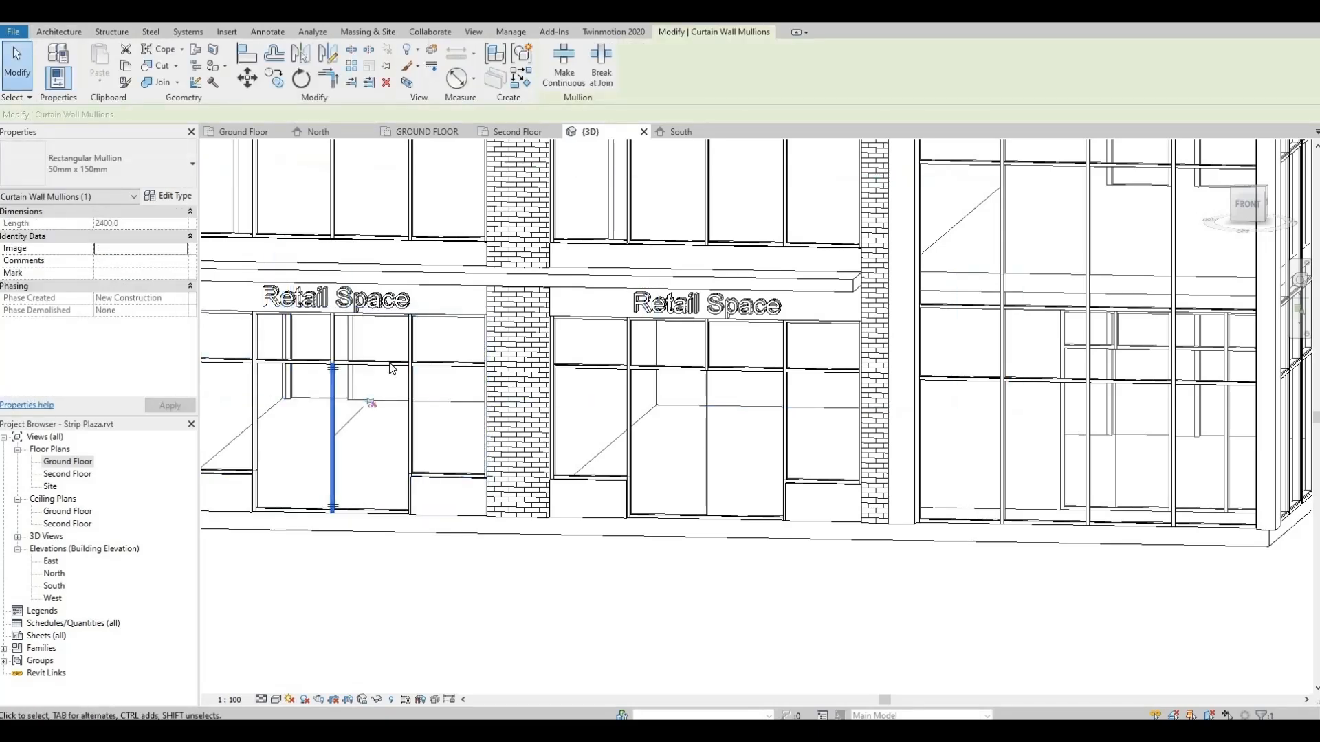
key("Escape")
Unpin and delete the mullion between the entrance doors of the middle Retail Space storefront.
middle_click_drag(338, 419, 568, 429)
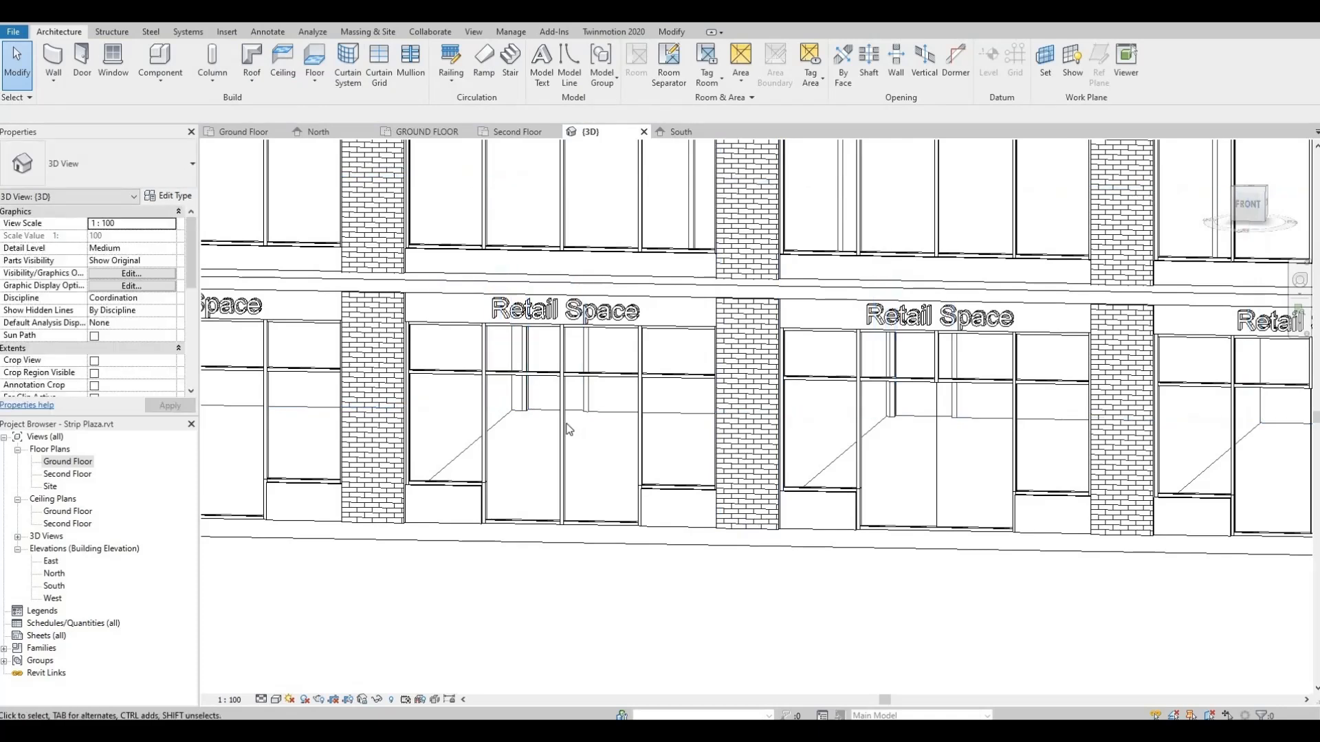
key("Tab")
key("Tab")
key("Tab")
key("Tab")
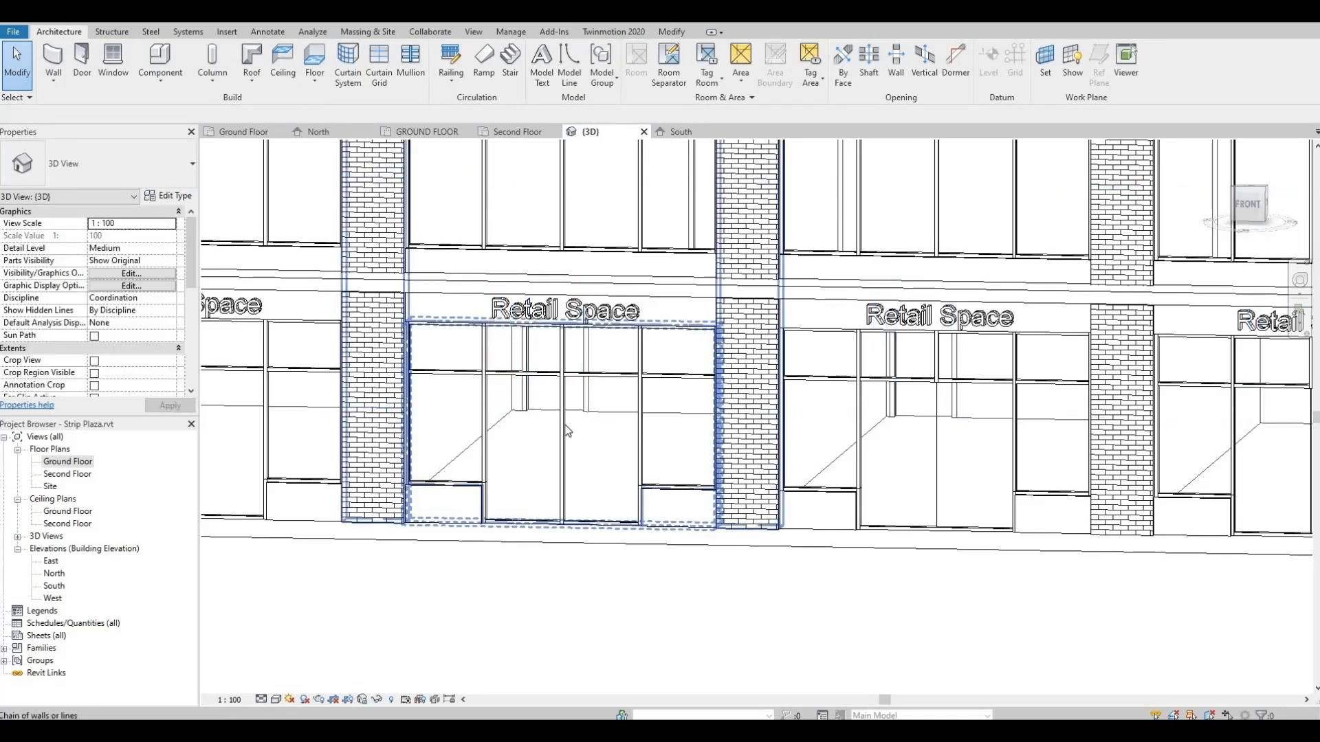
key("Tab")
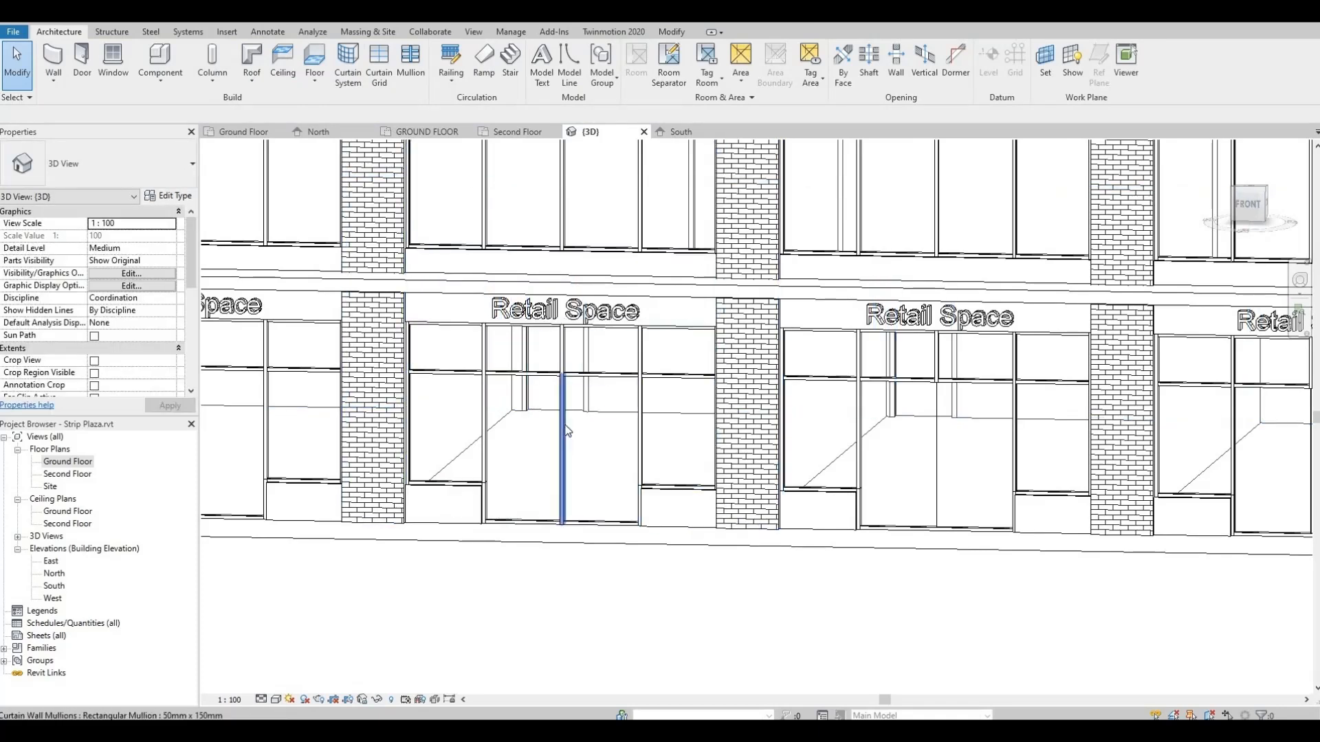
left_click(563, 425)
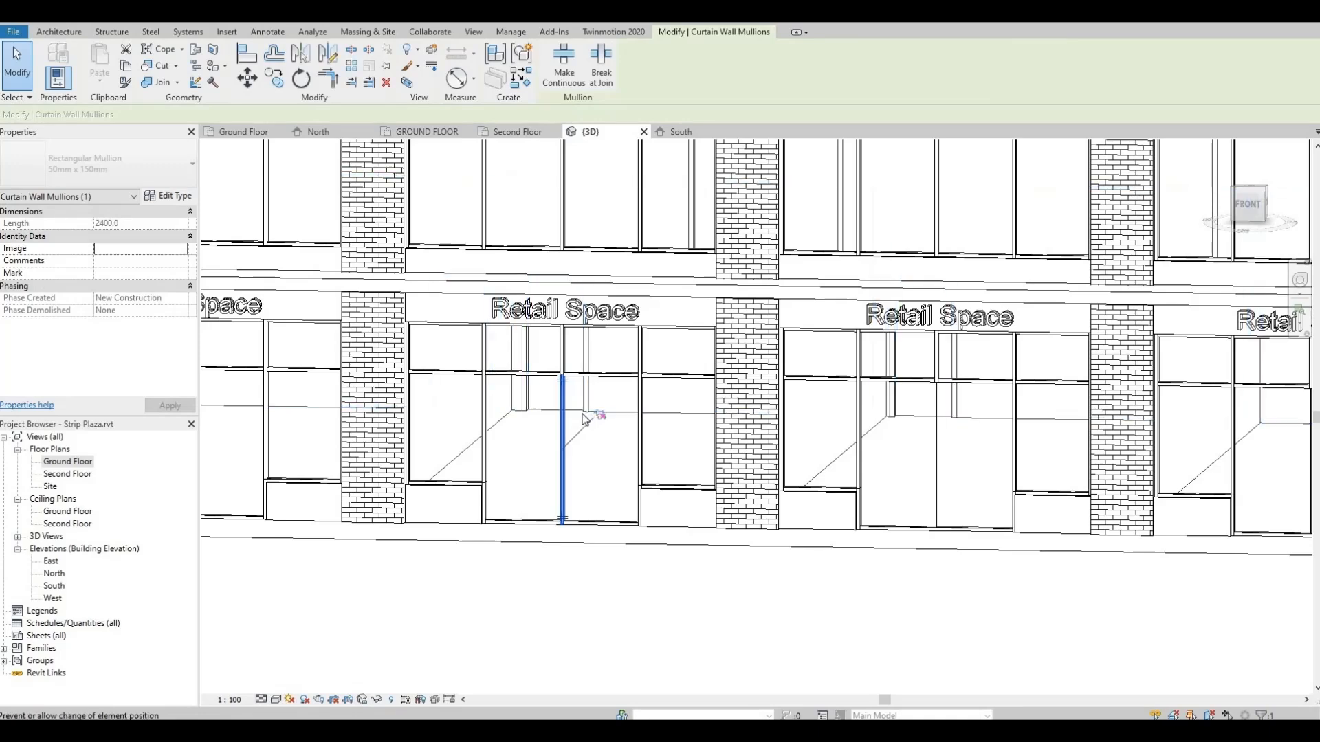
key("Delete")
Unpin and delete the mullion between the entrance doors of the fourth Retail Space storefront from the glazed corner.
middle_click_drag(658, 472, 990, 497)
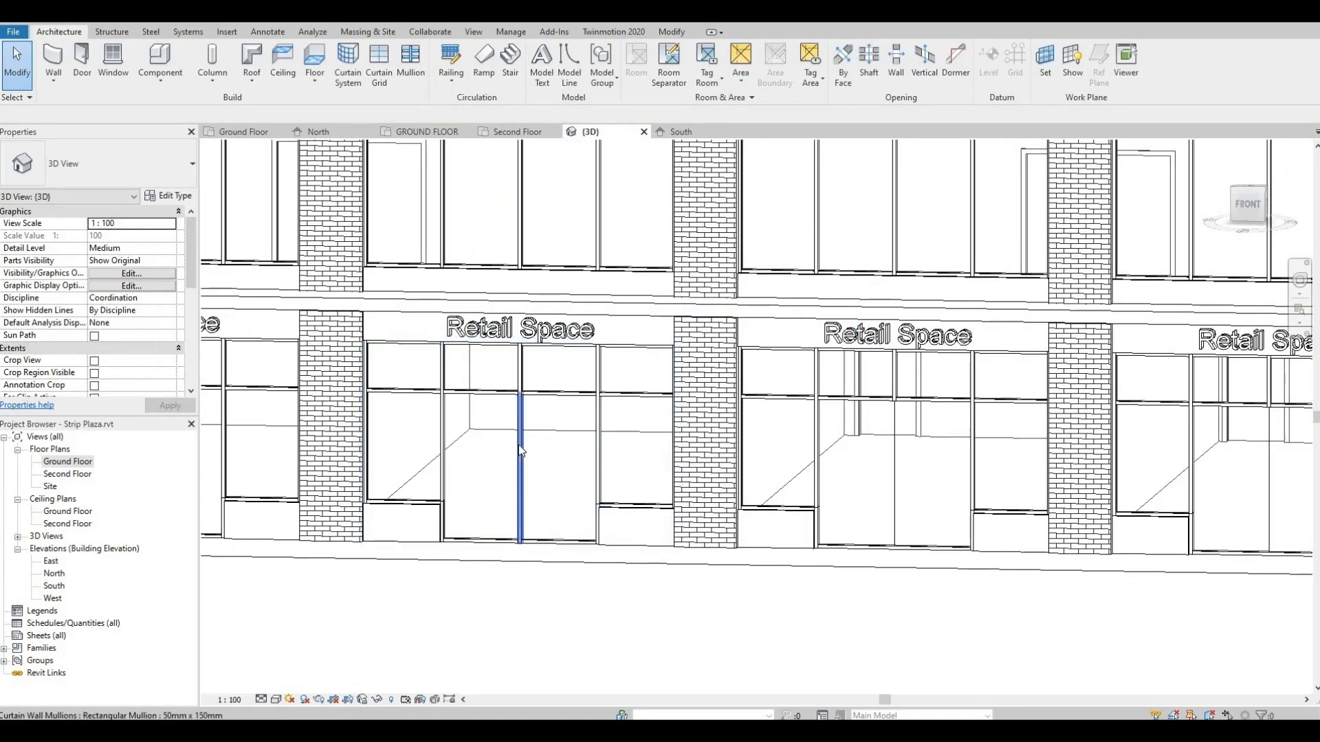
key("Tab")
key("Tab")
key("Tab")
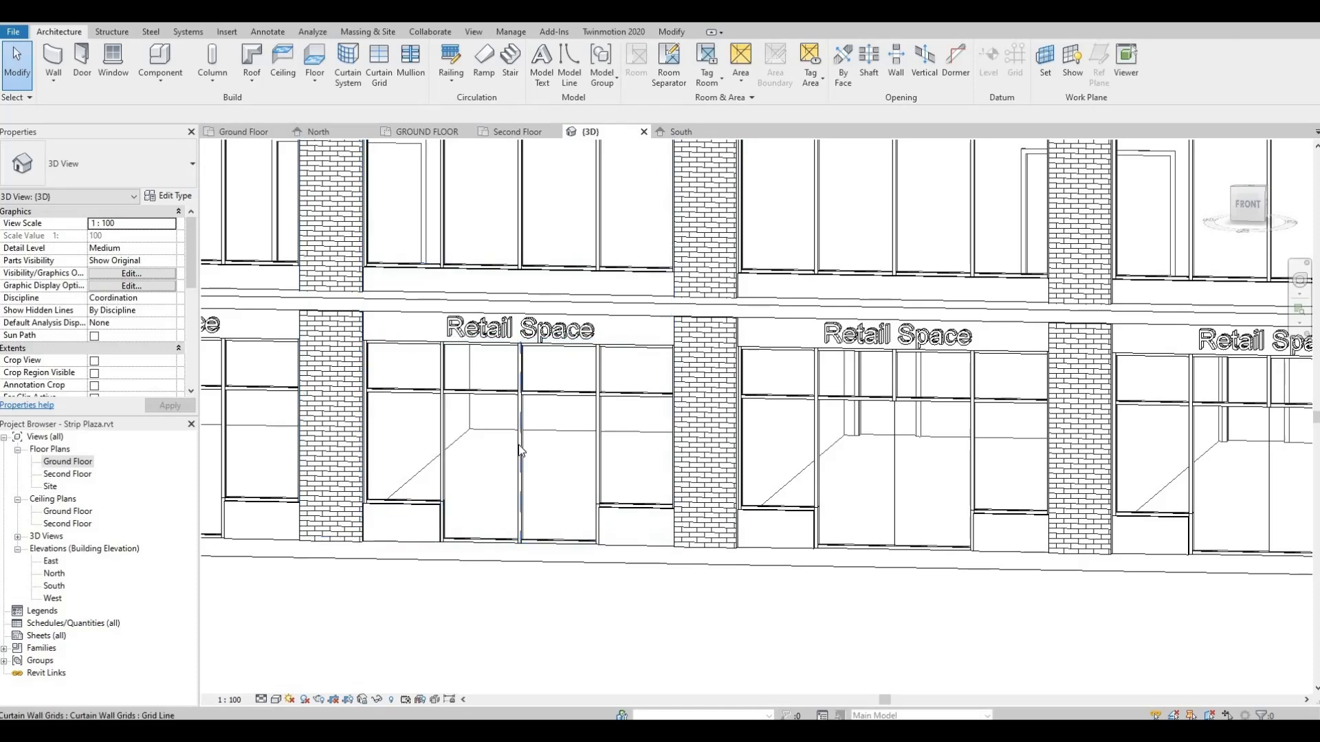
left_click(520, 447)
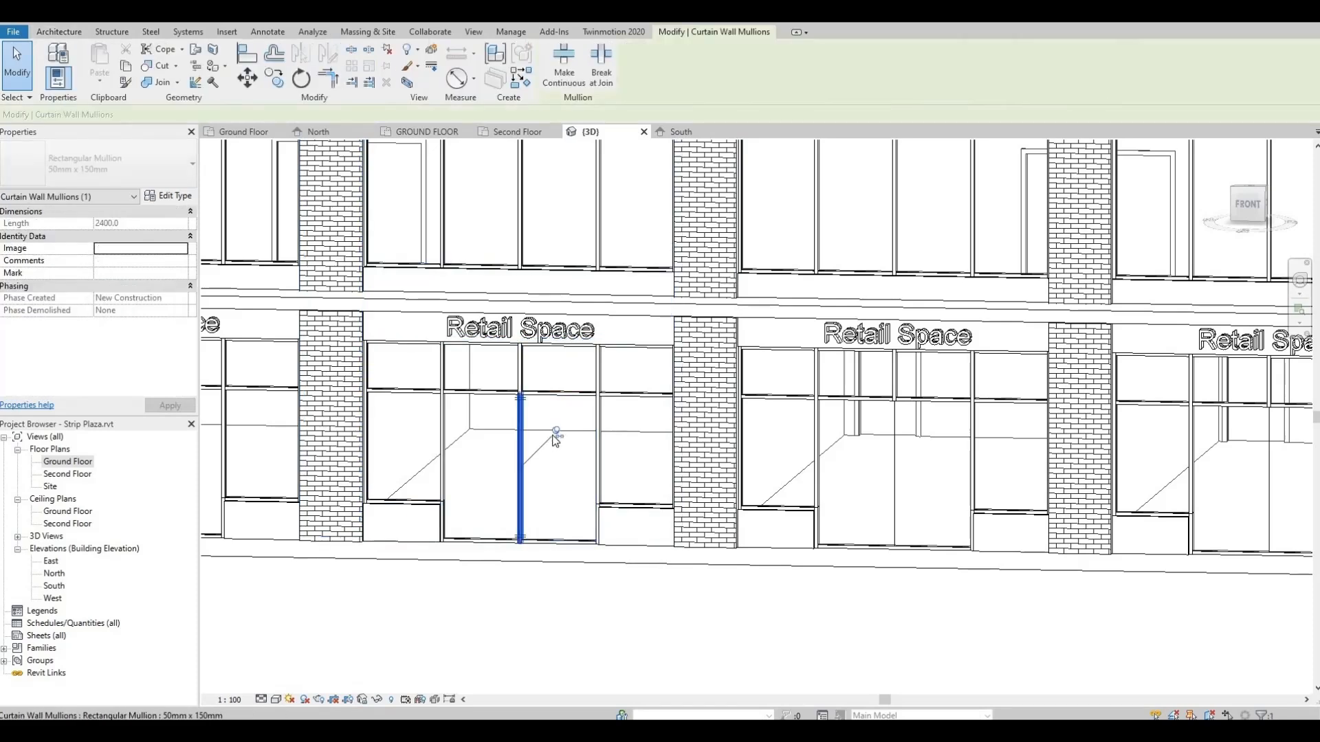
key("Escape")
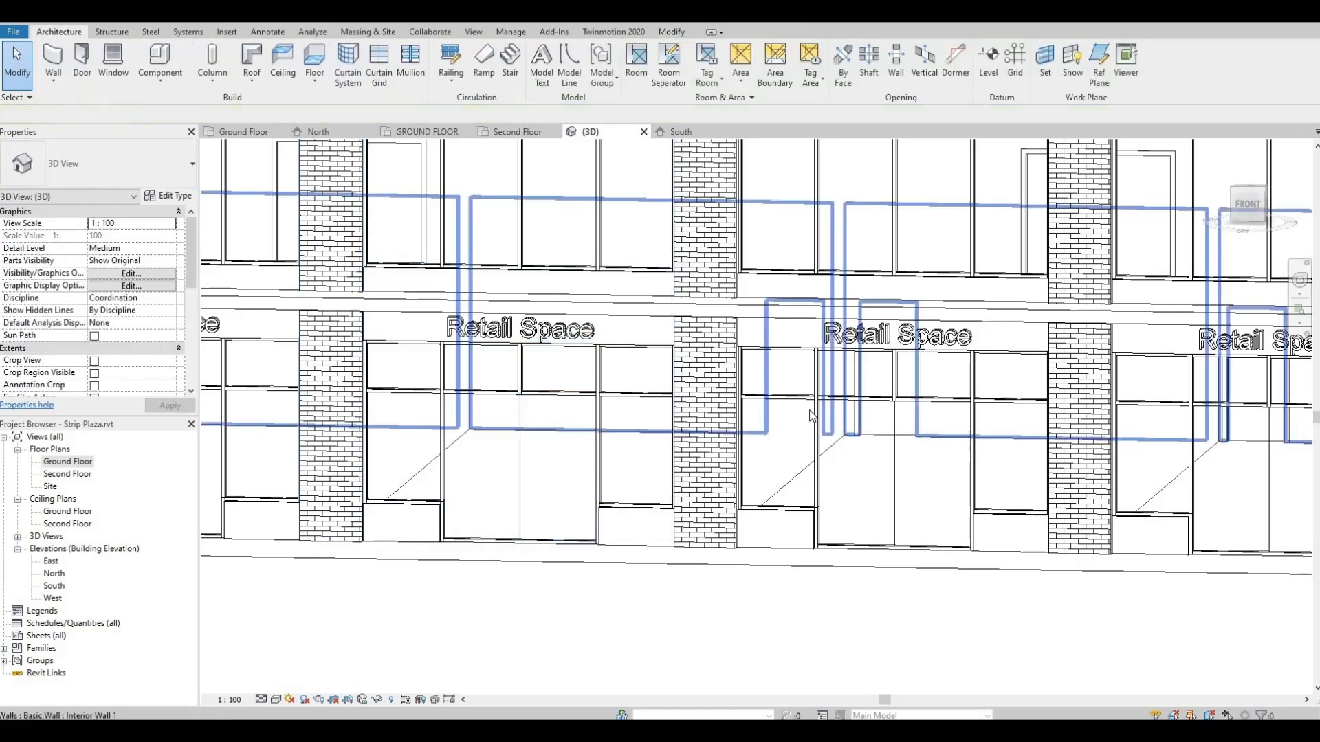
Unpin and delete the mullion between the entrance doors of the Retail Space storefront farthest from the glazed corner.
middle_click_drag(543, 435, 450, 400)
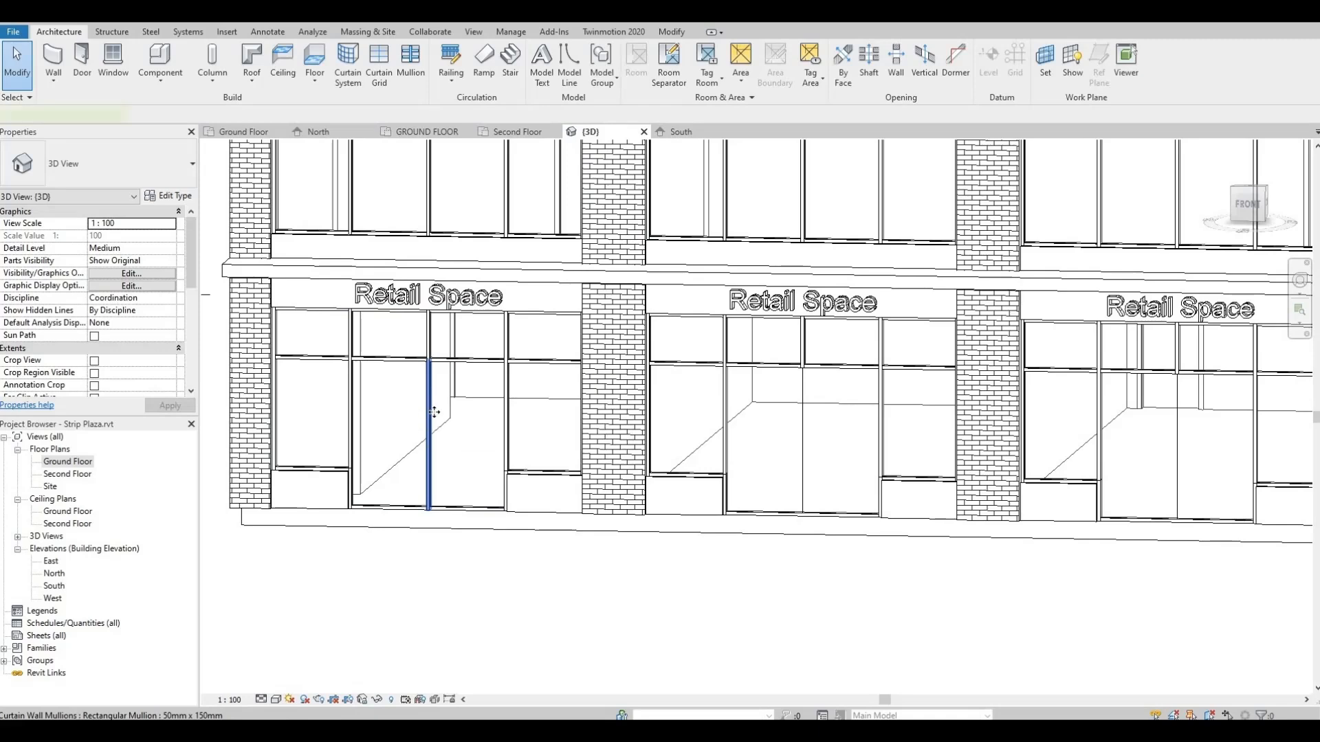
left_click(434, 412)
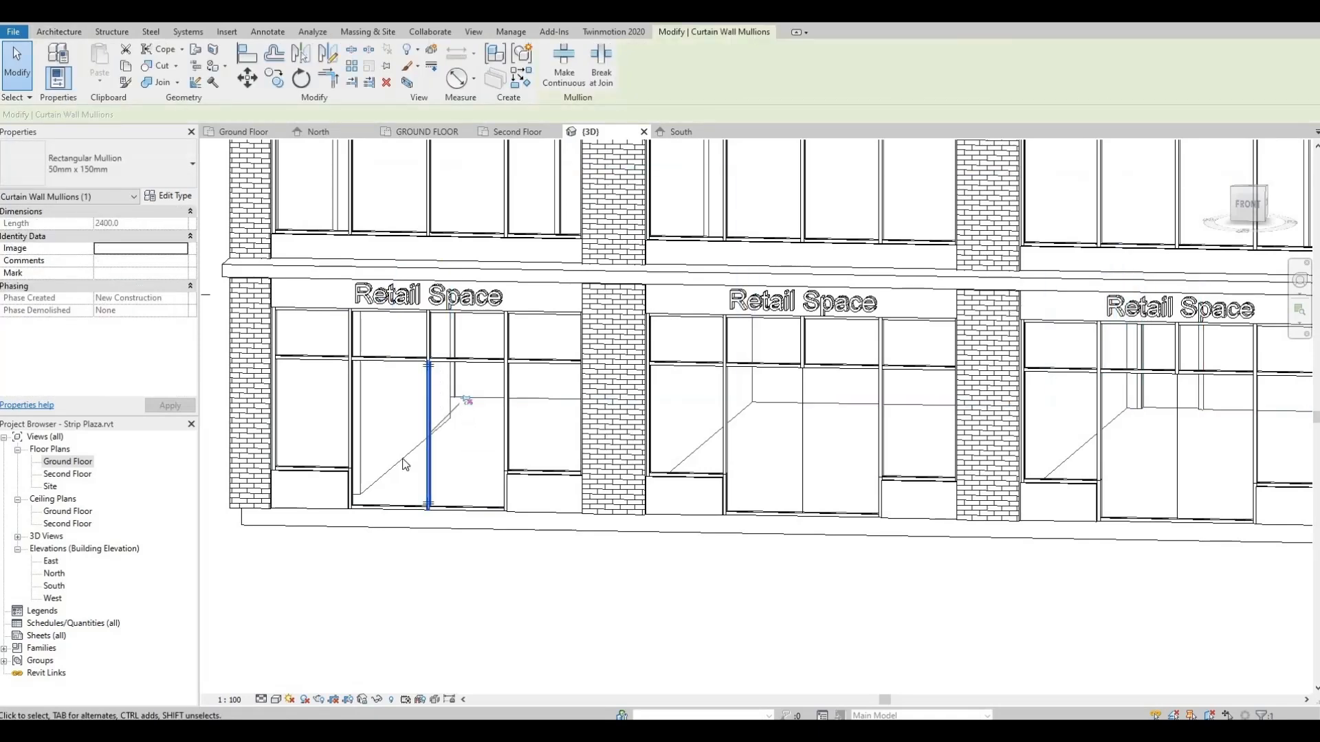
key("Escape")
Unpin and delete both sill mullions beneath the entrance doors of the Retail Space storefront farthest from the glazed corner.
middle_click_drag(469, 468, 557, 444)
scroll(481, 481, "up", 2)
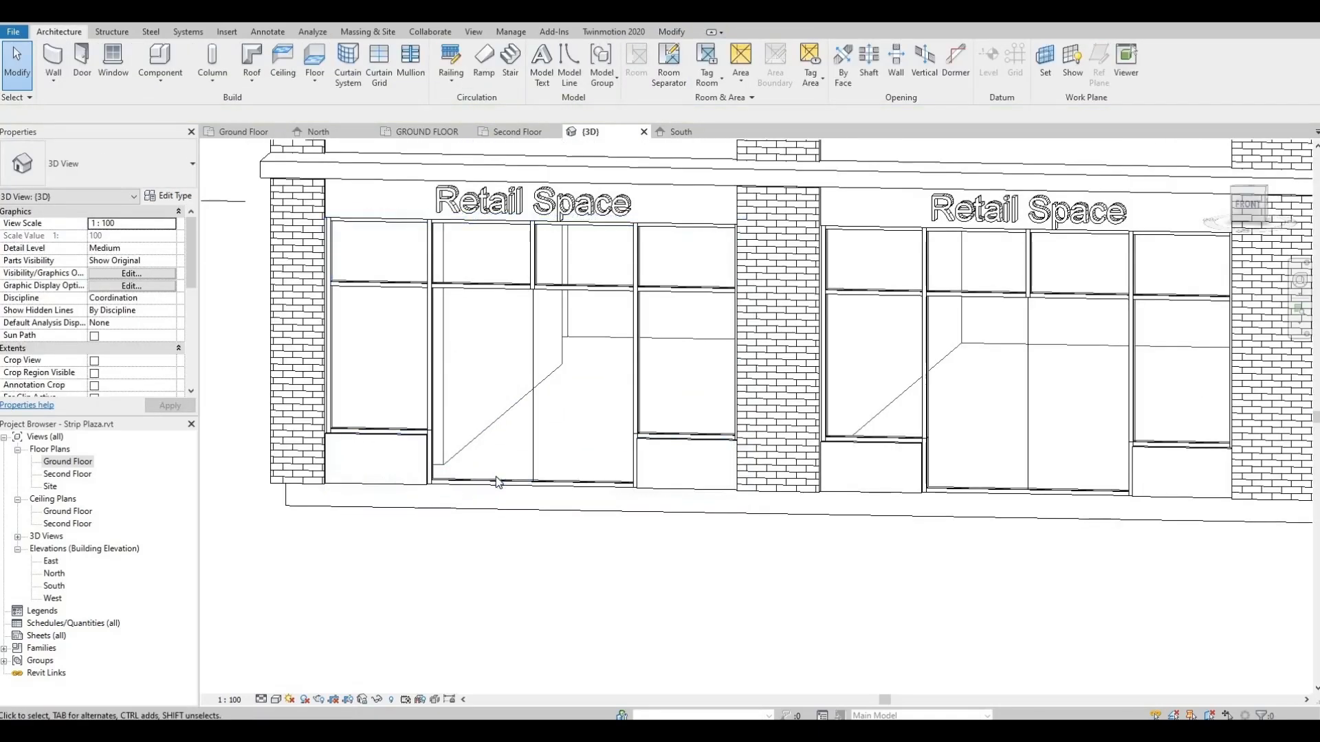
key("Tab")
key("Tab")
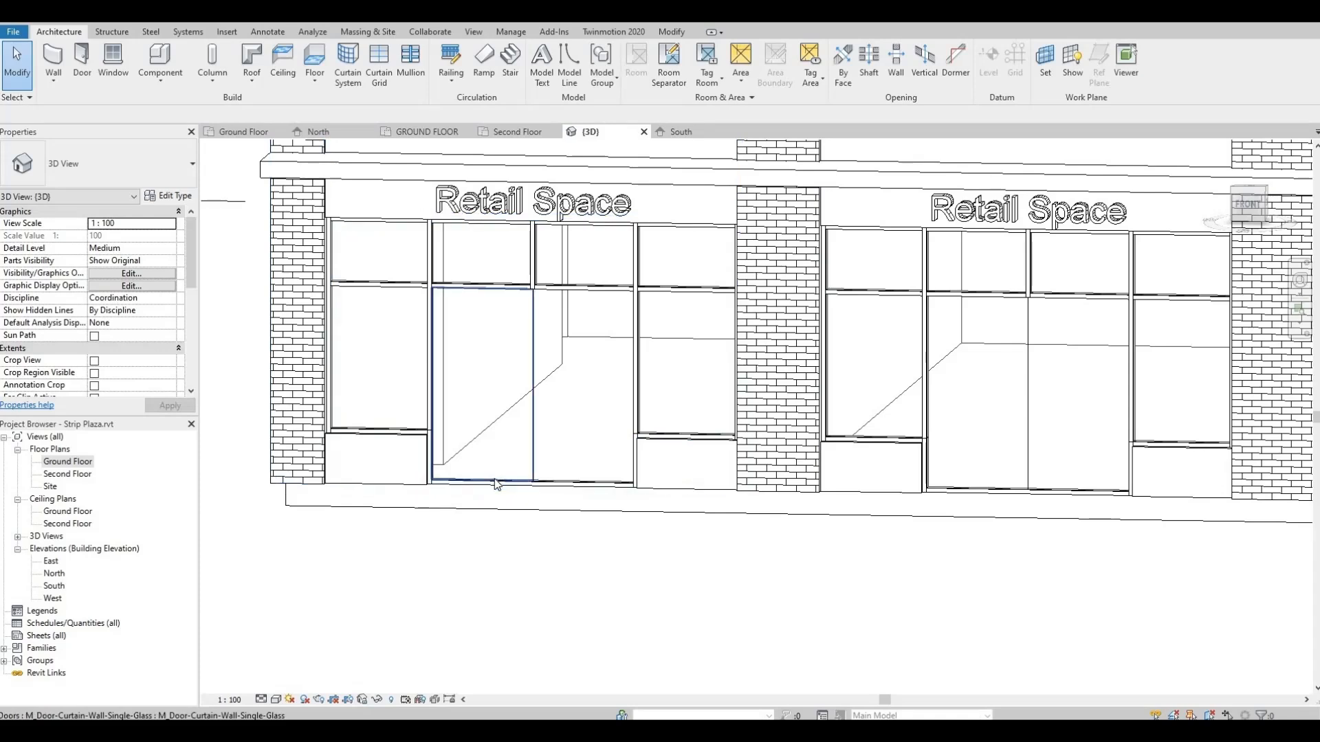
left_click(495, 481)
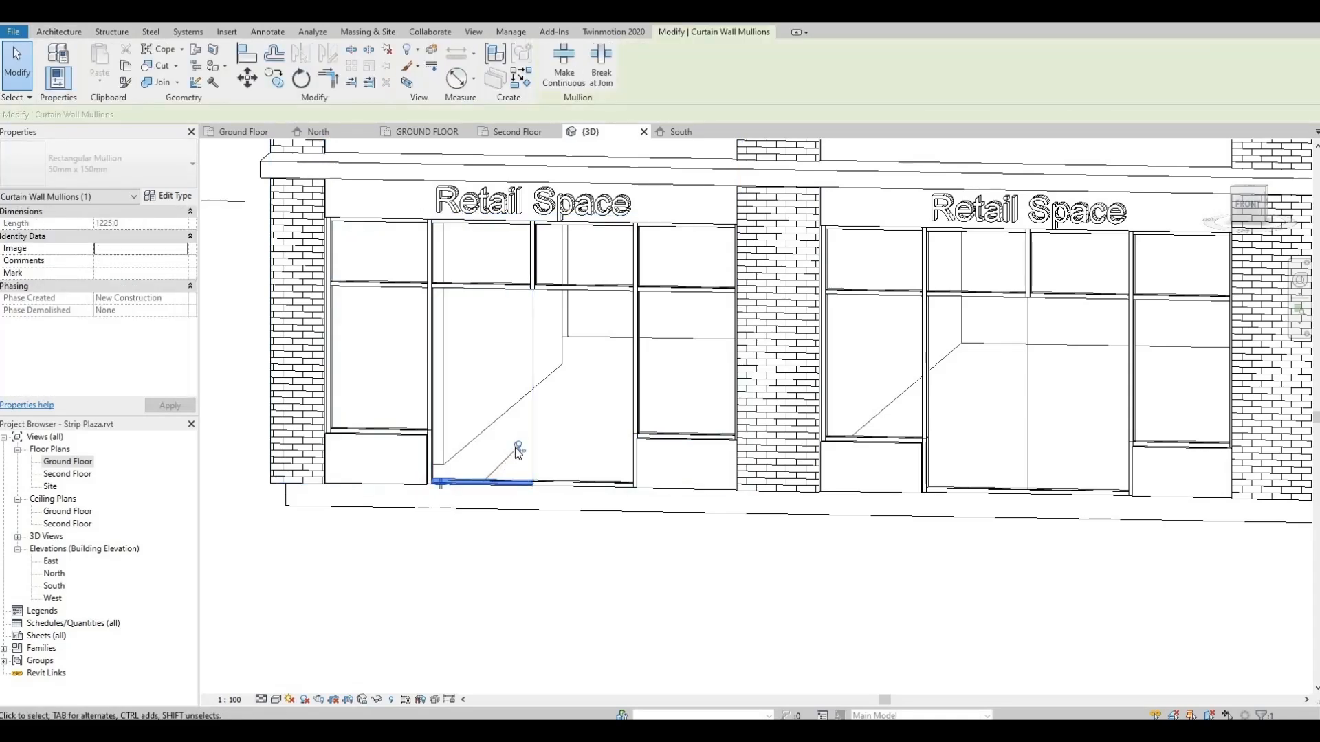
key("Escape")
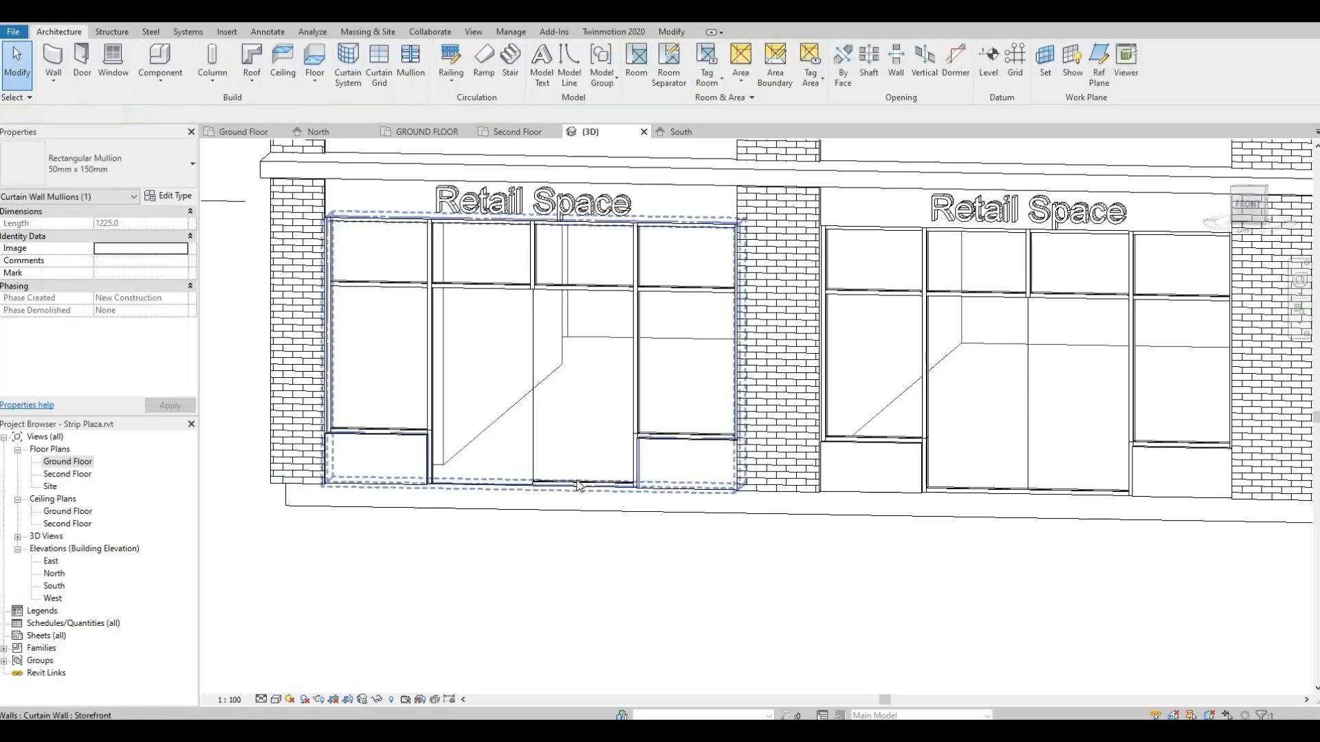
left_click(581, 483)
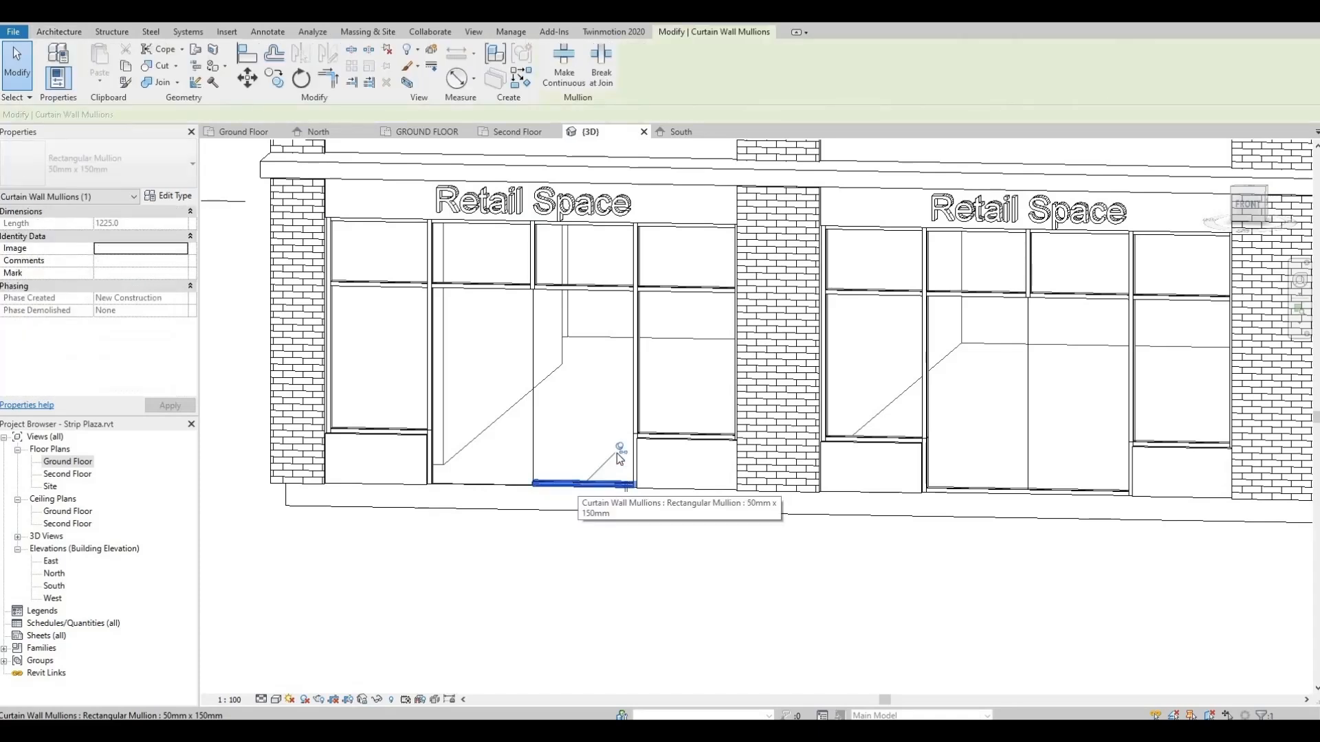
key("Escape")
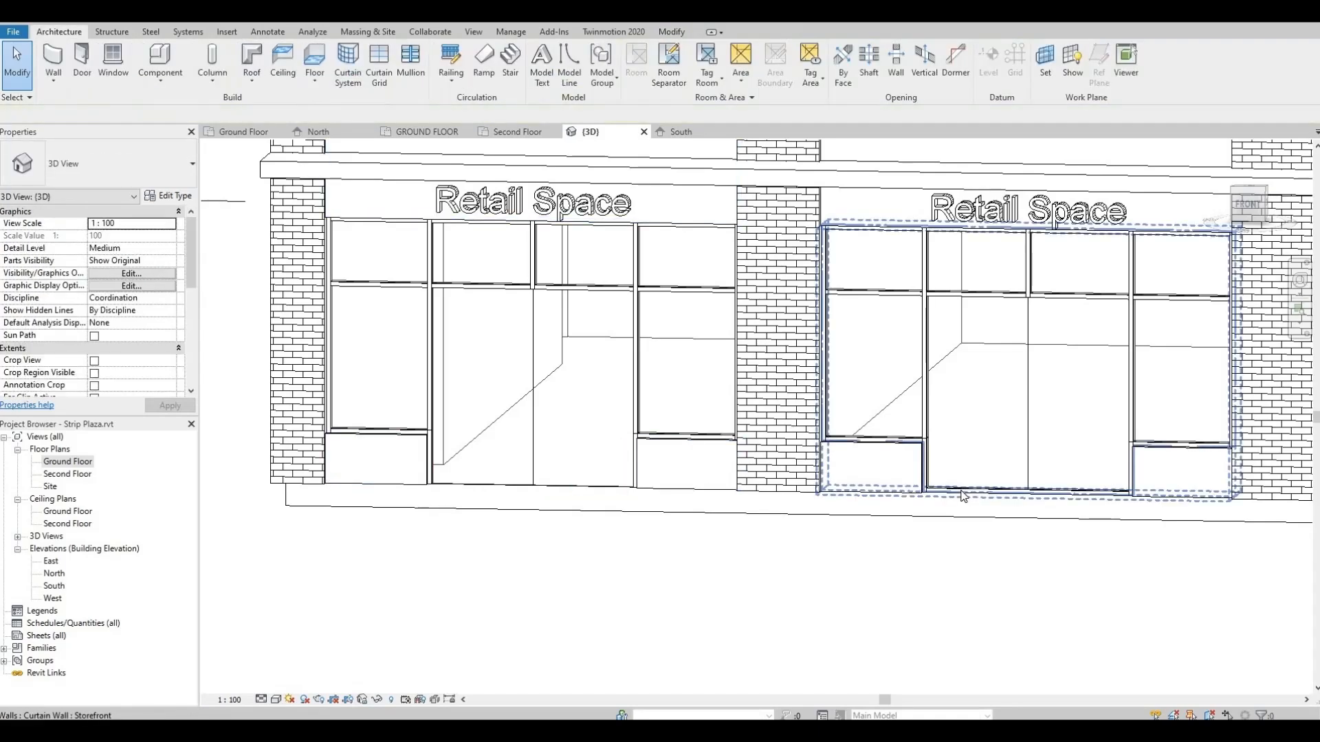
Unpin and delete both sill mullions beneath the entrance doors of the fourth Retail Space storefront from the glazed corner.
left_click(990, 489)
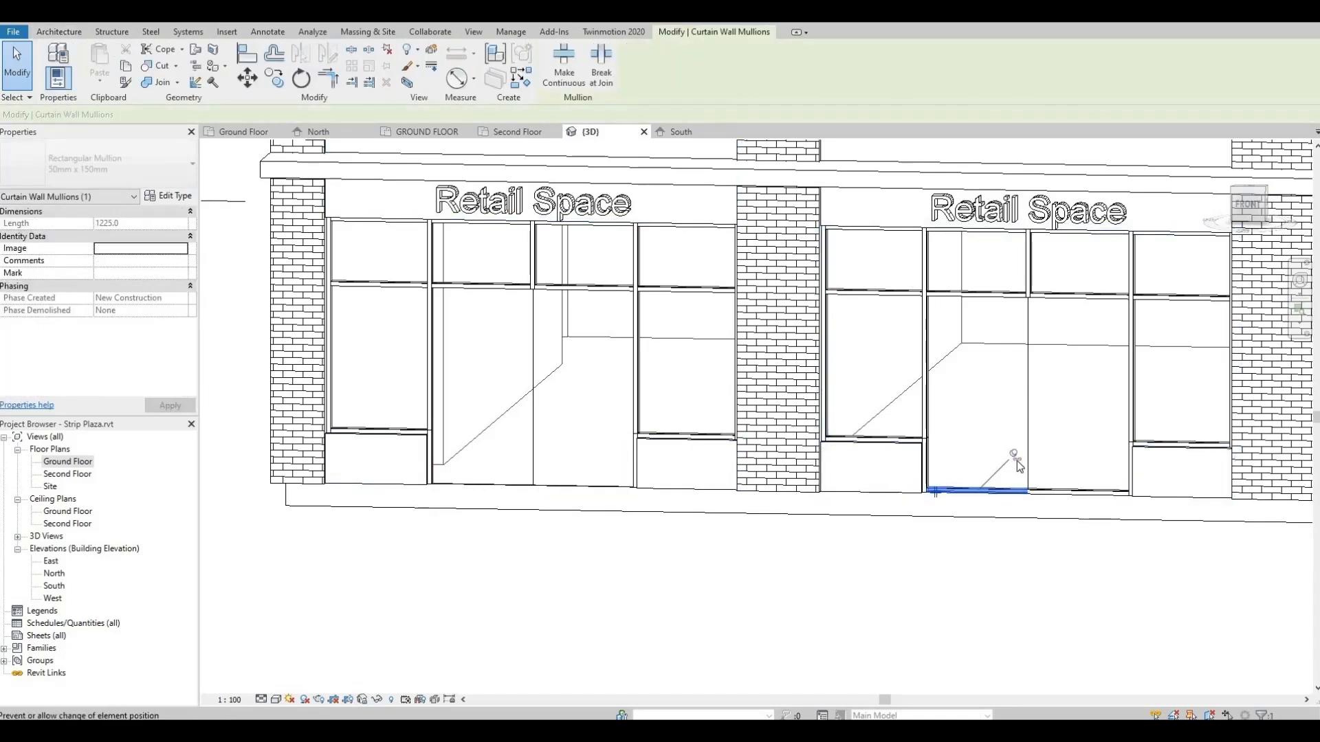
key("Escape")
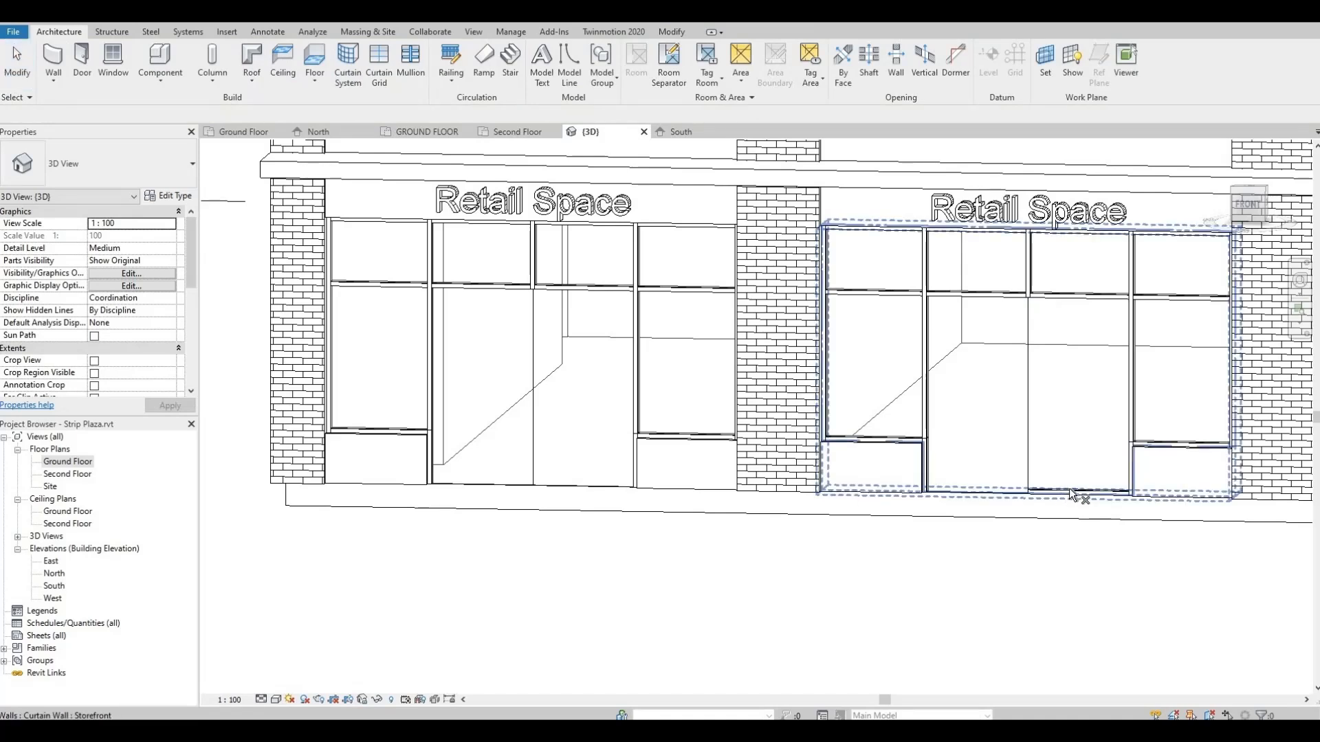
middle_click_drag(960, 483, 856, 480)
scroll(857, 480, "up", 1)
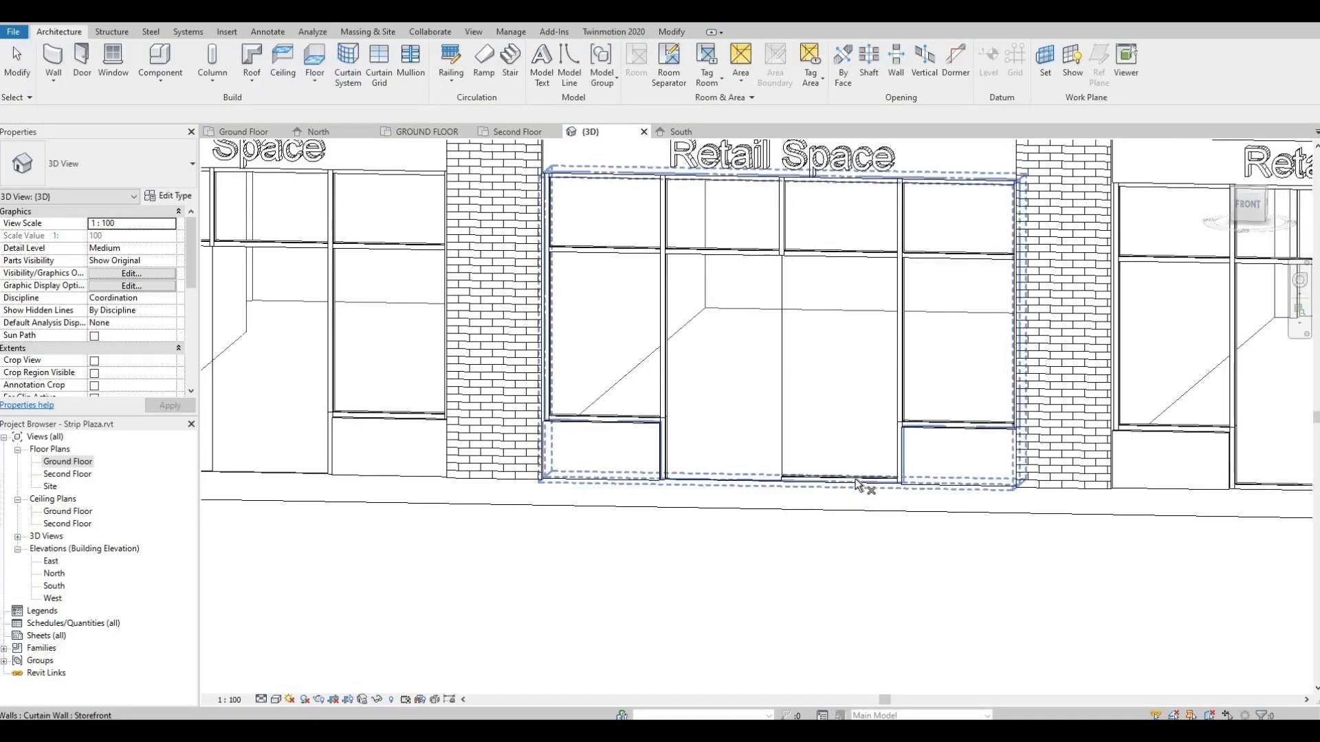
left_click(862, 481)
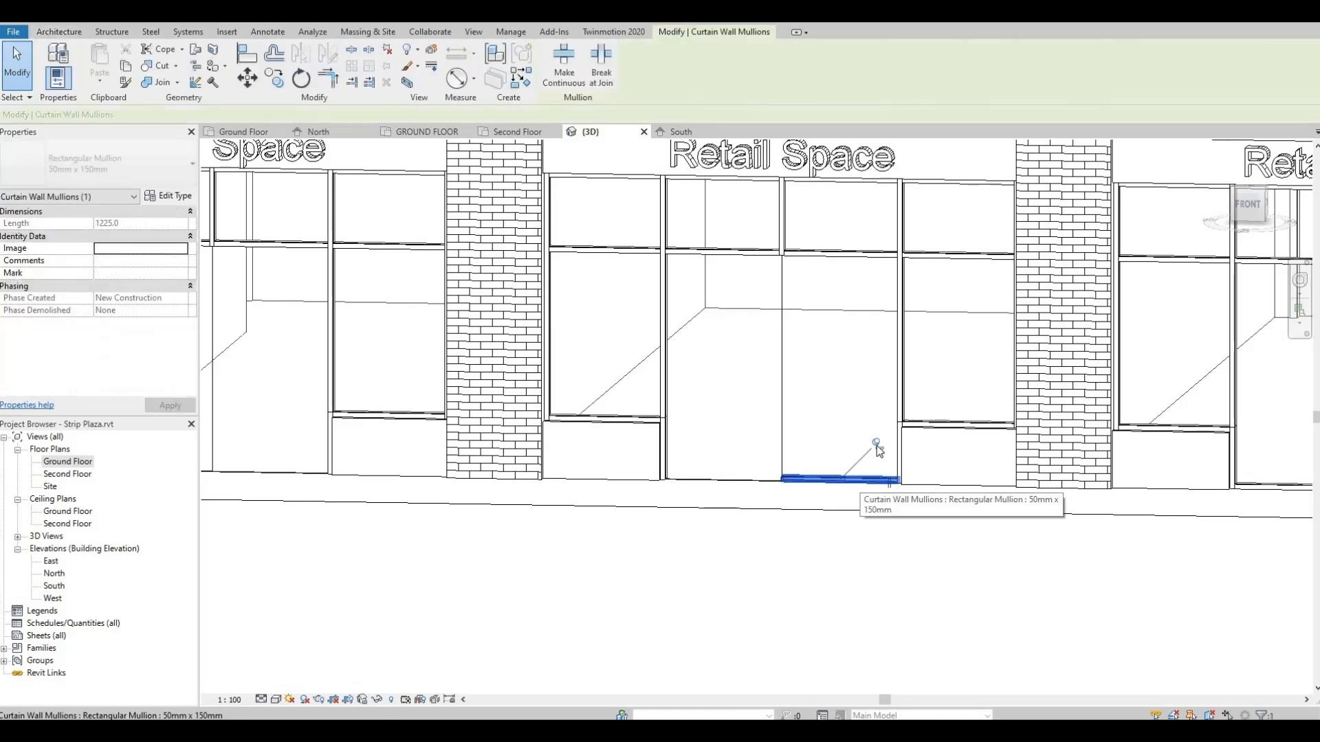
key("Delete")
Unpin and delete both sill mullions beneath the entrance doors of the middle Retail Space storefront.
middle_click_drag(1100, 518, 603, 517)
left_click(794, 495)
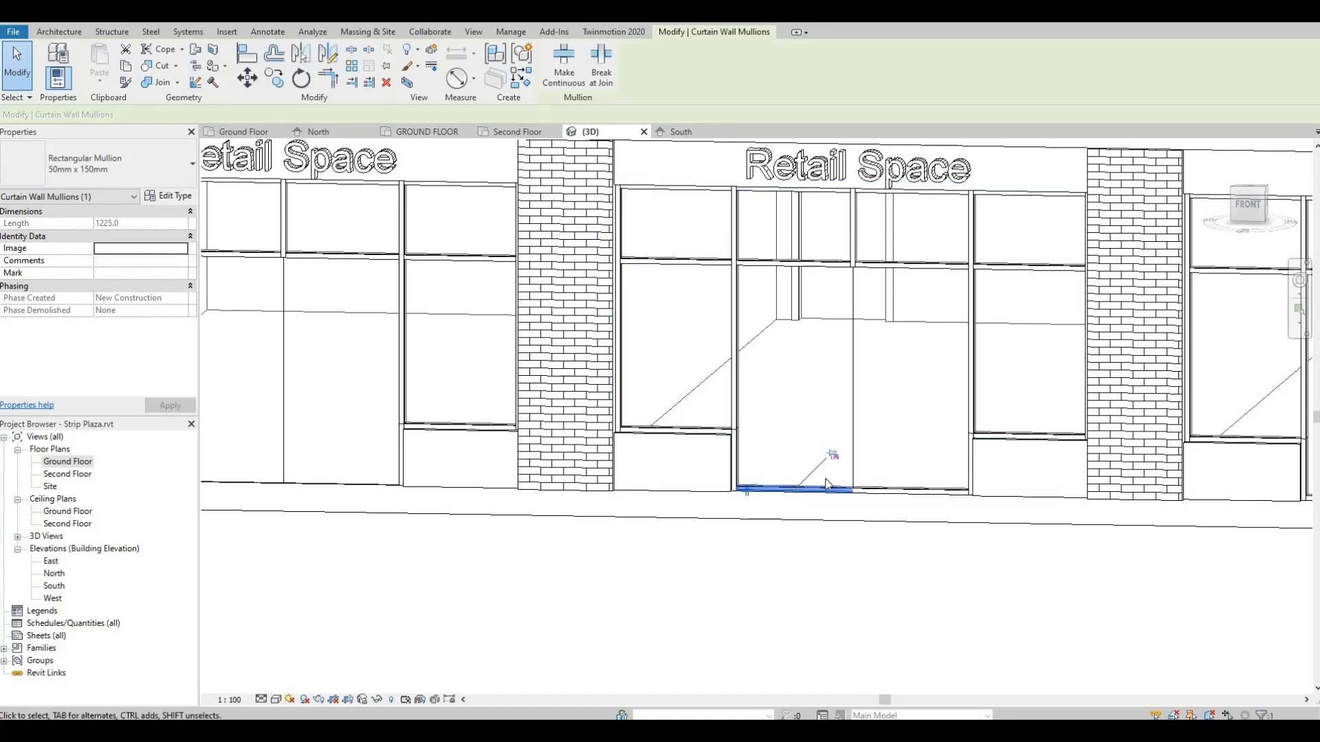
key("Delete")
left_click(877, 491)
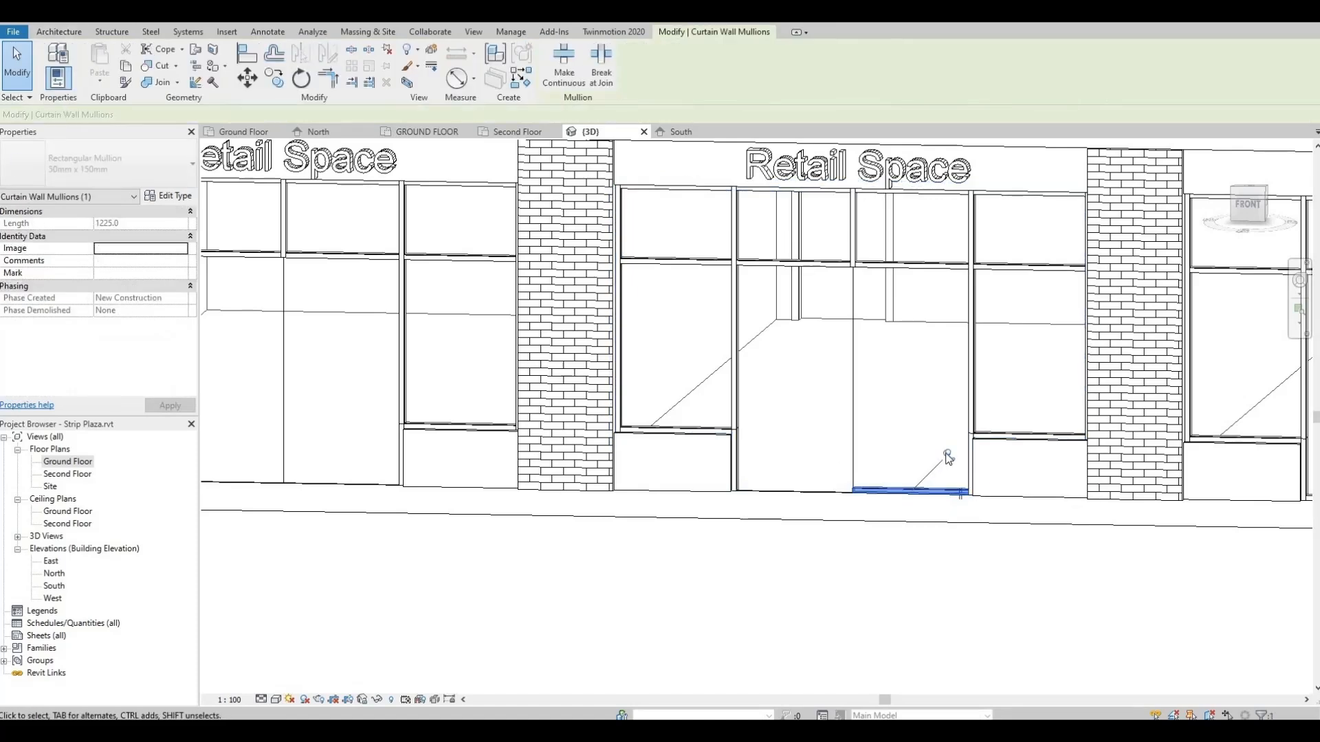
key("Delete")
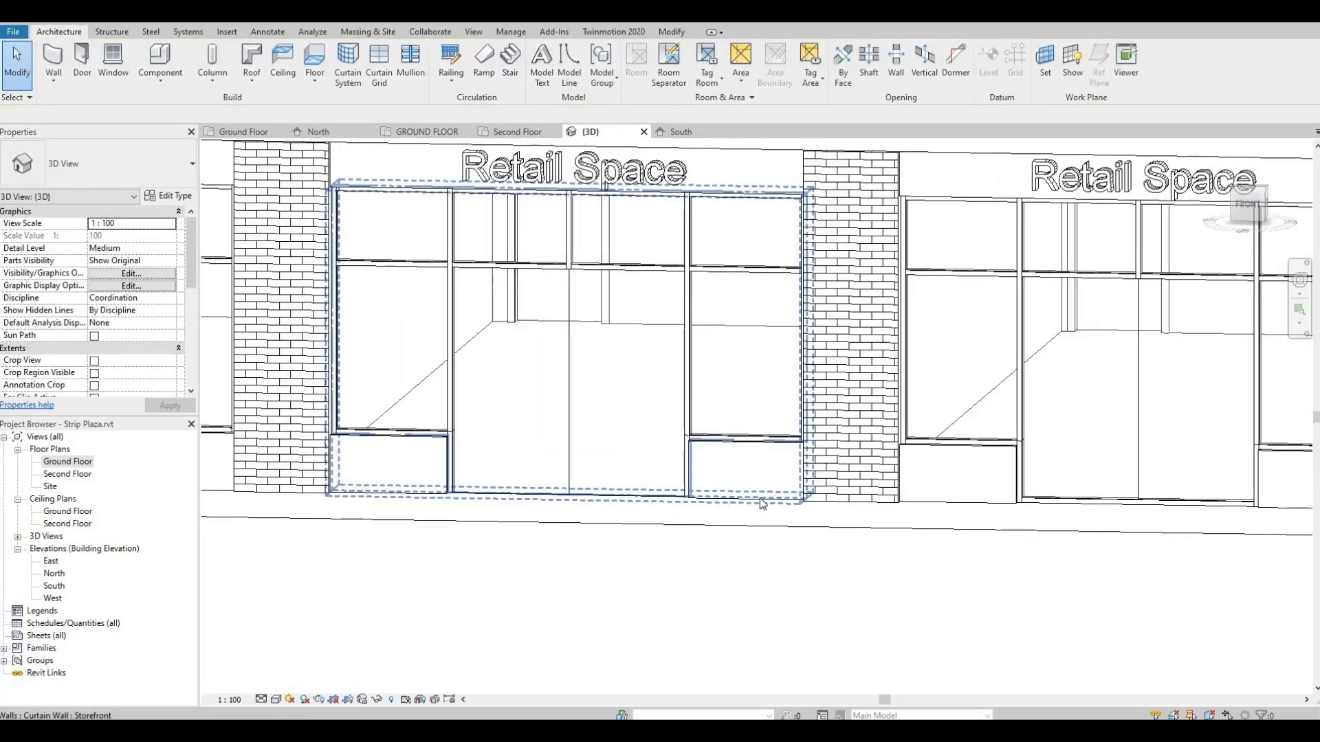
Unpin and delete both sill mullions beneath the entrance doors of the second Retail Space storefront from the glazed corner.
left_click(870, 502)
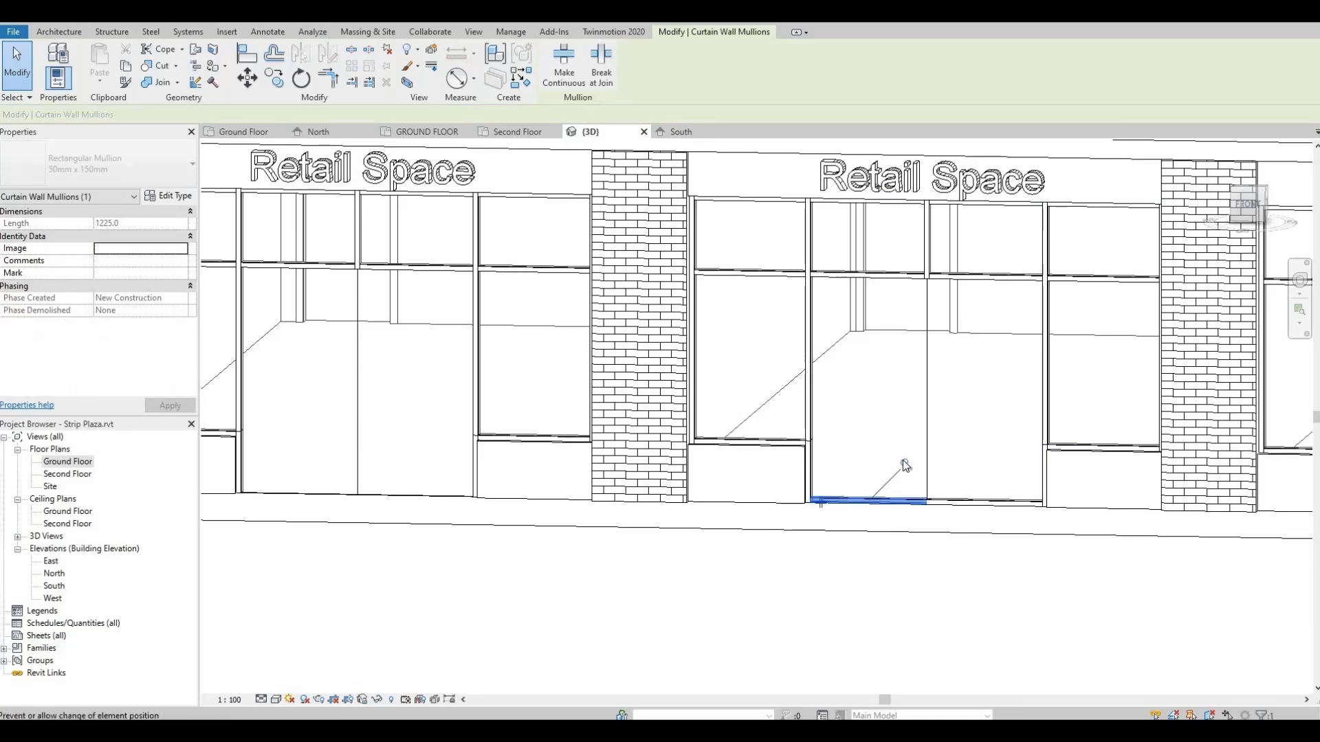
key("Delete")
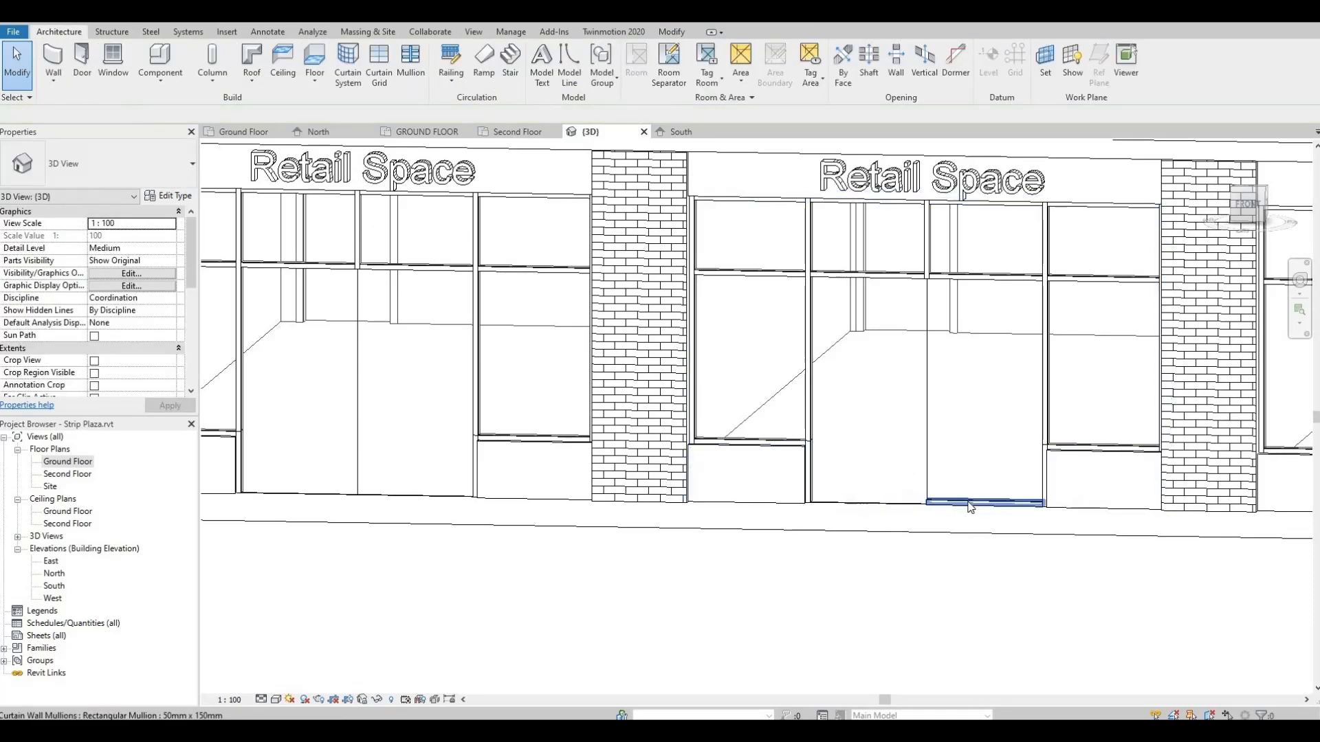
left_click(970, 501)
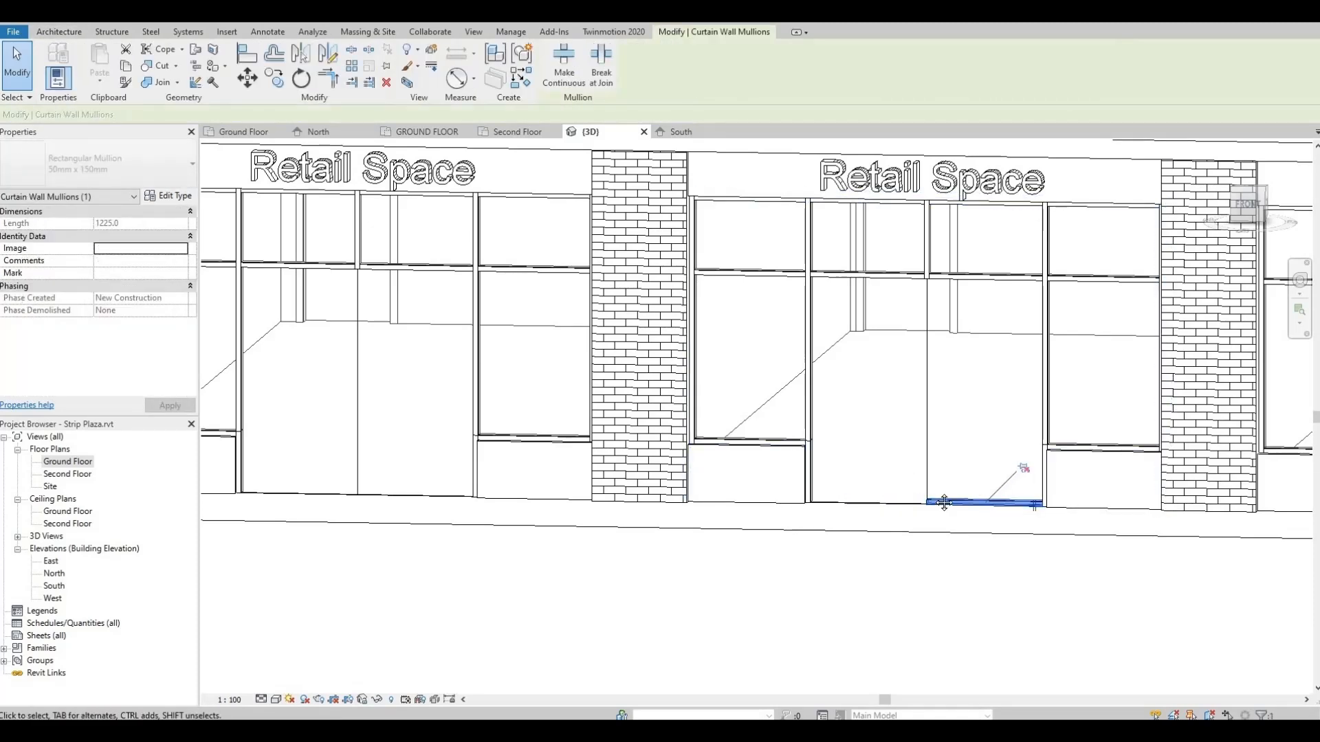
key("Delete")
Unpin and delete both sill mullions beneath the entrance doors of the Retail Space storefront nearest the glazed corner.
middle_click_drag(789, 501, 605, 492)
left_click(697, 499)
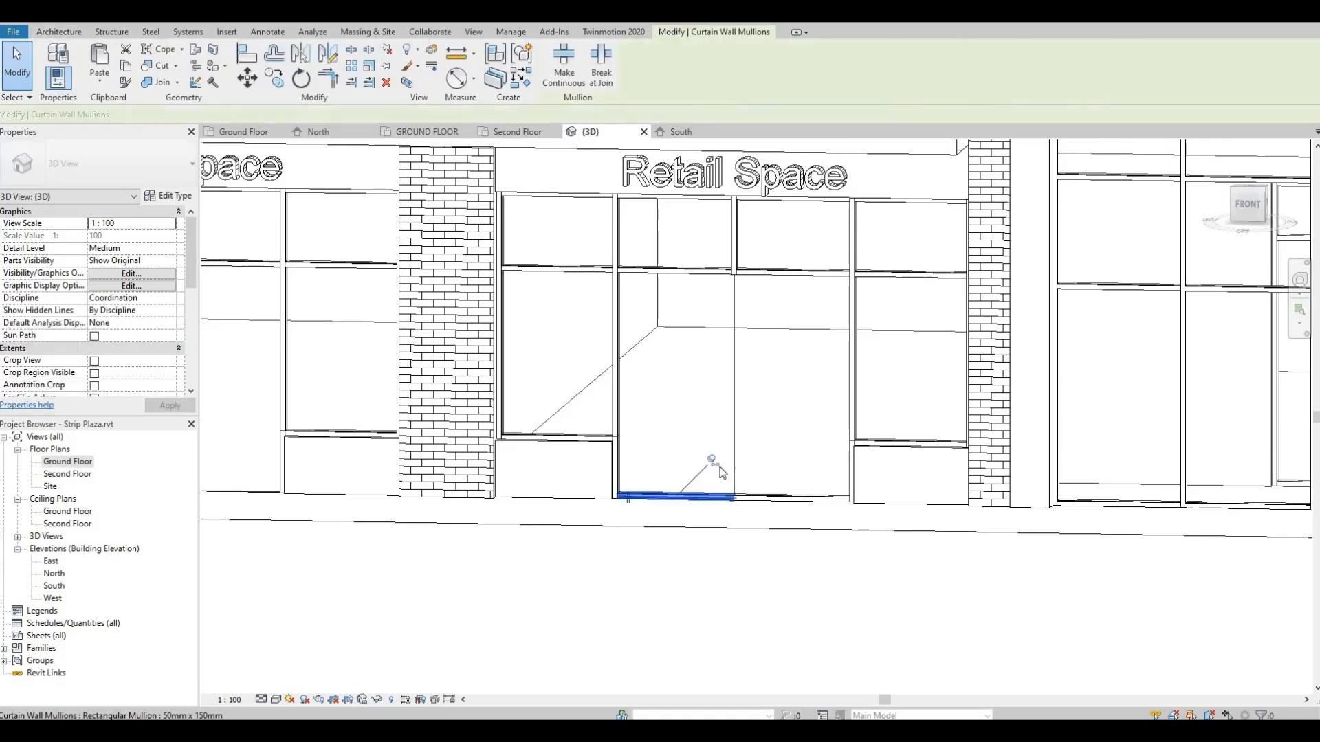
key("Delete")
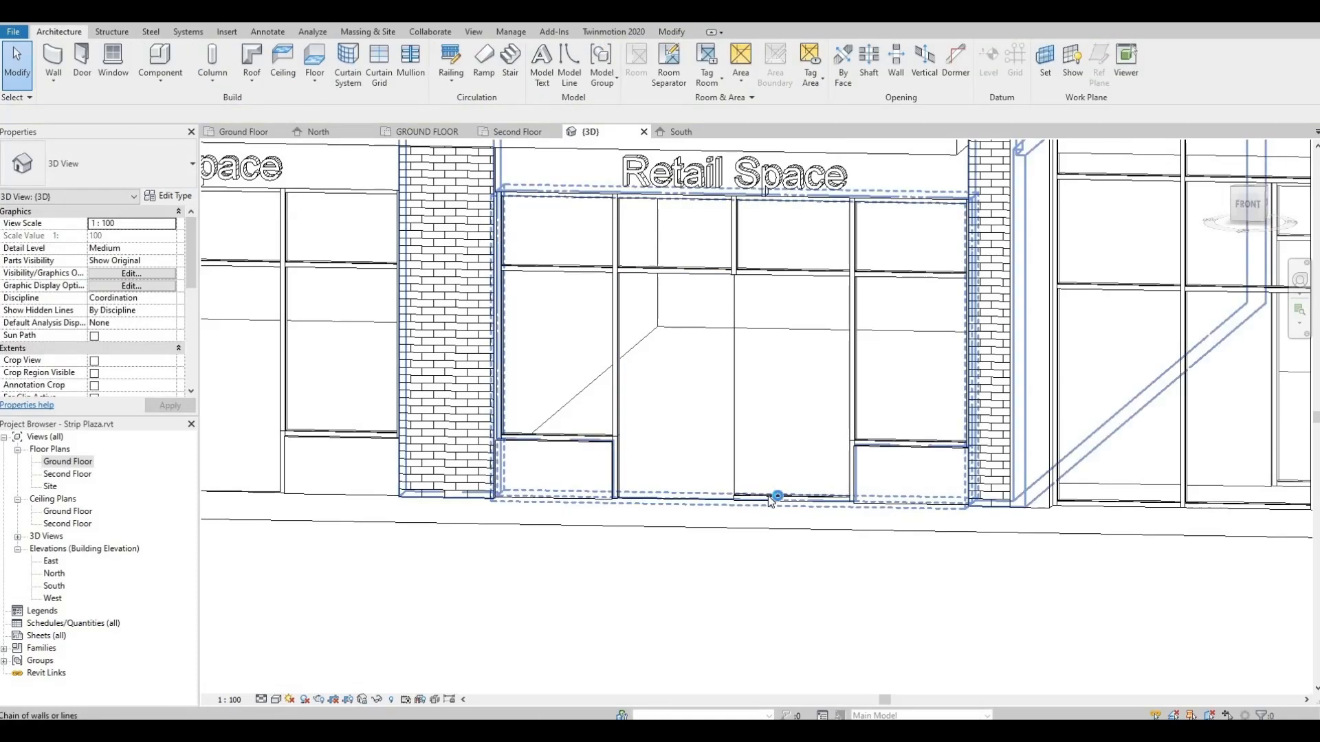
left_click(771, 499)
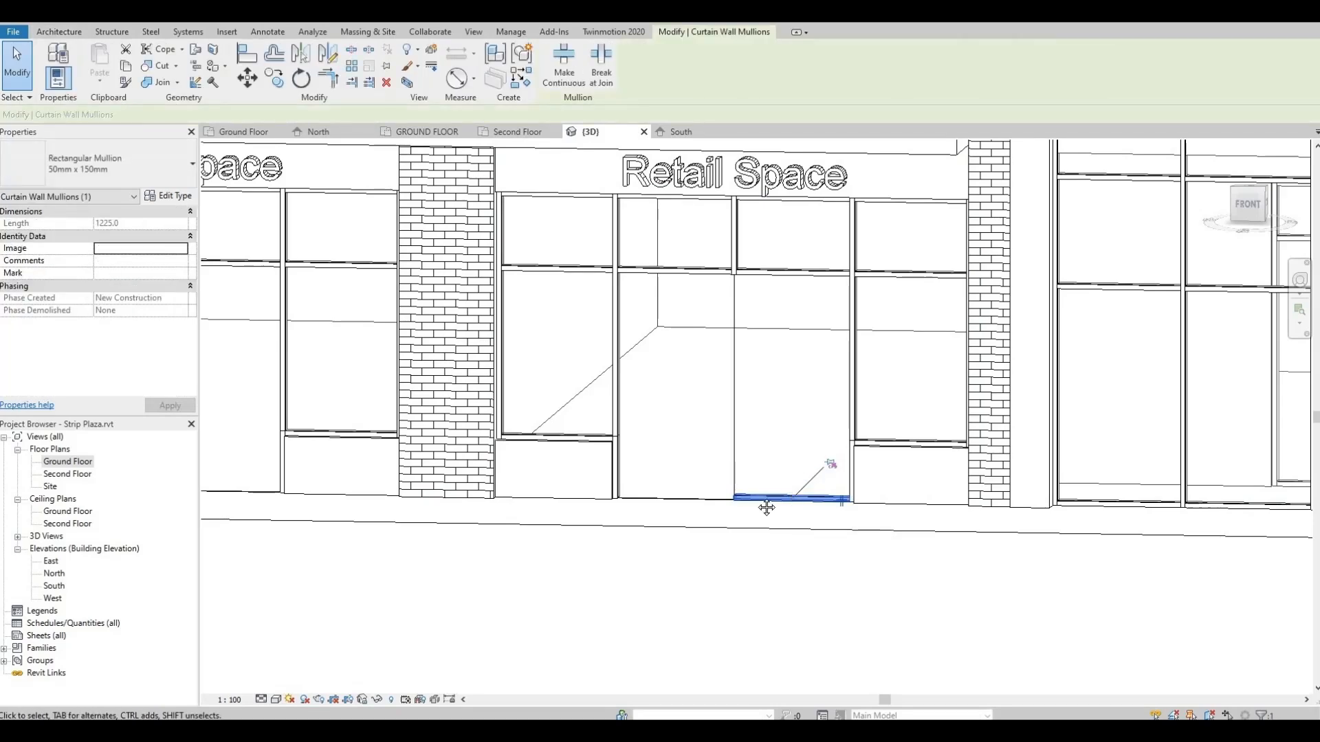
key("Delete")
Delete the bottom mullion of the second panel from the storefronts in the front curtain wall of the glazed corner.
middle_click_drag(766, 507, 713, 498)
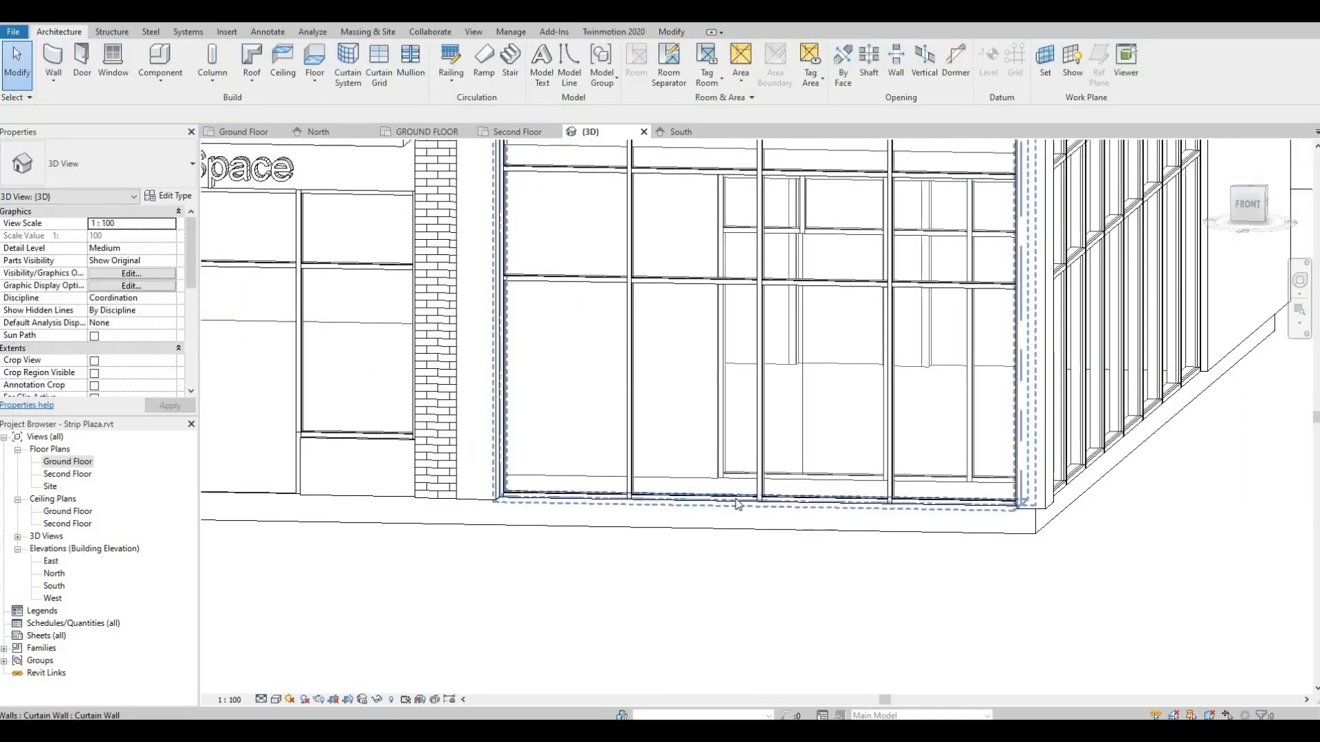
left_click(738, 500)
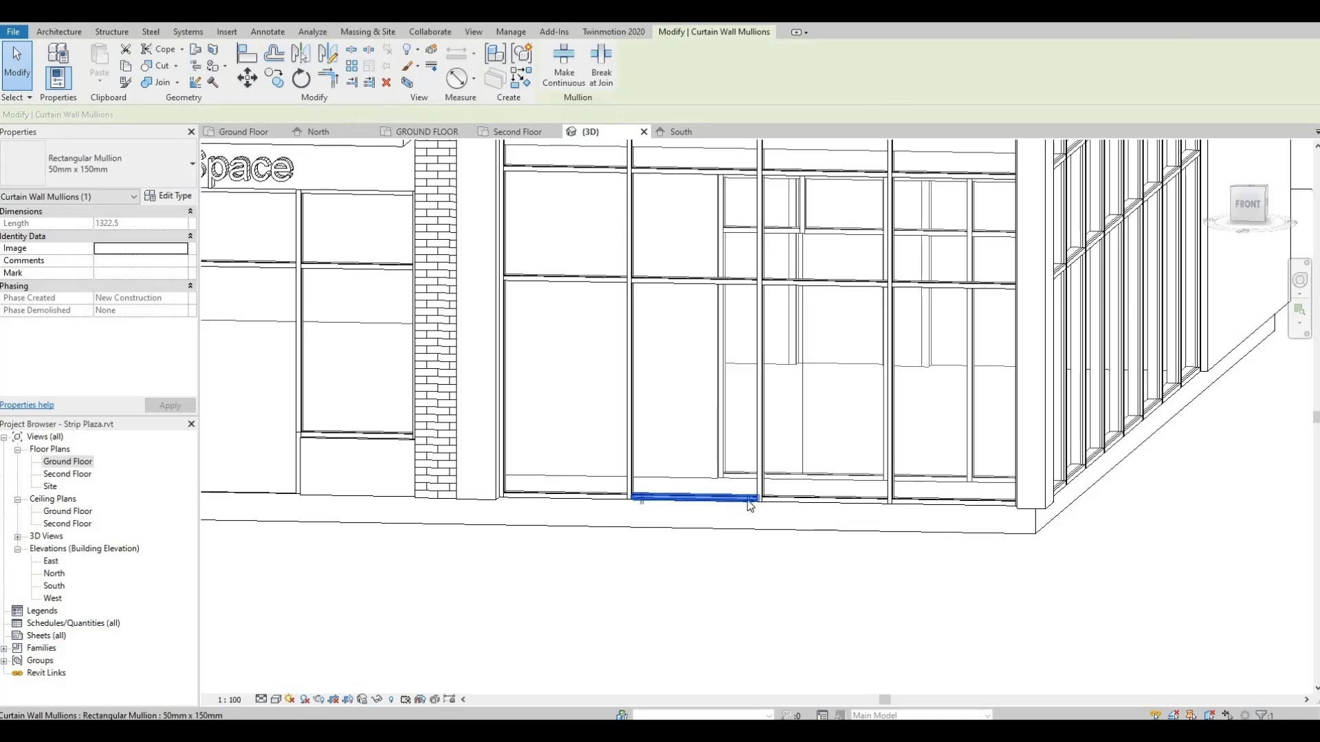
key("Delete")
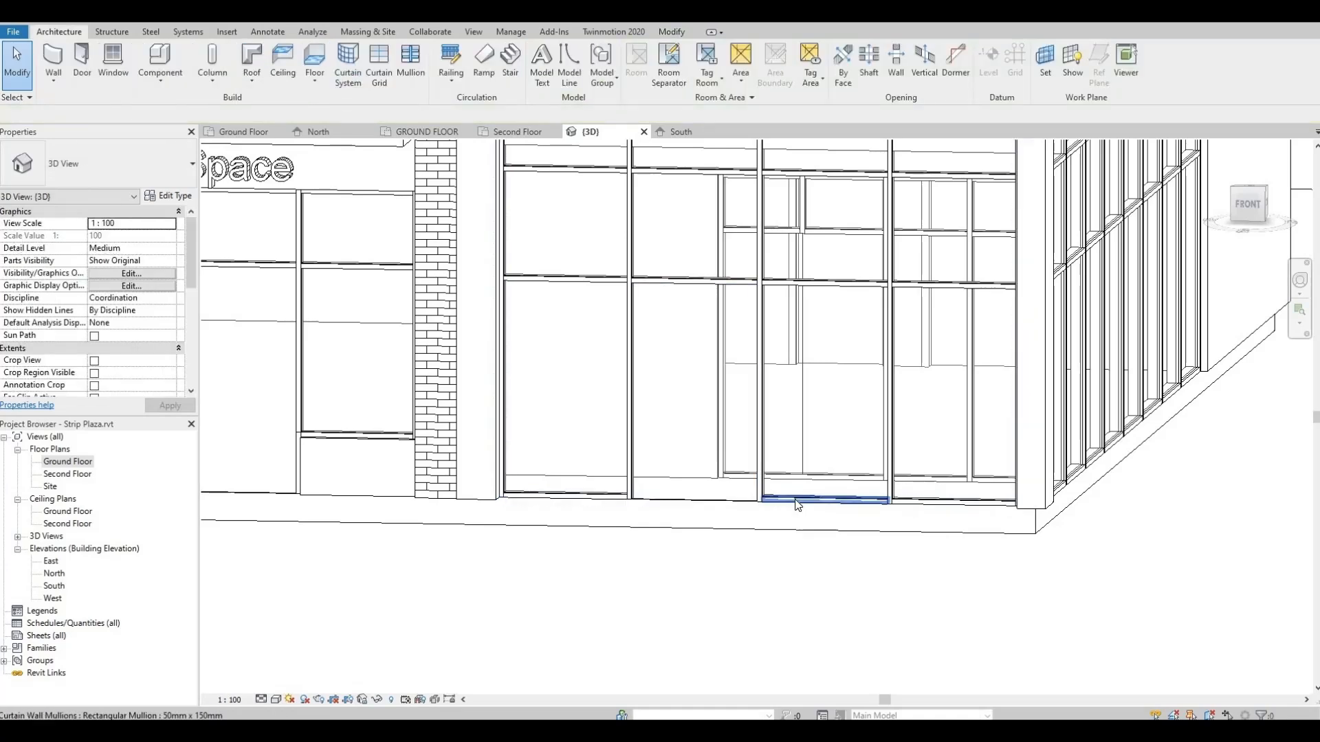
Delete the bottom mullion of the third panel and the vertical mullion between the two doors in the glazed corner's front curtain wall.
left_click(789, 489)
key("Delete")
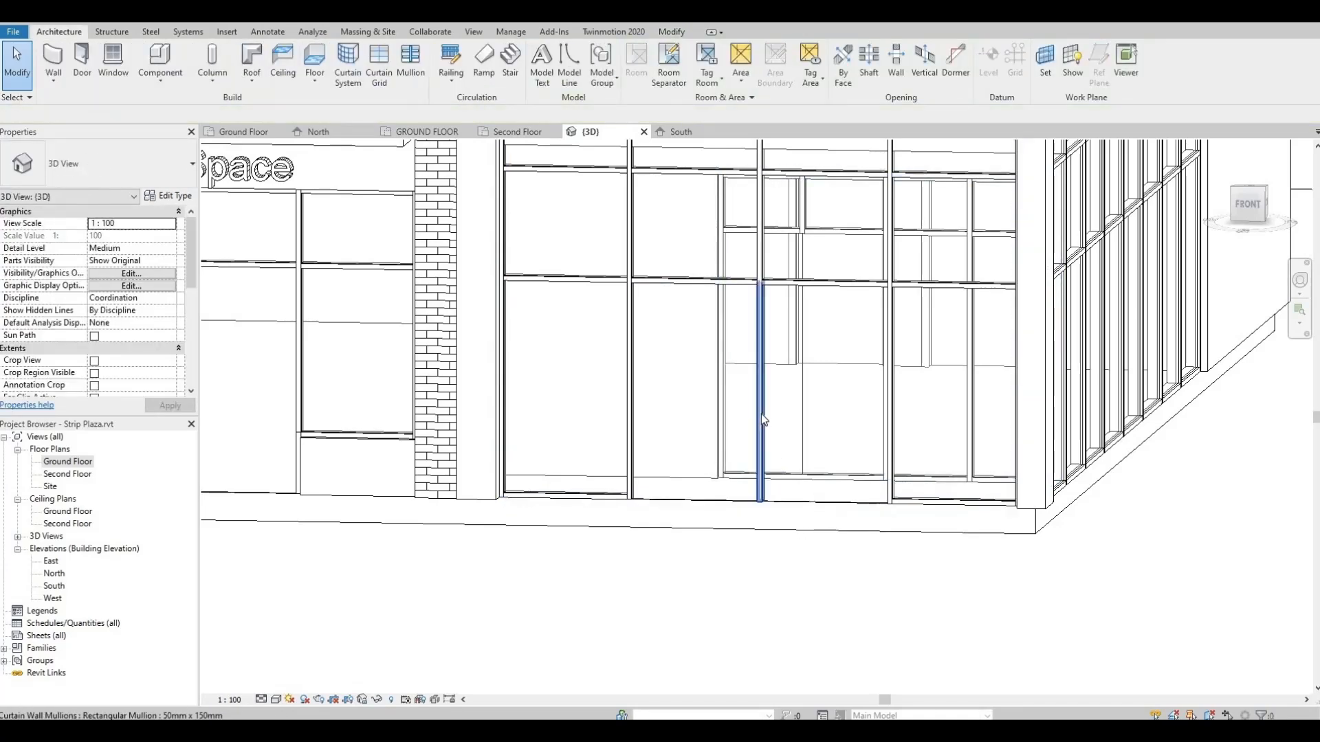
left_click(761, 414)
key("Delete")
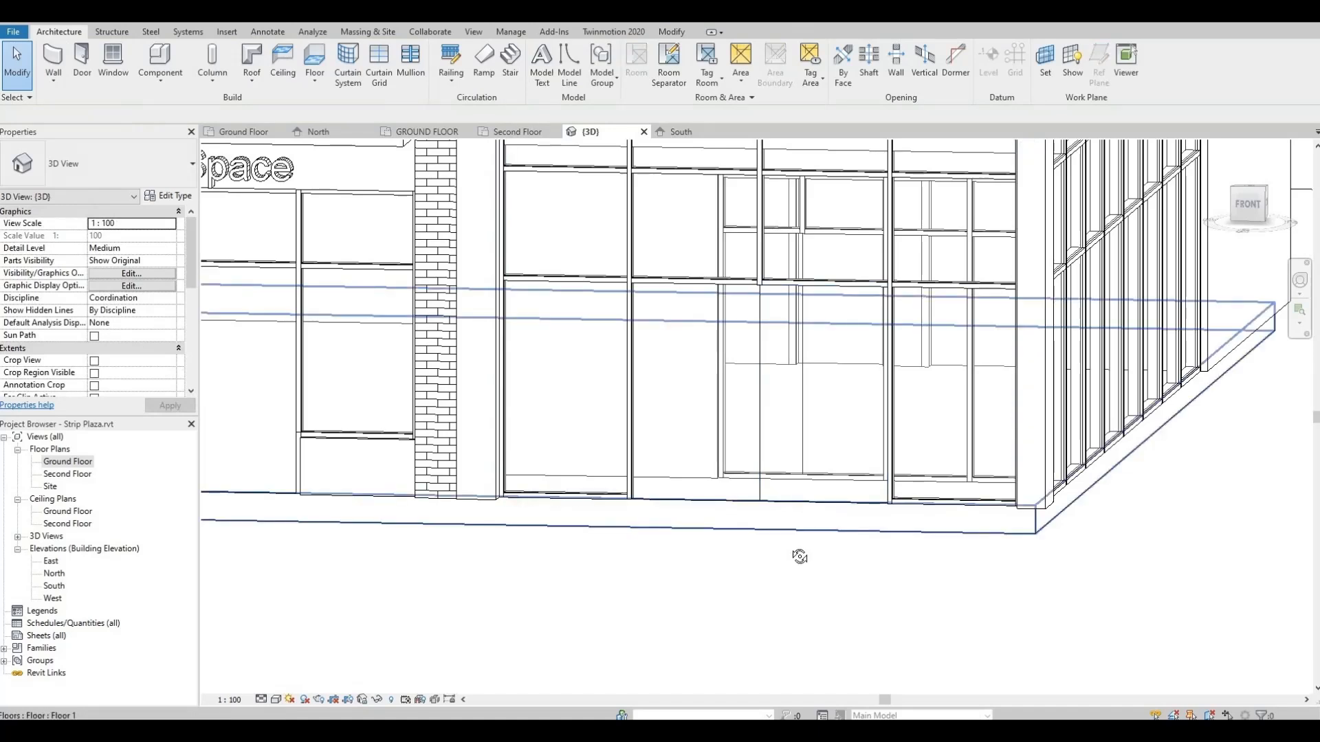
middle_click_drag(872, 559, 770, 580, "shift")
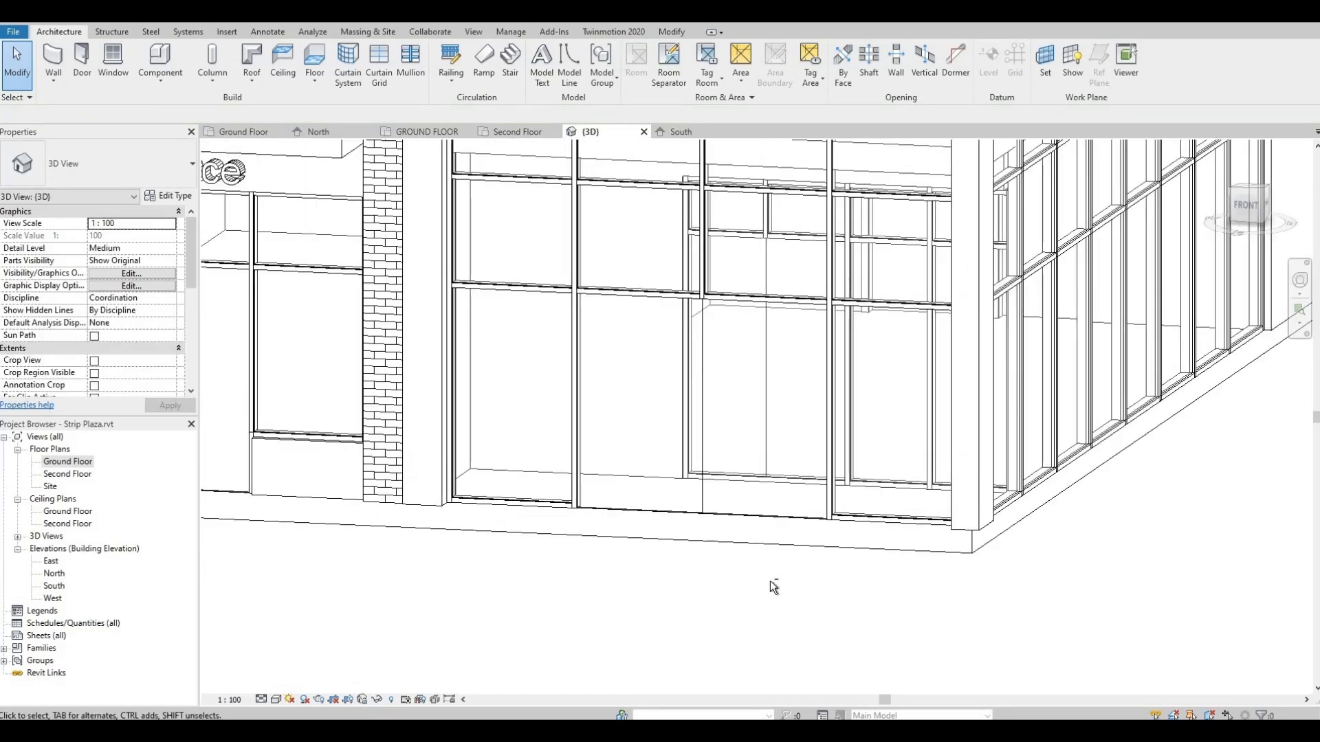
middle_click_drag(685, 592, 517, 502, "shift")
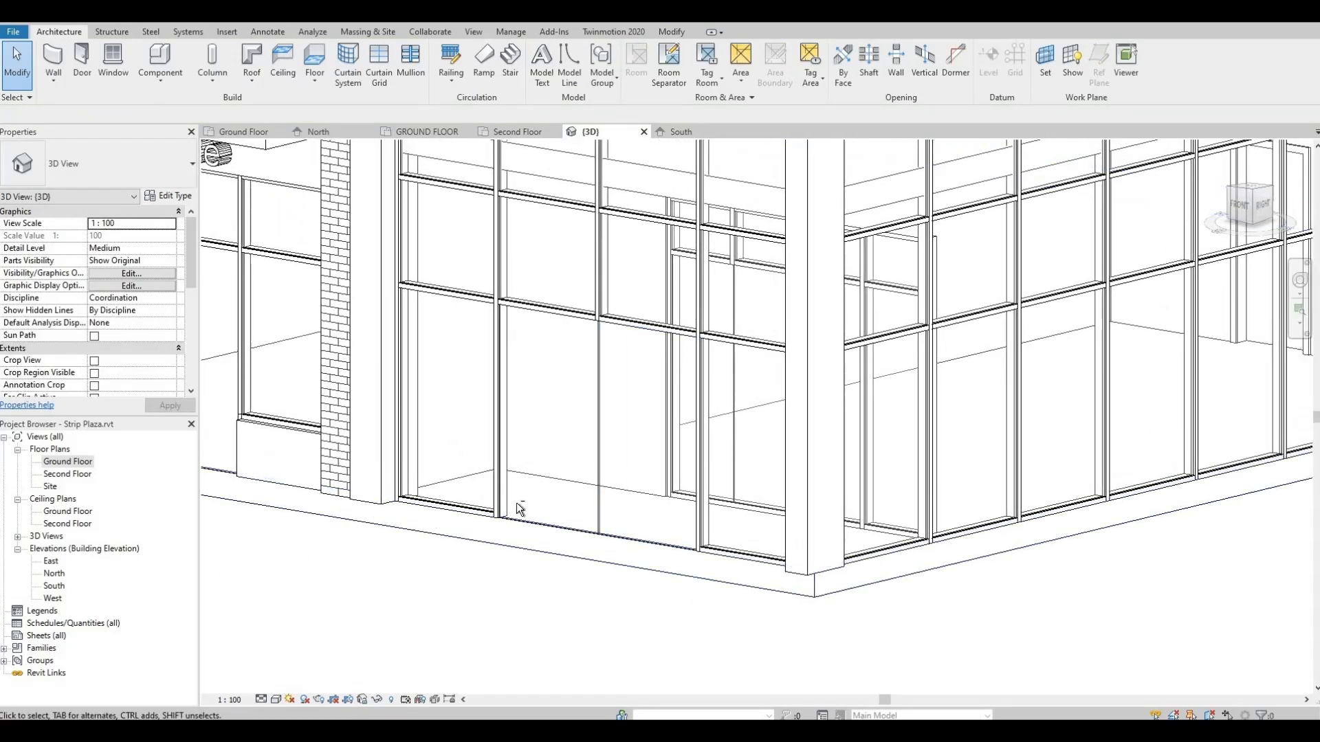
Start a stair in the Ground Floor plan and draw a 2750 mm run heading away from the interior double doors of the glazed corner unit.
double_click(66, 462)
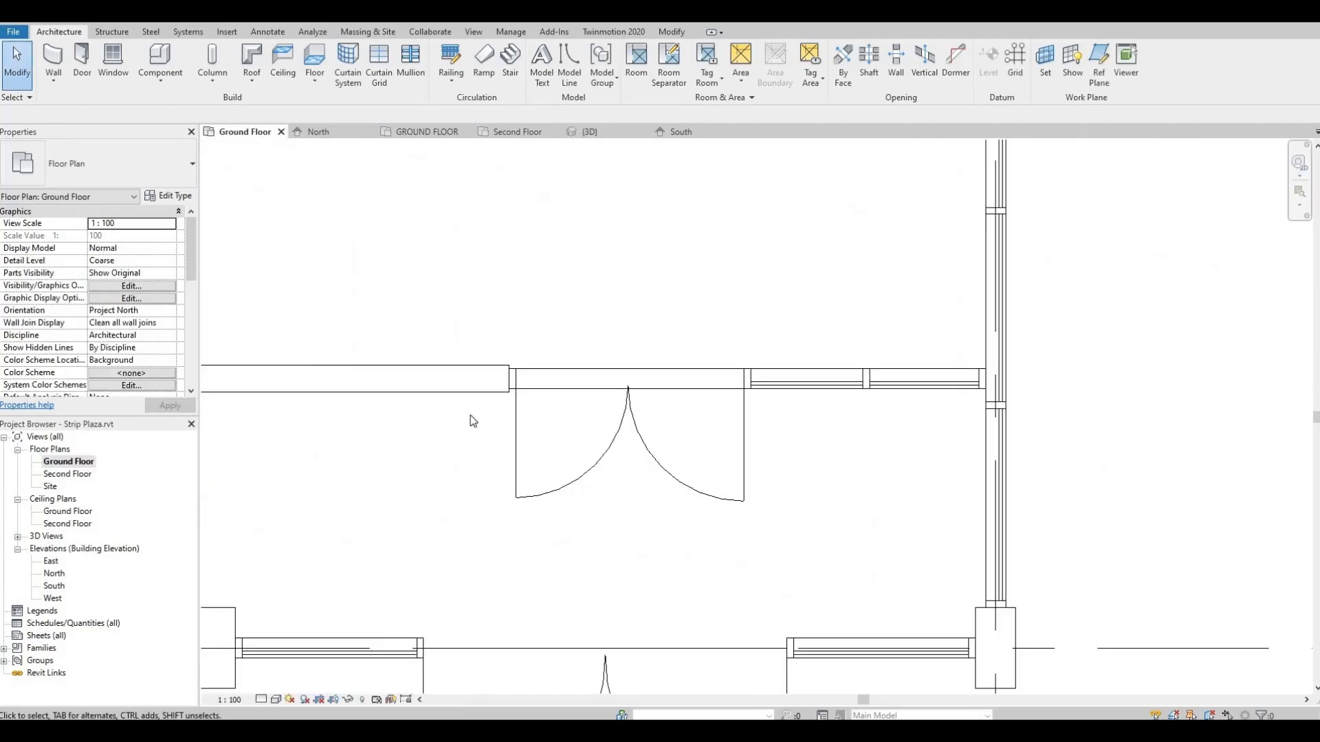
middle_click_drag(470, 415, 522, 518)
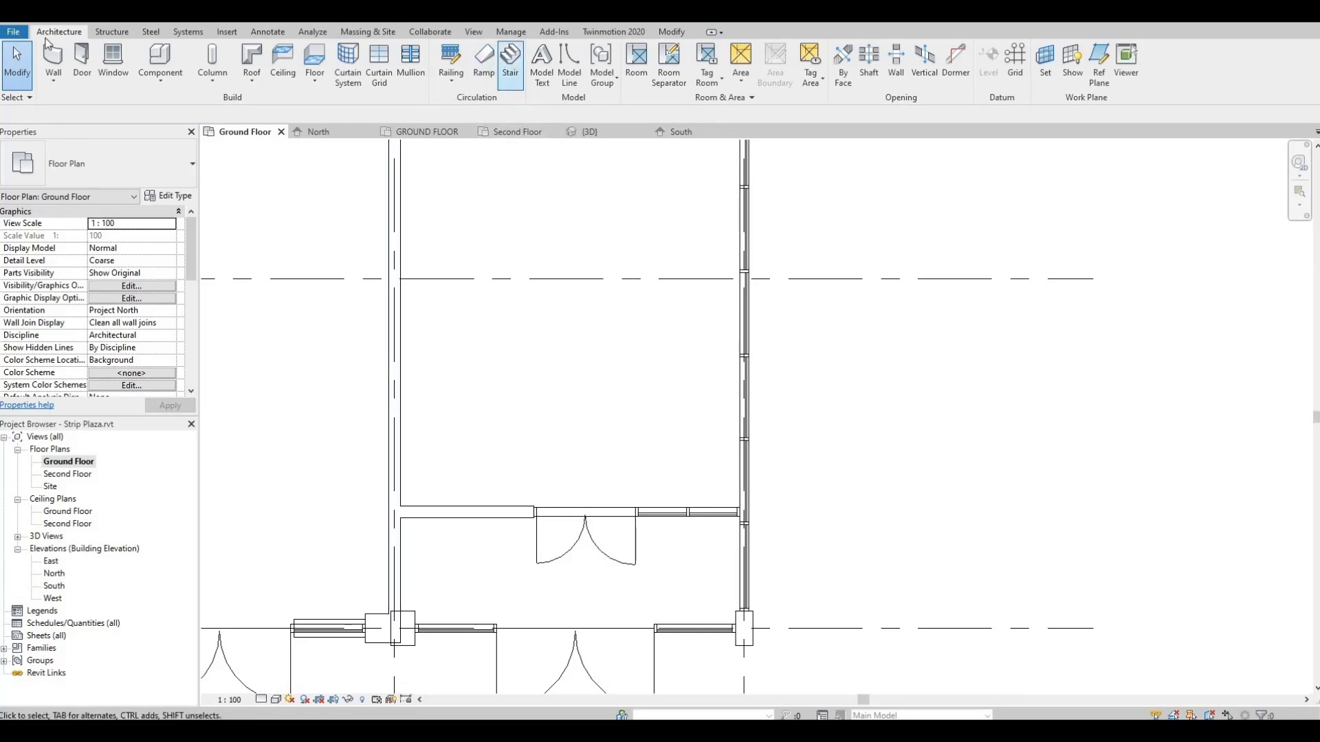
left_click(508, 71)
middle_click_drag(633, 232, 692, 272)
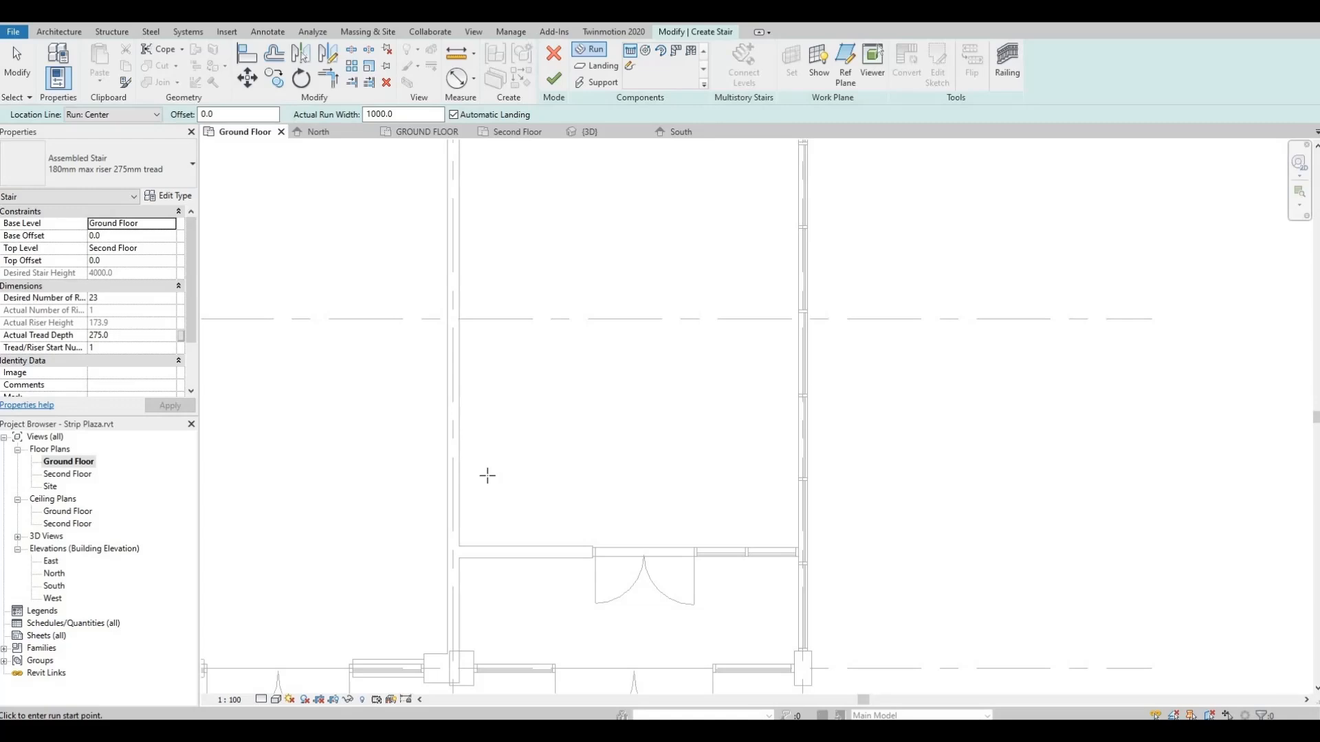
left_click(562, 466)
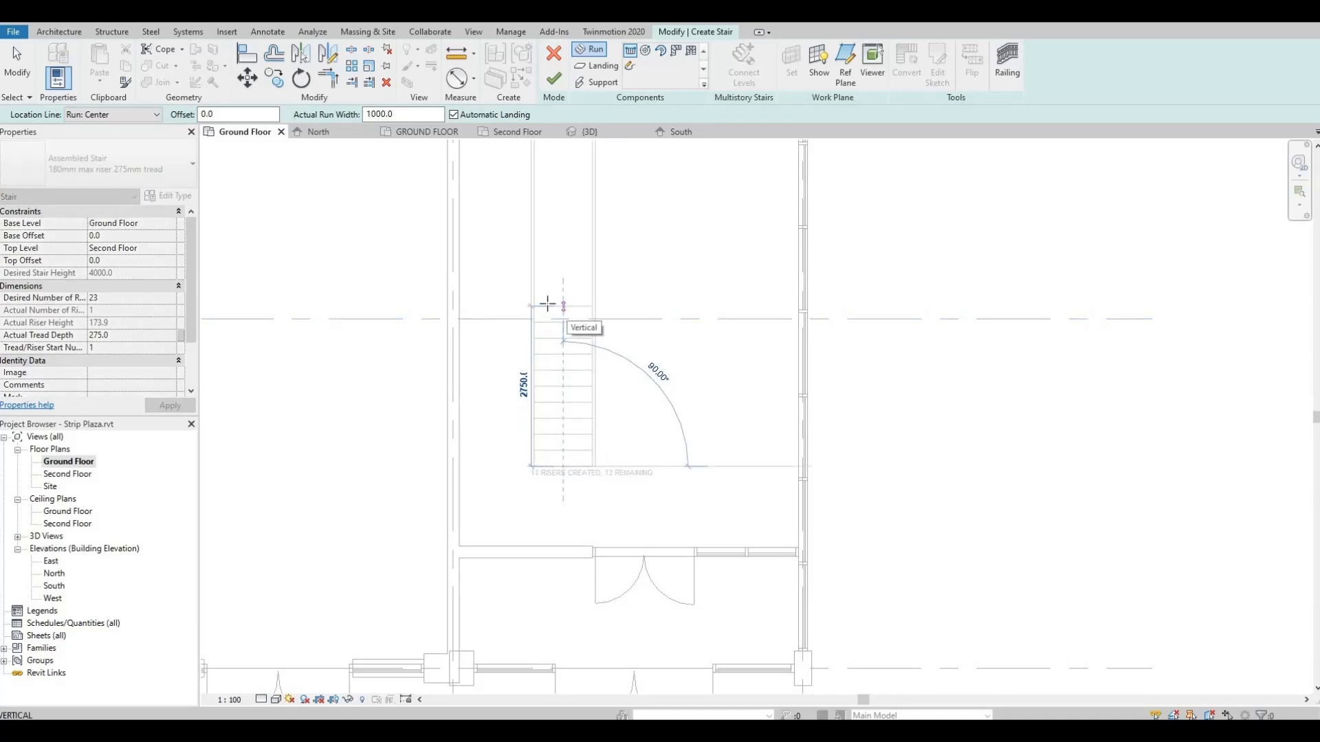
left_click(547, 304)
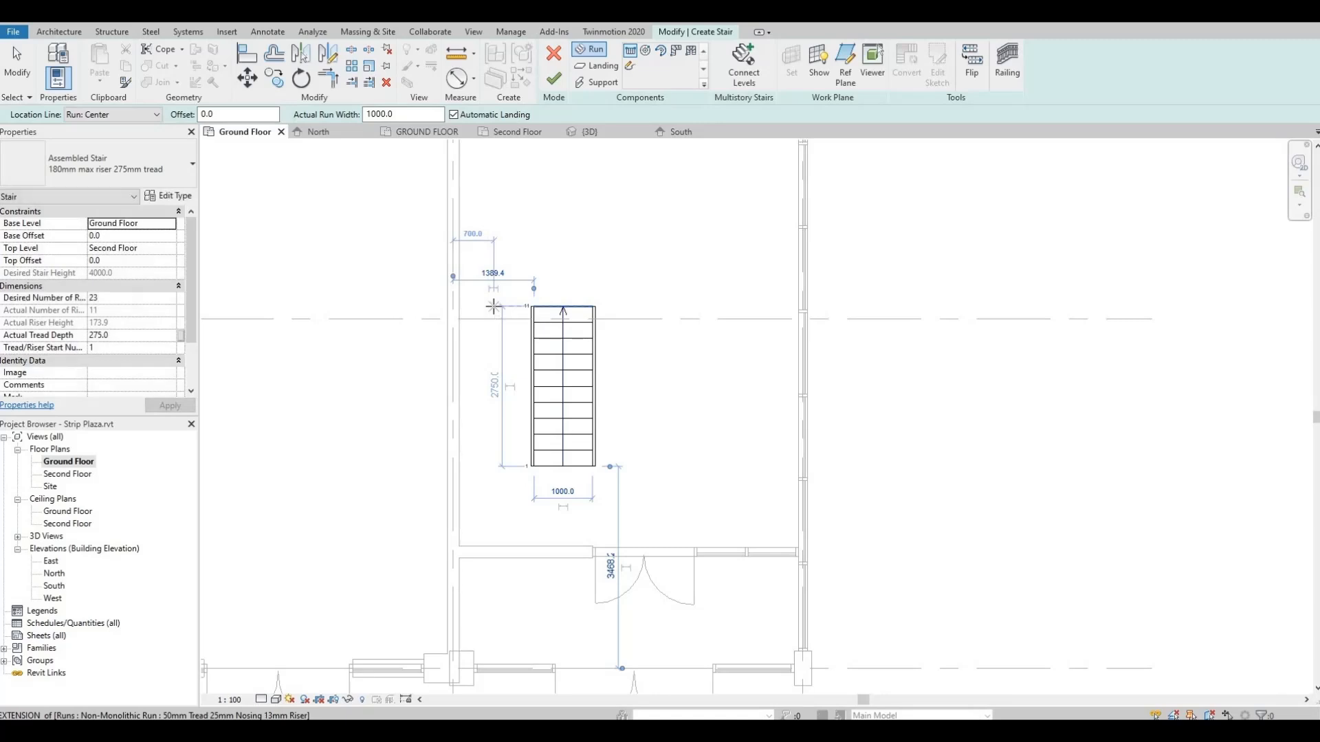
Draw the parallel return run alongside the partition wall with an automatic landing, using all 23 risers, and finish the stair.
left_click(494, 316)
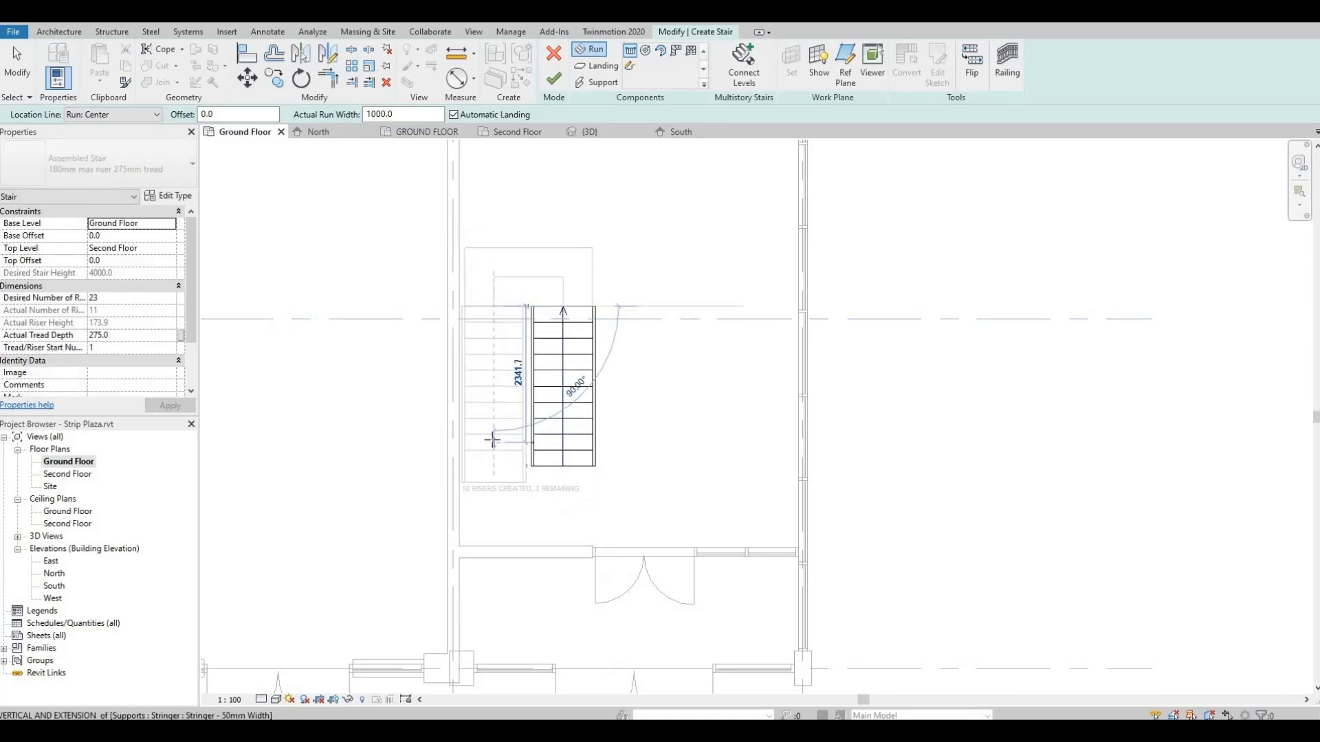
left_click(493, 521)
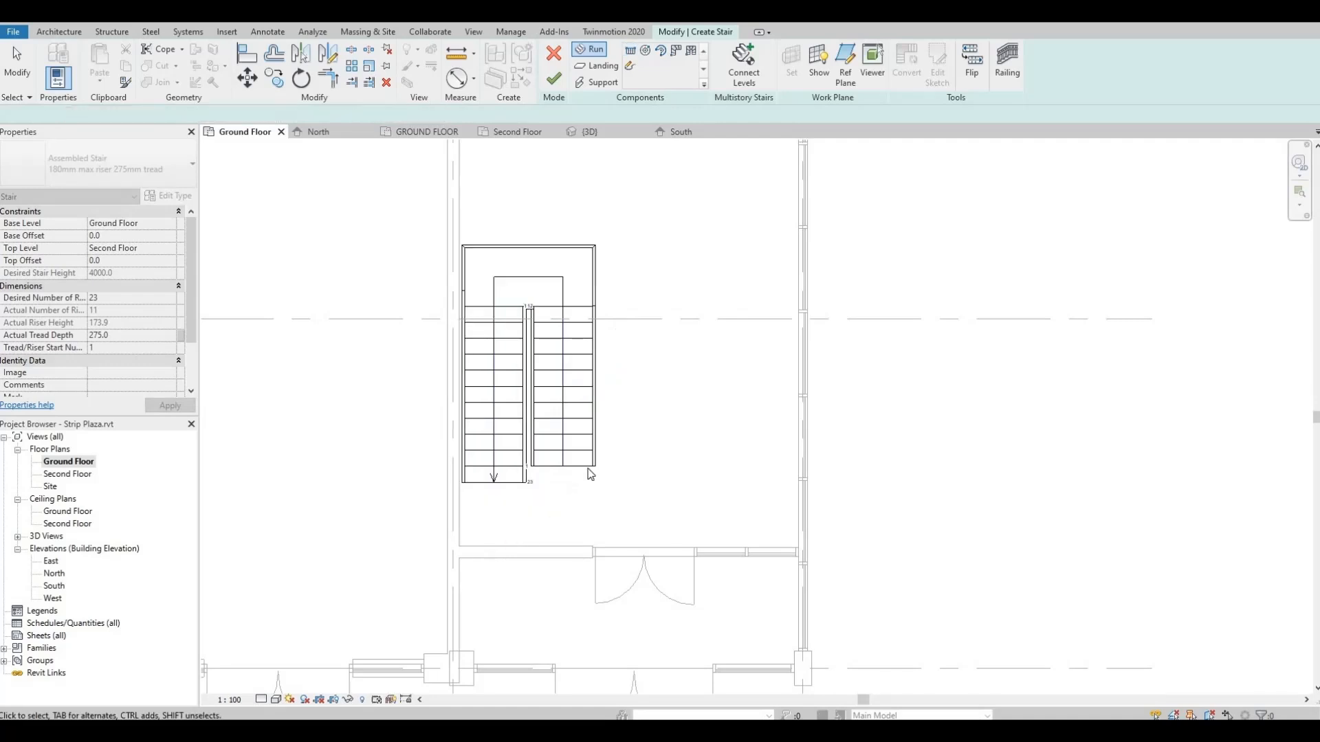
key("Escape")
middle_click_drag(605, 406, 596, 433)
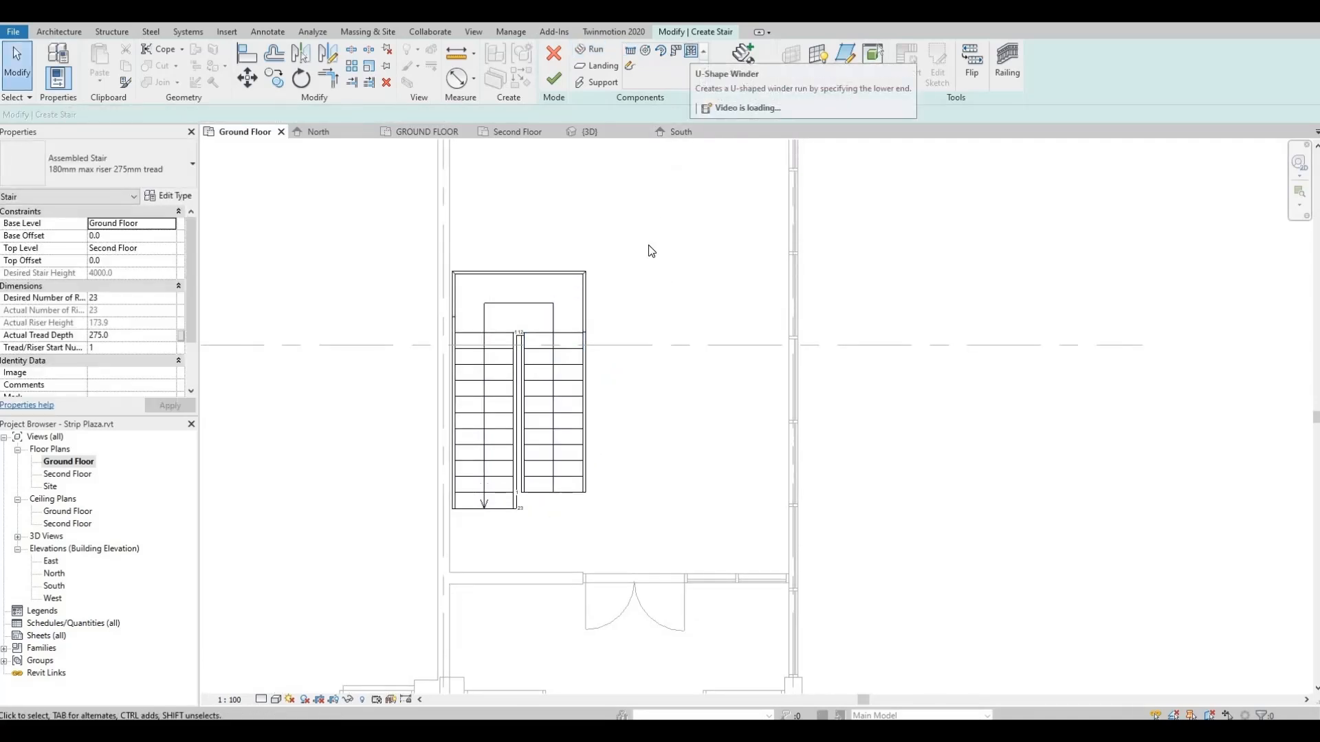
middle_click_drag(643, 296, 640, 279)
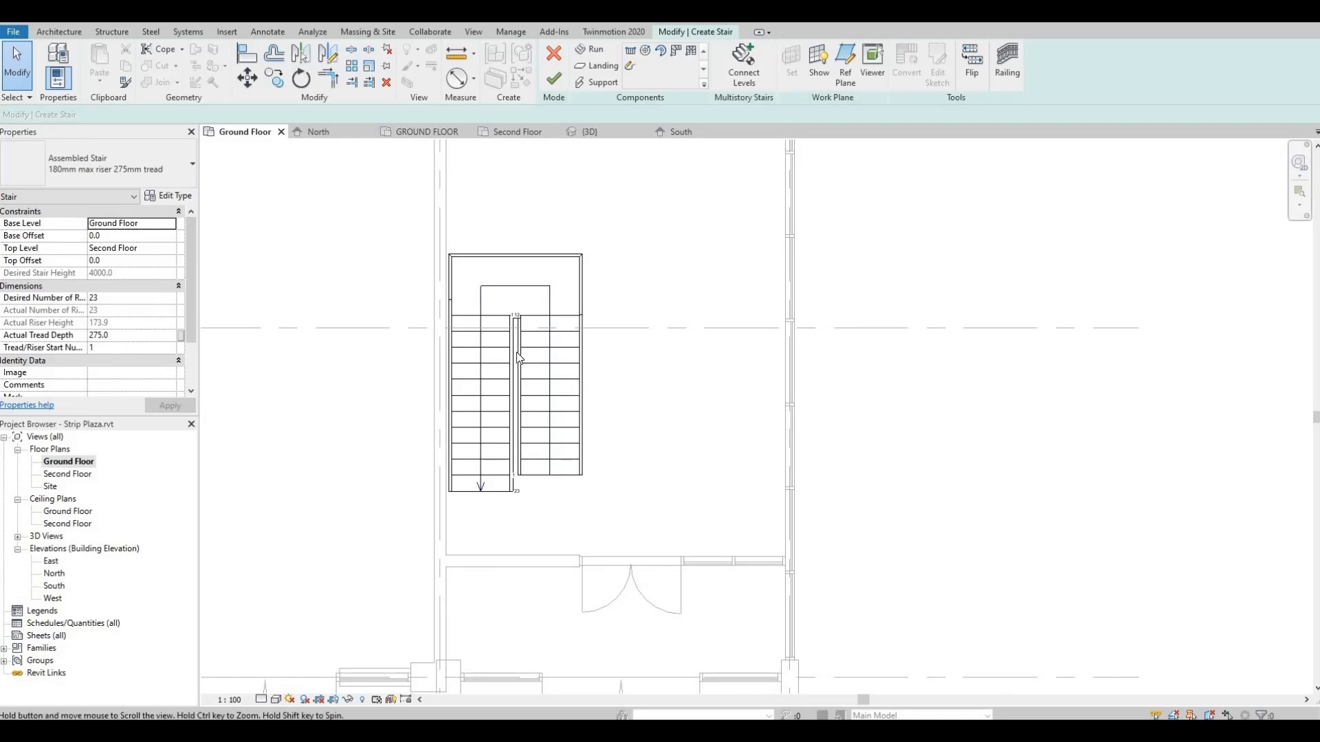
middle_click_drag(495, 255, 490, 265)
scroll(489, 265, "up", 1)
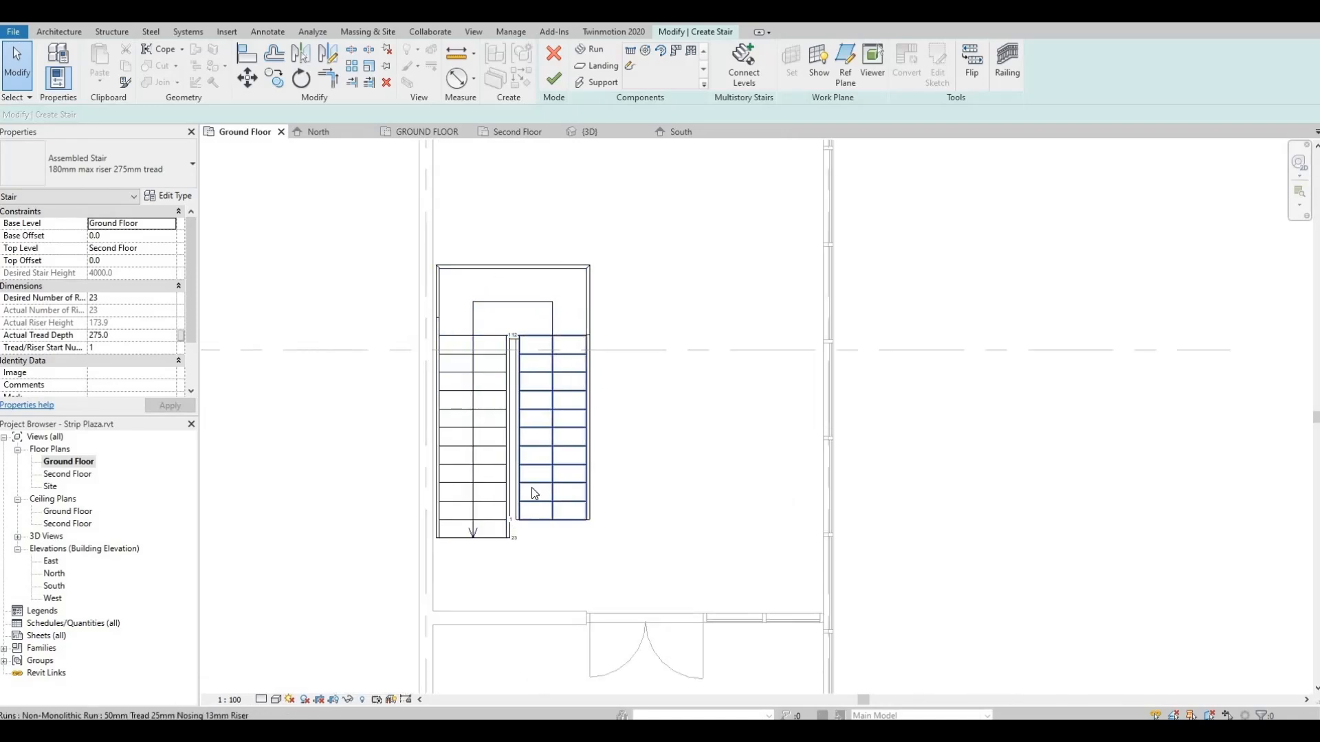
middle_click_drag(534, 485, 537, 424)
scroll(513, 440, "up", 1)
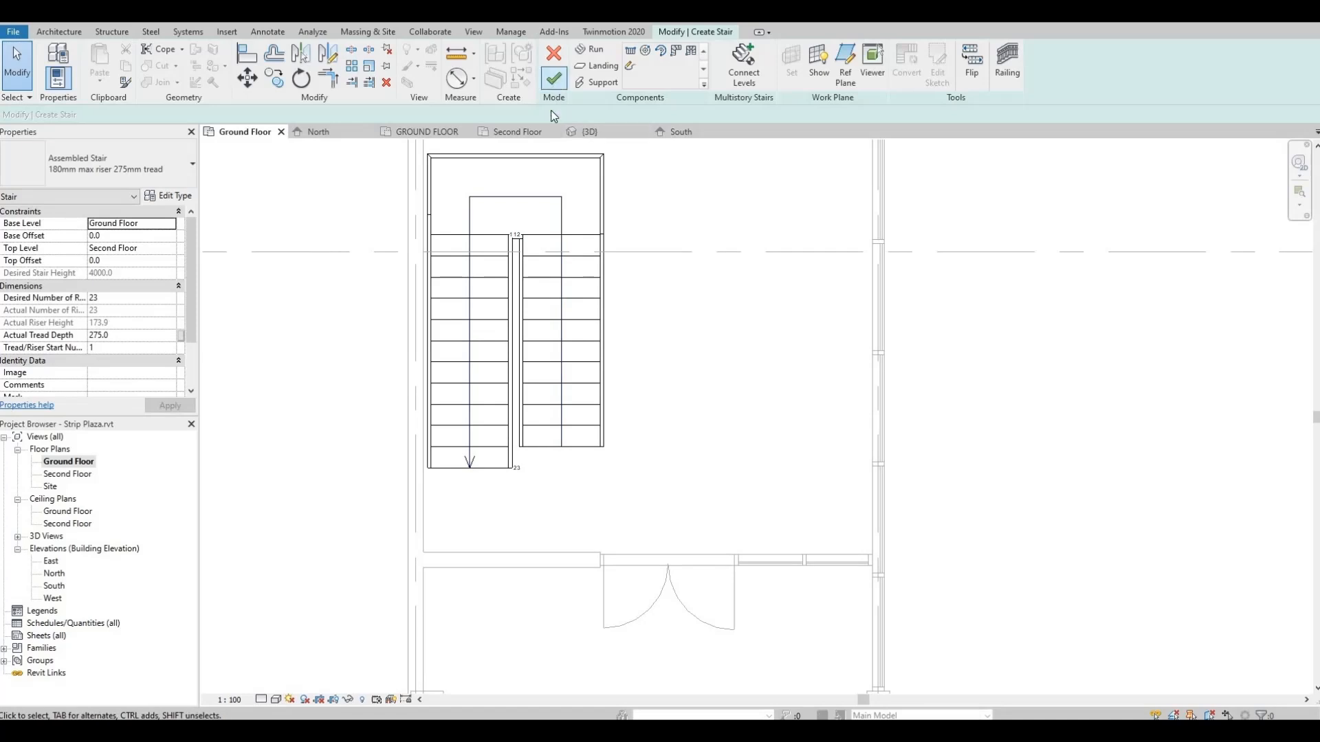
left_click(553, 78)
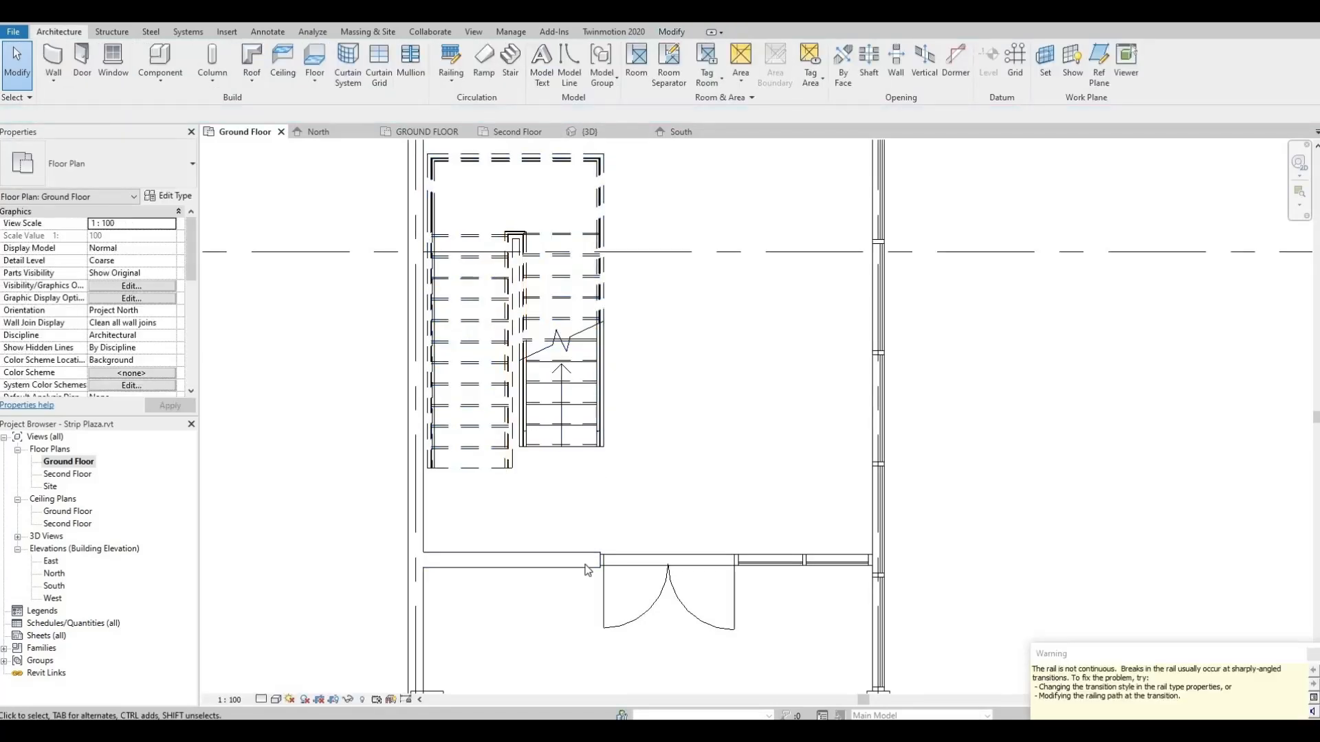
middle_click_drag(597, 448, 571, 458)
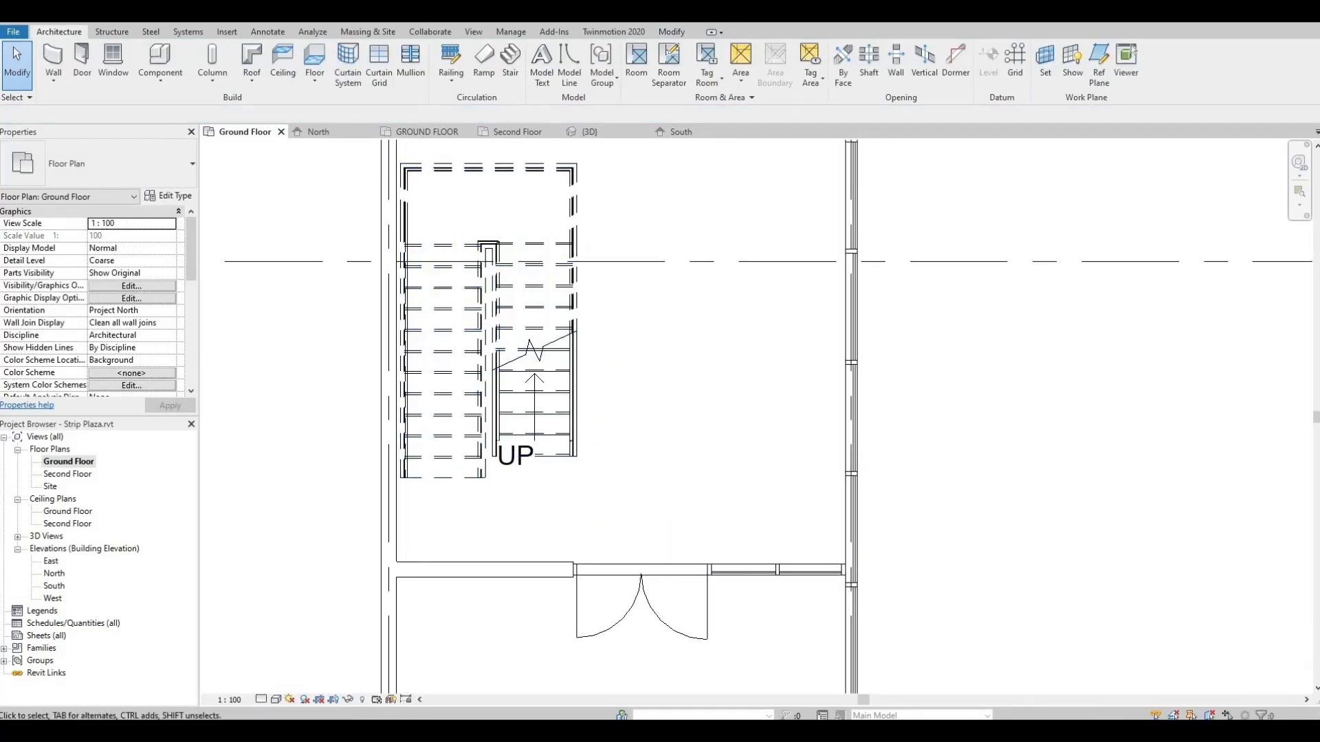
Inspect the new stair and its railings through the side glazing in the 3D view and return to the Ground Floor plan.
left_click(261, 14)
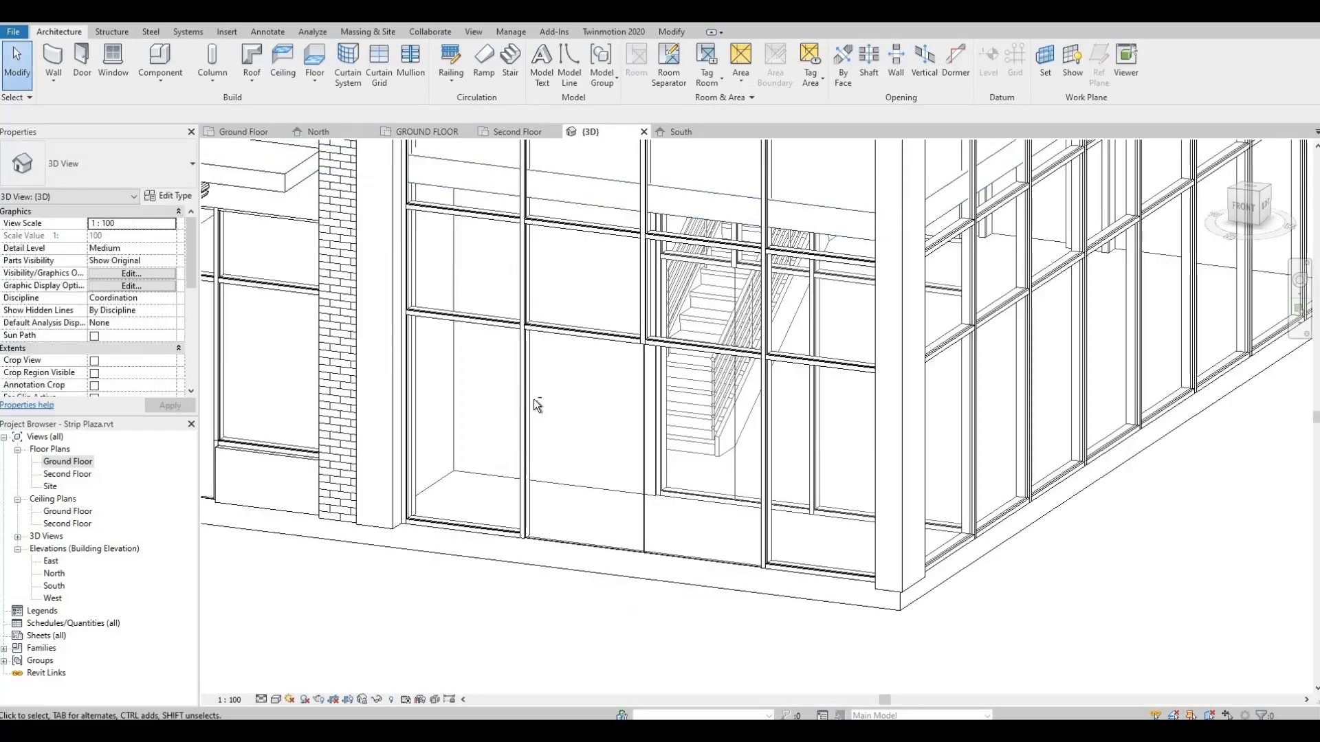
middle_click_drag(536, 403, 391, 364, "shift")
middle_click_drag(392, 365, 639, 471)
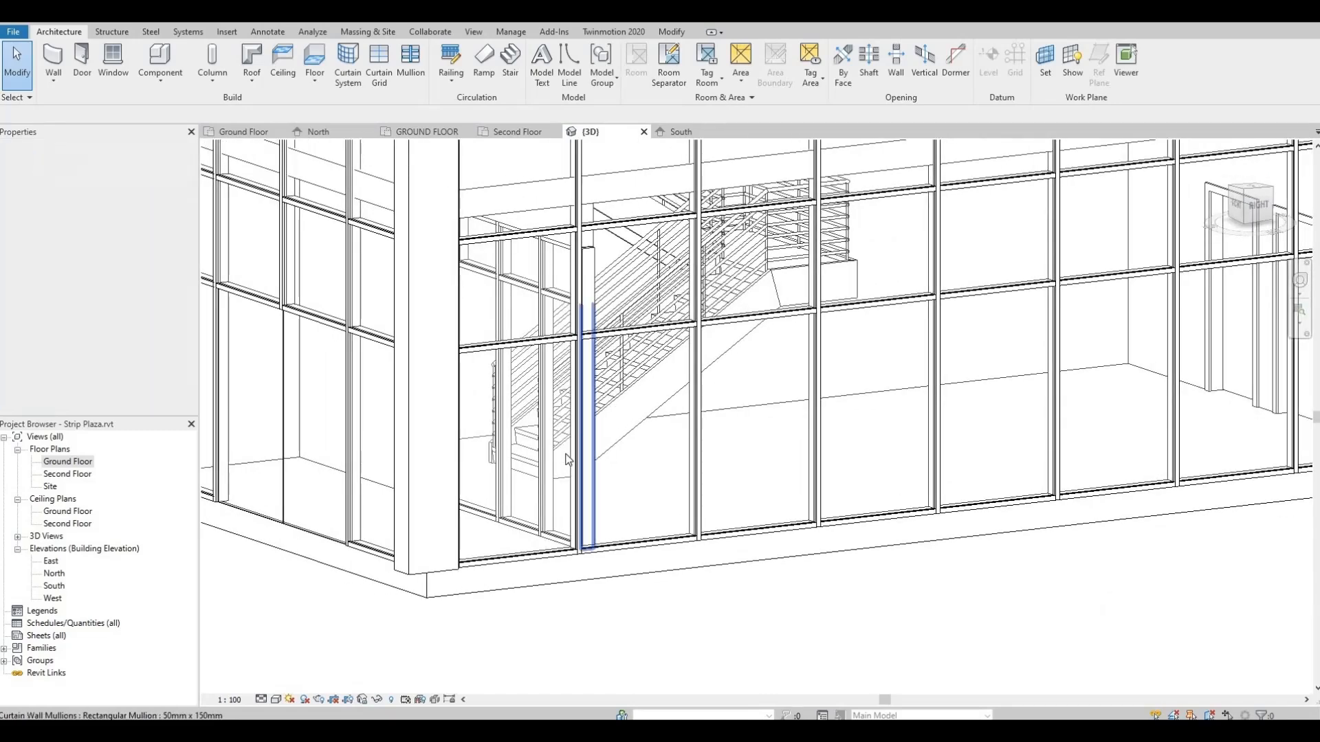
middle_click_drag(587, 427, 481, 447)
middle_click_drag(732, 314, 533, 361)
scroll(589, 327, "up", 1)
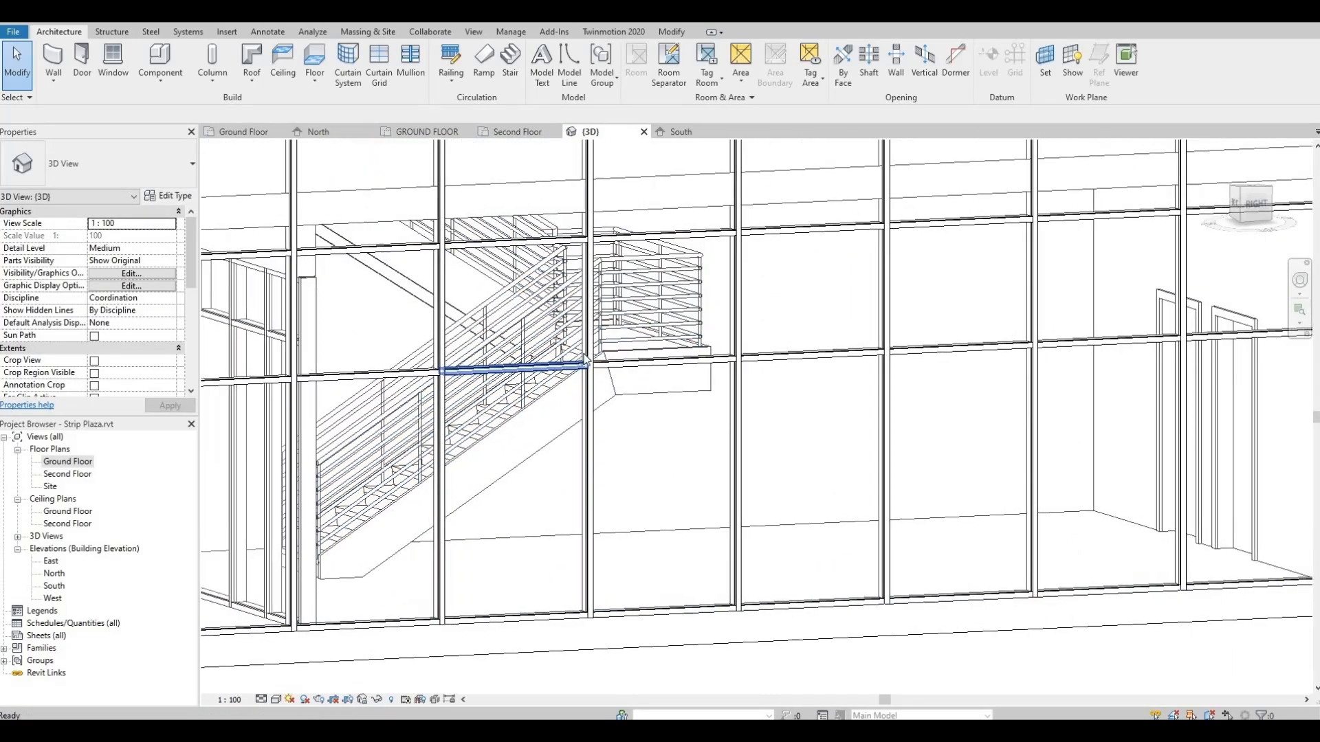
middle_click_drag(448, 506, 512, 503, "shift")
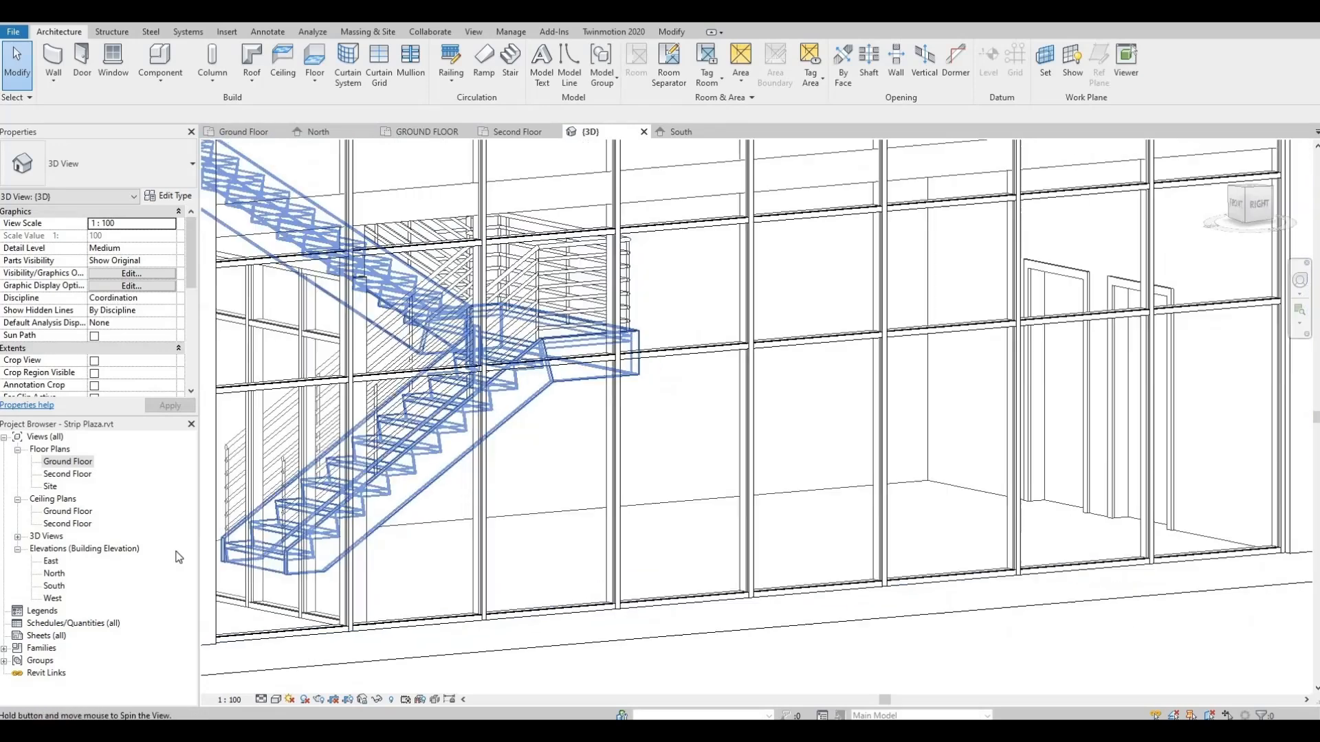
double_click(68, 464)
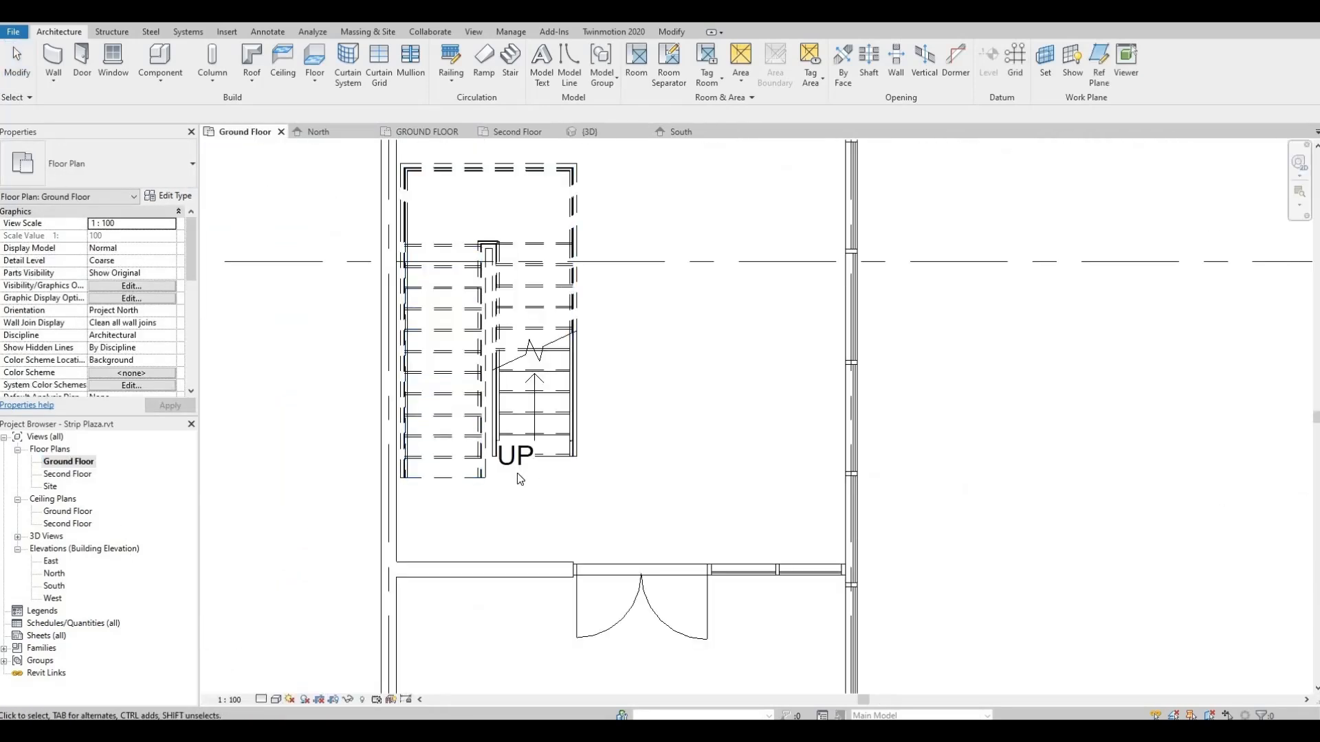
middle_click_drag(463, 482, 461, 492)
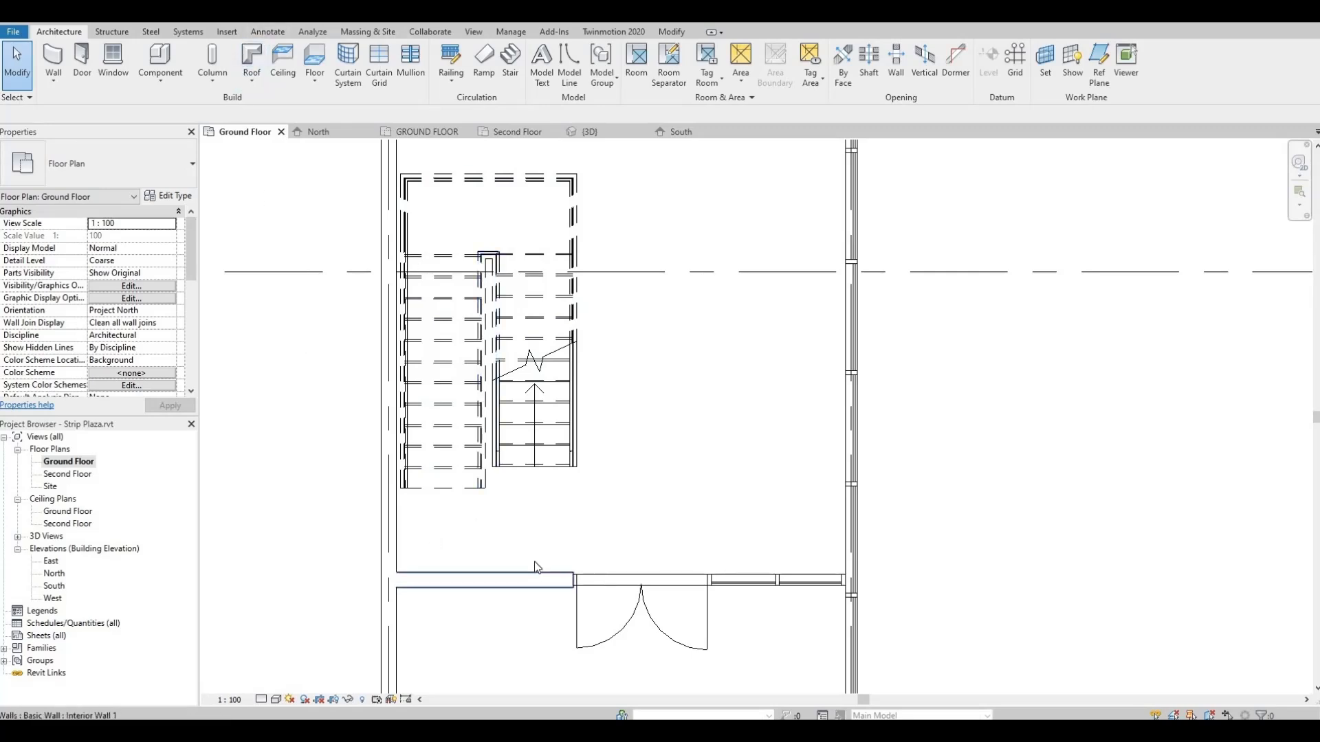
left_click(576, 585)
left_click_drag(574, 580, 609, 605)
key("Escape")
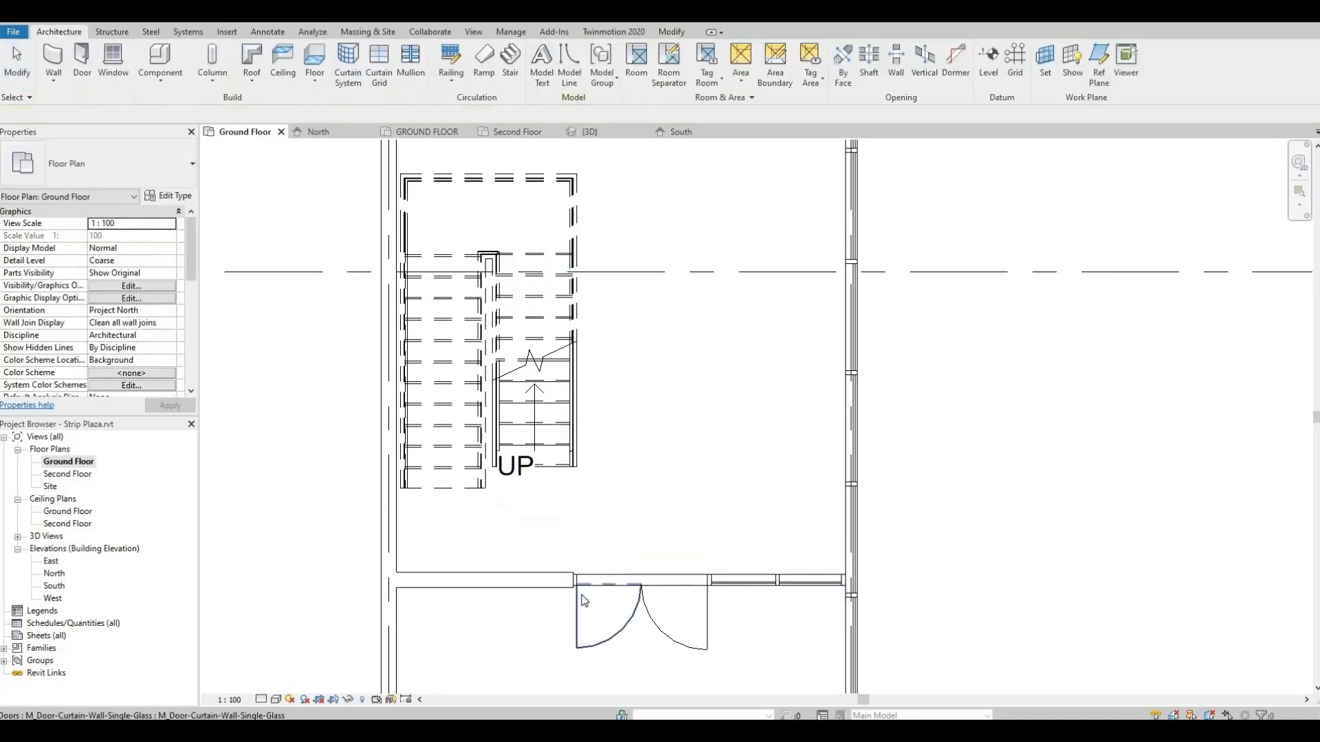
Nudge the interior wall in front of the stair eight increments so its double-door glazing shifts toward the exterior side curtain wall.
left_click(554, 585)
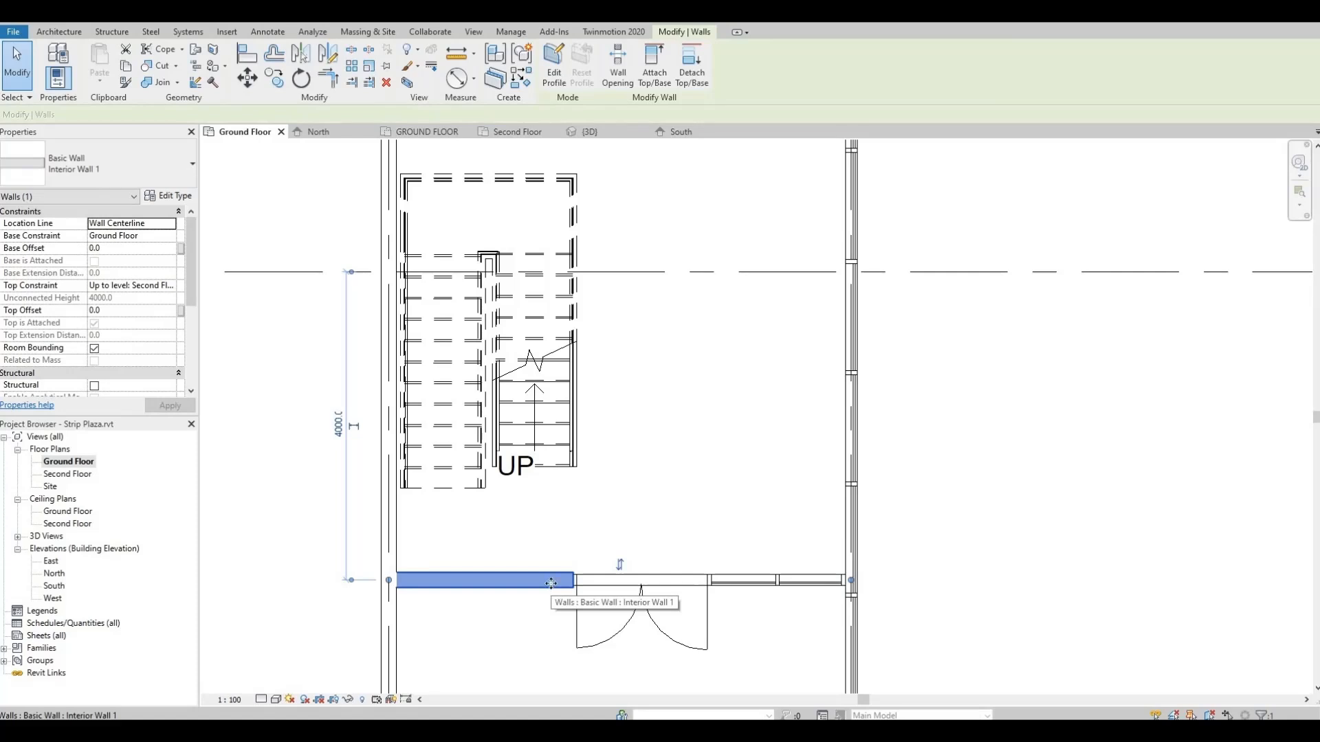
key("Right")
key("Right")
key("Right")
key("Right")
key("Right")
key("Right")
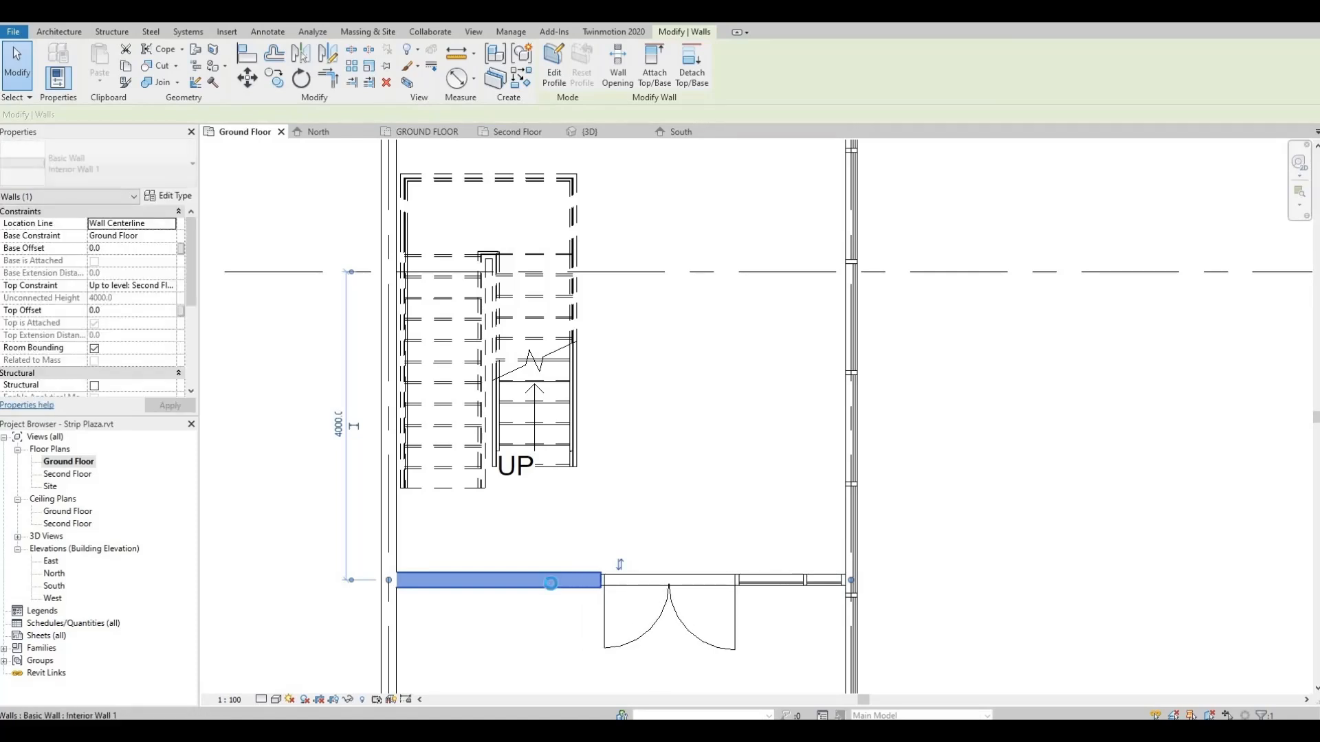
key("Right")
key("Right")
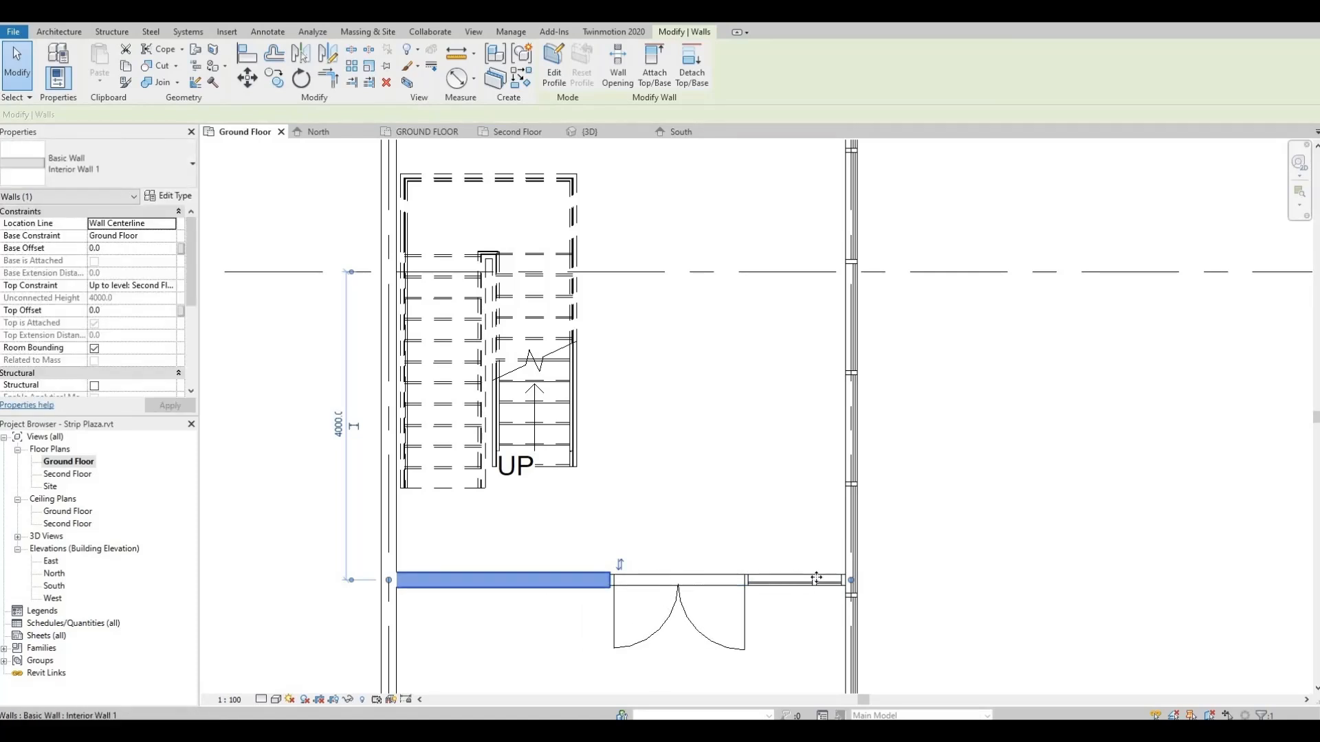
key("Escape")
scroll(817, 581, "up", 1)
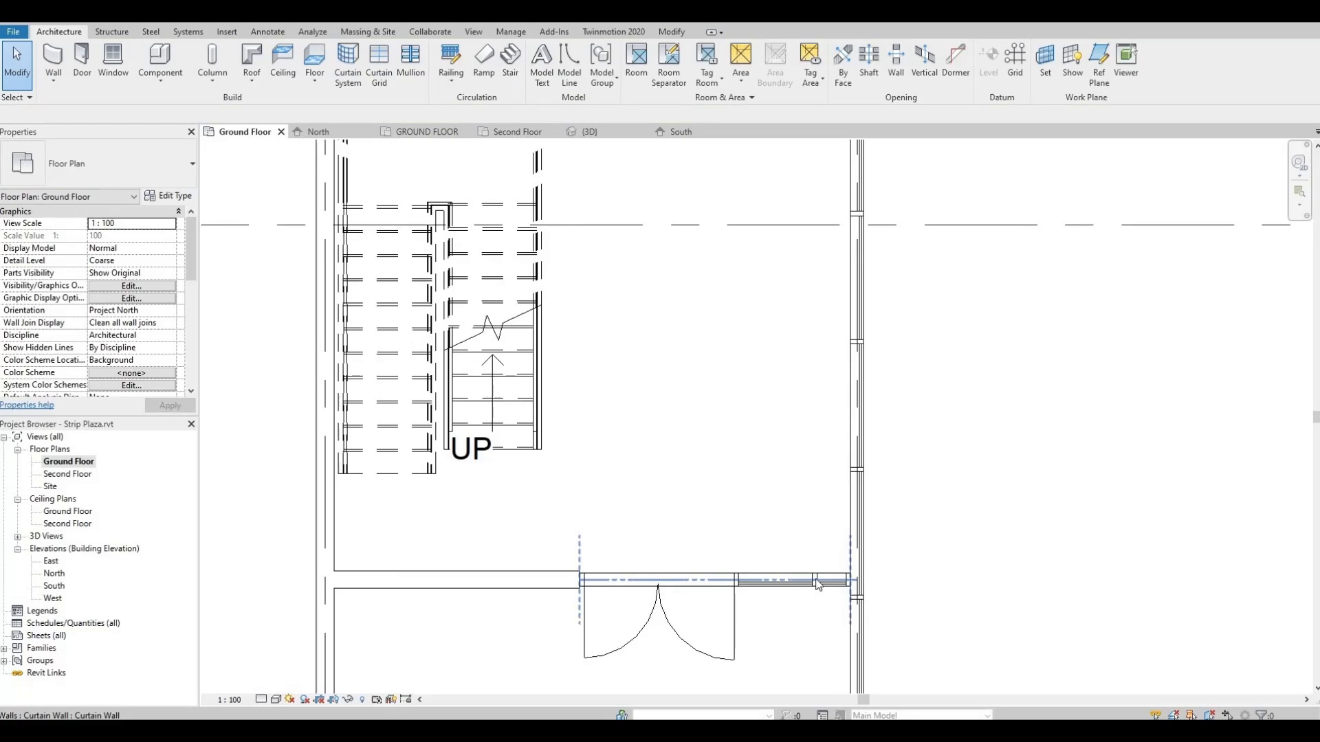
left_click(817, 581)
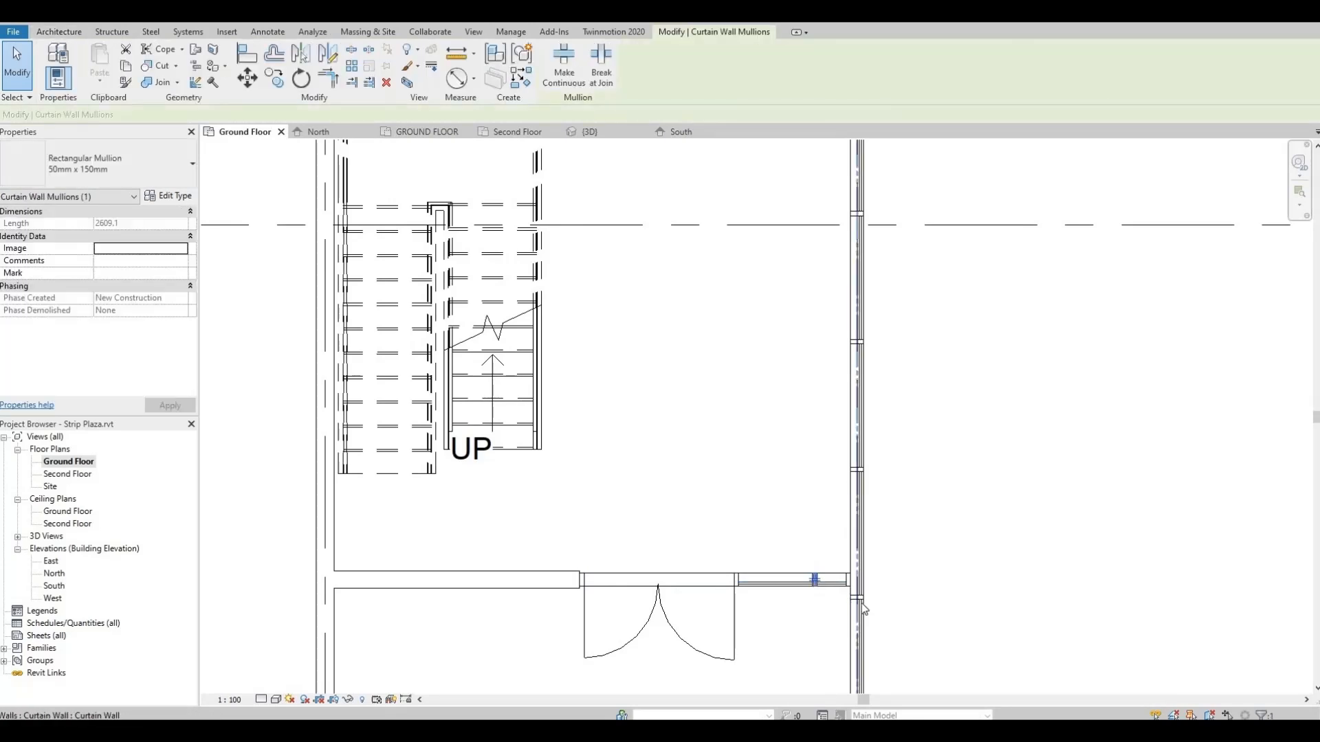
key("Escape")
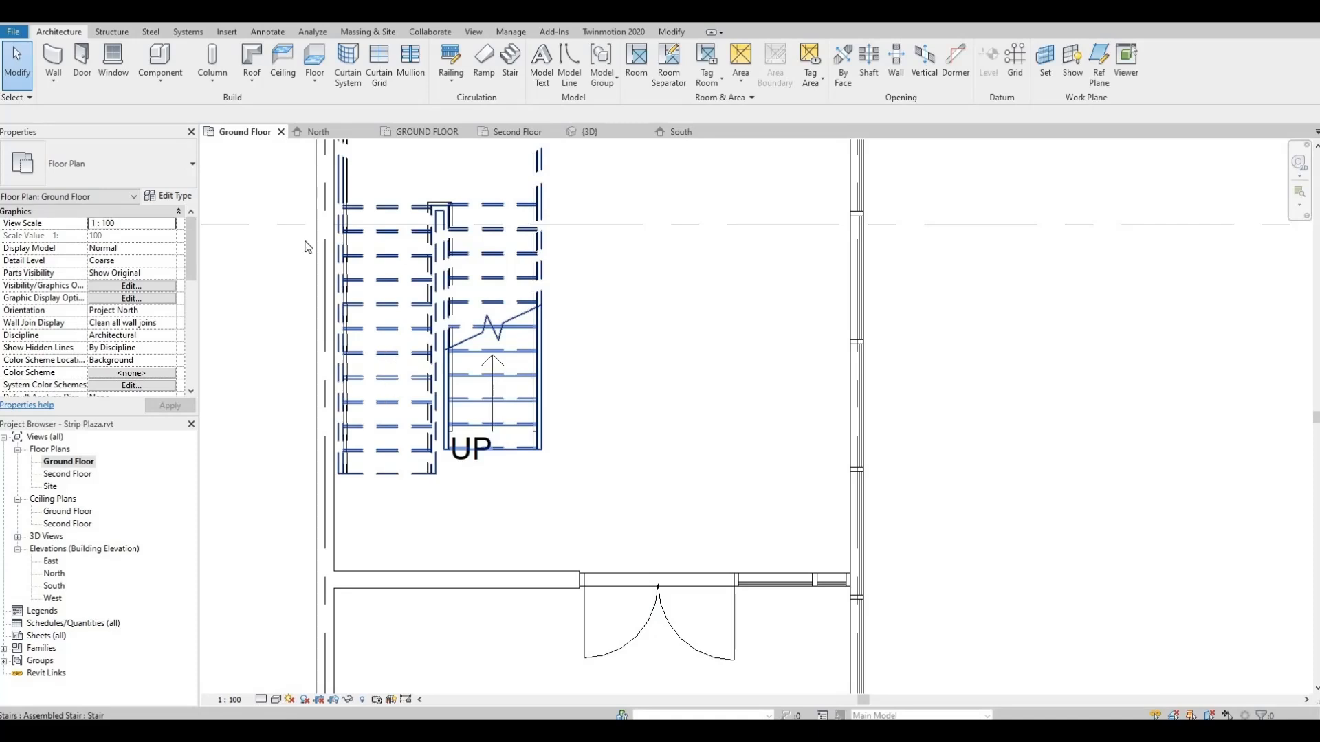
Draw an Interior Wall 1 wall alongside the stair's open side, from the lowest riser to just past the landing.
middle_click_drag(303, 248, 293, 374)
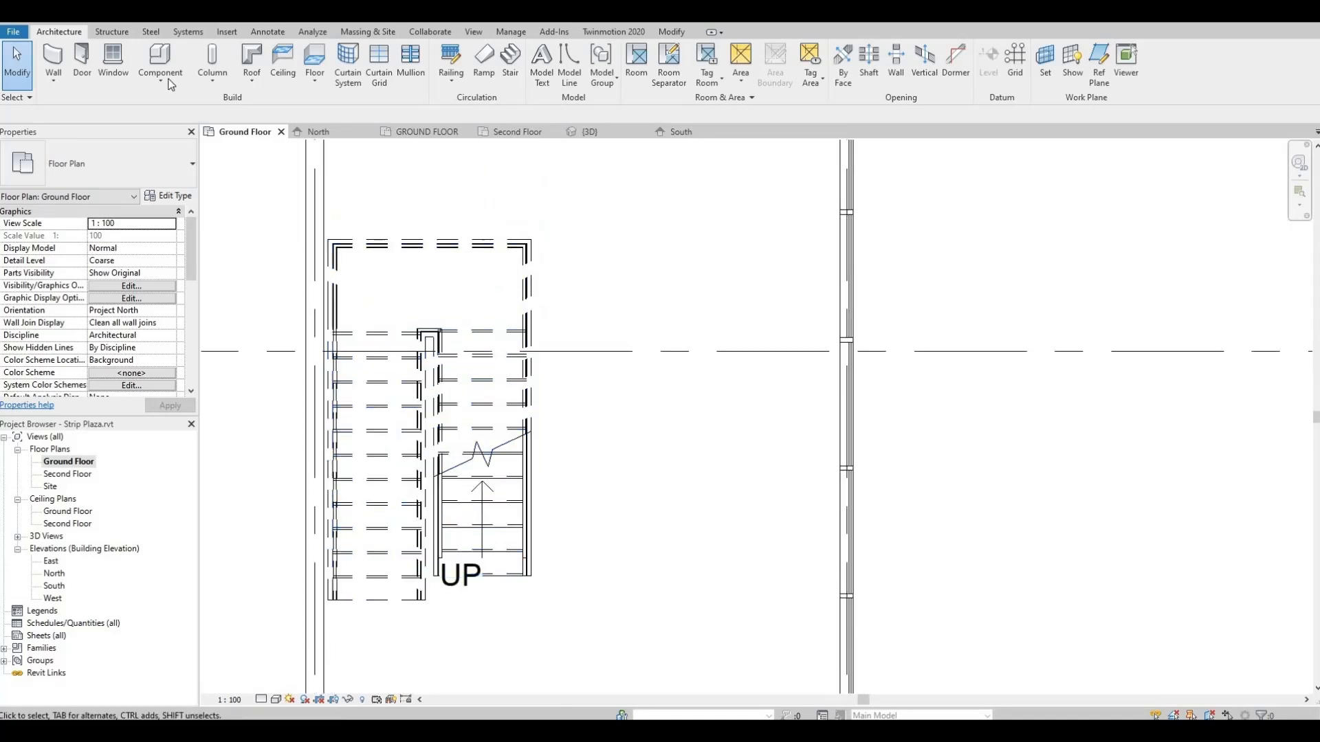
left_click(55, 60)
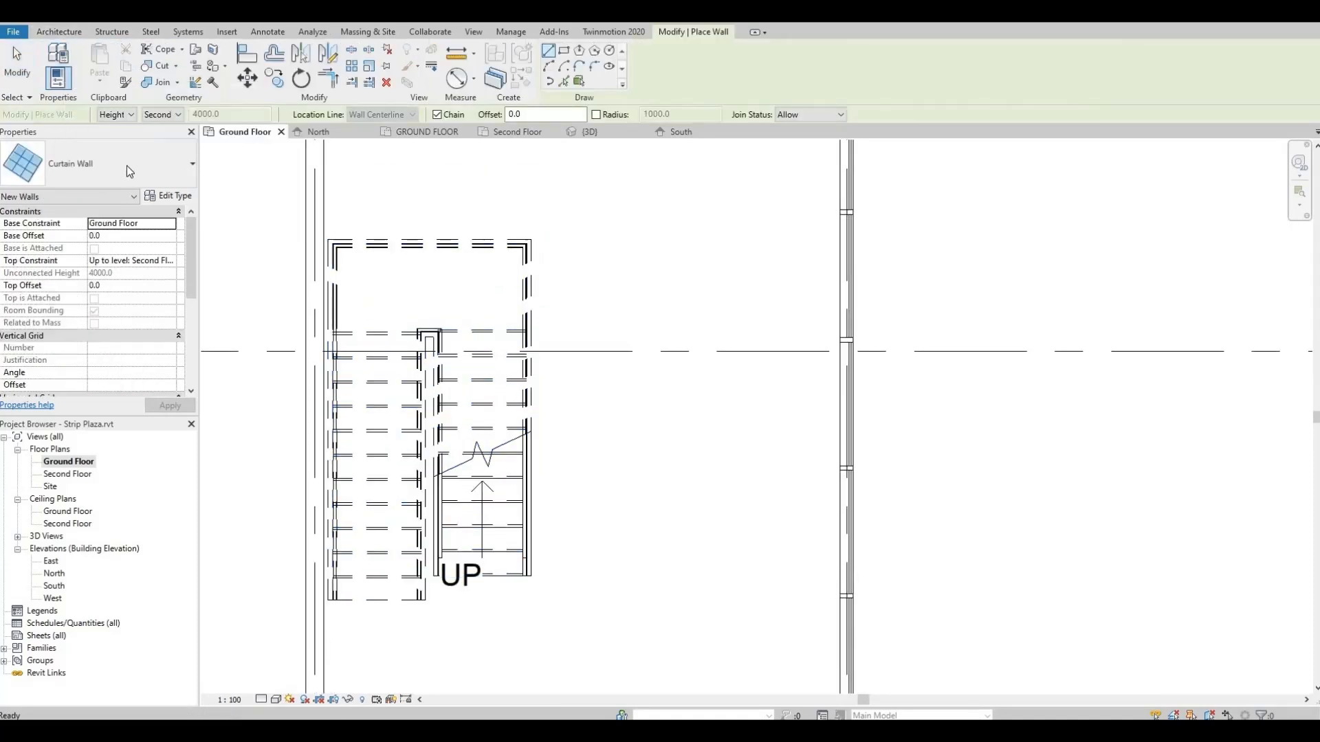
left_click(125, 167)
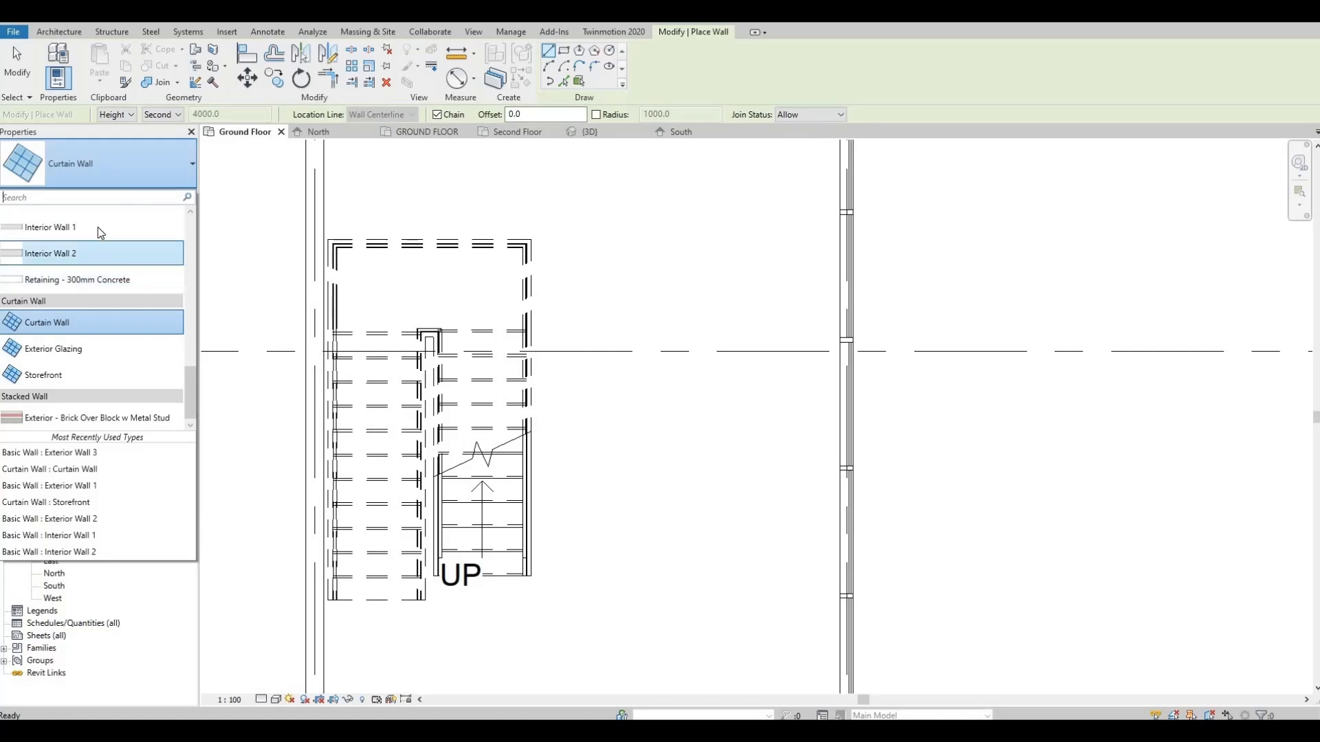
left_click(98, 227)
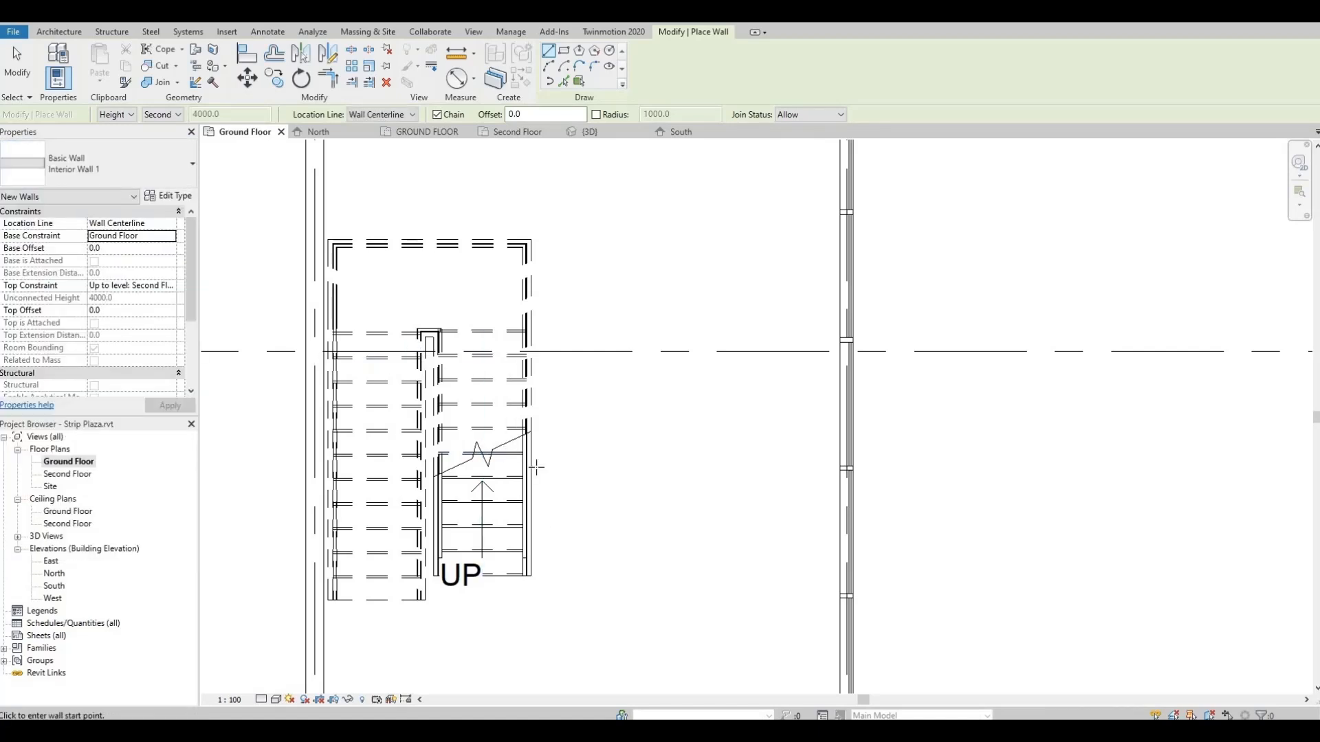
scroll(538, 489, "down", 1)
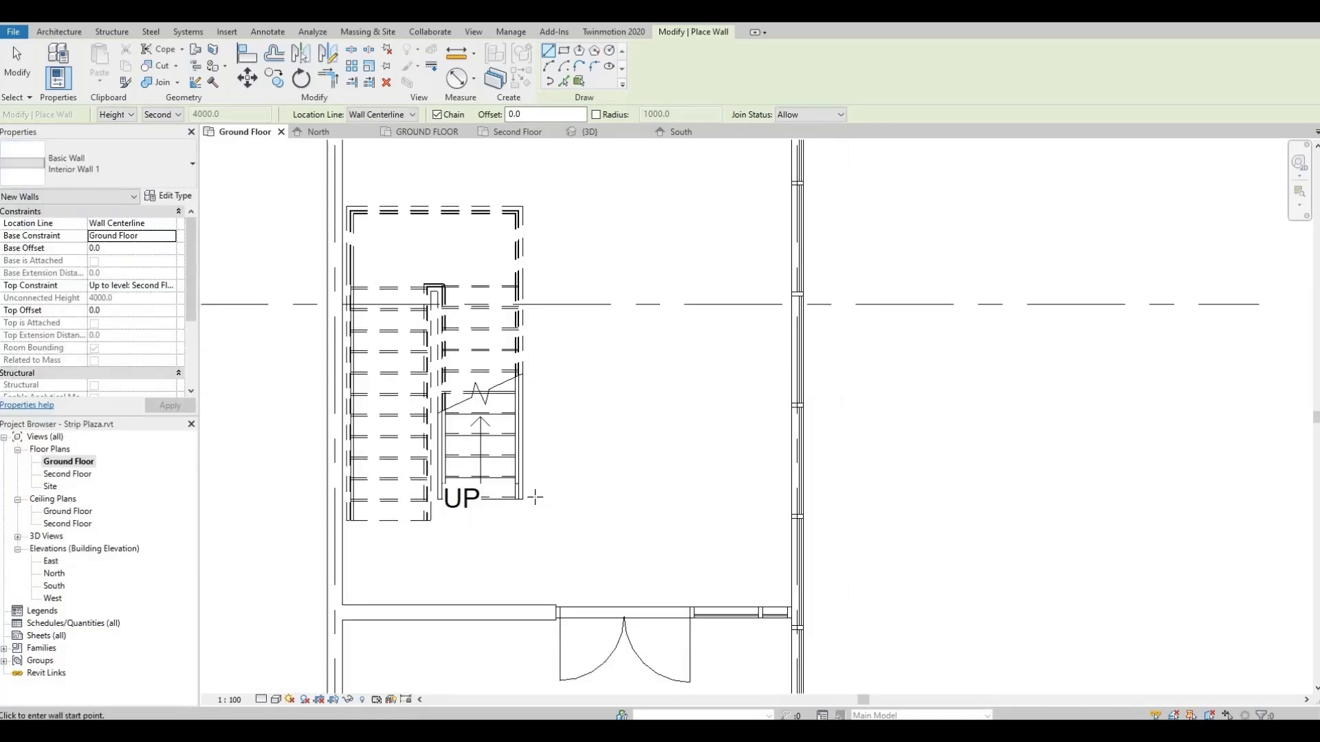
left_click(535, 497)
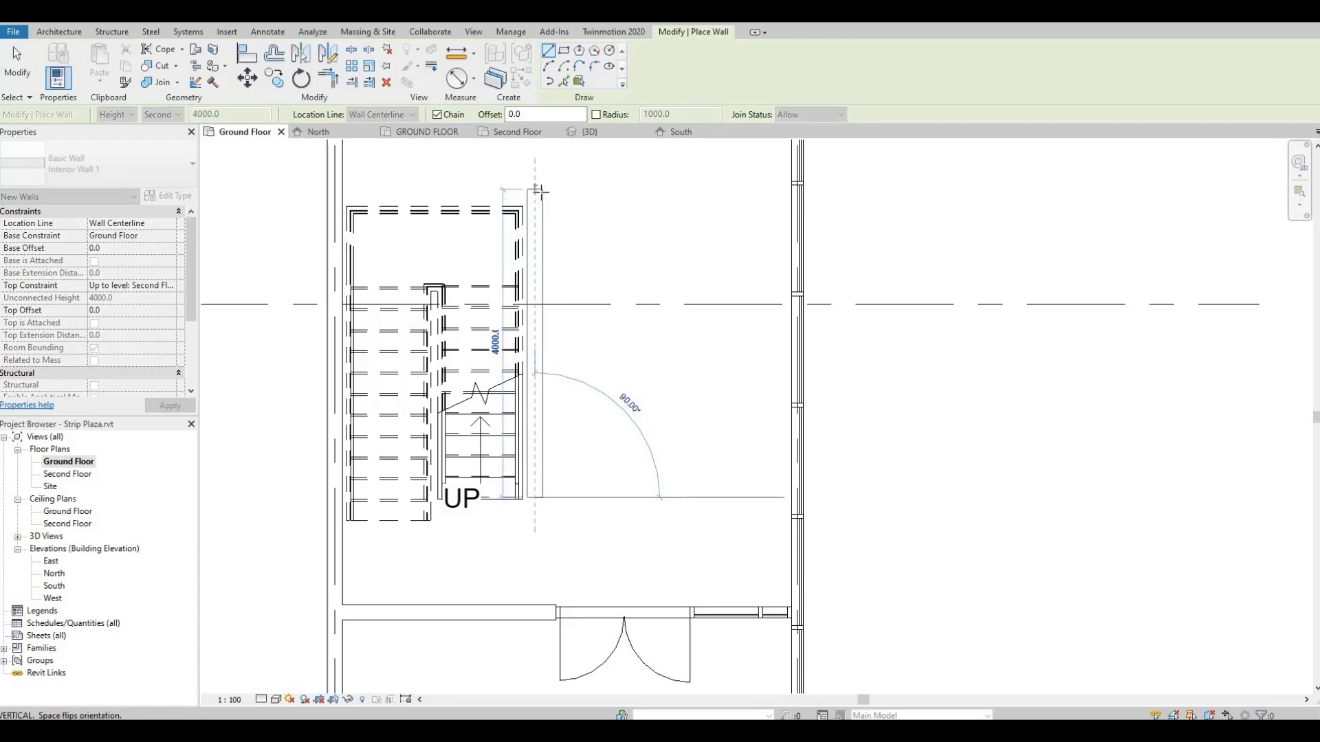
middle_click_drag(577, 418, 579, 434)
scroll(576, 413, "up", 1)
scroll(556, 413, "down", 1)
scroll(555, 413, "up", 1)
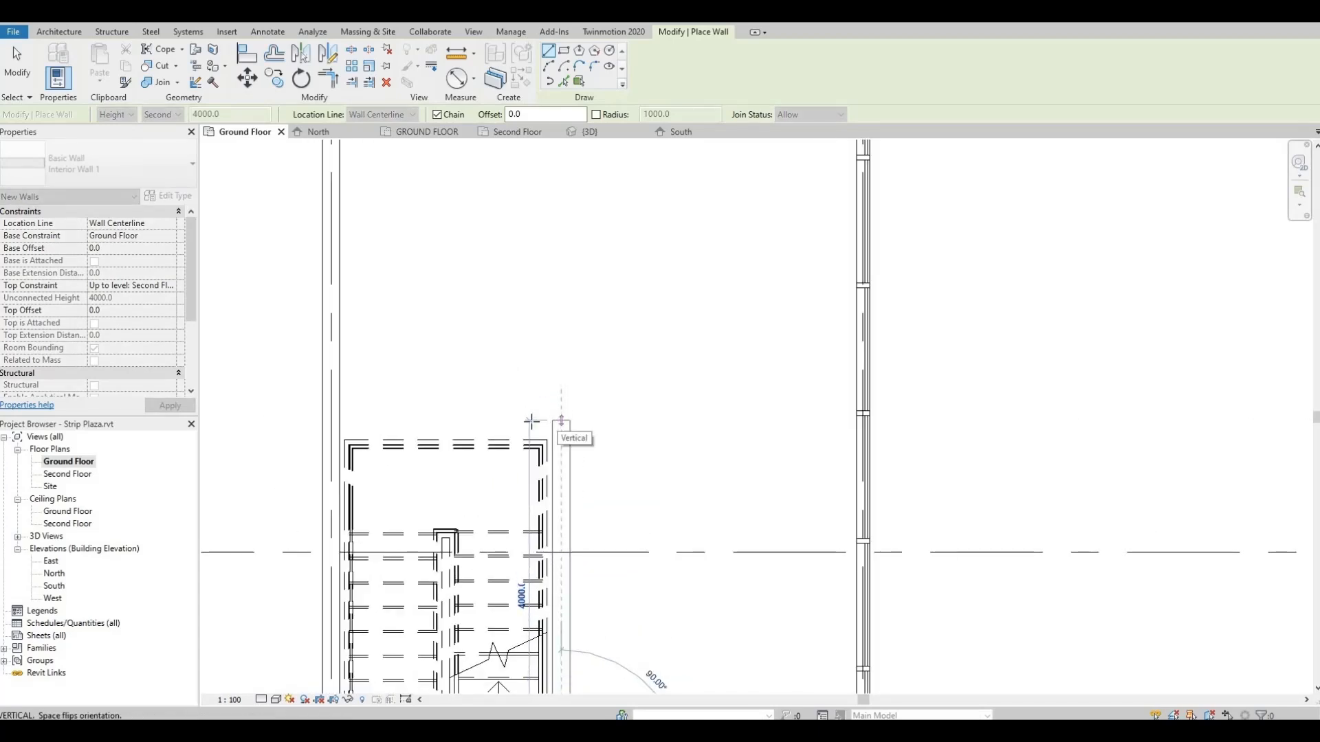
left_click(533, 421)
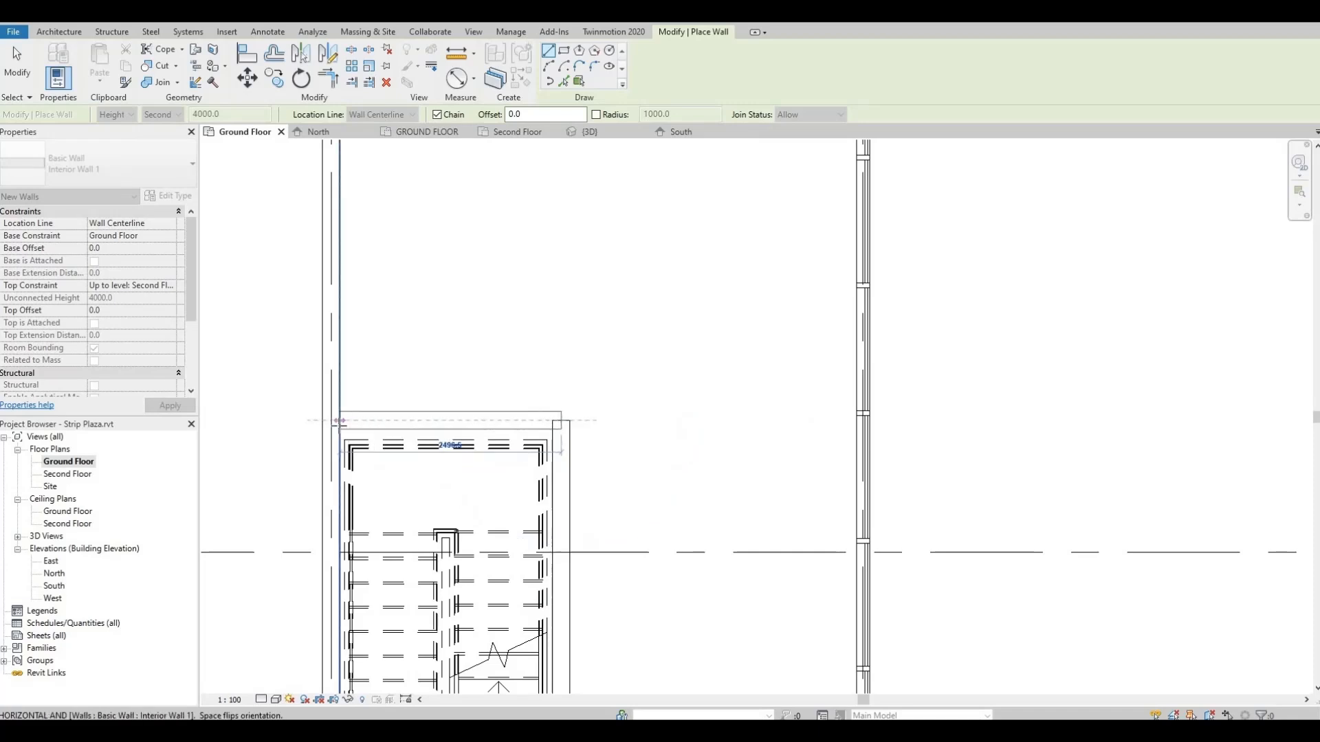
Continue the wall behind the landing to the partition wall and finish the stair enclosure.
left_click(339, 420)
key("Escape")
key("Escape")
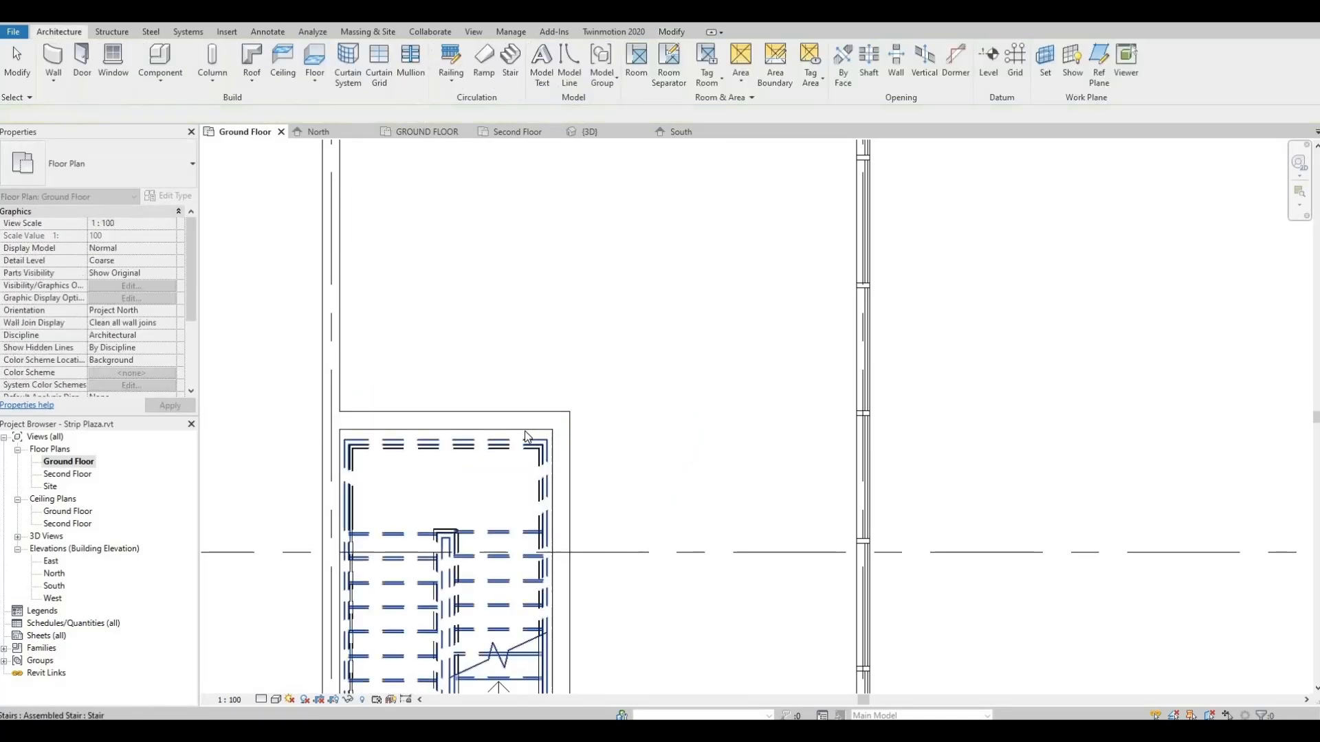
Nudge the wall behind the landing closer to the stair and shift the side enclosure wall two increments toward the stair.
left_click(536, 422)
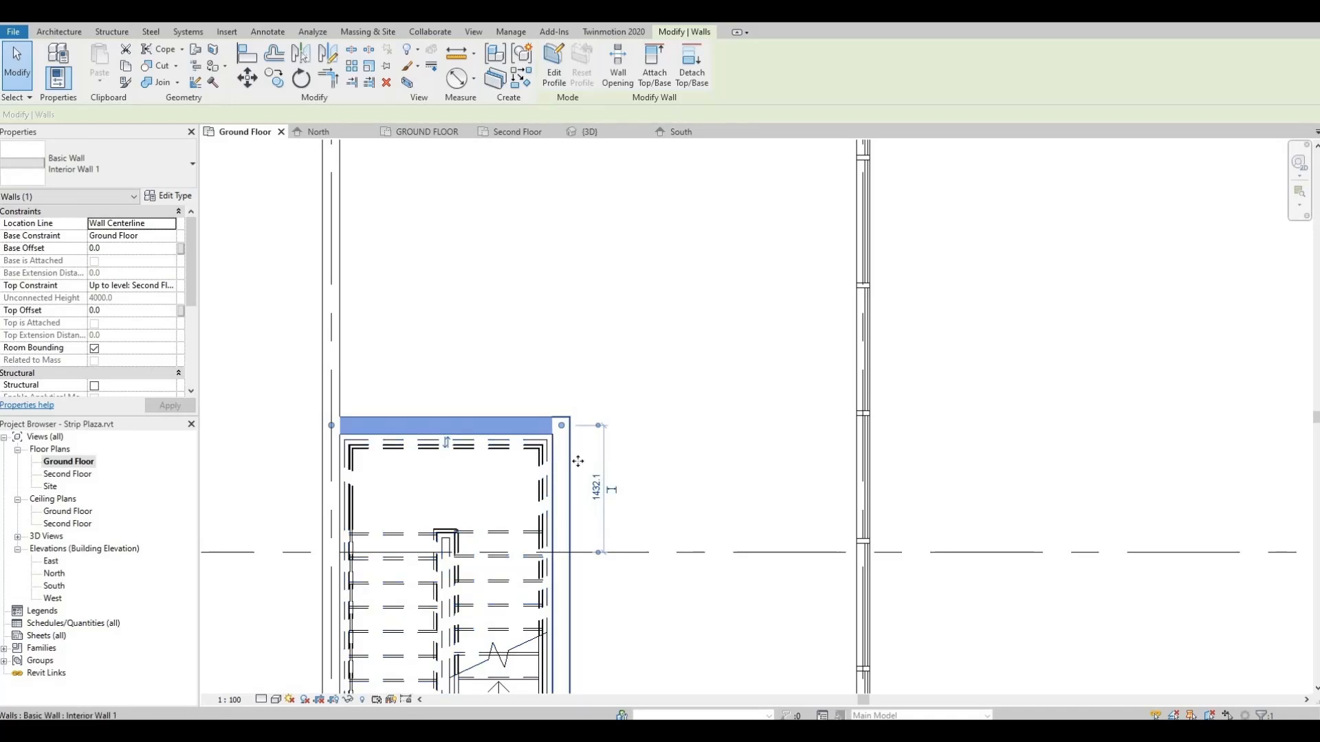
left_click(571, 459)
key("Left")
key("Left")
middle_click_drag(576, 567, 561, 444)
key("Escape")
middle_click_drag(576, 542, 488, 426)
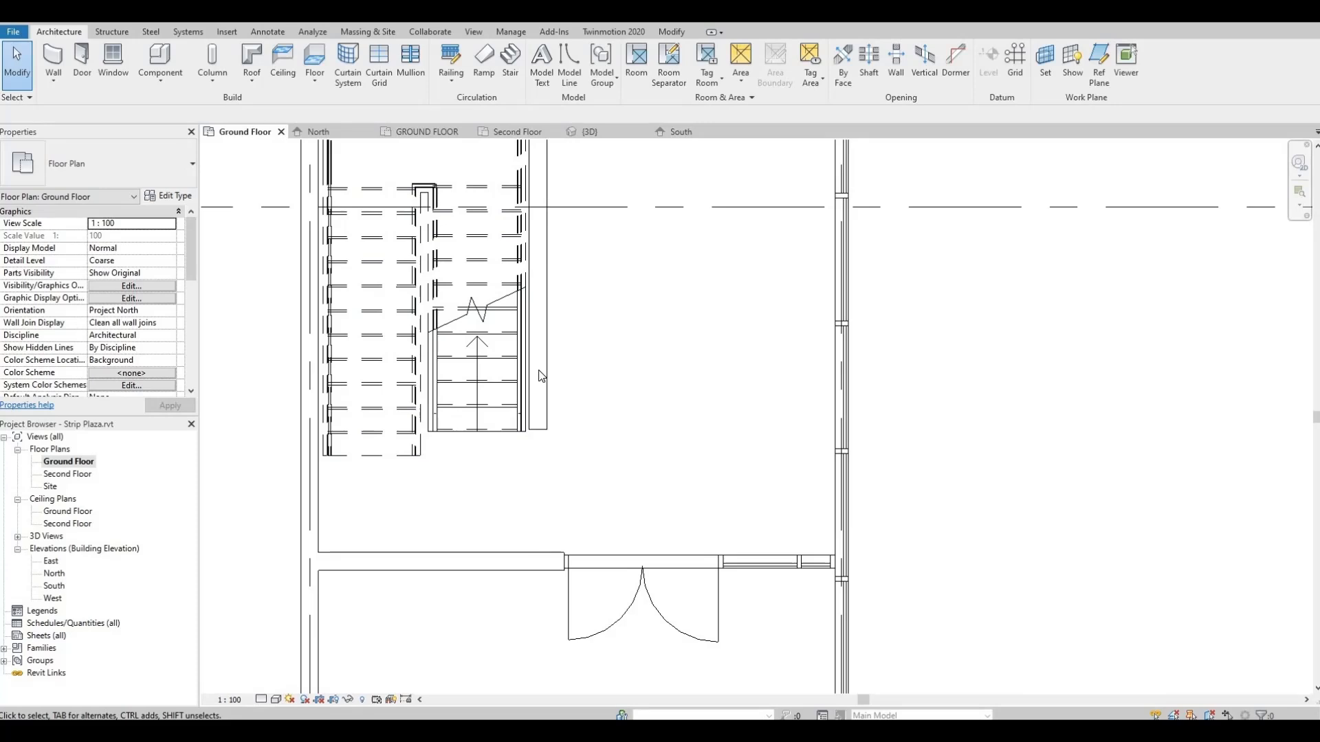
Examine the stair enclosure in the Ground Floor plan and the stair's surroundings in the Second Floor plan.
scroll(509, 407, "down", 3)
middle_click_drag(599, 426, 545, 539)
scroll(535, 412, "up", 1)
mouse_move(529, 365)
middle_mouse_down()
mouse_move(527, 441)
mouse_move(514, 365)
mouse_move(511, 420)
mouse_move(510, 372)
middle_mouse_up()
scroll(533, 416, "down", 3)
middle_click_drag(504, 554, 510, 473)
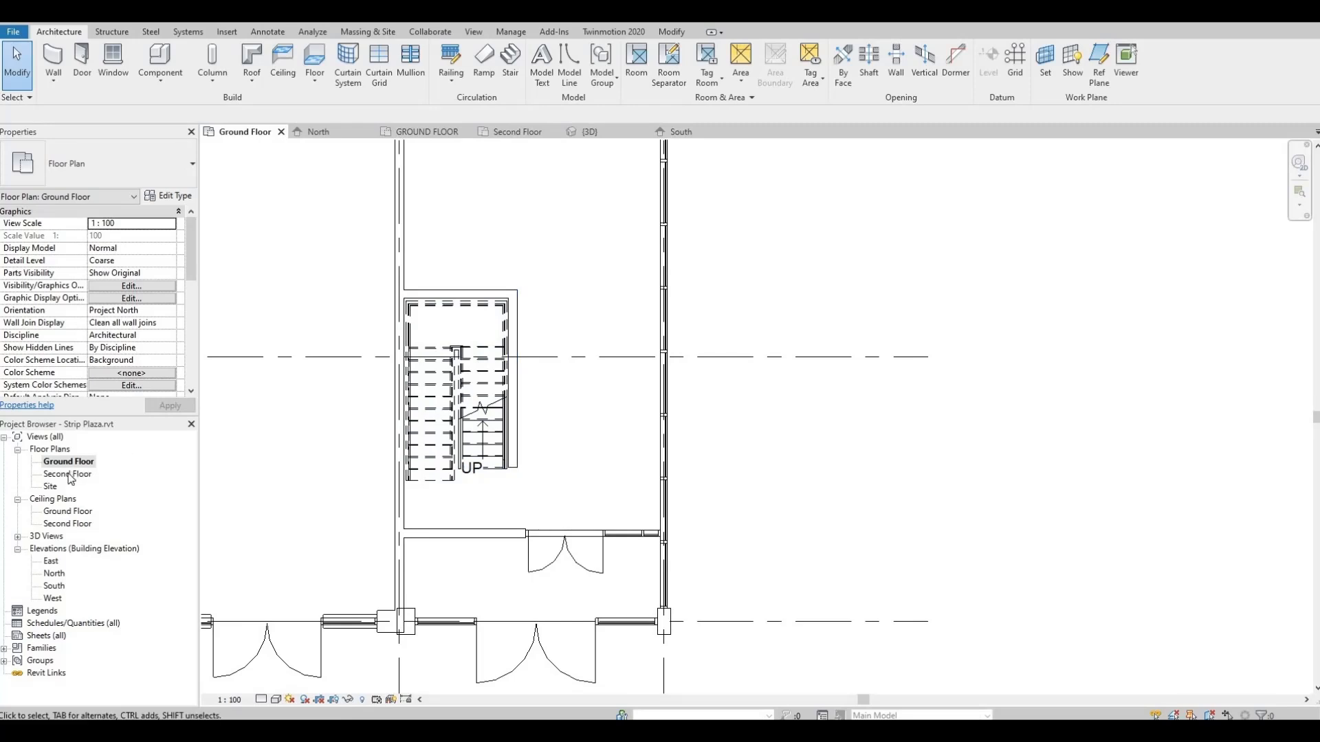
double_click(68, 474)
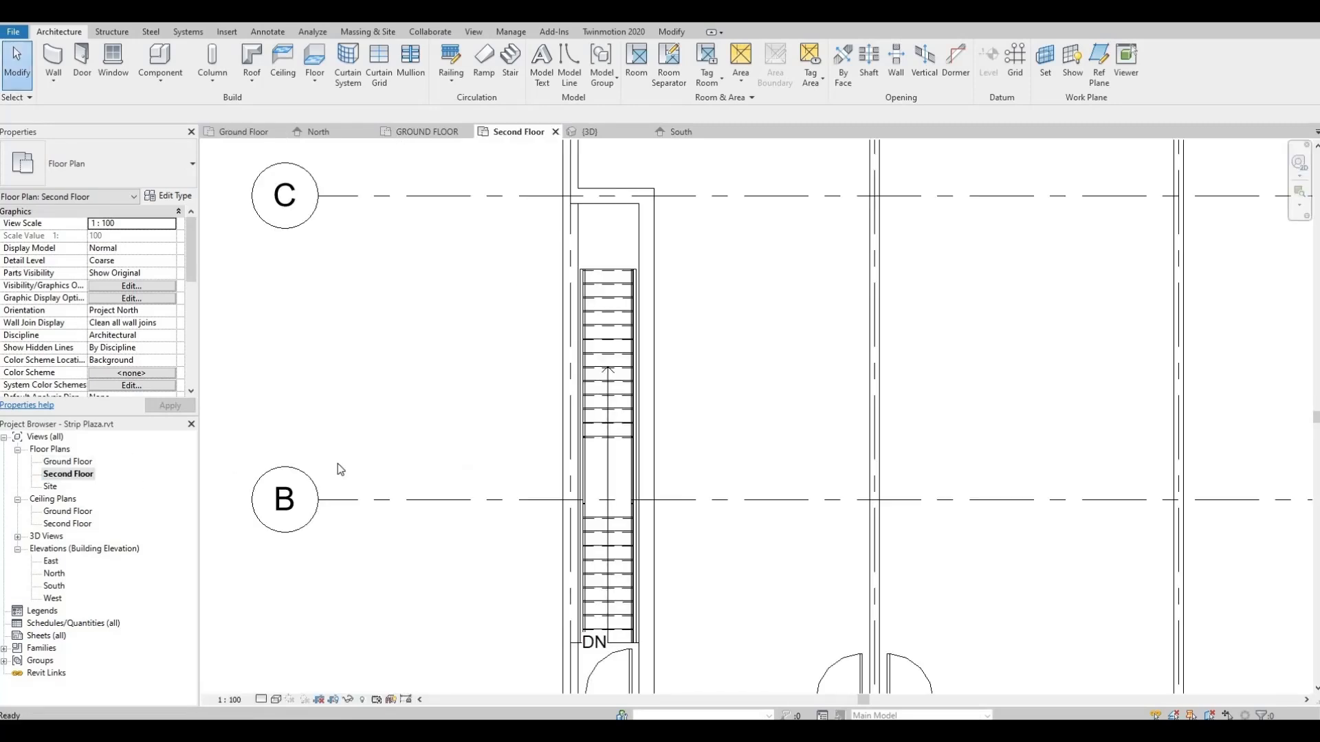
scroll(327, 442, "down", 4)
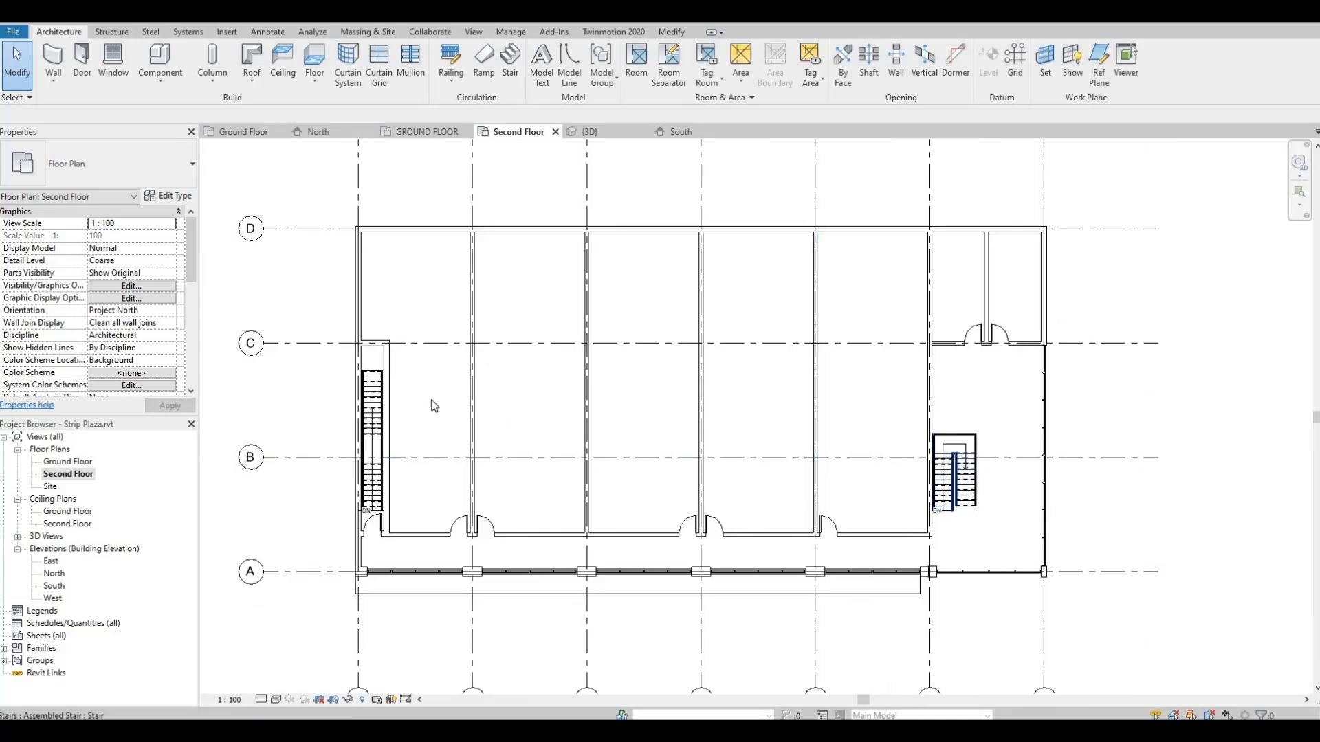
middle_click_drag(579, 424, 383, 376)
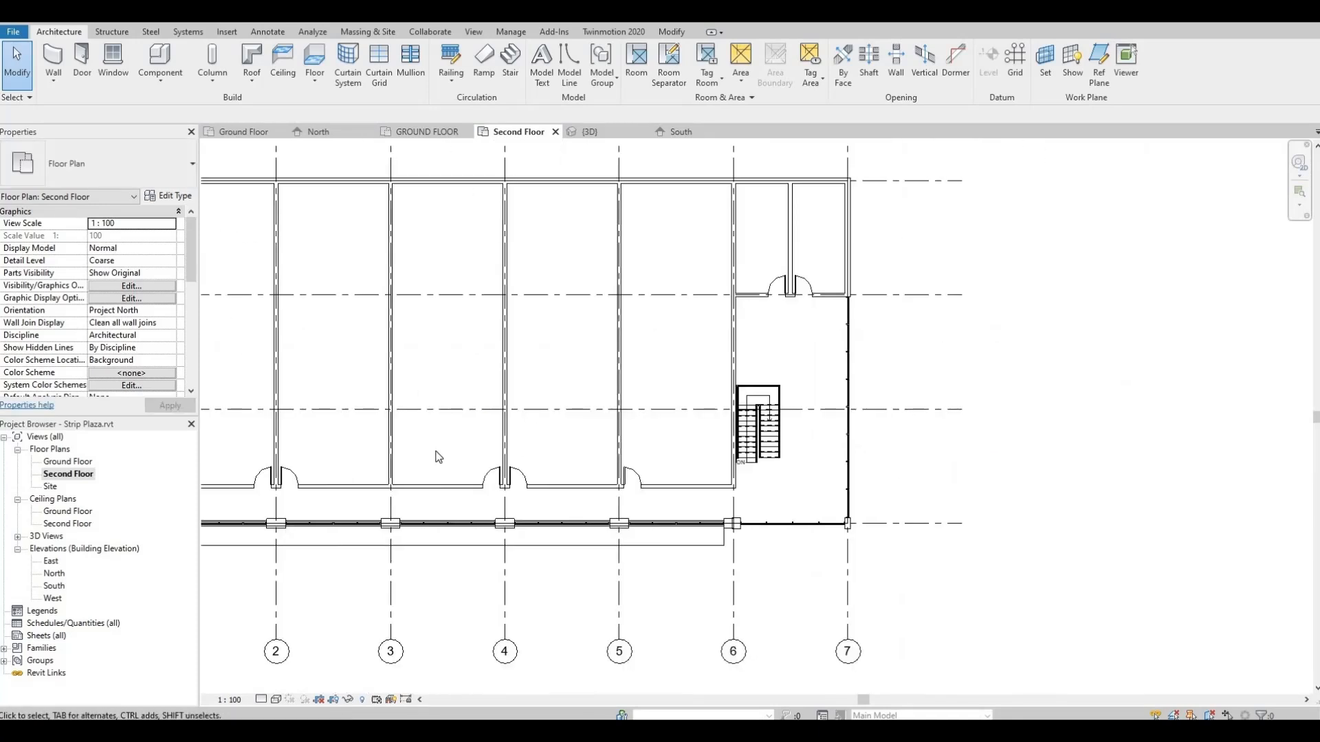
middle_click_drag(568, 468, 732, 472)
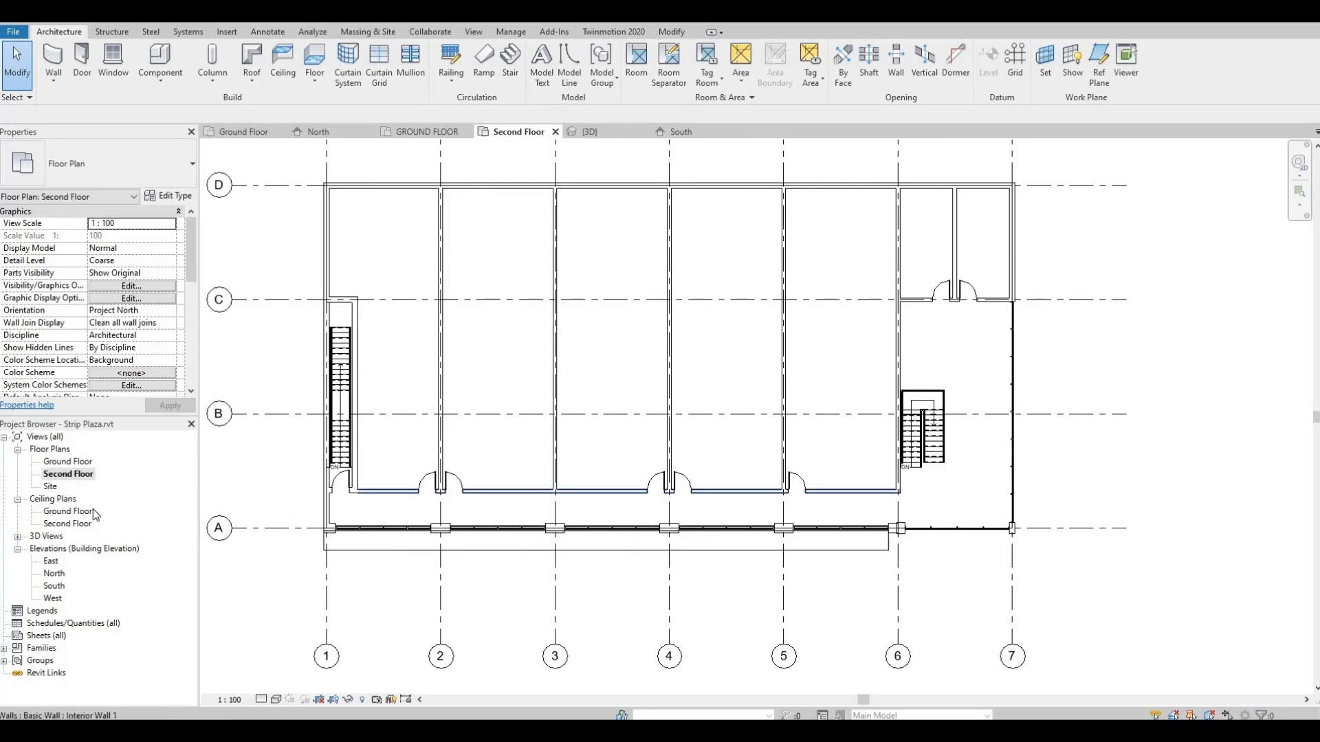
double_click(67, 463)
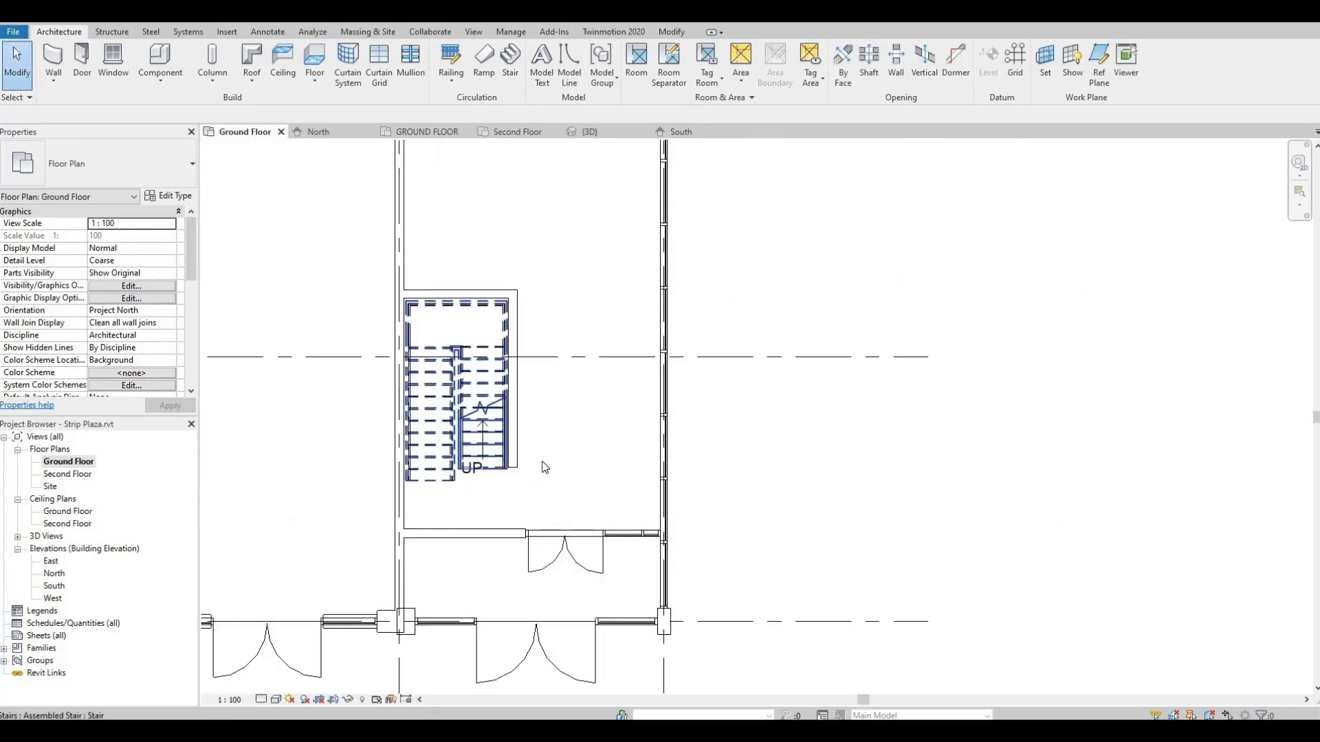
left_click(521, 364)
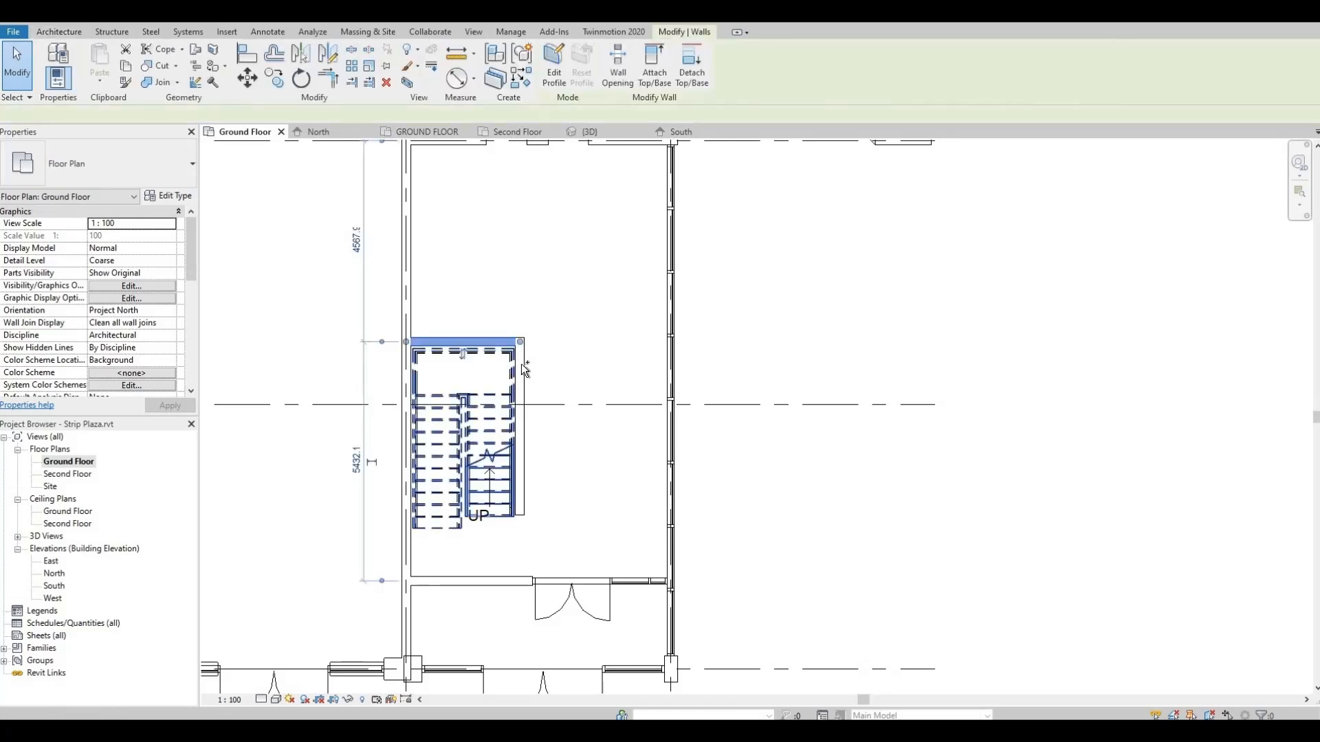
left_click(521, 366, "ctrl")
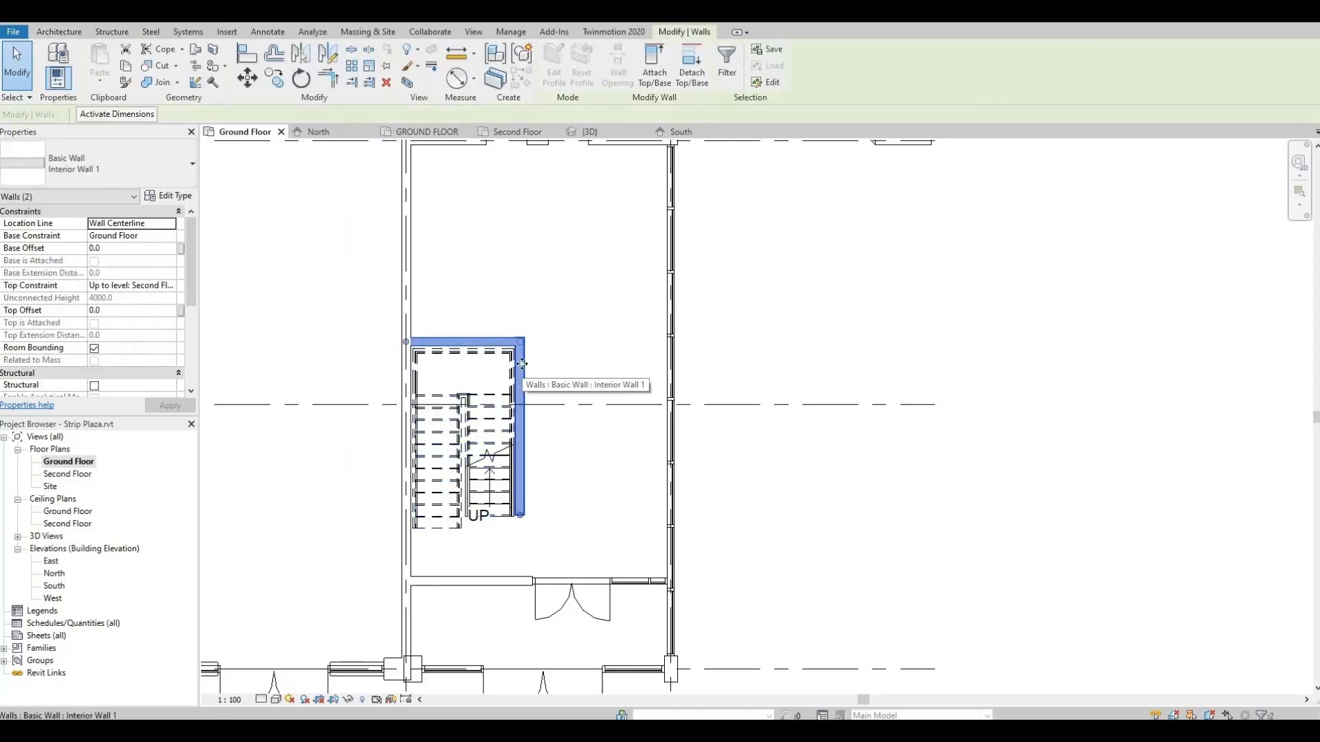
key("Escape")
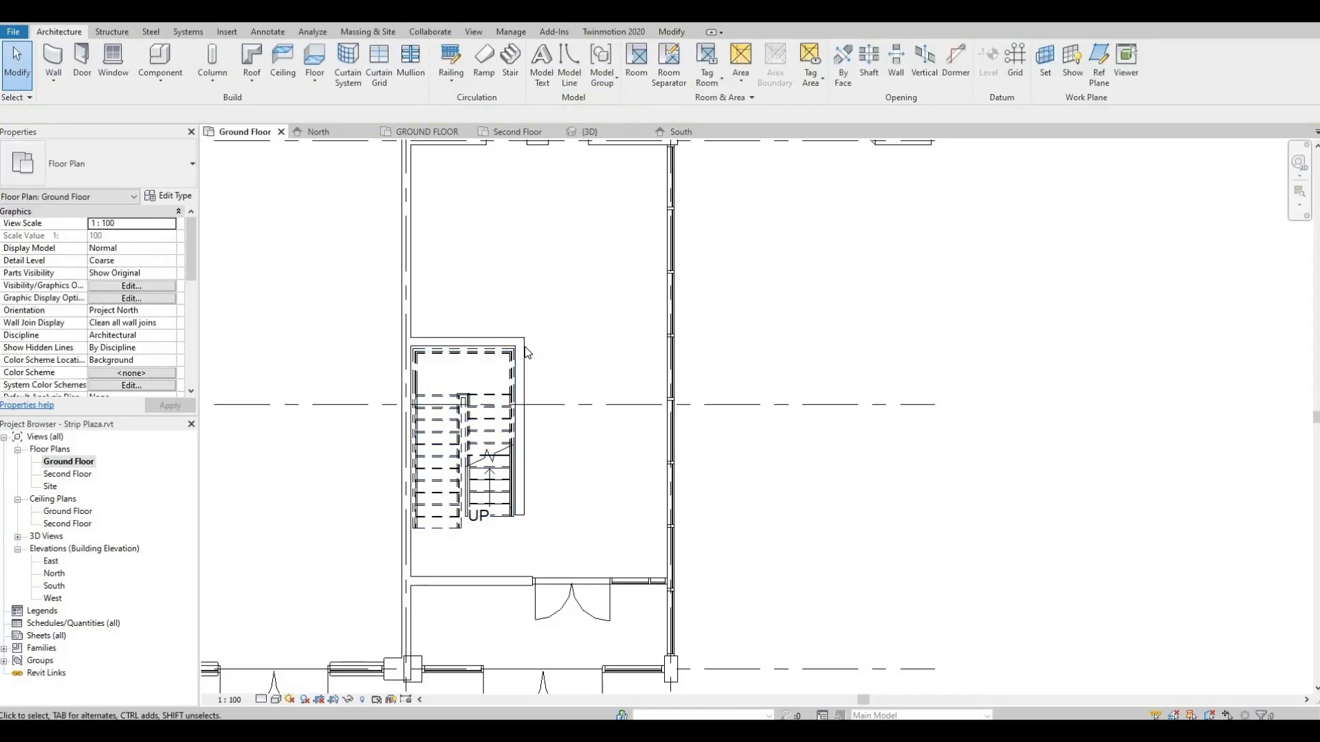
left_click(524, 369)
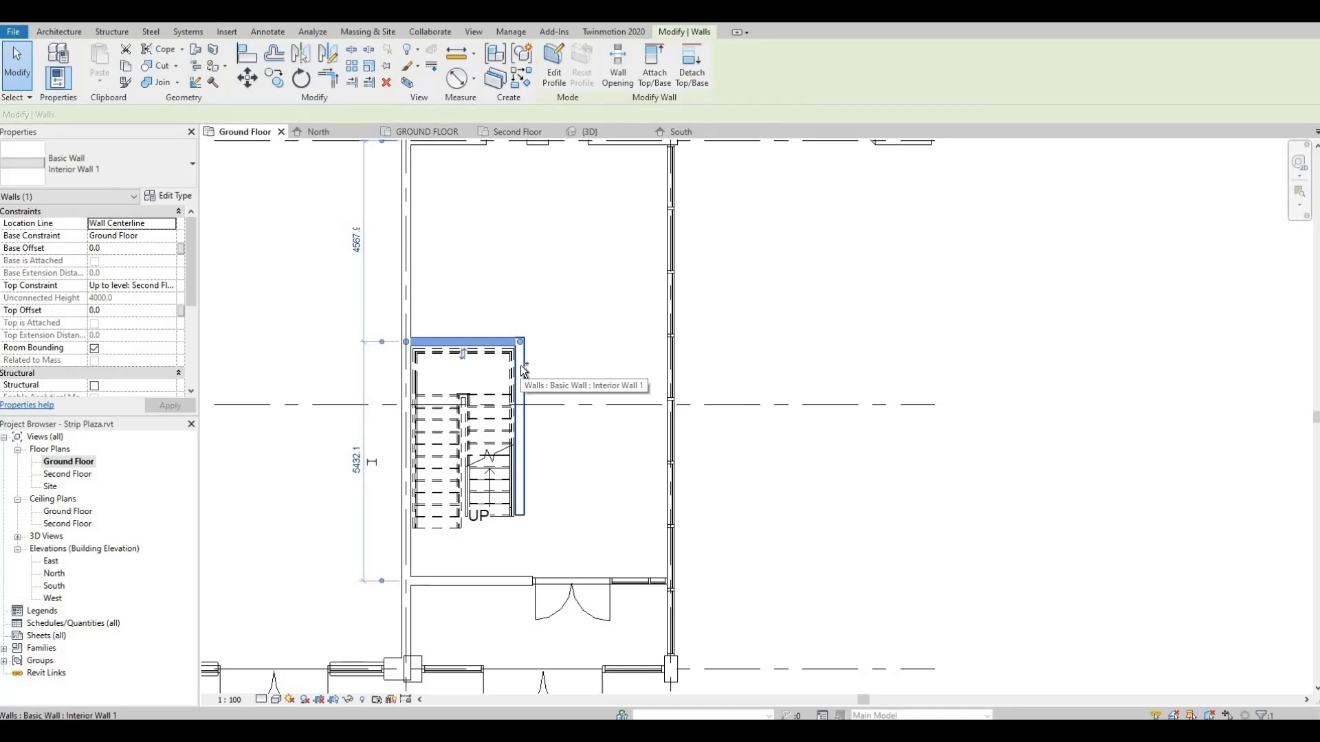
left_click(520, 366, "ctrl")
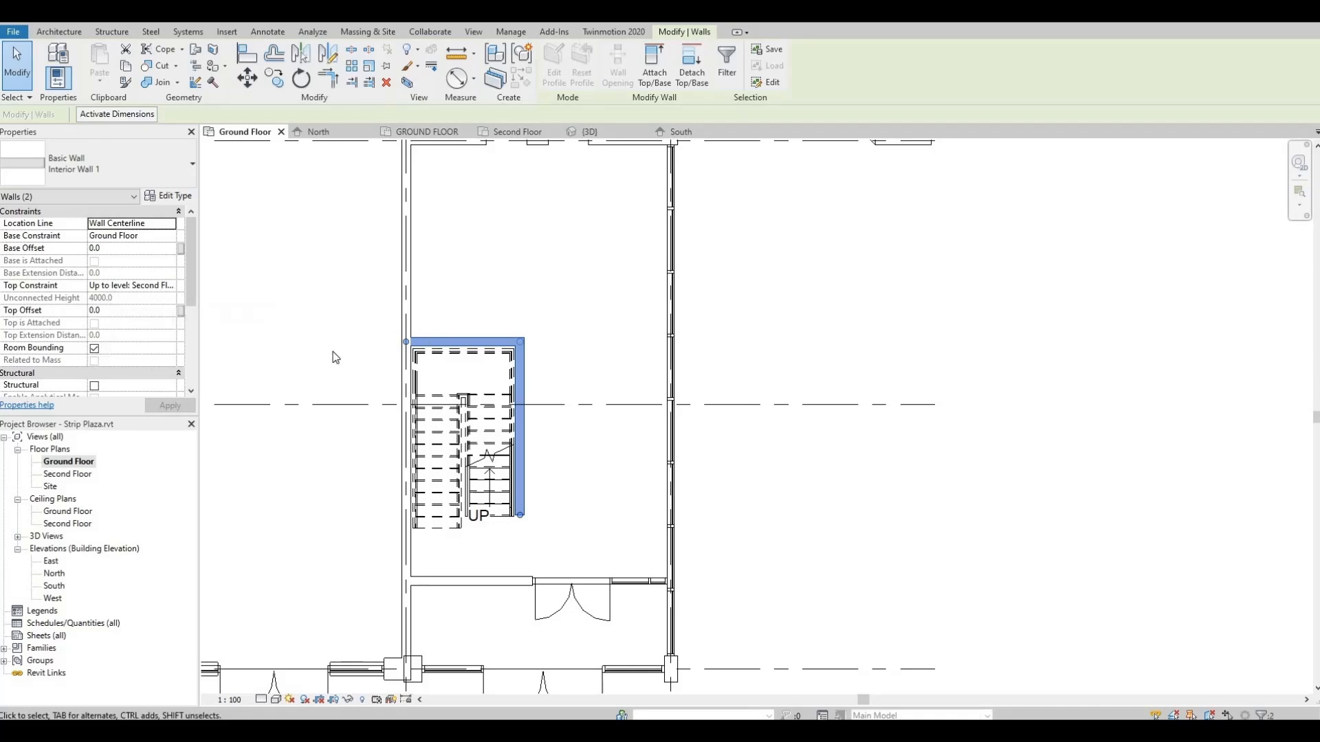
key("Escape")
middle_click_drag(474, 435, 556, 449)
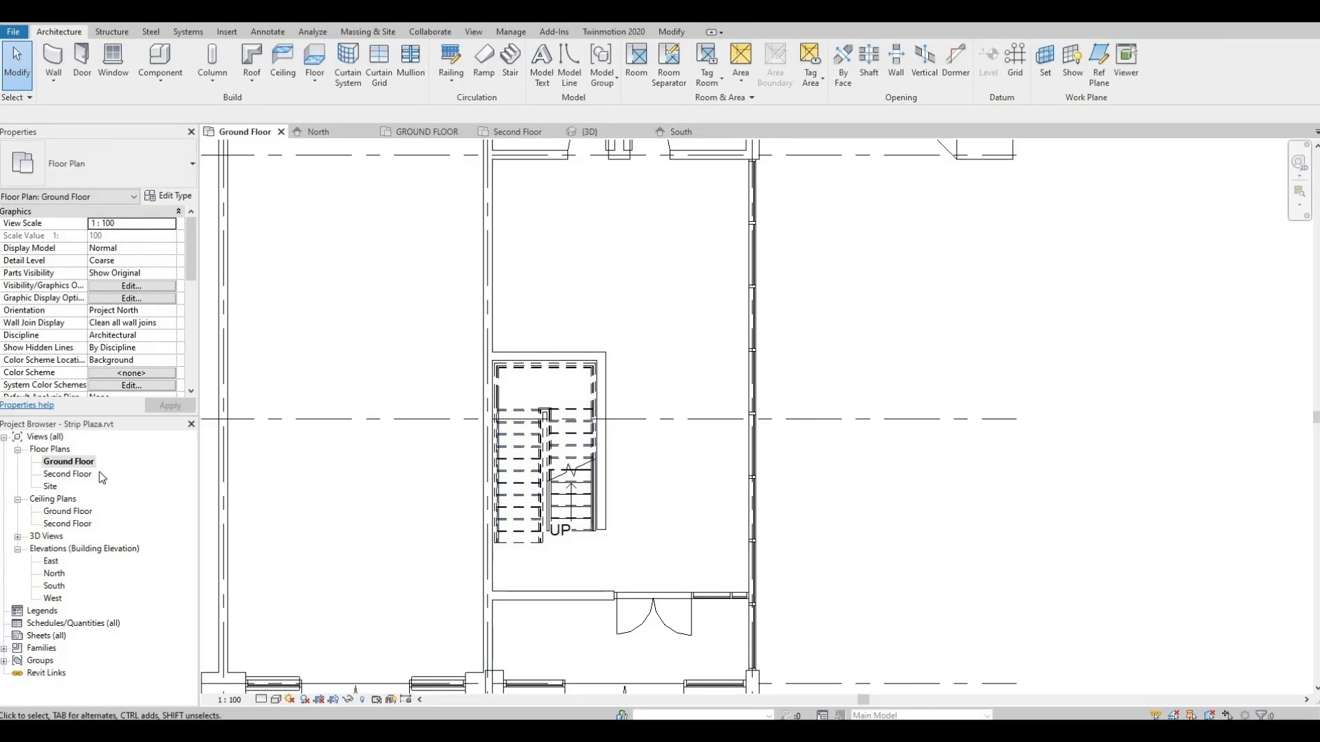
Open the Second Floor plan and set its underlay base level to Ground Floor.
double_click(68, 474)
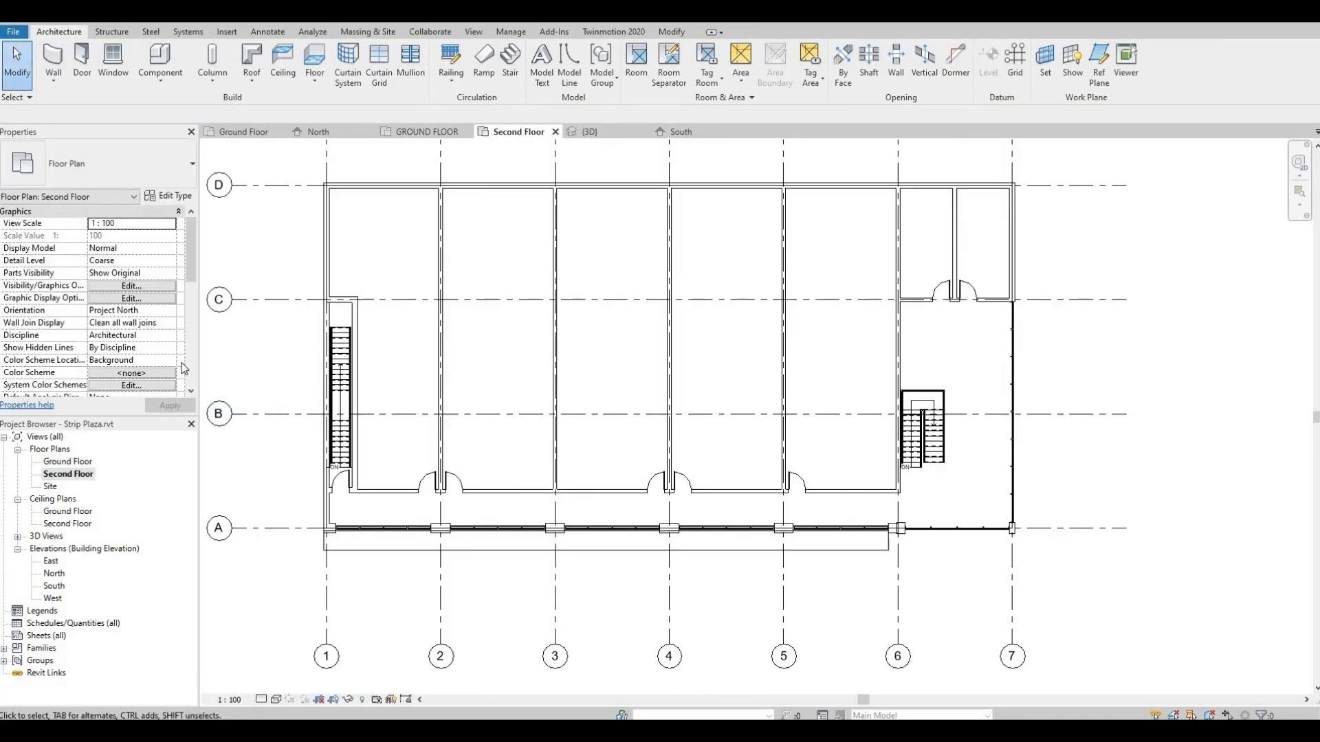
scroll(191, 272, "down", 3)
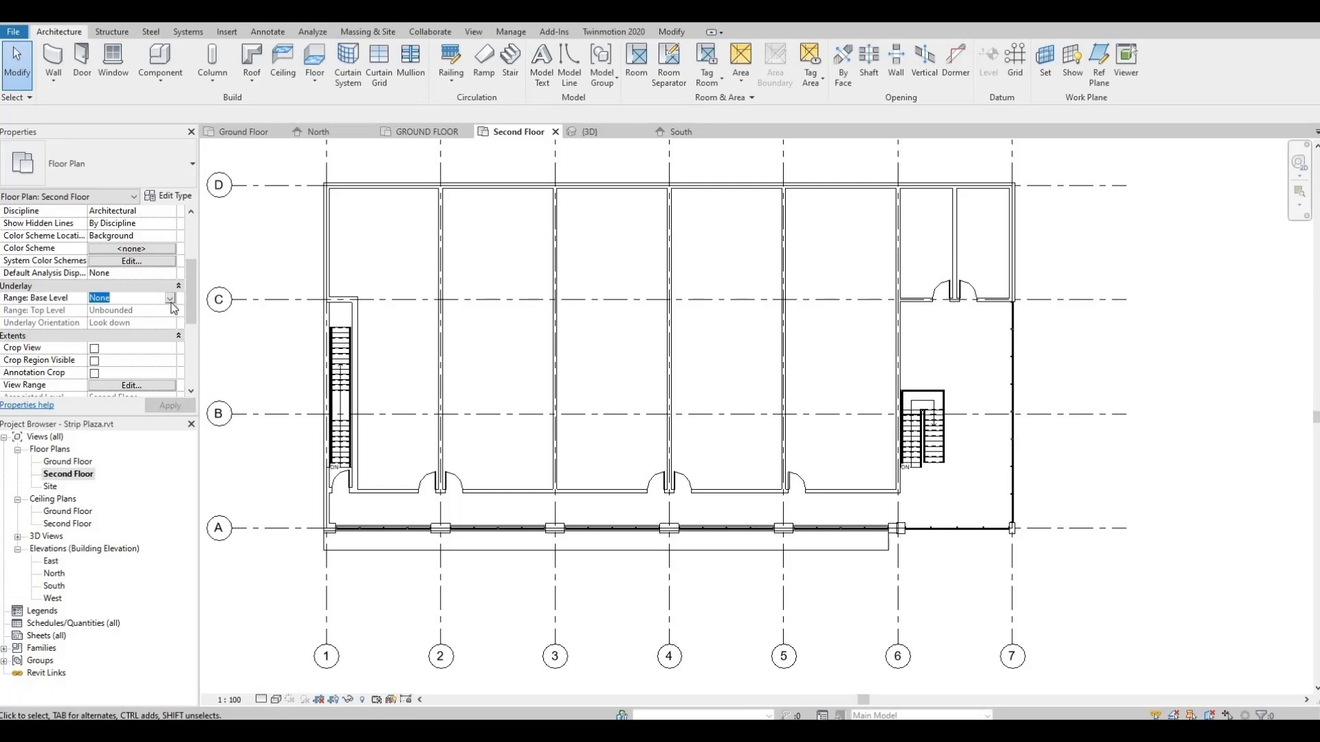
left_click(170, 300)
left_click(114, 320)
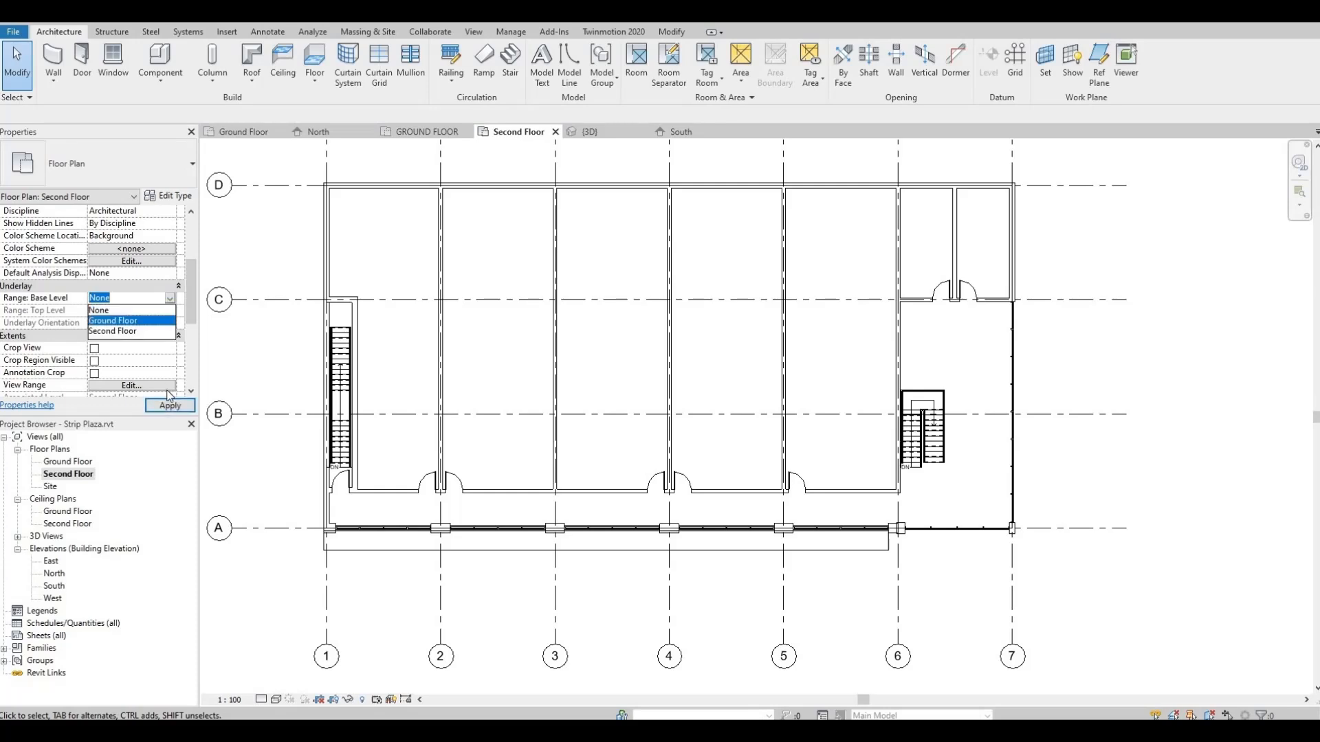
left_click(169, 405)
scroll(847, 416, "up", 5)
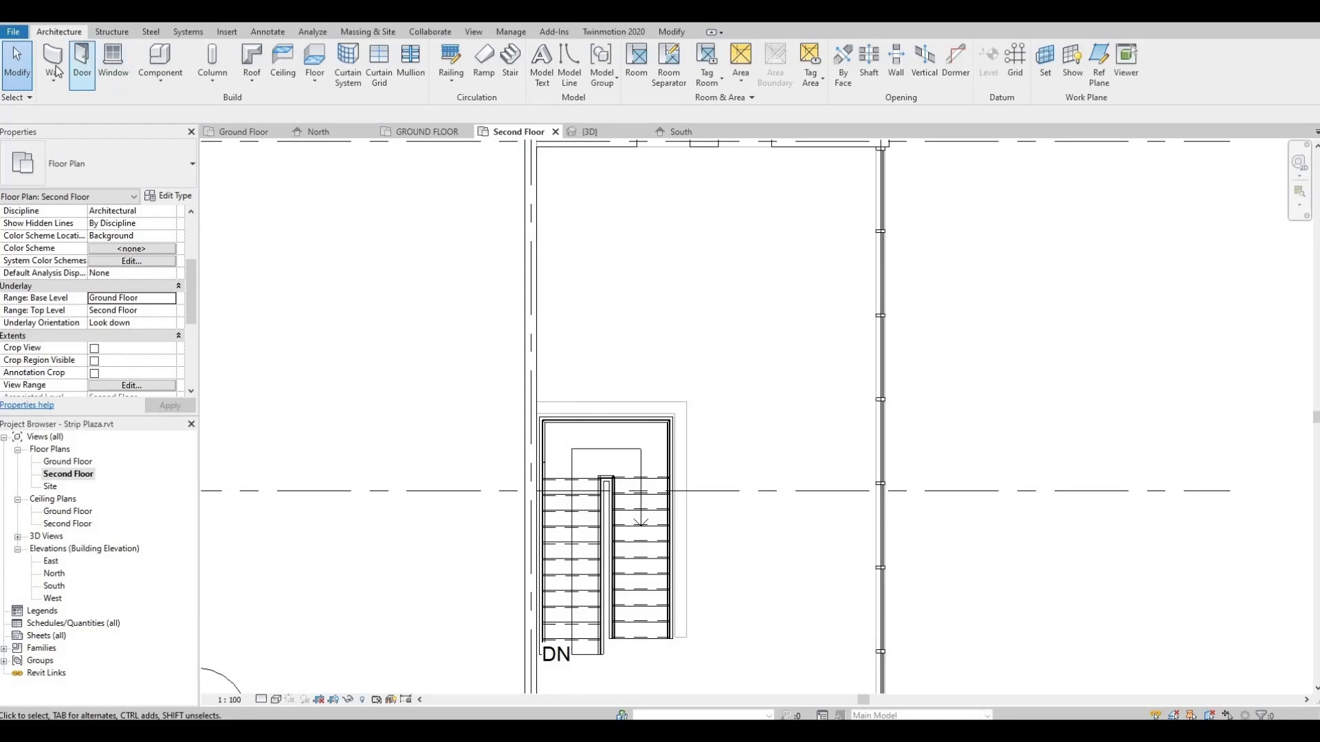
Draw an Interior Wall 1 wall on the second floor behind the landing, tracing the underlaid wall from the partition to its corner.
left_click(88, 88)
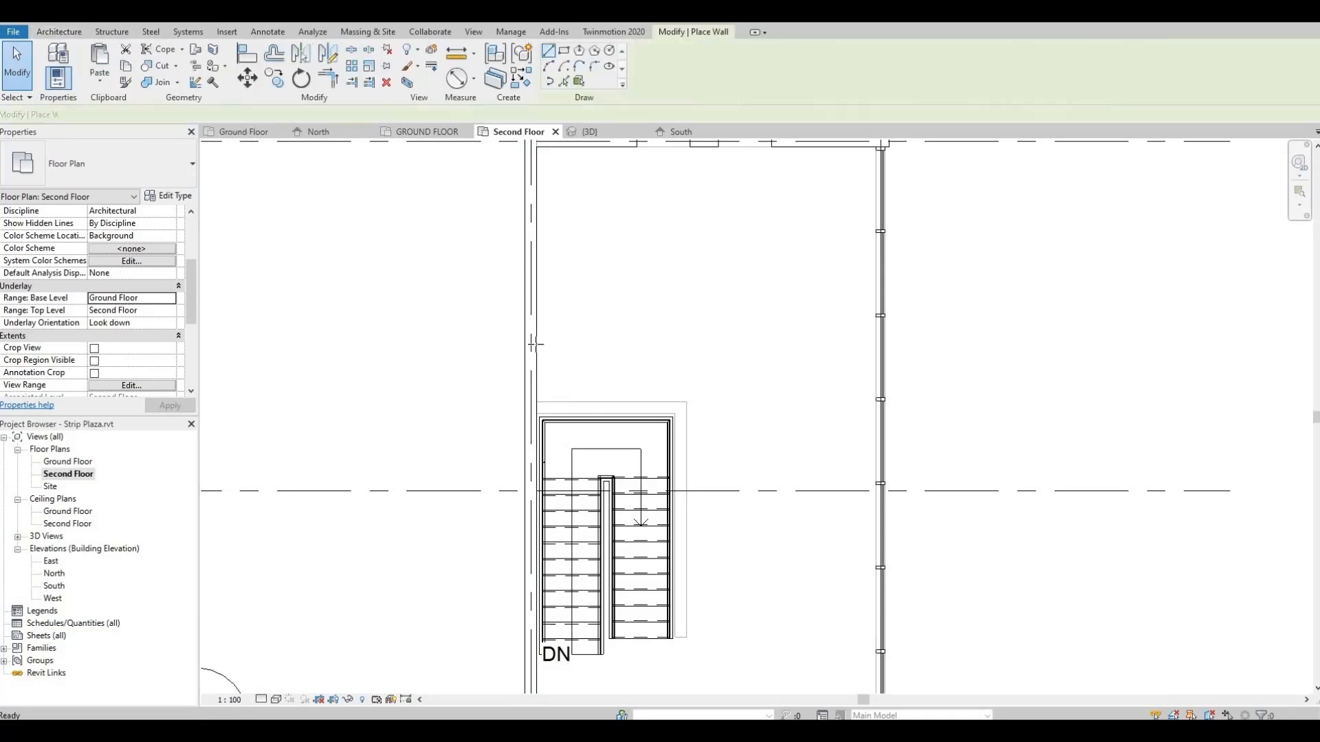
scroll(653, 412, "up", 3)
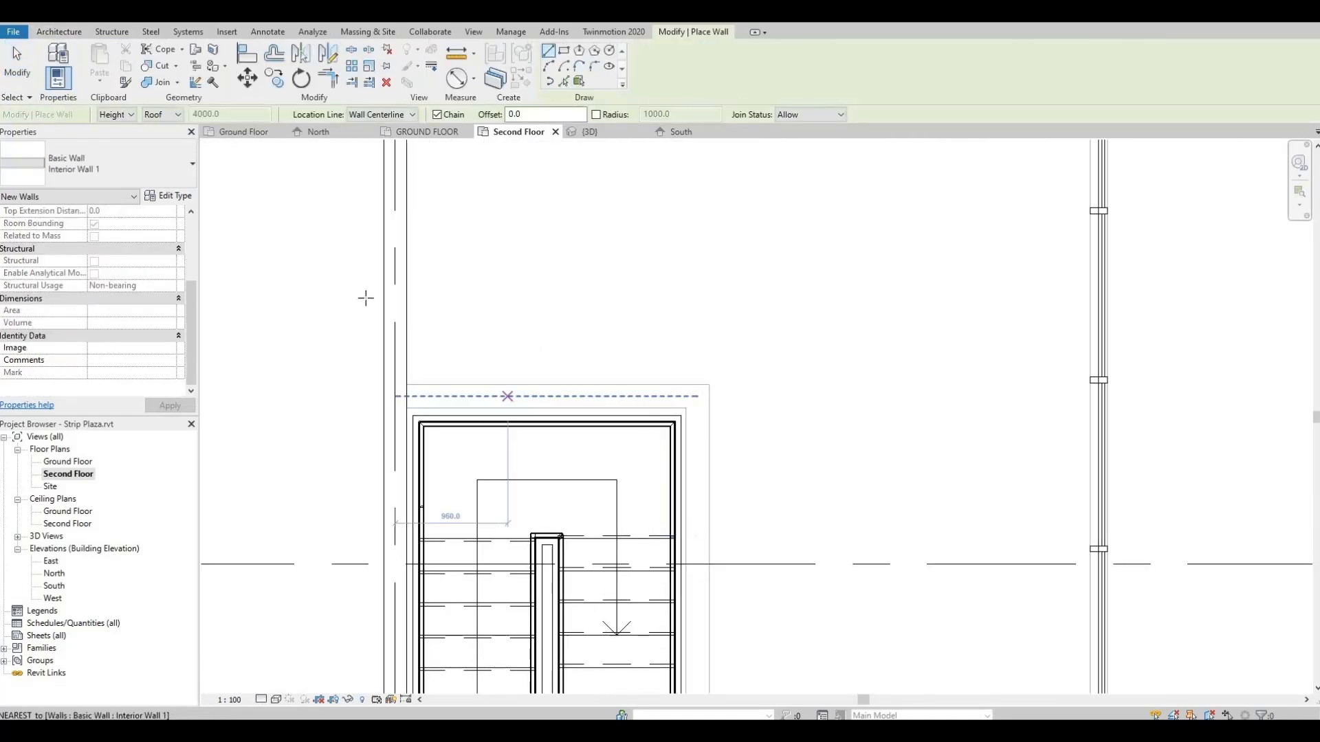
left_click(407, 396)
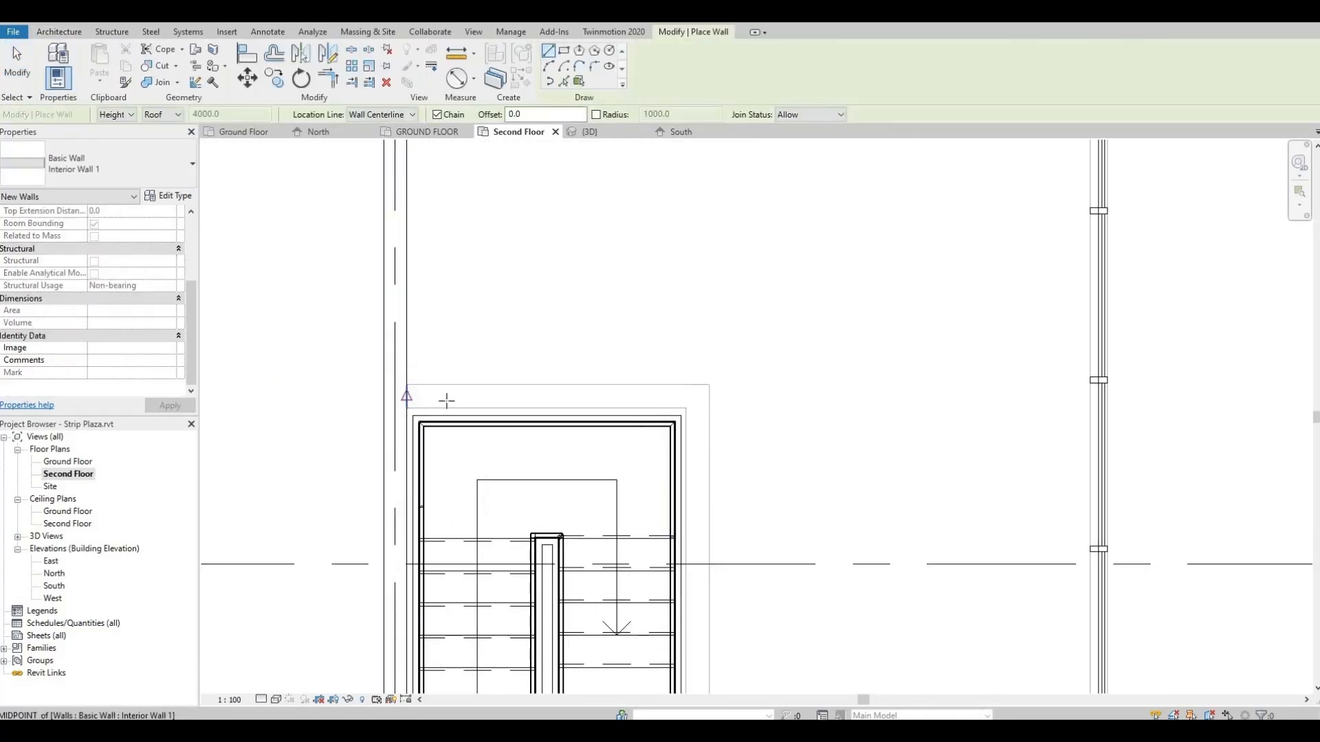
left_click(694, 422)
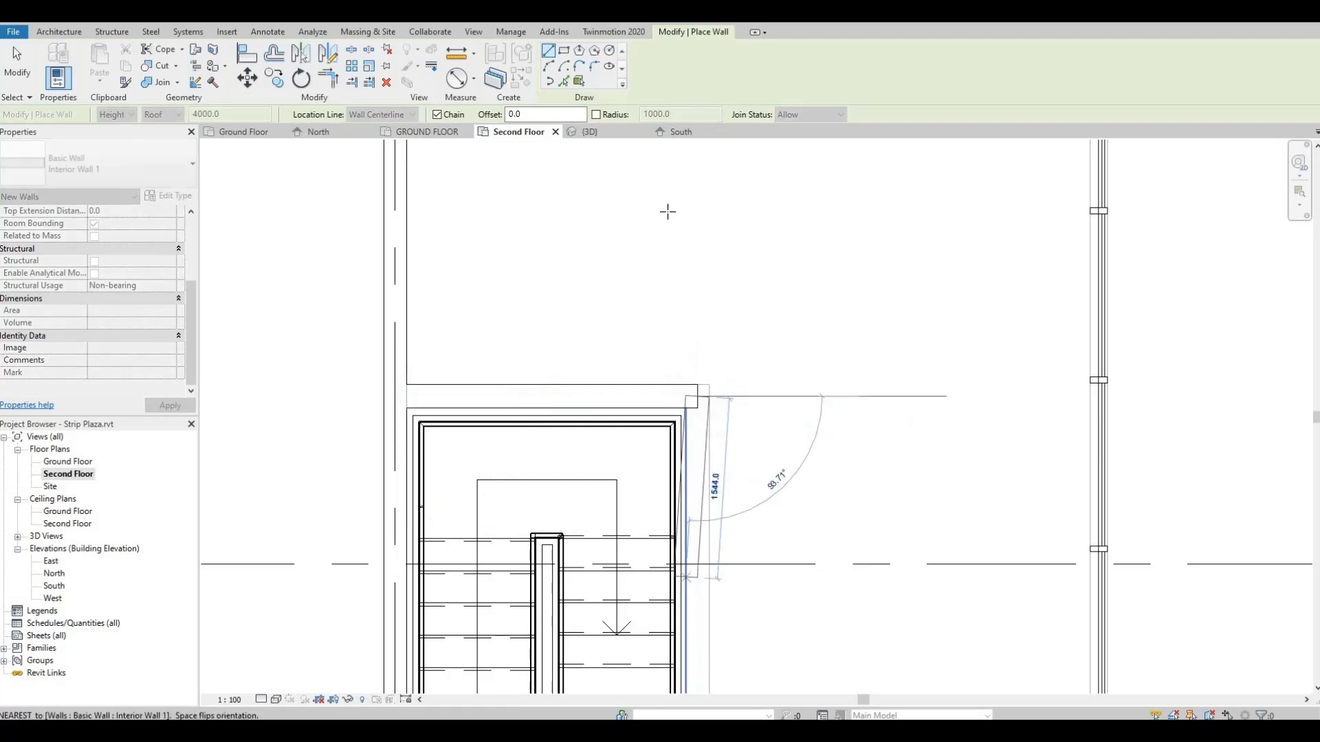
Continue the wall about 5332 mm alongside the stair to the underlaid ground-floor wall with the double doors.
middle_click_drag(698, 687, 677, 417)
middle_click_drag(661, 592, 675, 368)
scroll(675, 369, "down", 1)
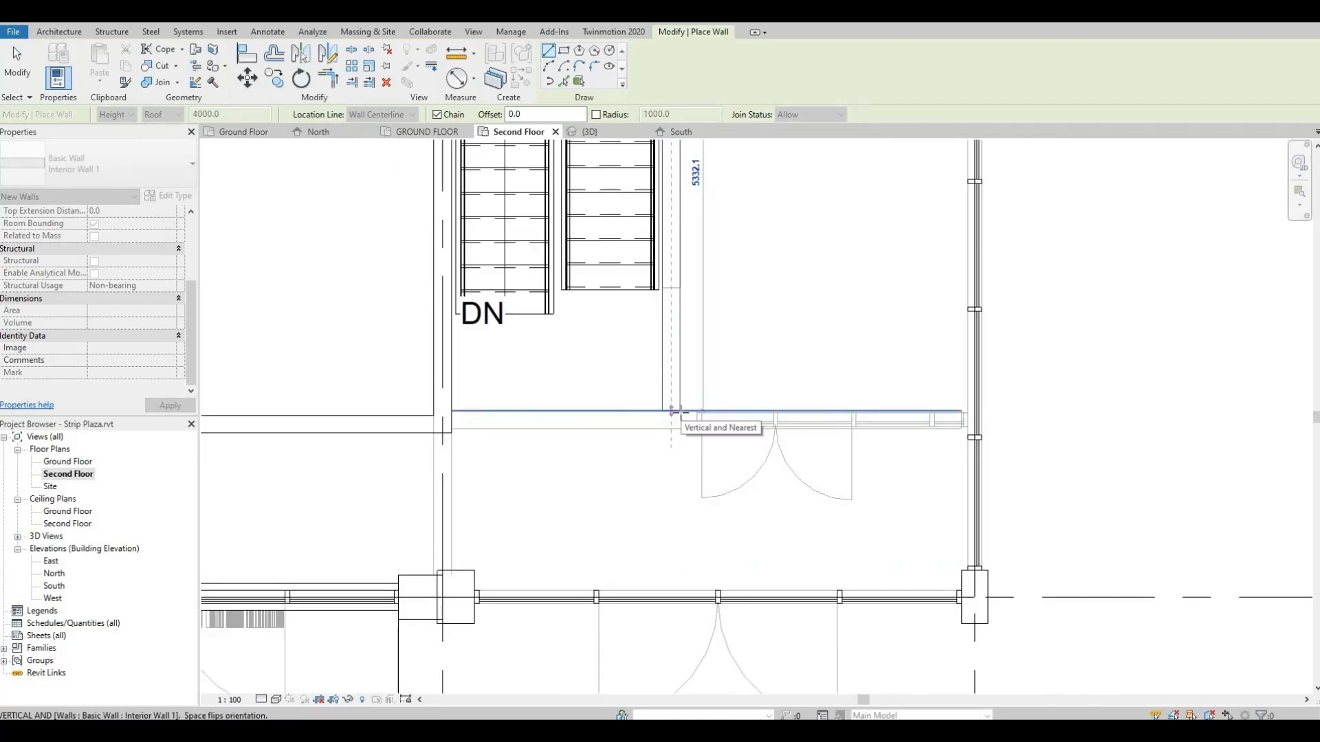
left_click(675, 411)
key("Escape")
key("Escape")
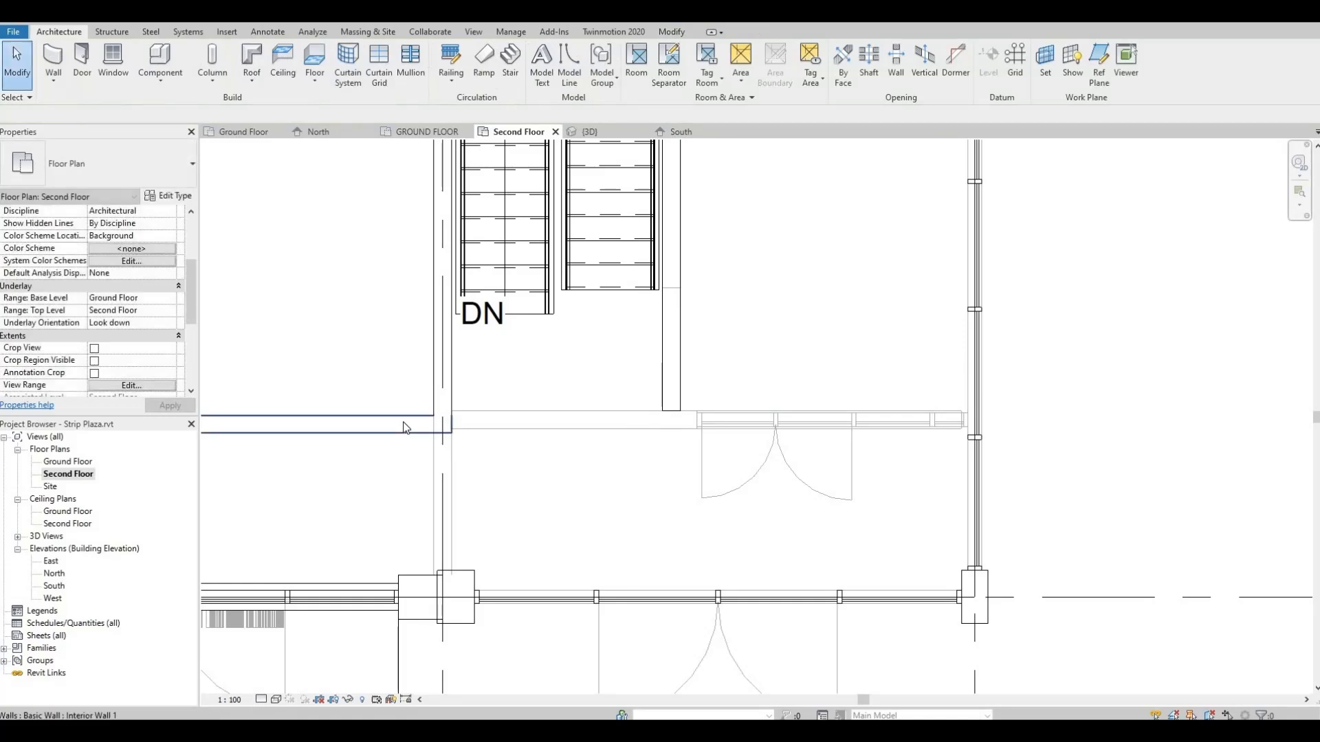
Trim the second-floor corridor wall and the new wall beside the stair to meet at a corner, closing the stair enclosure.
left_click(404, 424)
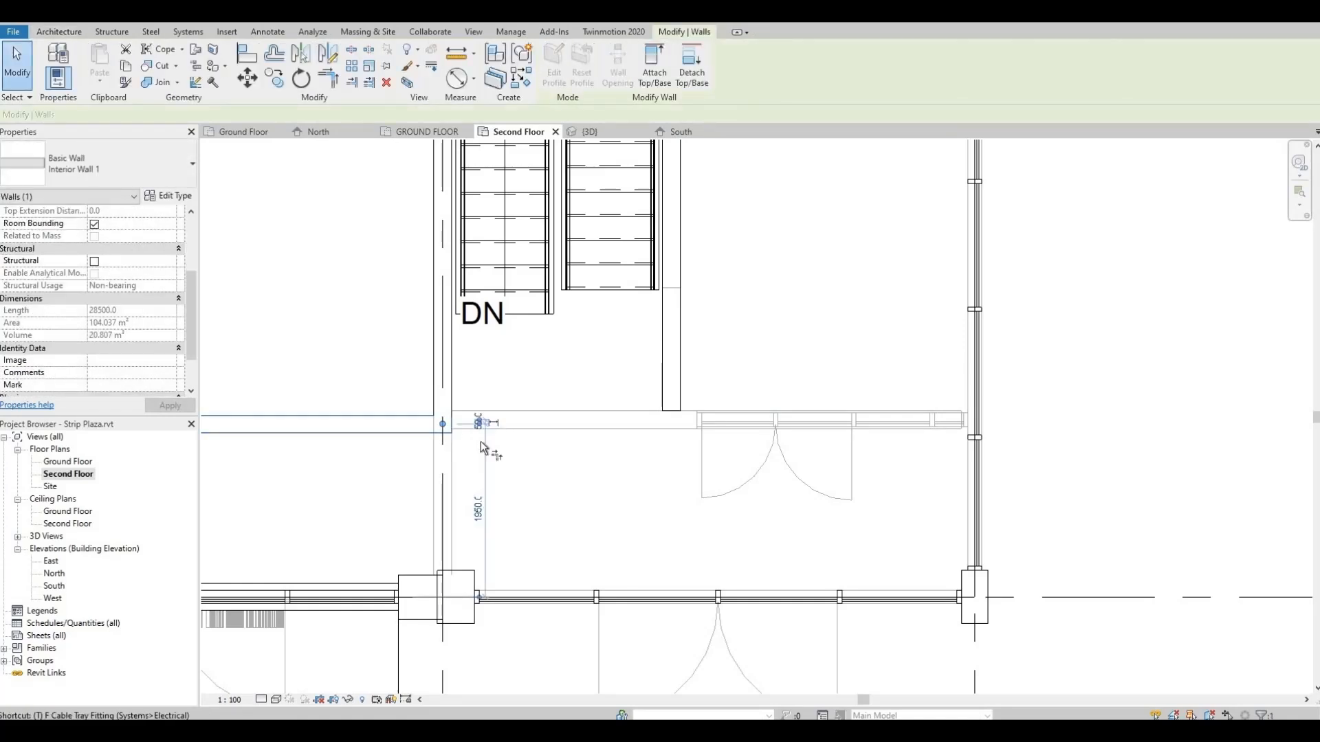
key("t")
key("r")
left_click(427, 426)
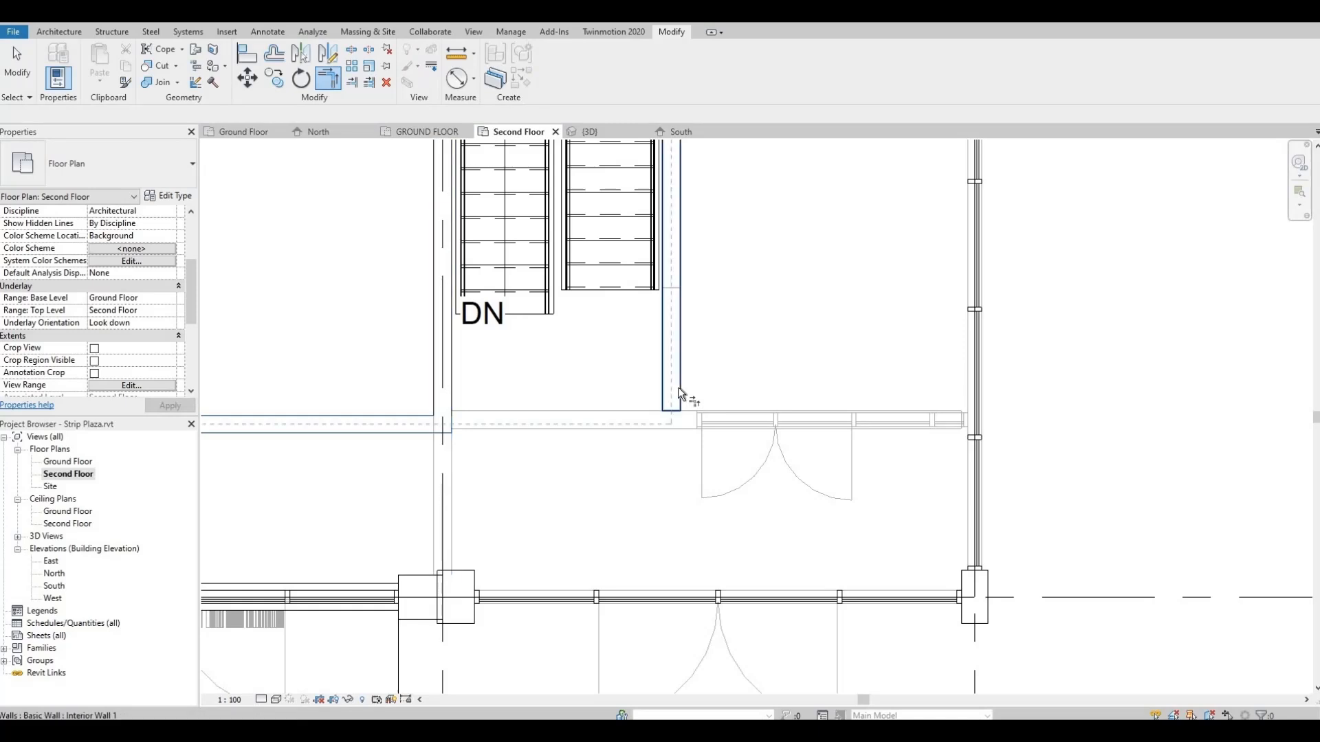
left_click(678, 393)
key("Escape")
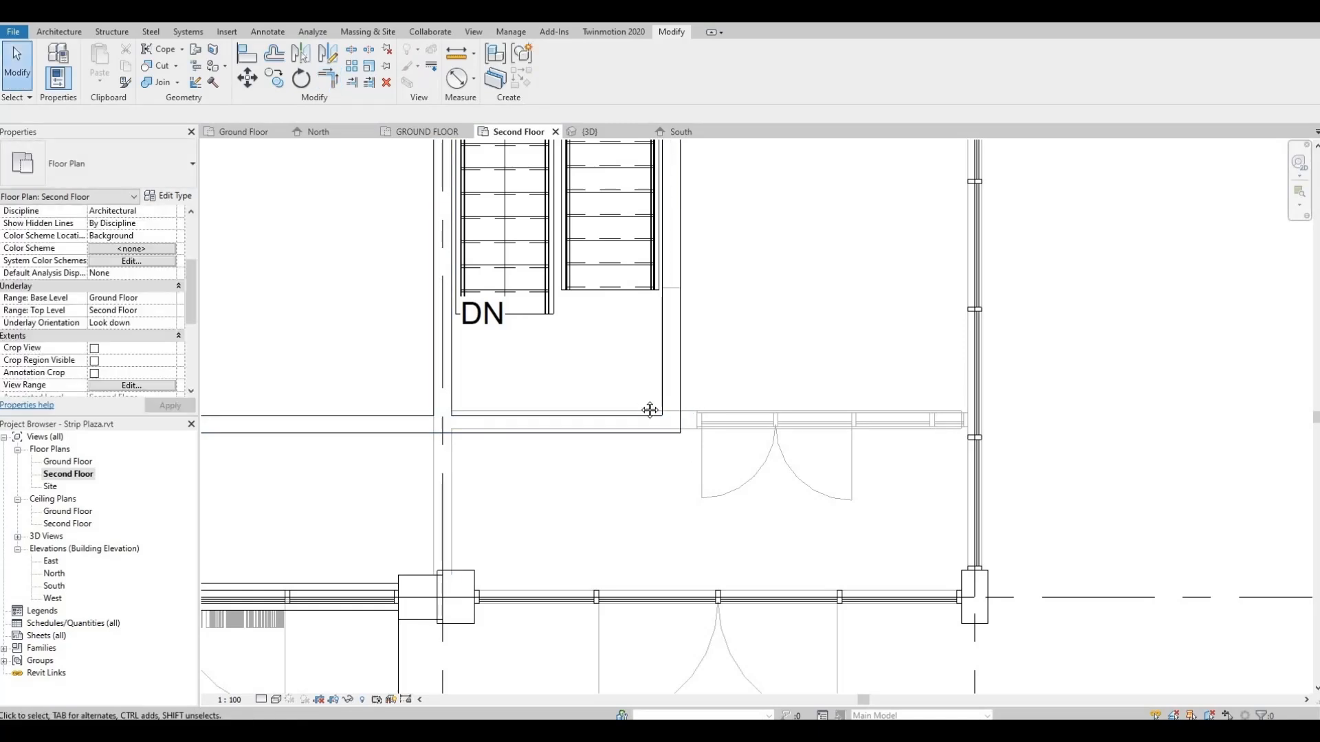
Align the inner face of the extended corridor wall with the underlaid ground-floor wall face in front of the stair.
scroll(660, 413, "up", 3)
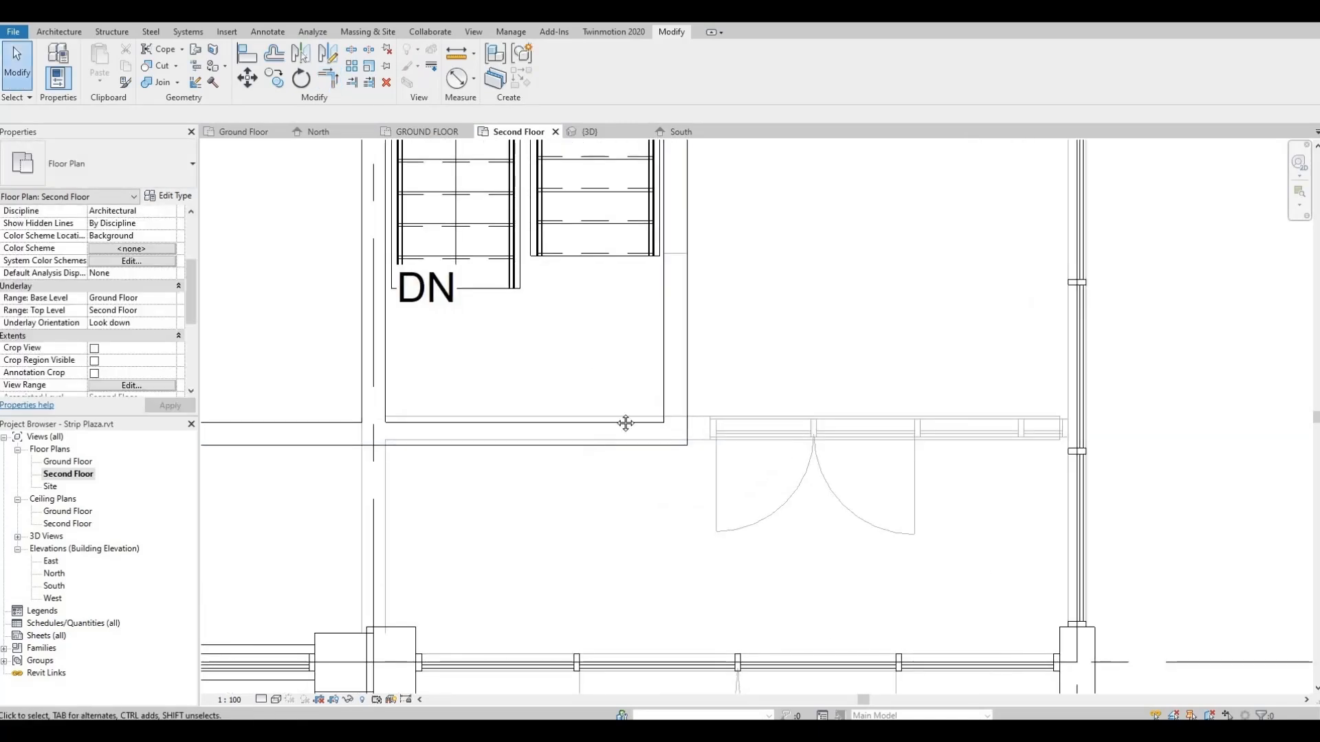
middle_click_drag(625, 421, 648, 394)
scroll(705, 418, "down", 1)
middle_click_drag(725, 414, 698, 454)
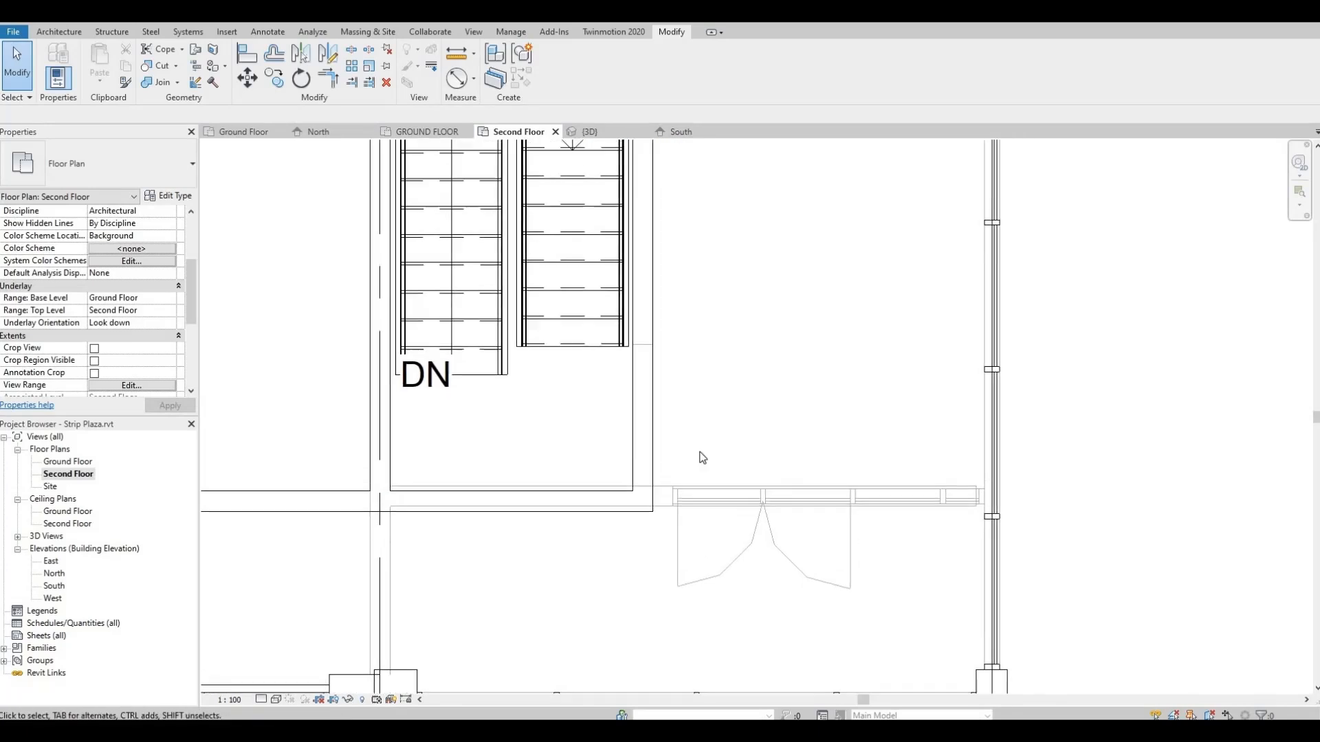
middle_click_drag(680, 514, 687, 462)
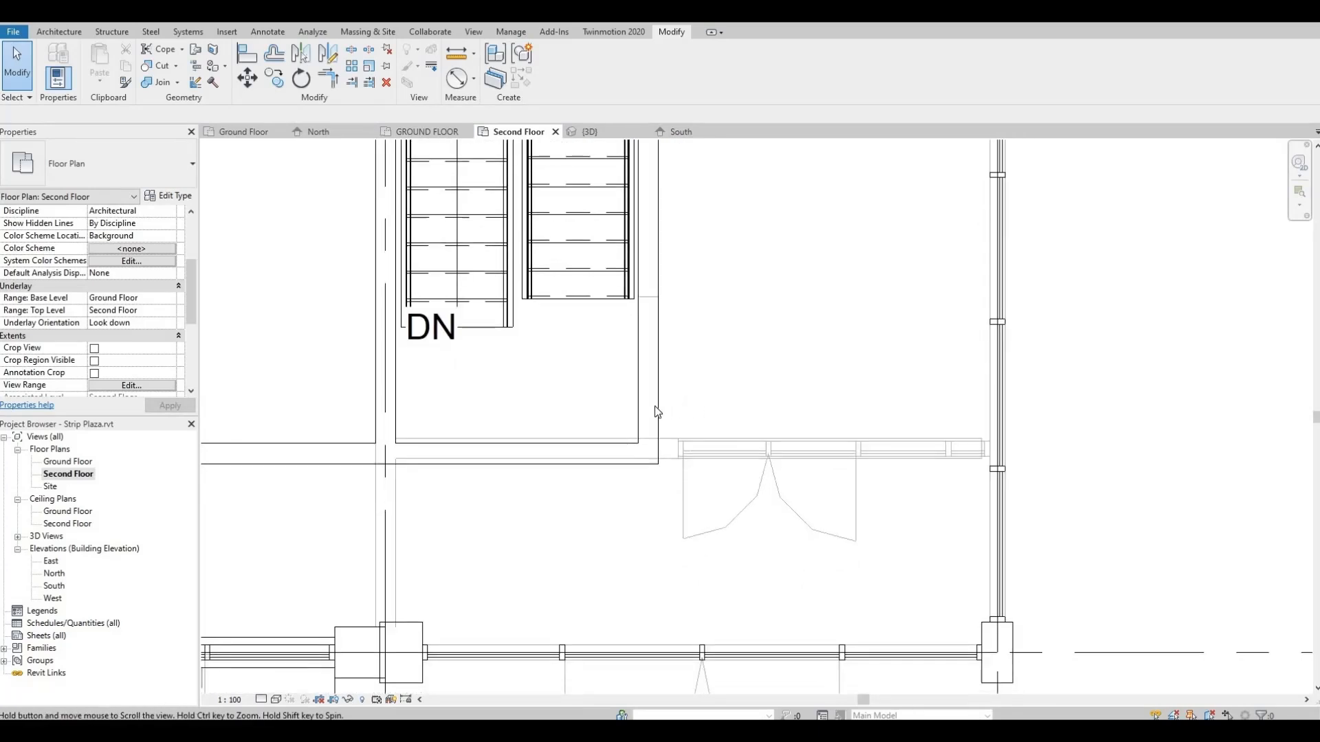
middle_click_drag(526, 487, 535, 421)
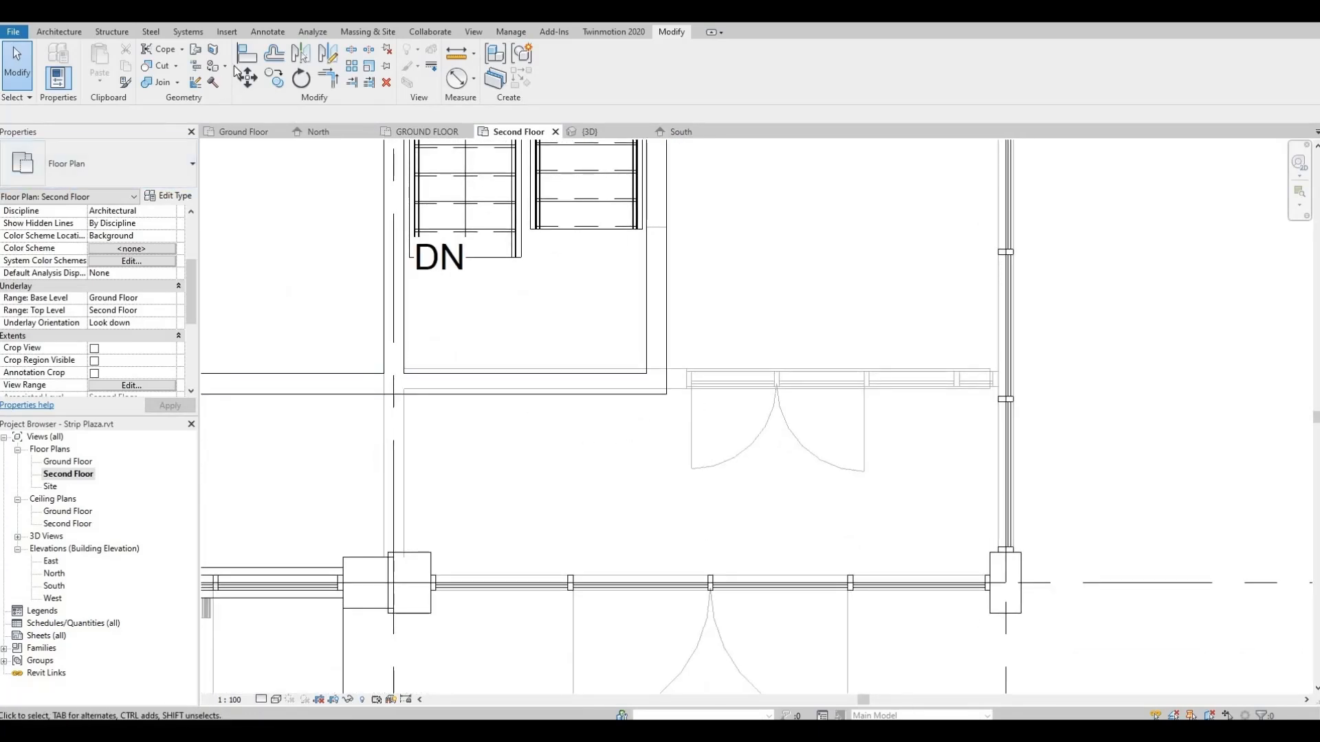
left_click(253, 56)
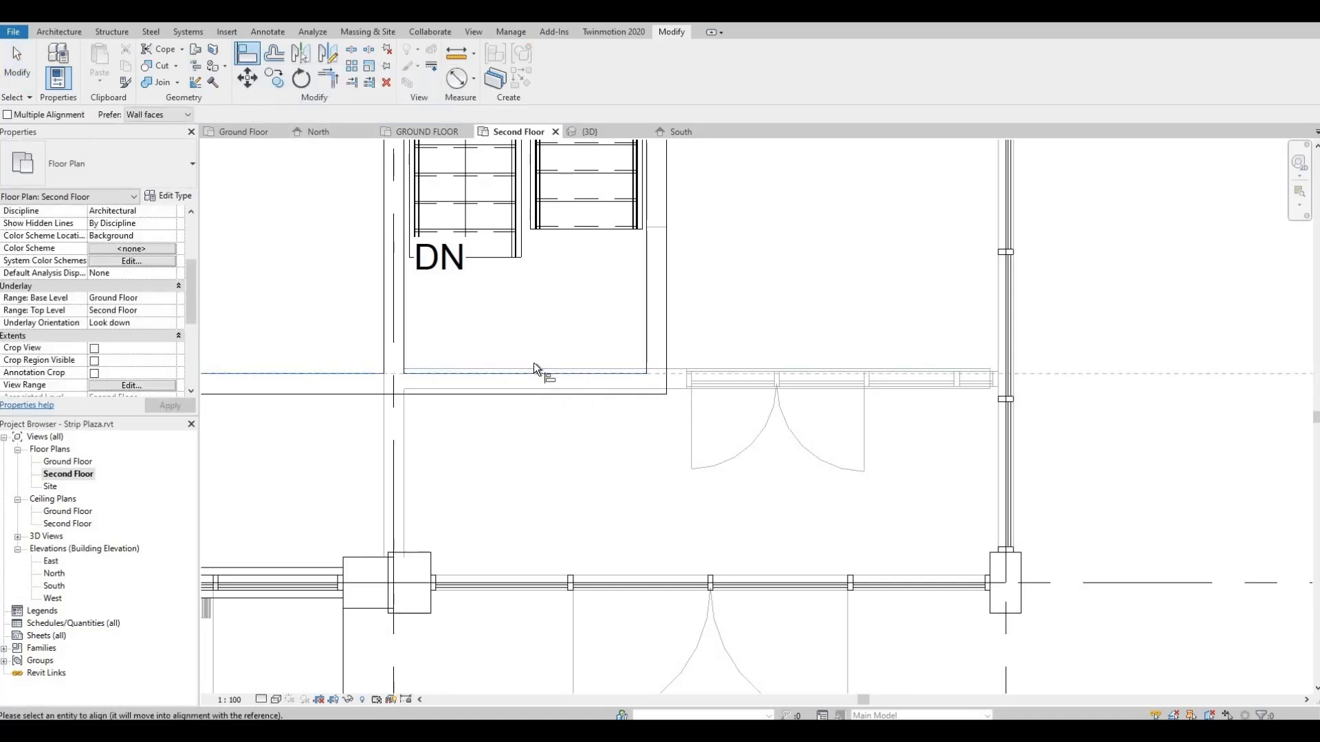
left_click(538, 369)
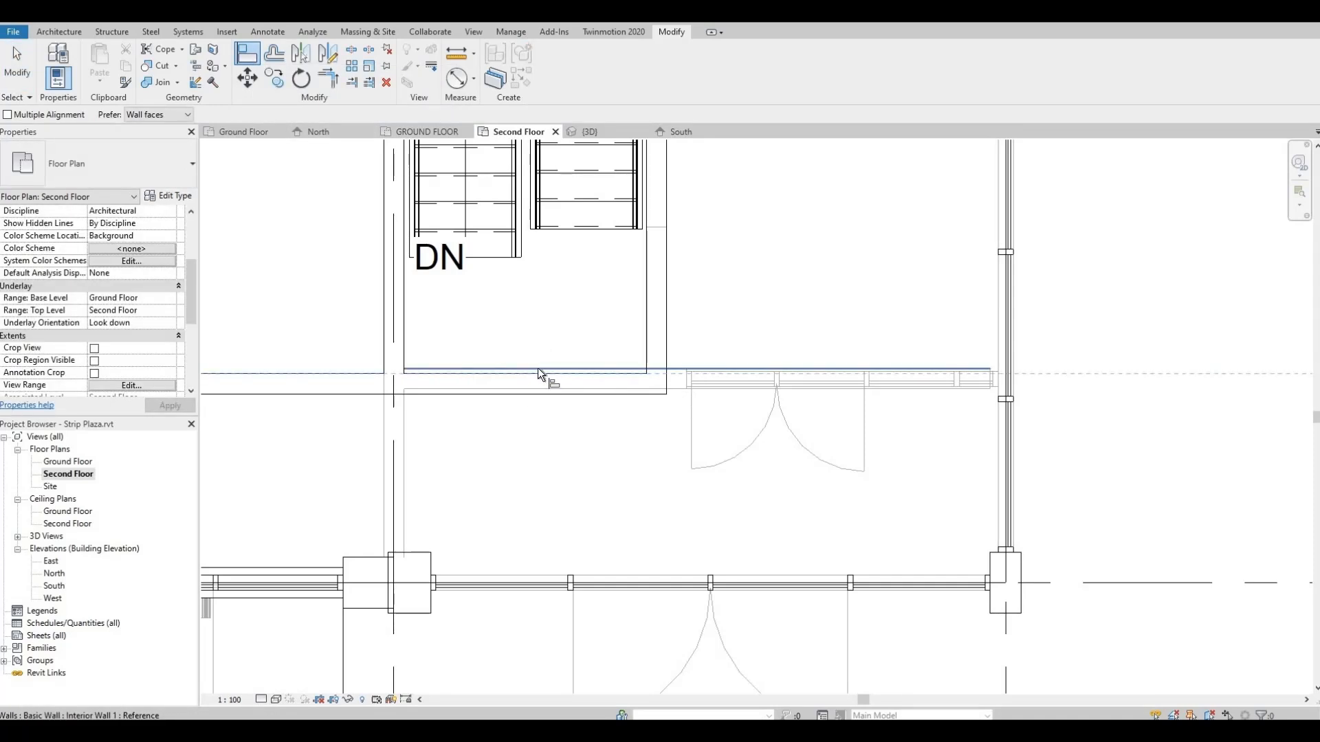
key("Escape")
Place an M_Single-Flush 0915 x 2134mm door in the second-floor wall beside the stair, near the corner, swinging into the enclosure.
scroll(825, 375, "up", 3)
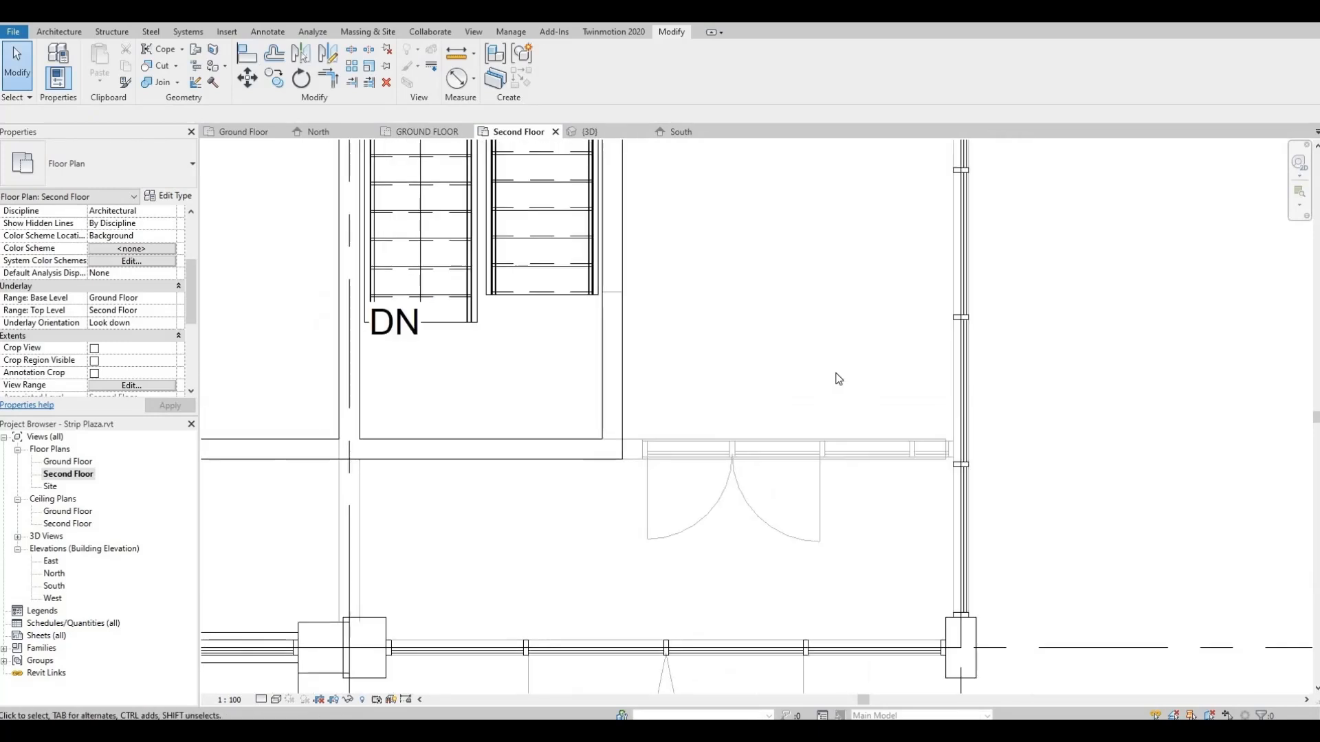
middle_click_drag(555, 322, 564, 365)
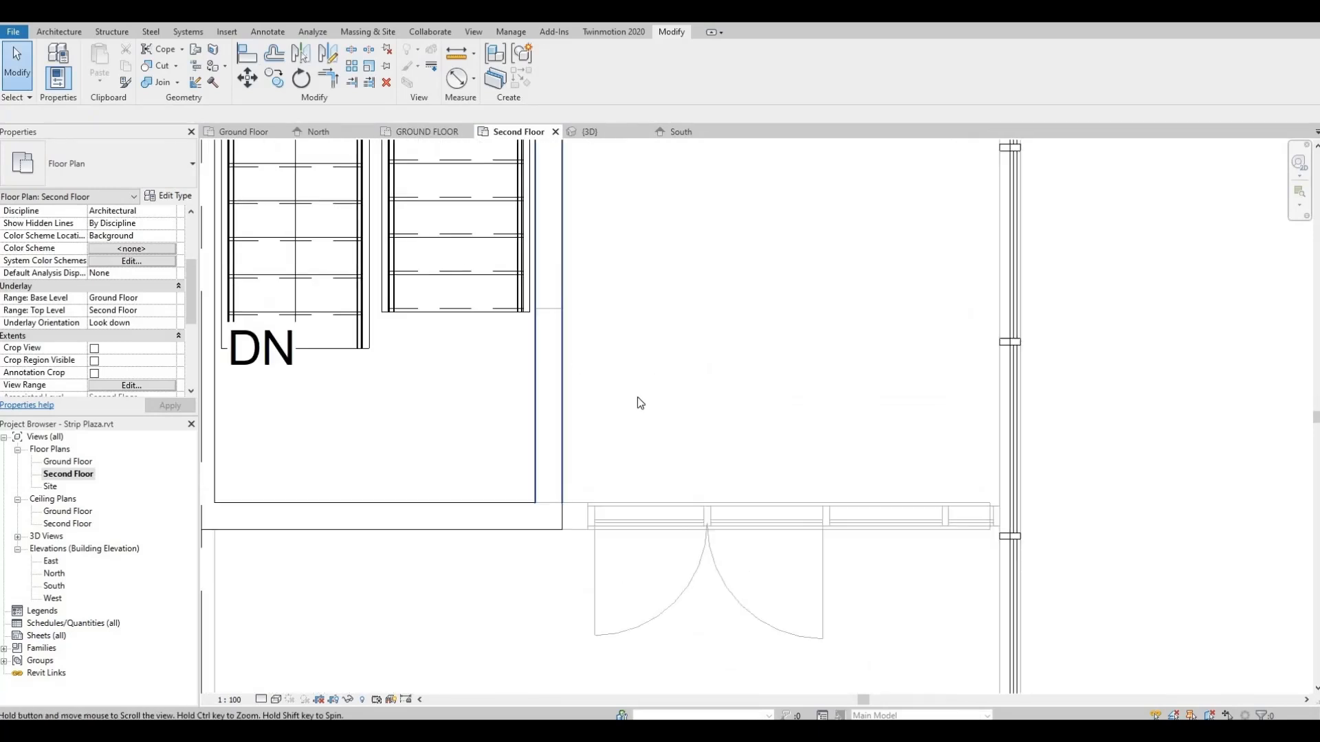
scroll(641, 419, "down", 1)
middle_click_drag(617, 271, 641, 432)
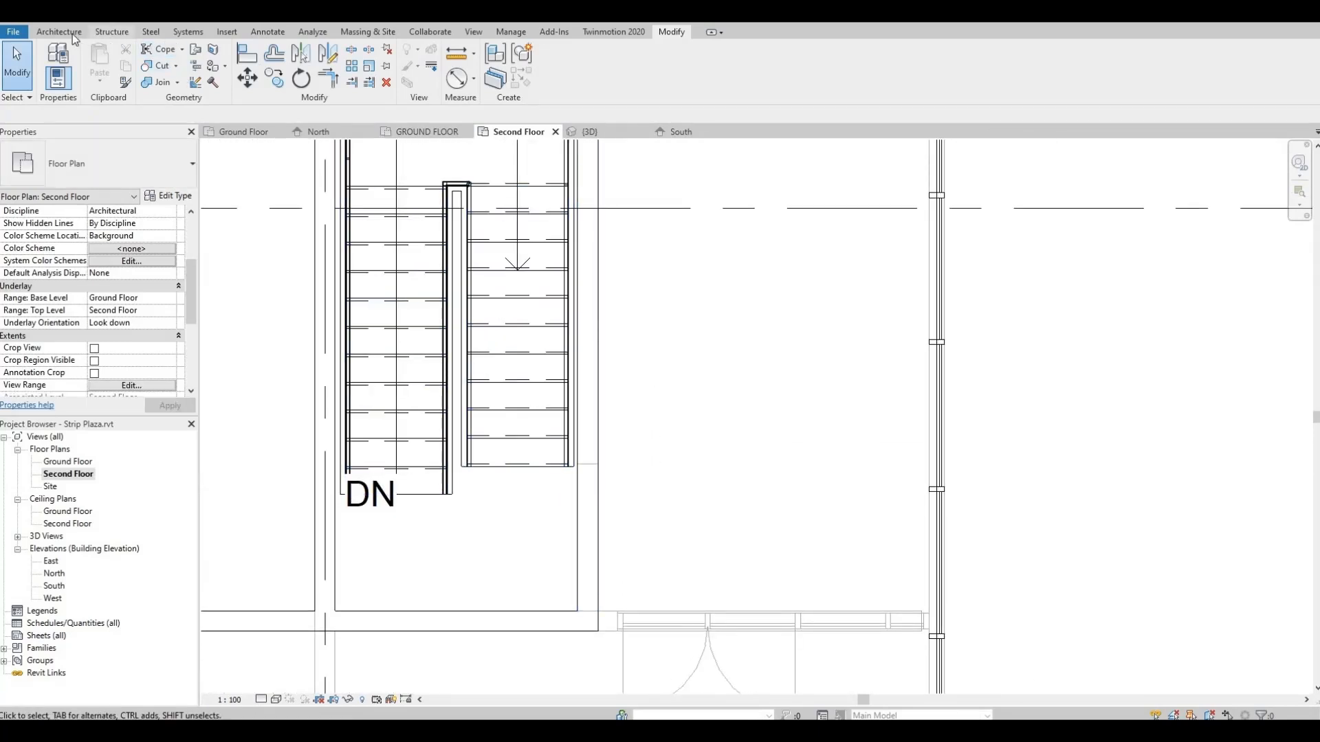
left_click(72, 33)
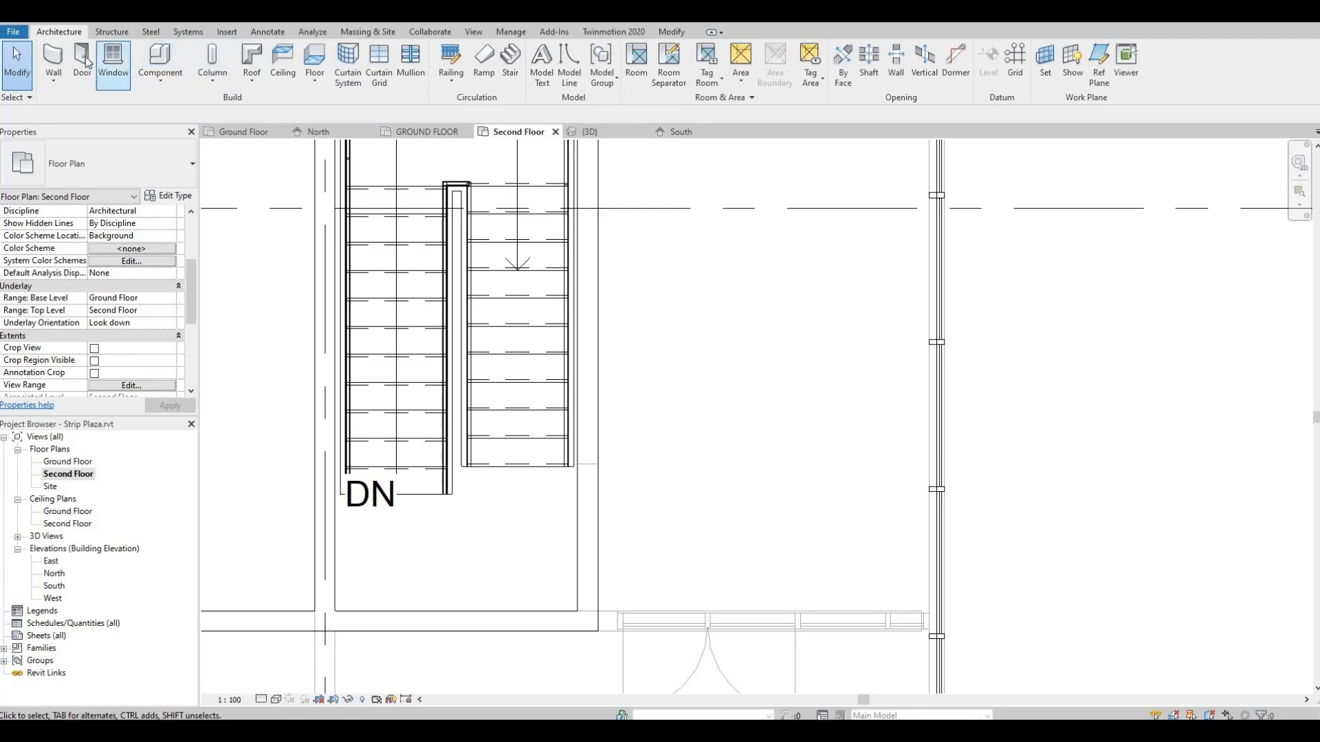
left_click(82, 61)
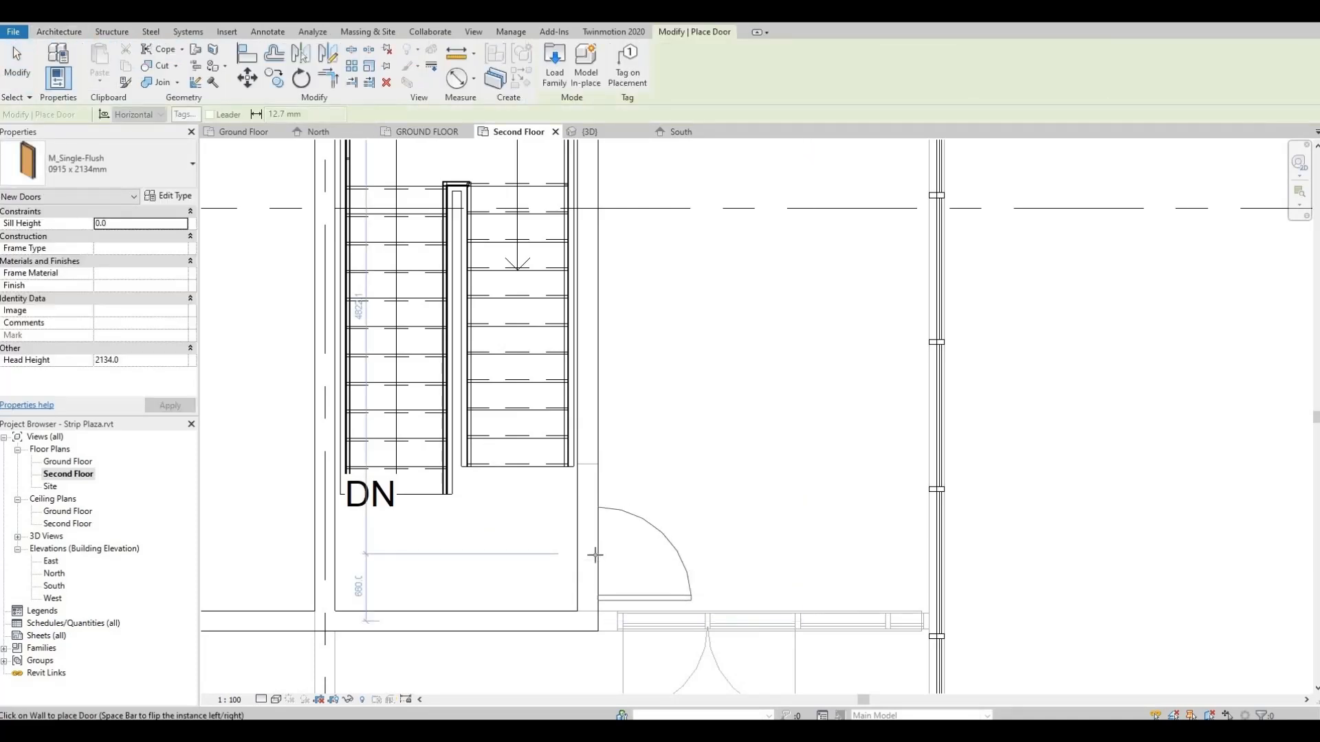
key("space")
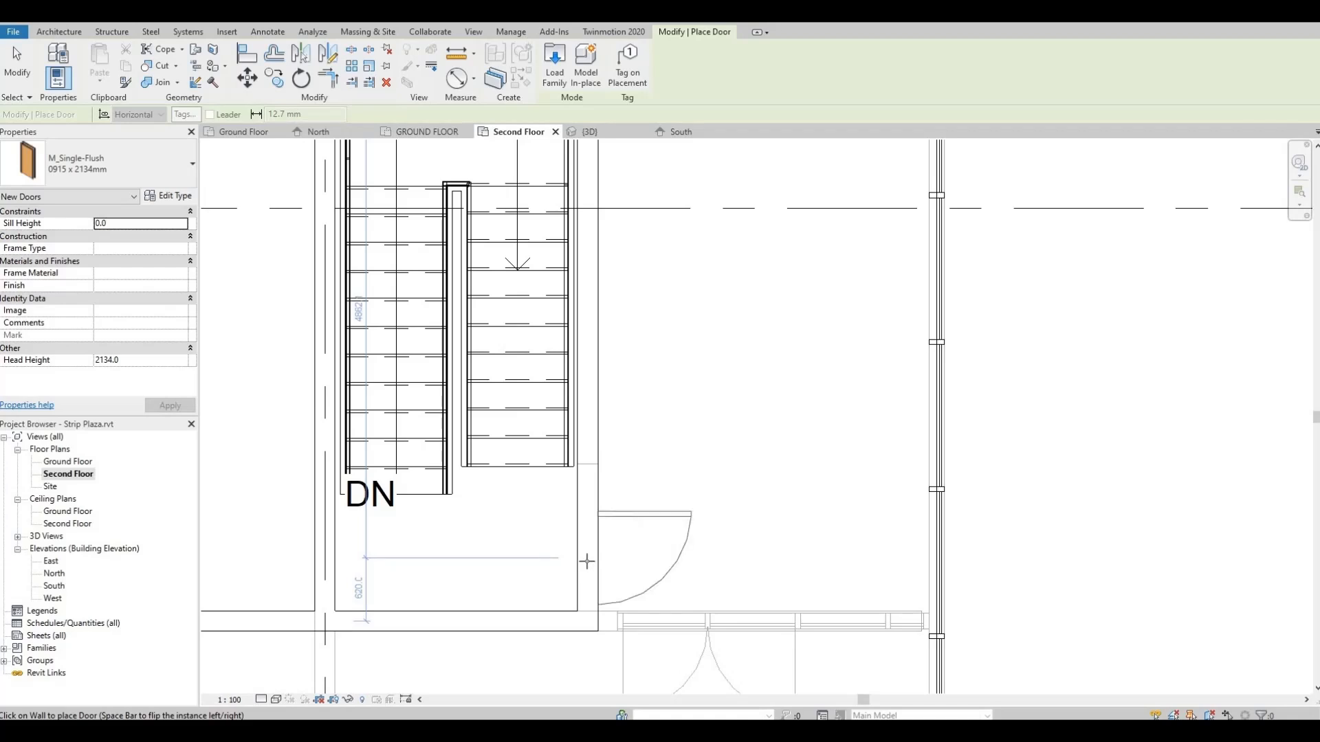
key("space")
key("space")
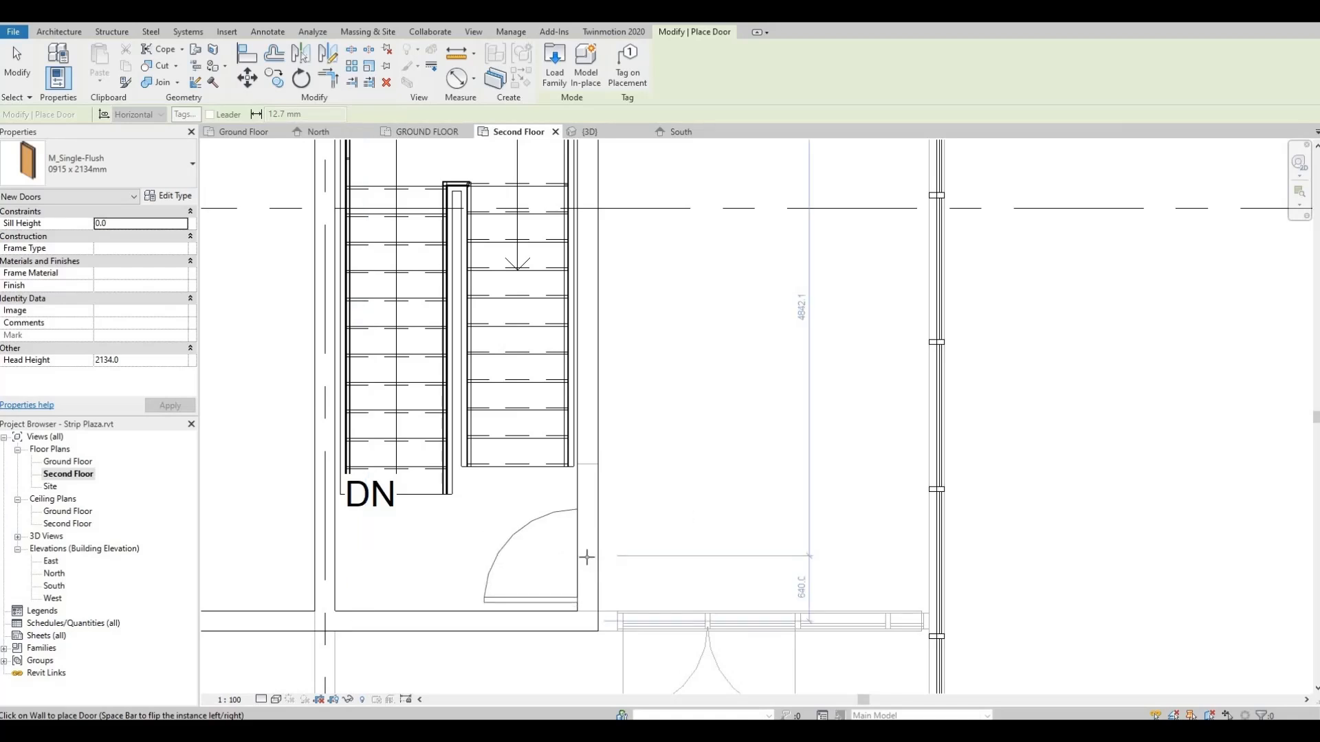
key("Escape")
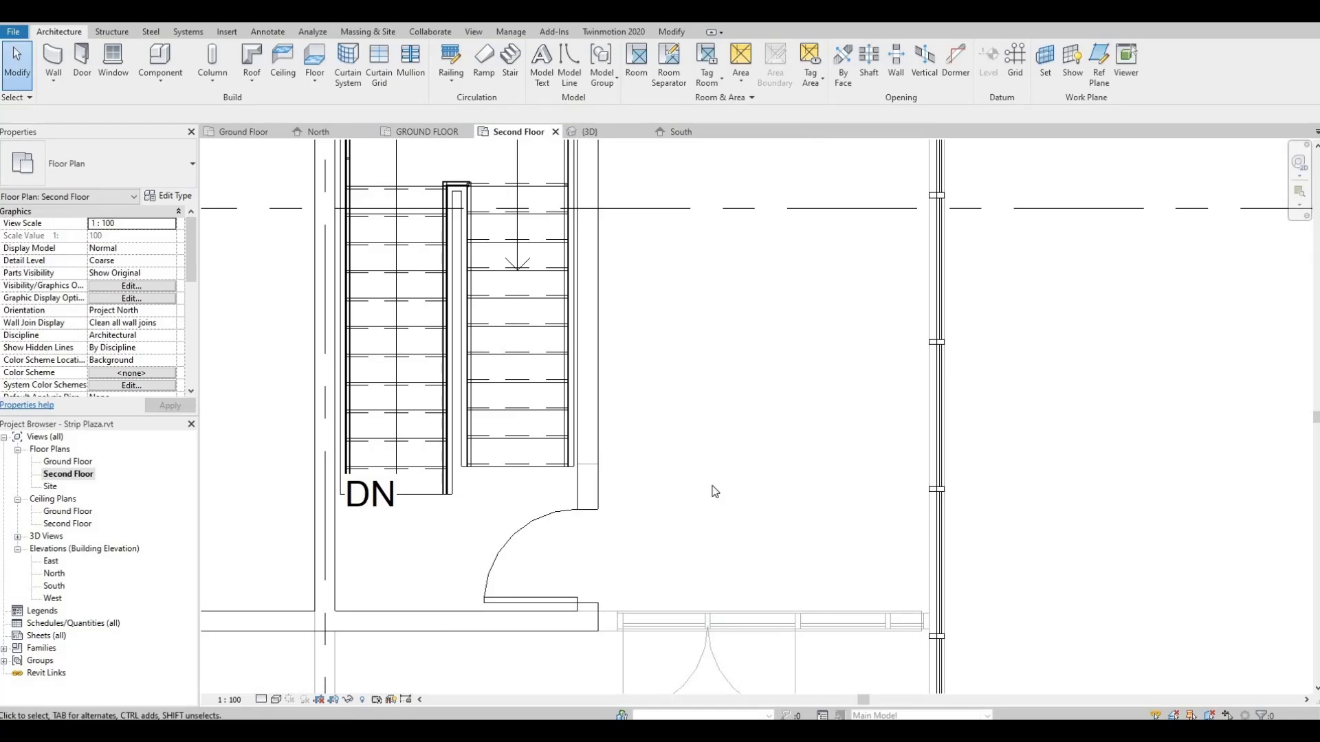
Examine the second-floor layout and the existing stair at the opposite end of the building, including its floor edge.
middle_click_drag(722, 484, 576, 506)
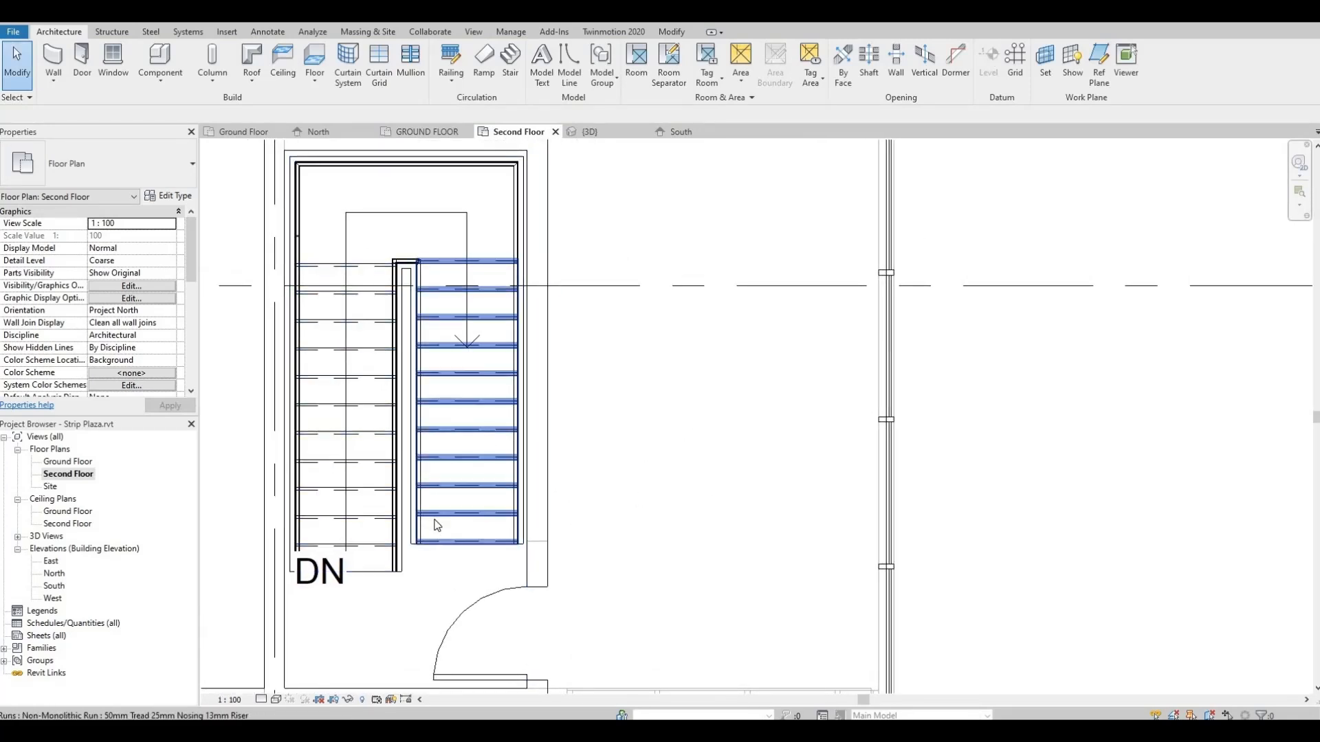
scroll(546, 414, "down", 1)
middle_click_drag(685, 431, 835, 439)
scroll(713, 444, "down", 3)
scroll(565, 465, "down", 1)
middle_click_drag(566, 466, 751, 462)
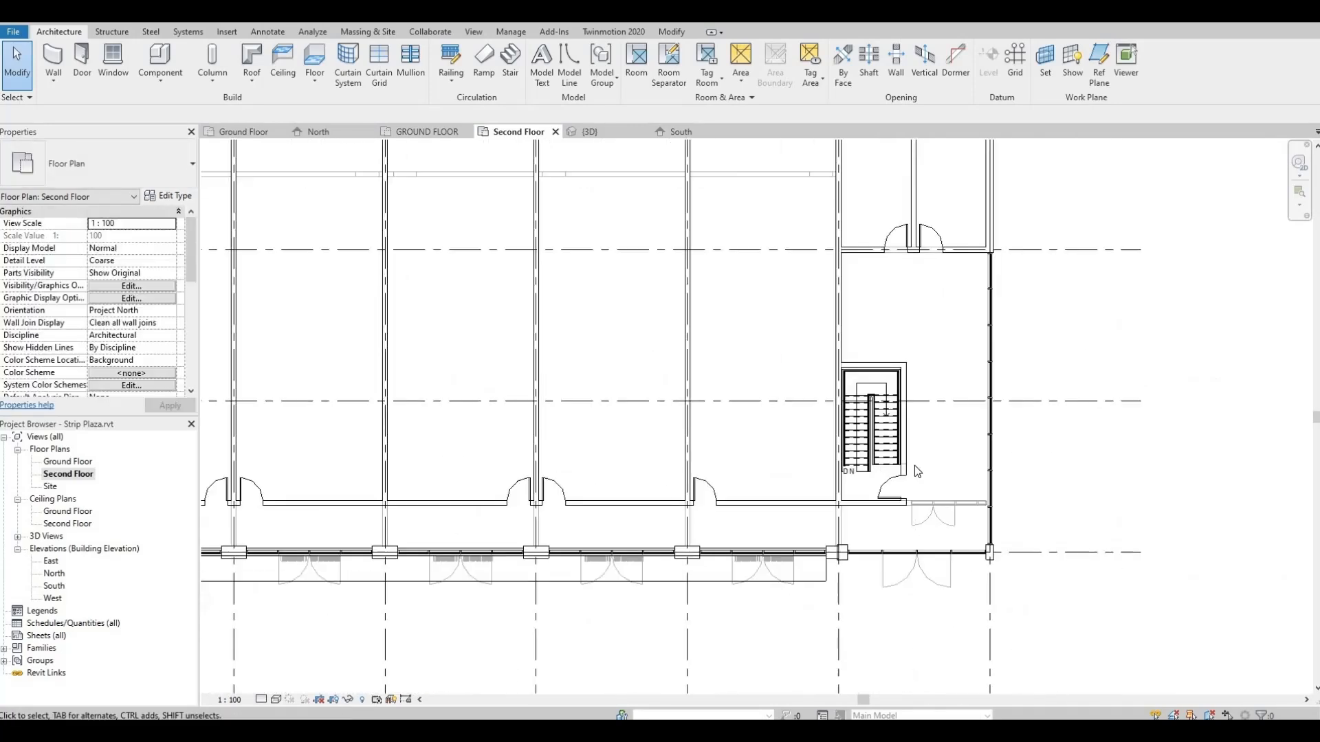
middle_click_drag(310, 361, 674, 402)
scroll(619, 371, "down", 2)
scroll(584, 352, "up", 2)
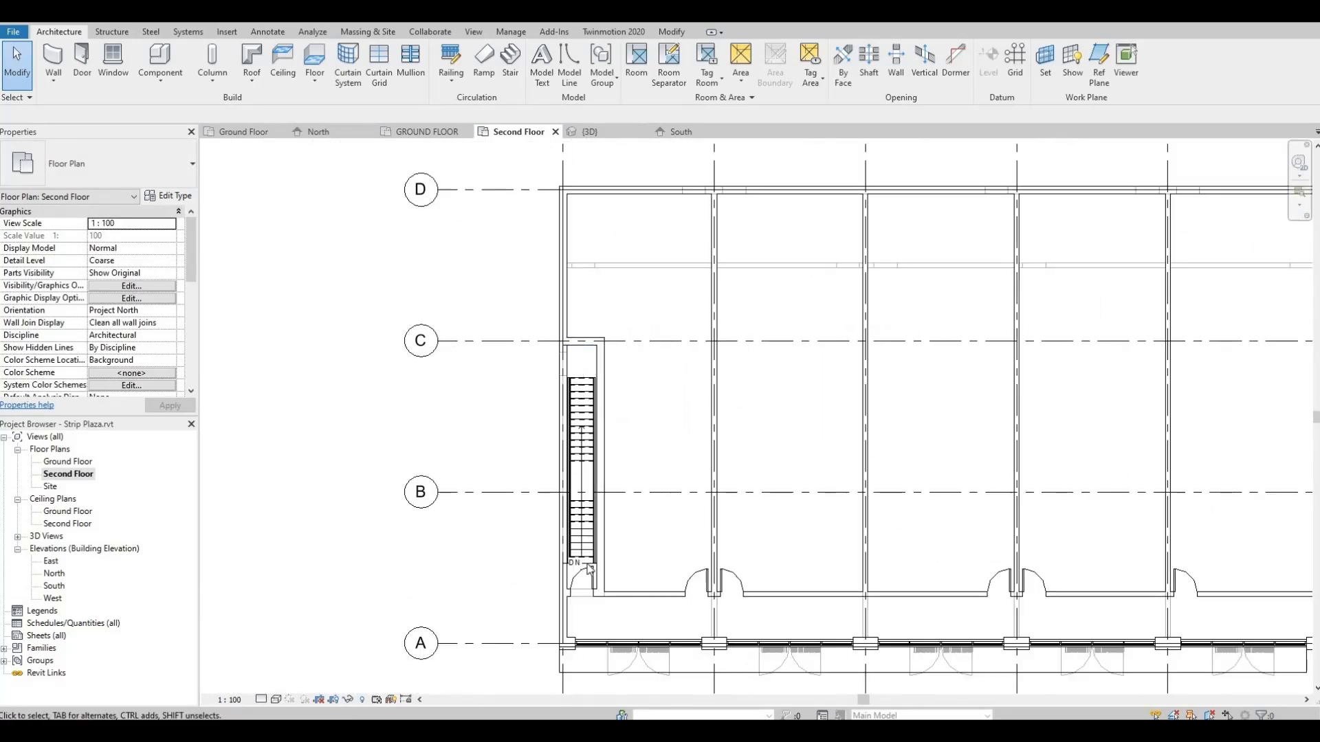
scroll(578, 583, "up", 5)
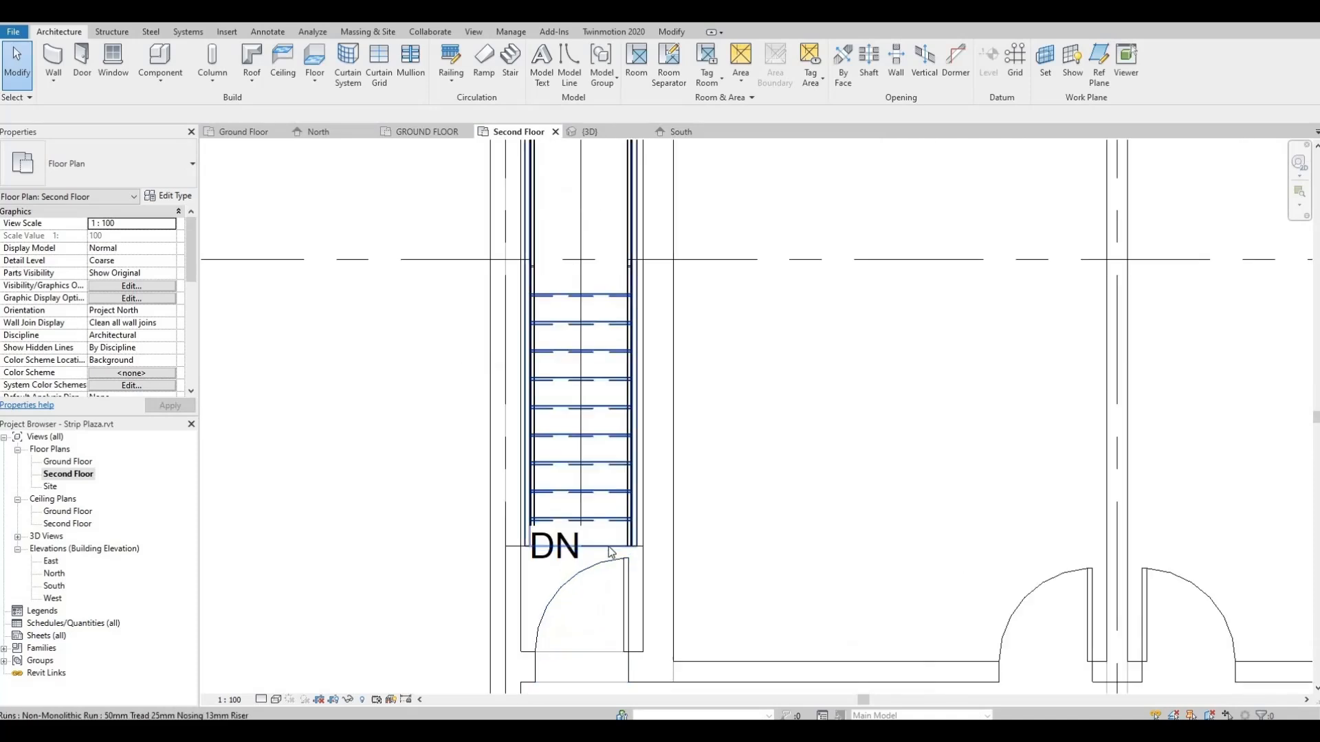
left_click(609, 546)
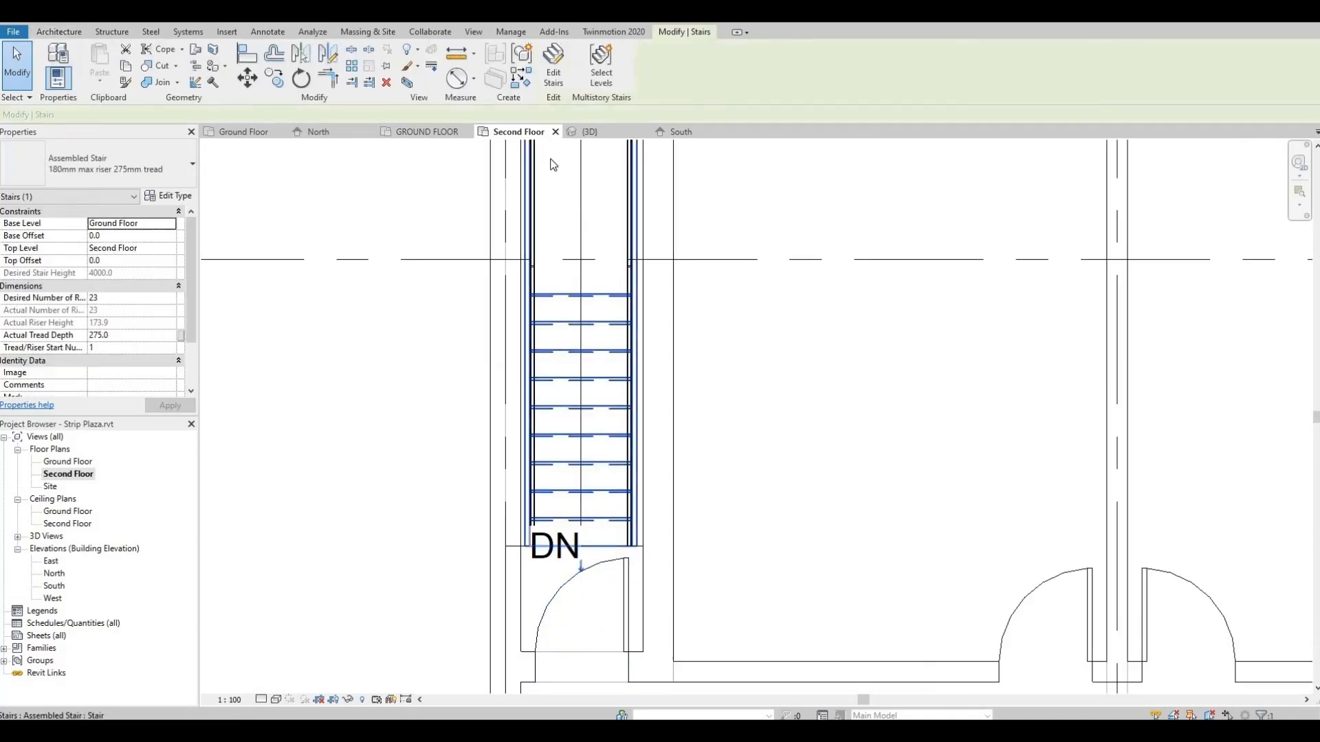
key("Escape")
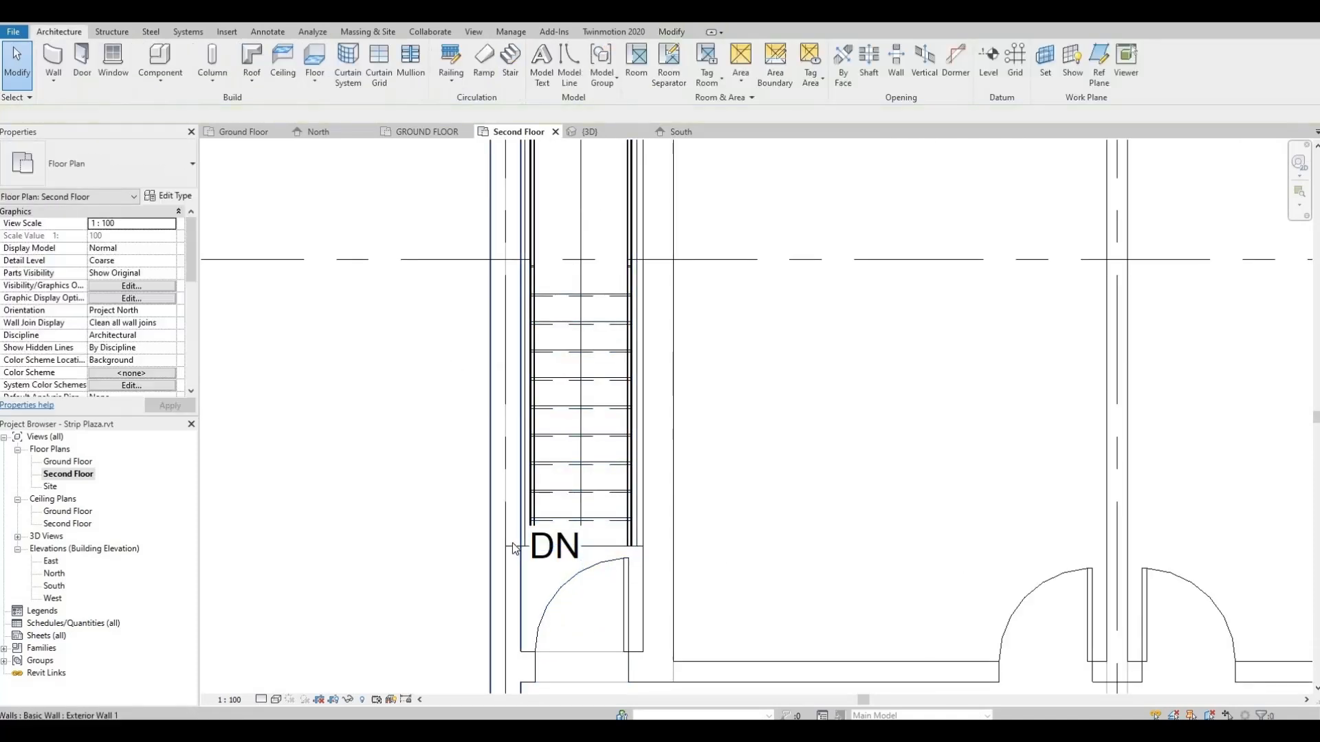
Open the boundary of the second-floor slab (Floor 1) for editing at the corner unit's stair.
left_click(512, 537)
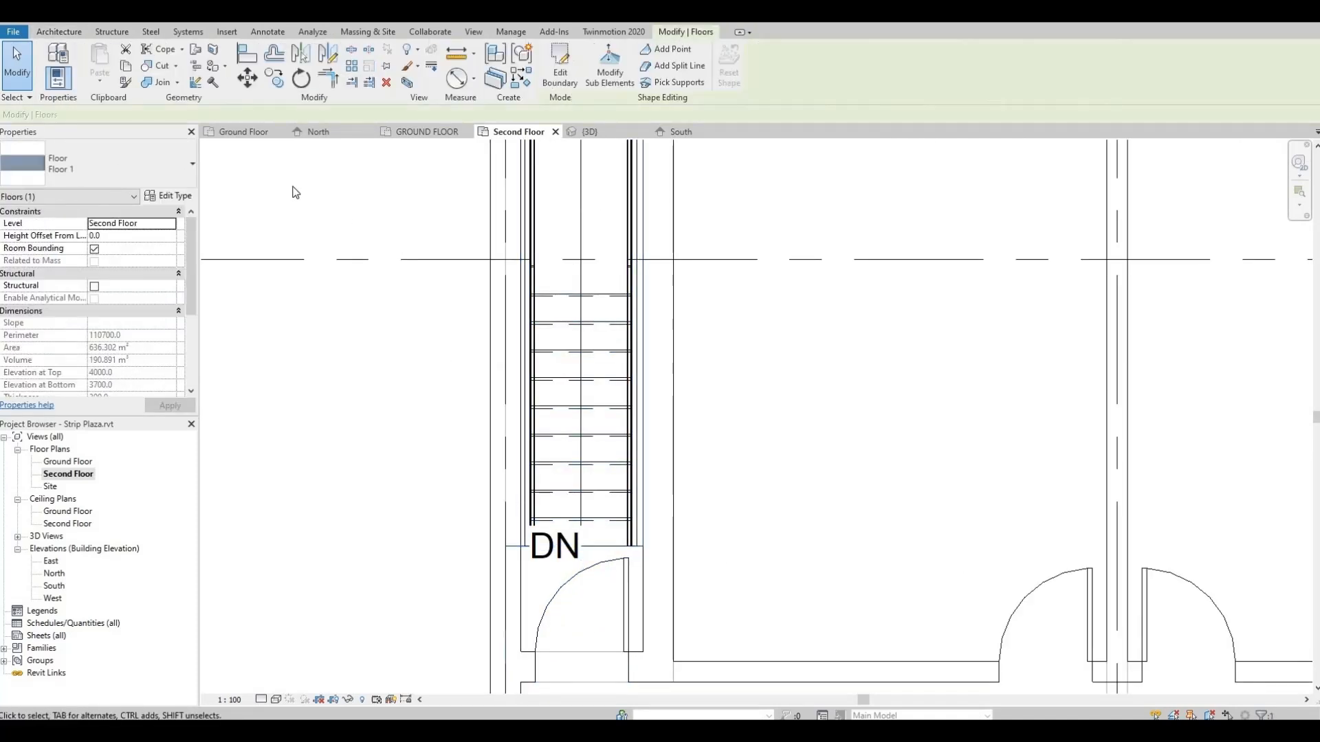
left_click(560, 65)
scroll(777, 338, "down", 2)
middle_click_drag(925, 391, 837, 355)
scroll(836, 356, "down", 1)
middle_click_drag(1072, 354, 424, 354)
middle_click_drag(941, 336, 812, 359)
scroll(815, 364, "up", 4)
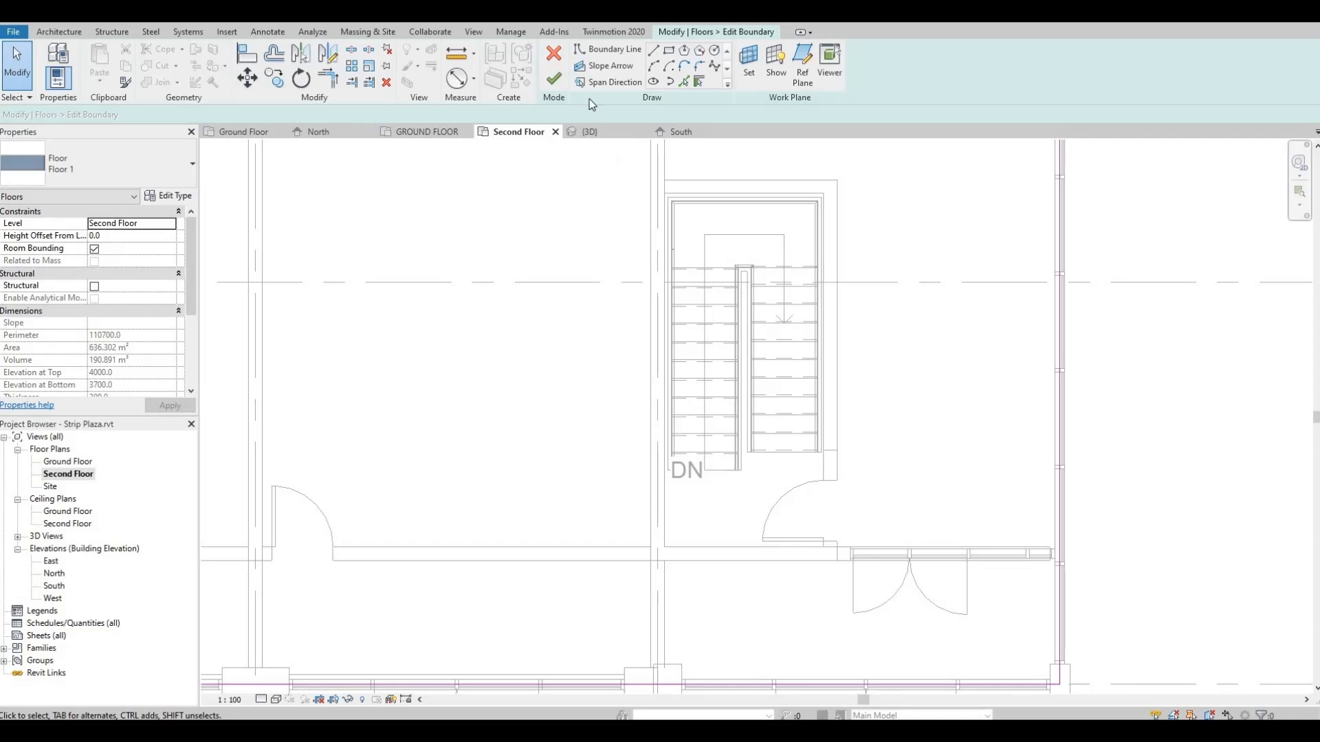
Sketch a rectangular floor opening about 4145 mm long inside the stair enclosure, from the wall behind the landing to the stair's upper end.
left_click(670, 54)
scroll(653, 200, "up", 2)
scroll(654, 200, "up", 1)
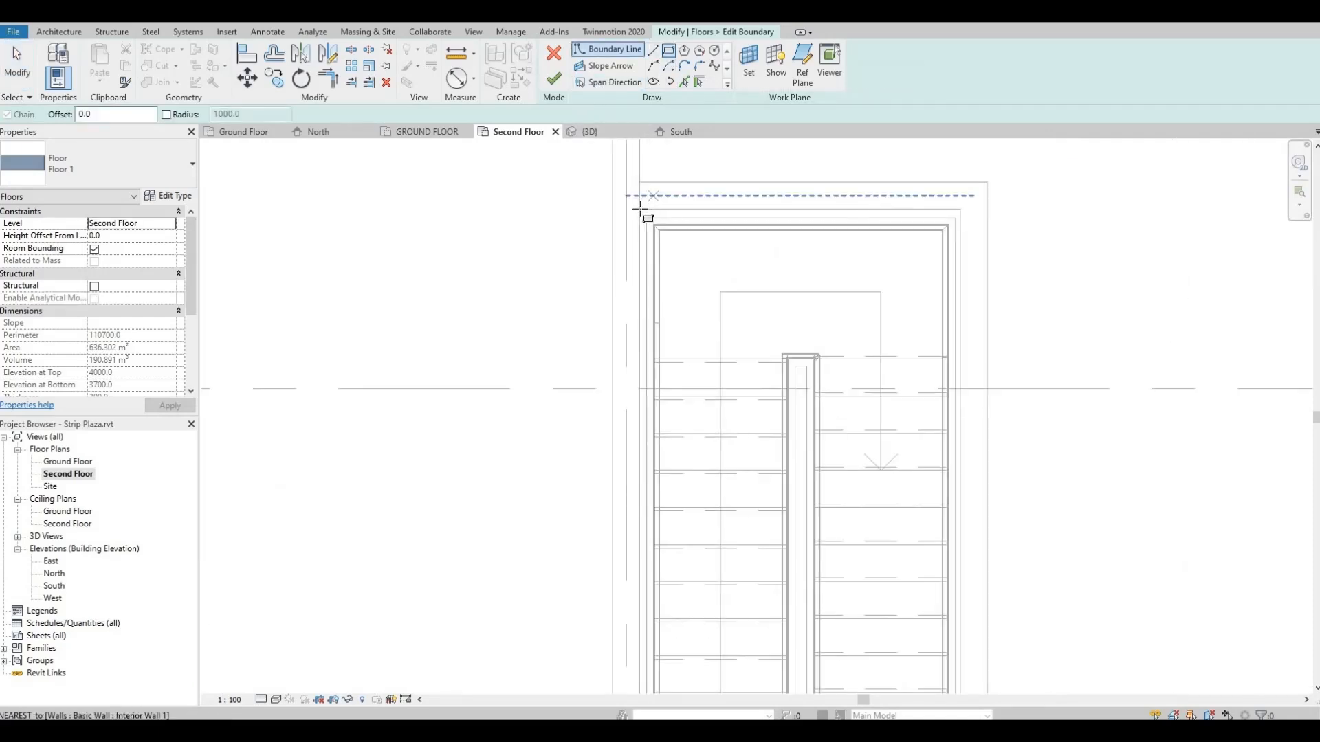
left_click(640, 209)
scroll(595, 200, "down", 6)
scroll(708, 406, "up", 5)
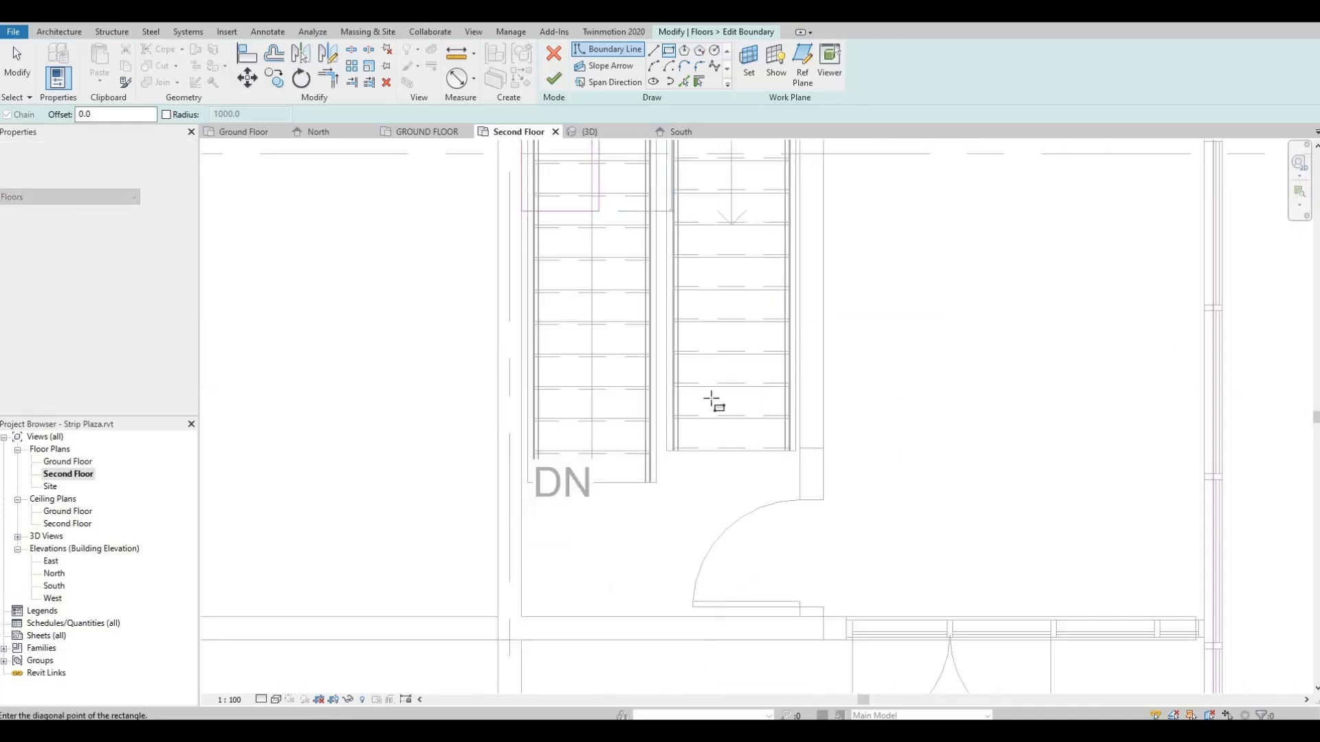
left_click(800, 484)
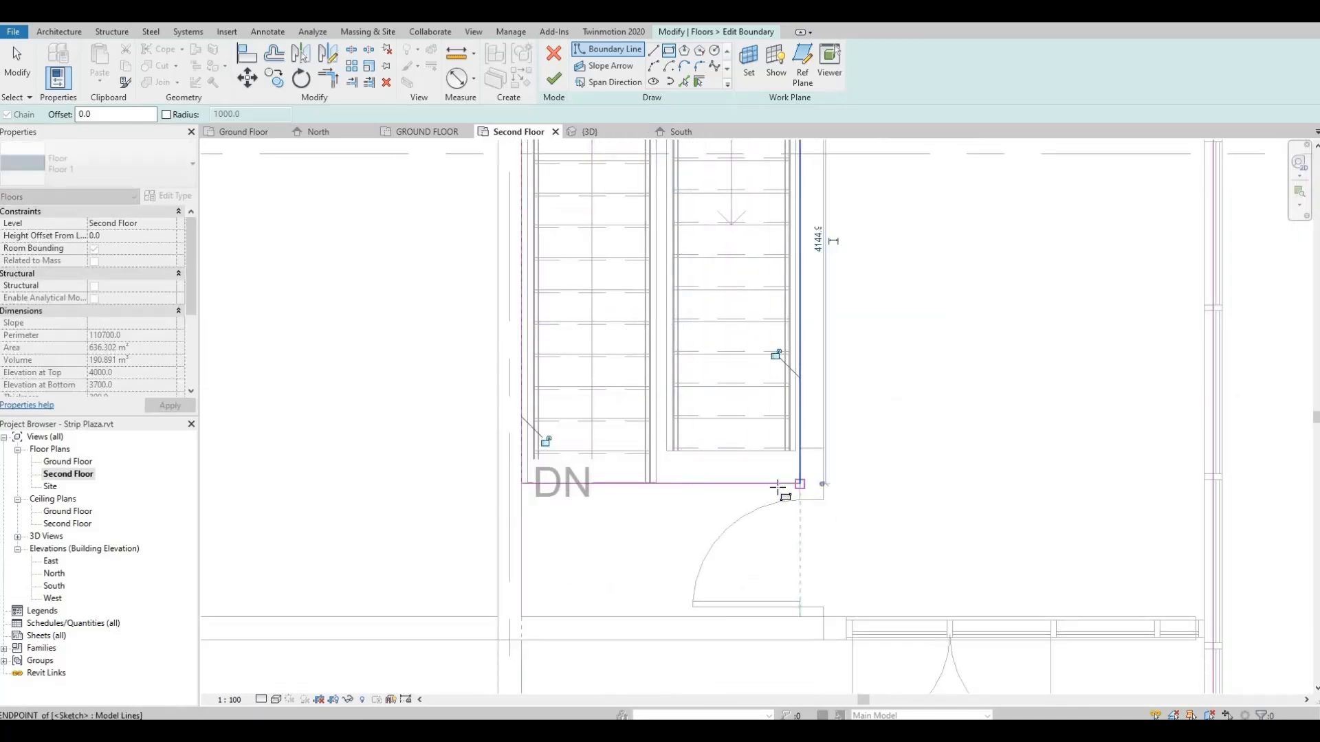
key("Escape")
key("Escape")
scroll(713, 479, "up", 1)
scroll(715, 481, "up", 1)
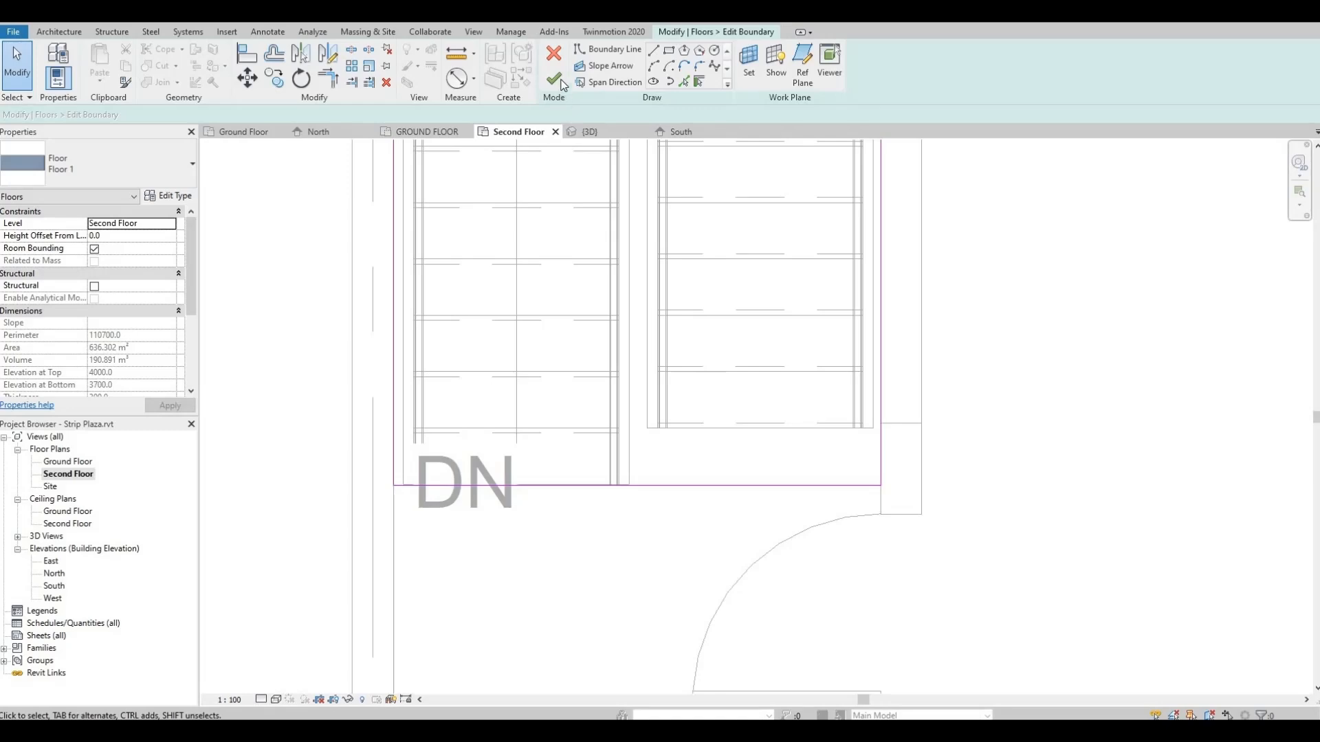
Finish the floor boundary edit without attaching the walls below to the slab's bottom.
left_click(555, 79)
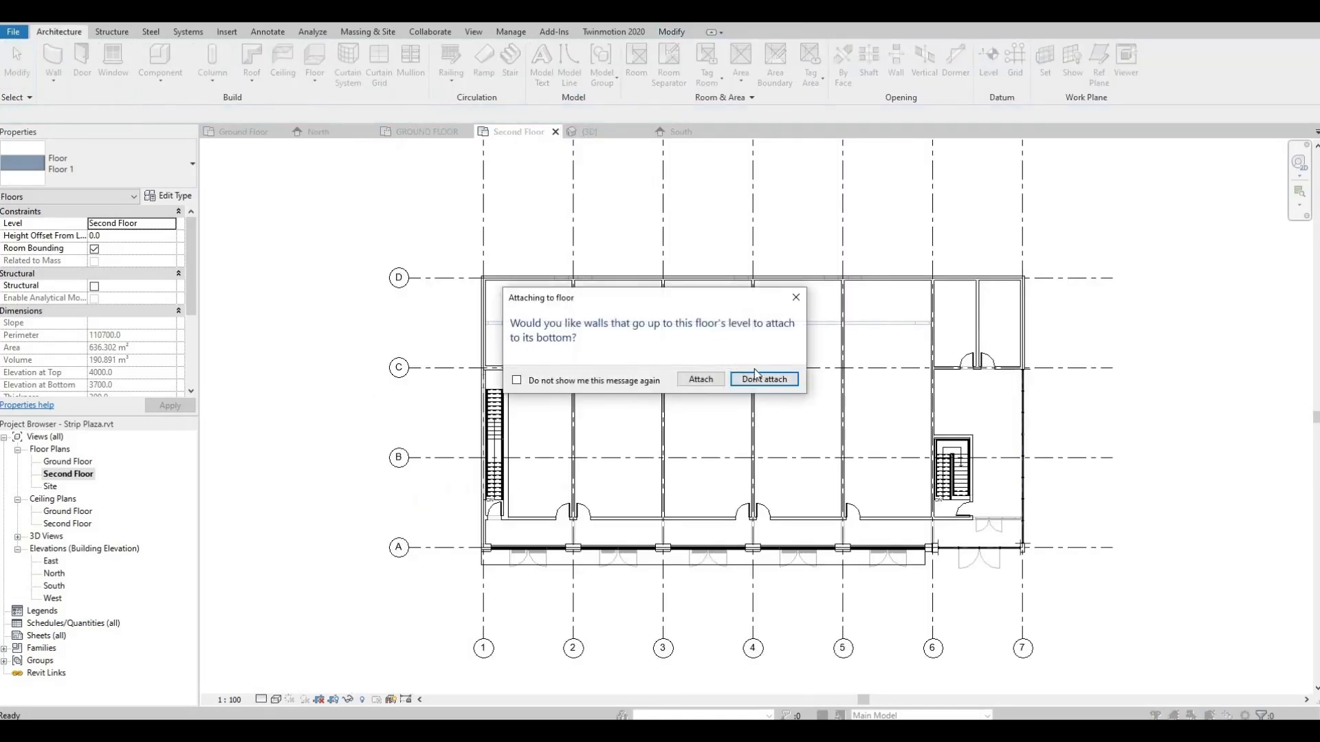
left_click(763, 380)
scroll(704, 530, "up", 10)
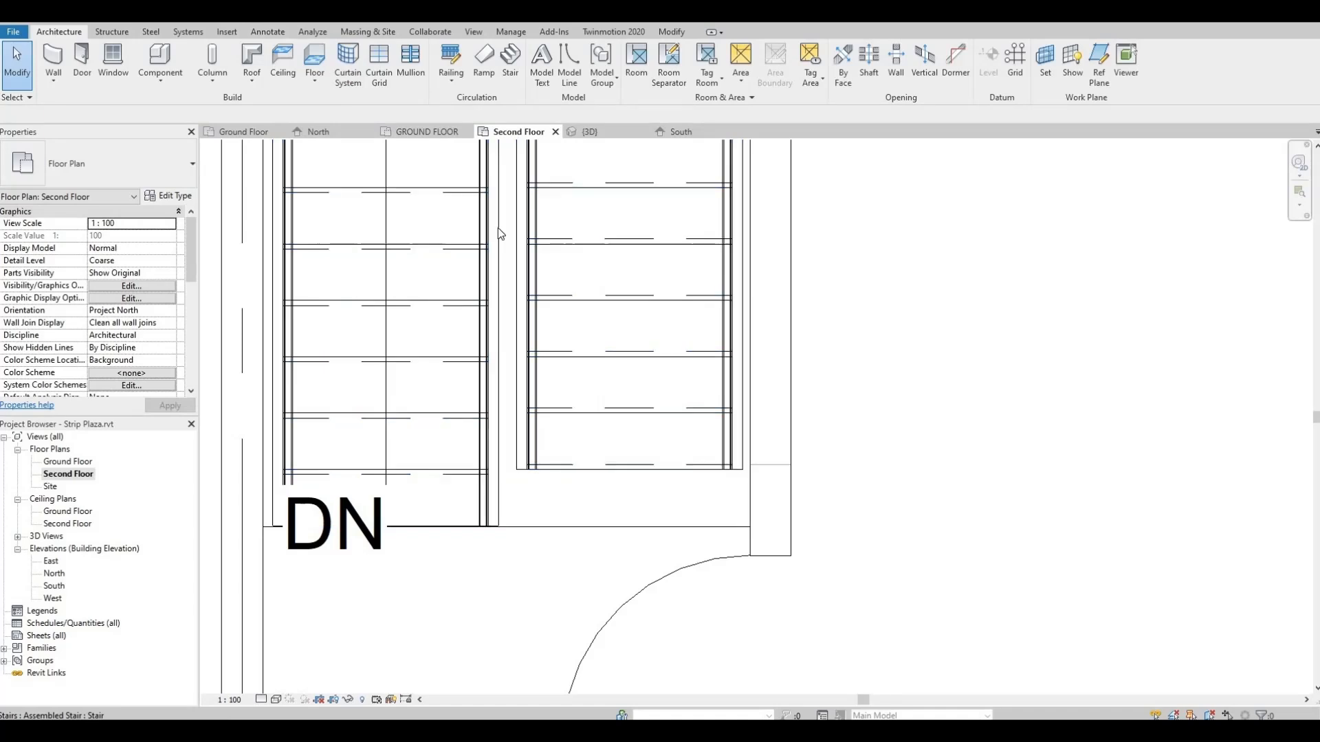
Open the 3D view at the corner unit and make its model display transparent in the Graphic Display Options.
left_click(589, 131)
scroll(610, 362, "down", 1)
middle_click_drag(691, 426, 950, 669)
scroll(940, 596, "down", 1)
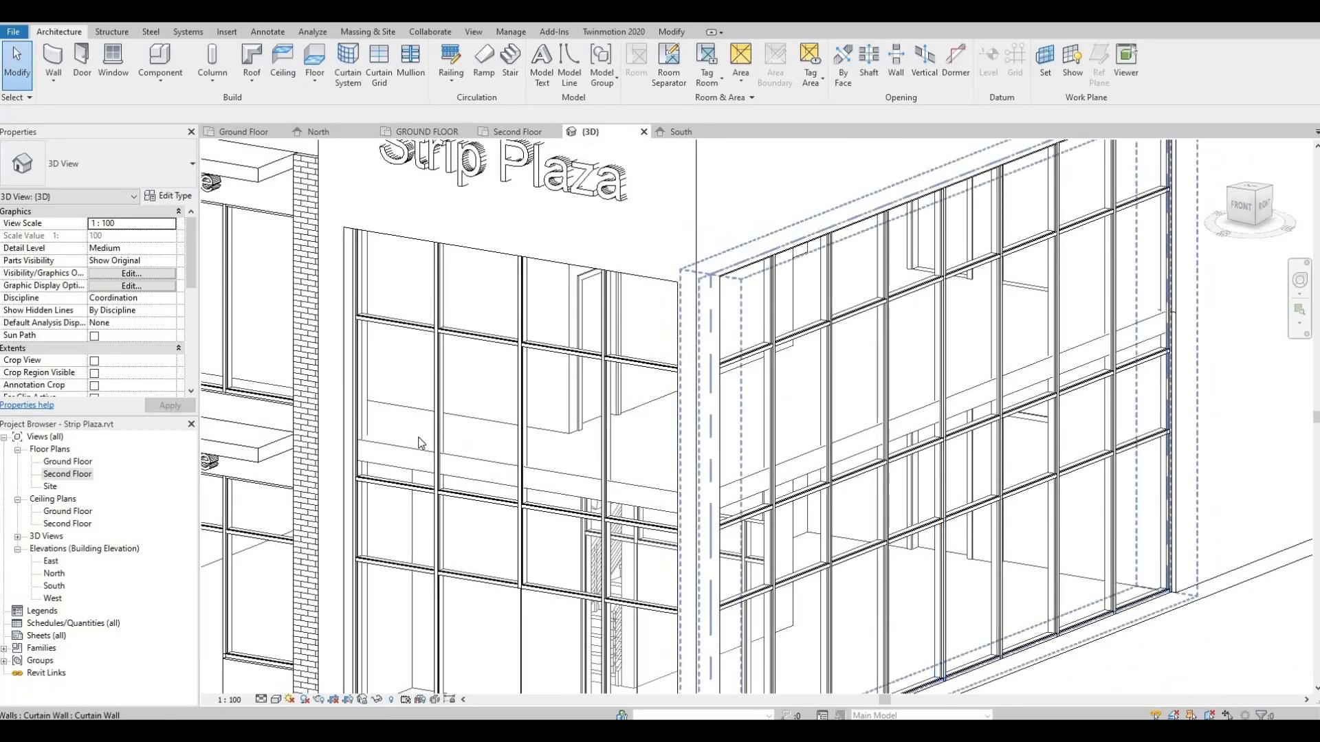
left_click(276, 699)
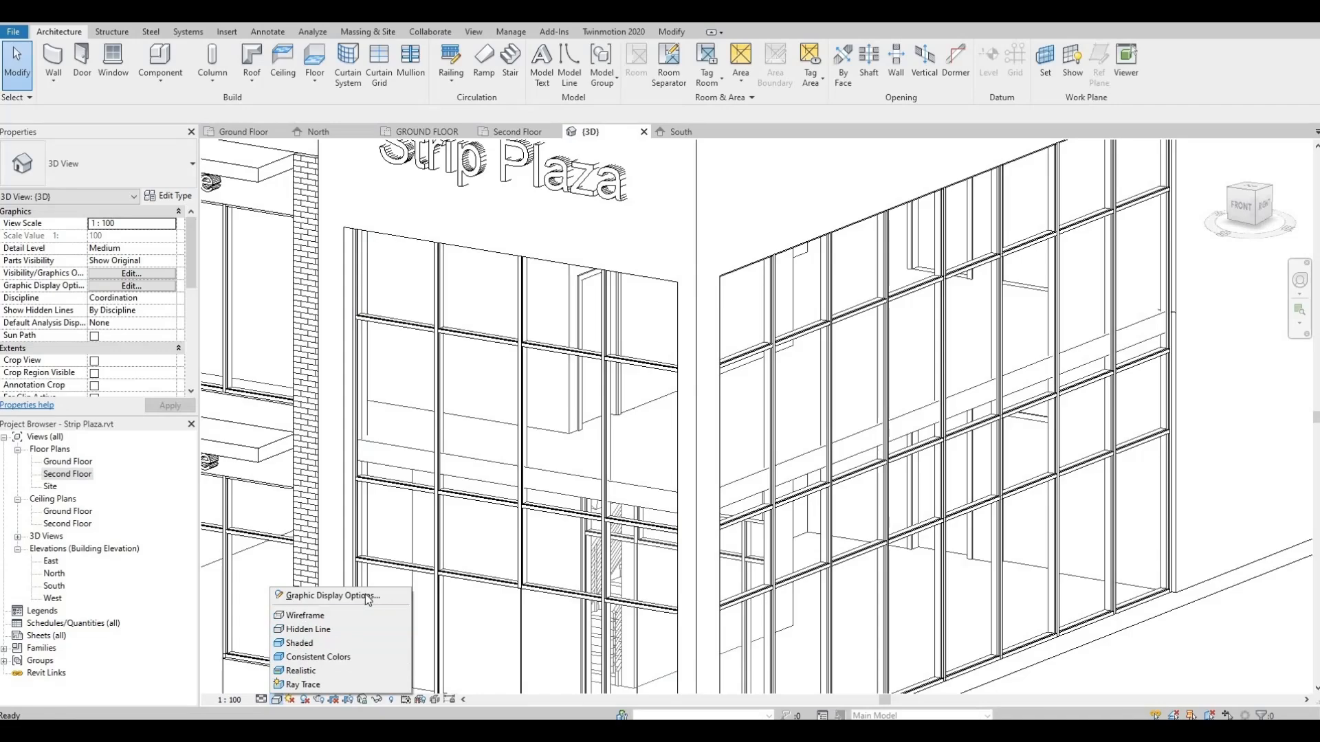
left_click(365, 595)
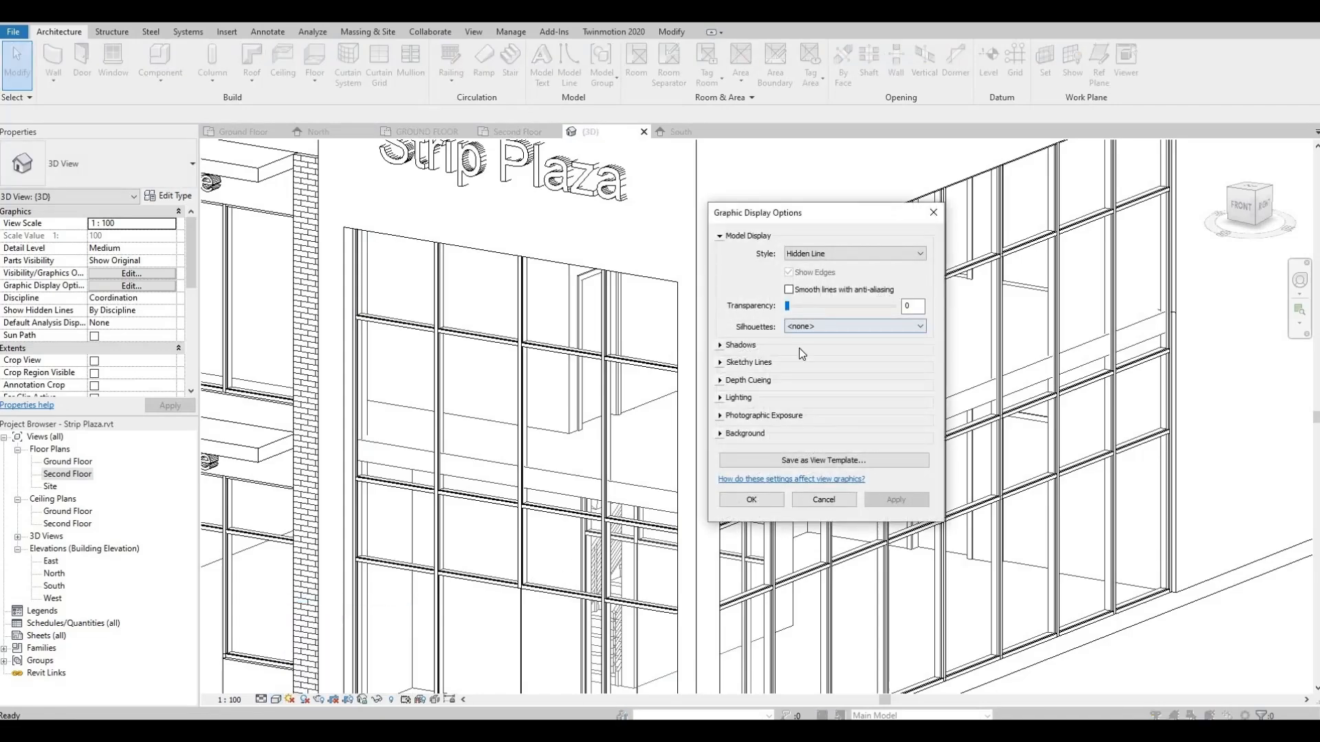
left_click(765, 503)
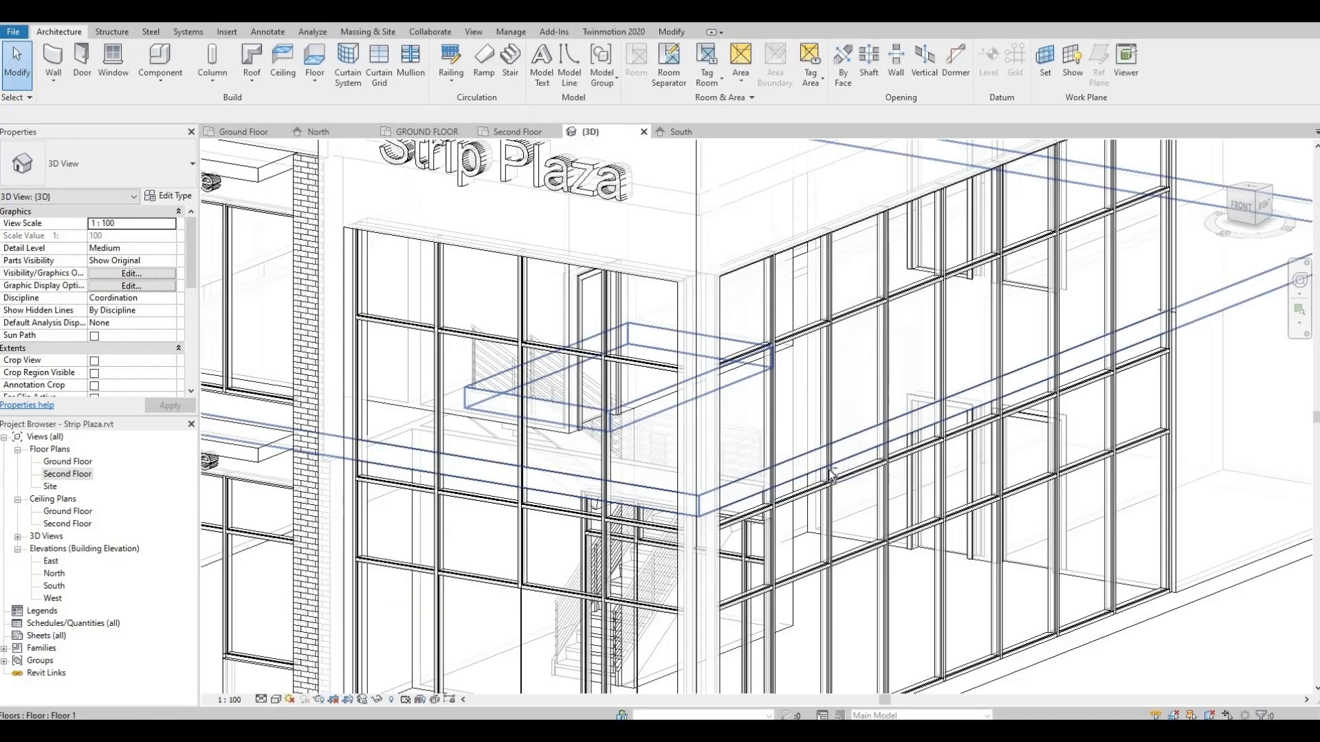
Examine the corner unit's floor opening, stair flights and railings in the transparent 3D view.
middle_click_drag(768, 451, 560, 389, "shift")
scroll(523, 455, "up", 5)
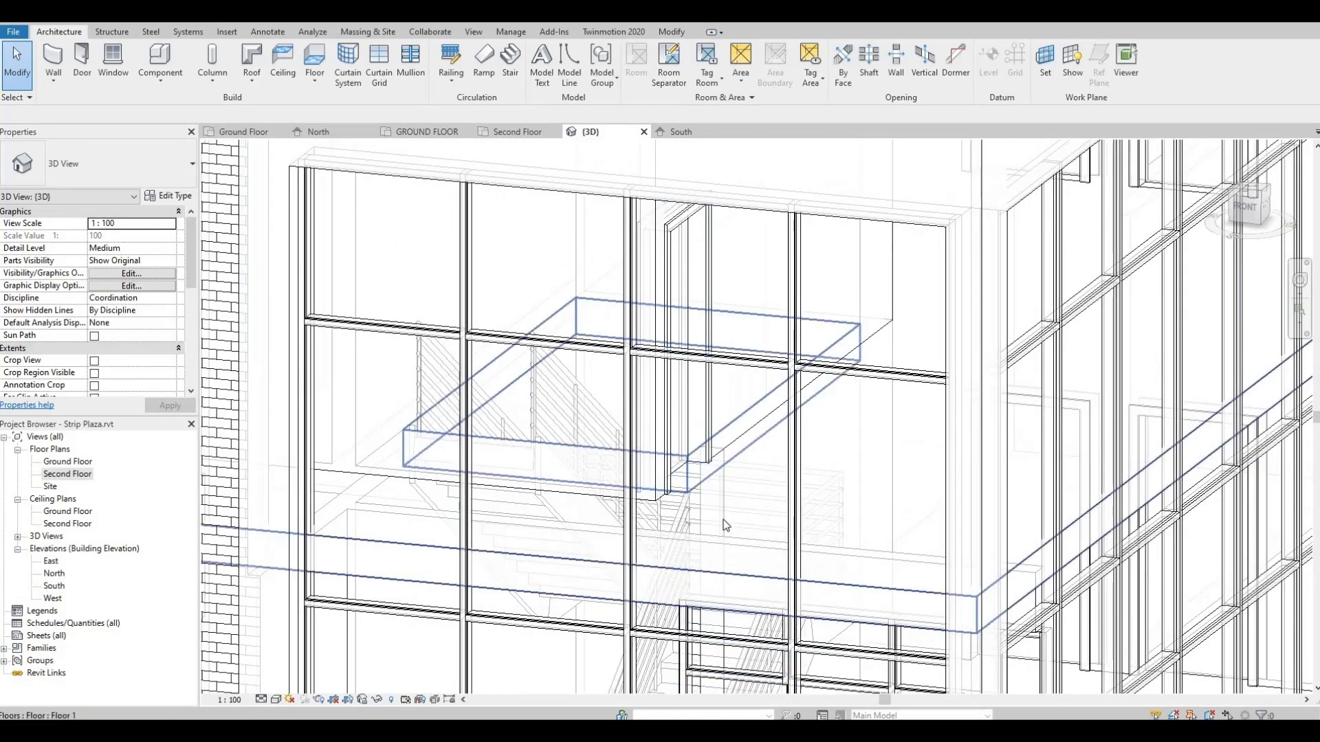
middle_click_drag(760, 569, 765, 436)
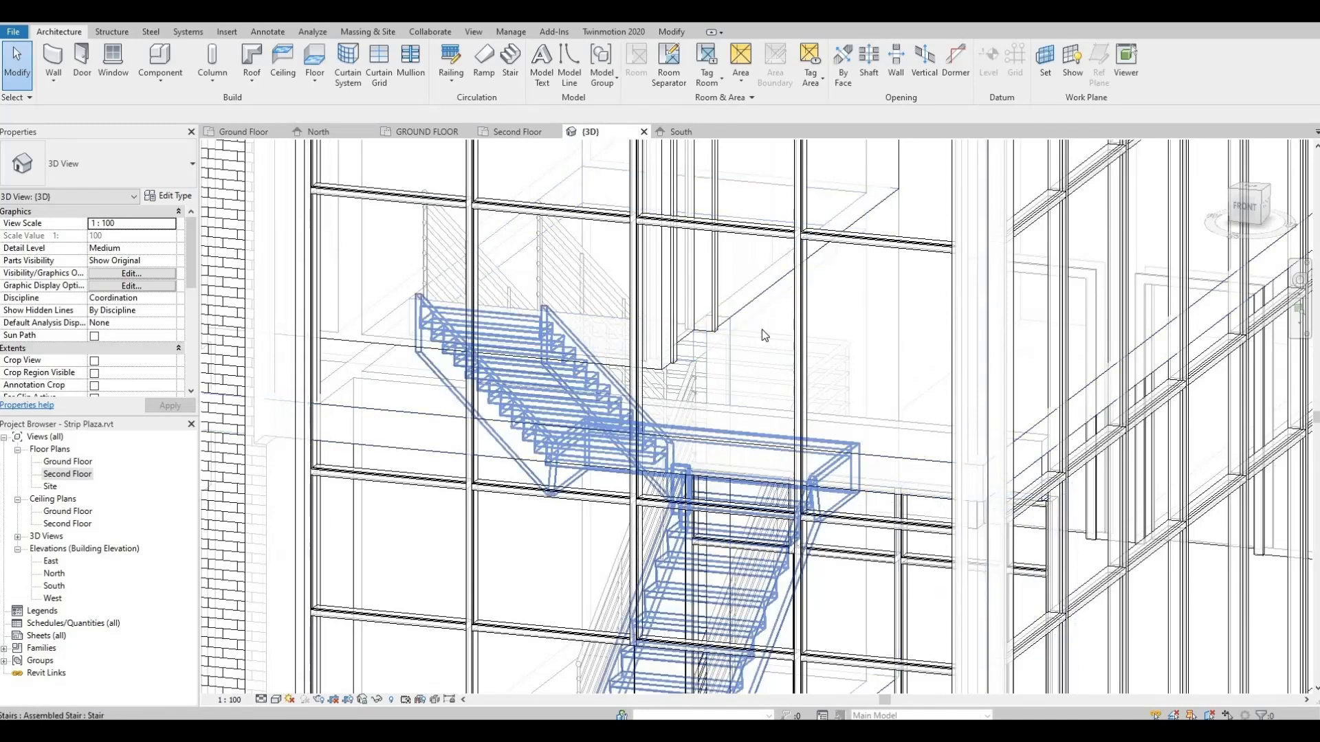
middle_click_drag(728, 598, 763, 409)
scroll(653, 570, "up", 1)
scroll(653, 571, "down", 1)
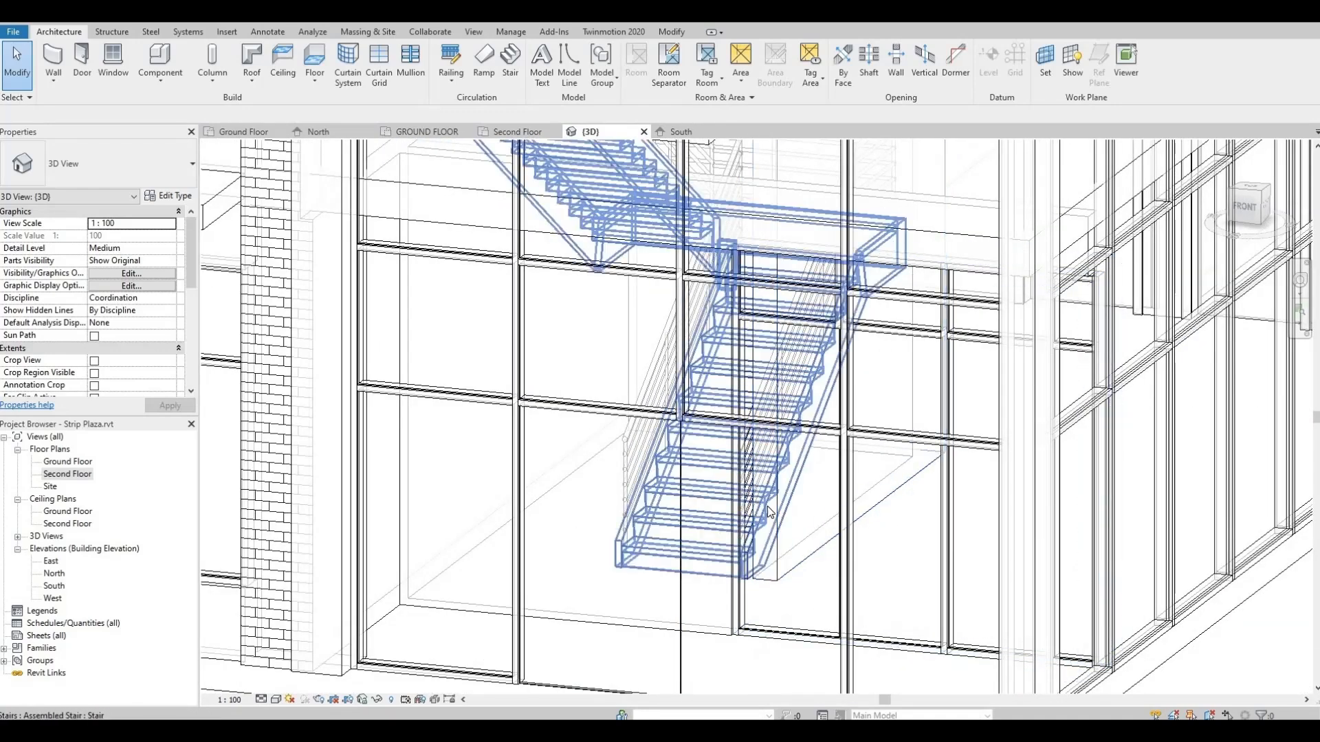
middle_click_drag(739, 574, 739, 586)
middle_click_drag(688, 297, 677, 431)
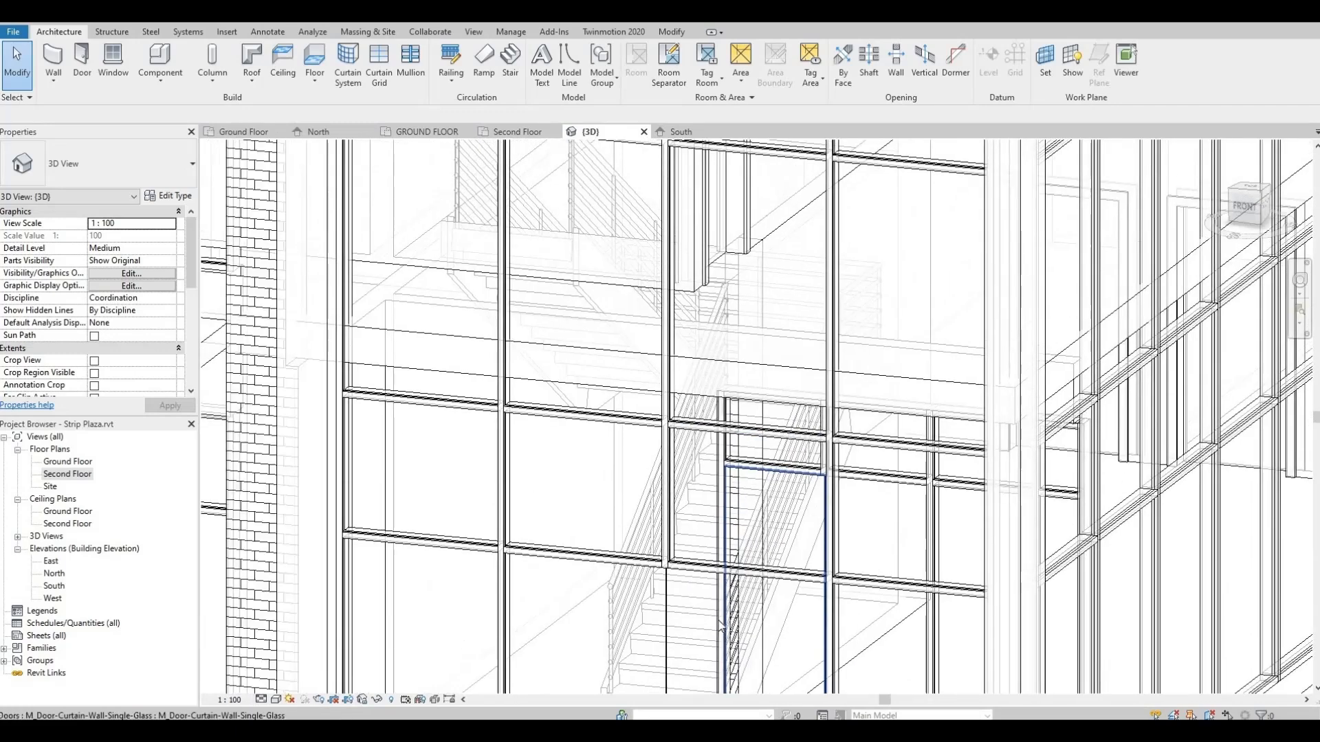
middle_click_drag(644, 267, 601, 451)
scroll(634, 355, "up", 1)
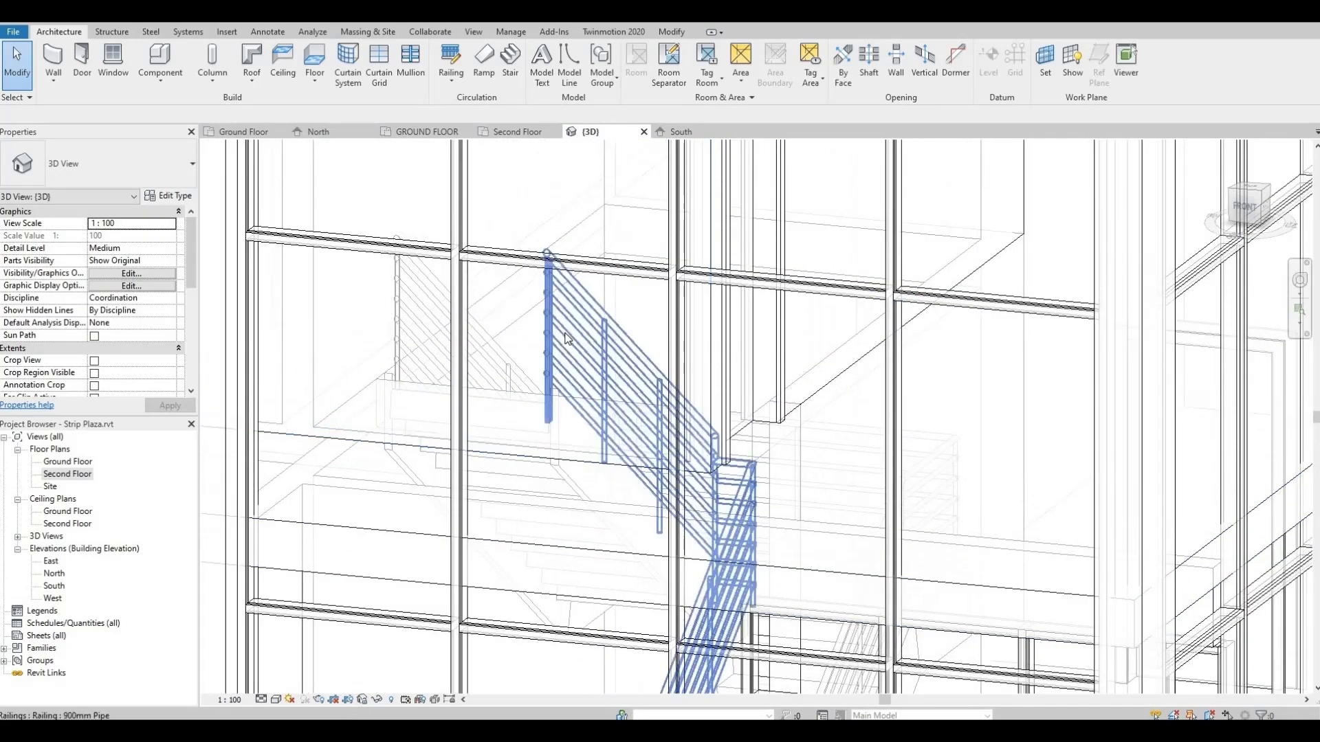
Add a straight 900mm Pipe railing about 1280 mm long on the second floor, from the stair's inner railing end to the enclosure wall.
double_click(67, 474)
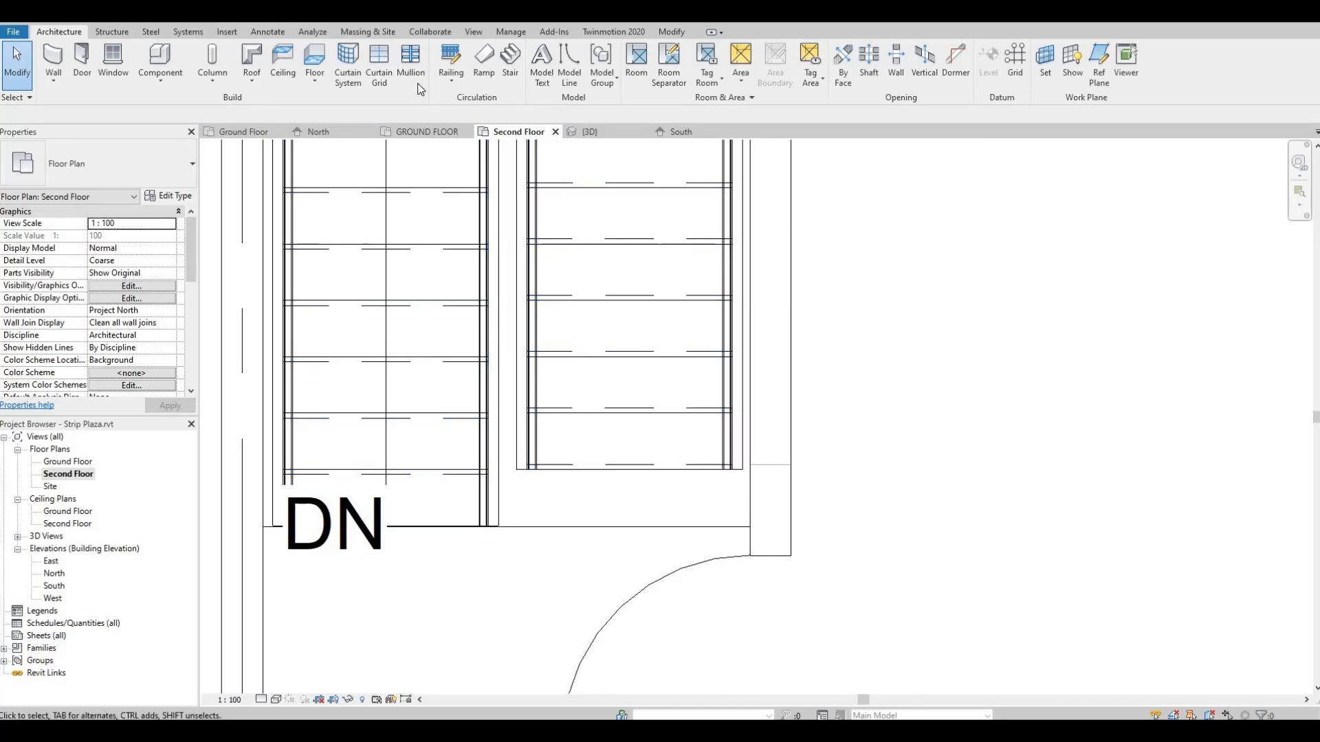
left_click(451, 60)
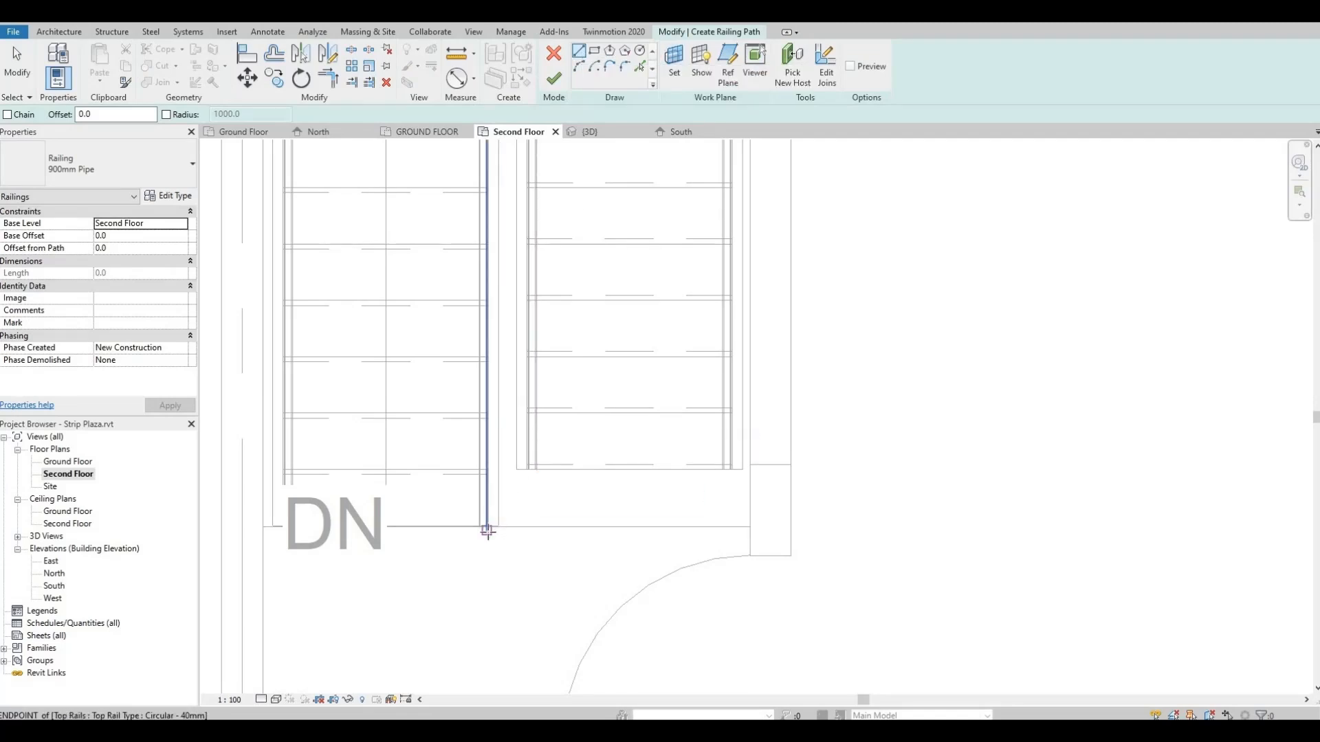
left_click(517, 530)
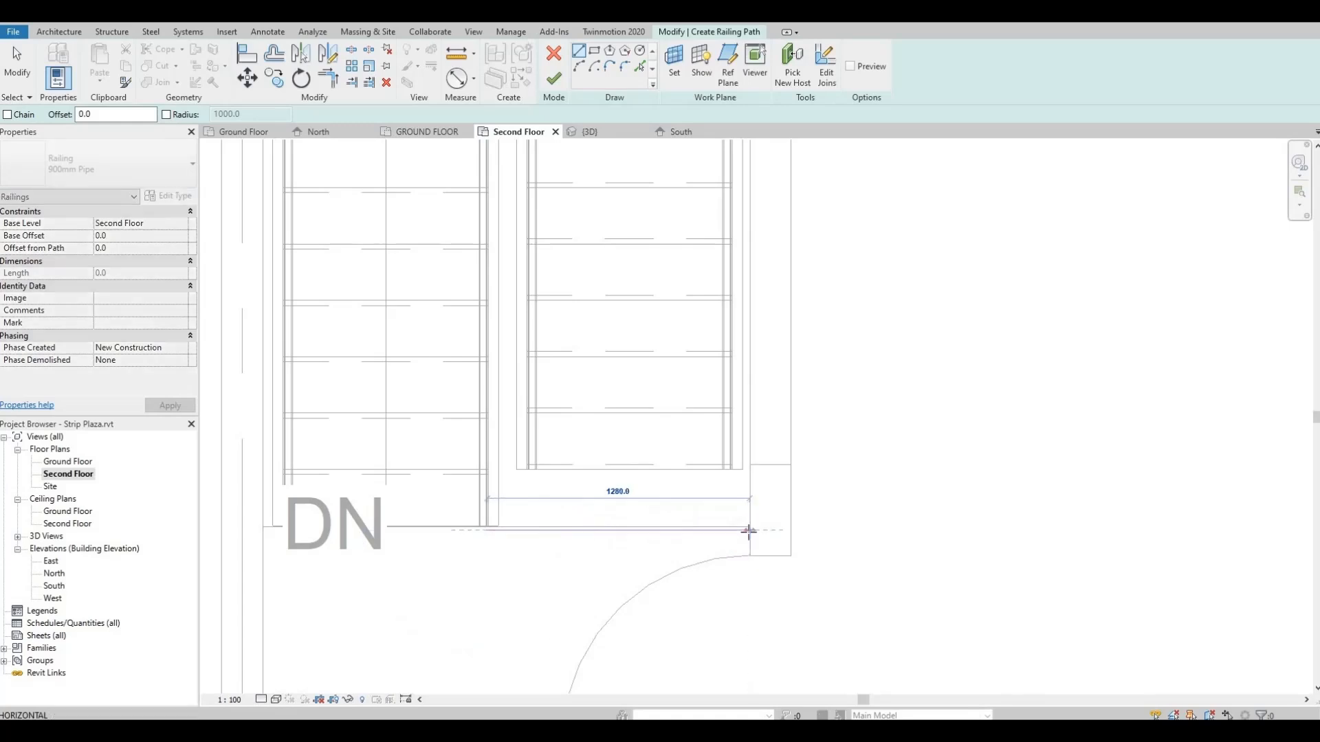
left_click(799, 545)
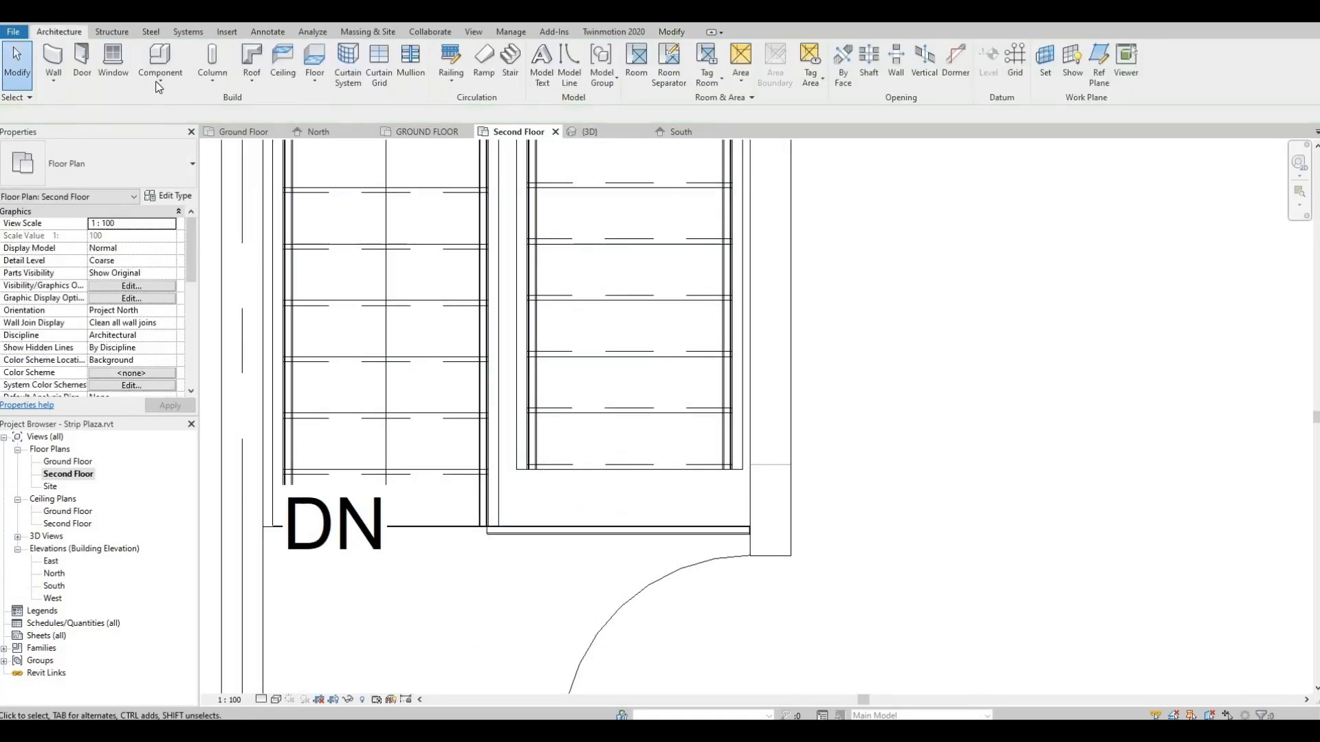
Check the added guard railing at the corner unit's floor opening in the 3D view.
left_click(590, 132)
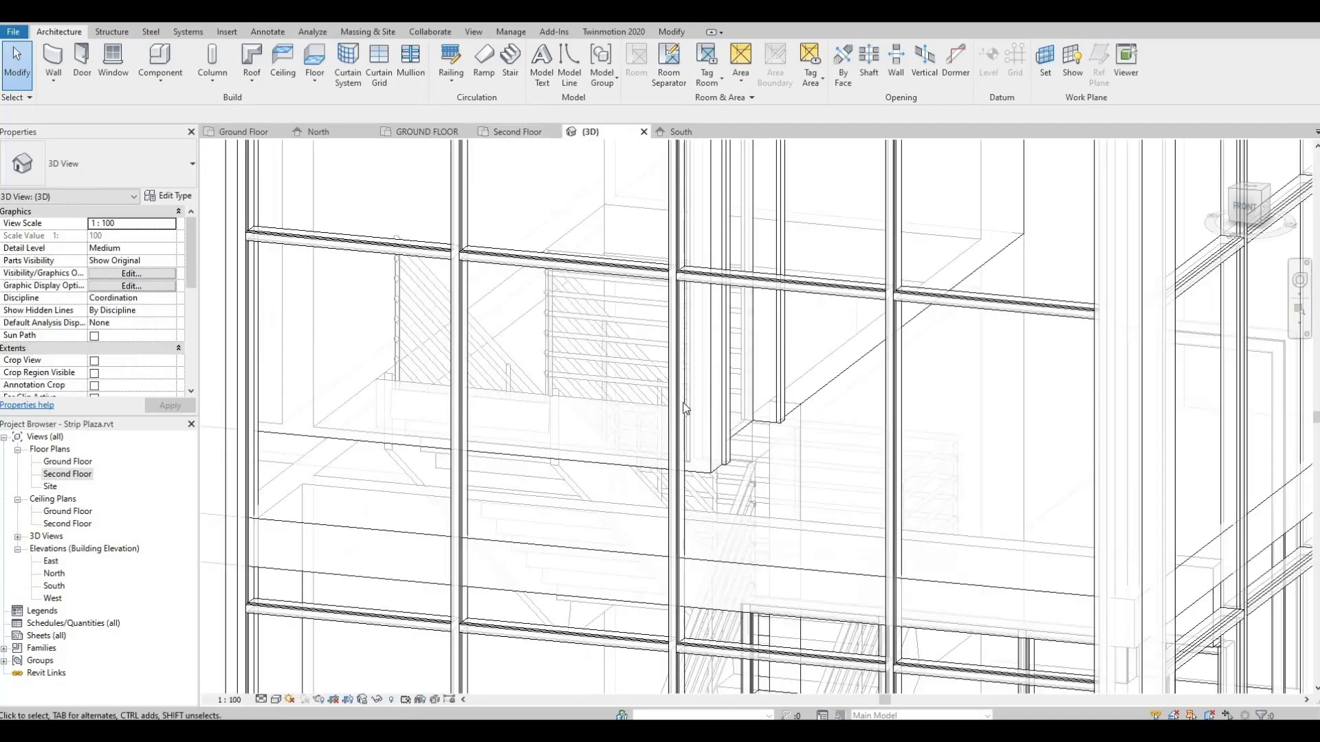
middle_click_drag(727, 436, 851, 386, "shift")
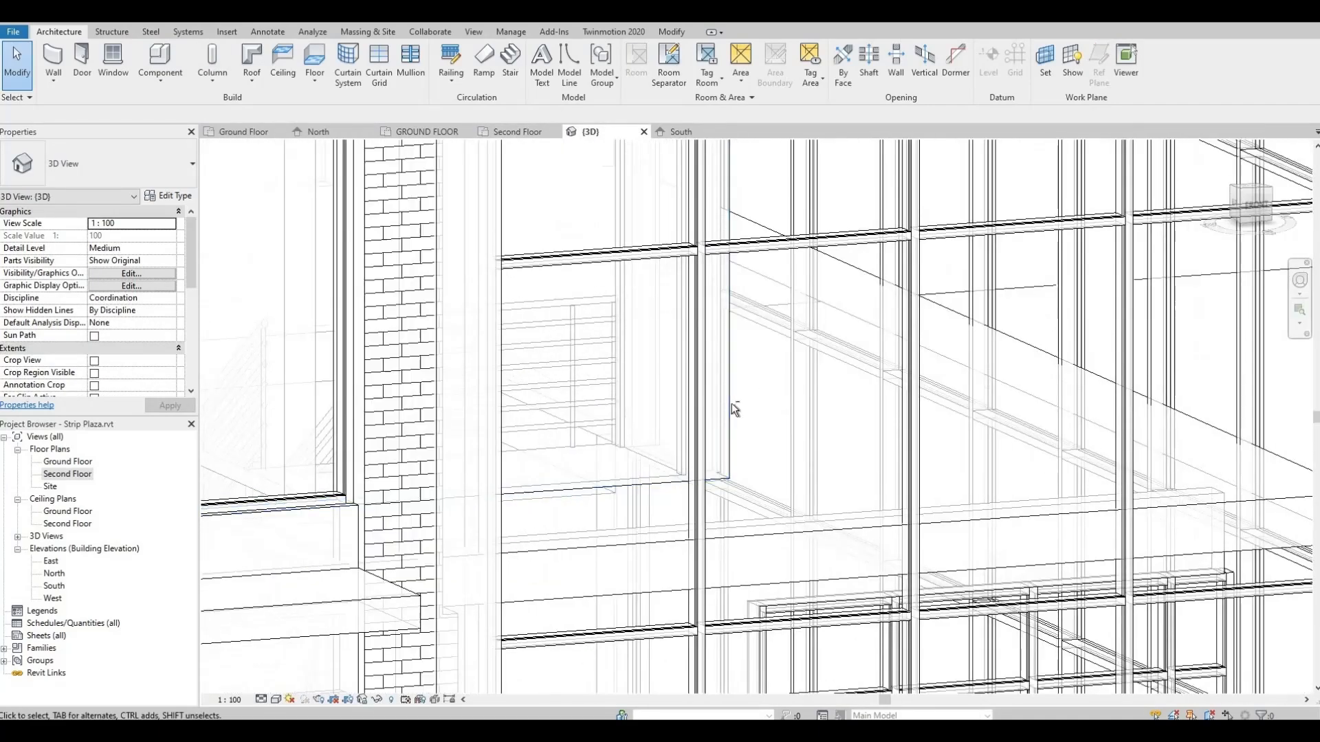
middle_click_drag(638, 440, 607, 322, "shift")
scroll(541, 334, "up", 1)
scroll(638, 322, "down", 5)
middle_click_drag(608, 460, 596, 468)
scroll(596, 469, "down", 3)
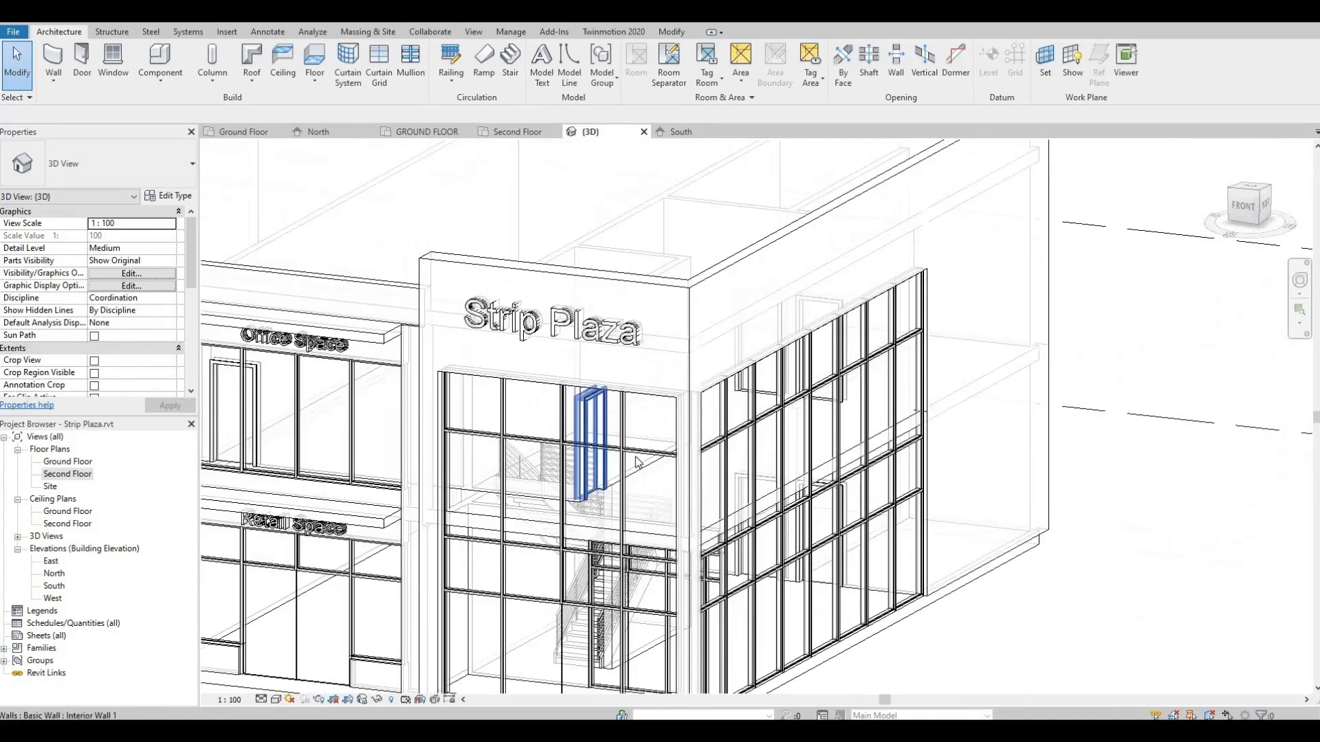
Open the Second Floor plan and save the project.
double_click(61, 475)
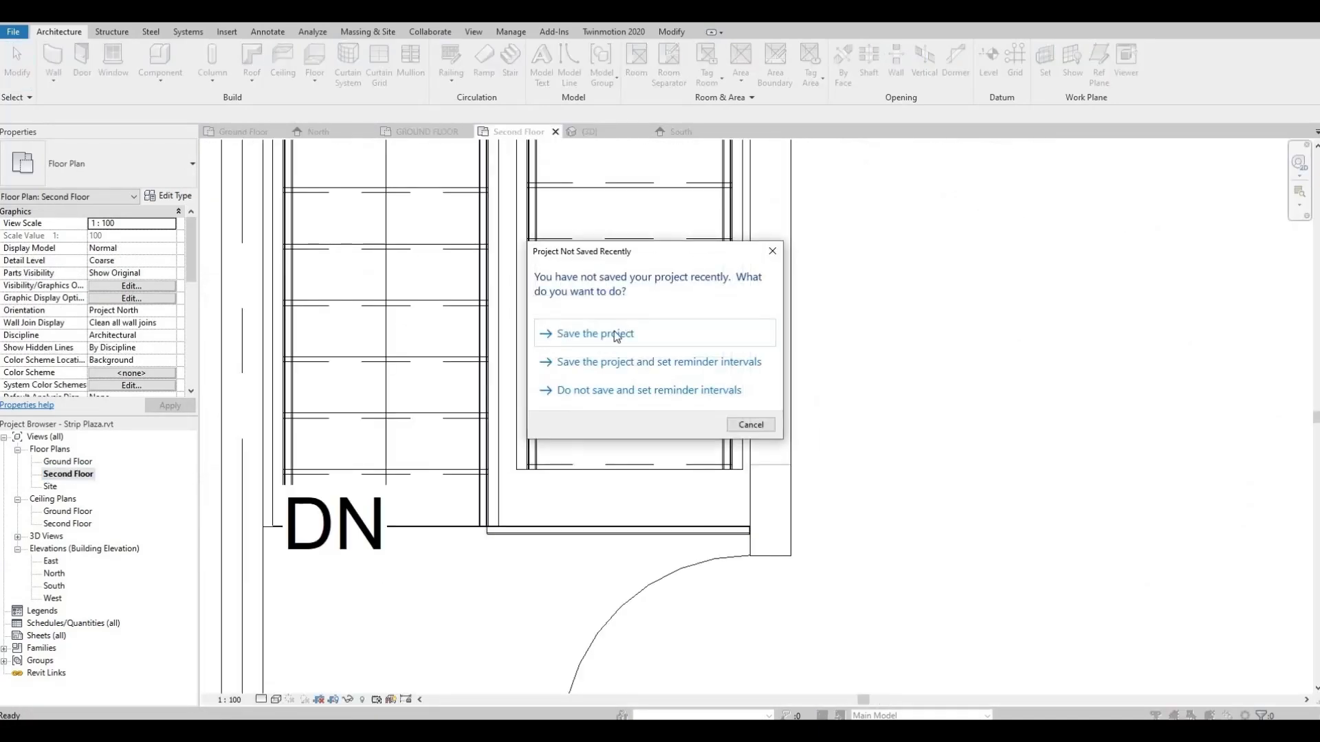
left_click(563, 322)
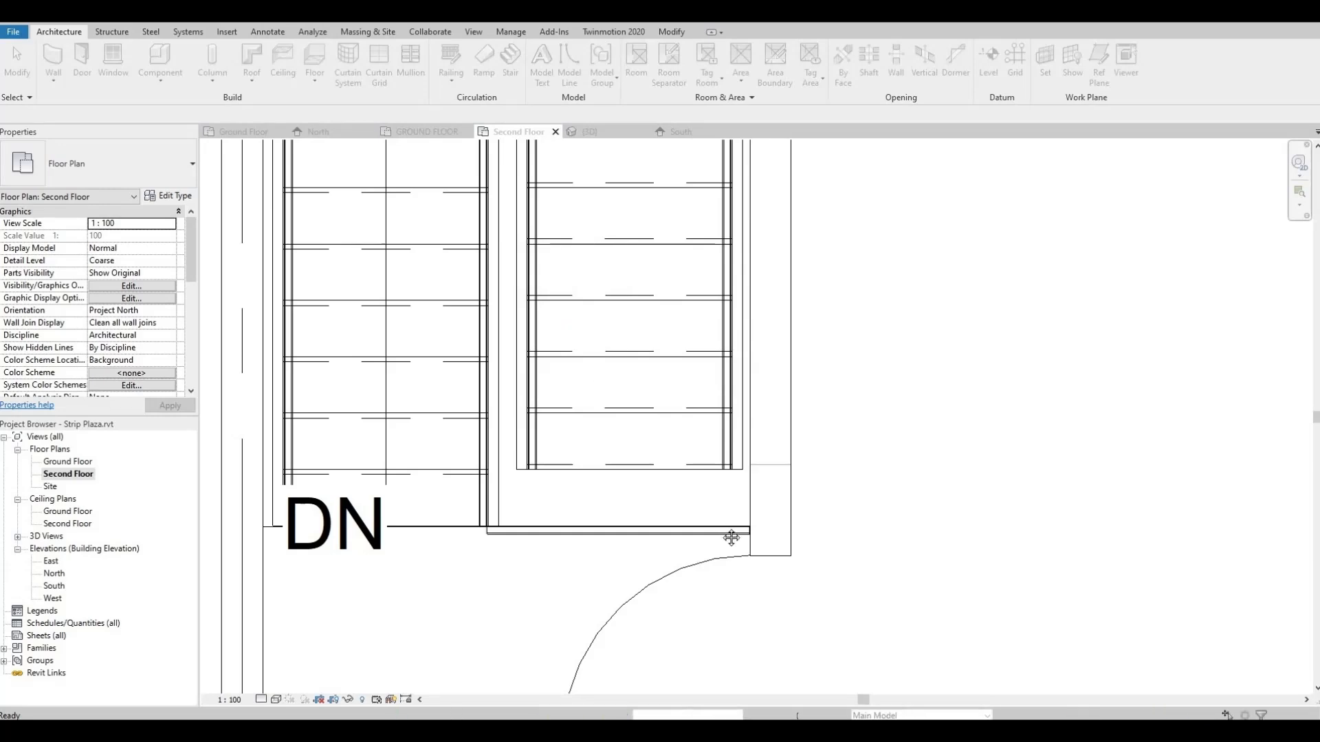
Draw a Curtain Wall about 4500 mm long inside the exterior wall on grid D, in the bay farthest from the corner unit.
middle_click_drag(572, 341, 732, 538)
scroll(724, 486, "down", 5)
middle_click_drag(605, 327, 814, 571)
scroll(815, 571, "down", 1)
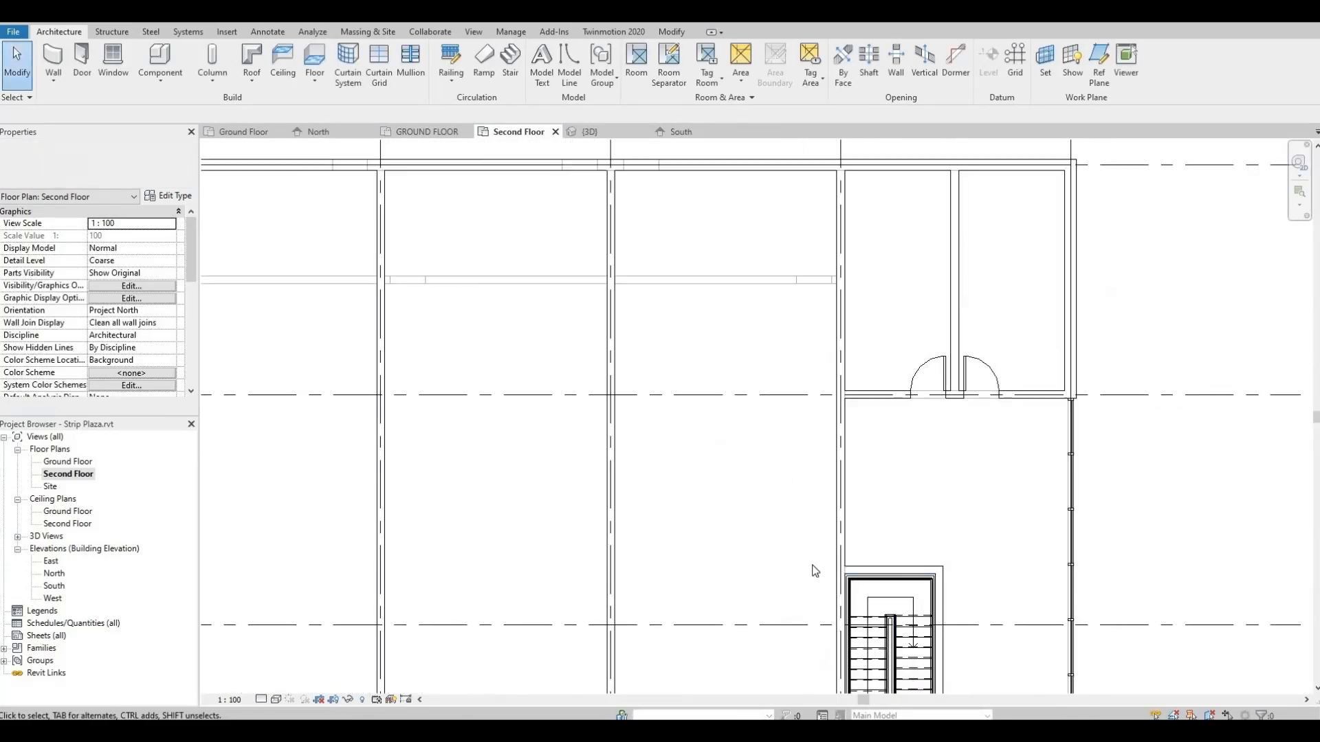
middle_click_drag(722, 177, 938, 378)
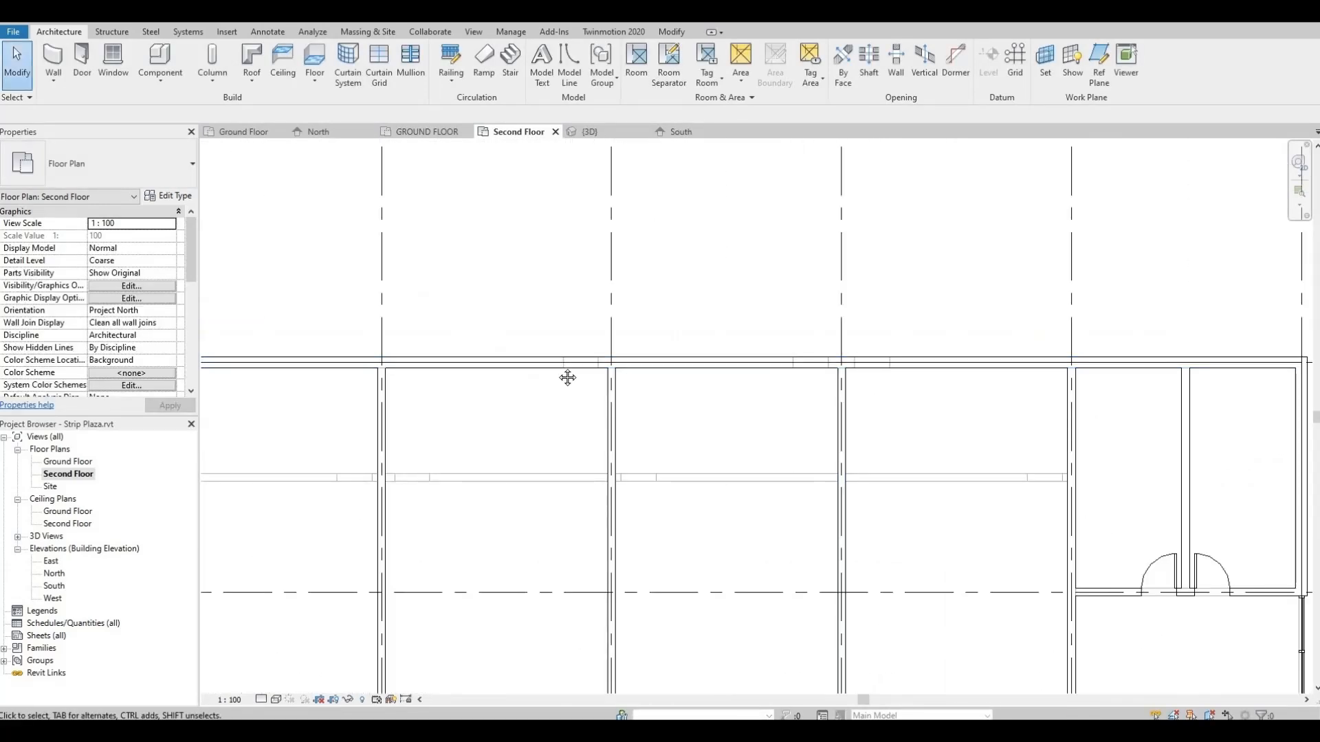
scroll(418, 359, "down", 4)
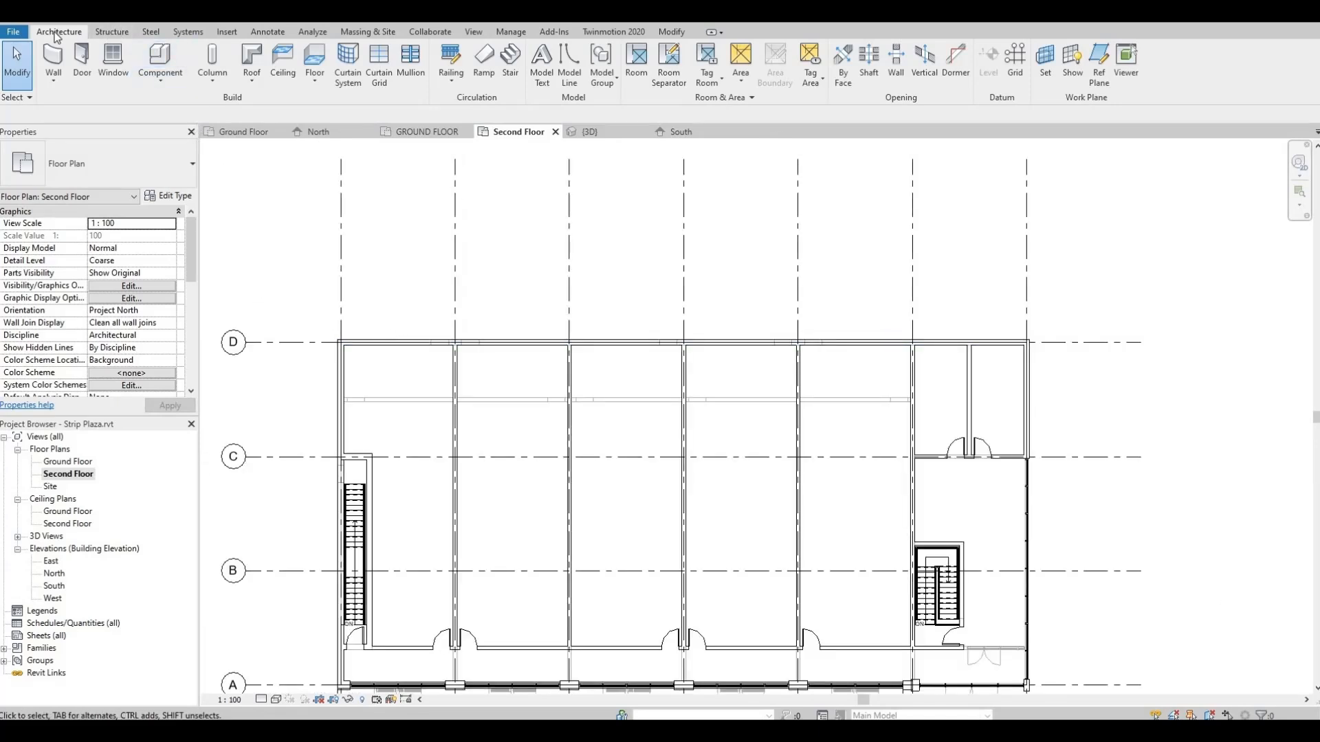
key("w")
key("a")
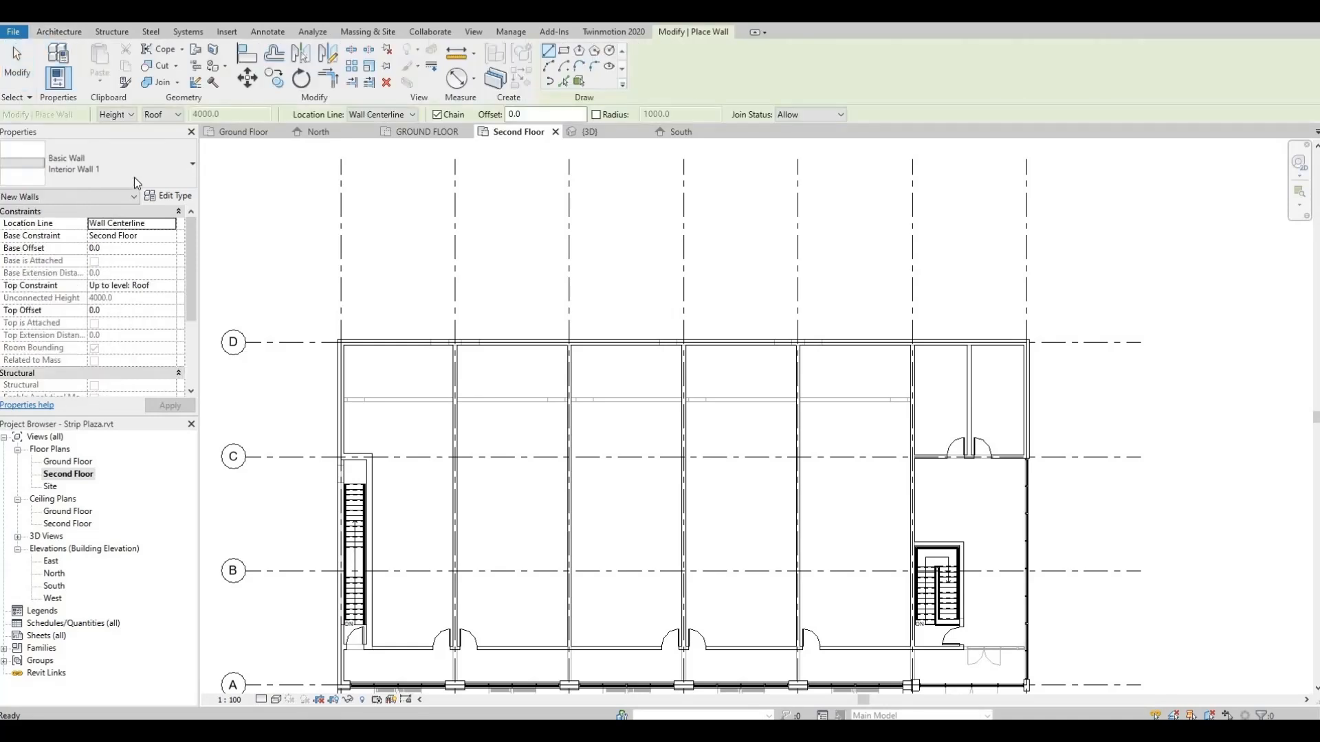
left_click(130, 175)
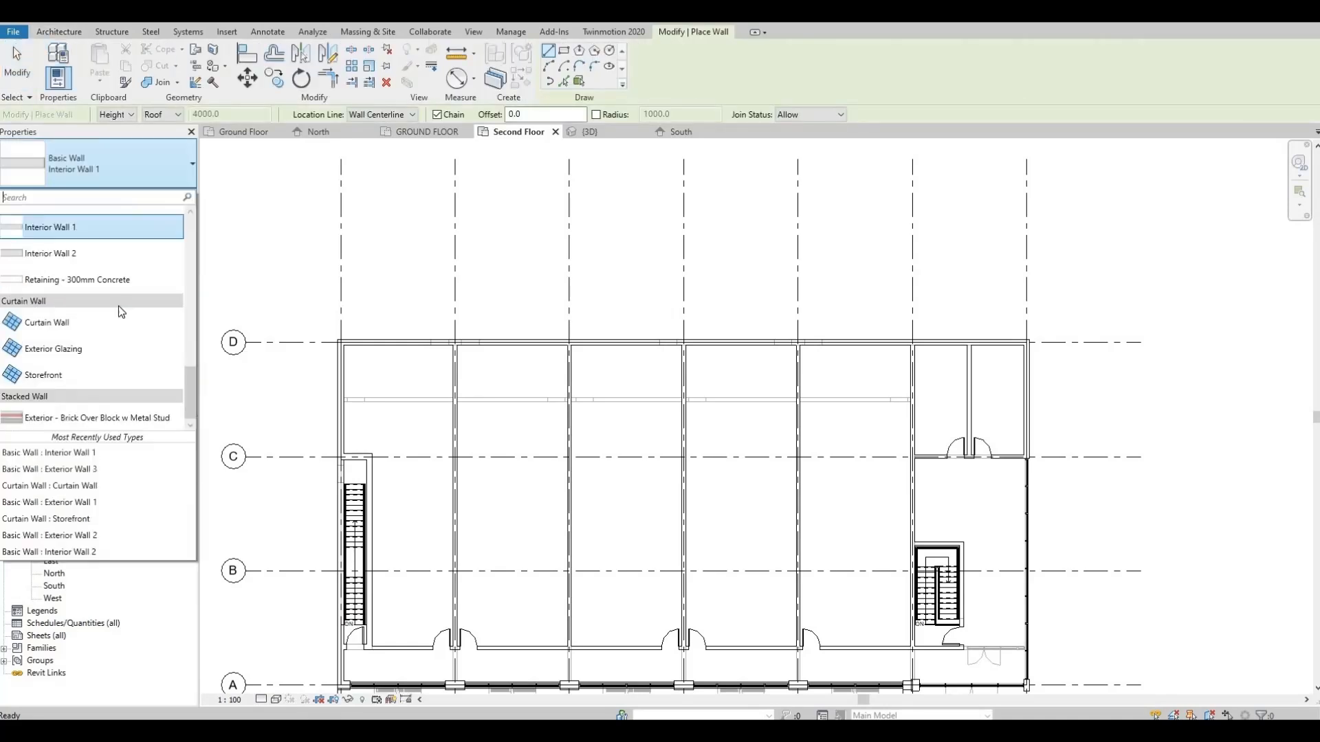
left_click(57, 323)
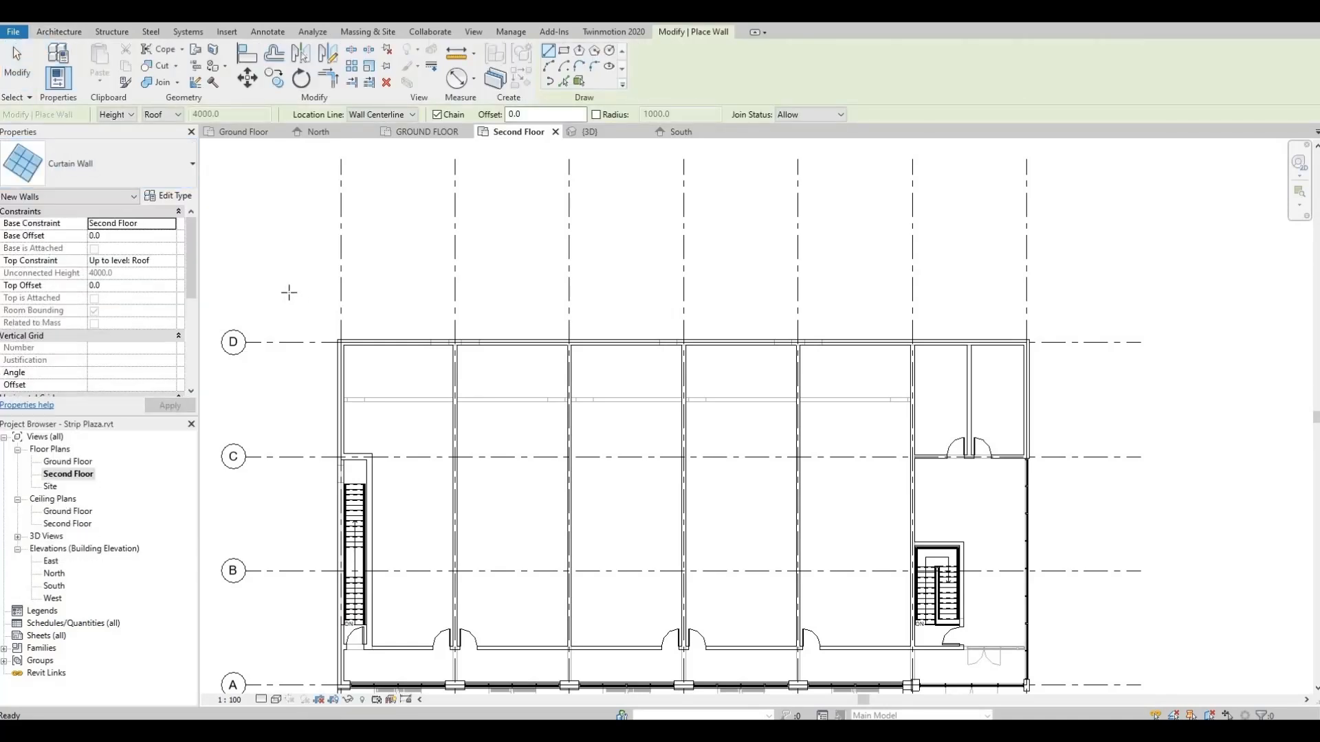
scroll(330, 296, "up", 5)
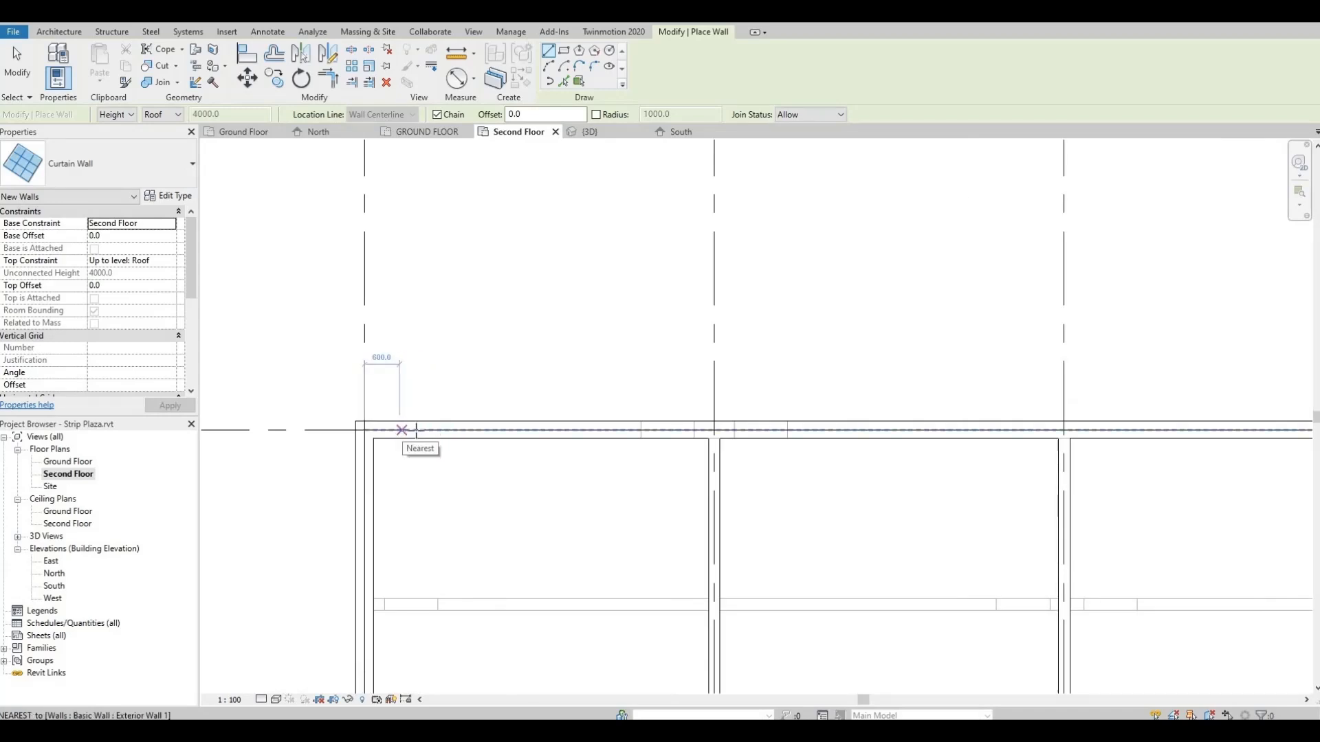
left_click(423, 430)
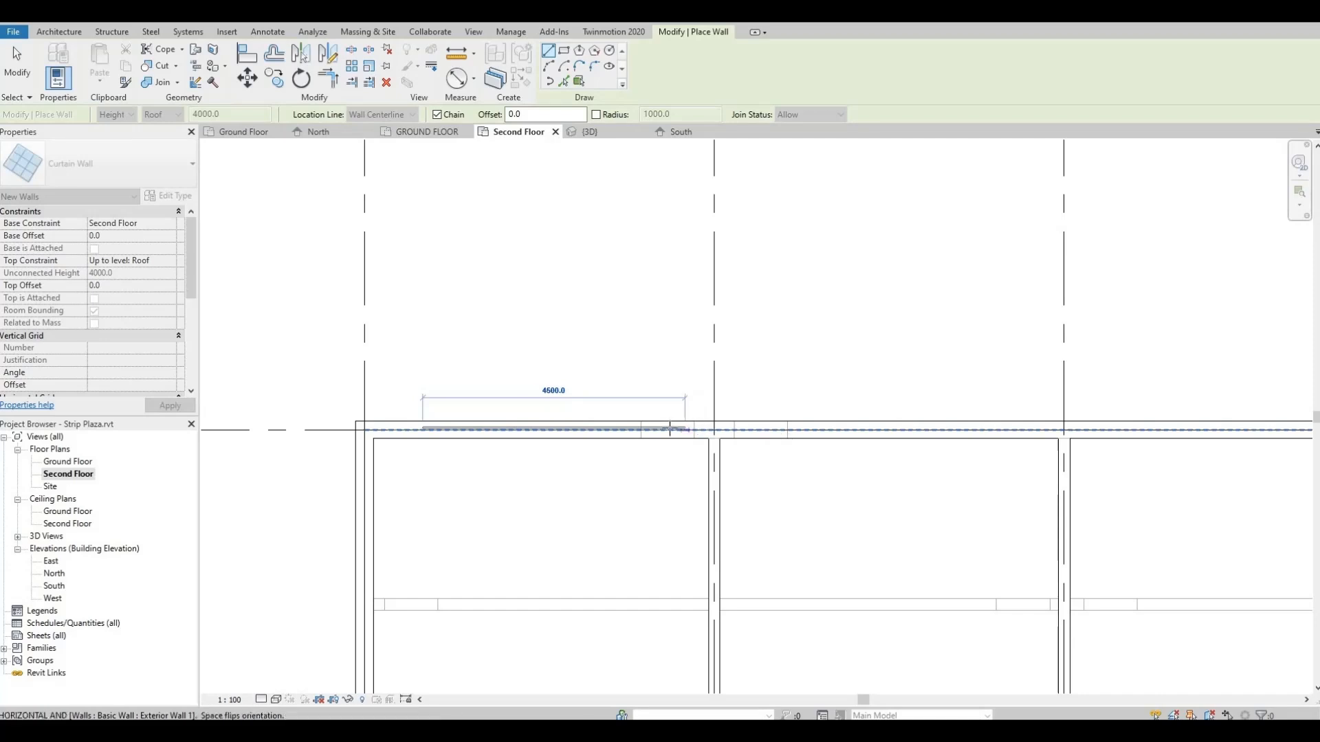
left_click(614, 432)
key("Escape")
key("Escape")
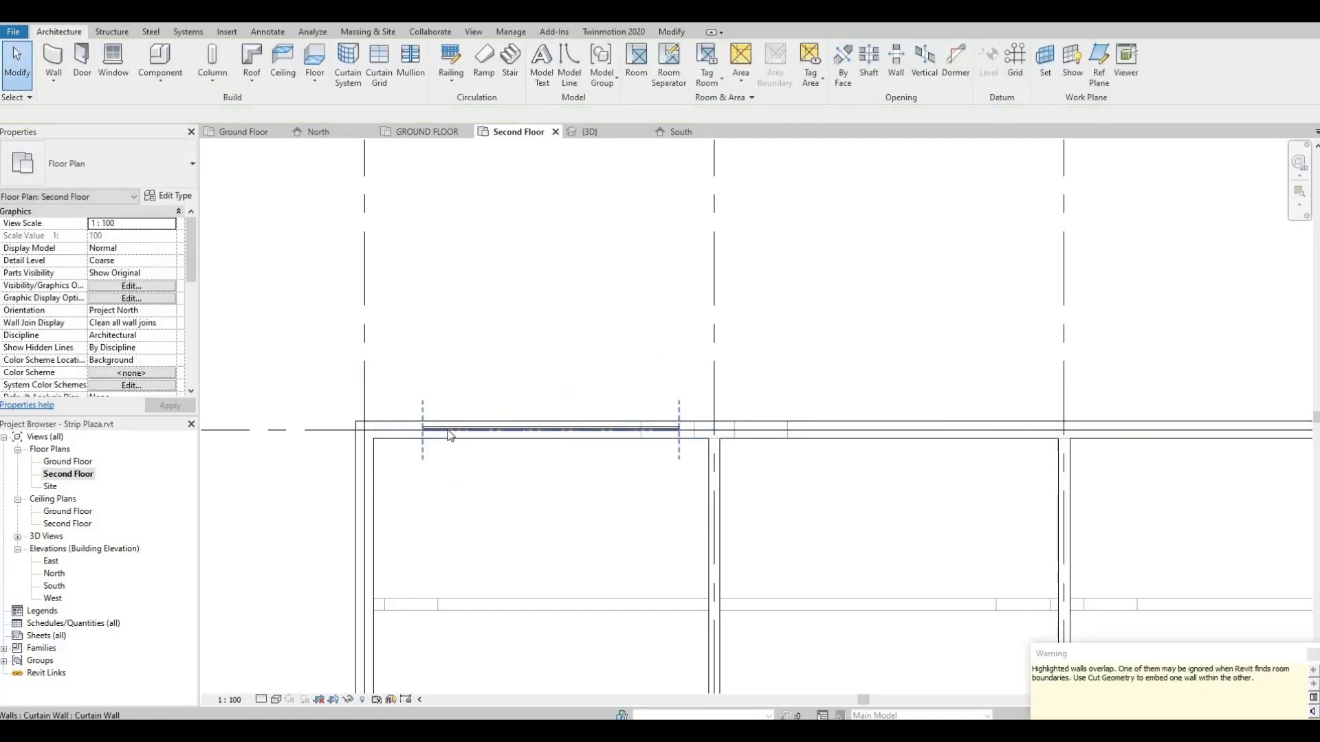
Stretch the curtain wall's outer end to 400 mm from the end grid line, making the wall 5000 mm long.
left_click(435, 432)
left_click_drag(412, 430, 411, 430)
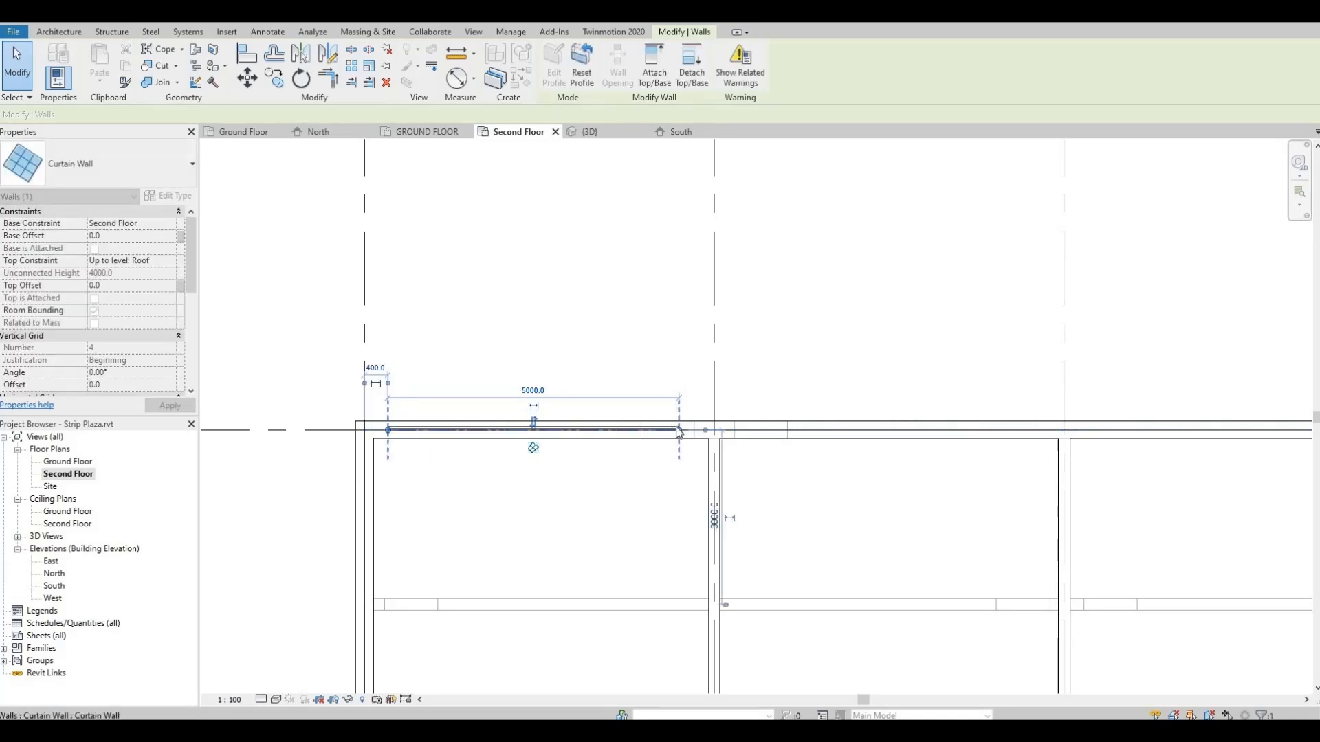
left_click(658, 448)
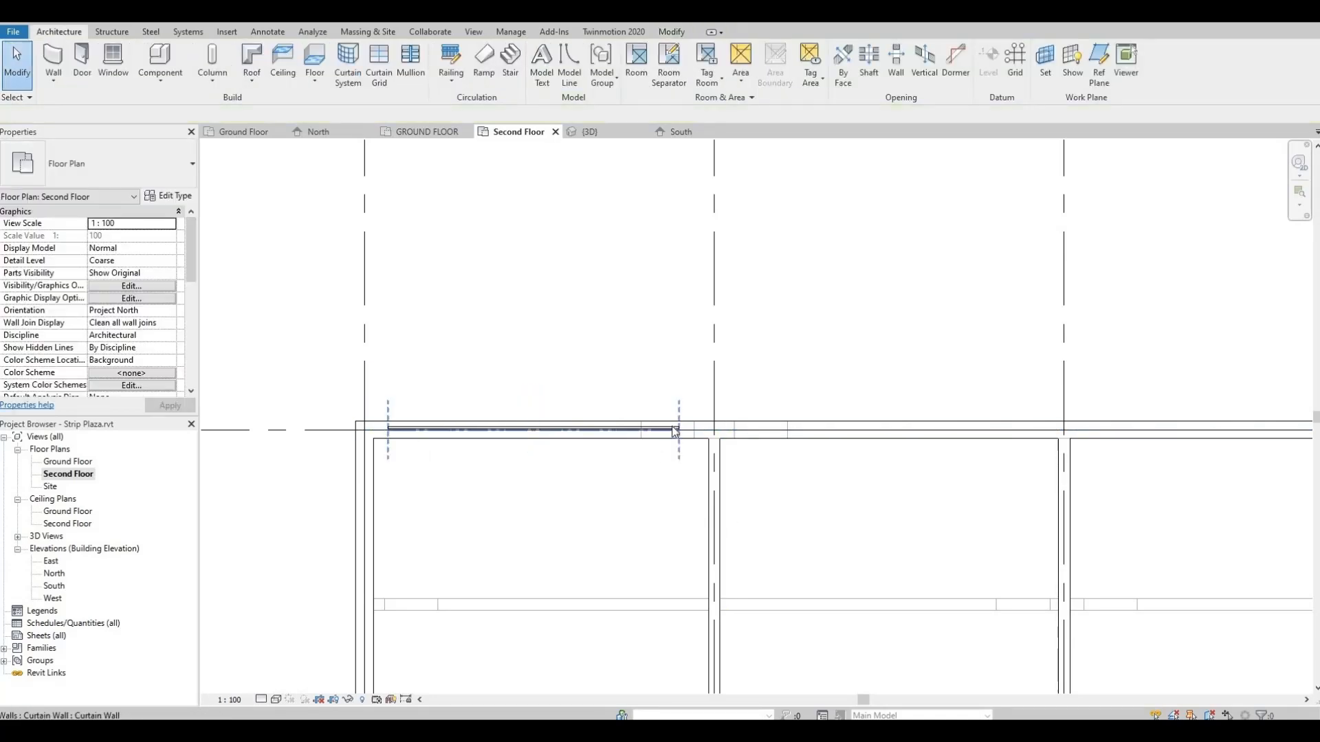
left_click(648, 445)
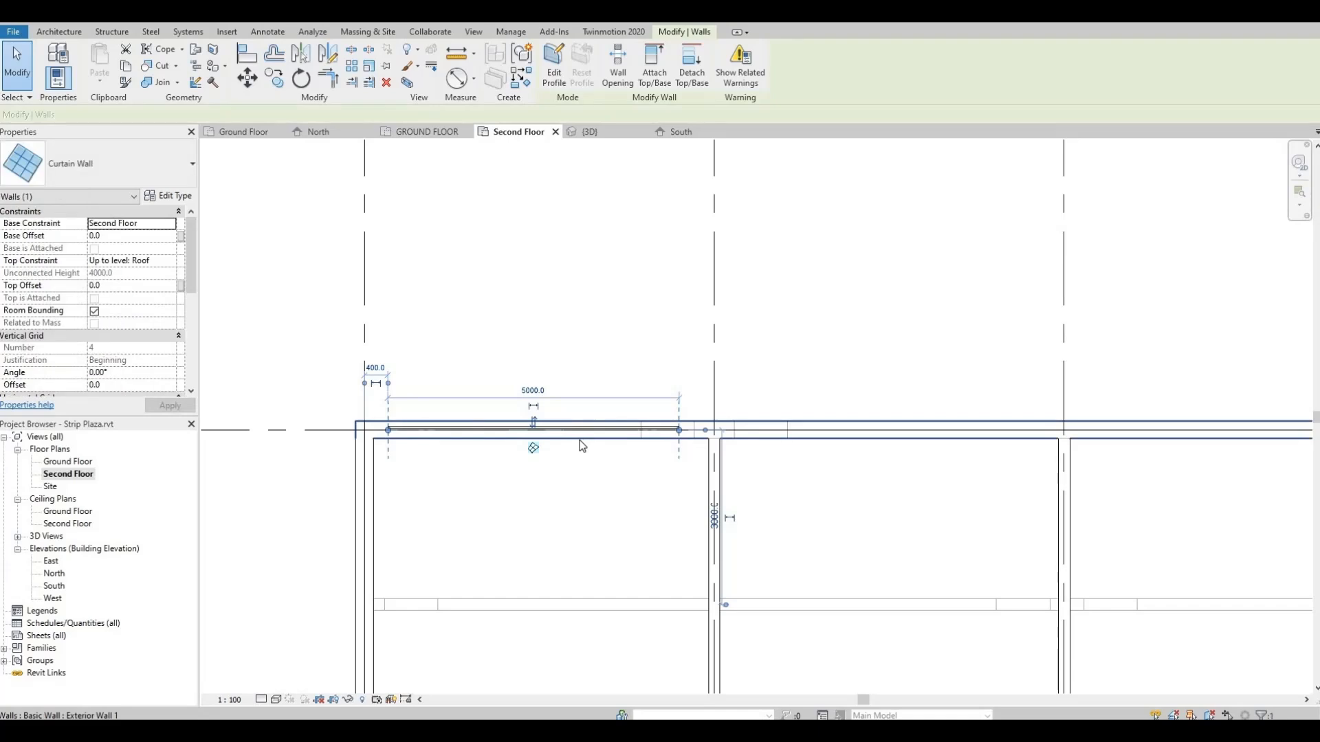
key("Escape")
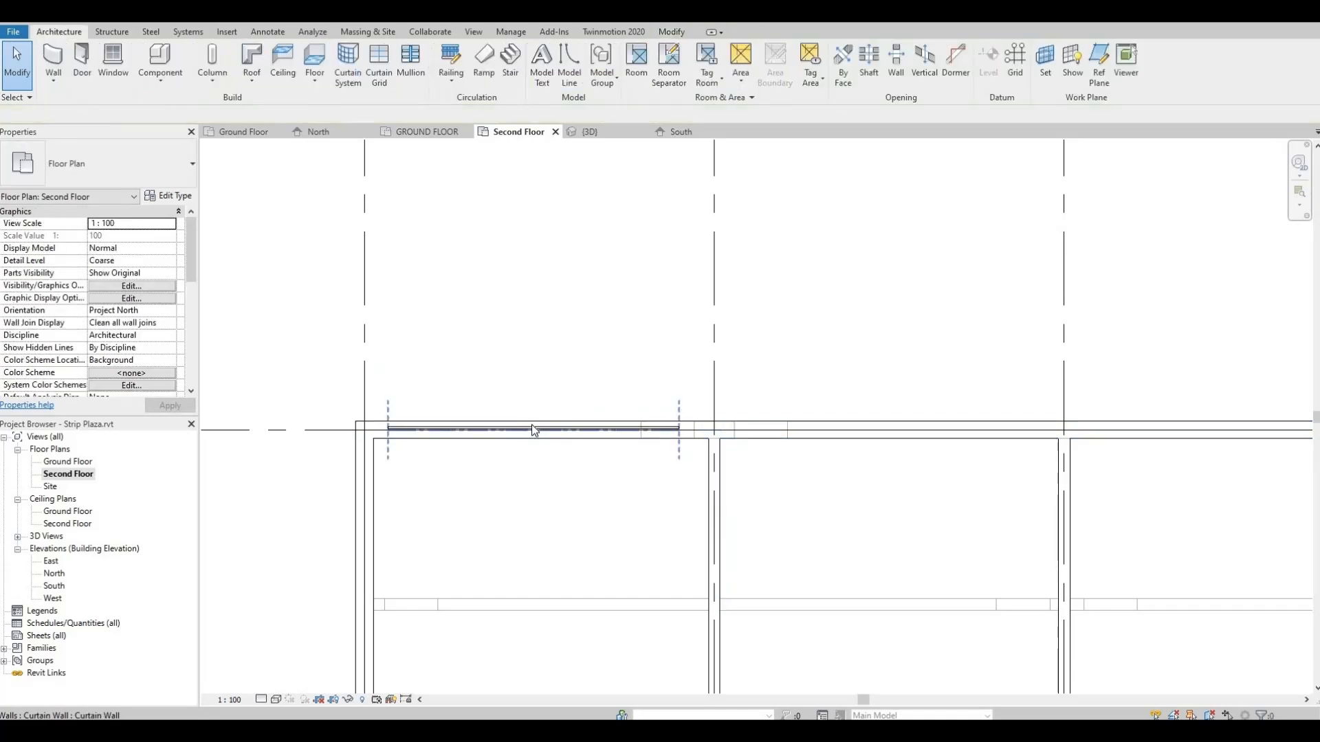
Copy the 5000 mm curtain wall along the grid D exterior wall with multiple copies enabled.
left_click(532, 427)
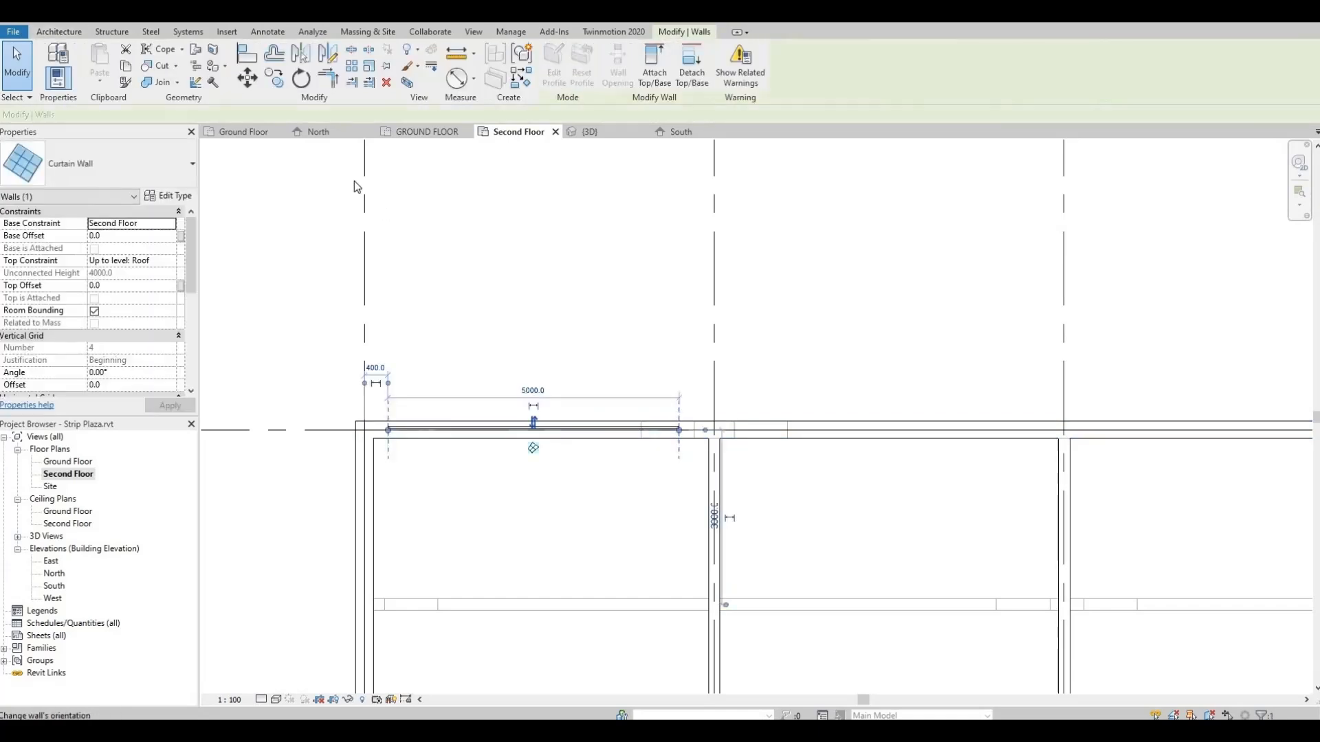
left_click(274, 78)
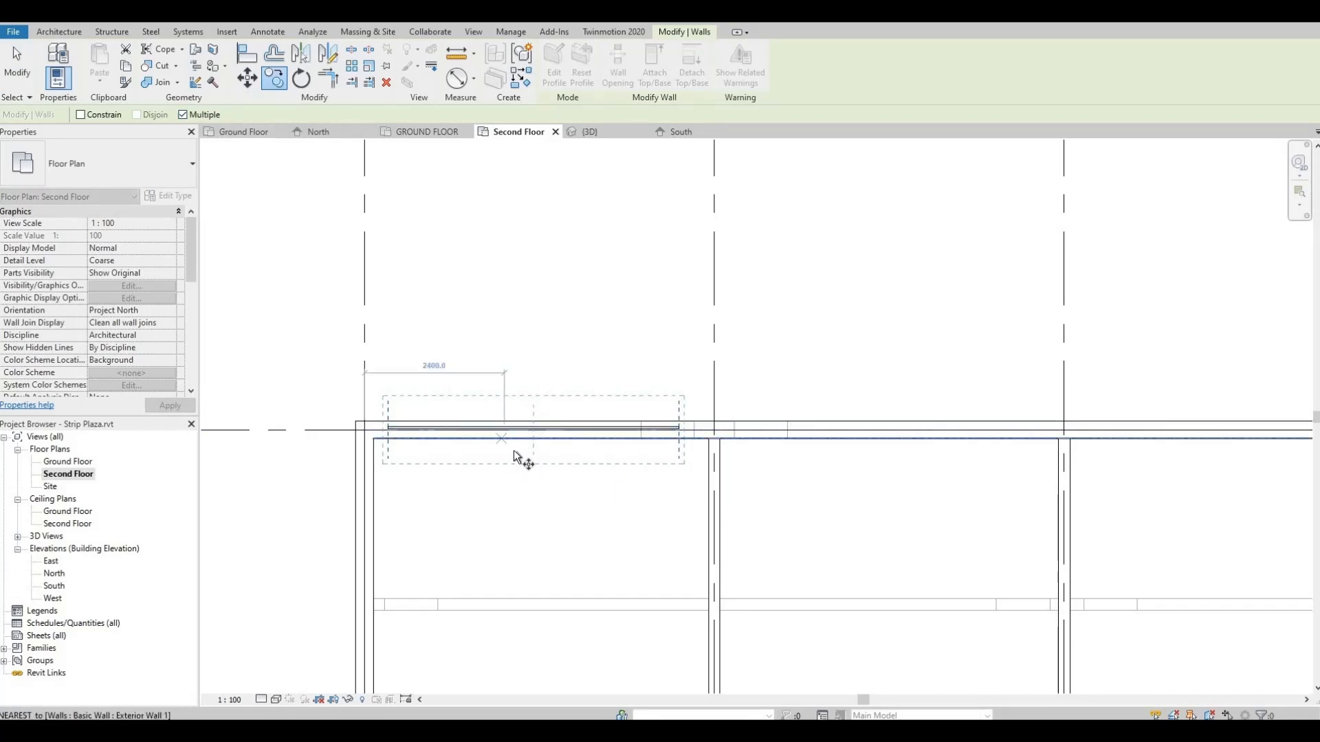
Copy the curtain wall along the grid D exterior wall into the next four bays, spacing the copies by the interior walls.
scroll(538, 437, "up", 1)
scroll(538, 437, "up", 1)
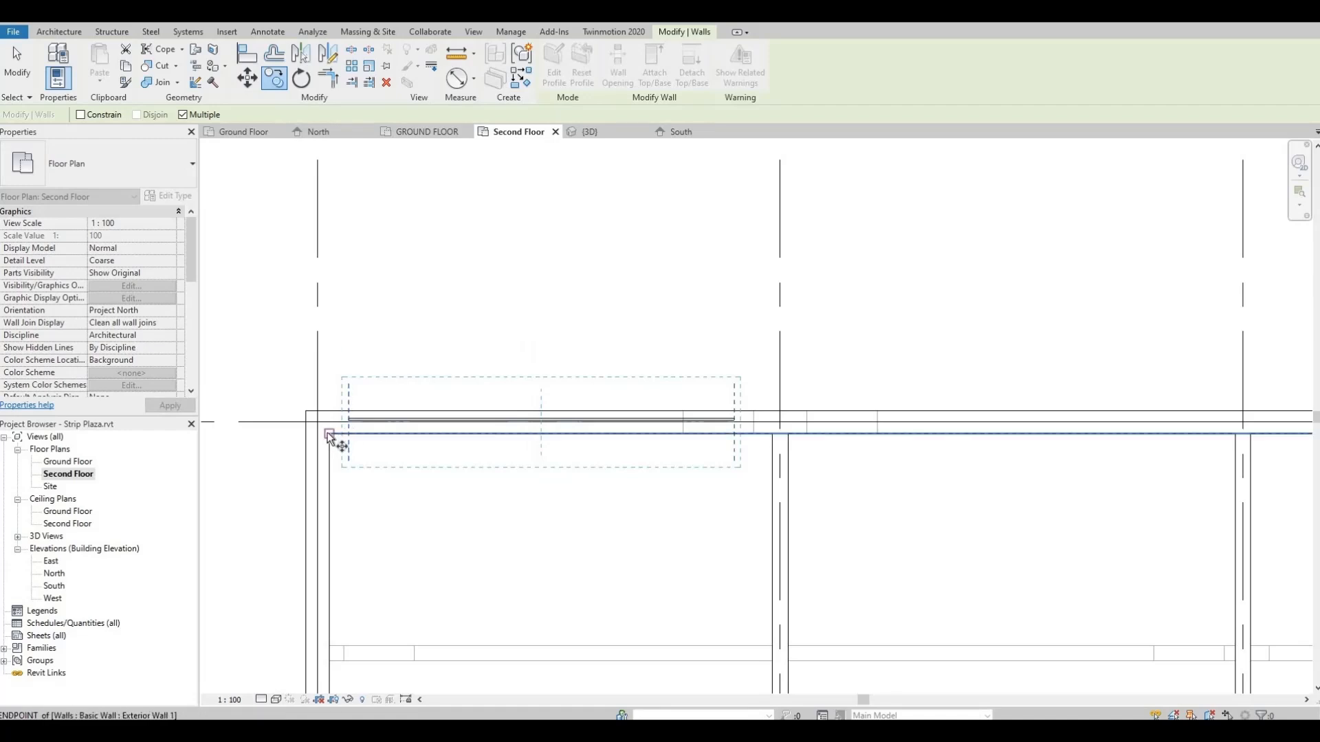
left_click(730, 460)
left_click(789, 435)
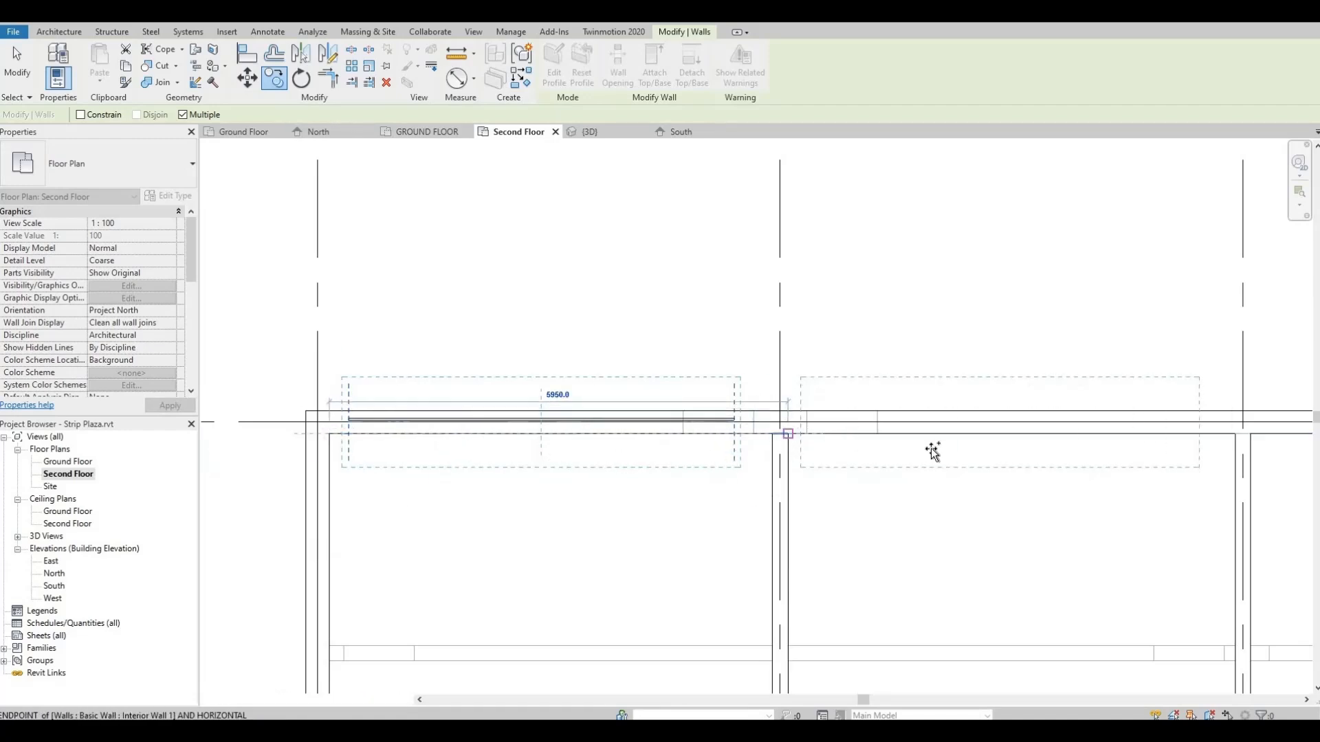
middle_click_drag(530, 443, 423, 416)
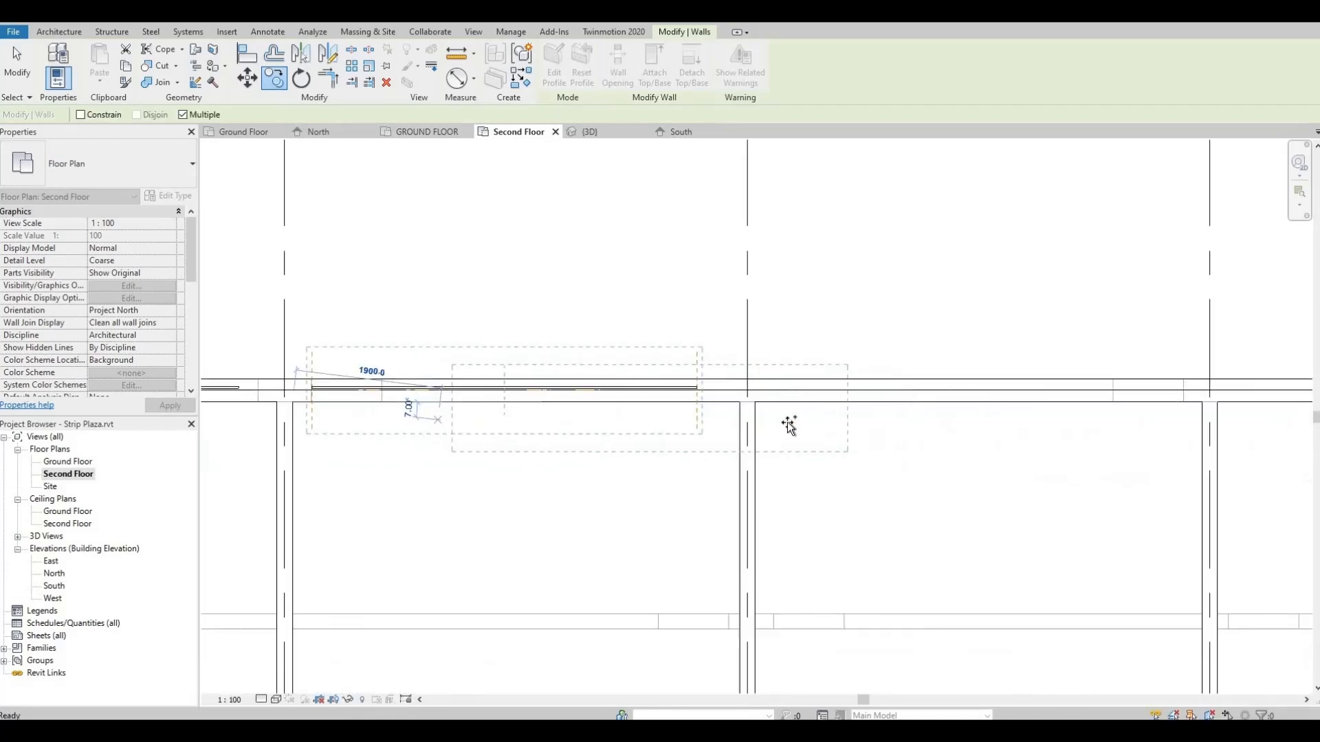
left_click(749, 403)
middle_click_drag(924, 427, 371, 421)
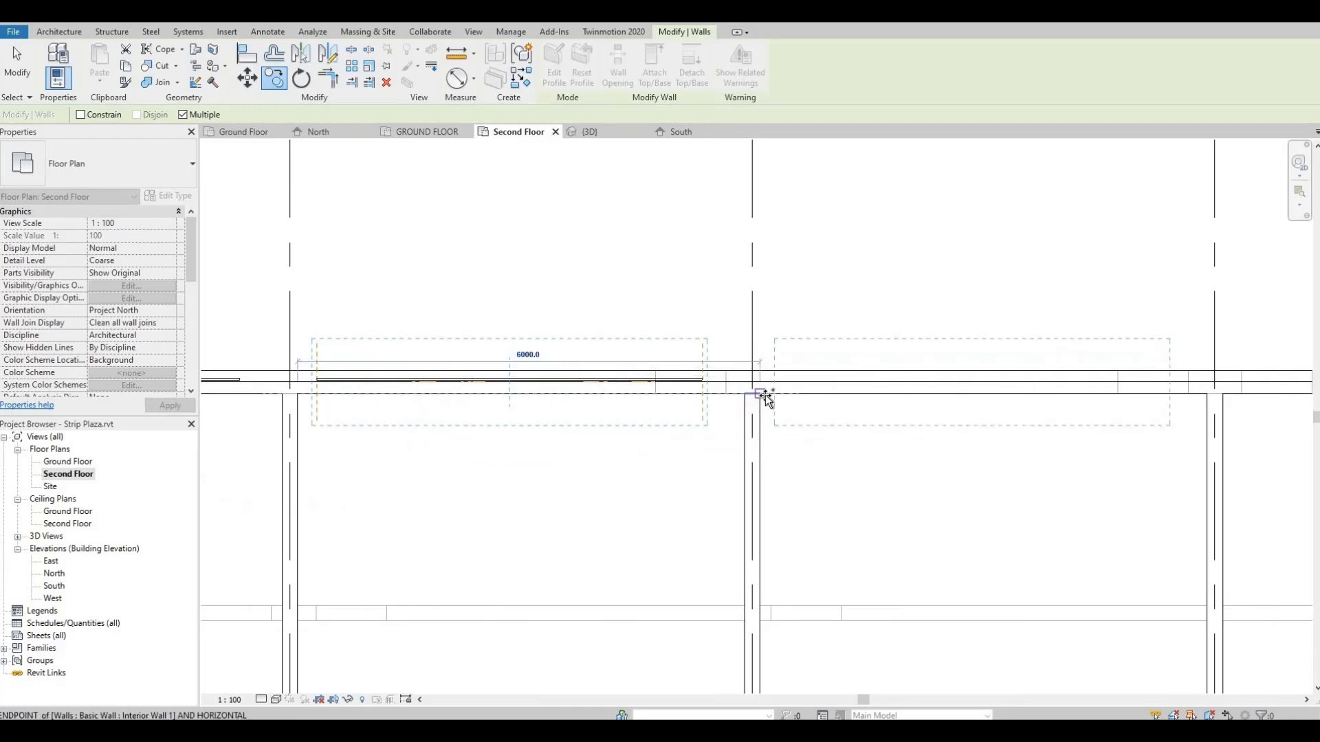
left_click(761, 394)
middle_click_drag(935, 442, 571, 392)
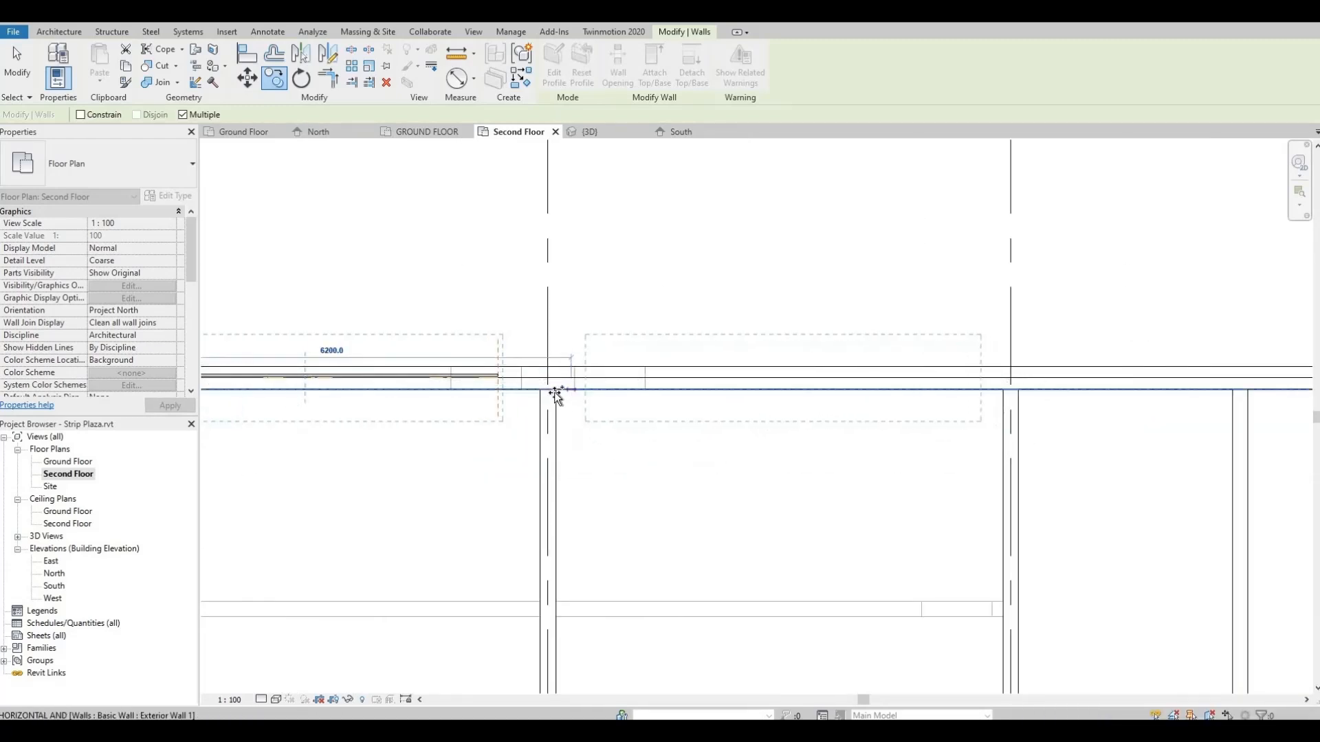
left_click(554, 392)
key("Escape")
key("Escape")
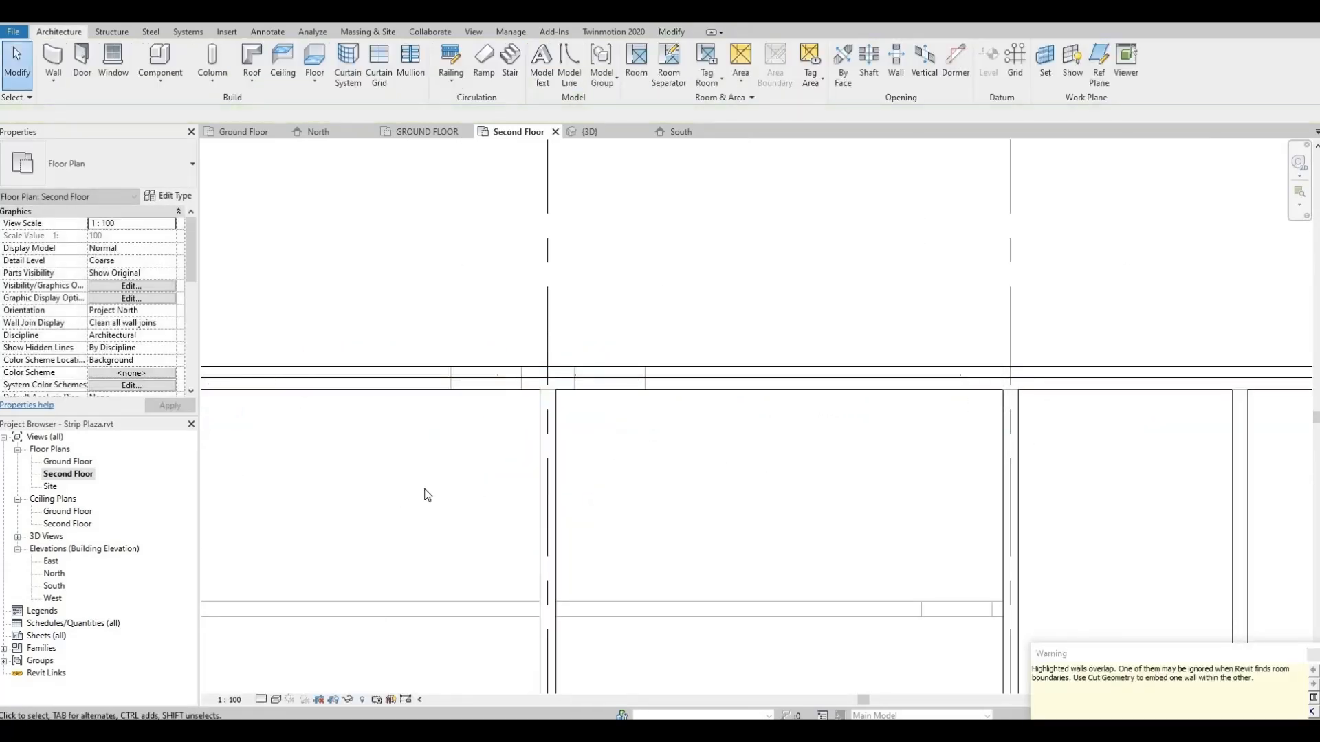
Cut the grid D exterior wall with each of its five curtain walls using Cut Geometry.
middle_click_drag(470, 485, 603, 488)
middle_click_drag(688, 450, 1098, 440)
scroll(1097, 440, "down", 1)
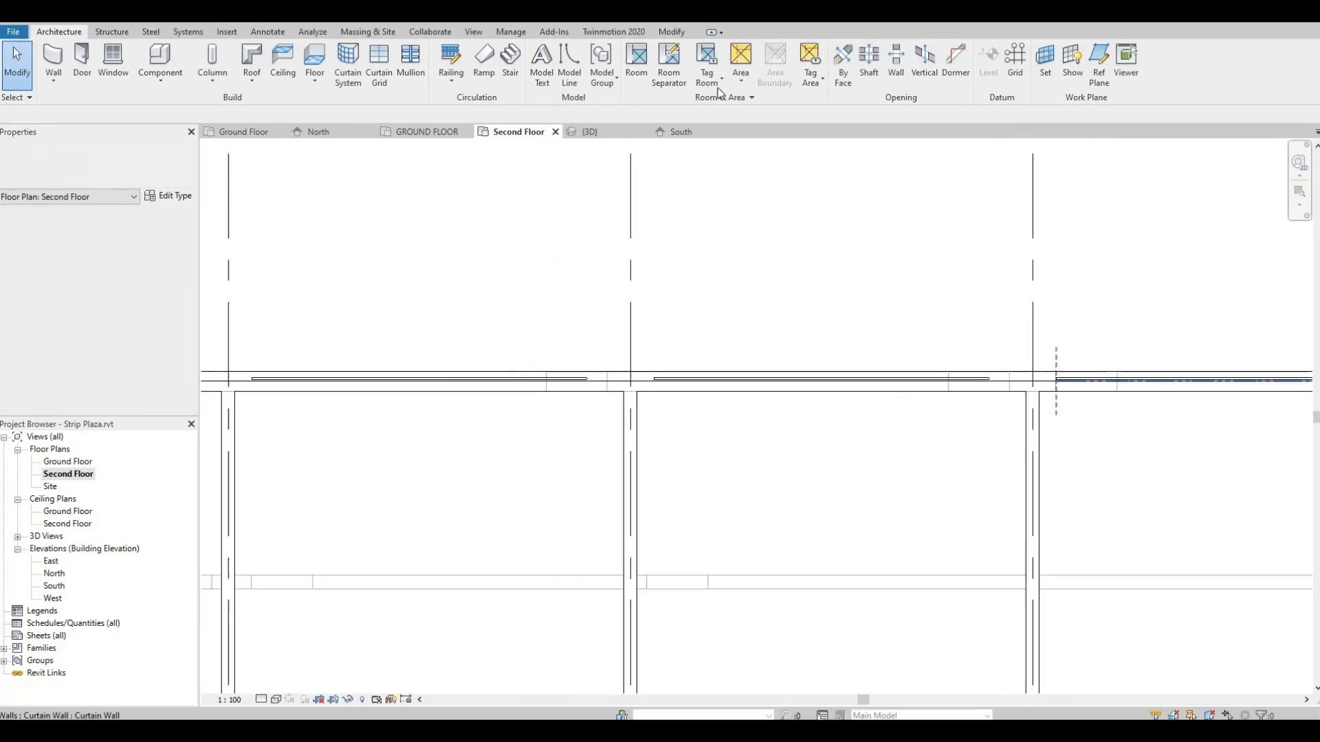
left_click(673, 33)
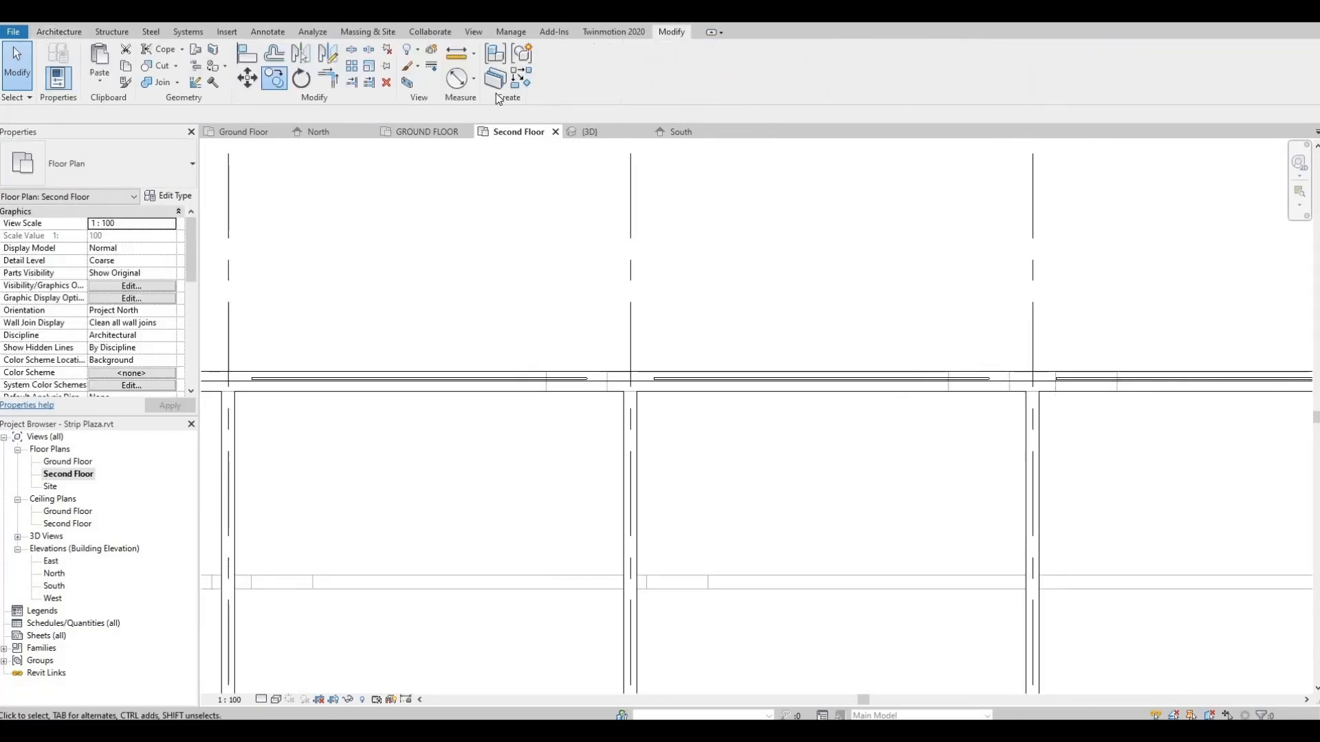
left_click(144, 65)
middle_click_drag(851, 341, 580, 344)
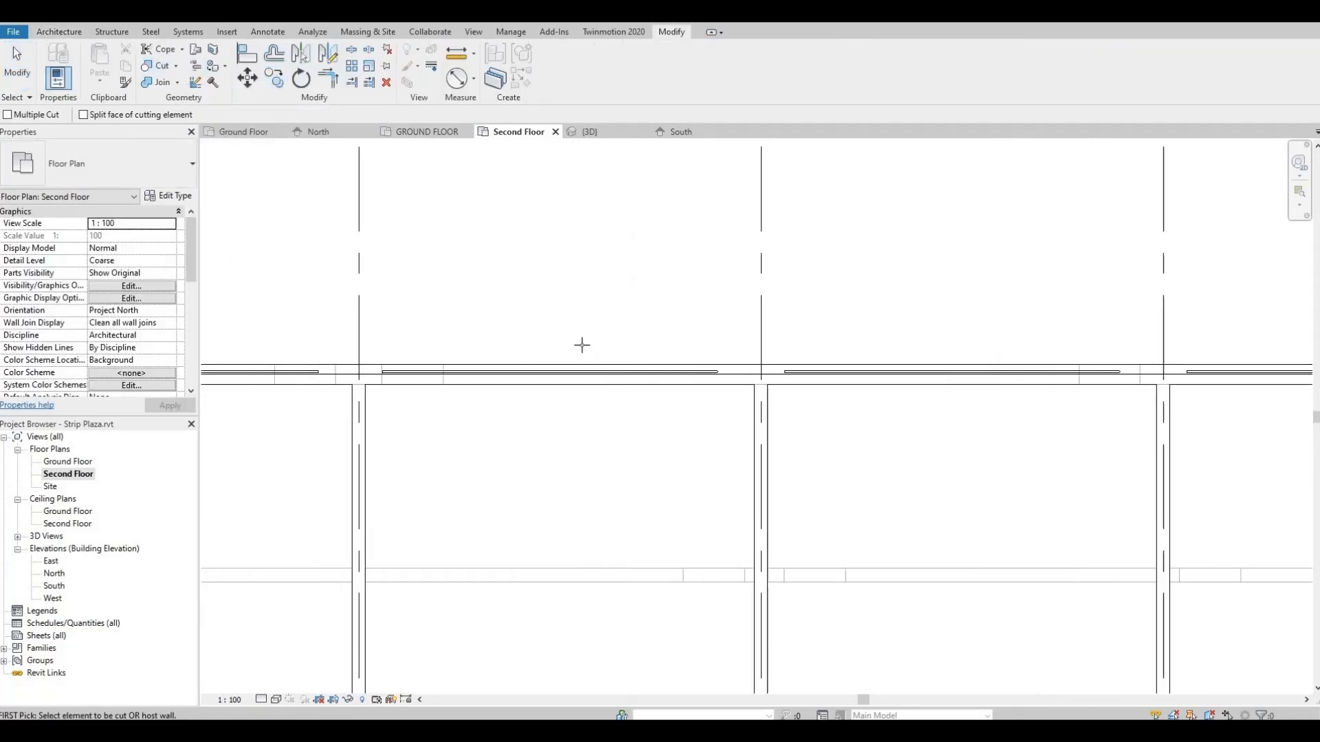
scroll(580, 345, "down", 1)
middle_click_drag(750, 340, 1204, 327)
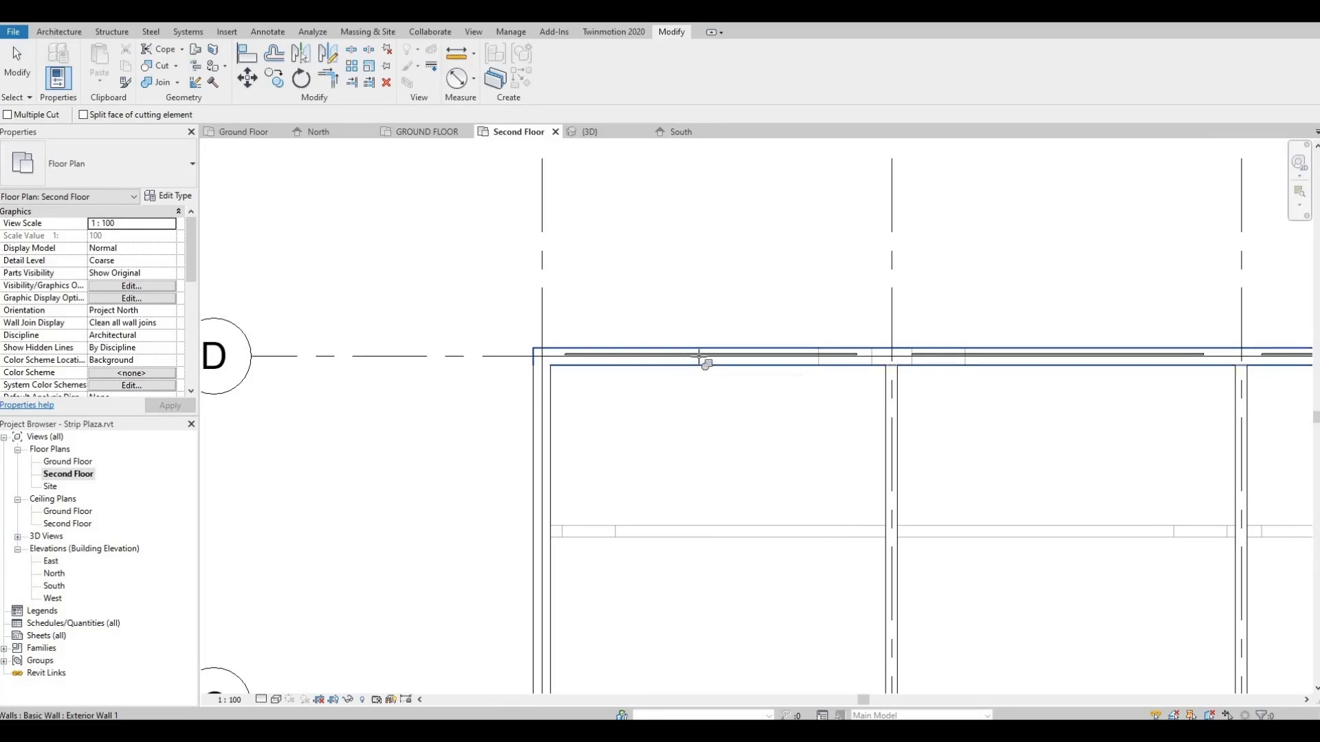
left_click(676, 368)
left_click(913, 373)
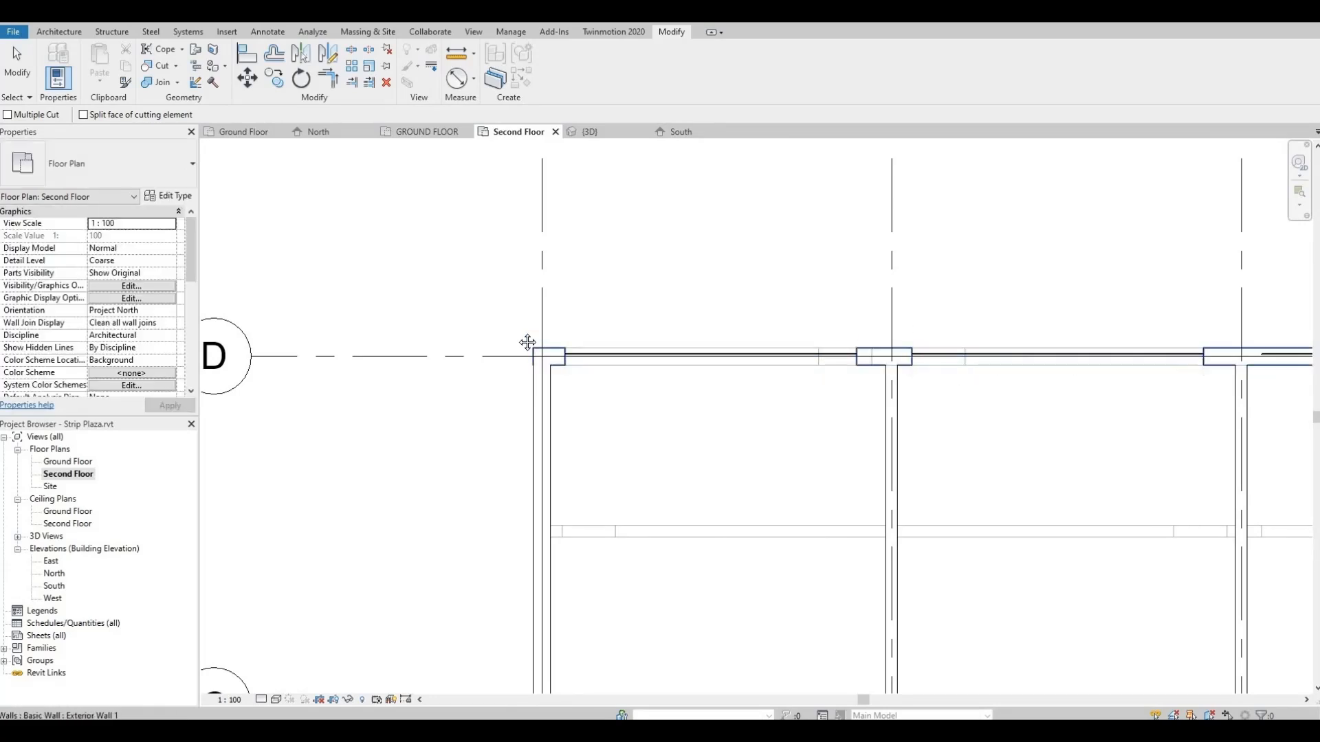
middle_click_drag(734, 297, 629, 237)
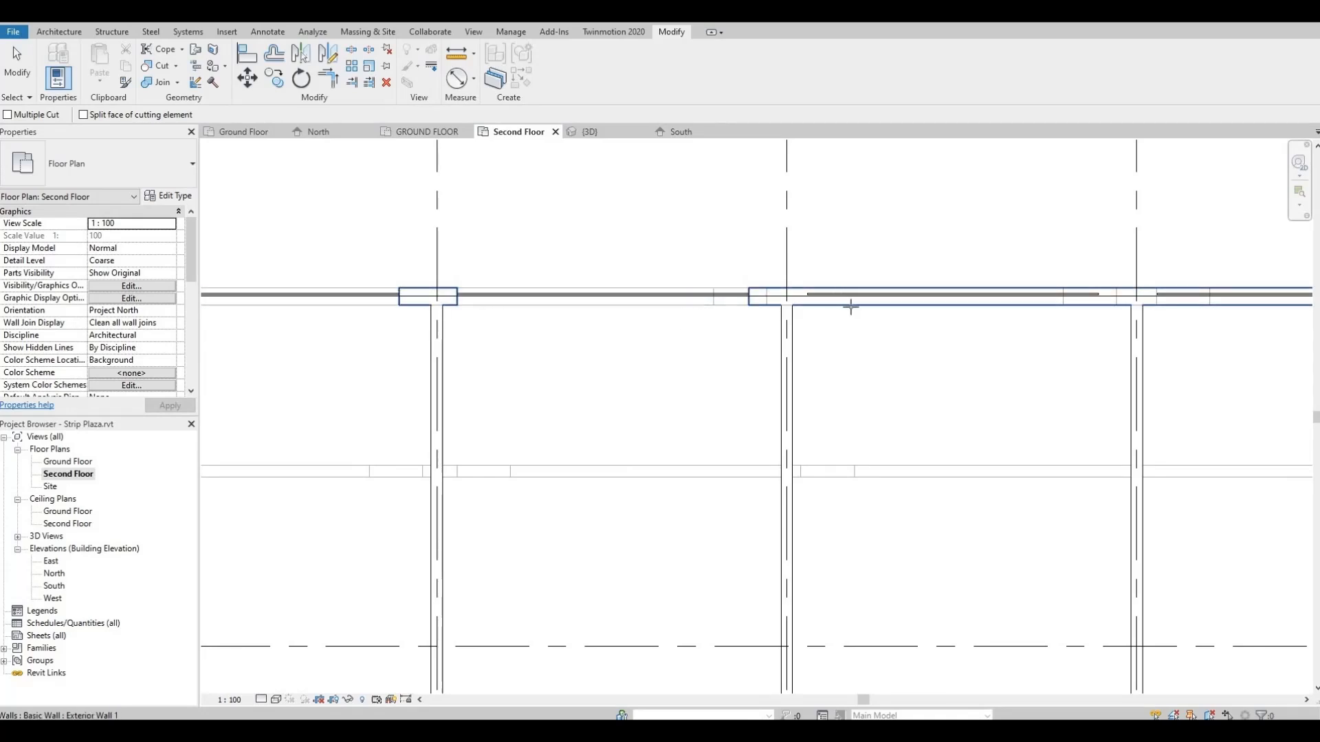
middle_click_drag(922, 307, 871, 301)
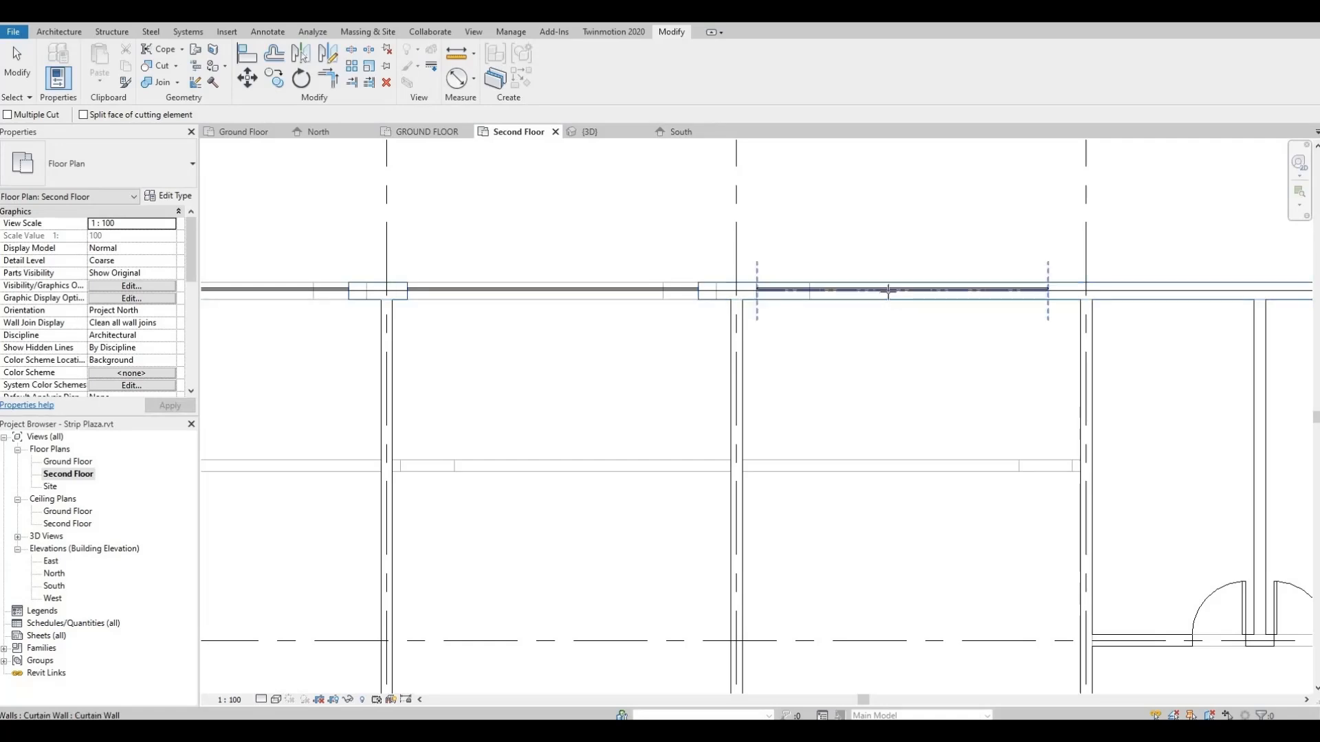
scroll(818, 323, "down", 3)
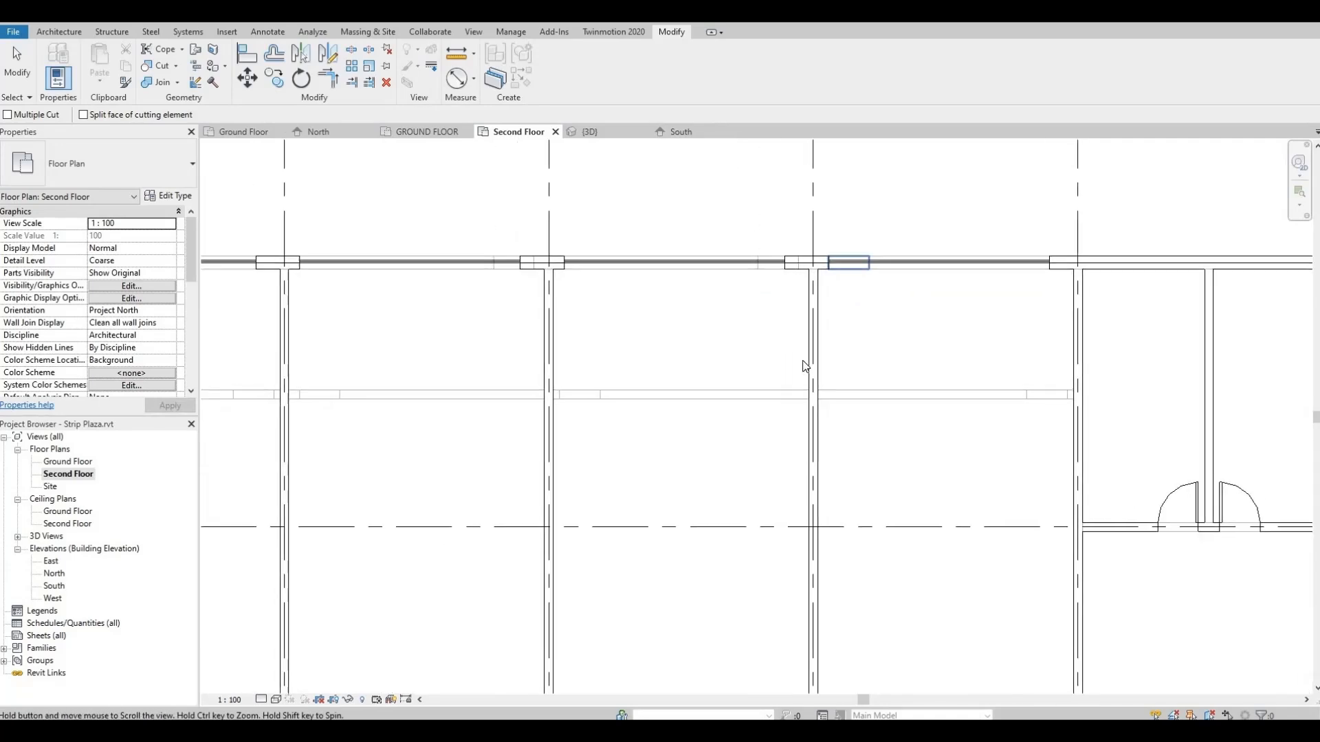
Copy the narrow Floor 2 slab in front of grid A to the outer face of the grid D wall, starting at the grid 1 corner.
scroll(803, 296, "down", 3)
middle_click_drag(700, 424, 737, 352)
middle_click_drag(548, 633, 573, 549)
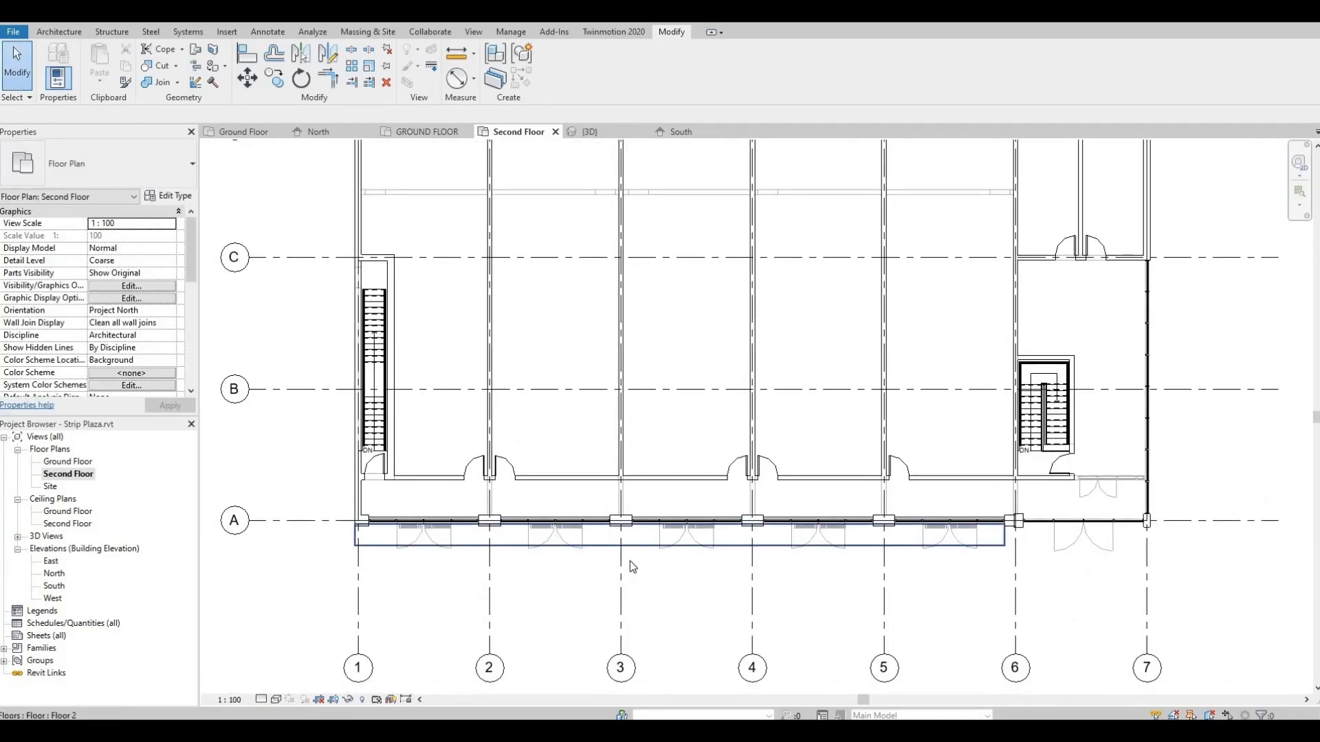
scroll(627, 556, "up", 3)
left_click(596, 538)
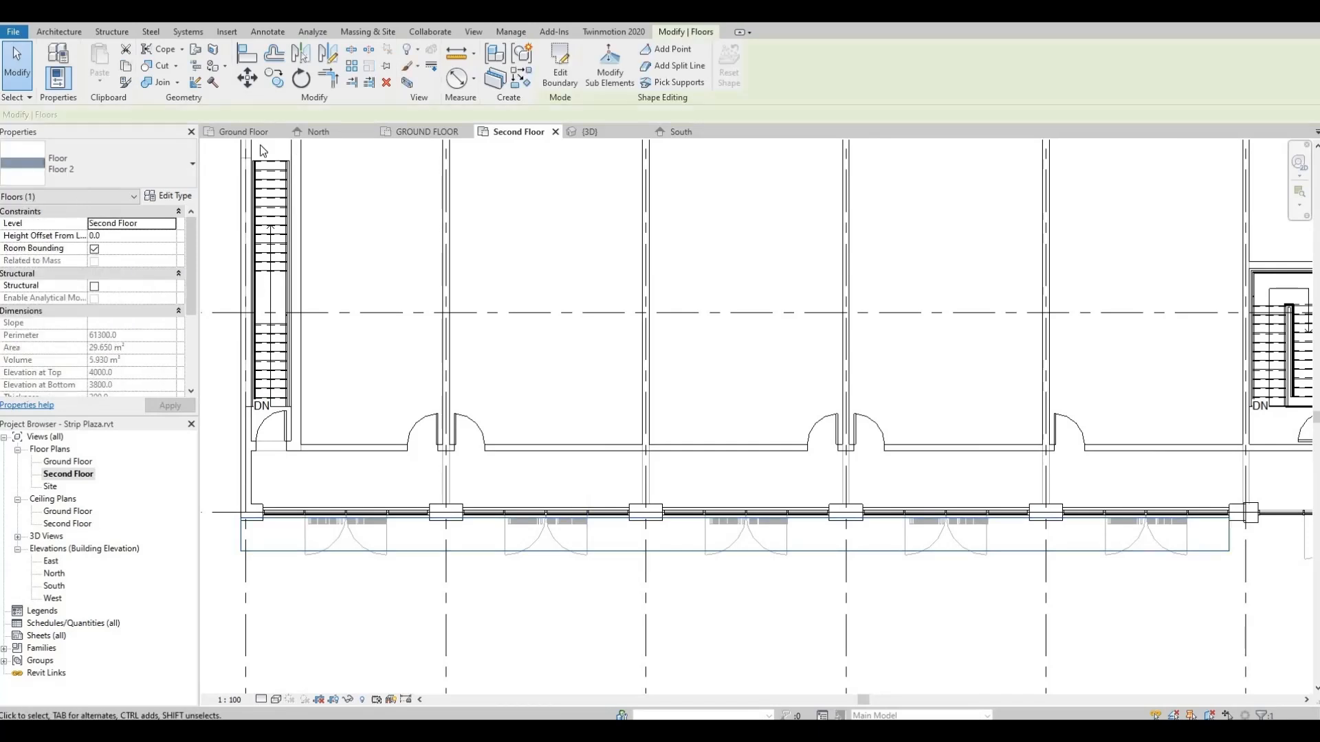
left_click(274, 81)
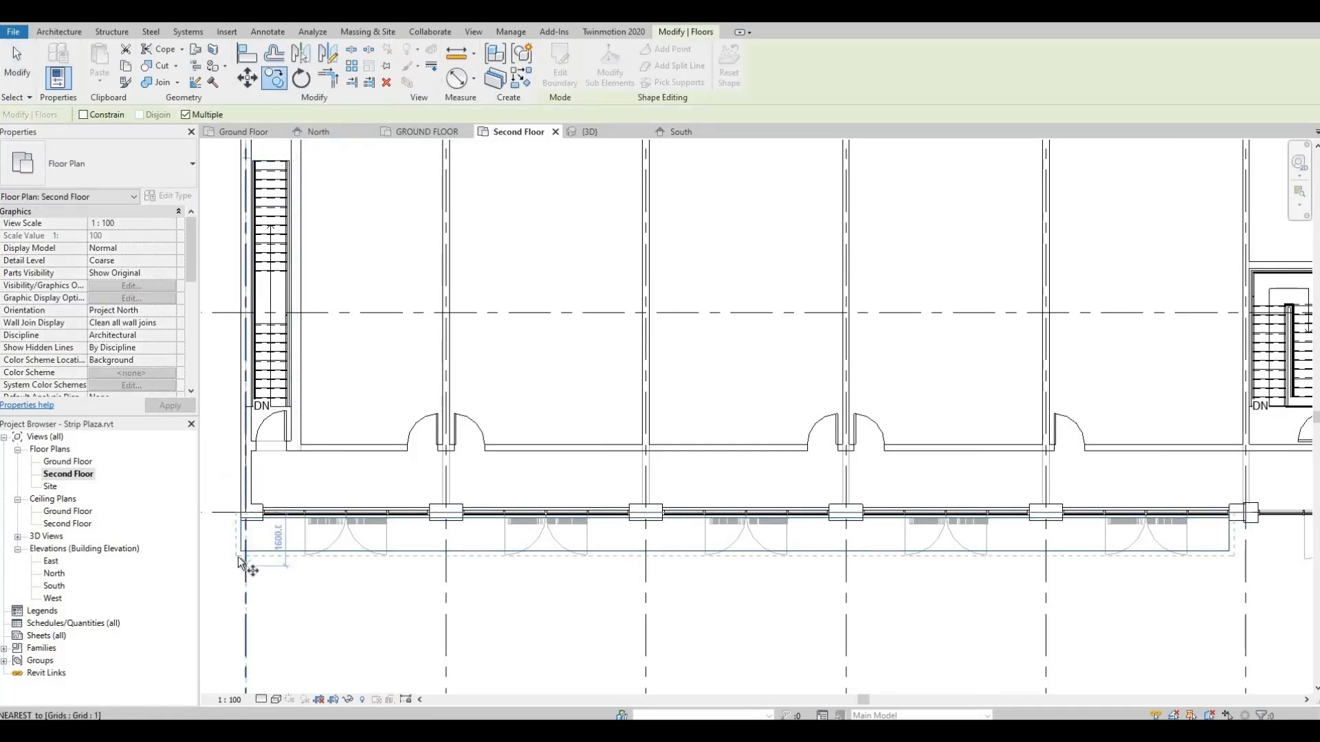
scroll(241, 560, "up", 3)
left_click(245, 536)
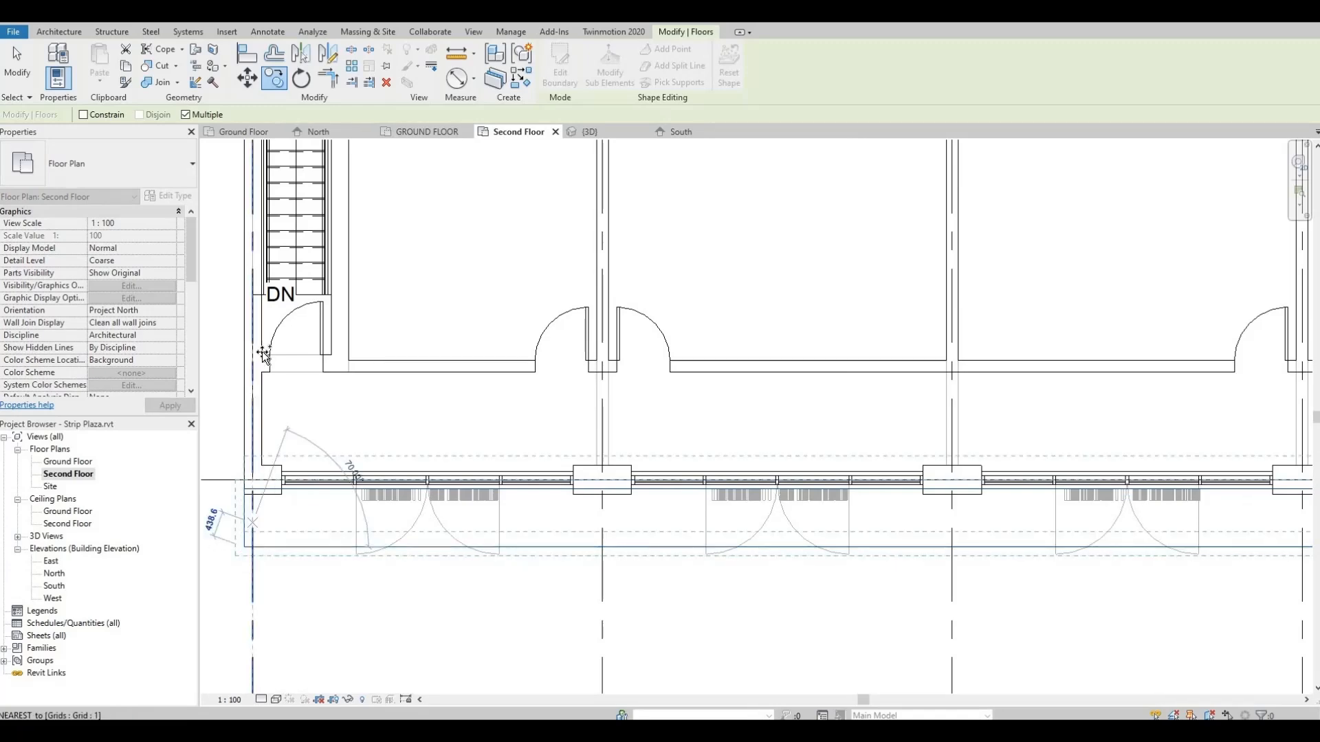
scroll(263, 364, "down", 4)
middle_click_drag(271, 356, 280, 695)
scroll(259, 165, "up", 3)
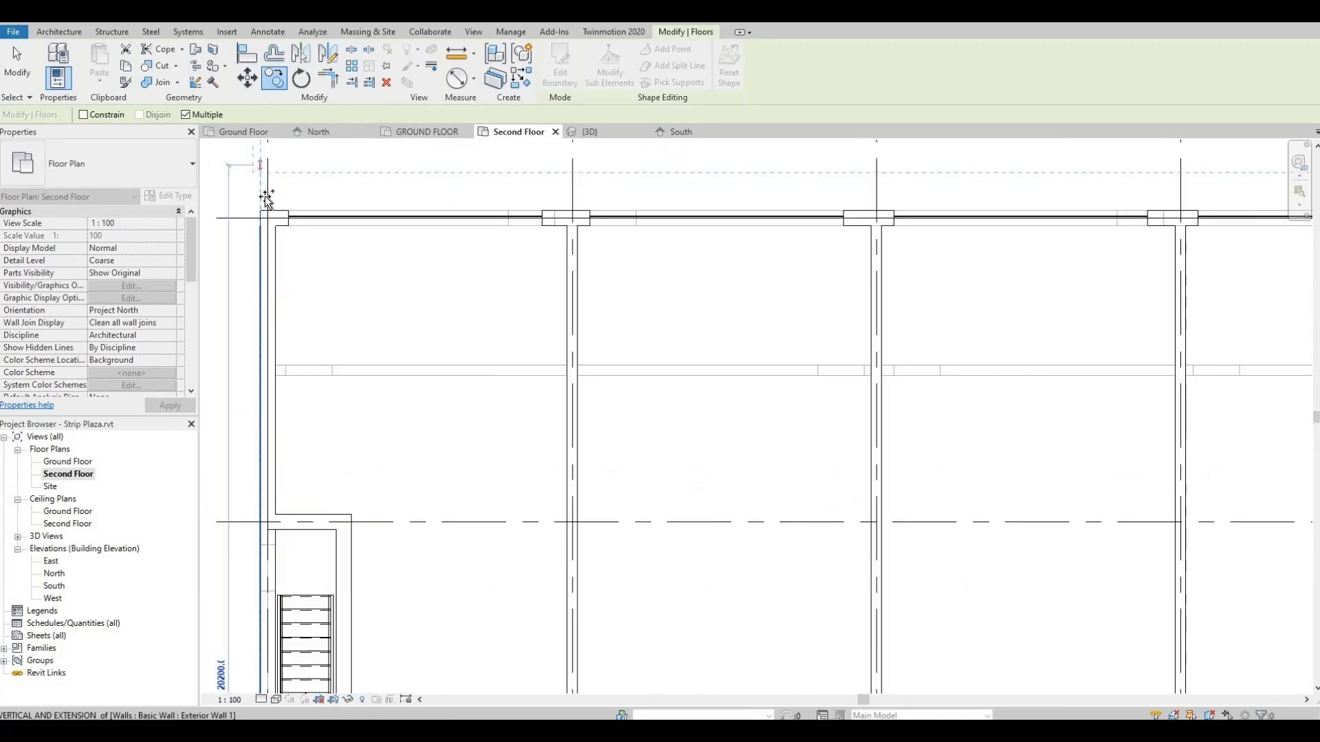
scroll(266, 199, "up", 2)
left_click(262, 210)
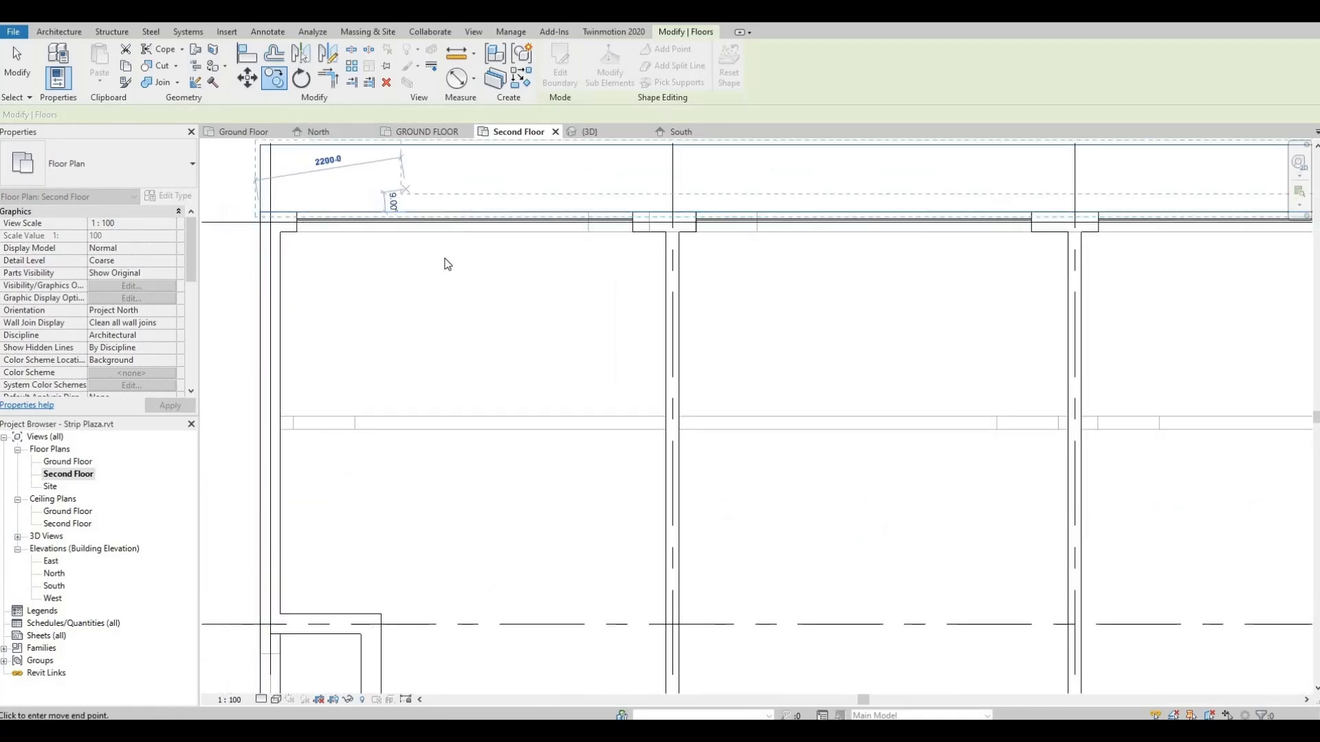
key("Escape")
key("Escape")
Open the North elevation and bring the facade between grids 6 and 1 into view.
scroll(378, 321, "down", 2)
scroll(386, 316, "down", 1)
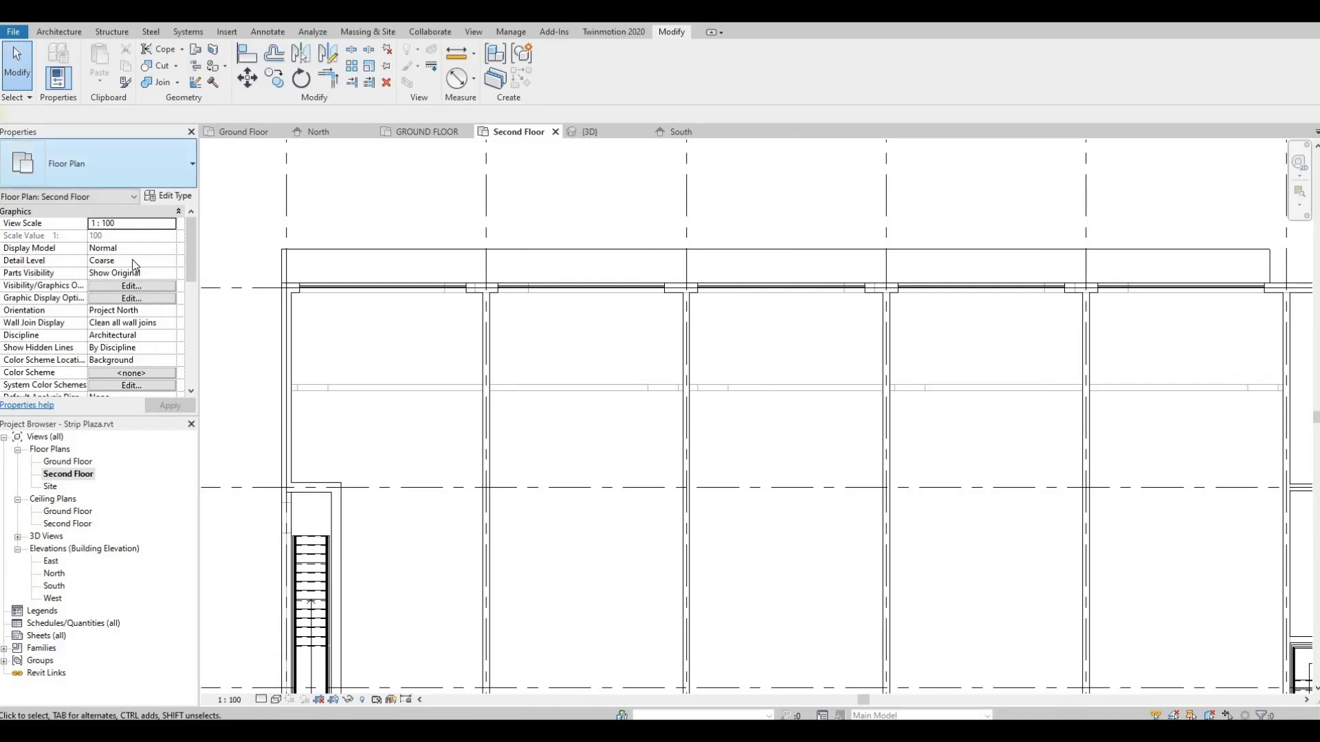
double_click(55, 575)
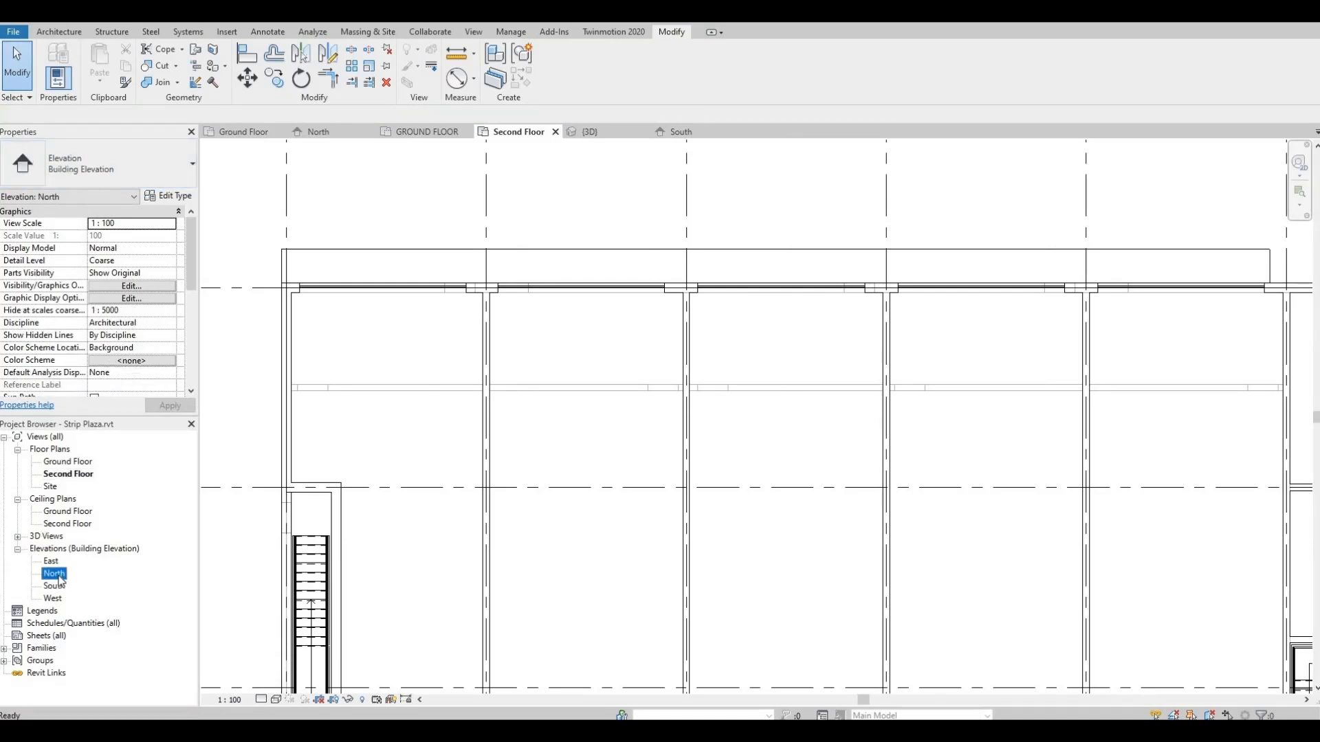
scroll(475, 420, "up", 2)
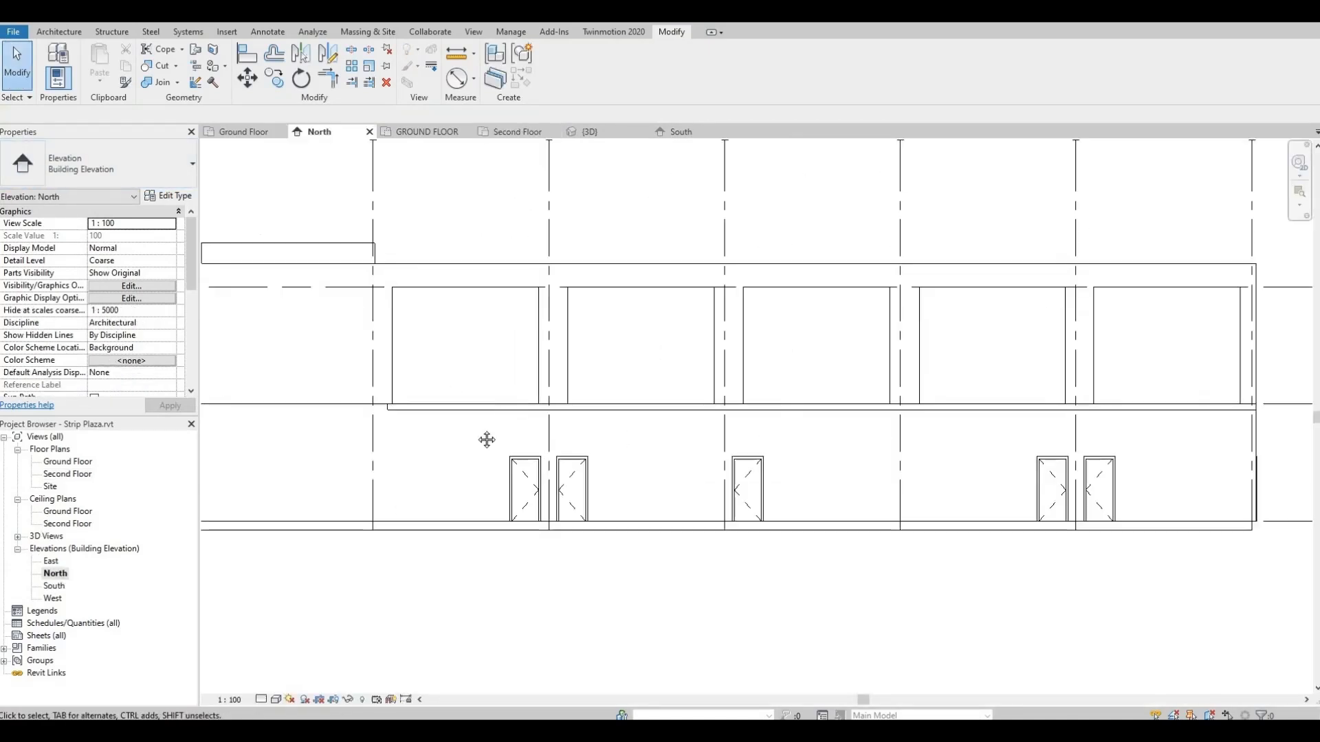
scroll(598, 440, "up", 2)
middle_click_drag(837, 473, 775, 476)
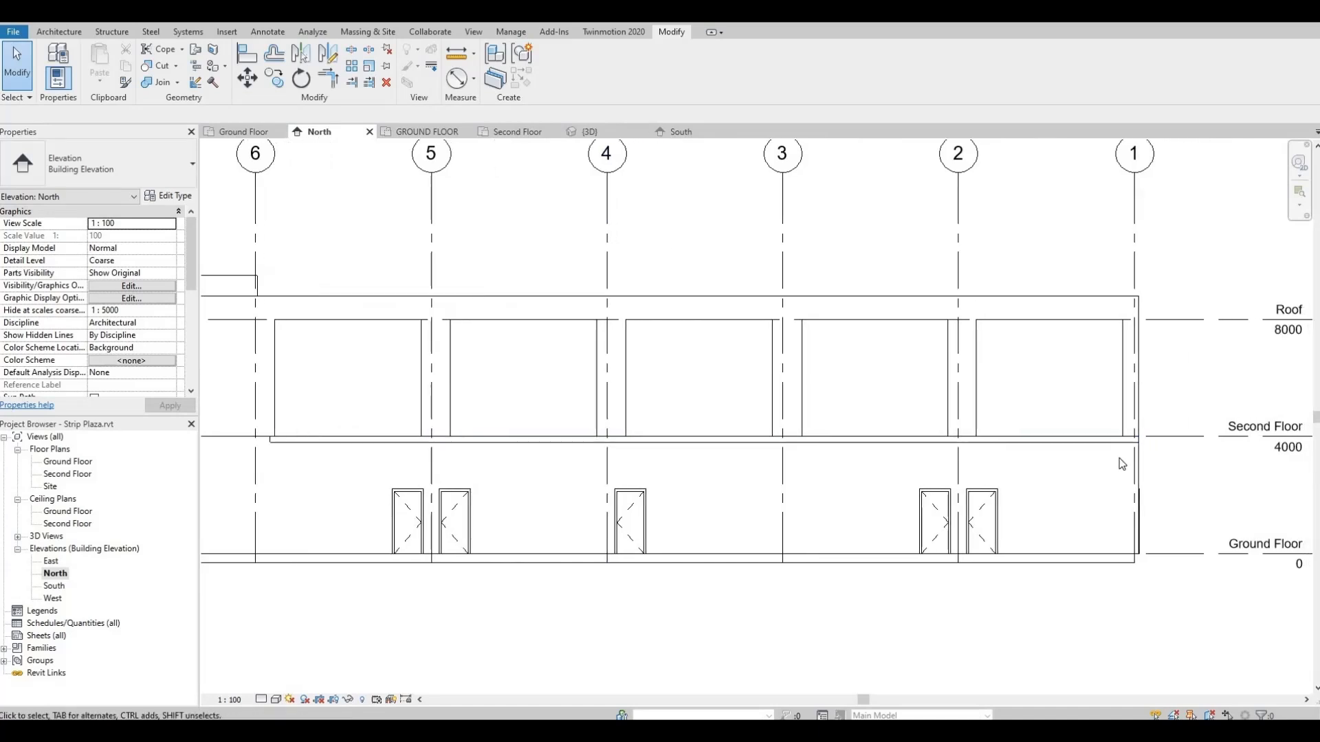
Copy the projecting Floor 2 slab vertically from the Second Floor level 4000 mm up to the Roof level.
left_click(1119, 442)
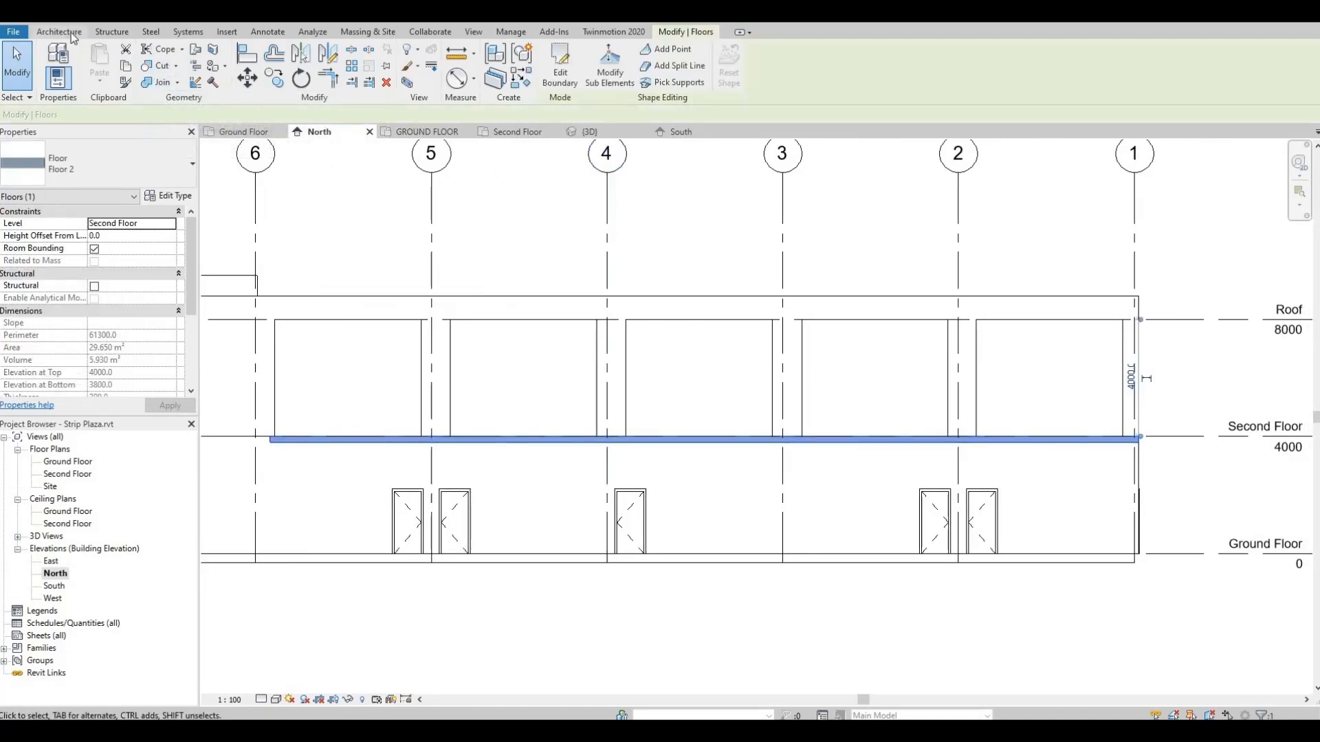
left_click(72, 33)
left_click(672, 32)
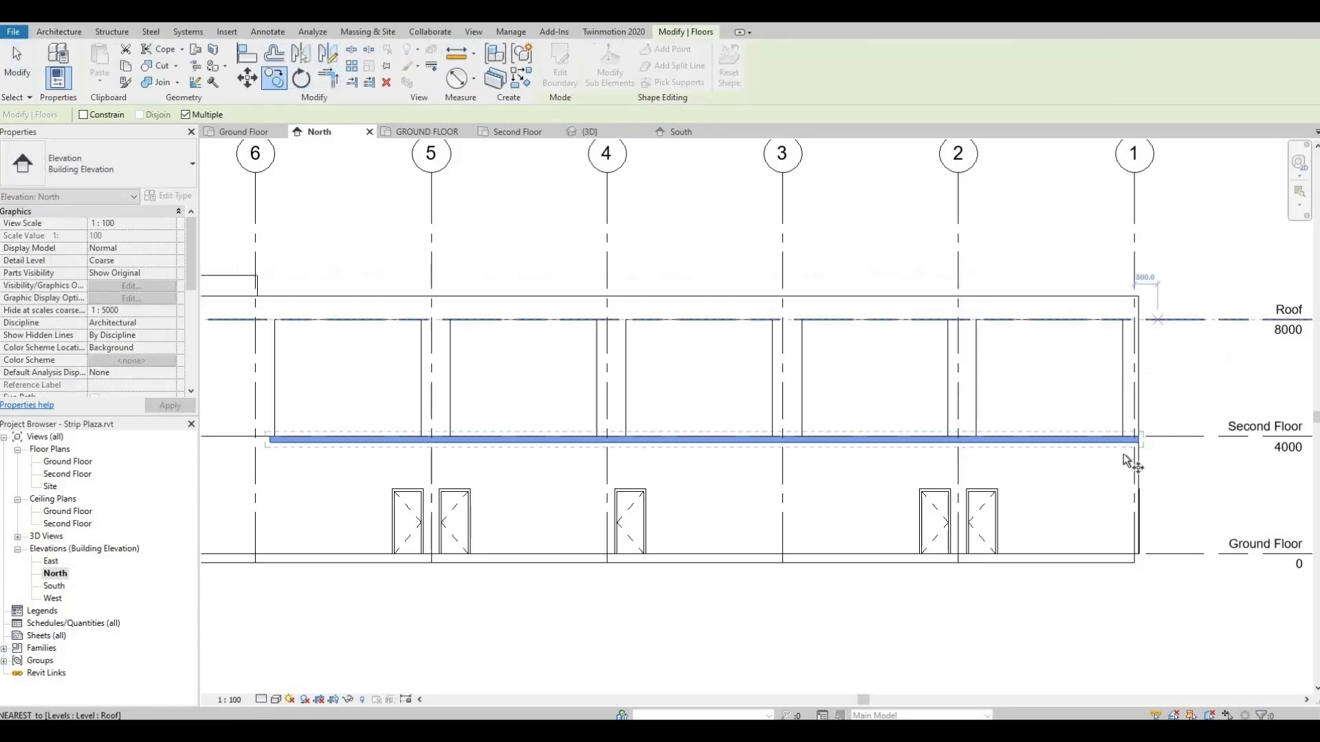
scroll(1126, 461, "up", 5)
key("m")
key("v")
left_click(1084, 515)
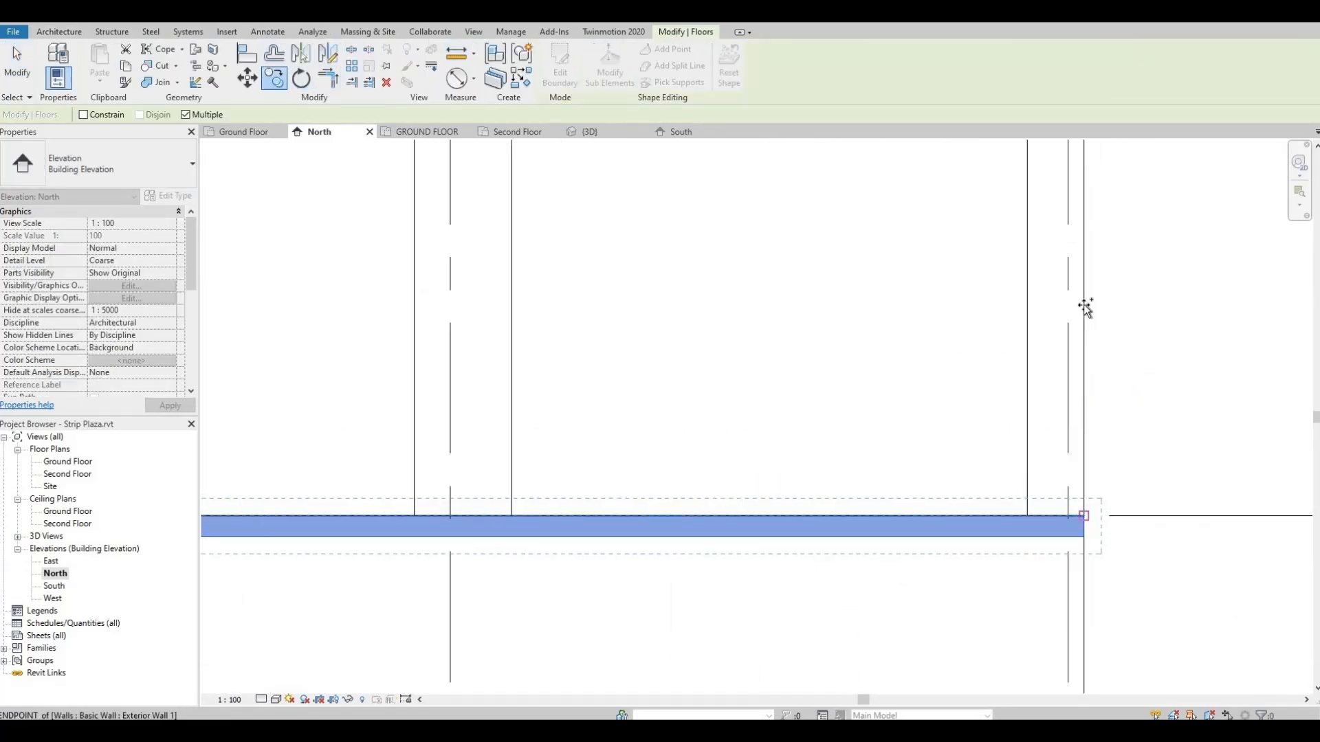
middle_click_drag(1084, 359, 1020, 604)
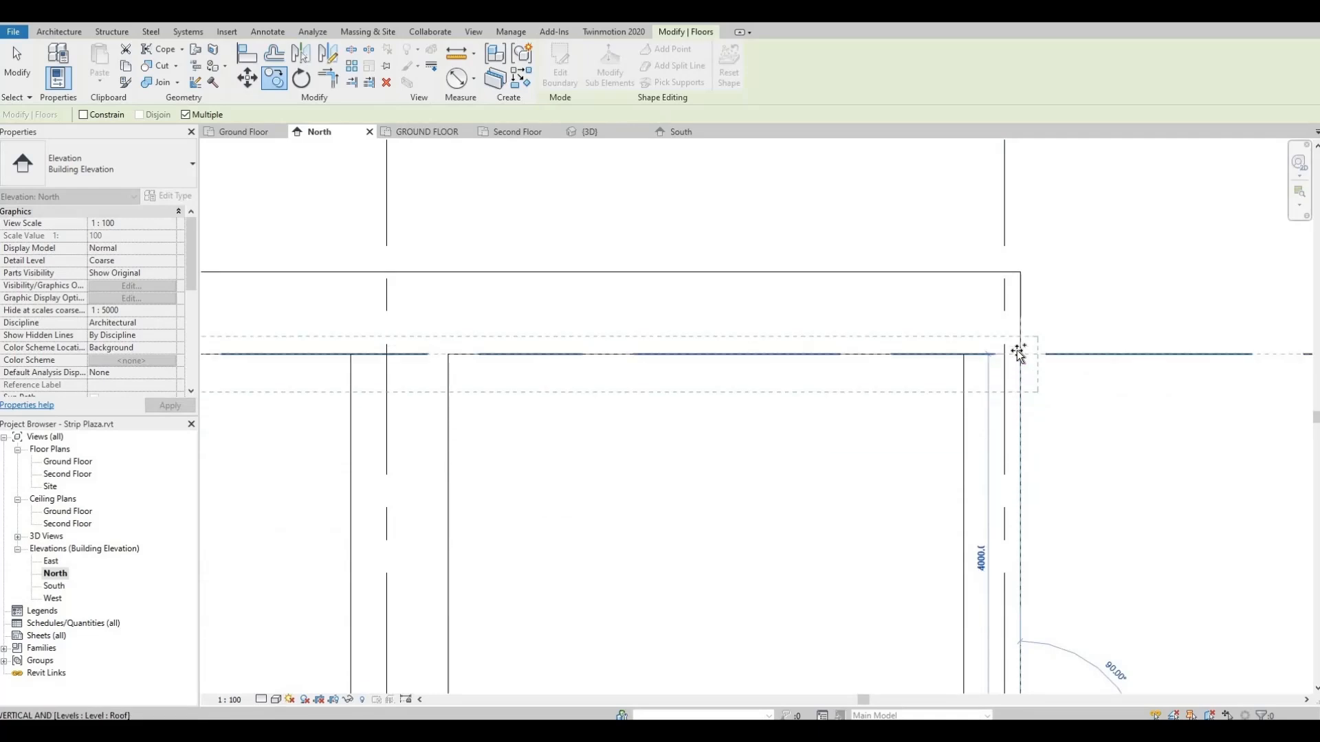
left_click(1012, 370)
key("Escape")
key("Escape")
Lower the top edge of the curtain wall between grids 1 and 2 to a top offset of about -645 mm.
scroll(1042, 389, "down", 5)
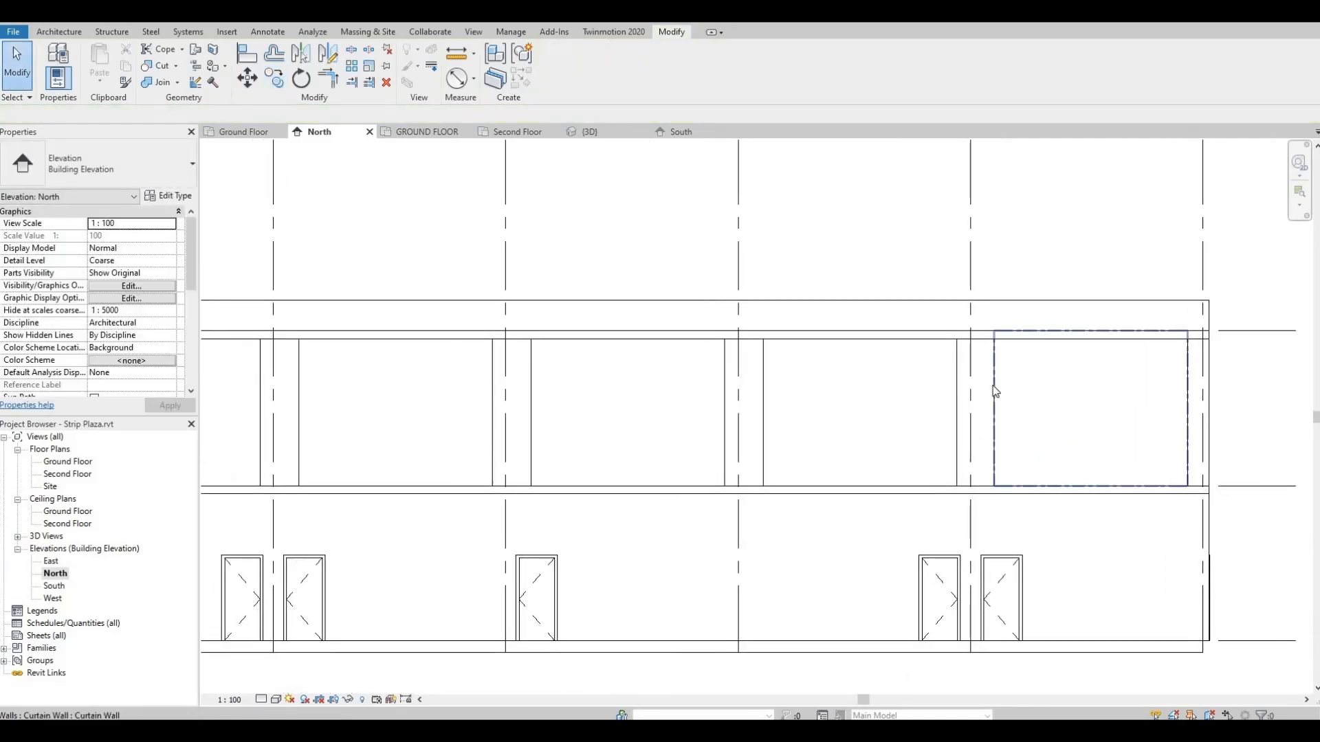
left_click(1043, 371)
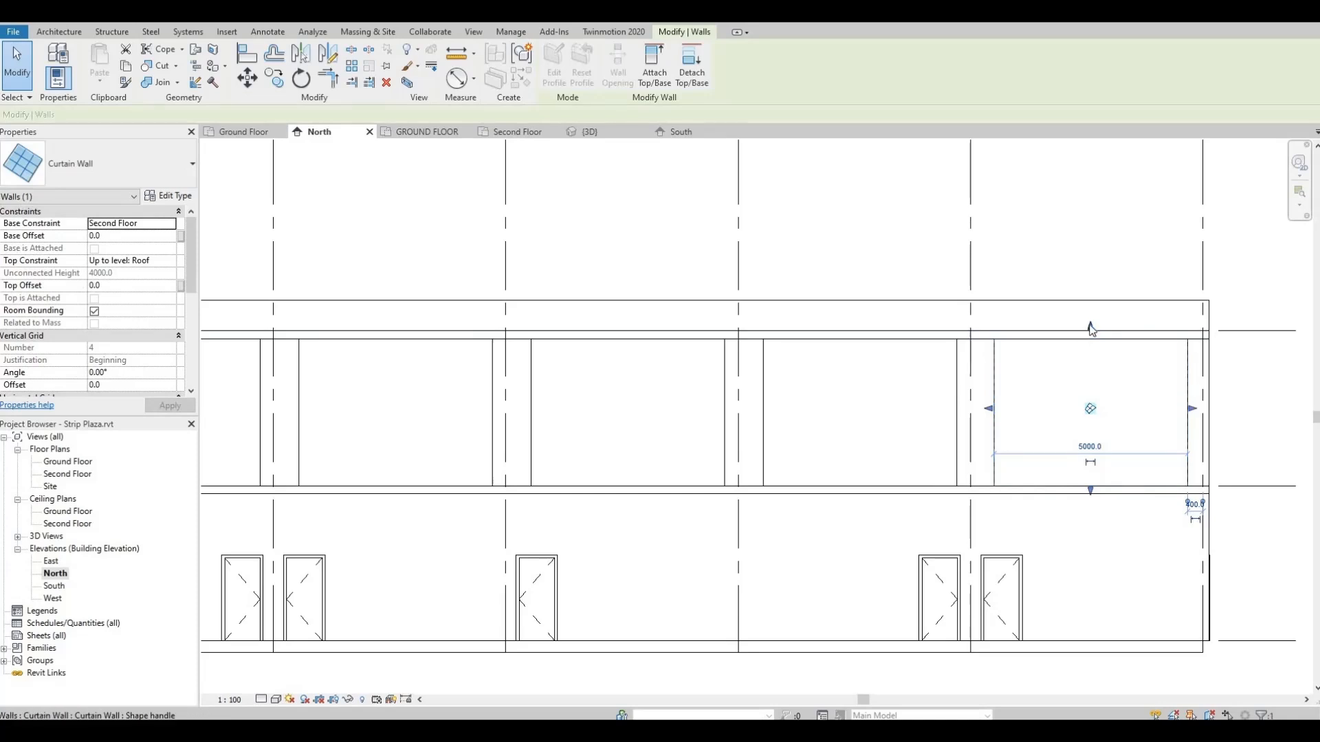
left_click_drag(1088, 374, 1089, 359)
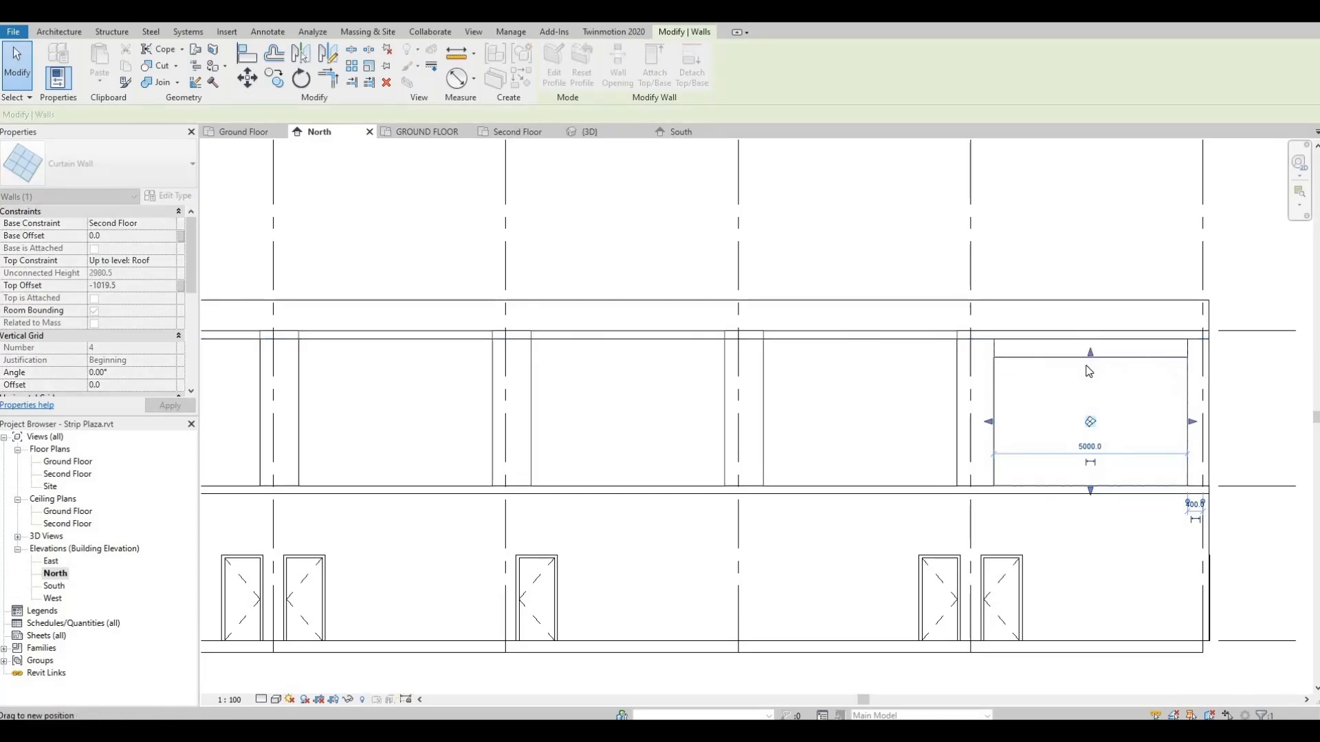
left_click(1087, 489)
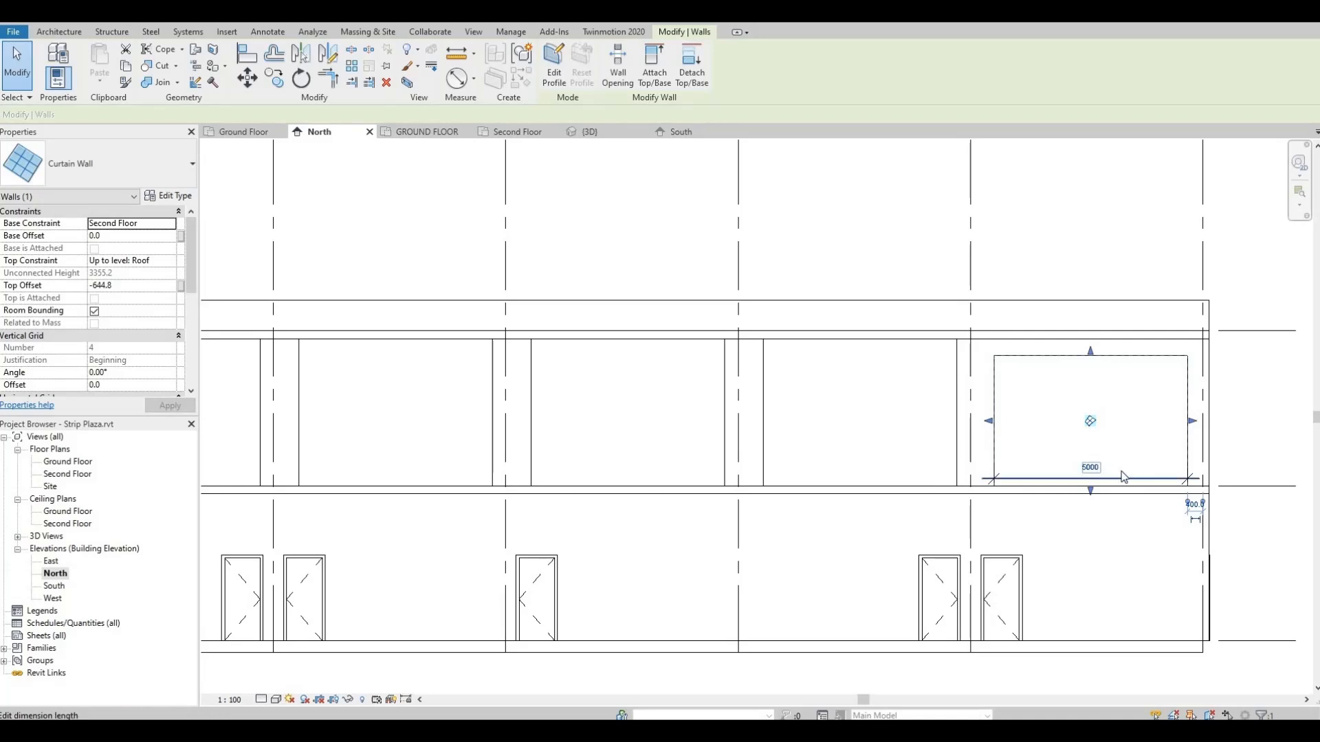
key("Escape")
left_click(1120, 480)
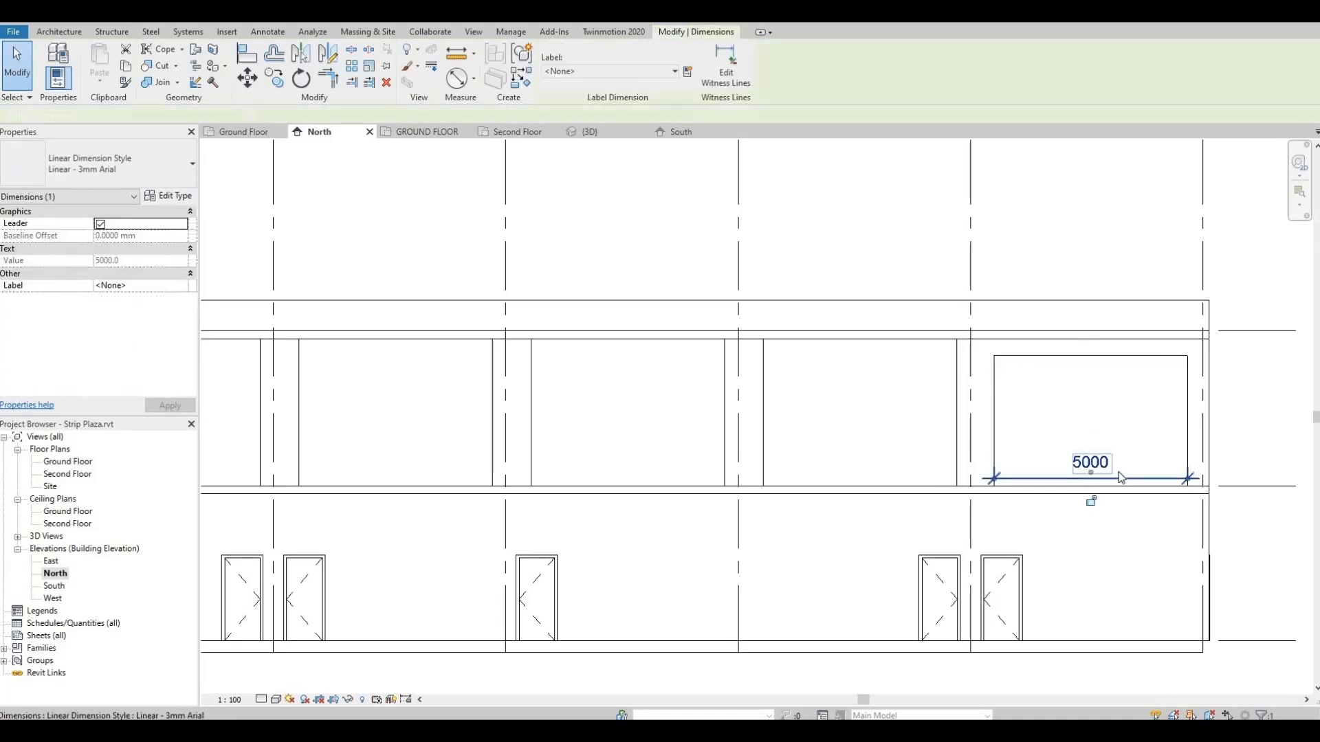
key("Delete")
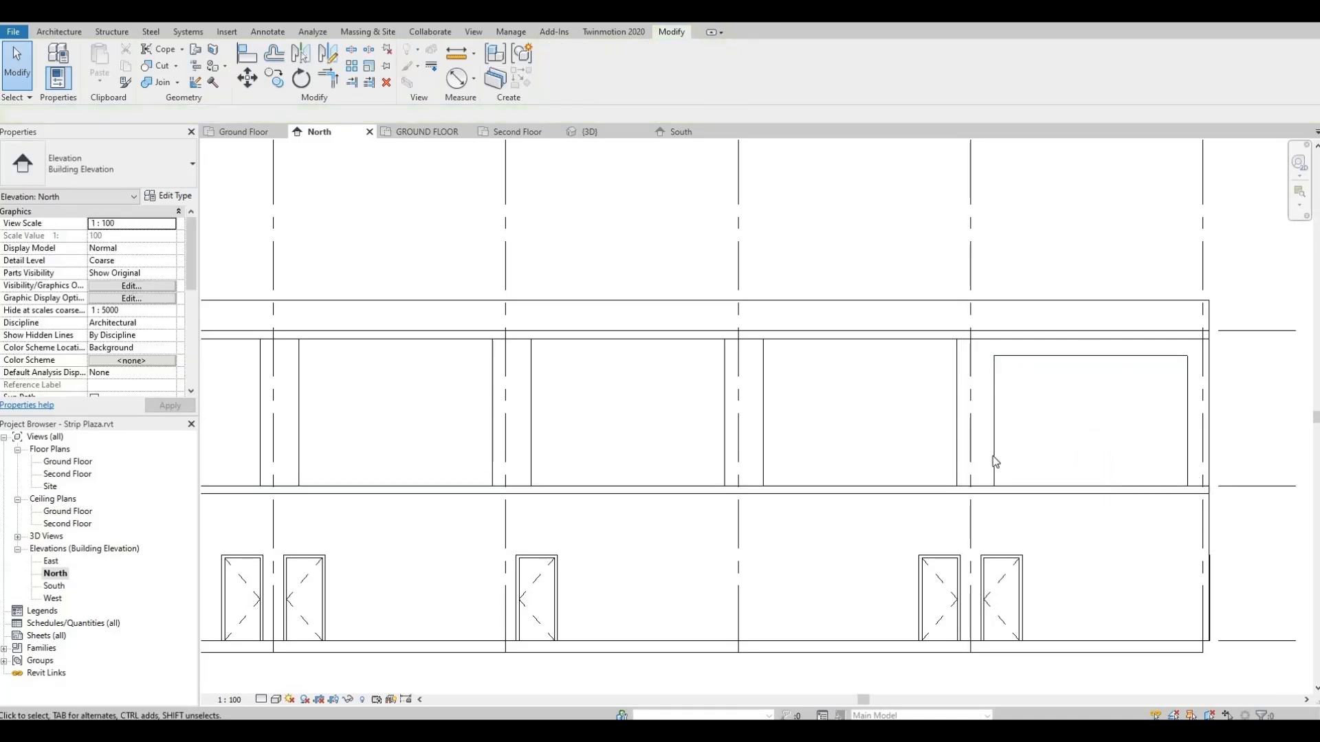
Raise the bottom edge of the curtain wall between grids 1 and 2 to a base offset of about 662 mm and delete its 5000 mm dimension.
left_click(1096, 486)
left_click(1097, 473)
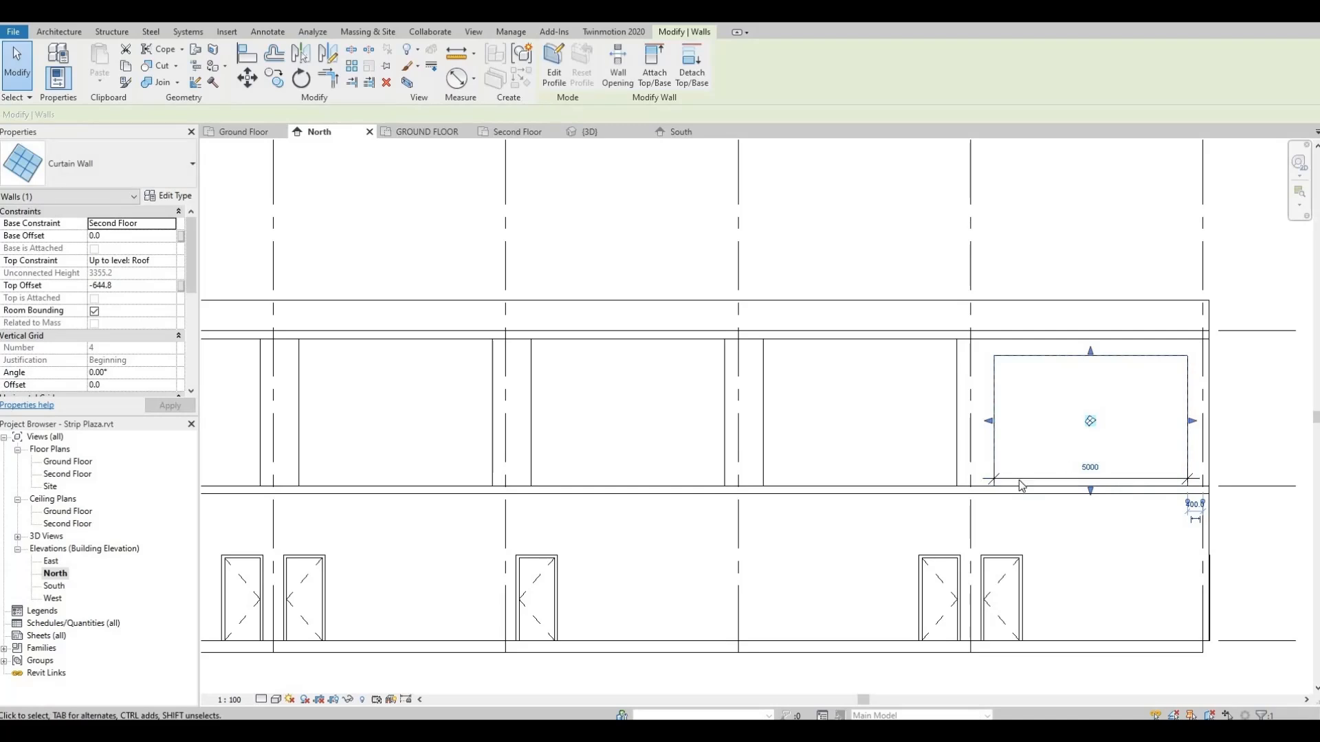
scroll(1067, 474, "up", 4)
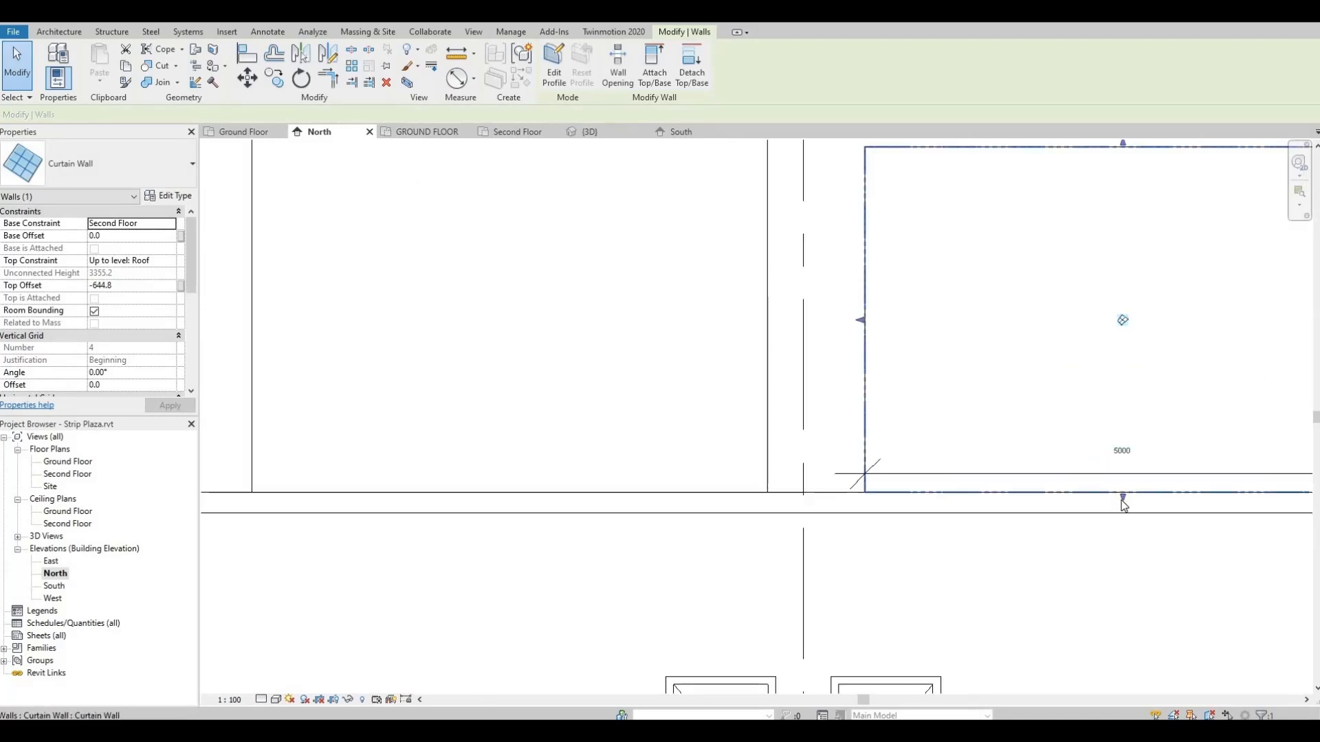
left_click_drag(1124, 414, 1121, 425)
key("Escape")
left_click(1048, 405)
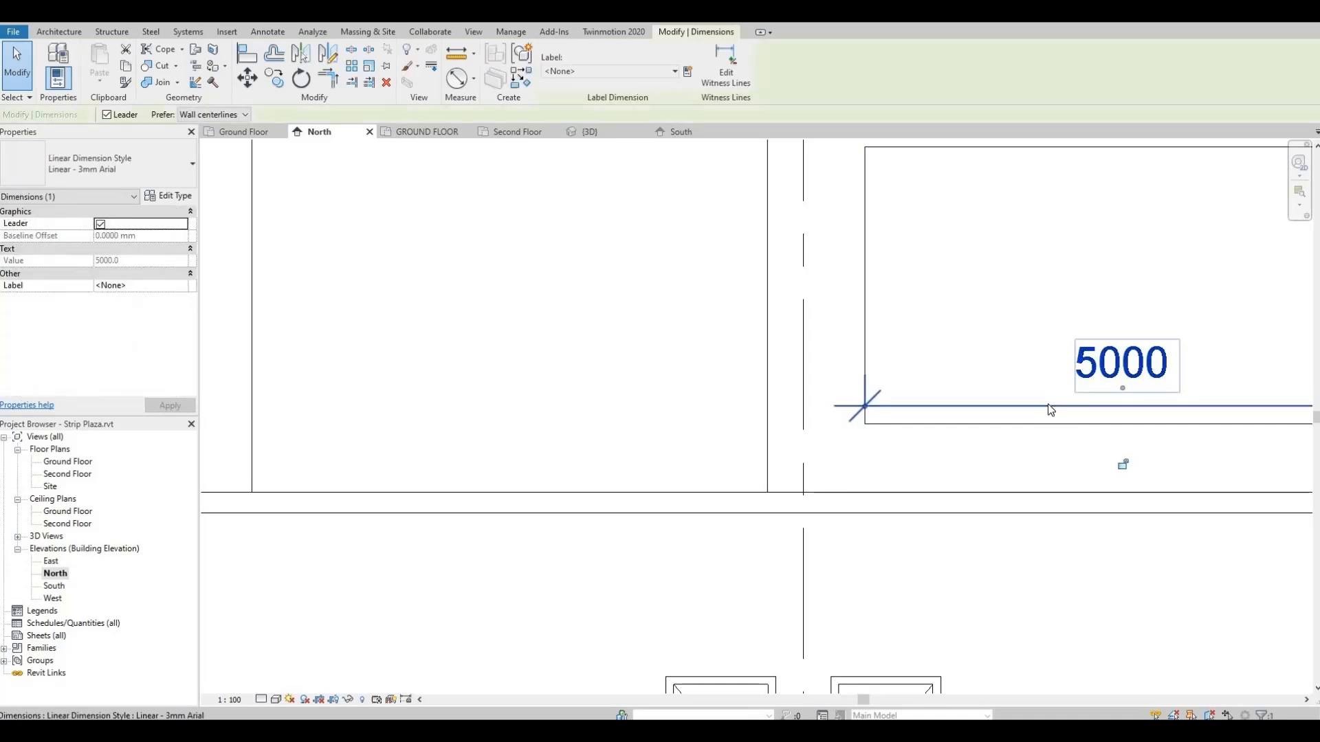
key("Delete")
Shorten the curtain wall between grids 1 and 2 to a top offset of about -891 mm and a base offset of about 998 mm.
scroll(1031, 413, "down", 2)
scroll(1021, 419, "down", 2)
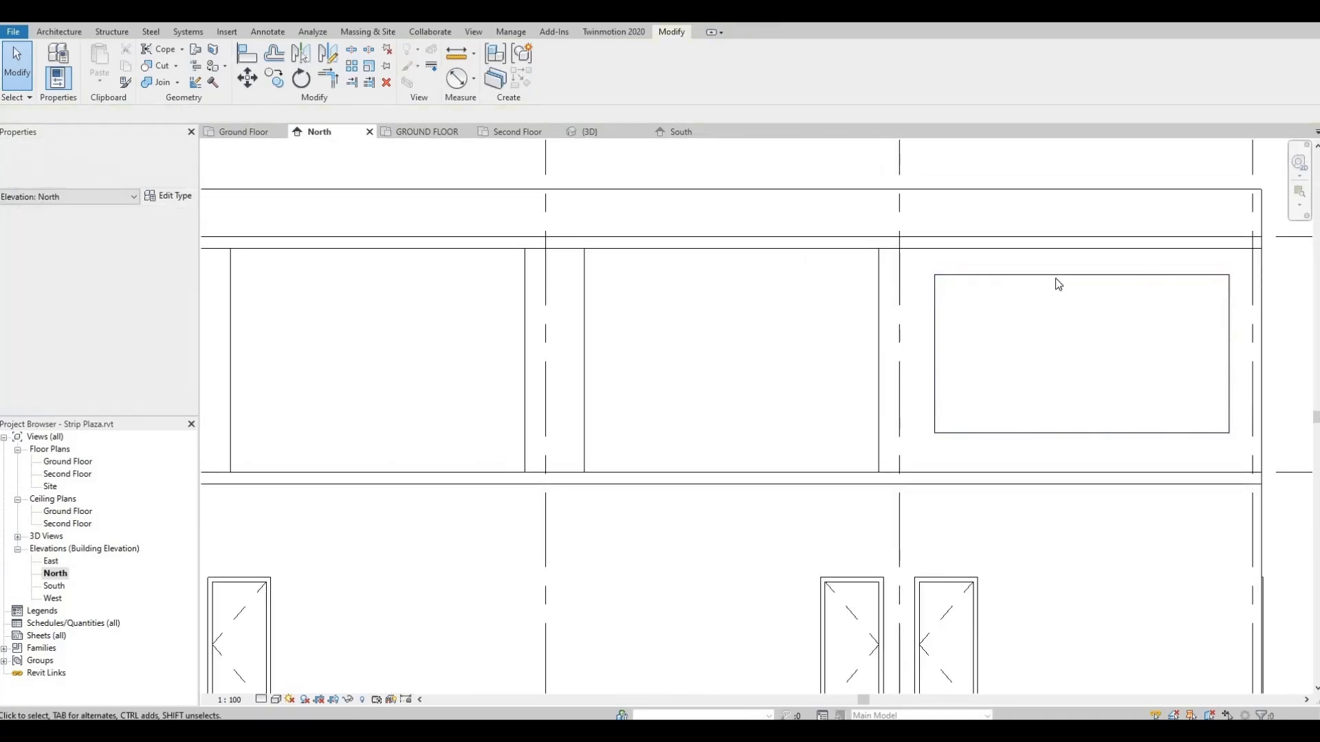
left_click(1080, 276)
left_click_drag(1081, 276, 1082, 290)
key("Escape")
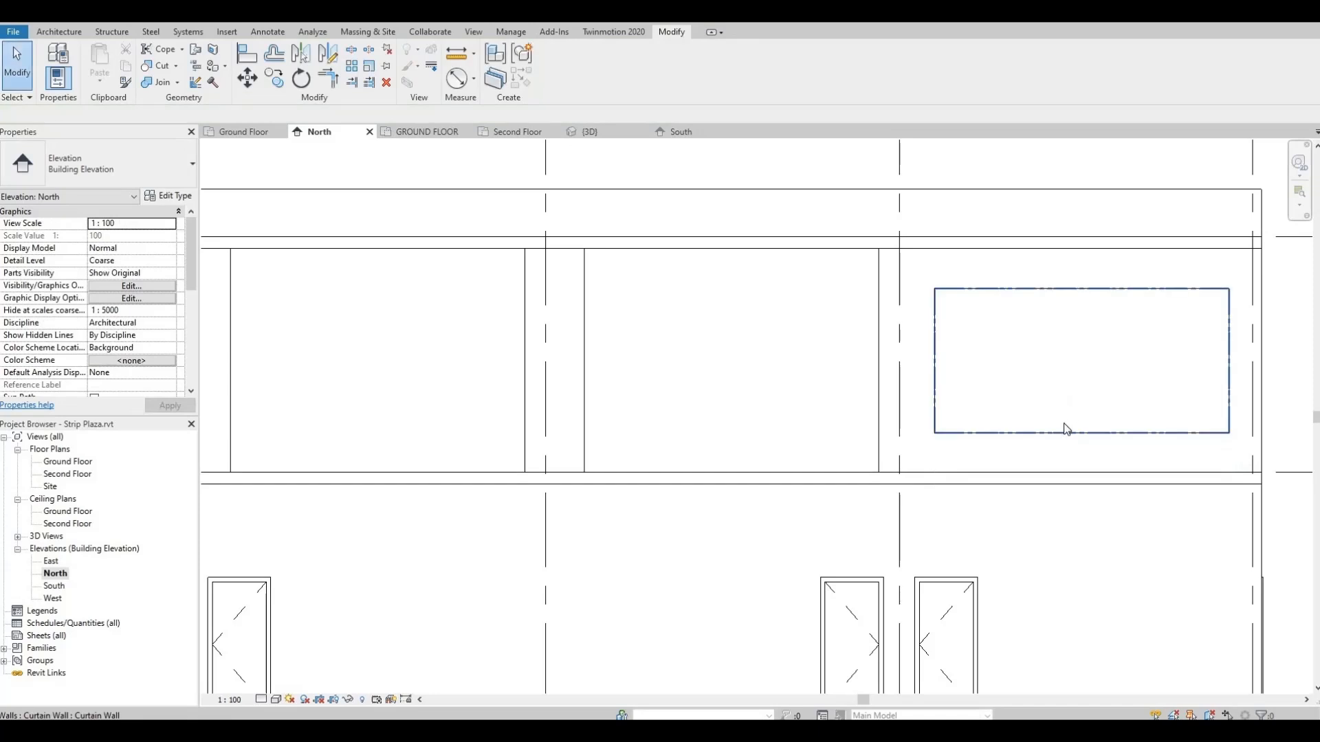
left_click(1086, 436)
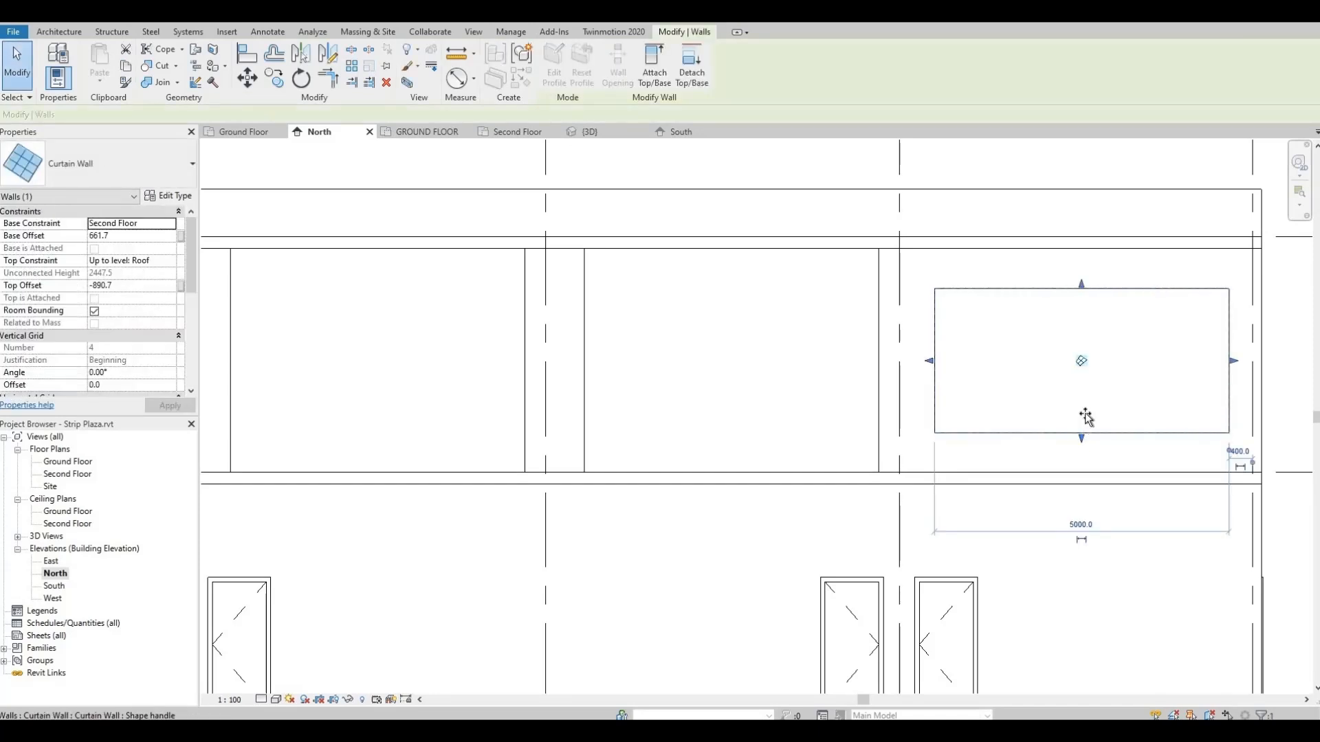
left_click_drag(1085, 416, 1084, 412)
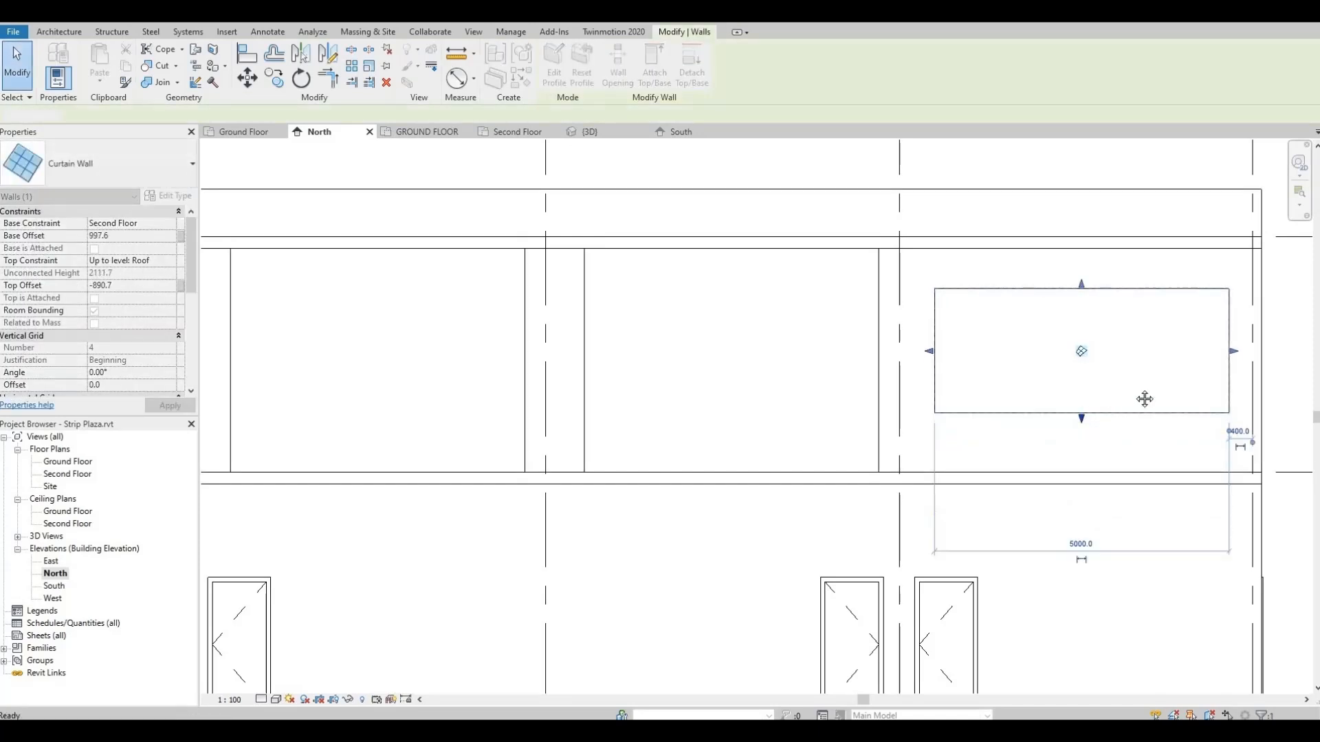
key("Escape")
Align the top edges of the four curtain walls between grids 2 and 6 with the shortened curtain wall's top edge.
scroll(1081, 419, "down", 1)
middle_click_drag(1082, 419, 1132, 402)
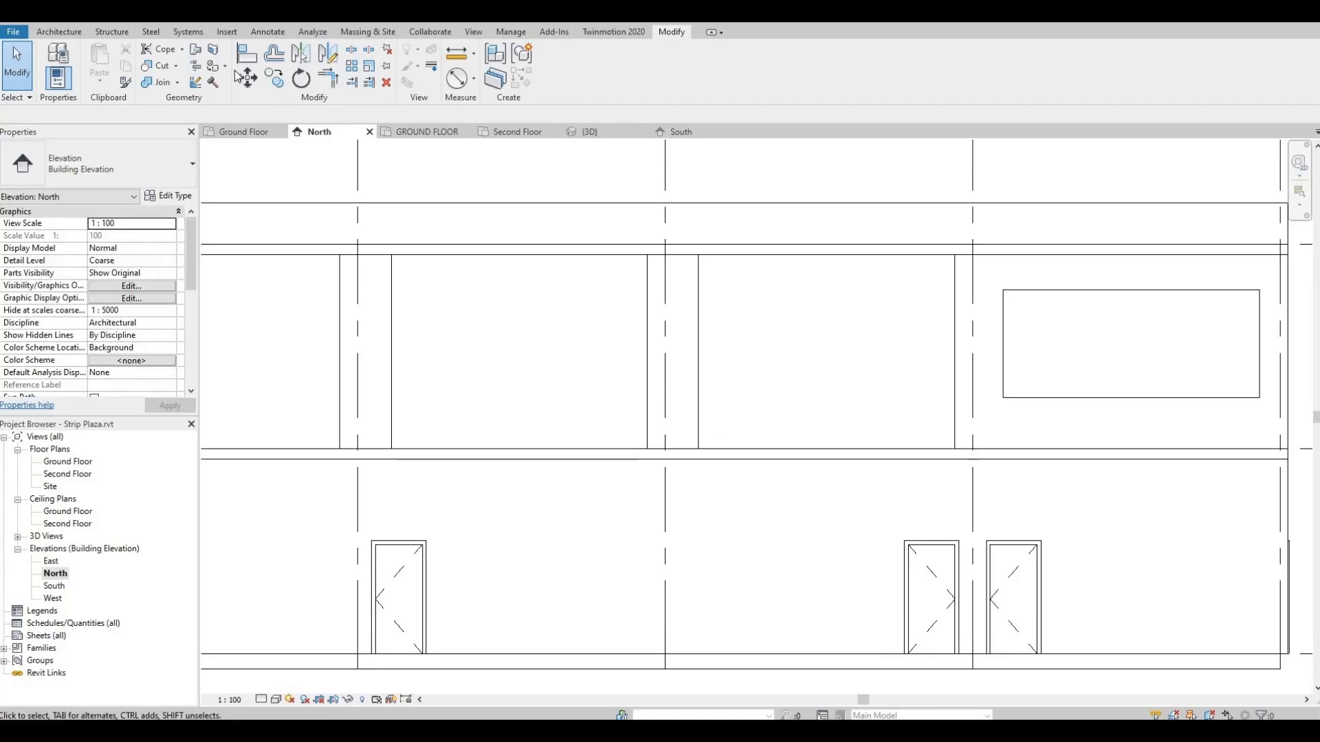
left_click(247, 53)
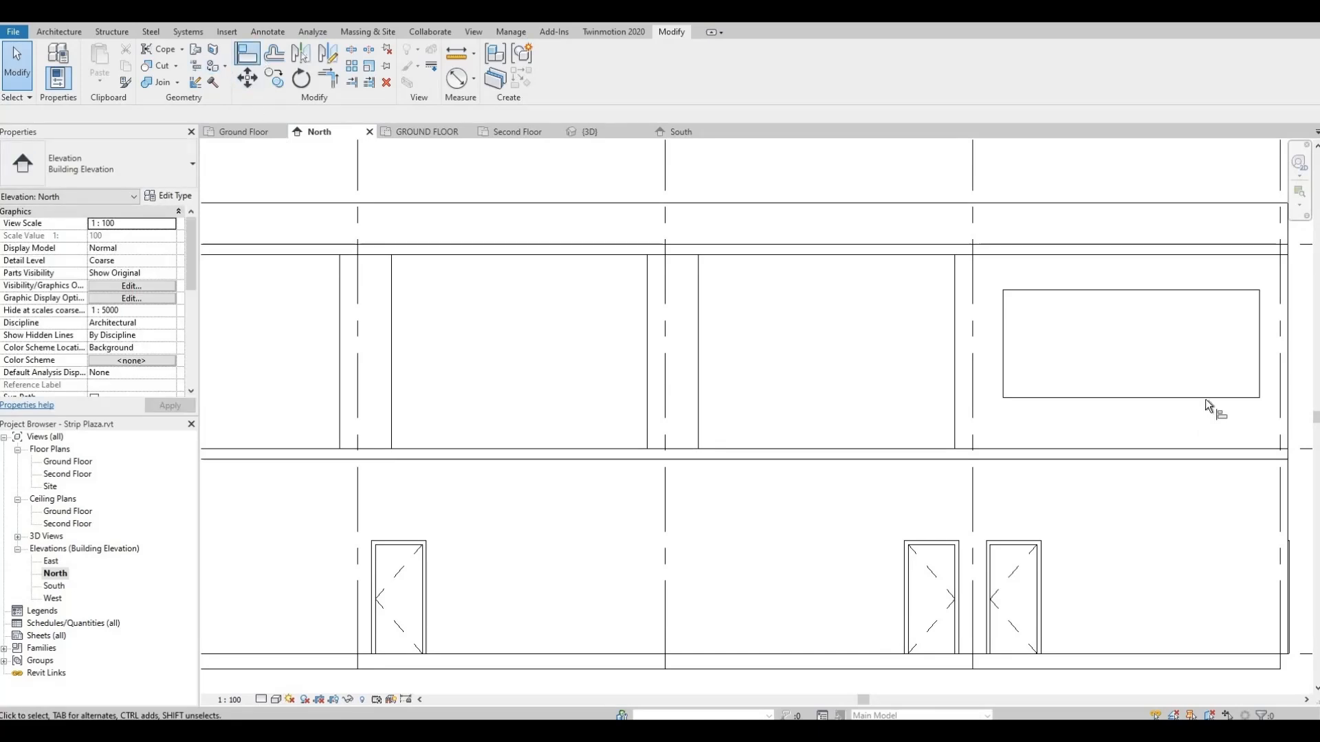
left_click(1124, 291)
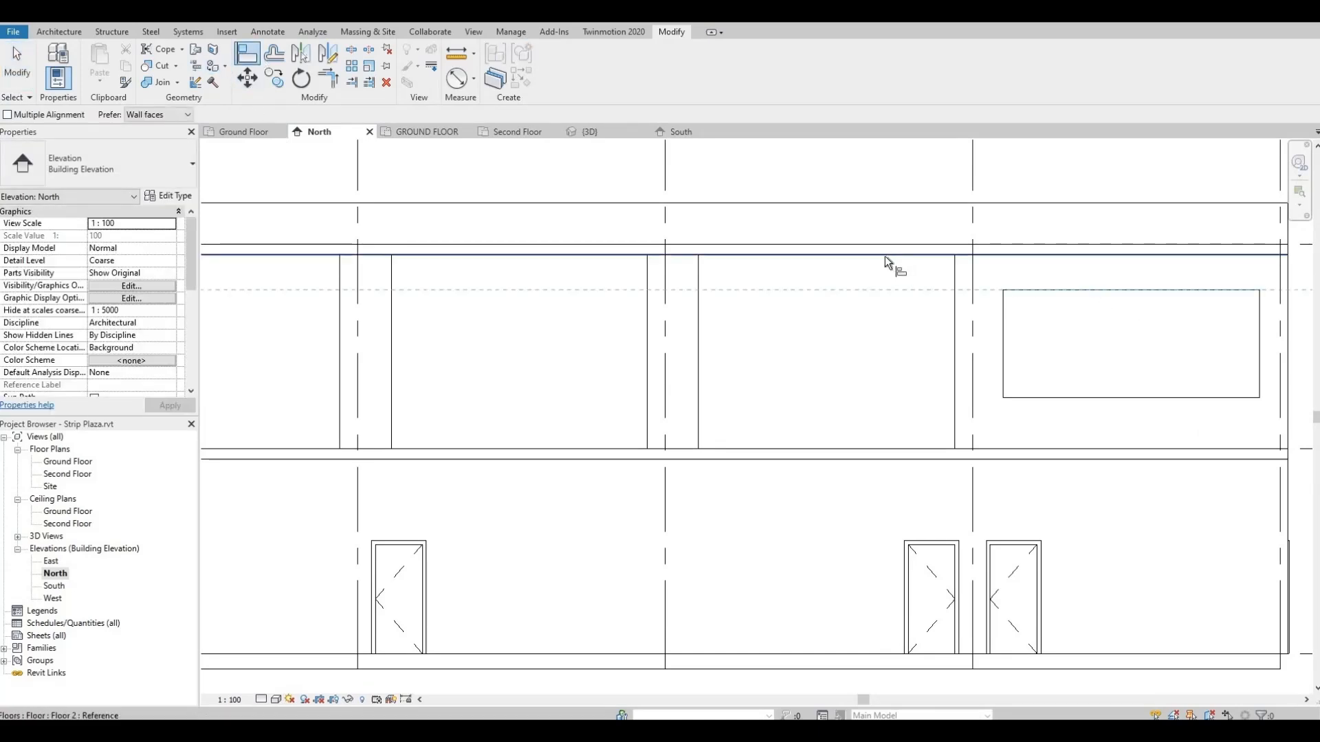
left_click(847, 261)
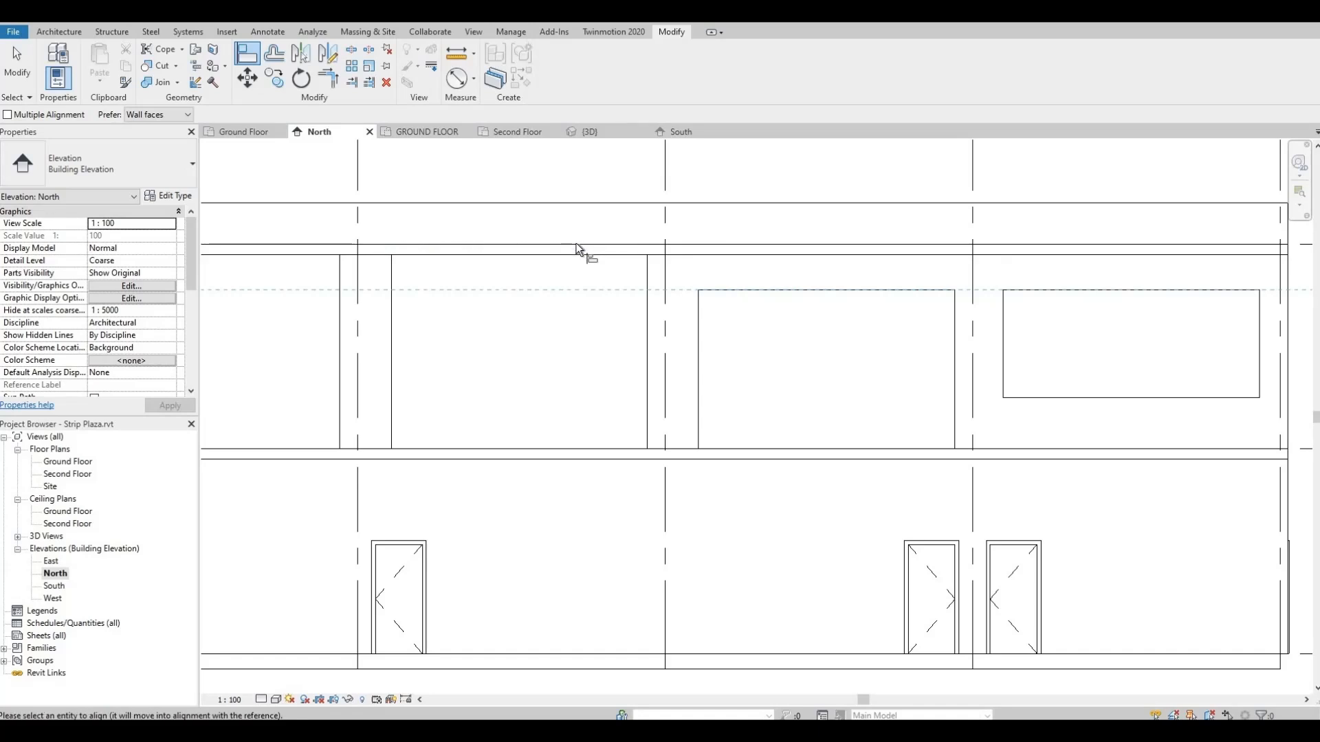
left_click(622, 275)
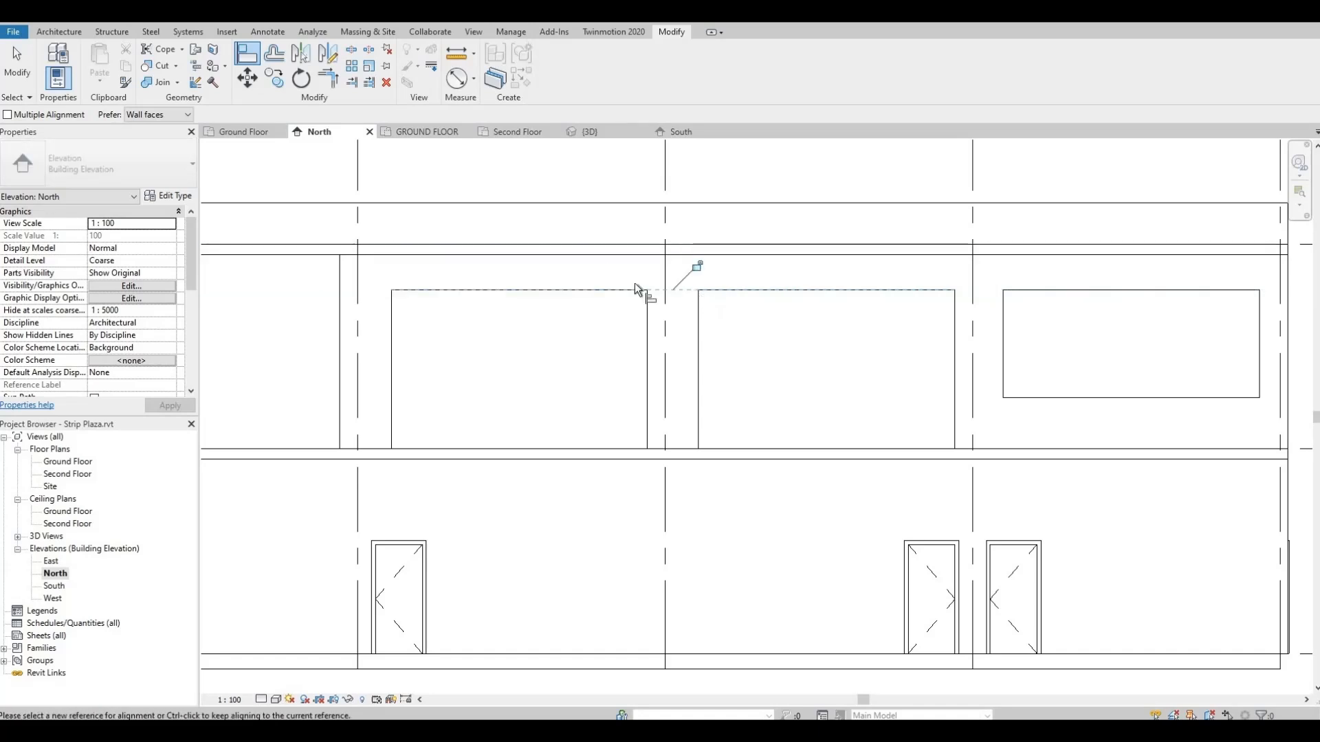
left_click(291, 256)
middle_click_drag(307, 264, 920, 319)
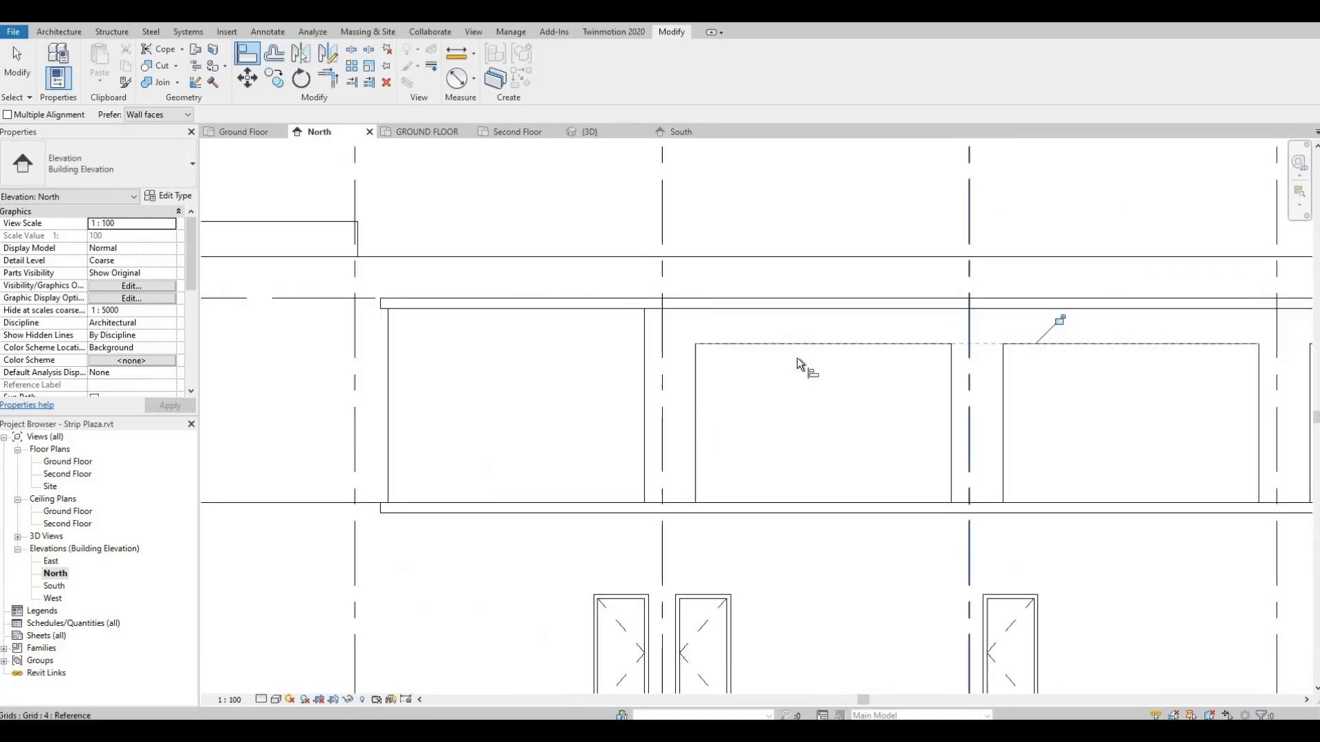
left_click(797, 341)
left_click(569, 298)
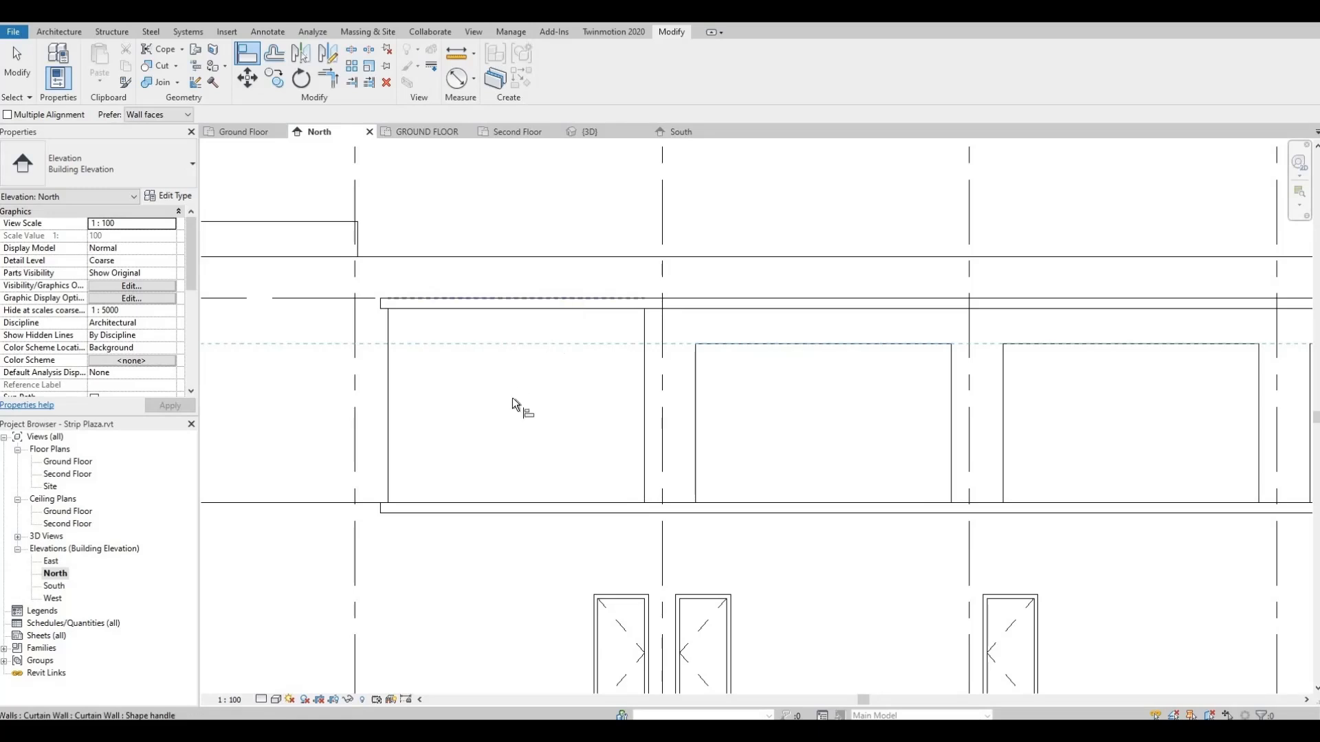
Align the bottom edges of the four curtain walls between grids 2 and 6 with the bottom of the curtain wall between grids 1 and 2.
middle_click_drag(830, 505, 387, 506)
middle_click_drag(1194, 533, 1095, 452)
left_click(936, 484)
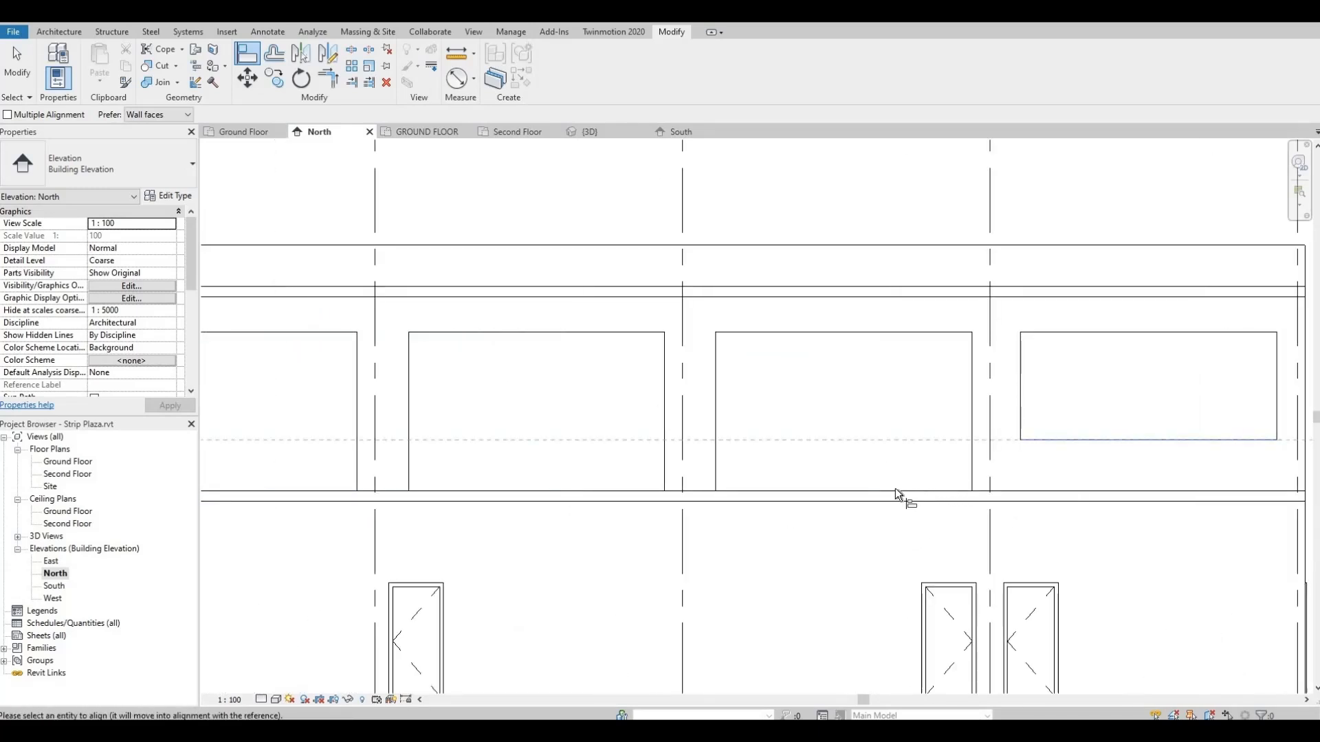
left_click(894, 492)
left_click(778, 440)
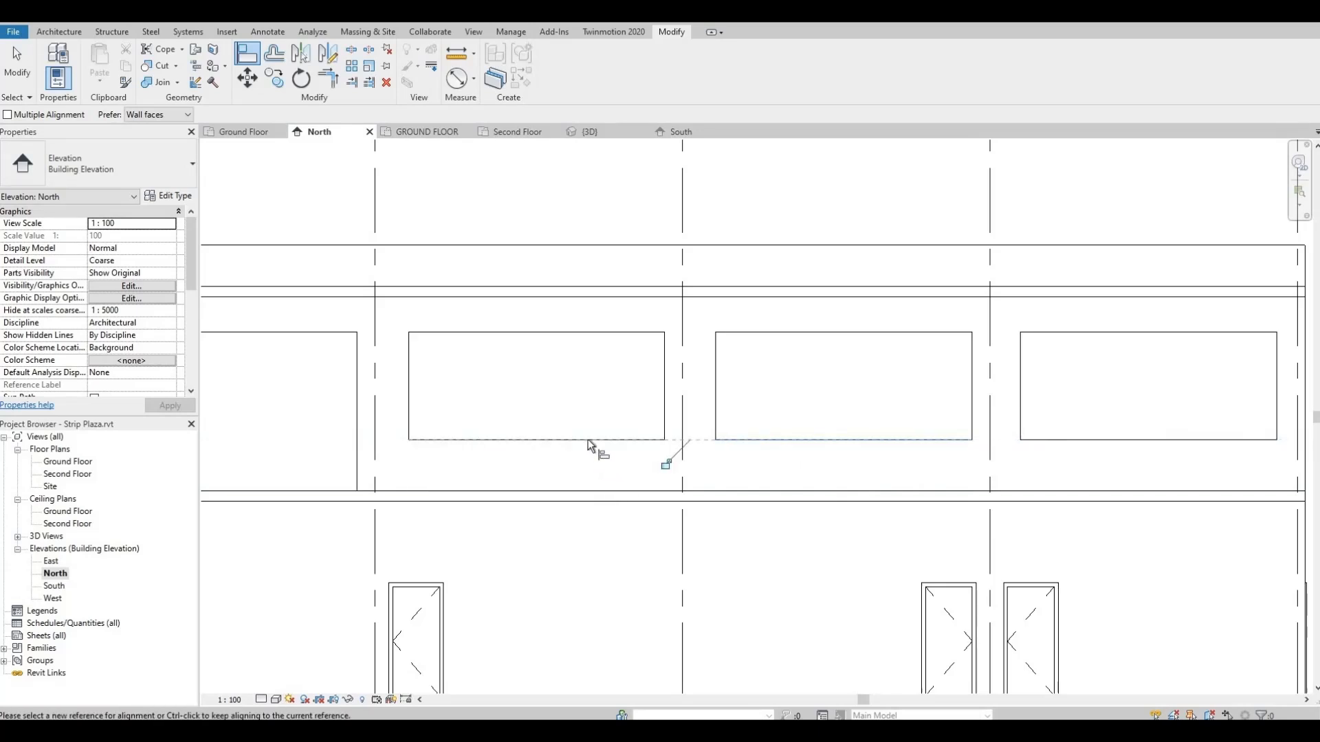
left_click(588, 442)
left_click(303, 489)
middle_click_drag(306, 478, 804, 473)
left_click(658, 438)
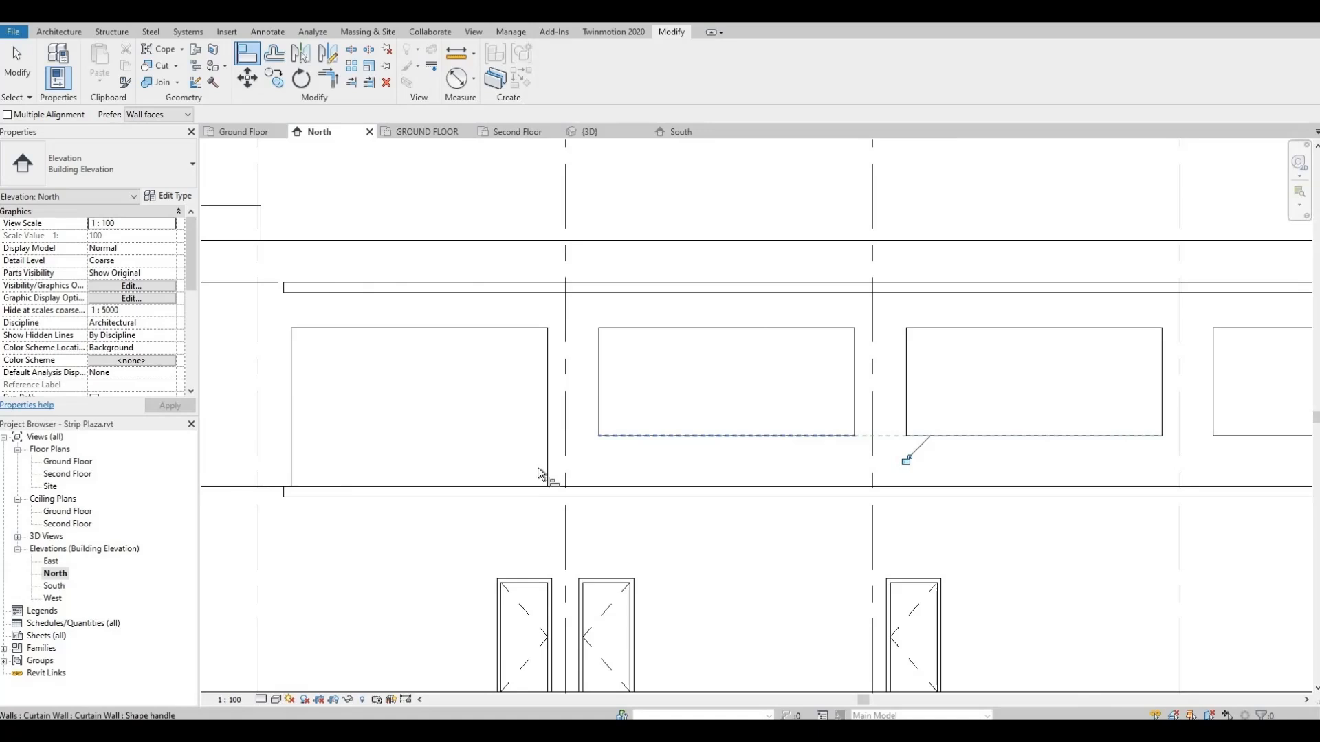
left_click(495, 485)
middle_click_drag(496, 448, 490, 471)
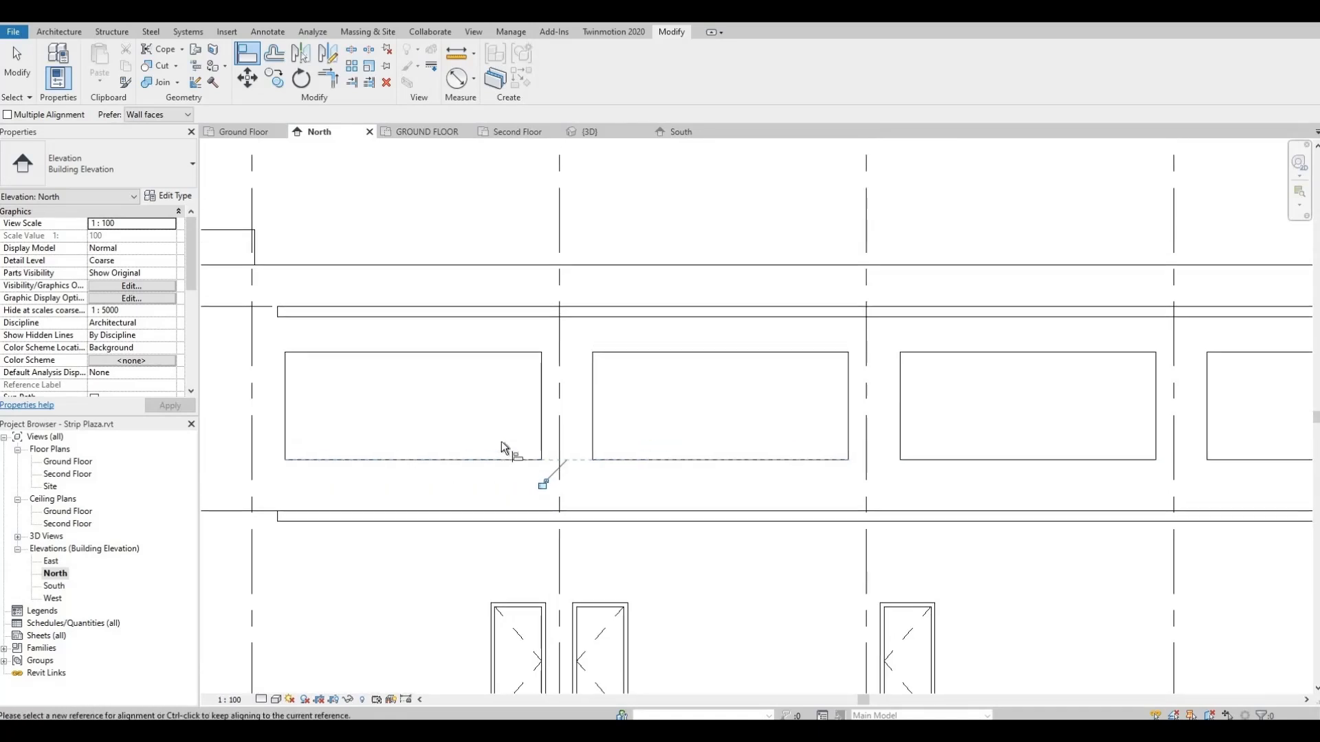
scroll(502, 442, "down", 2)
middle_click_drag(595, 459, 683, 485)
scroll(539, 452, "down", 1)
key("Escape")
key("Escape")
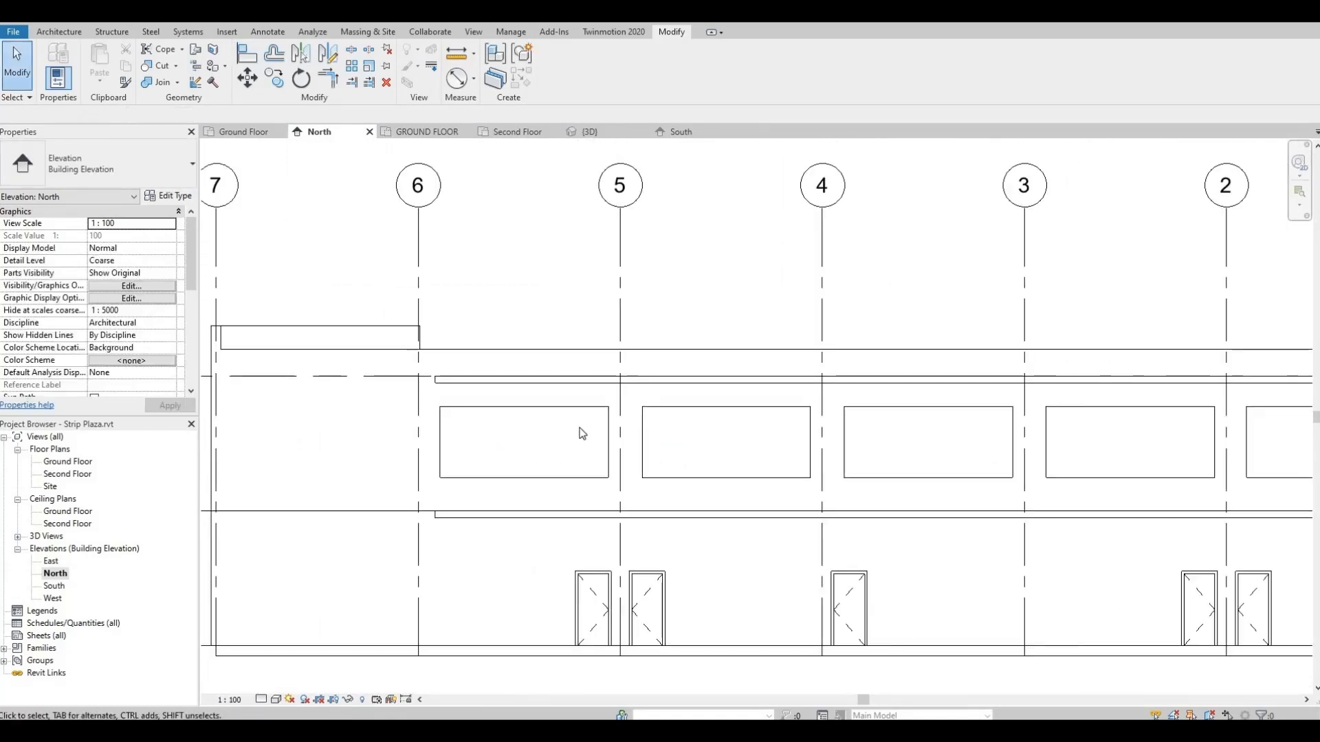
middle_click_drag(475, 392, 511, 376)
left_click(488, 366)
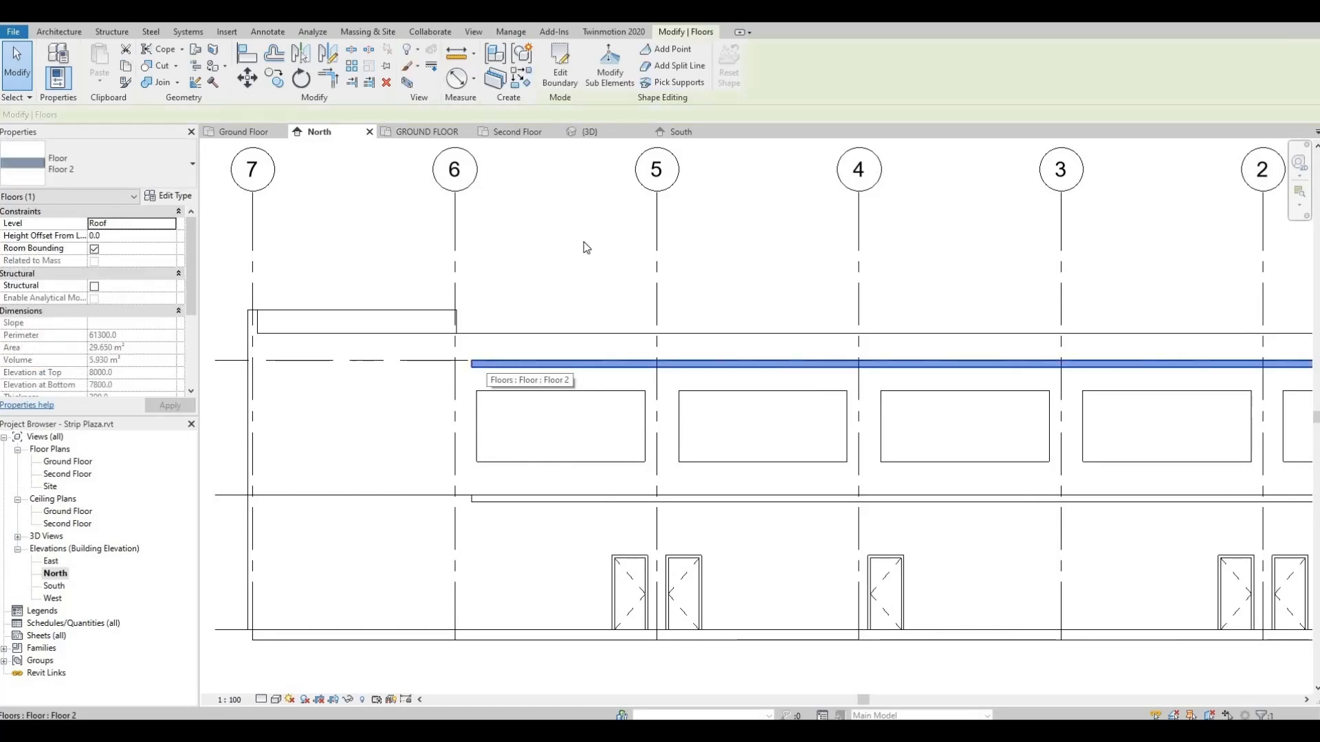
left_click(535, 231)
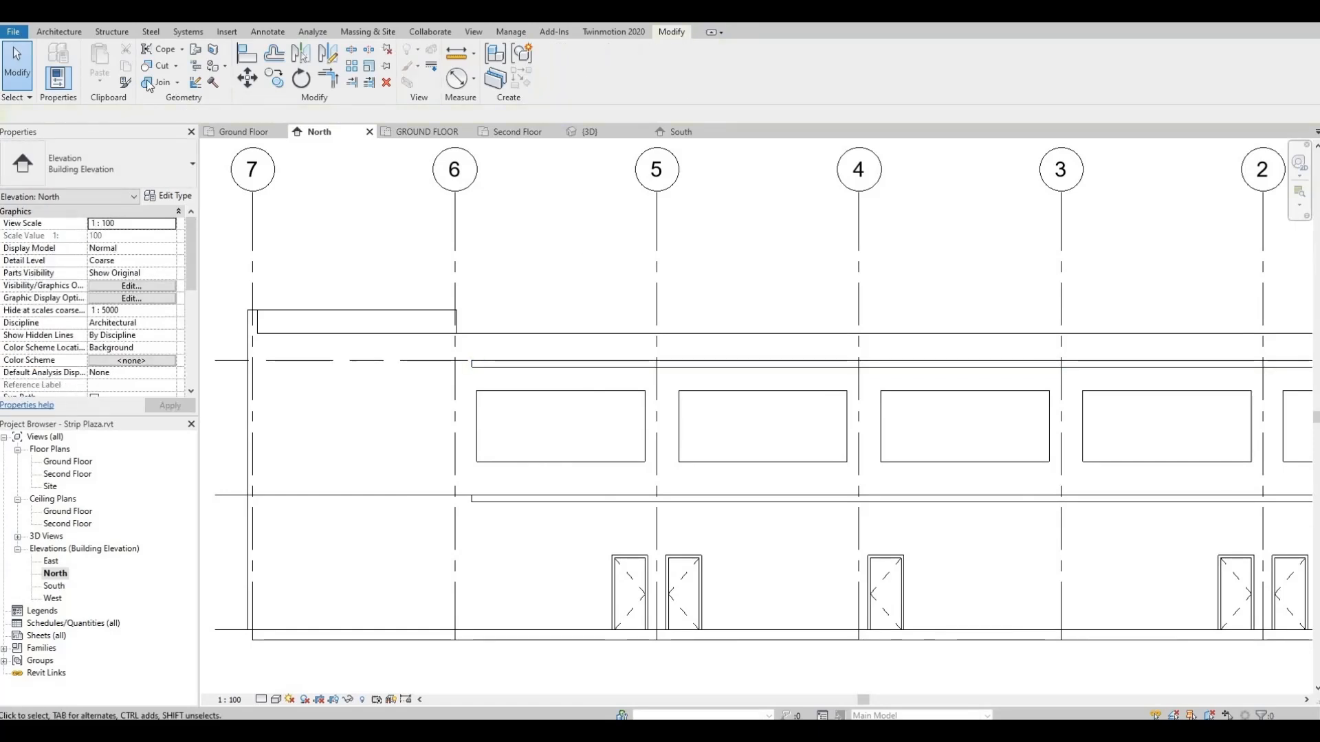
Divide each curtain wall between grids 6 and 4 into four 1250 mm wide panels with vertical curtain grid lines.
left_click(64, 33)
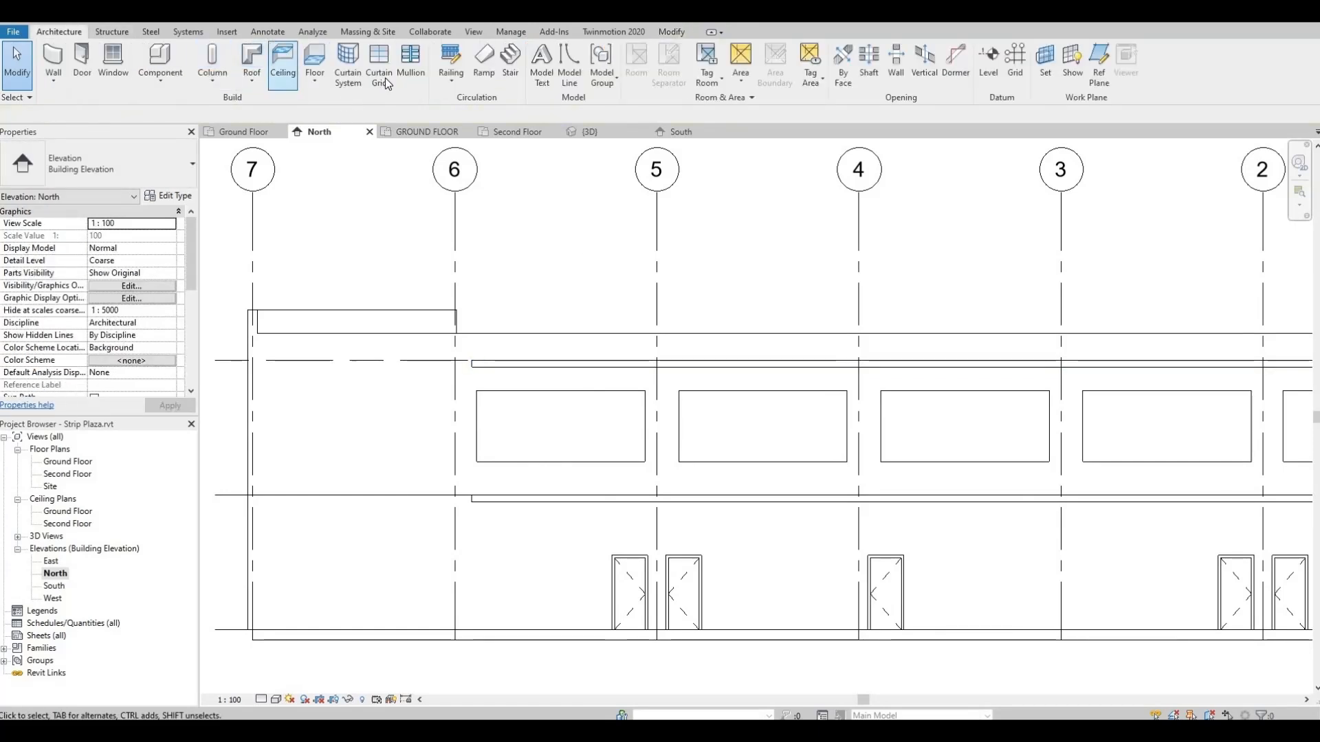
left_click(385, 74)
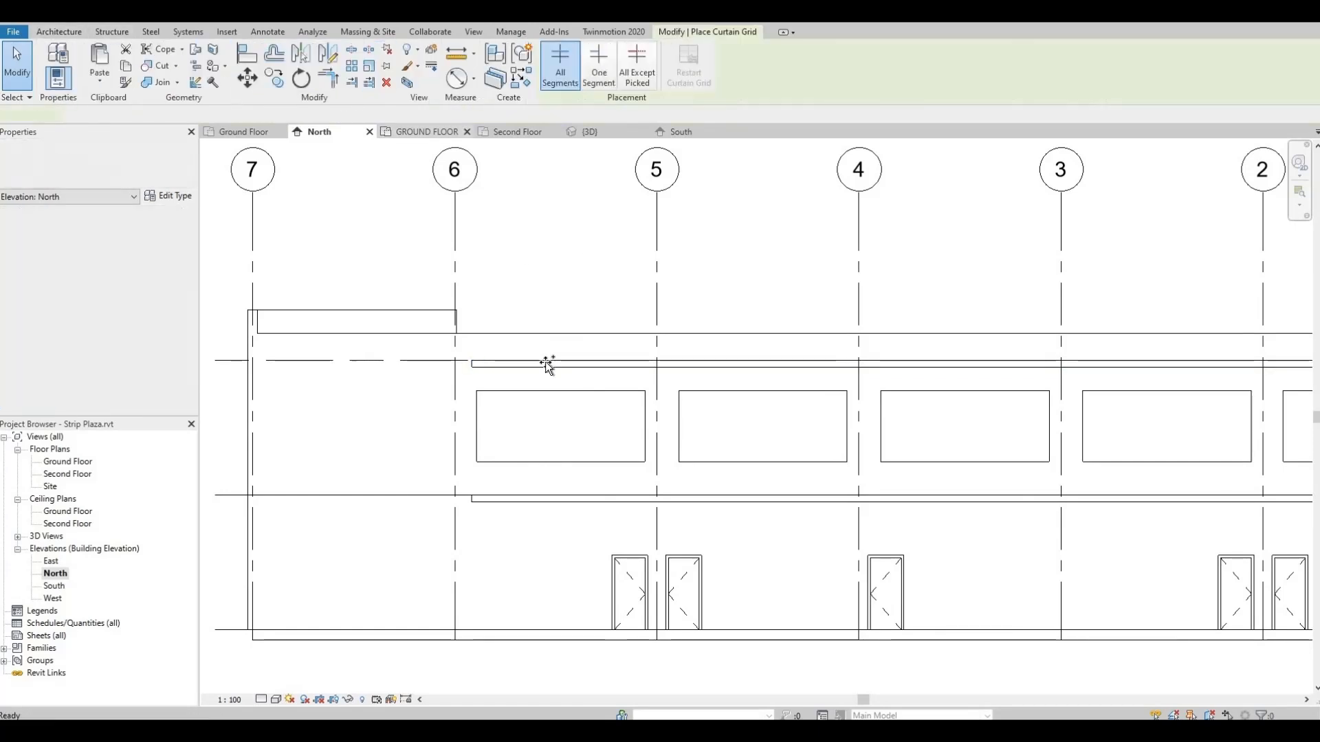
left_click(548, 397)
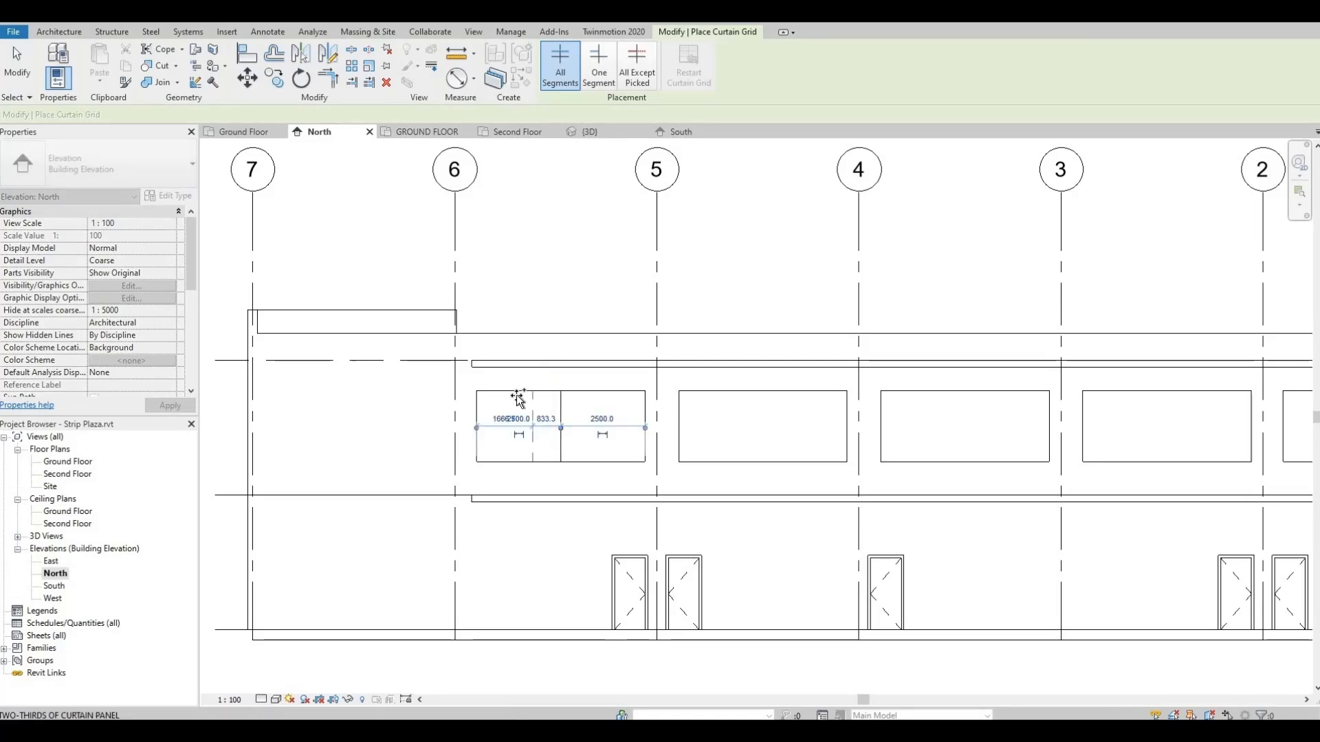
left_click(518, 395)
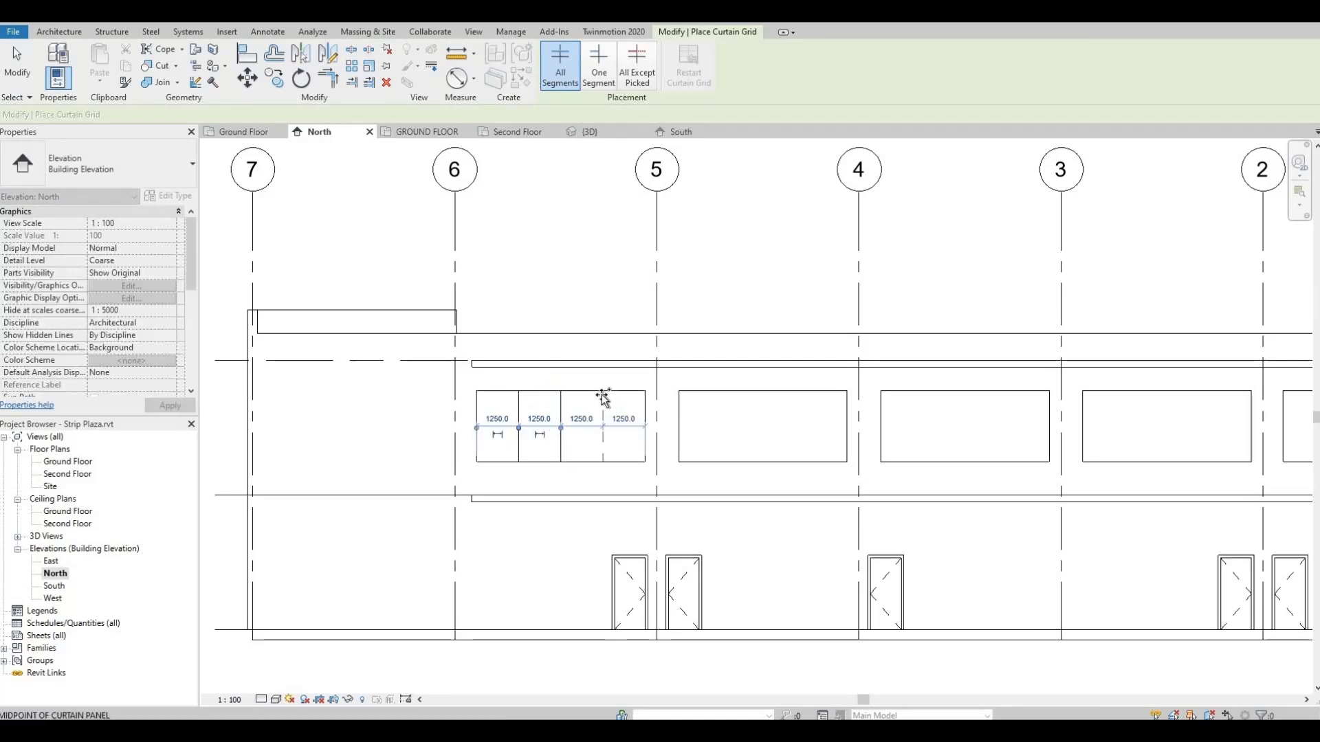
left_click(602, 395)
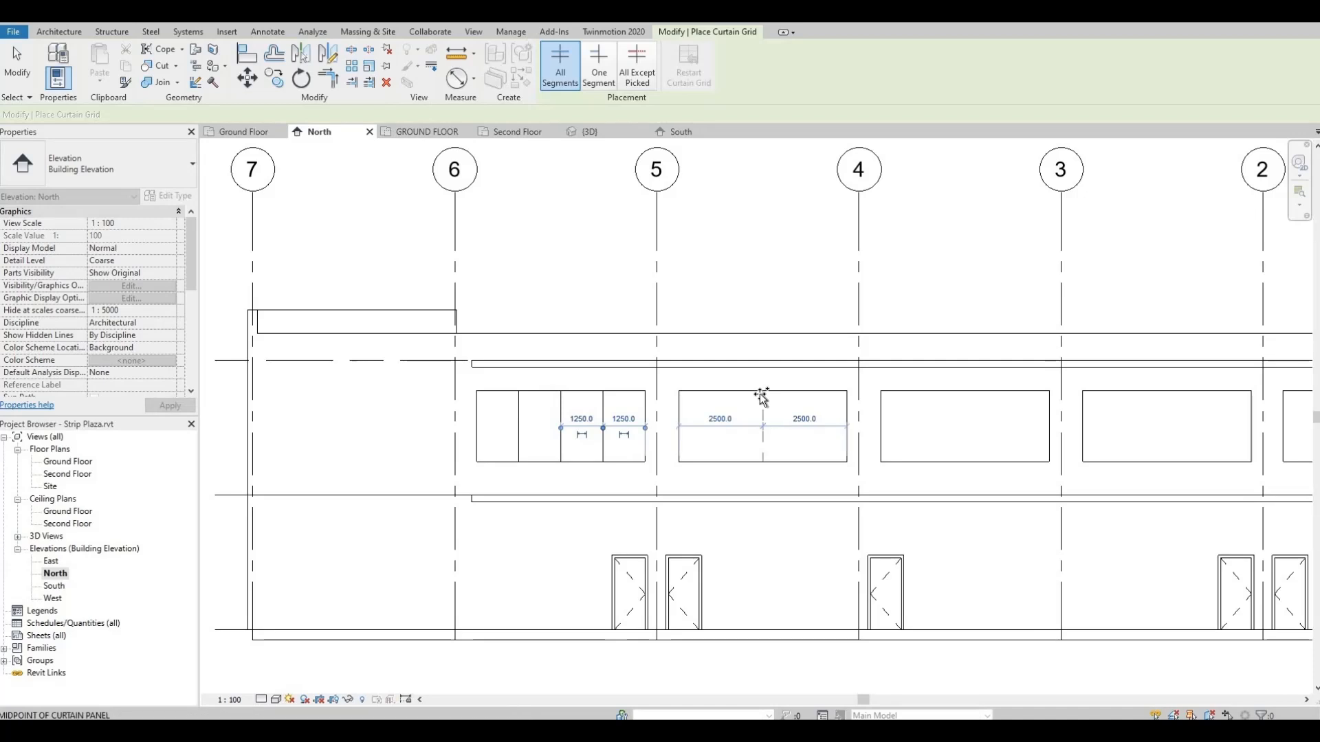
left_click(719, 396)
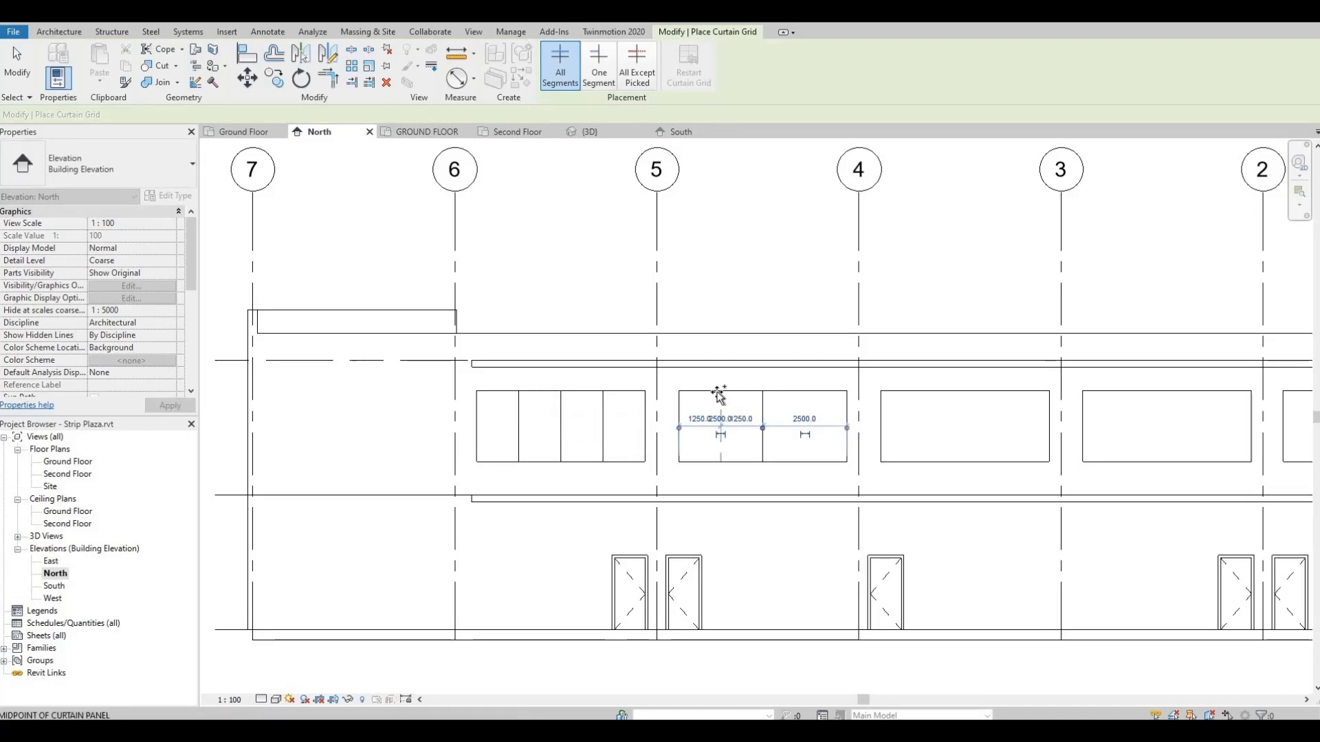
left_click(798, 393)
Add vertical curtain grid lines at 1250 mm spacing to the two curtain walls between grids 4 and 2.
left_click(959, 394)
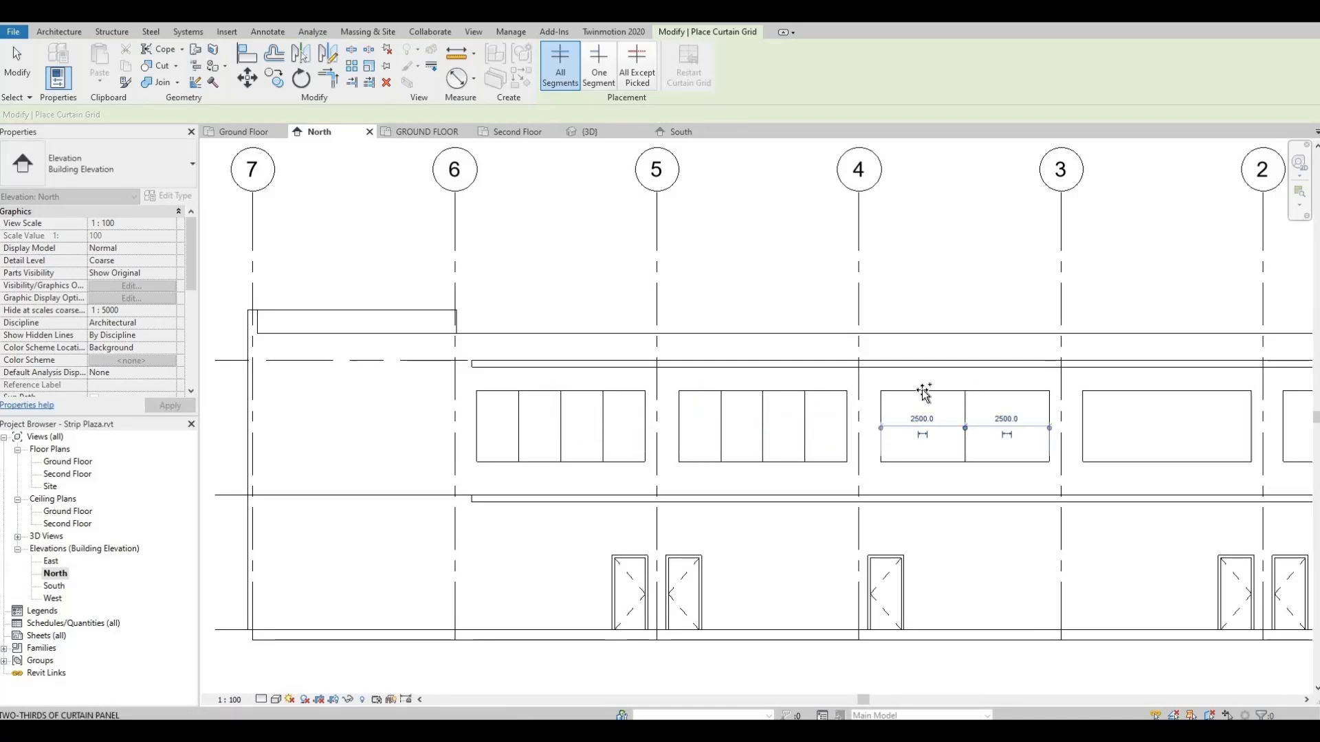
left_click(1002, 393)
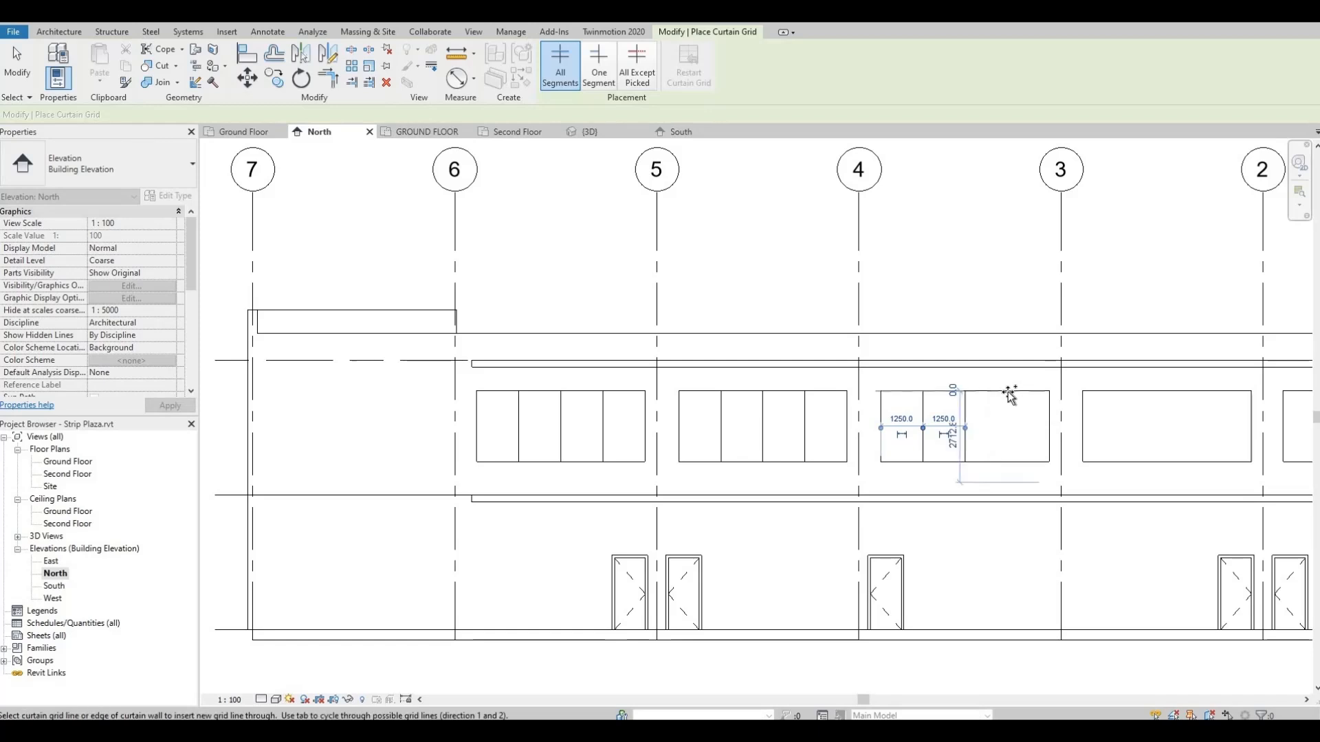
left_click(1008, 393)
middle_click_drag(1168, 405, 866, 413)
left_click(856, 397)
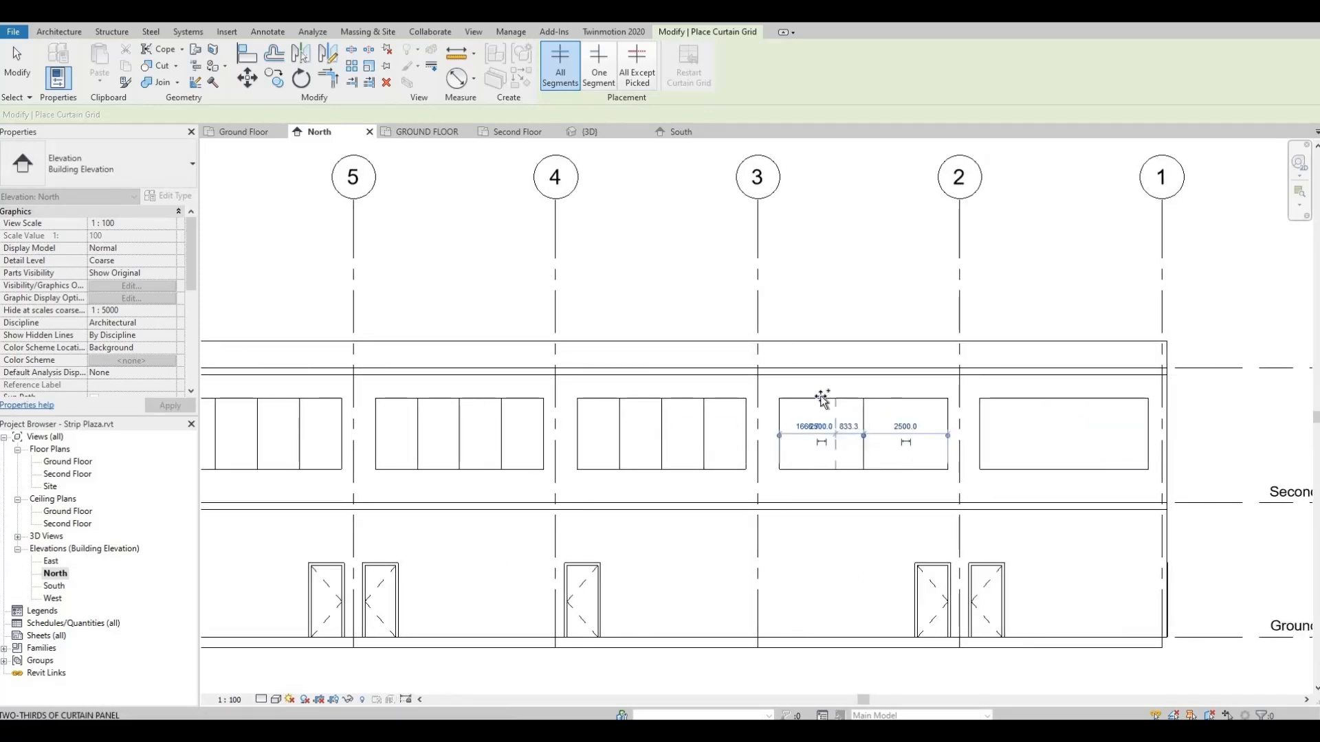
left_click(823, 399)
left_click(907, 397)
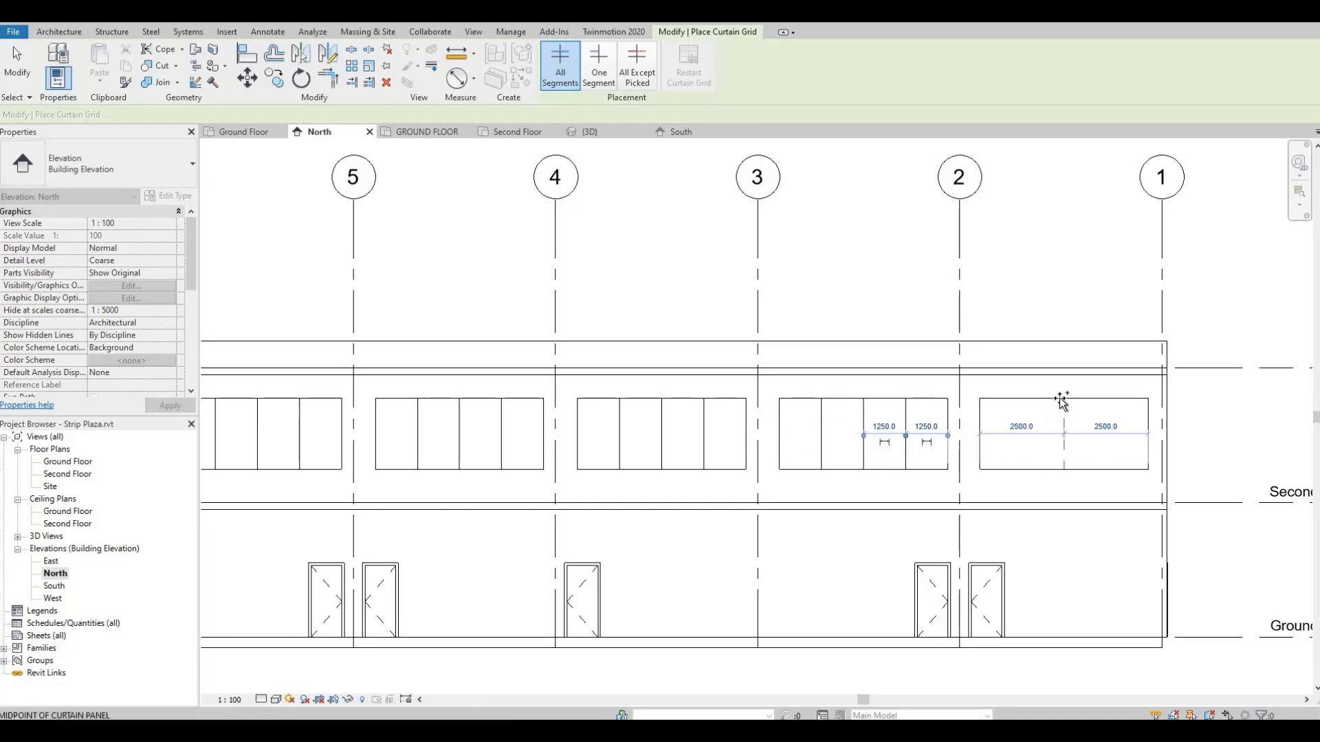
Split the curtain wall between grids 2 and 1 into four 1250 mm panels with vertical grid lines.
left_click(1062, 400)
left_click(1105, 401)
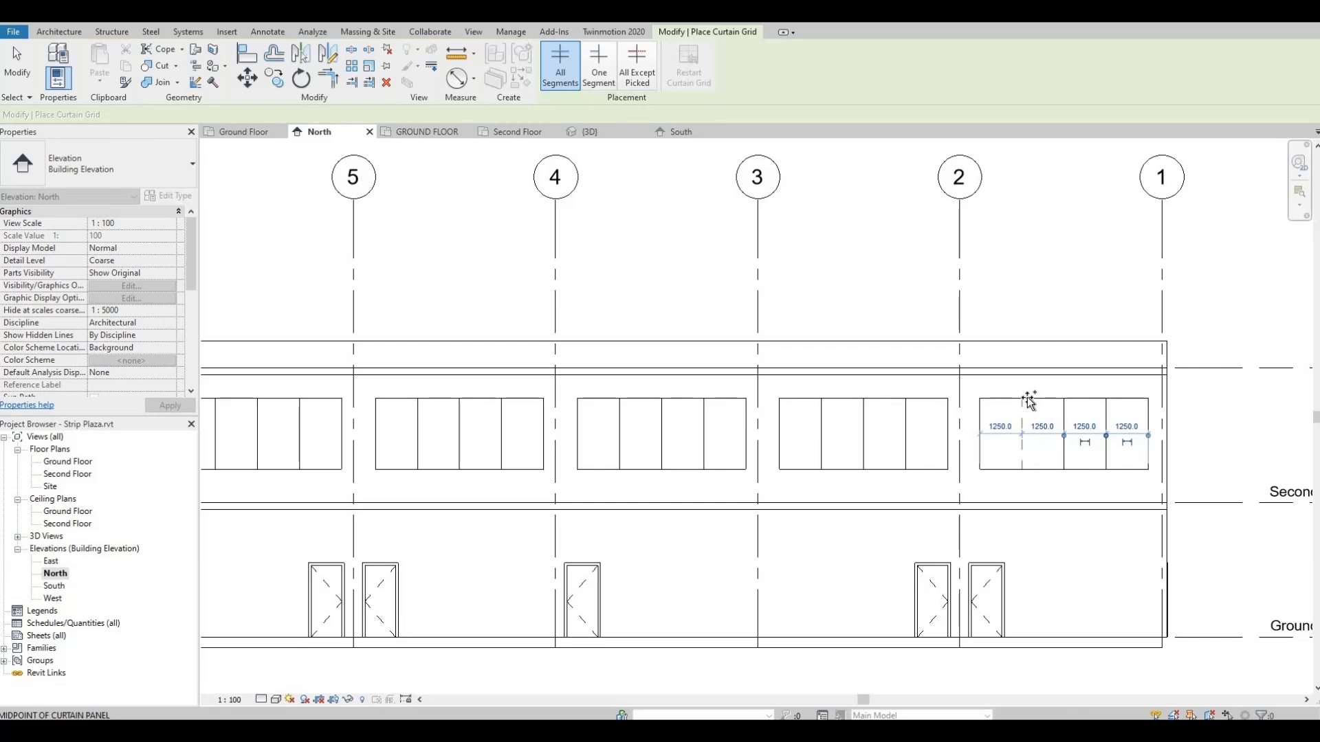
key("Escape")
key("Escape")
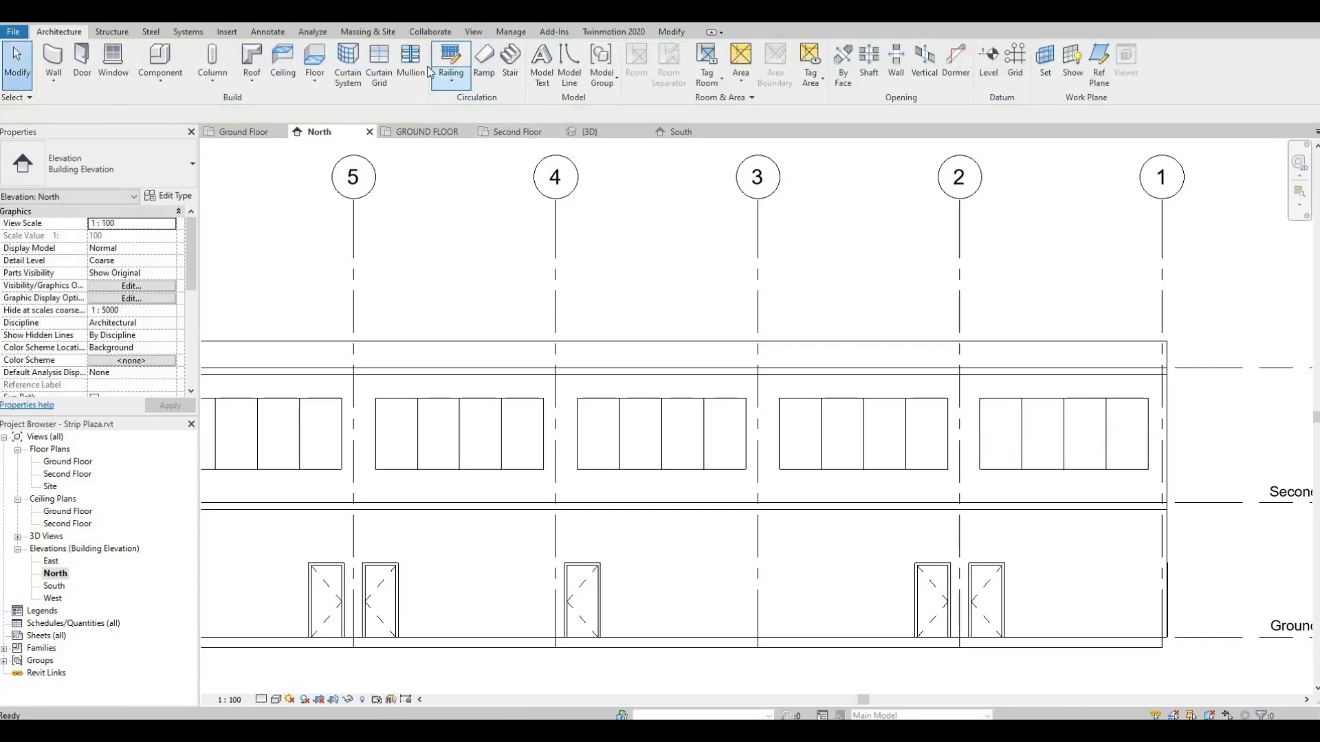
Add 50mm x 150mm rectangular mullions to all grid lines of the five upper-floor curtain walls between grids 1 and 6.
left_click(425, 69)
left_click(619, 66)
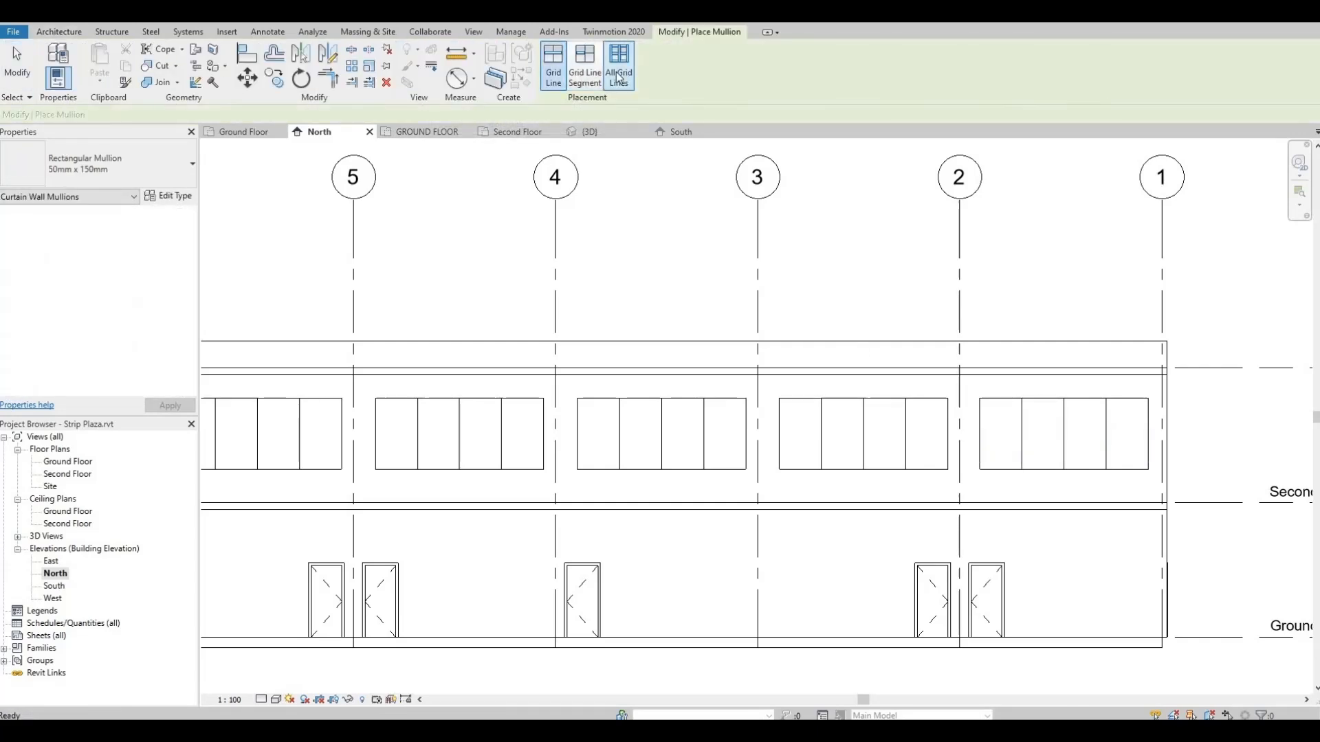
left_click(1018, 404)
left_click(864, 405)
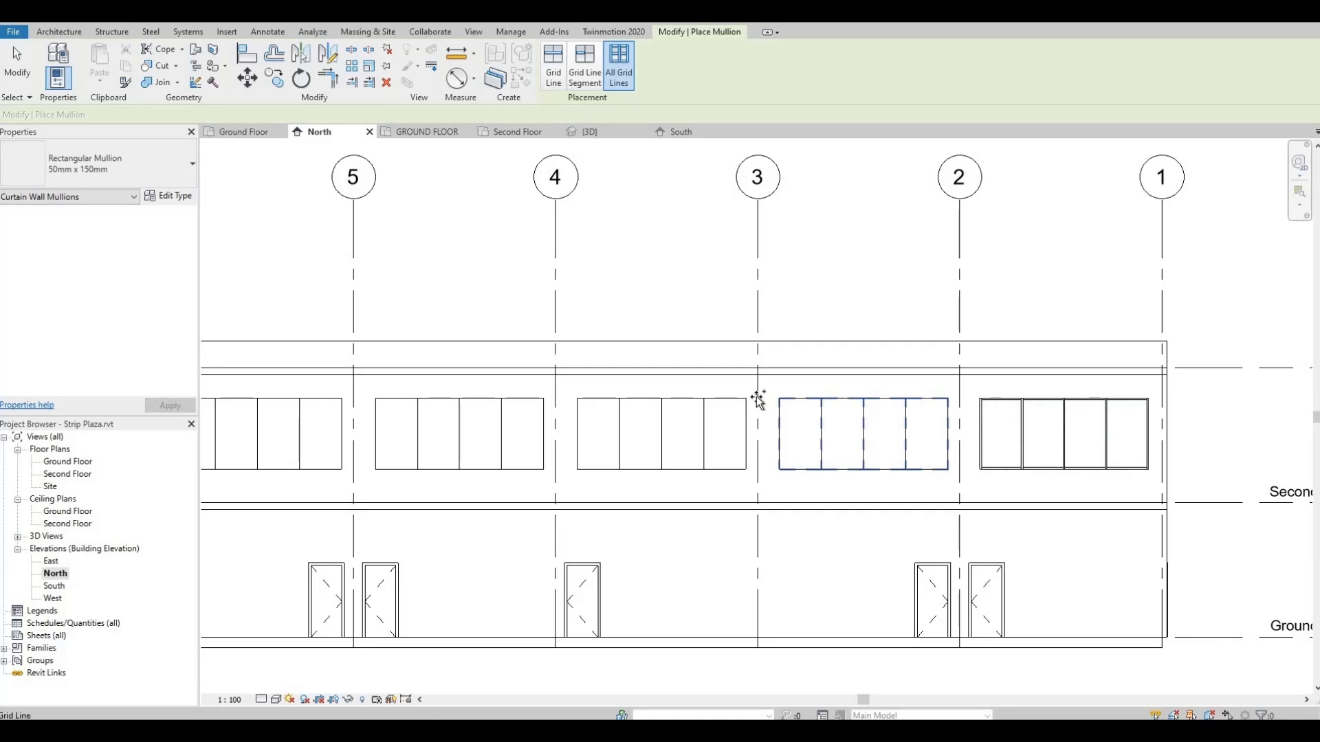
left_click(592, 389)
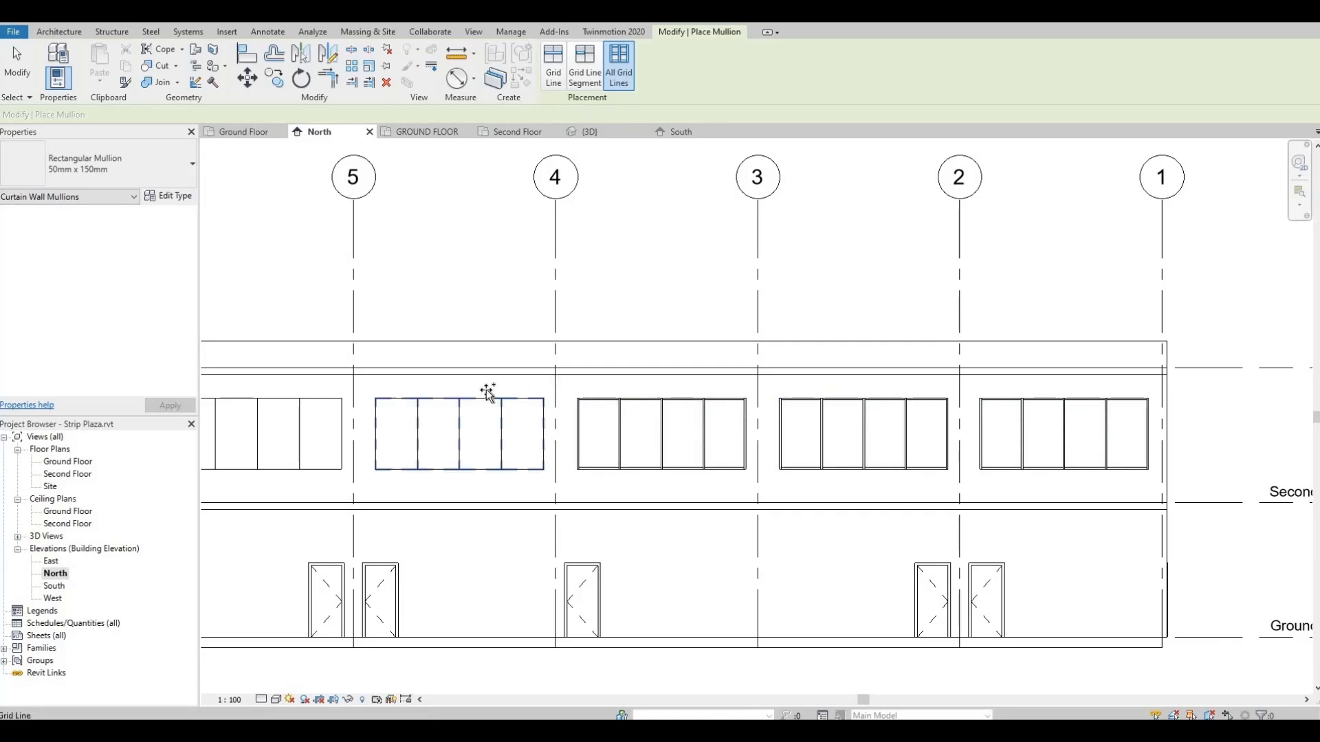
left_click(489, 387)
middle_click_drag(494, 387, 971, 396)
left_click(741, 408)
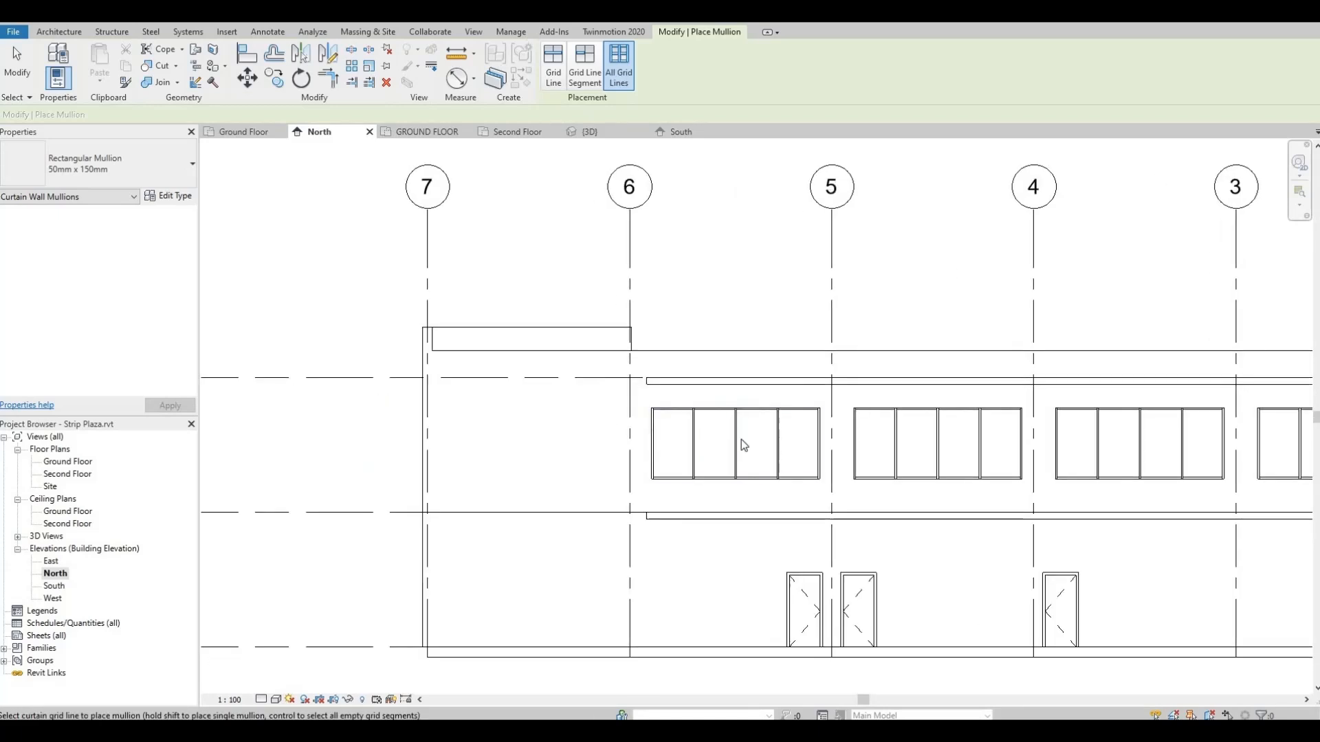
key("Escape")
Place two M_Fixed 0915 x 1220mm windows on the second-floor wall between grids 7 and 6, the first 1300 mm from grid 7.
middle_click_drag(811, 389, 861, 337)
middle_click_drag(836, 410, 933, 457)
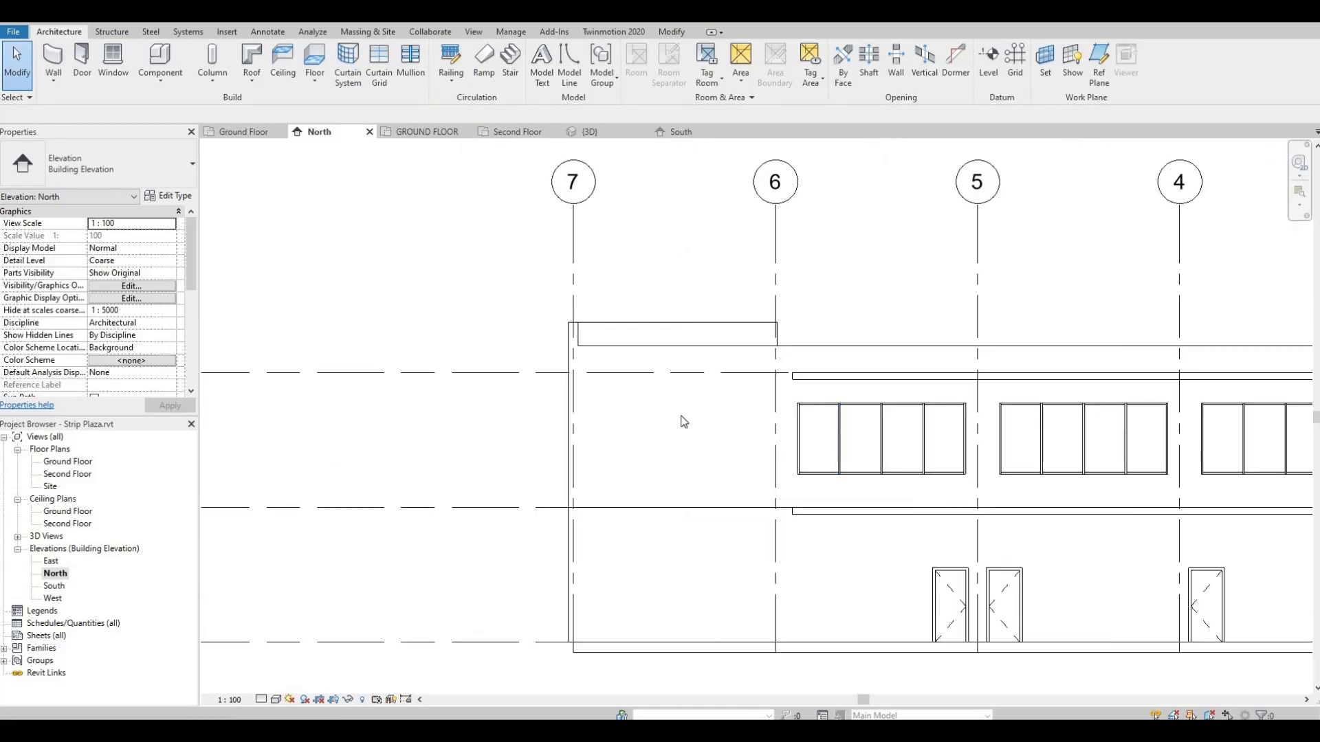
middle_click_drag(758, 397, 807, 380)
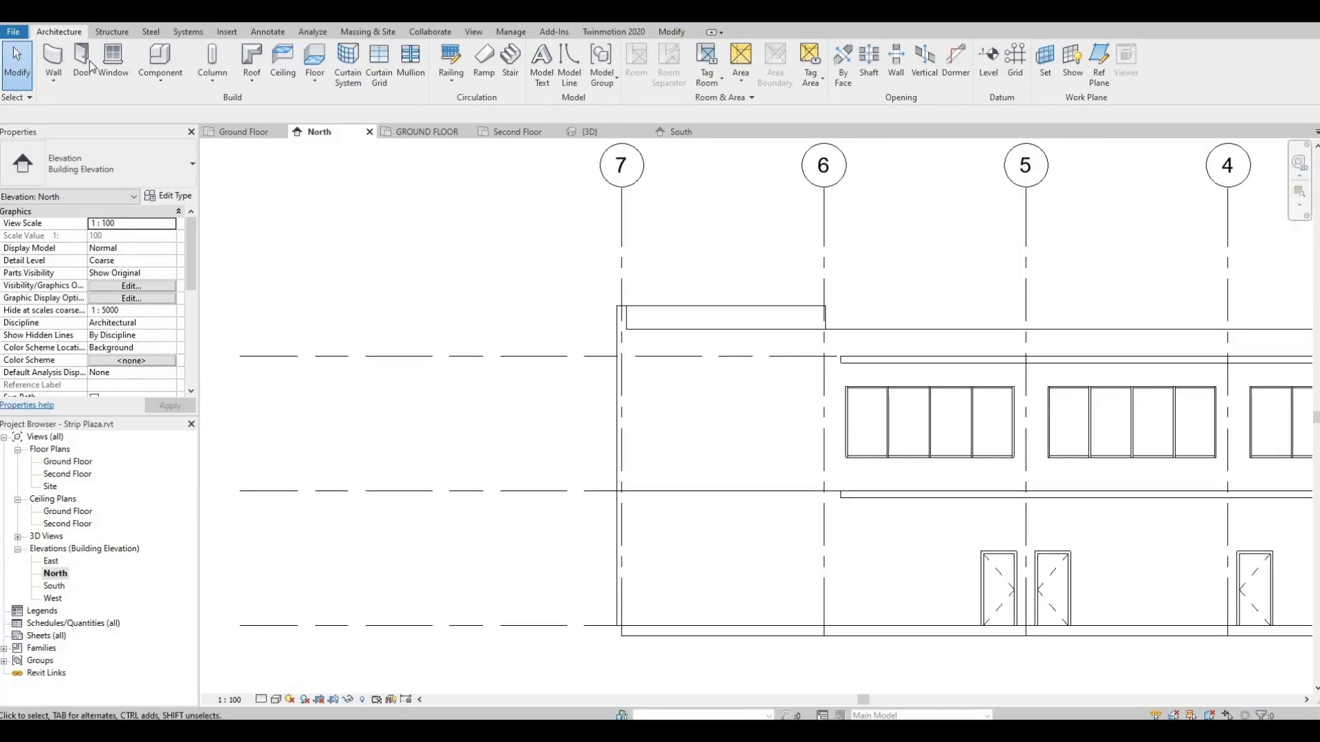
left_click(110, 62)
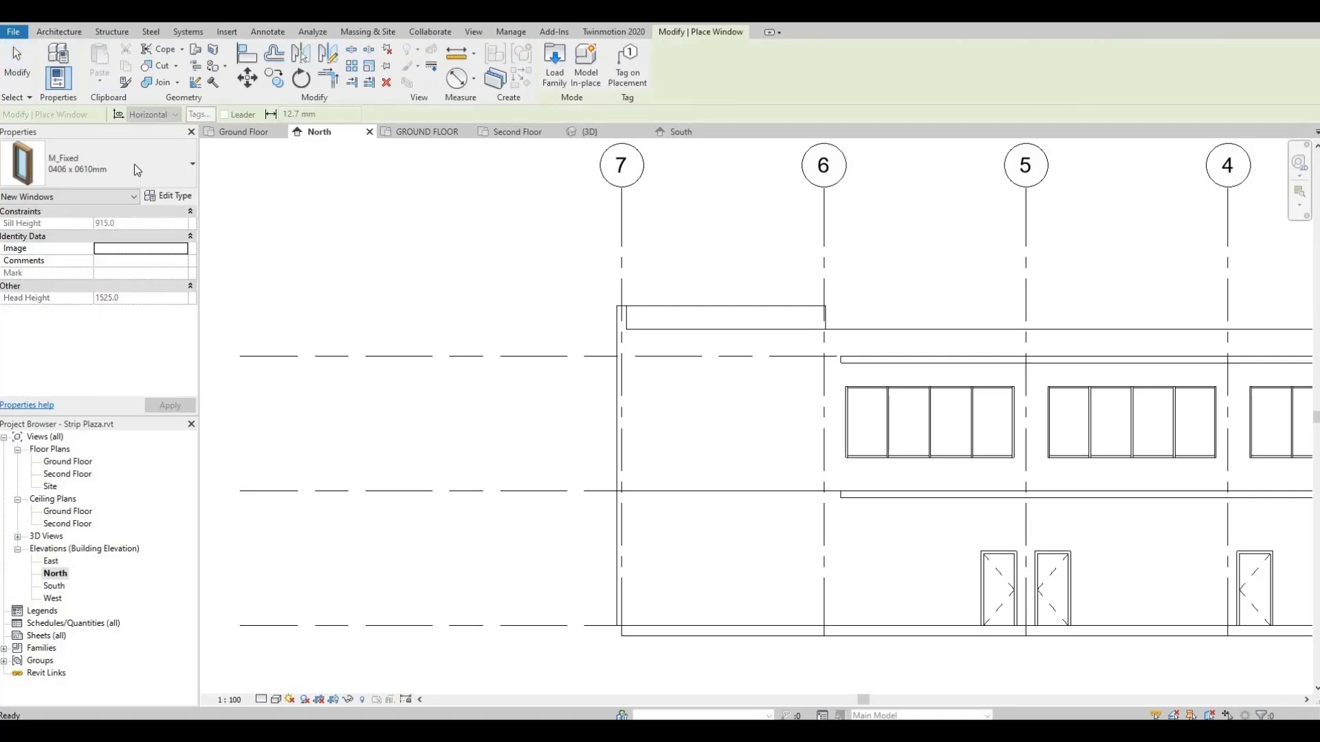
left_click(132, 163)
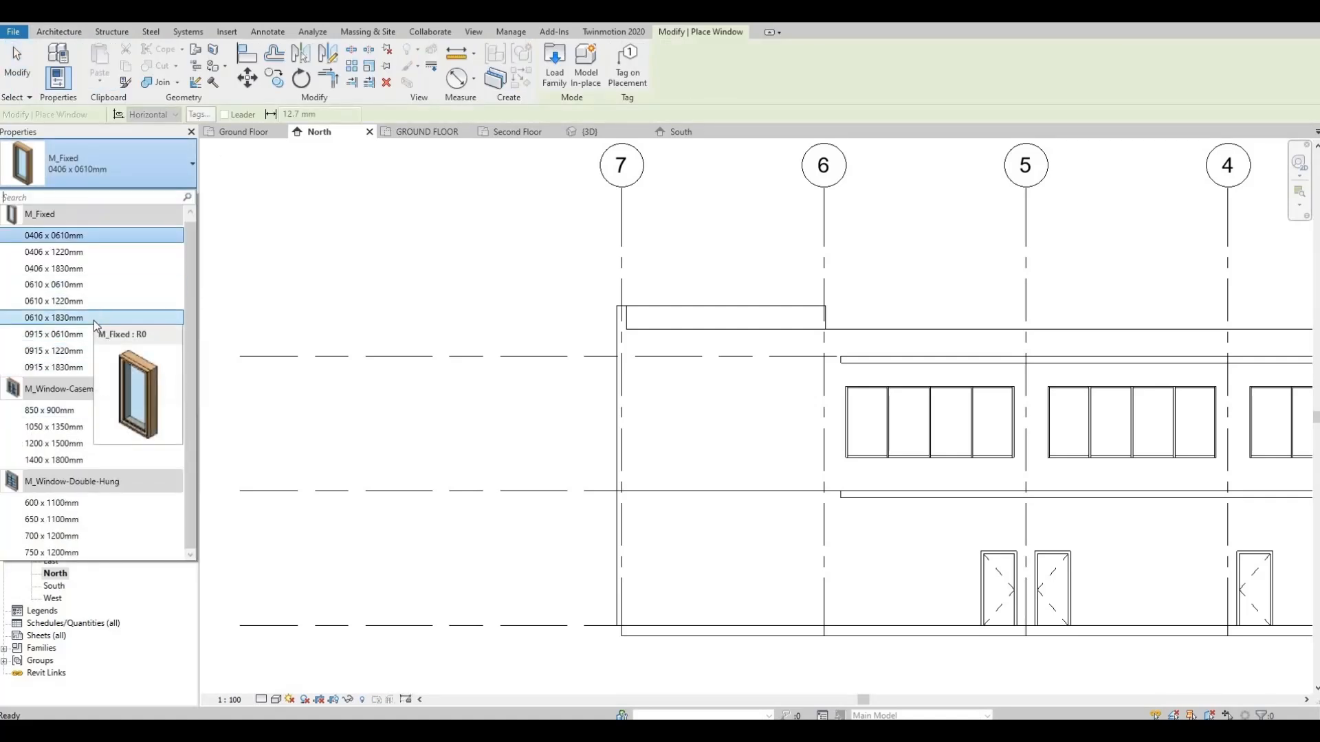
left_click(85, 350)
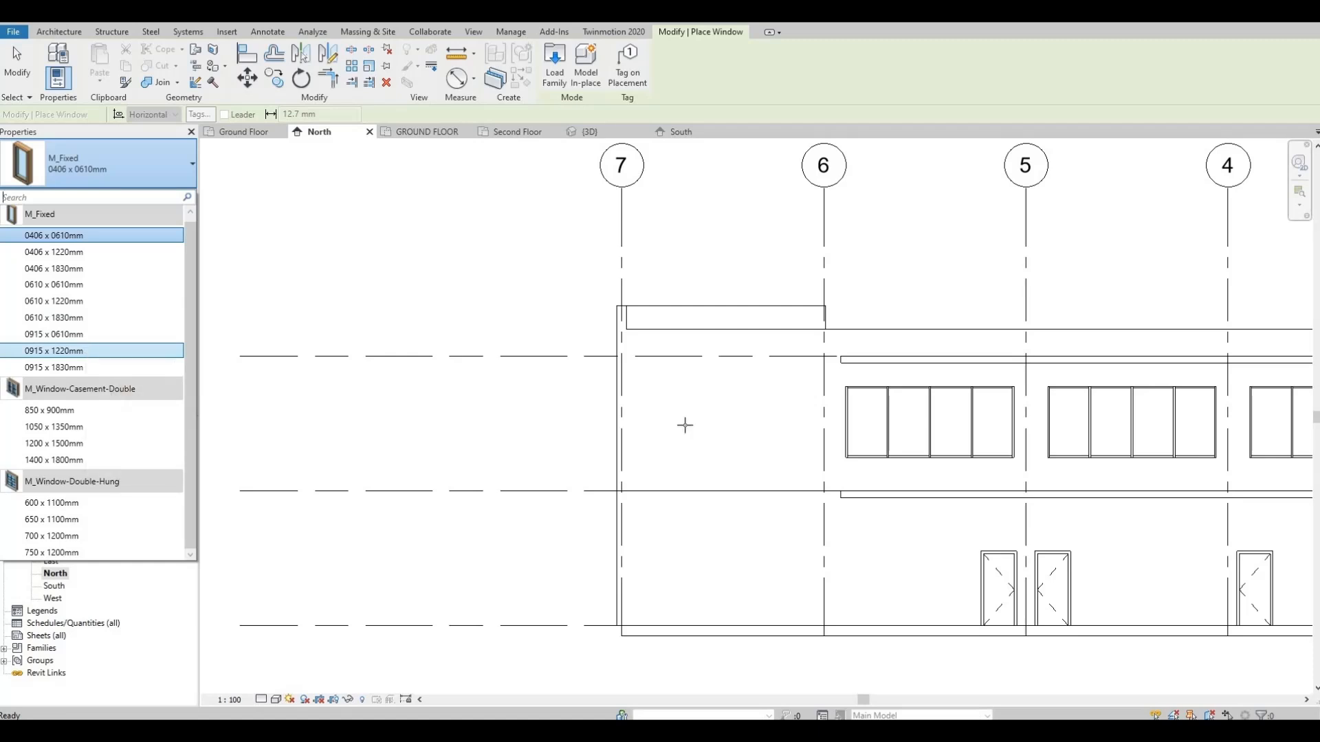
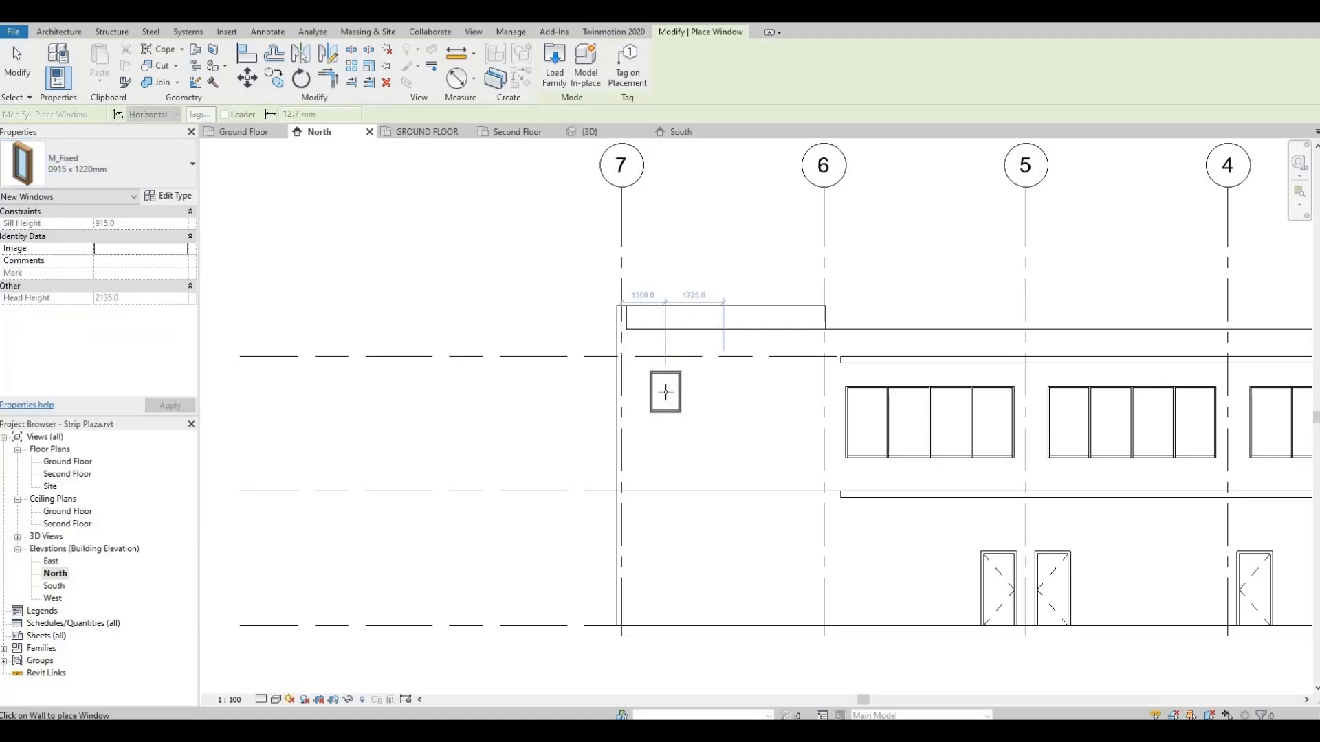
left_click(751, 401)
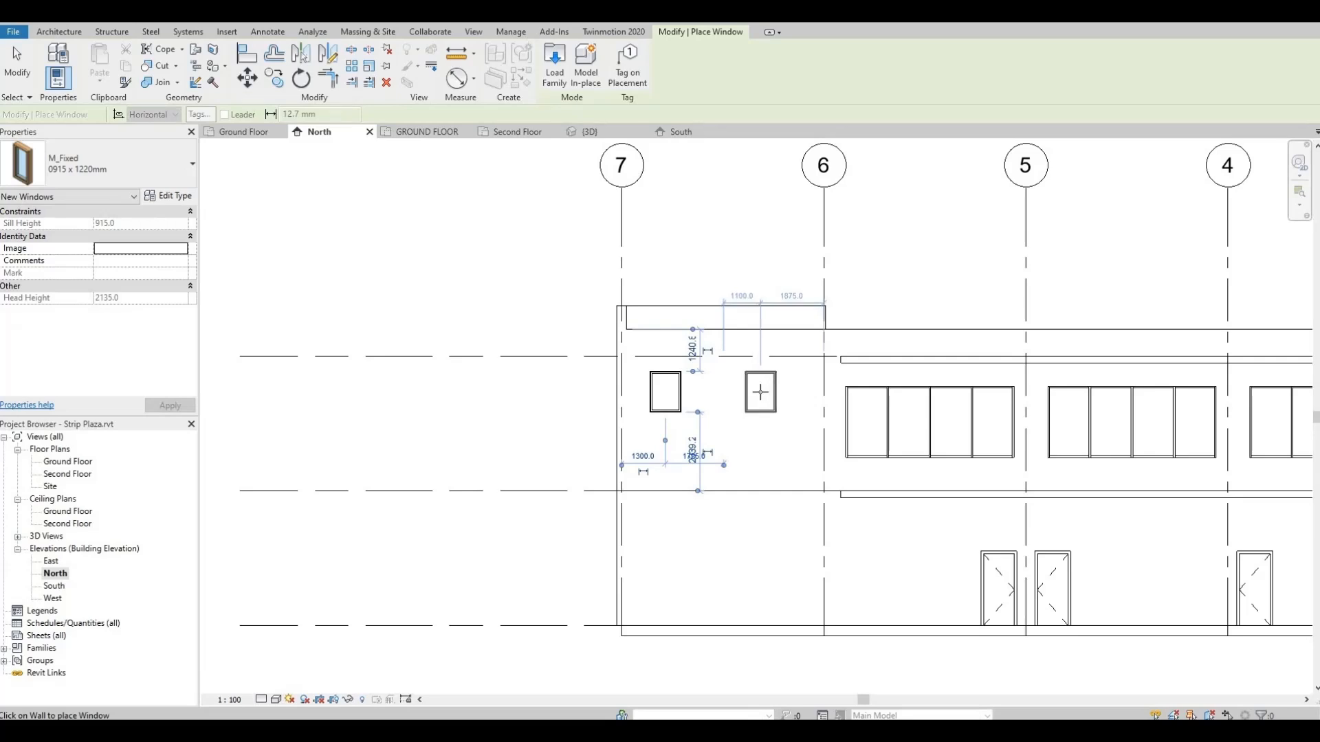
key("Escape")
key("Escape")
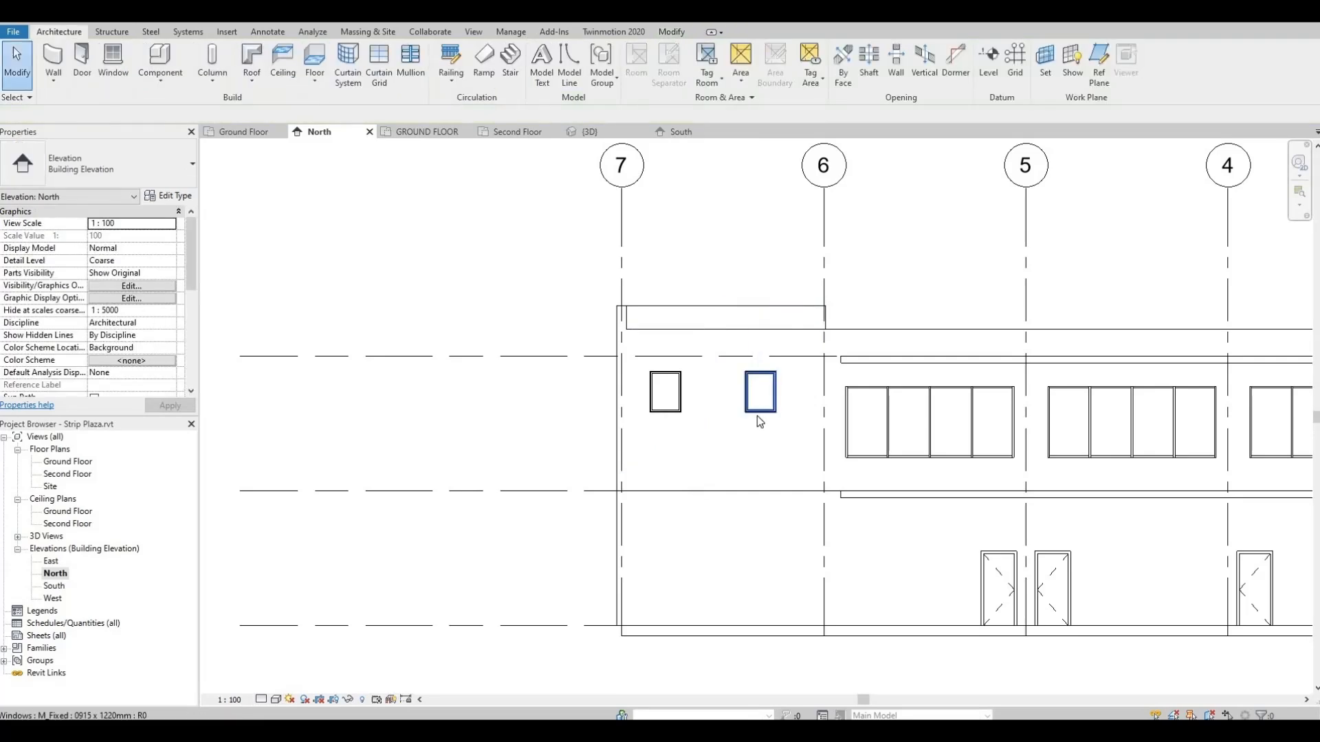
Nudge the window nearer grid 6 down to a sill height of about 1859 mm and slightly toward grid 6.
left_click(757, 415)
key("Down")
key("Down")
key("Down")
key("Down")
key("Right")
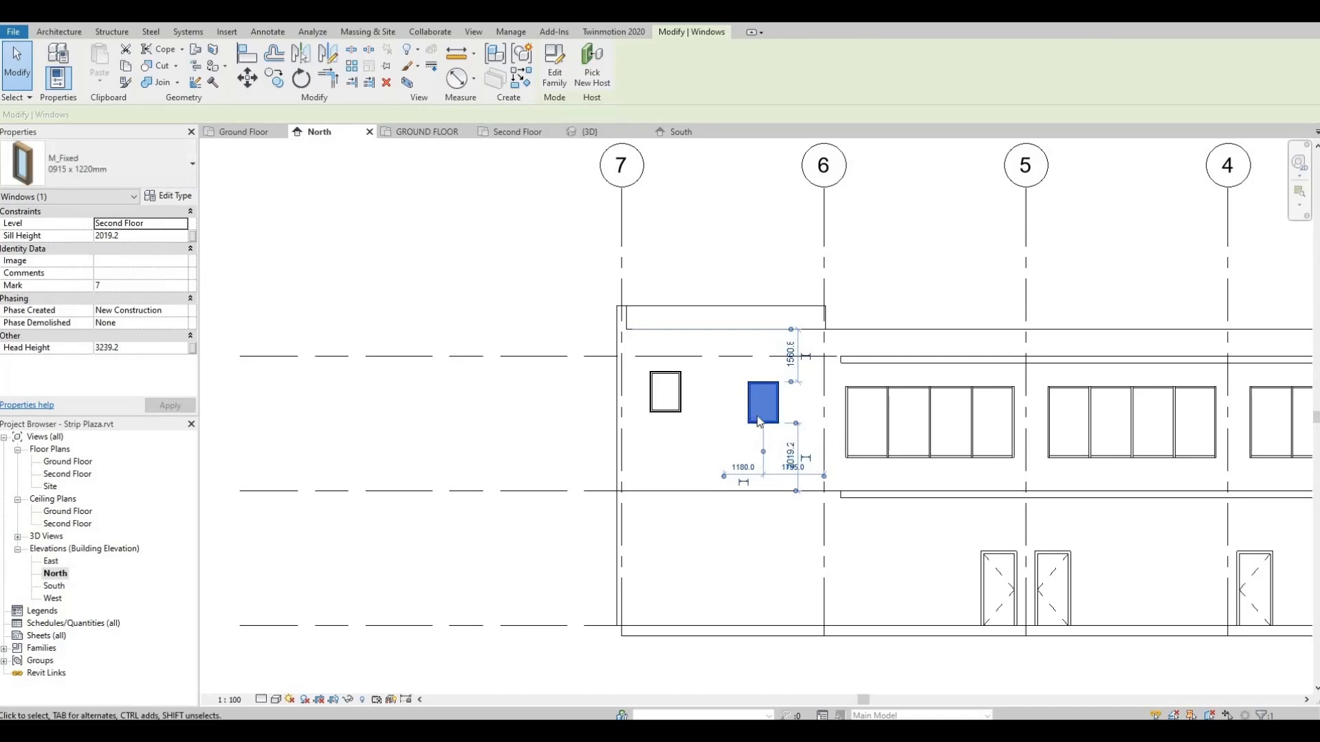
key("Down")
key("Left")
key("Right")
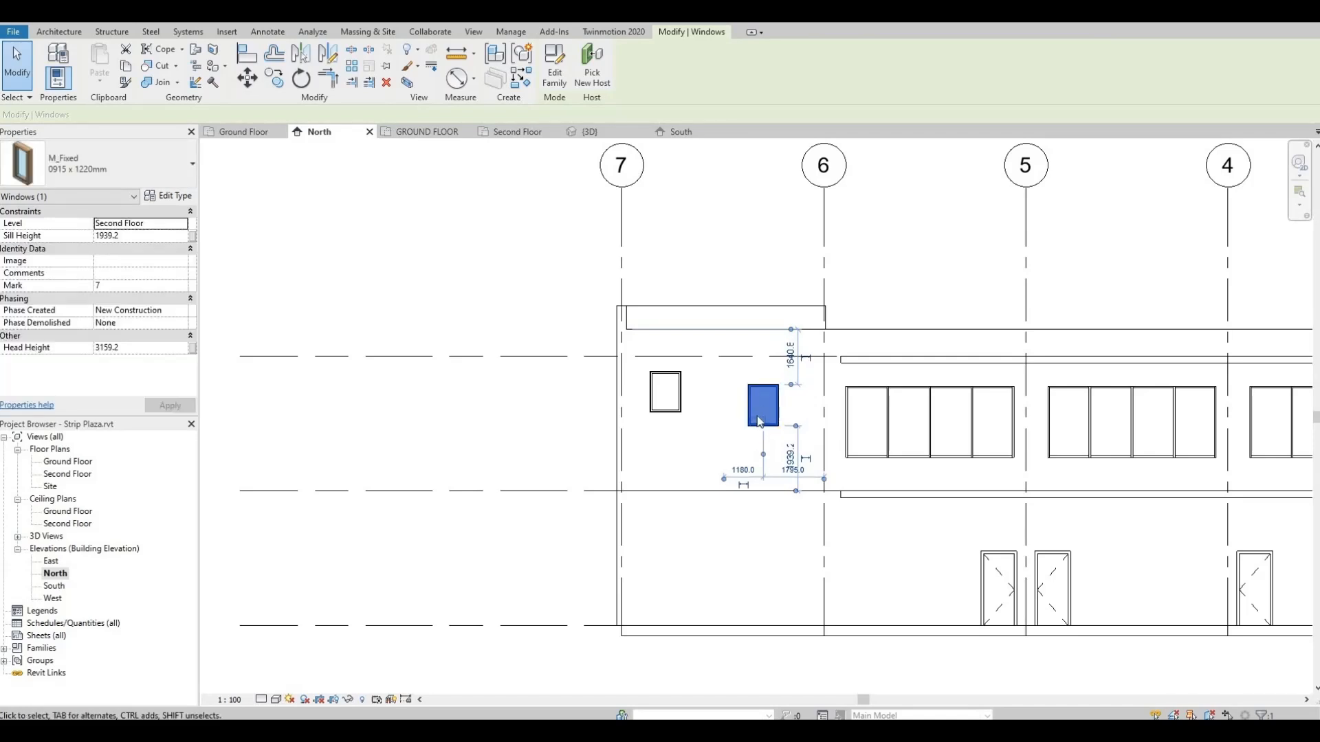
key("Down")
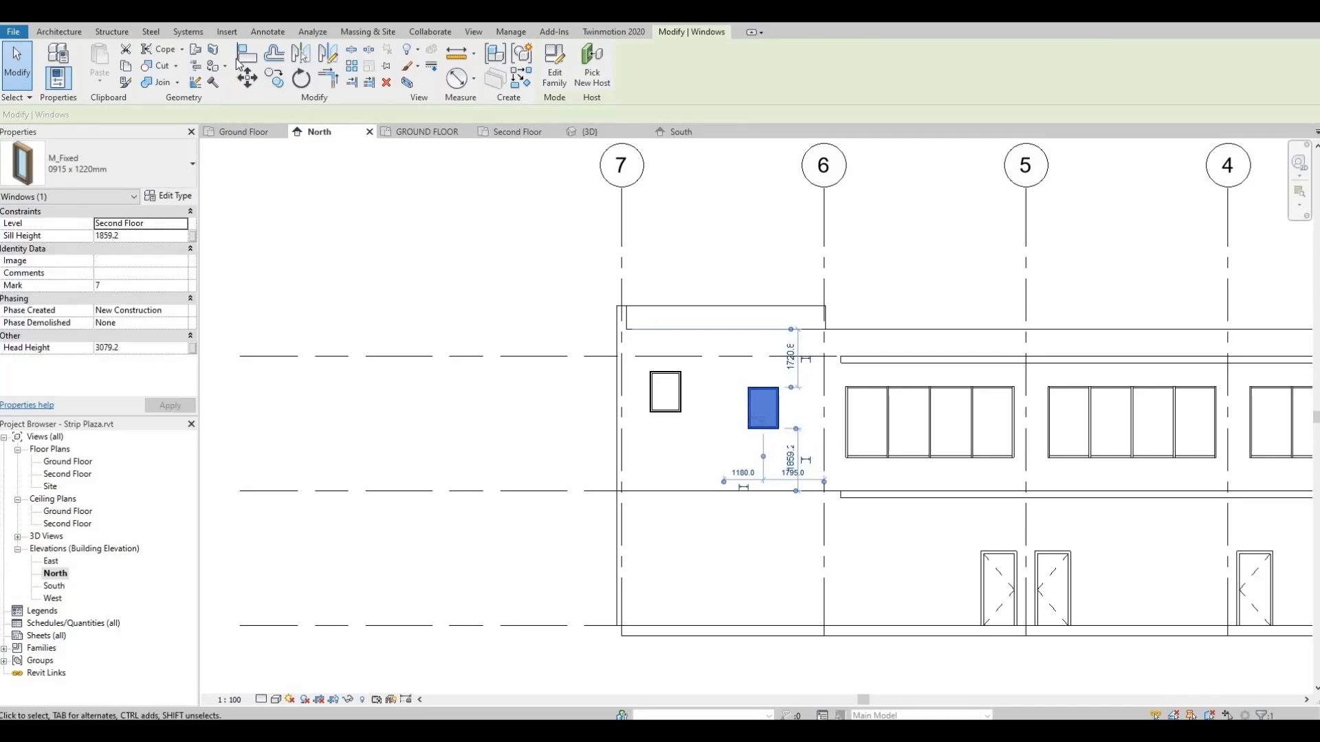
Align the top of the window nearer grid 6 with the top edge of the adjacent curtain wall.
left_click(627, 267)
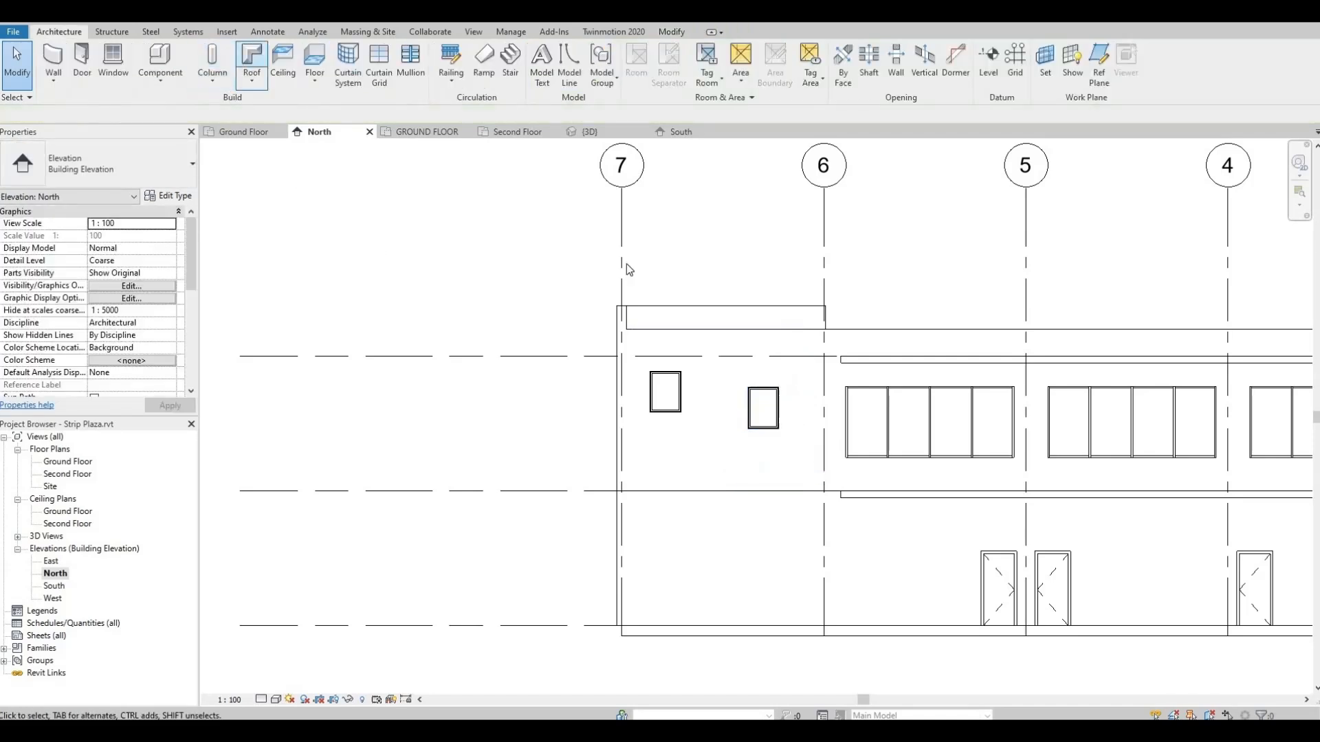
left_click(663, 31)
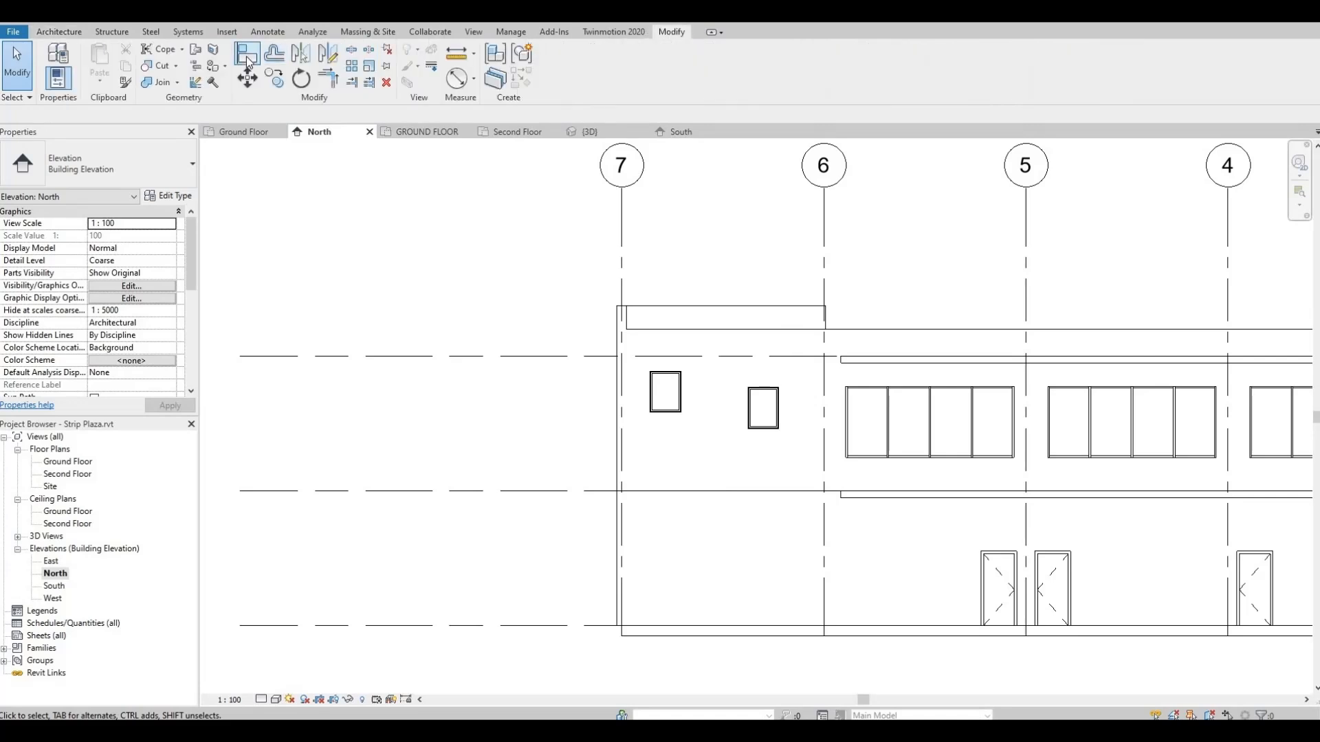
left_click(895, 389)
left_click(759, 390)
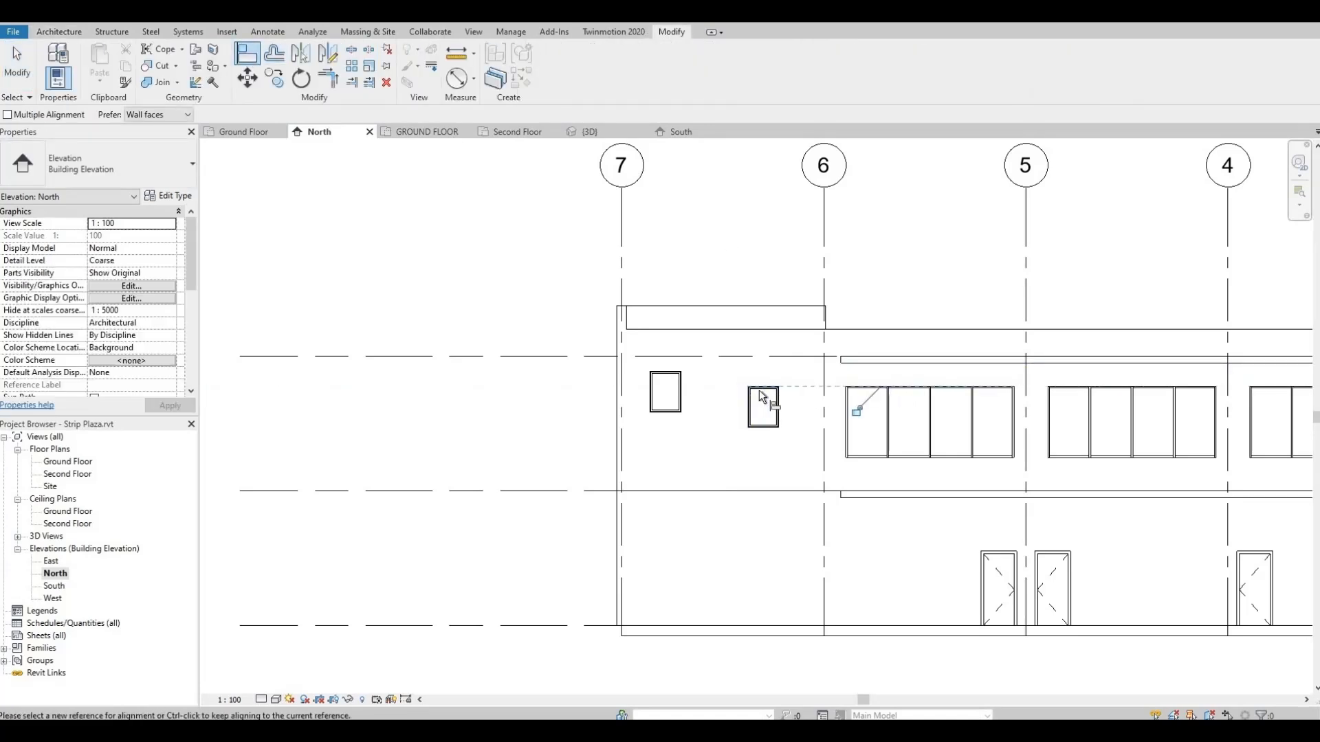
left_click(760, 390)
left_click(664, 371)
key("ctrl+z")
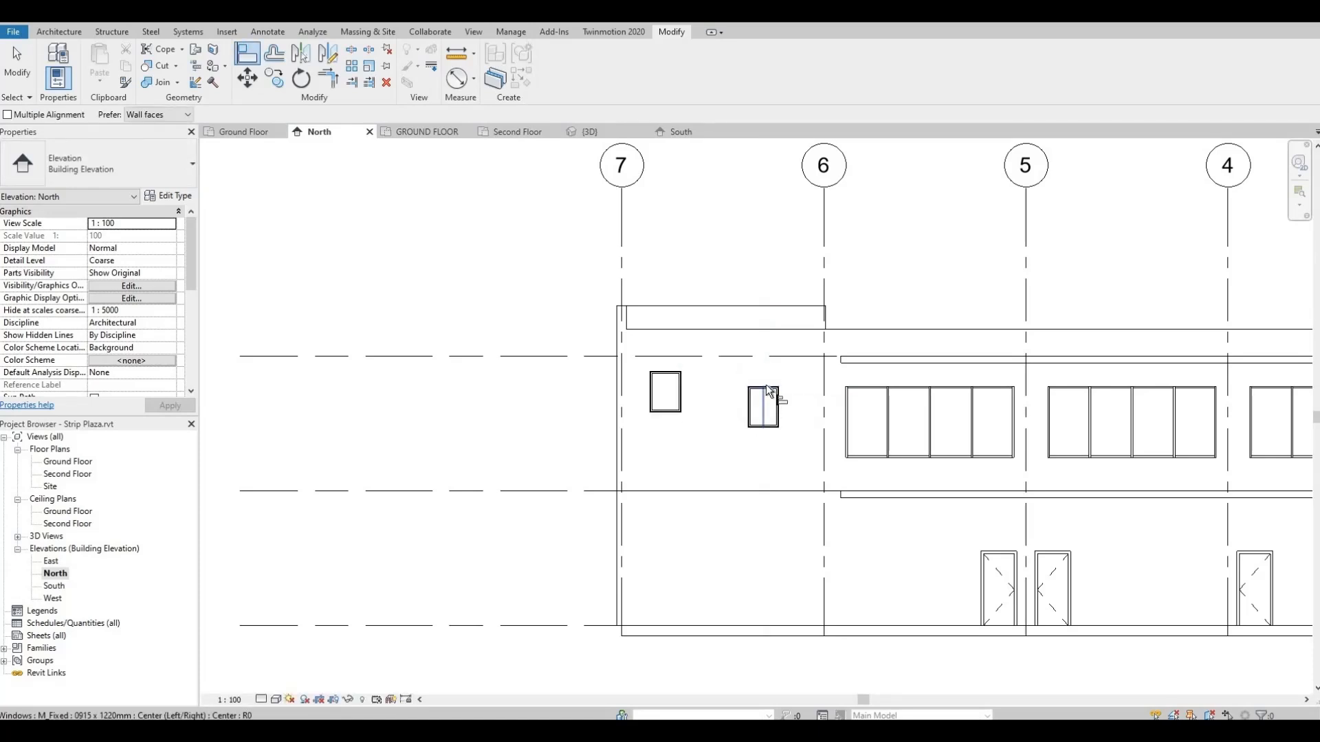
Align the top of the window nearer grid 7 with the top of the window nearer grid 6.
scroll(759, 407, "up", 2)
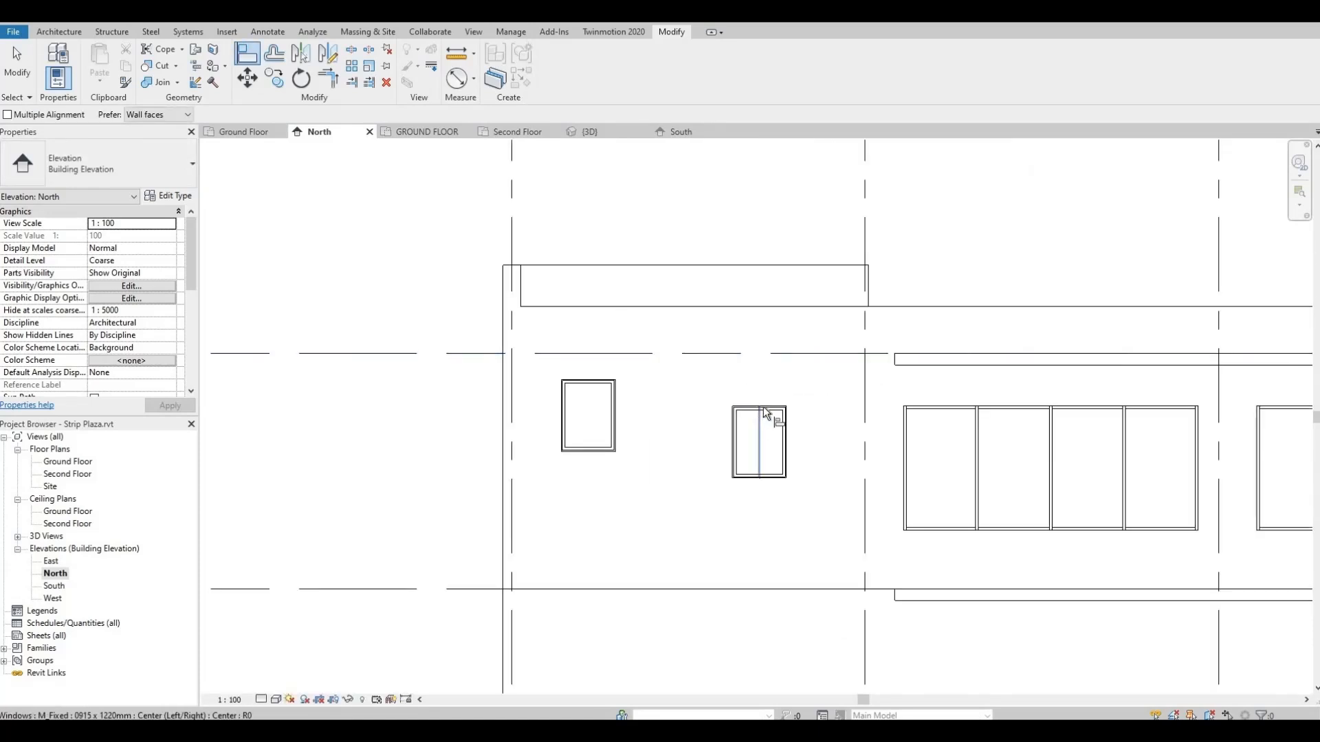
left_click(769, 407)
left_click(607, 381)
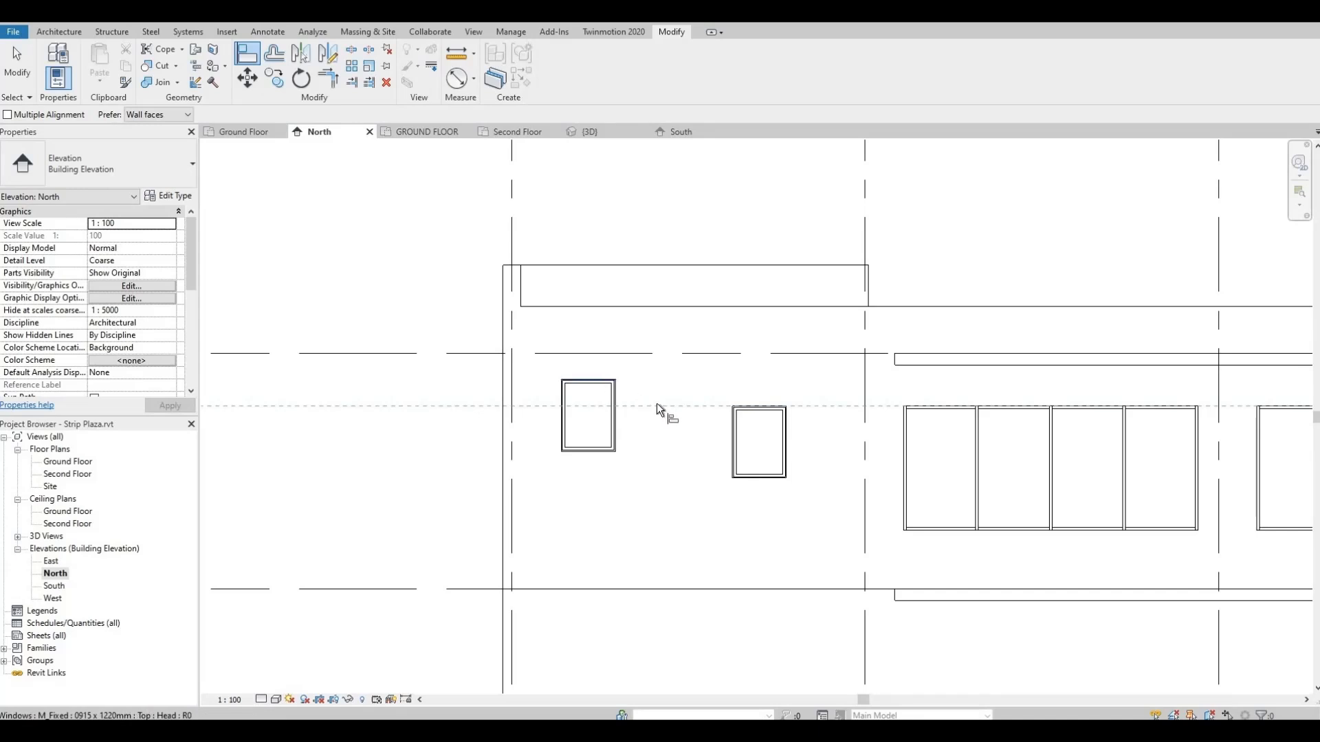
scroll(774, 447, "down", 3)
key("Escape")
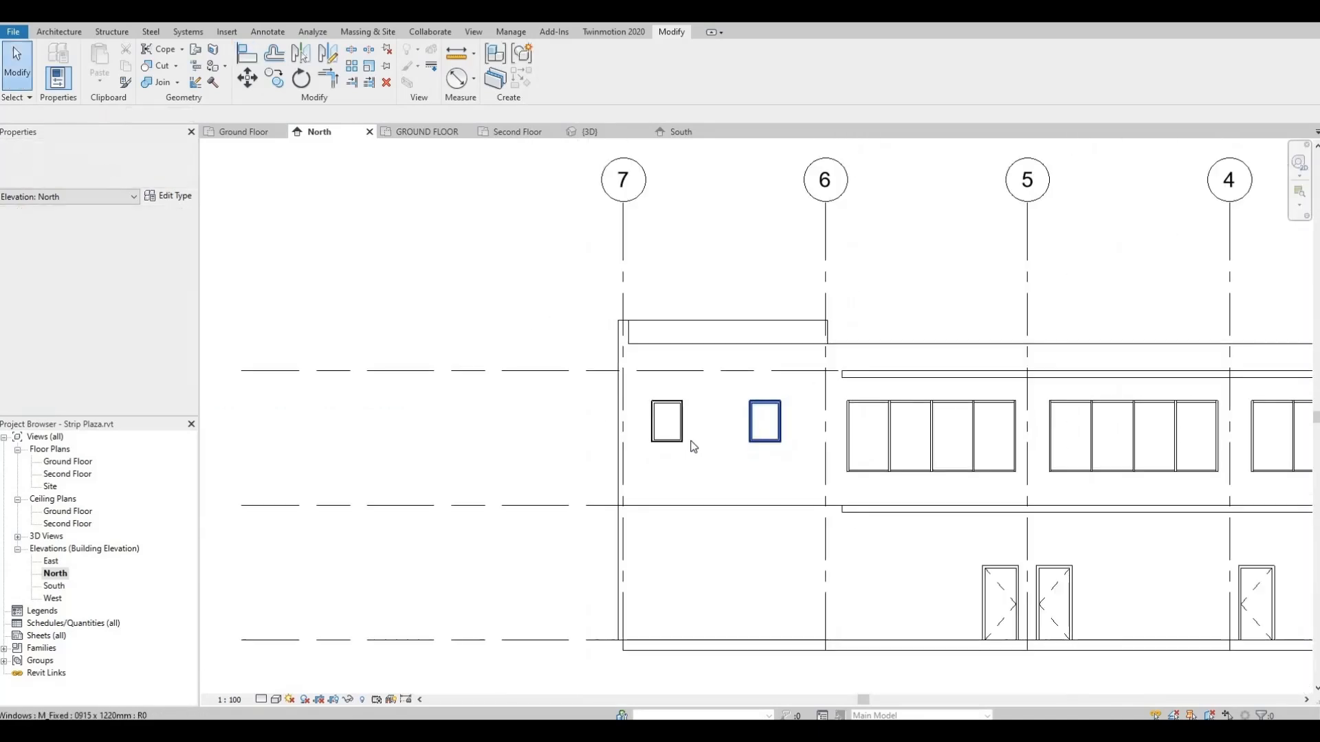
left_click(680, 438)
Copy the window nearer grid 6 straight down 4300 mm onto the ground-floor wall.
middle_click_drag(796, 494, 775, 360)
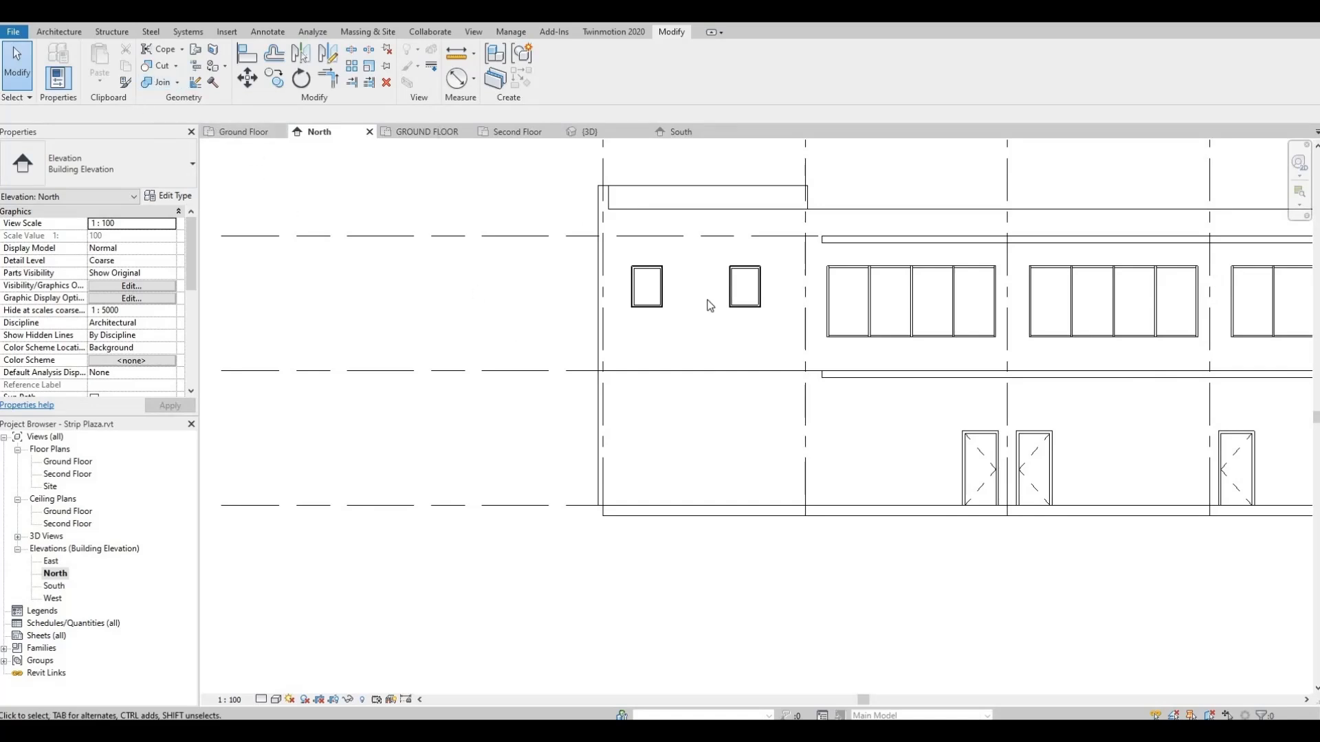
left_click(745, 288)
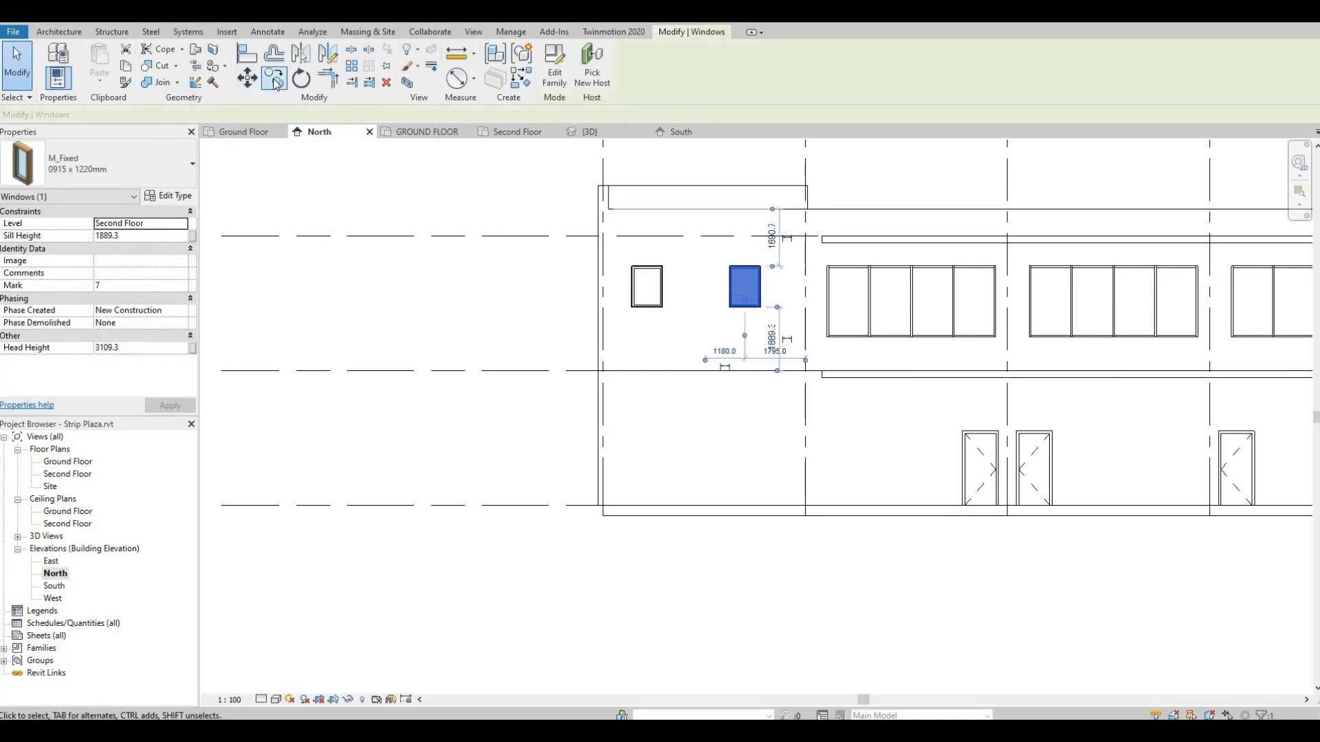
key("c")
key("o")
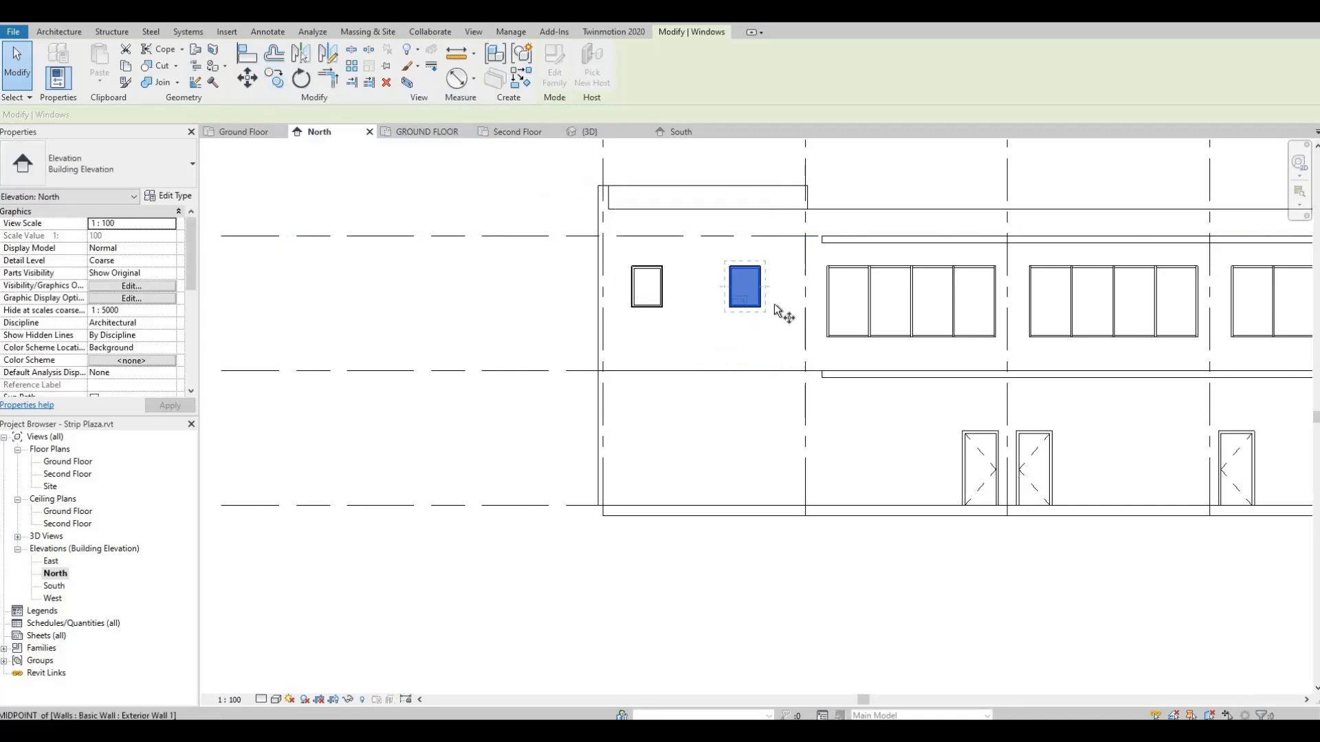
left_click(758, 305)
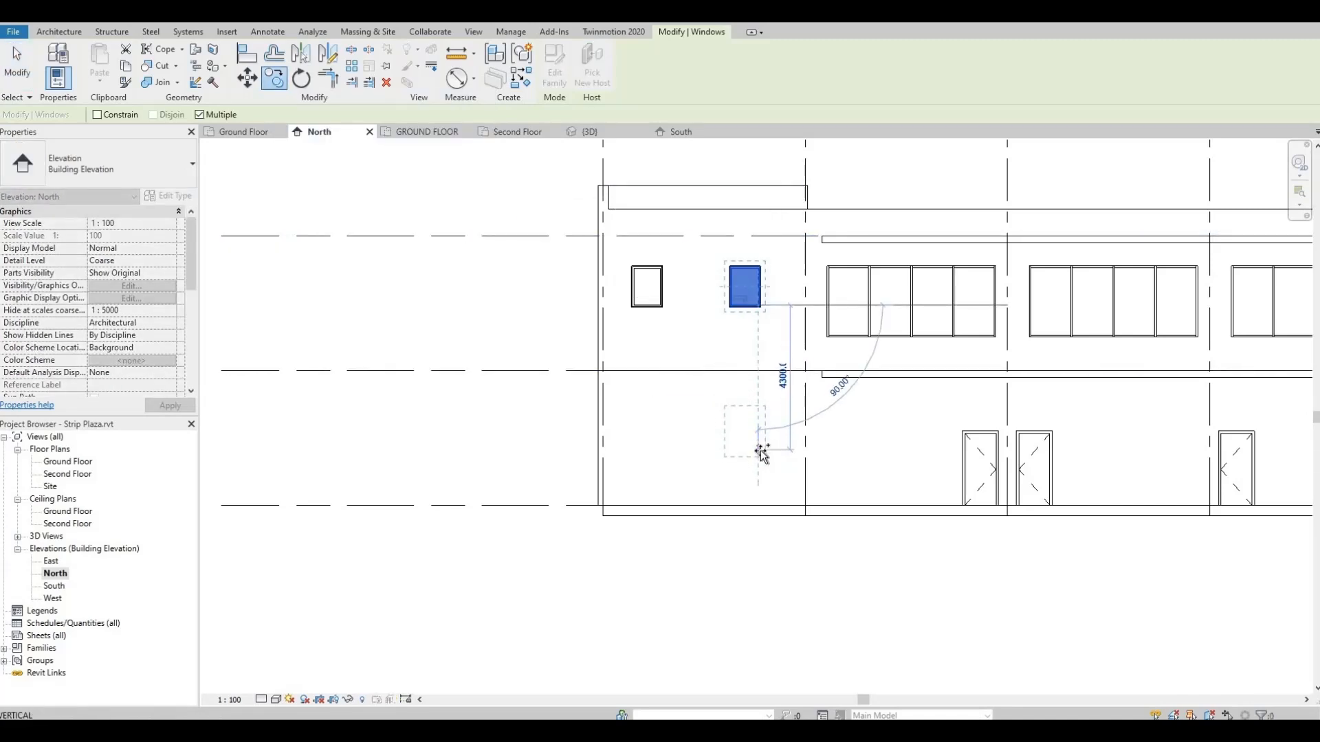
left_click(759, 450)
key("Escape")
key("Escape")
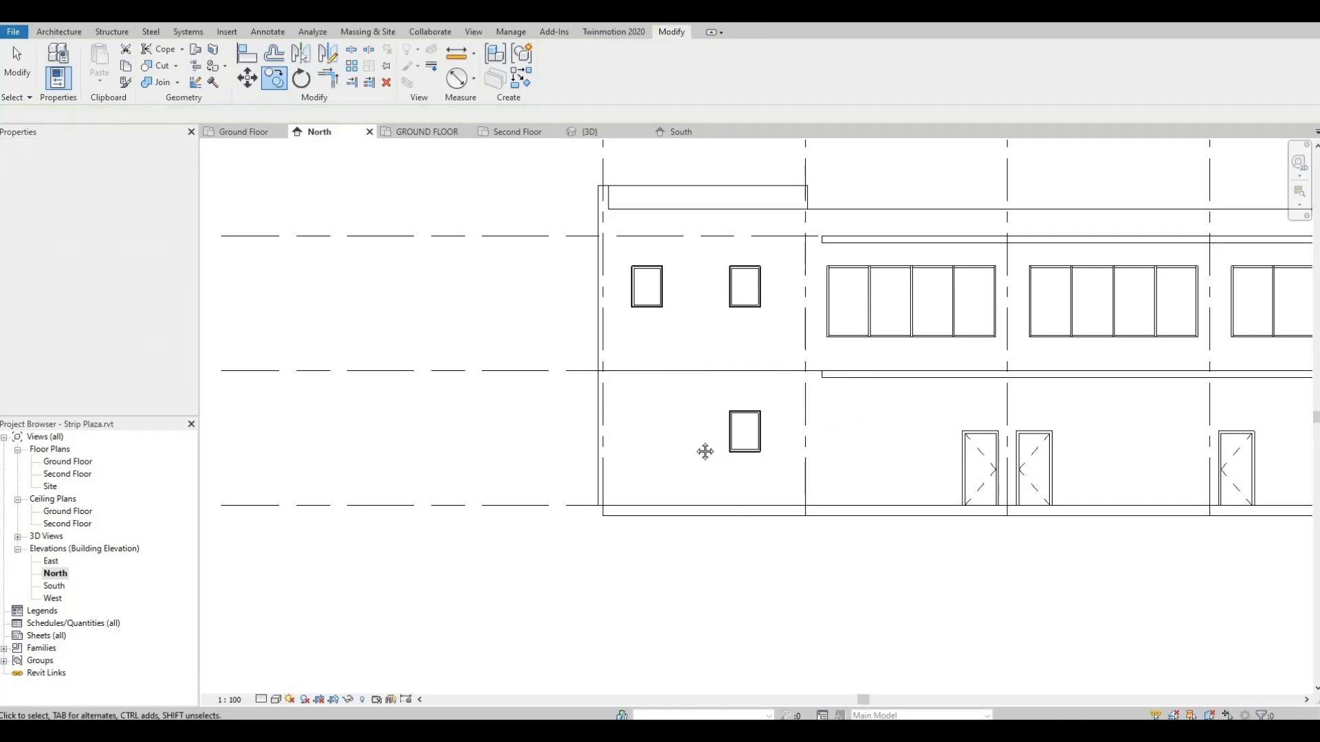
Delete the projecting slab above the upper-floor curtain walls.
middle_click_drag(793, 436, 751, 398)
middle_click_drag(787, 378, 774, 418)
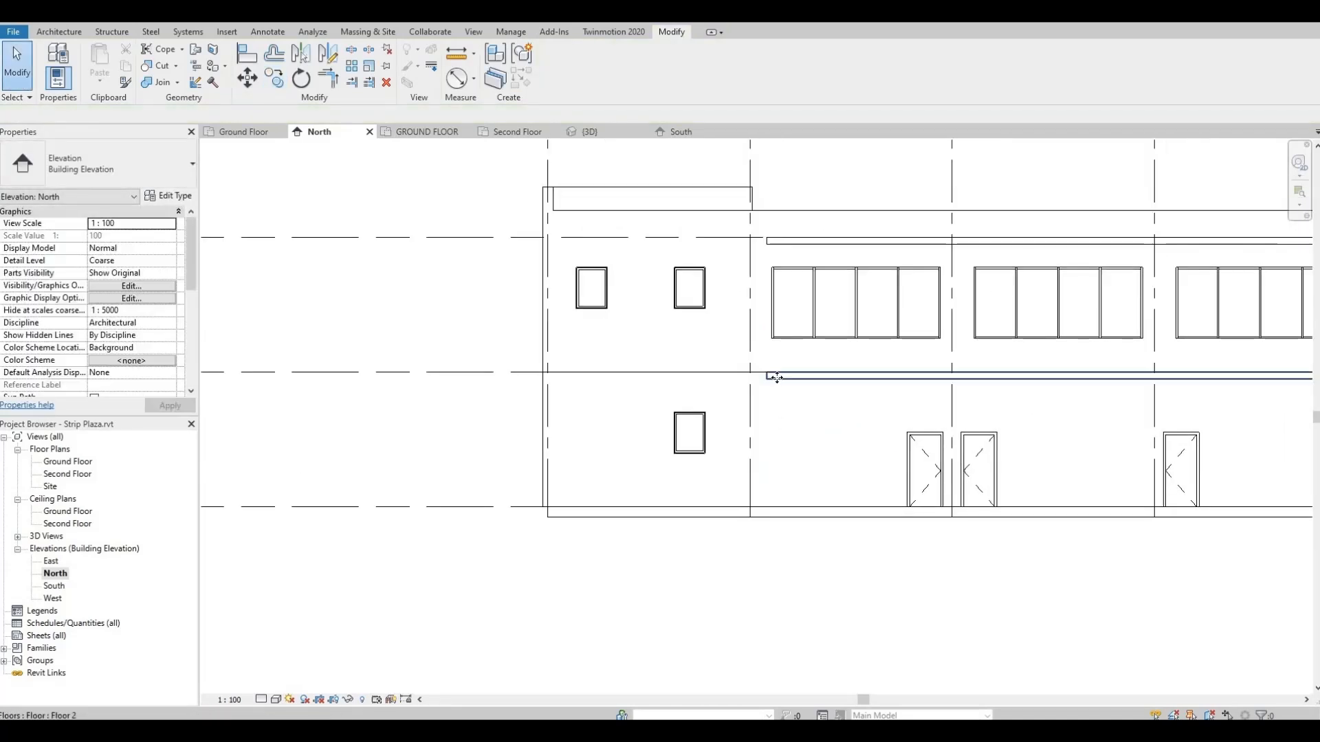
left_click(777, 378)
middle_click_drag(760, 352, 693, 381)
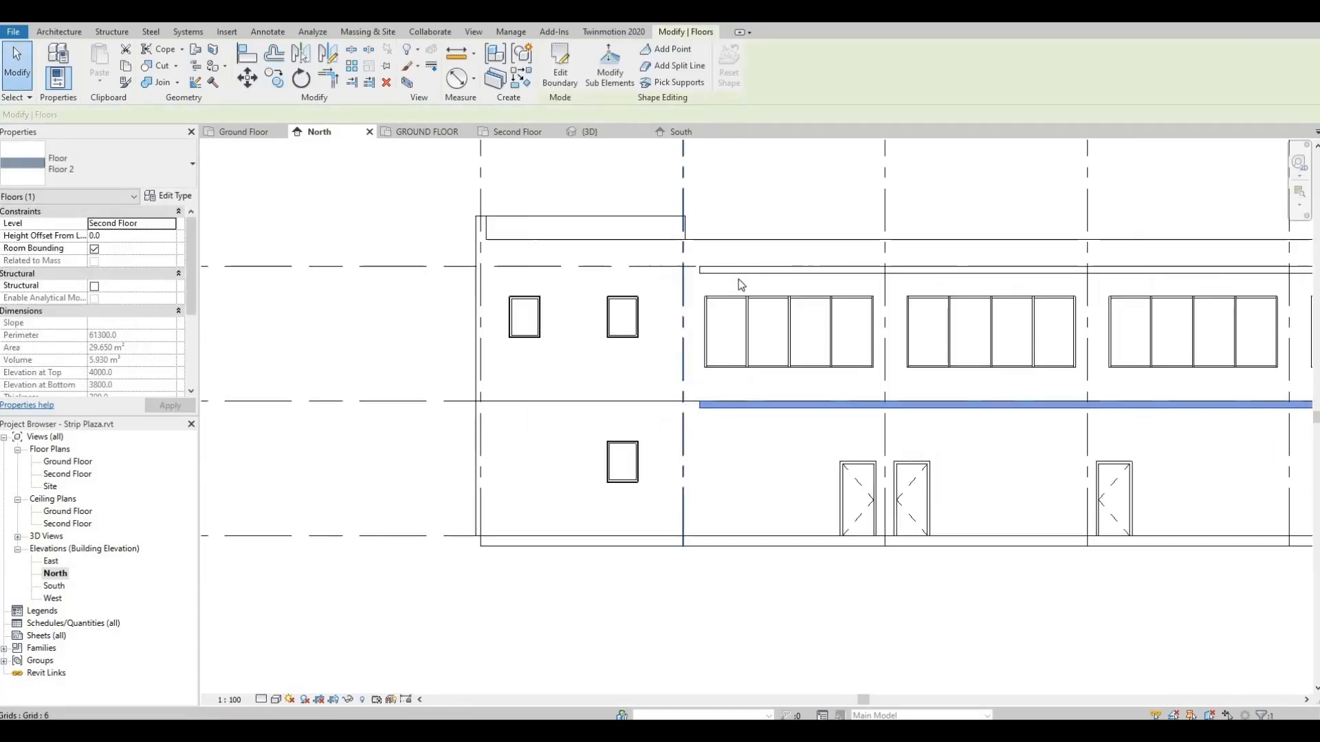
key("Escape")
left_click(727, 283)
key("Delete")
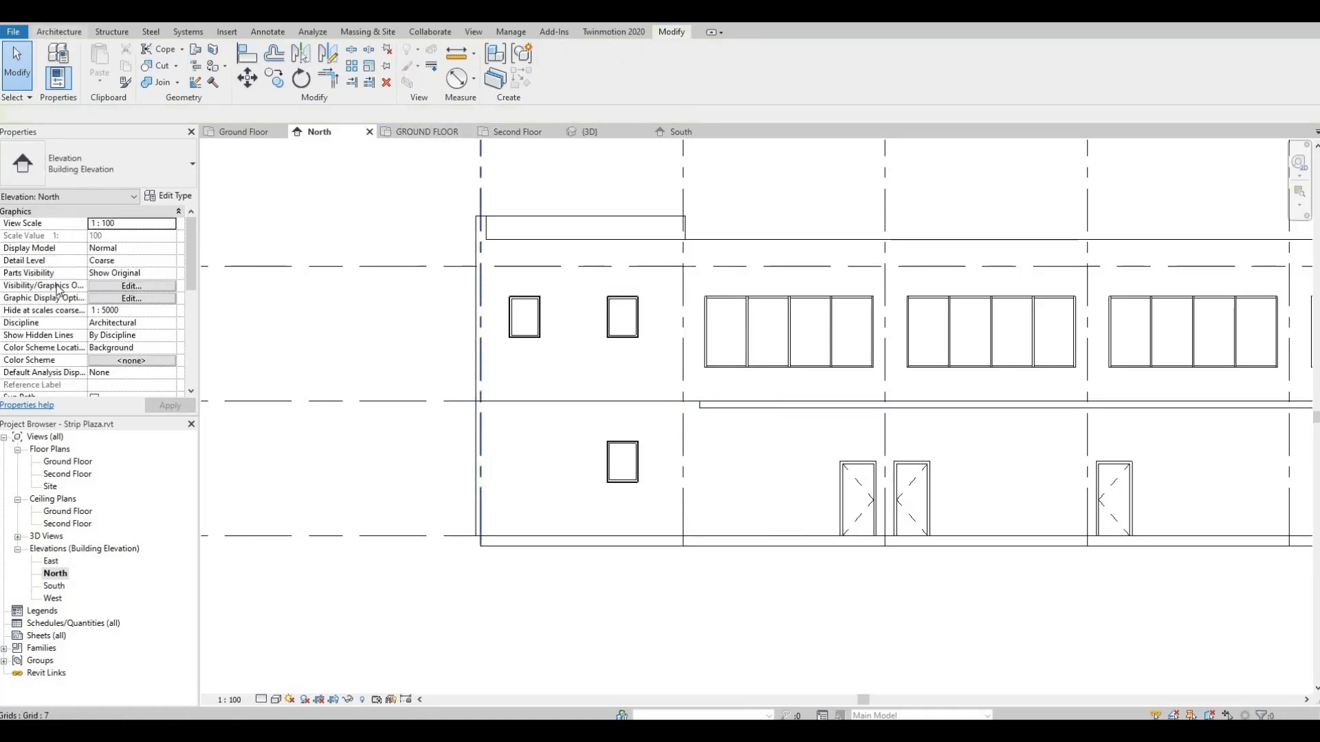
Open the Ground Floor plan and examine the layout along the north wall on grid D.
left_click(56, 463)
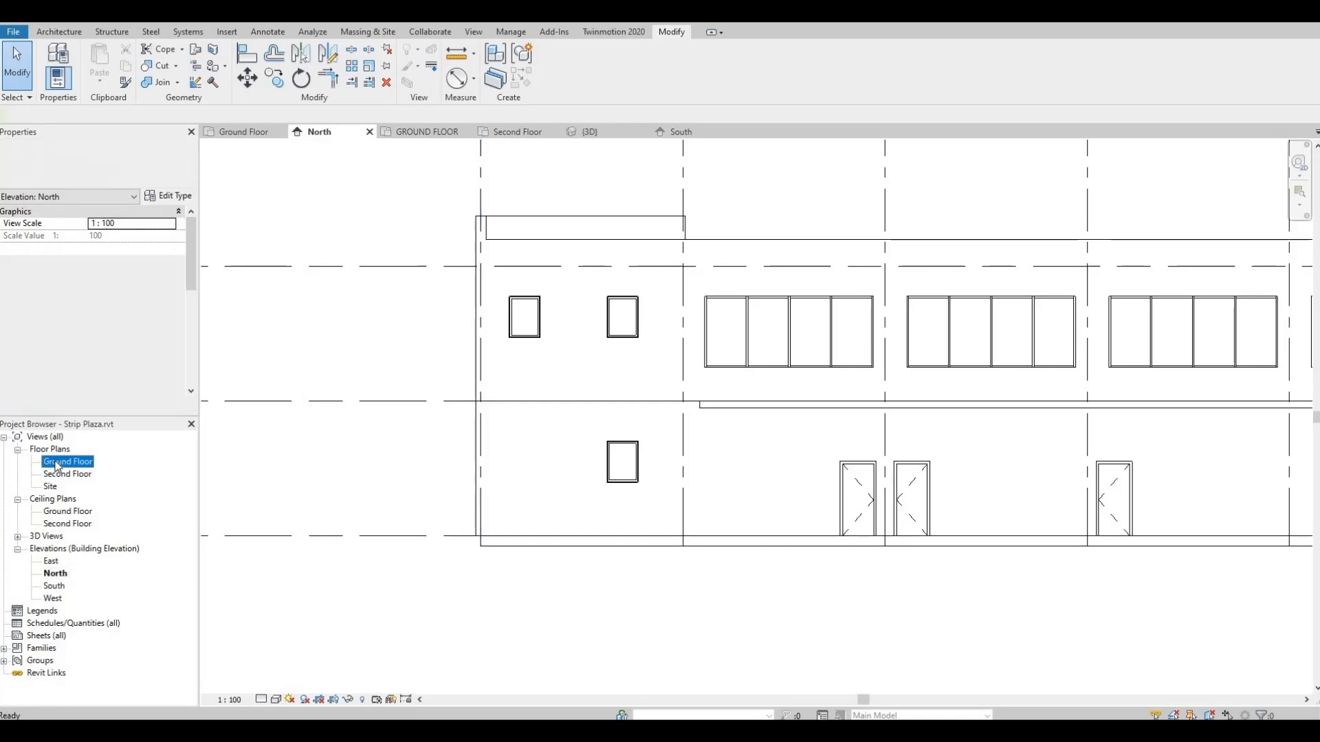
double_click(56, 464)
scroll(477, 342, "down", 2)
middle_click_drag(522, 374, 628, 689)
middle_click_drag(674, 457, 696, 534)
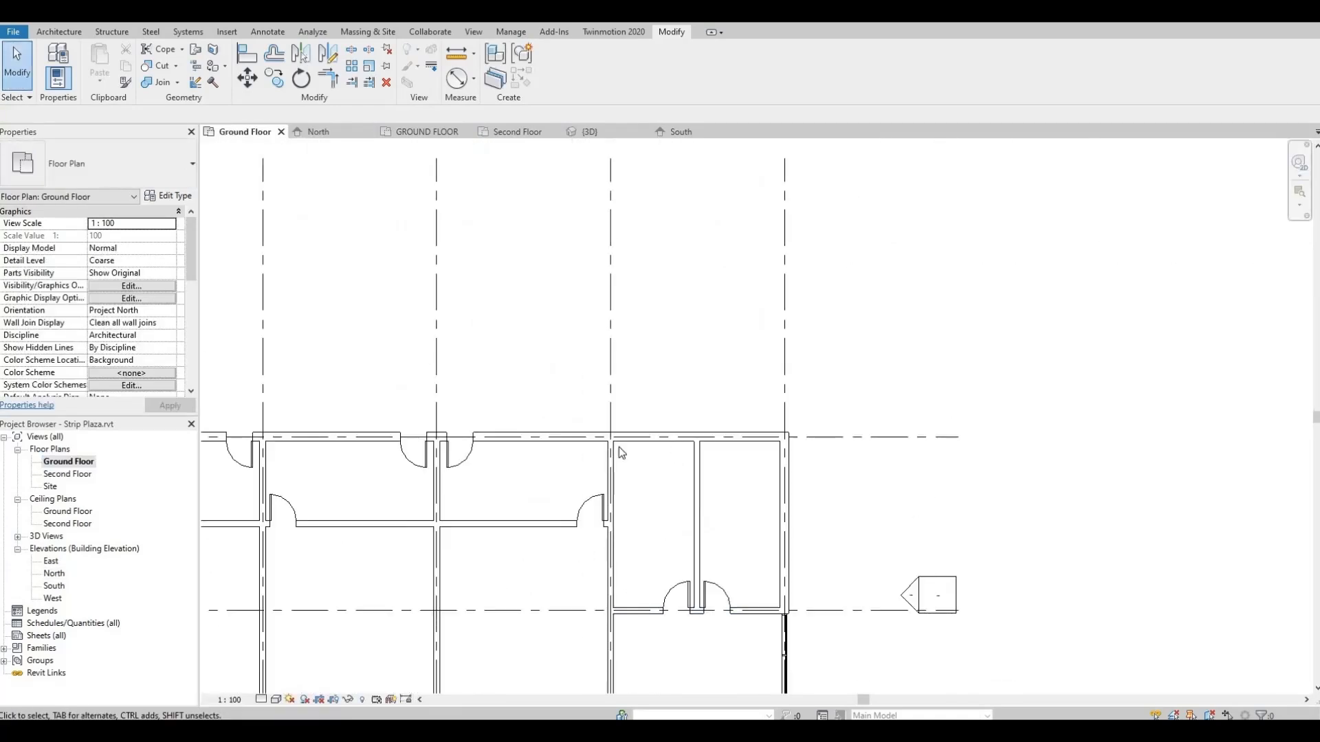
scroll(687, 447, "down", 4)
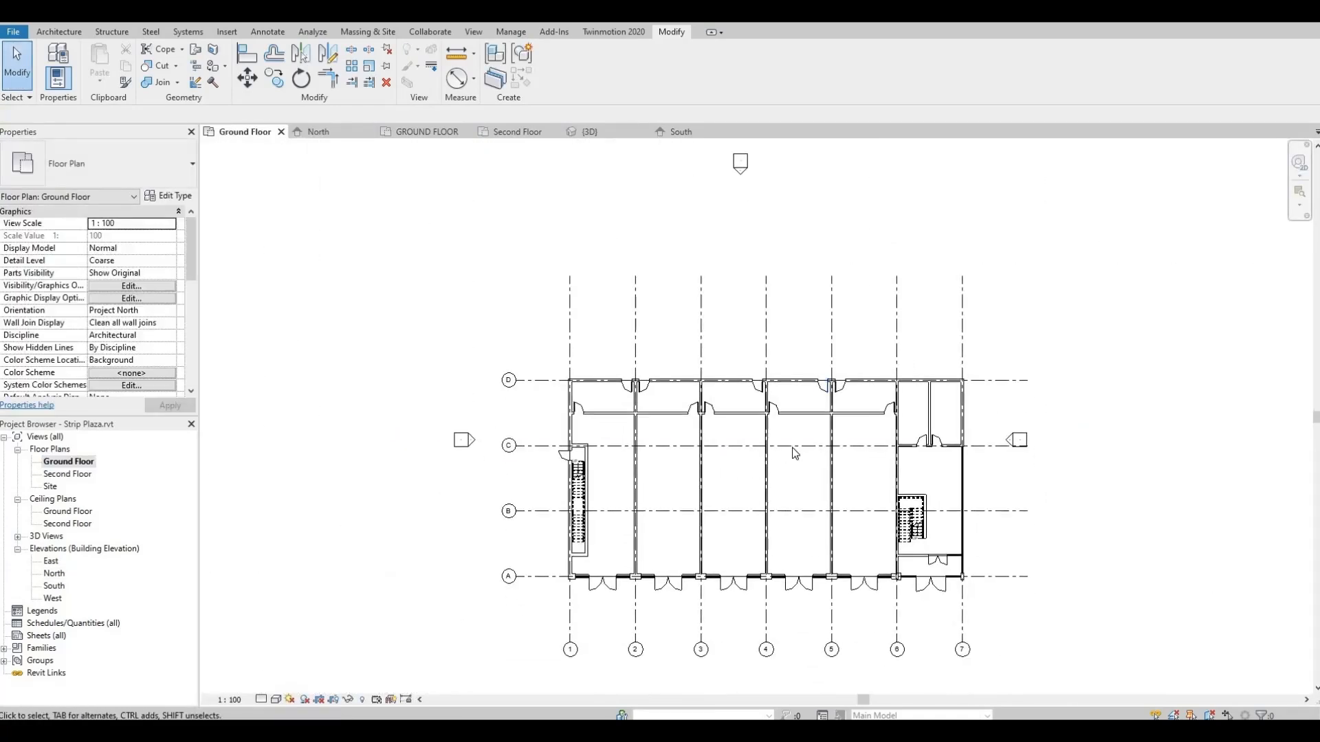
scroll(790, 456, "up", 1)
On the Second Floor plan, extend the north projecting slab's boundary to the outer wall face at grid 7, leaving the walls unattached.
left_click(68, 474)
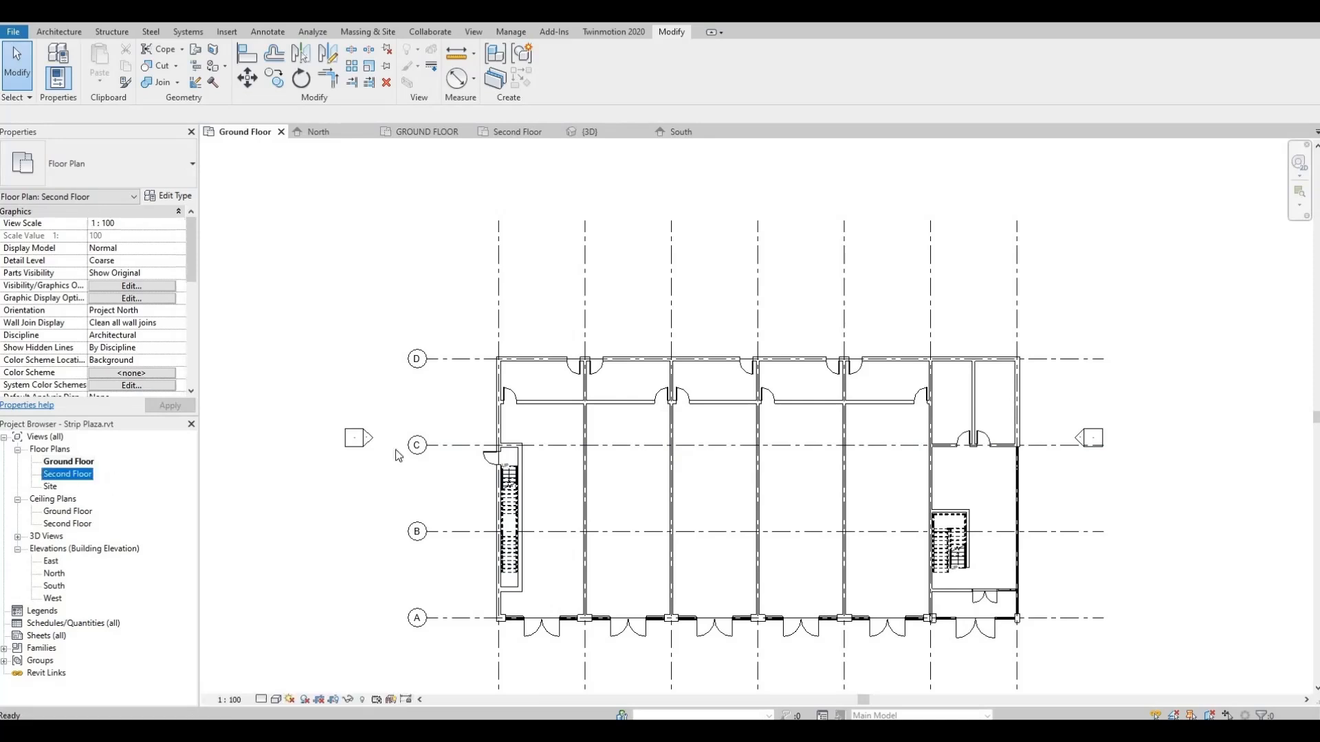
left_click(908, 319)
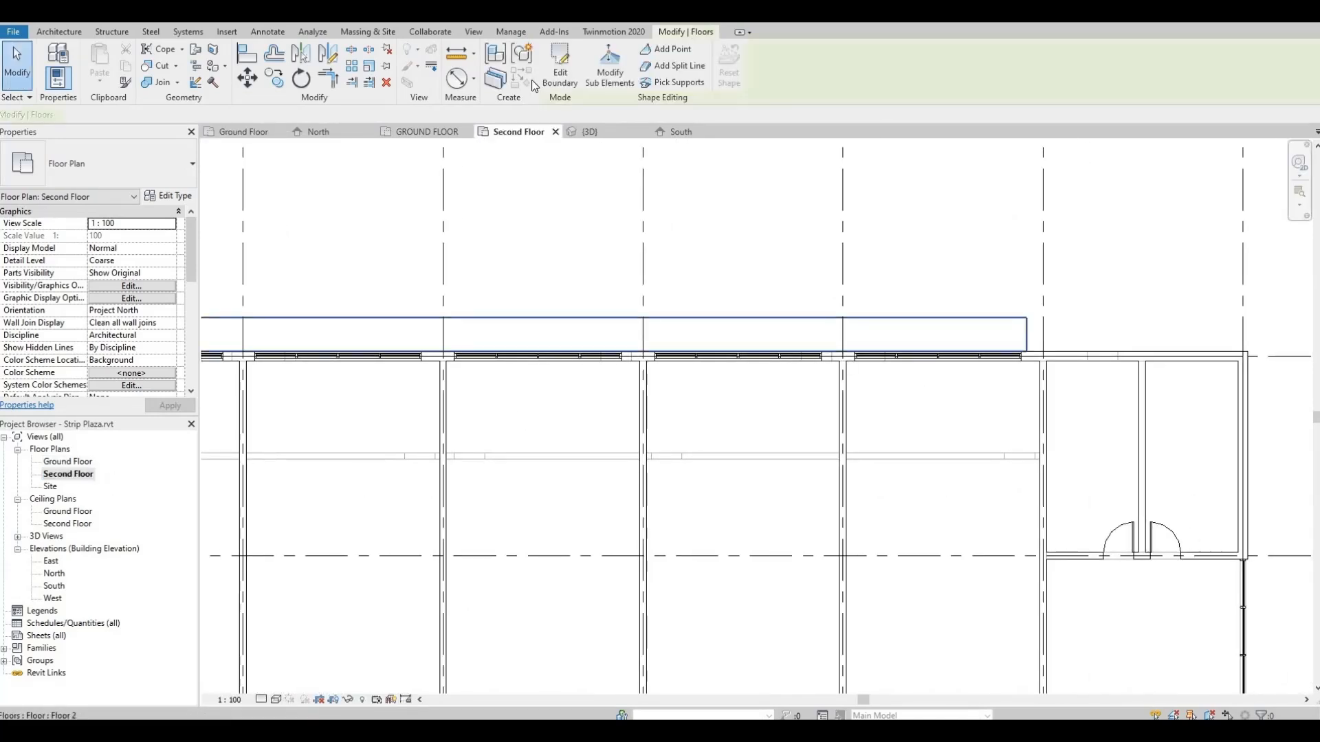
left_click(558, 74)
middle_click_drag(807, 312, 621, 352)
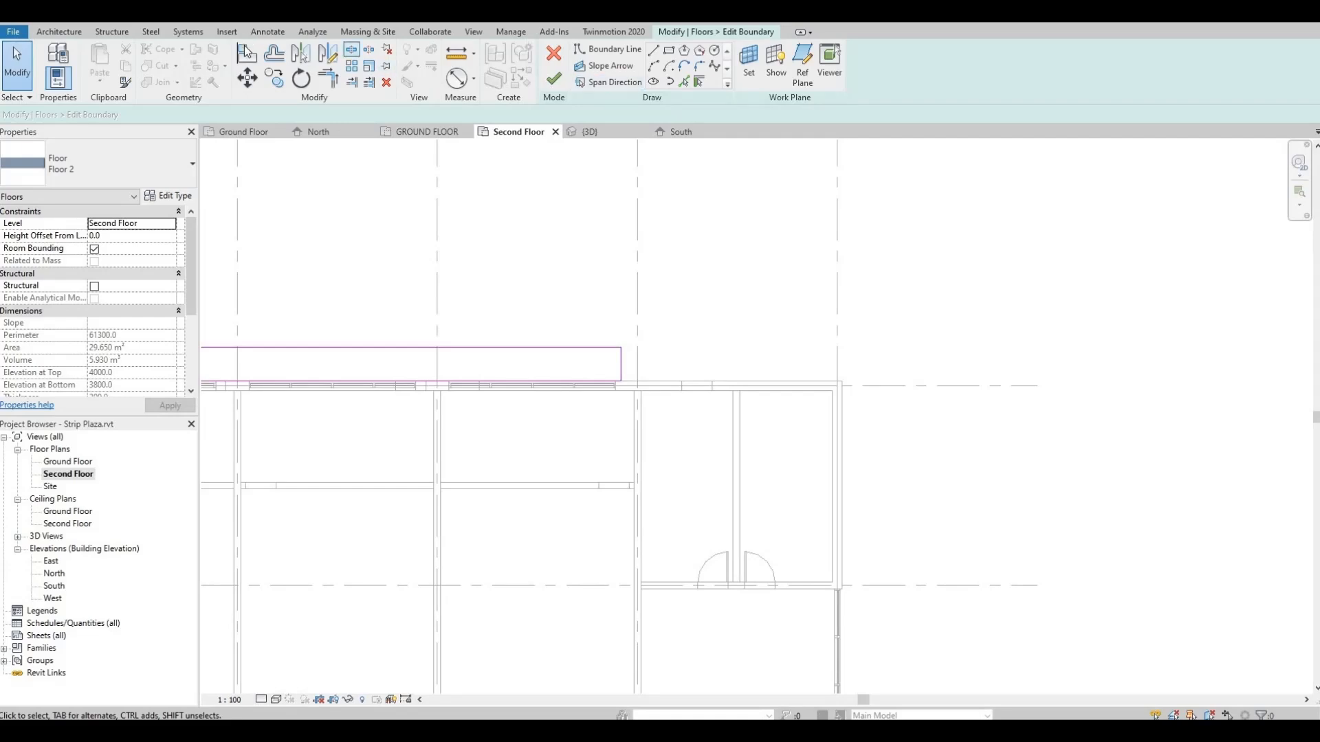
key("a")
key("l")
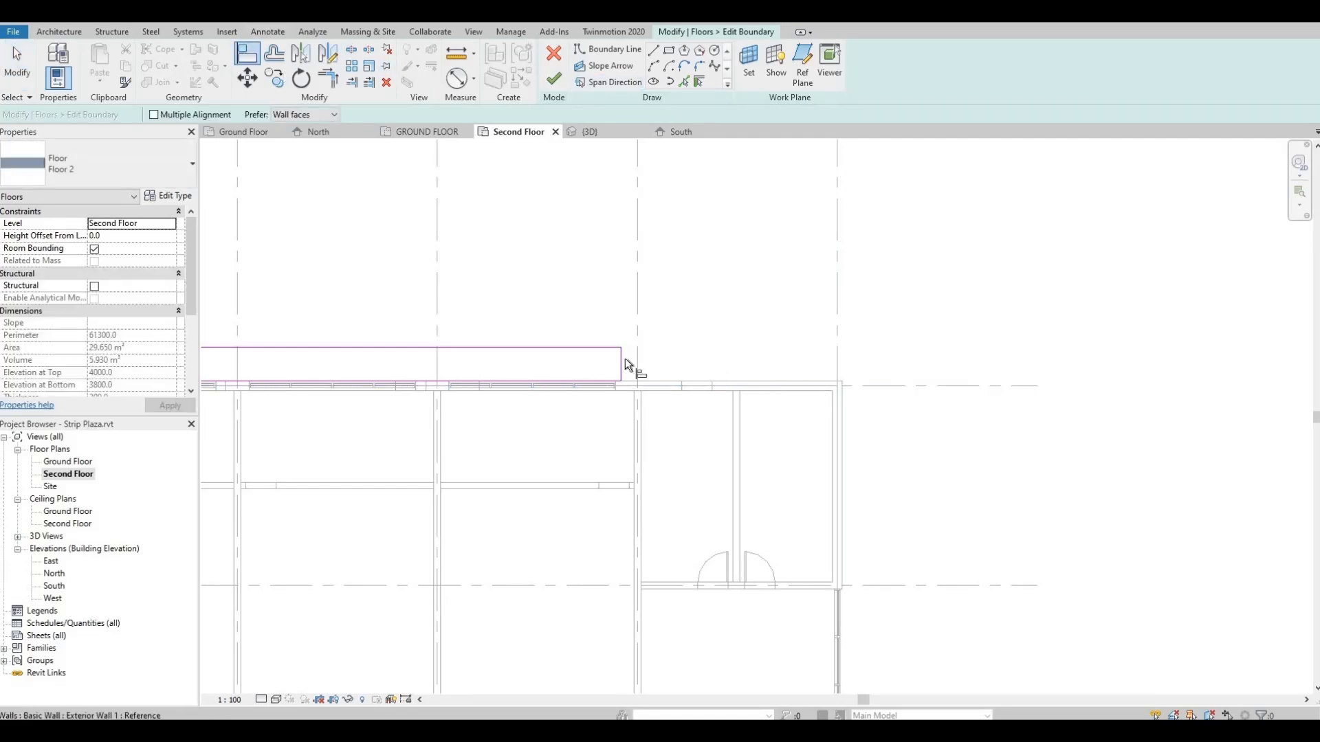
left_click(621, 363)
scroll(649, 364, "down", 2)
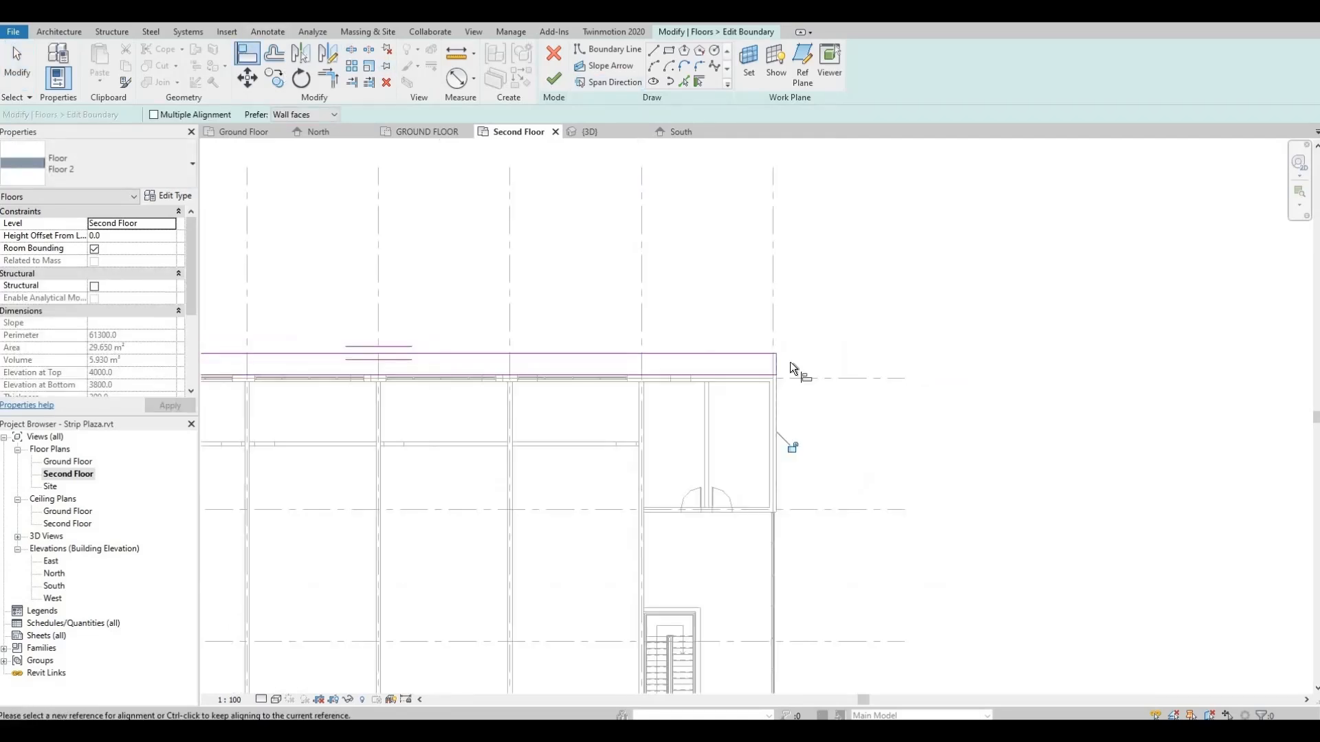
middle_click_drag(346, 354, 866, 366)
scroll(866, 366, "up", 1)
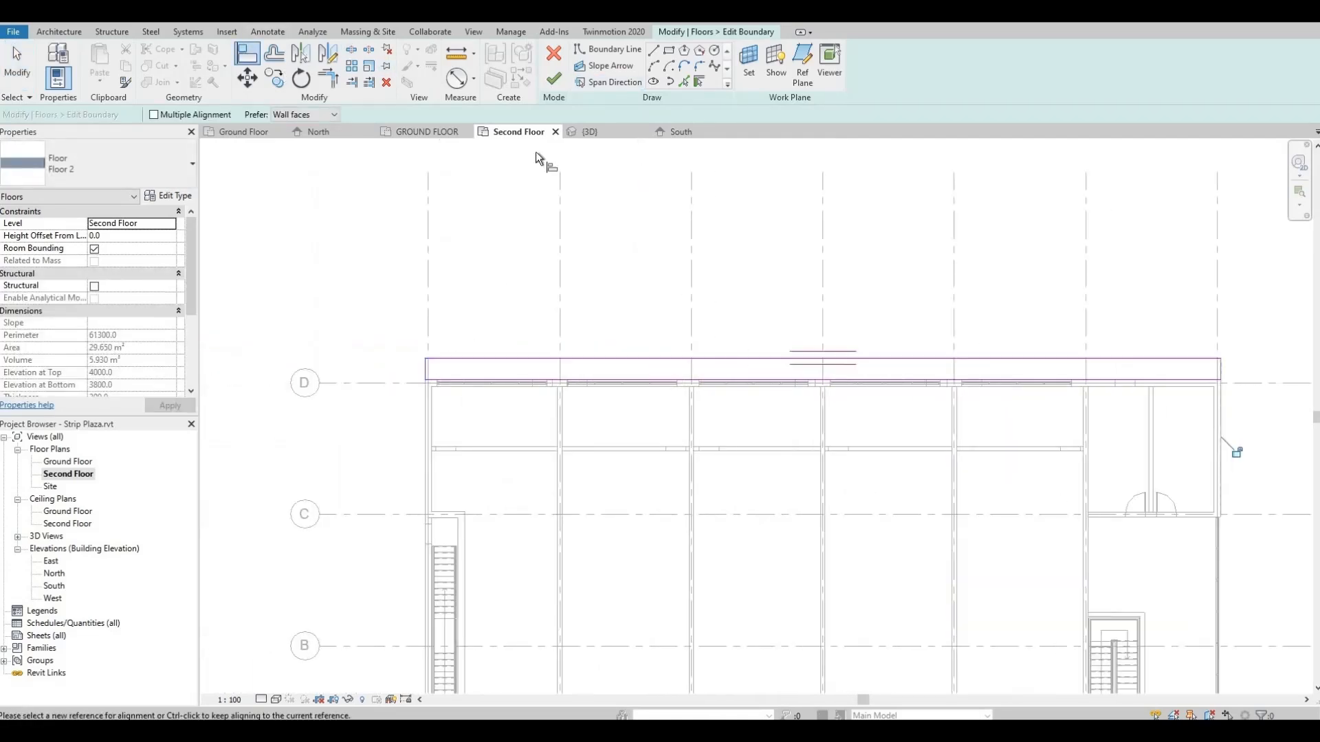
left_click(554, 81)
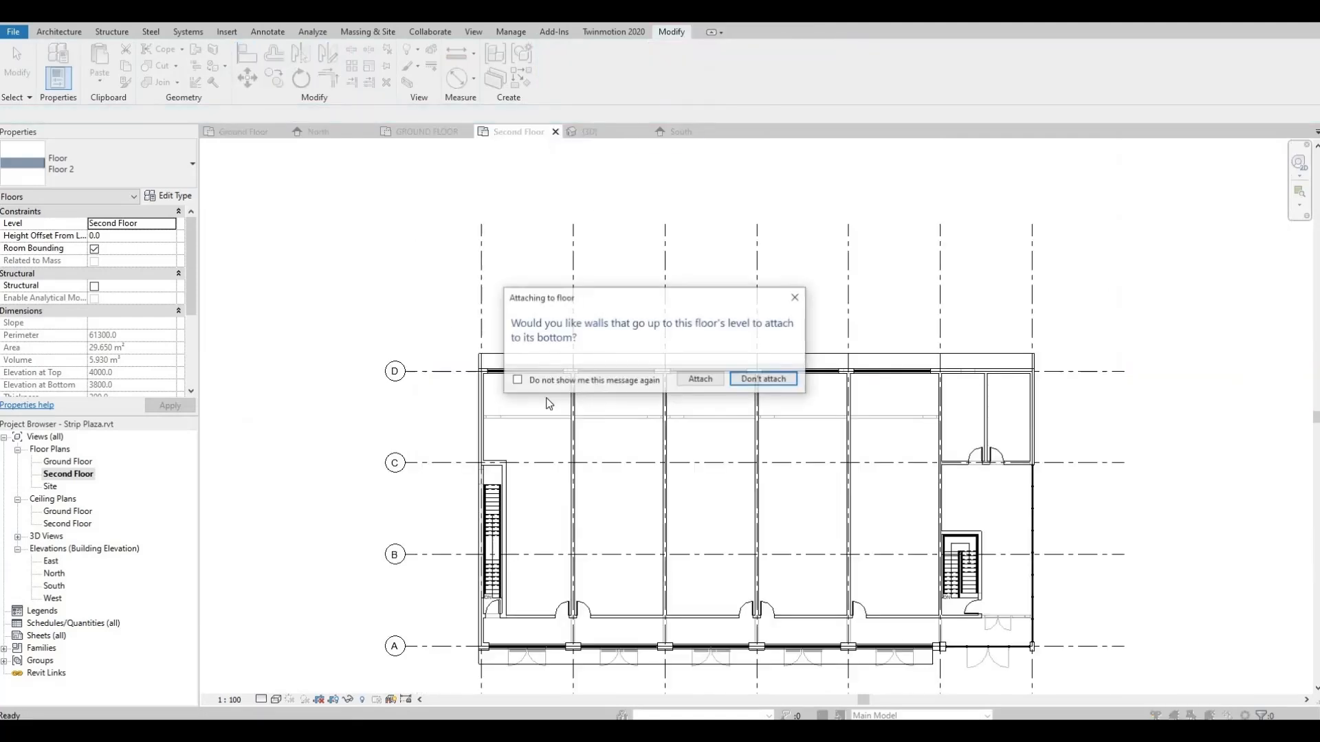
left_click(762, 382)
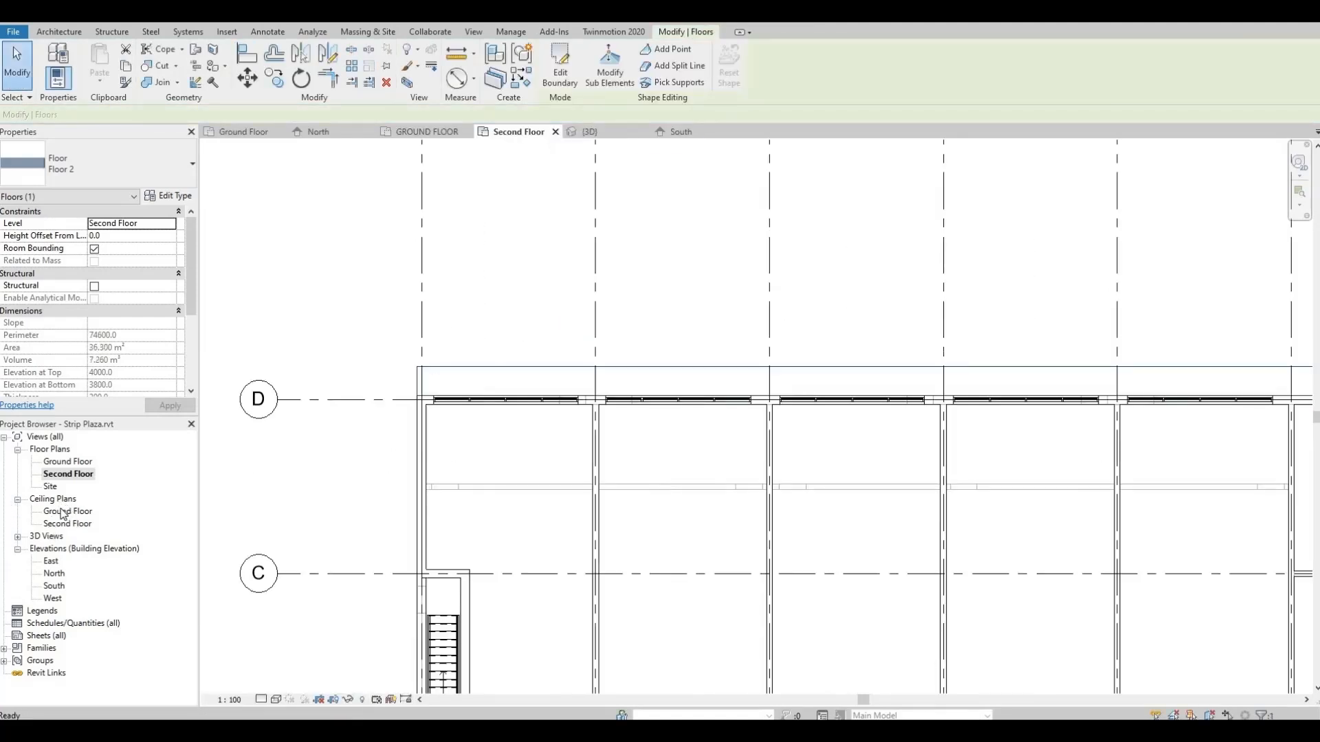
In the North elevation, copy the projecting slab straight up 4000 mm from the Second Floor to the Roof level.
double_click(55, 574)
middle_click_drag(908, 498, 332, 552)
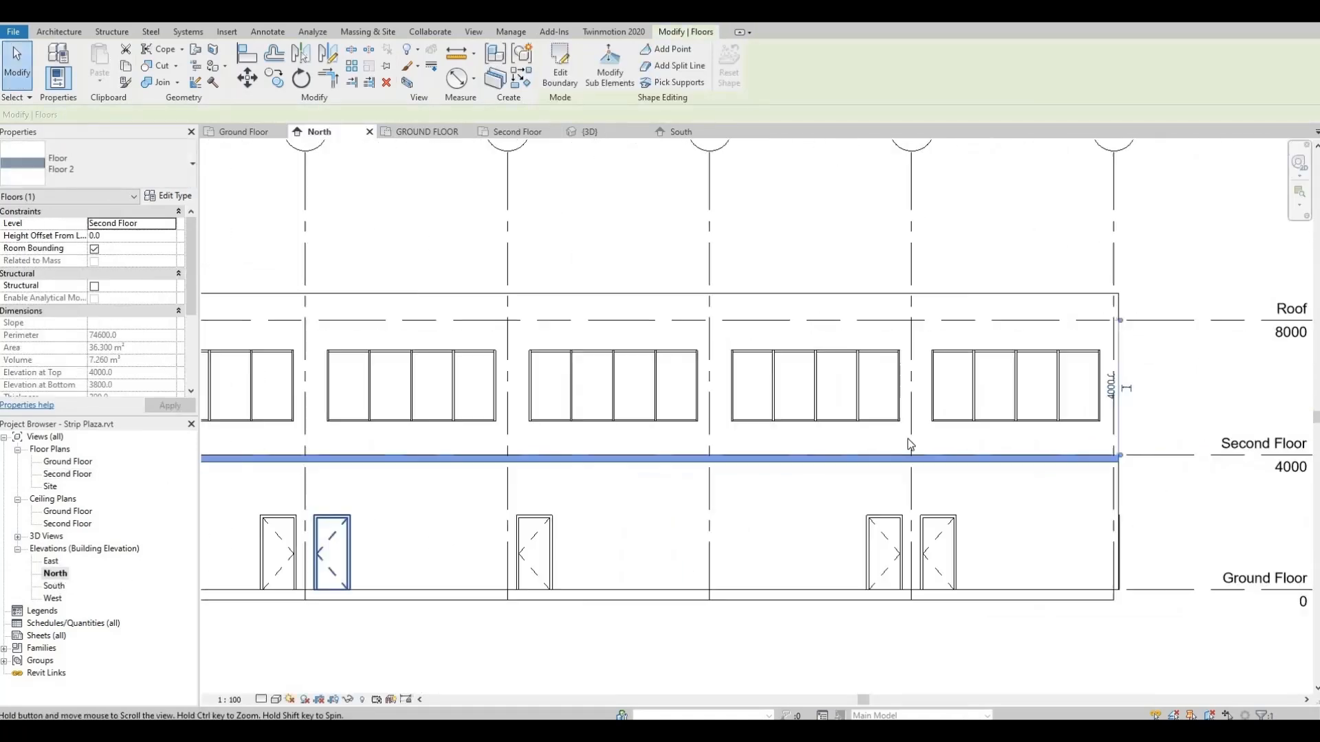
middle_click_drag(908, 439, 748, 415)
left_click(274, 81)
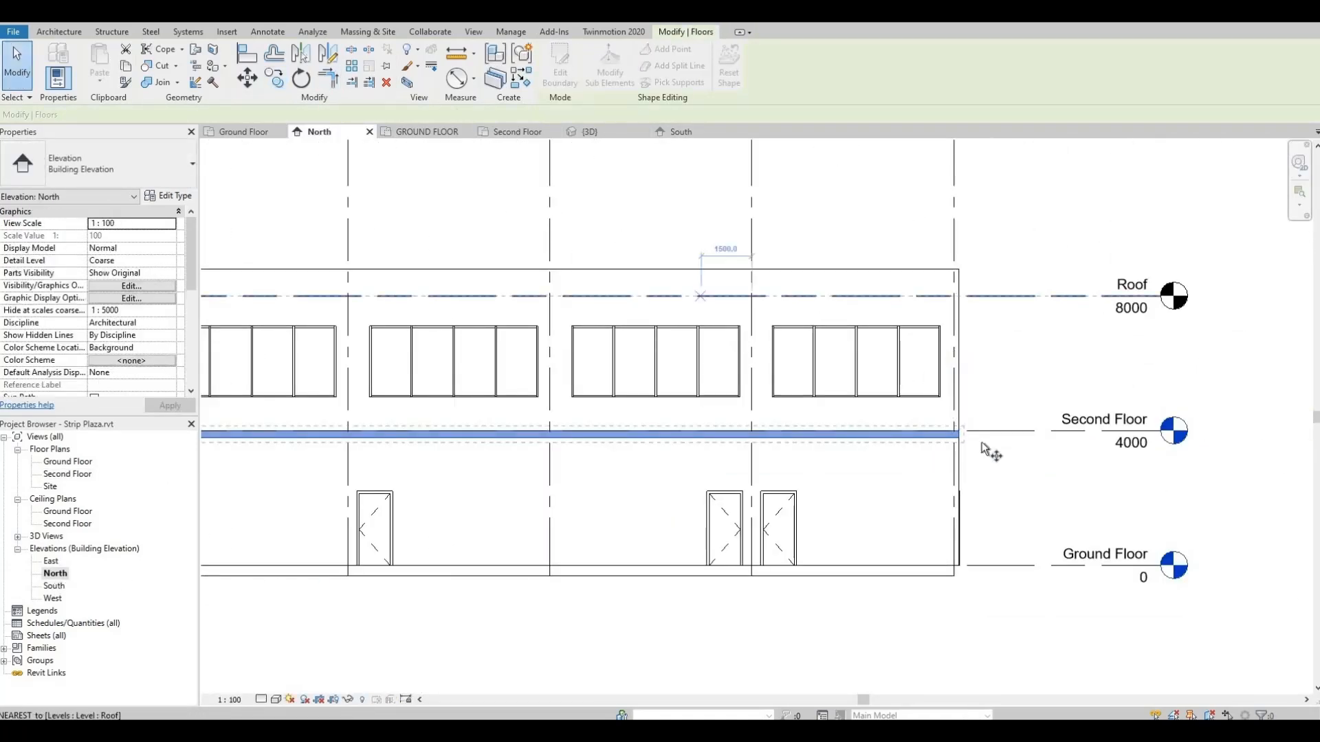
scroll(990, 460, "up", 3)
left_click(974, 470)
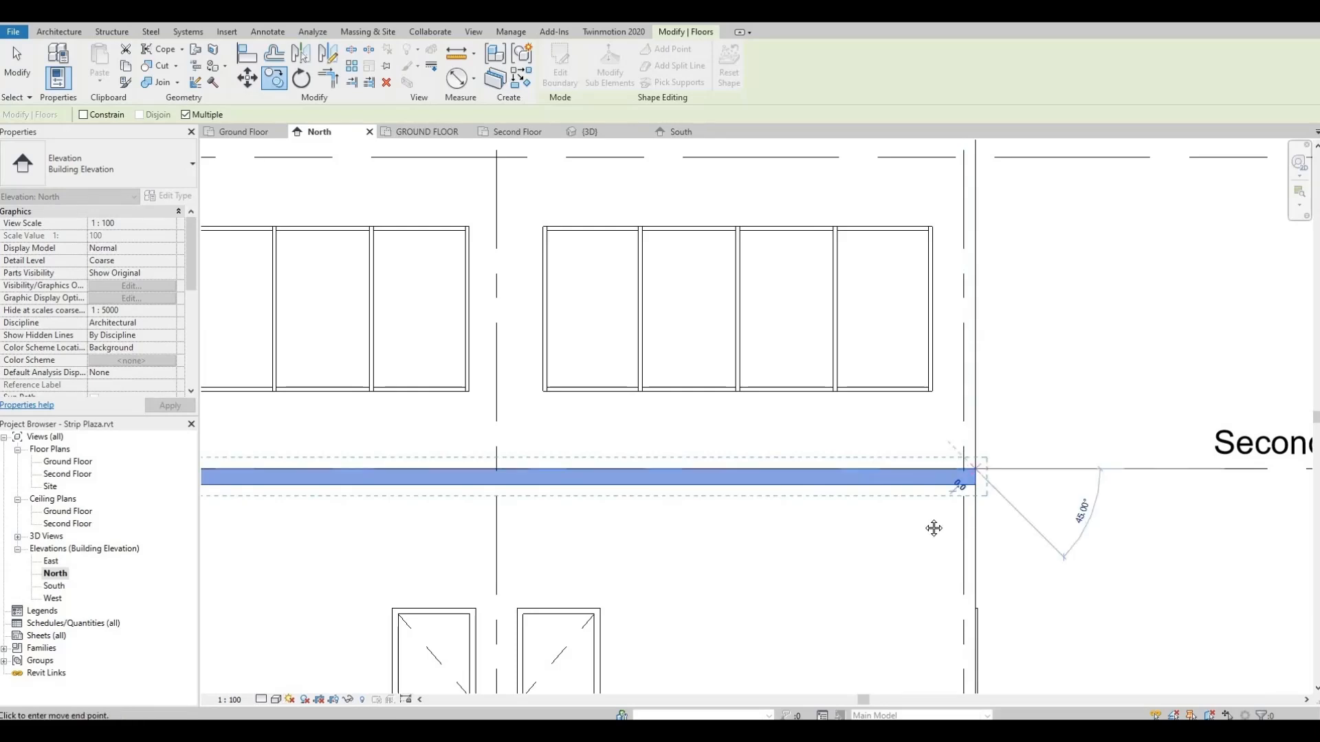
middle_click_drag(994, 156, 957, 357)
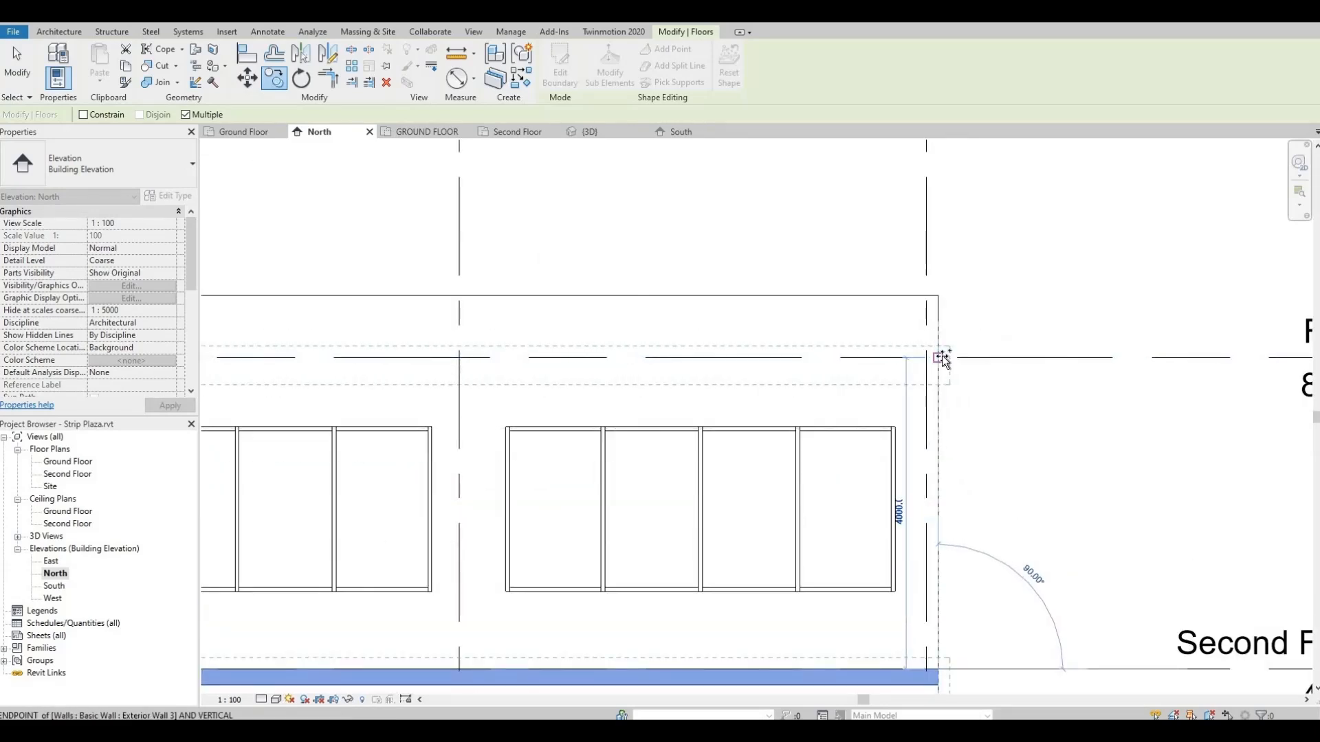
left_click(938, 372)
scroll(937, 373, "down", 3)
key("Escape")
key("Escape")
scroll(786, 495, "down", 4)
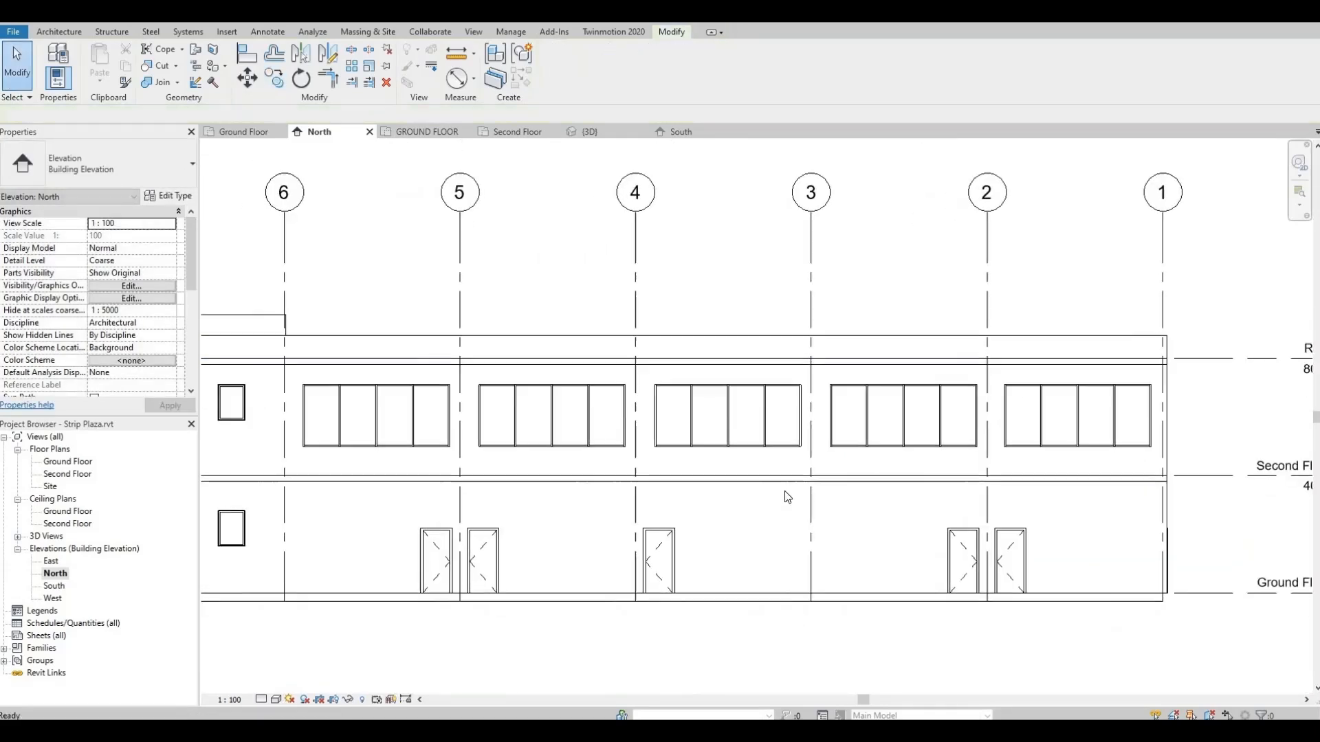
Review the north facade, then examine the two small rooms between grids 6 and 7 on the Ground Floor plan.
middle_click_drag(489, 471, 498, 469)
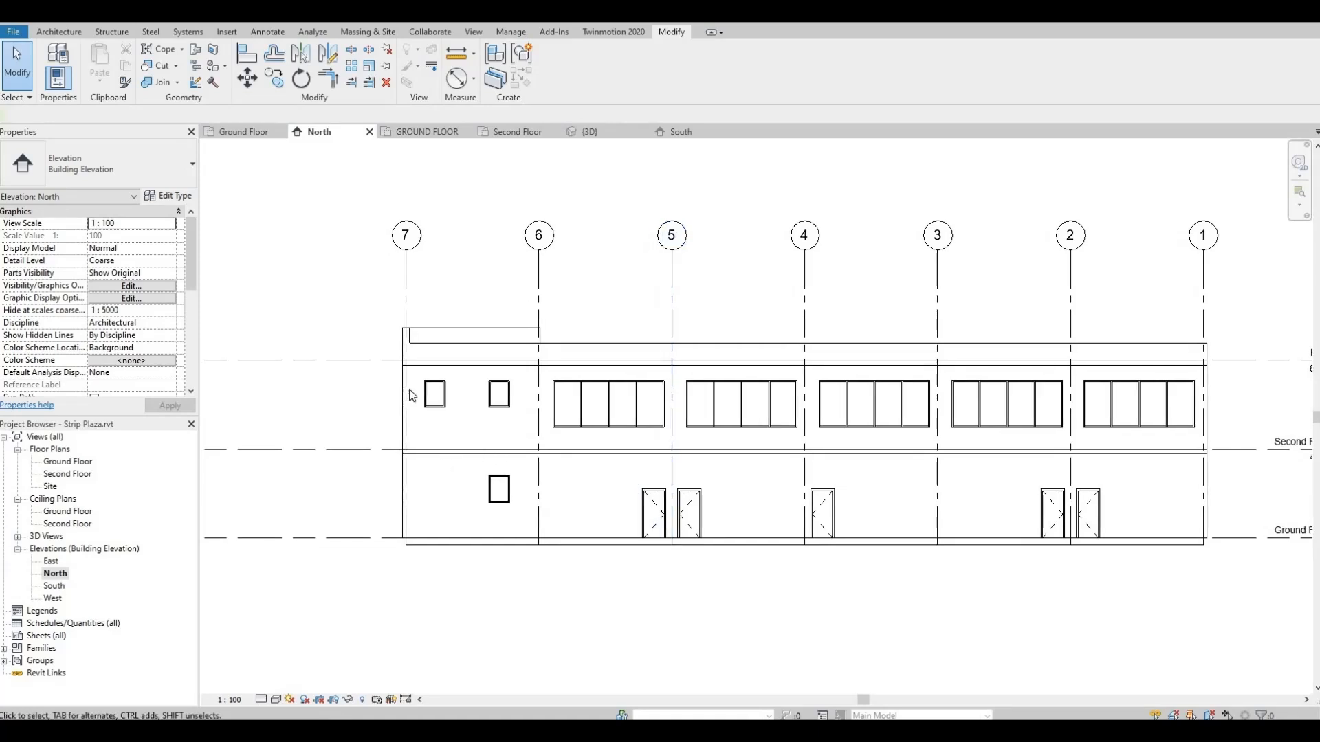
middle_click_drag(221, 313, 243, 307)
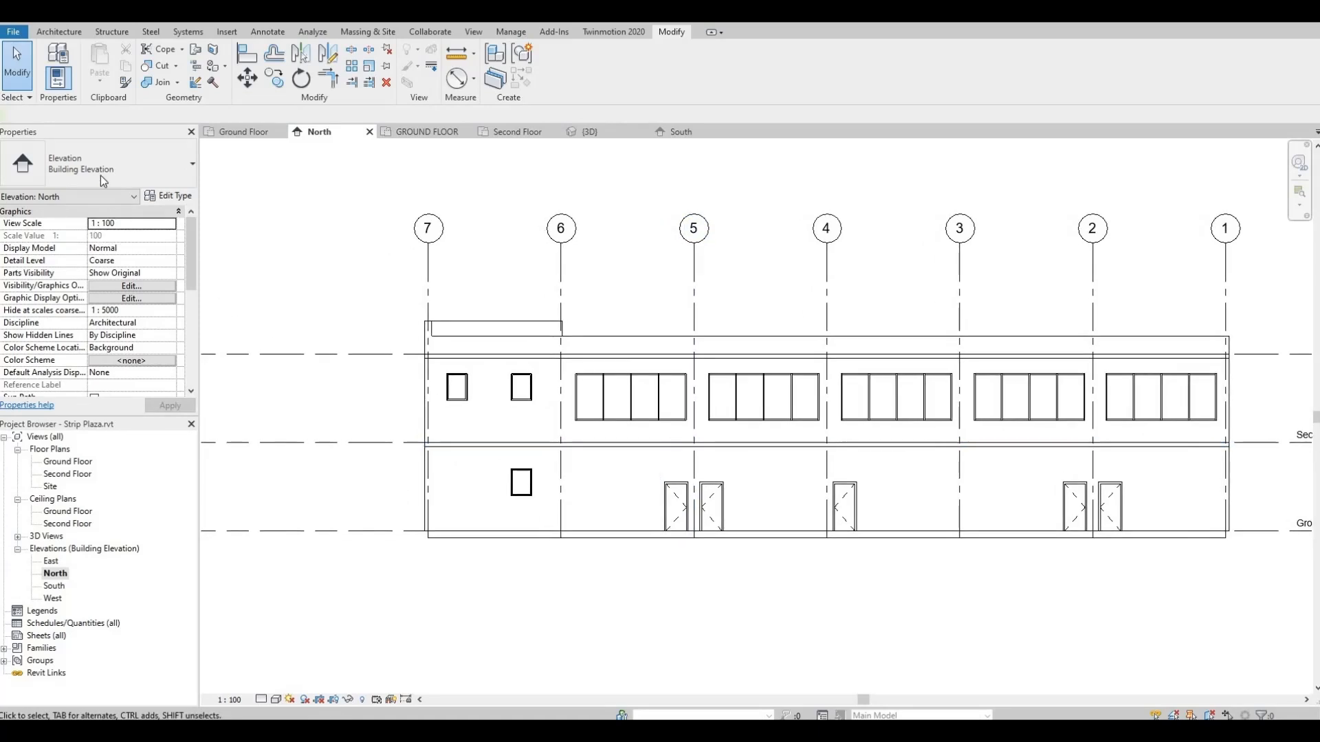
left_click(60, 33)
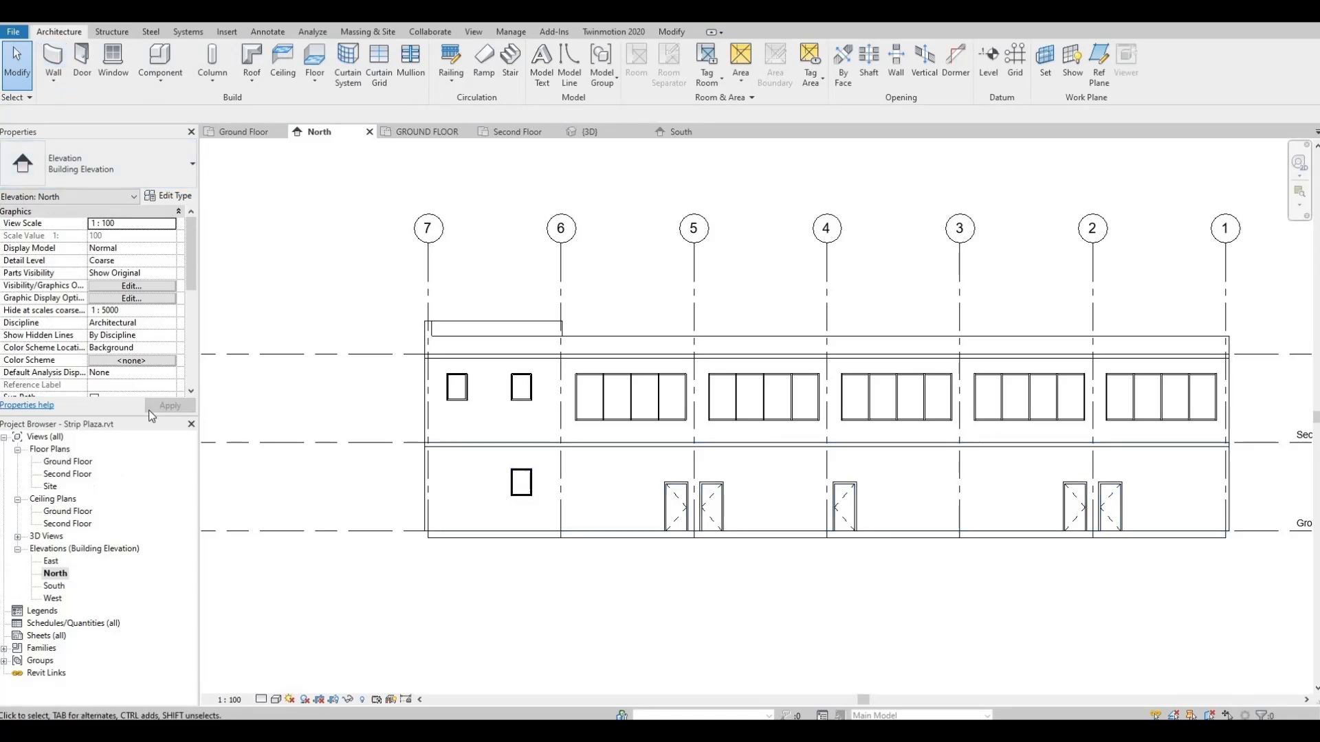
left_click(59, 462)
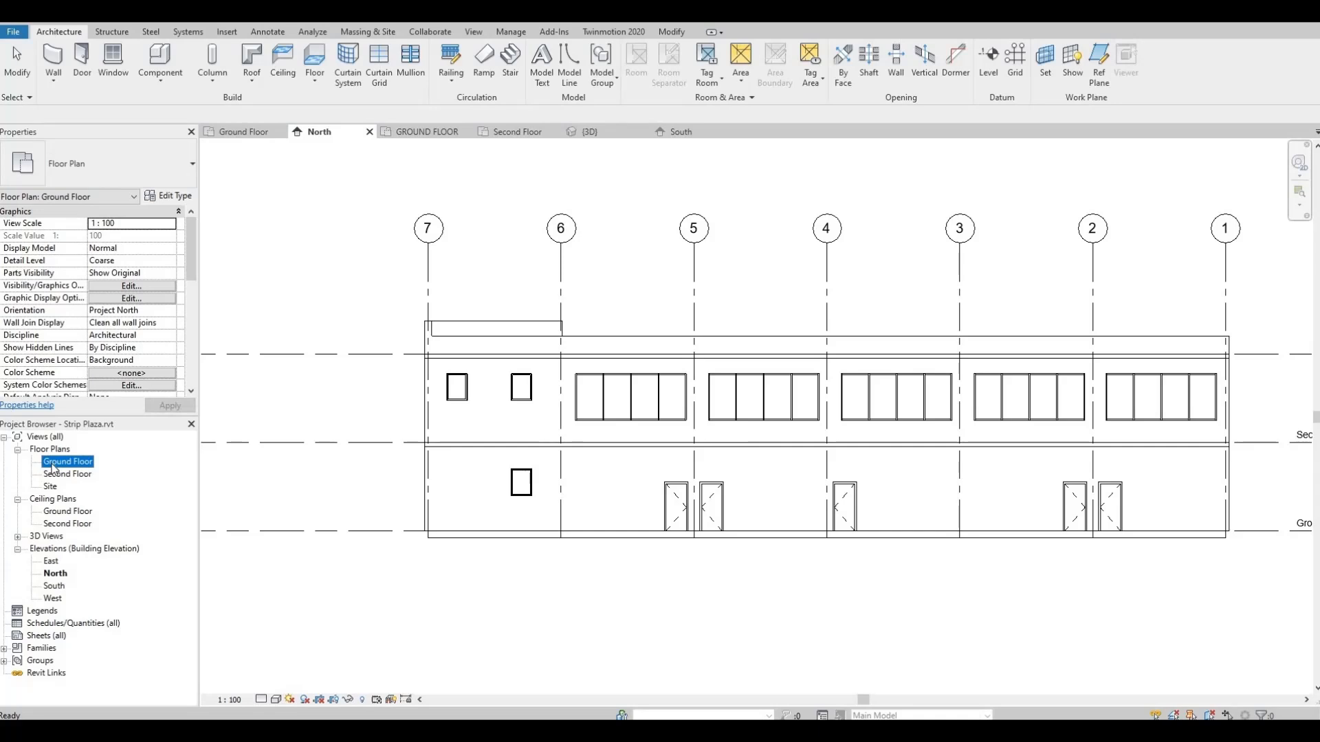
double_click(54, 465)
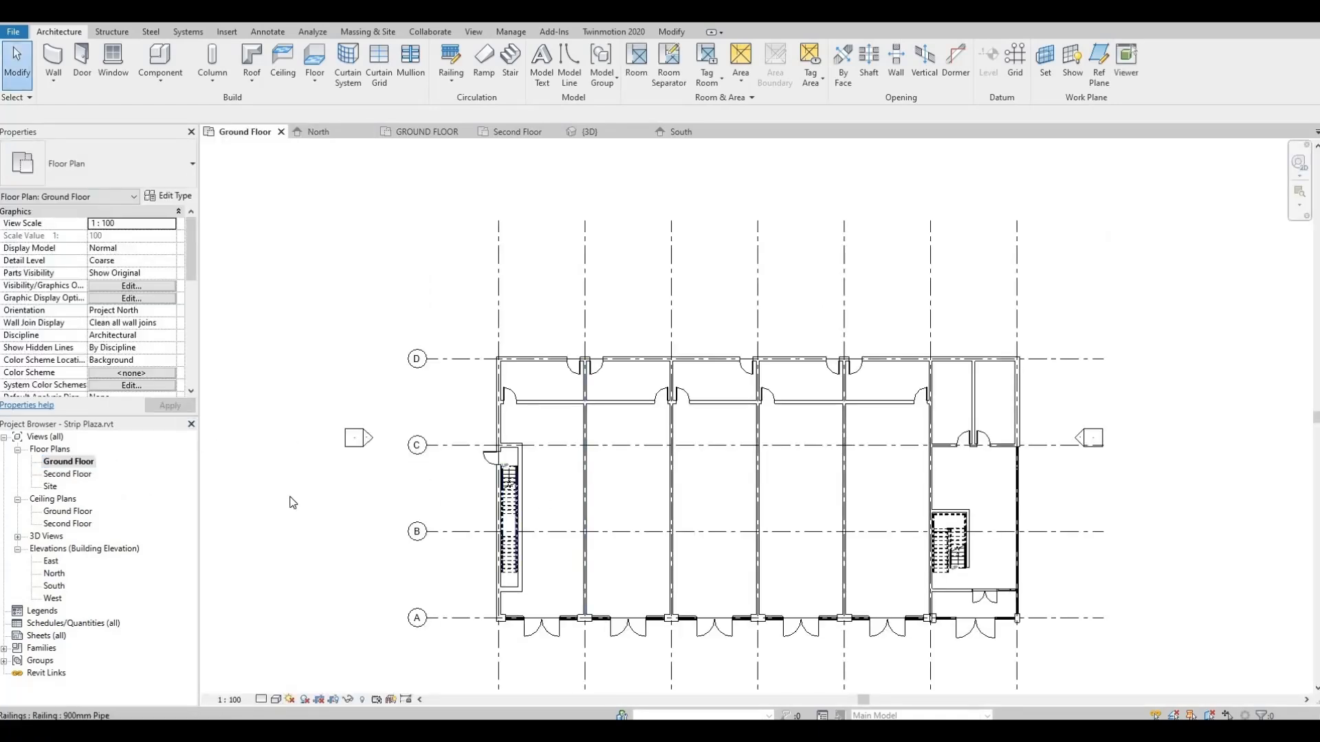
middle_click_drag(976, 533, 942, 545)
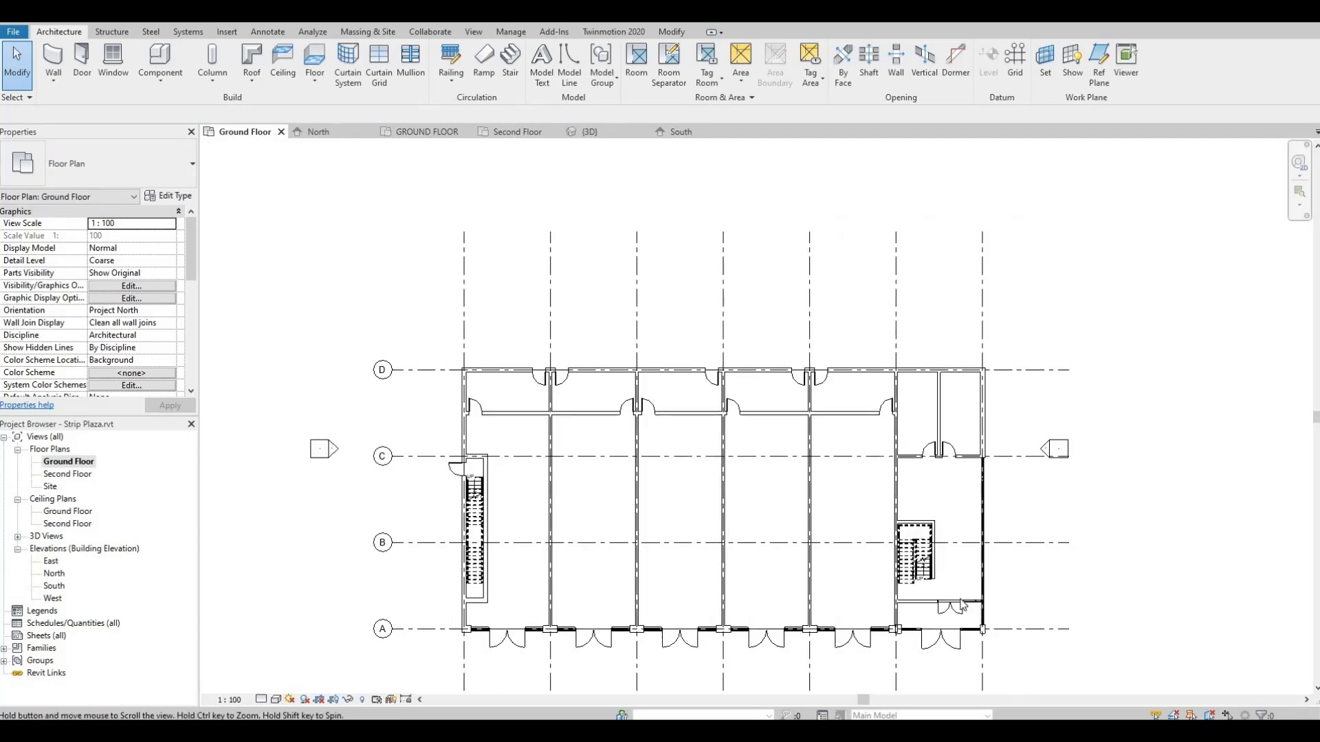
middle_click_drag(860, 480, 852, 563)
scroll(889, 528, "up", 1)
scroll(788, 512, "up", 1)
middle_click_drag(871, 474, 827, 449)
scroll(827, 449, "up", 3)
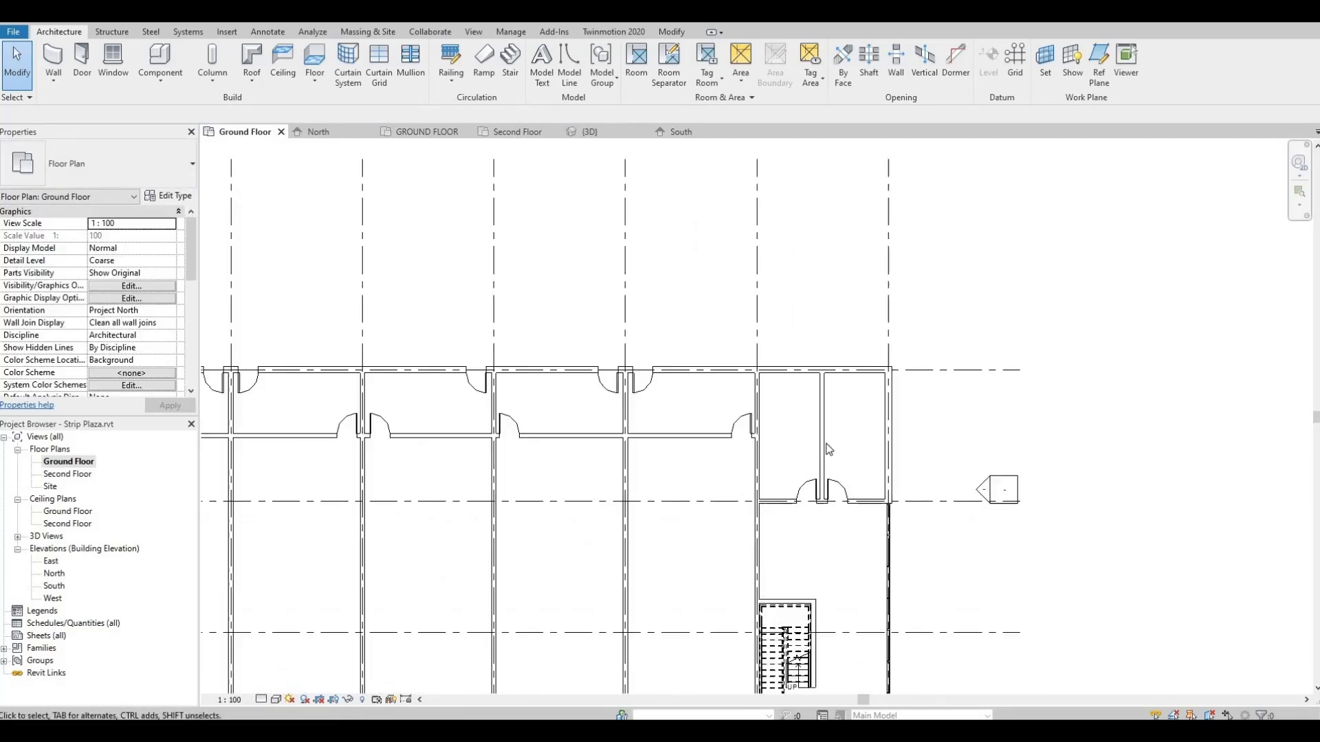
scroll(851, 404, "up", 1)
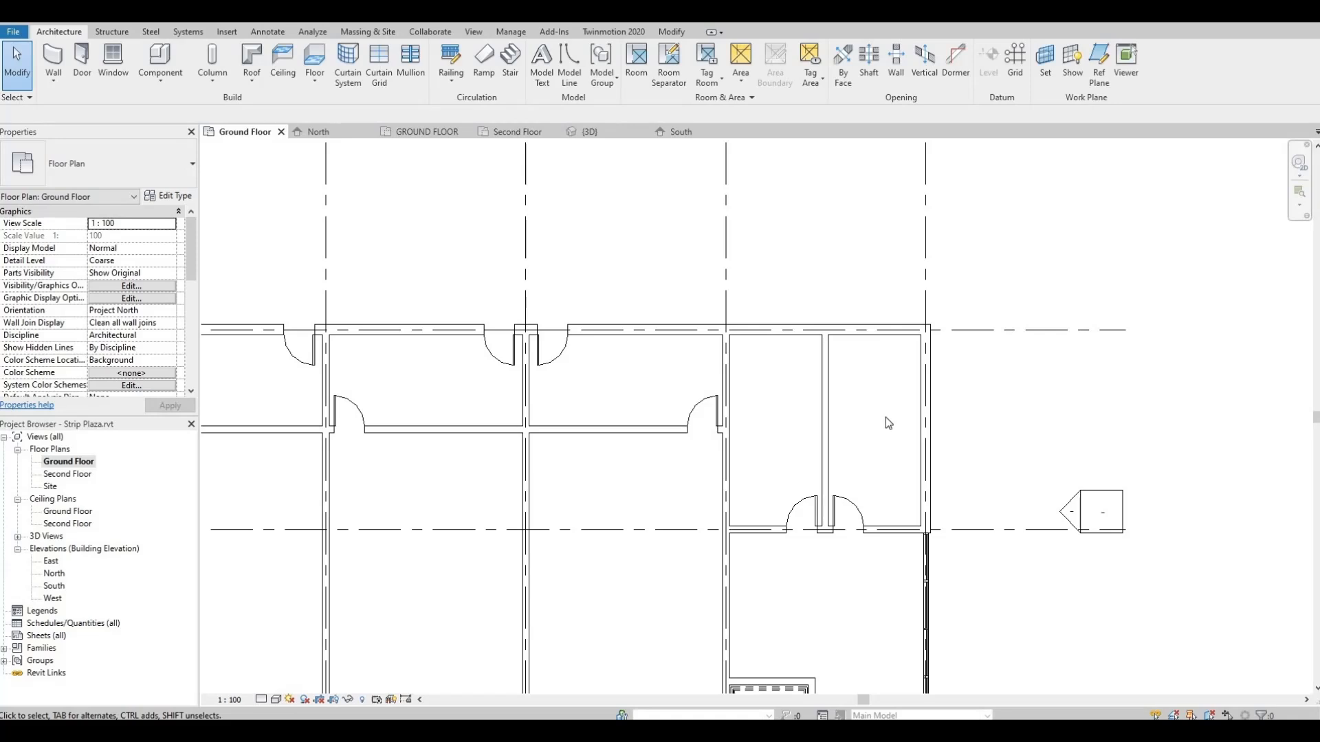
Nudge the partition between the two small rooms in the grid 6–7 bay toward grid 6.
left_click(825, 420)
key("Left")
key("Left")
key("Left")
key("Left")
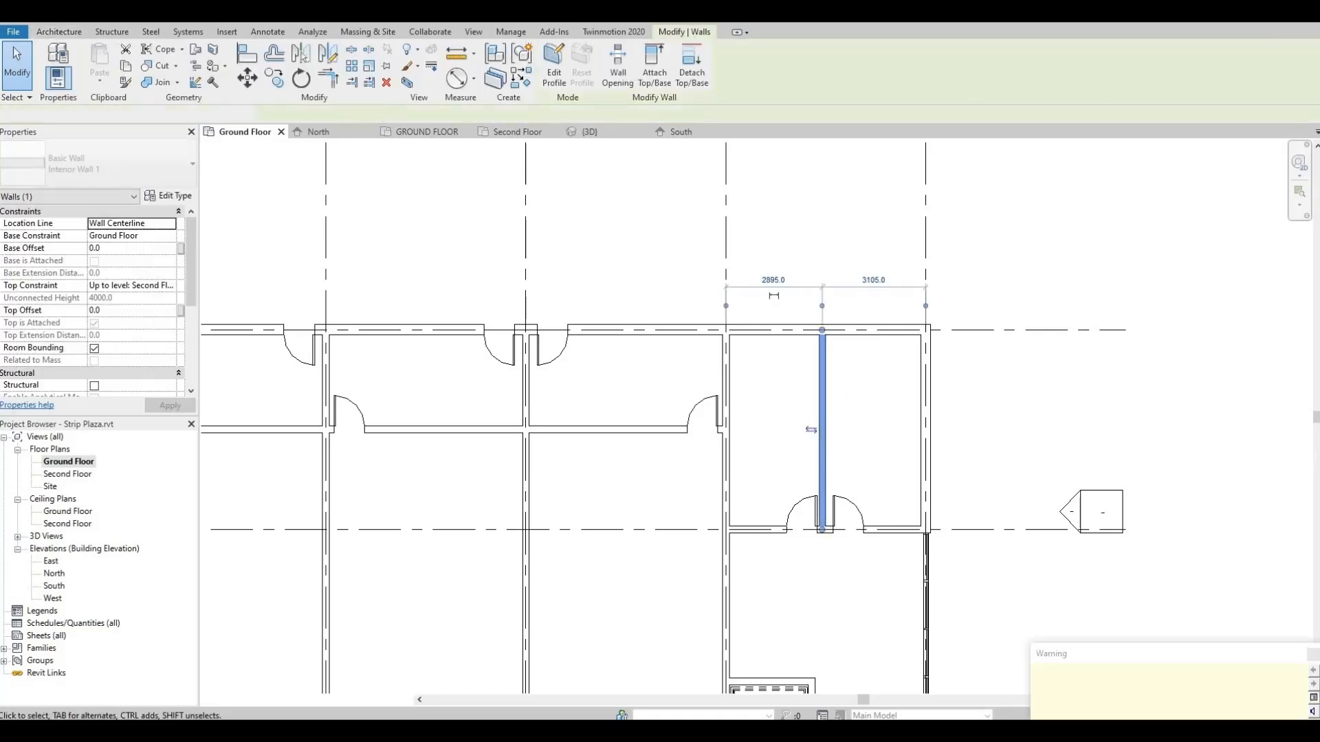
Nudge the door of the room beside grid 6 away from the partition, to about 1020 mm from it.
left_click(799, 517)
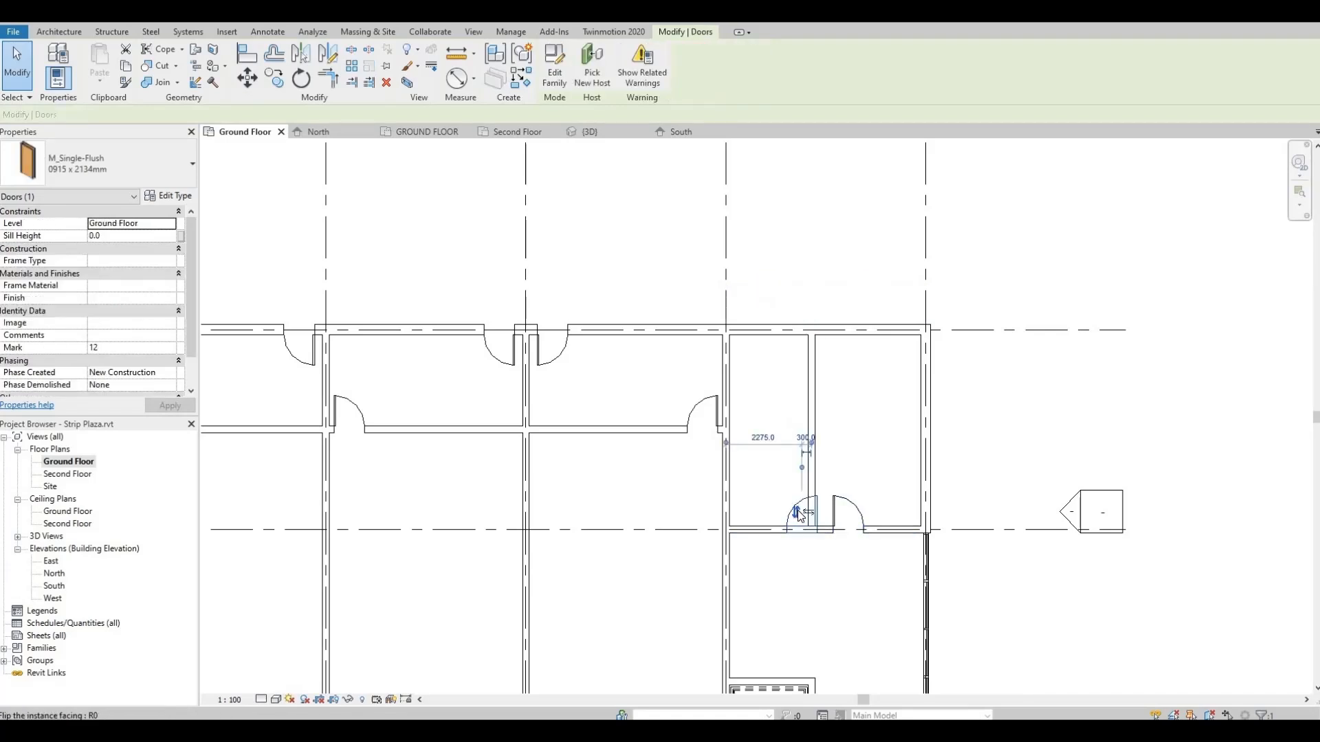
key("Left")
key("Left")
key("Left")
key("Left")
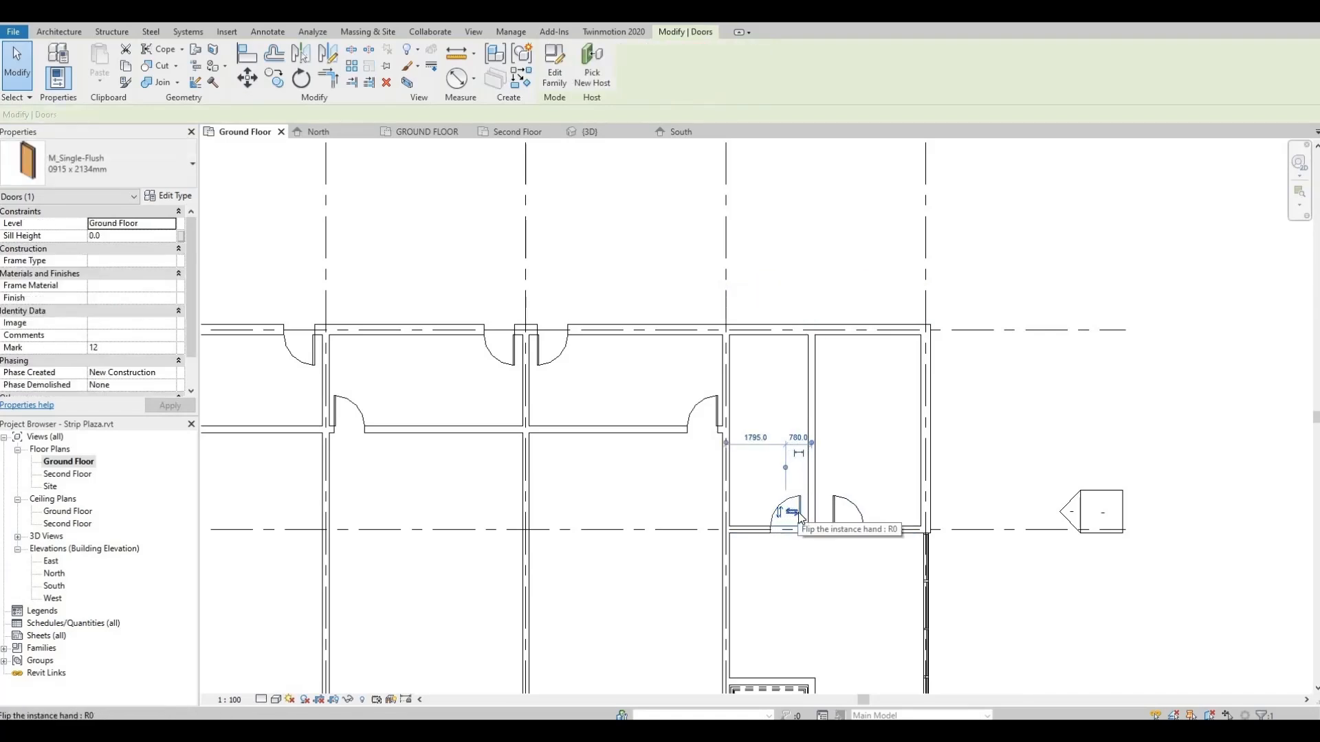
key("Left")
key("Left")
key("Left")
key("Left")
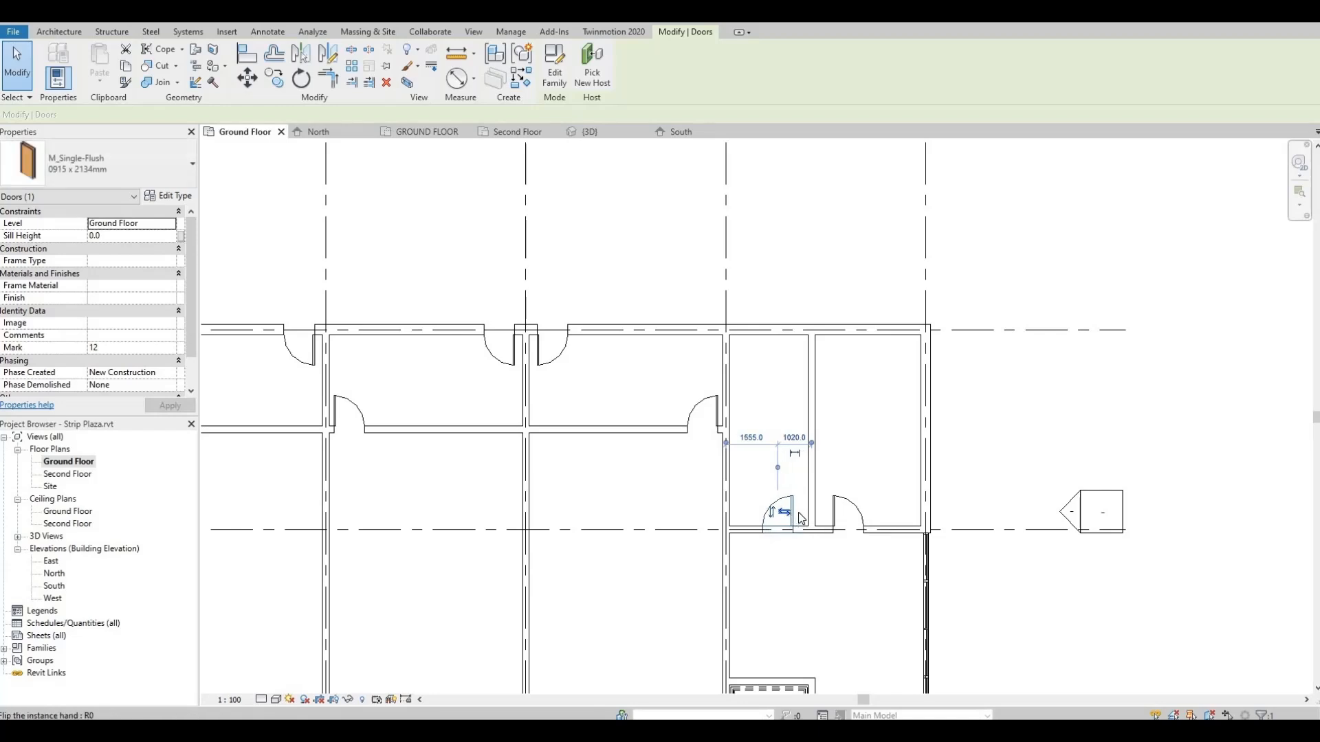
Set the partition between the two small rooms 3500 mm from grid 7.
left_click(813, 404)
key("Left")
key("Left")
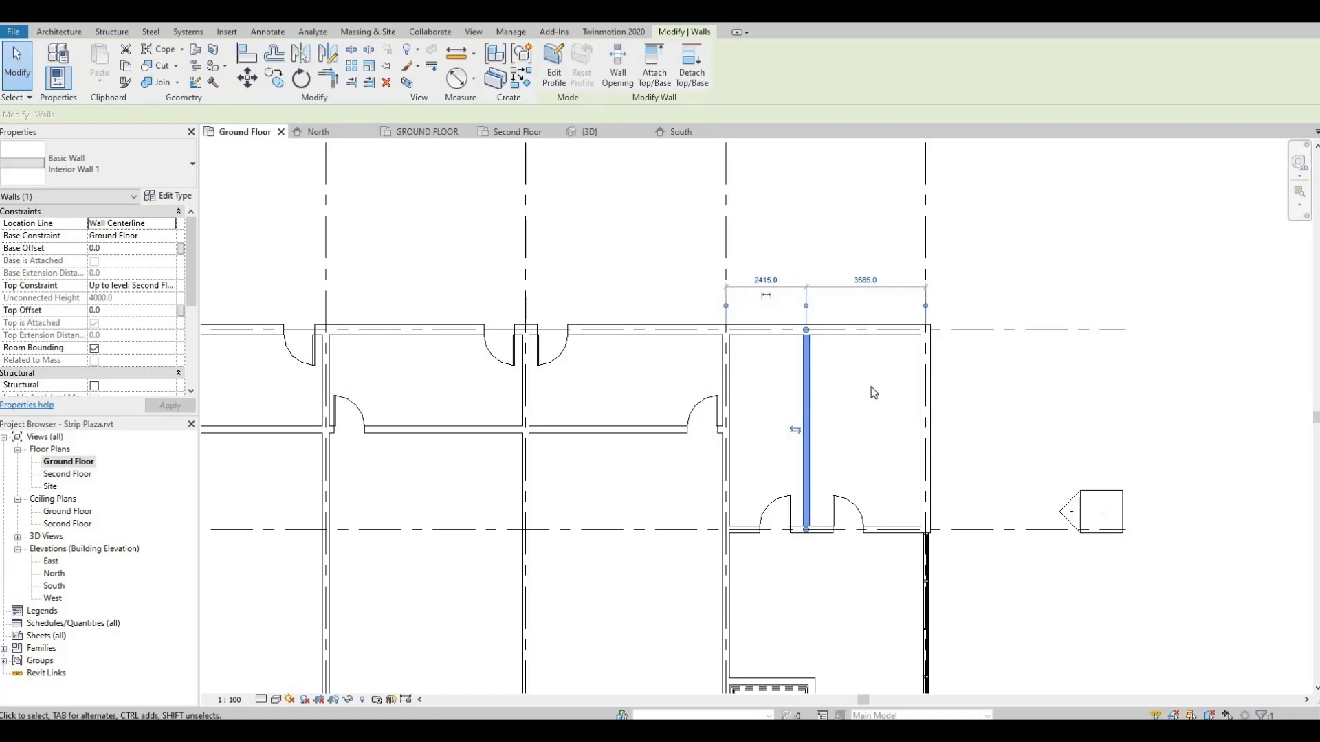
left_click(865, 280)
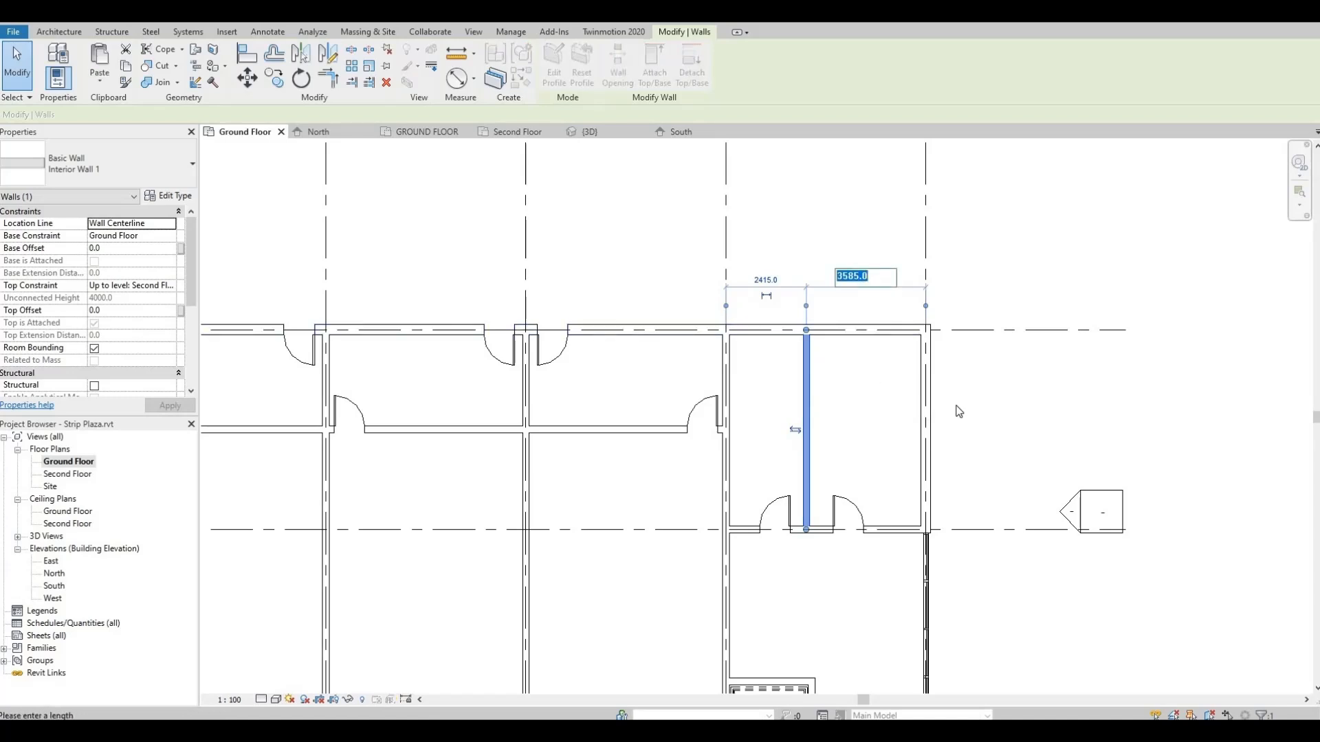
type("3500")
key("Return")
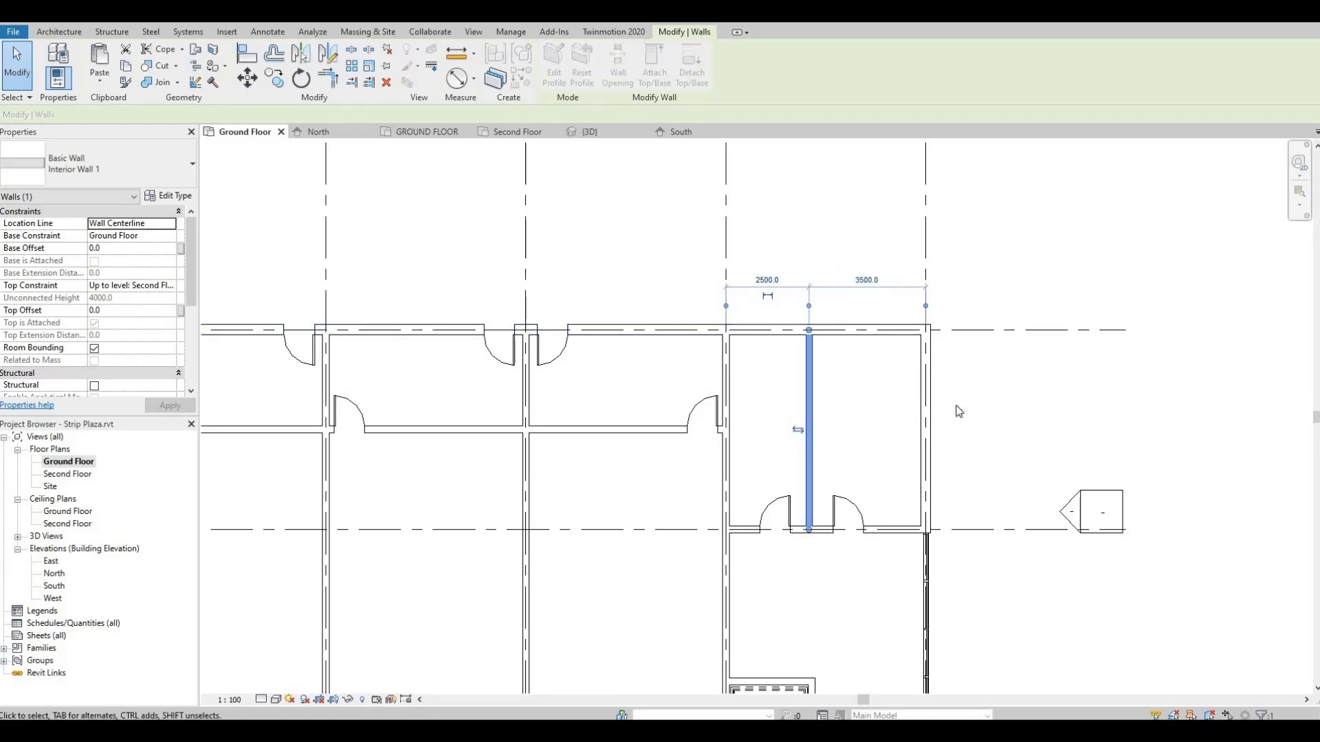
left_click(889, 406)
middle_click_drag(844, 489, 824, 490)
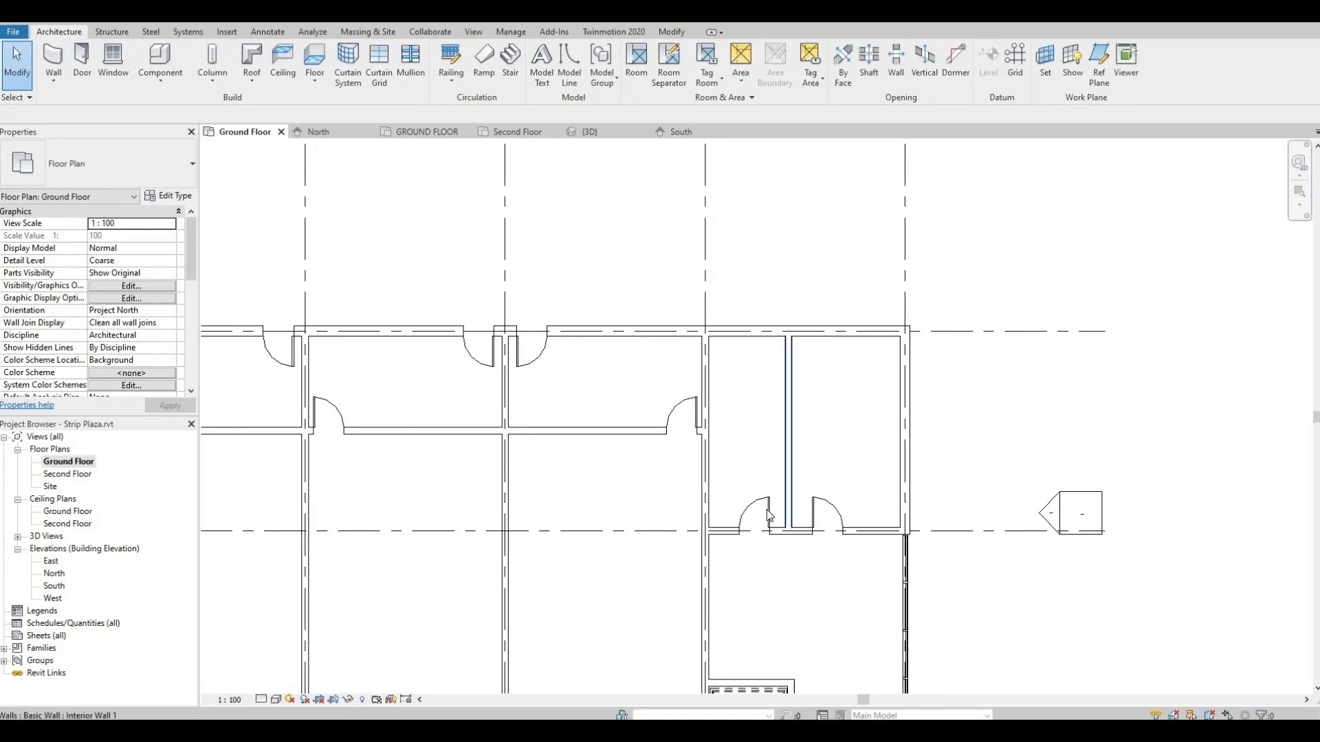
Nudge the door of the room beside grid 6 back toward the partition.
left_click(771, 506)
key("Right")
key("Right")
key("Right")
key("Right")
key("Right")
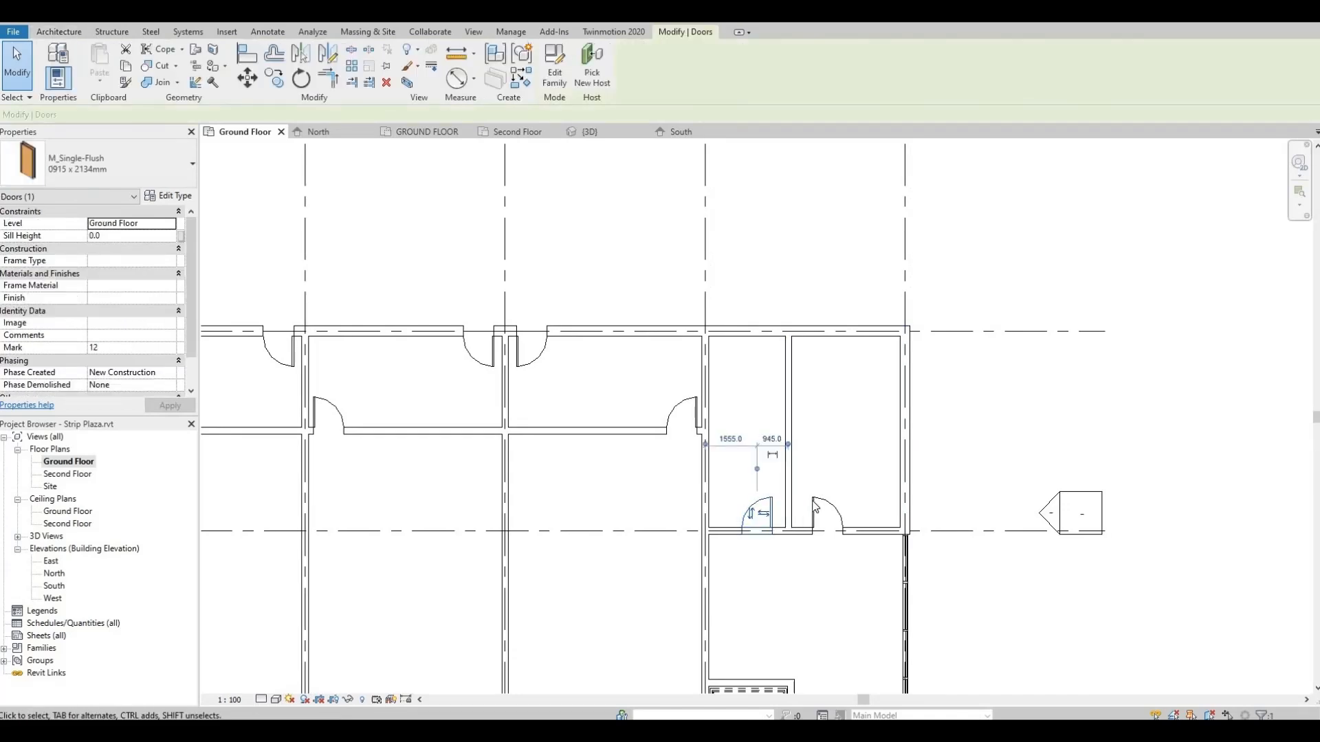
Nudge the door of the room beside grid 7 toward the partition, to about 855 mm from it.
left_click(816, 499)
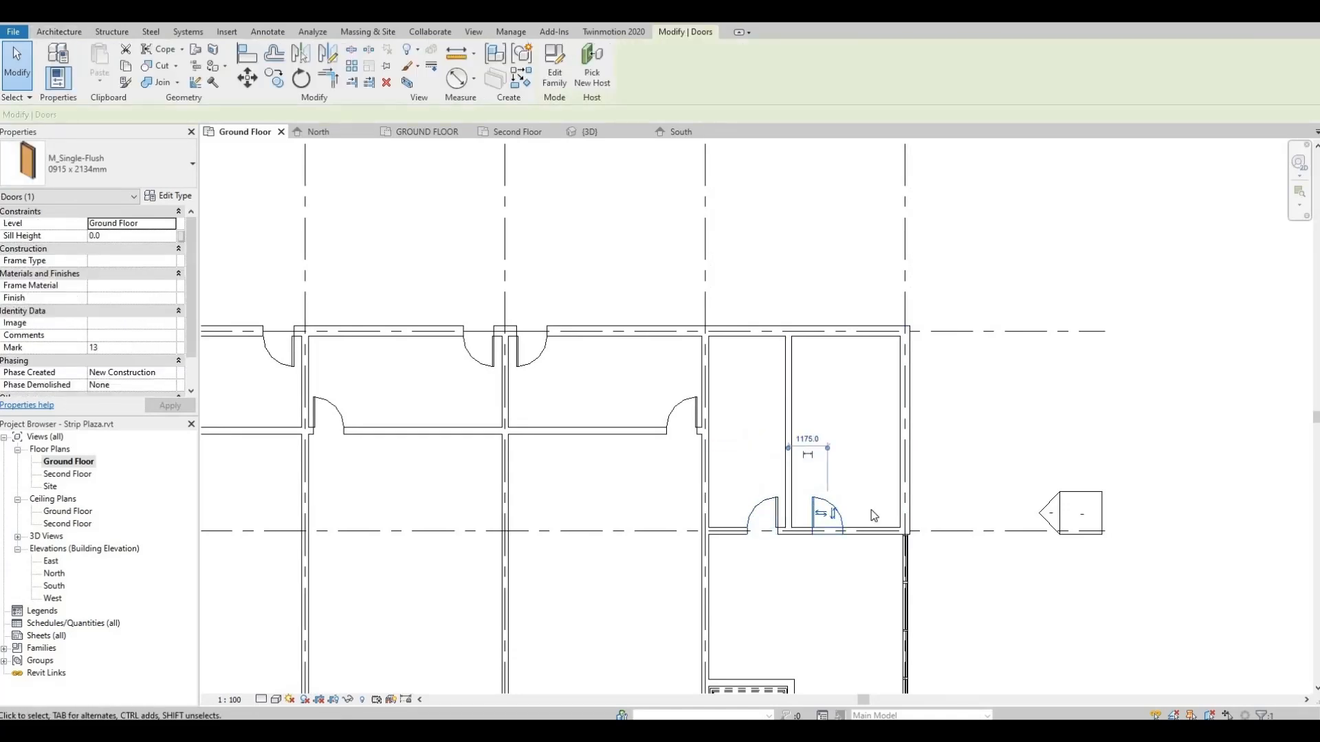
key("Left")
key("Left")
key("Left")
middle_click_drag(844, 466, 831, 472)
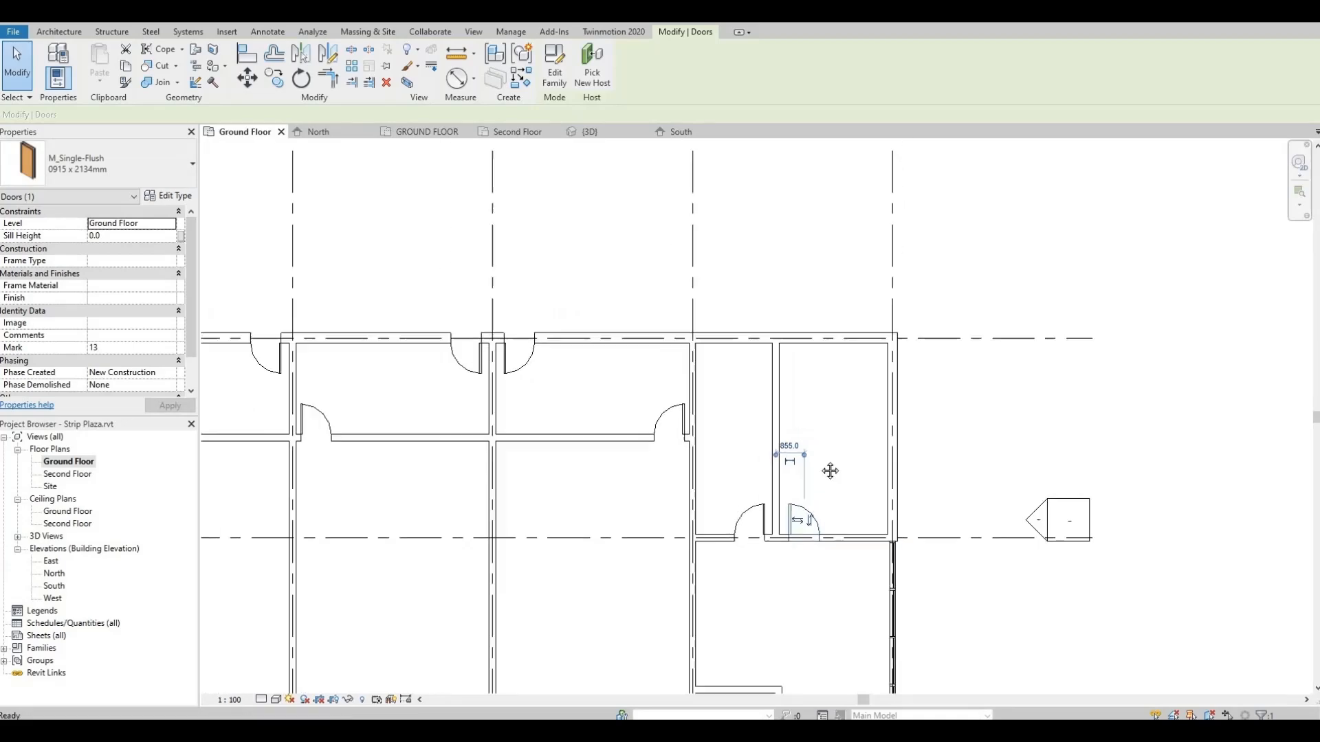
left_click(830, 471)
Draw Interior Wall 2 walls enclosing a space north of the grid 6 stair, about 3170 mm deep, flush with the stair's width.
scroll(774, 485, "down", 2)
middle_click_drag(816, 390, 757, 372)
scroll(757, 371, "up", 1)
middle_click_drag(436, 385, 410, 205)
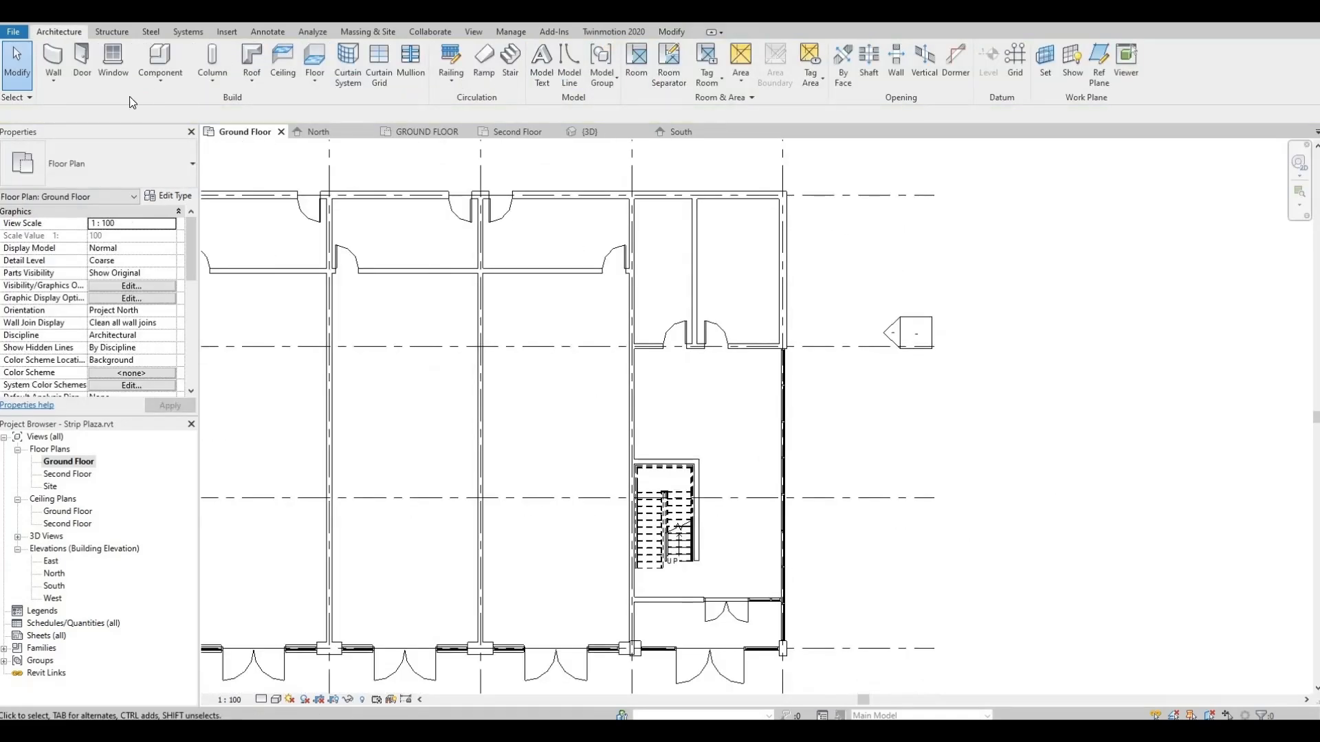
middle_click_drag(704, 297, 739, 323)
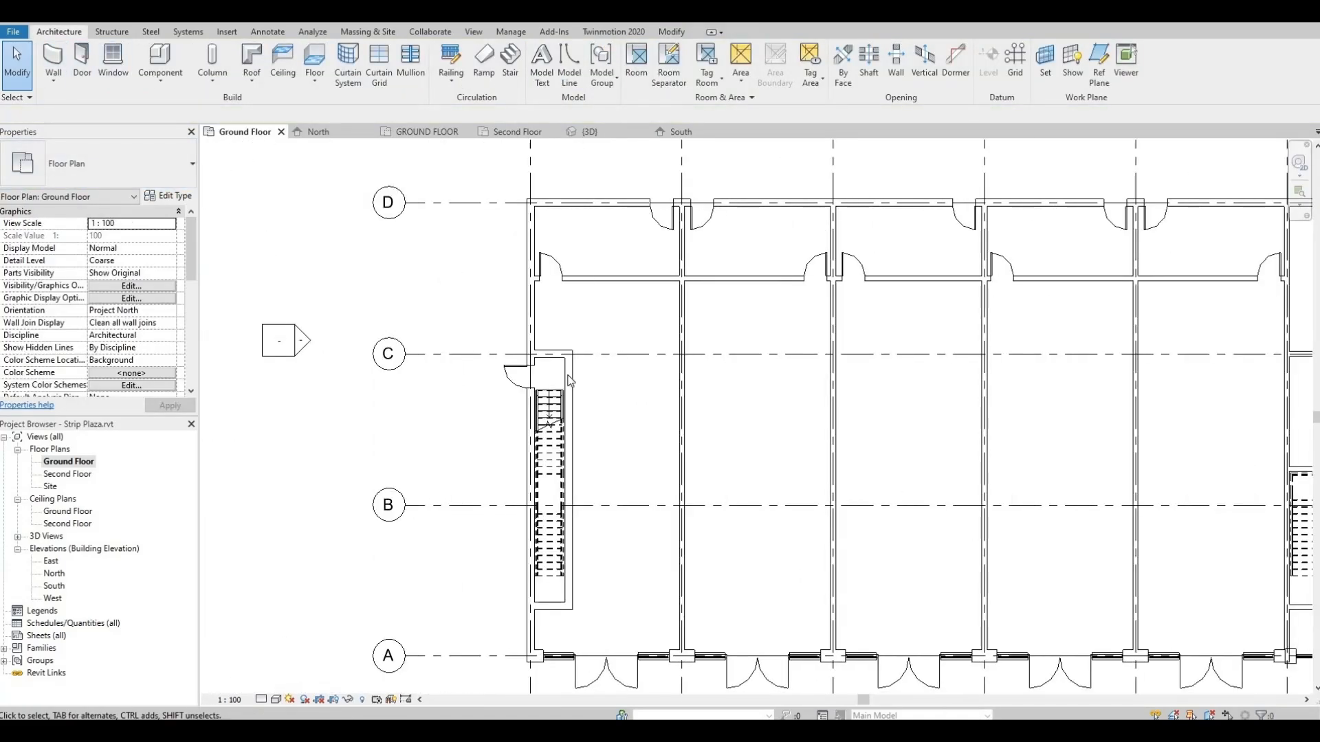
left_click(571, 380)
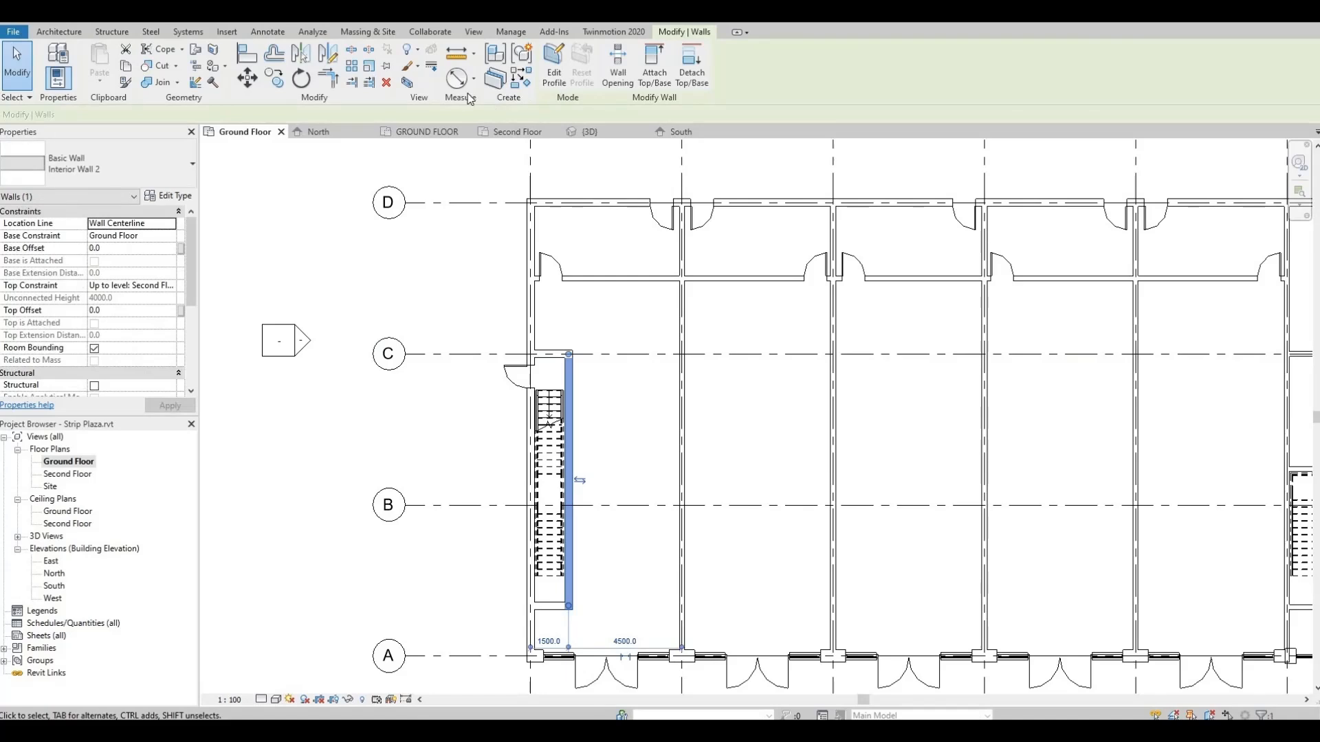
left_click(520, 79)
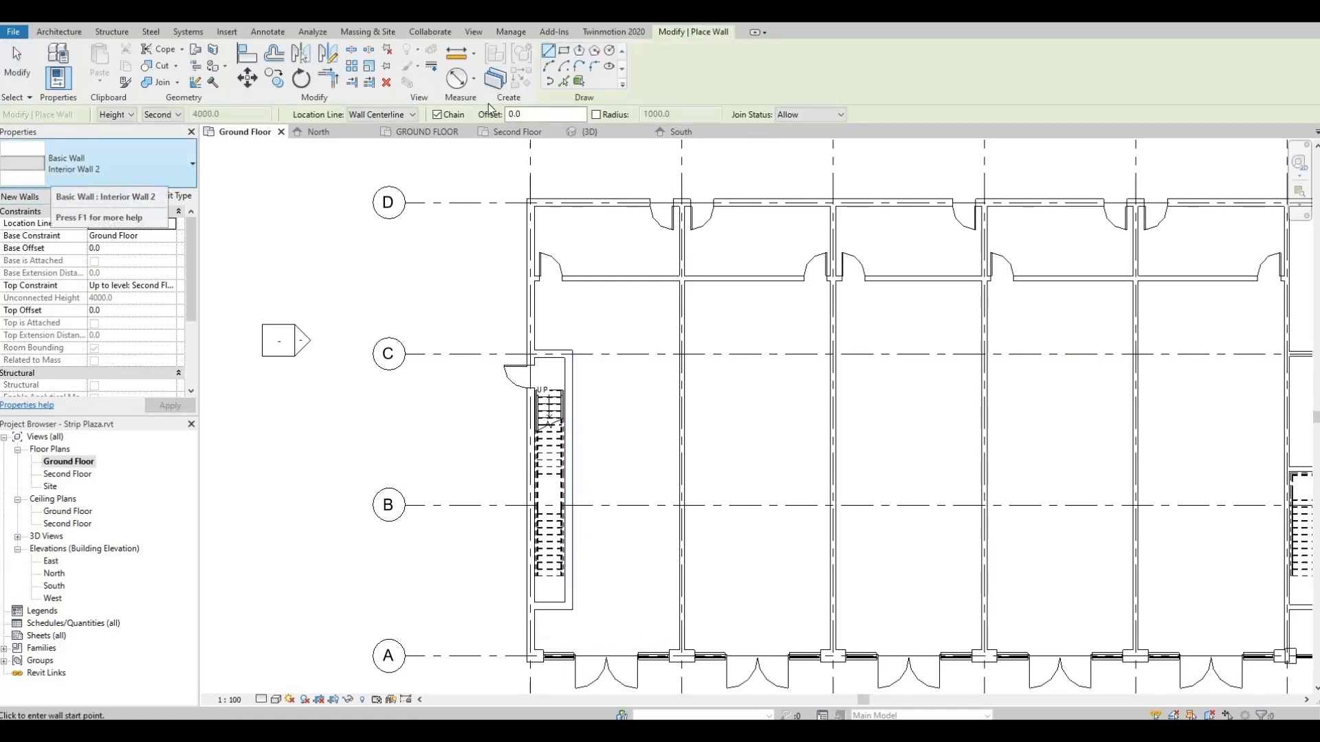
middle_click_drag(596, 392, 208, 360)
middle_click_drag(969, 413, 774, 414)
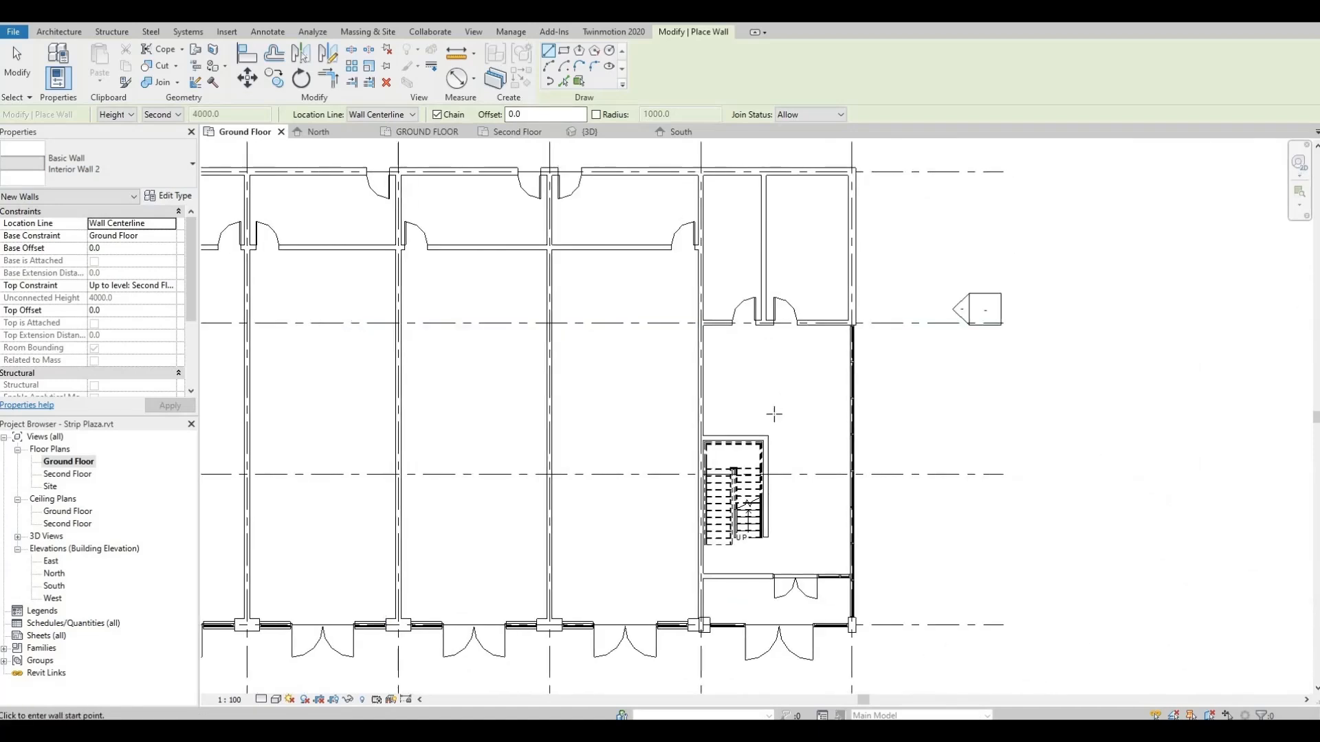
scroll(762, 427, "up", 1)
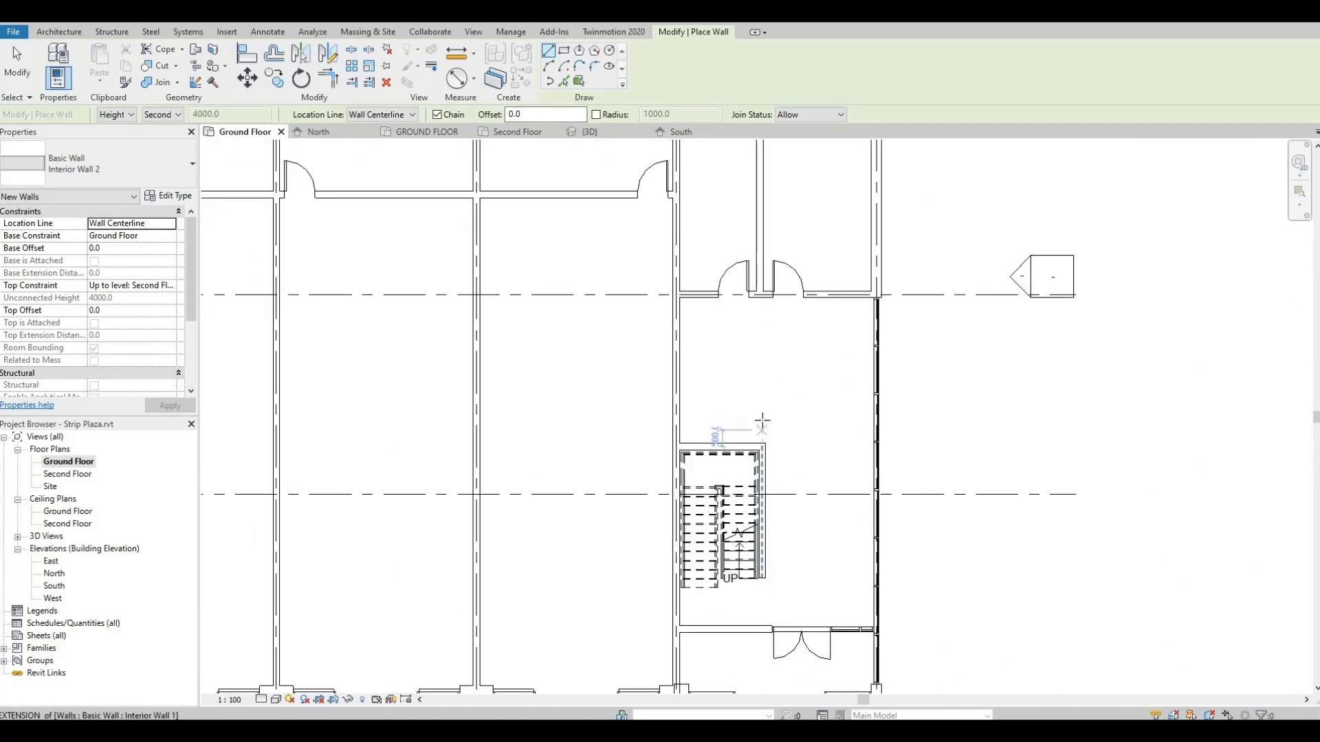
left_click(681, 340)
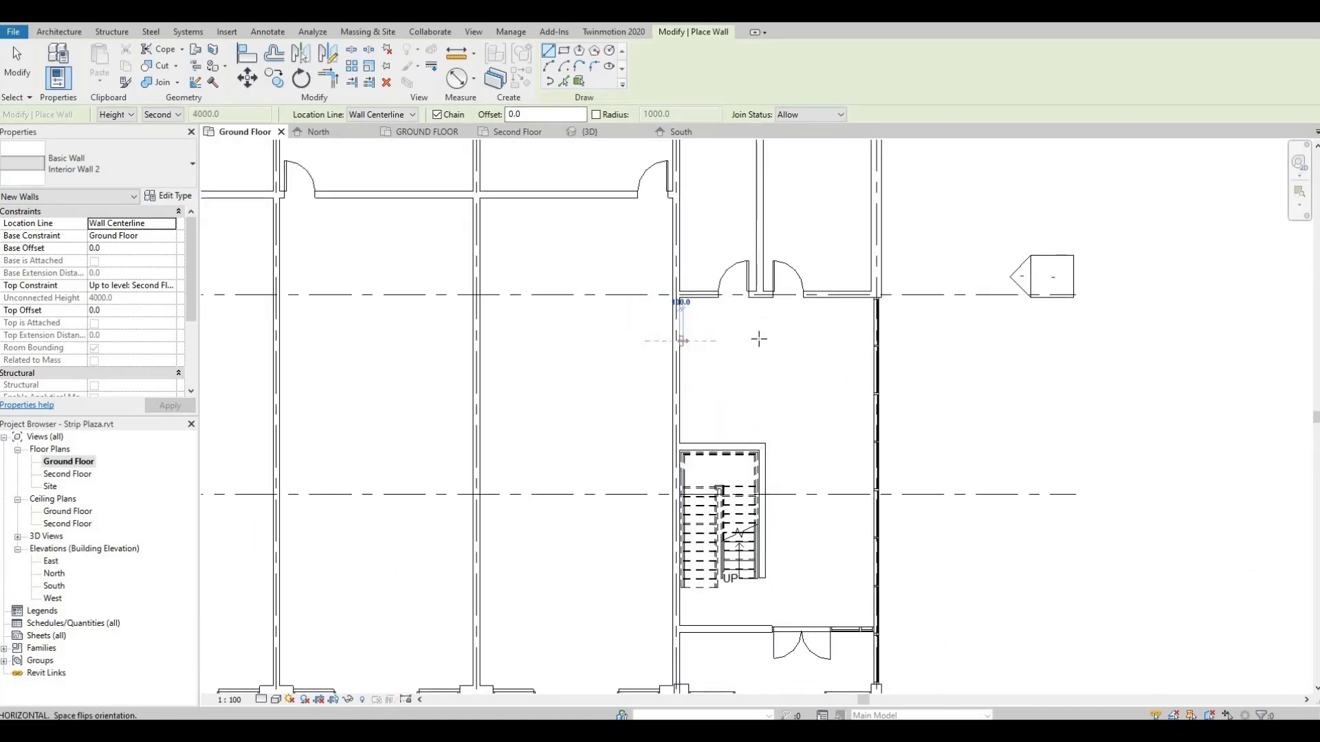
left_click(762, 341)
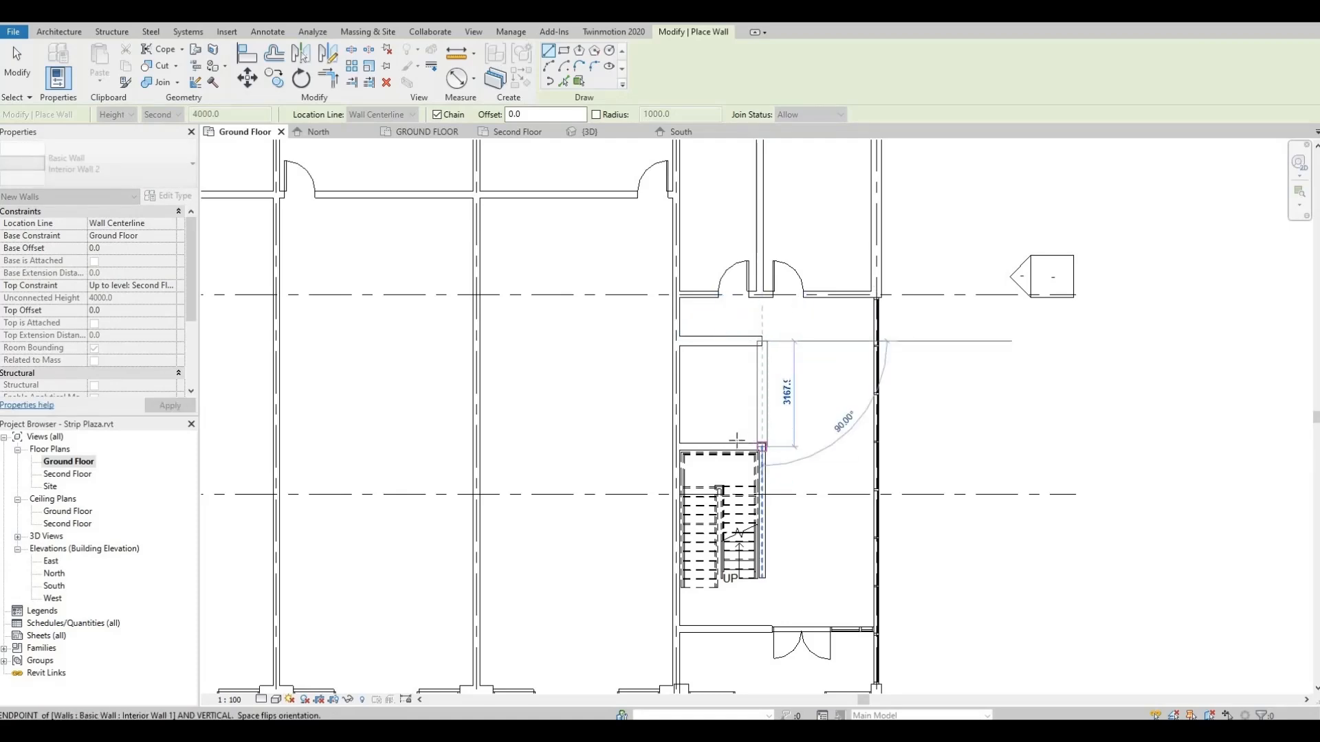
left_click(736, 439)
key("Escape")
key("Escape")
Replace the stair's north wall with an Interior Wall 2 wall spanning from the grid 6 wall to the enclosure's east wall.
scroll(740, 448, "up", 2)
left_click(739, 446)
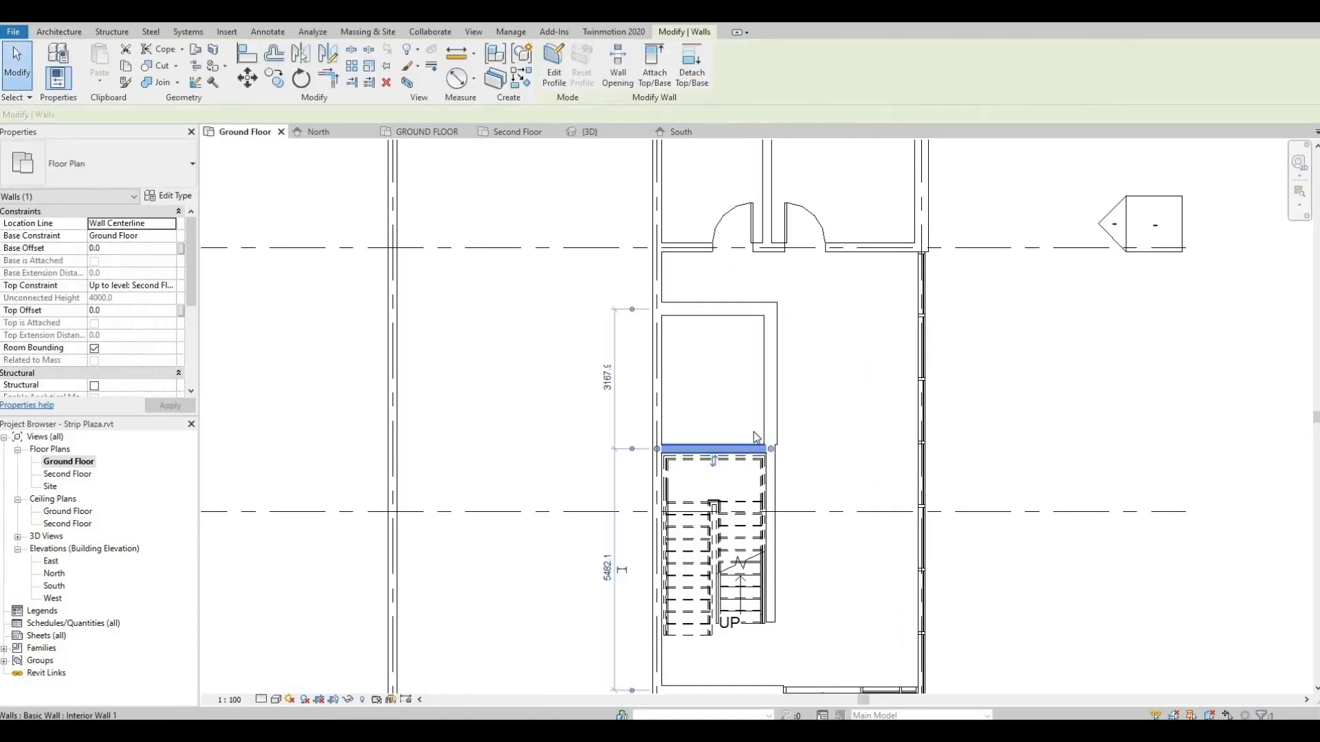
key("Delete")
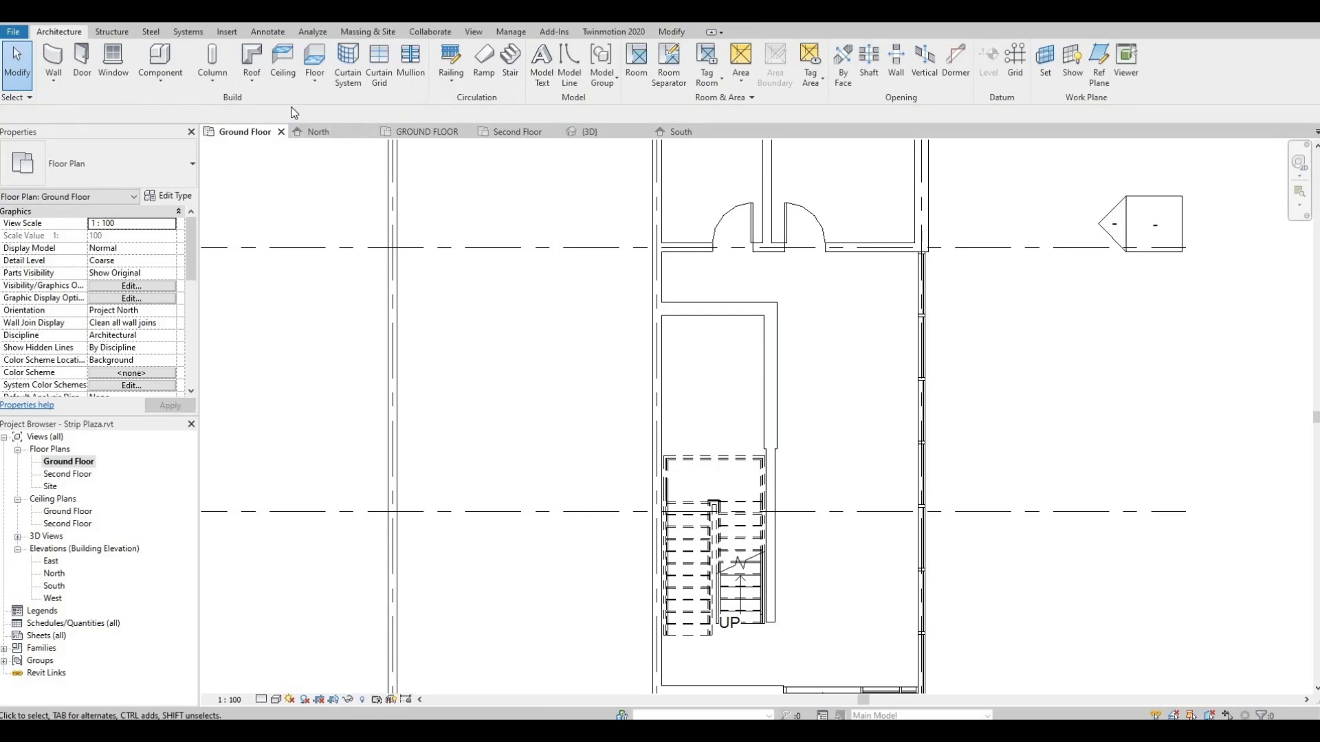
left_click(770, 378)
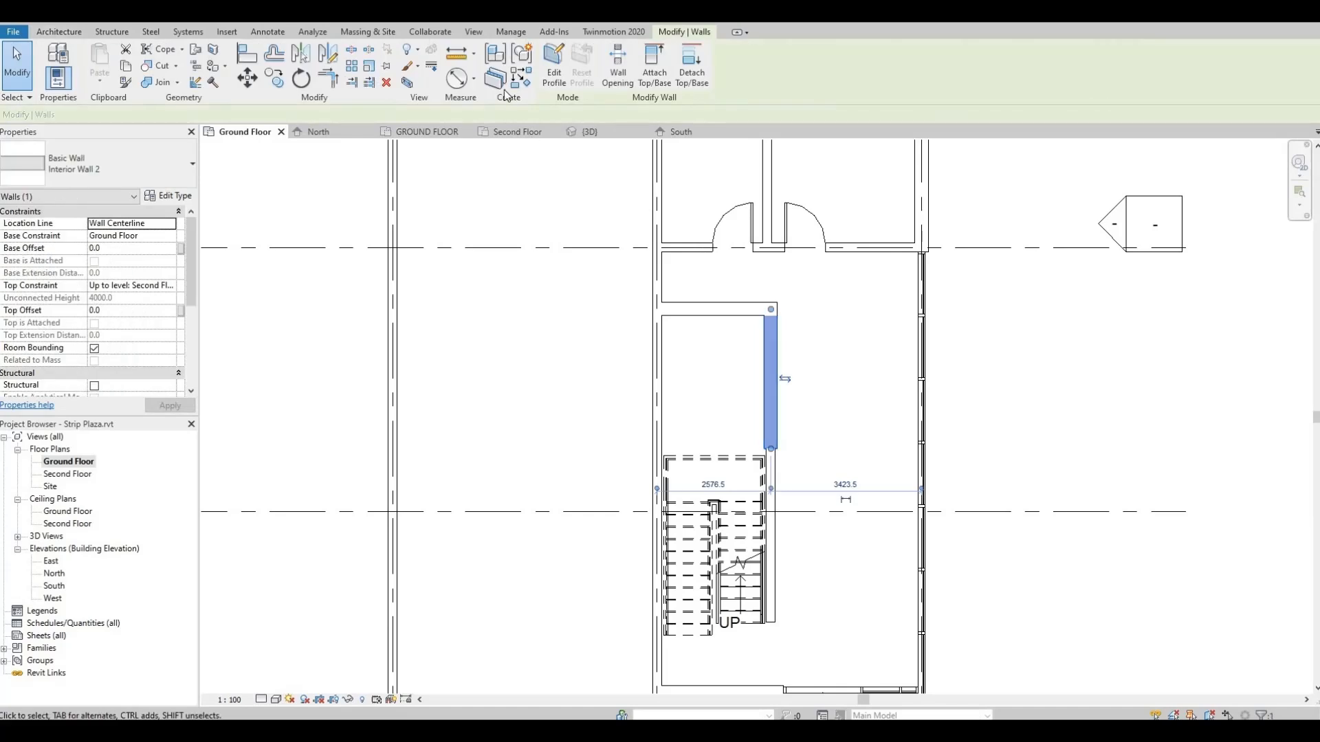
left_click(516, 81)
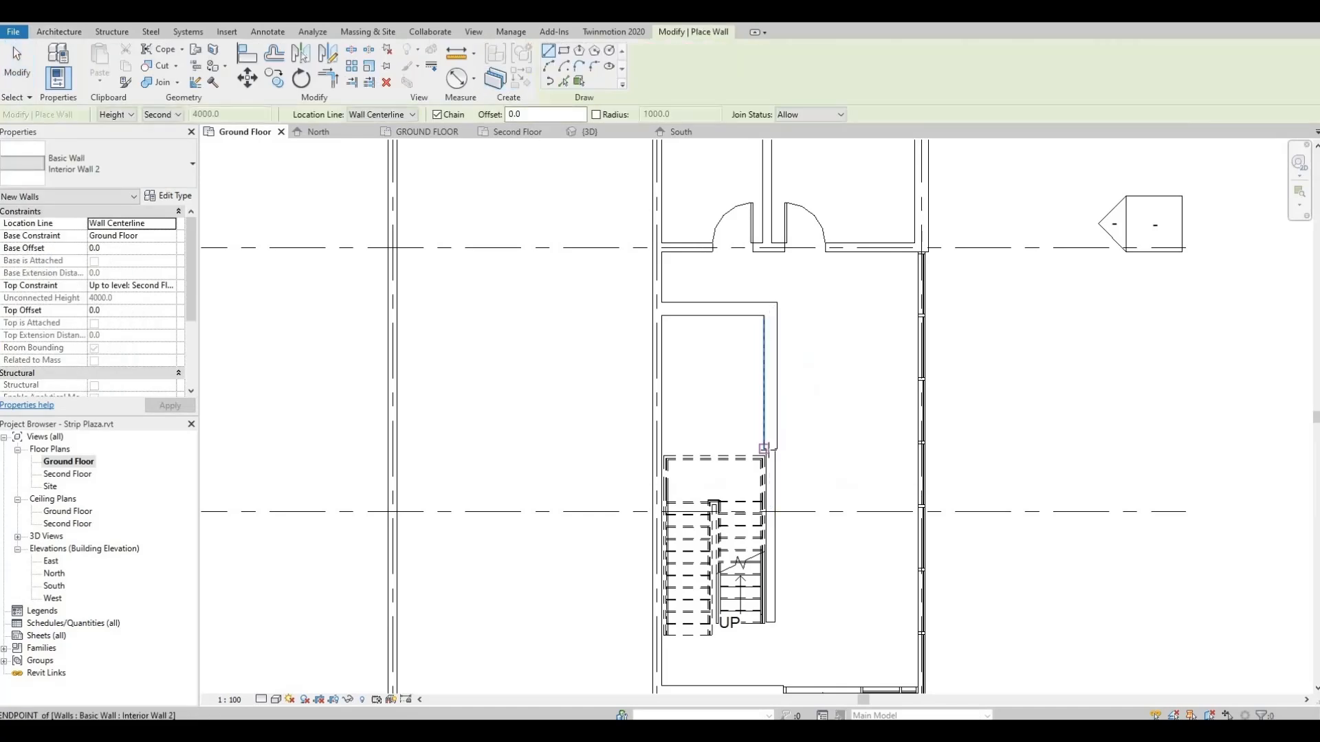
left_click(770, 447)
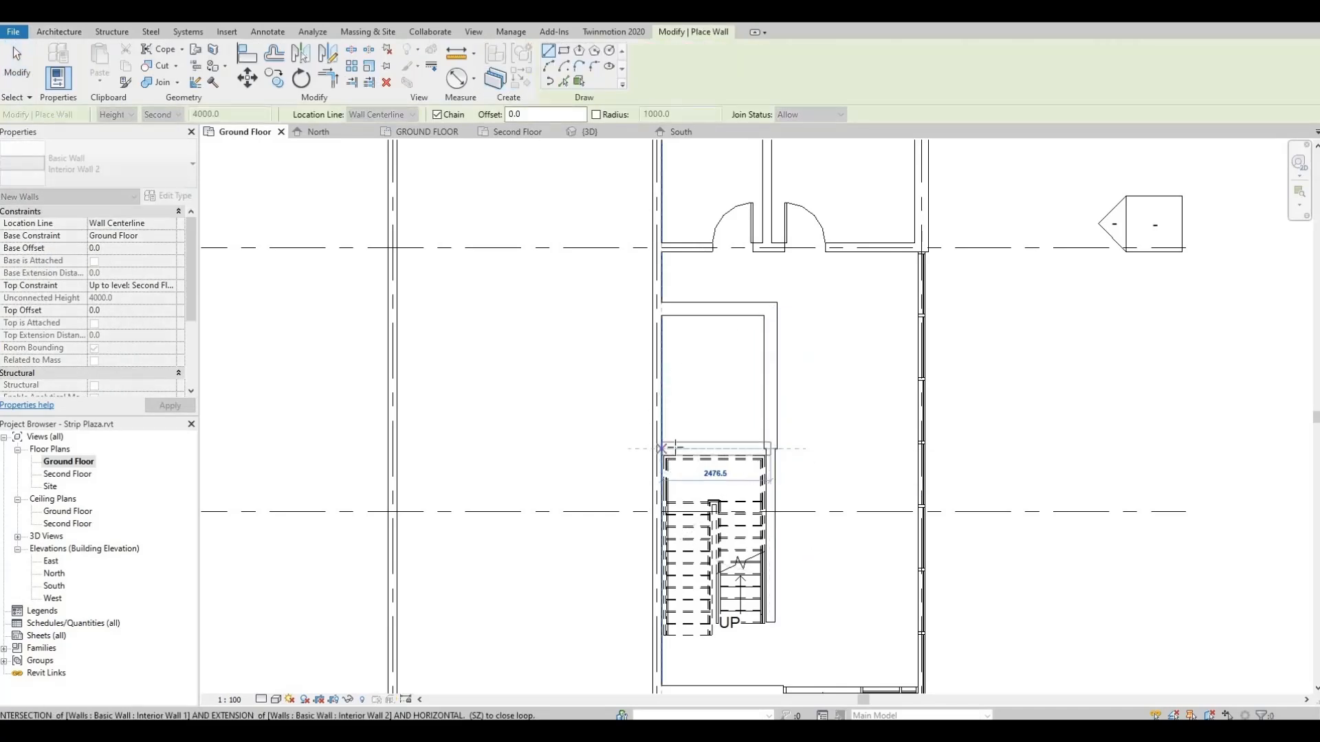
key("Escape")
scroll(811, 440, "up", 5)
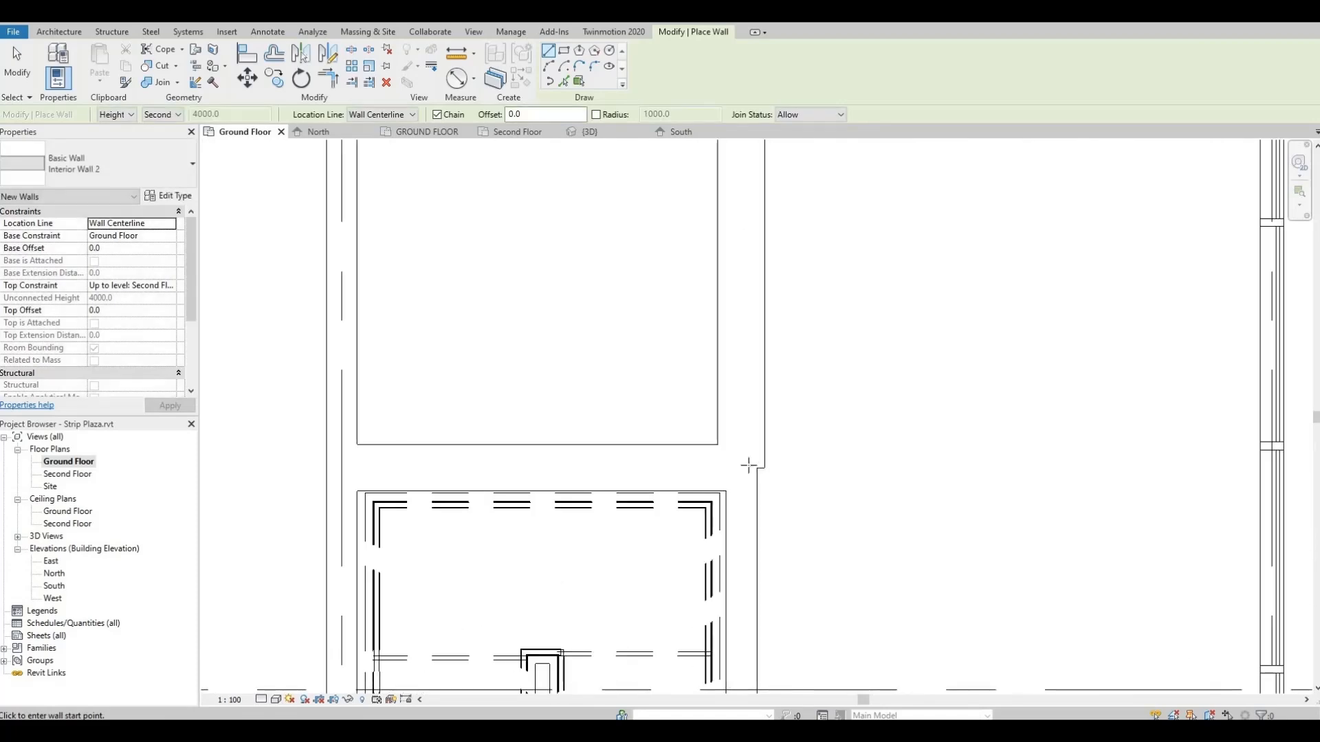
key("Escape")
key("Escape")
Pull the north end of the stair's east wall back so it is clear of the thicker enclosure wall.
left_click(755, 488)
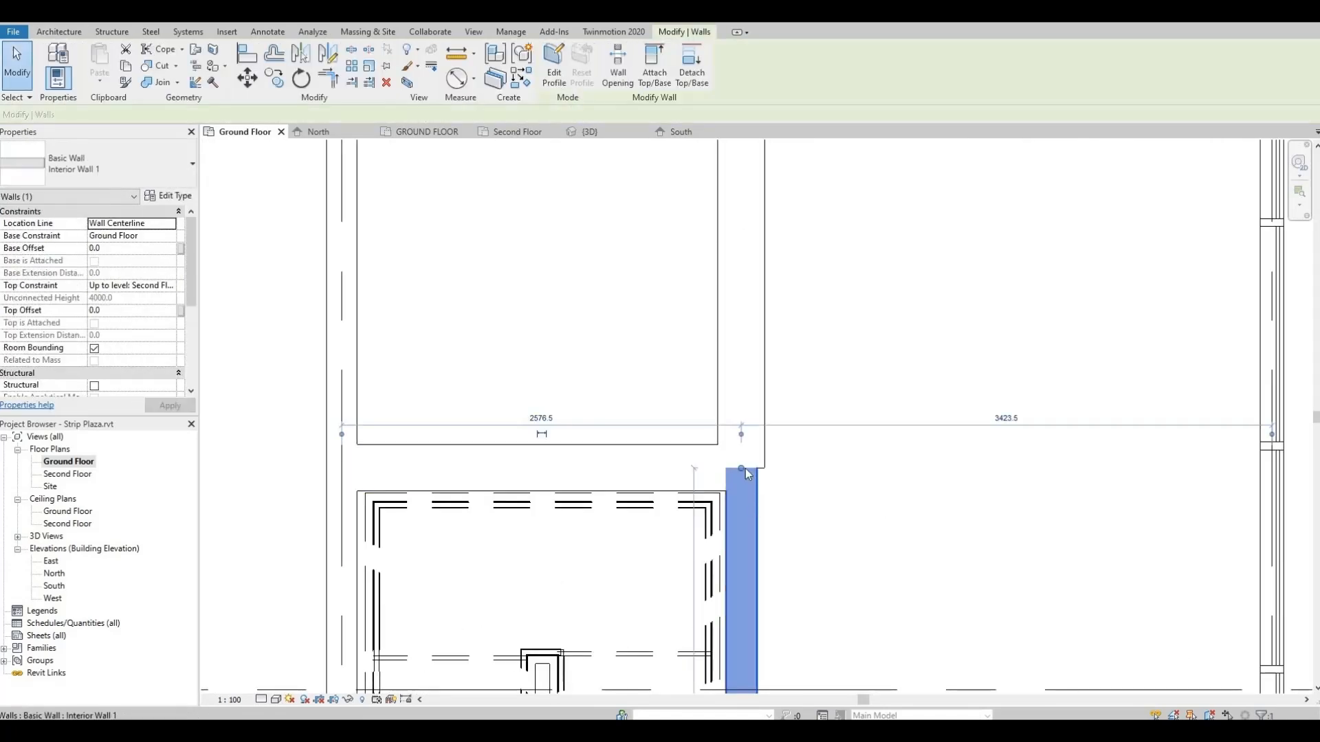
left_click_drag(748, 523, 827, 501)
key("Escape")
left_click(743, 532)
left_click(822, 460)
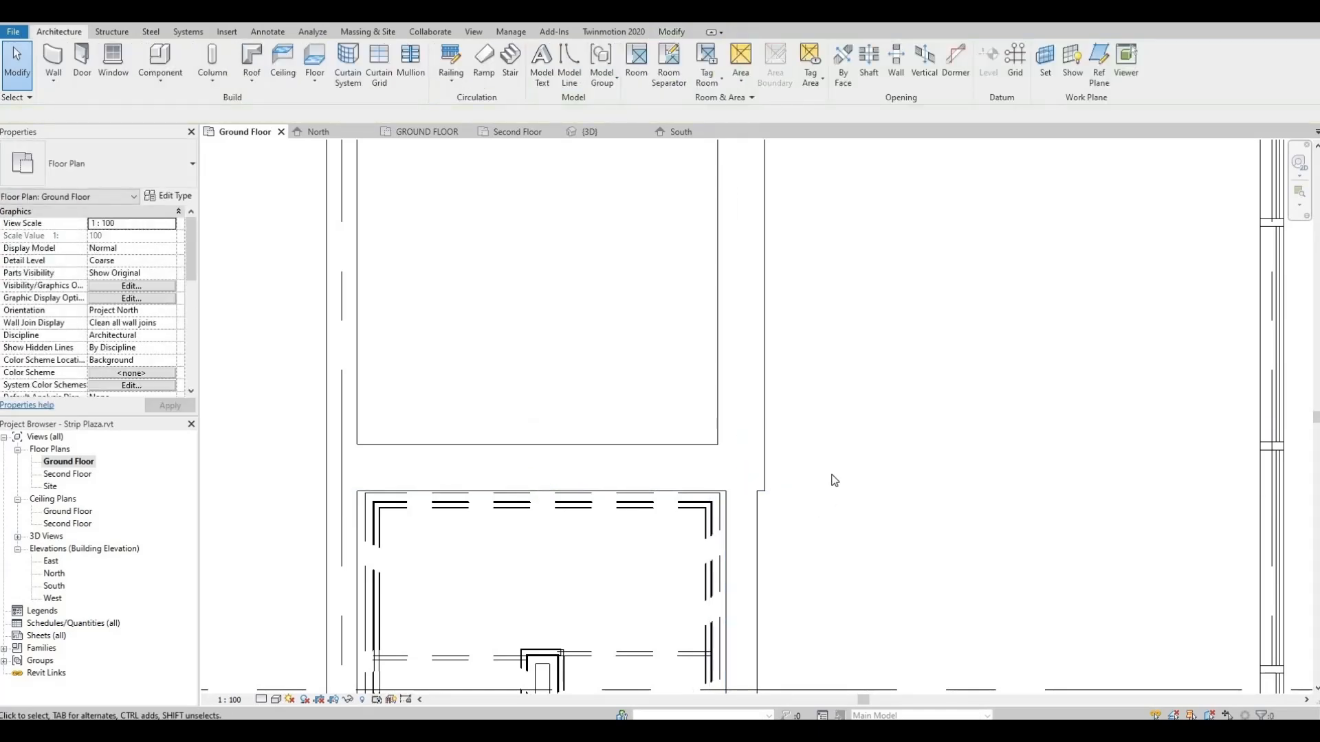
scroll(818, 482, "down", 2)
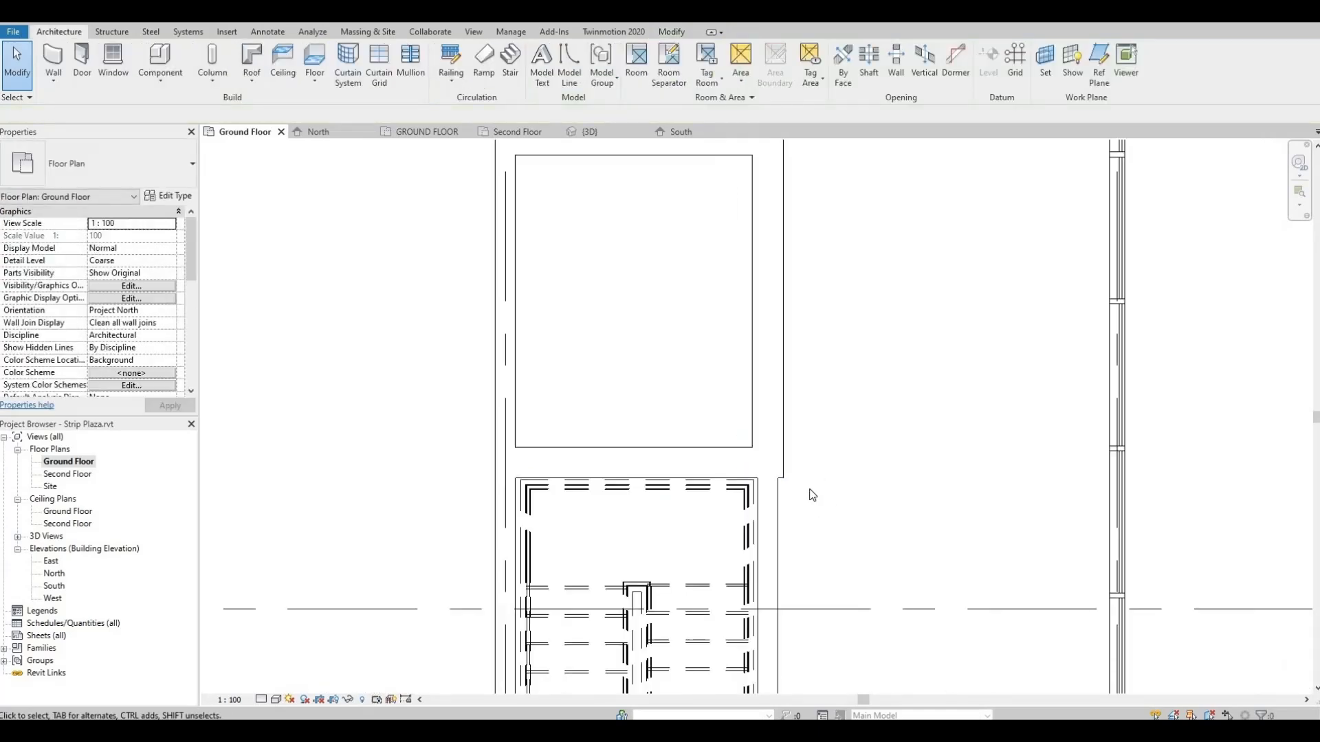
left_click(775, 488)
left_click_drag(769, 464, 781, 507)
key("Escape")
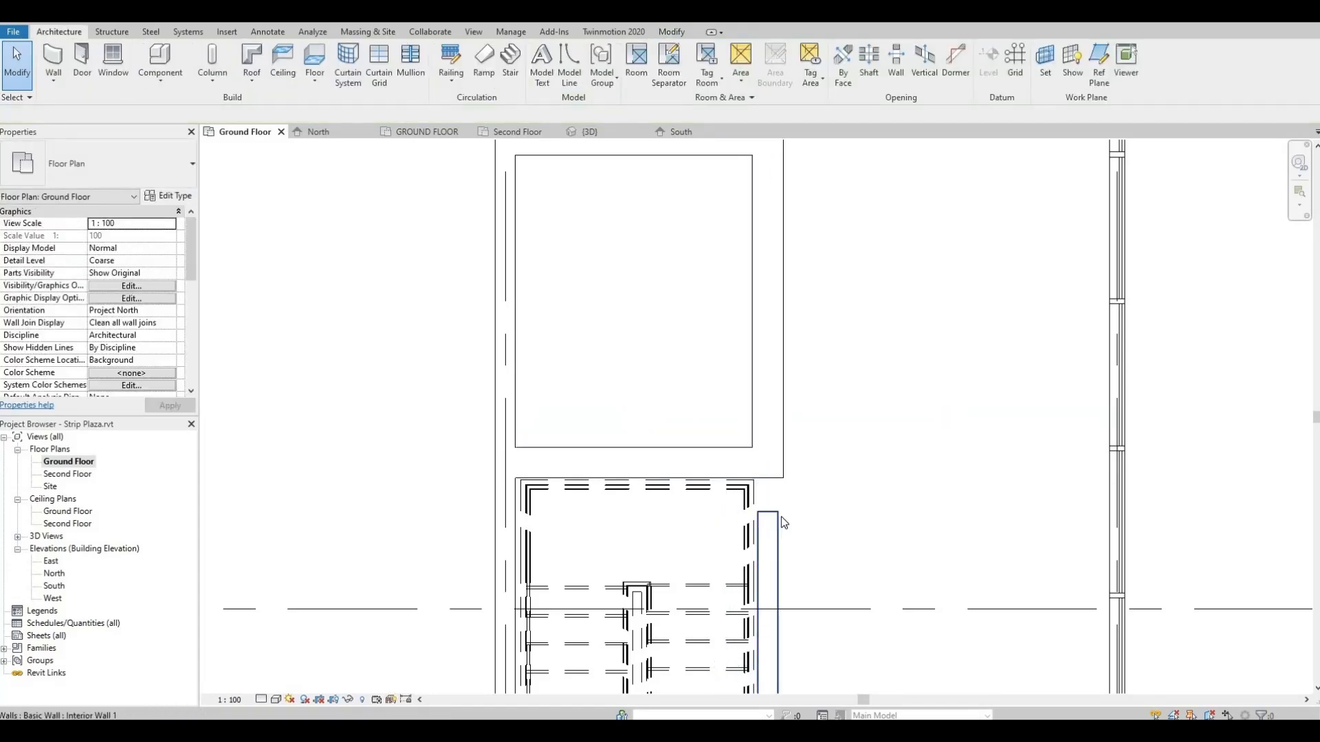
Align the stair's east wall with the enclosure's outer face and extend it back up to the enclosure corner.
key("a")
key("l")
left_click(784, 448)
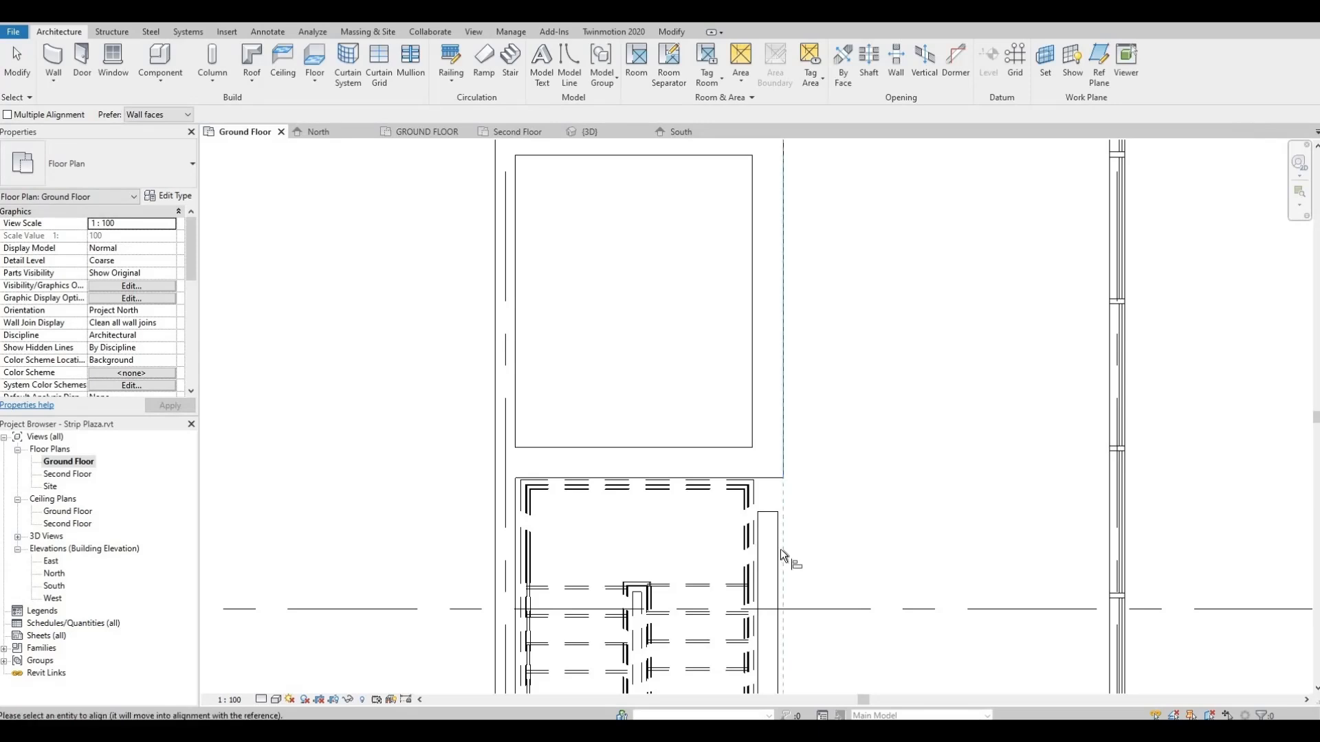
left_click(779, 524)
key("Escape")
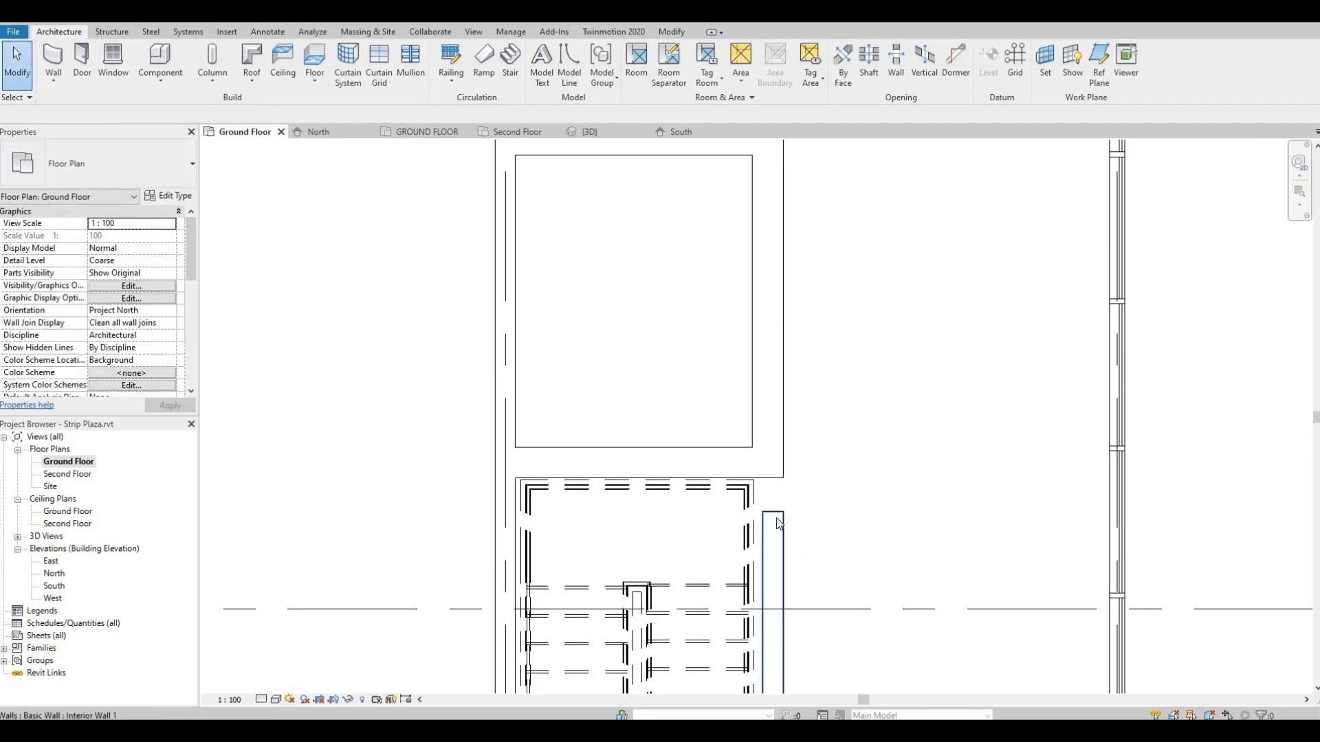
left_click(779, 524)
left_click_drag(774, 513, 773, 475)
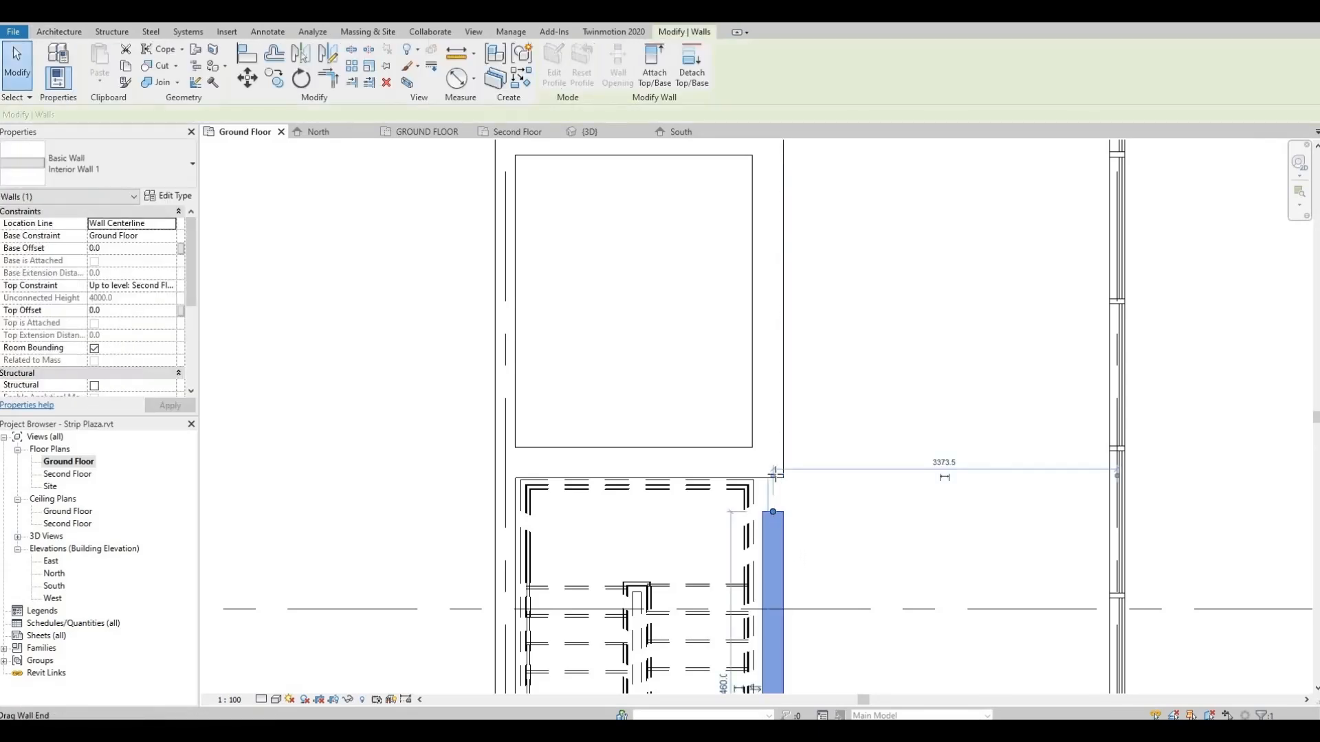
left_click(843, 475)
Delete the door of the small room beside grid 6.
scroll(861, 557, "down", 4)
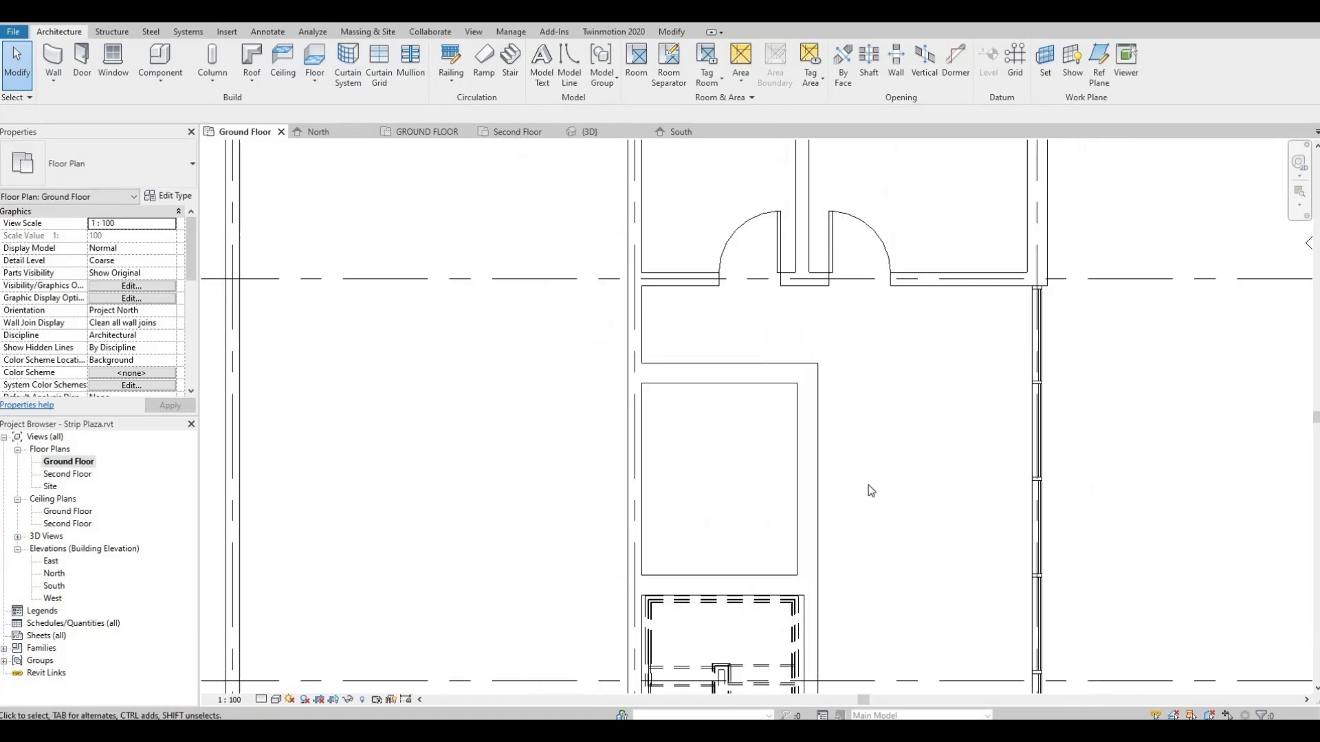
middle_click_drag(798, 286, 779, 391)
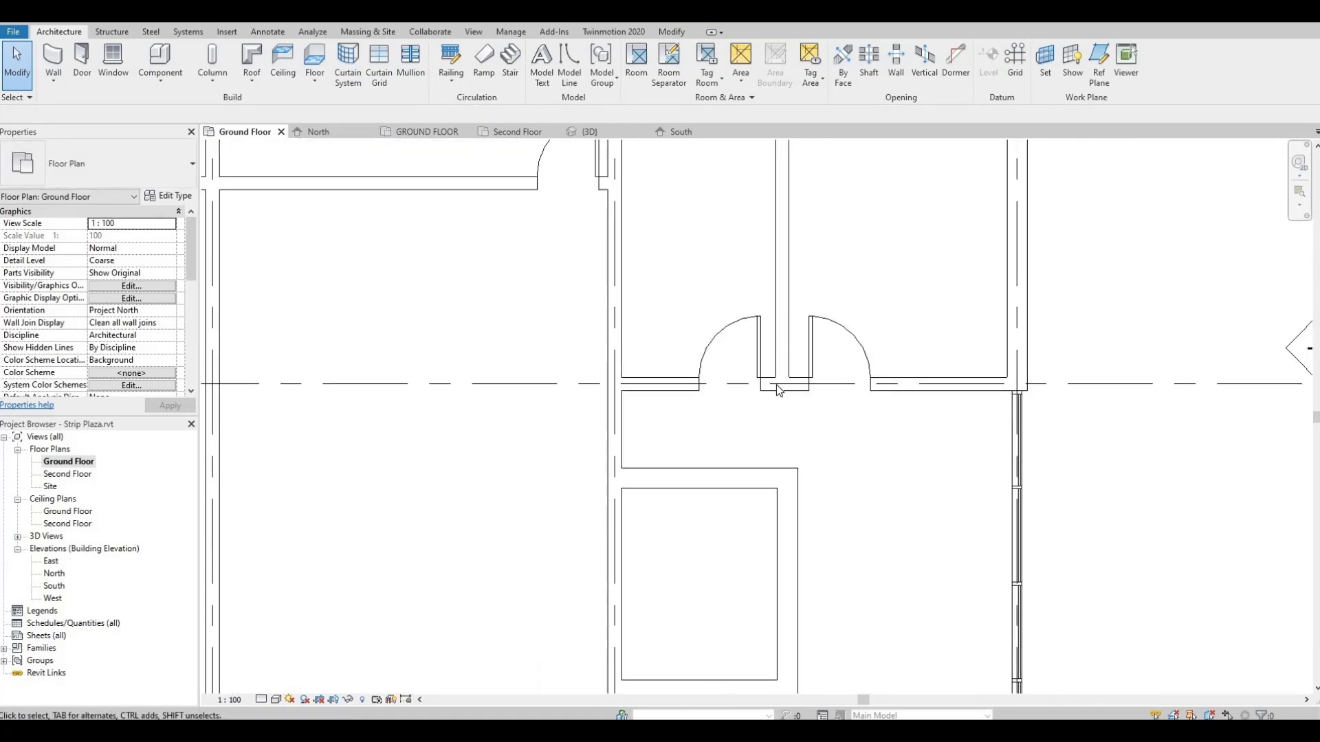
left_click(733, 335)
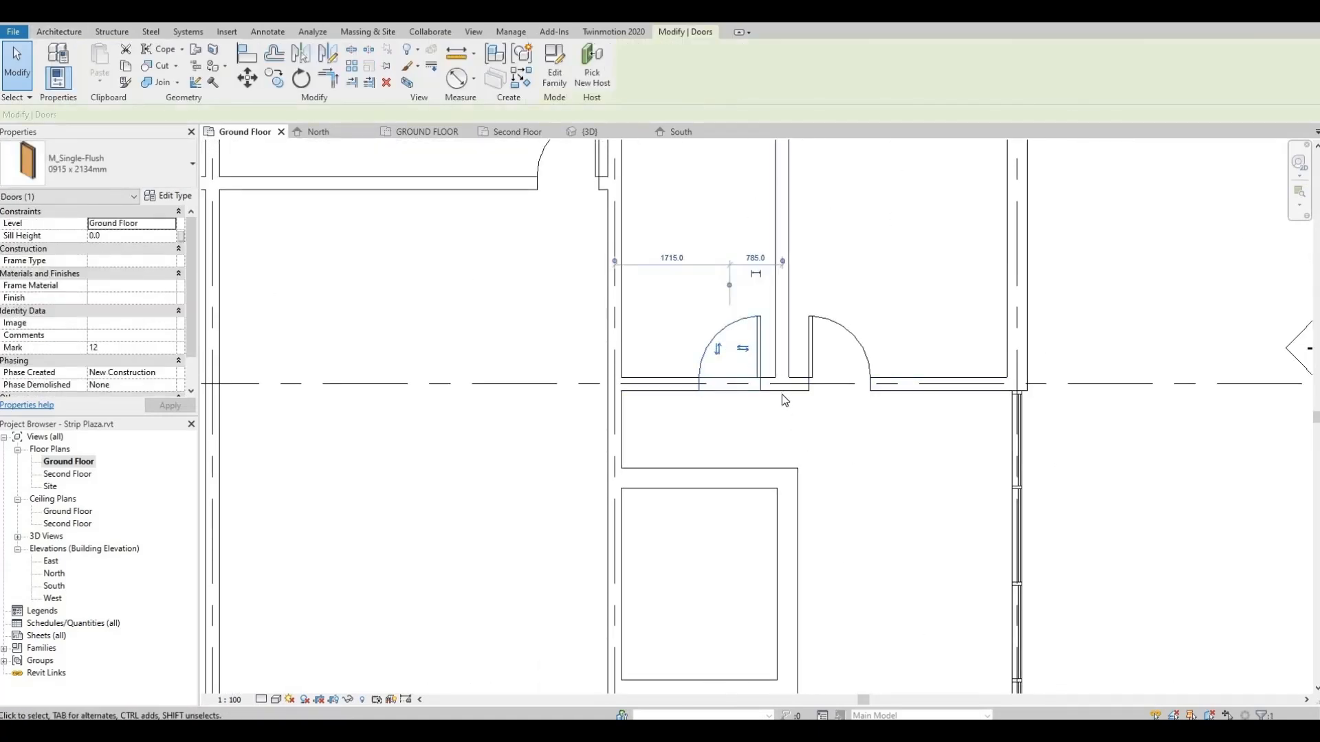
key("Escape")
left_click(760, 364)
key("Delete")
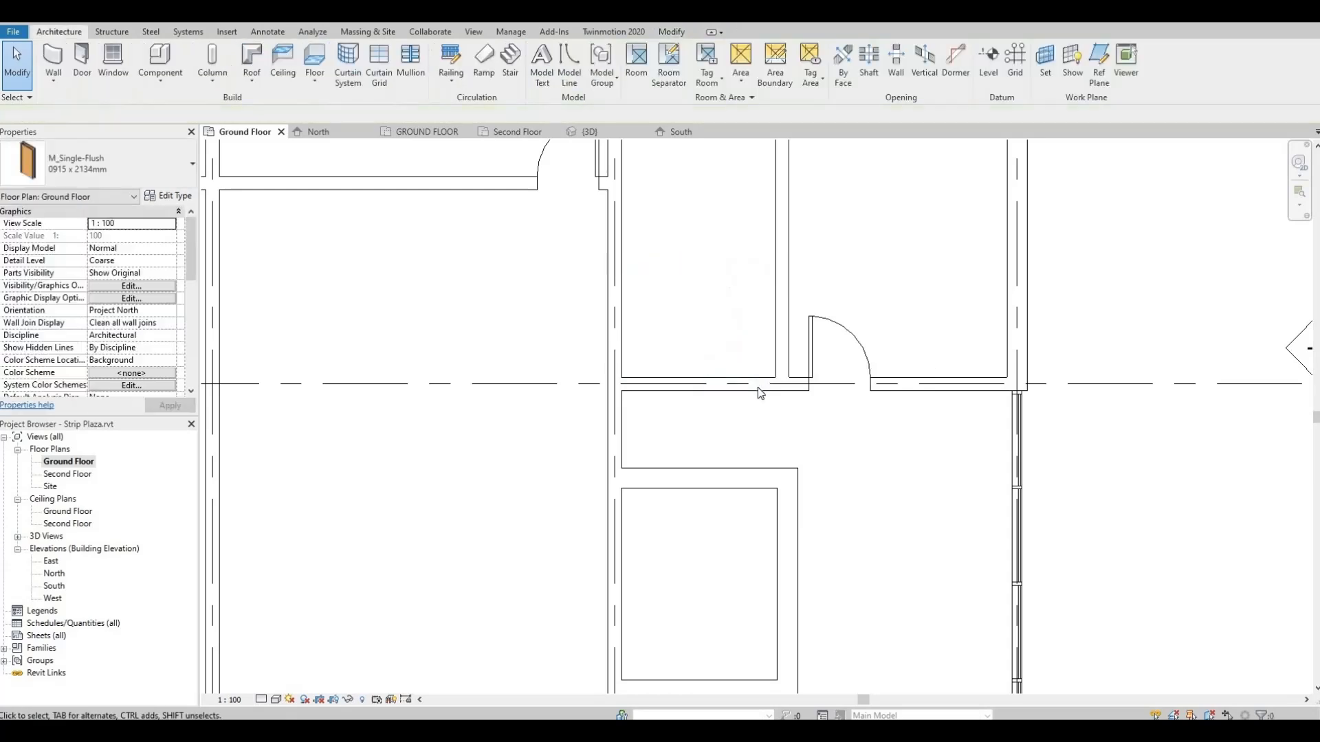
Trim the cross wall on grid C to the partition, removing its portion in the room beside grid 6.
left_click(652, 383)
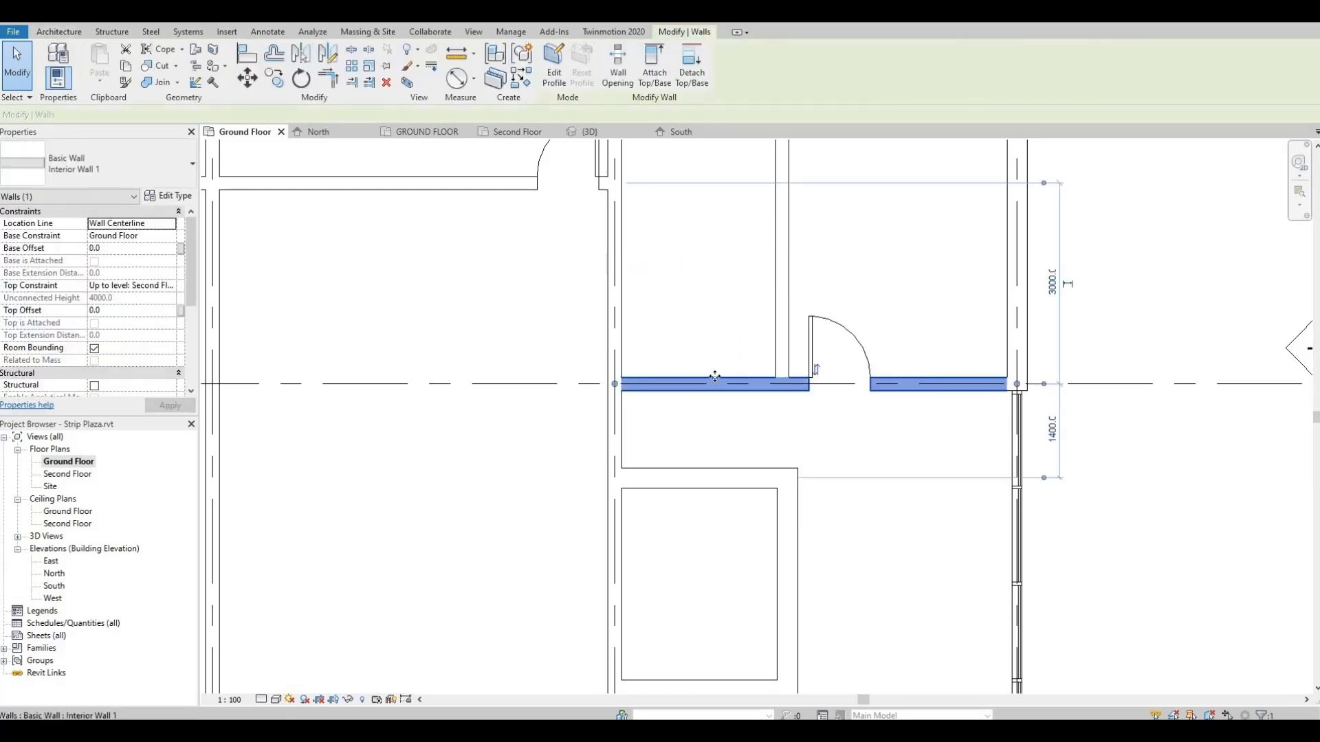
key("a")
key("l")
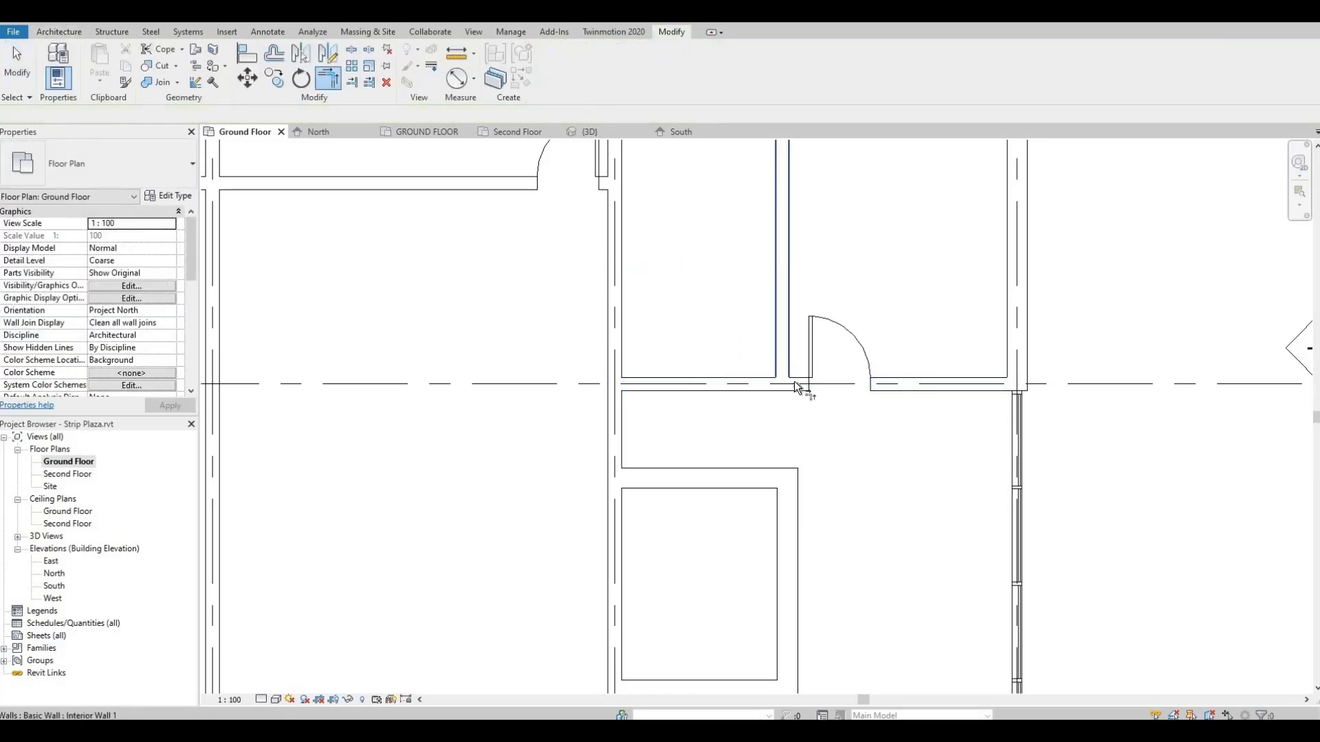
left_click(791, 386)
scroll(749, 457, "up", 1)
scroll(748, 453, "down", 1)
key("Escape")
key("Escape")
Extend the partition between the small rooms south to meet the enclosure's north wall.
left_click(744, 479)
left_click_drag(744, 506, 765, 557)
middle_click_drag(794, 556, 819, 418)
scroll(821, 450, "down", 1)
key("Escape")
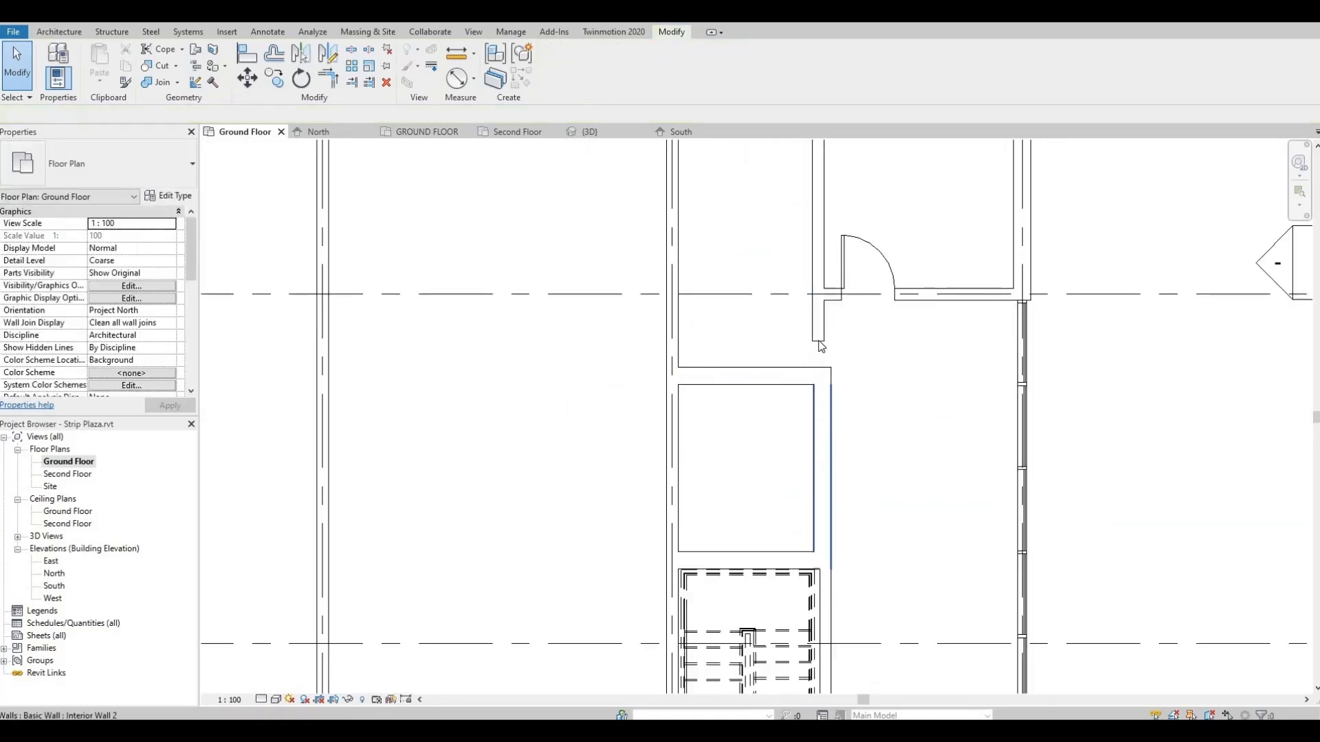
left_click(821, 349)
left_click_drag(818, 342, 818, 367)
key("Escape")
Place an M_Single-Flush 0915 x 2134mm door in the extended partition, 700 mm from grid C and swinging into the room beside grid 6.
middle_click_drag(837, 262, 812, 343)
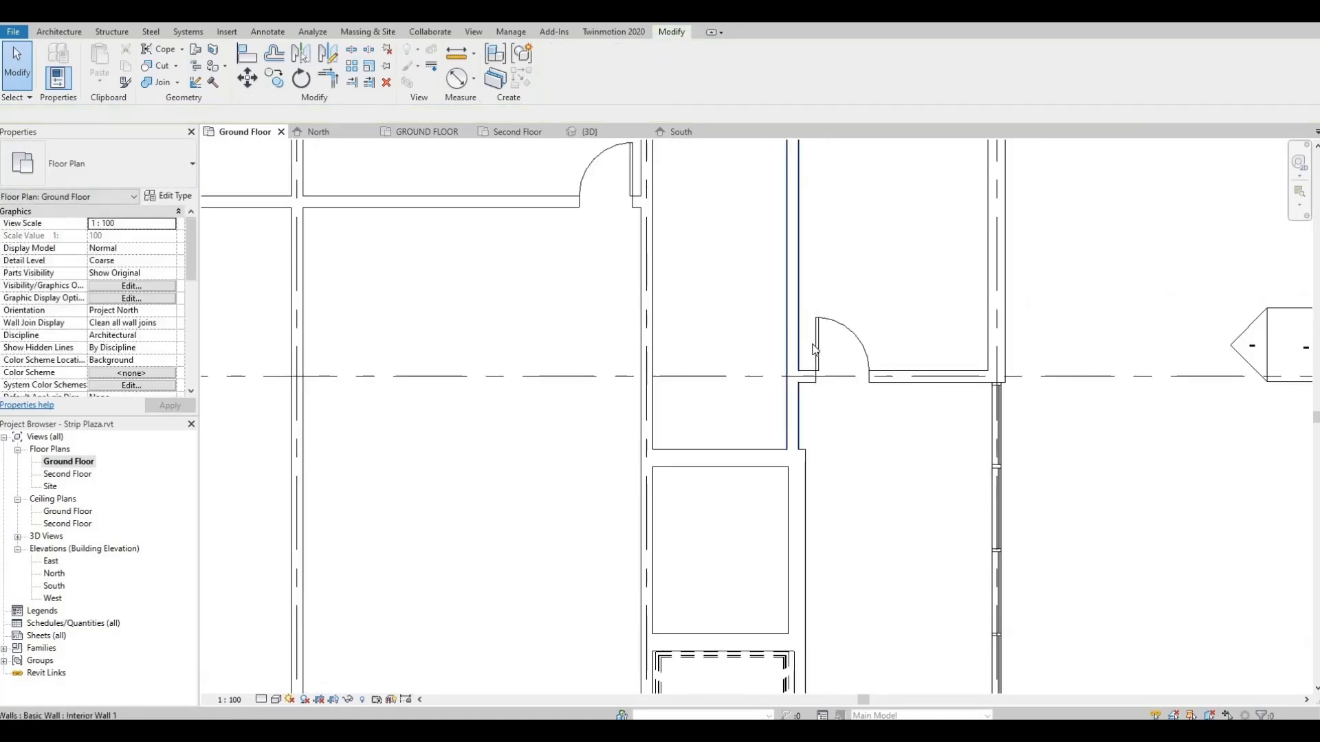
left_click(812, 343)
key("Escape")
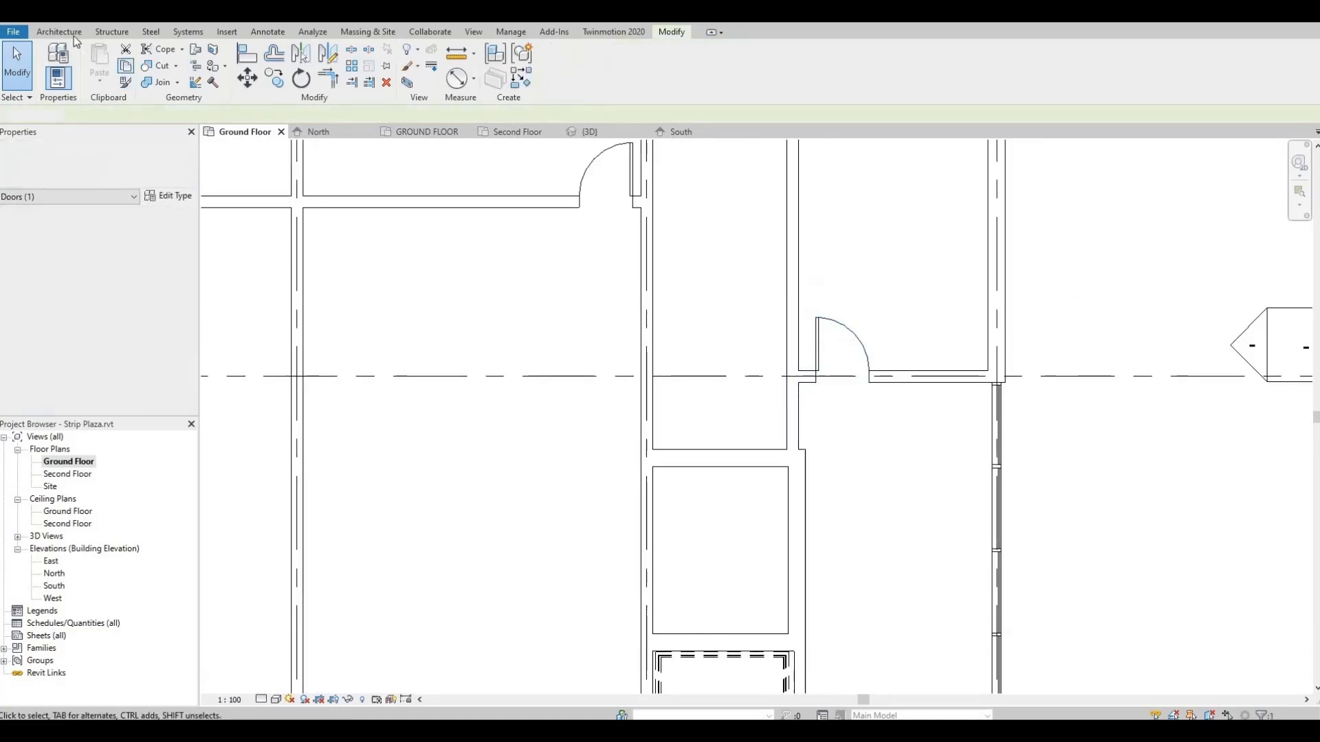
left_click(77, 35)
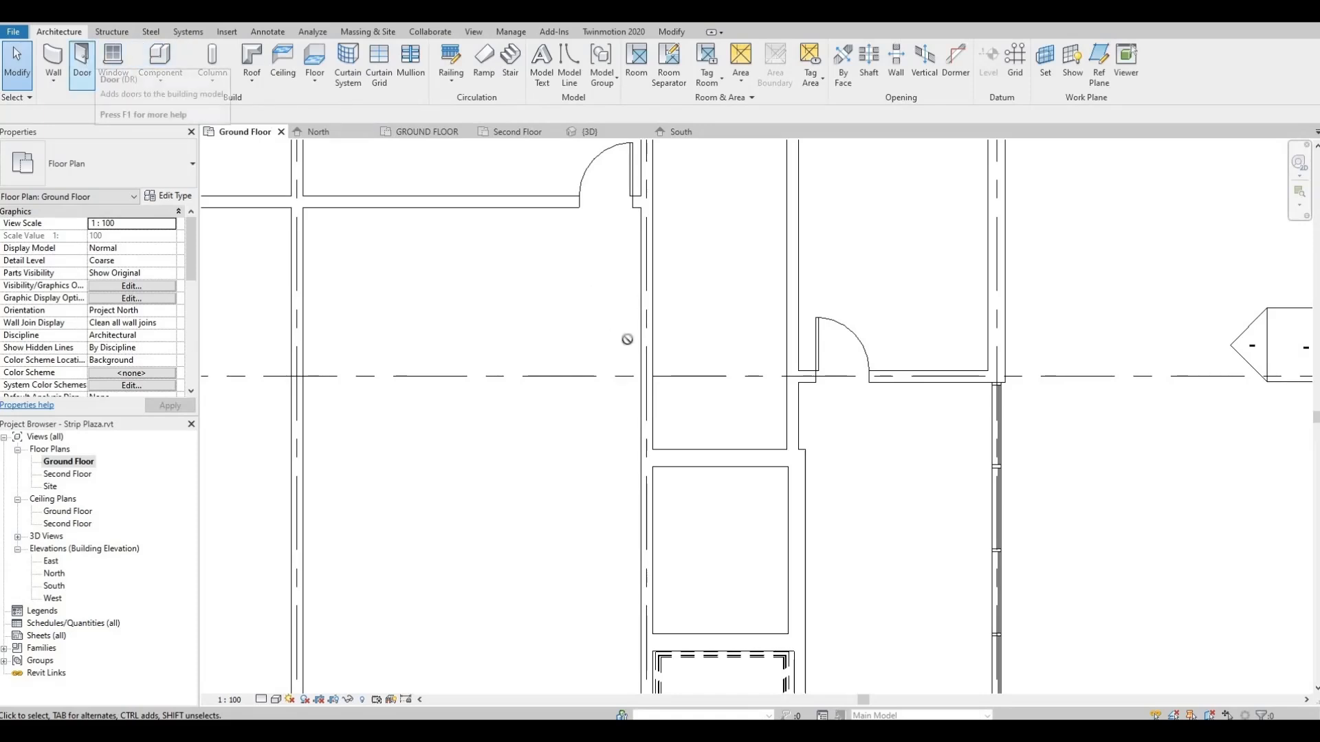
left_click(83, 59)
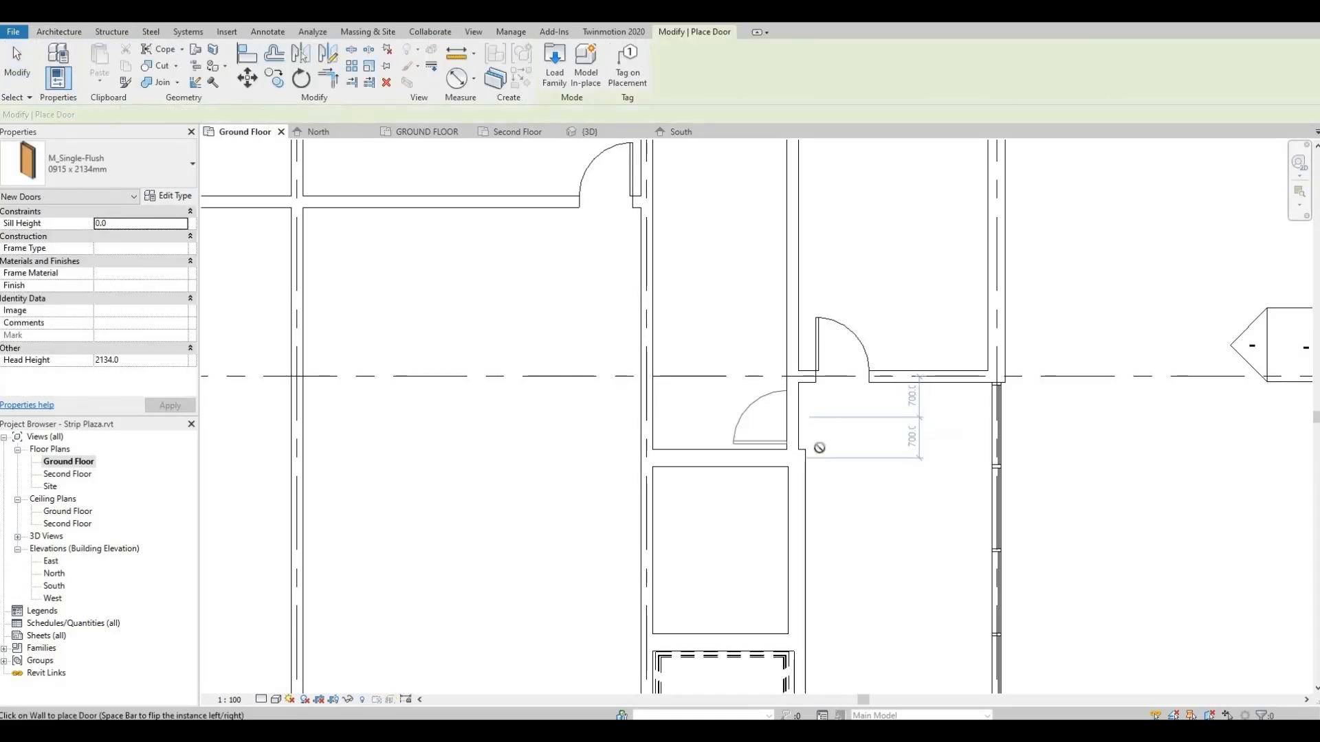
left_click(786, 418)
key("Escape")
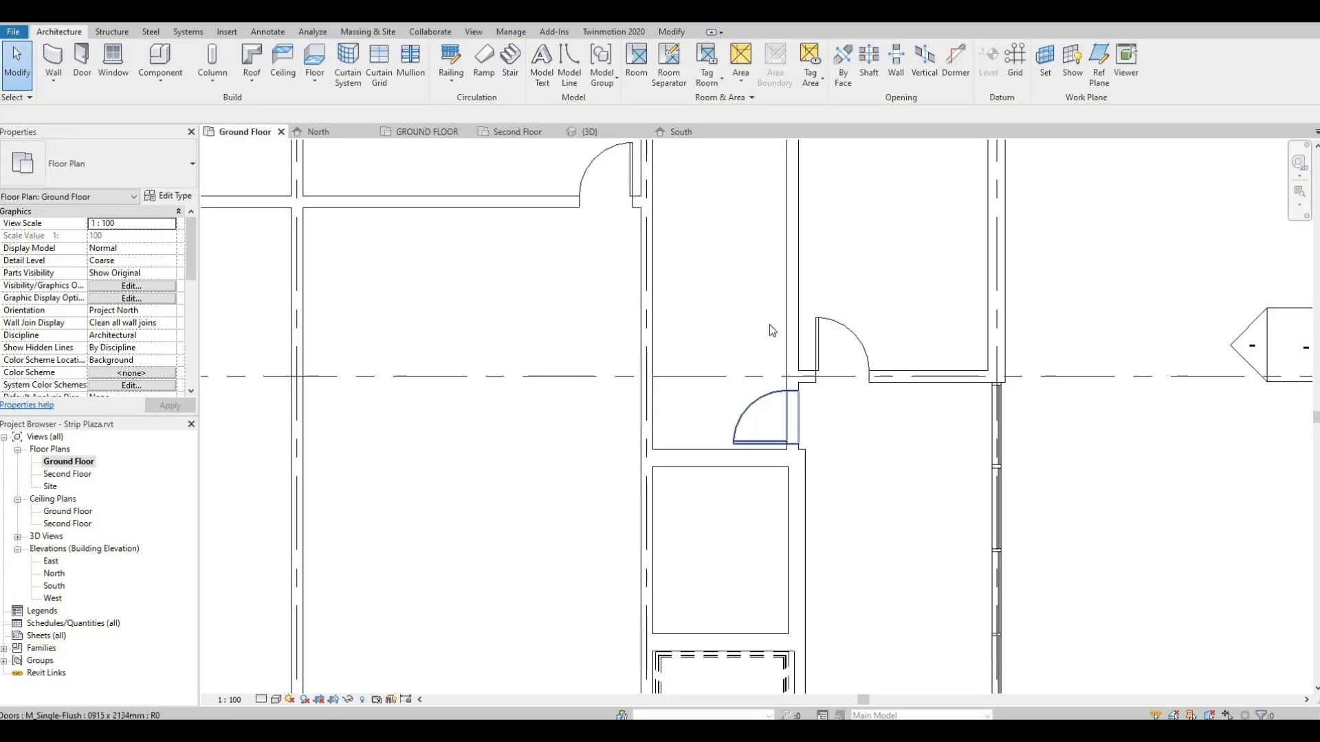
middle_click_drag(846, 190, 773, 294)
scroll(779, 289, "down", 1)
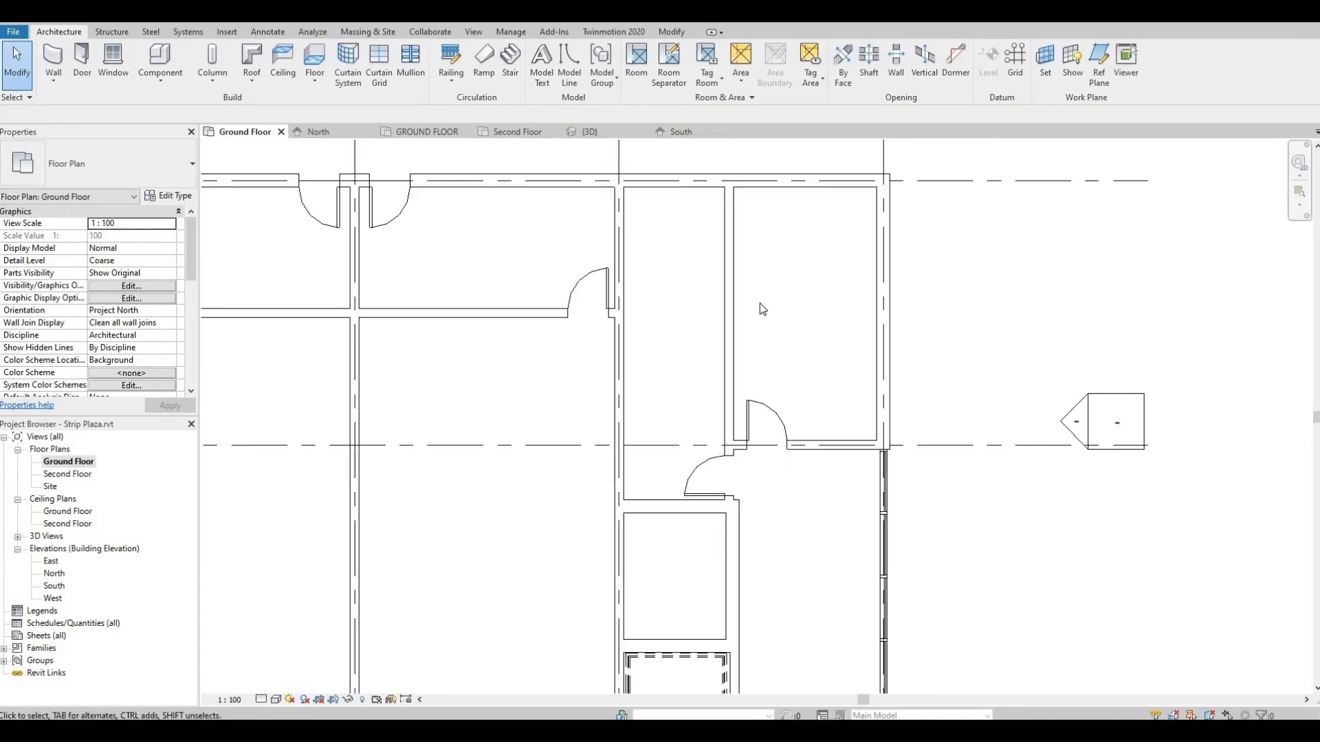
scroll(763, 364, "down", 2)
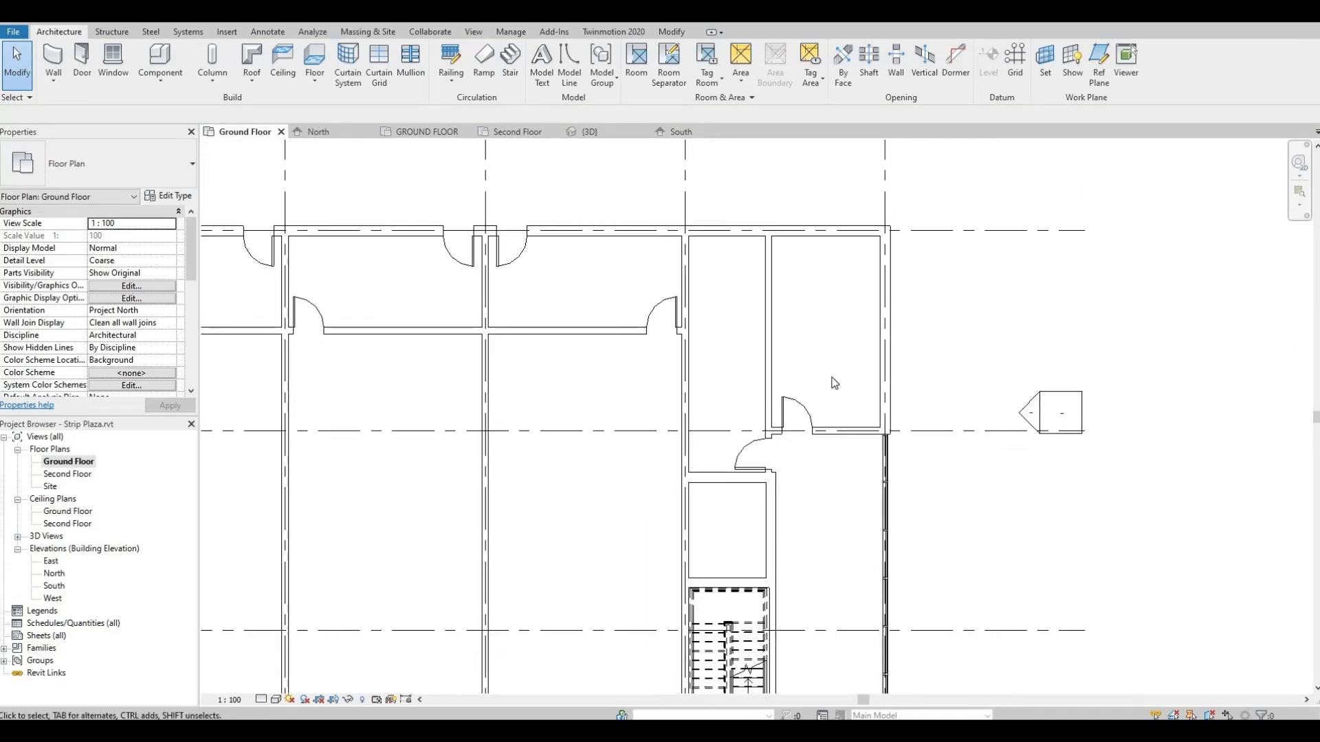
Examine the ground-floor plan, focusing on the end bay's small rooms, the walled enclosure and the stair.
scroll(798, 447, "up", 3)
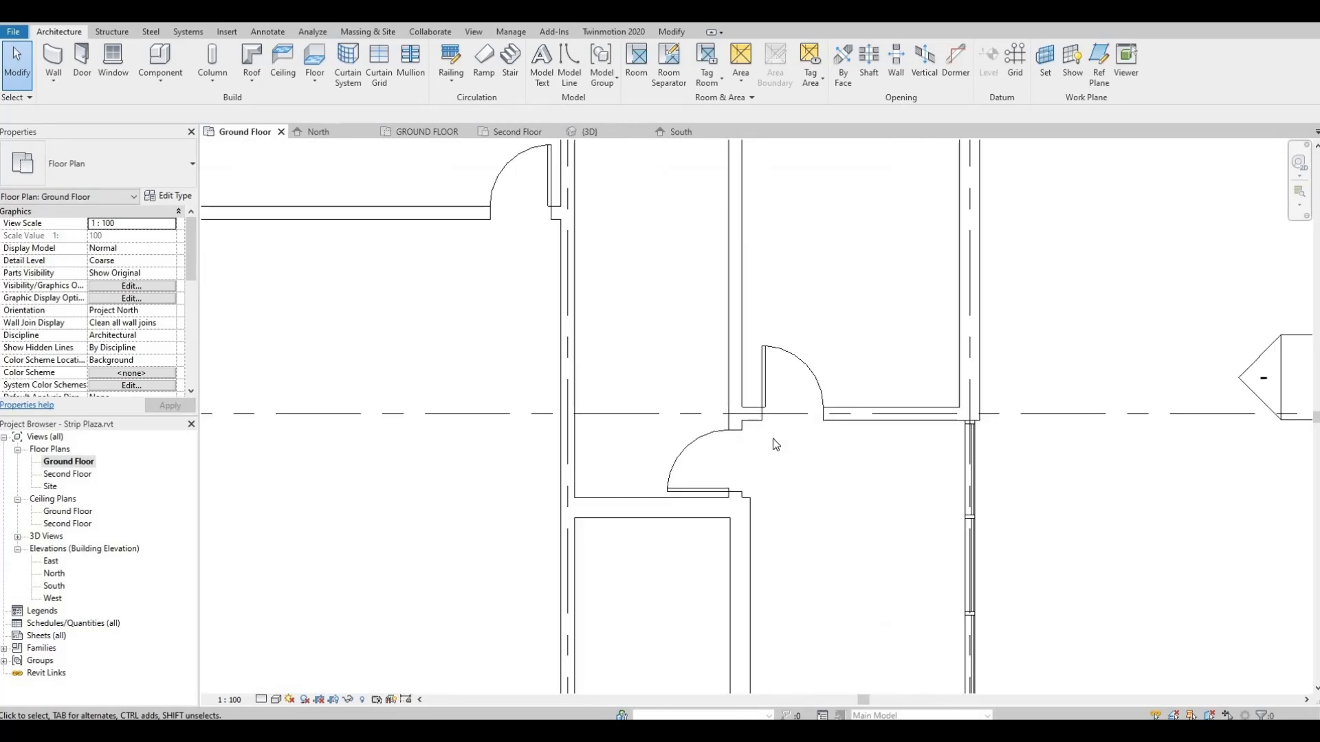
middle_click_drag(681, 471, 817, 381)
scroll(800, 386, "down", 2)
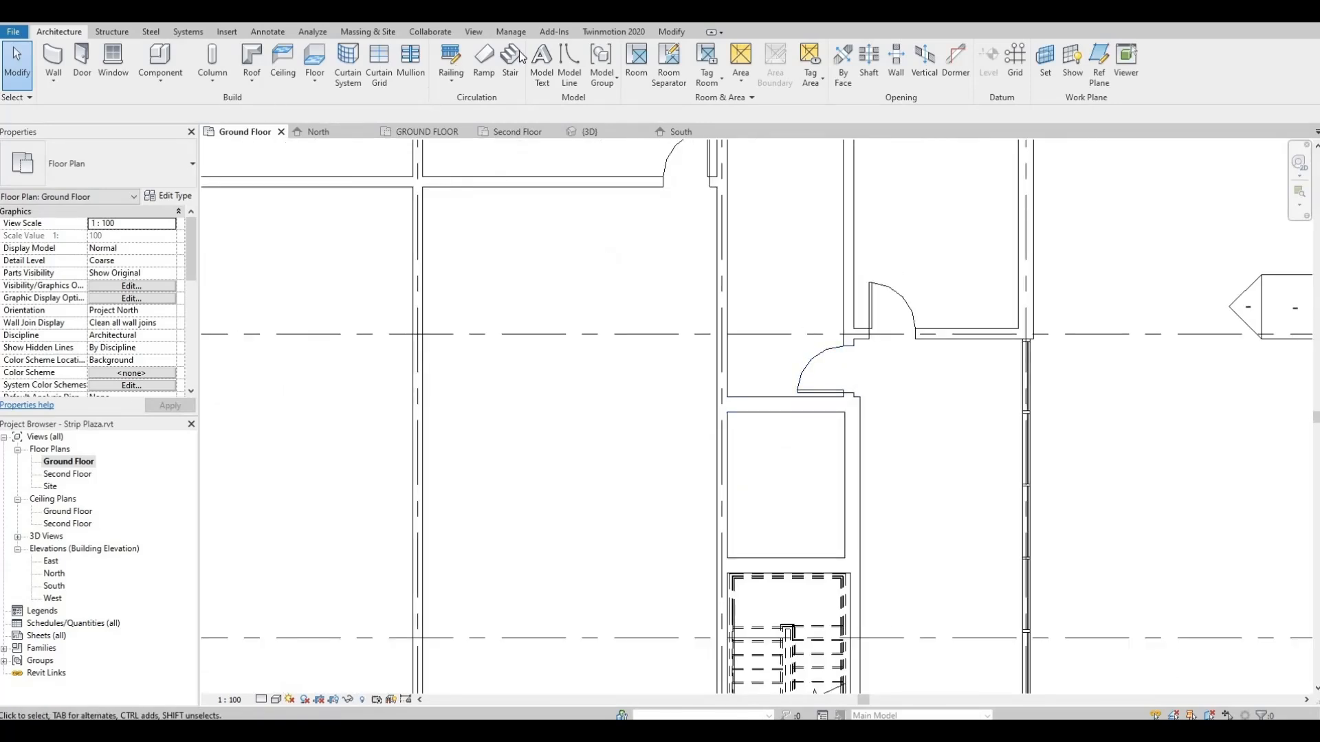
middle_click_drag(660, 343, 599, 342)
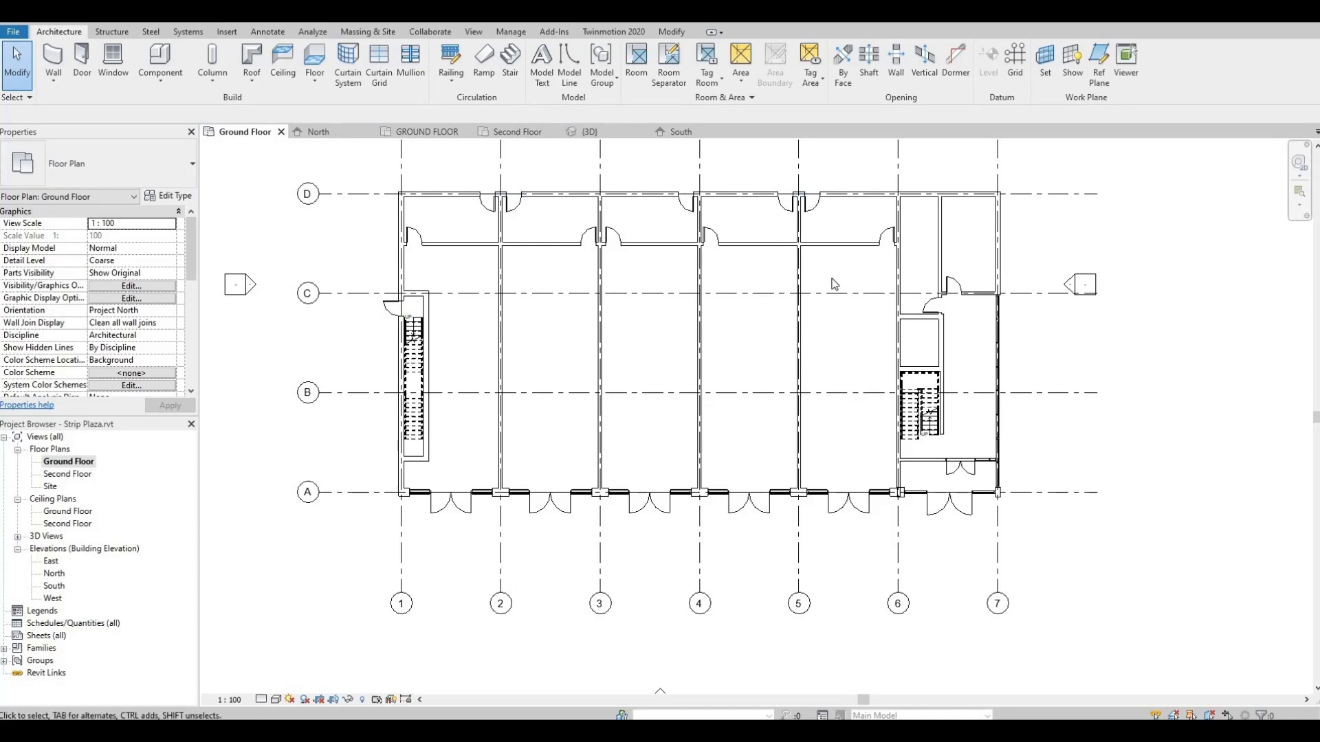
middle_click_drag(708, 295, 543, 306)
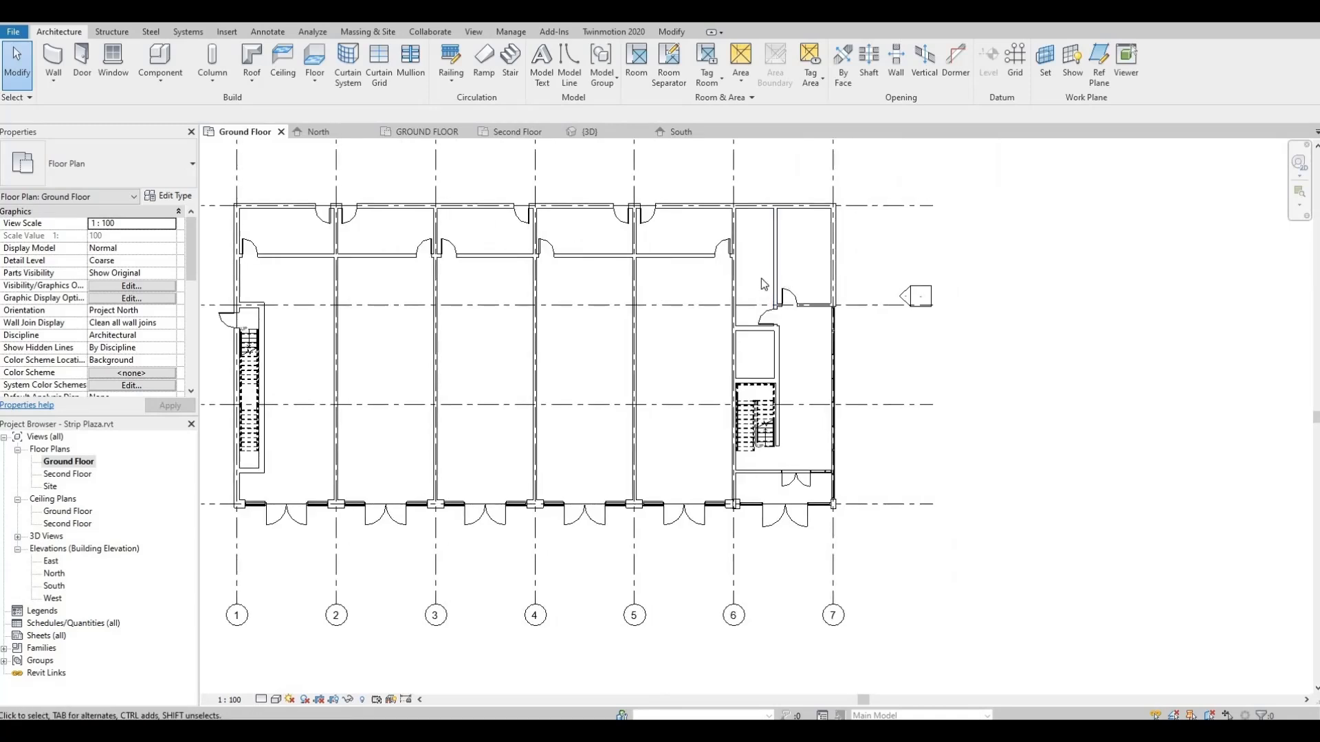
scroll(759, 271, "up", 2)
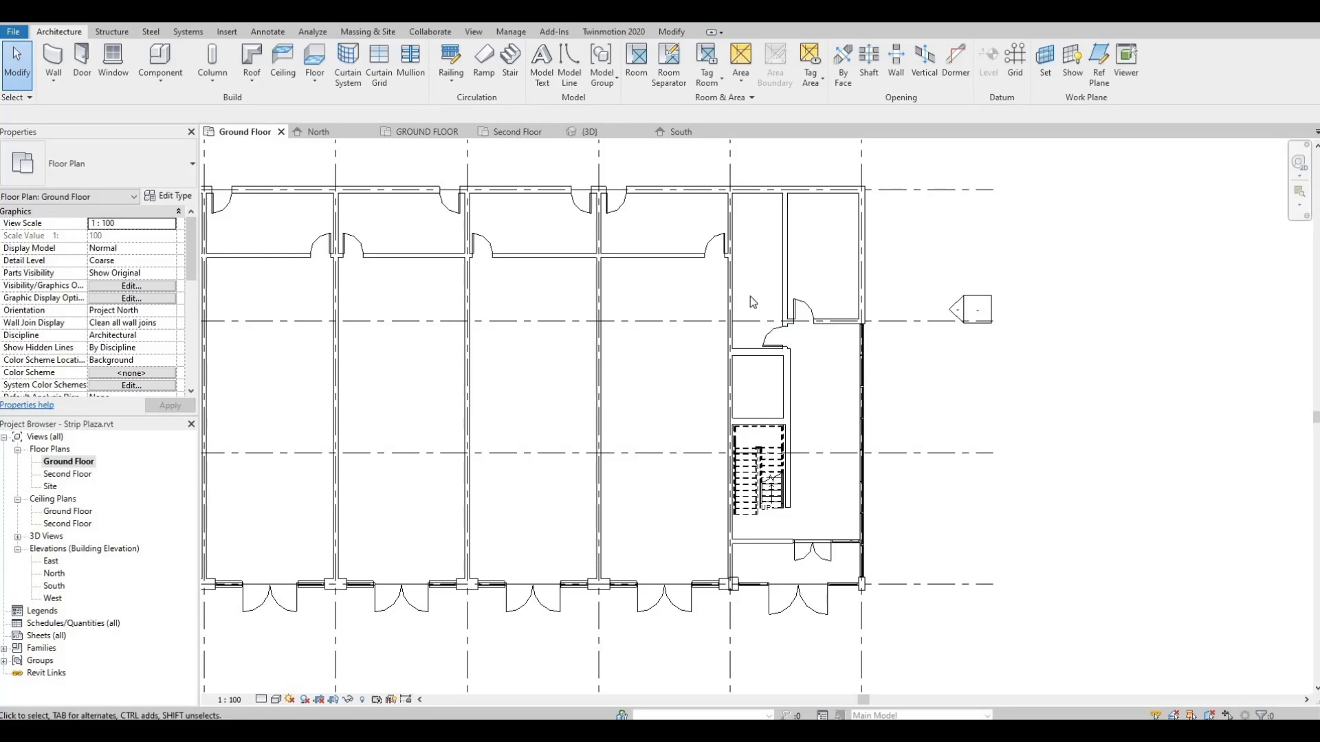
middle_click_drag(757, 320, 821, 286)
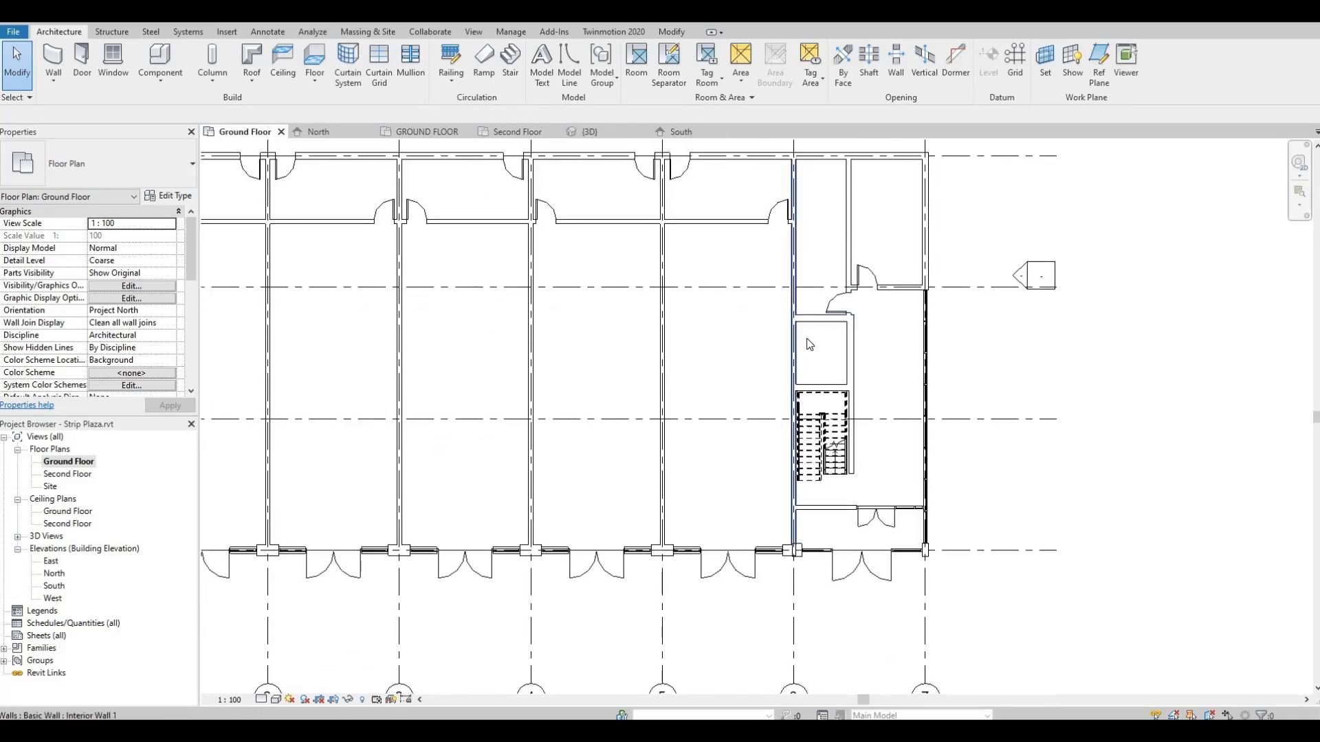
scroll(832, 348, "up", 1)
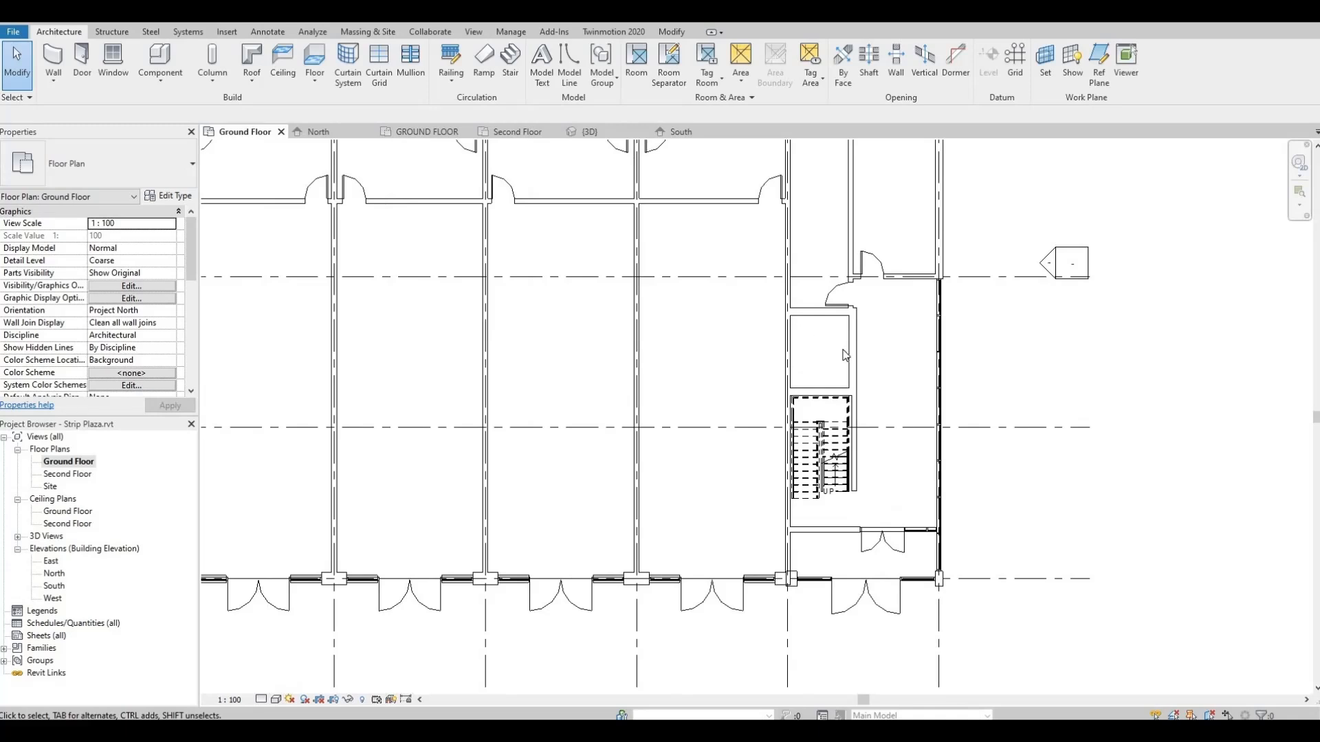
scroll(846, 354, "up", 2)
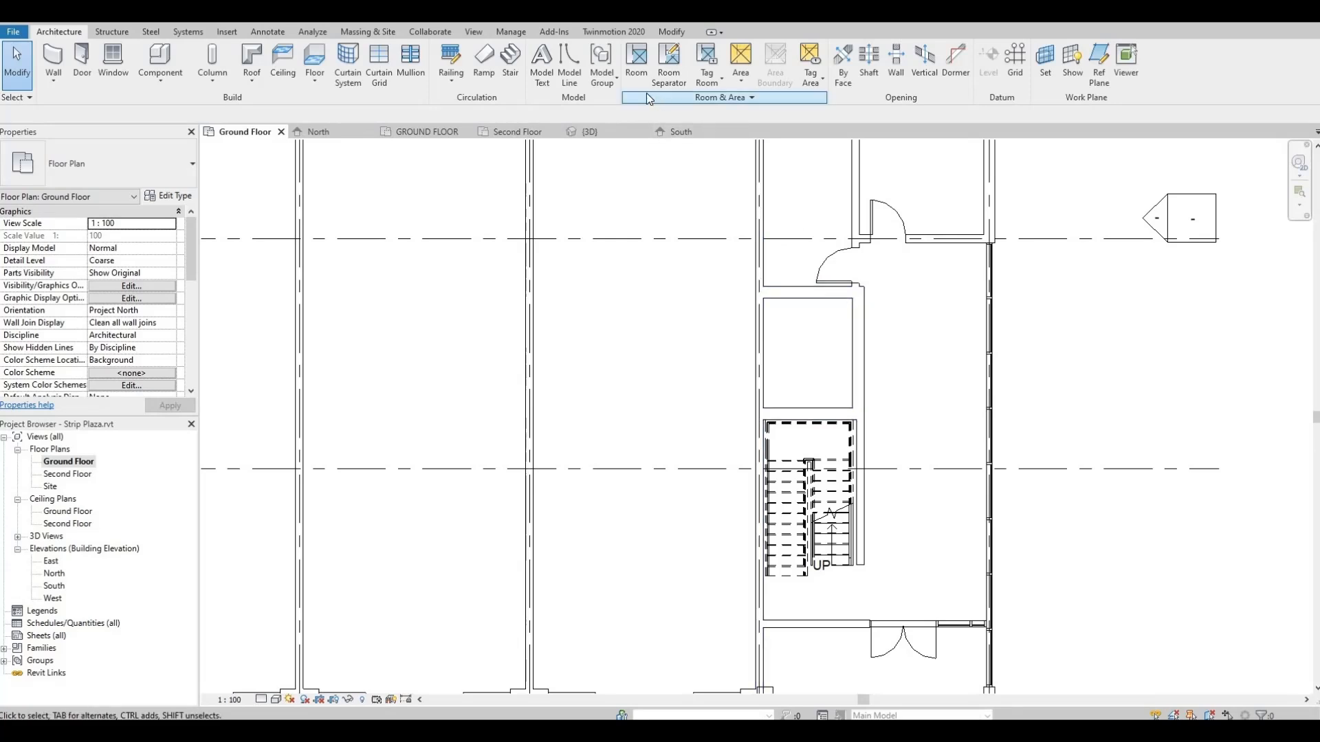
Load the family M_Electric Lift-4 person wall based.rfa from the Canada library's Specialty Equipment, Elevators and Lifts folder.
left_click(226, 32)
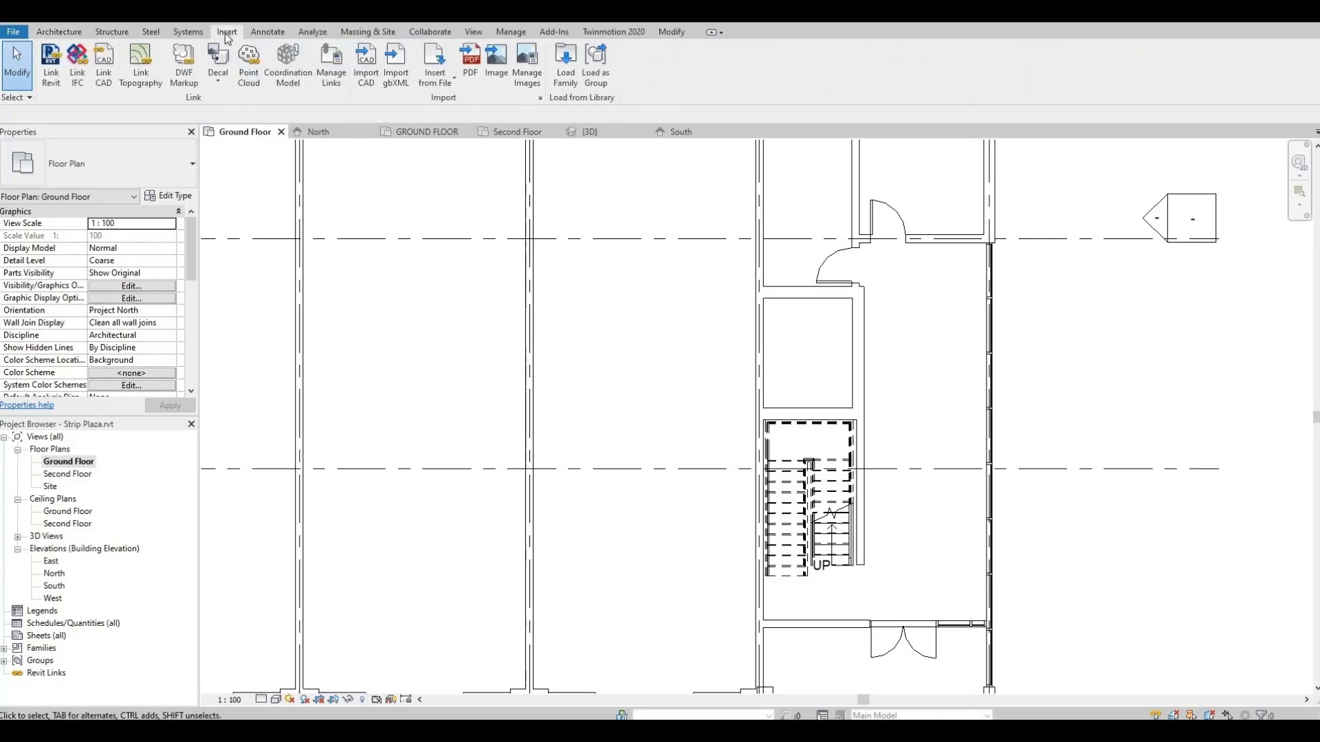
left_click(566, 77)
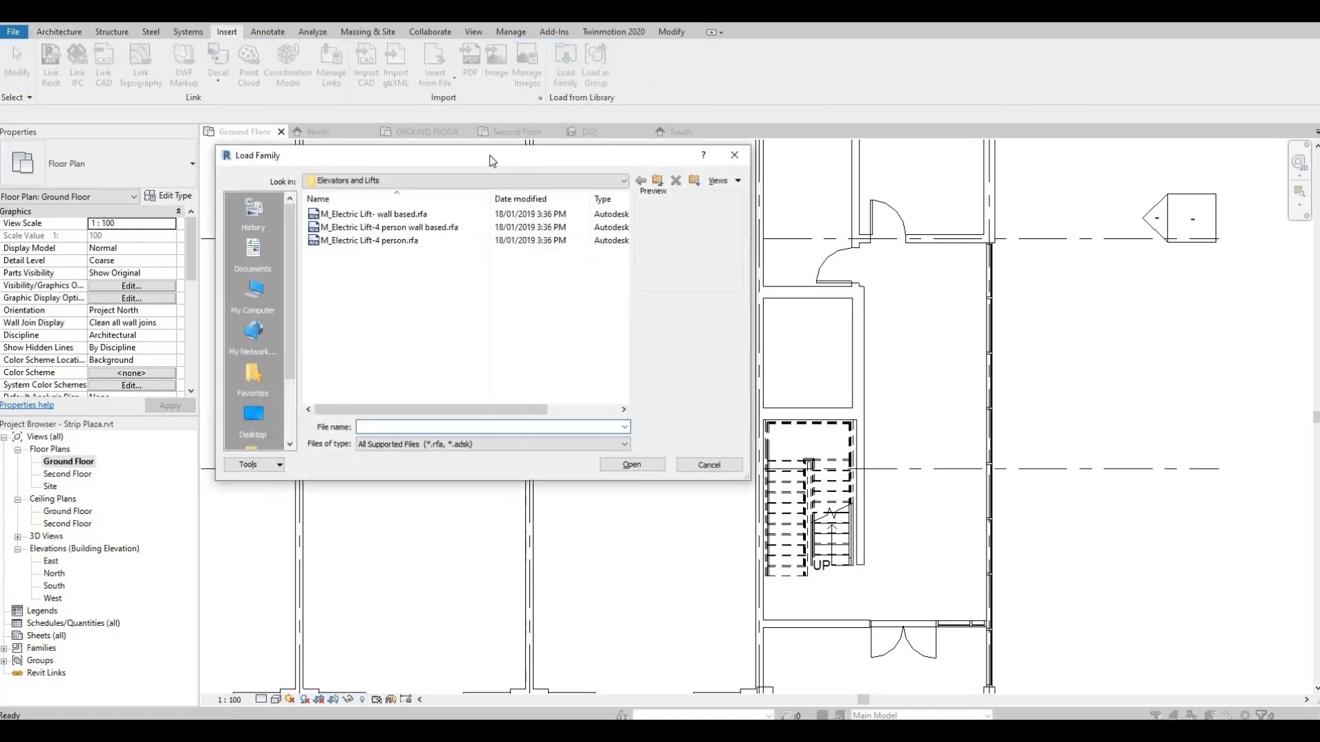
left_click(446, 180)
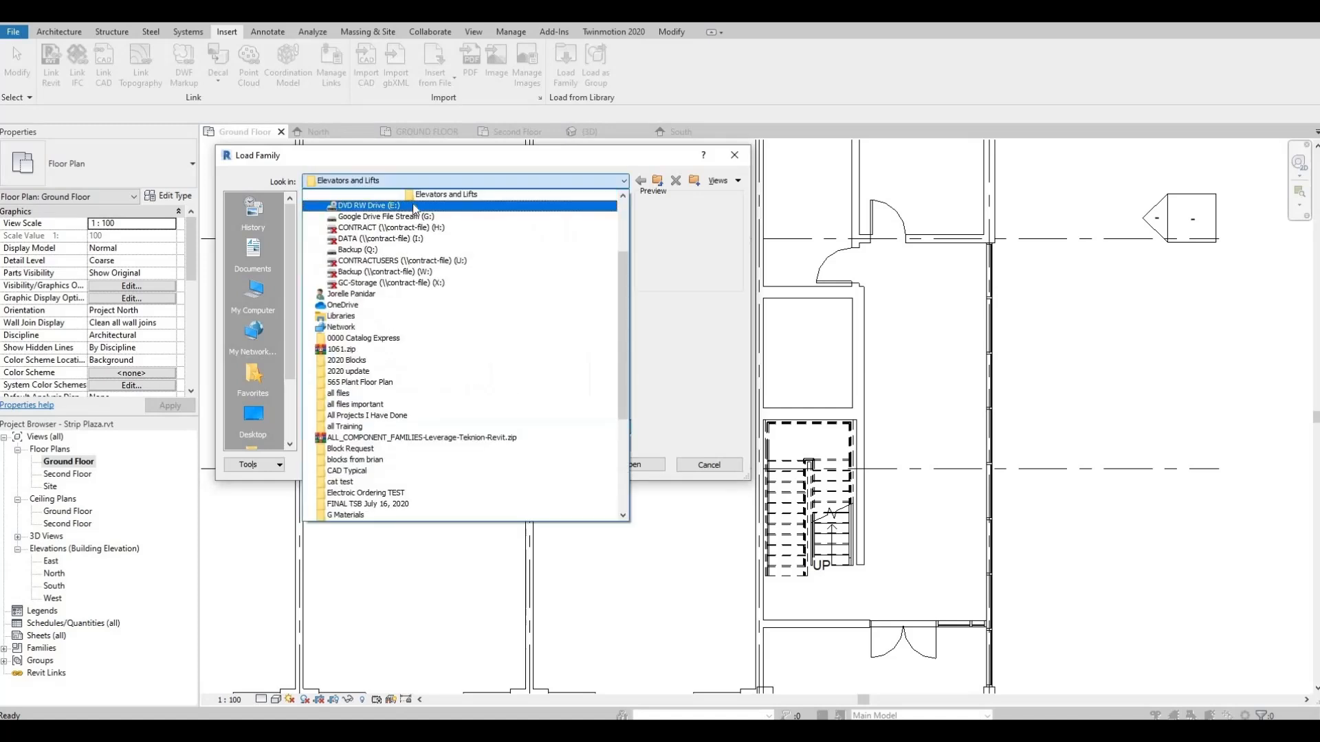
scroll(414, 242, "up", 2)
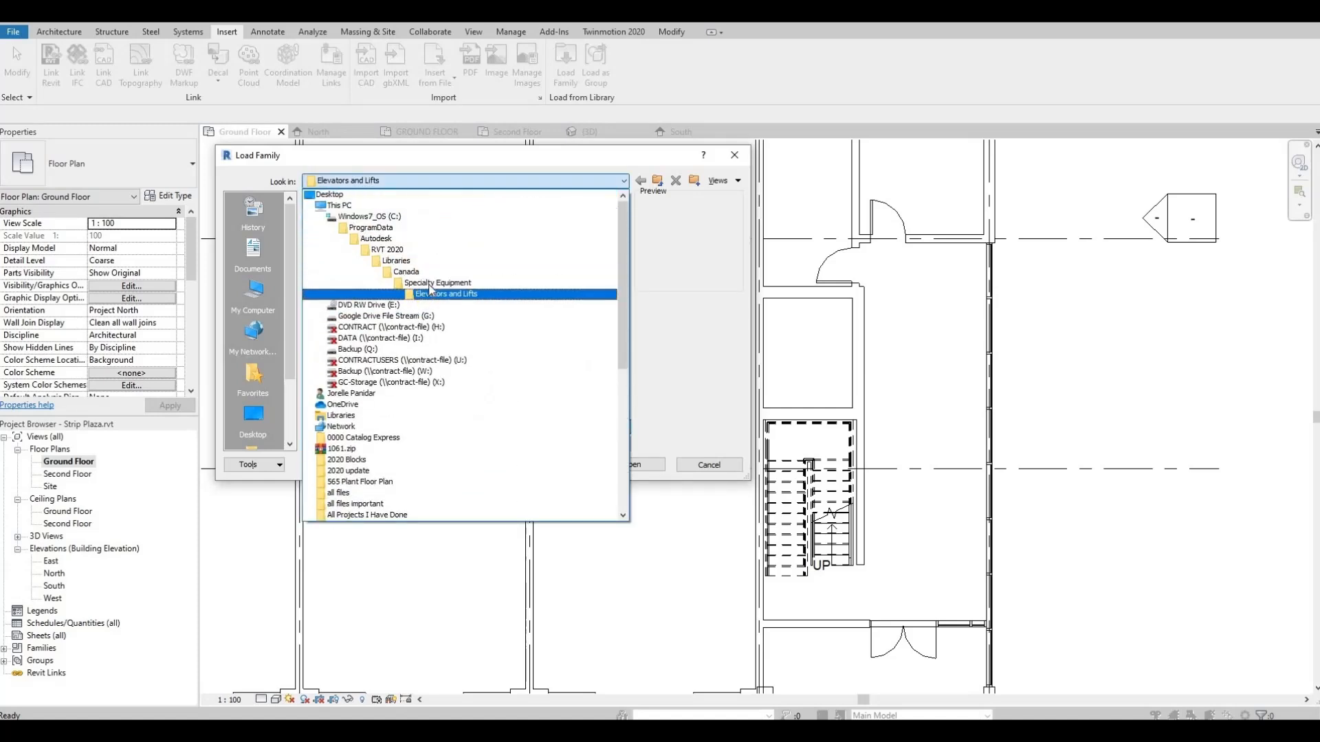
left_click(413, 273)
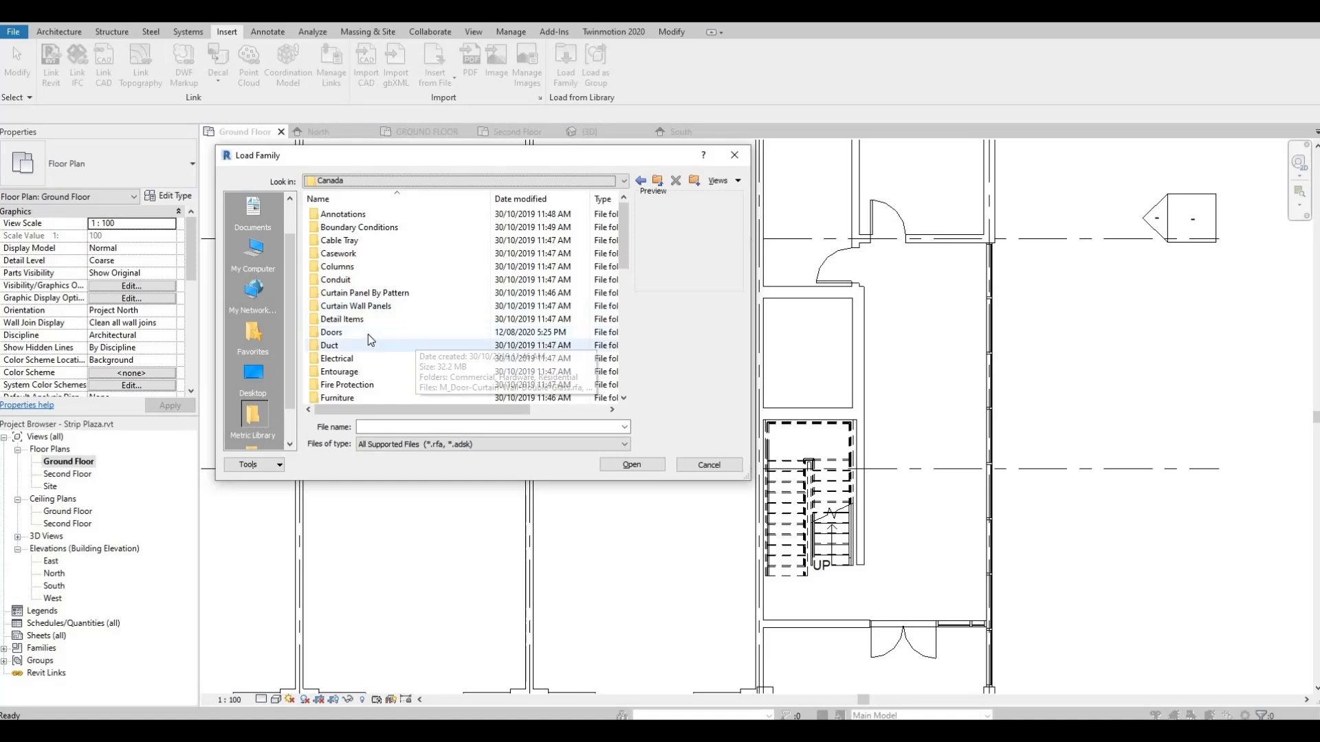
scroll(372, 335, "down", 5)
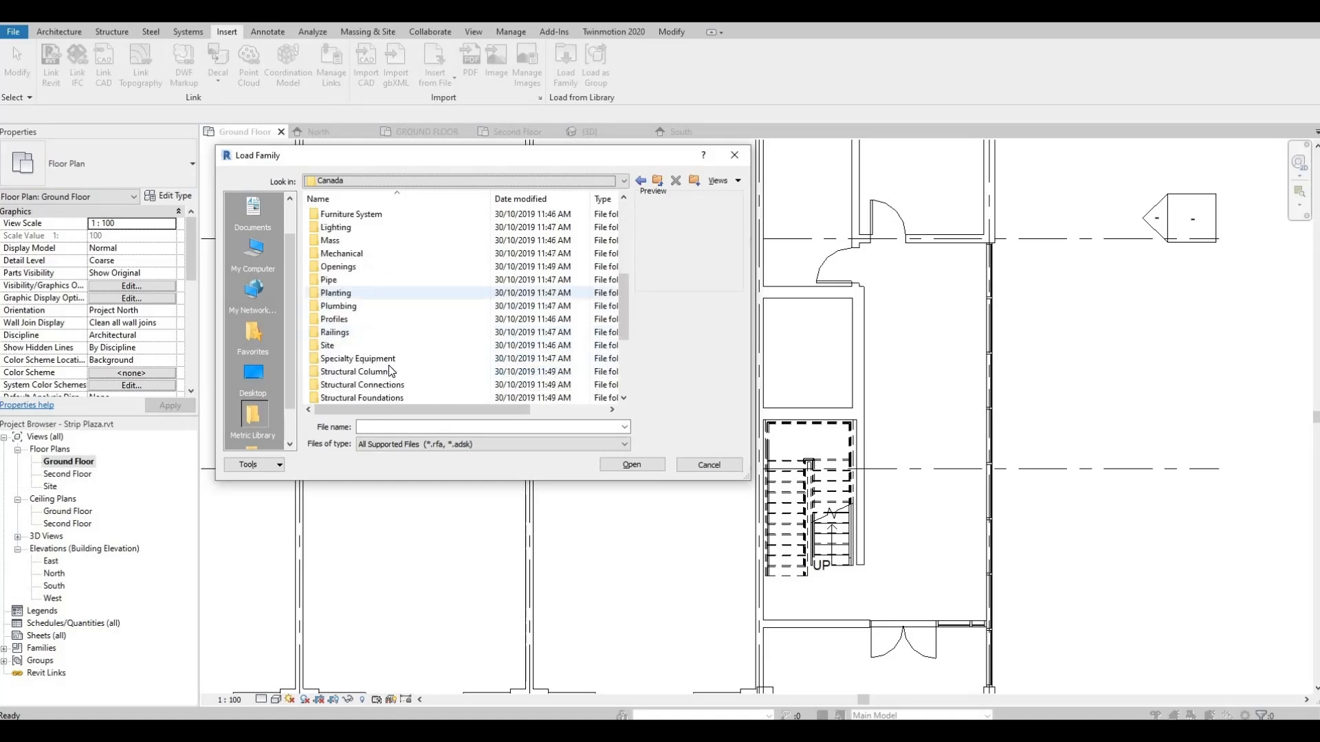
double_click(388, 358)
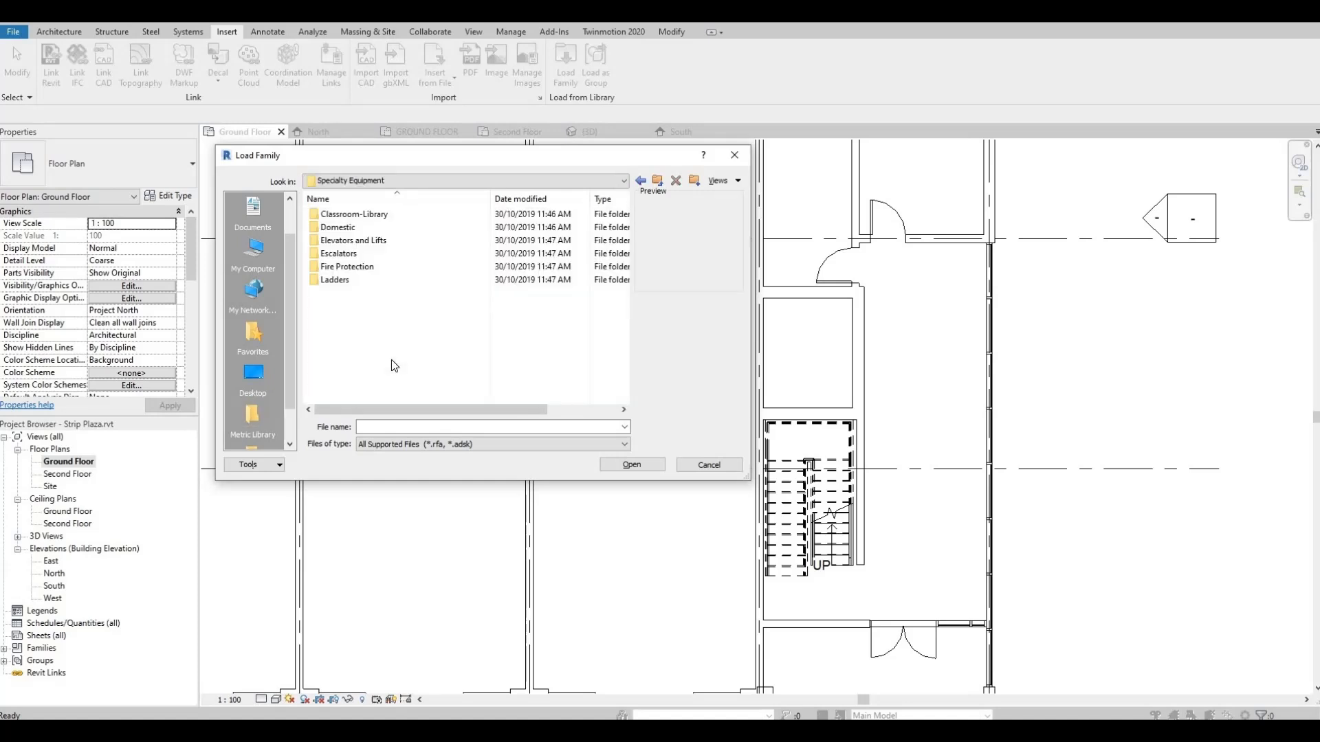
double_click(382, 244)
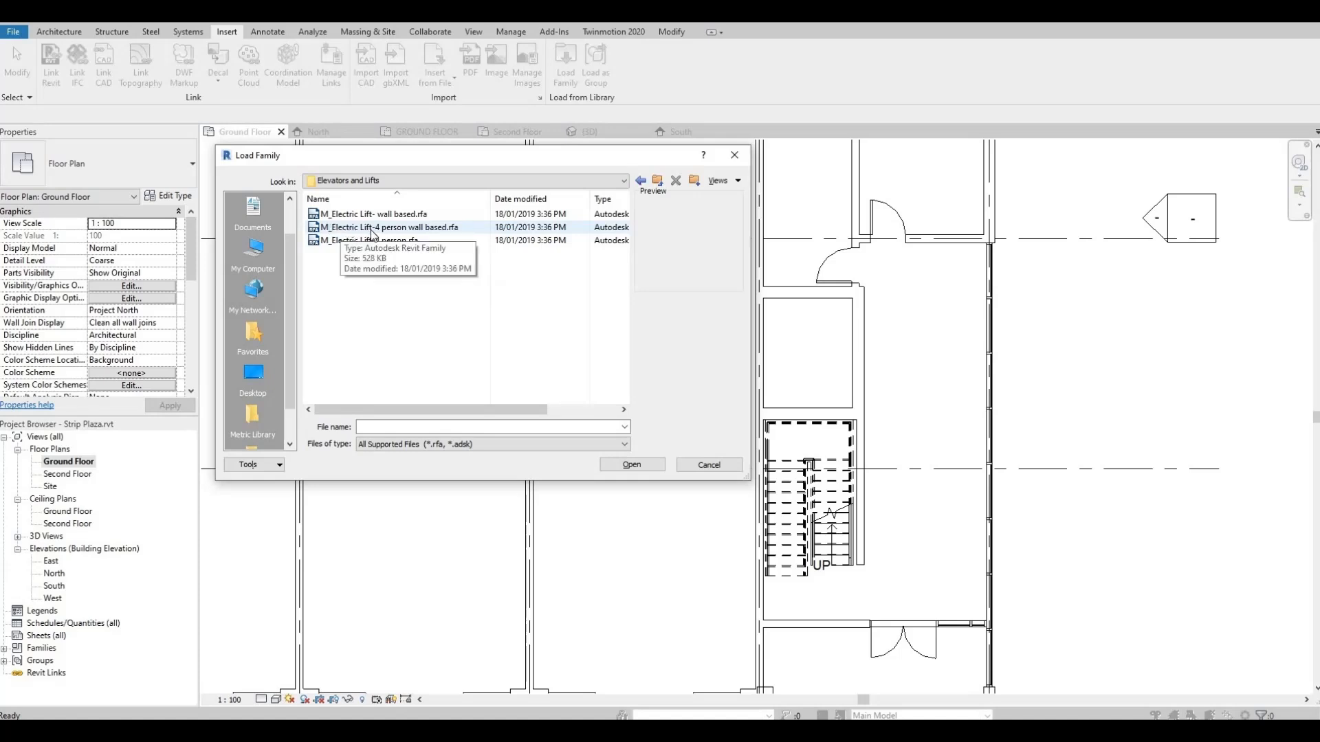
left_click(418, 229)
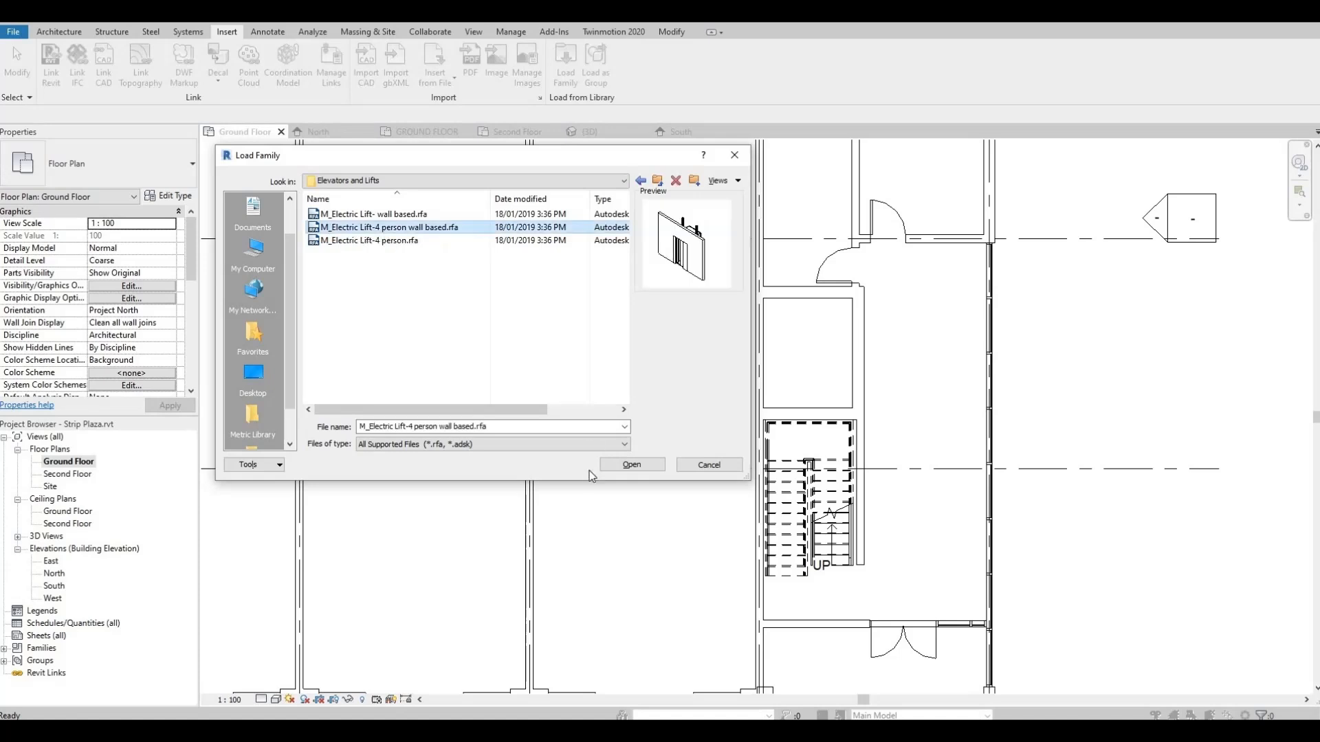
left_click(631, 465)
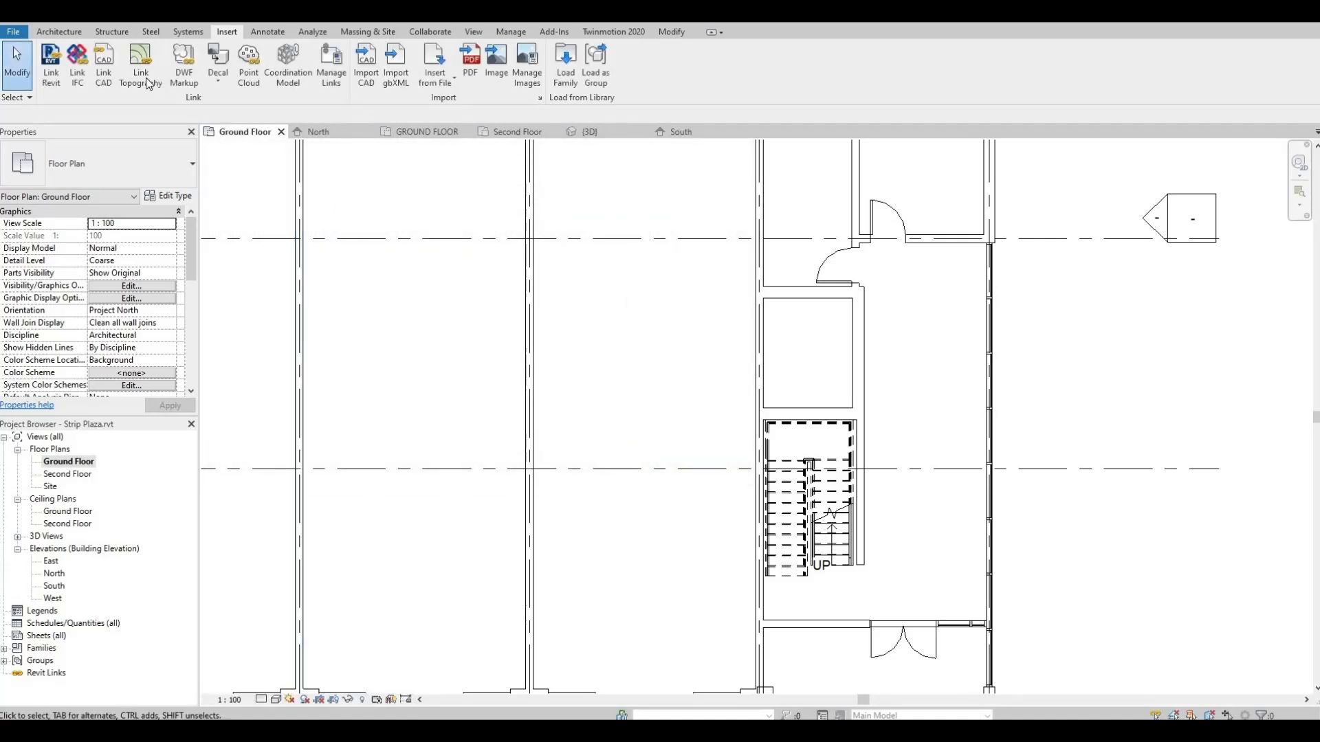
Place two M_Electric Lift-4 person wall based lifts on the enclosure's east wall, cars inside, the first 700 mm from the north wall and about 1468 mm apart.
left_click(63, 34)
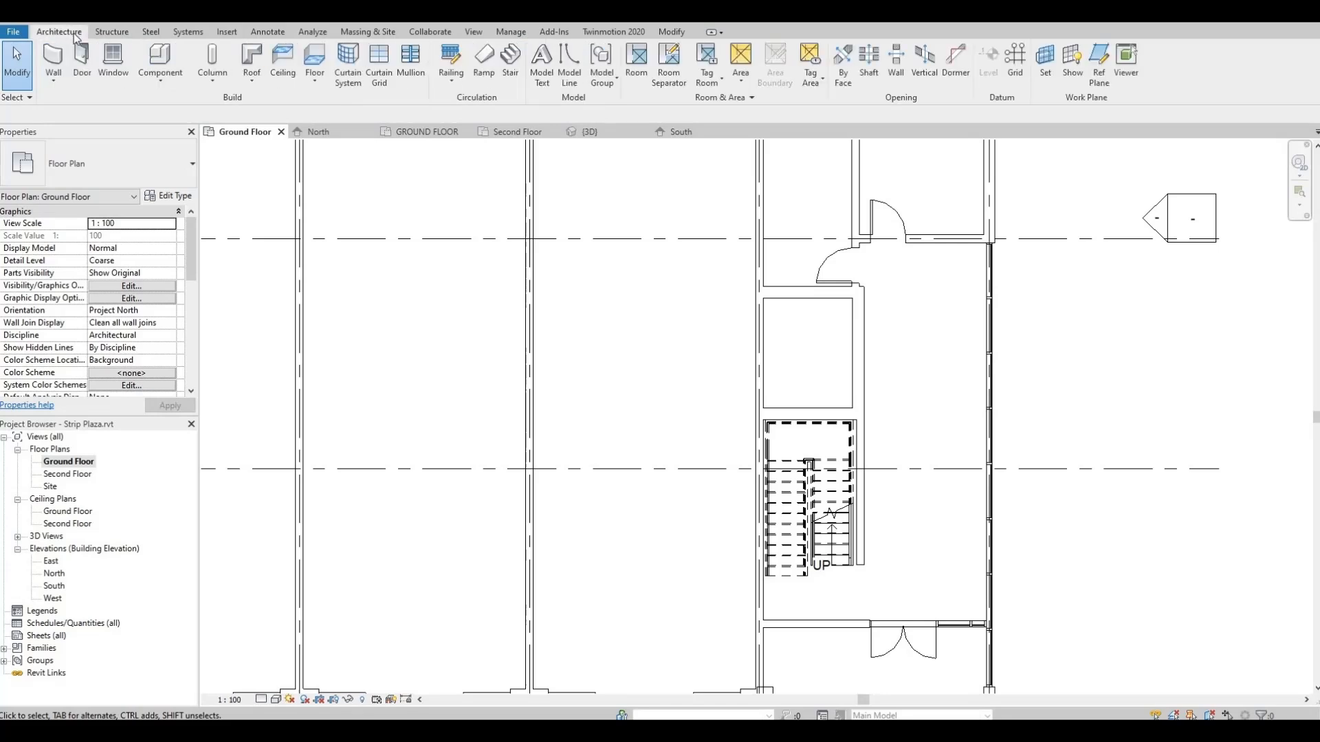
left_click(168, 54)
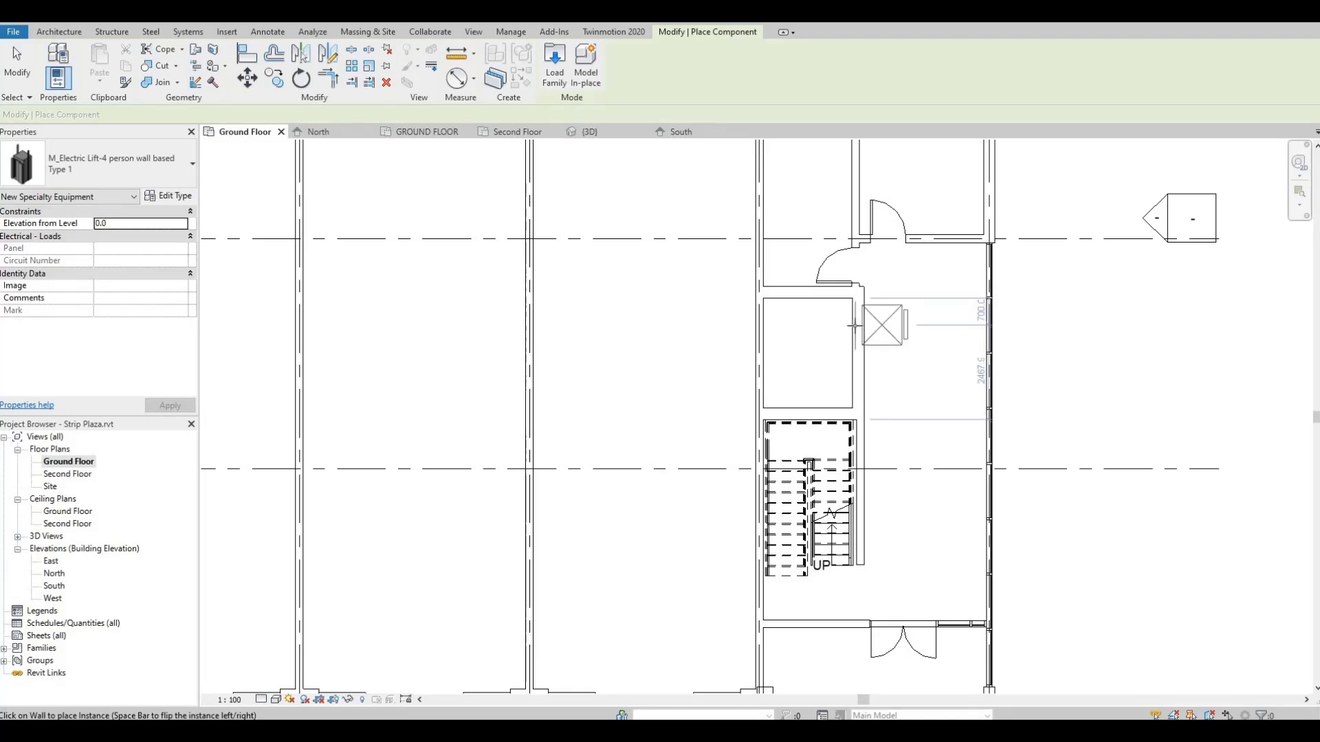
key("space")
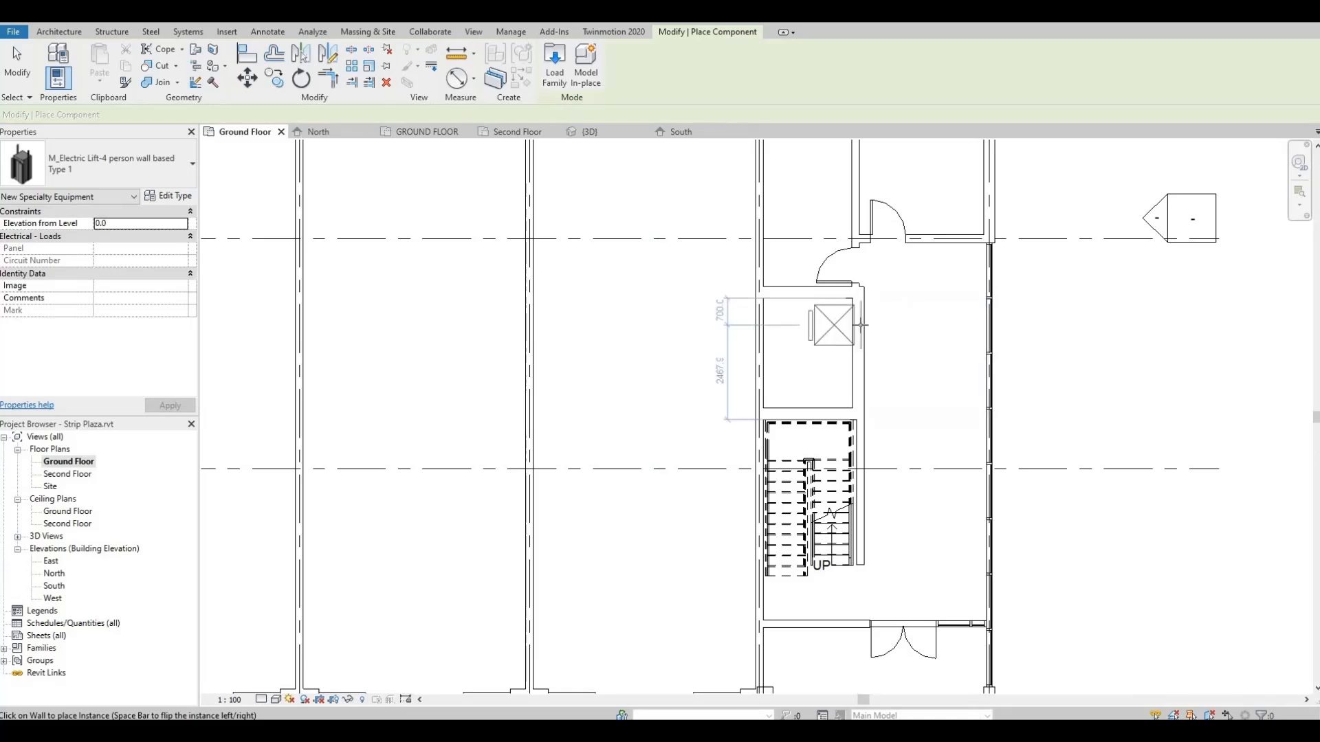
scroll(863, 325, "up", 2)
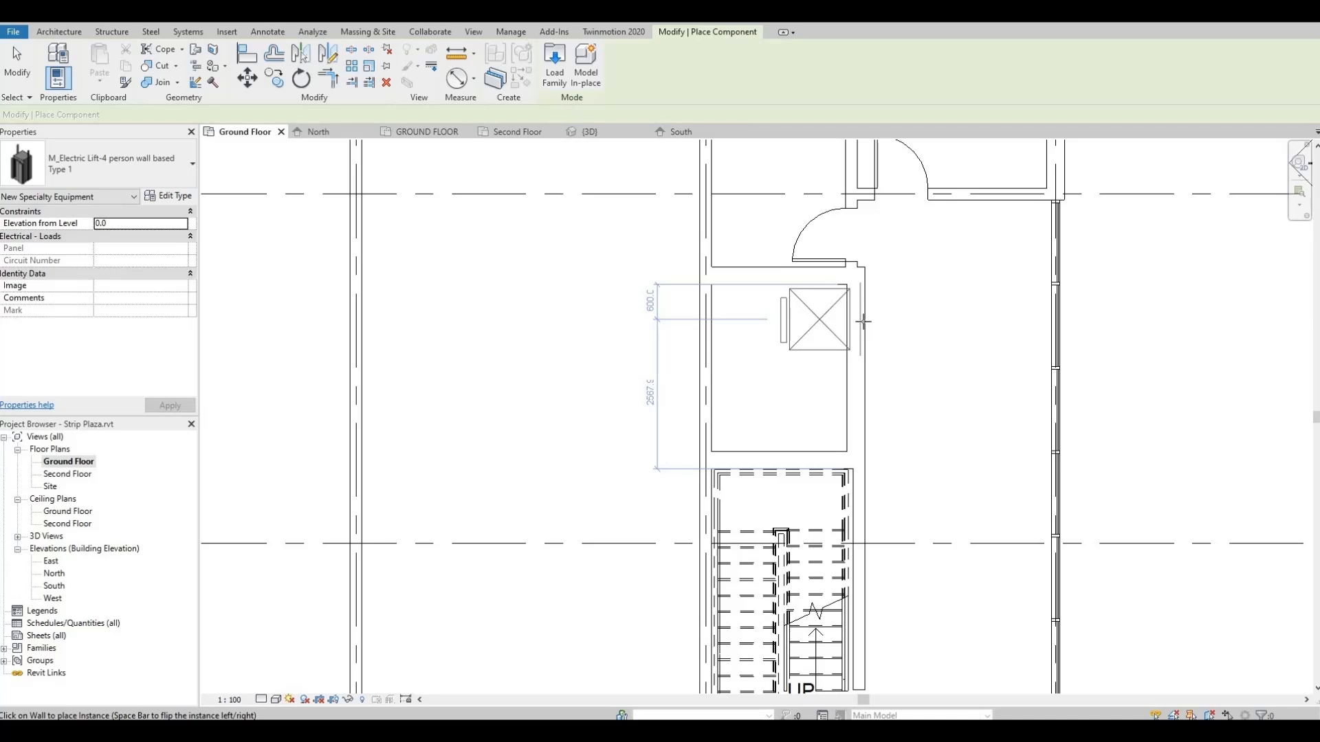
left_click(861, 329)
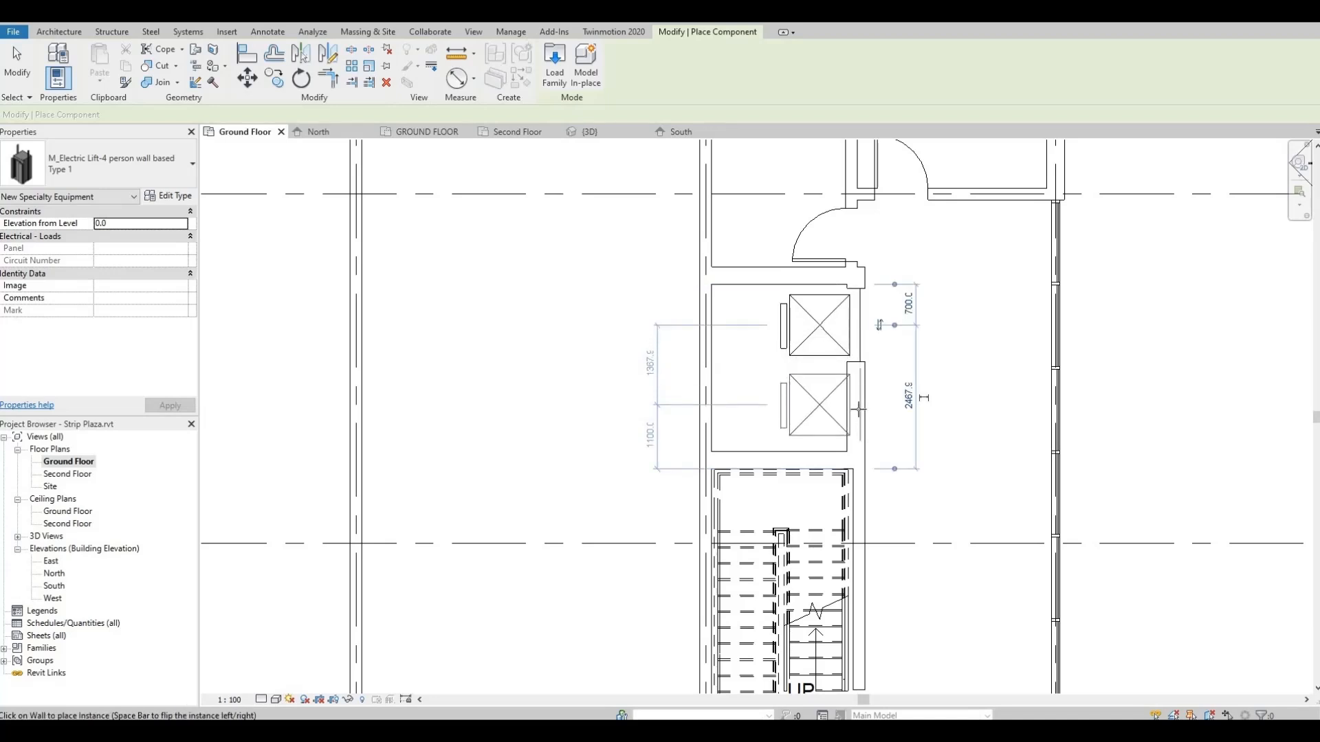
left_click(859, 409)
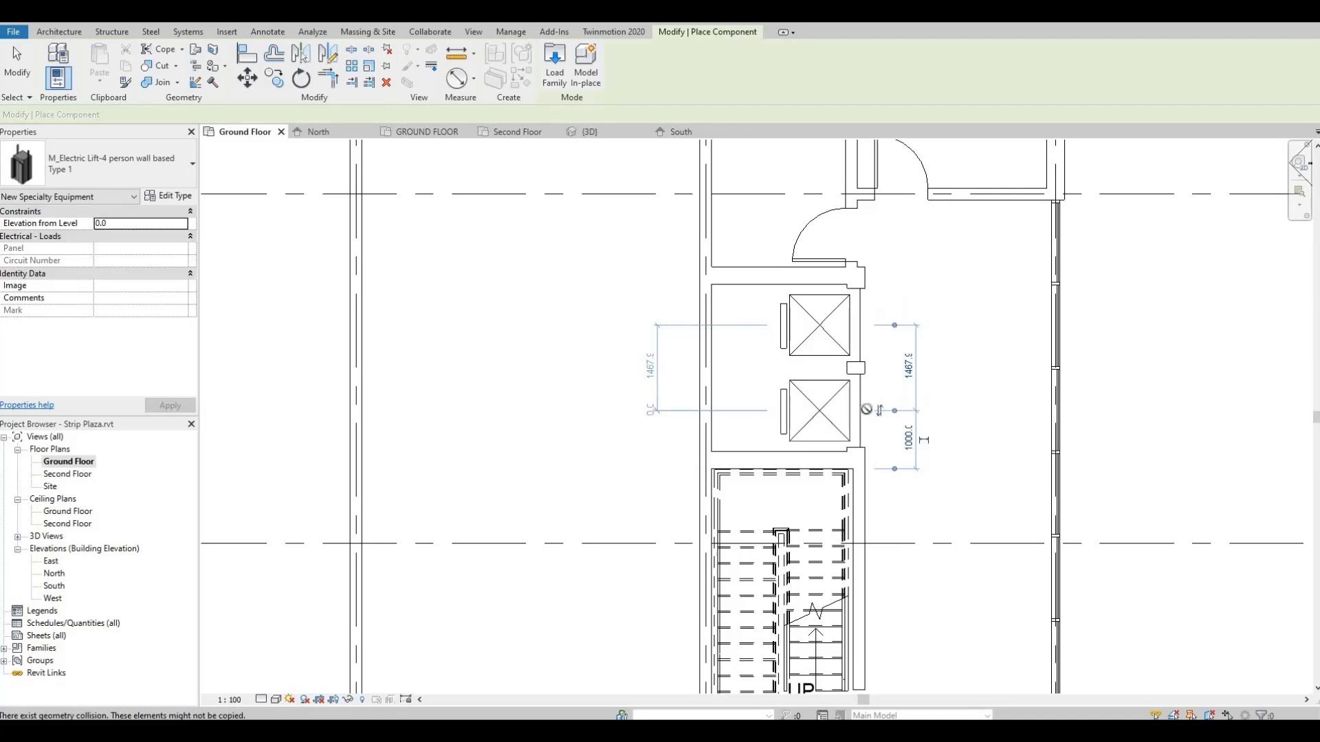
scroll(863, 406, "up", 2)
key("Escape")
key("Escape")
middle_click_drag(771, 231, 777, 365)
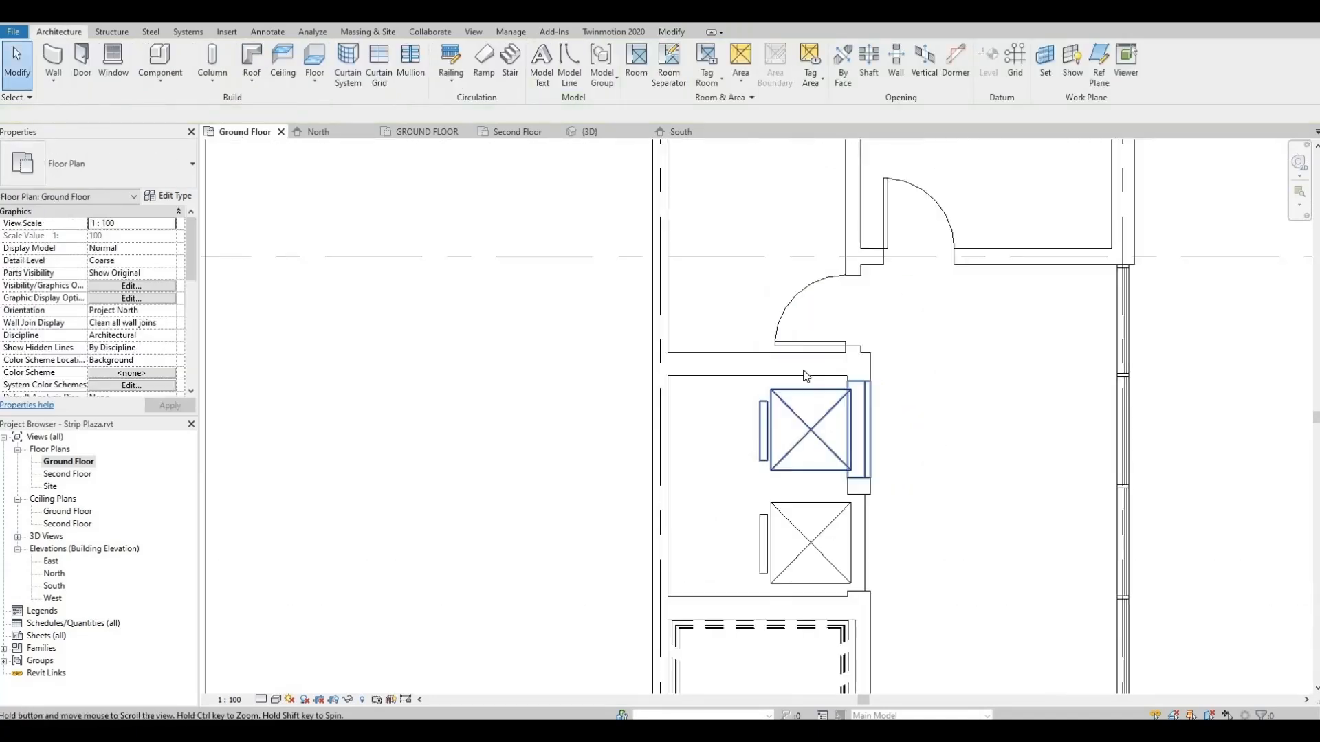
Nudge the enclosure's north wall north to 1320 mm from grid C, and shift the adjacent single-flush door north to clear it.
left_click(777, 364)
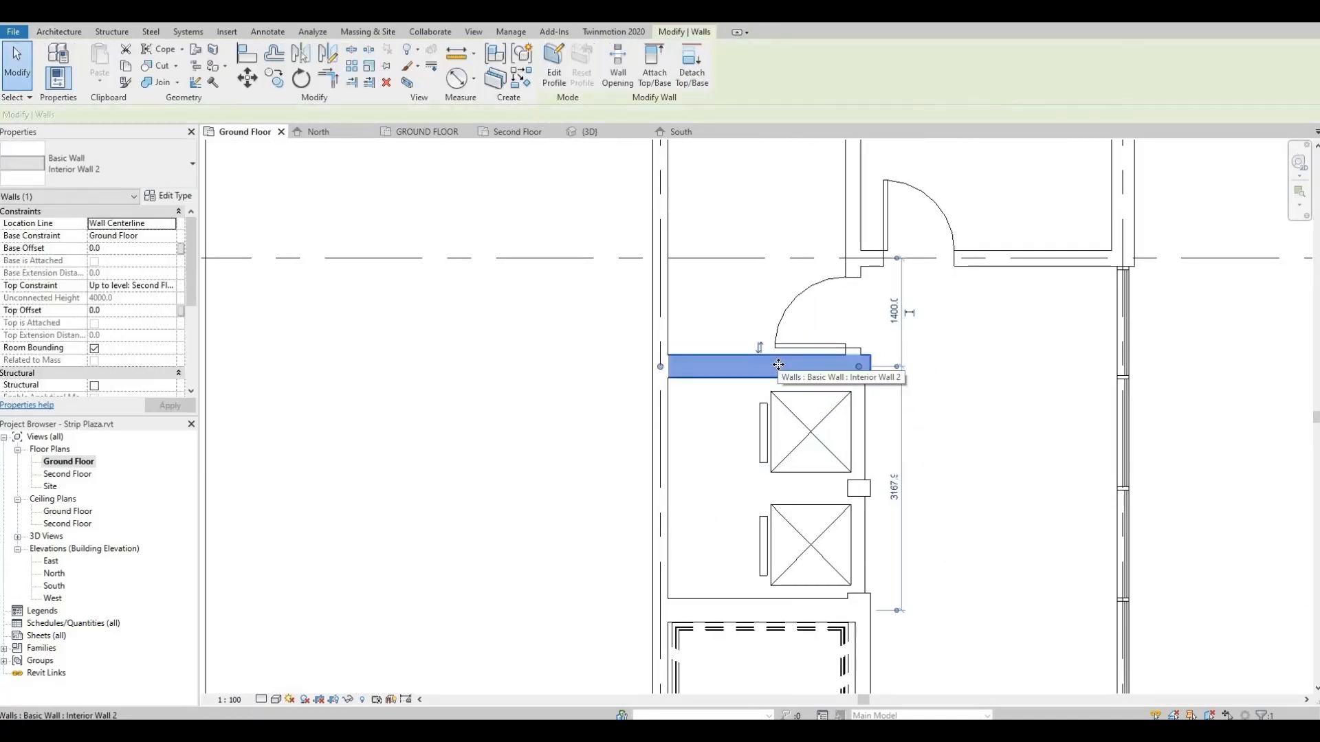
key("Up")
key("Up")
key("Up")
key("Up")
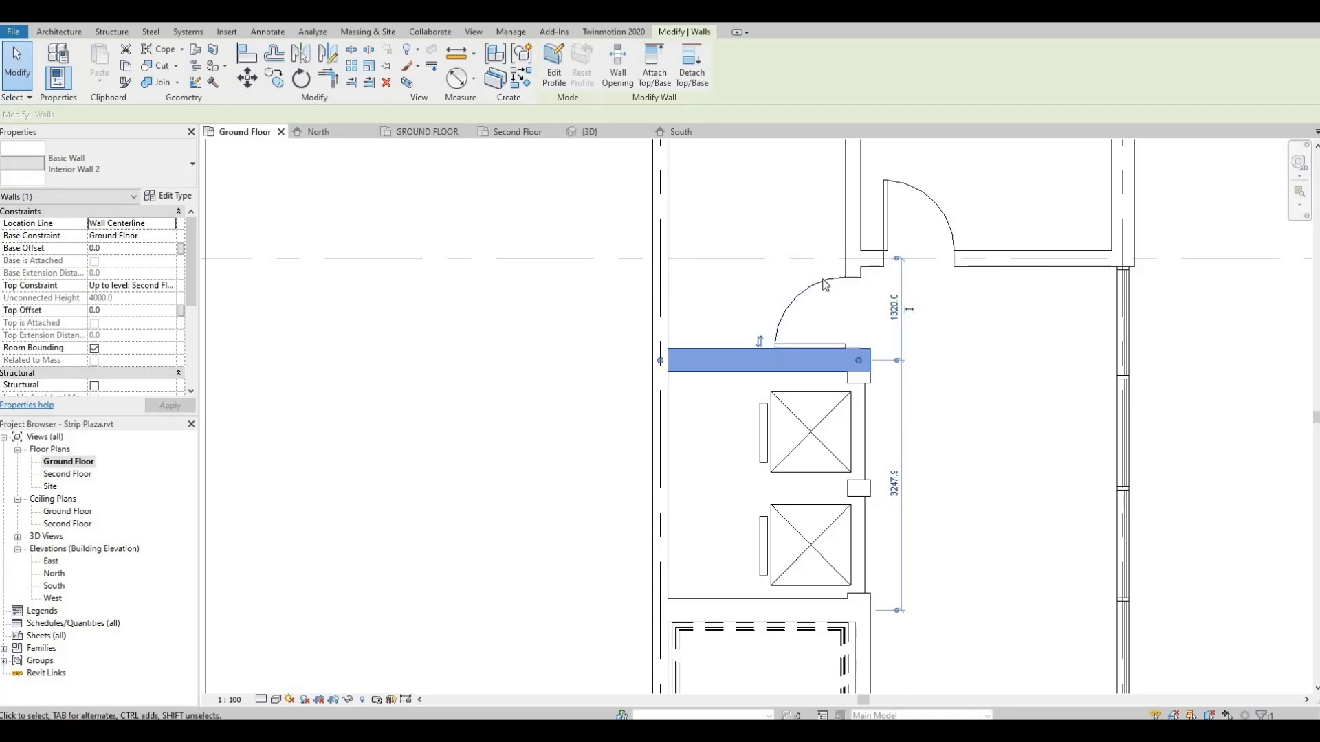
left_click(829, 292)
key("Up")
key("Up")
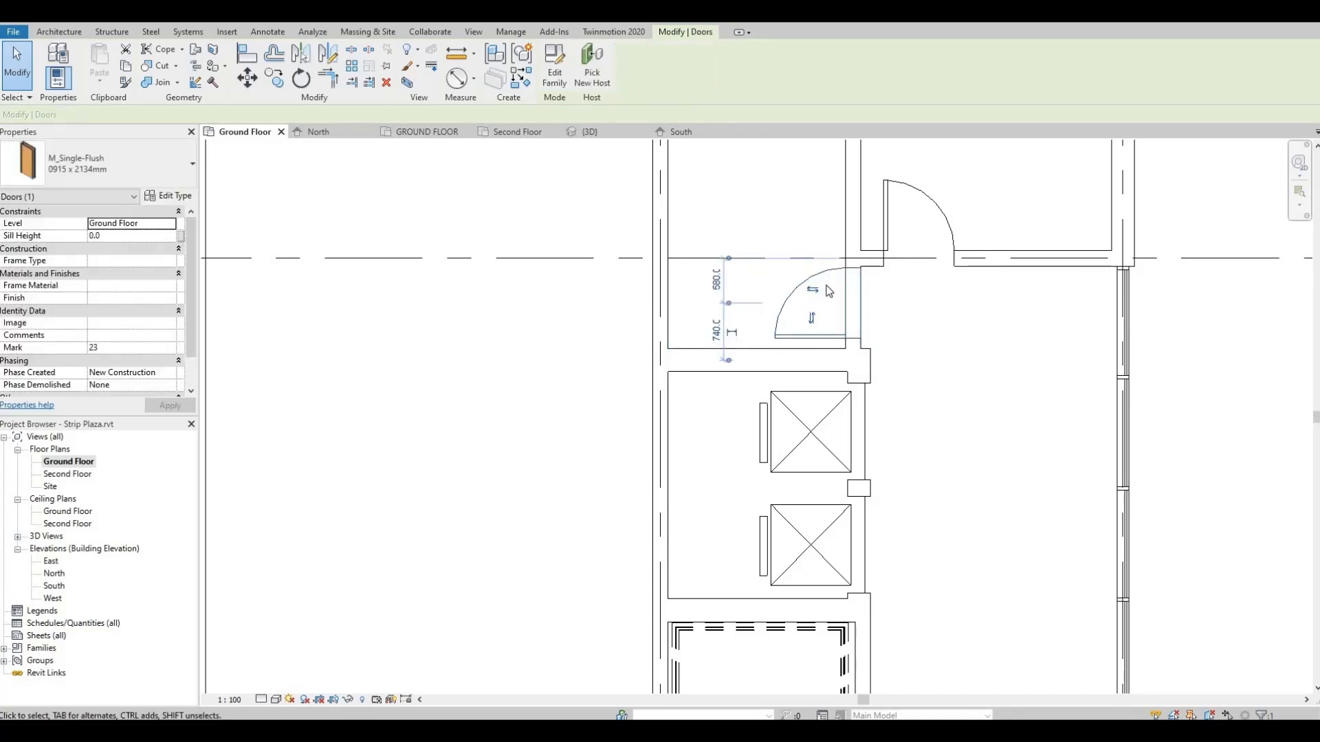
key("Escape")
Nudge both lifts north, the upper one to 700 mm from the enclosure's north wall and the lower one about 1508 mm from it.
left_click(829, 390)
key("Up")
key("Up")
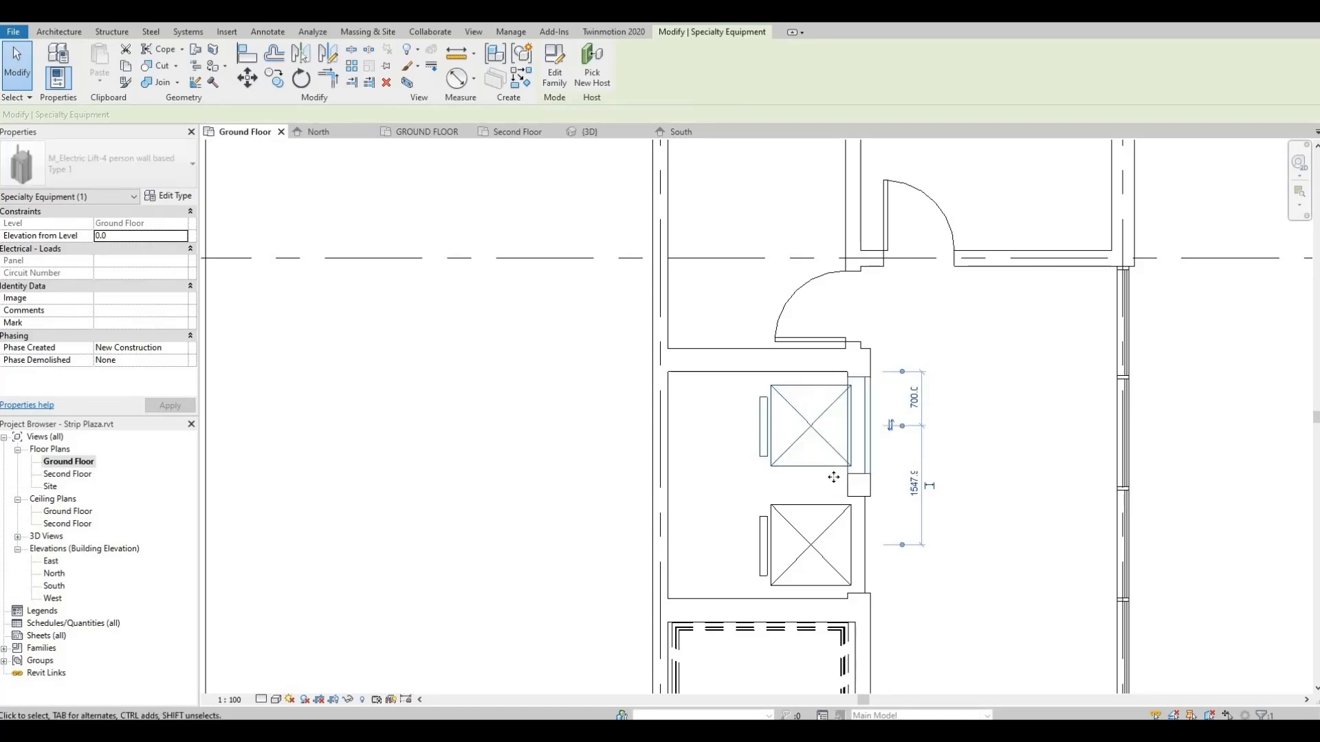
left_click(825, 507)
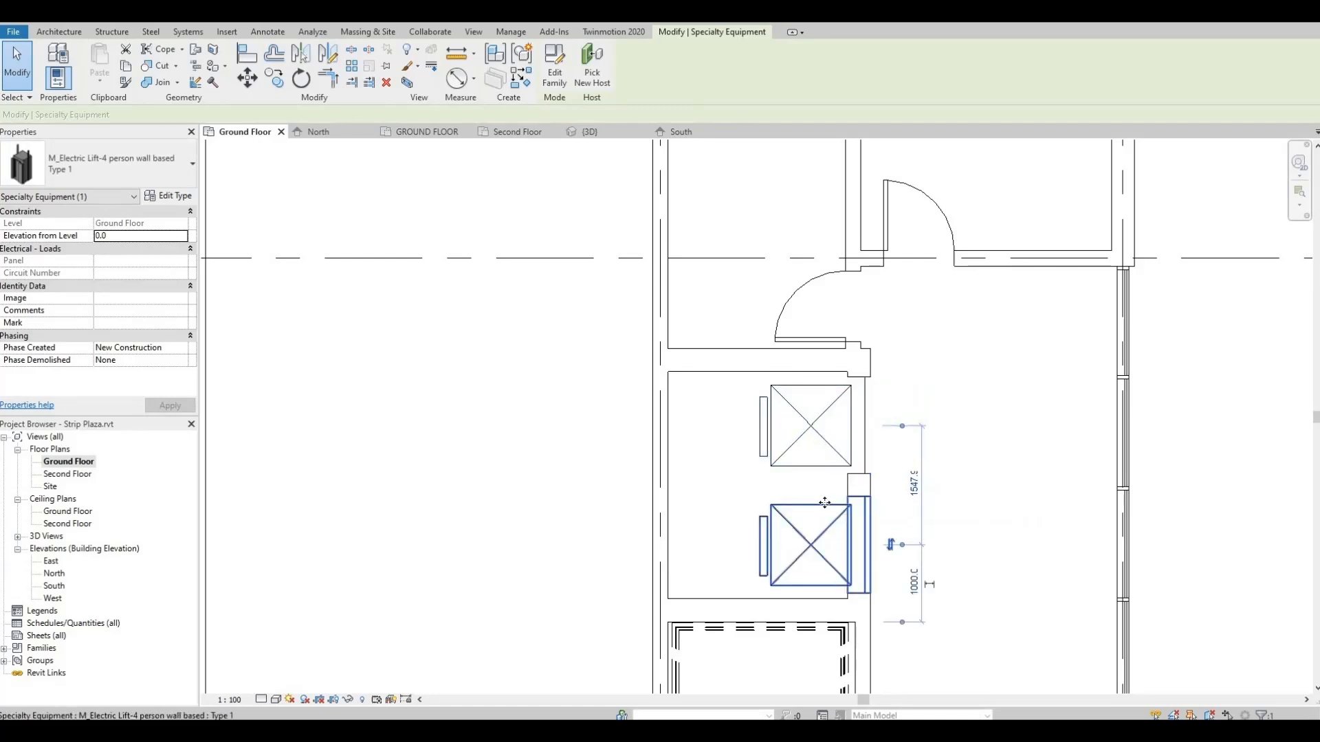
key("Up")
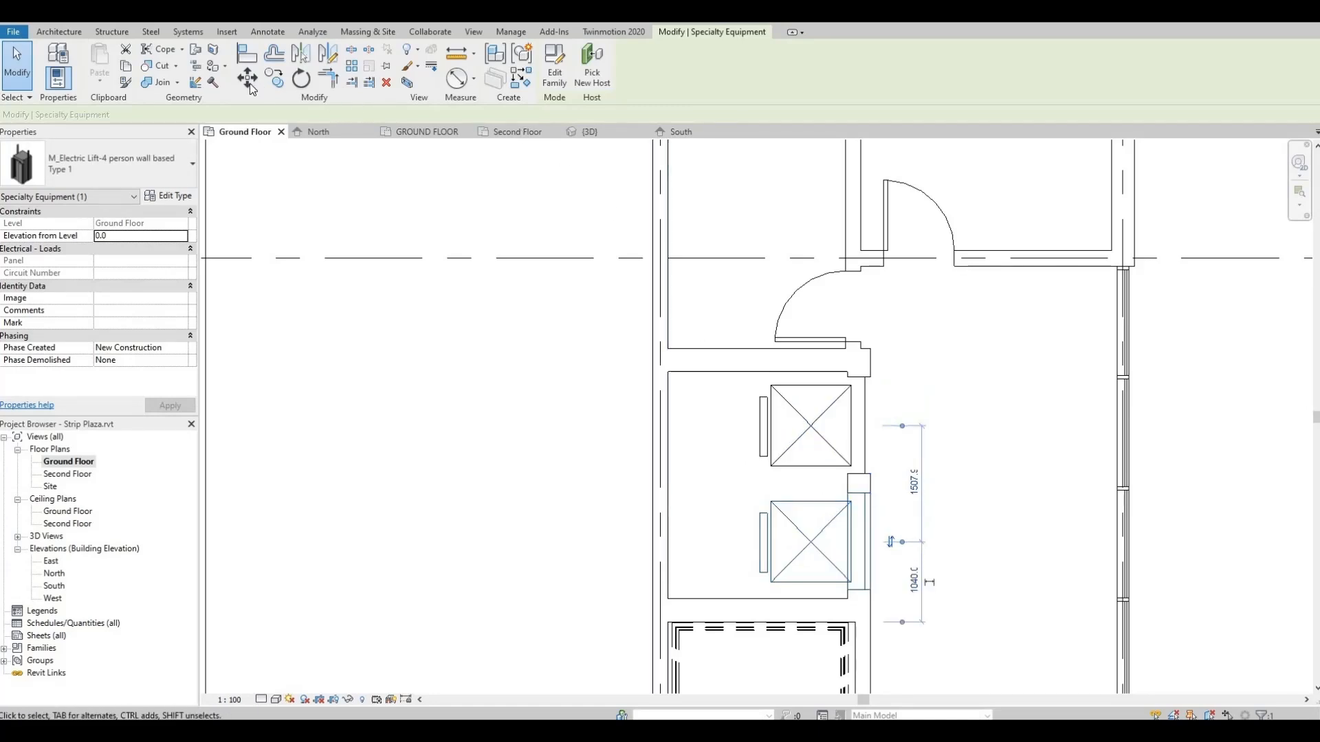
Draw an Interior Wall 2 partition between the two lifts, from the midpoint of the wall pier between their openings to the grid 6 wall.
left_click(61, 32)
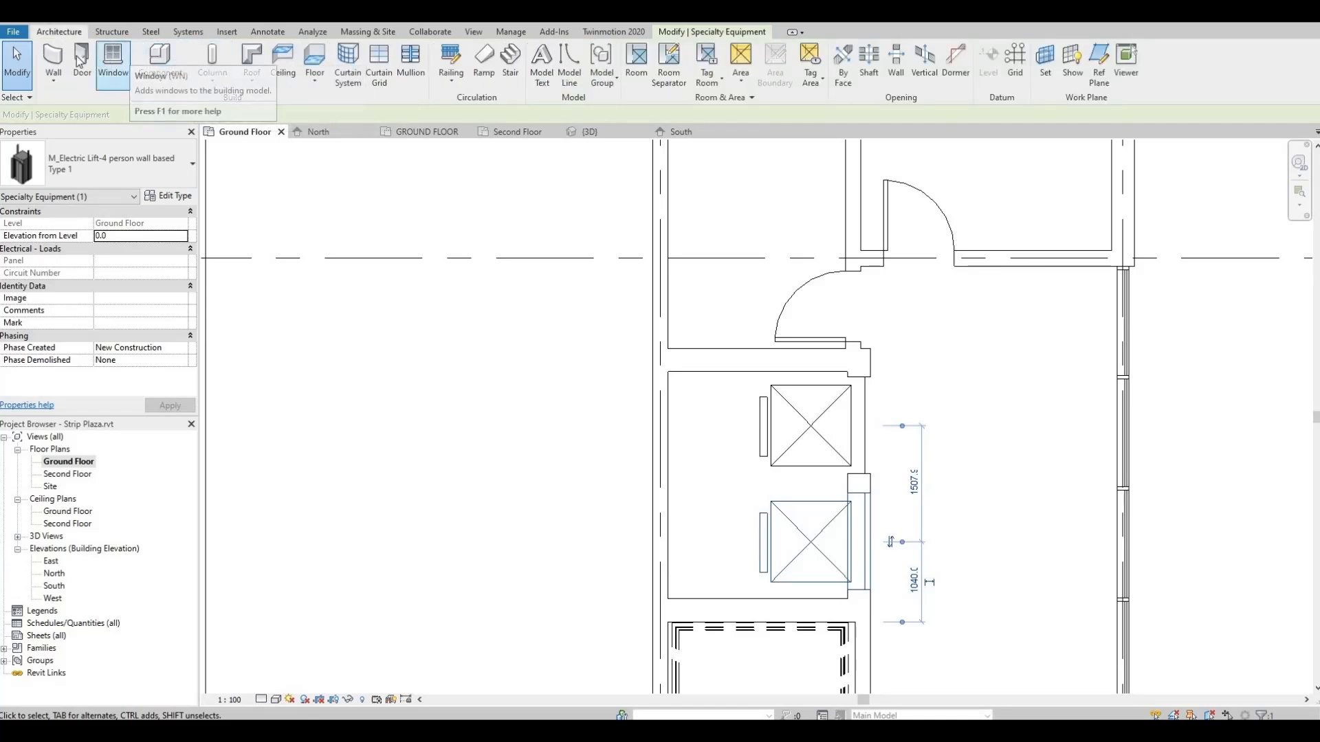
left_click(53, 59)
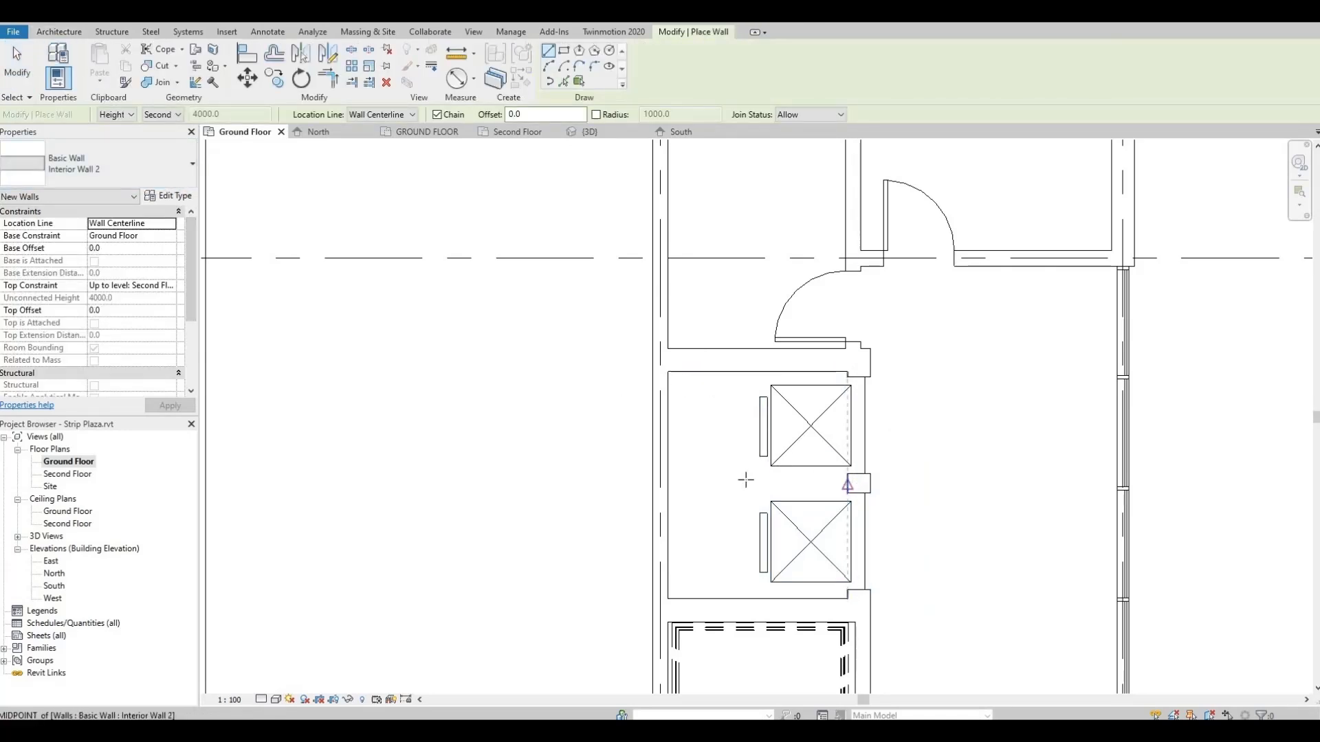
left_click(683, 492)
key("Escape")
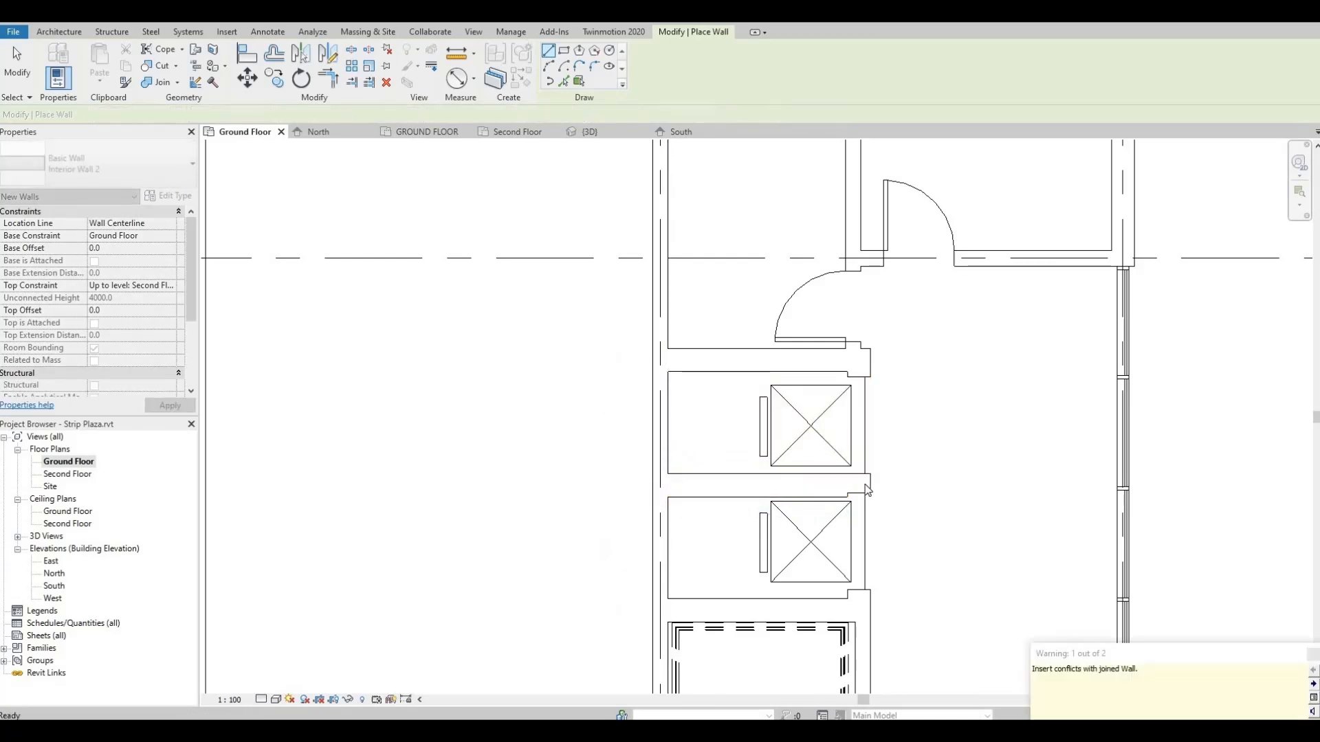
key("Escape")
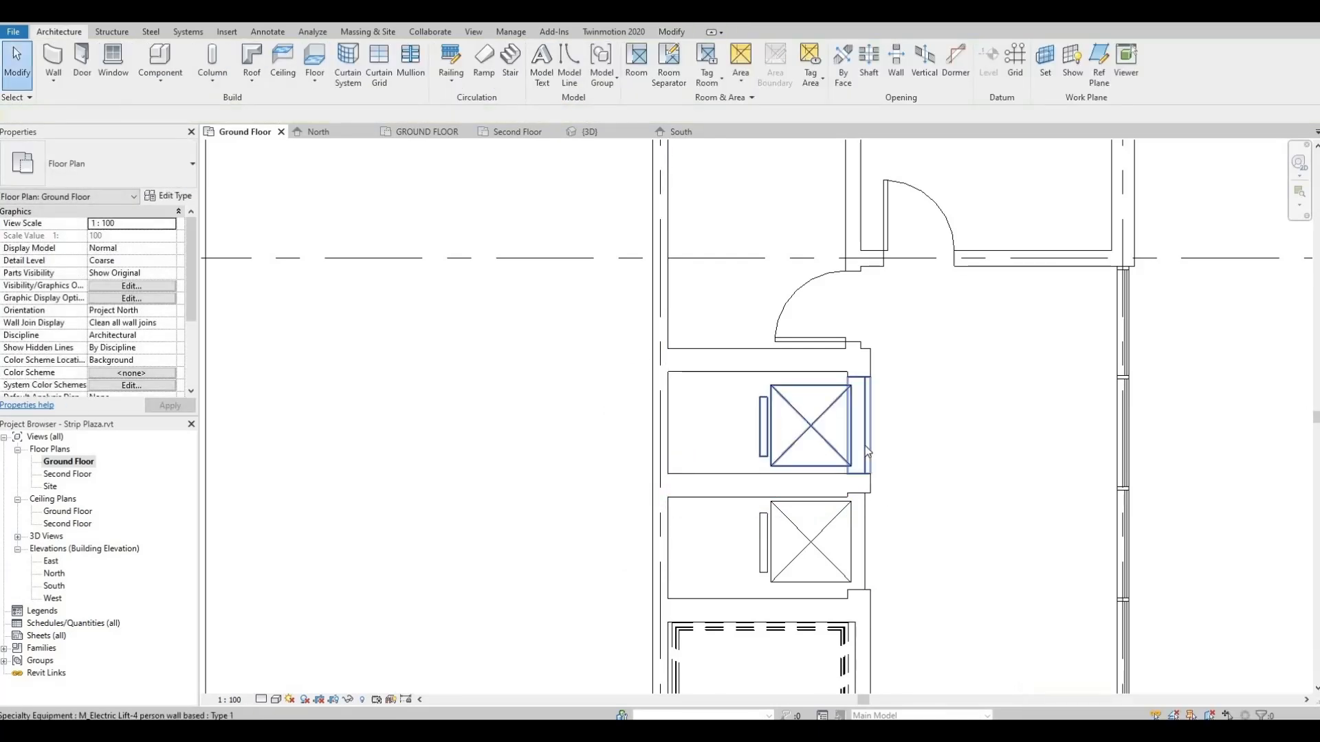
Nudge the upper lift north to 660 mm from the enclosure's north wall, and shift the lifts' host wall south and back.
left_click(865, 446)
left_click_drag(864, 444, 880, 447)
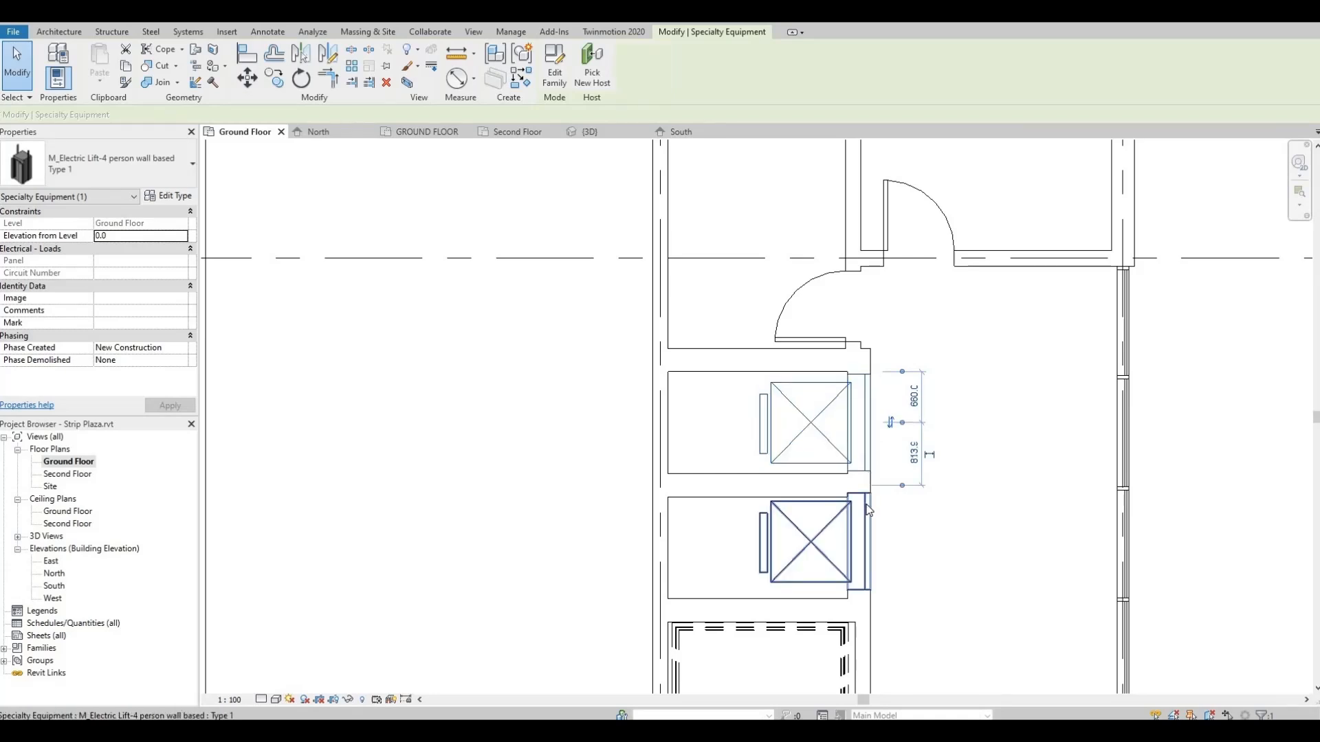
left_click(865, 519)
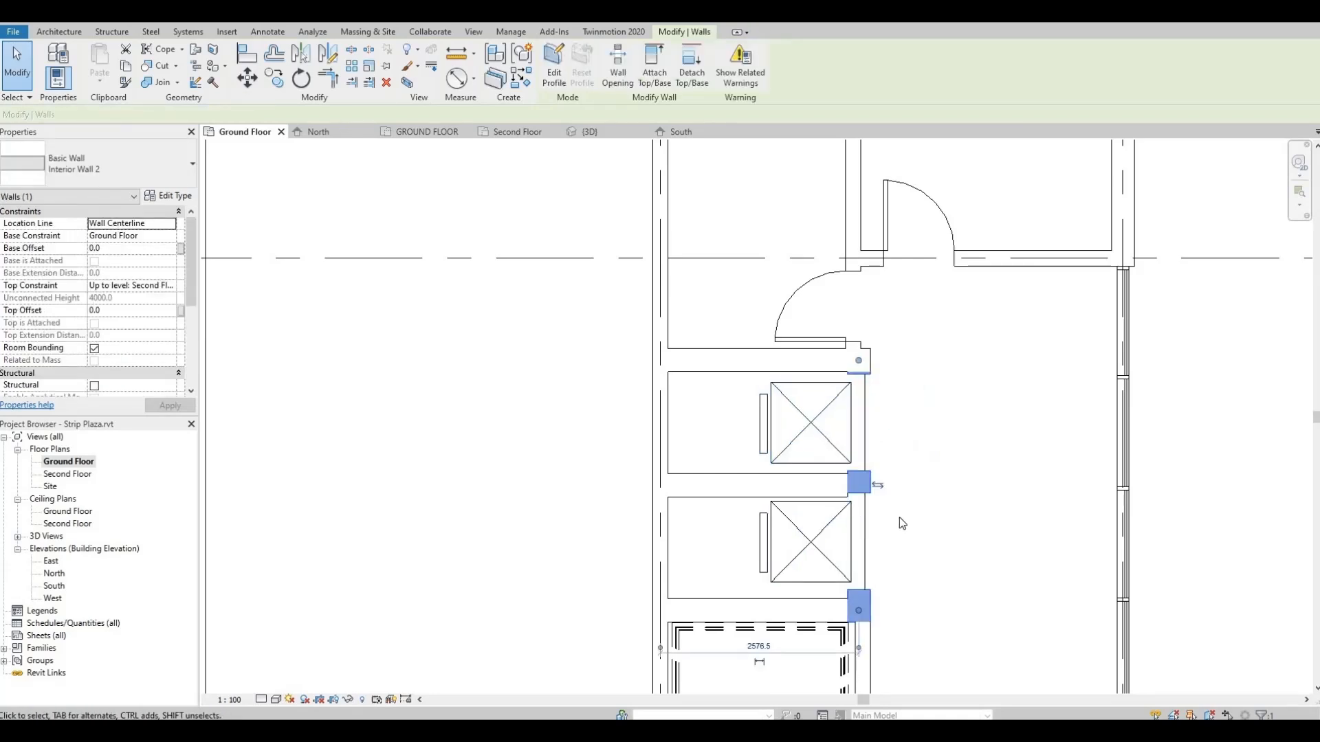
key("Down")
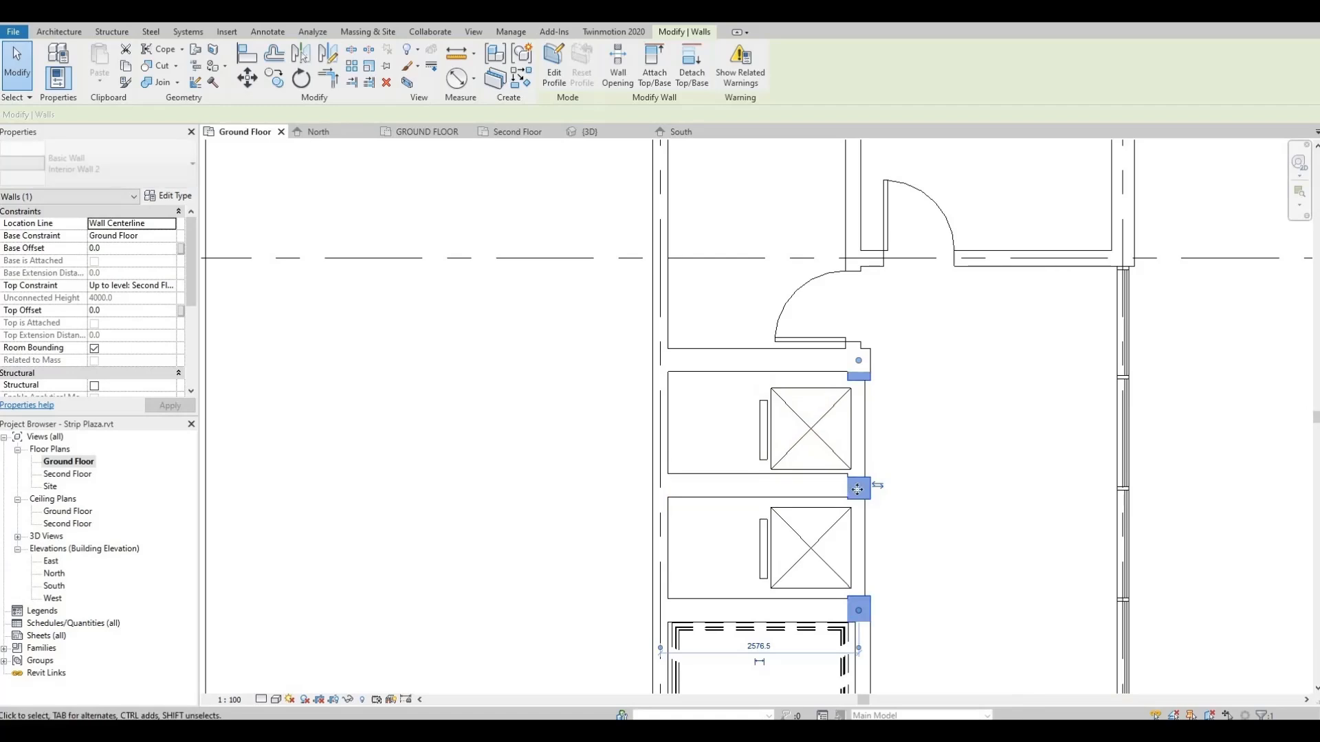
key("Up")
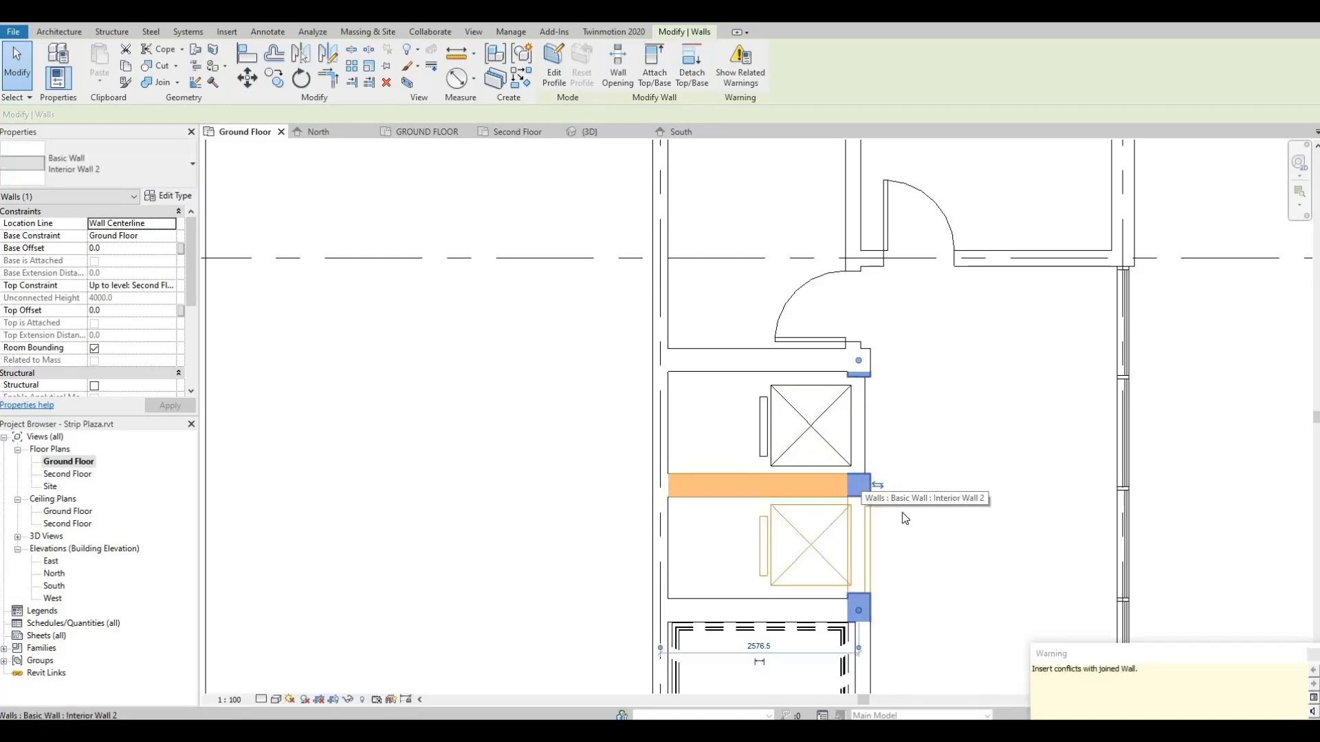
key("Escape")
Align the facing opening edges of the upper and lower lifts with the two faces of the partition between them.
scroll(864, 513, "up", 2)
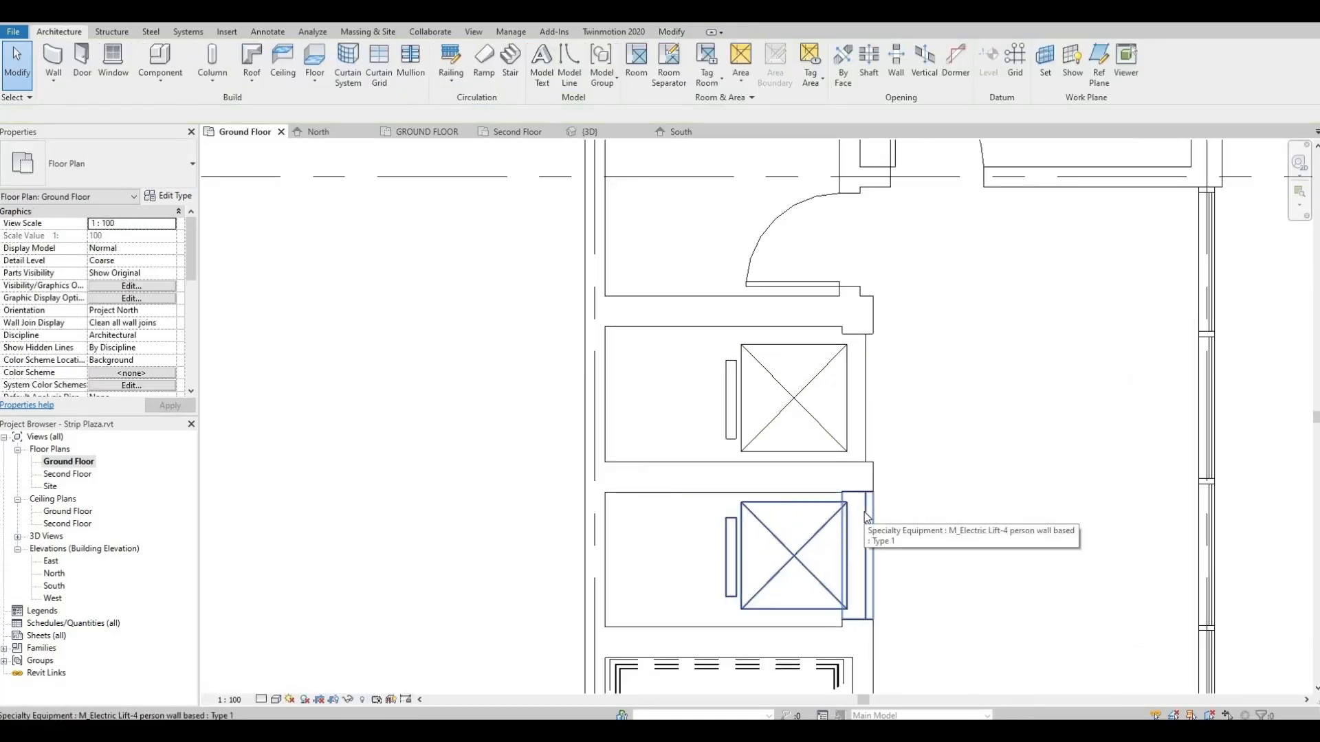
key("a")
key("l")
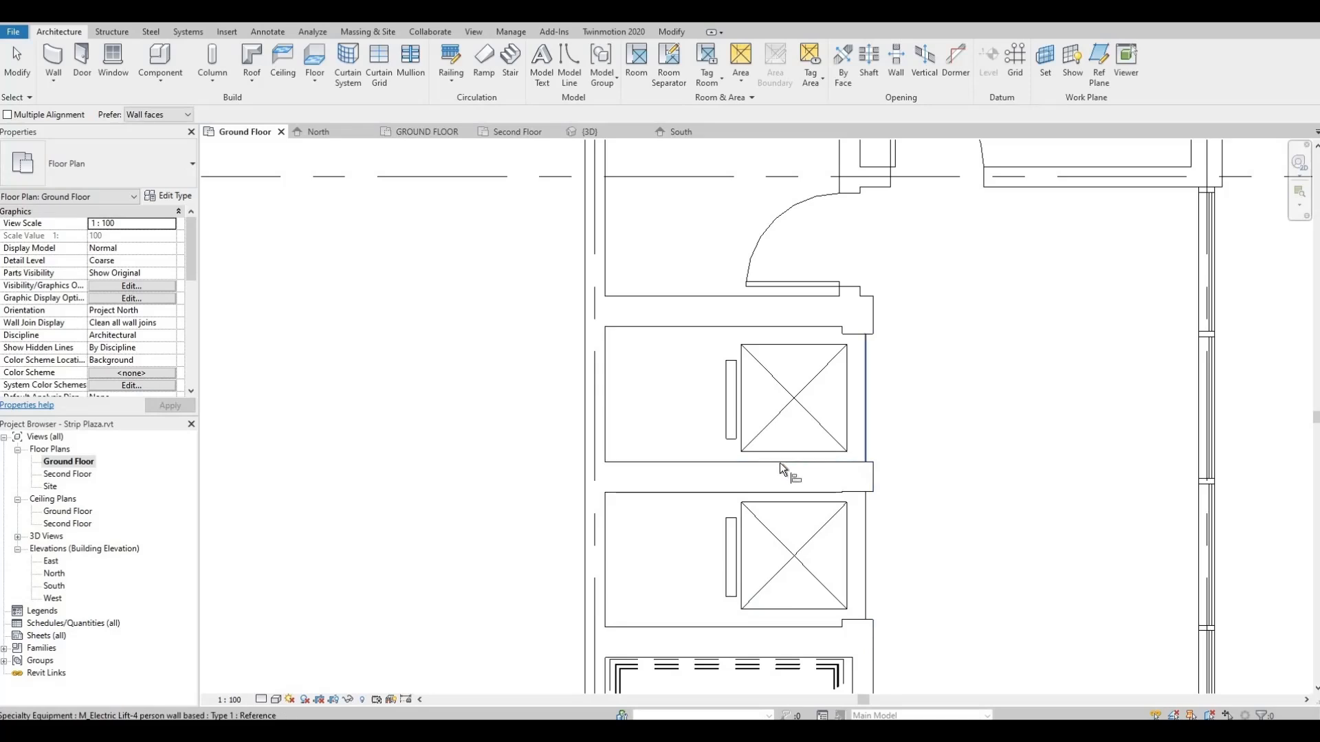
left_click(862, 465)
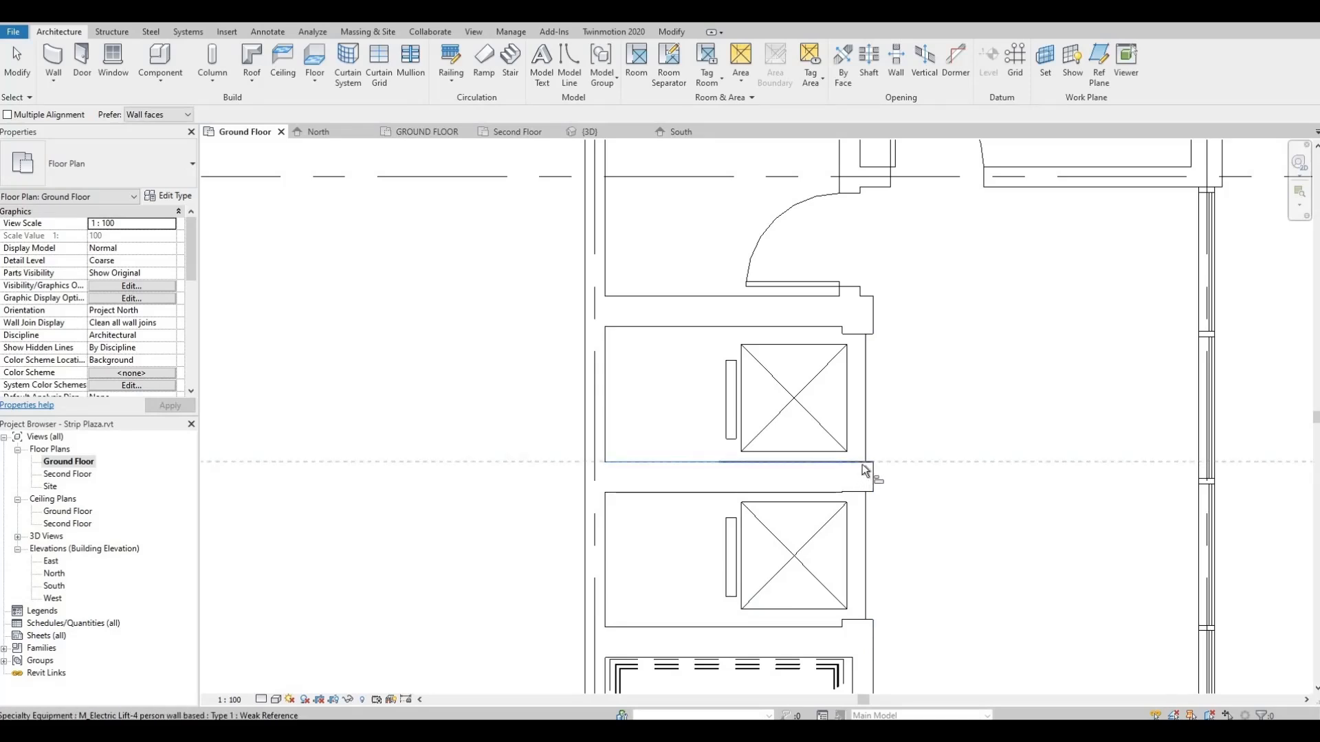
left_click(683, 491)
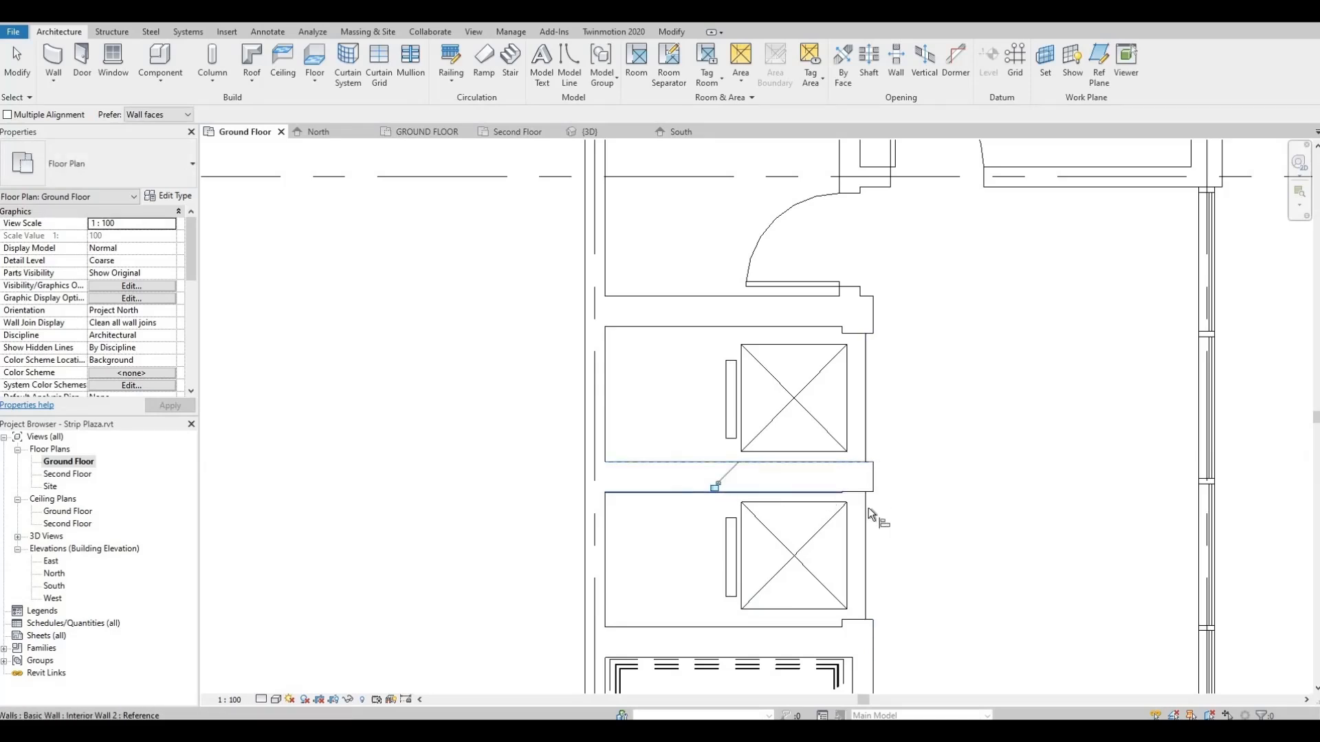
left_click(866, 493)
key("Escape")
key("Escape")
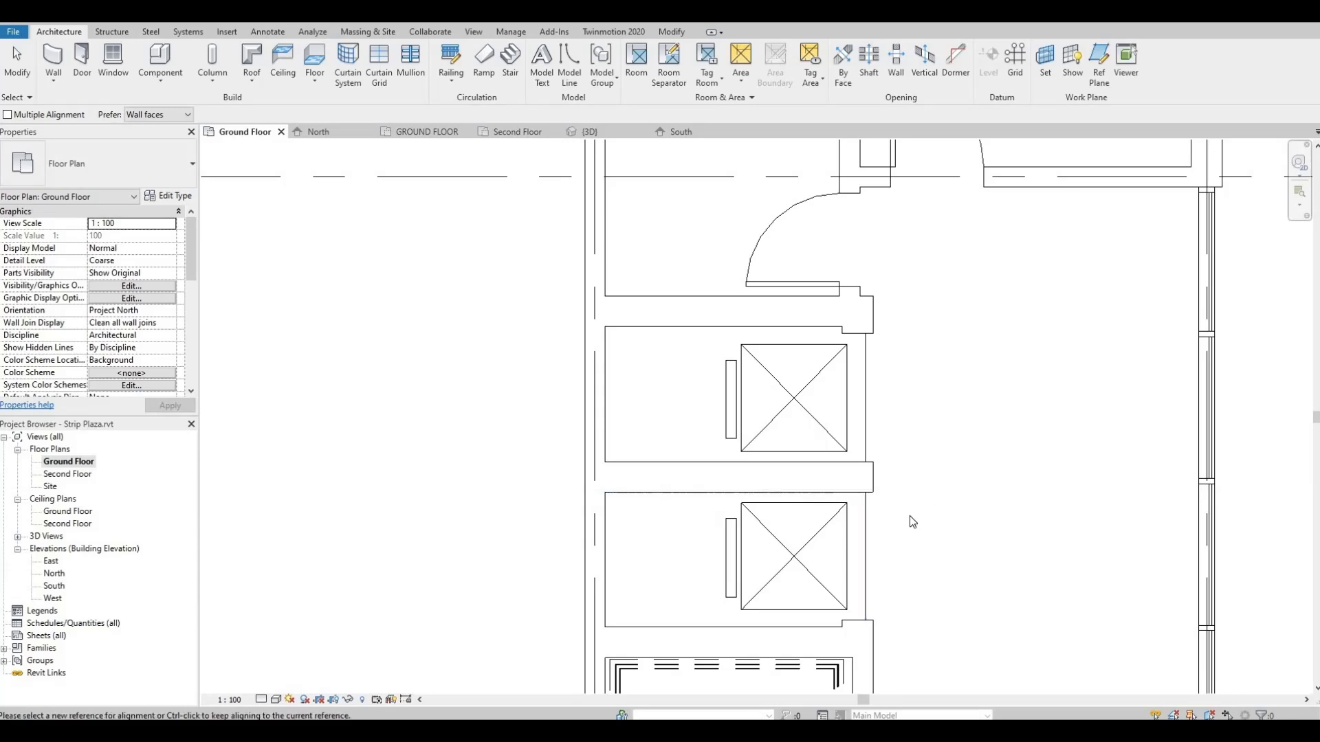
Nudge the upper lift north to 795 mm and the lower lift south to 800 mm from the partition's centreline.
left_click(813, 350)
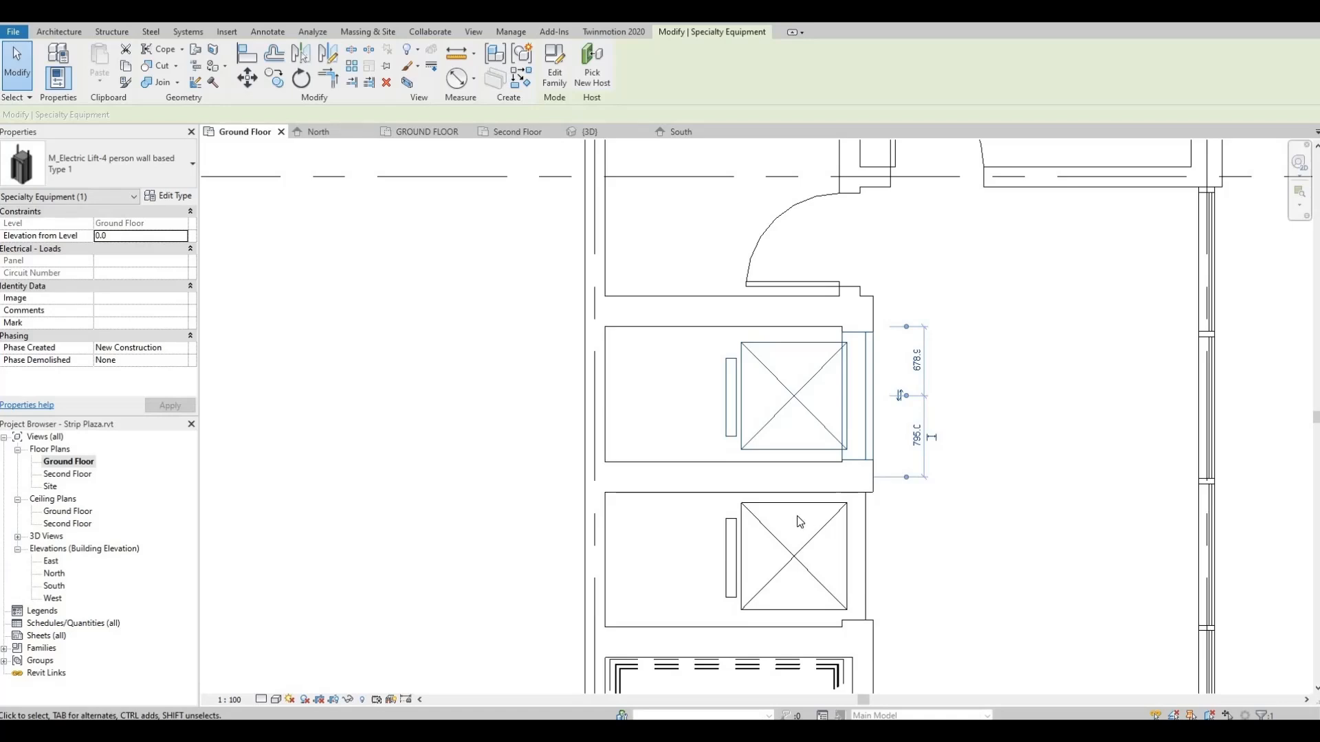
left_click(806, 563)
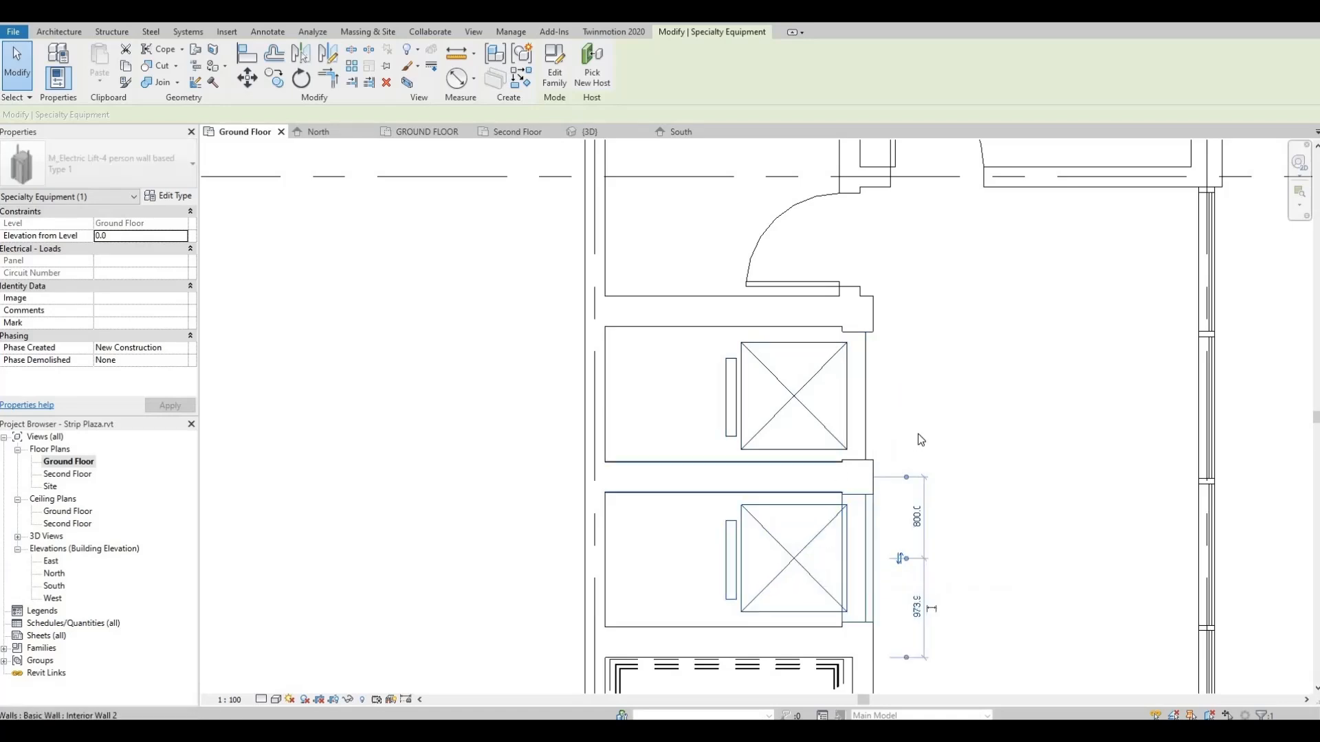
left_click(970, 398)
Open the Second Floor plan at the bay above the two lifts.
scroll(989, 424, "down", 1)
middle_click_drag(970, 441, 968, 462)
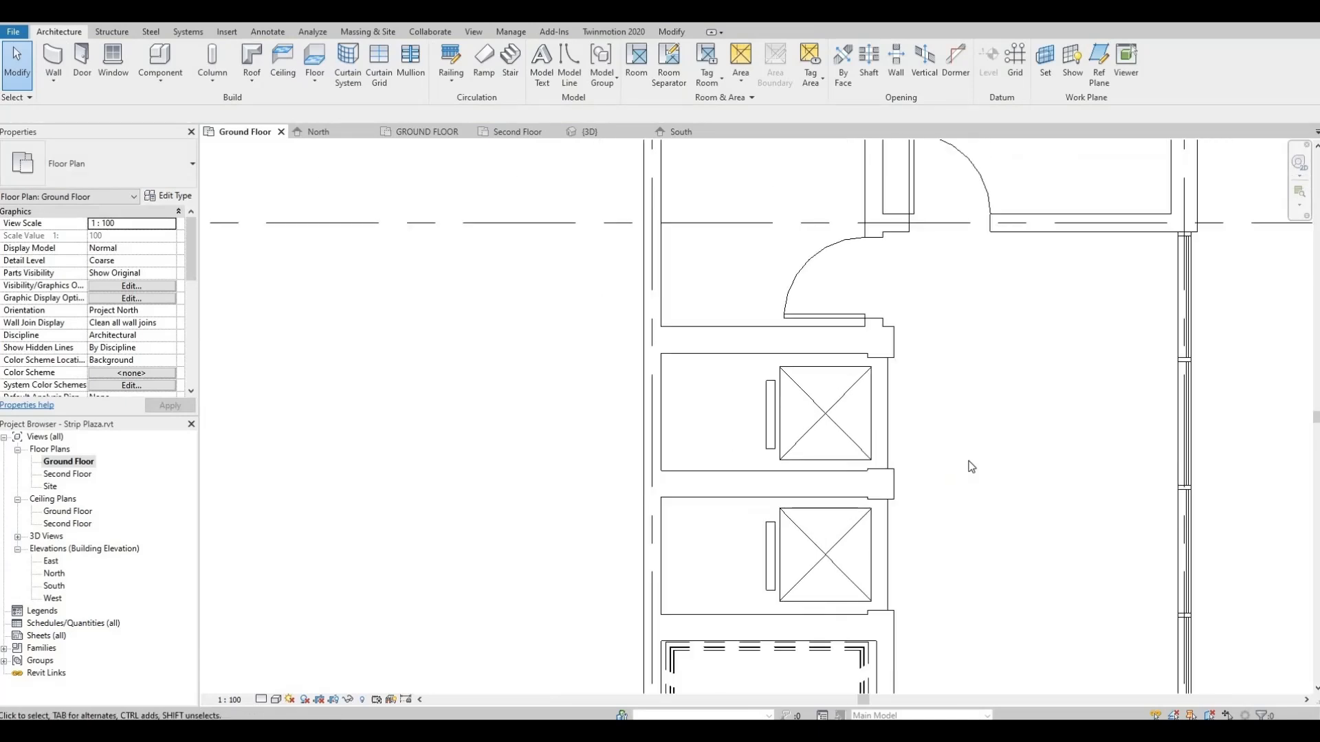
middle_click_drag(764, 314, 744, 307)
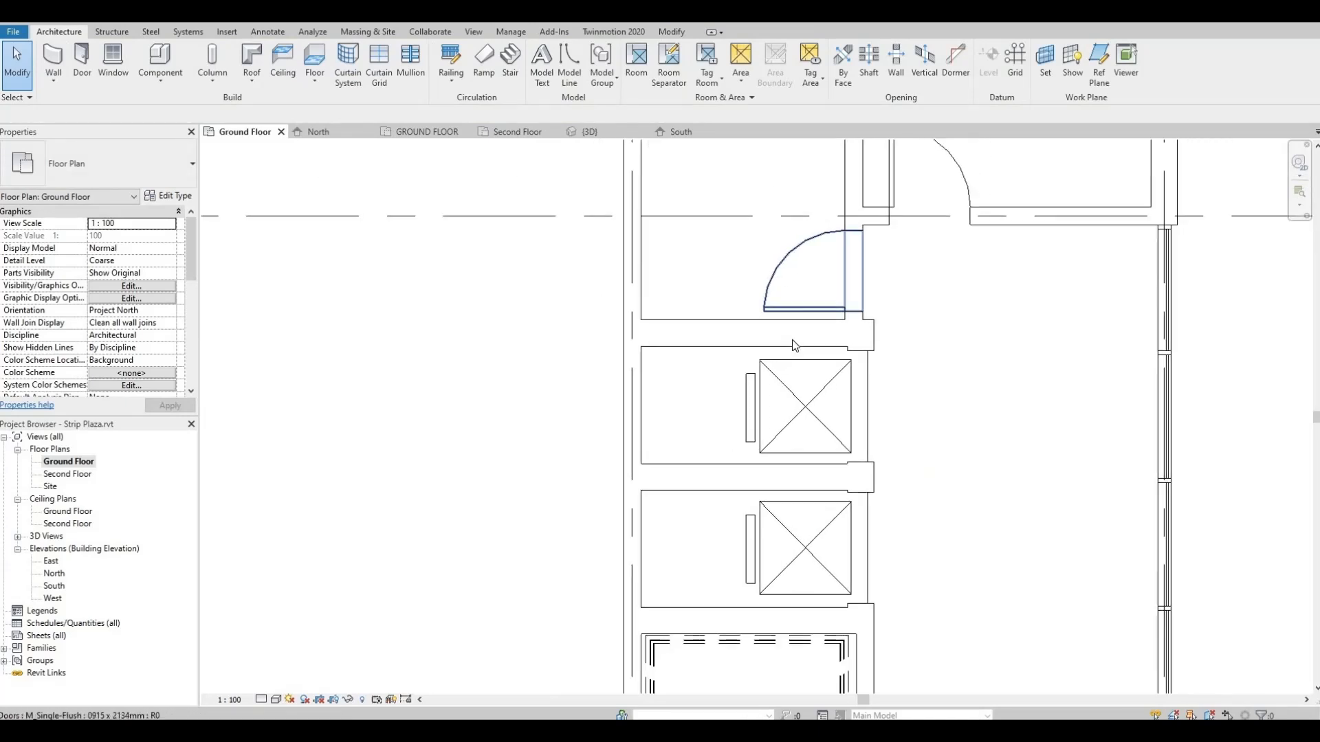
middle_click_drag(861, 329, 892, 292)
scroll(964, 267, "down", 2)
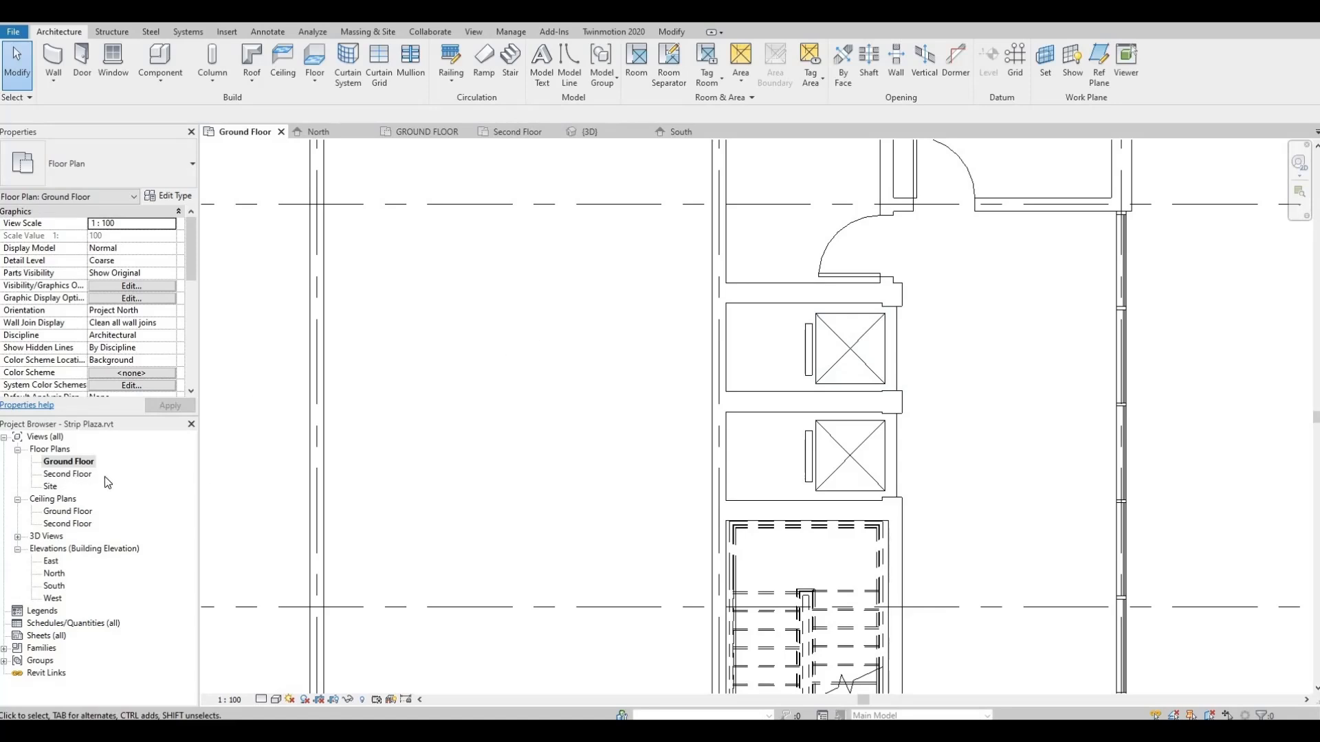
double_click(68, 475)
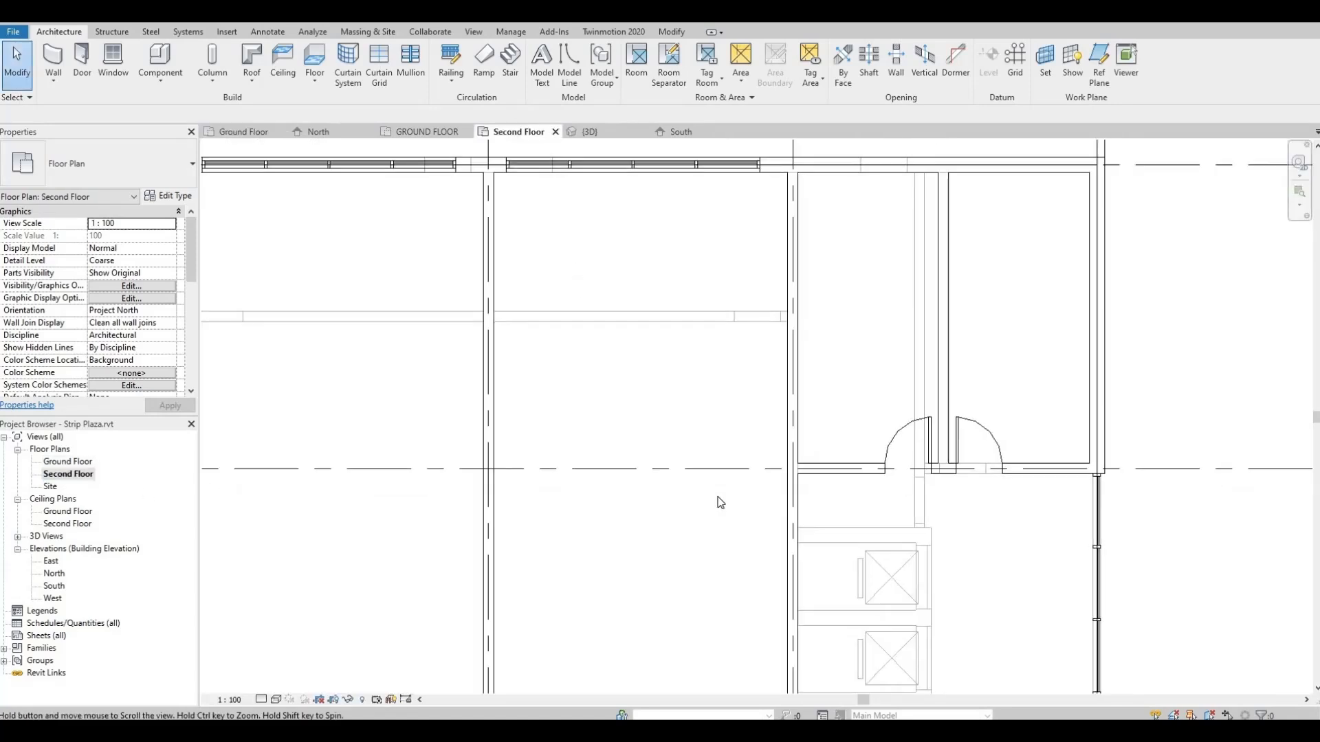
middle_click_drag(838, 404, 834, 381)
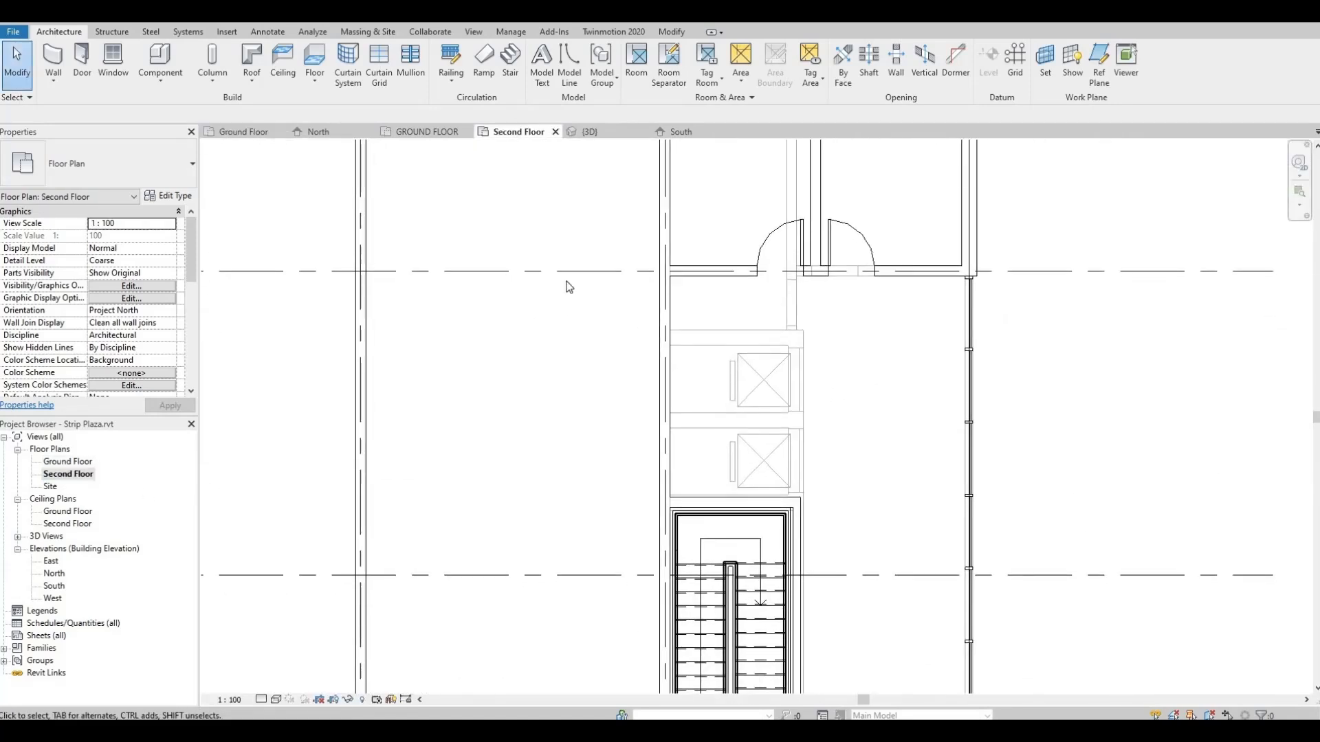
Draw Interior Wall 2 walls over the lift enclosure's outline, from the grid 6 wall east, and about 3100 mm south toward the stair enclosure.
left_click(55, 62)
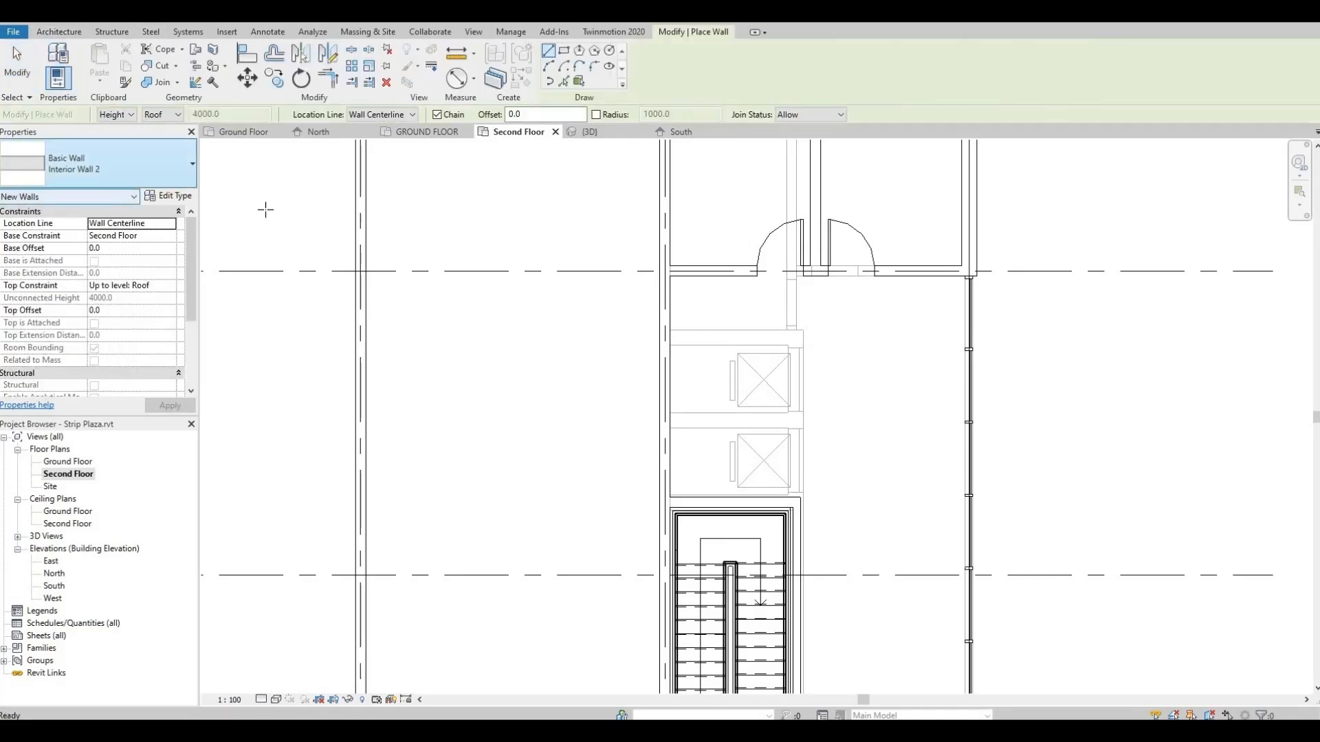
scroll(739, 331, "up", 2)
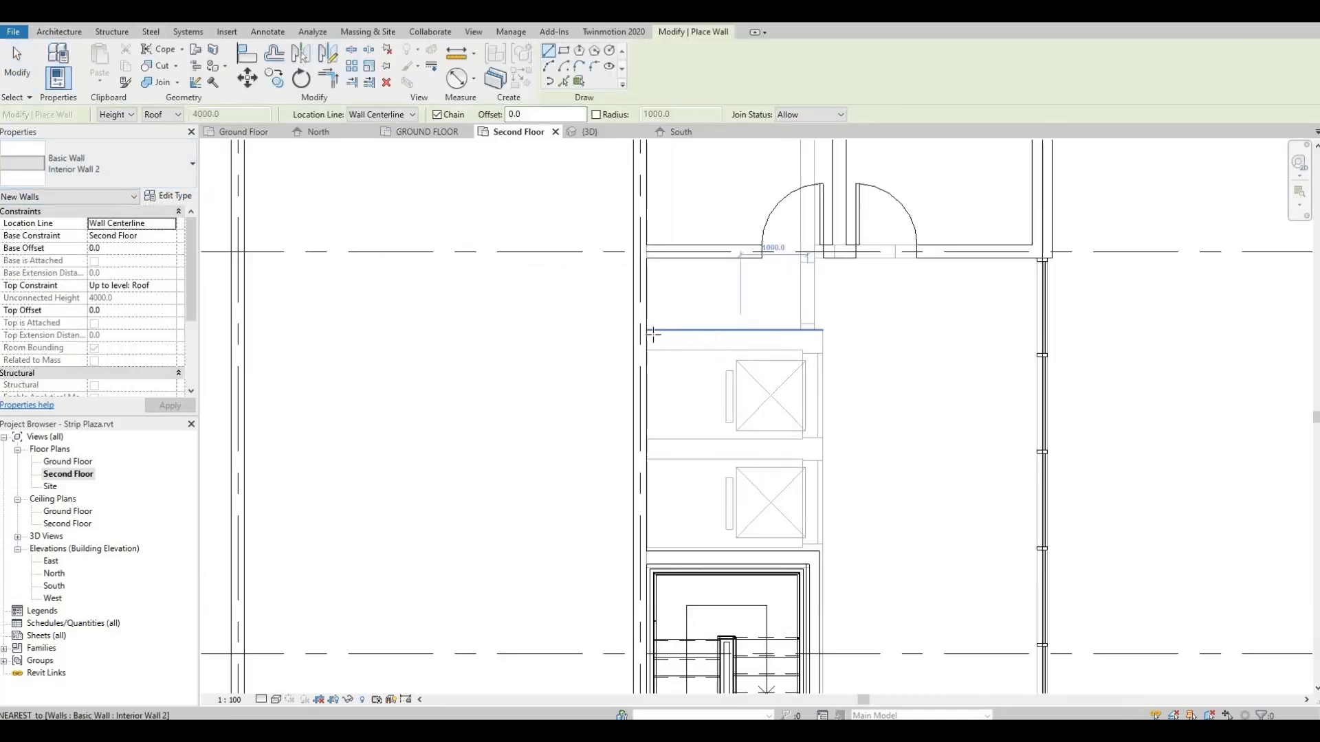
left_click(800, 341)
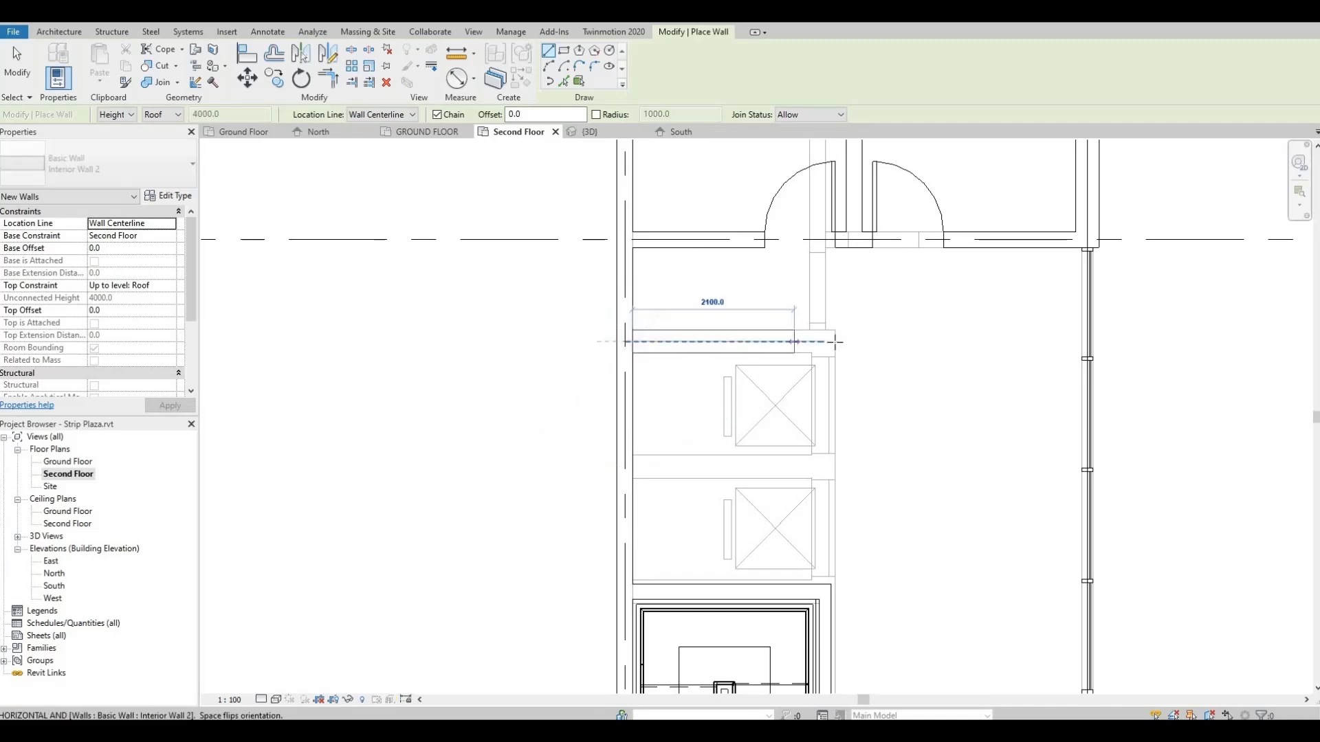
left_click(823, 341)
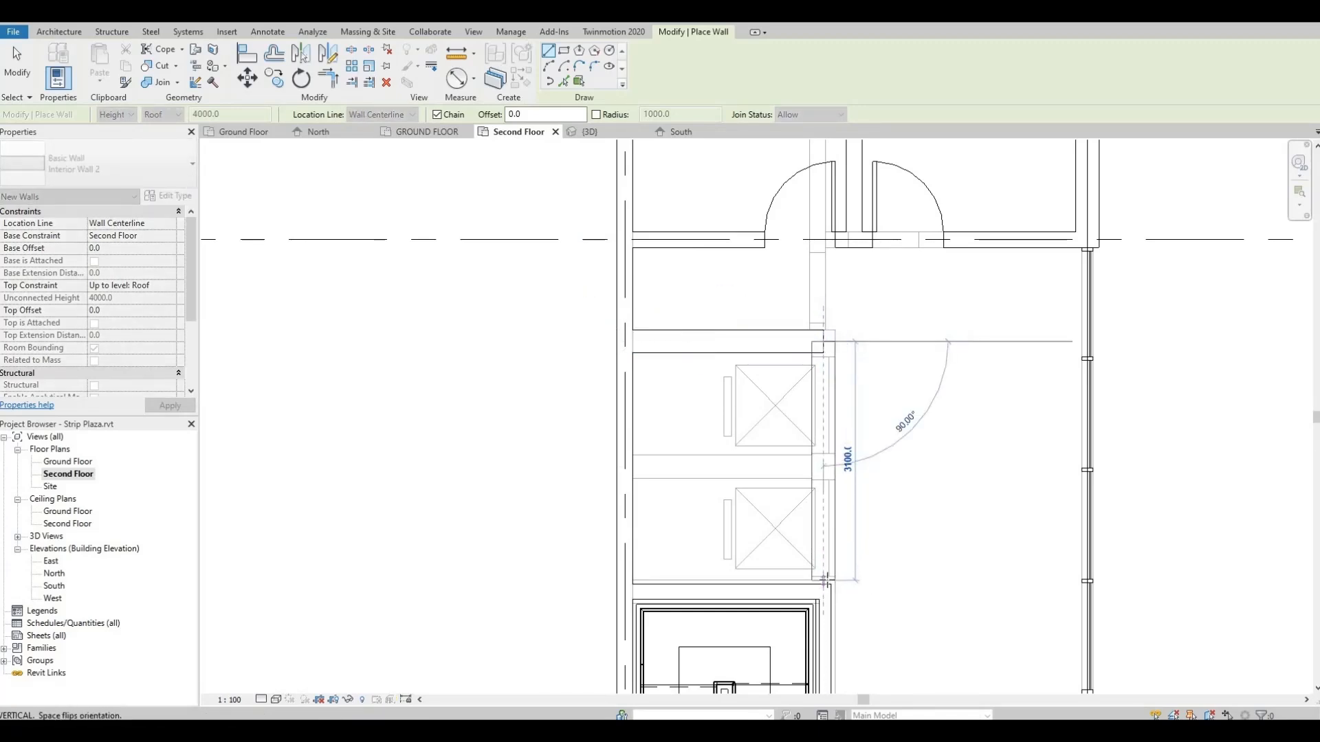
left_click(847, 575)
key("Escape")
key("Escape")
Align the new east lift wall's outer face with the outer face of the stair enclosure's east wall.
scroll(847, 589, "up", 3)
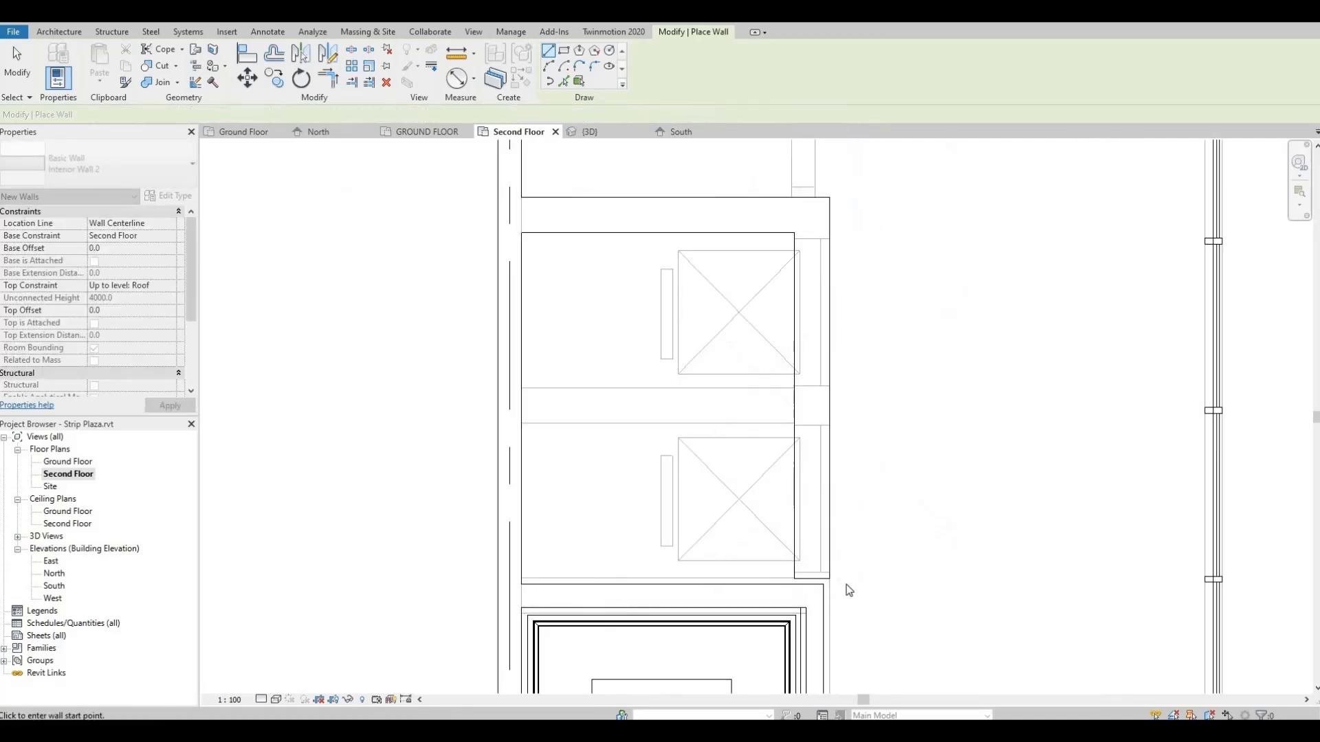
middle_click_drag(836, 567, 847, 475)
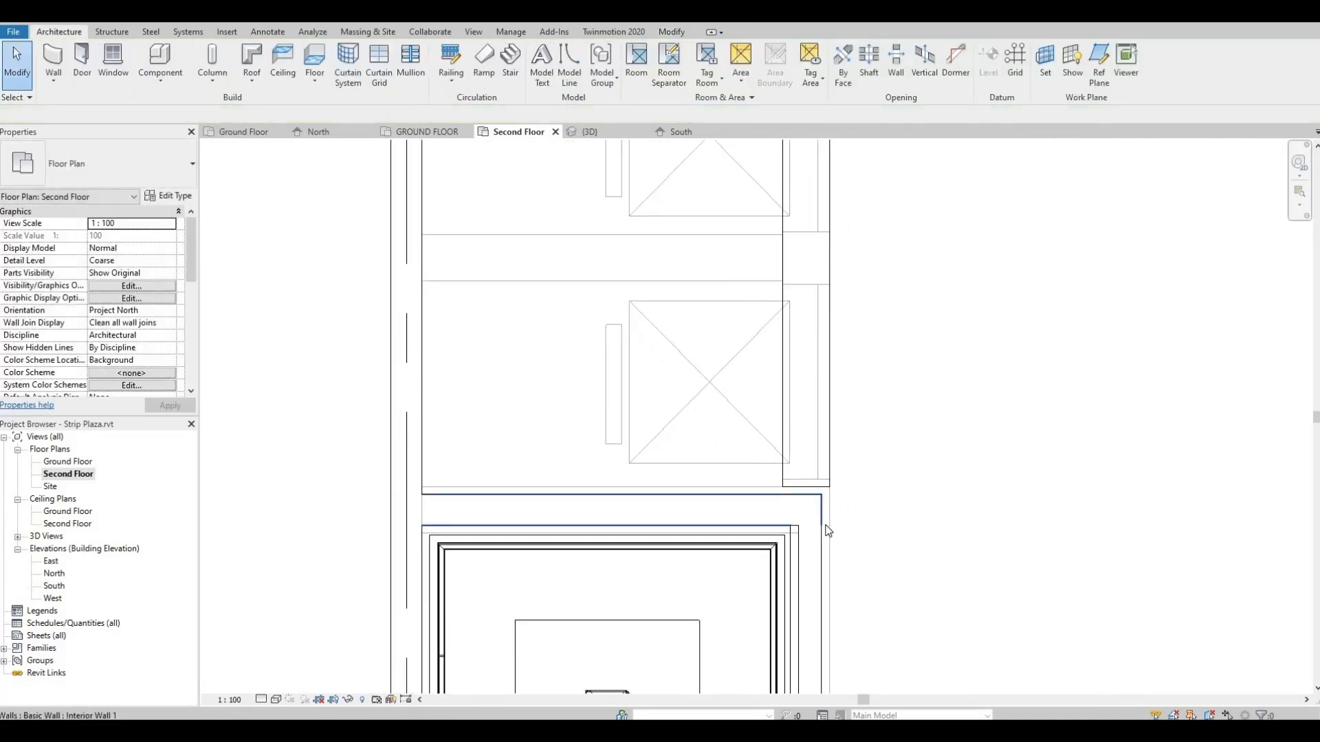
key("l")
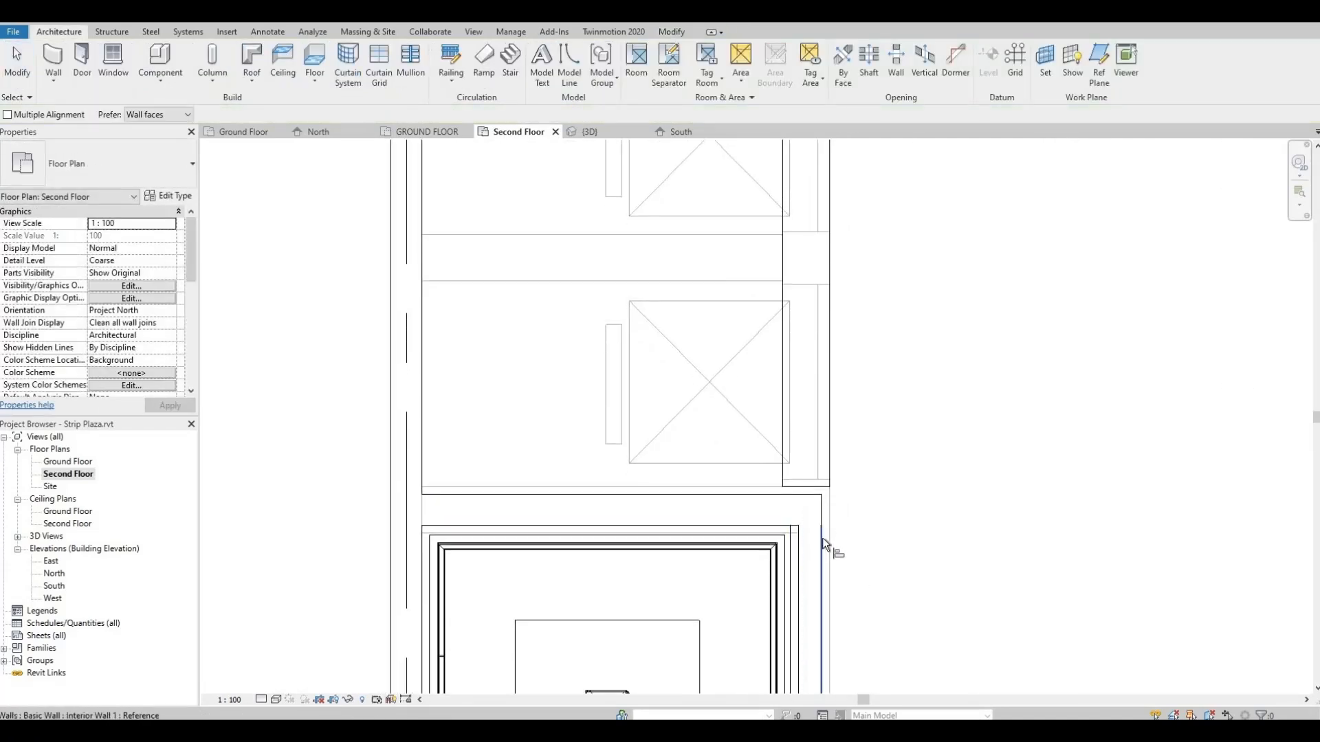
left_click(822, 538)
left_click(832, 486)
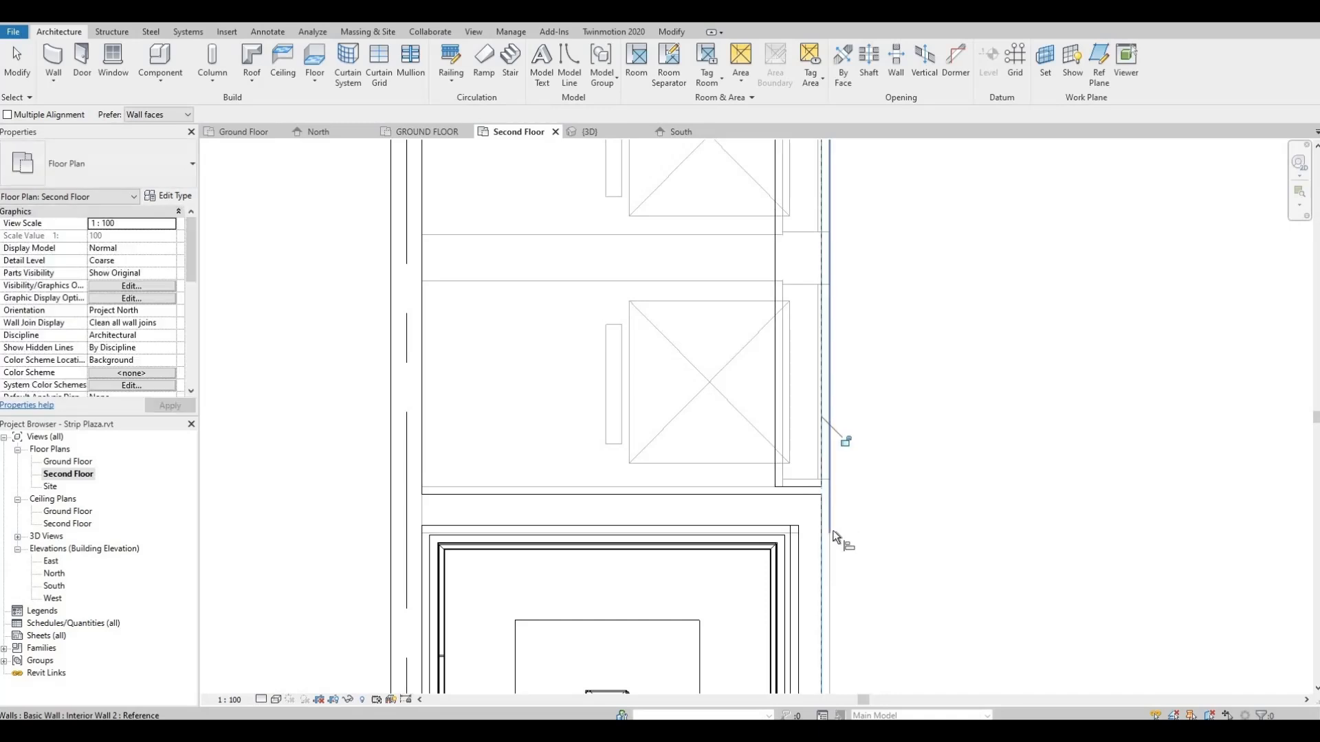
key("Escape")
key("Escape")
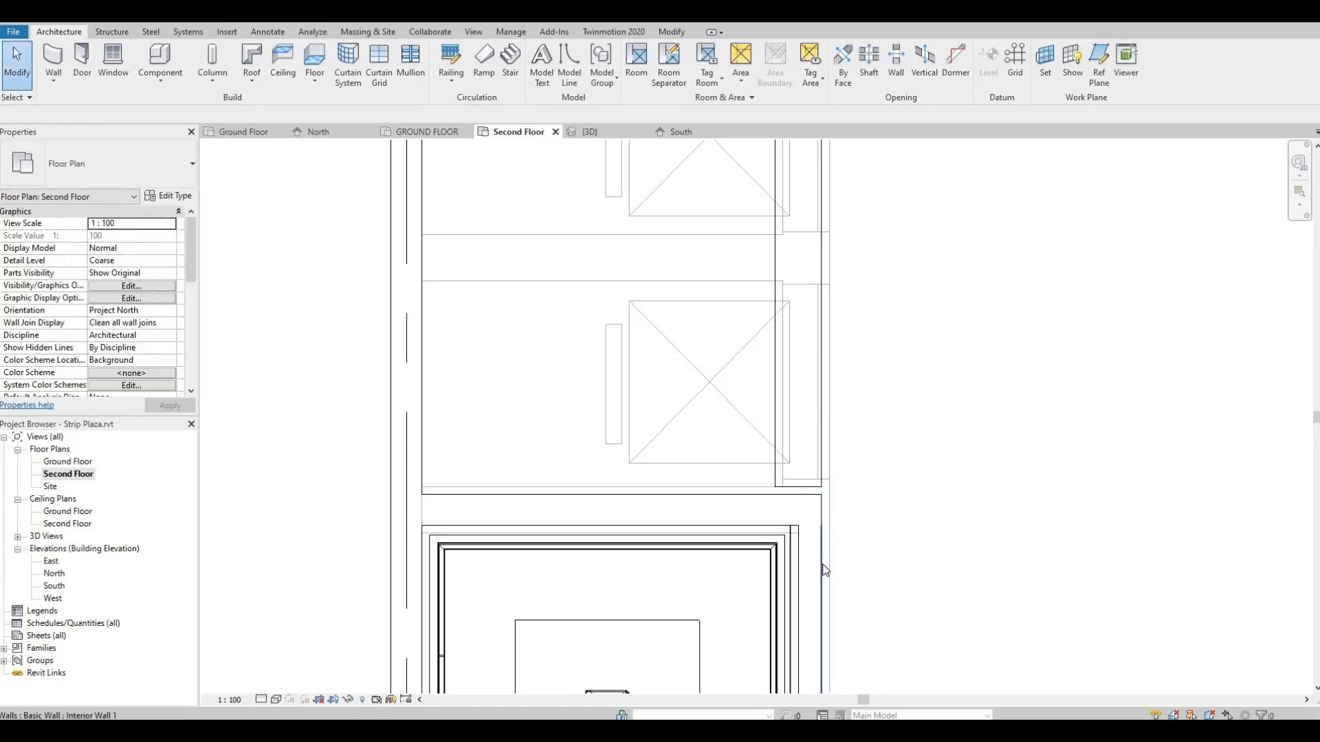
Align the outer face of the stair enclosure's east wall with the wall face of the floor below.
key("a")
key("l")
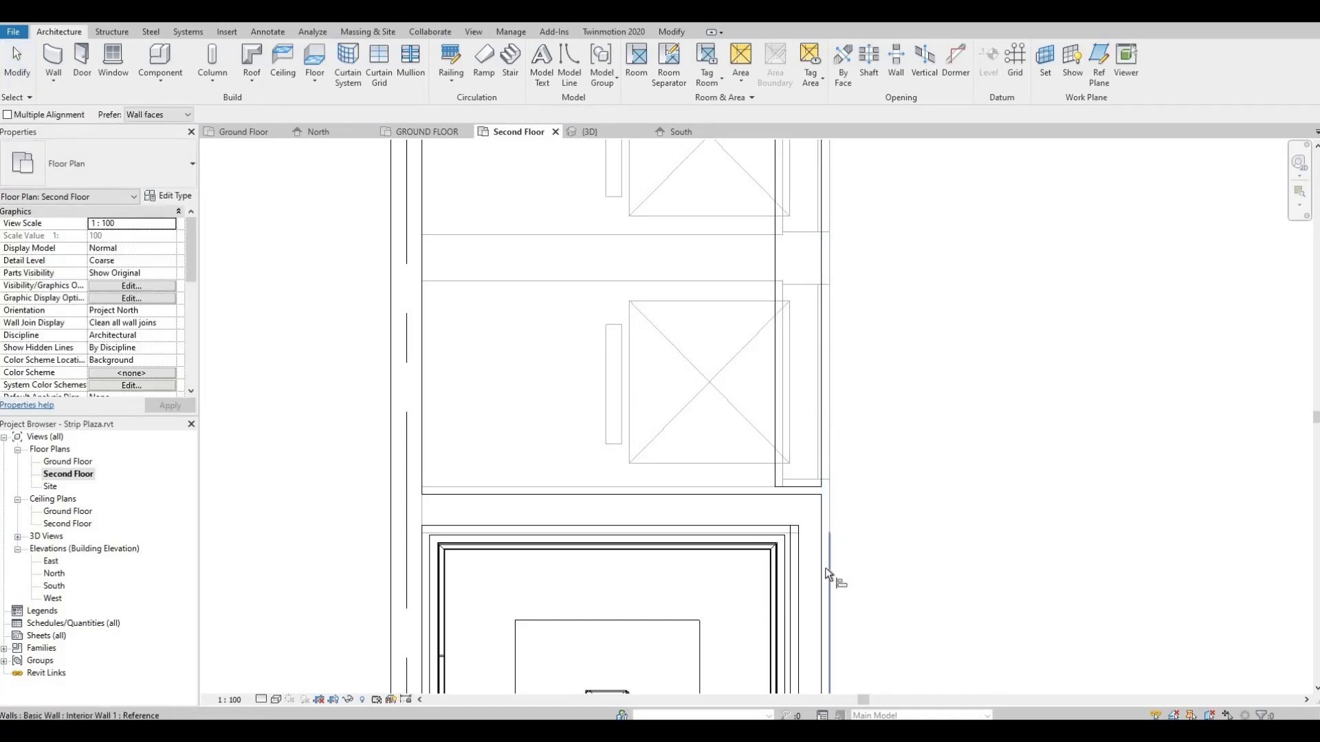
left_click(840, 540)
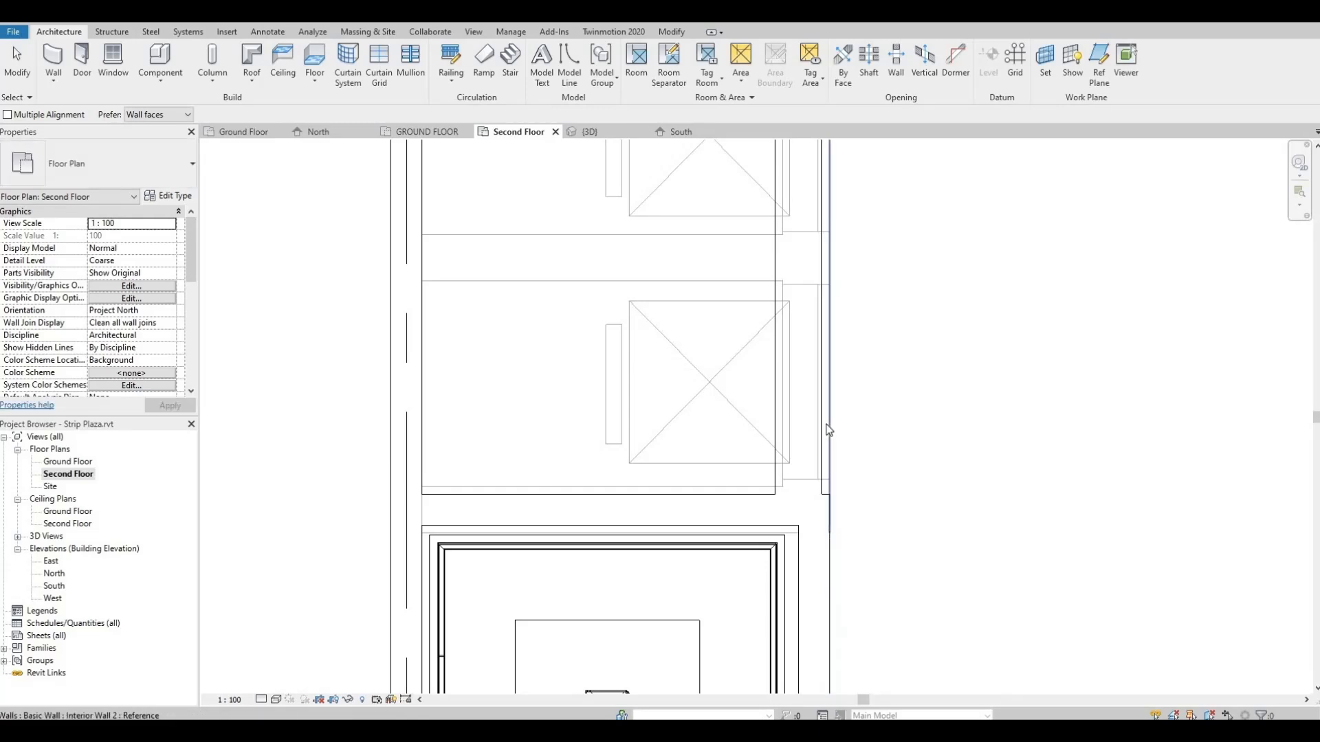
key("Escape")
key("Escape")
Pull the east lift wall's south end back about 508 mm from the stair wall and align its outer face with the wall below.
left_click(796, 512)
left_click_drag(798, 511, 805, 432)
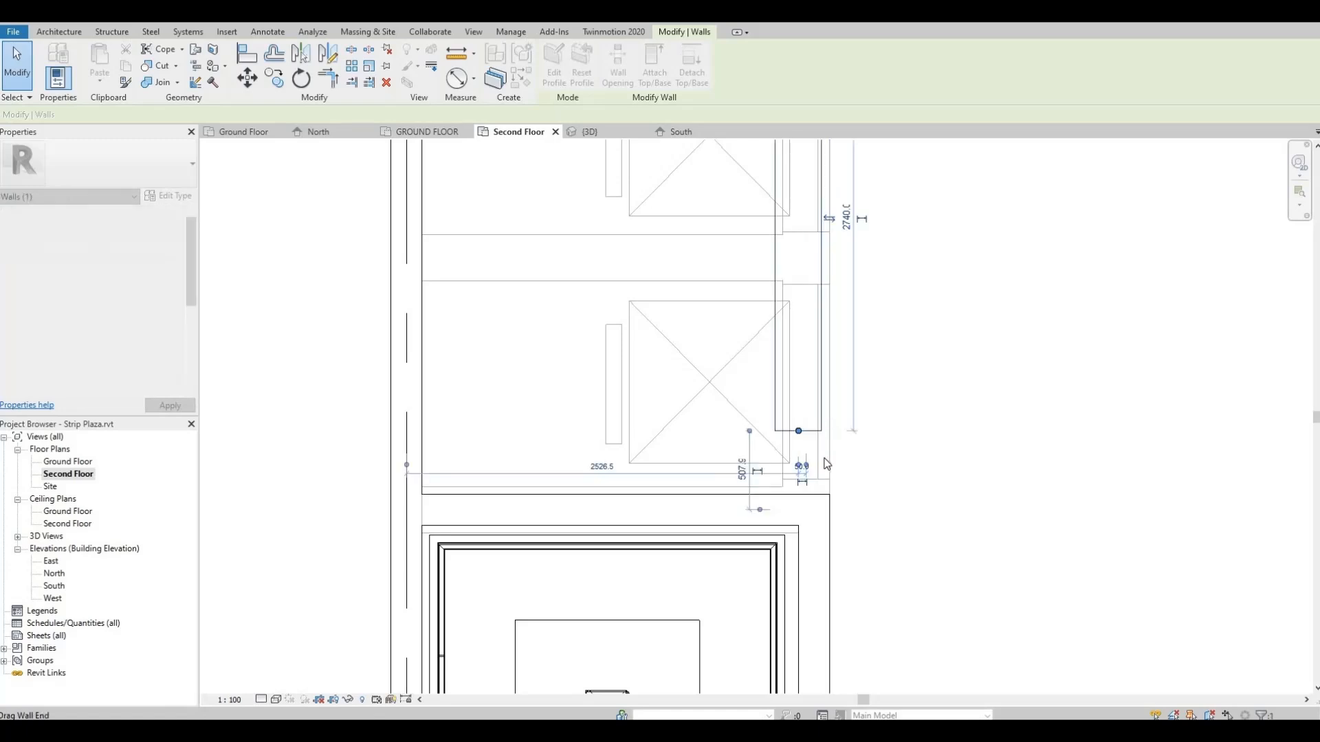
key("Escape")
key("a")
key("l")
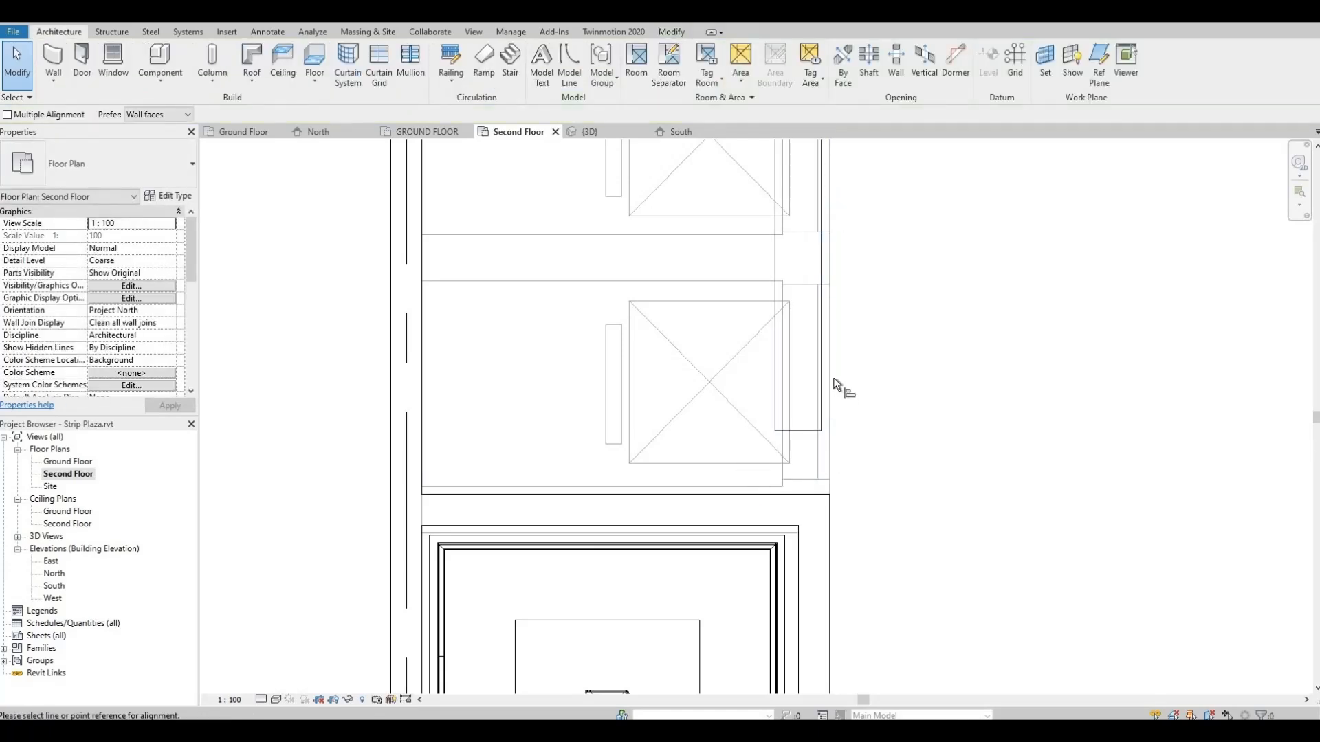
left_click(829, 386)
left_click(820, 393)
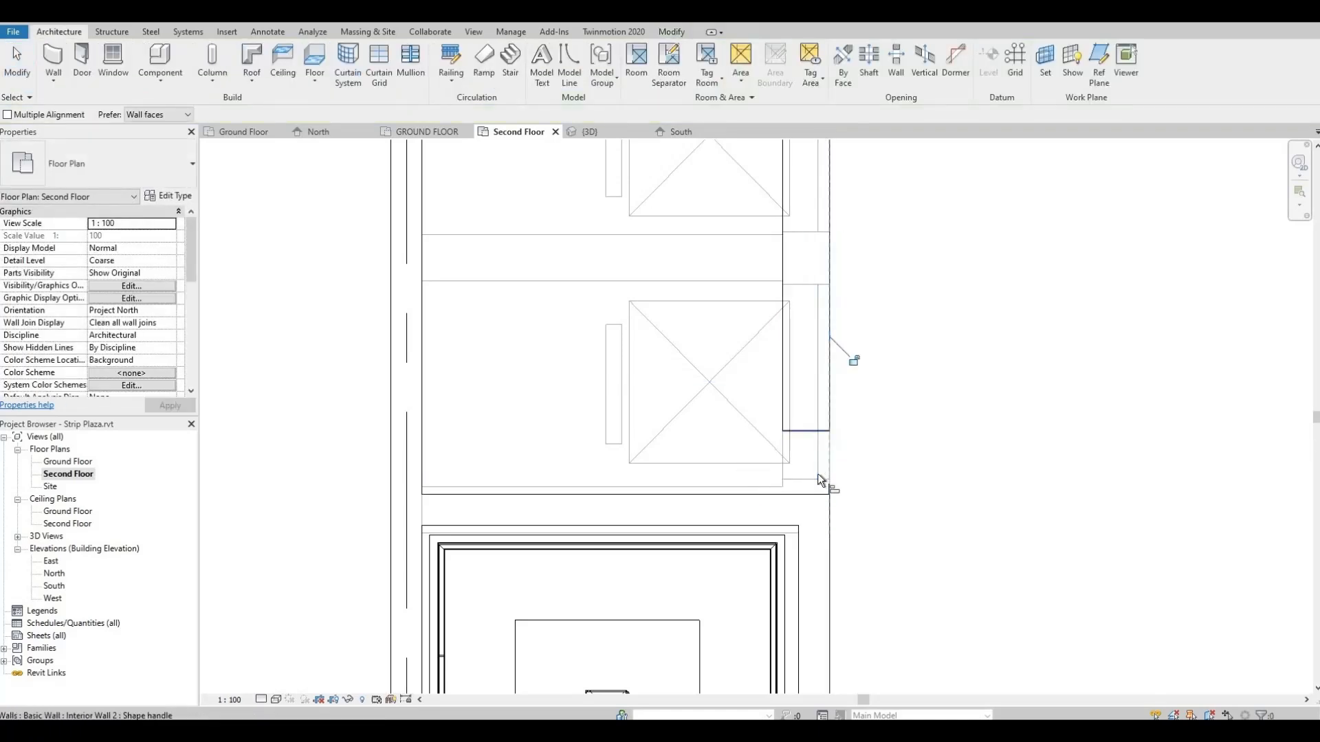
key("Escape")
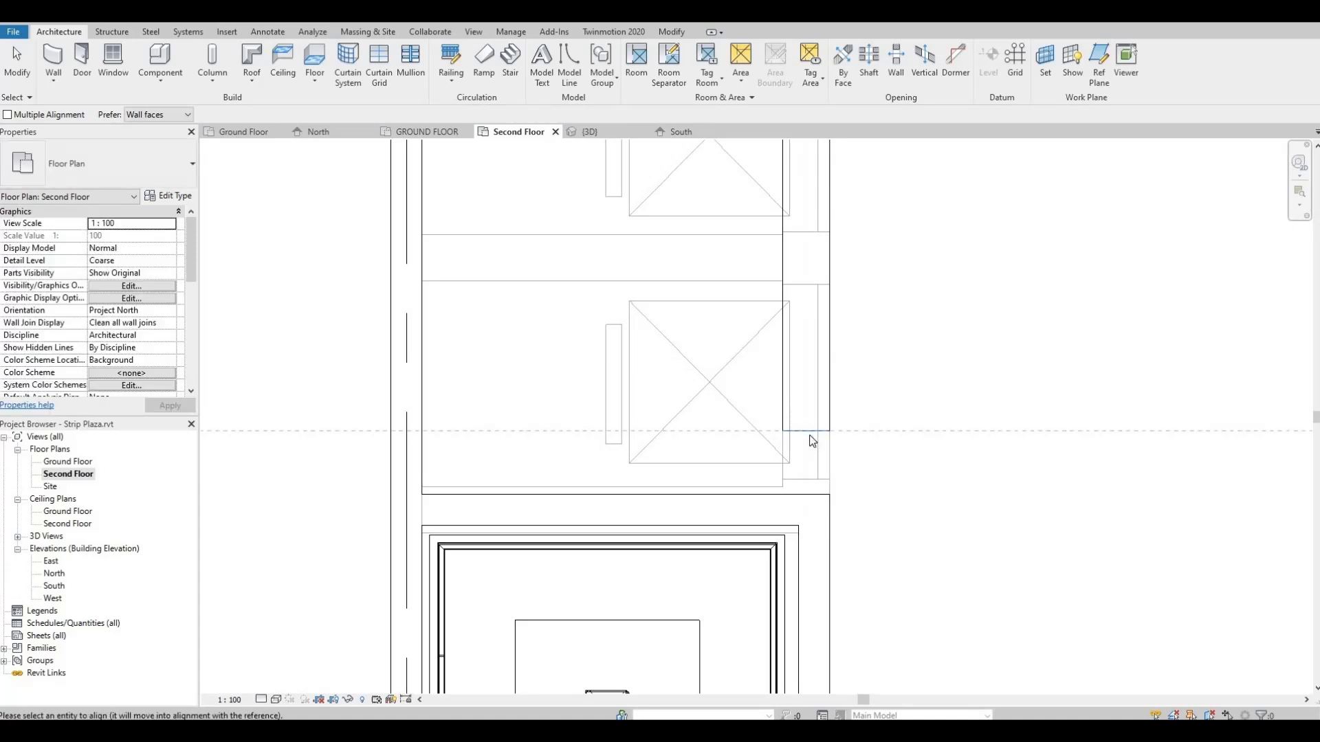
key("Escape")
Extend the east lift wall's south end to the stair enclosure's north wall.
left_click(813, 438)
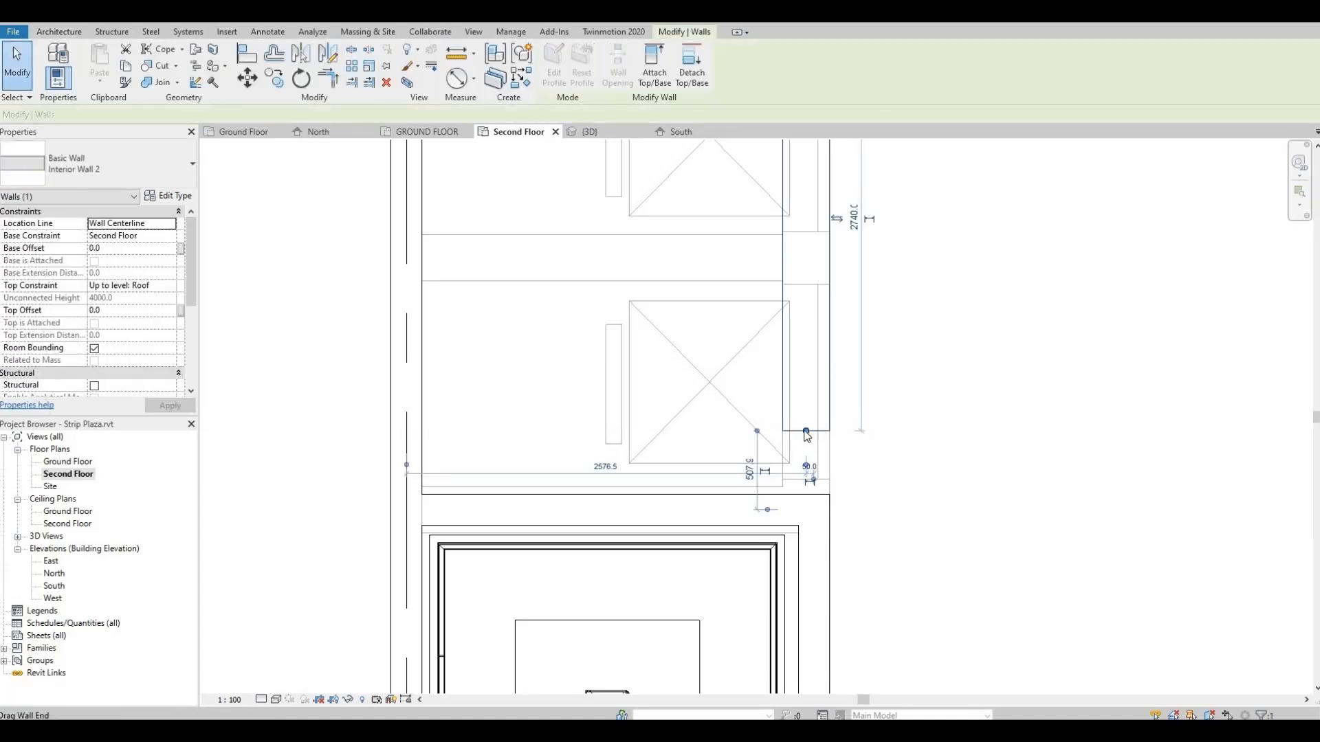
left_click_drag(810, 485, 807, 495)
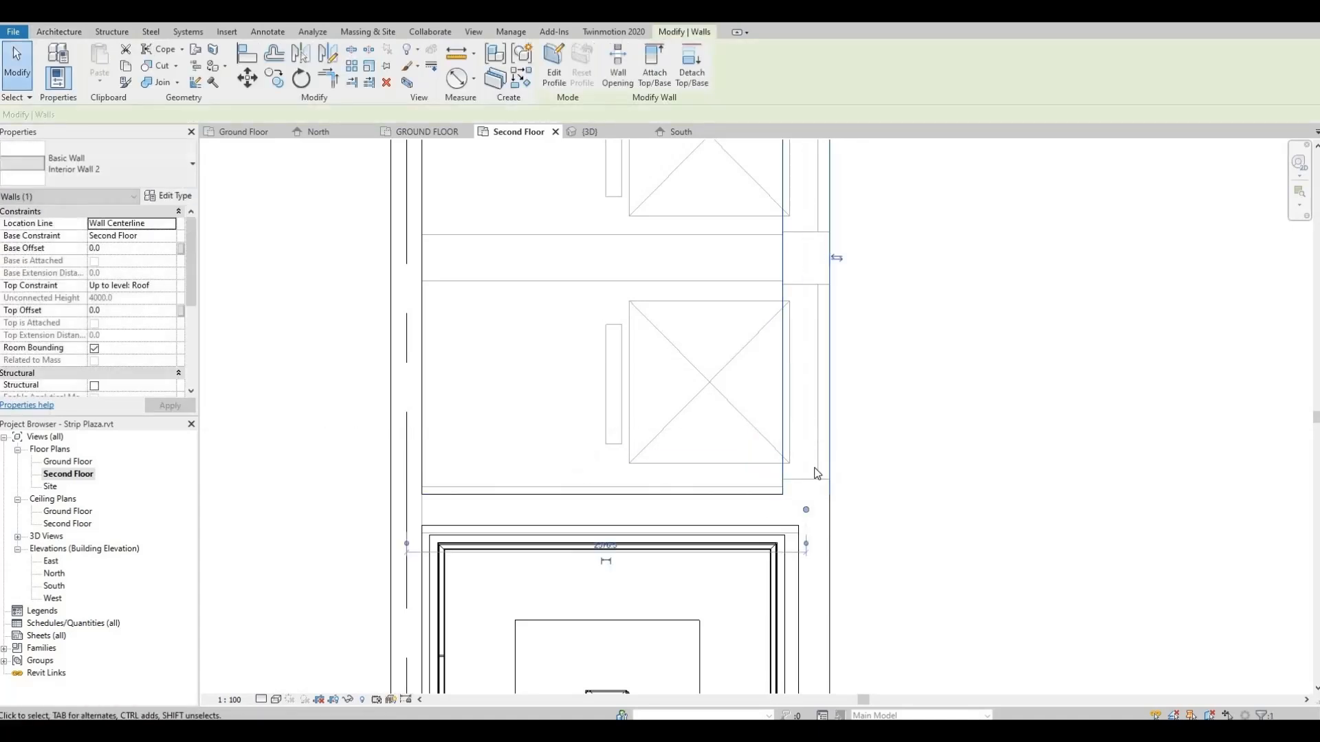
scroll(814, 452, "down", 1)
middle_click_drag(716, 389, 715, 442)
key("Escape")
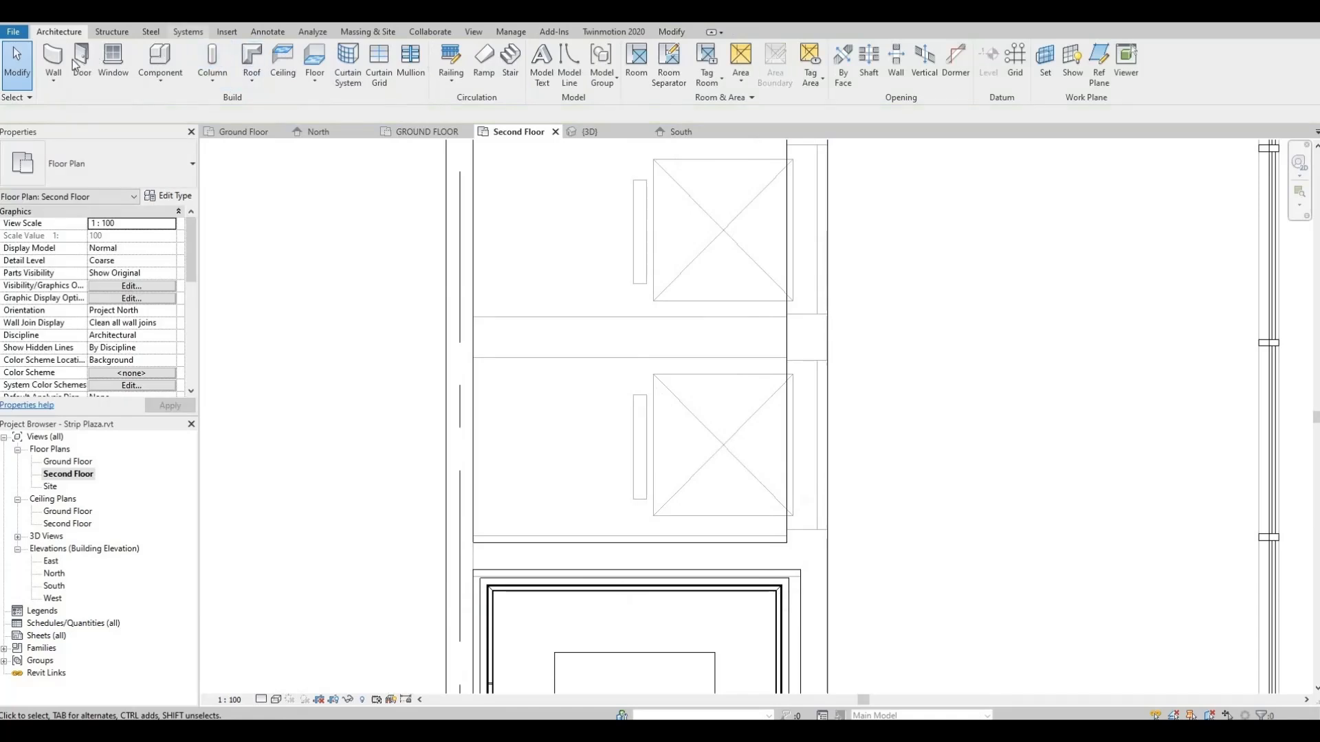
Draw an Interior Wall 2 wall up to the Roof level between the two lifts, from the east lift wall to the west wall.
key("w")
key("a")
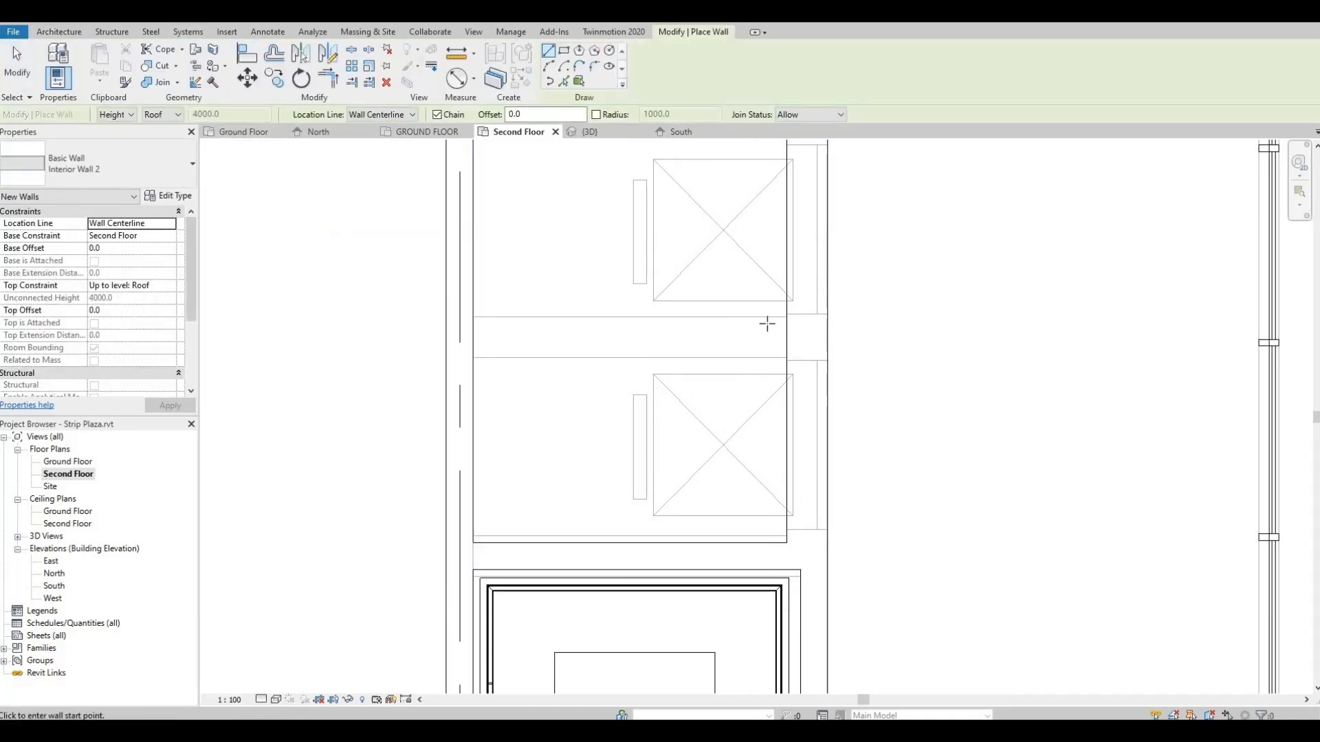
left_click(784, 337)
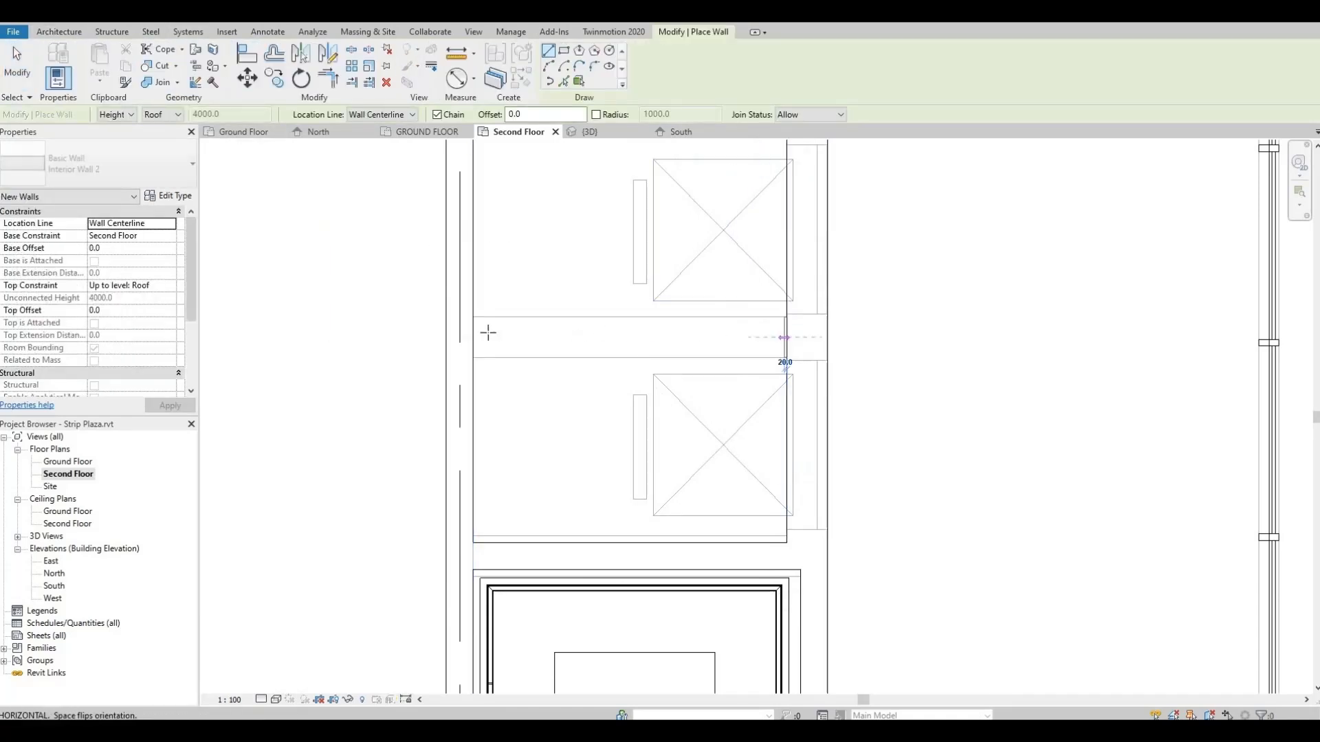
key("Escape")
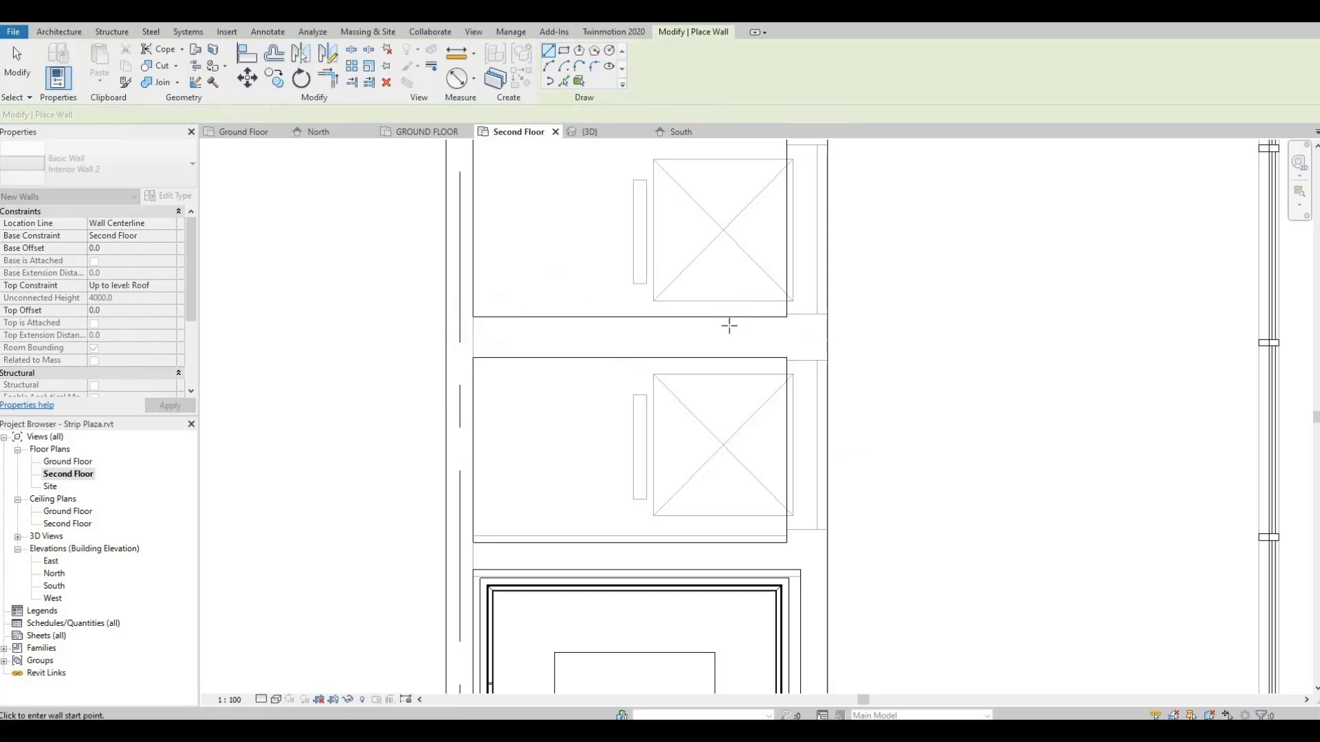
scroll(811, 345, "down", 2)
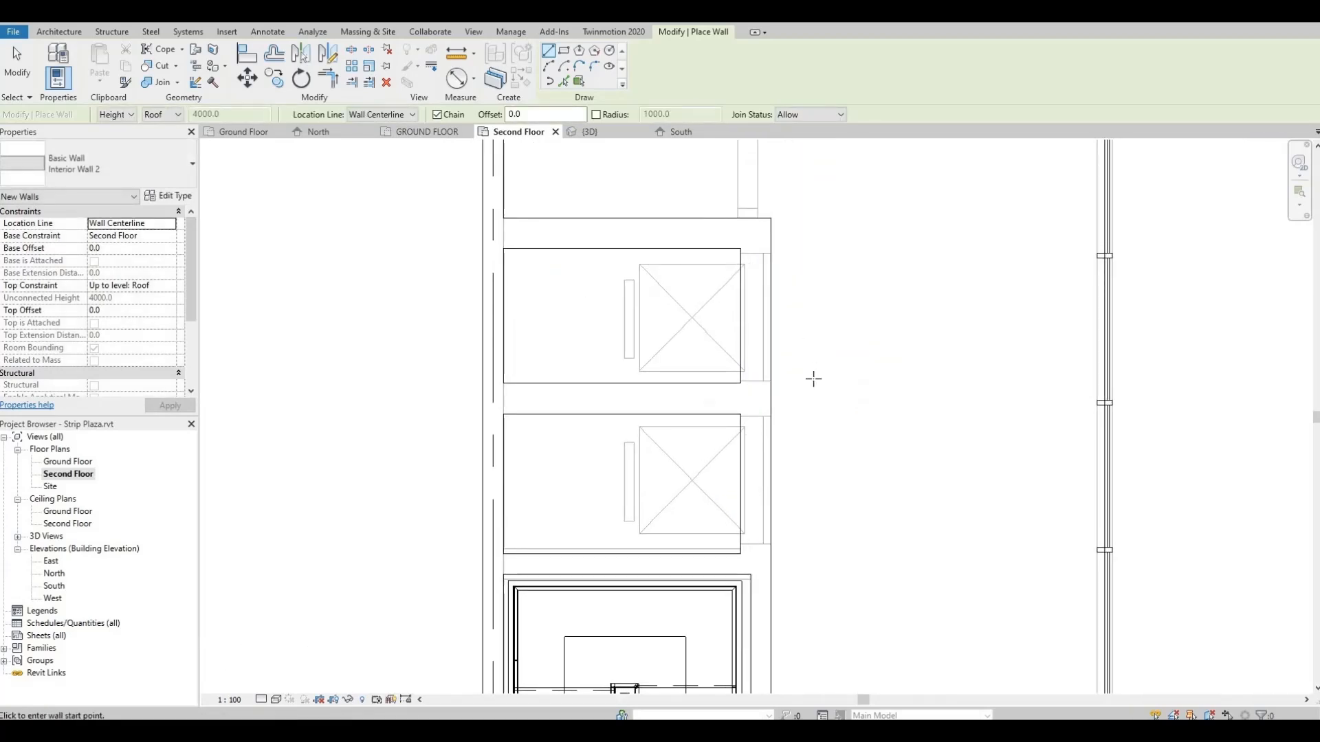
middle_click_drag(813, 378, 784, 382)
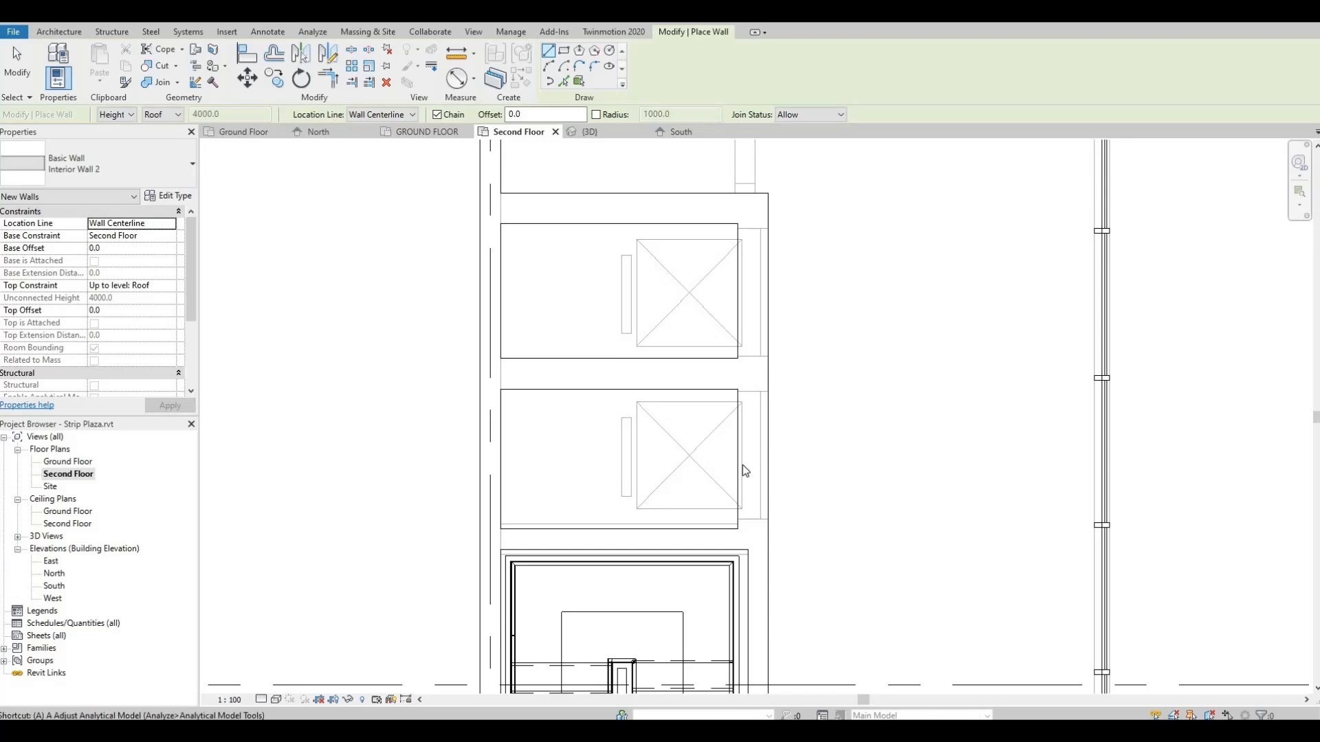
Align the wall between the southern lift and the stair with the wall face of the floor below.
key("l")
left_click(651, 528)
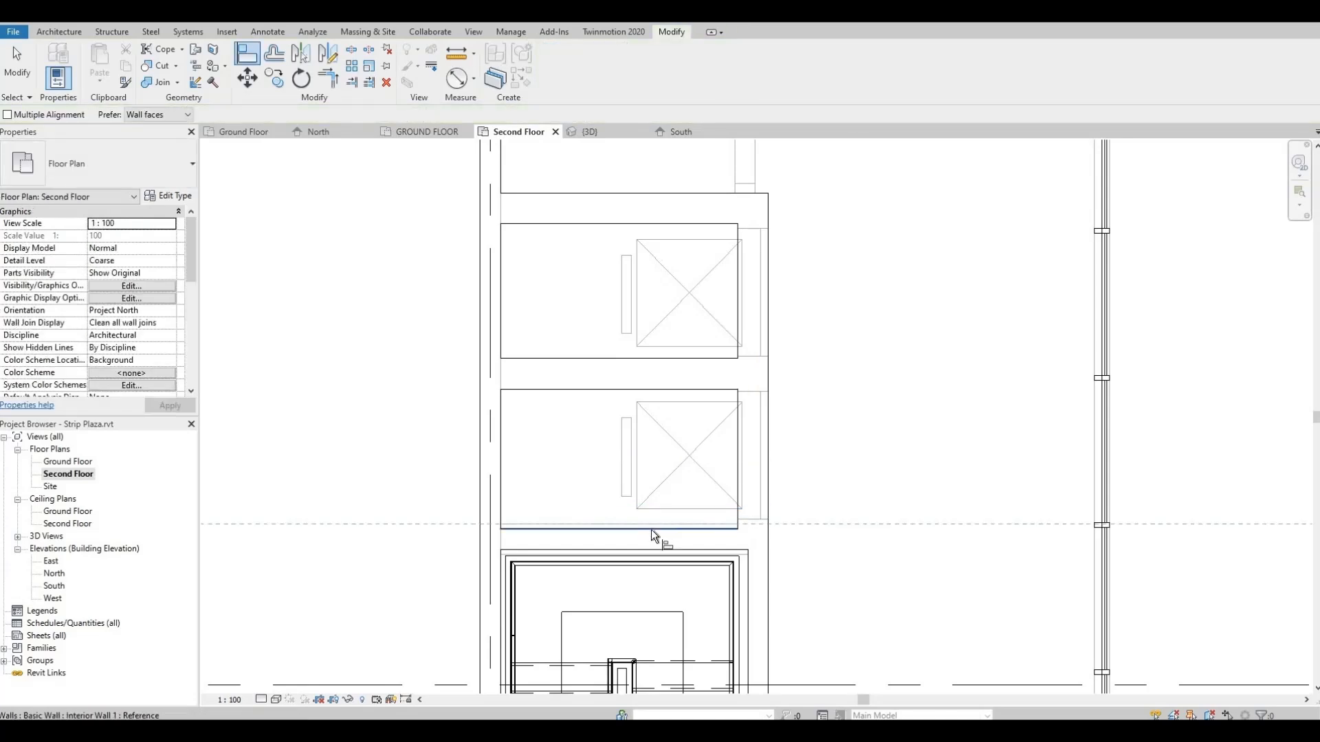
left_click(652, 529)
middle_click_drag(846, 507, 868, 372)
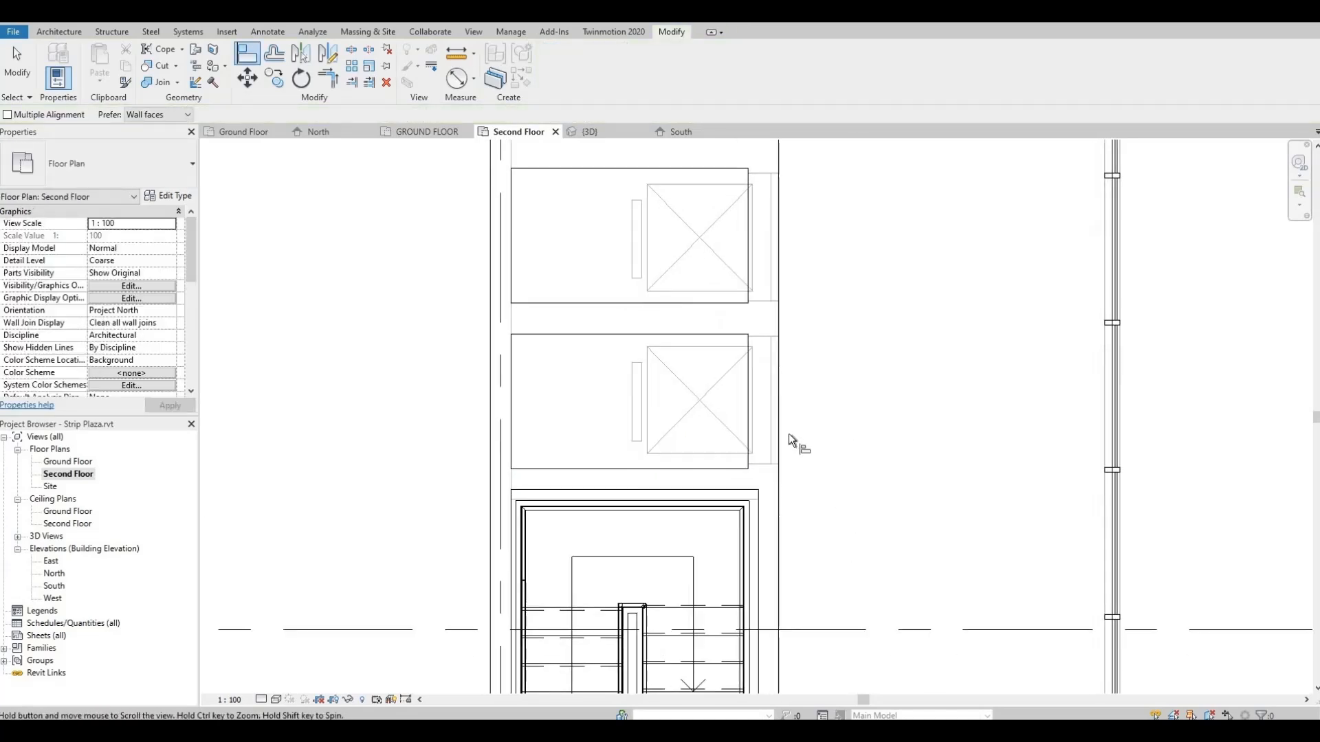
scroll(749, 415, "up", 2)
key("Escape")
Change the wall between the southern lift and the stair to the Interior Wall 2 type.
left_click(733, 403)
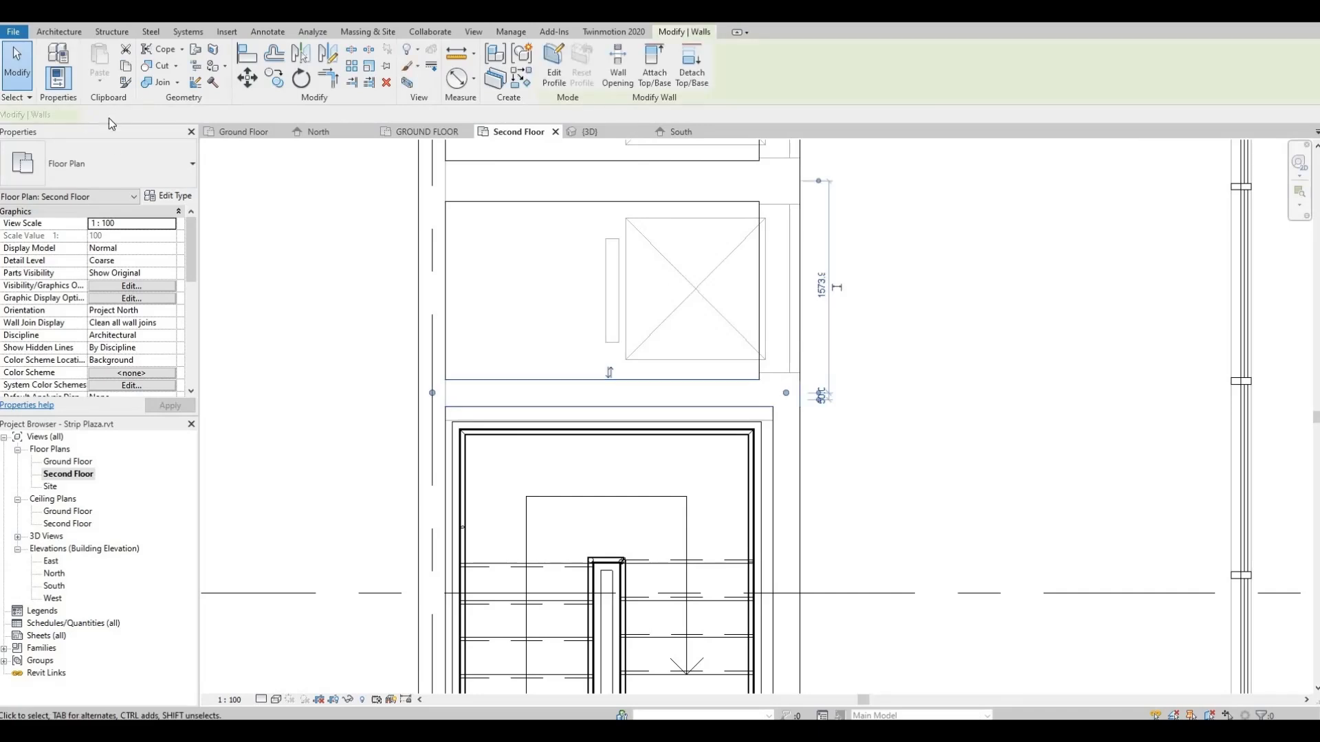
left_click(109, 166)
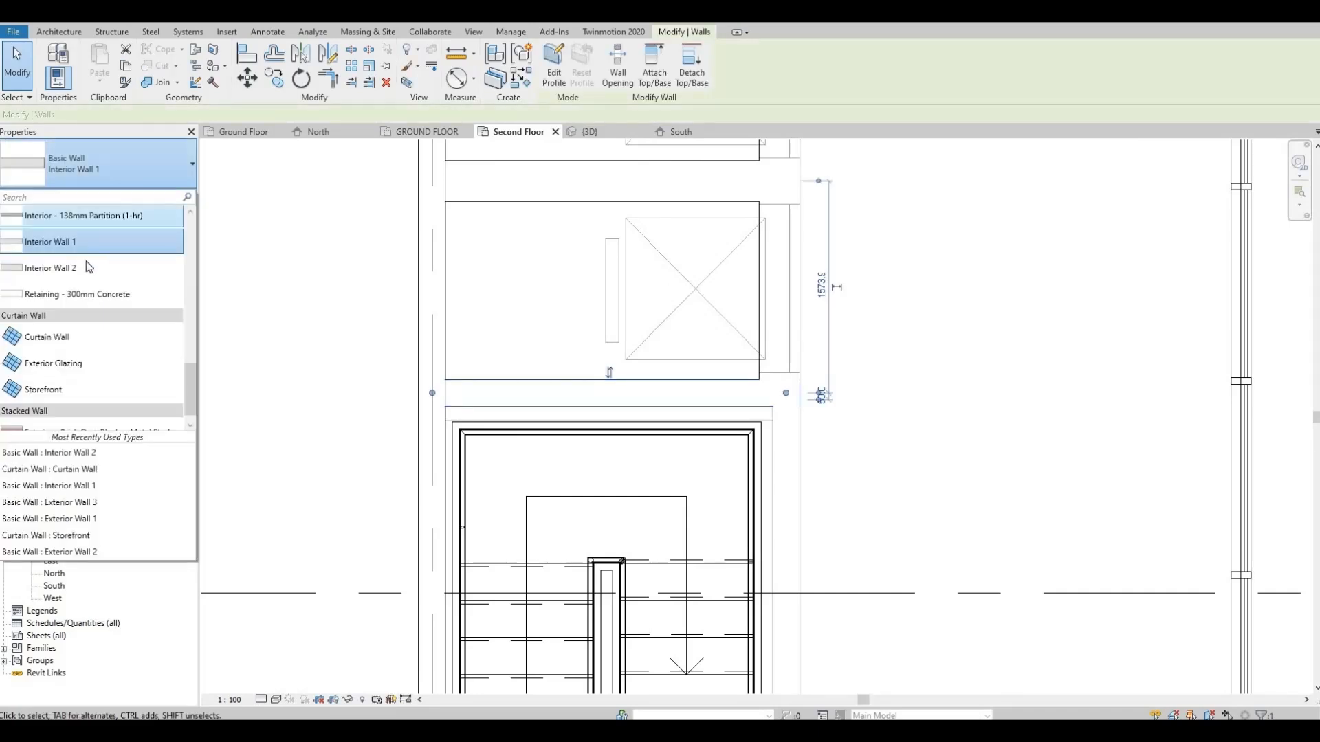
key("Escape")
key("Escape")
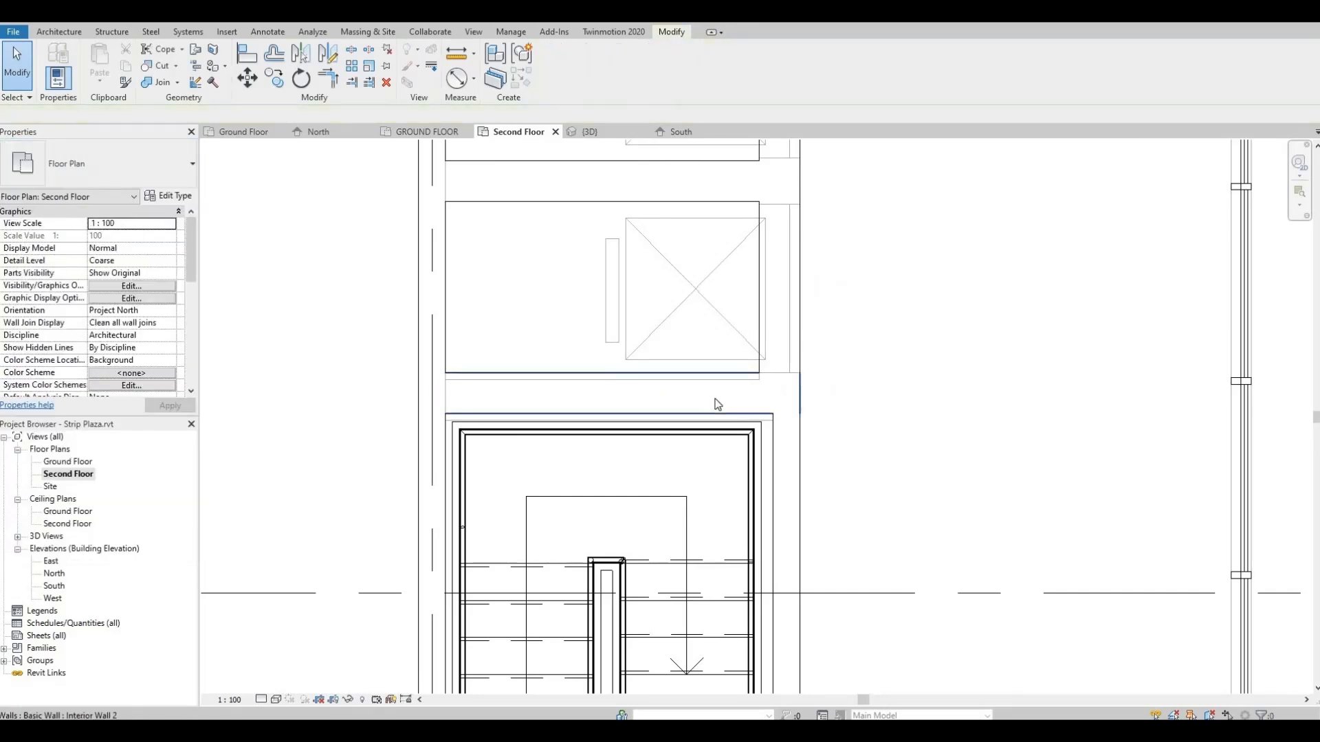
Align the north face of the wall between lift and stair with the wall face of the floor below.
key("a")
key("l")
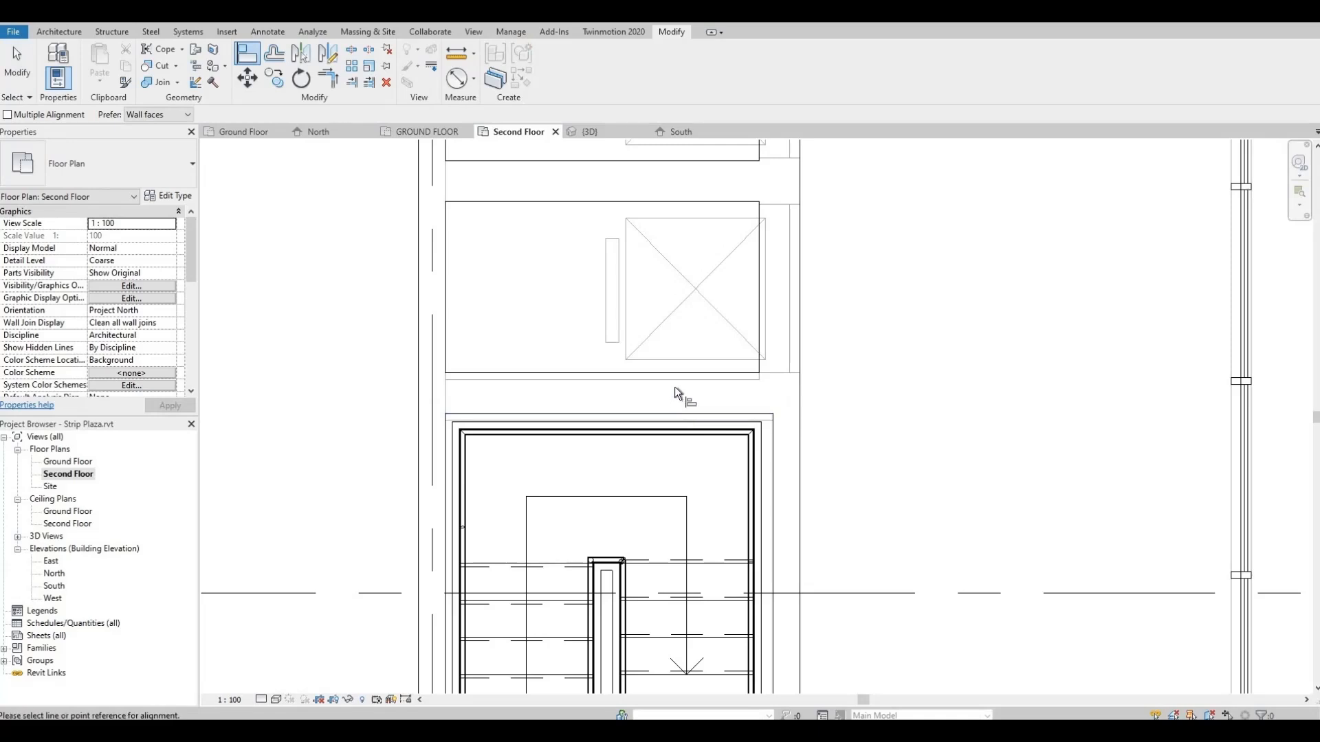
key("Escape")
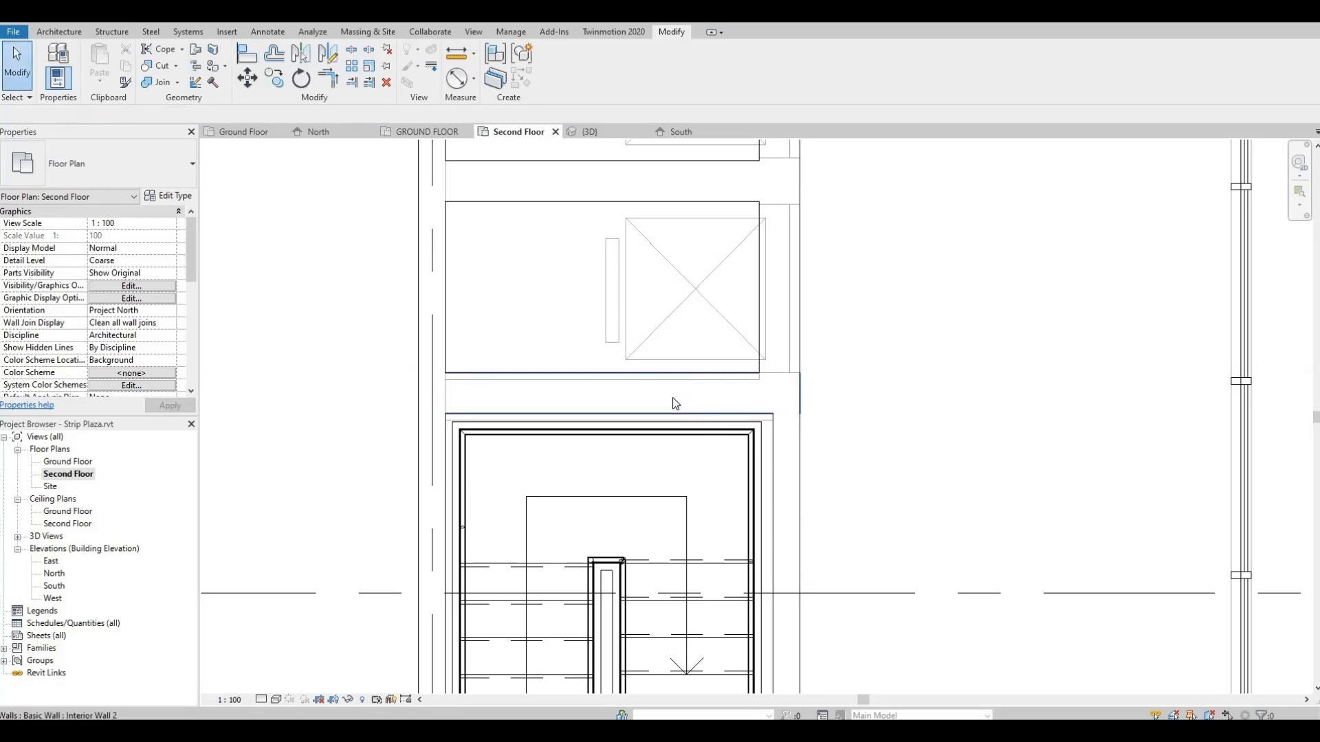
key("l")
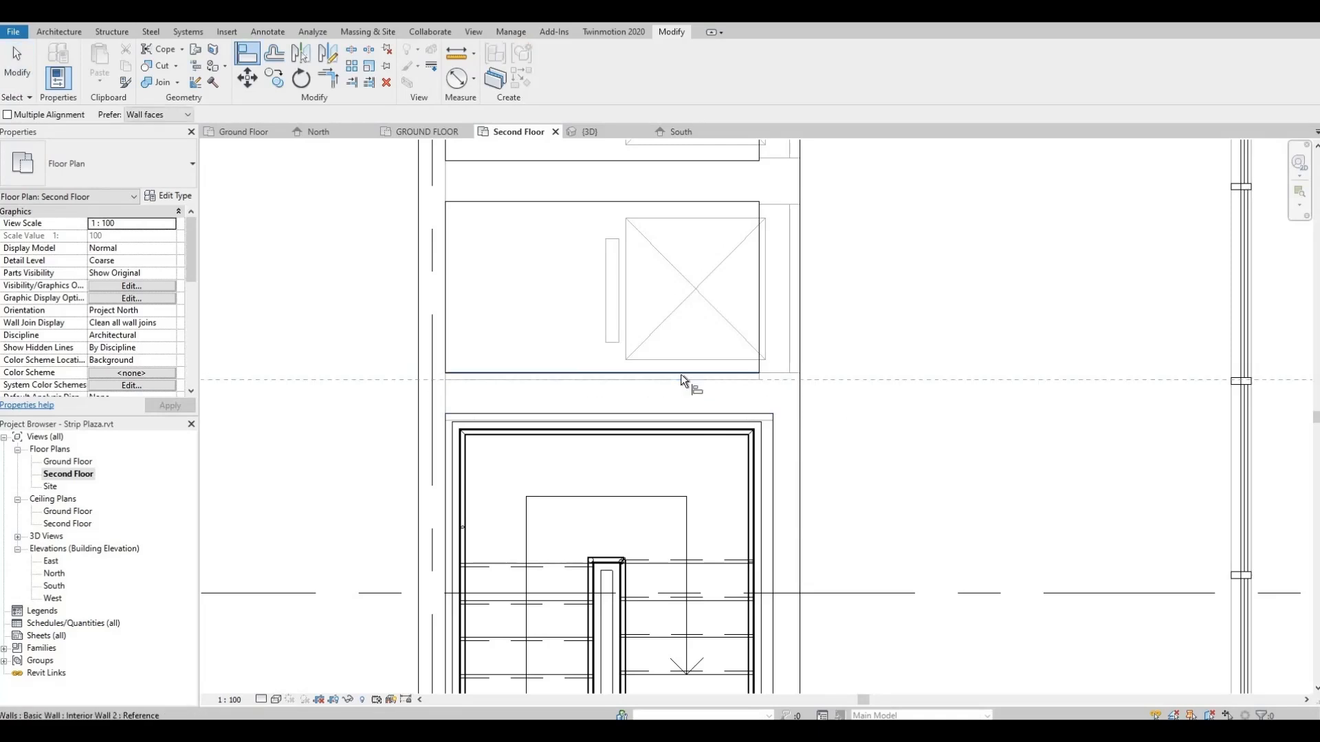
left_click(683, 377)
middle_click_drag(826, 390, 850, 328)
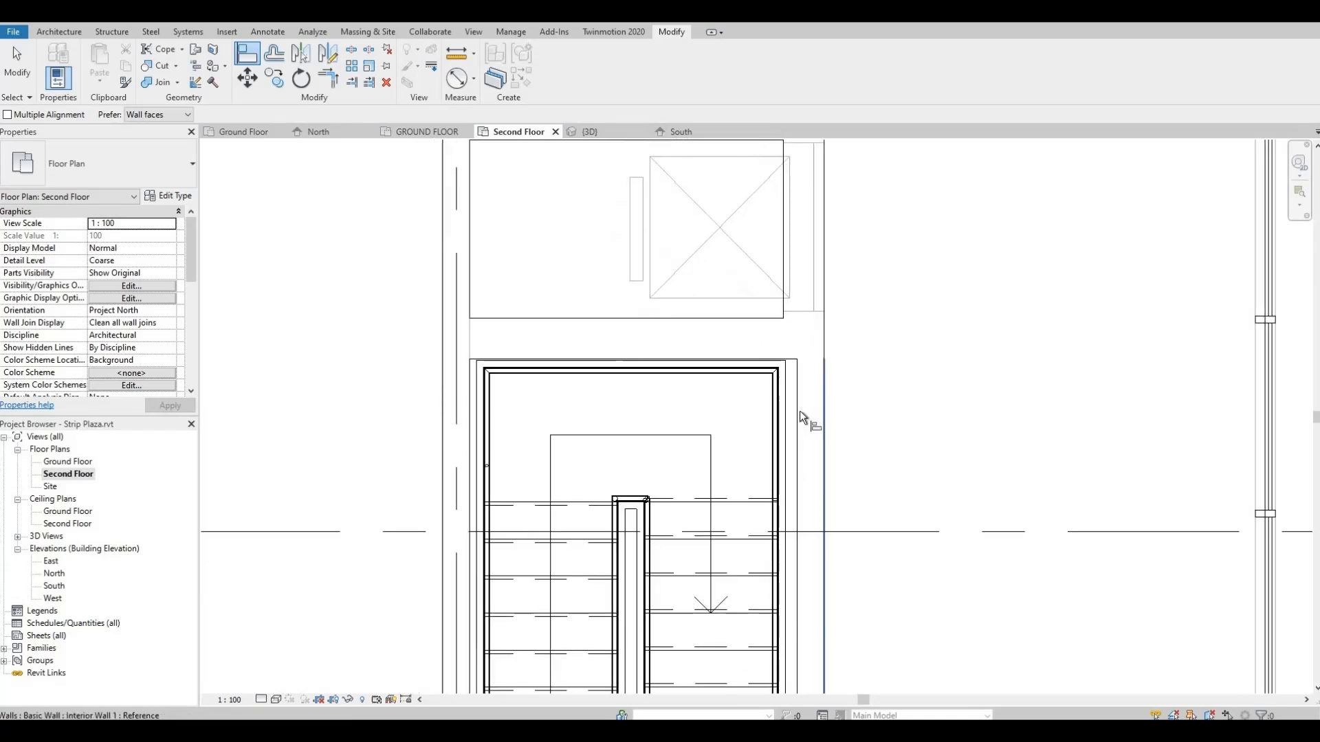
key("Escape")
Change the stair enclosure's east wall to the Interior Wall 2 type.
left_click(798, 407)
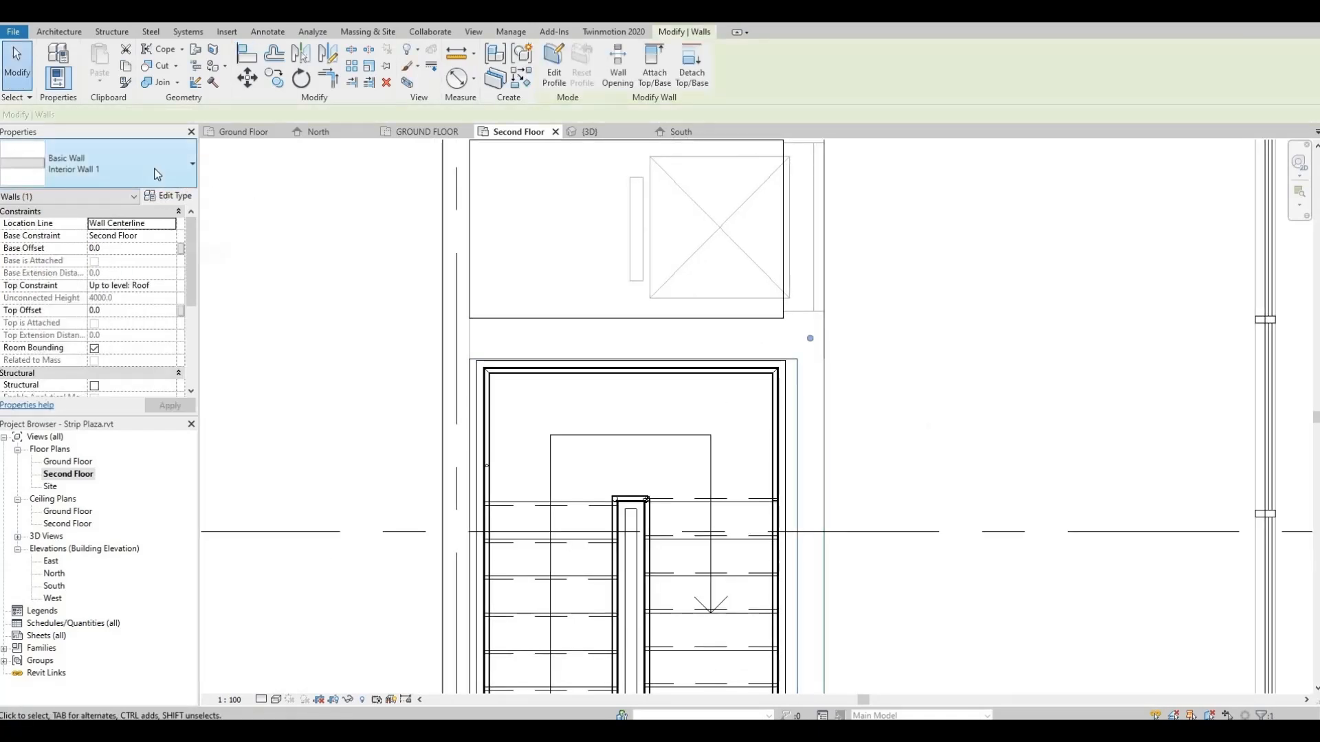
left_click(98, 163)
left_click(124, 268)
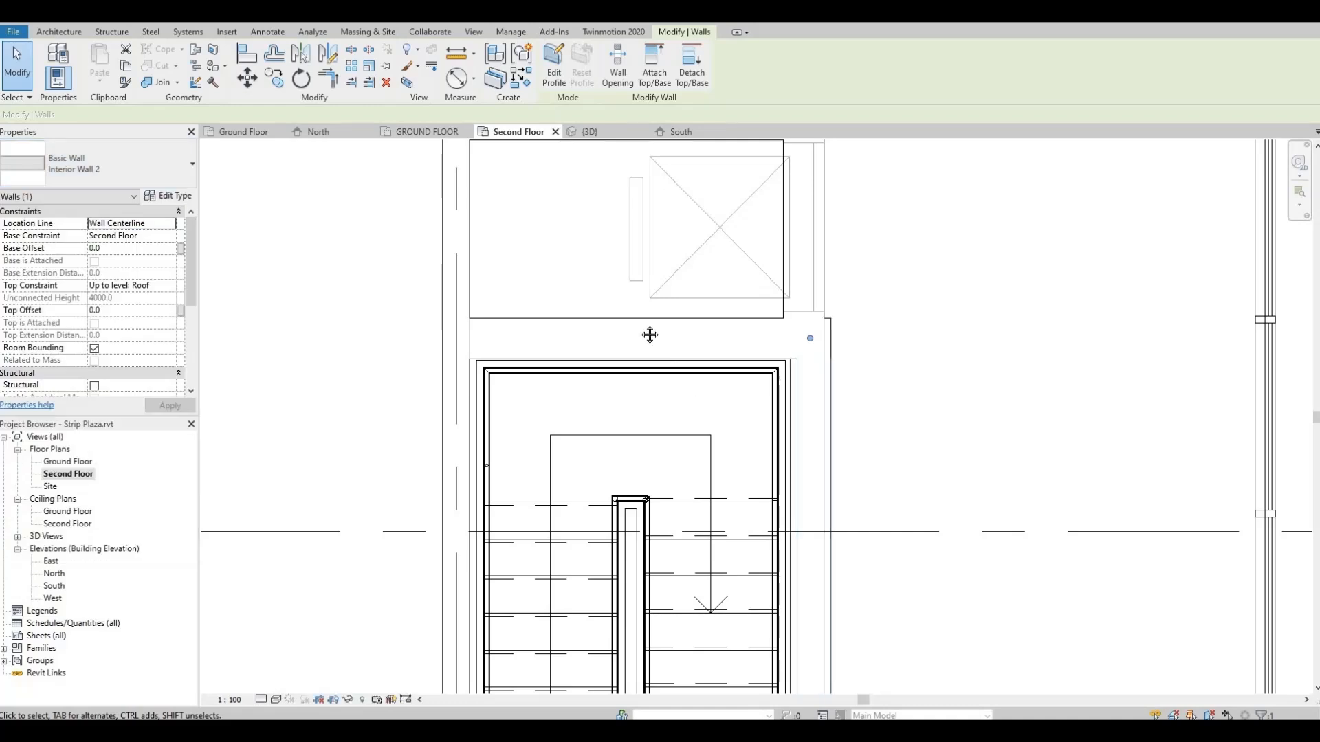
middle_click_drag(759, 412, 710, 354)
key("Escape")
key("a")
key("l")
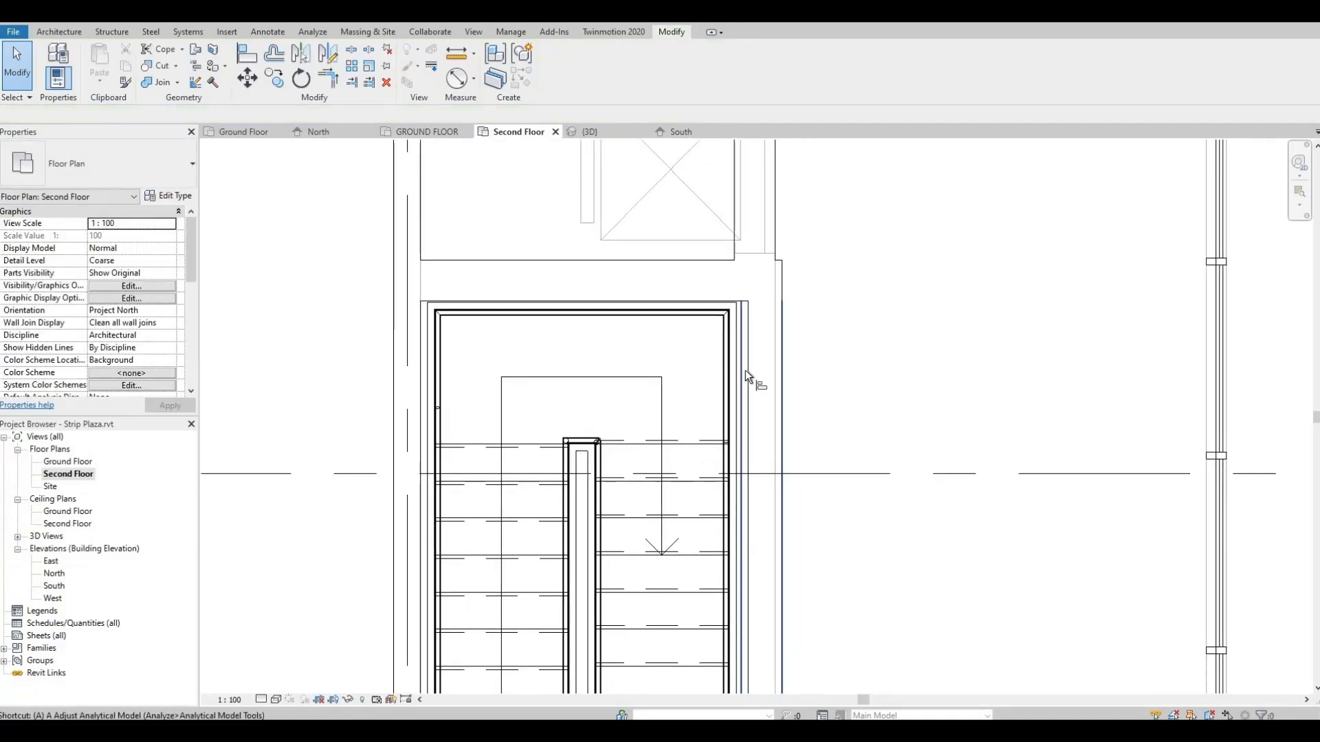
left_click(741, 352)
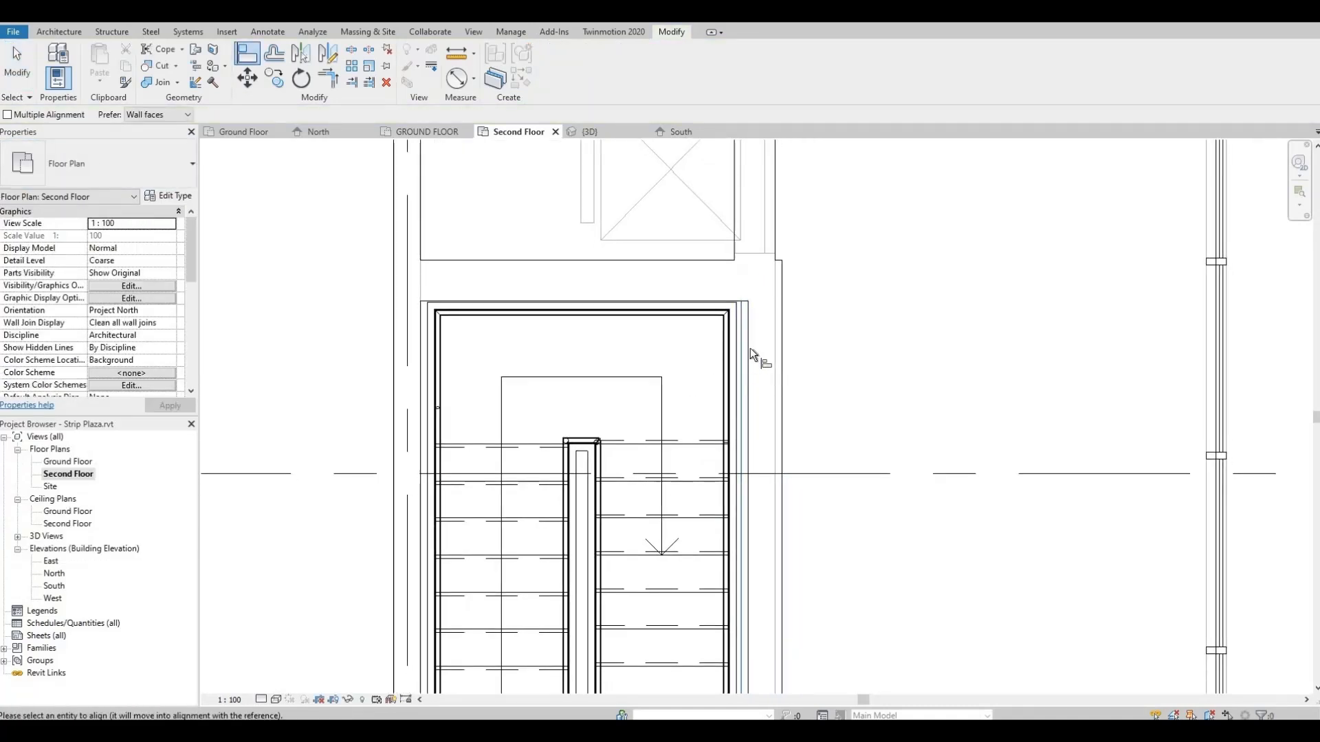
left_click(749, 351)
key("Escape")
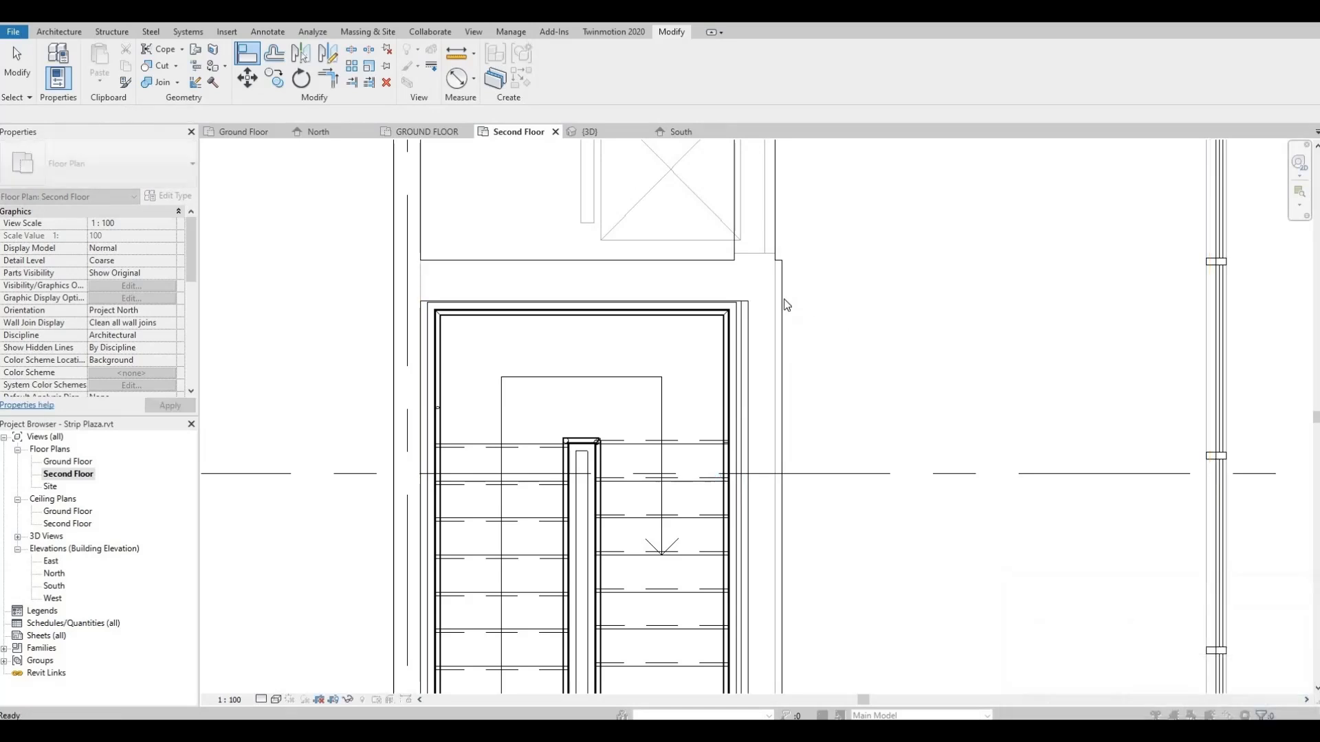
Pull the stair's east wall back about 522 mm at its north end and align its outer face with the east lift wall.
left_click(782, 321)
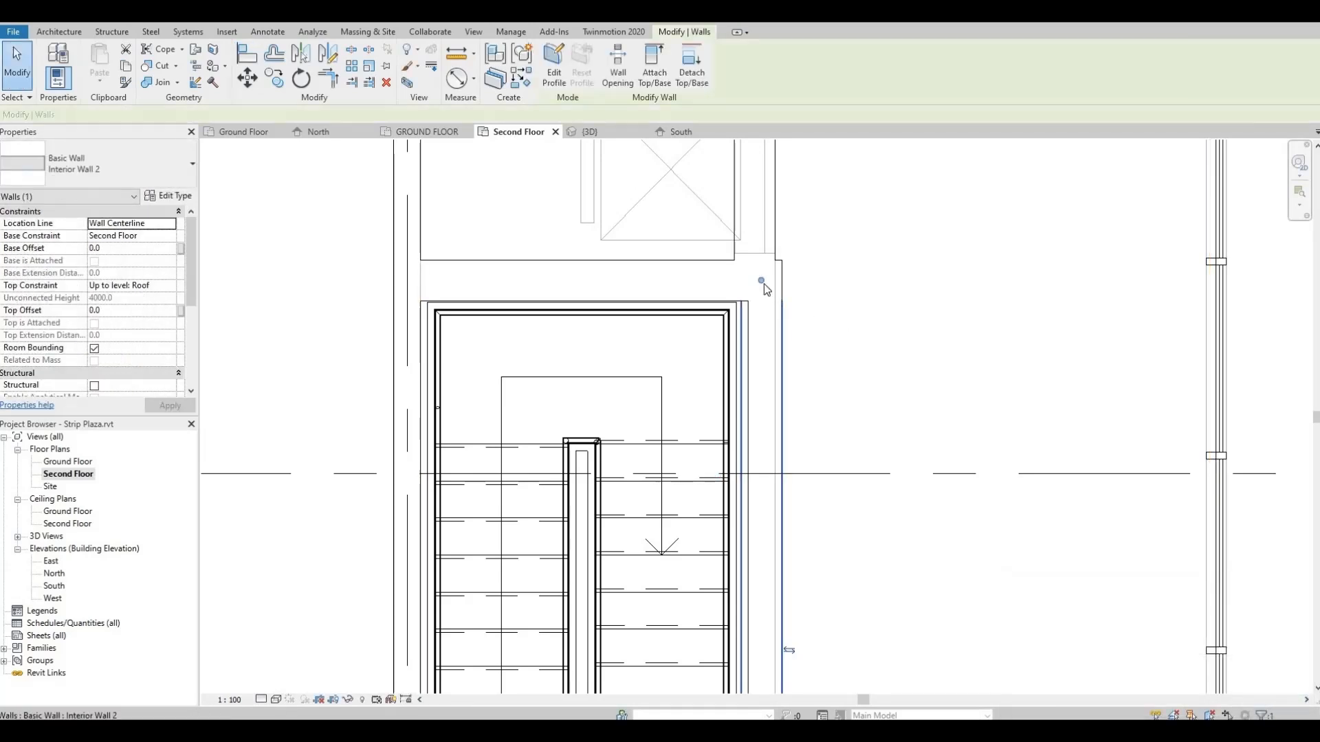
left_click_drag(768, 283, 846, 345)
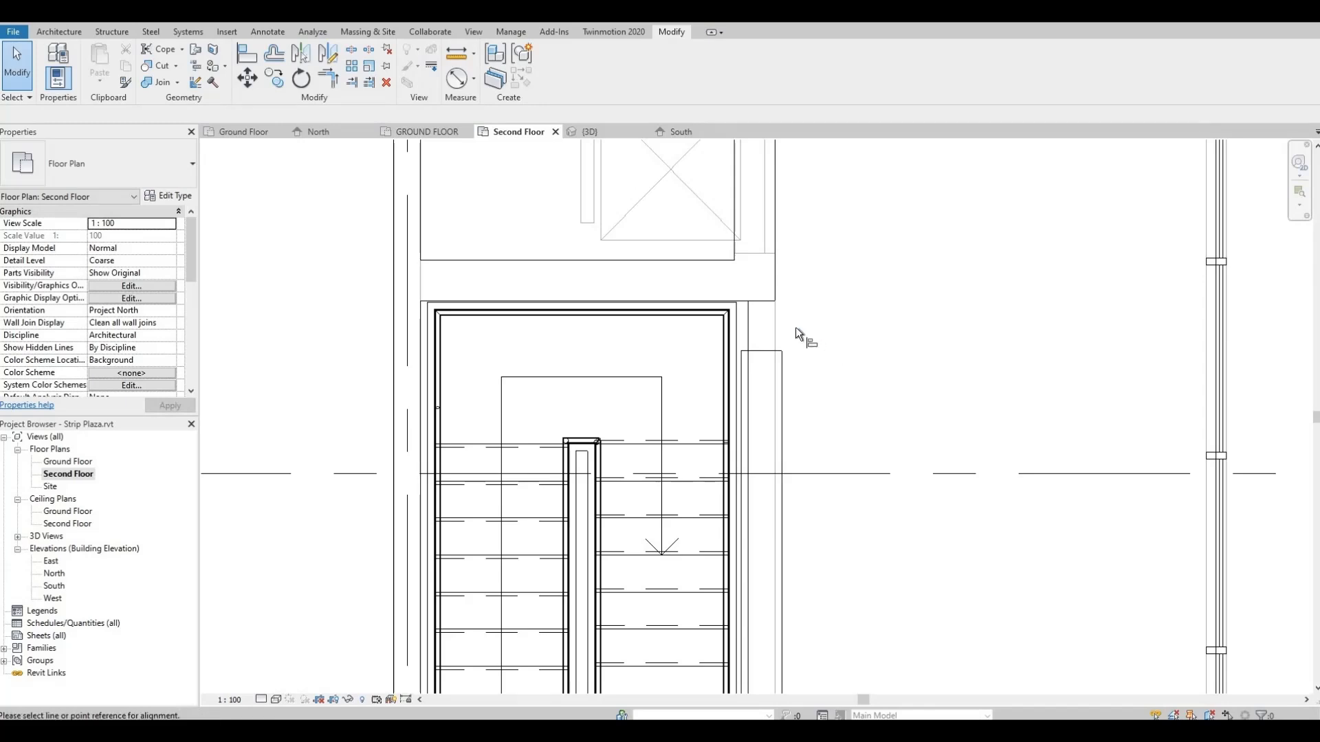
key("a")
key("l")
left_click(776, 315)
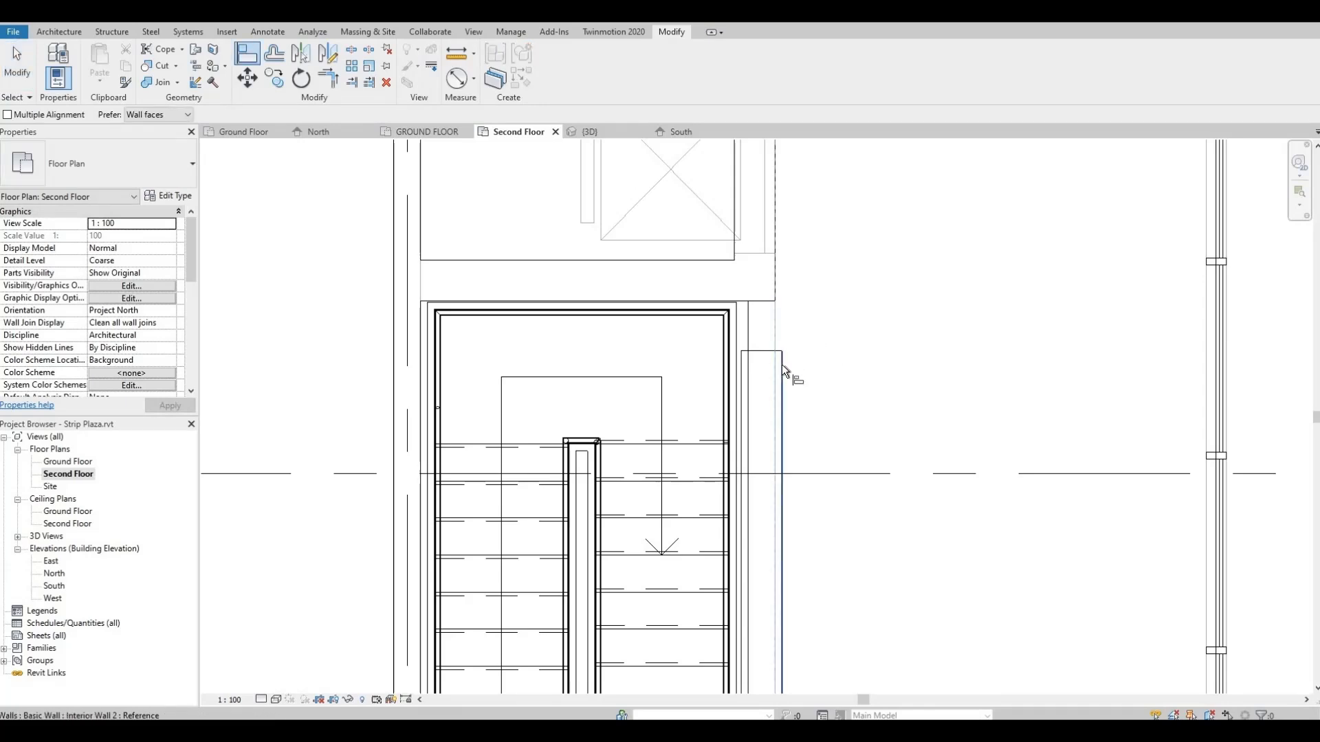
left_click(781, 364)
key("Escape")
Extend the stair's east wall north to rejoin the wall between lift and stair.
left_click(757, 351)
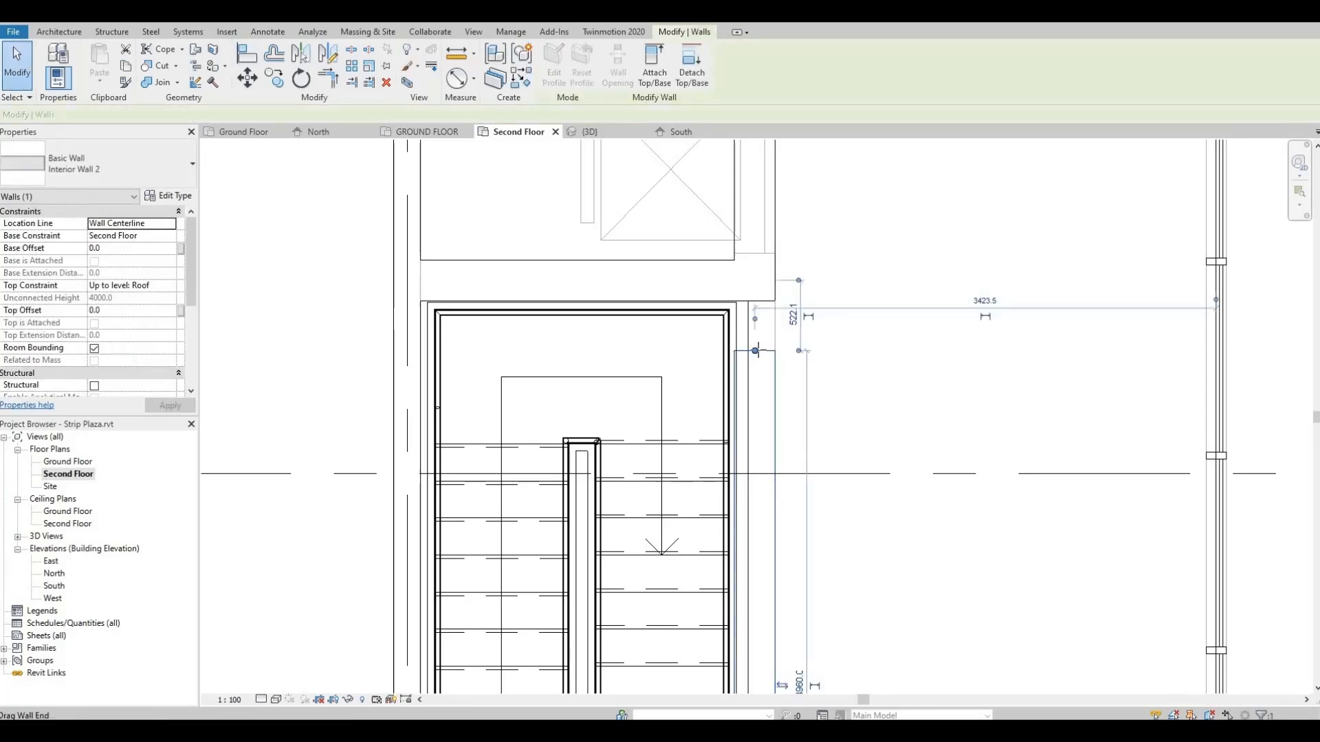
key("Escape")
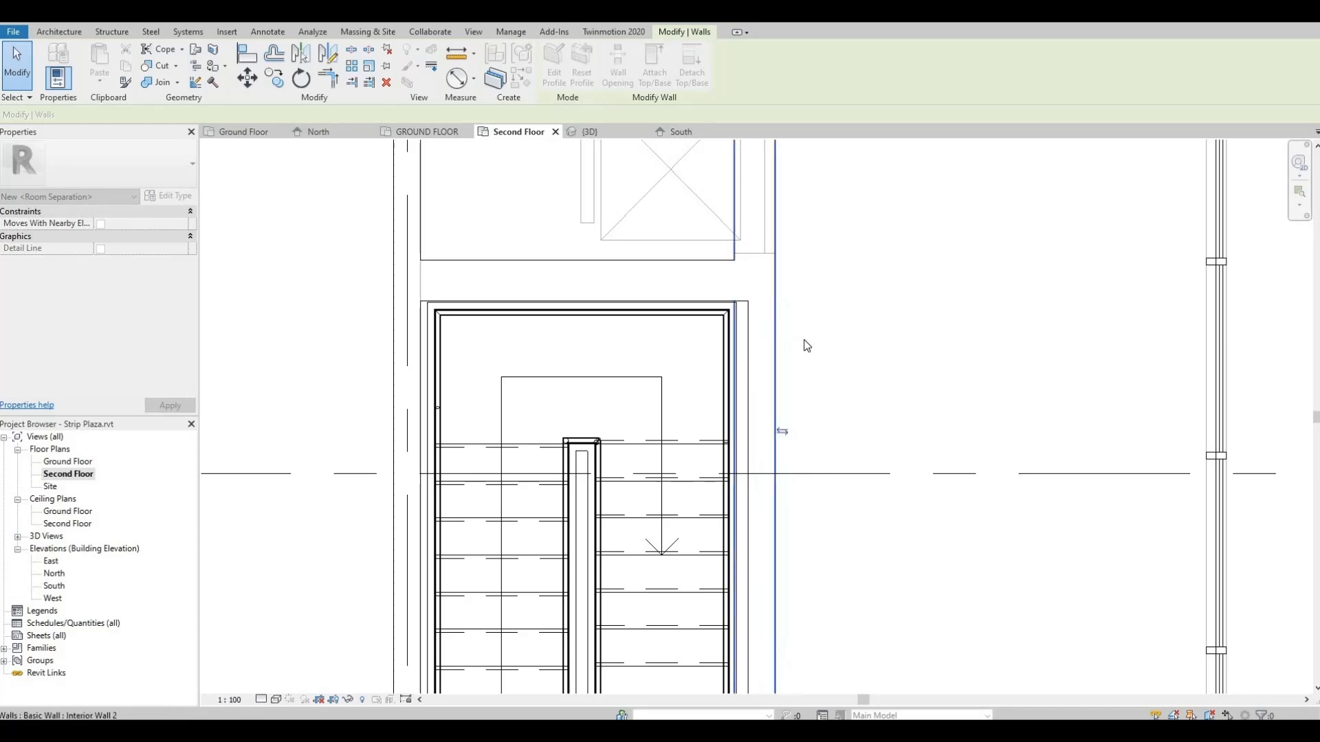
Examine the stair, its railings and the floor edge alongside the enclosure's east wall on the second floor.
scroll(823, 269, "down", 2)
scroll(772, 404, "down", 3)
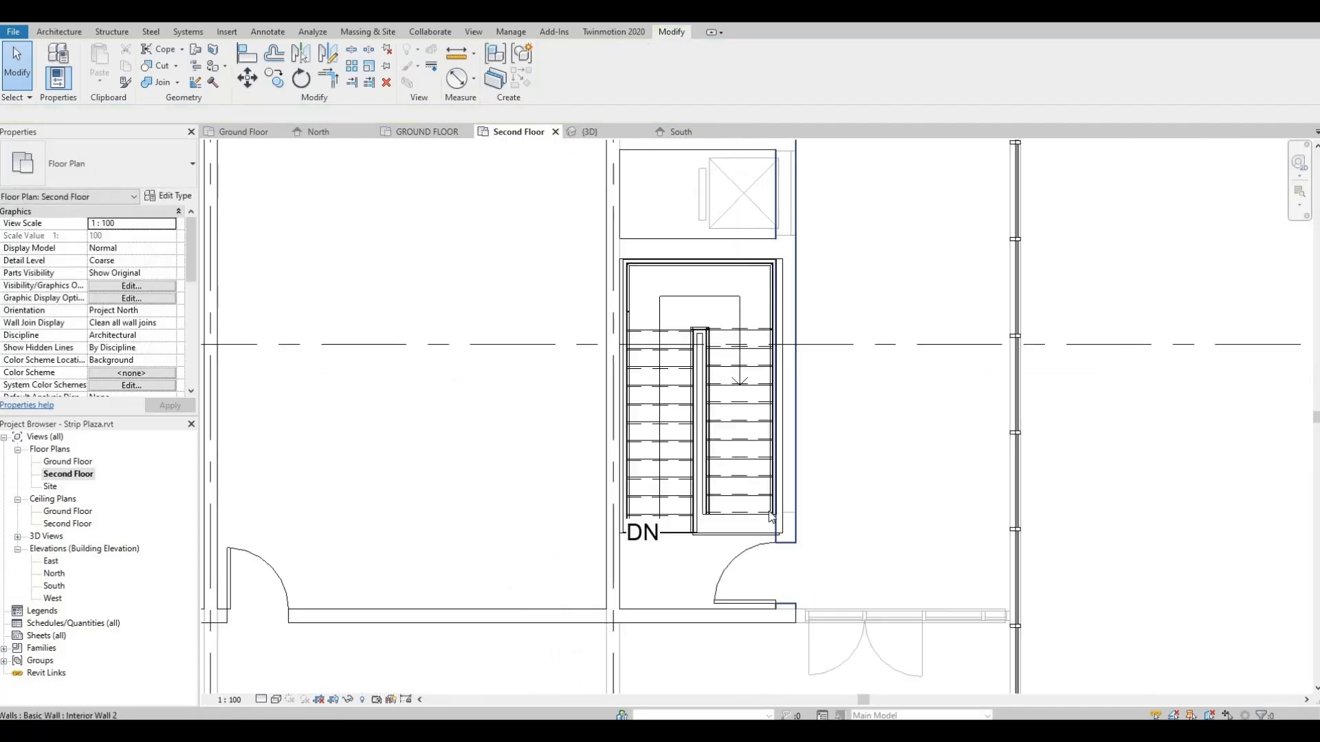
scroll(770, 507, "up", 4)
middle_click_drag(790, 506, 761, 622)
middle_click_drag(742, 492, 743, 523)
scroll(743, 523, "down", 1)
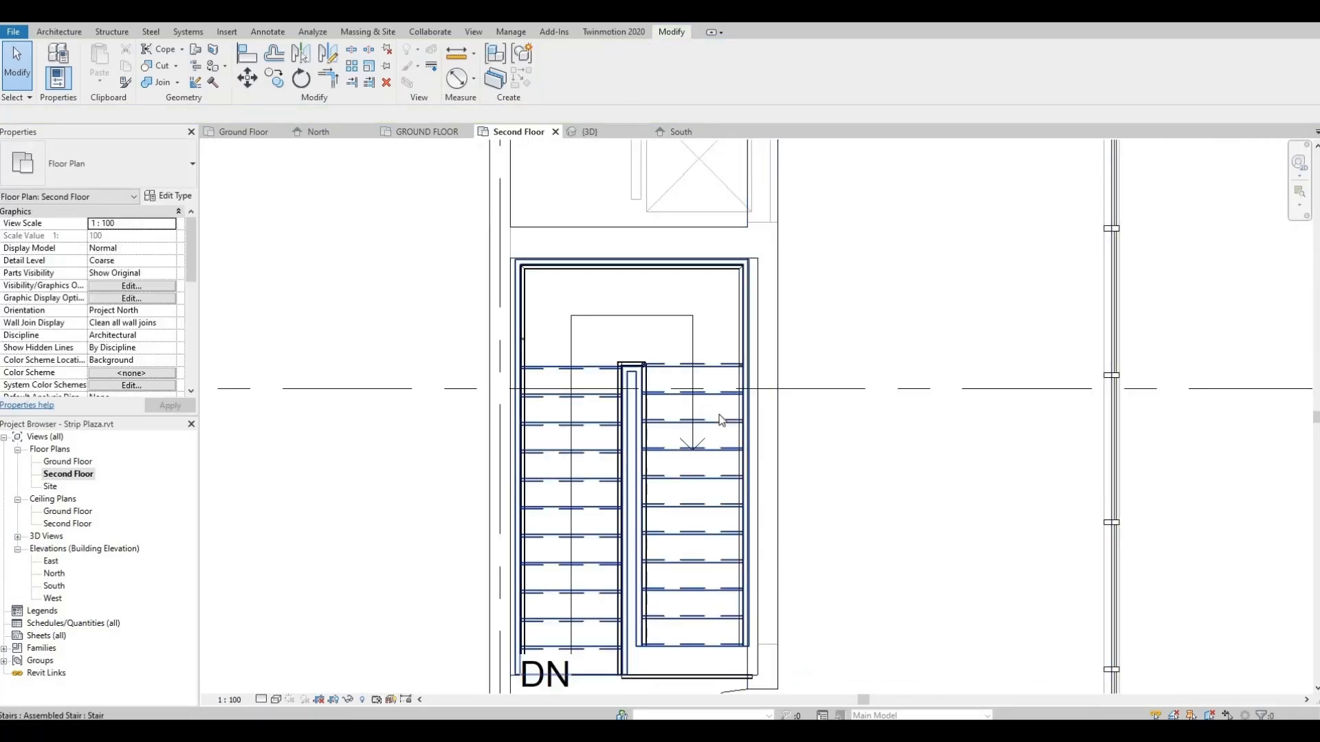
middle_click_drag(737, 682, 721, 616)
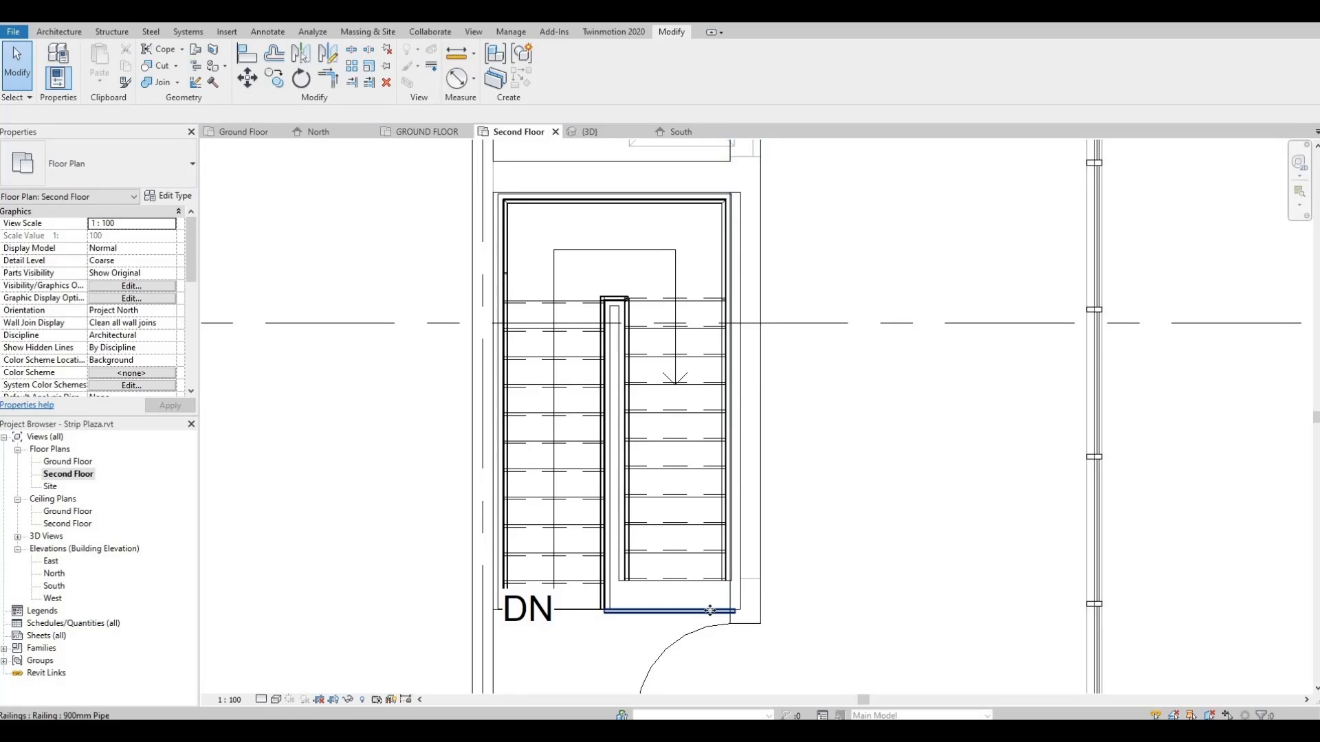
left_click(710, 611)
key("Escape")
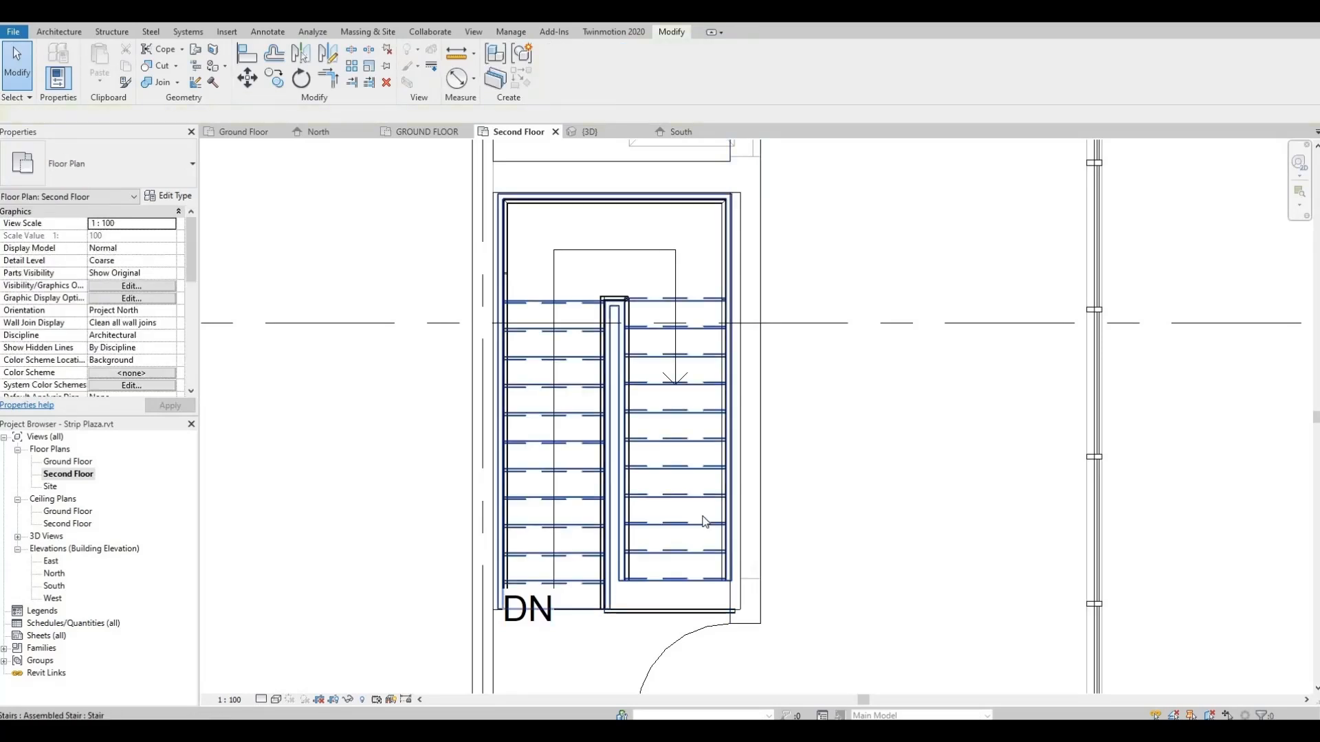
scroll(704, 523, "up", 1)
left_click(718, 486)
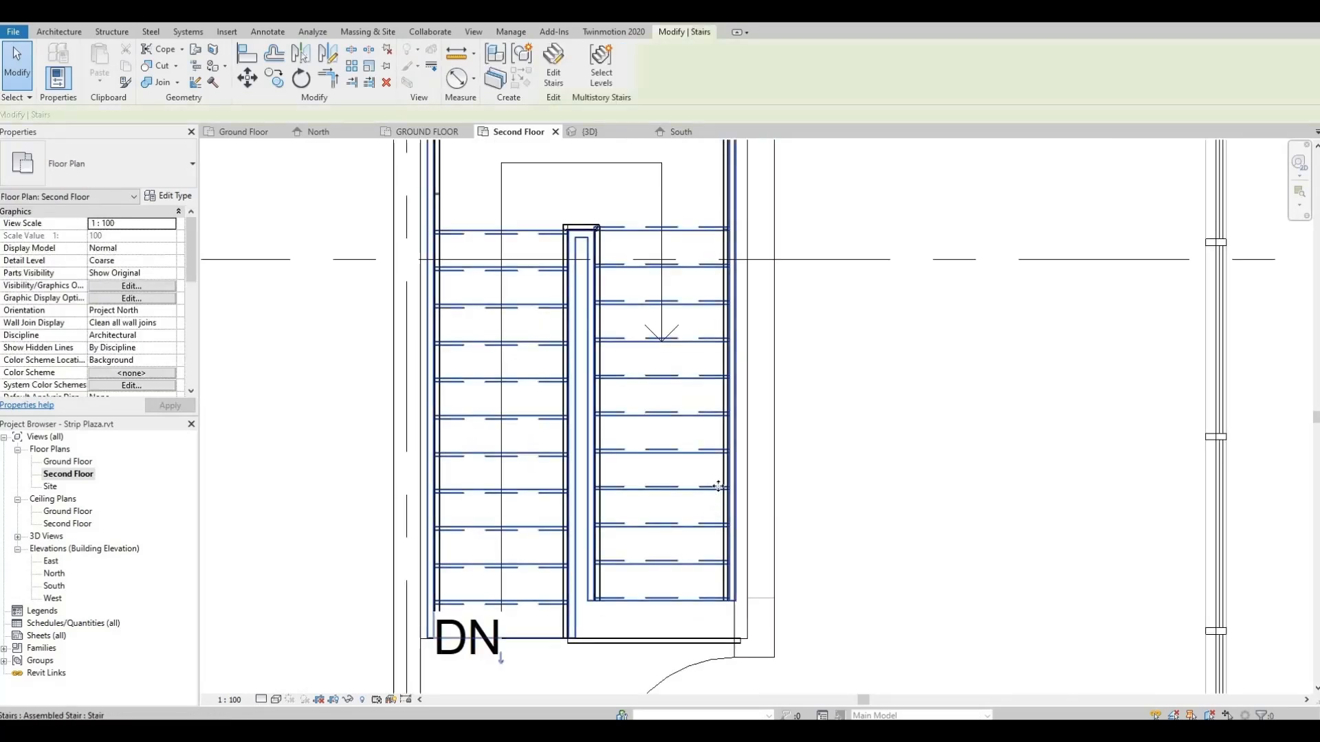
middle_click_drag(738, 553, 686, 699)
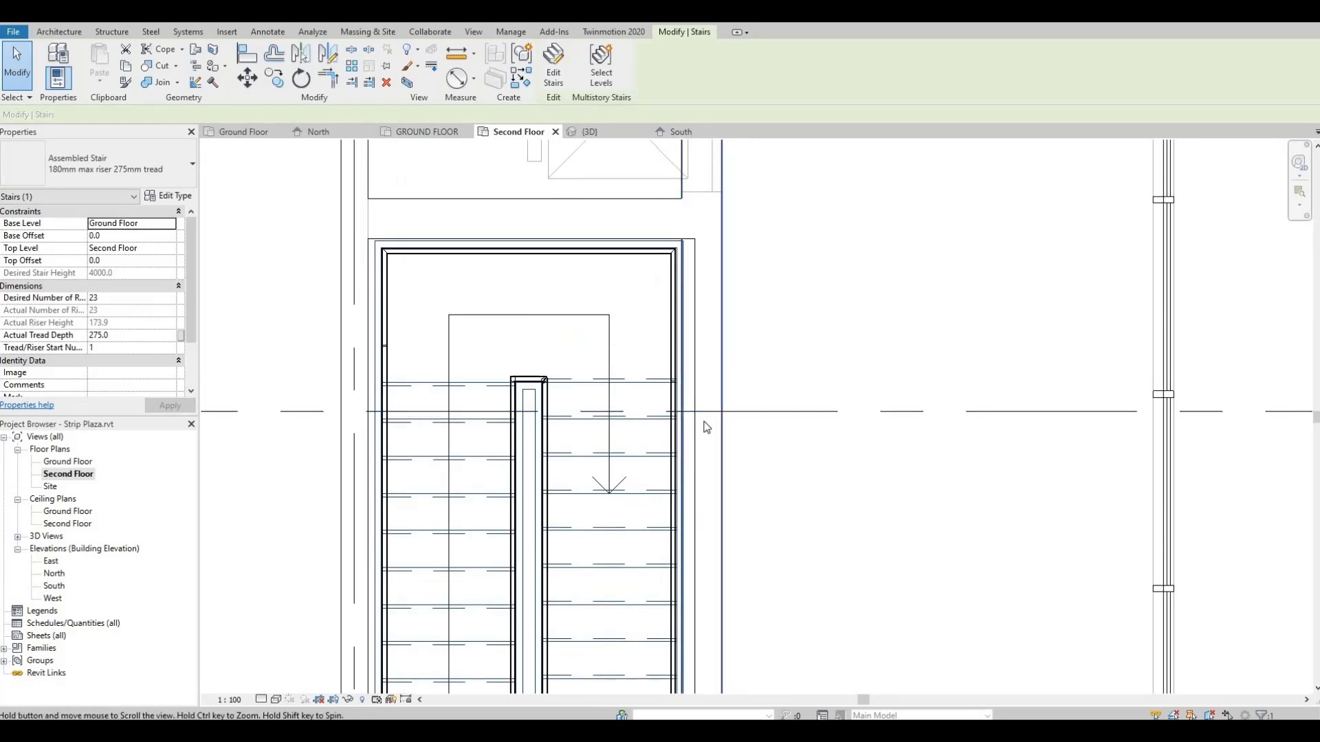
middle_click_drag(707, 428, 692, 522)
key("Escape")
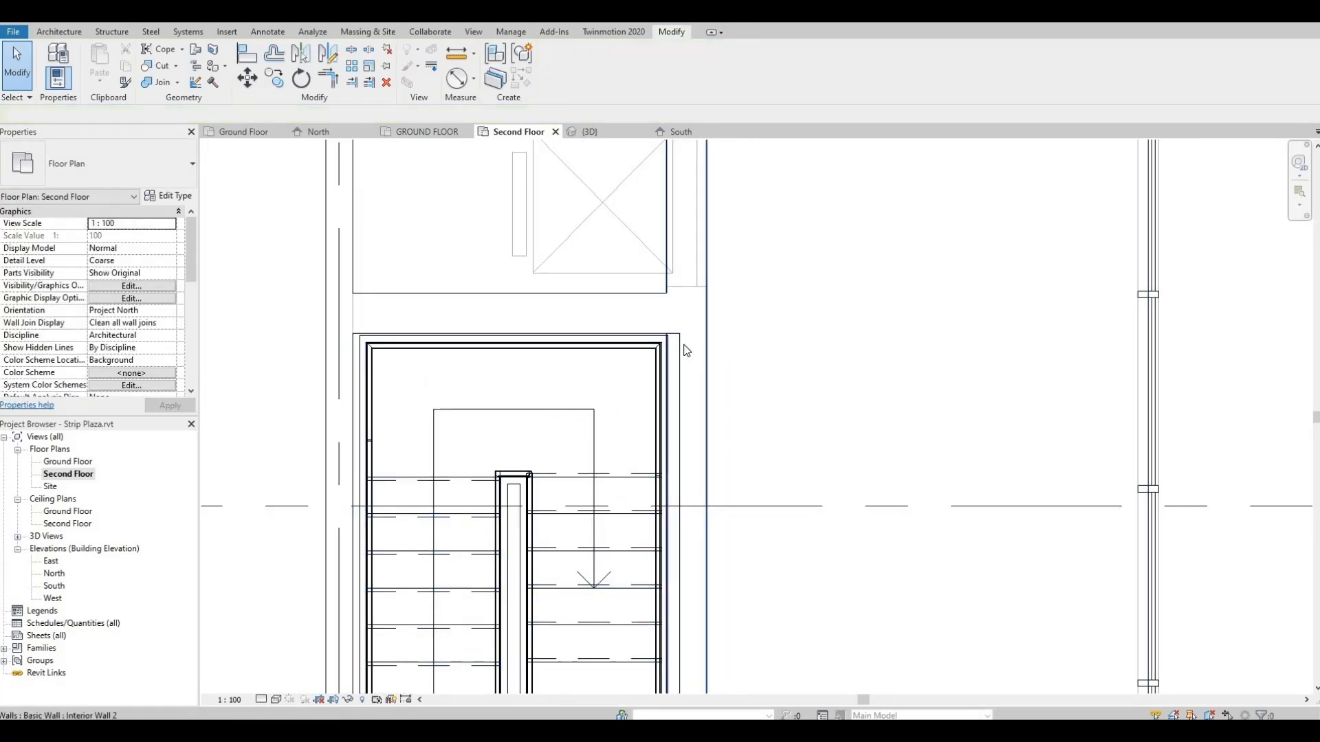
left_click(684, 345)
key("Escape")
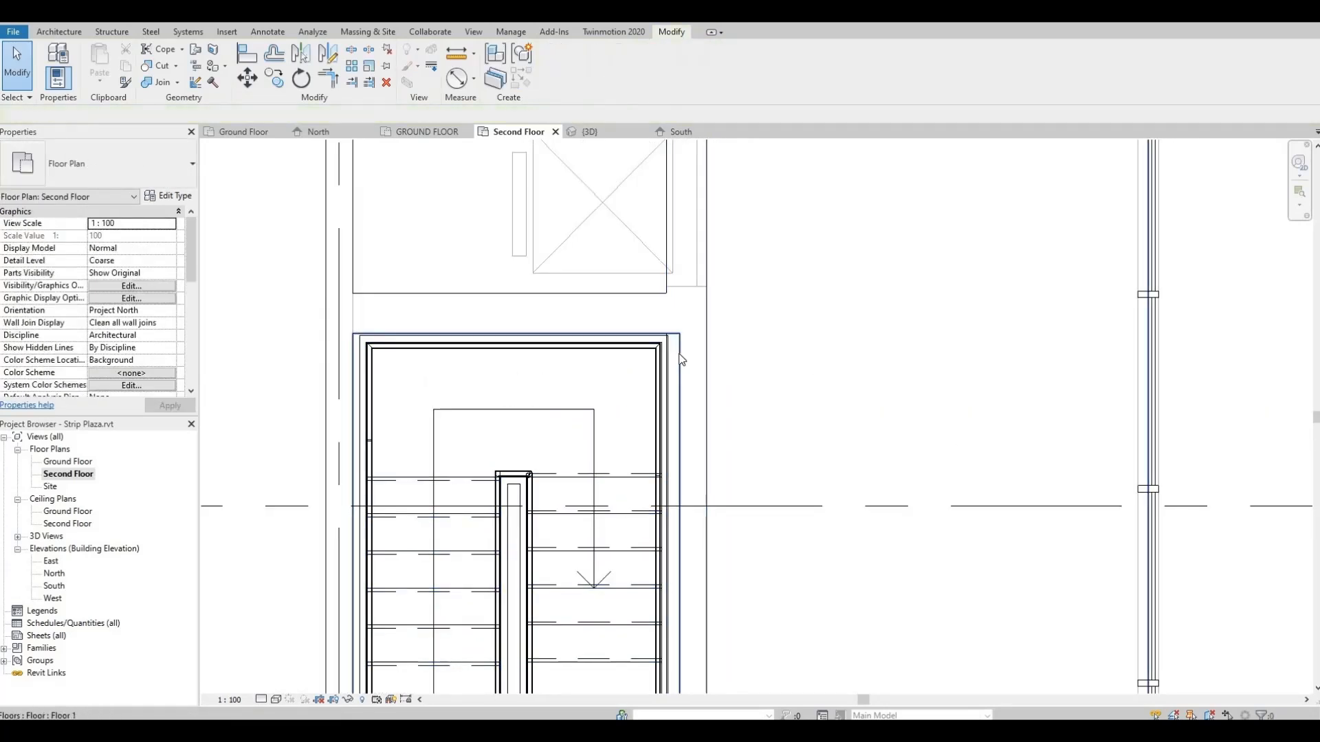
left_click(681, 359)
key("Escape")
middle_click_drag(662, 382, 673, 377)
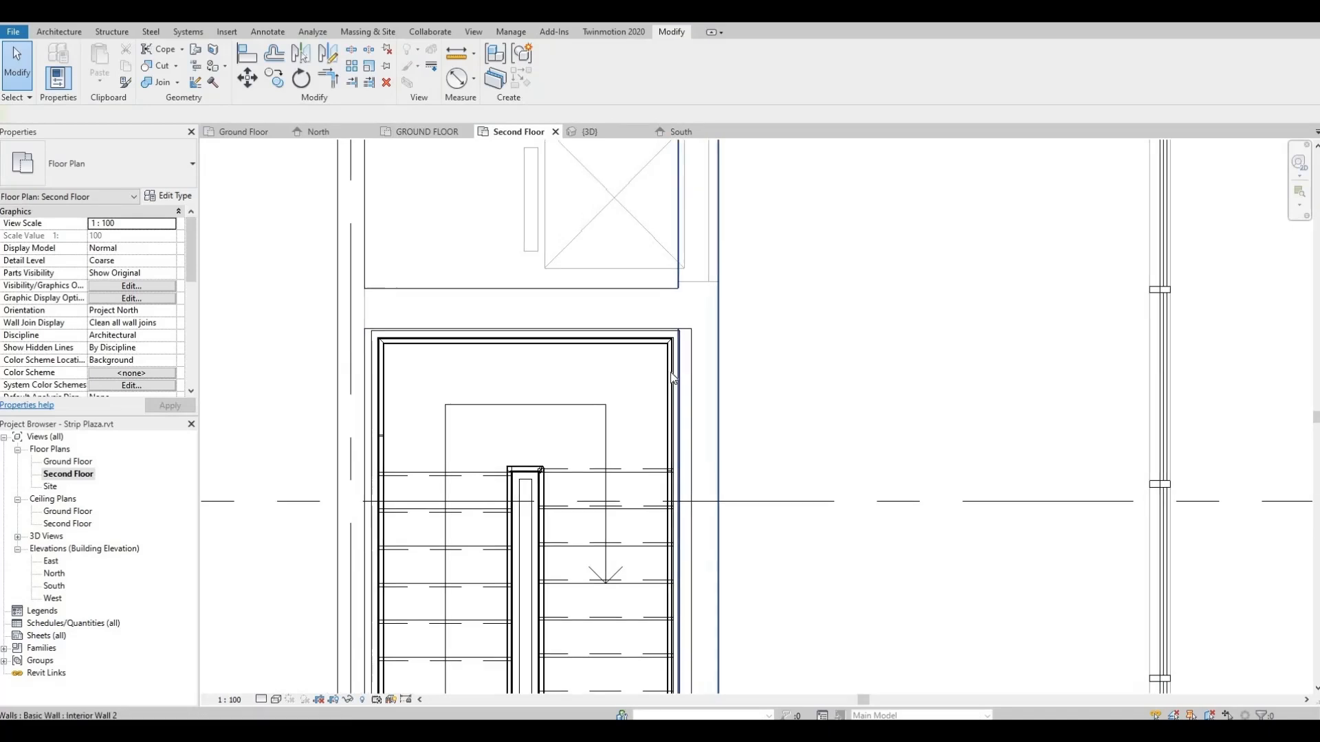
left_click(683, 401)
key("Escape")
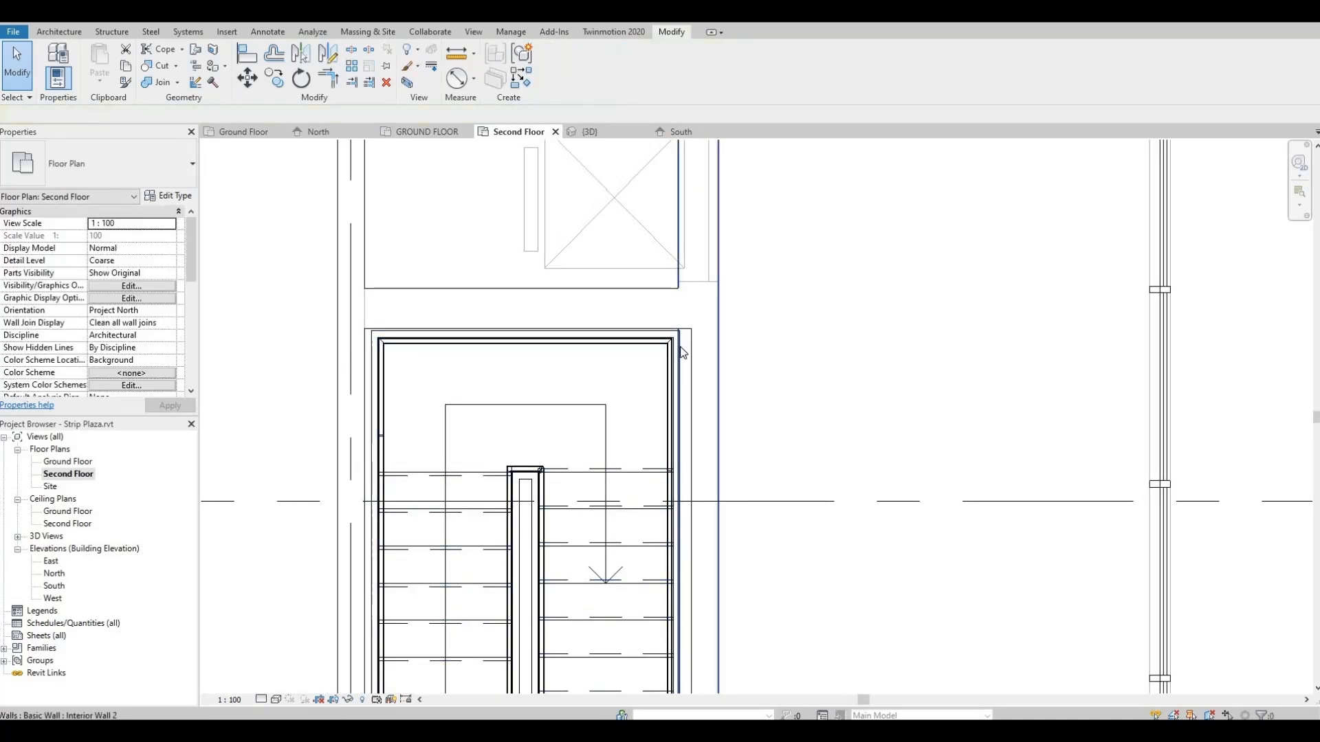
left_click(603, 416)
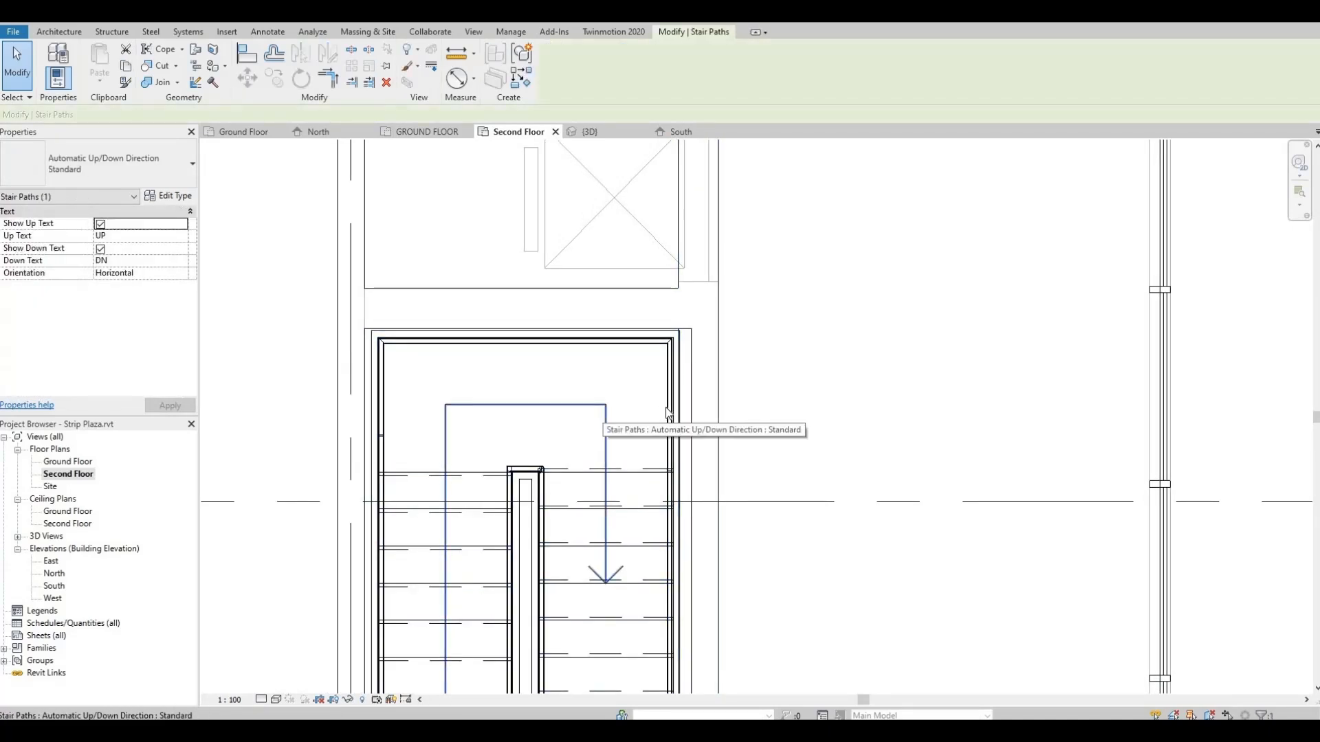
Copy the two electric lifts from the ground floor plan to the clipboard.
key("Escape")
scroll(757, 409, "down", 3)
scroll(756, 476, "down", 3)
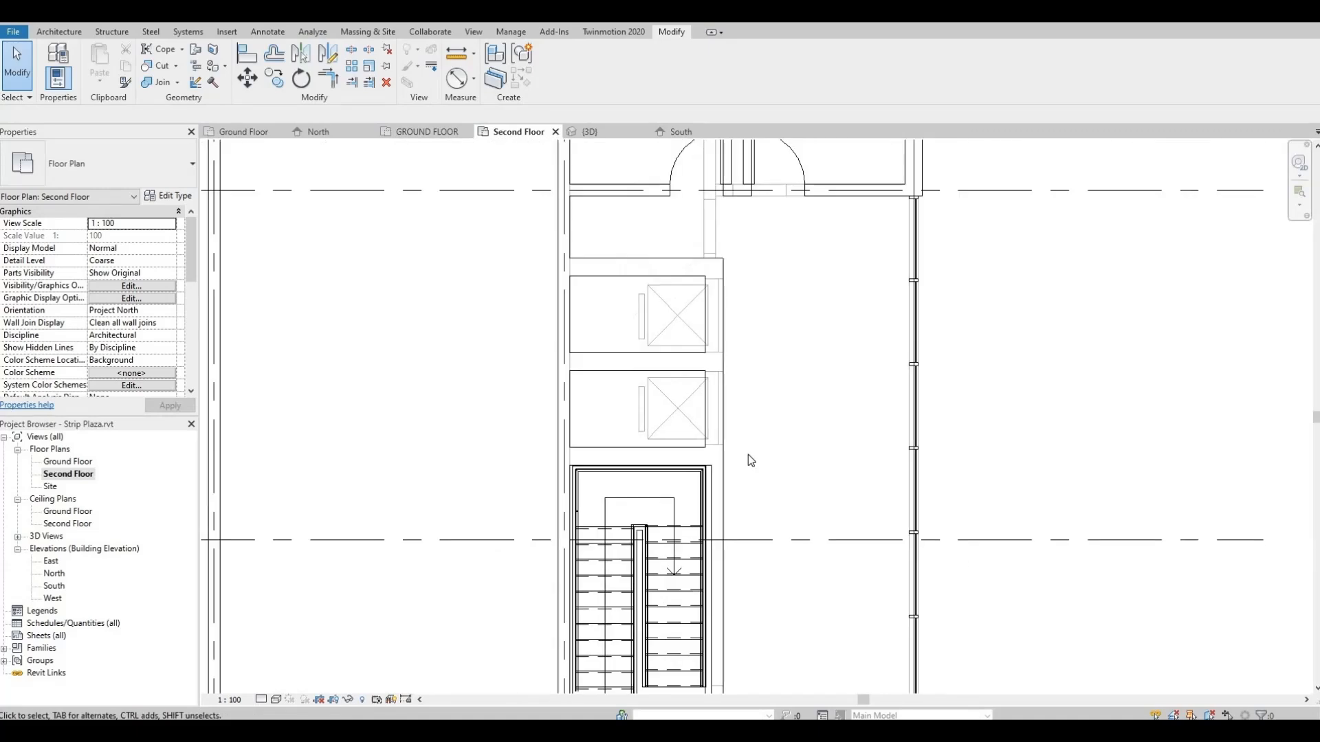
double_click(99, 460)
left_click(842, 448)
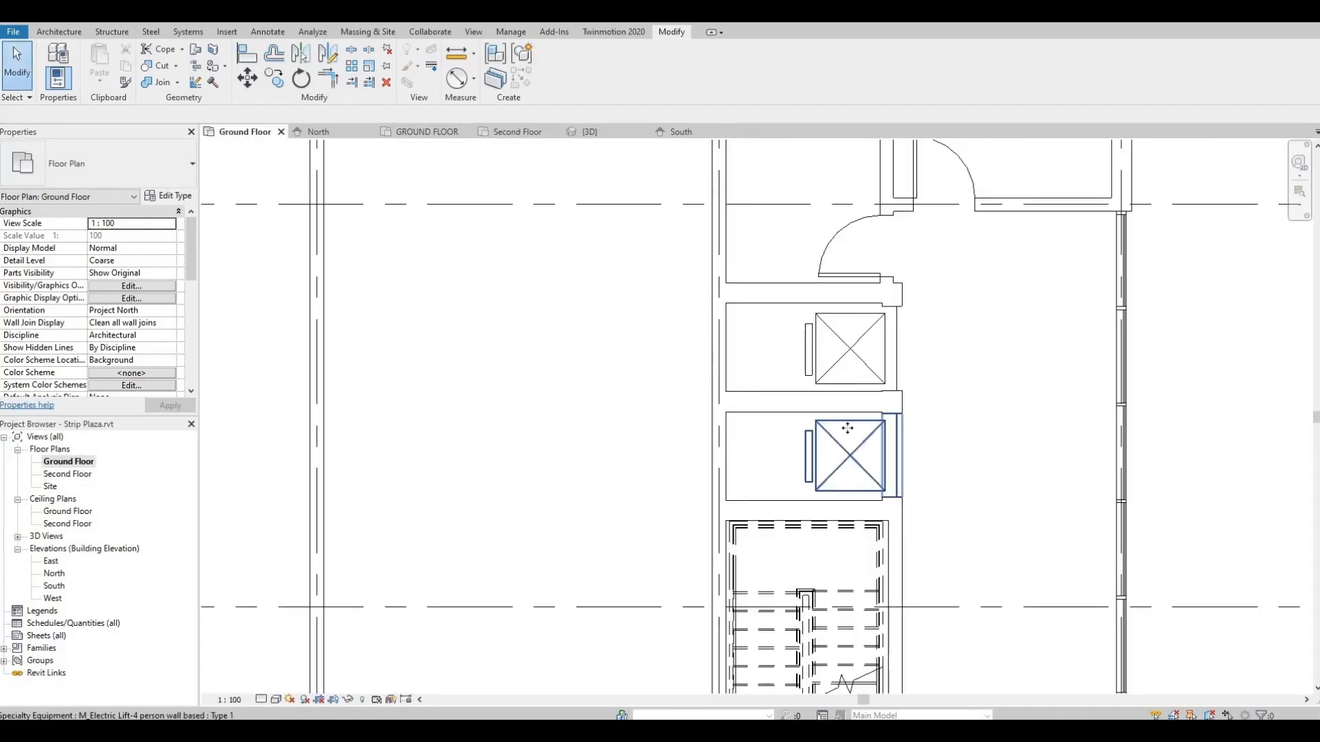
left_click(842, 353)
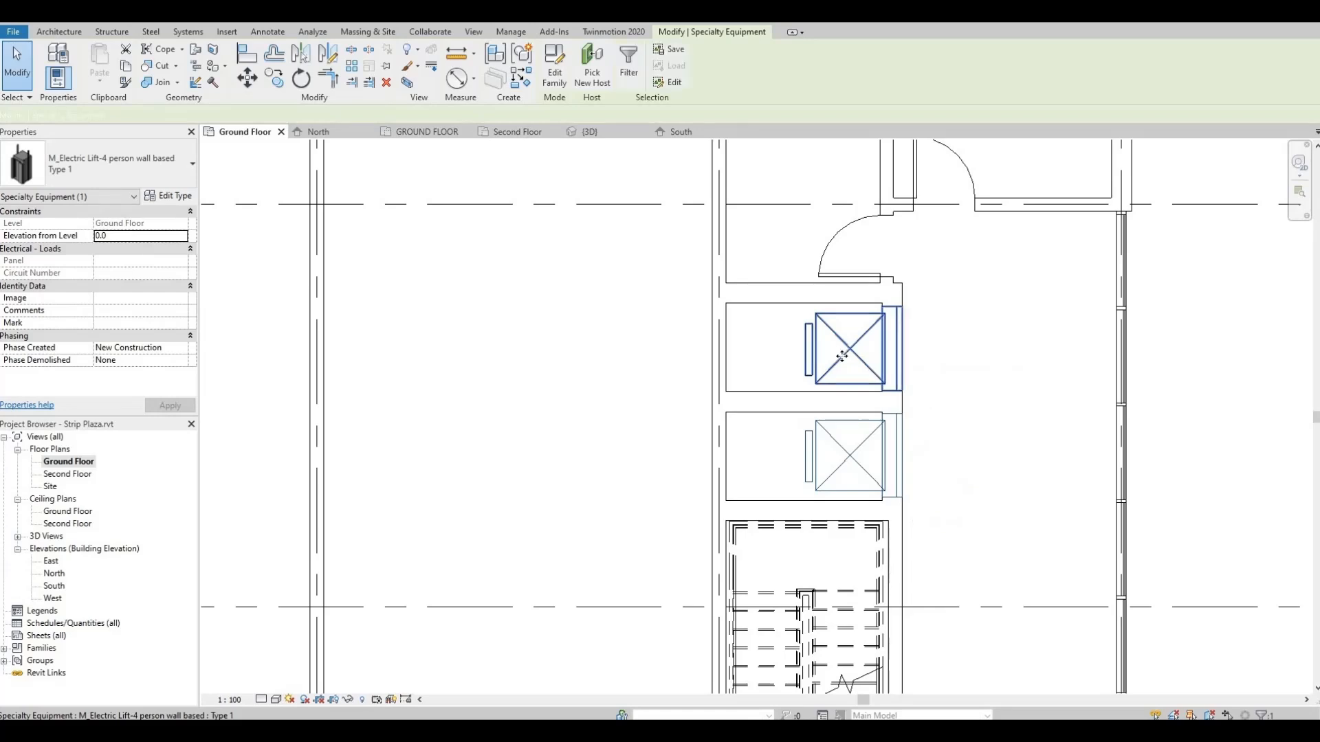
left_click(851, 414, "ctrl")
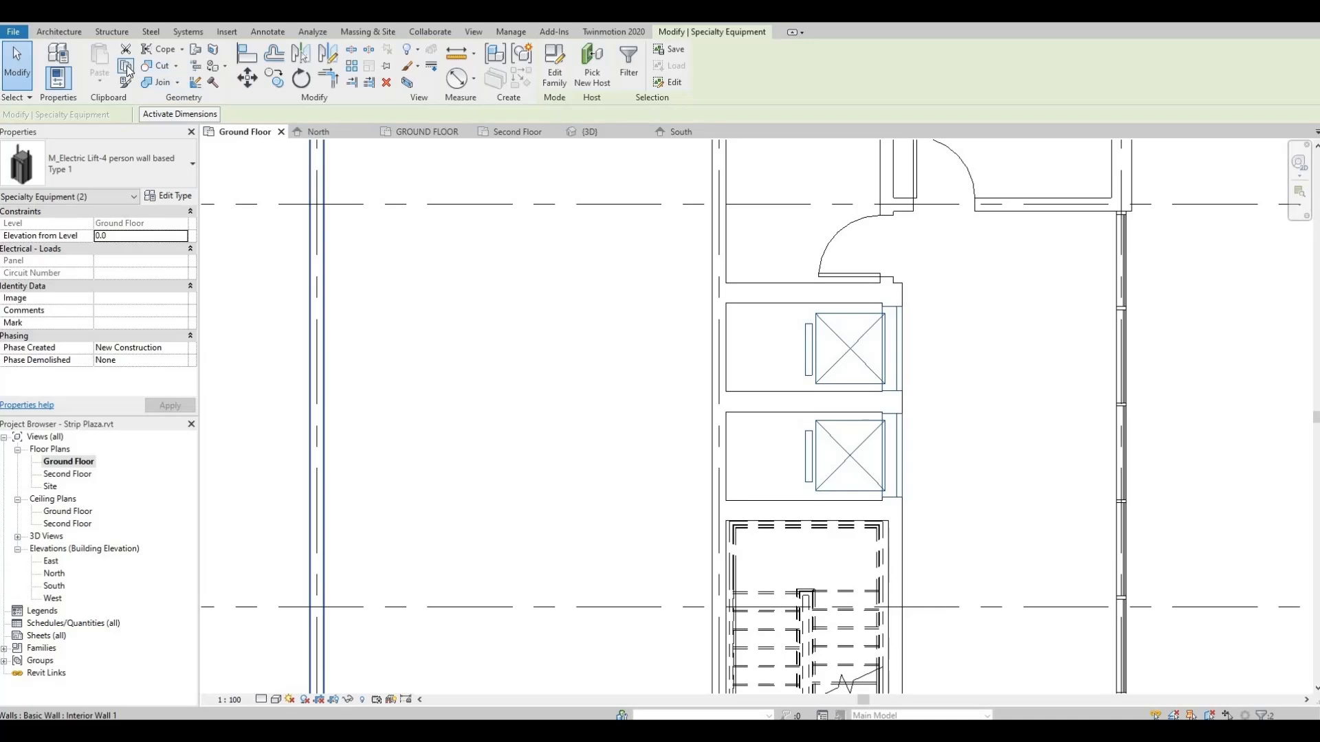
left_click(126, 71)
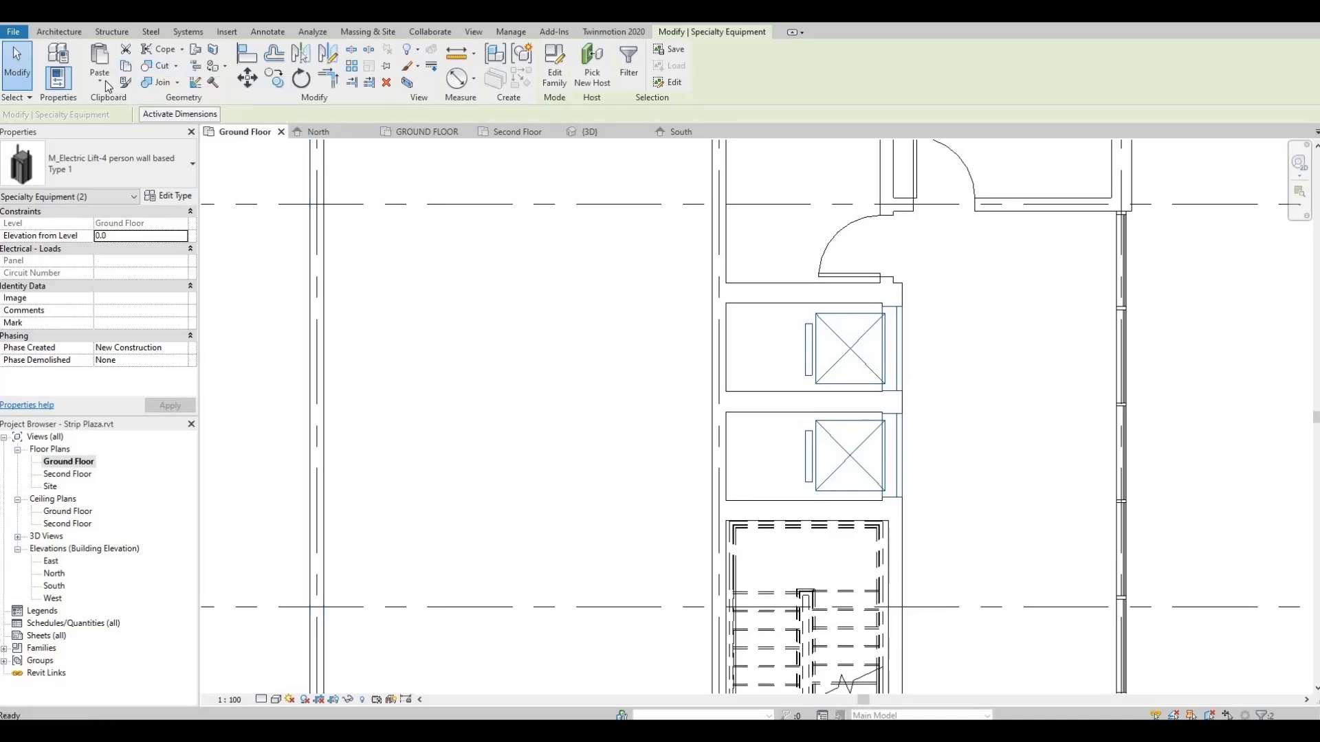
Paste the two lifts aligned to the Second Floor level and check them in the 3D view.
left_click(106, 83)
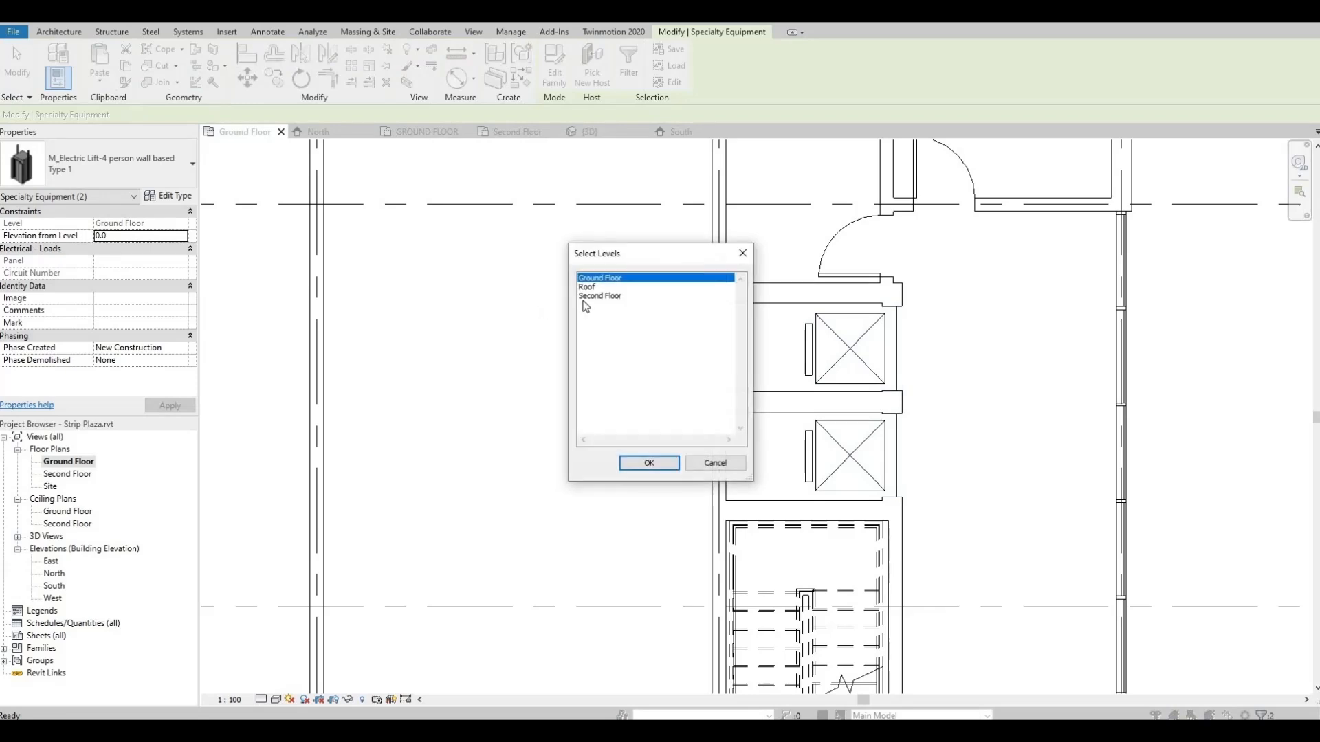
left_click(599, 296)
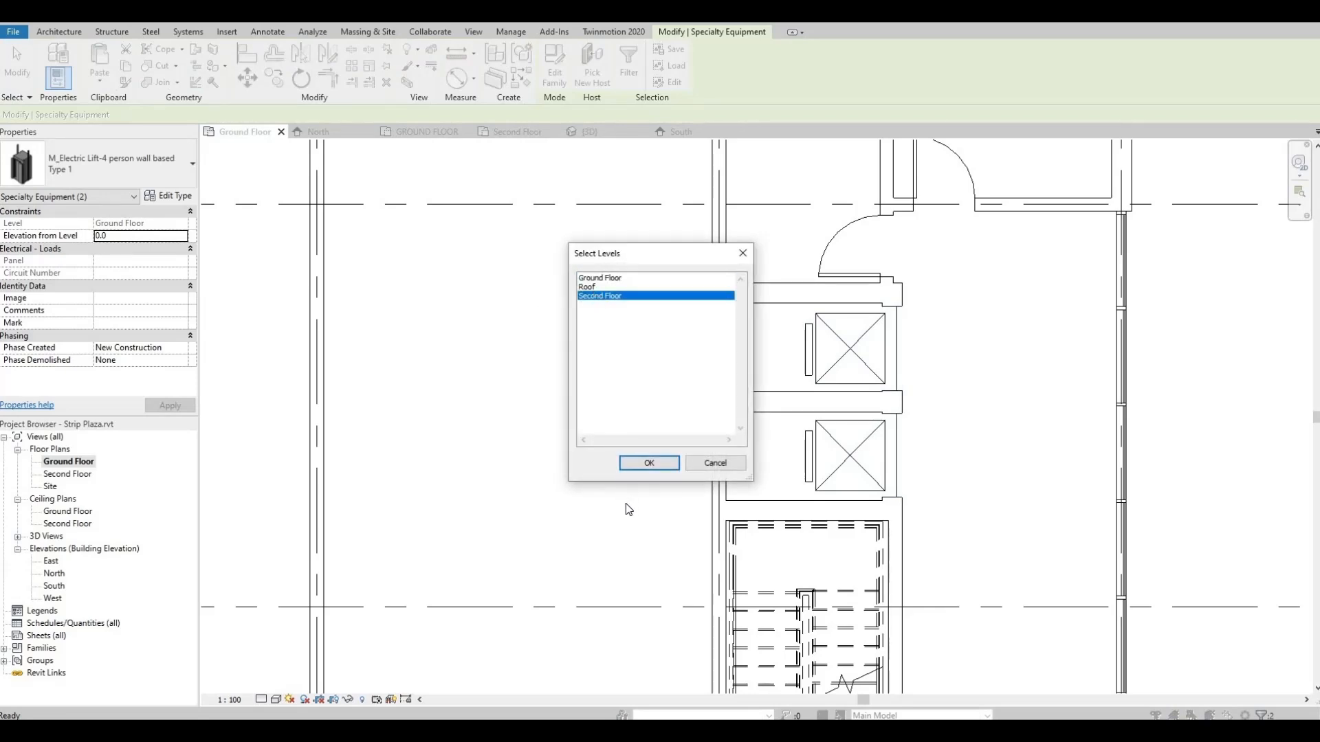
left_click(649, 463)
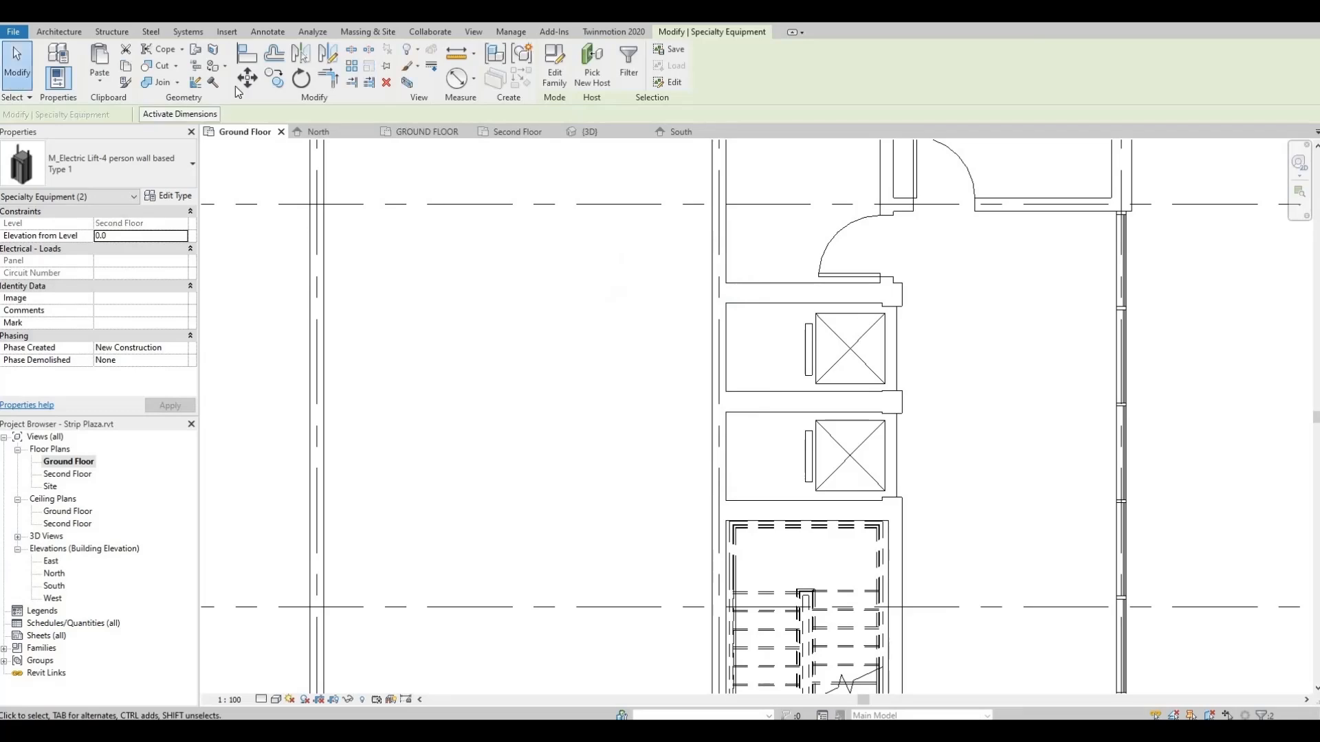
key("Escape")
left_click(589, 132)
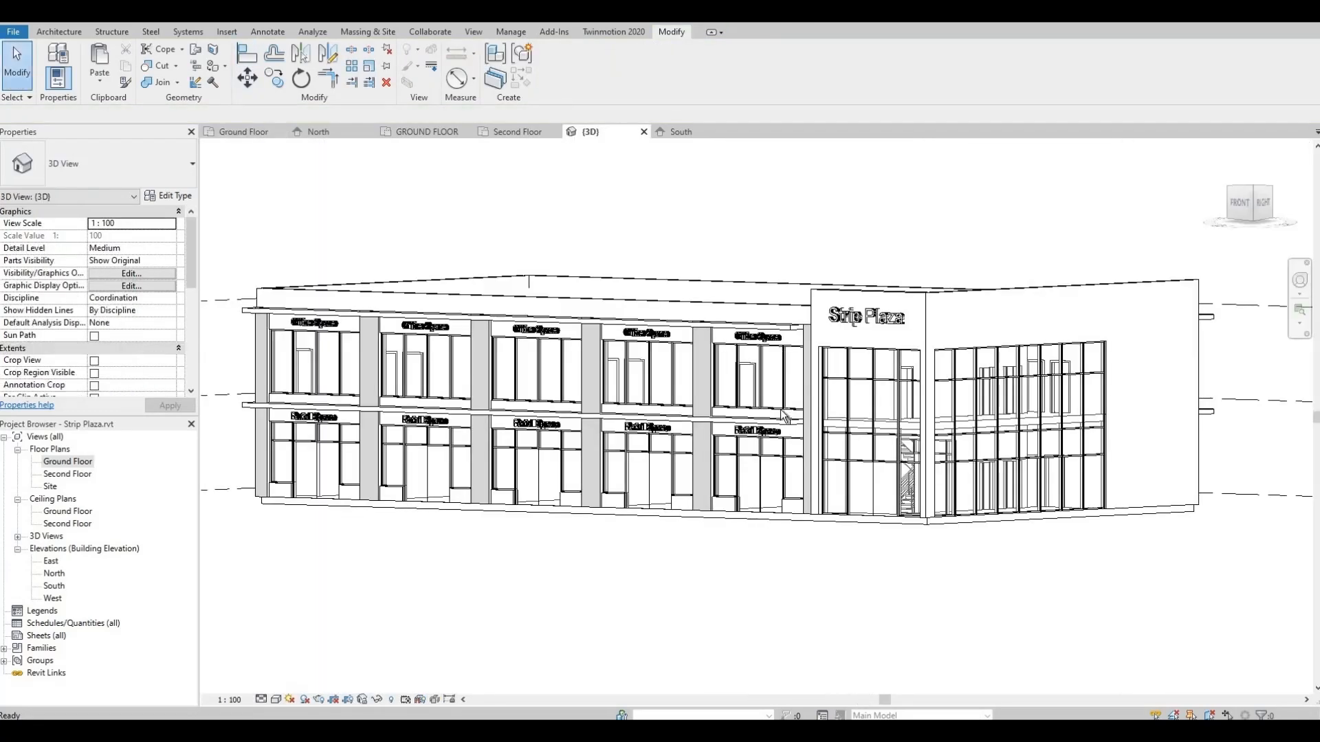
middle_click_drag(651, 418, 550, 443, "shift")
middle_click_drag(1077, 398, 758, 403)
scroll(722, 396, "up", 5)
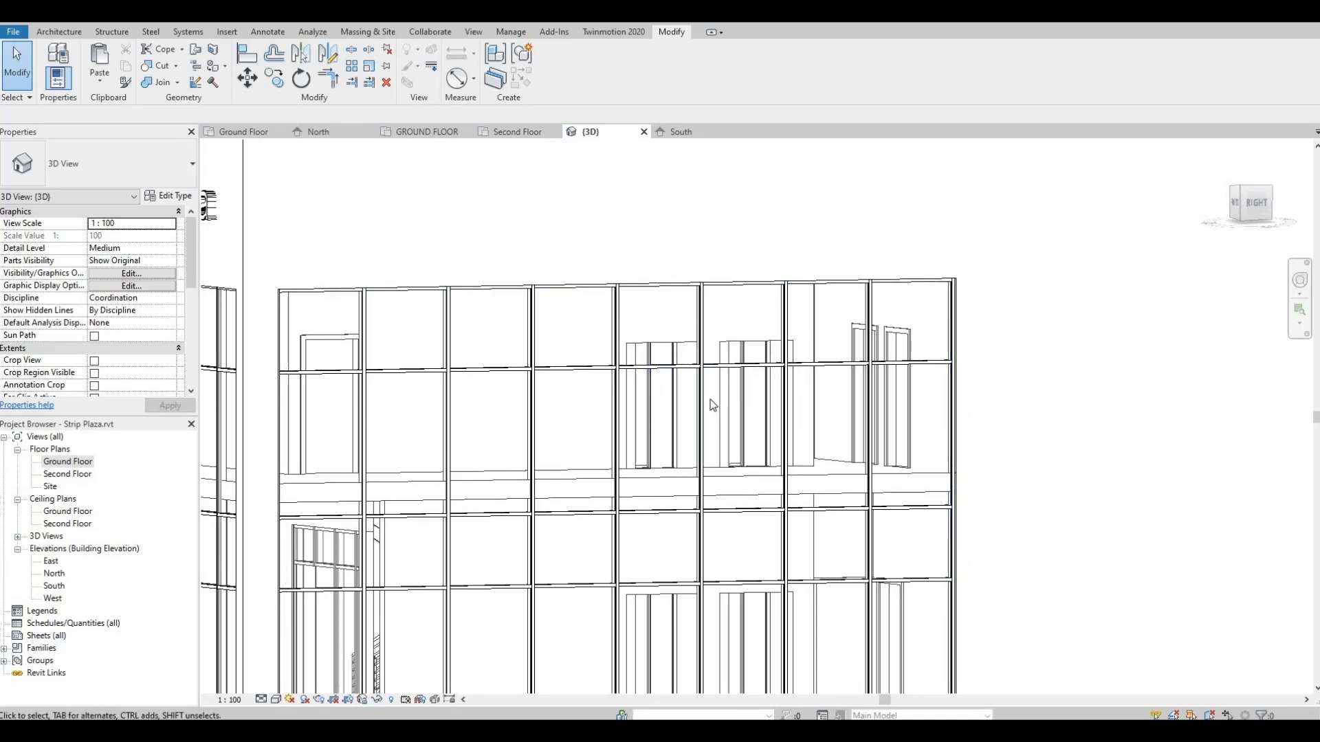
Delete the single-flush door just west of the partition wall north of the lifts on the second floor.
double_click(58, 476)
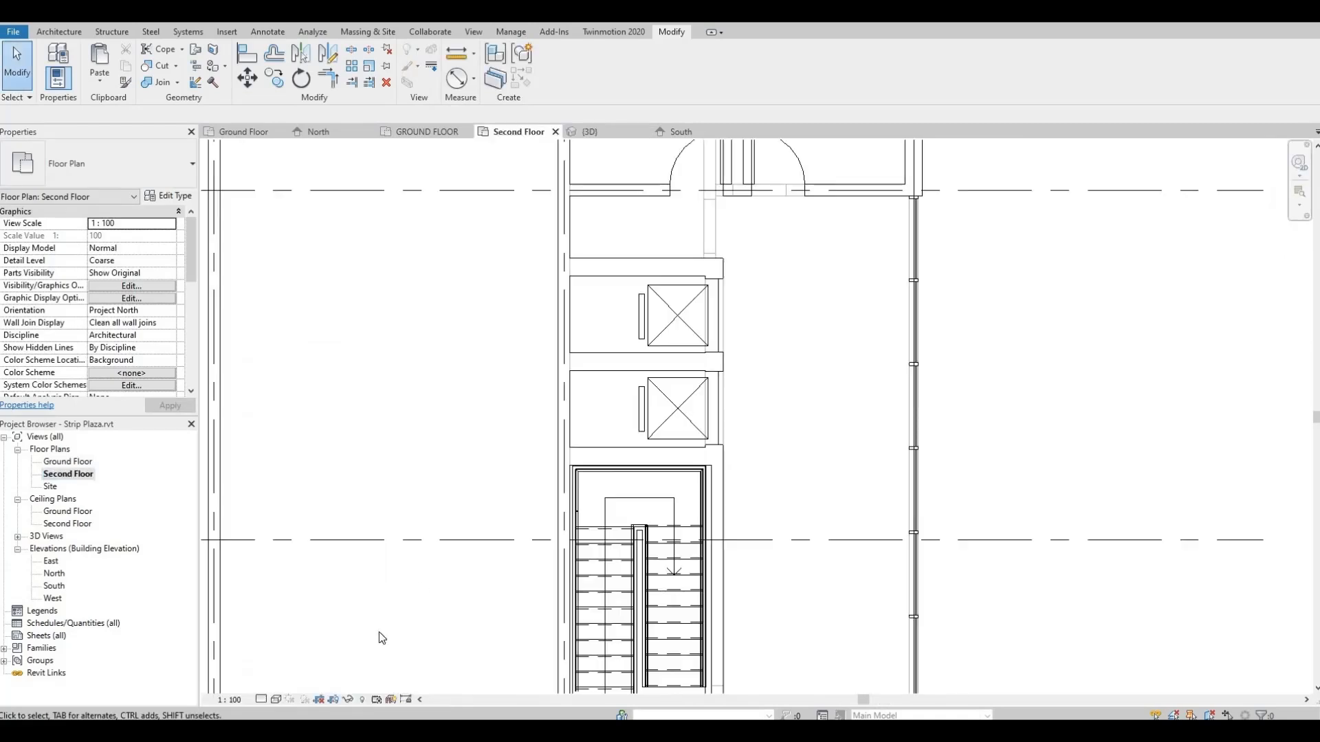
scroll(680, 265, "up", 1)
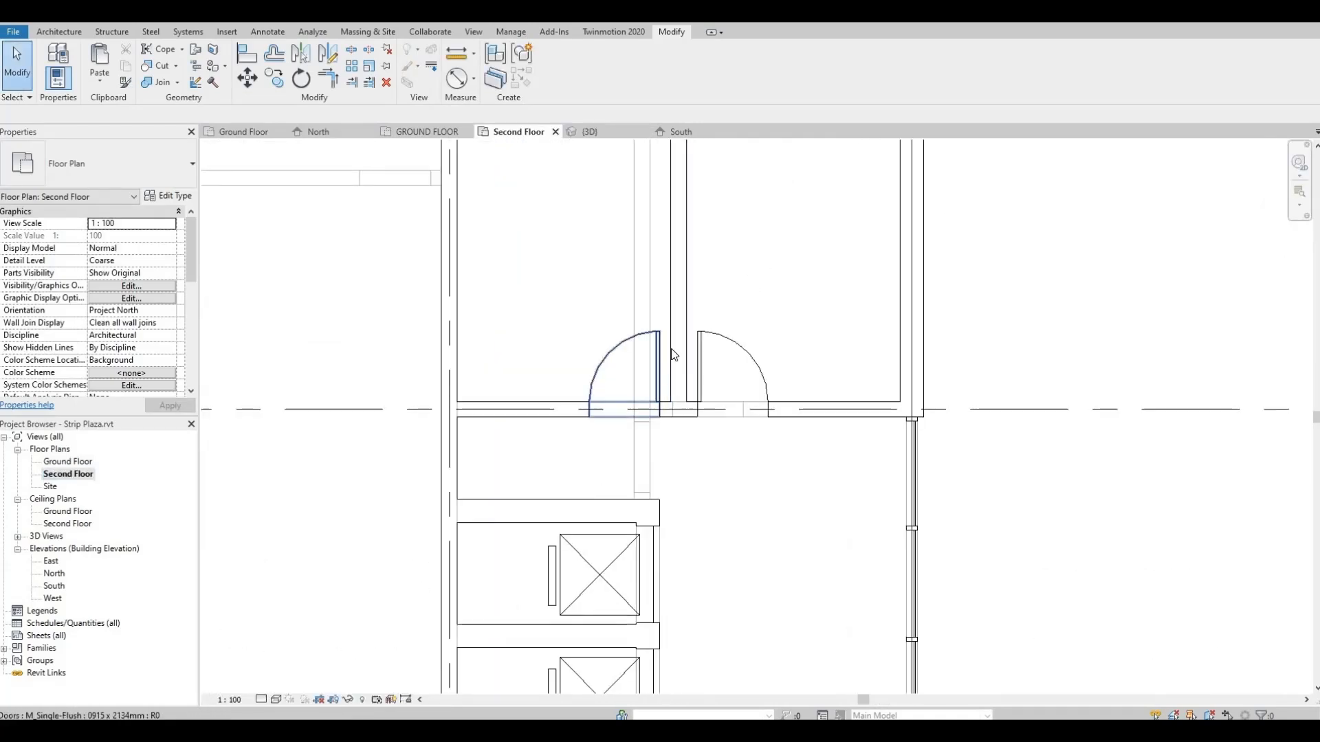
left_click(675, 352)
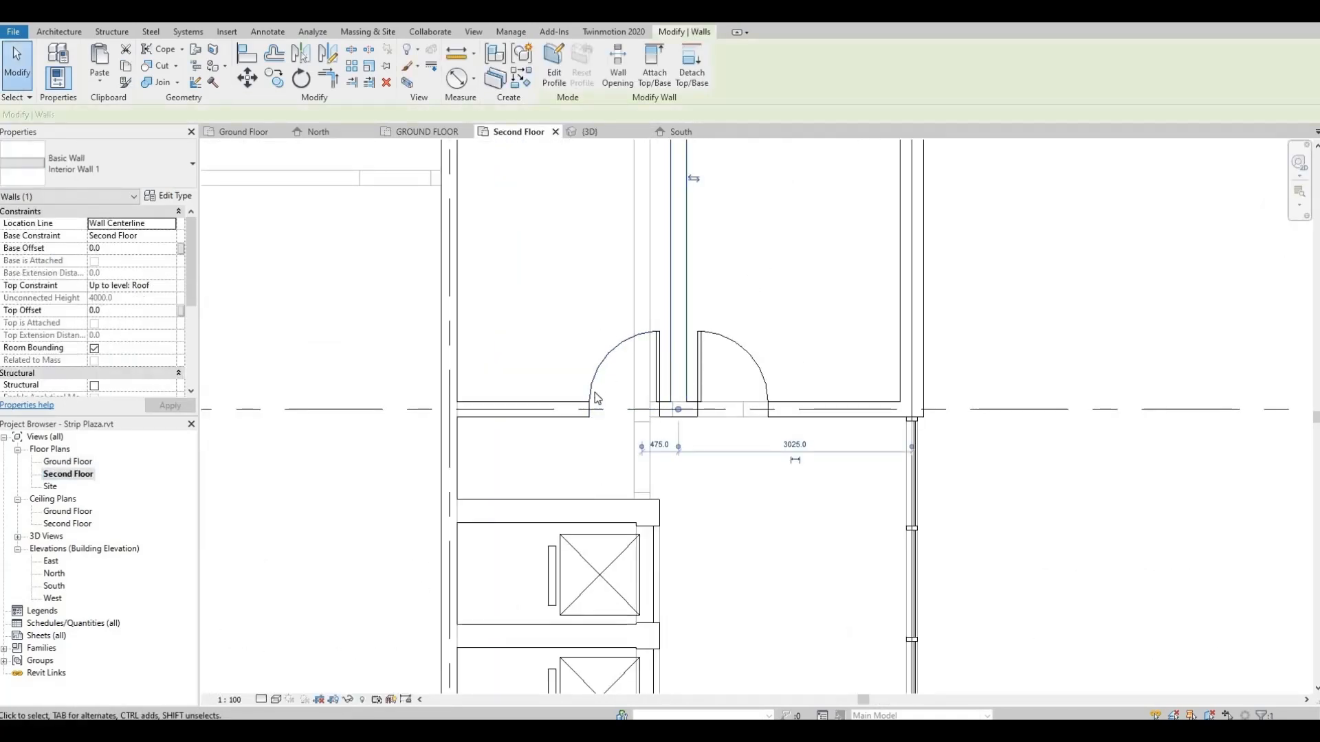
middle_click_drag(598, 380, 609, 414)
left_click(614, 404)
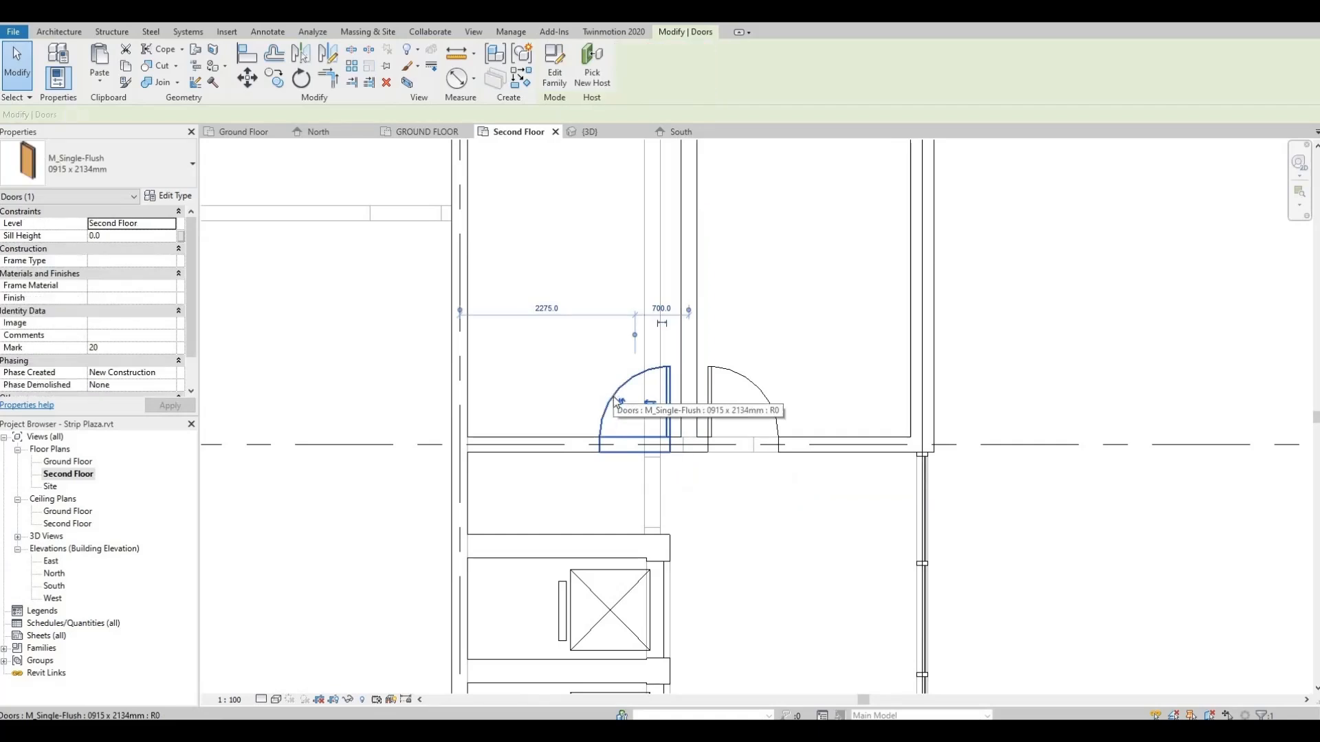
key("Delete")
Align the west face of the second-floor partition north of the lifts with the wall on the floor below.
middle_click_drag(685, 369, 697, 372)
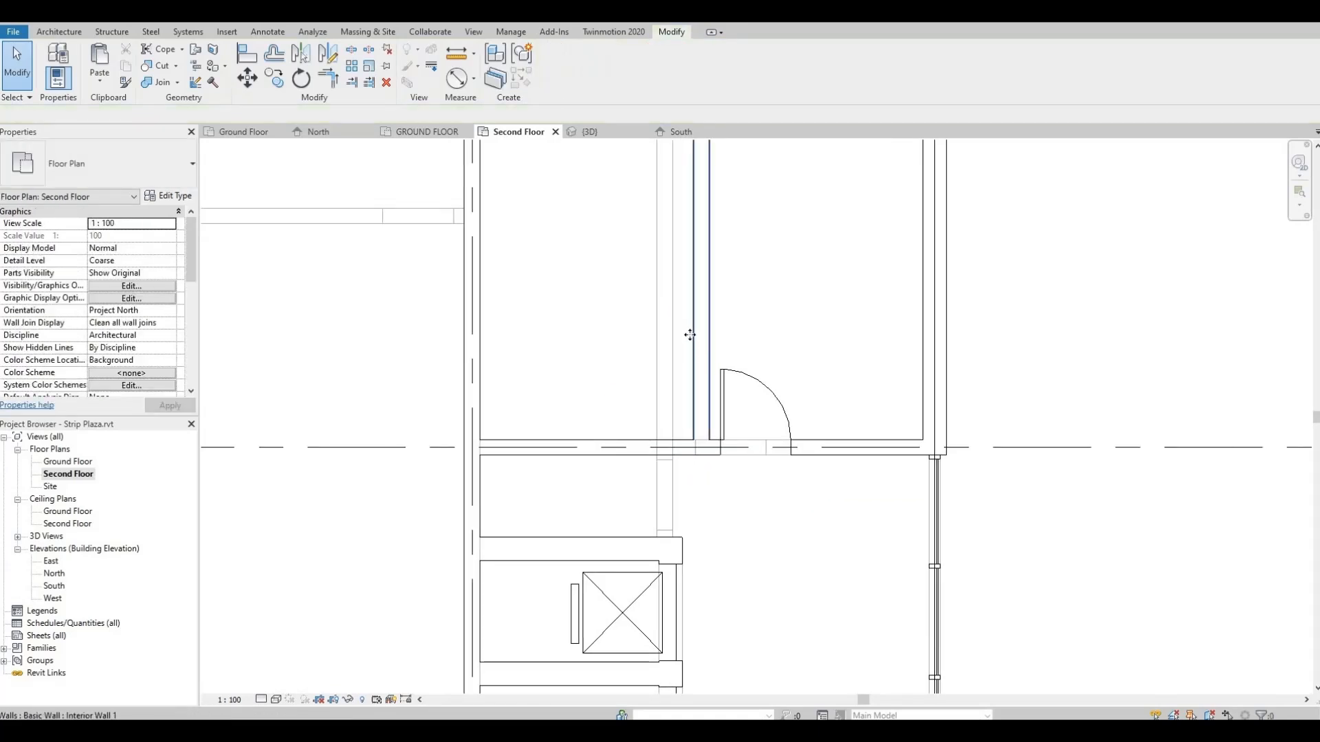
left_click(690, 331)
middle_click_drag(636, 439, 620, 510)
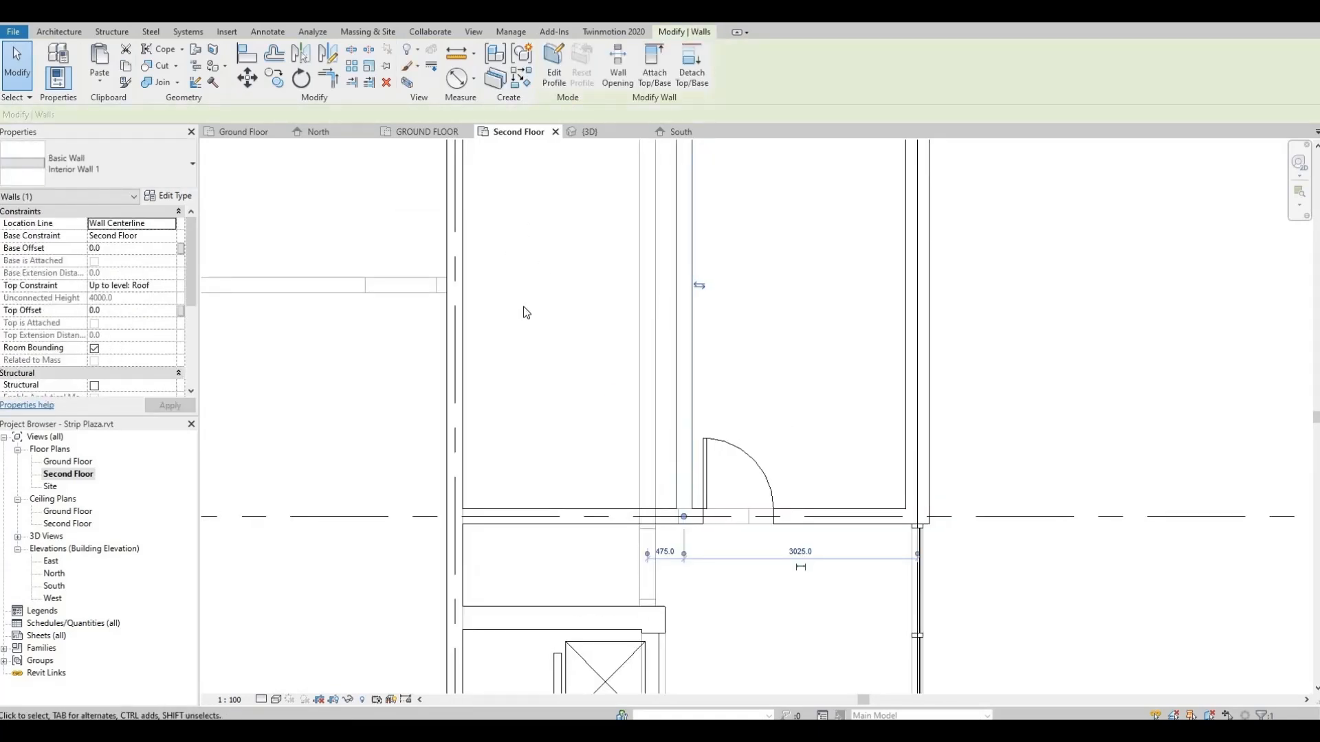
key("a")
key("l")
left_click(638, 283)
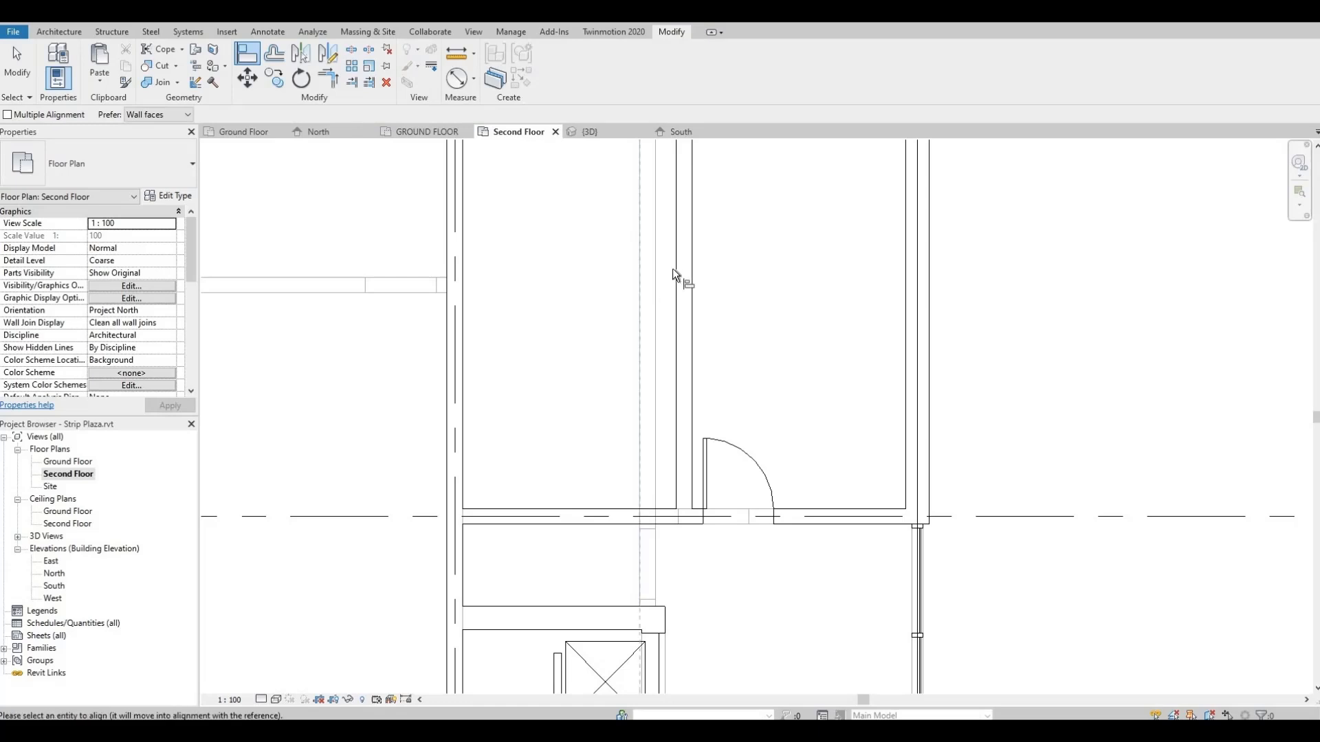
left_click(672, 268)
key("Escape")
key("Escape")
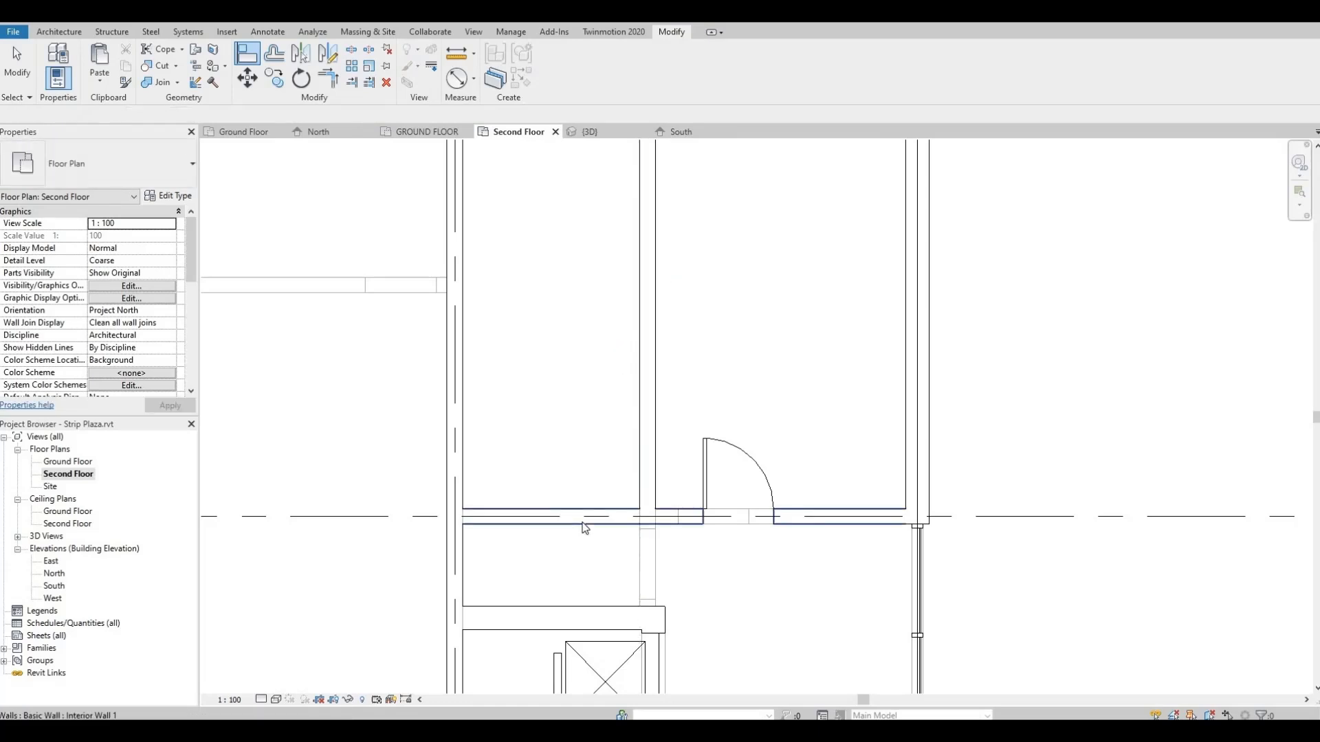
Trim the partition and the east-west wall into a corner, removing the stretch of wall west of the partition.
left_click(514, 517)
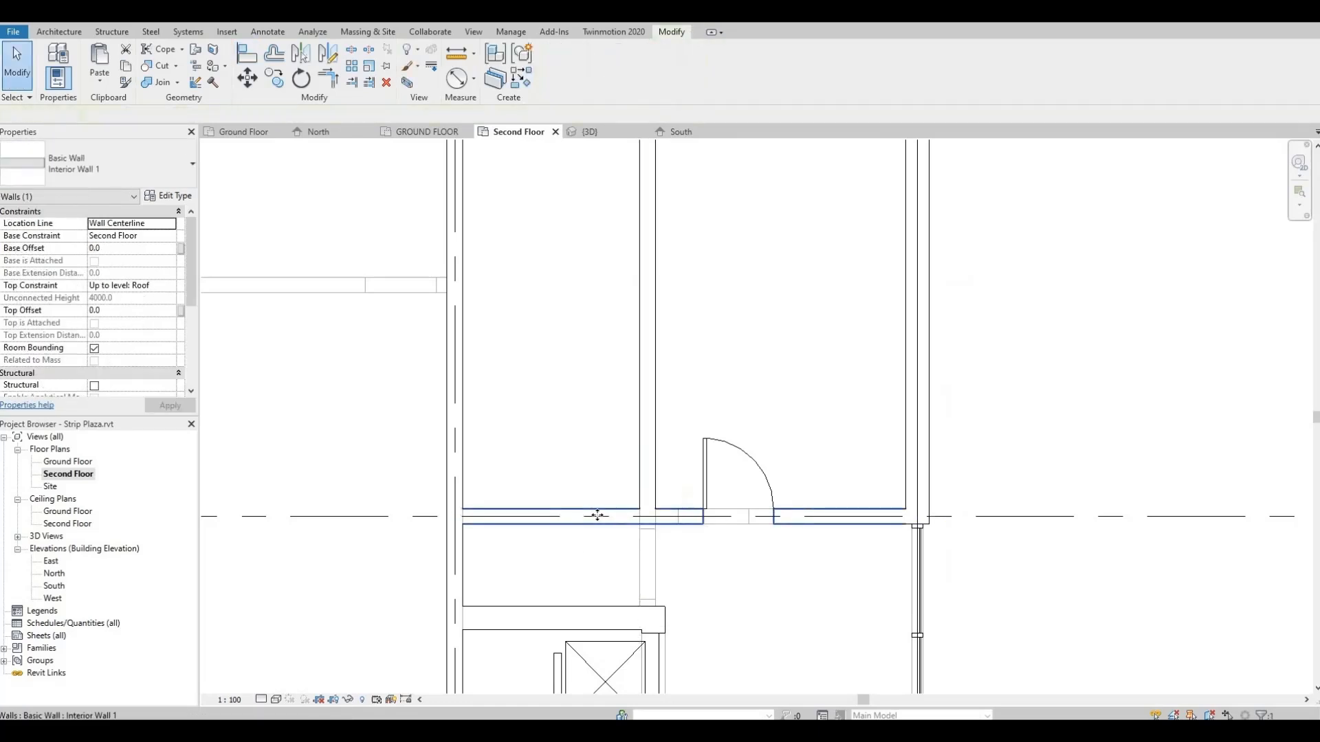
key("t")
key("r")
left_click(653, 477)
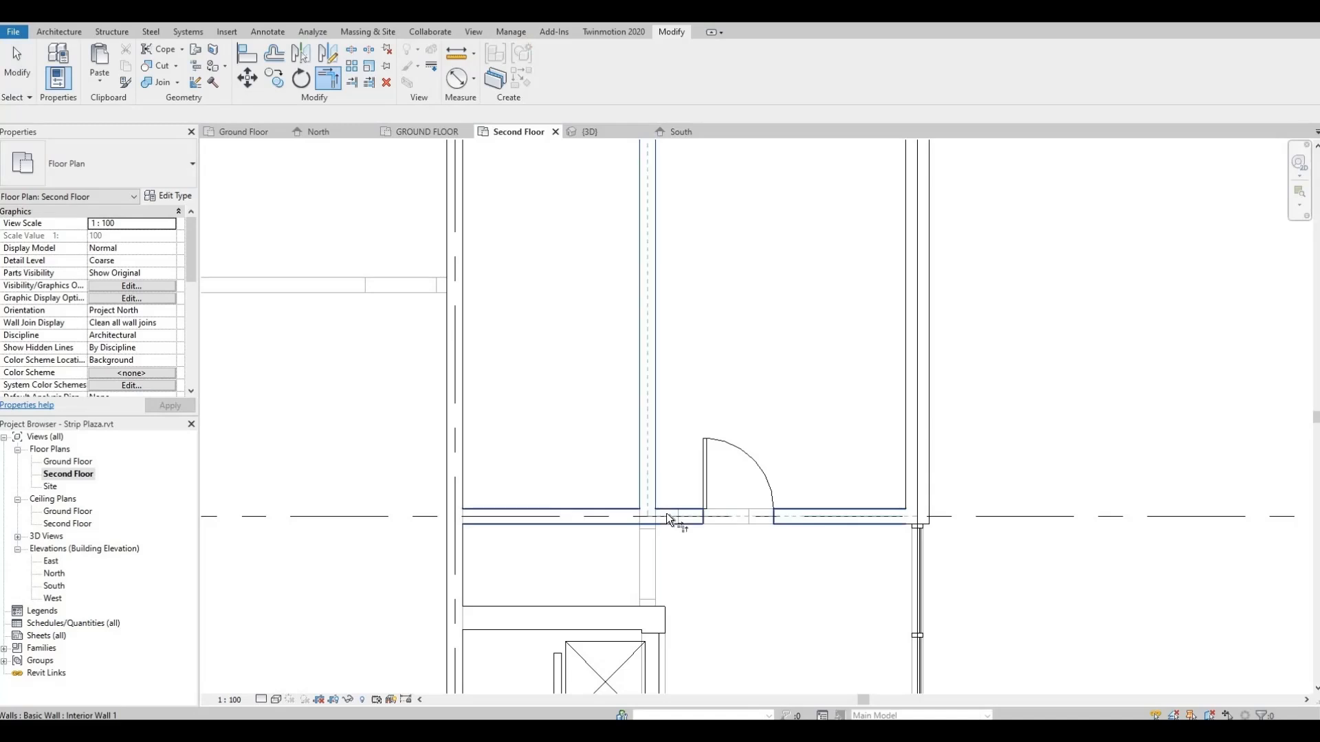
left_click(667, 514)
key("Escape")
key("Escape")
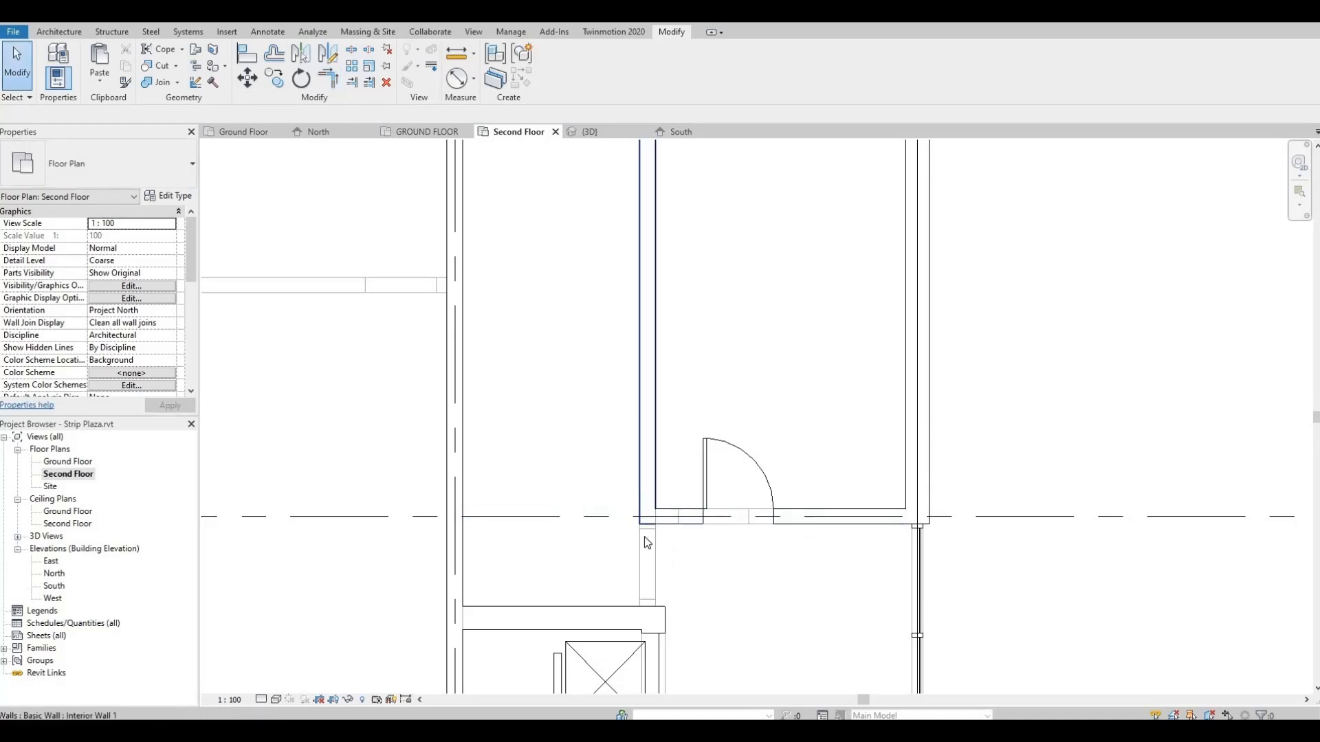
Extend the partition south to meet the north wall of the lift enclosure.
left_click(646, 541)
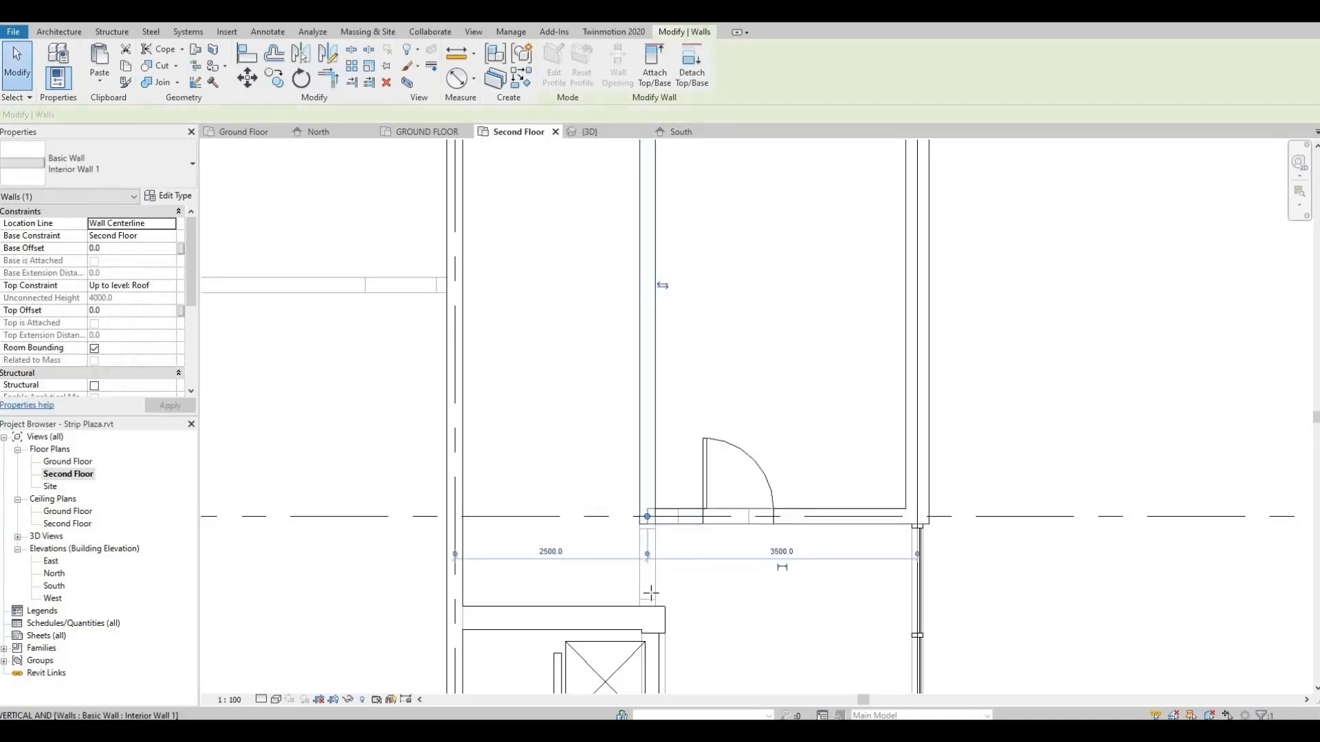
left_click_drag(647, 516, 651, 605)
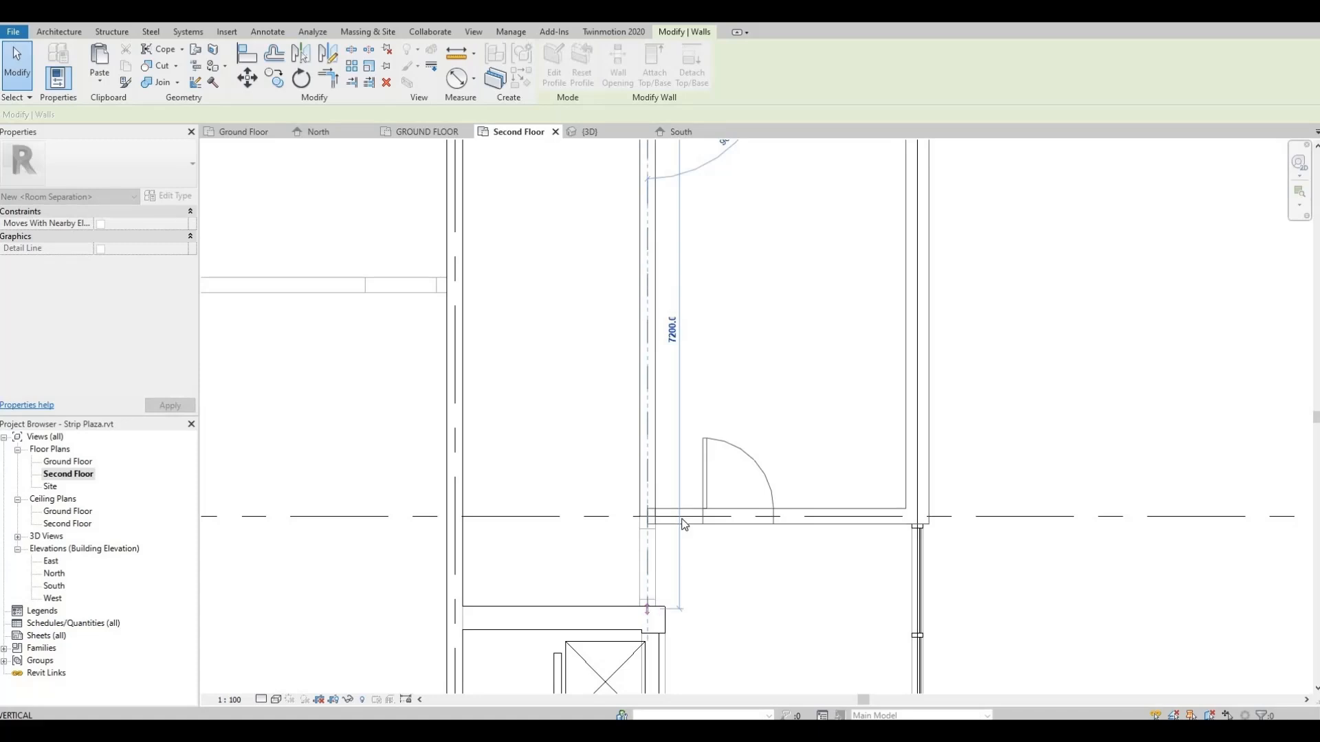
key("Escape")
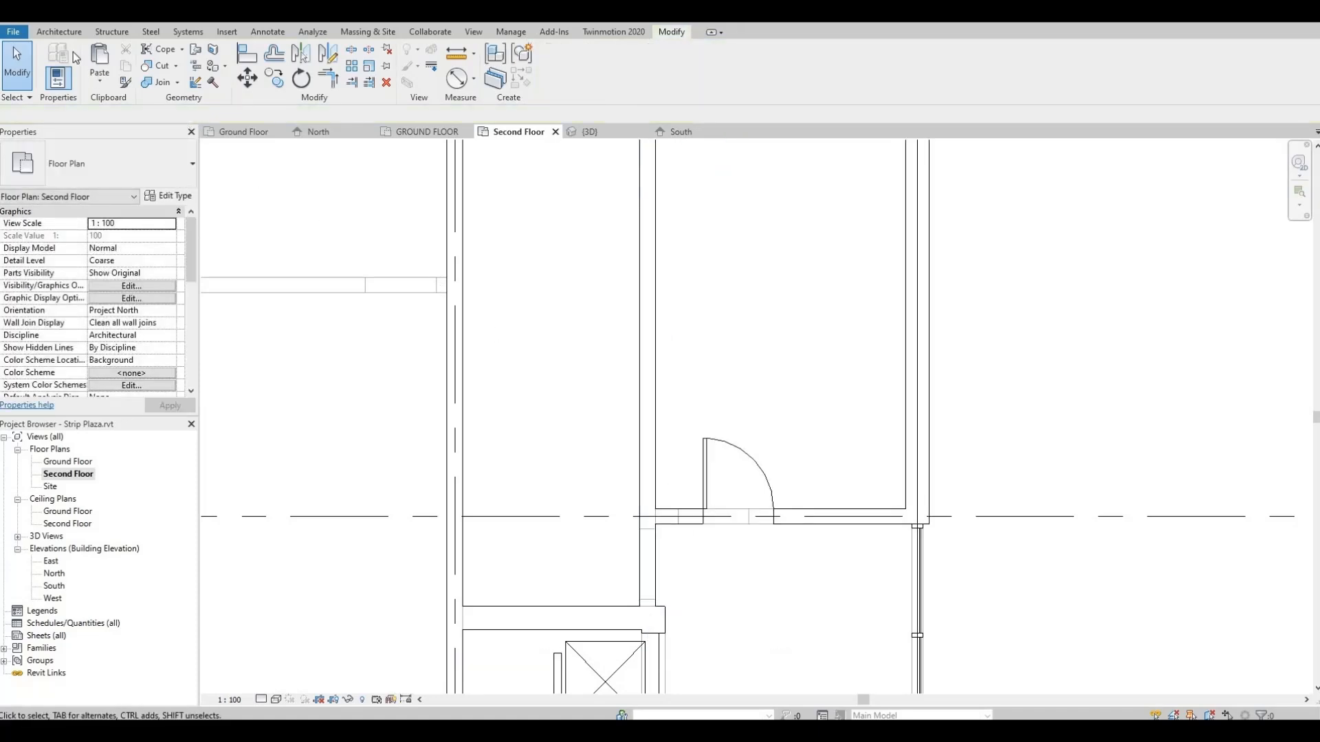
Place an M_Single-Flush 0915 x 2134mm door in the extended partition north of the lifts, swinging west into the room.
left_click(58, 32)
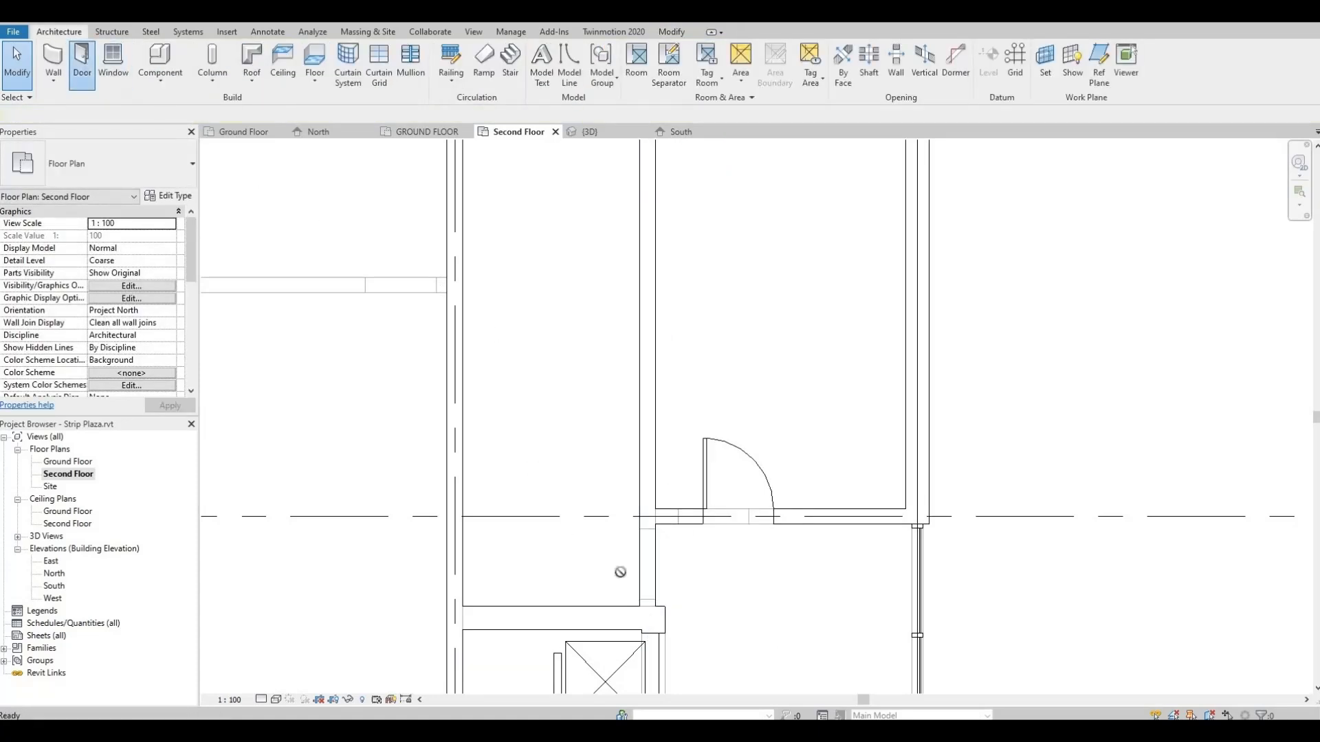
left_click(81, 61)
key("space")
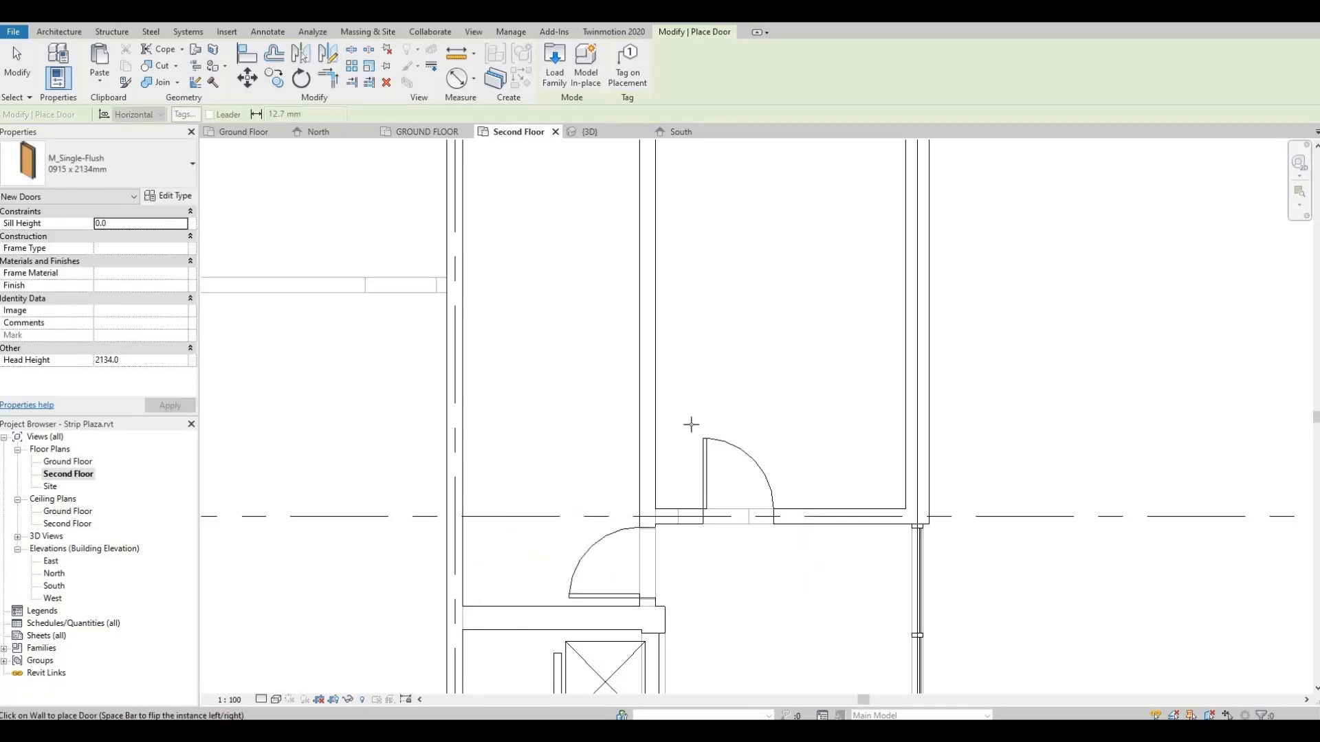
scroll(693, 428, "up", 3)
key("Escape")
key("Escape")
Align the new door beside the lifts with the door opening on the floor below.
scroll(596, 413, "up", 2)
key("a")
key("l")
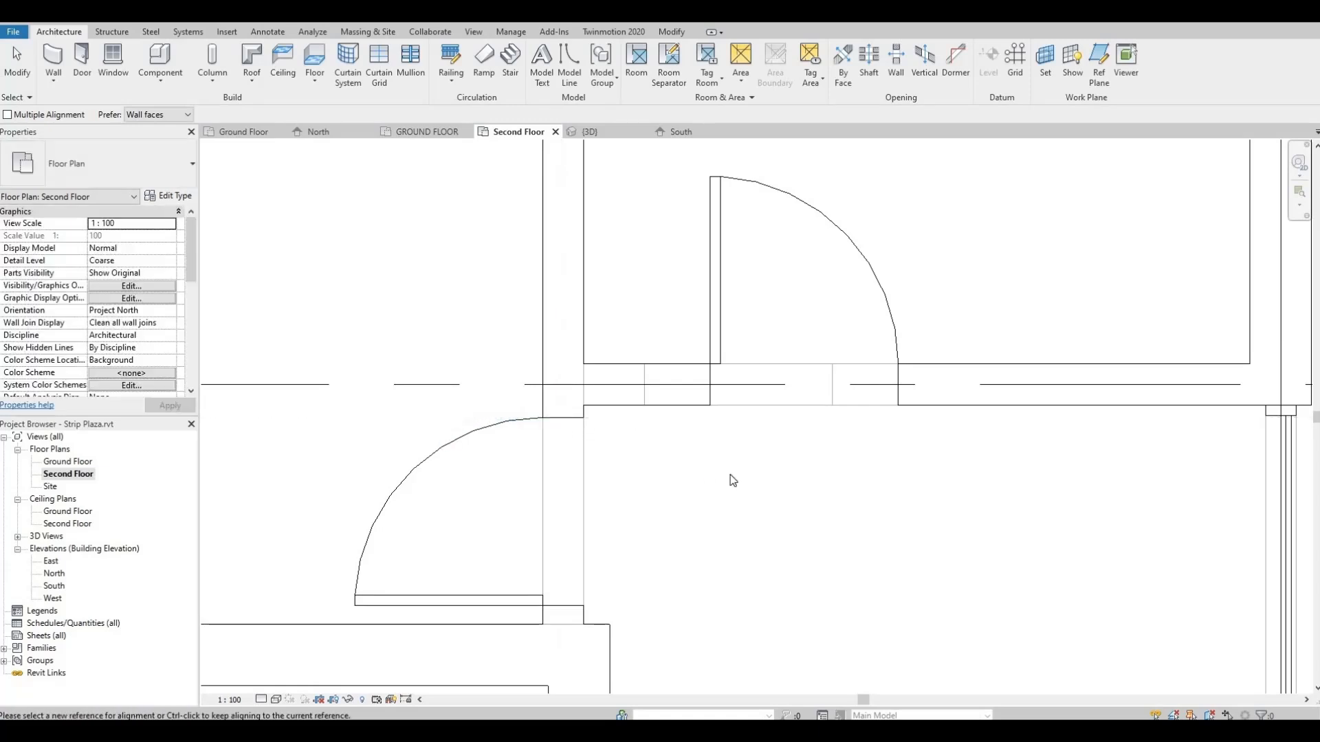
scroll(728, 480, "down", 2)
key("Escape")
Align the west edge of the door in the east-west wall with the door opening on the floor below.
scroll(786, 480, "down", 3)
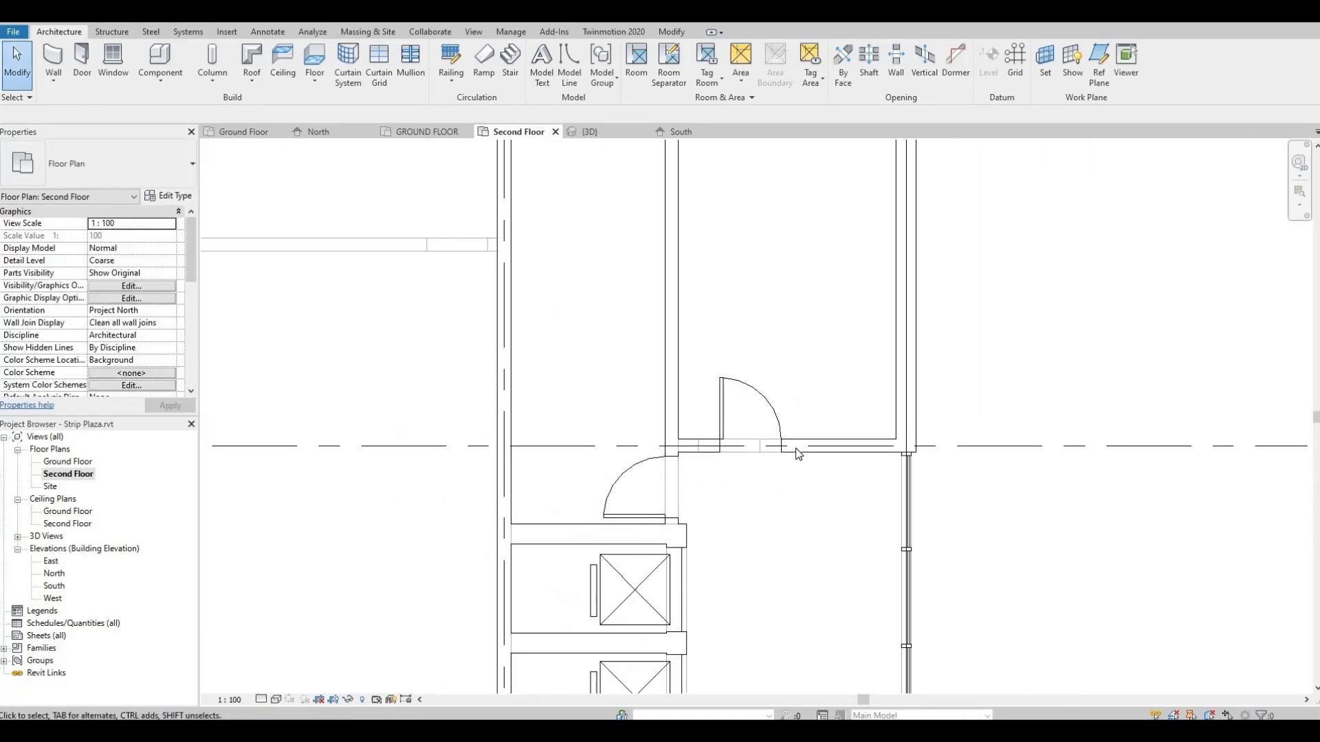
scroll(732, 436, "up", 3)
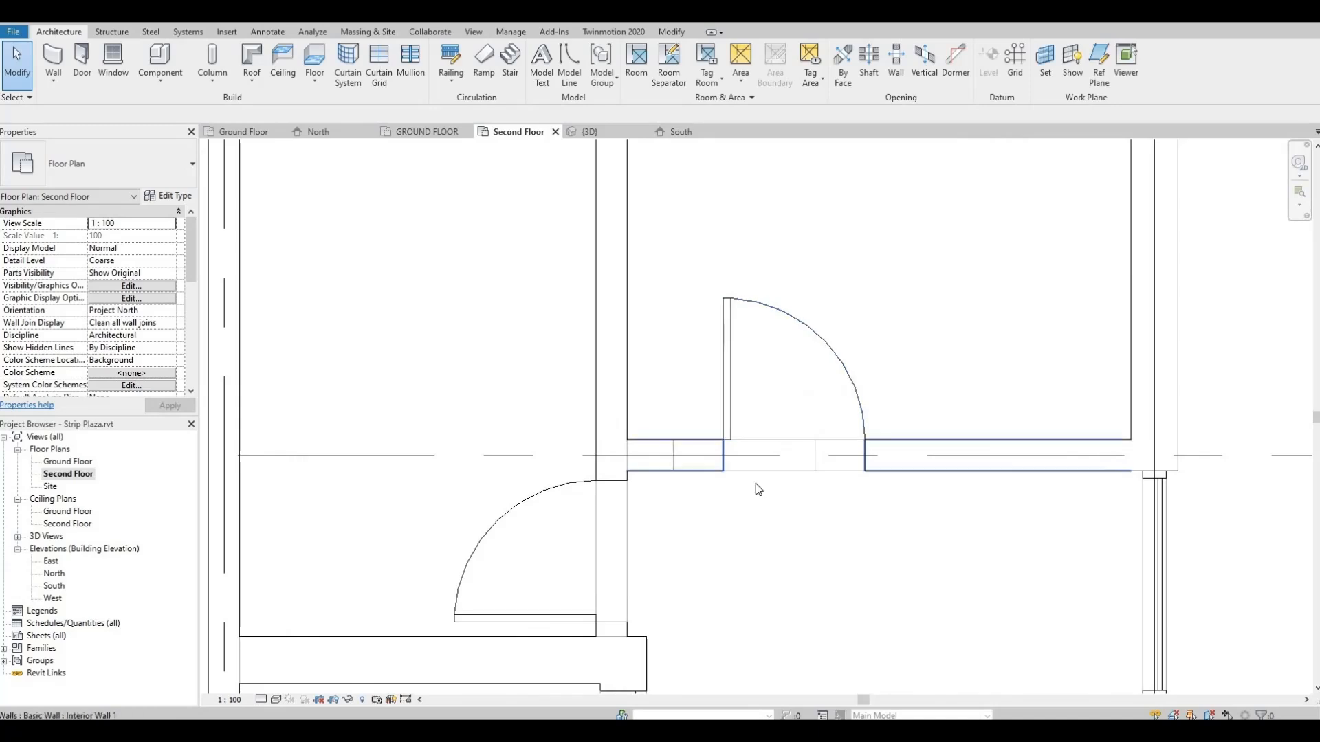
left_click(677, 448)
left_click(722, 447)
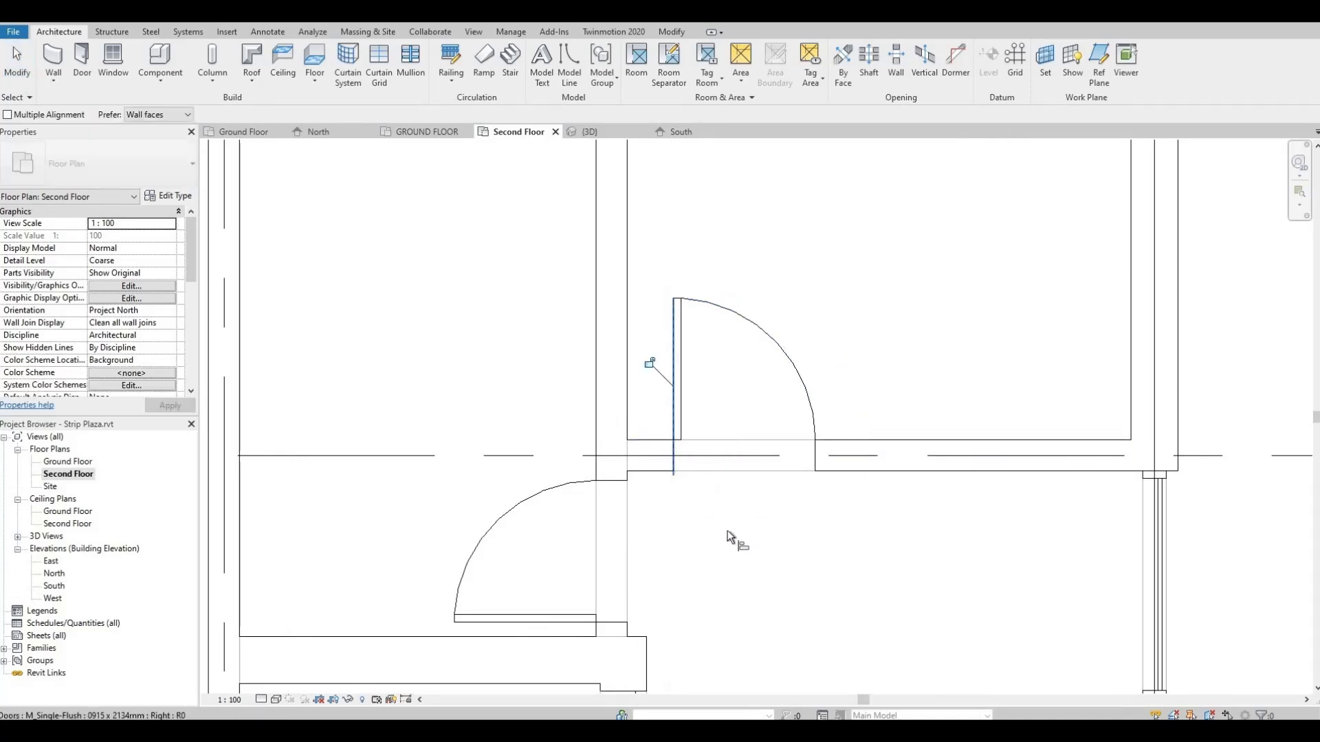
scroll(715, 454, "down", 2)
scroll(735, 439, "down", 1)
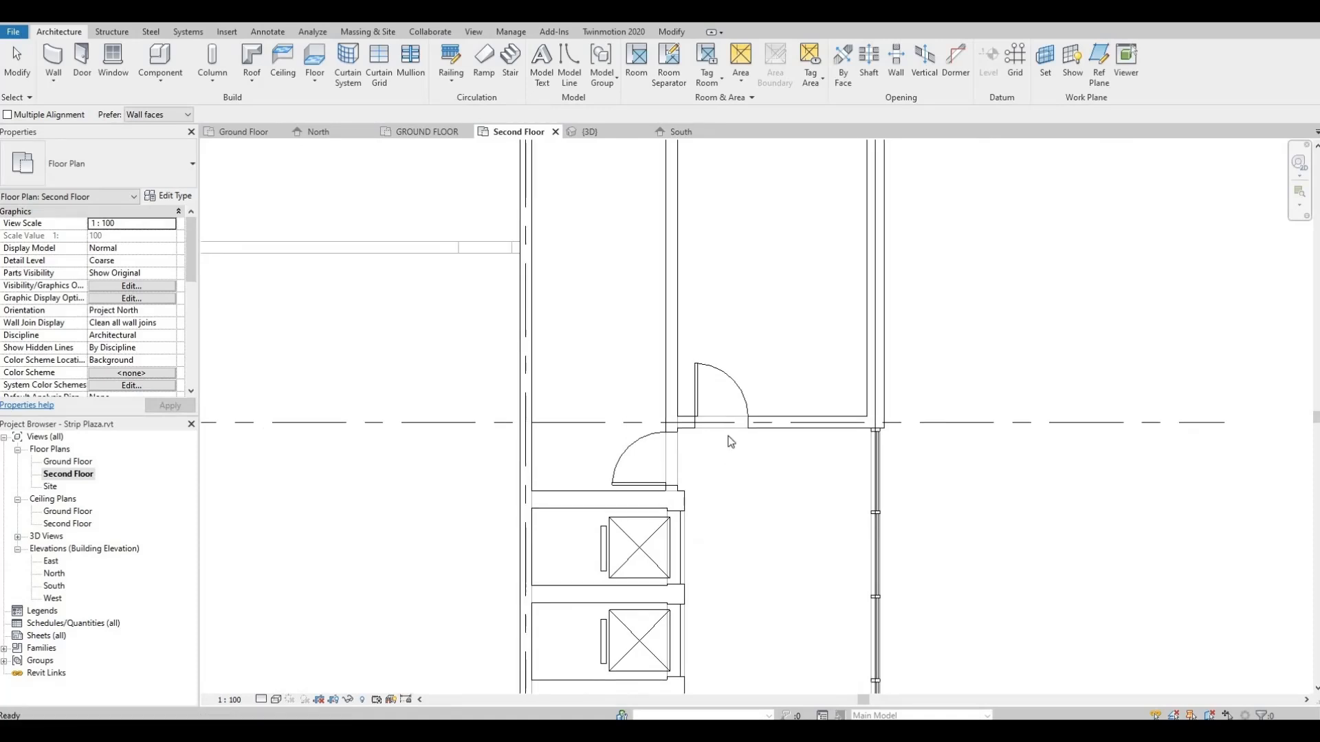
key("Escape")
Examine the second-floor lift fronts, the stair door and the railing at the stair's south end.
scroll(715, 467, "up", 5)
scroll(693, 485, "up", 4)
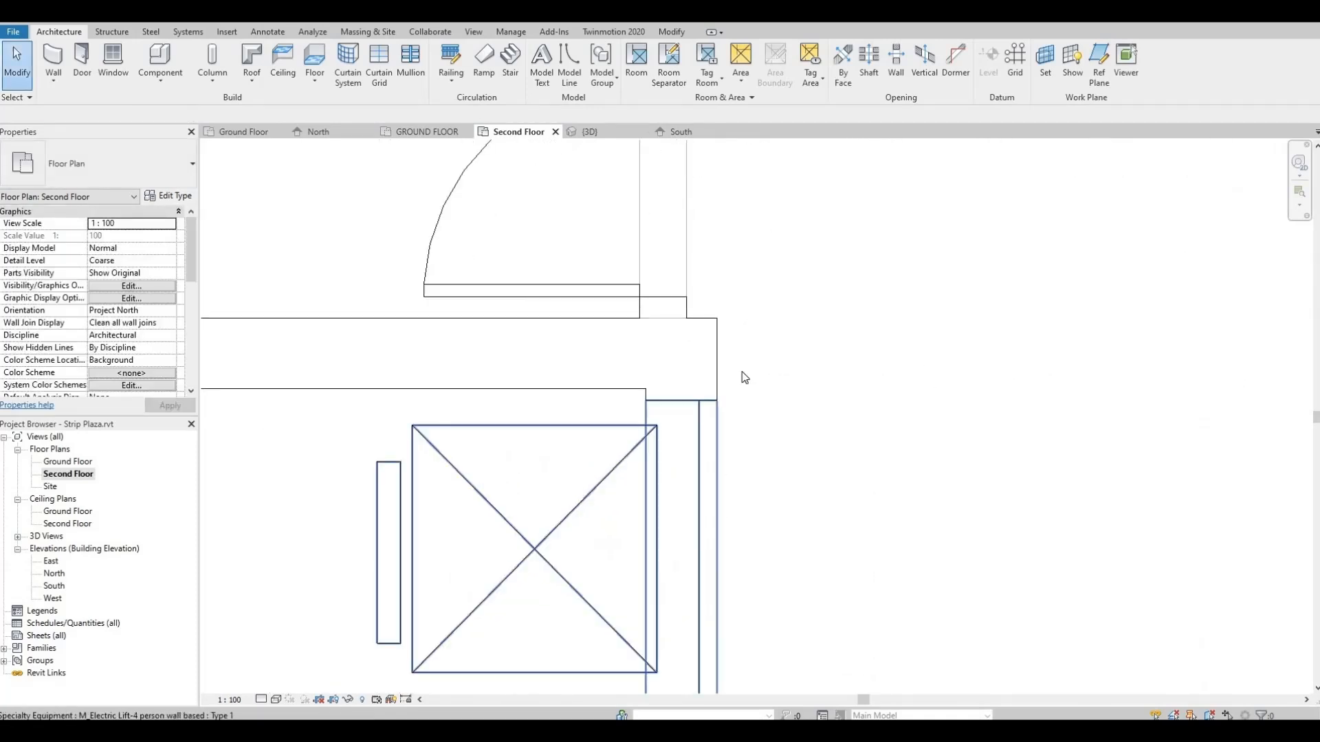
middle_click_drag(725, 492, 752, 208)
scroll(754, 279, "down", 7)
scroll(755, 377, "down", 2)
scroll(752, 205, "down", 2)
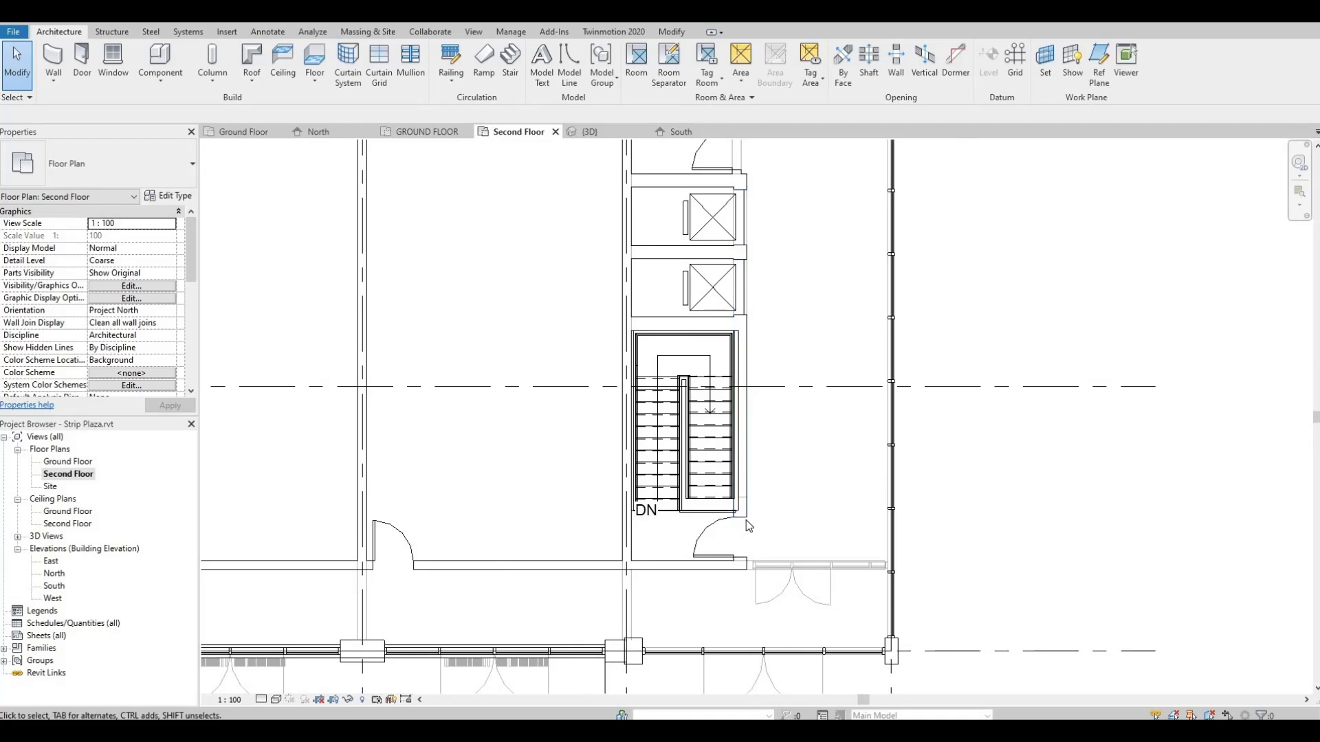
scroll(750, 505, "up", 5)
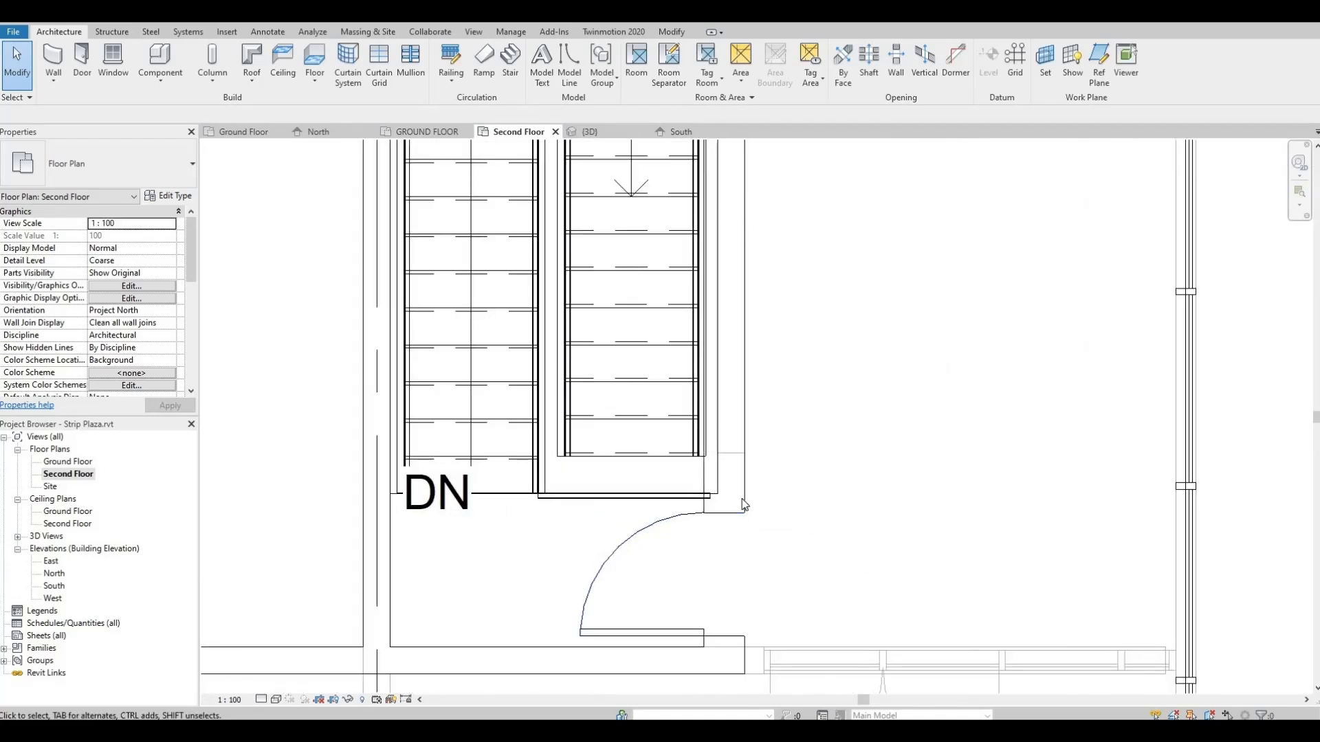
left_click(743, 504)
middle_click_drag(607, 486, 678, 534)
key("Escape")
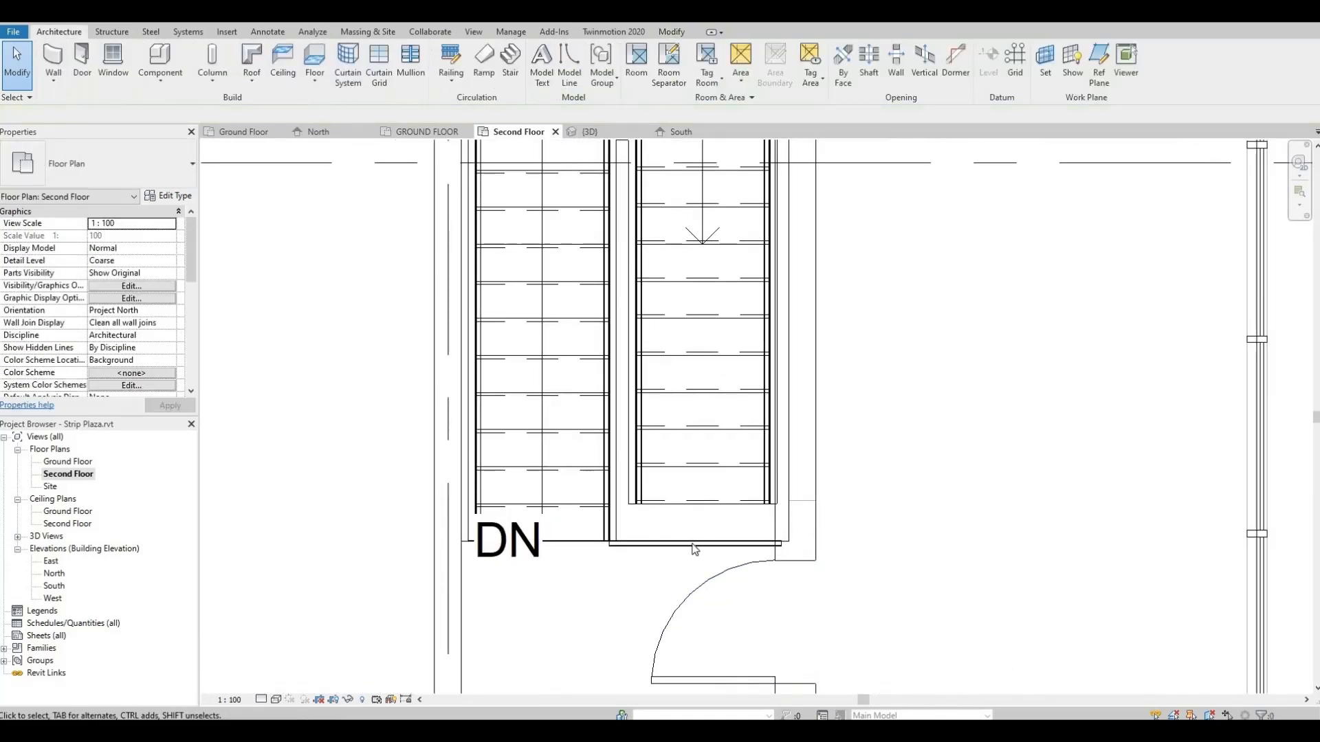
Examine the second-floor stair beside the lifts, the adjacent entrance area and the whole floor layout.
scroll(687, 516, "down", 3)
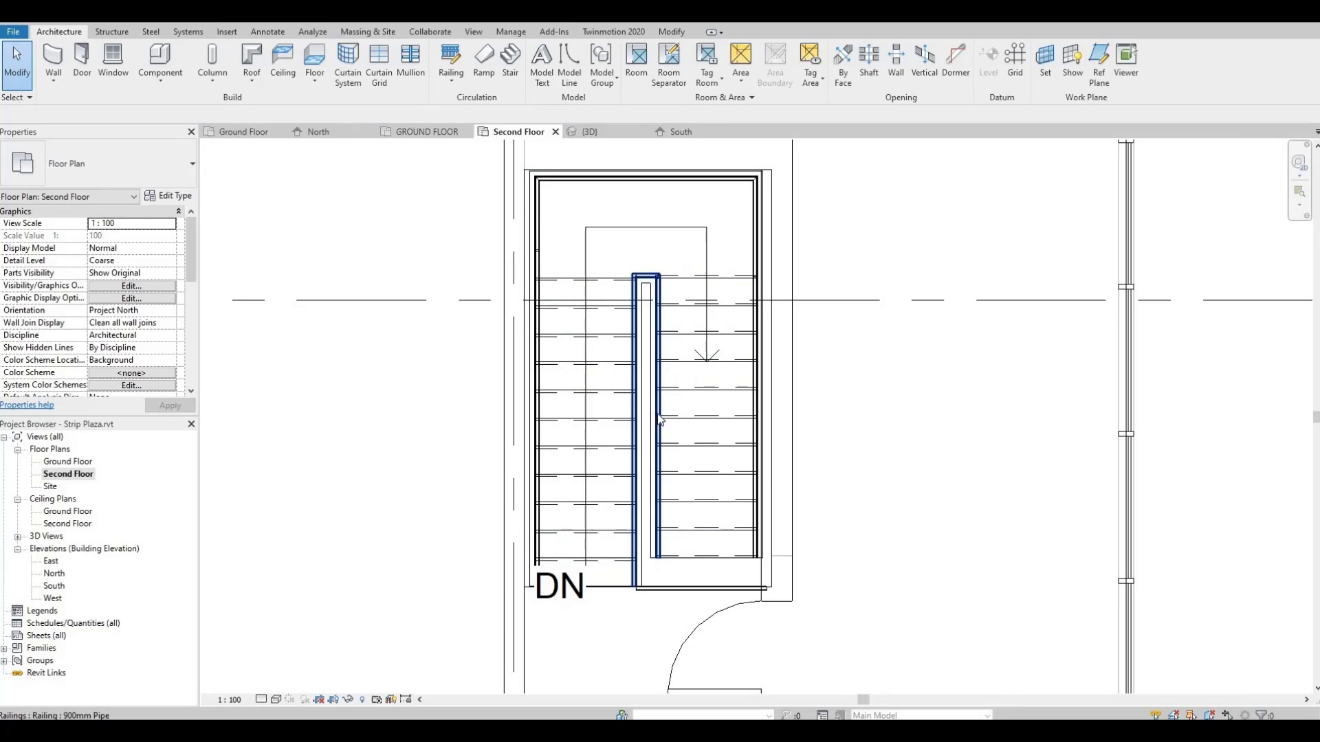
left_click(694, 396)
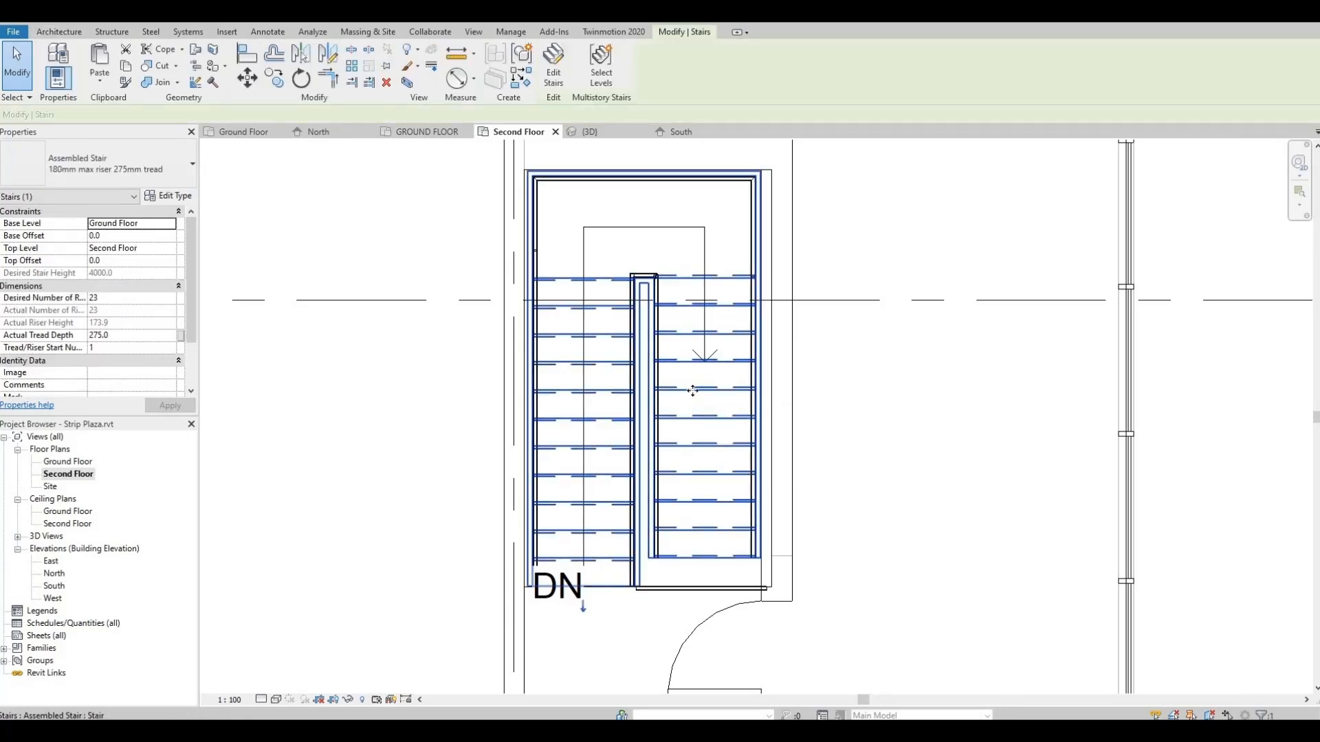
left_click(823, 500)
middle_click_drag(823, 500, 820, 478)
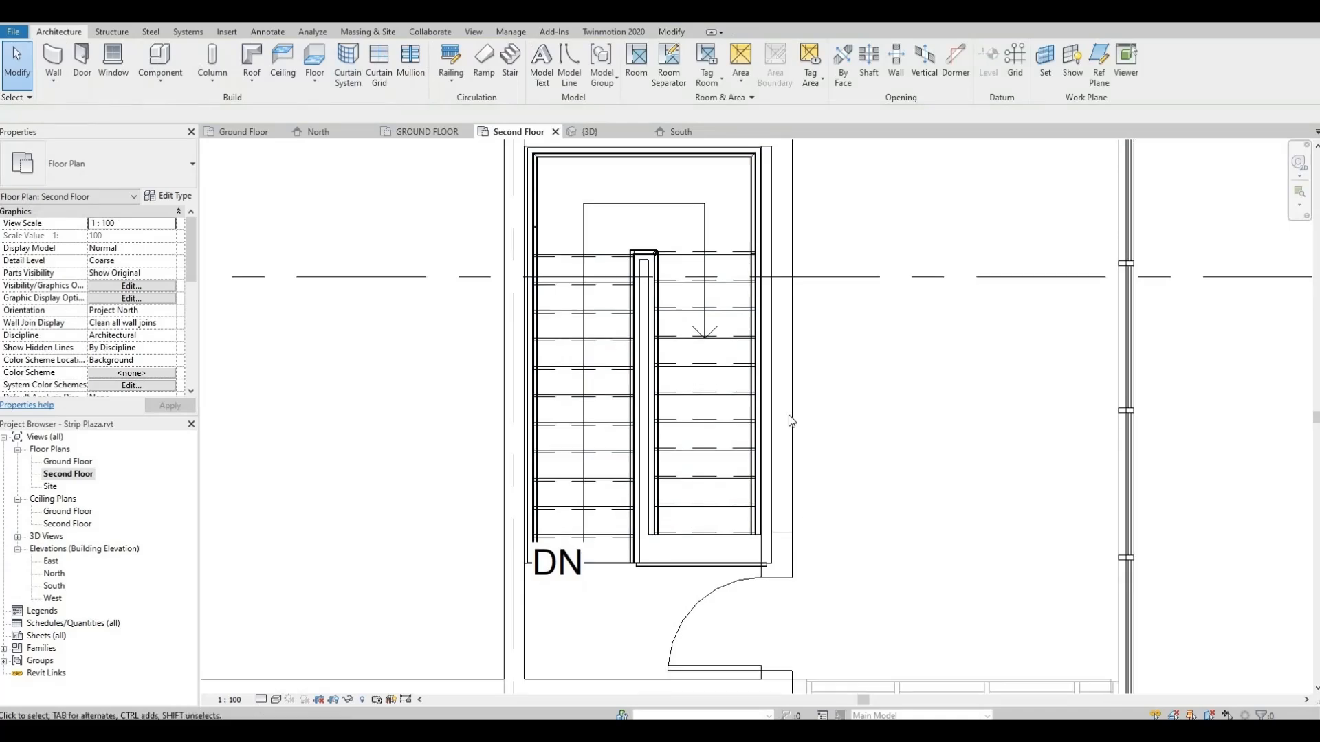
middle_click_drag(800, 549, 772, 452)
scroll(767, 459, "down", 2)
scroll(752, 418, "down", 4)
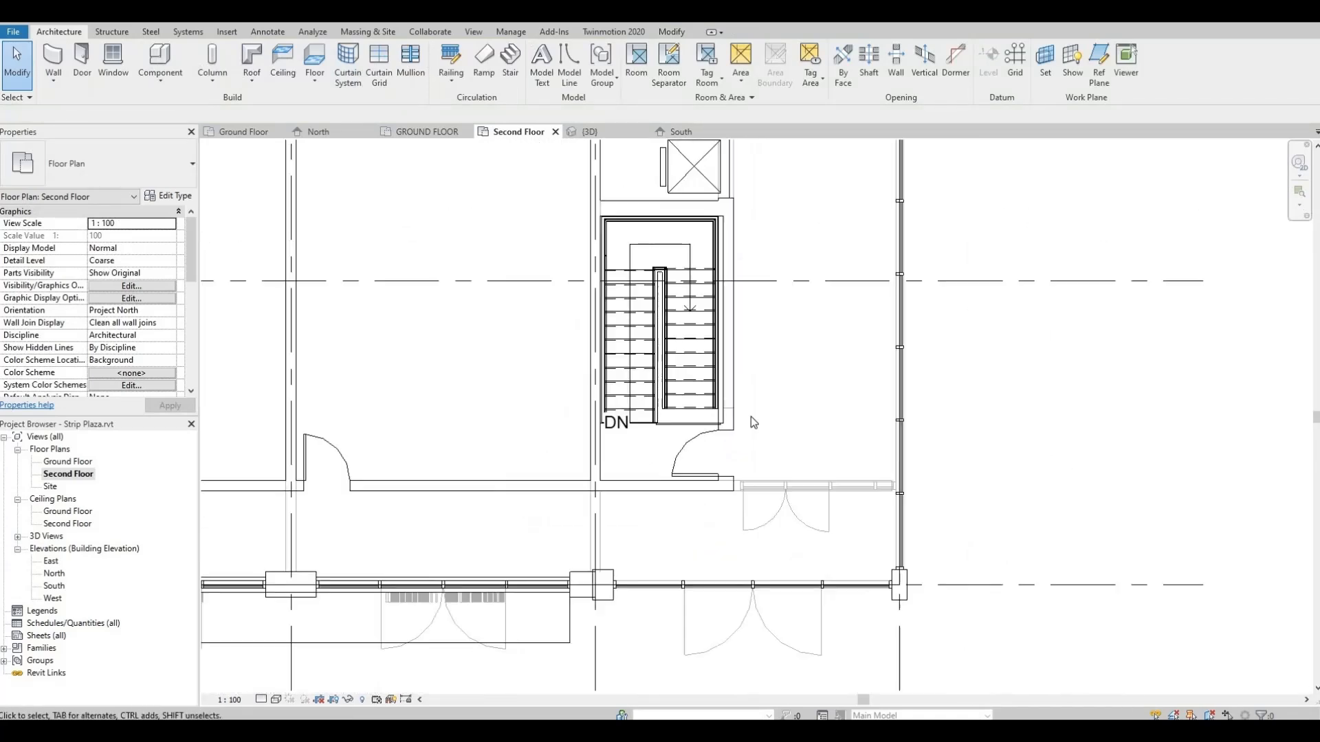
scroll(664, 366, "down", 3)
middle_click_drag(743, 392, 952, 344)
scroll(777, 365, "up", 1)
scroll(777, 365, "down", 3)
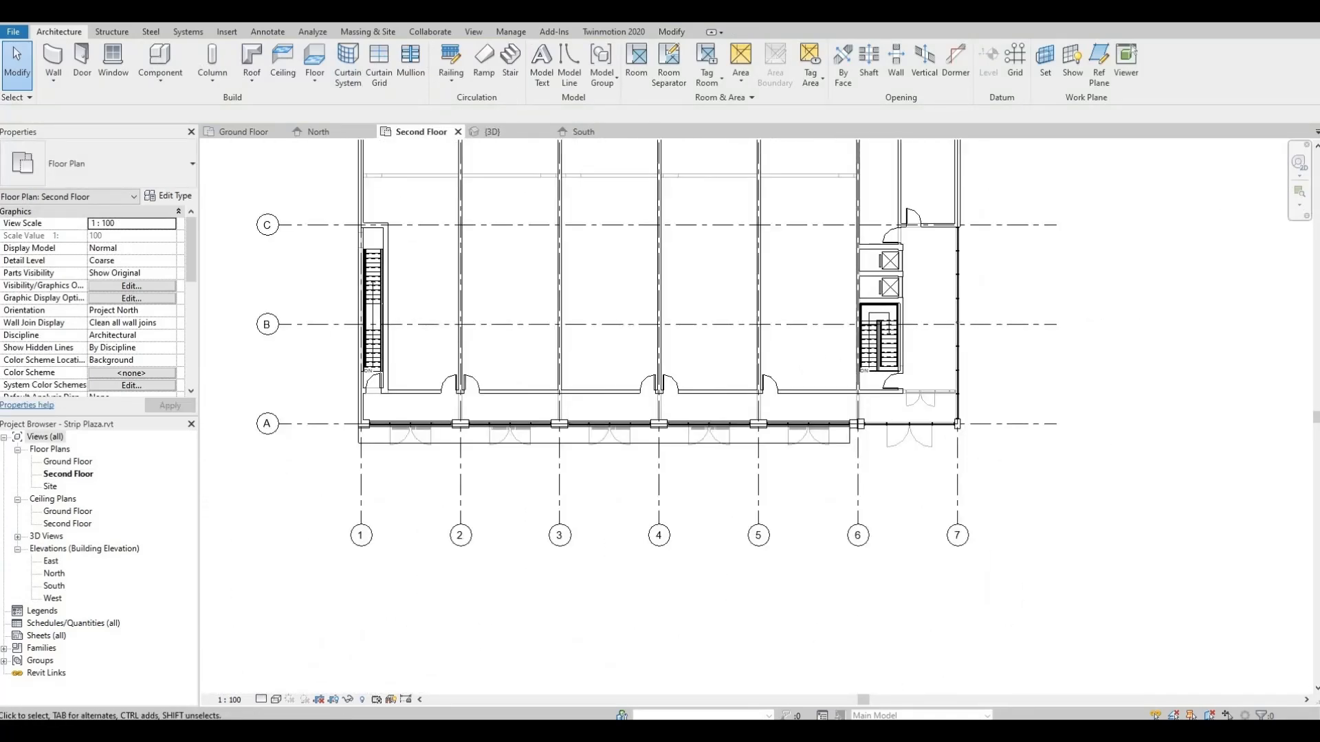
In the Ground Floor plan, start a floor boundary and duplicate the Floor 2 type as Floor 3.
double_click(69, 462)
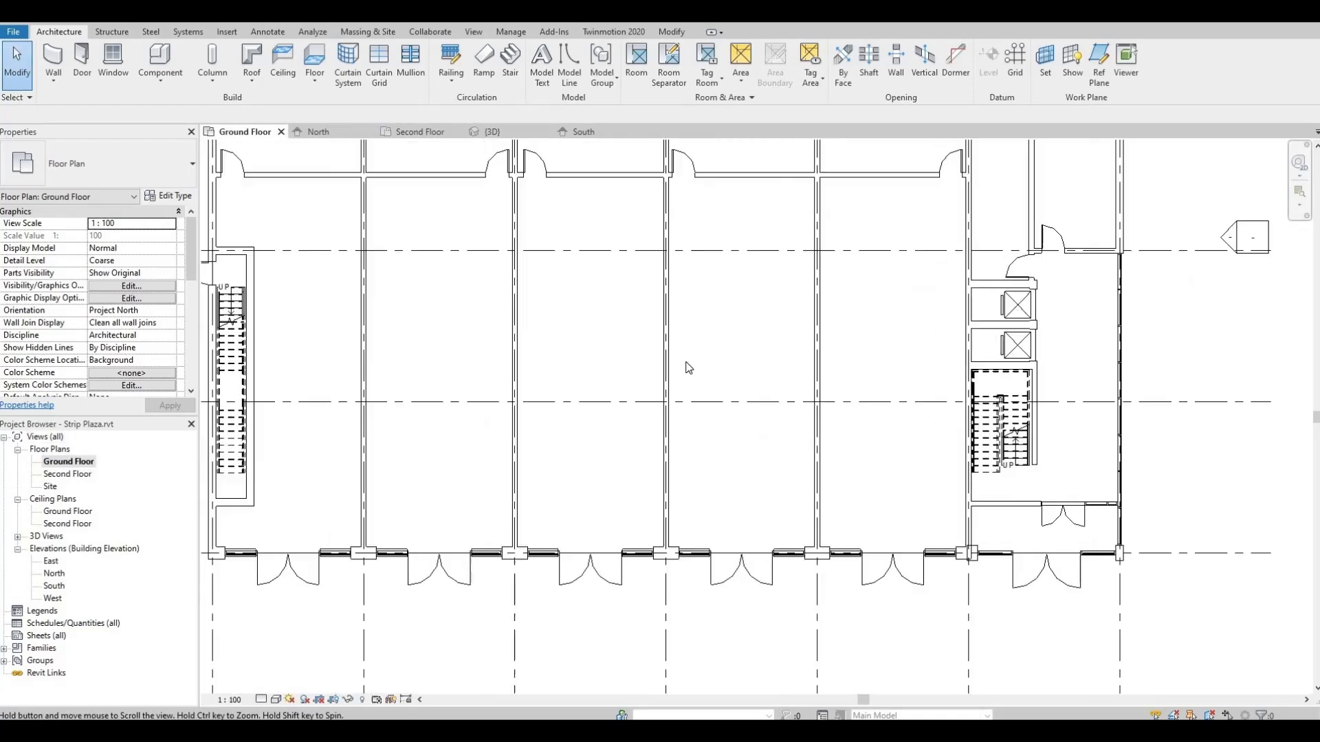
scroll(674, 411, "down", 2)
middle_click_drag(675, 411, 668, 429)
middle_click_drag(762, 526, 760, 528)
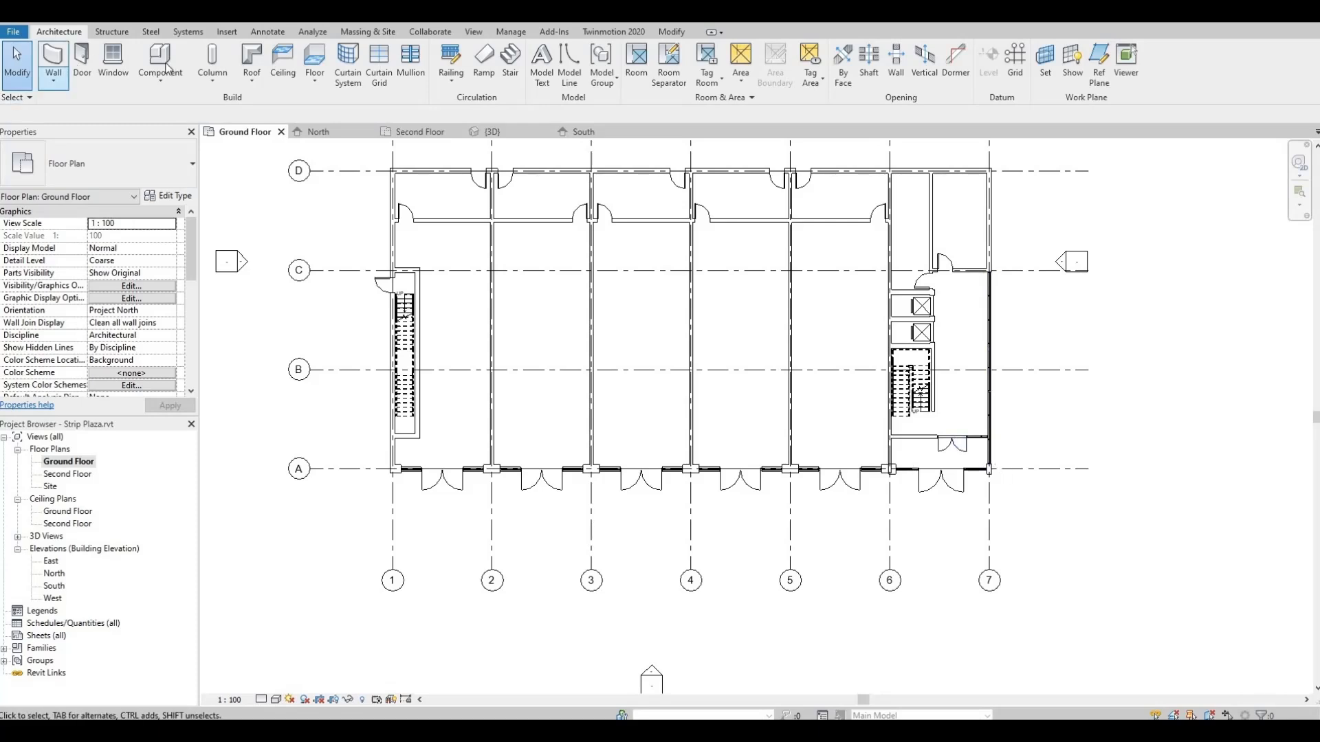
left_click(313, 67)
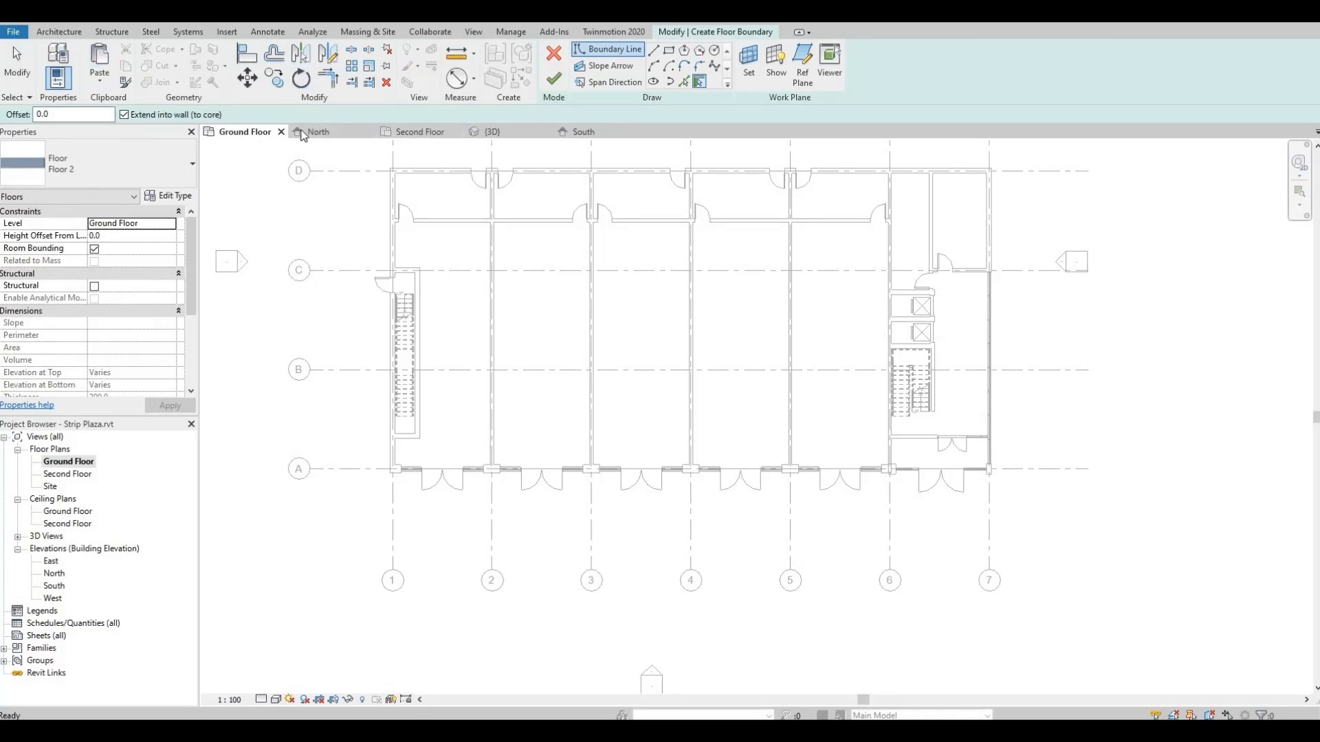
left_click(173, 197)
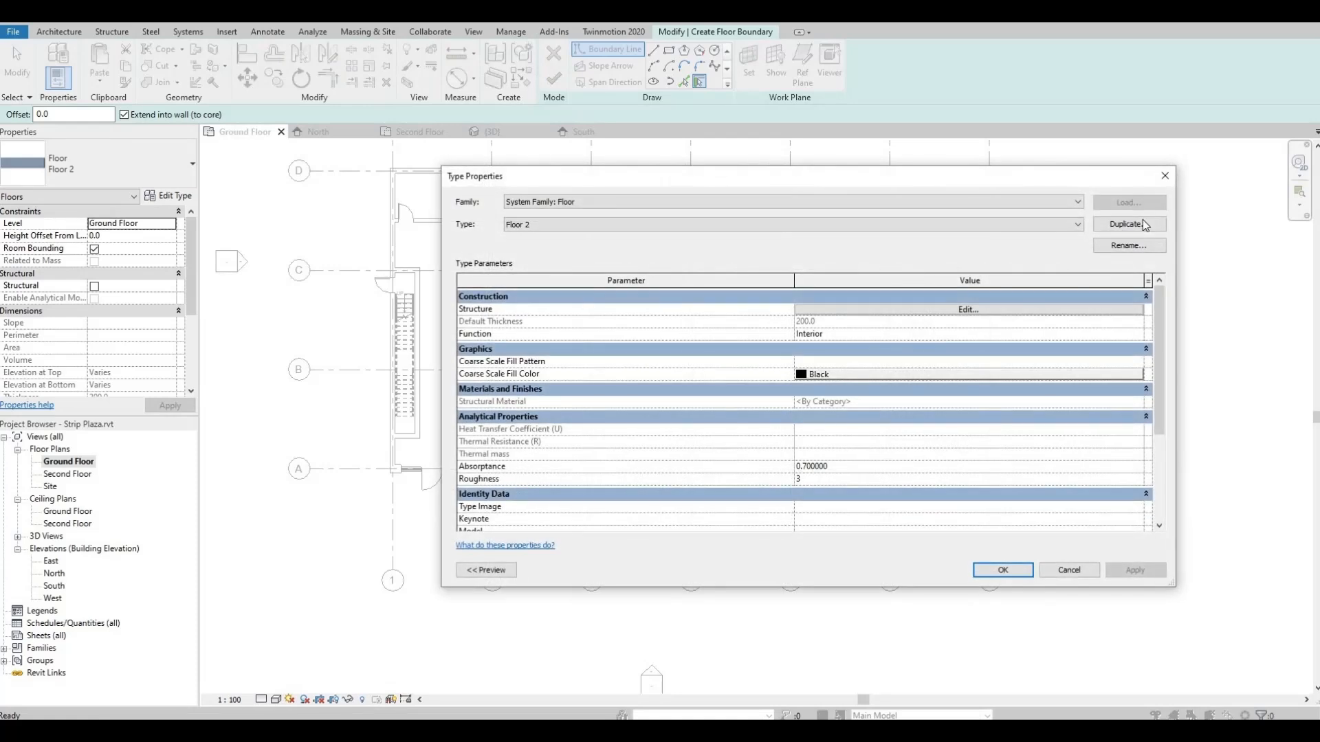
left_click(1141, 224)
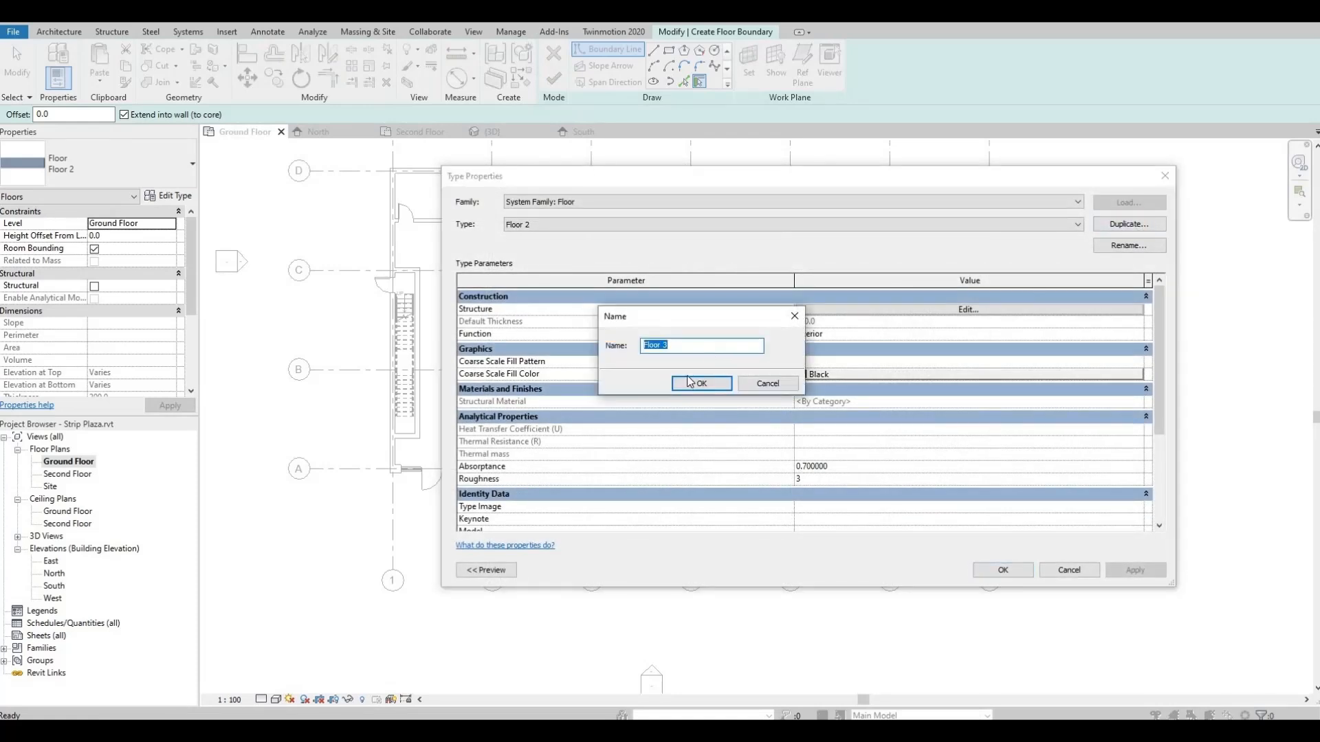
key("Return")
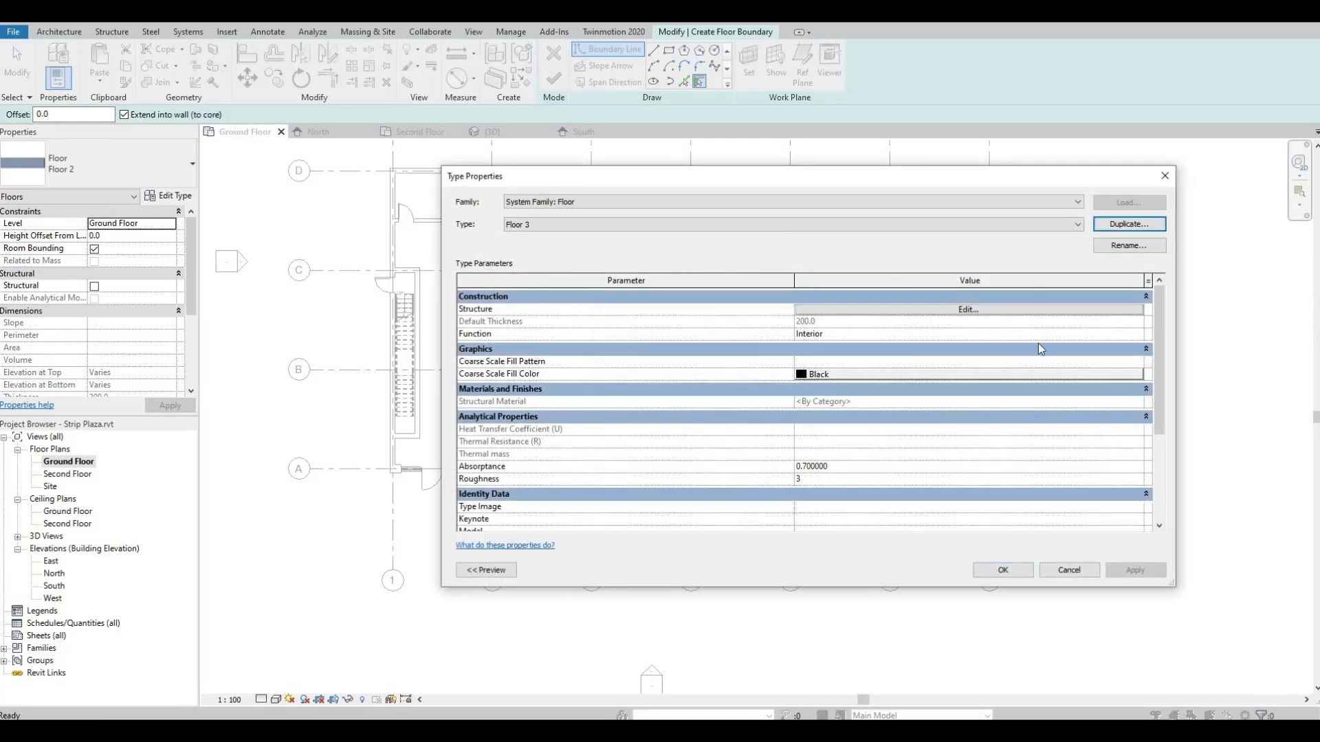
left_click(1003, 570)
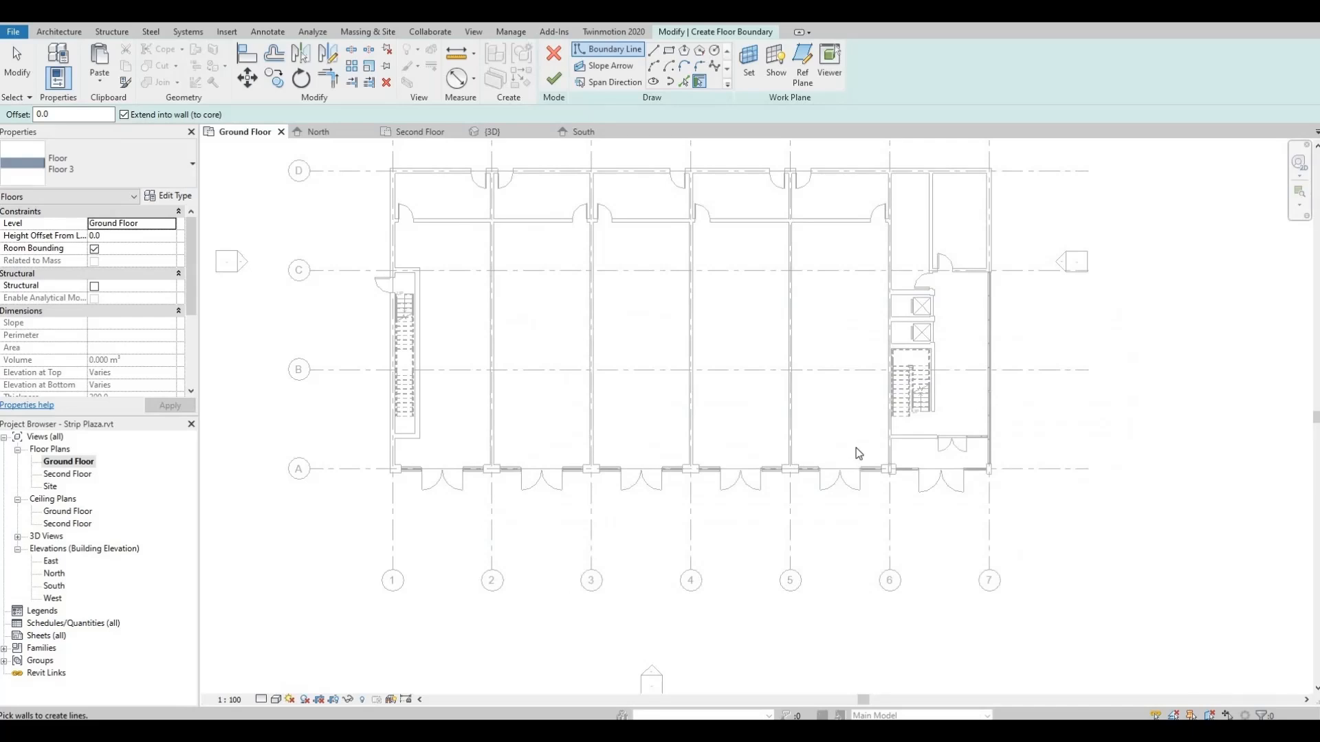
Set the structure layer thickness of the Floor 3 type to 300 mm.
left_click(180, 201)
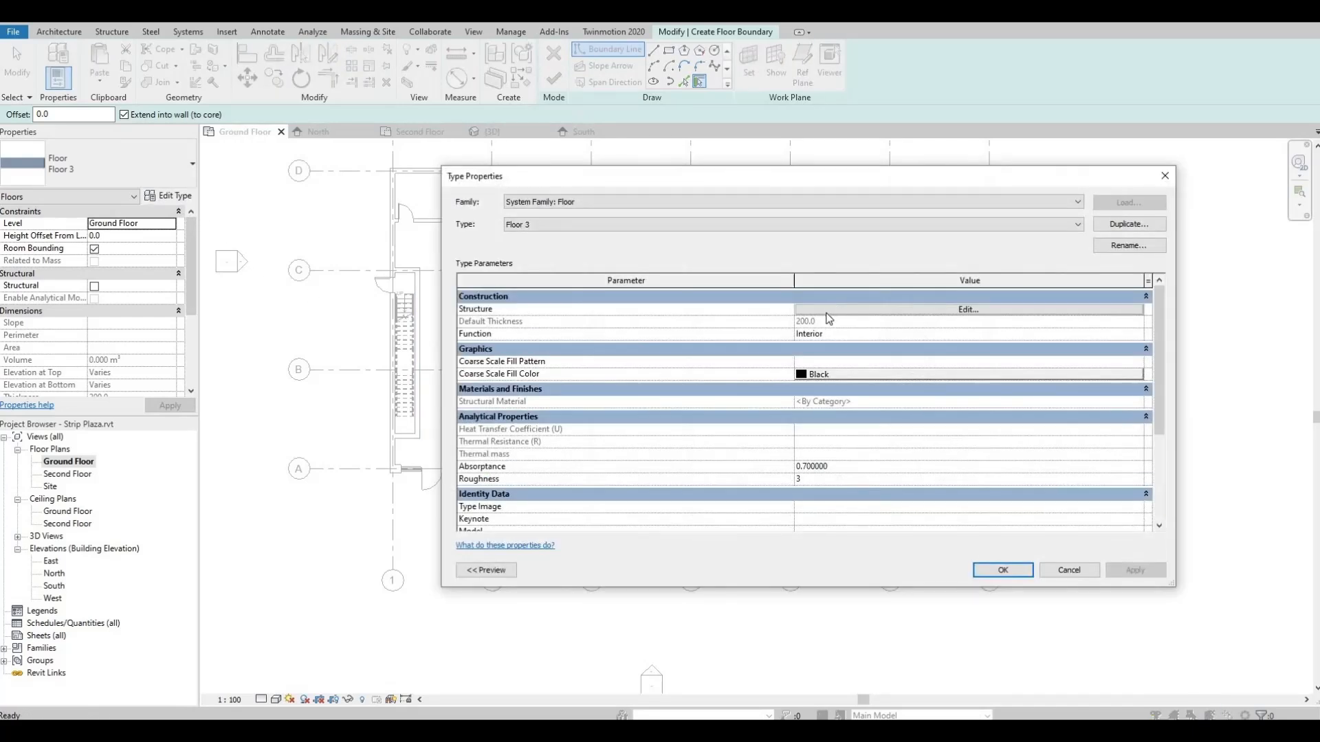
left_click(828, 310)
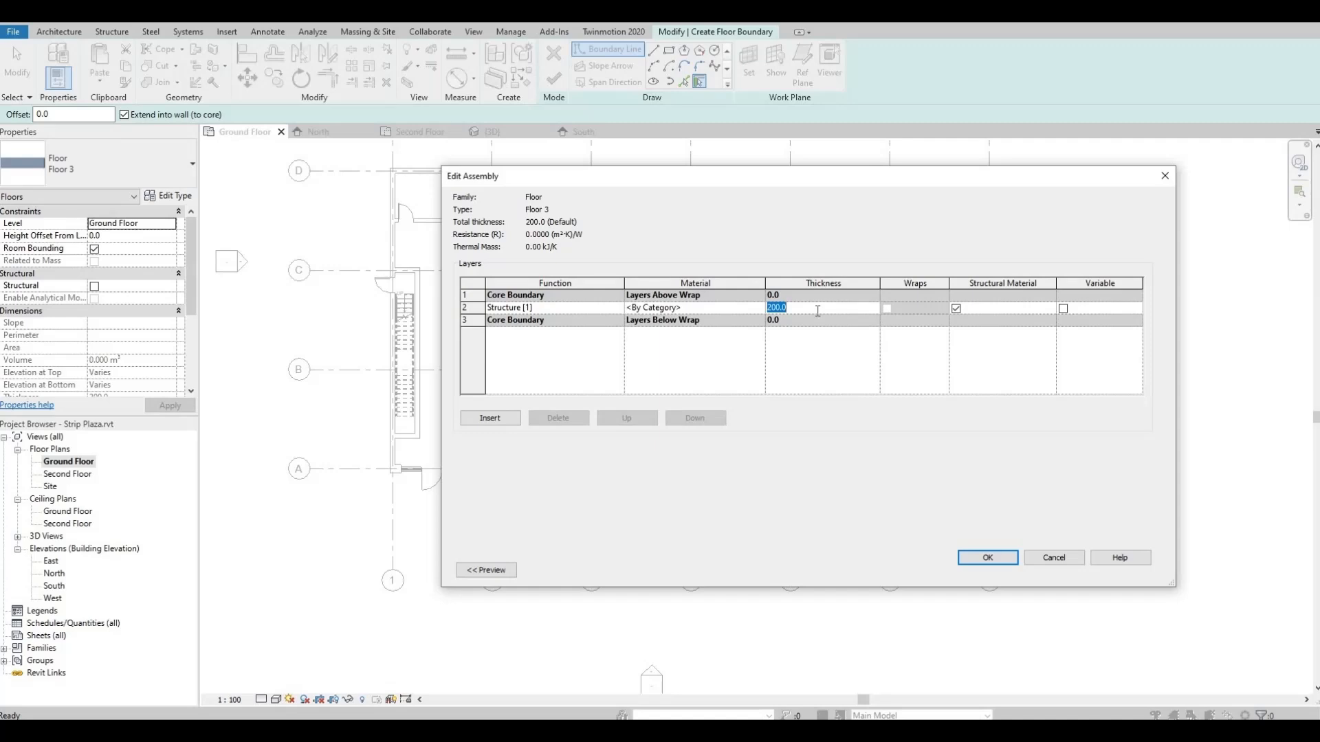
left_click(987, 558)
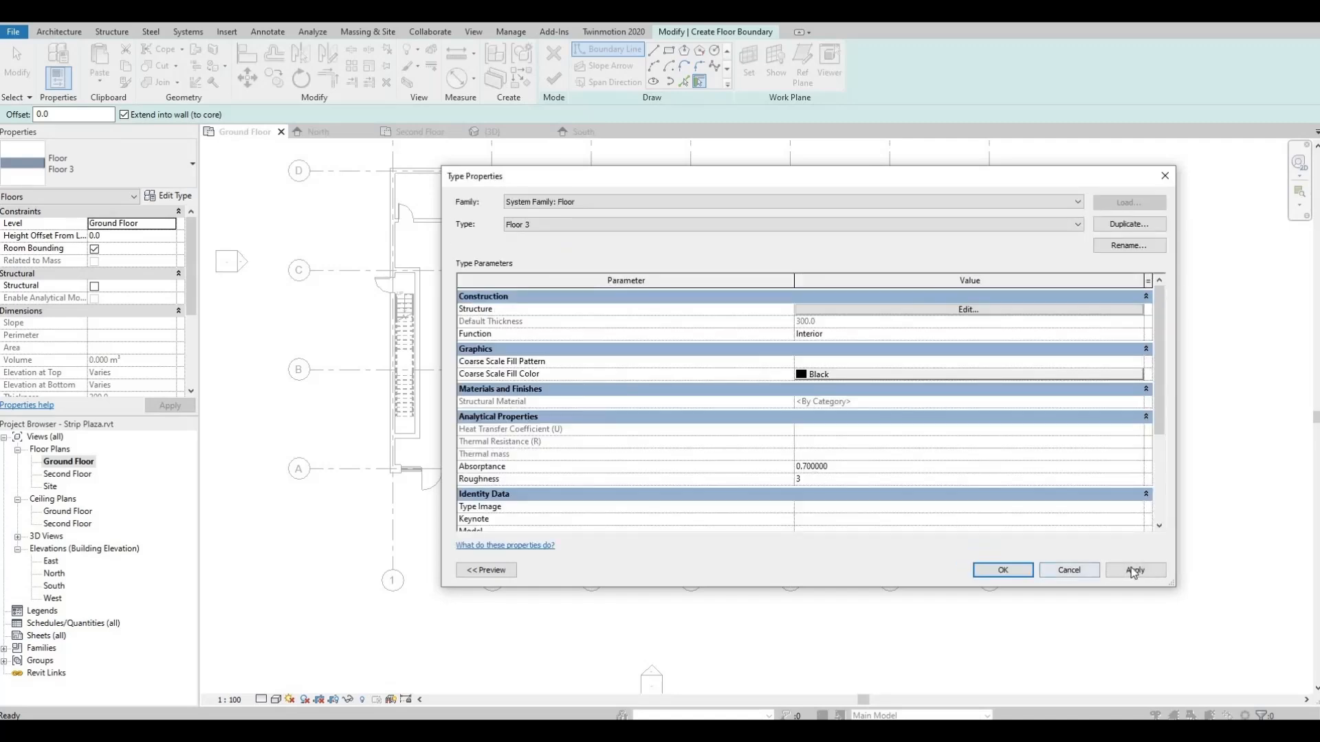
key("Return")
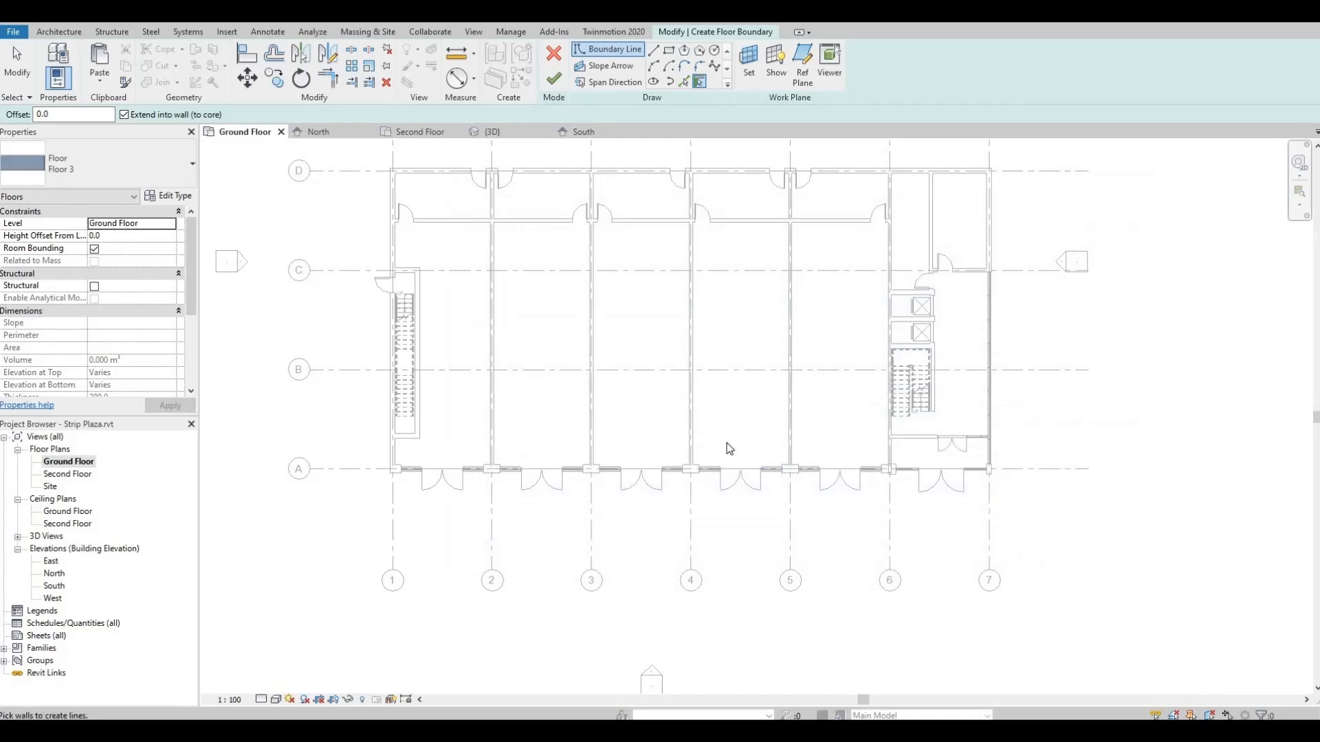
Sketch a rectangular floor boundary around the building from grid intersection D-1 to the corner column at A-7.
middle_click_drag(727, 443, 741, 470)
middle_click_drag(549, 432, 550, 480)
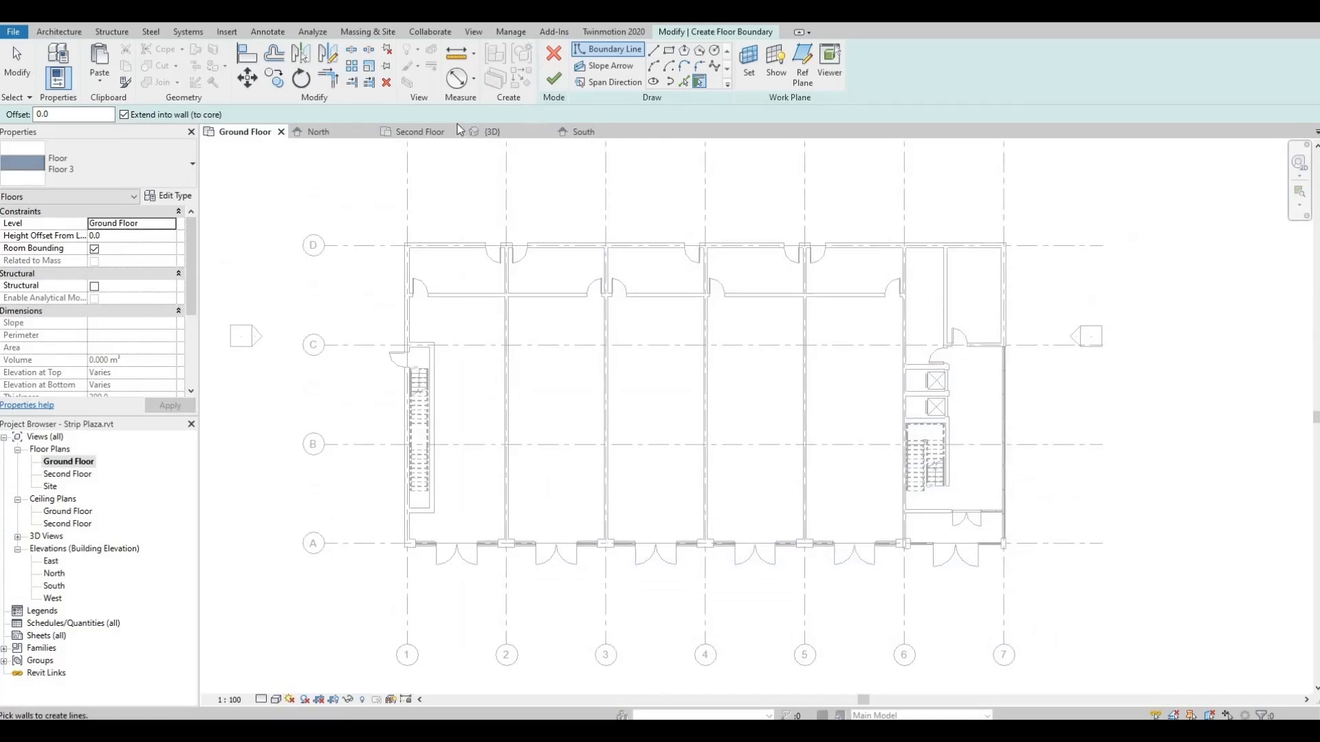
left_click(670, 51)
scroll(395, 246, "up", 4)
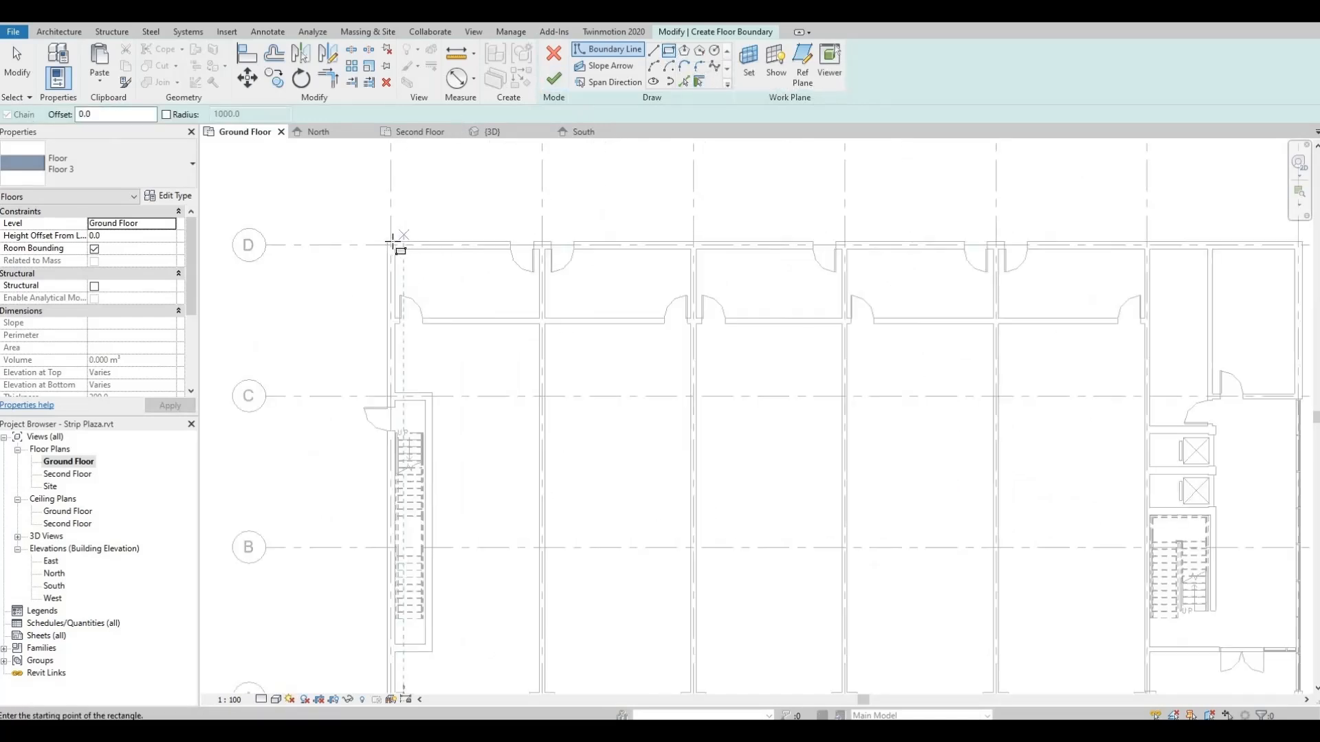
scroll(388, 265, "up", 3)
left_click(385, 264)
scroll(737, 598, "down", 3)
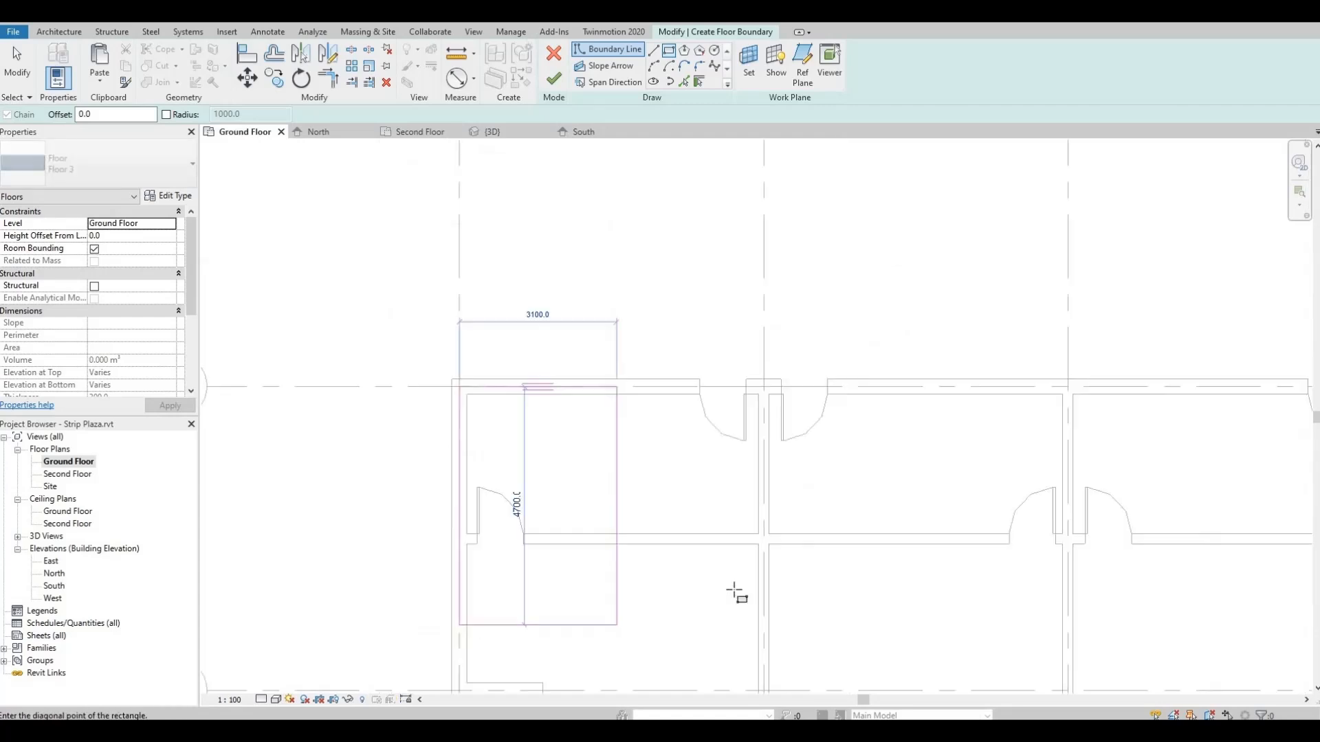
scroll(672, 509, "down", 3)
middle_click_drag(677, 461, 507, 192)
middle_click_drag(1196, 612, 1063, 403)
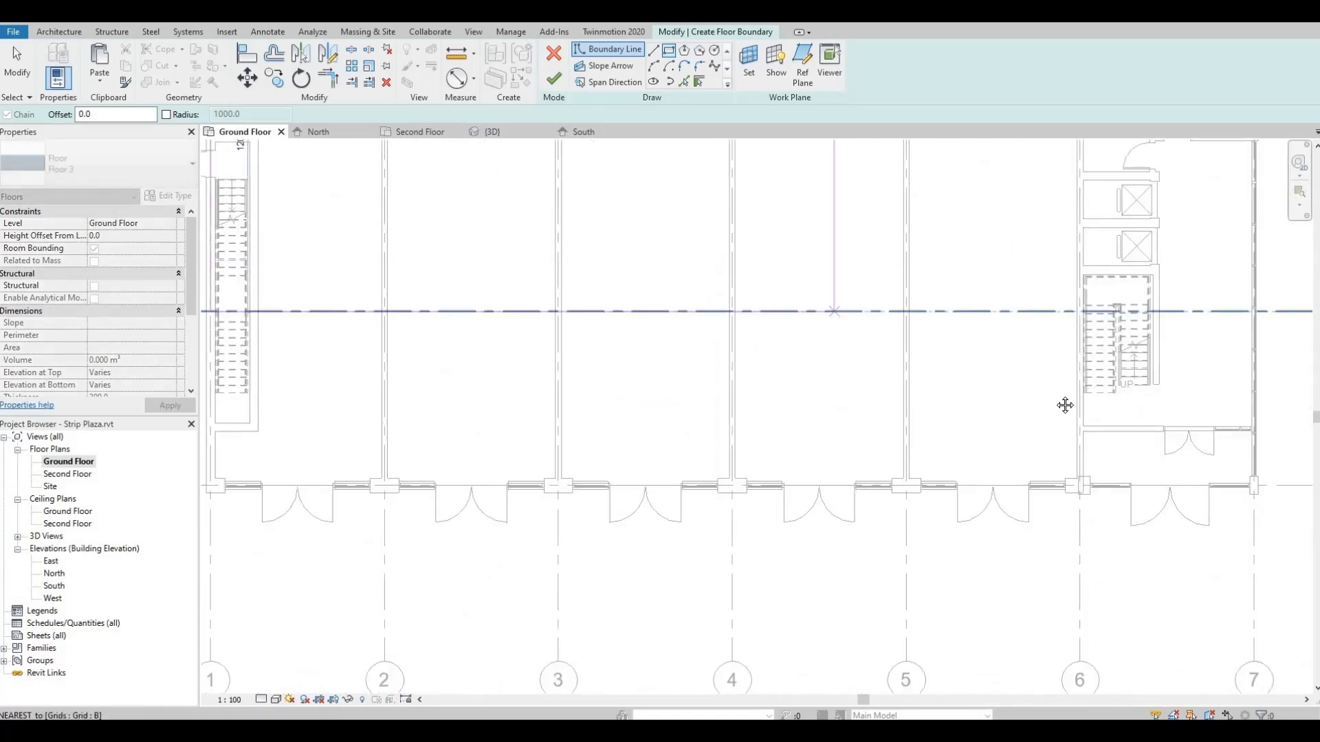
scroll(1117, 402, "up", 1)
scroll(949, 400, "down", 1)
middle_click_drag(1218, 473, 839, 386)
scroll(839, 388, "up", 7)
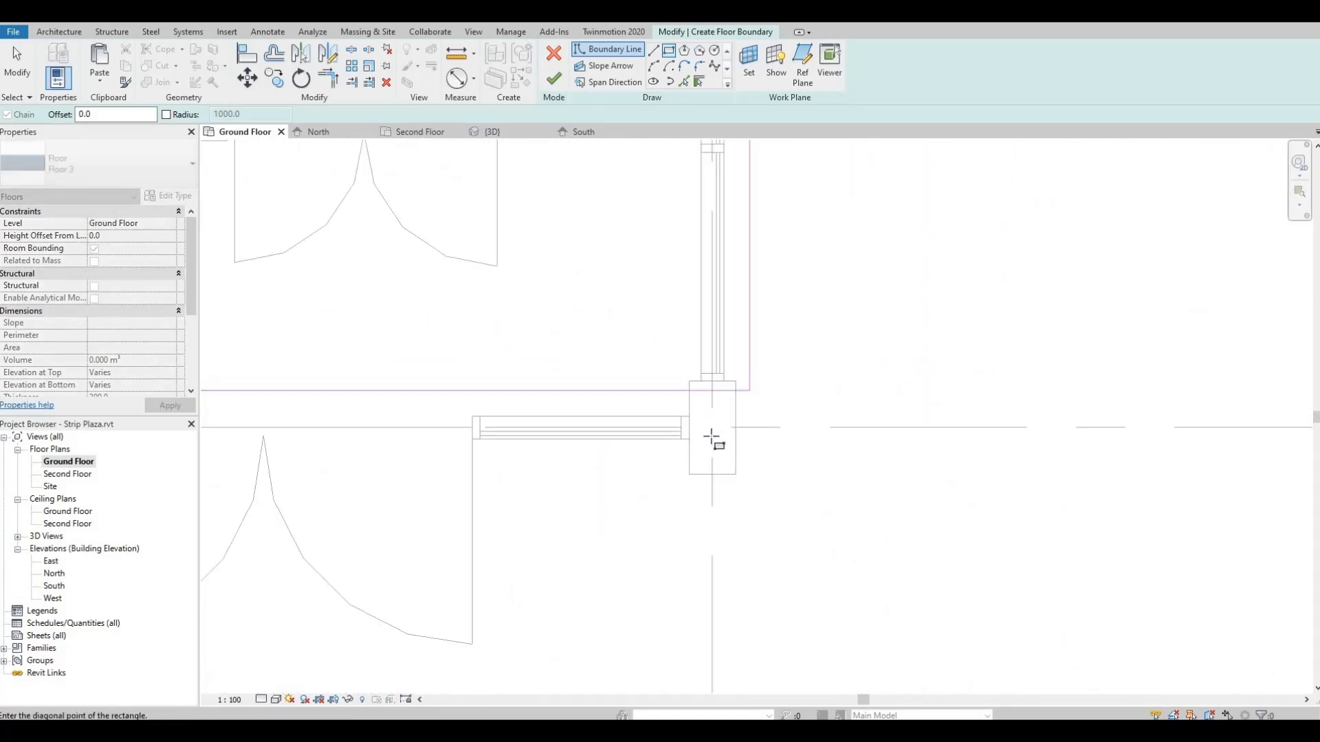
left_click(713, 431)
scroll(818, 364, "down", 4)
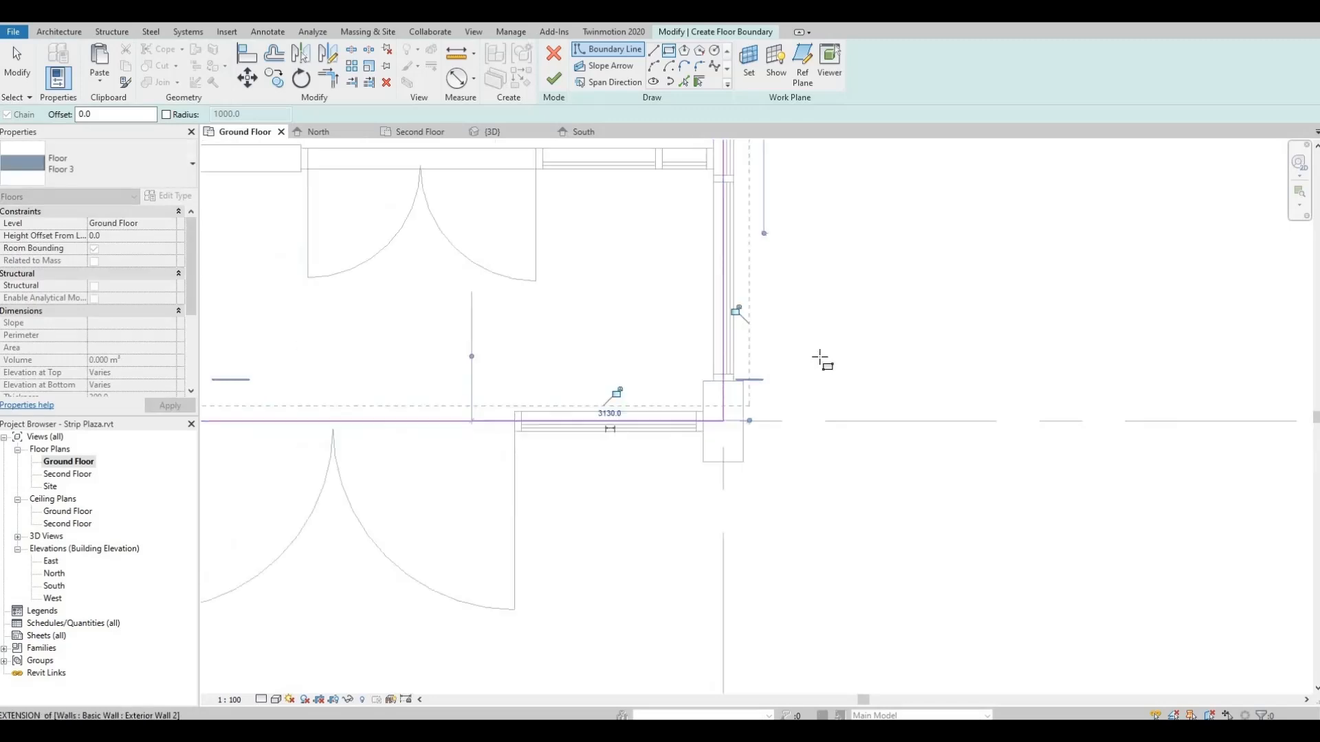
scroll(772, 342, "down", 2)
middle_click_drag(640, 327, 827, 486)
scroll(839, 398, "down", 1)
middle_click_drag(839, 398, 974, 447)
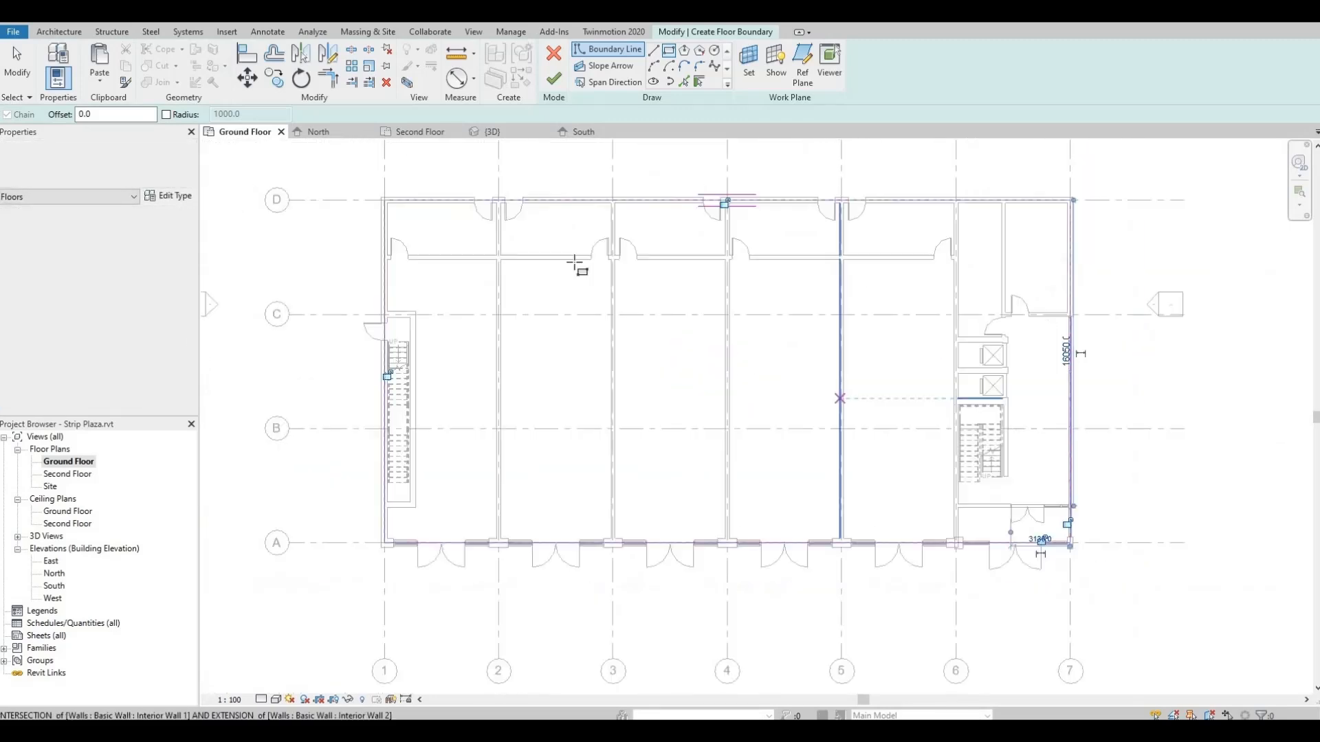
key("Escape")
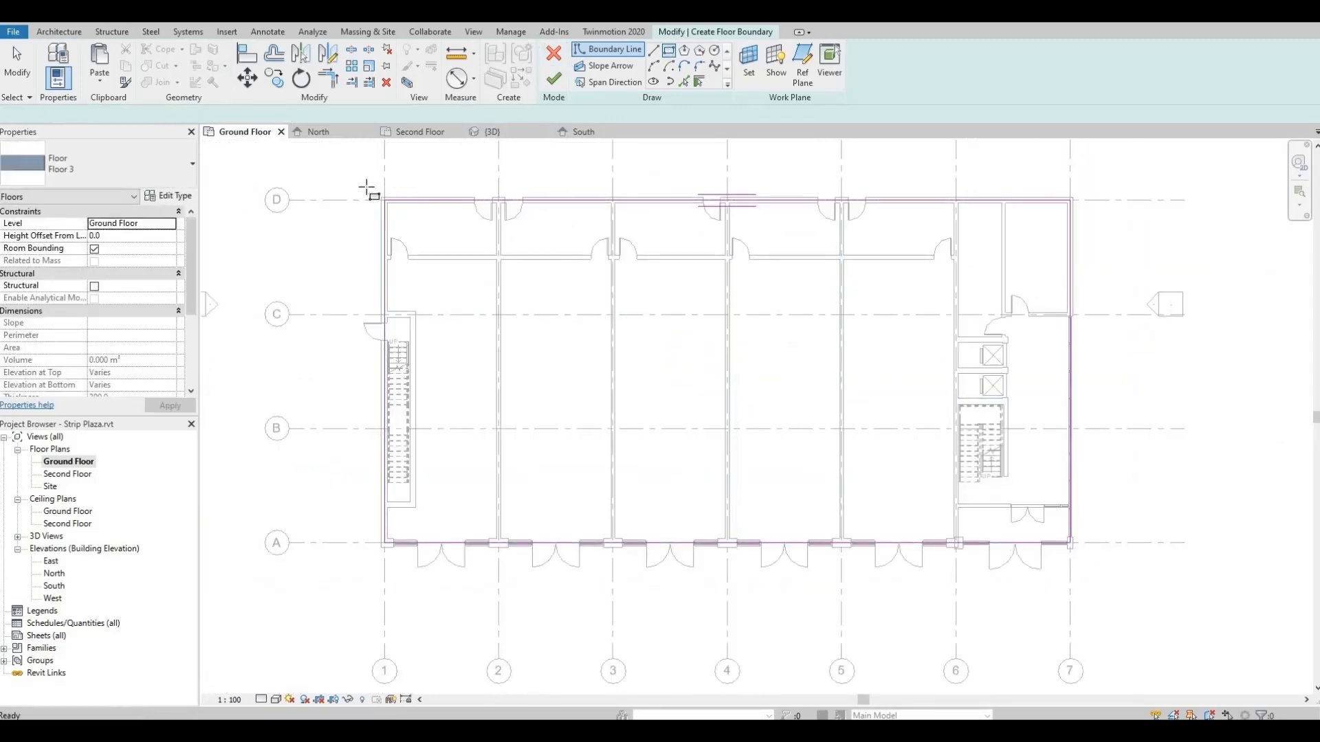
Sketch a second, larger boundary rectangle outside the building on all sides, about 23900 mm from north to south.
left_click(340, 160)
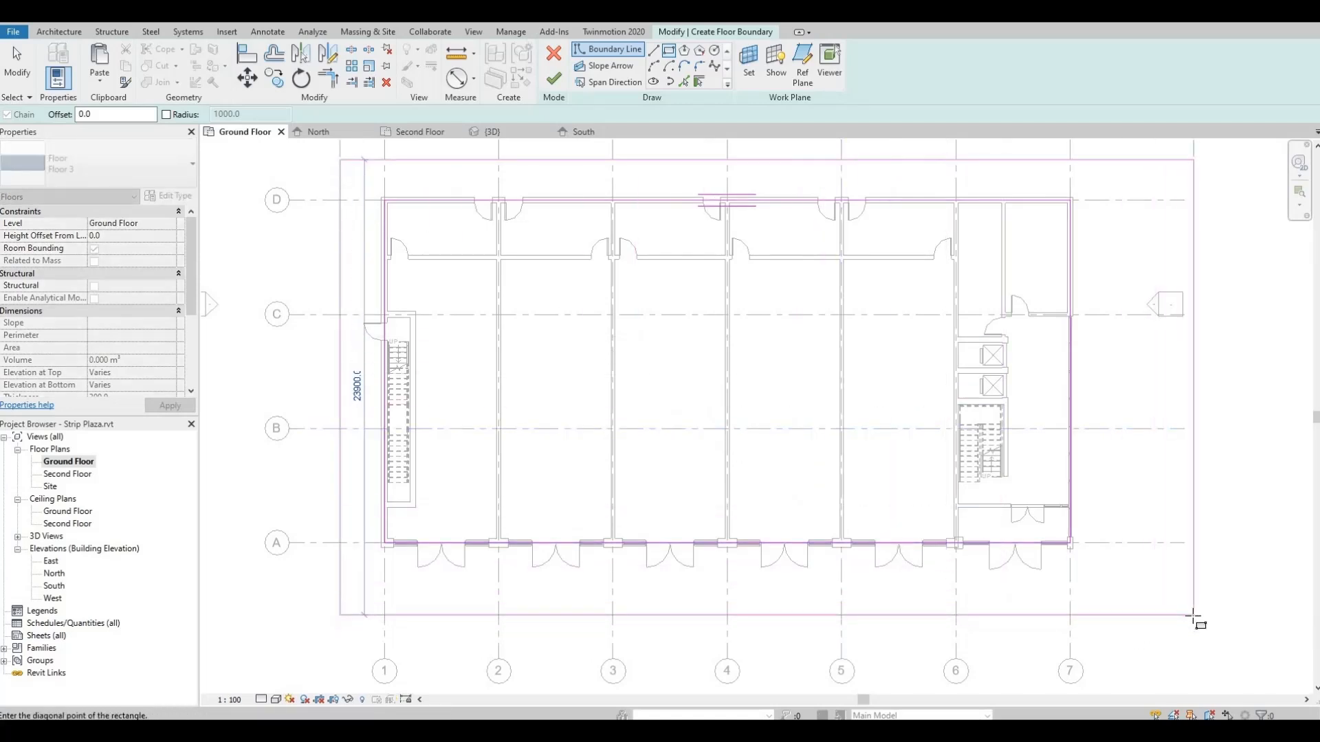
left_click(1177, 623)
key("Escape")
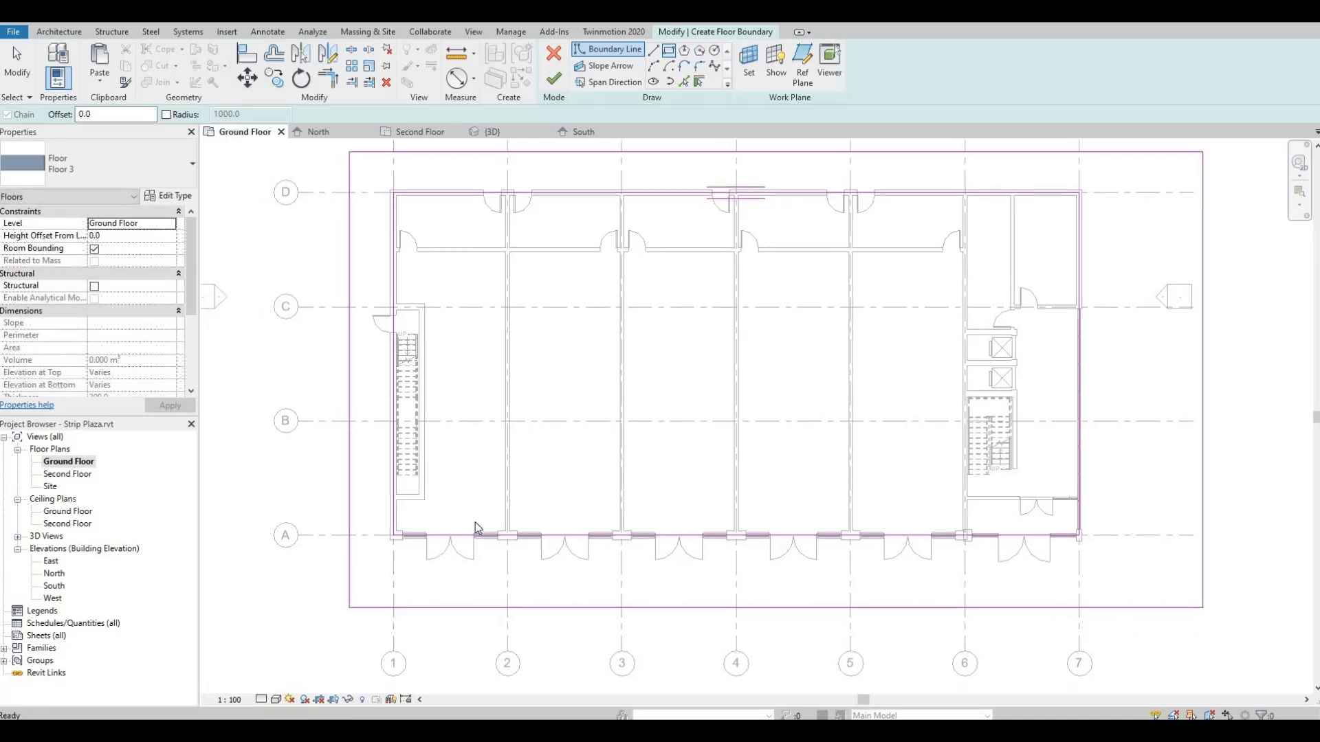
Set the outer rectangle's west edge 2000 mm from the building's west boundary line.
left_click(352, 440)
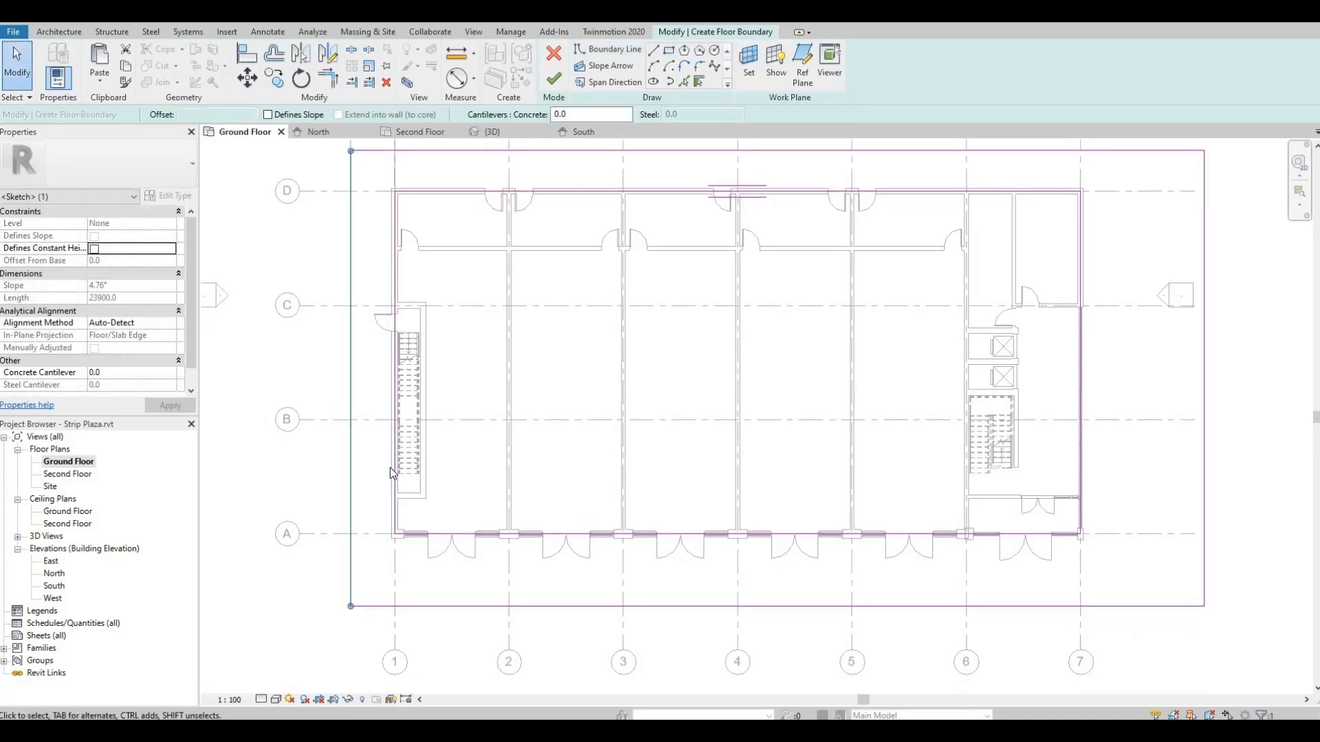
scroll(480, 187, "up", 4)
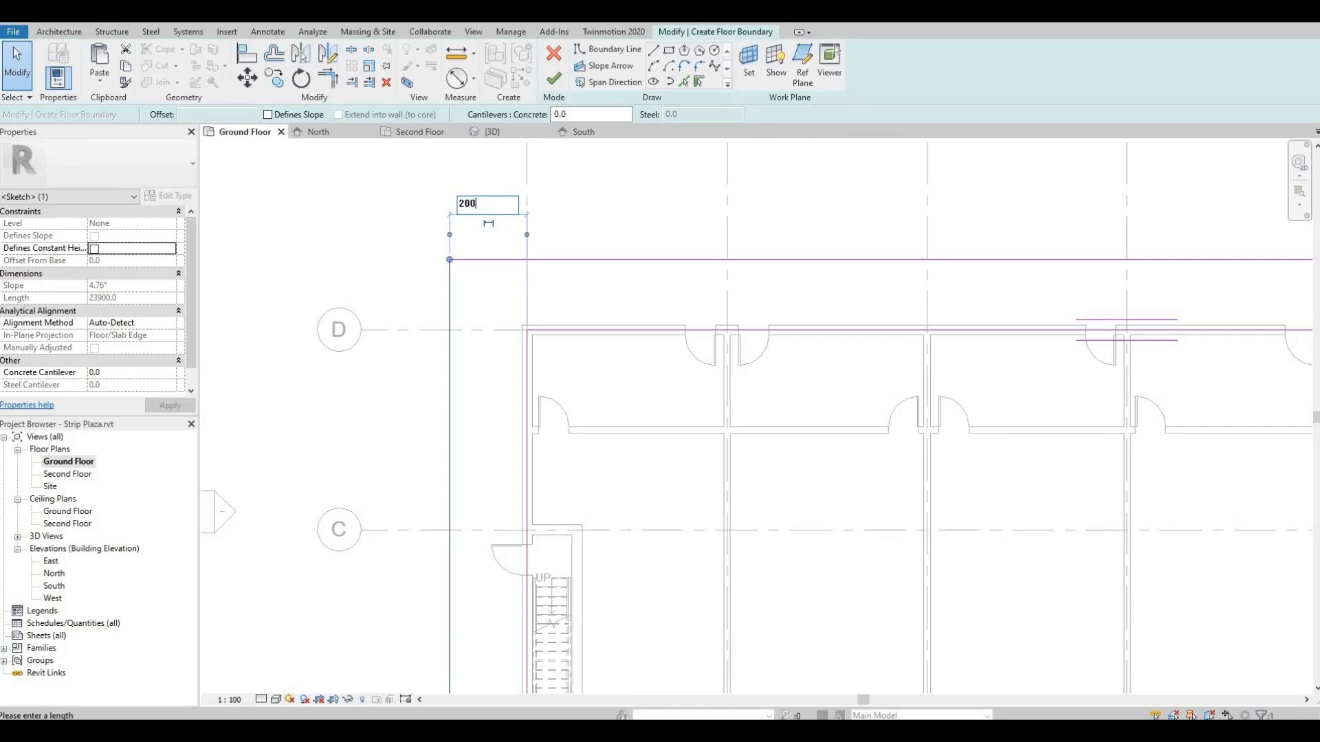
key("Return")
key("Escape")
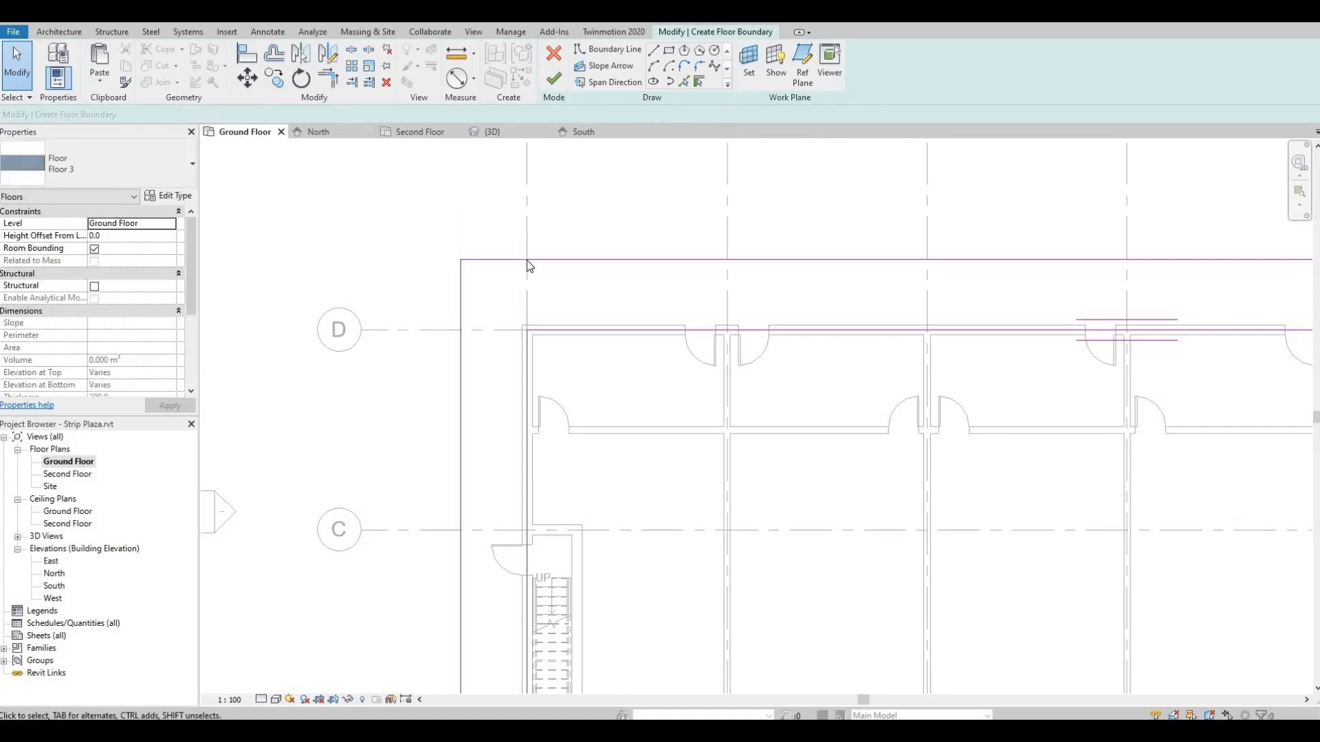
Set the outer rectangle's north edge 2000 mm from the building's north boundary line.
left_click(504, 262)
scroll(422, 339, "down", 3)
scroll(931, 303, "up", 5)
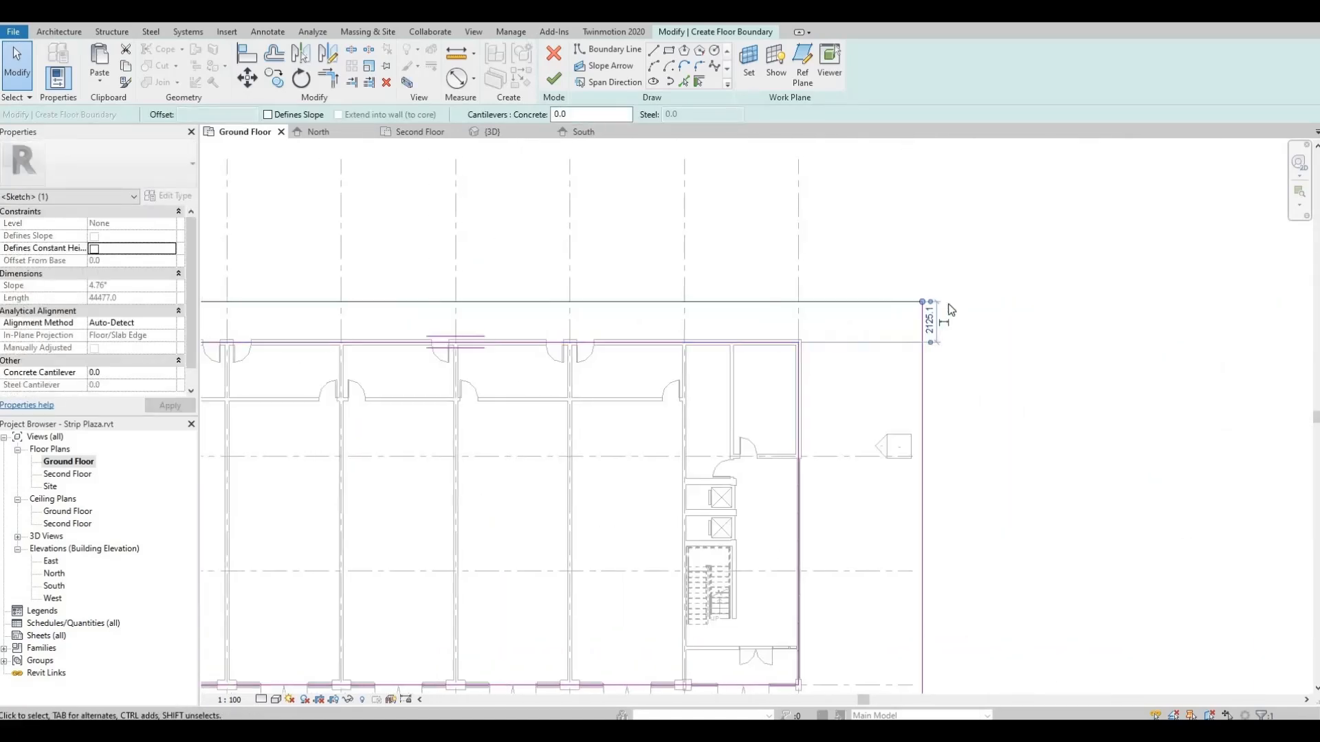
scroll(924, 337, "up", 1)
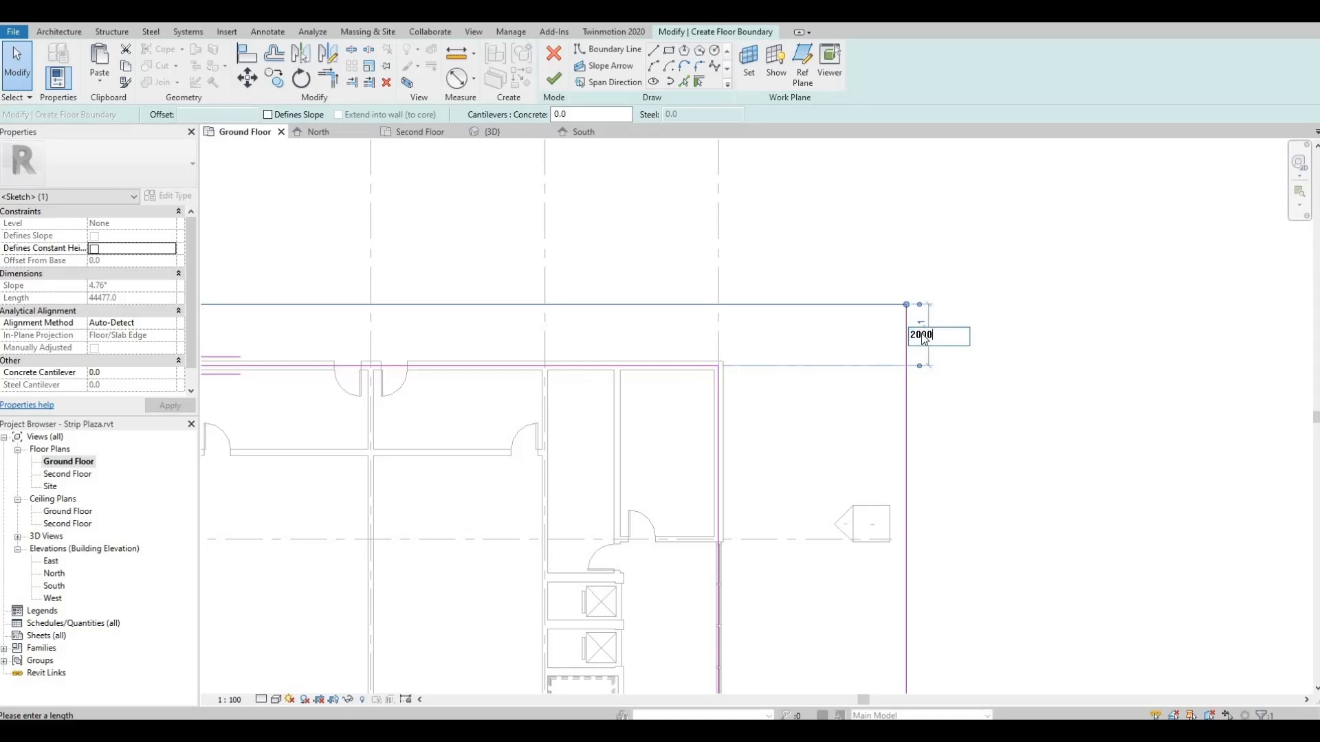
key("Return")
key("Escape")
Set the outer rectangle's south edge 3500 mm from the building's south boundary line on grid A.
scroll(904, 332, "down", 3)
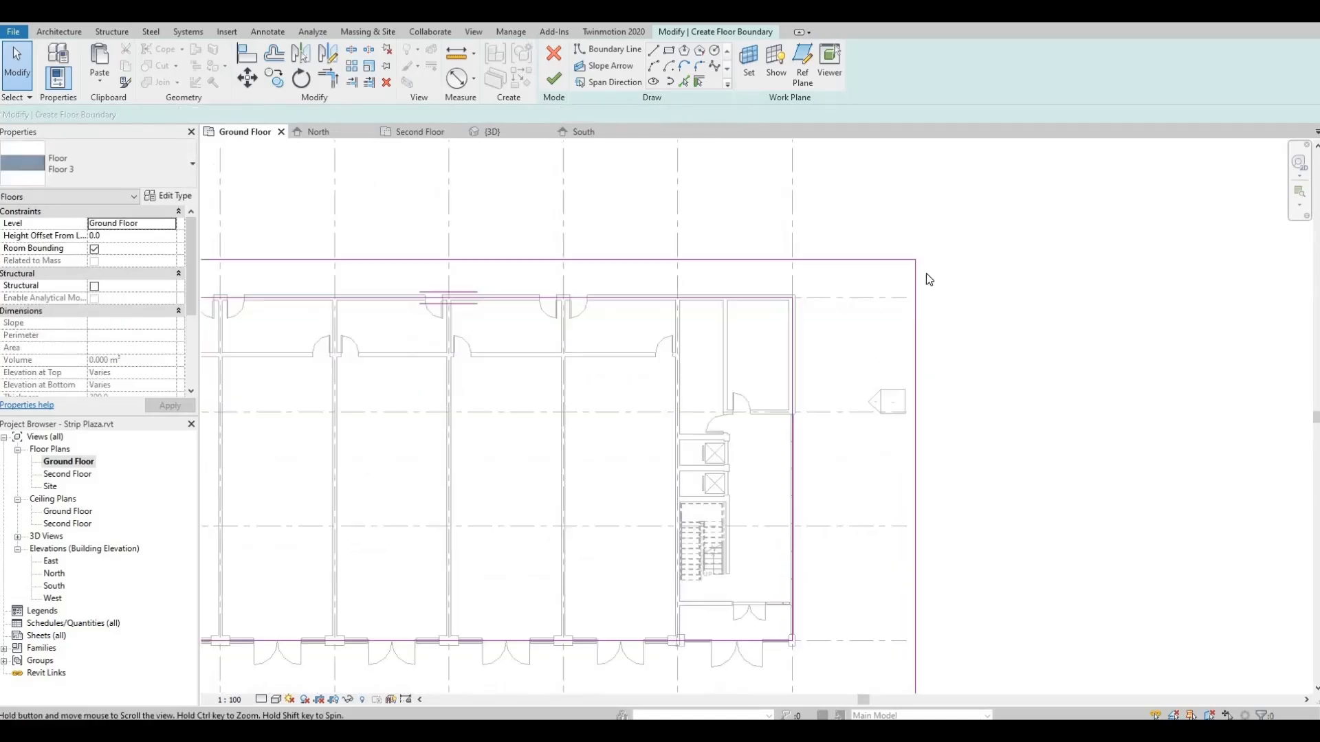
middle_click_drag(820, 320, 878, 247)
scroll(878, 247, "down", 3)
scroll(869, 251, "up", 1)
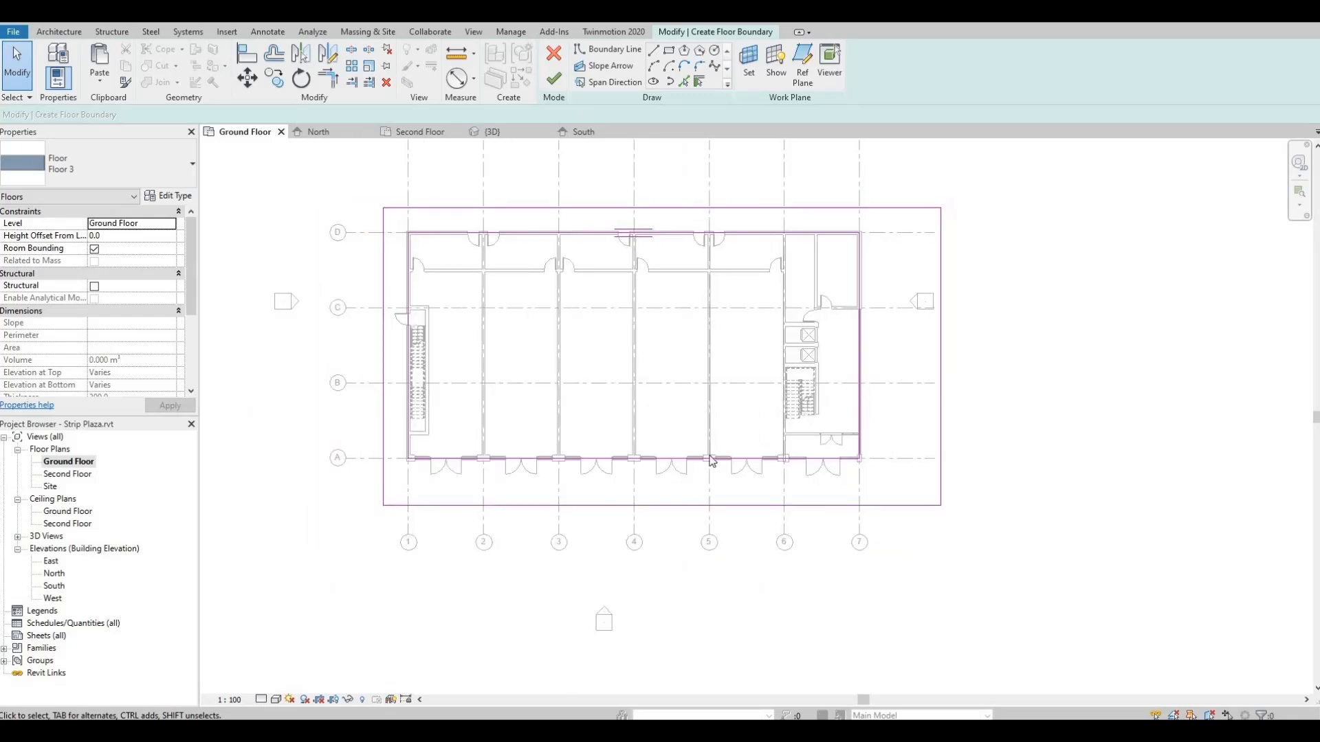
middle_click_drag(673, 504, 716, 450)
left_click(638, 452)
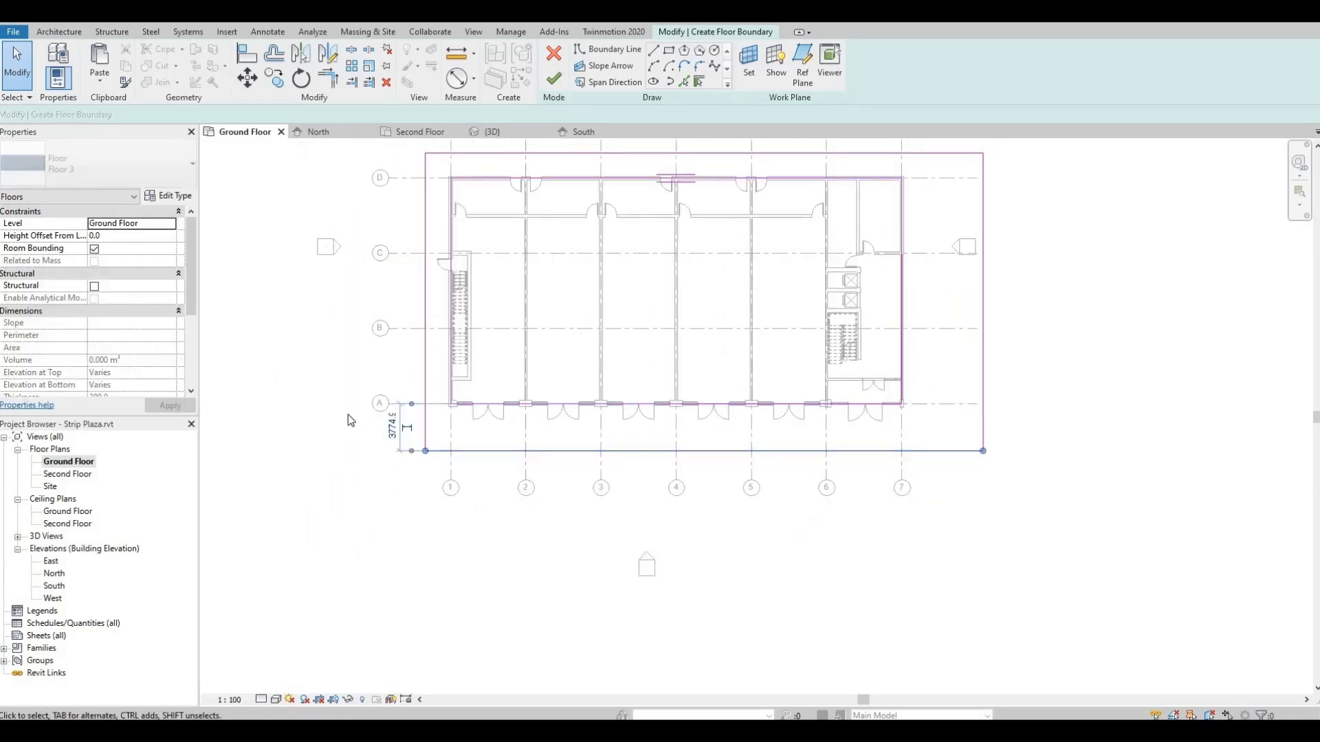
scroll(421, 444, "up", 2)
left_click(365, 405)
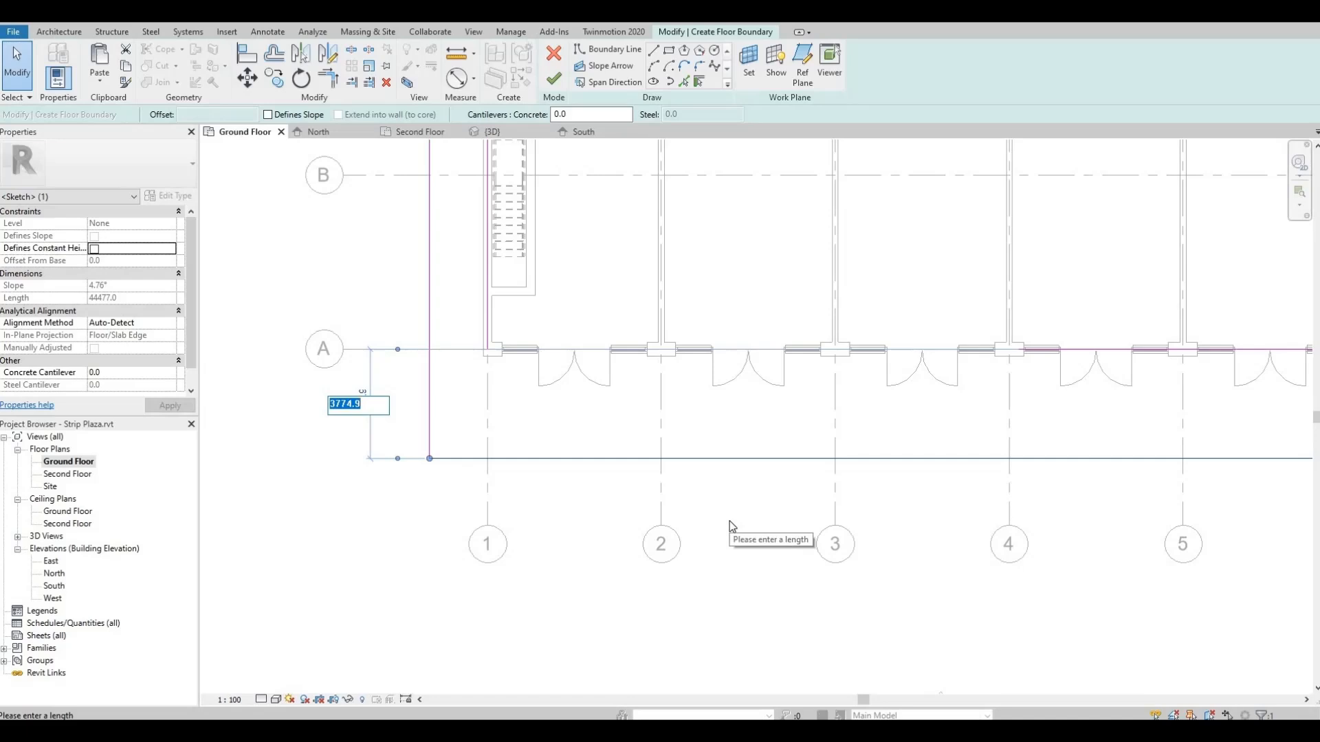
type("3500")
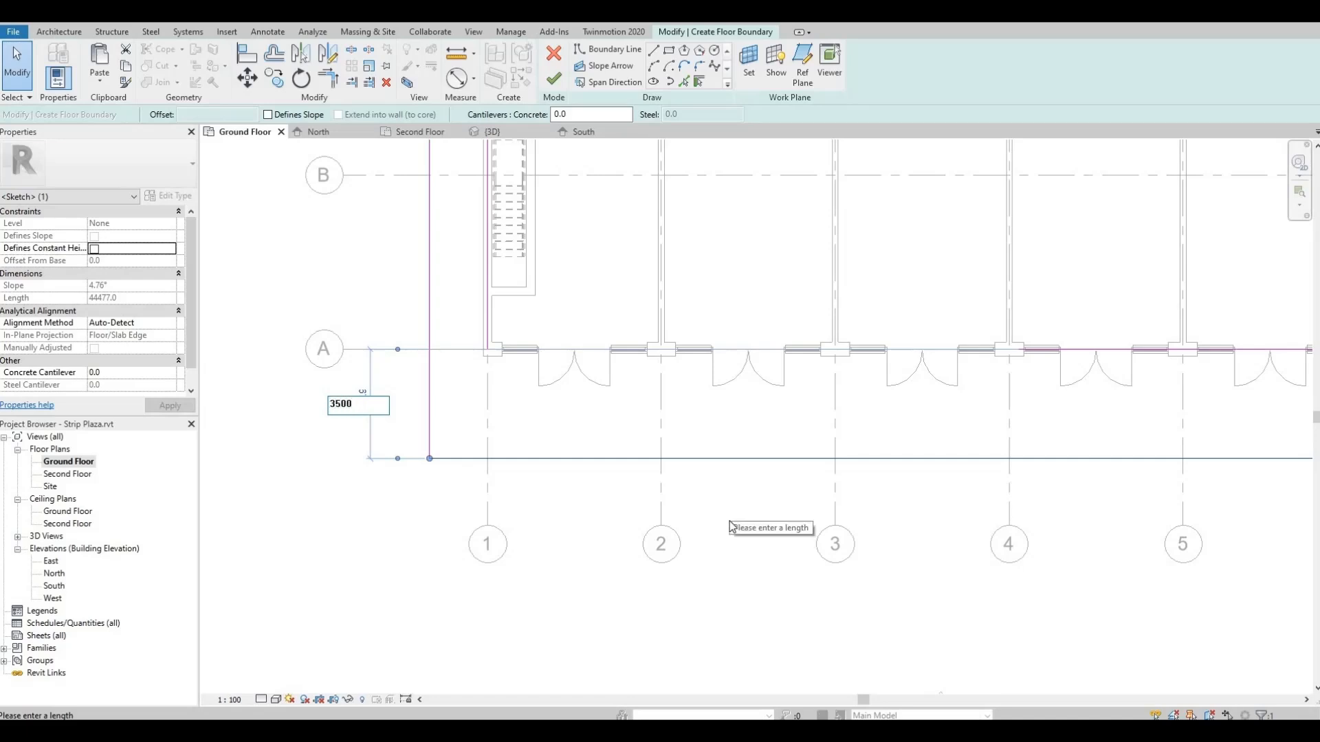
key("Return")
left_click(717, 404)
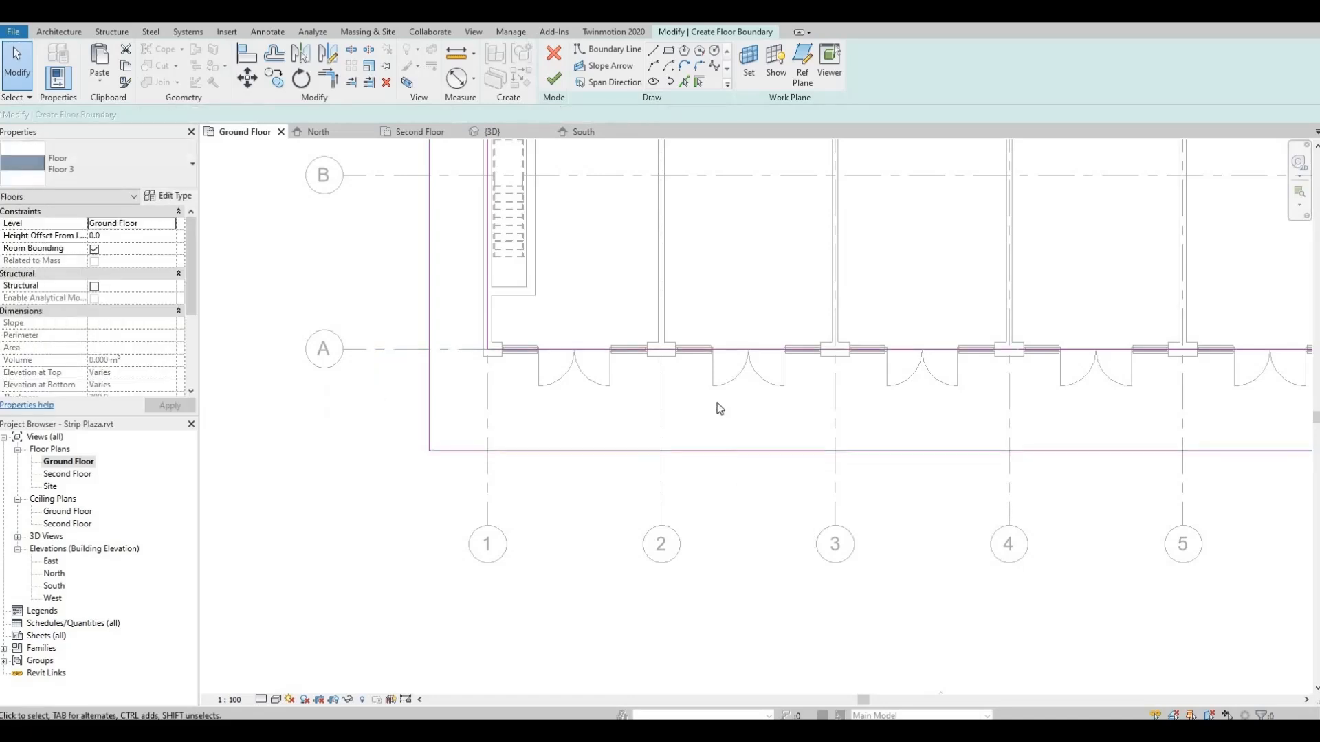
Set the outer rectangle's east edge 6000 mm from the building's east boundary line on grid 7.
middle_click_drag(760, 477, 740, 546)
scroll(701, 494, "down", 1)
scroll(657, 525, "down", 1)
mouse_move(689, 501)
middle_mouse_down()
mouse_move(618, 501)
mouse_move(512, 528)
middle_mouse_up()
middle_click_drag(997, 536, 737, 552)
left_click(978, 363)
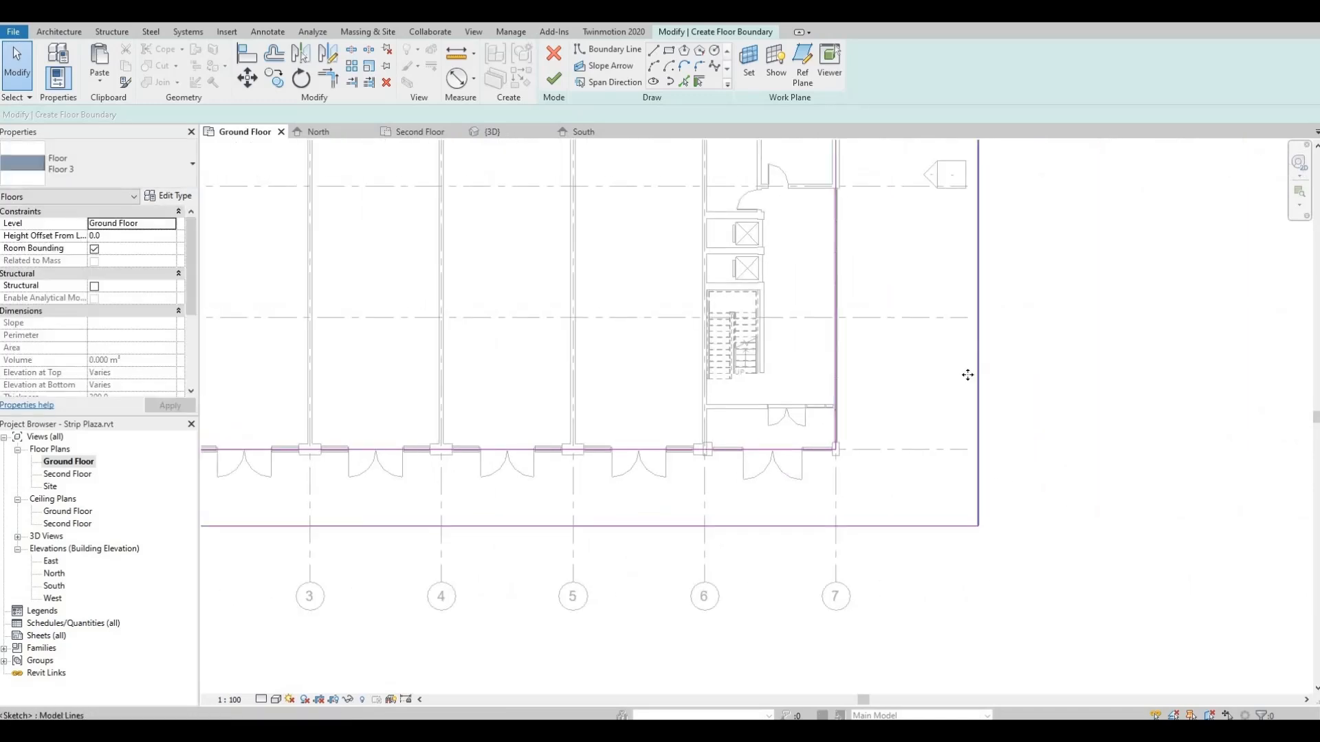
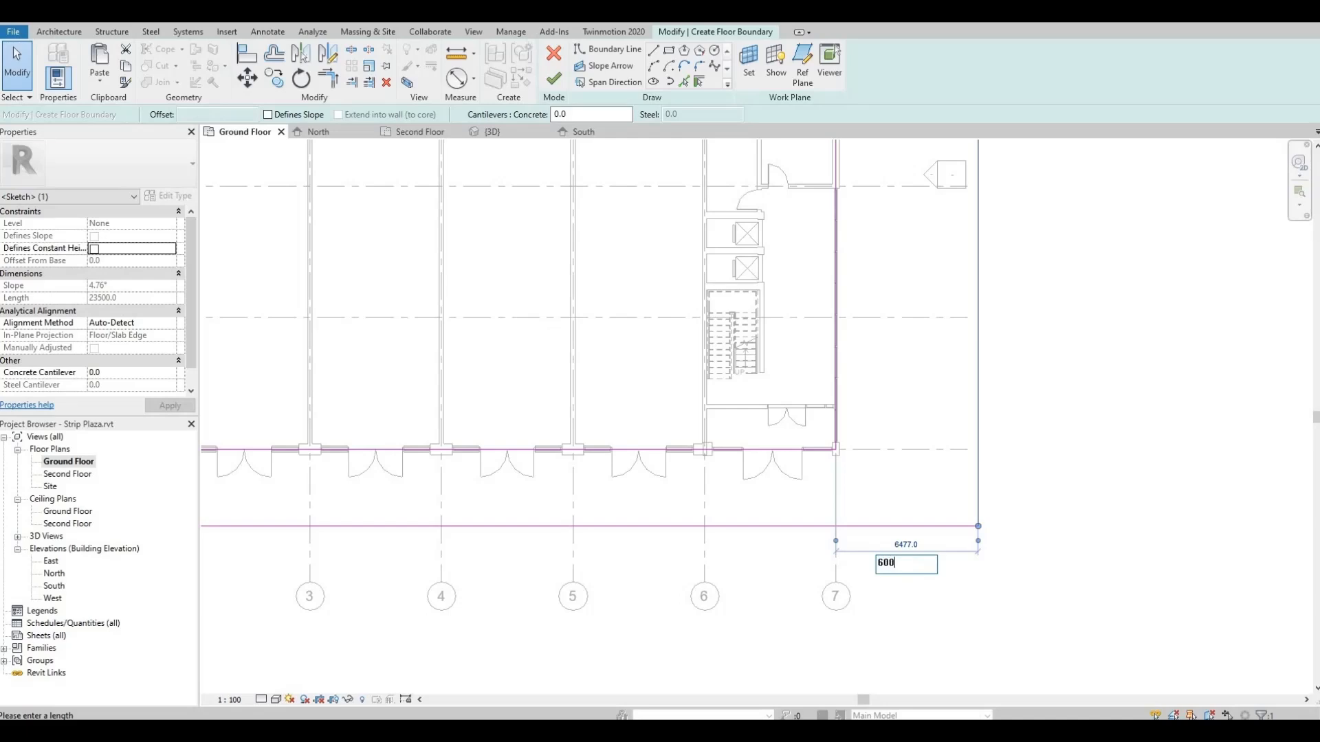
key("Return")
key("Escape")
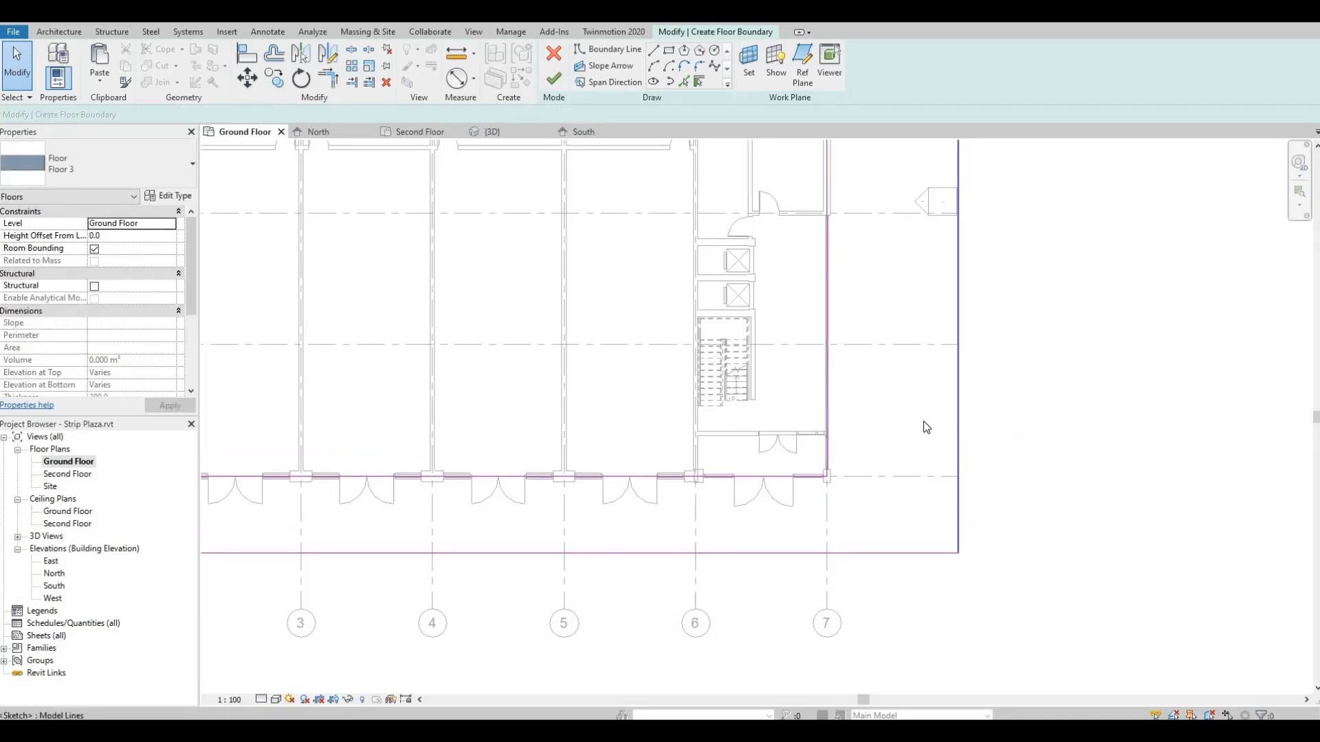
Sketch three connected boundary lines forming a recess against the outer east edge, about 3000 mm deep and 14000 mm long.
scroll(917, 466, "down", 2)
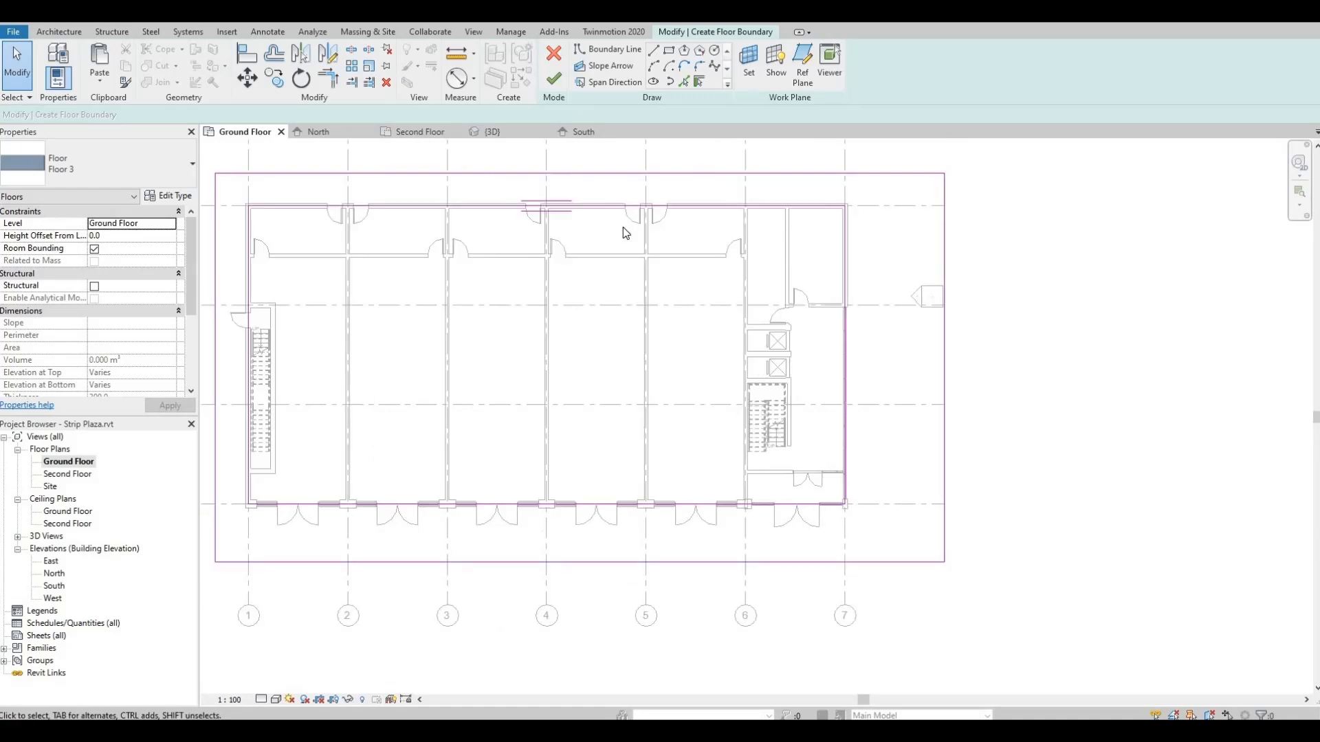
left_click(657, 52)
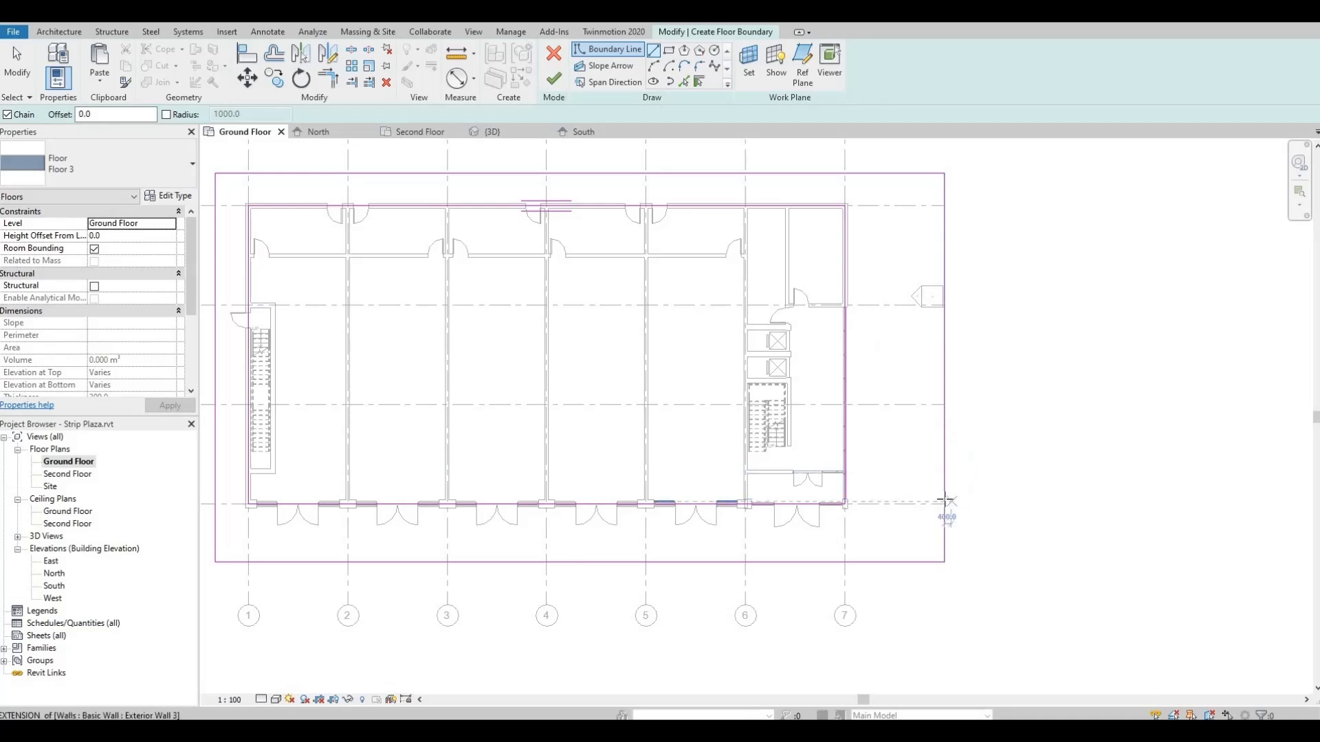
scroll(937, 443, "up", 2)
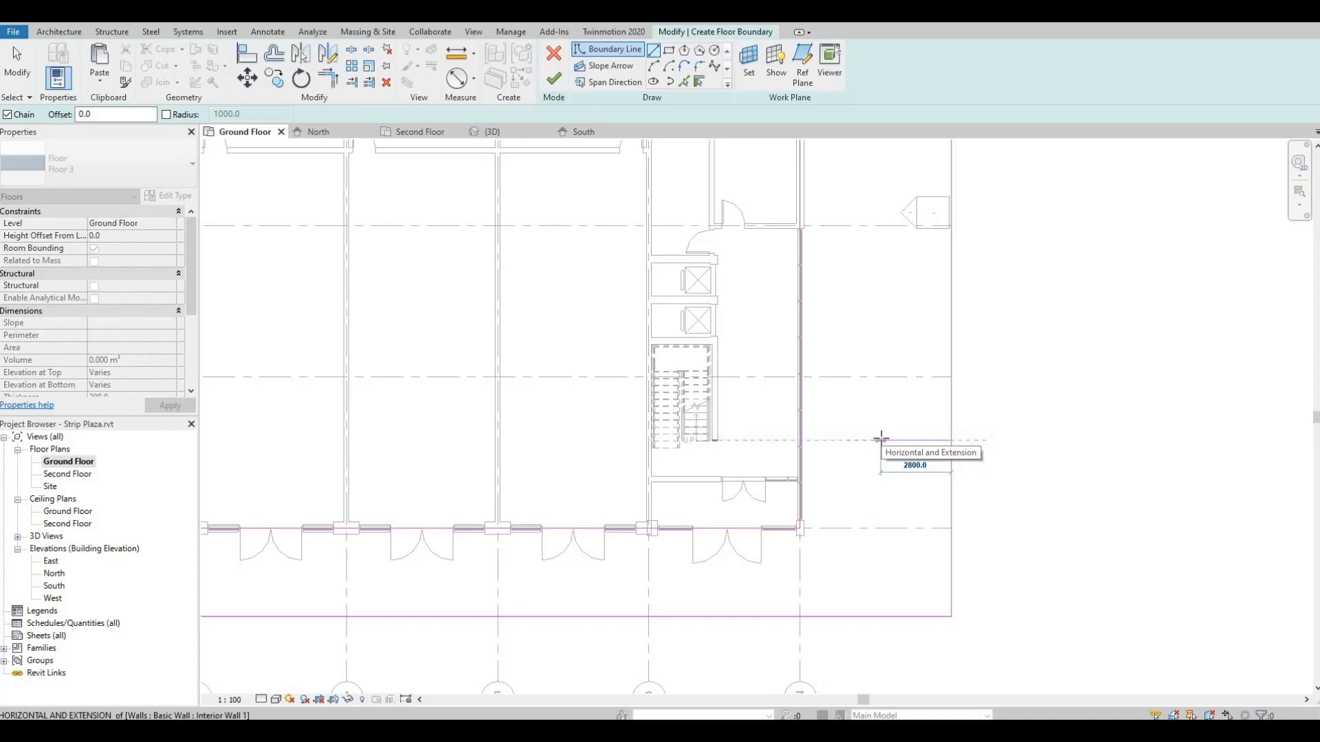
left_click(875, 438)
middle_click_drag(889, 169, 889, 372)
scroll(889, 372, "down", 1)
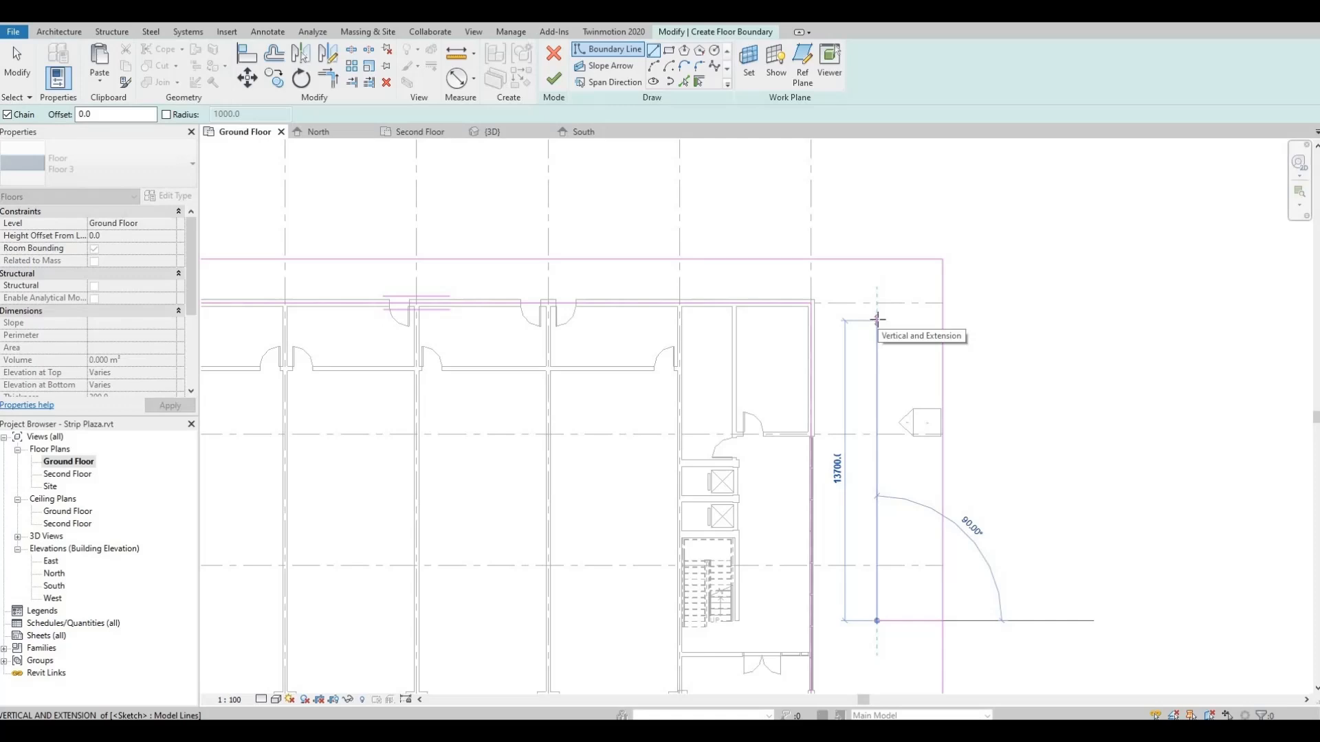
left_click(877, 314)
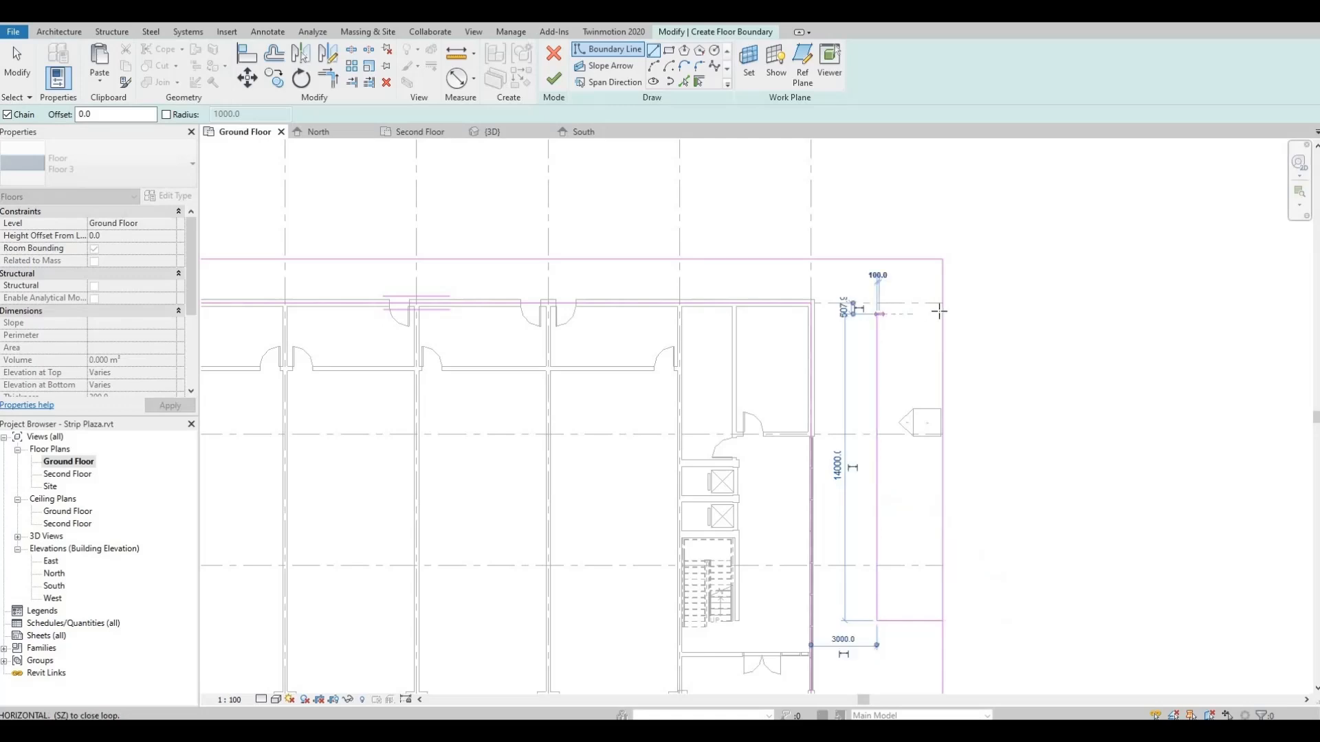
left_click(955, 324)
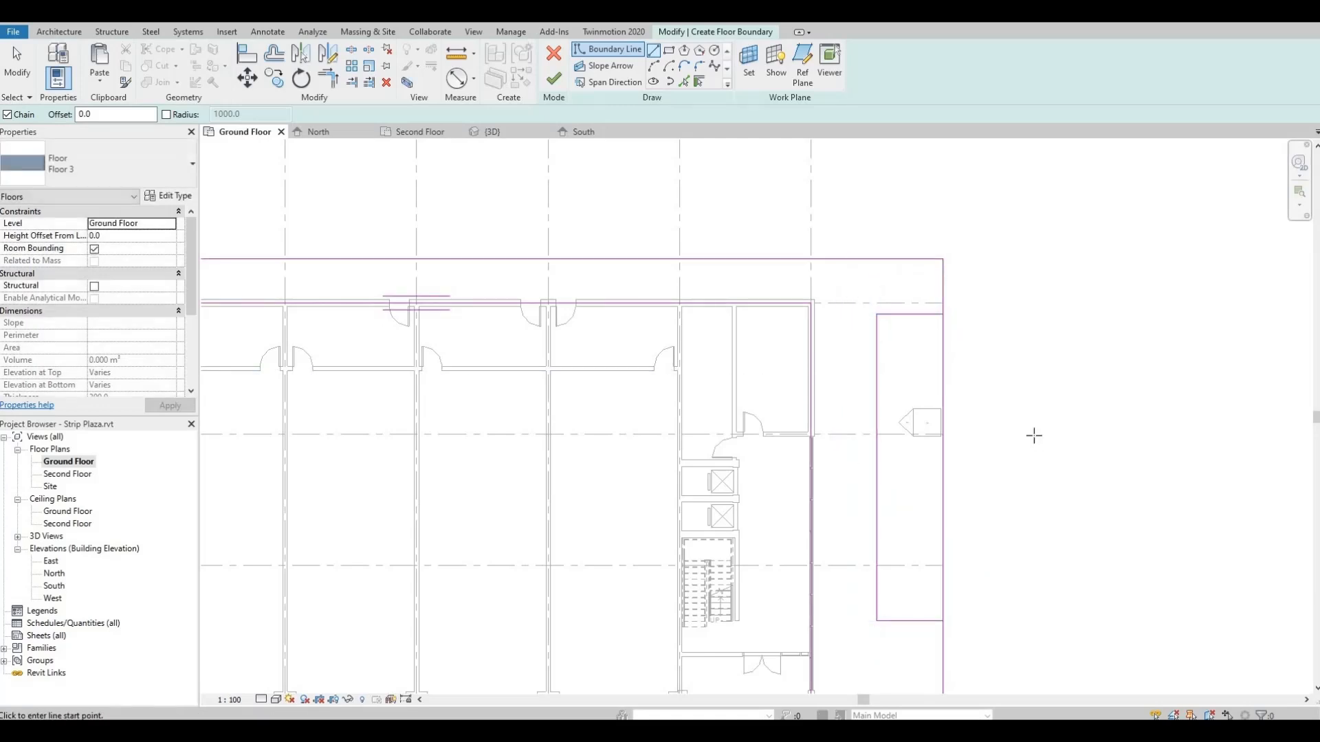
Set the outer rectangle's east edge 4200 mm from the recess's long inner line.
middle_click_drag(948, 357, 919, 225)
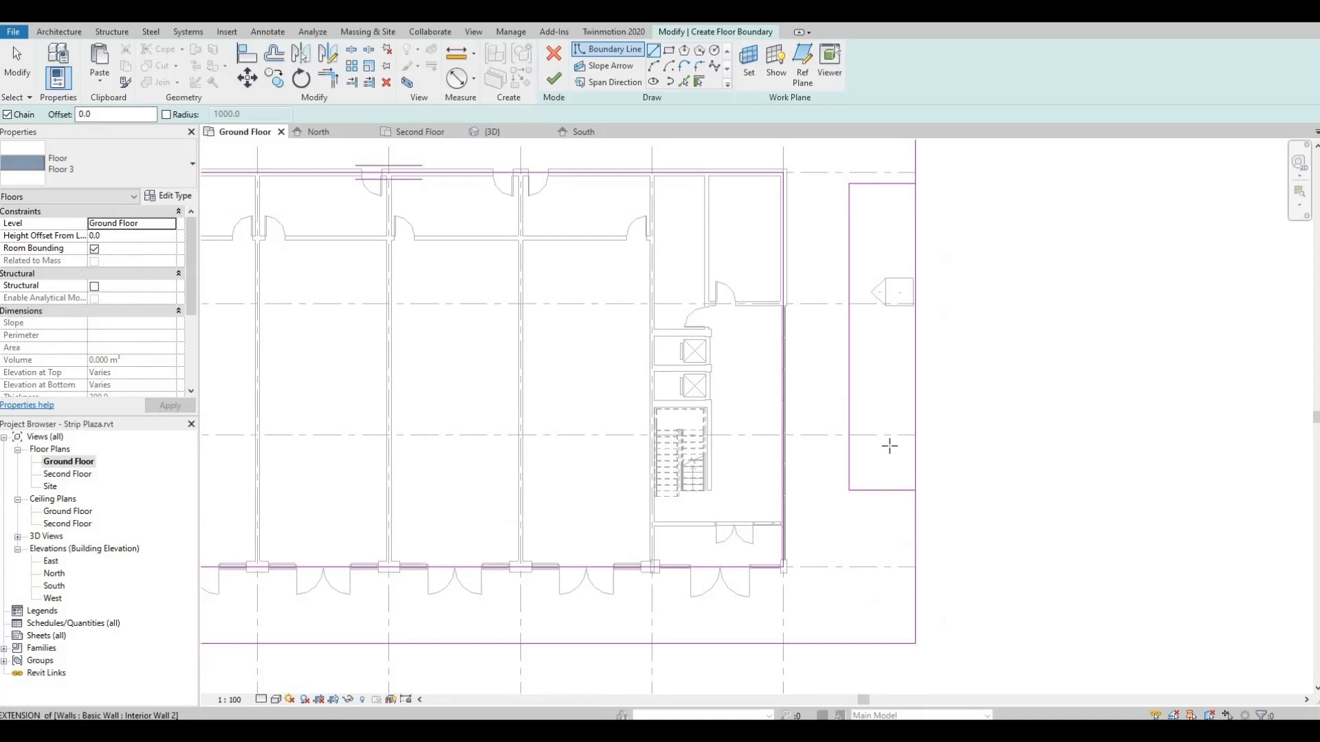
left_click(849, 358)
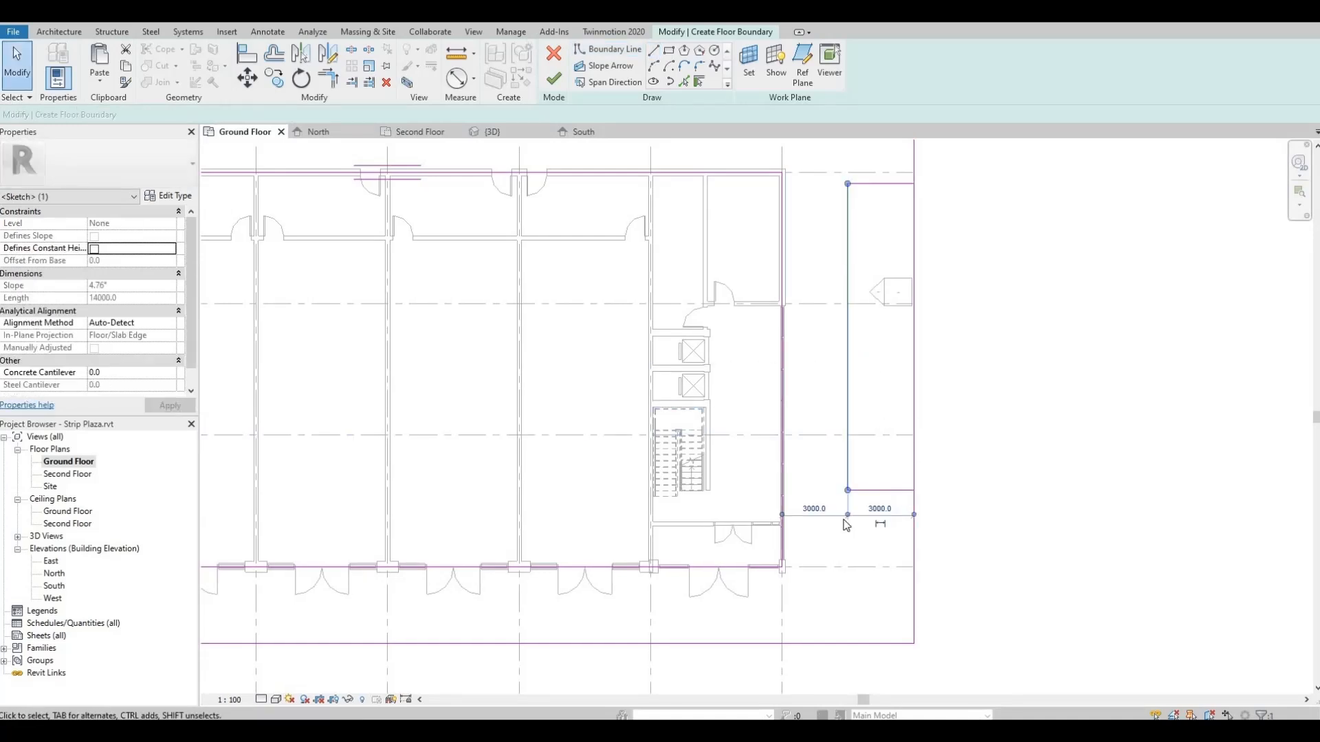
scroll(844, 514, "up", 1)
scroll(904, 512, "up", 1)
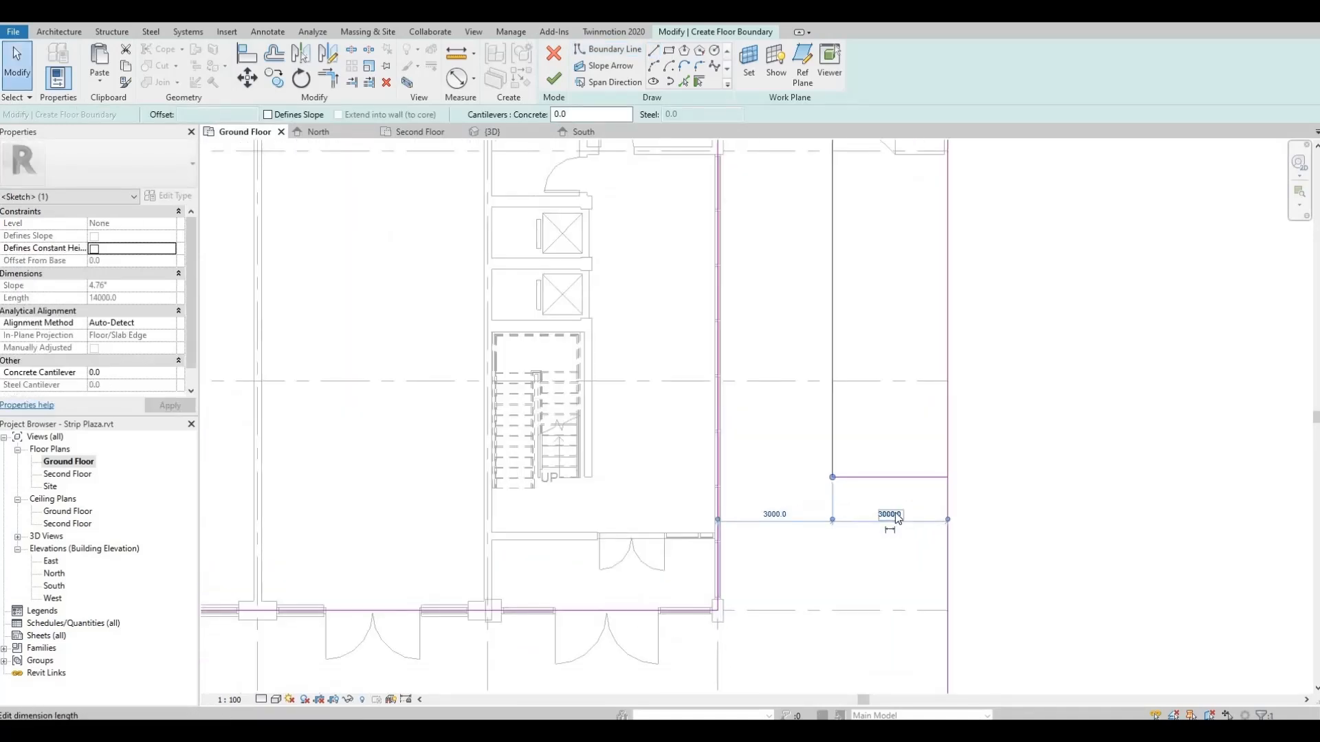
left_click(949, 441)
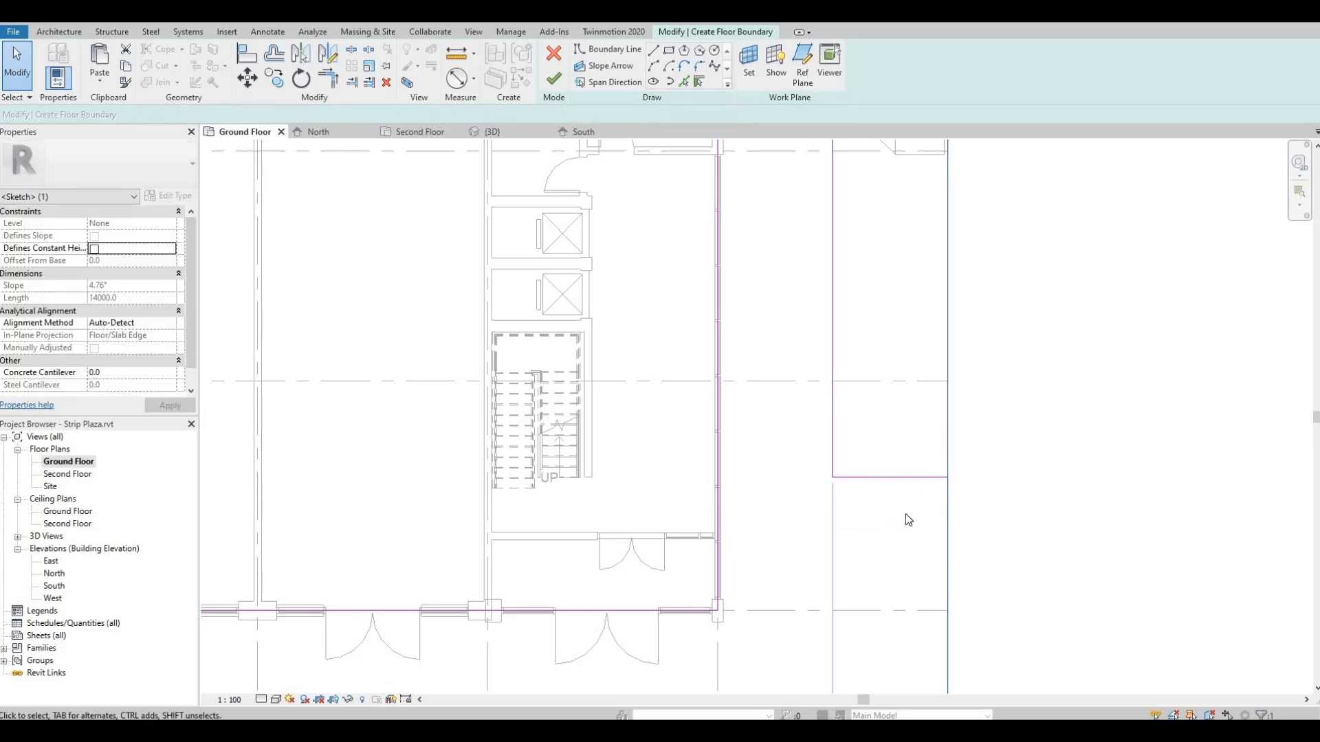
scroll(886, 543, "down", 3)
left_click(869, 557)
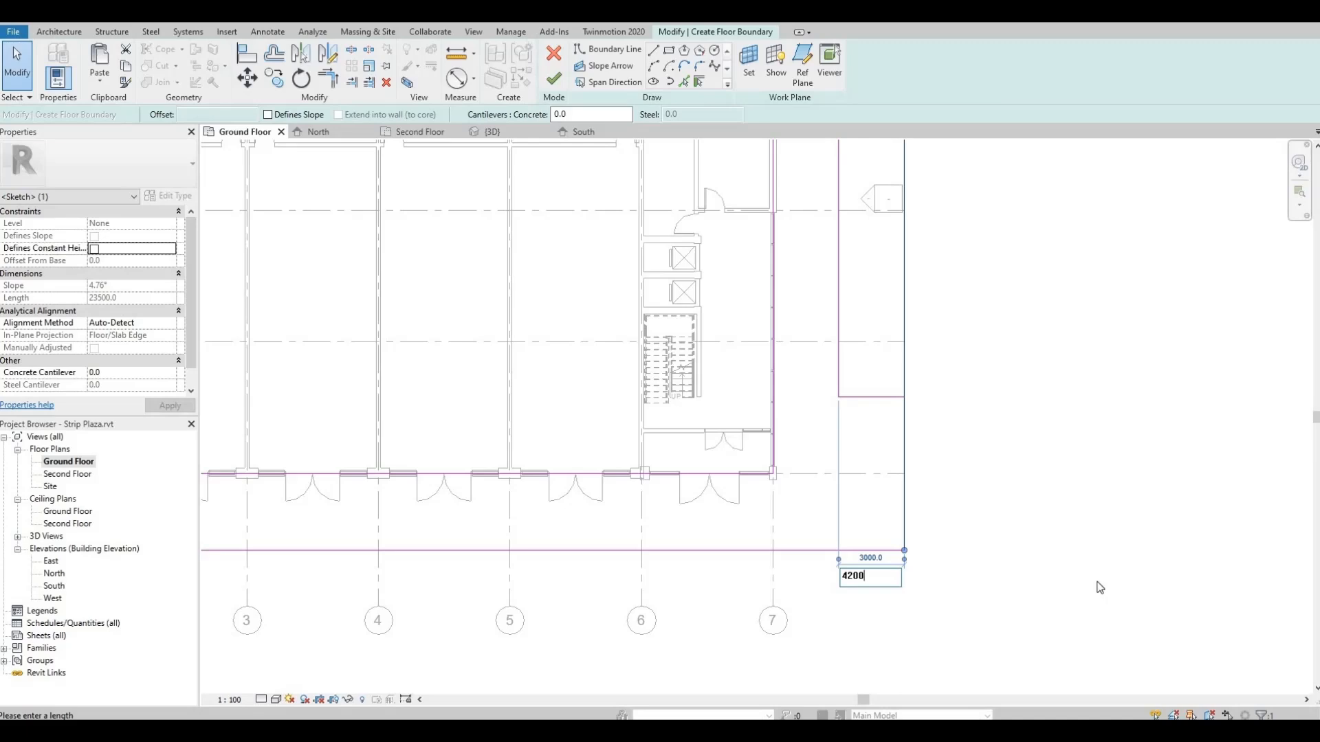
key("Return")
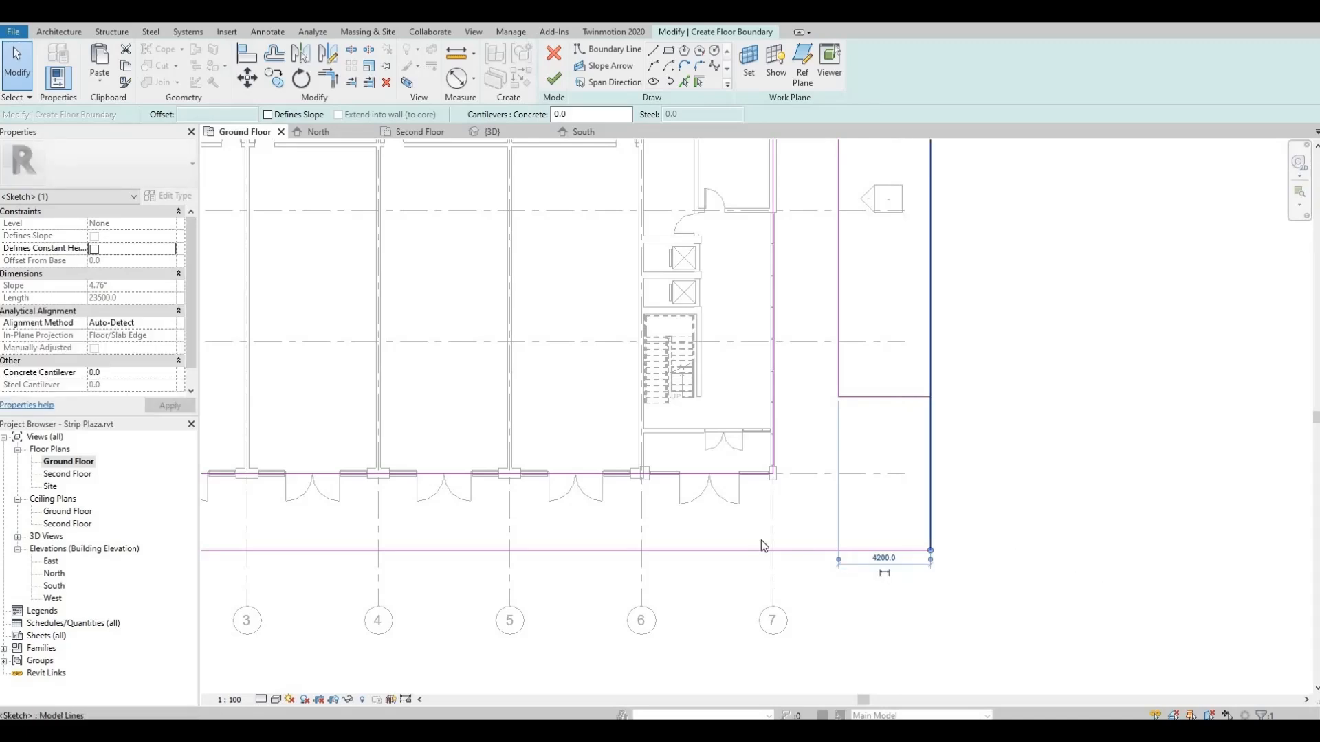
middle_click_drag(870, 500, 952, 457)
key("Escape")
Set the outer rectangle's south edge 6000 mm from the building's south boundary line on grid A.
middle_click_drag(680, 510, 1030, 476)
left_click(1032, 474)
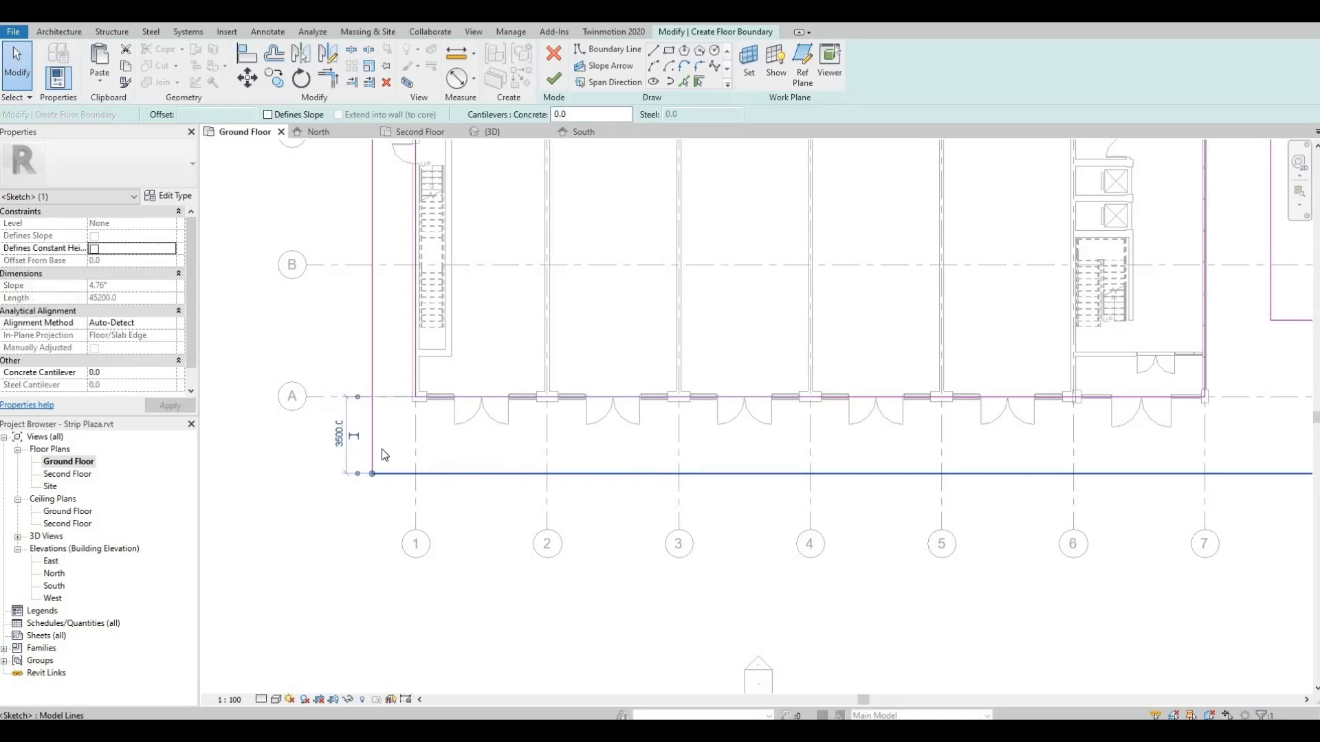
scroll(712, 407, "down", 2)
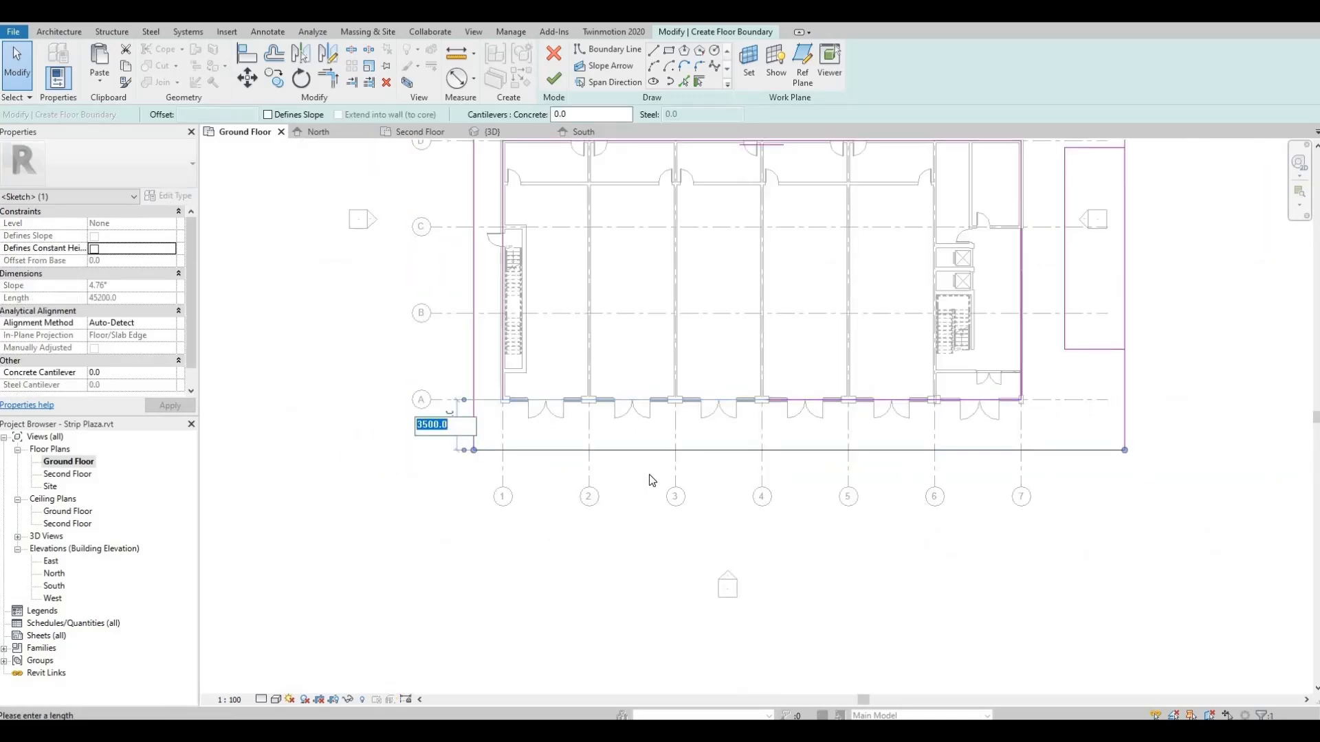
type("6")
key("Return")
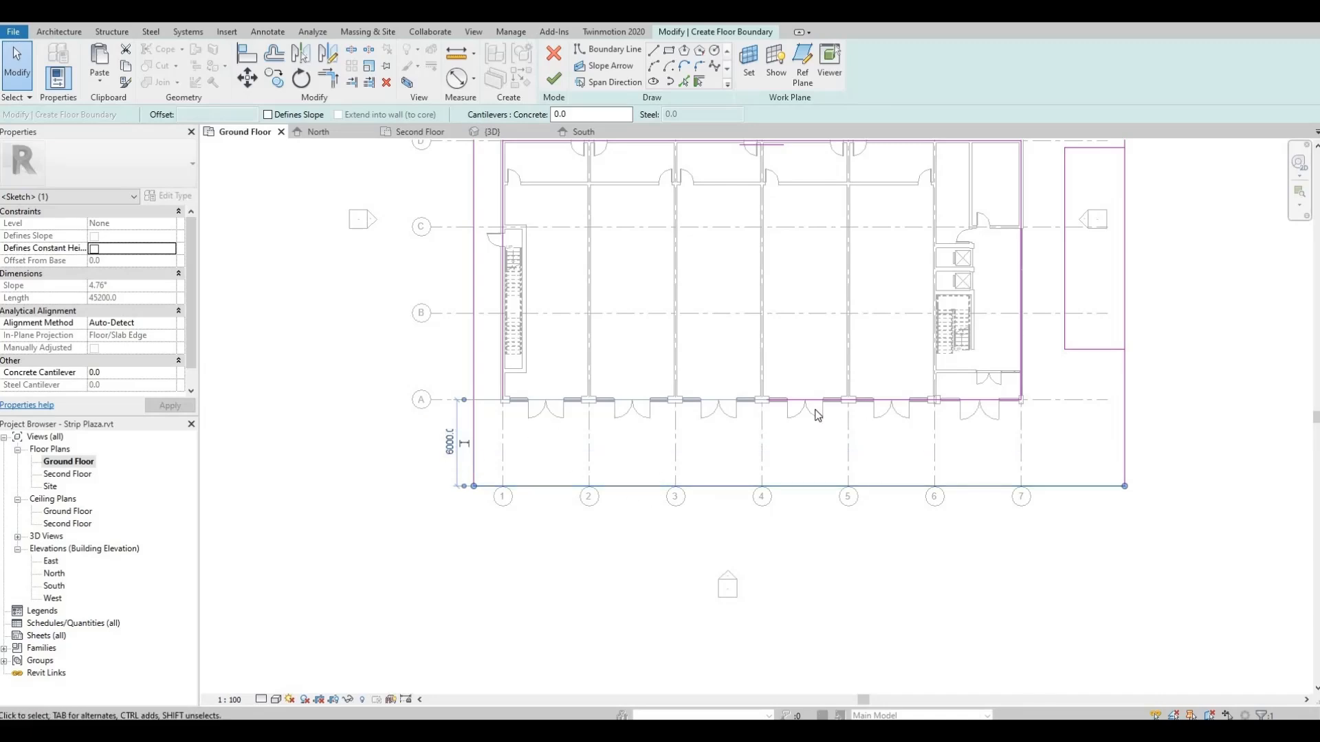
middle_click_drag(774, 452, 736, 491)
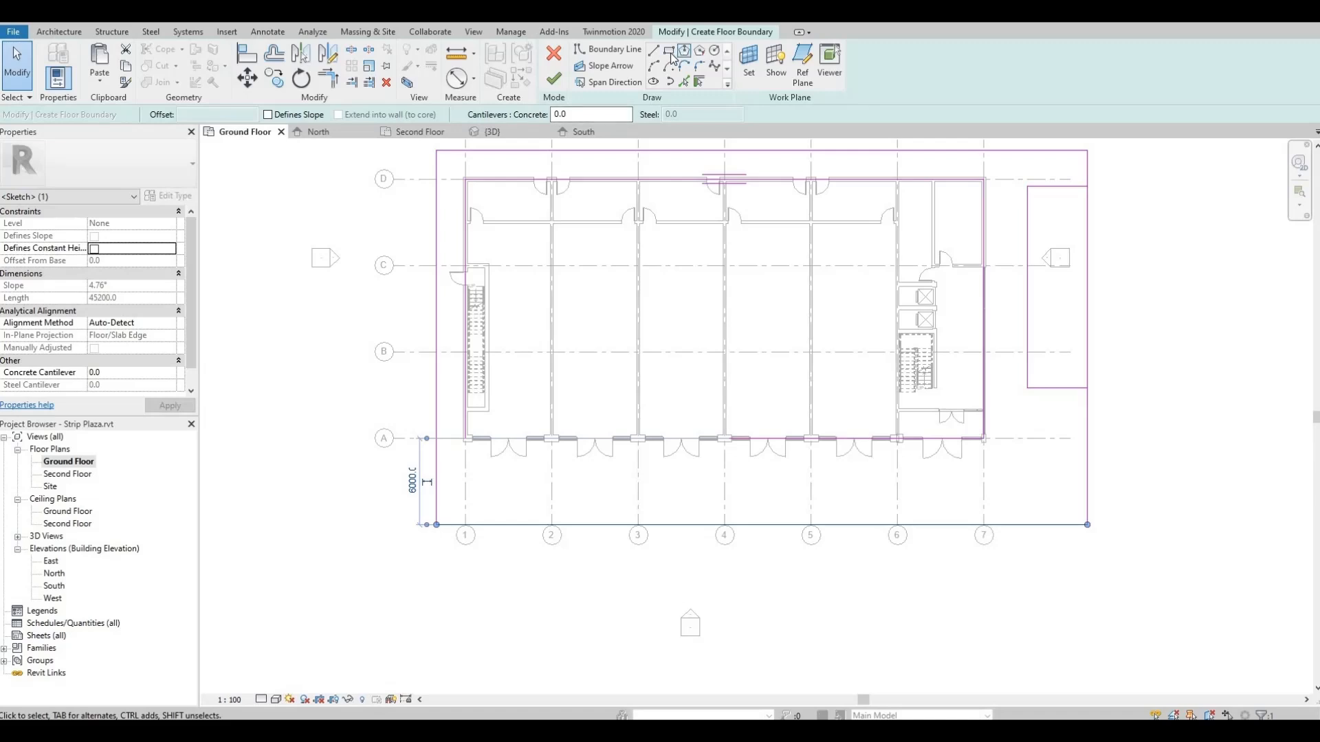
Draw a rectangular boundary about 34800 by 3200 mm in front of the entrances, along the outer front edge between grids 1 and 7.
key("l")
key("i")
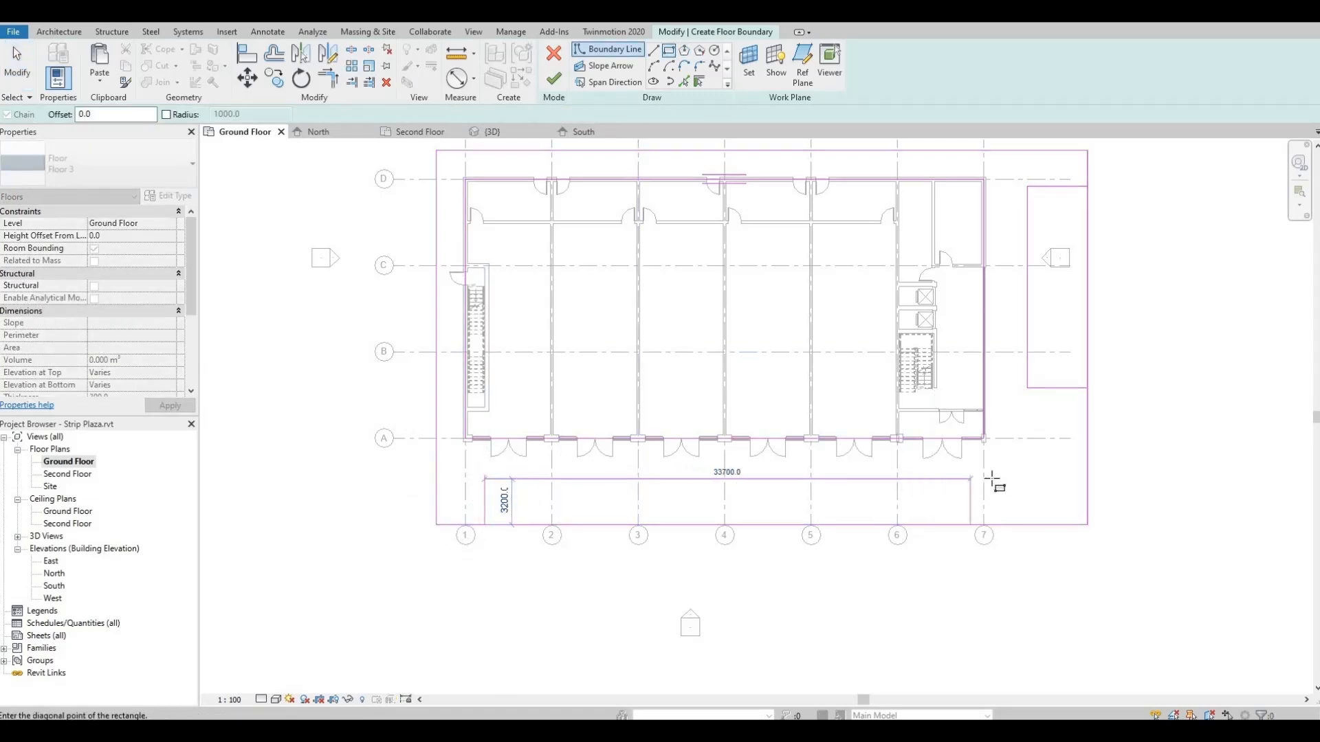
left_click(992, 479)
scroll(481, 496, "up", 2)
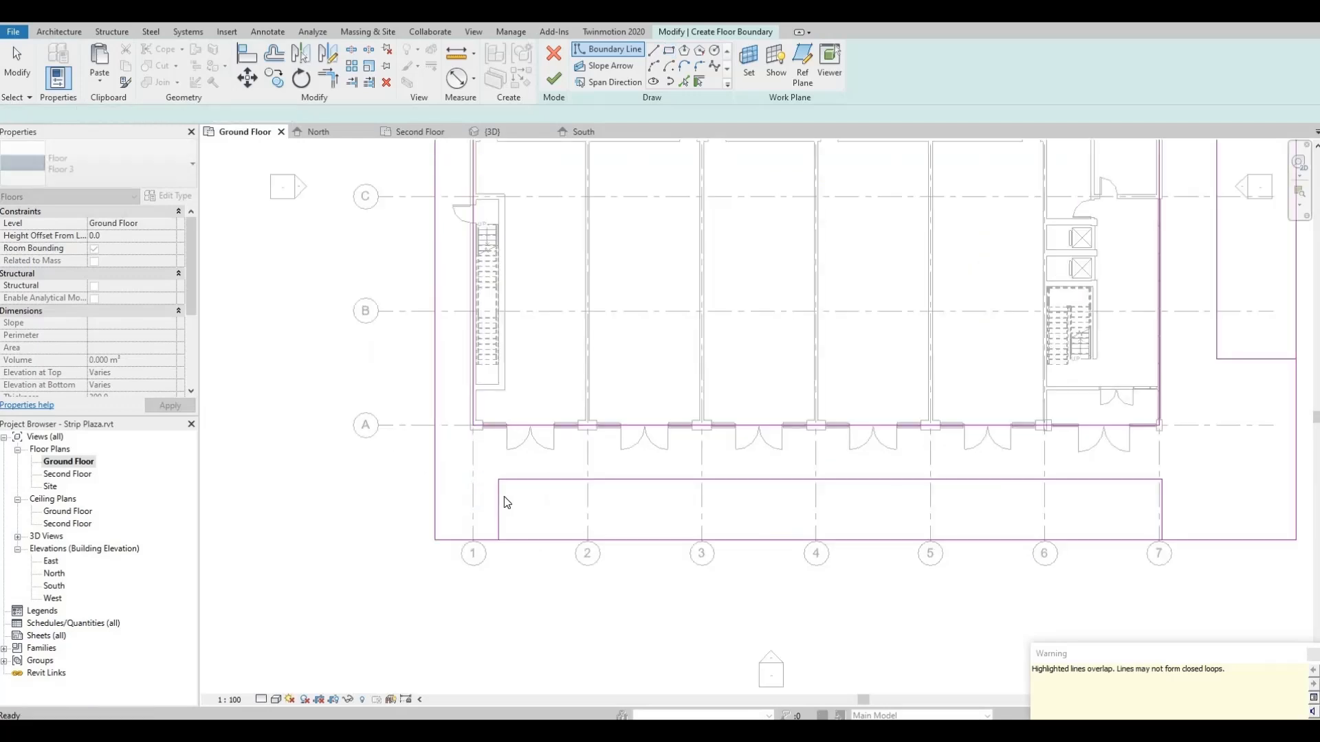
Set the distance between the new rectangle's upper line and the outer front edge to 3000 mm.
key("Escape")
left_click(498, 505)
left_click(512, 480)
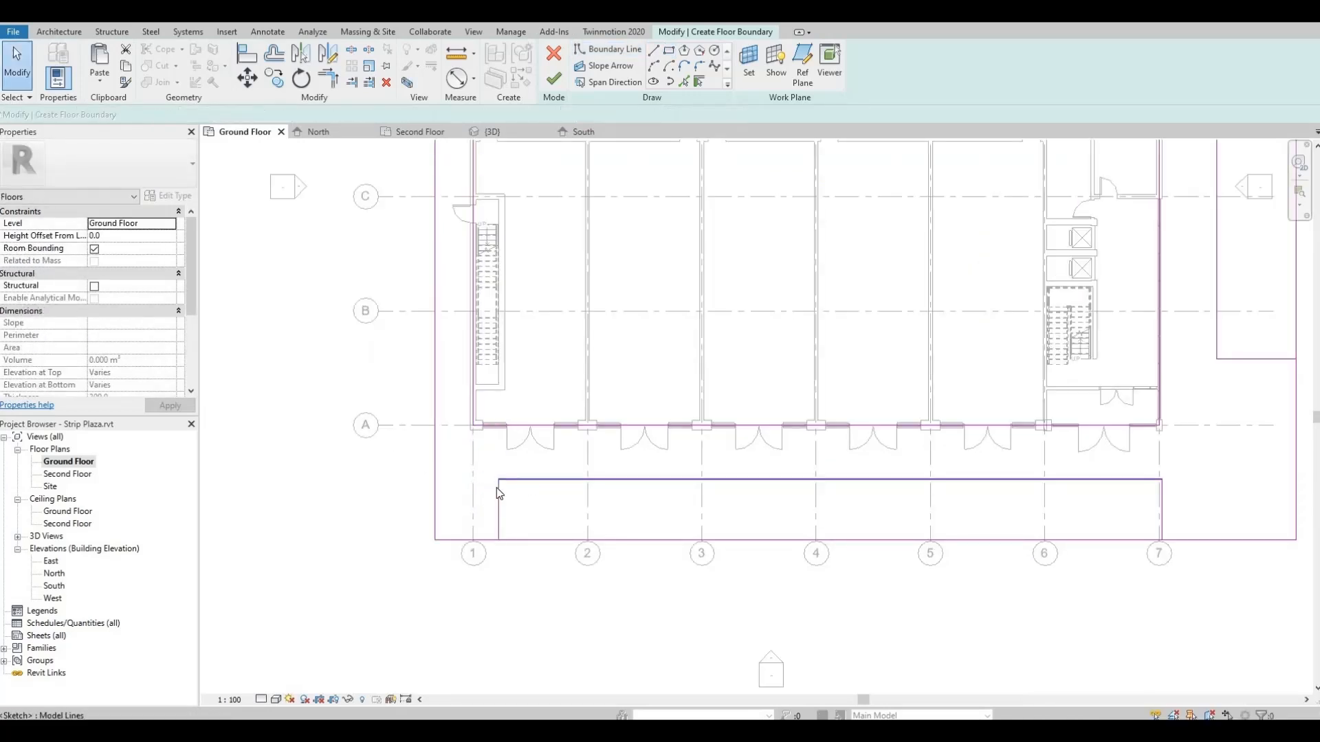
left_click(1180, 507)
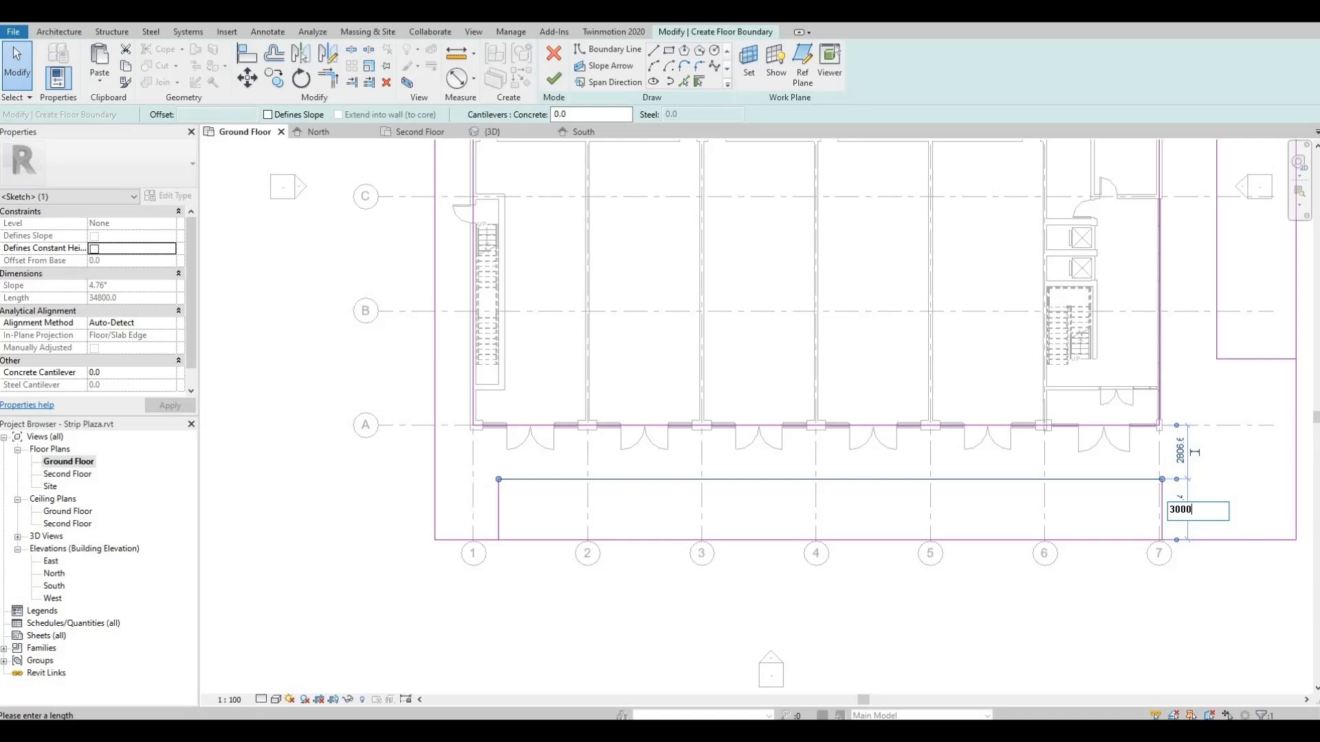
key("Return")
key("Escape")
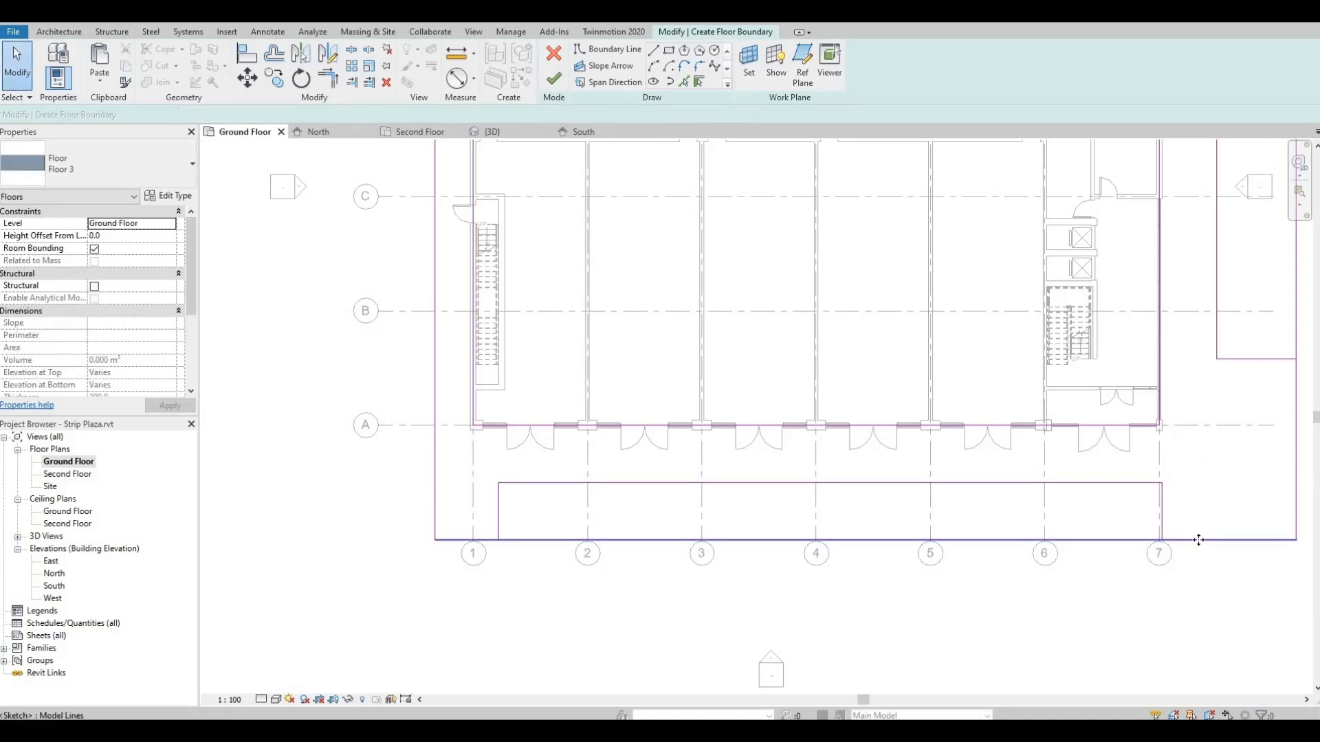
Move the outer front boundary line to 4200 mm from the rectangle's upper line.
left_click(1197, 539)
left_click(403, 511)
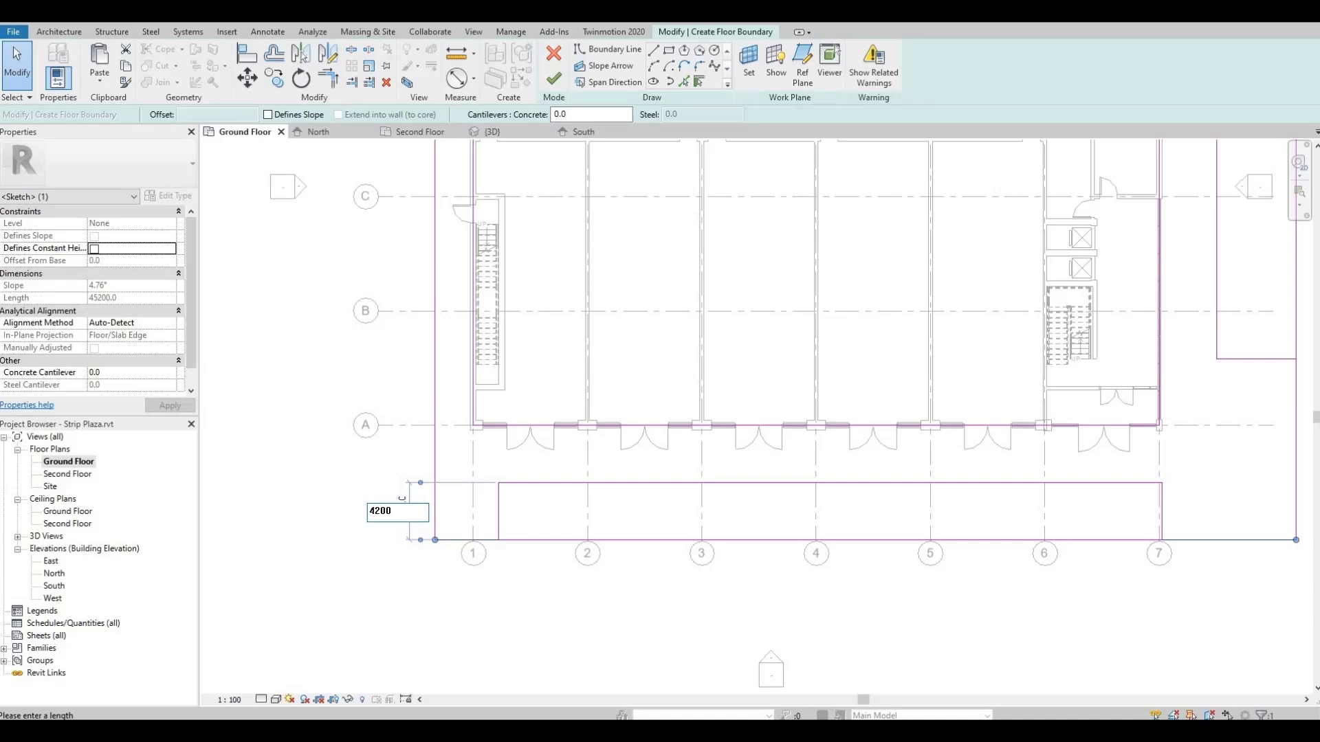
key("Return")
left_click(521, 625)
Split the outer front line near its middle and the outer right line alongside the side rectangle.
middle_click_drag(888, 479, 701, 530)
scroll(605, 530, "down", 1)
middle_click_drag(450, 529, 546, 475)
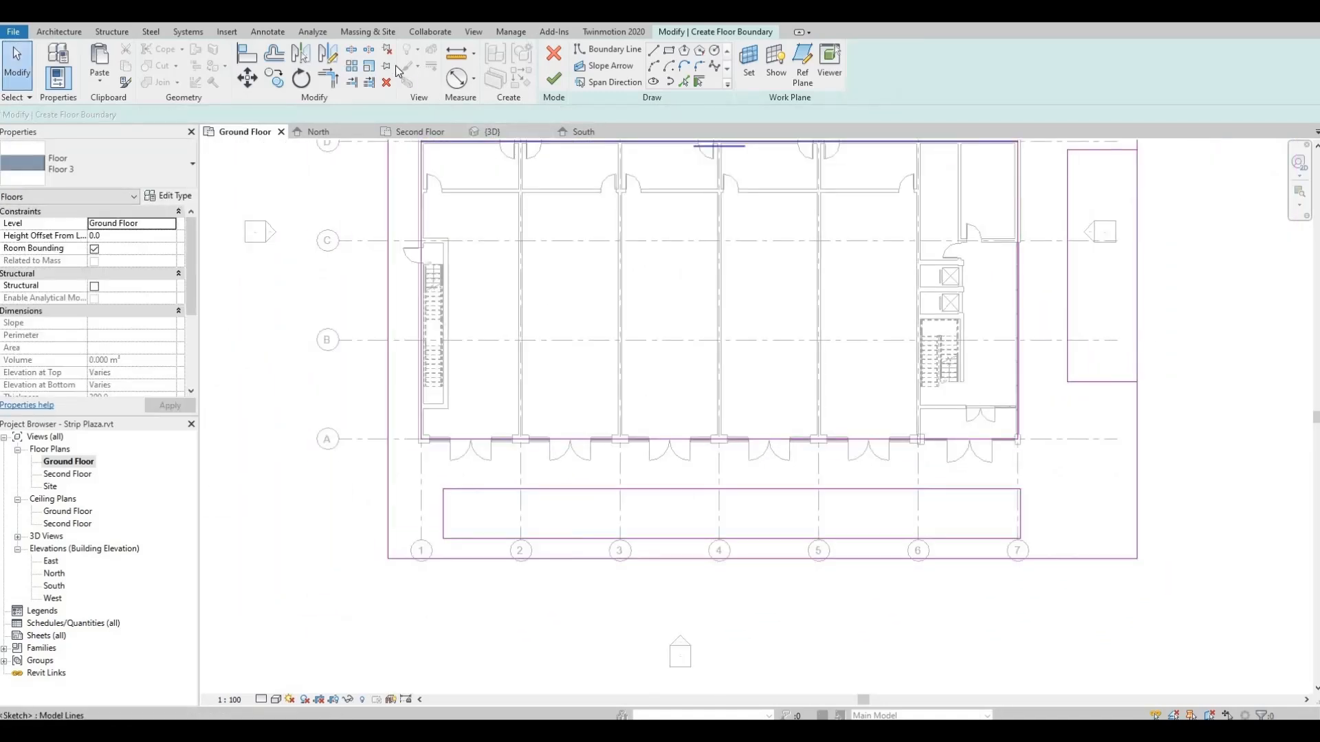
left_click(352, 52)
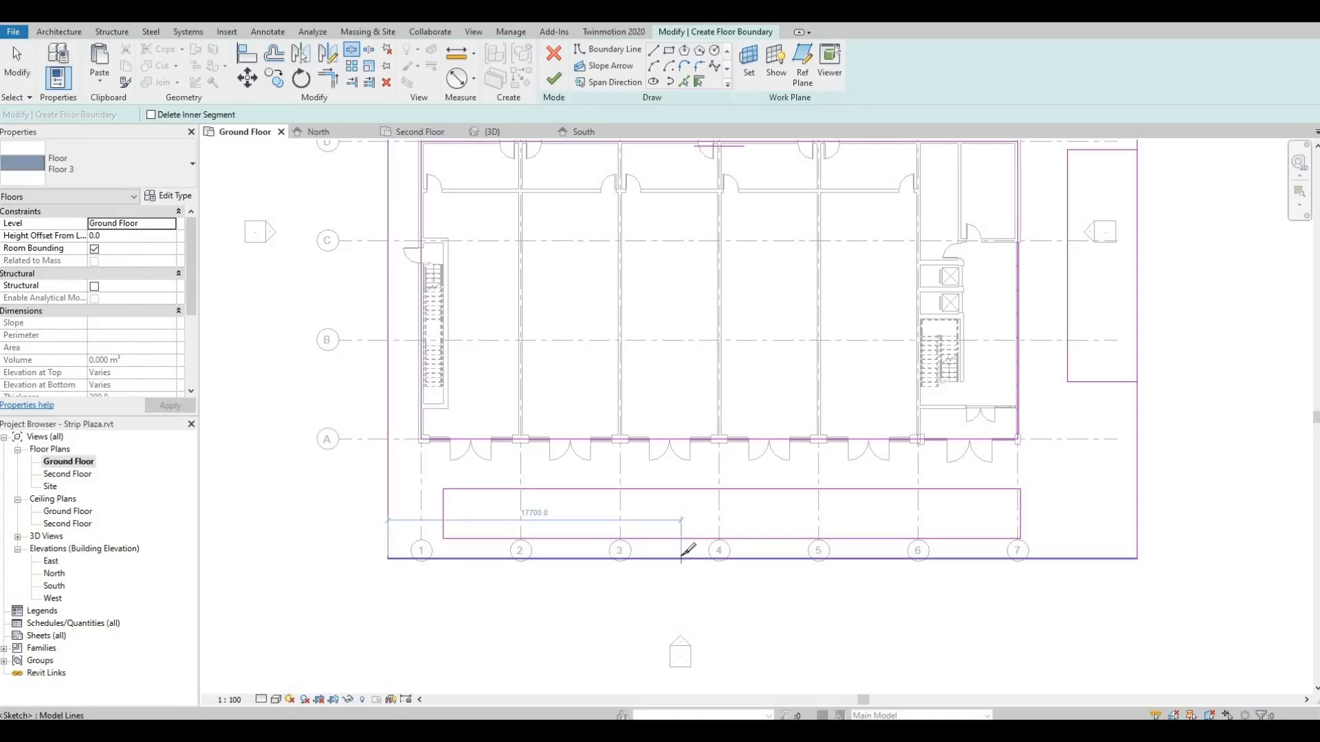
left_click(1137, 270)
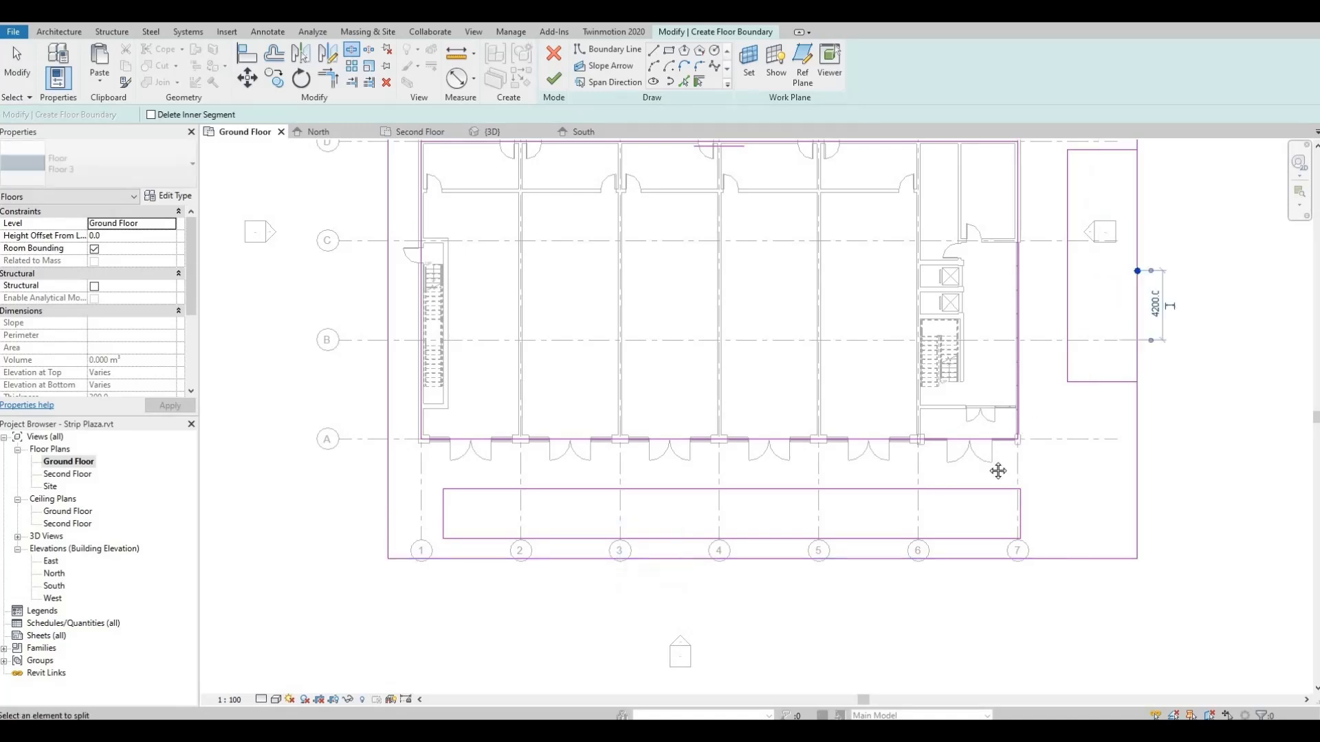
middle_click_drag(859, 586, 867, 580)
key("Escape")
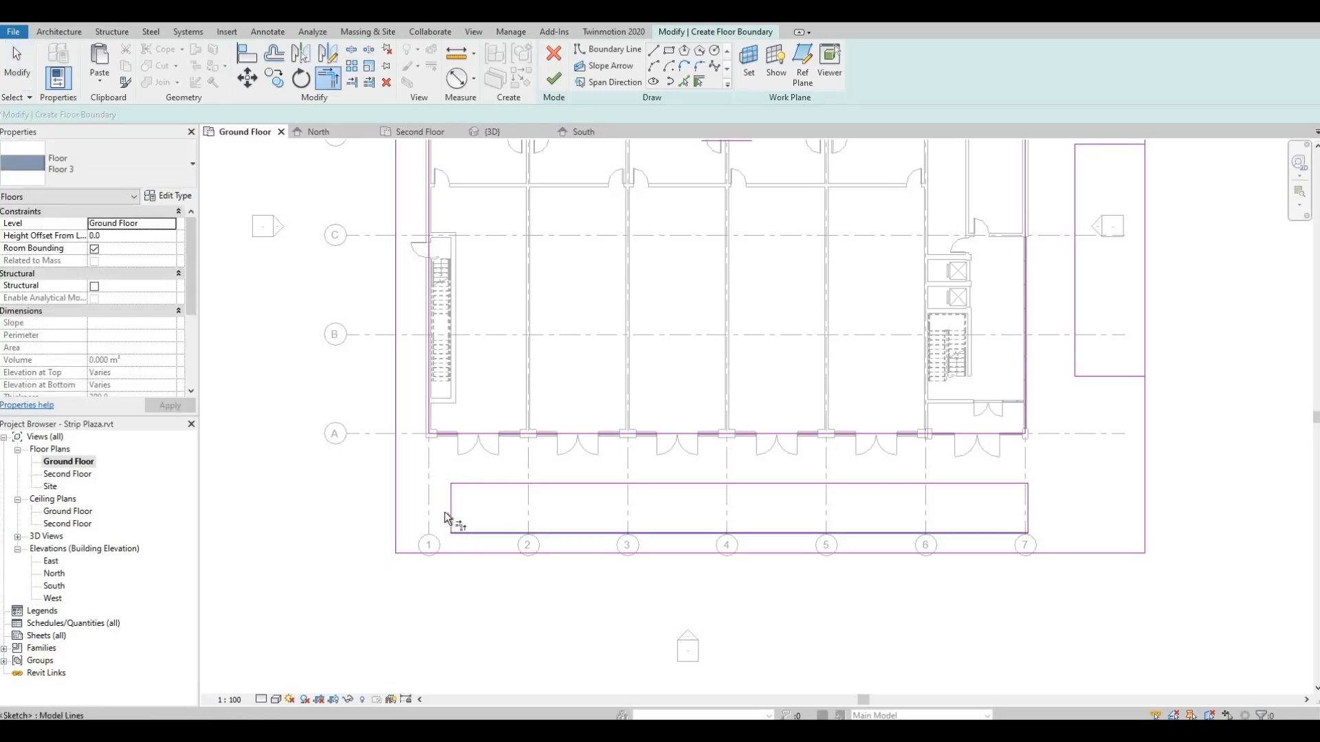
Trim the outer front line's two halves to the front rectangle's side lines to form a recess.
key("t")
key("r")
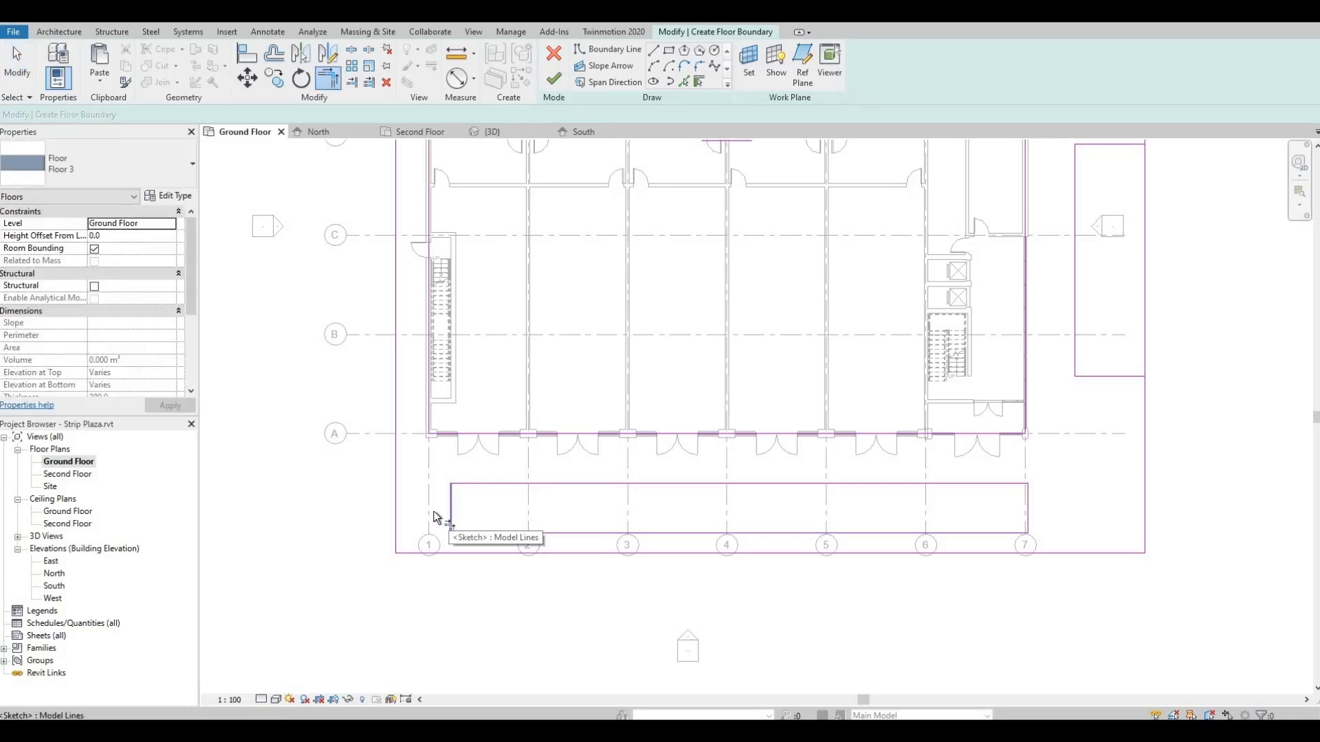
left_click(435, 512)
left_click(416, 552)
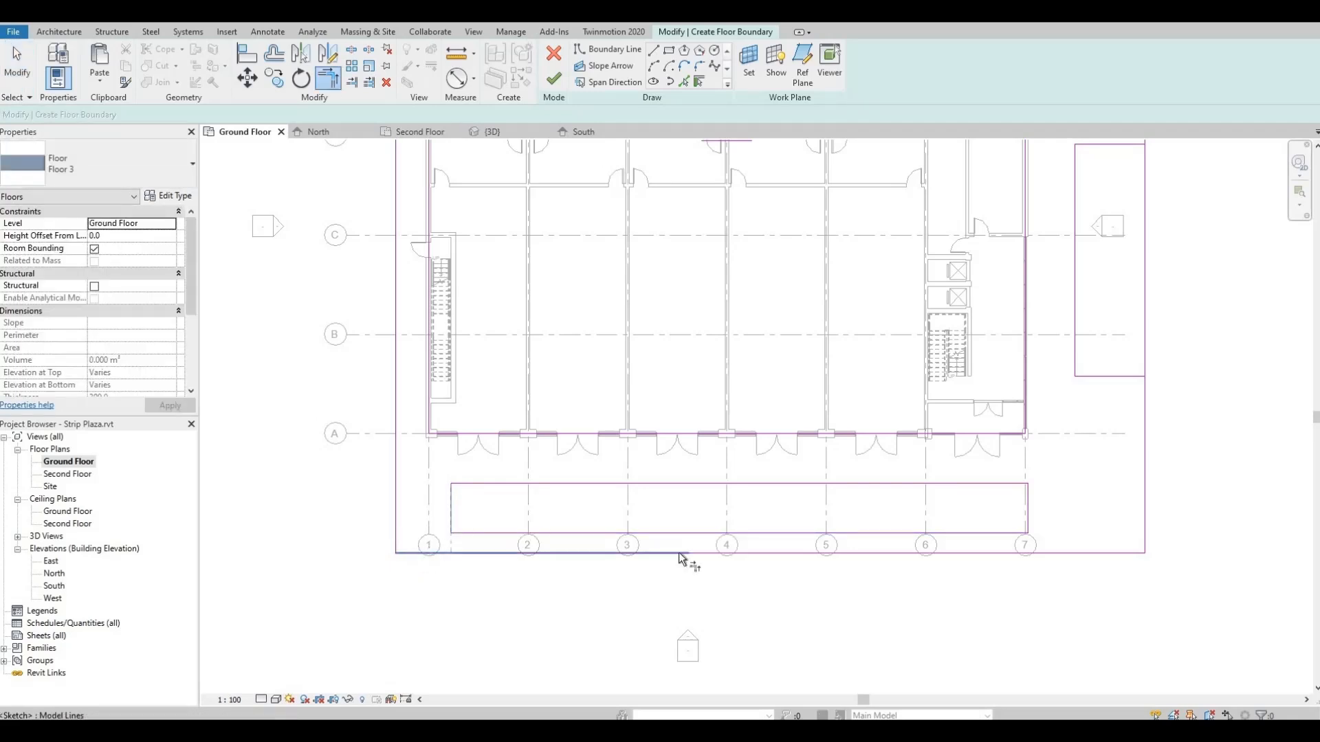
left_click(1056, 555)
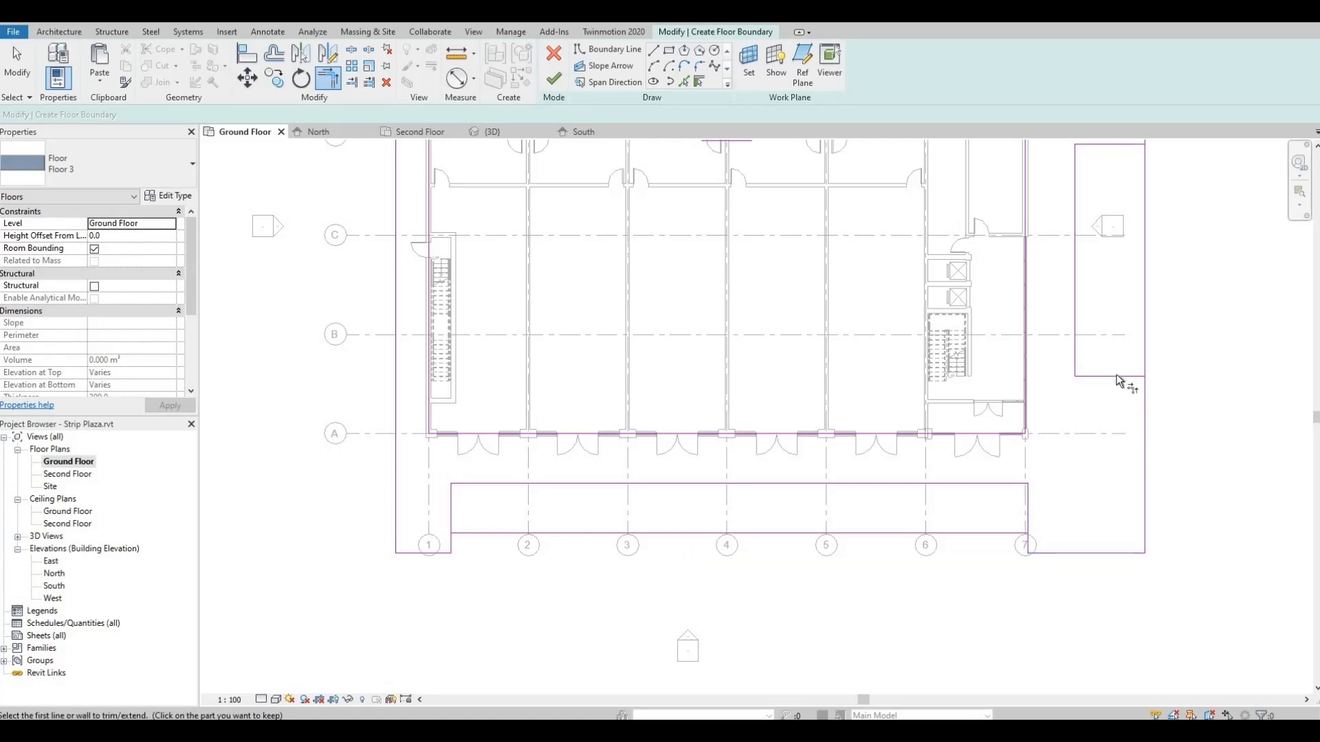
Trim the split outer right line to the side rectangle's upper and lower edges to open a recess.
left_click(1146, 394)
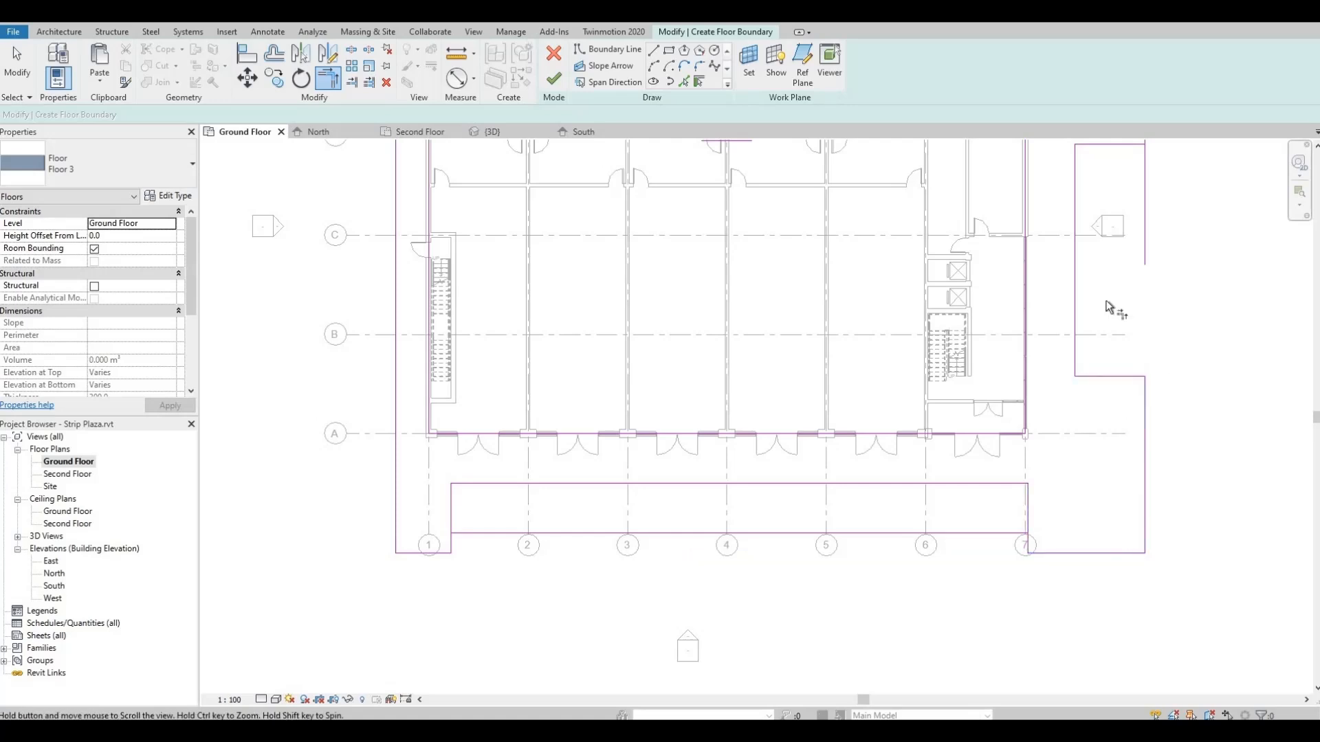
middle_click_drag(1108, 309, 1082, 456)
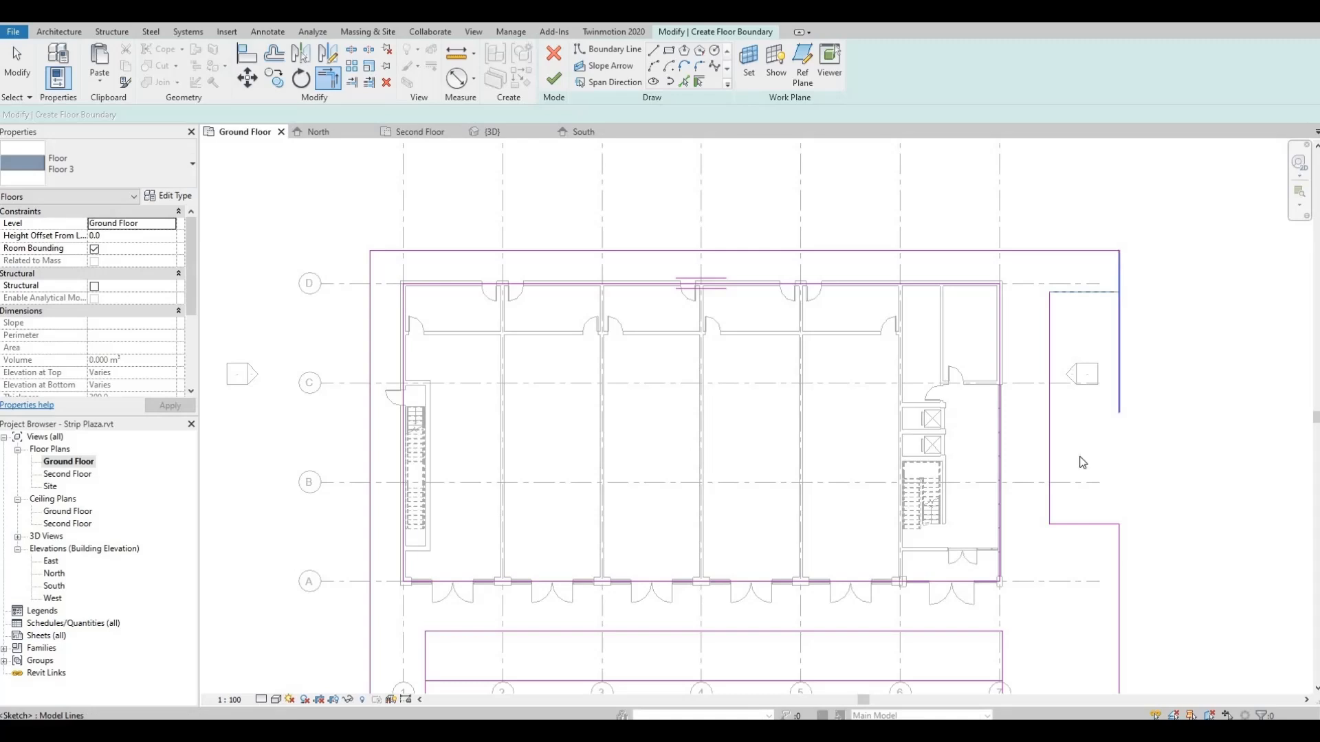
key("Escape")
Nudge the right recess's lower edge down until it sits at about gridline A.
left_click(1090, 526)
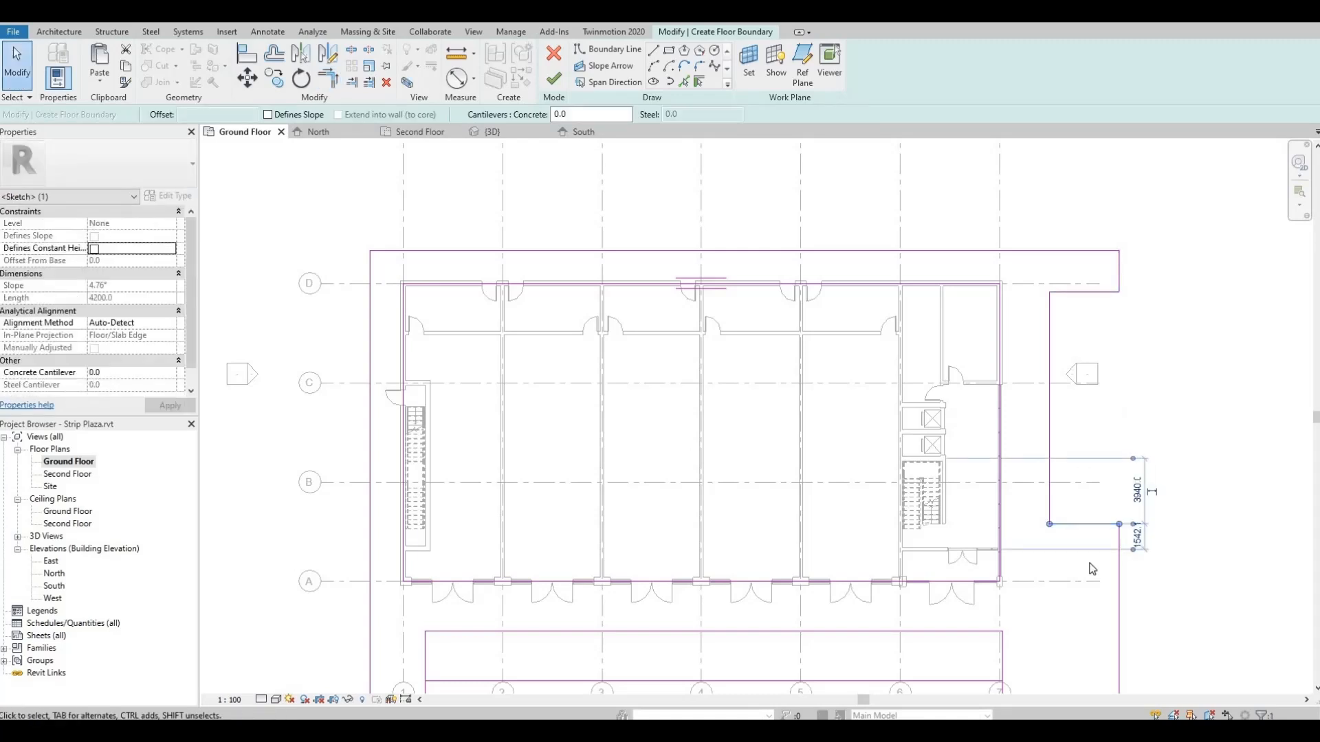
key("Down")
key("Down")
key("Down")
key("Down")
key("Down")
key("Down")
key("Down")
key("Down")
key("Down")
key("Down")
key("Down")
key("Down")
key("Down")
key("Down")
key("Down")
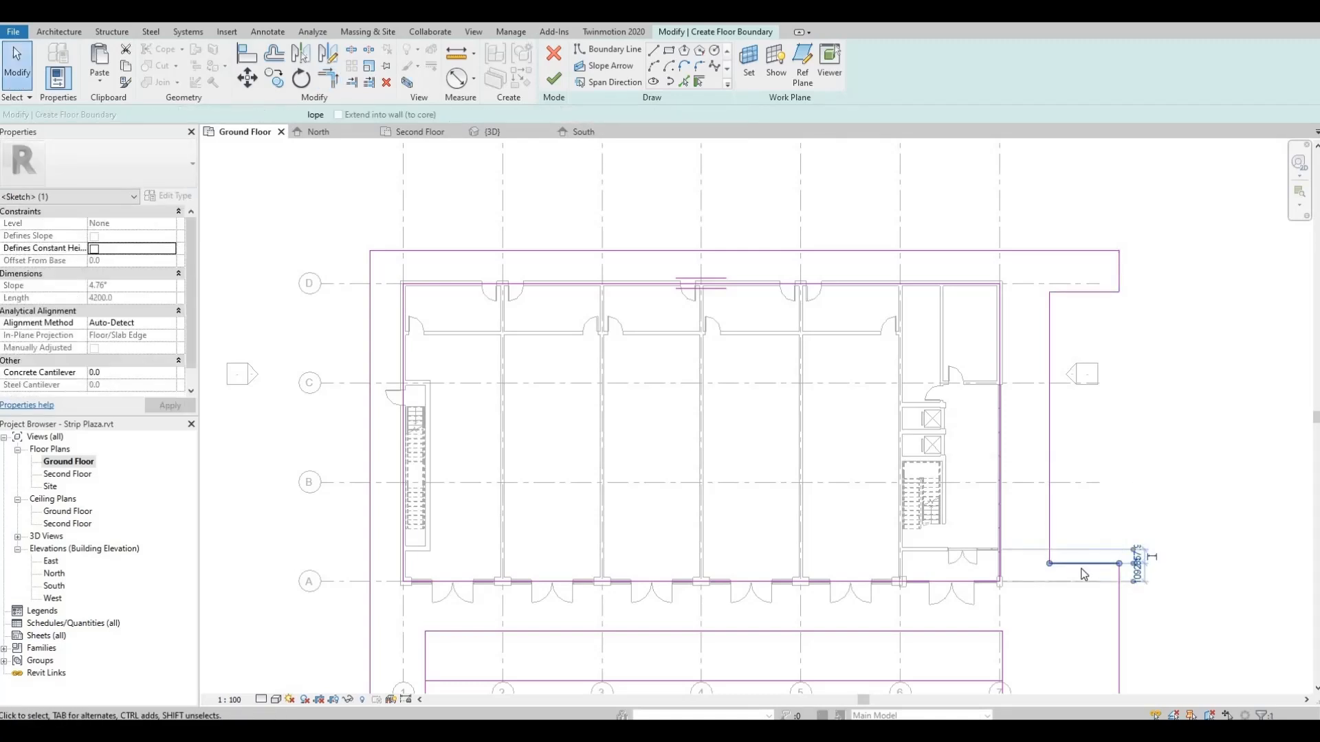
middle_click_drag(1081, 571, 1061, 405)
middle_click_drag(1040, 478, 1040, 504)
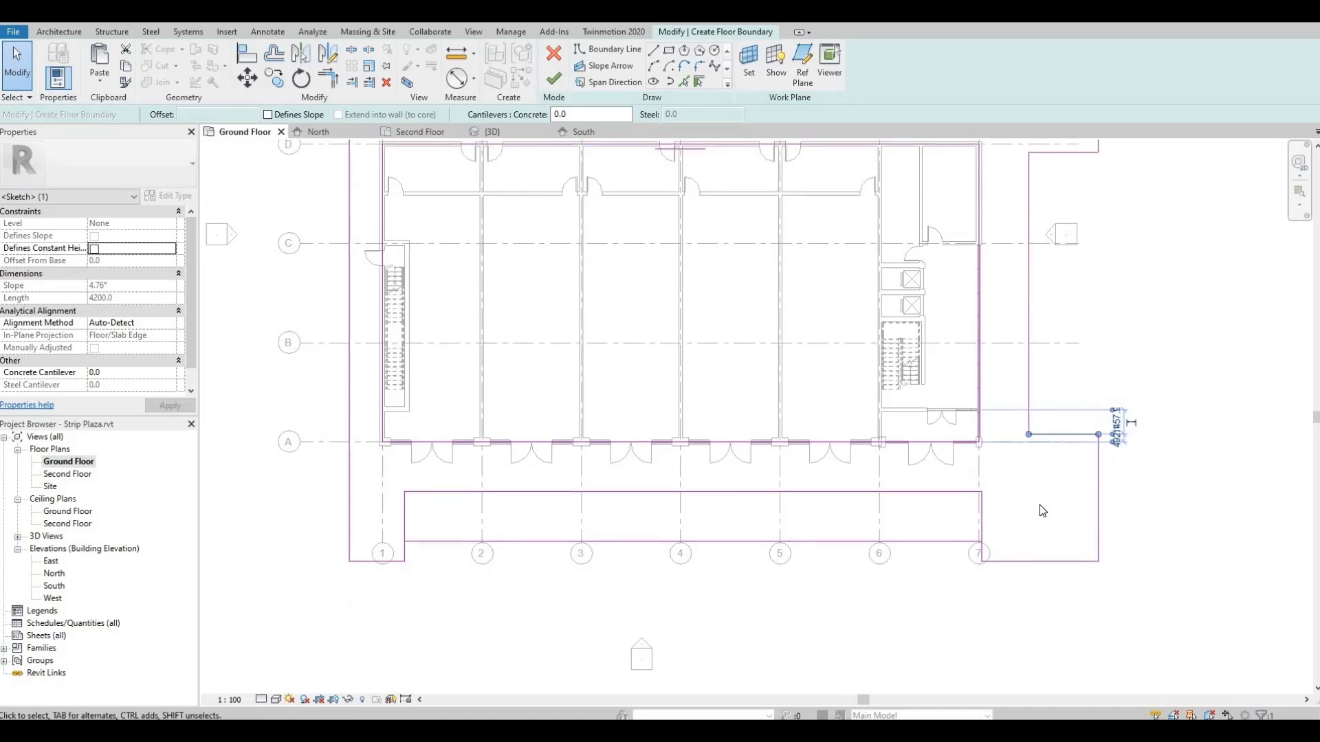
key("Down")
key("Down")
key("Down")
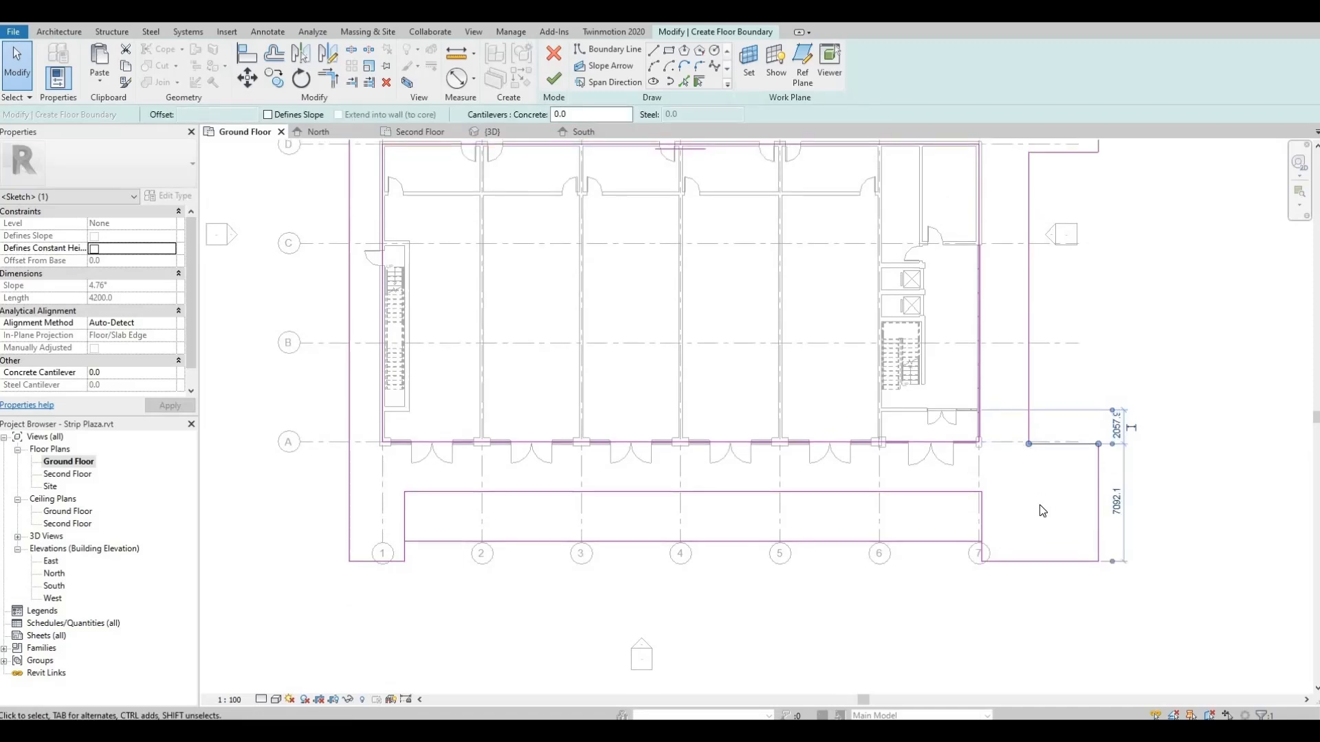
Delete the leftover line across the front recess, between the two front projections.
middle_click_drag(1018, 474, 1036, 435)
middle_click_drag(415, 490, 466, 469)
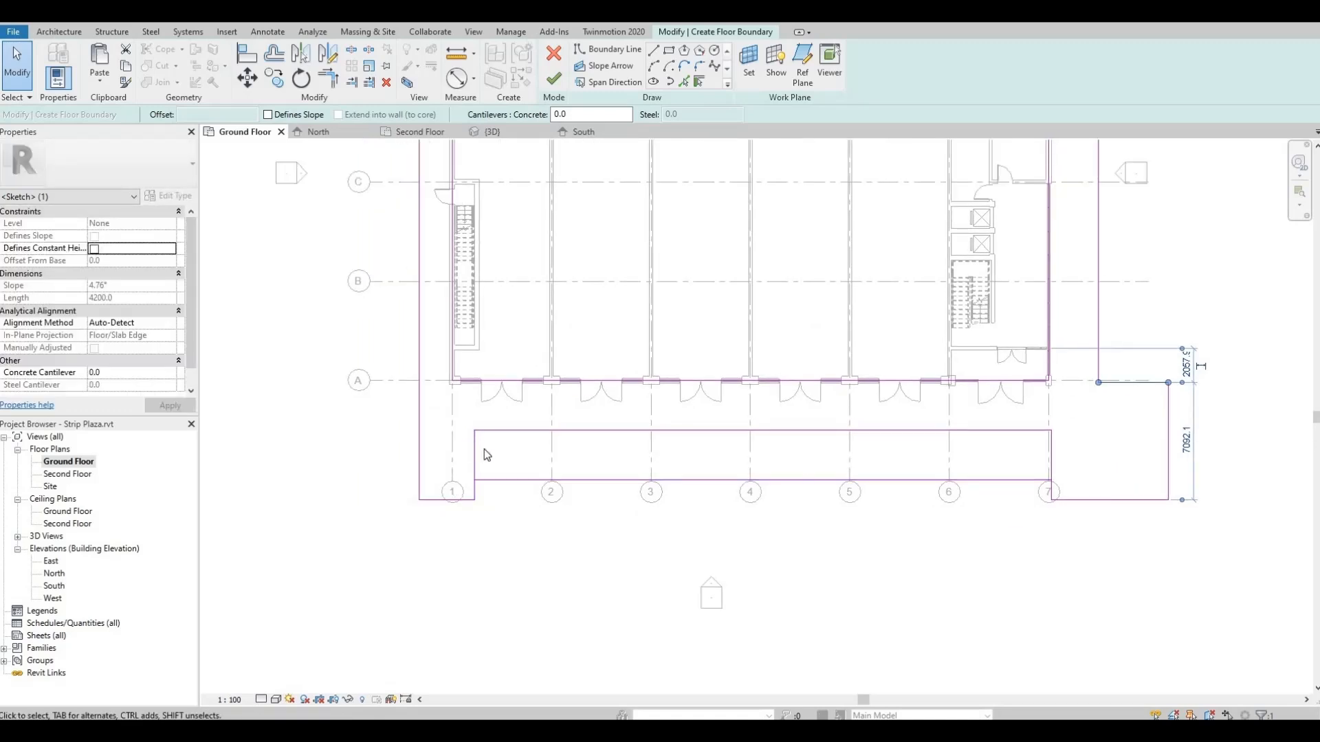
left_click(774, 496)
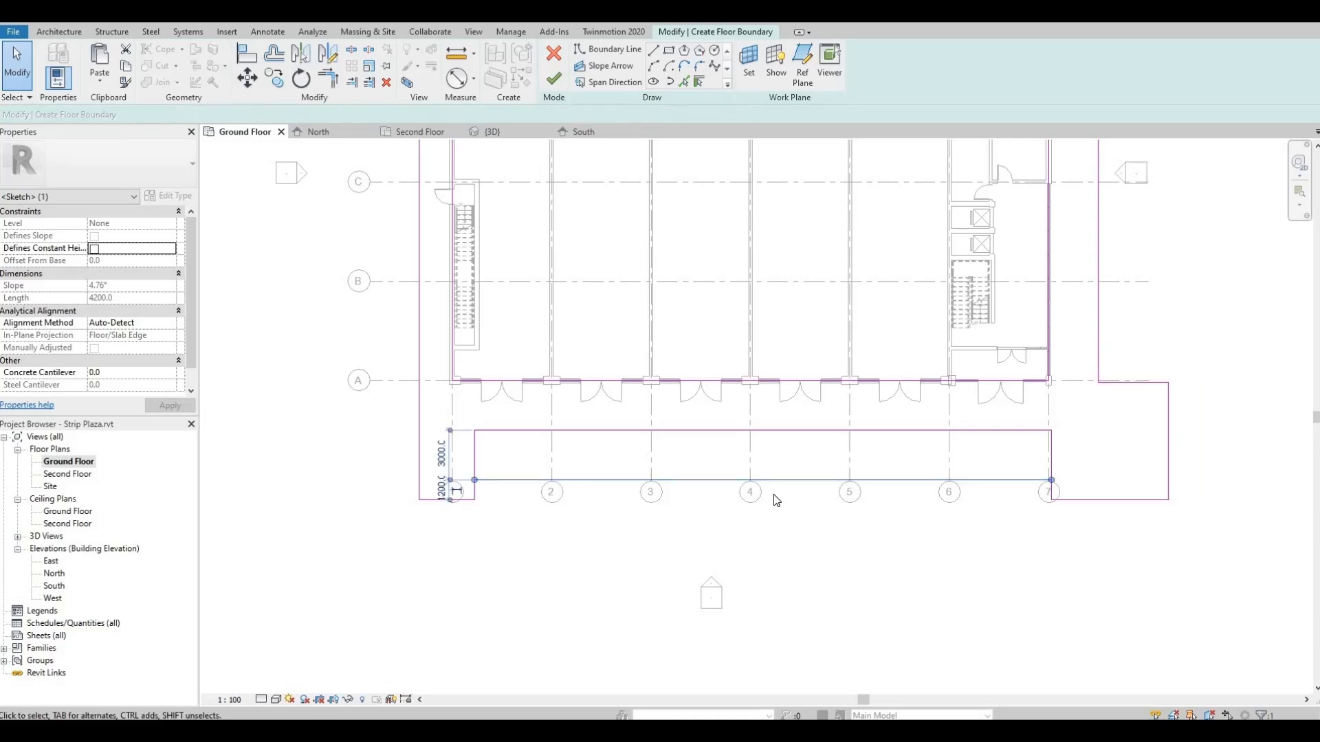
key("Delete")
Draw an arc of about 5800 mm radius across the front-right corner, starting about 1700 mm down its side edge.
middle_click_drag(978, 511, 933, 521)
scroll(935, 527, "up", 5)
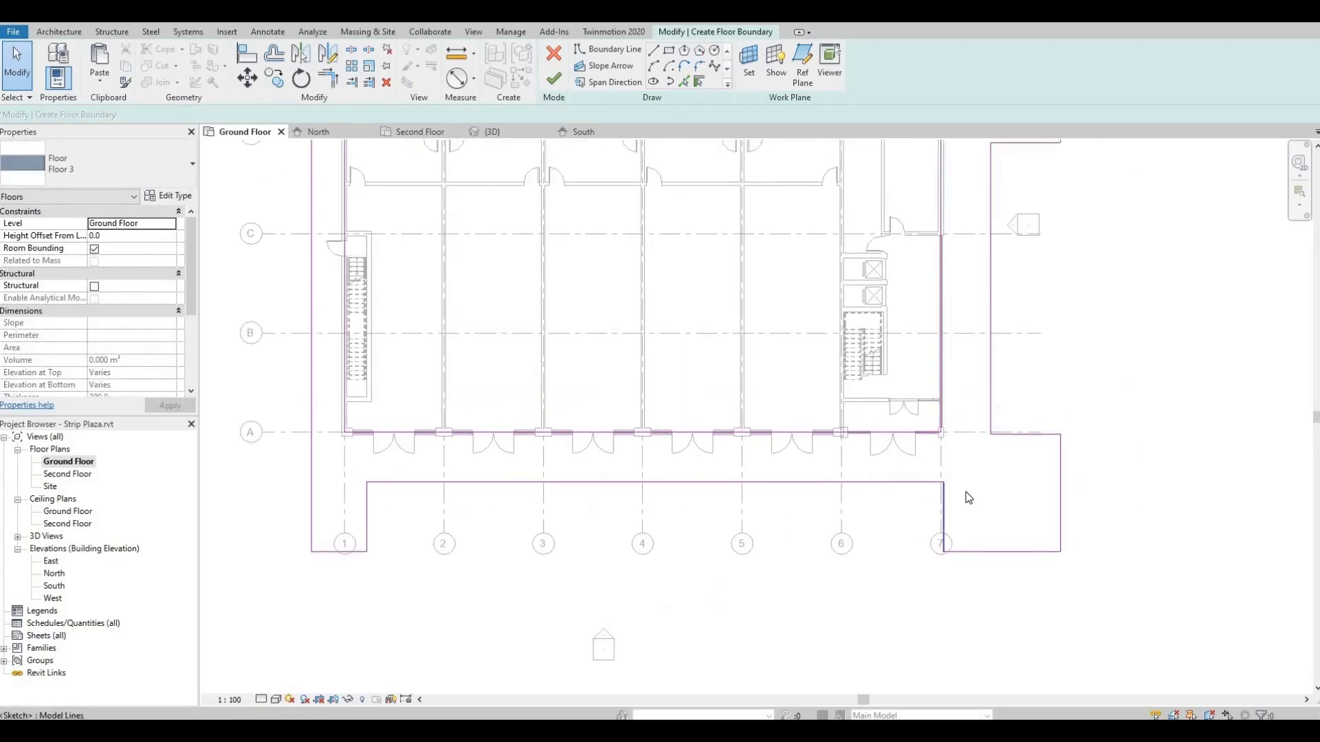
scroll(952, 507, "up", 1)
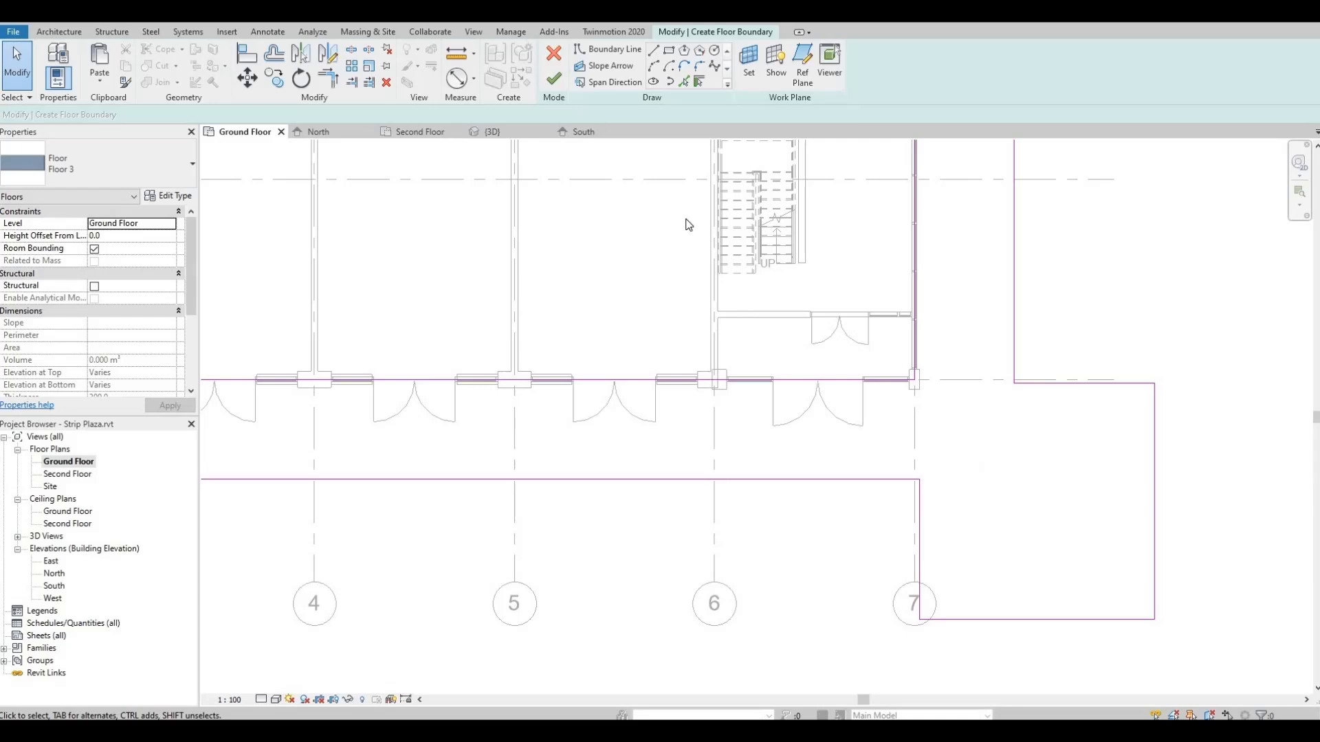
left_click(654, 52)
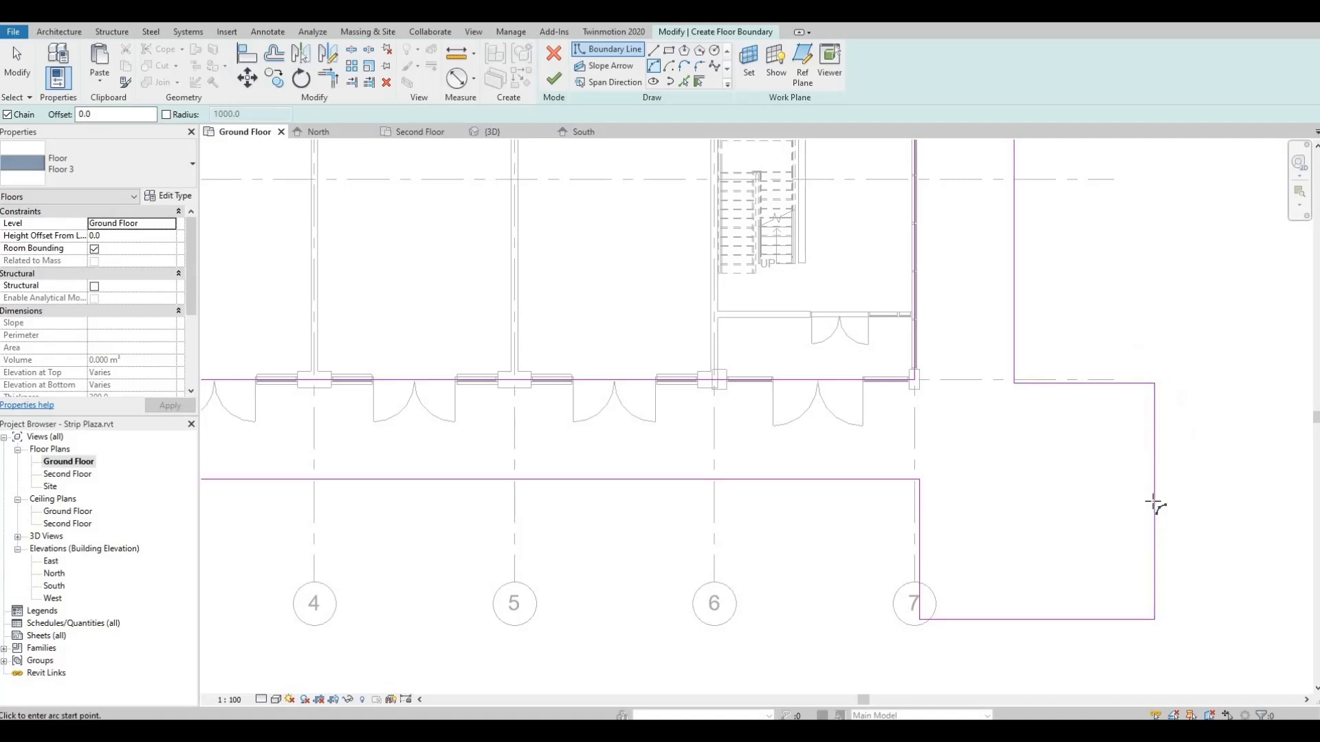
left_click(1154, 440)
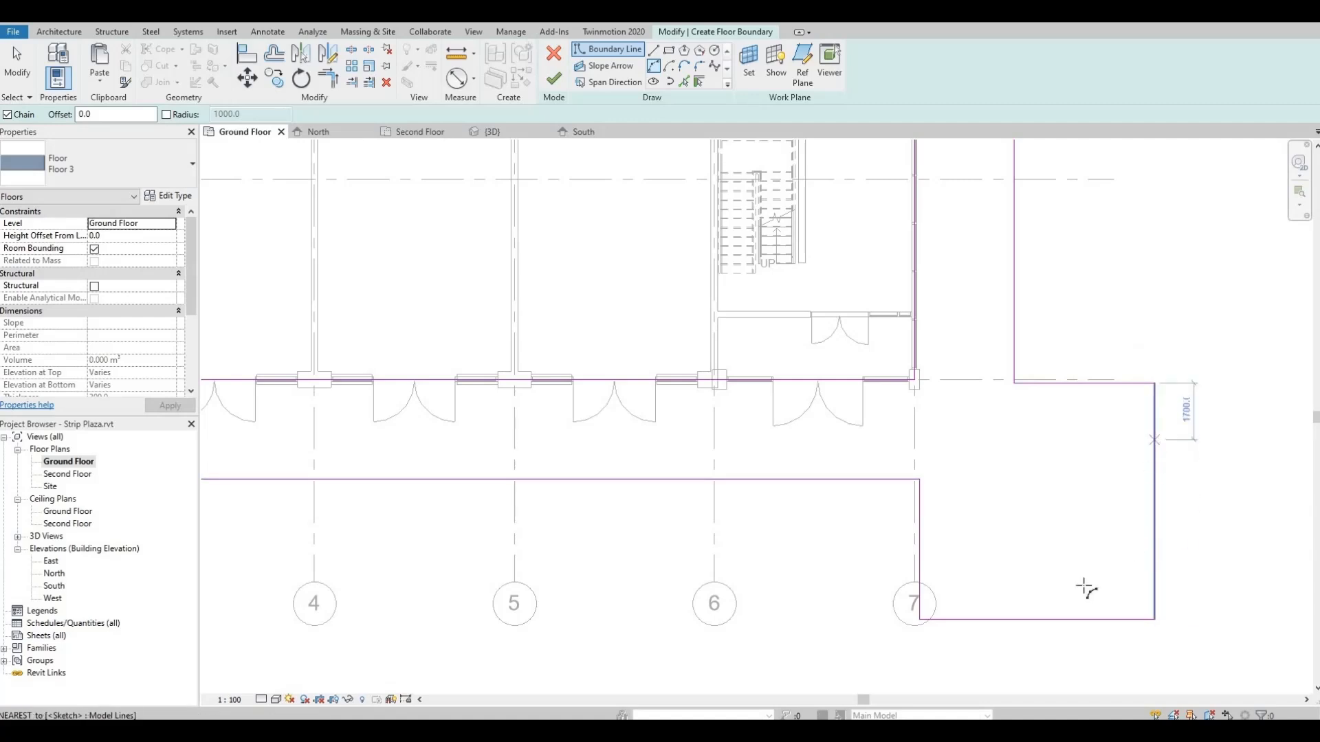
left_click(957, 619)
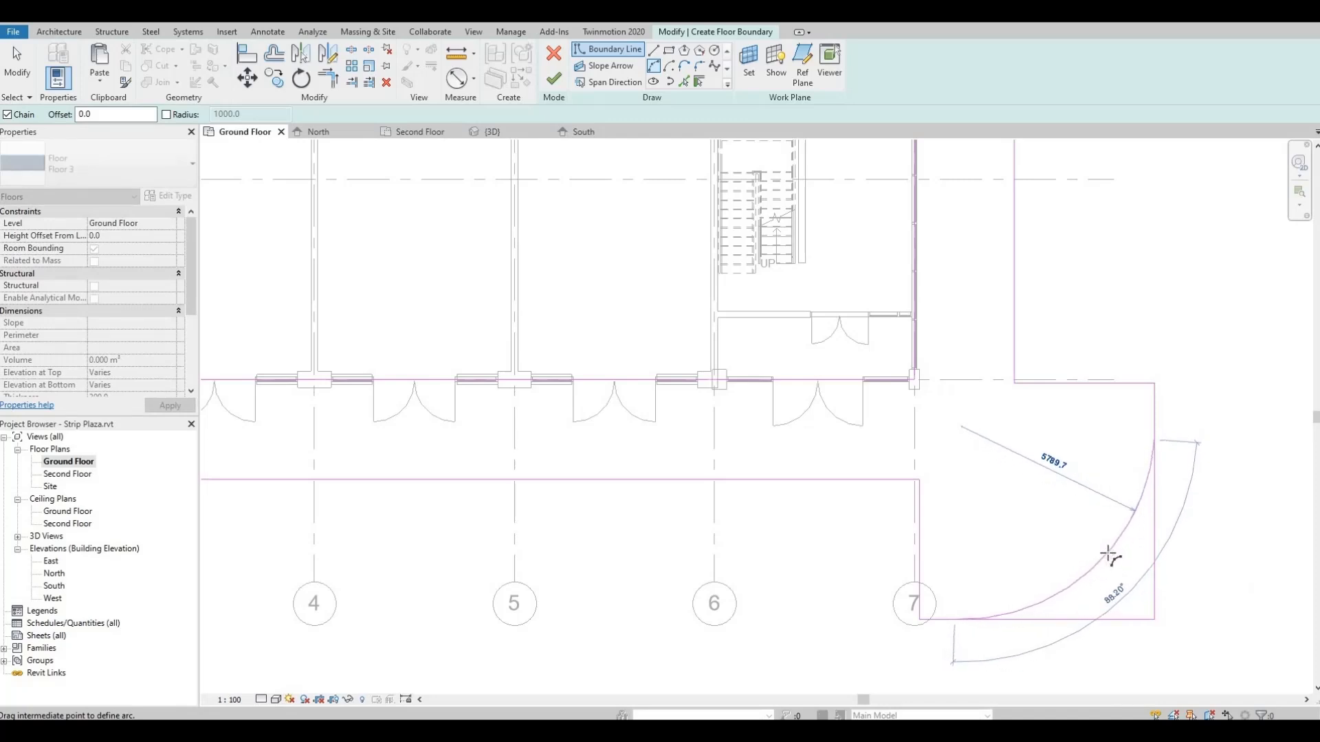
left_click(1119, 554)
key("Escape")
key("Escape")
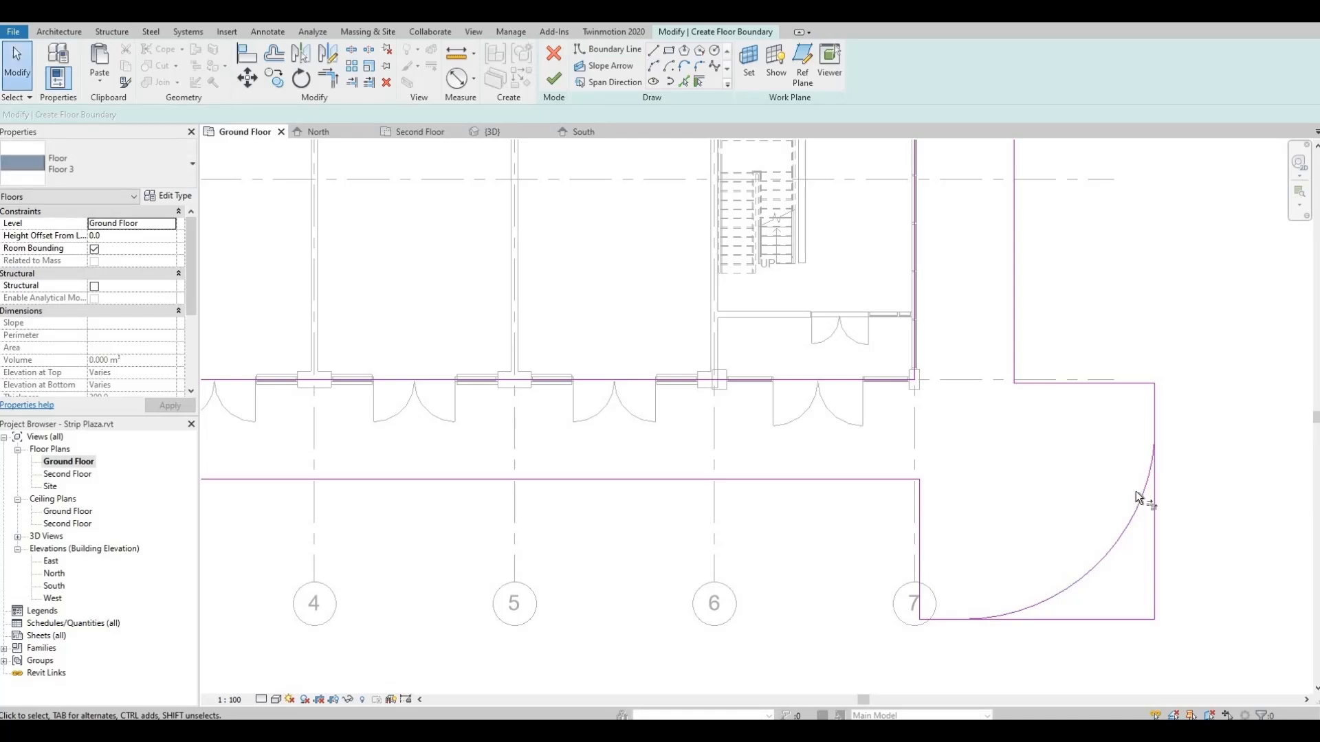
Trim the side and front edges to the arc, removing the square corner beside grid 7.
left_click(1153, 421)
left_click(1149, 467)
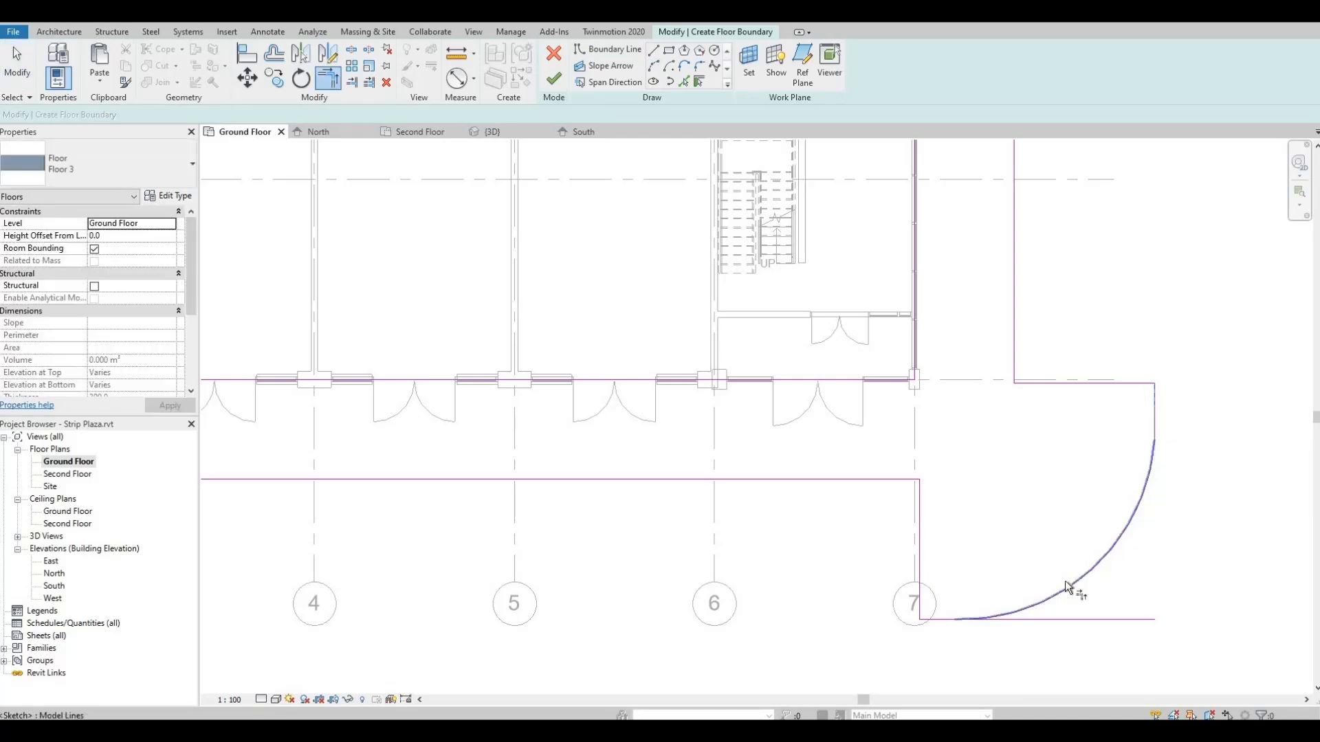
left_click(1060, 599)
left_click(931, 621)
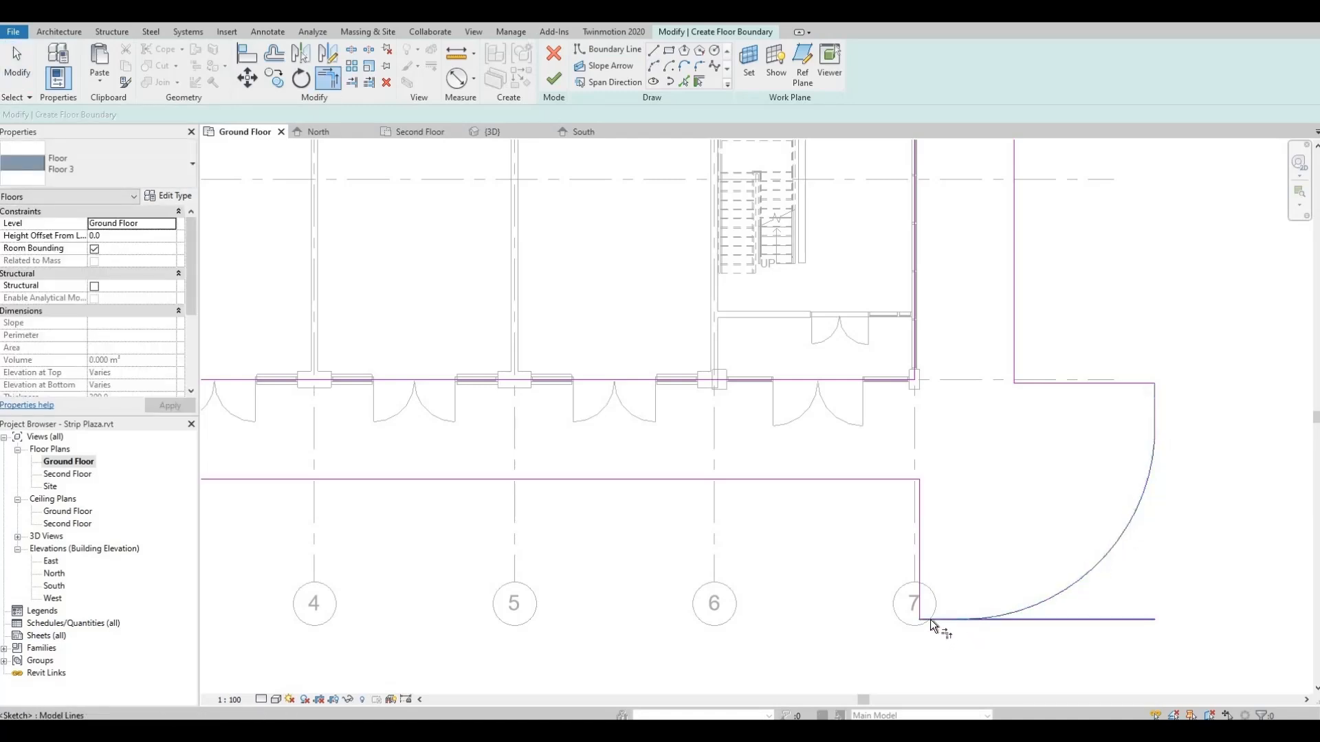
key("Escape")
Examine the boundary outline along the right recess and the rear edge above gridline D.
scroll(1022, 503, "down", 2)
middle_click_drag(1067, 479, 1076, 567)
scroll(1081, 536, "down", 1)
scroll(1090, 426, "down", 3)
scroll(1098, 344, "up", 3)
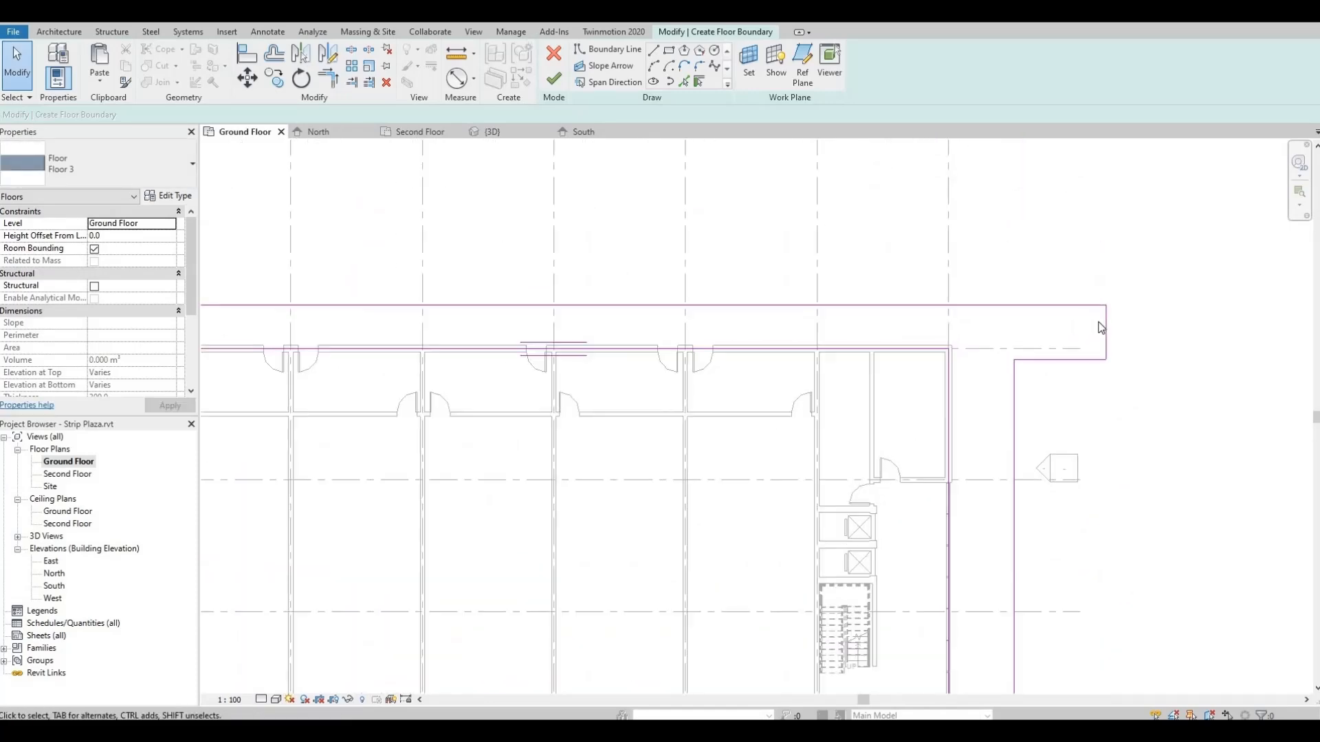
scroll(1030, 323, "down", 2)
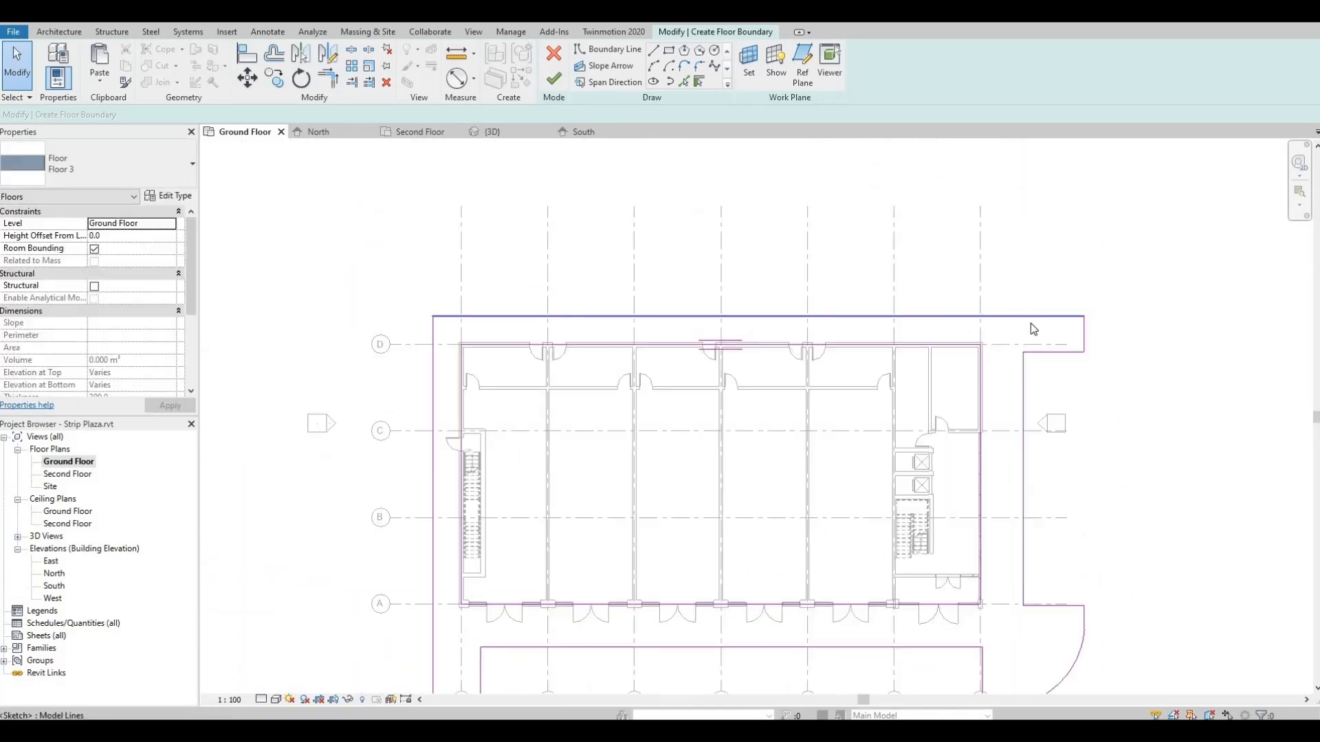
scroll(829, 318, "up", 1)
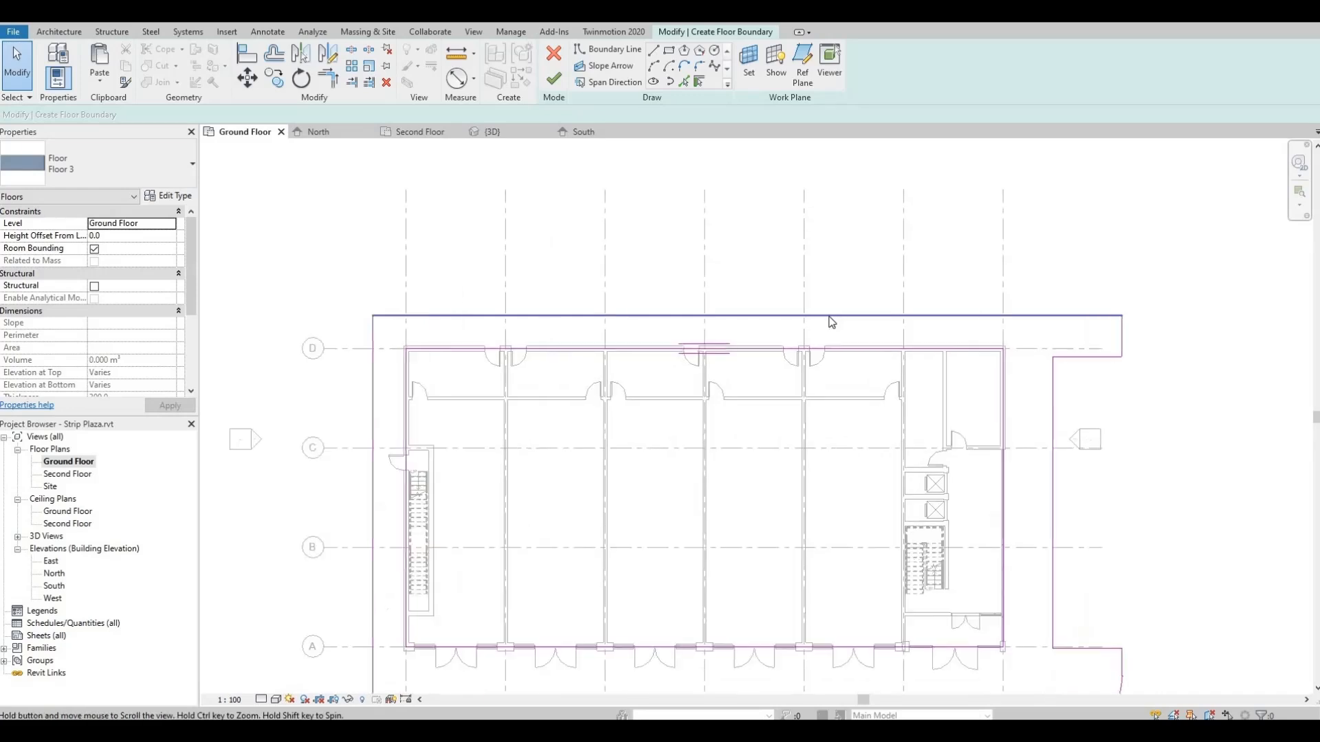
scroll(831, 315, "down", 1)
middle_click_drag(913, 345, 915, 352)
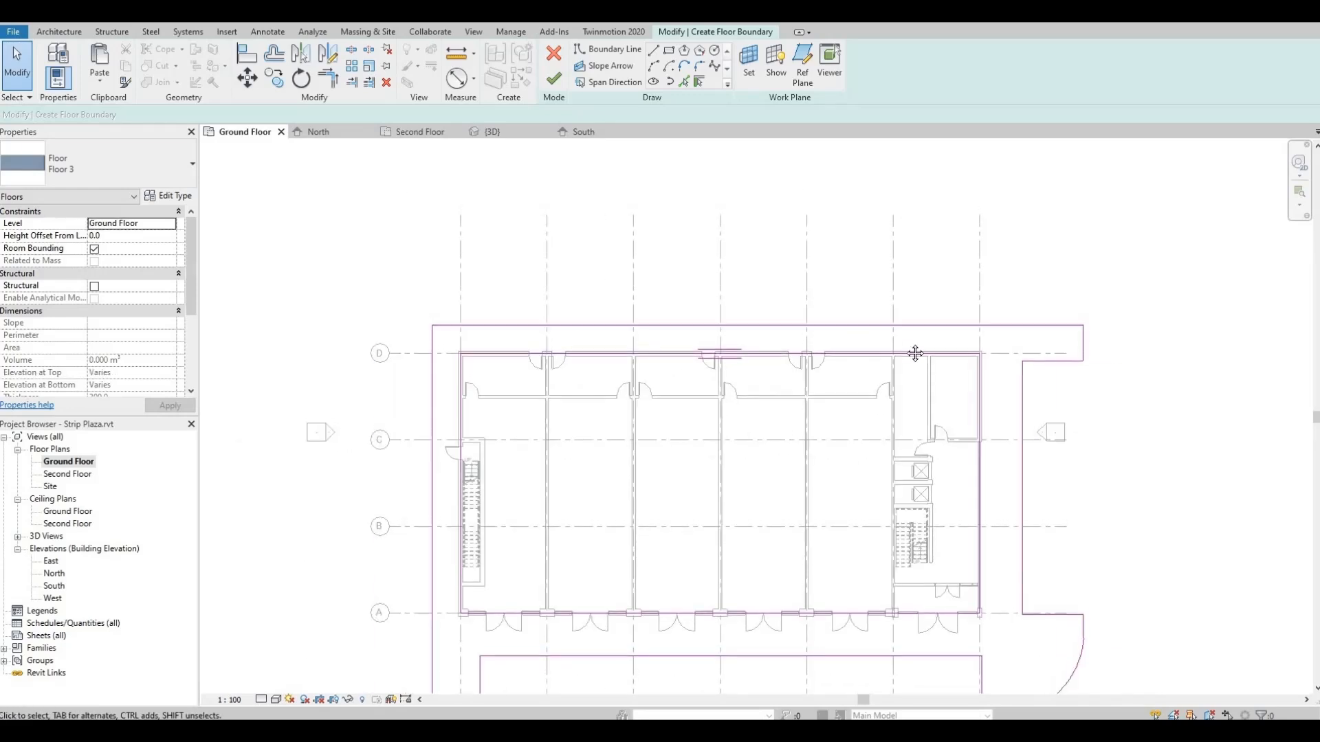
Mirror a copy of the front-right arc and its adjoining short edges to the rear, about a horizontal axis through the right recess line's midpoint.
middle_click_drag(1036, 491, 1015, 392)
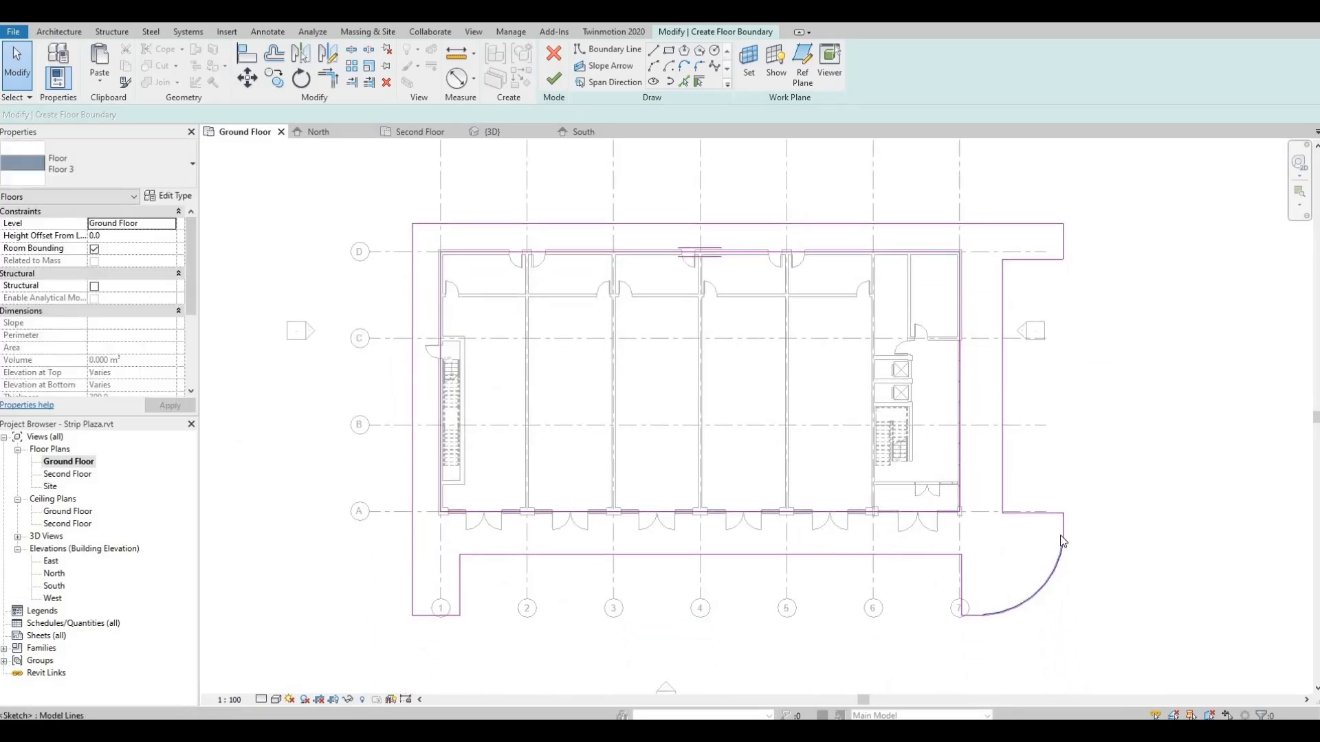
left_click(1057, 569)
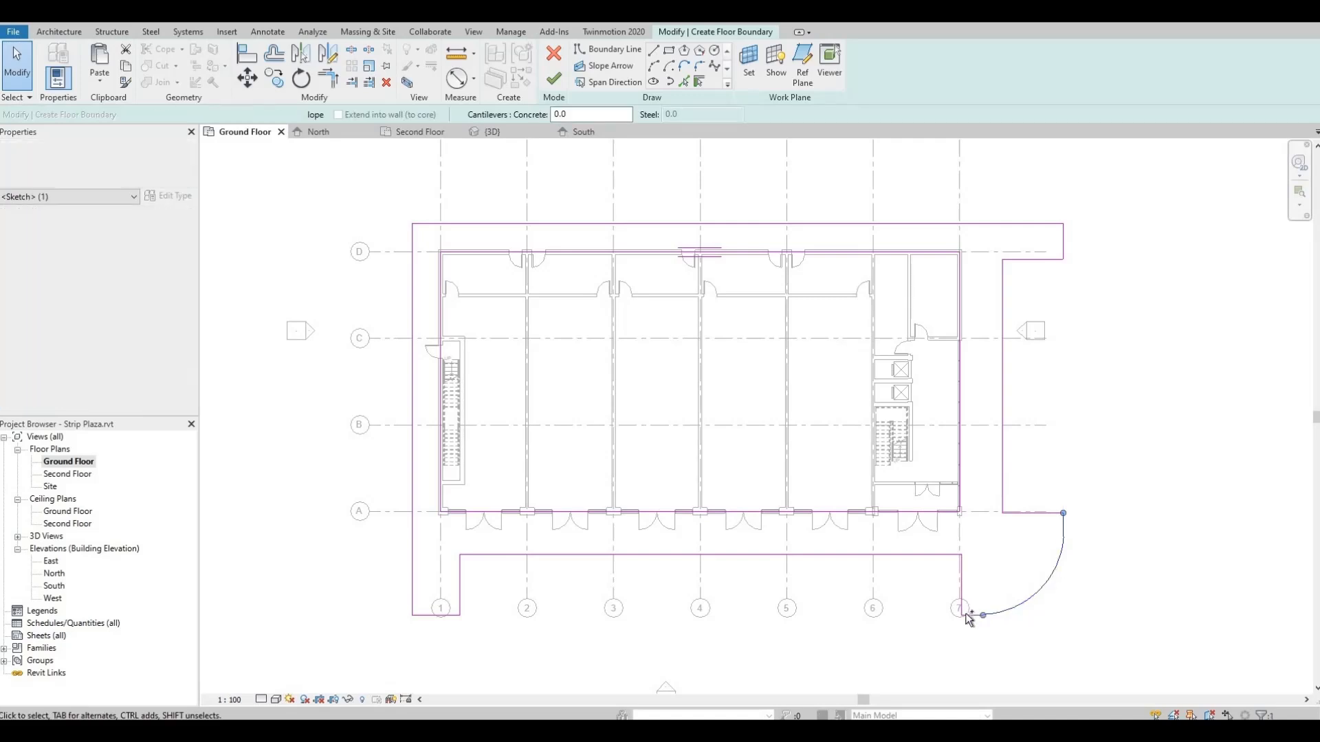
left_click(1031, 513, "ctrl")
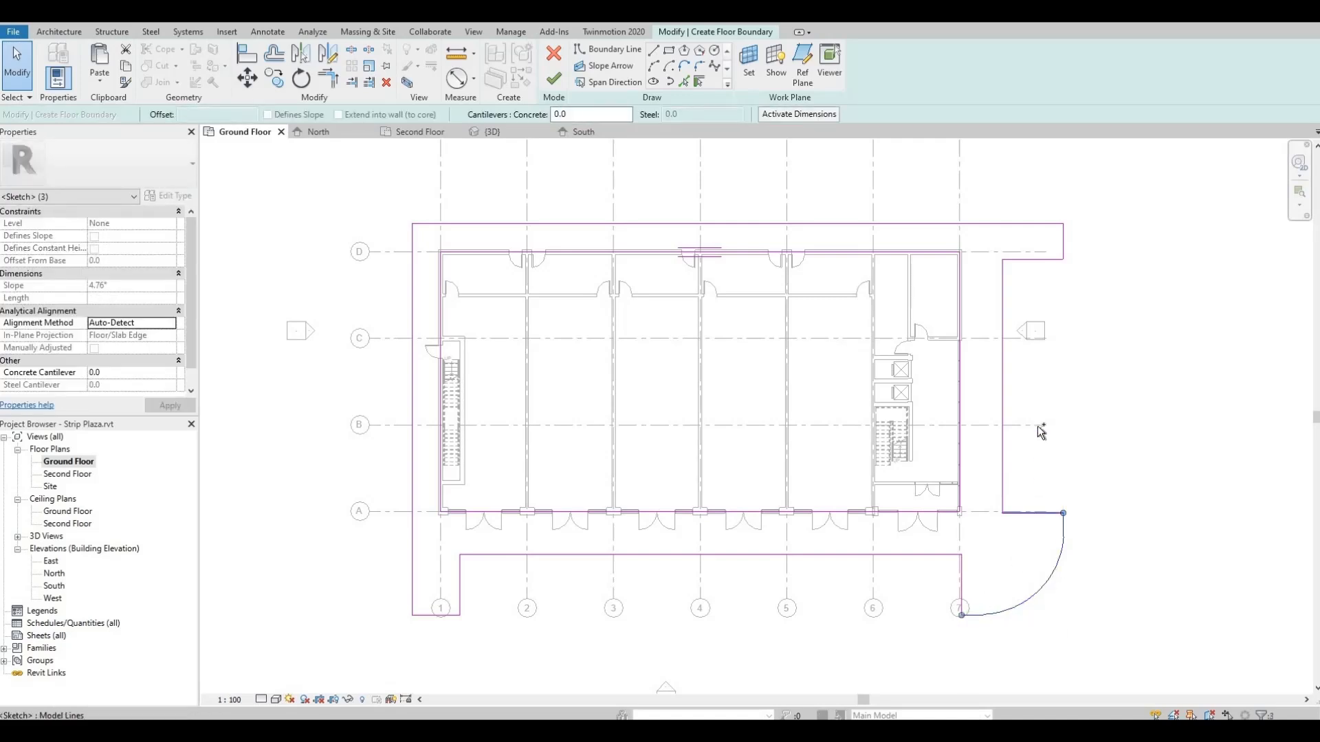
left_click(559, 76)
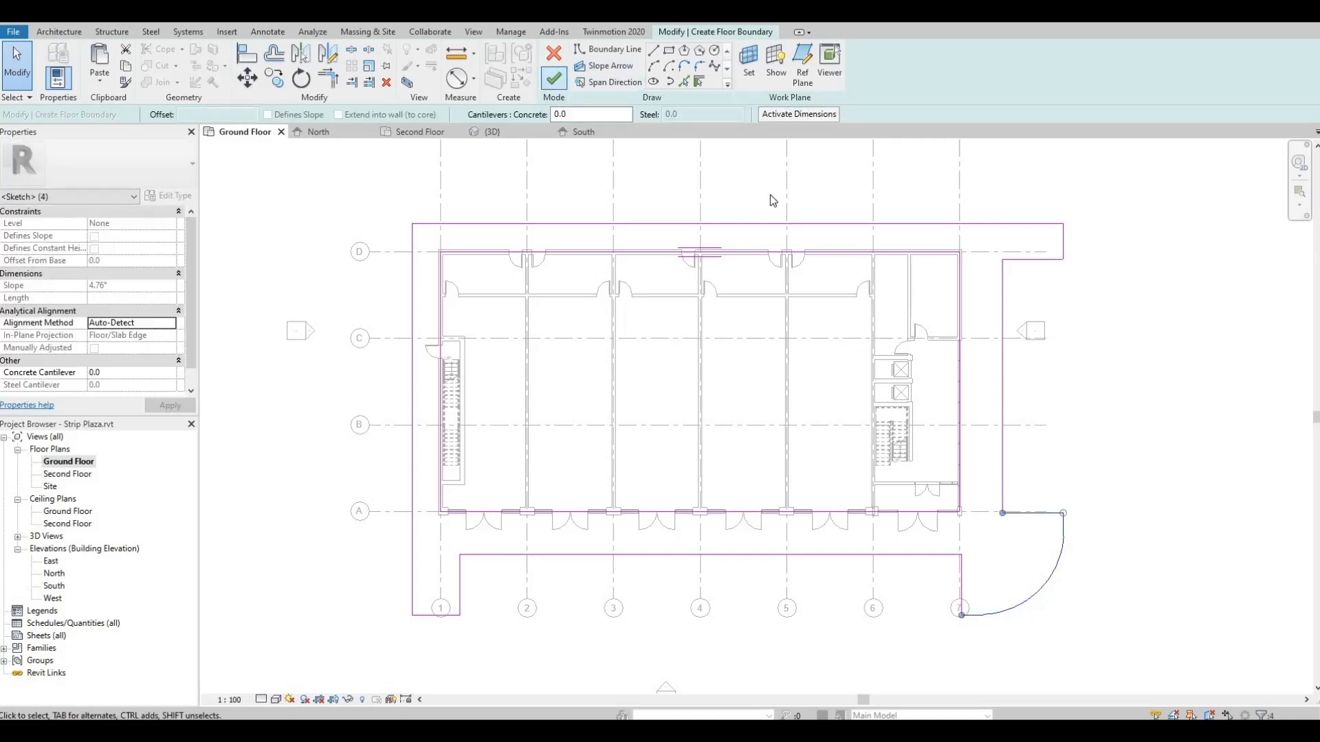
left_click(326, 59)
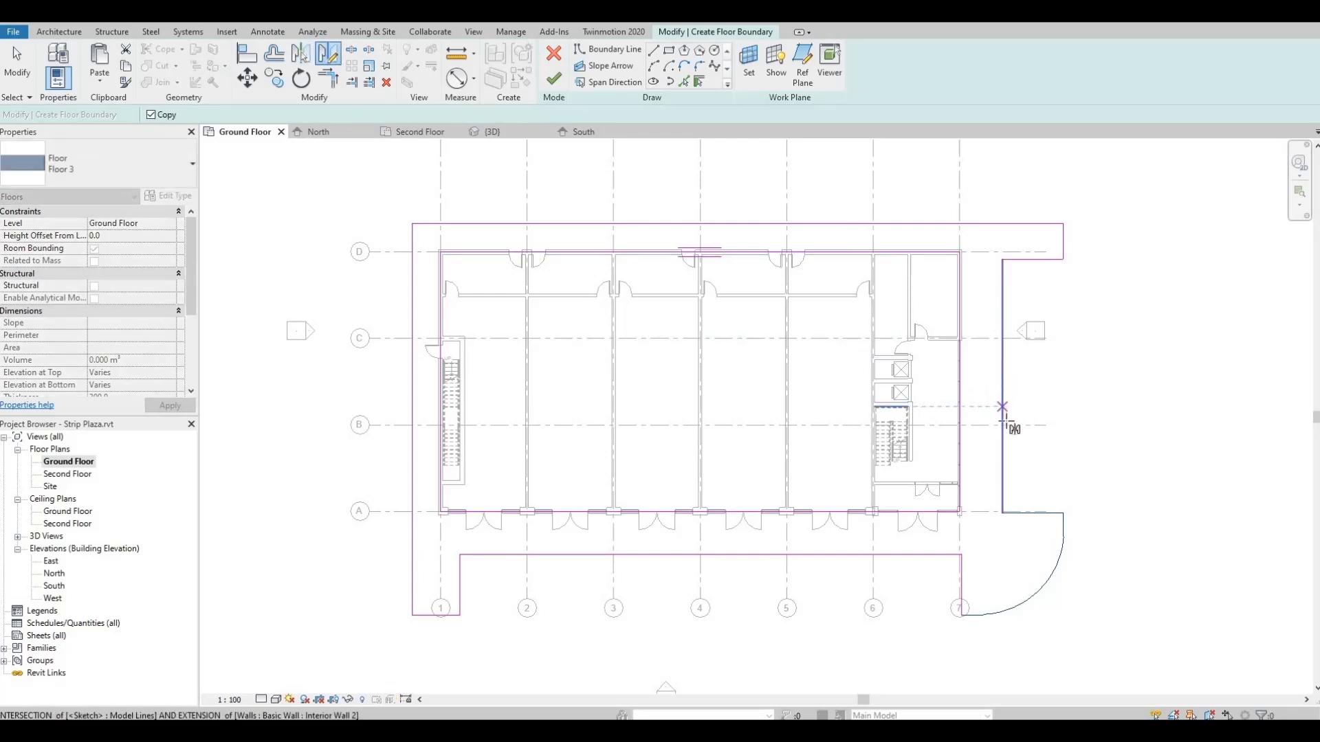
left_click(1091, 389)
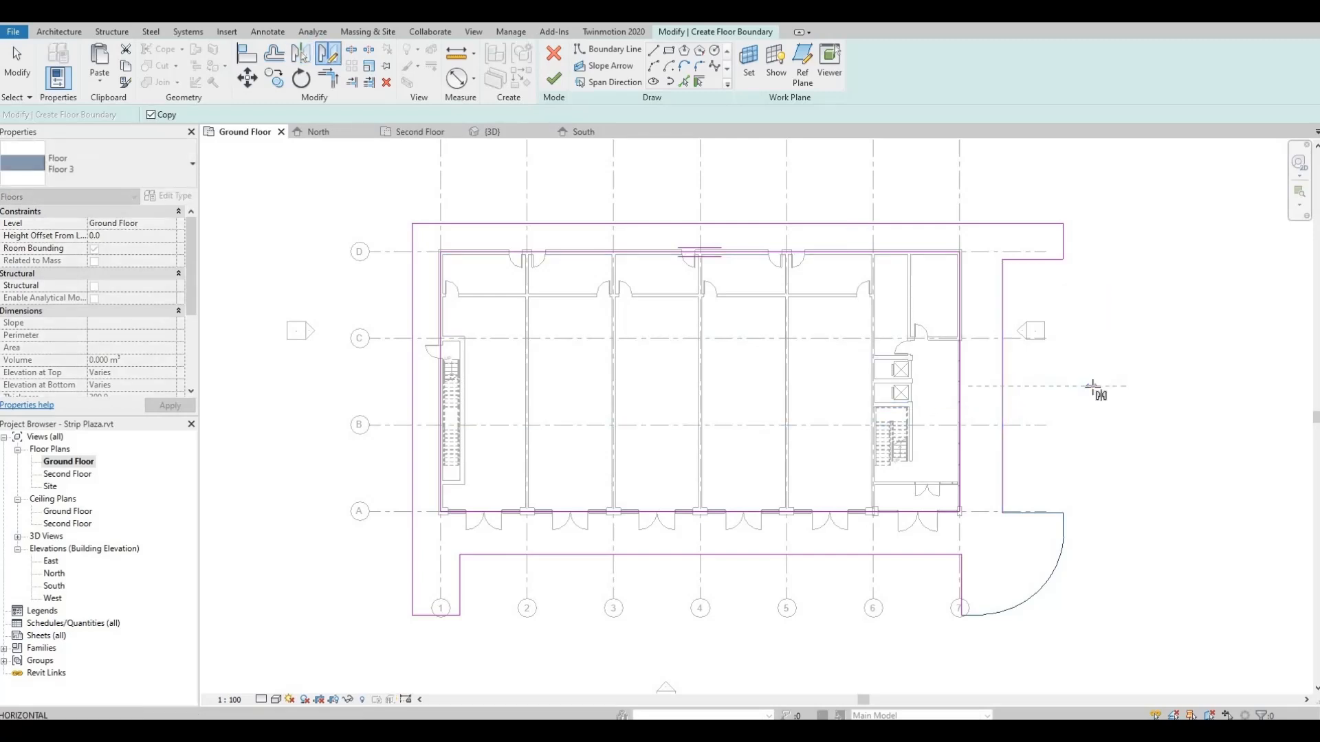
left_click(1103, 368)
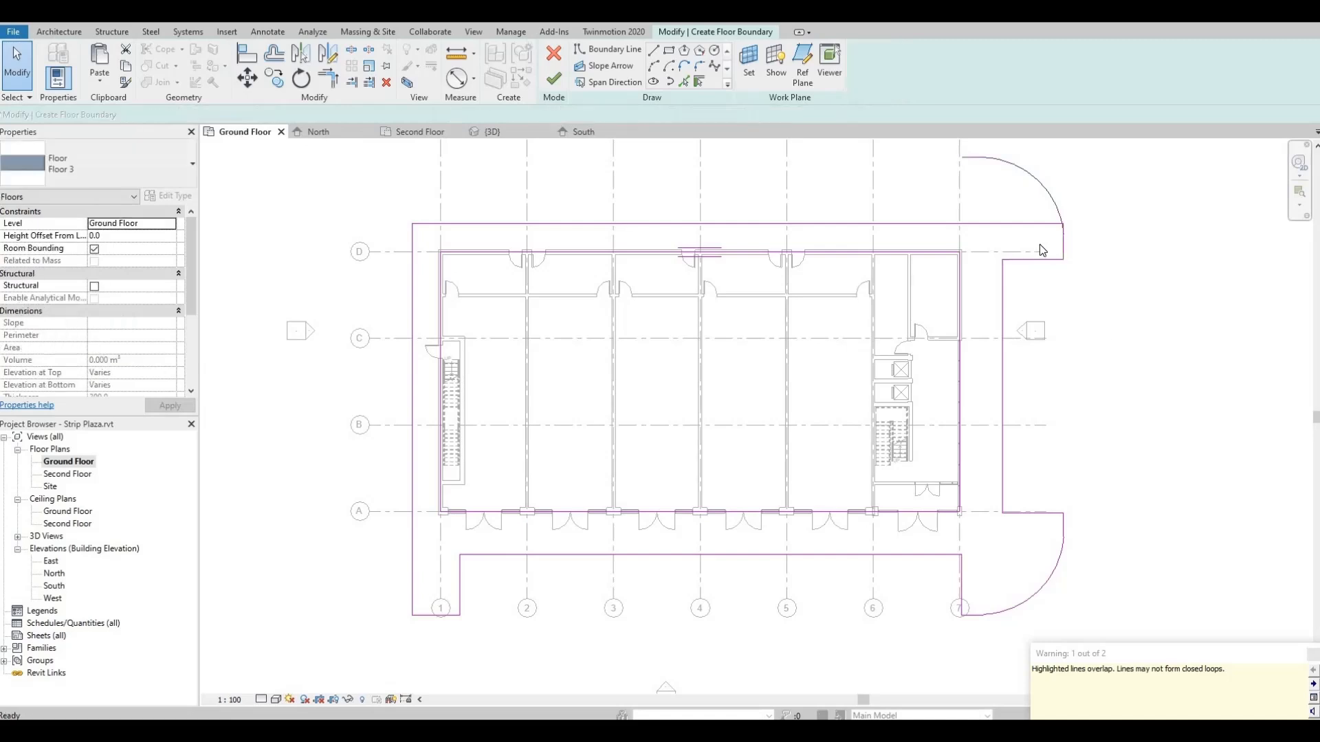
Delete the overlapping short horizontal and vertical edges of the rear-right projection beside gridline D.
left_click(1031, 259)
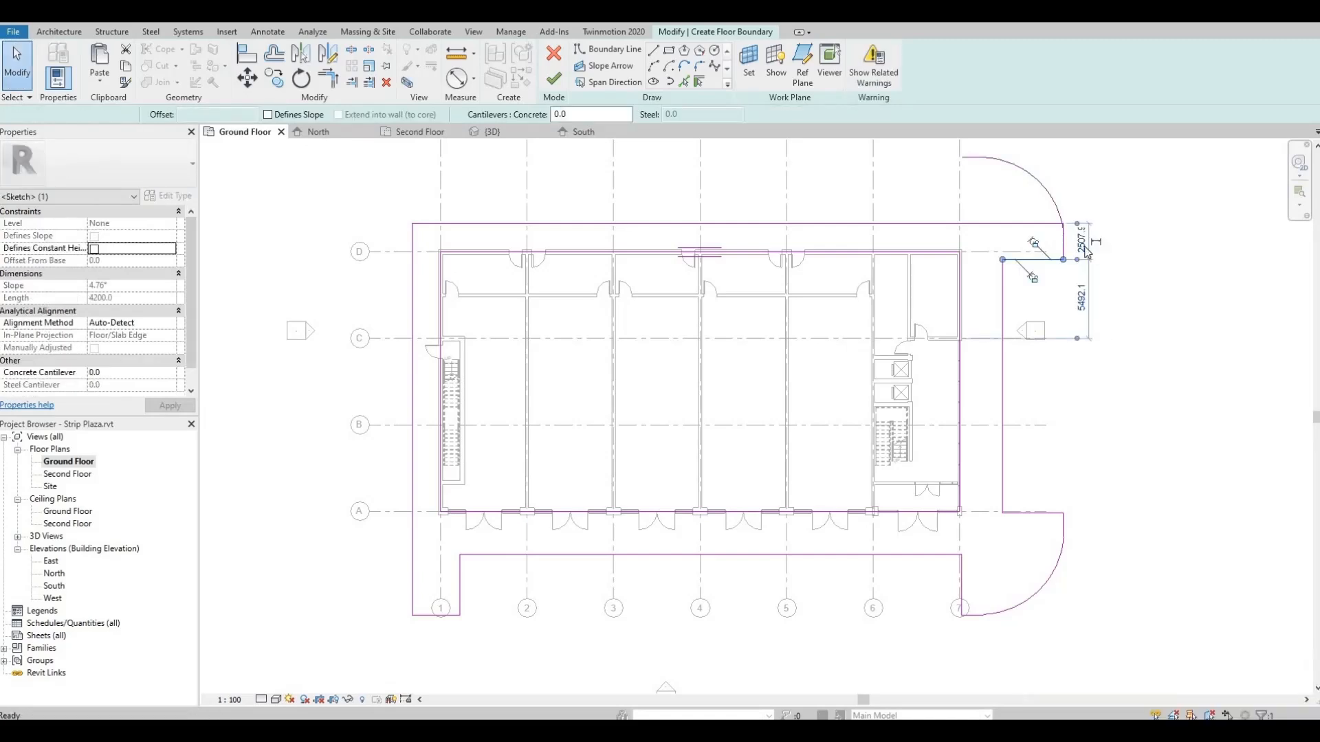
key("Delete")
left_click(1064, 239)
key("Delete")
scroll(1067, 225, "up", 2)
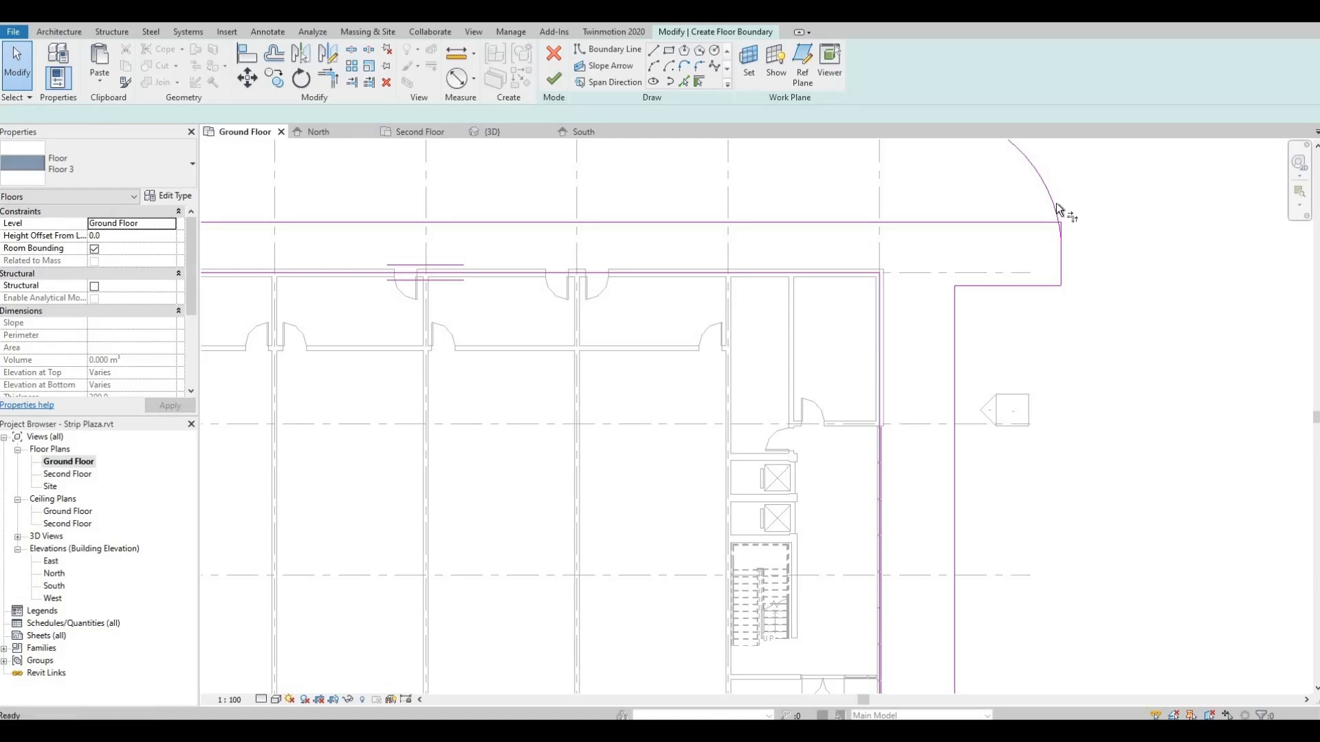
Trim the mirrored rear-right arc and the projection's vertical side edge to each other.
key("t")
key("r")
left_click(1058, 232)
left_click(1061, 256)
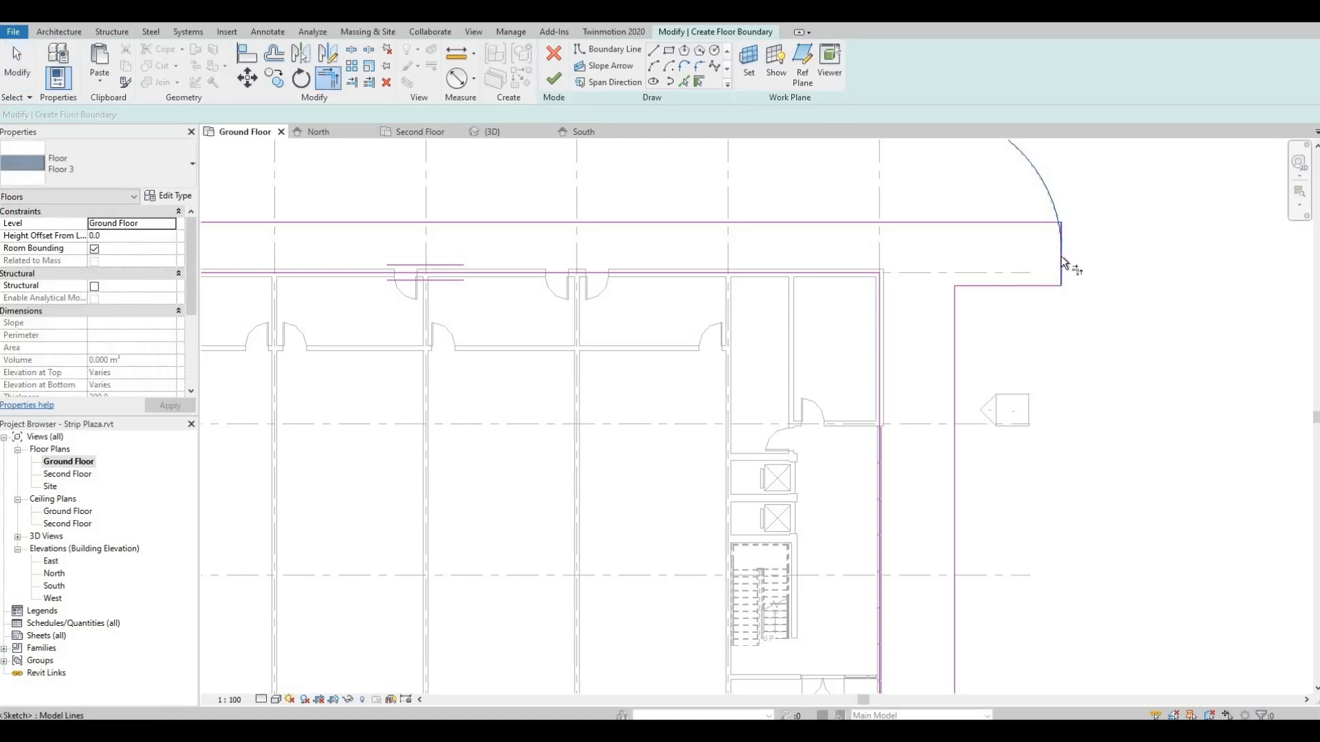
key("Escape")
Delete the long rear boundary edge above gridline D.
left_click(1033, 224)
middle_click_drag(1059, 238, 1133, 398)
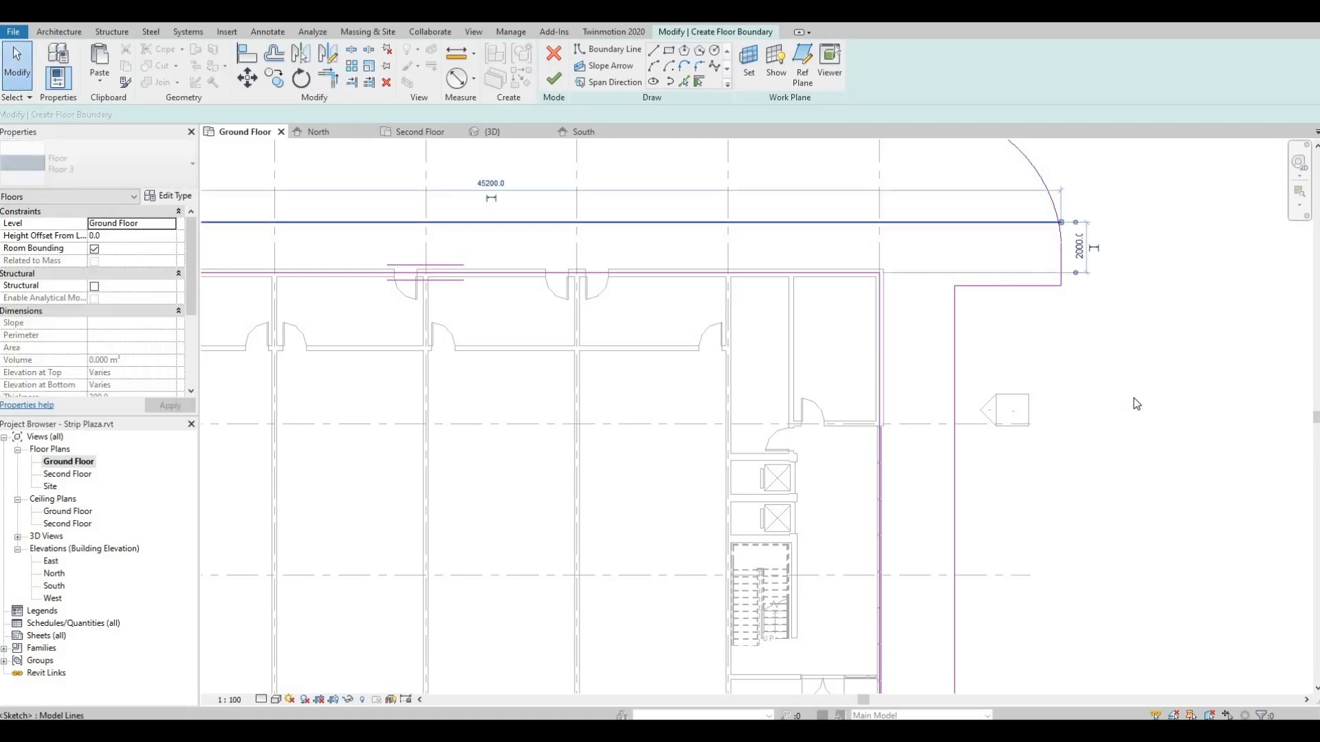
scroll(1133, 397, "up", 1)
scroll(1132, 395, "down", 2)
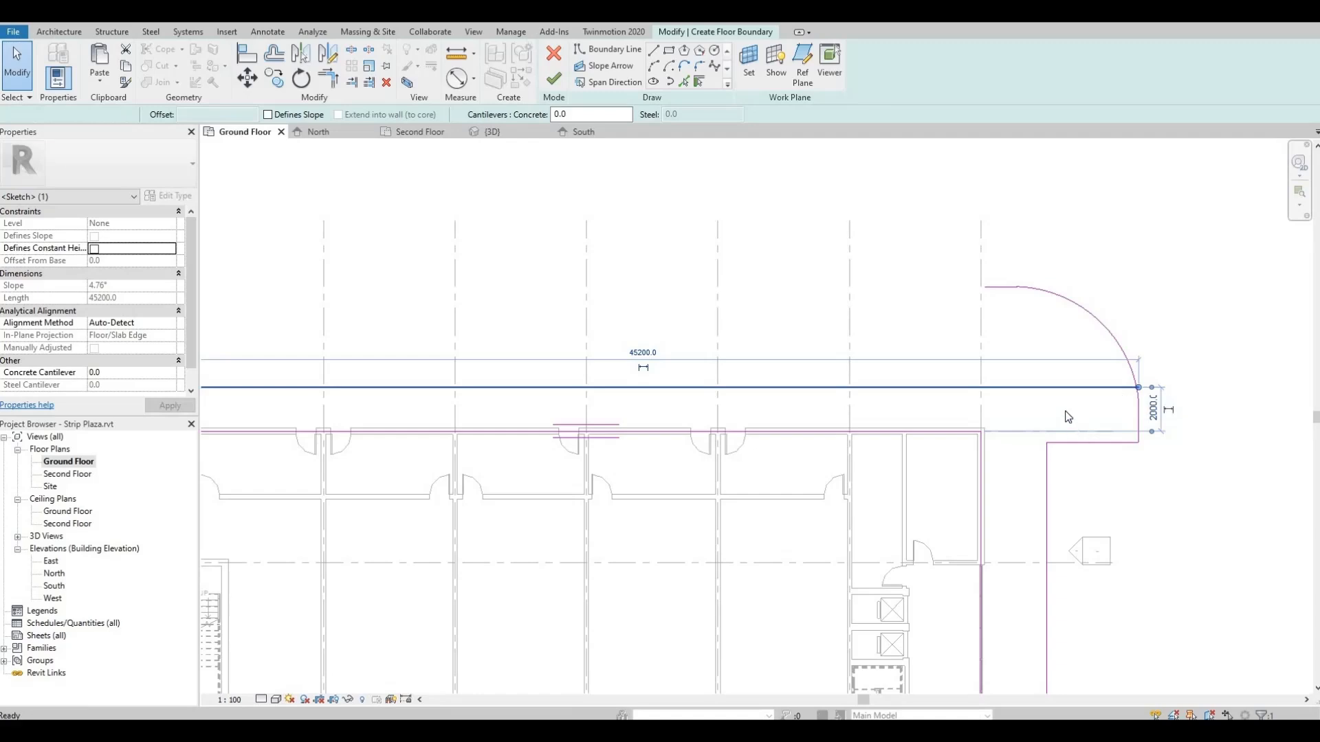
key("Delete")
scroll(1052, 339, "down", 1)
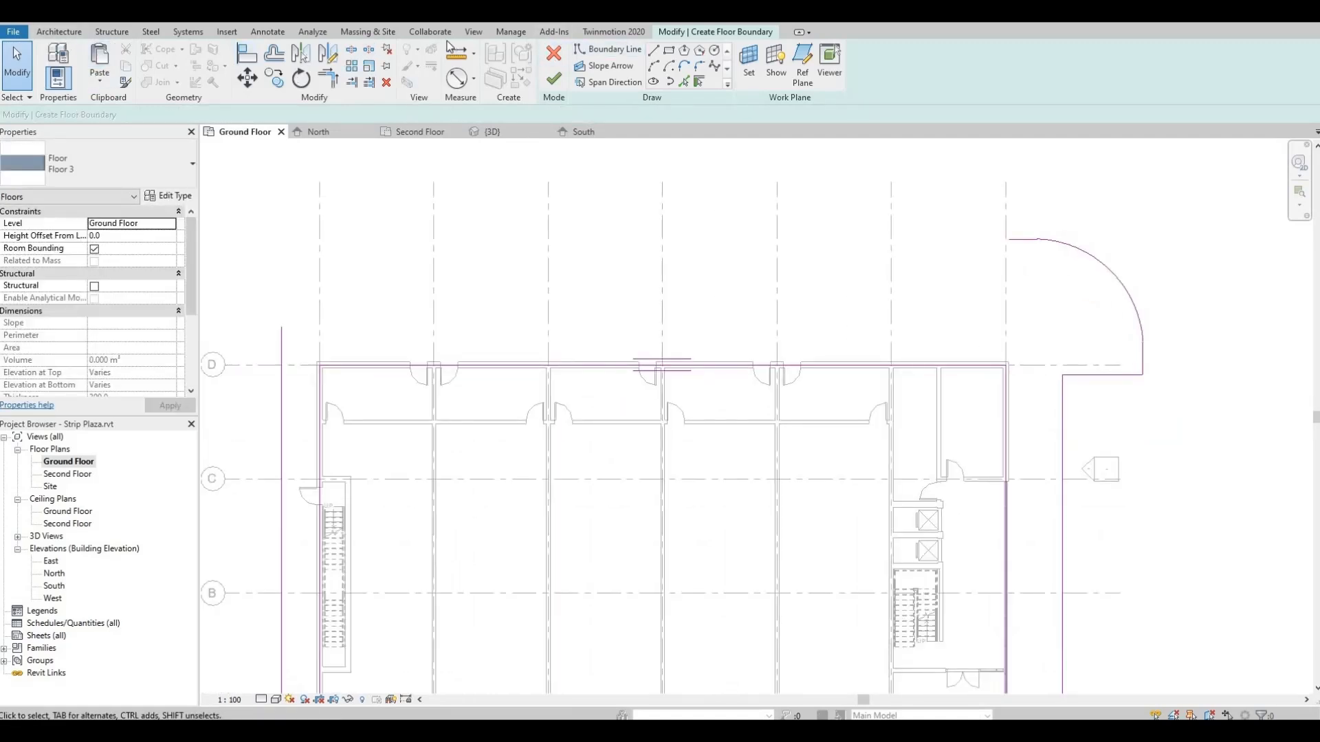
Draw a 4200 mm vertical boundary line from the mirrored arc's inner end toward gridline D.
key("l")
key("i")
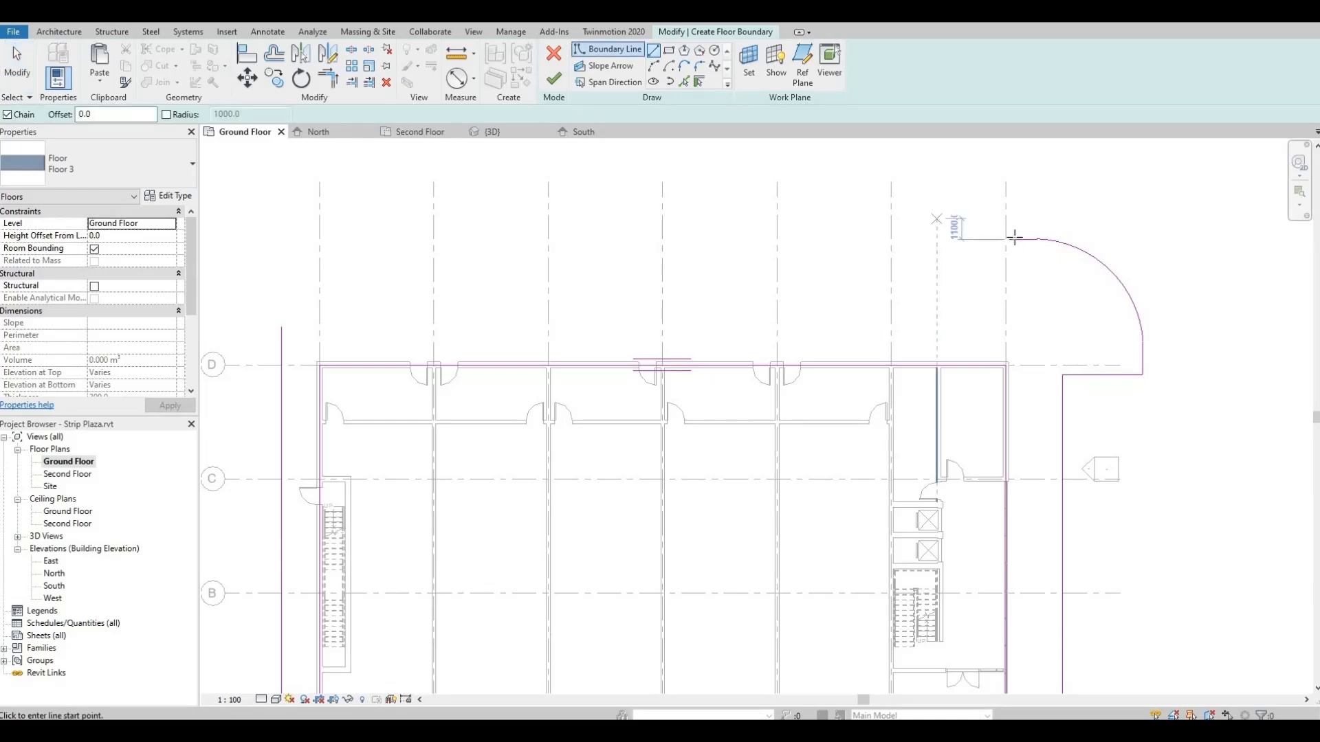
left_click(1008, 239)
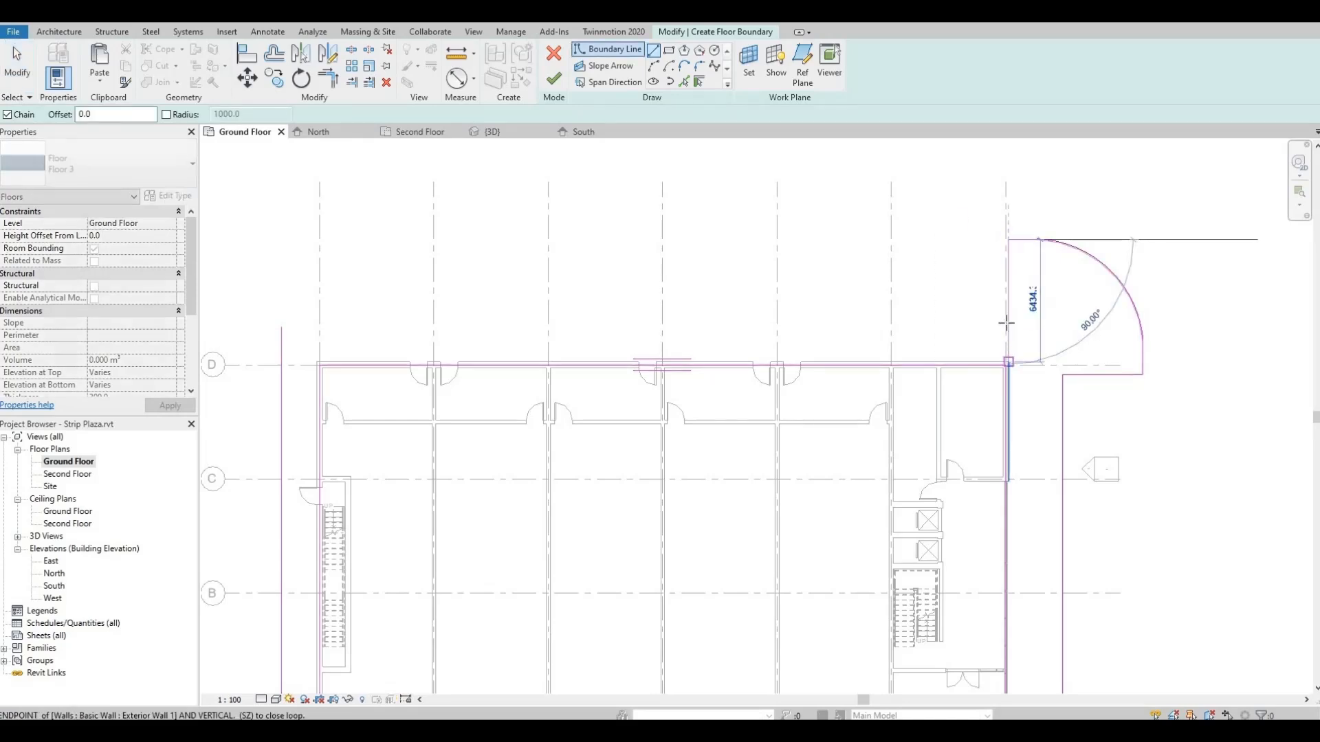
type("420")
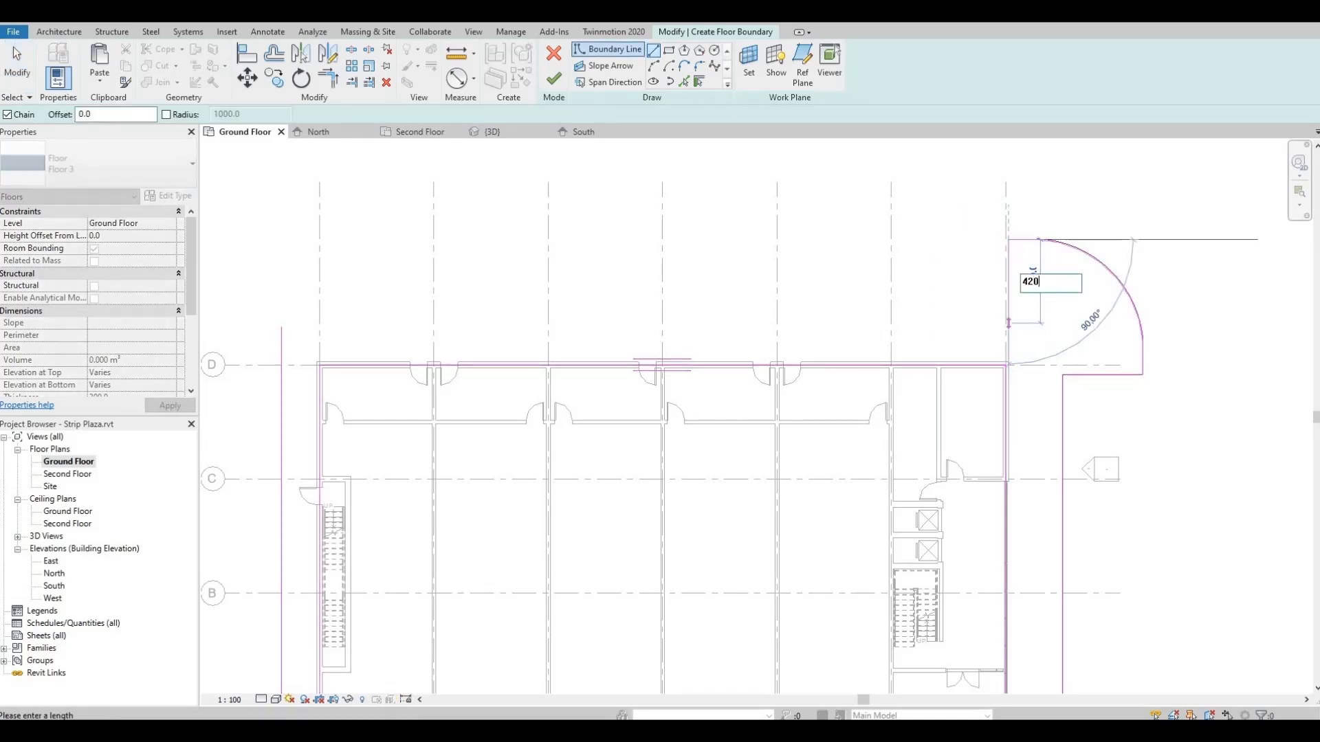
type("0")
key("Return")
Continue the boundary with a horizontal rear edge about 32800 mm long toward gridline 1.
middle_click_drag(673, 337, 760, 330)
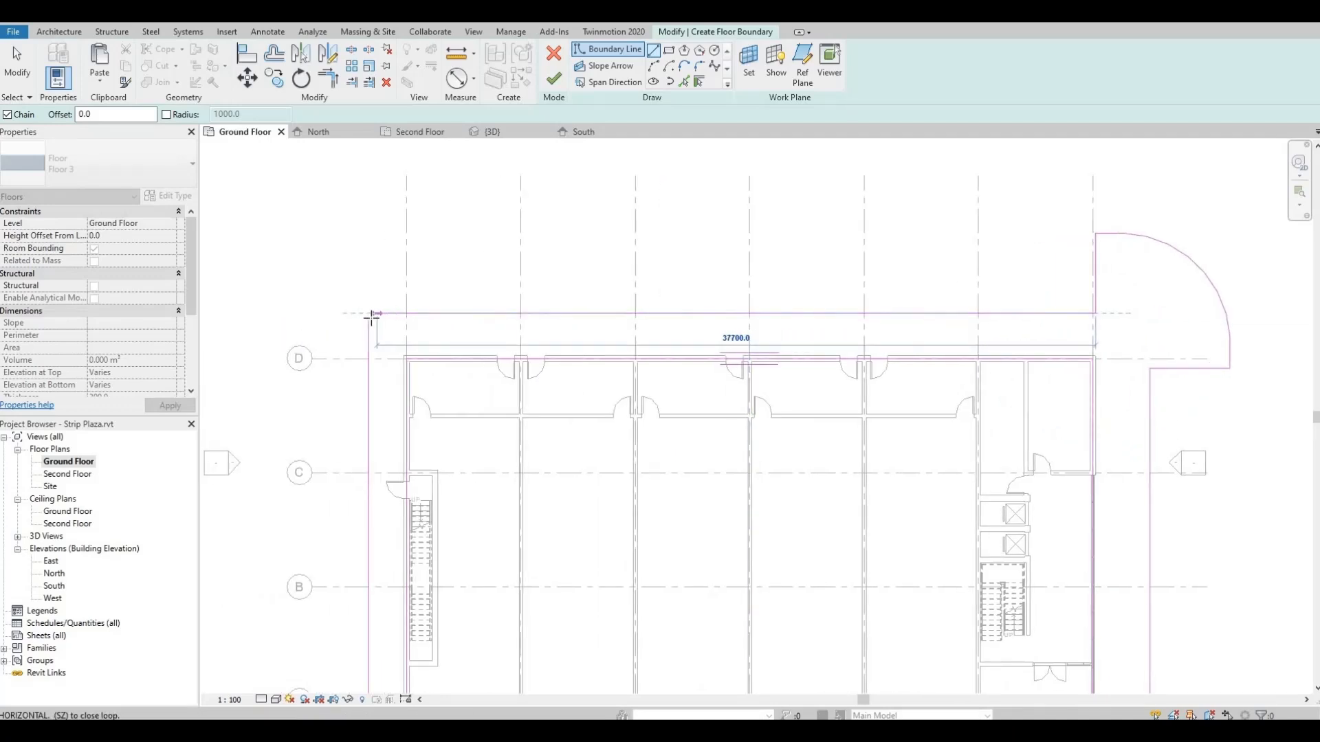
left_click(470, 315)
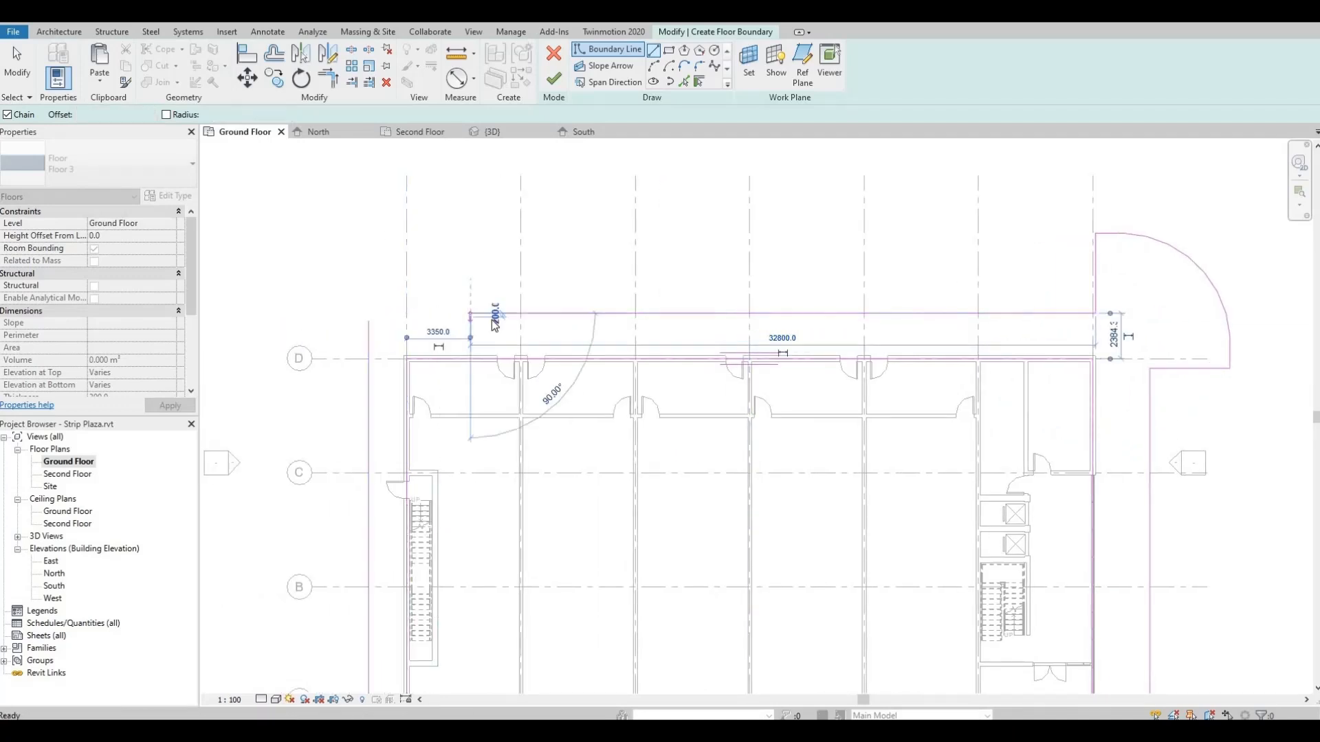
key("Escape")
key("Escape")
Extend the new rear edge to meet the left boundary edge in a closed corner.
key("t")
key("r")
left_click(493, 313)
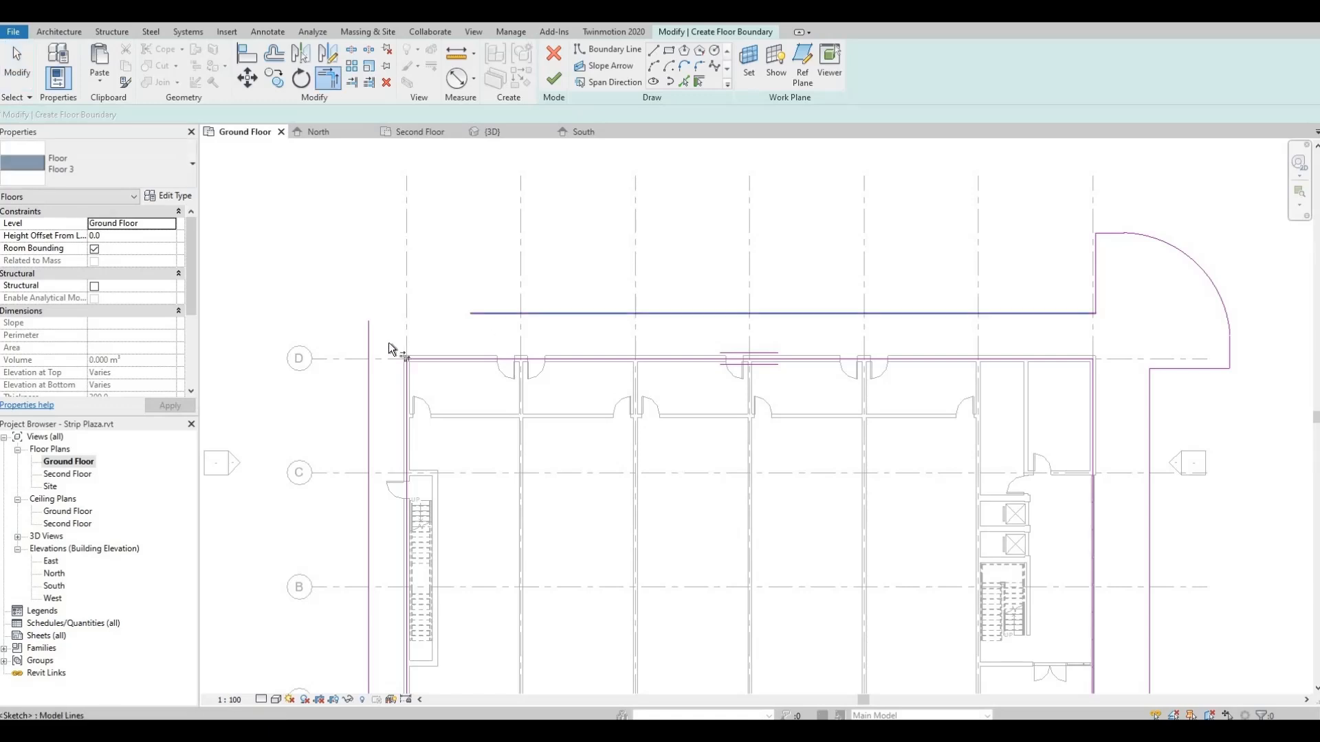
left_click(369, 344)
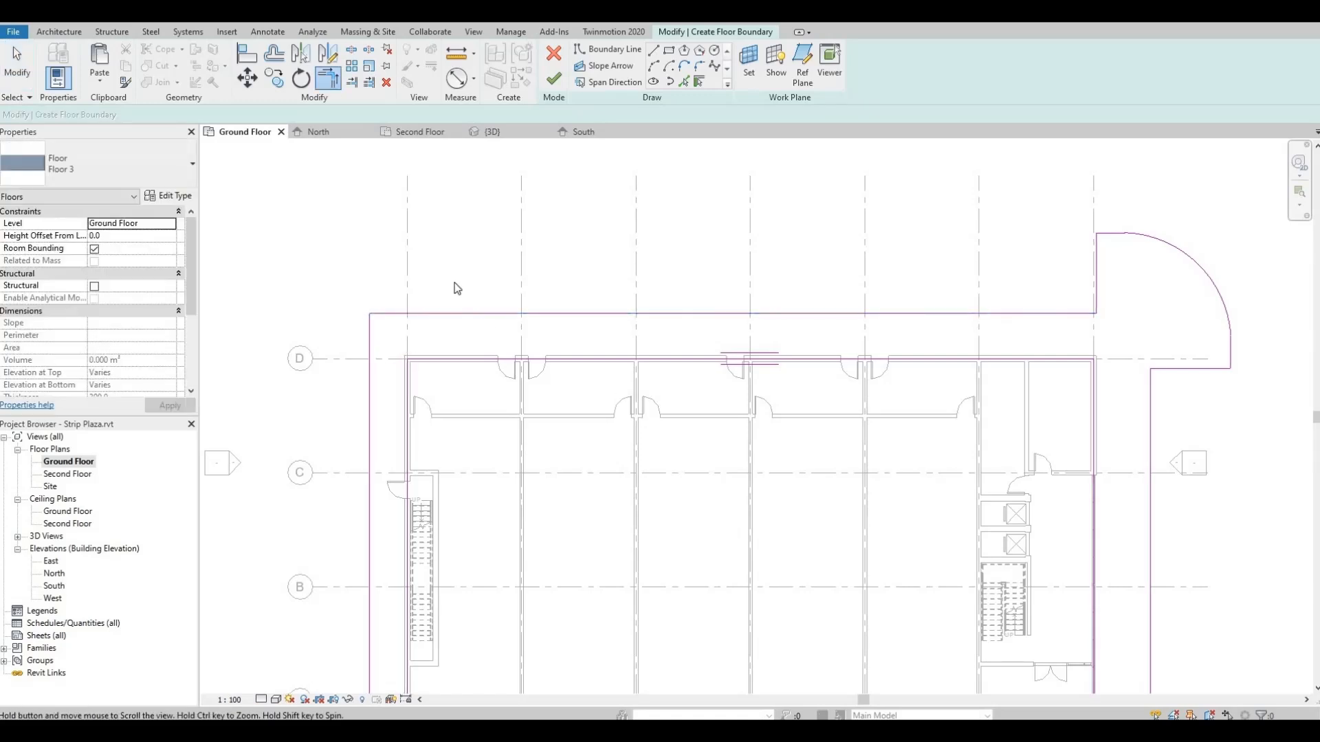
key("Escape")
Draw an arc of about 1400 mm radius across the rear-left corner of the boundary.
middle_click_drag(454, 286, 528, 269)
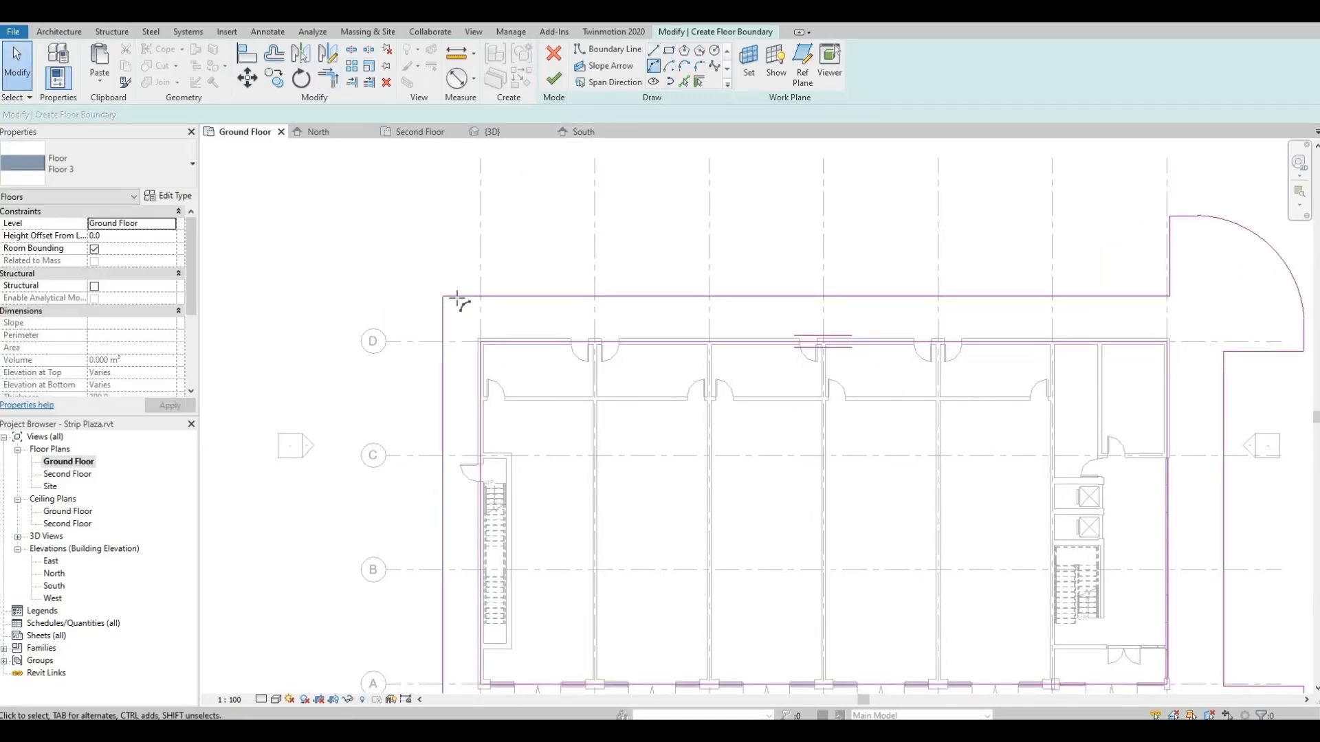
left_click(470, 297)
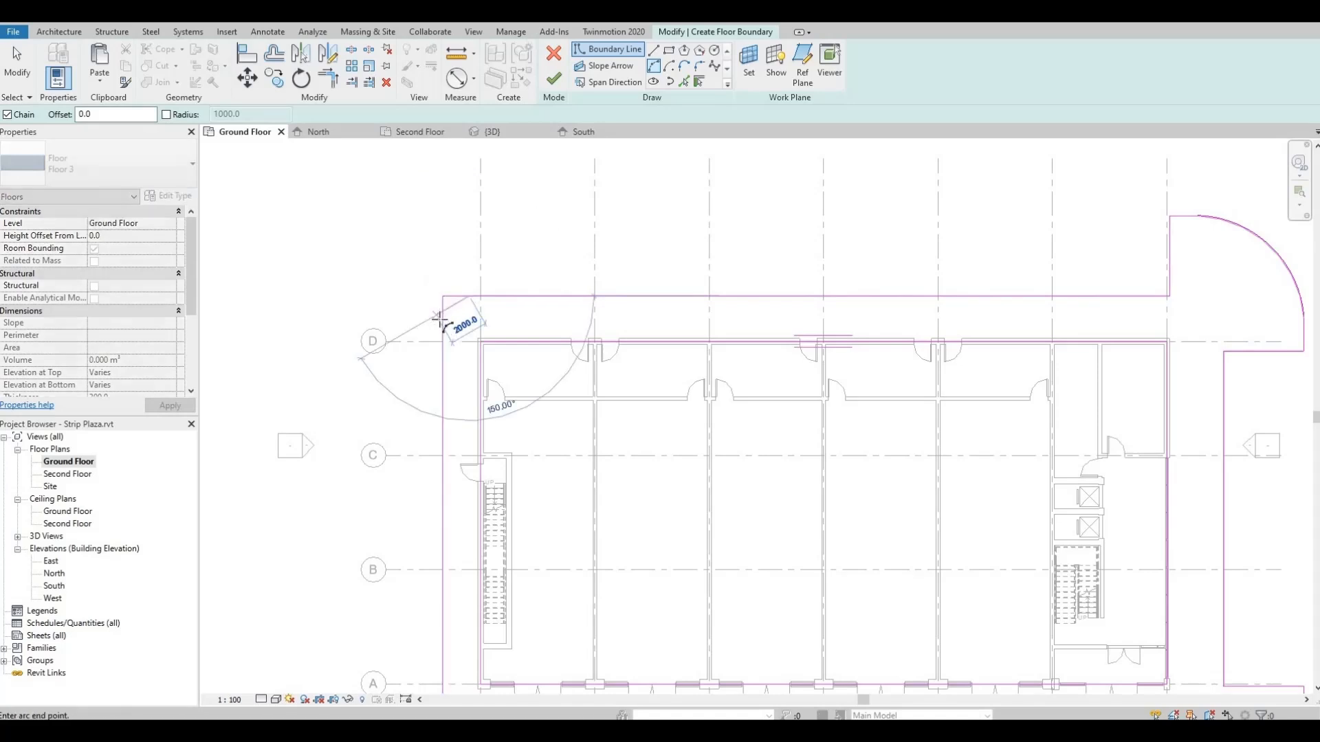
left_click(442, 297)
scroll(450, 303, "up", 2)
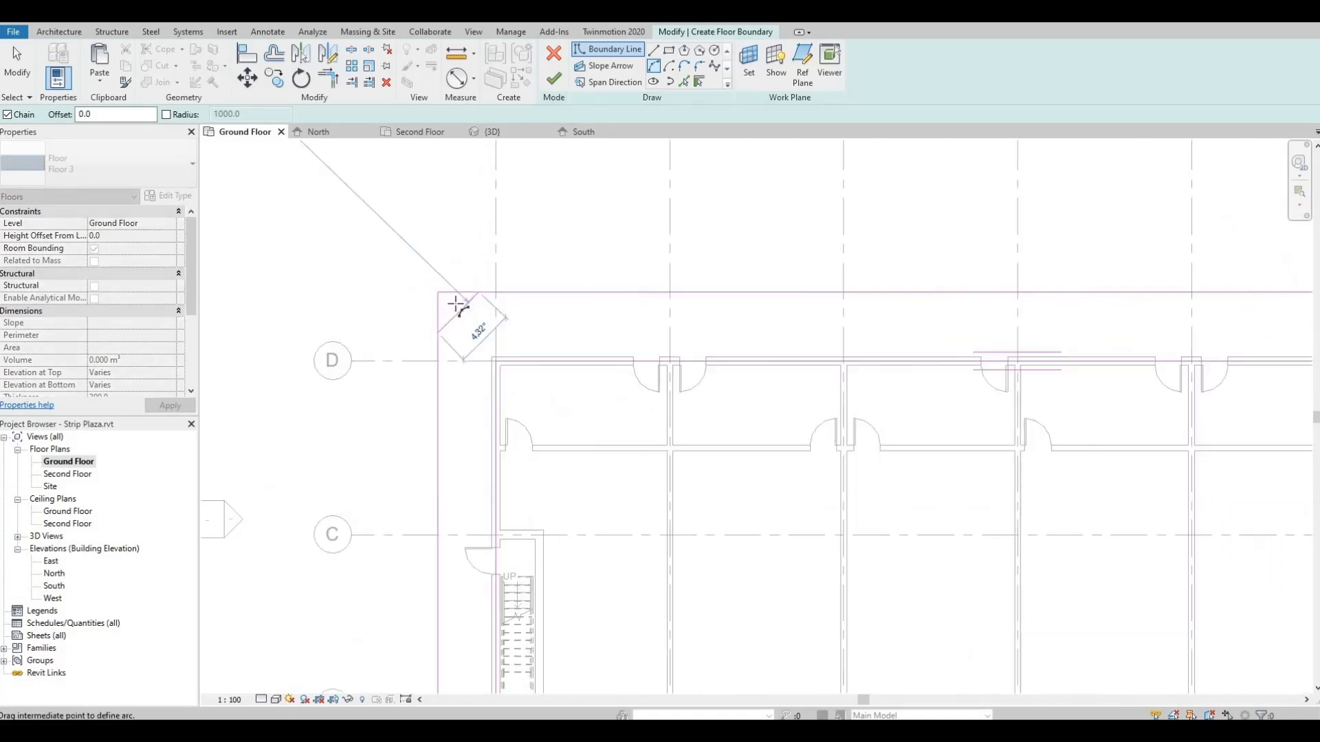
left_click(457, 305)
key("Escape")
key("Escape")
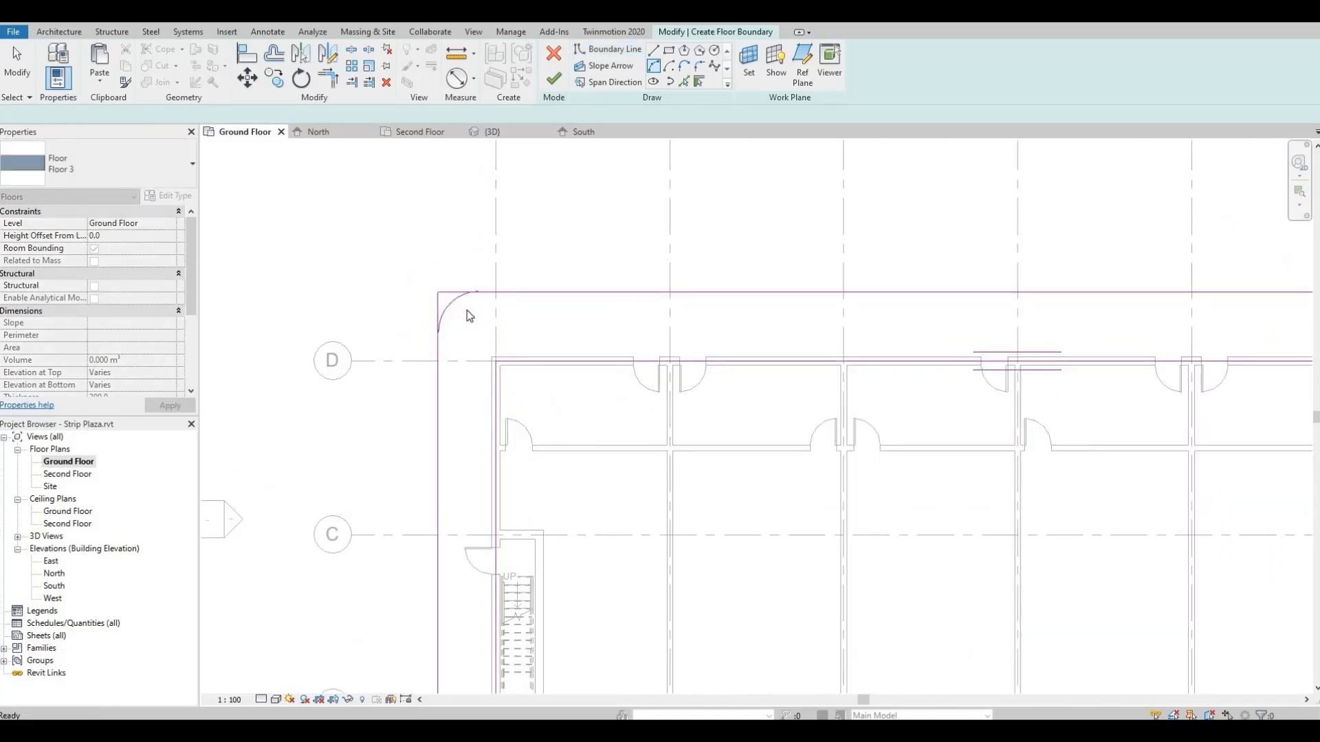
Trim the rear and left edges to the arc, removing the square rear-left corner.
key("t")
key("r")
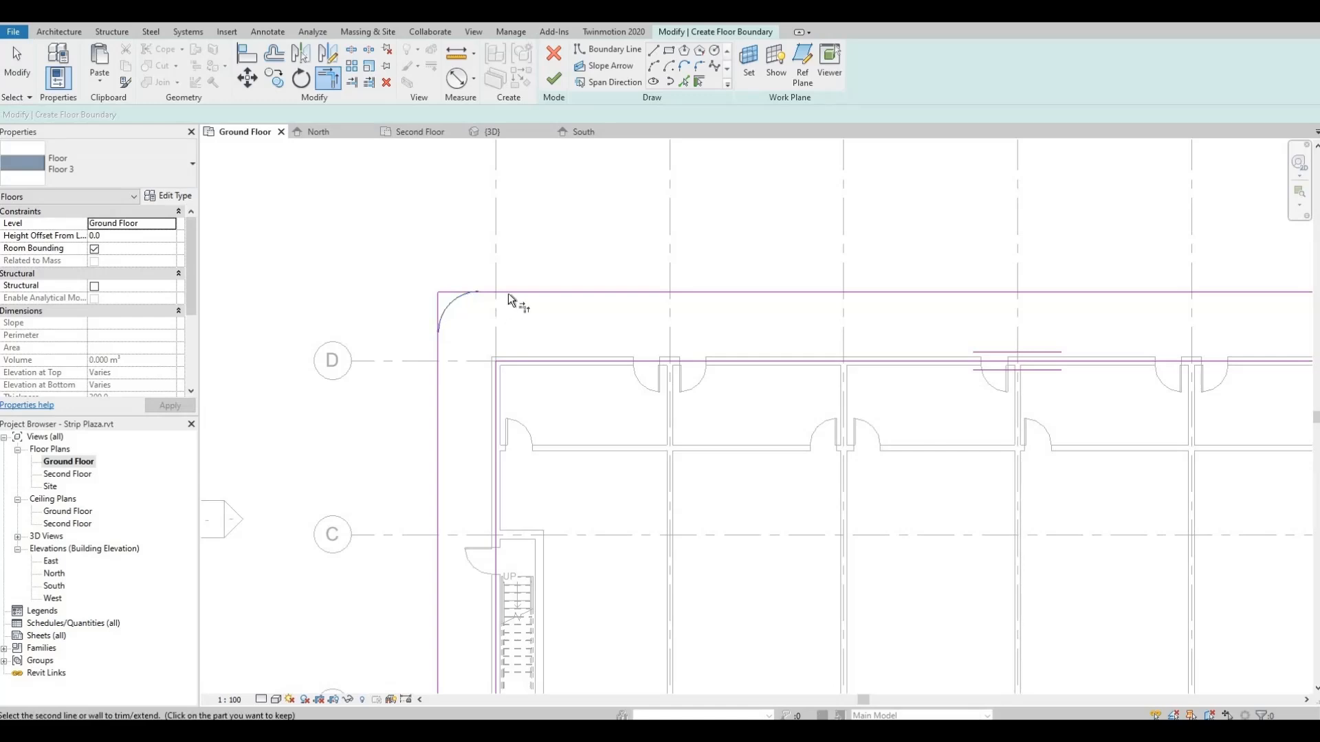
left_click(512, 294)
left_click(451, 313)
left_click(439, 354)
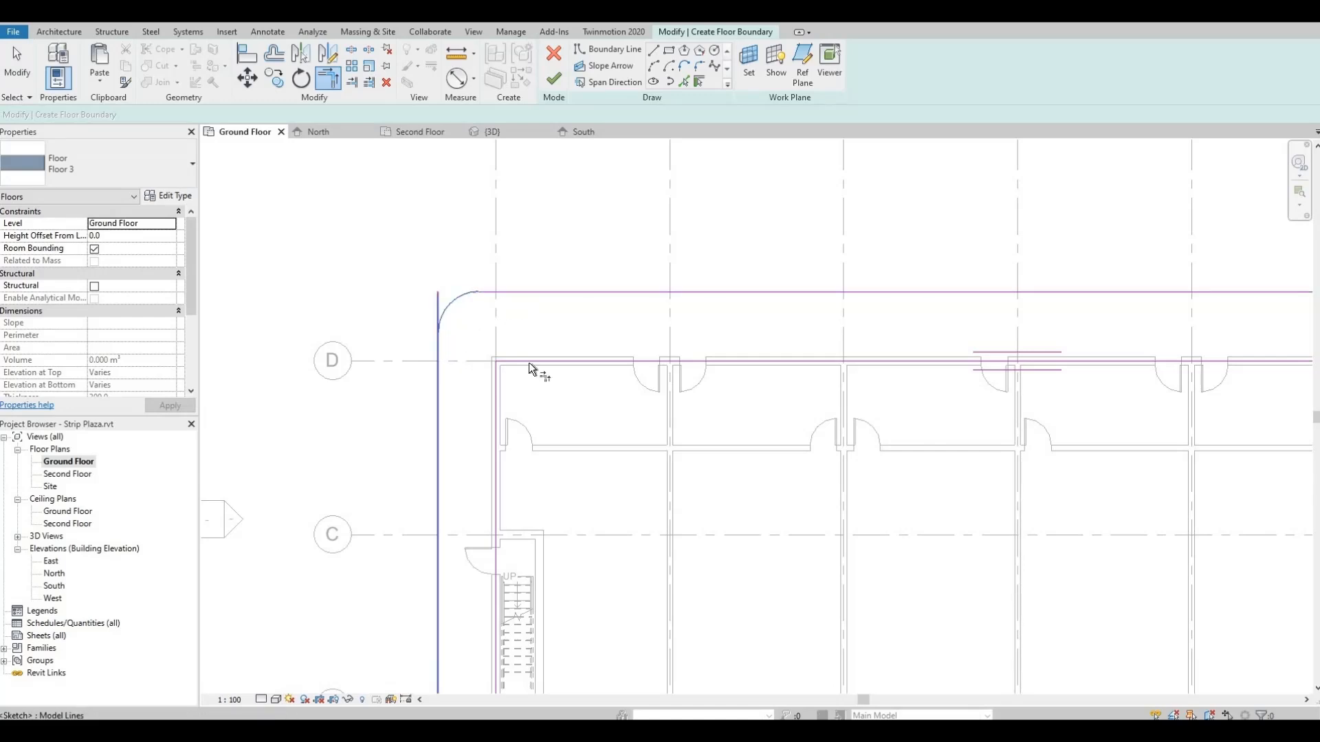
scroll(550, 365, "up", 1)
key("Escape")
Examine the whole boundary outline, including the front-left projection beside grid 1.
scroll(687, 285, "down", 4)
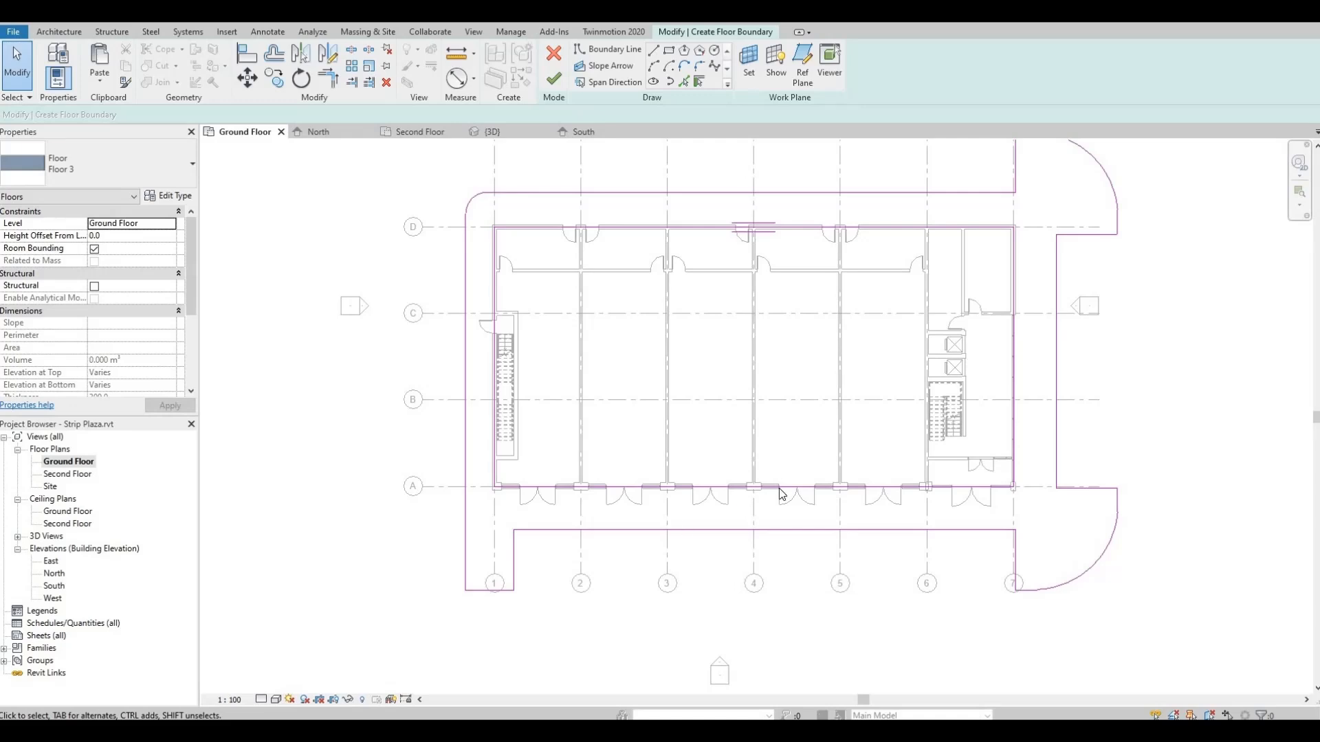
middle_click_drag(1003, 428, 886, 451)
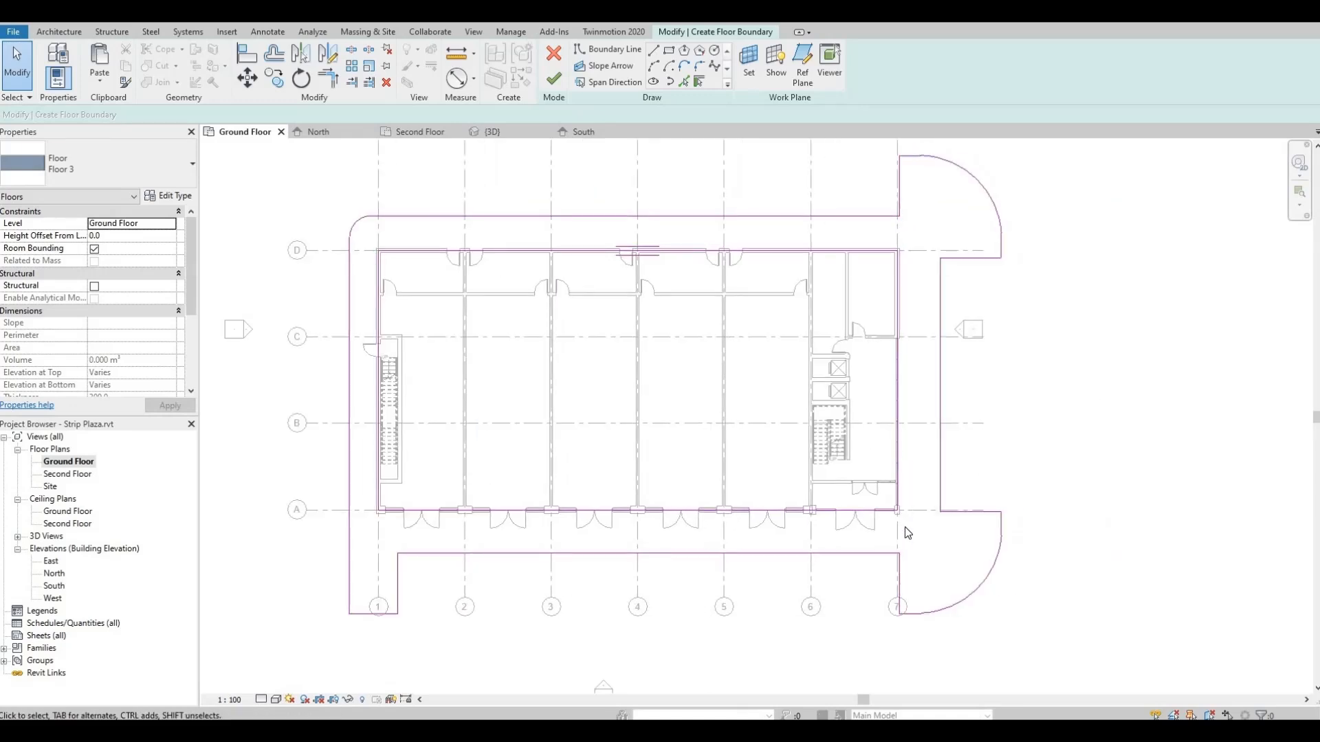
middle_click_drag(582, 566, 722, 536)
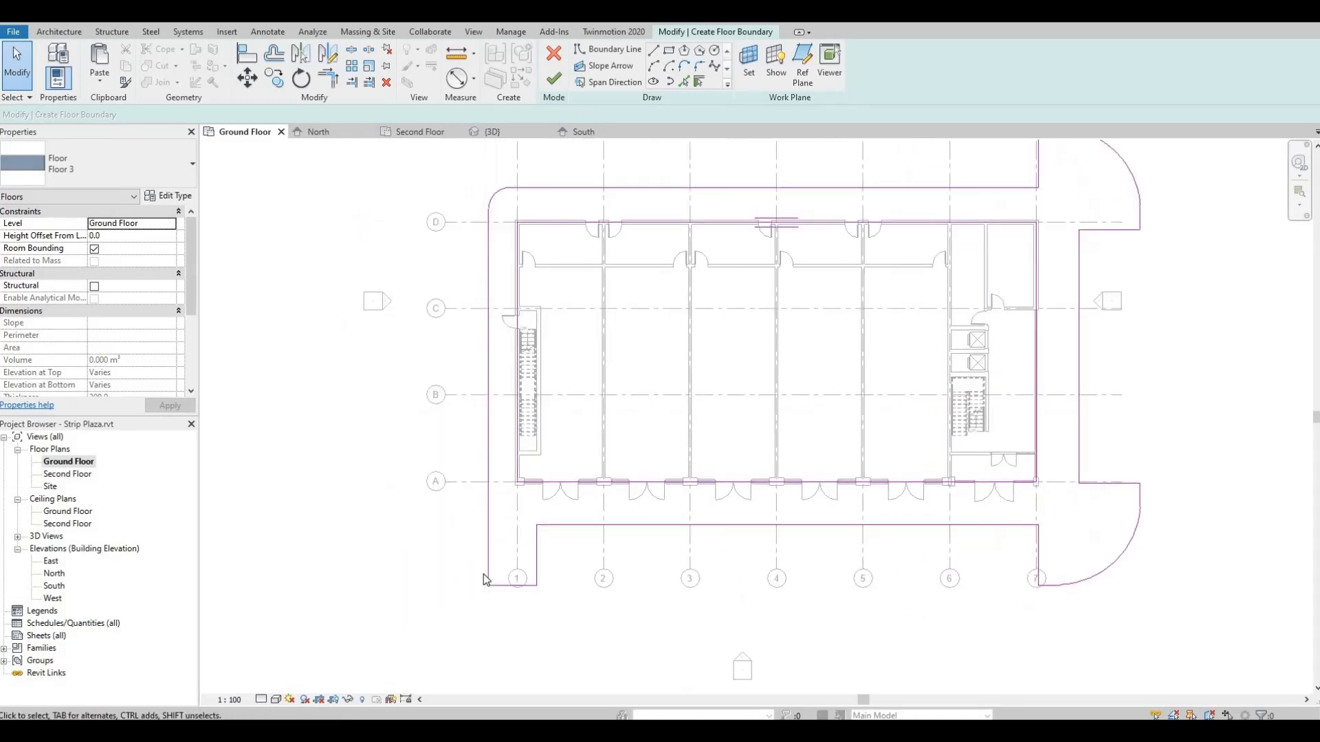
scroll(484, 577, "up", 1)
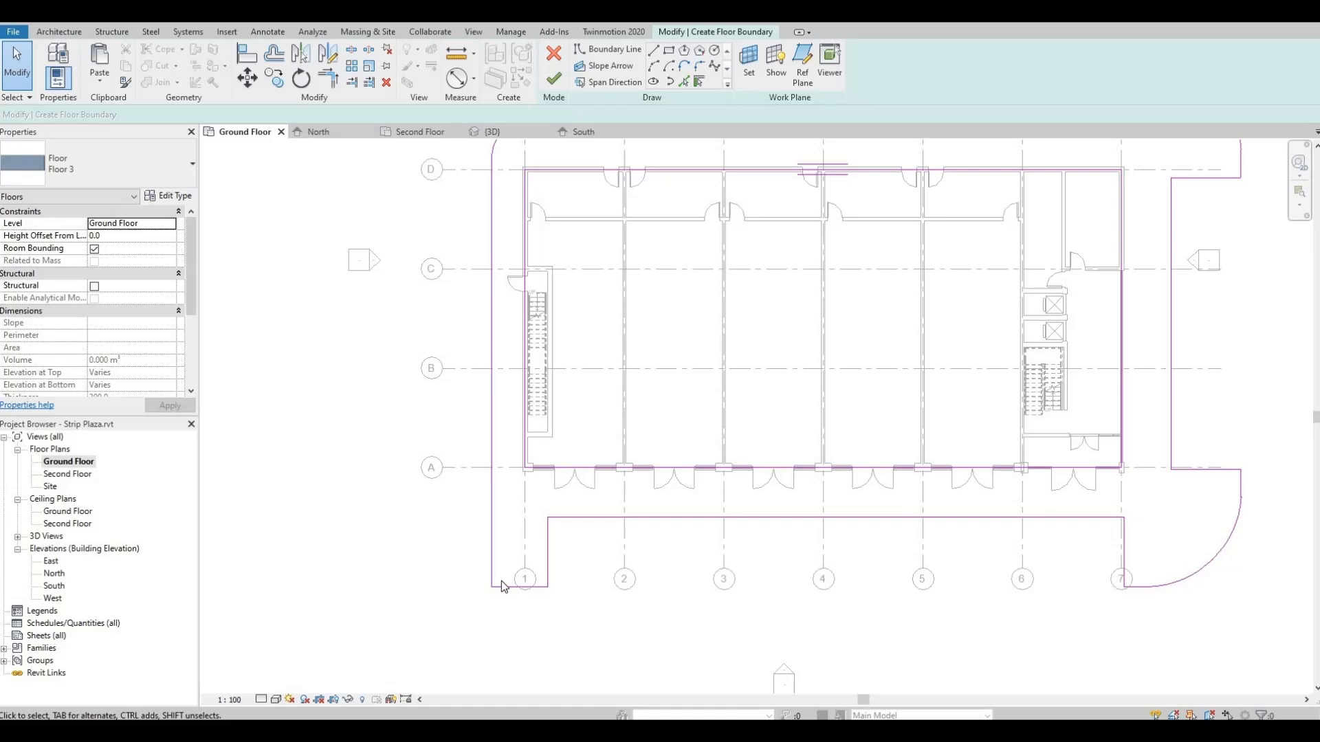
middle_click_drag(825, 494, 826, 492)
scroll(826, 491, "down", 1)
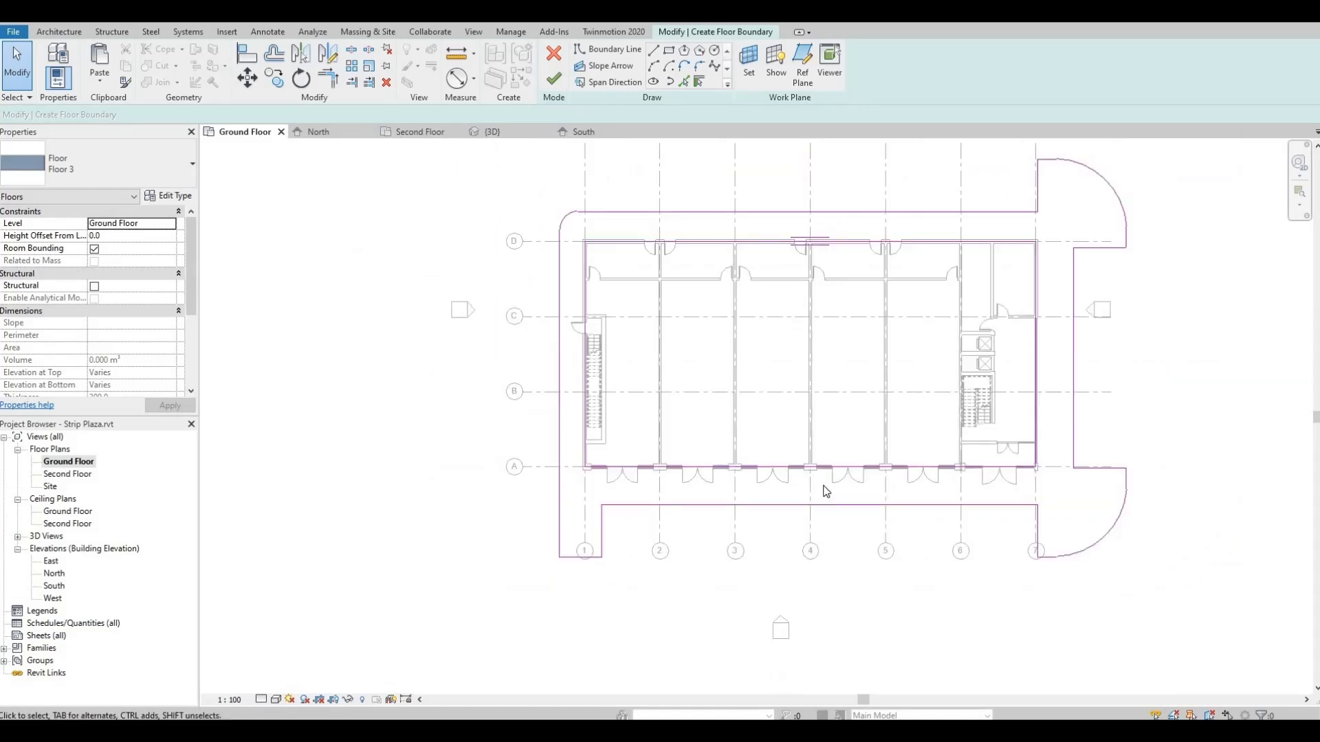
scroll(581, 555, "up", 2)
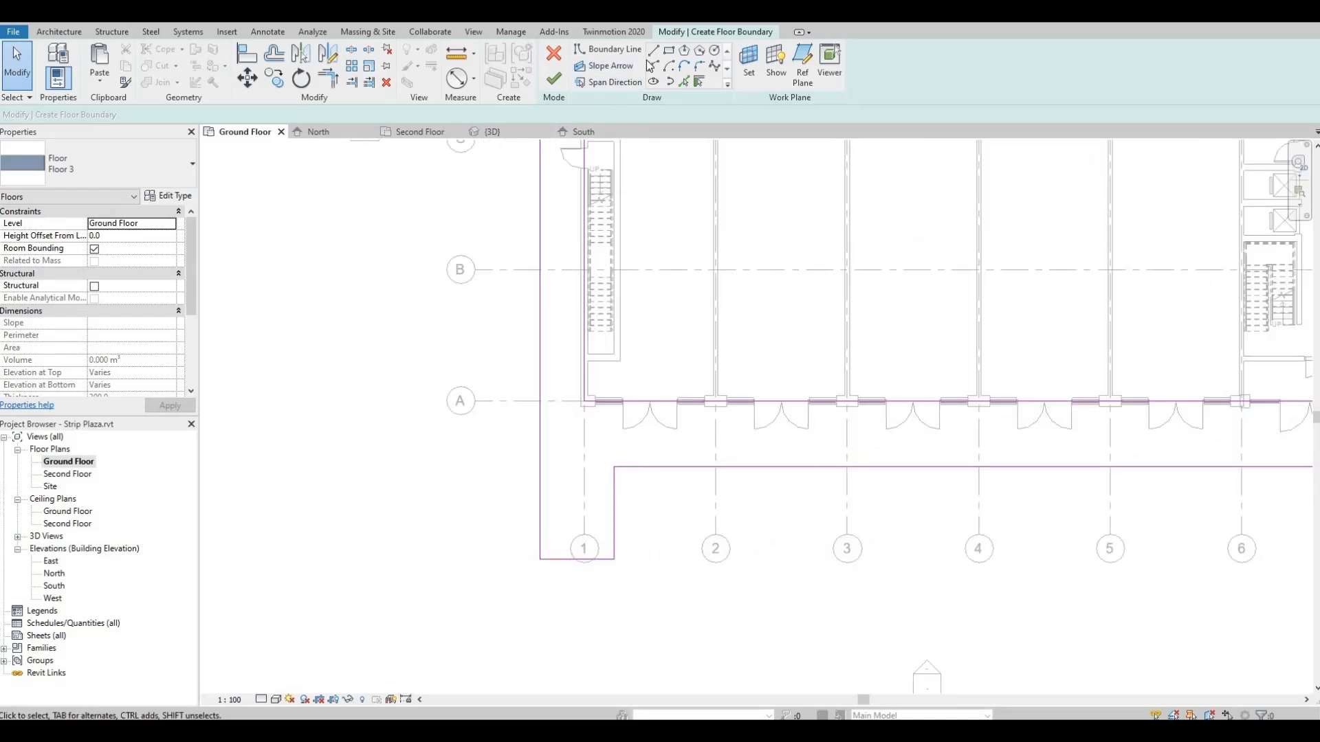
Mirror a copy of the rear-left corner arc to the front-left corner, about a horizontal axis level with gridline B.
middle_click_drag(645, 390, 646, 640)
middle_click_drag(604, 445, 620, 611)
scroll(571, 378, "down", 1)
left_click(568, 377)
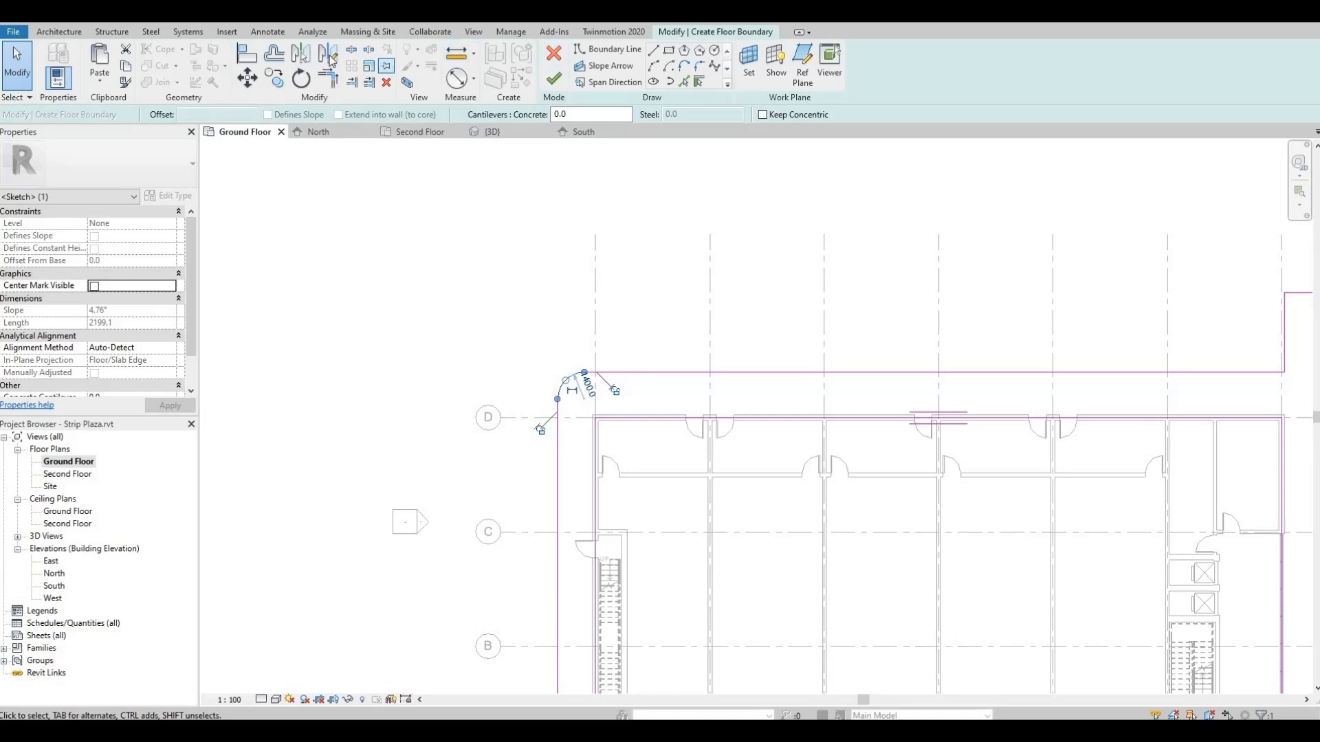
middle_click_drag(550, 685, 569, 461)
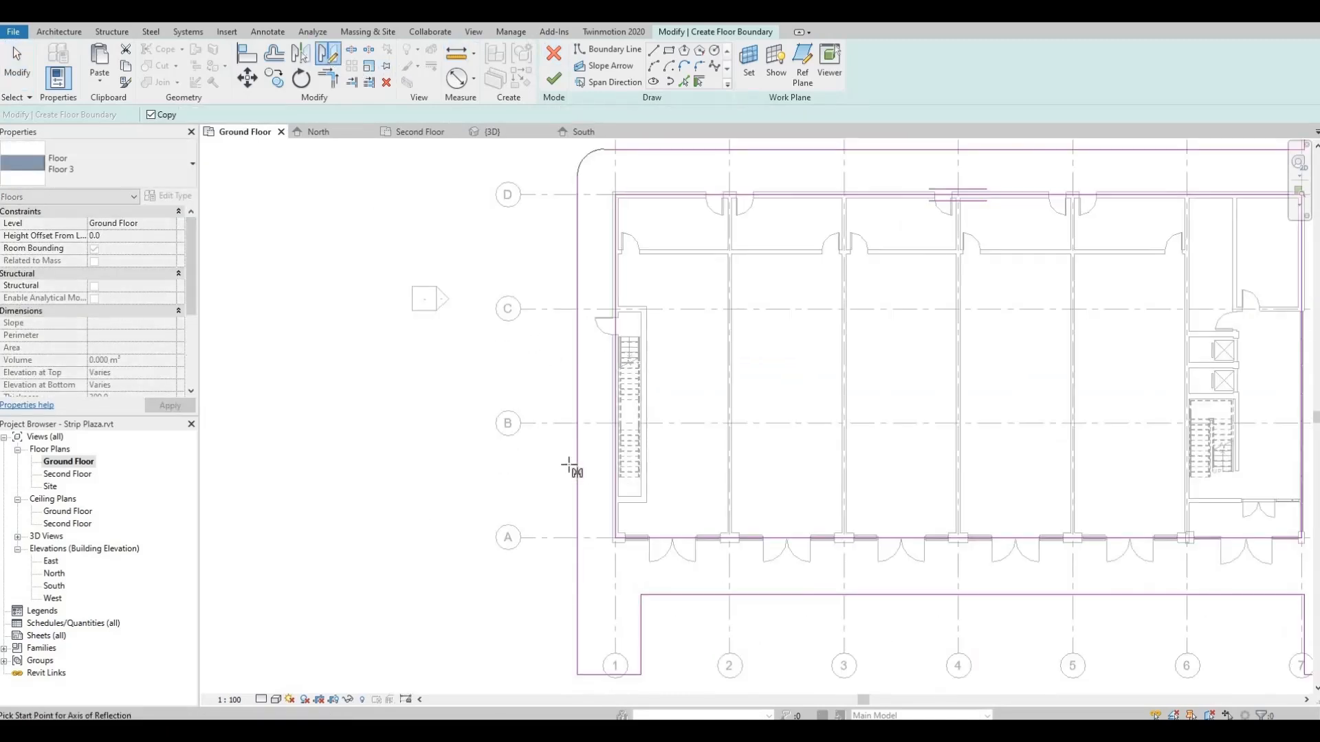
left_click(576, 424)
left_click(347, 423)
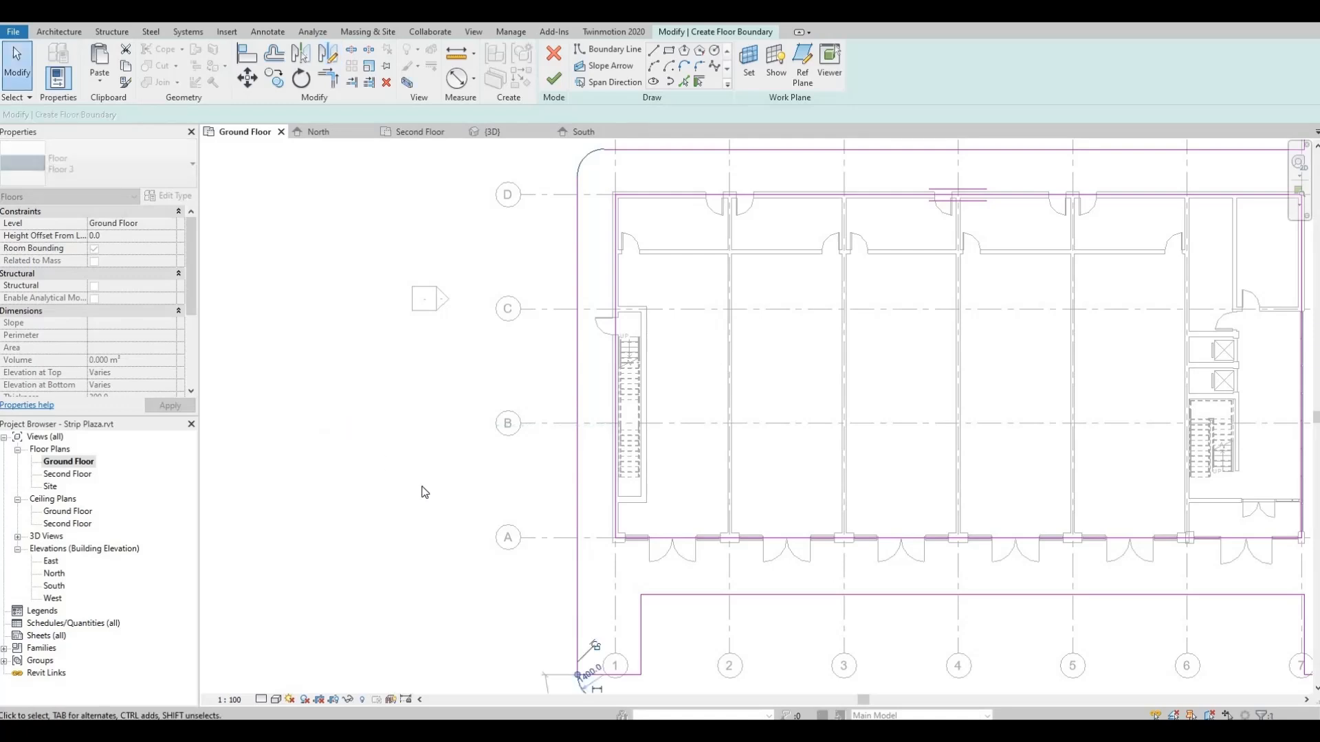
Delete the misplaced mirrored arc below the front-left corner of the boundary.
middle_click_drag(495, 505, 483, 448)
left_click(521, 530)
scroll(521, 530, "up", 1)
scroll(521, 530, "down", 1)
scroll(558, 566, "up", 2)
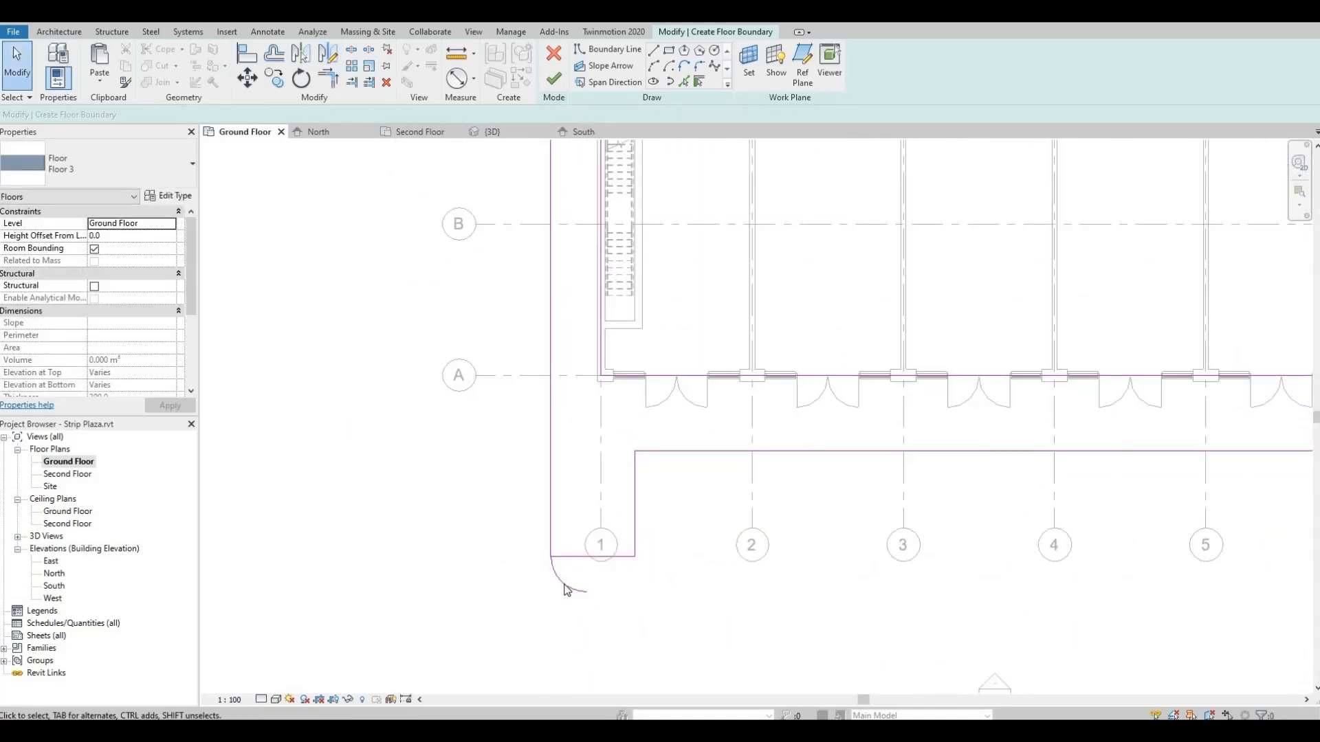
left_click(564, 589)
scroll(643, 559, "up", 2)
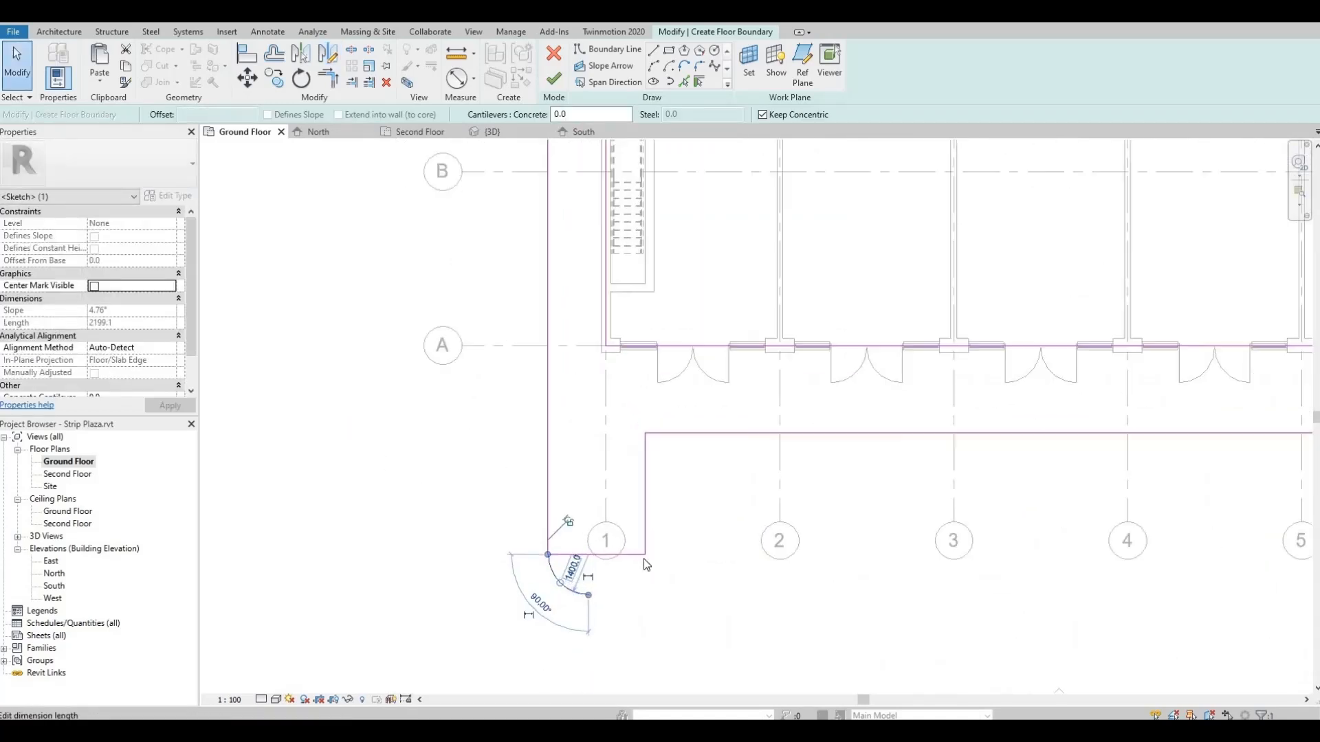
scroll(667, 543, "down", 4)
scroll(667, 544, "down", 1)
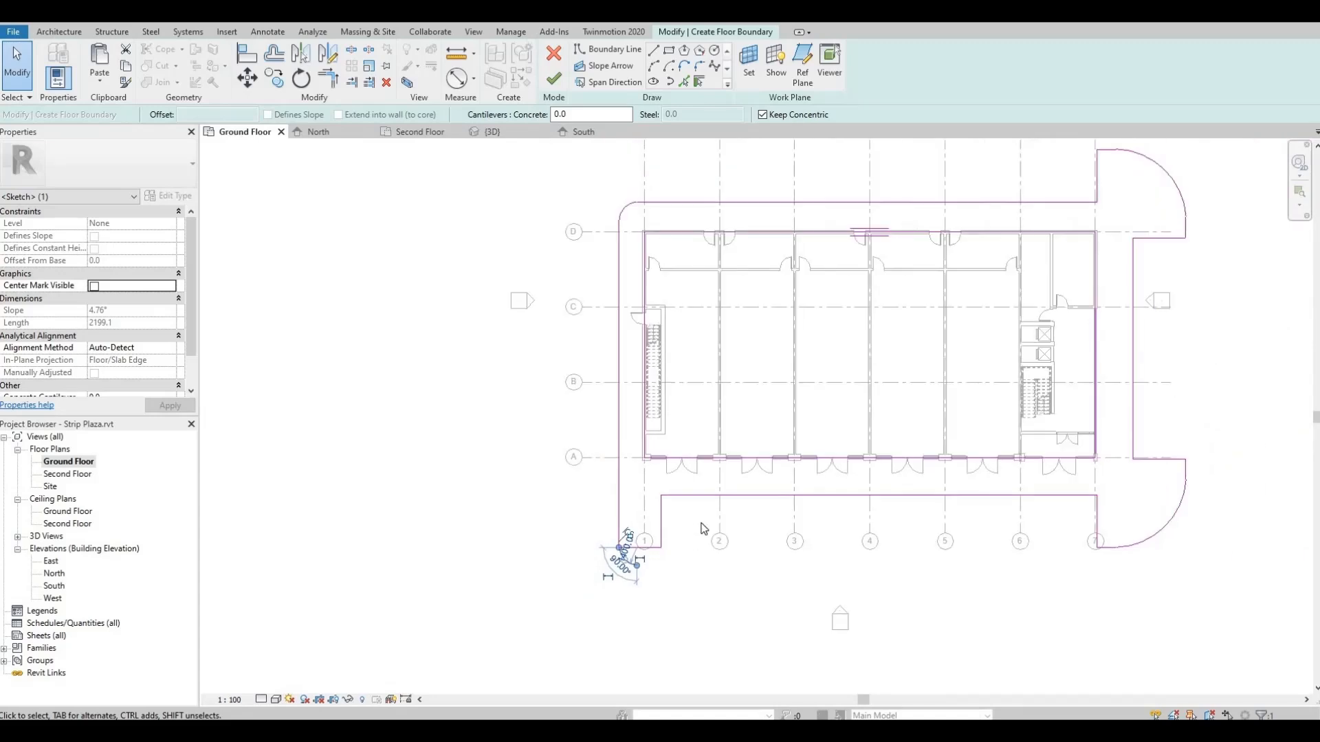
left_click(386, 83)
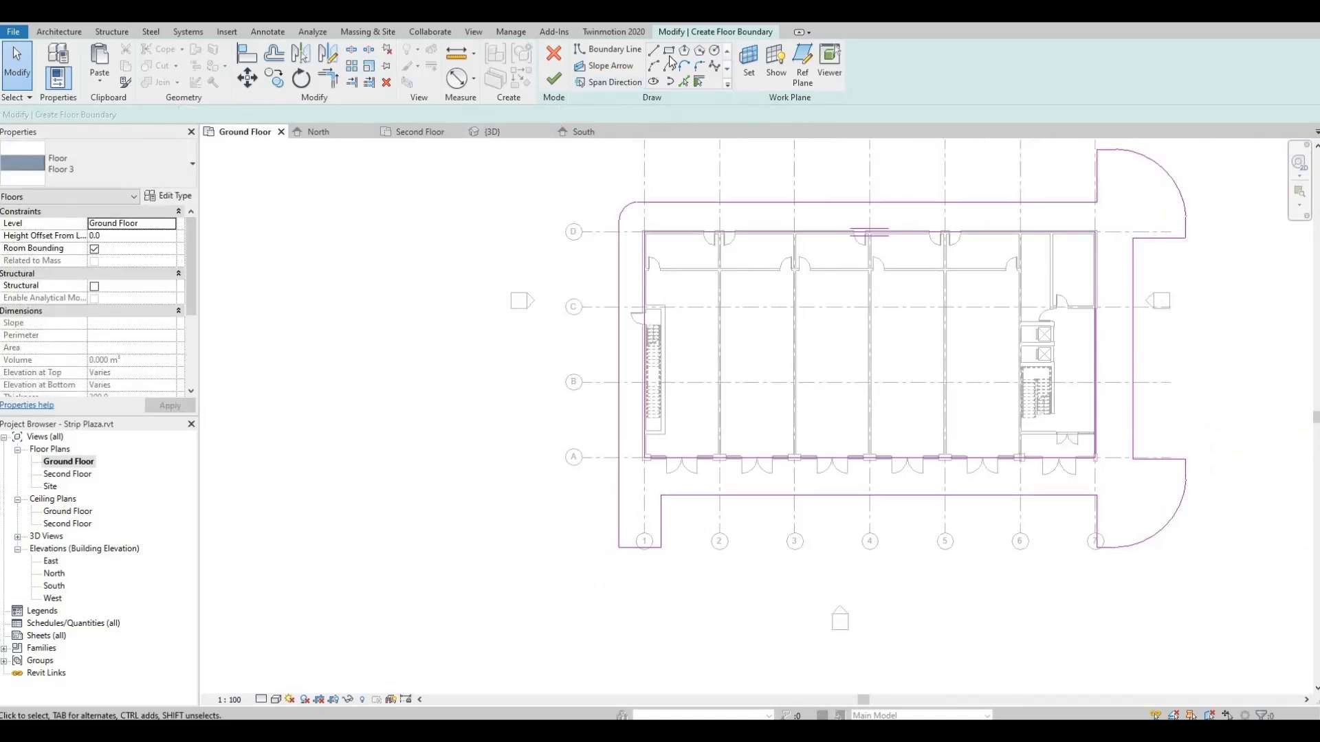
Draw an arc of about 1500 mm radius across the front-left corner of the boundary beside grid 1.
scroll(651, 558, "up", 4)
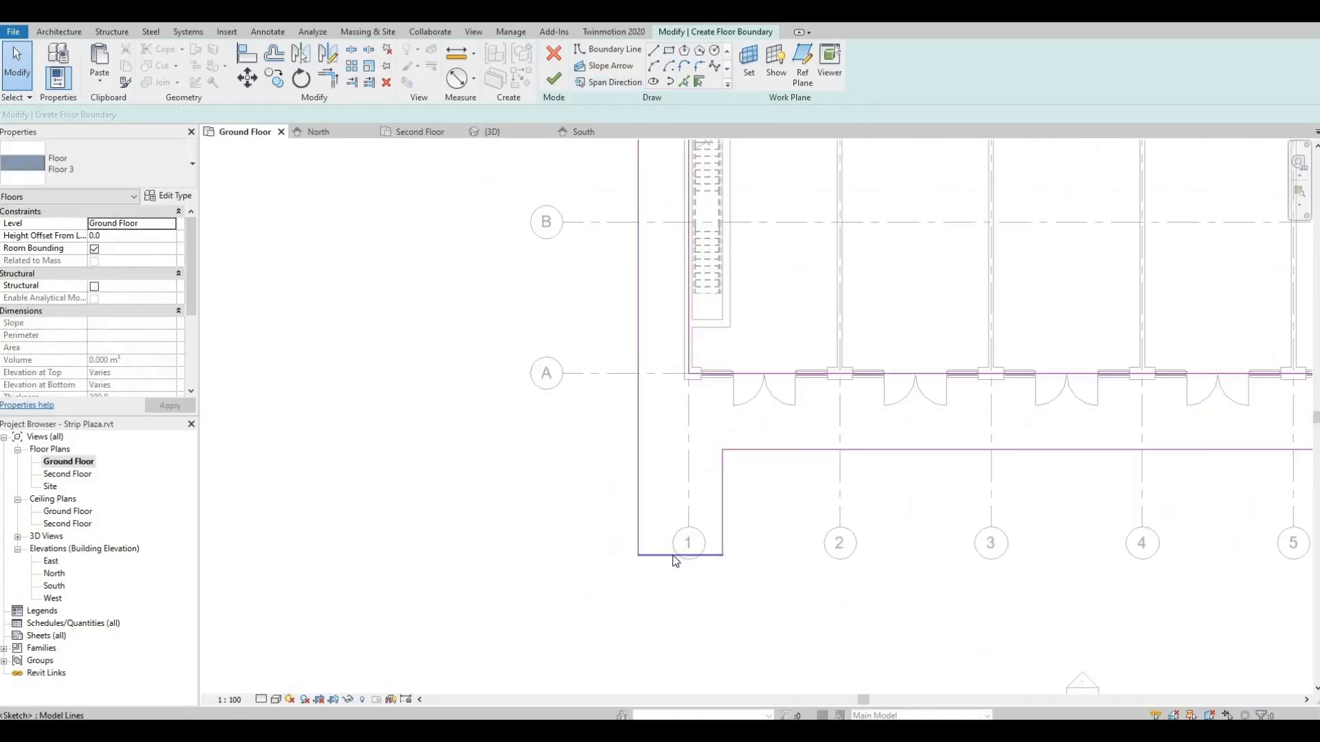
left_click(672, 556)
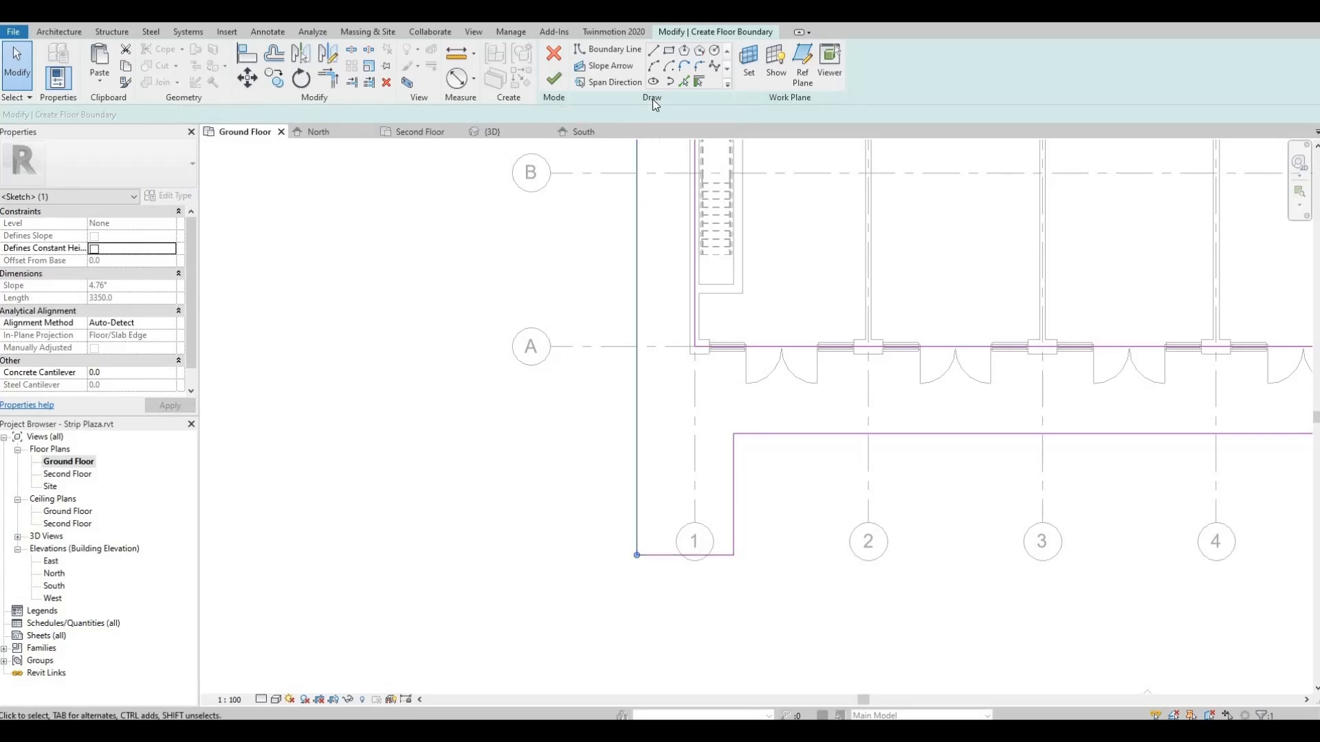
left_click(653, 67)
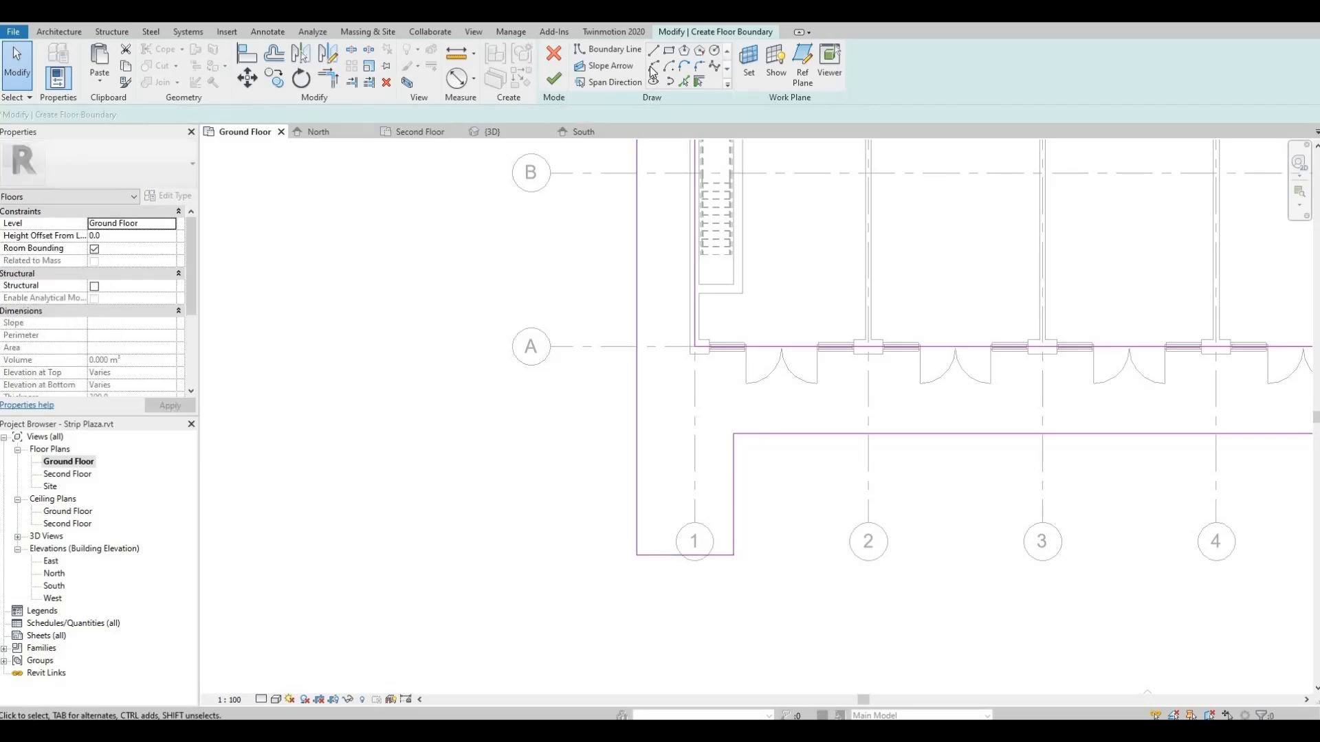
left_click(638, 554)
left_click(636, 512)
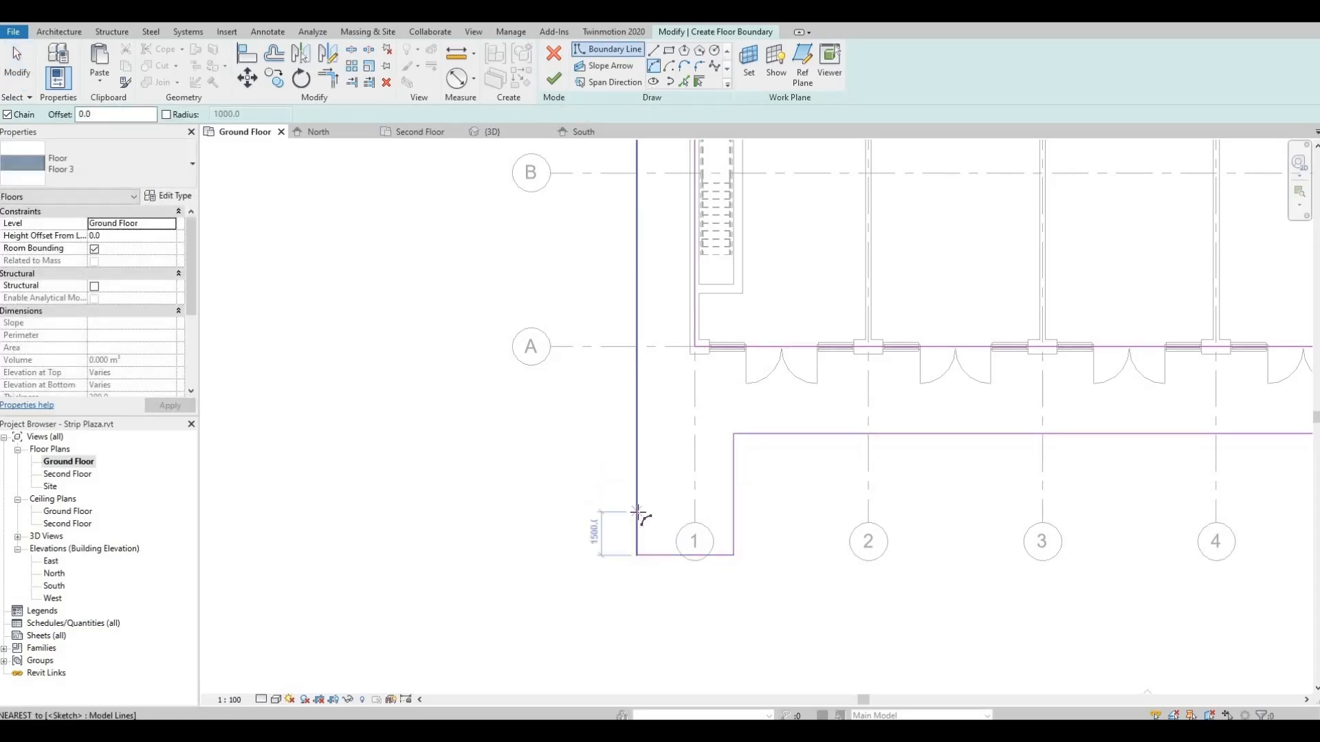
left_click(657, 545)
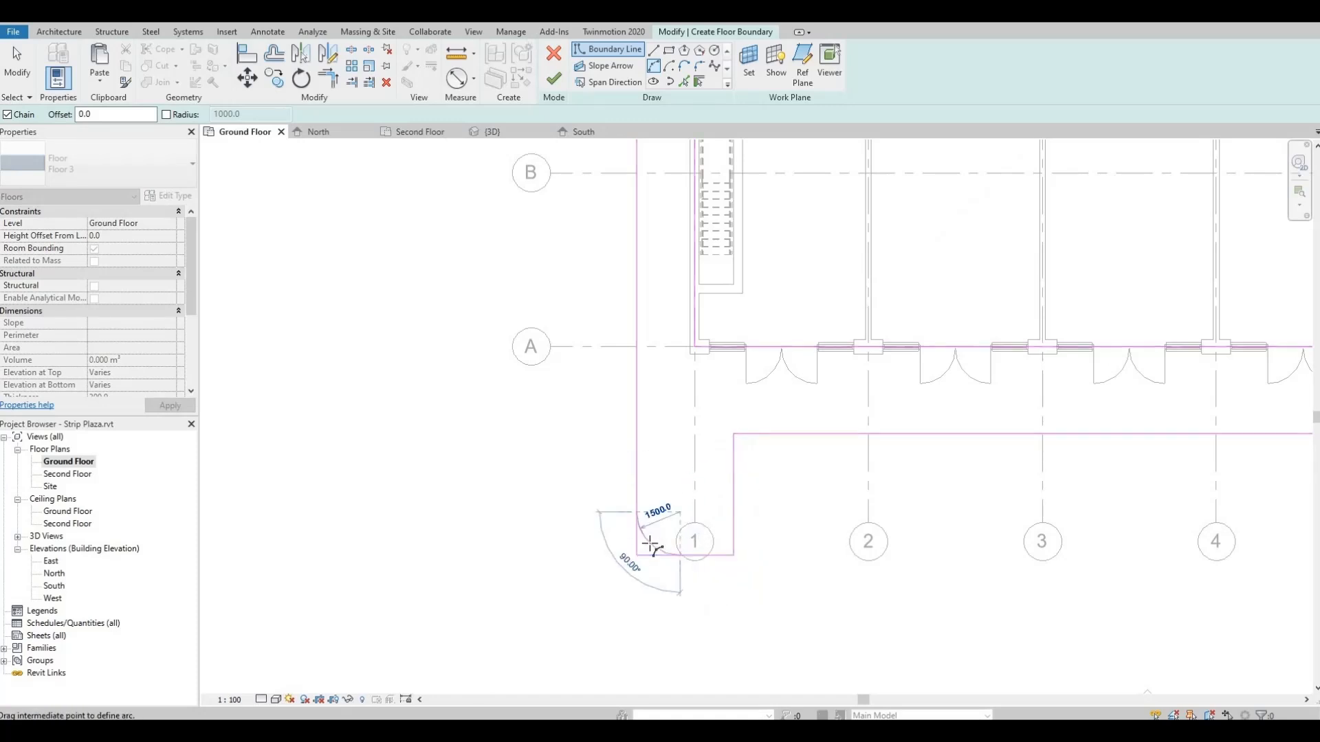
left_click(691, 516)
key("Escape")
key("Escape")
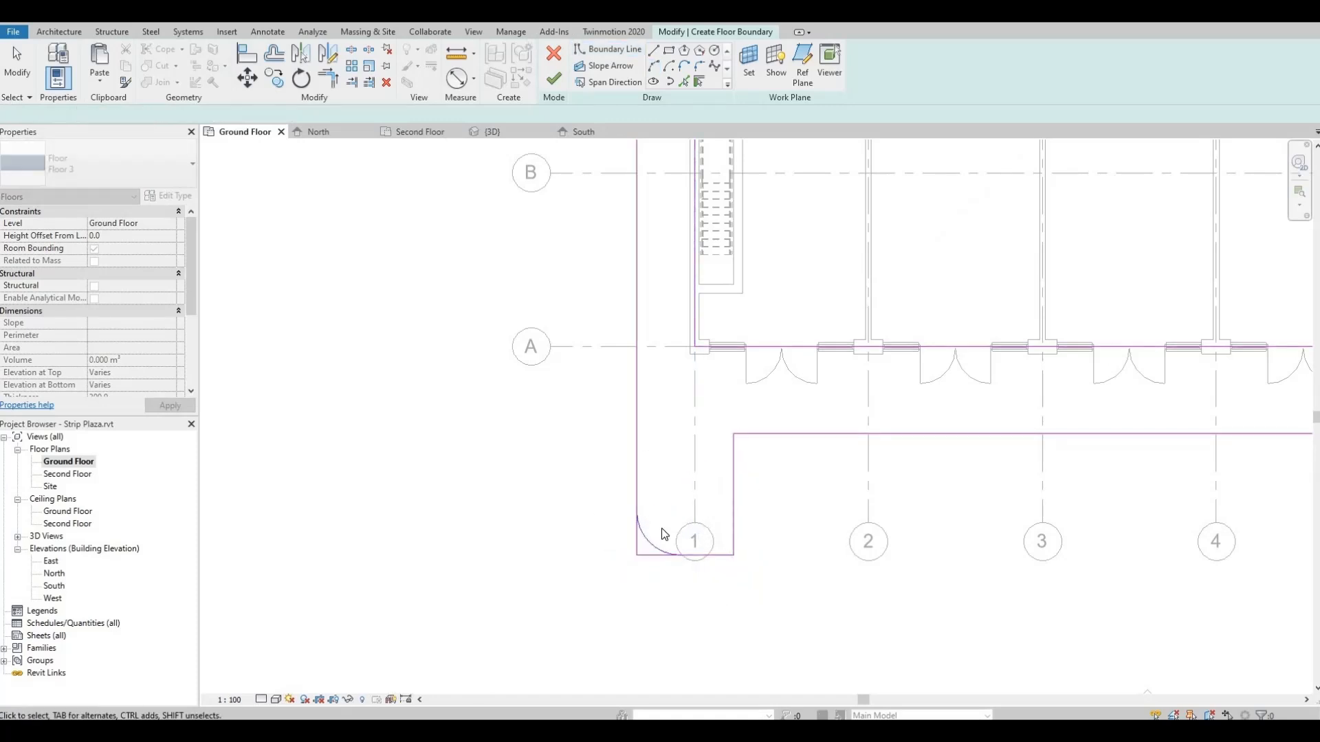
Trim the left and front edges to the new arc, removing the square front-left corner.
middle_click_drag(660, 528, 635, 546)
key("t")
key("r")
left_click(609, 489)
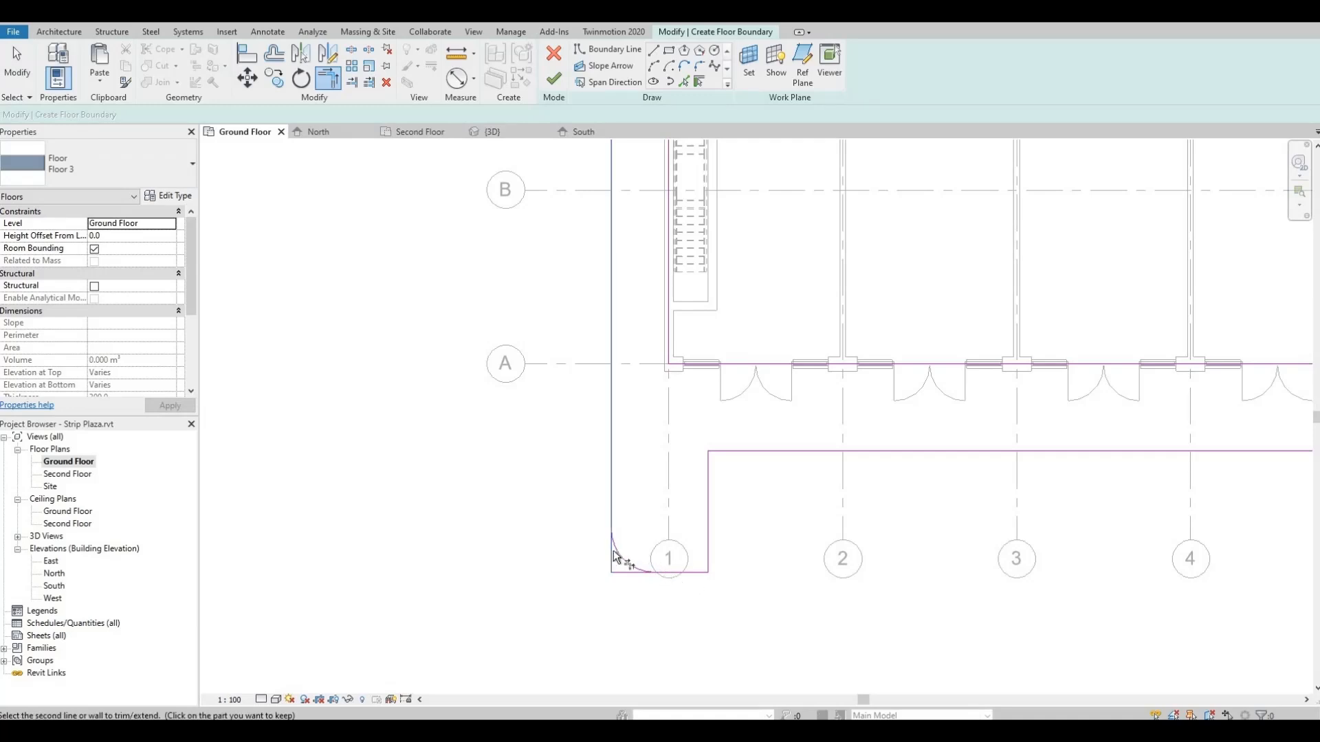
scroll(613, 551, "up", 1)
left_click(632, 565)
left_click(654, 573)
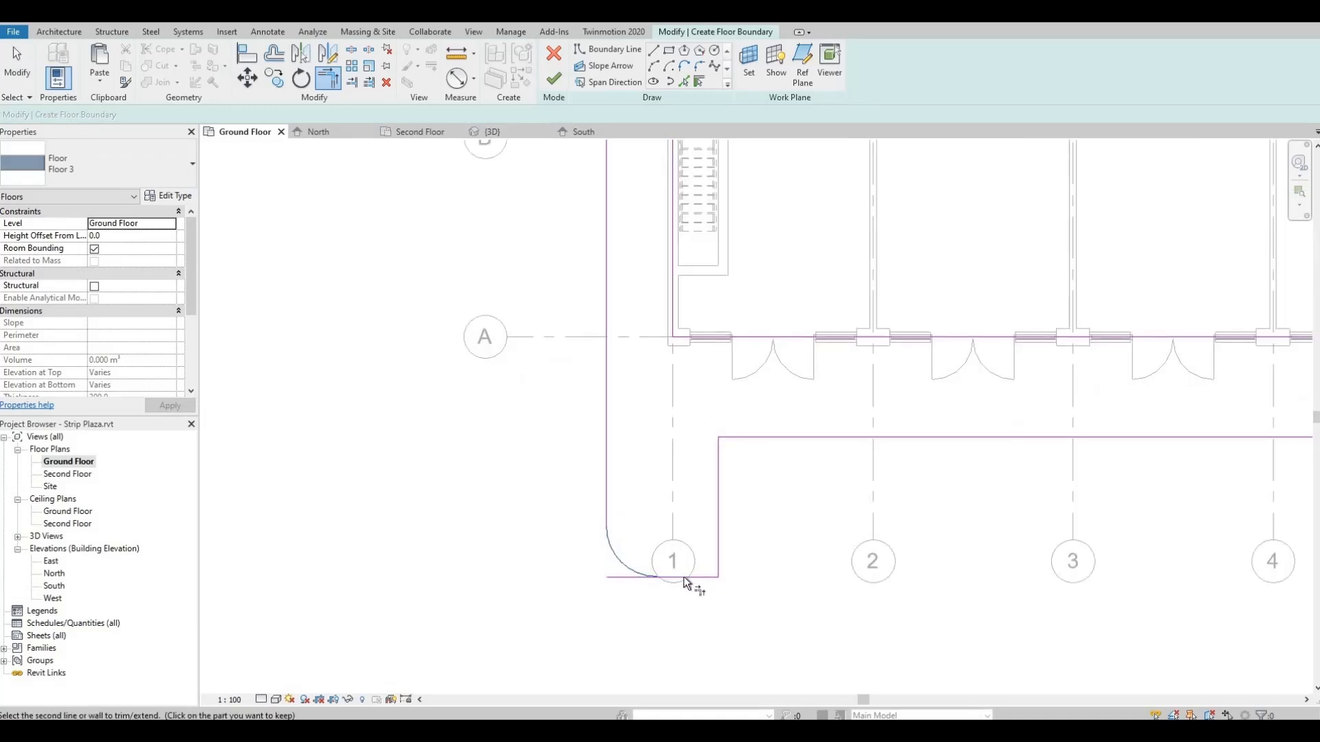
left_click(706, 578)
scroll(643, 534, "down", 2)
middle_click_drag(696, 553, 592, 556)
key("Escape")
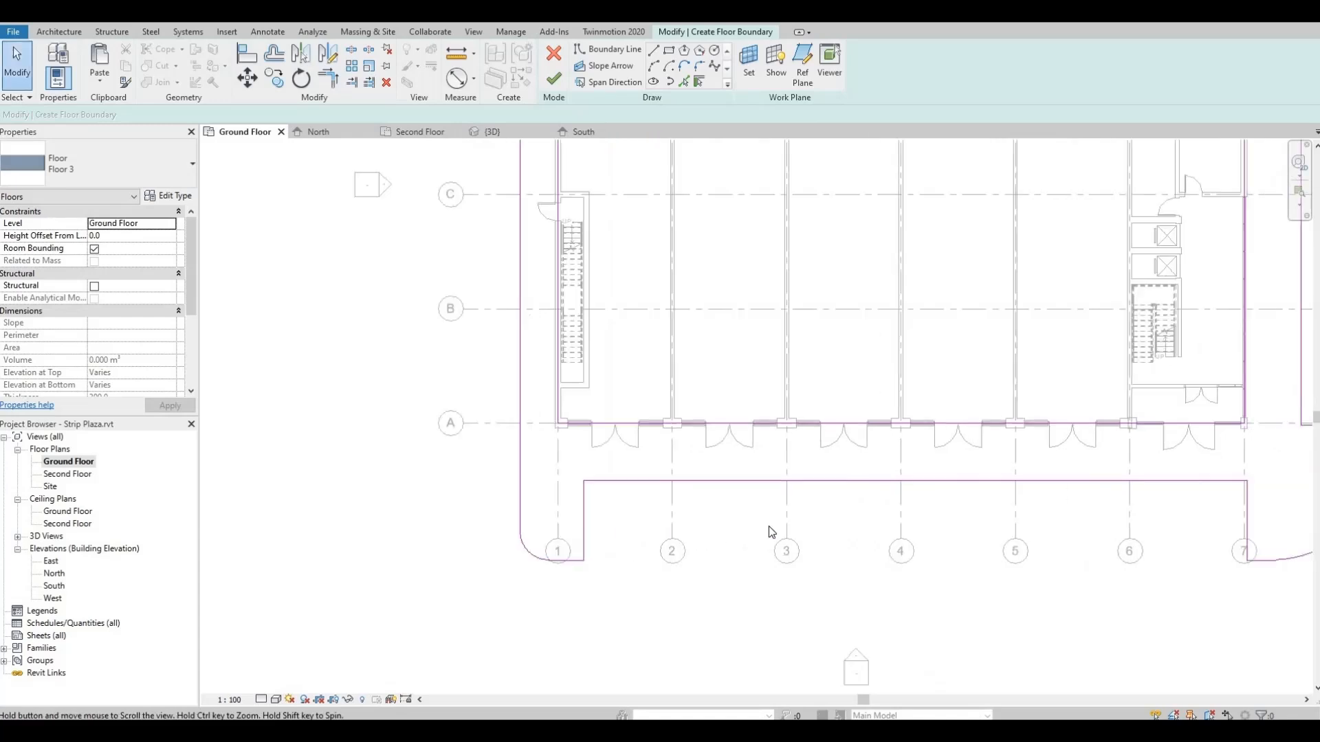
Check the whole boundary outline and finish the floor sketch.
middle_click_drag(768, 526, 741, 546)
scroll(741, 545, "down", 2)
middle_click_drag(865, 512, 864, 518)
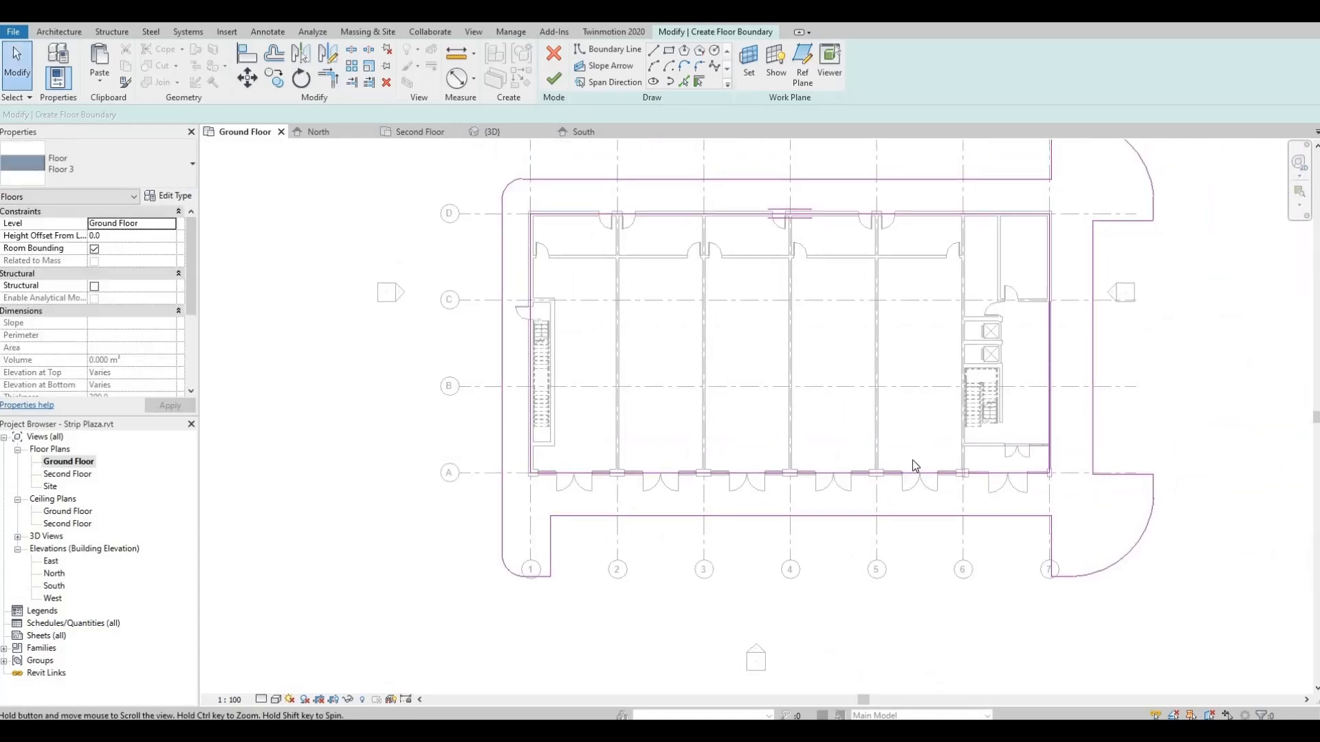
scroll(913, 460, "down", 1)
middle_click_drag(918, 458, 899, 481)
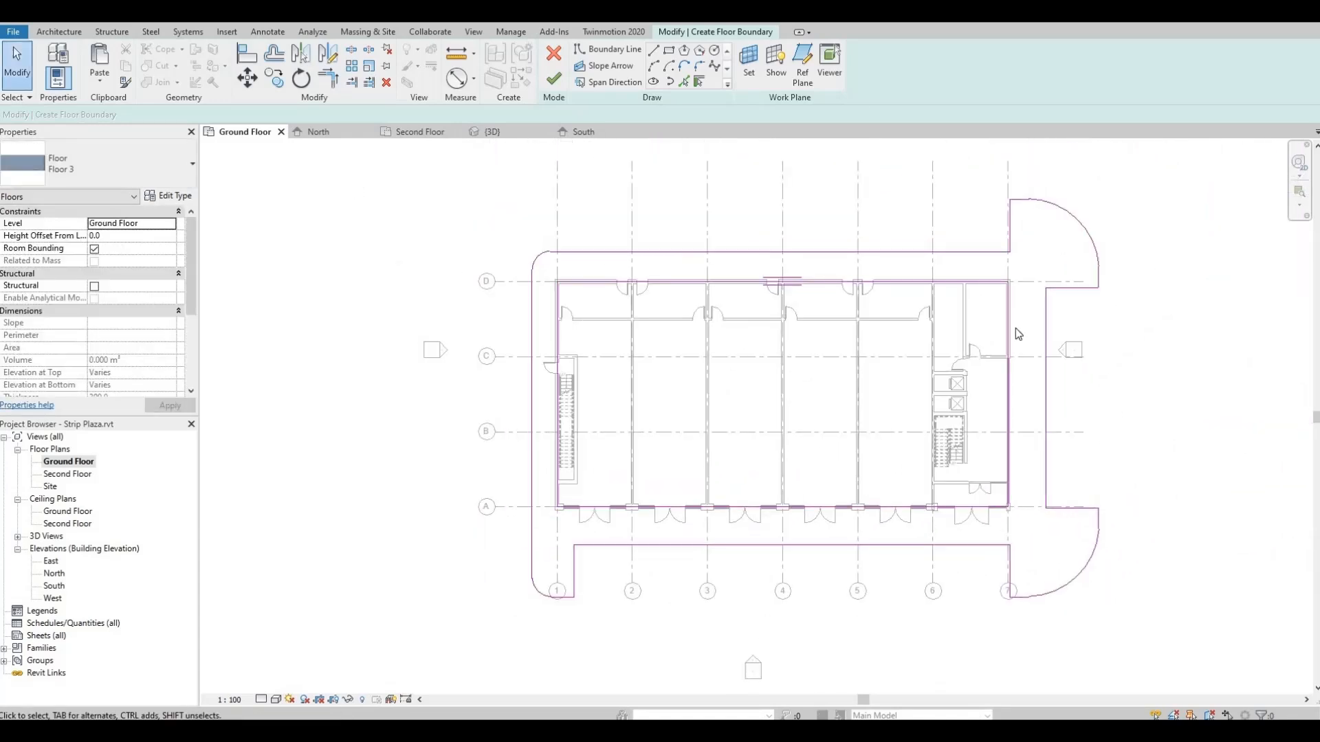
key("Escape")
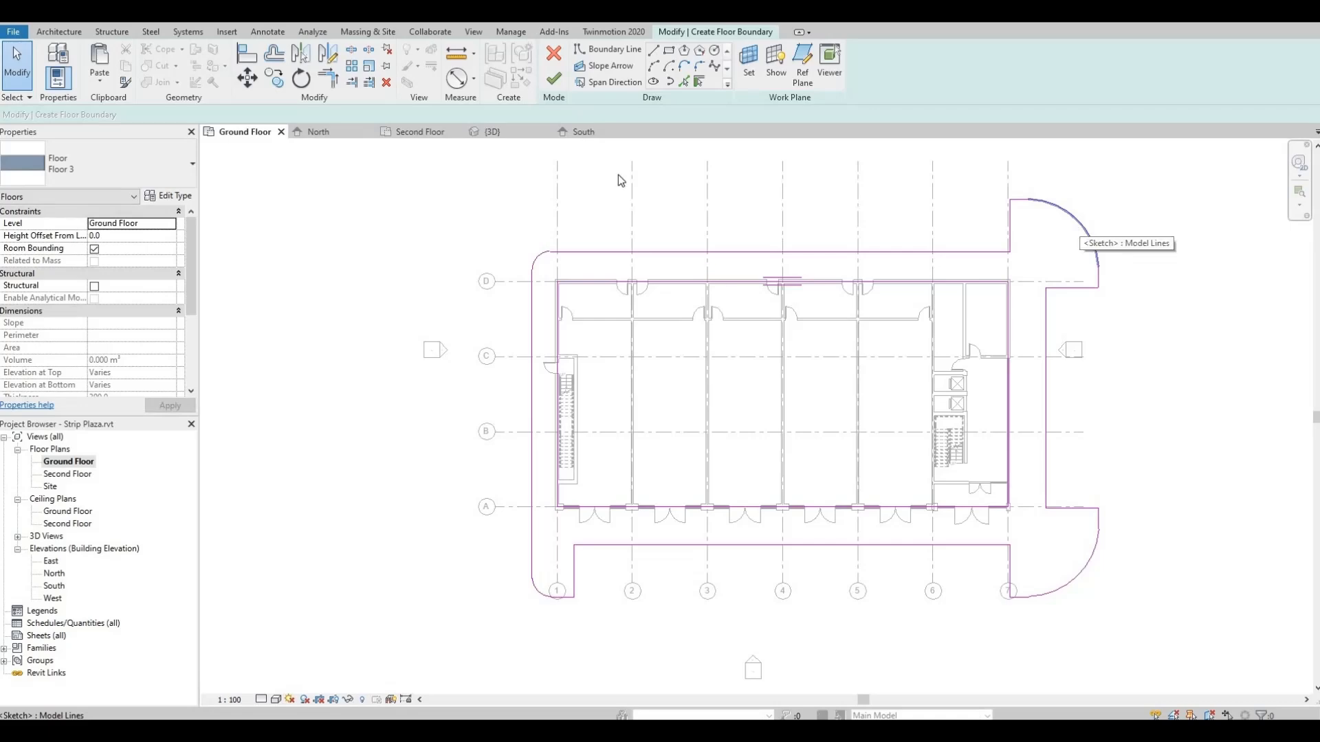
left_click(555, 79)
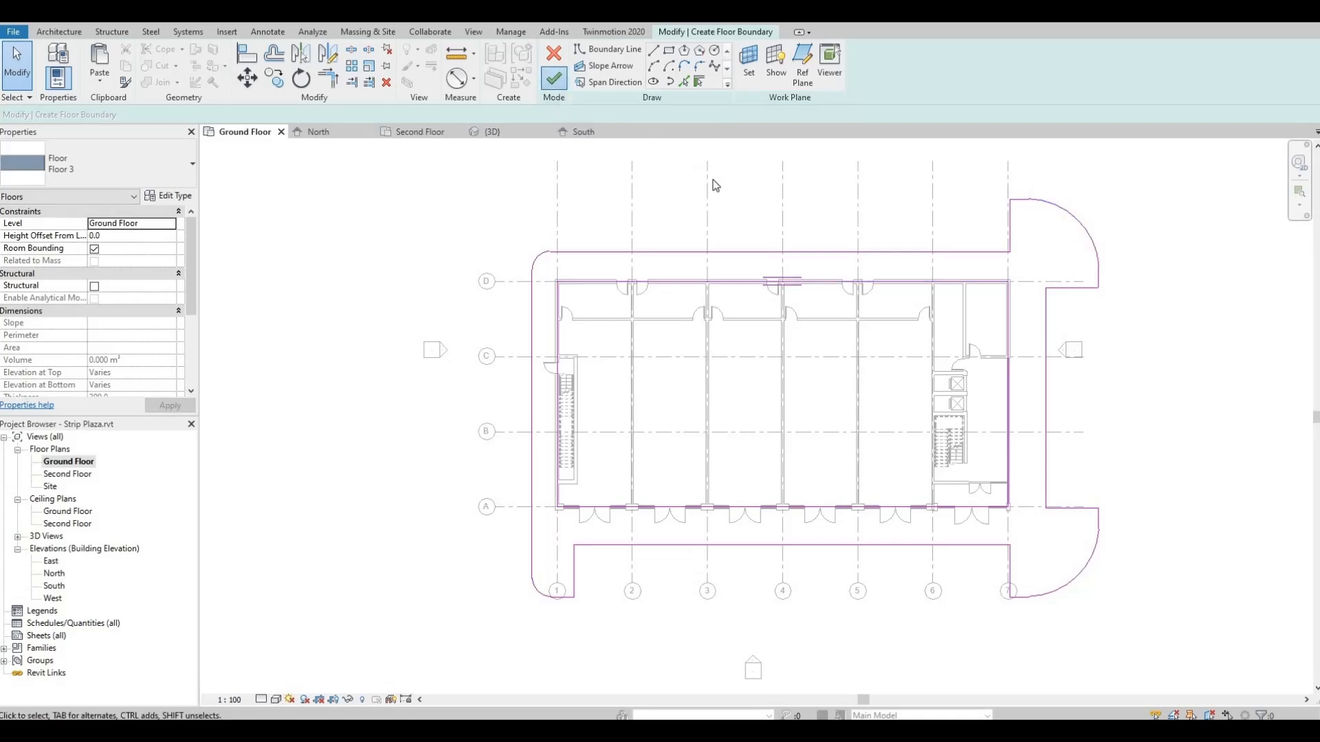
left_click(451, 152)
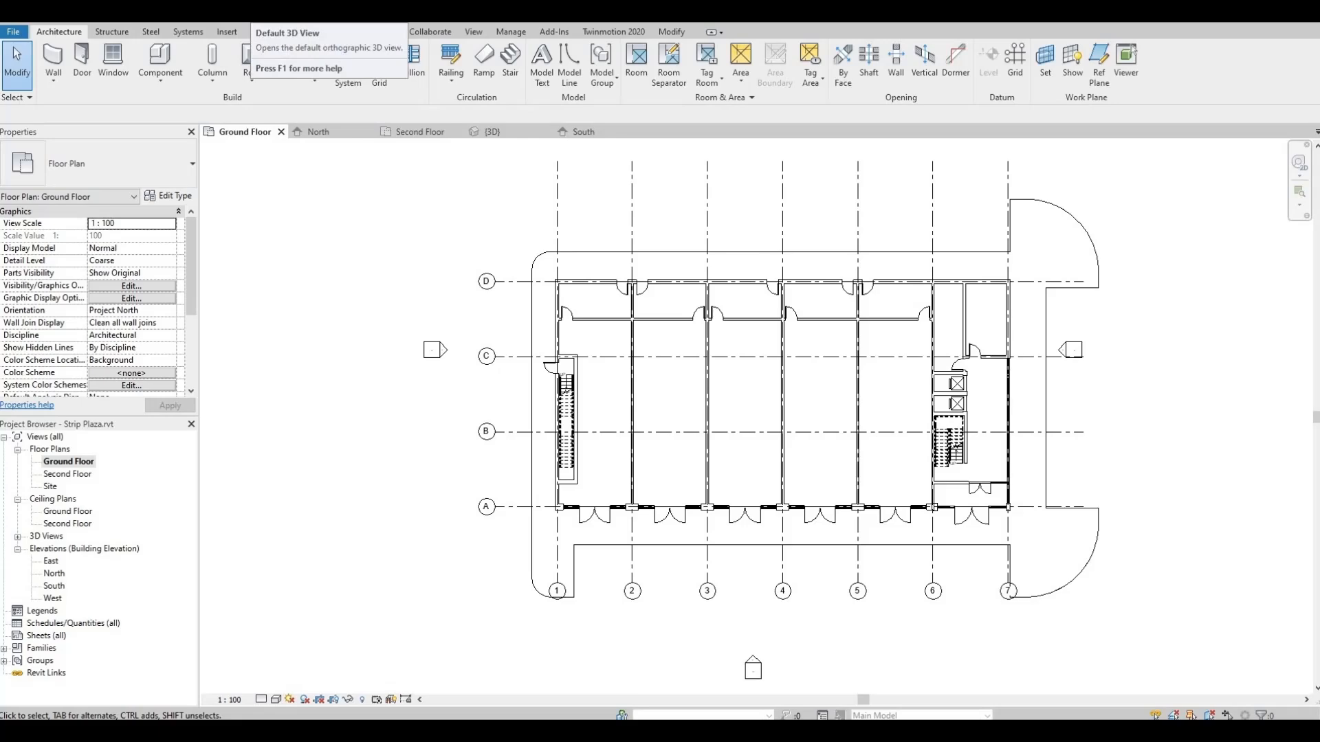
Open the default 3D view and examine the exterior floor around the building's front corner.
left_click(257, 14)
middle_click_drag(825, 396, 791, 350)
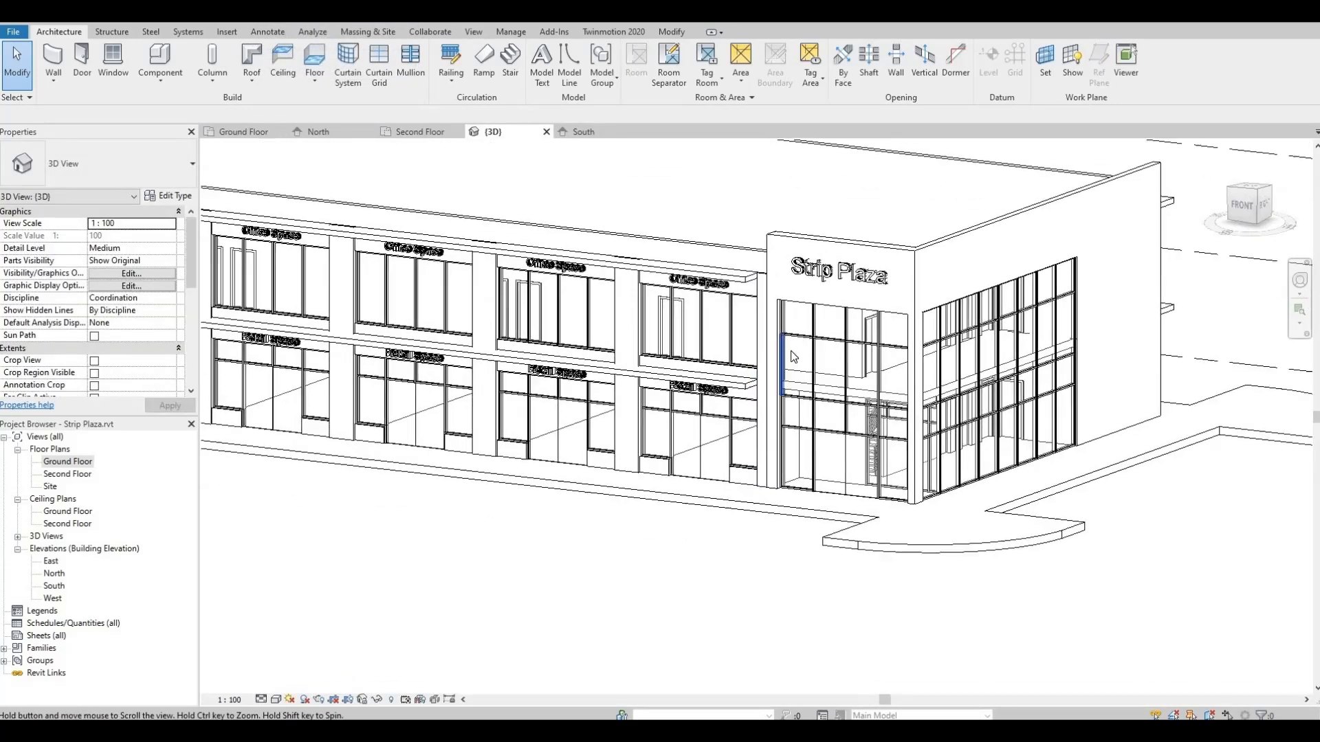
scroll(792, 356, "down", 4)
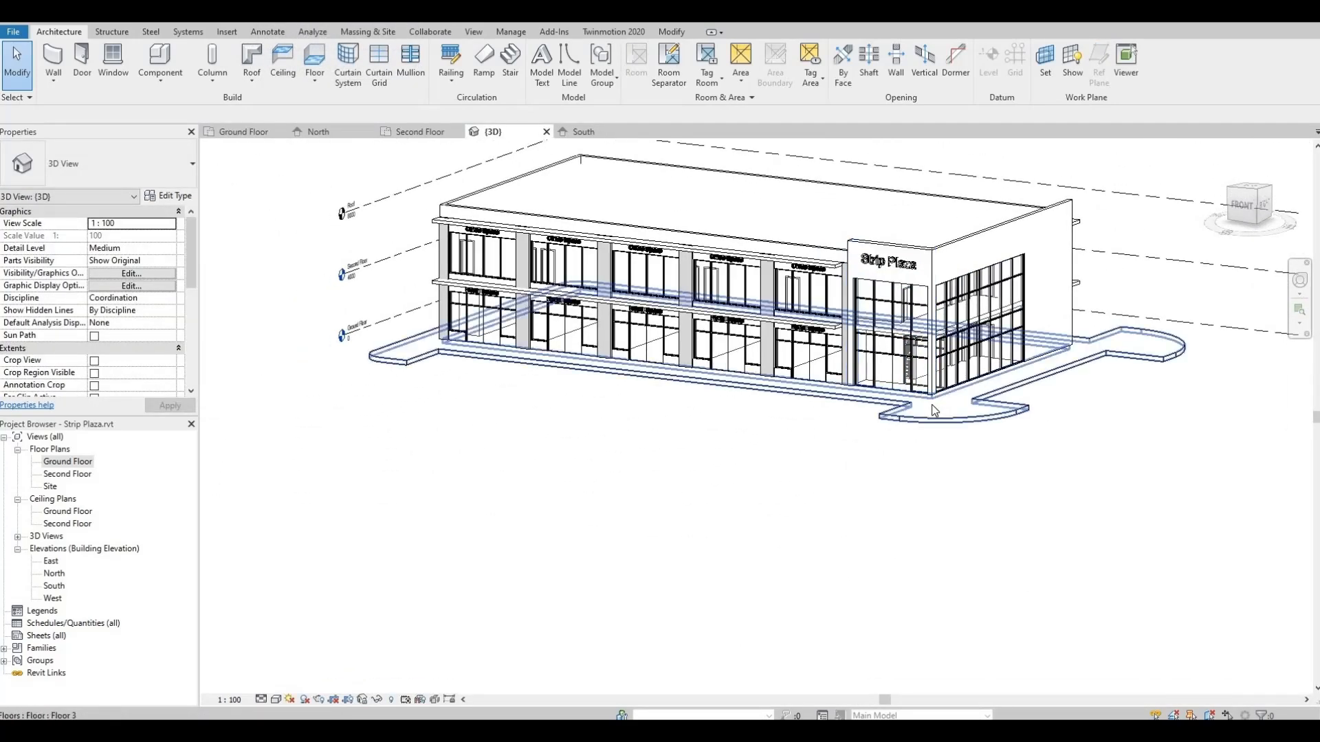
middle_click_drag(907, 441, 892, 465, "shift")
scroll(862, 410, "up", 3)
middle_click_drag(1229, 412, 971, 460)
middle_click_drag(719, 462, 907, 405)
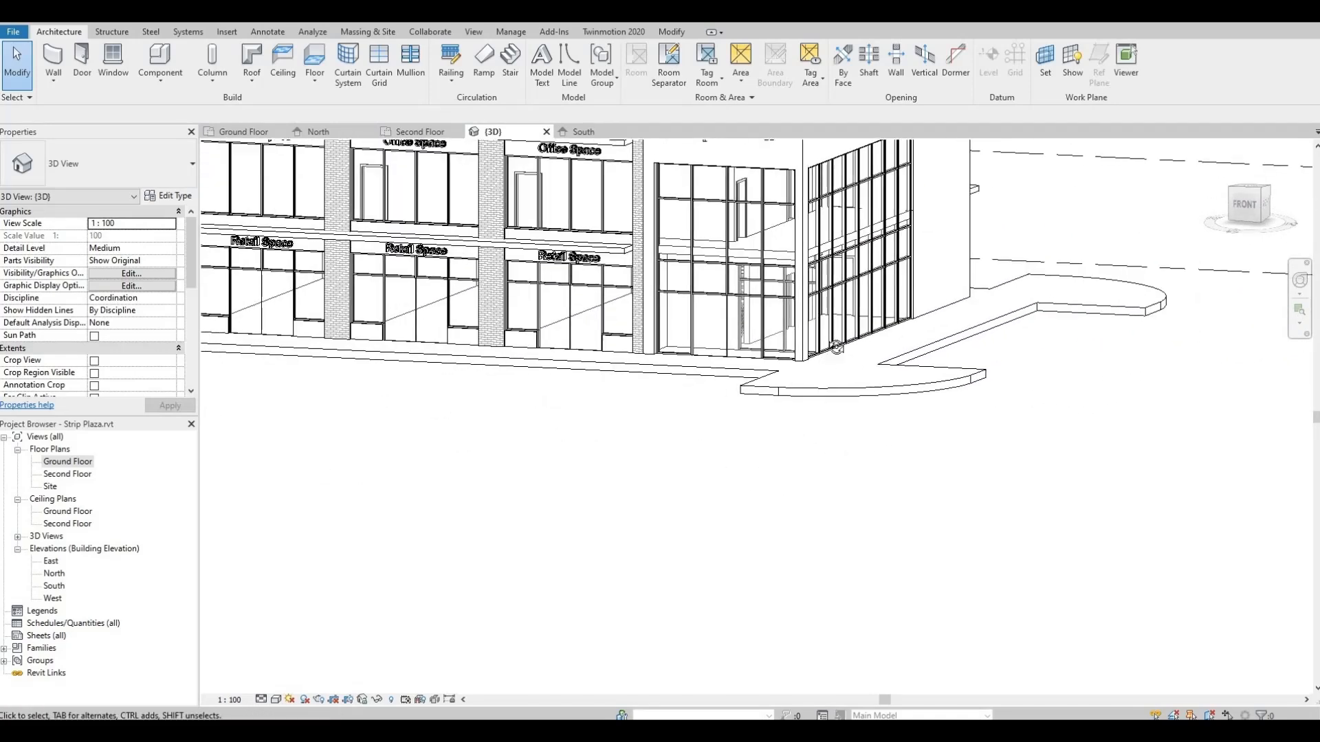
middle_click_drag(836, 347, 816, 352, "shift")
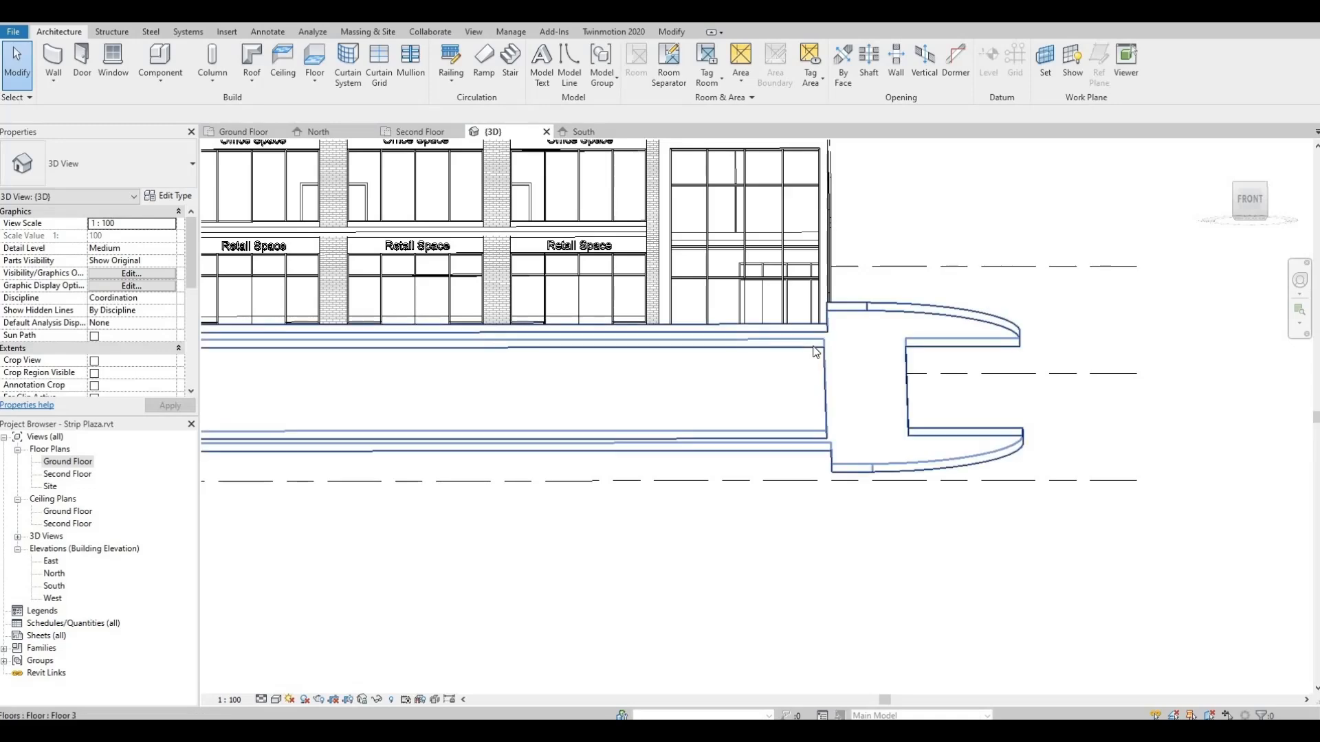
left_click(816, 352)
key("Escape")
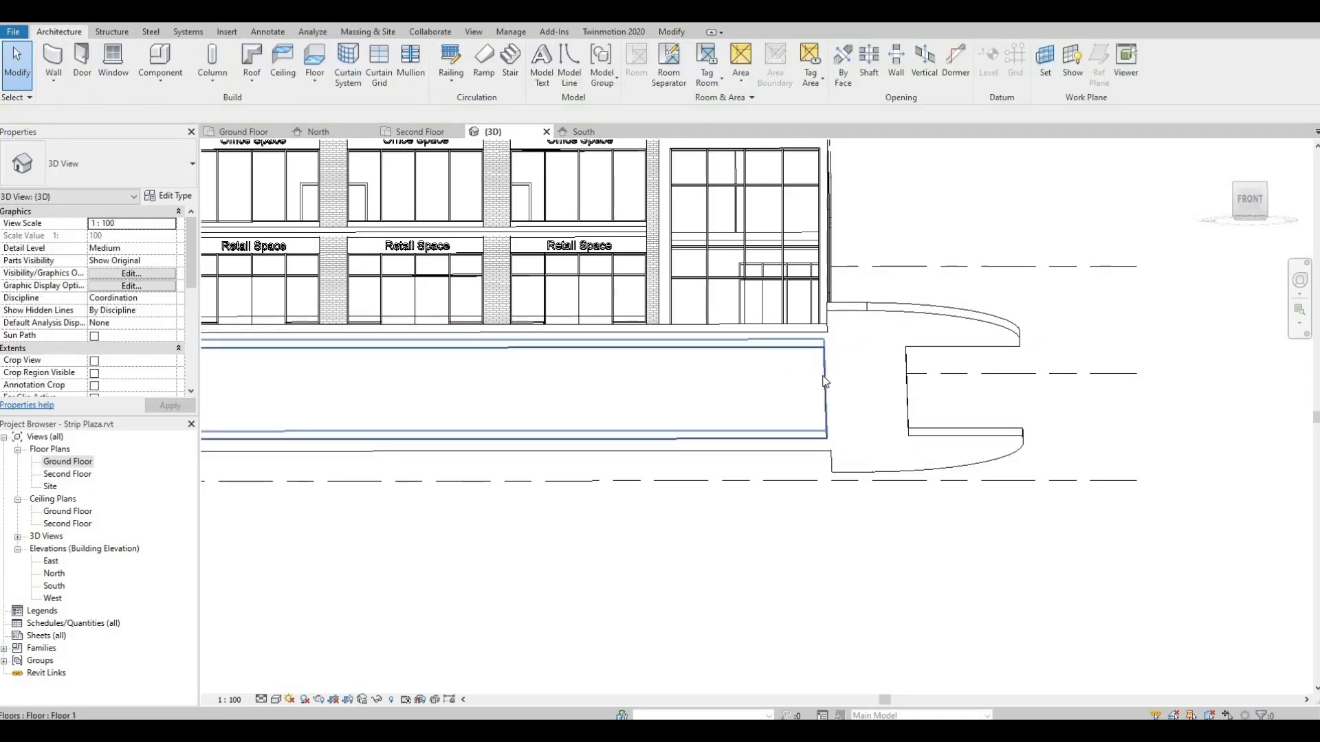
Inspect the type properties of the interior ground-floor slab (Floor 1) without changing them.
left_click(421, 358)
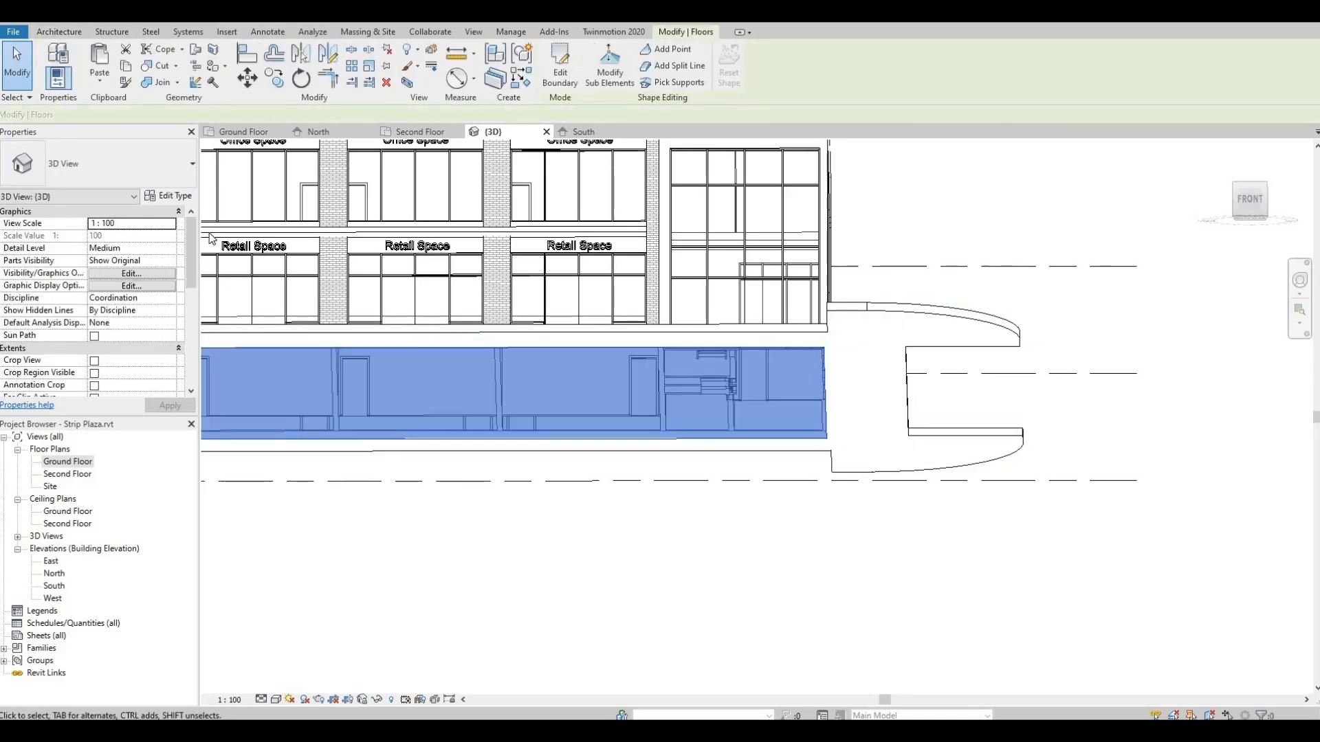
left_click(176, 197)
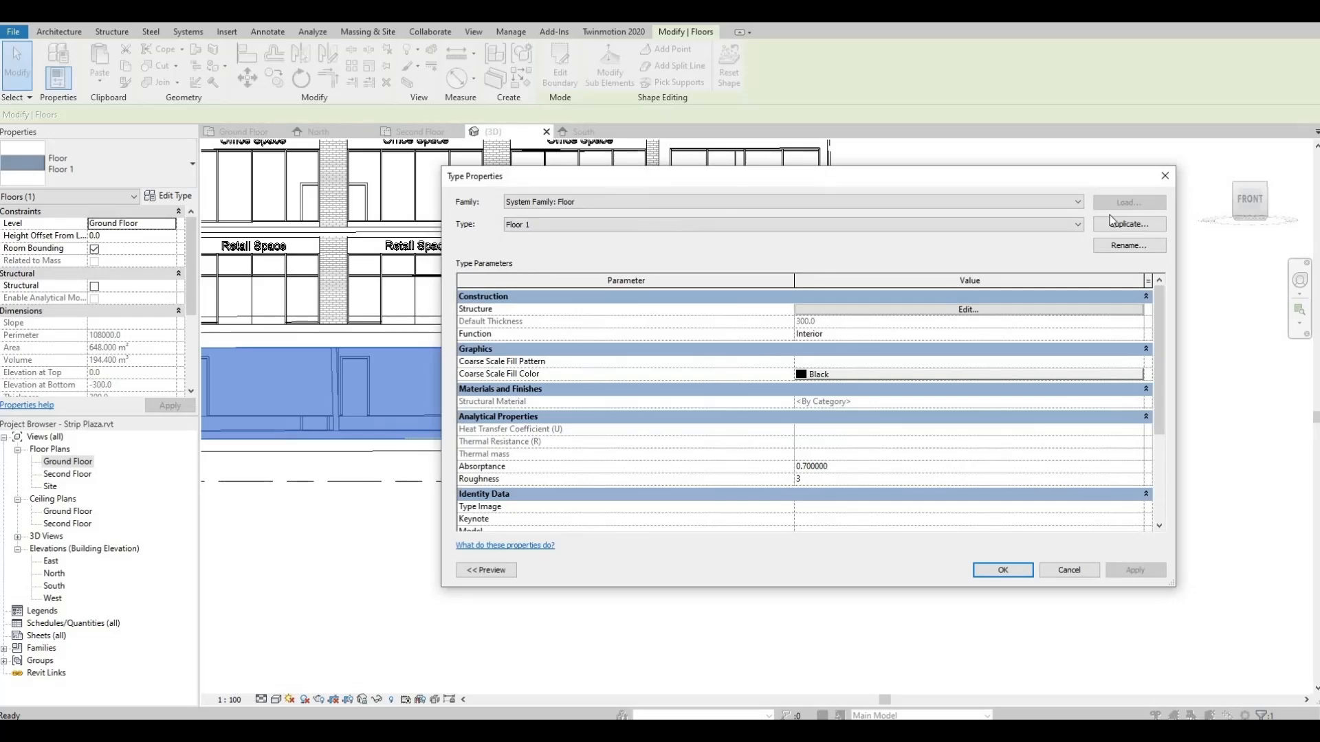
key("Escape")
key("Escape")
Examine the exterior floor in 3D along the front facade and both front corner projections.
middle_click_drag(901, 574, 769, 526, "shift")
scroll(789, 365, "up", 2)
scroll(780, 325, "up", 3)
scroll(840, 346, "down", 4)
middle_click_drag(889, 513, 935, 417, "shift")
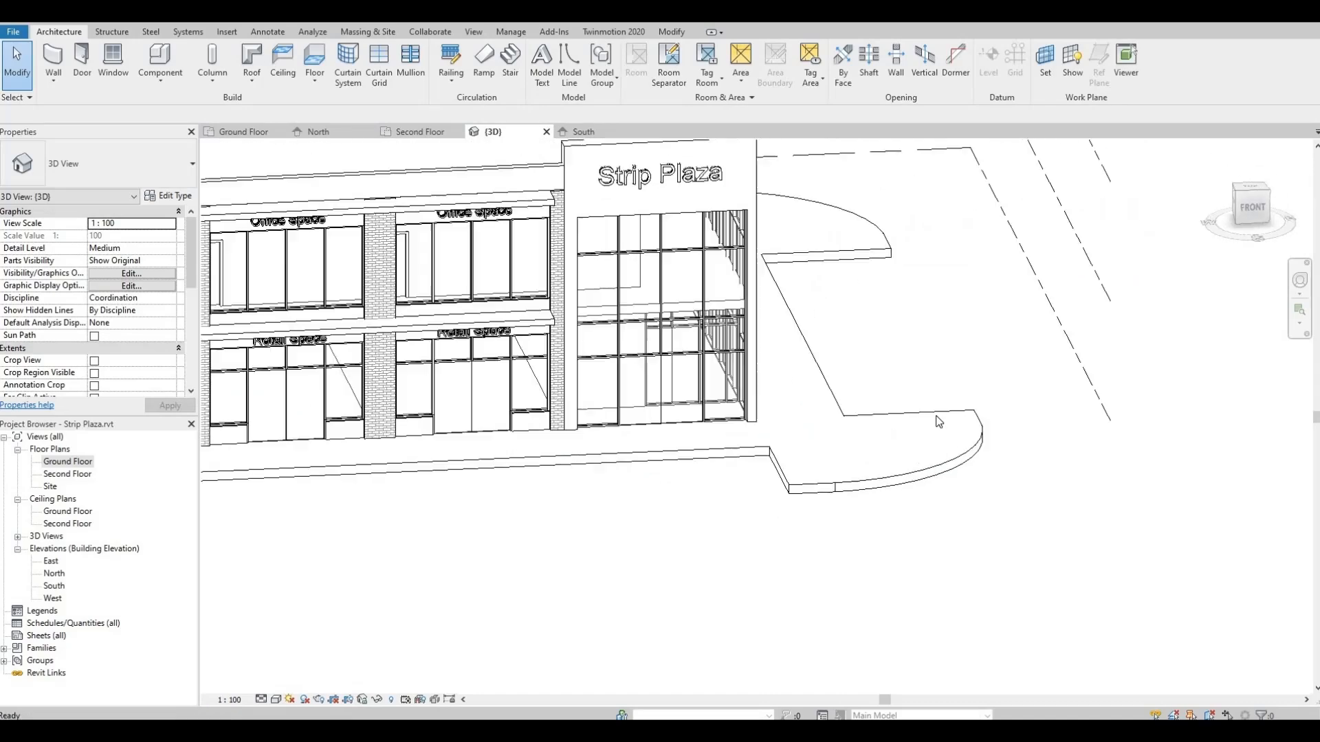
middle_click_drag(836, 504, 957, 400)
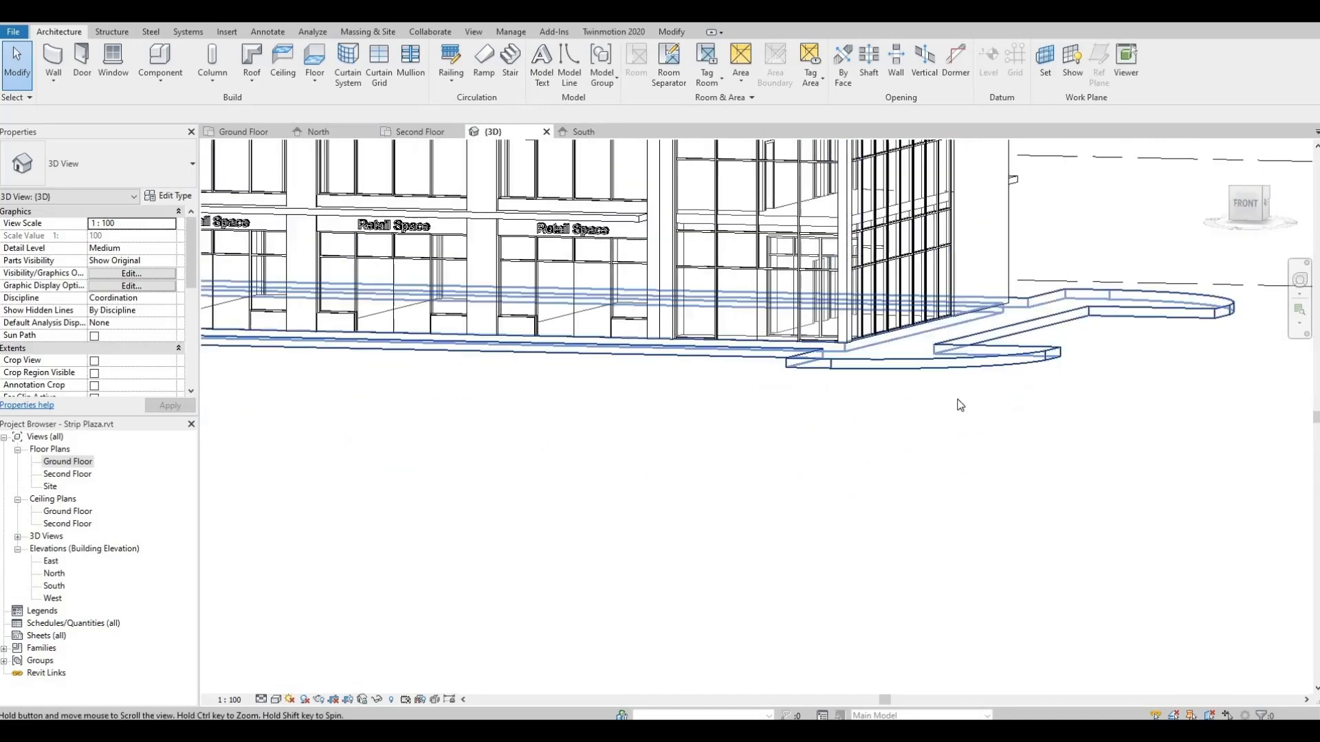
scroll(957, 402, "down", 2)
middle_click_drag(857, 464, 972, 489)
scroll(686, 441, "up", 1)
middle_click_drag(591, 420, 805, 515)
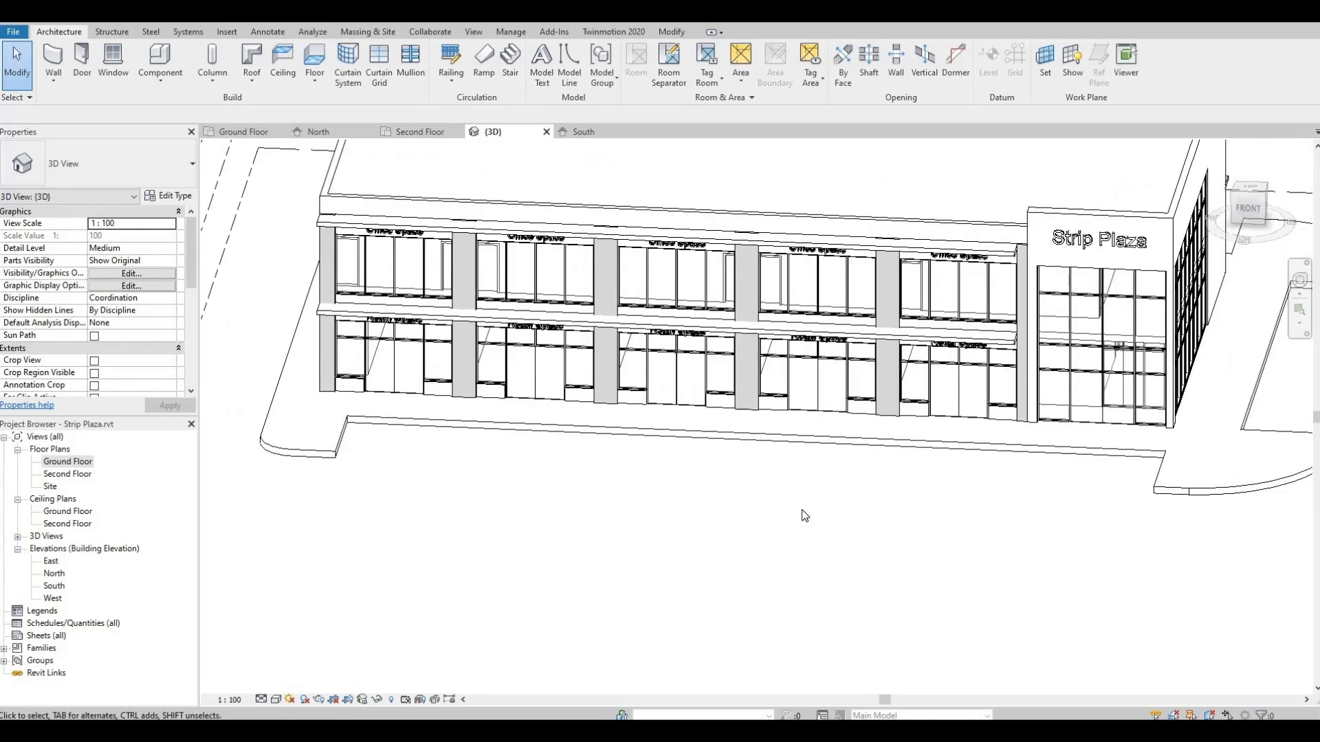
scroll(1117, 485, "up", 2)
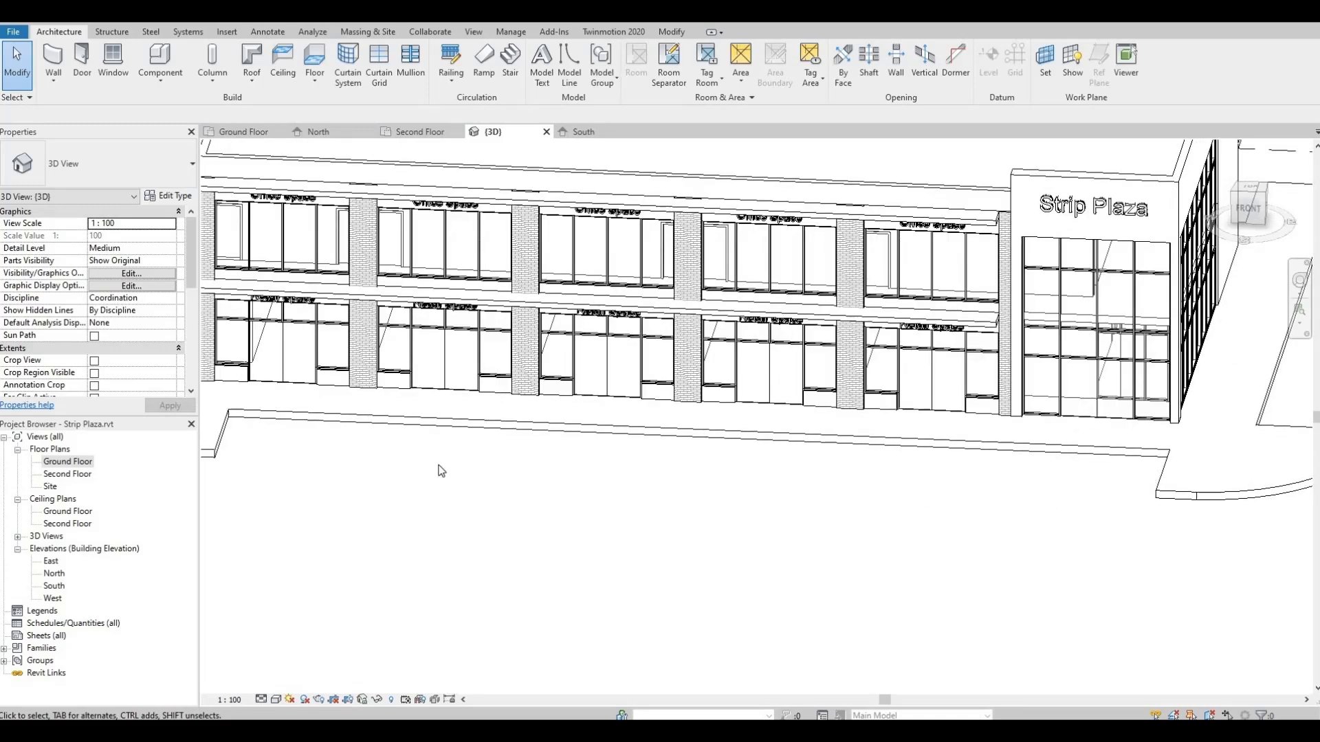
Return to the Ground Floor plan and open the boundary of the exterior floor for editing.
double_click(69, 462)
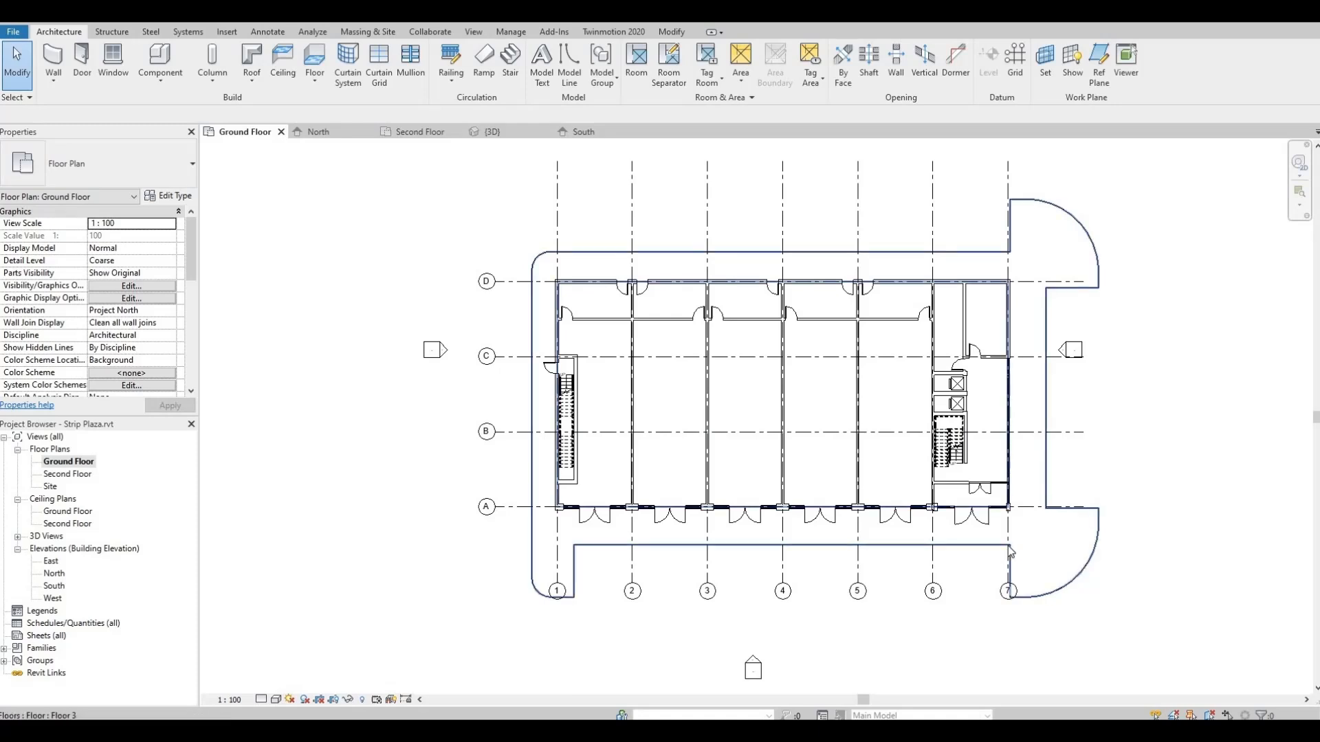
left_click(1010, 552)
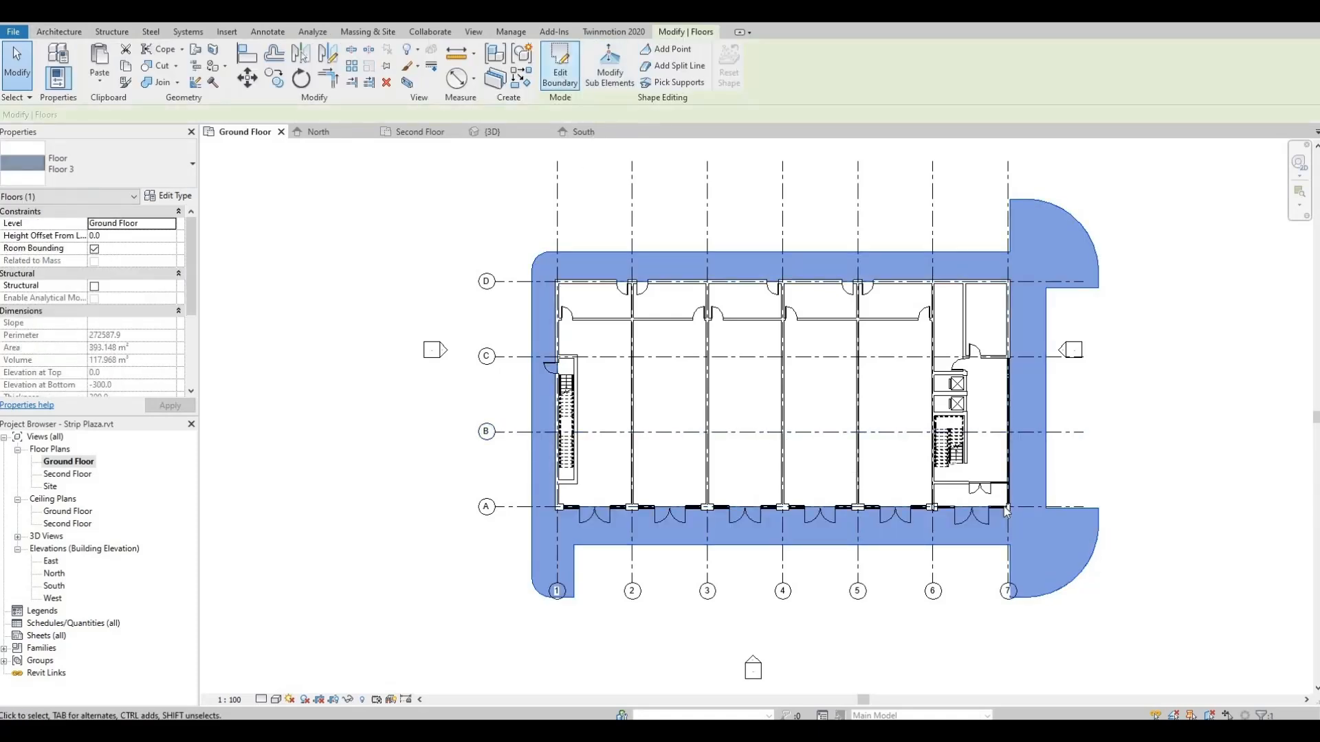
left_click(560, 76)
Nudge the short front boundary edge beside grid 7 inward until it is 1850 mm from that gridline.
scroll(1012, 559, "up", 3)
left_click(1022, 562)
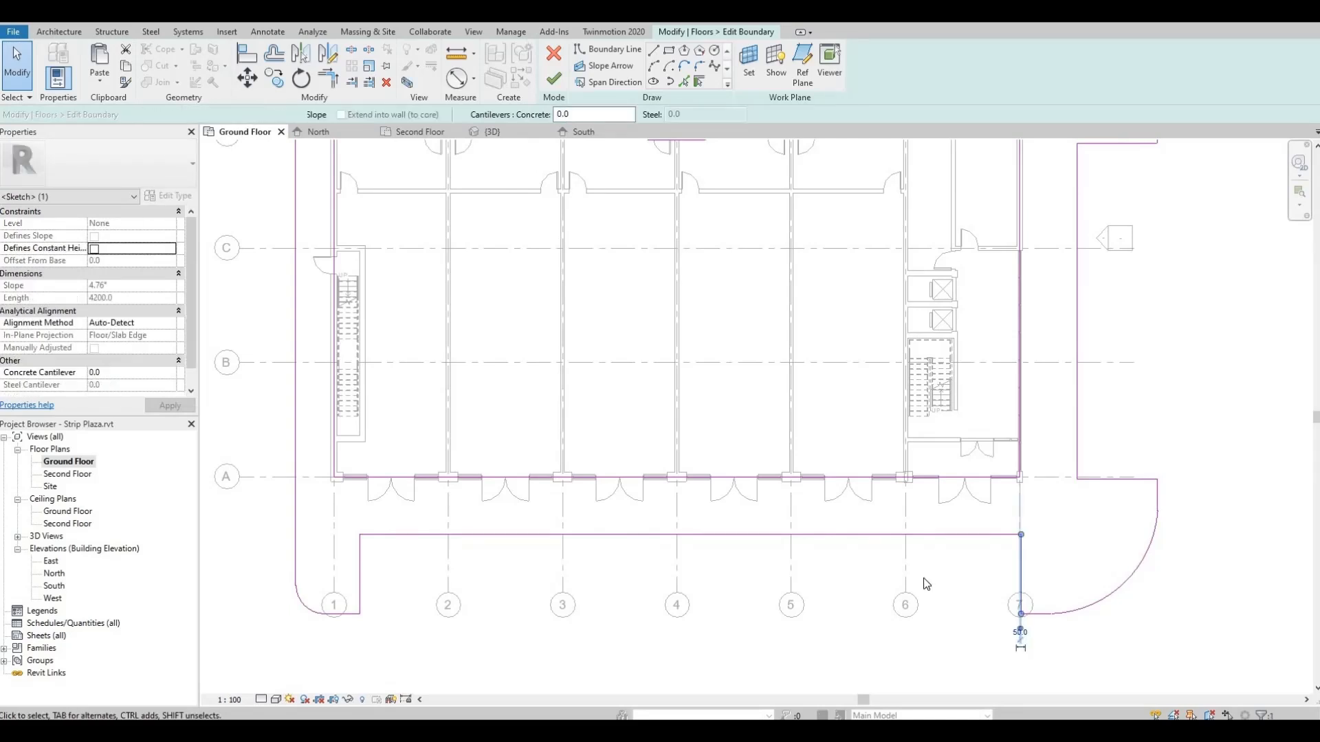
key("Left")
key("Left")
key("Left")
key("Left")
key("Left")
key("Left")
key("Left")
key("Left")
key("Left")
key("Left")
key("Left")
key("Left")
key("Left")
key("Left")
key("Left")
key("Left")
key("Left")
key("Left")
key("Left")
key("Left")
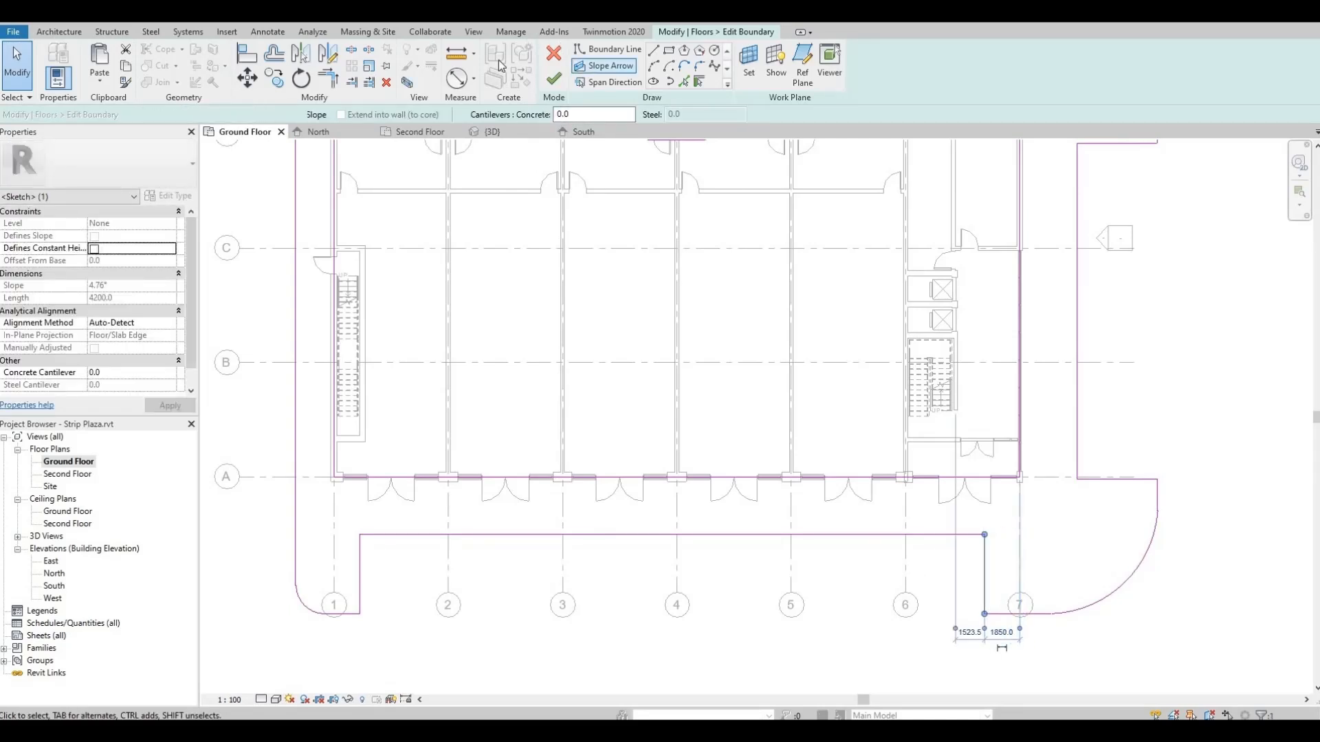
Align the short front boundary edge between grids 6 and 7 with gridline 6.
key("a")
key("l")
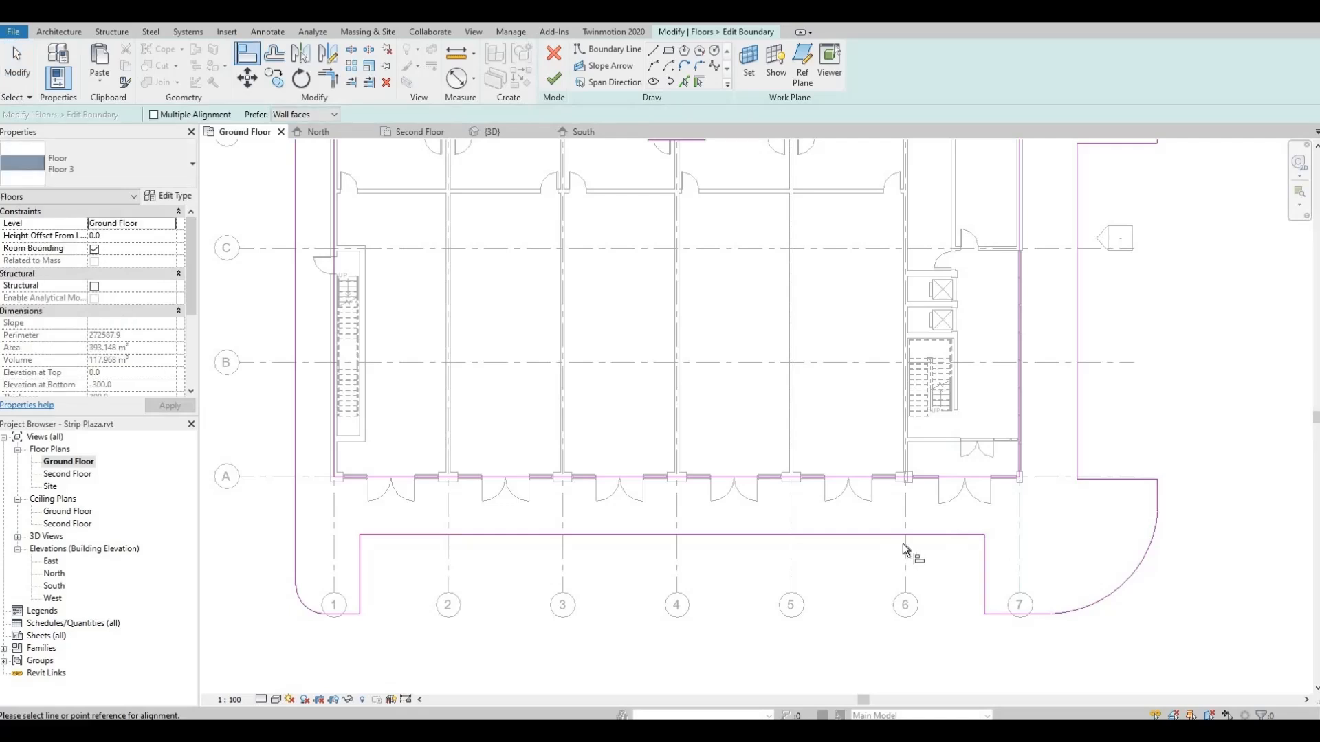
left_click(984, 573)
key("Escape")
key("Escape")
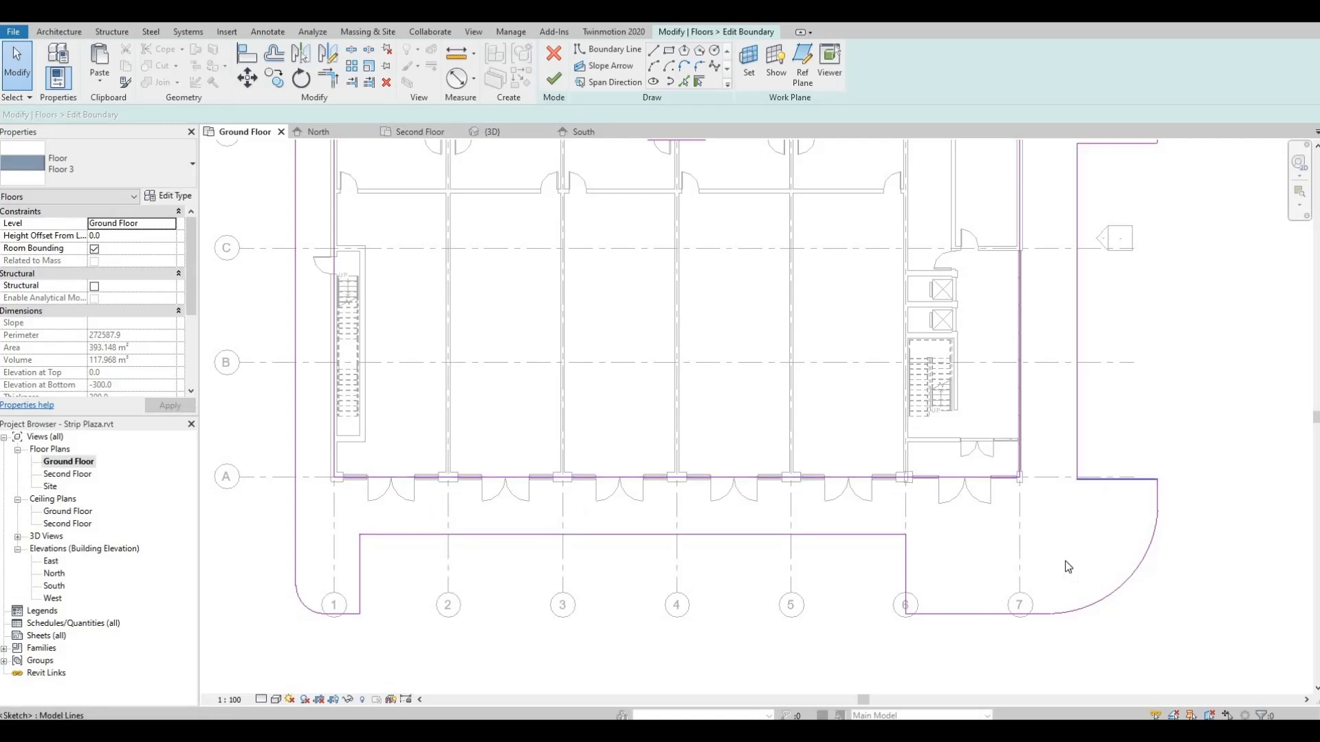
Finish the boundary edit of the exterior floor and deselect the floor.
middle_click_drag(1070, 346, 1033, 453)
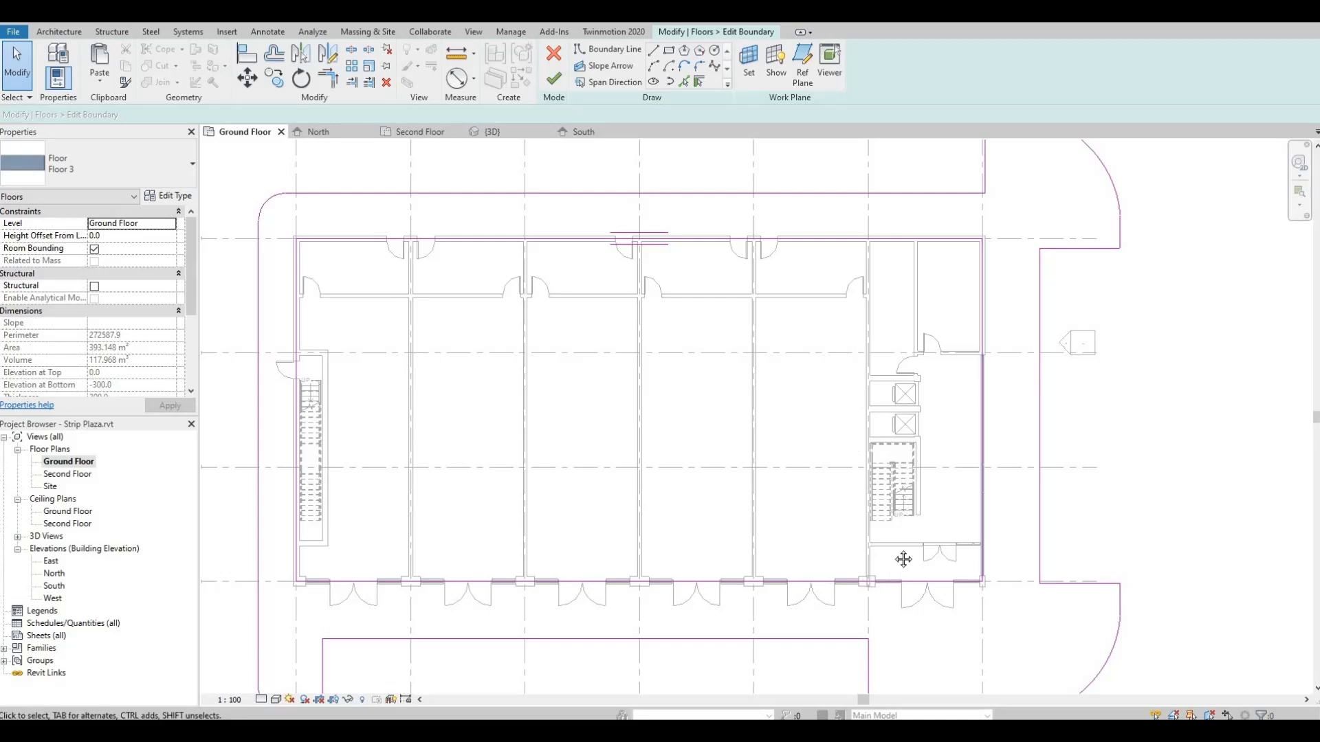
scroll(720, 360, "down", 2)
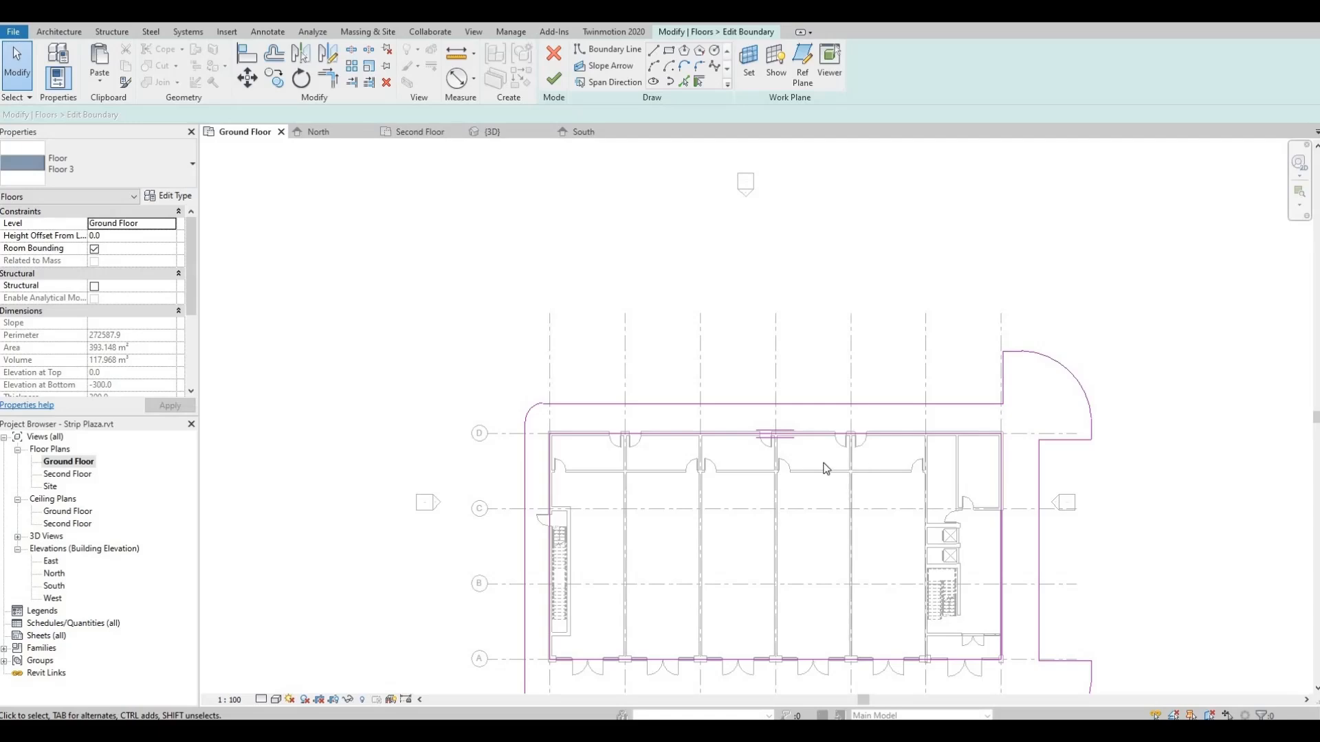
middle_click_drag(919, 435, 889, 478)
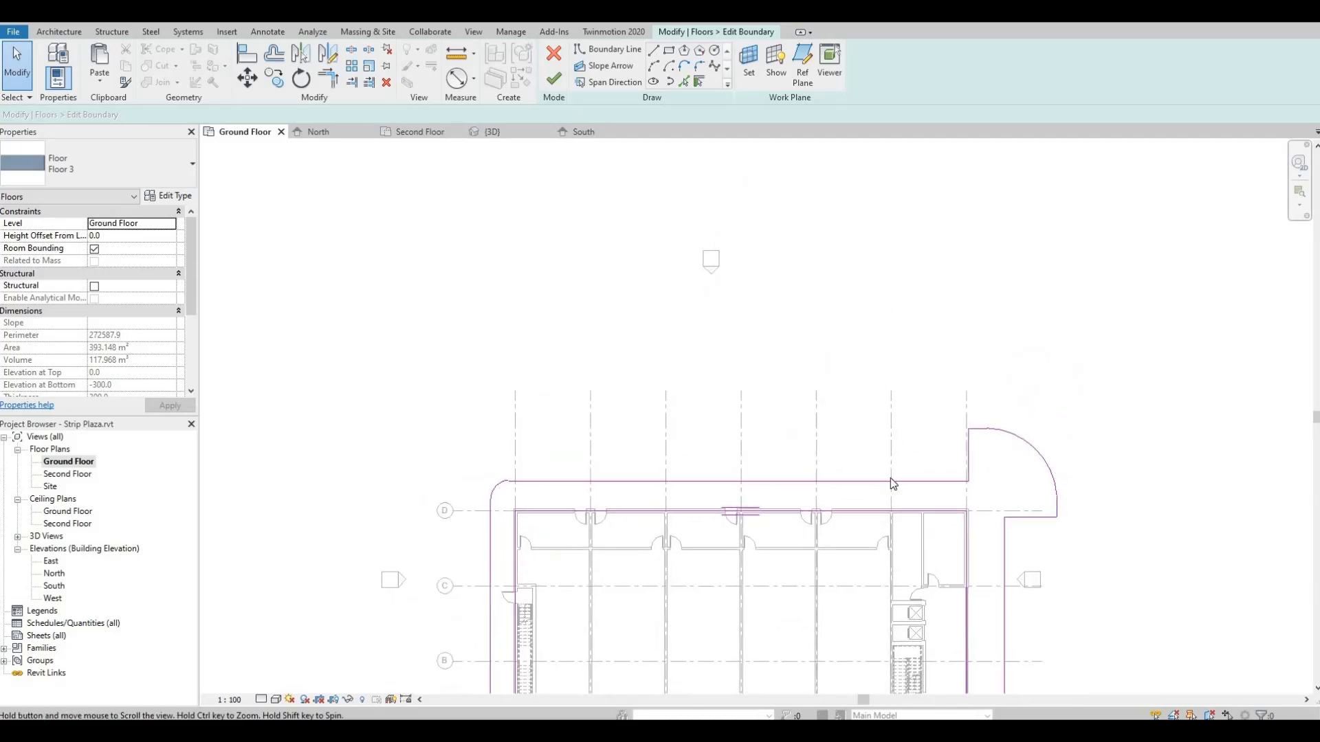
scroll(885, 476, "up", 1)
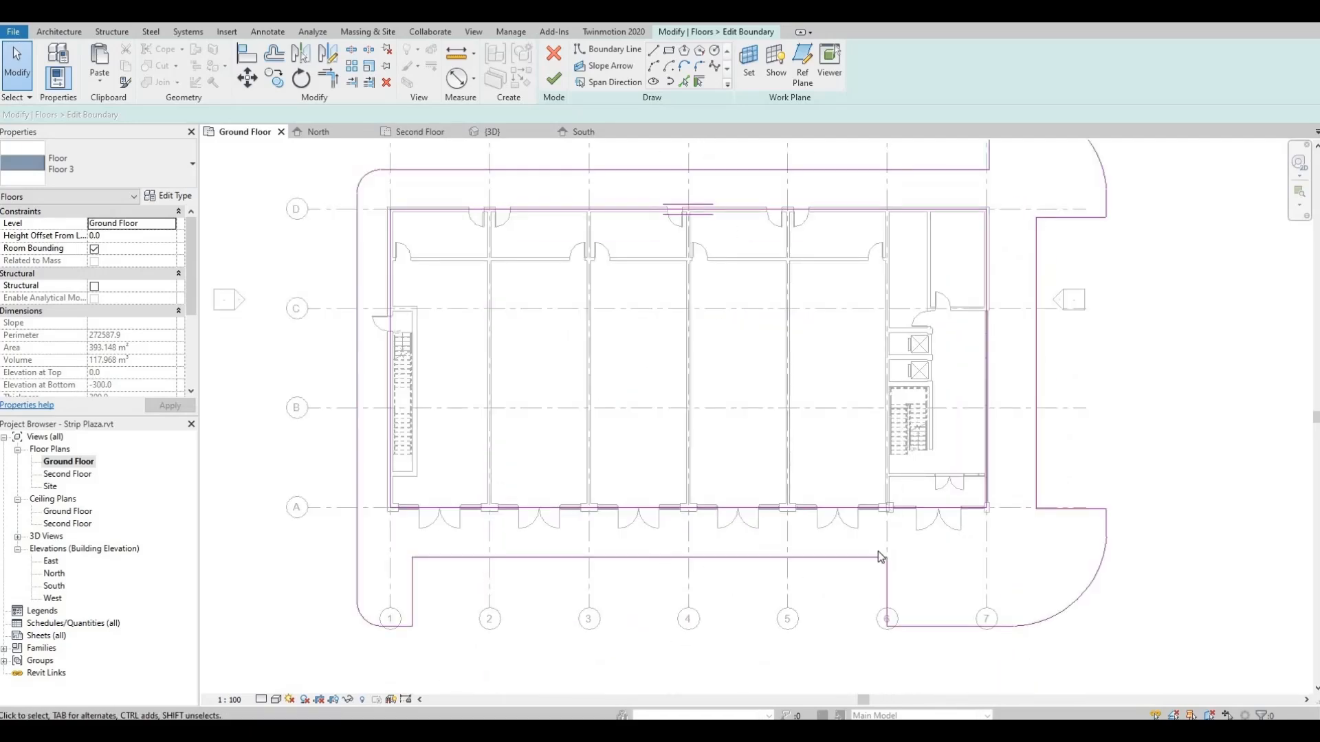
scroll(879, 553, "up", 1)
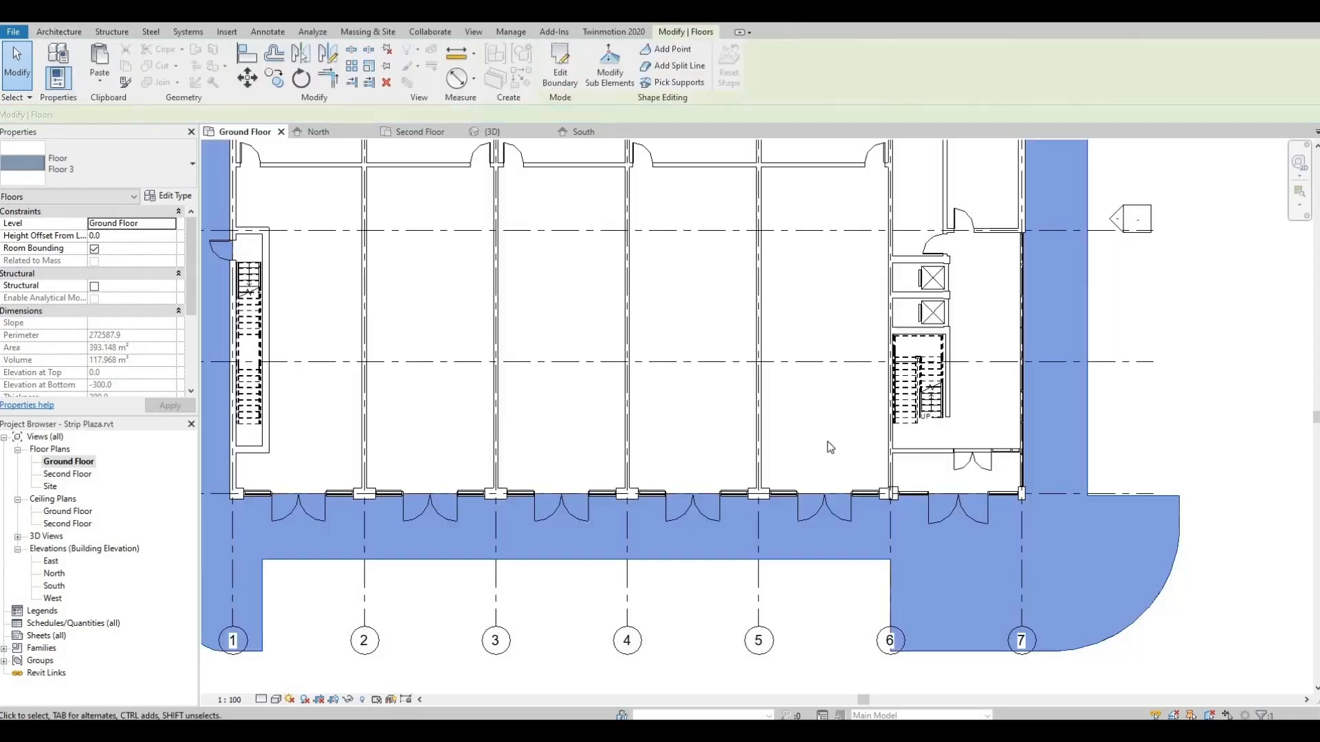
left_click(827, 458)
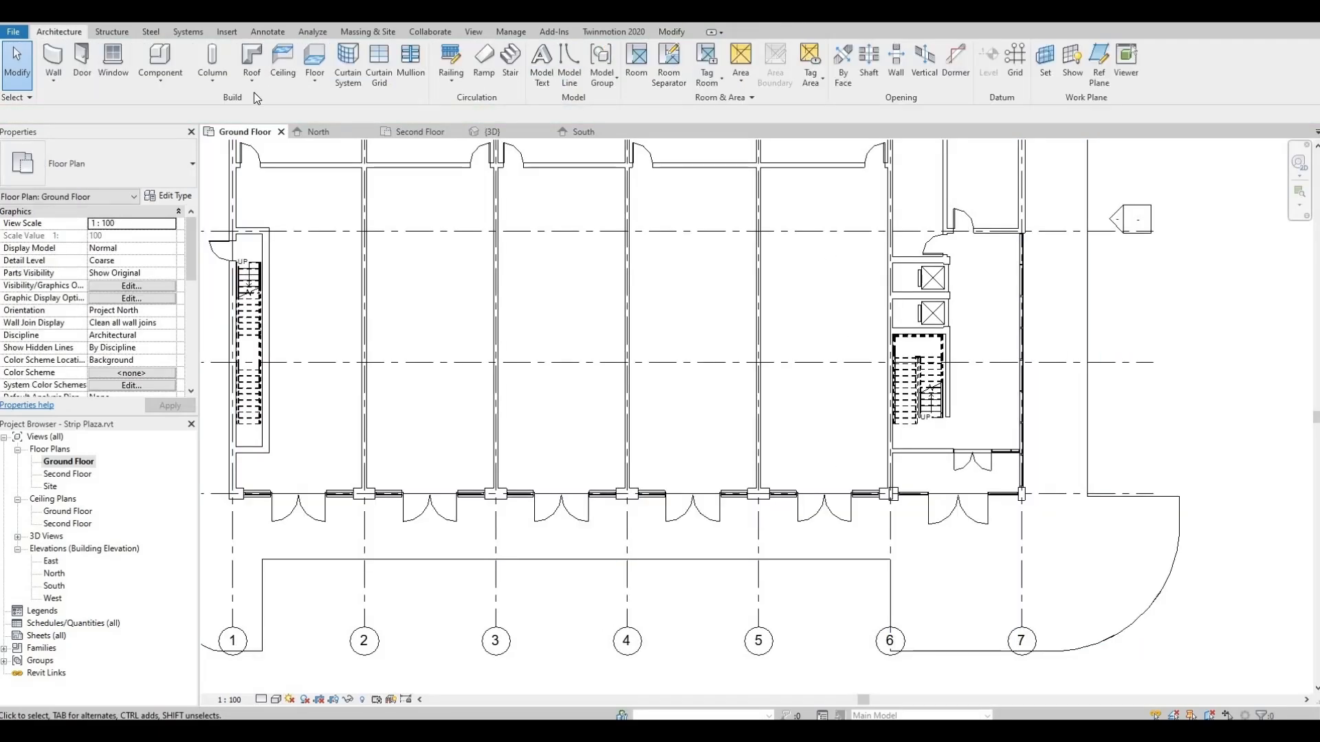
Start a new floor on the Ground Floor plan and duplicate the Floor 3 type as Floor 4 Street.
left_click(315, 58)
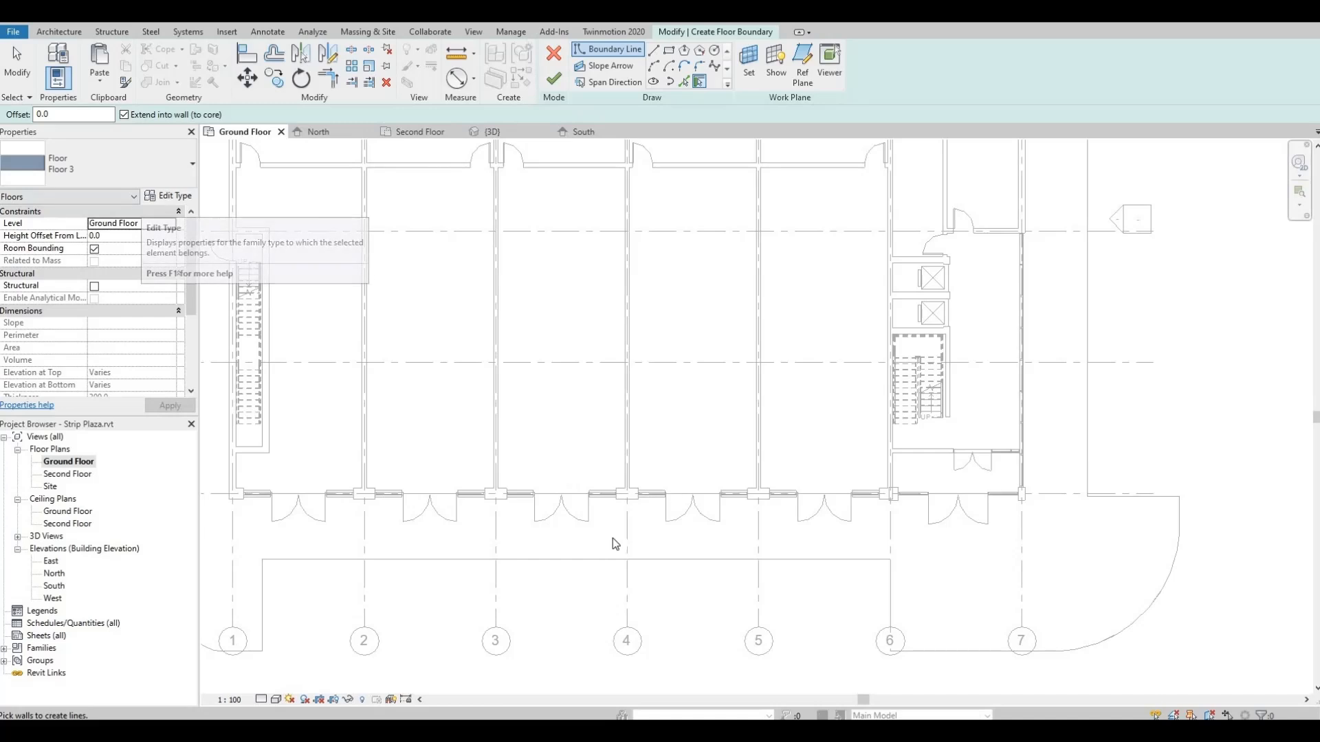
middle_click_drag(622, 529, 626, 526)
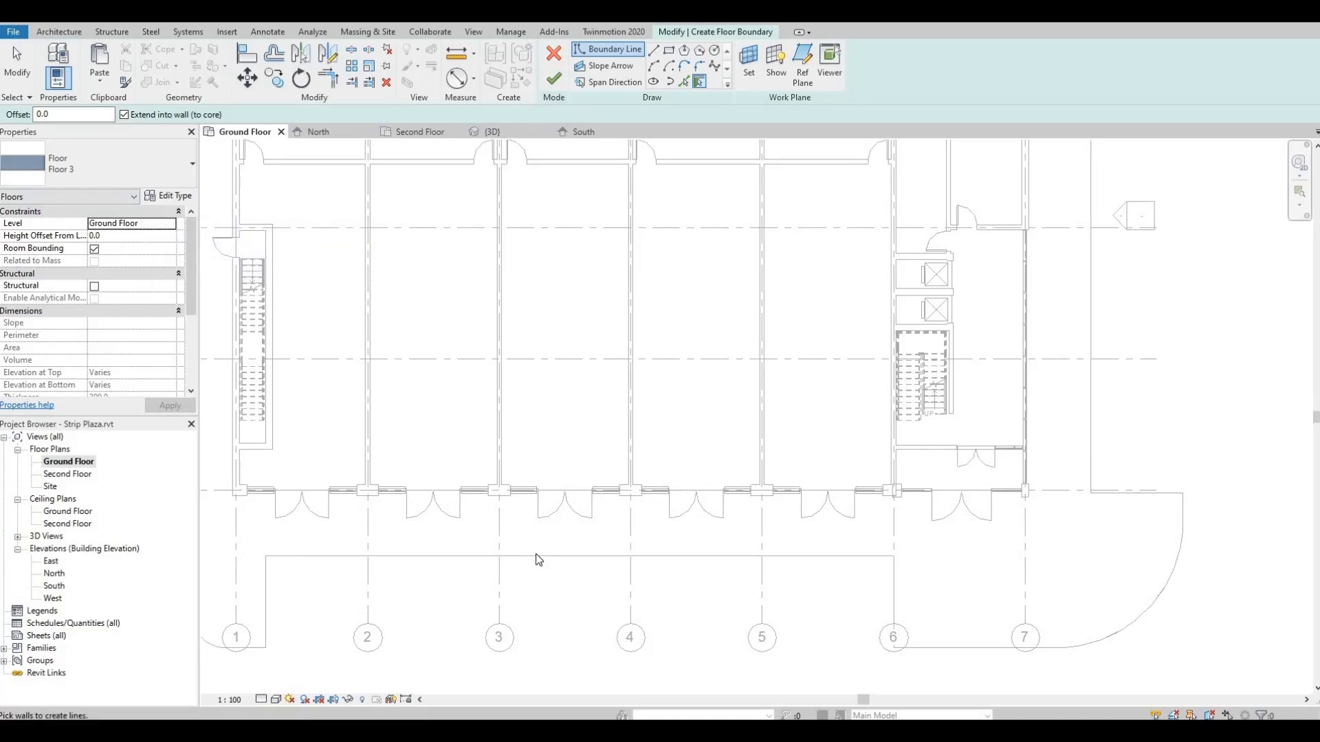
left_click(173, 197)
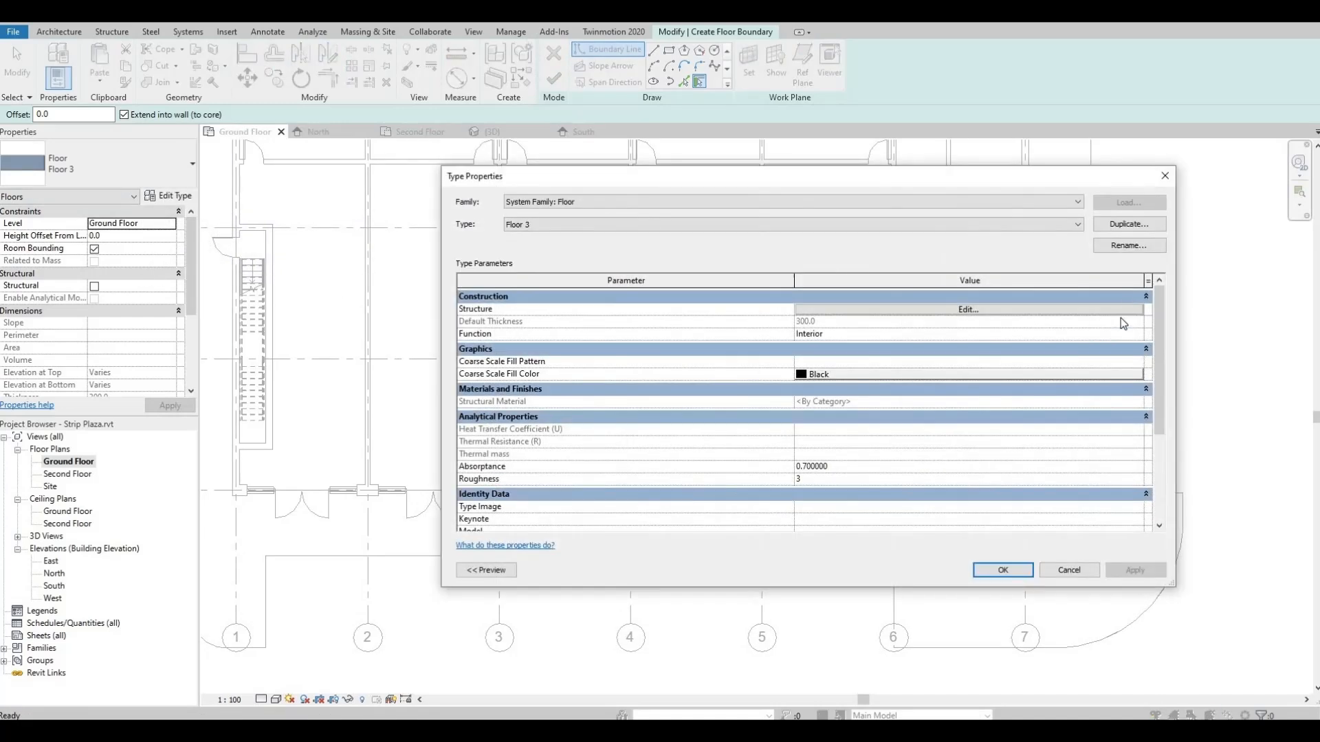
left_click(1123, 224)
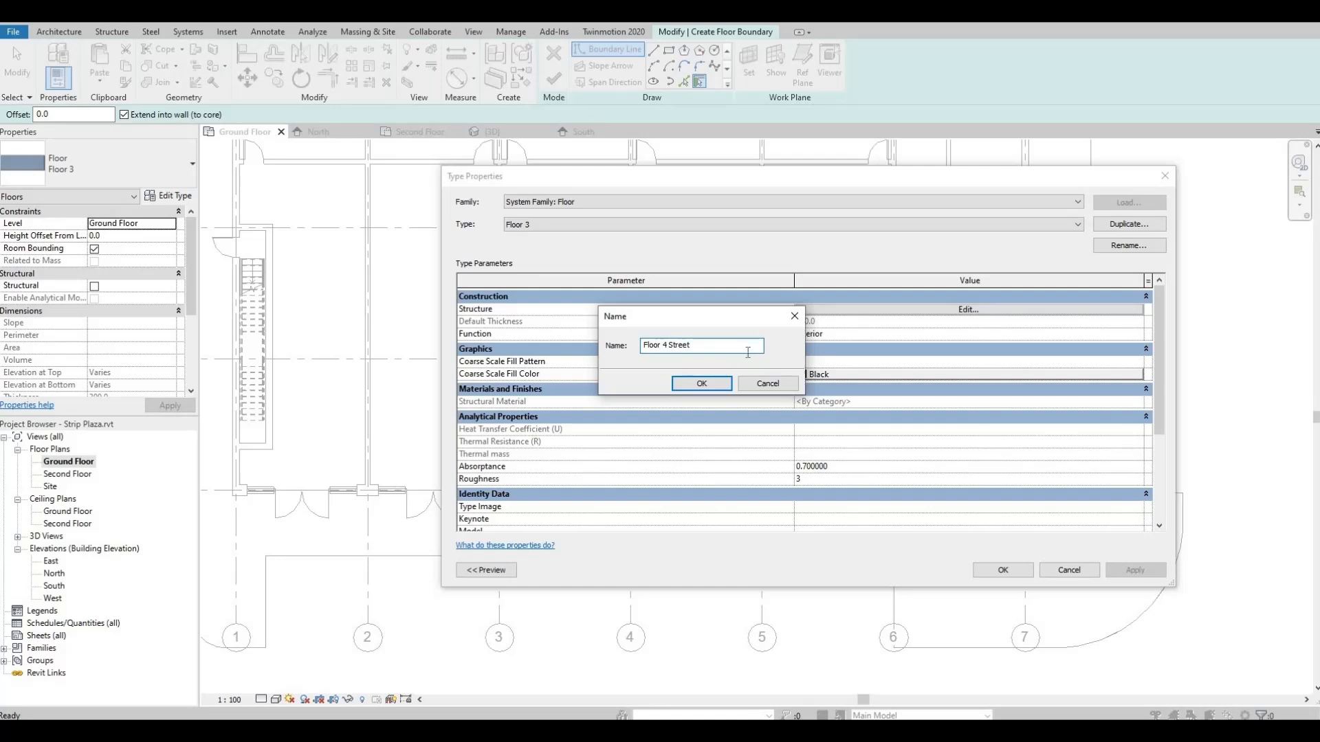
key("Return")
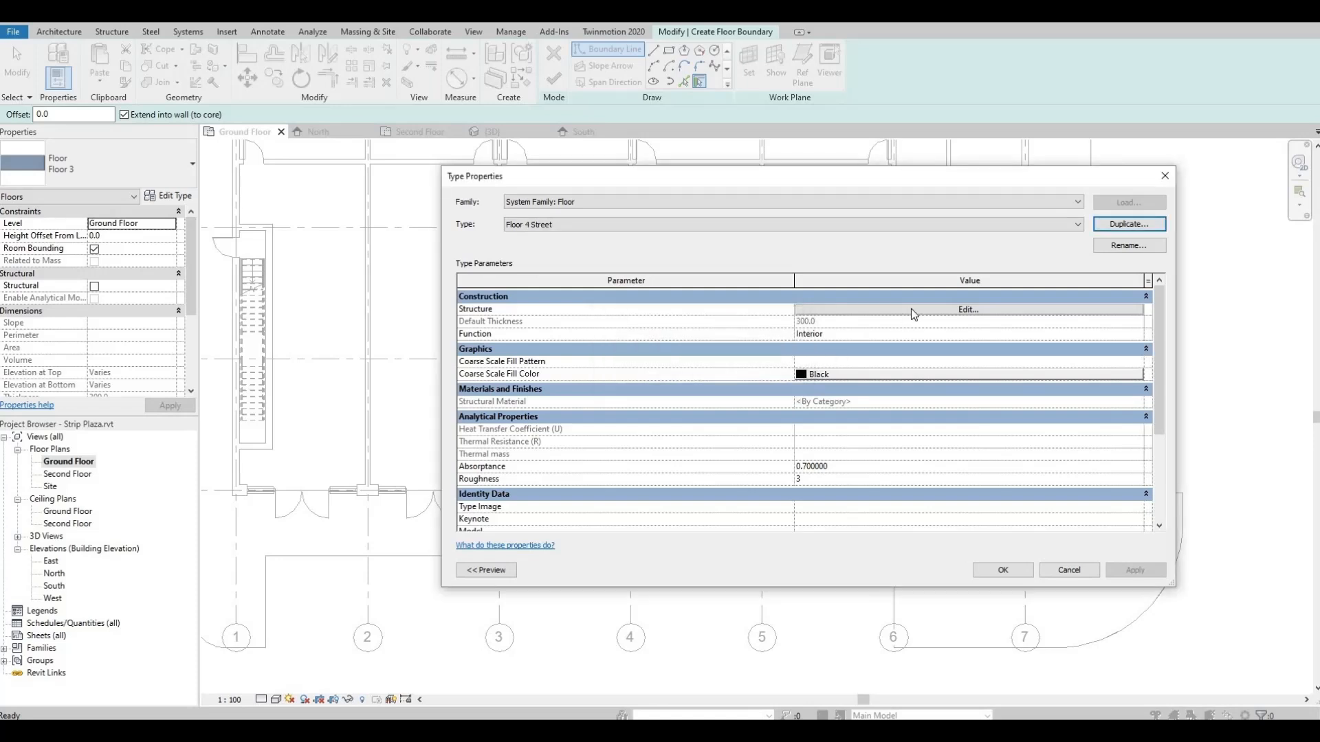
Review the structure layer thickness of the Floor 4 Street type and accept the type settings.
left_click(910, 308)
left_click(805, 307)
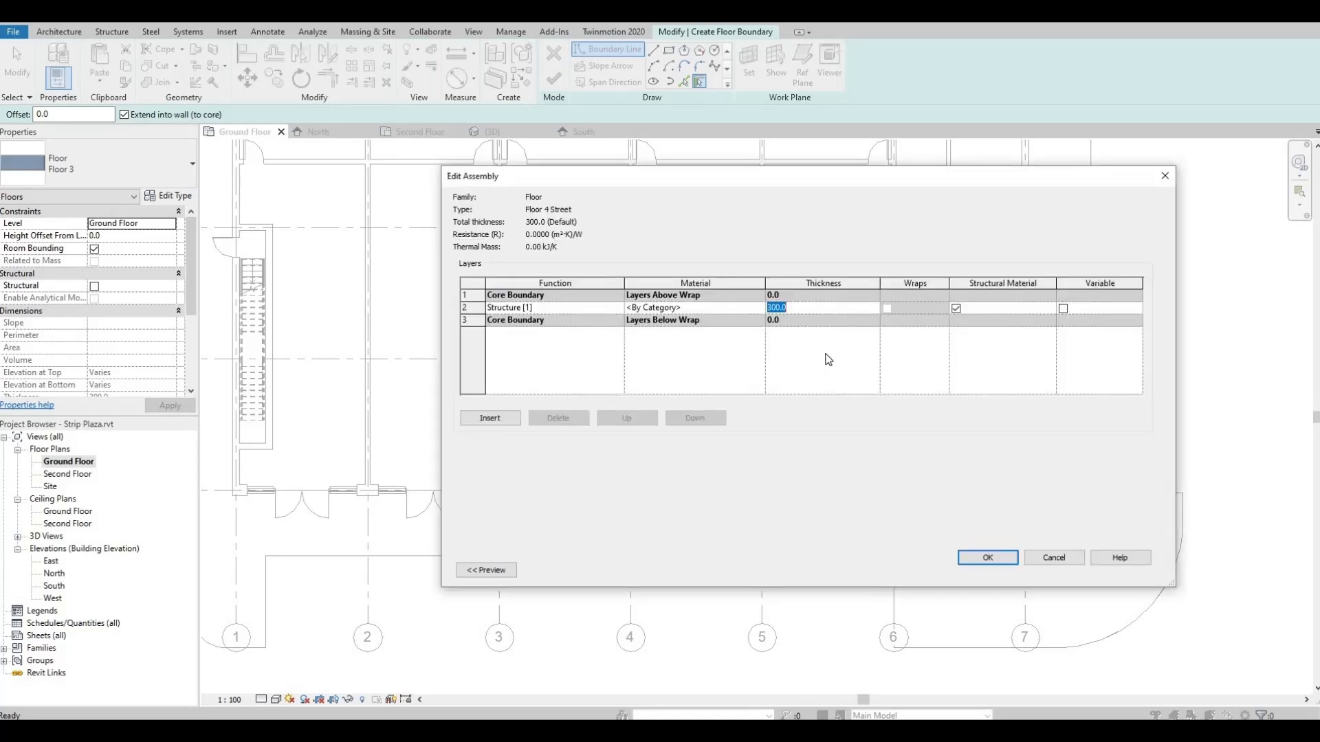
left_click(1009, 557)
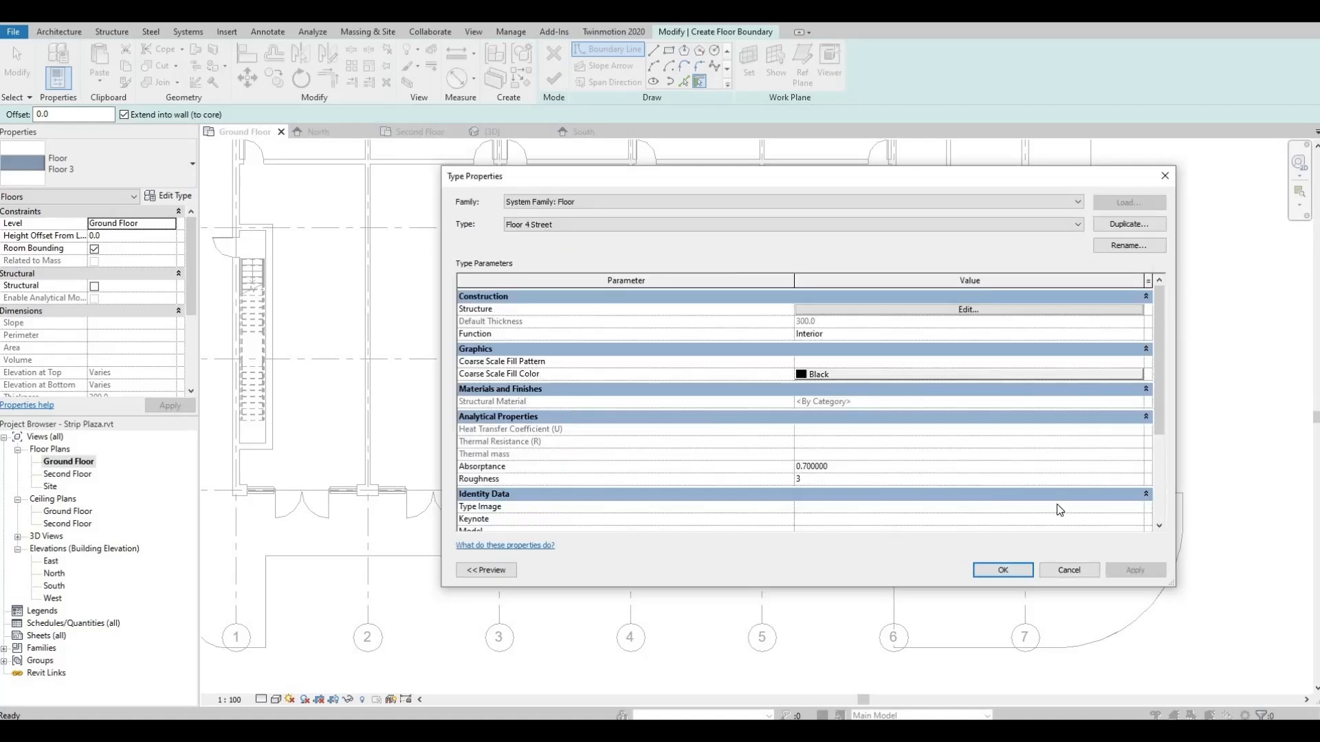
key("Return")
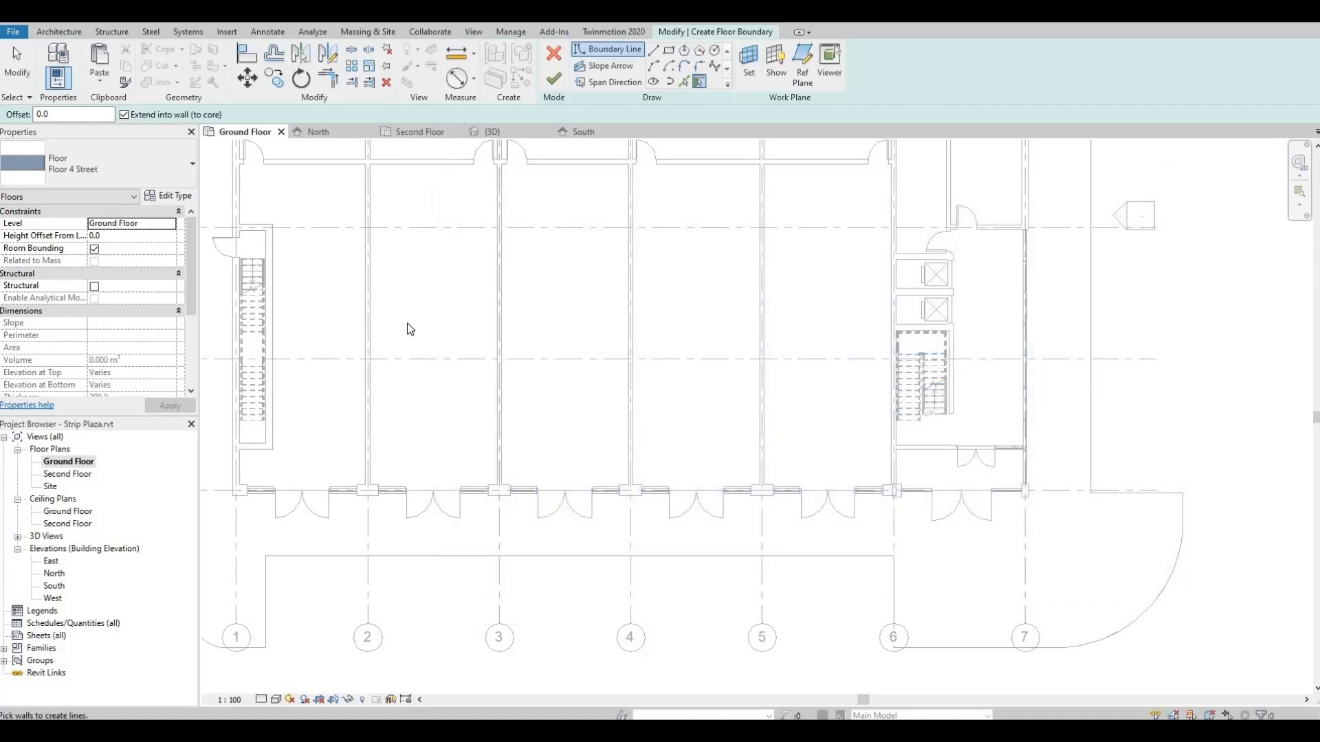
Pick the exterior floor's outer edges as boundary lines along the grid 1 side, the rear, and the grid 7 side, including the rounded projections.
scroll(637, 345, "down", 3)
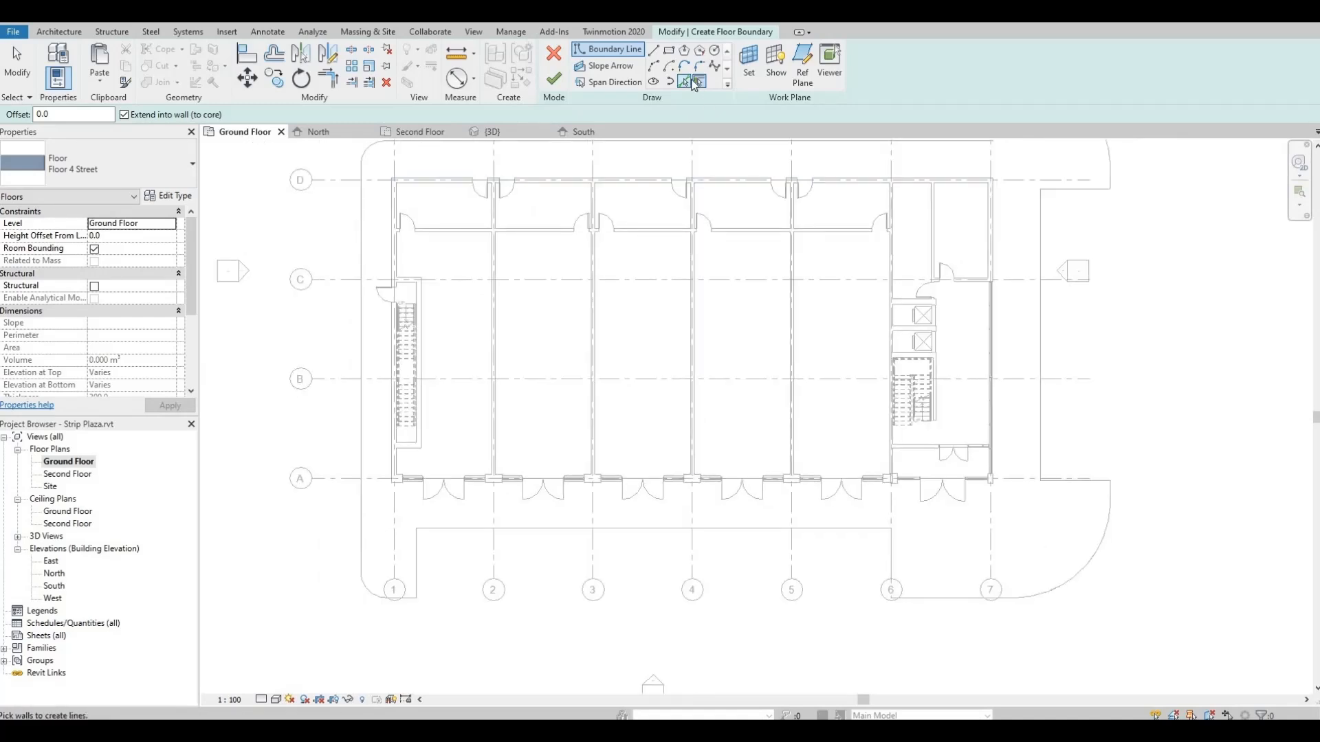
left_click(684, 81)
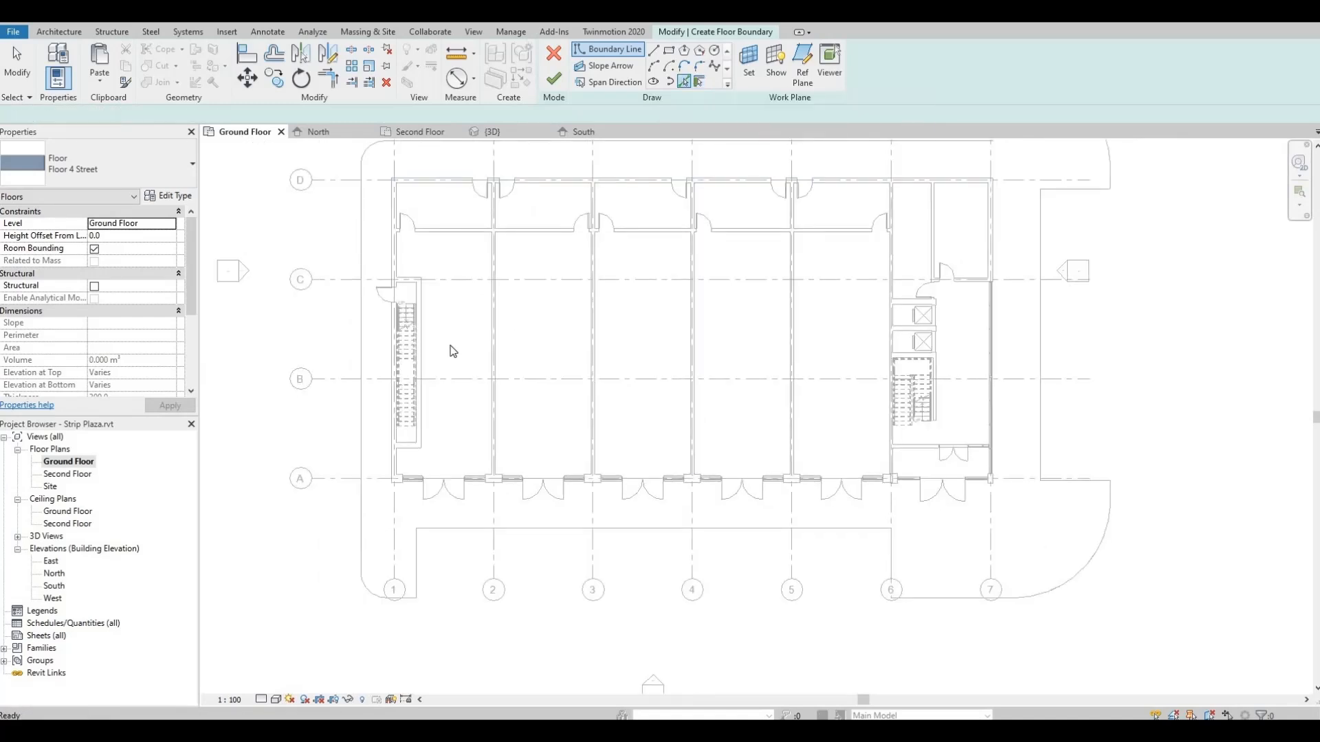
left_click(362, 234)
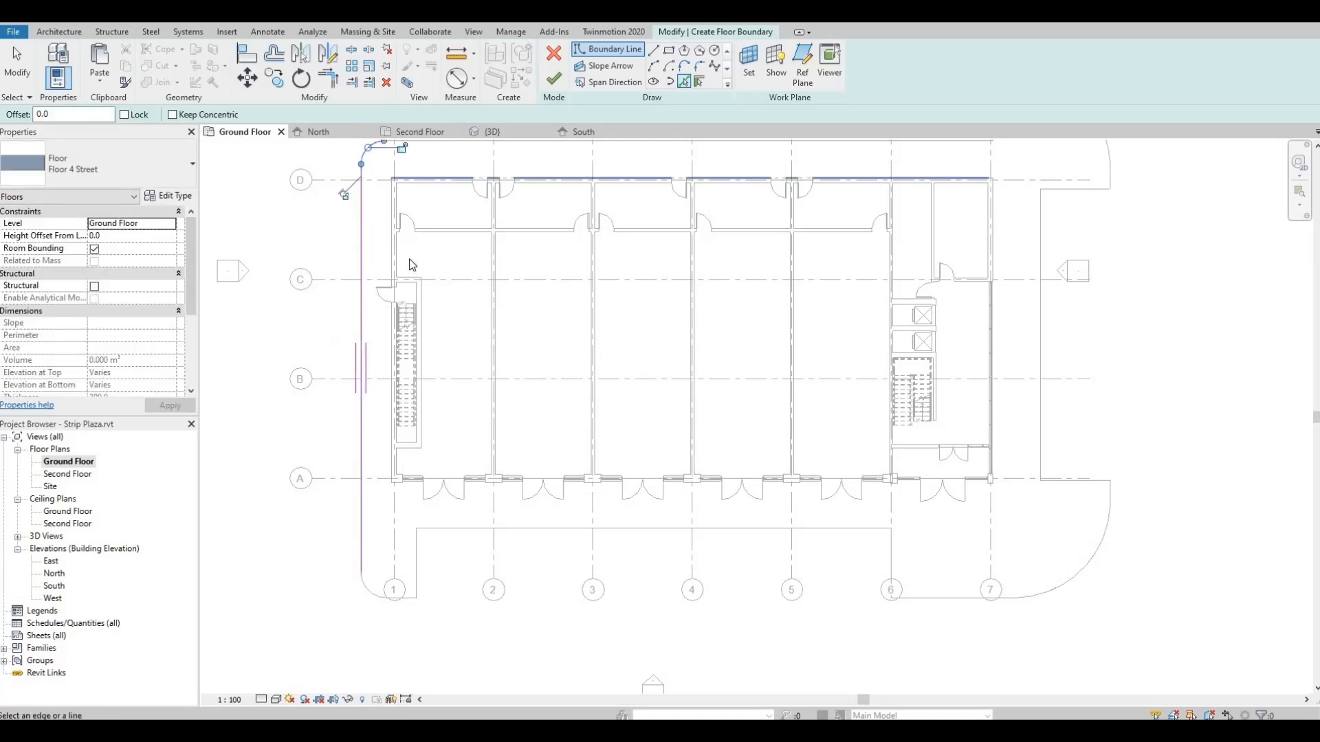
middle_click_drag(452, 140, 413, 235)
left_click(420, 237)
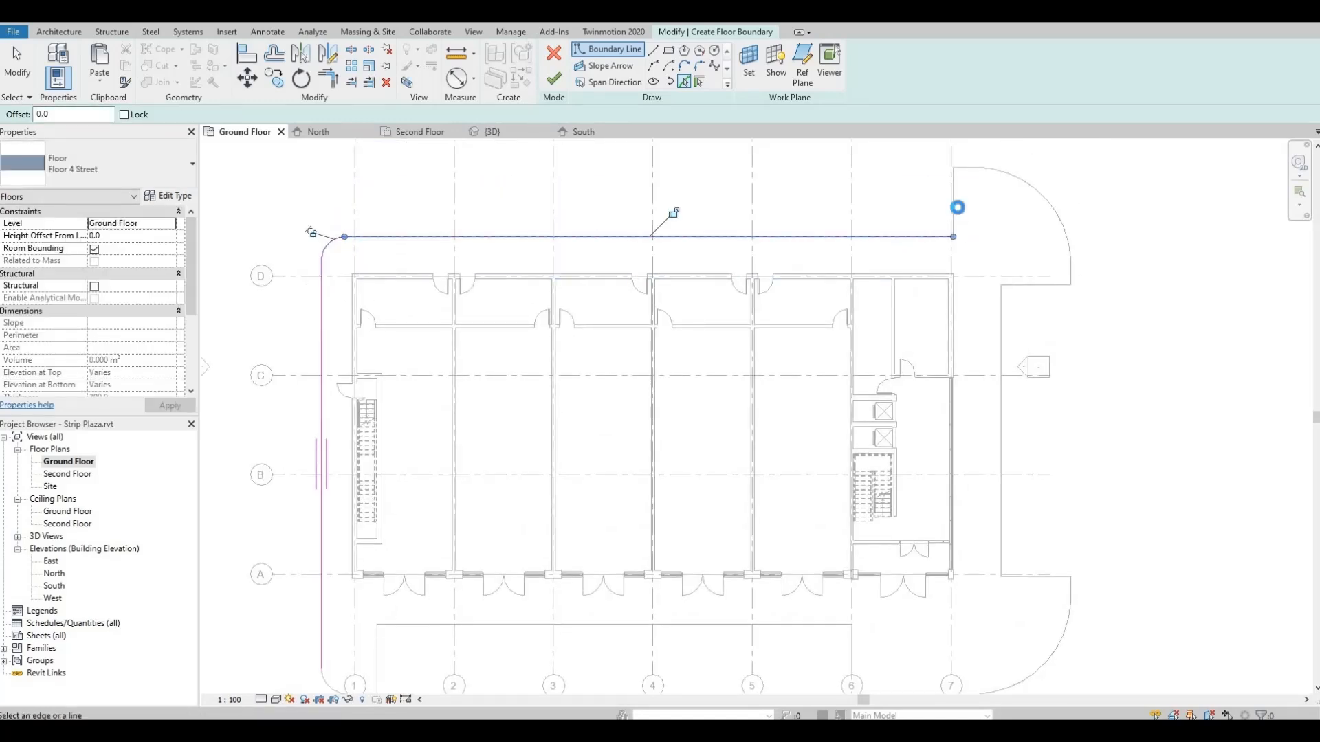
left_click(985, 177)
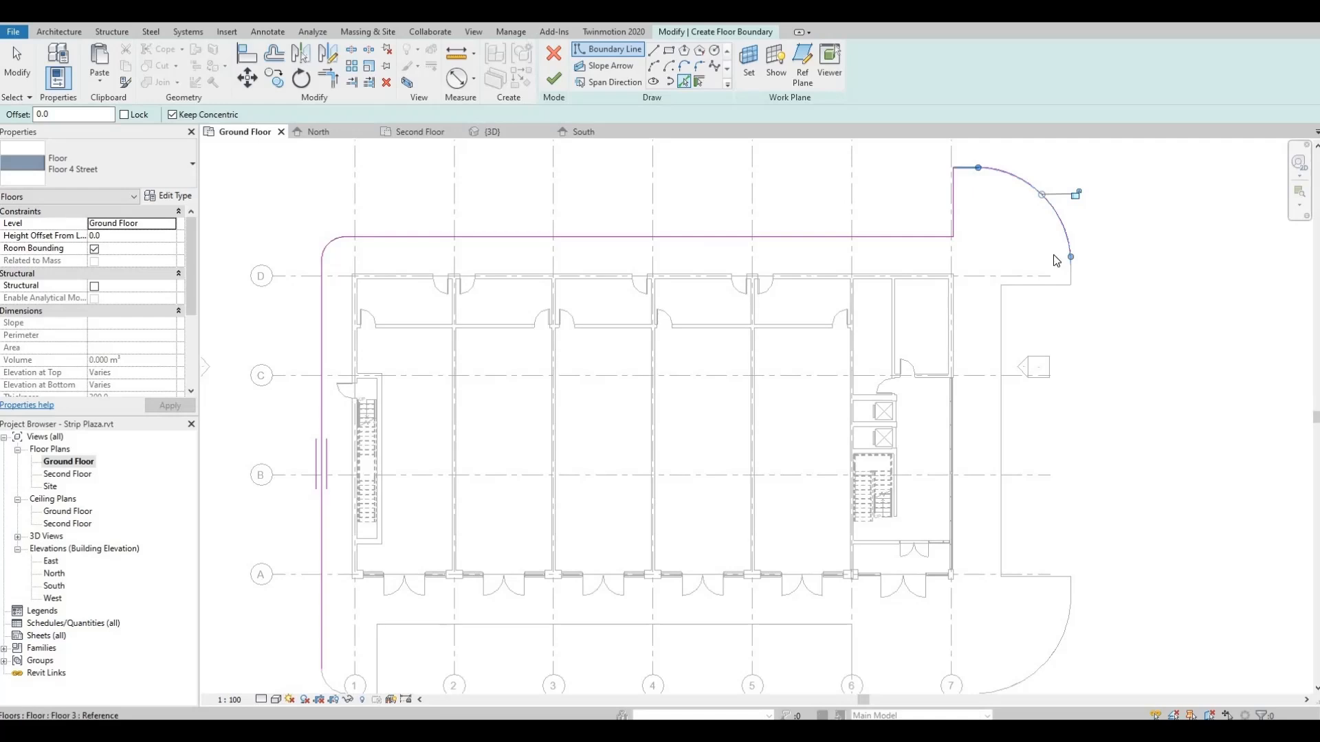
left_click(1032, 287)
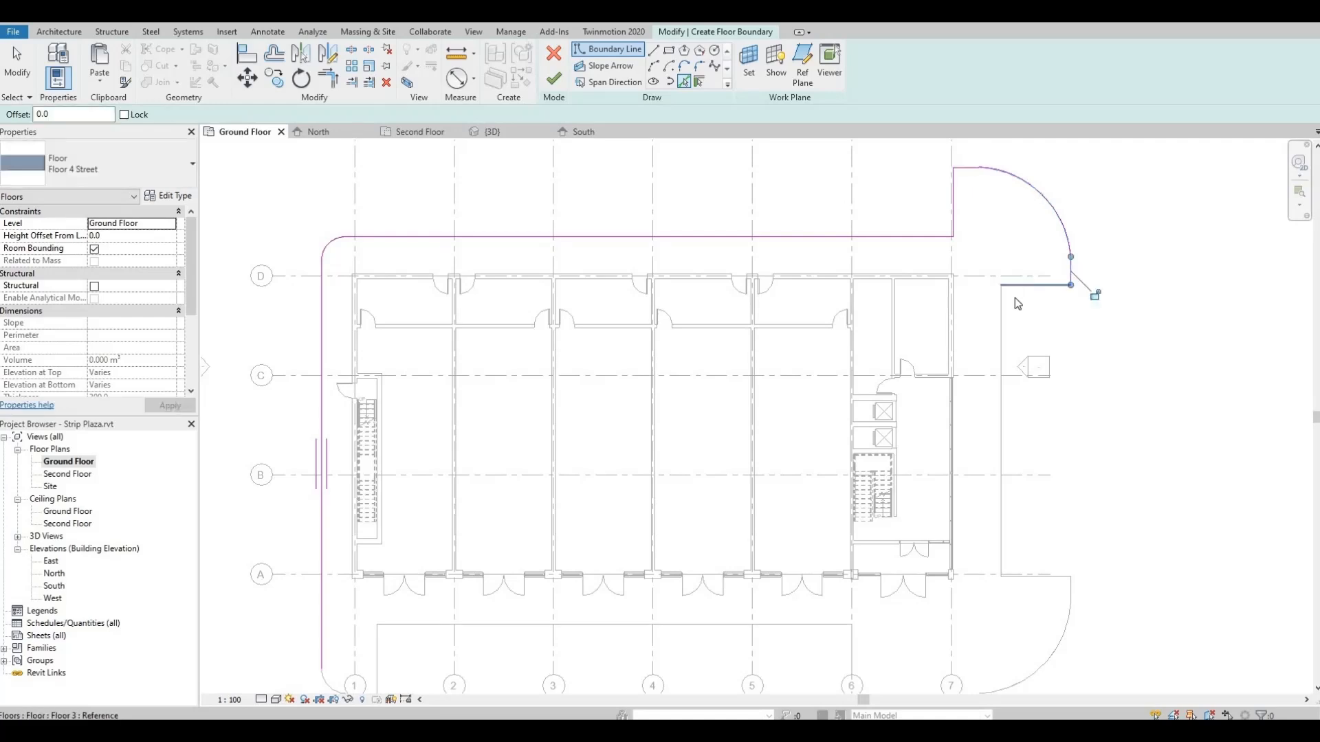
left_click(1000, 331)
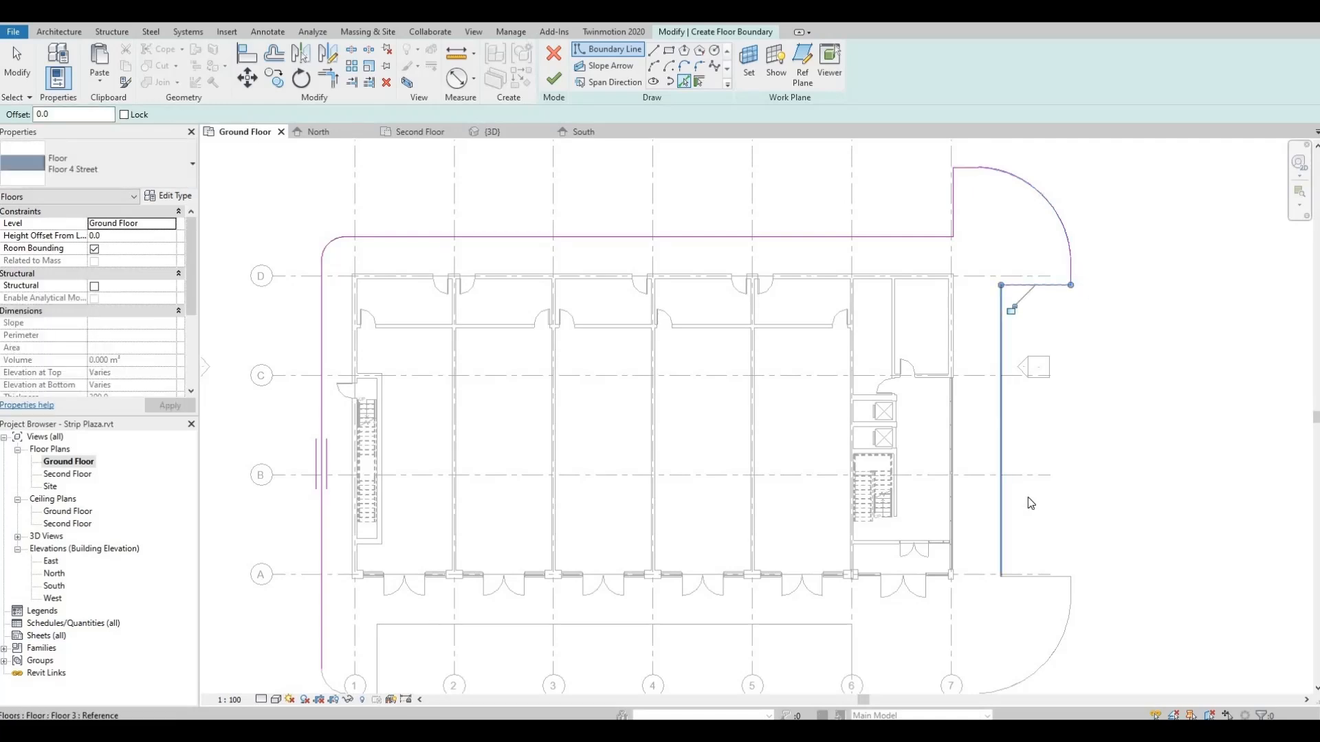
left_click(1028, 578)
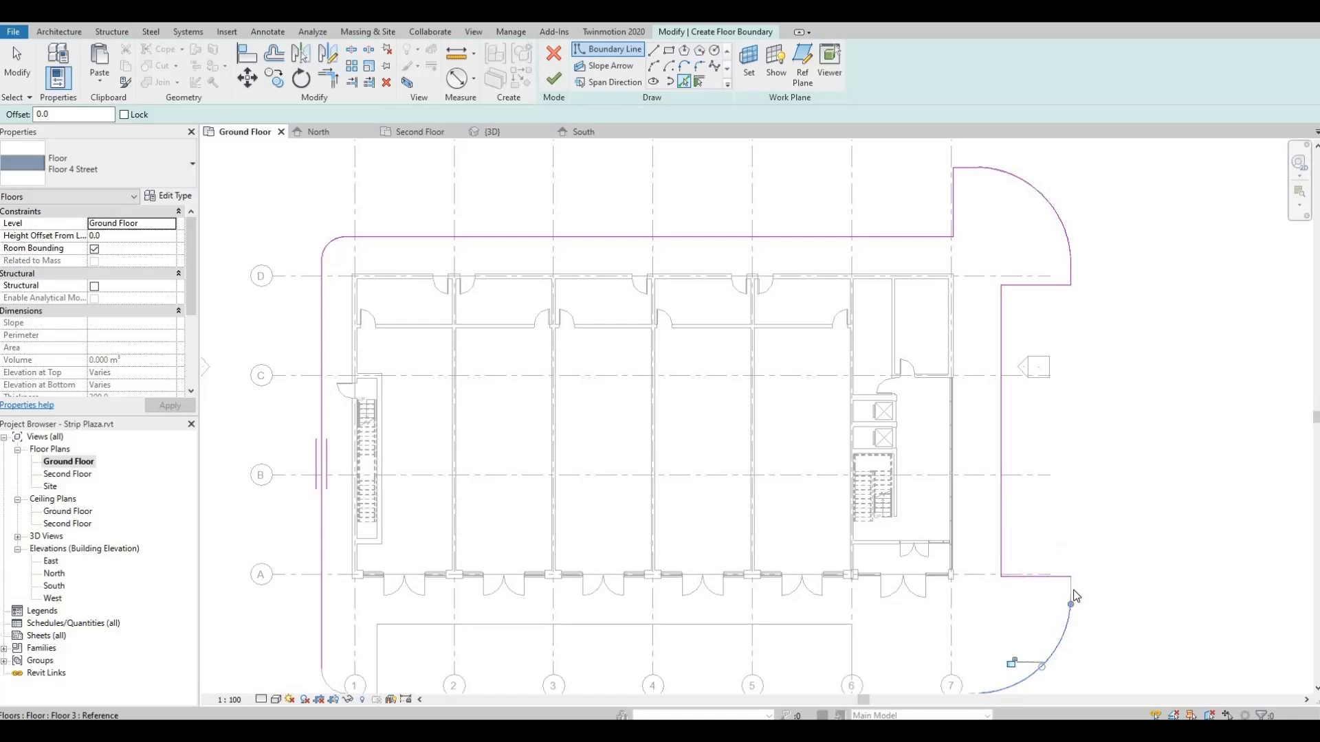
left_click(1073, 593)
Pick the exterior floor's front edges as boundary lines, following the recess between grids 6 and 1 and the rounded corner beside grid 1.
middle_click_drag(1022, 557, 1020, 298)
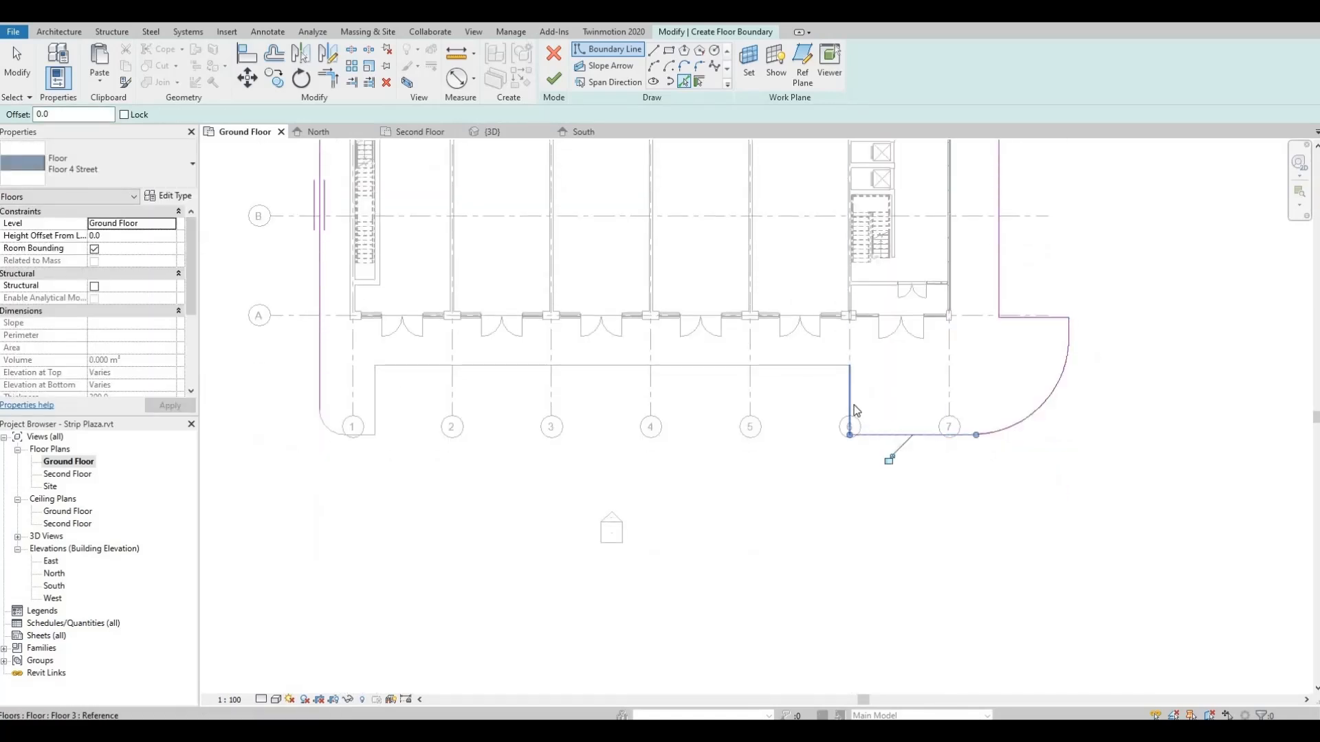
left_click(821, 365)
left_click(807, 366)
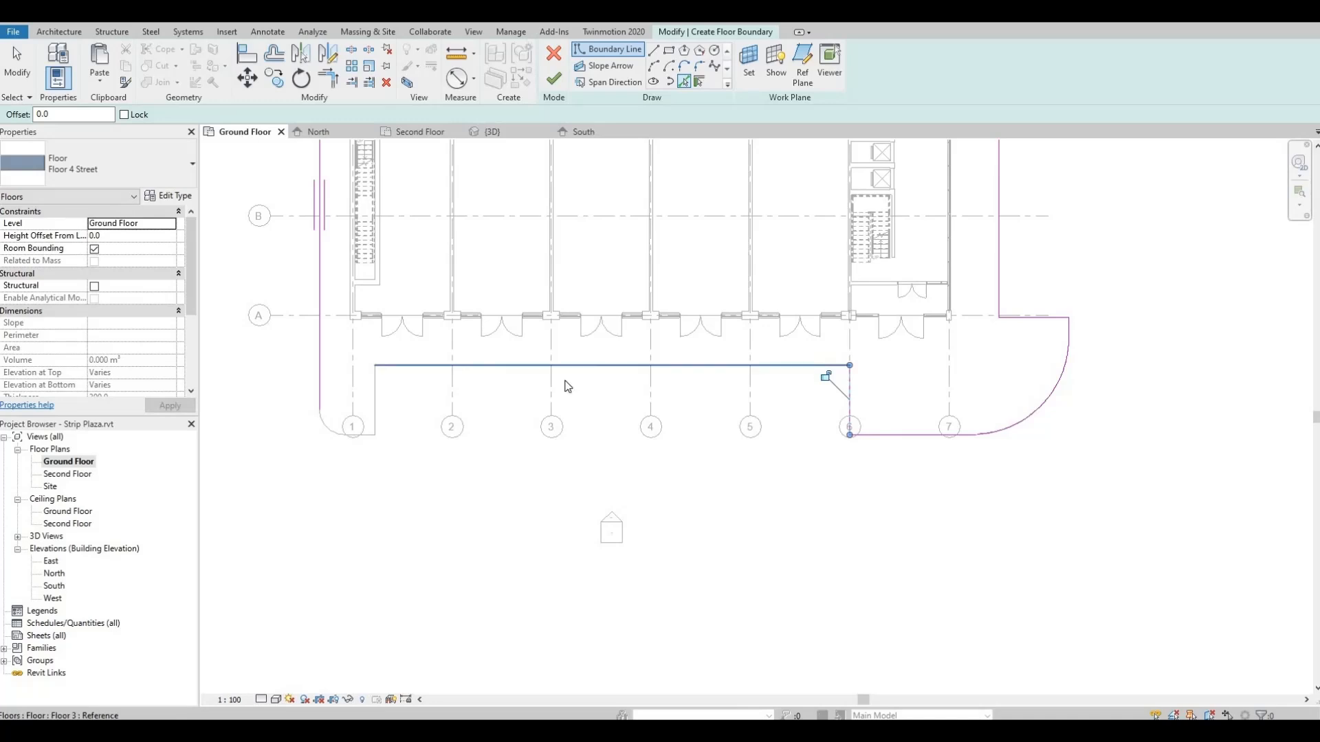
left_click(375, 395)
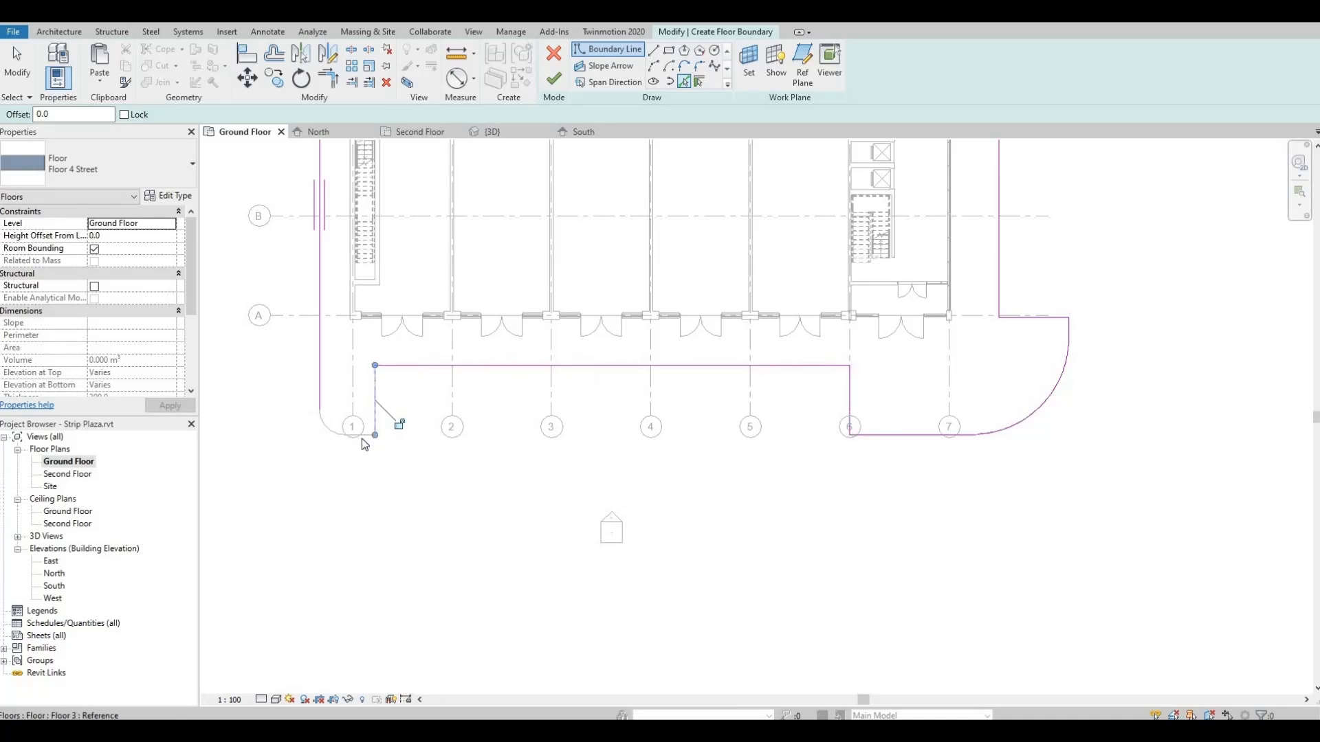
left_click(349, 435)
left_click(324, 426)
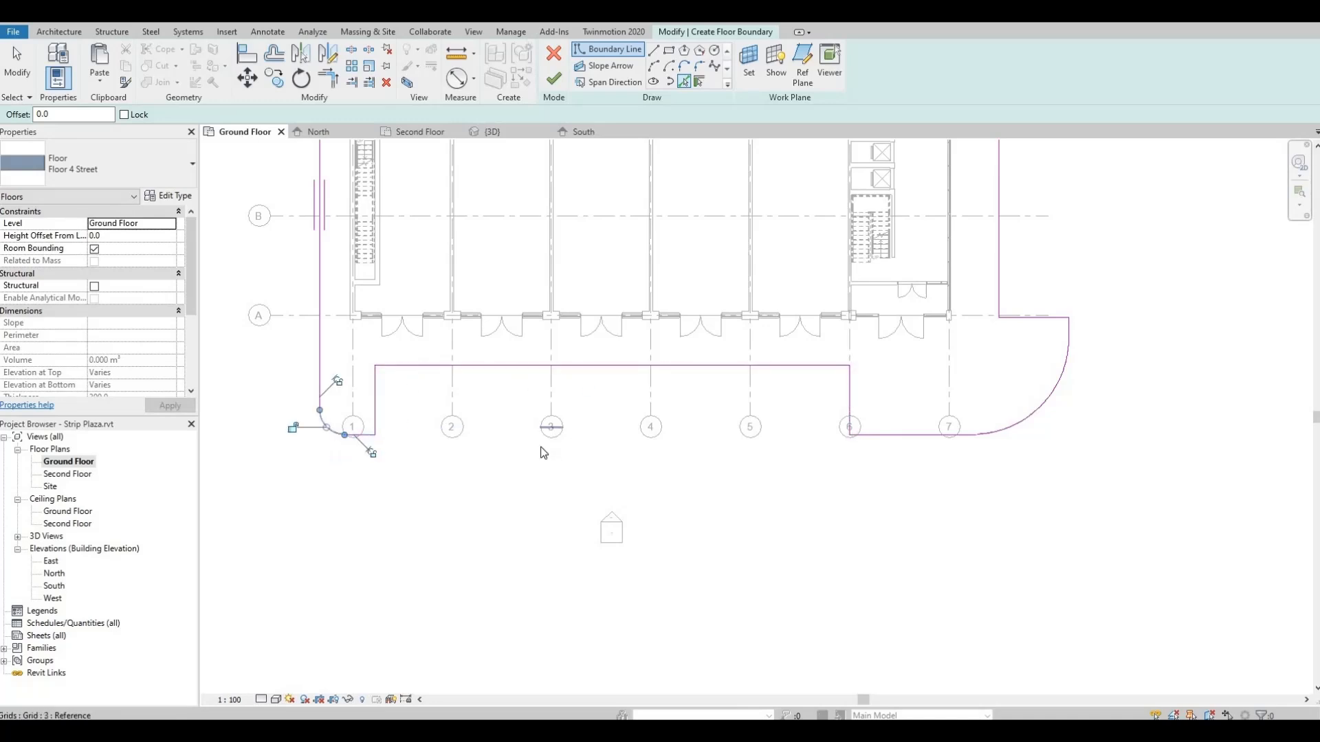
middle_click_drag(620, 403, 586, 423)
scroll(712, 420, "down", 1)
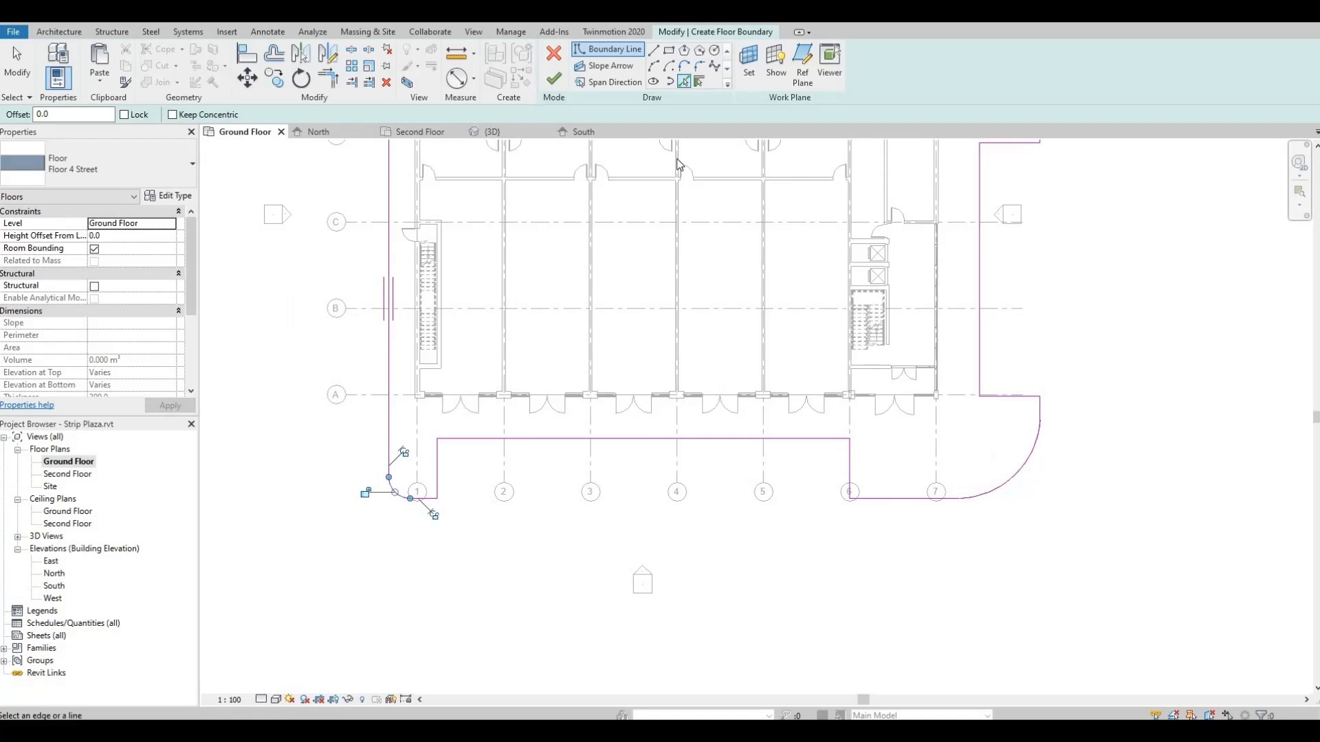
Draw a rectangular outer boundary about 74000 by 60000 mm around the whole plaza.
left_click(669, 51)
scroll(736, 324, "down", 3)
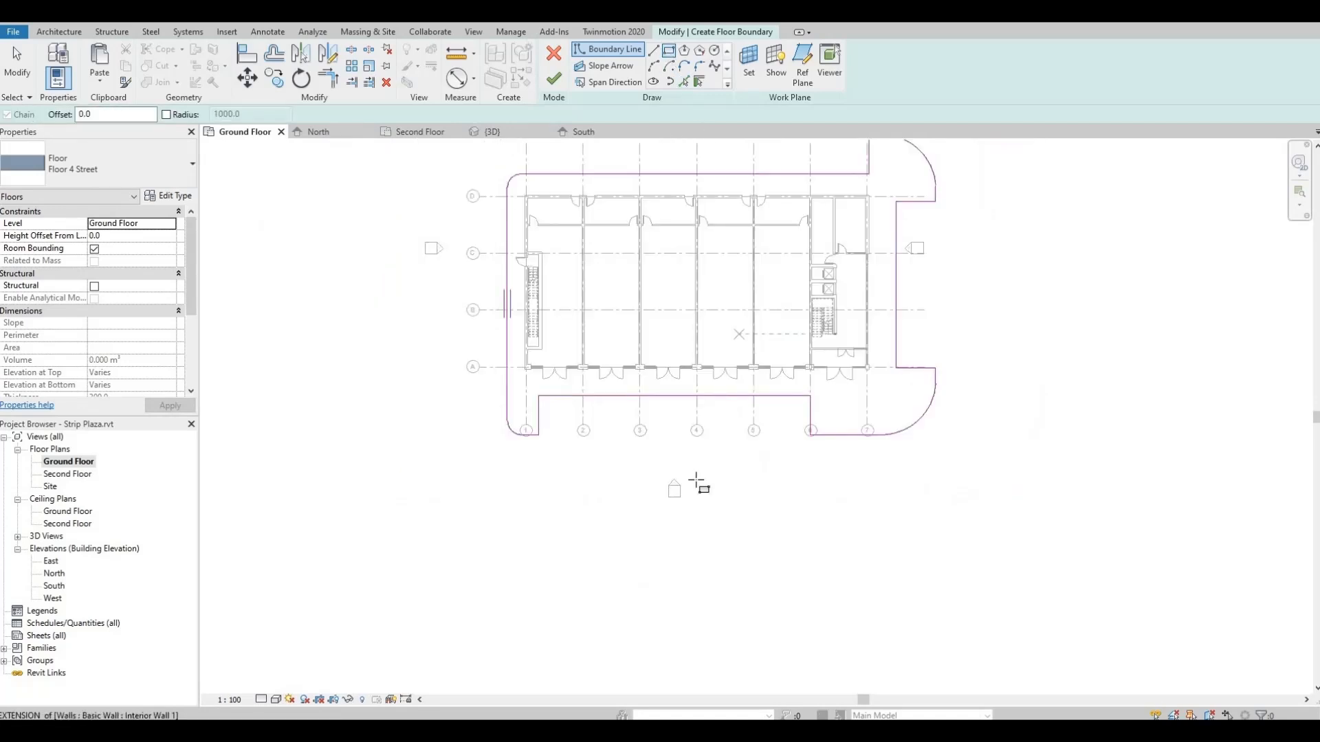
scroll(488, 231, "down", 1)
left_click(435, 212)
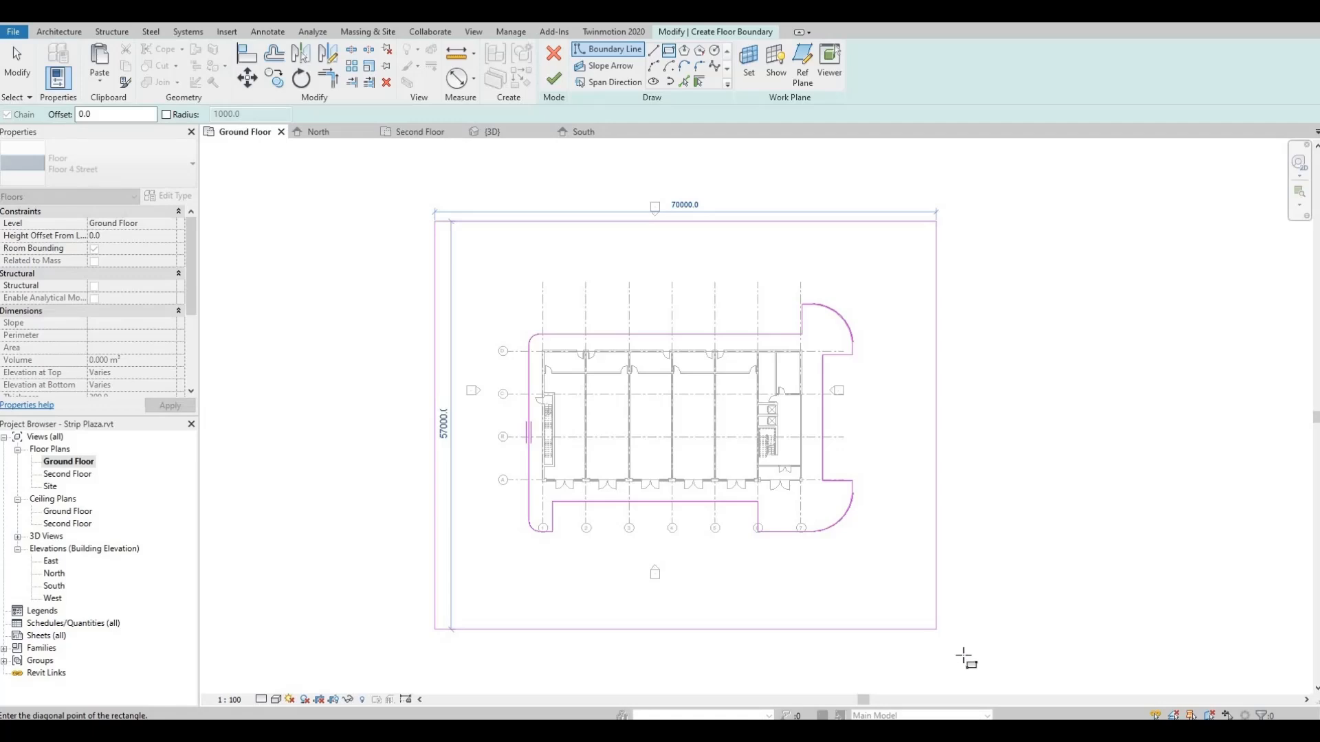
middle_click_drag(997, 659, 928, 478)
scroll(911, 475, "down", 1)
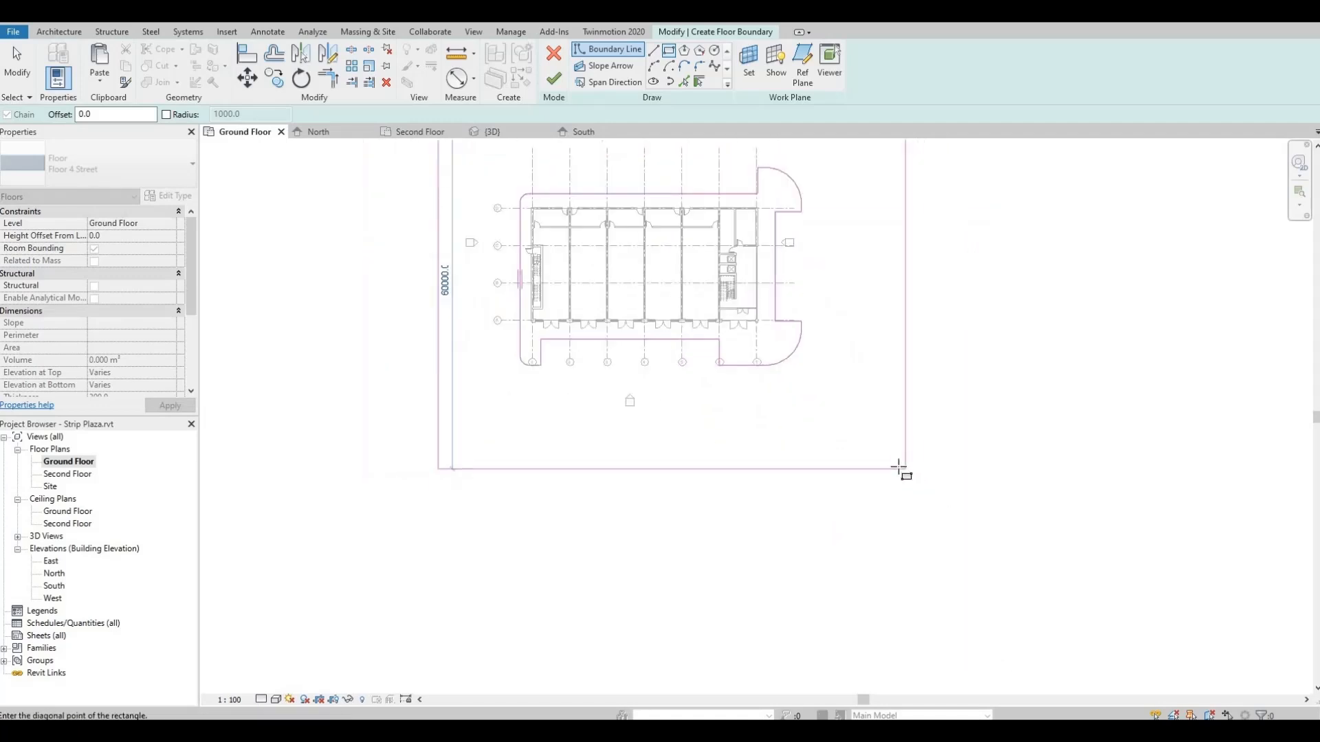
left_click(900, 469)
scroll(803, 409, "up", 1)
middle_click_drag(788, 283, 893, 637)
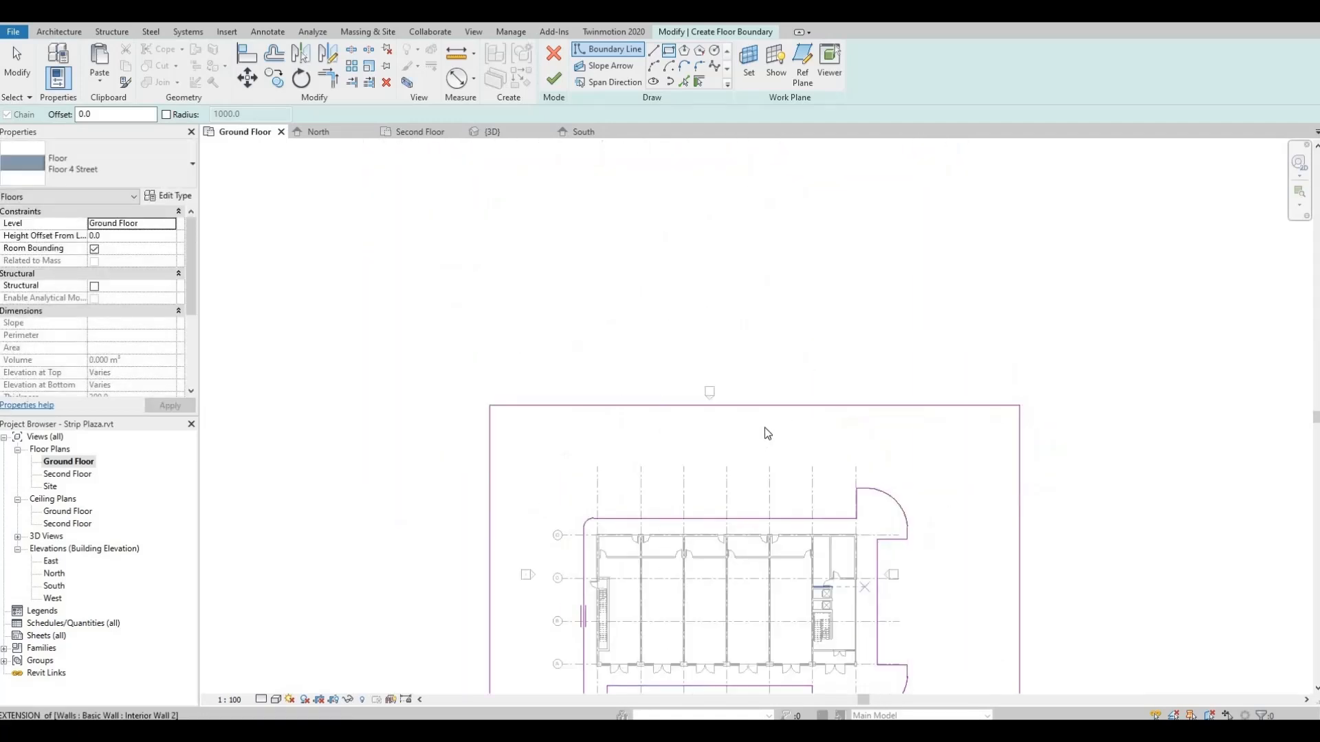
key("Escape")
key("Escape")
Move the rectangle's rear edge outward to about 37800 mm beyond the rear projection, and shift its grid 1 side edge farther out.
left_click_drag(757, 406, 756, 218)
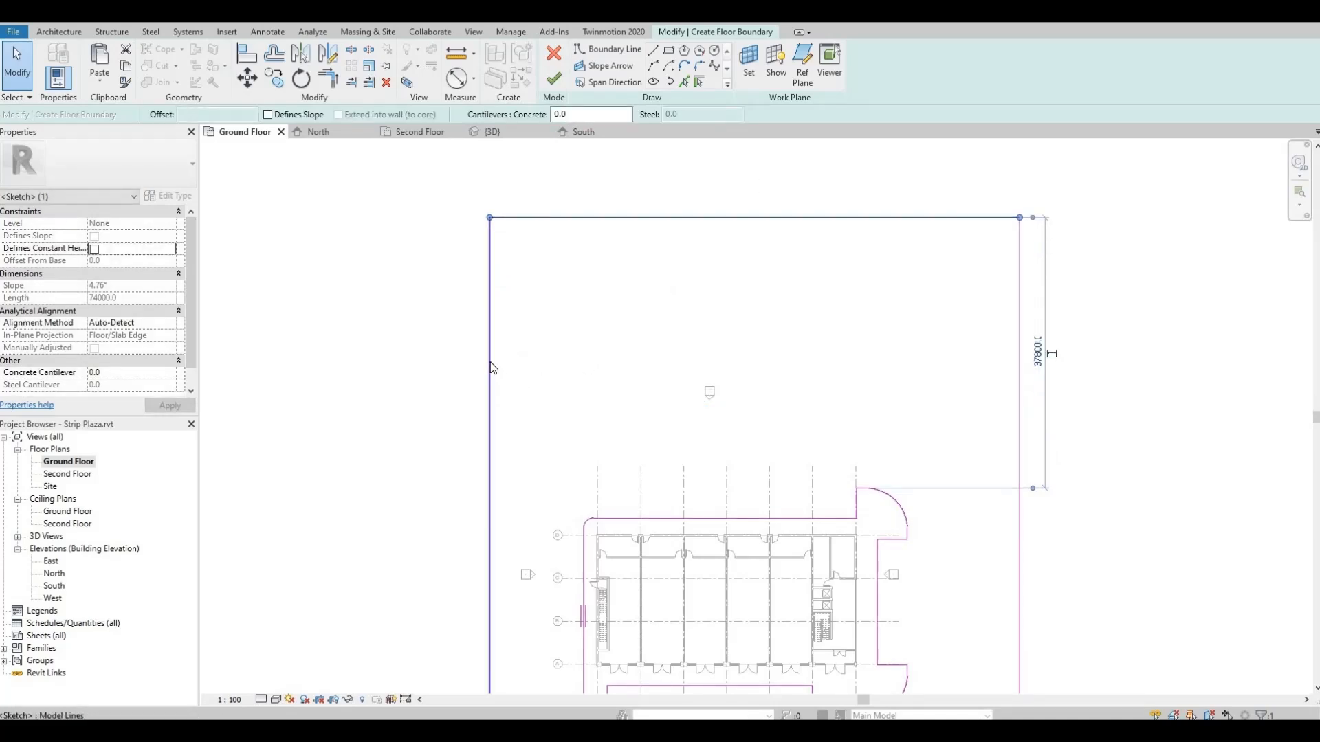
left_click_drag(490, 362, 440, 368)
Finish the street floor with a height offset of -200 from the Ground Floor level and open the 3D view.
scroll(592, 450, "up", 1)
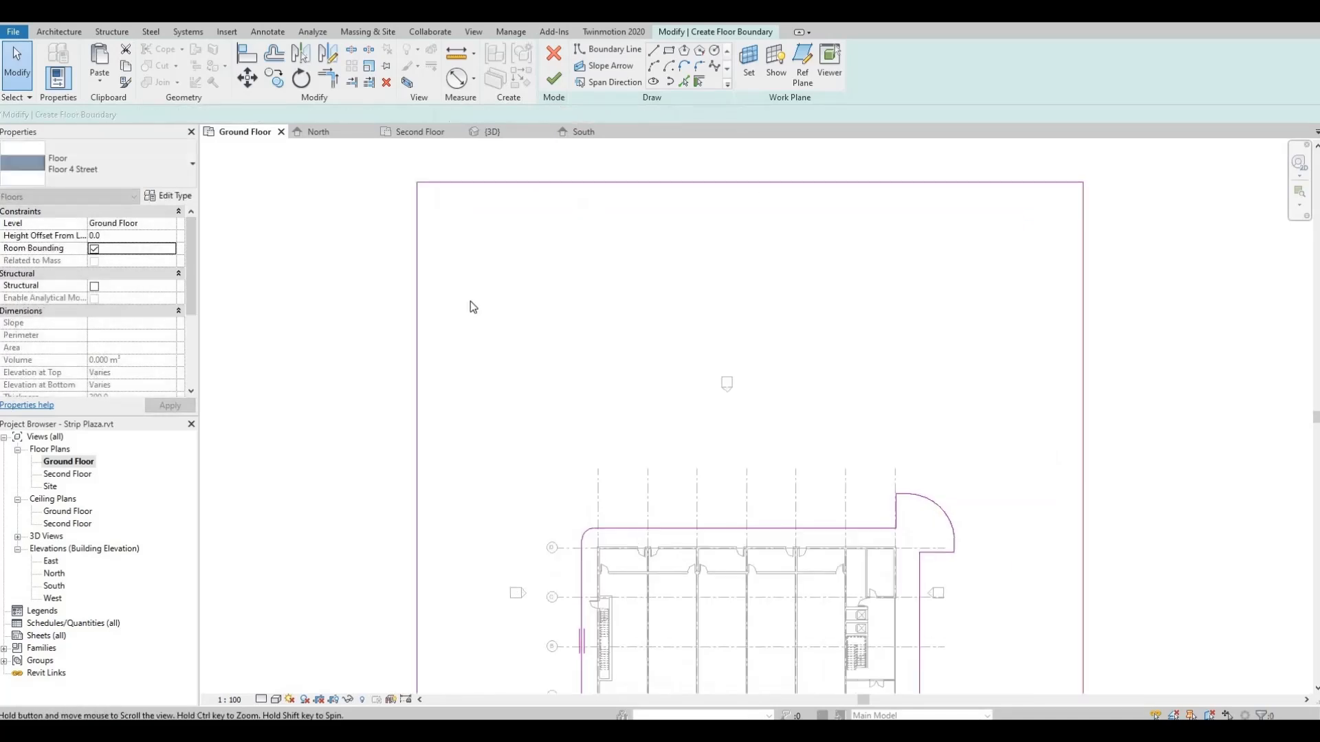
scroll(470, 305, "down", 1)
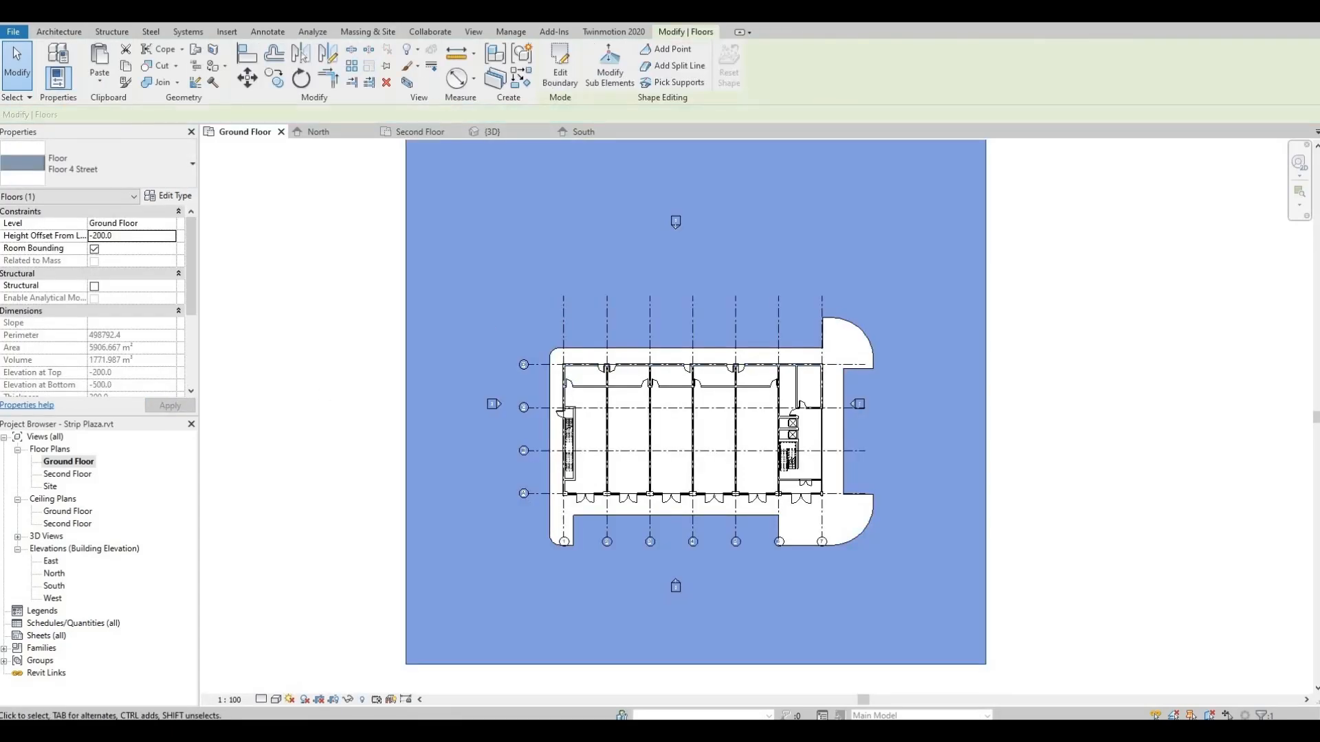
left_click(260, 16)
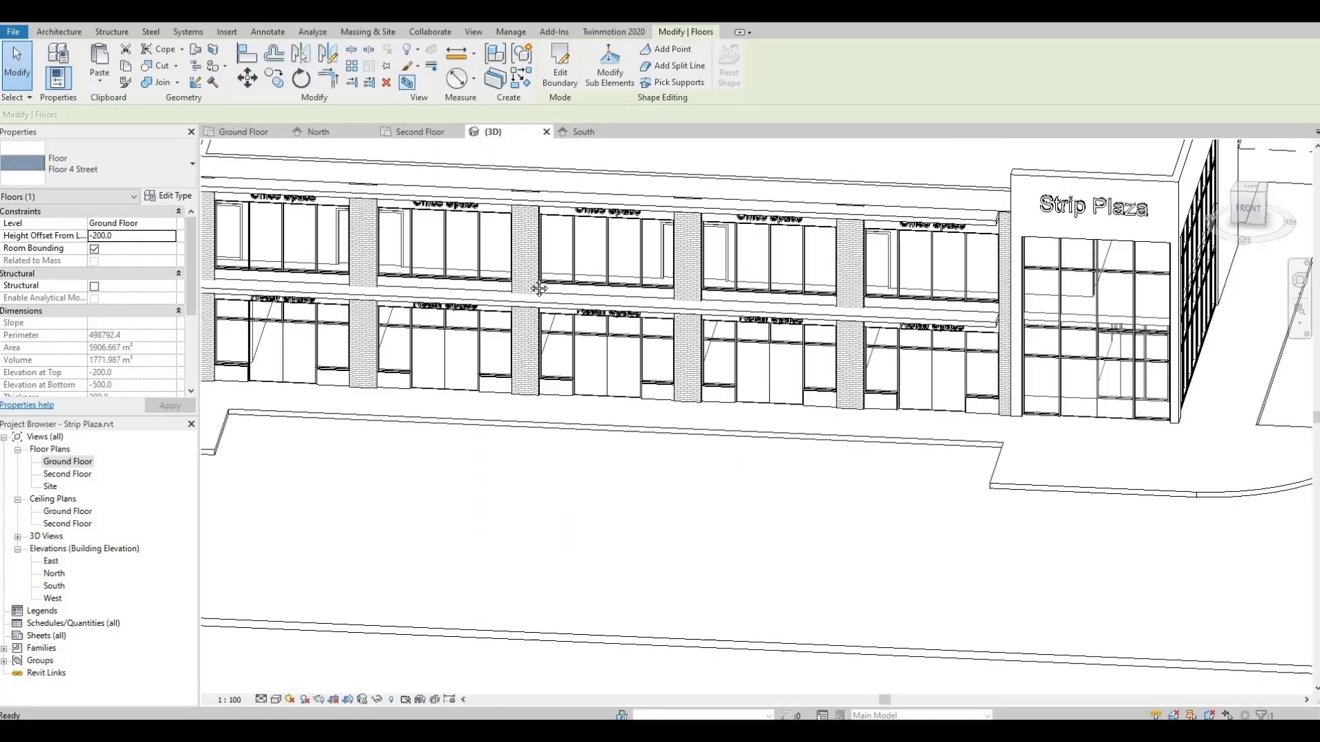
Examine the new street floor around the plaza in 3D from the front and from the rounded corner side.
key("Escape")
middle_click_drag(632, 322, 583, 315)
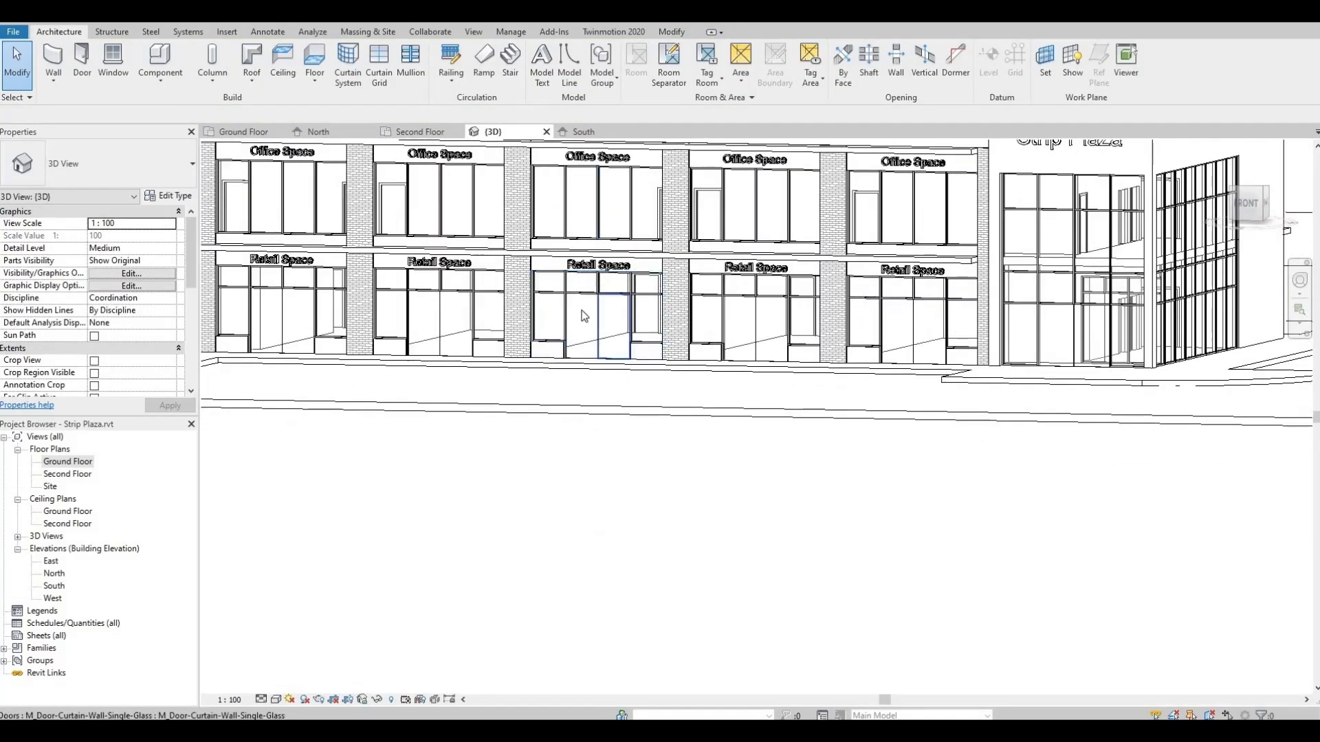
scroll(585, 315, "down", 2)
middle_click_drag(610, 377, 1216, 505, "shift")
scroll(972, 539, "up", 2)
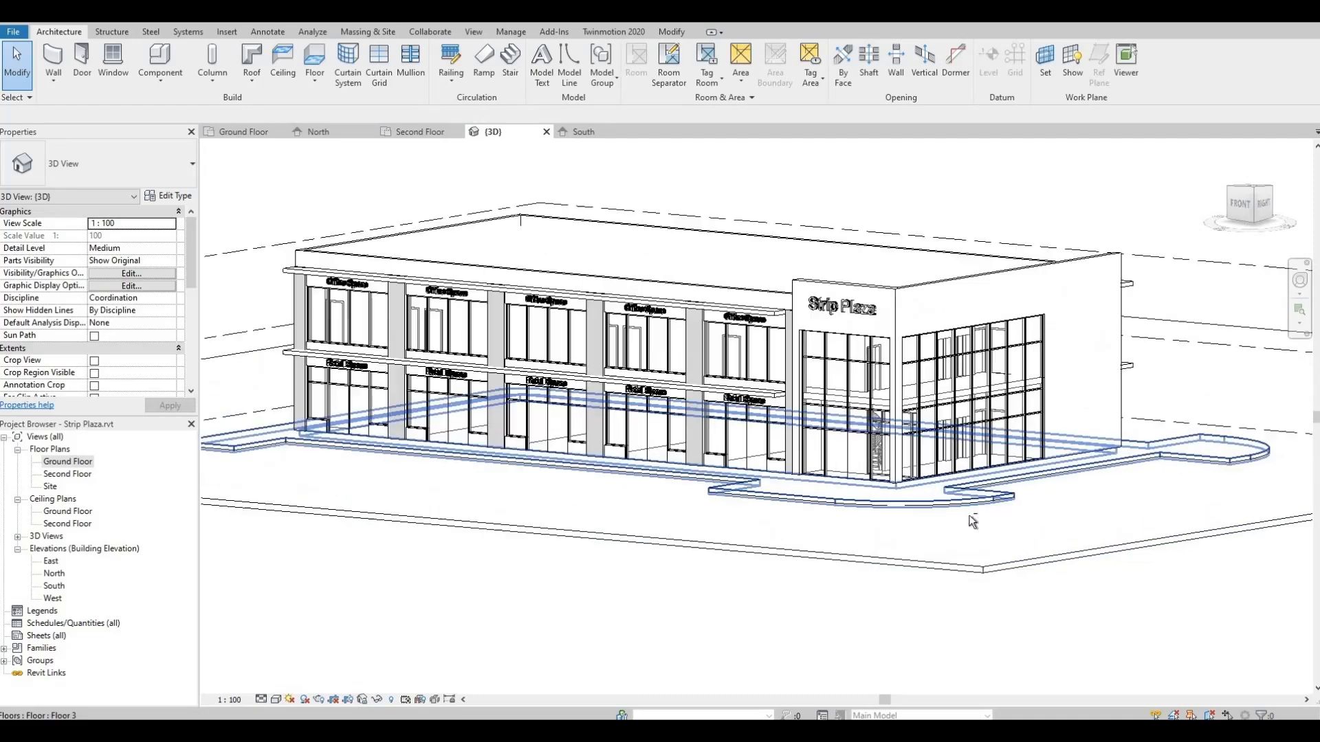
middle_click_drag(951, 530, 730, 407, "shift")
scroll(729, 406, "up", 5)
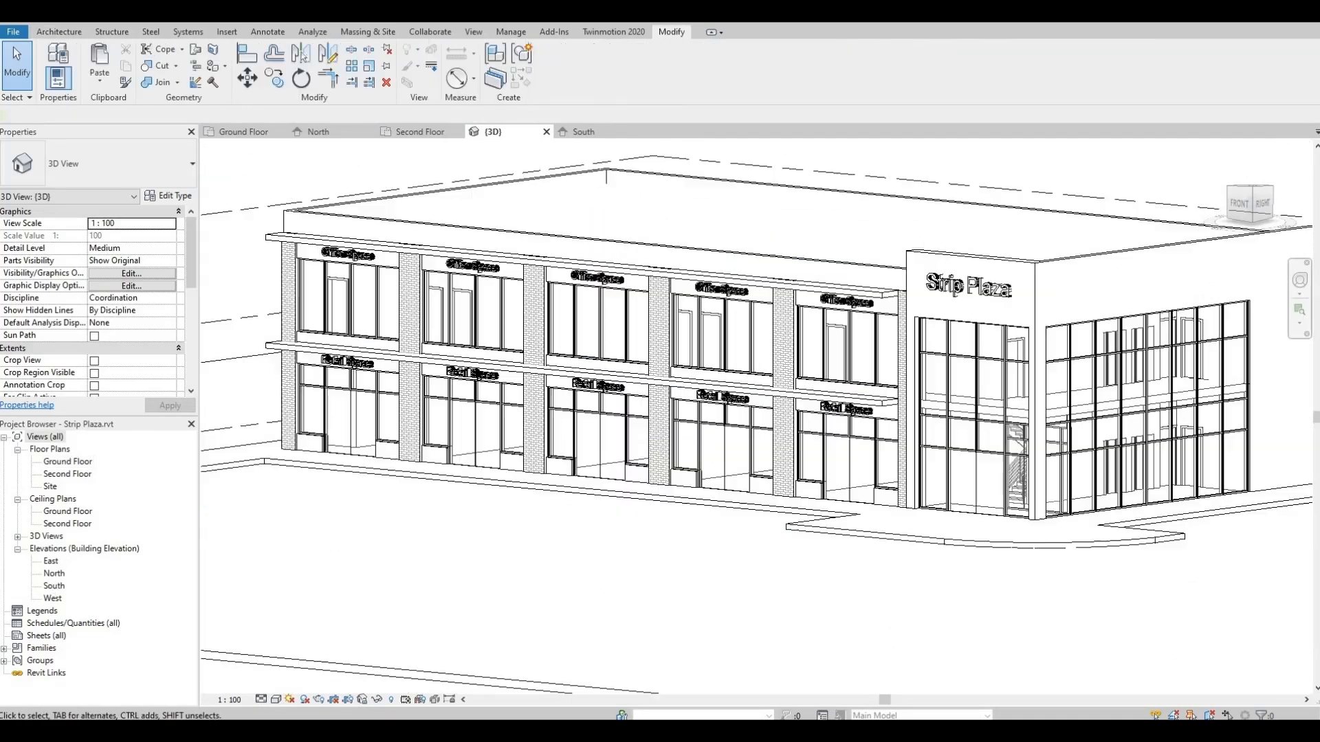
Start a new floor of type Floor 3 in the Ground Floor plan, with a height offset of -200.
double_click(62, 462)
scroll(600, 559, "down", 4)
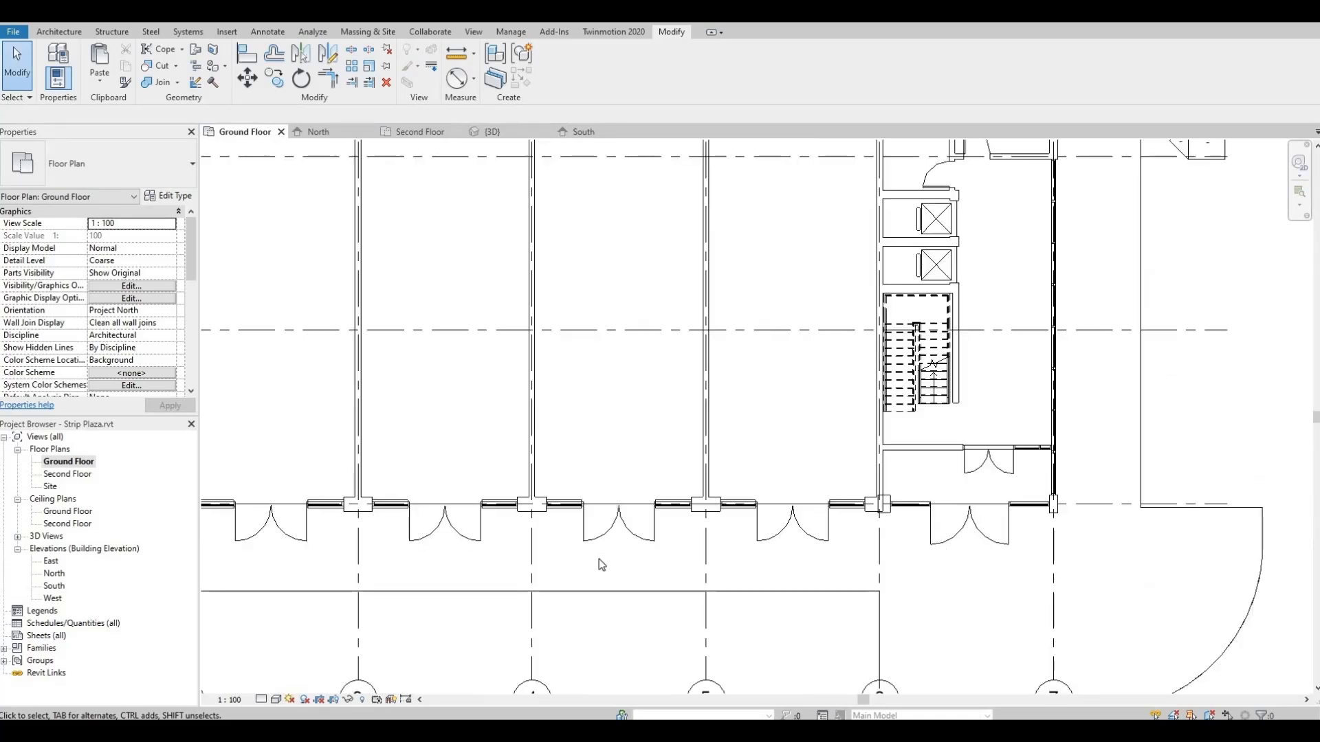
scroll(747, 362, "down", 5)
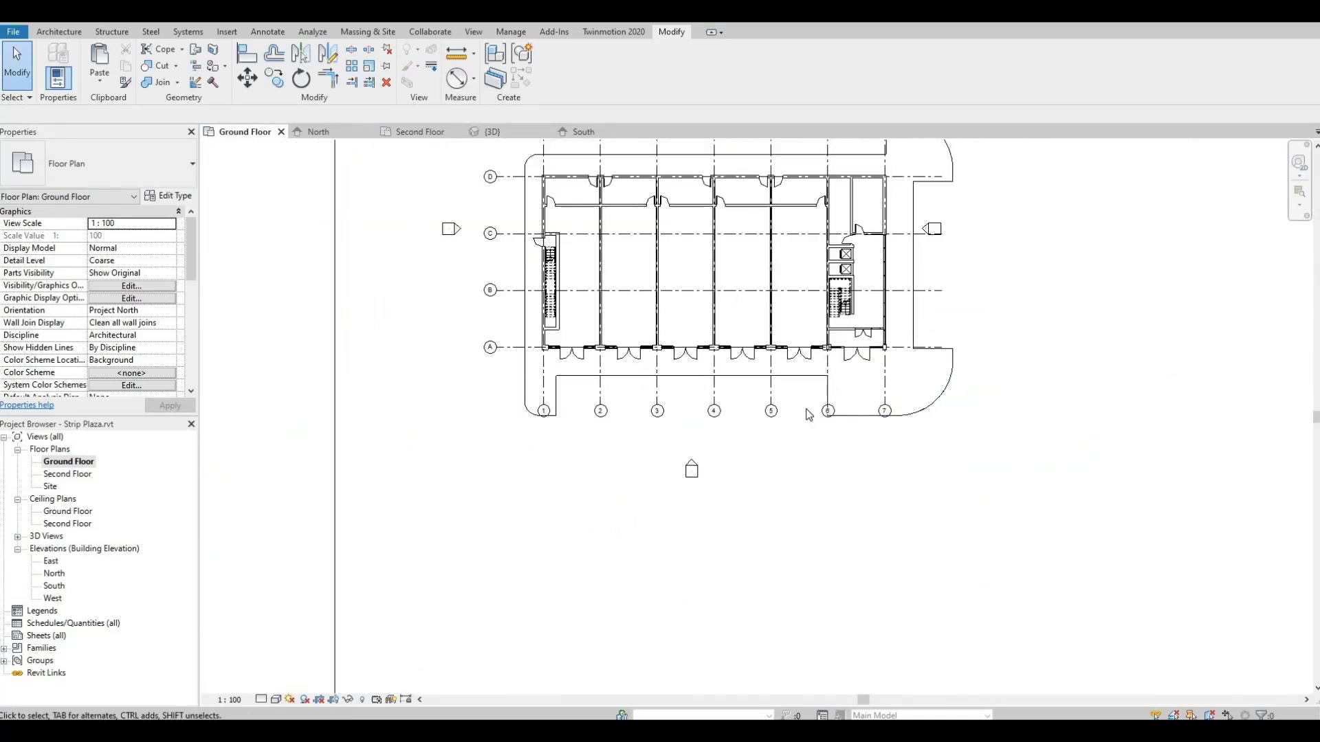
scroll(814, 383, "up", 3)
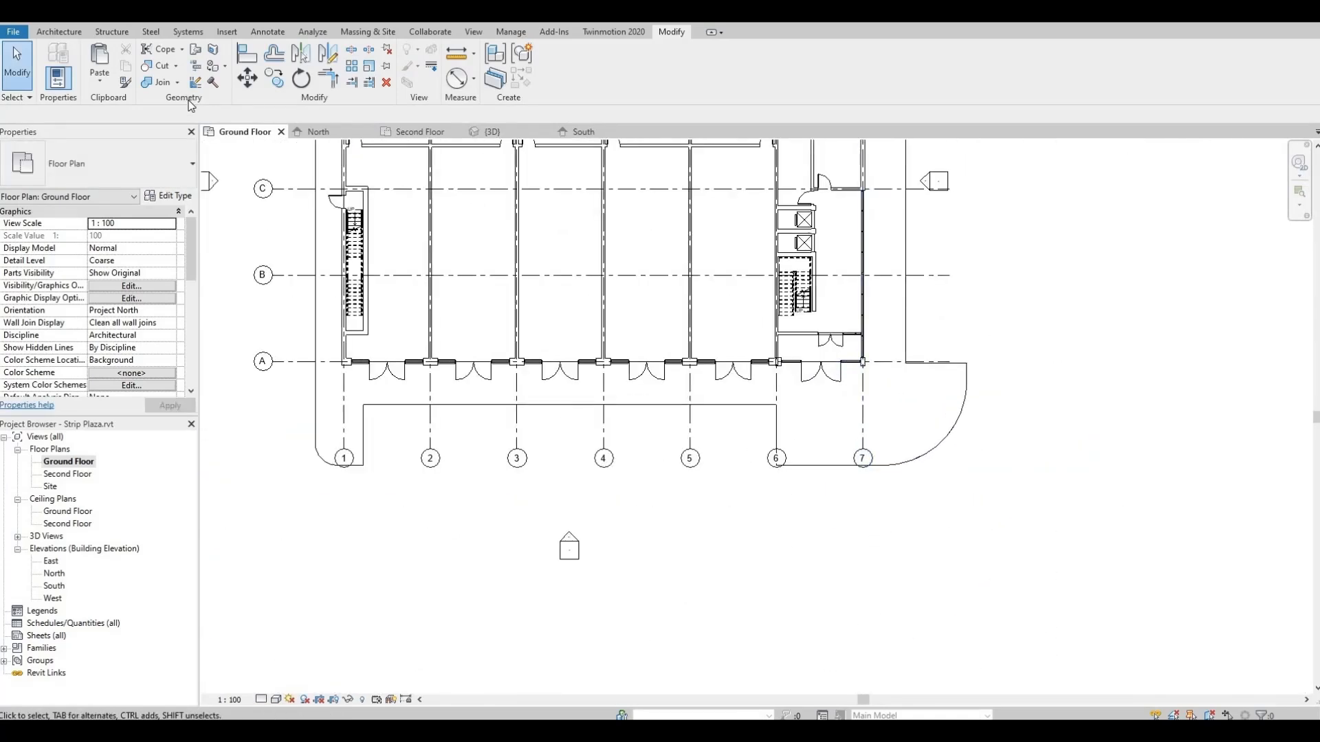
middle_click_drag(647, 589, 669, 508)
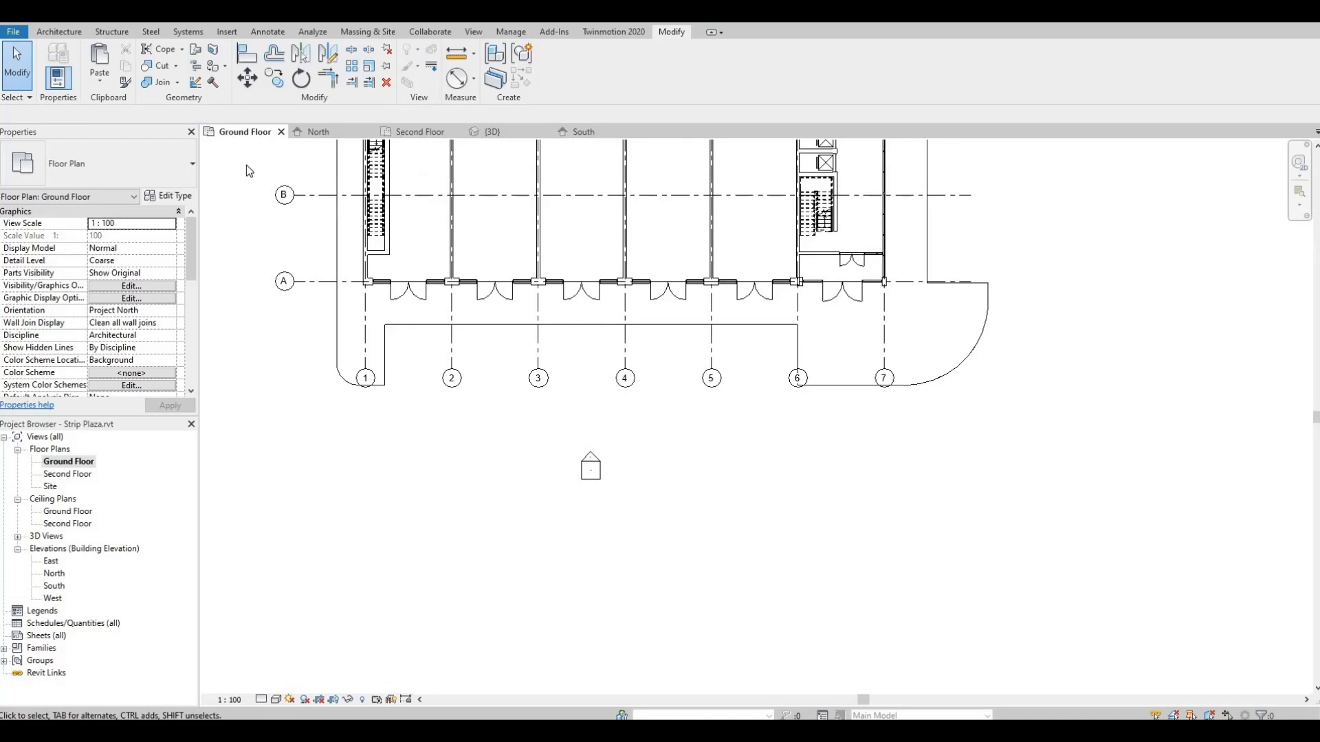
left_click(354, 343)
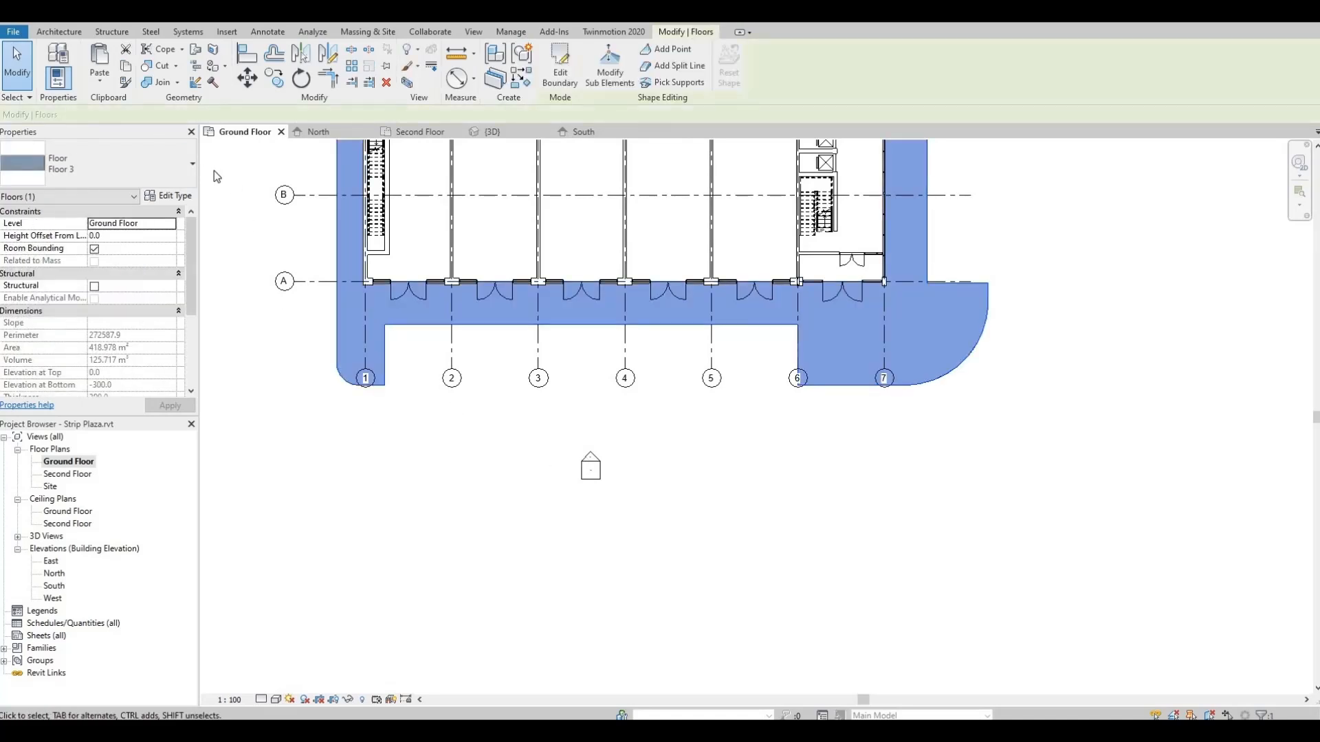
key("Escape")
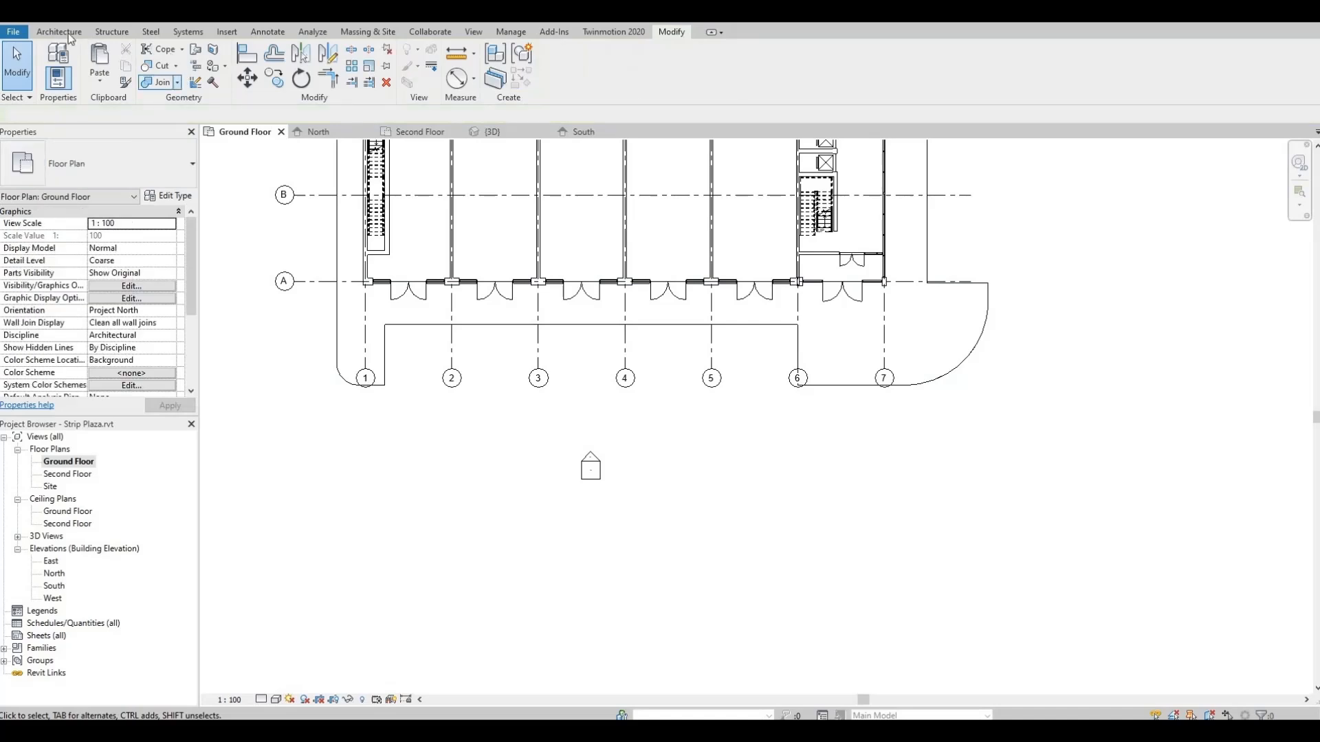
left_click(81, 33)
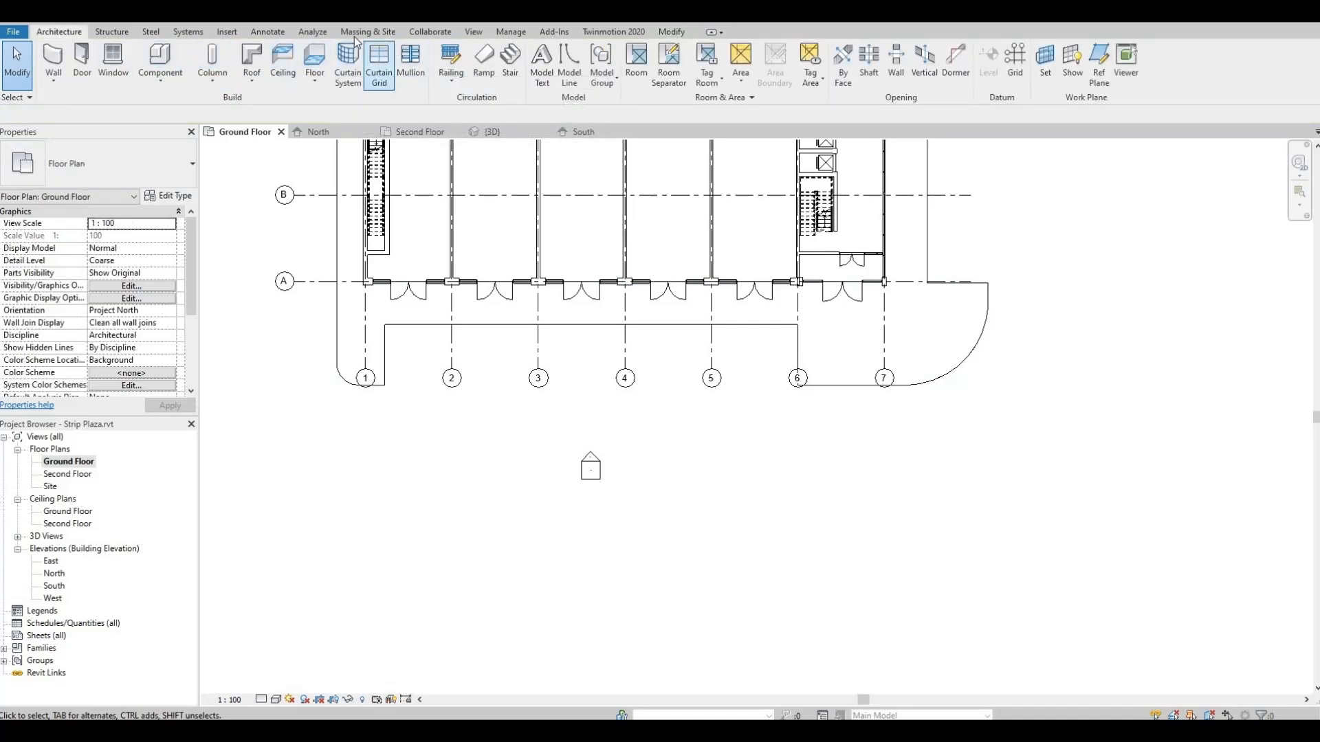
left_click(315, 58)
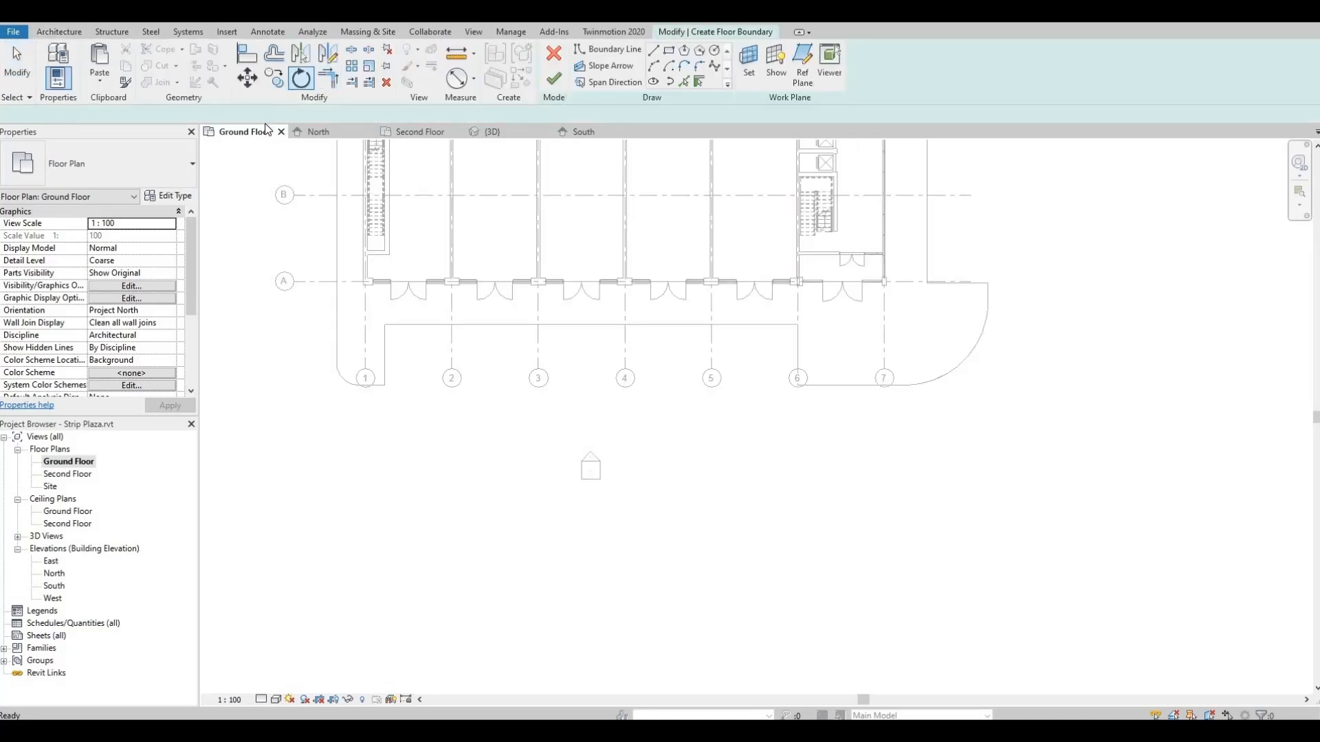
left_click(189, 162)
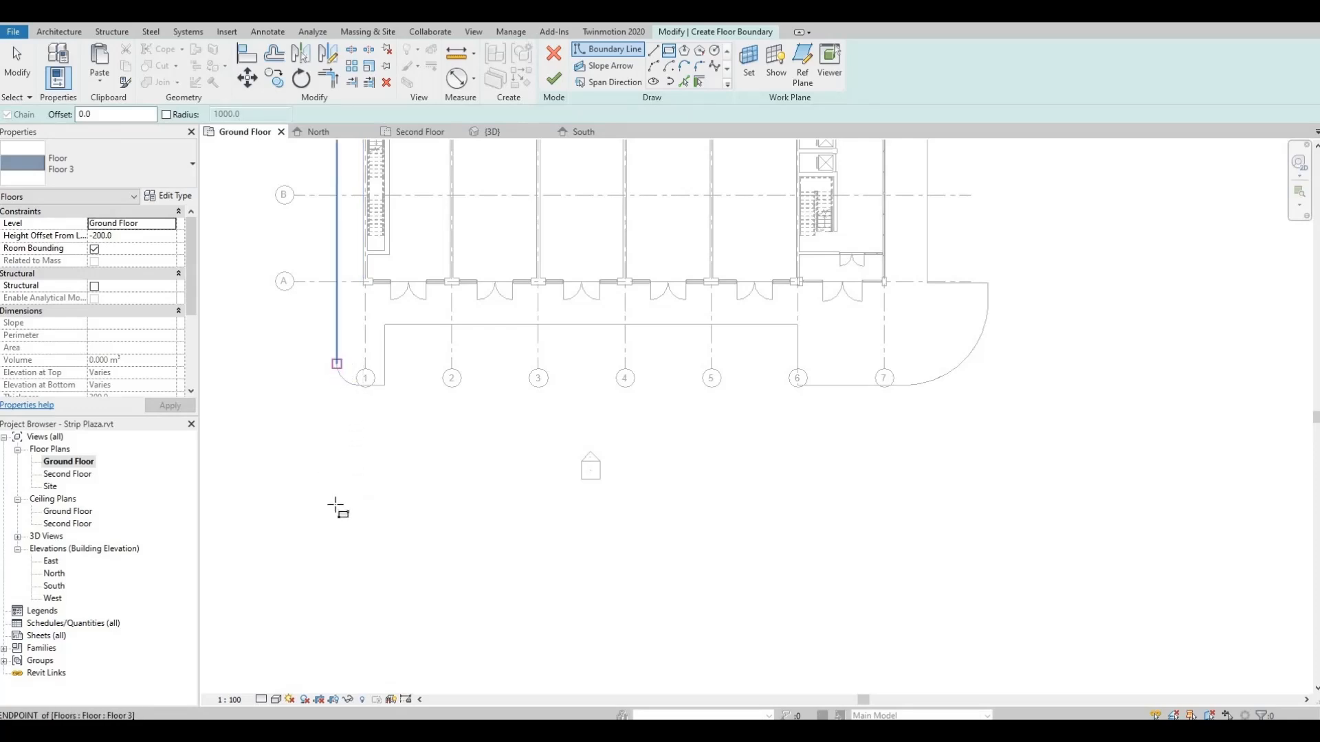
Draw a rectangular boundary about 49400 by 6400 mm in front of the plaza, parallel to its entrance side.
left_click(333, 526)
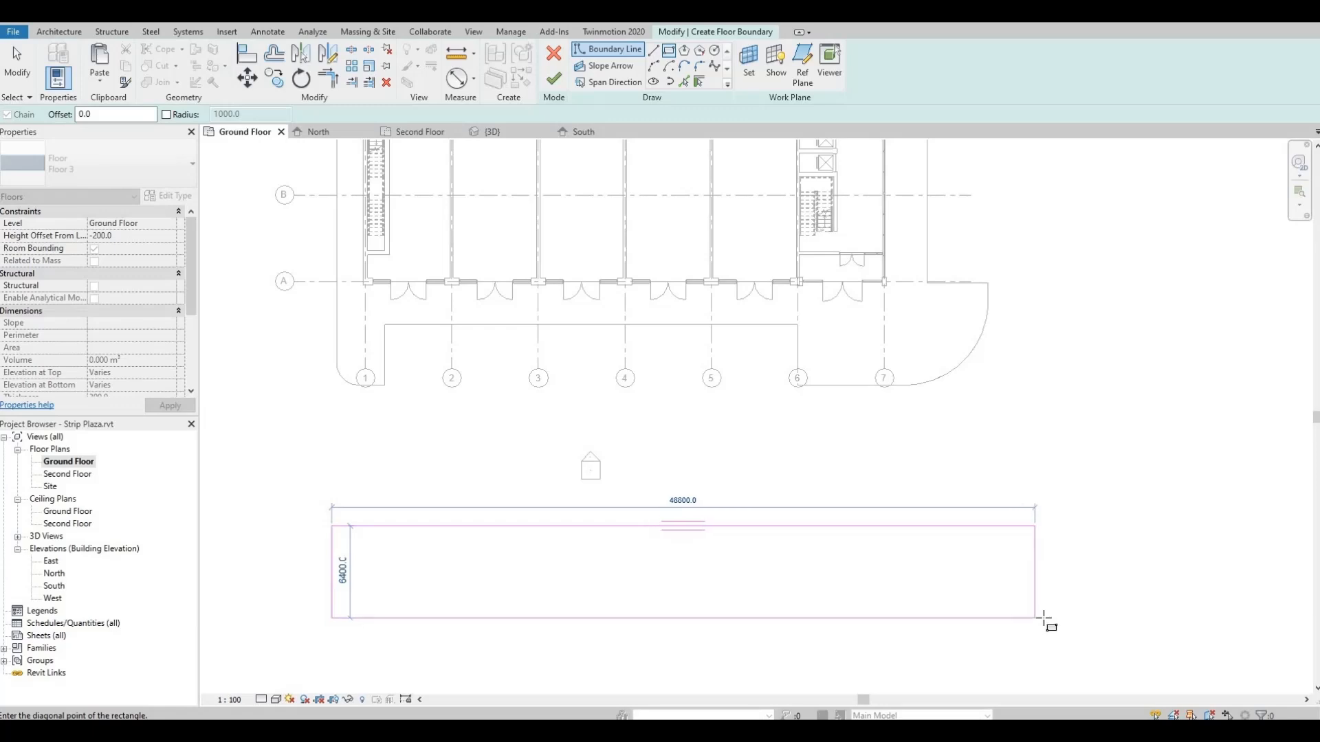
left_click(1038, 583)
key("Escape")
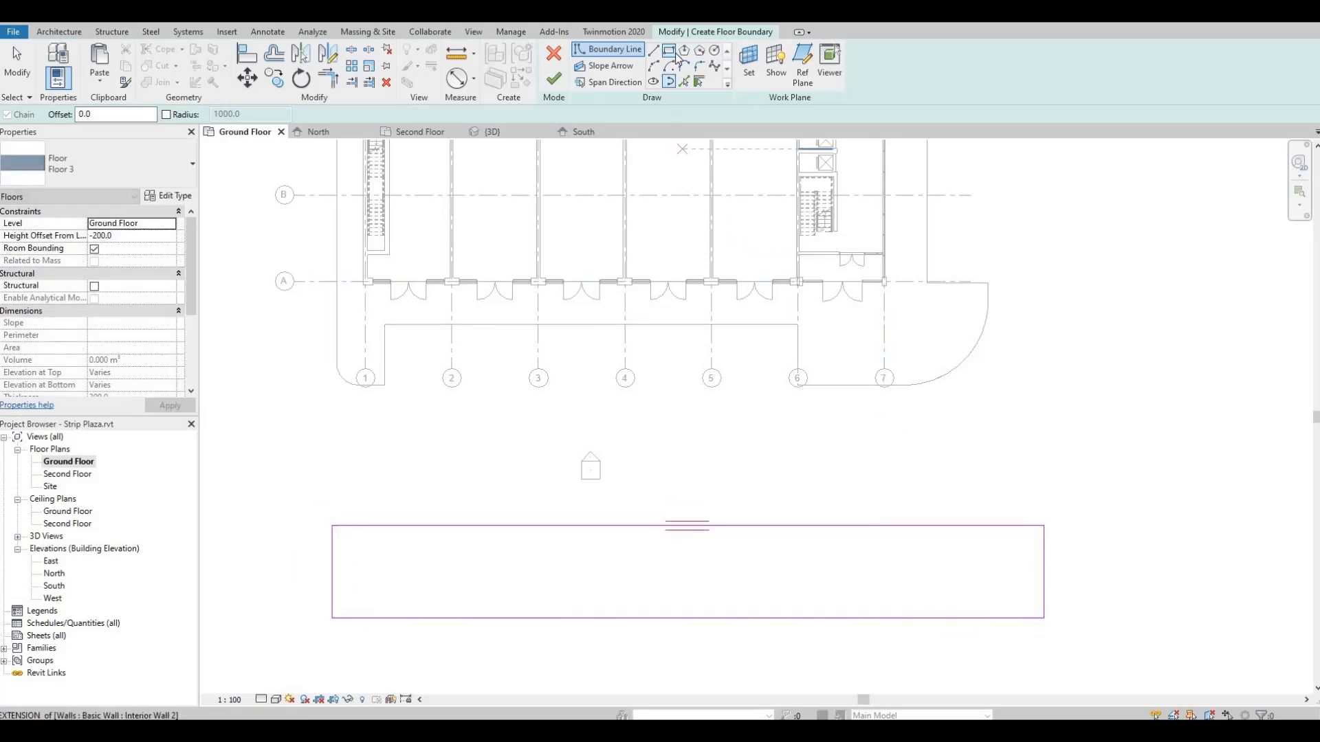
left_click(1044, 526)
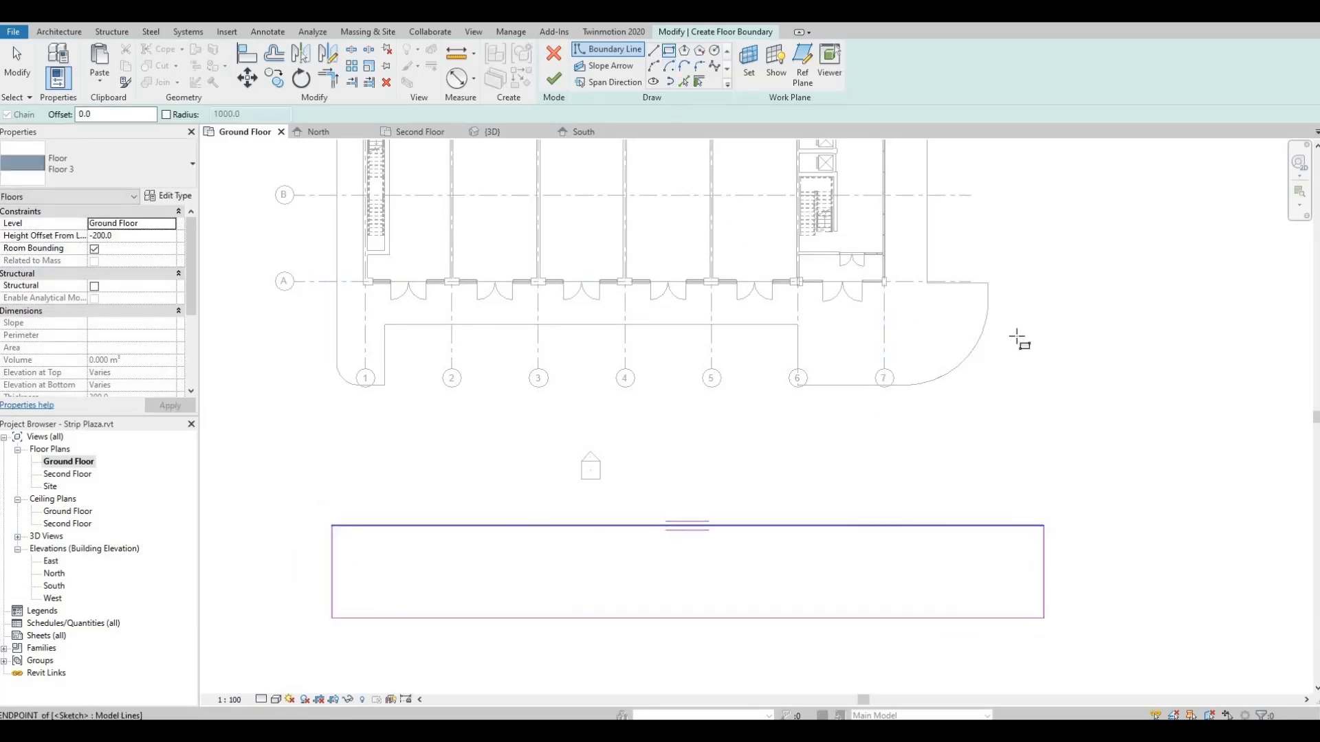
Draw a second rectangular boundary about 6000 by 43000 mm alongside the plaza, beyond grid 7.
middle_click_drag(1020, 329, 1011, 415)
scroll(1066, 271, "down", 2)
key("Escape")
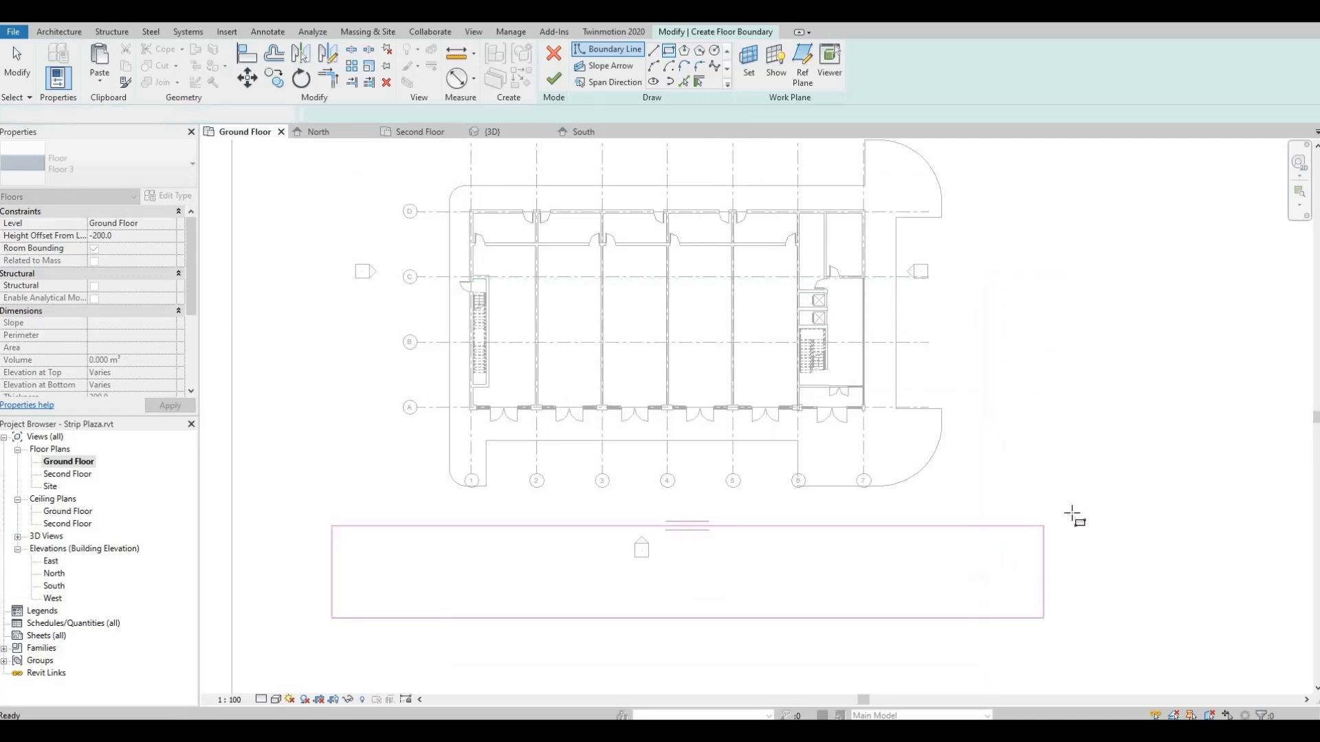
scroll(1062, 520, "up", 2)
scroll(955, 557, "down", 1)
left_click(972, 560)
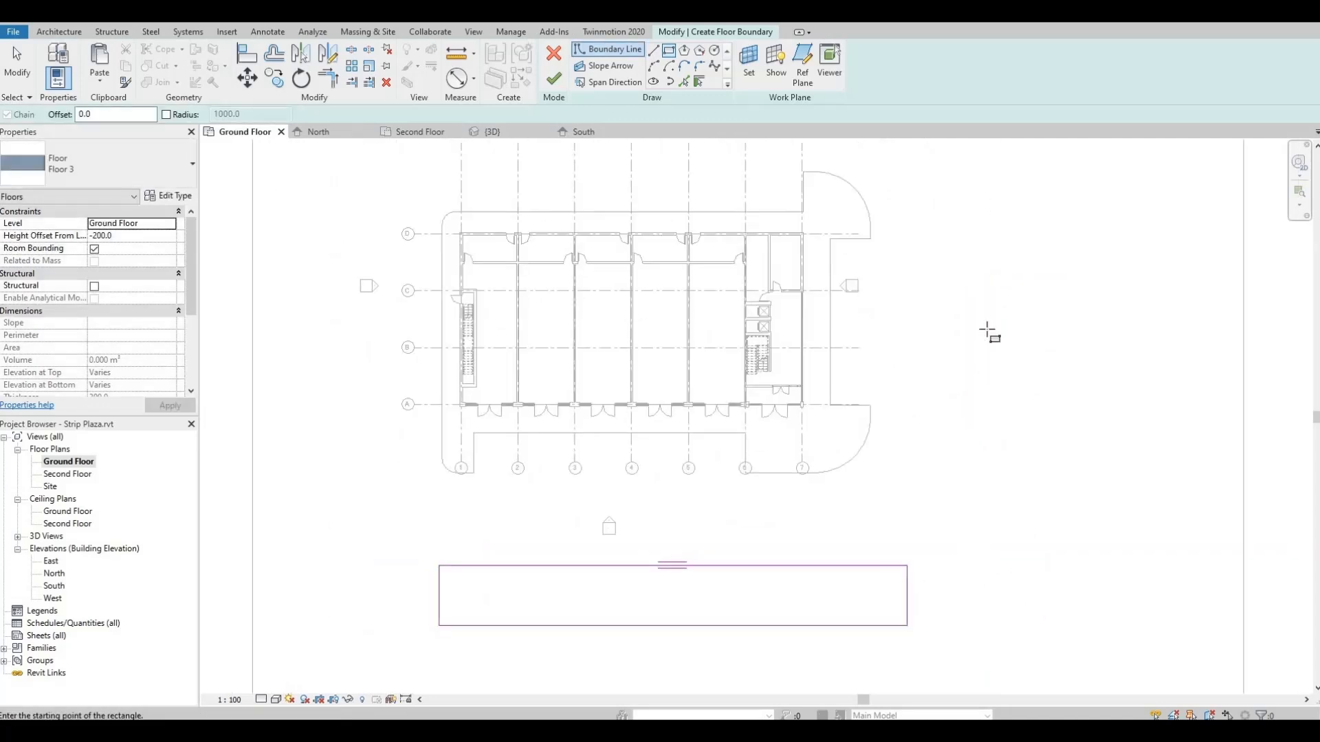
scroll(1017, 282, "down", 1)
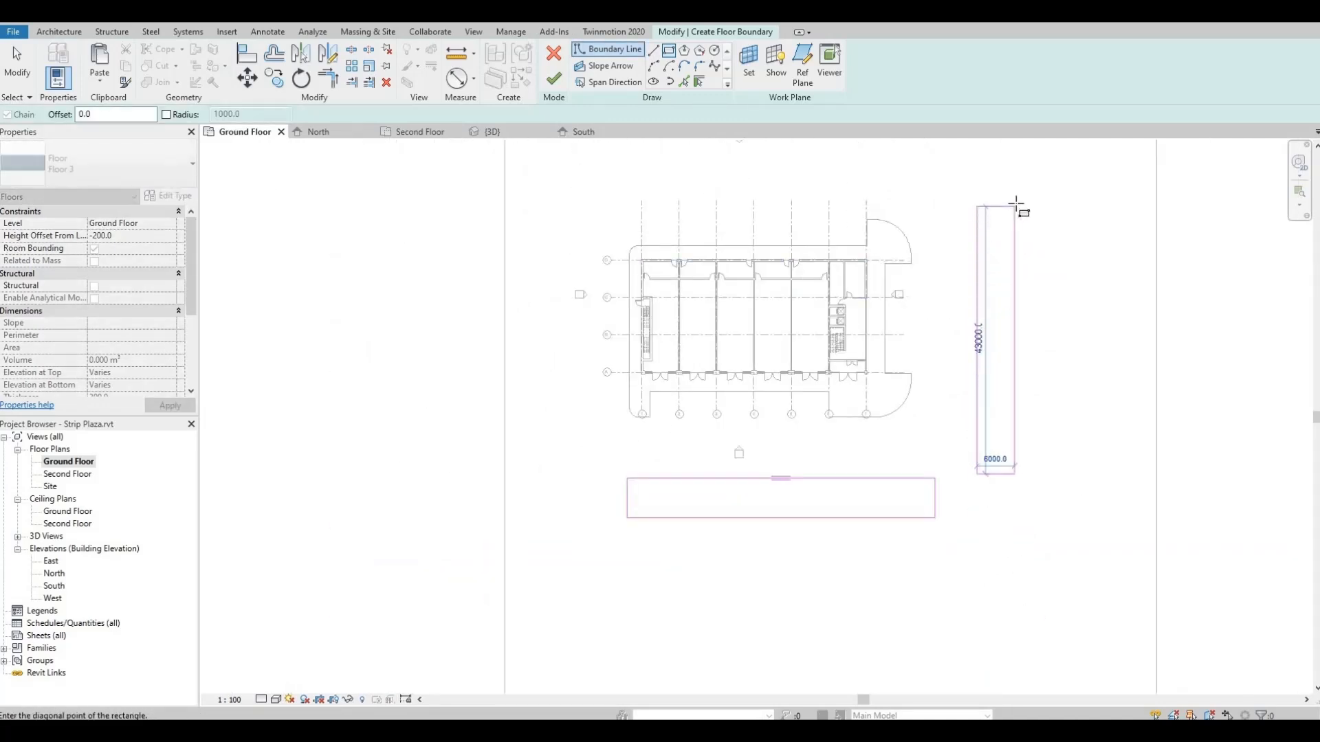
left_click(984, 371)
key("Escape")
key("Escape")
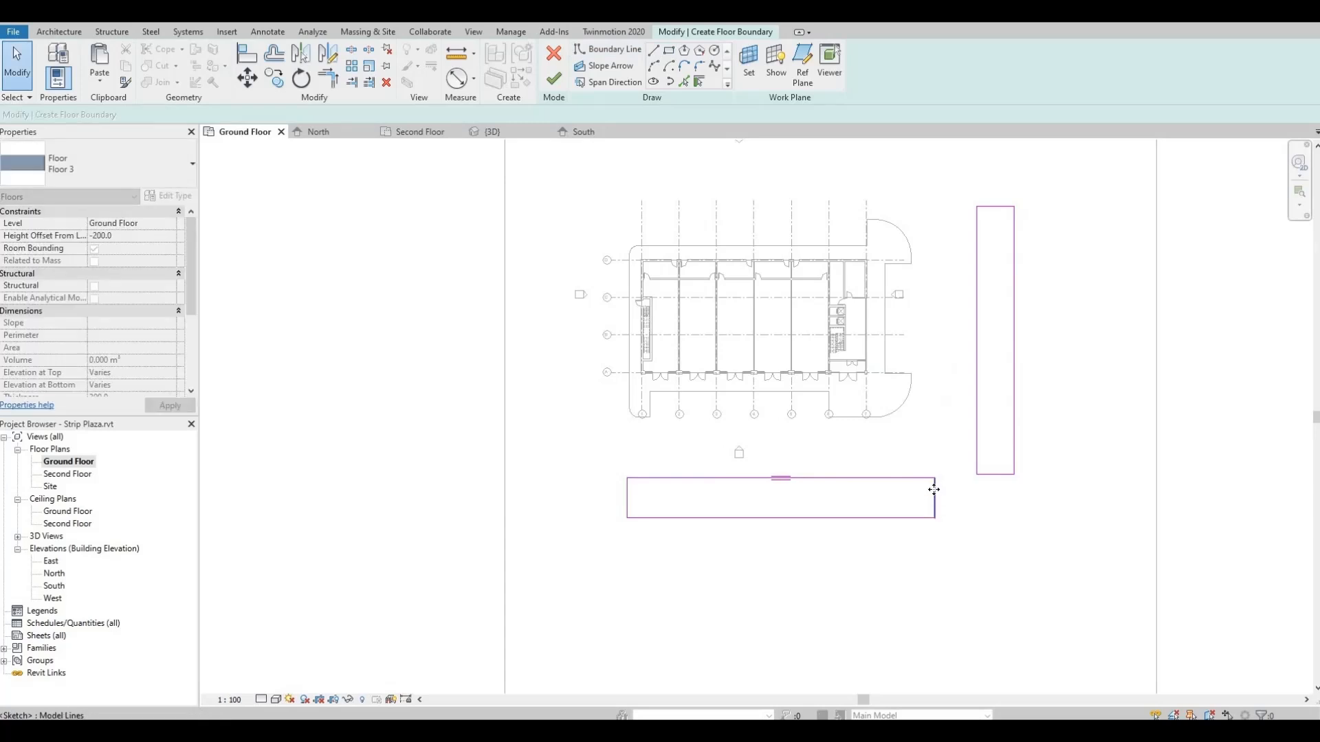
Set the front rectangle's depth to 5000 mm by moving its outer long edge.
left_click(935, 490)
scroll(933, 492, "up", 1)
scroll(906, 457, "up", 1)
left_click(890, 545)
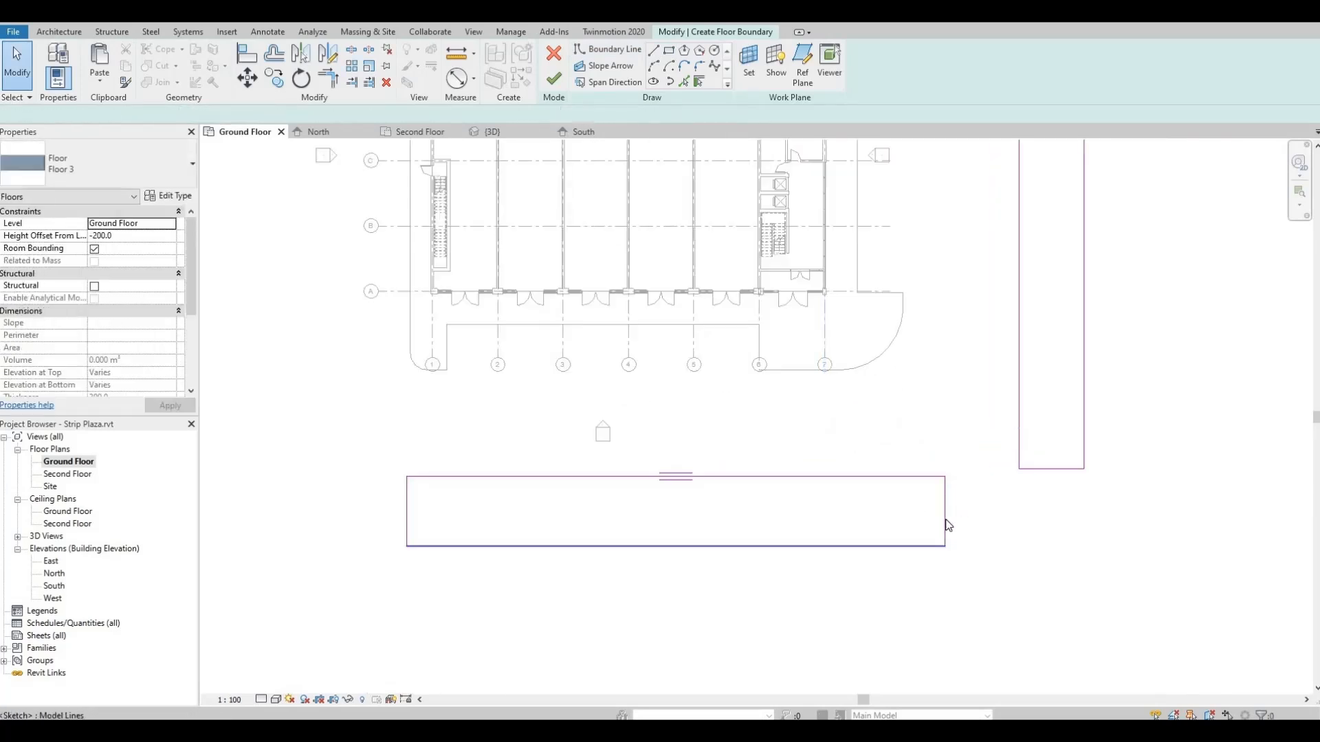
left_click(964, 515)
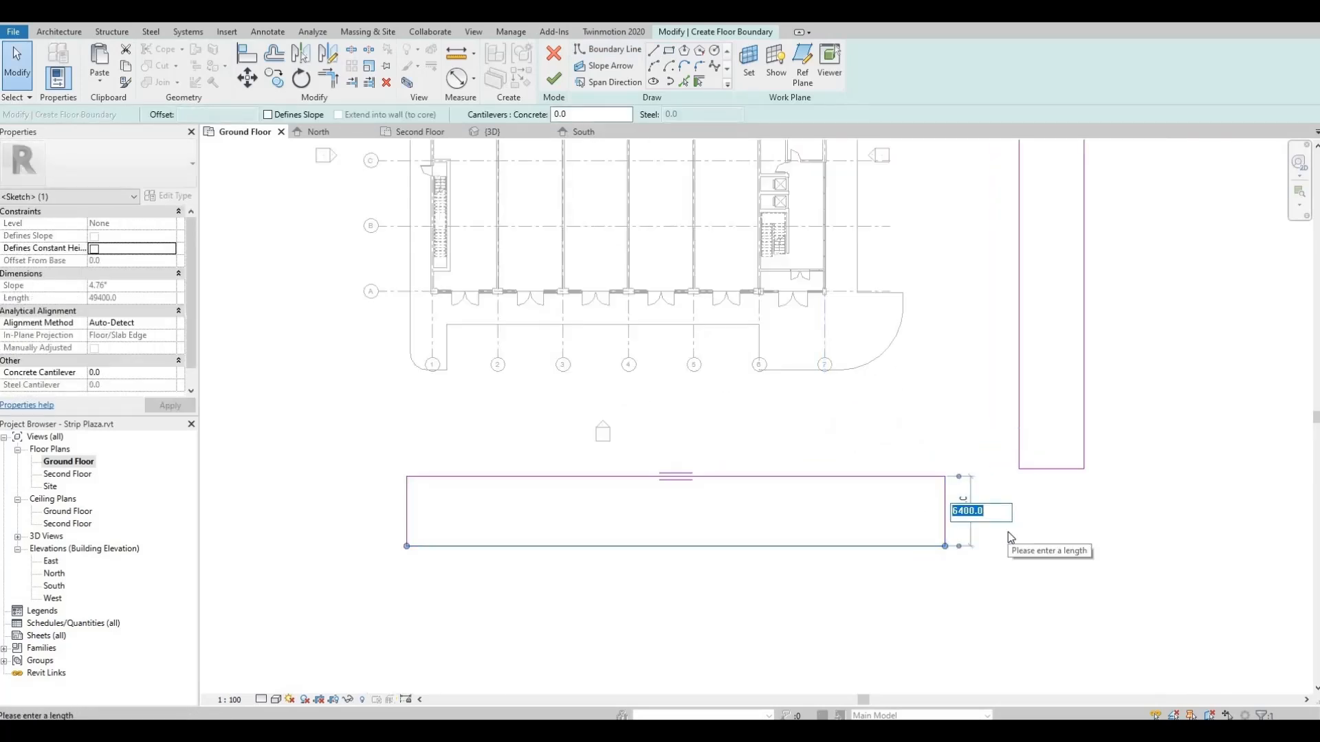
type("5000")
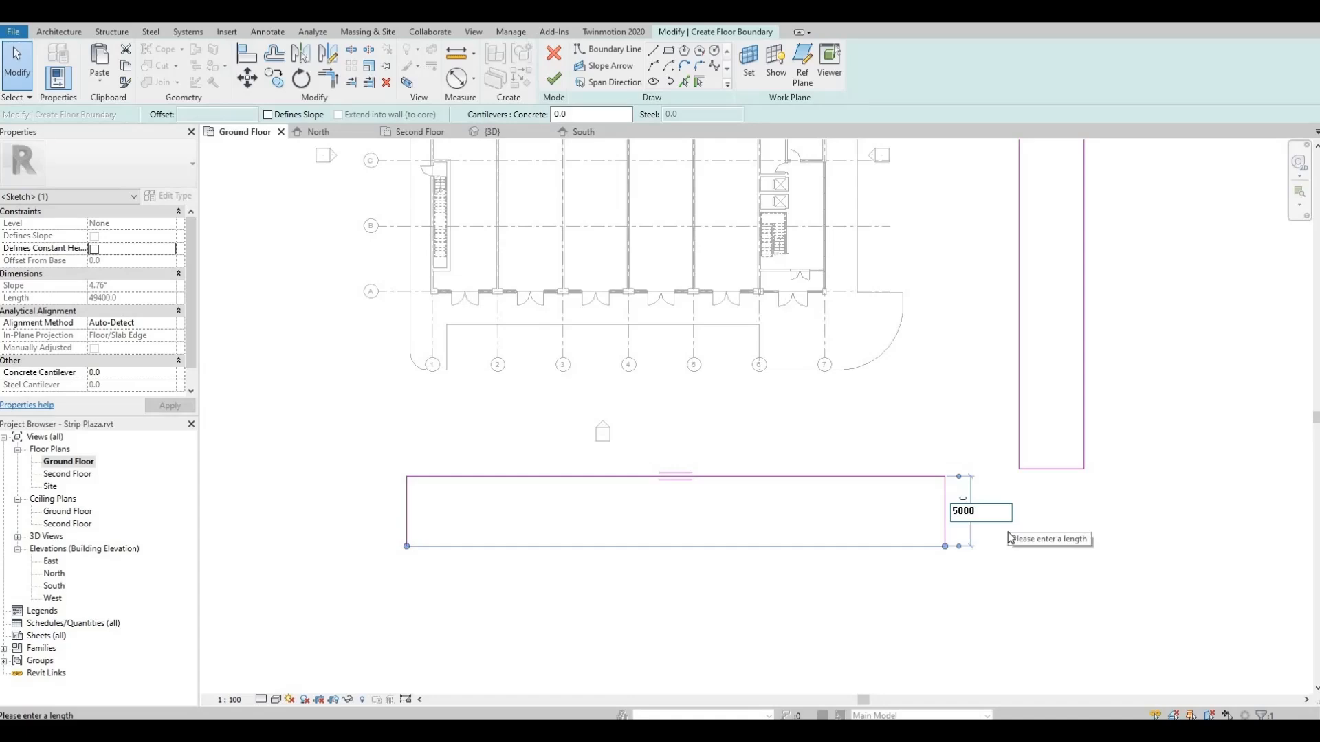
key("Return")
Set the width of the rectangle beyond grid 7 to 5000 mm by moving its outer edge.
left_click(1096, 457)
left_click(1084, 378)
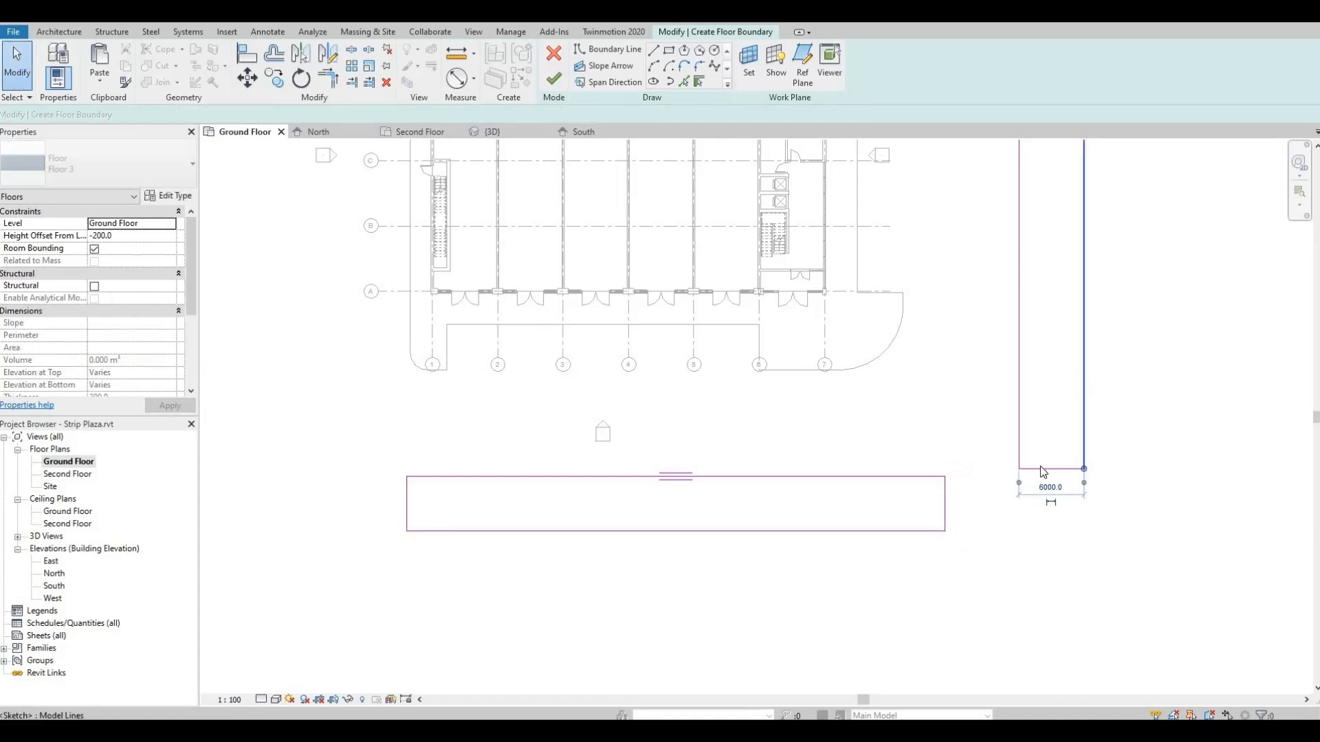
left_click(1049, 489)
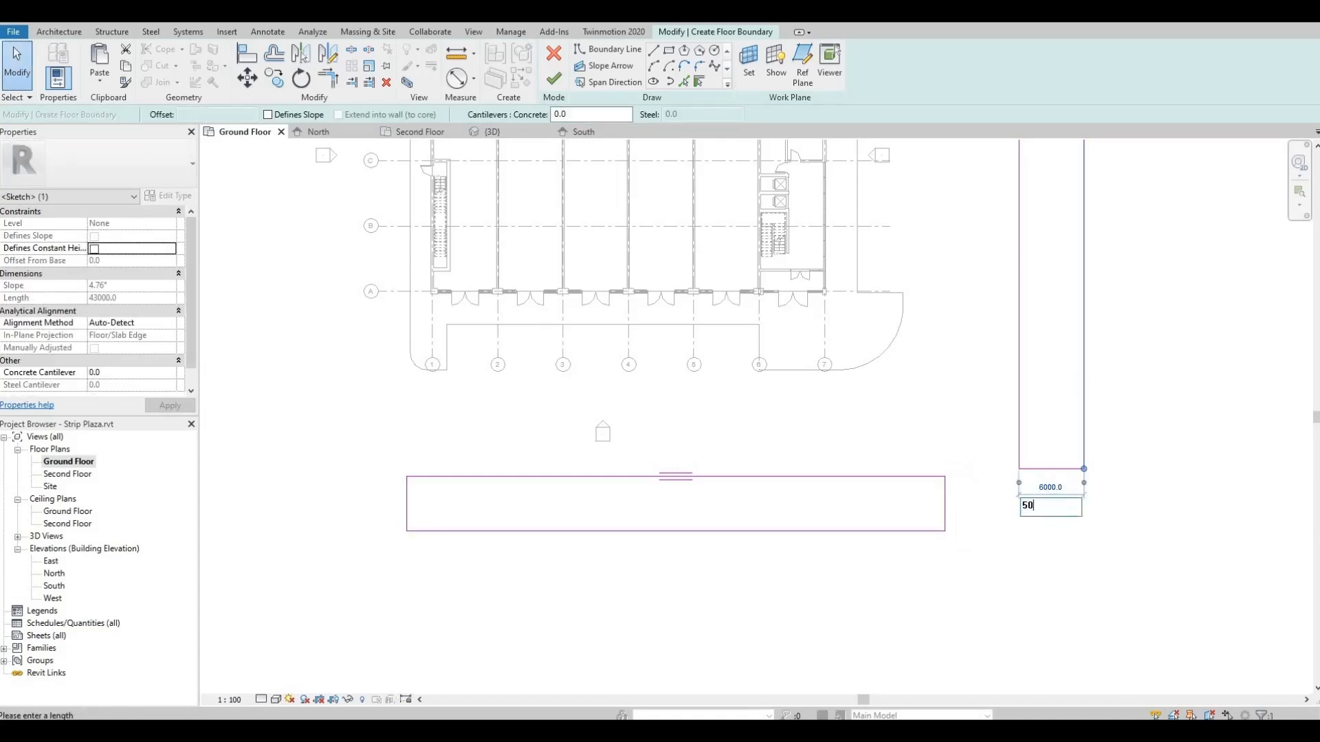
key("Return")
left_click(990, 472)
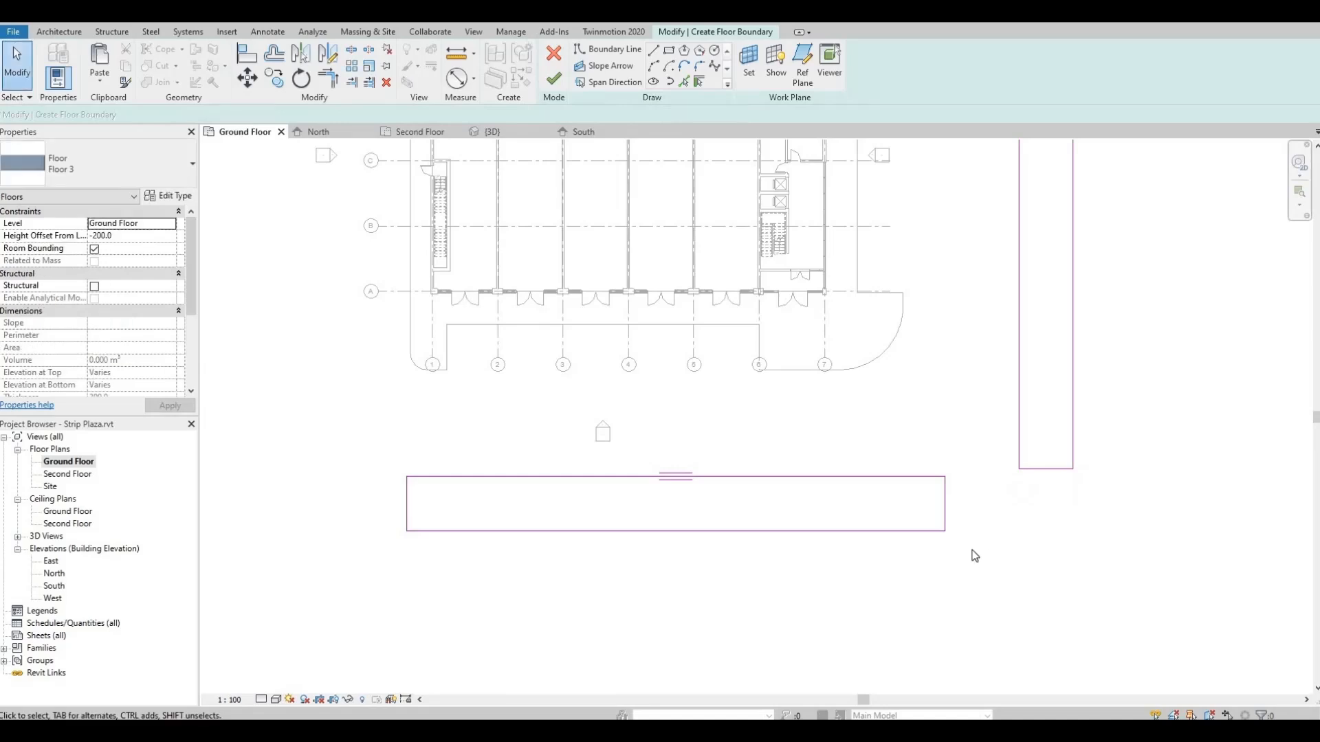
Nudge the side rectangle rearward and closer to the plaza, and shift the front rectangle slightly toward the plaza and the side rectangle.
middle_click_drag(654, 218, 645, 299)
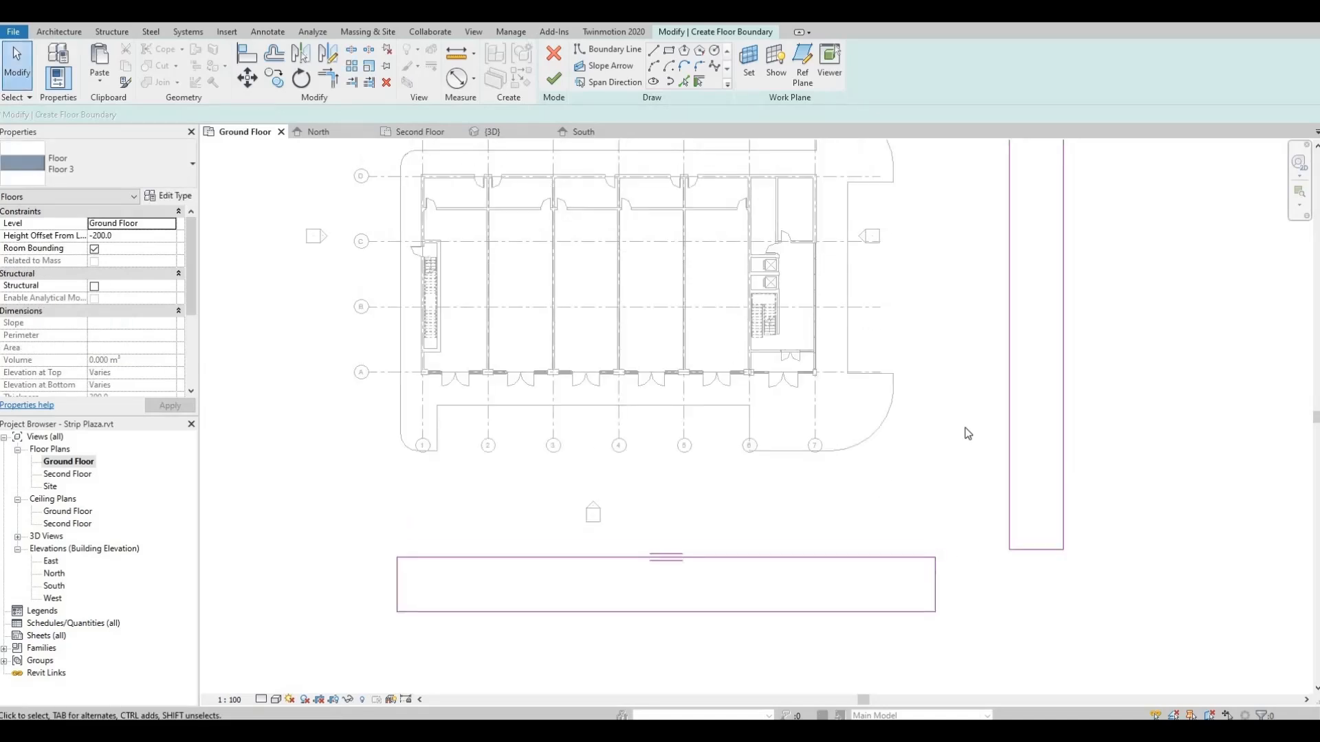
middle_click_drag(968, 434, 964, 434)
scroll(1051, 550, "down", 2)
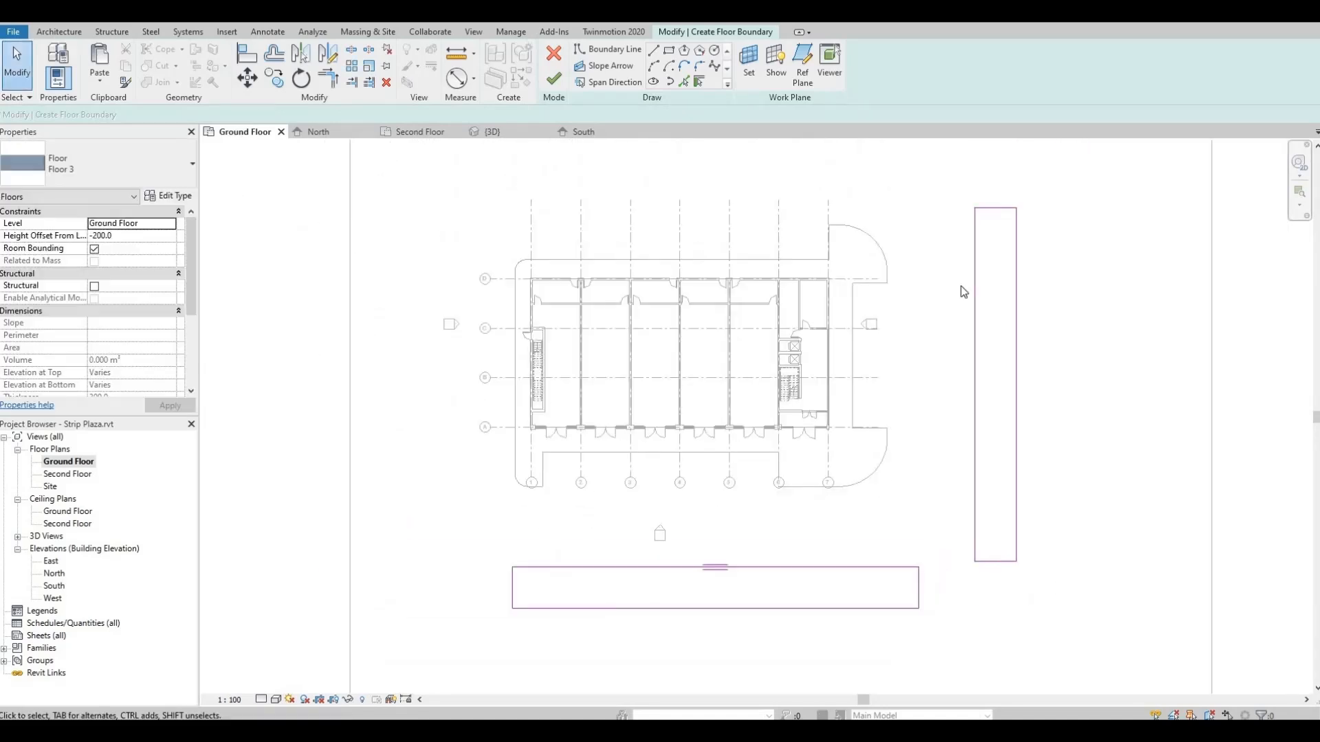
left_click_drag(952, 189, 1045, 578)
key("Up")
key("Up")
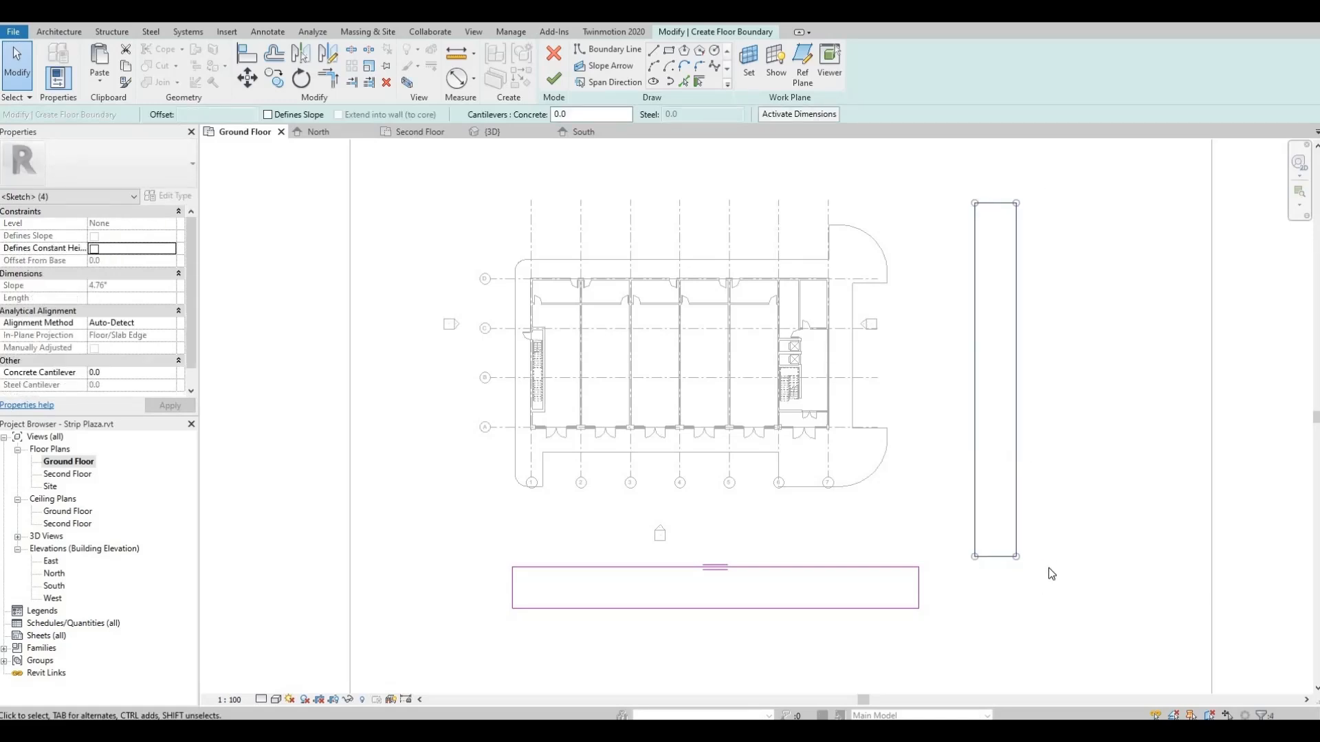
key("Left")
key("Left")
key("Left")
key("Left")
key("Left")
key("Up")
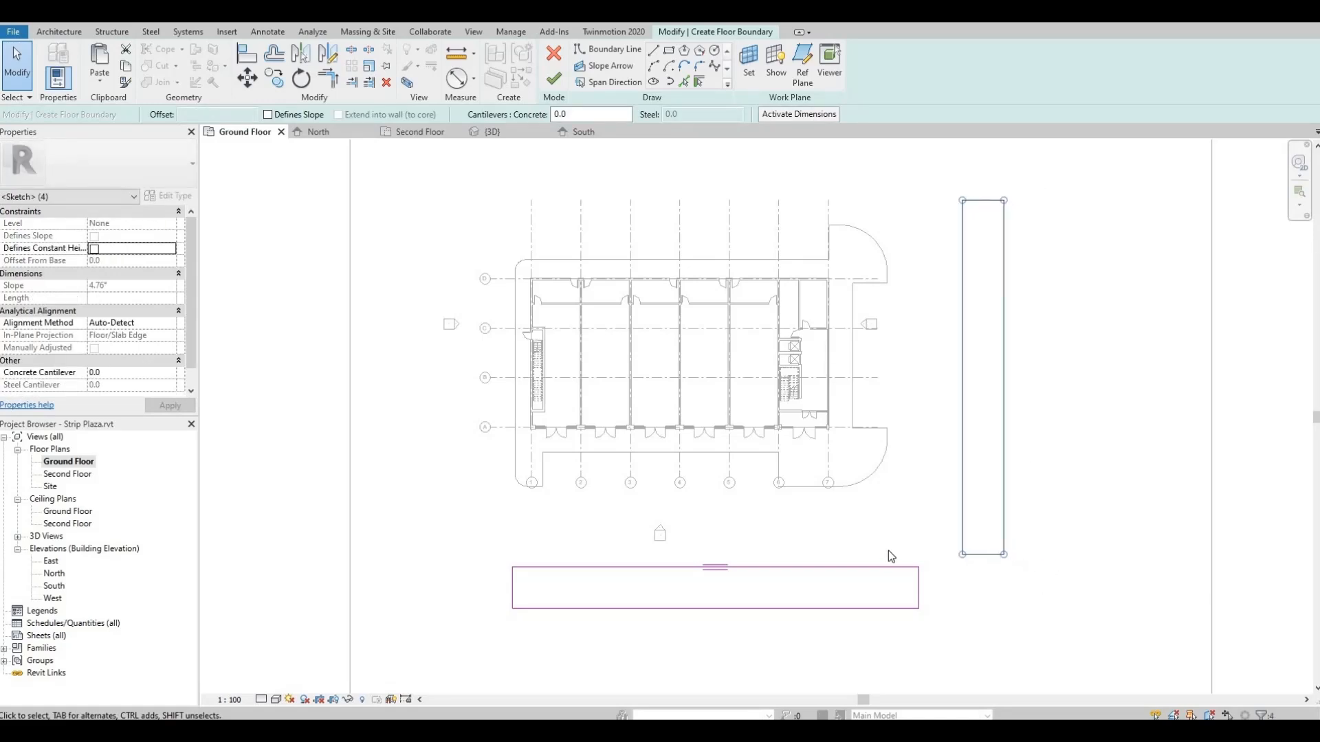
mouse_move(489, 549)
left_mouse_down()
mouse_move(773, 596)
mouse_move(945, 642)
left_mouse_up()
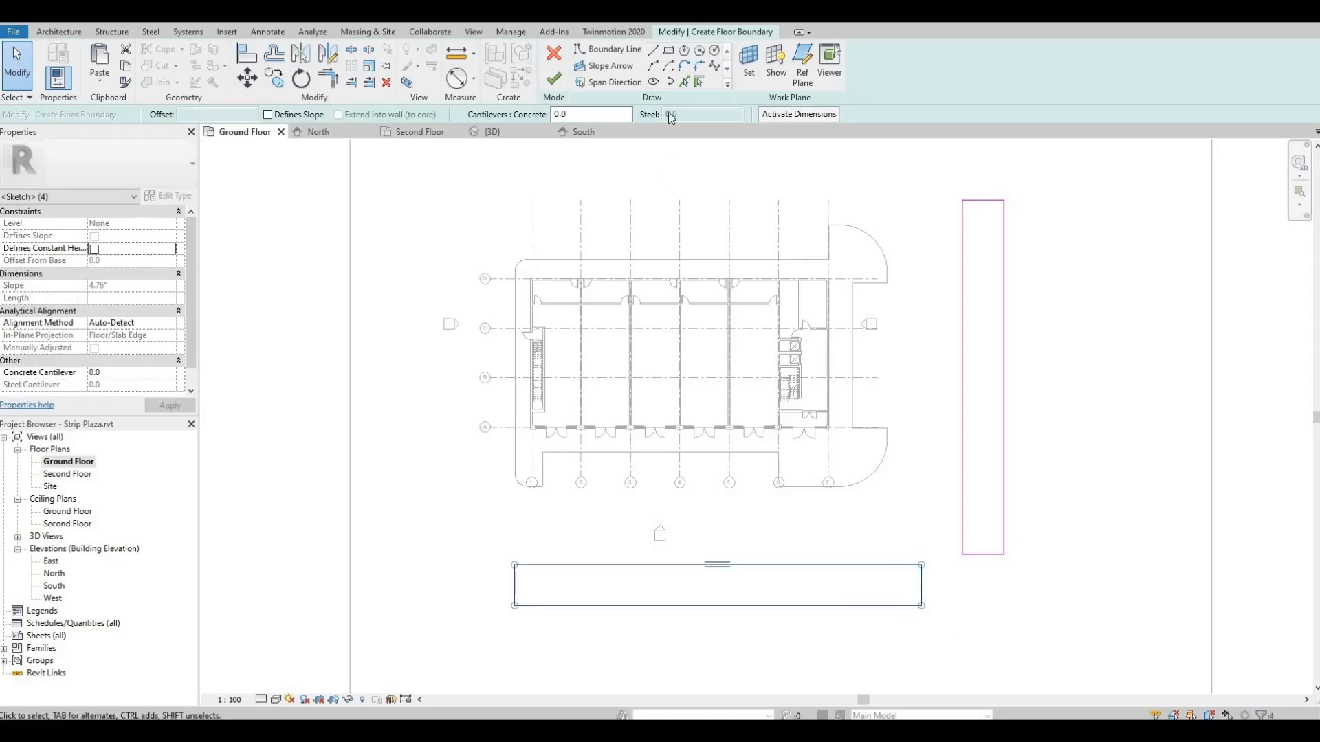
key("Escape")
Join the inner edges of the front and side rectangles with a fillet arc of 8000 mm radius.
left_click(700, 69)
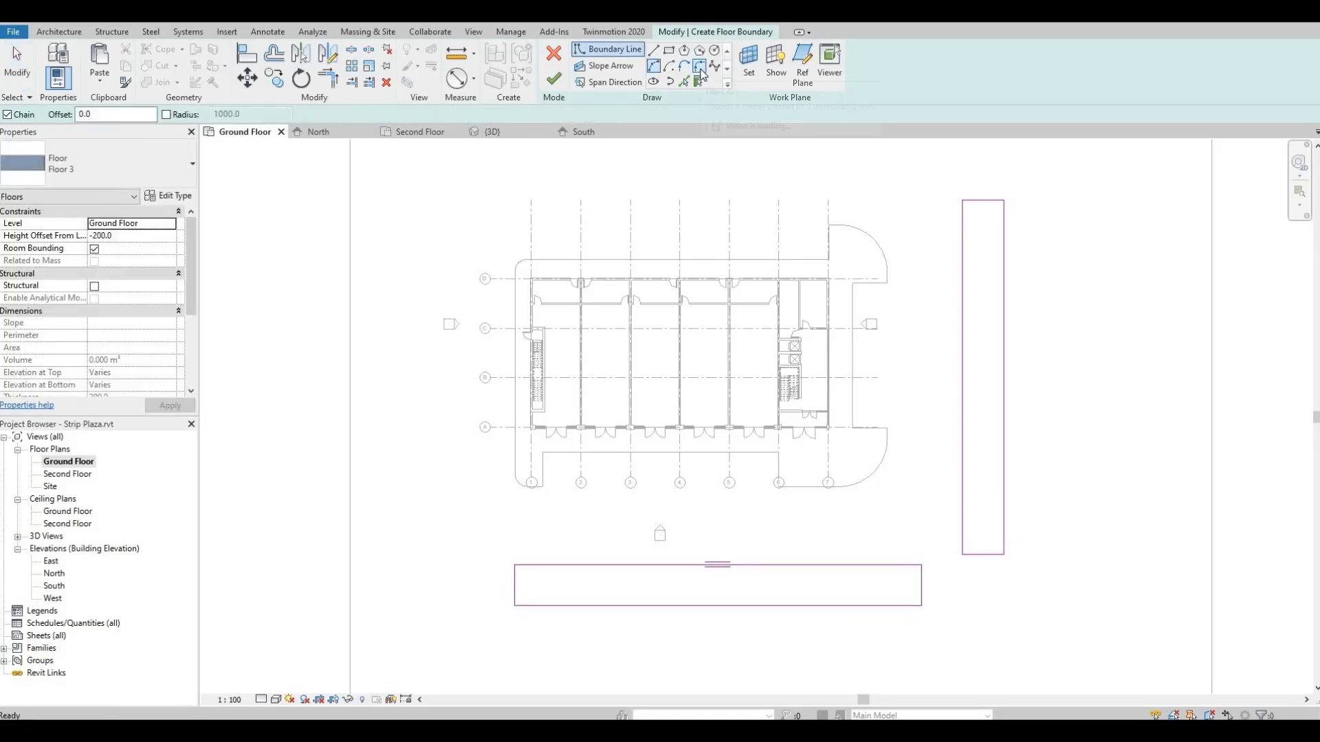
left_click(701, 69)
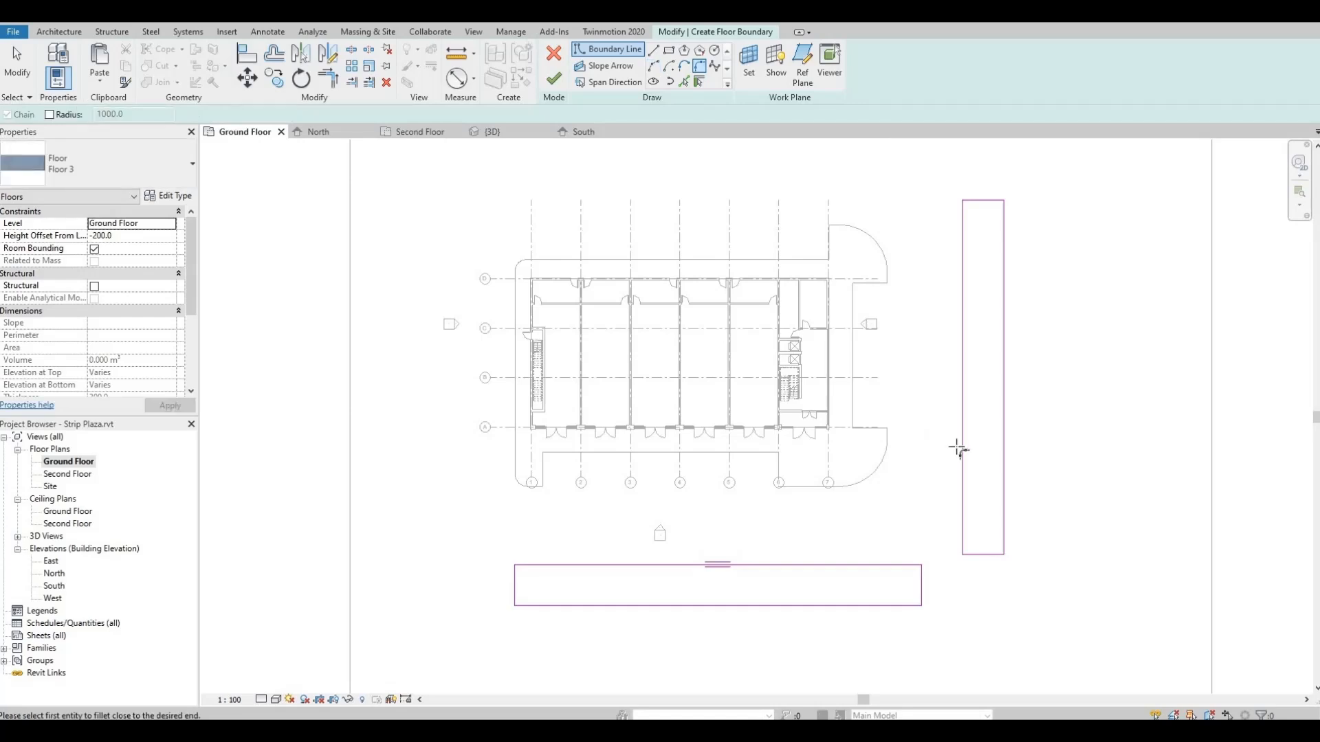
left_click(919, 565)
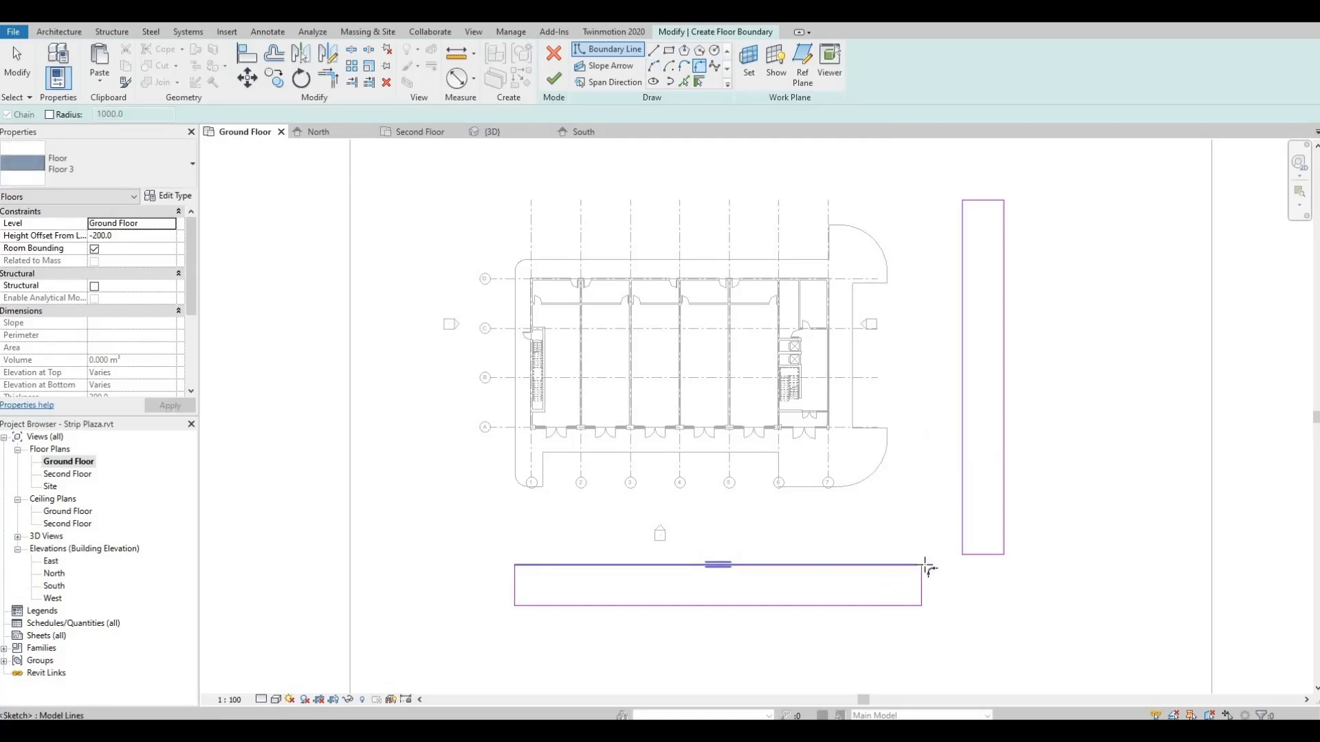
left_click(959, 543)
scroll(945, 547, "up", 1)
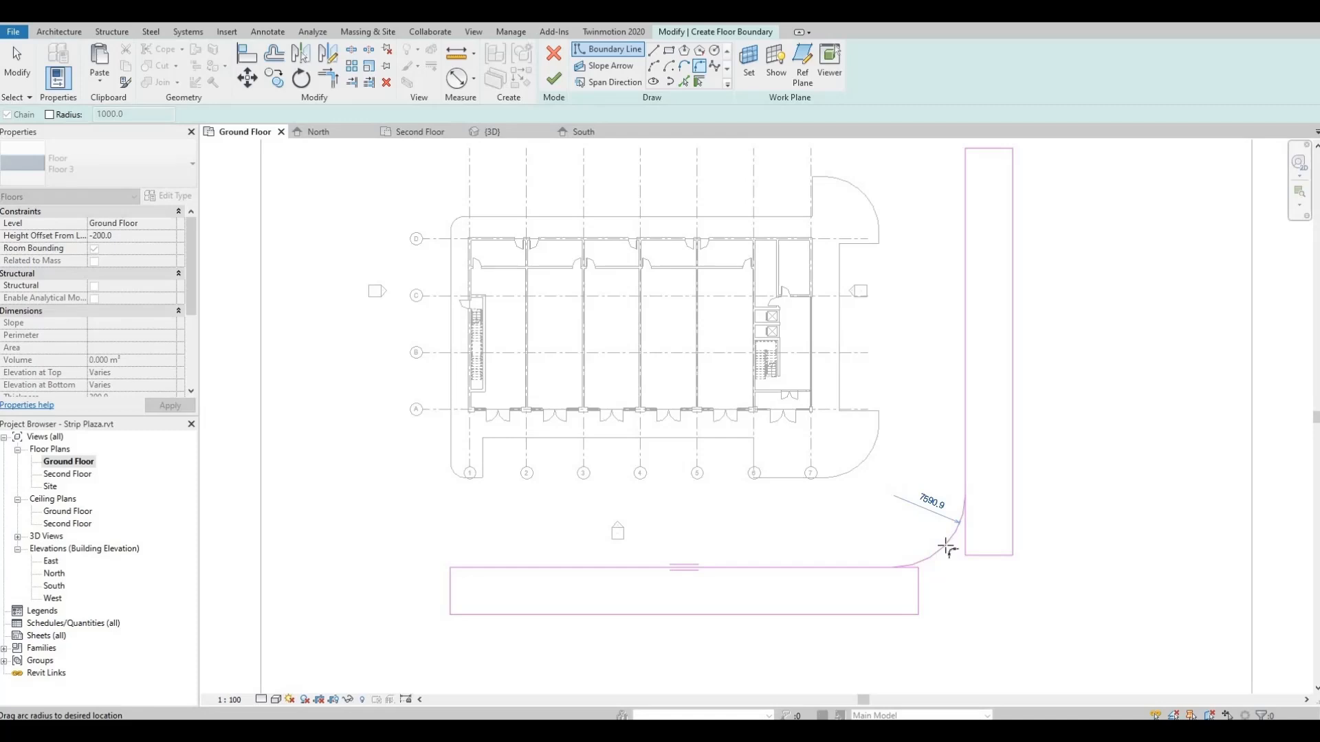
left_click(1023, 576)
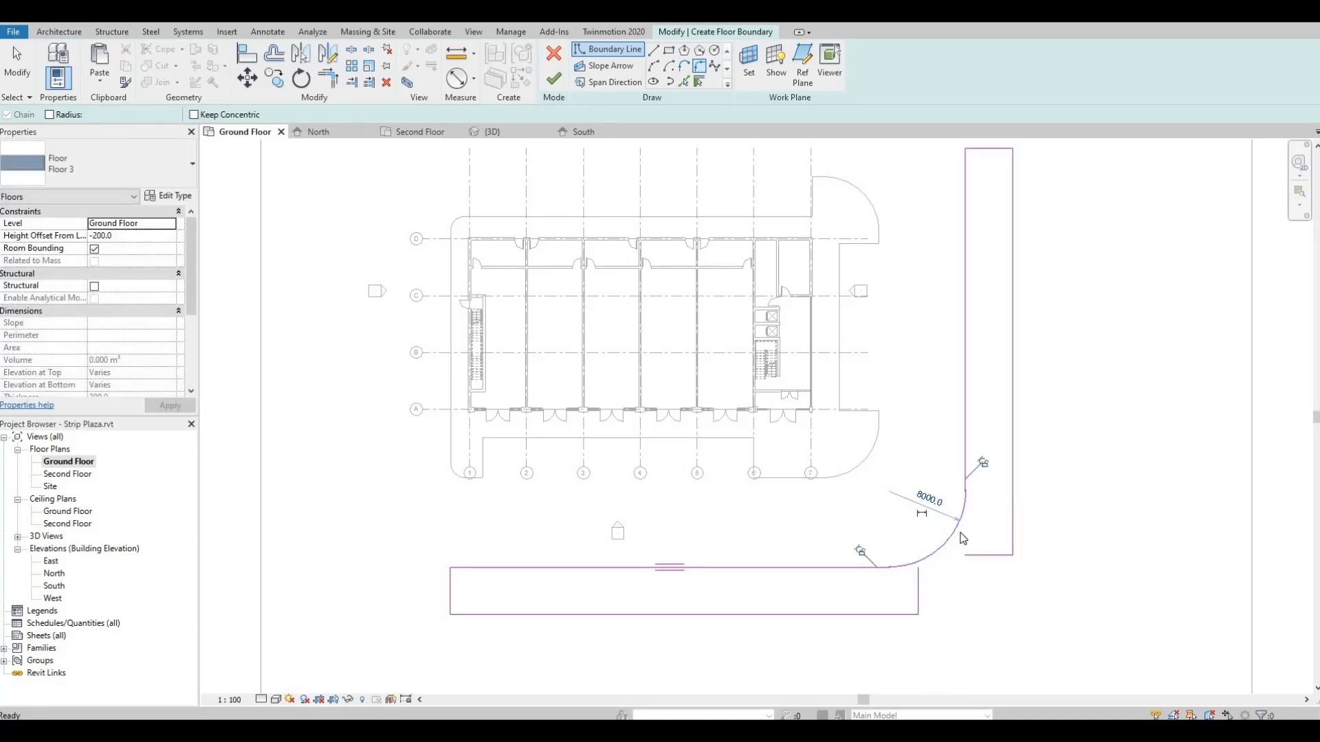
Undo the last fillet and rejoin the inner edges of the front and side rectangles with a 14000 mm radius fillet arc.
key("ctrl+z")
scroll(952, 538, "down", 1)
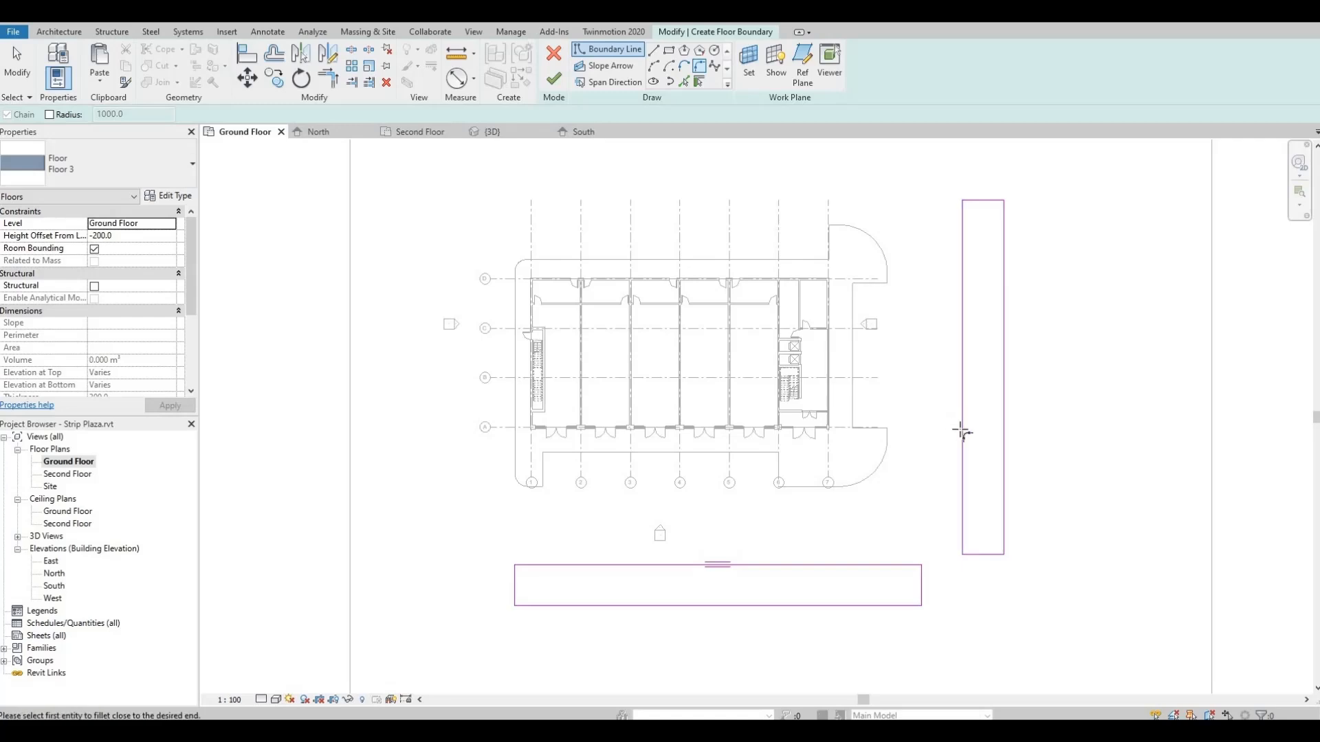
left_click(962, 430)
left_click(911, 565)
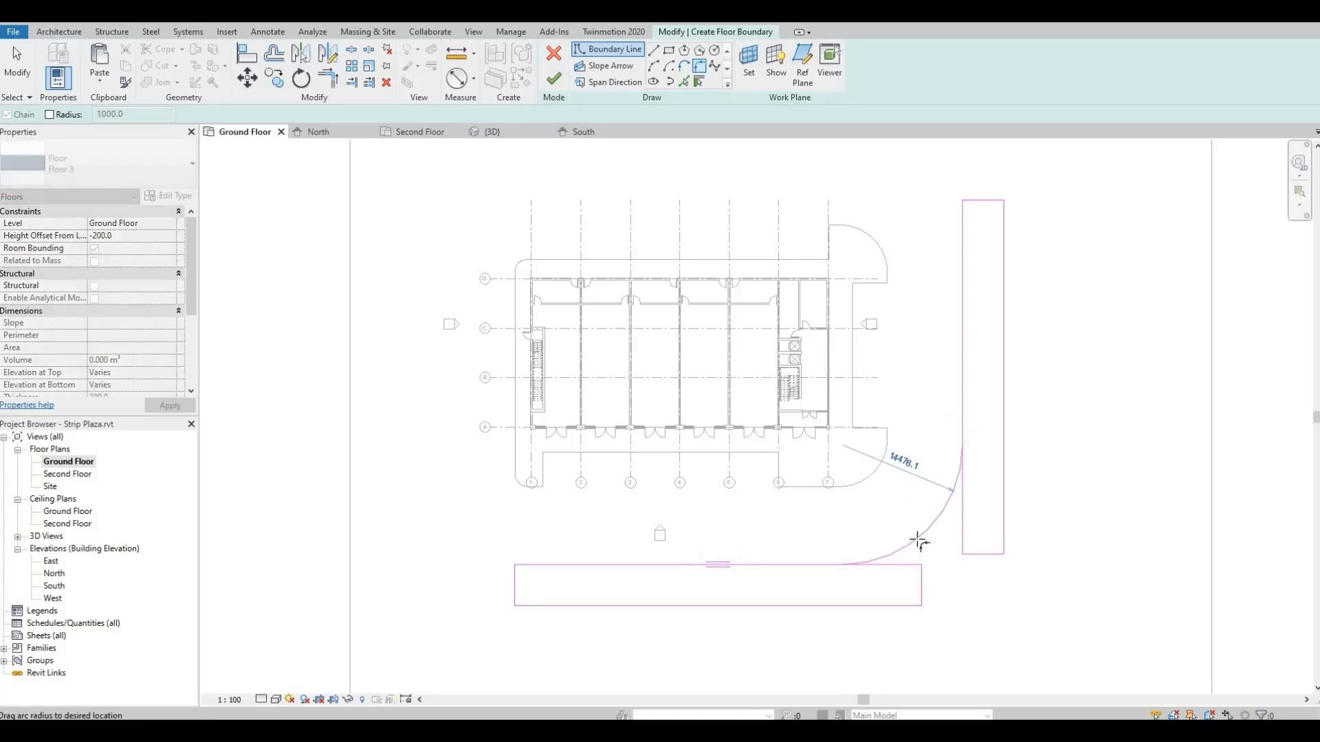
left_click(972, 535)
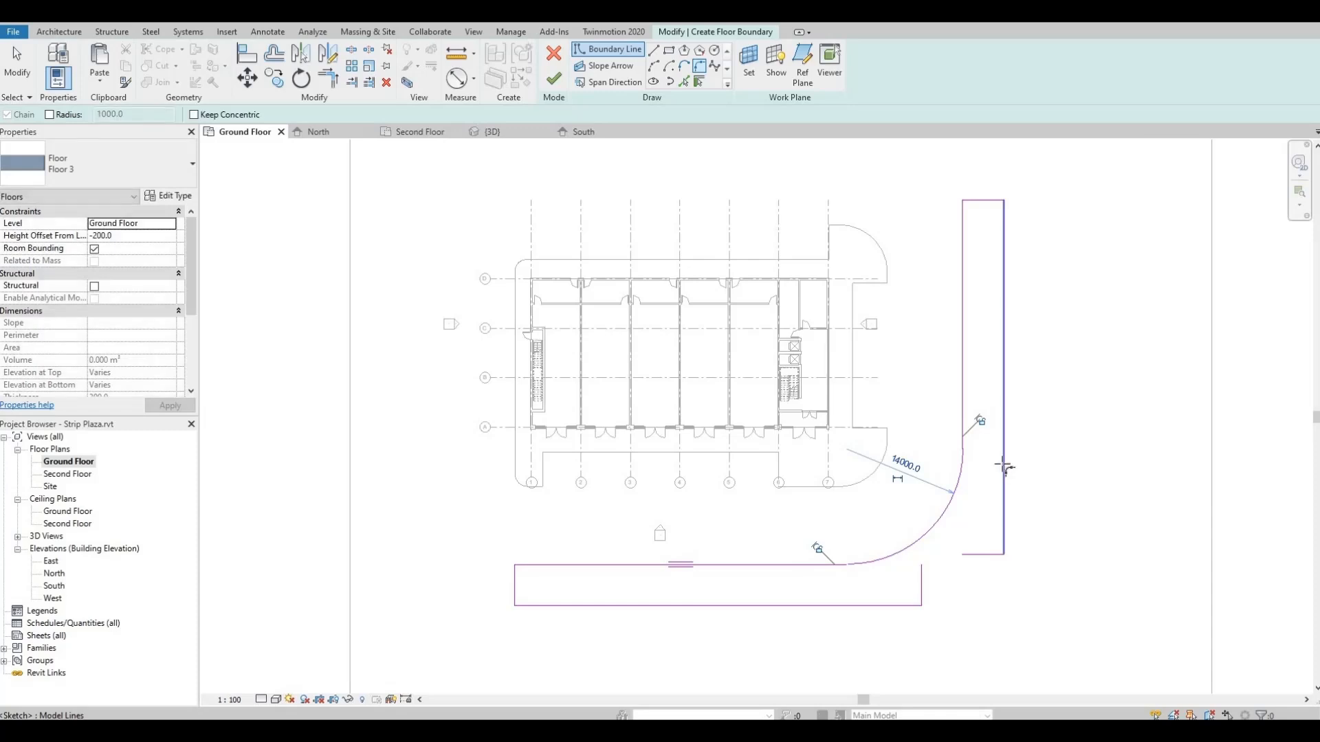
Join the outer edges of the front and side rectangles with a fillet arc of 14000 mm radius.
left_click(1001, 479)
left_click(897, 607)
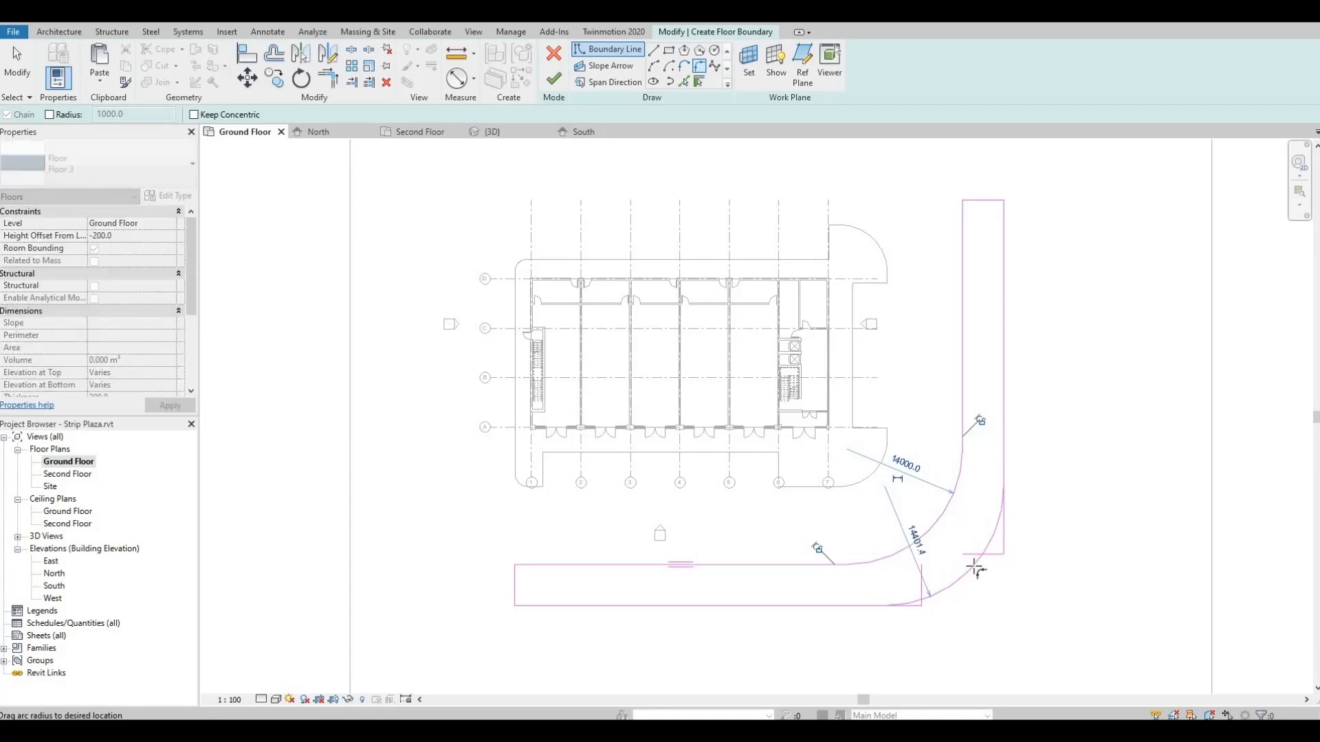
left_click(976, 569)
key("Escape")
key("Escape")
scroll(997, 558, "up", 2)
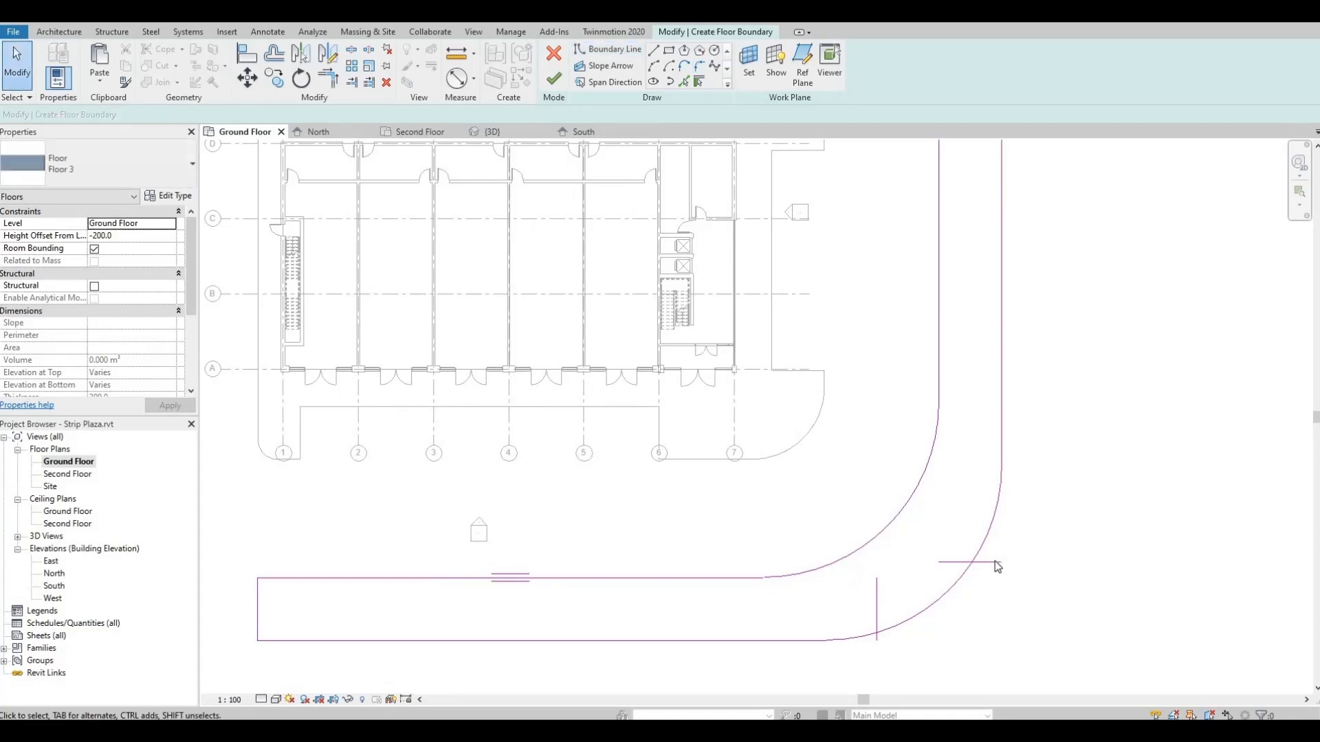
Delete the two leftover short rectangle edges crossing the curved corner of the sidewalk boundary.
left_click(994, 563)
left_click(876, 600)
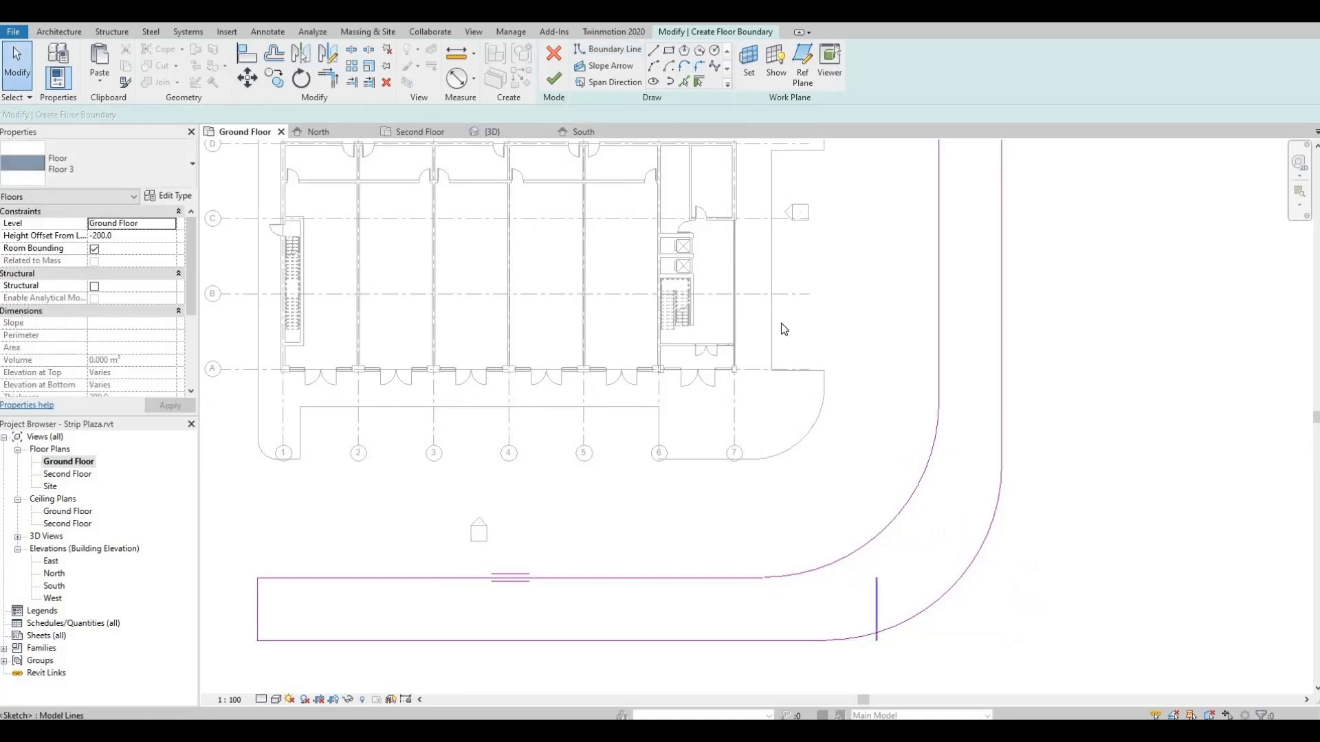
key("Delete")
scroll(1006, 539, "up", 3)
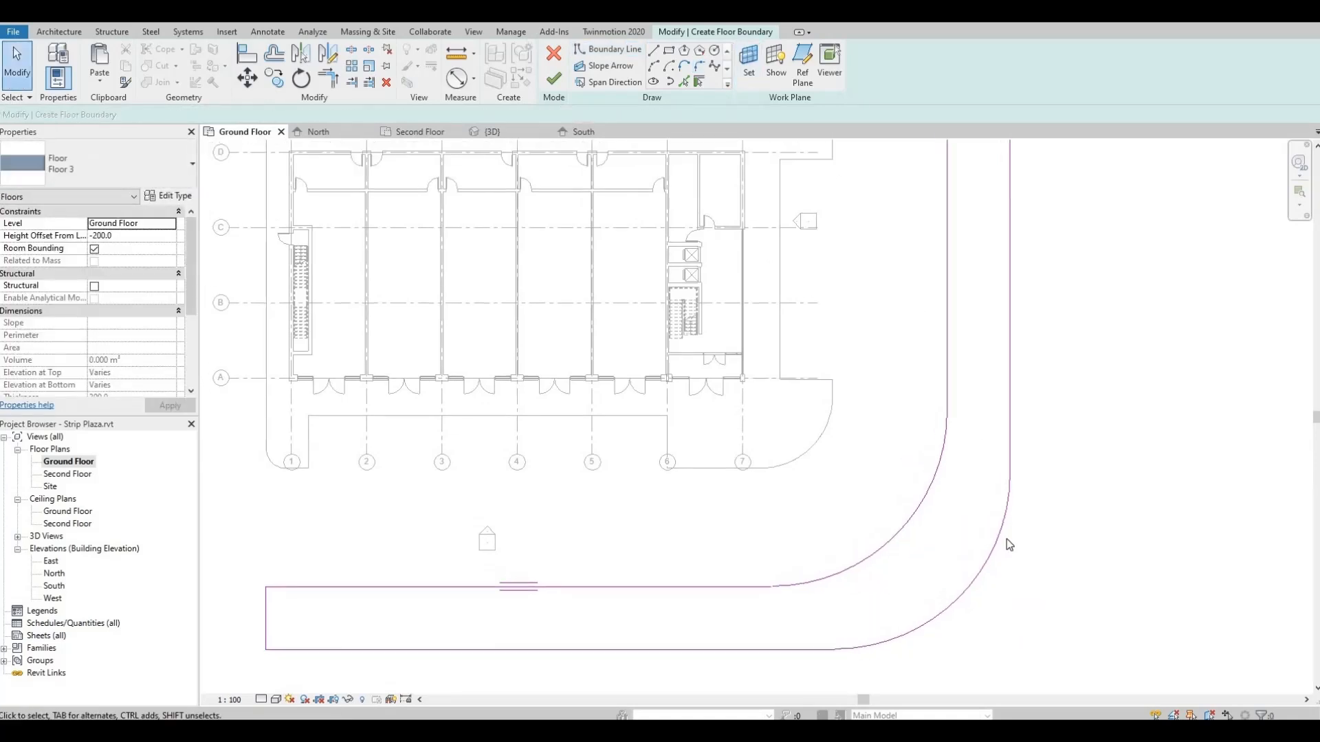
Adjust the sidewalk's corner arcs by enlarging the outer arc's radius and reducing the inner arc's radius.
left_click(983, 577)
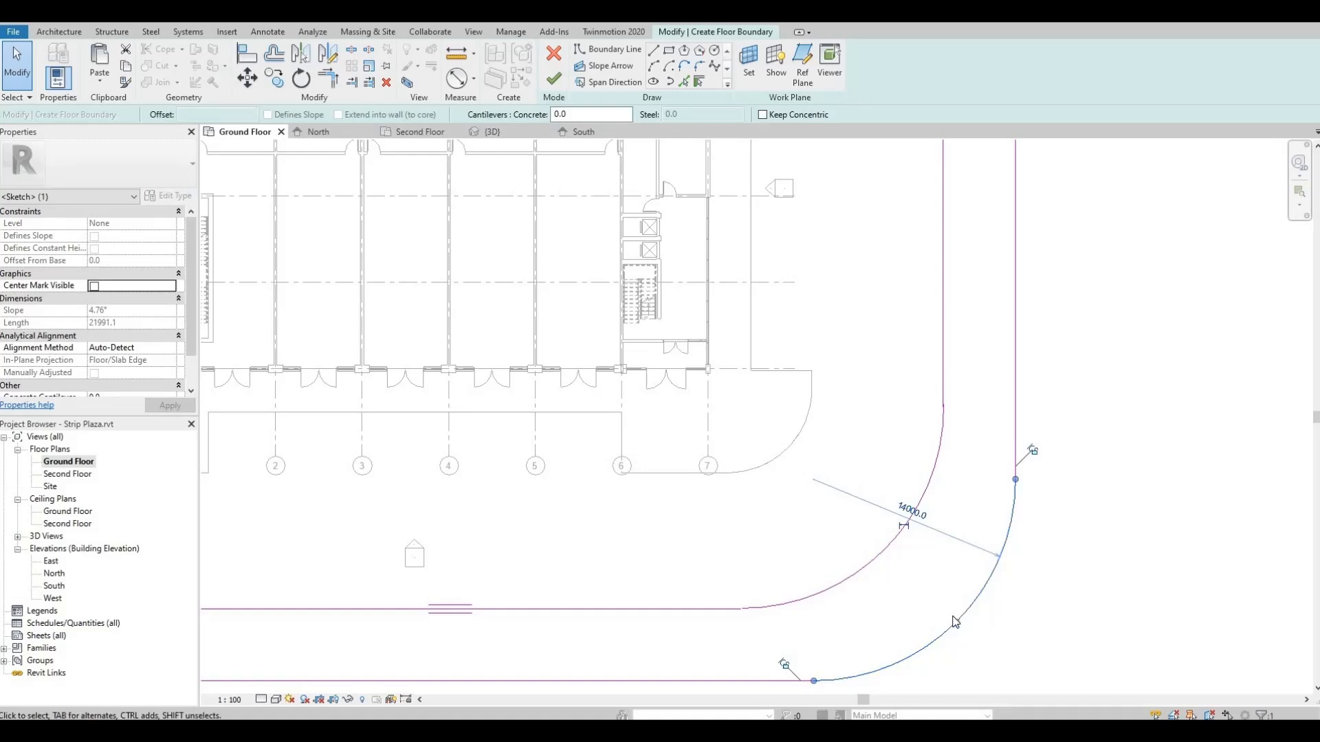
mouse_move(956, 620)
left_mouse_down()
mouse_move(895, 536)
mouse_move(893, 562)
left_mouse_up()
scroll(966, 563, "up", 1)
middle_click_drag(966, 563, 976, 535)
scroll(976, 534, "down", 1)
key("Escape")
scroll(902, 505, "down", 2)
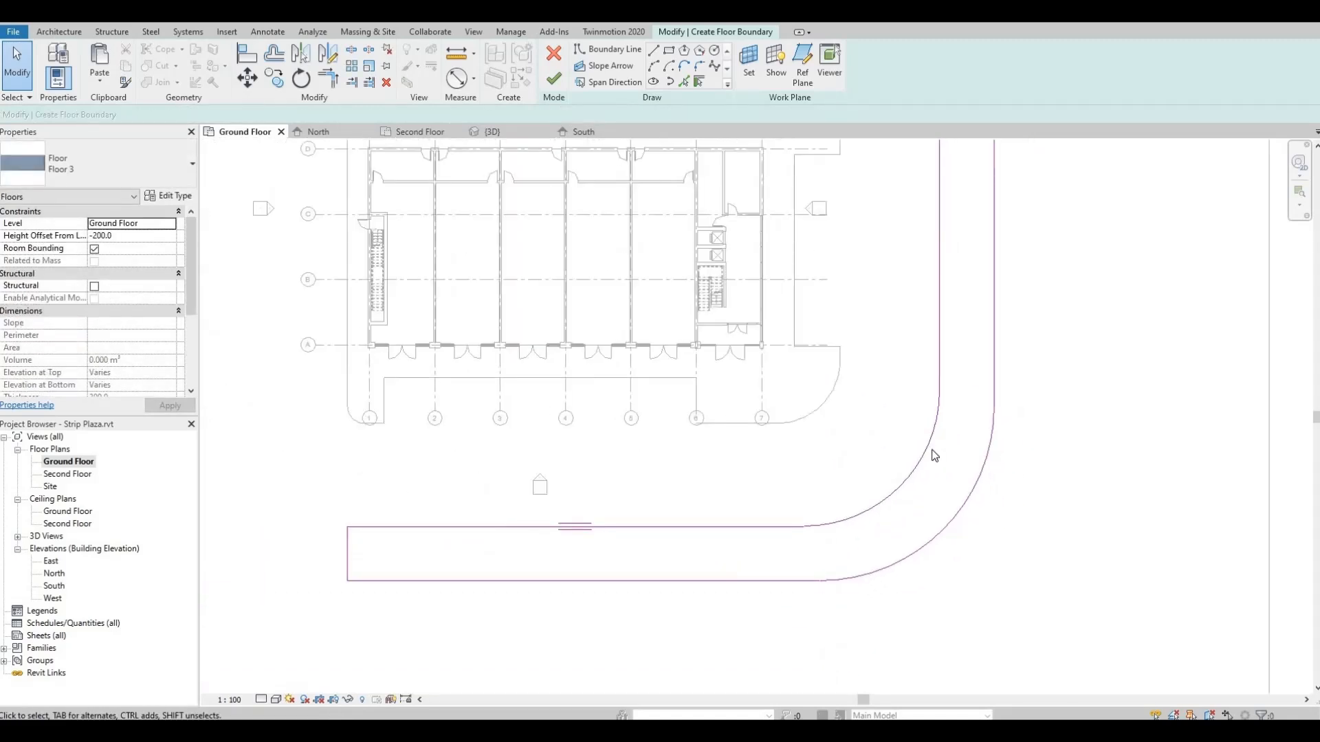
middle_click_drag(892, 522, 884, 525)
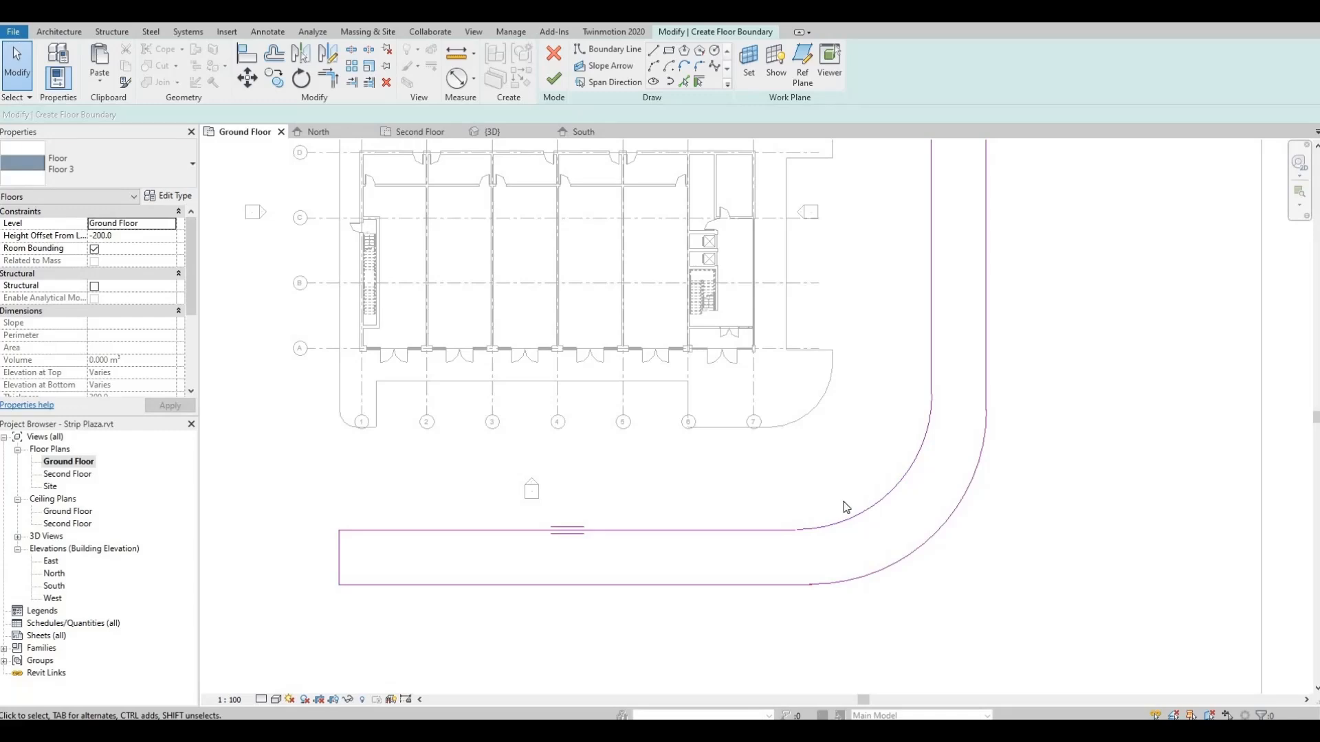
Add boundary lines offset 1000 mm into the sidewalk from its inner front edge, corner arc and side edge using Pick Lines.
scroll(841, 500, "up", 2)
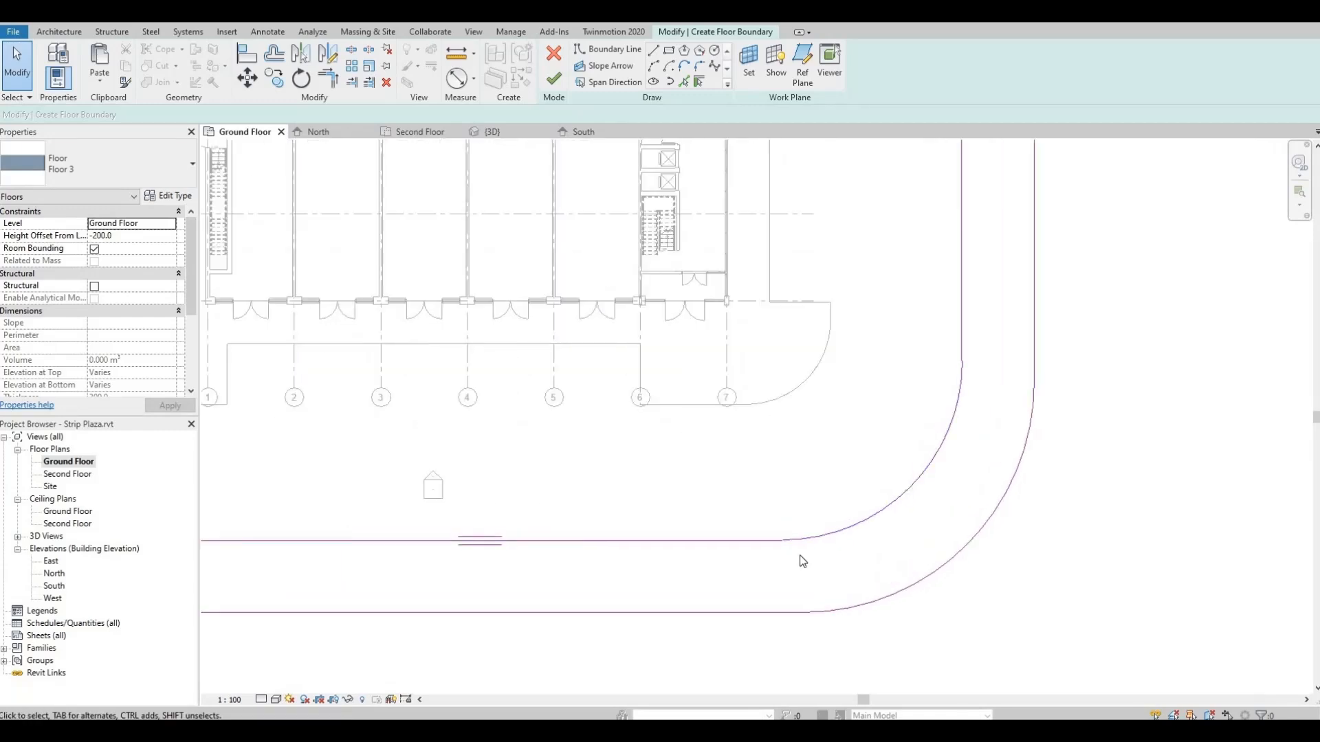
middle_click_drag(801, 555, 922, 521)
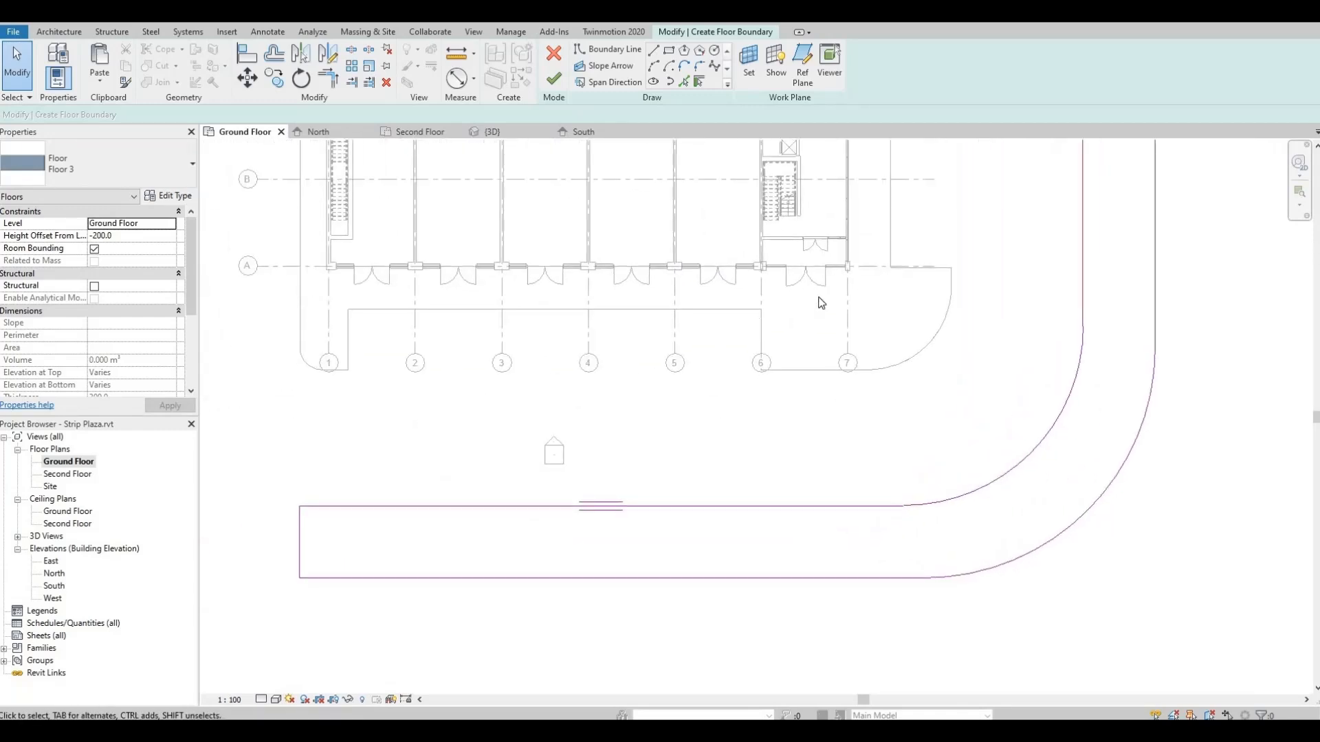
scroll(837, 347, "up", 1)
scroll(873, 457, "down", 2)
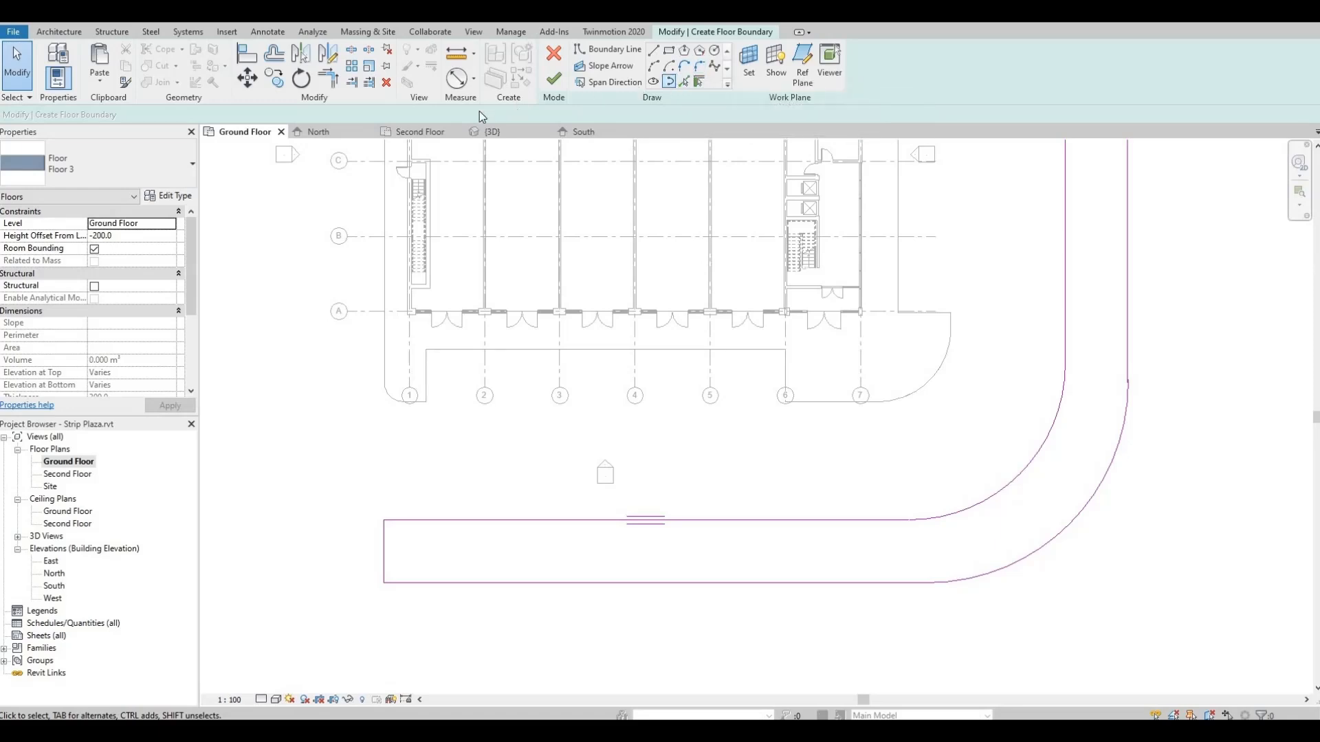
left_click(685, 82)
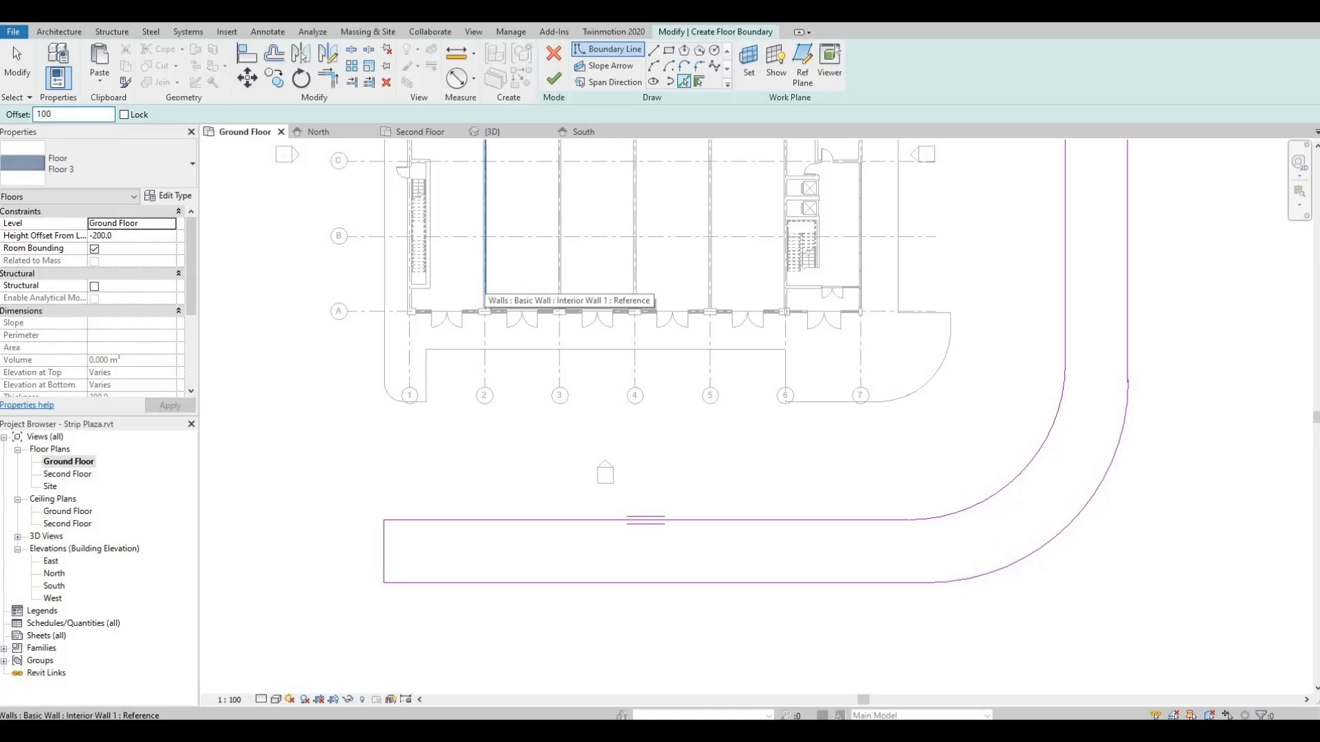
left_click(479, 529)
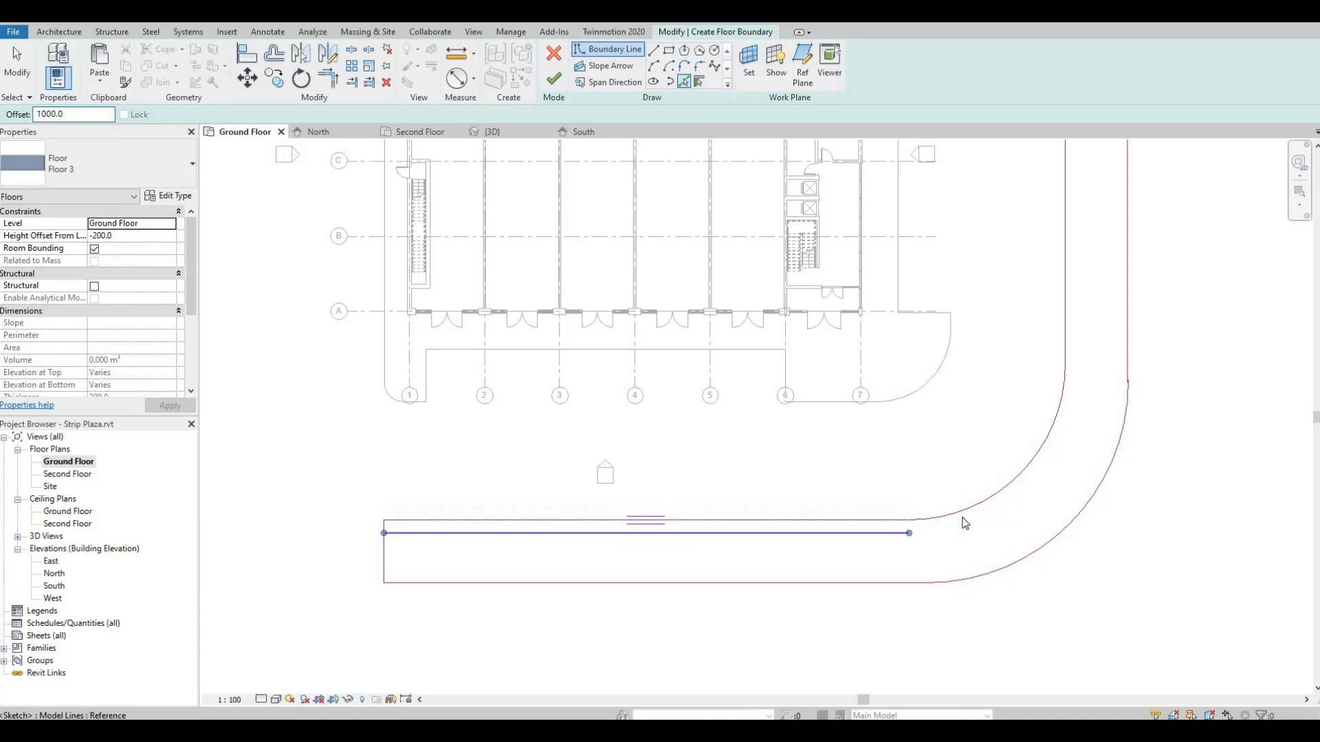
left_click(1075, 344)
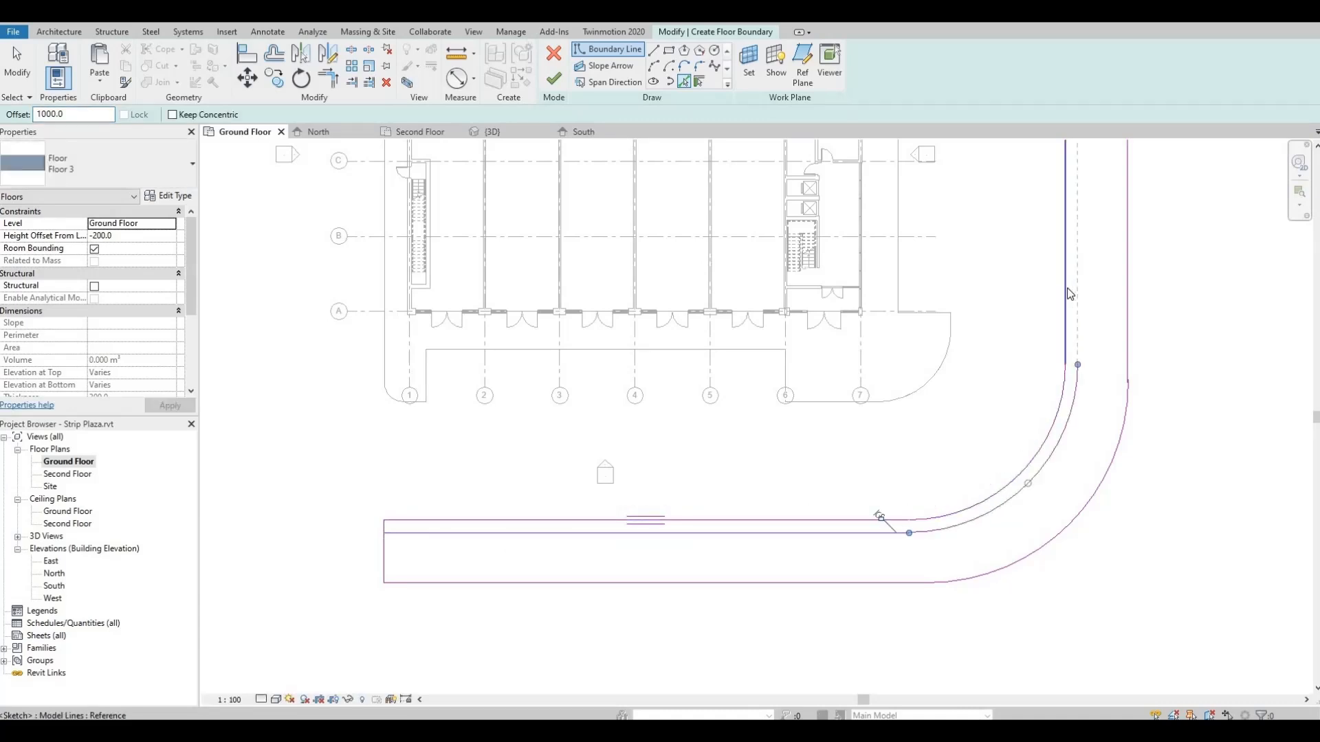
left_click(1070, 293)
middle_click_drag(1084, 293, 1064, 495)
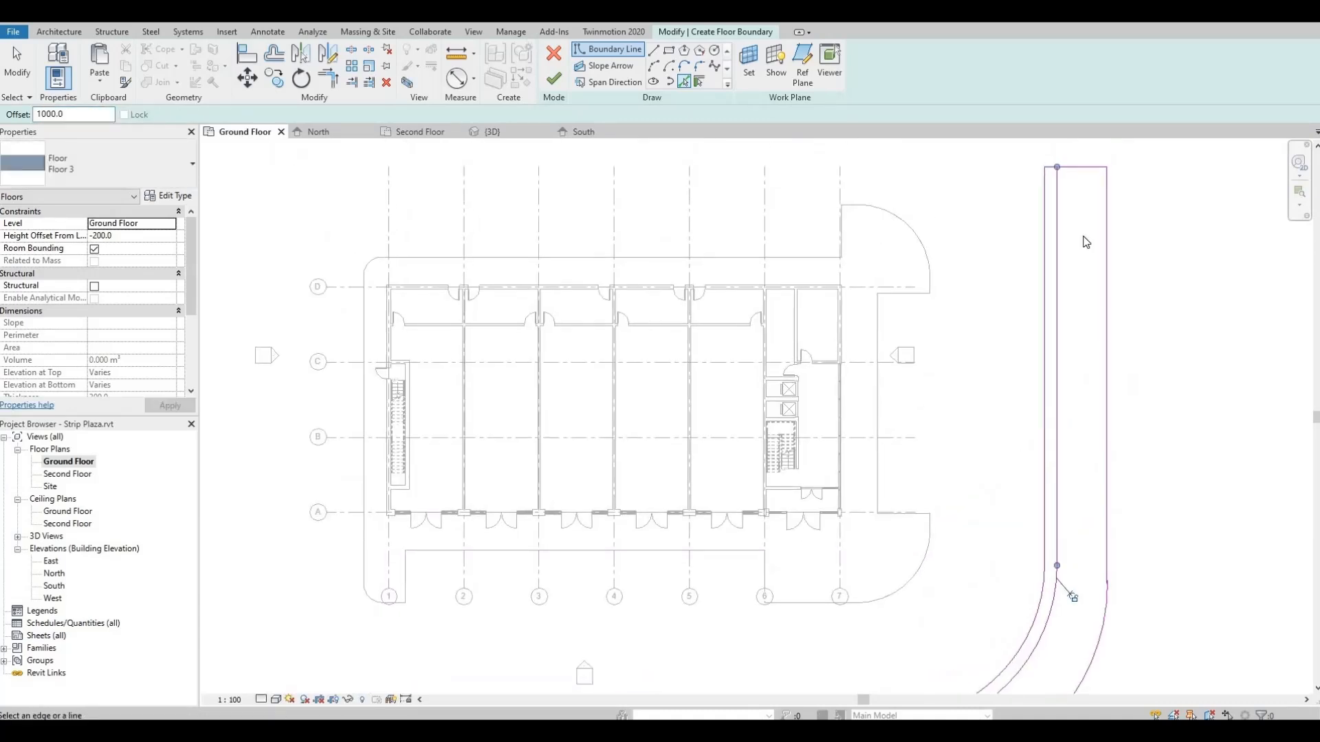
Add boundary lines offset 1000 mm inward from the sidewalk's two short end edges.
left_click(1077, 170)
scroll(965, 489, "down", 2)
middle_click_drag(751, 637, 964, 516)
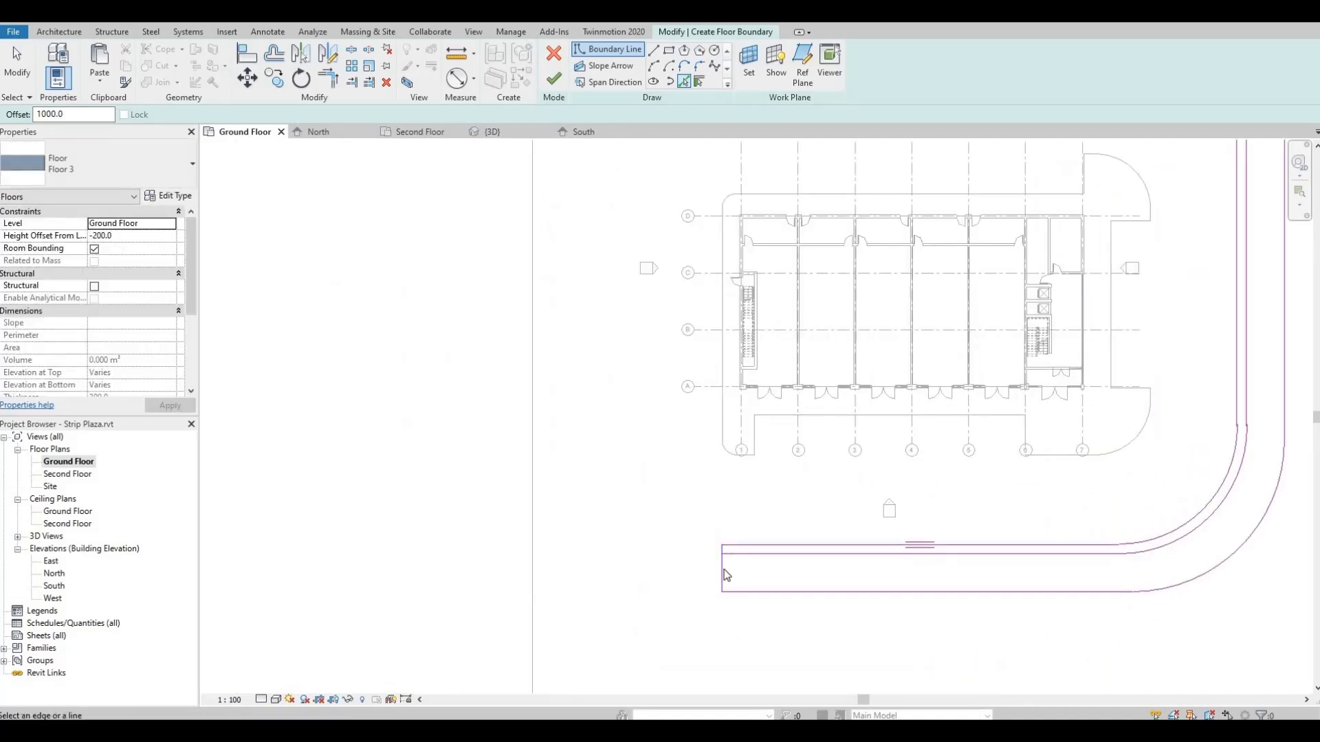
left_click(724, 571)
scroll(768, 558, "up", 1)
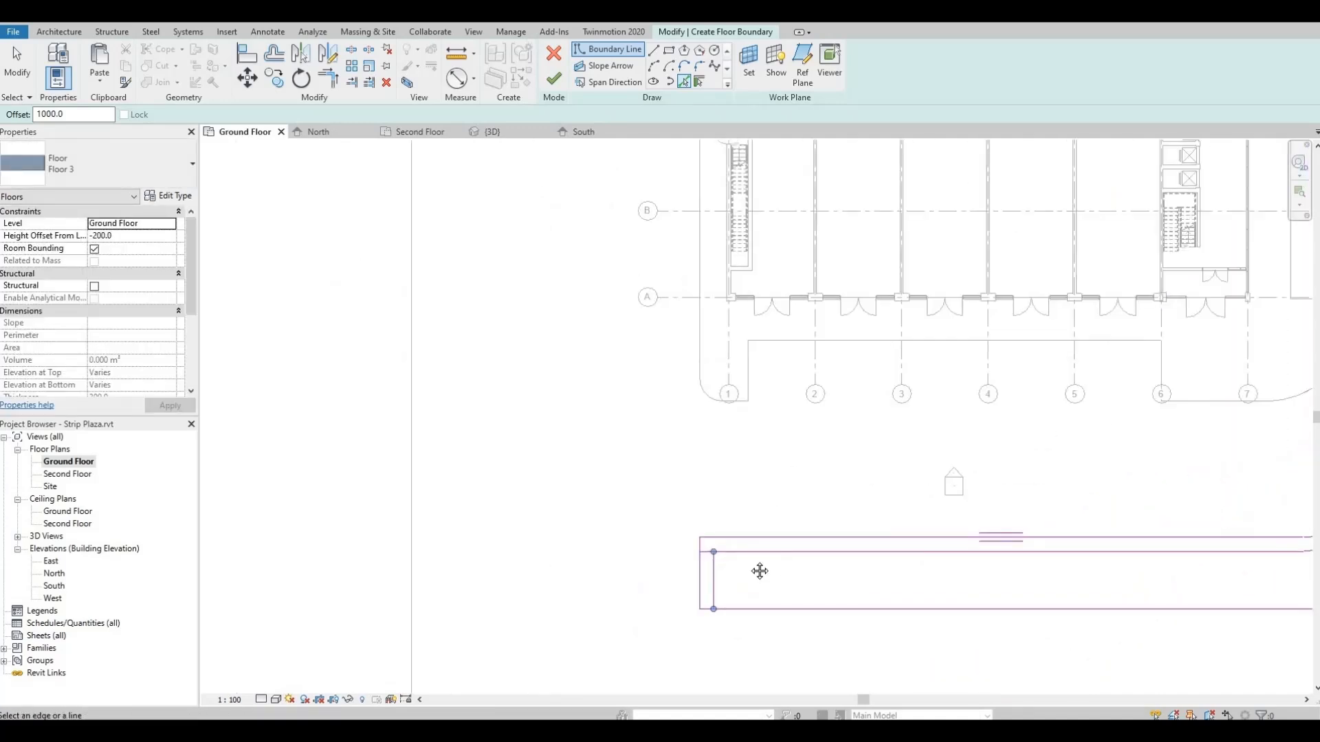
scroll(760, 571, "up", 1)
Add boundary lines offset 2000 mm into the sidewalk from its outer front edge, corner arc and side edge.
left_click_drag(77, 115, 19, 144)
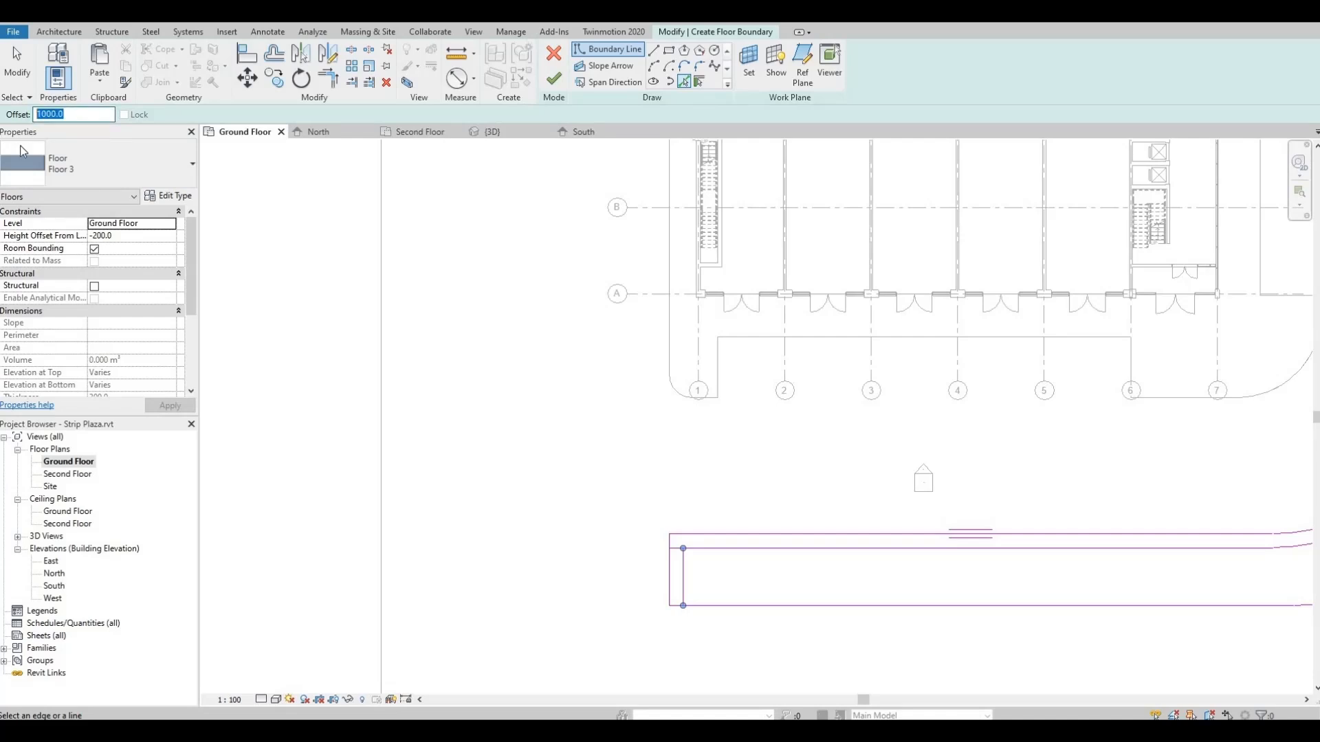
type("200")
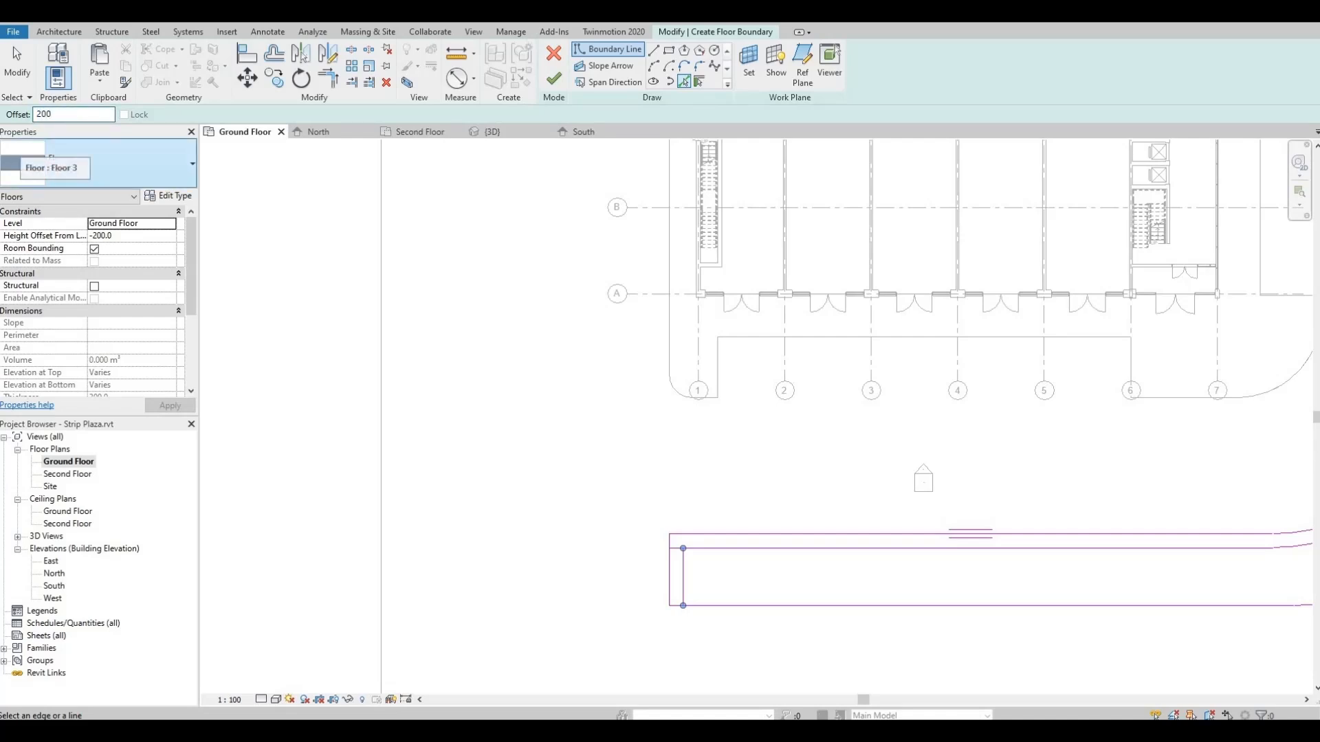
type("0")
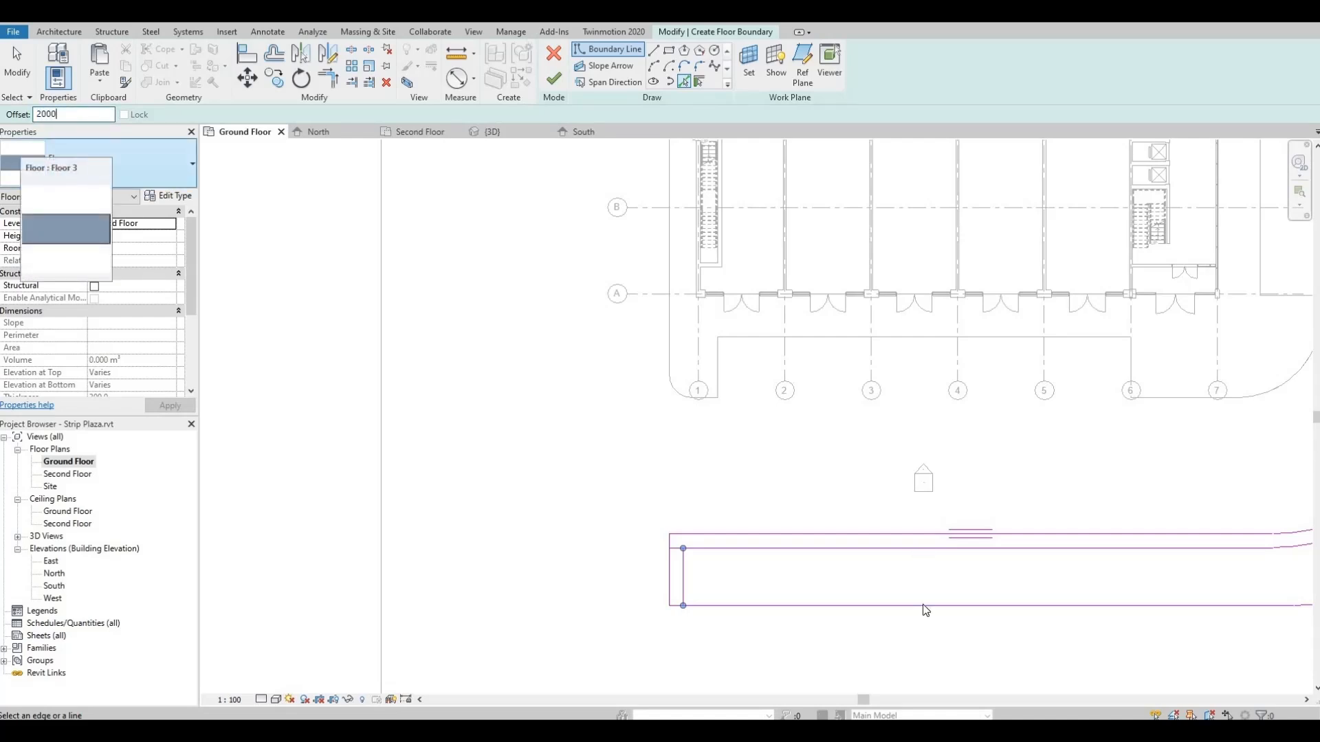
left_click(1037, 604)
middle_click_drag(938, 588, 402, 559)
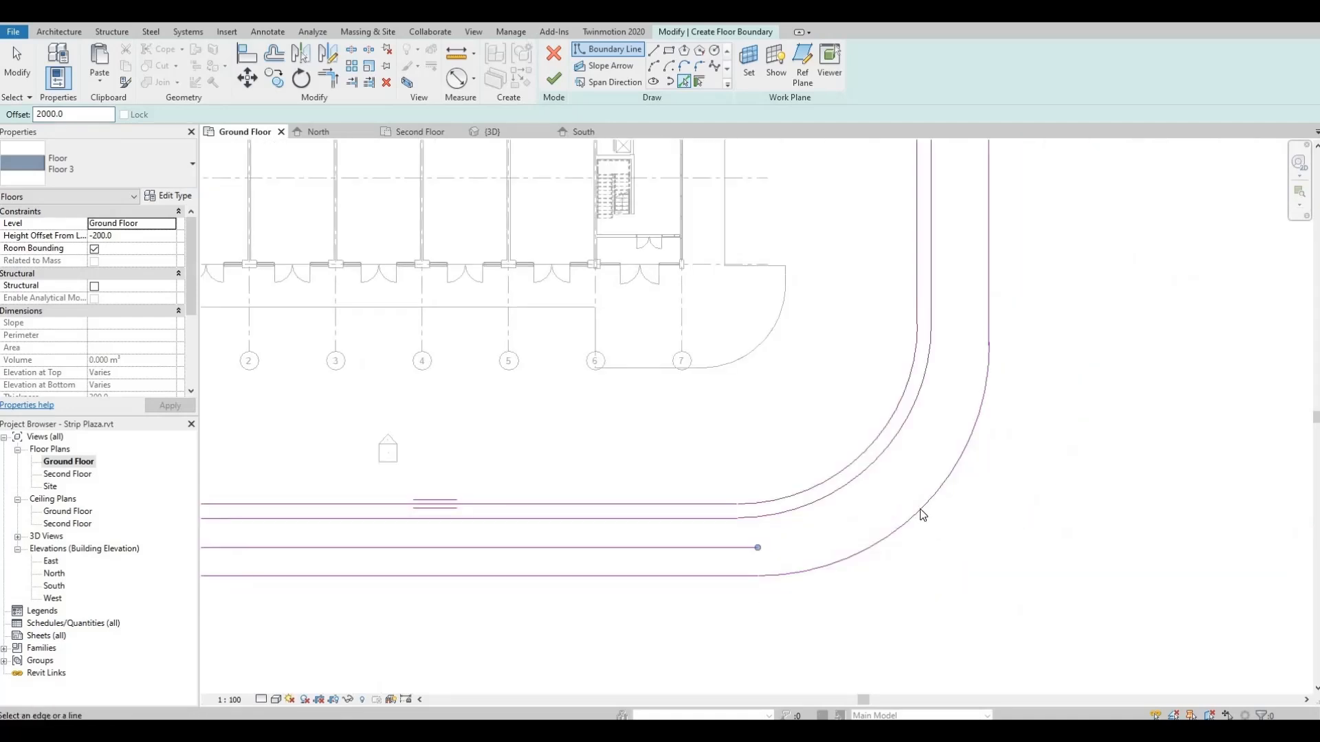
left_click(920, 510)
middle_click_drag(970, 170, 900, 519)
left_click(947, 382)
scroll(946, 382, "up", 1)
scroll(900, 519, "down", 2)
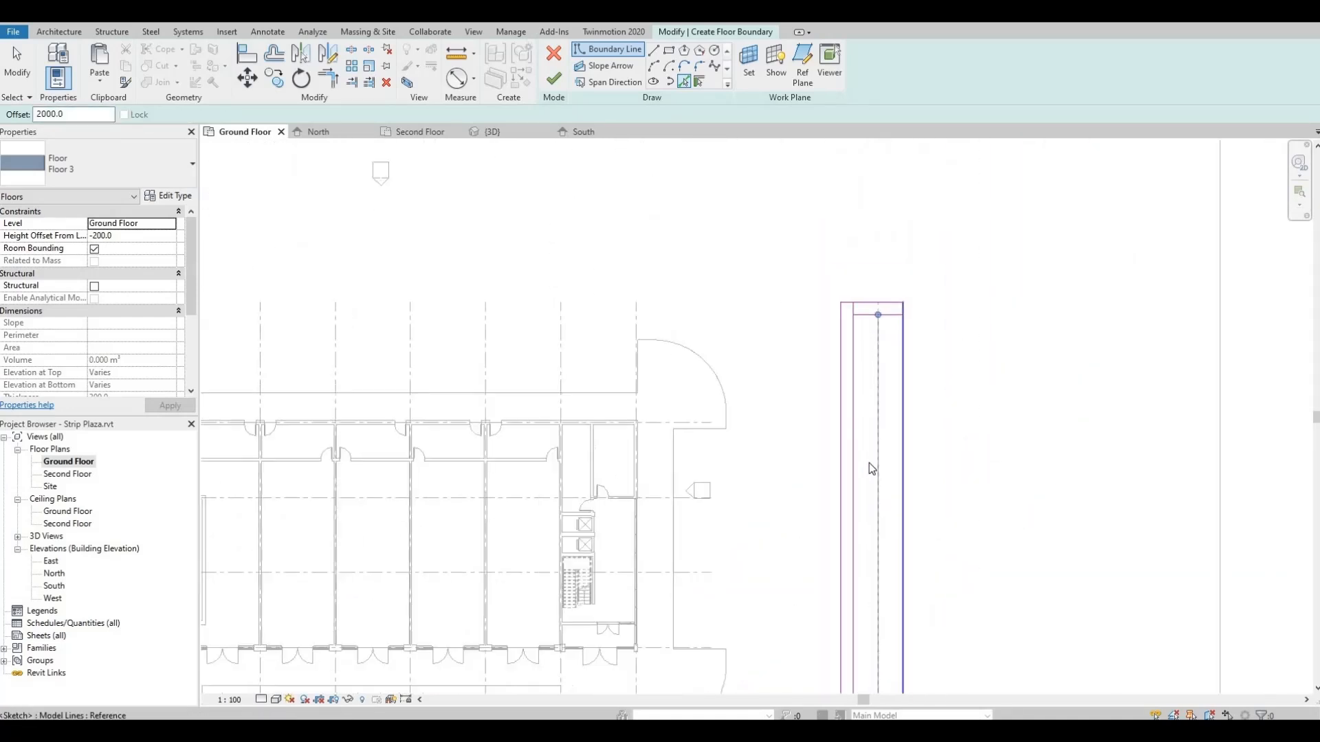
middle_click_drag(870, 461, 897, 438)
middle_click_drag(925, 377, 975, 295)
key("Escape")
key("Escape")
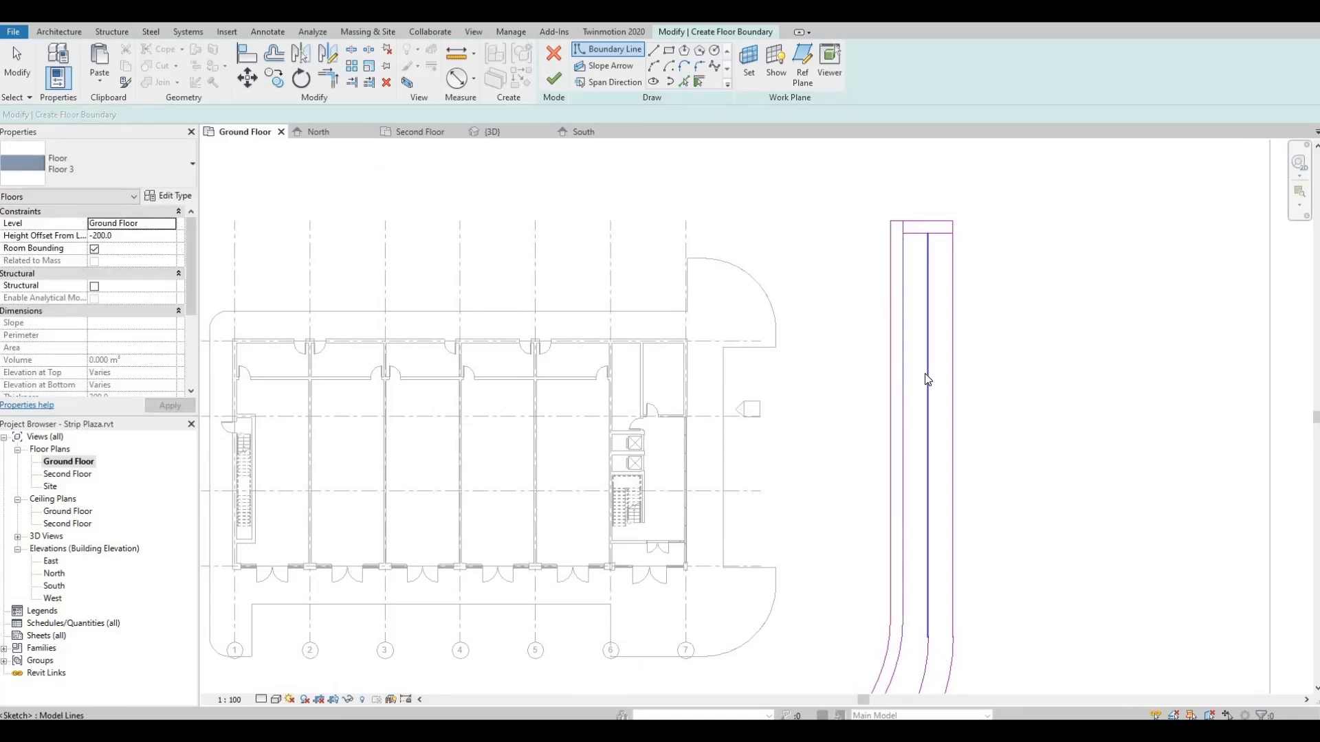
Trim the offset lines into closed corners at the rear end of the sidewalk's side strip.
key("t")
key("r")
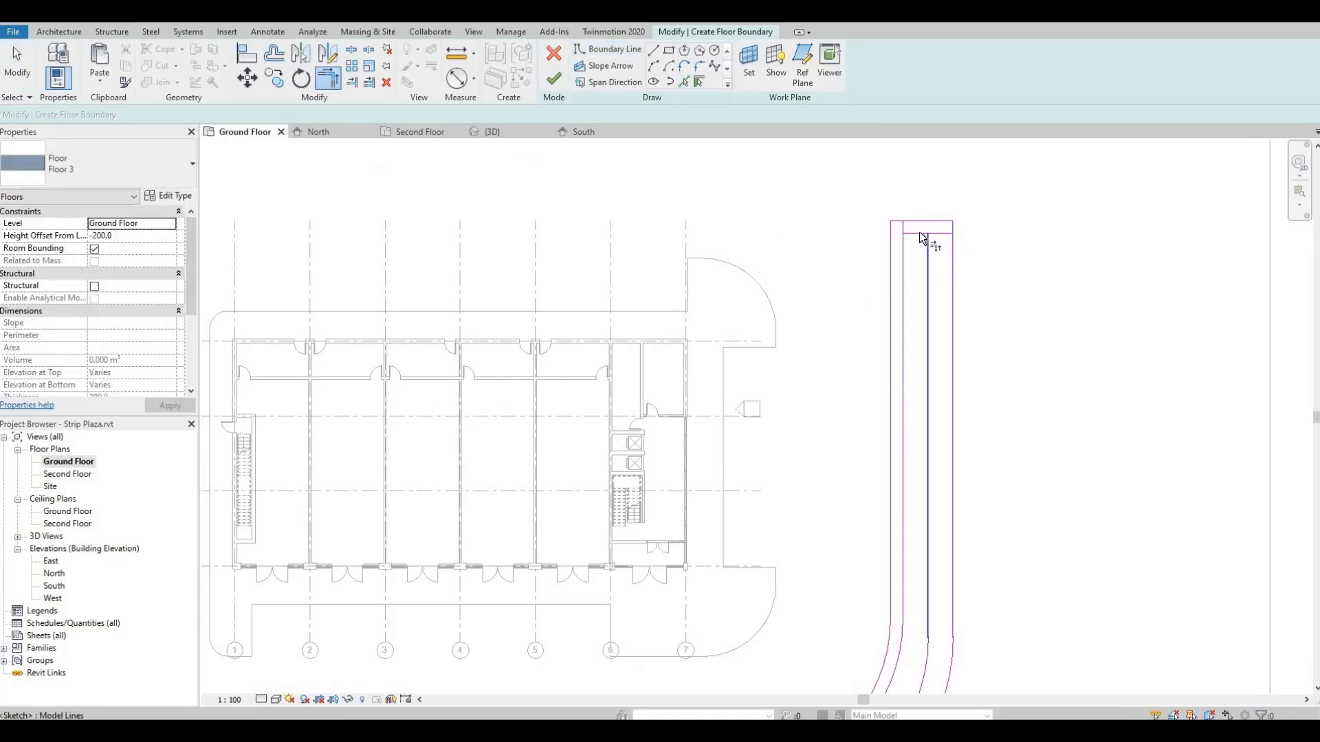
left_click(927, 248)
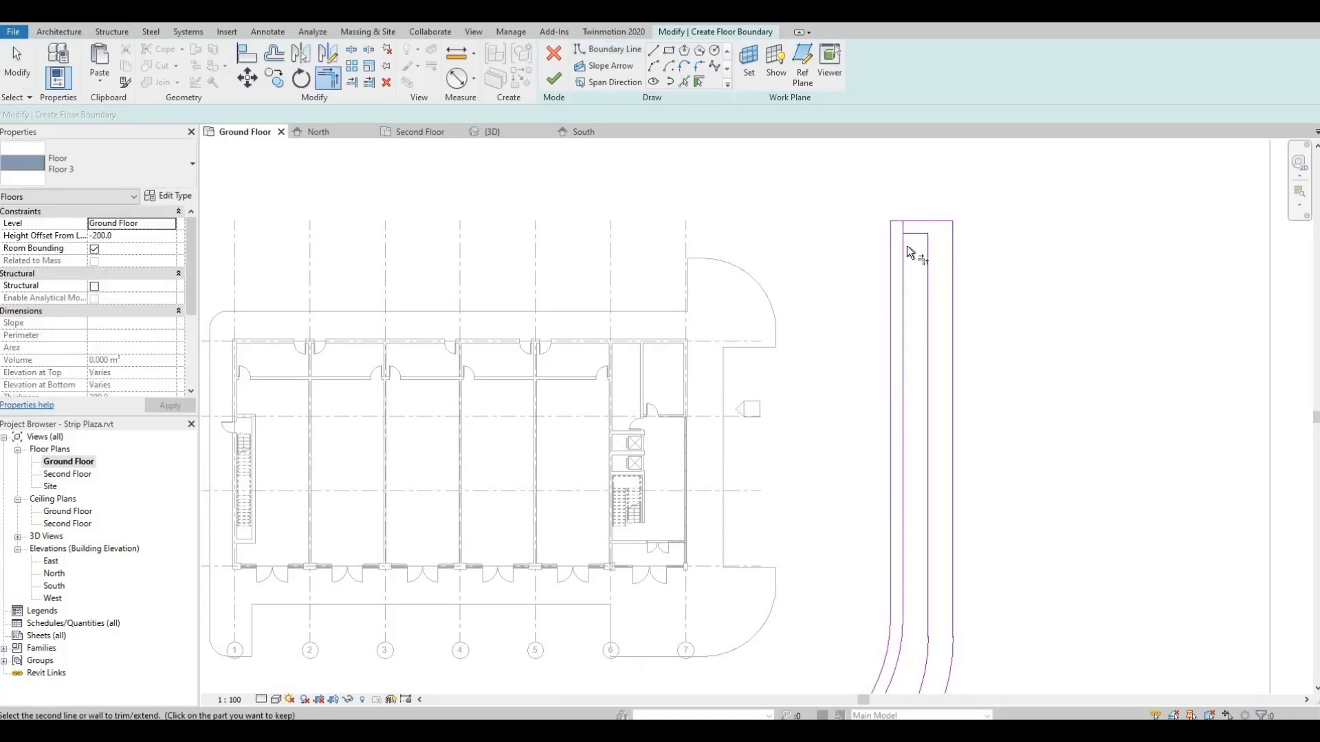
middle_click_drag(910, 473, 1033, 298)
middle_click_drag(671, 684, 848, 583)
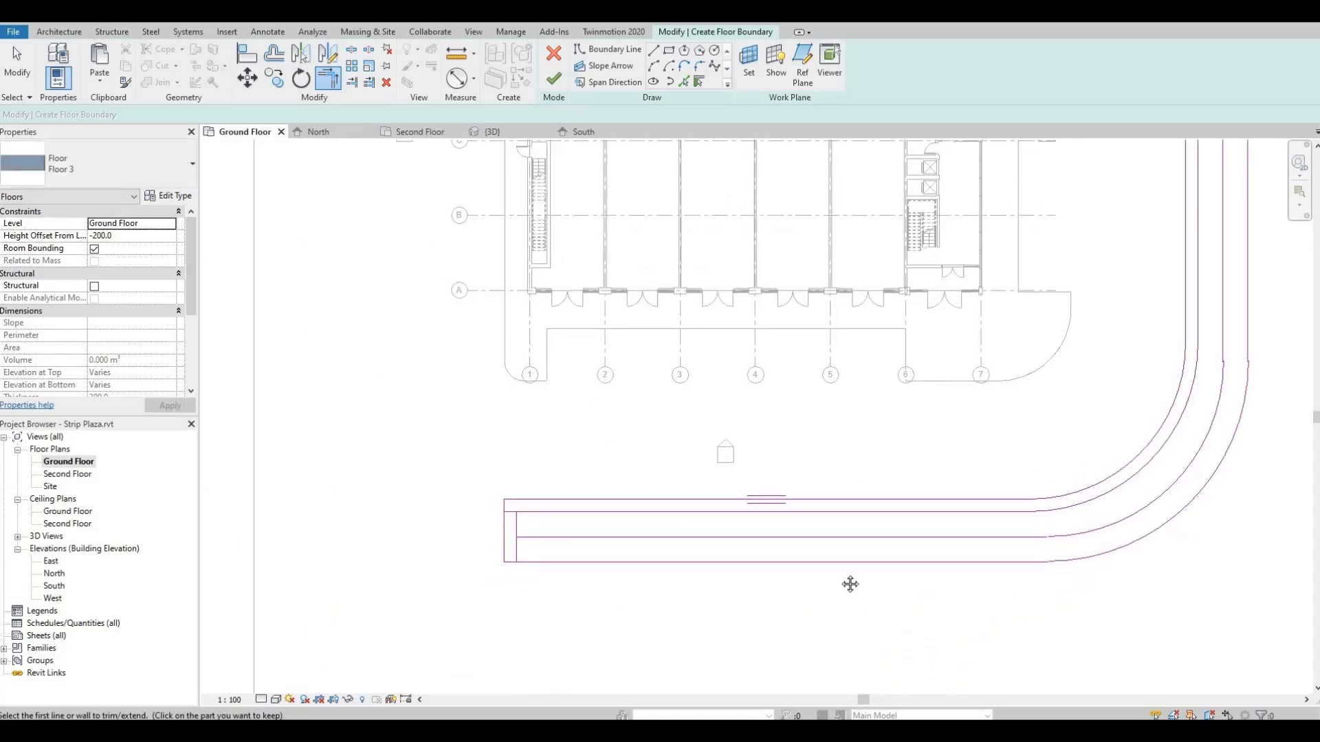
Trim the offset lines into closed corners at the grid 1 end of the front strip.
middle_click_drag(604, 511, 672, 479)
scroll(597, 488, "up", 2)
left_click(605, 475)
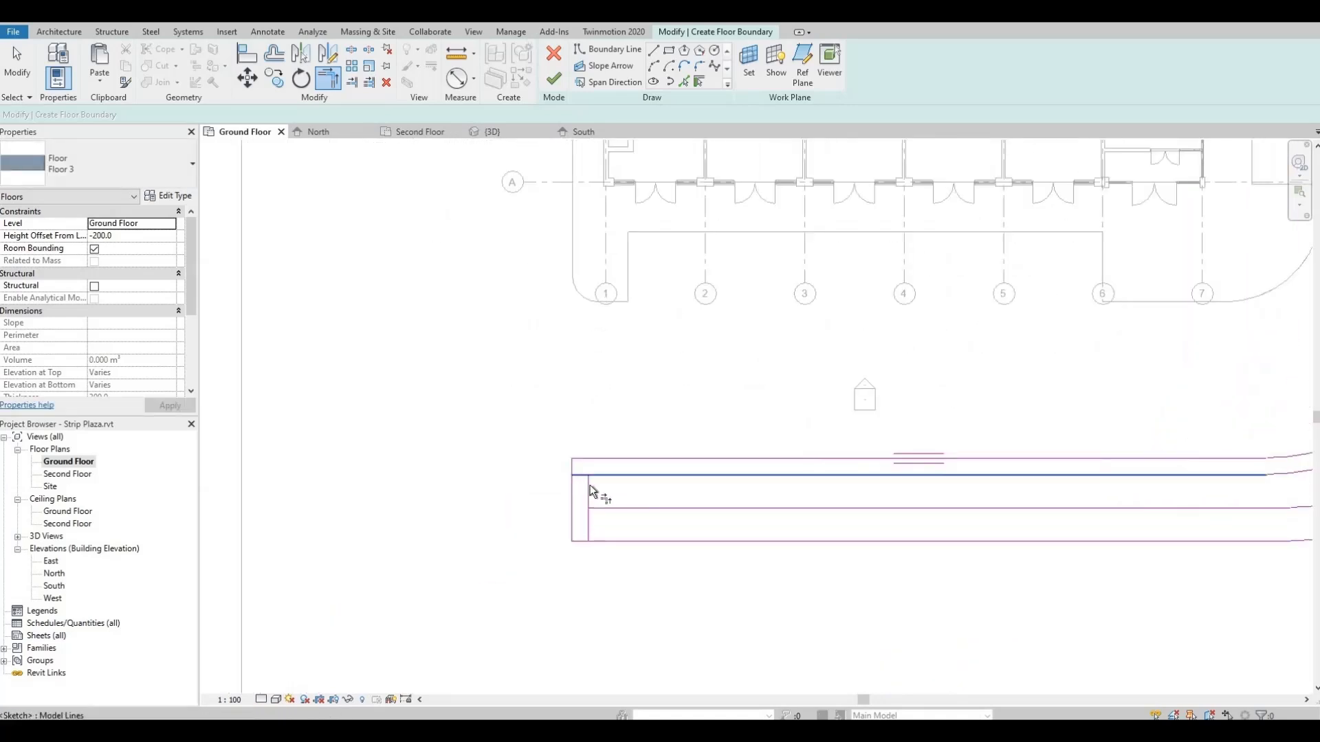
left_click(589, 485)
left_click(598, 508)
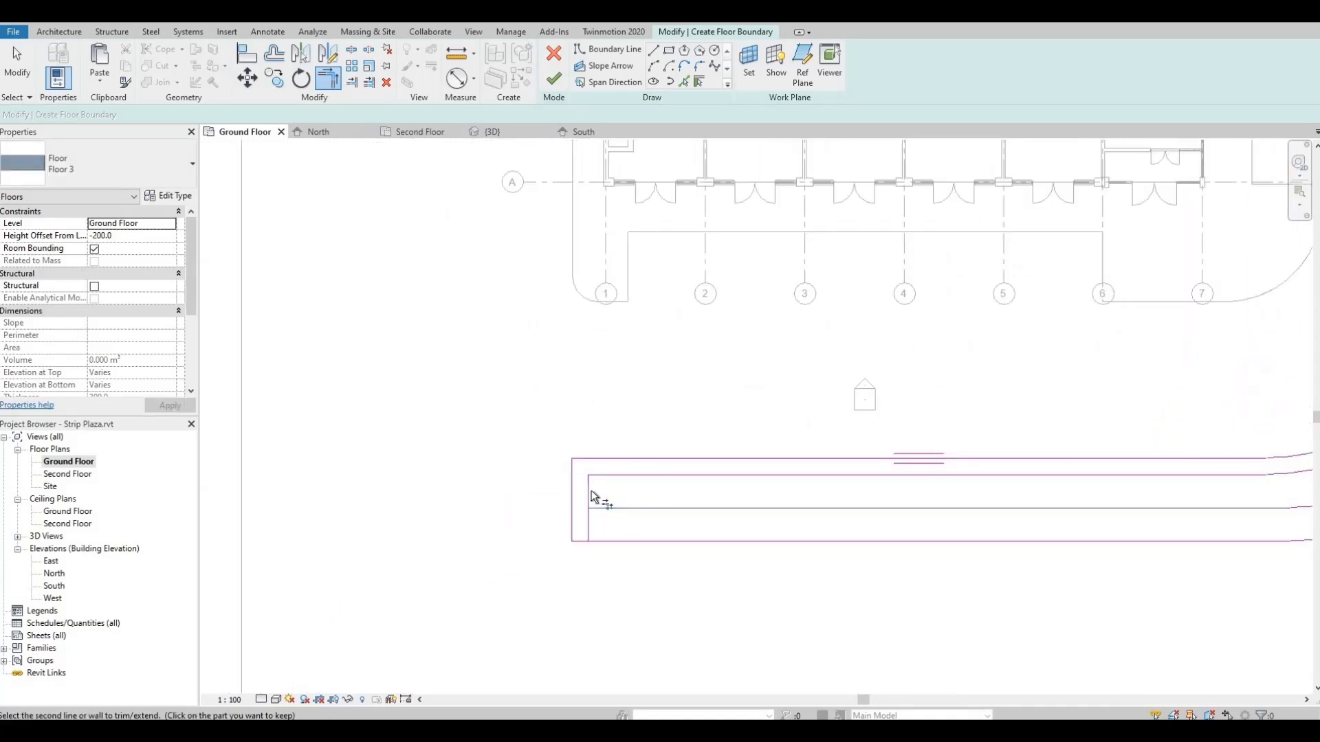
left_click(590, 489)
Check the curved corner of the inner outline and finish the sidewalk floor sketch.
middle_click_drag(934, 548, 879, 543)
scroll(880, 543, "down", 2)
middle_click_drag(795, 563, 554, 566)
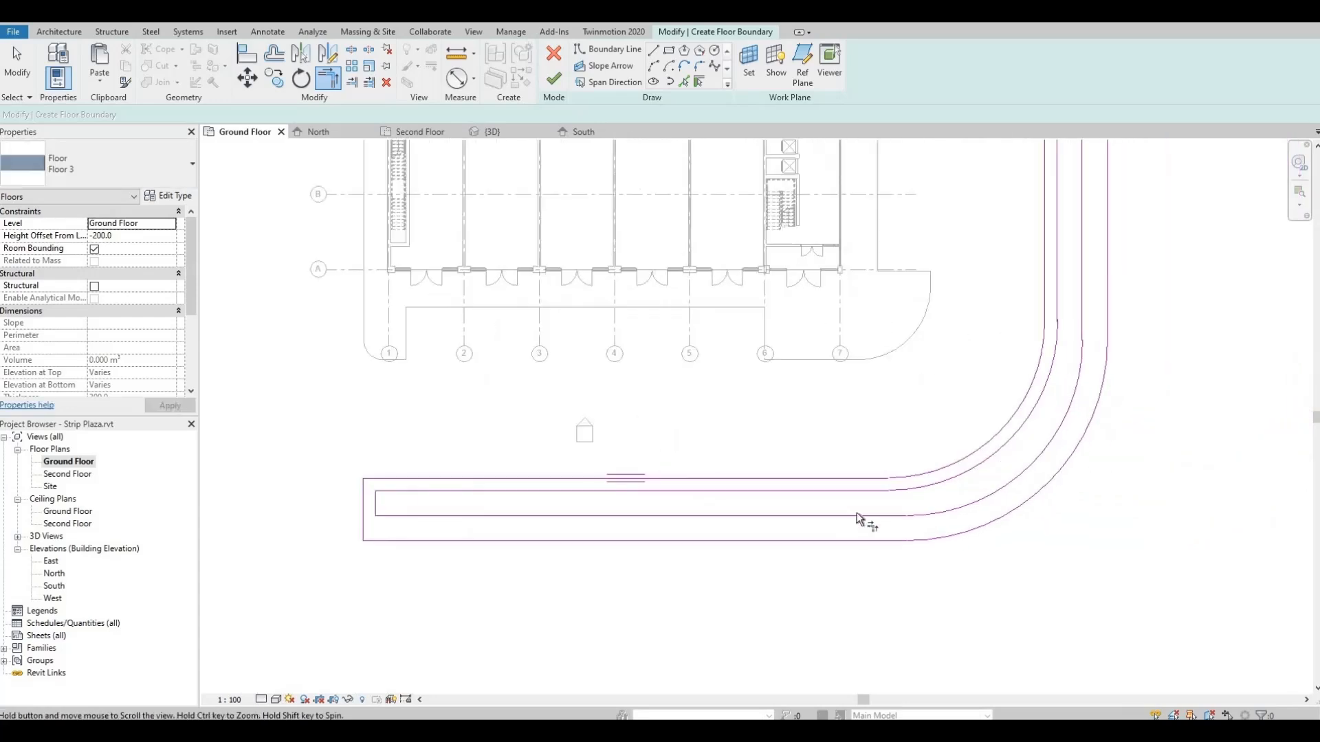
scroll(857, 511, "down", 1)
scroll(856, 510, "up", 2)
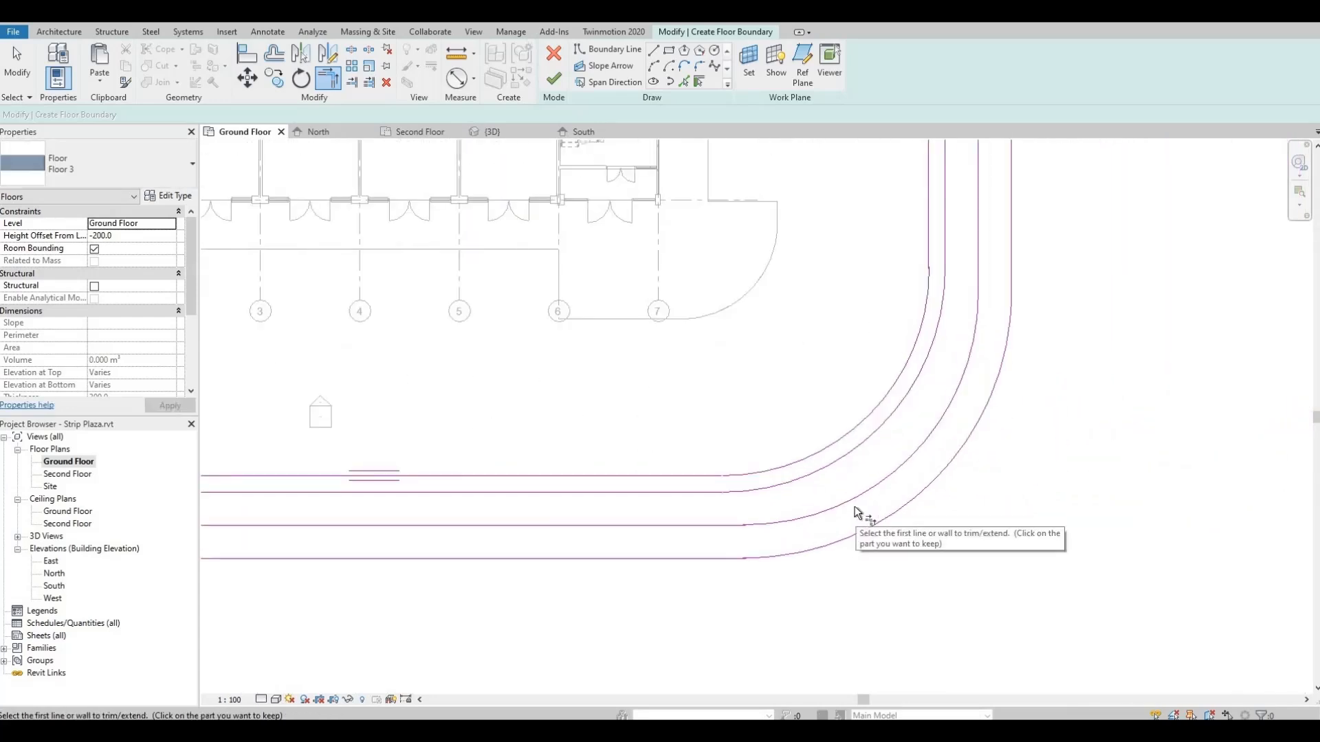
middle_click_drag(866, 522, 867, 524)
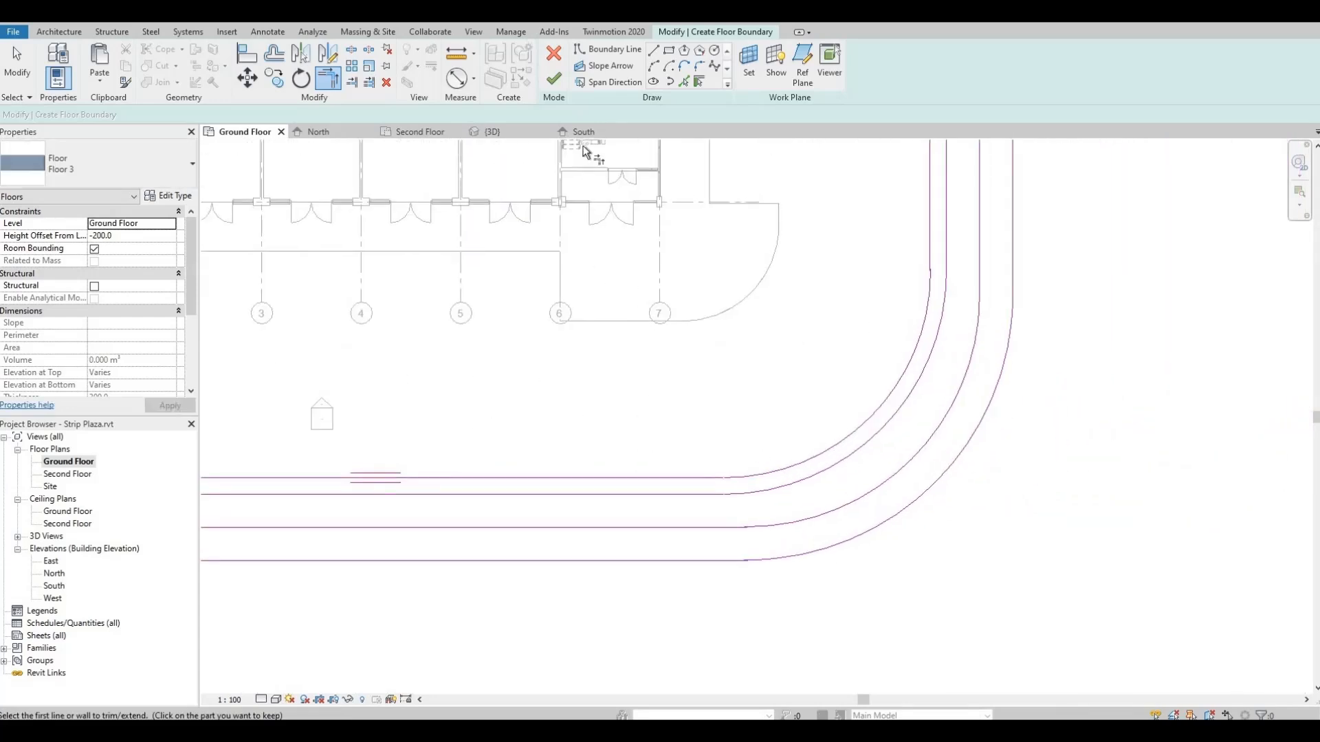
left_click(554, 79)
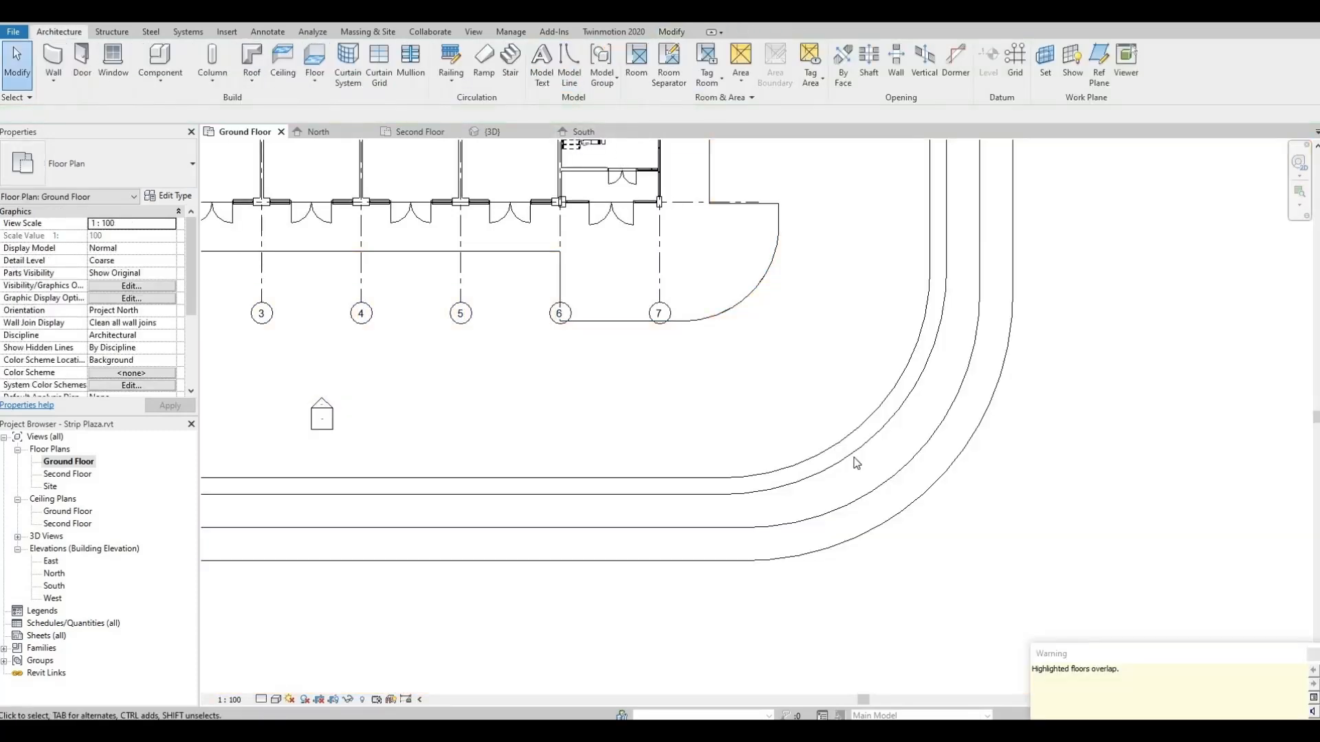
scroll(857, 459, "down", 3)
middle_click_drag(860, 459, 1025, 449)
scroll(1022, 448, "down", 1)
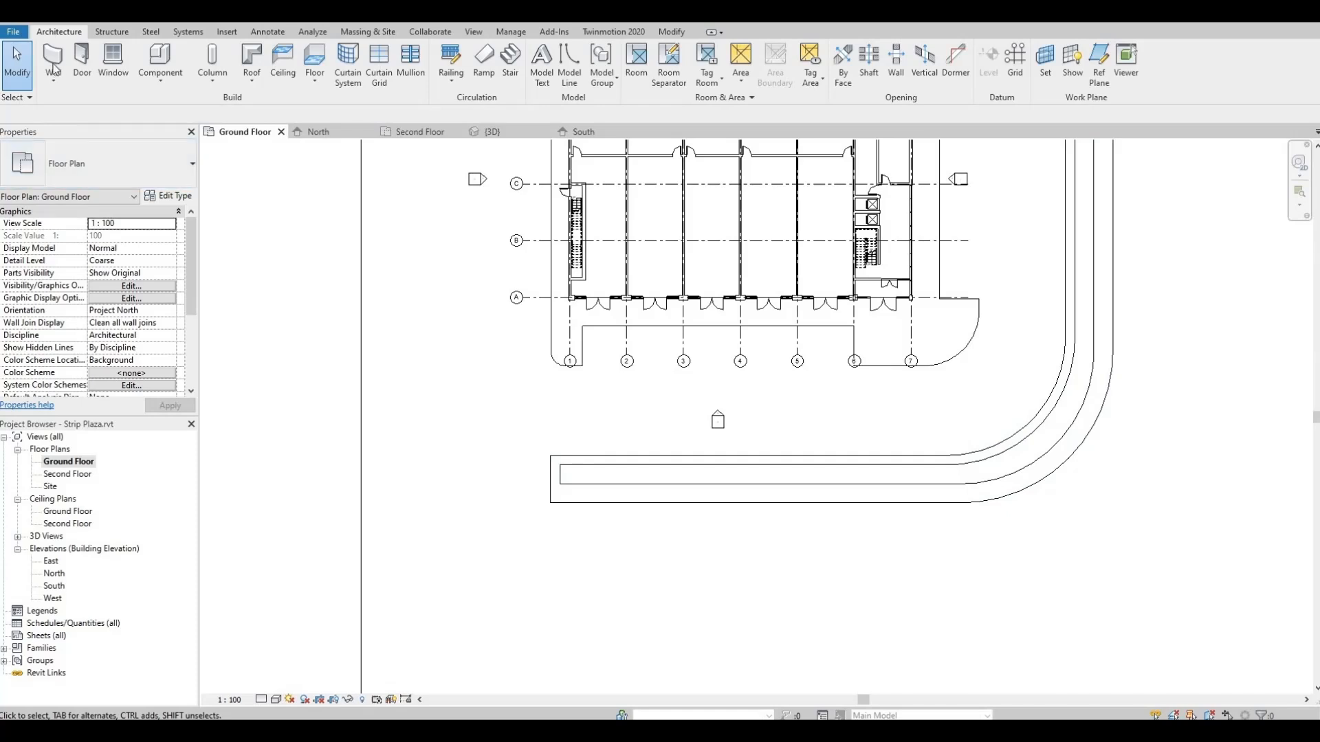
Start a new floor and duplicate its Floor 3 type as Floor 5 Grass.
left_click(315, 63)
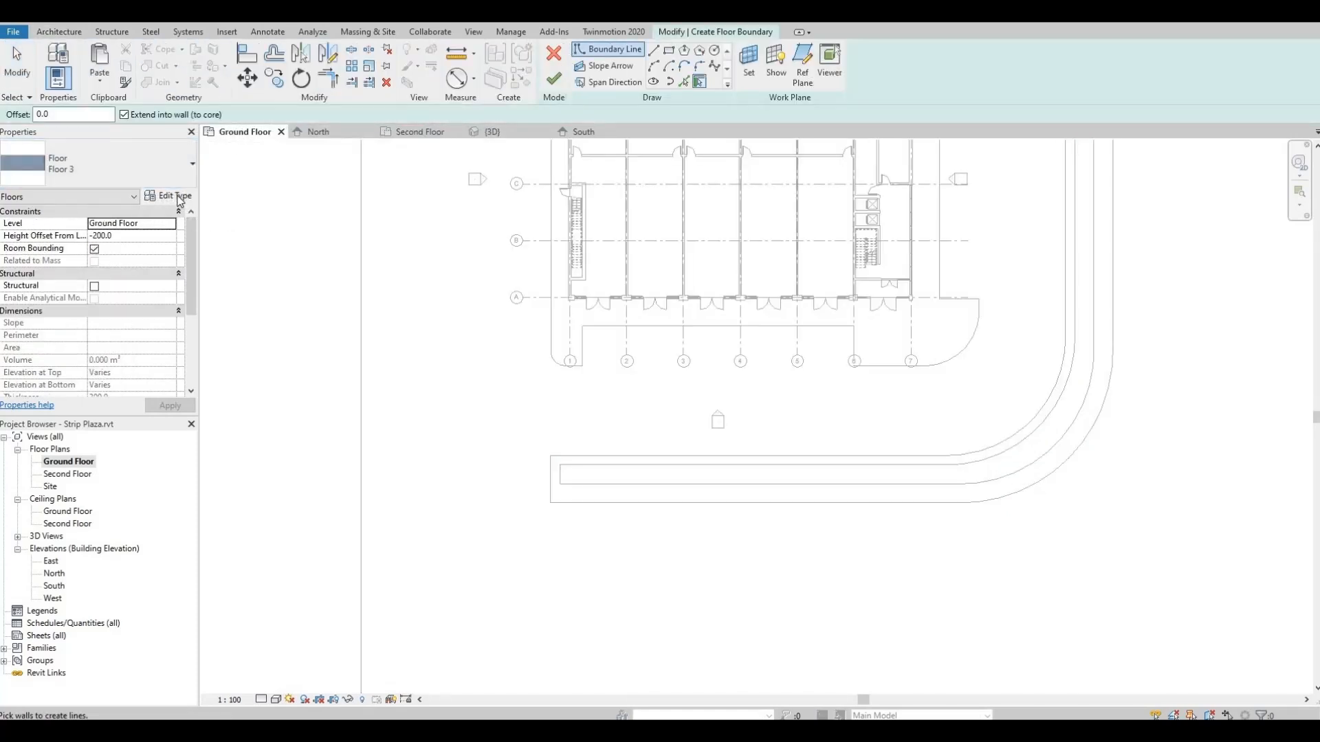
left_click(169, 196)
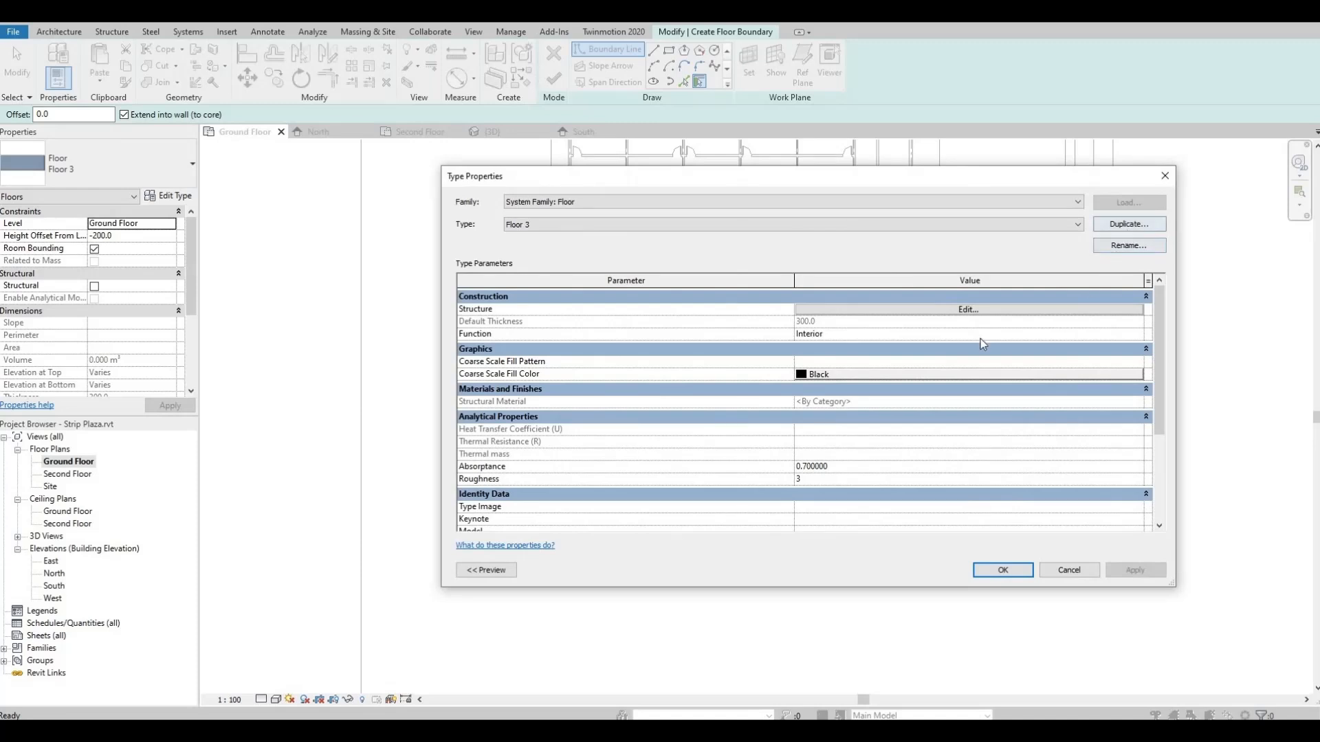
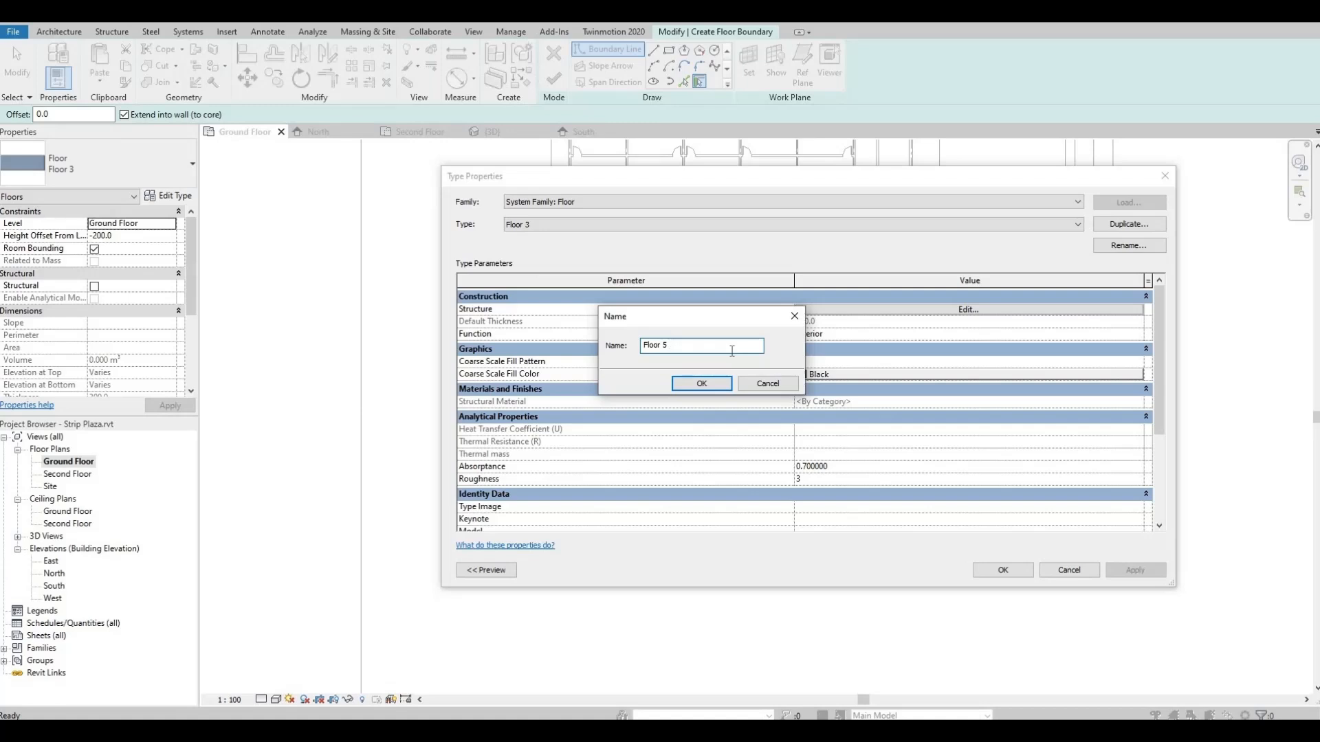
left_click(702, 383)
left_click(993, 570)
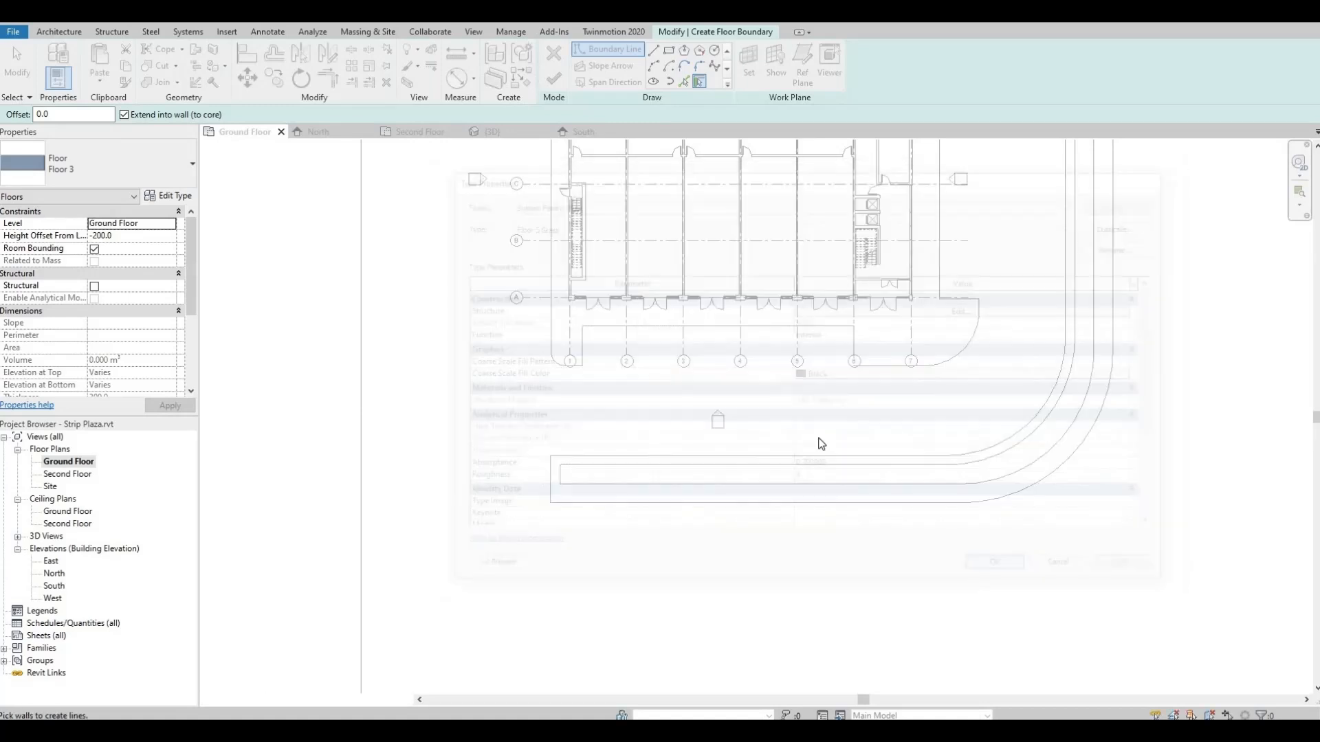
Pick the sidewalk's inner opening edges as floor boundary lines along the front strip and both corner arcs.
left_click(684, 82)
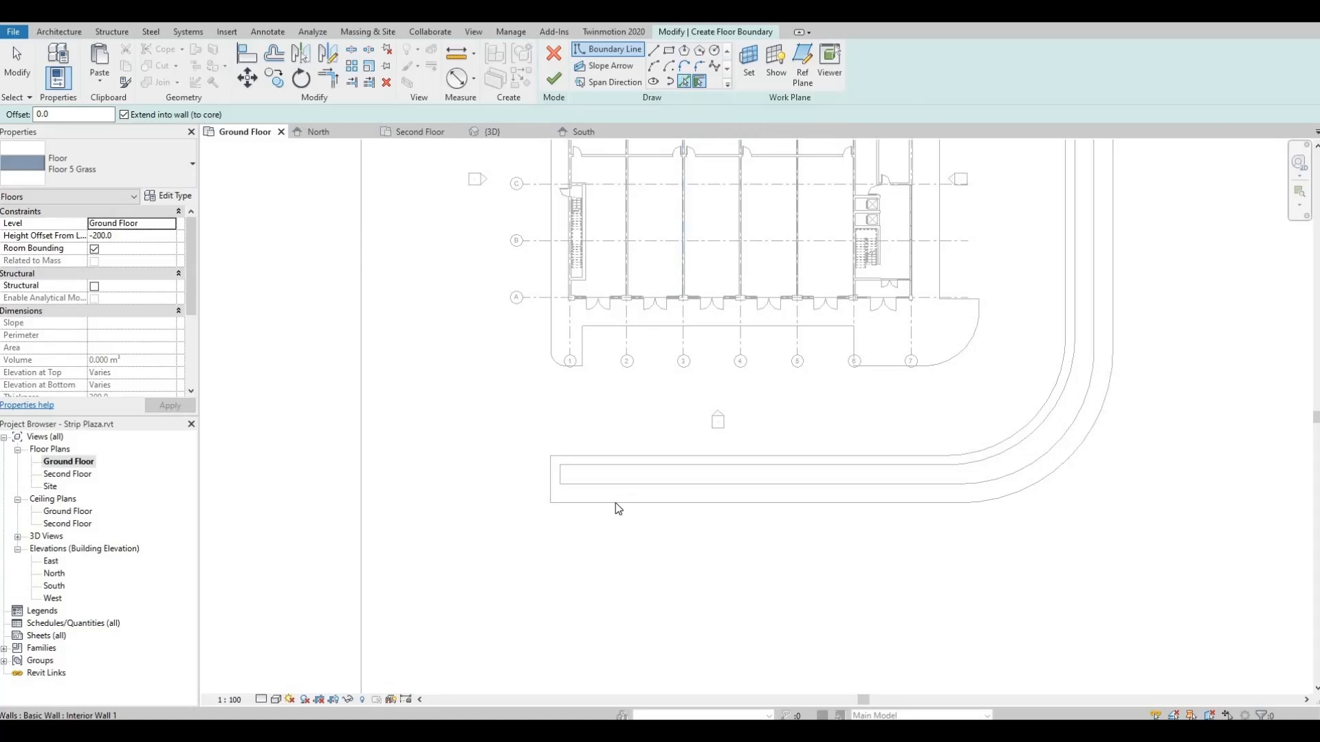
left_click(583, 484)
left_click(578, 465)
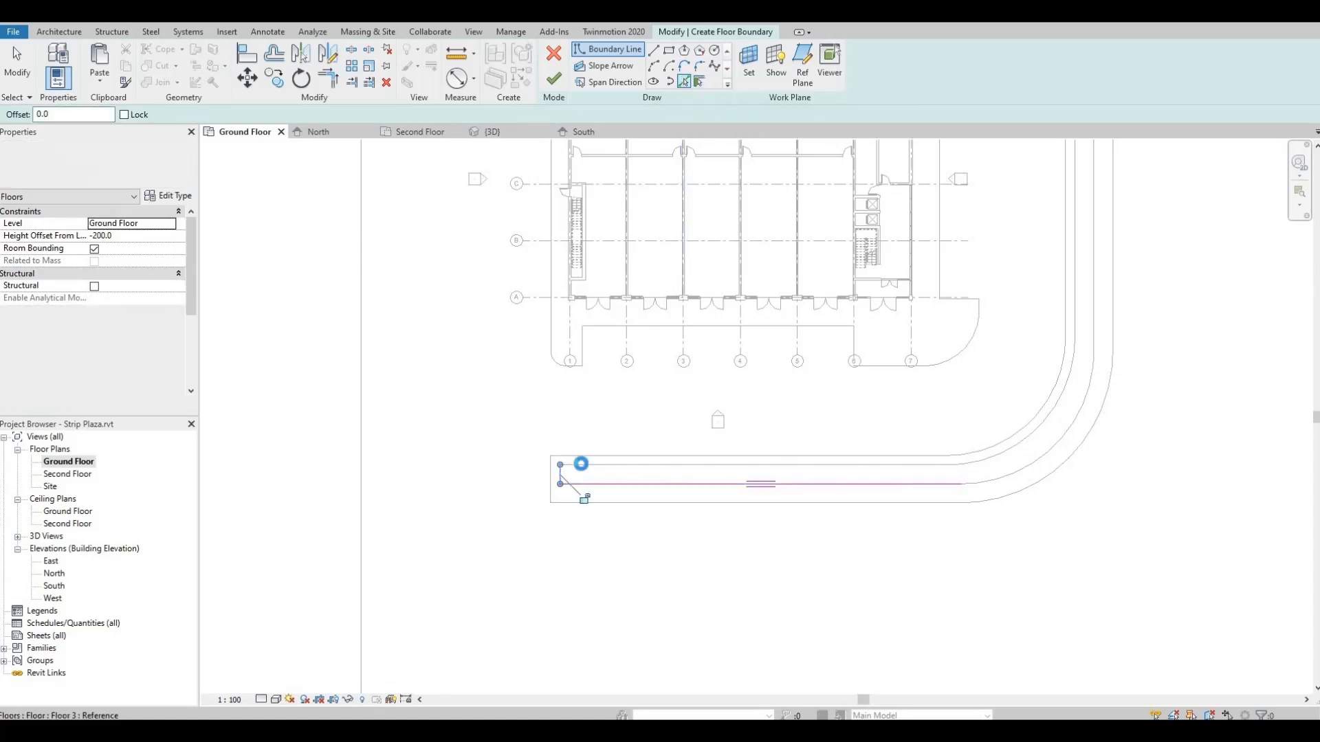
left_click(997, 468)
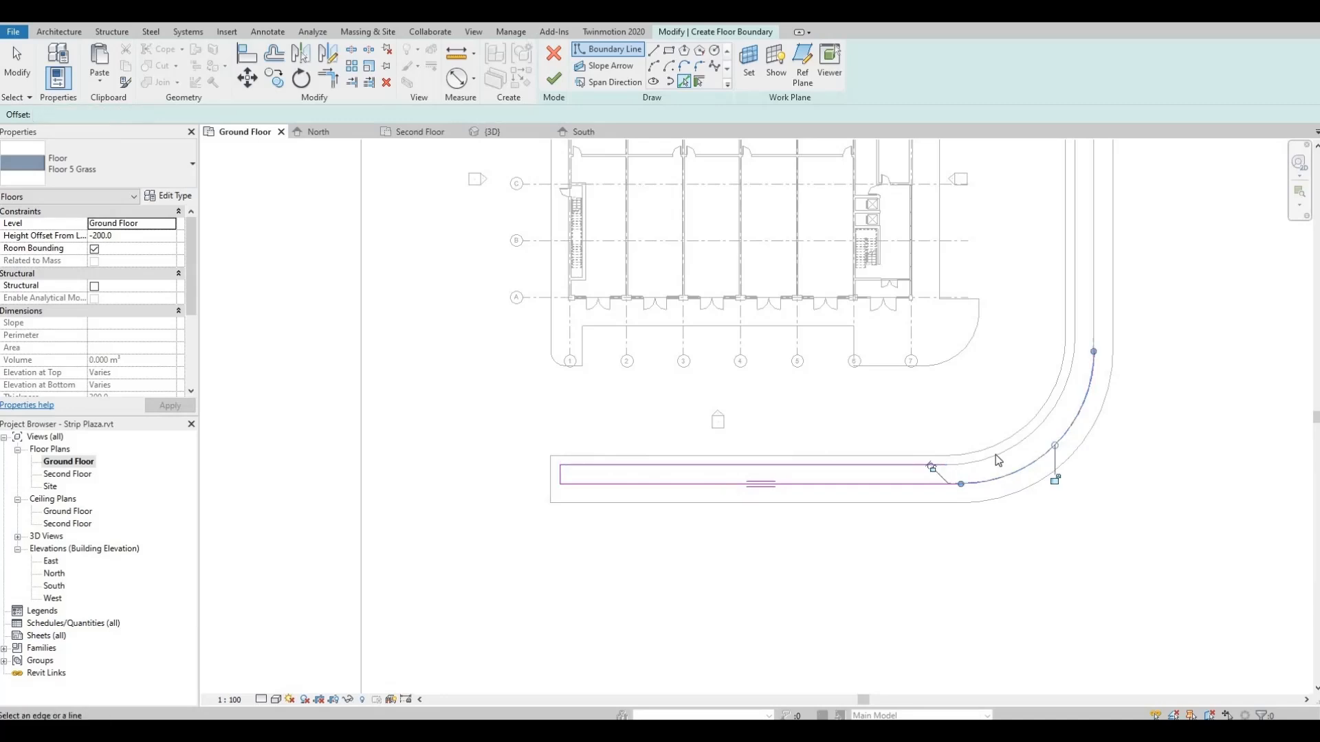
left_click(995, 455)
Add the opening's long side edges and rear end edge to the grass floor boundary and finish the sketch.
middle_click_drag(1055, 414, 986, 536)
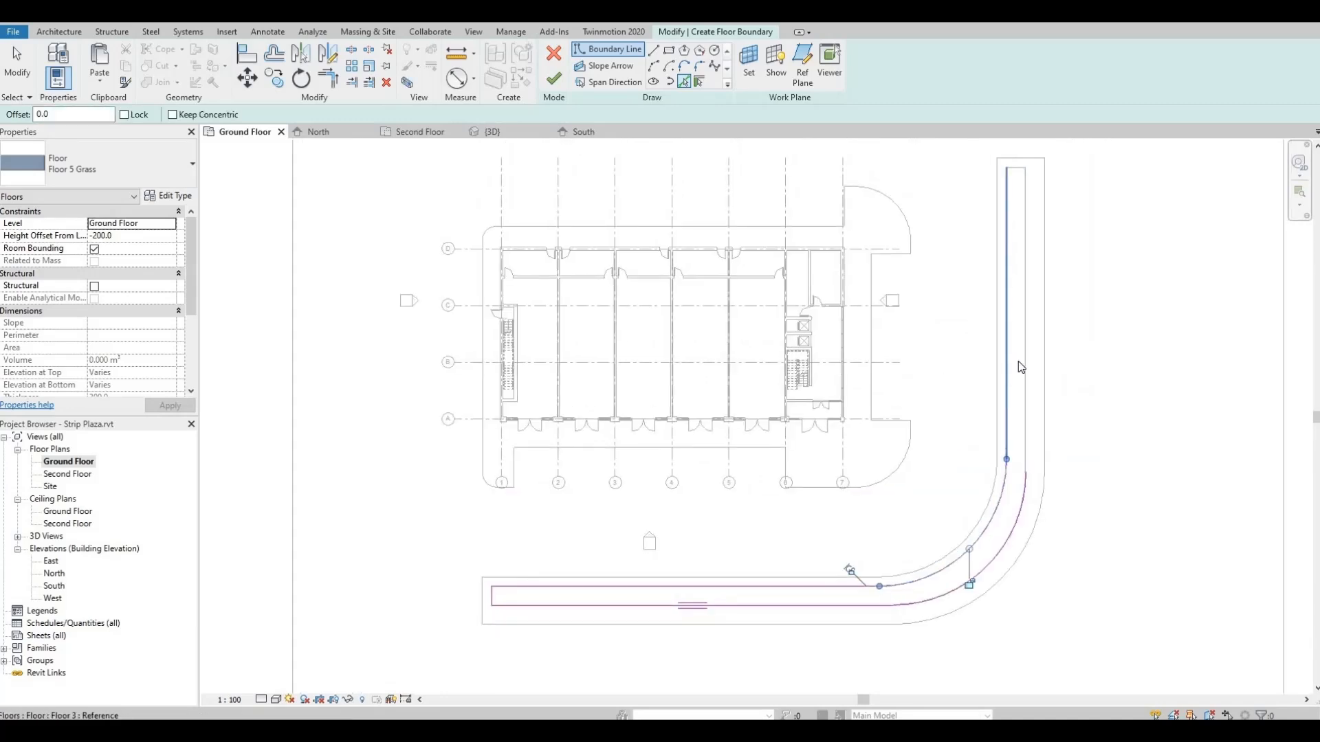
left_click(1020, 359)
left_click(1025, 196)
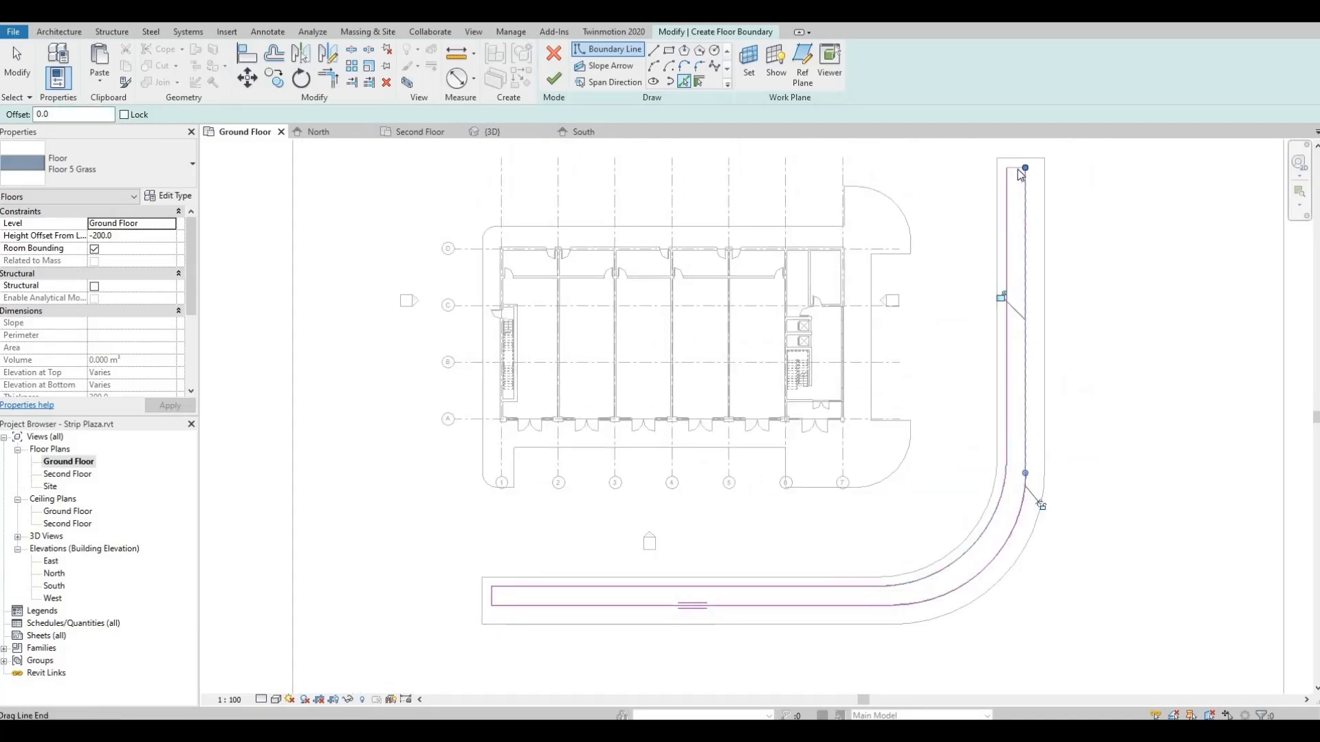
scroll(1025, 151, "up", 4)
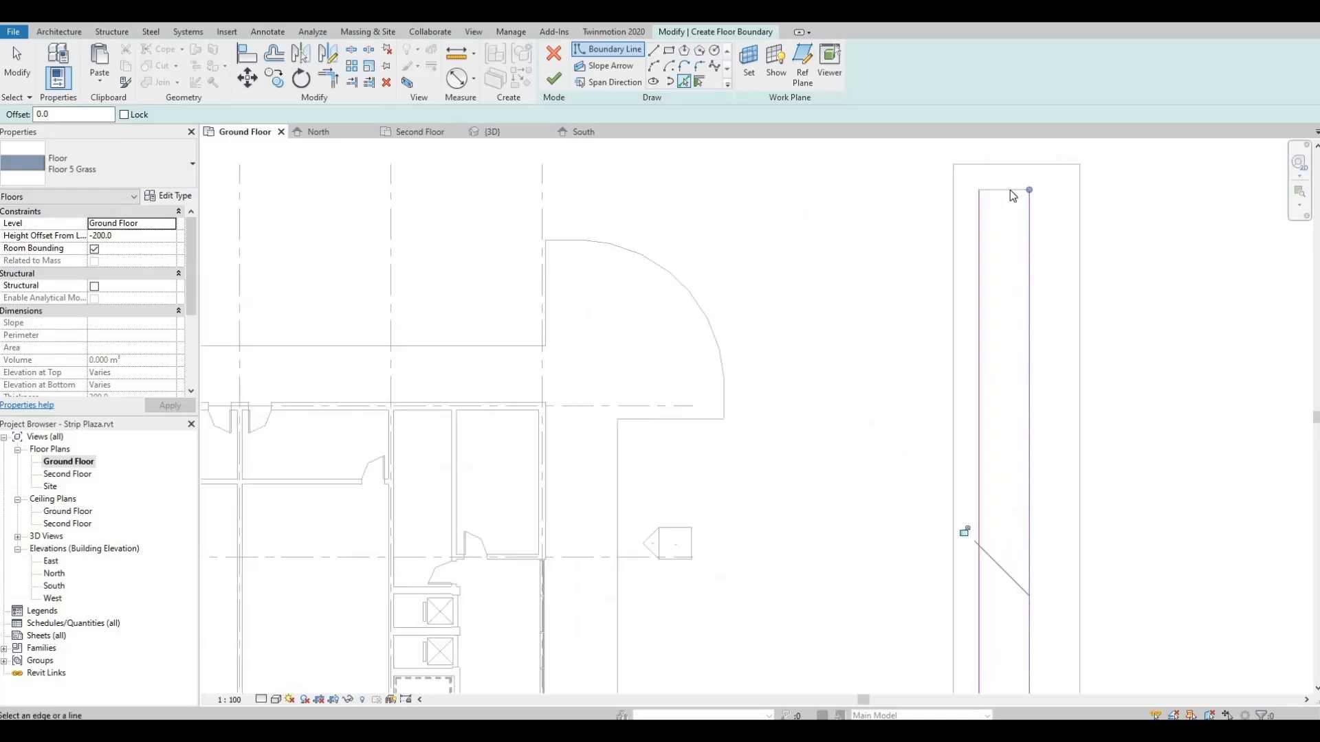
left_click(1009, 190)
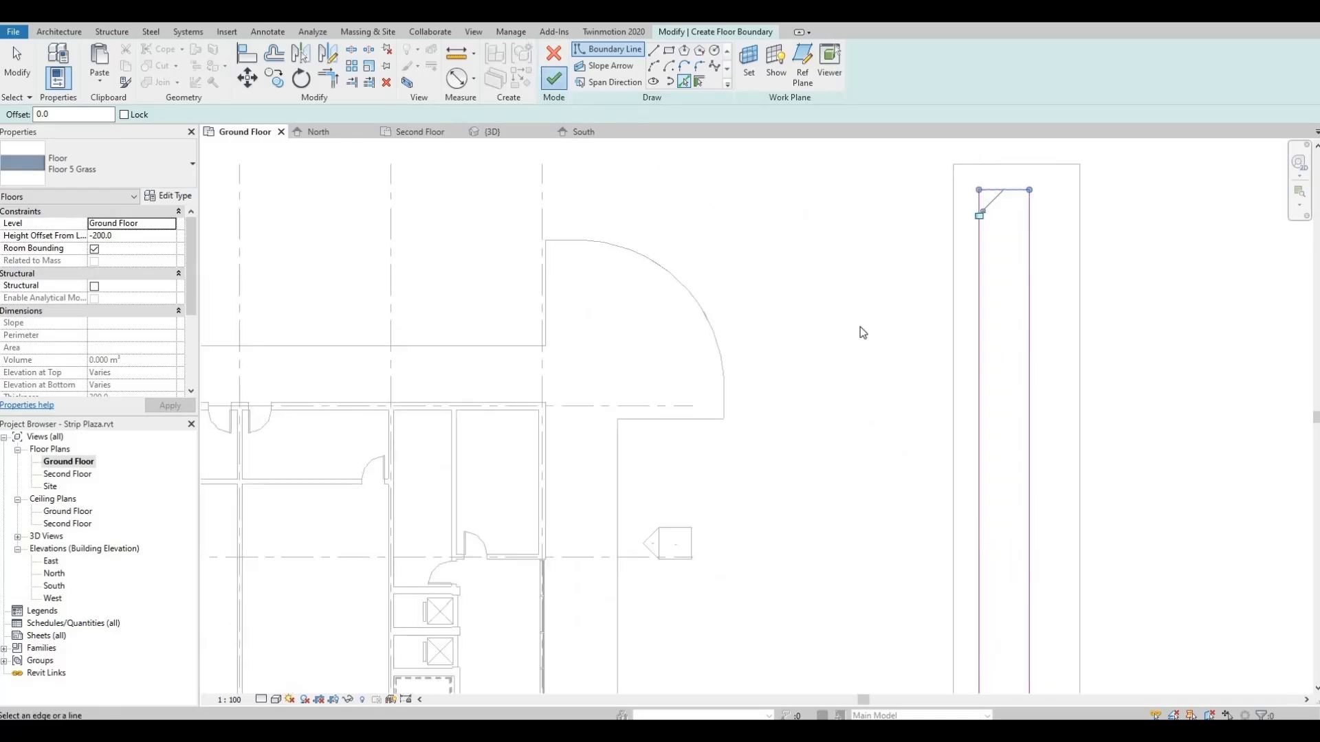
scroll(969, 465, "down", 2)
key("Escape")
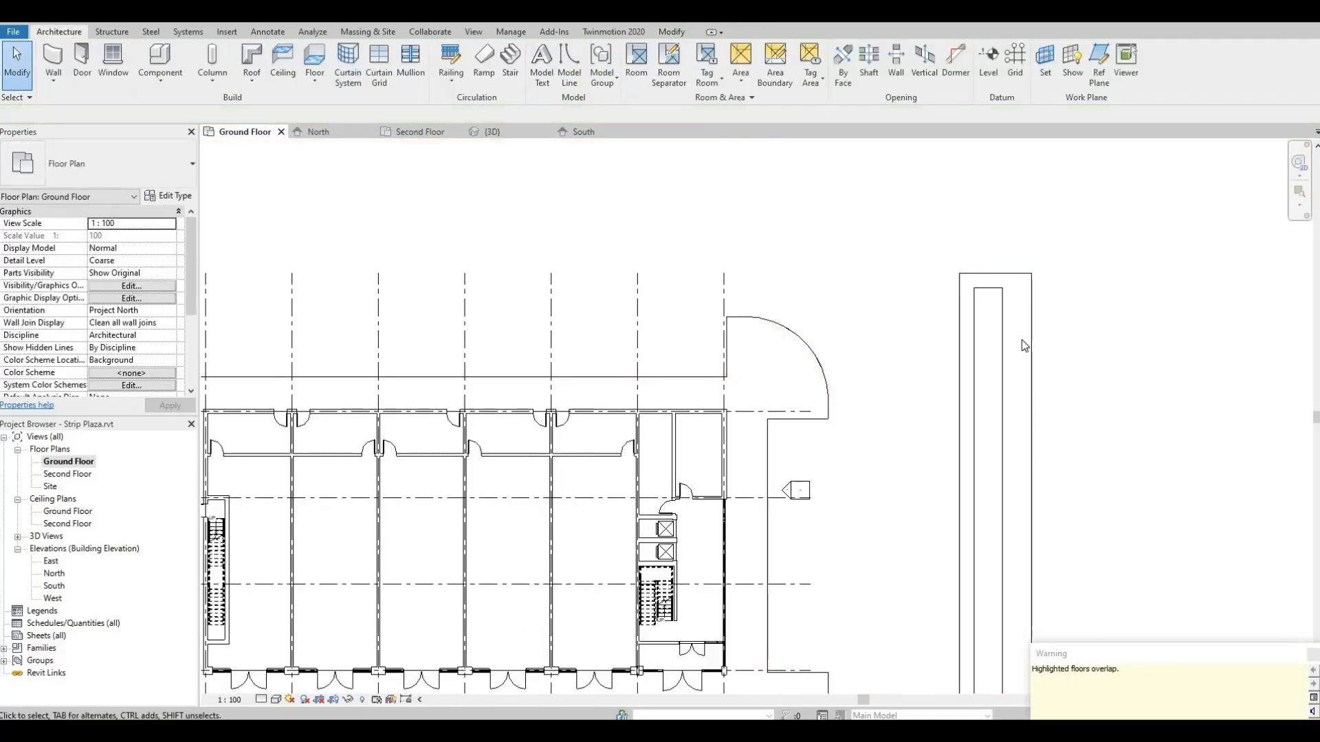
Start placing rooms and set the Room Tag type to show the area.
scroll(924, 674, "down", 1)
middle_click_drag(924, 674, 1001, 445)
middle_click_drag(946, 518, 995, 463)
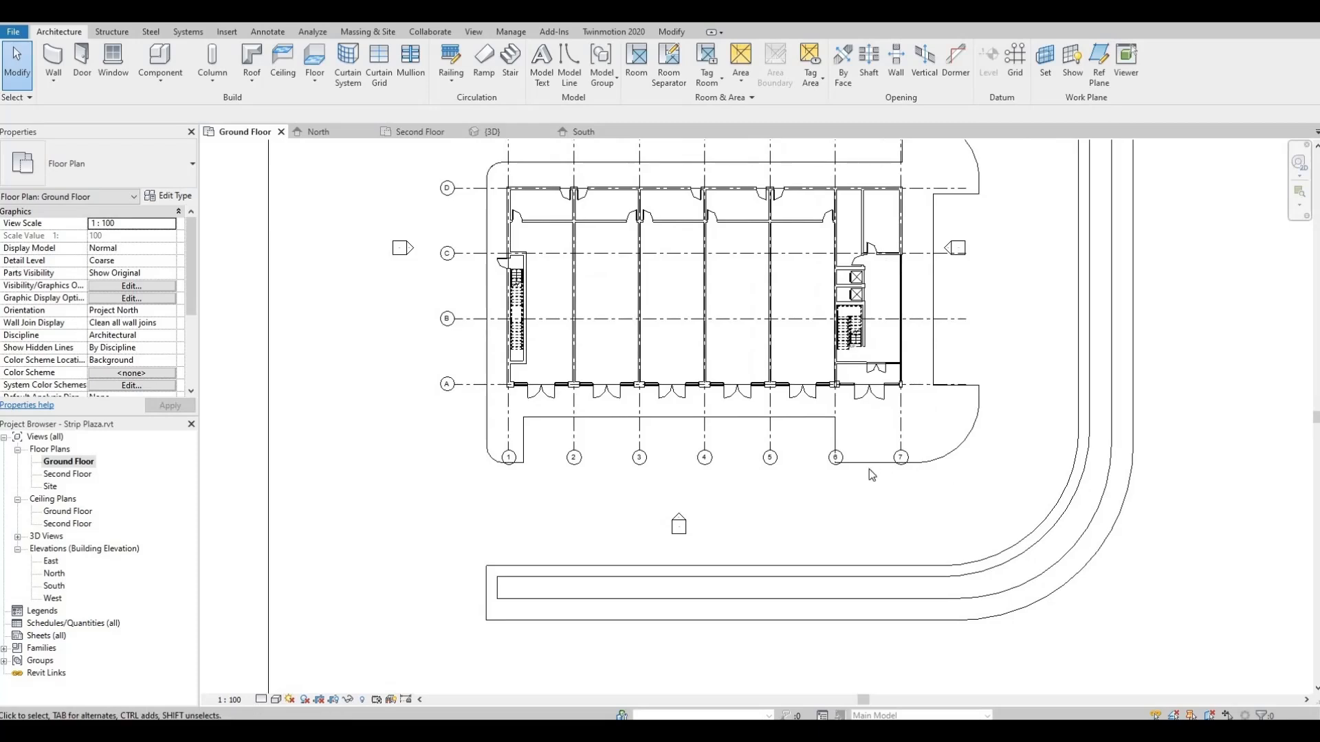
middle_click_drag(893, 424, 913, 488)
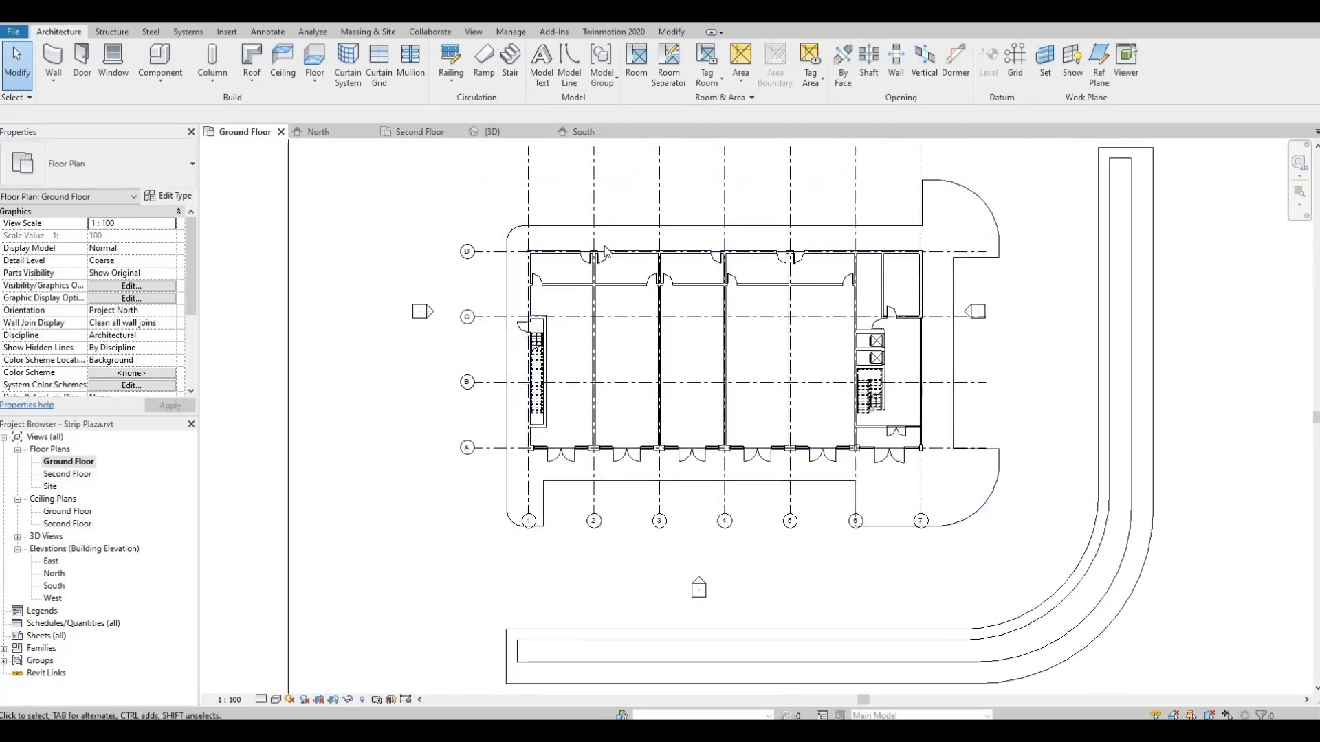
left_click(637, 64)
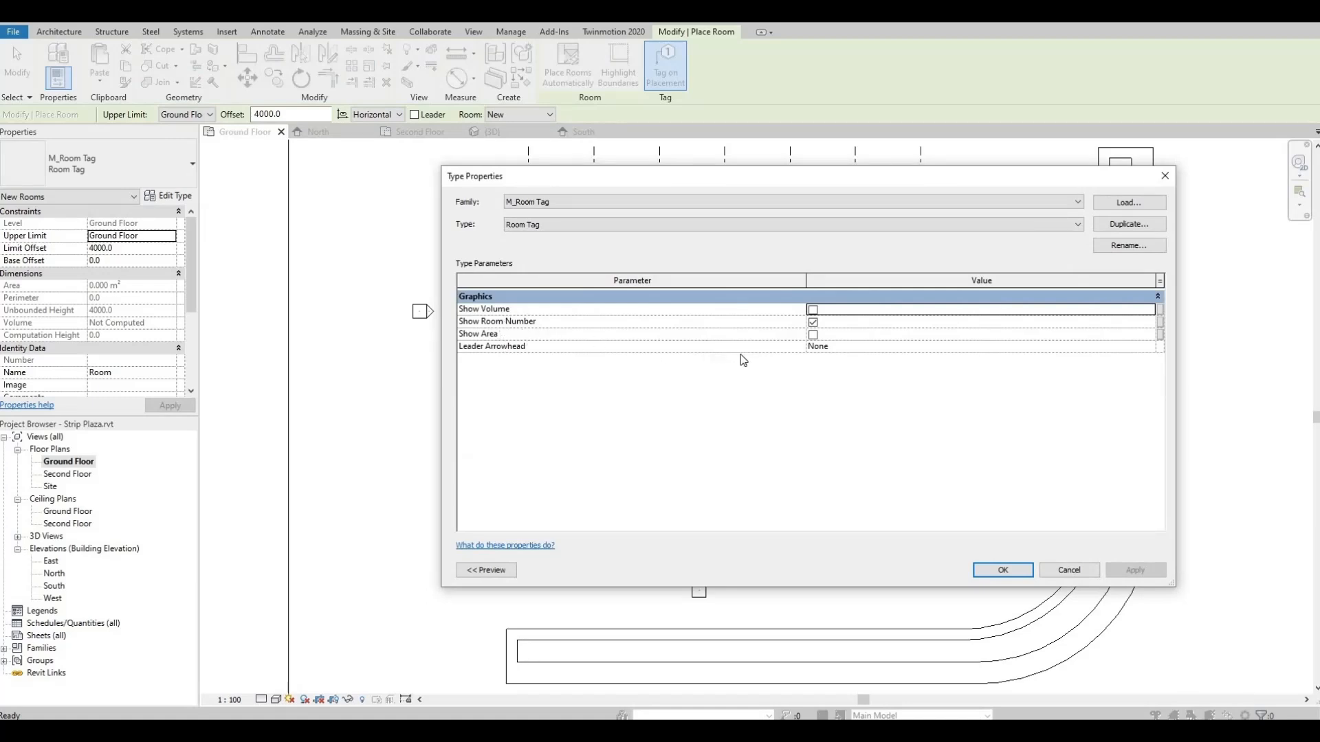
left_click(813, 334)
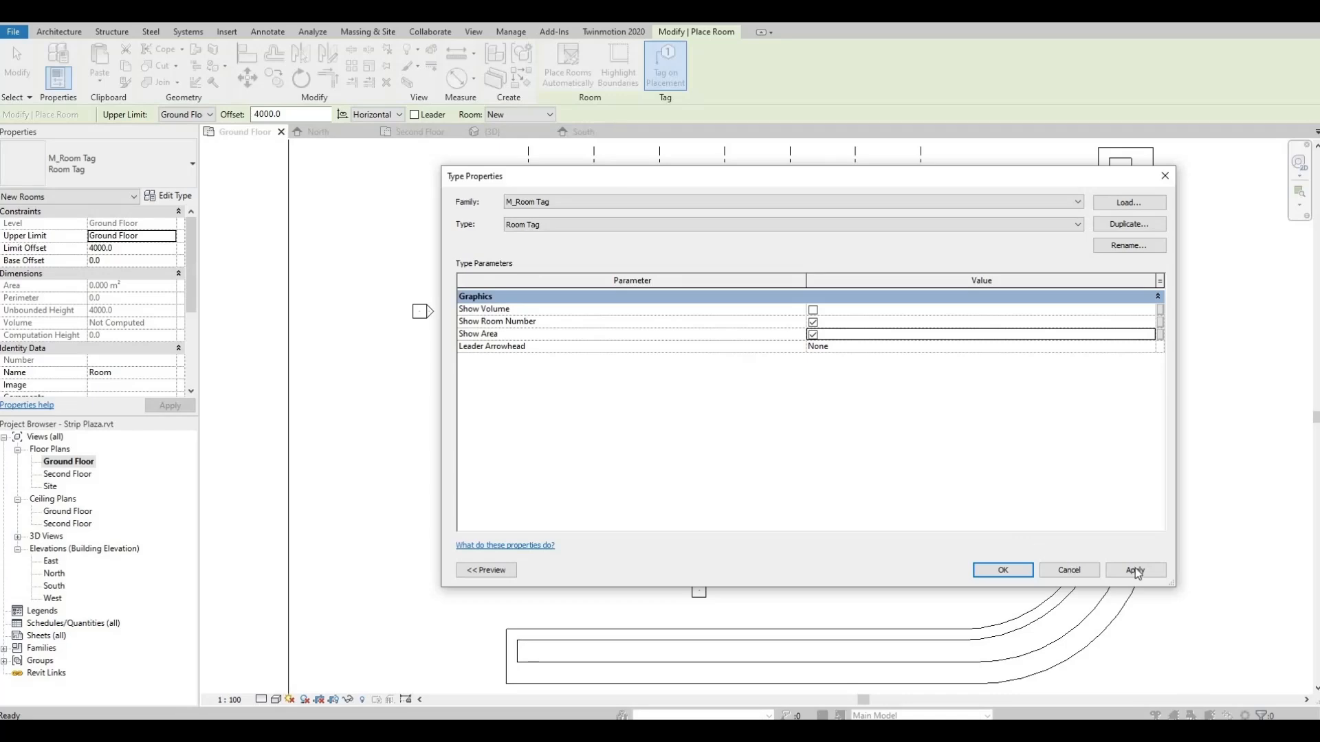
left_click(1010, 570)
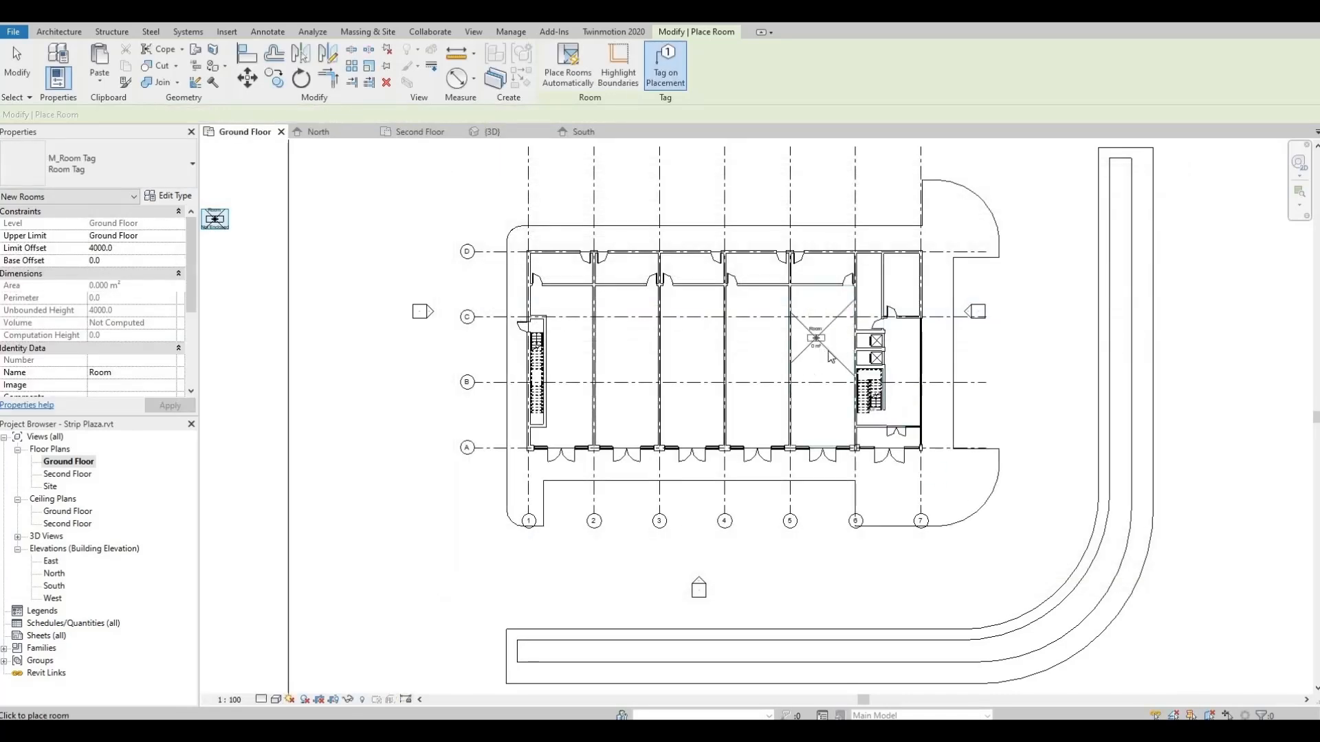
Place tagged rooms in the five large bays between grids 6 and 1, working from grid 6 towards grid 1.
scroll(822, 347, "up", 6)
scroll(835, 373, "down", 3)
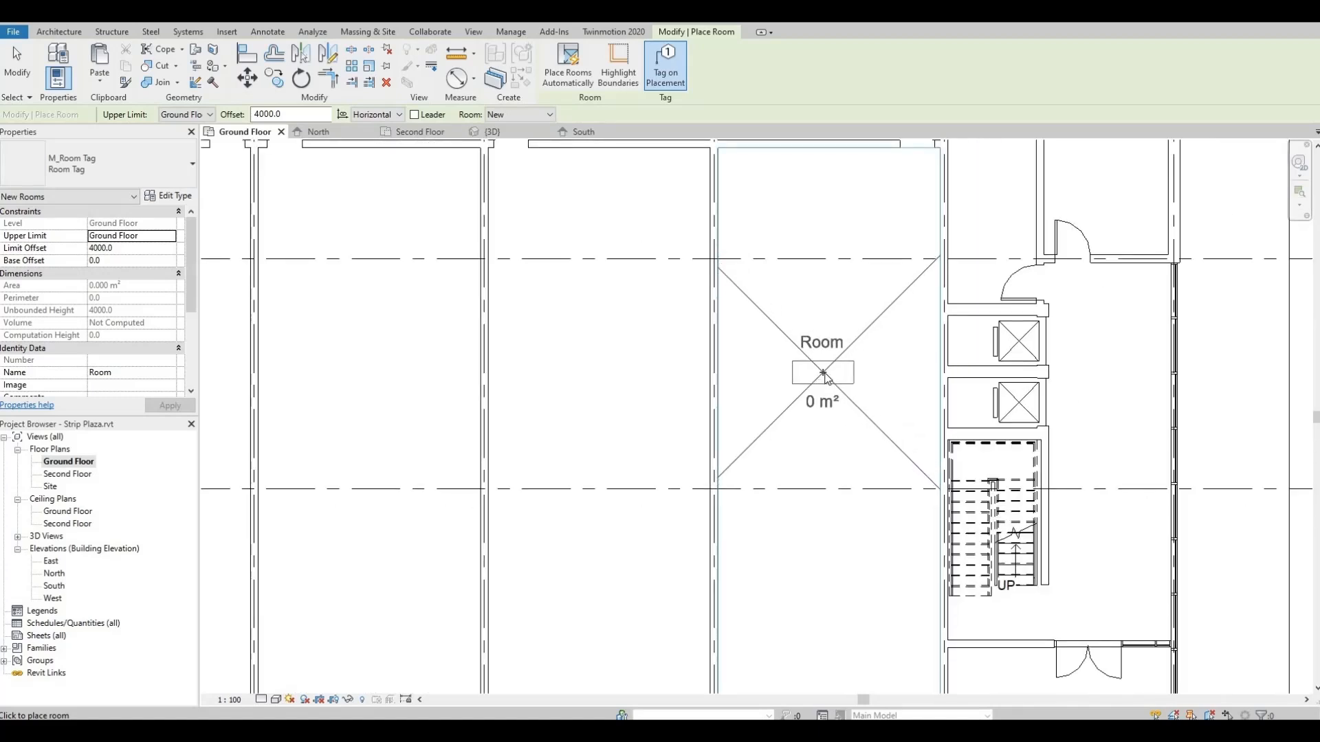
left_click(824, 373)
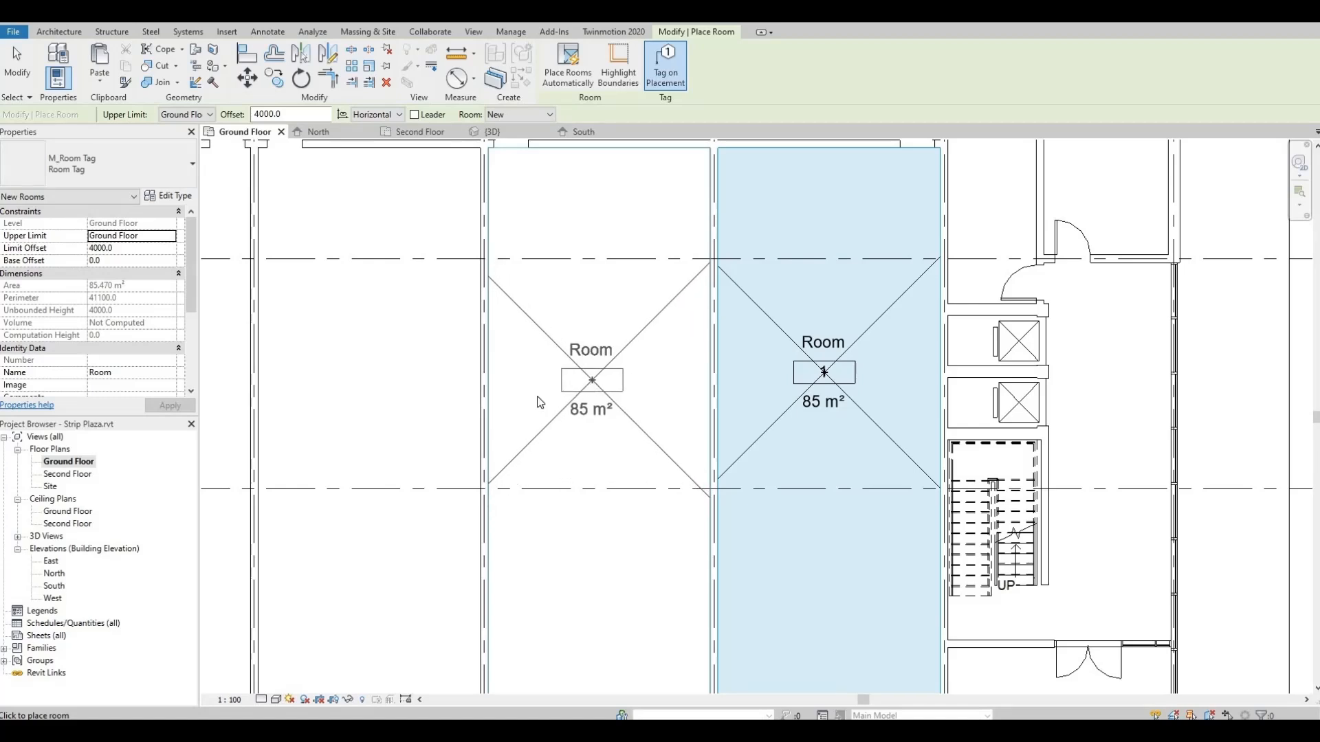
left_click(592, 382)
middle_click_drag(824, 407, 869, 407)
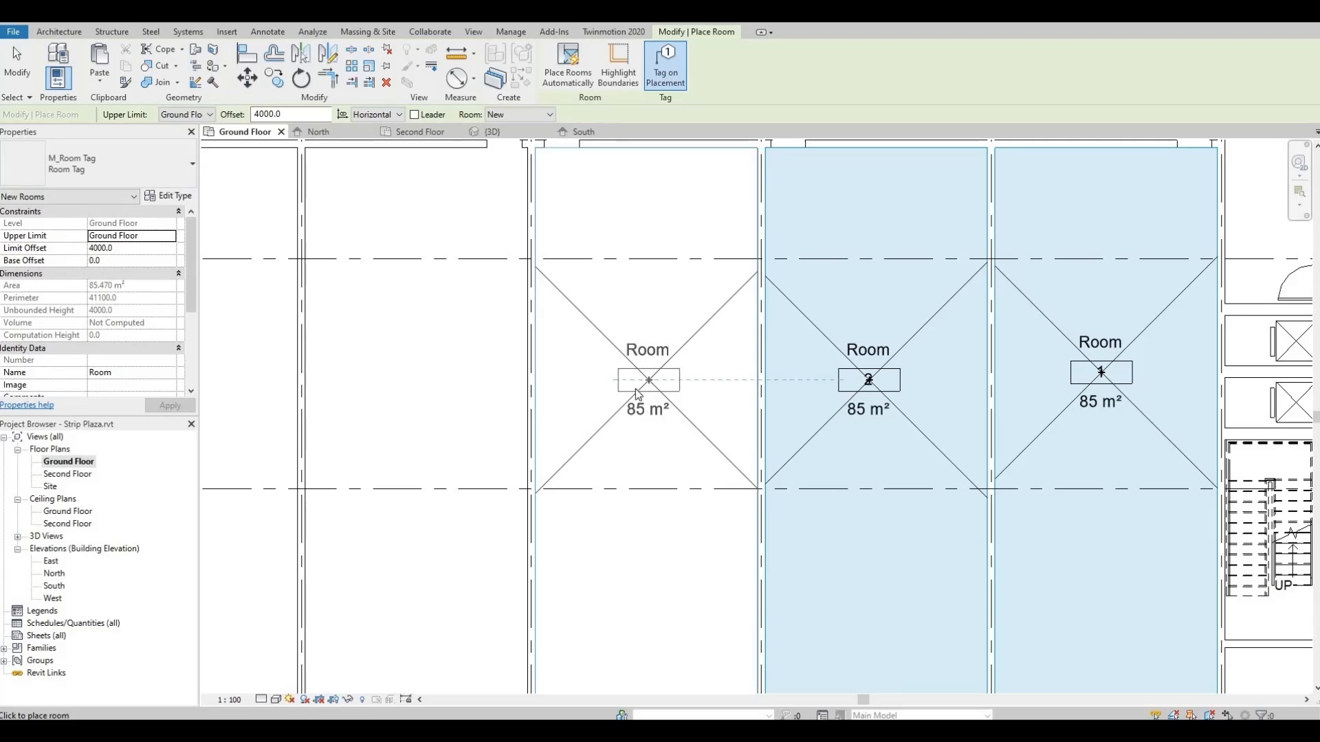
left_click(621, 394)
scroll(797, 391, "left", 5, "shift")
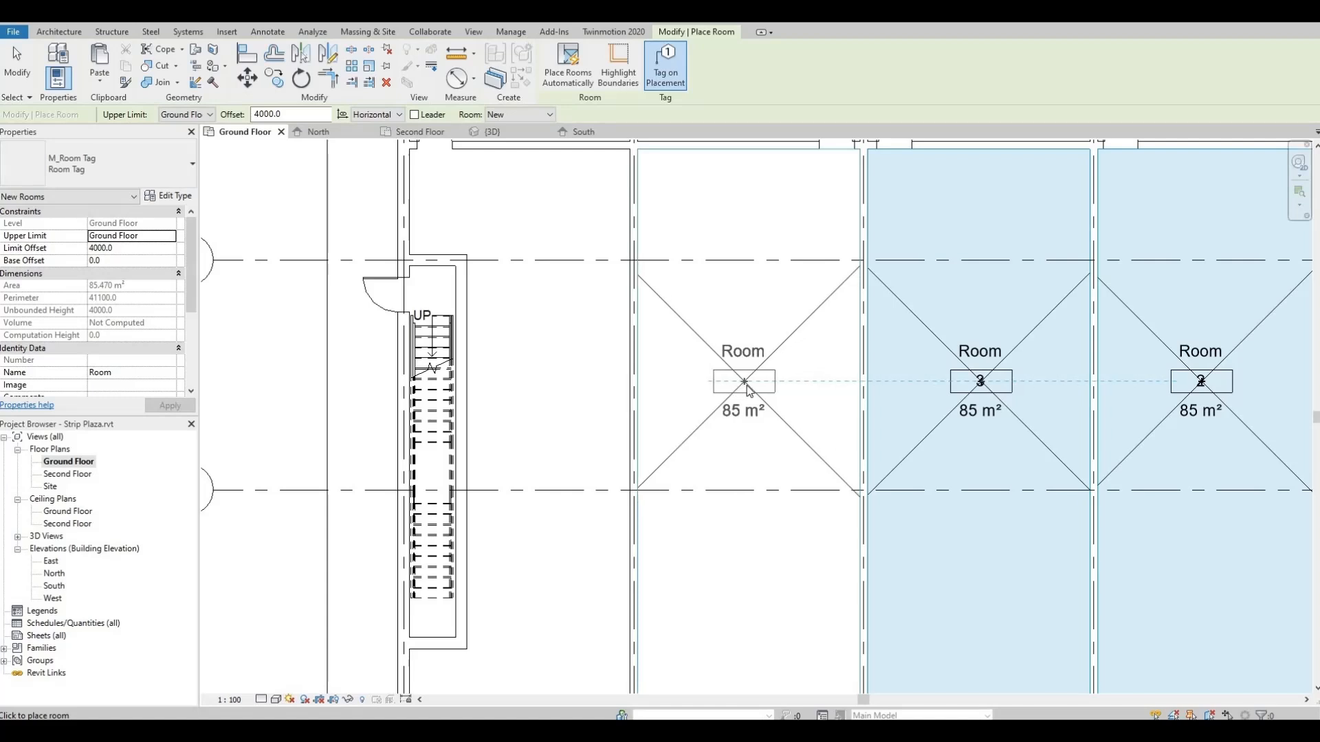
left_click(548, 386)
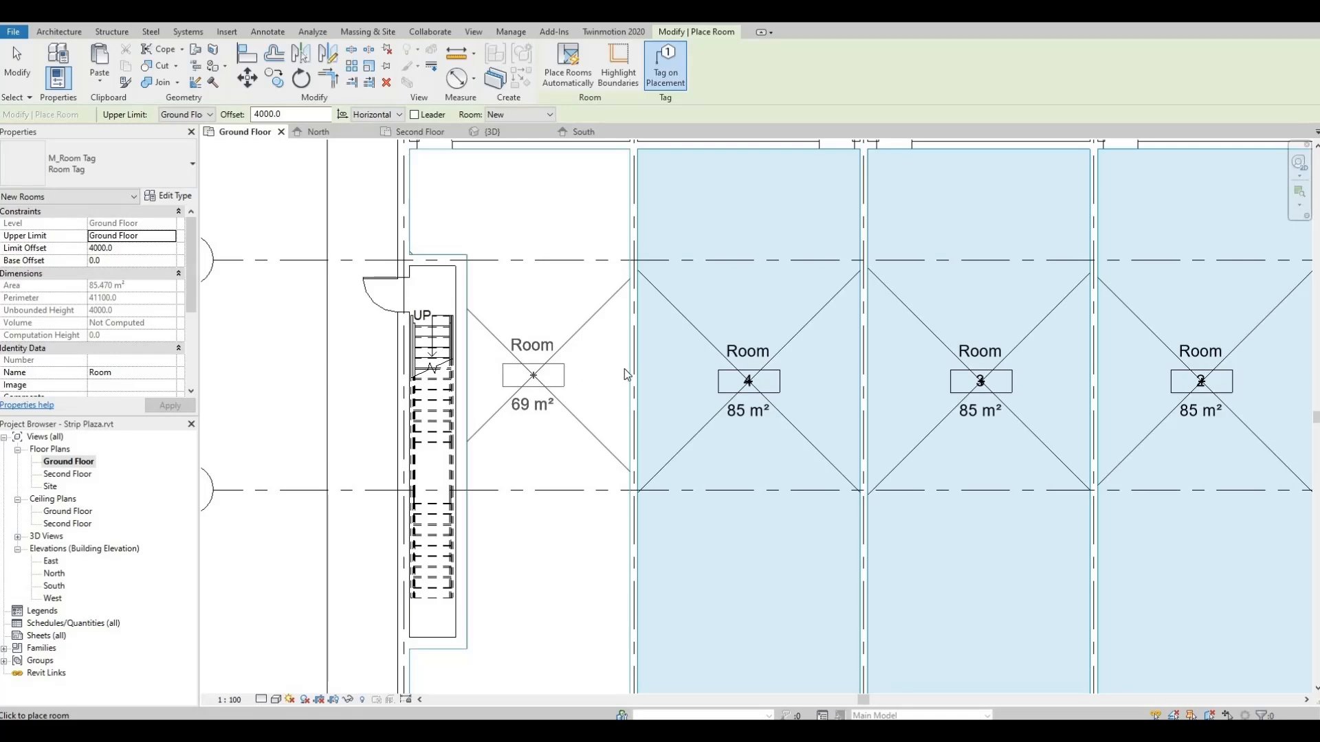
left_click(534, 376)
key("Escape")
Rename room 1 as Retail Space and copy the name for reuse.
scroll(730, 358, "down", 2)
middle_click_drag(949, 420, 657, 460)
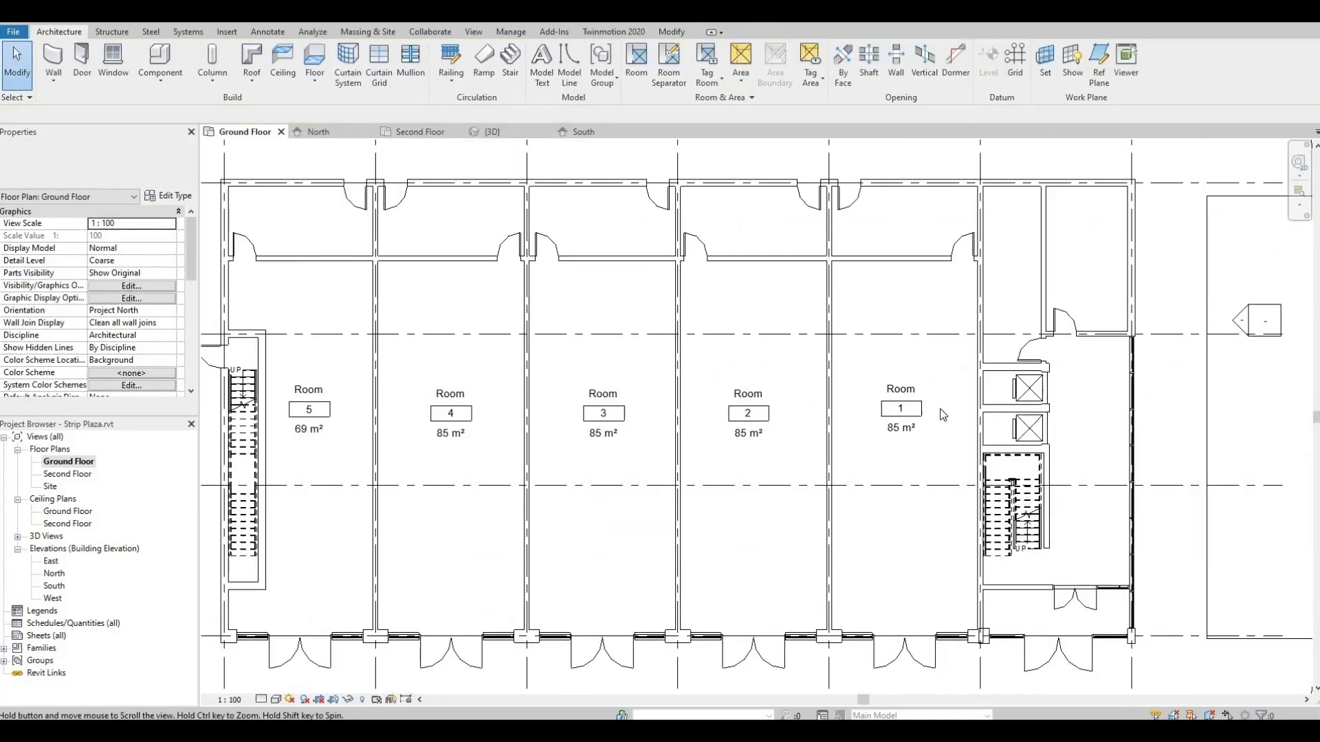
scroll(944, 415, "up", 1)
left_click(893, 407)
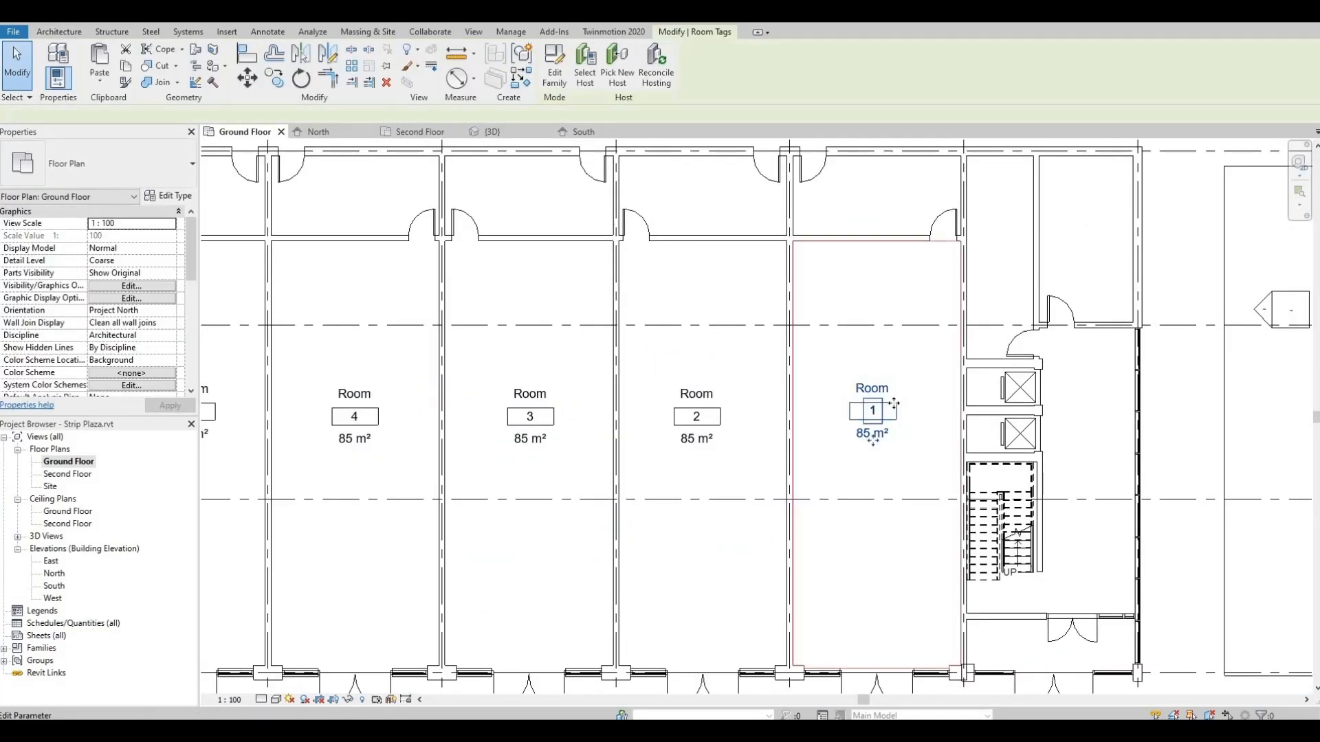
key("Escape")
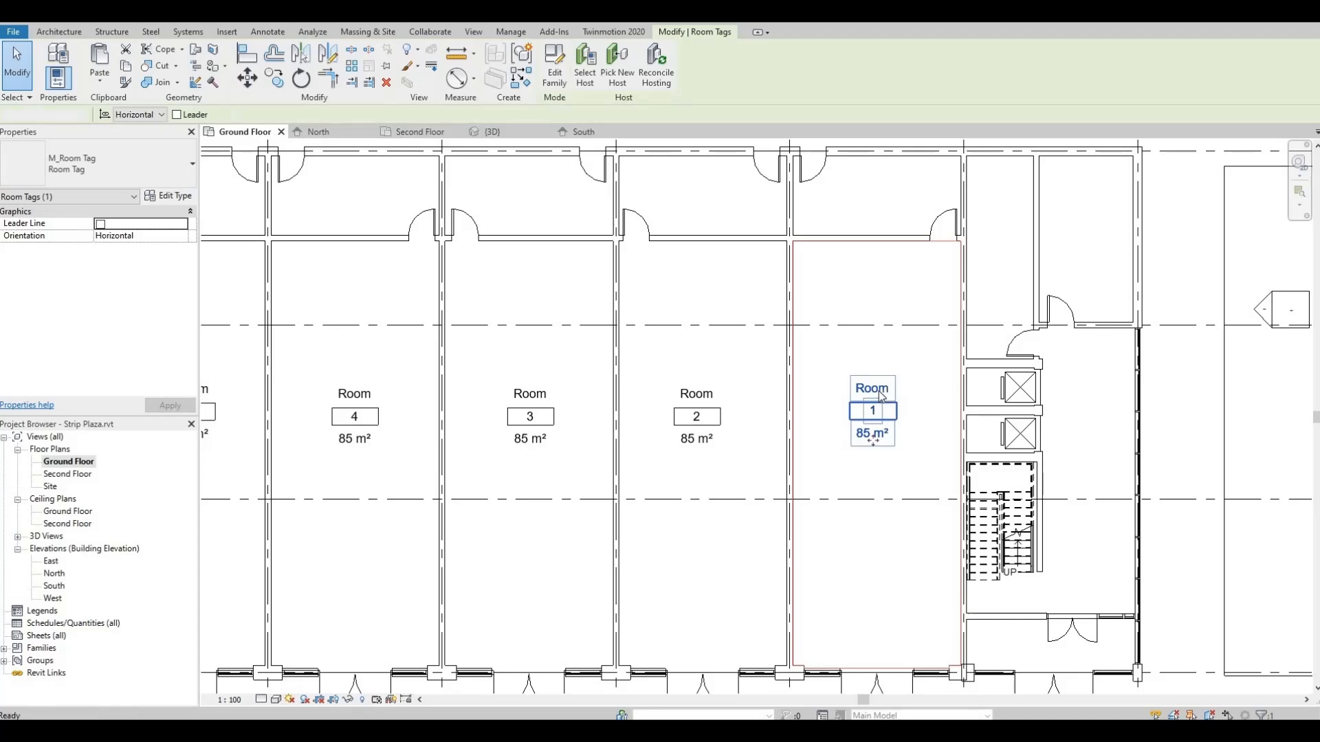
left_click(879, 390)
left_click(878, 387)
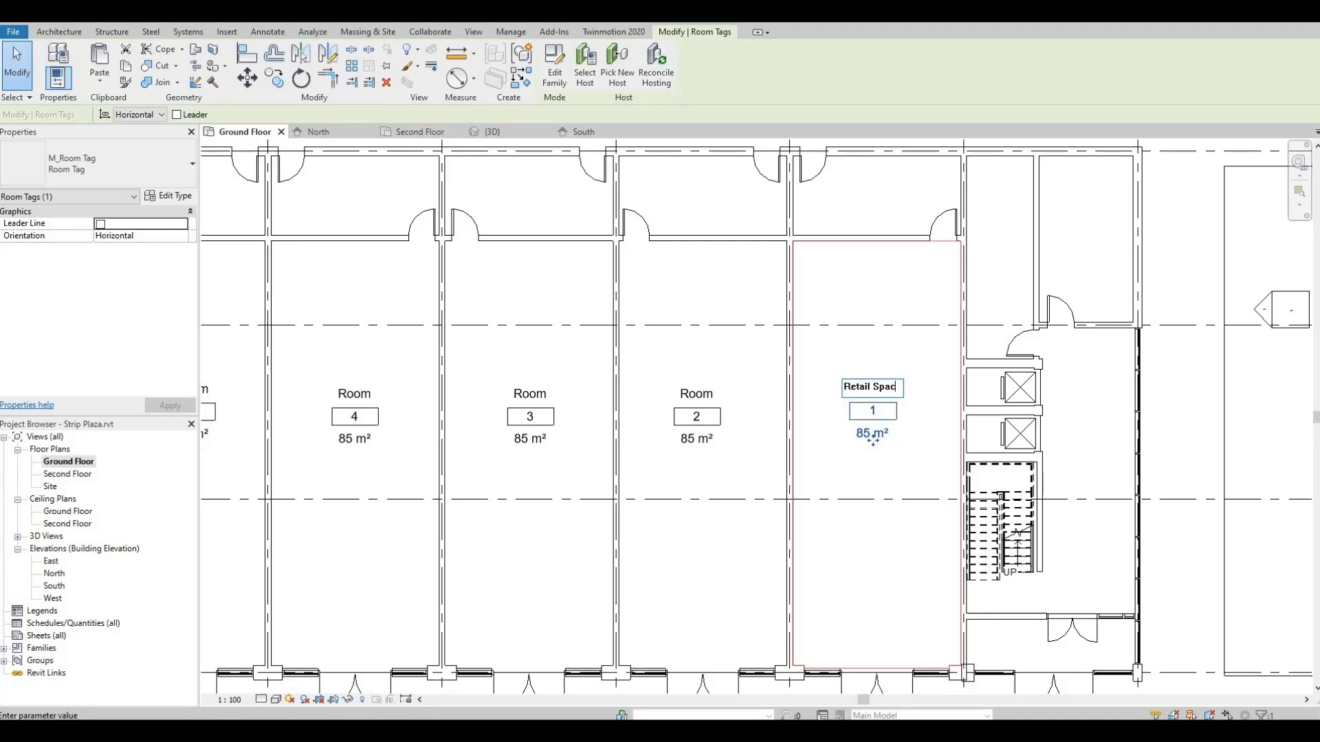
key("ctrl+a")
key("ctrl+c")
key("Return")
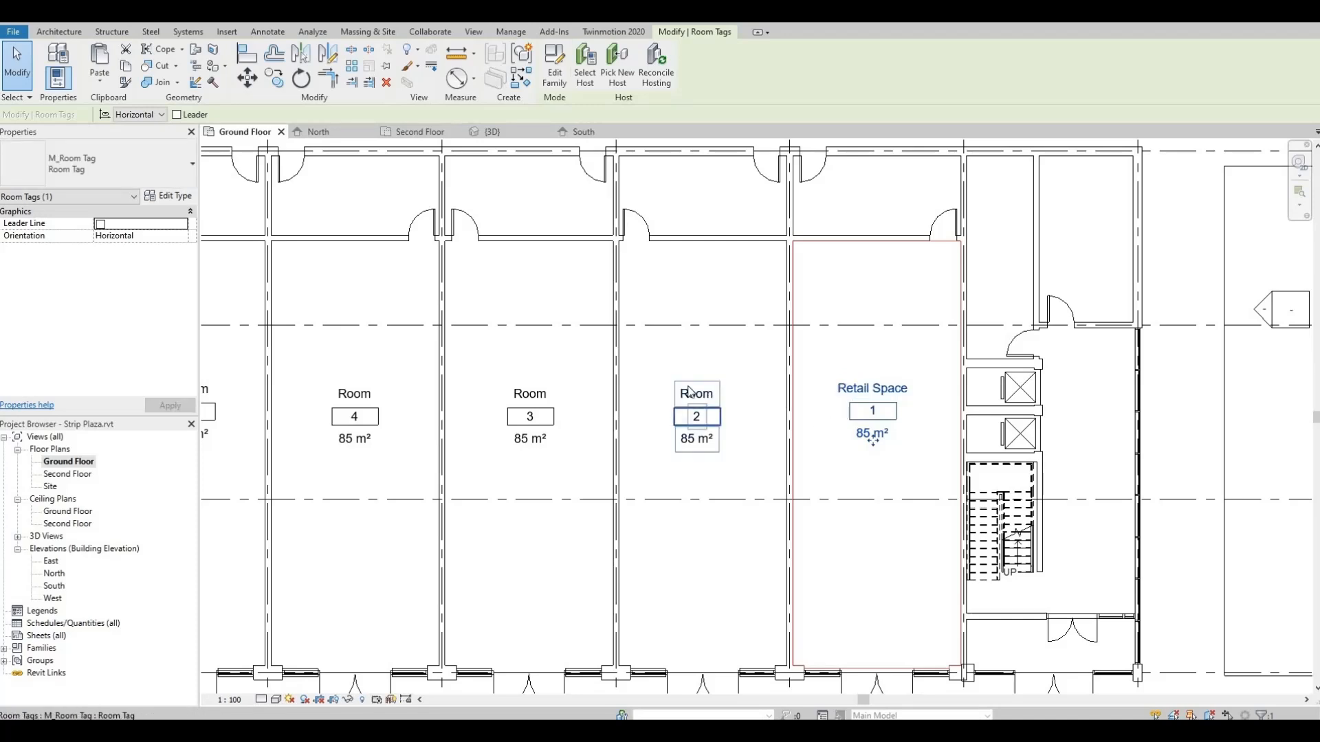
Rename rooms 2 and 3 as Retail Space.
left_click(693, 398)
left_click(692, 402)
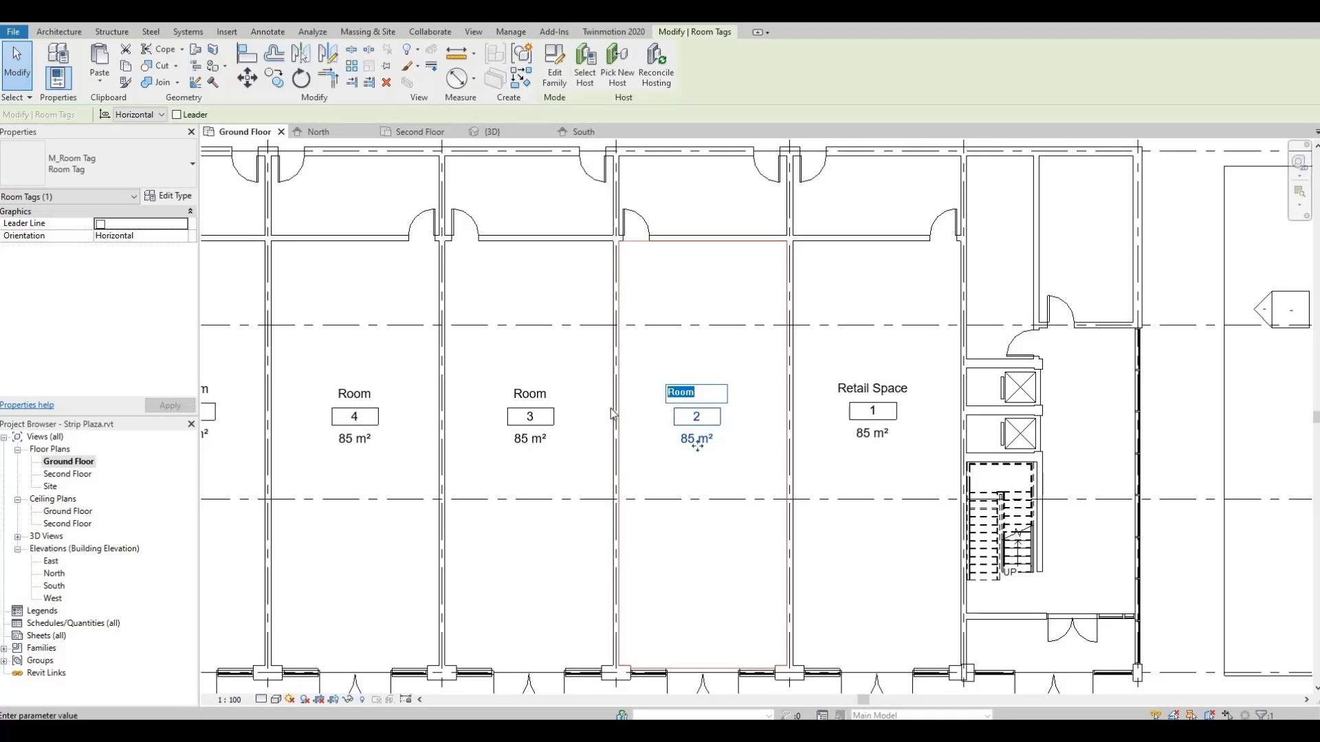
left_click(531, 397)
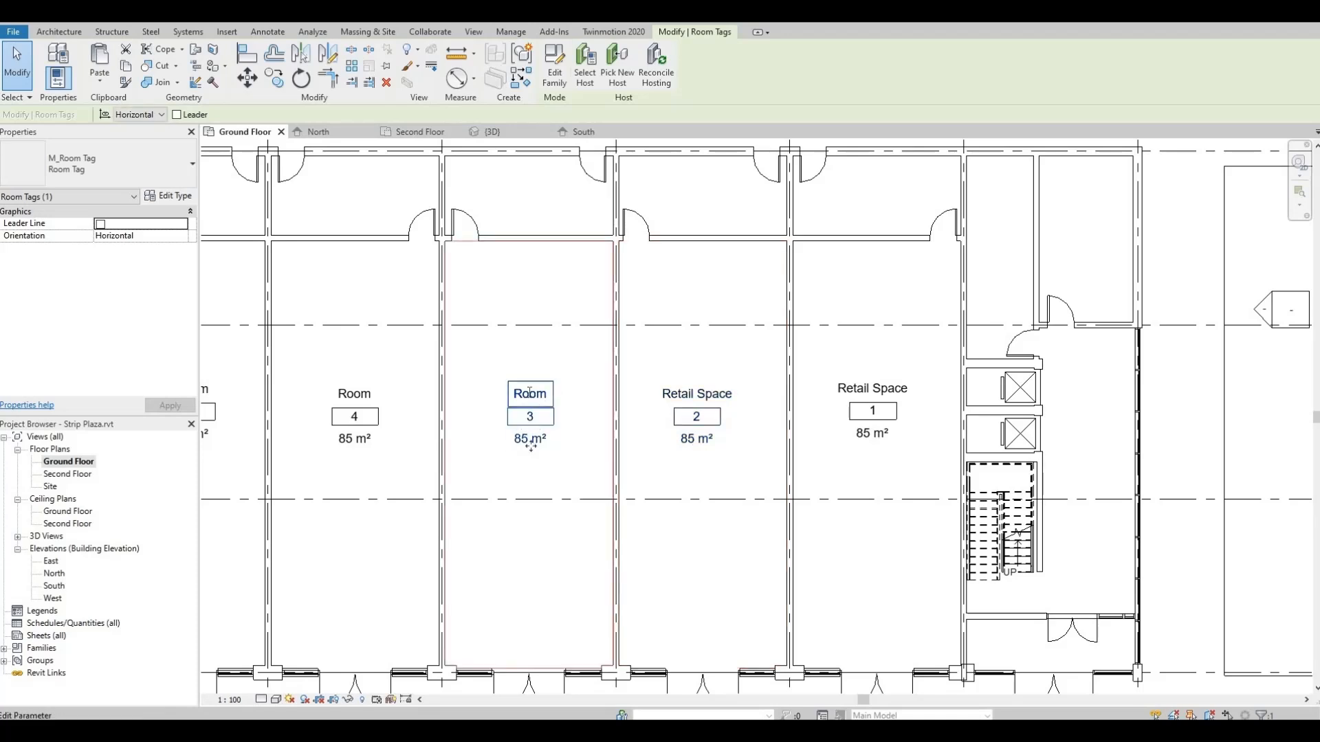
type("Retail Space")
middle_click_drag(467, 391, 491, 381)
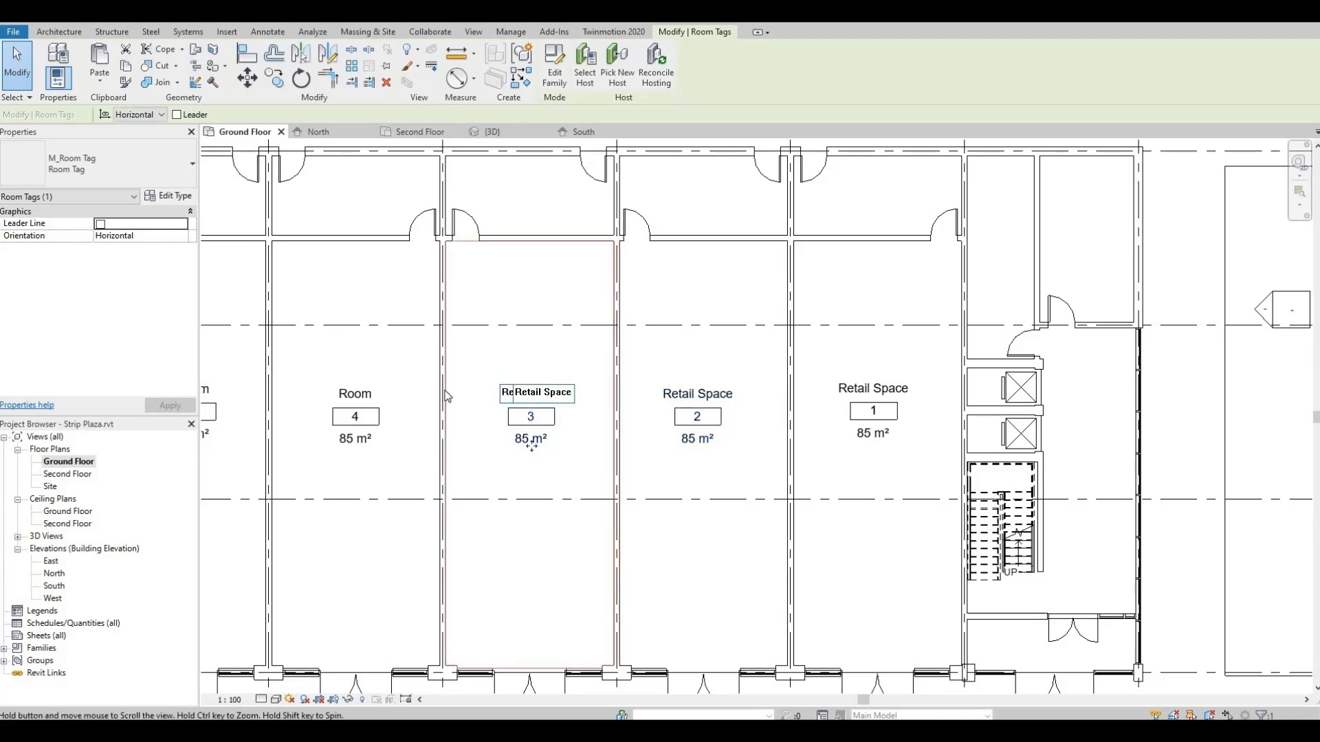
Rename rooms 4 and 5 as Retail Space.
left_click(432, 395)
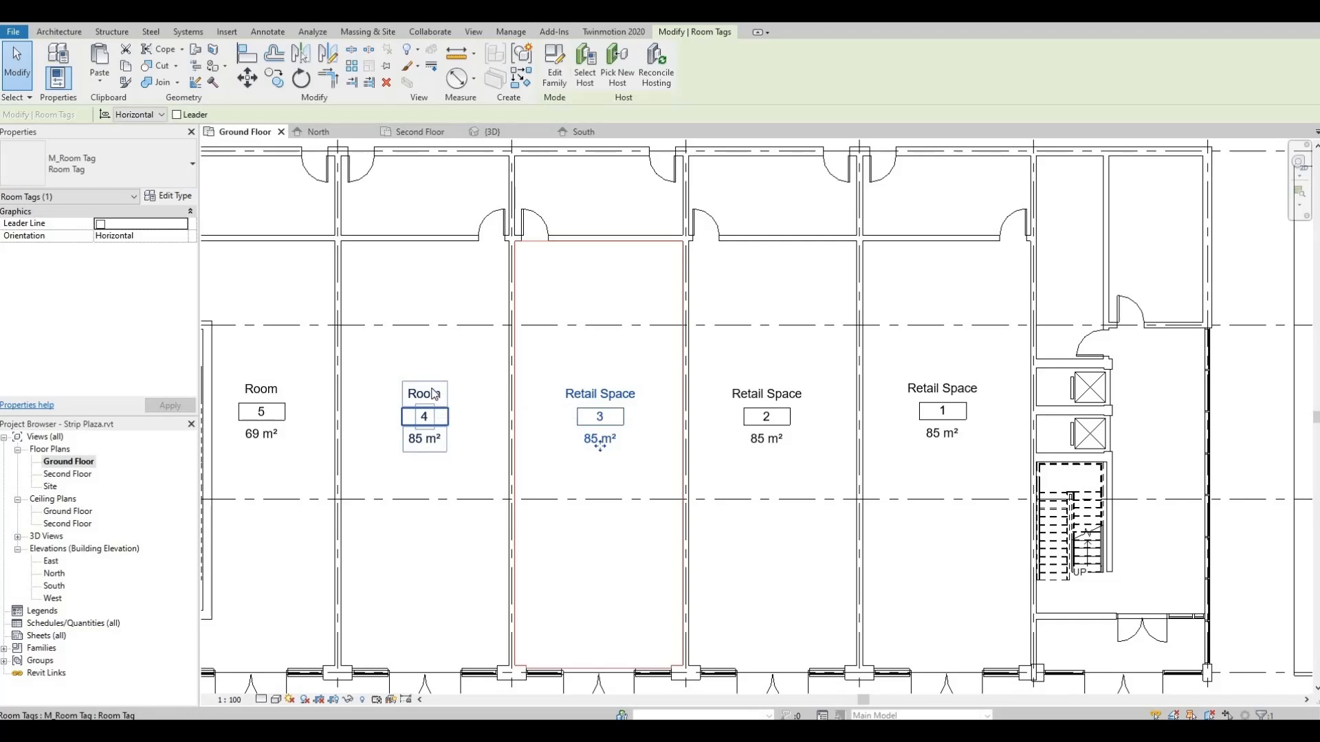
left_click(433, 394)
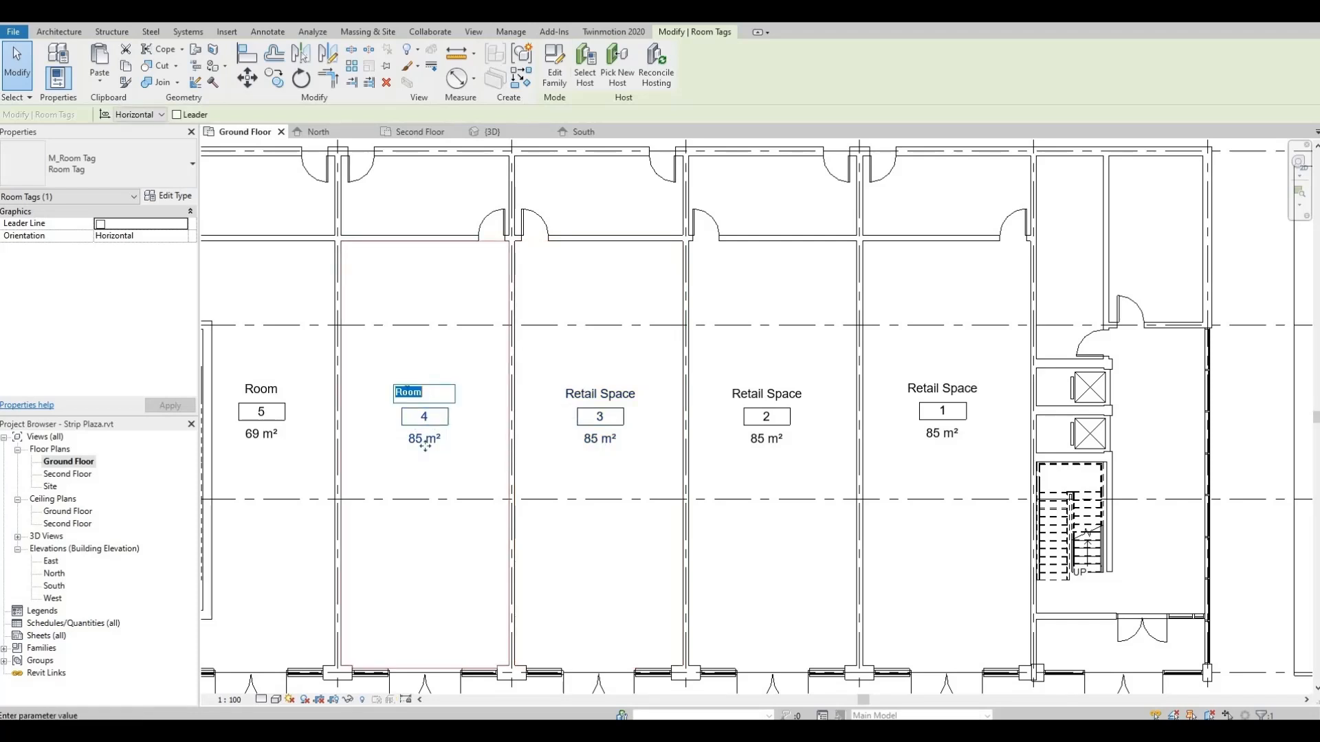
key("ctrl+v")
left_click(262, 390)
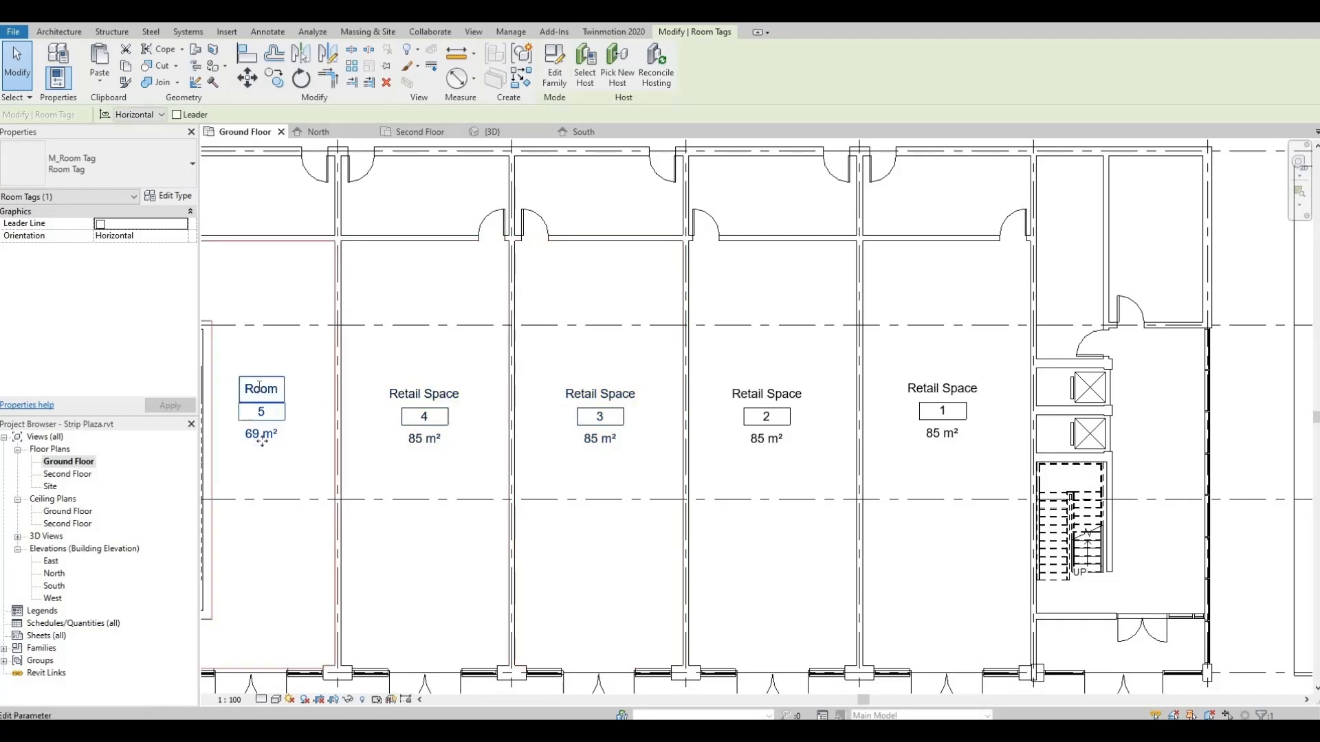
left_click(268, 388)
type("Retail Space")
left_click(421, 475)
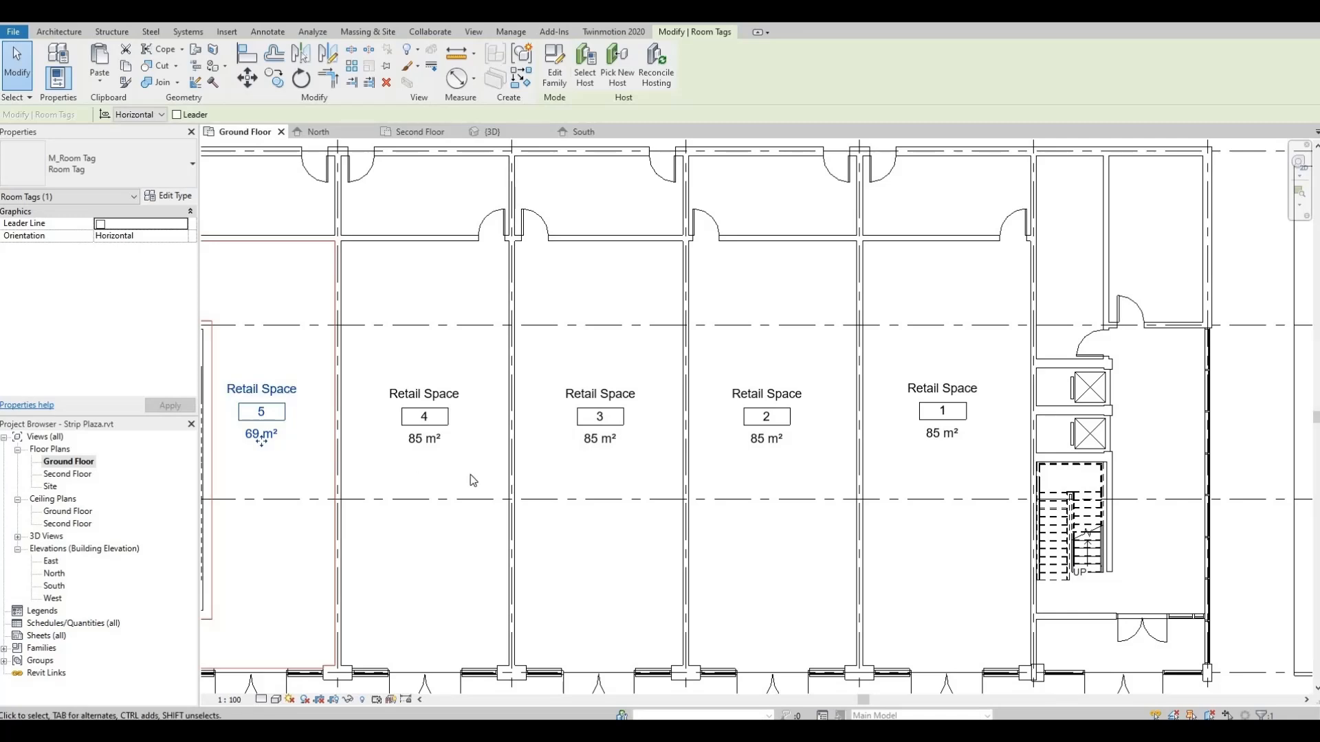
scroll(472, 481, "down", 2)
middle_click_drag(549, 433, 449, 432)
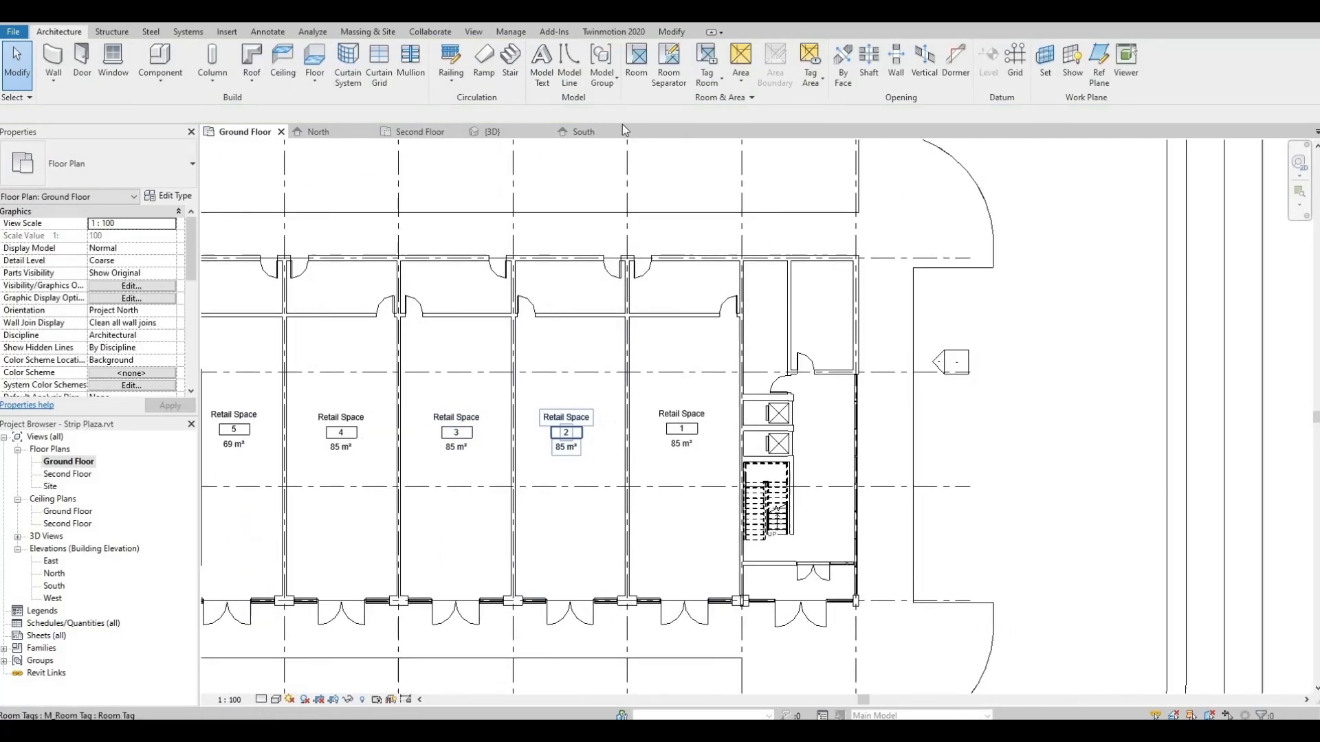
Place tagged rooms in the two back rooms between grids 6 and 7, the wider one first.
left_click(636, 63)
scroll(828, 316, "up", 2)
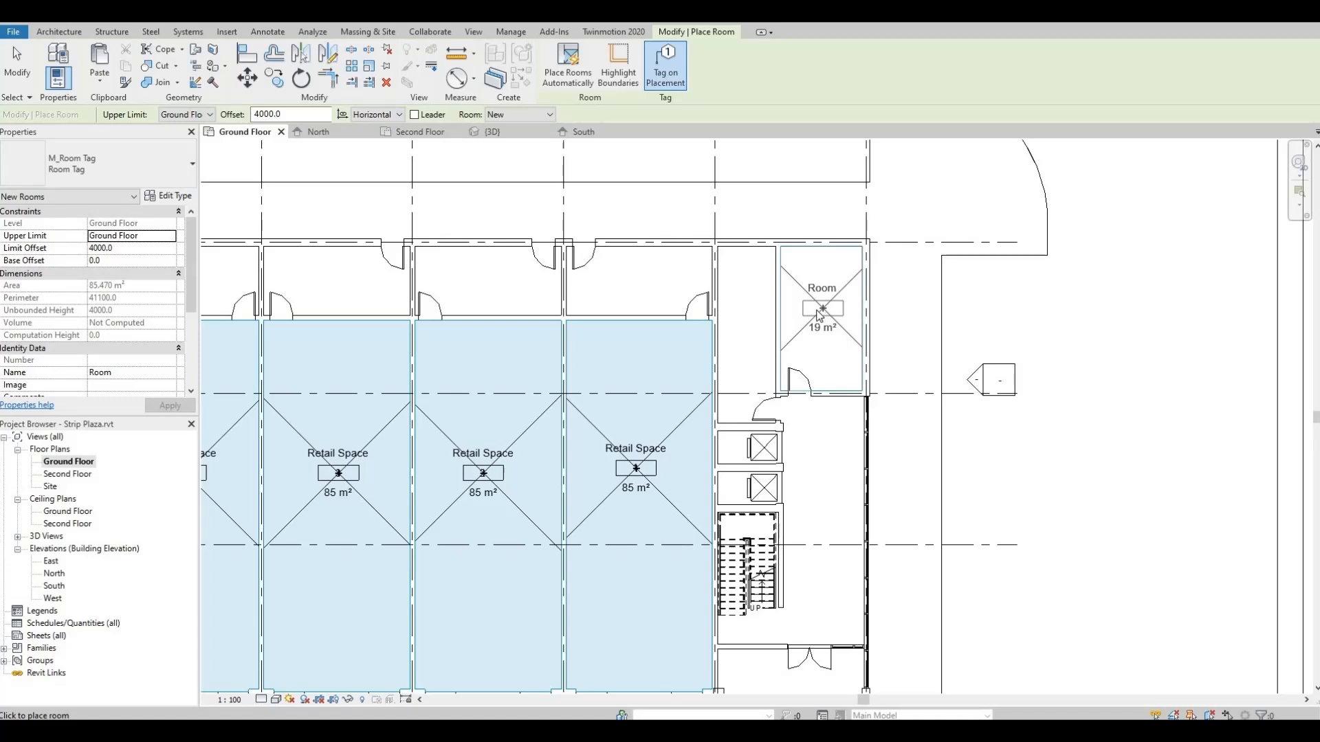
left_click(816, 311)
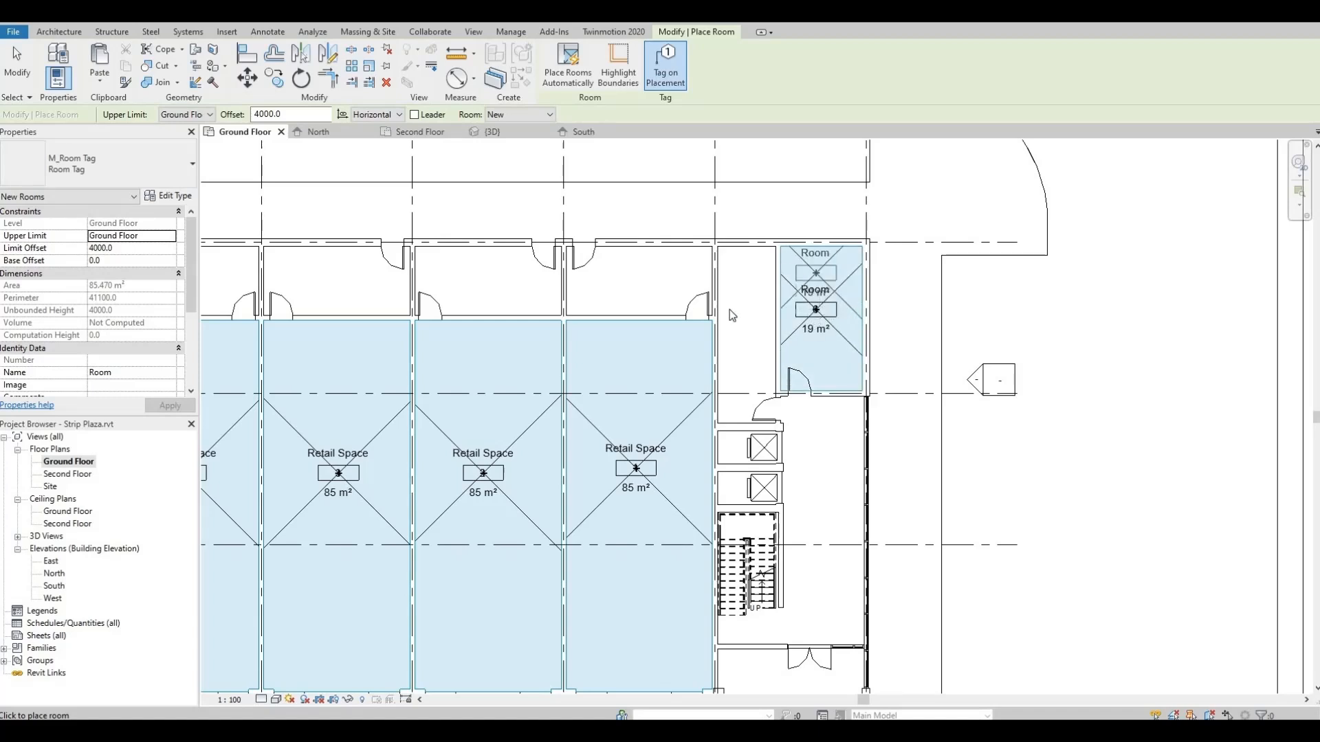
scroll(732, 316, "up", 1)
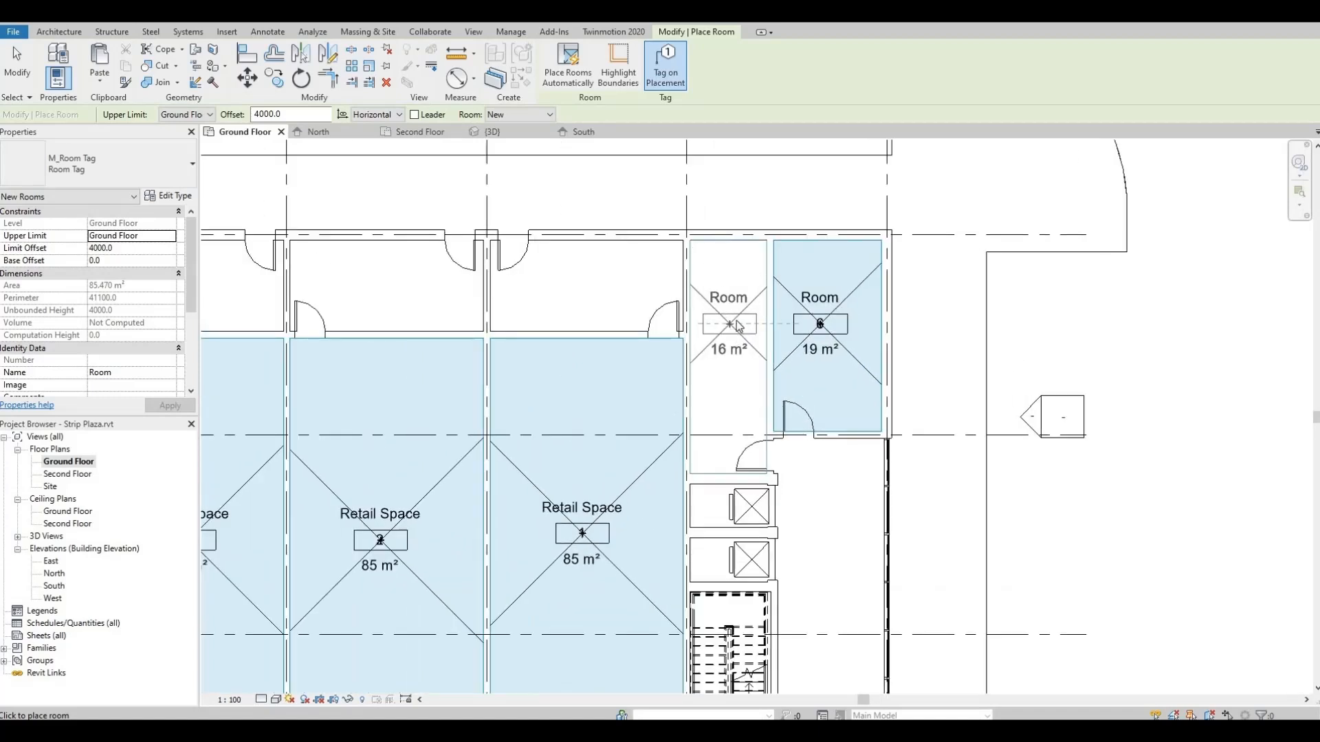
left_click(737, 312)
Place tagged rooms in the stair and elevator corridor and the small front entrance space between grids 6 and 7.
middle_click_drag(799, 490, 777, 288)
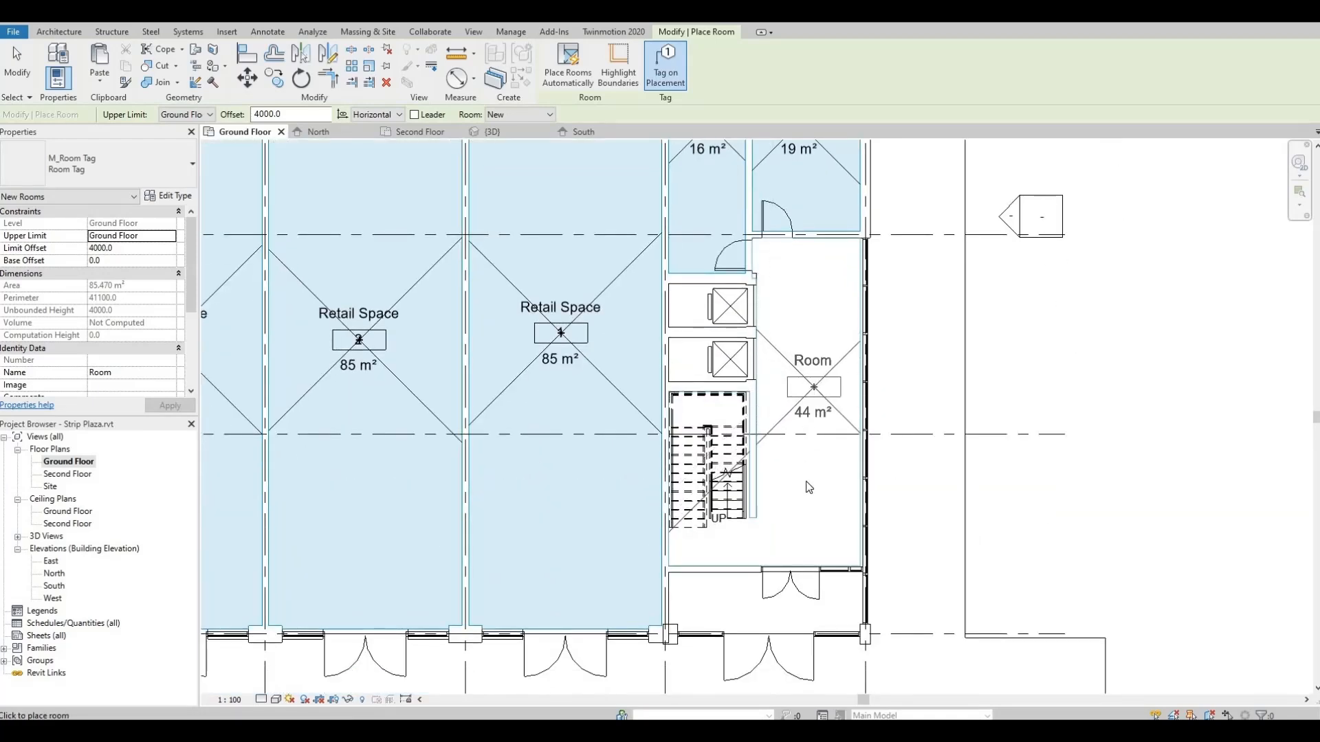
left_click(808, 387)
middle_click_drag(807, 480, 818, 304)
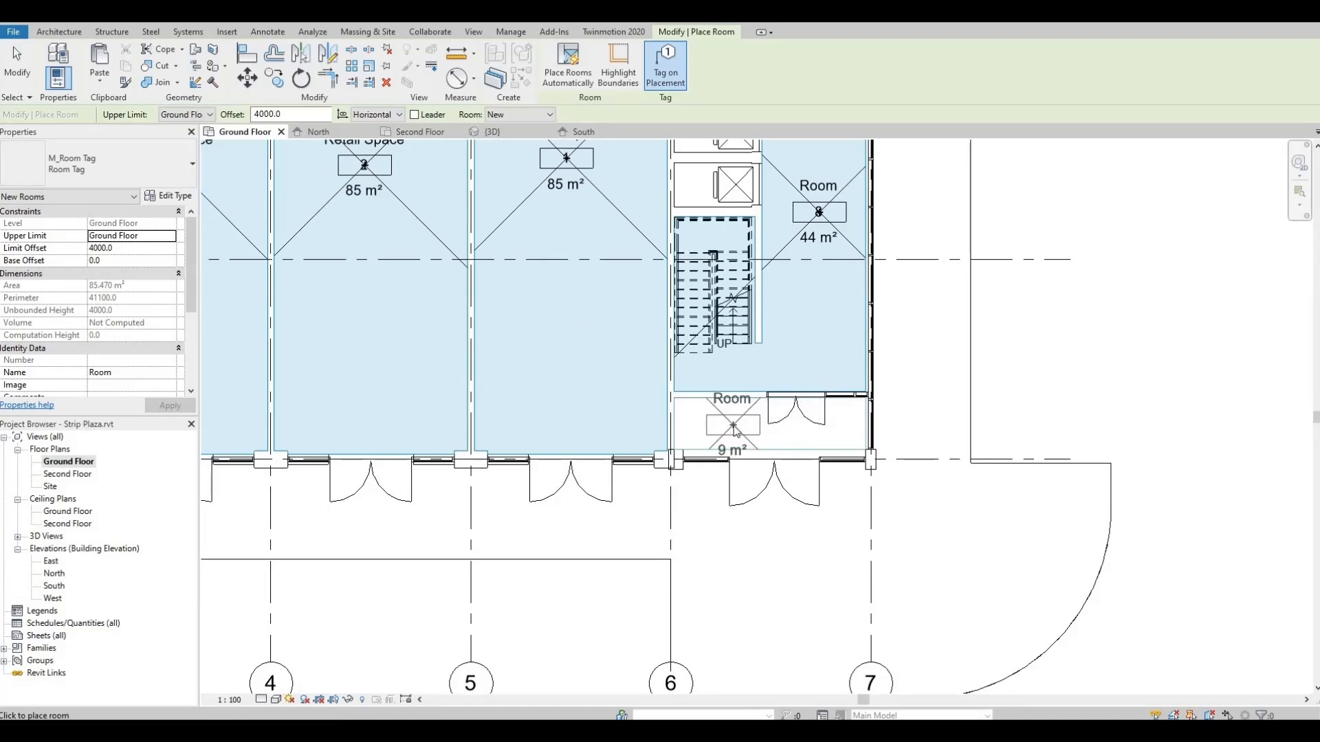
left_click(738, 416)
scroll(735, 411, "up", 2)
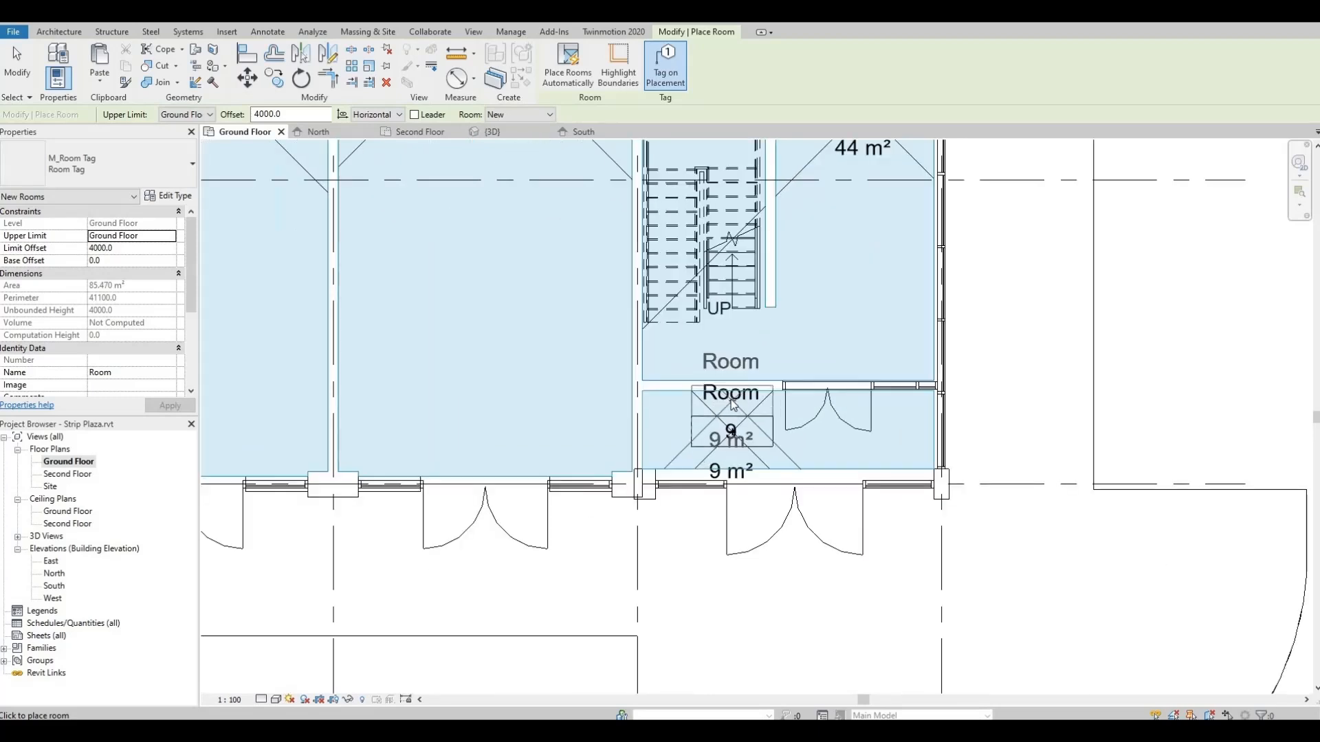
key("Escape")
Rename room 9 at the front entrance as Vestibule.
left_click(730, 400)
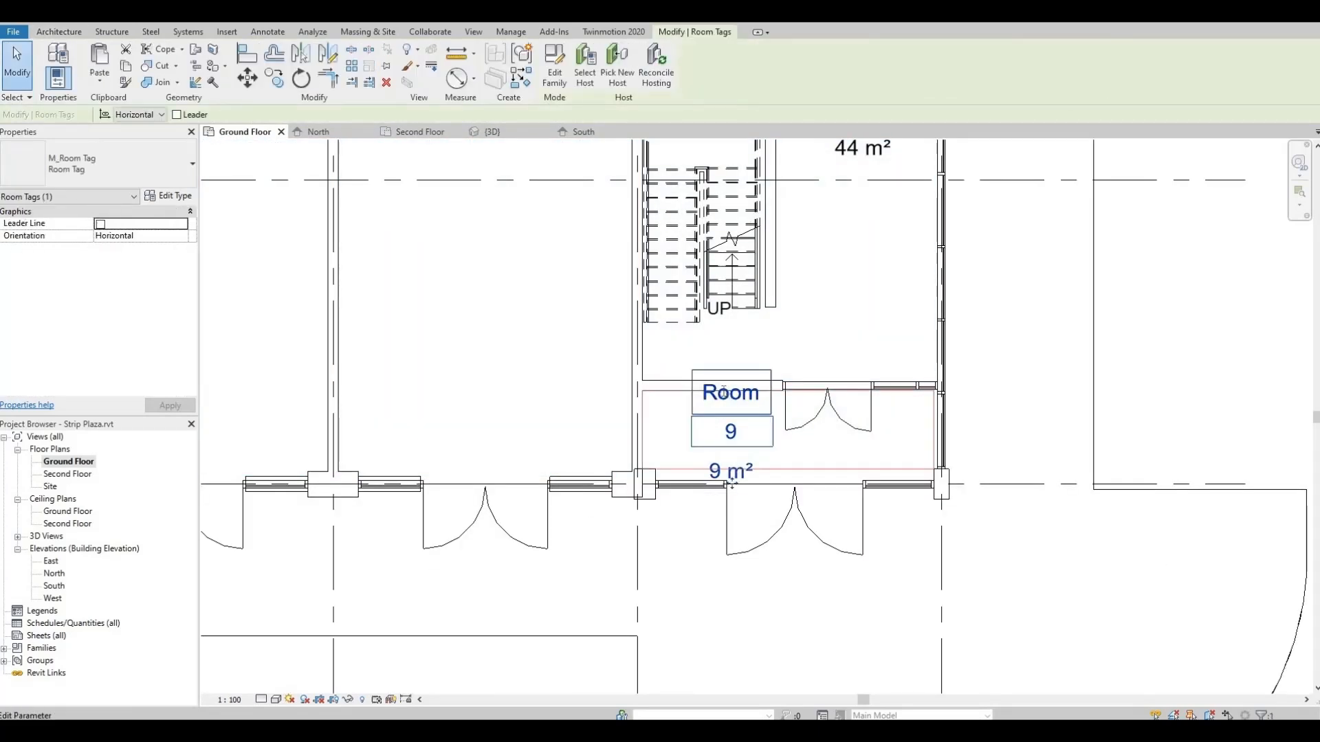
left_click(724, 390)
type("V")
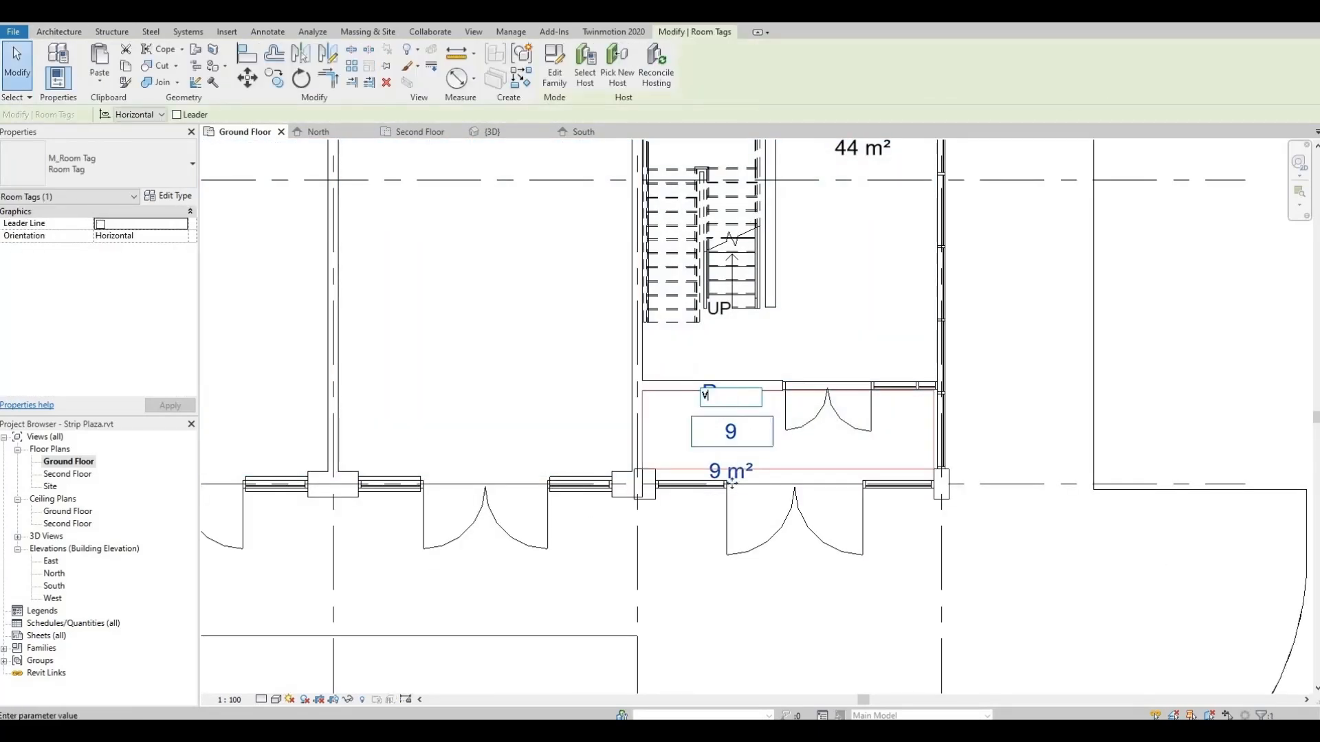
type("estibule")
left_click(776, 335)
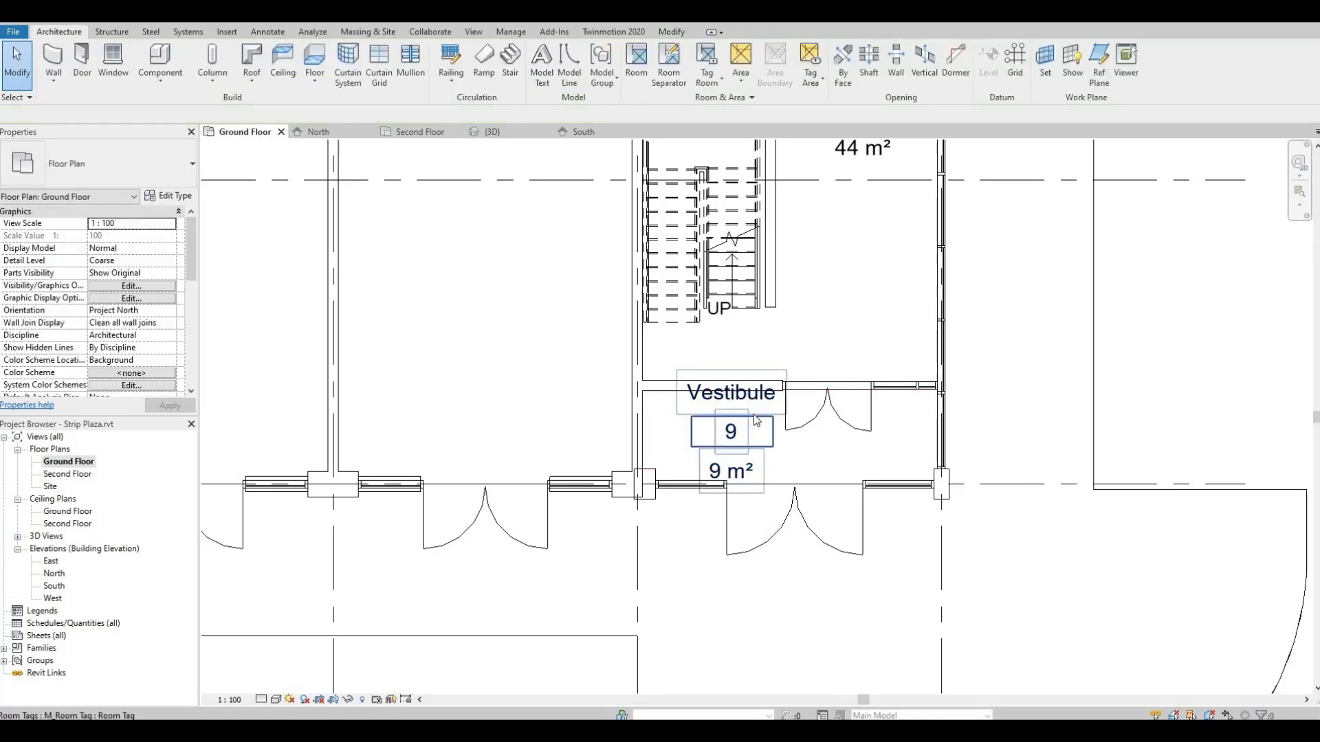
Set the Ground Floor plan's view scale to 1:50.
left_click(770, 448)
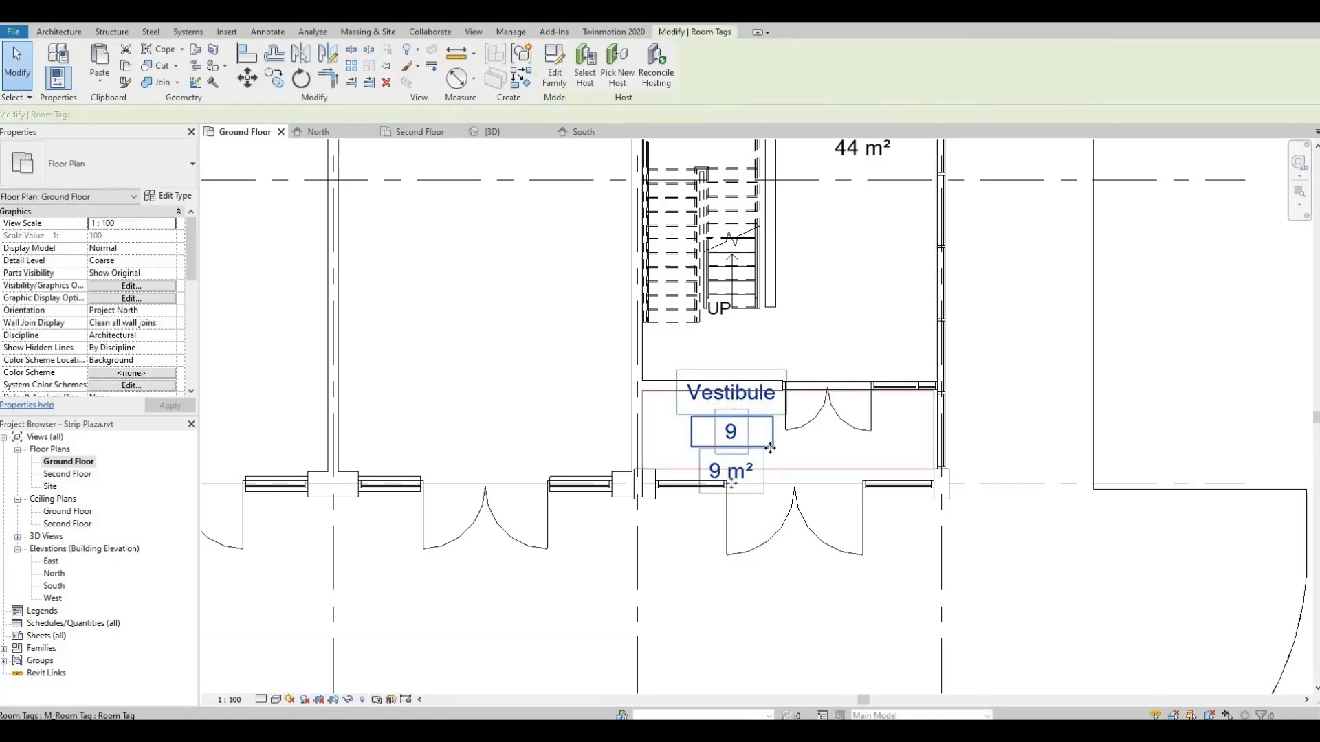
left_click(233, 695)
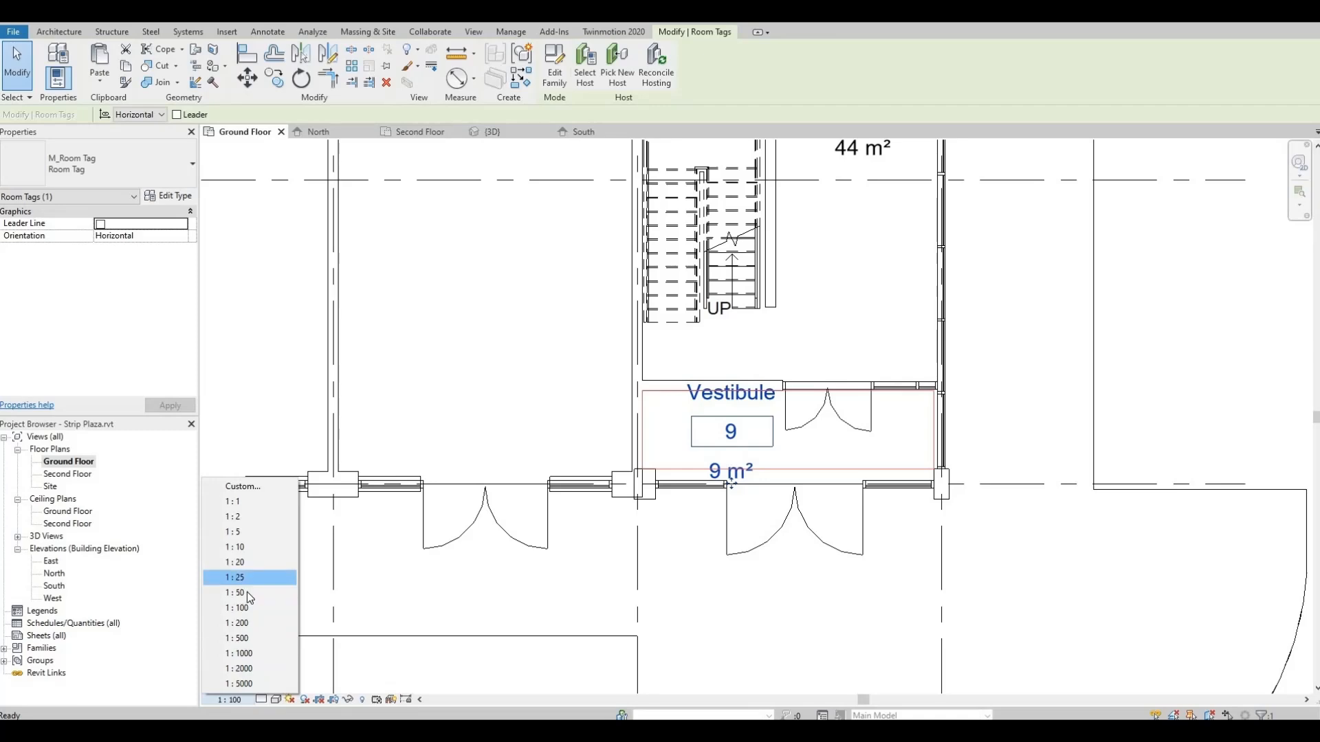
left_click(247, 593)
left_click(365, 604)
Rename room 8 beside the stairs and elevators as Corridor 1.
middle_click_drag(745, 395, 717, 627)
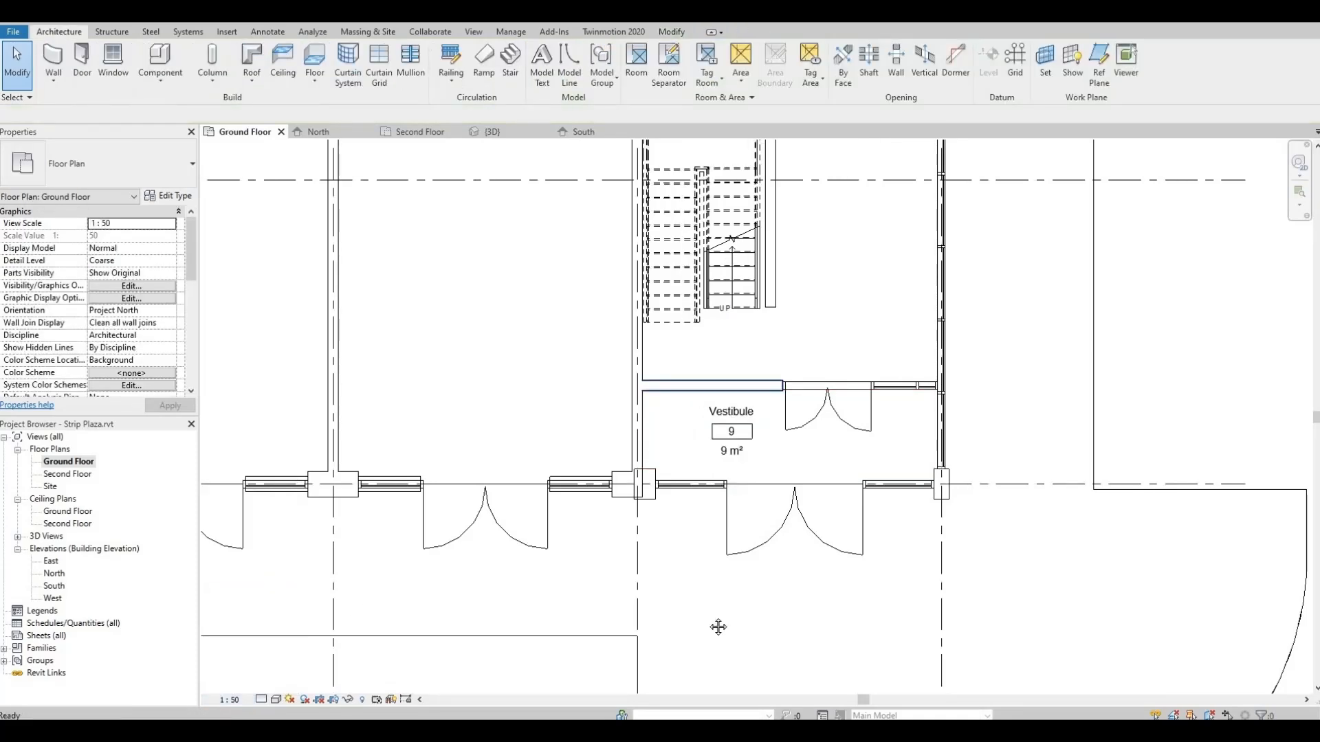
scroll(755, 511, "down", 3)
scroll(815, 378, "up", 4)
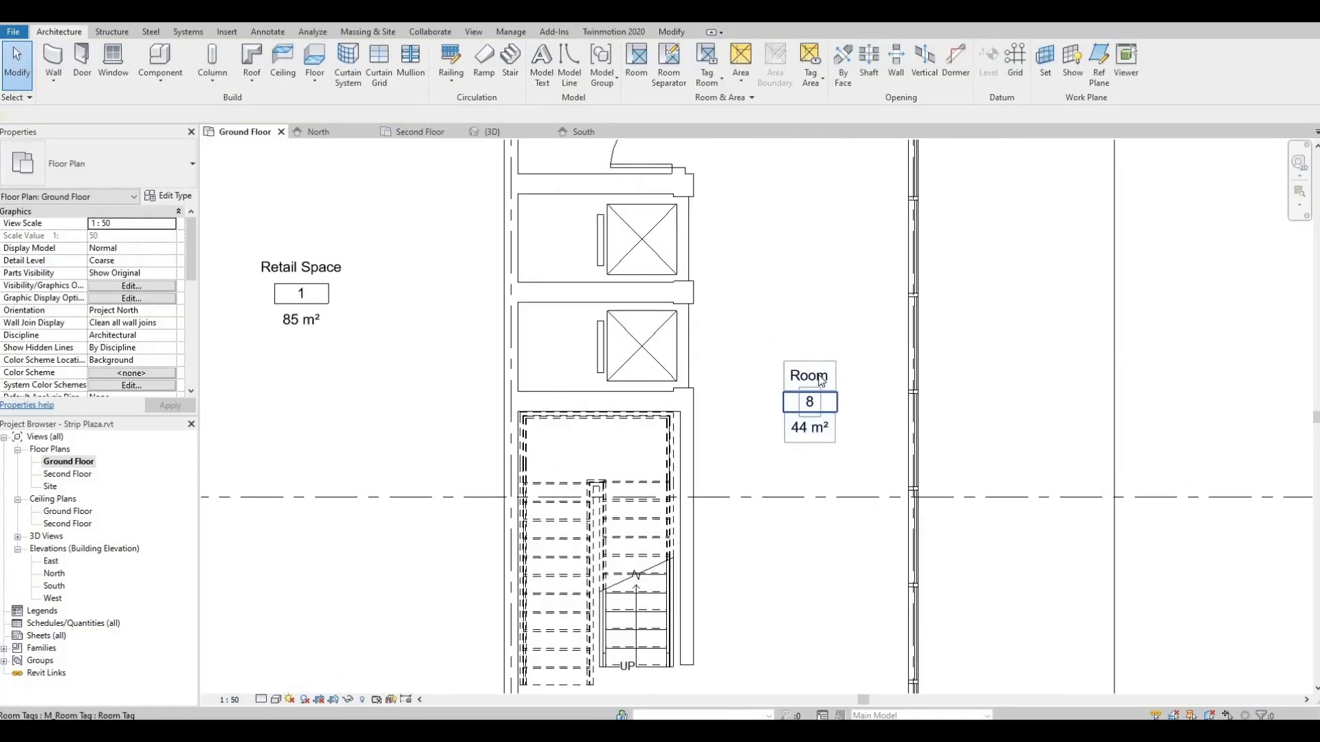
left_click(820, 379)
left_click(820, 377)
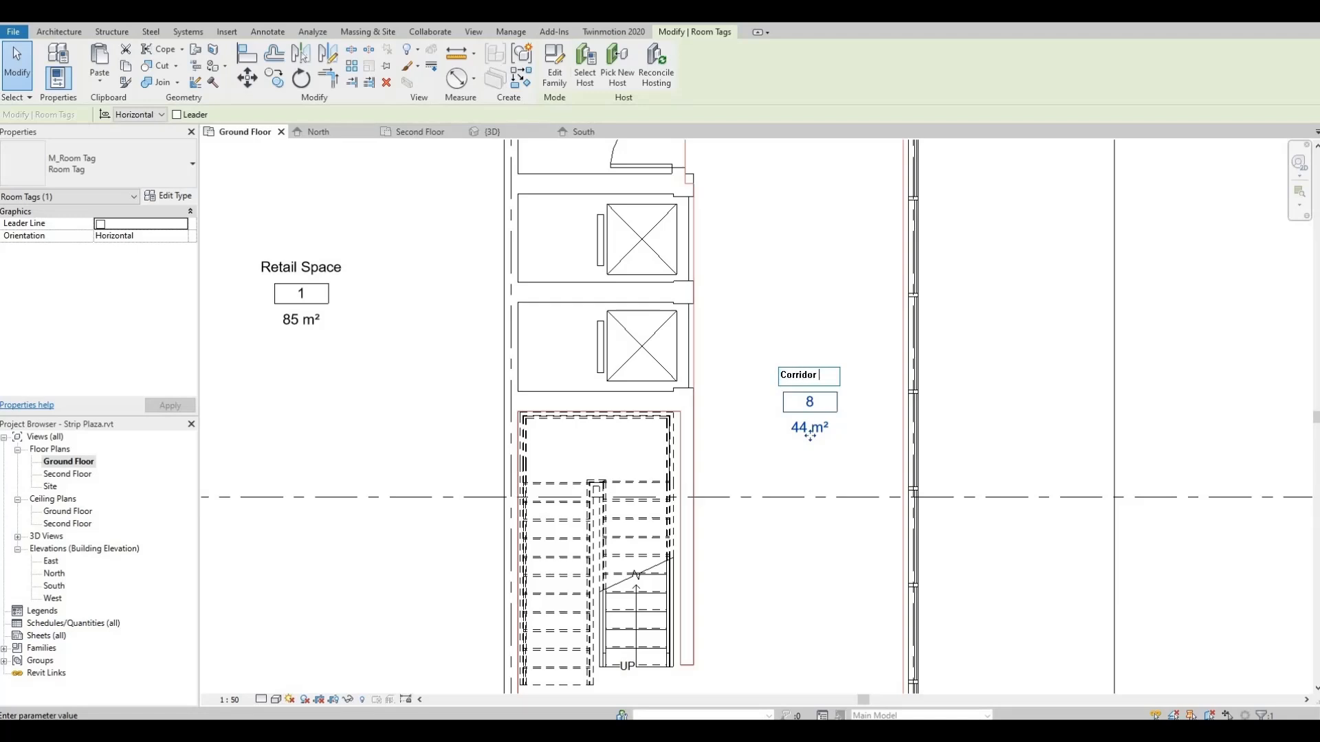
key("Return")
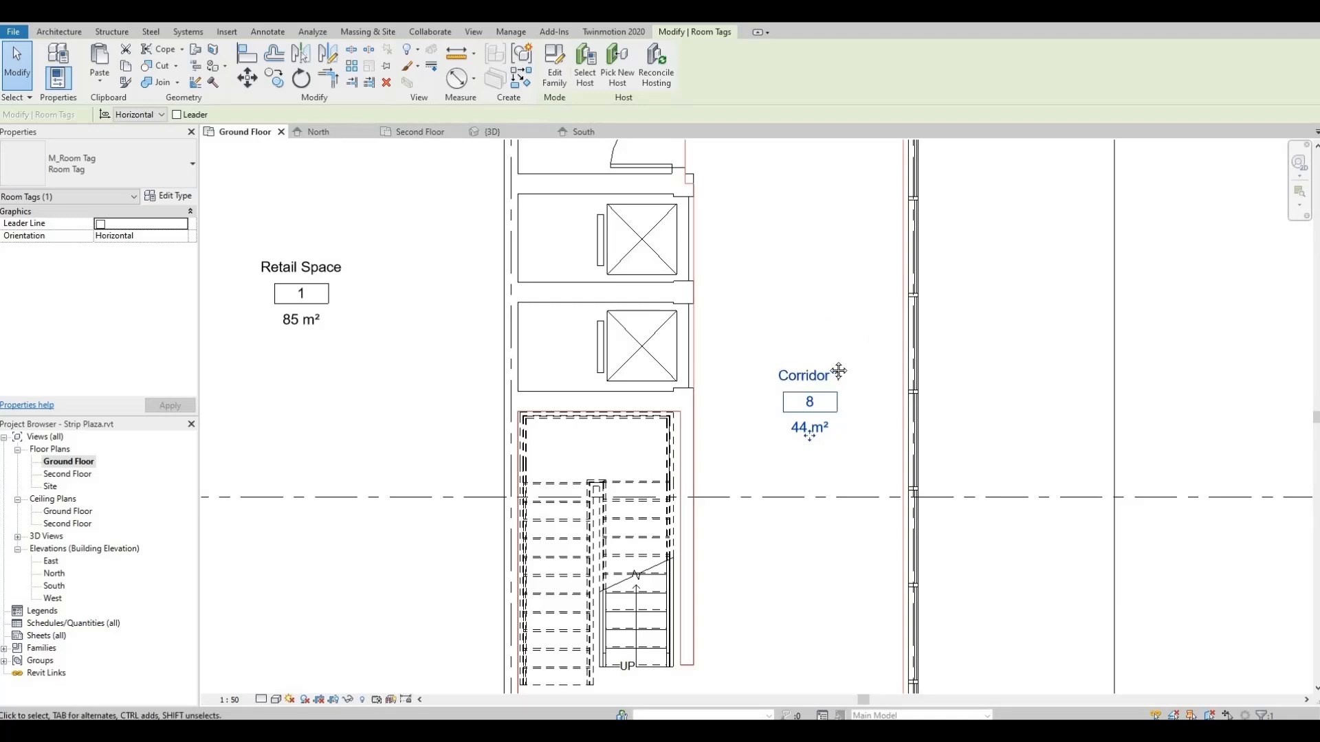
middle_click_drag(808, 348, 807, 568)
scroll(809, 550, "down", 1)
left_click(816, 469)
Rename room 6 as Manager's Office.
middle_click_drag(783, 226, 785, 315)
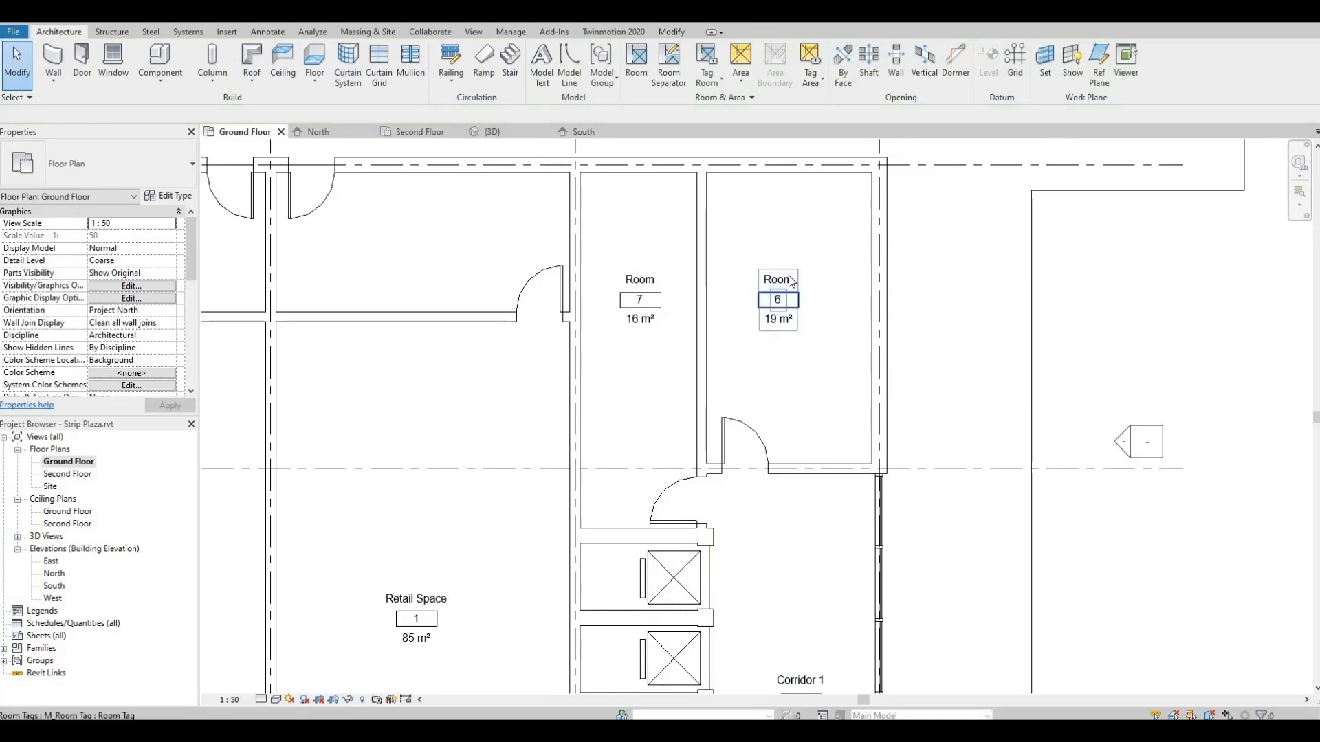
left_click(784, 285)
left_click(779, 279)
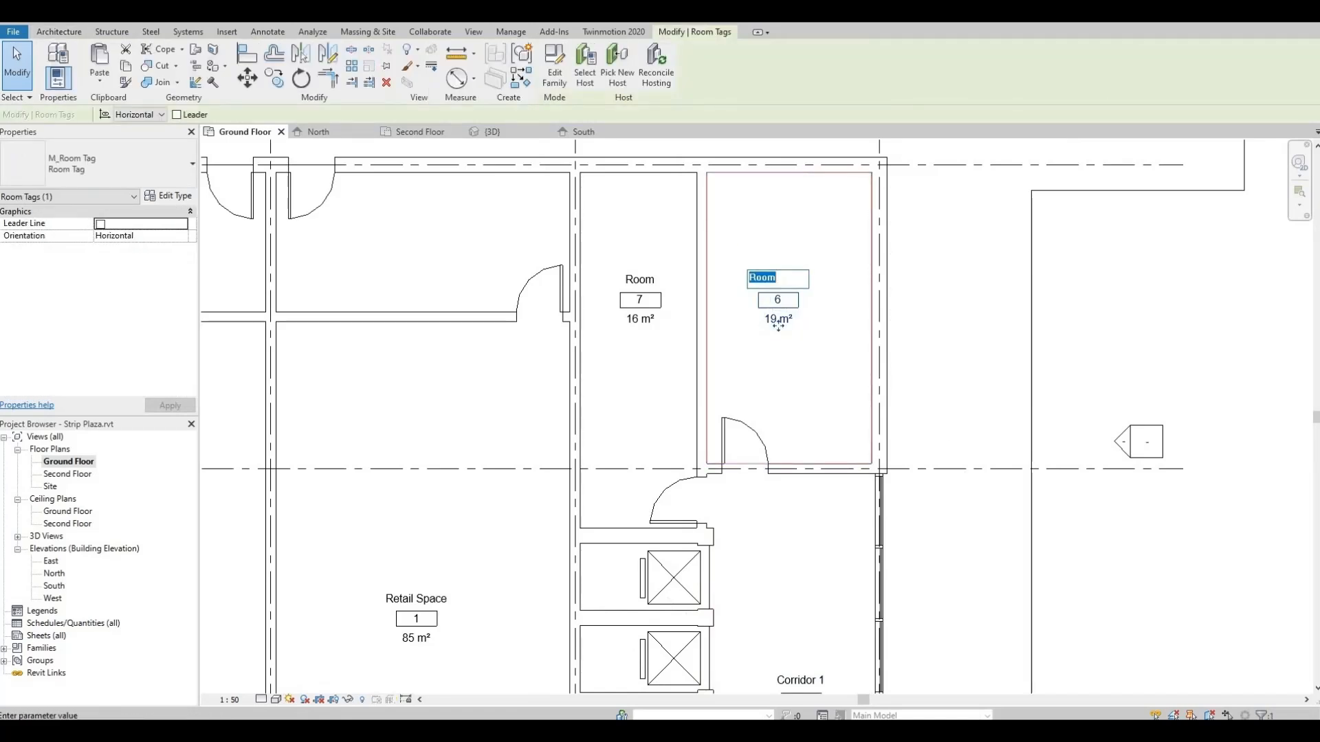
type("Manager's Office")
left_click(715, 280)
key("Escape")
Rename room 7, the narrow room beside the Manager's Office, as Janitor's Storage.
left_click(640, 279)
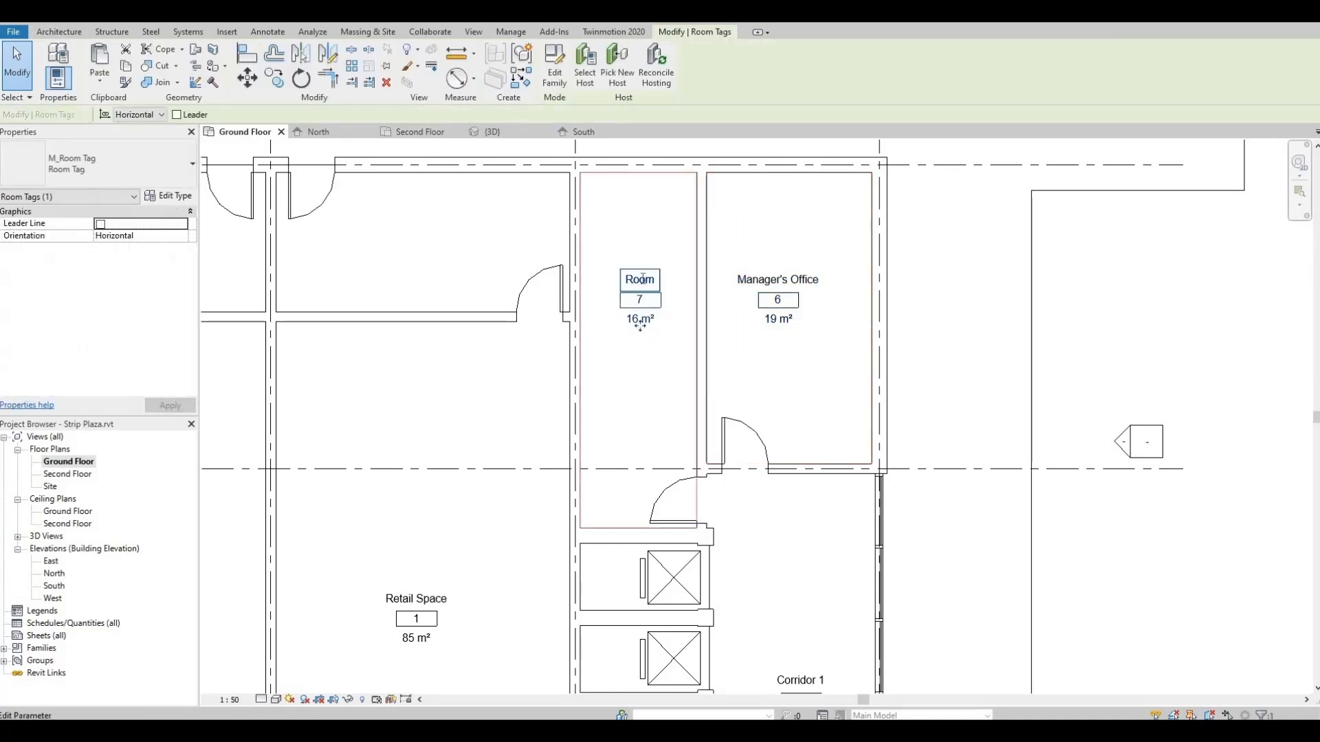
left_click(639, 279)
type("Janitor")
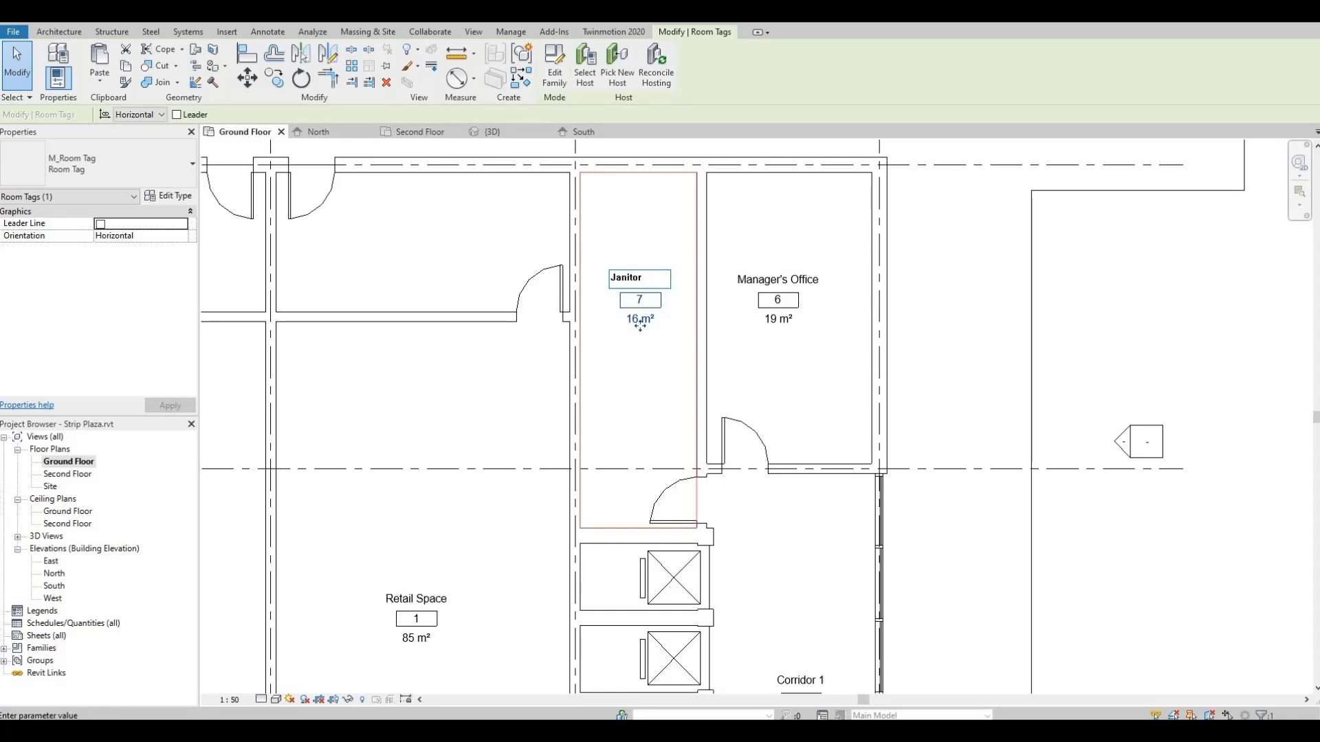
type("'s Stoprage")
key("BackSpace")
key("BackSpace")
key("BackSpace")
key("BackSpace")
type("rage")
left_click(645, 361)
Review the named ground-floor rooms and open the Second Floor plan.
scroll(687, 362, "down", 6)
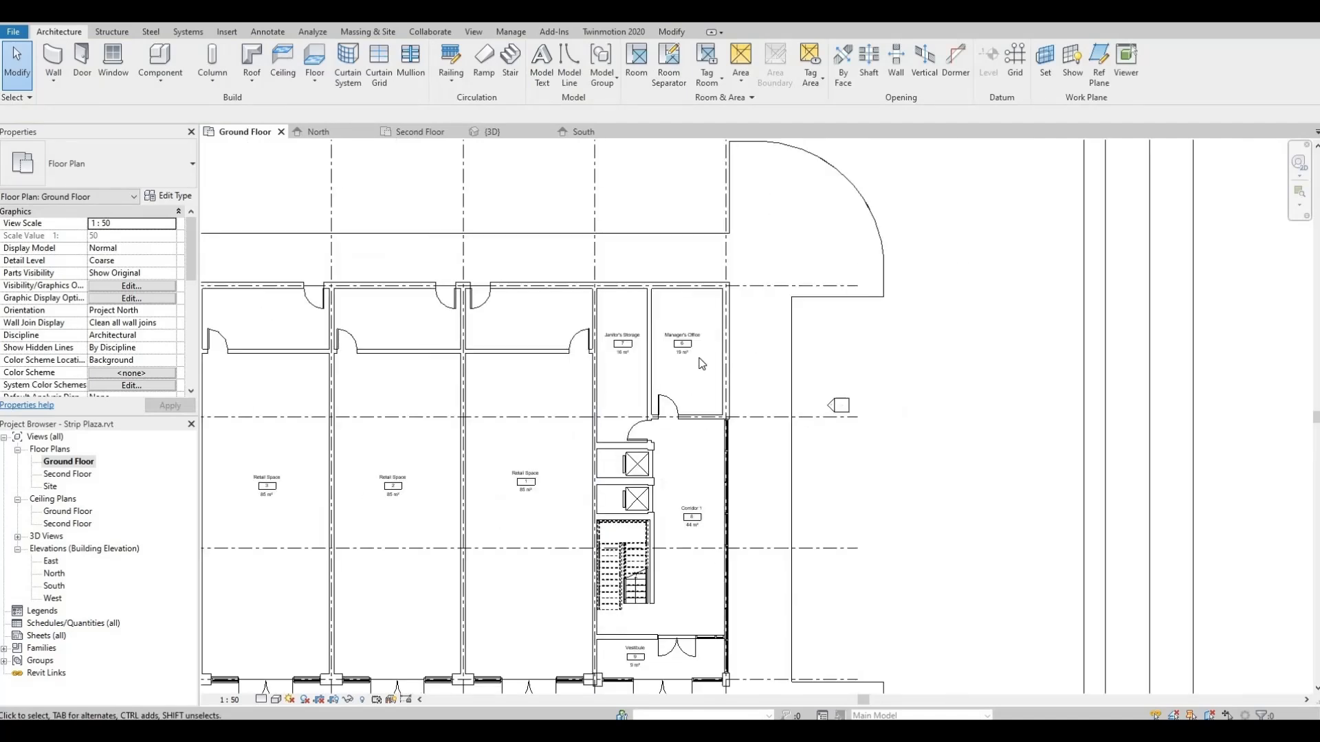
scroll(687, 385, "down", 4)
scroll(804, 461, "up", 4)
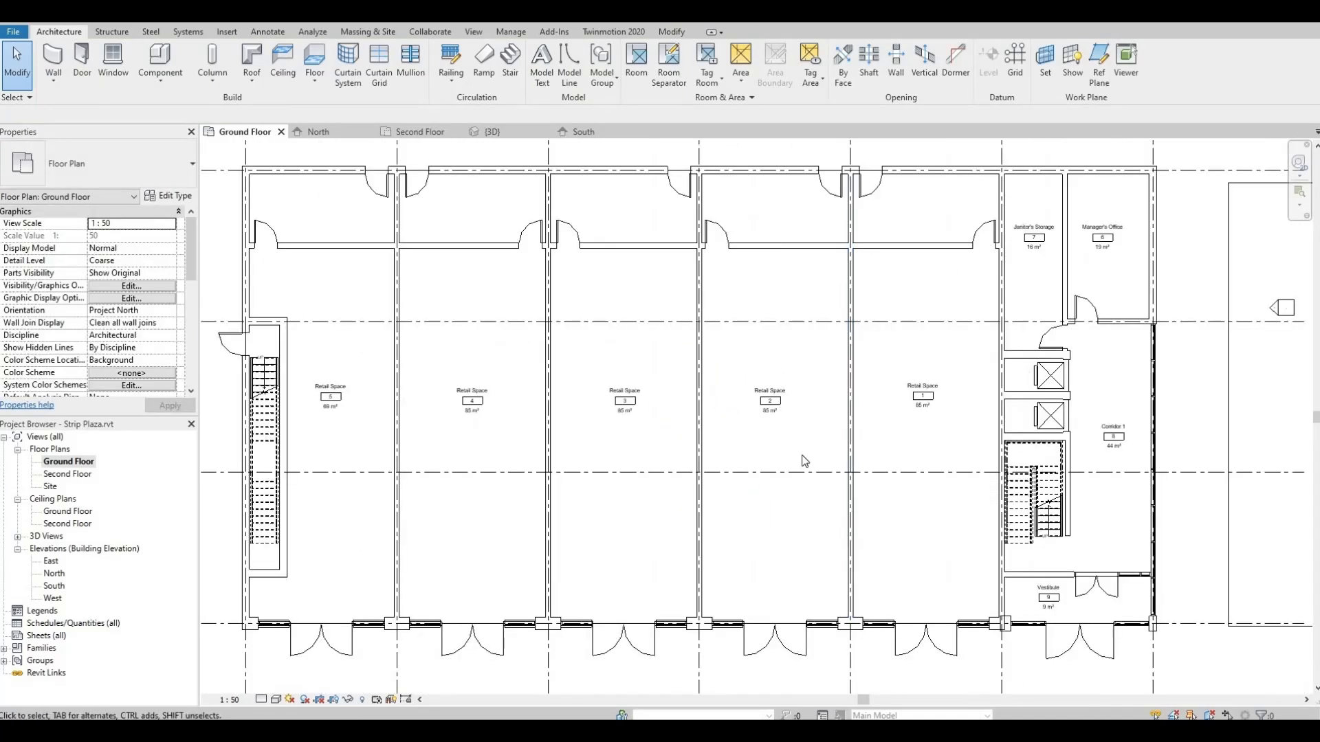
middle_click_drag(570, 457, 660, 390)
scroll(674, 396, "down", 1)
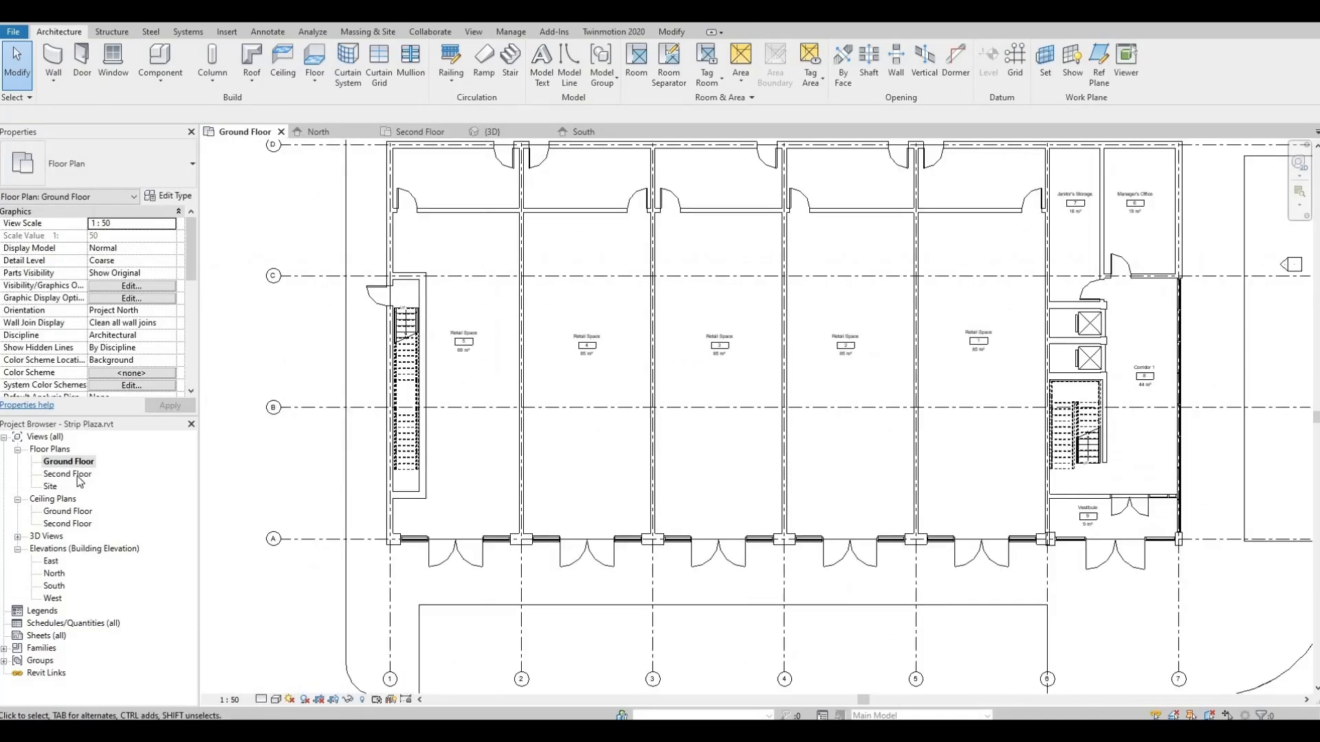
double_click(67, 474)
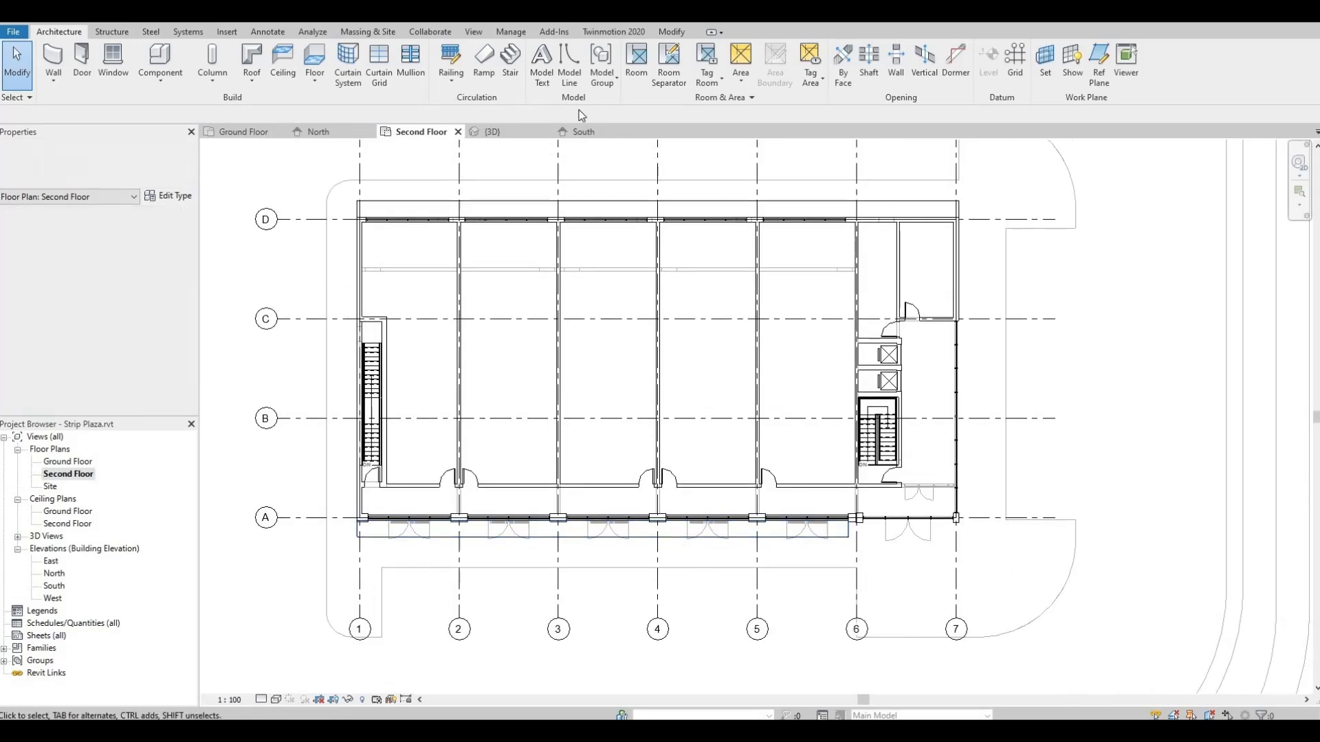
Place tagged rooms in the two back rooms and the corridor between grids 6 and 7 on the second floor.
left_click(637, 63)
scroll(941, 254, "up", 2)
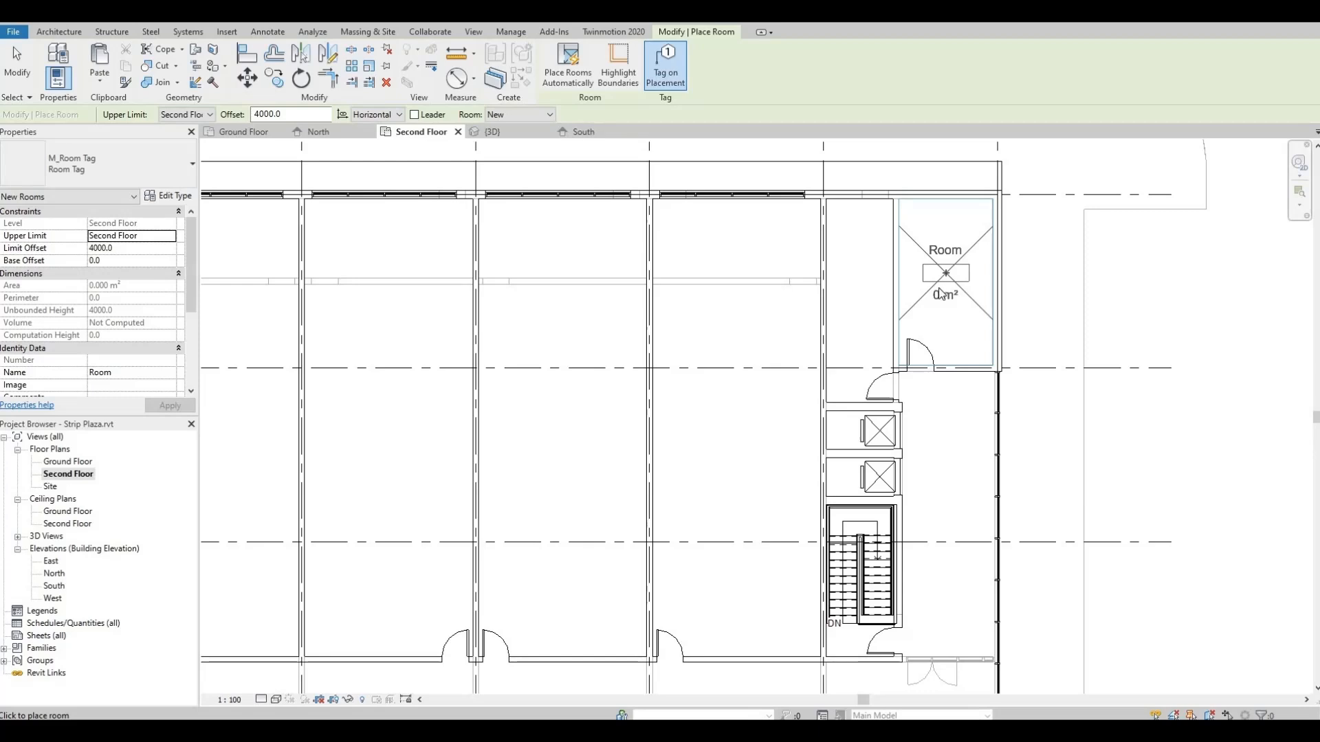
left_click(941, 292)
left_click(866, 282)
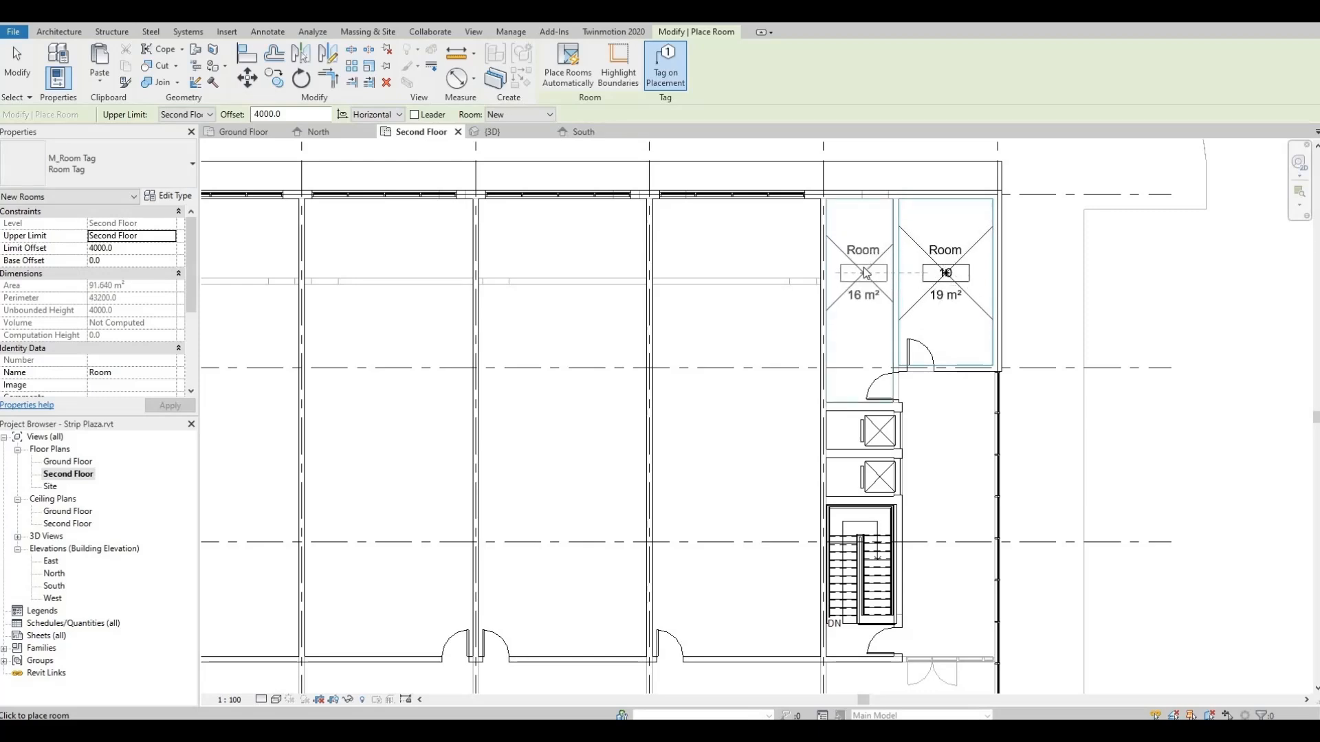
left_click(869, 272)
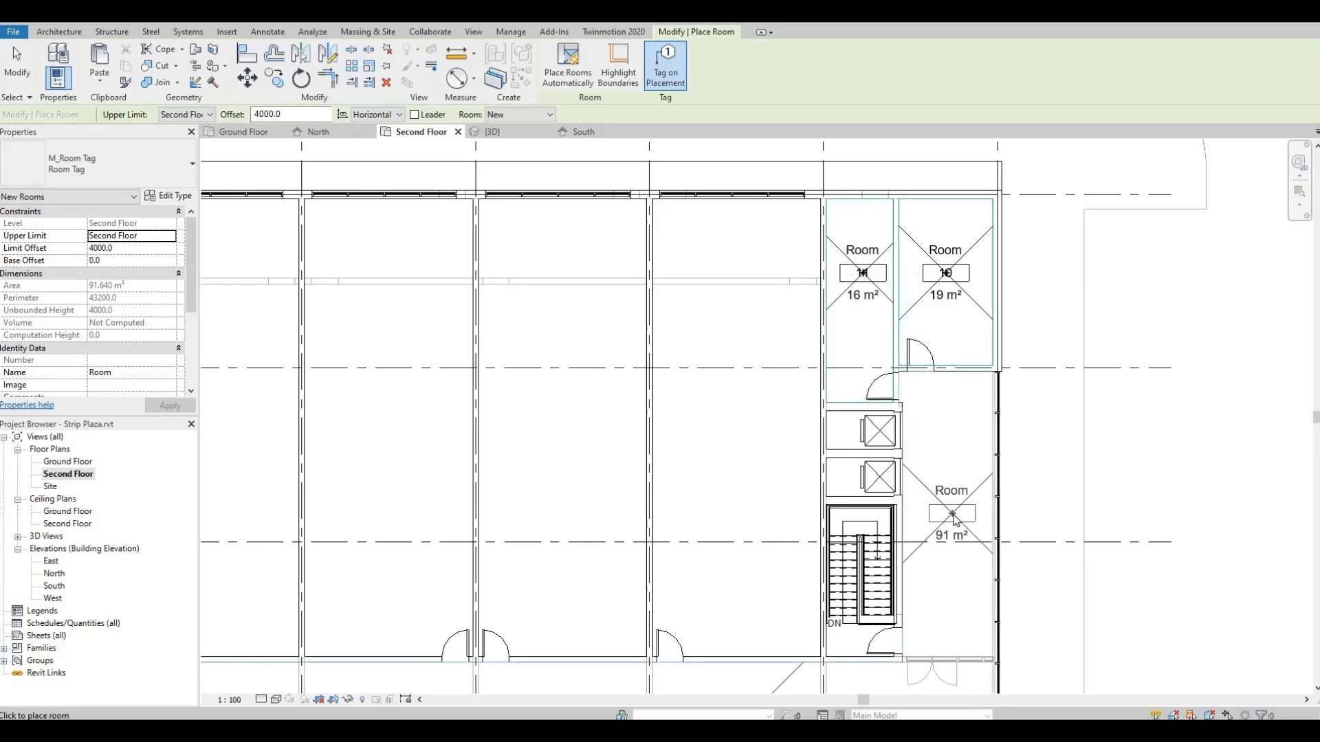
left_click(948, 516)
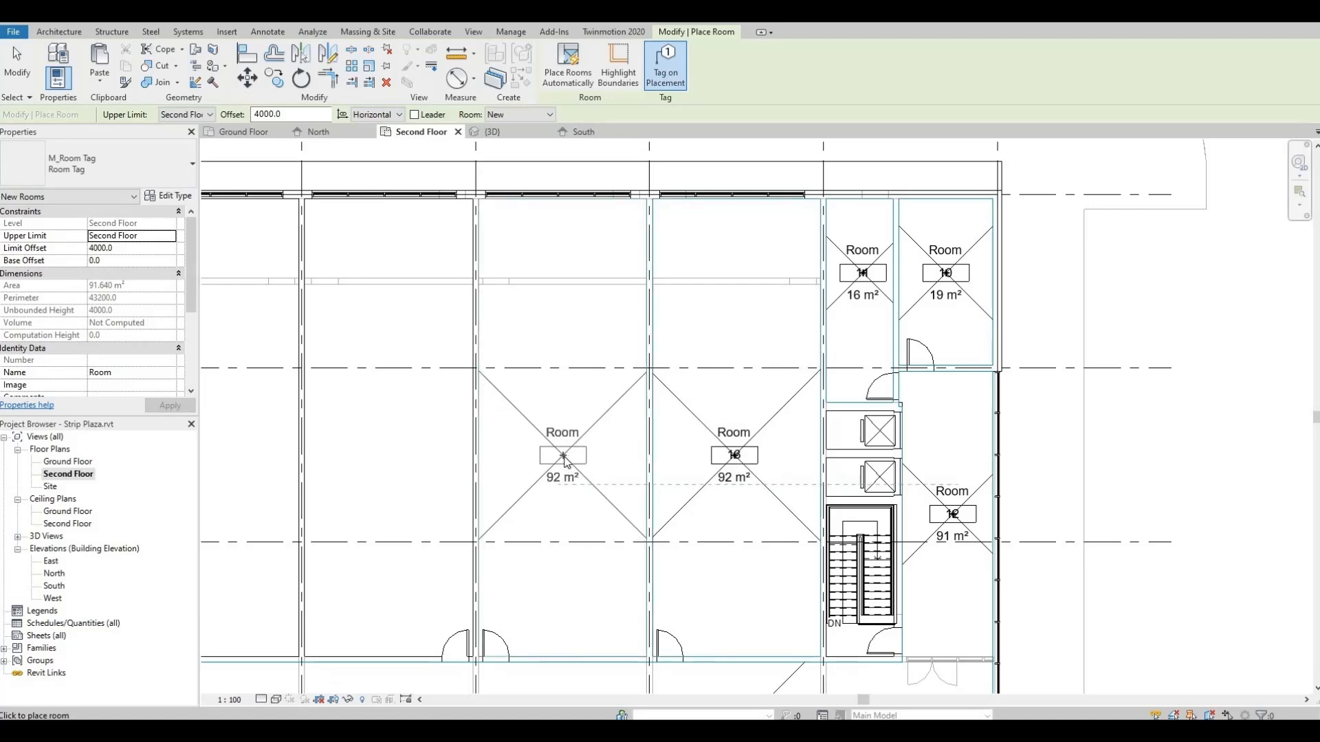
Place tagged rooms in the five large second-floor bays, working from grid 6 towards grid 1.
left_click(561, 471)
middle_click_drag(561, 471, 814, 440)
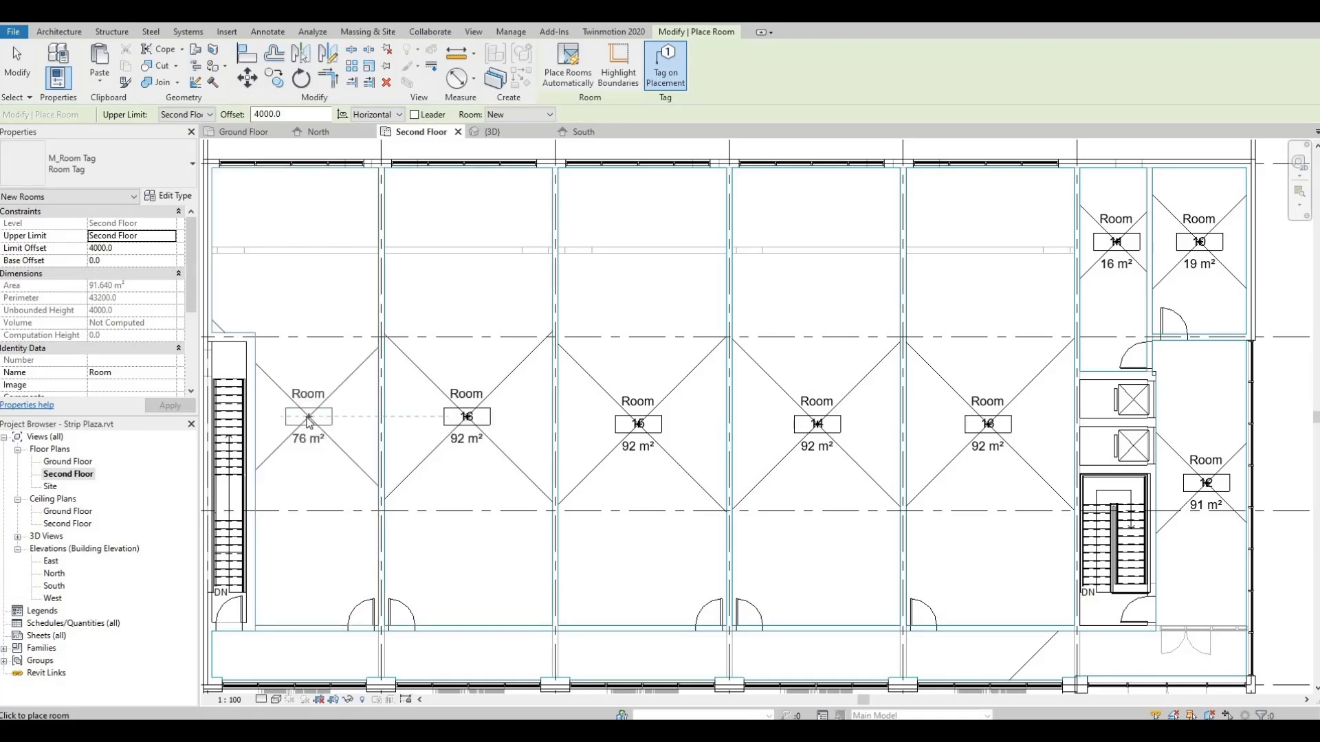
scroll(518, 473, "up", 1)
middle_click_drag(518, 473, 699, 415)
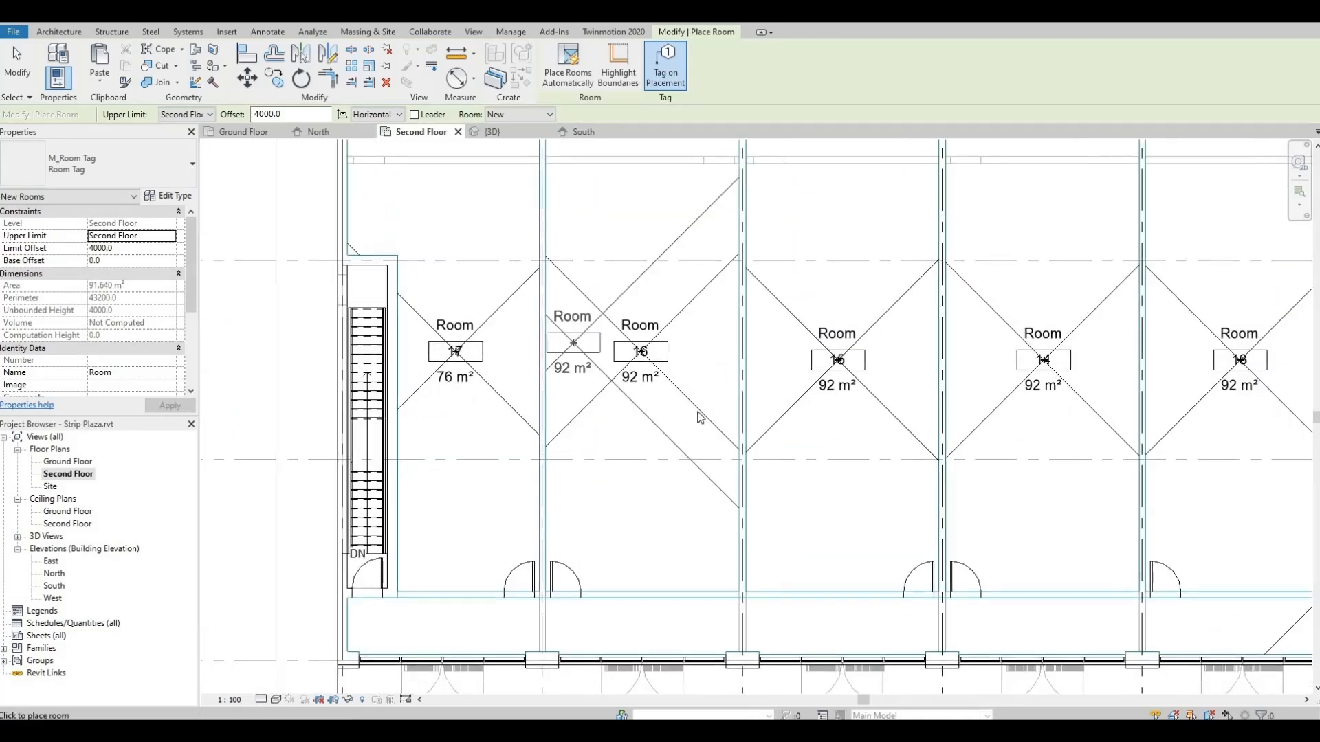
scroll(698, 416, "down", 1)
key("Escape")
Try to place a separate tagged room in the second-floor front corridor along grid A.
middle_click_drag(1093, 568, 715, 491)
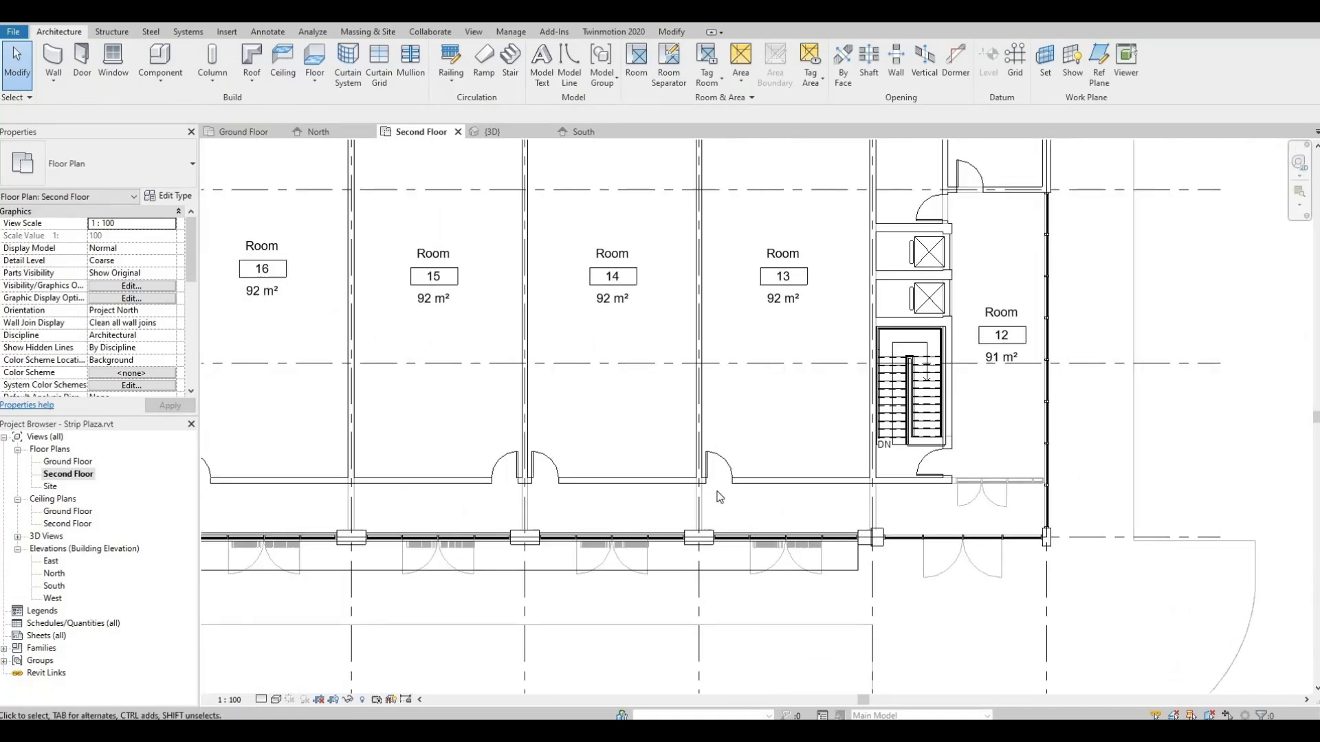
left_click(636, 61)
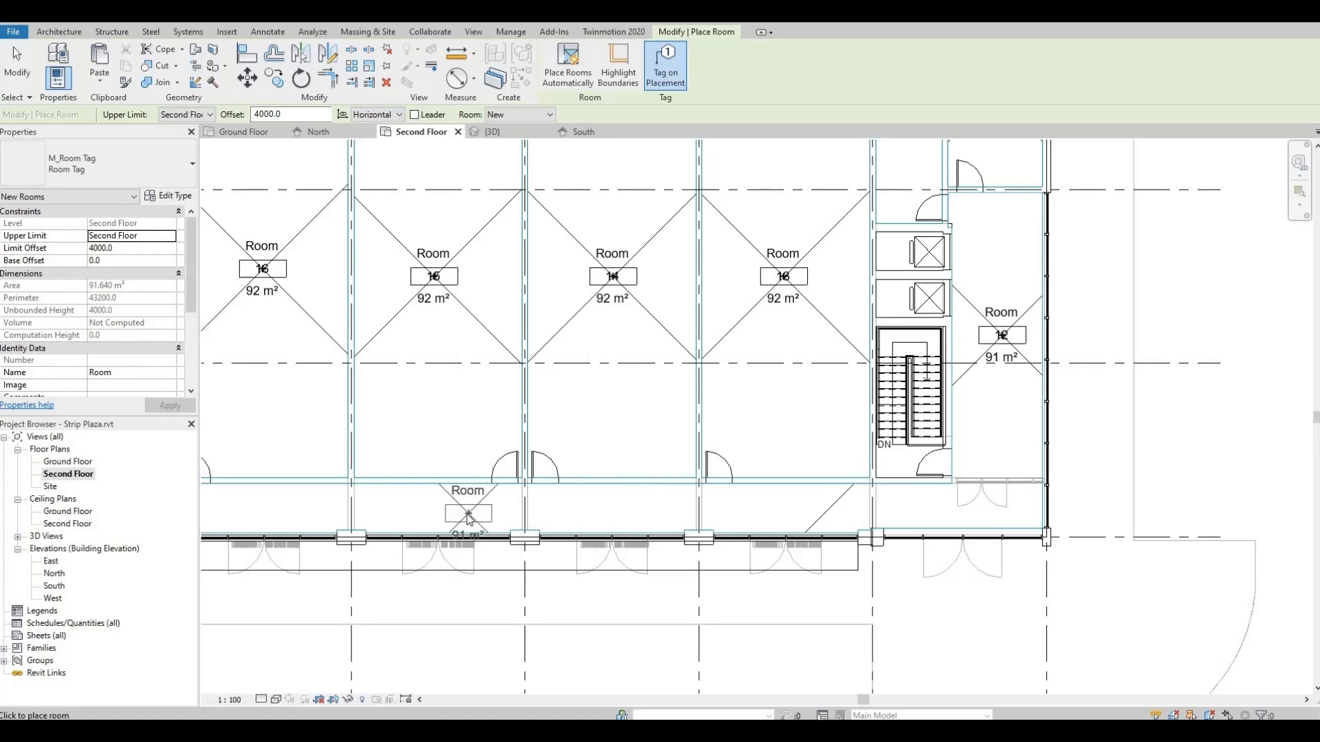
left_click(465, 516)
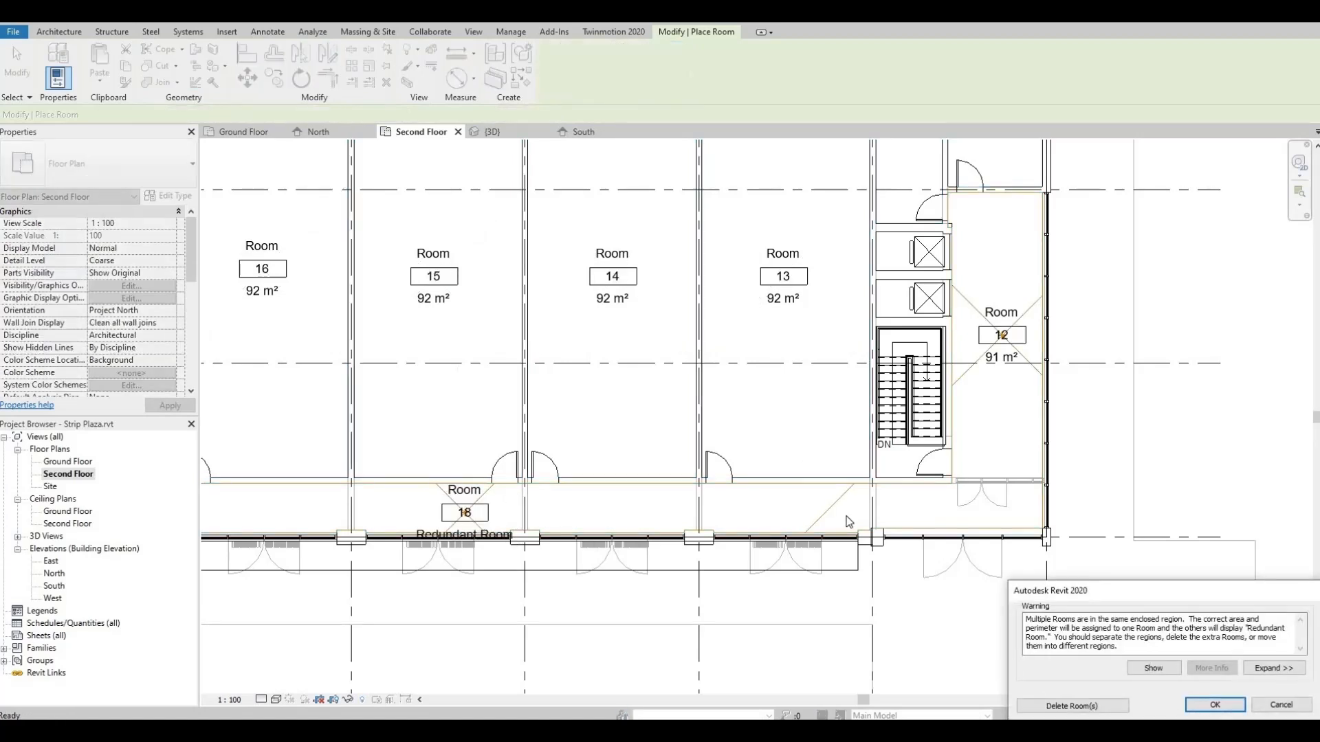
key("Escape")
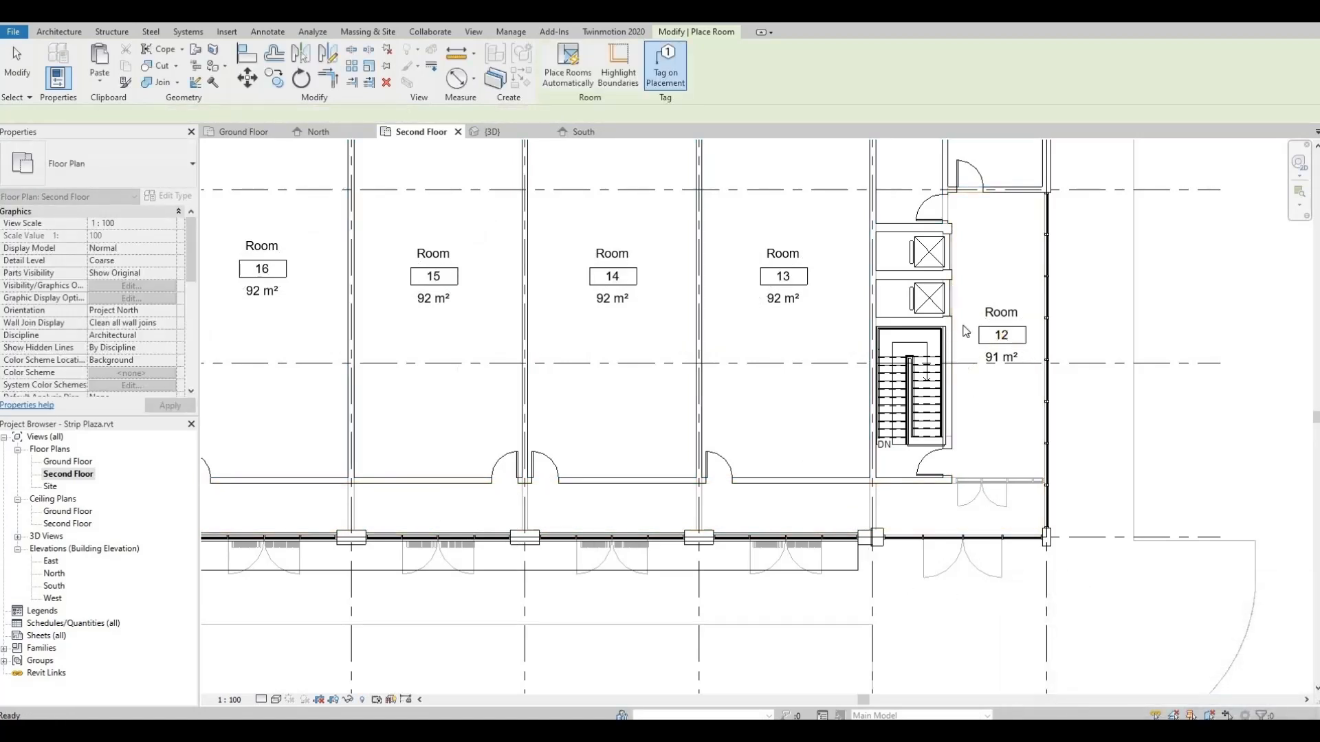
scroll(899, 380, "up", 5)
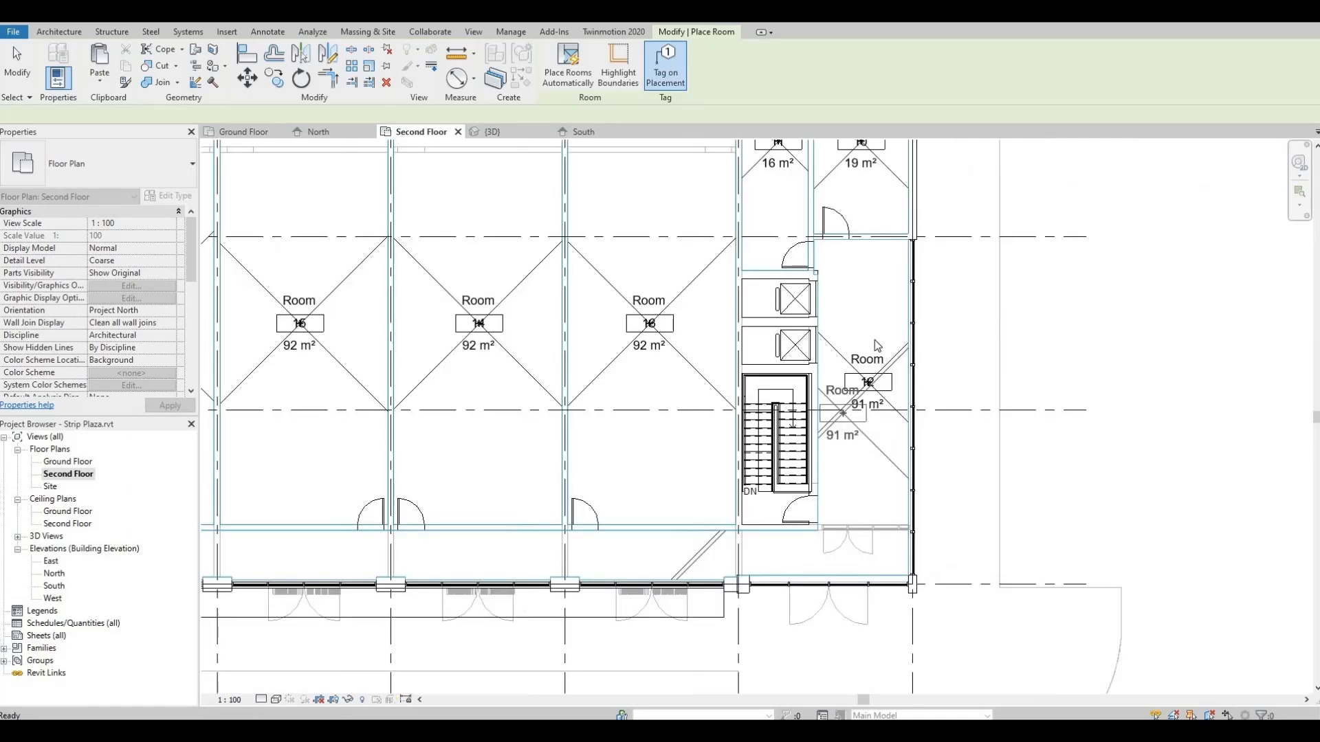
key("Escape")
key("Escape")
Rename room 12, the corridor between grids 6 and 7 on the second floor, as Corridor 2.
left_click(837, 389)
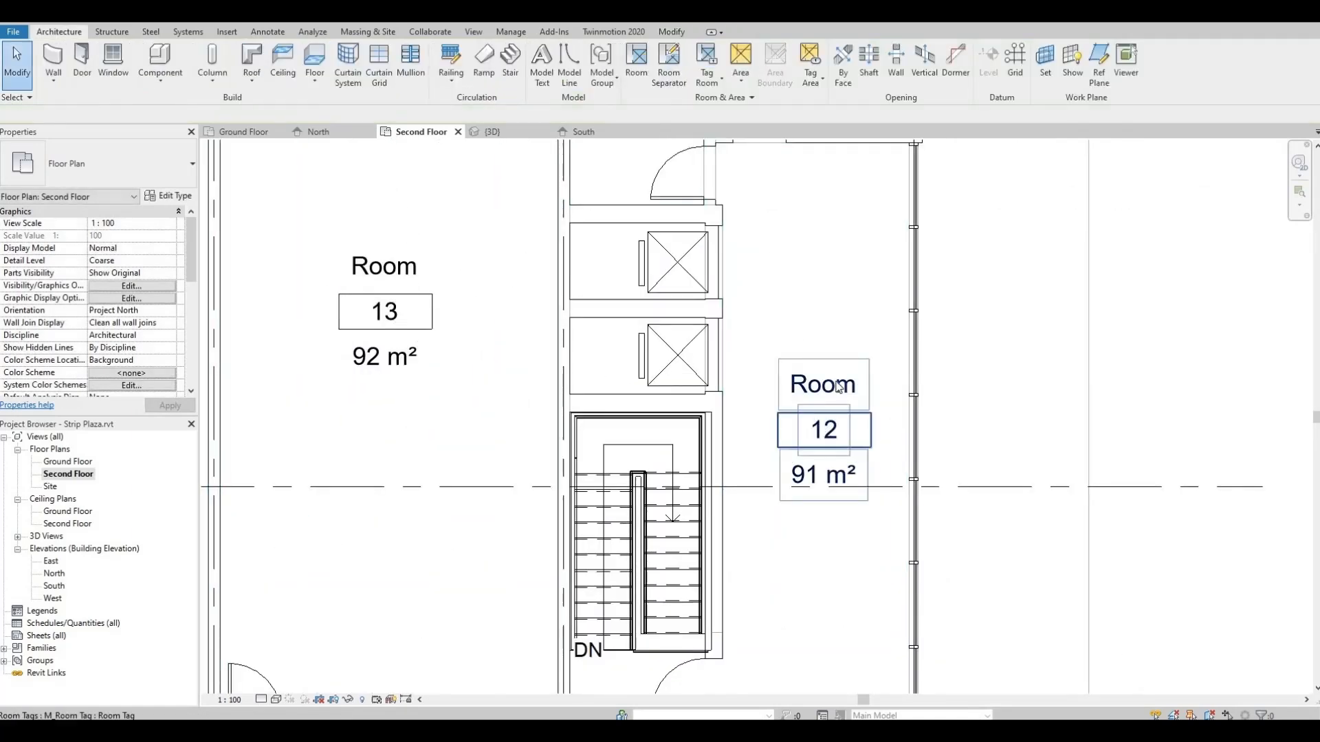
left_click(832, 387)
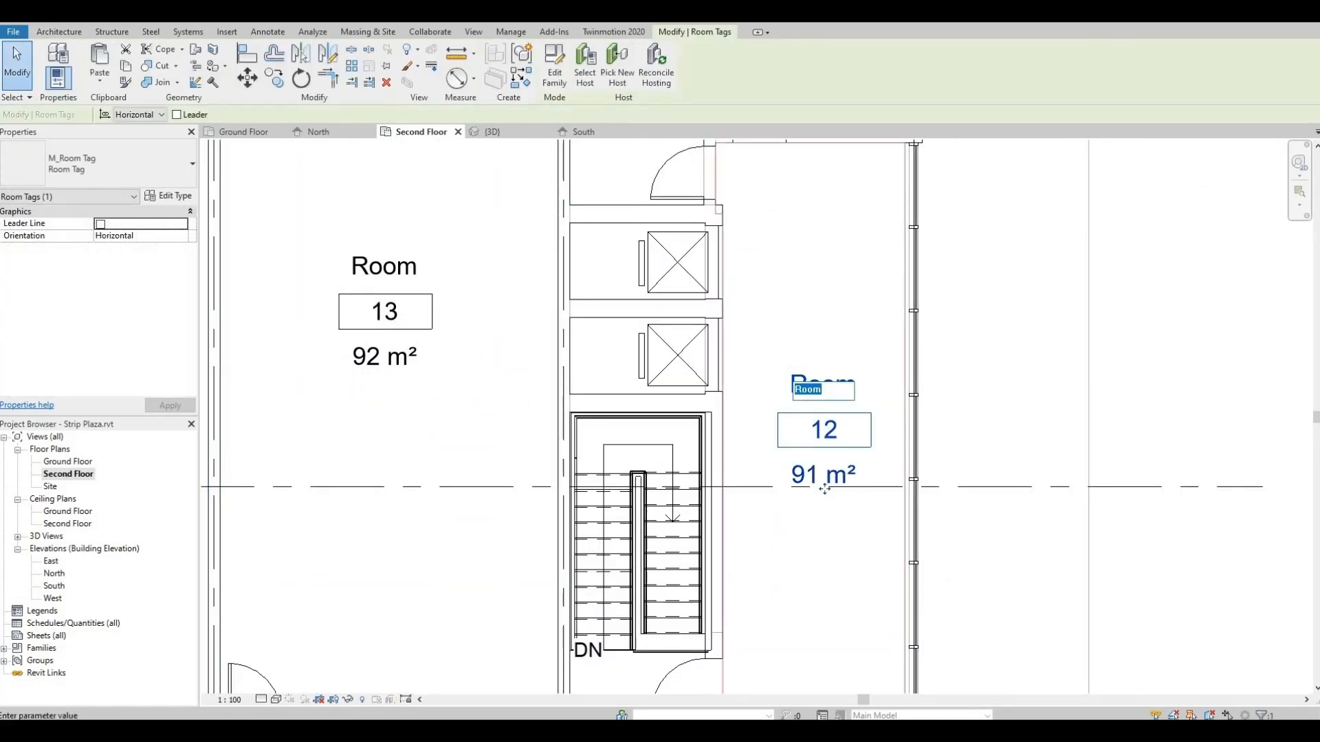
type("Corridor 2")
key("Return")
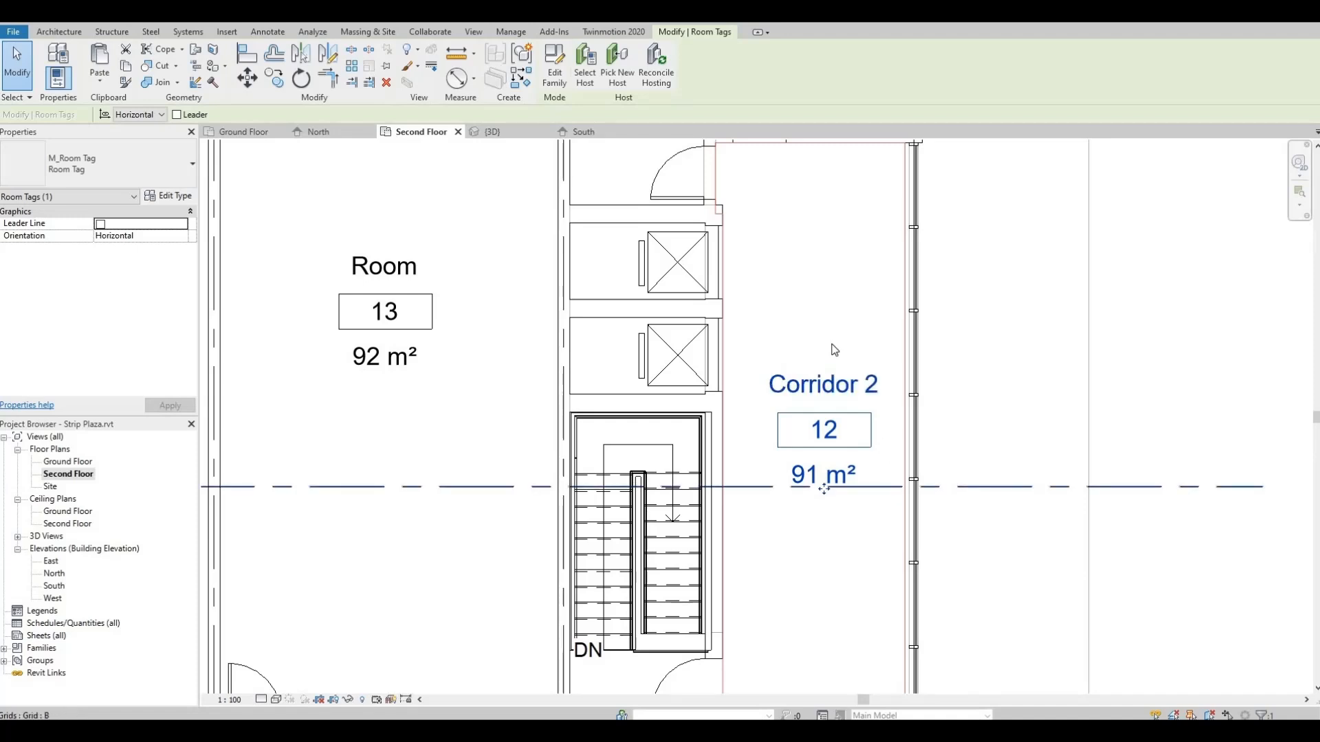
Rename room 10, the second-floor back room beside grid 7, as Washroom Male.
scroll(834, 351, "up", 1)
scroll(828, 564, "down", 7)
scroll(822, 303, "up", 4)
left_click(816, 295)
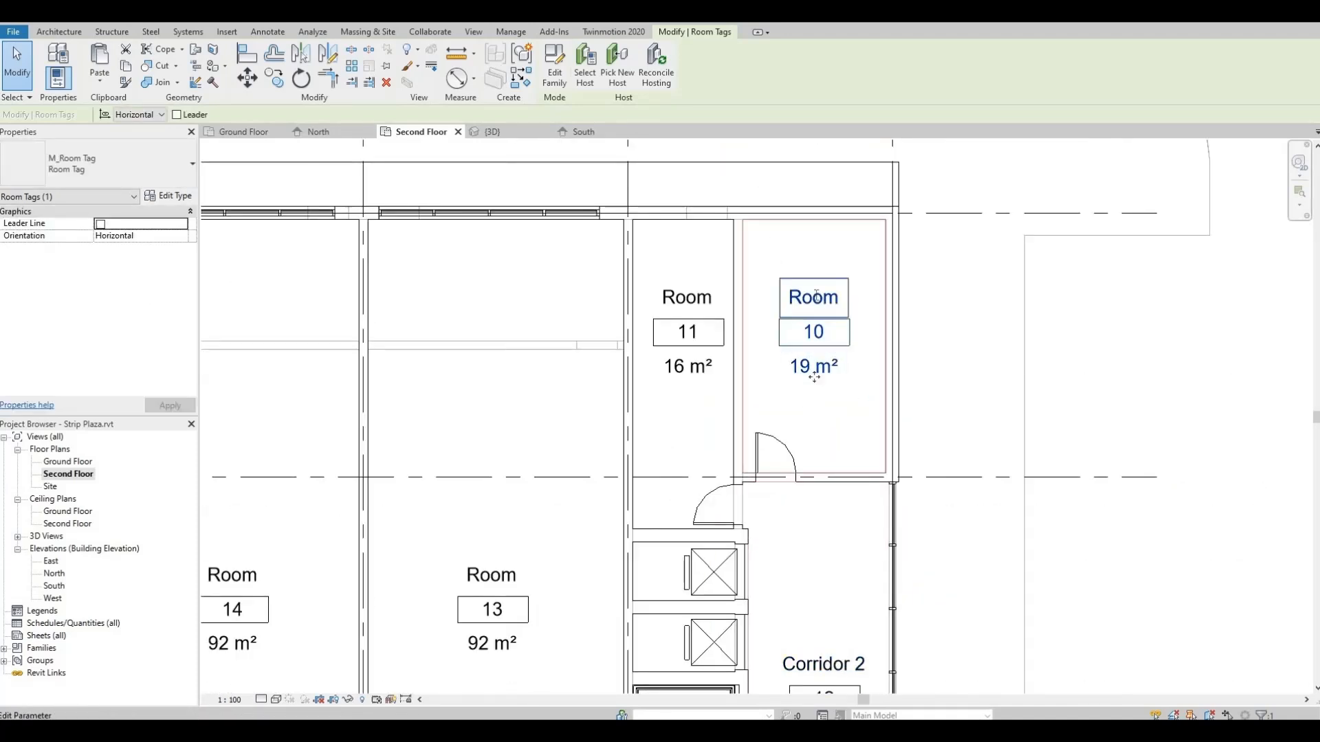
left_click(816, 296)
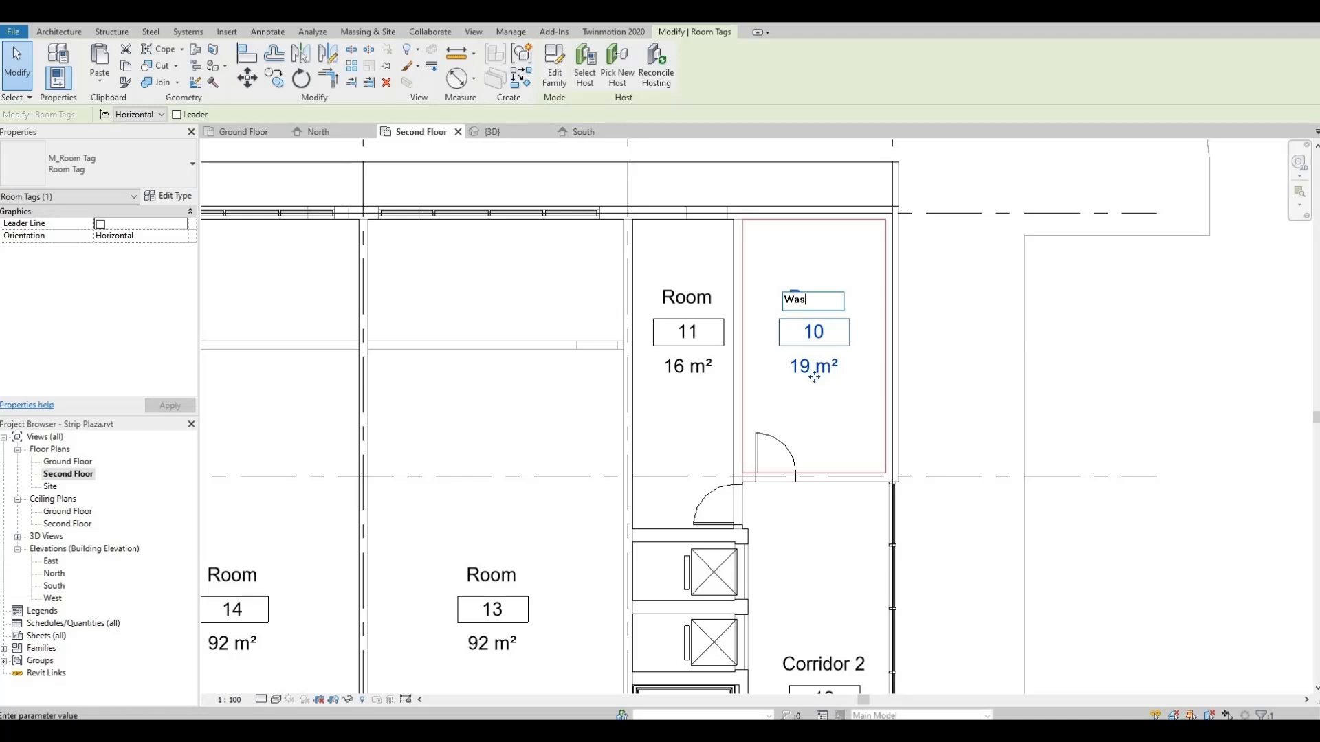
type("Washroom")
type(" M")
type("ale")
left_click(857, 263)
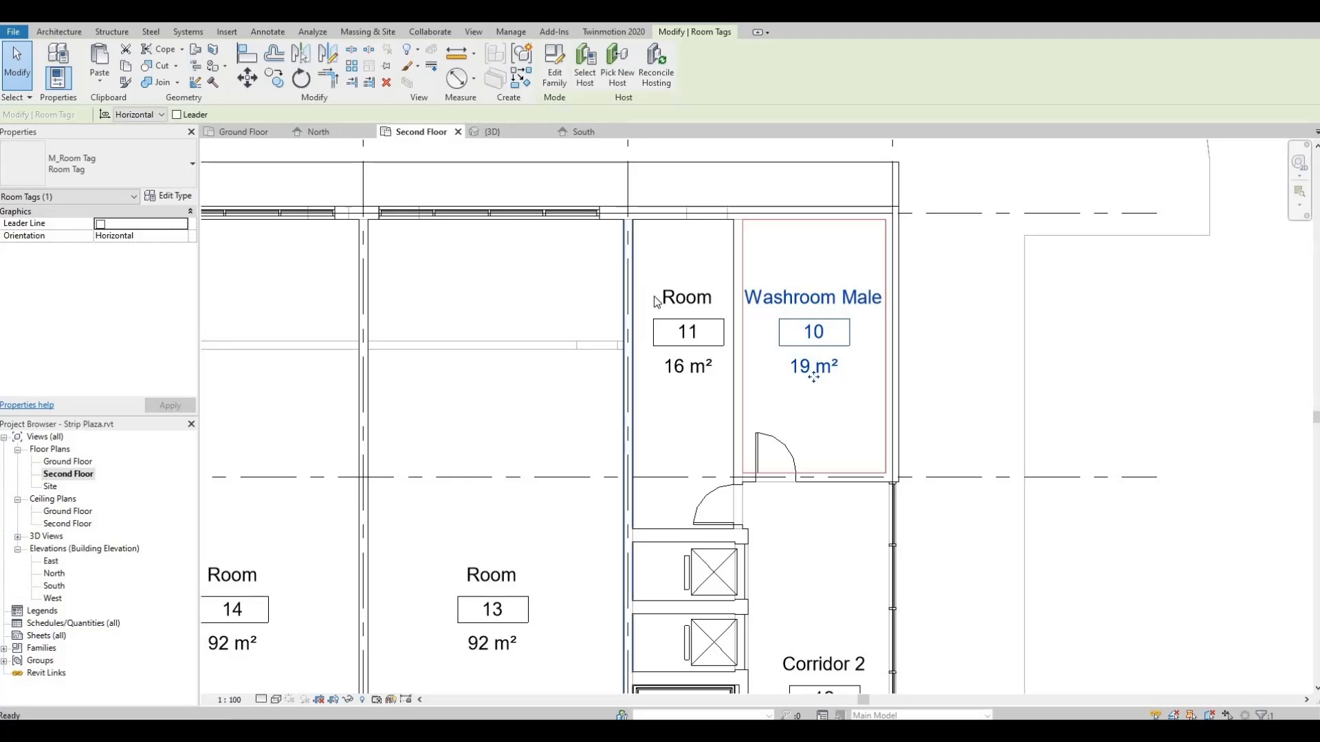
key("Escape")
Rename room 11, the narrow back room beside grid 6, as Washroom Female.
left_click(677, 297)
left_click(674, 298)
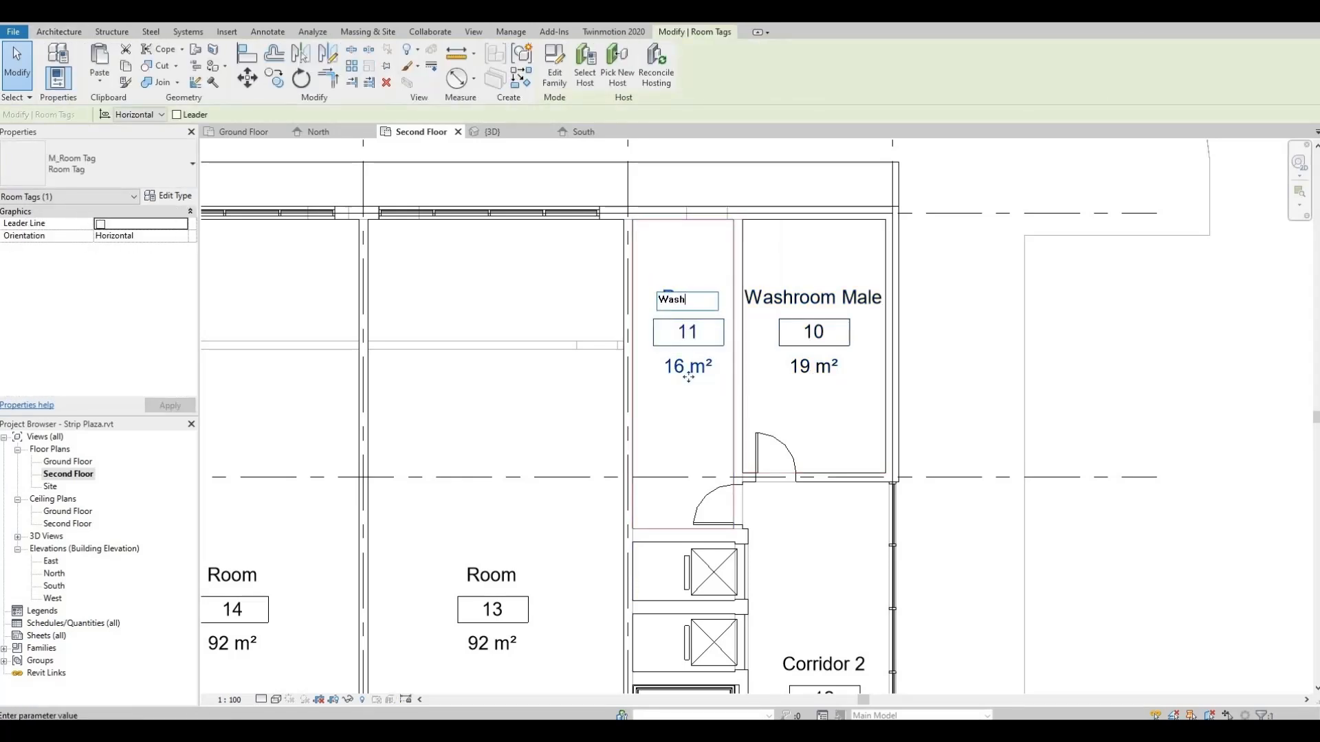
type("Washroom Fe")
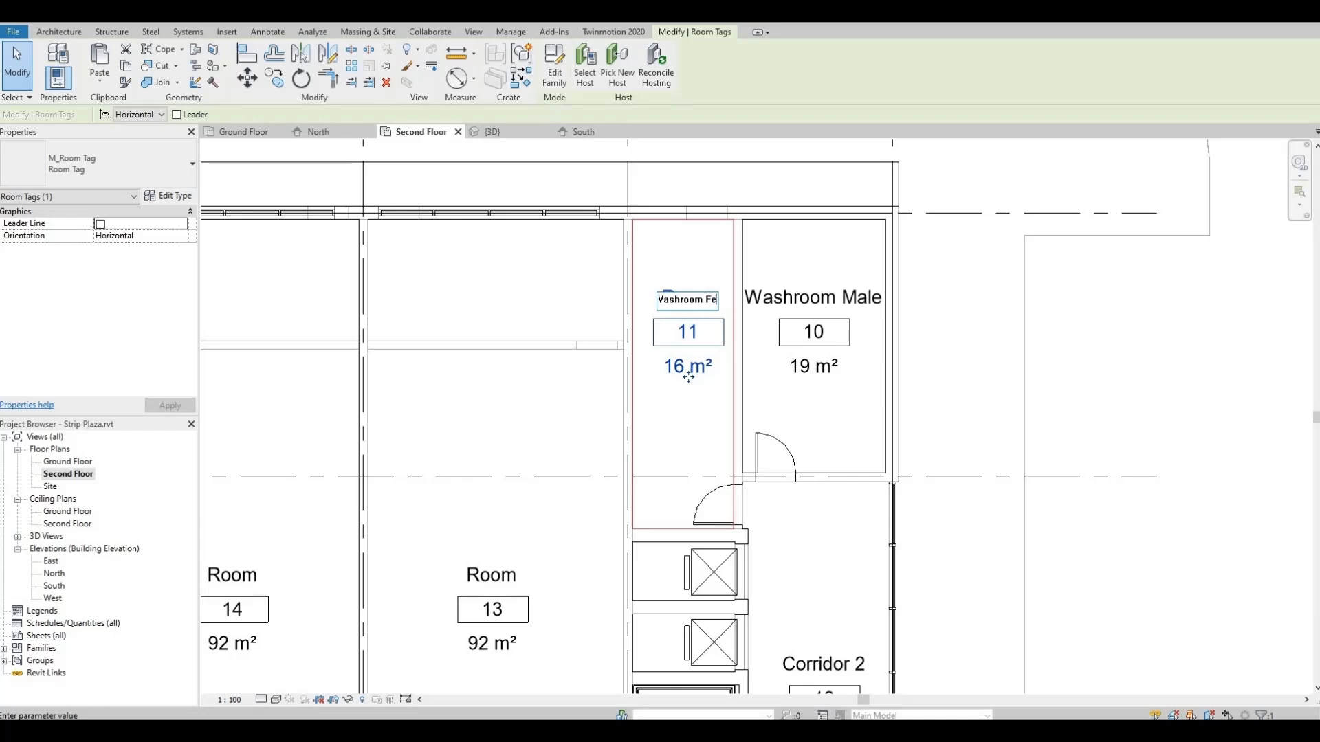
type("male")
left_click(637, 387)
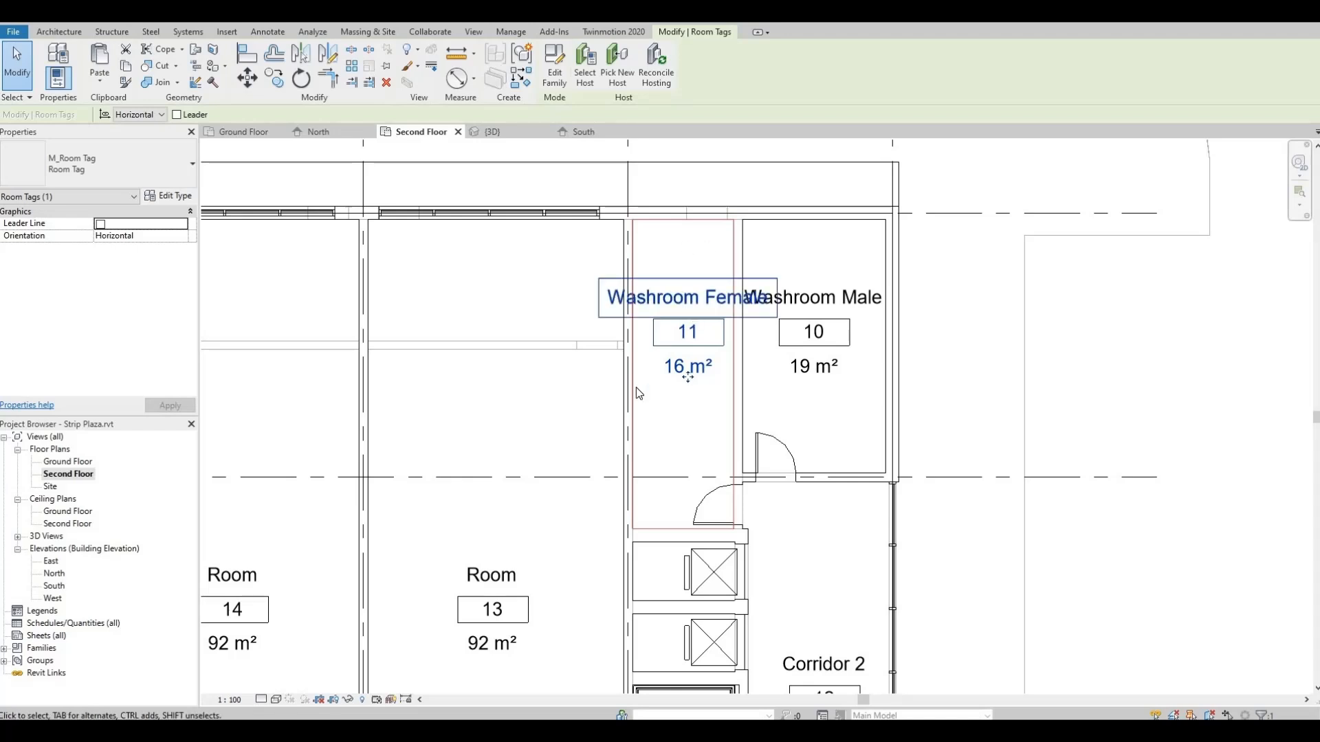
left_click(637, 386)
Rename room 13 as Office Space, copy that name, and reuse it for room 14.
scroll(736, 473, "down", 2)
middle_click_drag(736, 473, 859, 431)
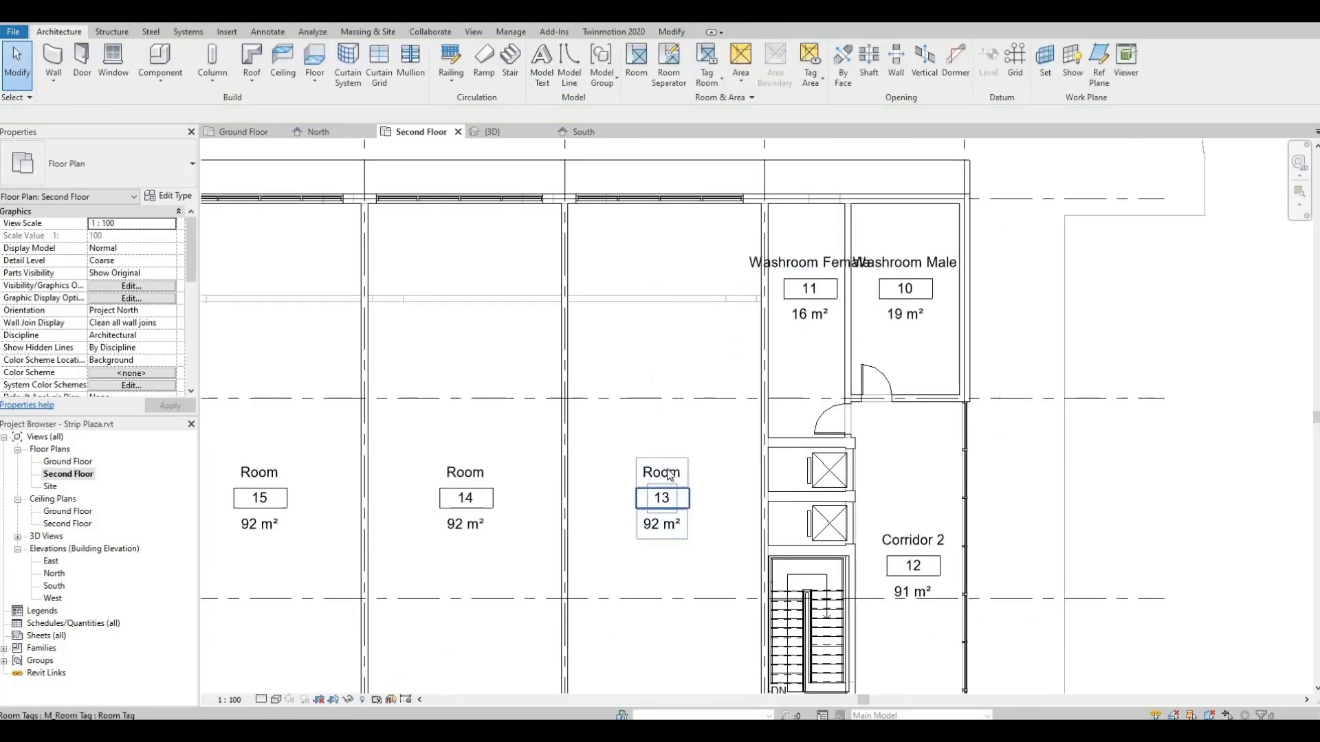
left_click(669, 475)
left_click(670, 474)
type("Office Space")
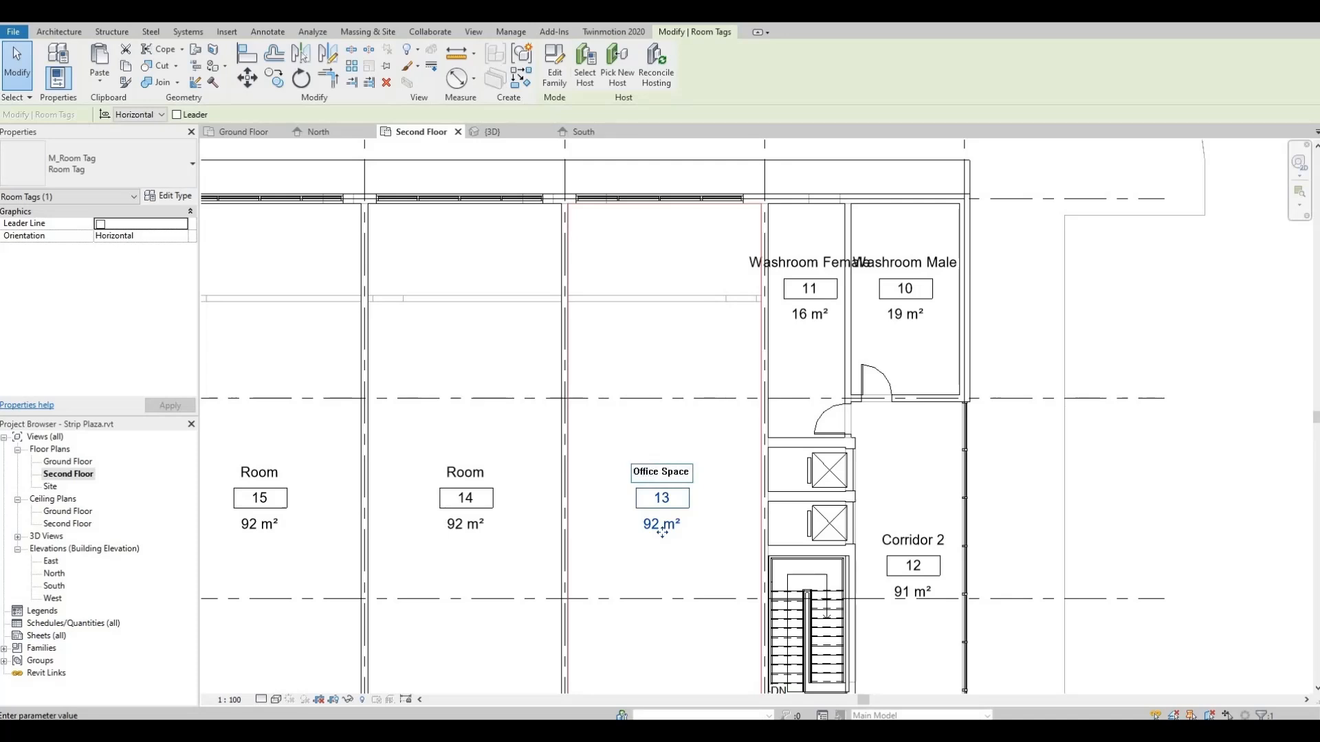
key("ctrl+a")
key("ctrl+c")
left_click(455, 478)
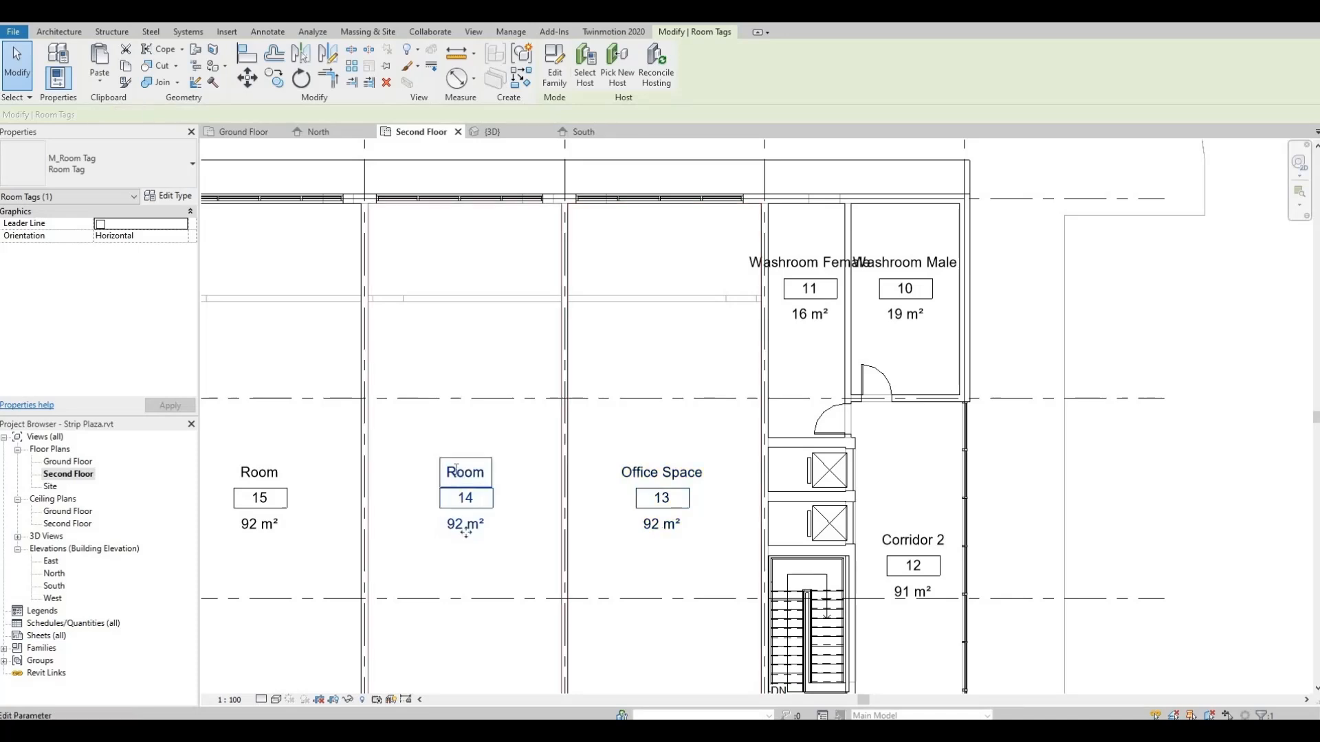
left_click(457, 474)
key("ctrl+v")
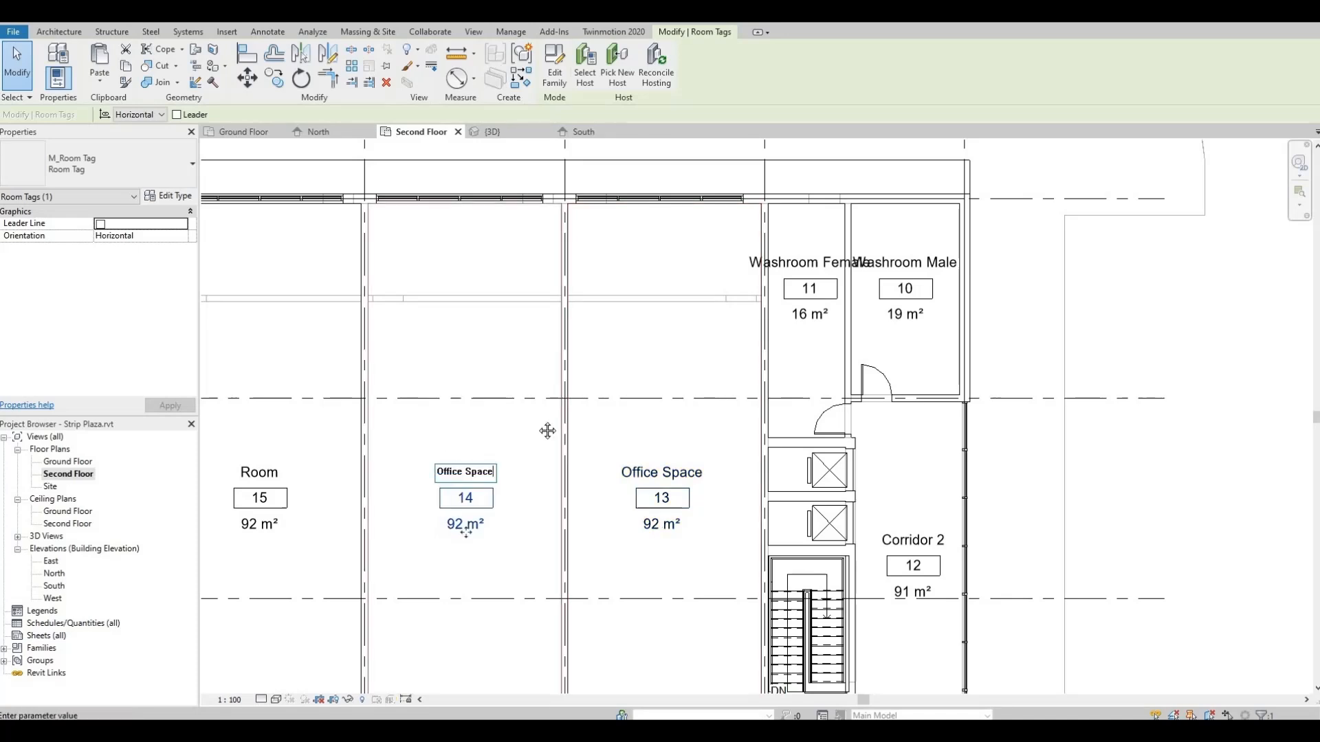
Apply the copied name Office Space to the remaining second-floor bays, rooms 15, 16 and 17.
middle_click_drag(547, 431, 674, 420)
left_click(376, 464)
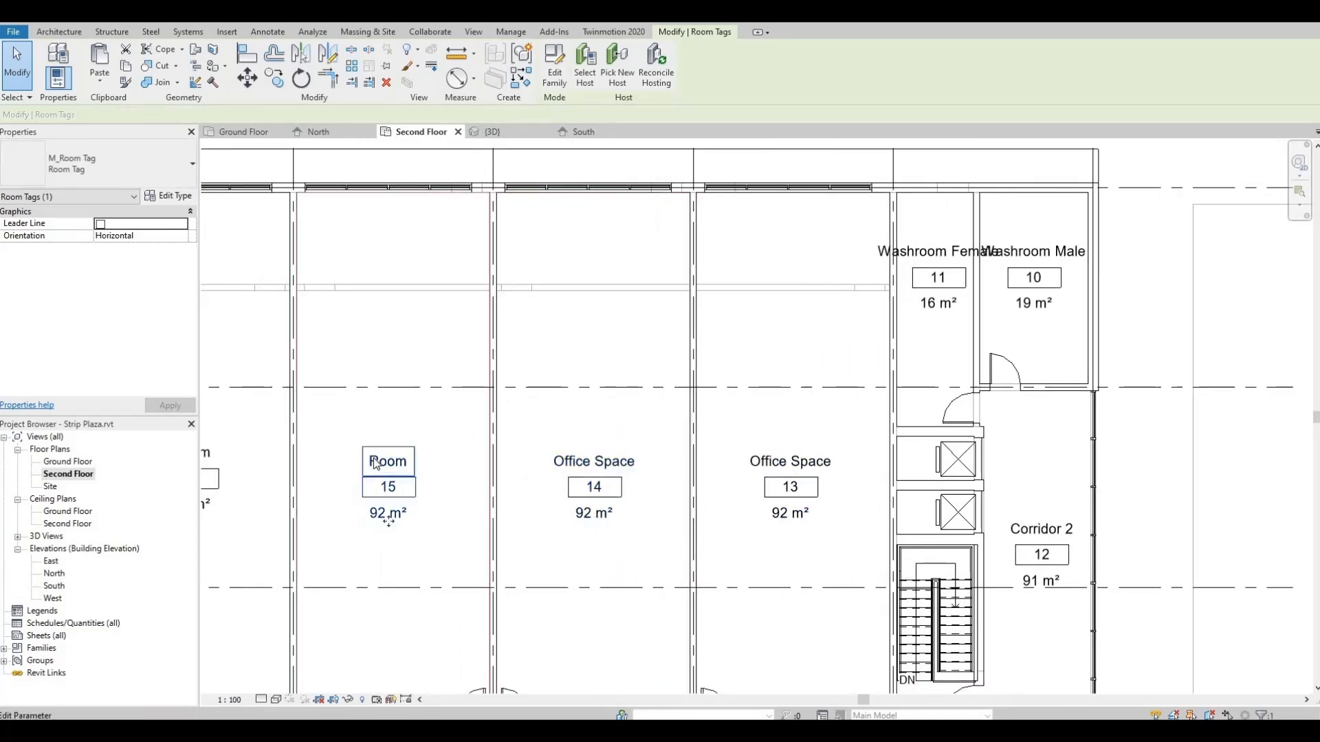
left_click(375, 461)
key("ctrl+v")
left_click(732, 445)
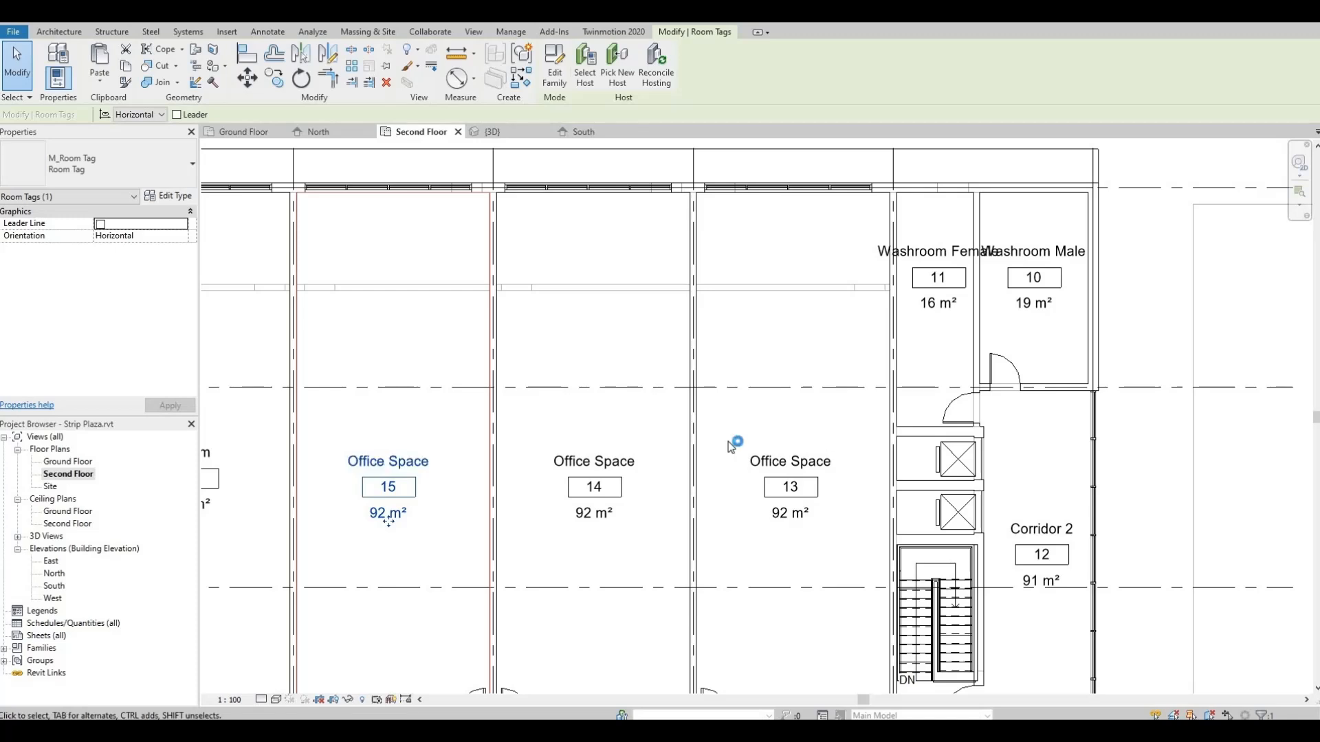
middle_click_drag(732, 446, 1185, 440)
left_click(644, 454)
left_click(644, 452)
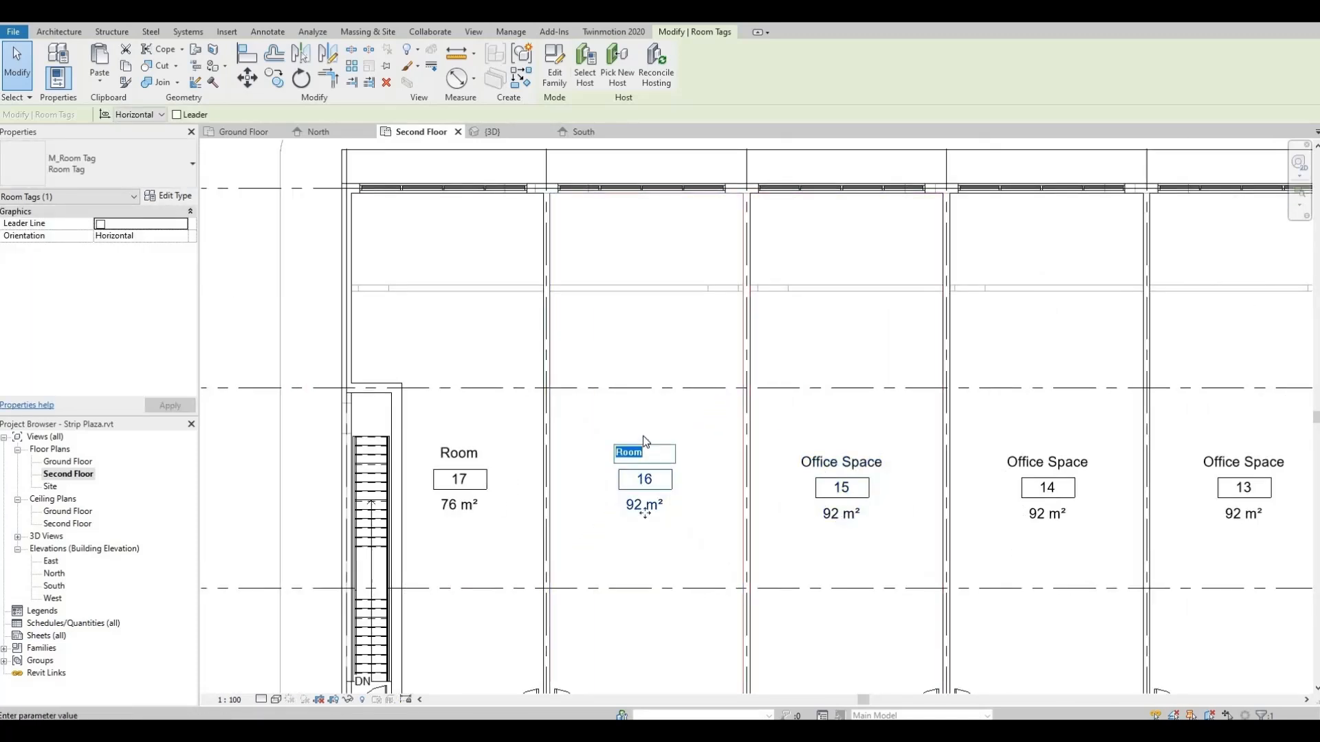
key("ctrl+v")
left_click(459, 452)
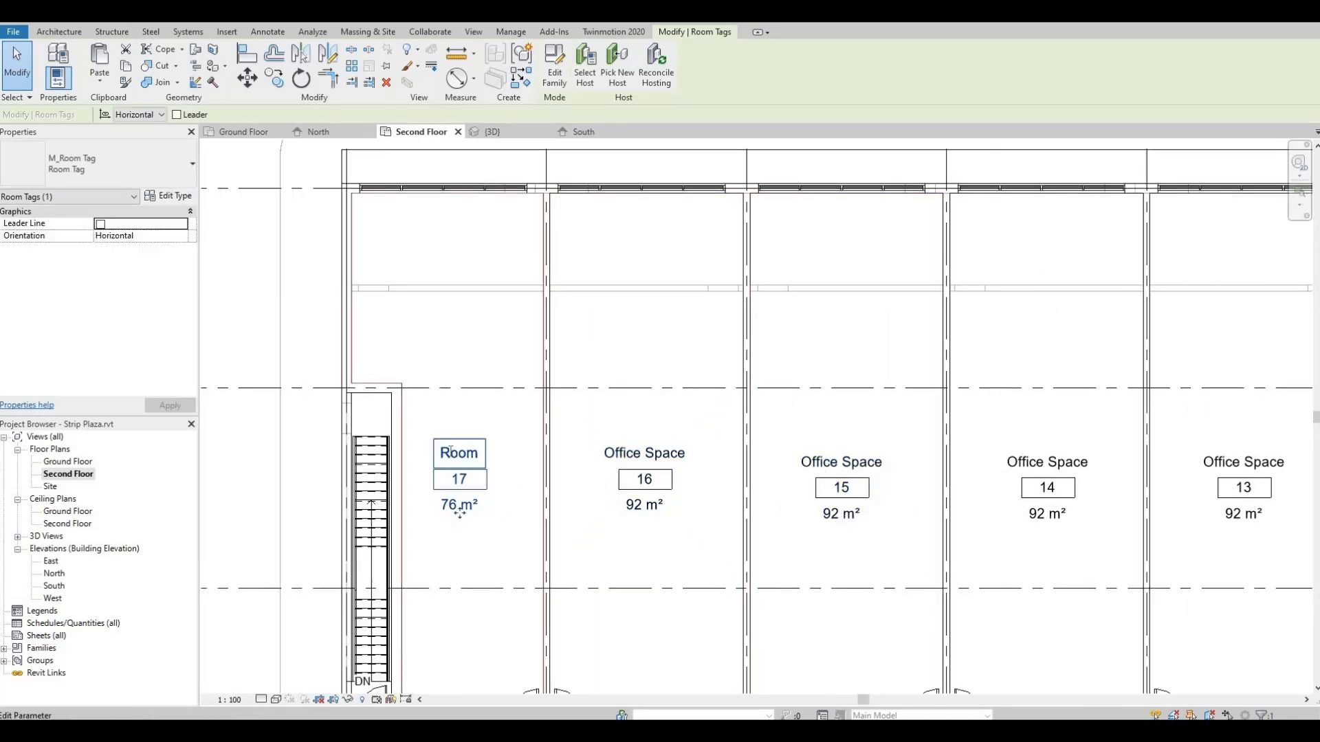
left_click(459, 451)
key("ctrl+v")
left_click(705, 578)
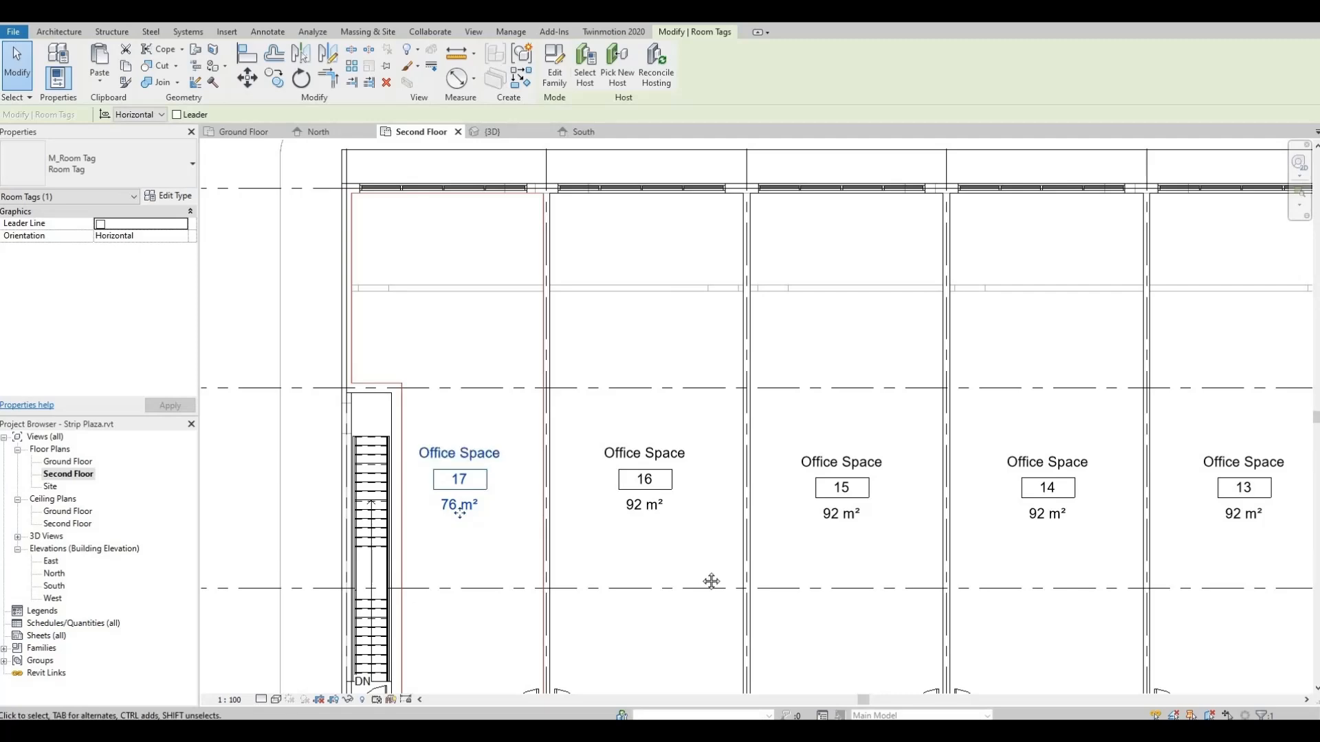
Review the second-floor room names, and open the Ground Floor plan to examine its rooms, back areas and entrances.
scroll(710, 580, "down", 2)
middle_click_drag(738, 461, 638, 418)
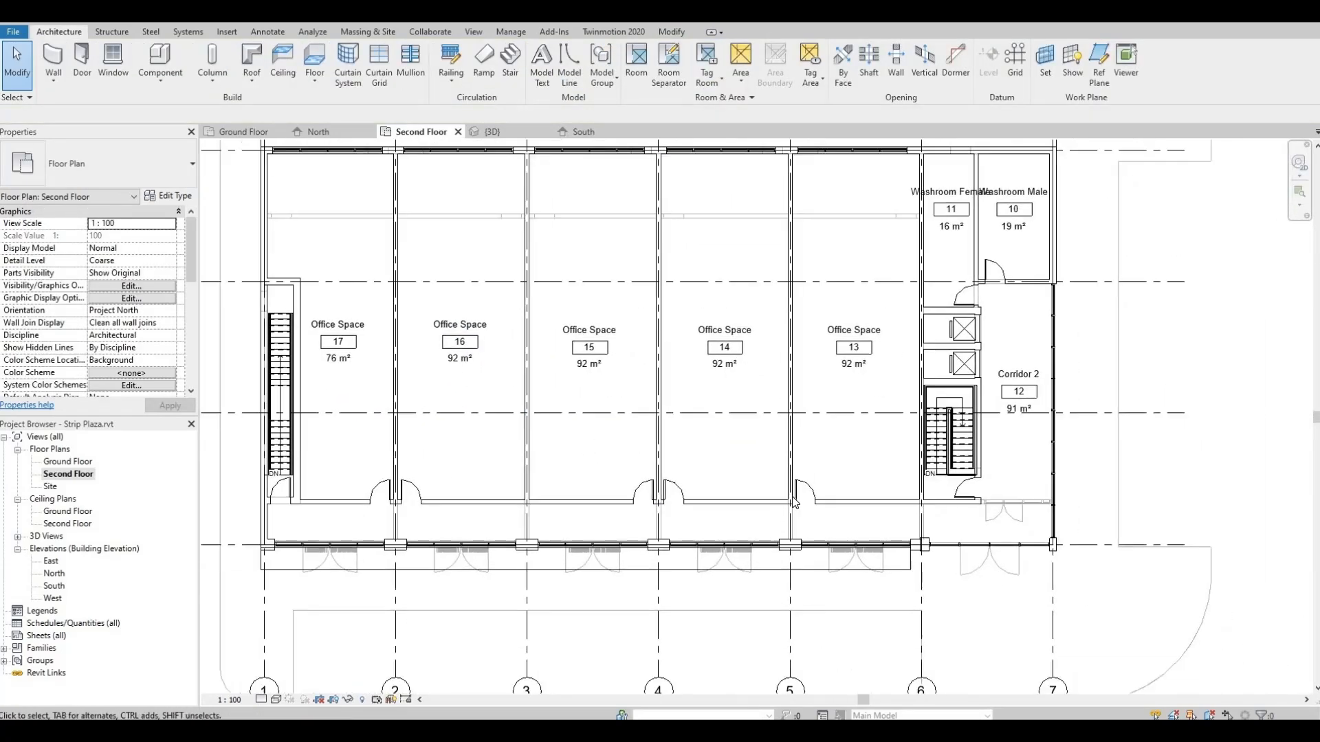
middle_click_drag(789, 498, 829, 483)
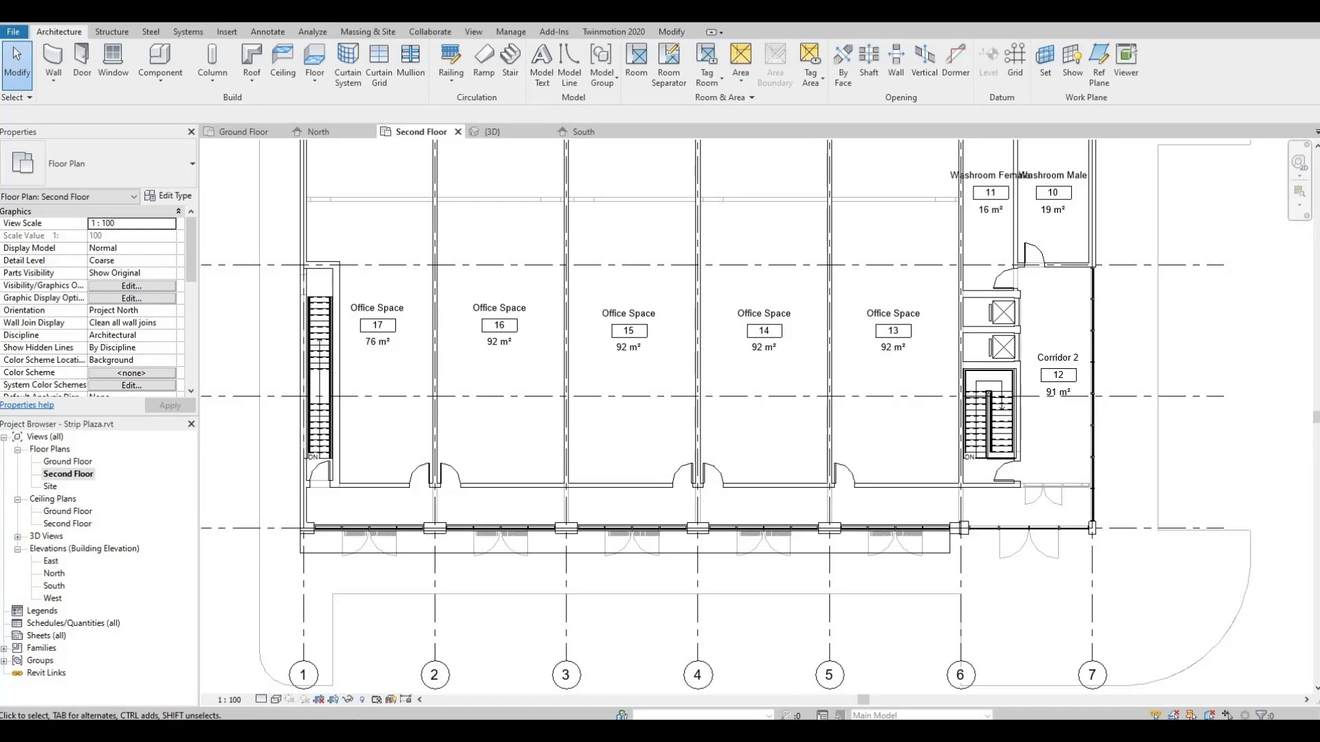
double_click(71, 464)
scroll(758, 423, "up", 4)
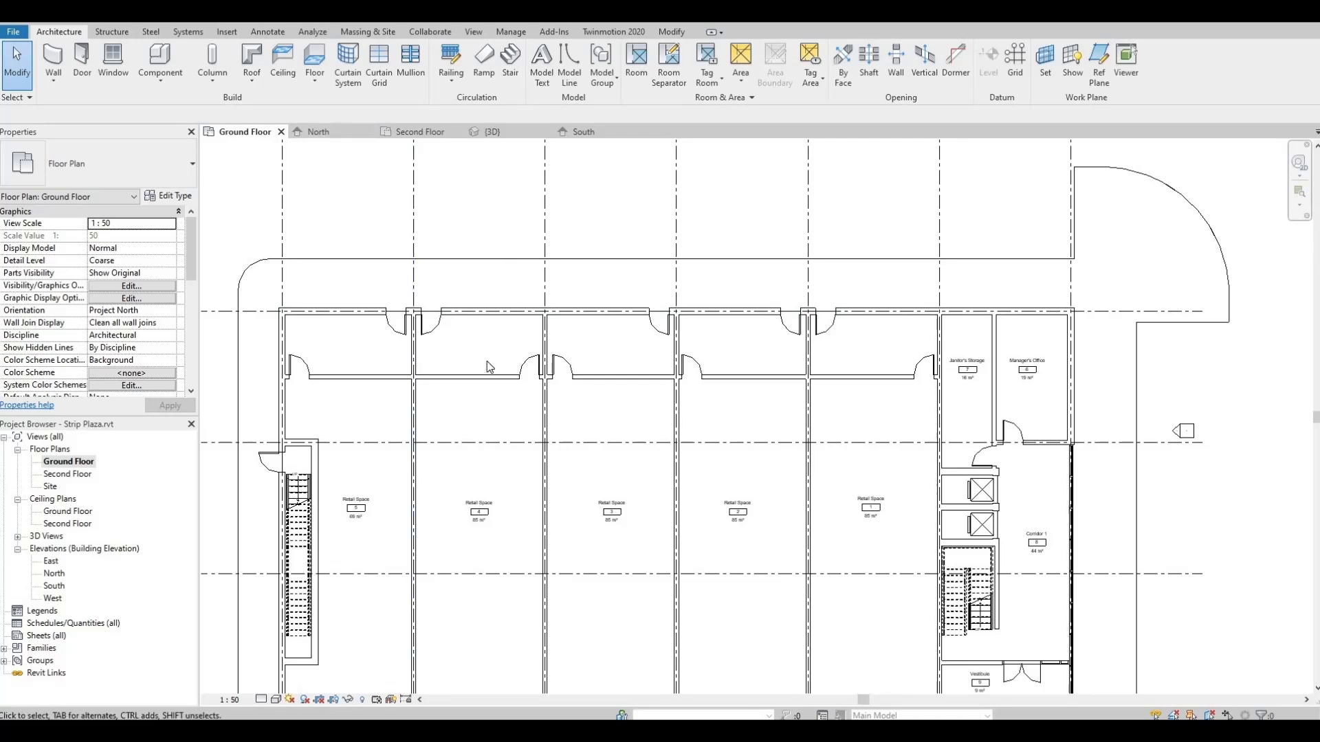
middle_click_drag(676, 424, 722, 375)
scroll(699, 377, "down", 1)
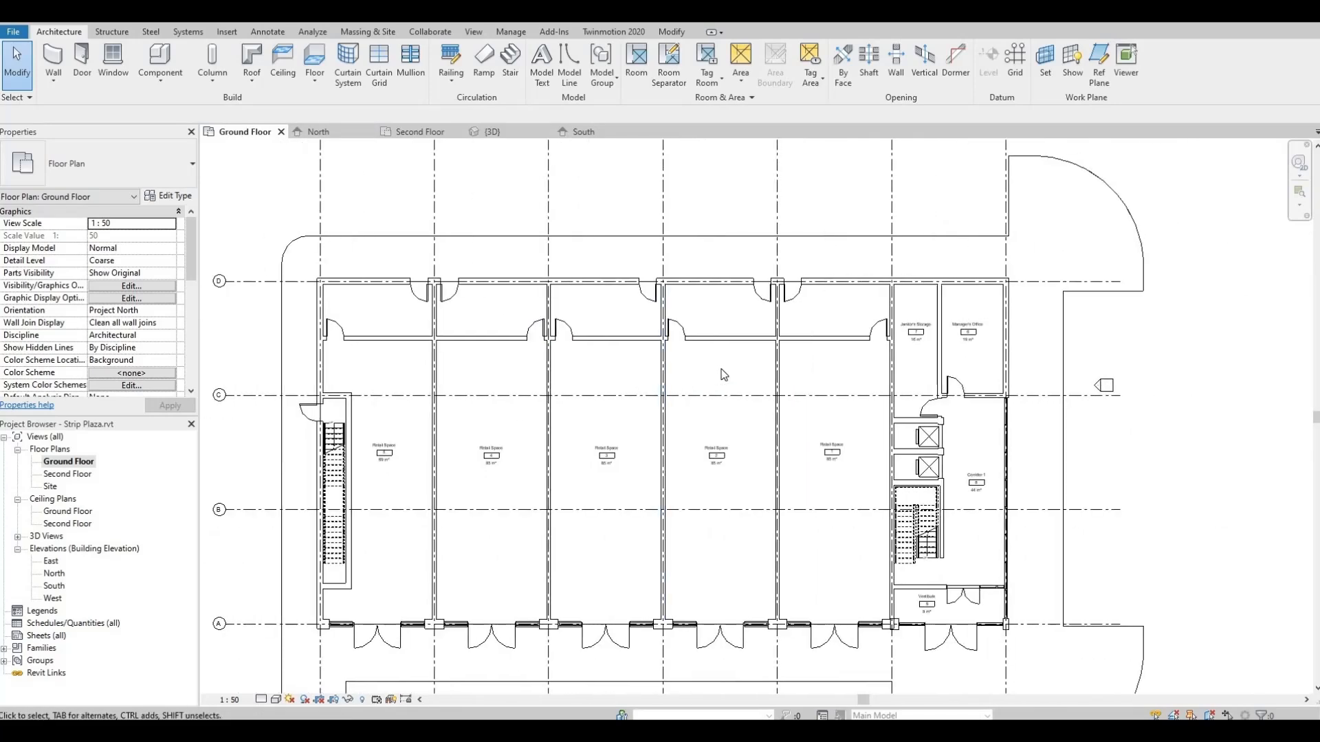
scroll(665, 378, "down", 1)
scroll(724, 313, "up", 2)
middle_click_drag(730, 328, 730, 311)
scroll(708, 327, "up", 2)
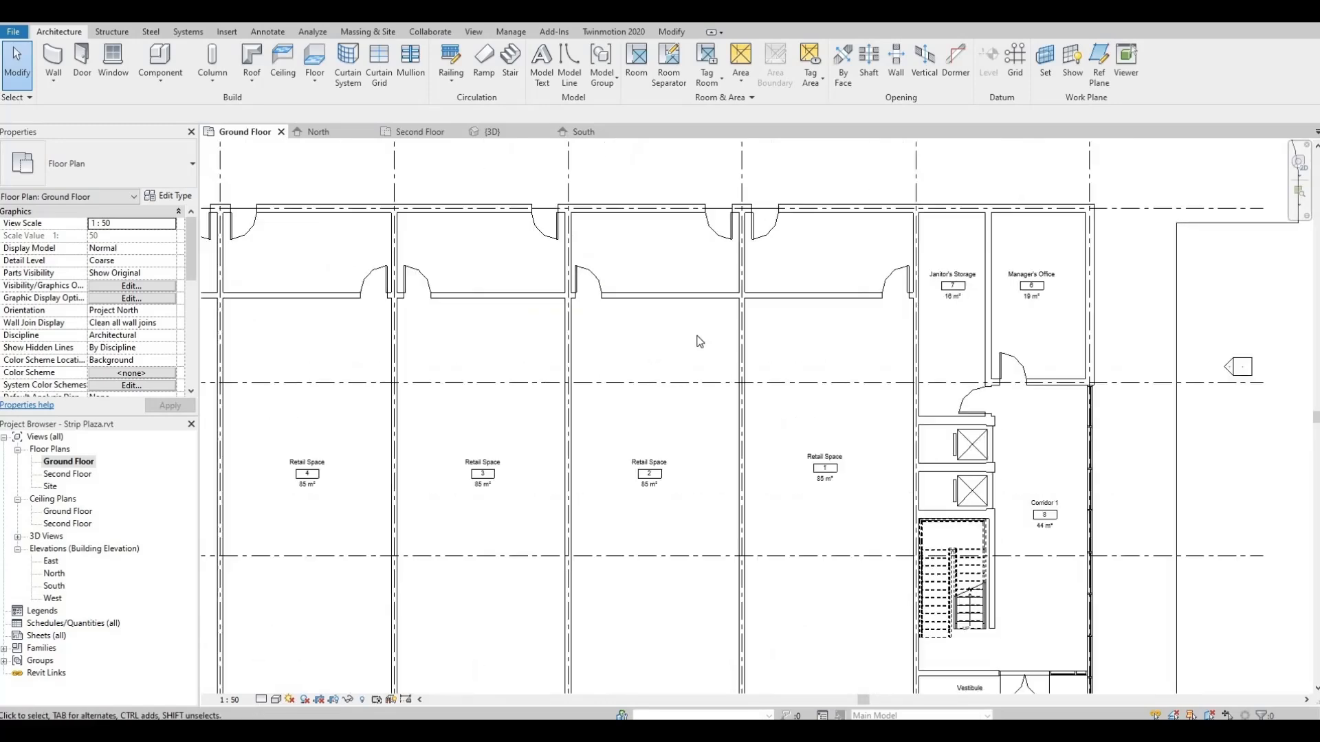
scroll(737, 306, "down", 3)
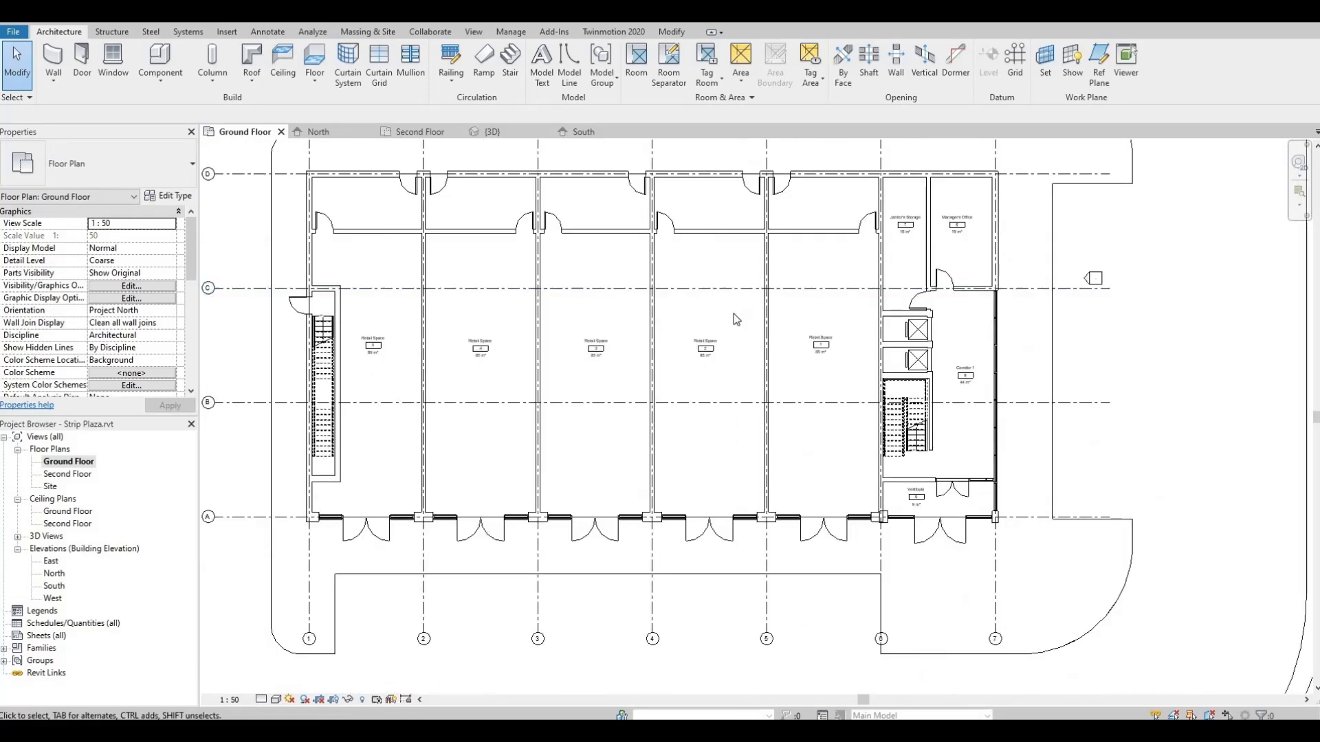
middle_click_drag(773, 311, 717, 352)
scroll(736, 324, "down", 2)
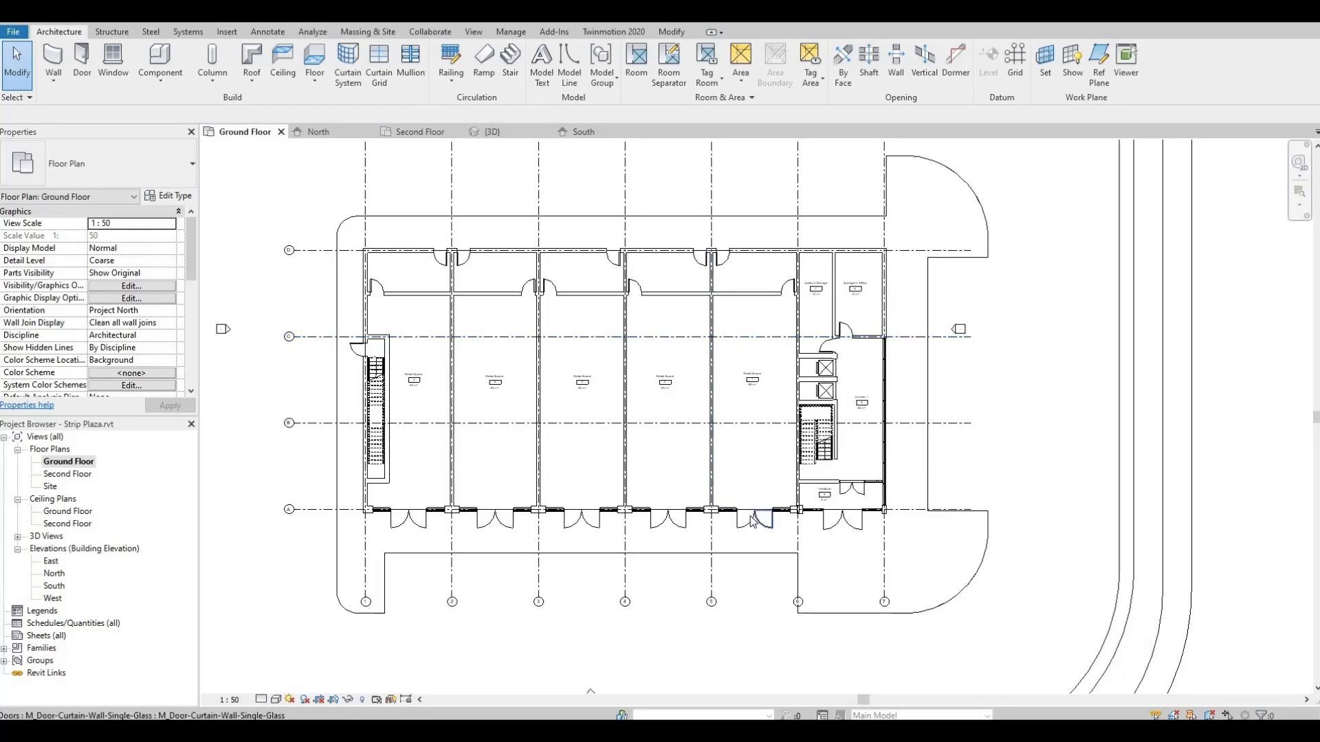
scroll(752, 517, "up", 2)
scroll(618, 182, "up", 2)
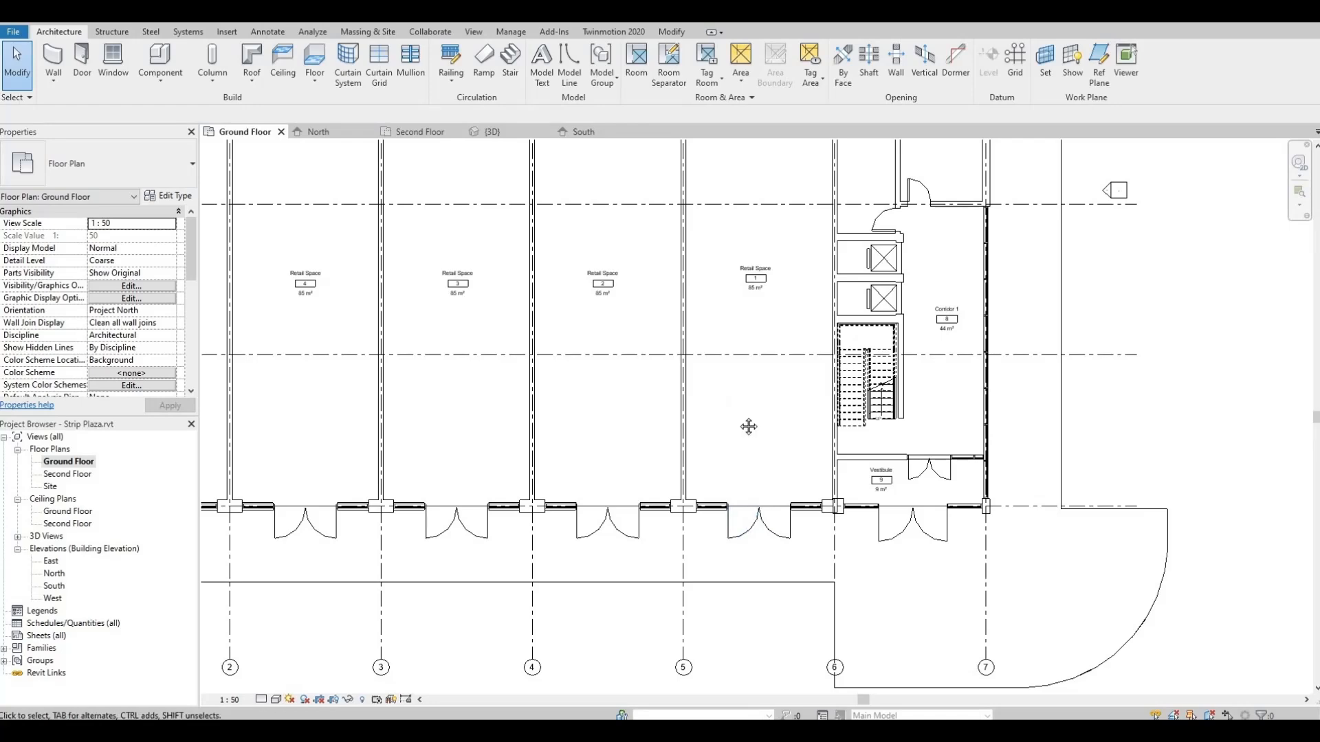
scroll(786, 422, "down", 2)
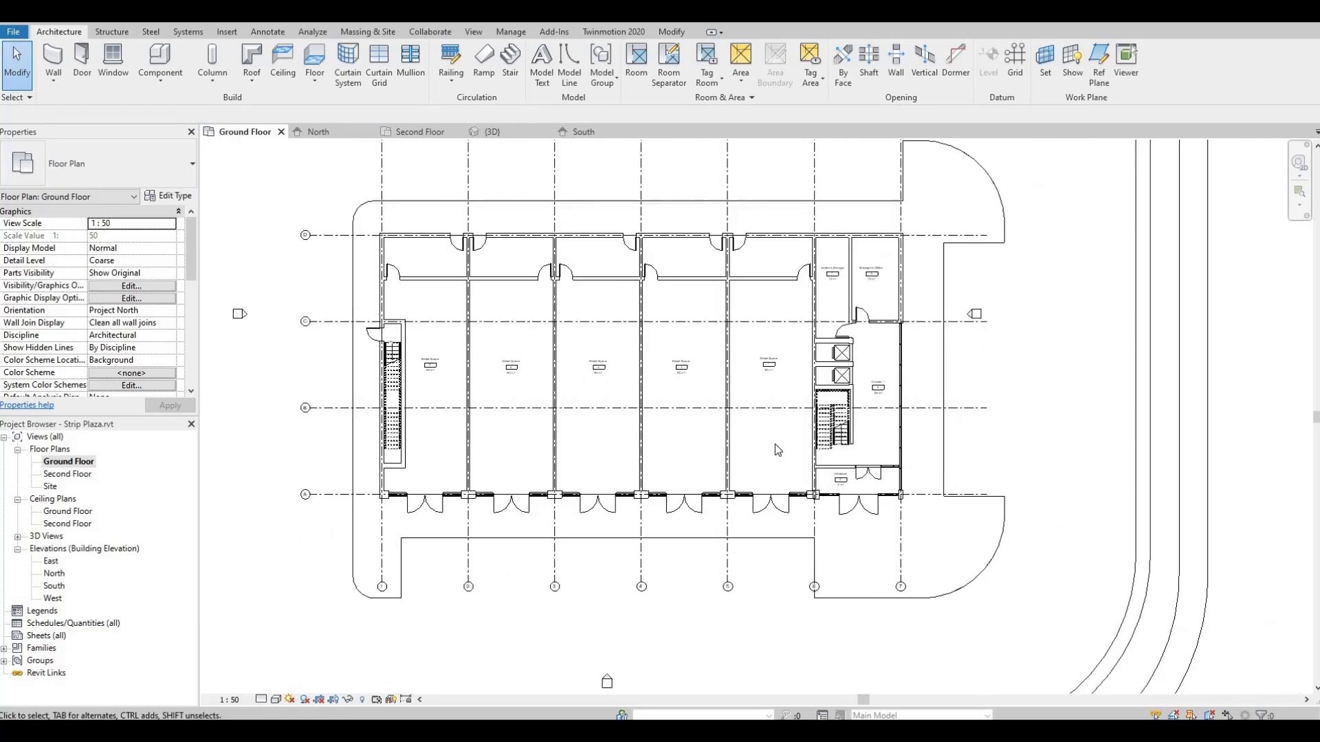
scroll(775, 446, "down", 2)
scroll(775, 445, "up", 2)
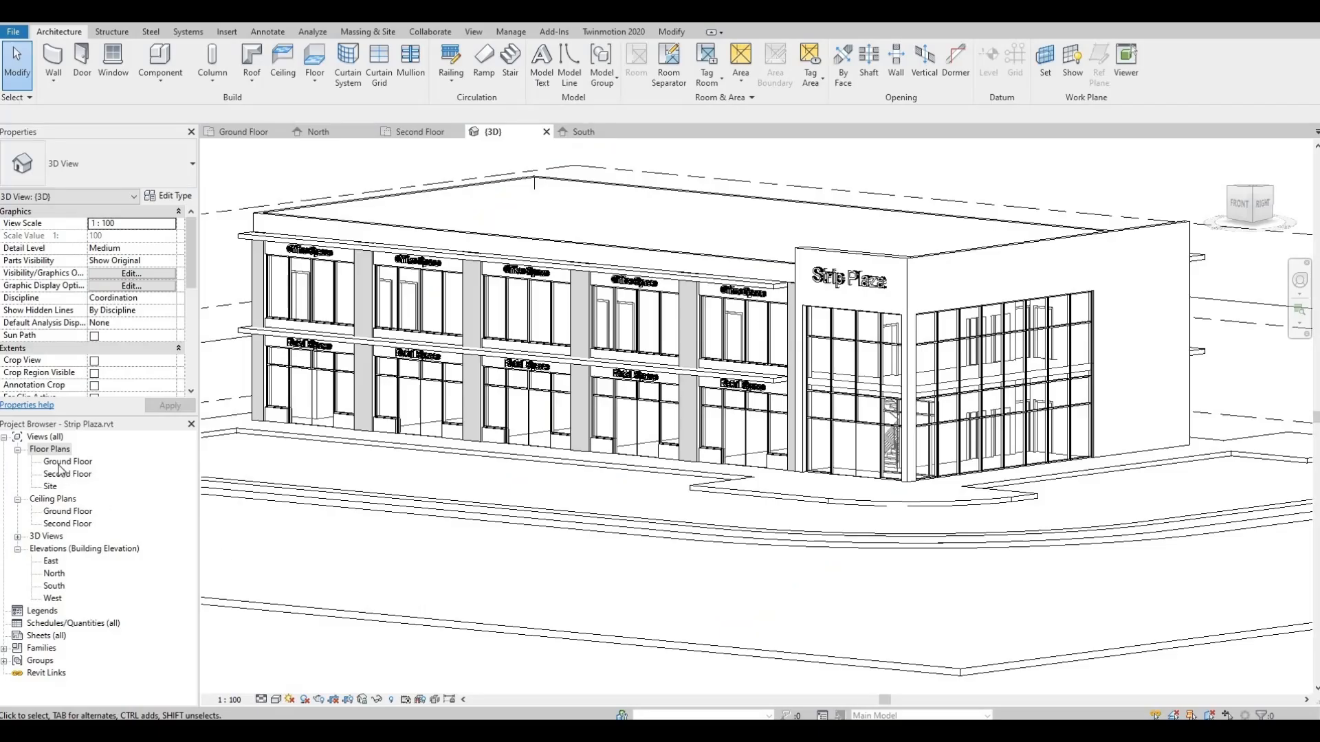
Compare the room layouts of the Ground Floor and Second Floor plans, returning to the Ground Floor plan.
double_click(62, 462)
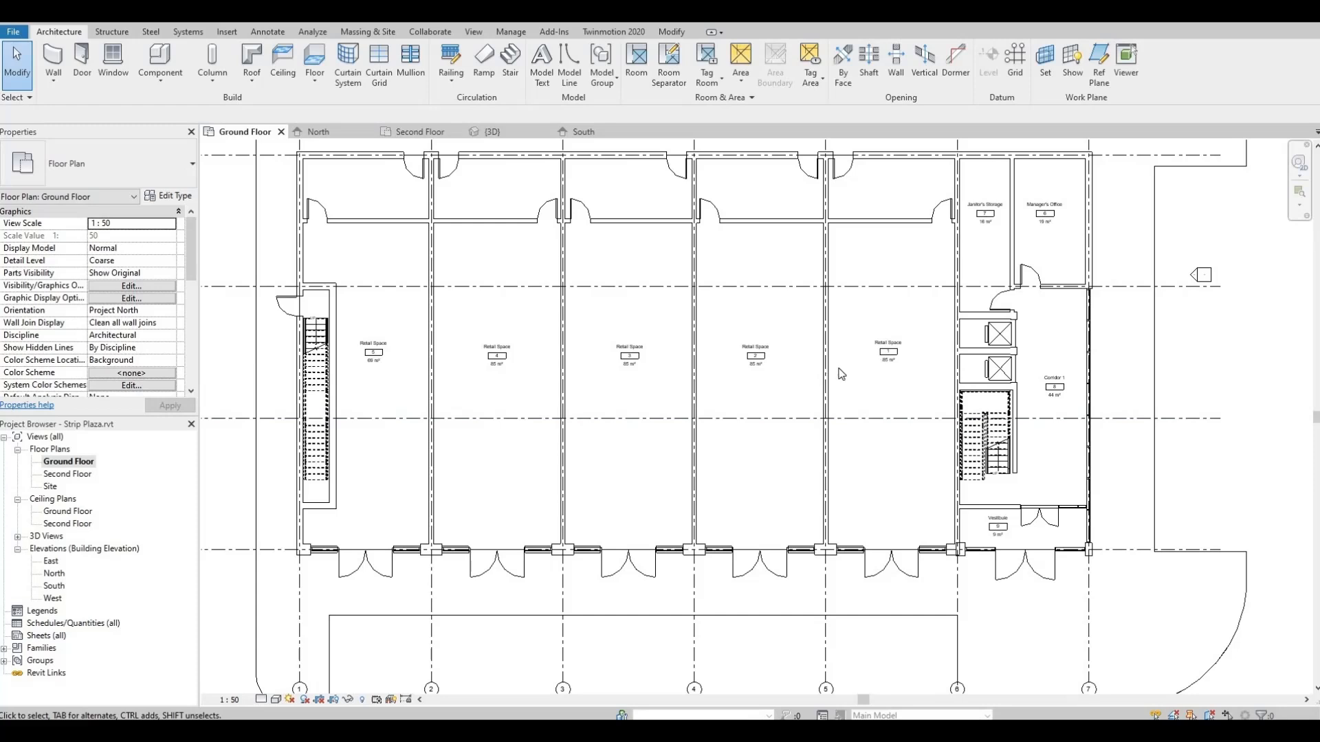
double_click(76, 475)
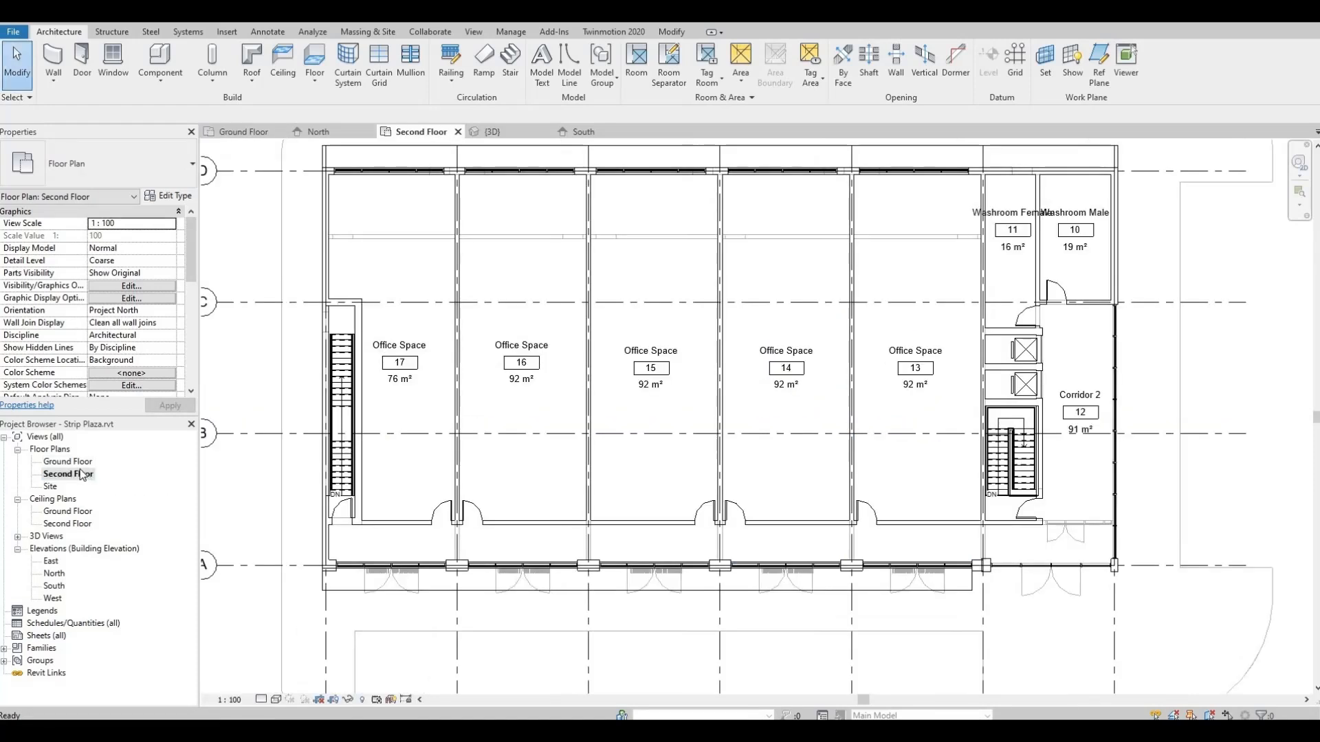
double_click(68, 461)
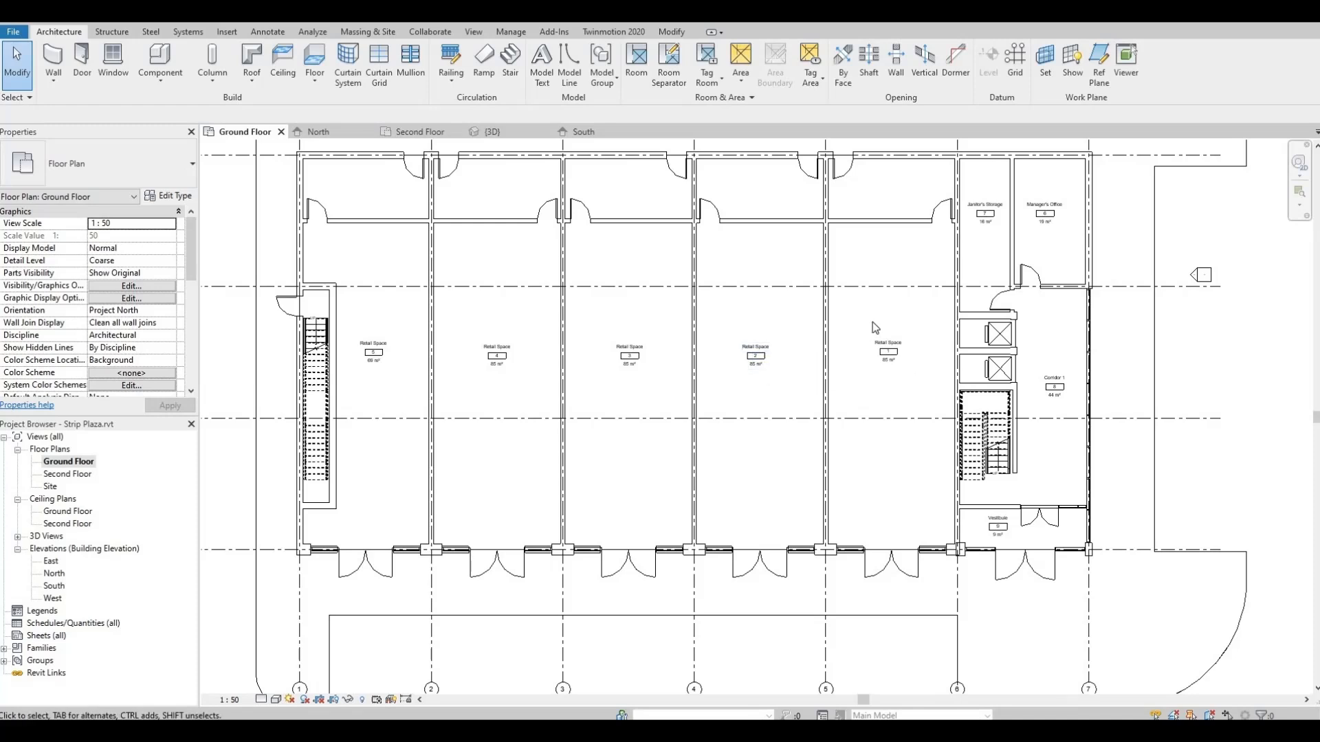
Place tagged rooms in all five small spaces behind the ground-floor retail units.
middle_click_drag(872, 321, 793, 445)
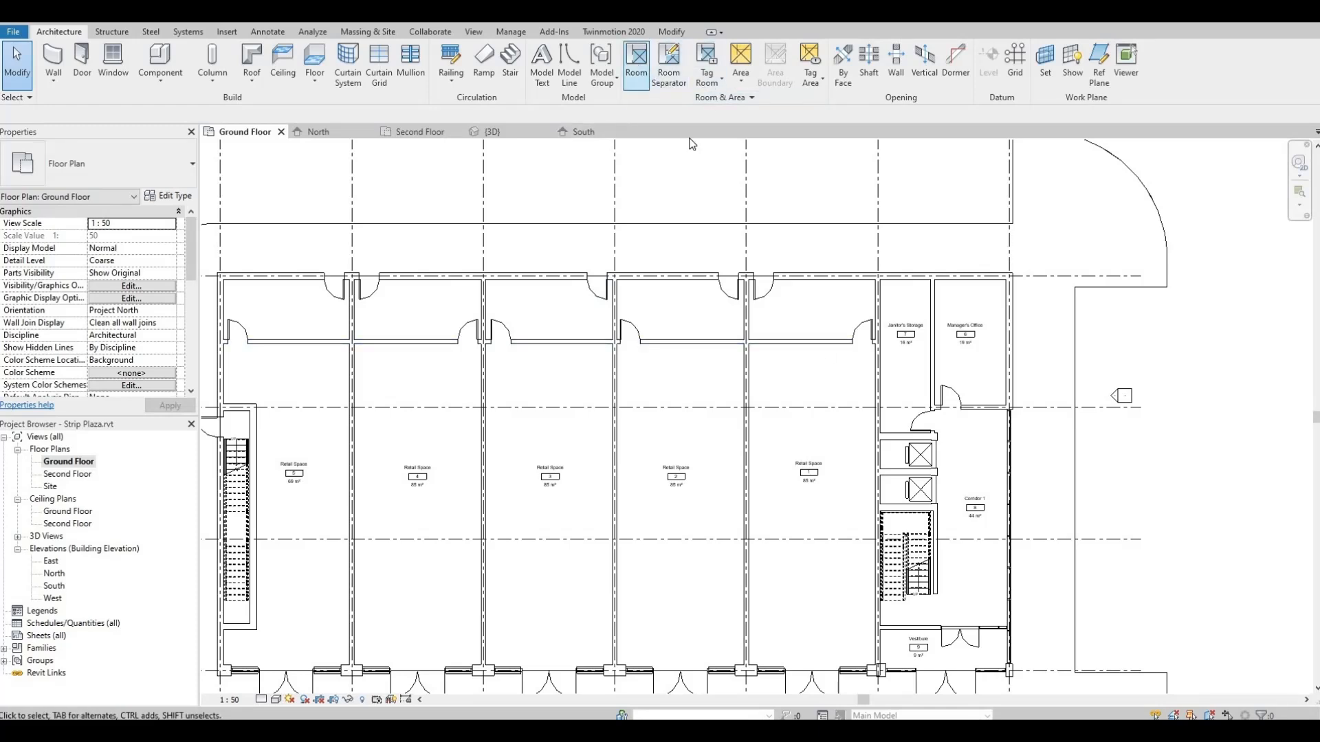
left_click(637, 64)
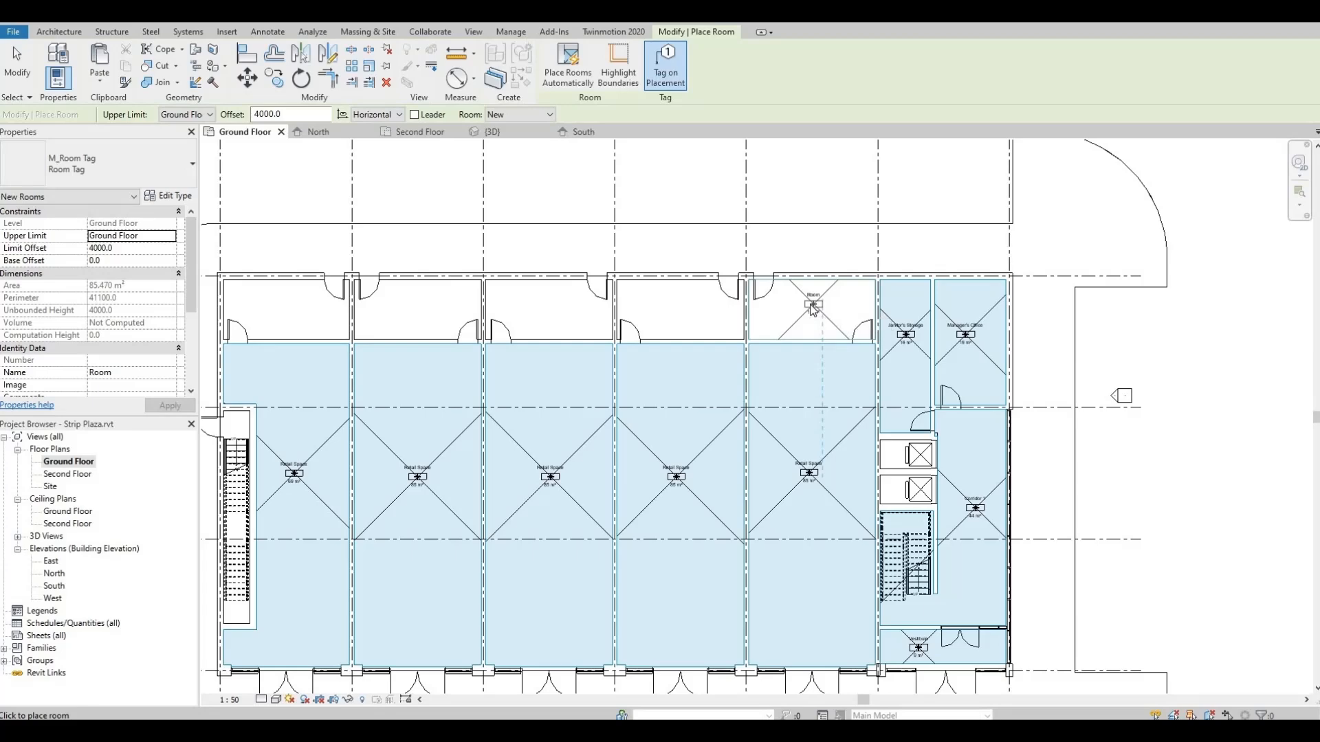
left_click(818, 304)
scroll(818, 303, "up", 4)
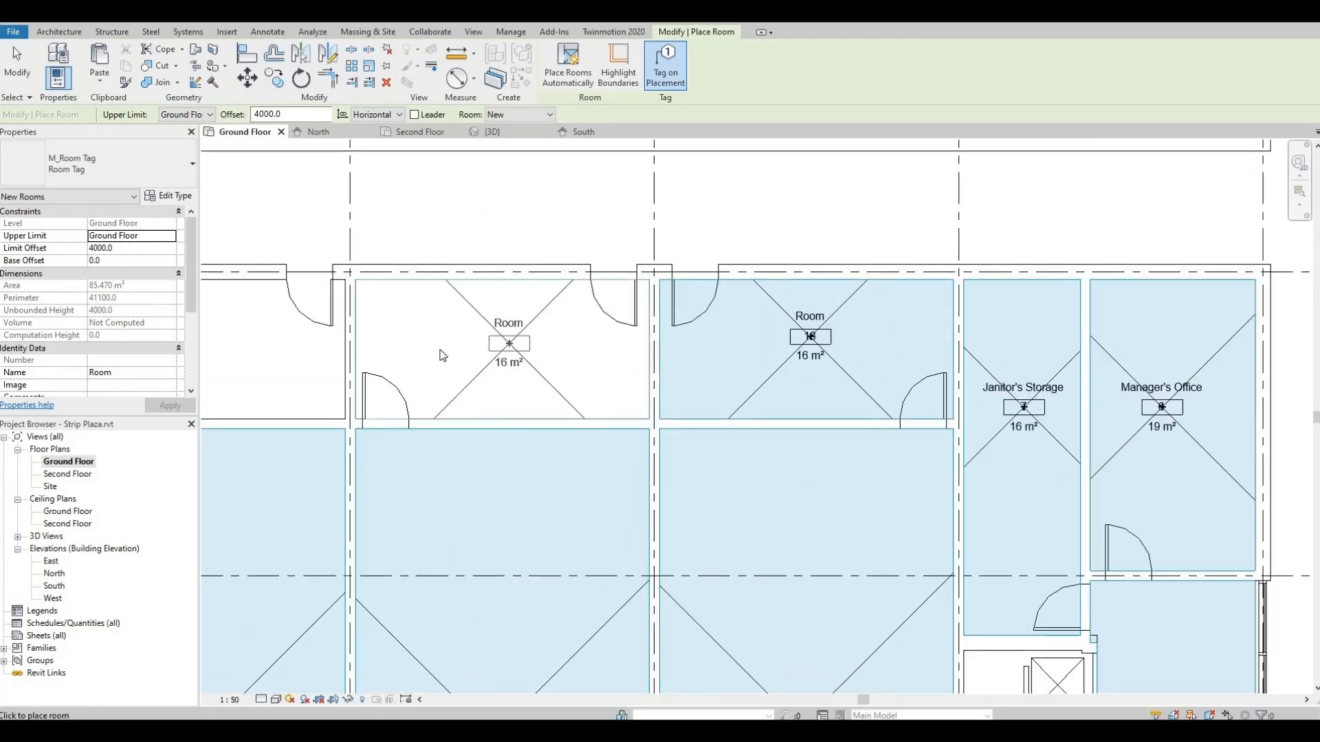
left_click(509, 344)
middle_click_drag(535, 359, 886, 381)
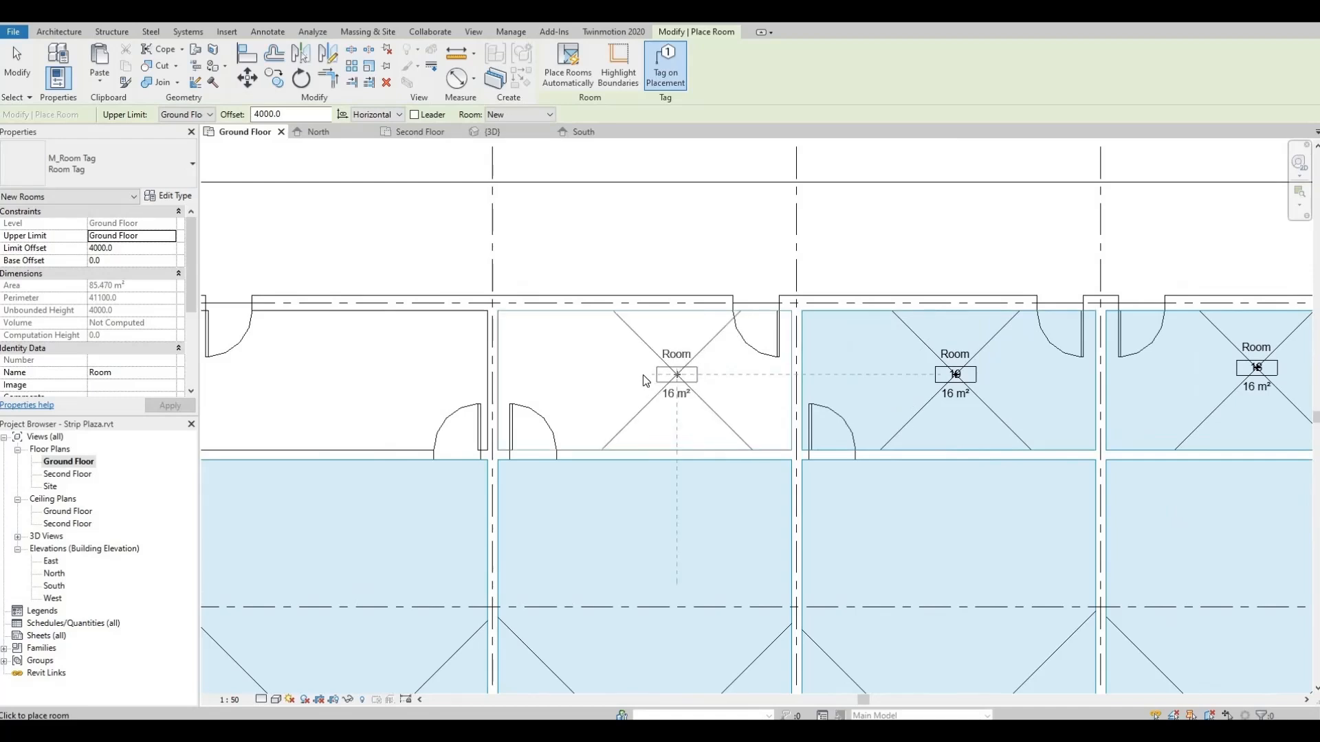
left_click(642, 375)
middle_click_drag(550, 373, 920, 381)
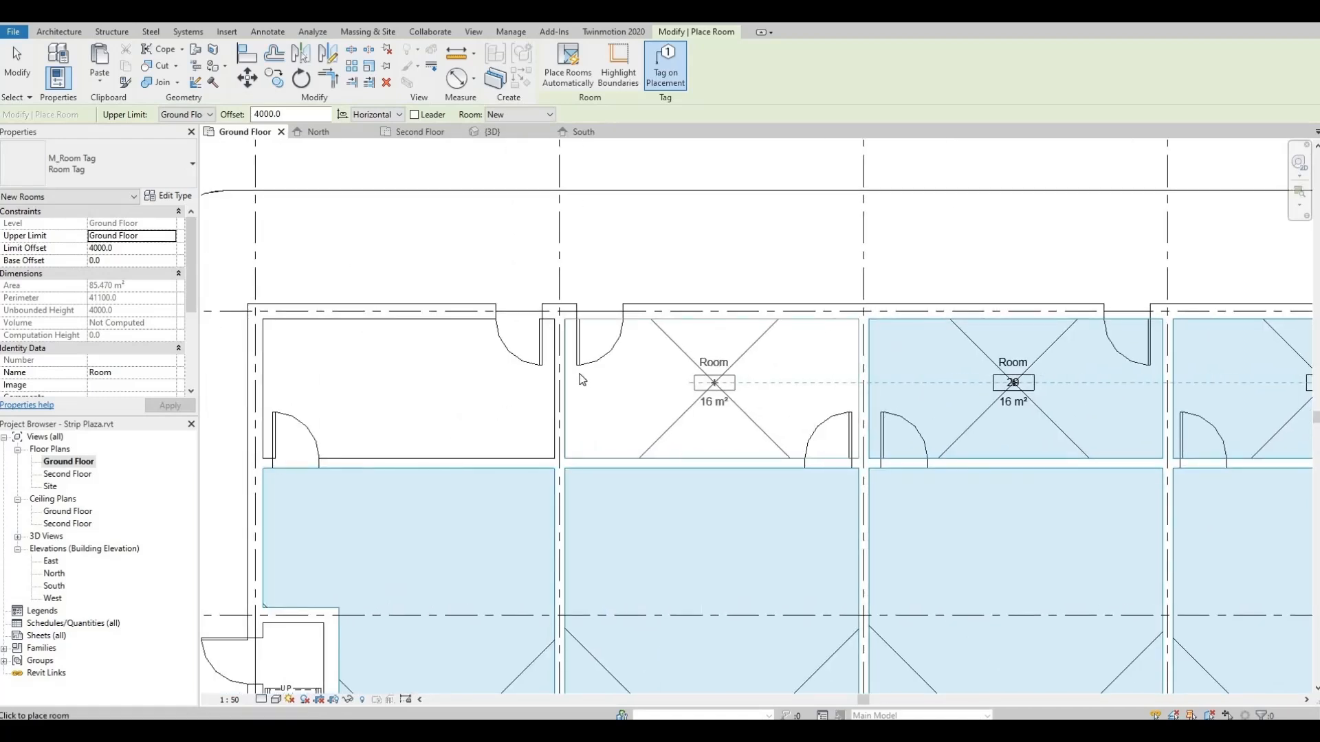
left_click(426, 377)
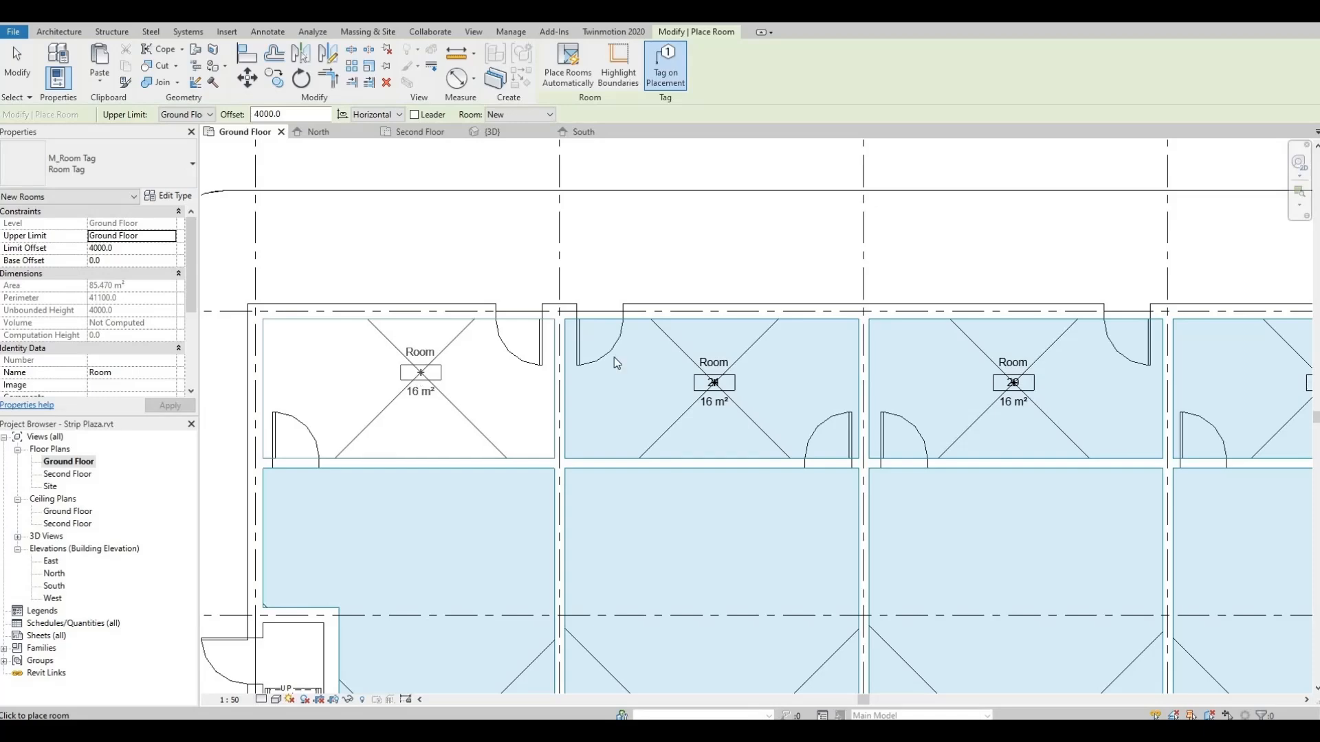
scroll(613, 359, "down", 2)
middle_click_drag(925, 383, 385, 406)
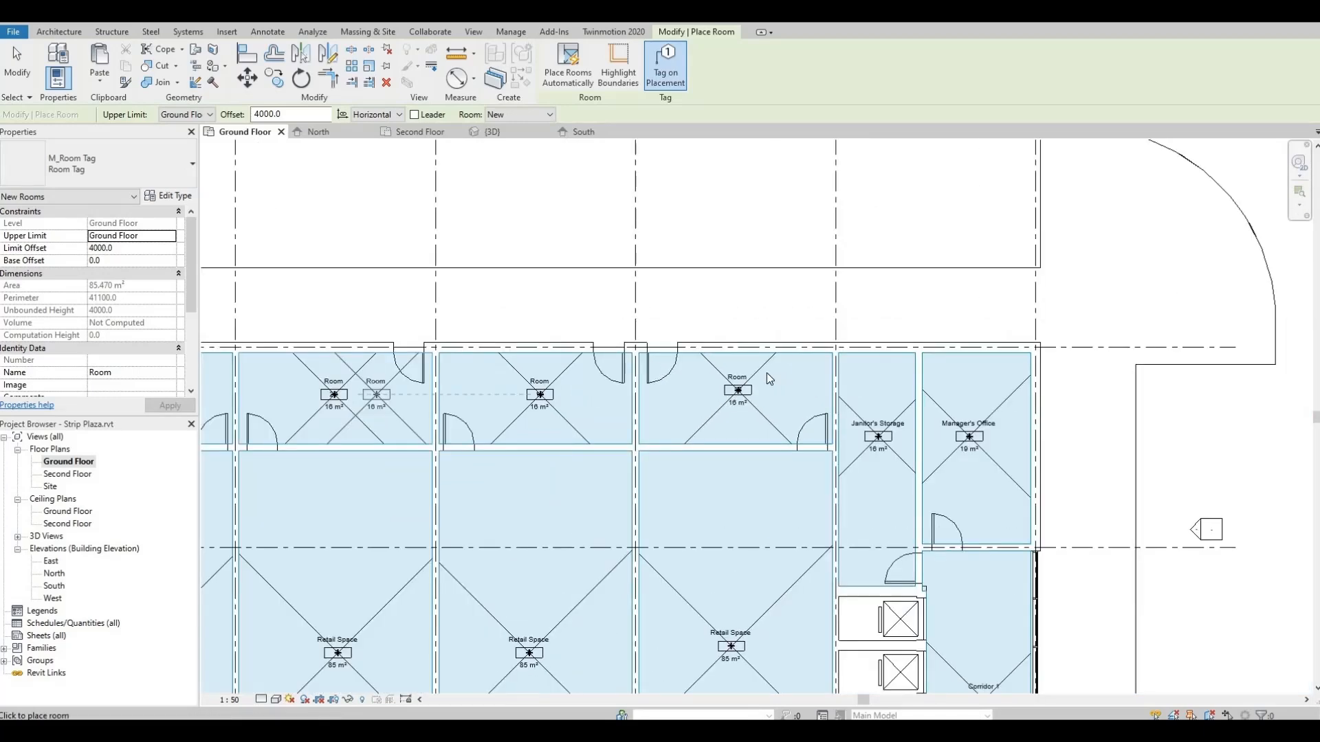
key("Escape")
Rename room 18, beside the Janitor's Storage, as Backroom 1 and copy that name for reuse.
scroll(767, 373, "up", 4)
left_click(687, 383)
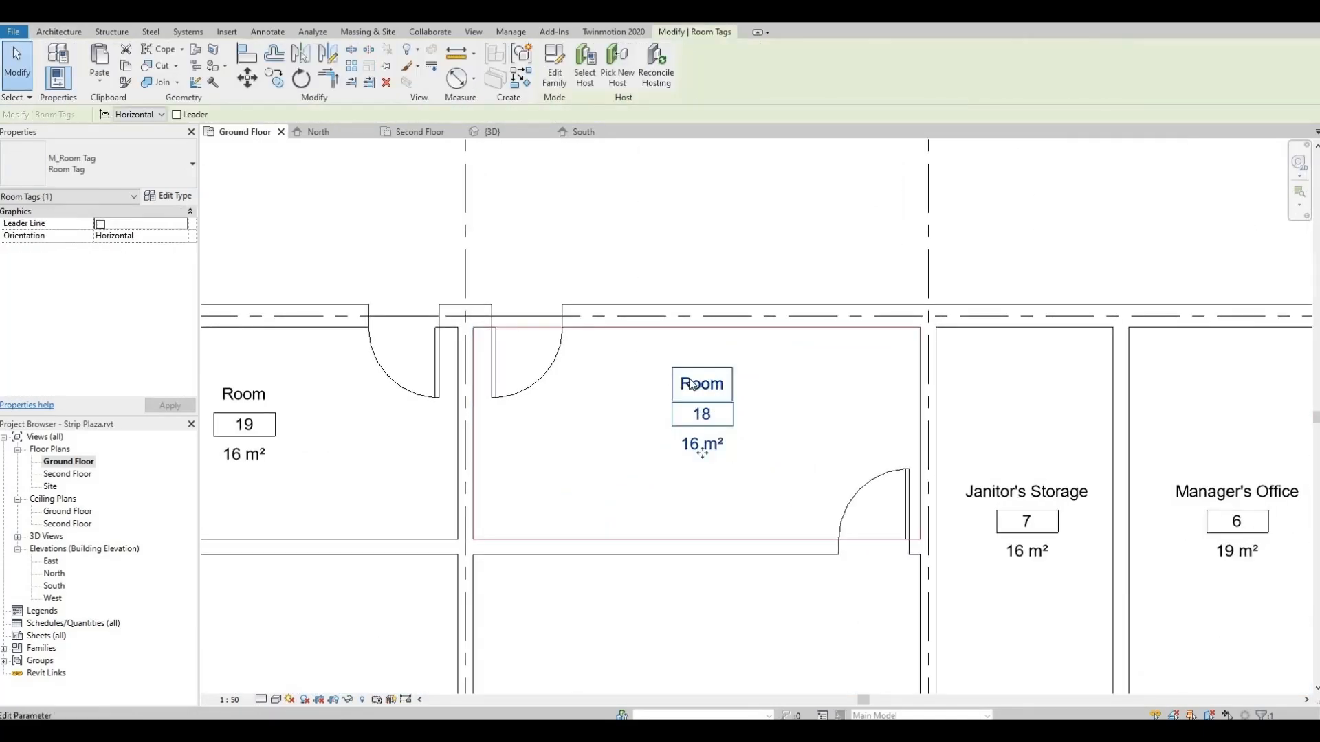
left_click(689, 383)
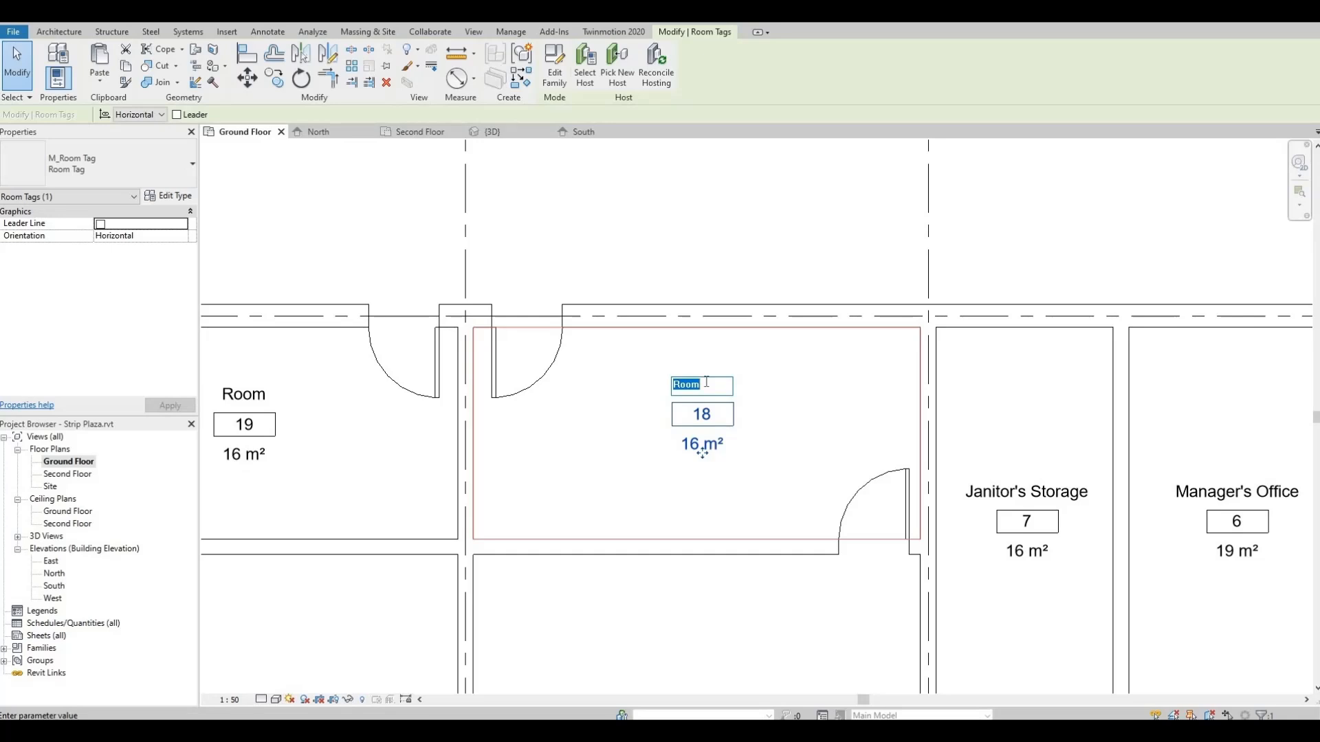
type("Backroom 1")
key("ctrl+a")
key("ctrl+c")
left_click(545, 449)
Rename room 19 as Backroom 2, reusing the copied name and changing its number.
middle_click_drag(262, 407, 563, 413)
left_click(549, 404)
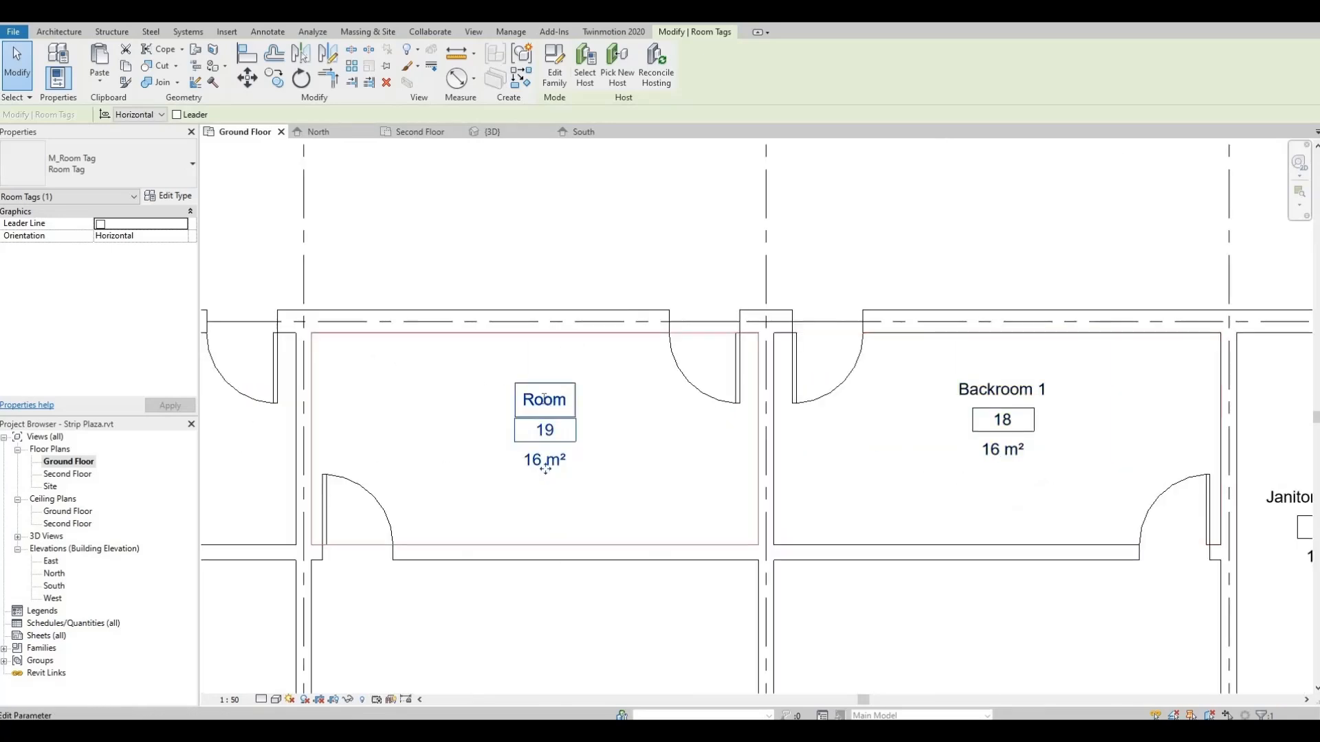
left_click(544, 399)
key("ctrl+v")
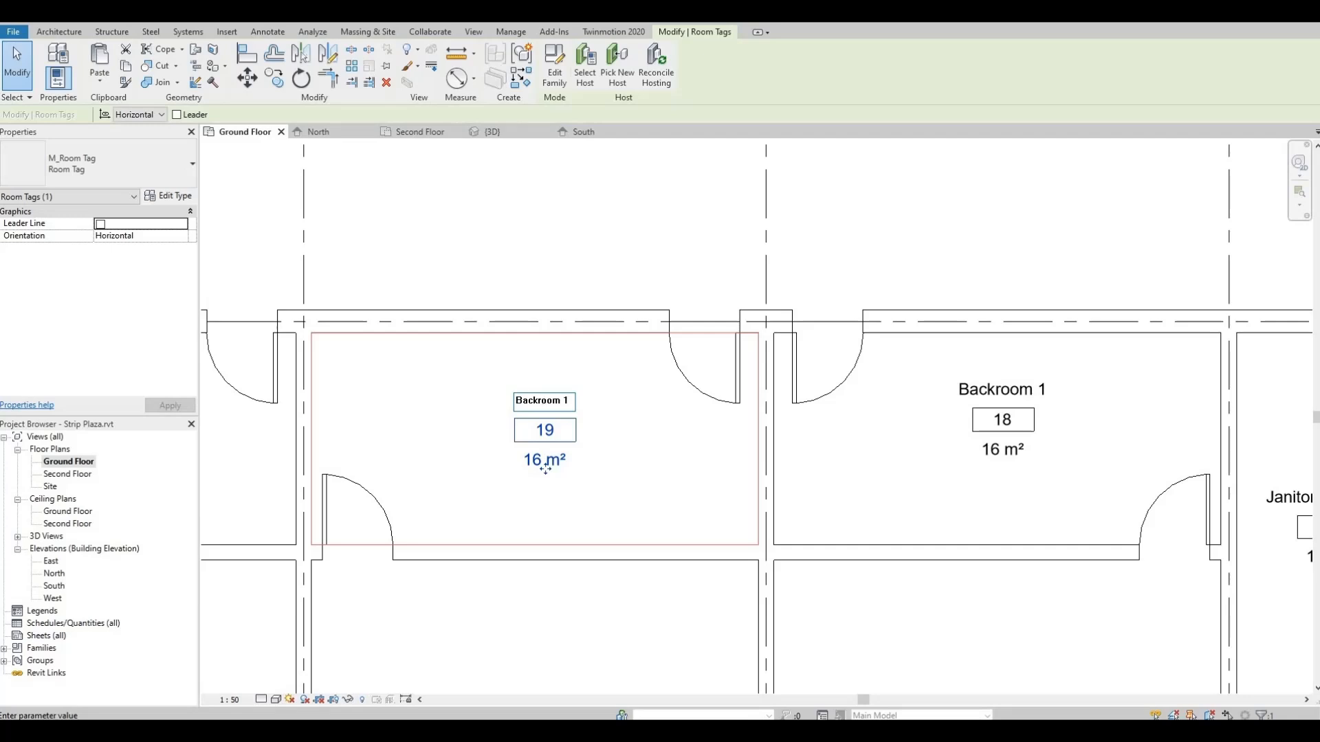
left_click(501, 289)
Rename room 20 as Backroom 3, reusing the copied name and changing its number.
middle_click_drag(542, 383, 1095, 371)
left_click(630, 389)
left_click(629, 389)
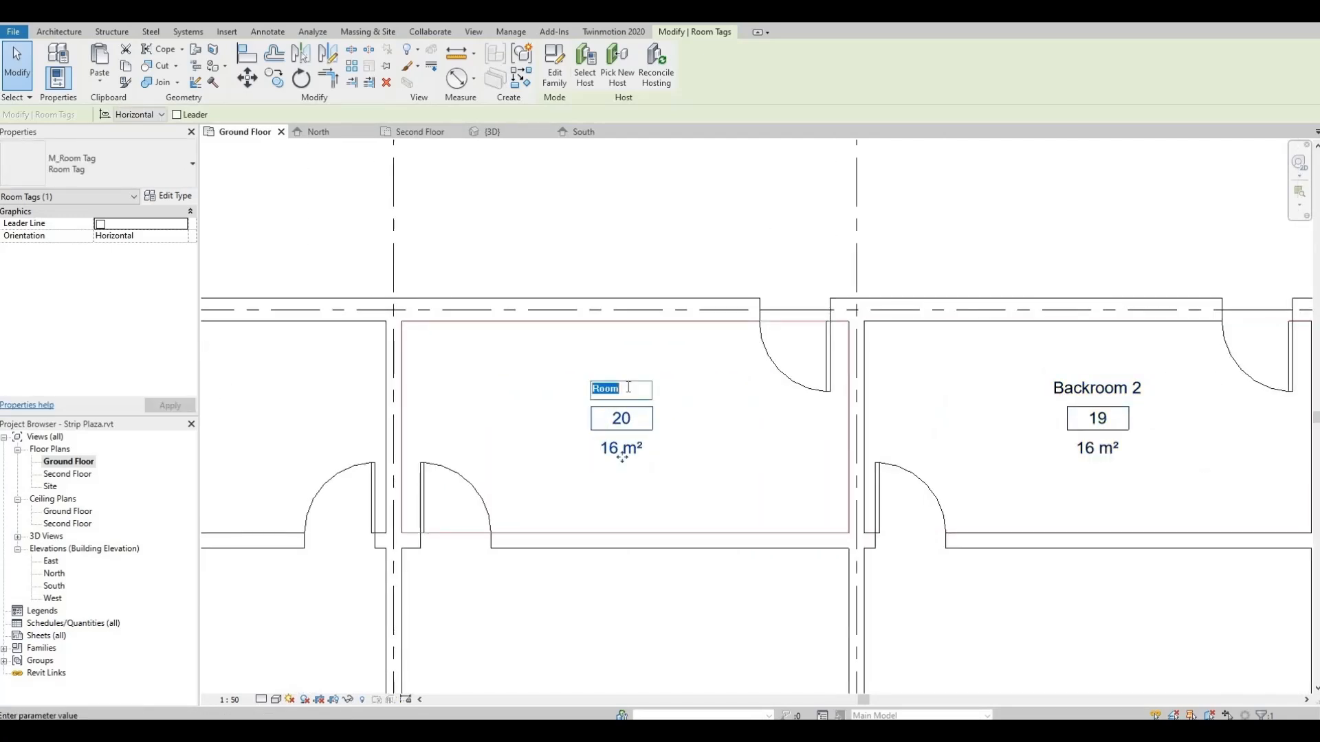
key("ctrl+v")
key("BackSpace")
type("3")
key("Return")
Rename room 21, behind the neighbouring retail space, as Backroom 4.
middle_click_drag(561, 377, 807, 382)
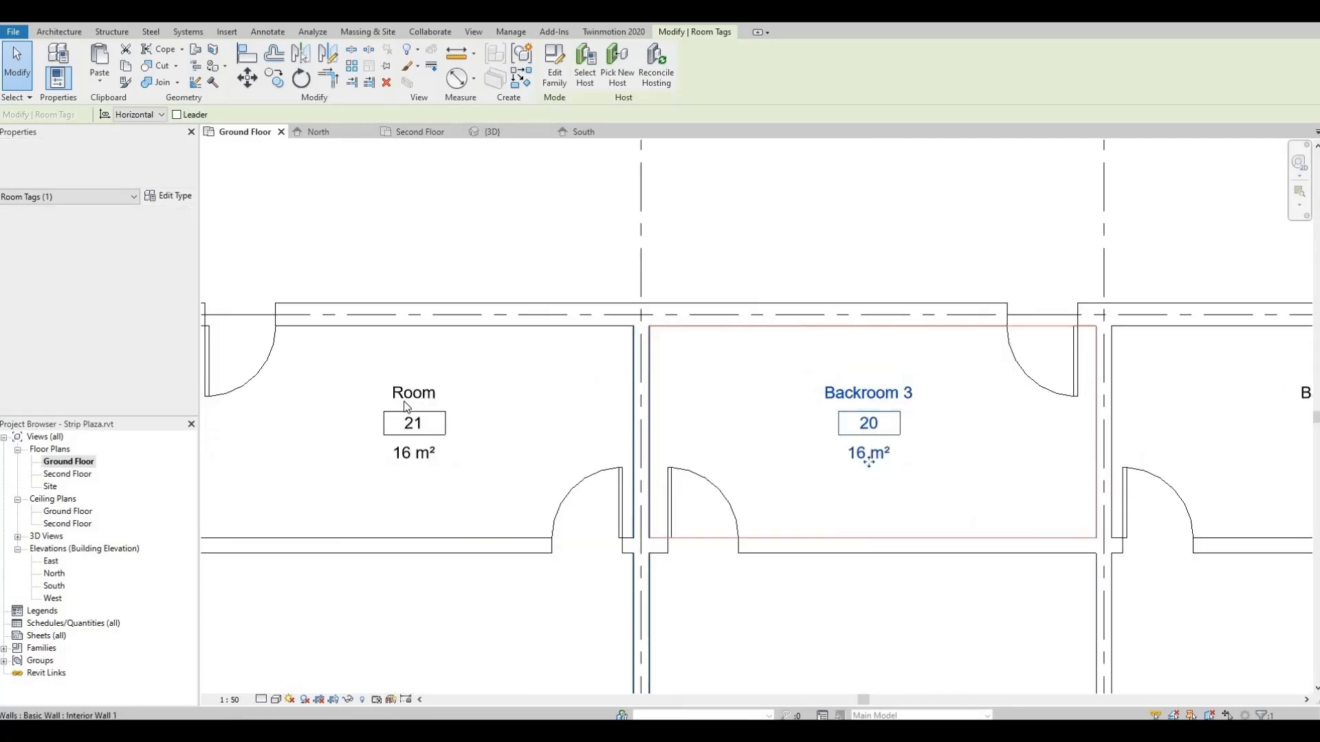
left_click(414, 391)
left_click(414, 390)
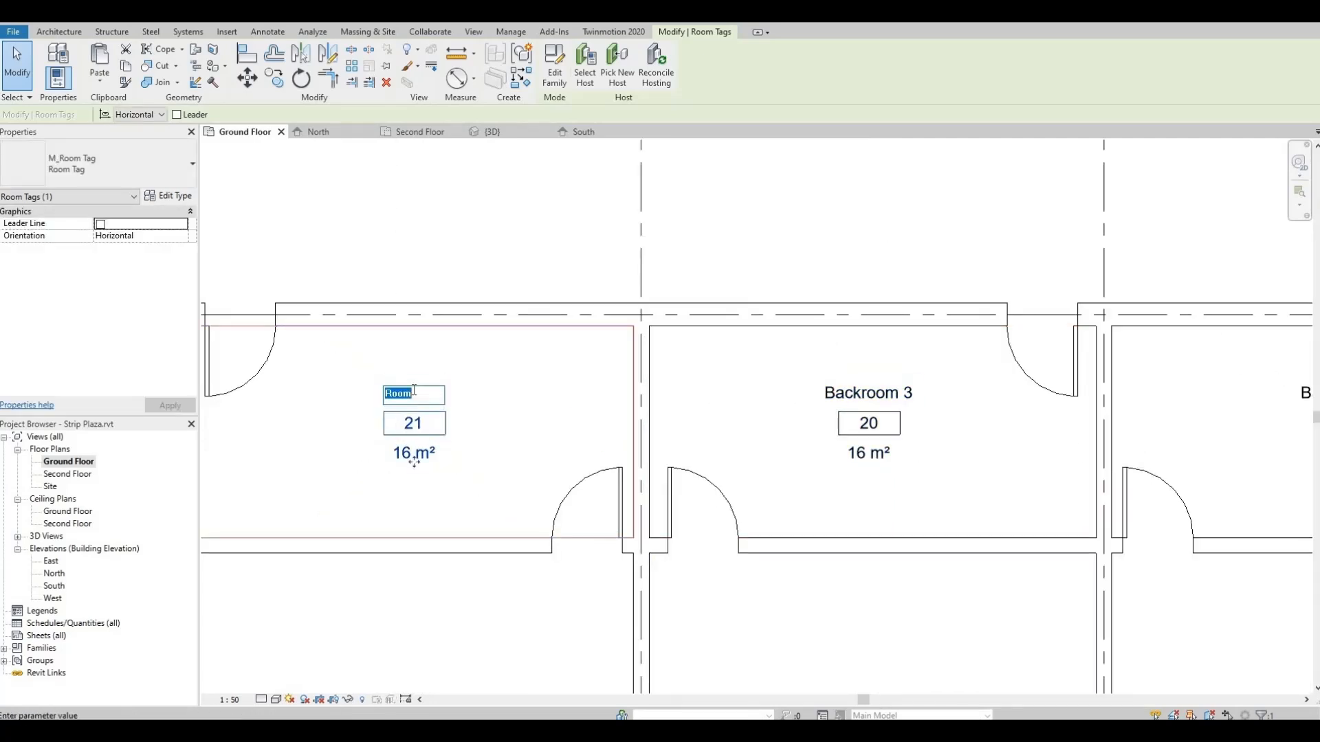
type("Backroom 4")
key("Return")
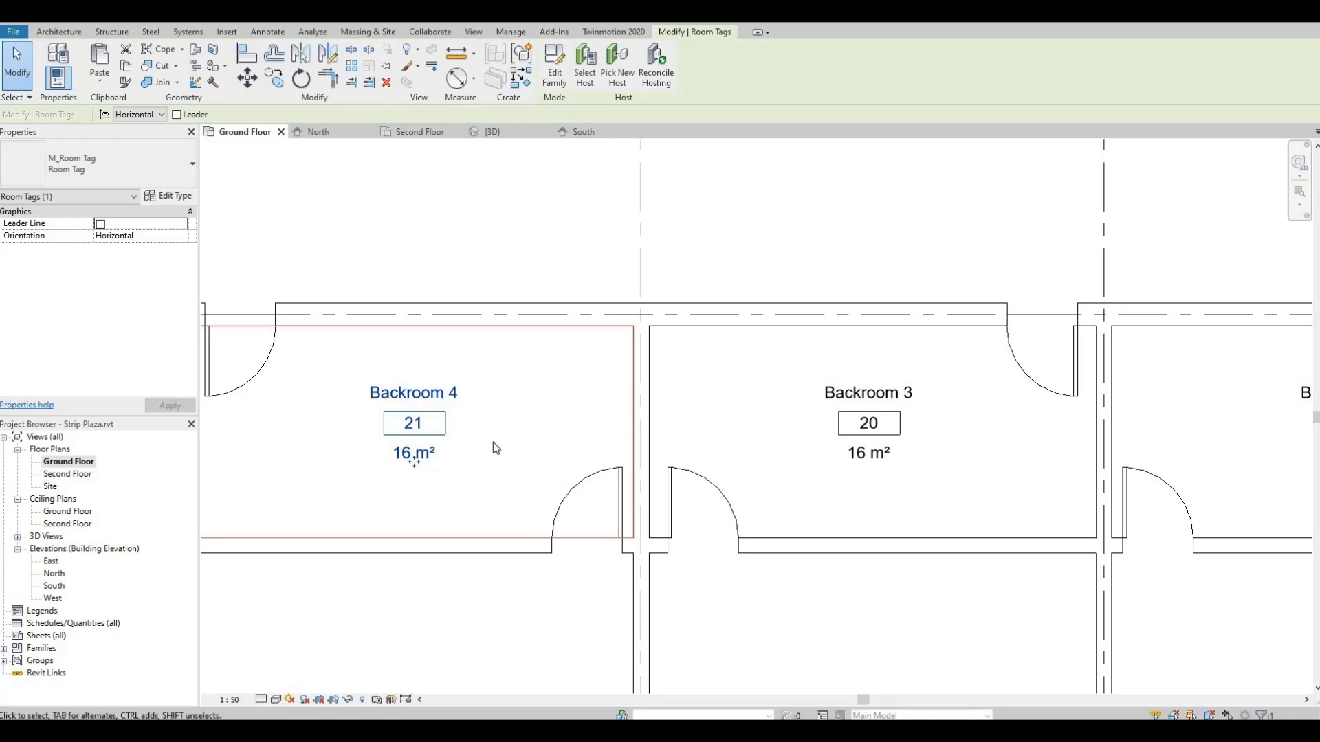
Rename room 22, the last space behind the retail units, as Backroom 5 and clear the selection.
scroll(493, 444, "down", 2)
middle_click_drag(608, 415, 1010, 394)
left_click(544, 379)
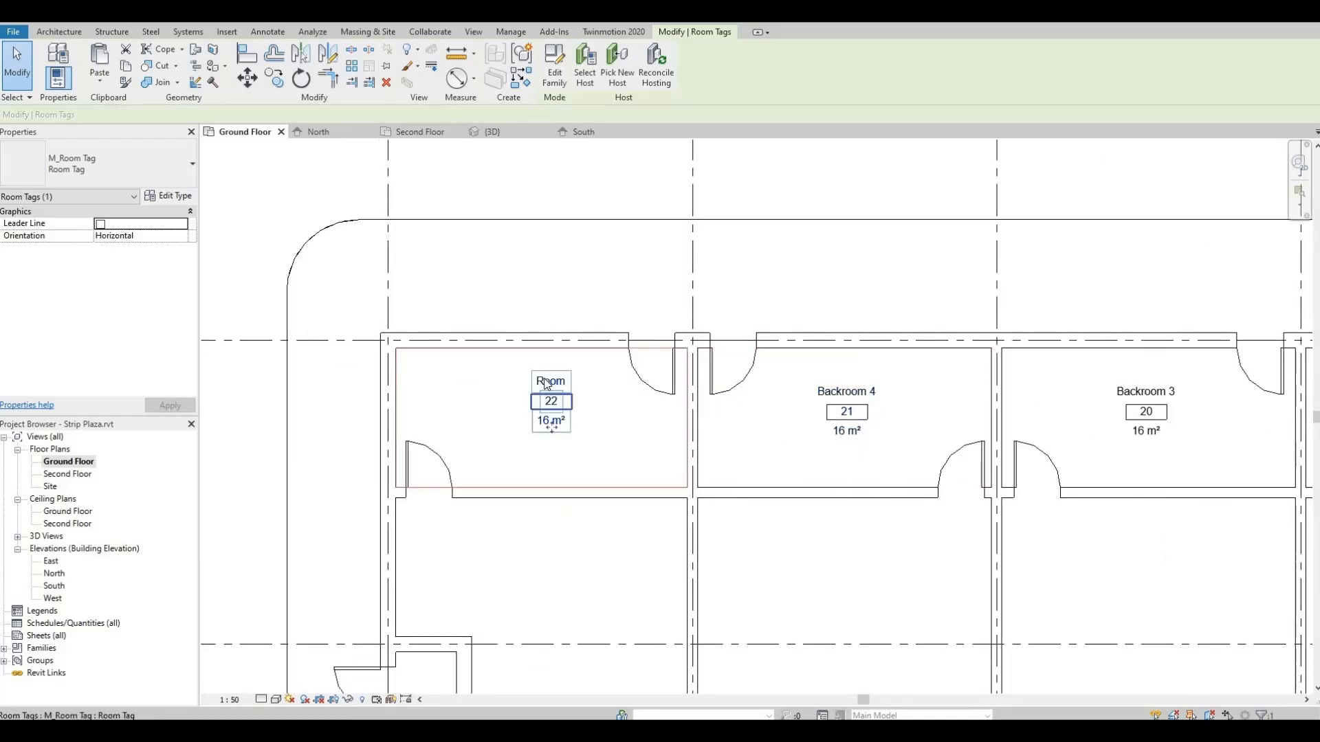
left_click(547, 382)
type("Backroom 1")
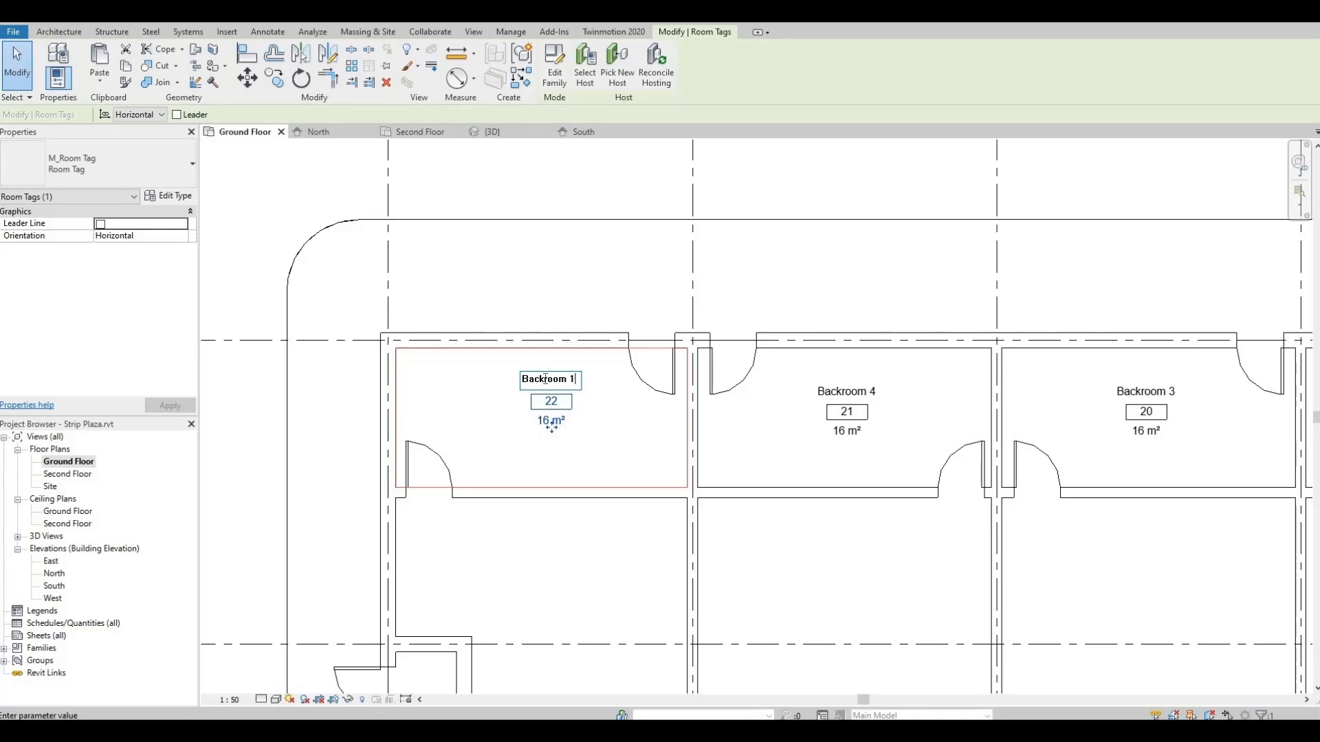
key("BackSpace")
type("5")
key("Return")
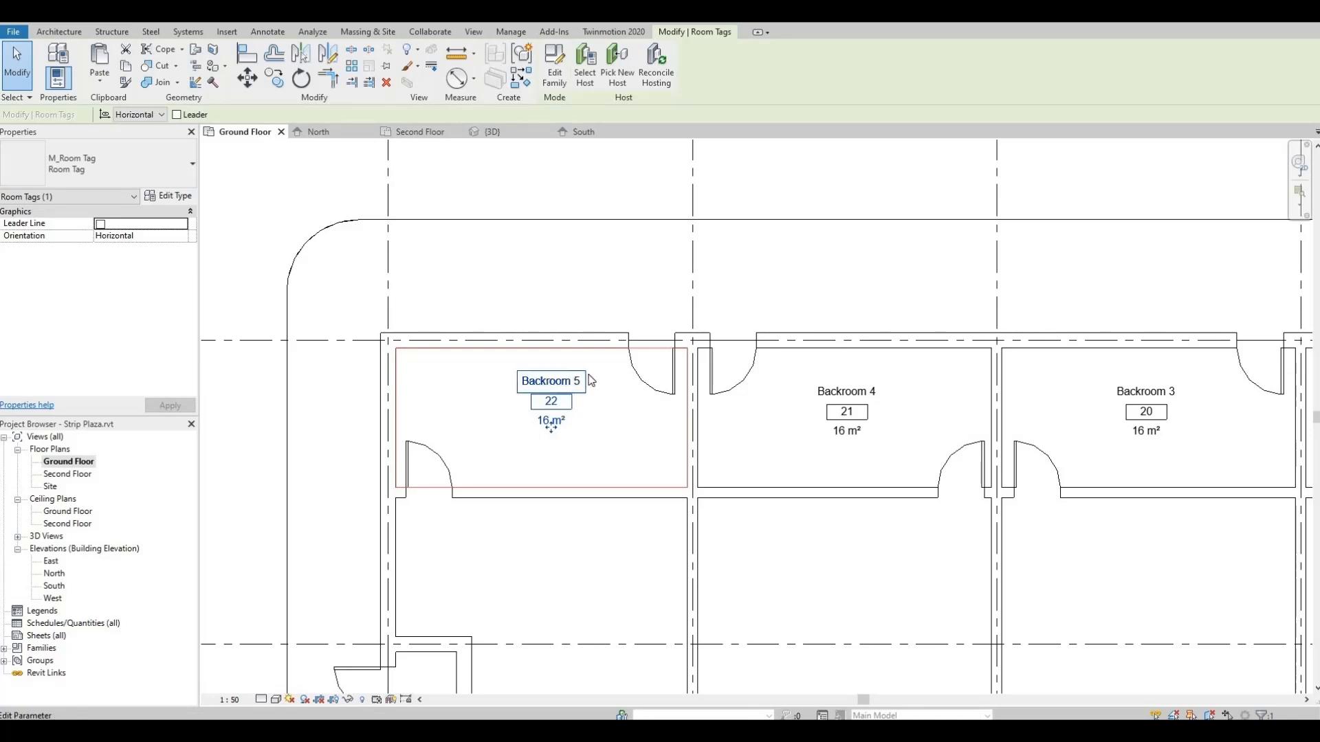
scroll(602, 383, "down", 2)
scroll(571, 329, "up", 1)
middle_click_drag(571, 329, 489, 226)
left_click(489, 225)
Apply the Name color scheme of the Rooms category to the Ground Floor plan.
scroll(481, 209, "down", 3)
middle_click_drag(866, 380, 692, 349)
scroll(691, 349, "down", 2)
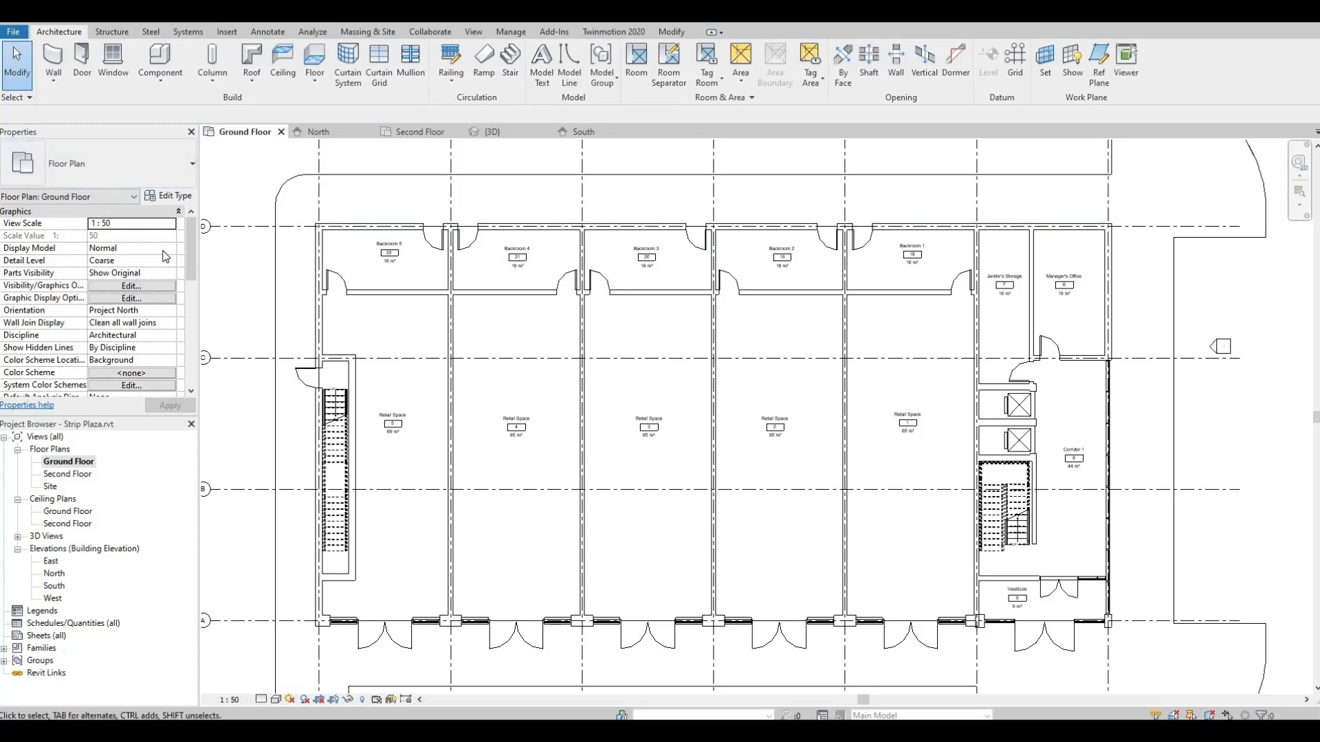
scroll(191, 244, "down", 2)
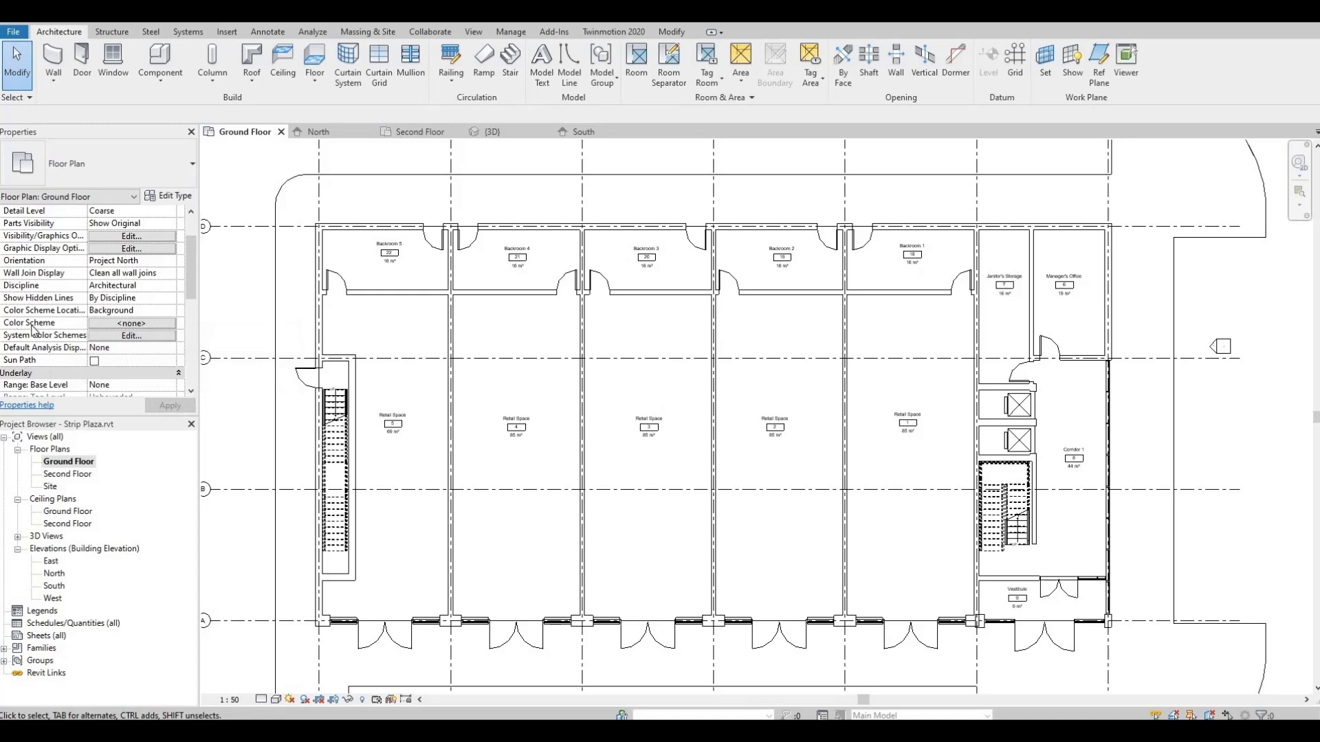
left_click(130, 324)
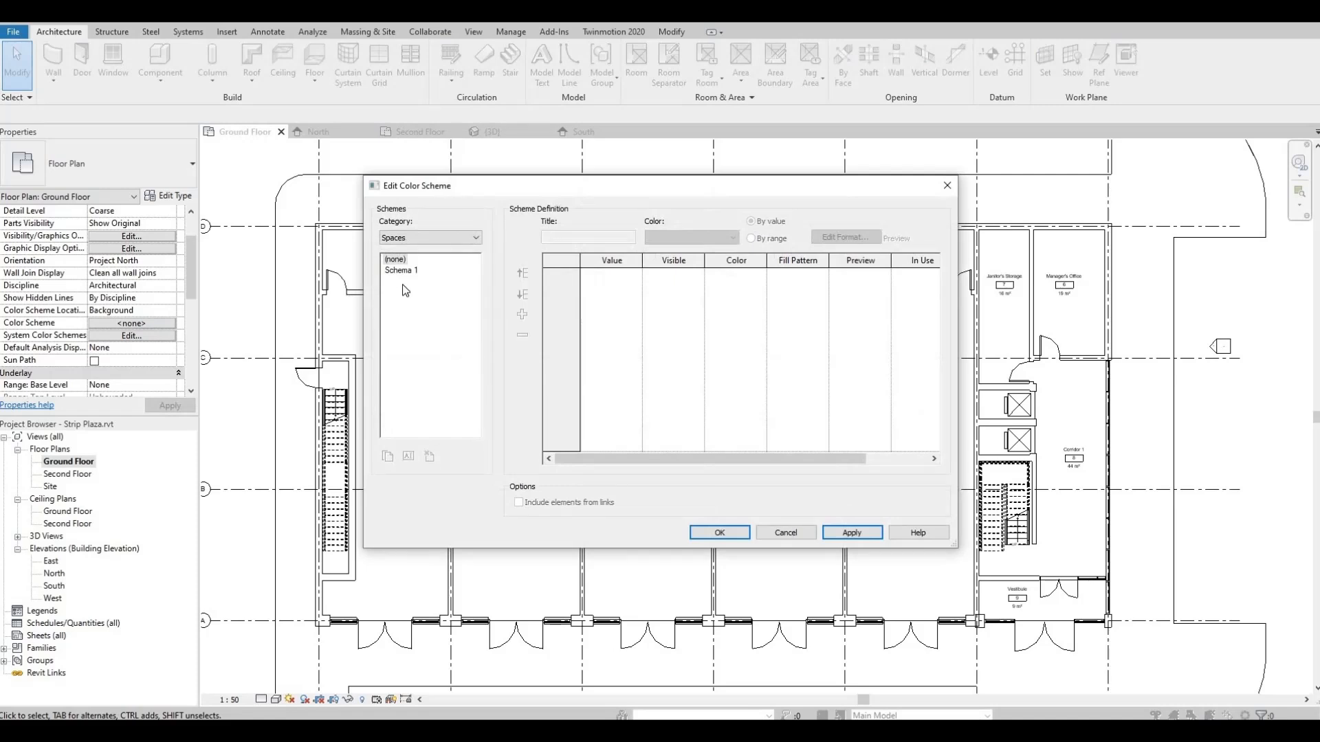
left_click(476, 243)
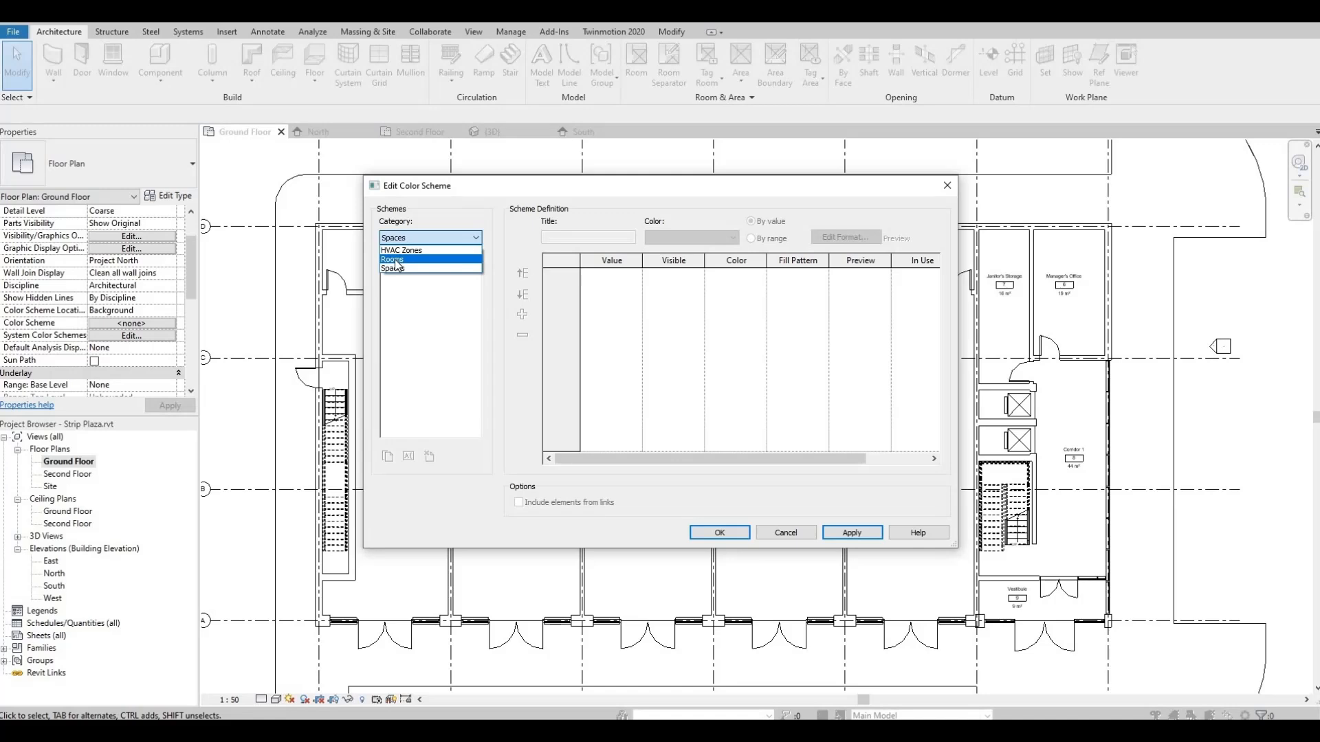
left_click(396, 262)
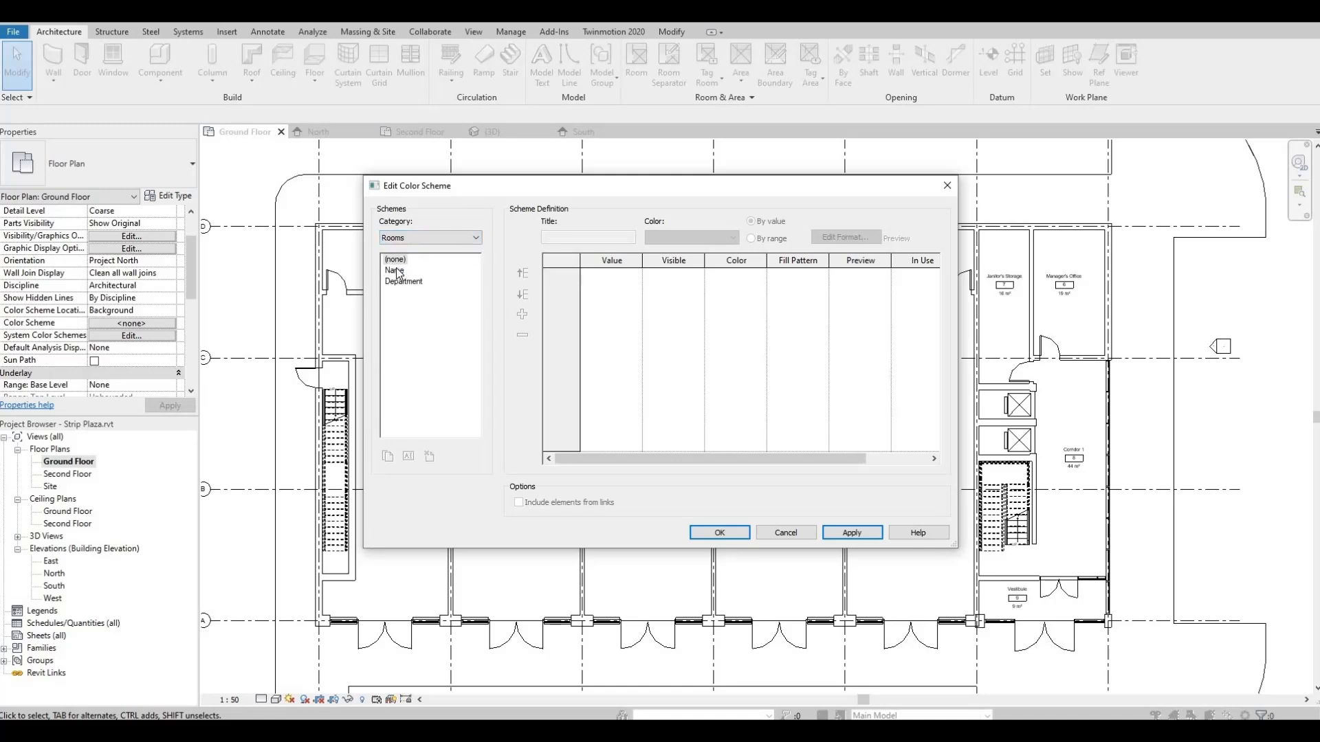
left_click(395, 270)
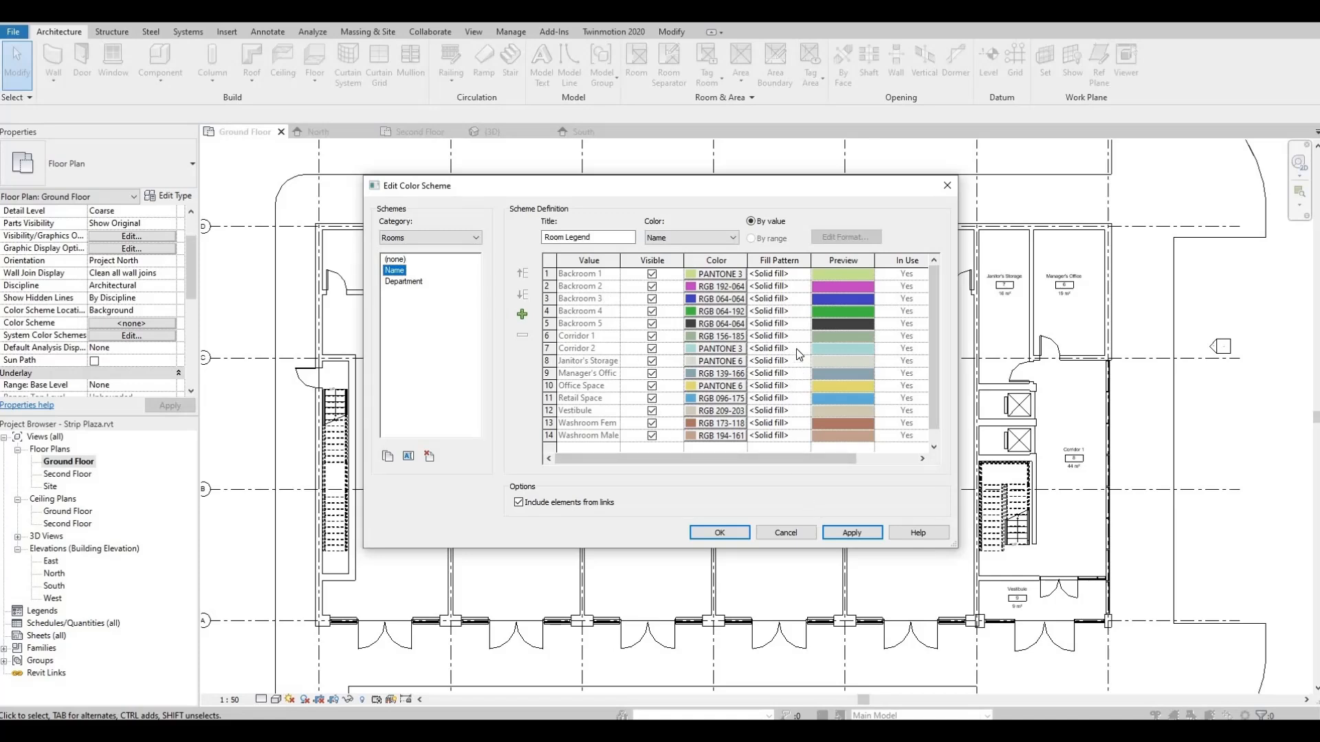
left_click(858, 534)
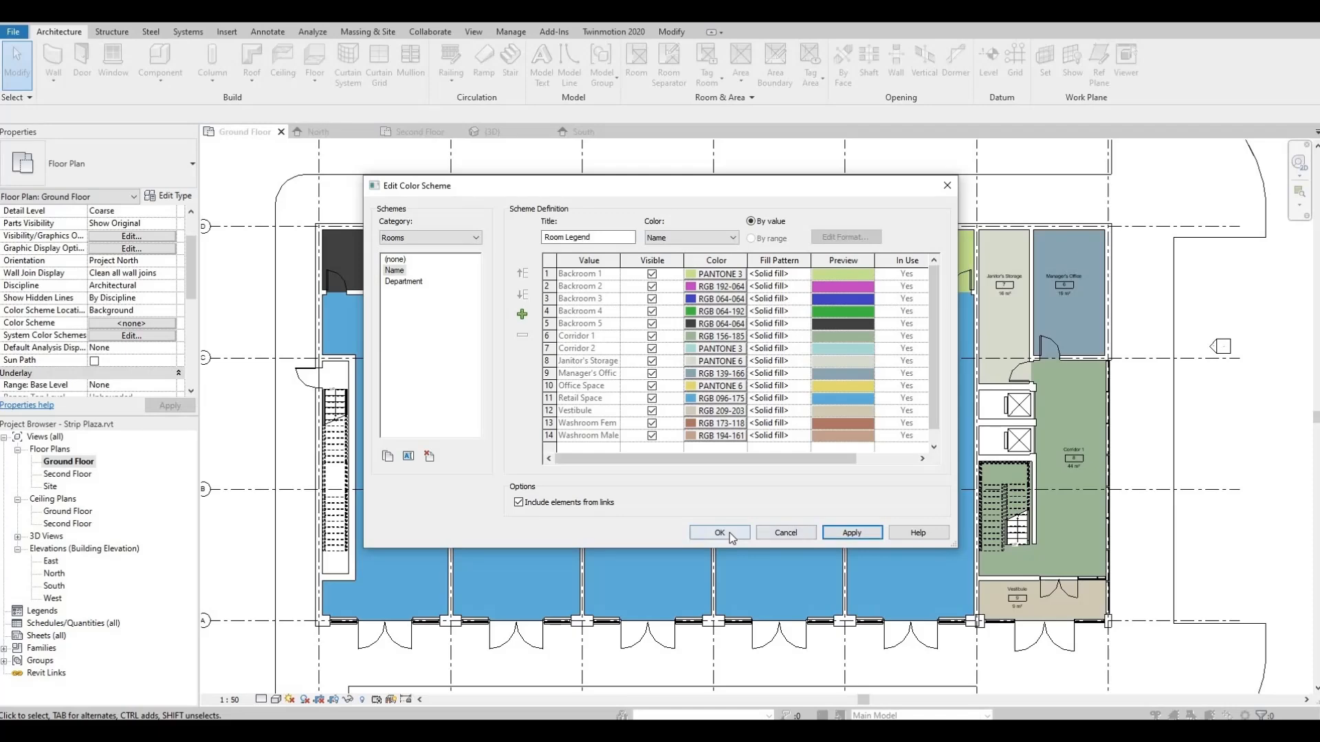
left_click(719, 533)
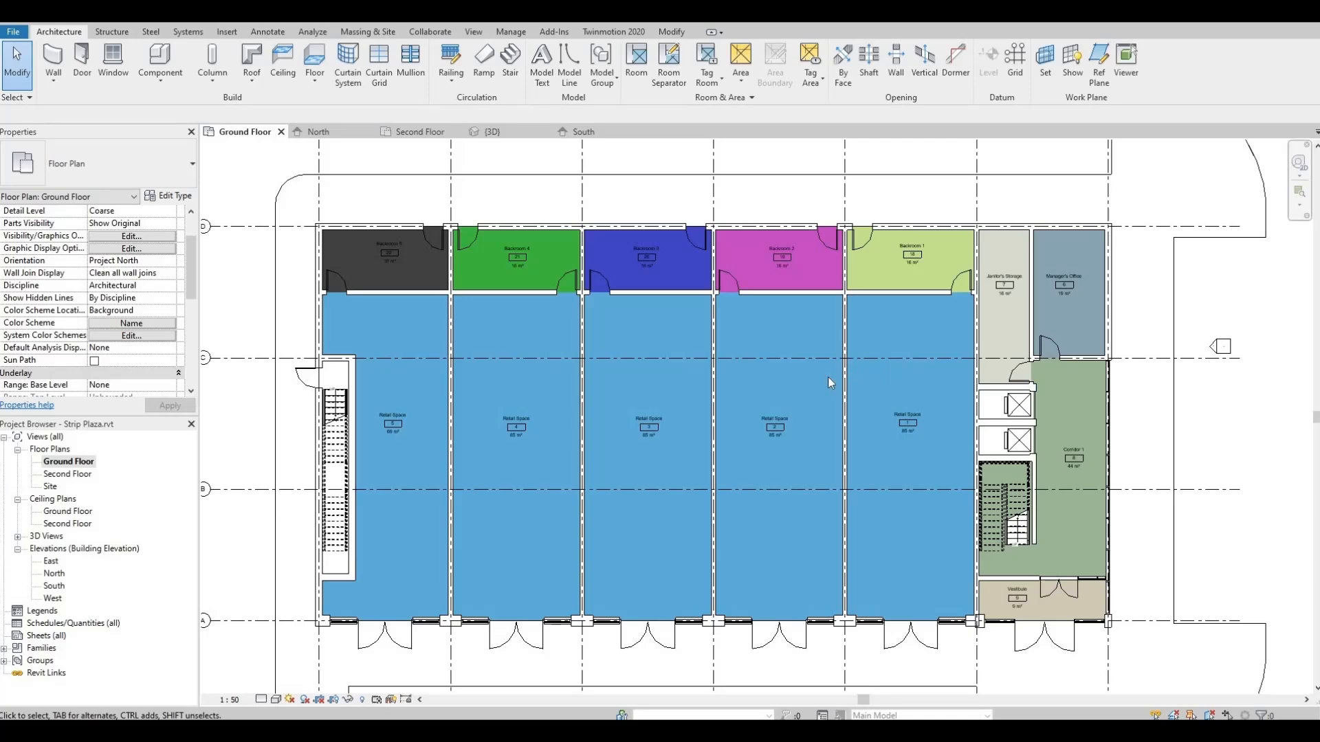
Open the Second Floor plan and give it the Name color scheme of the Rooms category.
double_click(67, 474)
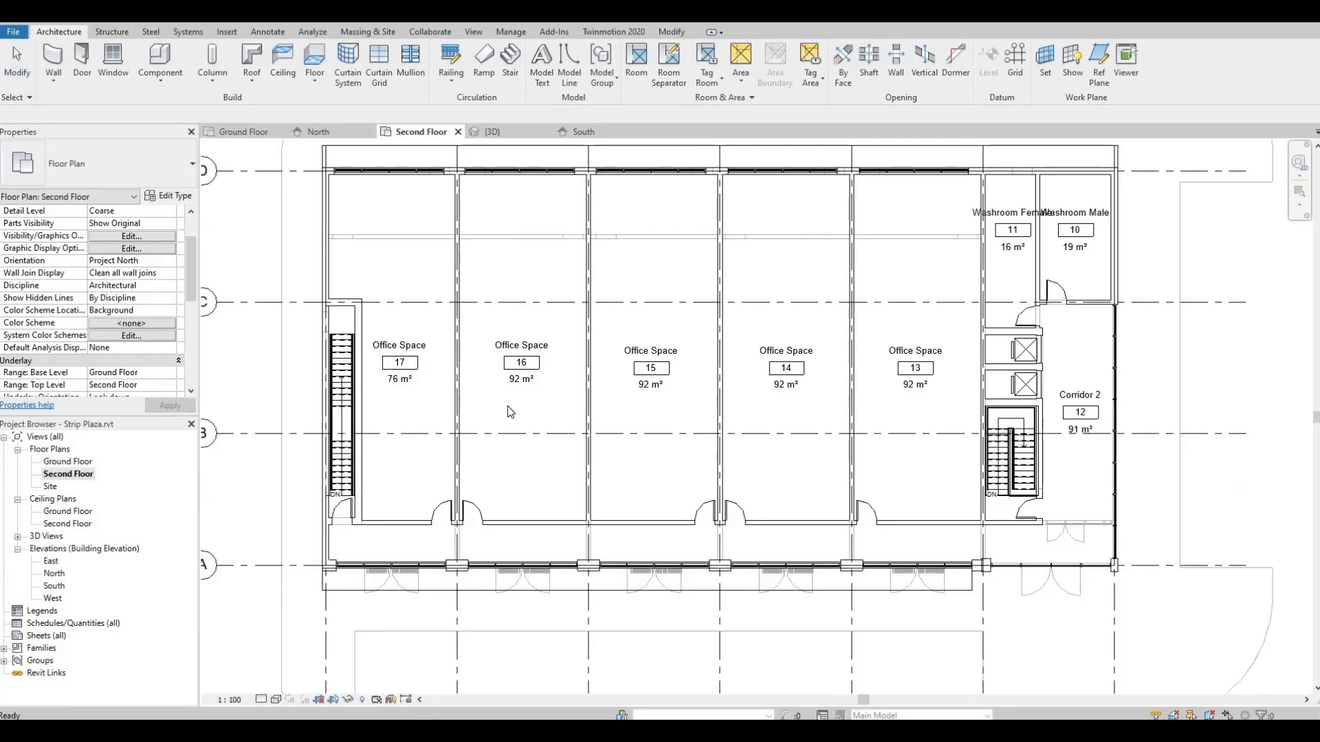
middle_click_drag(544, 436, 512, 466)
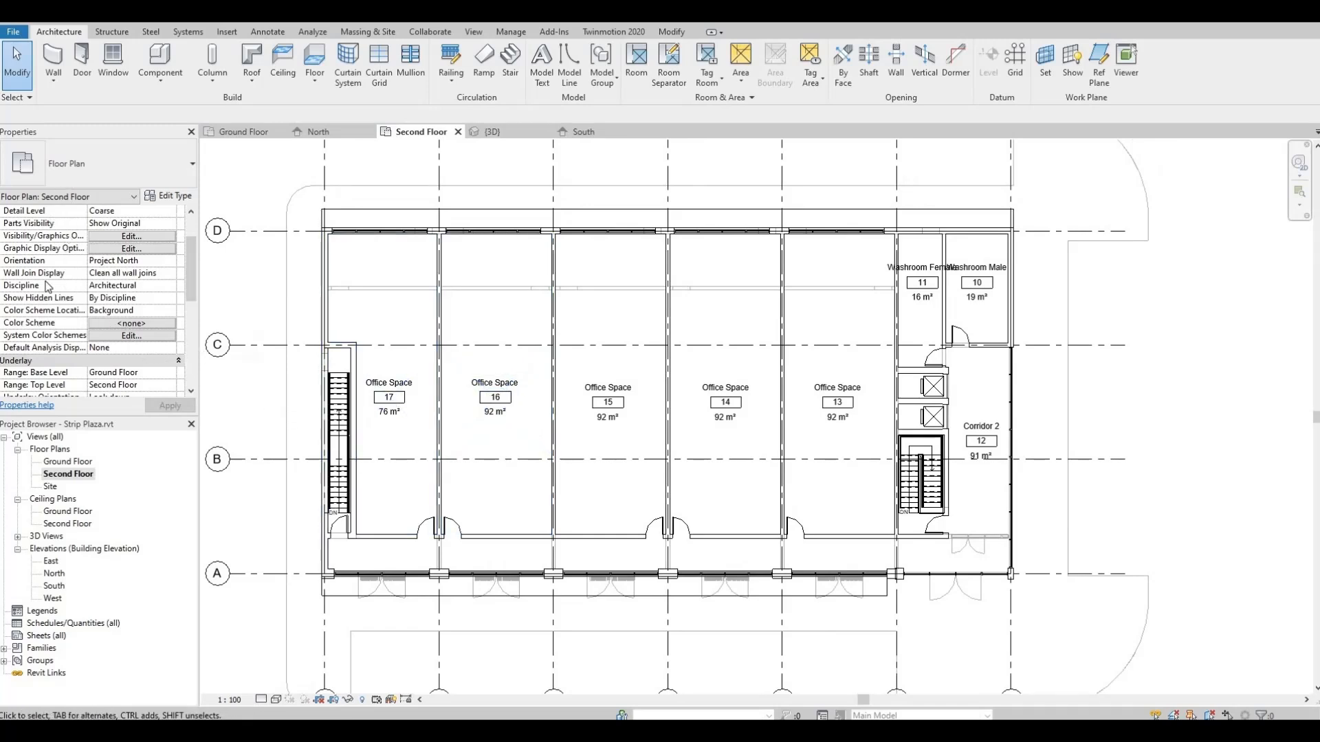
left_click(124, 326)
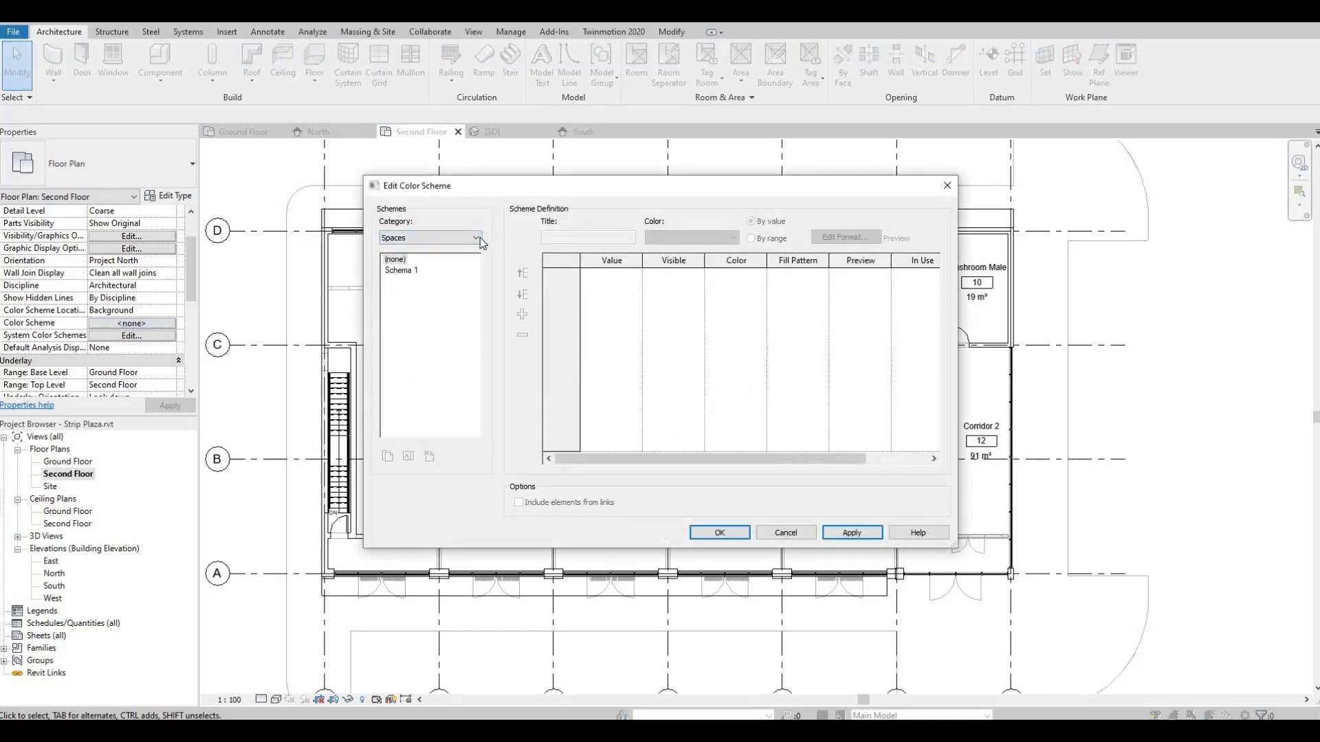
left_click(480, 238)
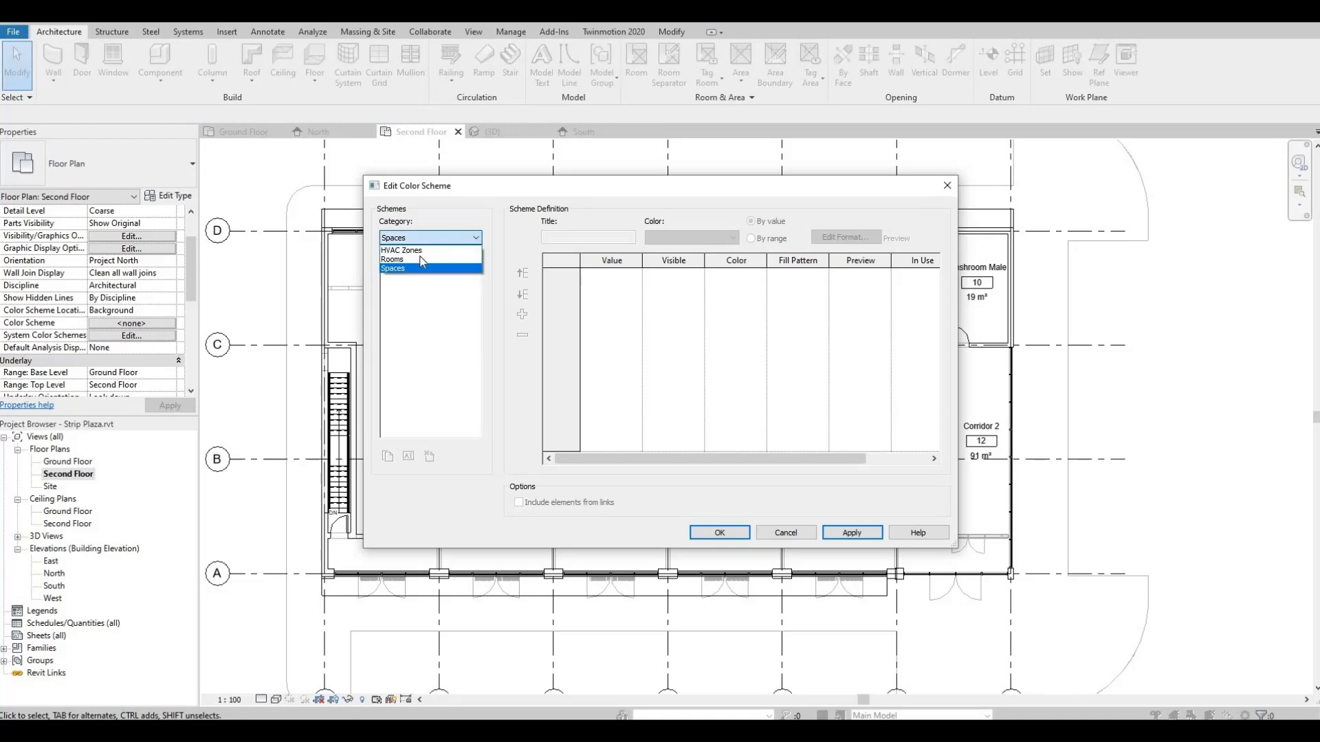
left_click(413, 260)
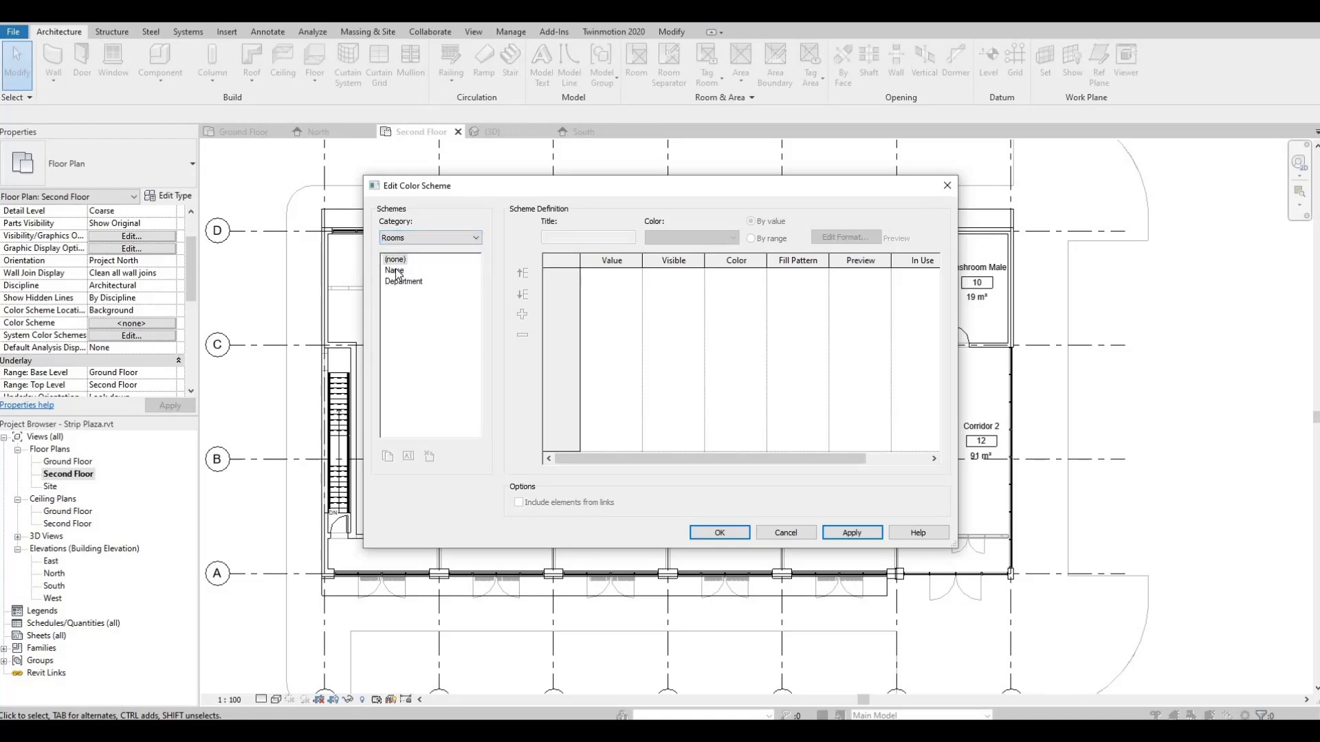
left_click(396, 271)
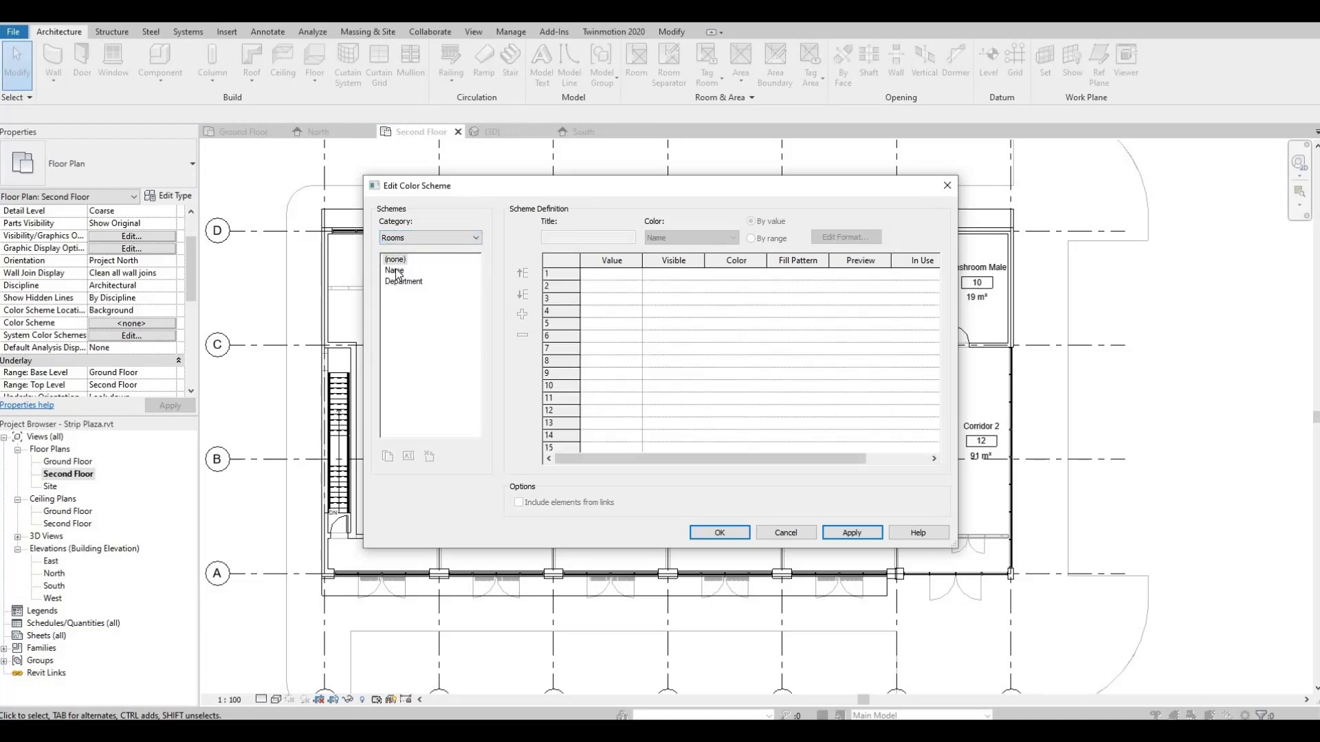
left_click(852, 534)
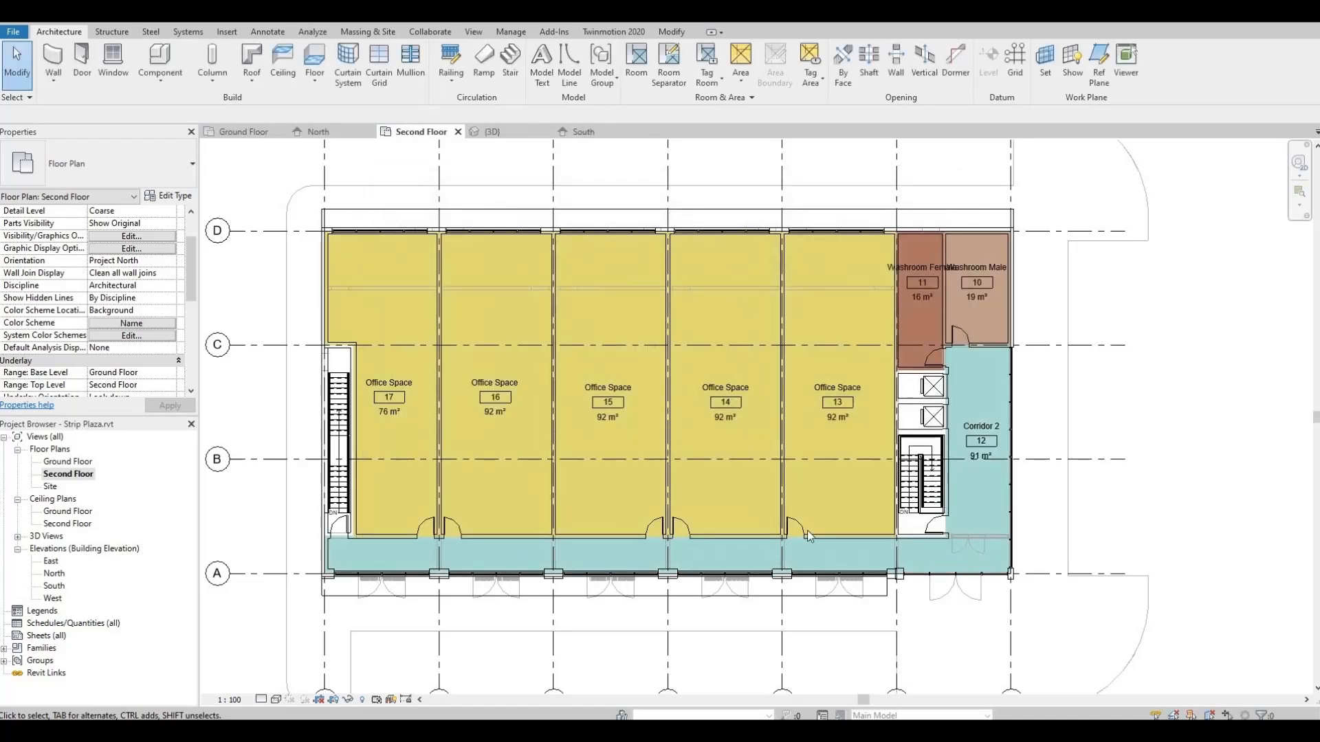
Place tagged rooms in the two stairwells of the Second Floor, first beside Corridor 2 and then beside office space 17.
middle_click_drag(935, 482, 733, 443)
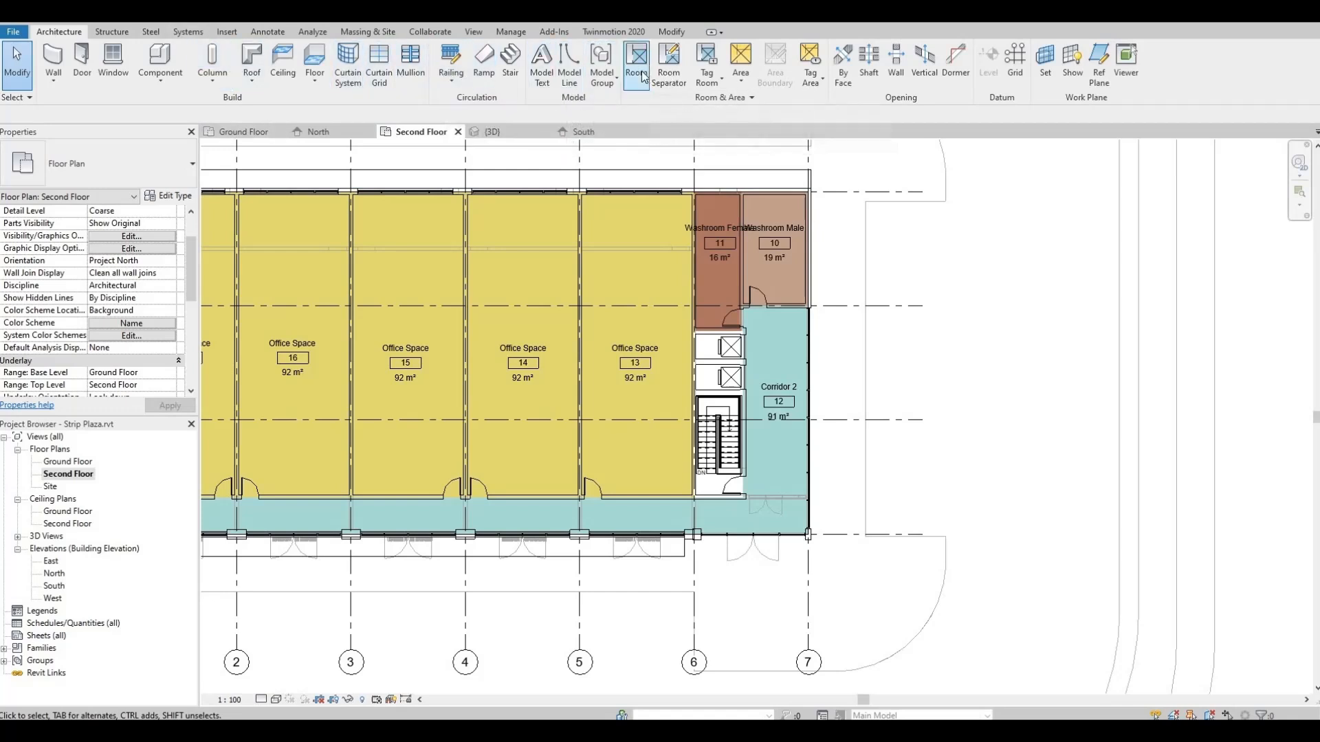
key("r")
key("m")
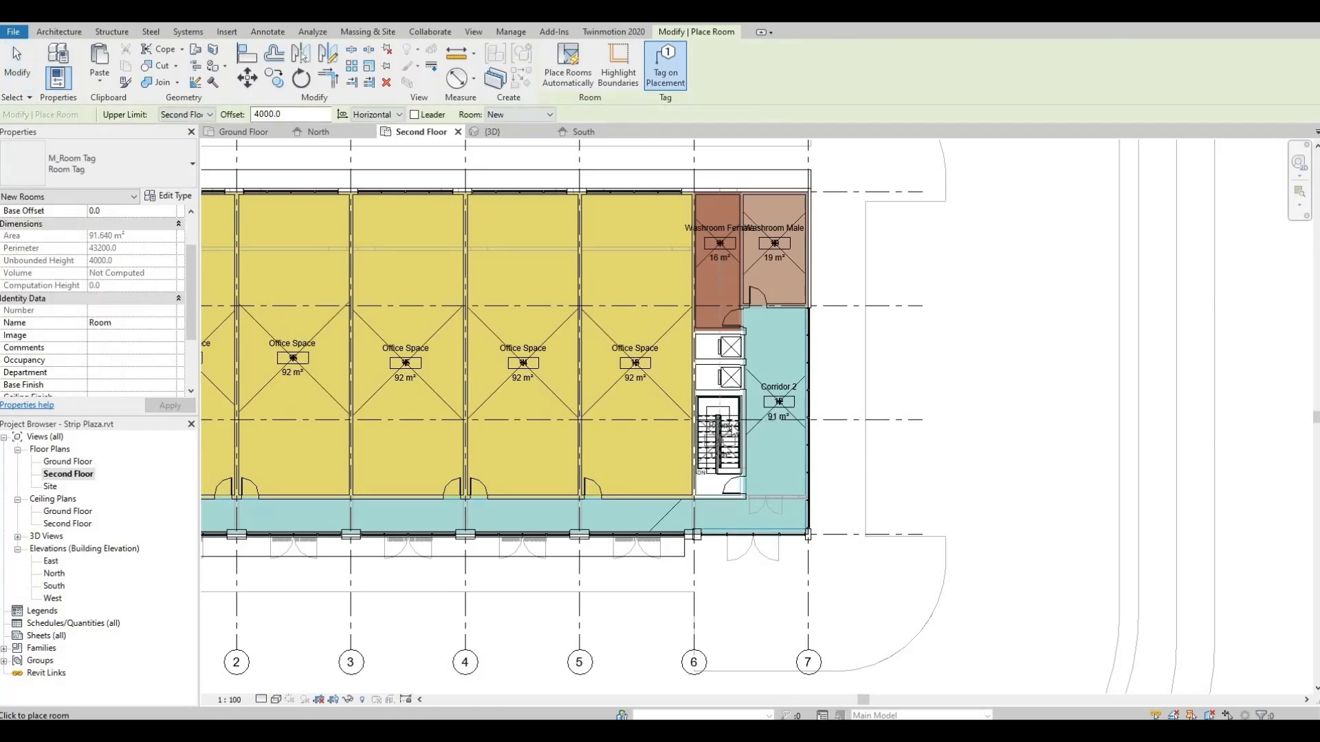
scroll(720, 444, "up", 5)
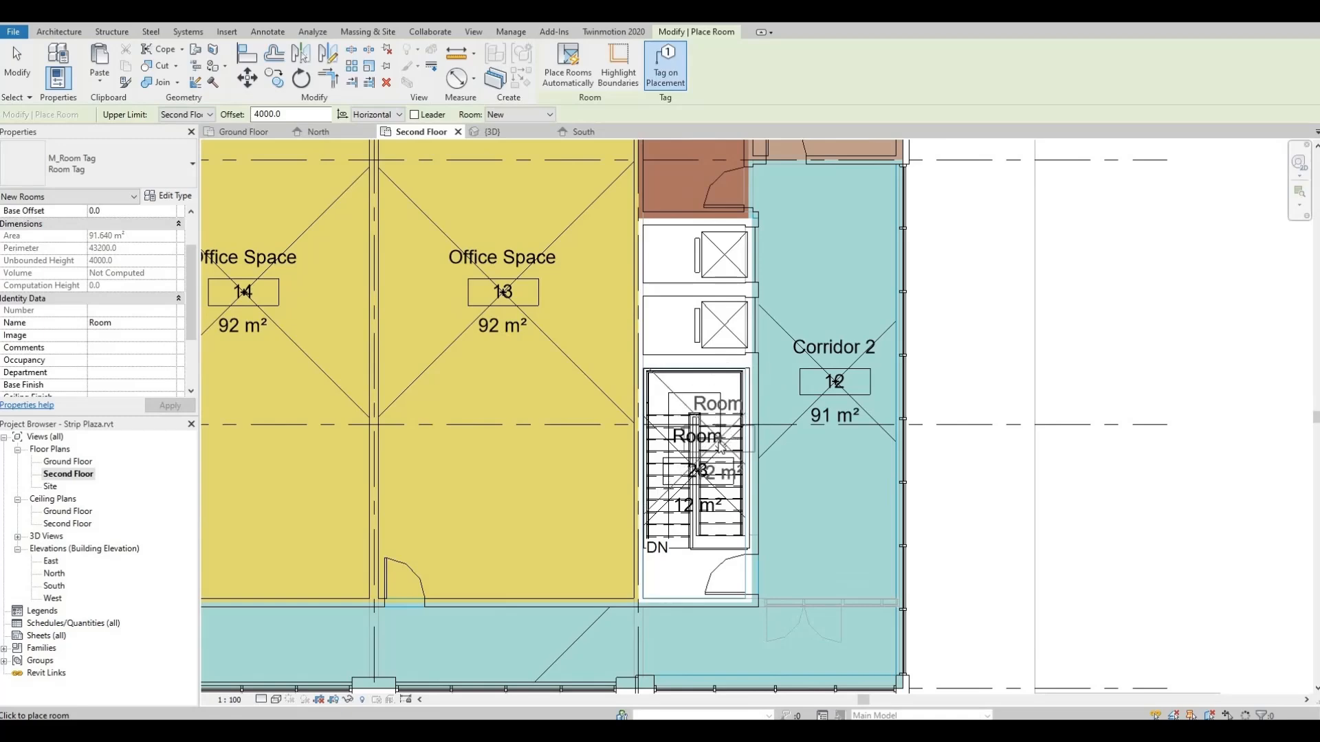
scroll(720, 443, "down", 6)
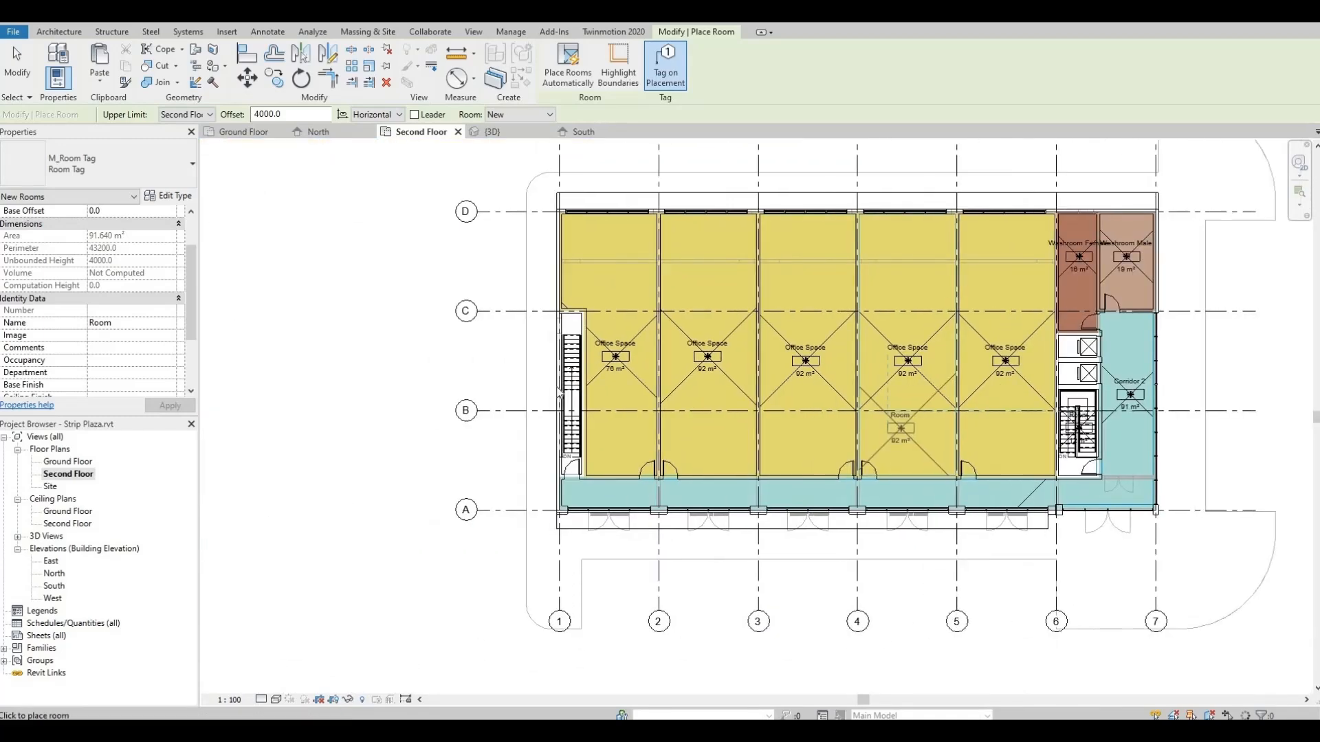
left_click(595, 390)
scroll(578, 395, "up", 5)
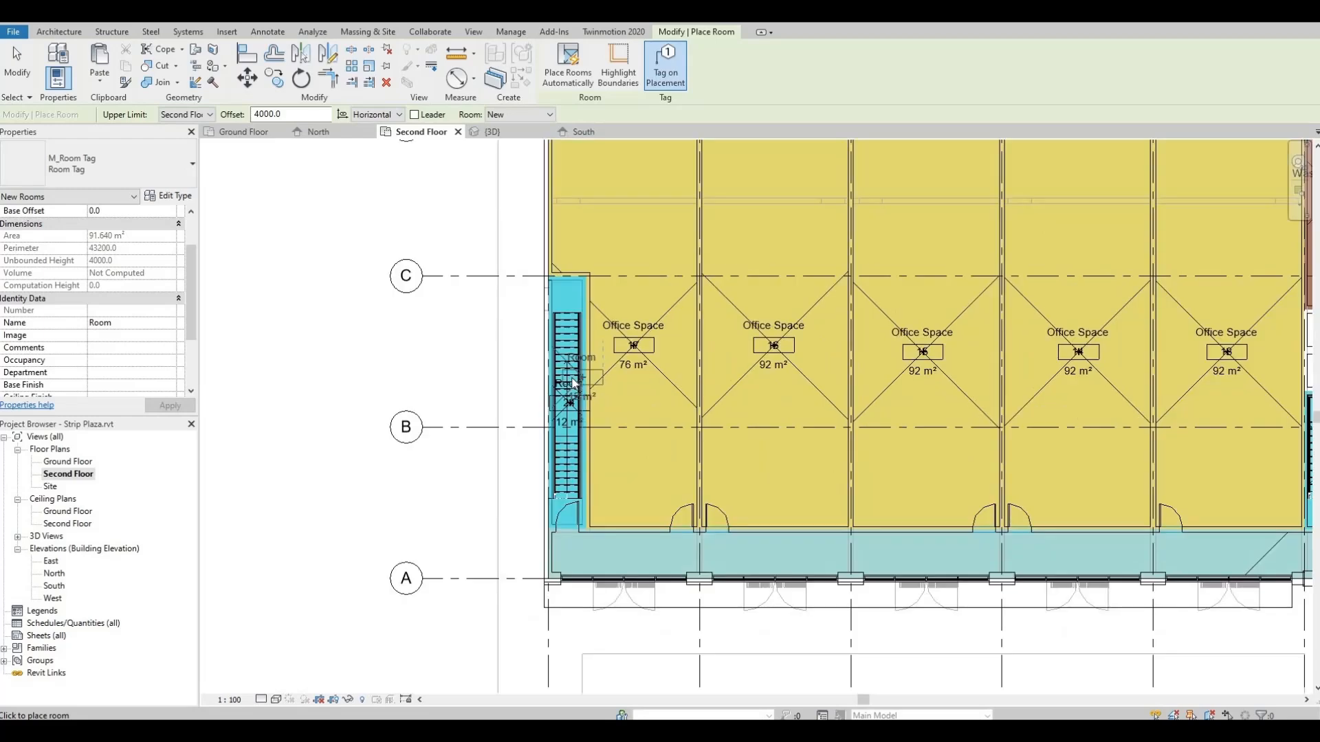
scroll(563, 404, "up", 2)
key("Escape")
key("Escape")
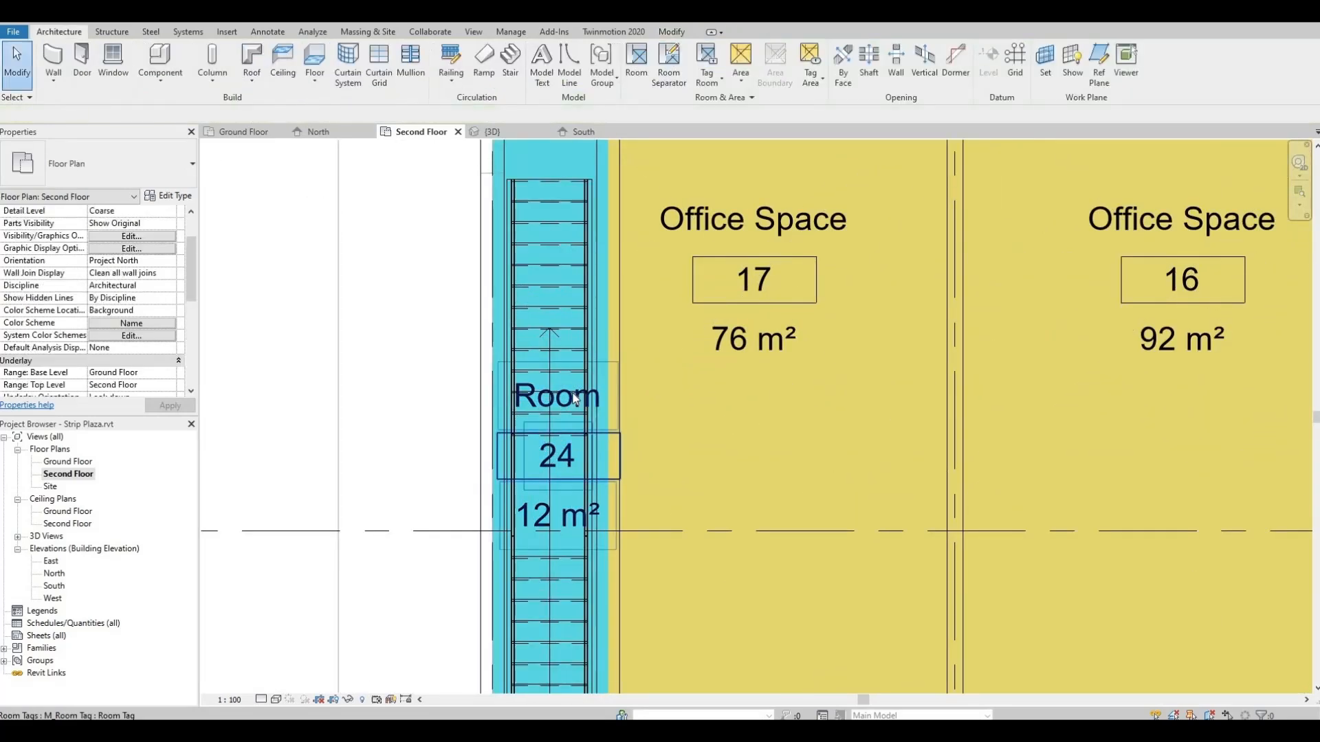
Rename room 24, the stairwell beside office space 17, as Stair 2.
left_click(576, 397)
left_click(577, 399)
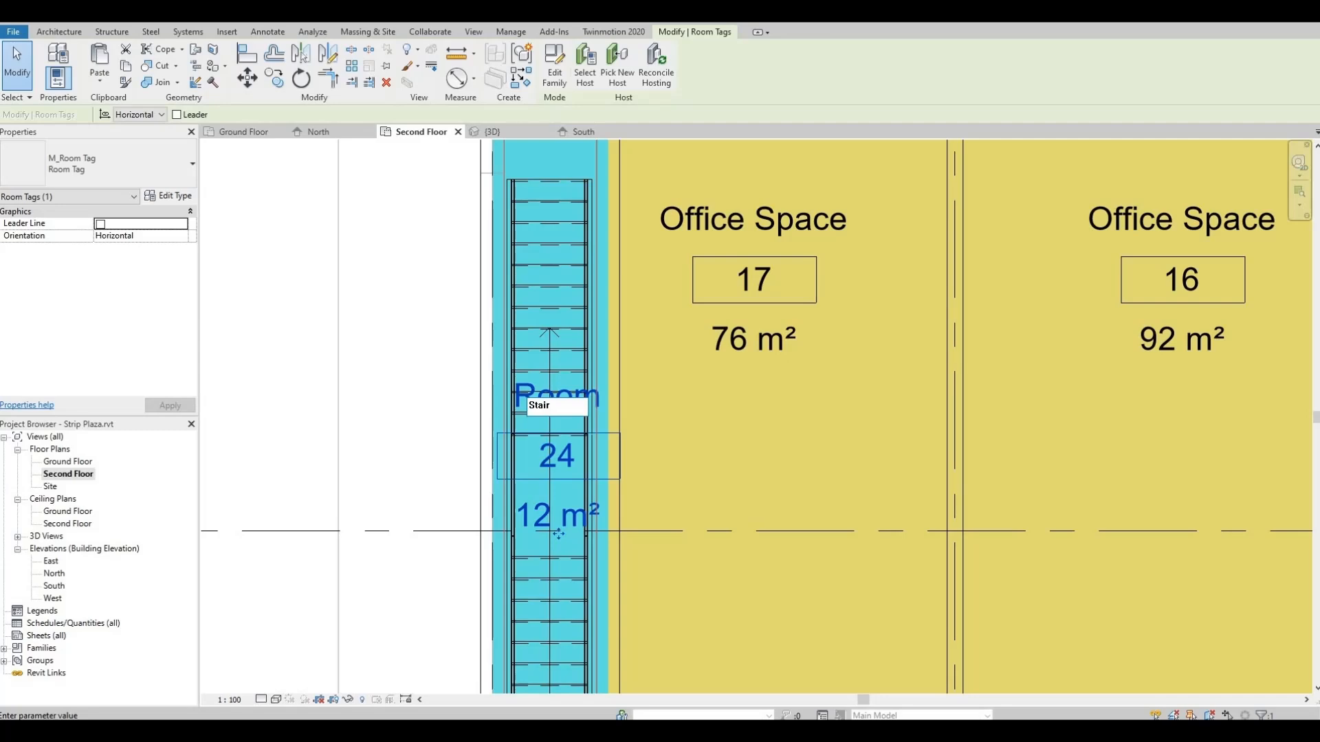
key("Return")
scroll(572, 388, "down", 3)
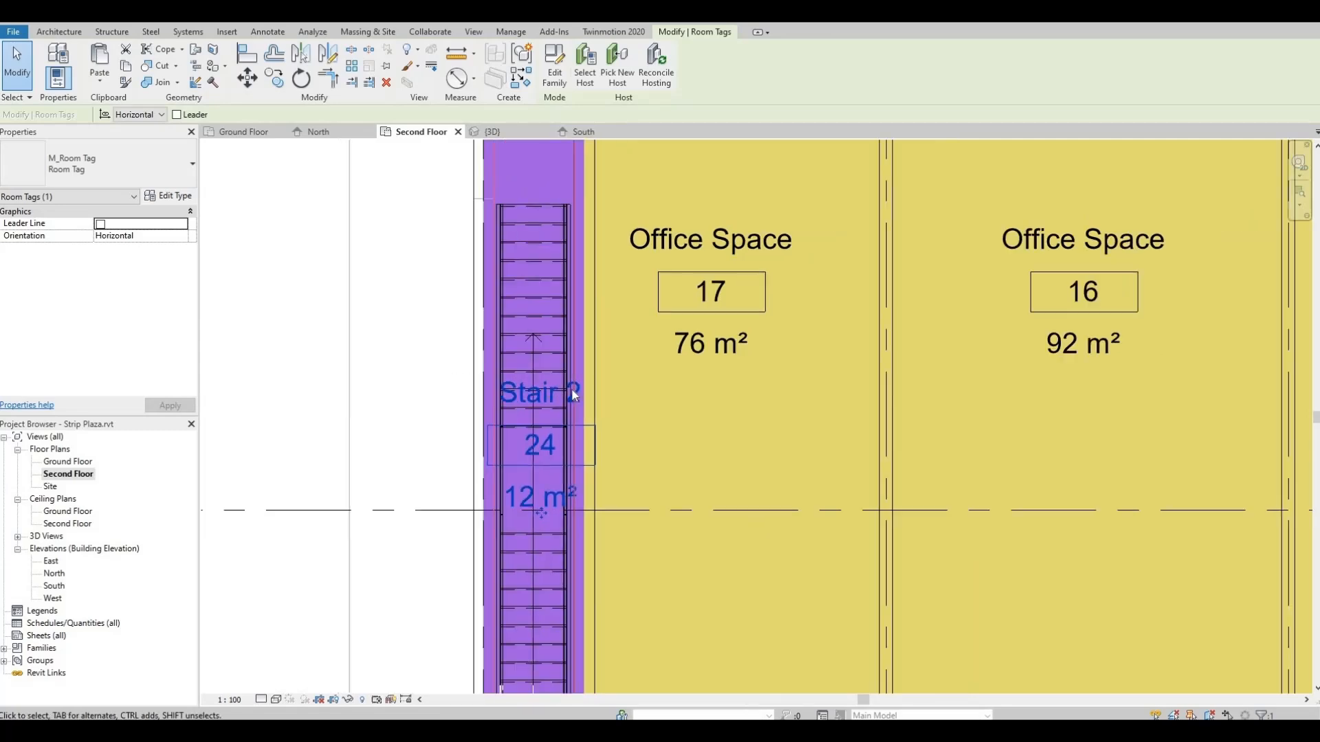
Rename room 23, the stairwell beside Corridor 2, as Stair 1 and clear the selection.
middle_click_drag(146, 434, 7, 439)
middle_click_drag(1301, 501, 707, 515)
middle_click_drag(1168, 505, 580, 423)
scroll(596, 418, "up", 2)
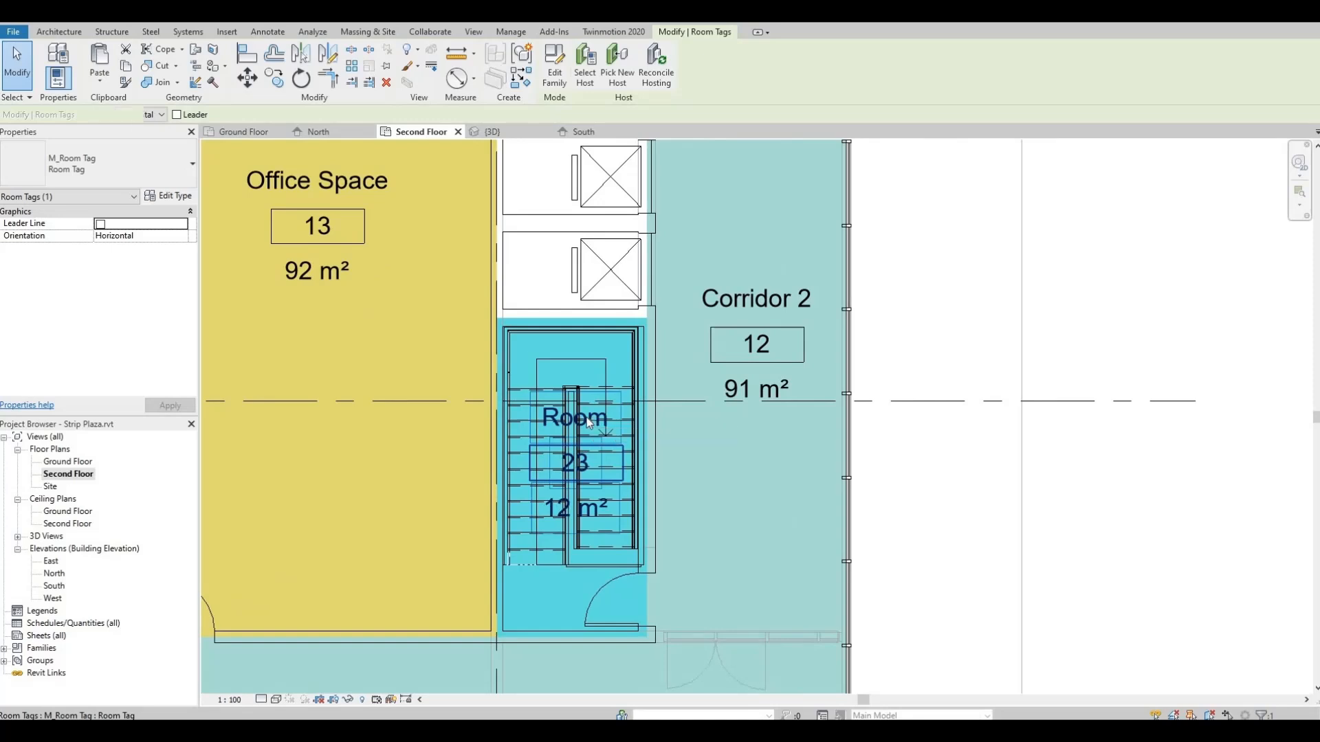
left_click(588, 420)
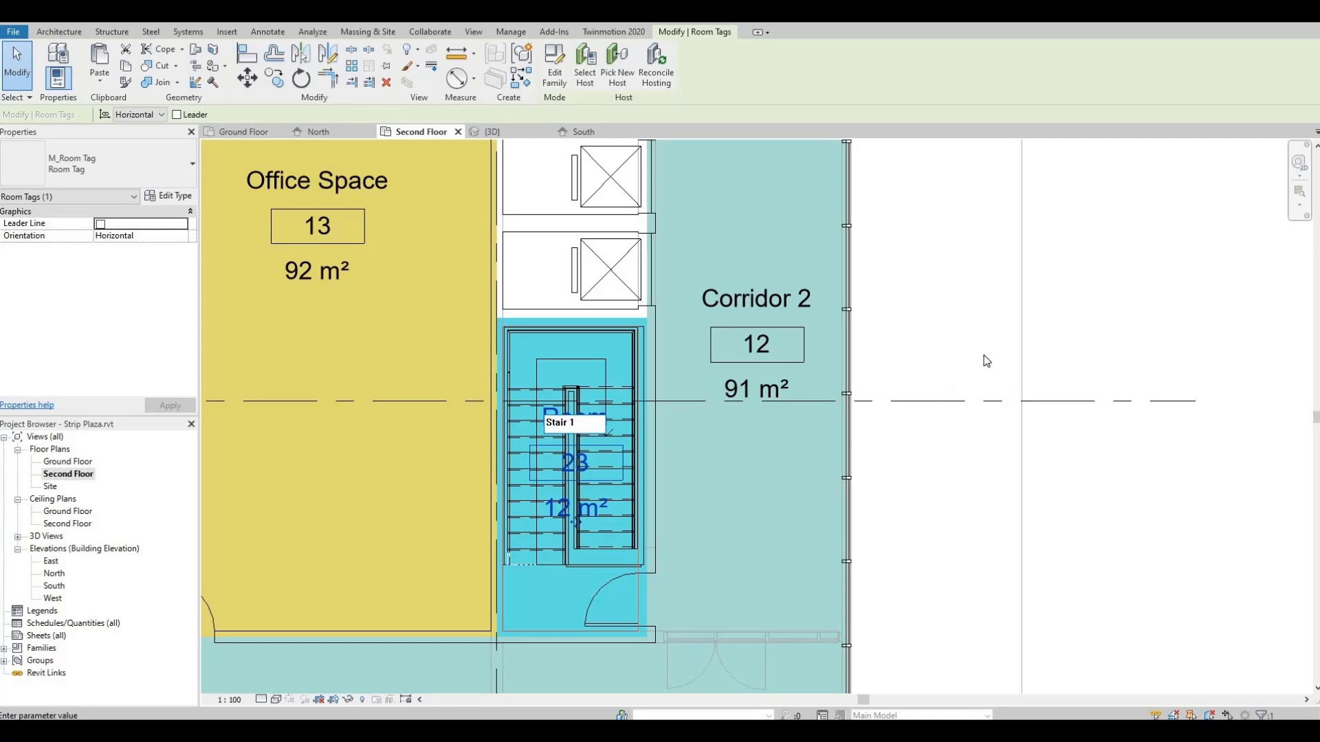
left_click(971, 338)
left_click(691, 430)
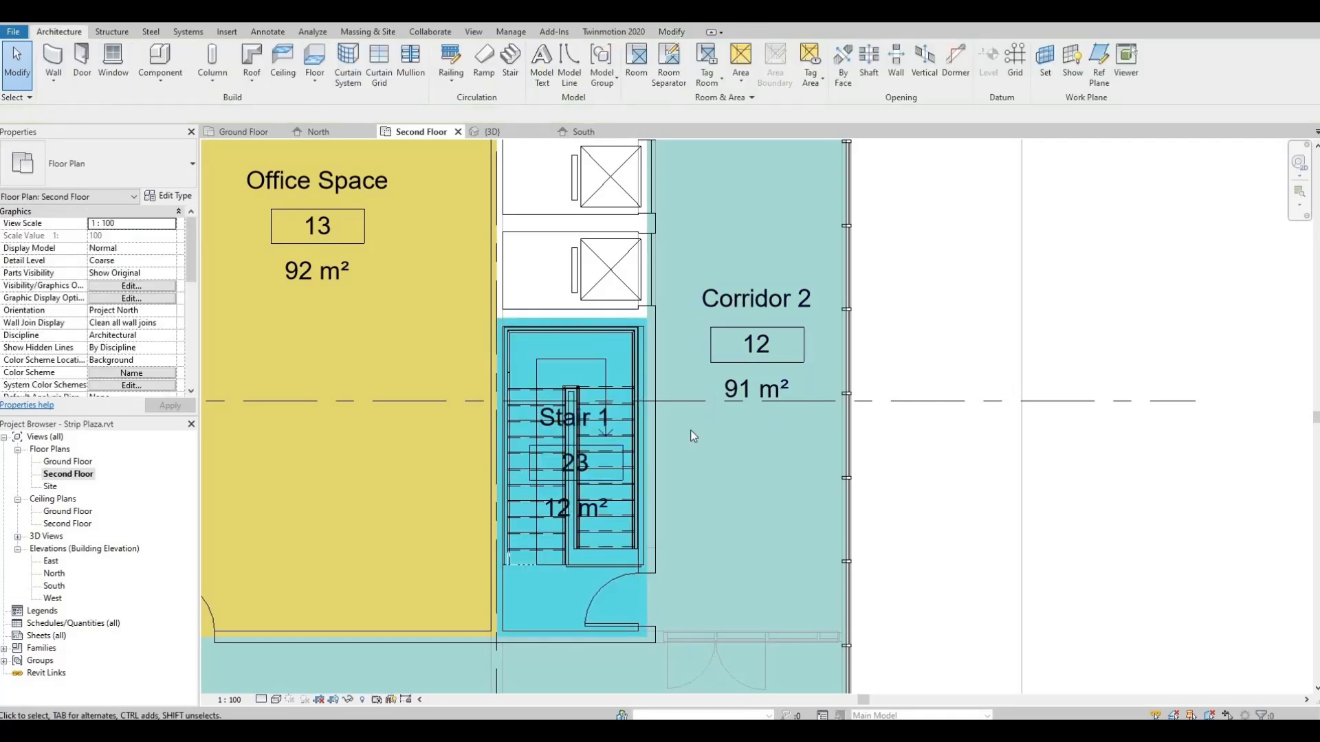
Open the Ground Floor plan.
scroll(691, 430, "down", 3)
scroll(672, 430, "down", 5)
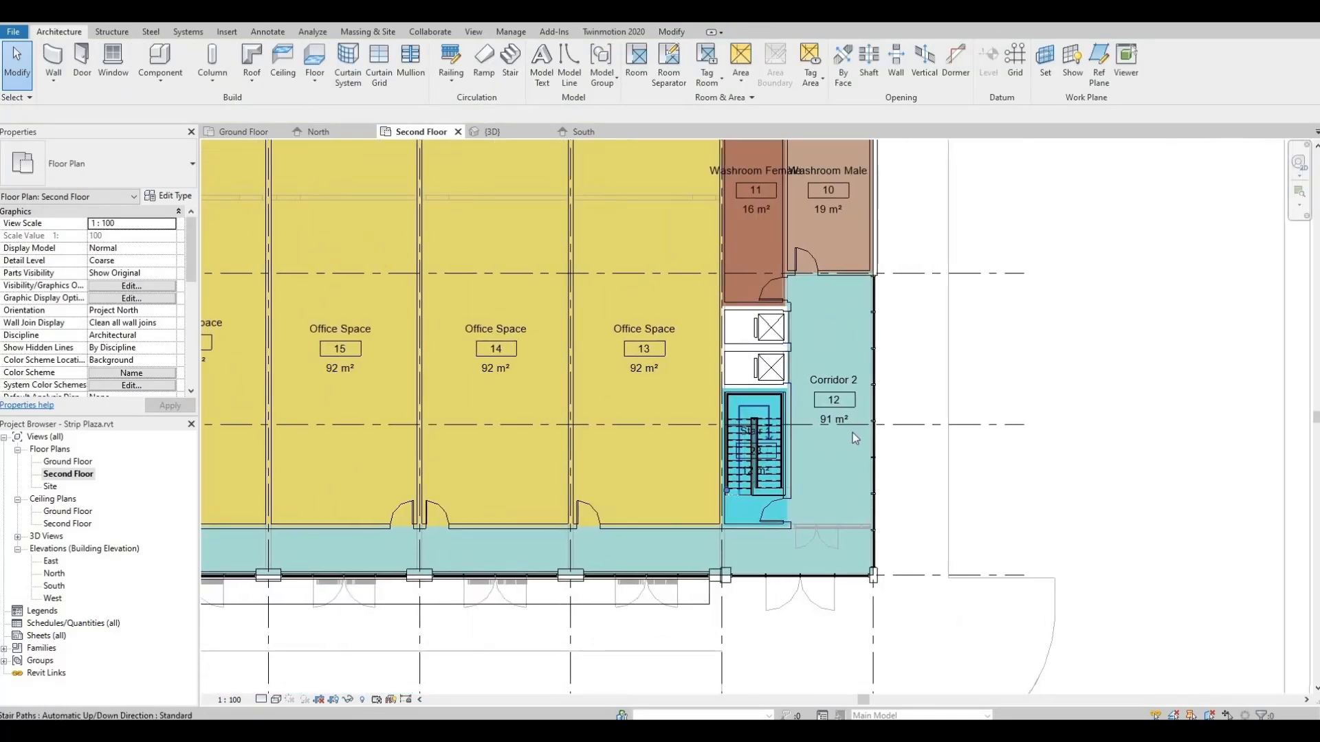
scroll(619, 319, "down", 3)
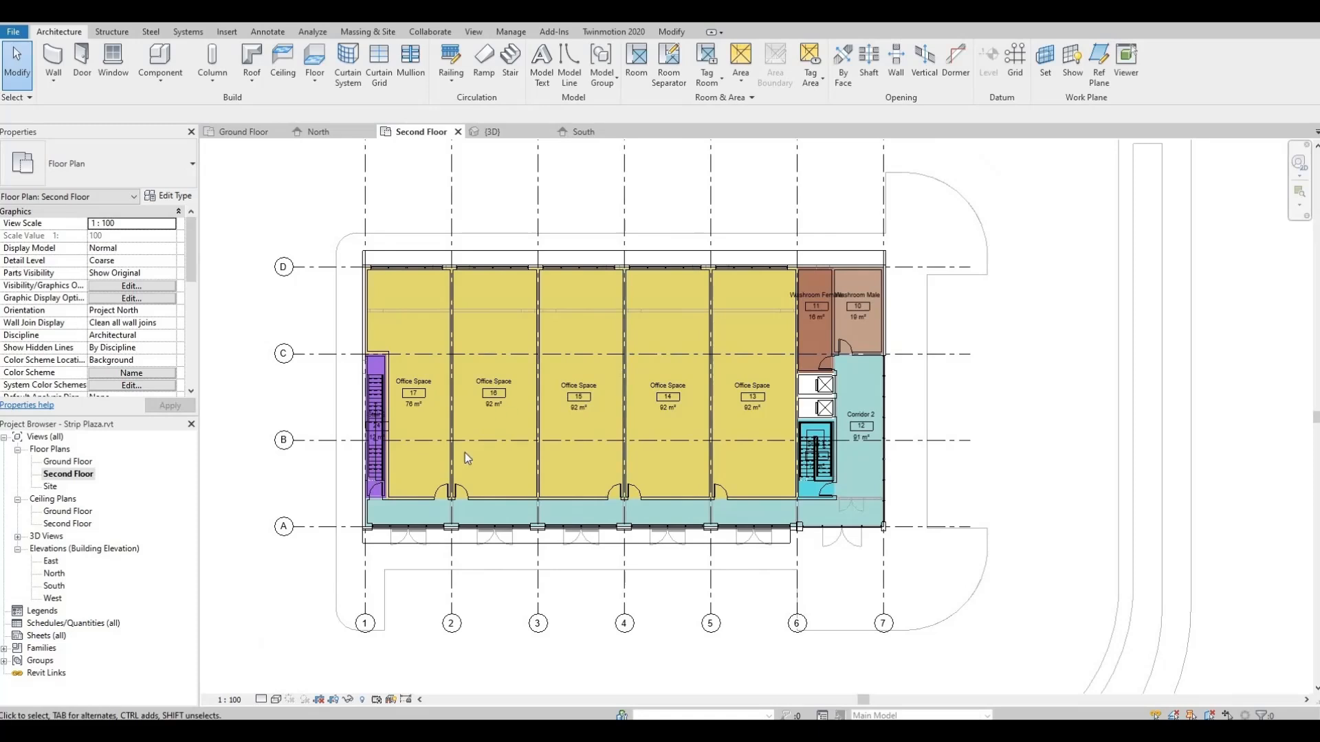
left_click(70, 462)
double_click(71, 463)
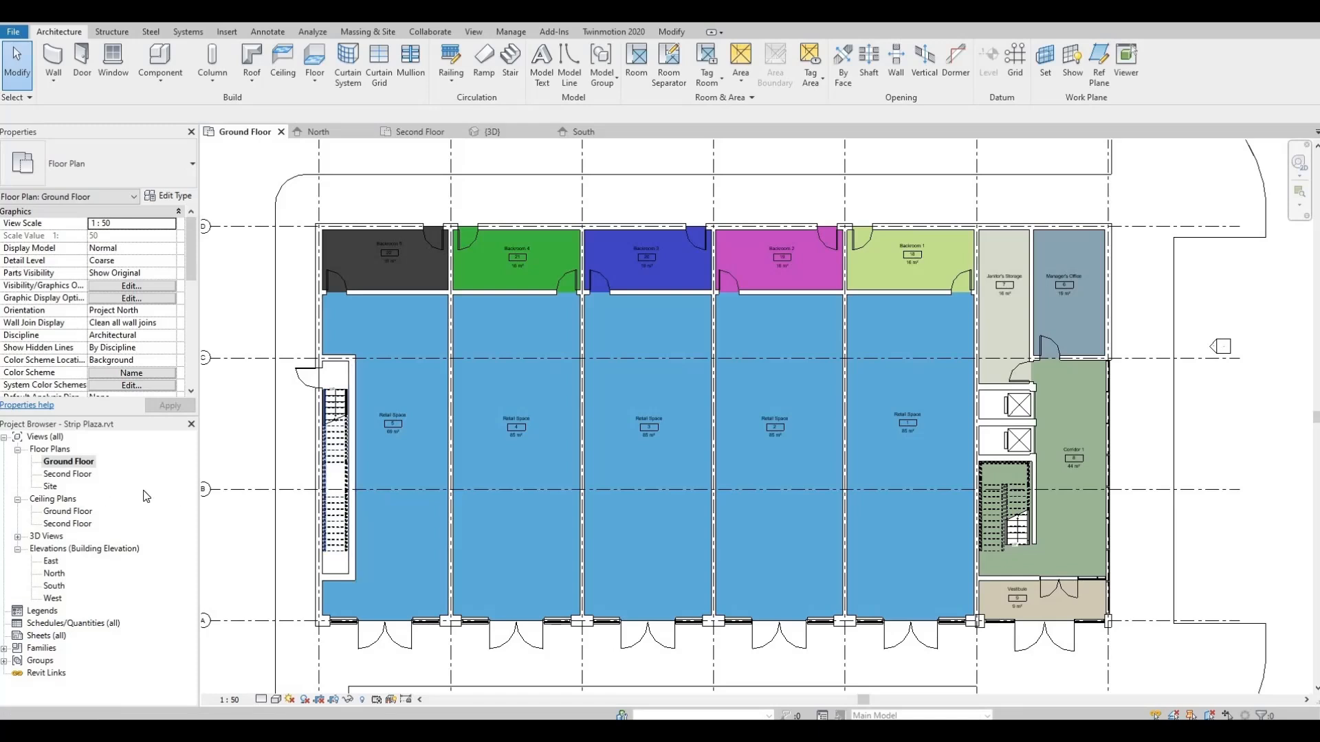
Draw a room separation line from the free end of the stairwell wall to the vestibule wall, dividing the stair from Corridor 1.
middle_click_drag(612, 528, 524, 525)
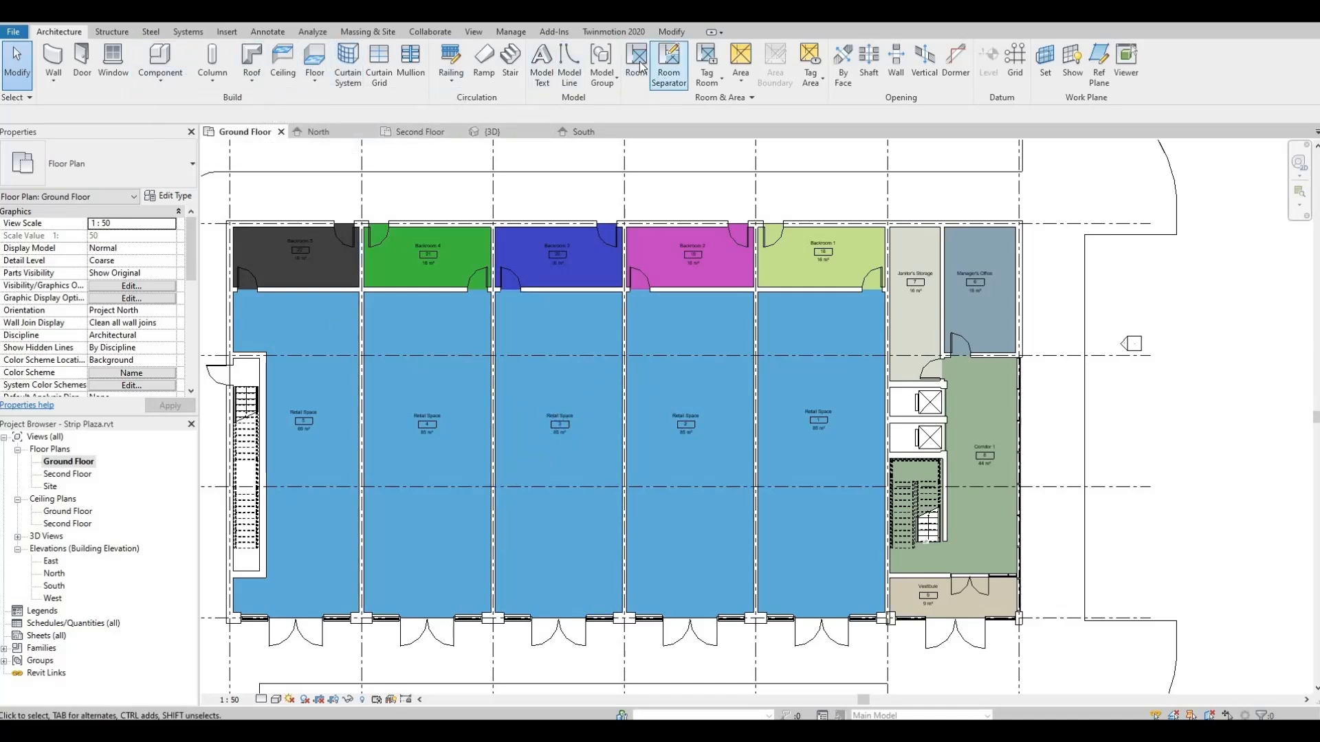
left_click(669, 65)
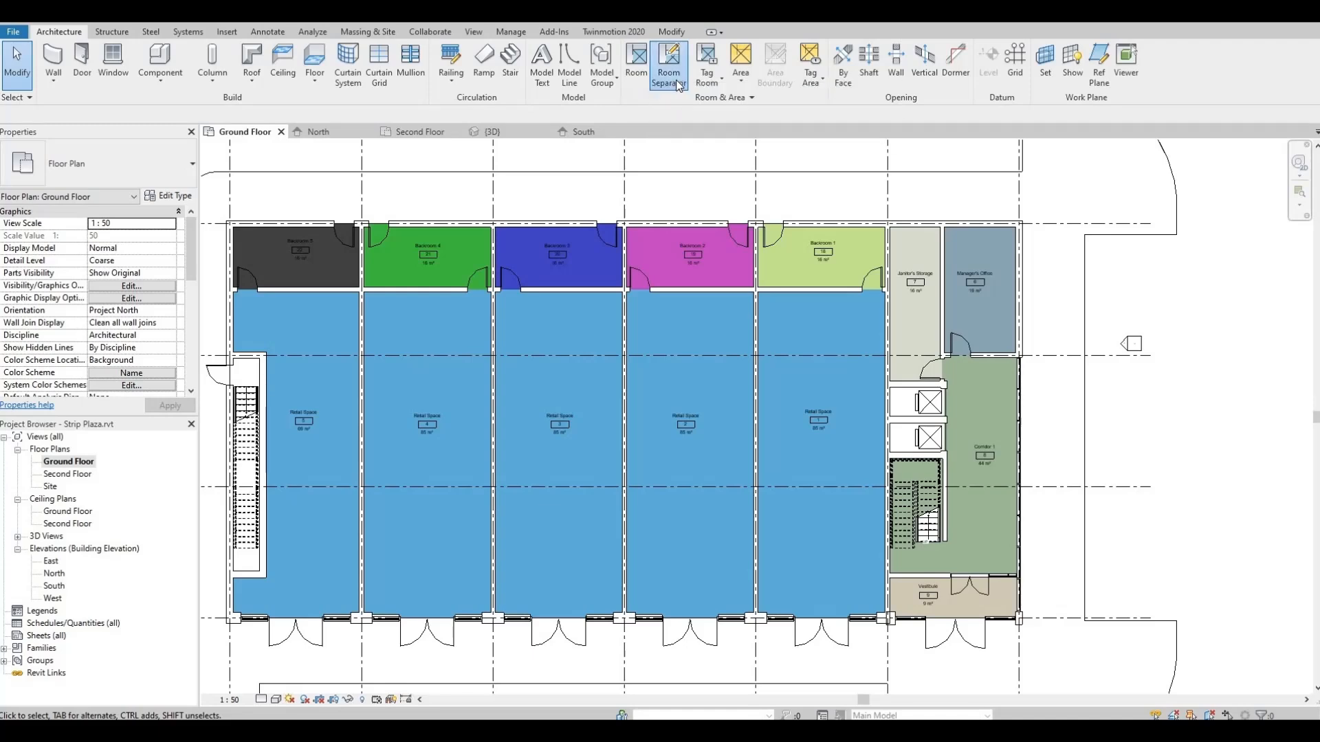
scroll(945, 564, "up", 2)
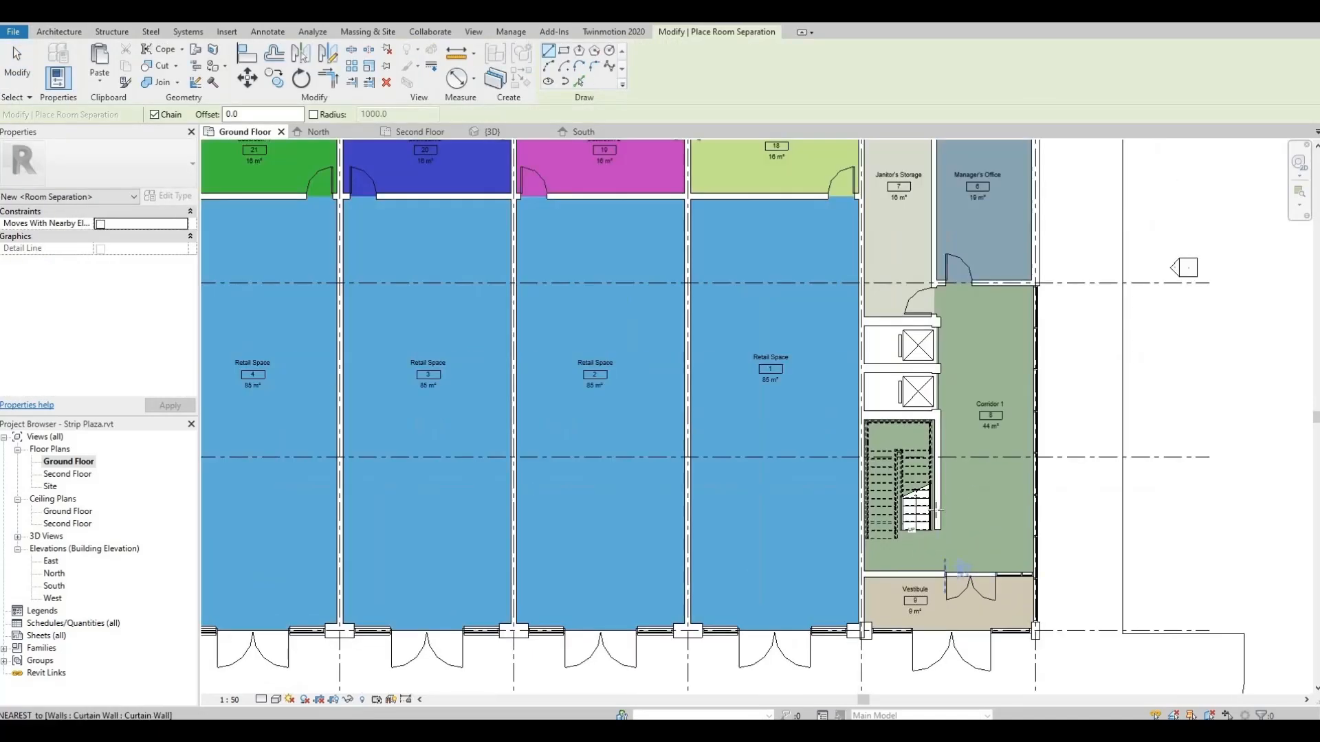
left_click(935, 575)
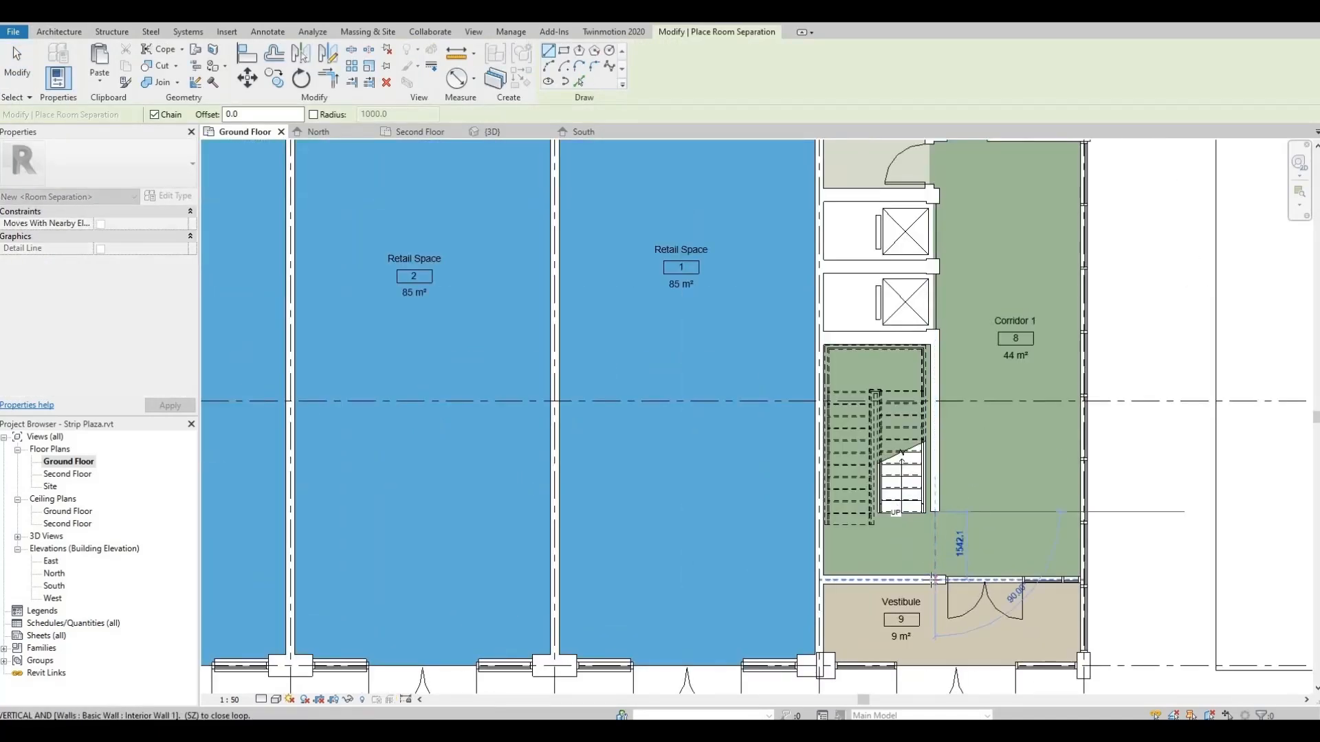
key("Escape")
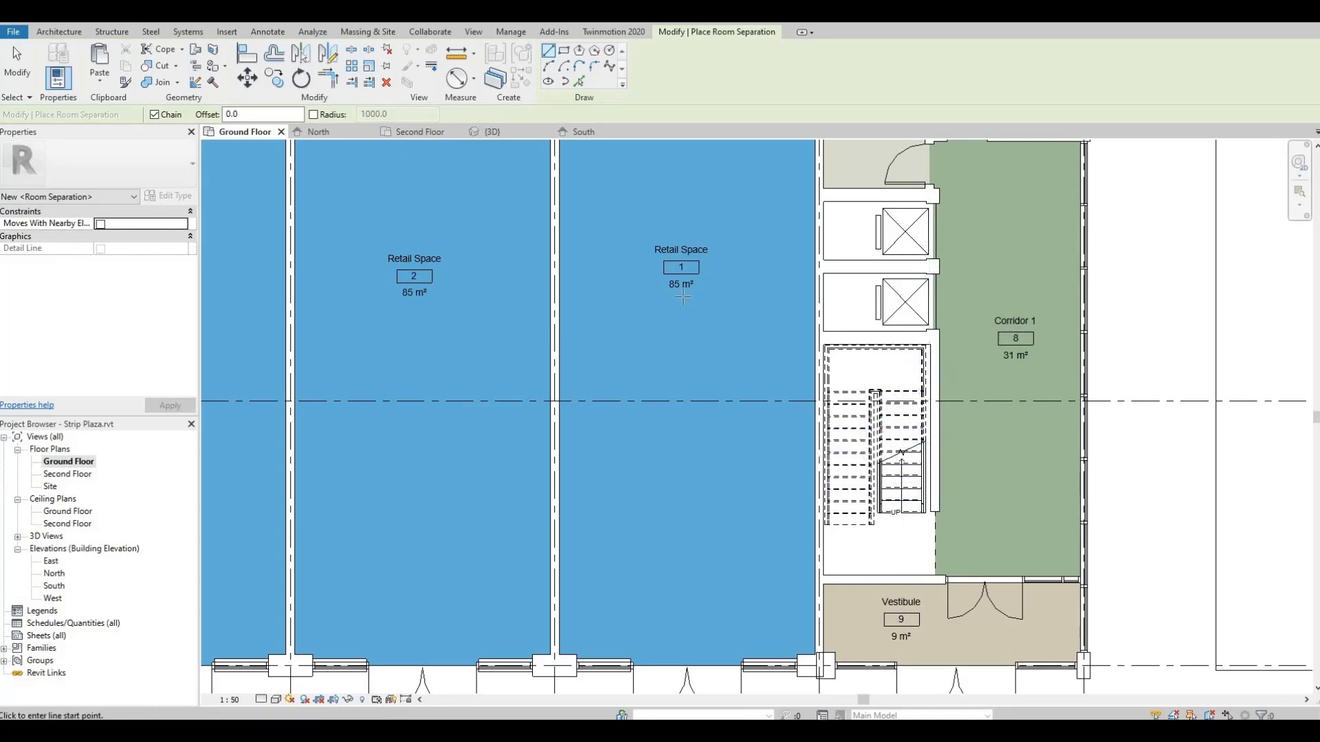
scroll(683, 298, "down", 1)
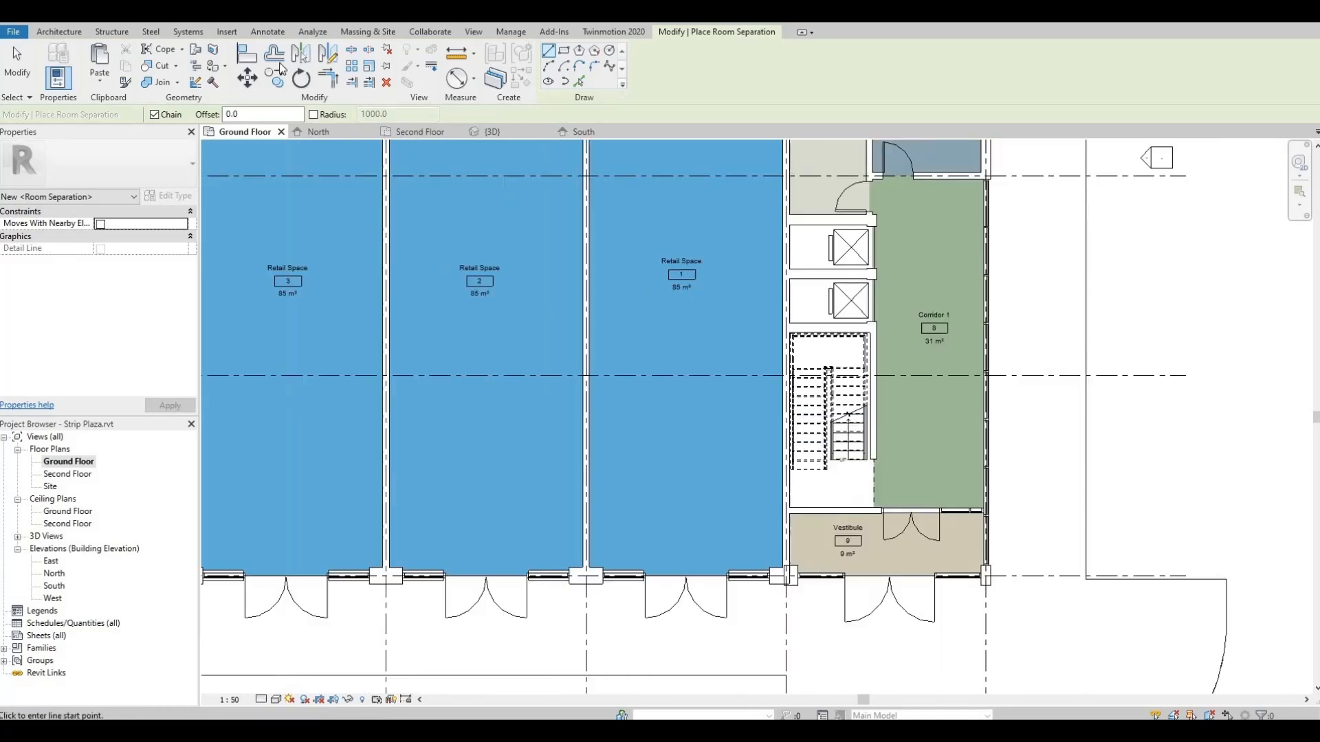
Place tagged rooms in the two ground-floor stairwells, one beside Corridor 1 and one beside Retail Space 5.
left_click(61, 32)
left_click(637, 71)
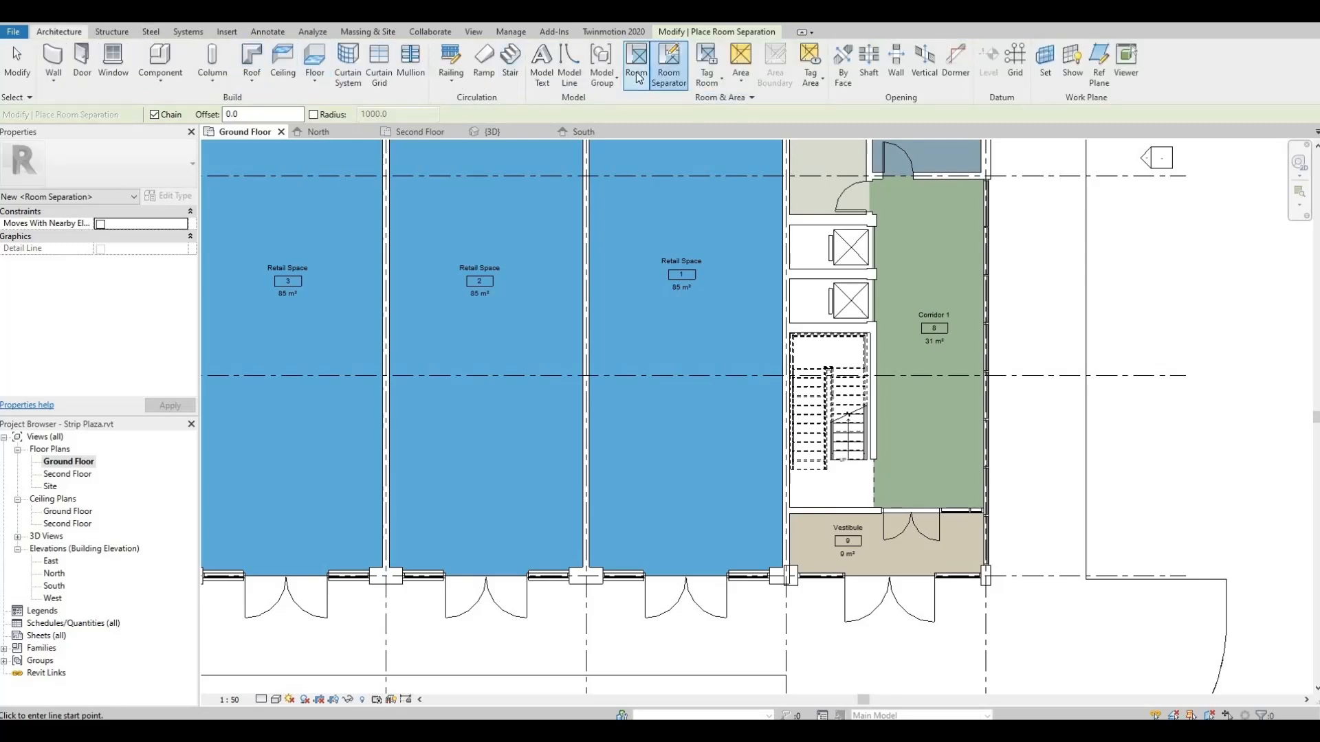
left_click(827, 415)
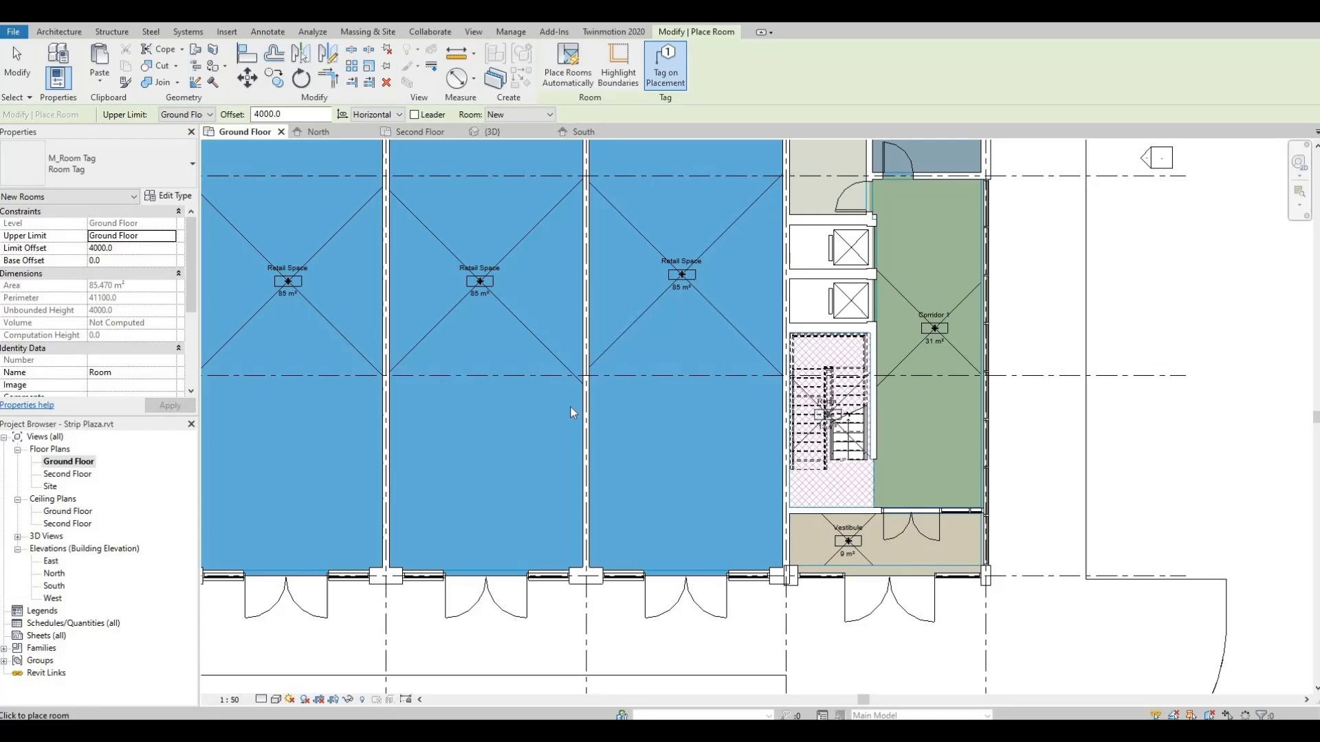
scroll(570, 407, "down", 2)
middle_click_drag(571, 407, 903, 431)
middle_click_drag(514, 382, 521, 382)
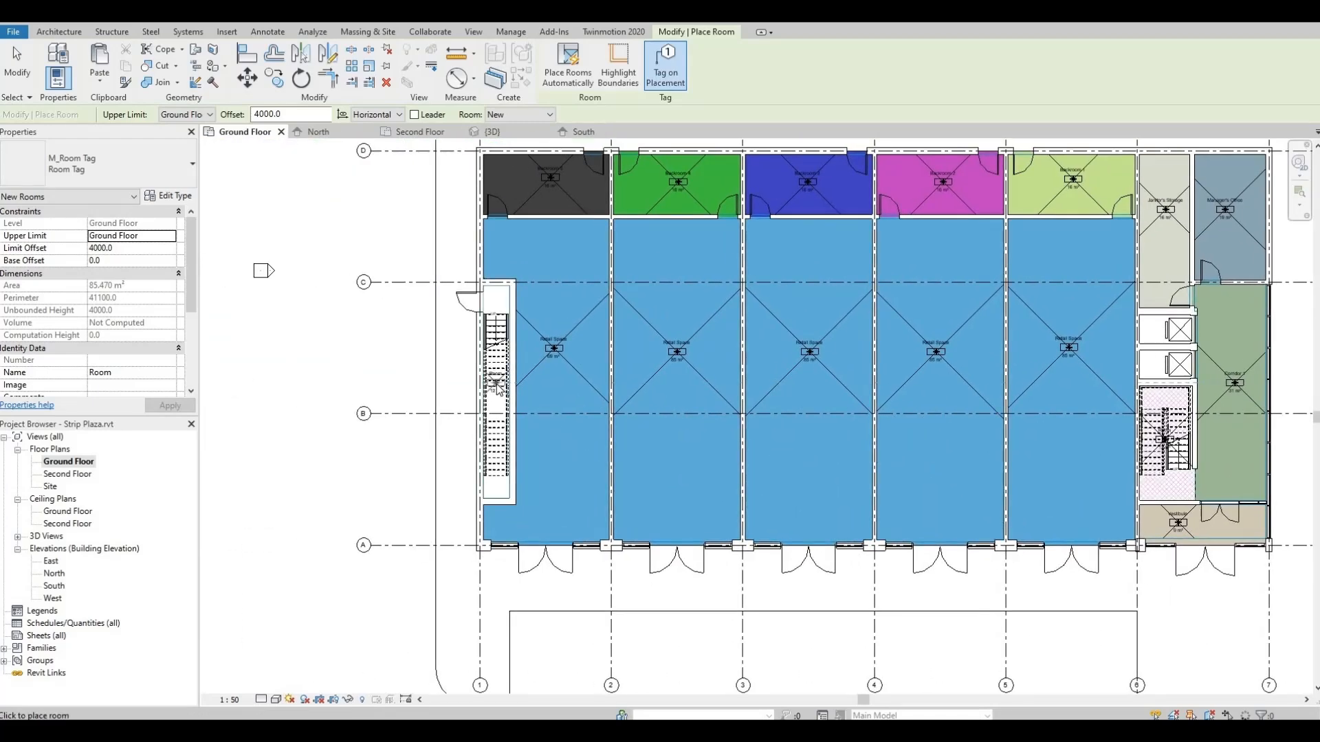
left_click(496, 375)
scroll(496, 375, "up", 5)
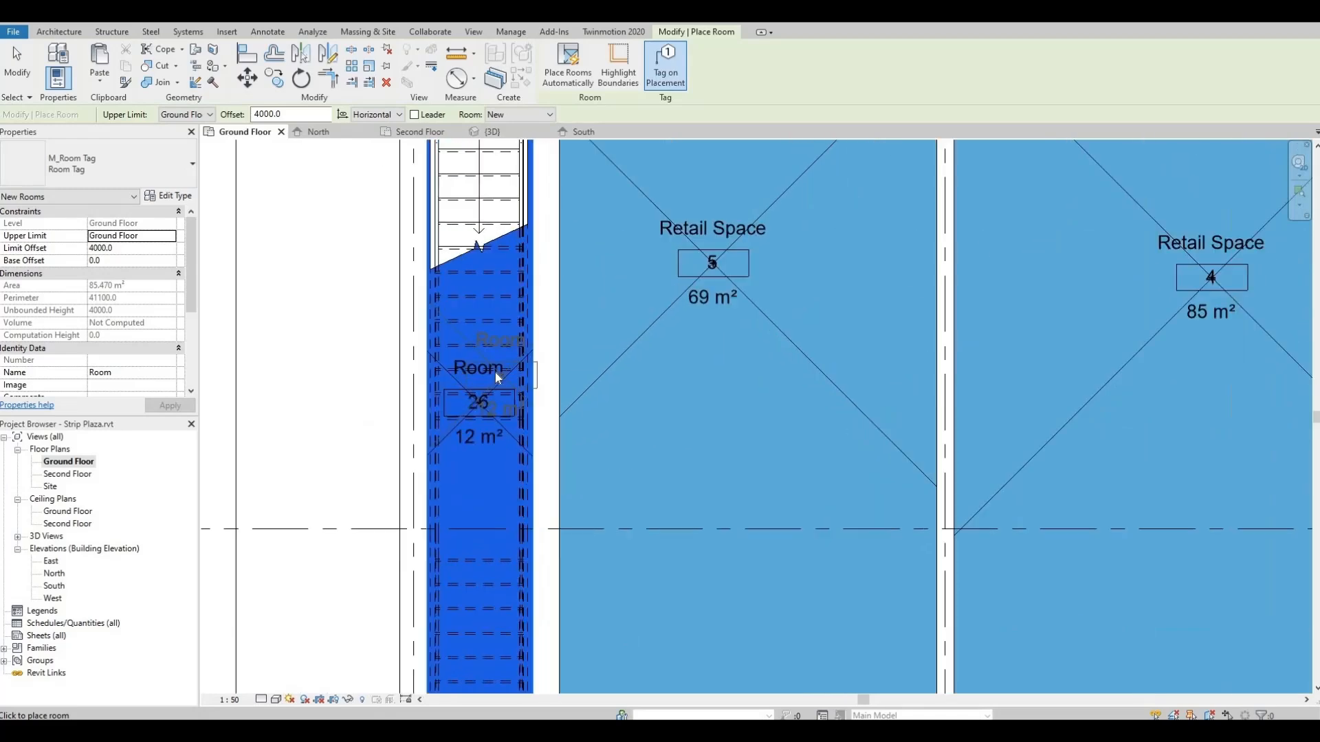
key("Escape")
Rename the stairwell room beside Retail Space 5 as Stair 2.
left_click(498, 368)
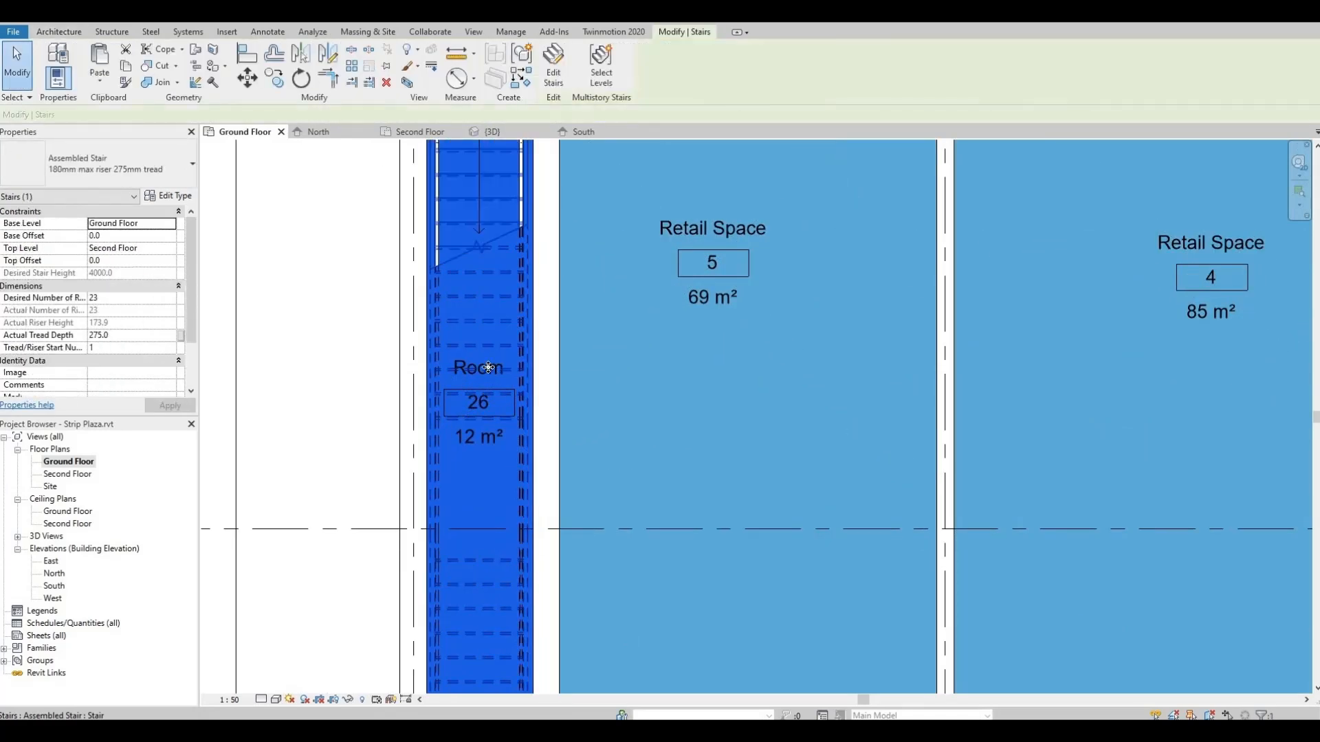
key("Escape")
scroll(486, 367, "up", 2)
left_click(484, 373)
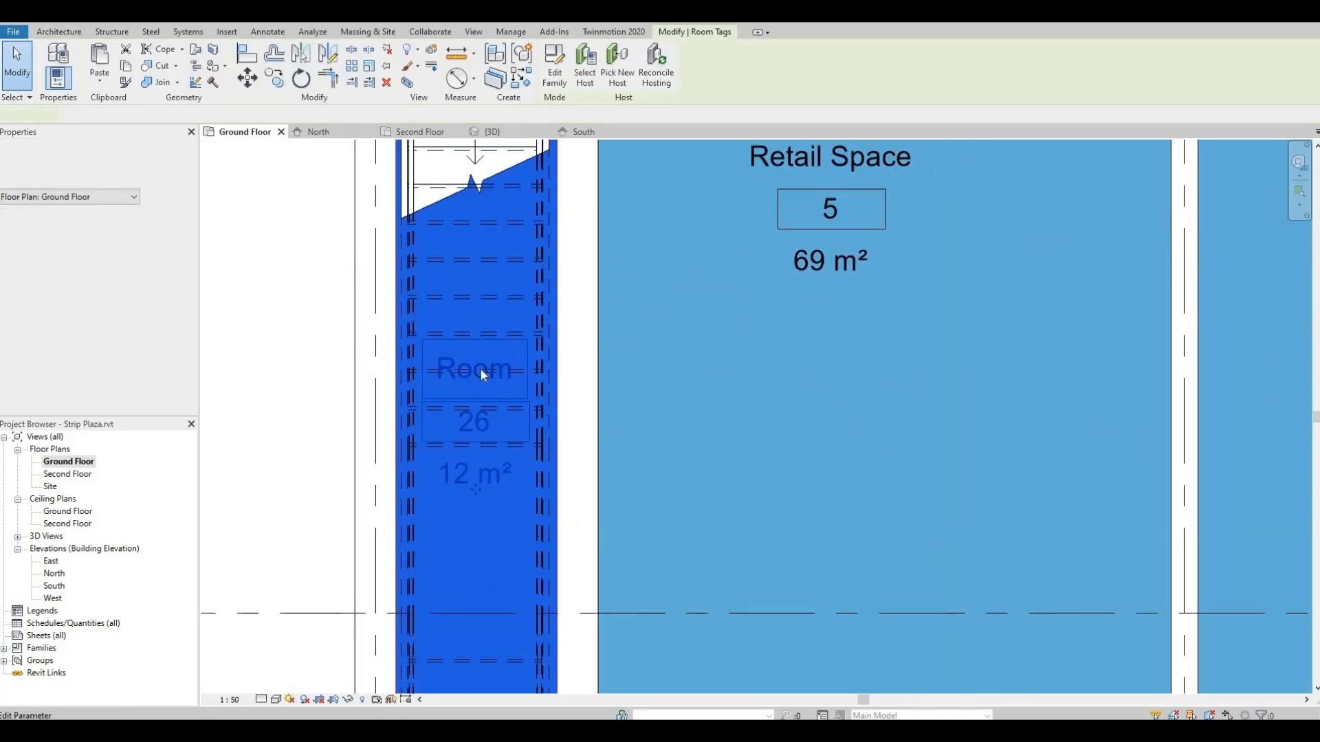
left_click(483, 374)
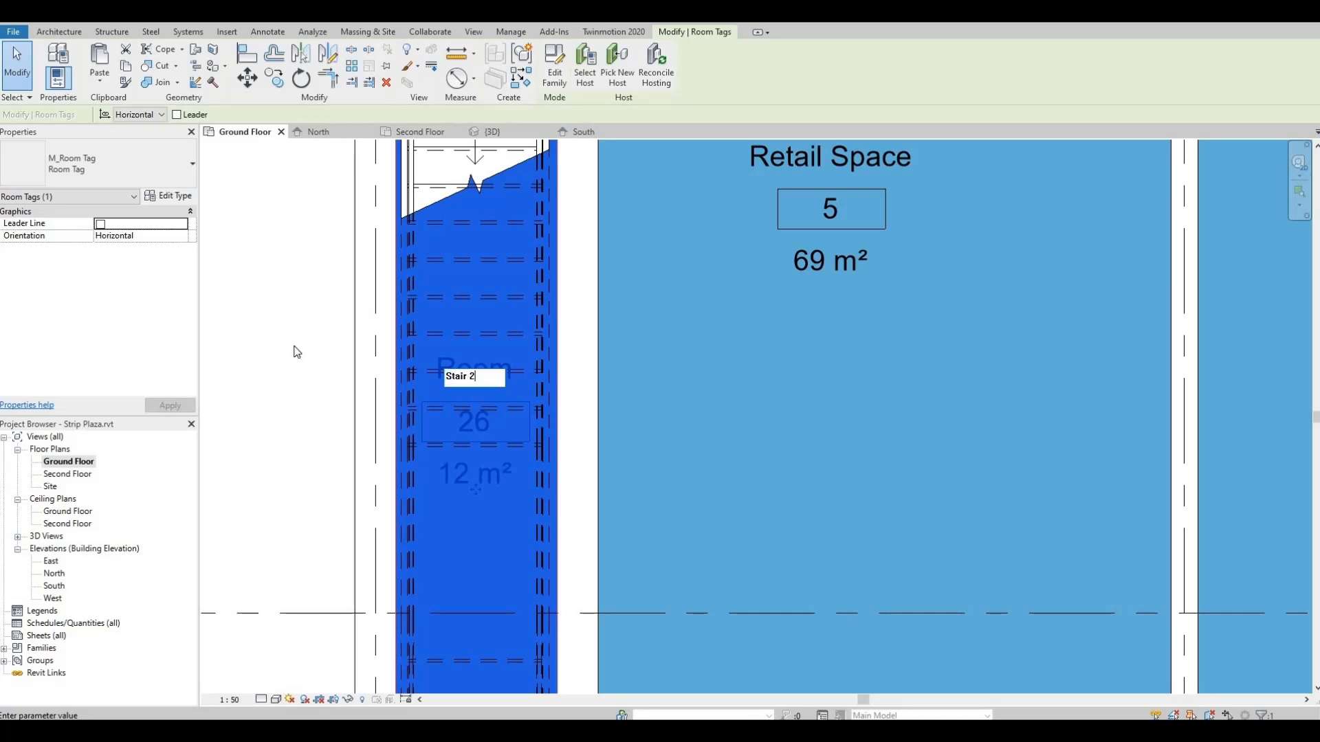
key("Return")
scroll(488, 352, "down", 5)
key("Escape")
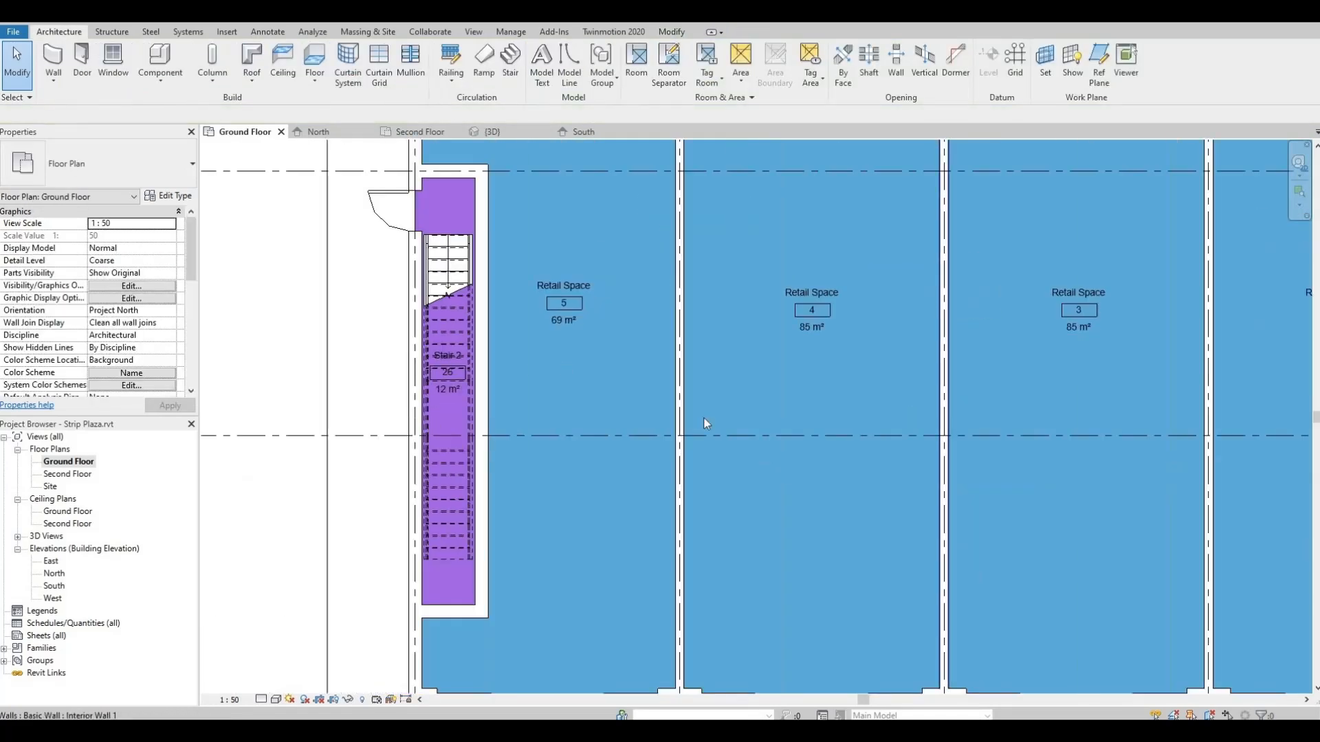
Rename the stairwell room beside Corridor 1 on the ground floor as Stair 1.
middle_click_drag(1260, 429, 741, 447)
middle_click_drag(1285, 500, 694, 439)
scroll(693, 438, "up", 3)
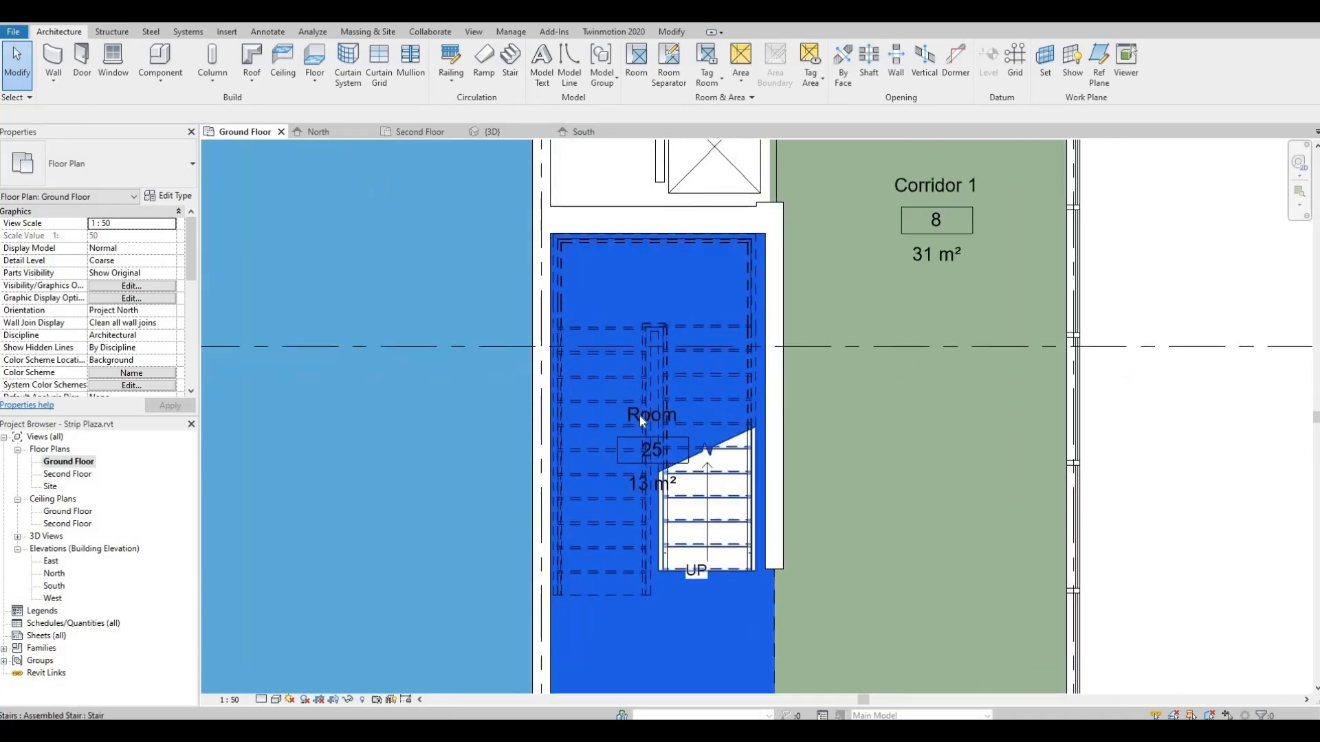
left_click(640, 417)
left_click(656, 416)
scroll(656, 418, "up", 2)
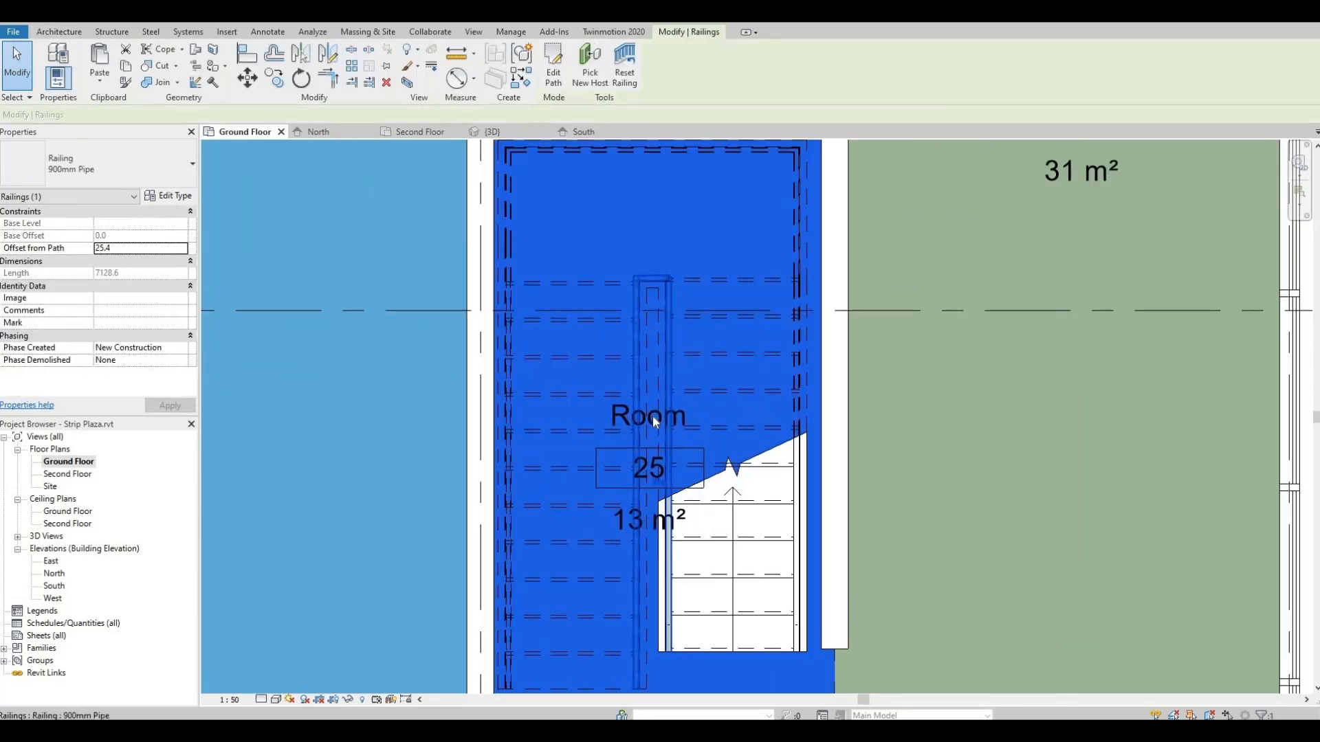
key("Escape")
left_click(655, 412)
left_click(657, 418)
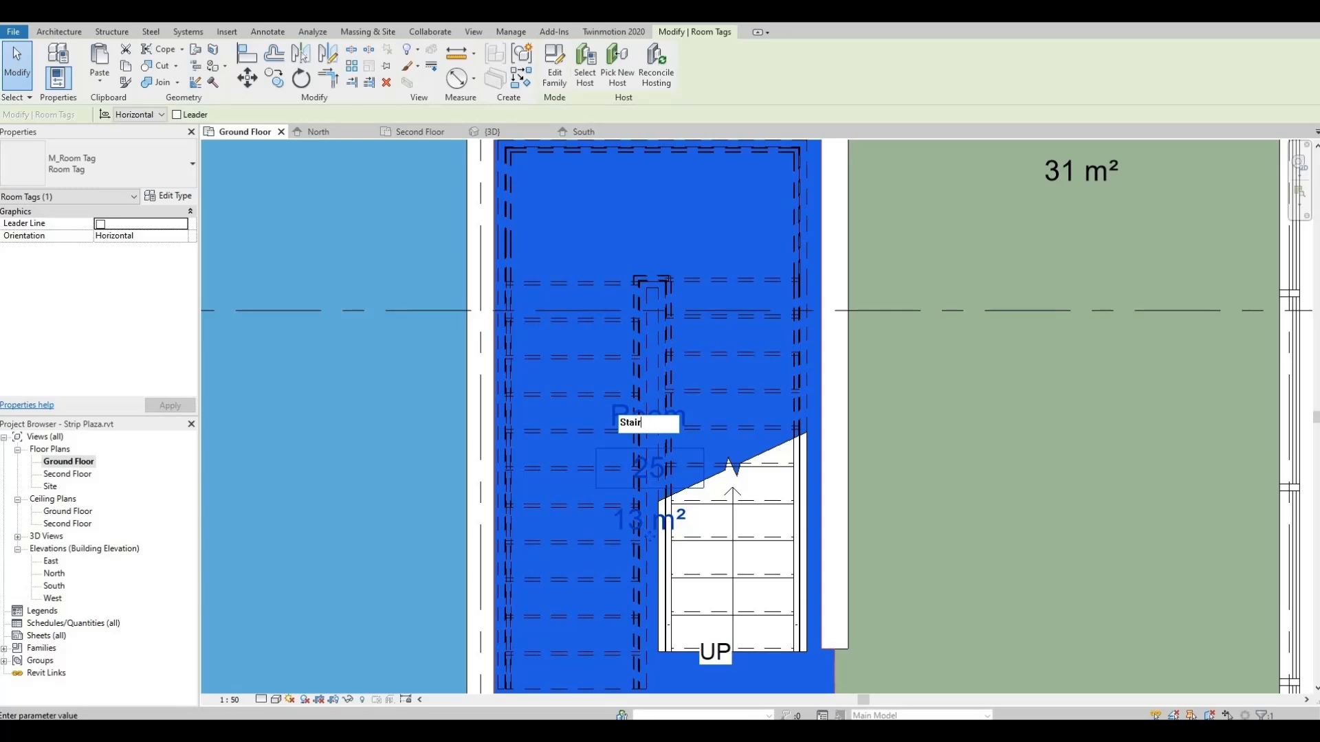
left_click(732, 199)
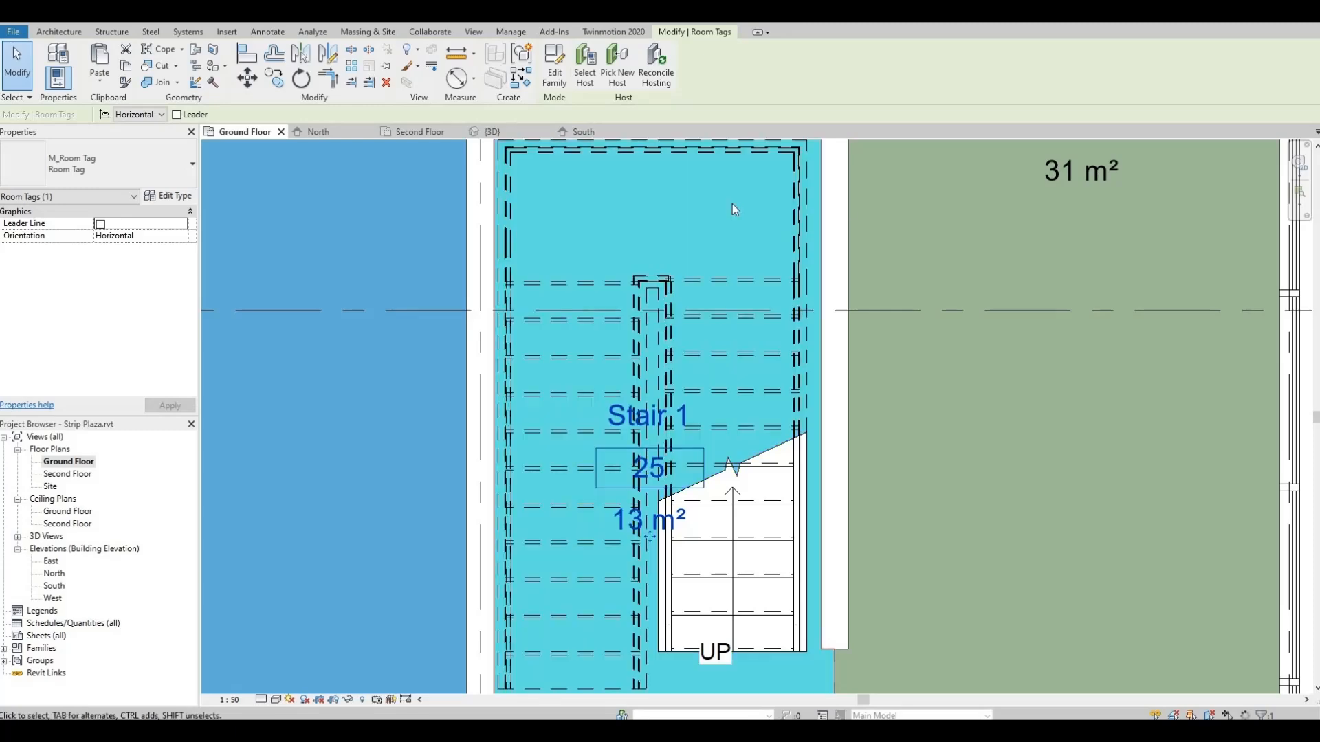
scroll(696, 275, "down", 3)
scroll(887, 304, "down", 2)
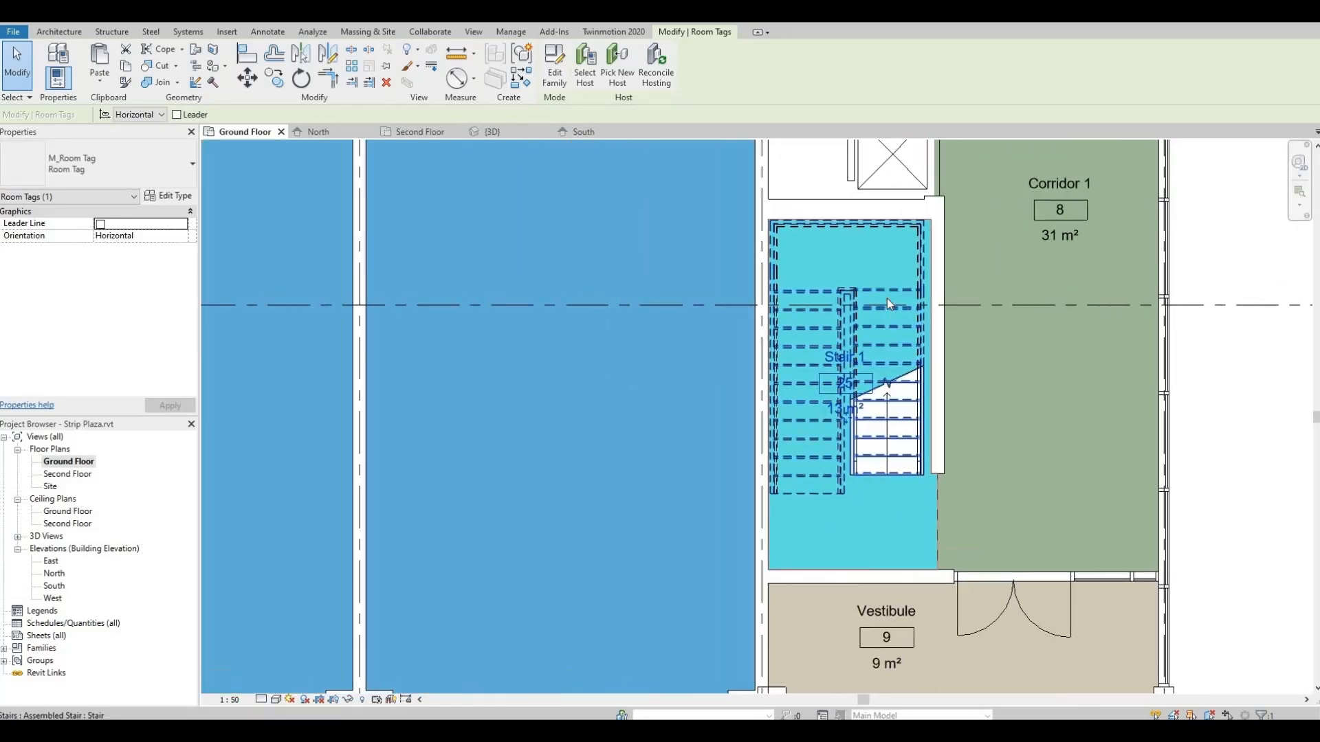
key("Escape")
Delete the ground-floor wall separating the two elevator shafts above Stair 1.
scroll(887, 351, "down", 3)
scroll(872, 344, "down", 5)
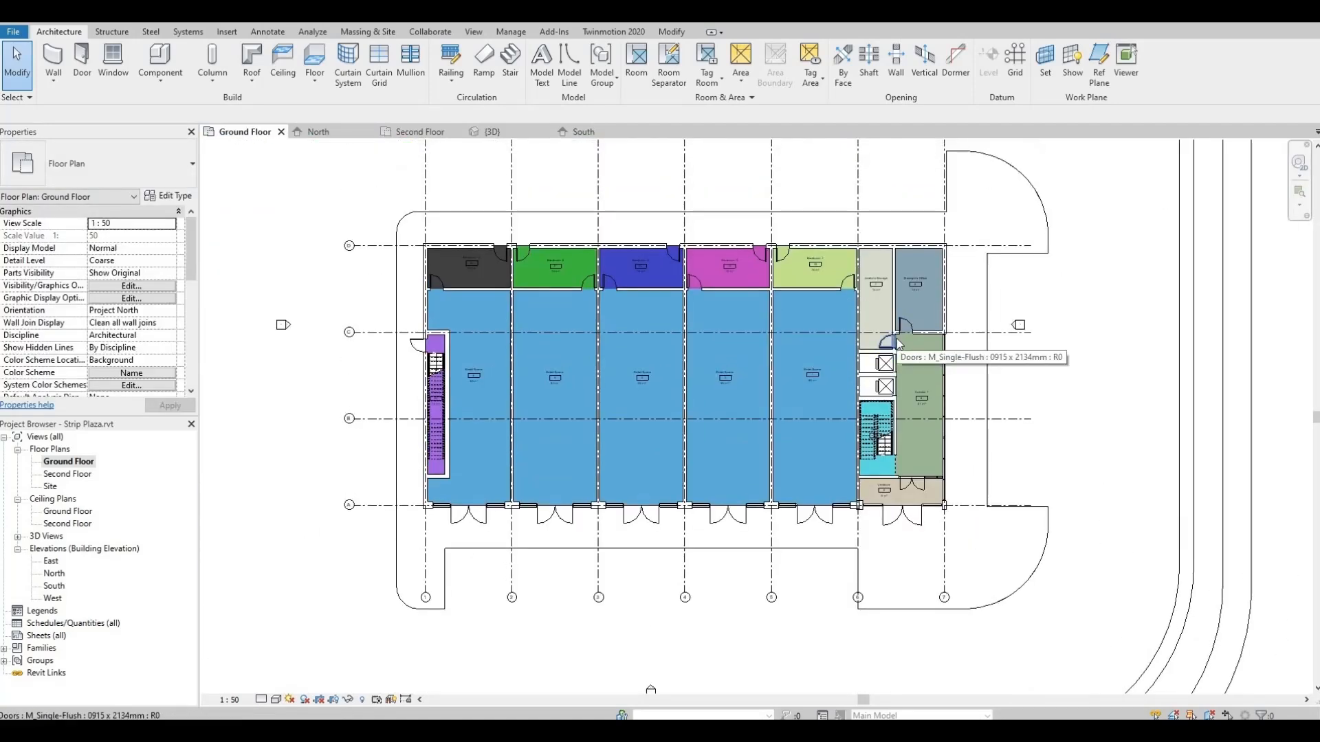
middle_click_drag(896, 338, 746, 372)
scroll(745, 372, "up", 4)
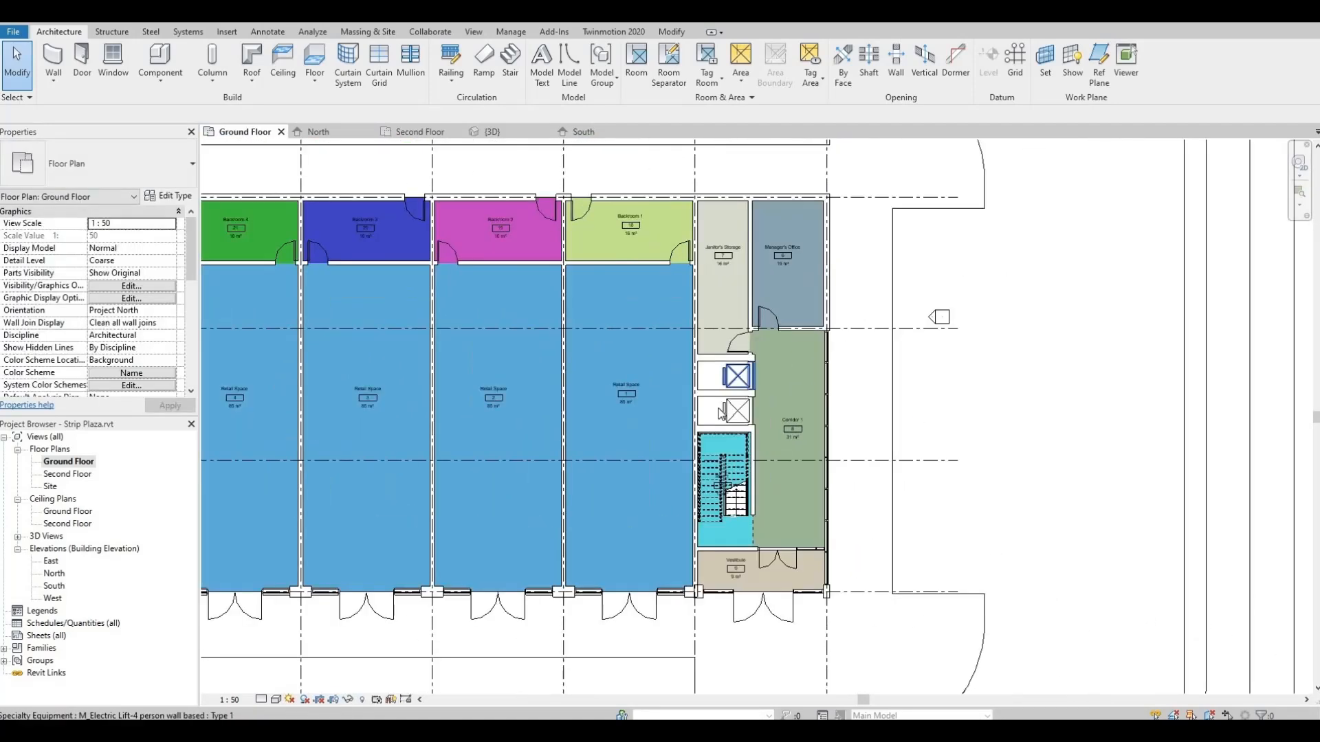
left_click(685, 410)
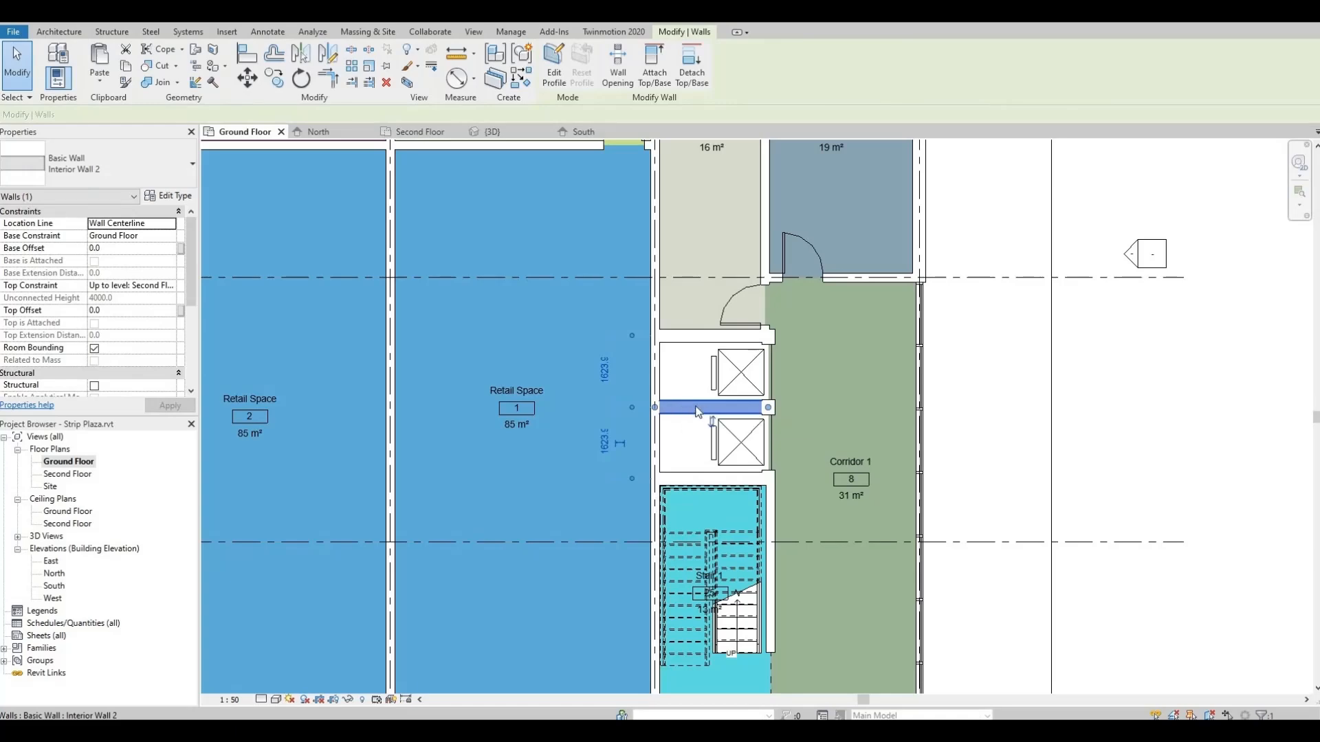
key("Delete")
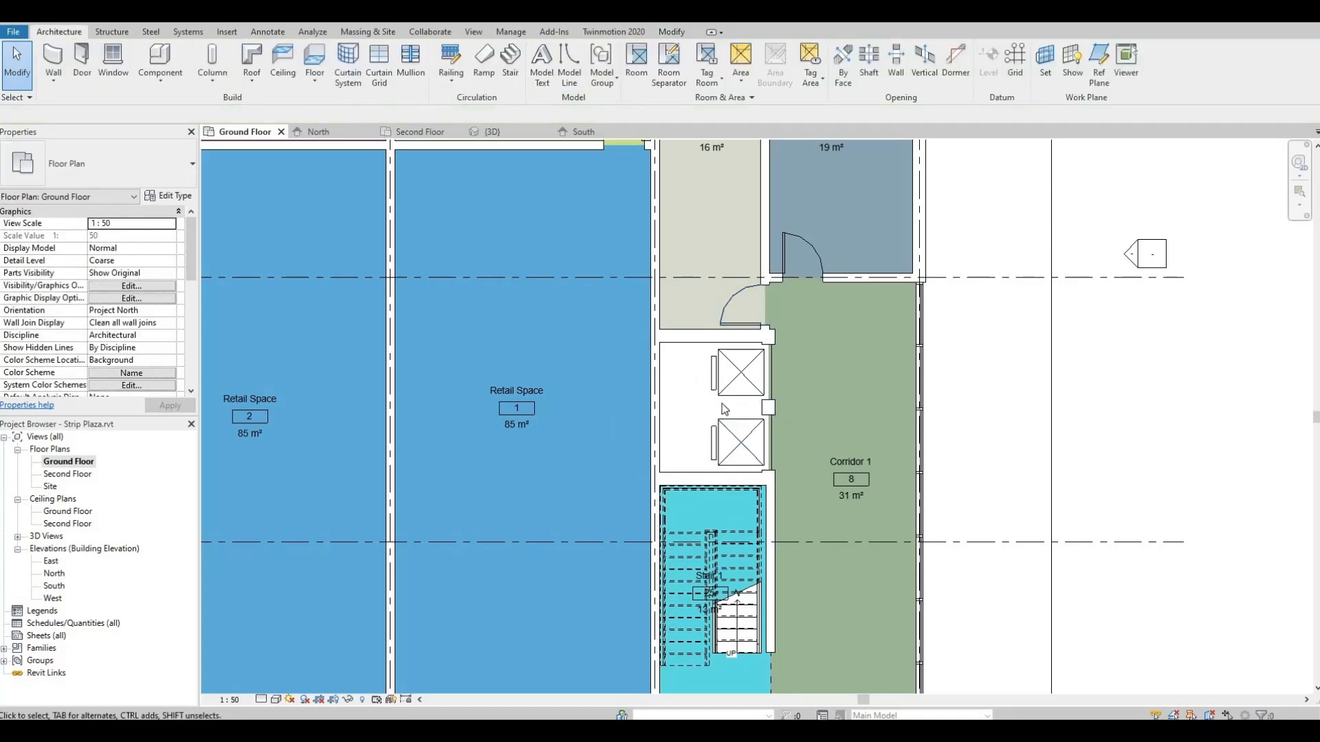
In the Second Floor plan, delete the wall separating the two elevator shafts.
scroll(620, 422, "down", 2)
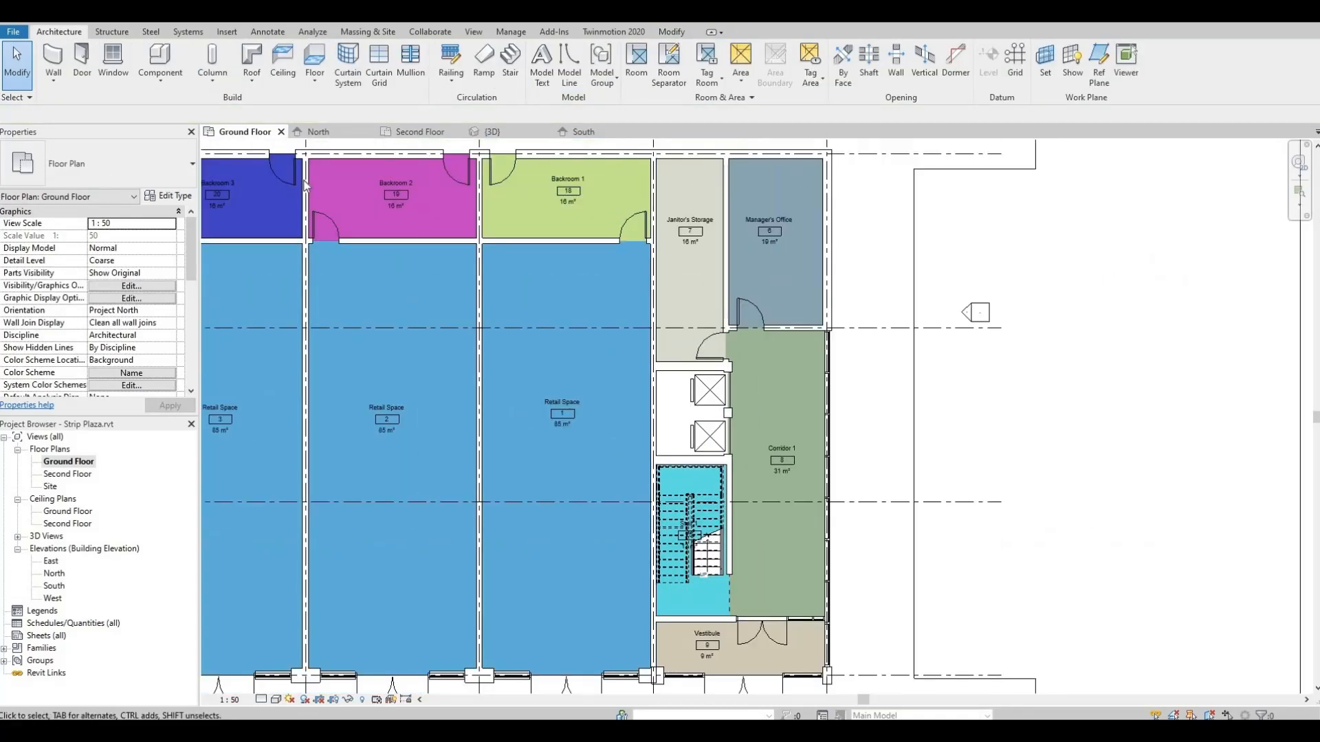
left_click(416, 132)
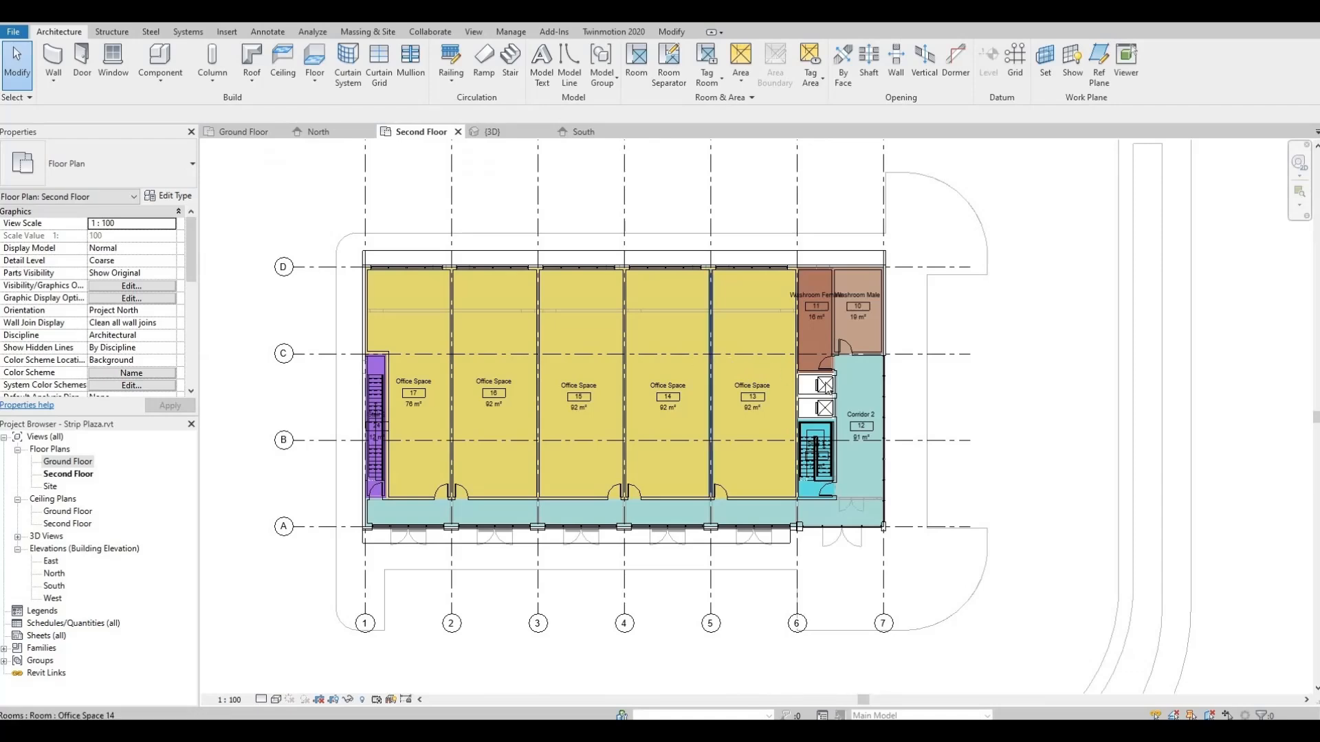
scroll(802, 418, "up", 2)
scroll(801, 418, "up", 1)
left_click(797, 413)
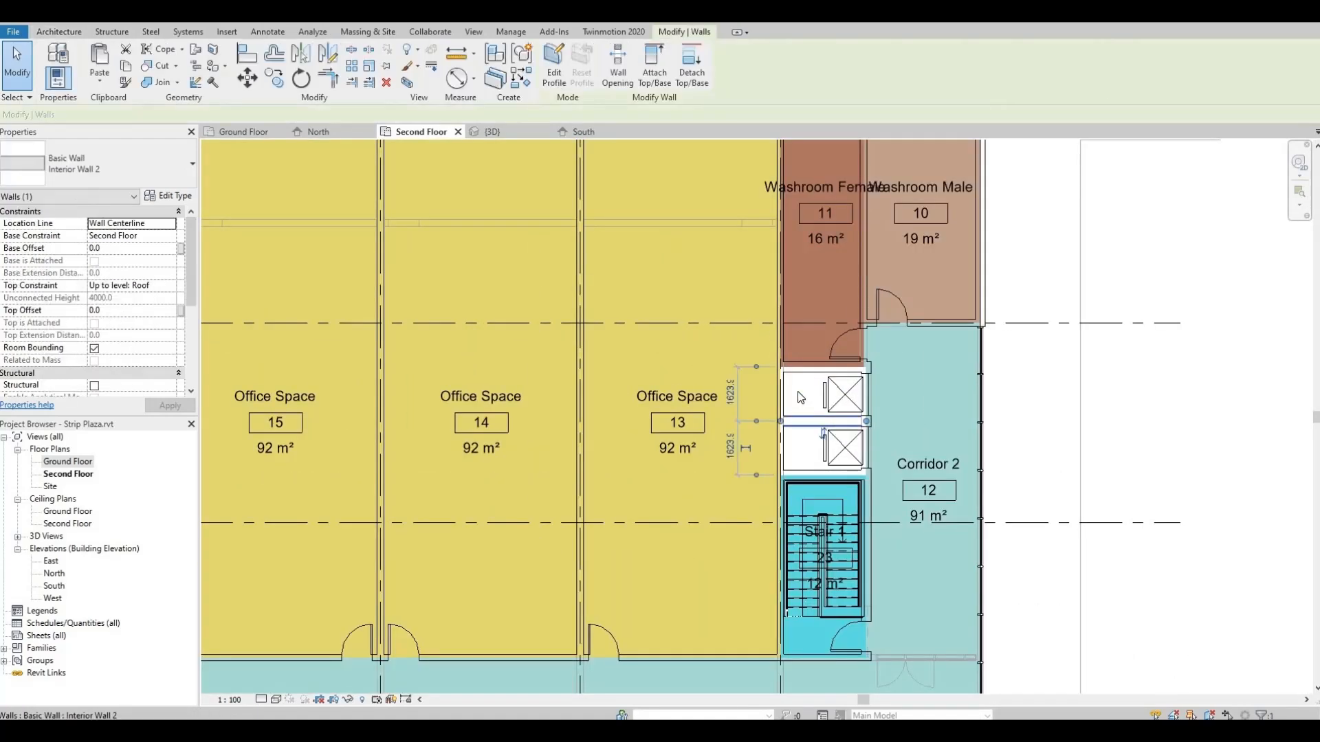
key("Escape")
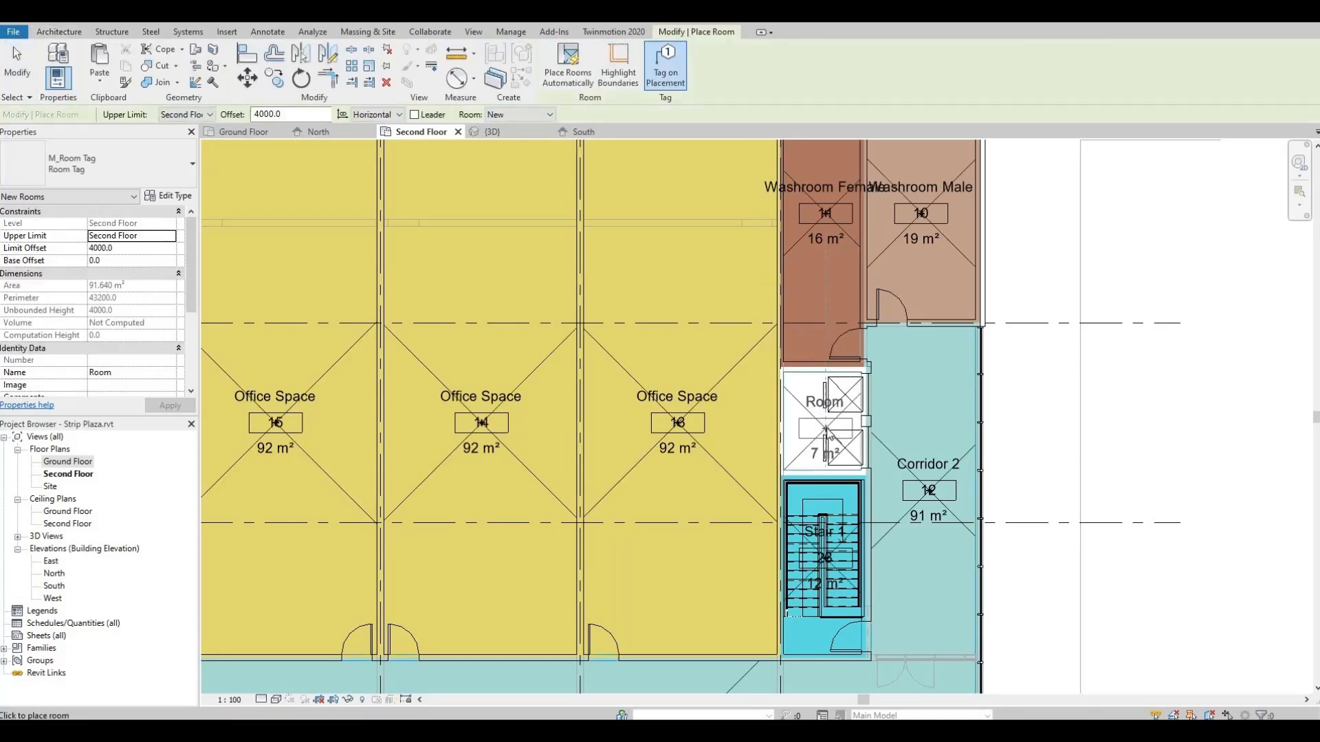
Place a tagged room in the combined elevator shaft on the second floor and name it Elevator.
left_click(827, 422)
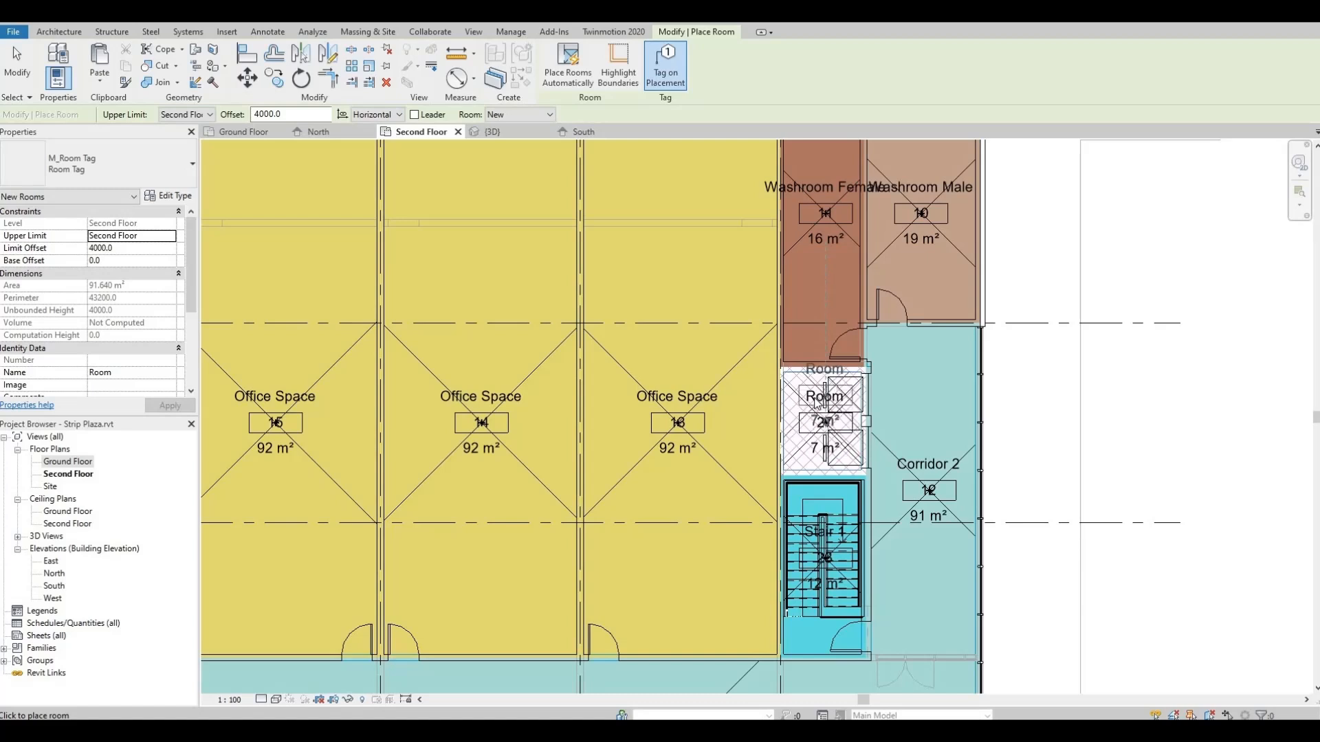
key("Escape")
key("Escape")
left_click(819, 399)
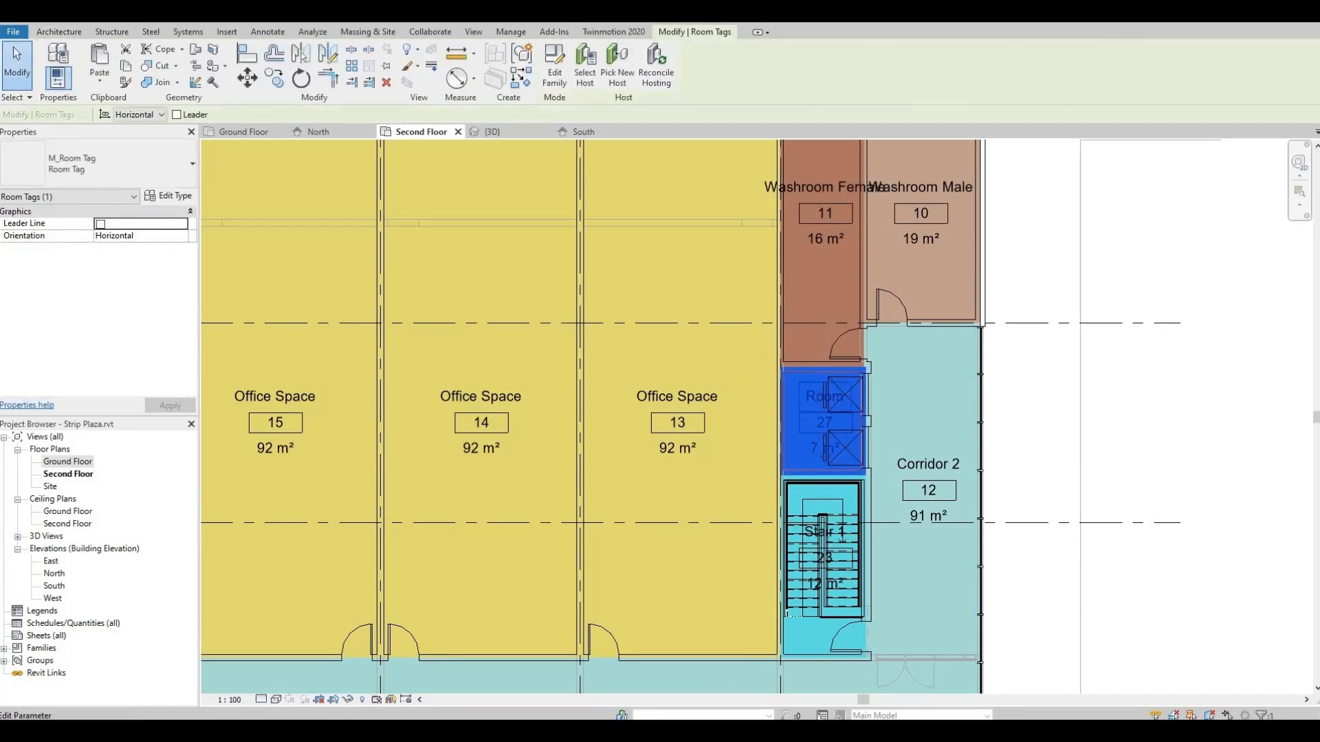
left_click(825, 397)
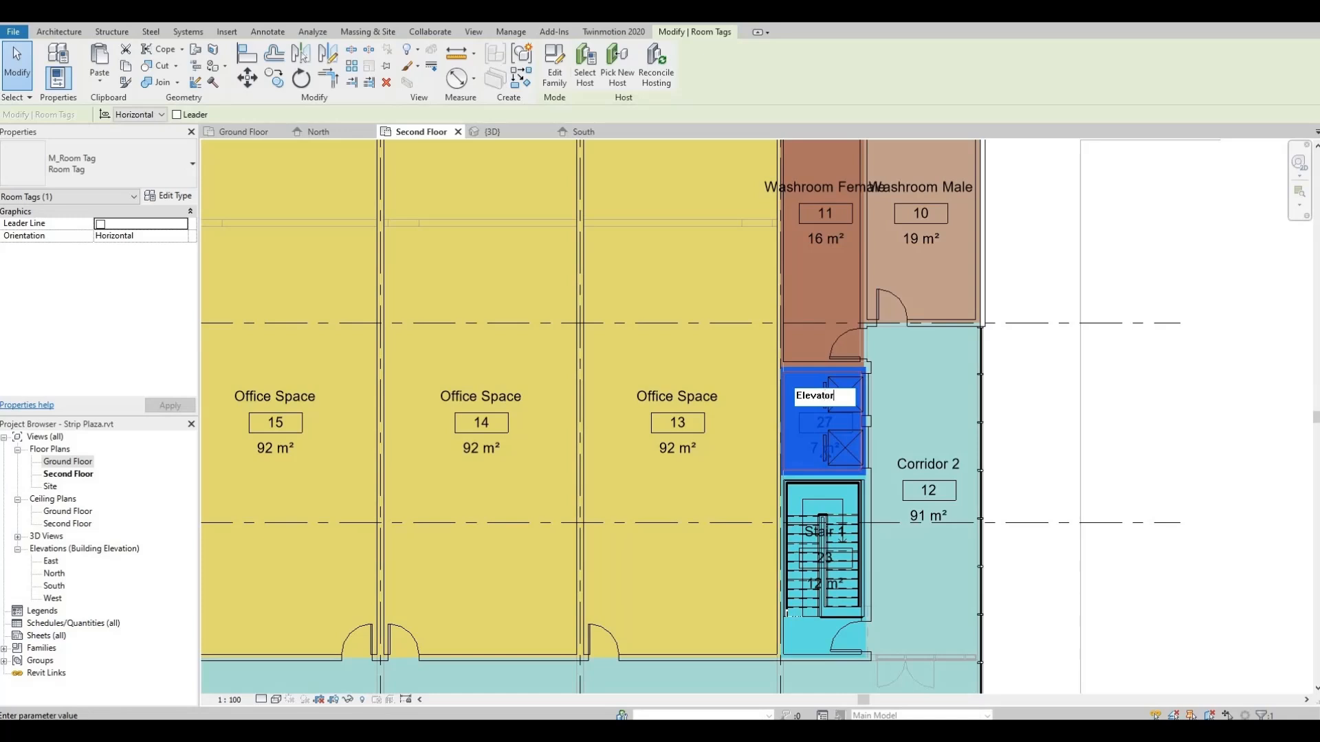
key("Return")
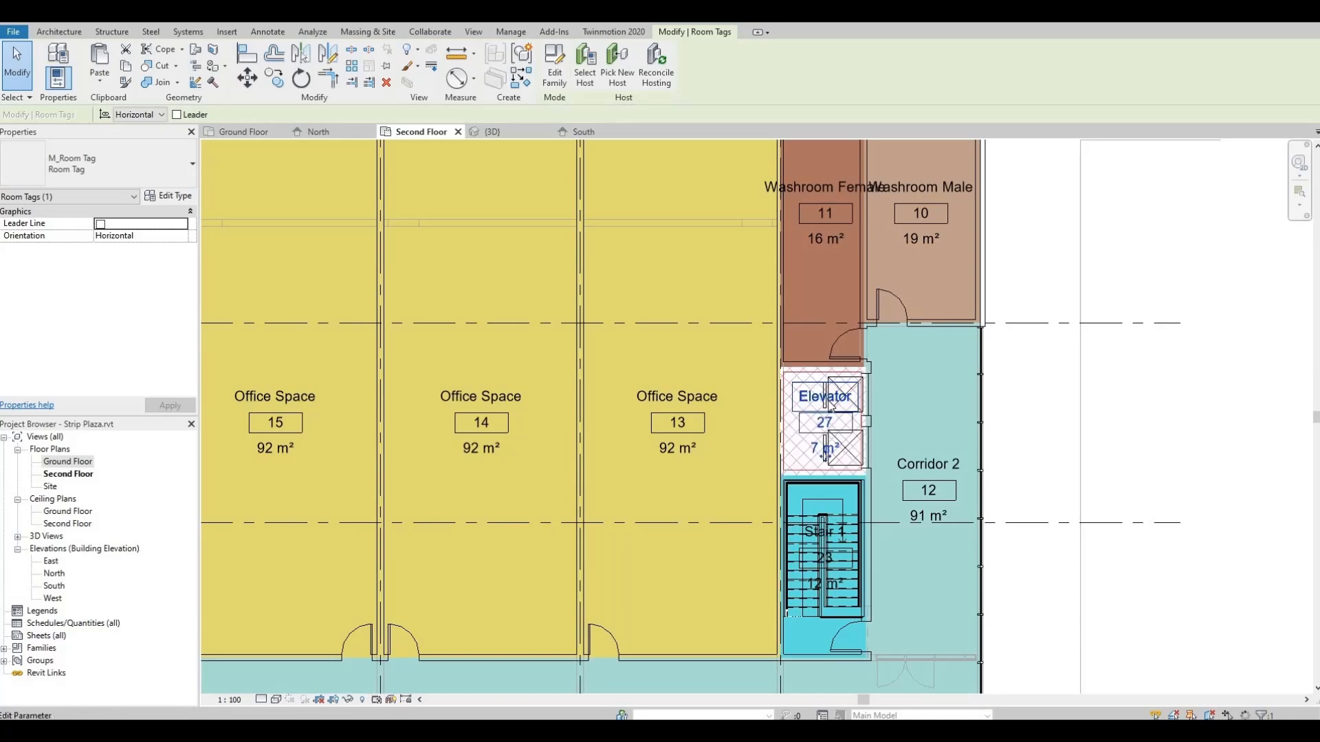
left_click(793, 440)
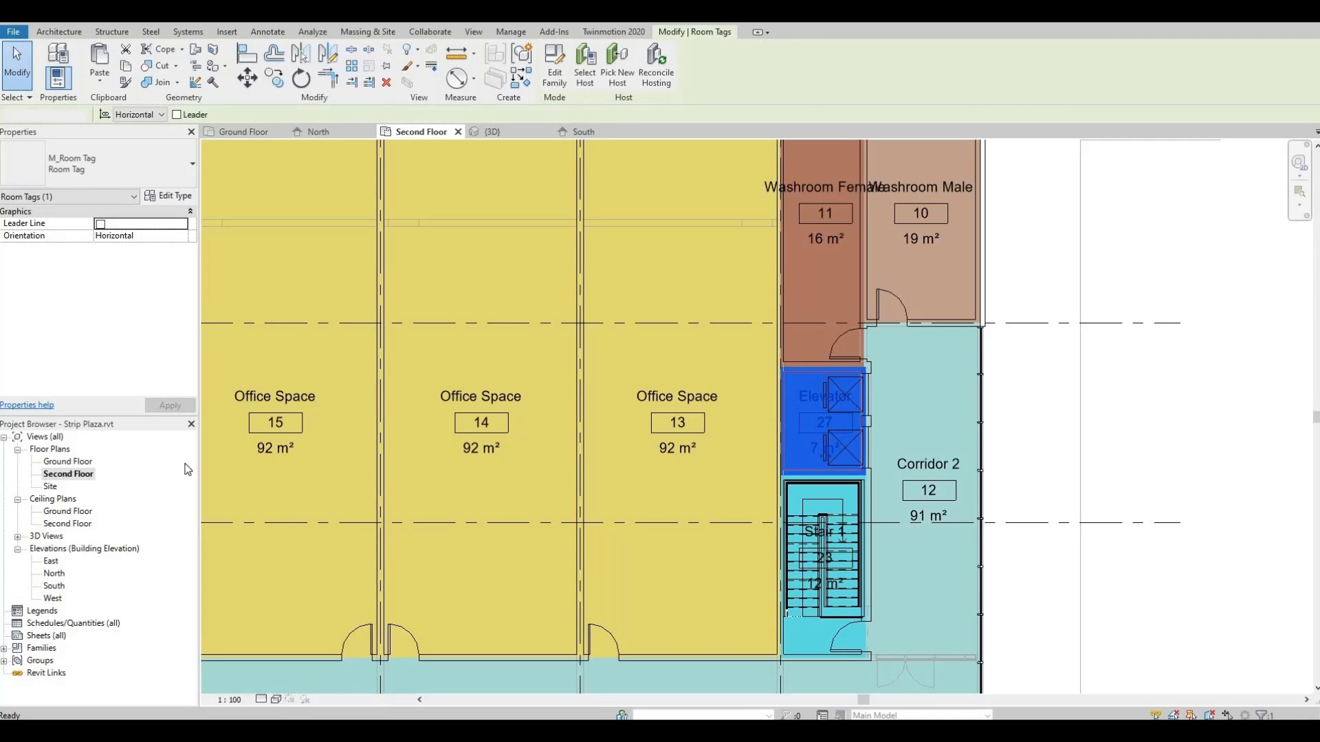
In the Ground Floor plan, place a tagged room in the combined elevator shaft.
double_click(68, 461)
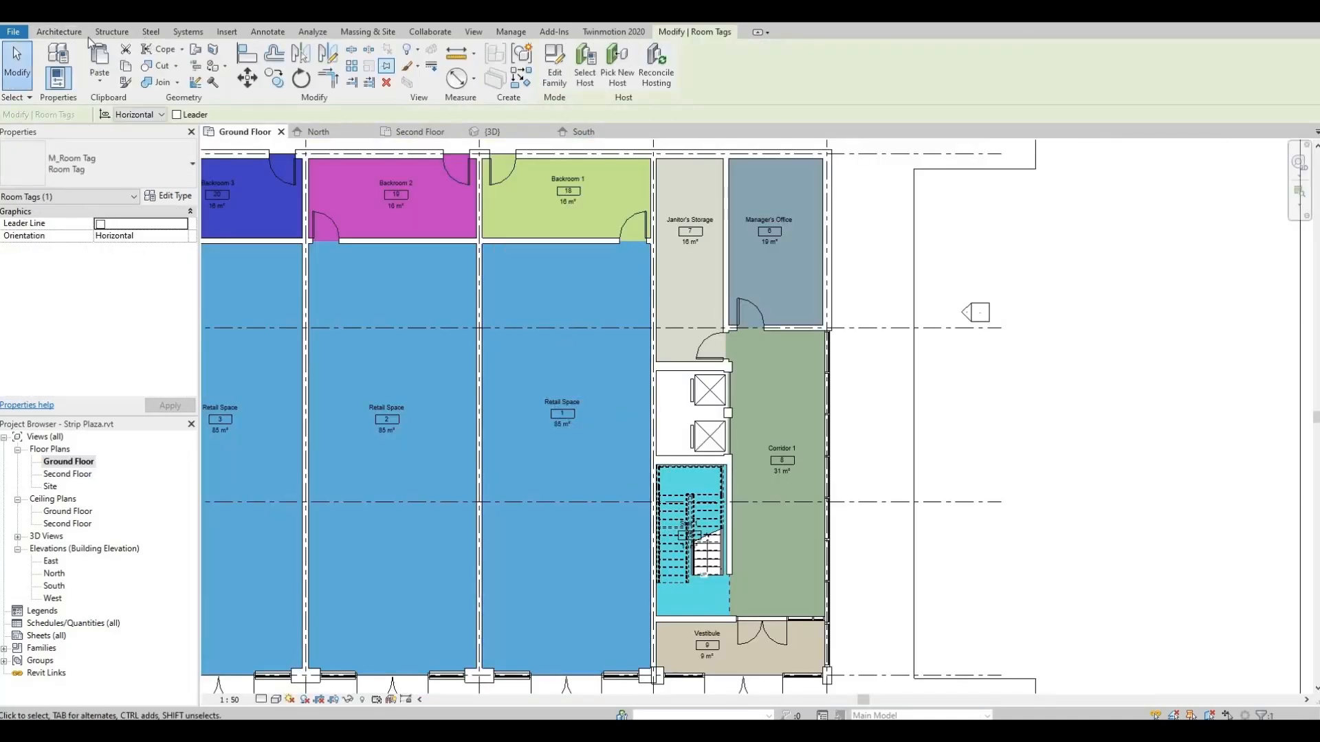
left_click(59, 32)
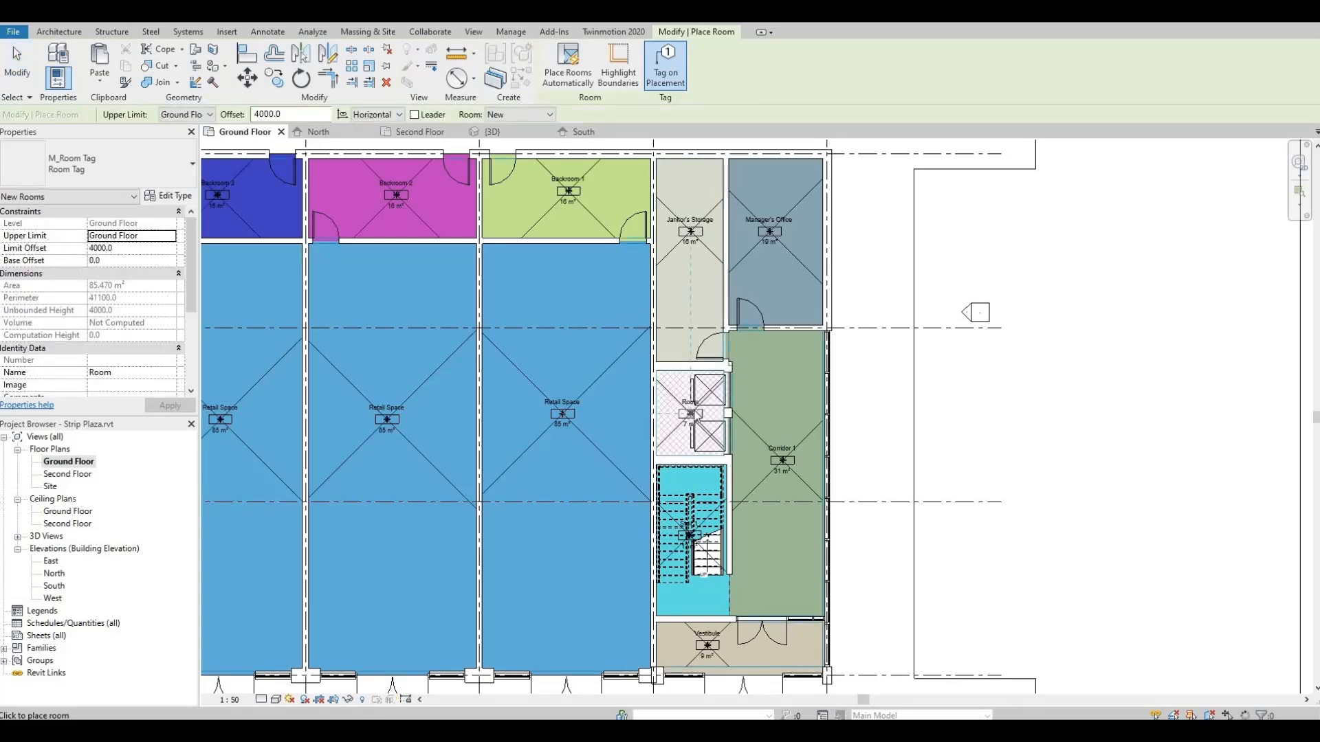
left_click(689, 413)
scroll(691, 411, "up", 2)
key("Escape")
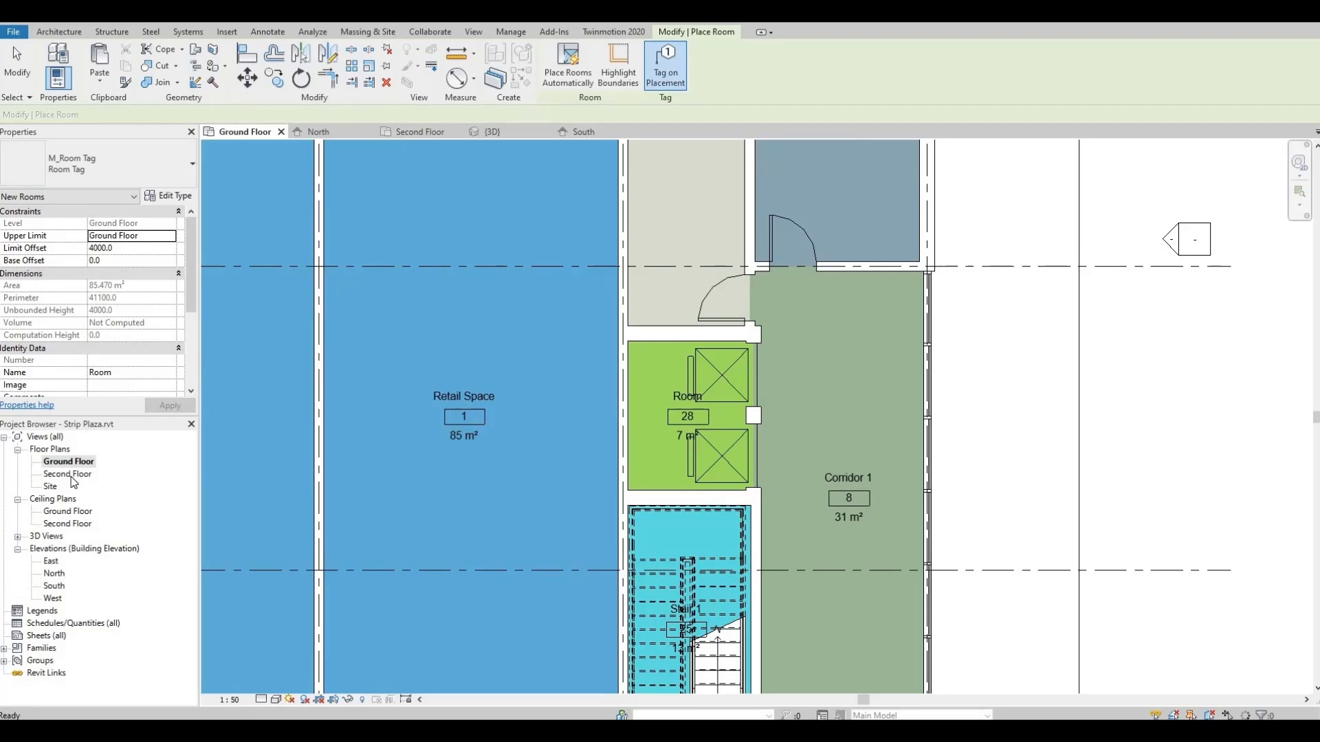
Return to the Elevator room in the Second Floor plan.
double_click(69, 475)
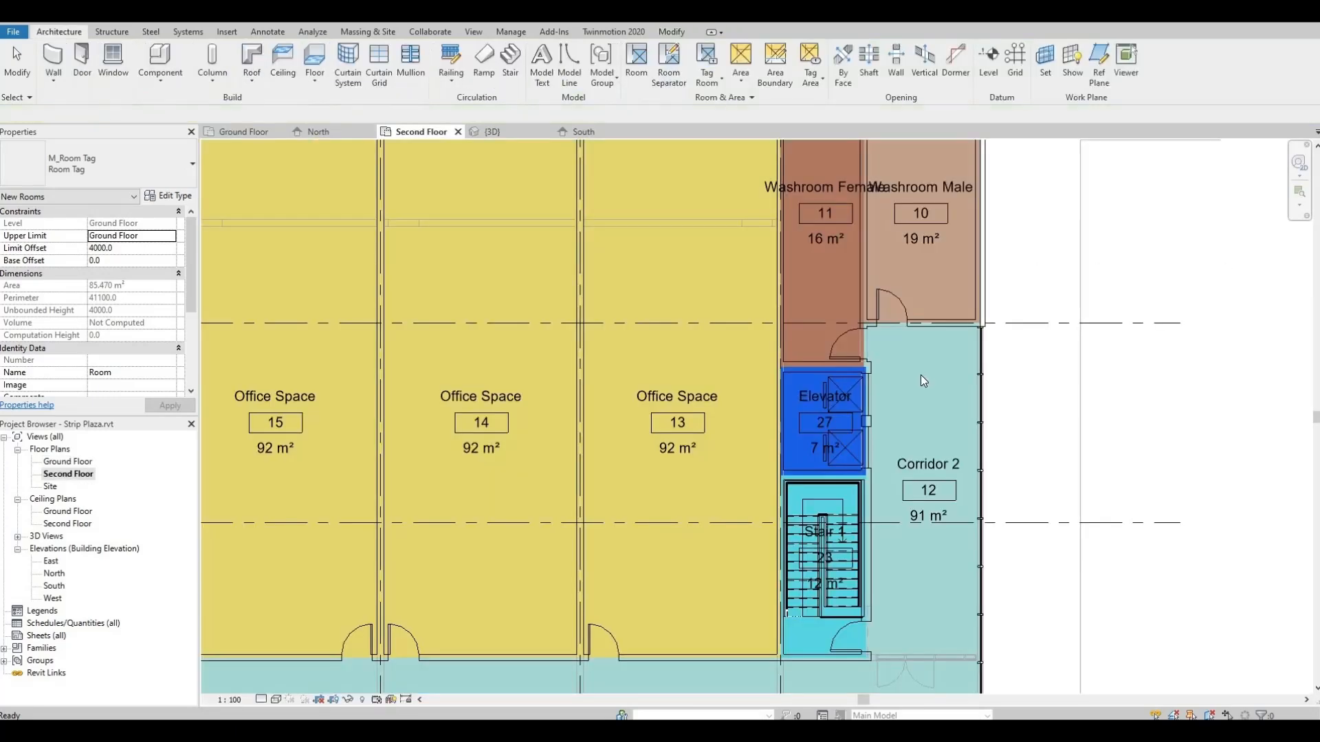
left_click(841, 401)
key("Escape")
scroll(845, 393, "up", 2)
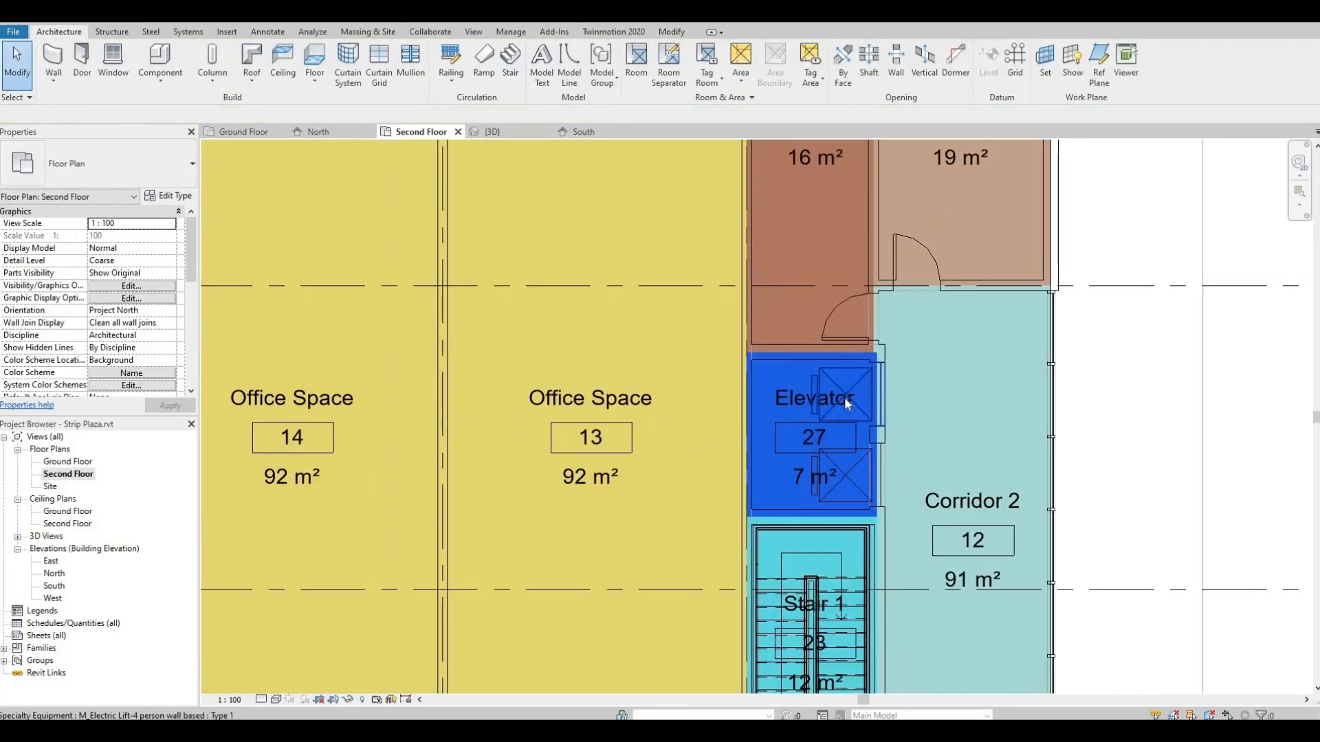
double_click(843, 397)
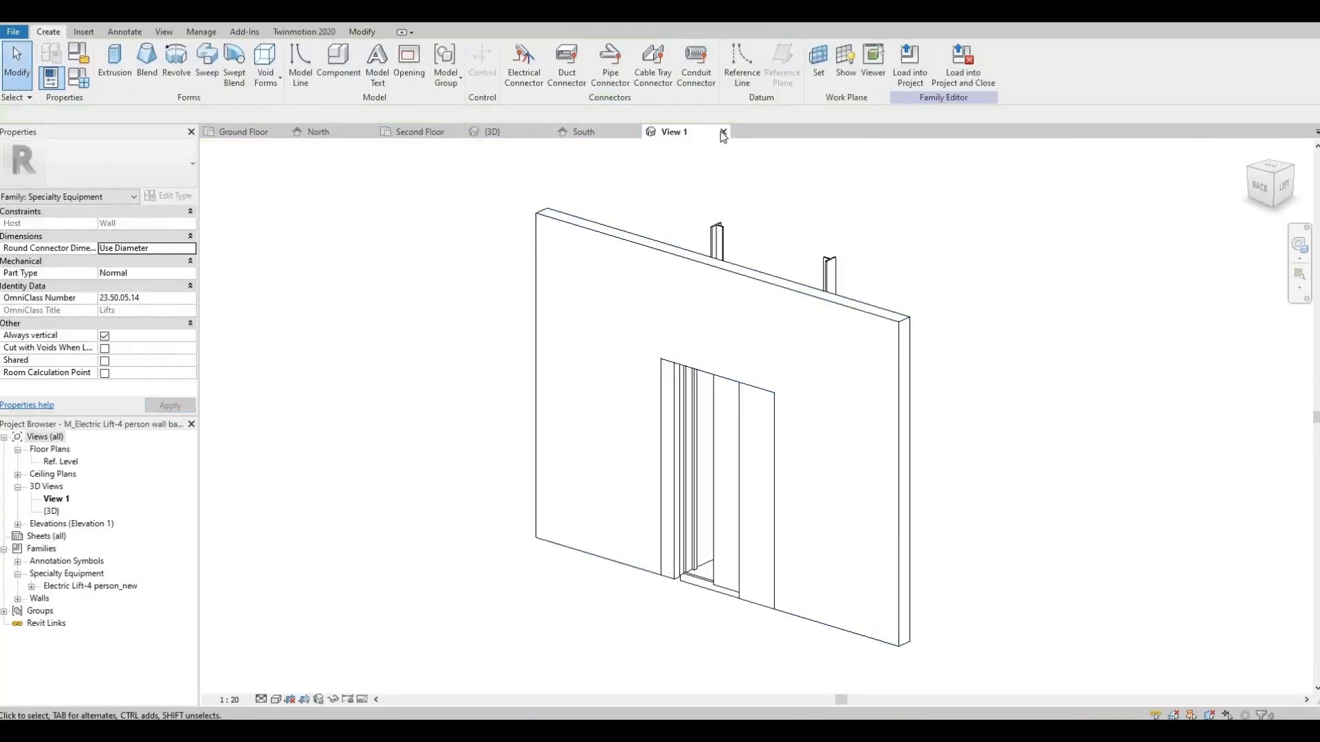
left_click(723, 132)
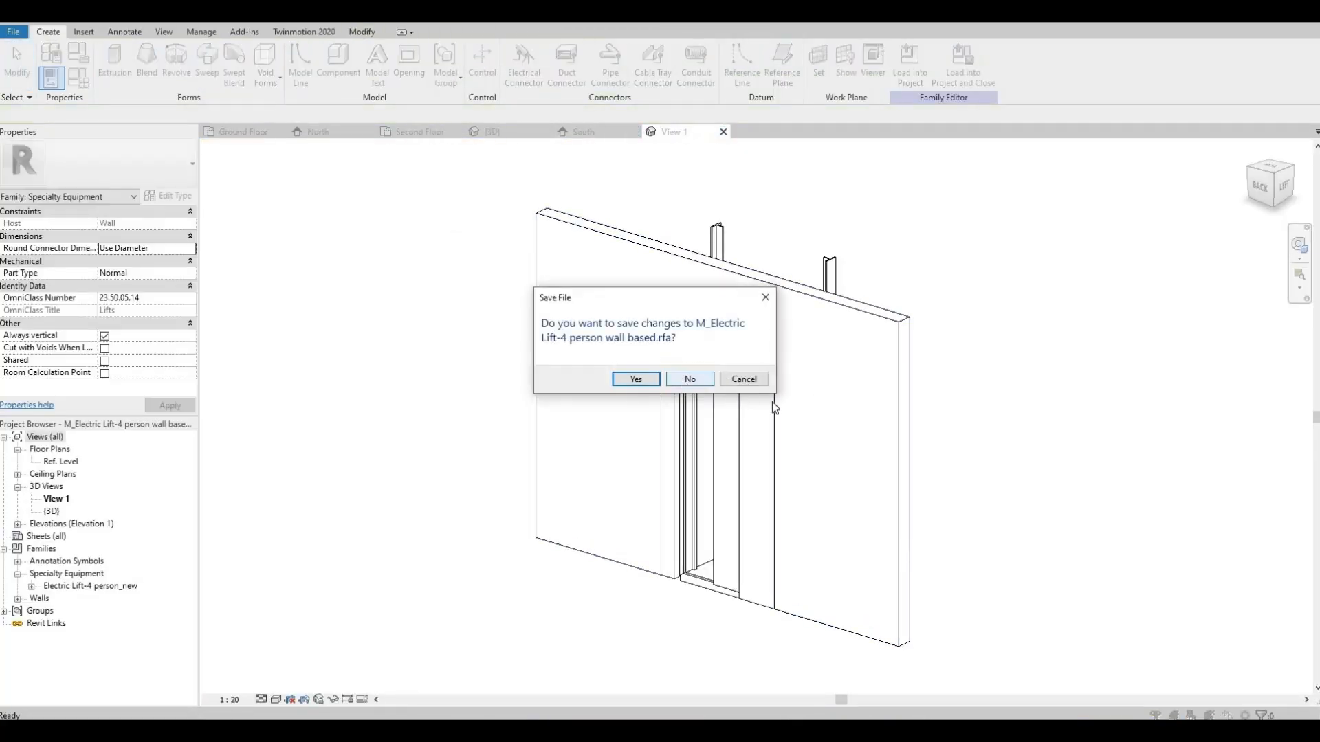
key("n")
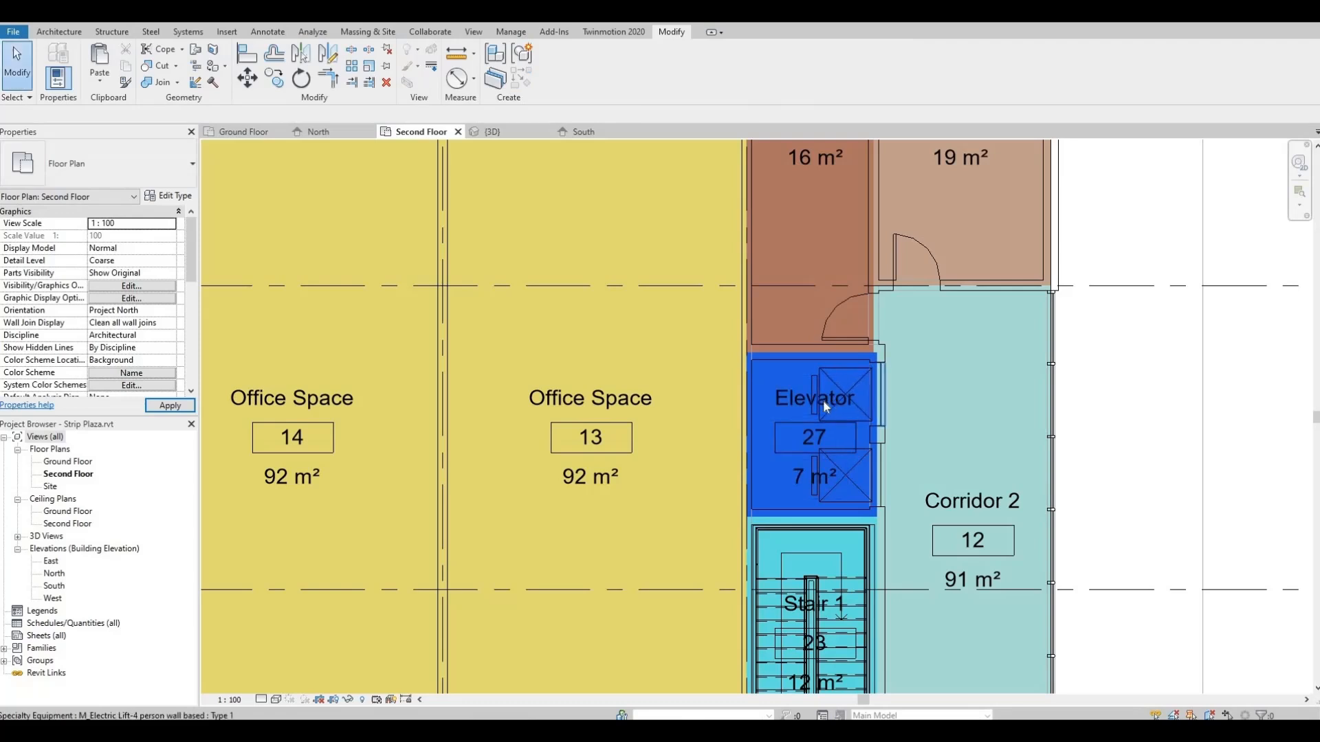
Edit the room name in the elevator shaft's tag on the Second Floor plan.
left_click(803, 402)
left_click(789, 400)
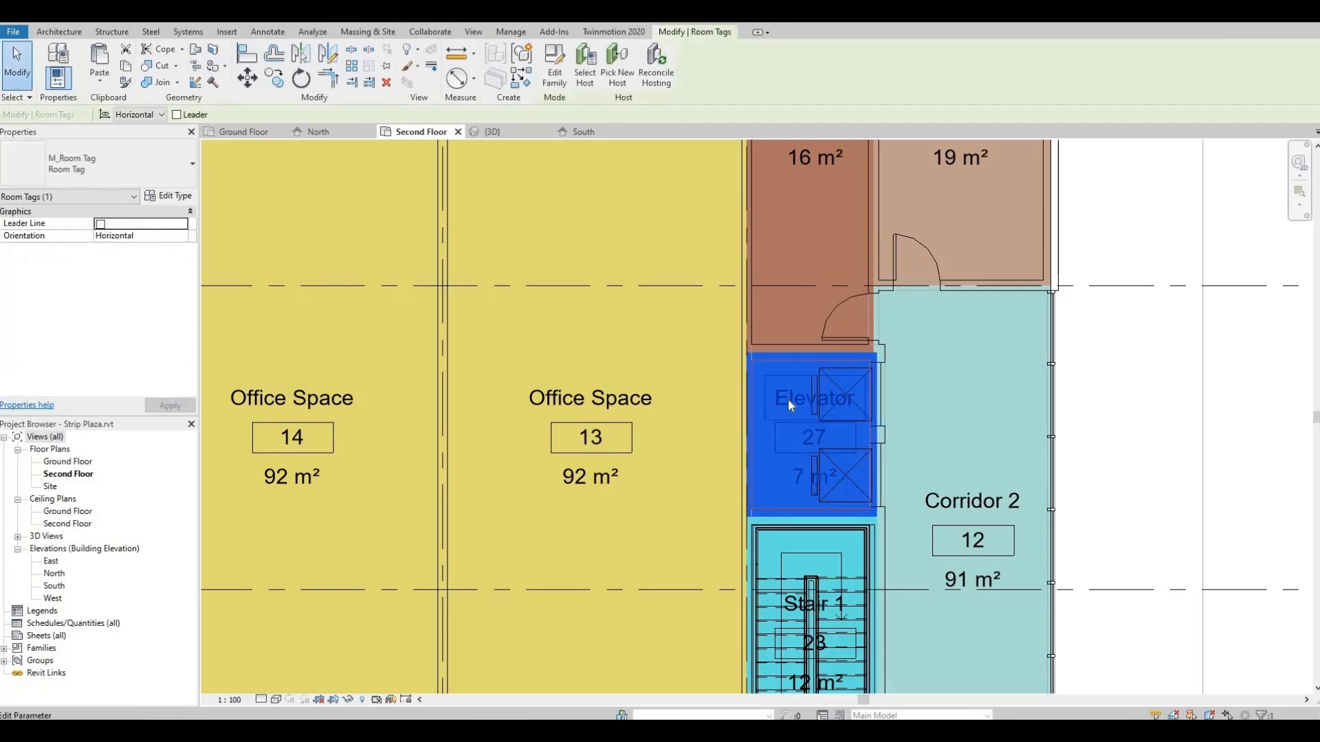
left_click(789, 400)
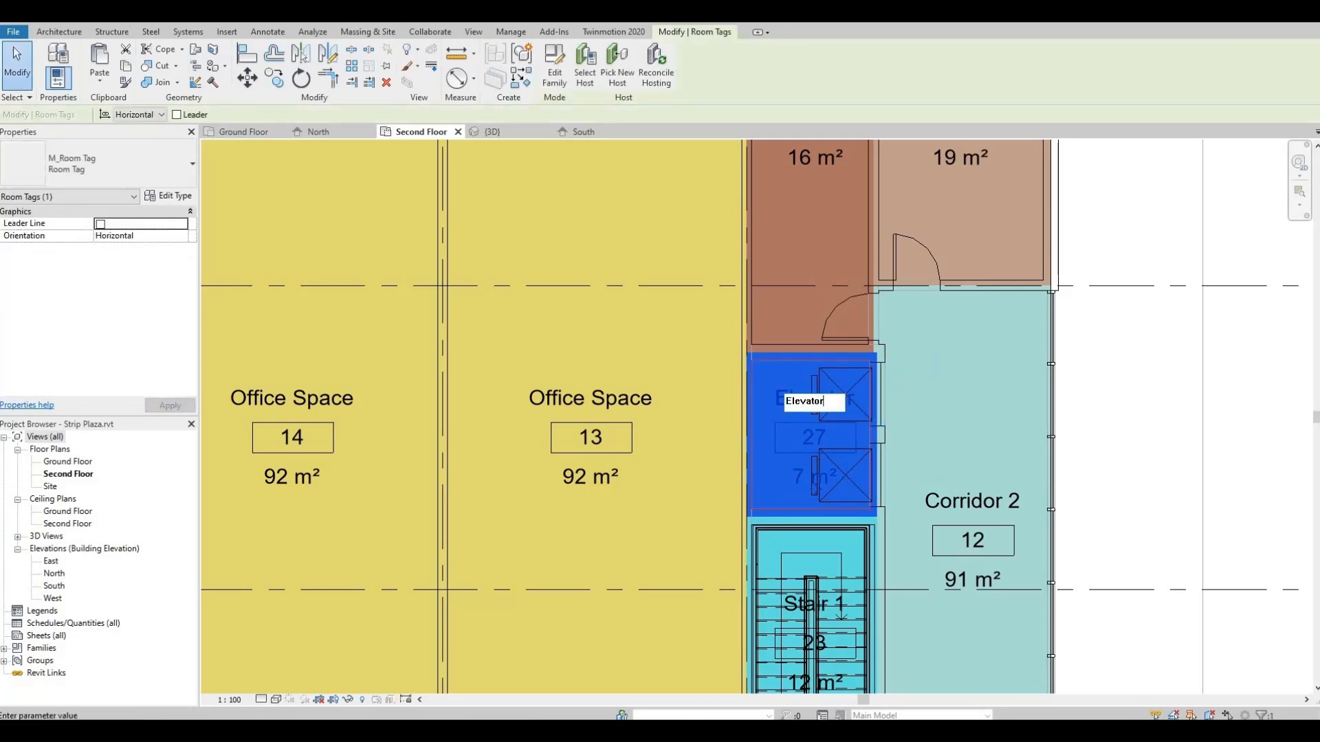
left_click(758, 365)
In the Ground Floor plan, rename the elevator shaft's room as Elevator 1.
left_click(68, 461)
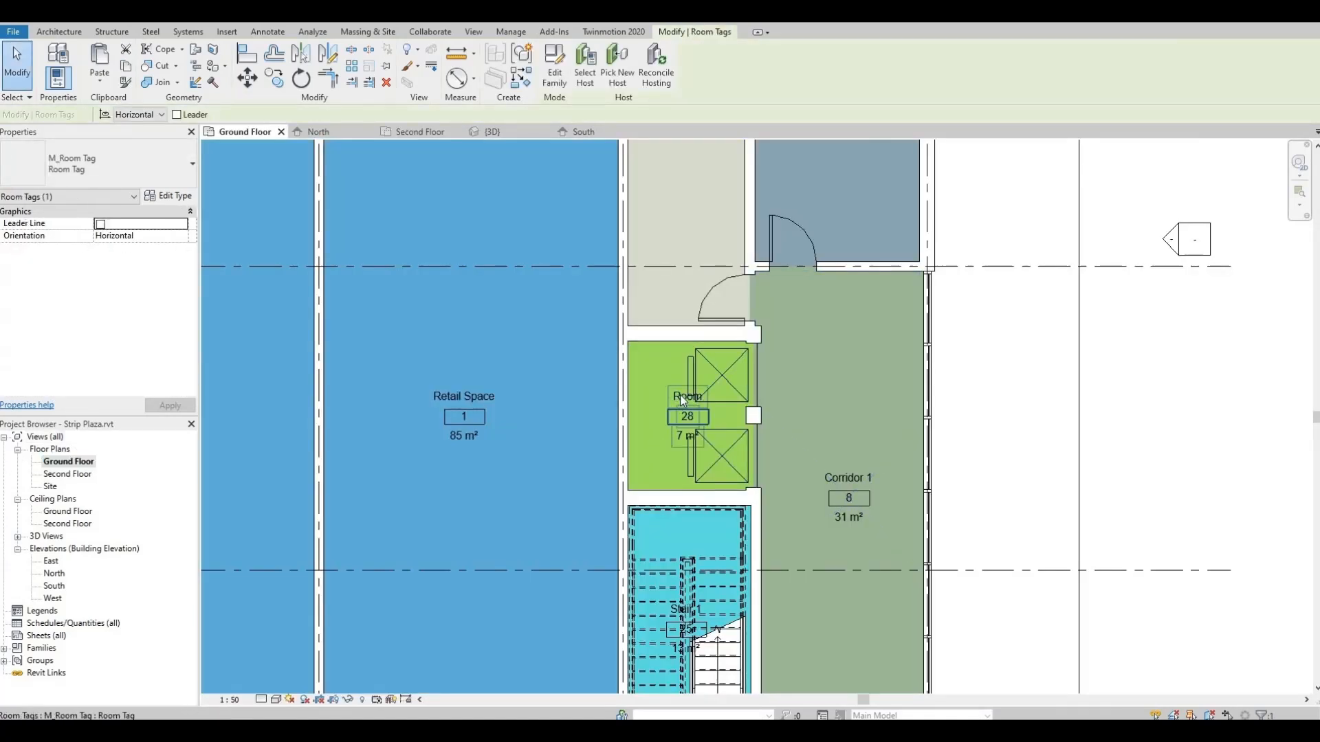
left_click(679, 395)
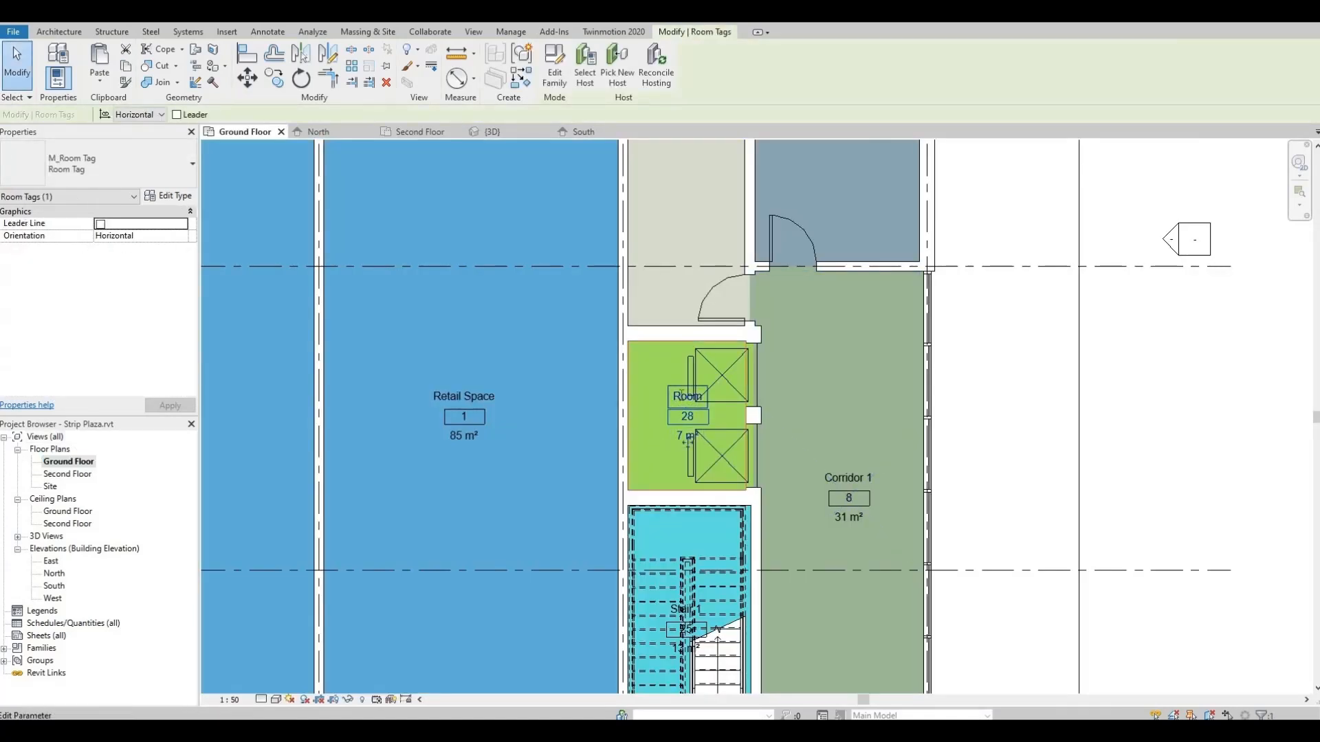
left_click(679, 394)
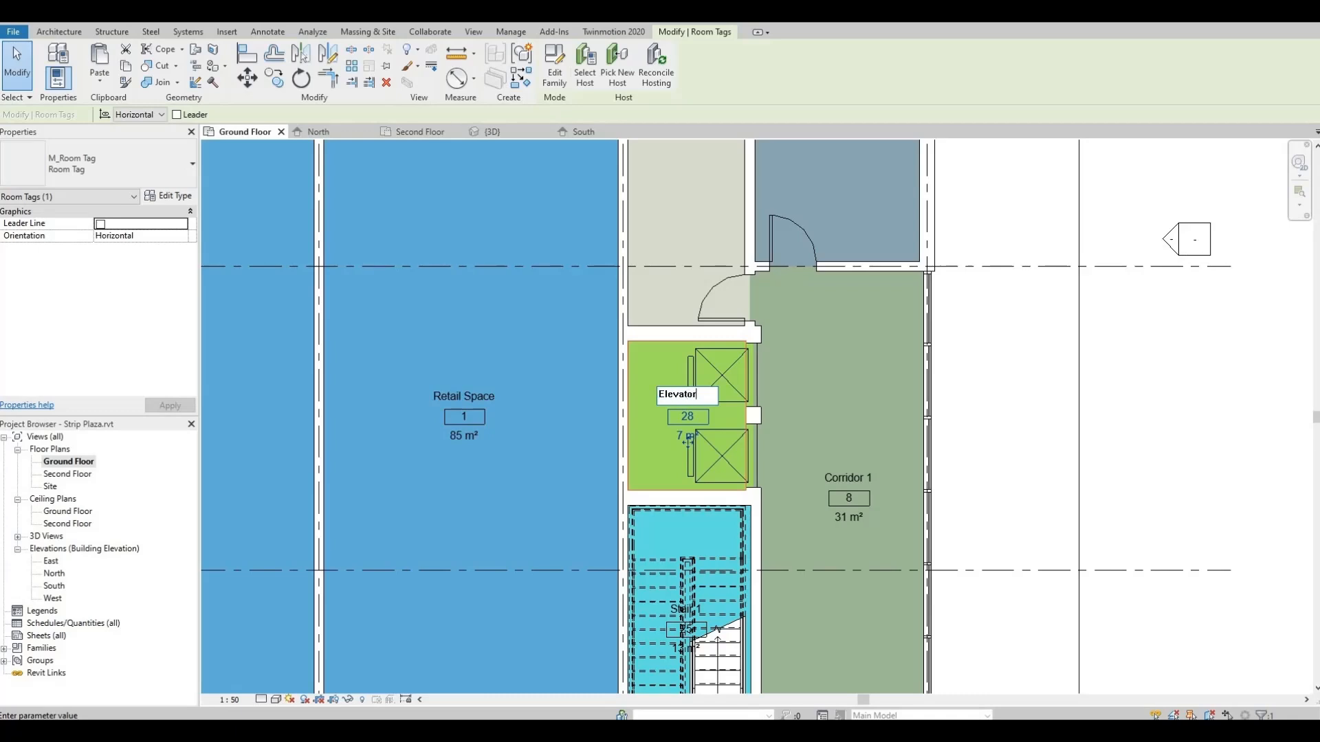
key("Return")
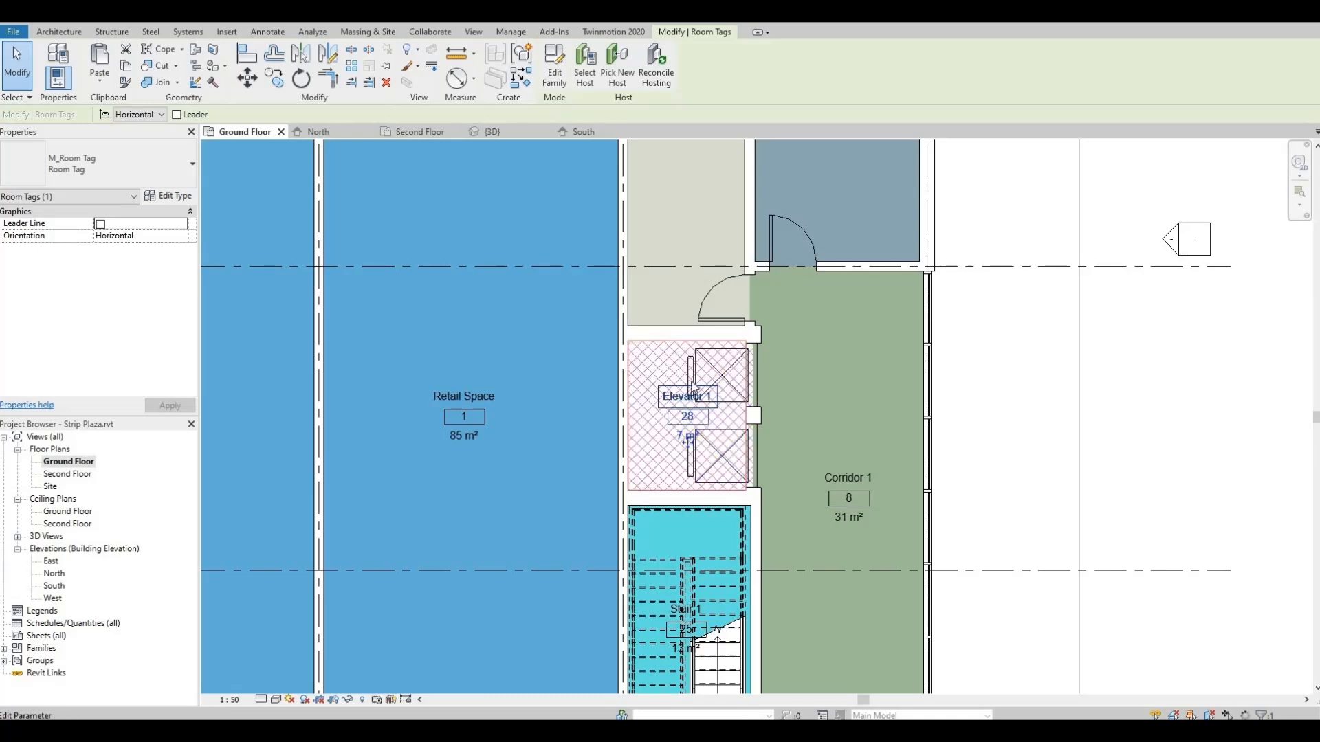
scroll(990, 374, "down", 5)
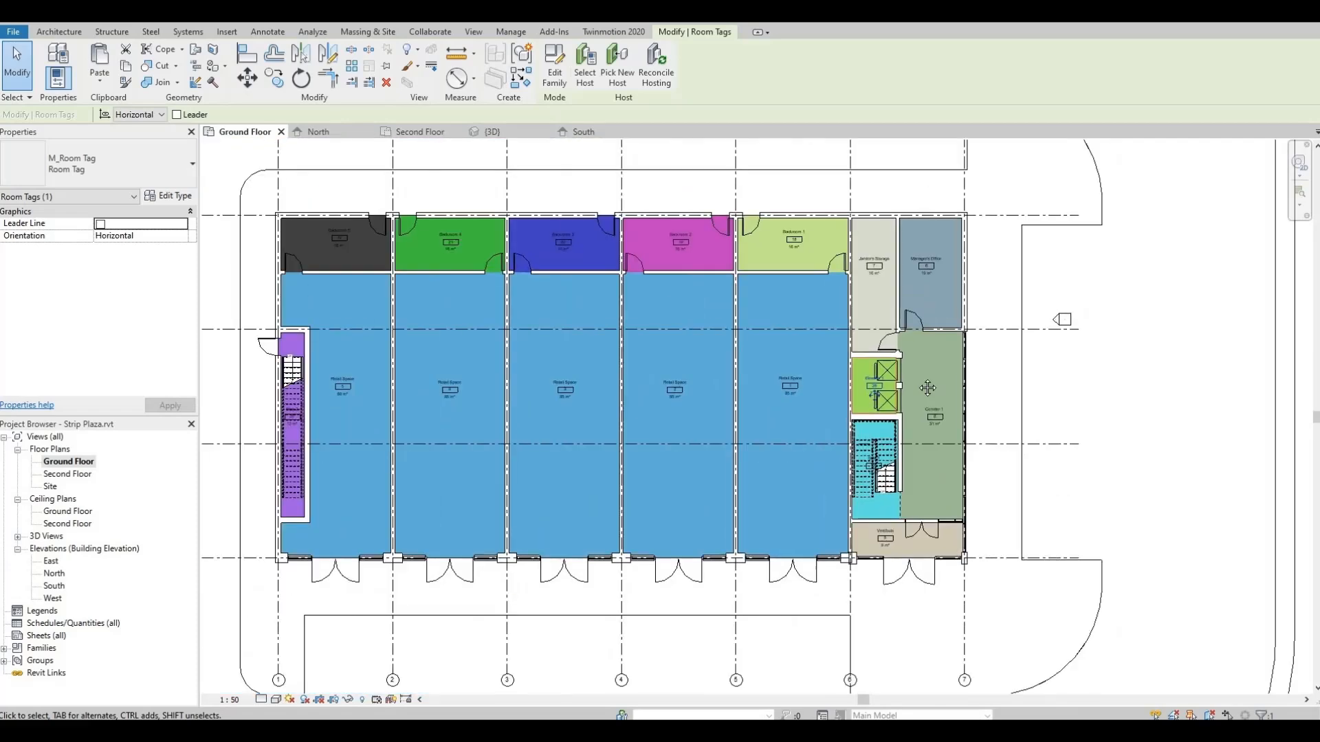
left_click(882, 324)
middle_click_drag(884, 333, 886, 341)
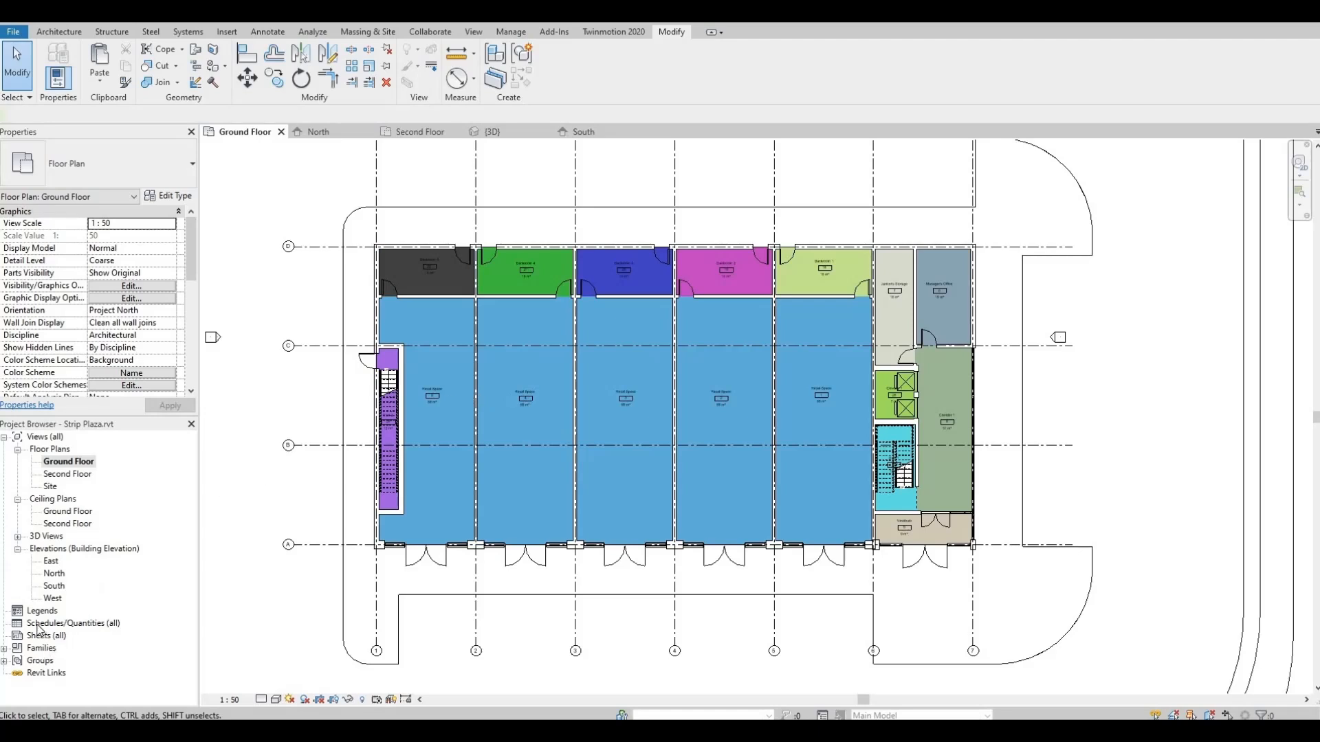
Create a new schedule of building components for the Rooms category, named Room Schedule, in the New Construction phase.
left_click(43, 624)
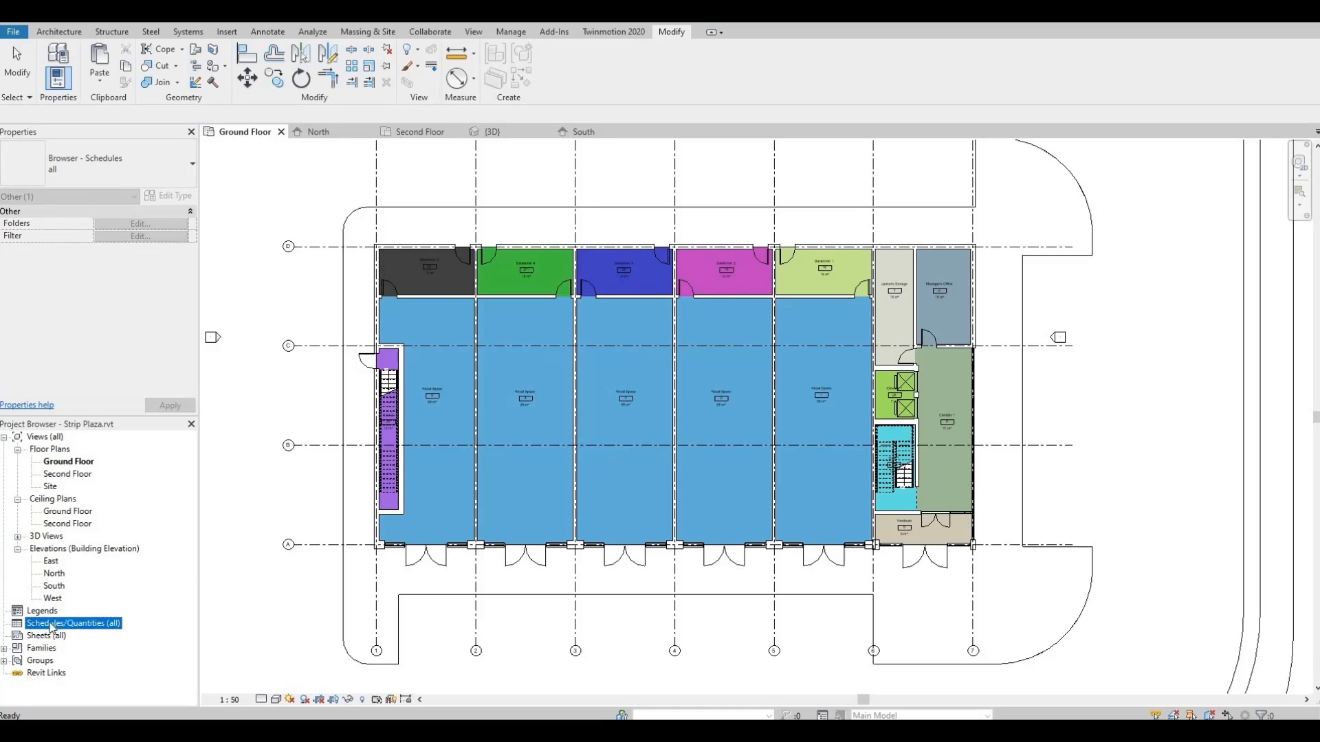
right_click(52, 625)
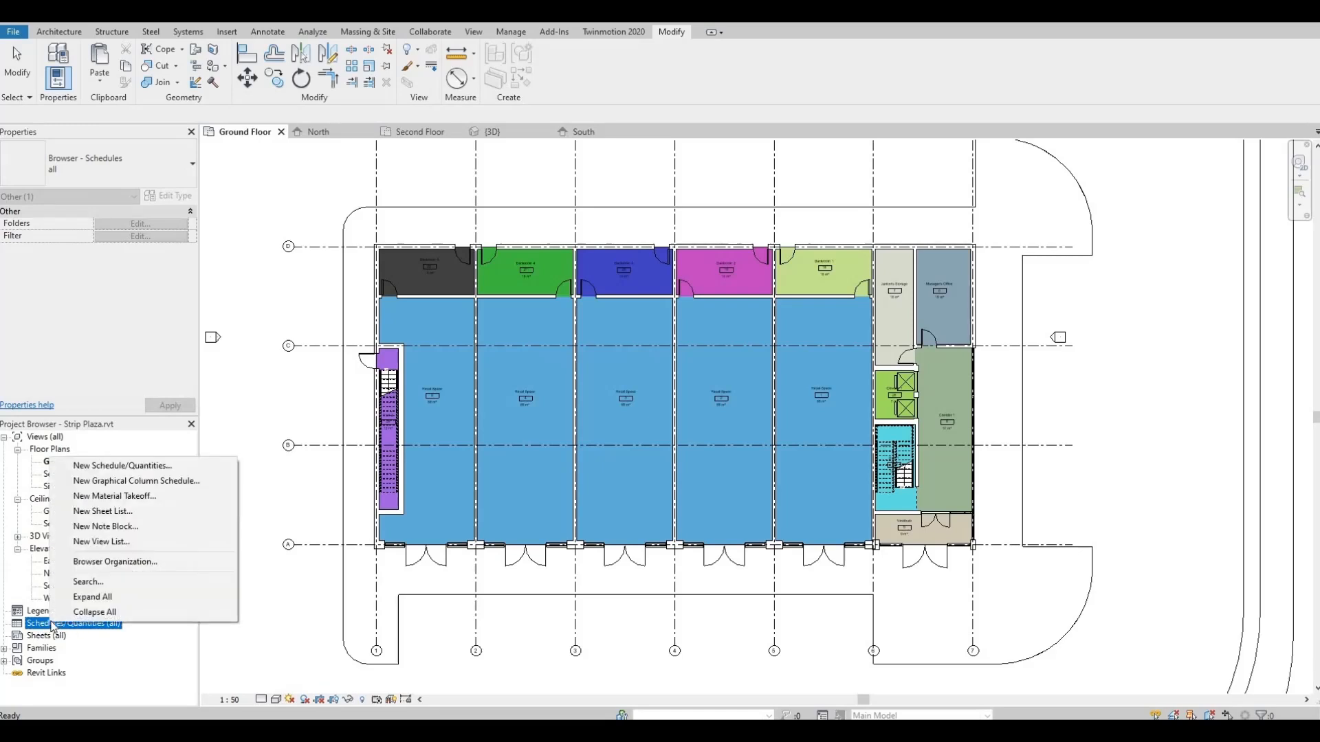
left_click(95, 468)
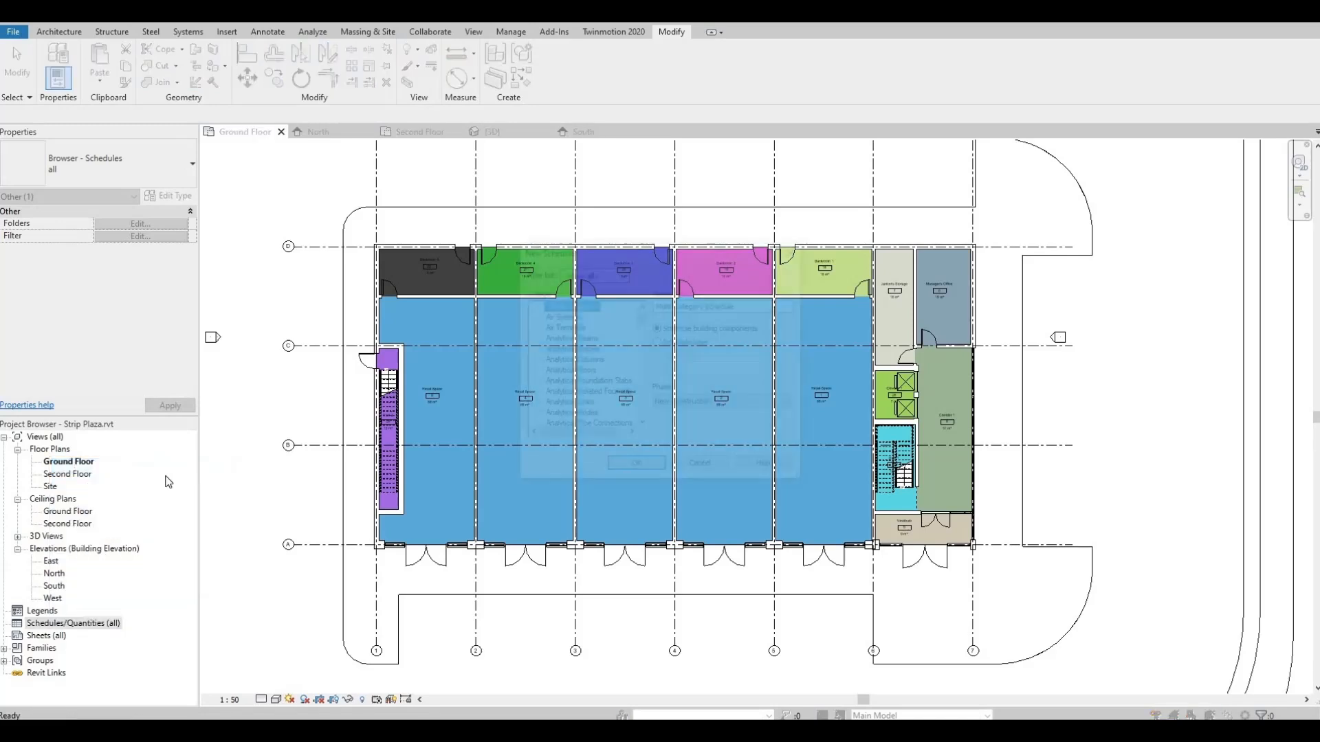
scroll(592, 374, "down", 5)
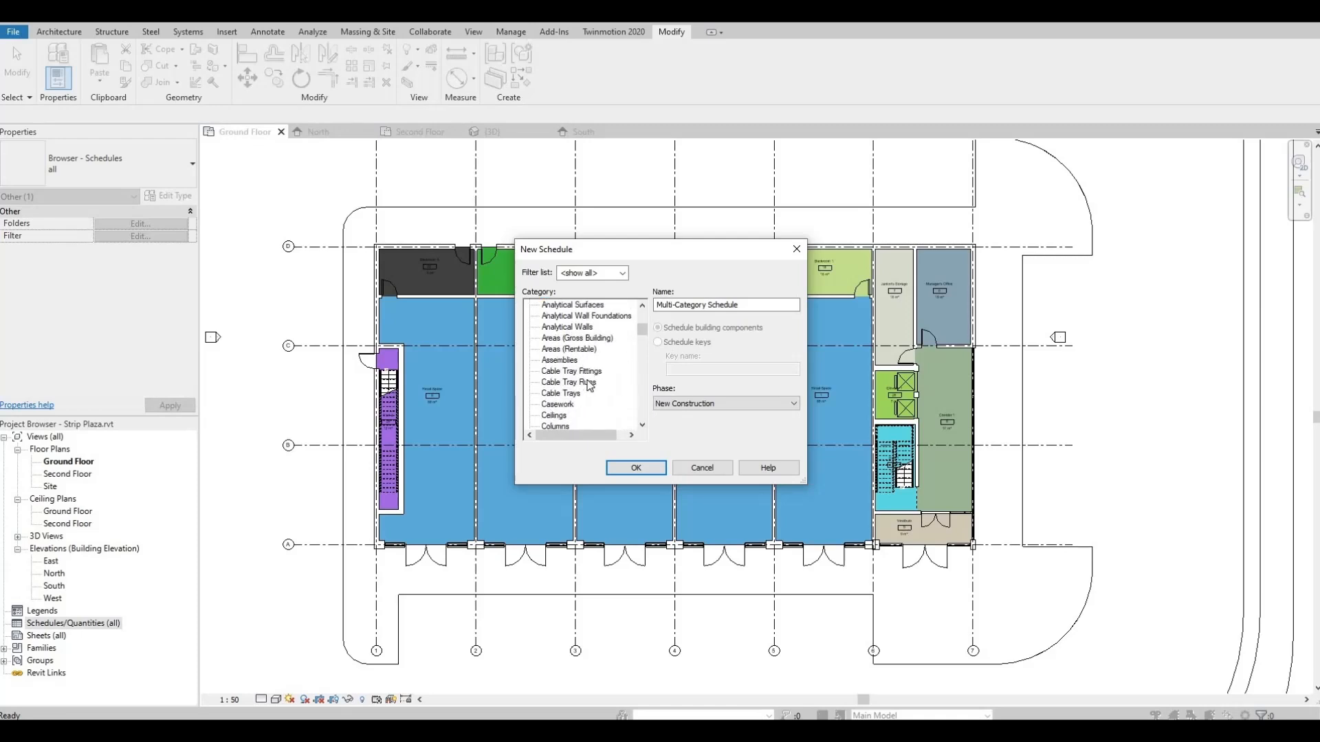
scroll(589, 385, "down", 4)
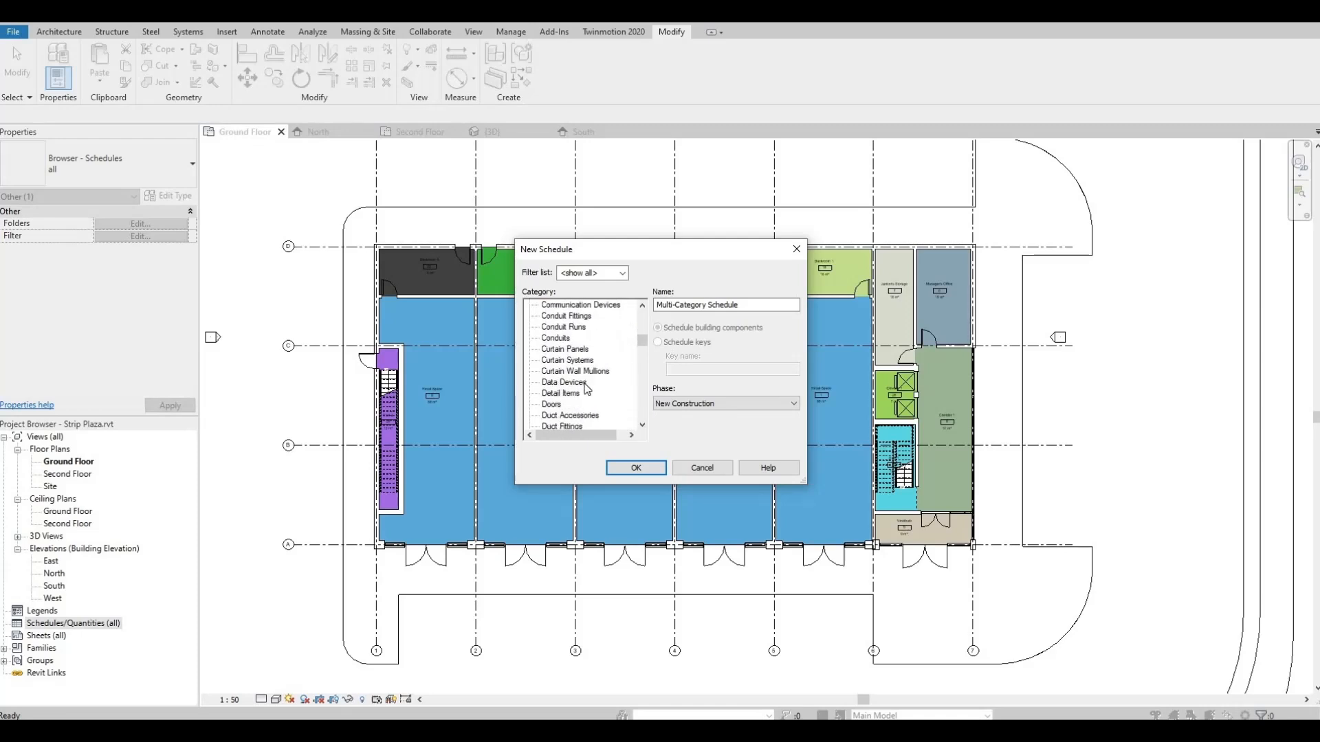
scroll(587, 389, "down", 7)
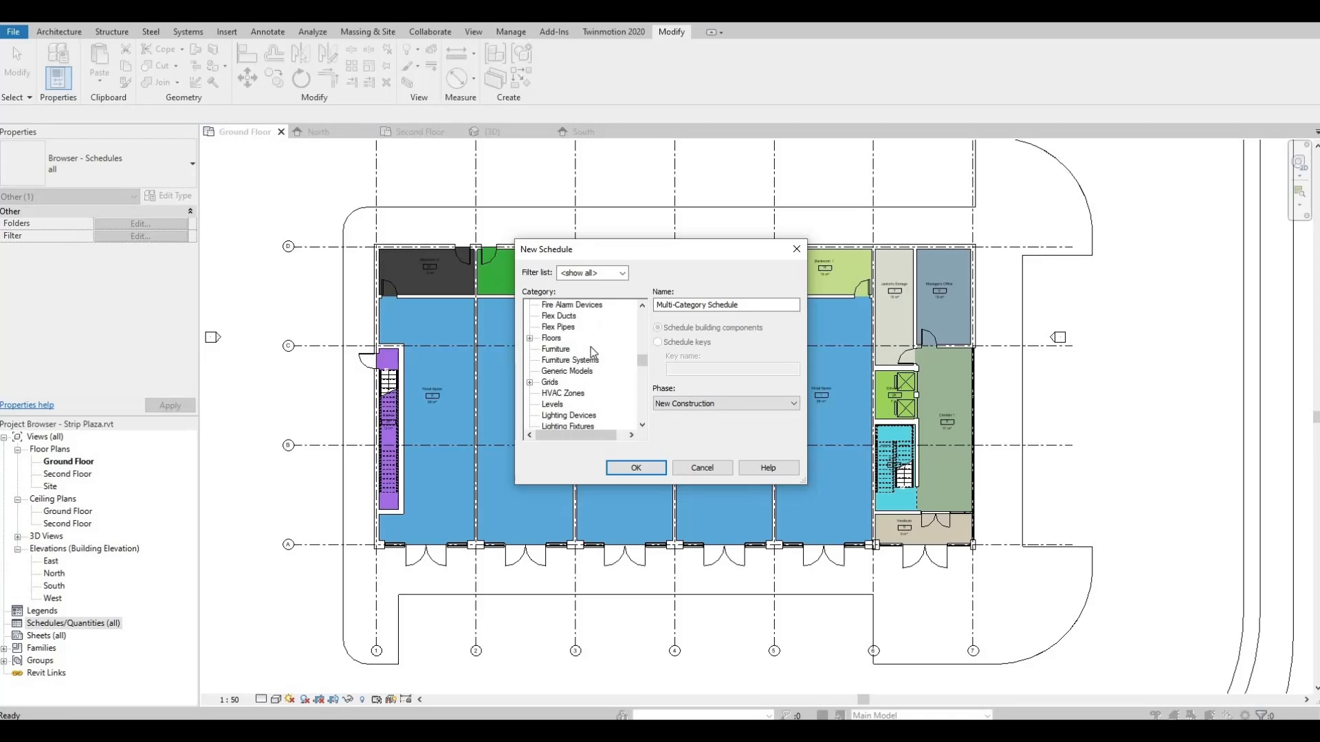
scroll(593, 352, "up", 2)
scroll(594, 354, "down", 3)
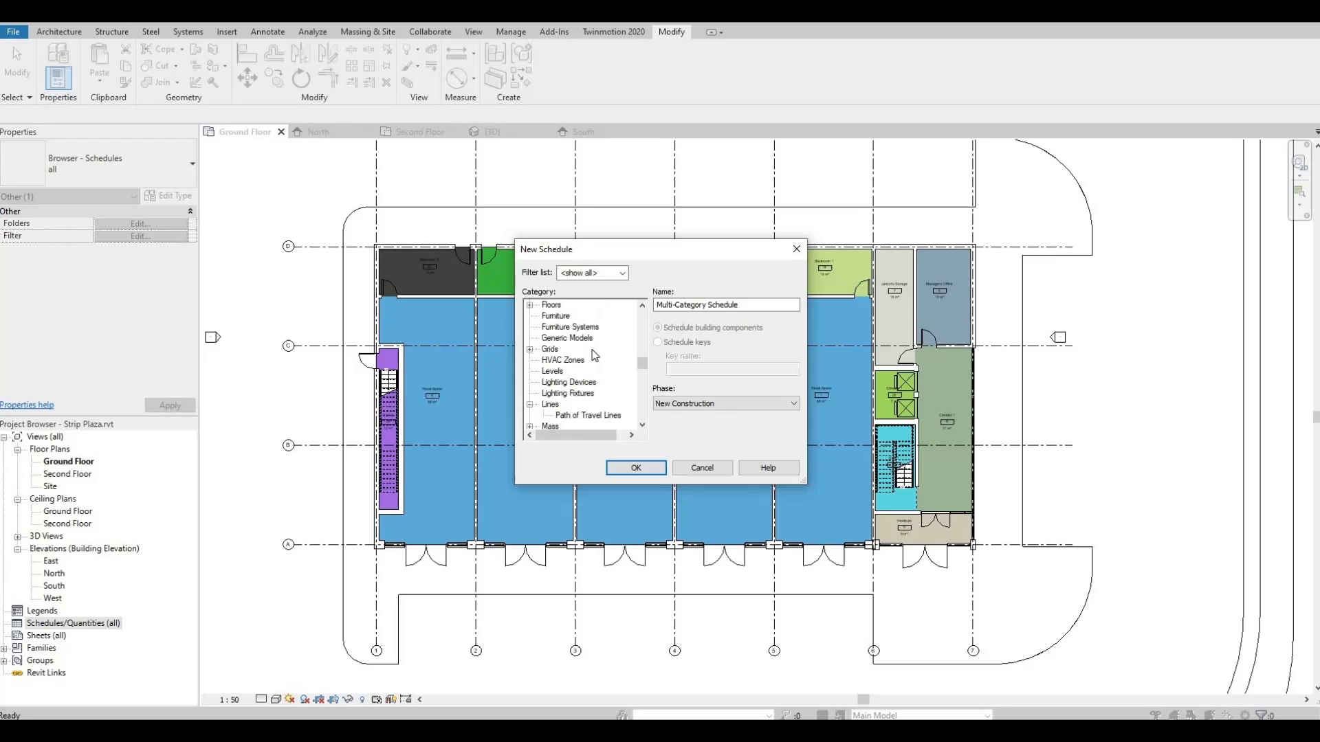
scroll(594, 355, "down", 1)
scroll(591, 359, "down", 7)
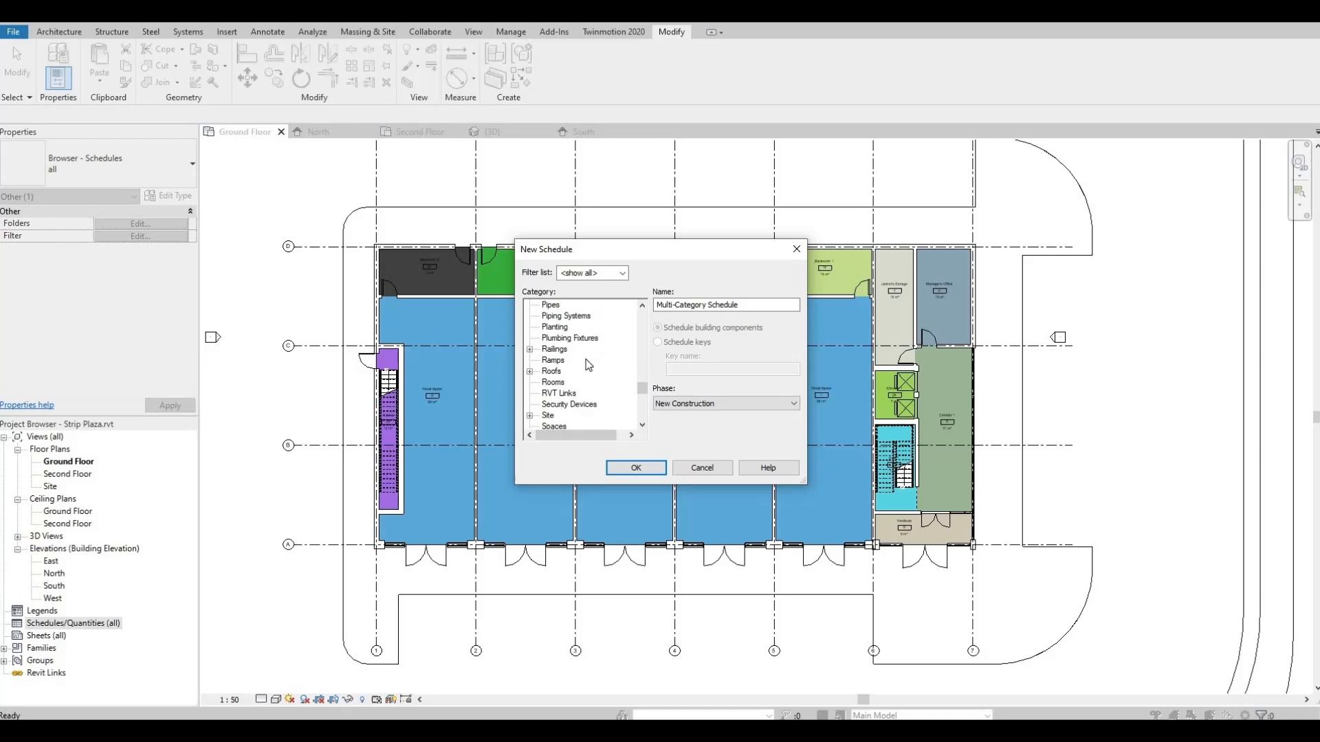
left_click(553, 382)
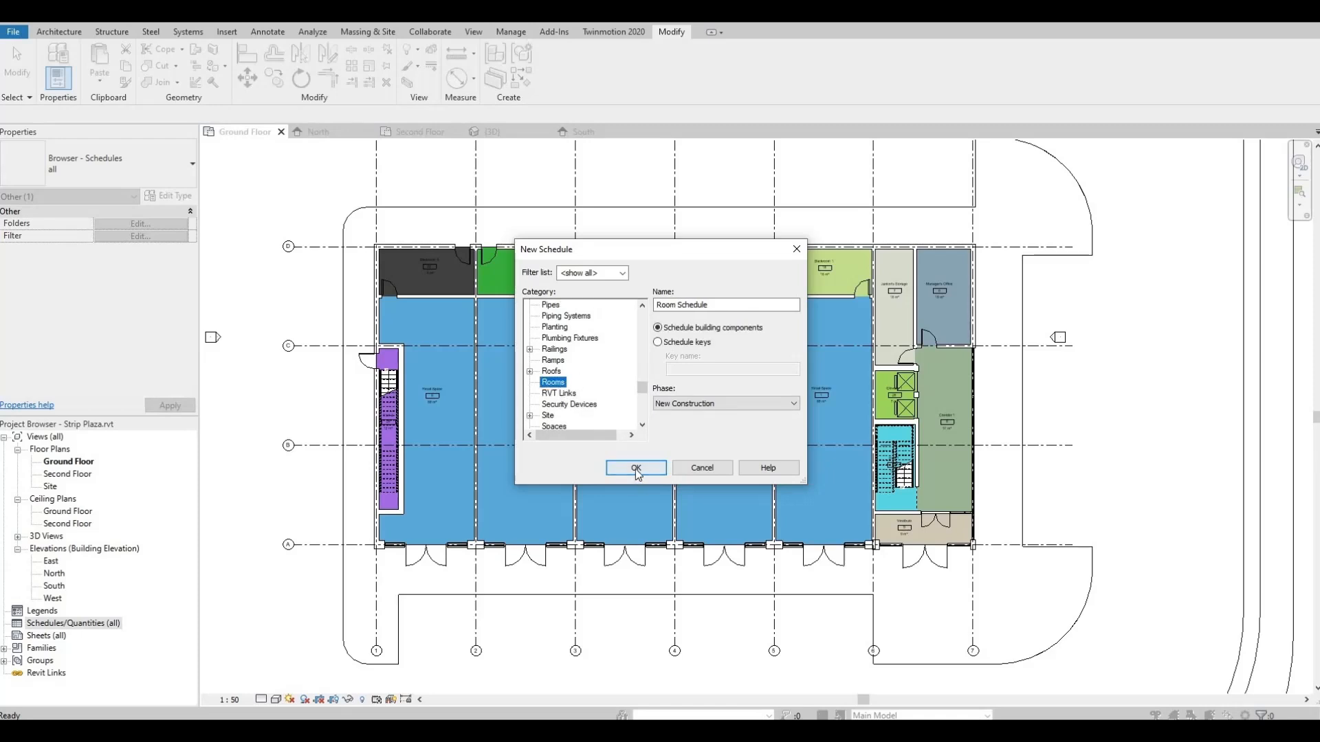
left_click(635, 469)
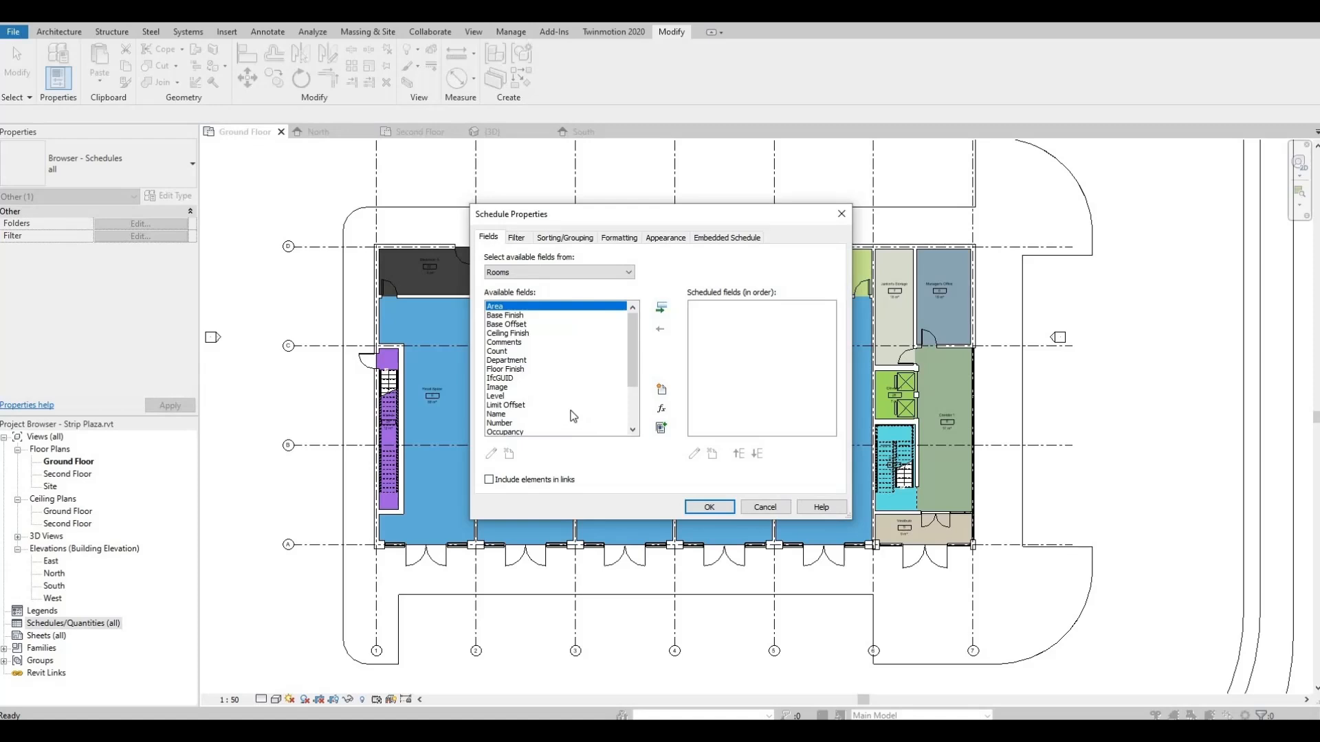
Add the Area, Name, Level and Number fields to the room schedule.
left_click(660, 308)
scroll(509, 378, "down", 1)
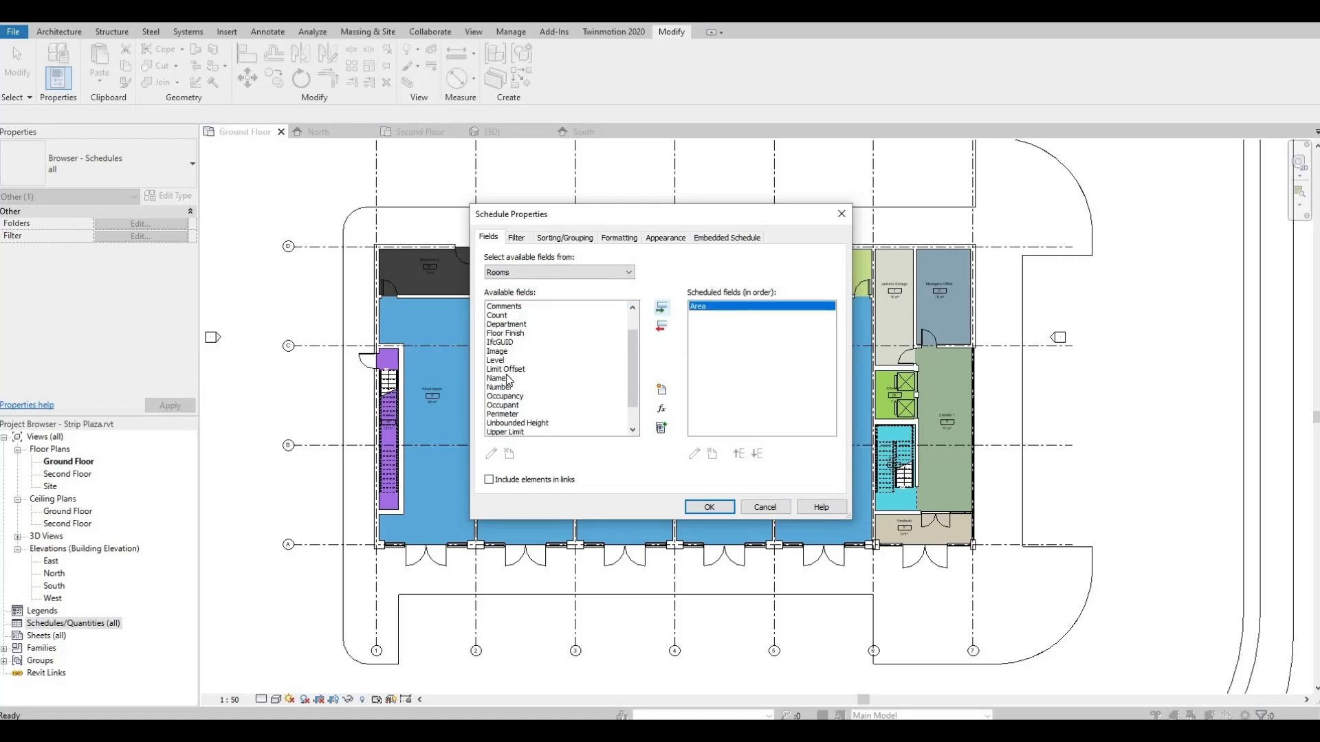
scroll(508, 379, "down", 1)
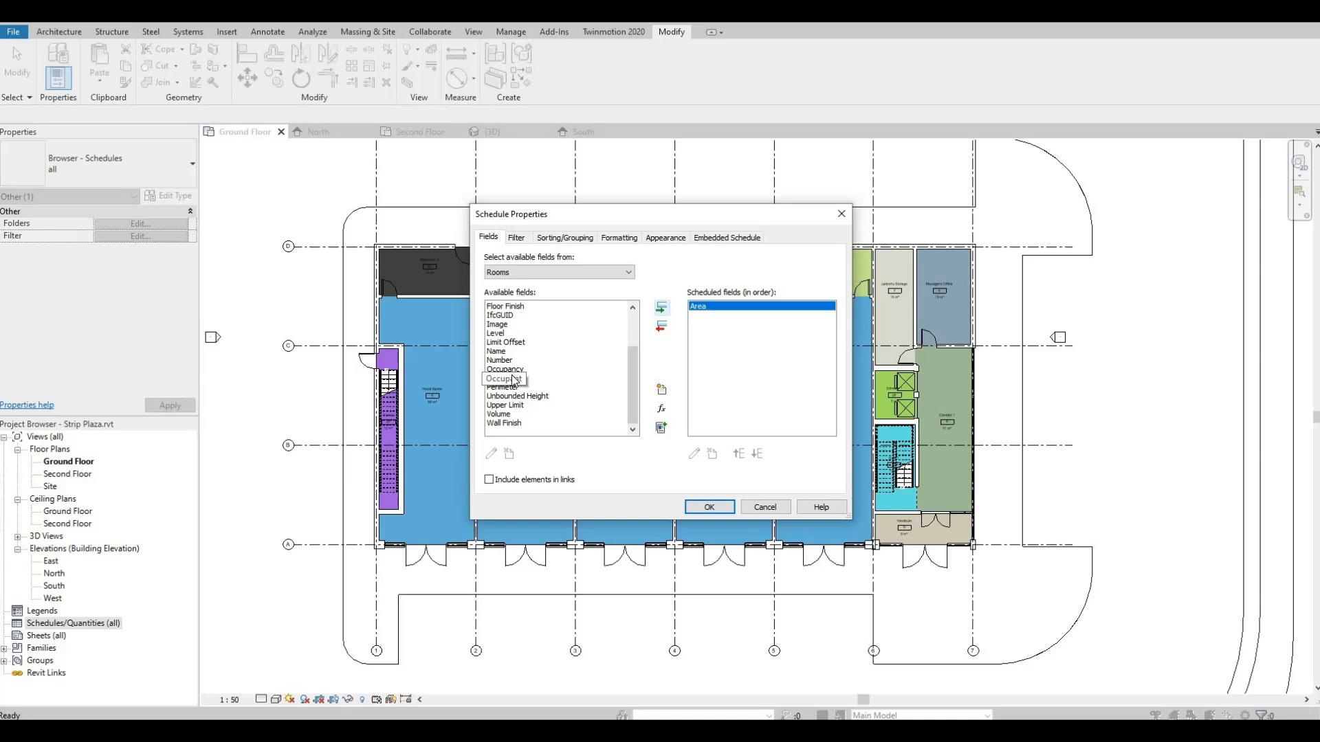
scroll(514, 380, "up", 1)
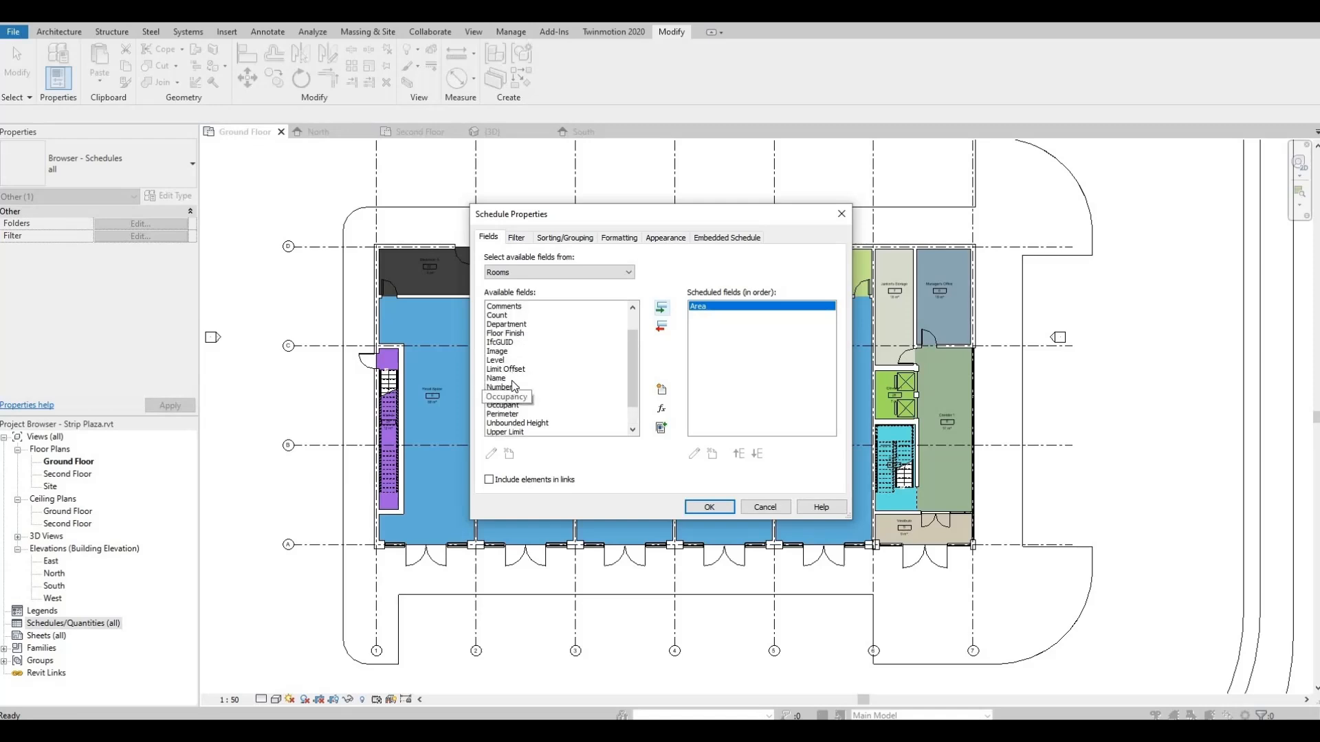
left_click(506, 378)
left_click(662, 310)
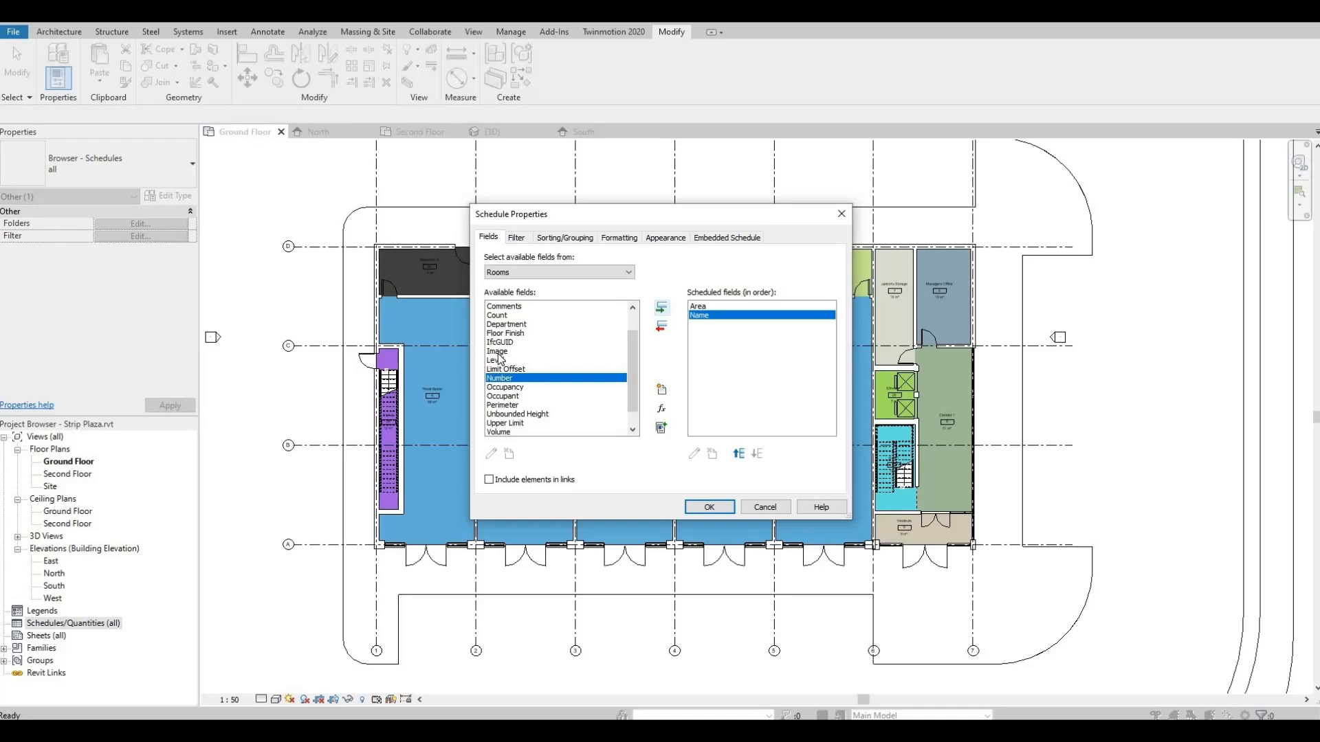
left_click(496, 359)
left_click(660, 309)
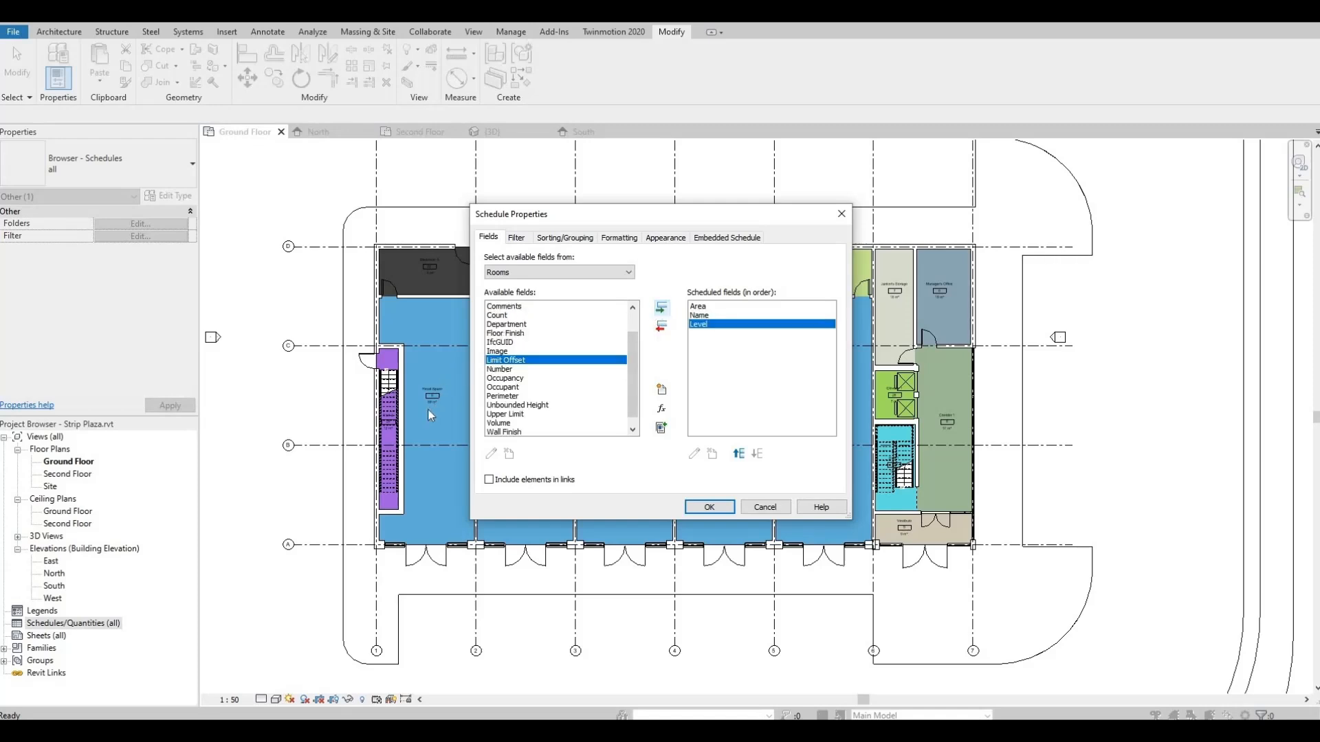
left_click(507, 369)
left_click(661, 310)
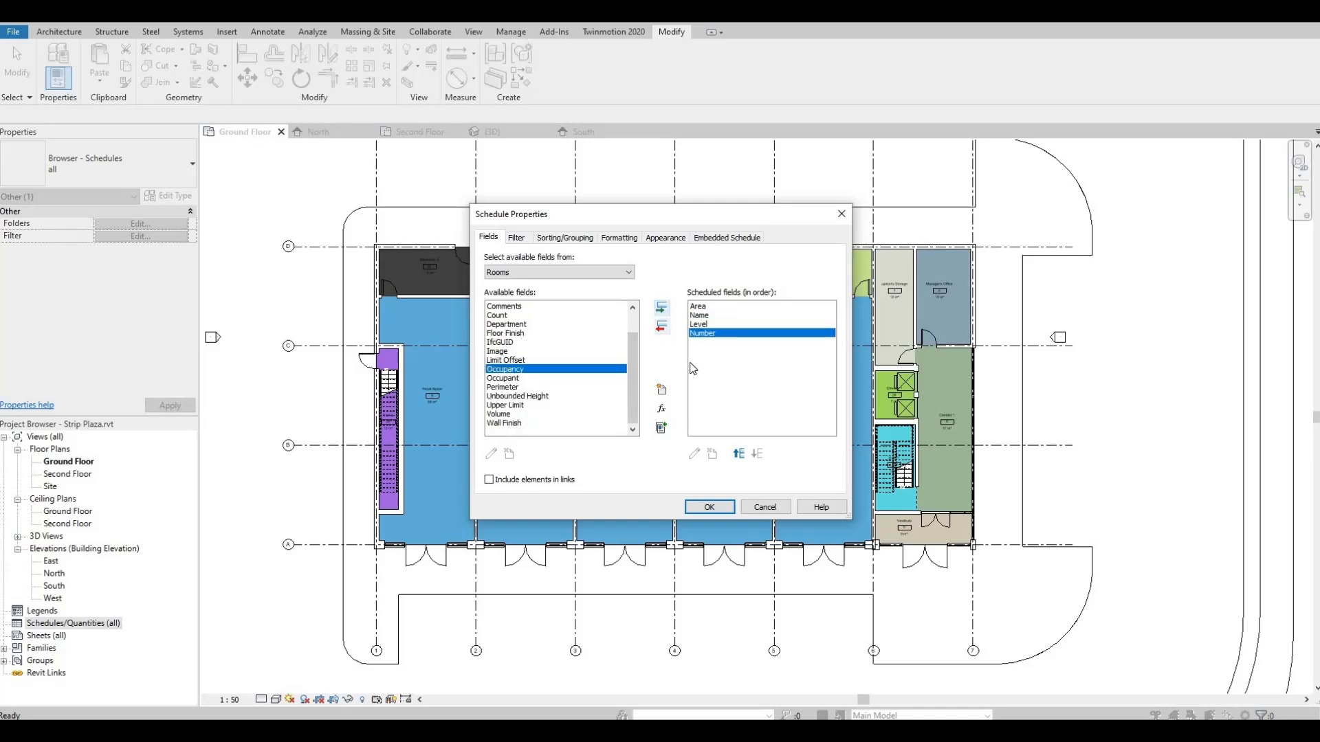
Reorder the scheduled fields to Name, Level, Number, Area.
left_click(702, 316)
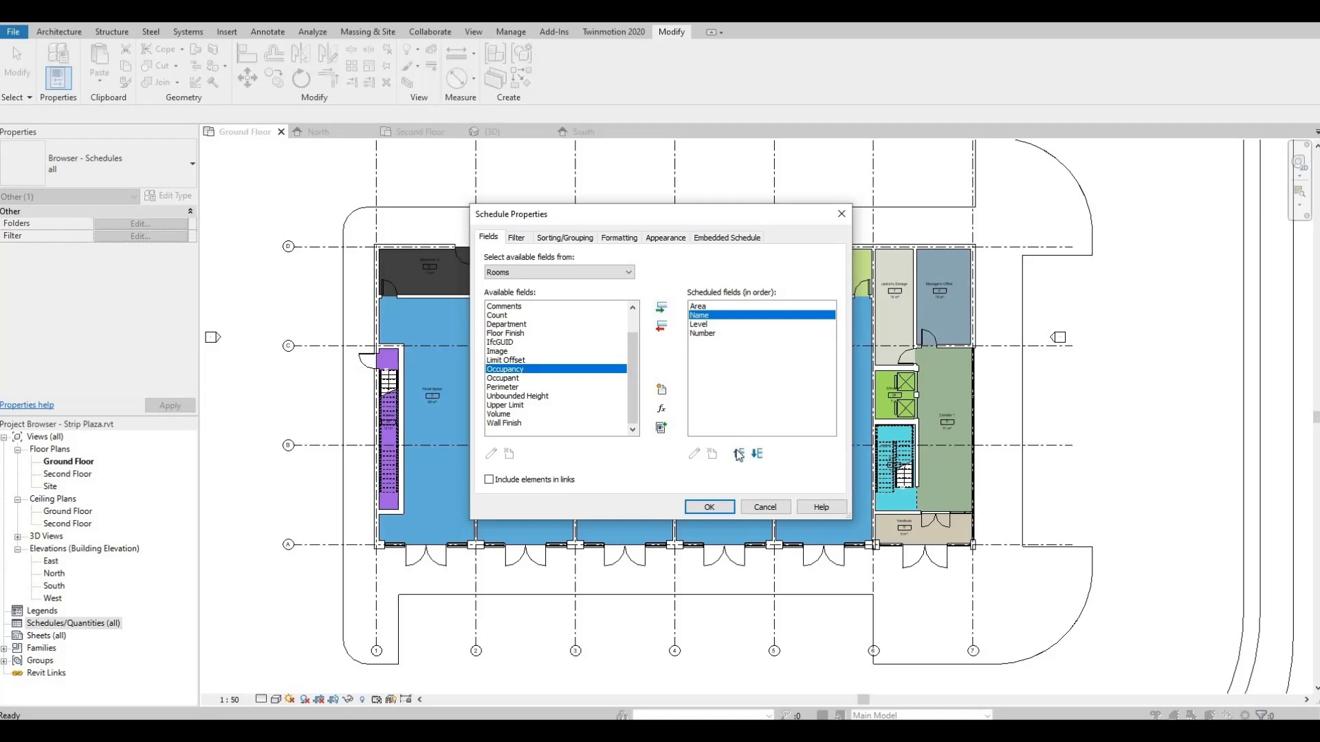
left_click(739, 453)
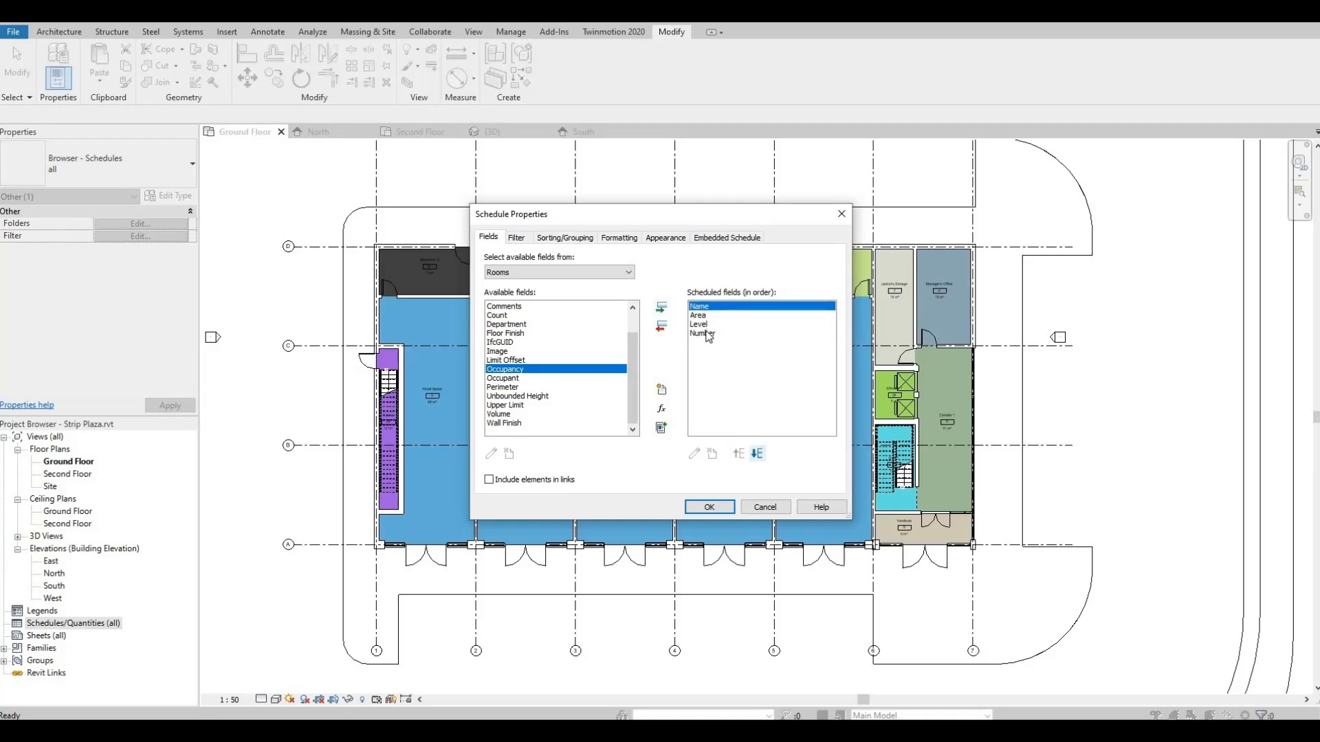
left_click(702, 324)
left_click(739, 453)
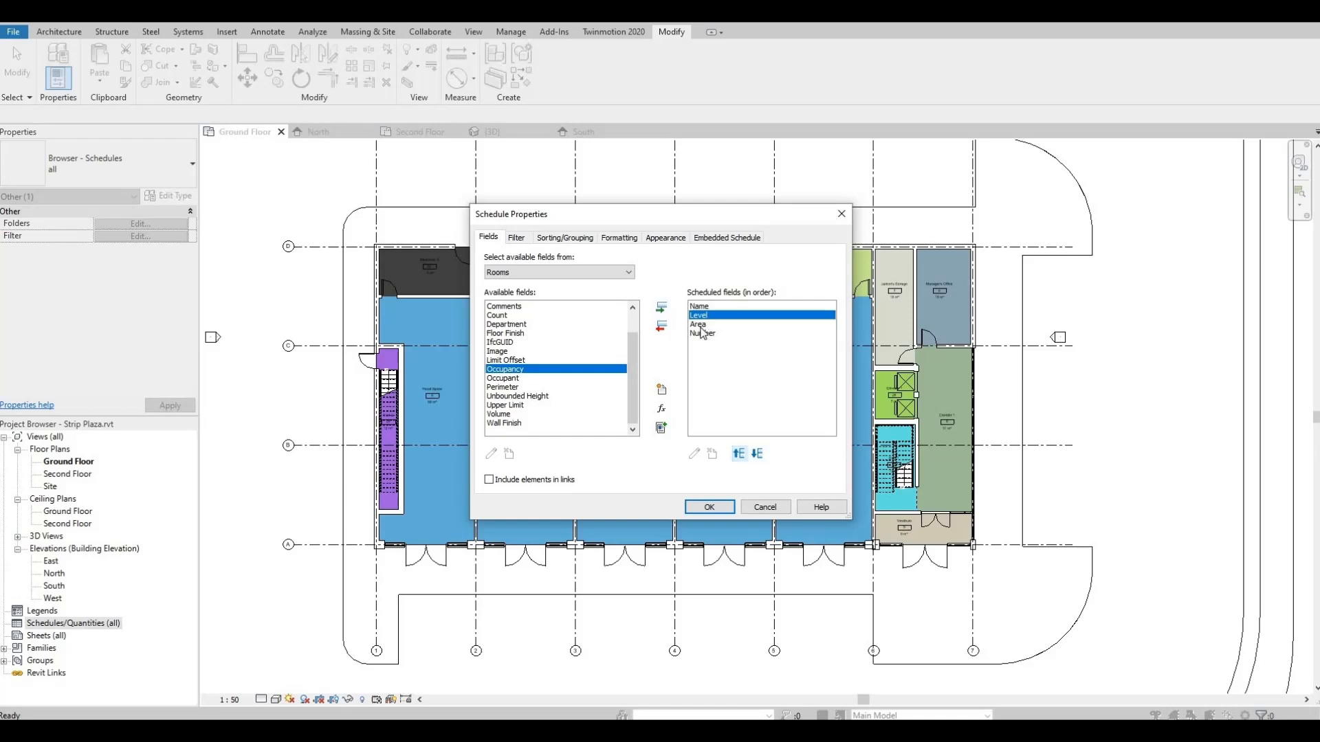
left_click(700, 325)
left_click(756, 453)
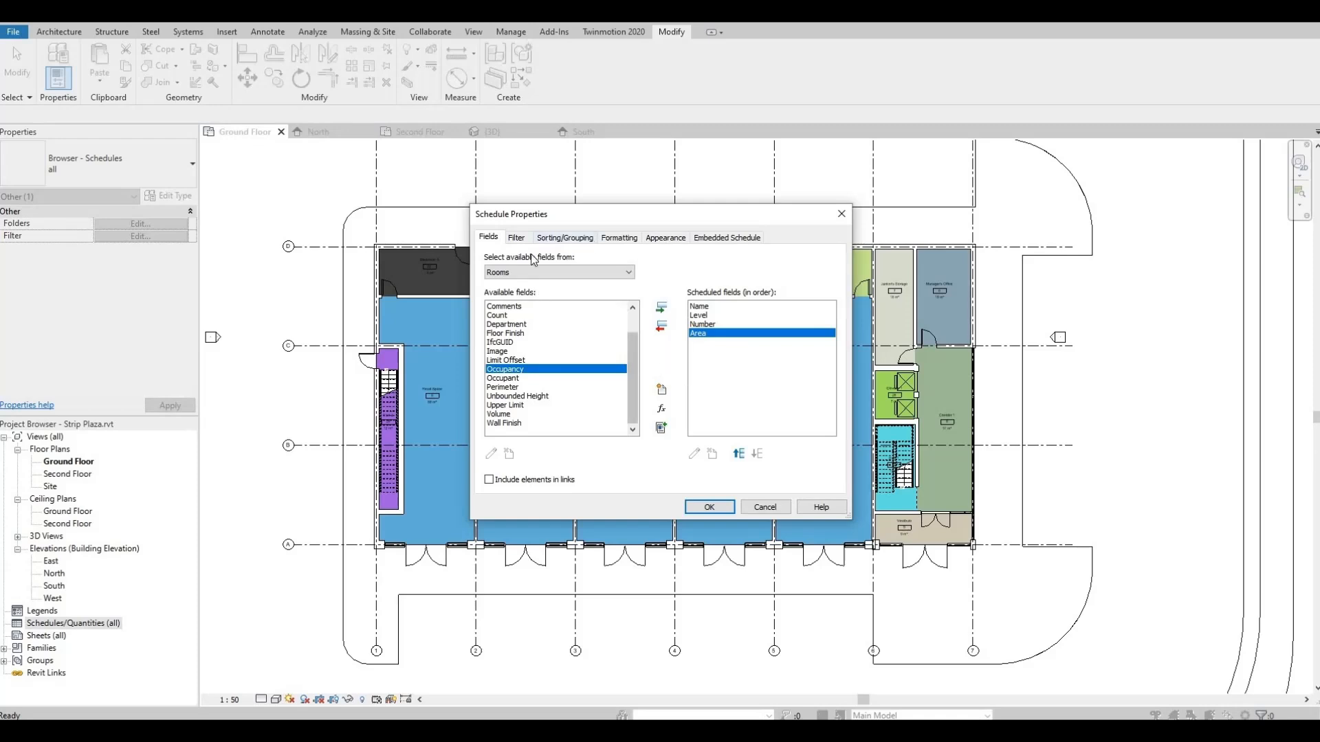
Sort the room schedule by Level in ascending order with a header, and then by Name.
left_click(565, 237)
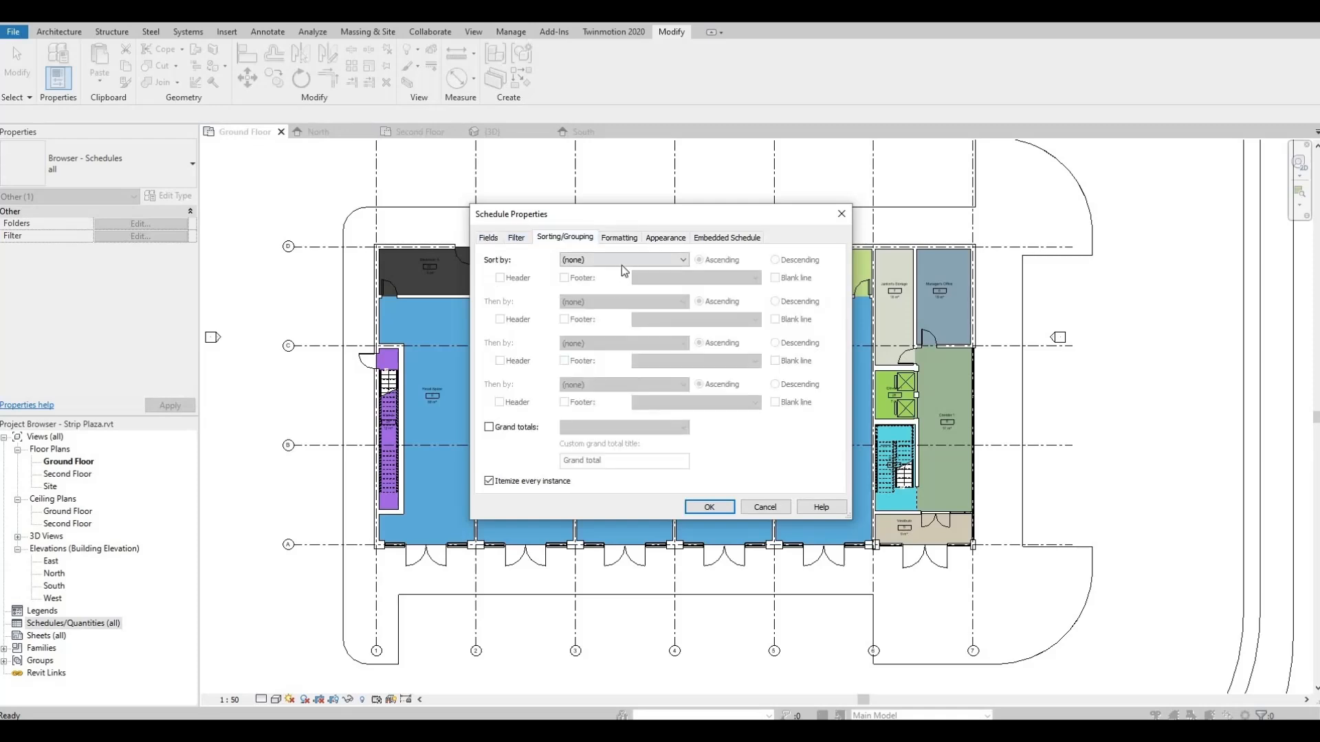
left_click(621, 266)
left_click(607, 292)
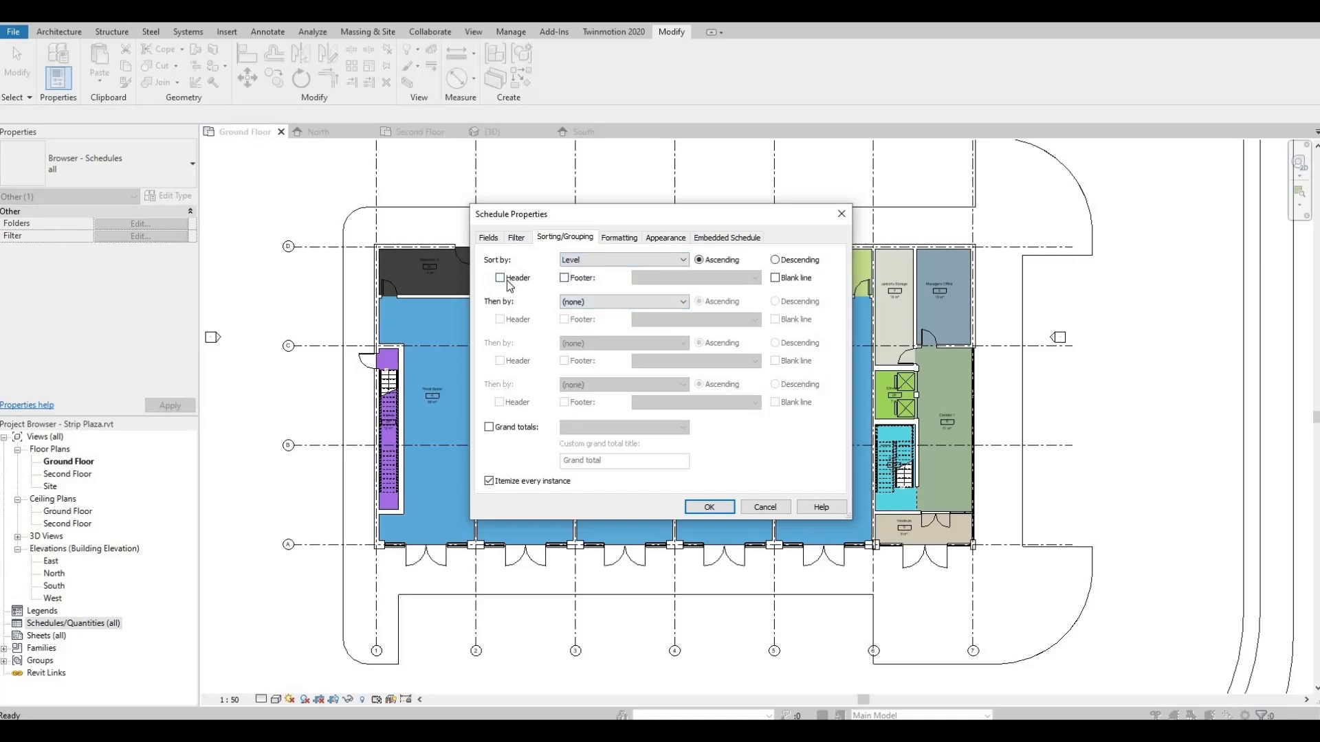
left_click(502, 279)
left_click(622, 302)
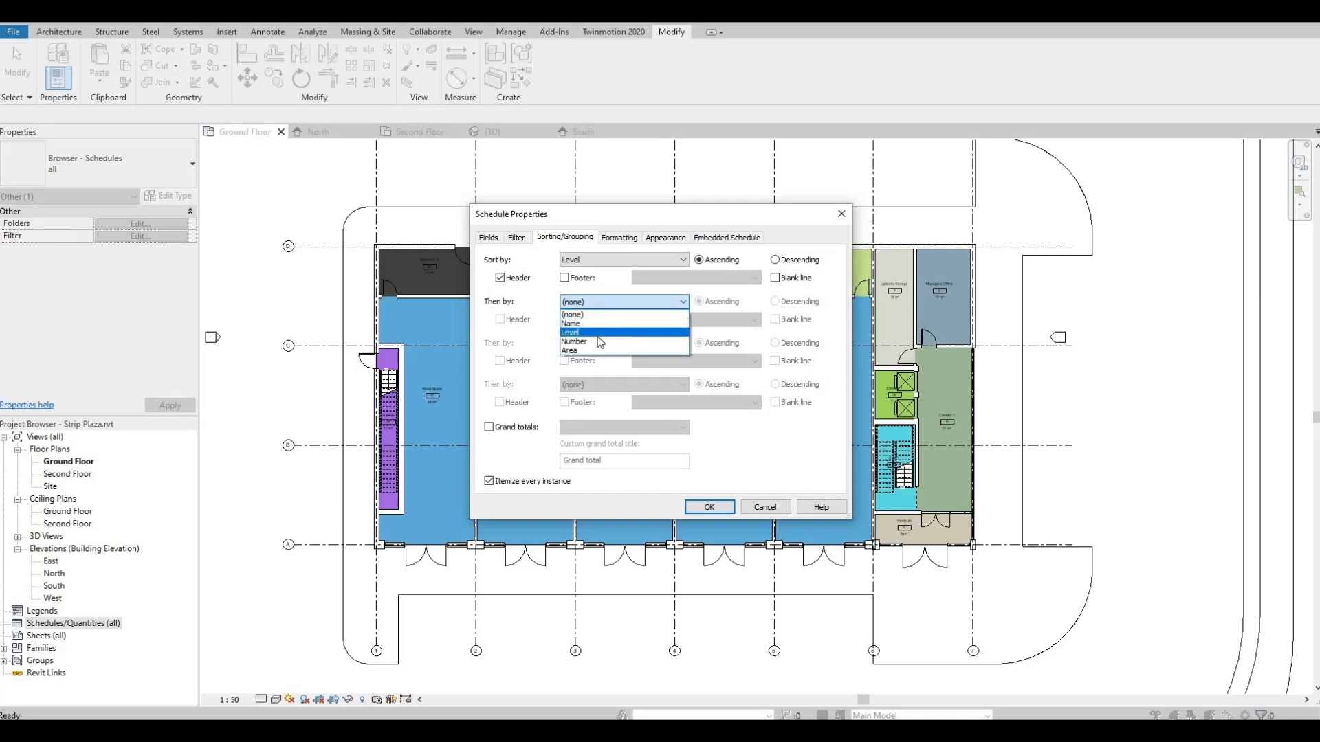
left_click(602, 323)
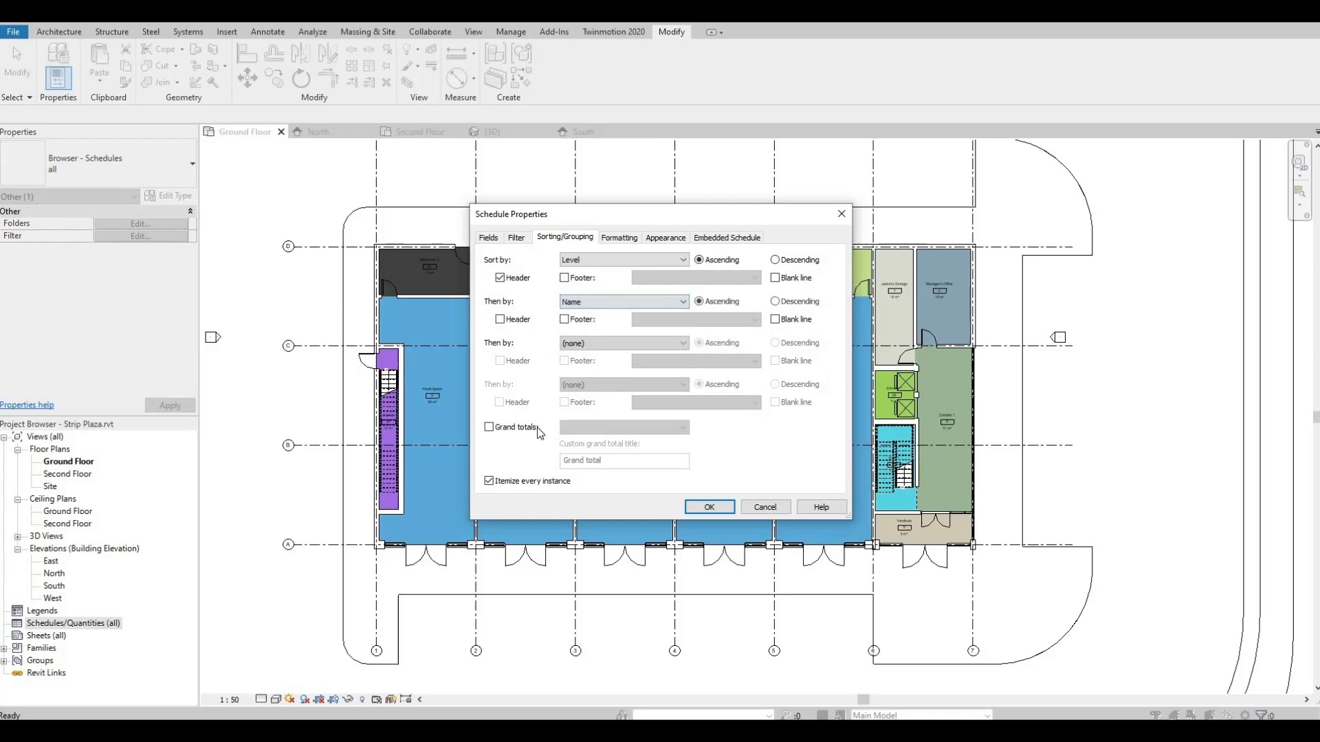
Enable grand totals for the room schedule and set them to Totals only.
left_click(490, 428)
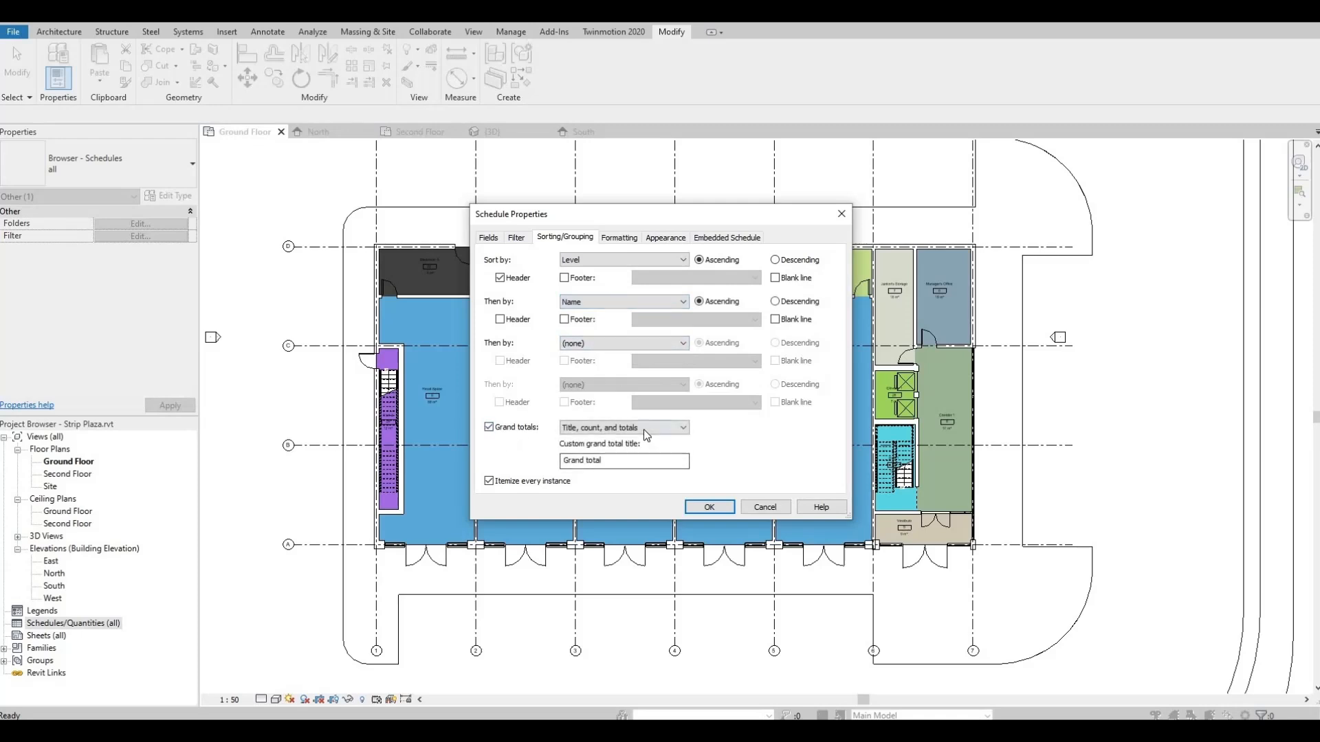
left_click(651, 430)
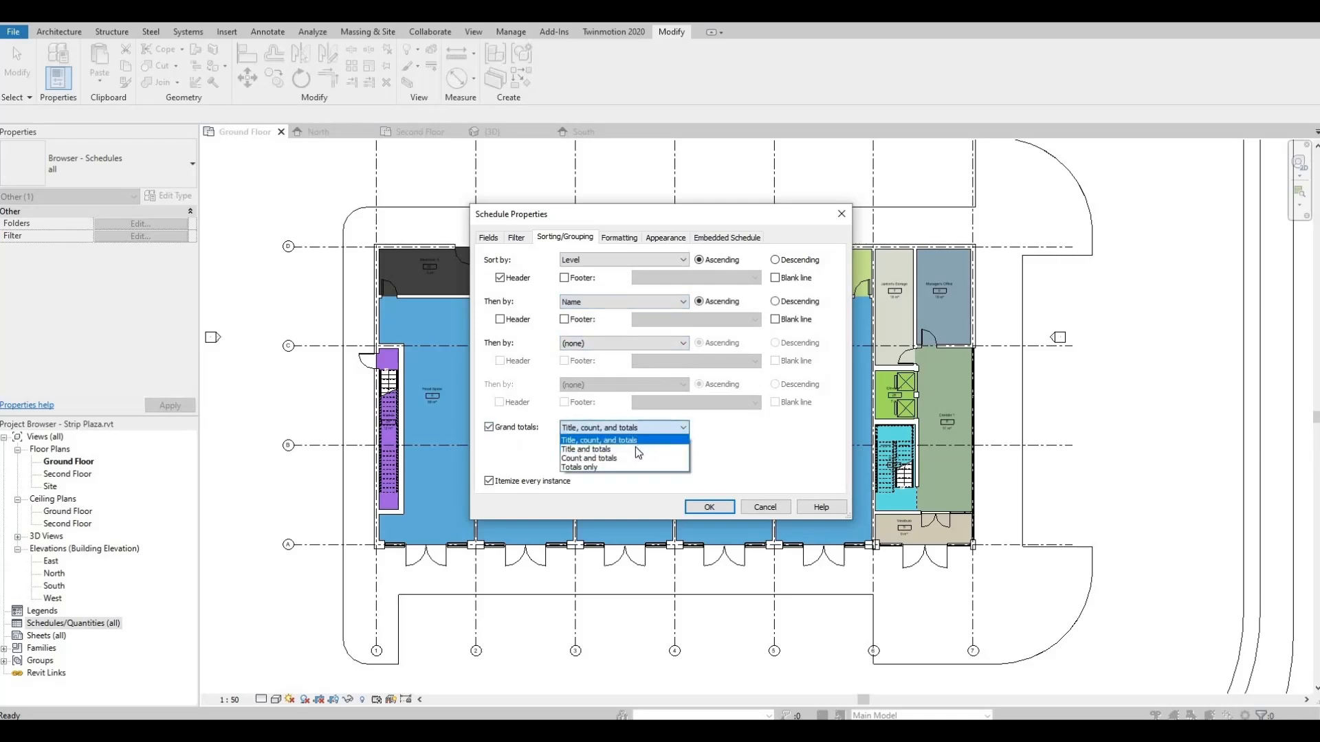
left_click(618, 466)
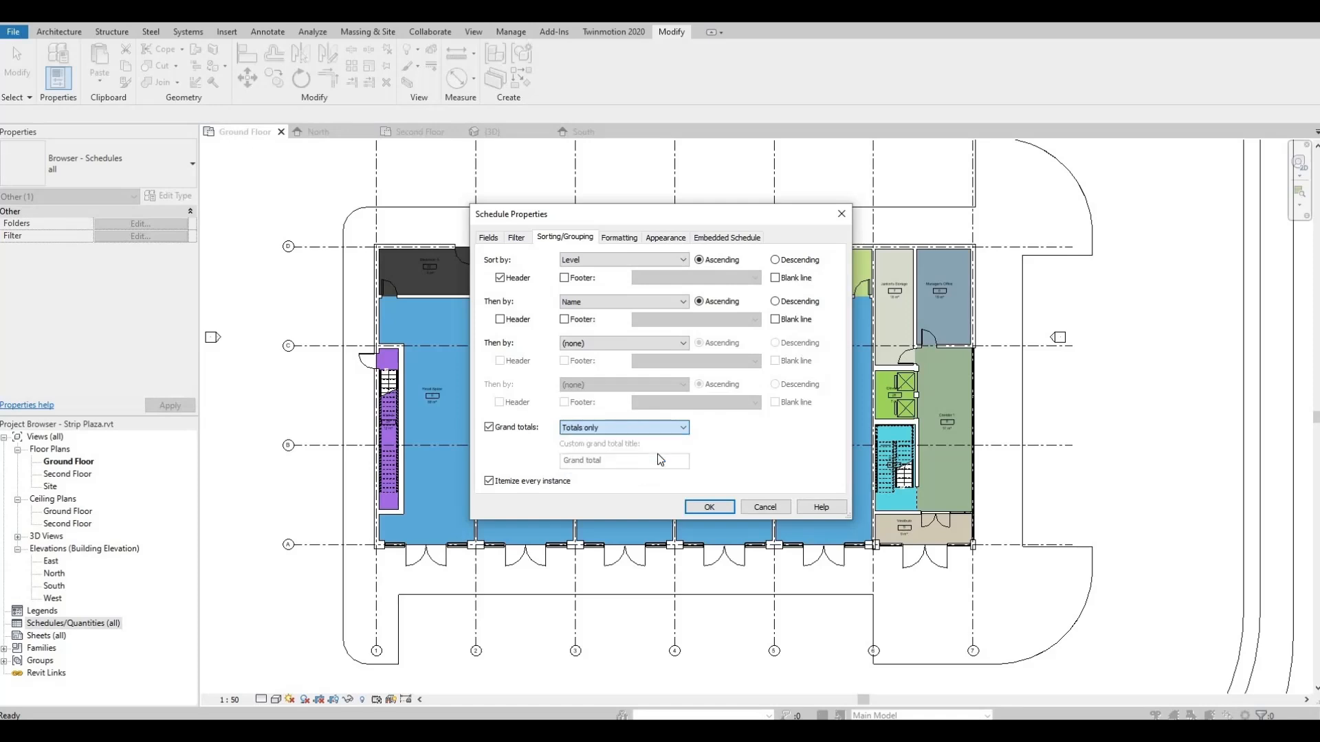
Set the room schedule's Area field to Calculate totals and generate the schedule.
left_click(620, 239)
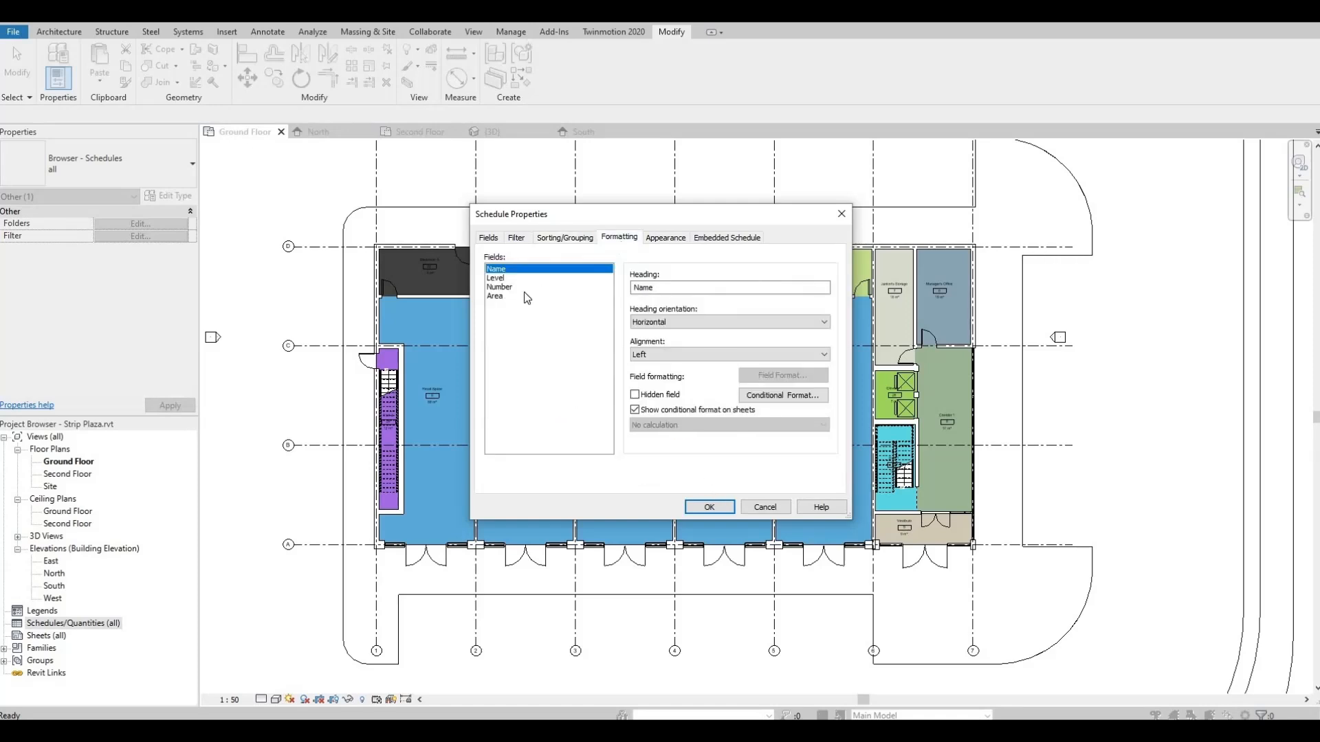
left_click(502, 287)
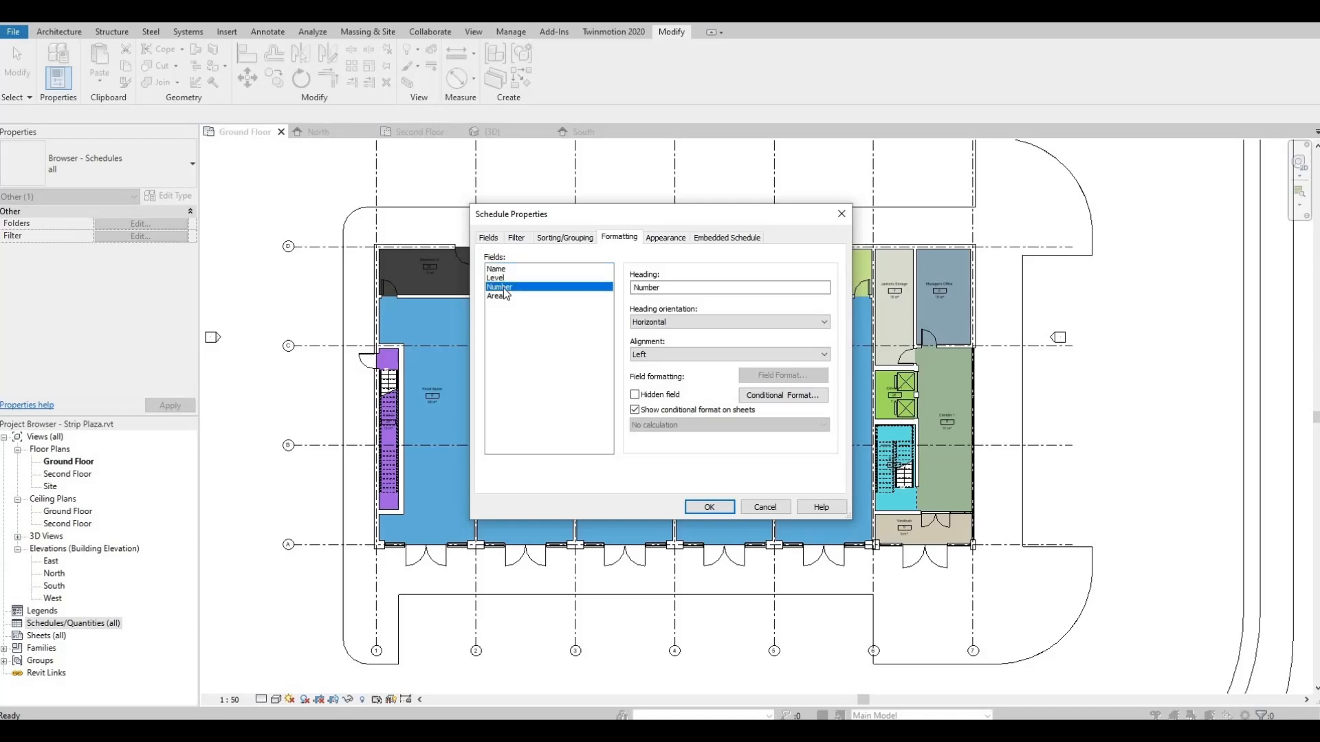
left_click(498, 278)
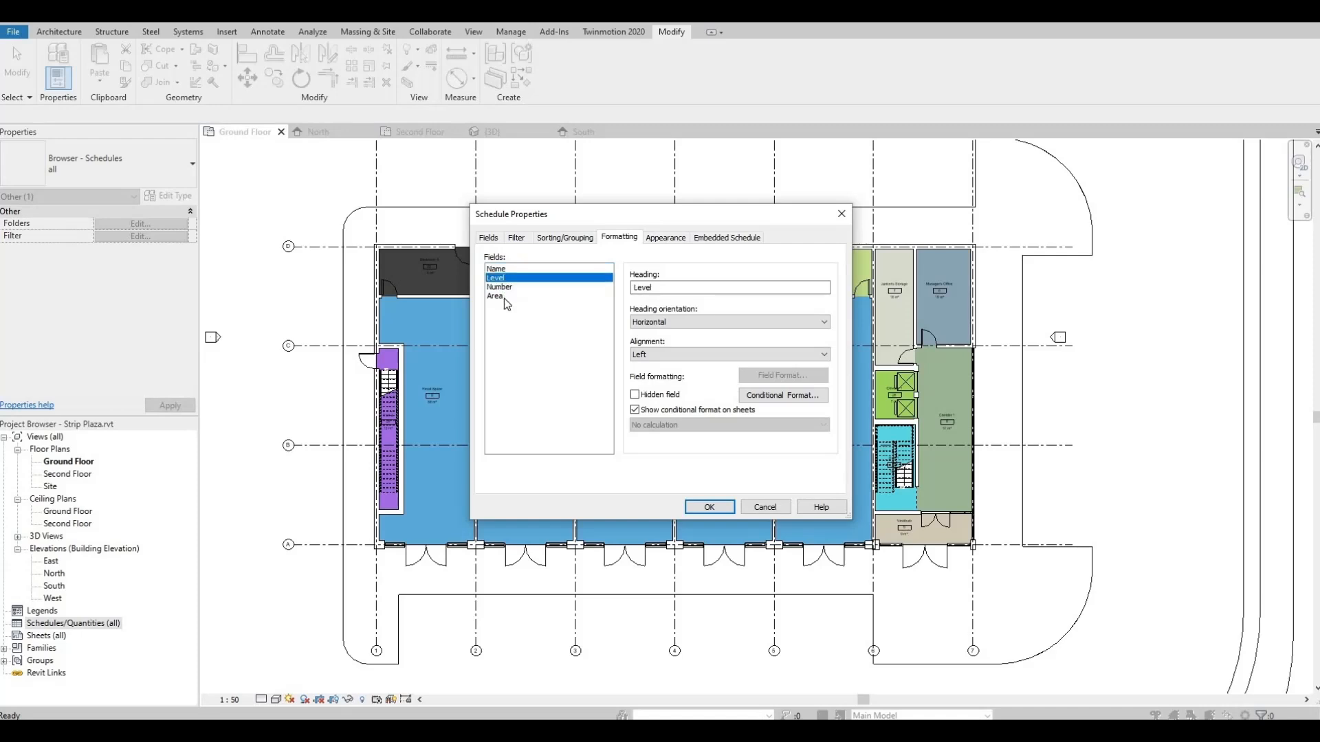
left_click(504, 297)
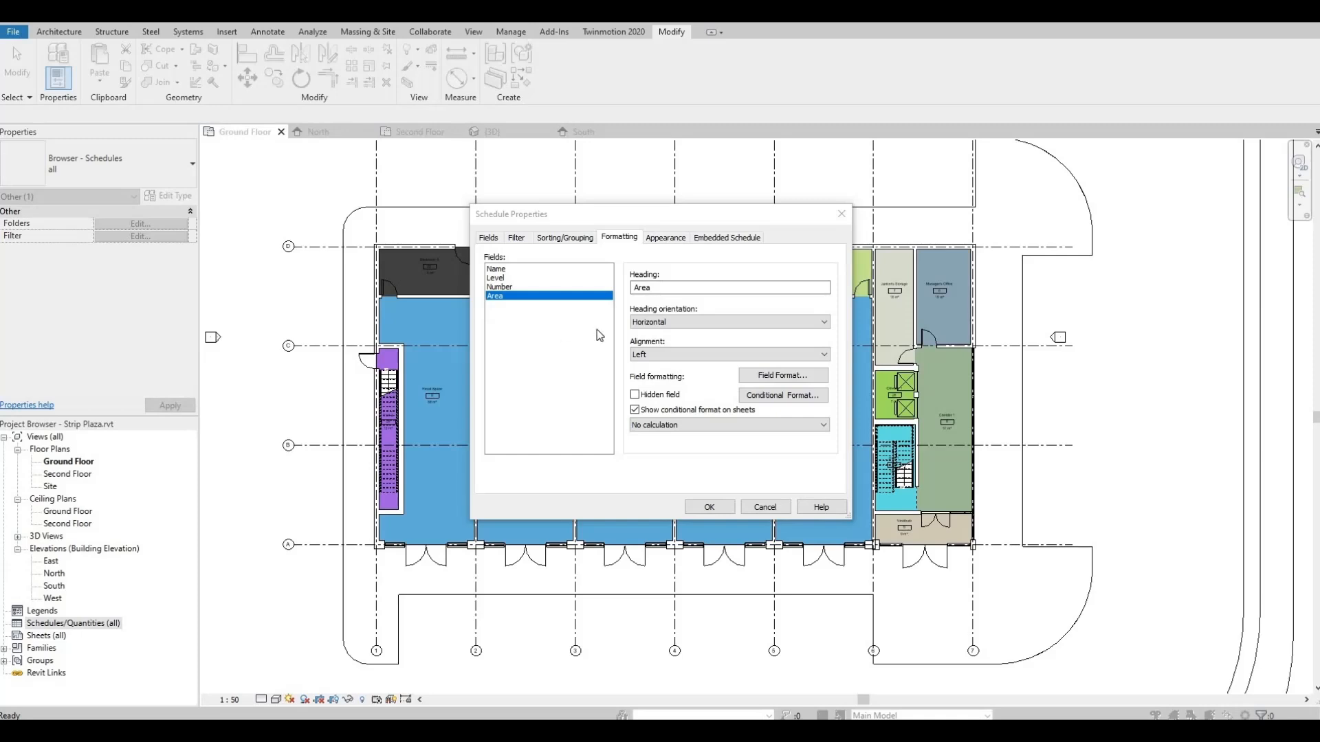
left_click(727, 426)
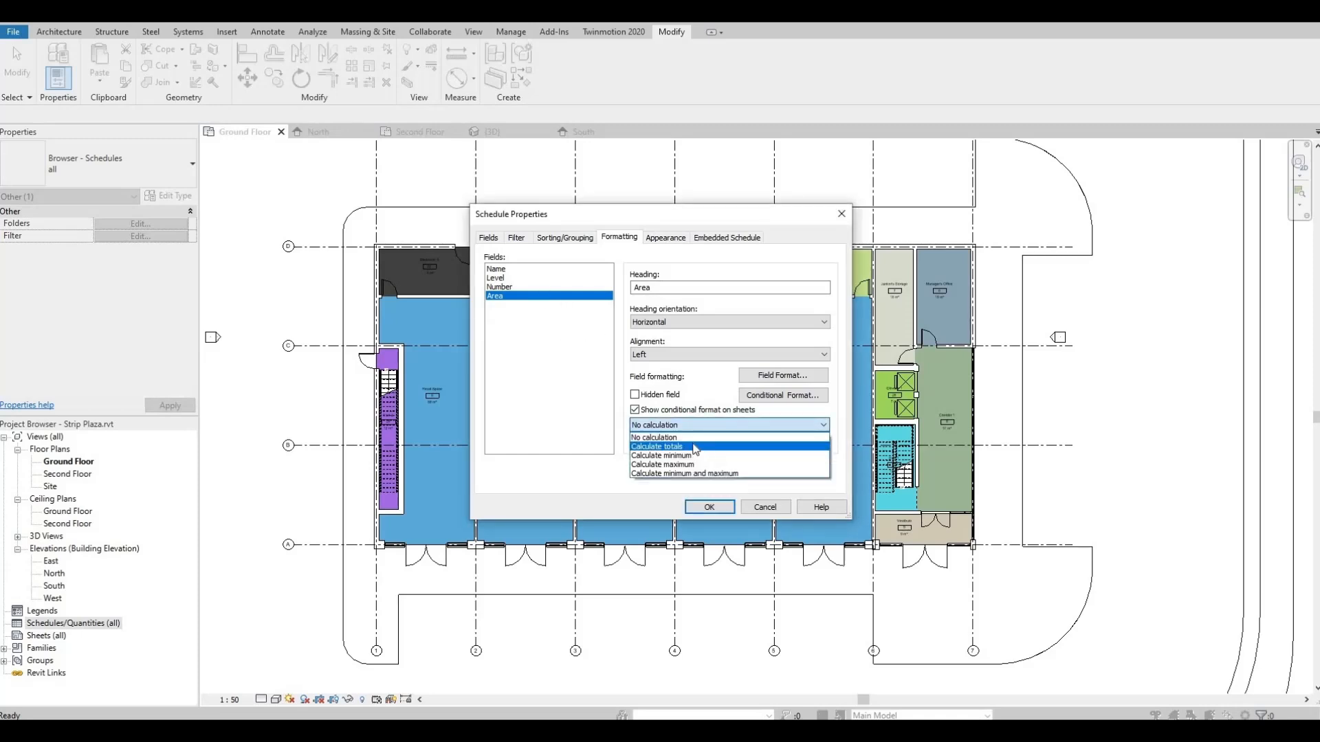
left_click(696, 447)
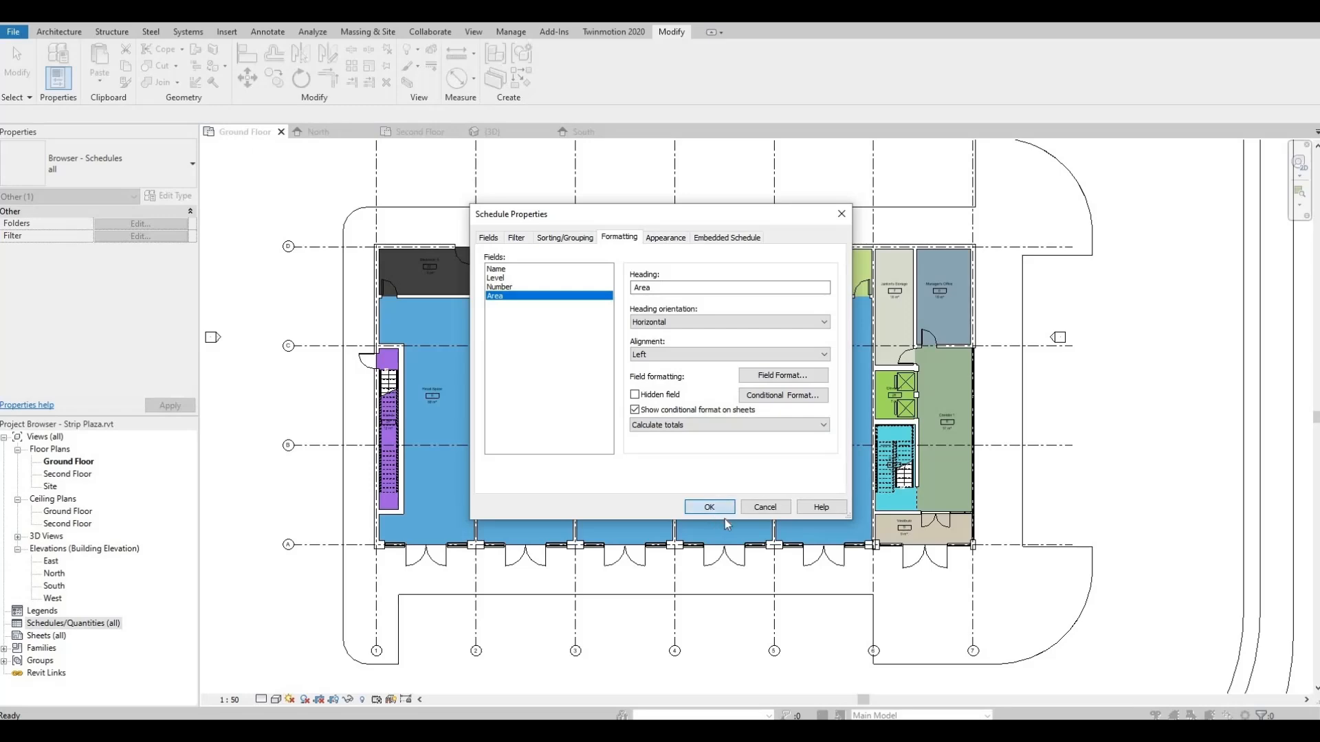
left_click(712, 507)
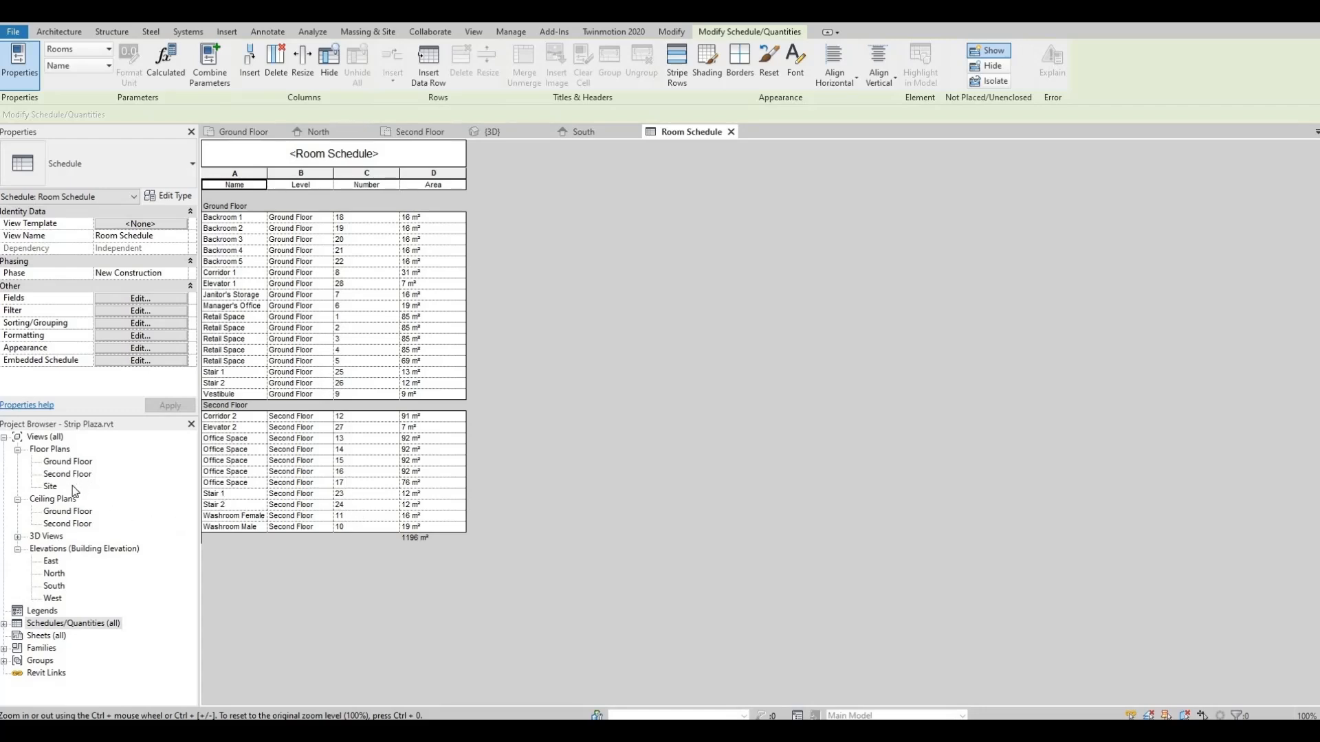
Create a new schedule for the Doors category in the New Construction phase.
left_click(41, 622)
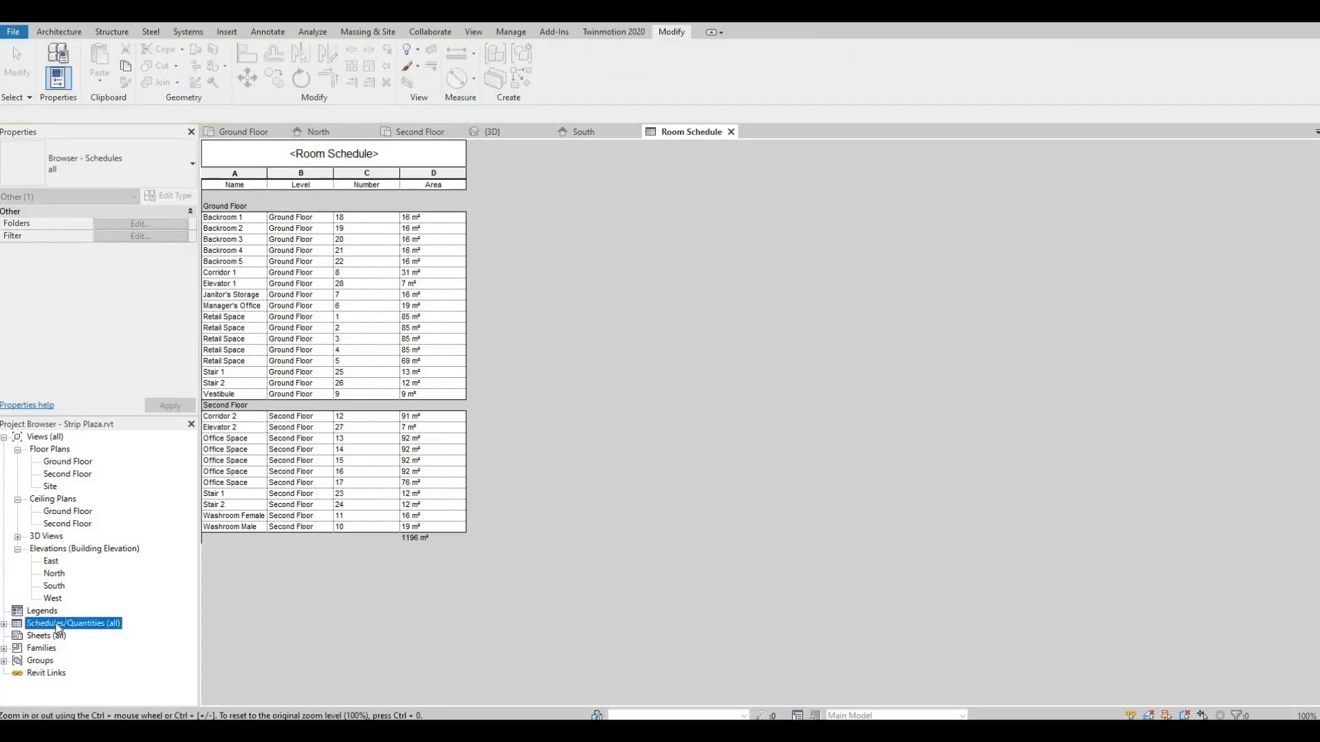
right_click(58, 627)
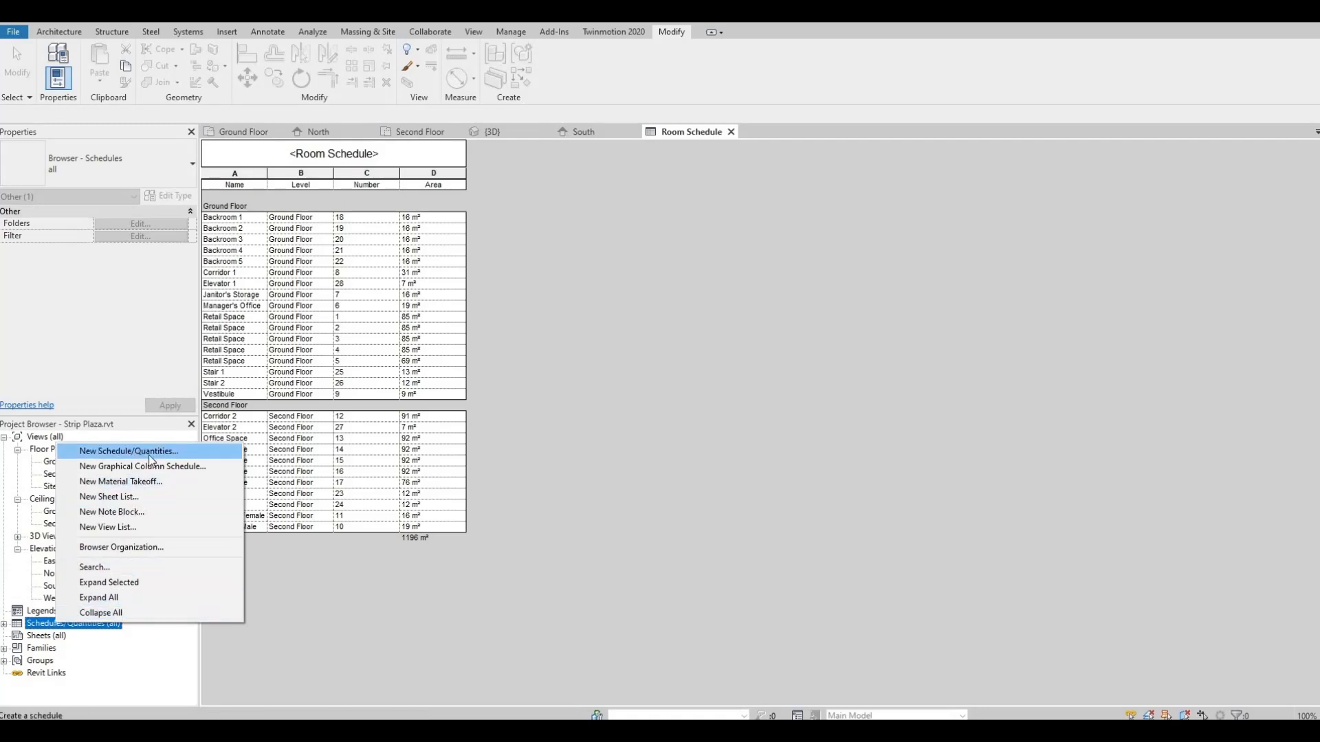
left_click(129, 451)
scroll(579, 385, "down", 5)
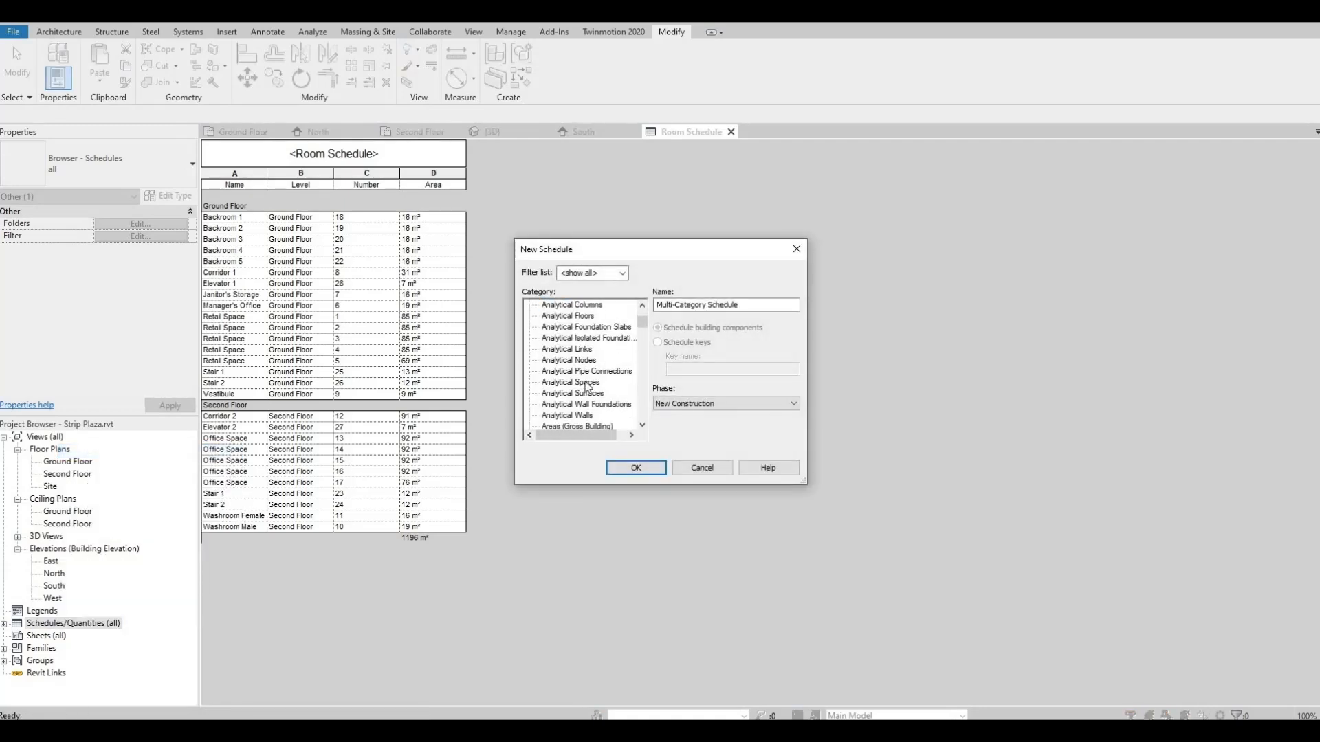
scroll(578, 393, "down", 5)
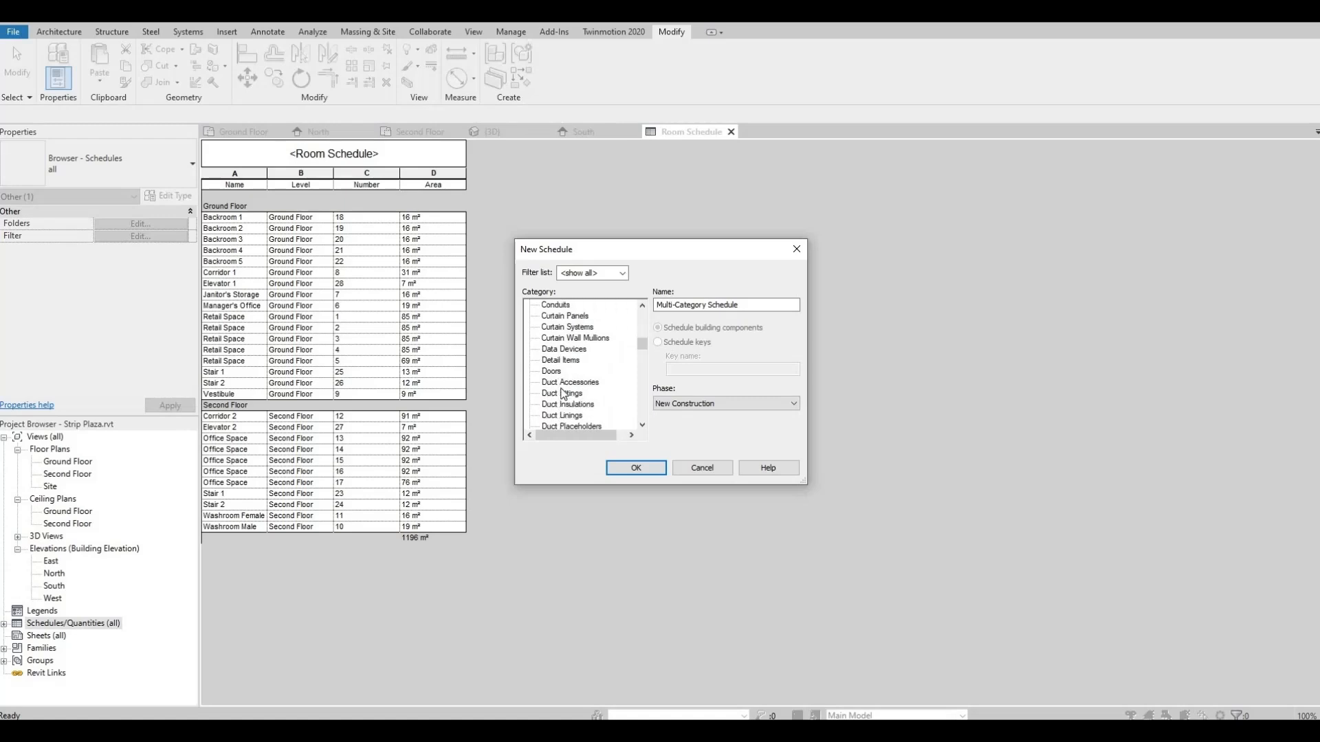
left_click(553, 372)
left_click(621, 470)
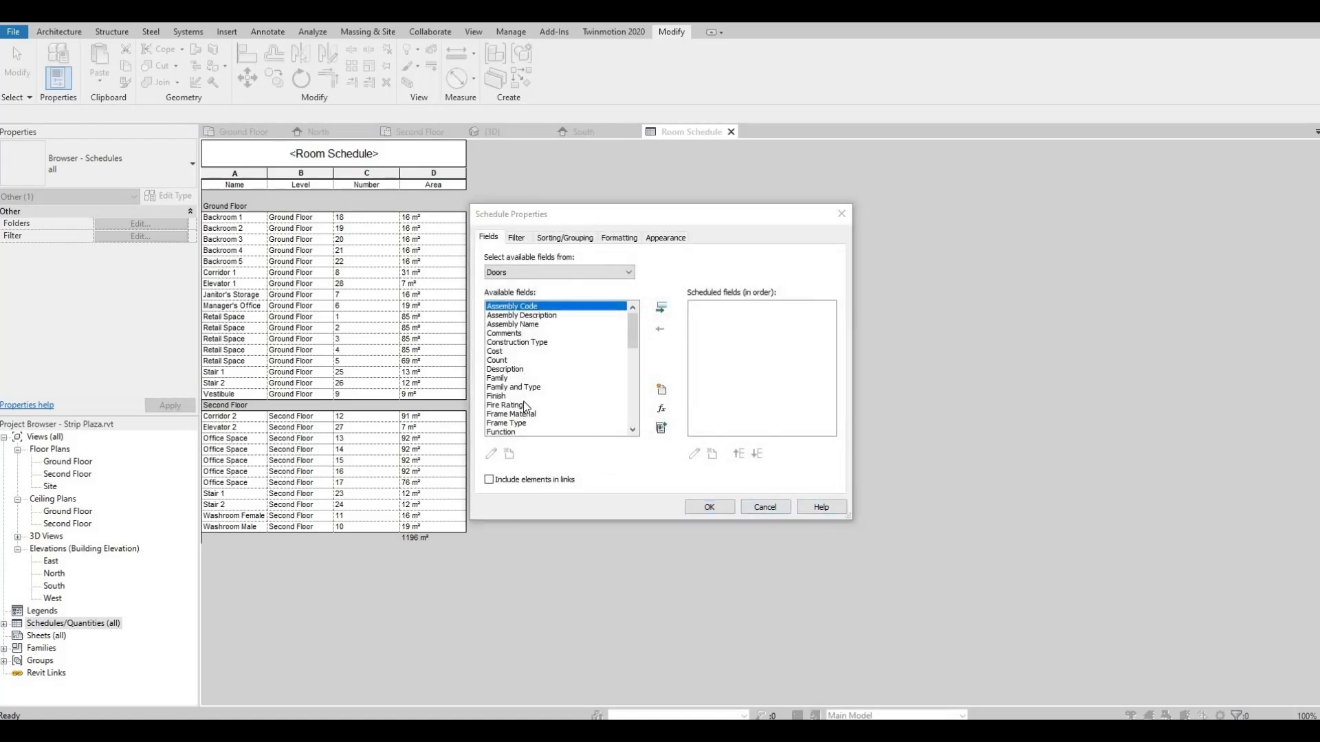
Add the Family and Type, Count and Level fields to the door schedule, placing Level ahead of Count.
left_click(523, 389)
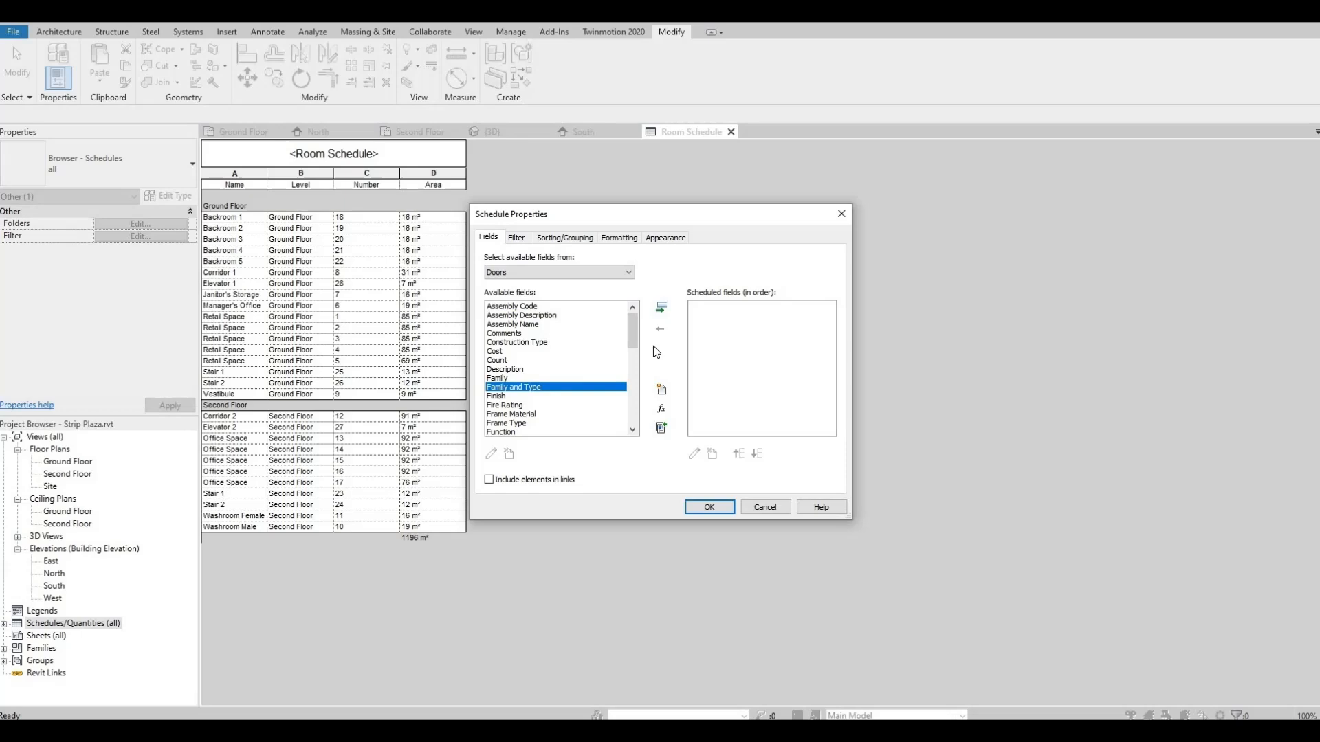
left_click(662, 308)
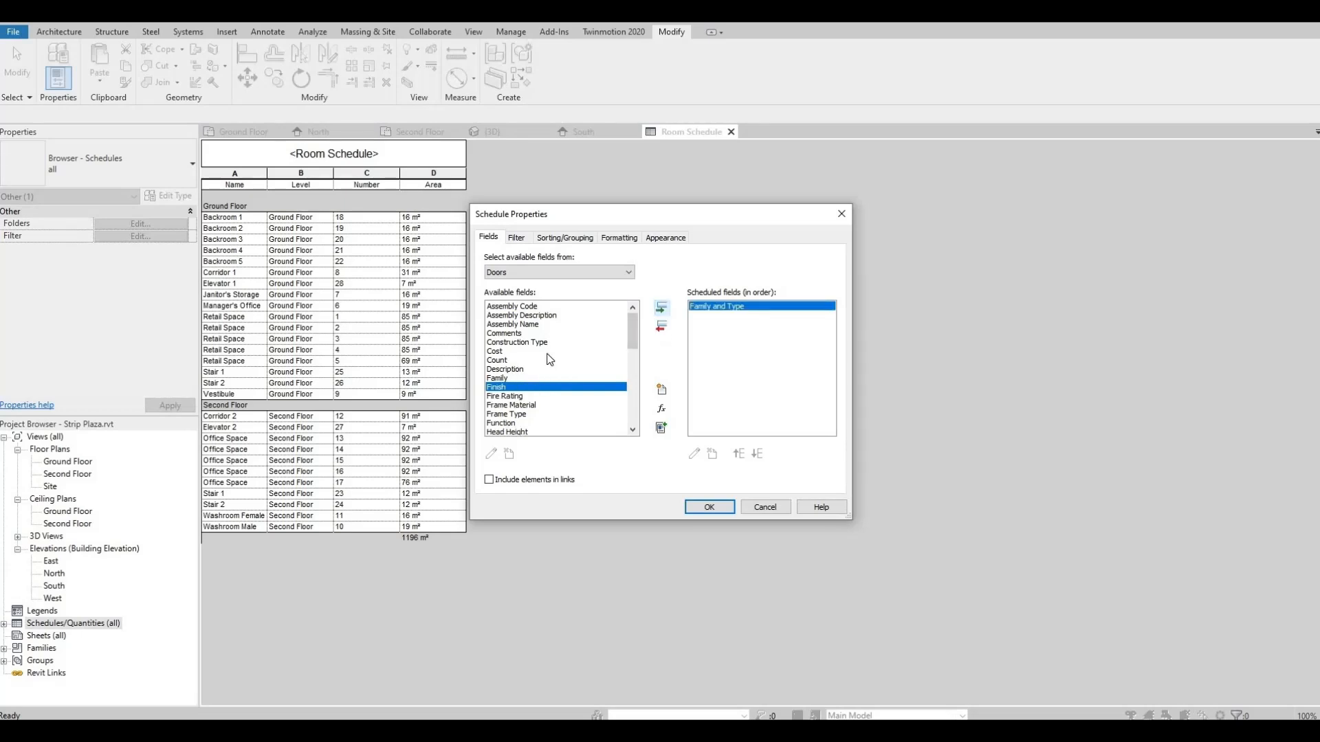
left_click(510, 360)
left_click(662, 309)
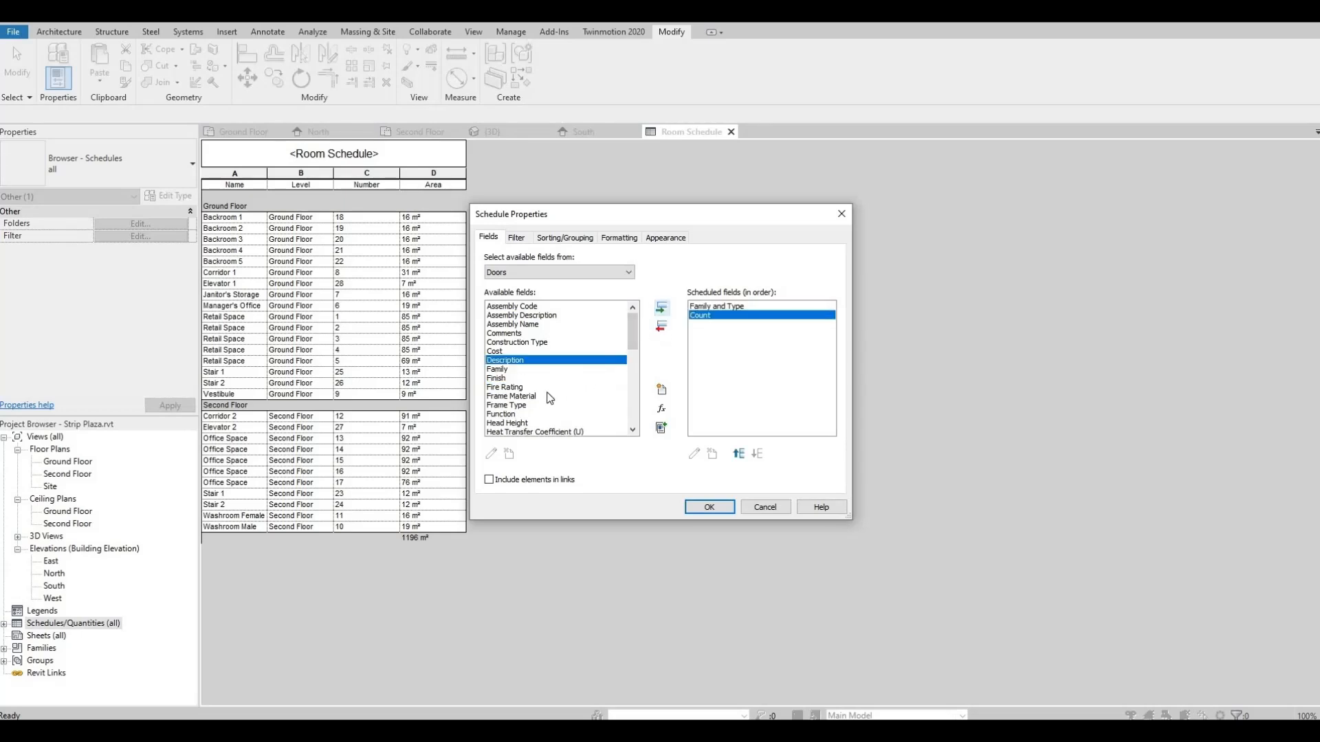
scroll(543, 407, "down", 5)
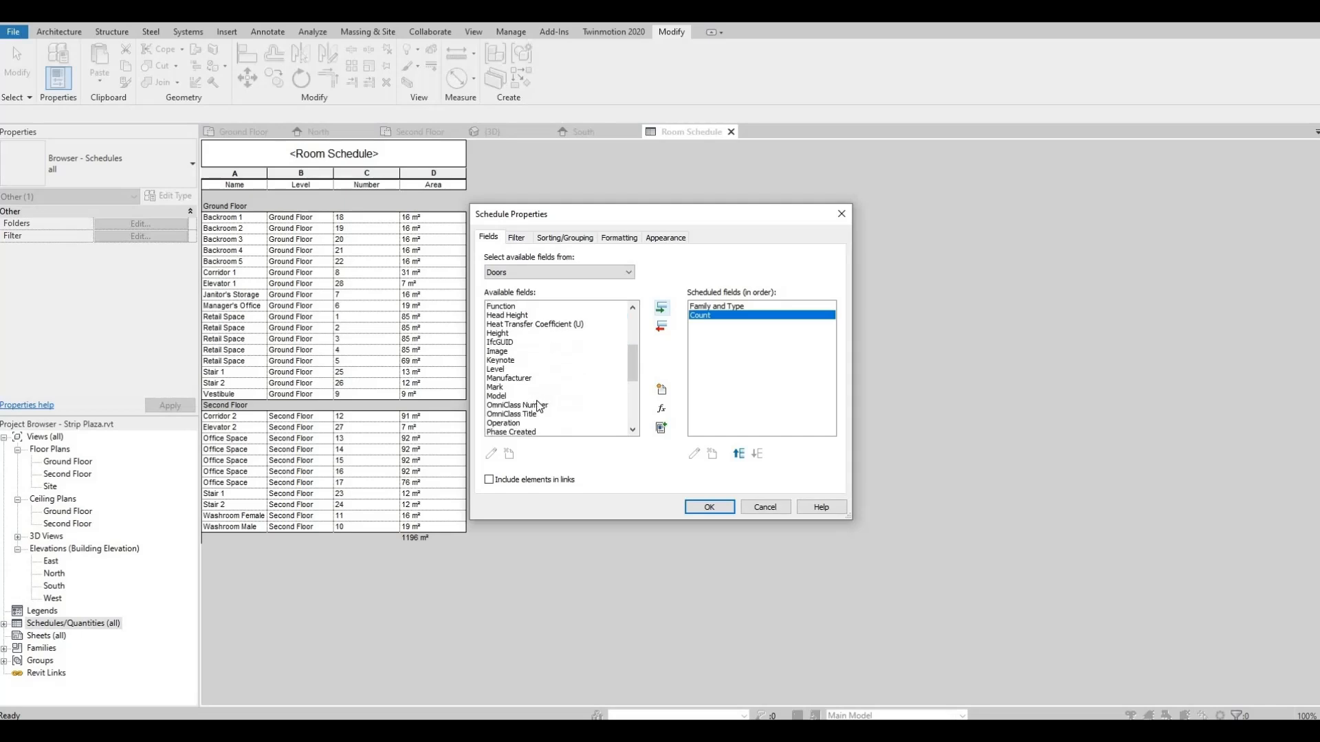
scroll(535, 406, "down", 2)
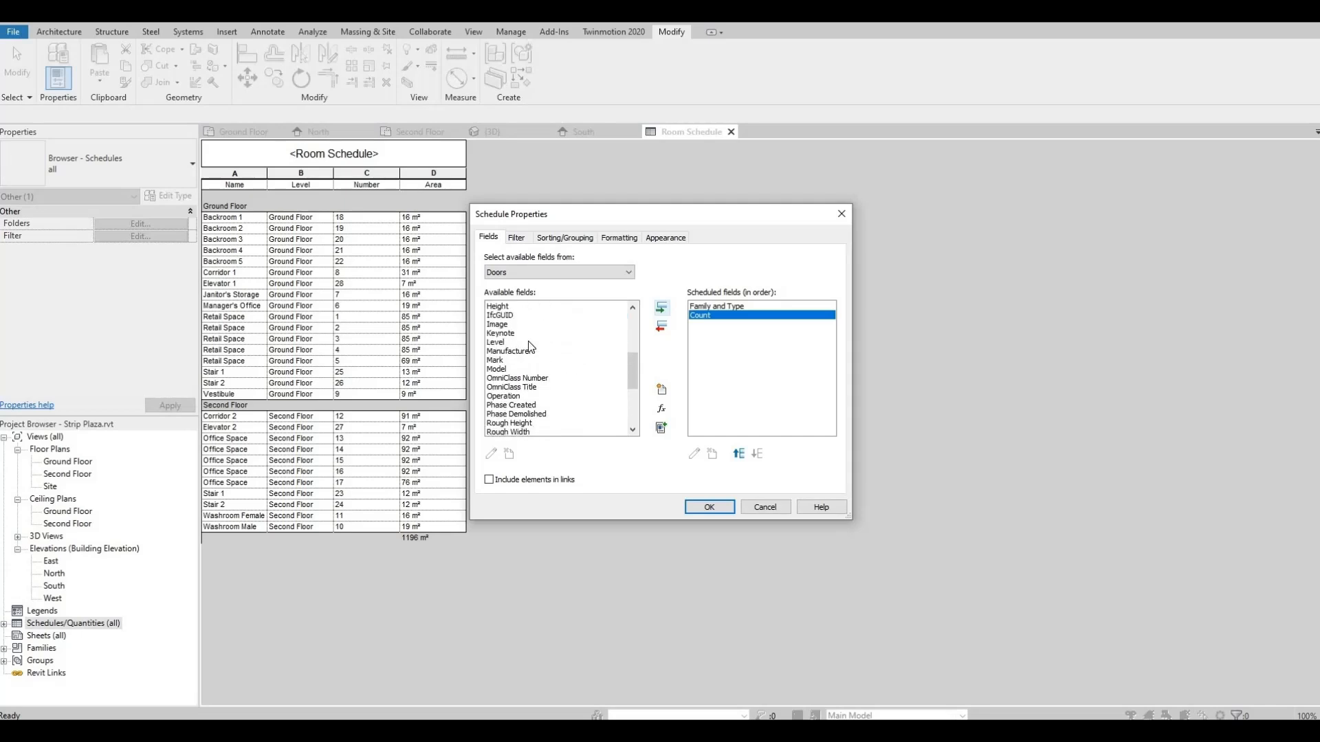
left_click(528, 342)
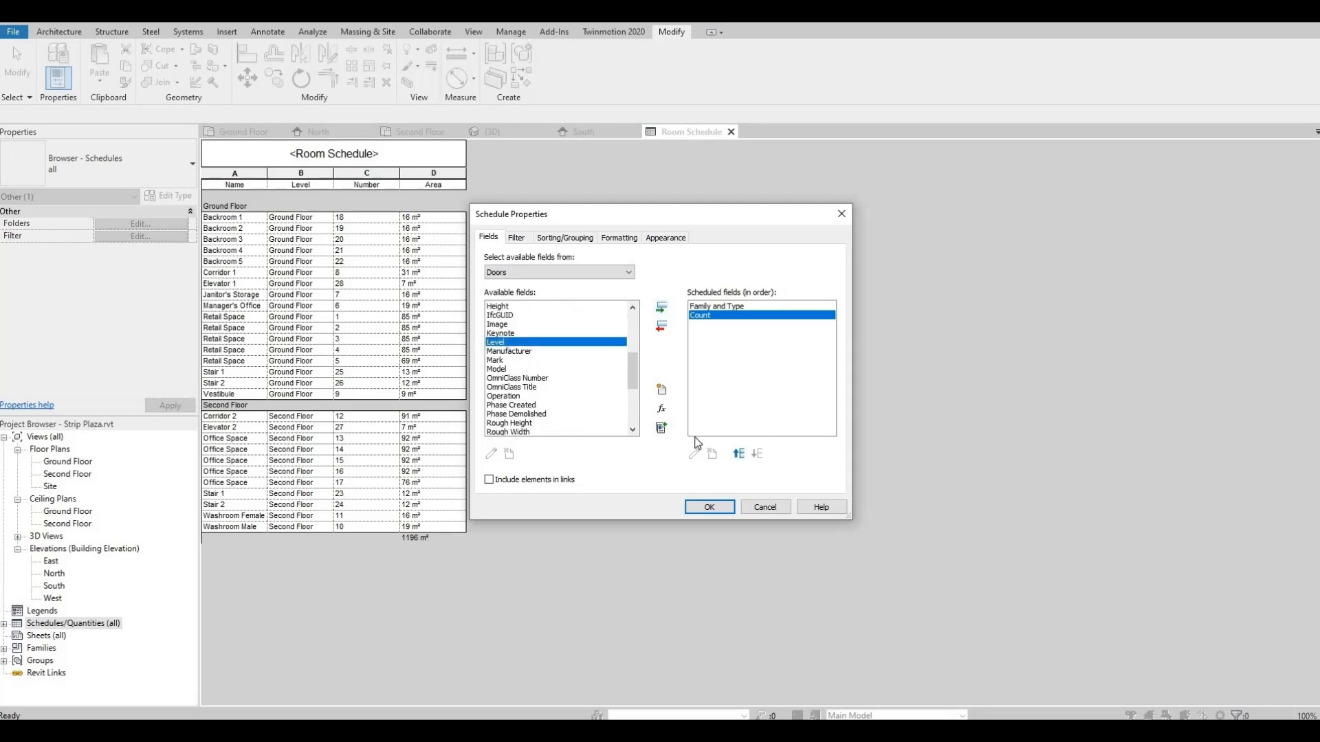
left_click(664, 308)
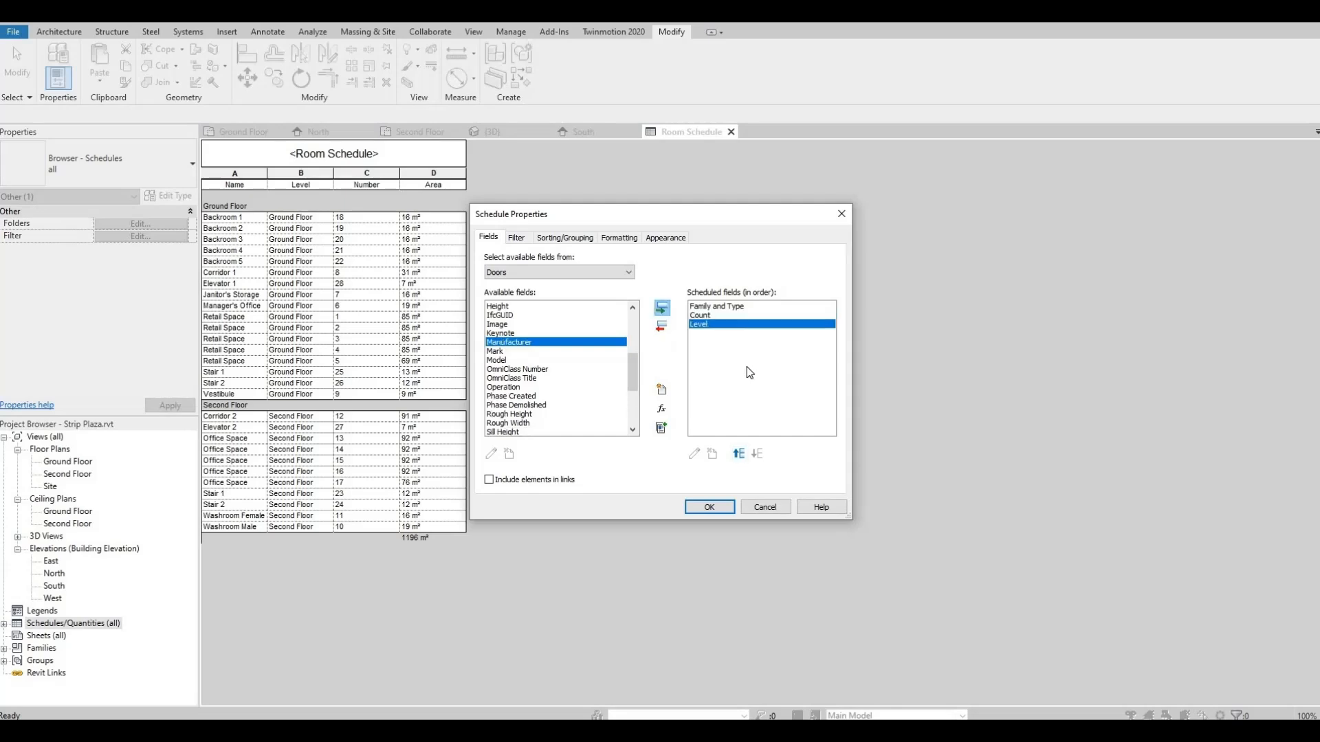
left_click(740, 452)
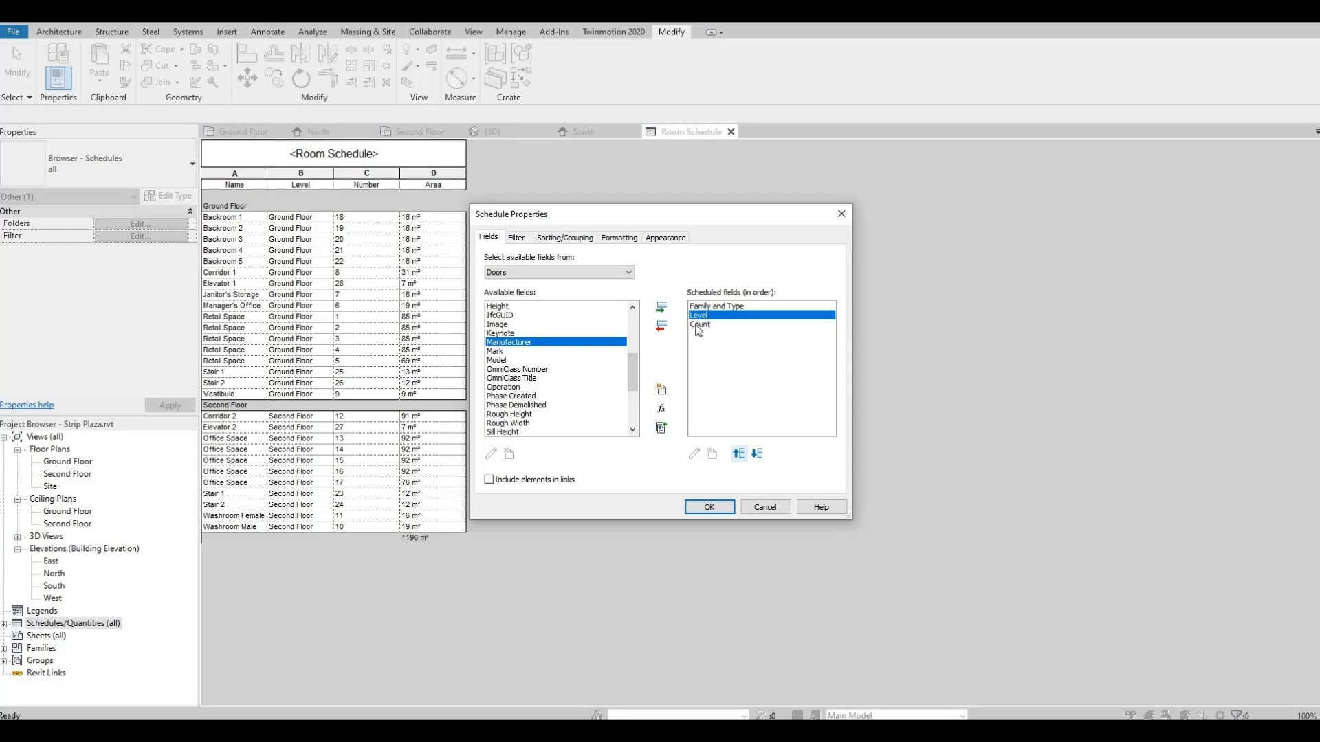
Sort the door schedule by Level in ascending order with a header, and then by Family and Type.
left_click(521, 237)
left_click(551, 238)
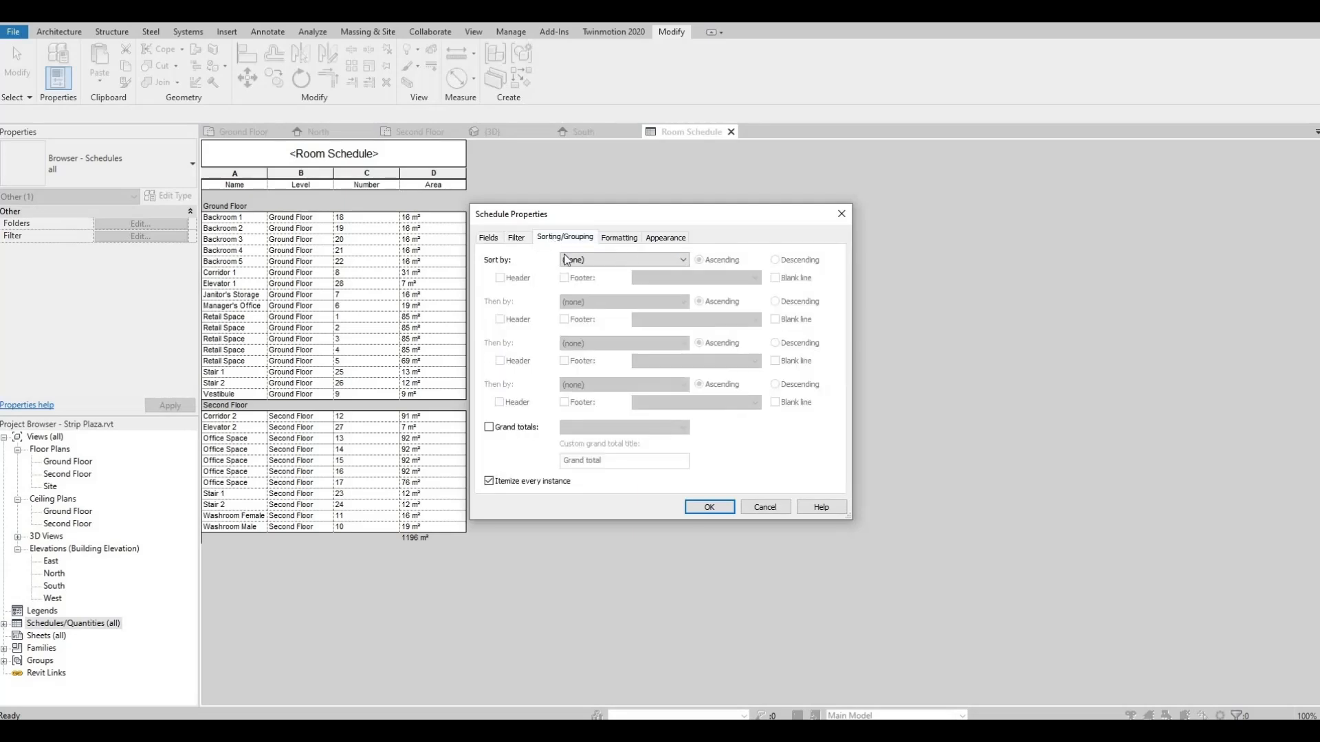
left_click(591, 260)
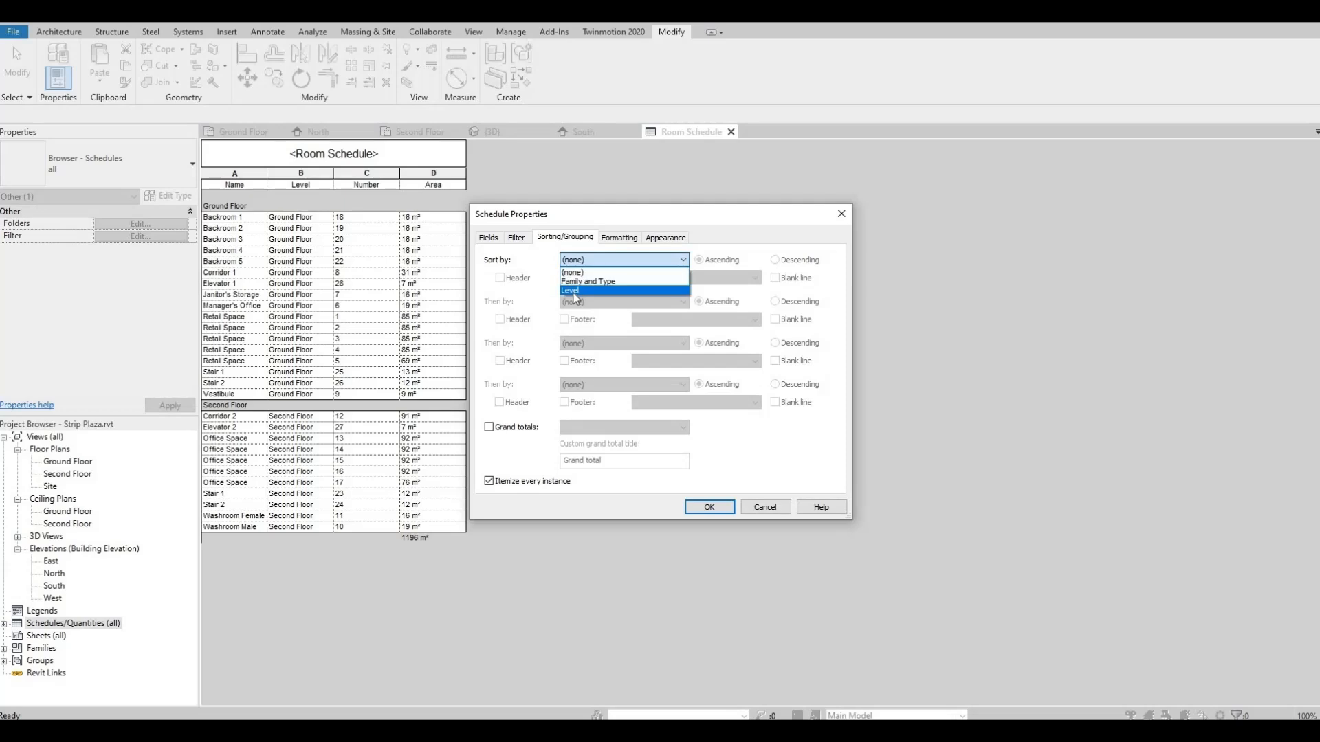
left_click(575, 290)
left_click(501, 279)
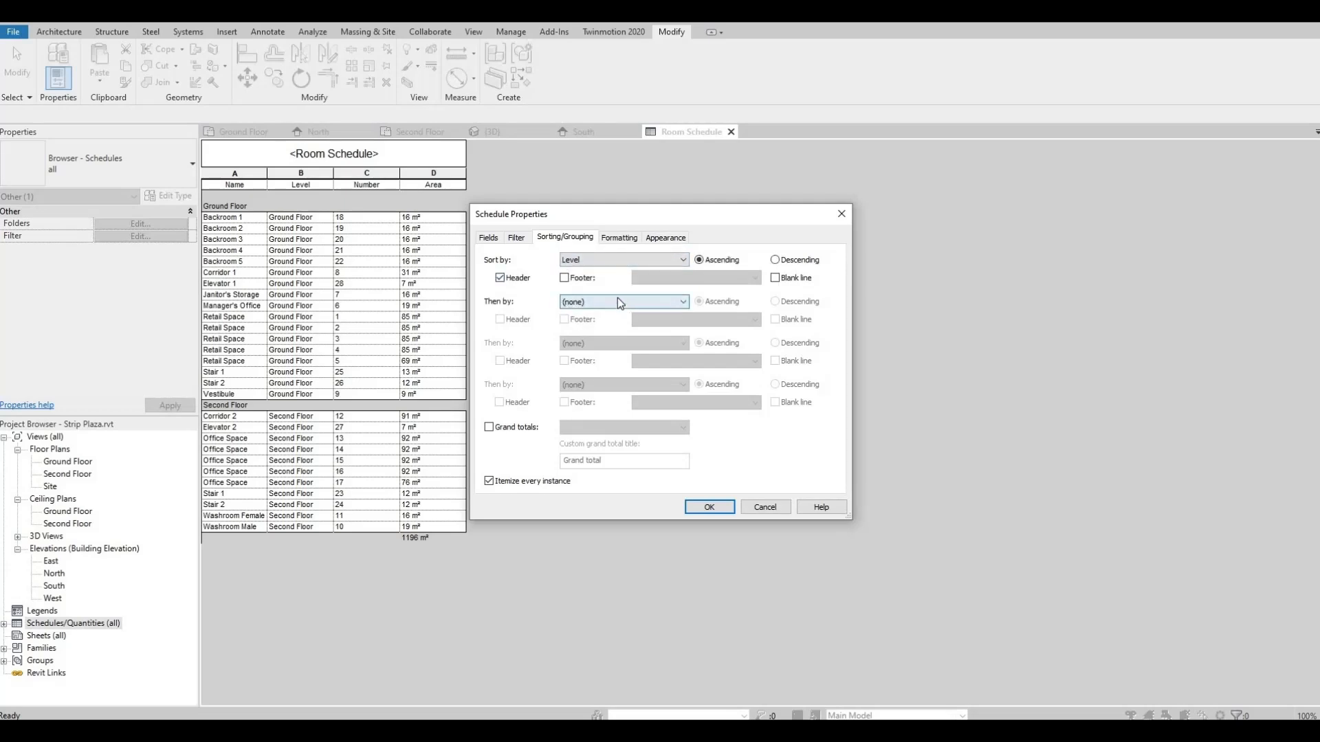
left_click(596, 306)
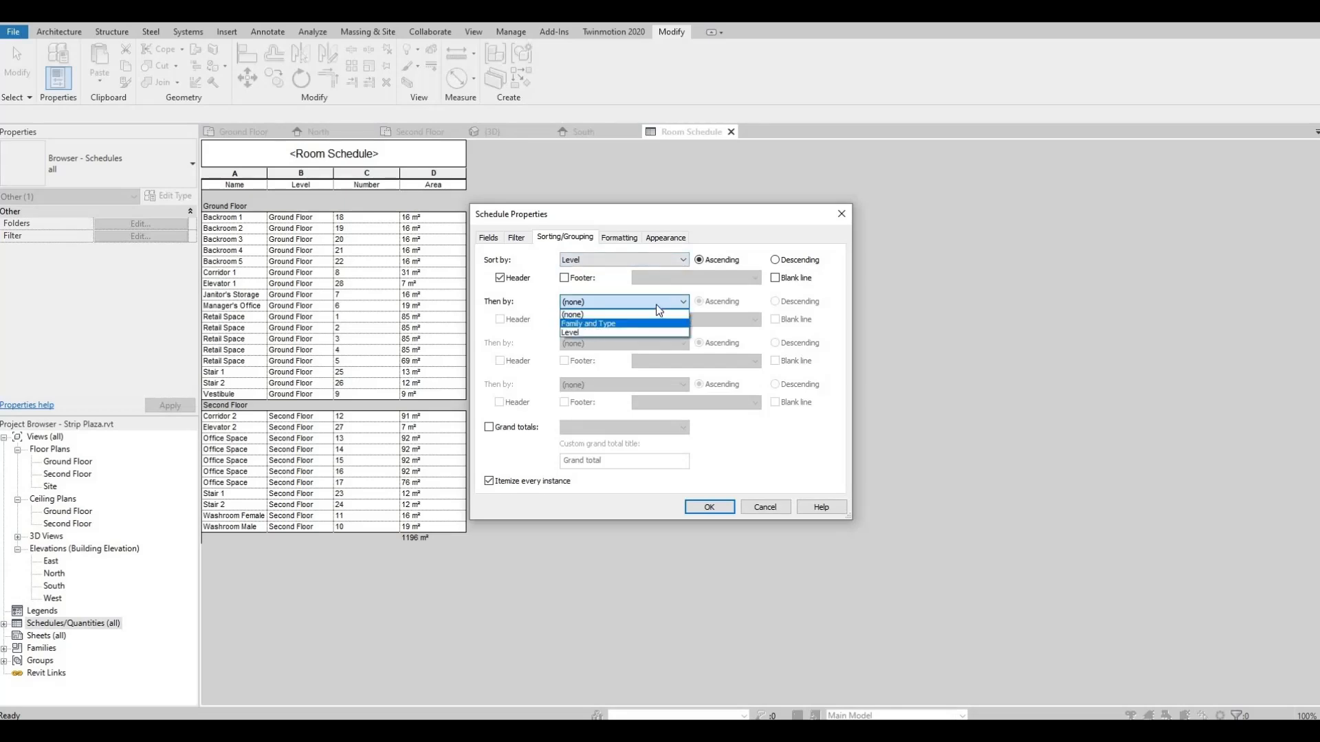
left_click(656, 304)
left_click(653, 305)
left_click(590, 323)
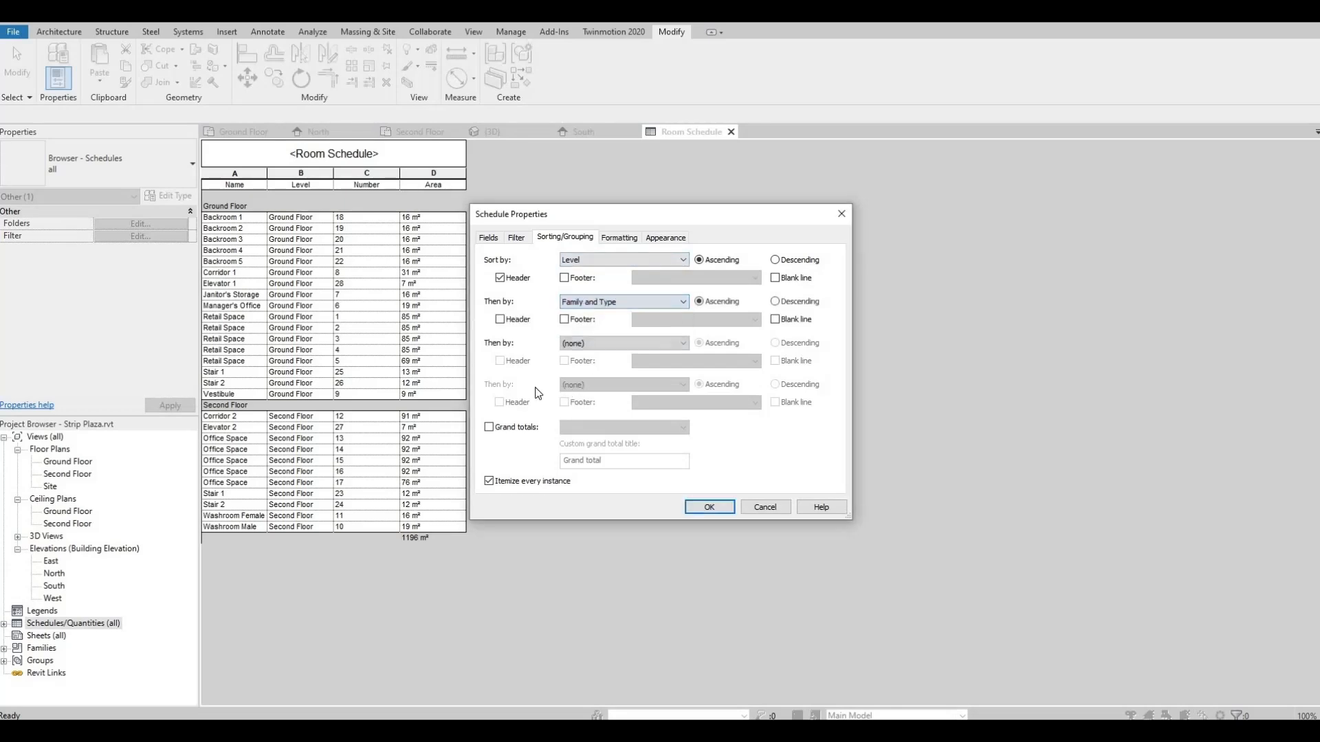
Enable grand totals for the door schedule and set them to Totals only.
left_click(489, 426)
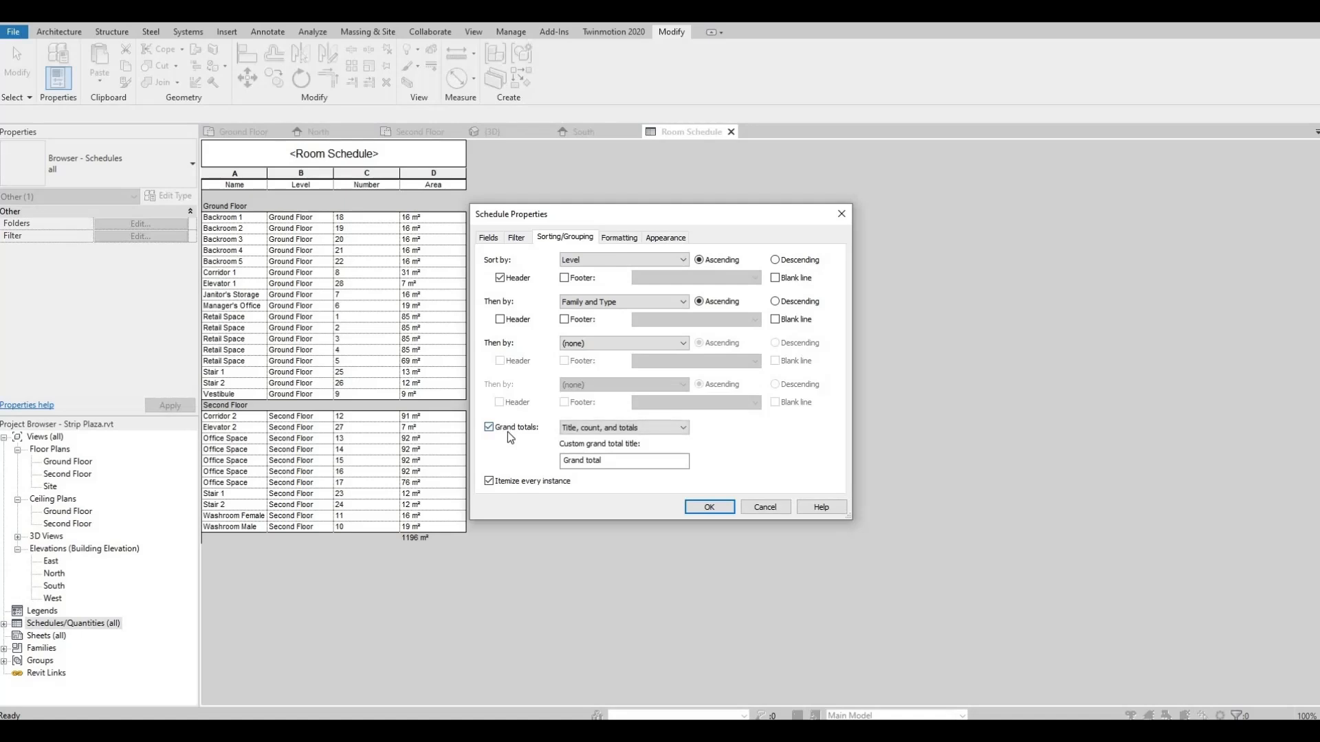
left_click(653, 431)
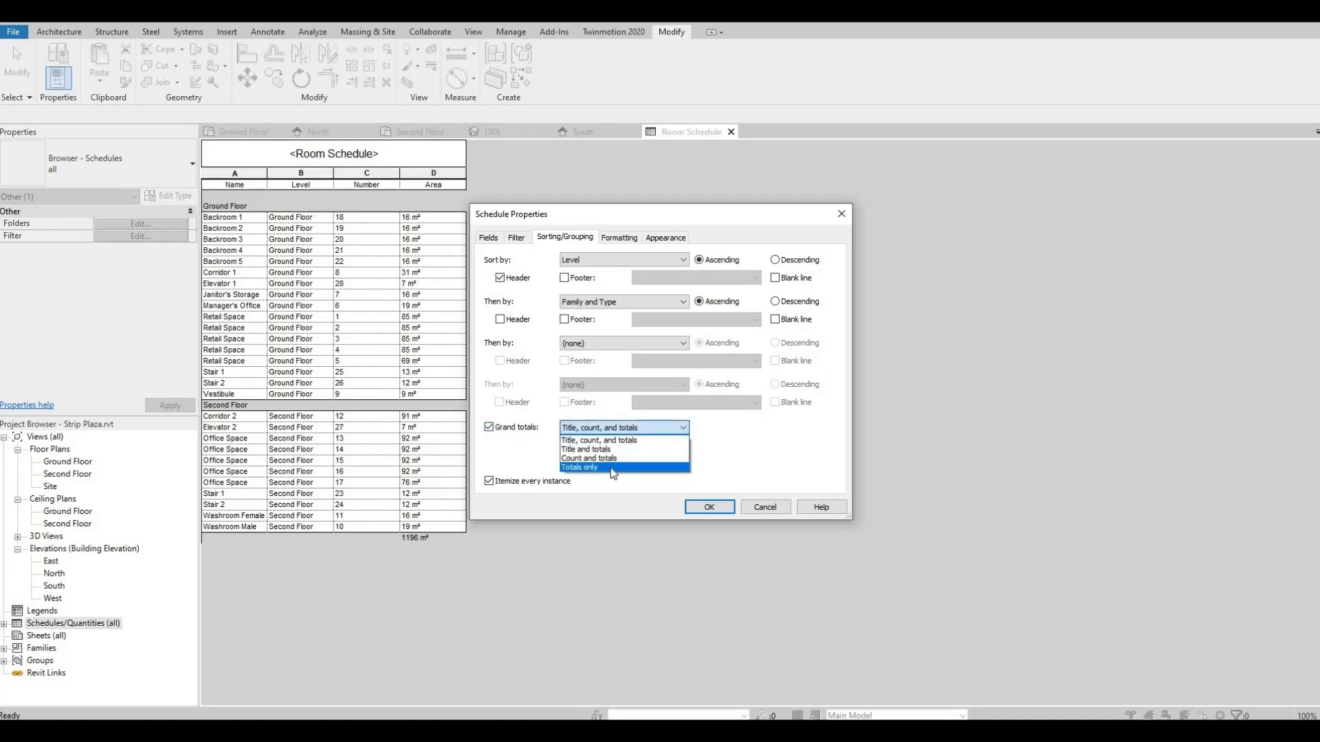
left_click(611, 469)
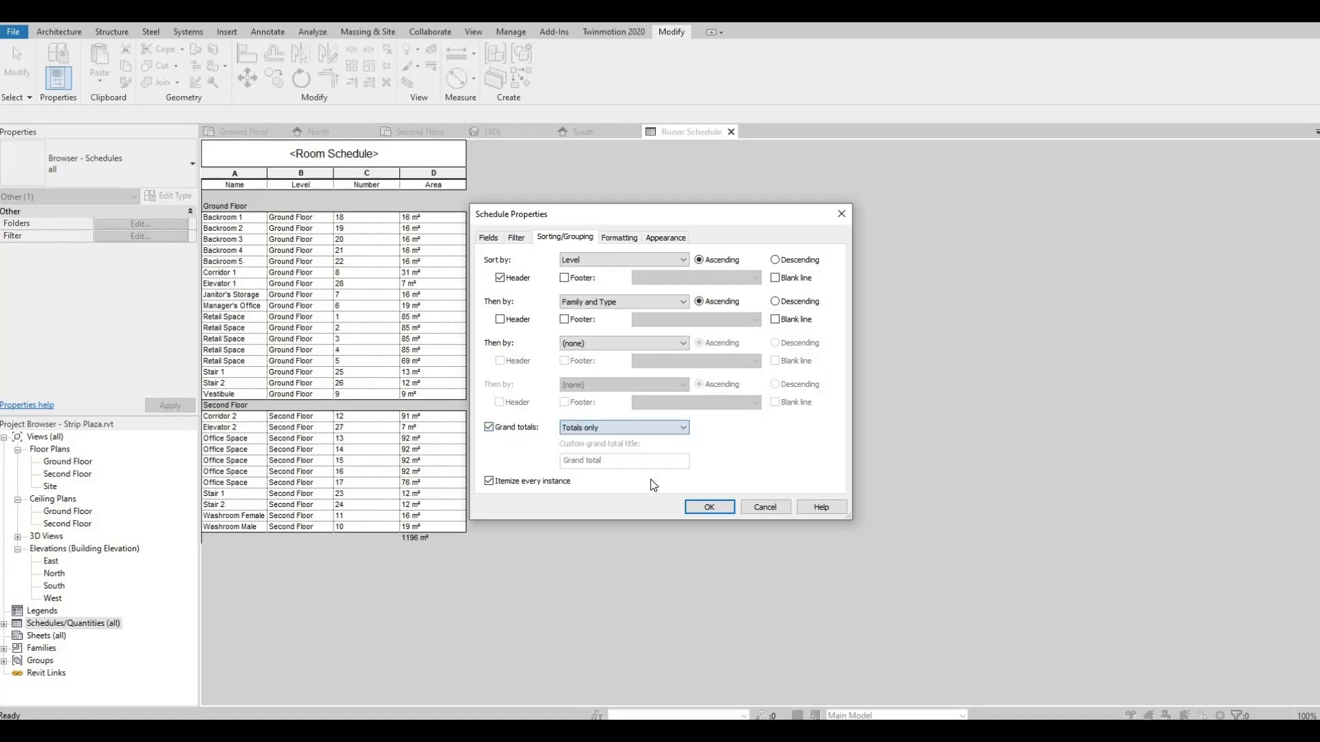
Set the door schedule's Count field to Calculate totals and generate the schedule.
left_click(617, 240)
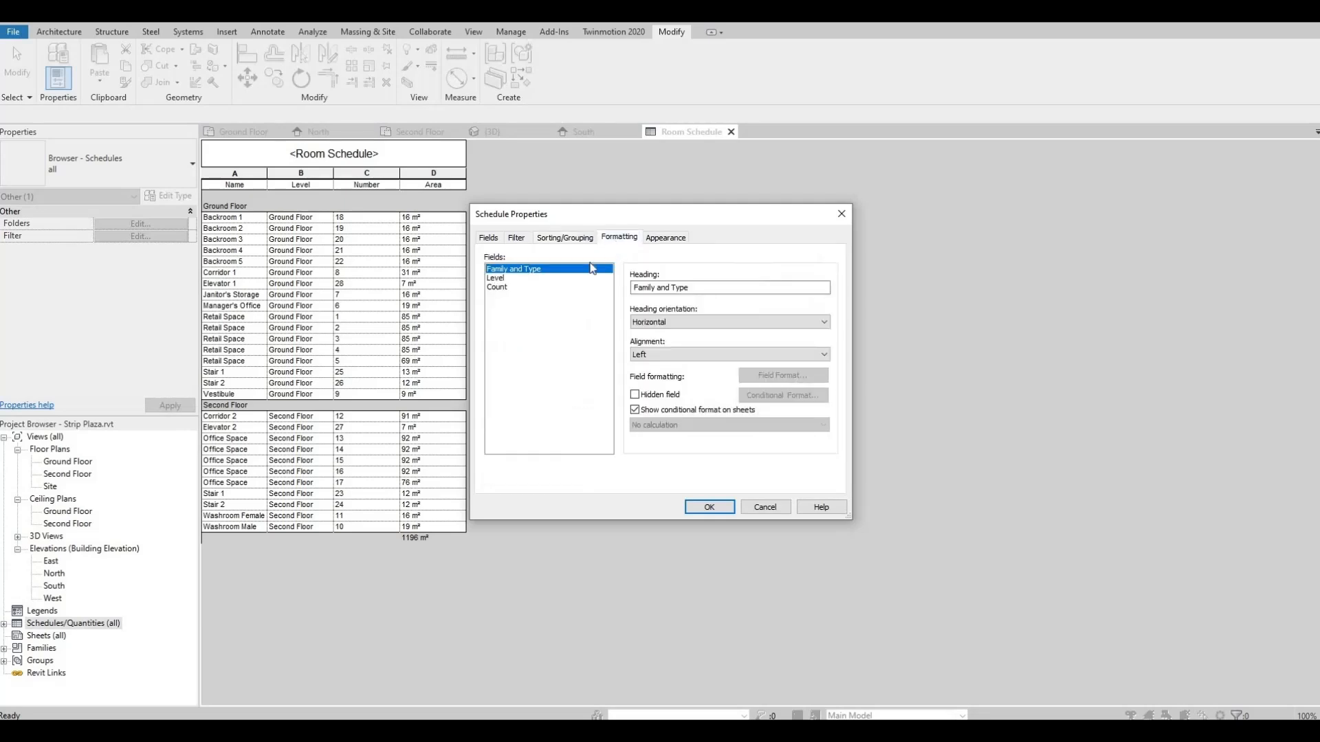
left_click(501, 288)
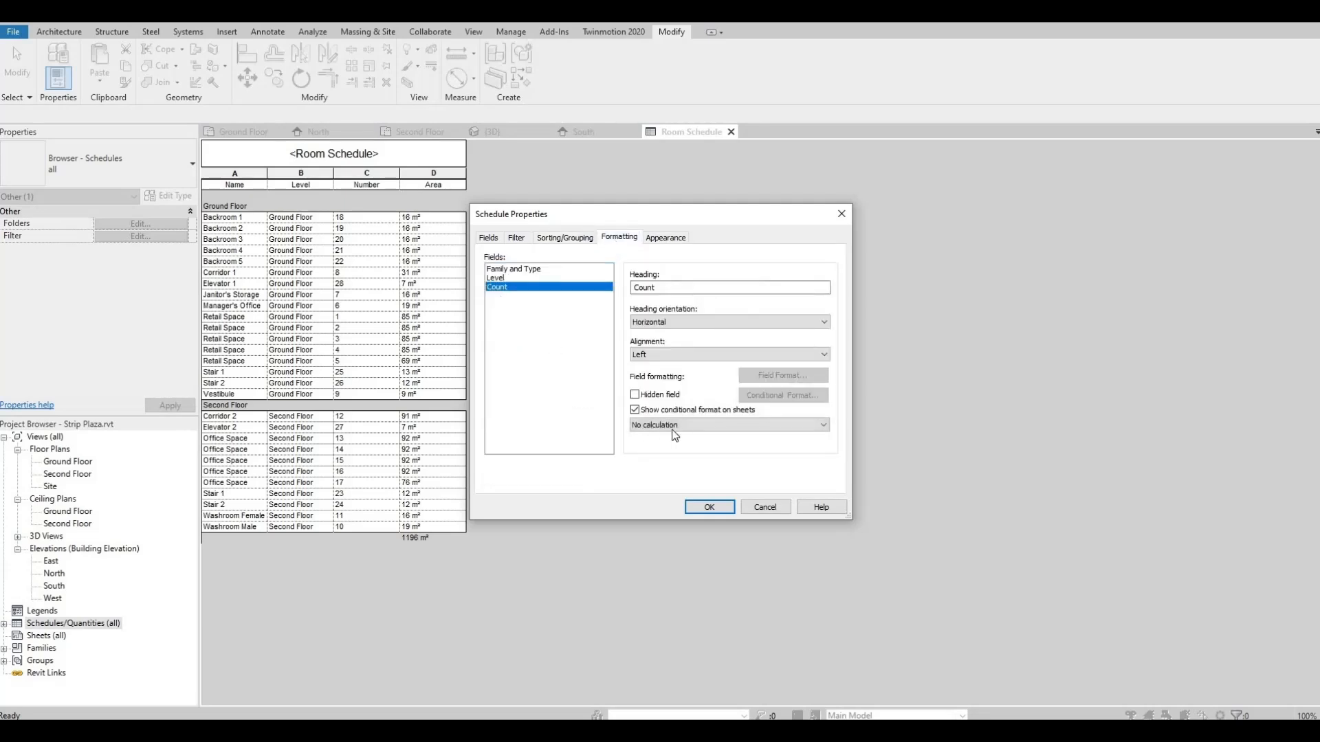
left_click(681, 425)
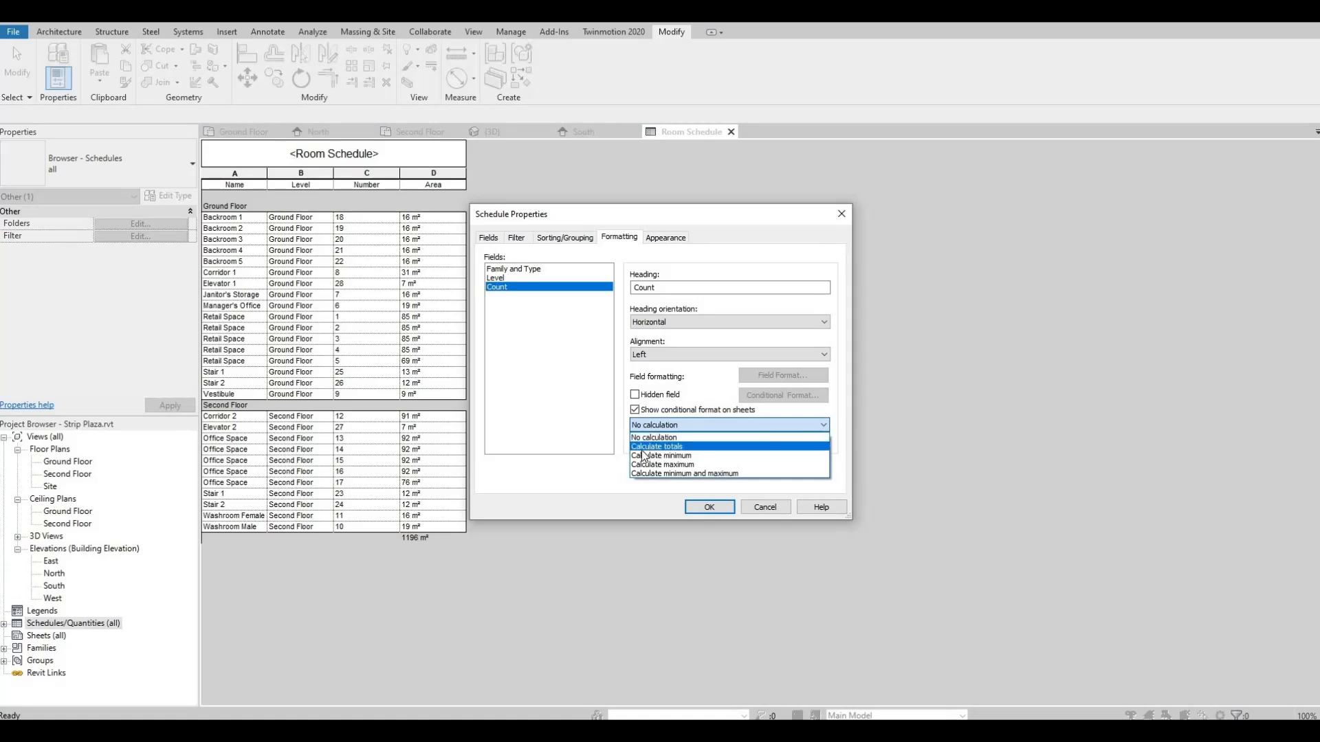
key("Return")
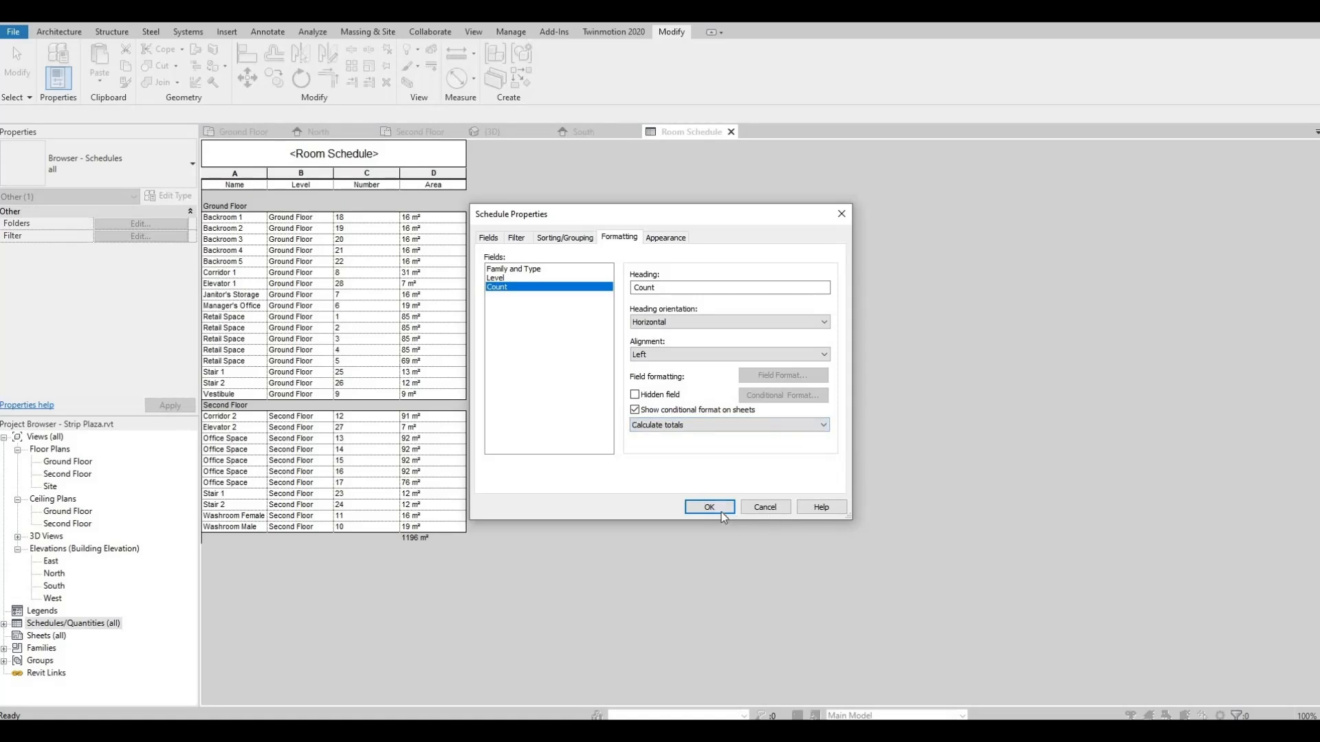
left_click(709, 507)
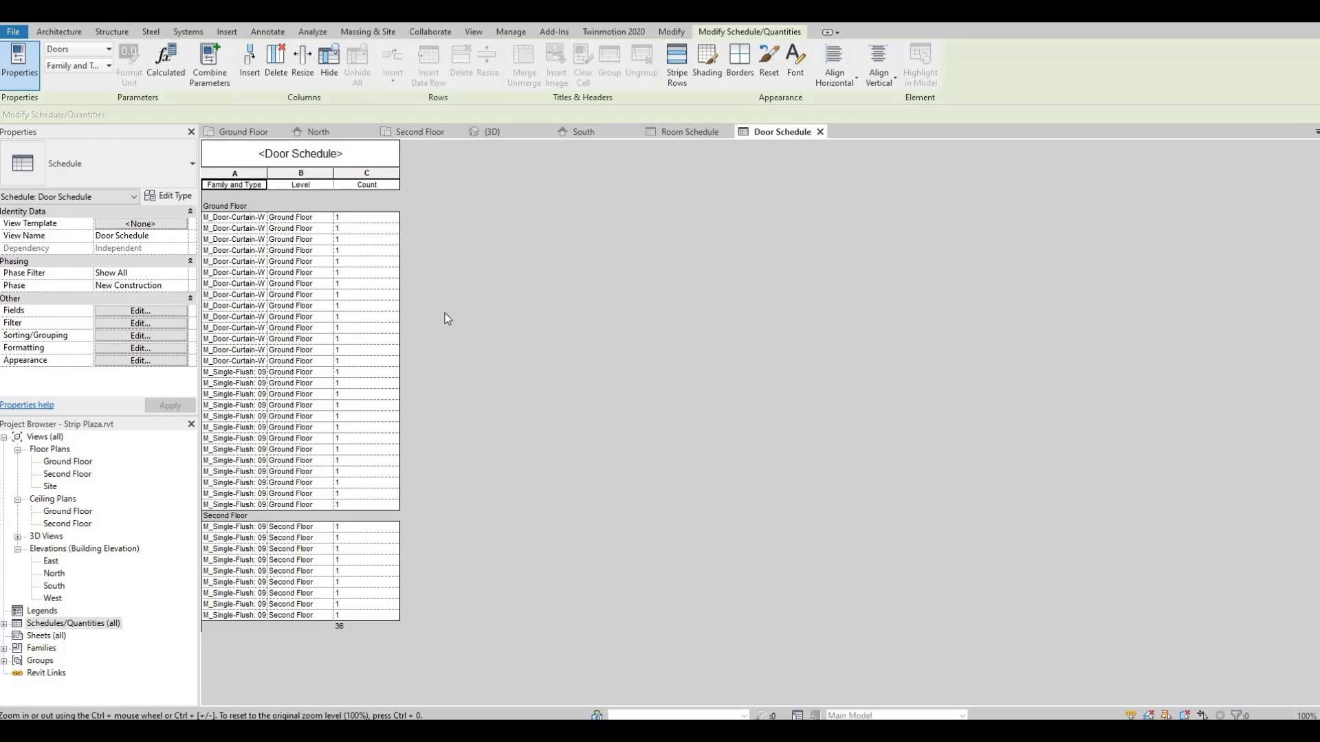
Start a new schedule for the Windows category in the New Construction phase.
left_click(41, 612)
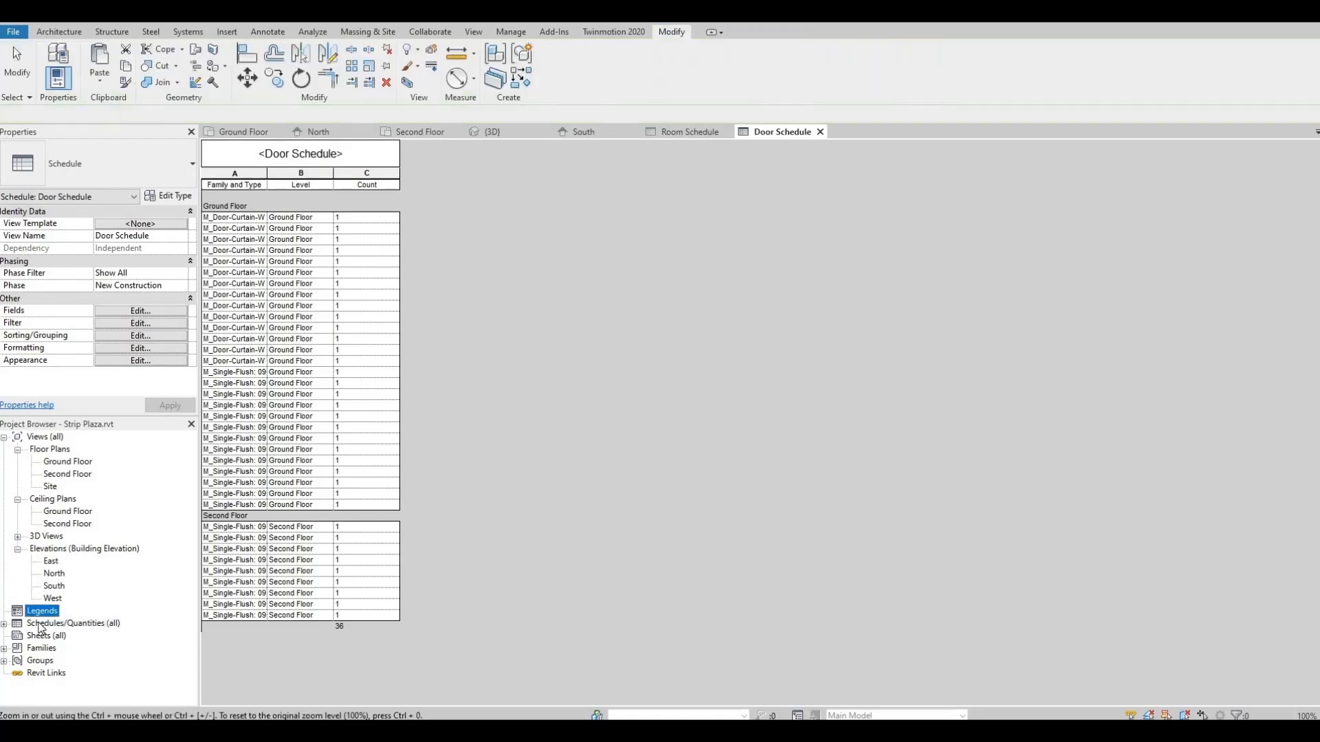
left_click(43, 625)
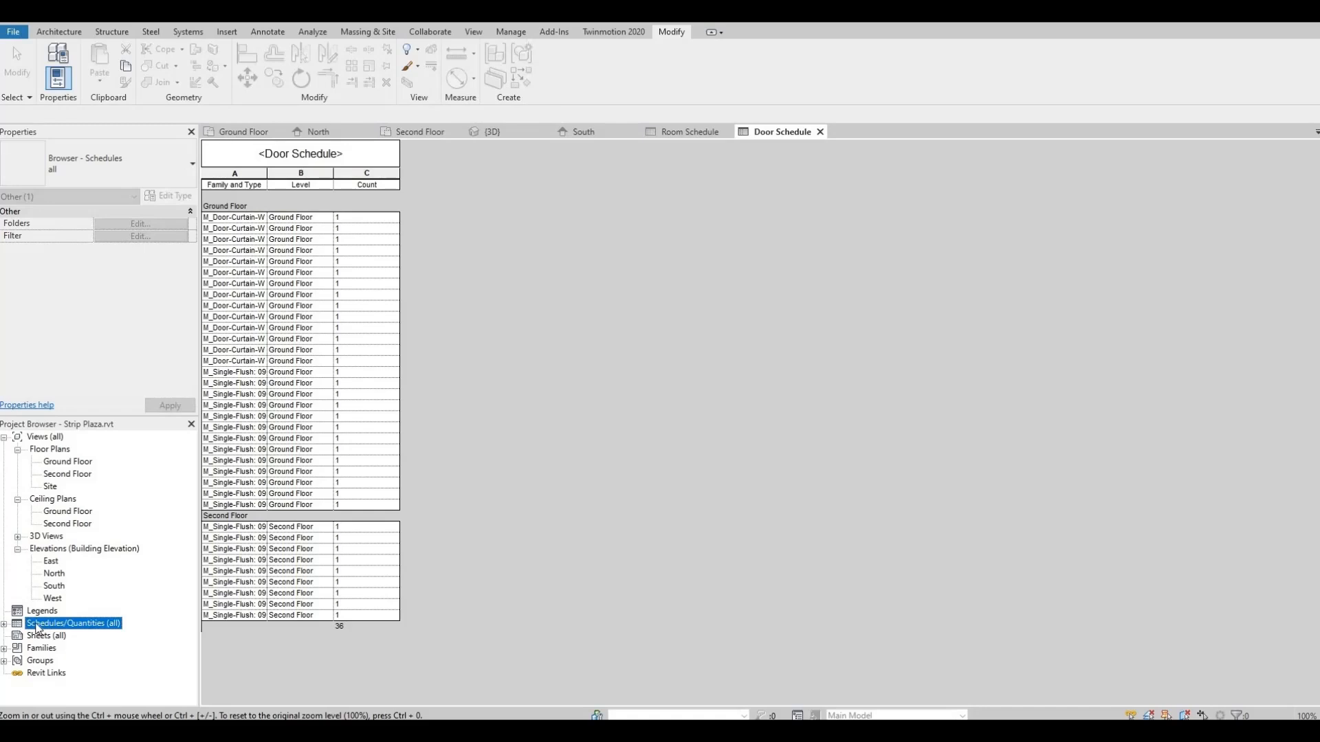
right_click(36, 627)
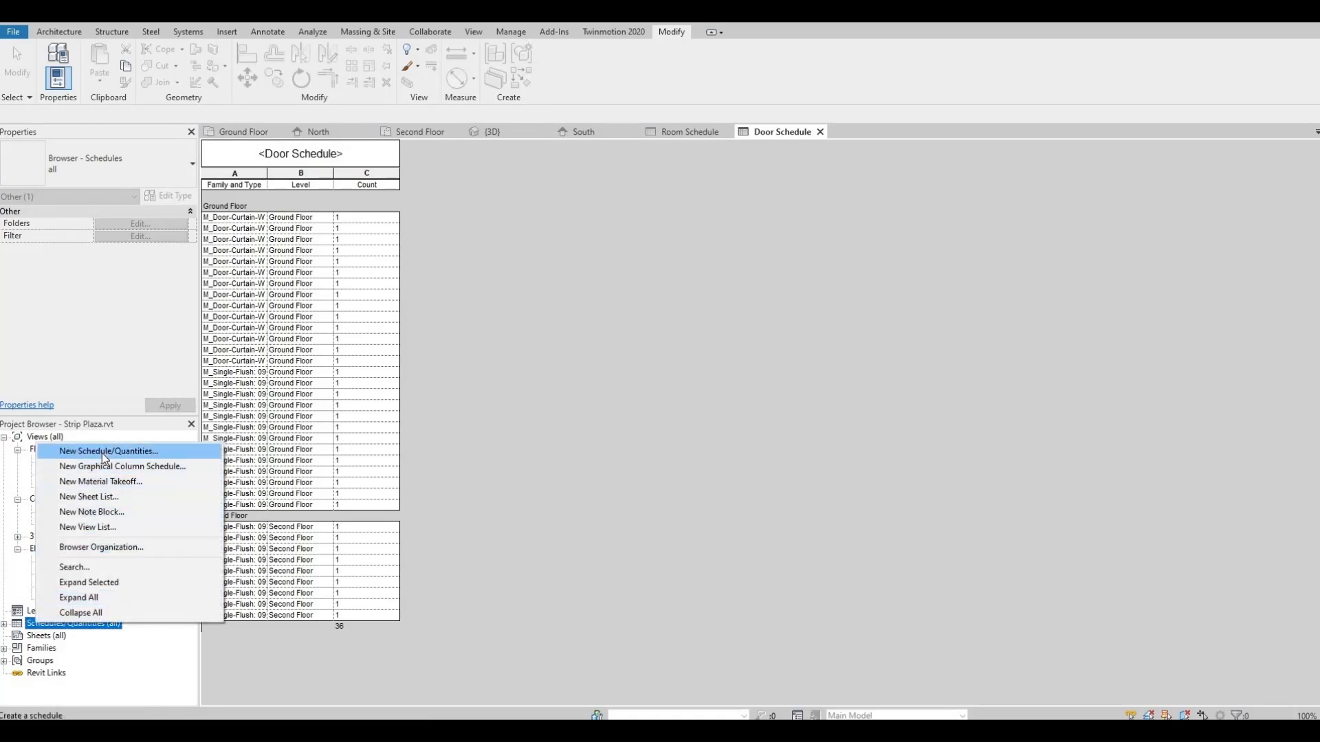
left_click(102, 452)
scroll(587, 374, "down", 3)
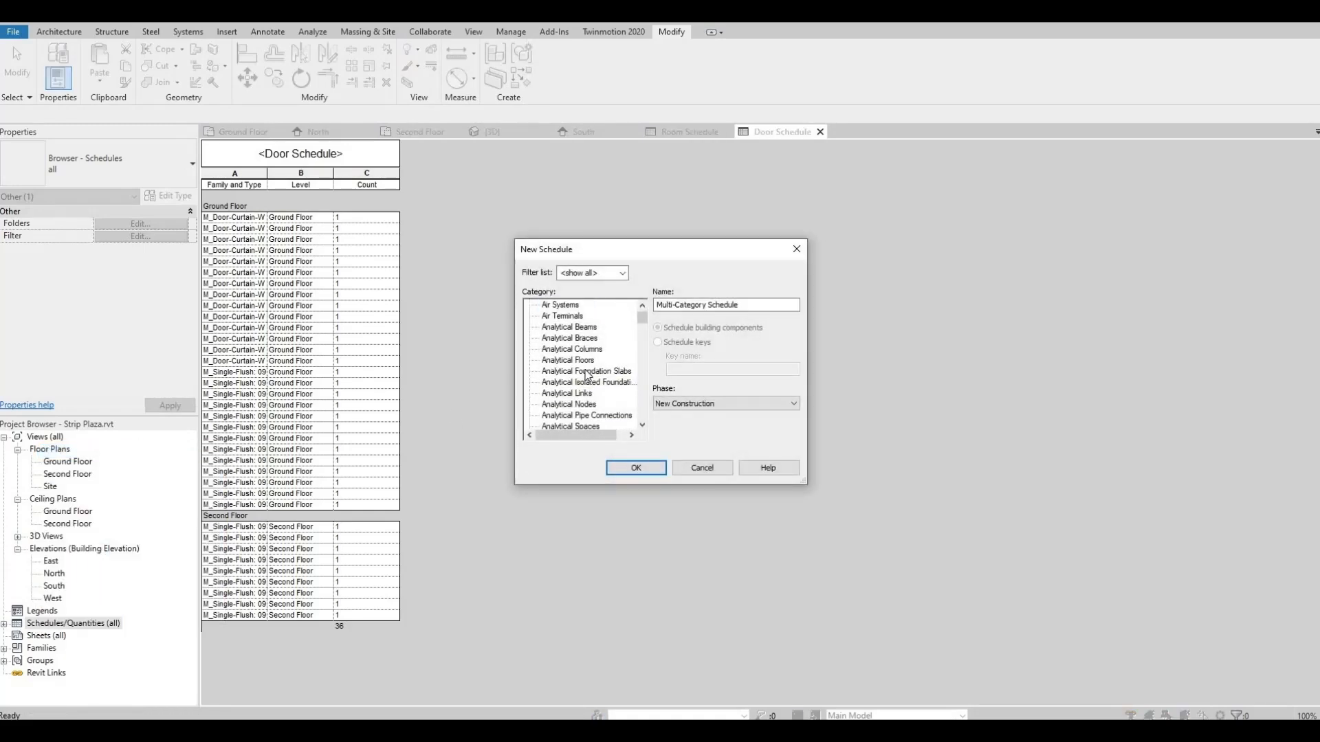
scroll(580, 391, "down", 7)
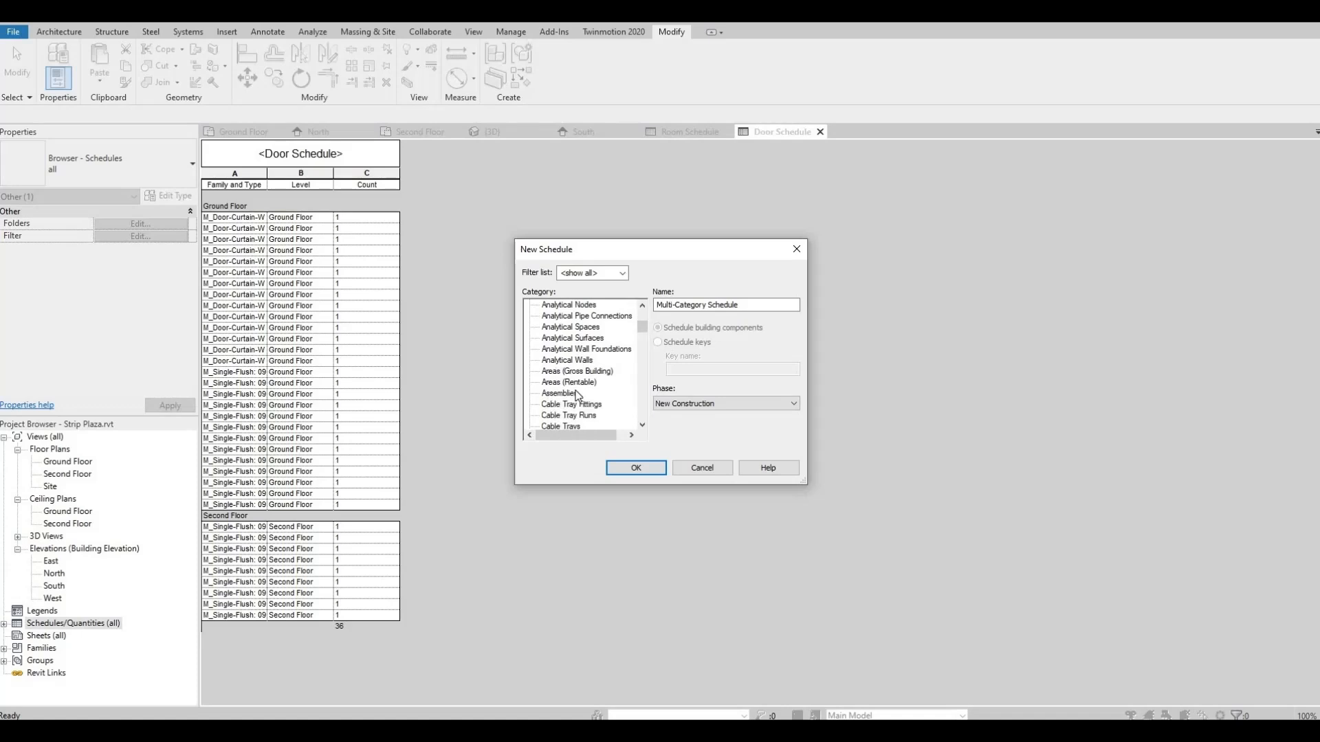
left_click_drag(640, 354, 640, 439)
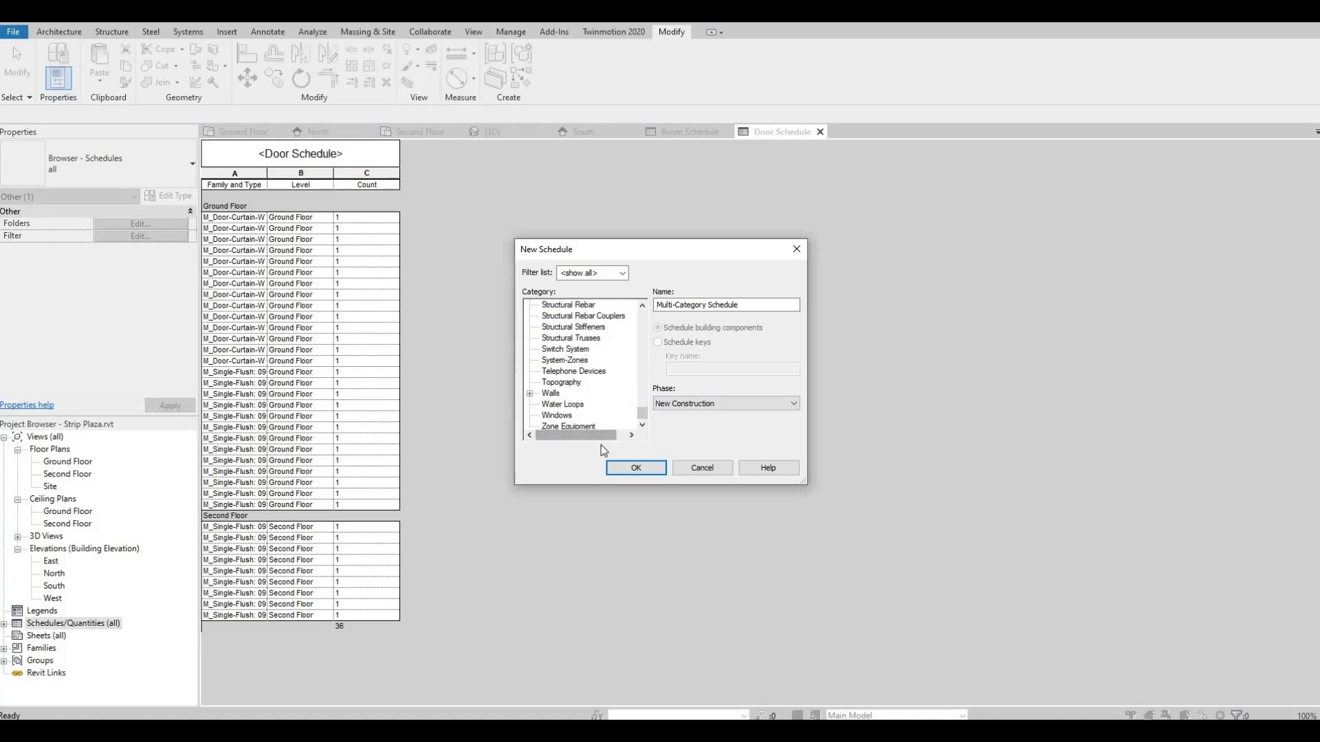
left_click(557, 415)
left_click(631, 470)
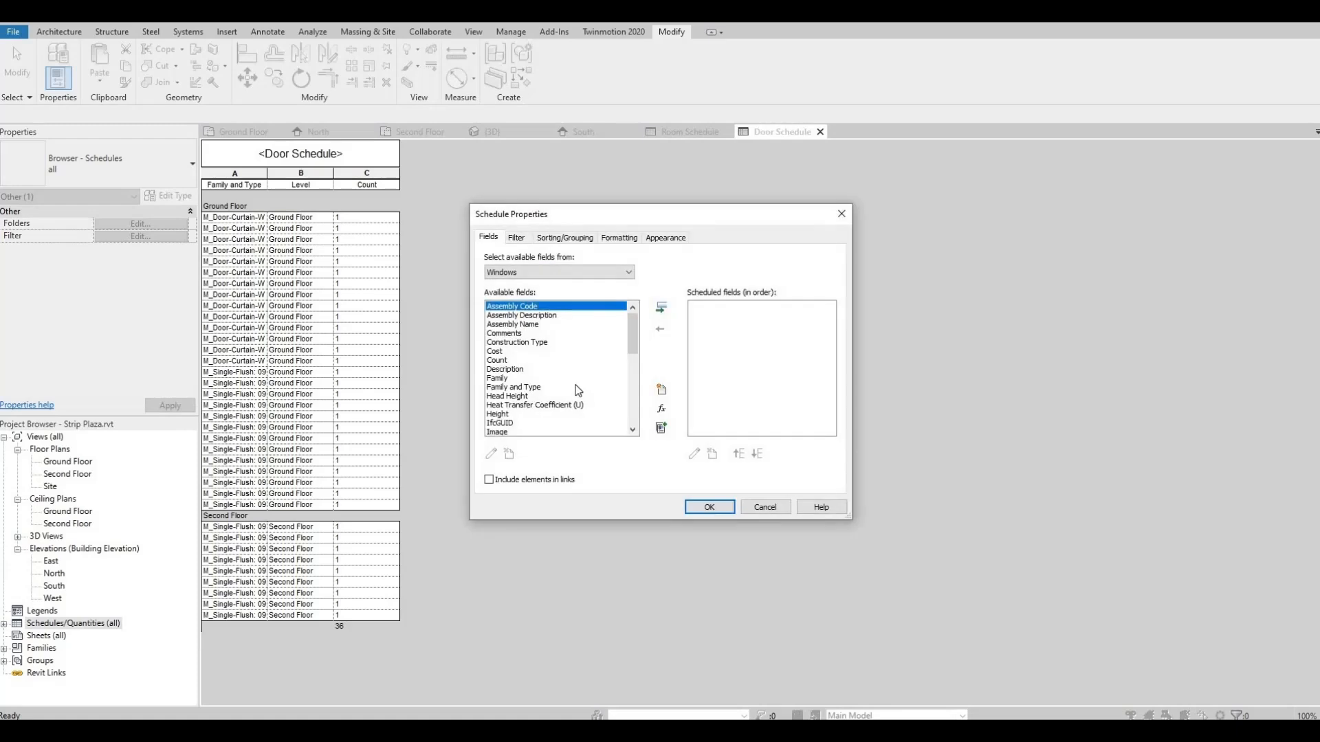
Add the Count, Family and Type, and Level fields to the window schedule.
left_click(610, 361)
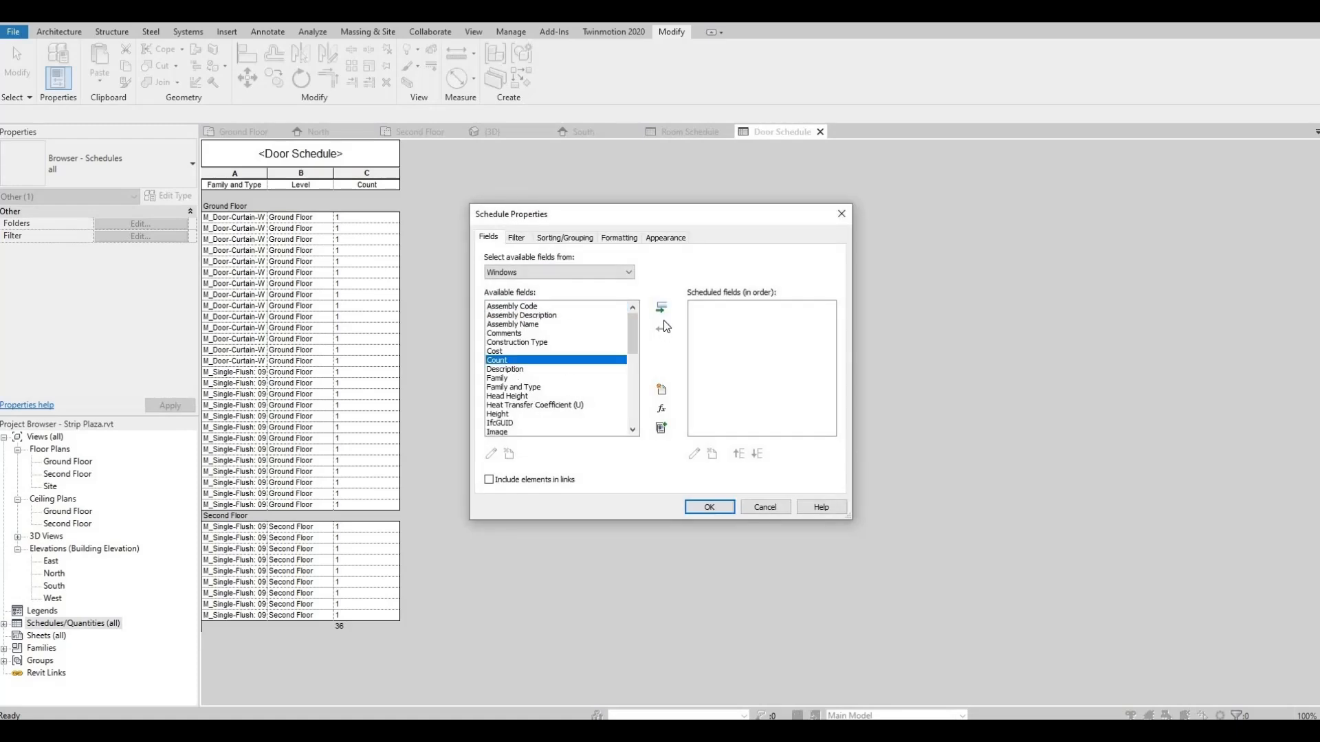
left_click(661, 308)
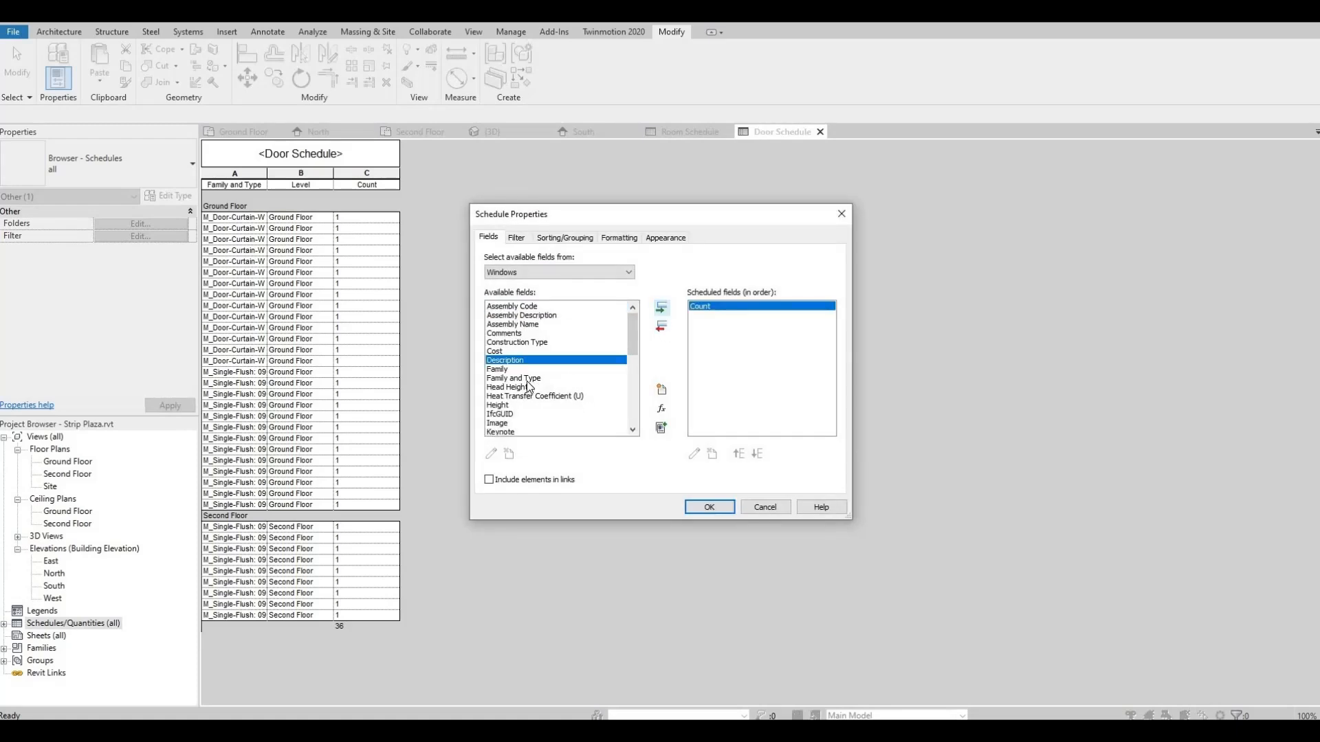
left_click(524, 378)
left_click(661, 308)
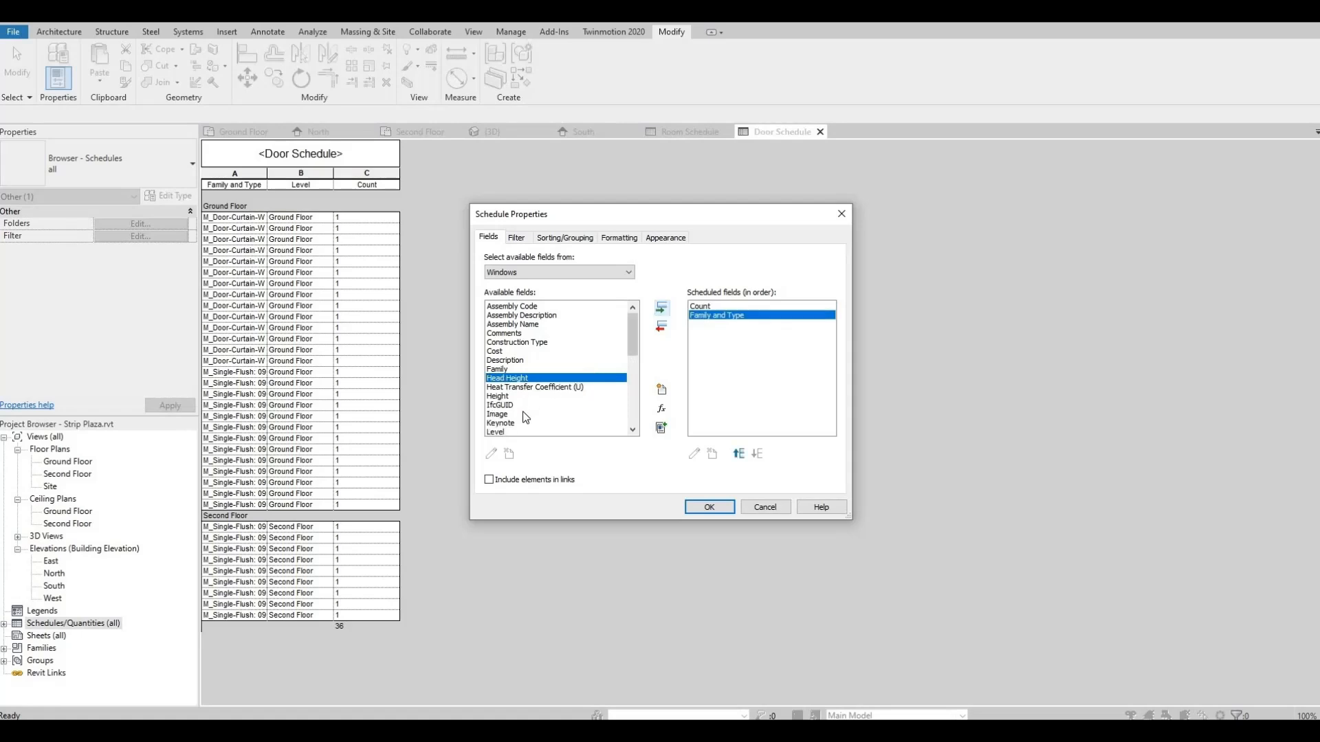
scroll(517, 386, "down", 1)
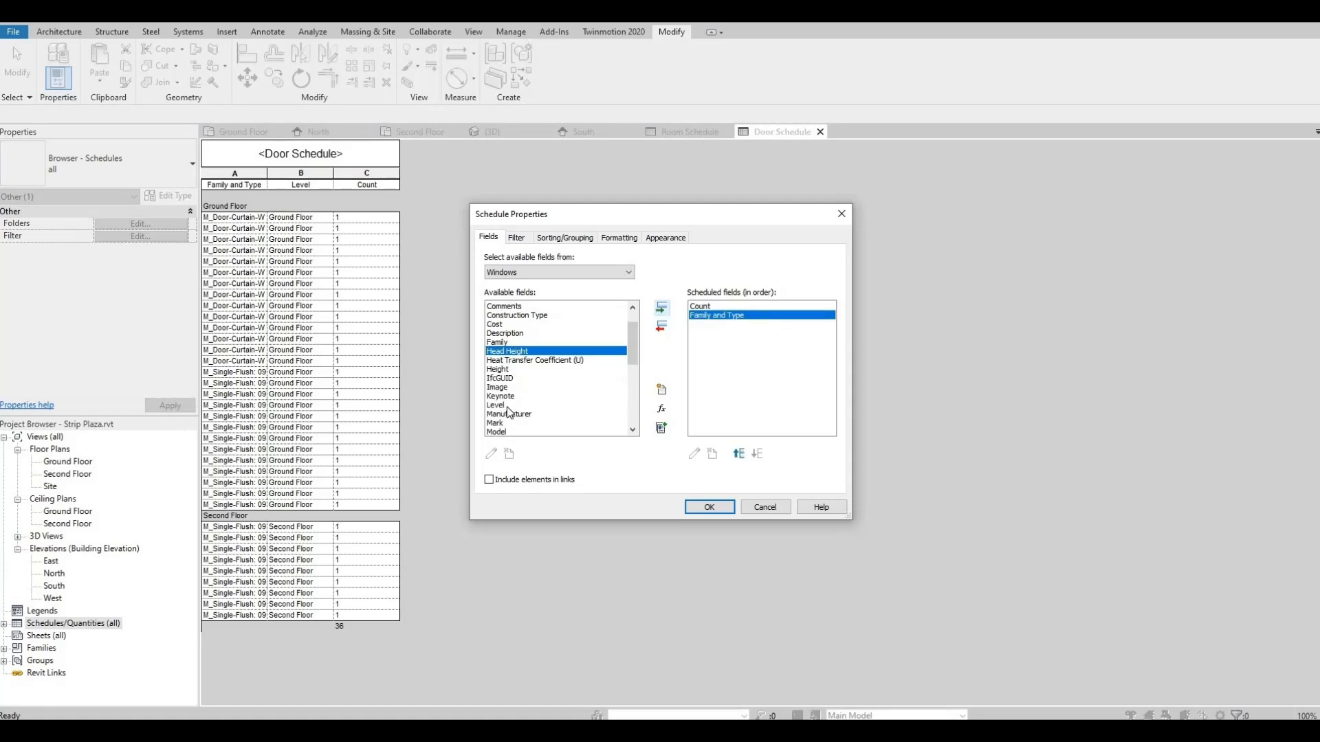
left_click(509, 405)
left_click(661, 308)
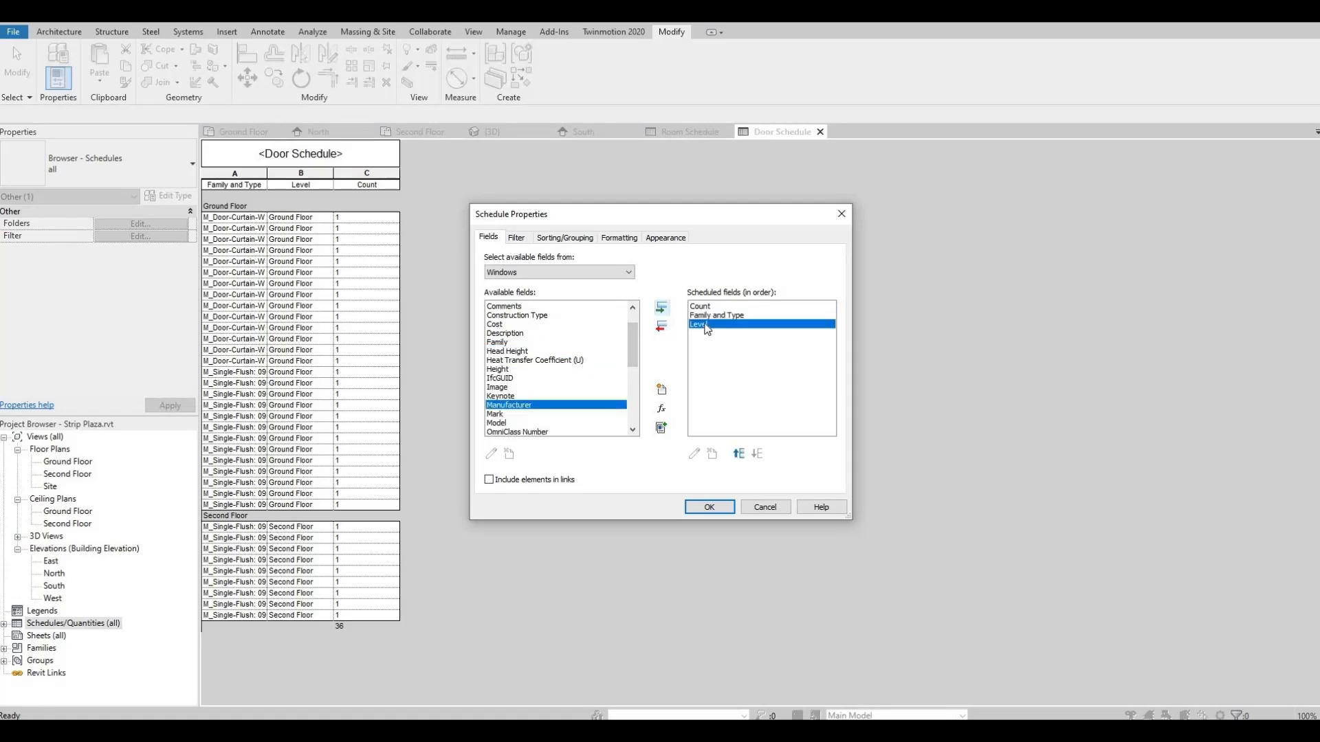
Reorder the window schedule's fields to Family and Type, Level, Count.
left_click(711, 315)
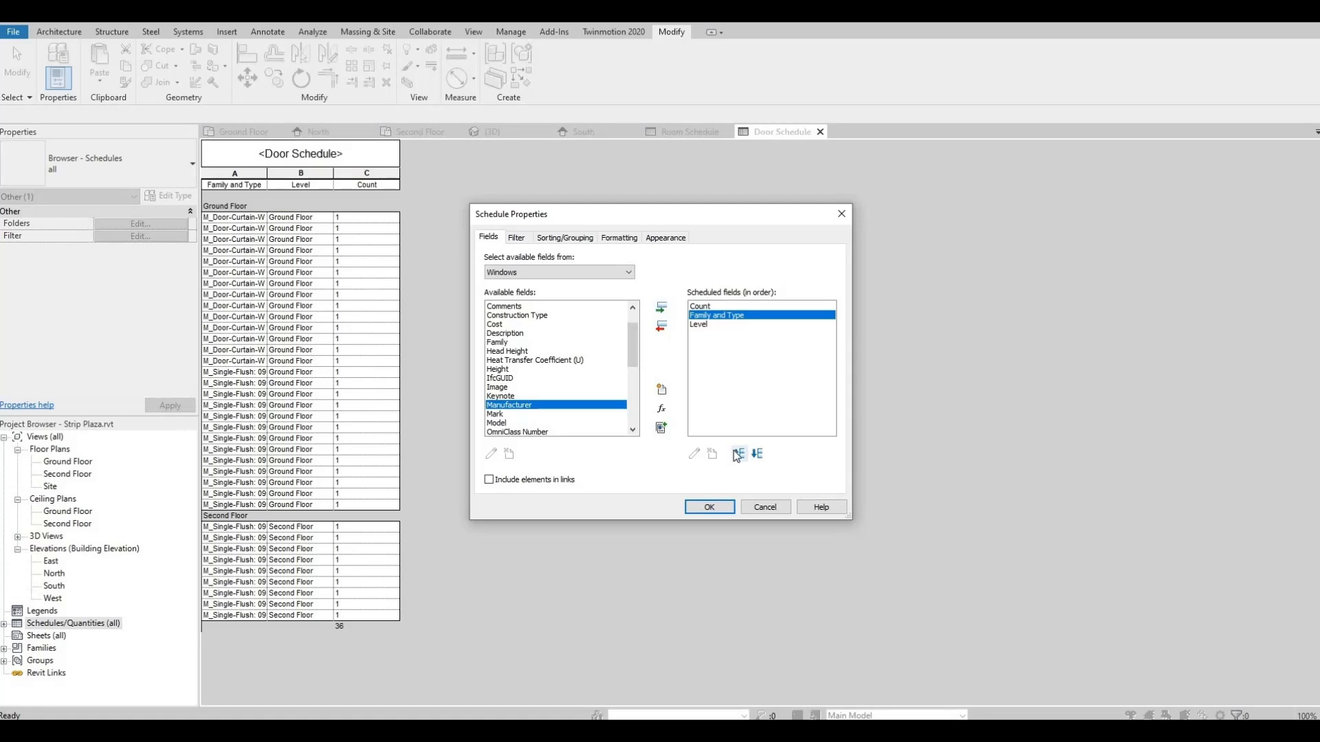
left_click(737, 454)
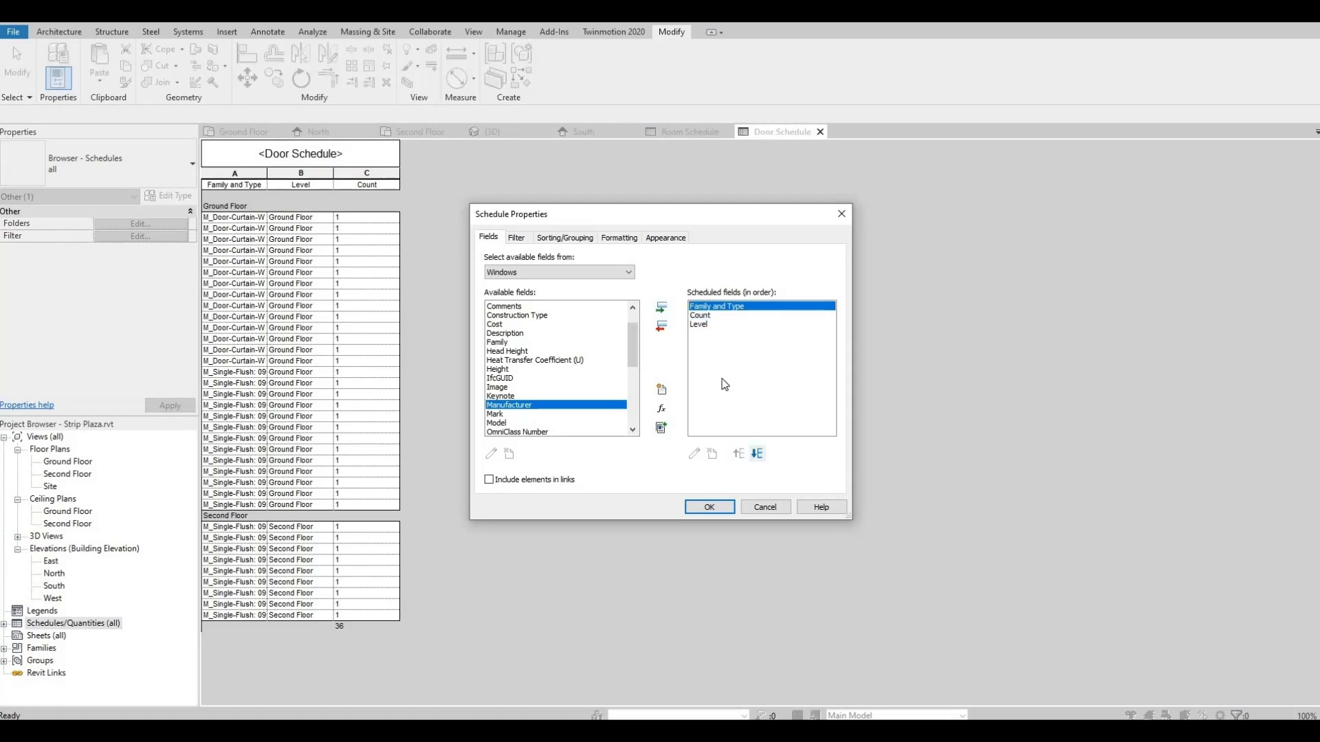
left_click(702, 317)
left_click(757, 455)
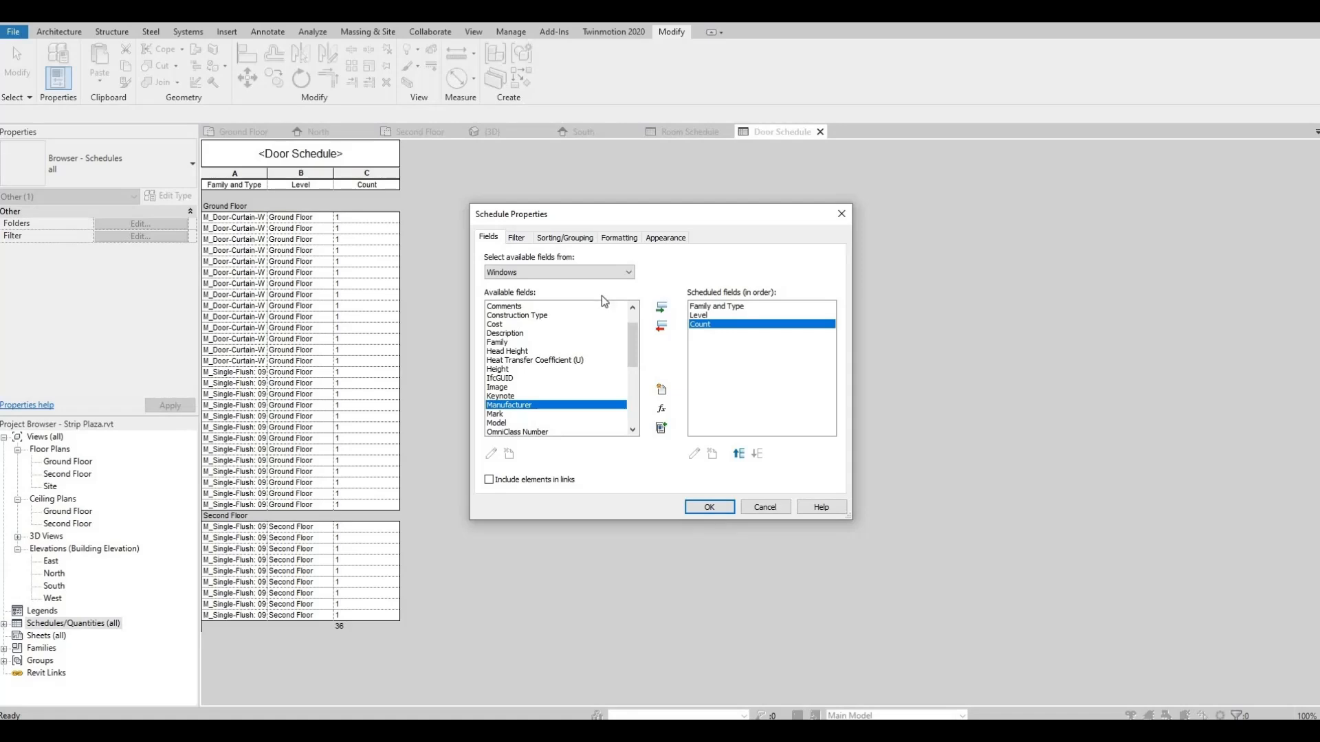
Sort the window schedule by Level in ascending order with a header, and then by Family and Type.
left_click(515, 238)
left_click(563, 238)
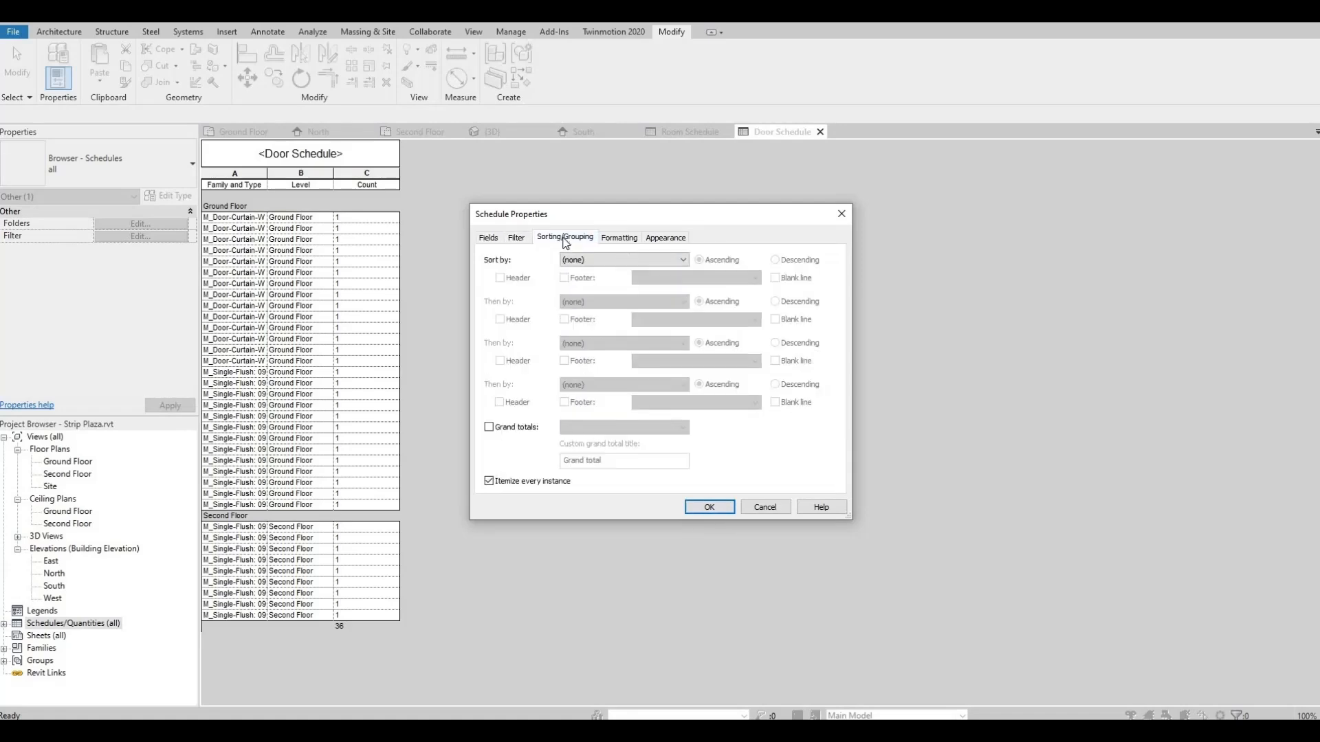
left_click(589, 265)
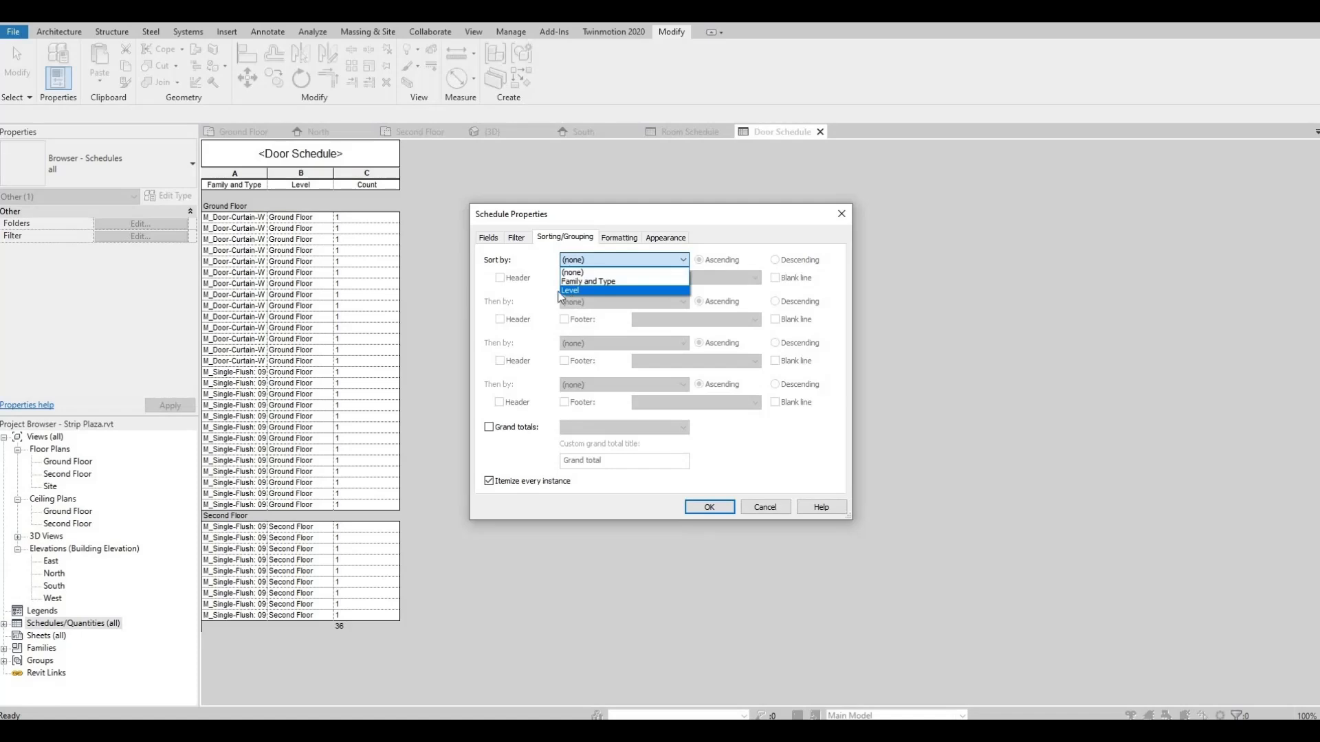
left_click(586, 265)
left_click(618, 259)
left_click(578, 288)
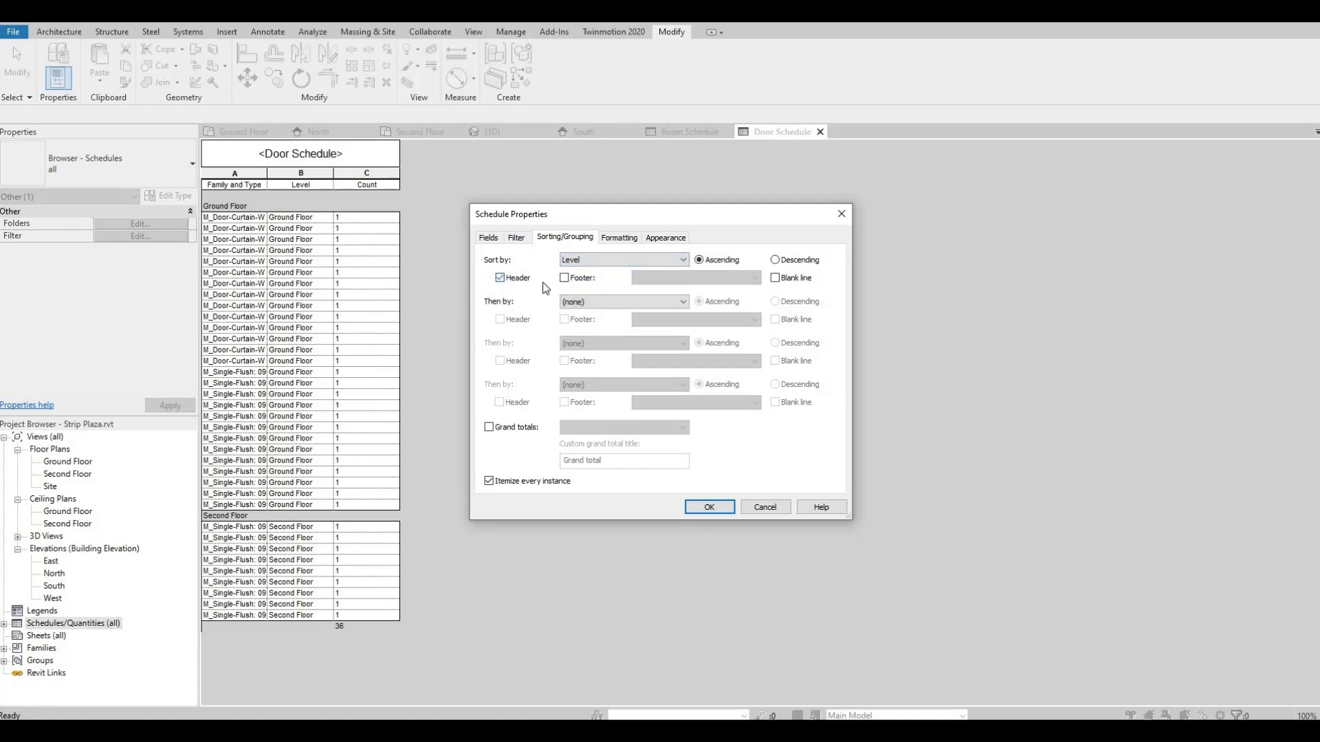
left_click(581, 303)
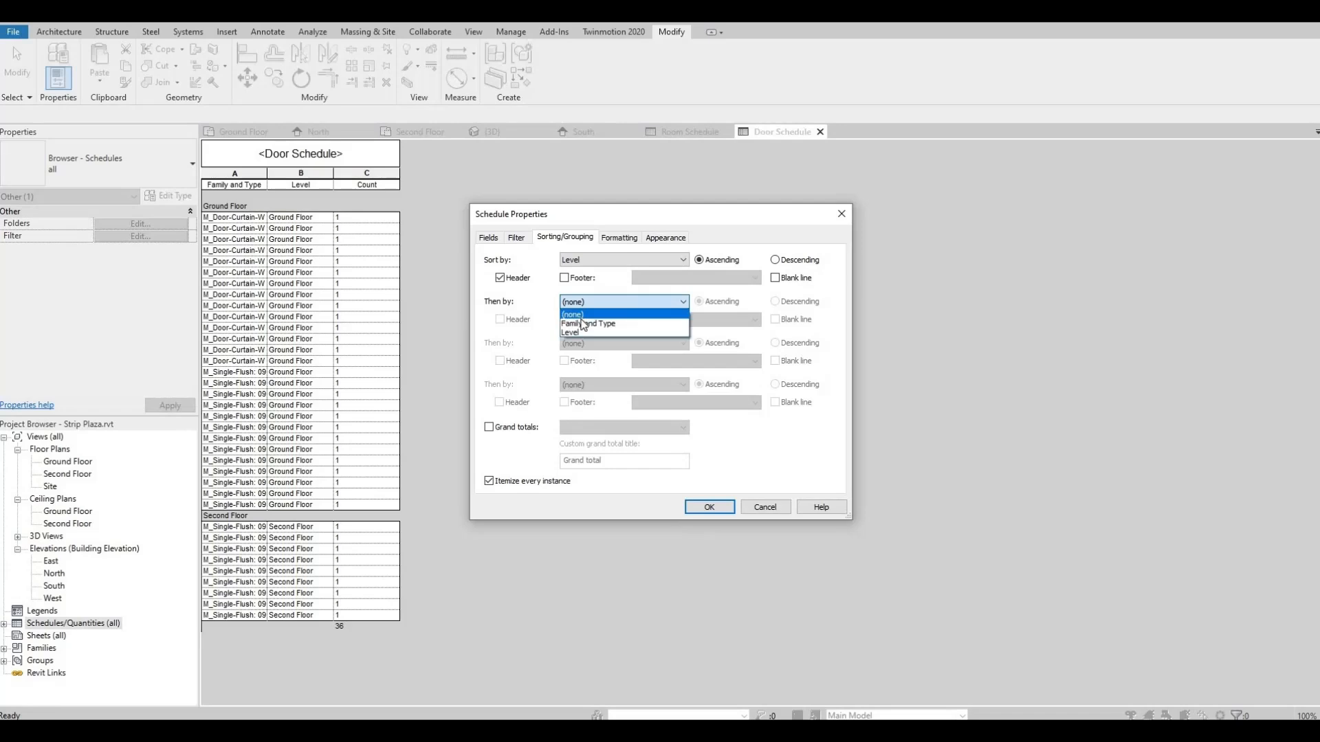
left_click(584, 323)
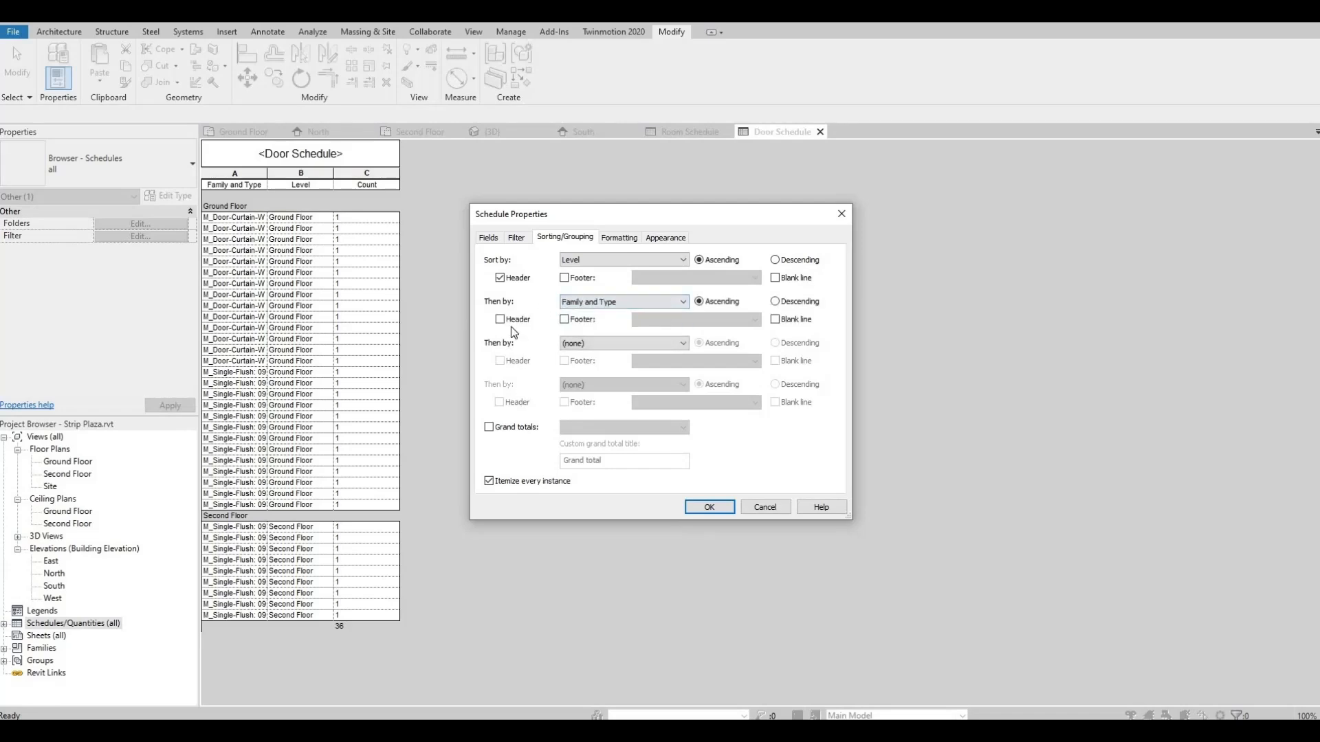
Enable grand totals for the window schedule and set them to Totals only.
left_click(488, 428)
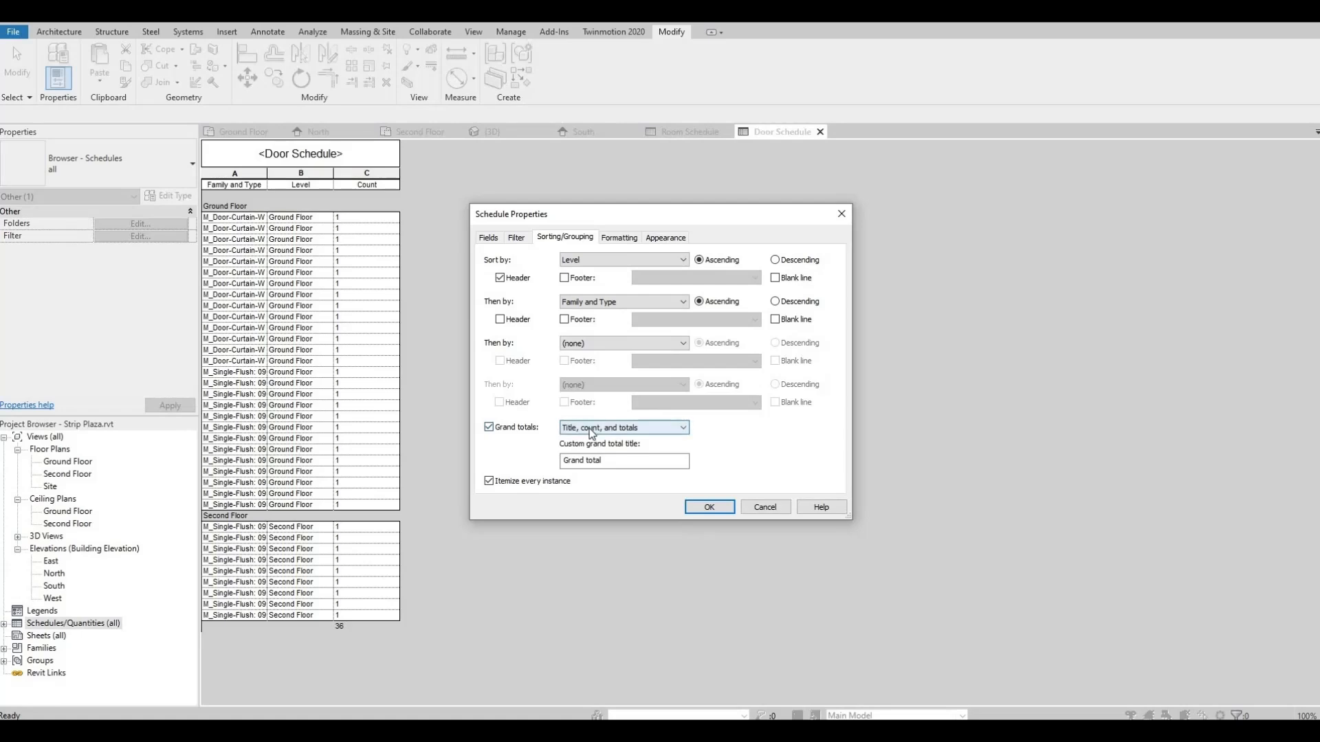
left_click(590, 429)
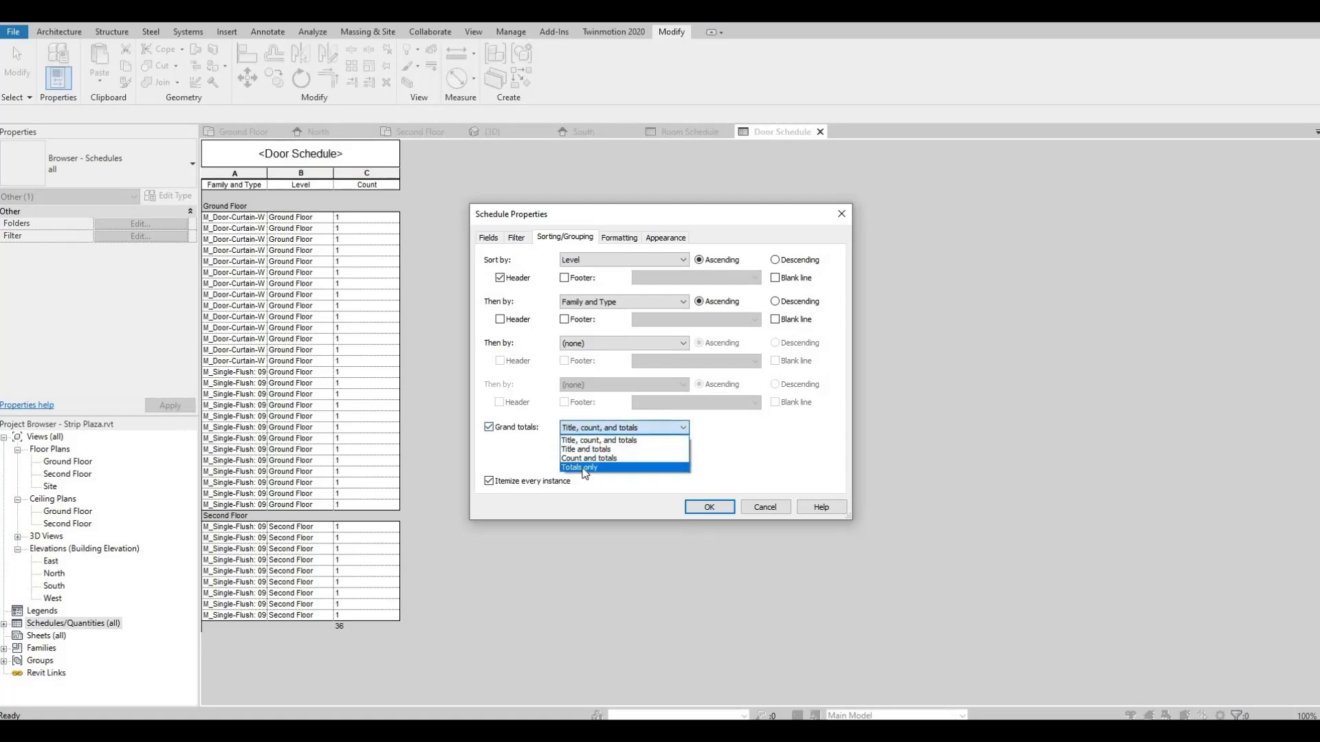
left_click(583, 468)
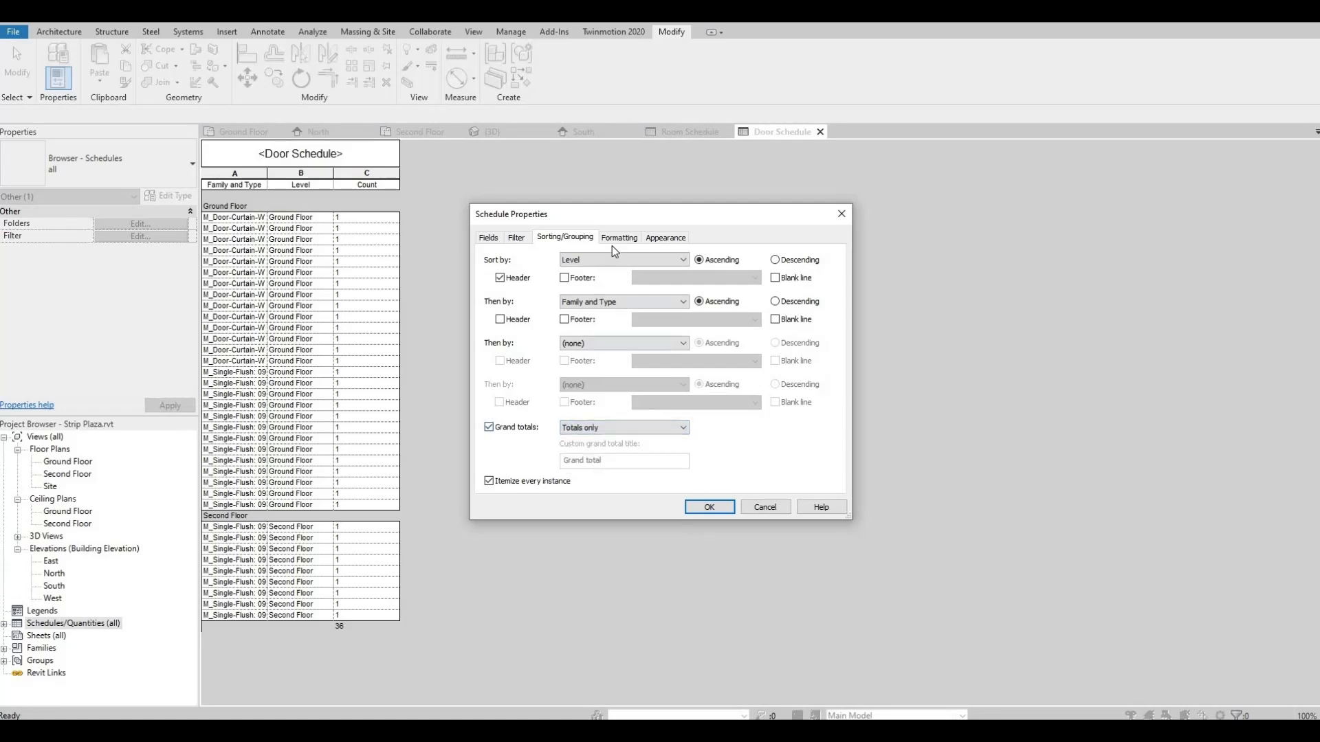
Set the window schedule's Count field to Calculate totals and generate the schedule.
left_click(617, 239)
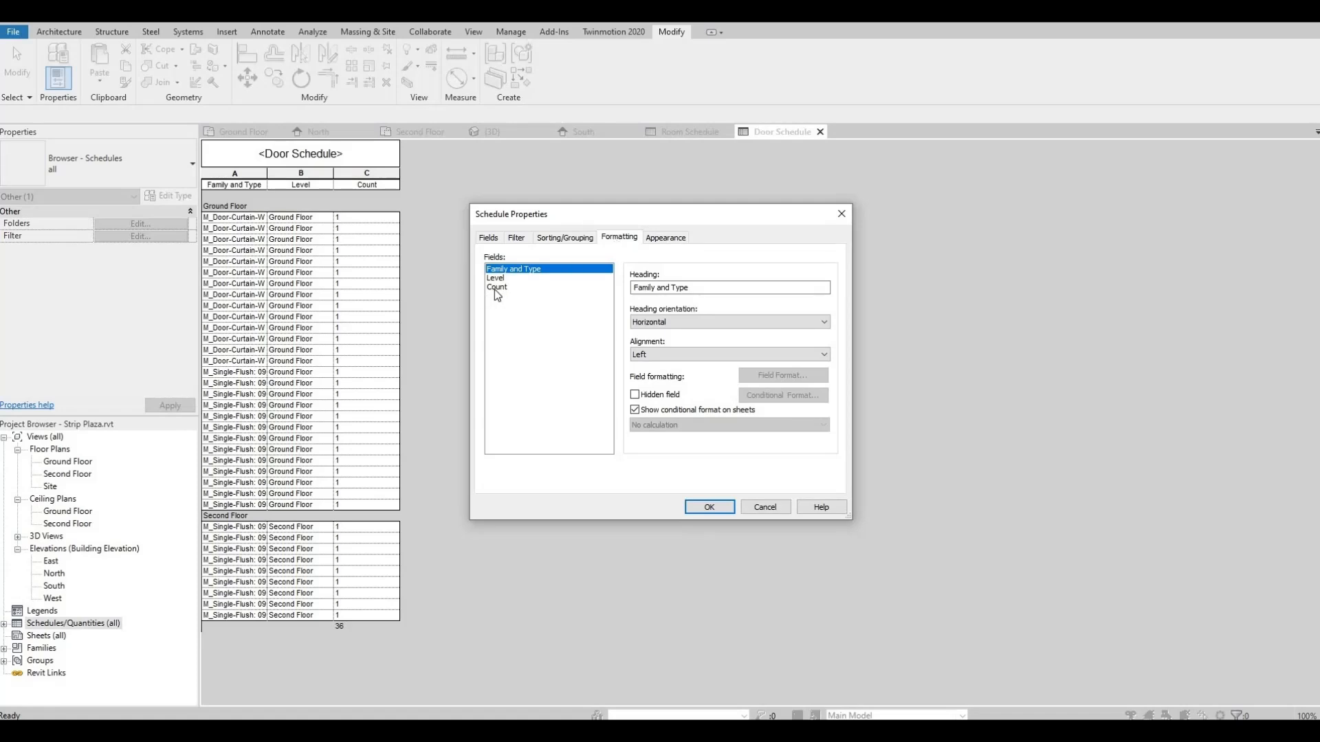
left_click(539, 344)
left_click(647, 424)
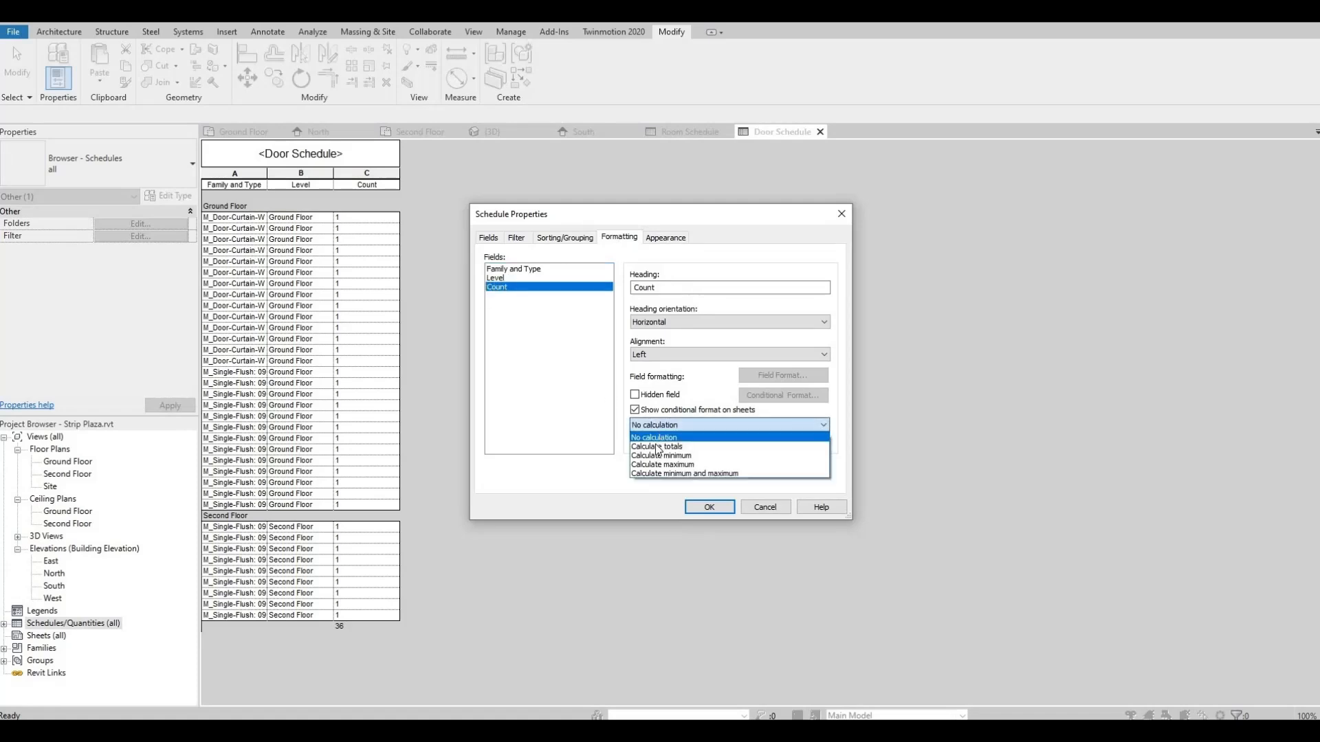
left_click(655, 447)
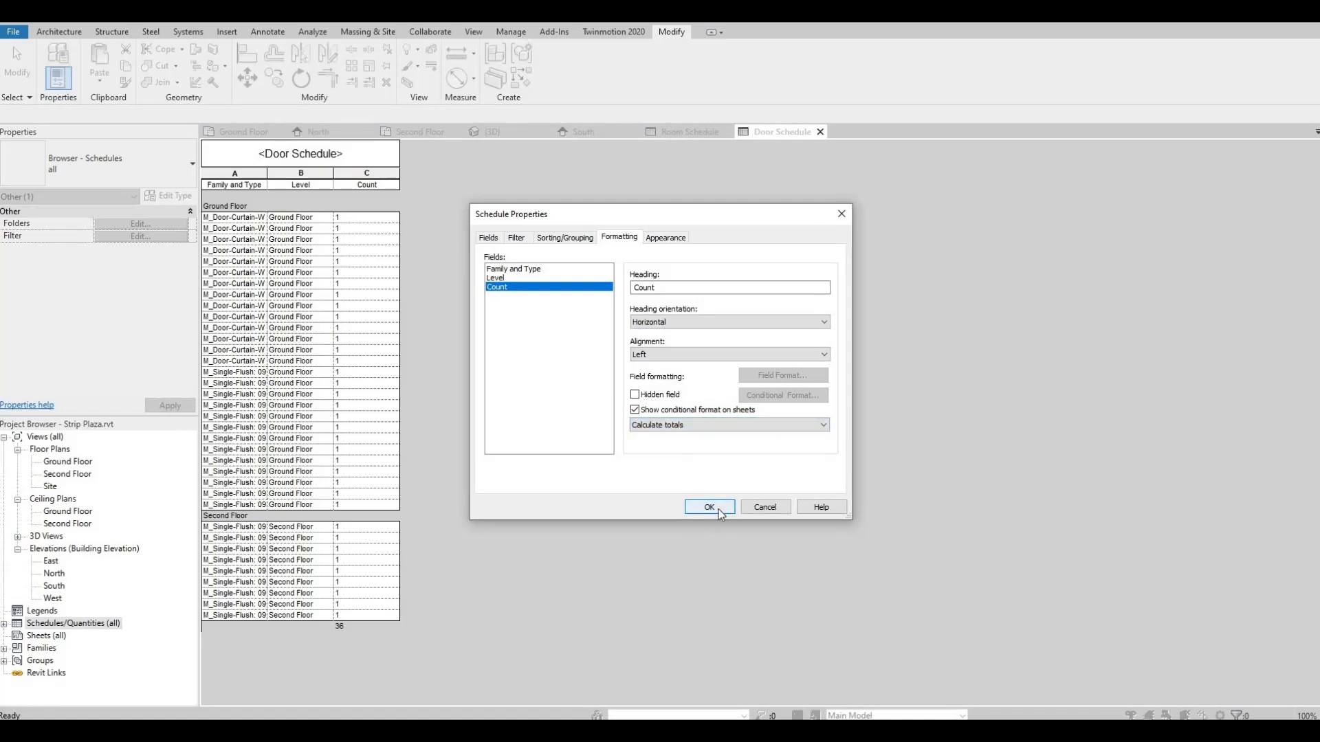
left_click(709, 507)
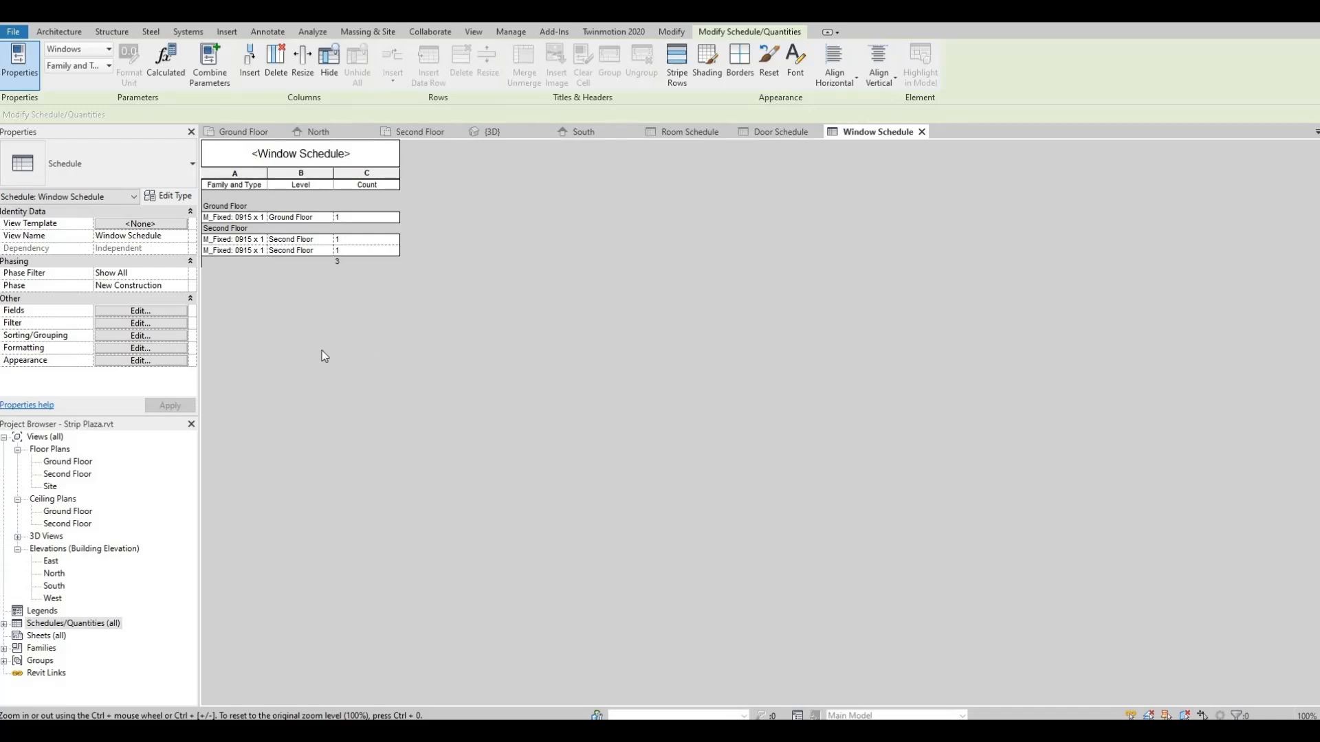
Create a new sheet using the A0 metric titleblock.
left_click(40, 638)
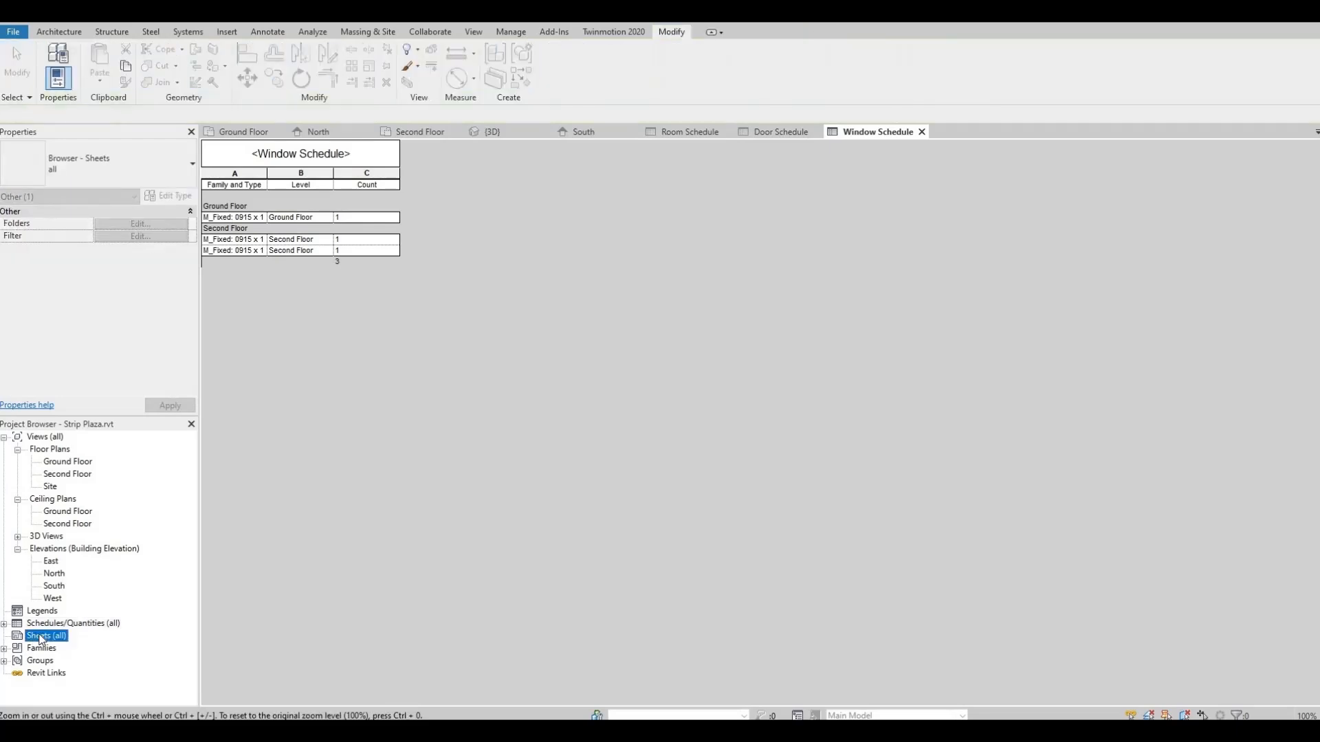
right_click(40, 639)
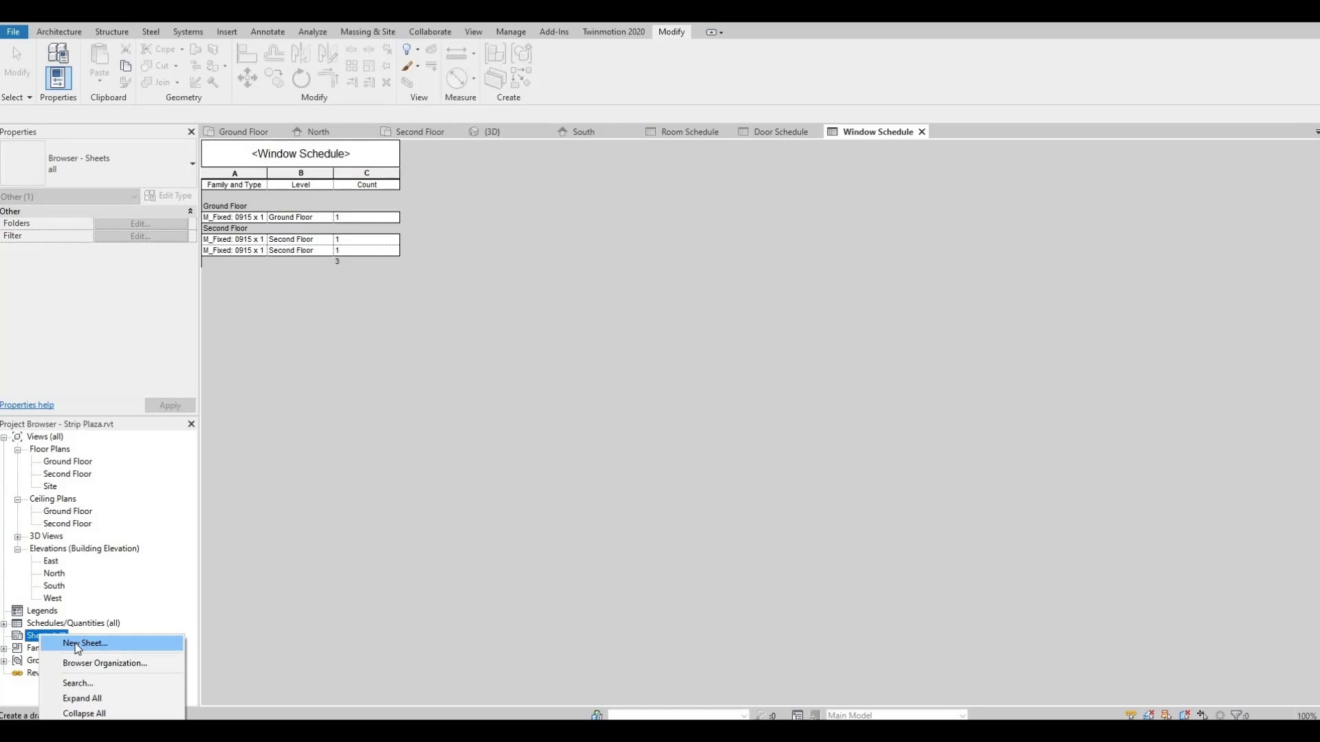
left_click(121, 643)
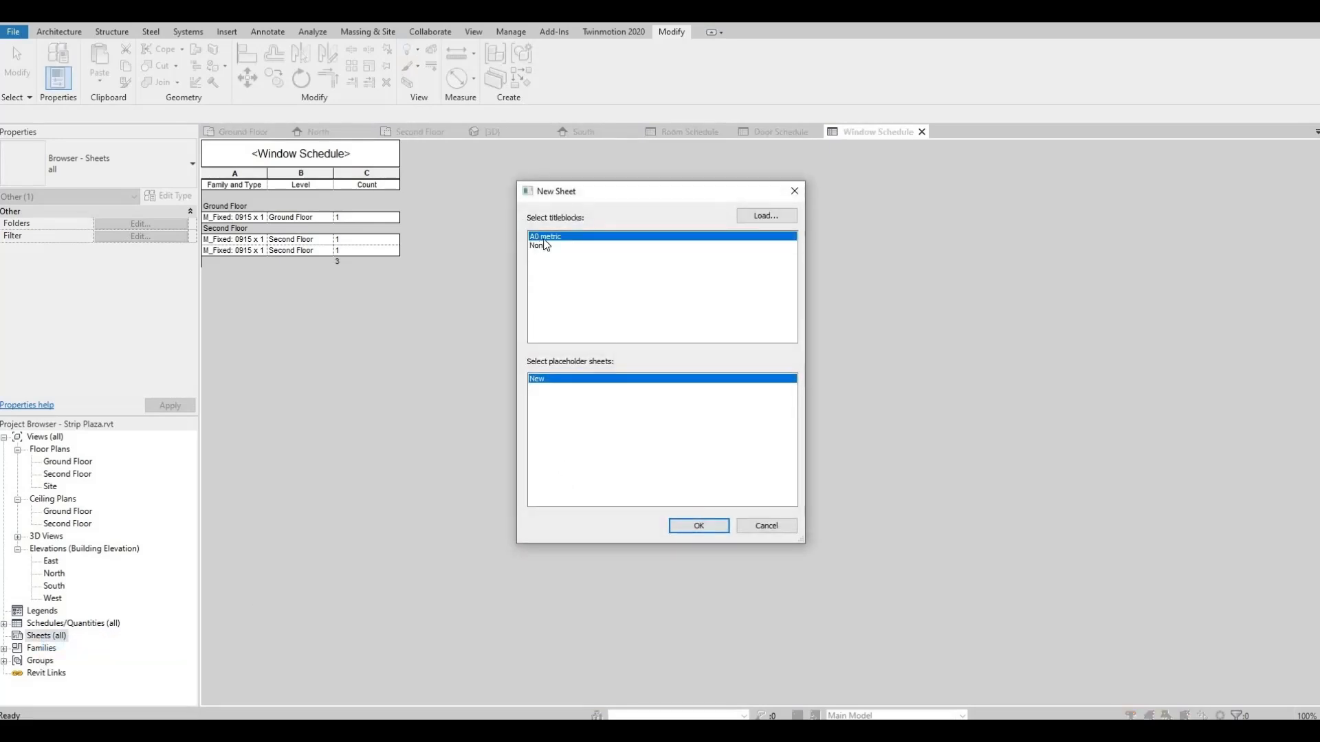
left_click(701, 528)
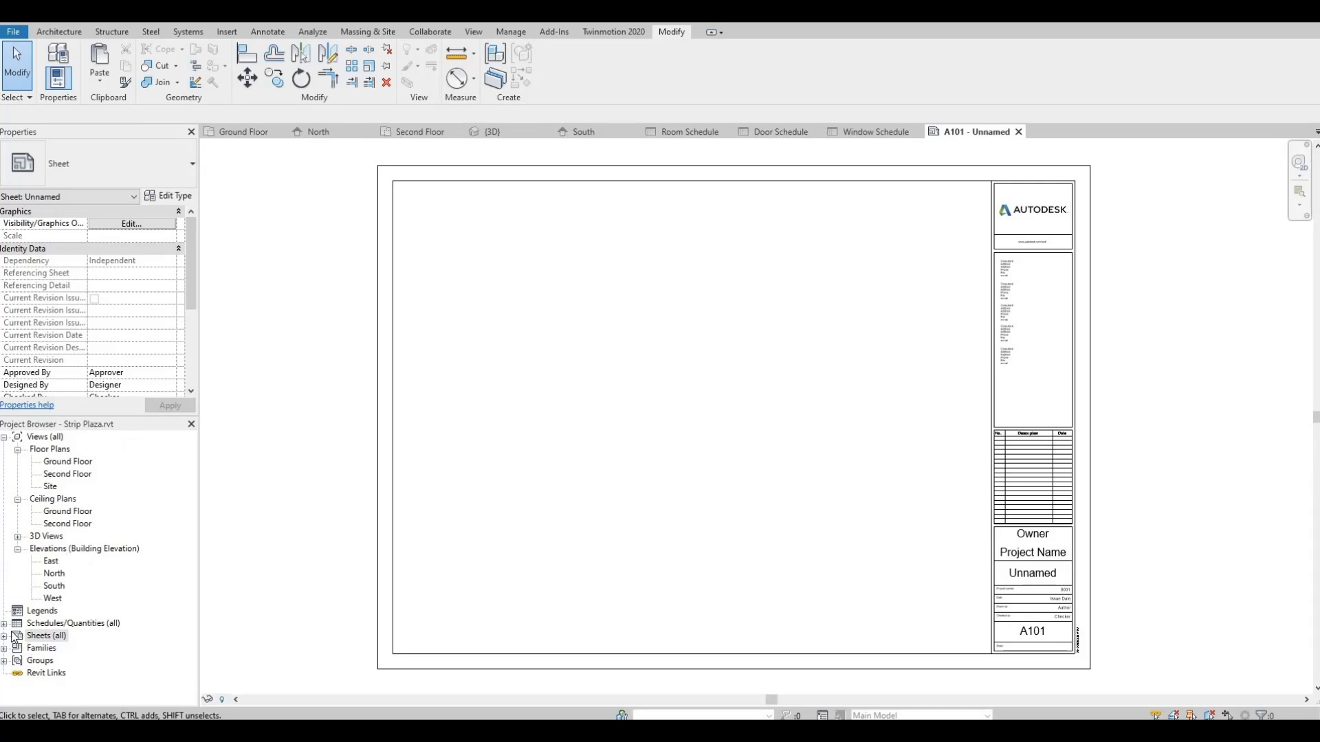
Place the Room Schedule in the upper-left corner of the new sheet's drawing area.
left_click(59, 634)
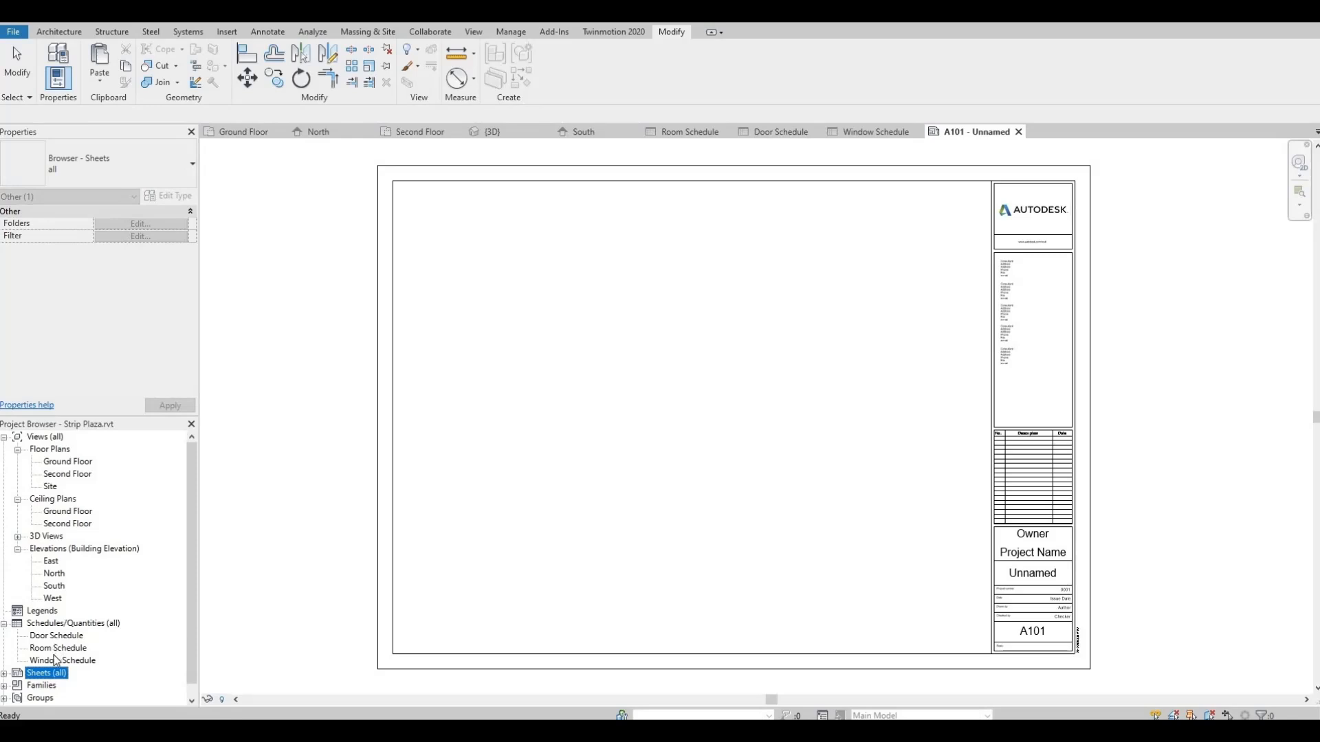
left_click(59, 648)
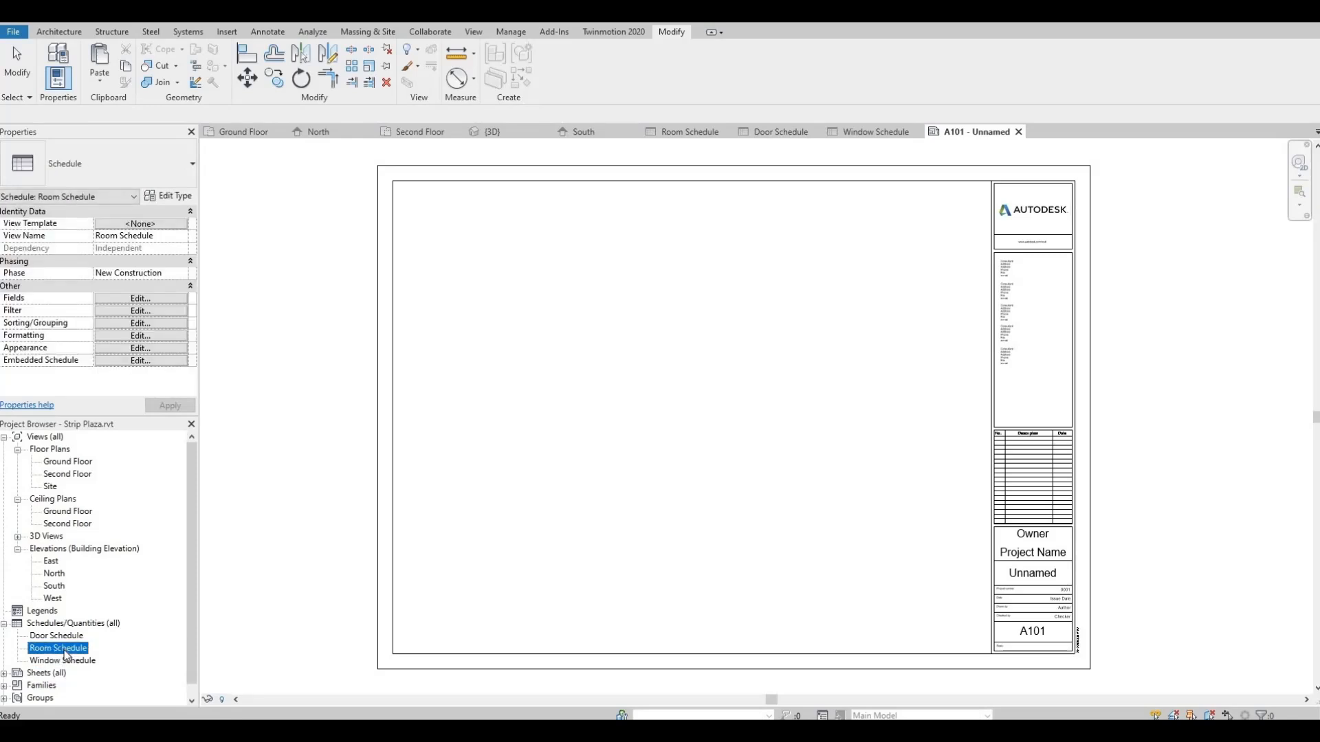
left_click_drag(59, 648, 454, 431)
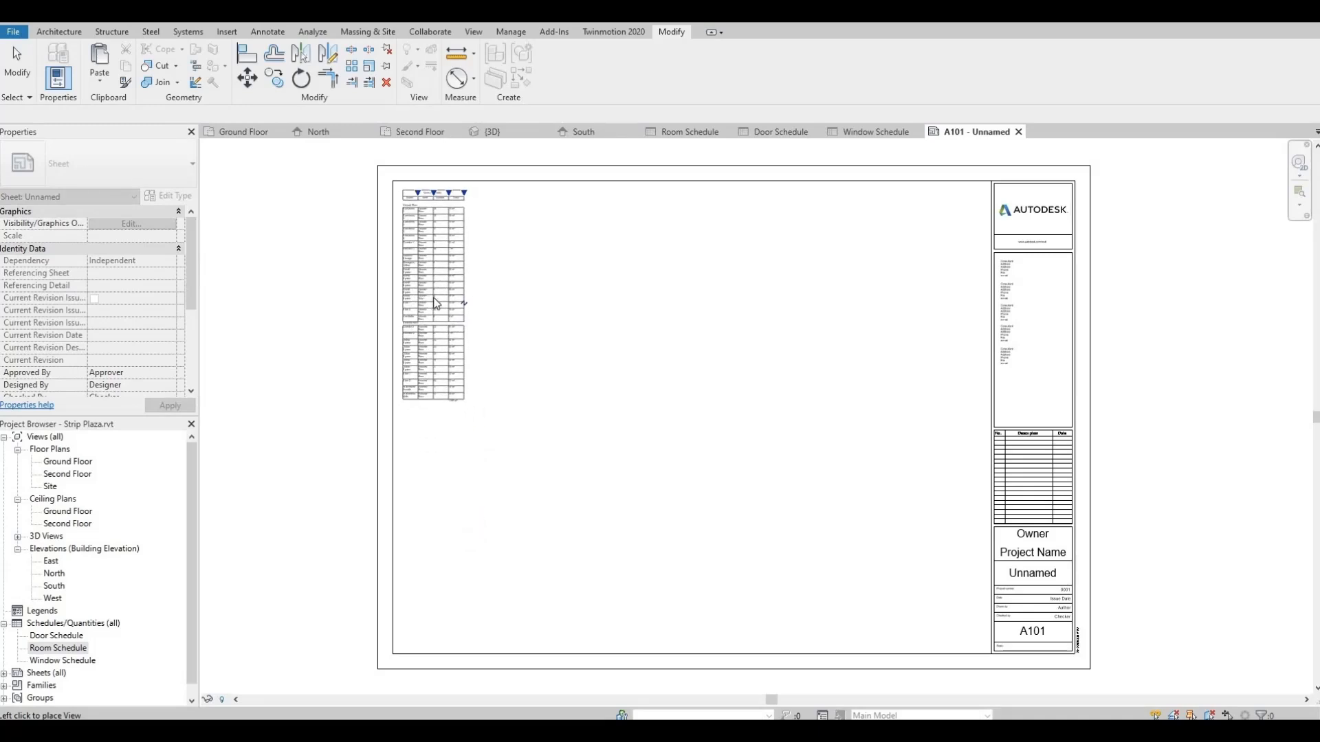
left_click(436, 304)
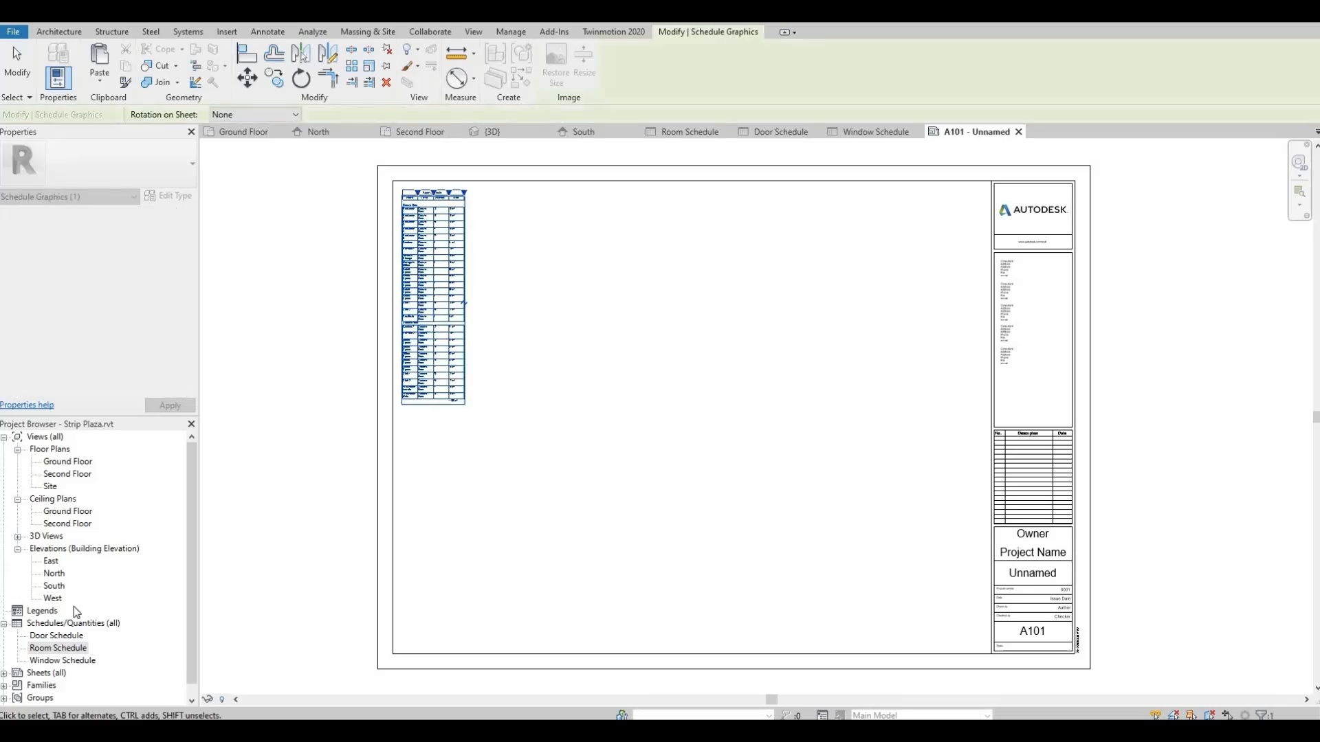
Place the Door Schedule on the sheet beside the Room Schedule, with their tops aligned.
left_click(72, 636)
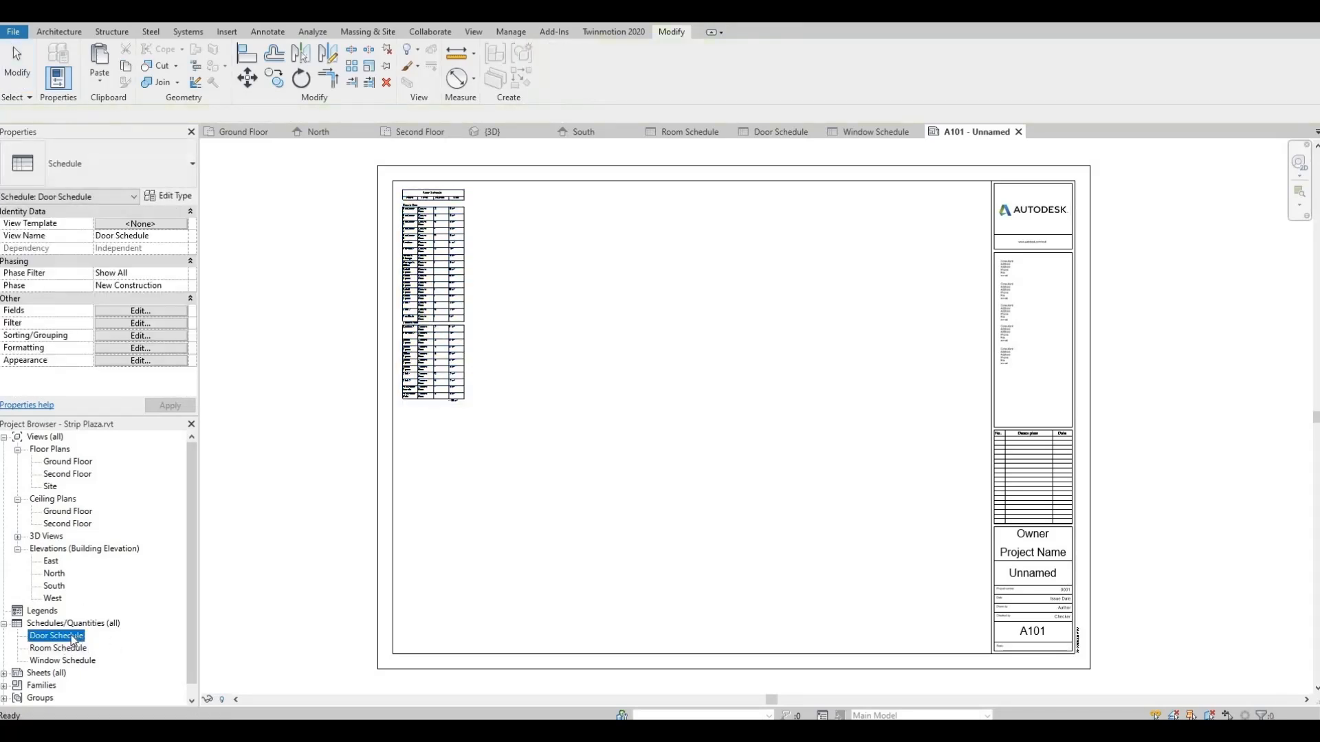
left_click_drag(103, 643, 427, 504)
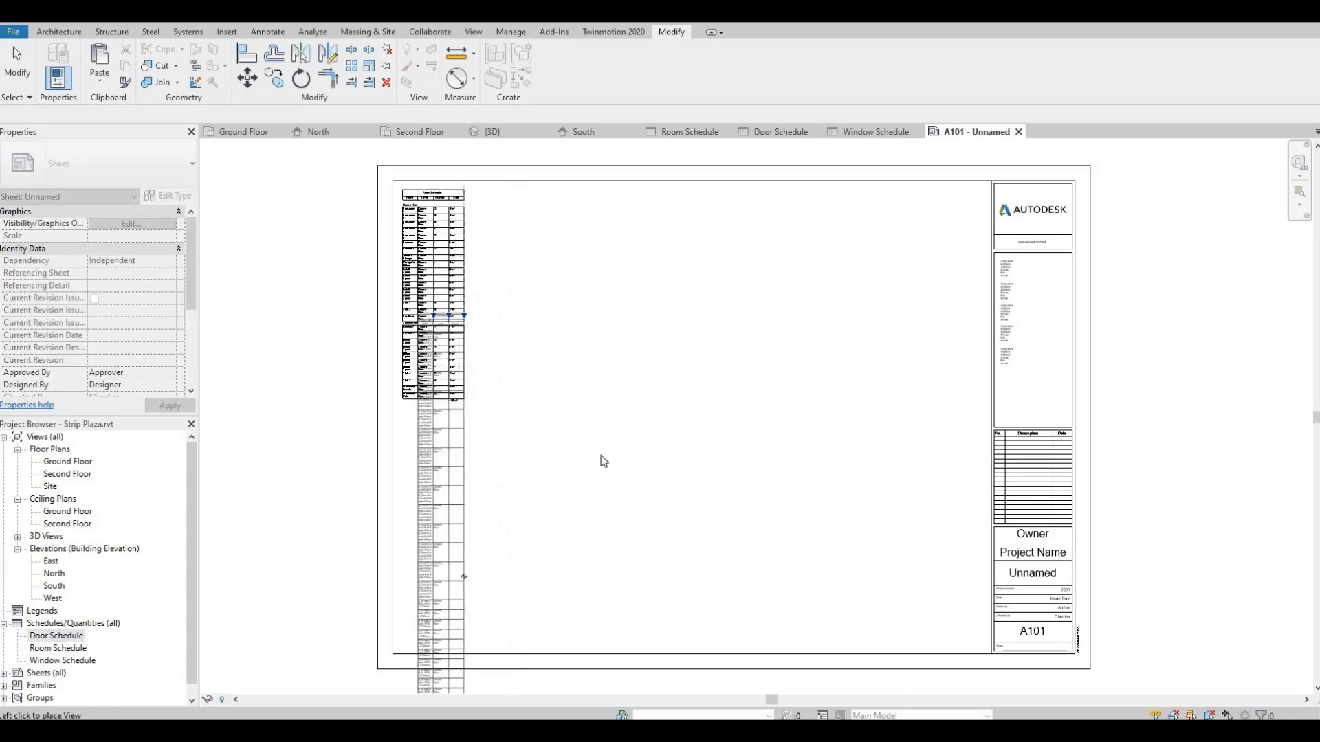
scroll(608, 440, "down", 2)
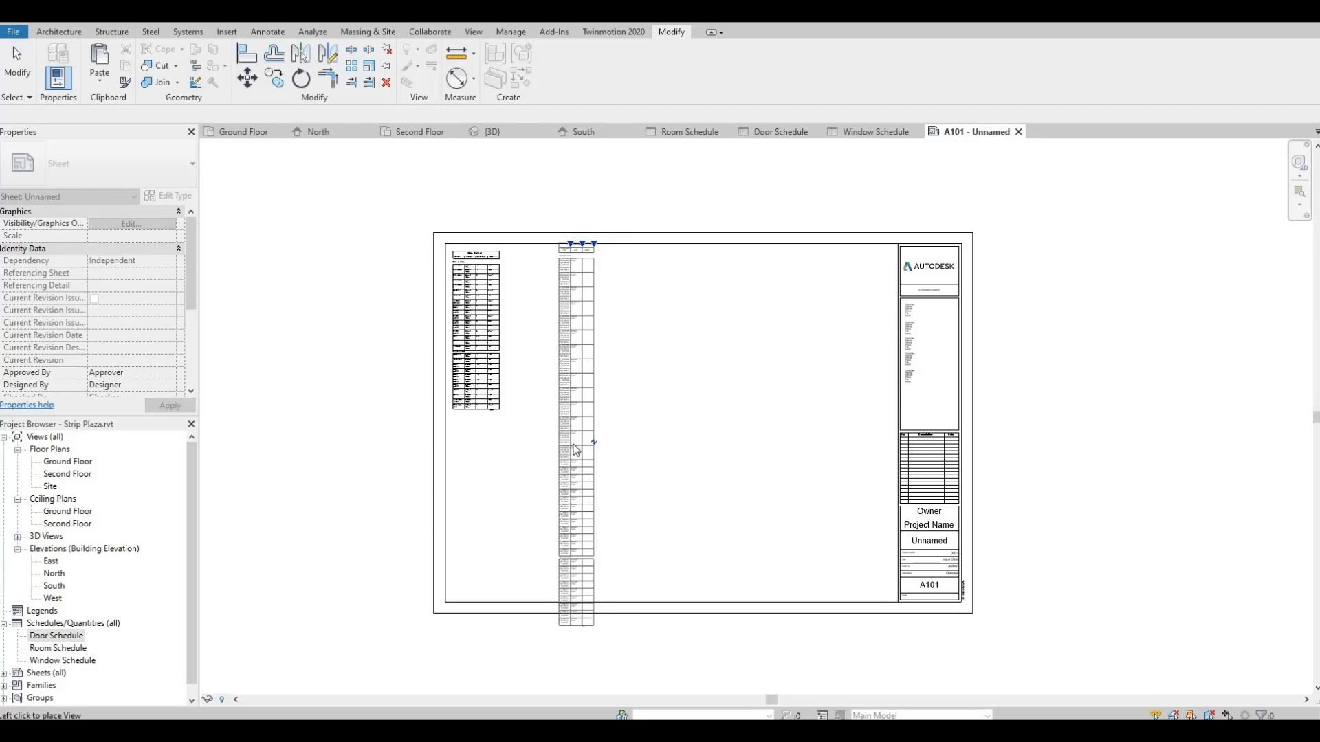
left_click(577, 474)
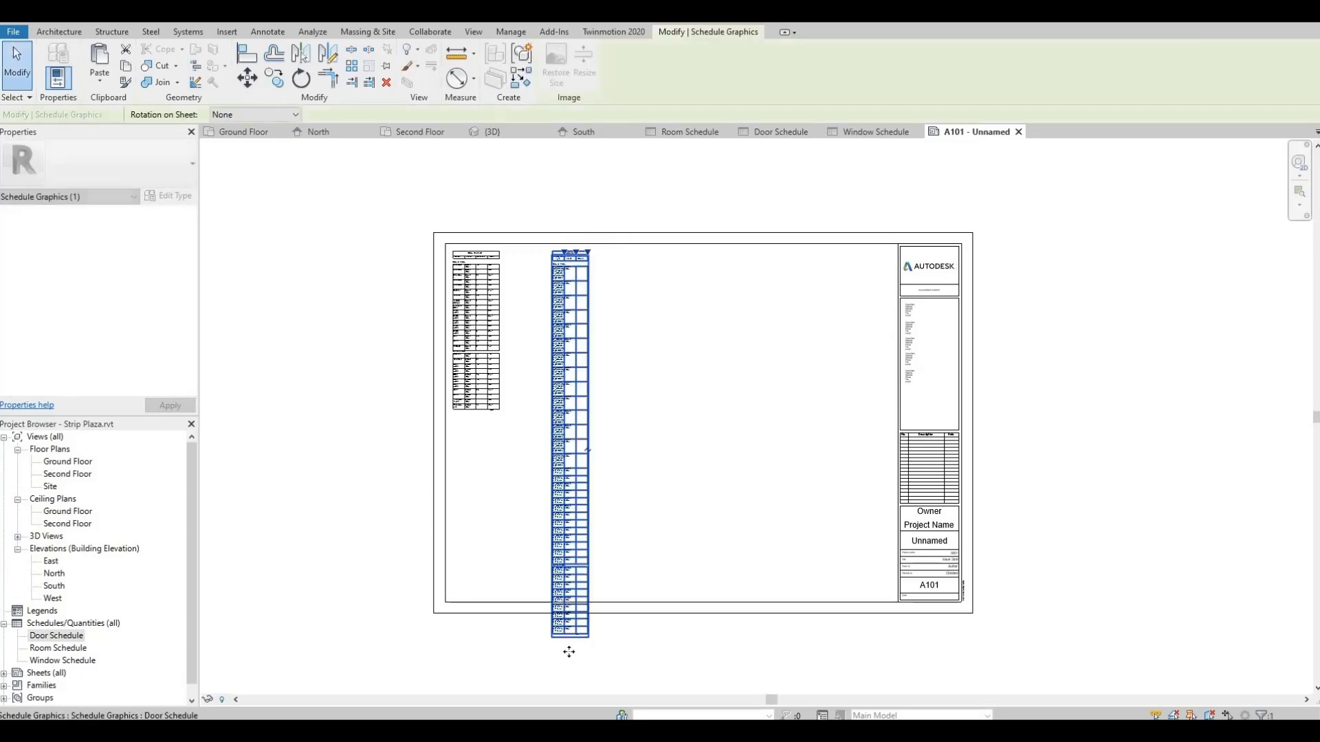
Try adjusting the column widths of the Door Schedule placed on the sheet, and delete that schedule from the sheet.
scroll(567, 649, "up", 2)
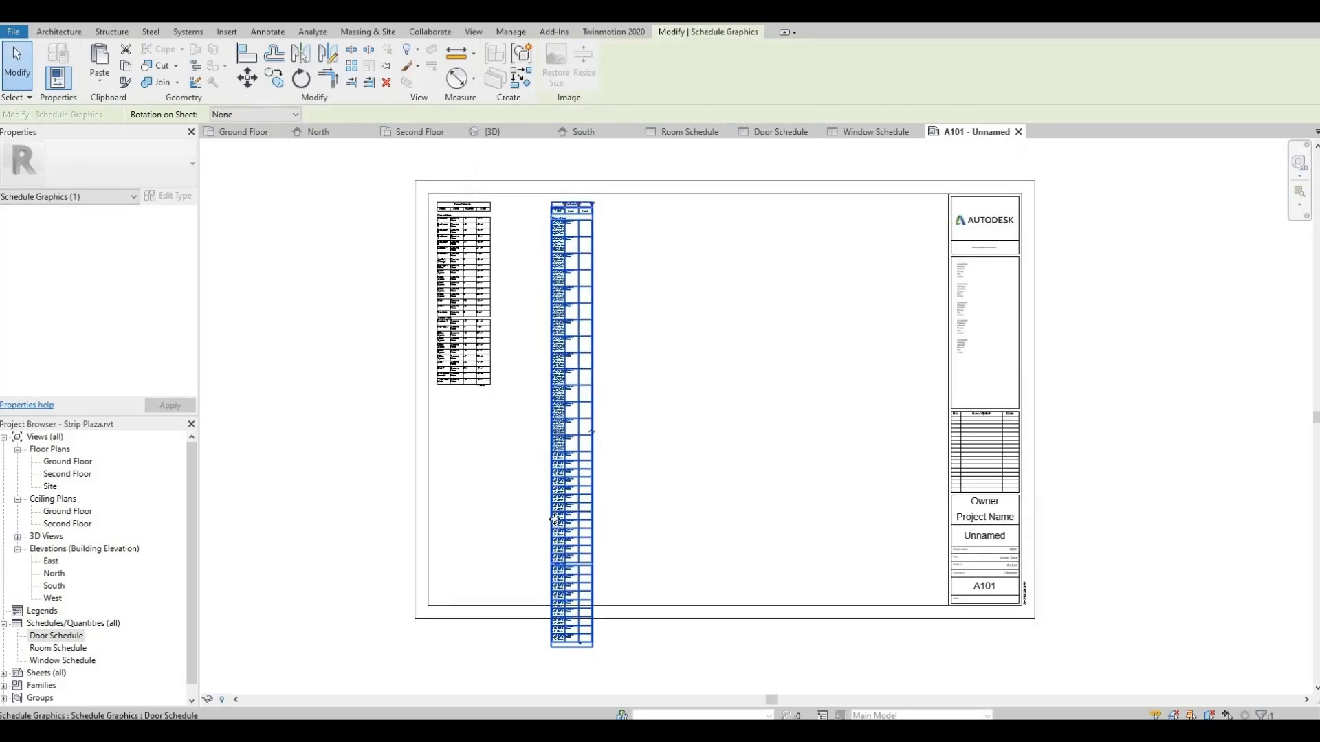
scroll(570, 652, "down", 1)
key("Escape")
left_click(565, 216)
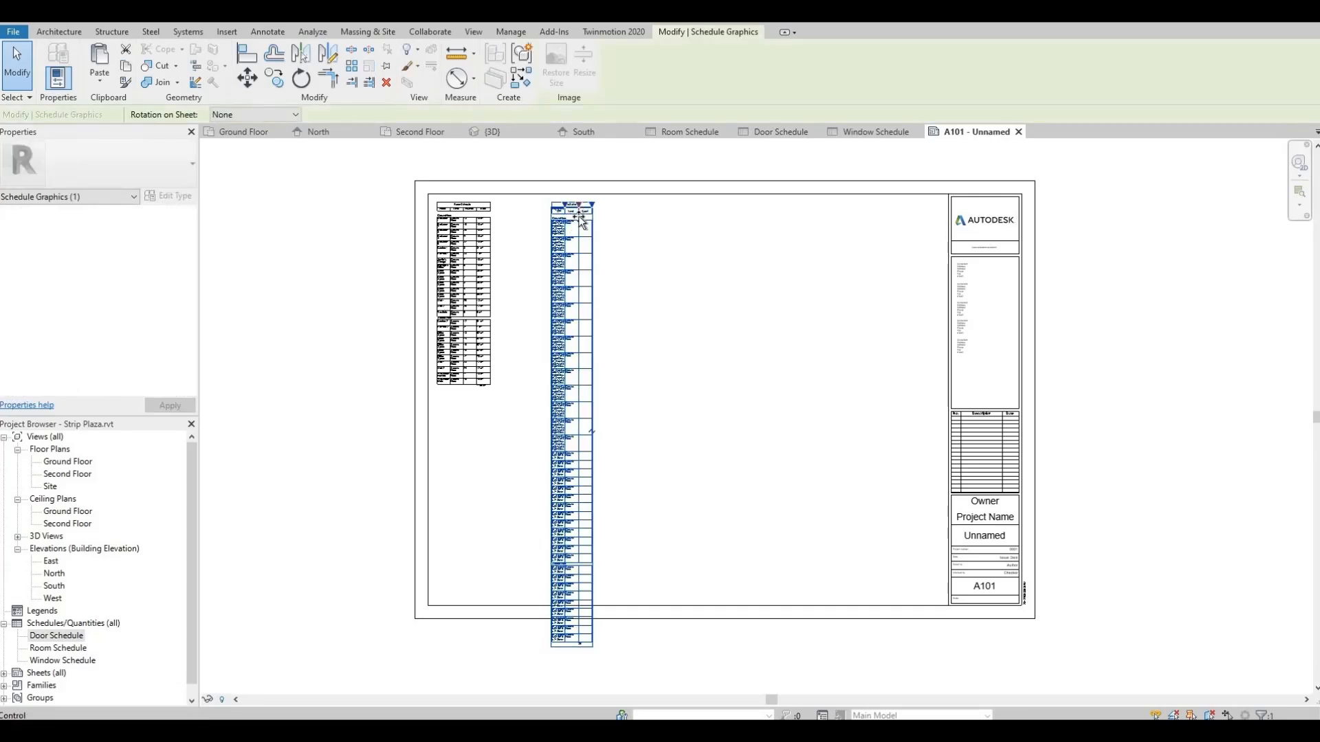
left_click_drag(581, 226, 576, 248)
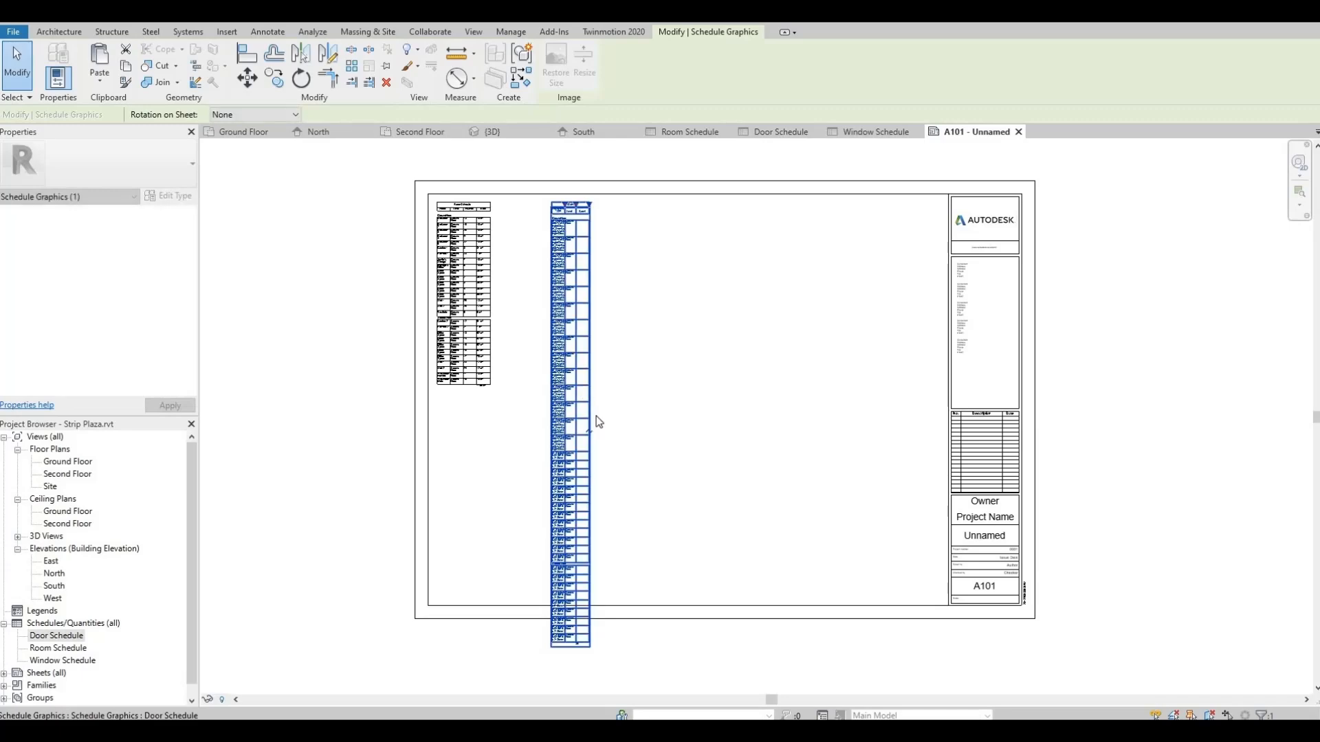
left_click_drag(589, 409, 610, 410)
scroll(612, 433, "up", 5)
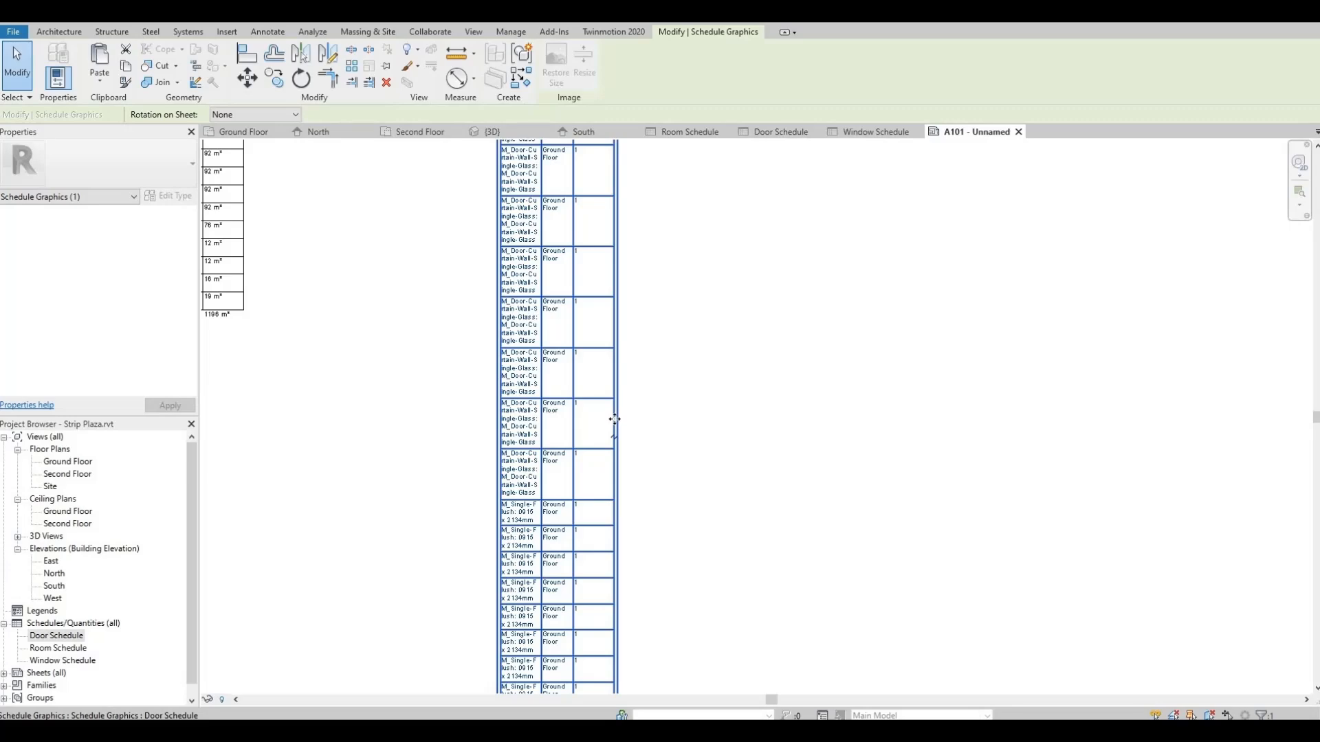
scroll(619, 454, "down", 5)
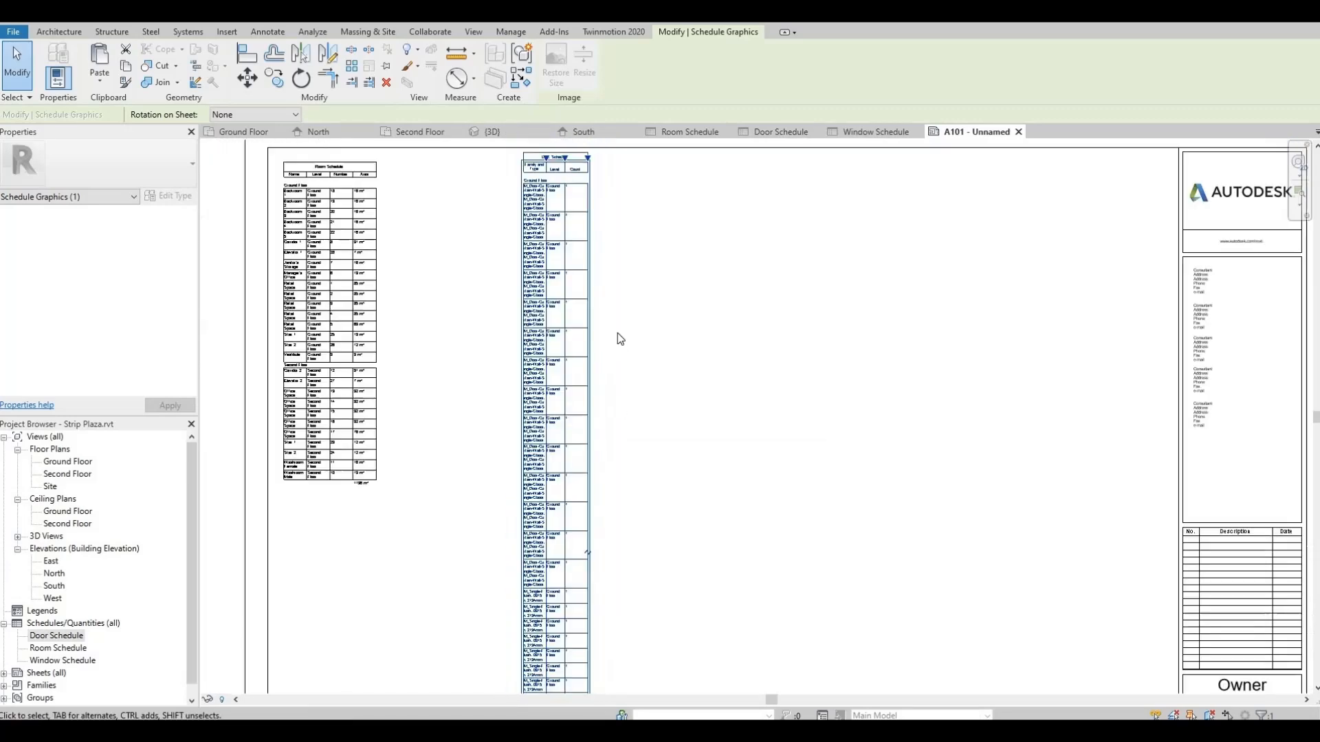
key("Delete")
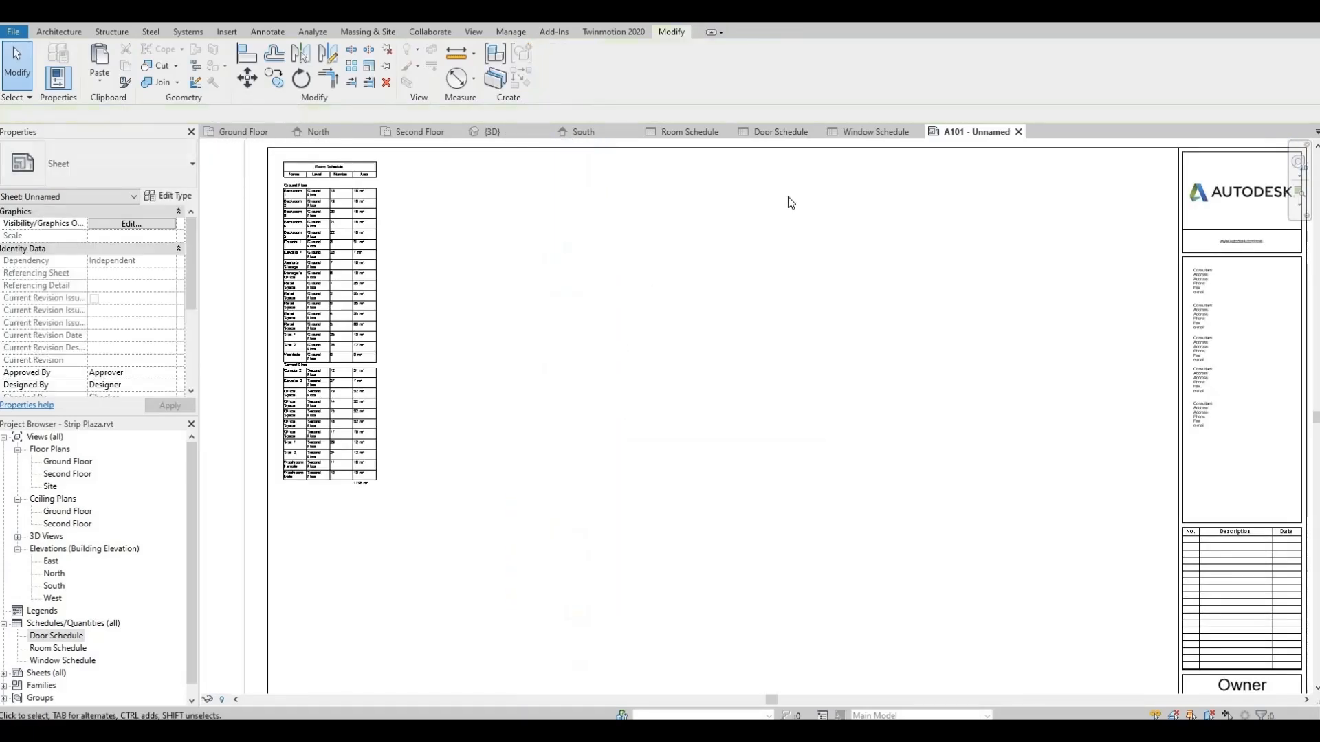
In the Door Schedule view, widen Family and Type to fit the full door names, widen Level slightly and narrow Count.
left_click(783, 133)
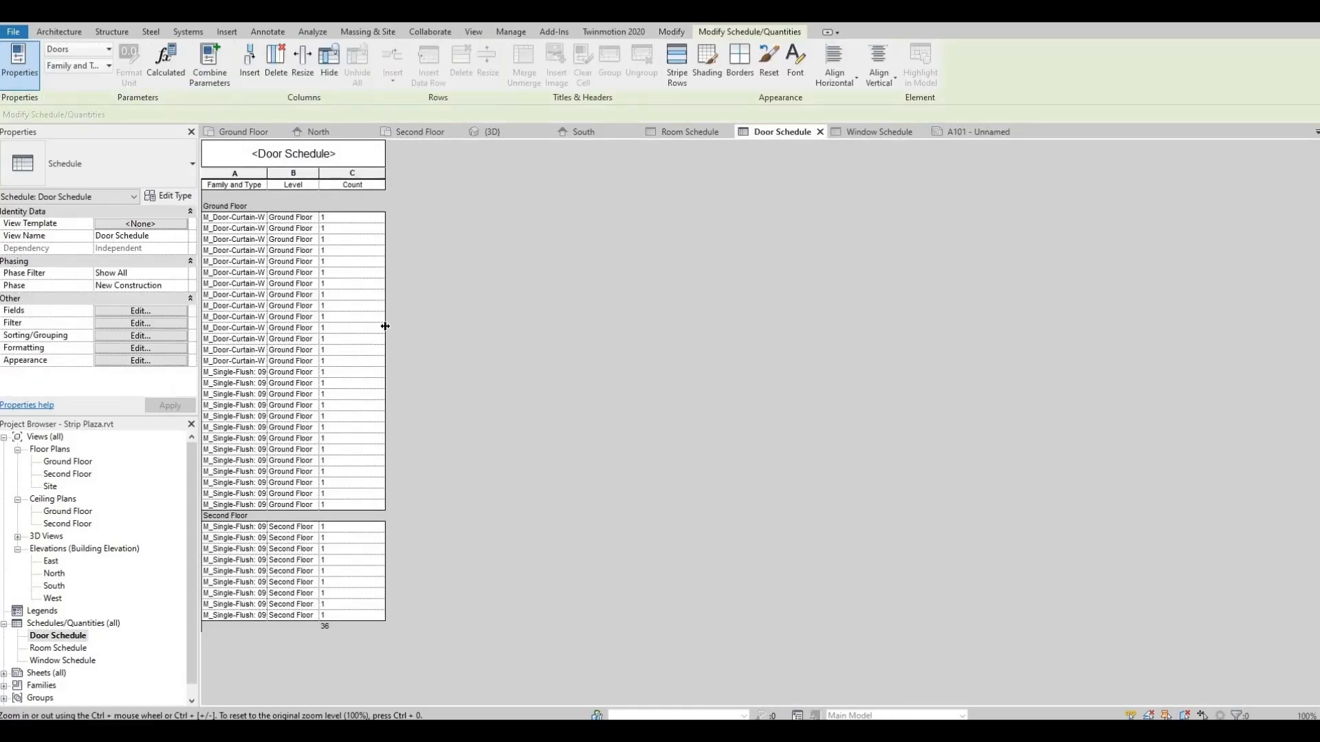
left_click_drag(385, 326, 441, 327)
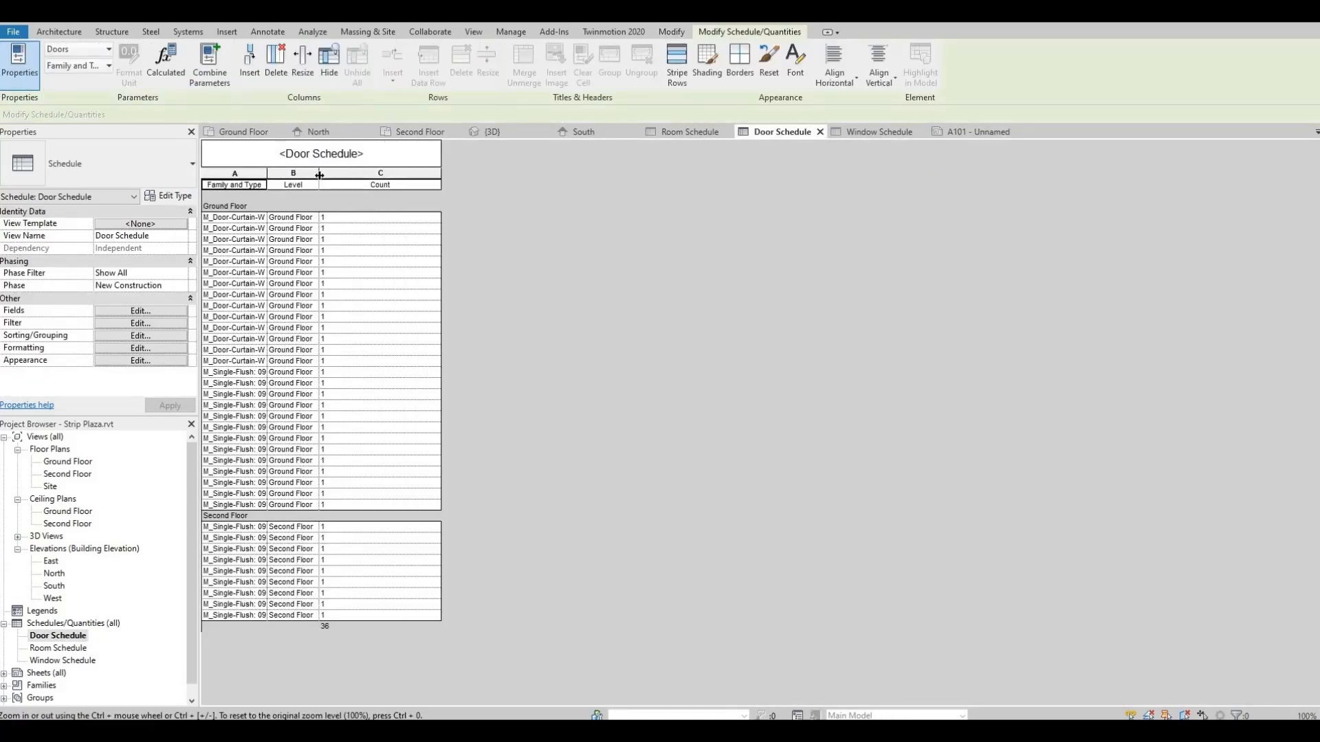
left_click_drag(369, 183, 313, 184)
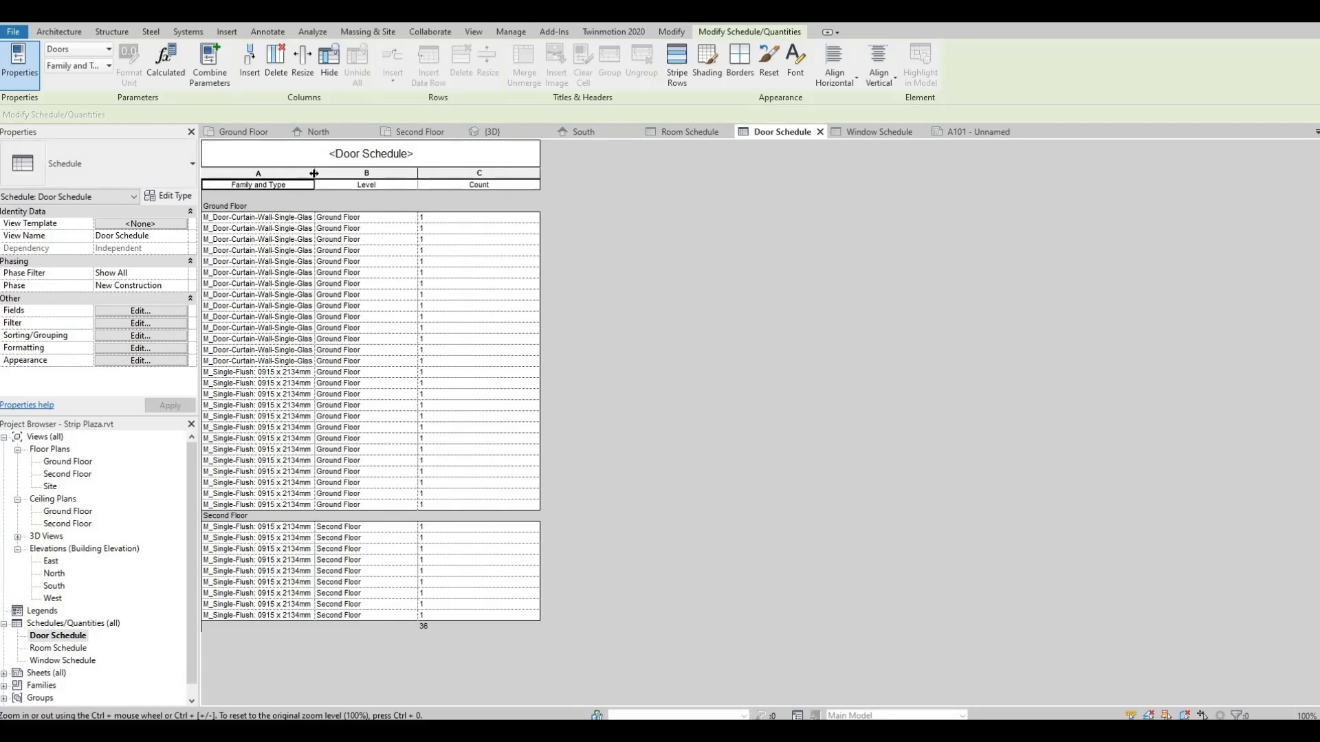
left_click(359, 185)
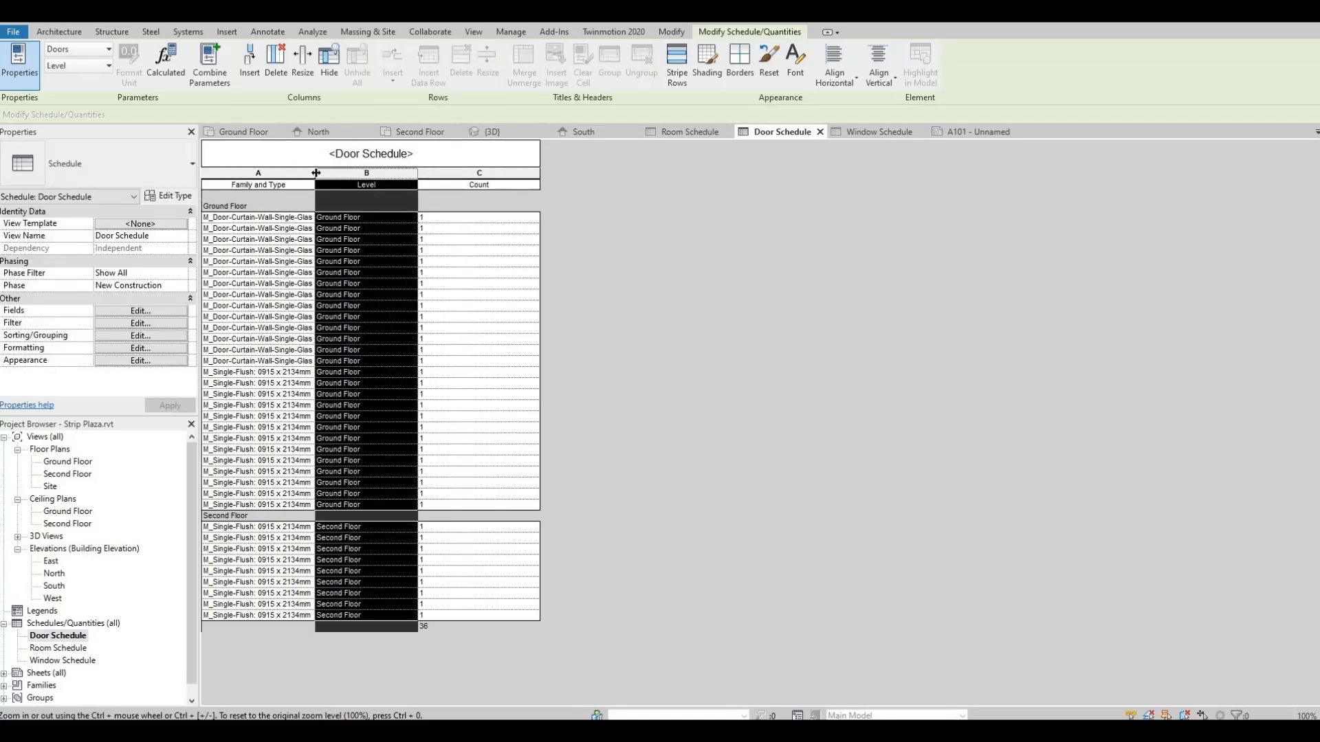
left_click_drag(314, 182, 445, 181)
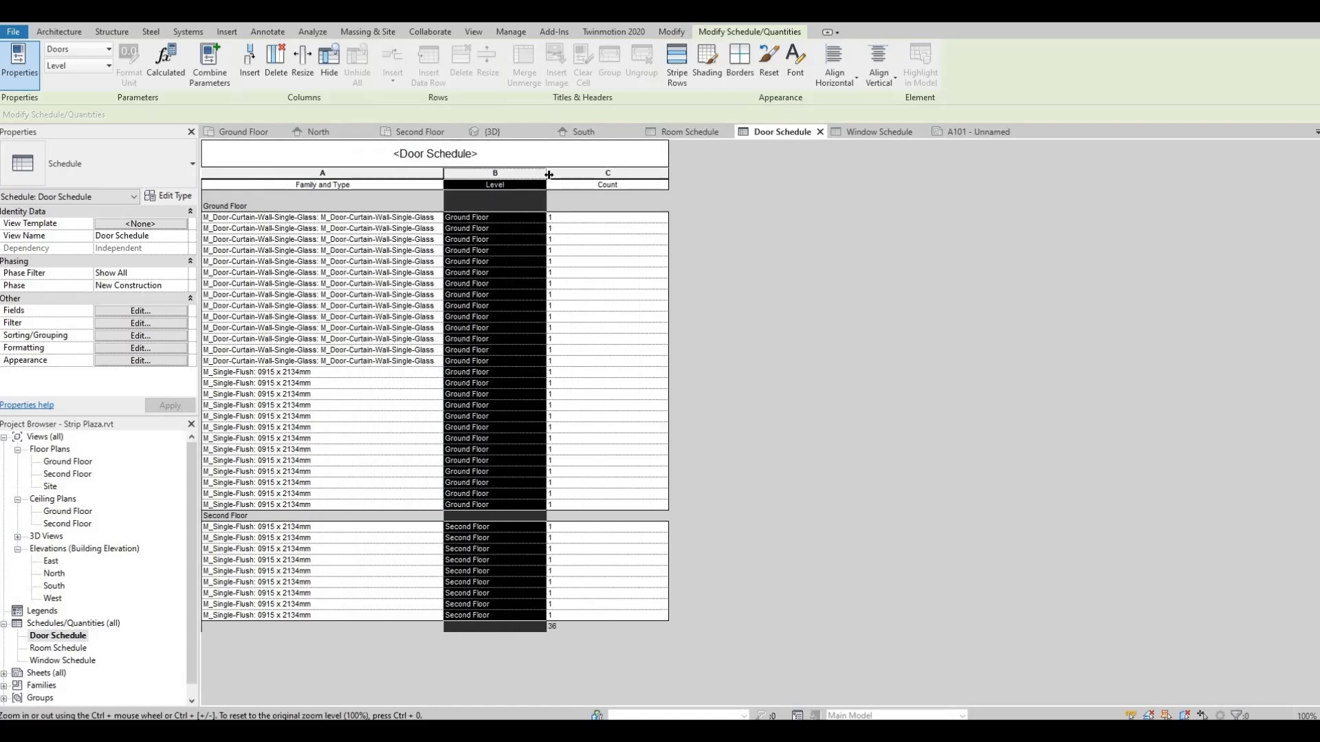
left_click_drag(549, 174, 556, 175)
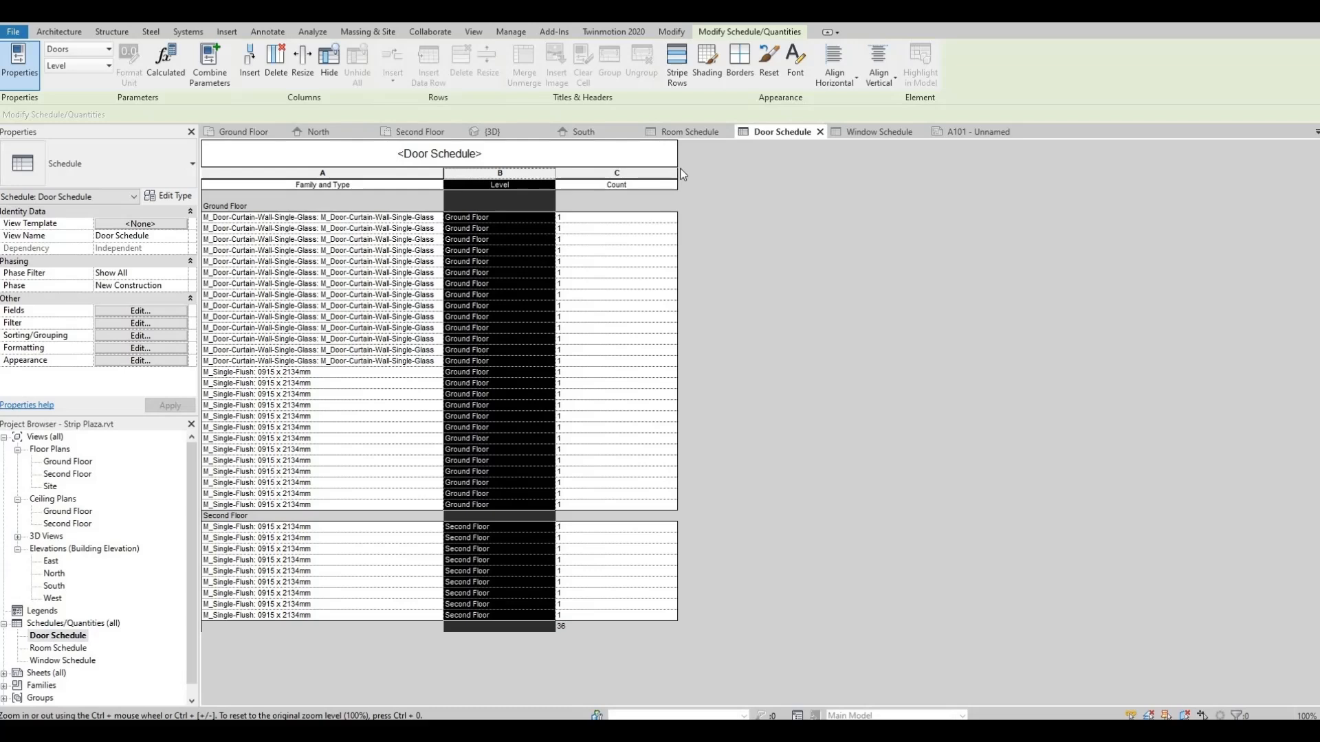
left_click_drag(677, 180, 644, 189)
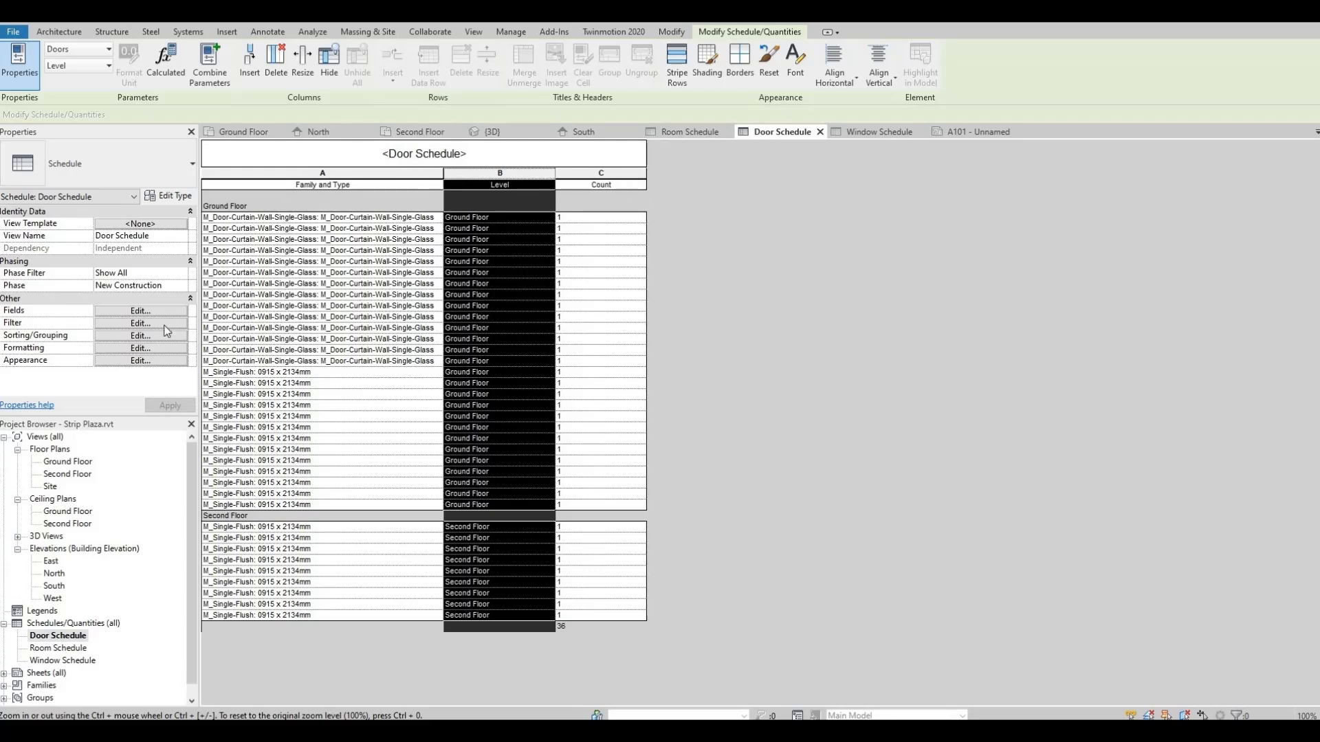
Place the Door Schedule on sheet A101 directly beside the Room Schedule, with their tops aligned.
double_click(38, 673)
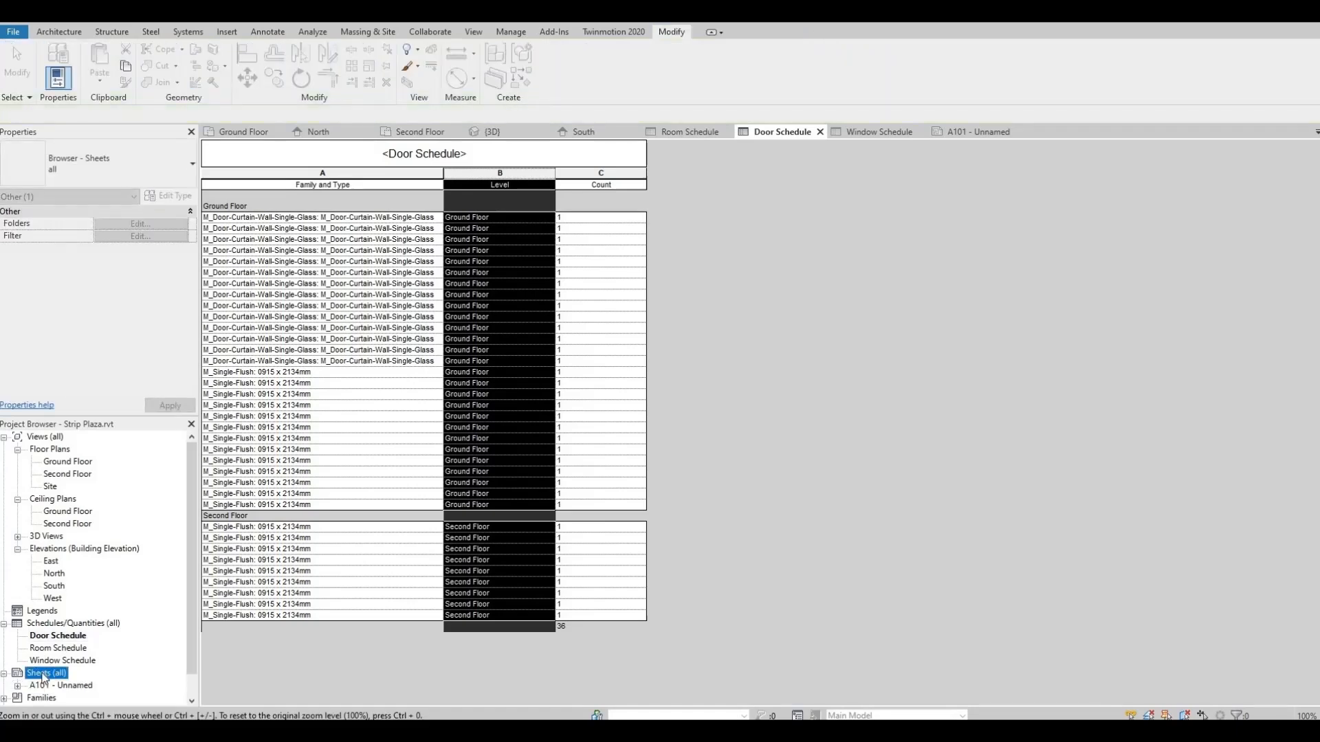
double_click(43, 675)
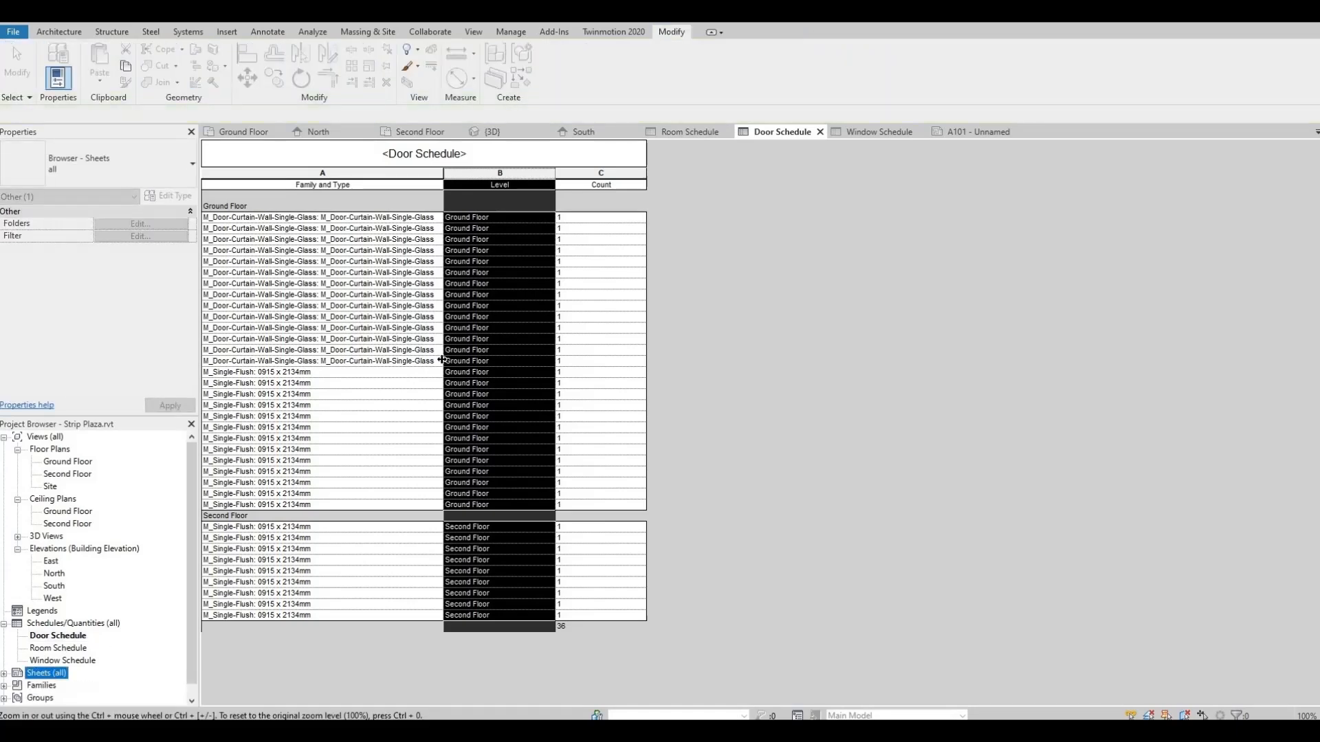
left_click(988, 132)
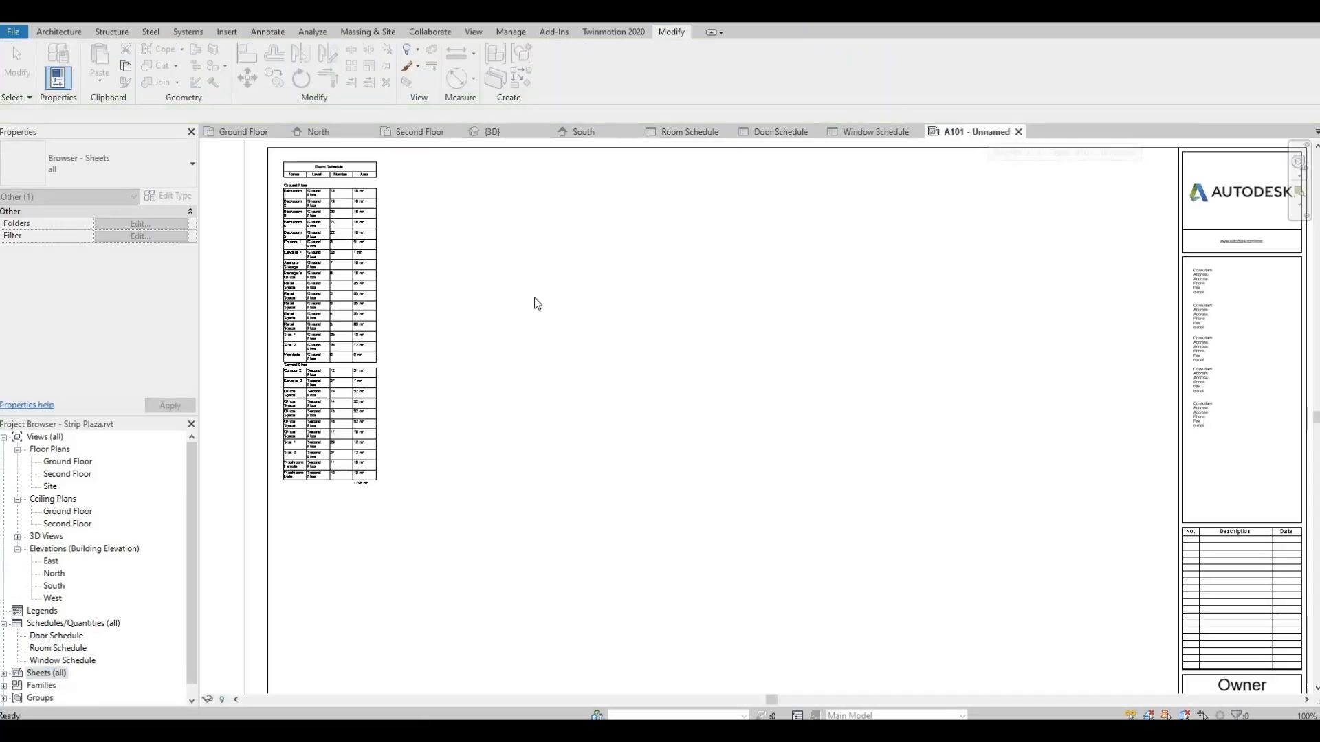
left_click(60, 650)
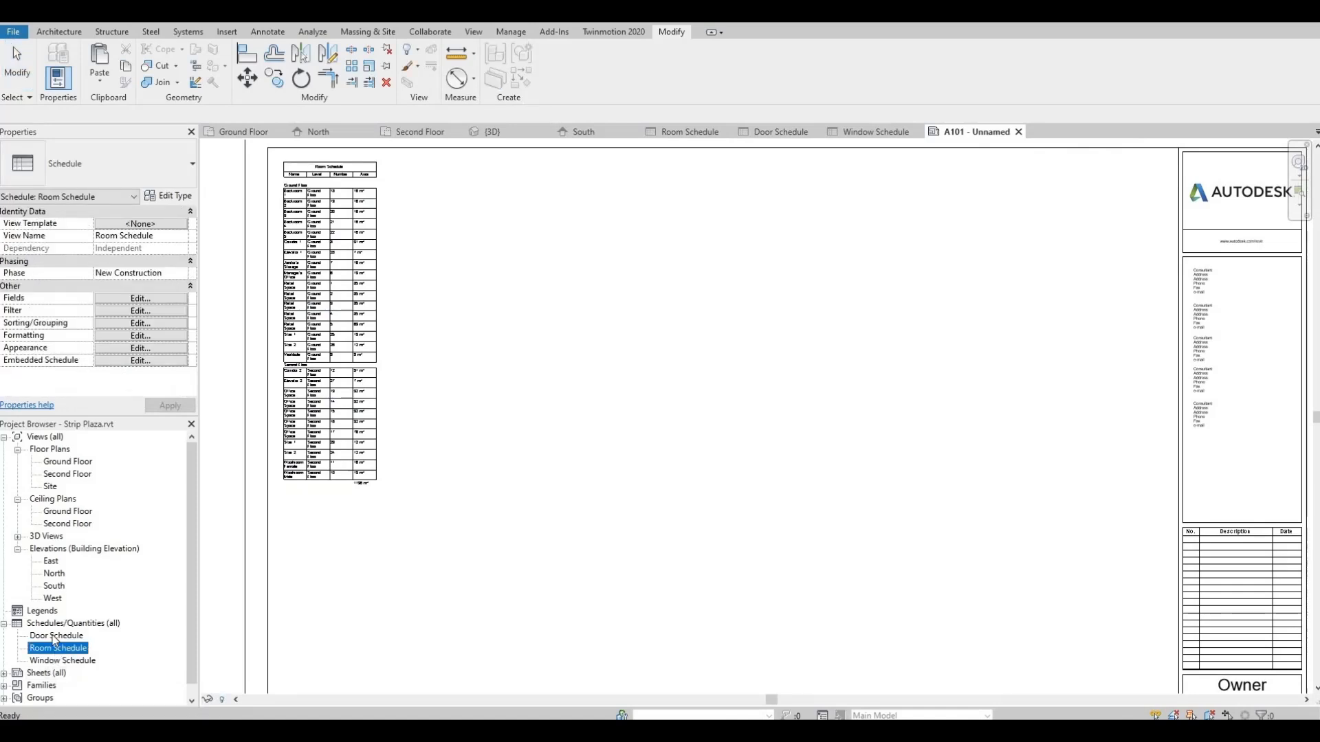
left_click(45, 636)
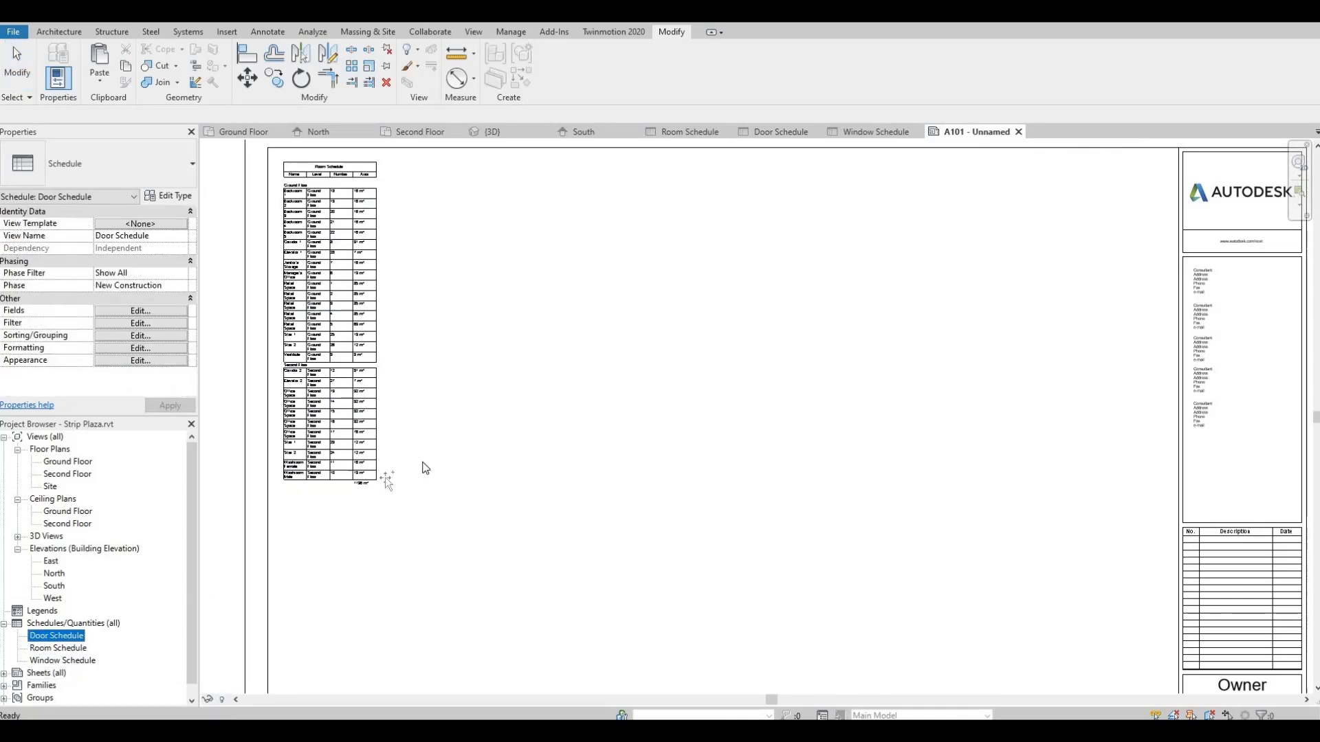
left_click_drag(57, 635, 429, 461)
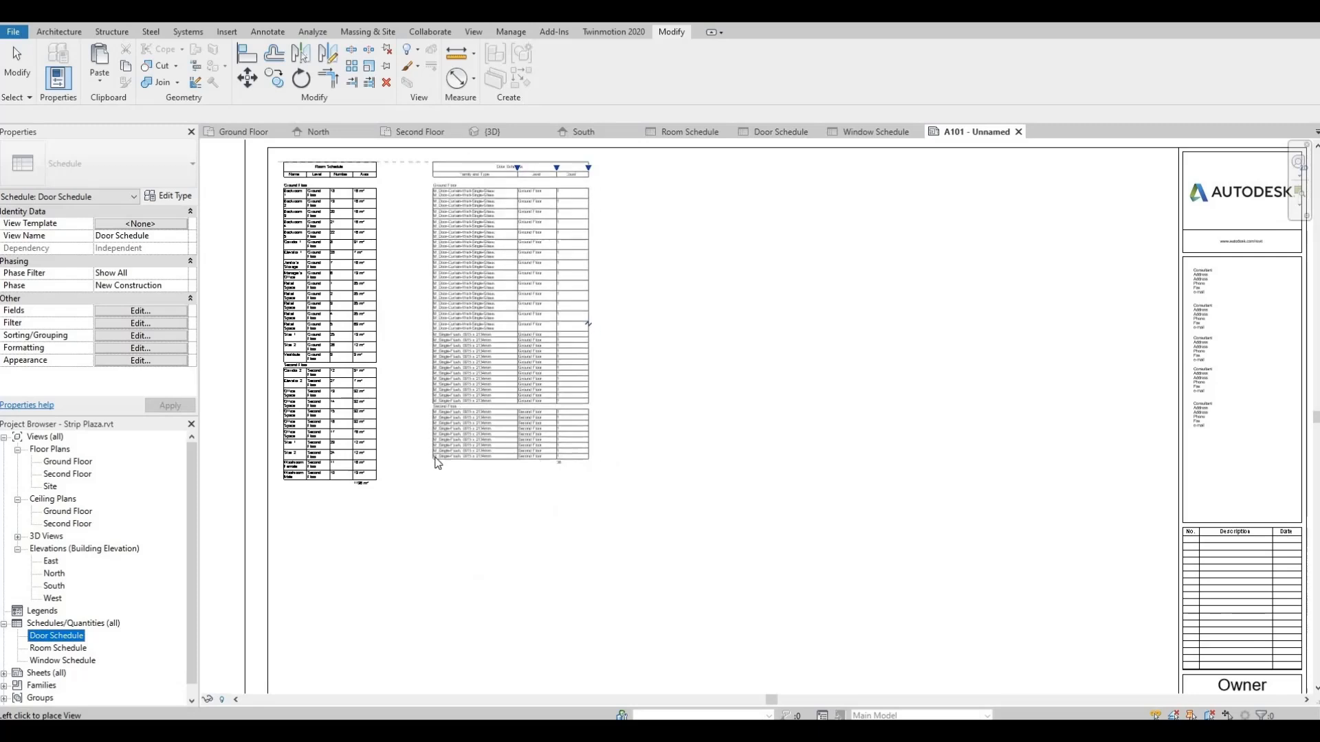
left_click(473, 315)
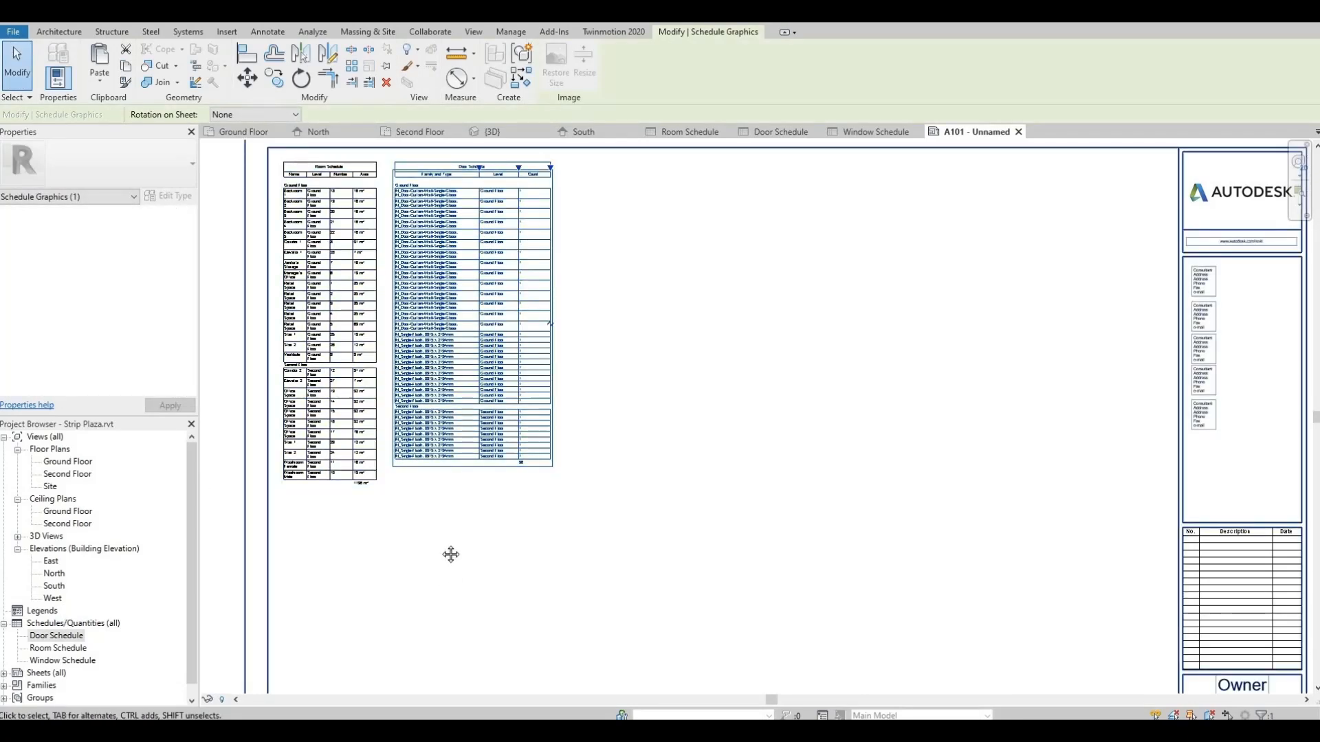
Place the Window Schedule in the lower-left corner of the sheet, aligned with the Room Schedule's left edge.
middle_click_drag(421, 484, 419, 386)
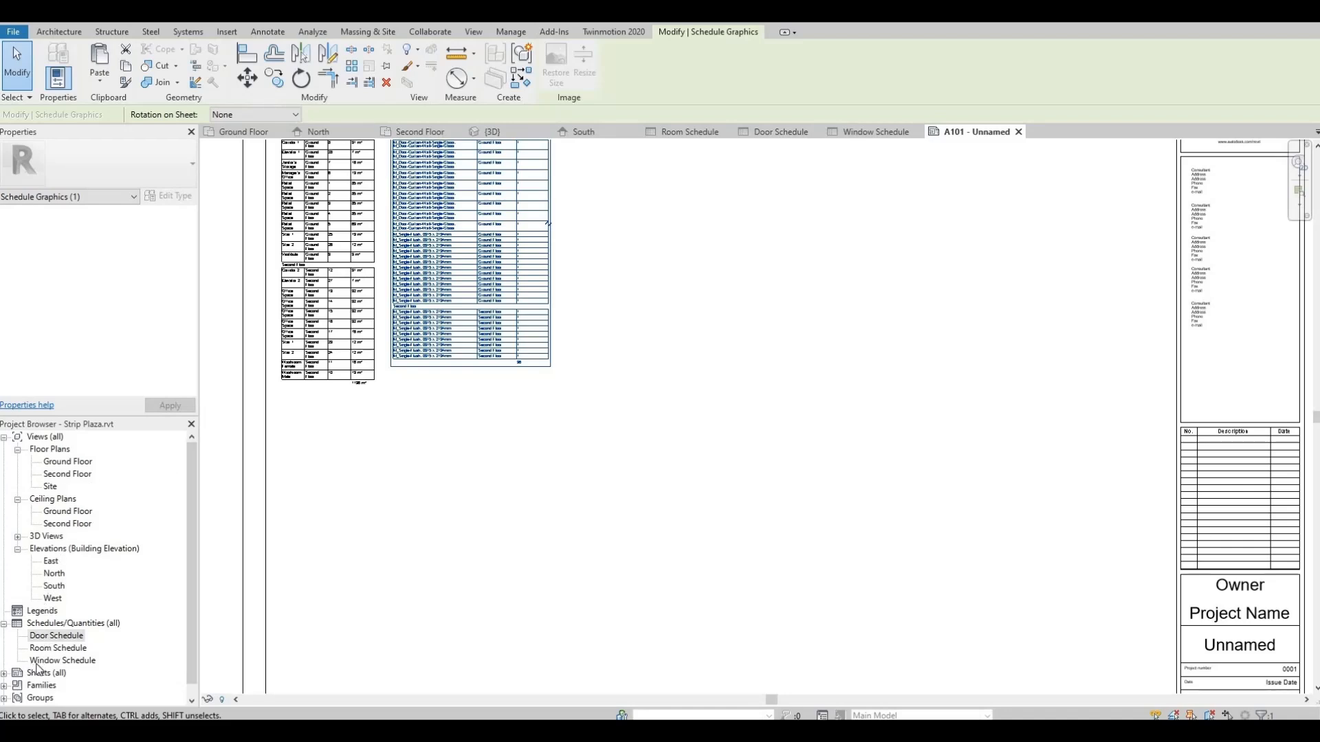
left_click(60, 661)
left_click_drag(75, 664, 441, 605)
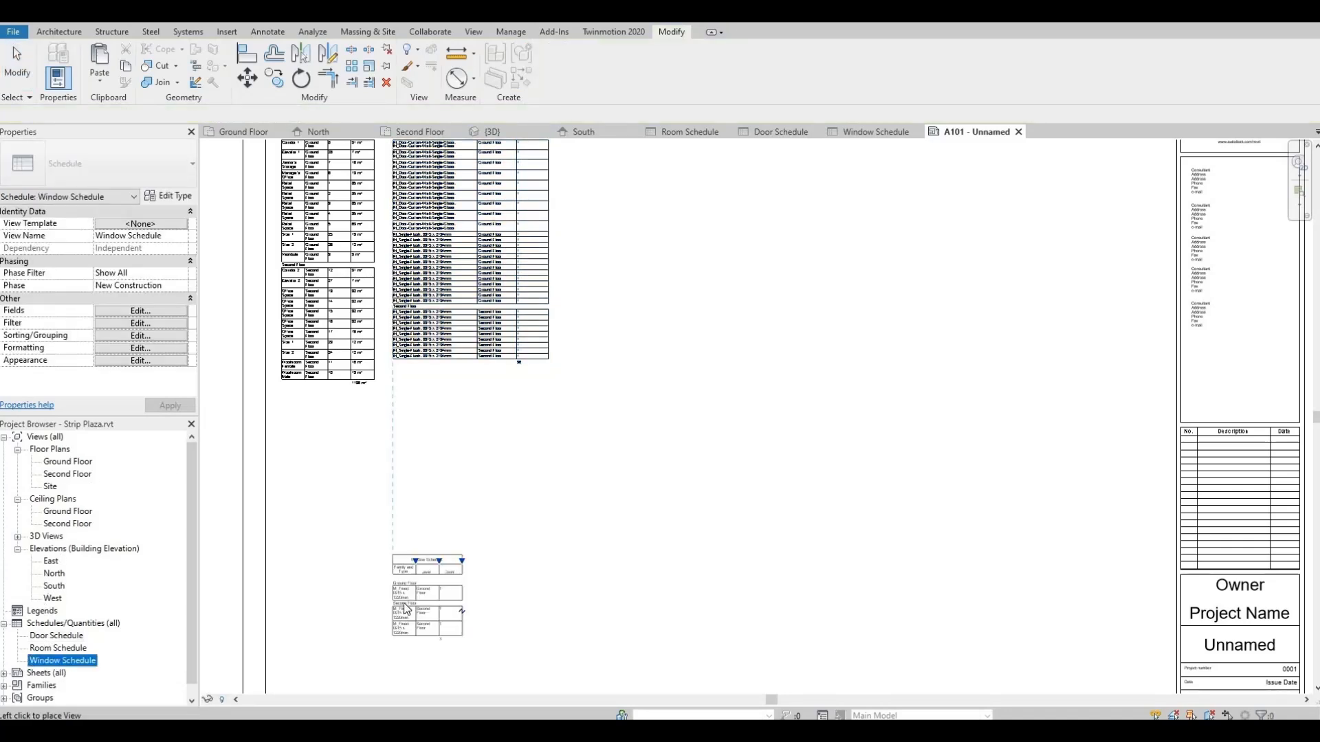
middle_click_drag(323, 617, 328, 543)
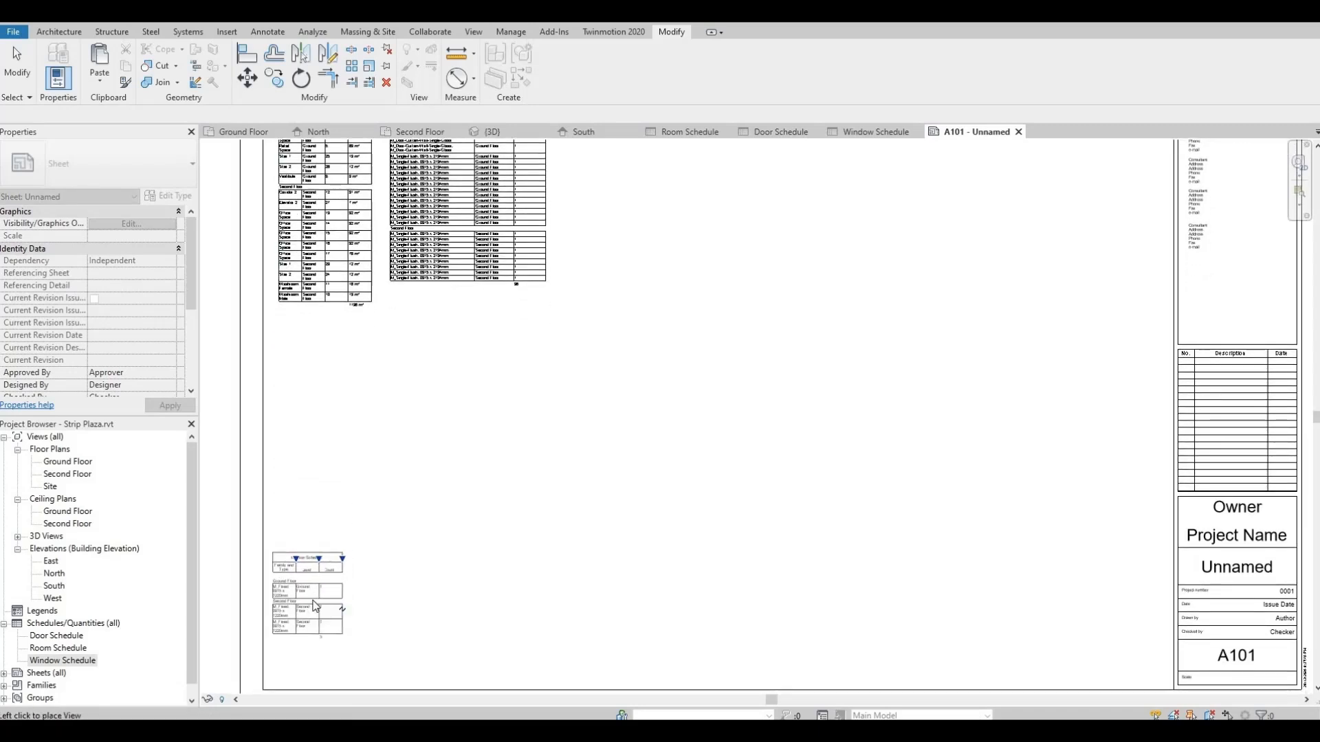
left_click(313, 605)
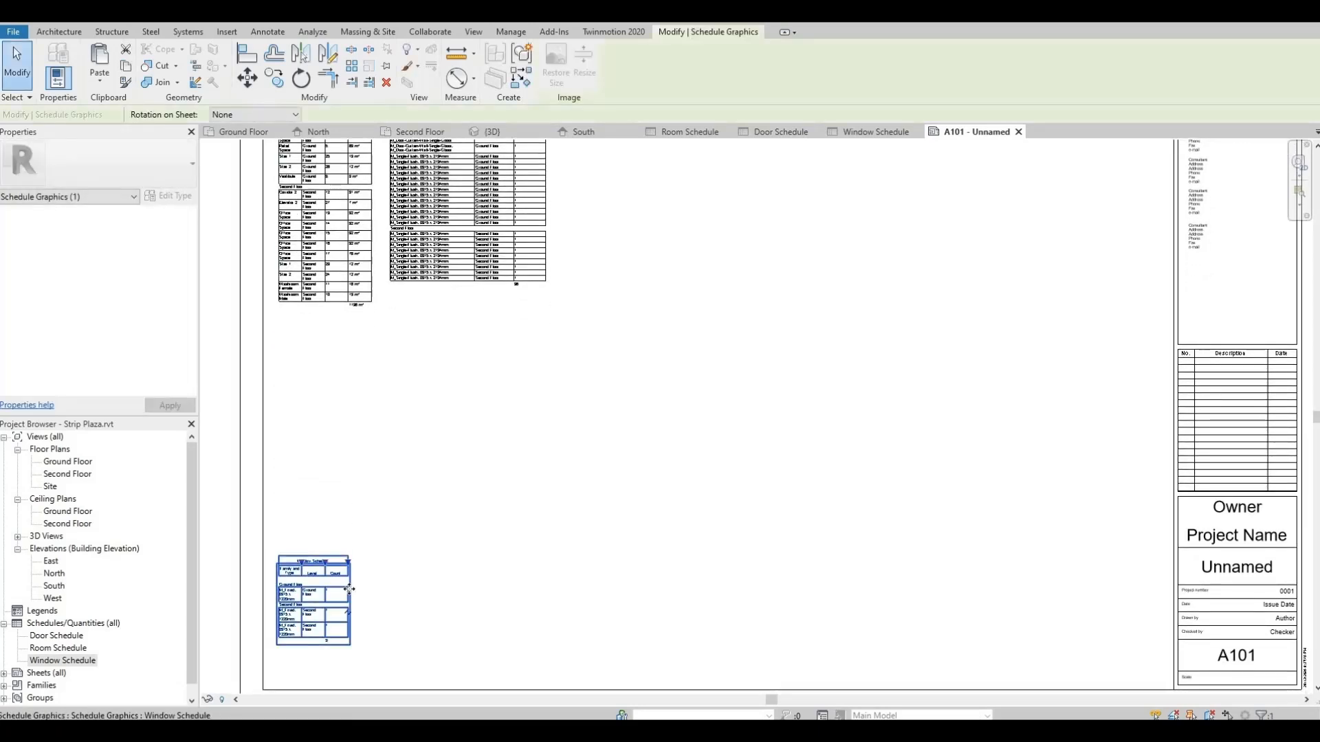
Open the Window Schedule view and widen Family and Type to fit the full window names, and Level slightly.
double_click(343, 583)
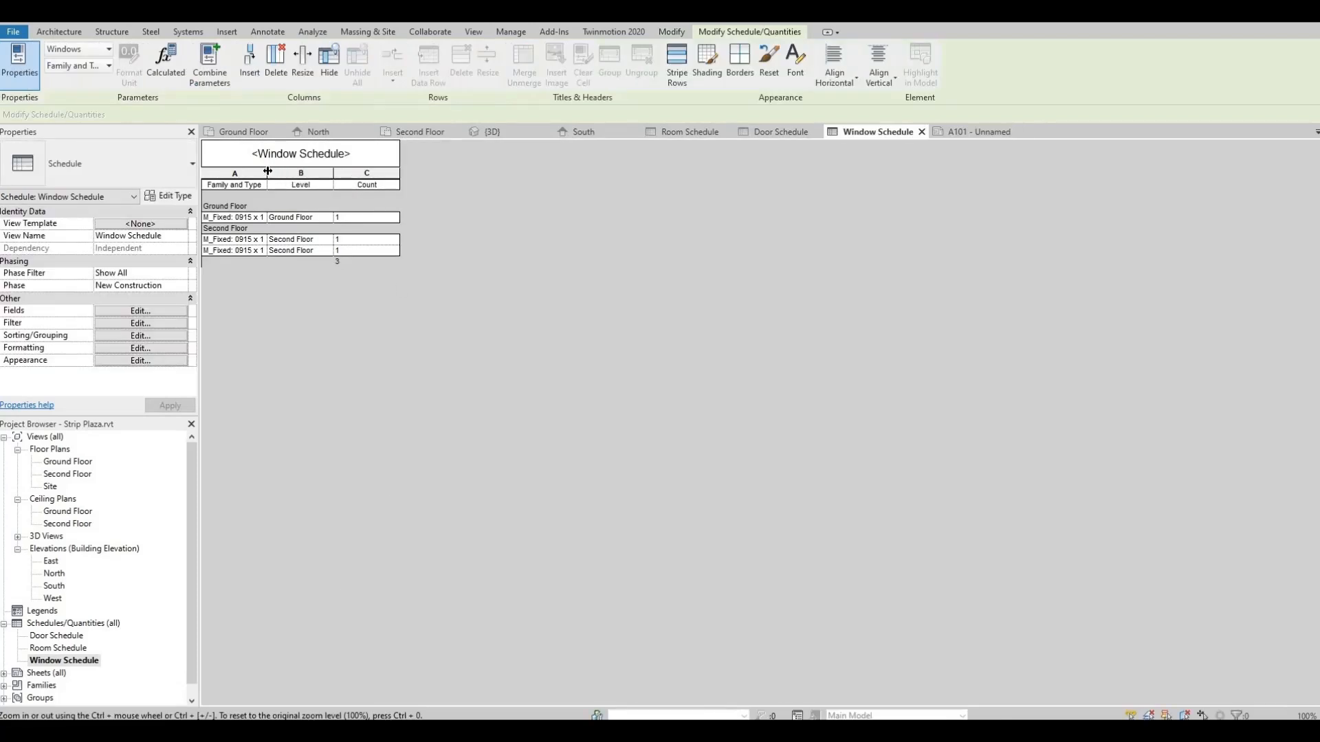
left_click_drag(308, 172, 316, 173)
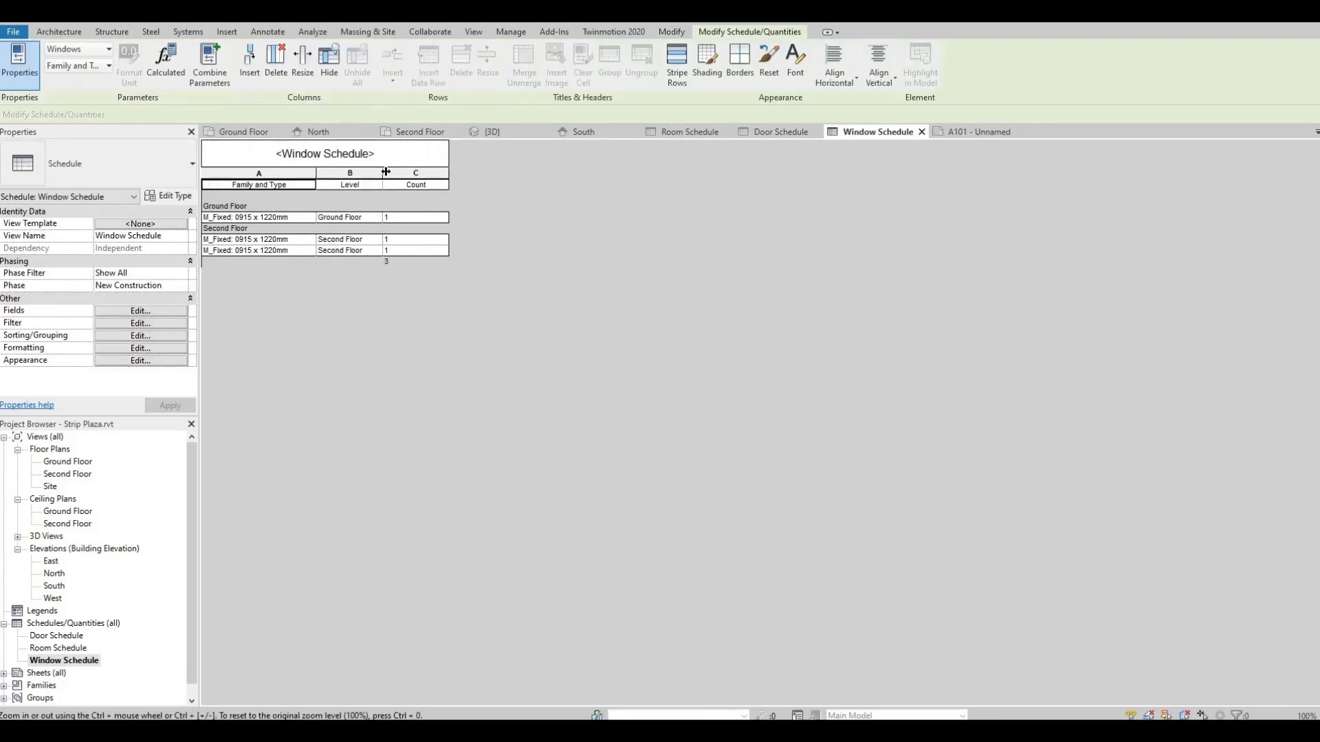
left_click_drag(448, 172, 455, 173)
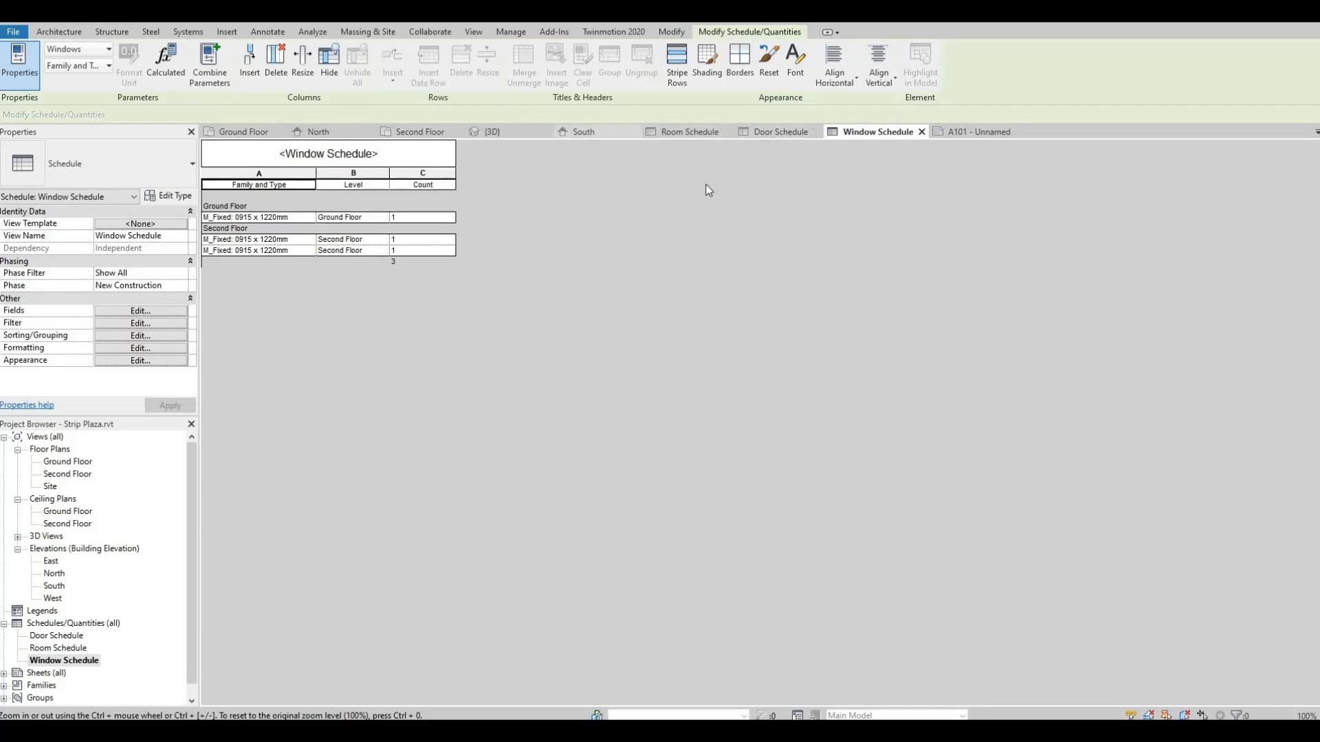
Return to sheet A101 and delete the Window Schedule from its lower-left corner.
left_click(955, 129)
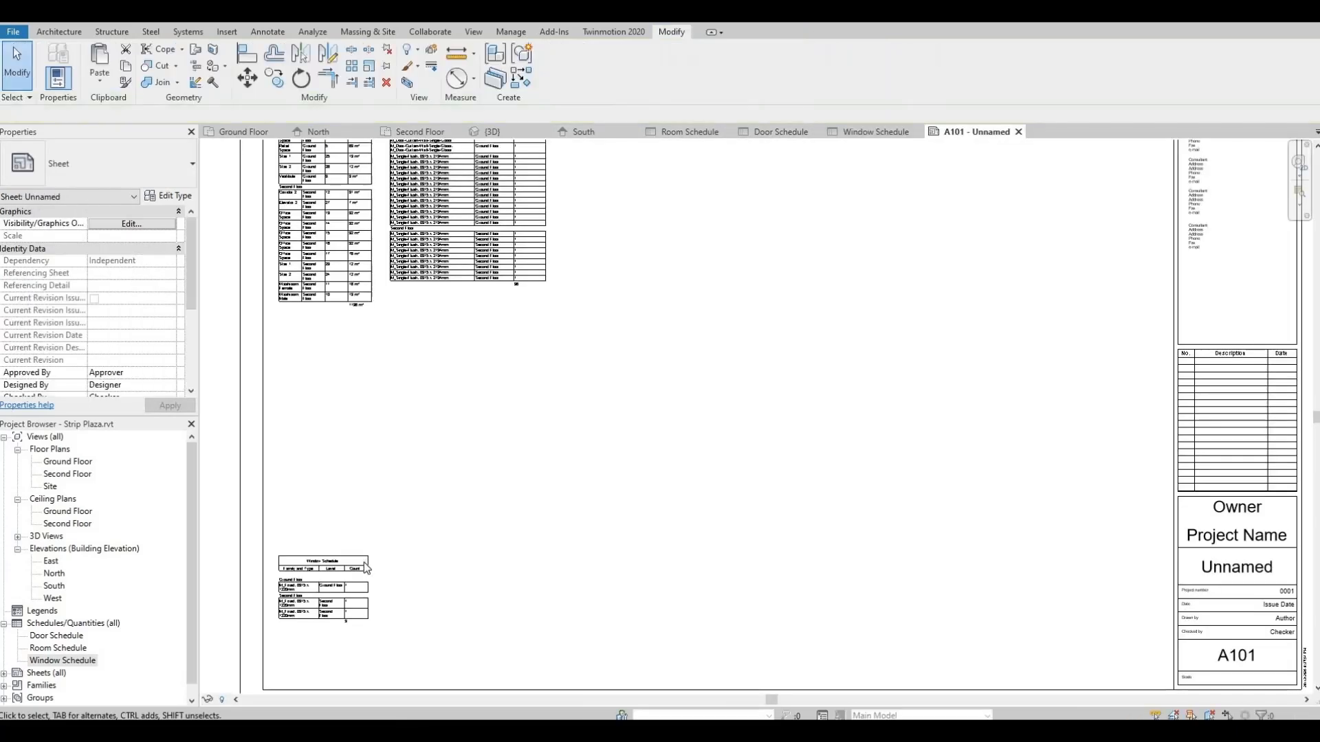
left_click(365, 568)
key("Escape")
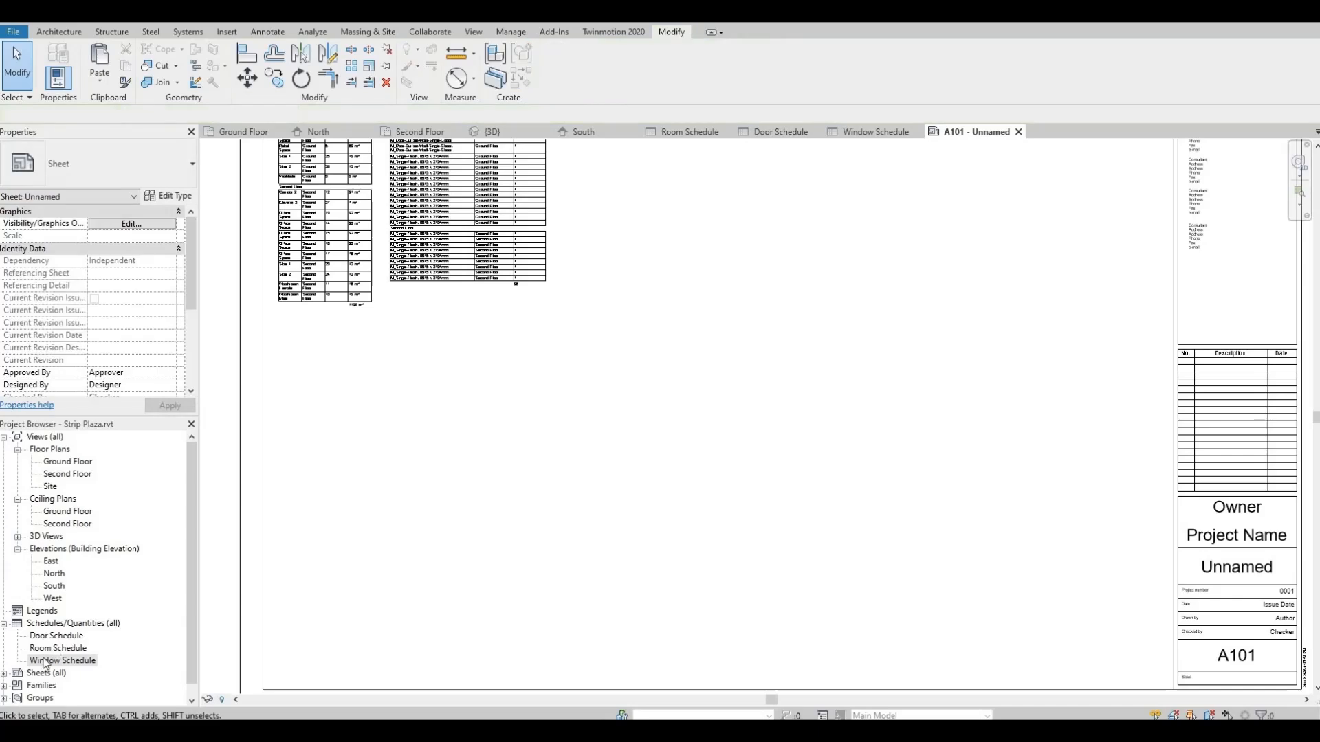
Place the Window Schedule on sheet A101 directly below the Room Schedule, aligned with its left edge.
left_click(46, 652)
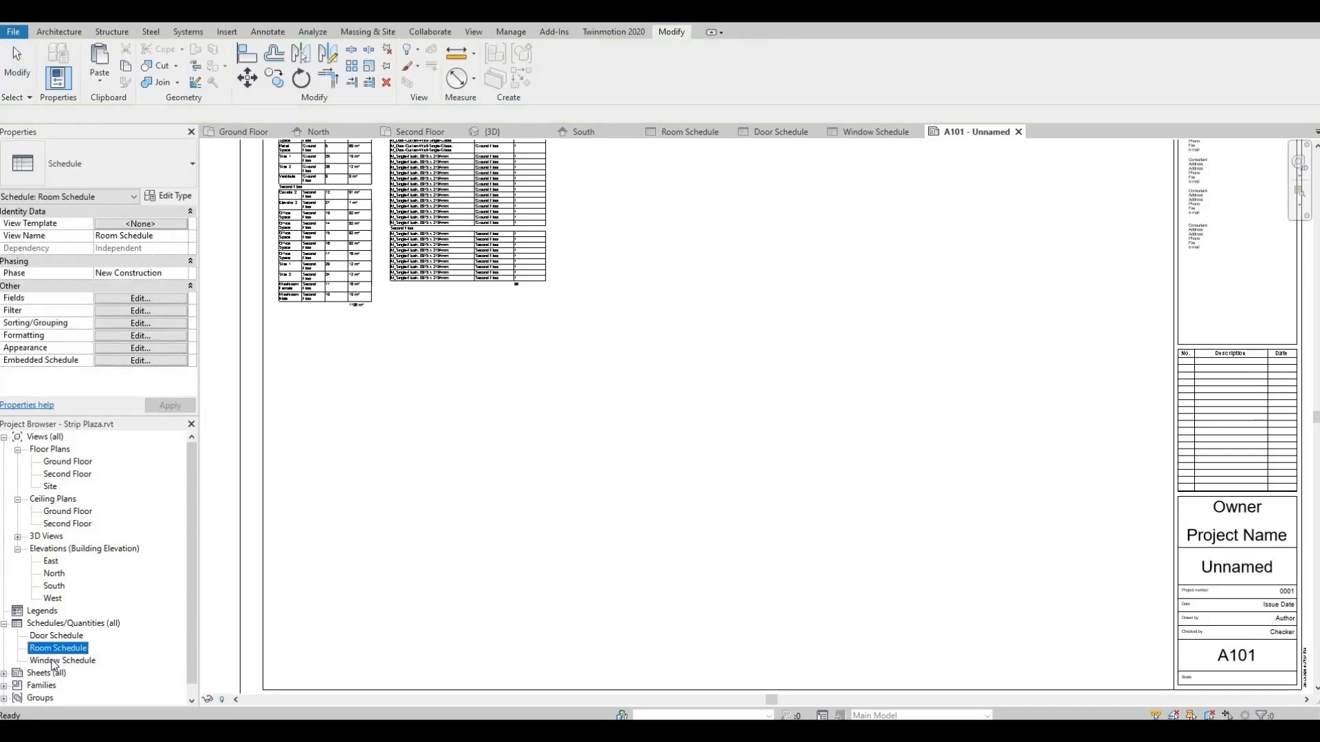
left_click(53, 662)
left_click_drag(306, 650, 308, 652)
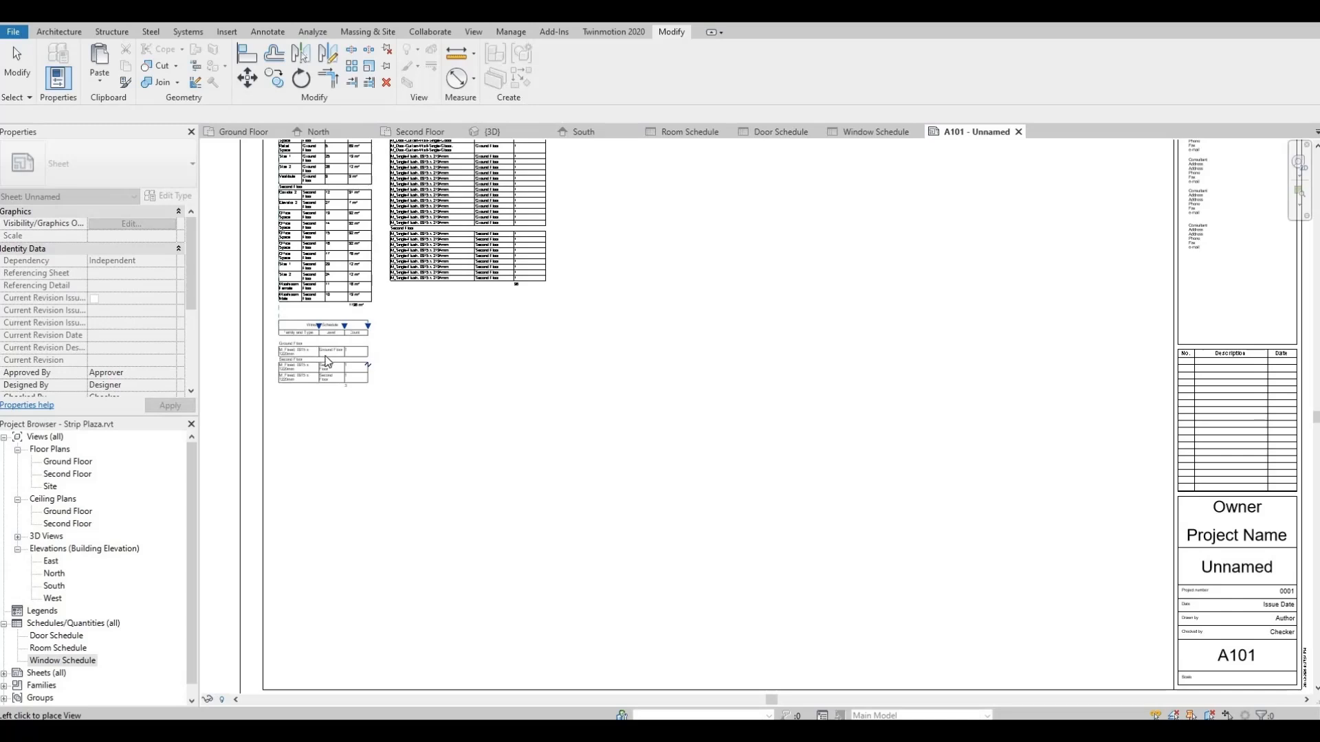
left_click(330, 368)
Move the Door Schedule to the lower-left corner of the sheet, below the Window Schedule and aligned with its left edge.
left_click(449, 233)
scroll(450, 233, "down", 1)
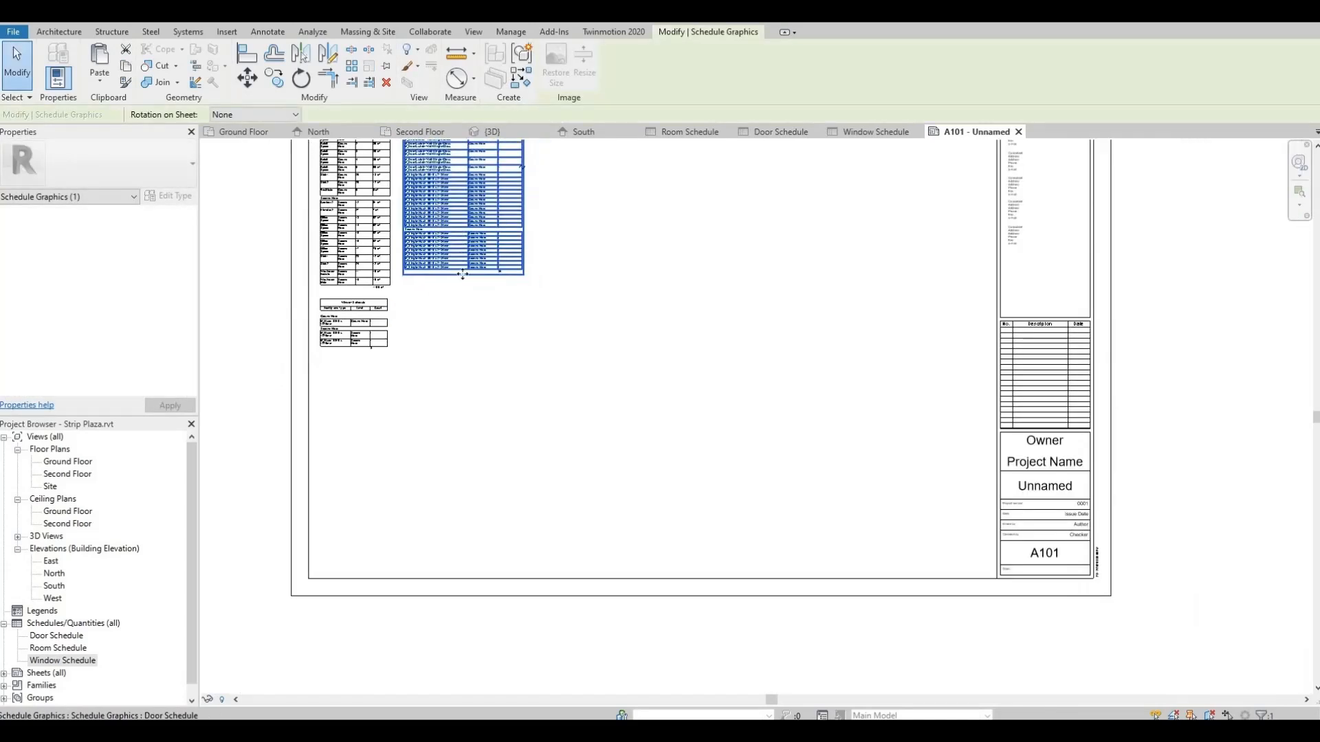
left_click_drag(422, 485, 377, 532)
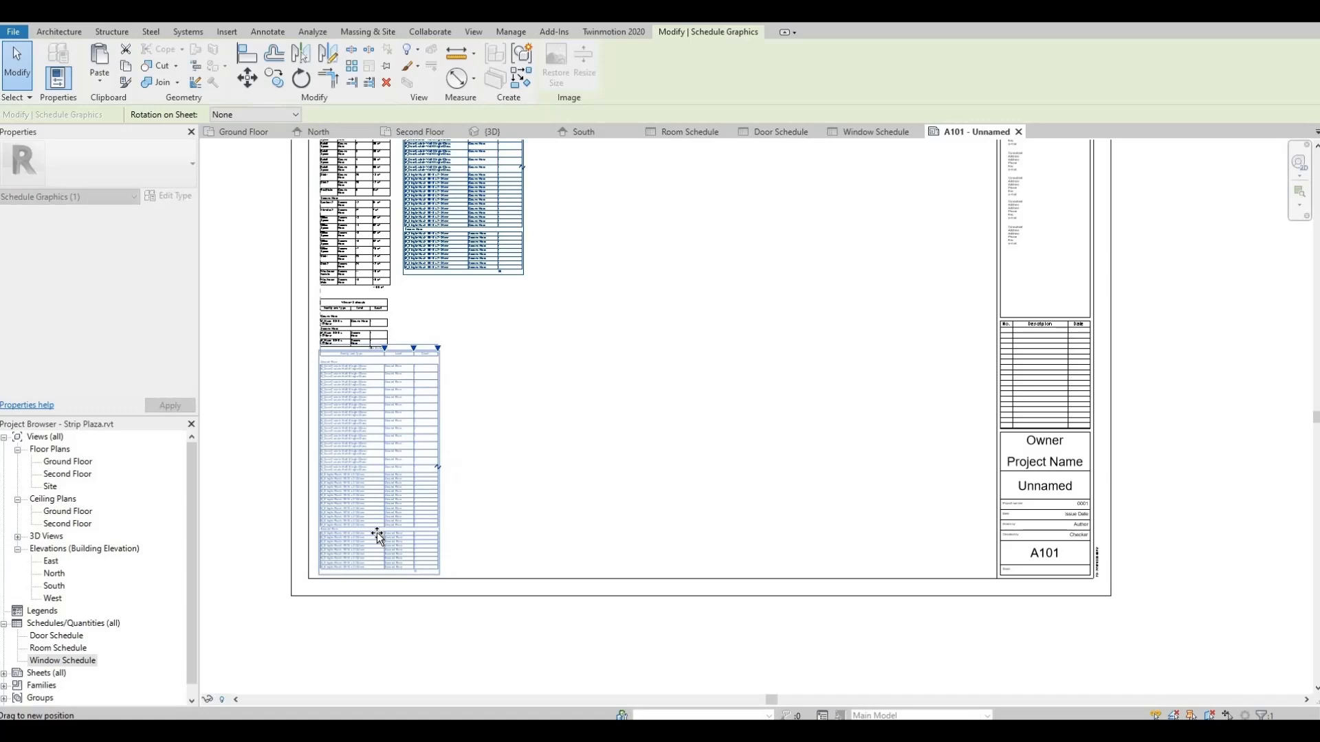
scroll(351, 310, "up", 1)
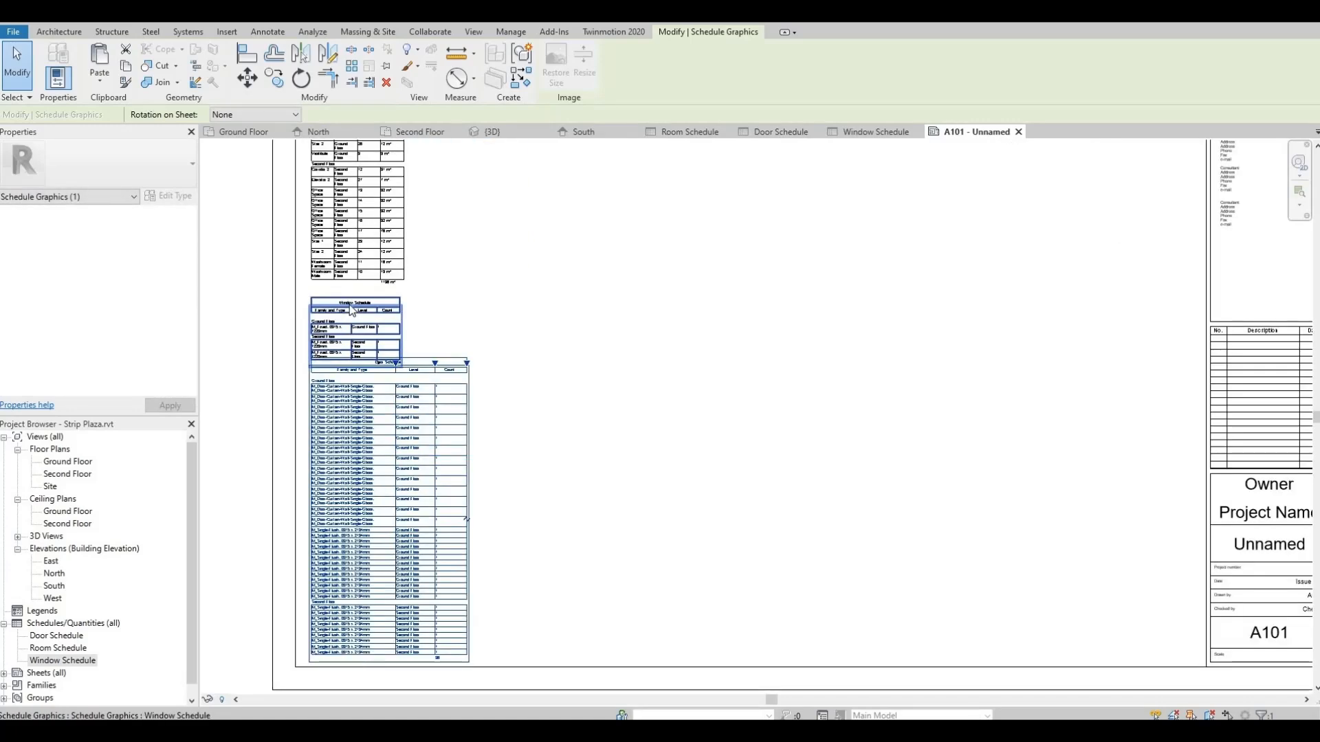
Nudge the Window Schedule upward so it sits clear of the Door Schedule, just beneath the Room Schedule.
left_click(351, 310)
key("Up")
key("Up")
key("Up")
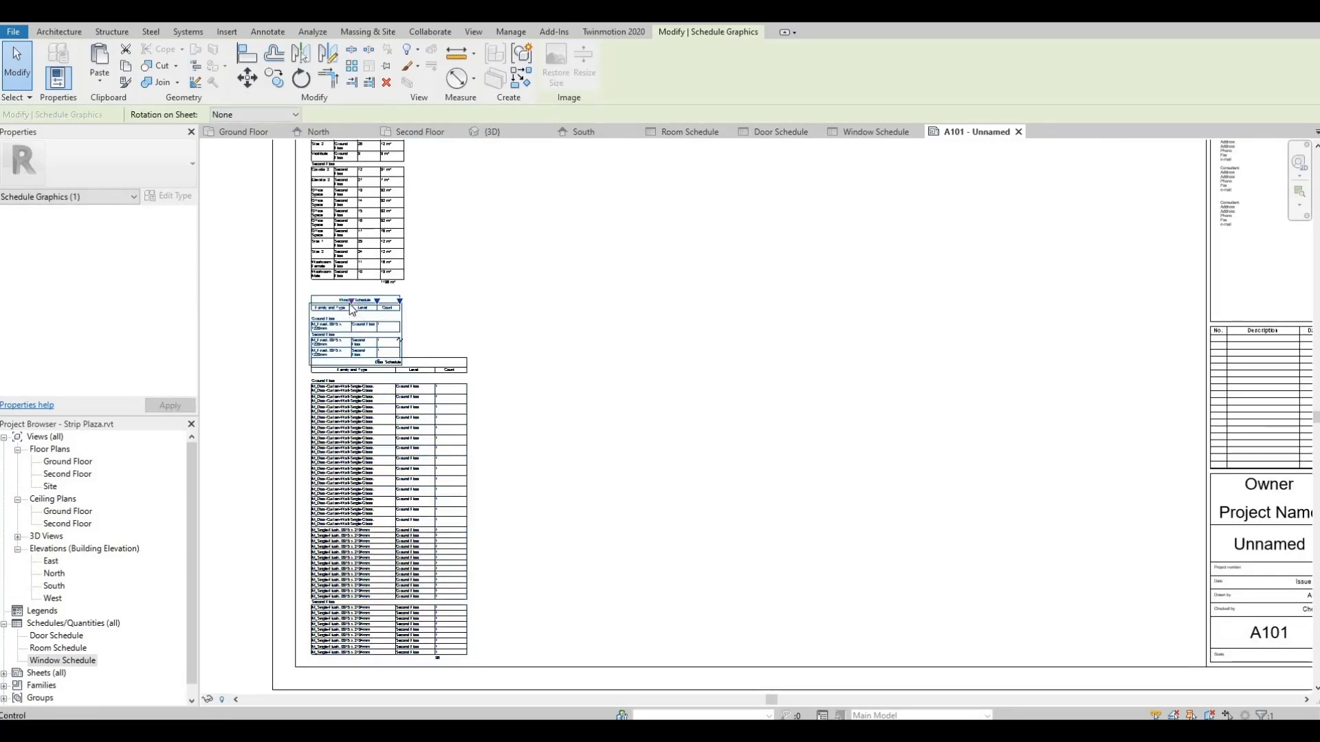
key("Up")
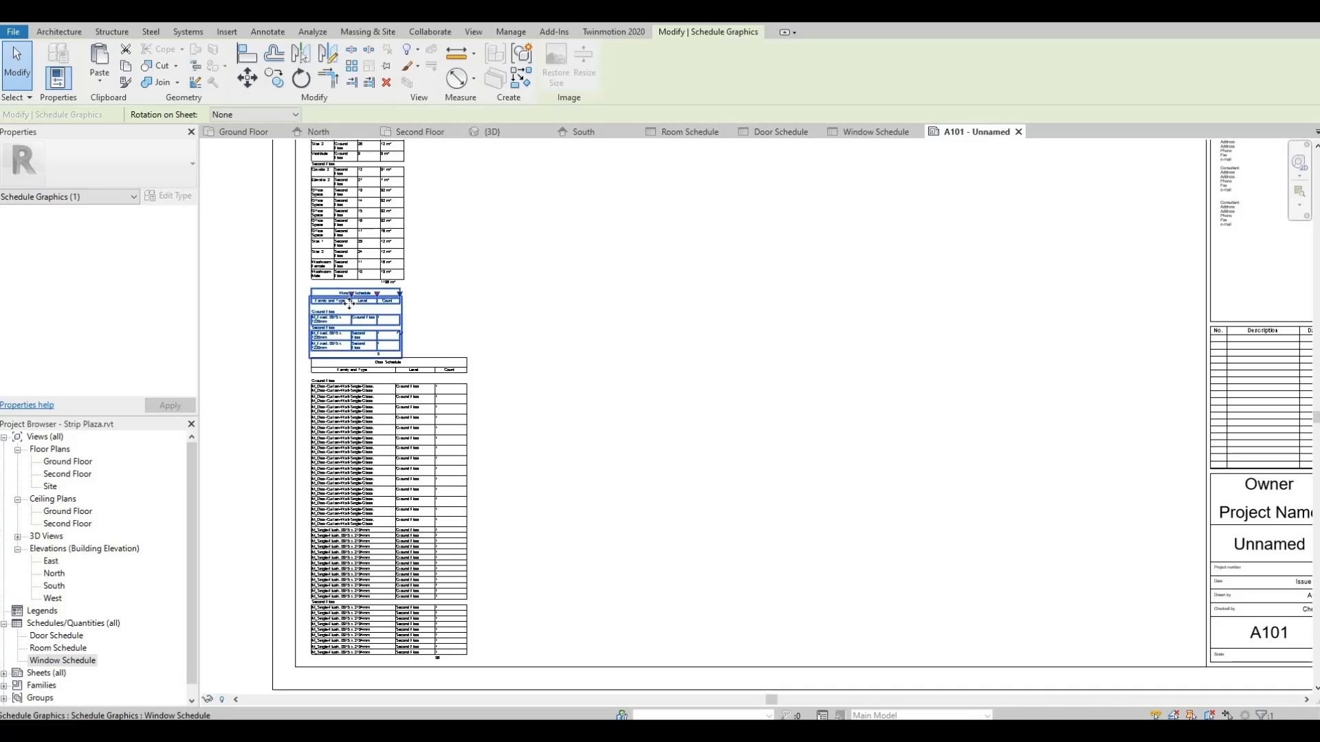
scroll(384, 288, "up", 5)
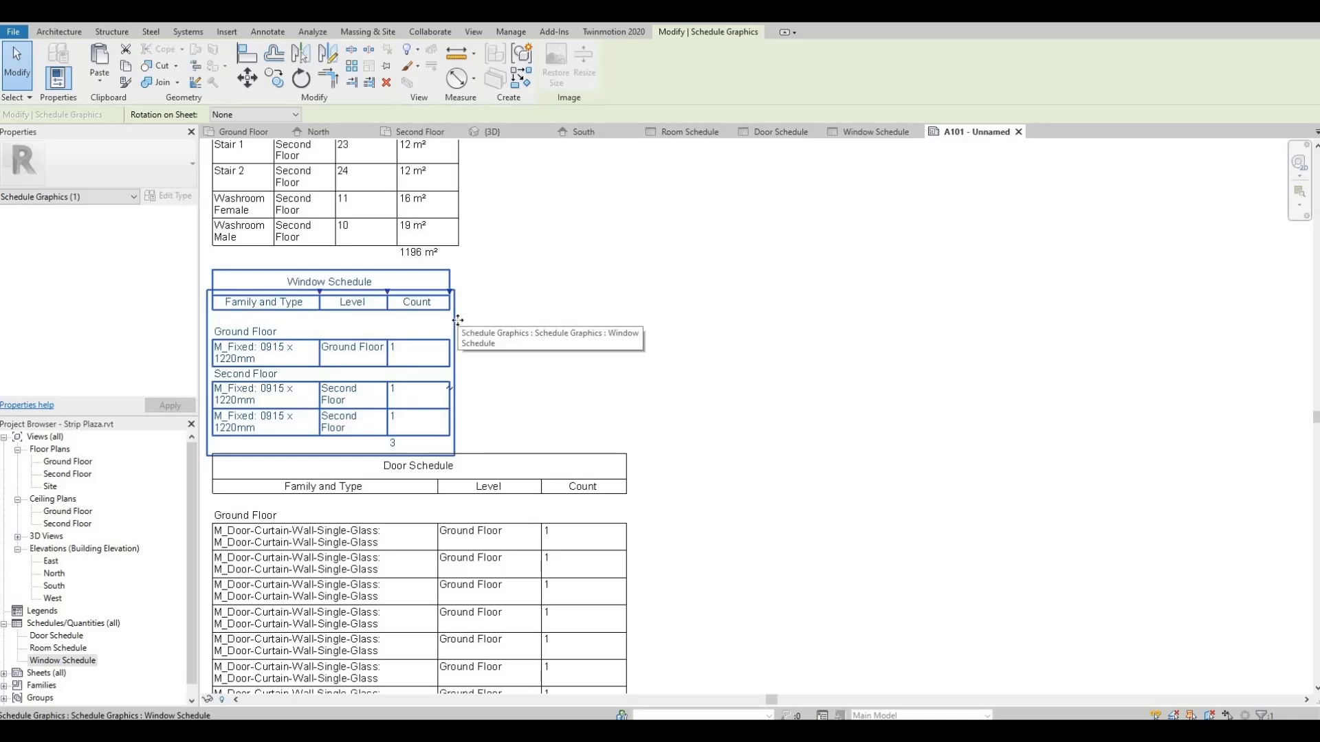
scroll(457, 354, "down", 4)
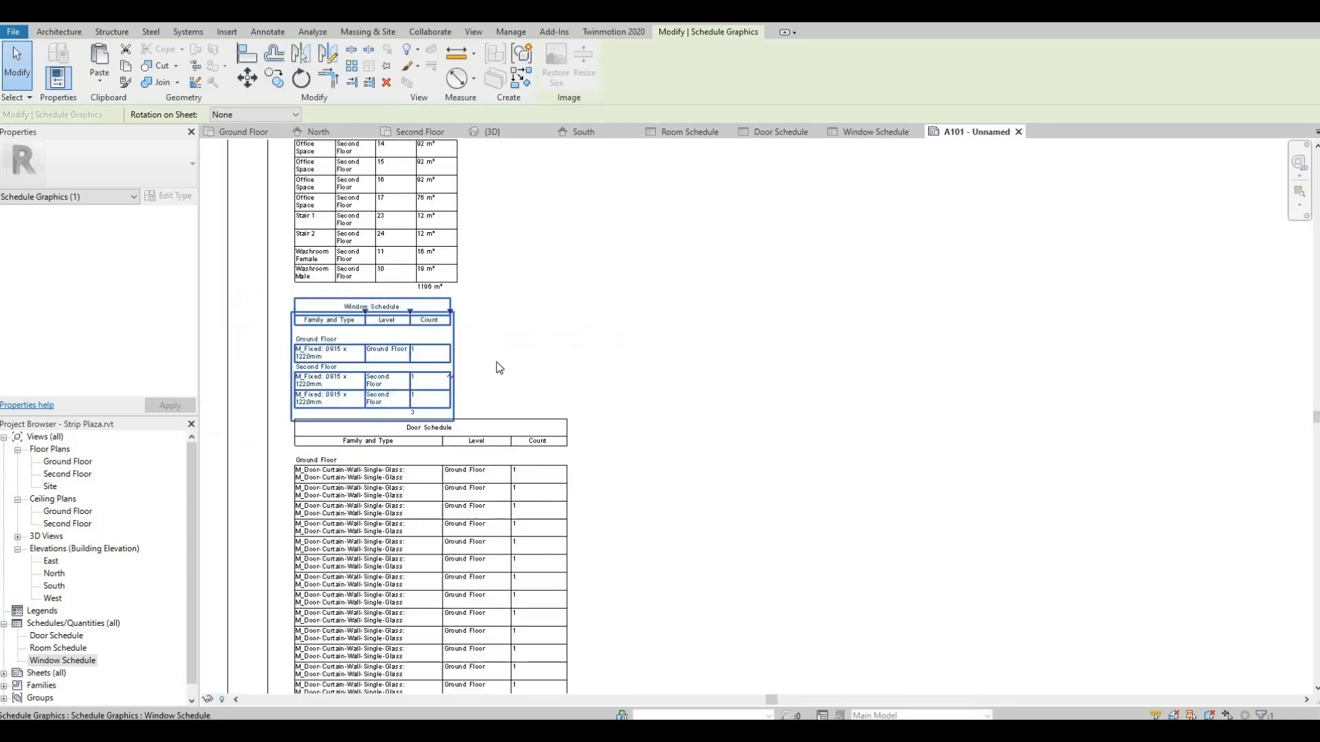
key("Escape")
left_click(437, 360)
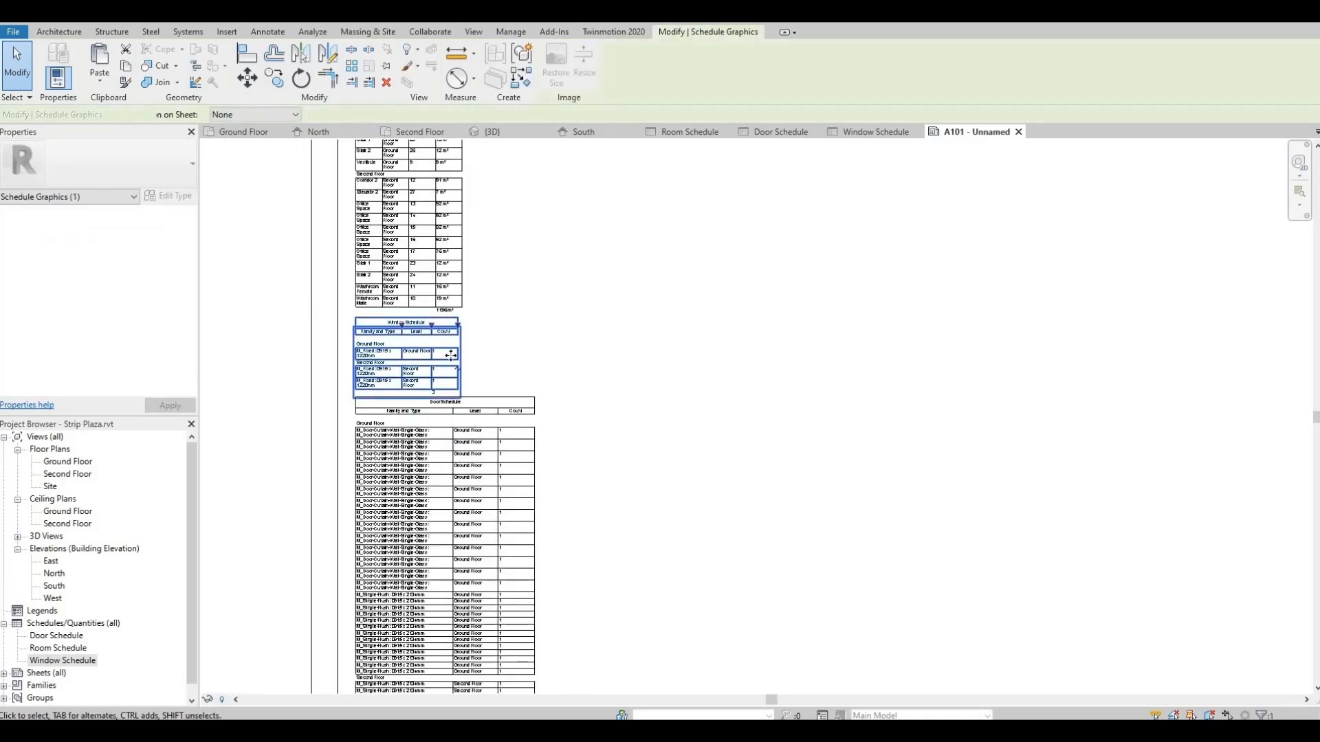
left_click(504, 363)
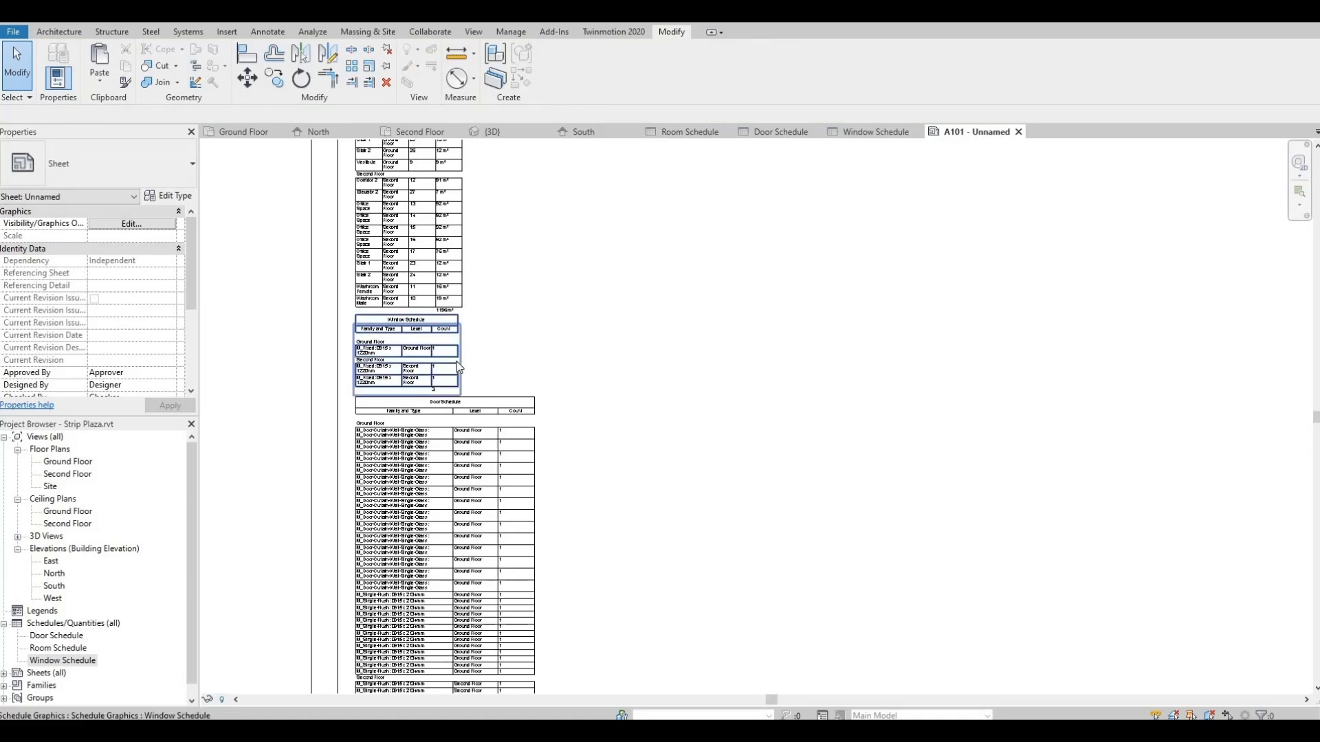
scroll(461, 368, "up", 2)
scroll(543, 399, "down", 5)
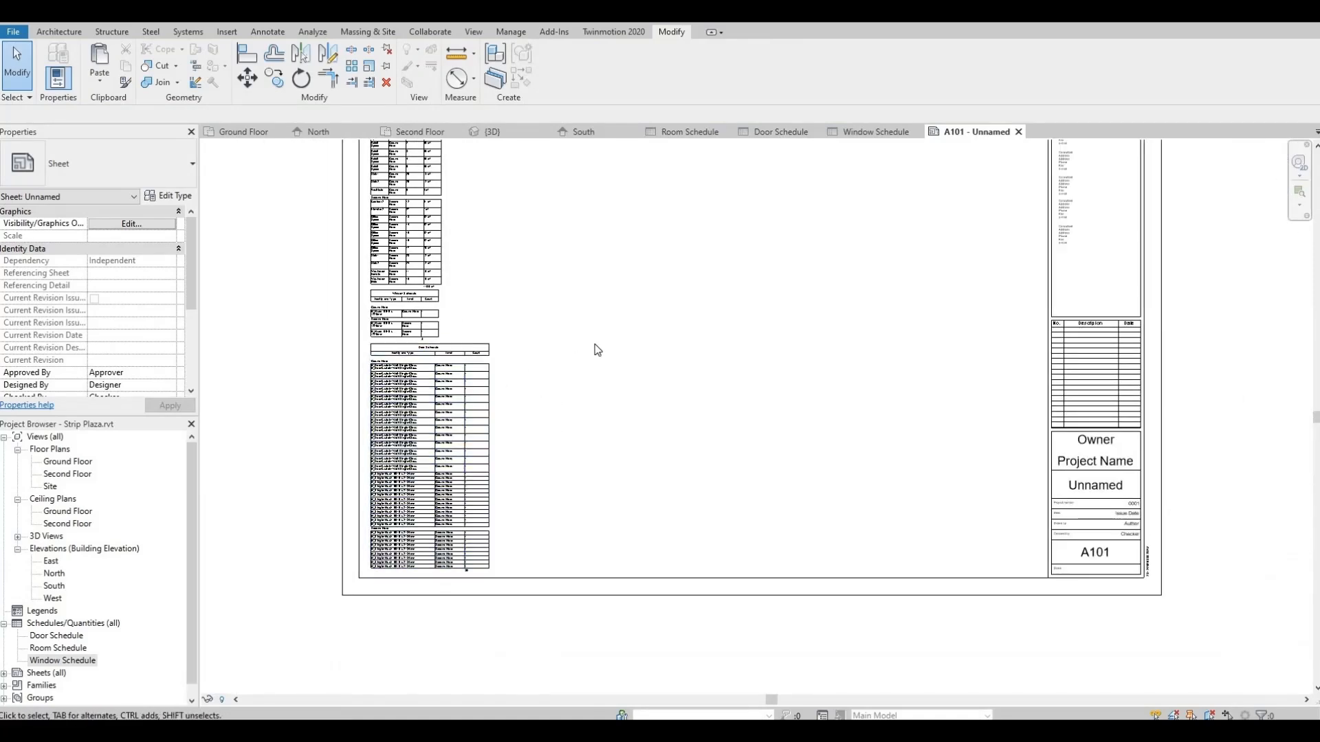
middle_click_drag(581, 437, 580, 440)
middle_click_drag(602, 313, 548, 378)
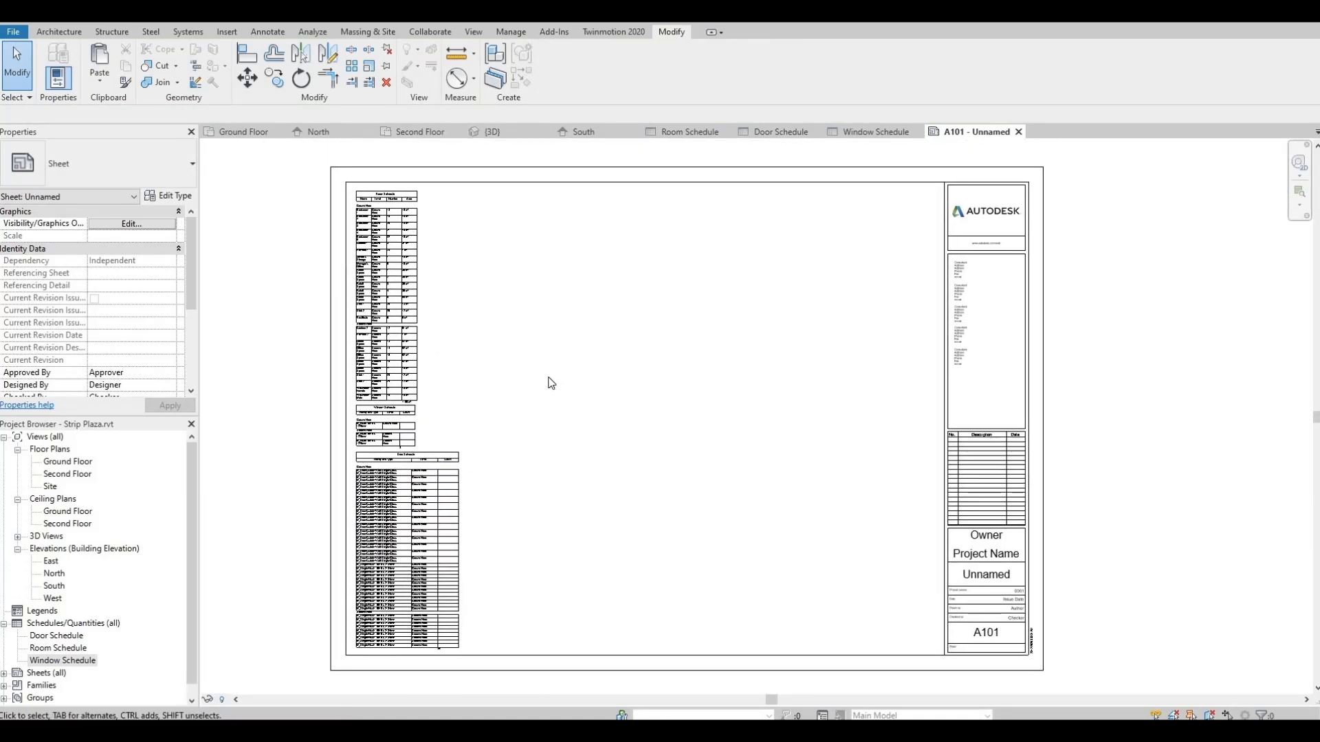
Open the Ground Floor plan view and frame the building with its grid lines.
left_click(69, 463)
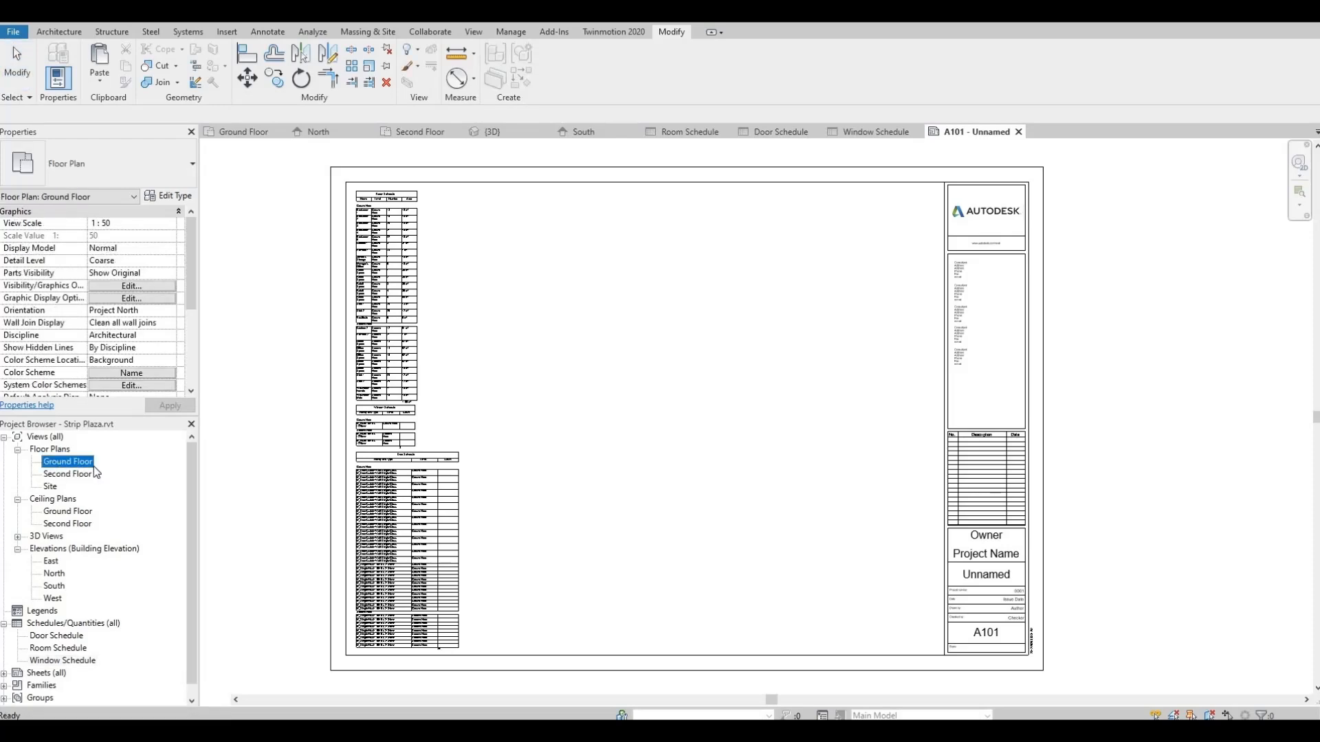
double_click(92, 465)
scroll(516, 320, "down", 3)
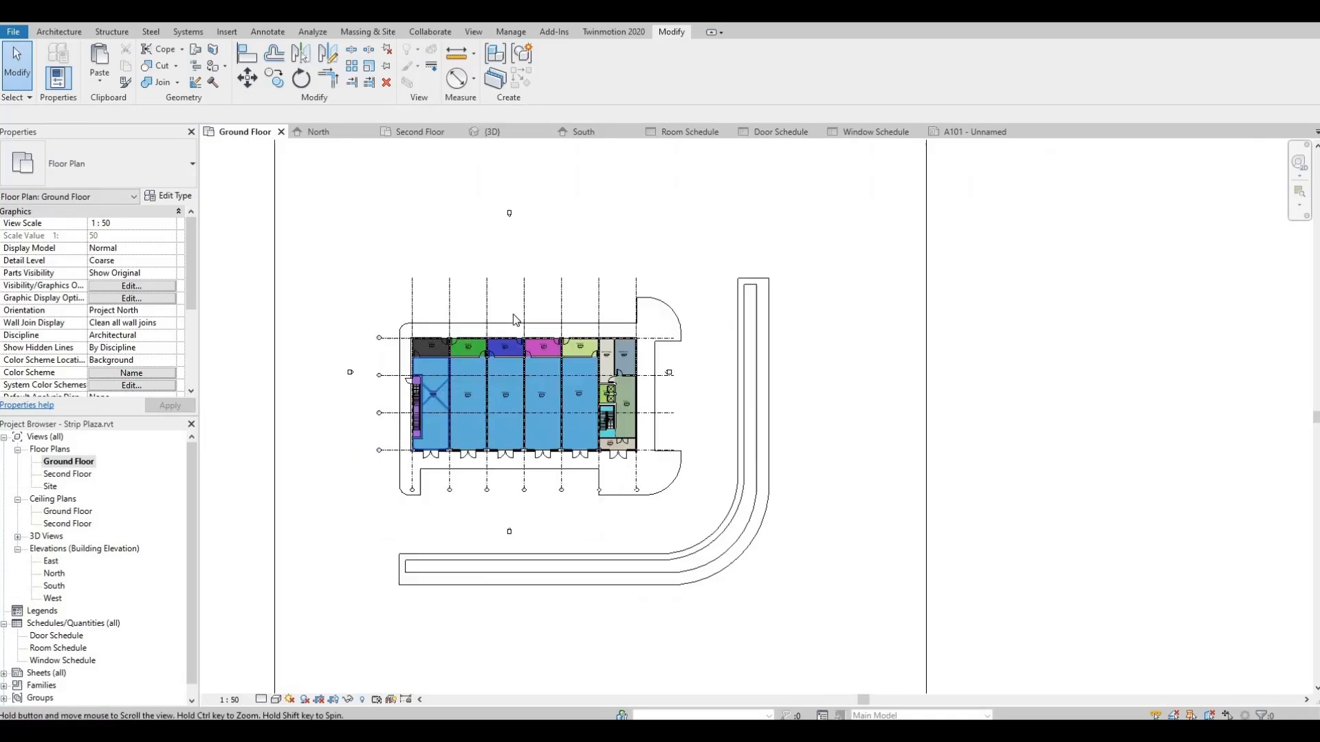
scroll(515, 316, "down", 4)
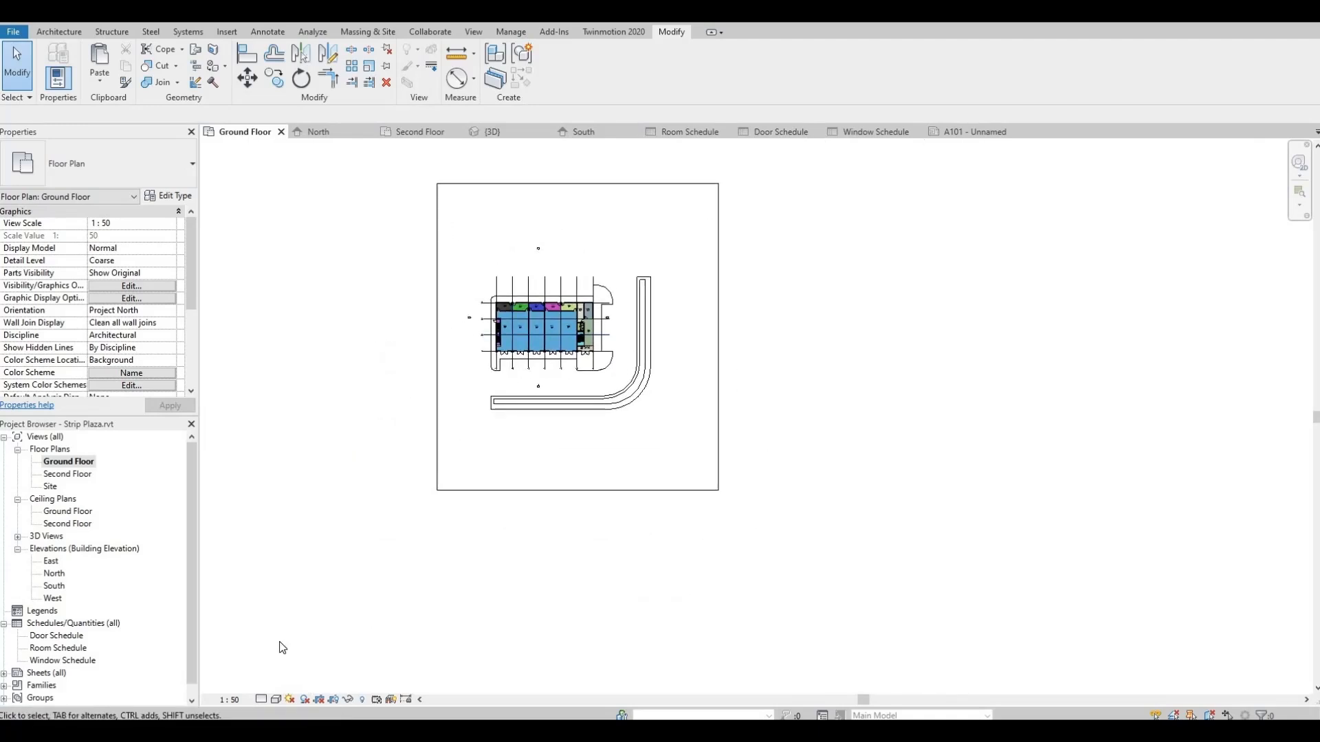
scroll(539, 301, "up", 5)
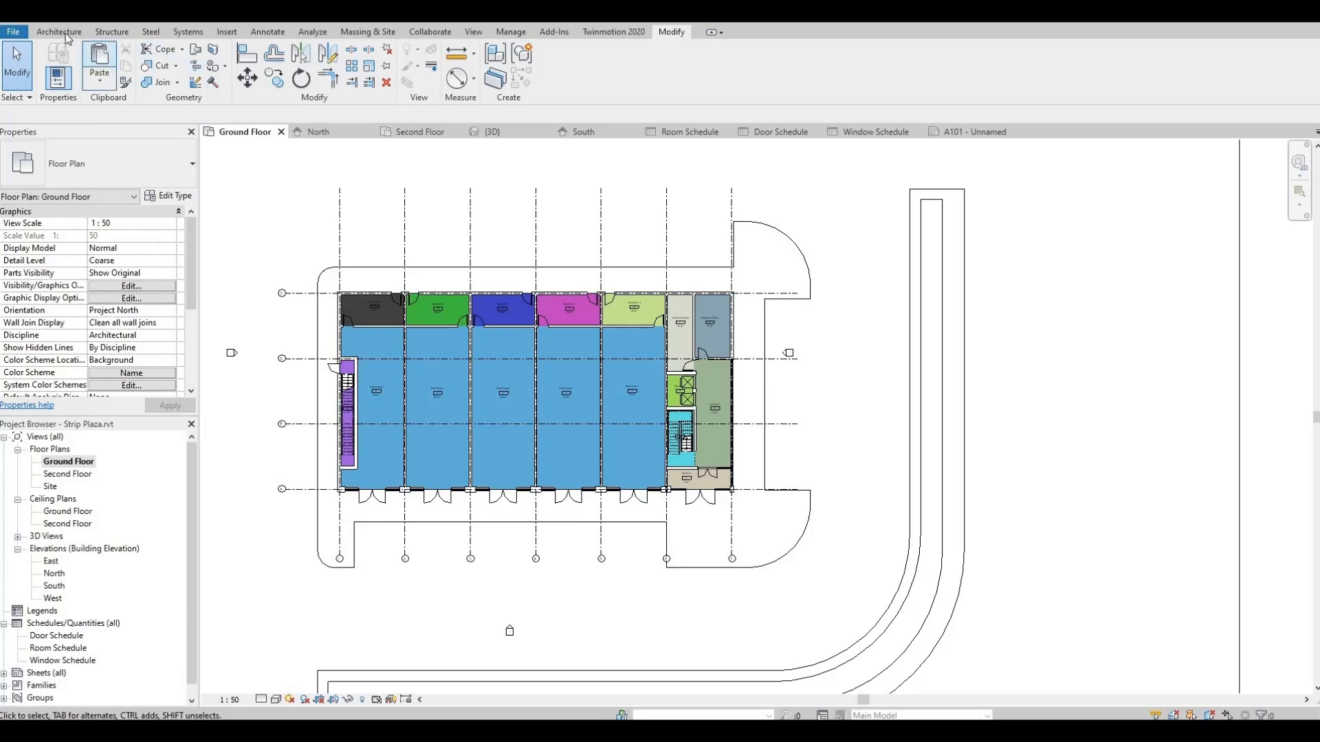
left_click(64, 33)
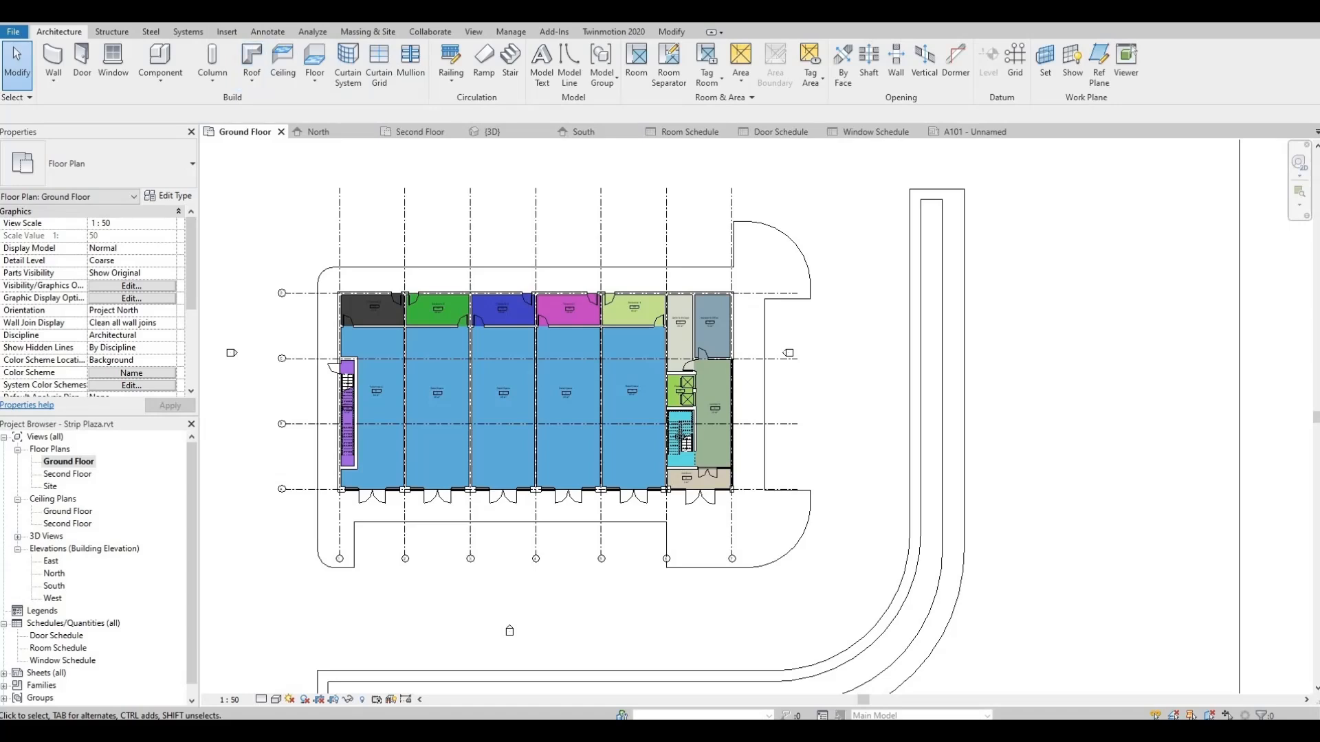
key("d")
key("i")
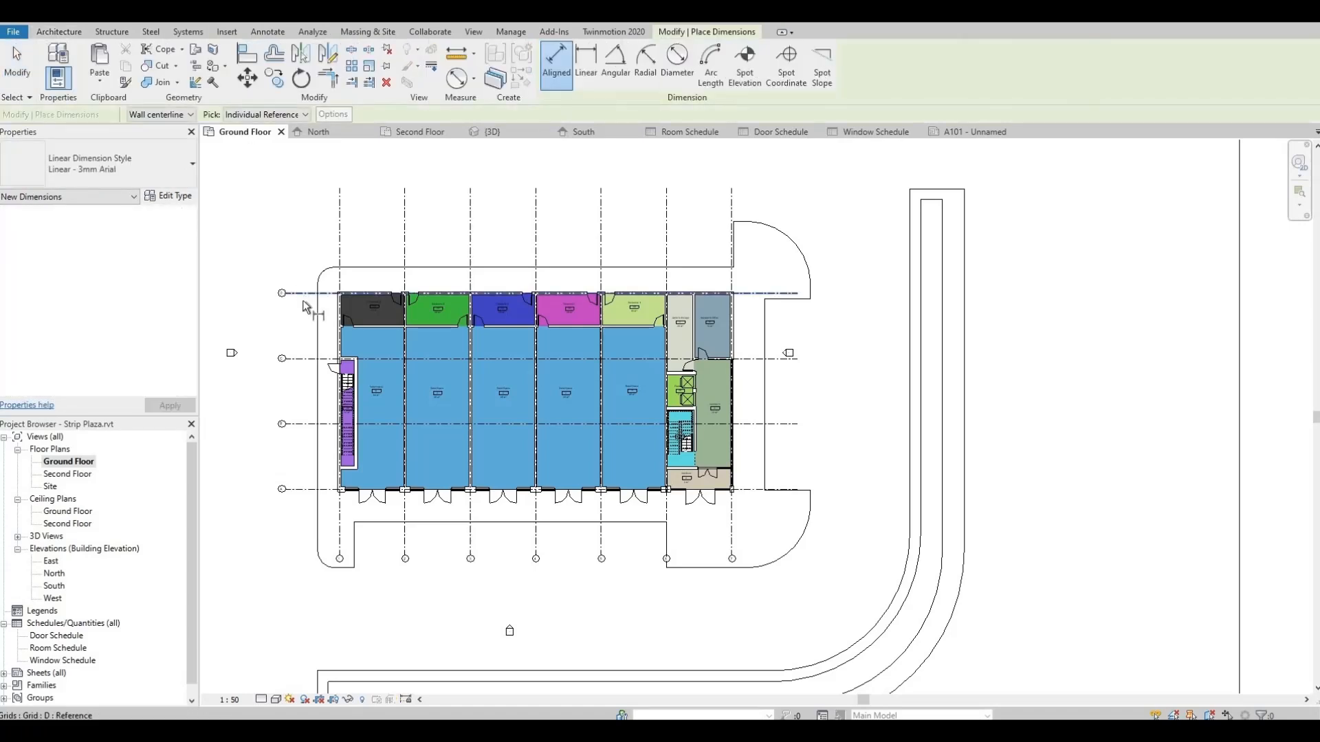
left_click(303, 359)
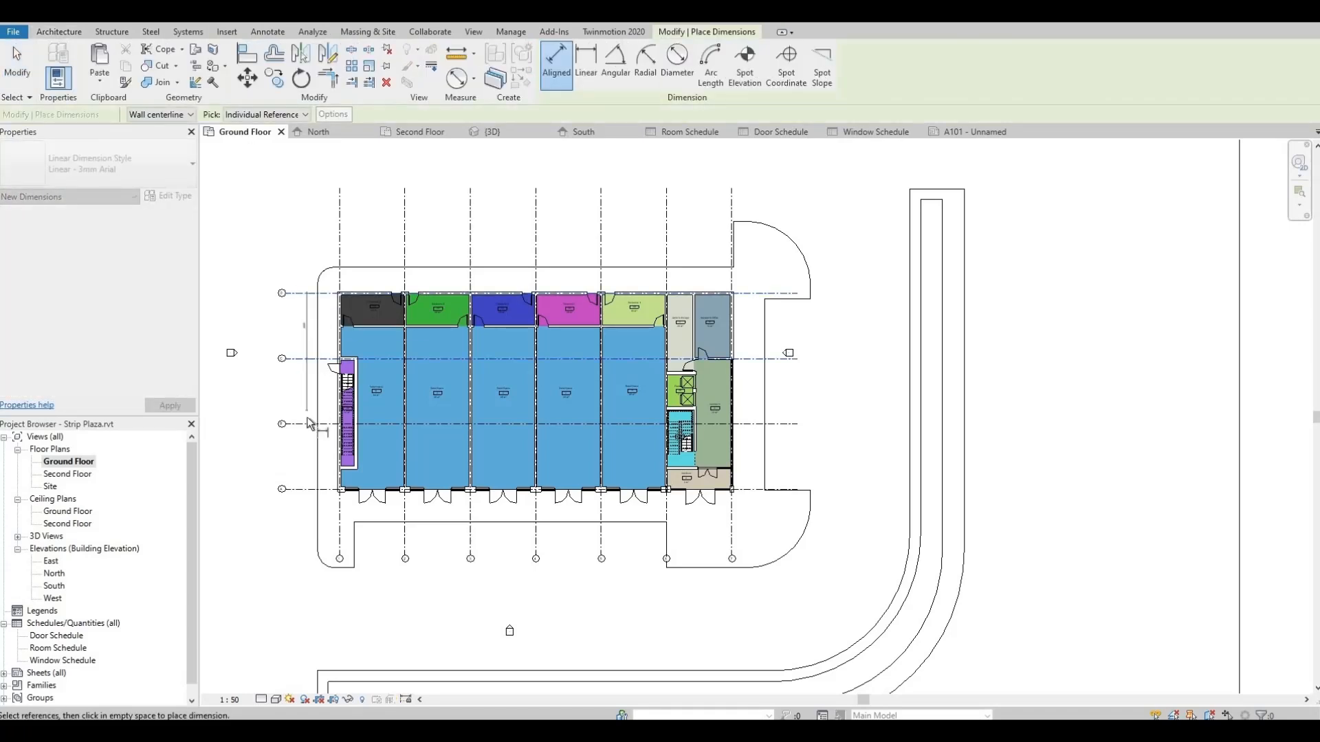
left_click(305, 474)
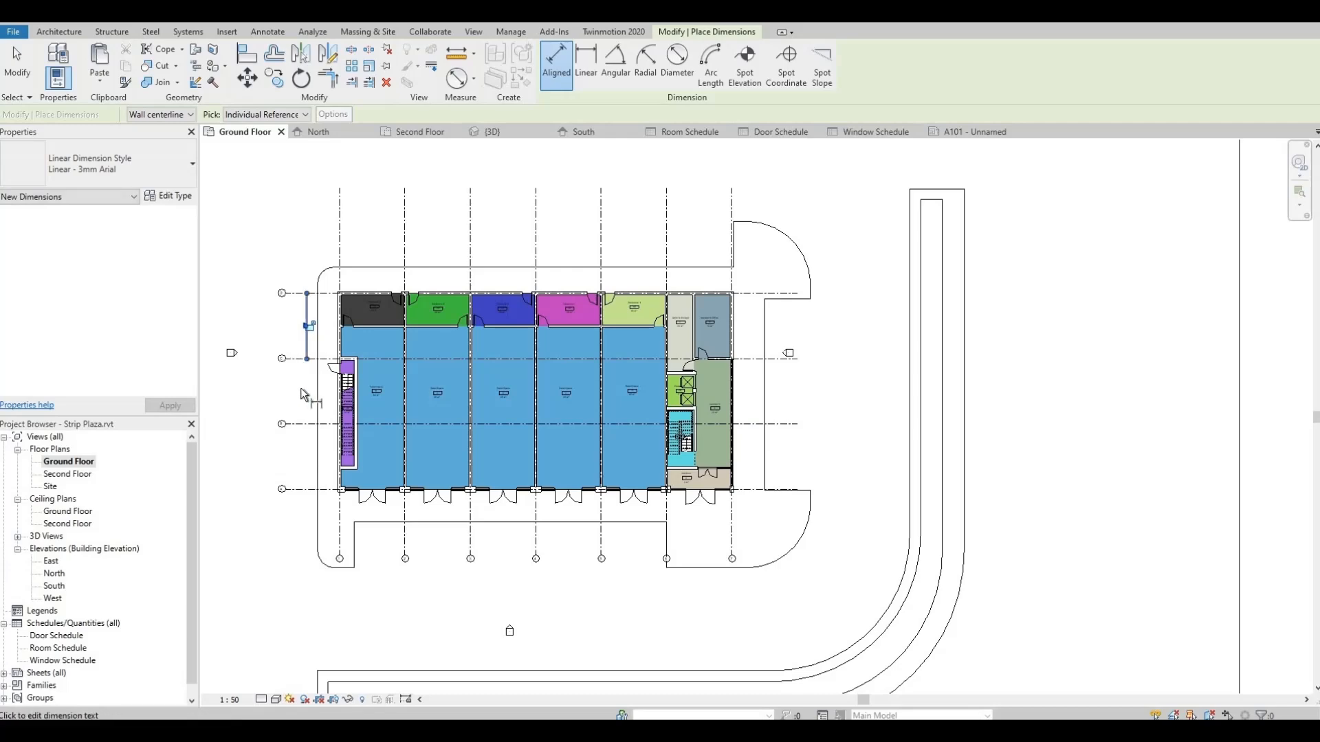
scroll(303, 358, "up", 2)
key("Escape")
key("Escape")
left_click(311, 318)
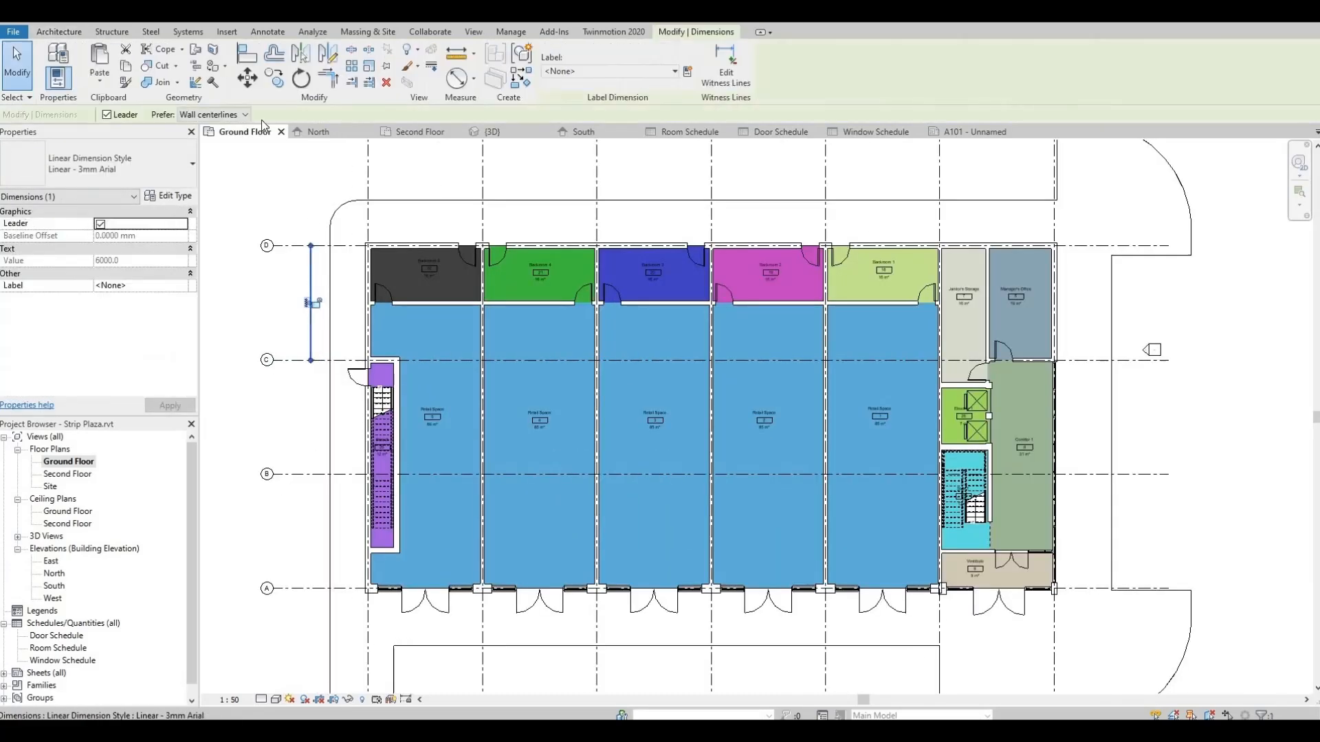
key("Delete")
Add a continuous aligned dimension across grids D, C, B and A, placed just west of the building.
key("d")
key("i")
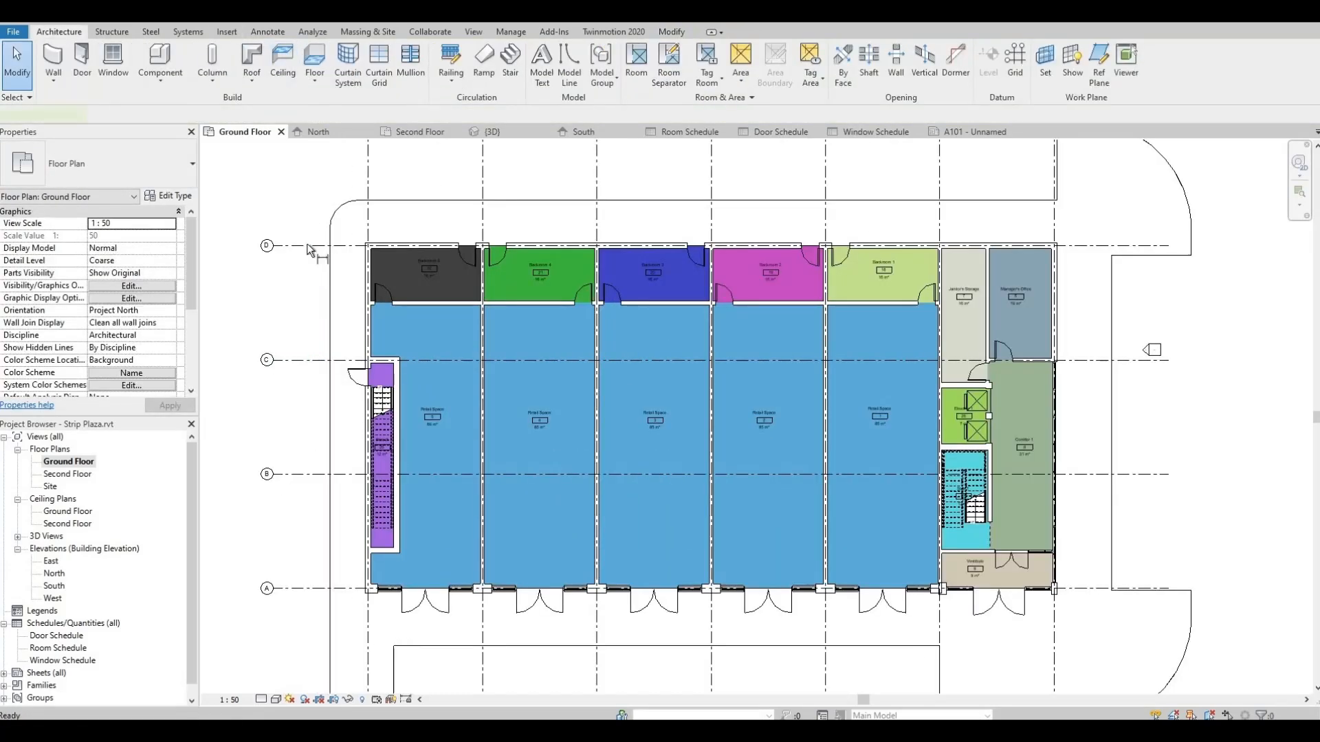
left_click(302, 246)
left_click(305, 360)
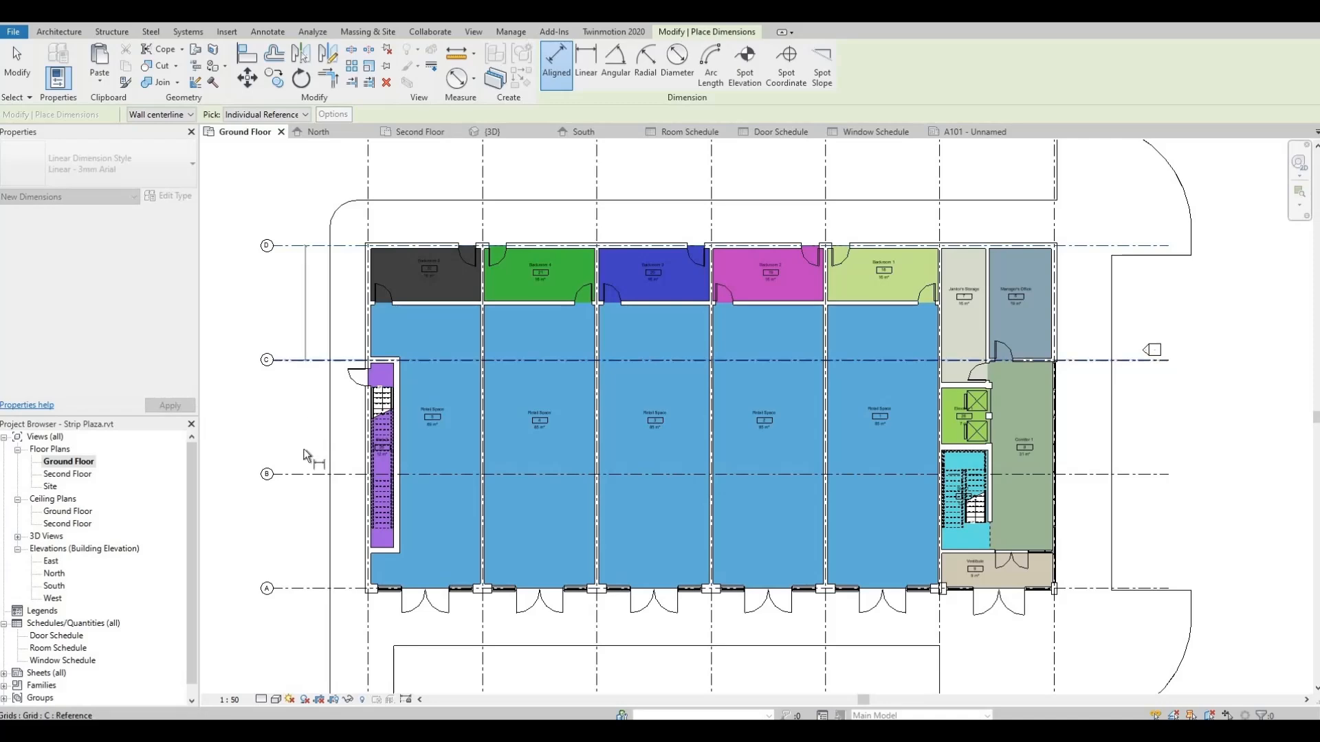
left_click(306, 475)
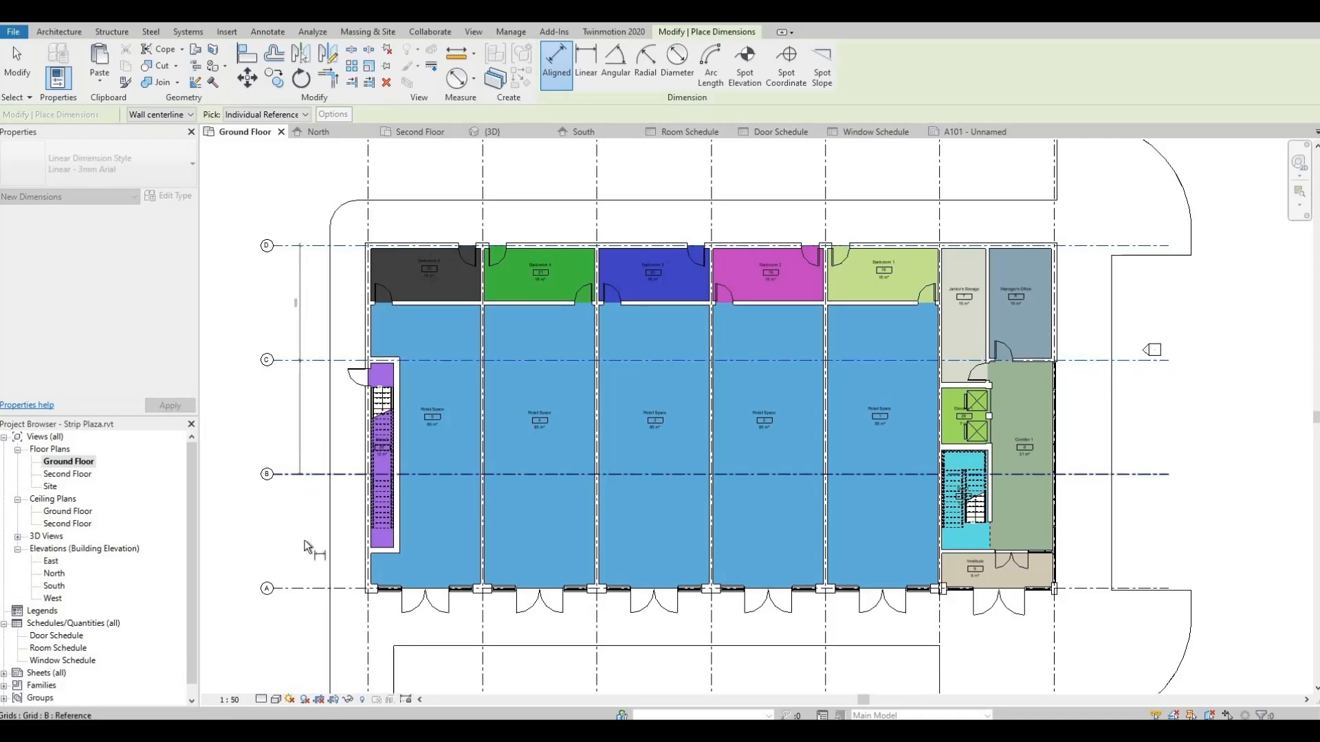
left_click(304, 590)
middle_click_drag(328, 573, 335, 316)
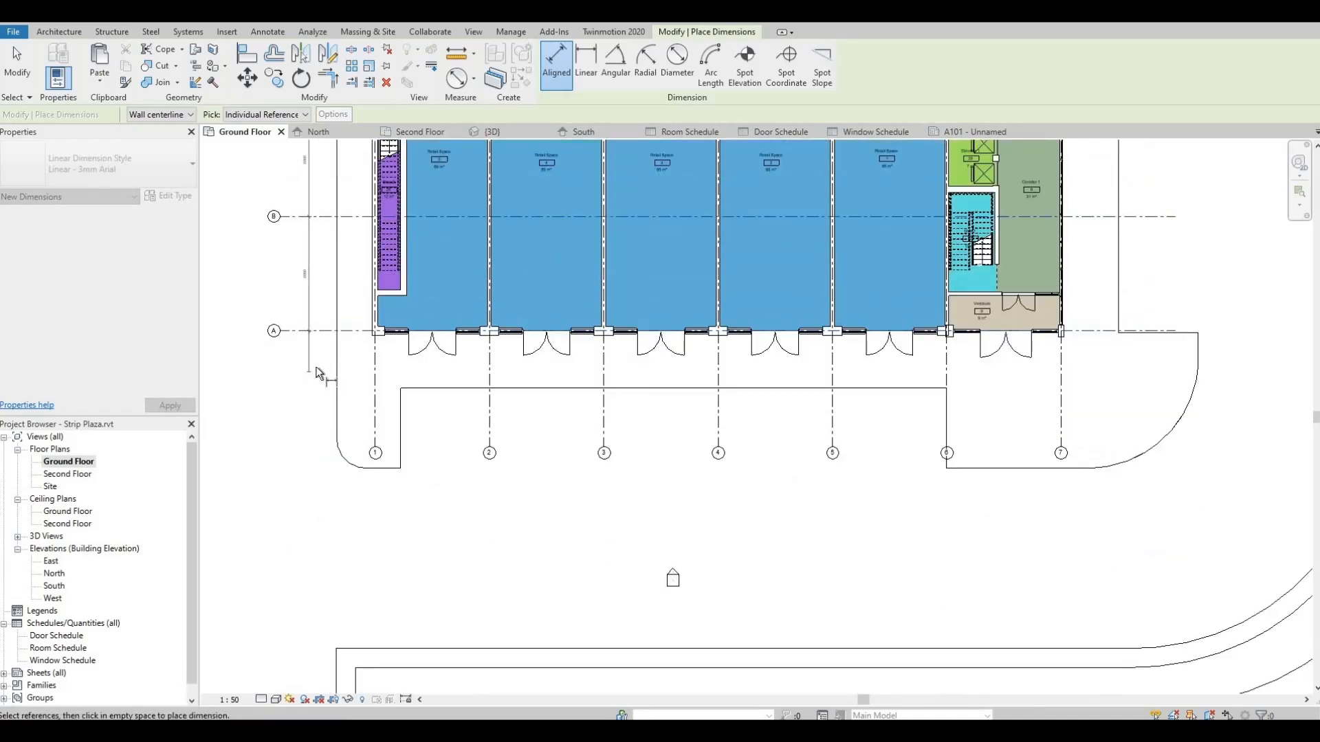
left_click(323, 276)
Add an overall aligned dimension between grids A and D, placed outside the chain of bay dimensions.
middle_click_drag(310, 314, 275, 739)
left_click(306, 475)
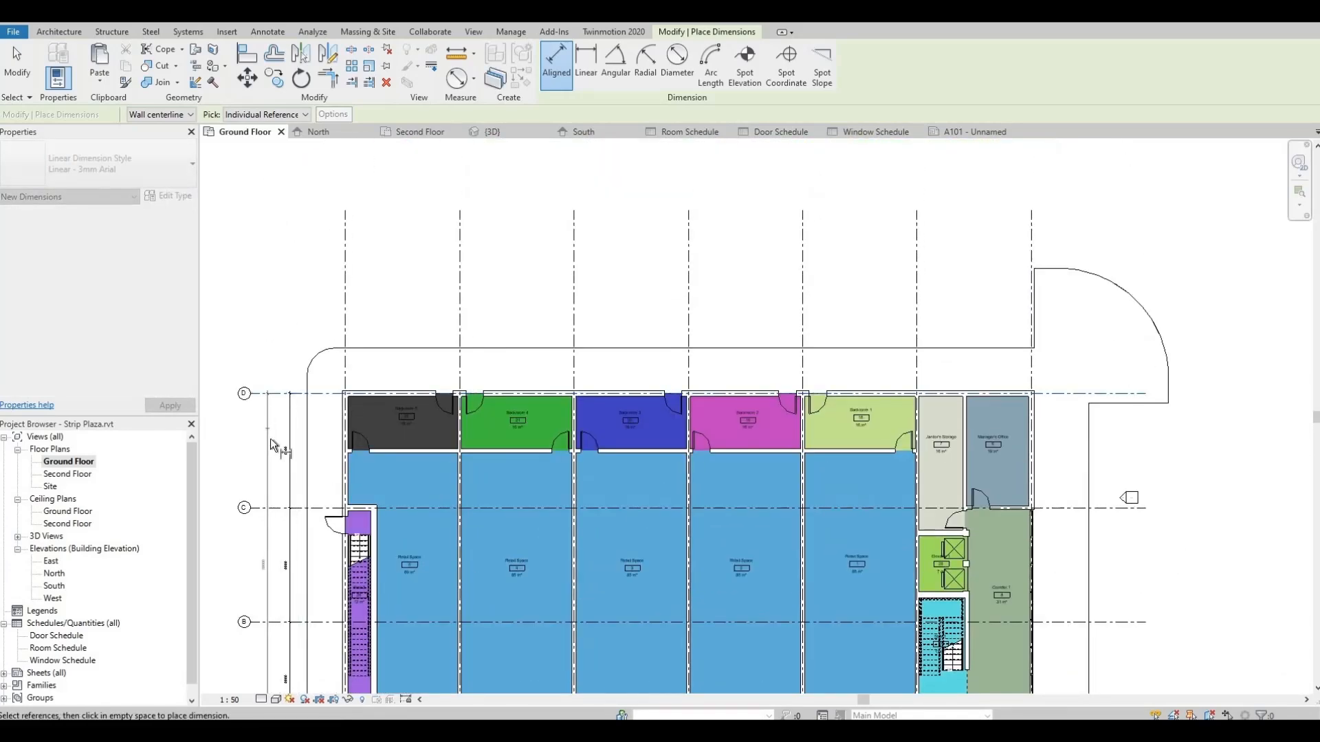
left_click(267, 438)
Add a continuous aligned dimension across grids 1 to 7, placed just below the storefront entrance doors.
middle_click_drag(336, 451, 332, 60)
scroll(355, 388, "up", 2)
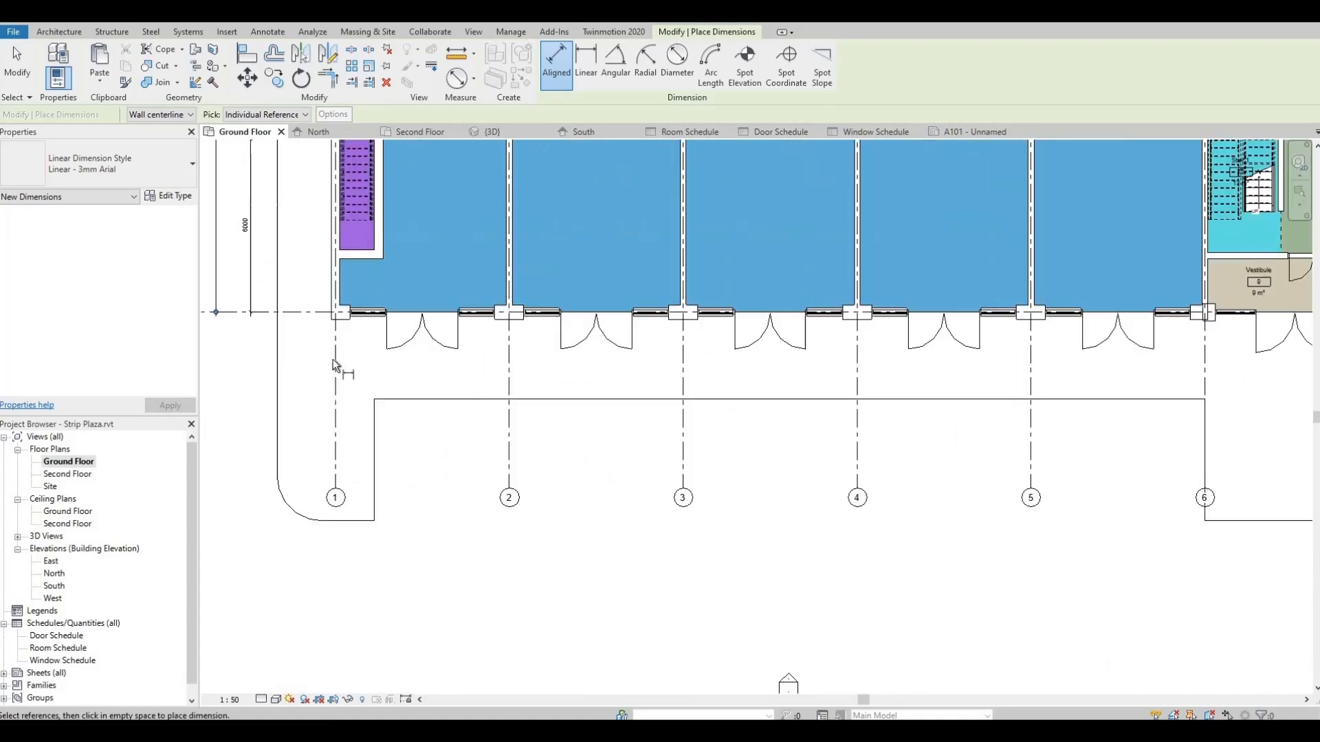
left_click(333, 359)
left_click(509, 361)
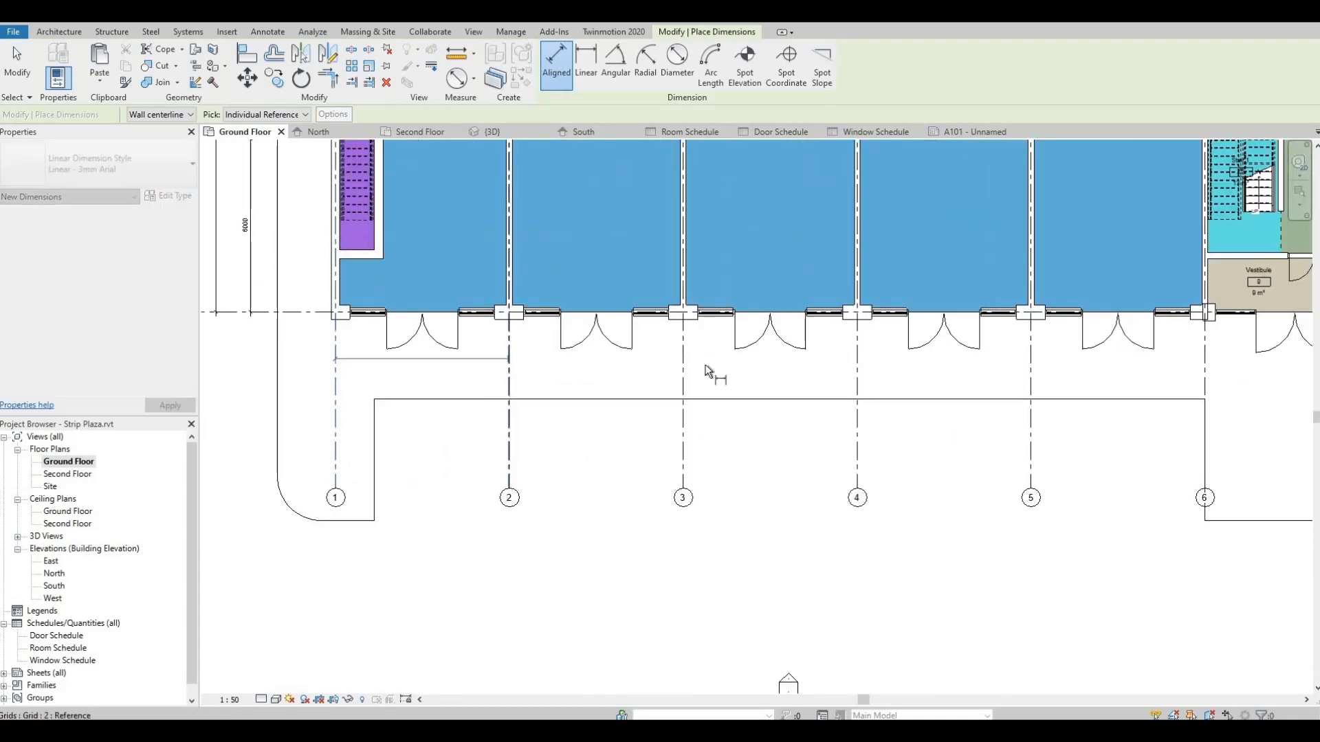
left_click(683, 375)
left_click(857, 382)
middle_click_drag(1001, 385, 695, 415)
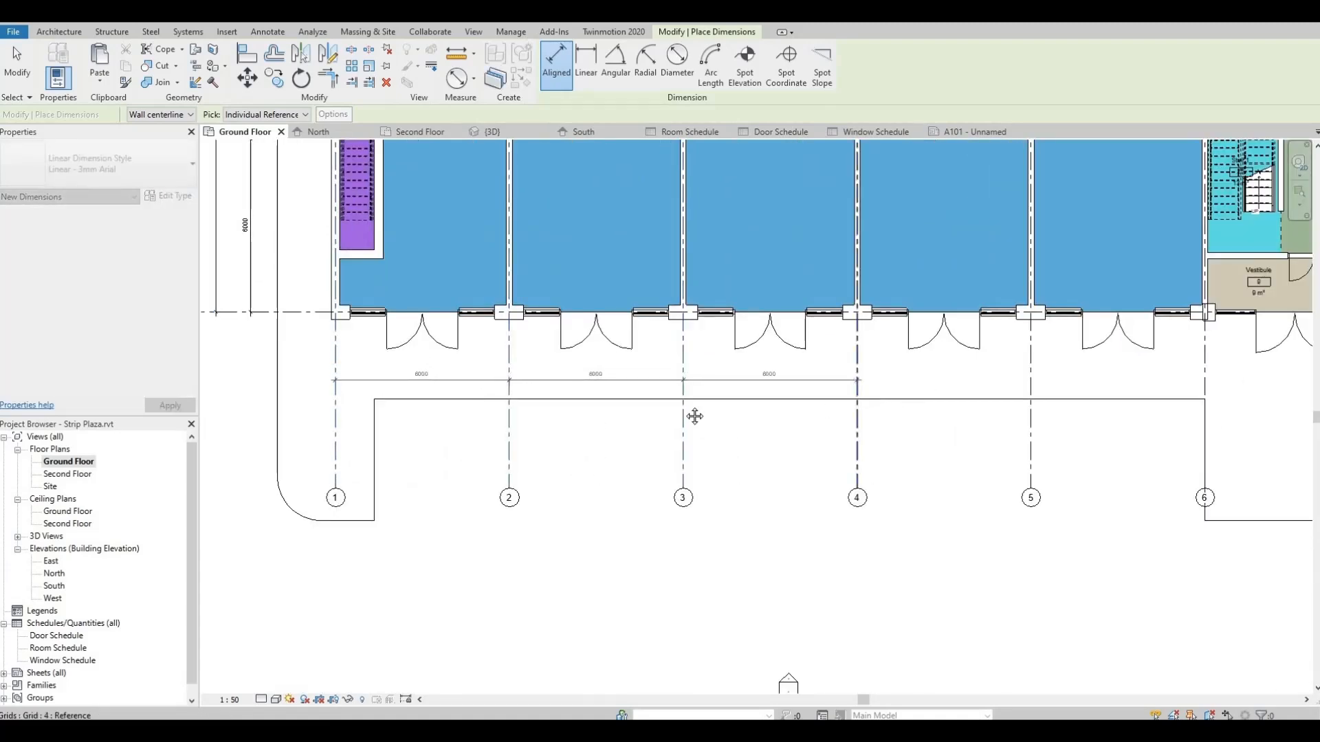
left_click(722, 402)
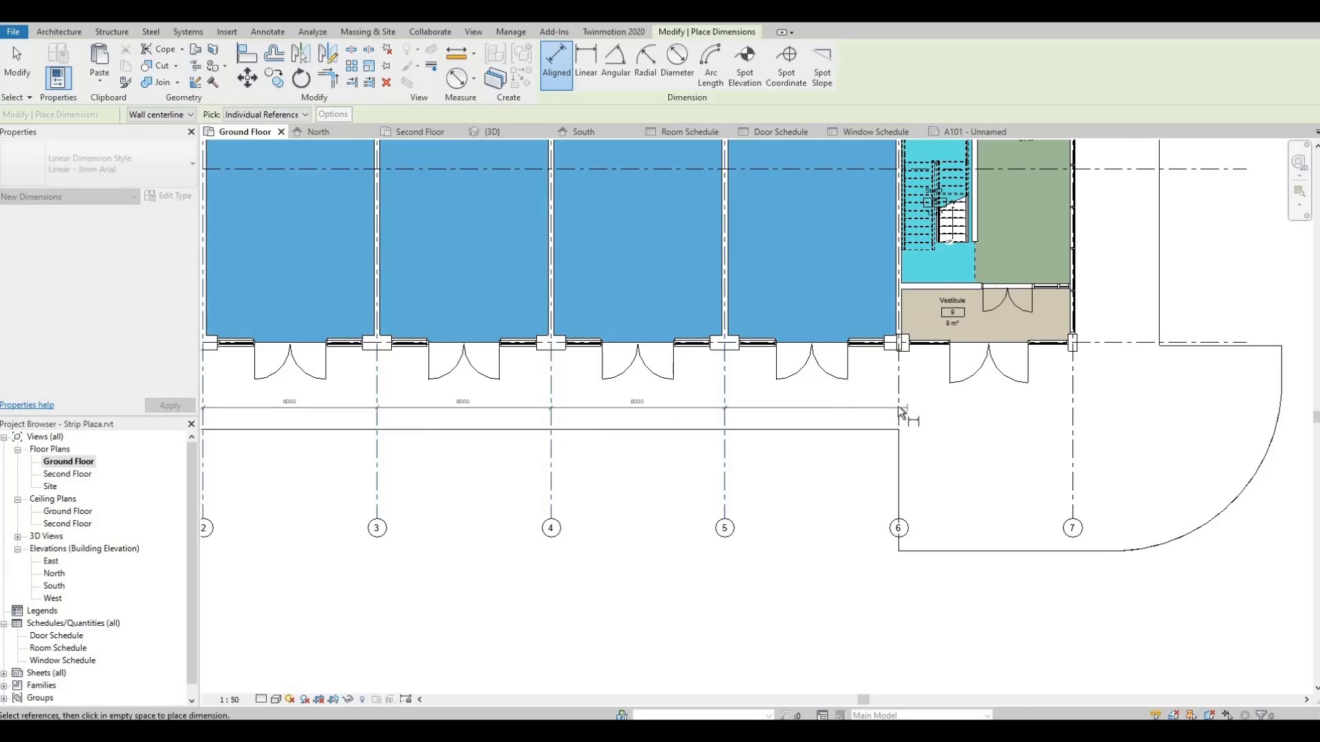
left_click(898, 406)
left_click(1030, 430)
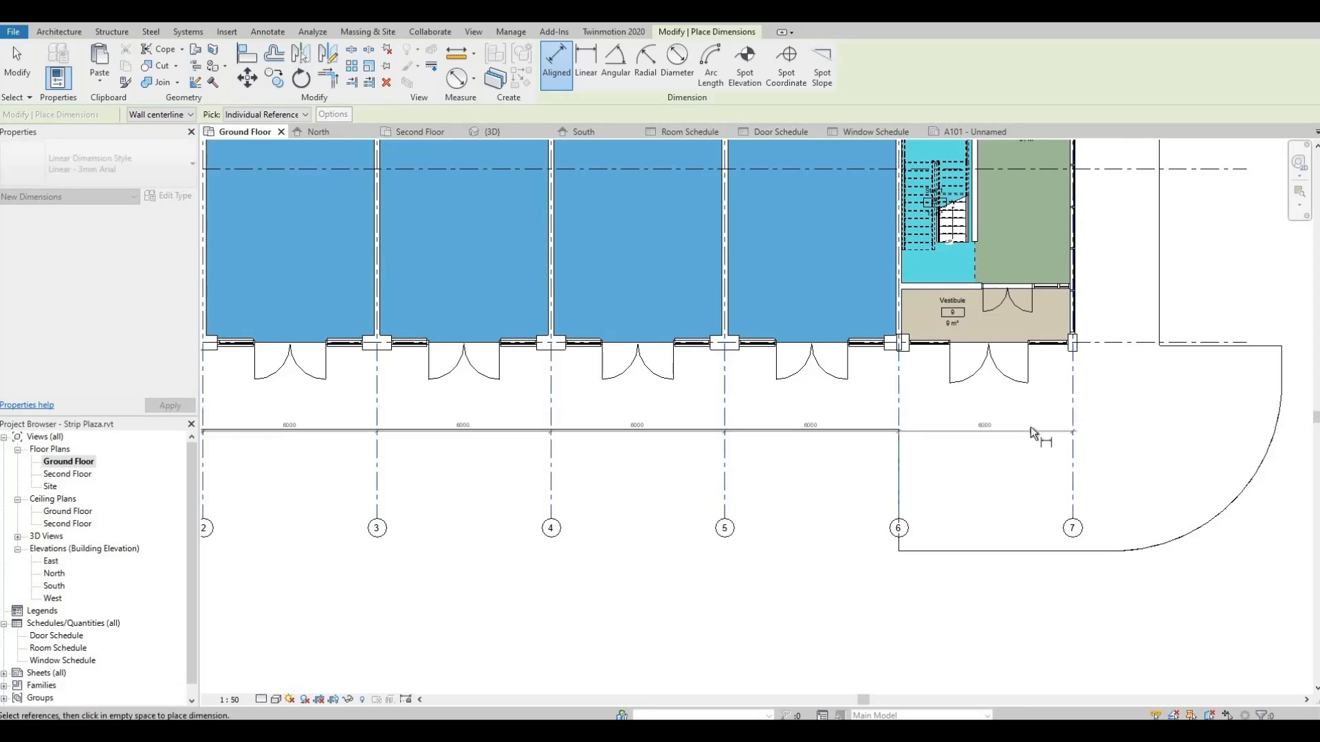
left_click(1031, 420)
Add an overall aligned dimension between grids 7 and 1 on the Ground Floor plan, placed below the bay dimensions.
left_click(1073, 464)
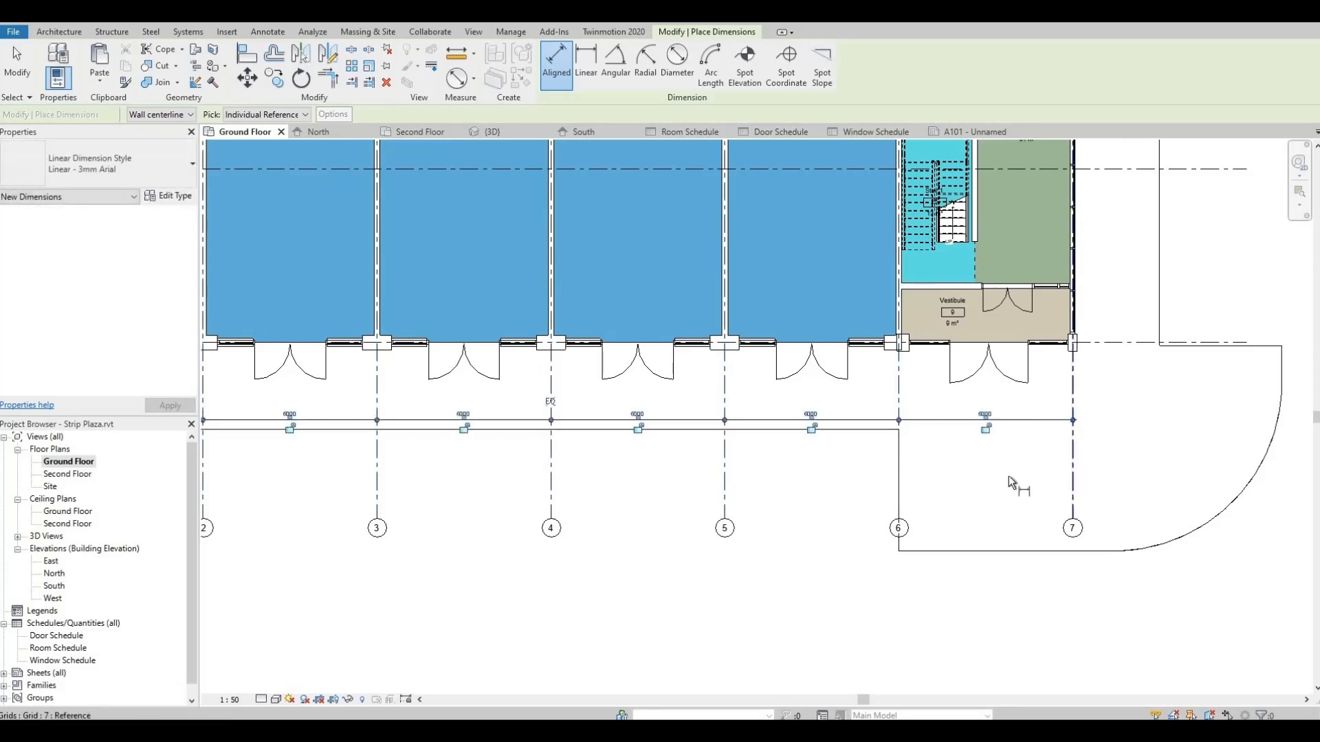
scroll(605, 482, "down", 2)
middle_click_drag(280, 479, 484, 459)
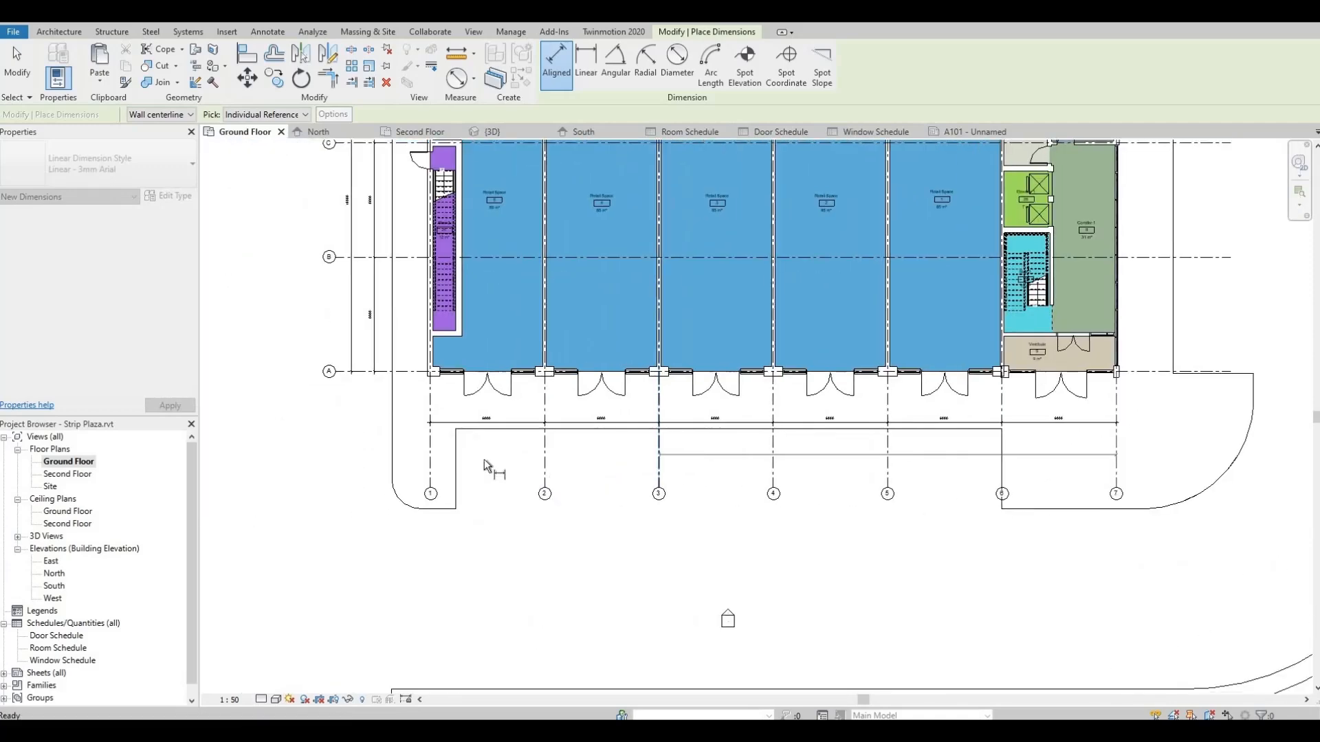
scroll(484, 459, "up", 1)
left_click(445, 465)
scroll(496, 459, "up", 1)
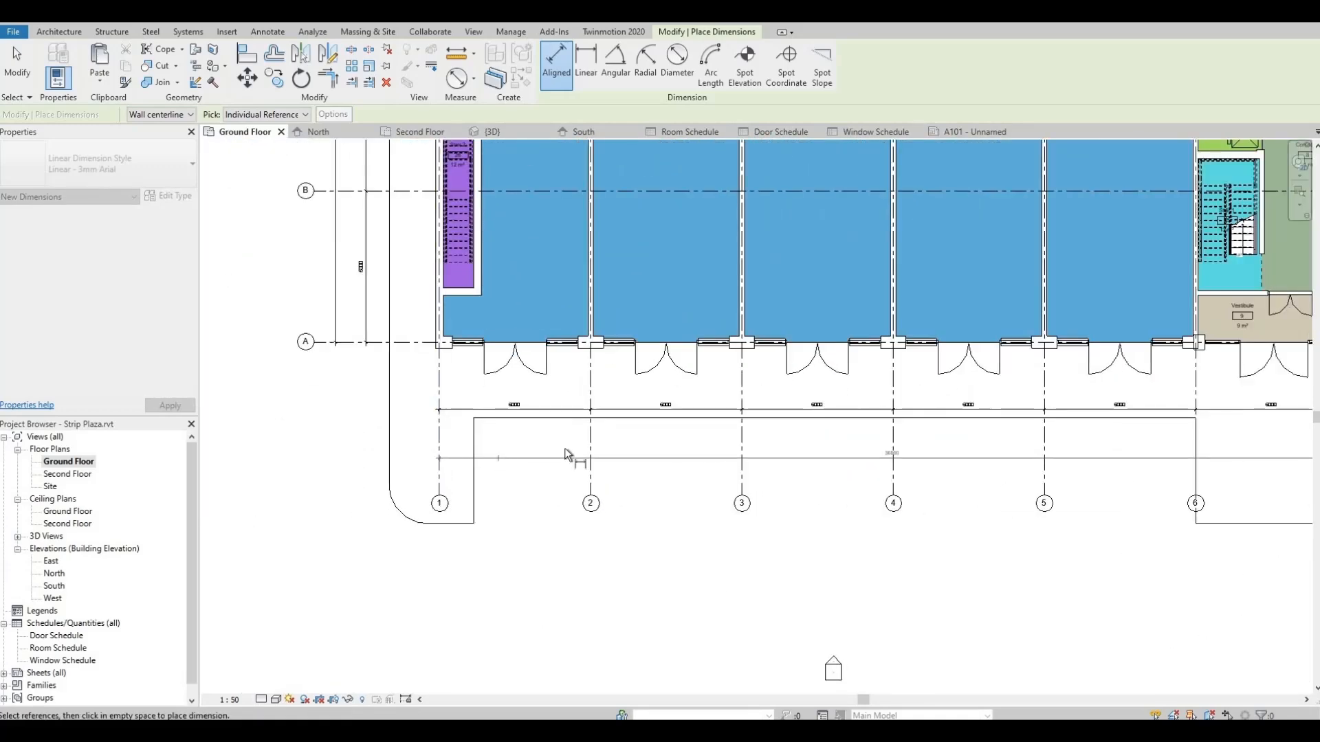
left_click(653, 461)
scroll(604, 451, "down", 2)
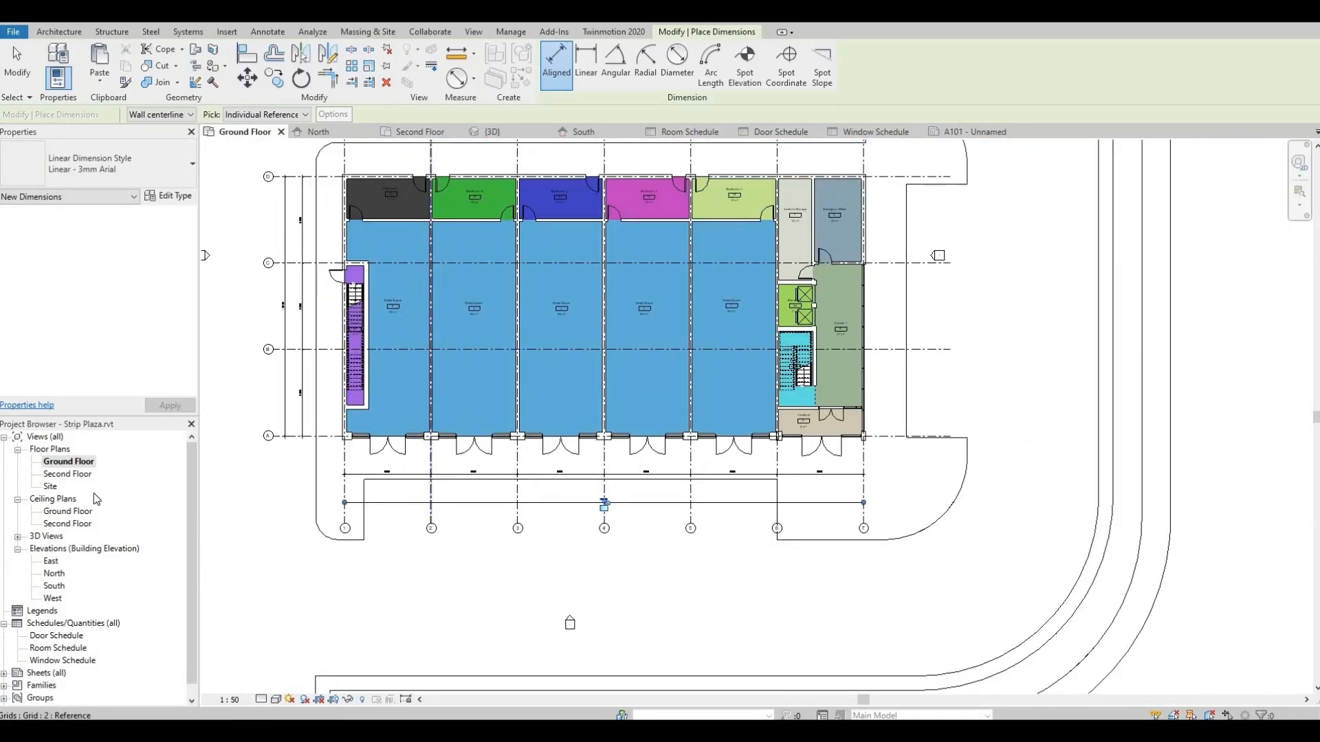
Open the Second Floor plan view, save the project at the save reminder, and frame the building with its grids.
double_click(67, 475)
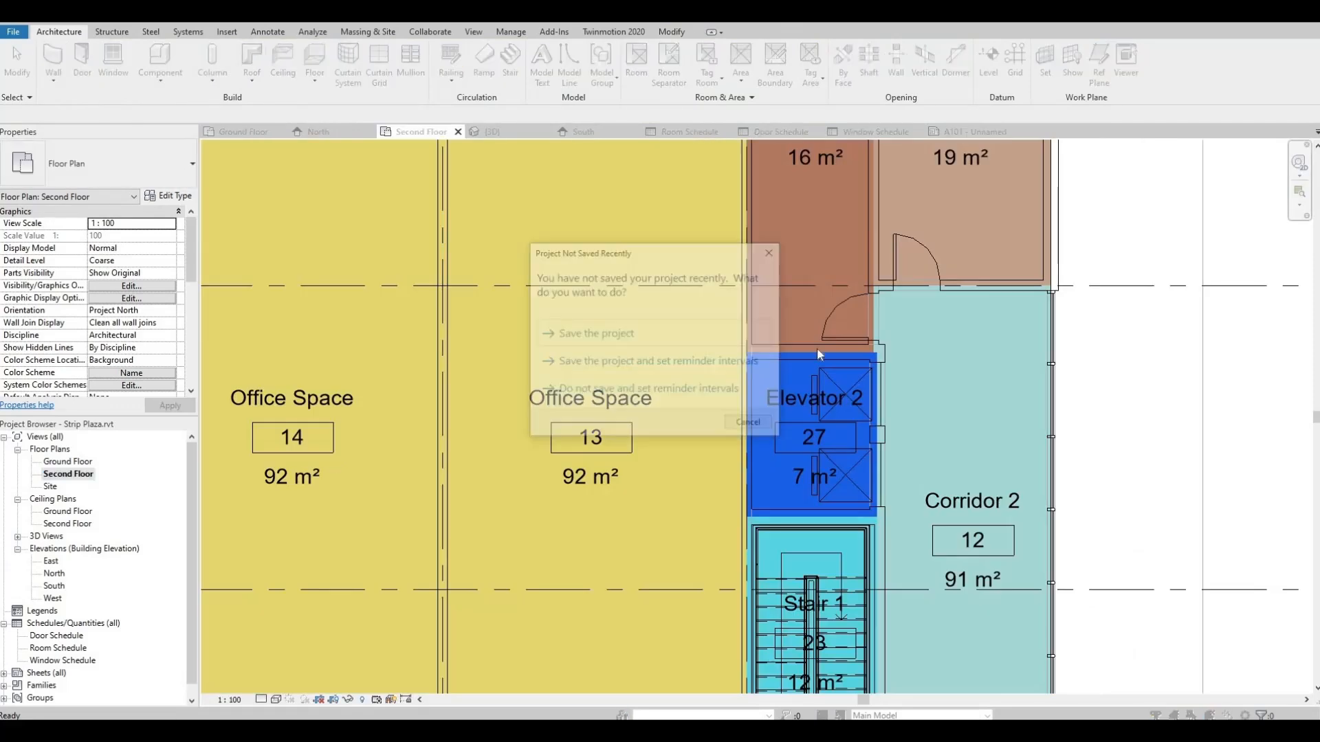
left_click(643, 343)
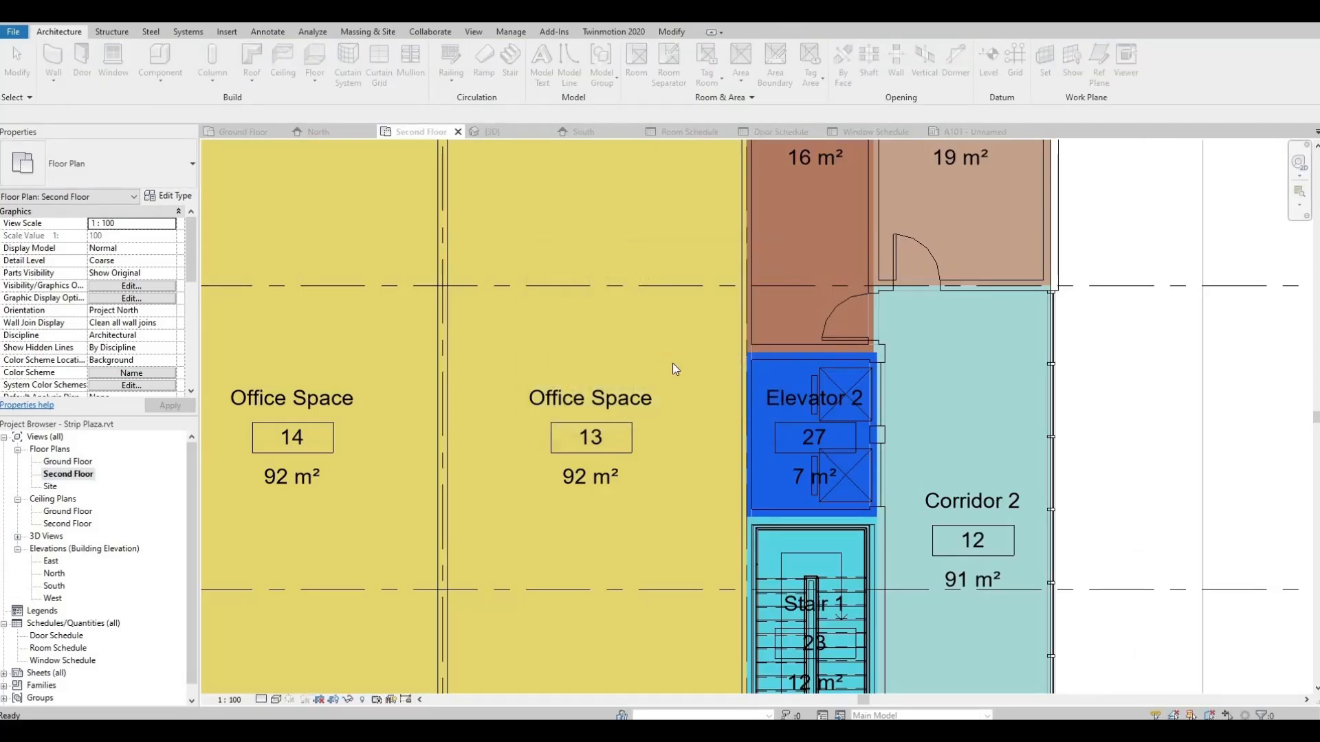
scroll(673, 363, "down", 2)
scroll(649, 371, "down", 3)
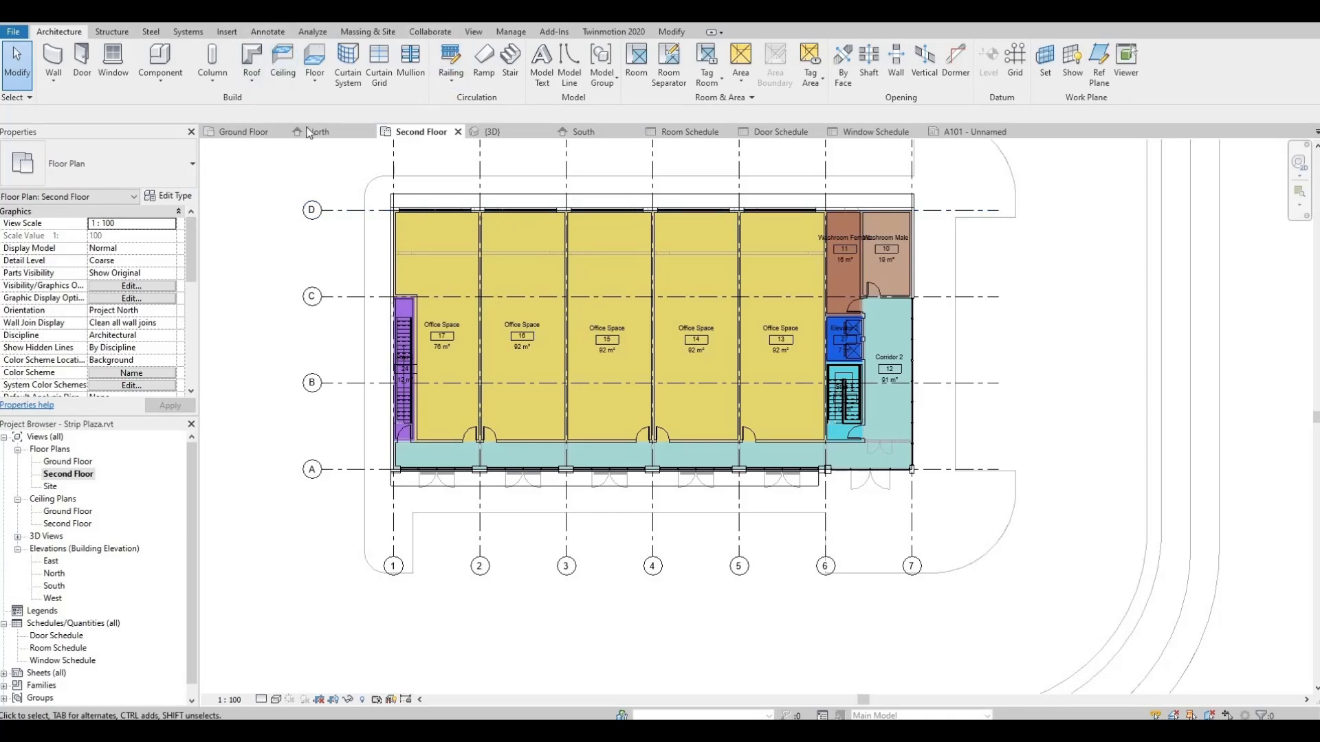
left_click(341, 211)
left_click(357, 301)
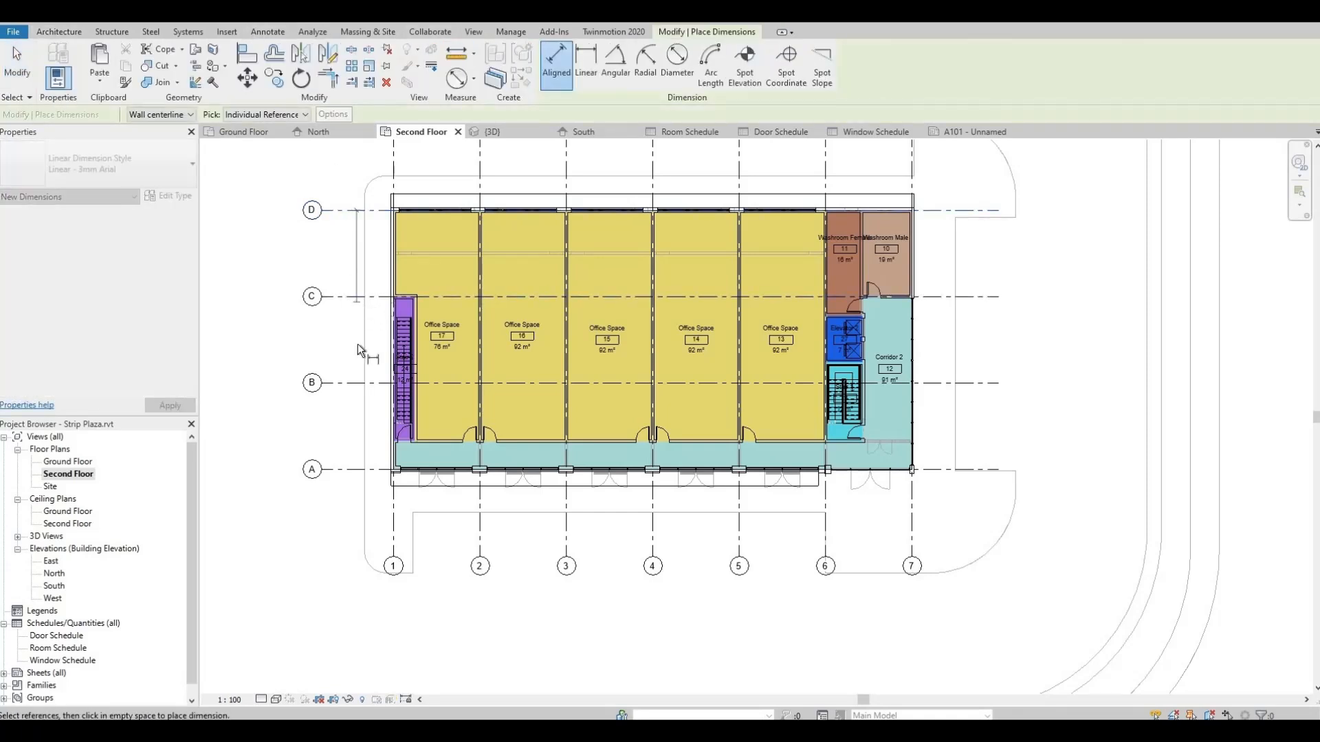
left_click(352, 382)
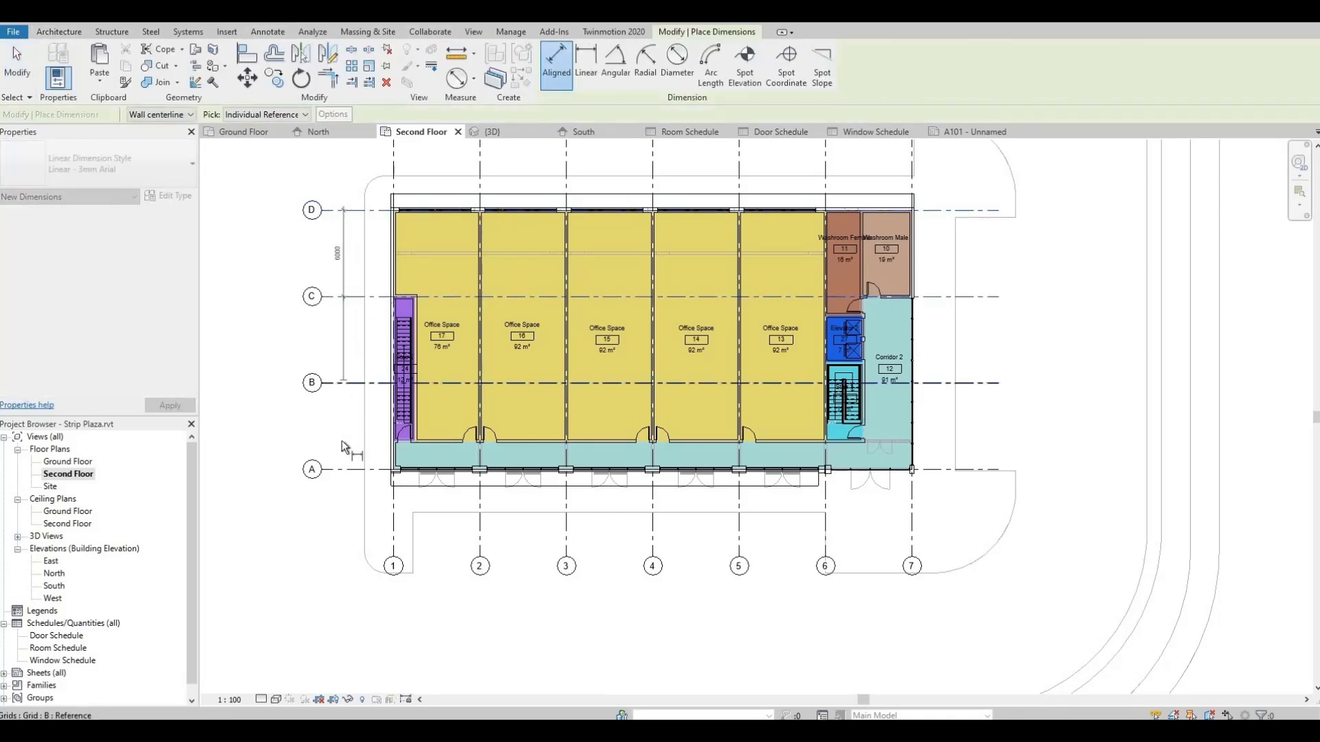
left_click(361, 477)
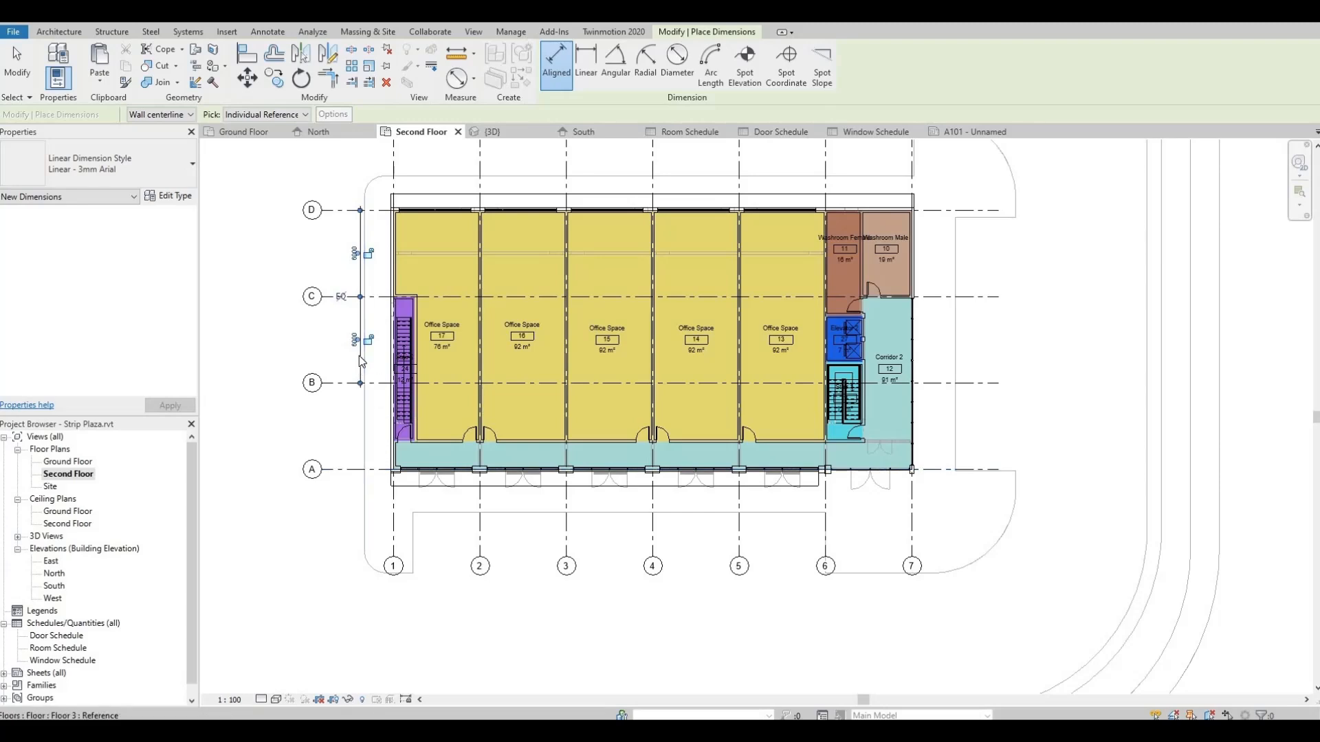
key("Escape")
key("Escape")
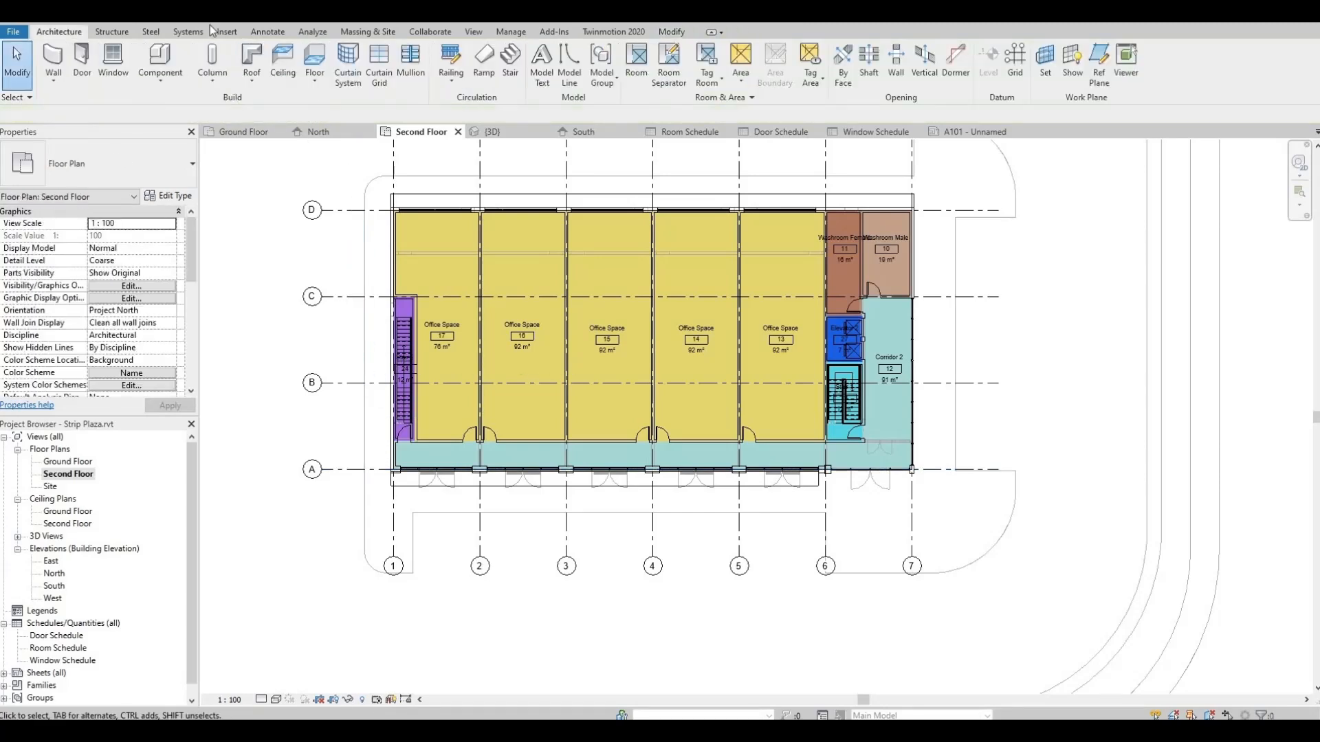
Dimension grids D, C, B and A west of the building with an aligned bay chain and an overall D-to-A dimension outside it.
key("d")
key("i")
left_click(358, 210)
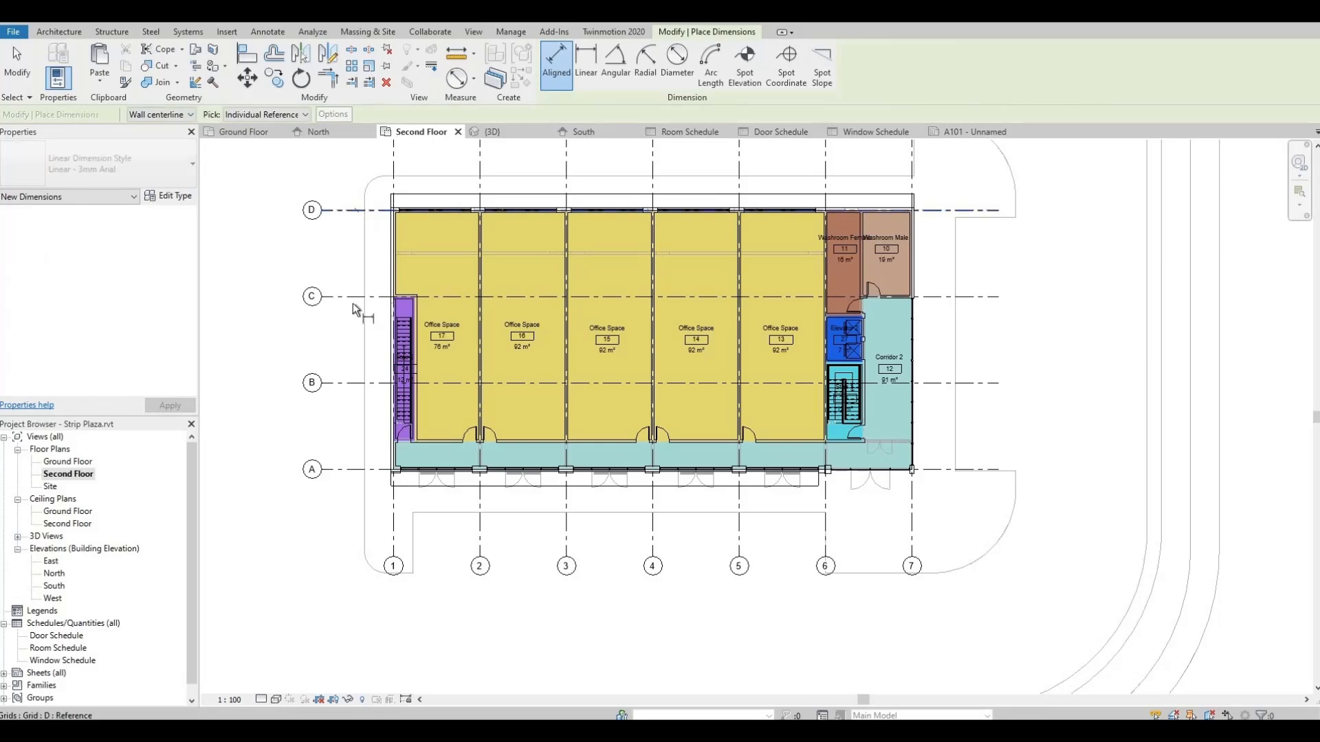
left_click(353, 297)
left_click(352, 383)
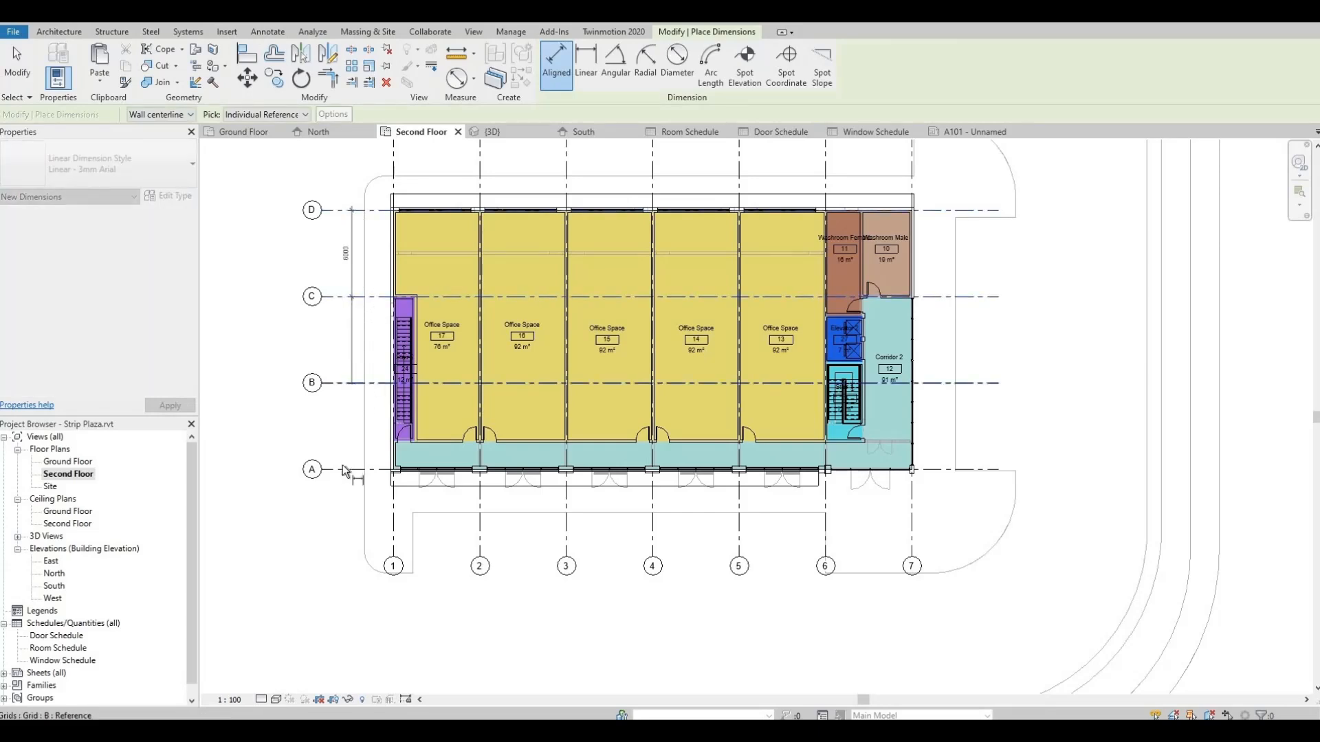
left_click(347, 470)
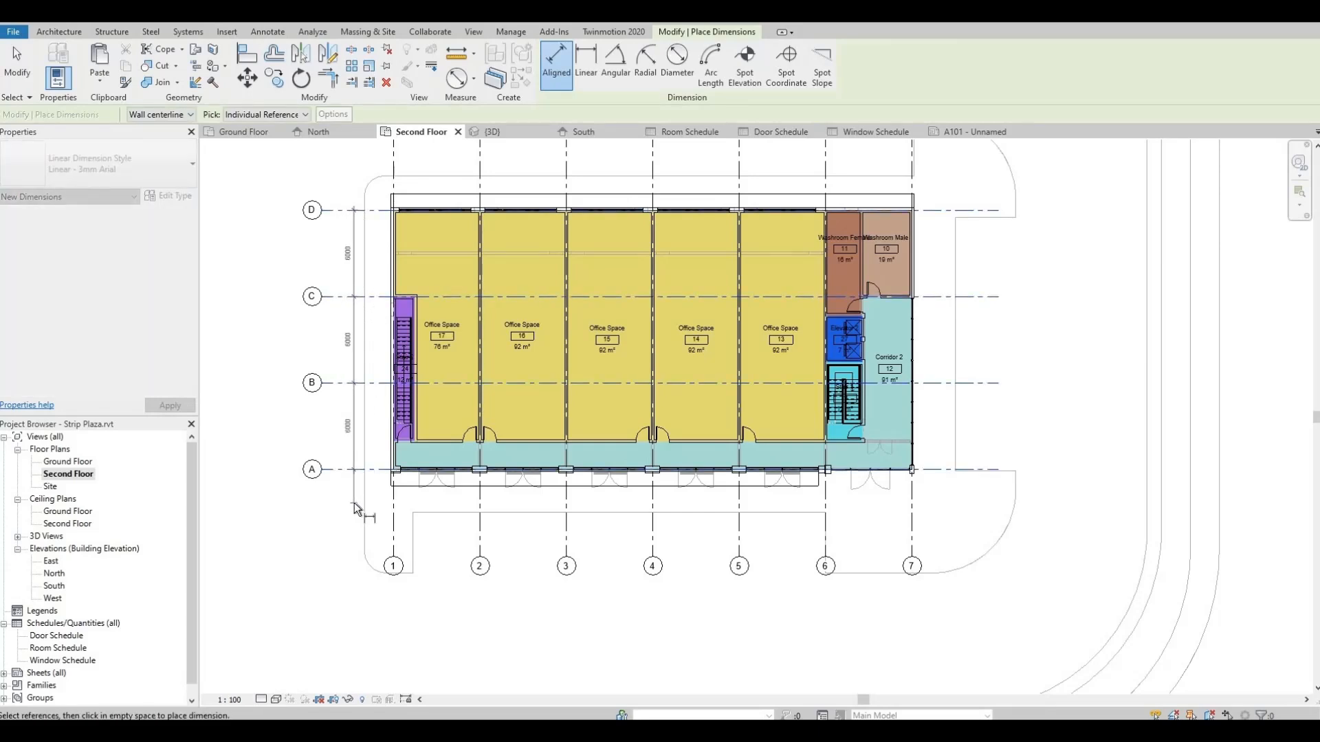
left_click(339, 226)
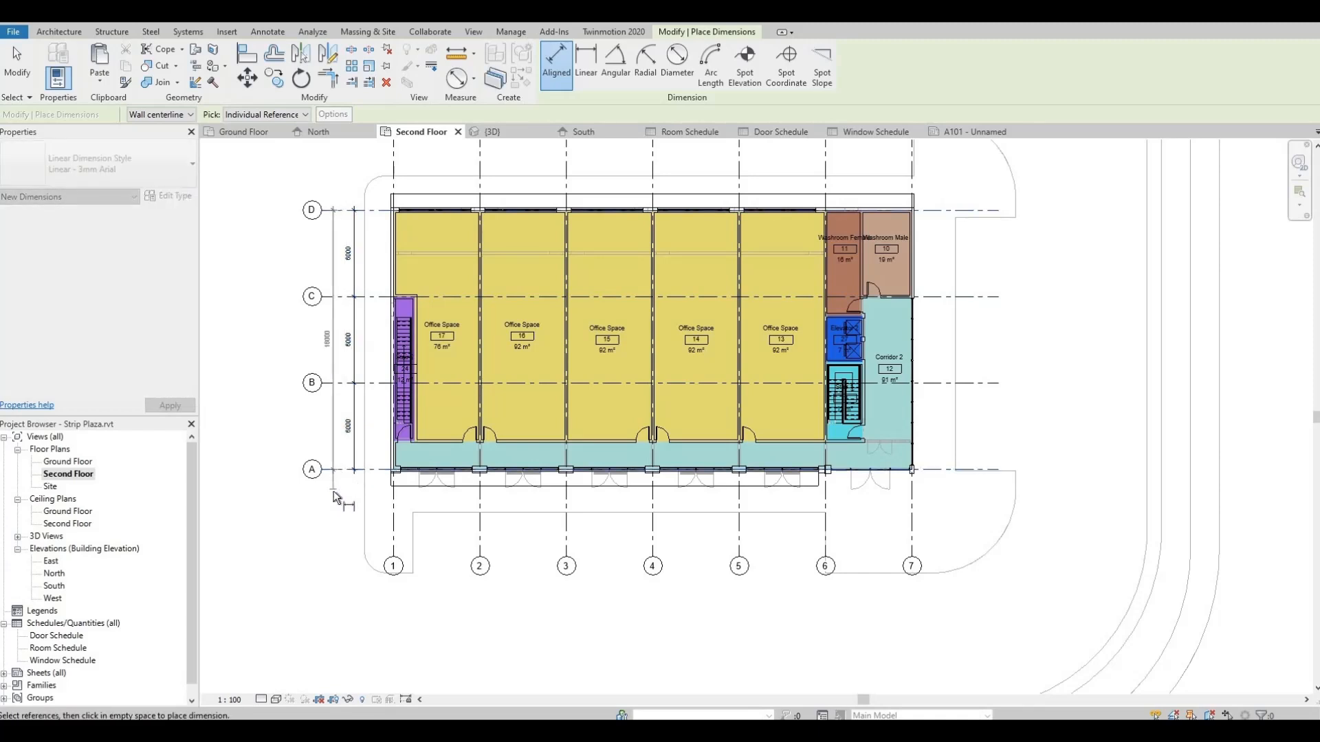
left_click(334, 489)
Add a continuous aligned dimension across grids 1 to 7 on the Second Floor plan, placed just below the building.
left_click(396, 509)
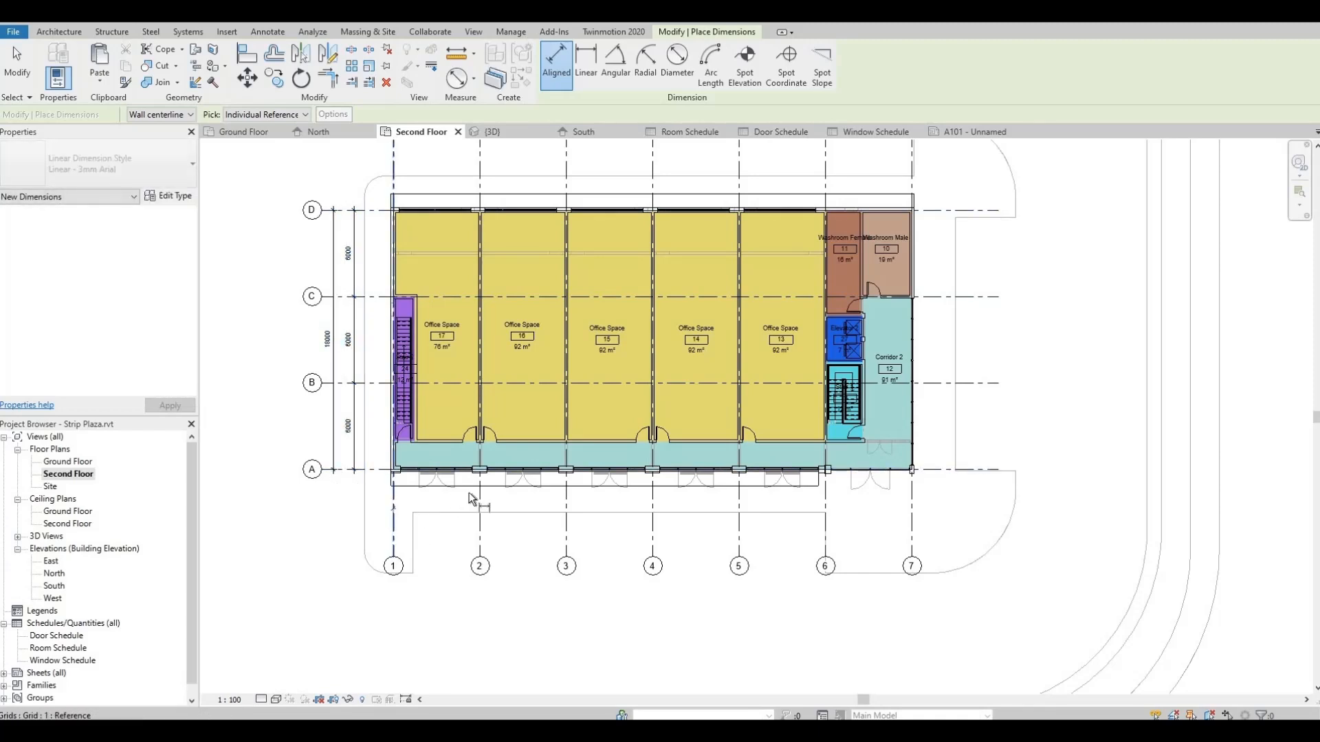
left_click(482, 501)
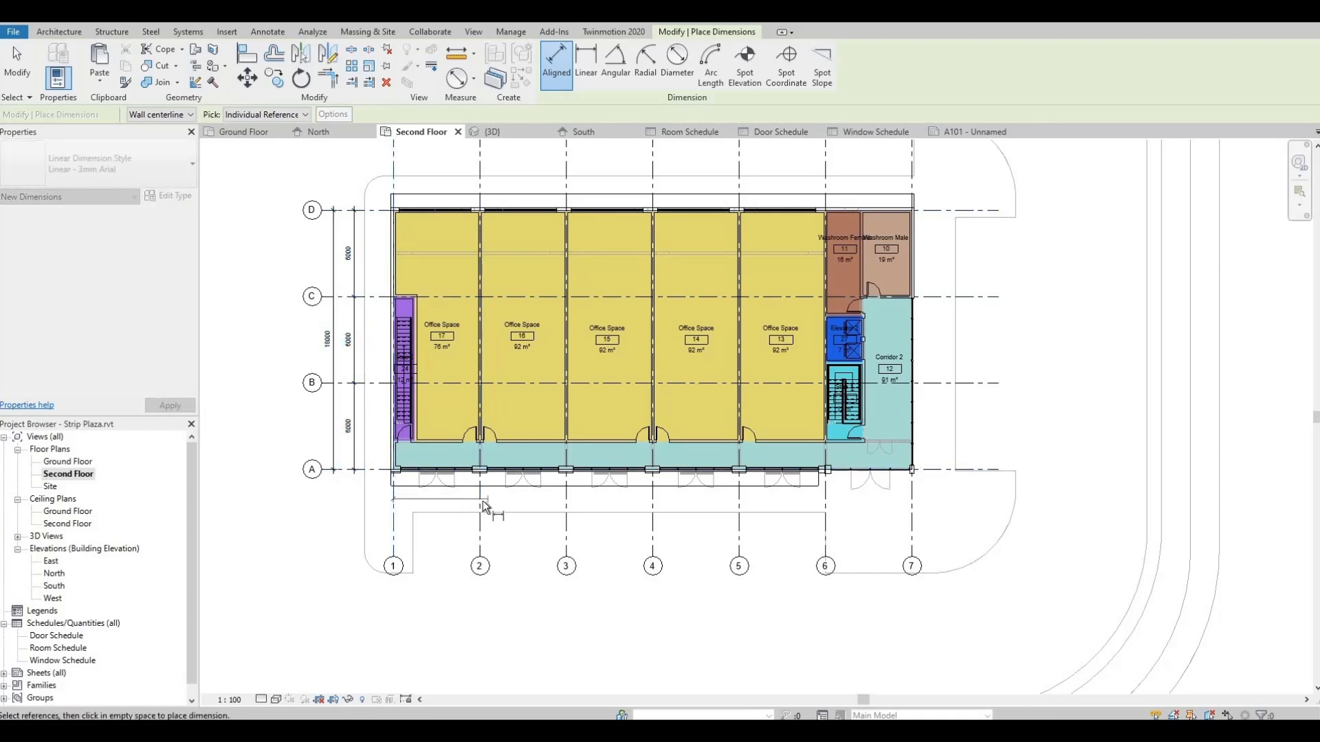
left_click(566, 502)
left_click(652, 502)
left_click(740, 505)
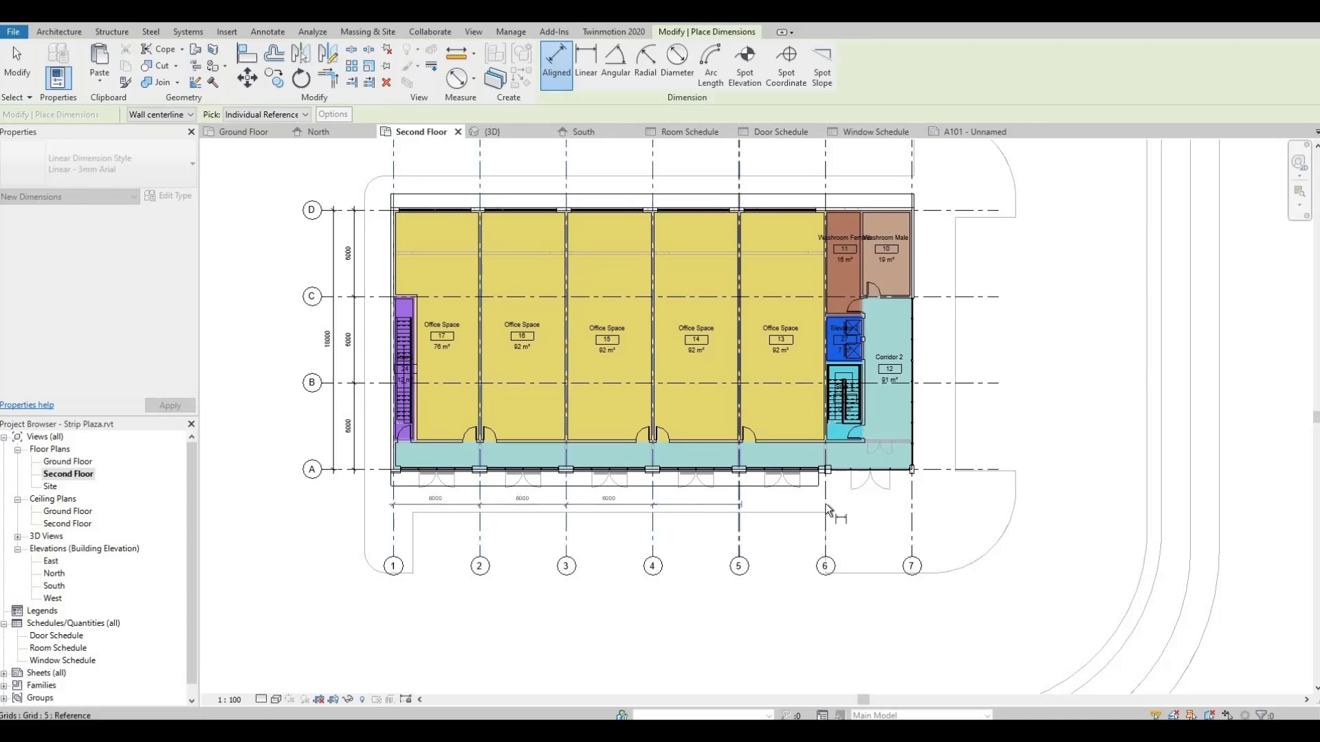
left_click(825, 503)
left_click(913, 512)
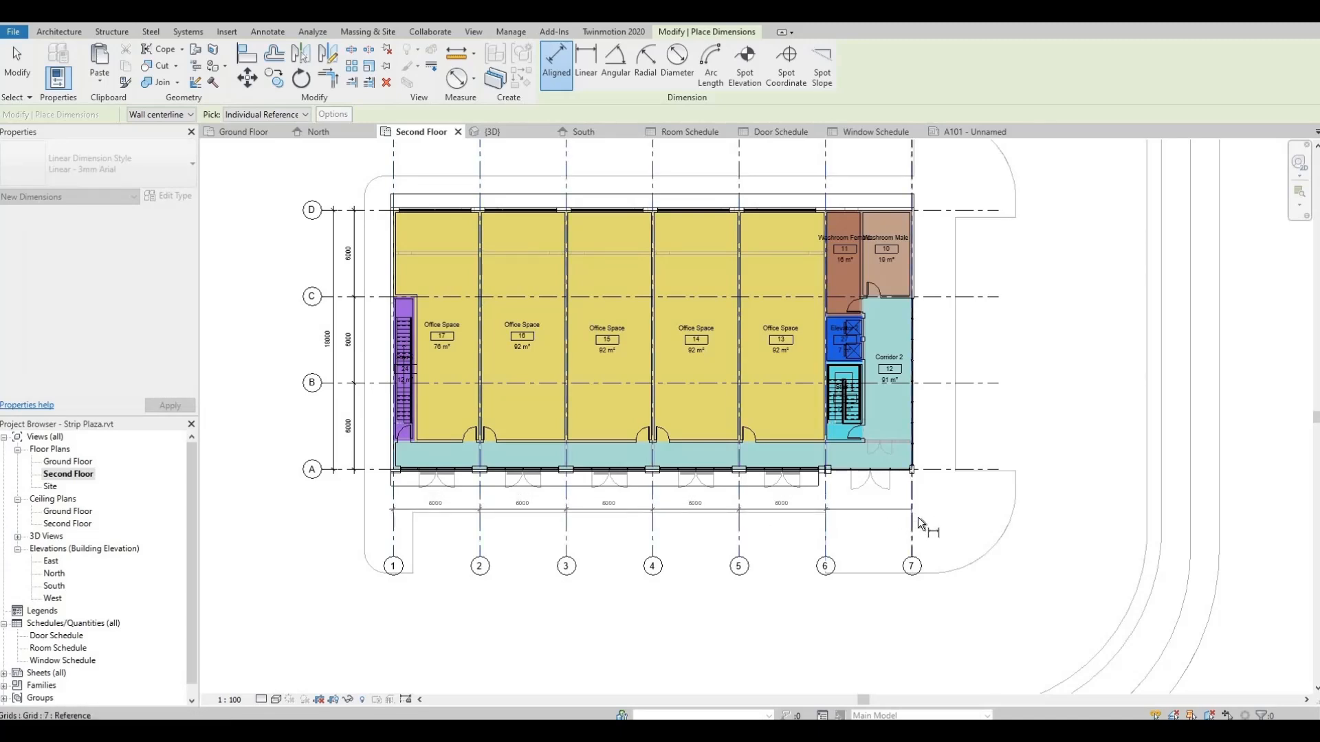
left_click(917, 539)
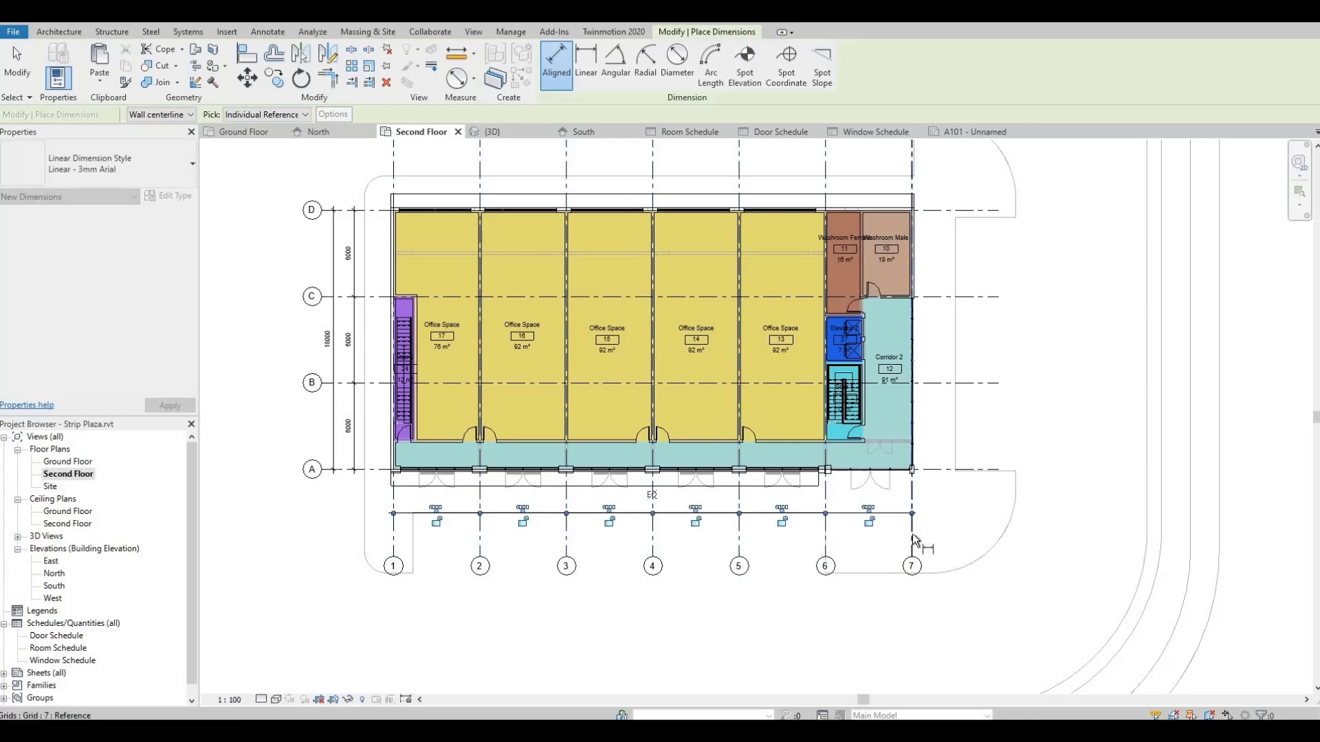
Add an overall aligned dimension between grids 7 and 1 below the Second Floor bay dimensions and end the dimension command.
left_click(406, 543)
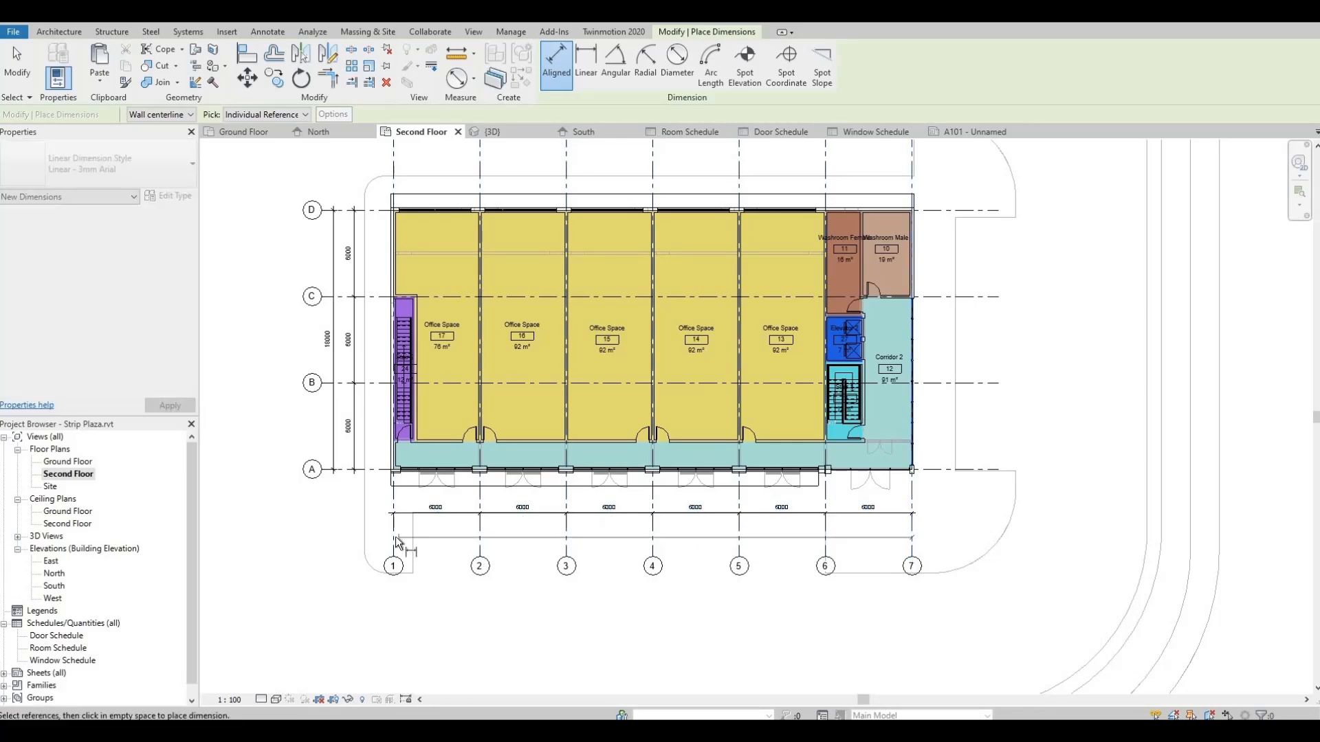
left_click(520, 530)
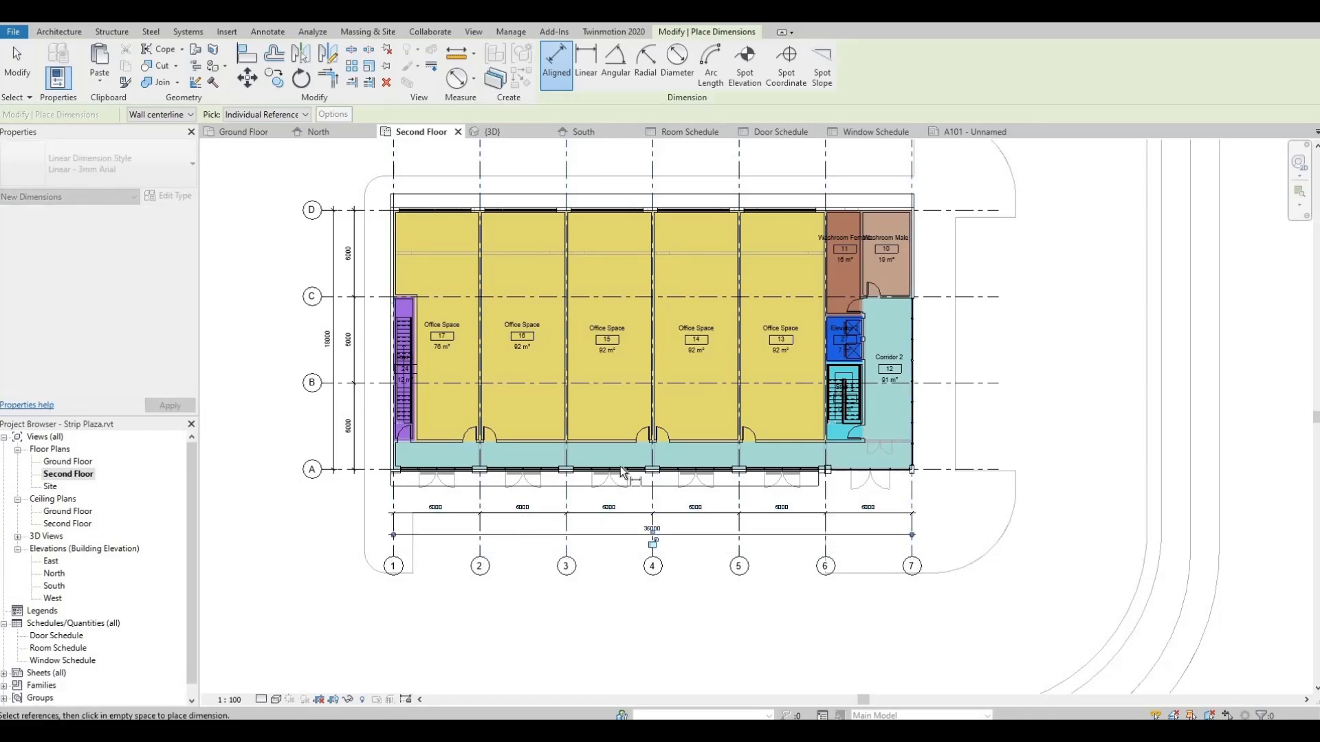
key("Escape")
key("Escape")
scroll(524, 451, "down", 2)
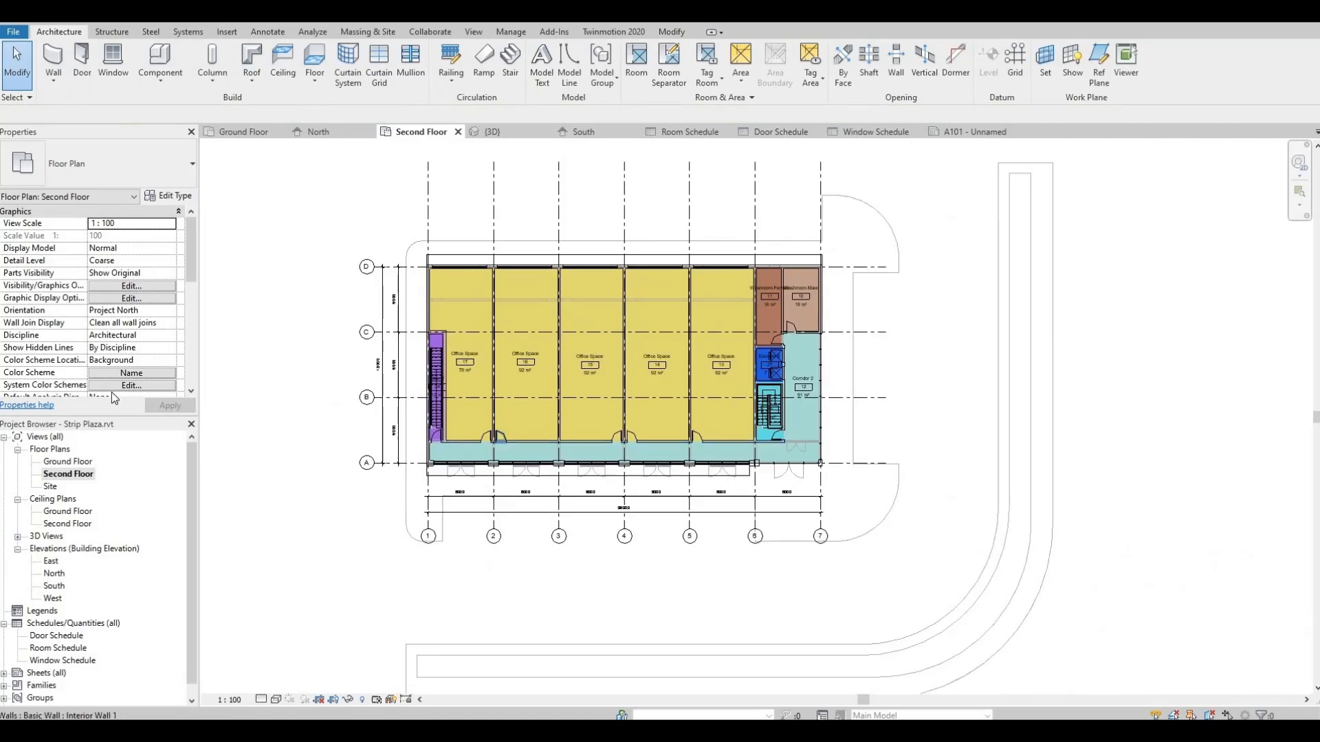
Duplicate the Ground Floor plan view without its detailing.
left_click(65, 463)
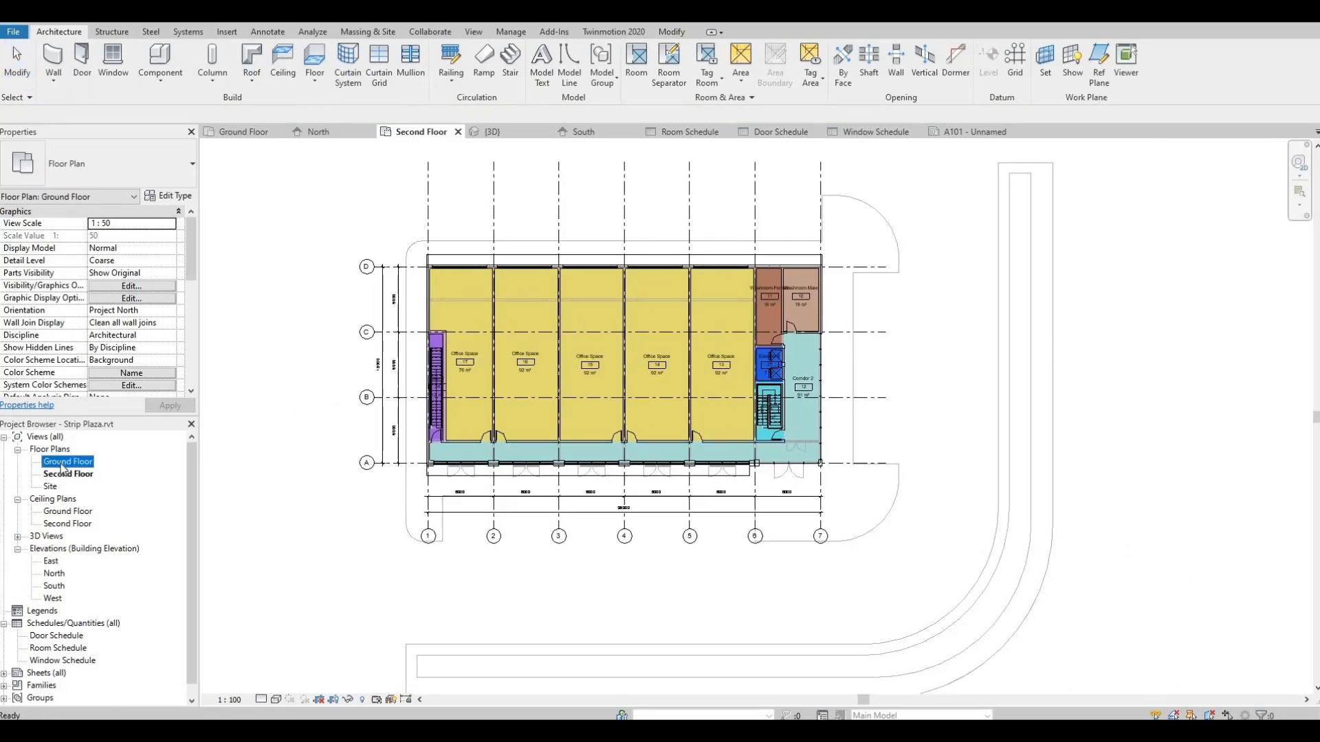
right_click(63, 468)
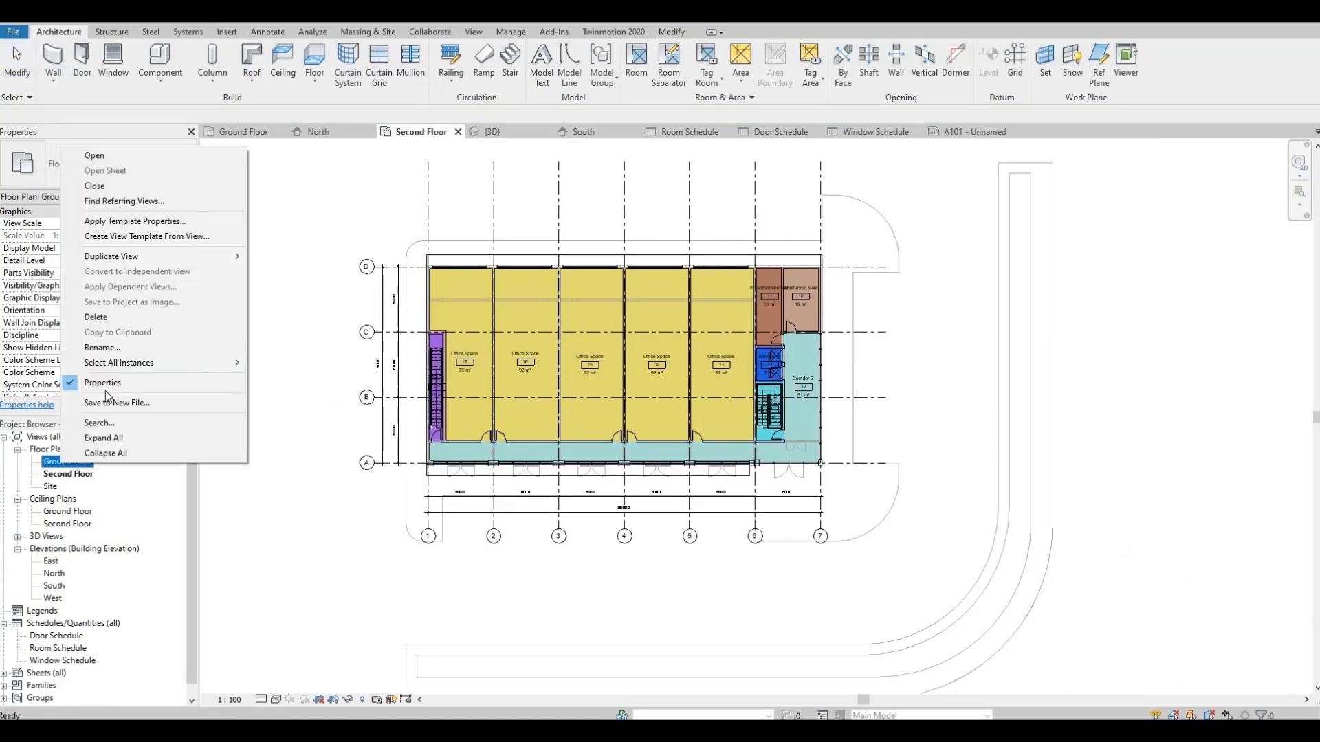
mouse_move(201, 257)
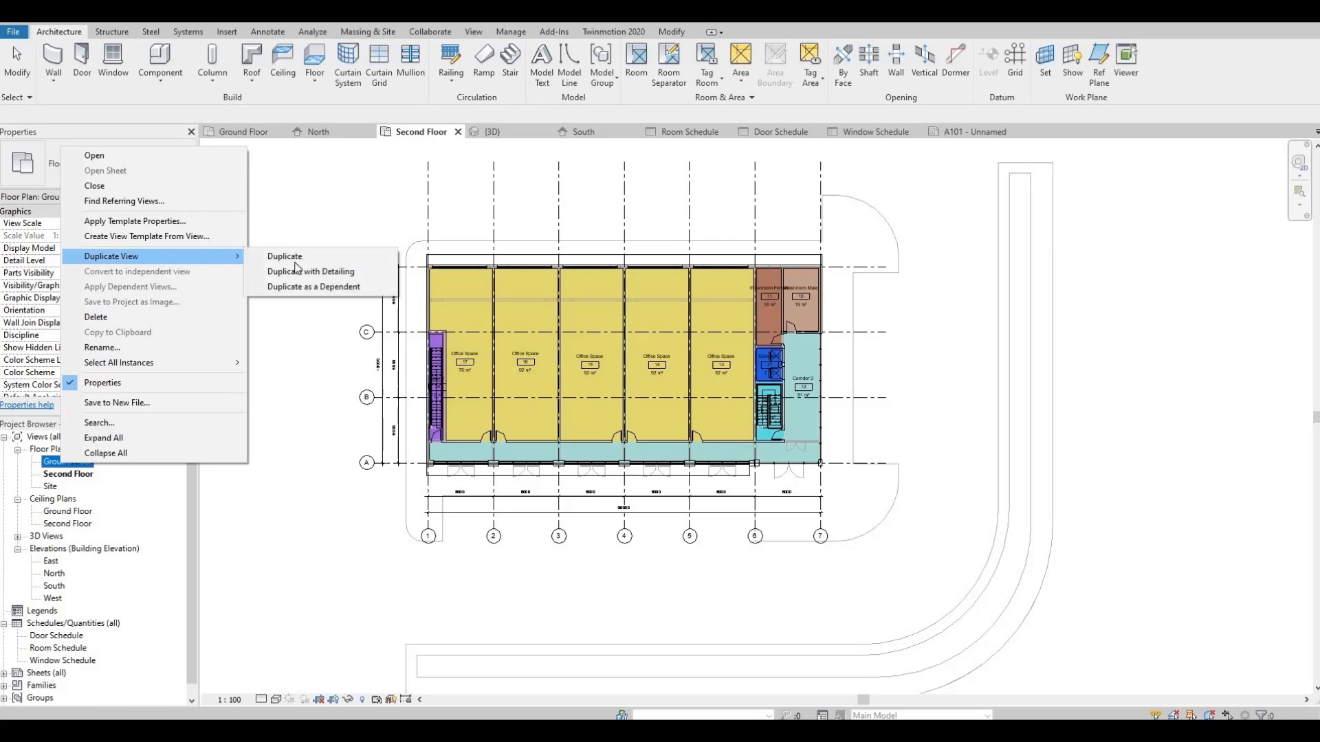
left_click(288, 257)
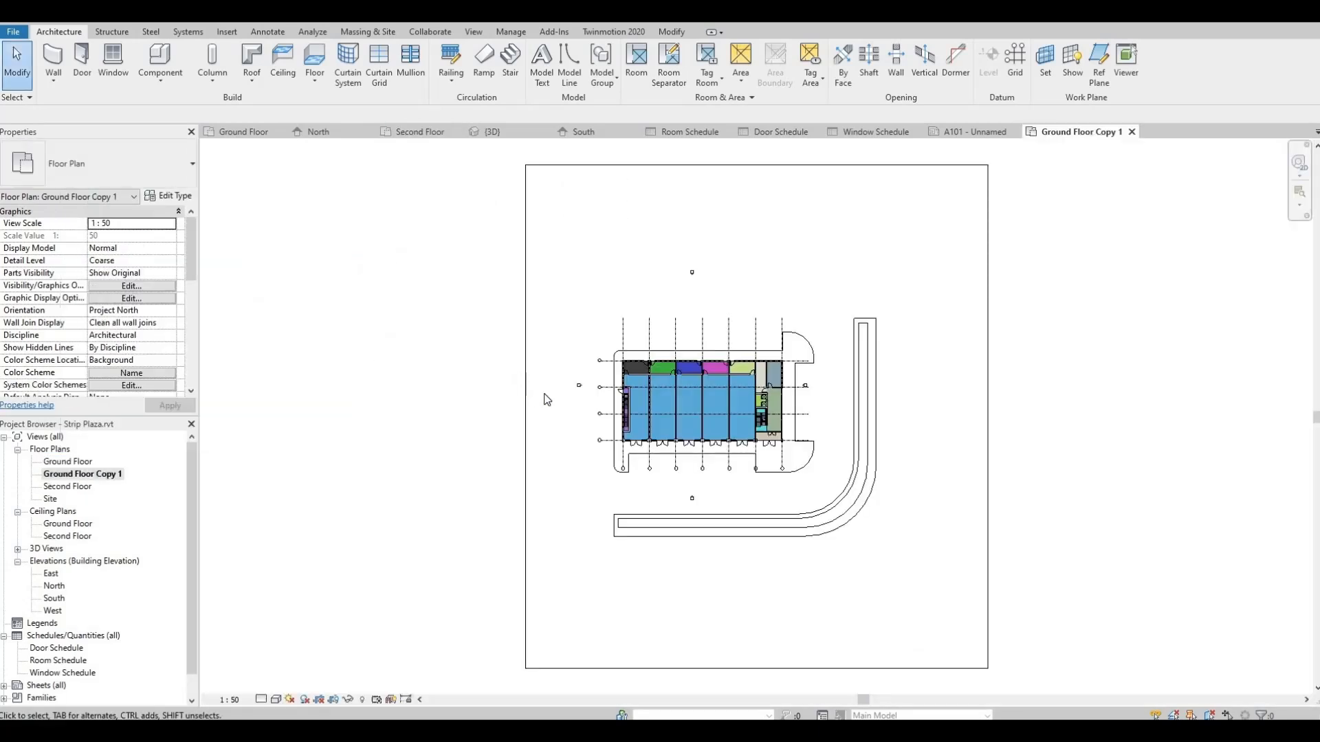
scroll(558, 377, "down", 1)
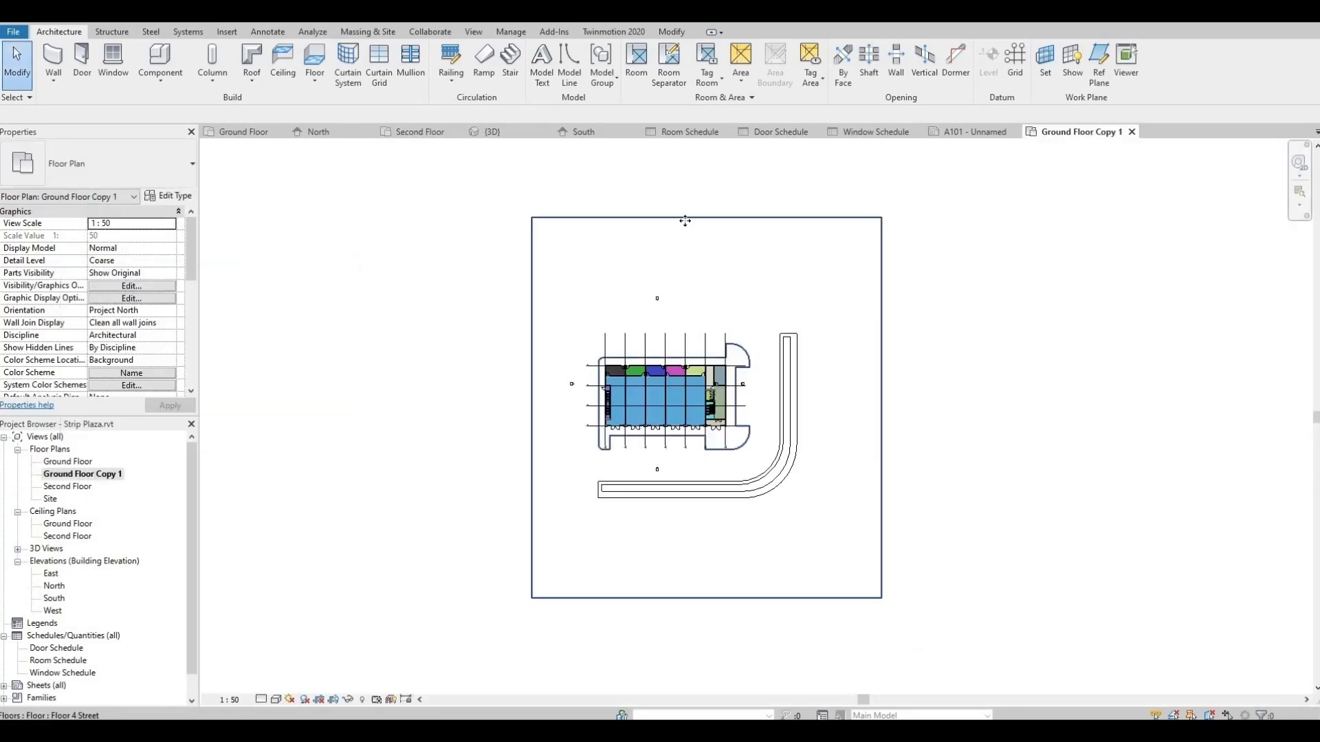
left_click(685, 221)
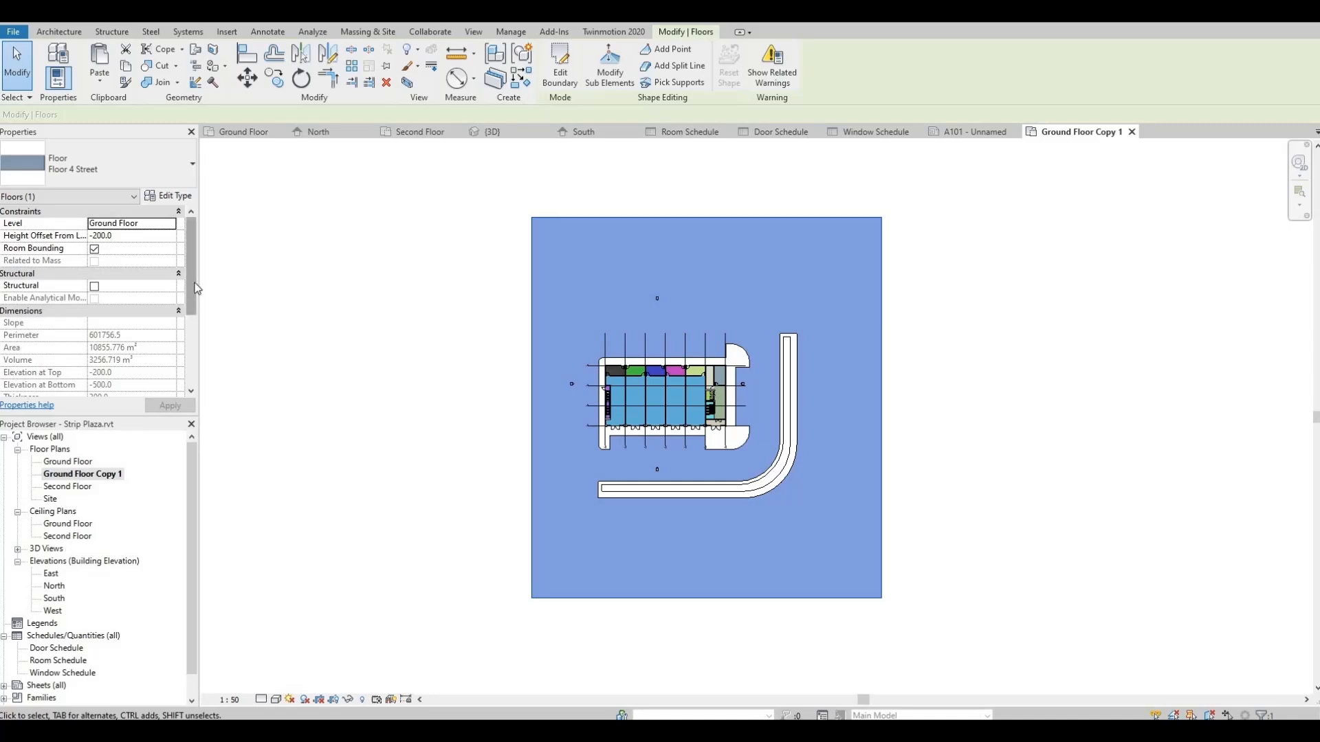
left_click_drag(197, 300, 197, 363)
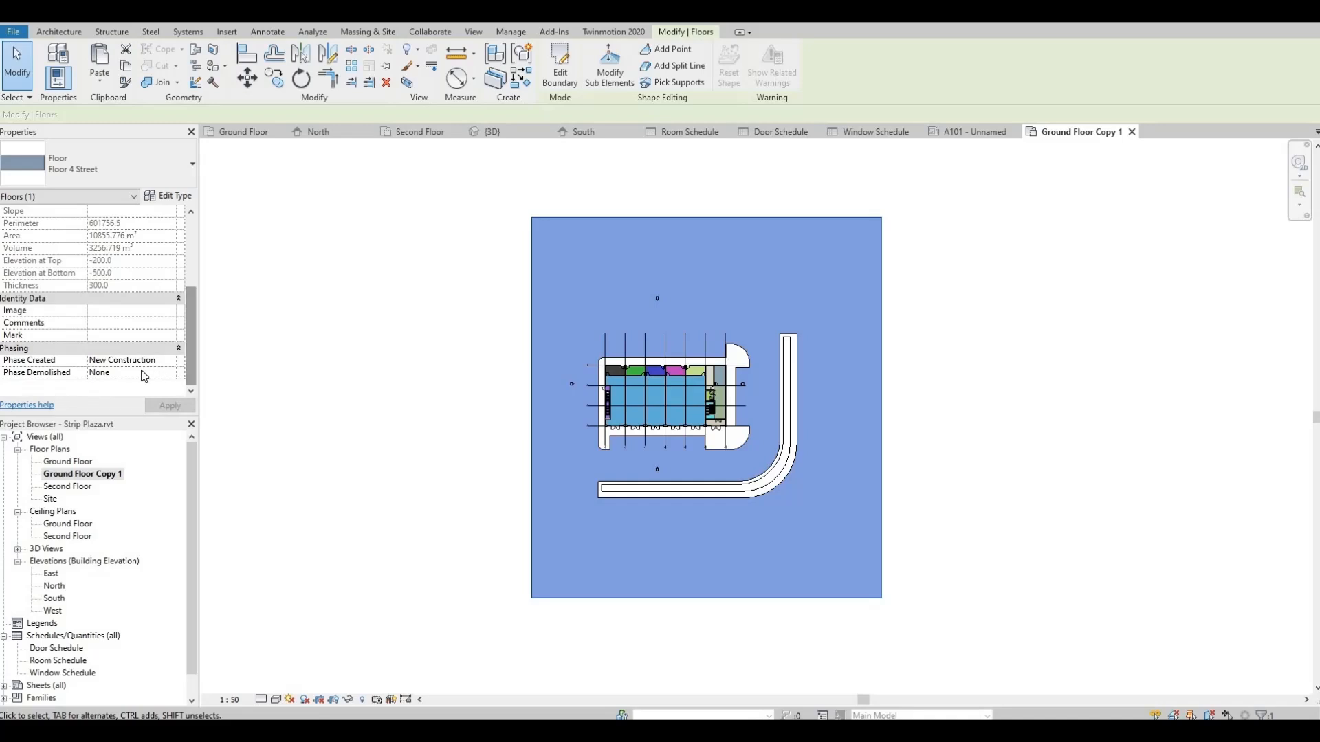
scroll(121, 371, "up", 3)
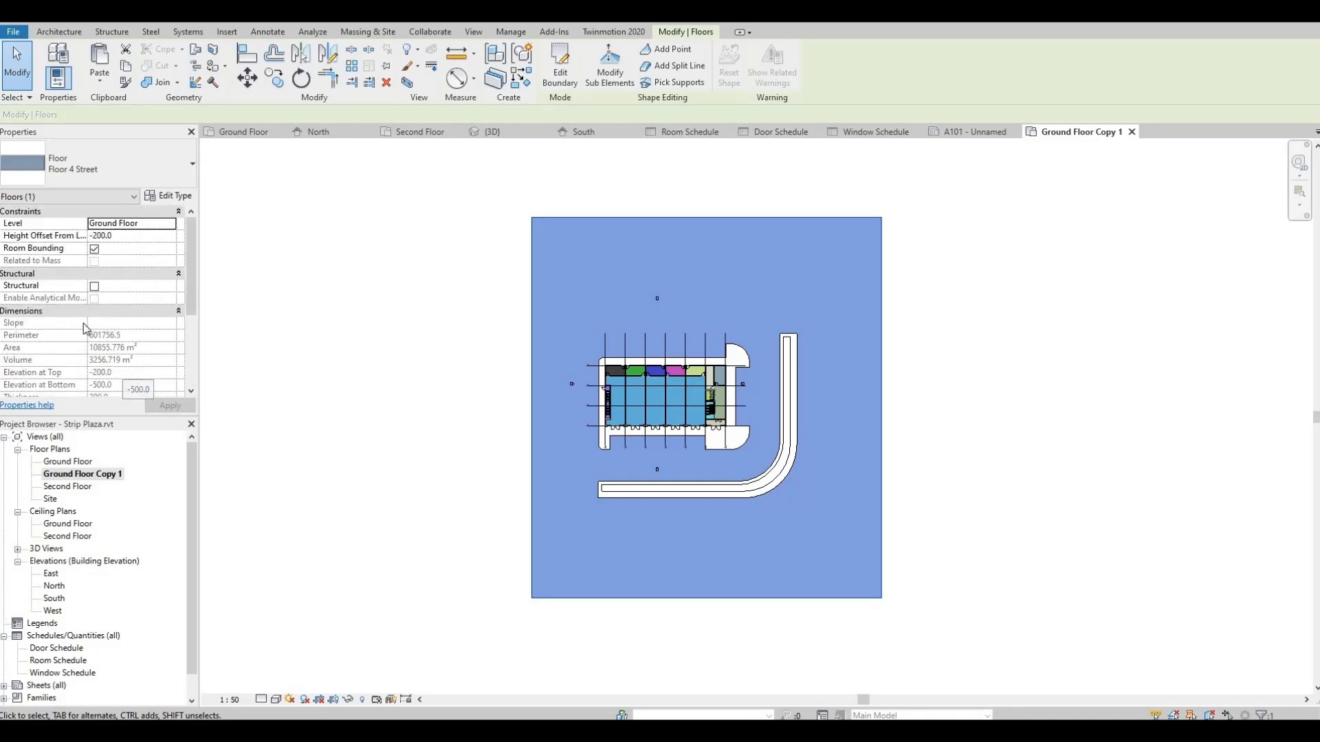
left_click(404, 344)
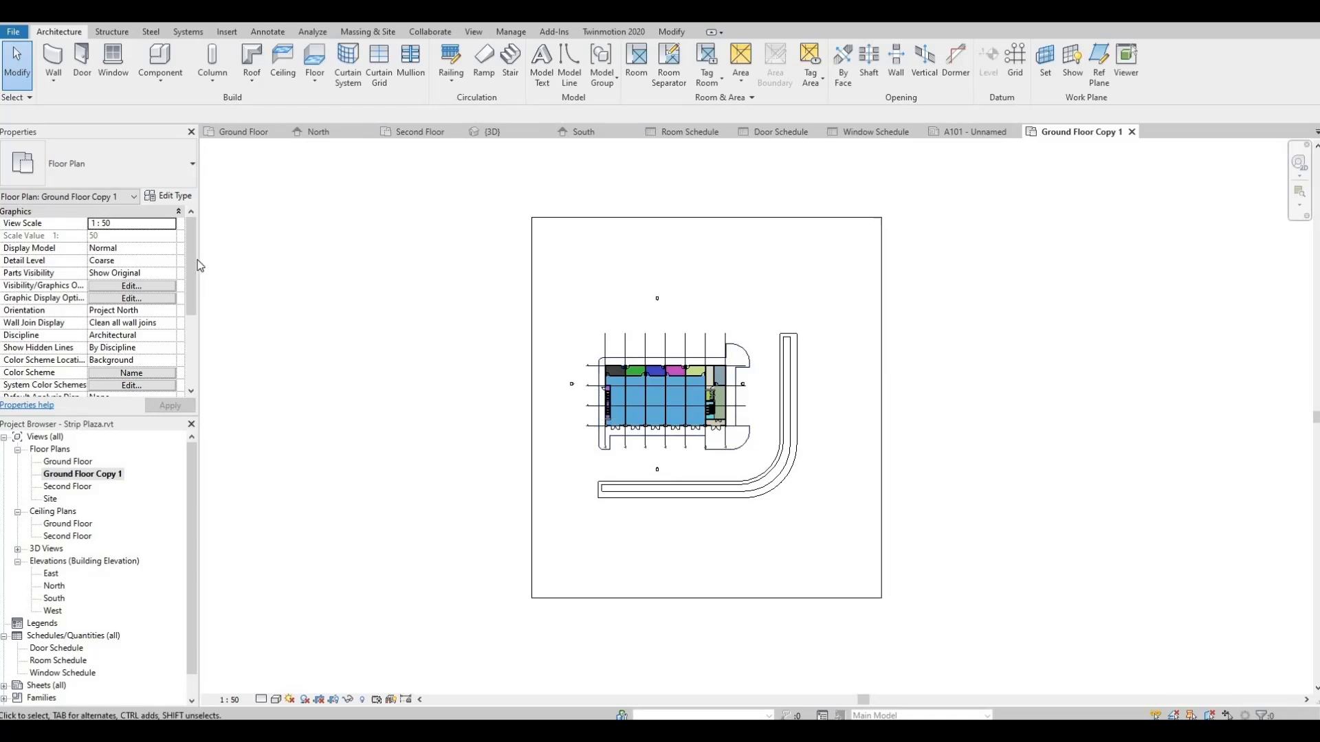
Enable Crop View, Crop Region Visible and Annotation Crop for the duplicated Ground Floor plan.
scroll(187, 298, "down", 5)
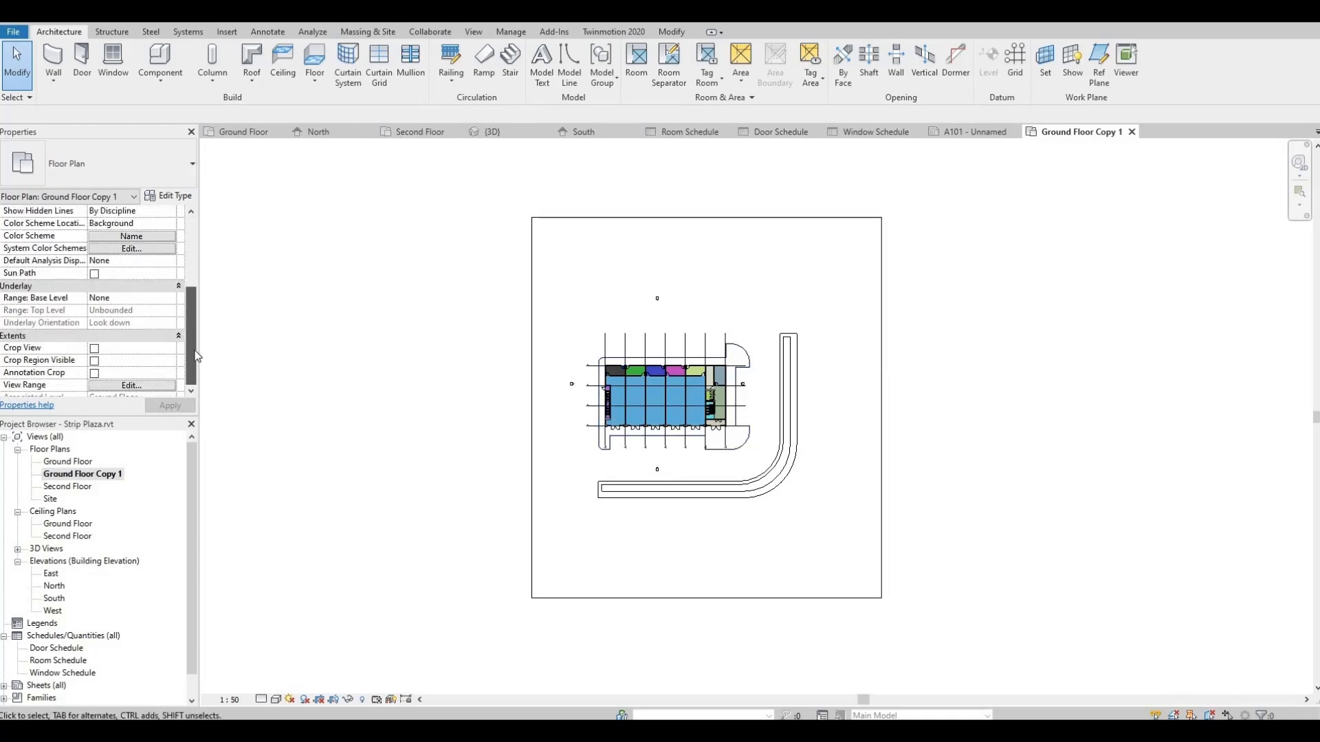
left_click(95, 349)
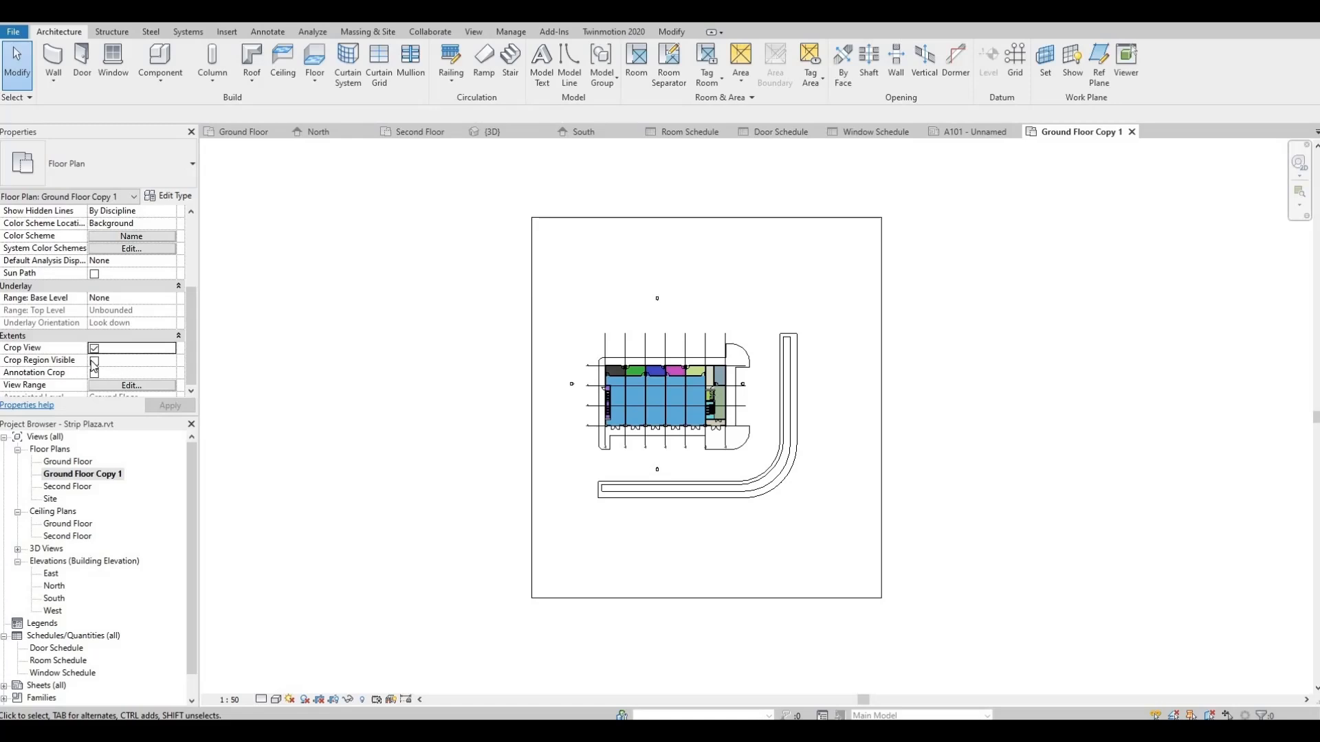
left_click(94, 361)
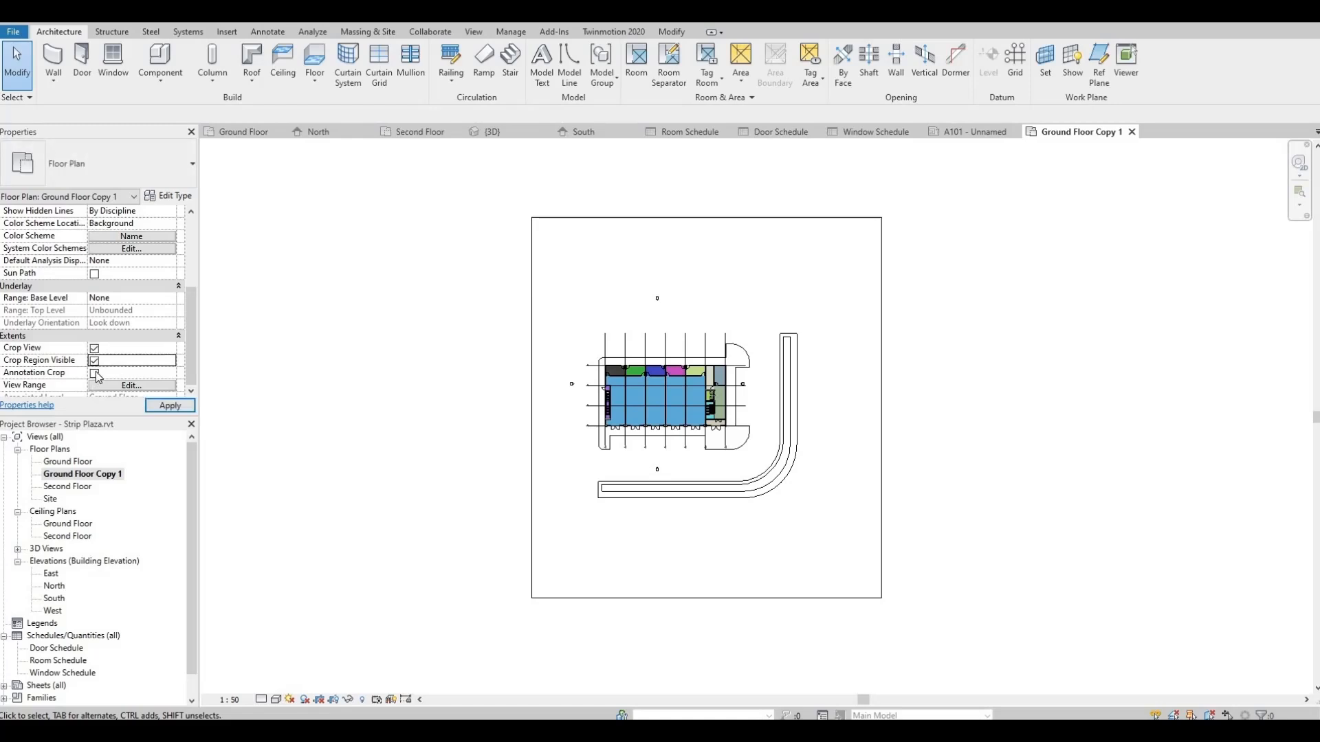
left_click(95, 373)
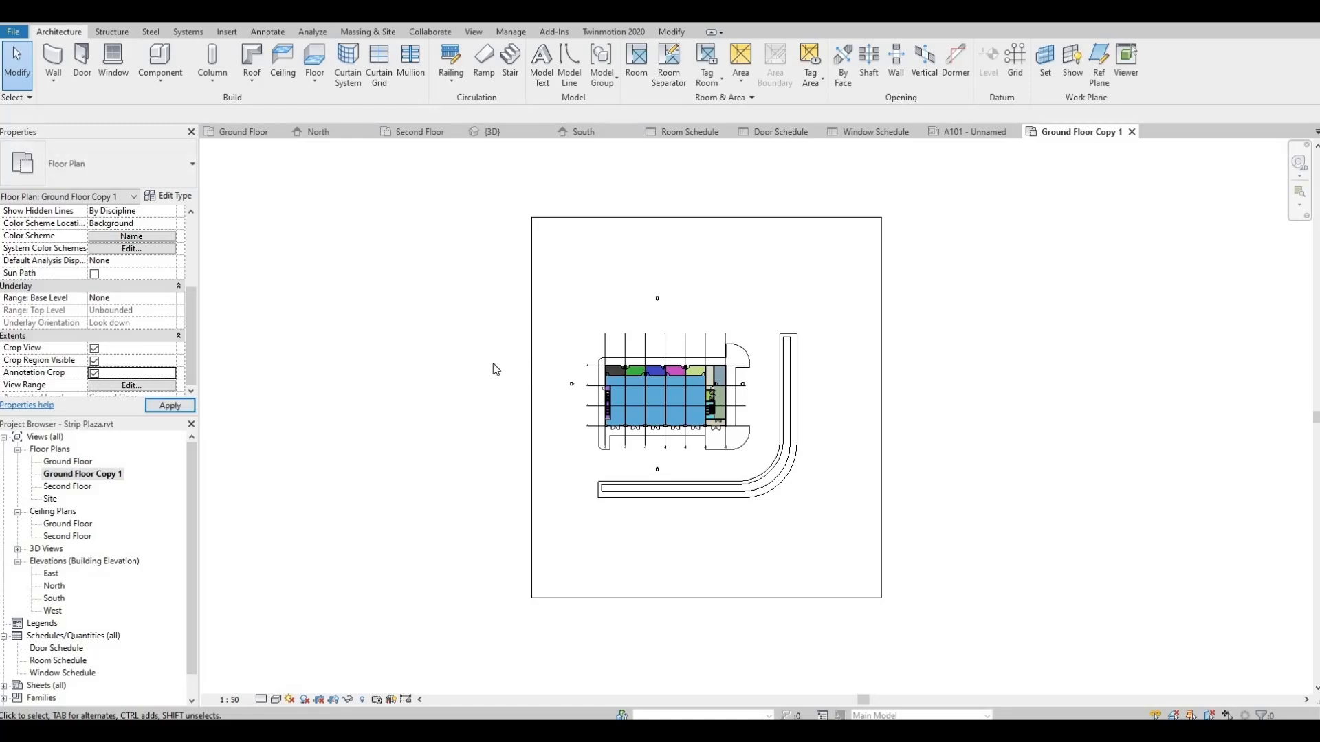
Shrink the Ground Floor Copy 1 crop region on all four sides to fit closely around the building and its grids.
left_click(695, 180)
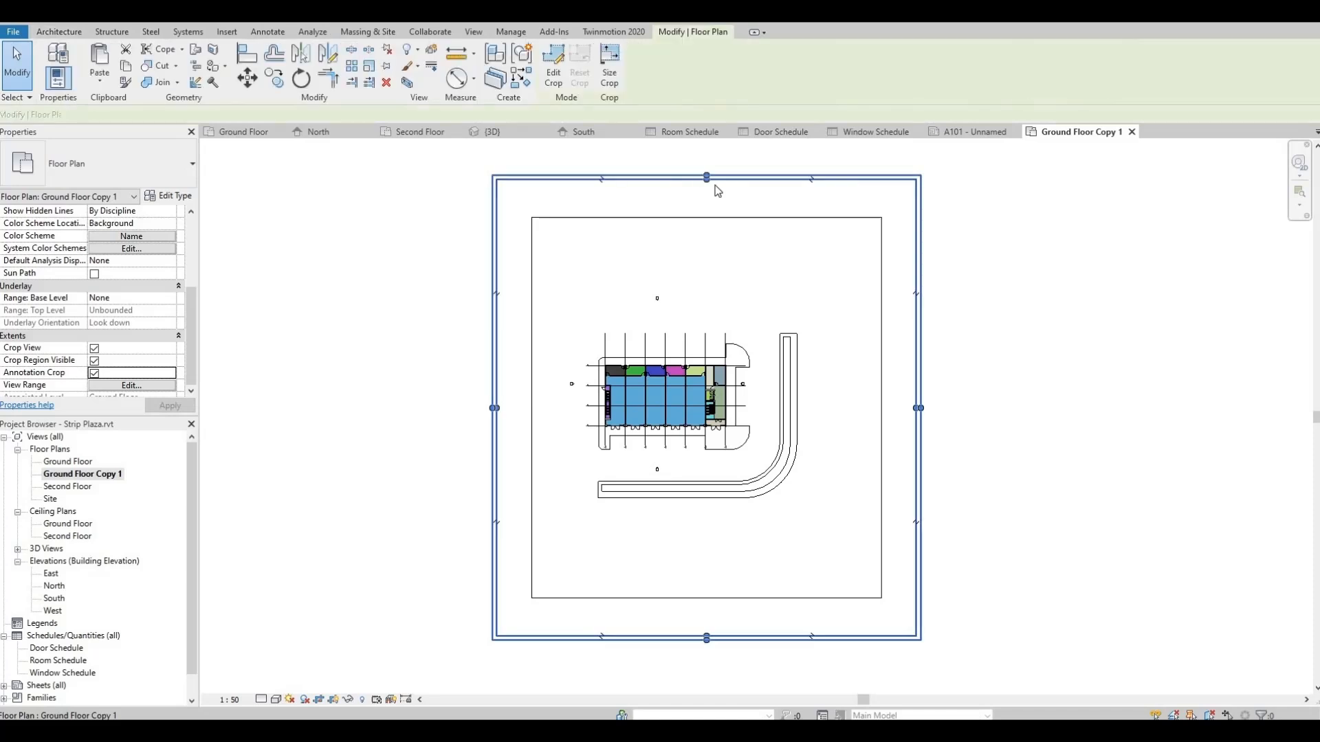
left_click_drag(707, 275, 657, 467)
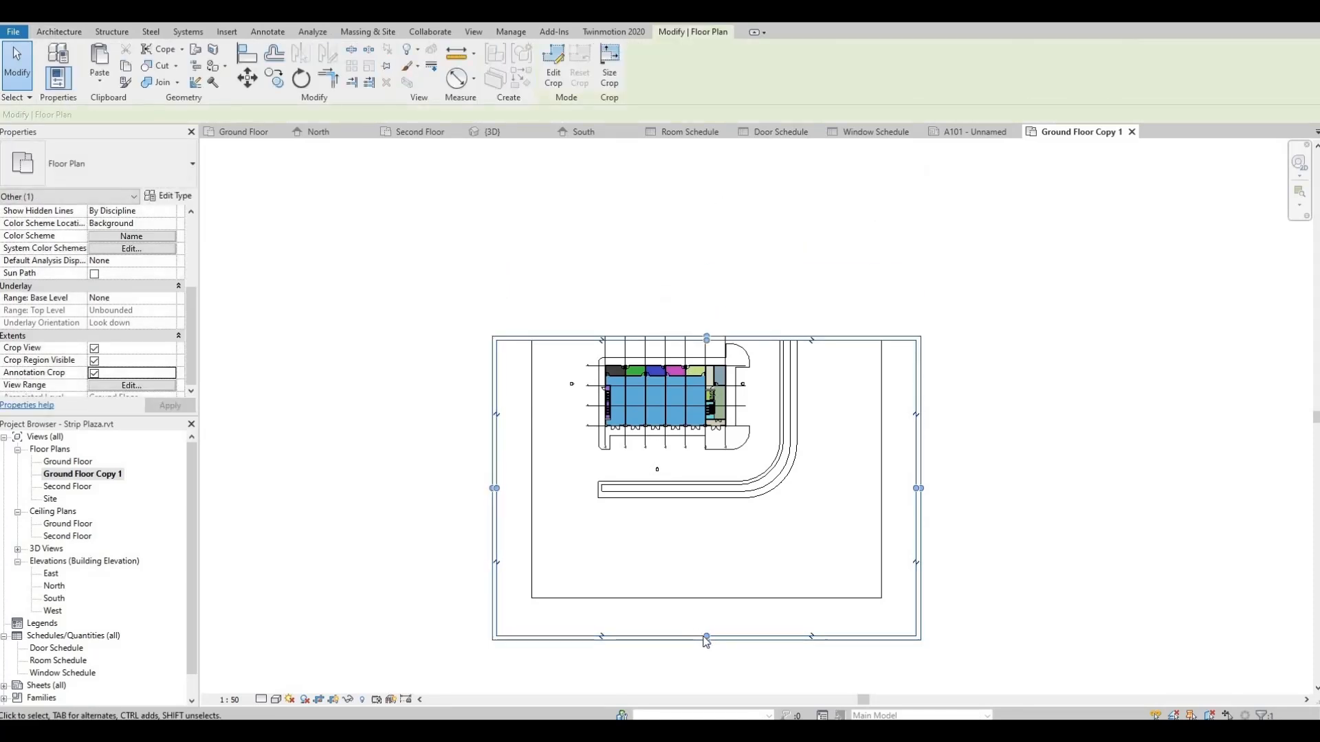
left_click_drag(706, 637, 699, 448)
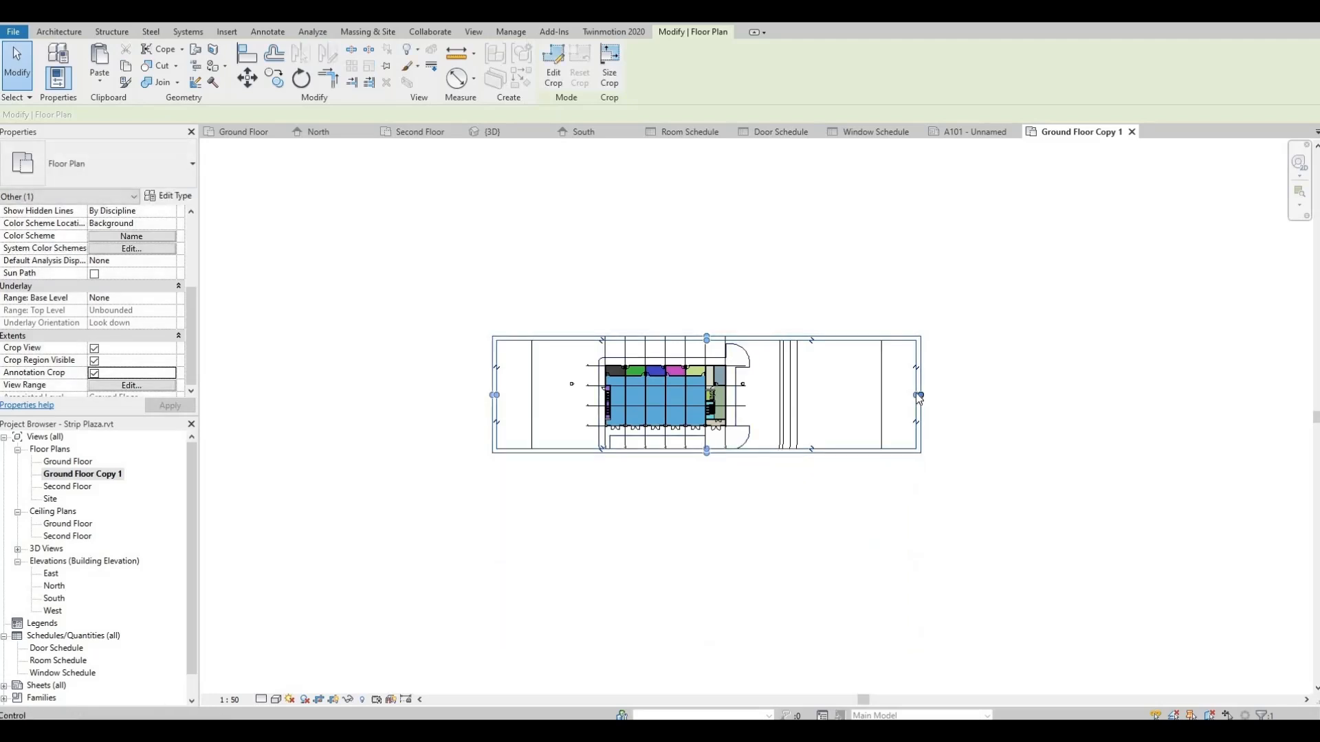
mouse_move(795, 402)
left_mouse_down()
mouse_move(743, 403)
mouse_move(755, 403)
left_mouse_up()
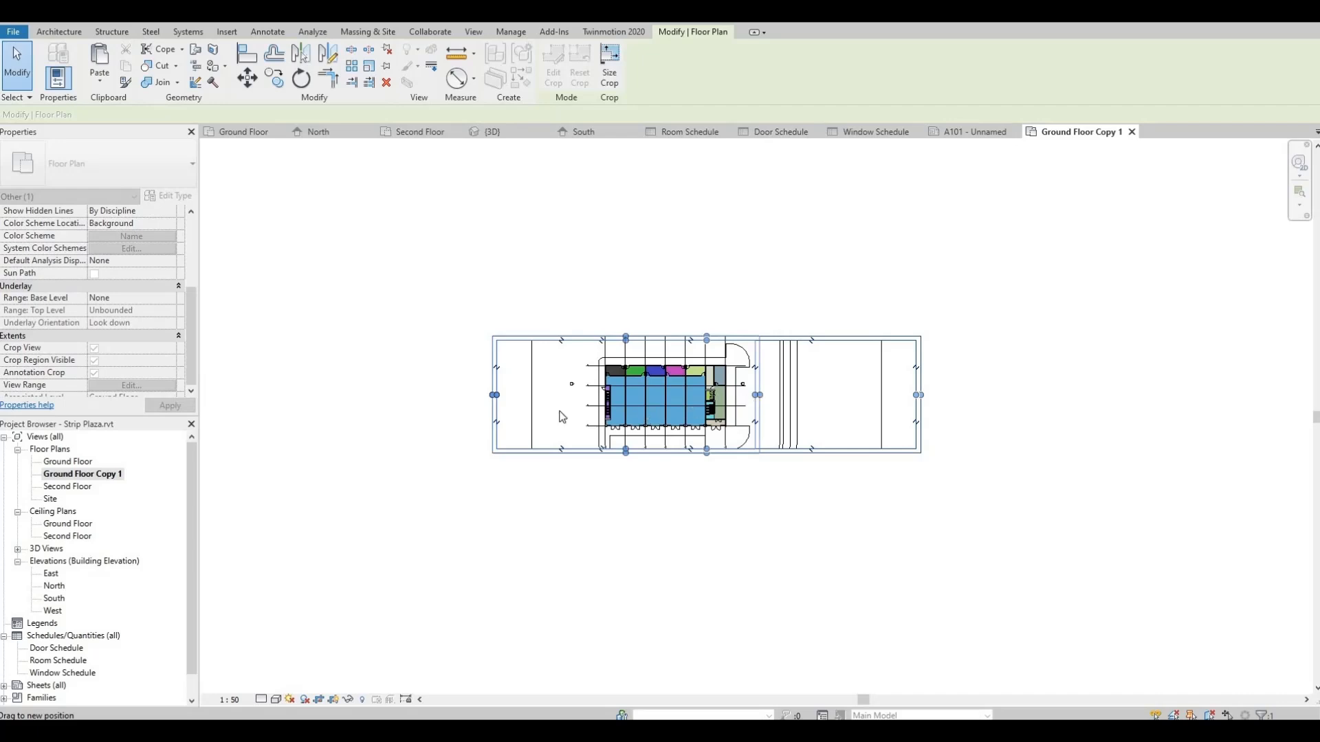
left_click_drag(498, 396, 585, 409)
scroll(581, 411, "up", 4)
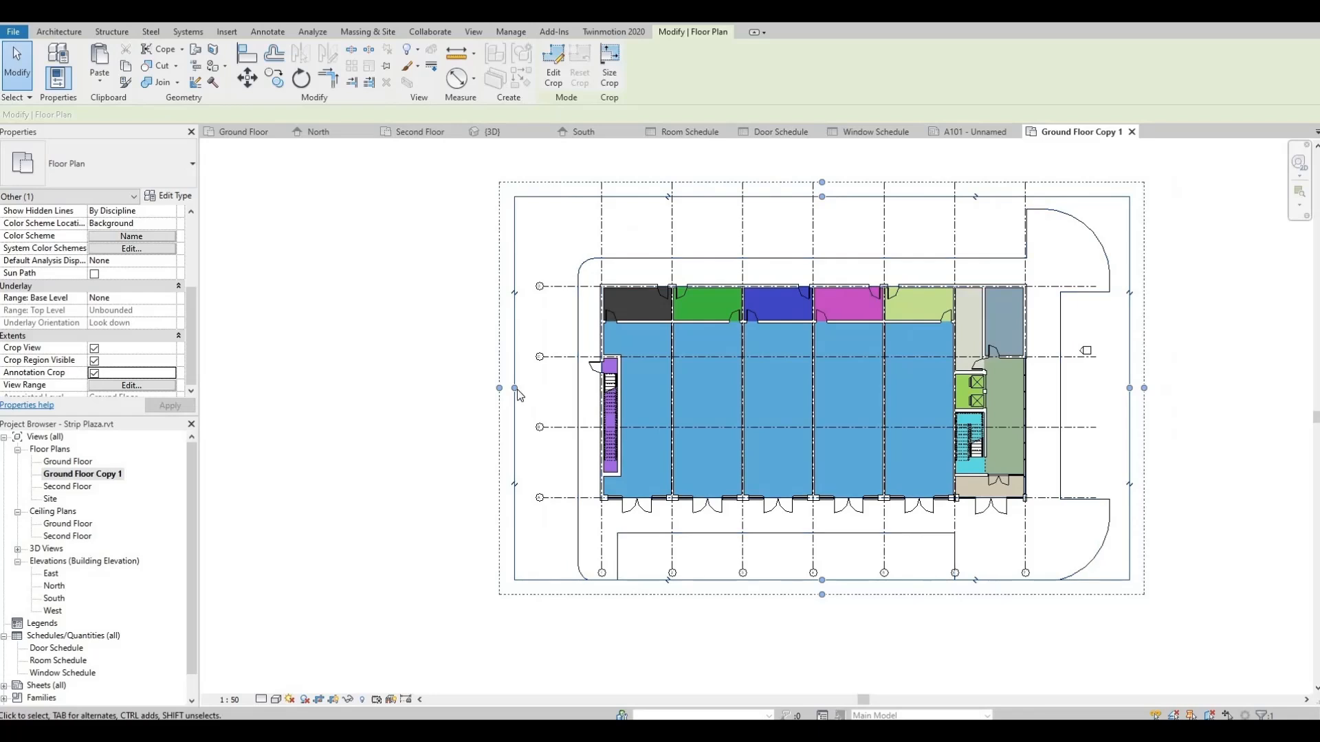
left_click_drag(517, 388, 523, 388)
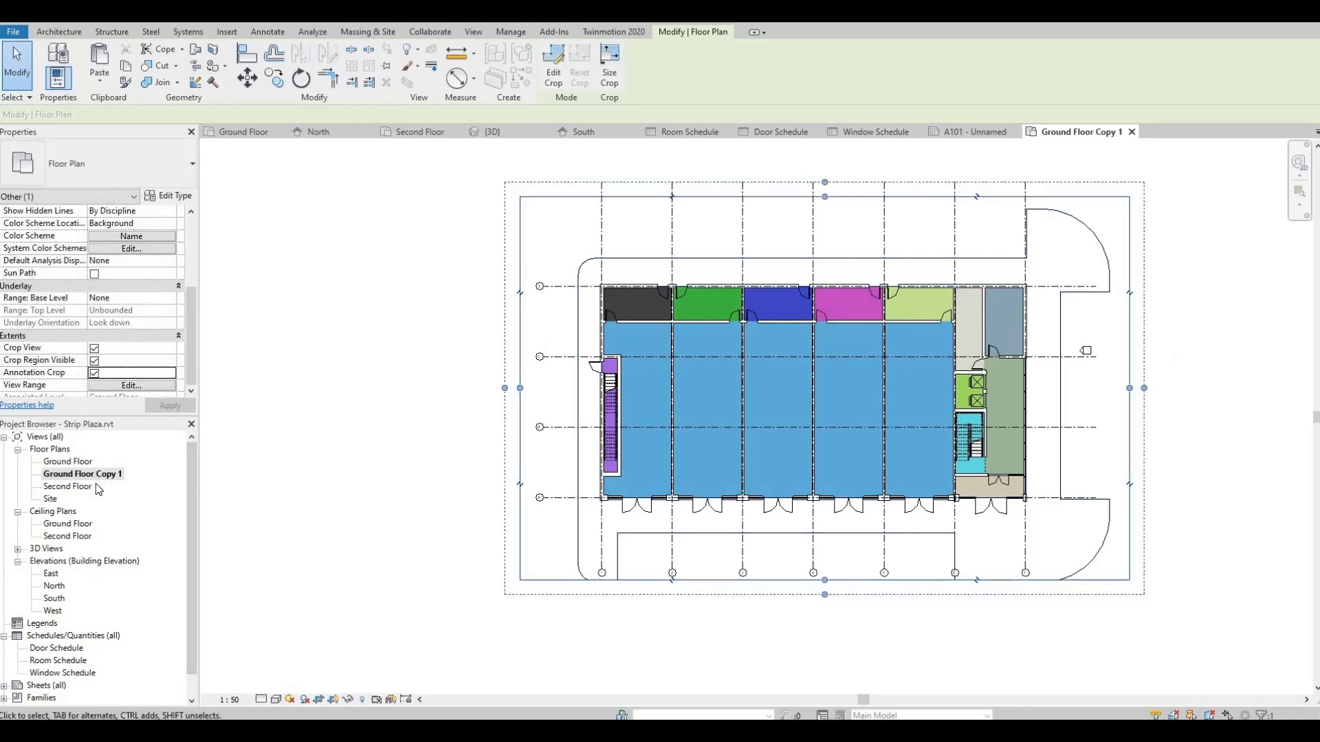
Duplicate the Second Floor plan view without its detailing.
left_click(77, 488)
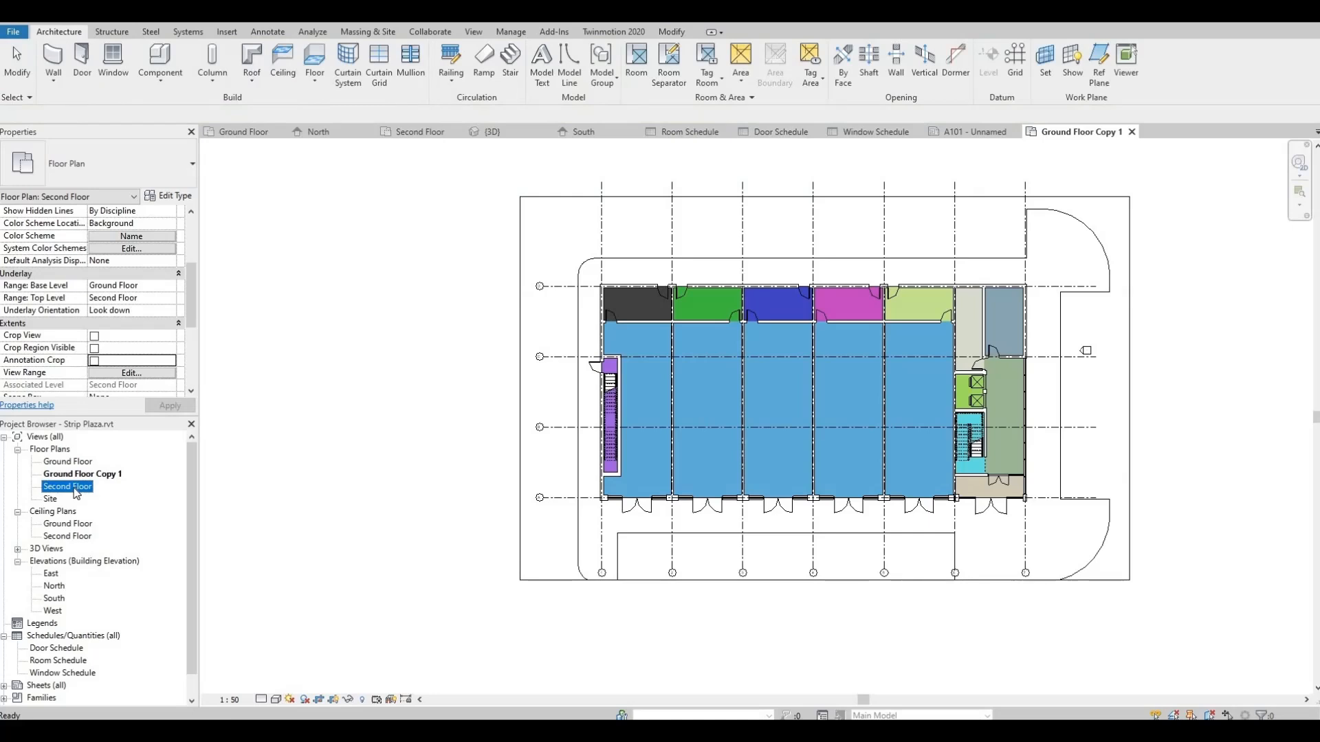
right_click(76, 488)
mouse_move(180, 281)
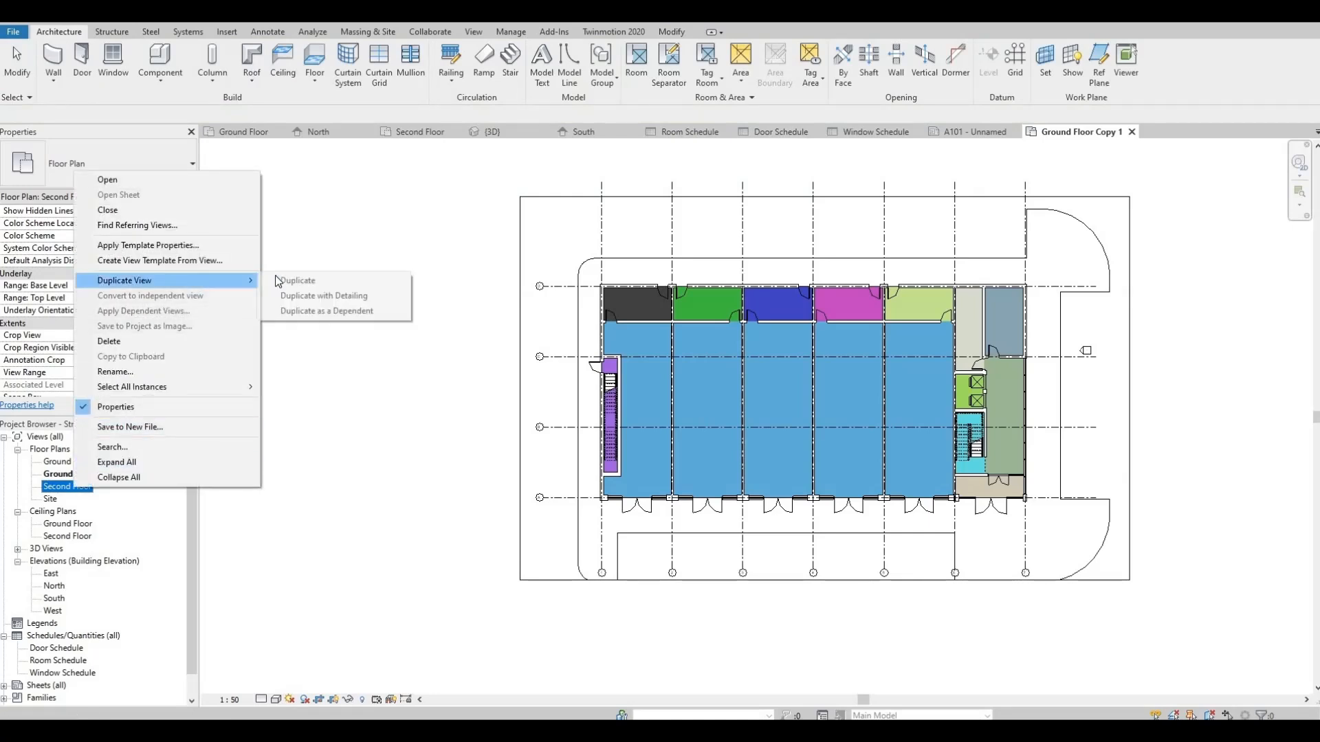
left_click(296, 281)
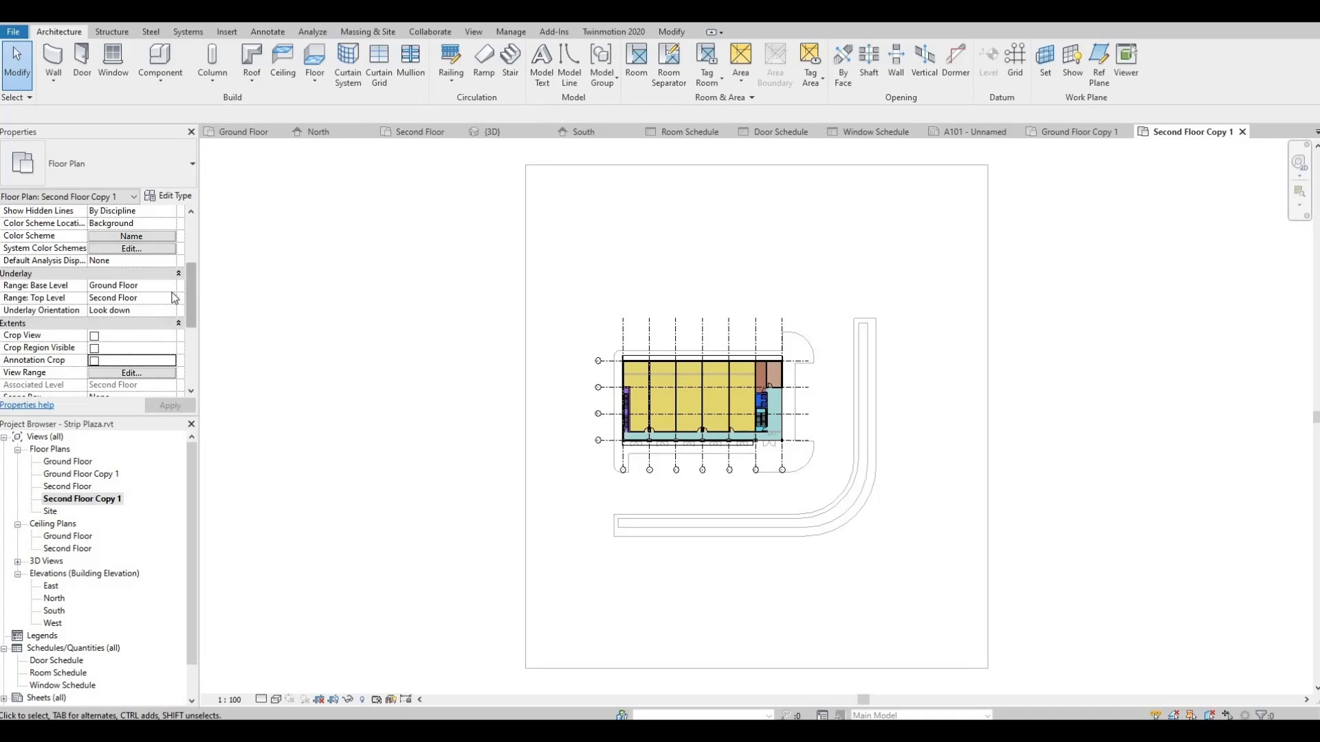
Enable Crop View, Crop Region Visible and Annotation Crop for the duplicated Second Floor plan.
left_click(94, 337)
left_click(94, 348)
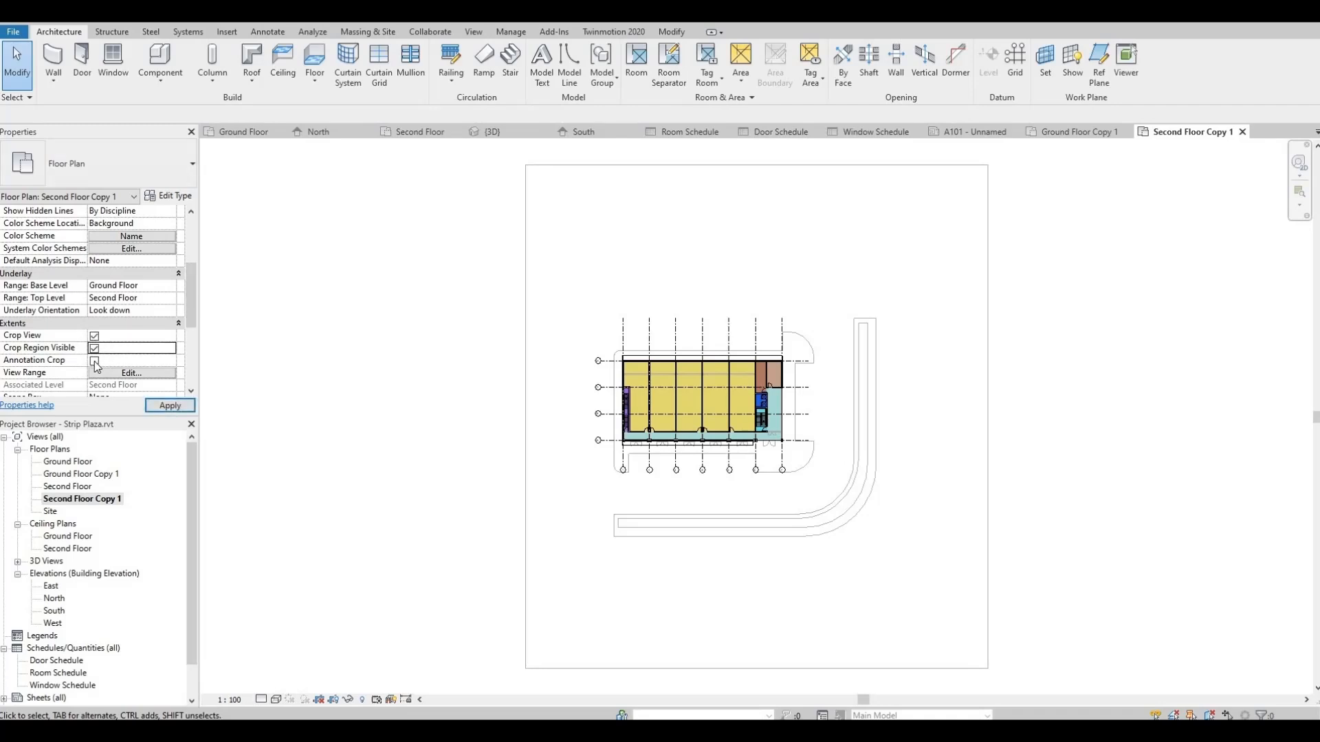
scroll(484, 328, "down", 3)
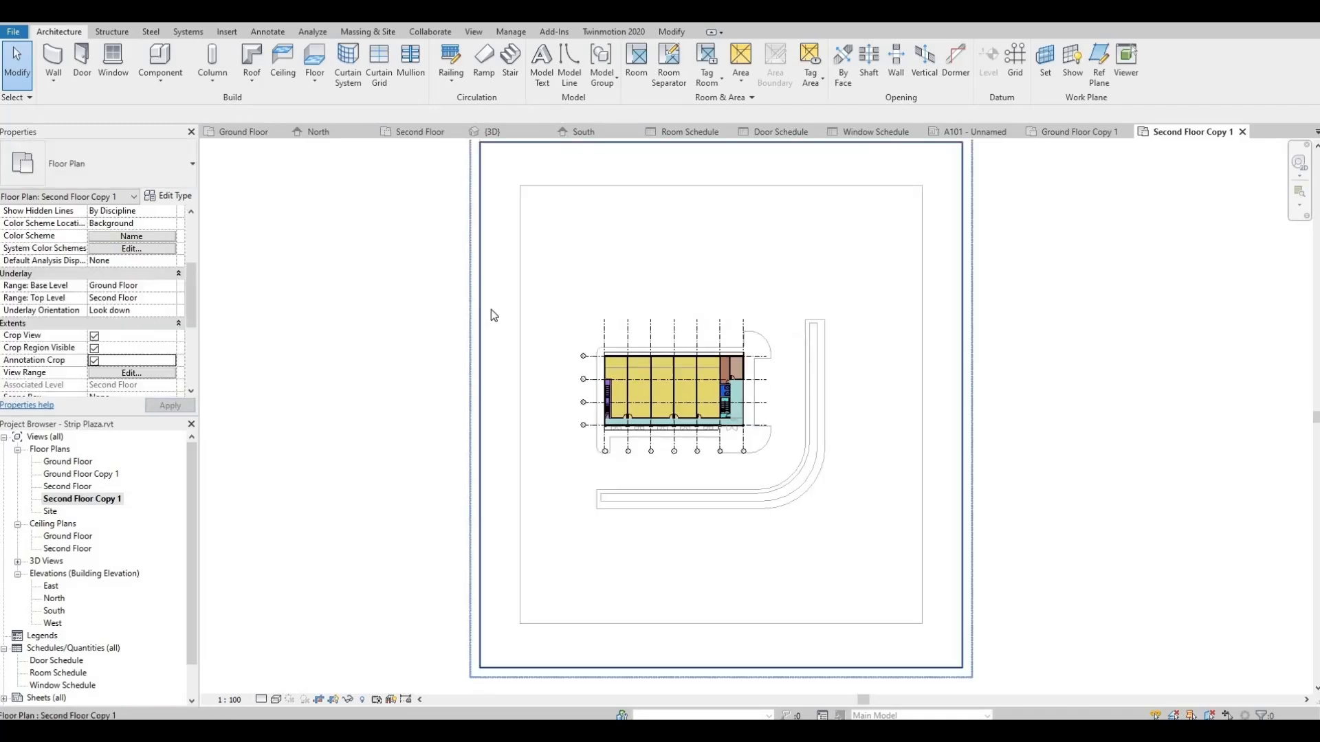
Shrink the Second Floor Copy 1 crop region on all four sides to fit closely around the building and its grids.
left_click(663, 186)
left_click_drag(663, 186, 654, 321)
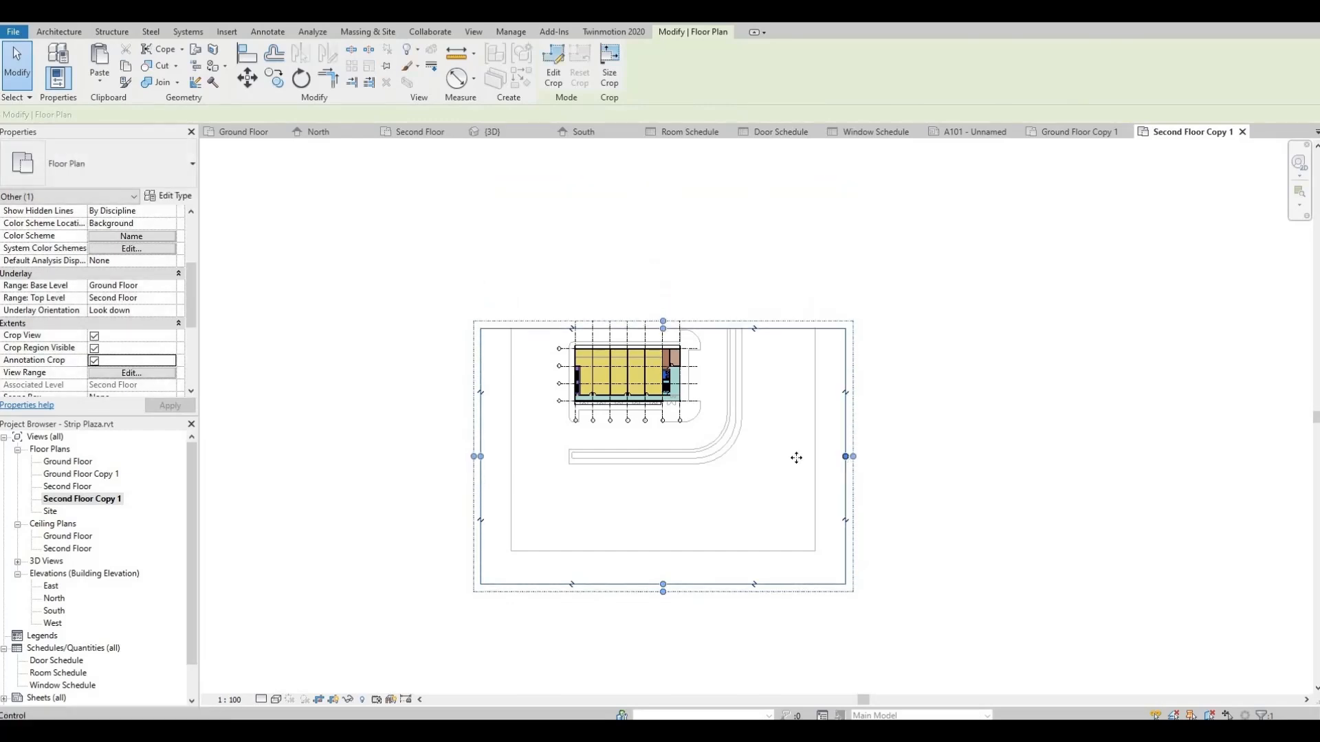
left_click_drag(796, 458, 708, 457)
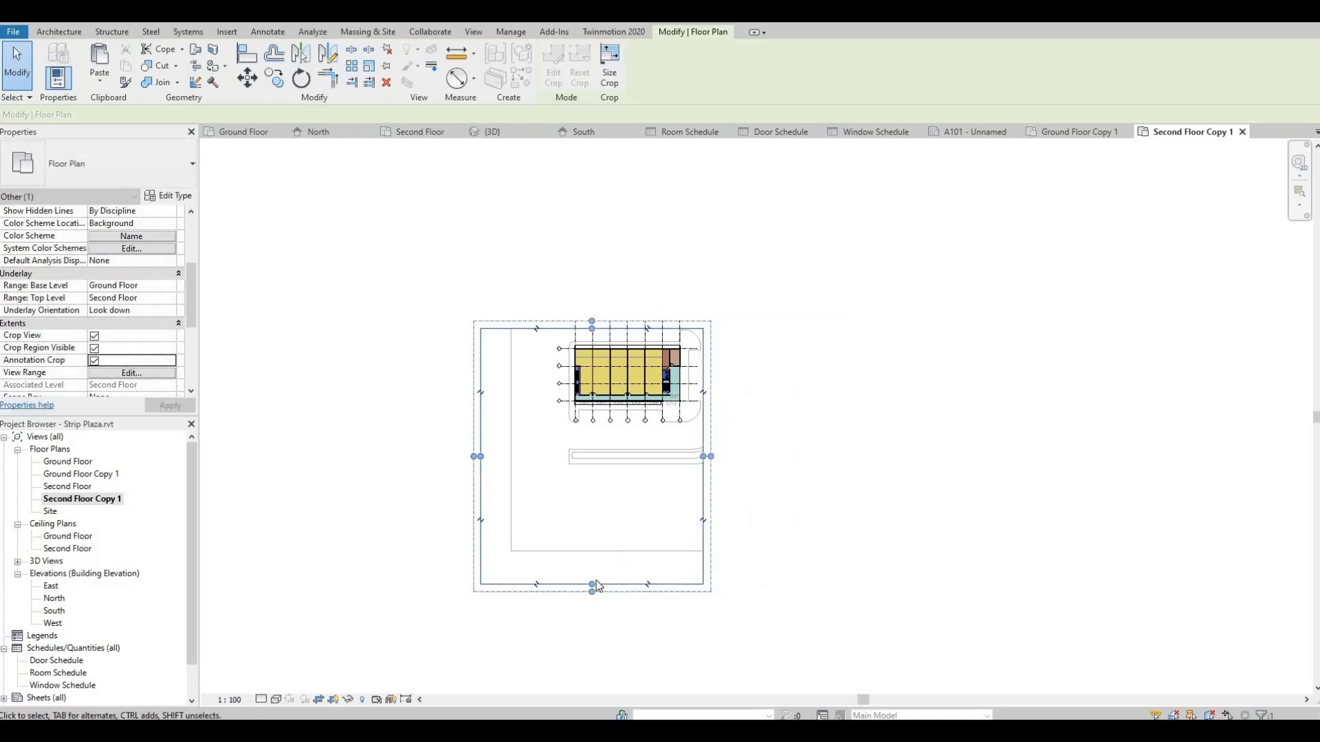
left_click_drag(590, 551, 609, 427)
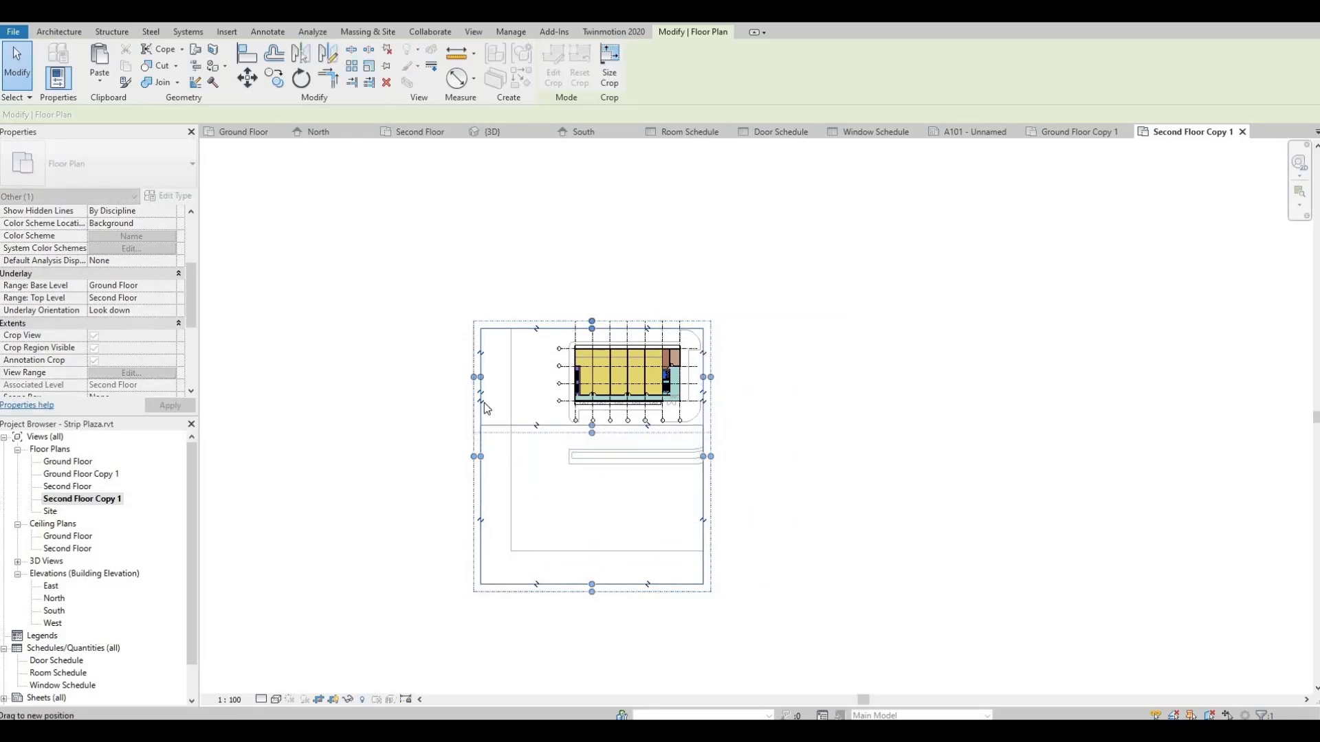
left_click_drag(485, 407, 553, 386)
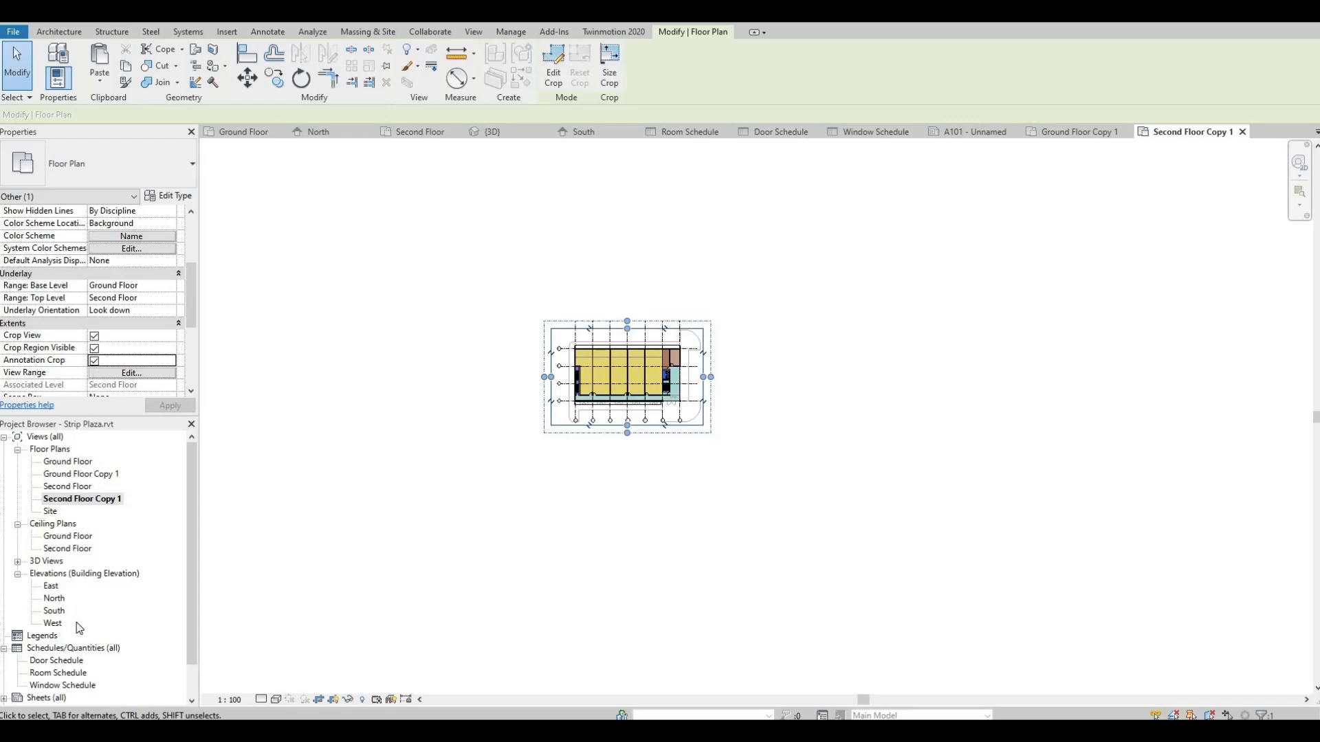
Open sheet A101 and try to place the cropped Ground Floor Copy 1 plan on it.
scroll(53, 682, "down", 1)
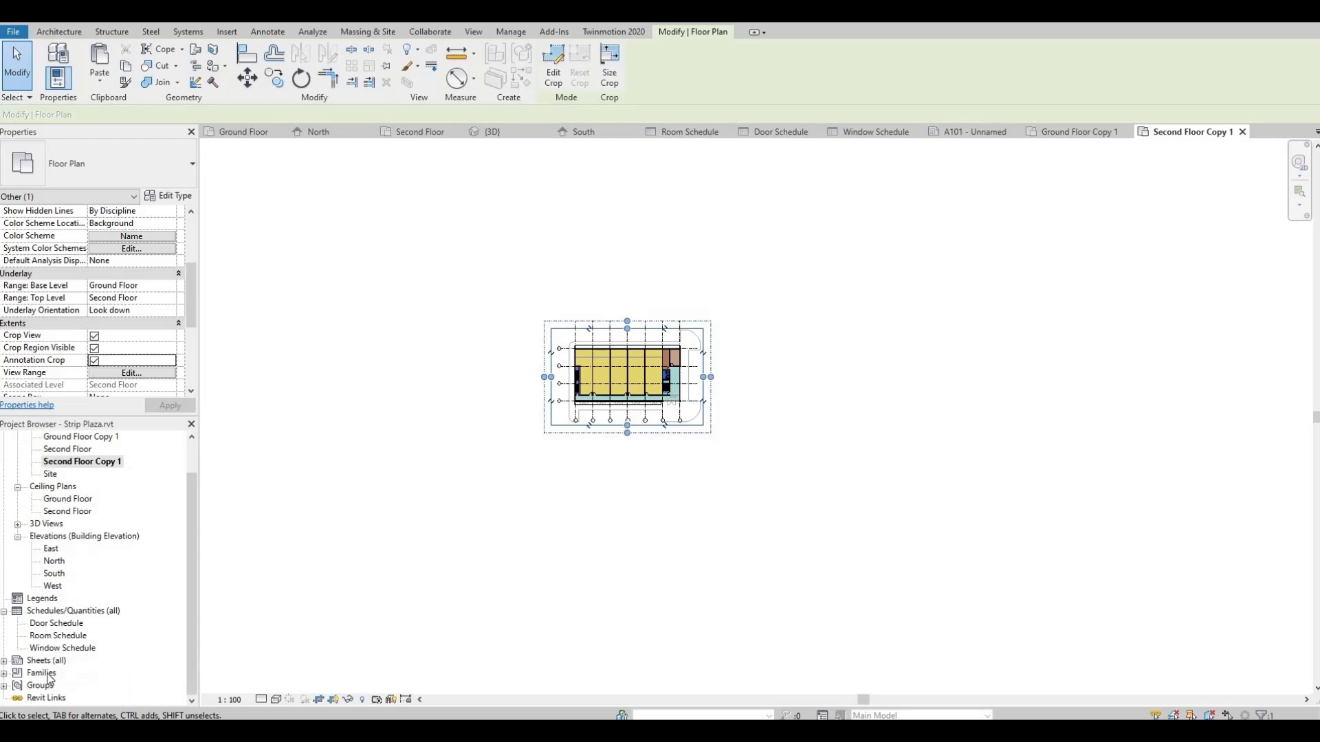
left_click(5, 661)
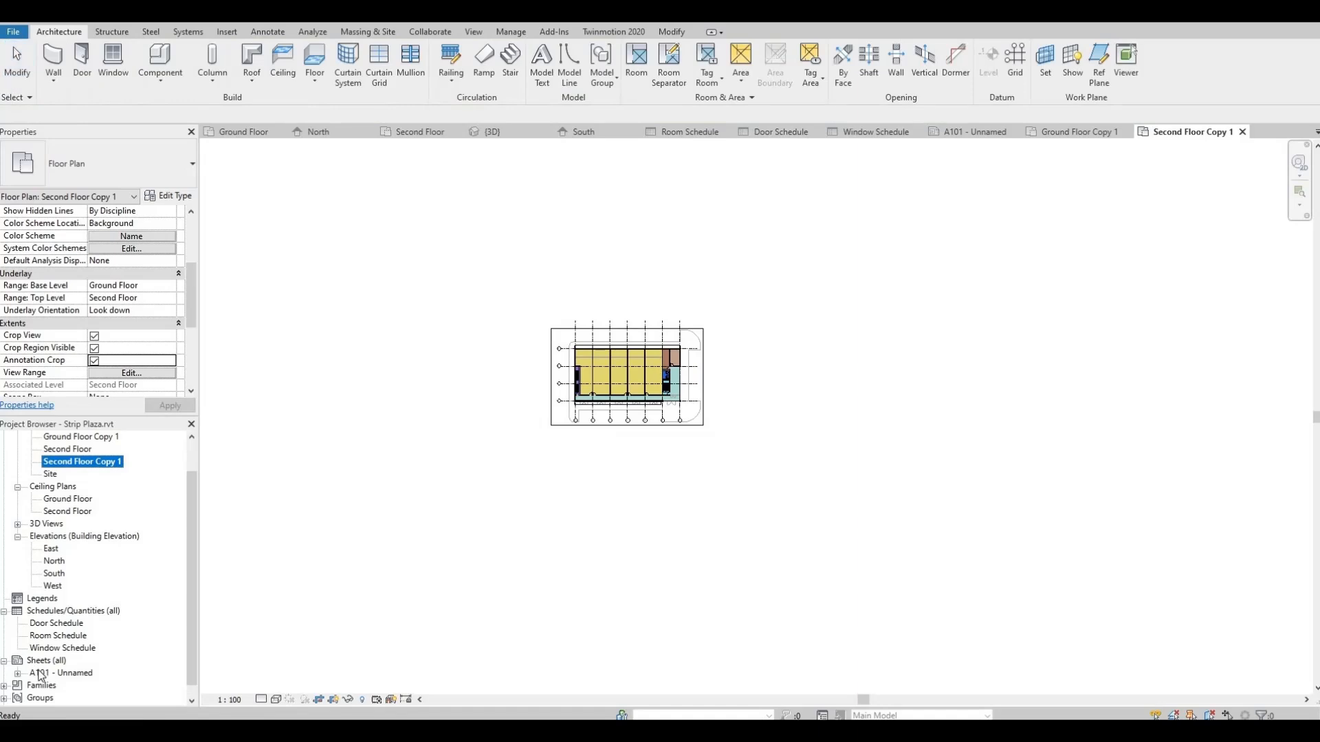
double_click(62, 673)
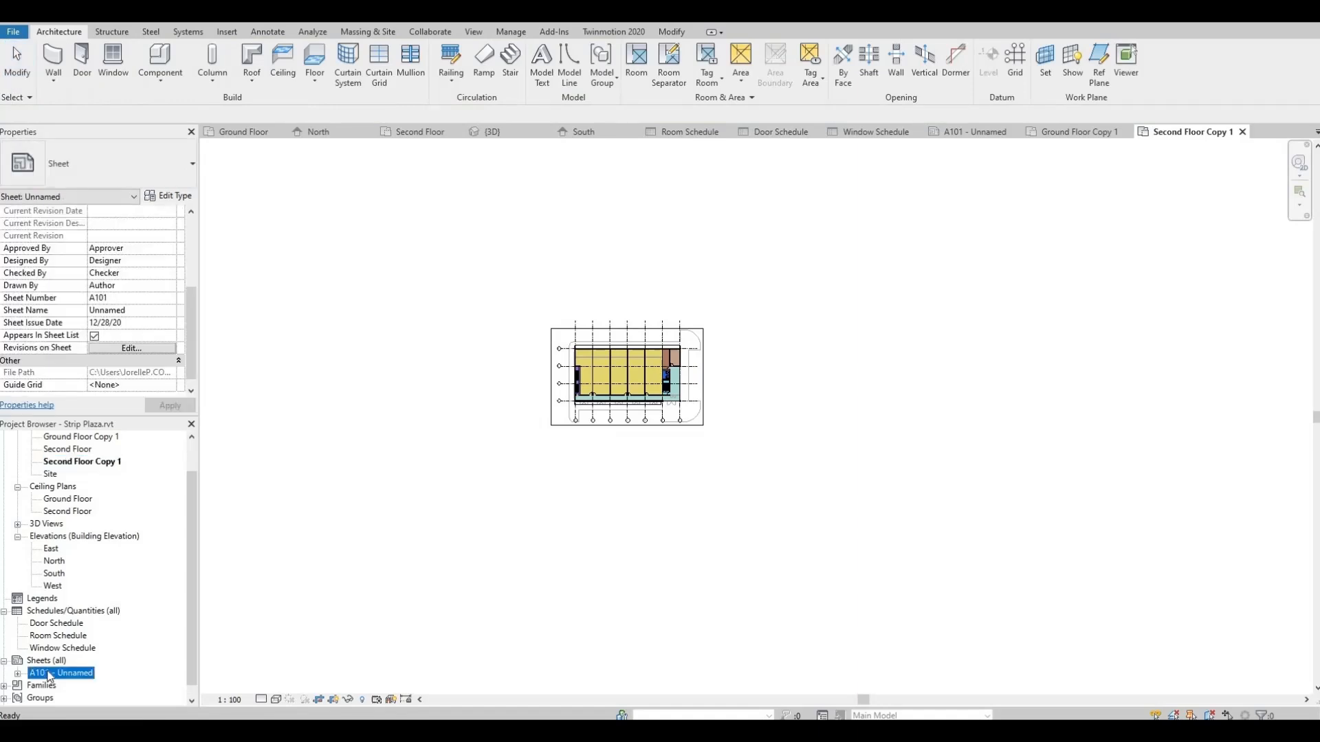
left_click(100, 439)
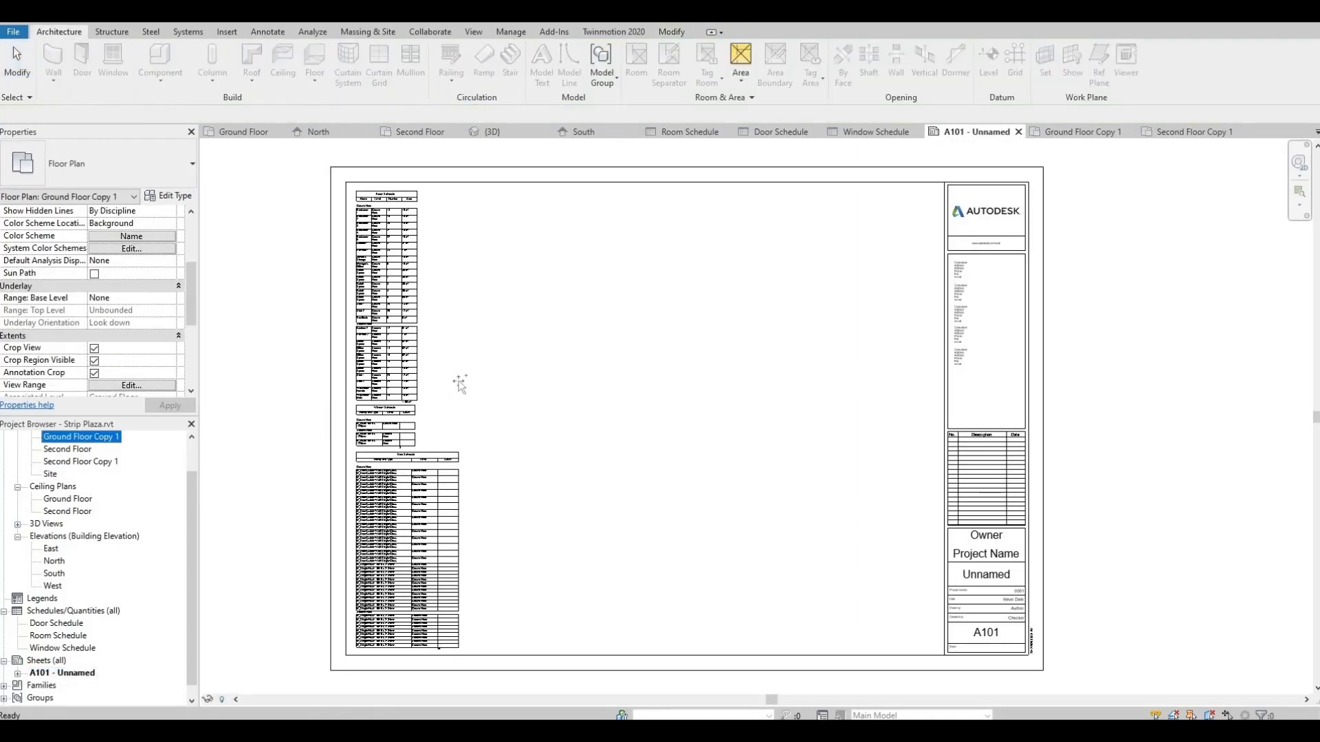
left_click(616, 353)
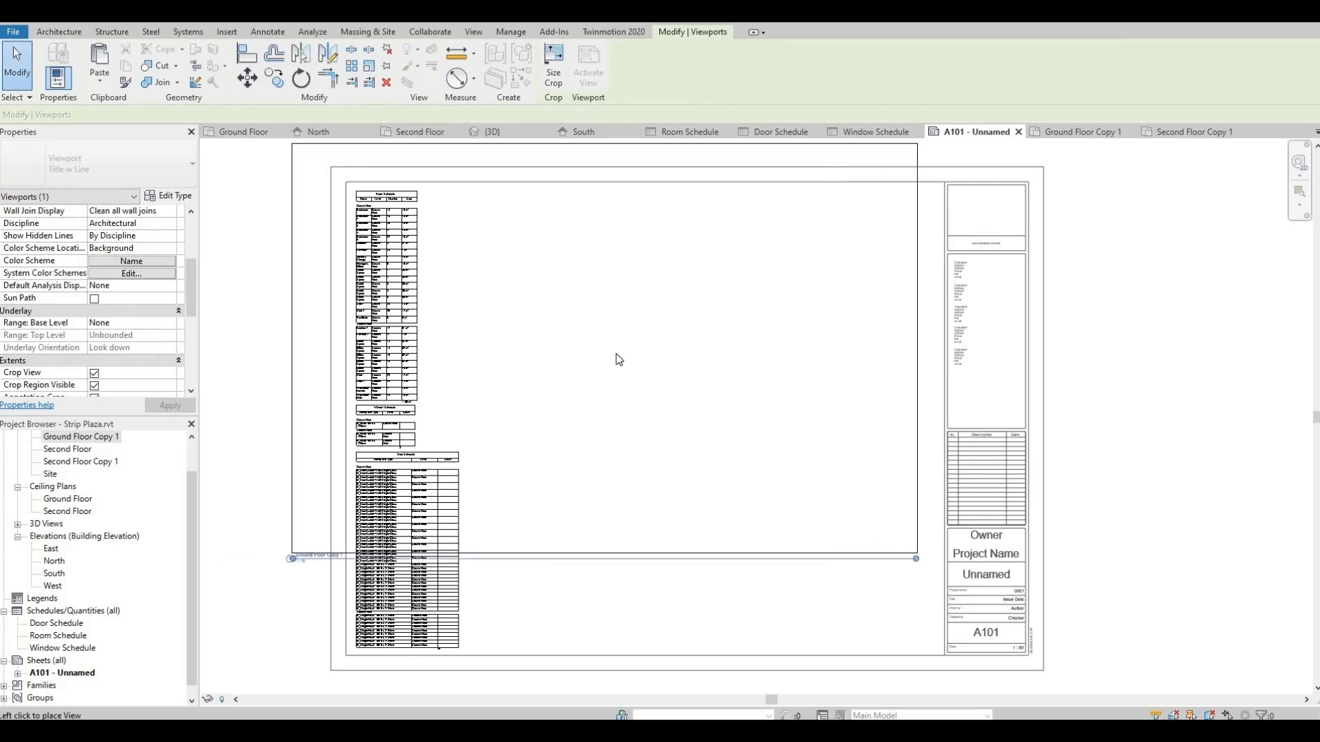
key("Escape")
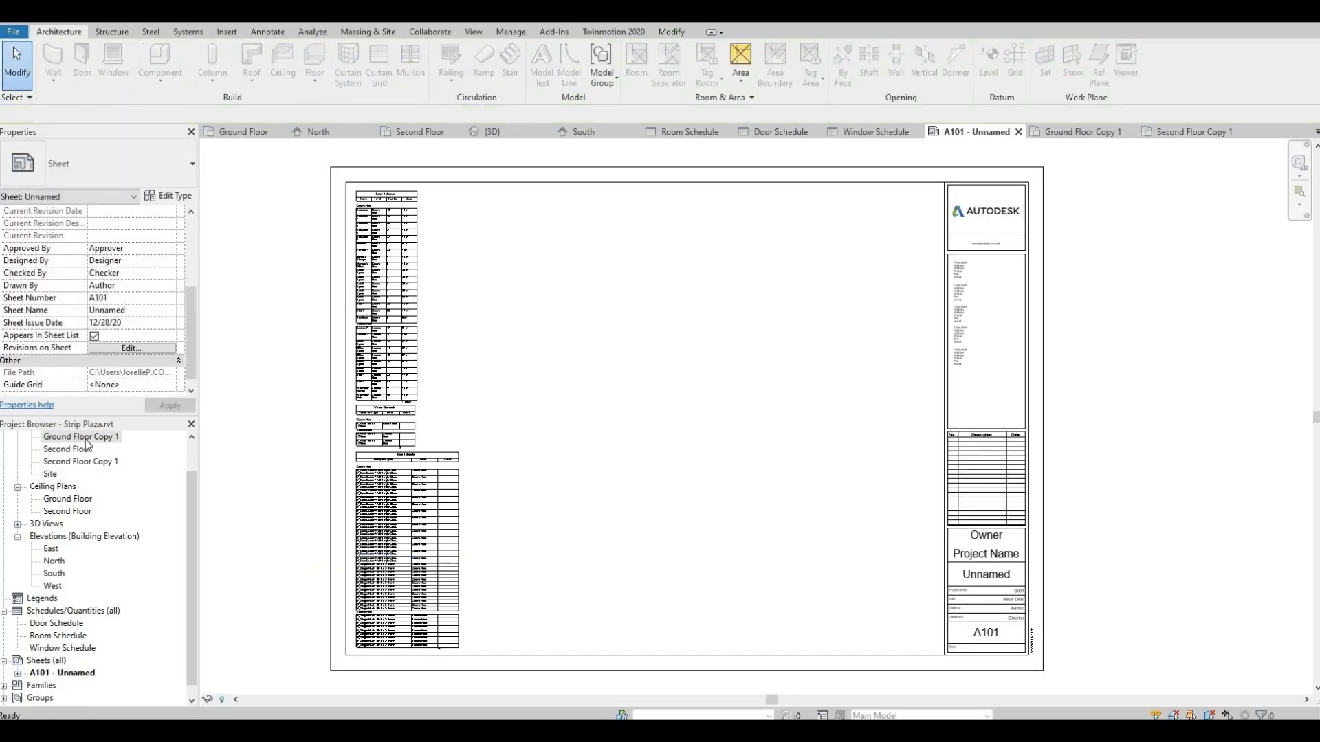
Disable Crop View, Crop Region Visible and Annotation Crop for Ground Floor Copy 1 and apply the changes.
double_click(83, 438)
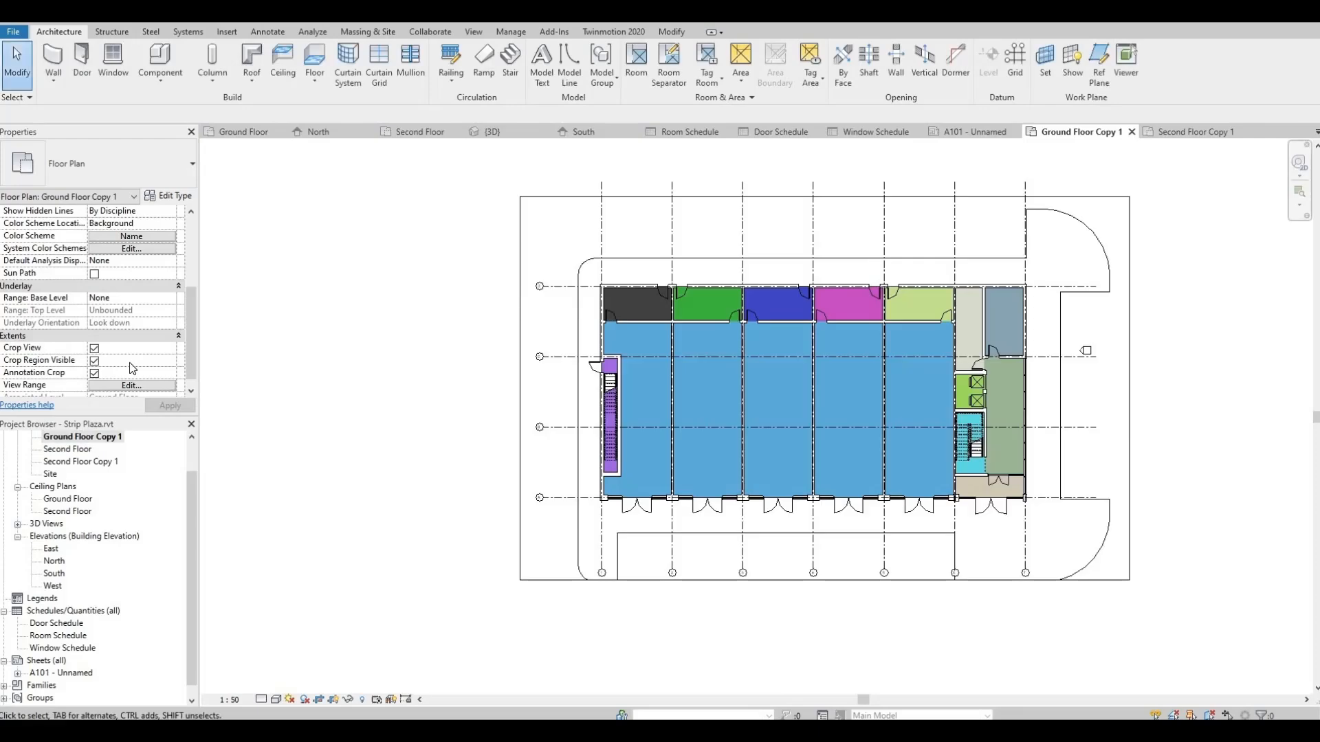
left_click(94, 349)
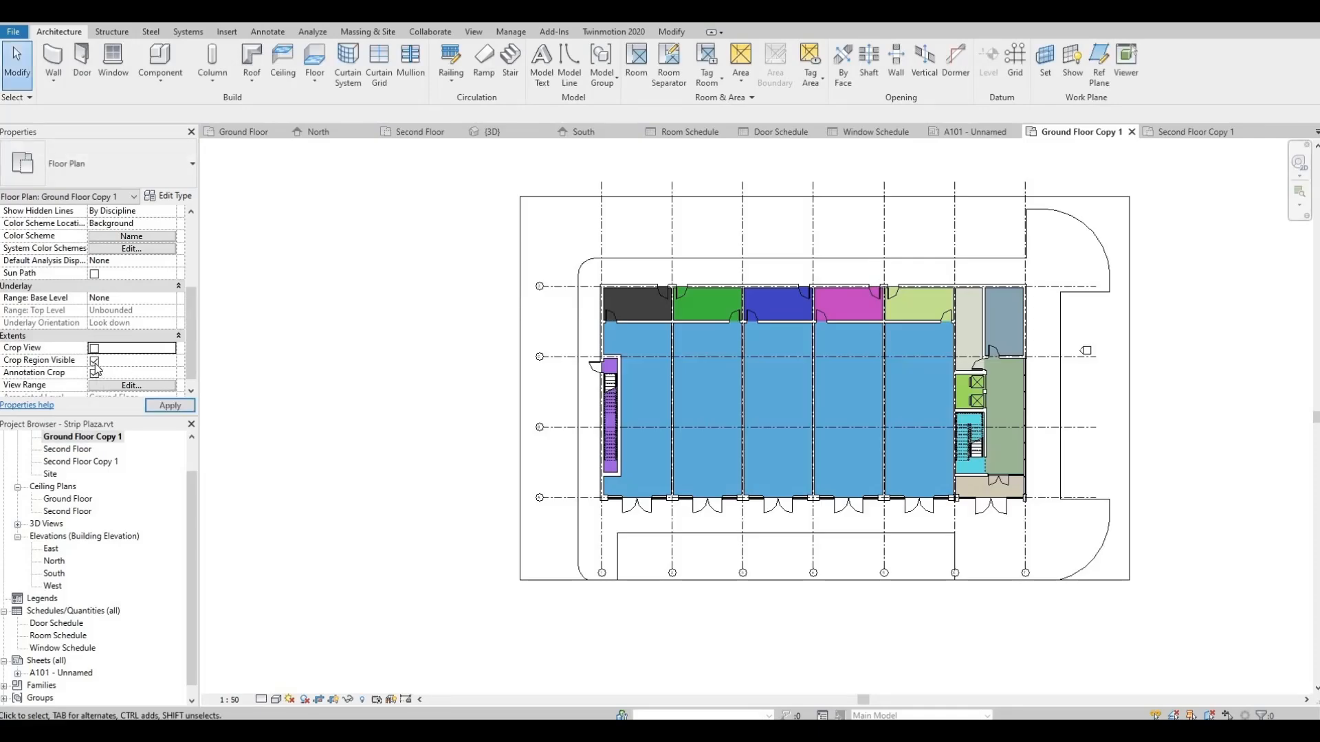
left_click(95, 361)
left_click(167, 407)
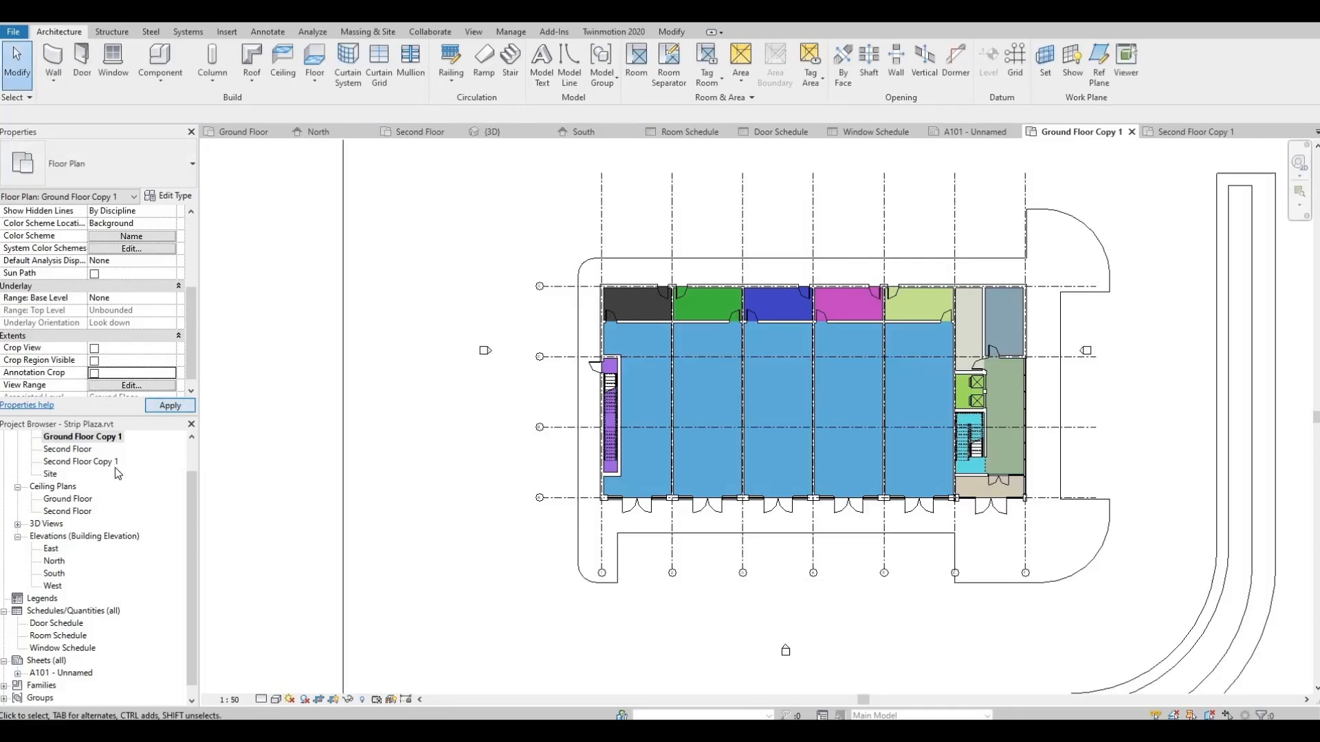
Disable Crop View, Crop Region Visible and Annotation Crop for Second Floor Copy 1 and apply the changes.
left_click(106, 463)
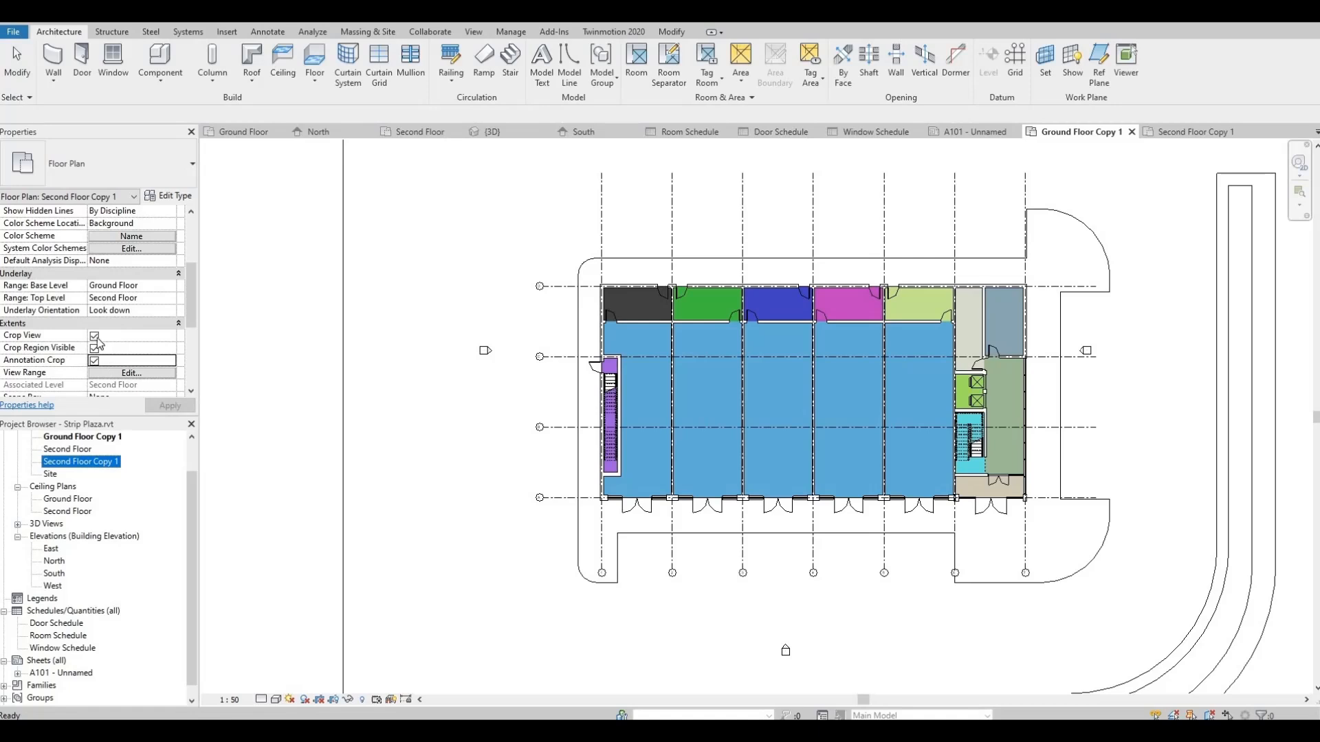
left_click(94, 337)
left_click(95, 349)
left_click(94, 361)
left_click(156, 406)
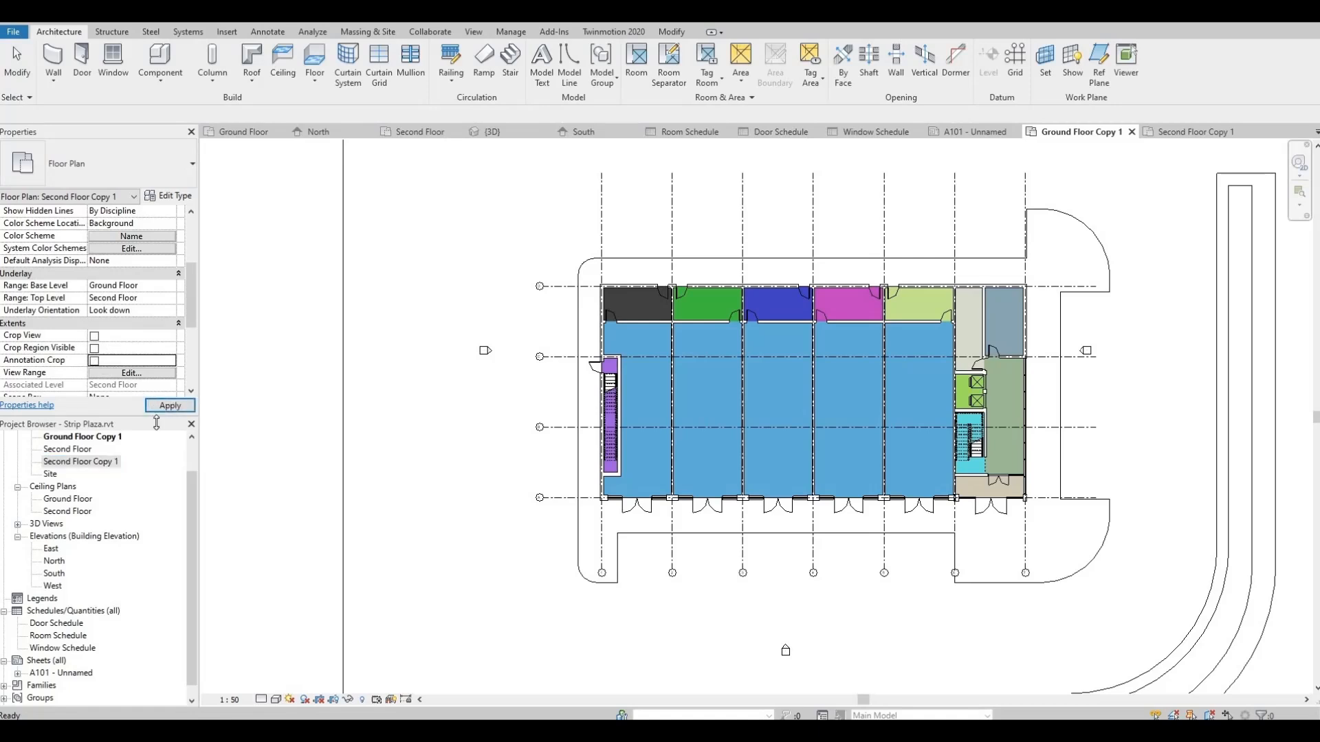
Return to sheet A101 and try to place the uncropped Ground Floor Copy 1 plan on it.
double_click(51, 673)
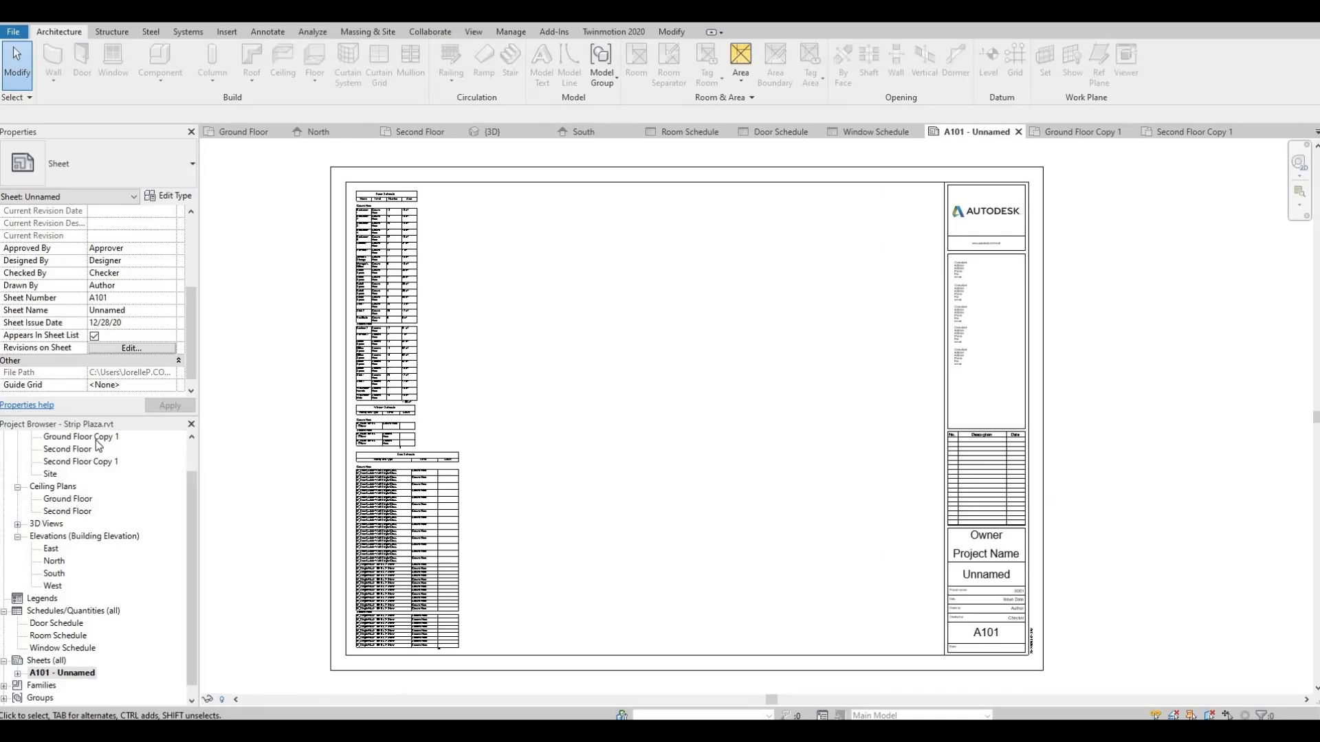
left_click_drag(96, 440, 571, 385)
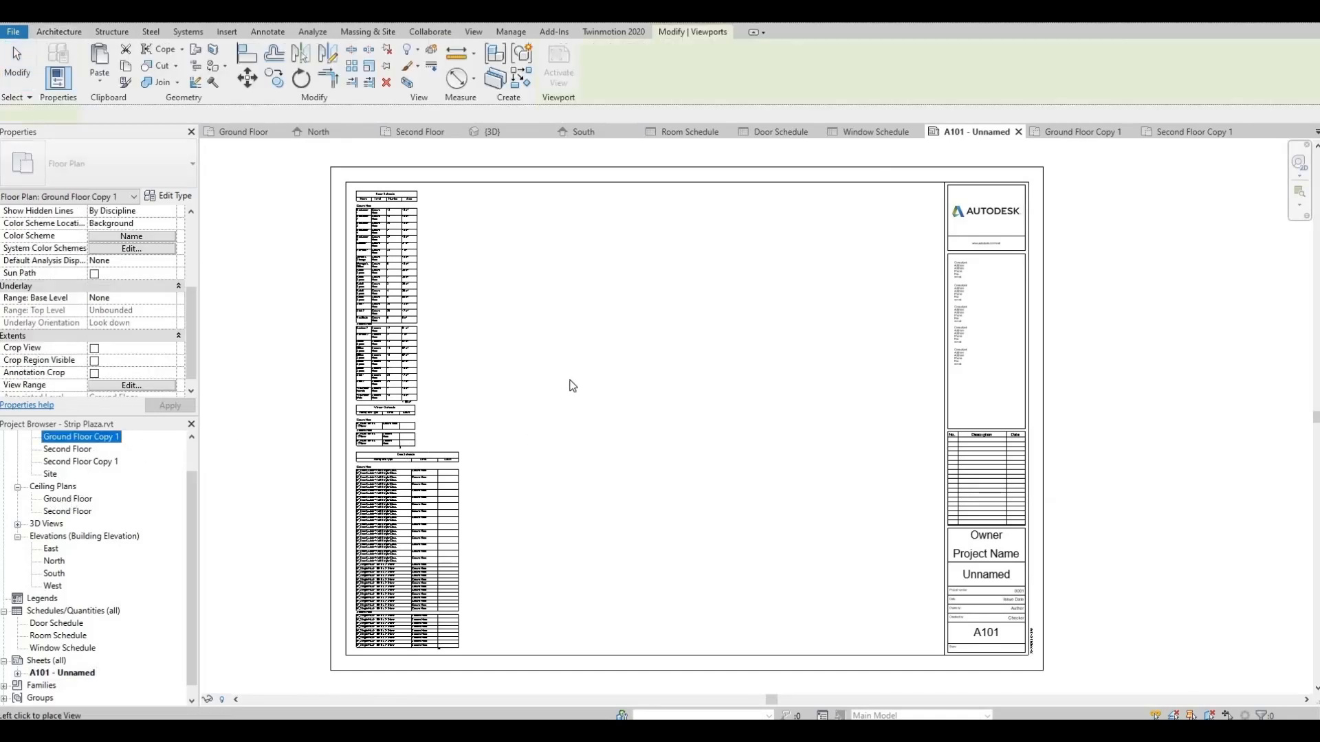
left_click(571, 385)
scroll(634, 377, "down", 4)
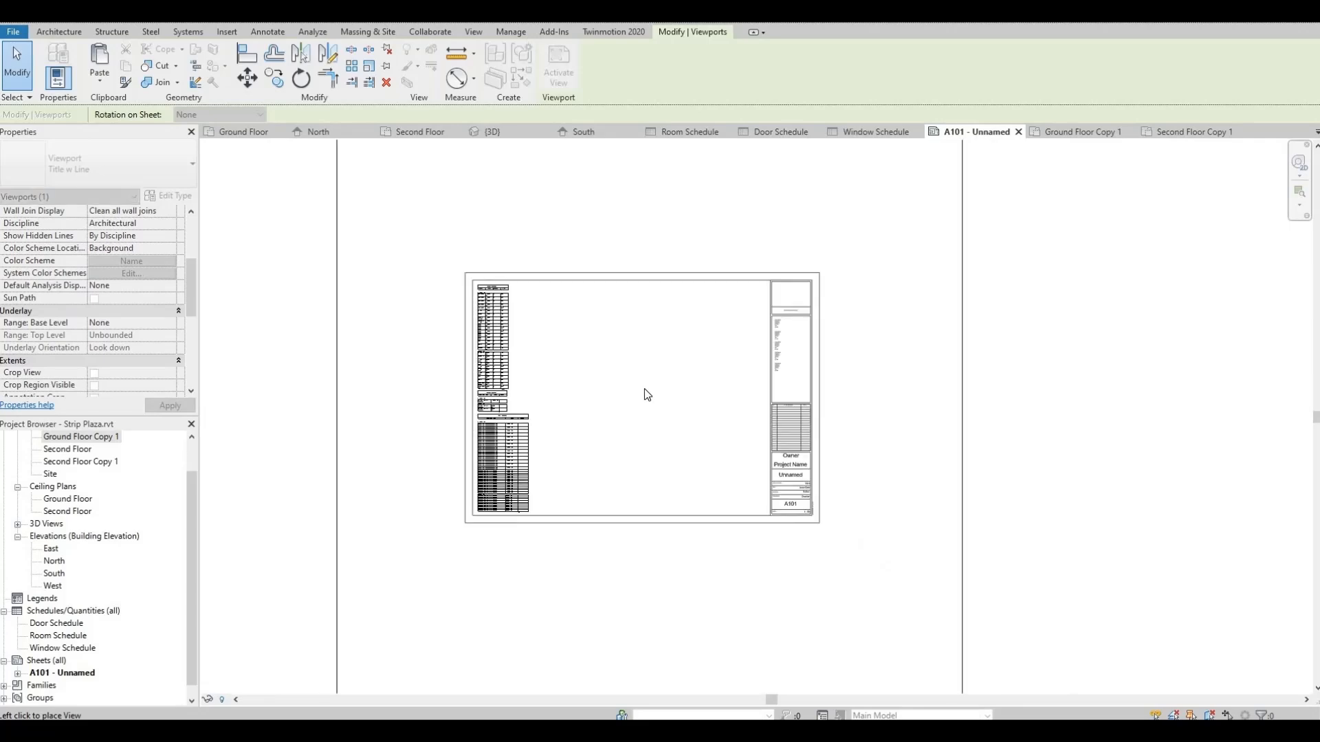
key("Escape")
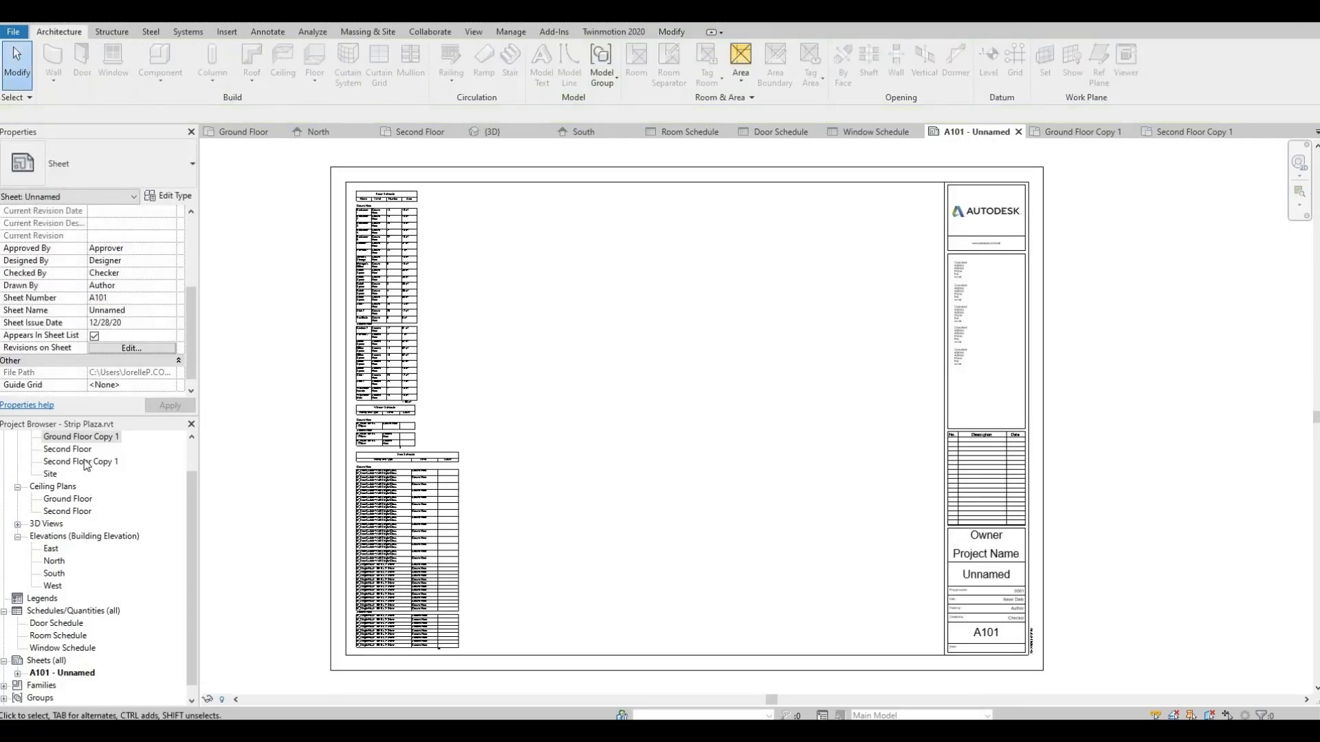
Enable Crop View, Crop Region Visible and Annotation Crop for Ground Floor Copy 1 and set its view scale to 1:100.
double_click(76, 439)
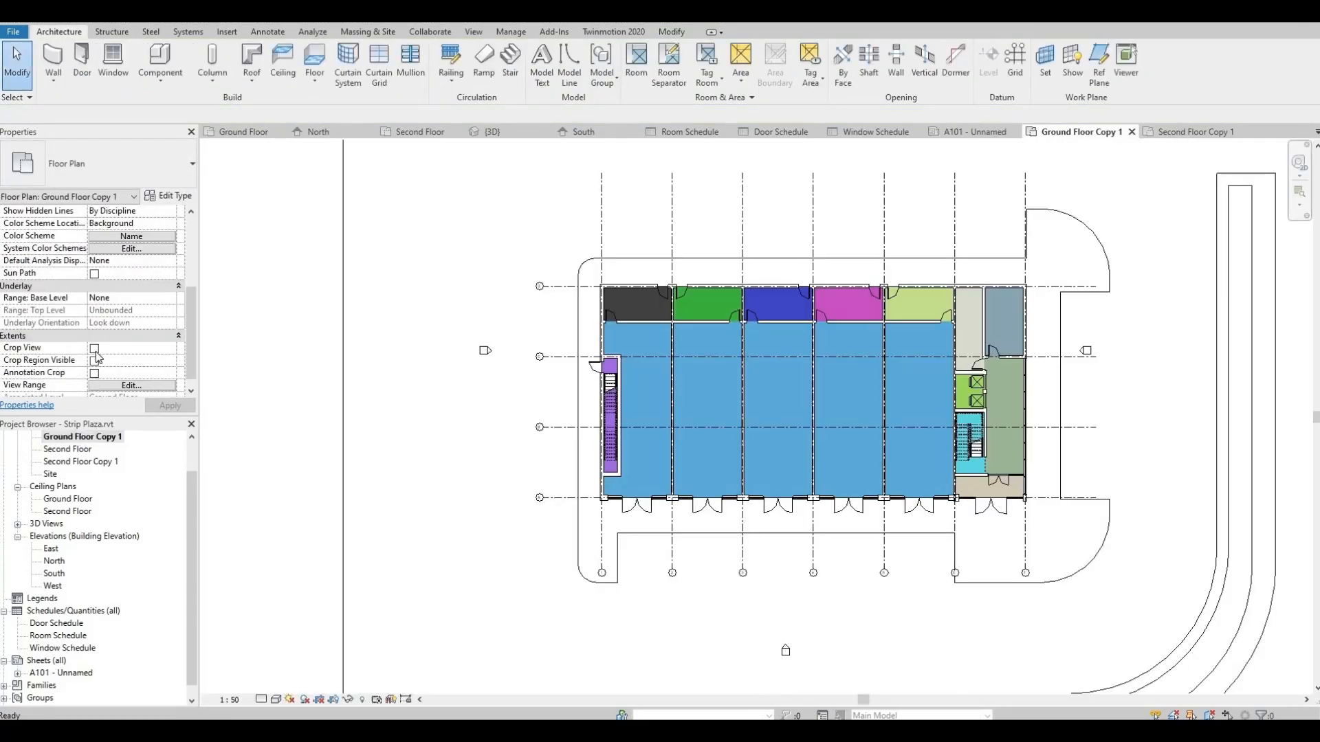
left_click(94, 360)
left_click(94, 373)
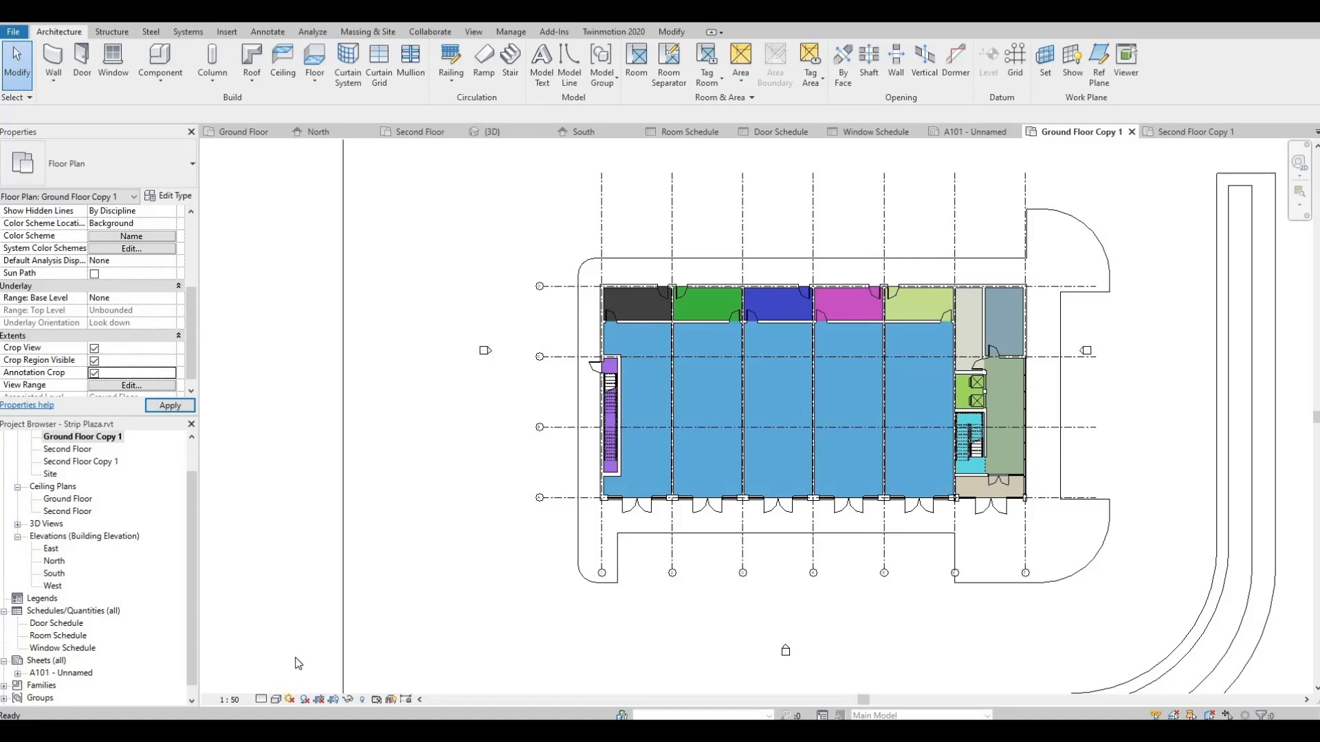
left_click(233, 699)
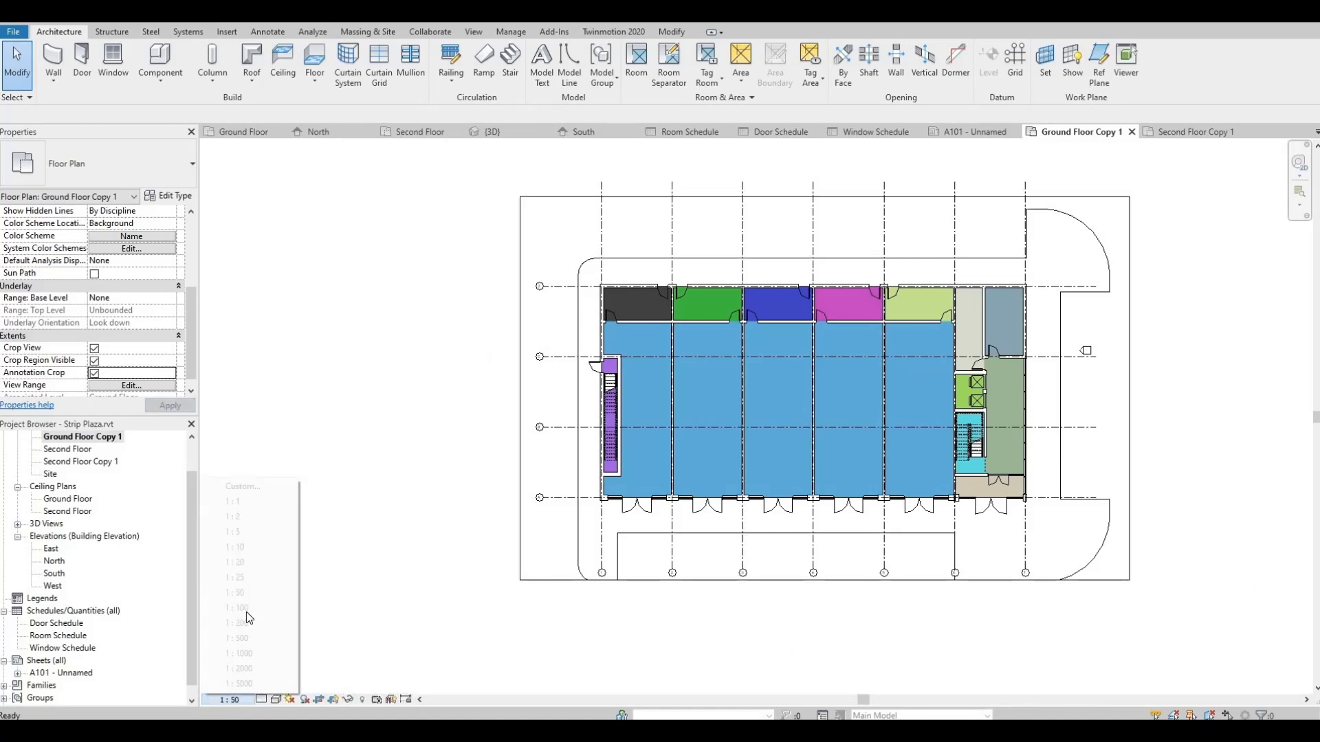
left_click(251, 607)
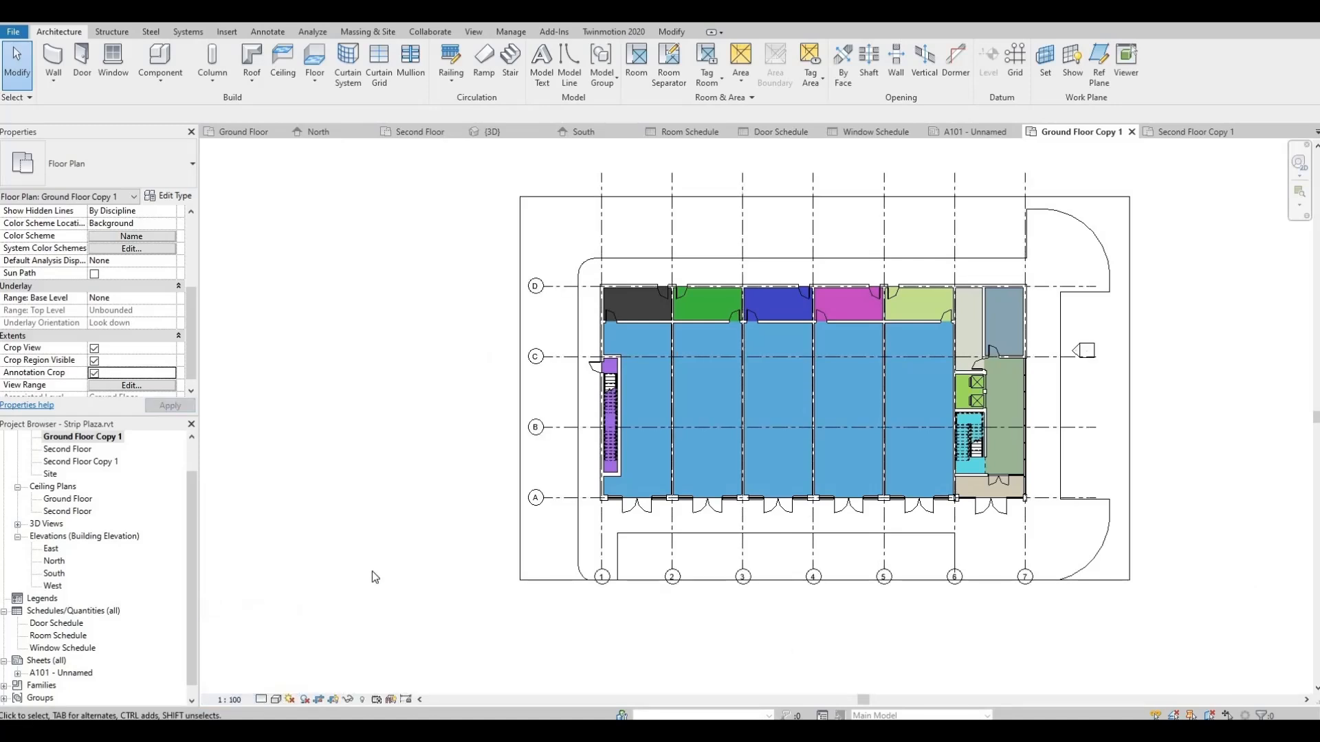
Enable Crop View, Crop Region Visible and Annotation Crop for Second Floor Copy 1 and choose the 1:100 view scale.
double_click(85, 463)
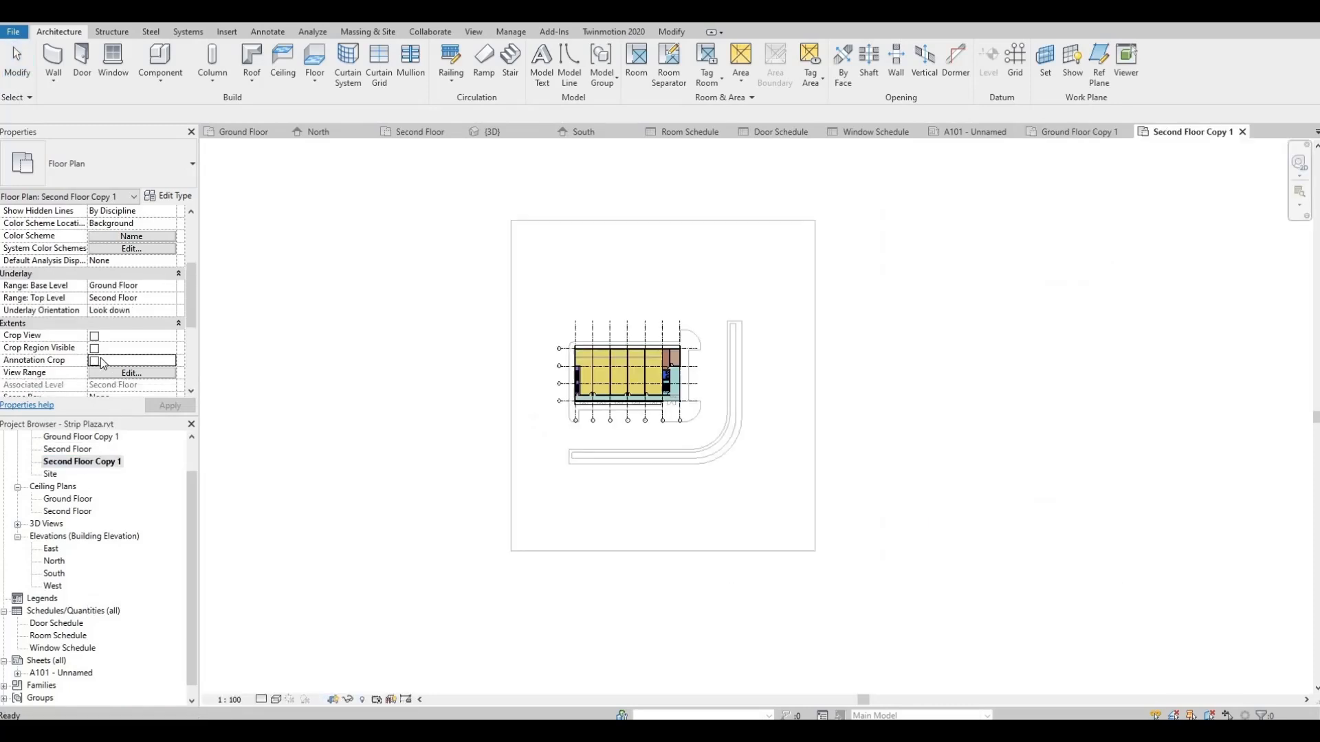
left_click(95, 349)
left_click(94, 349)
left_click(94, 361)
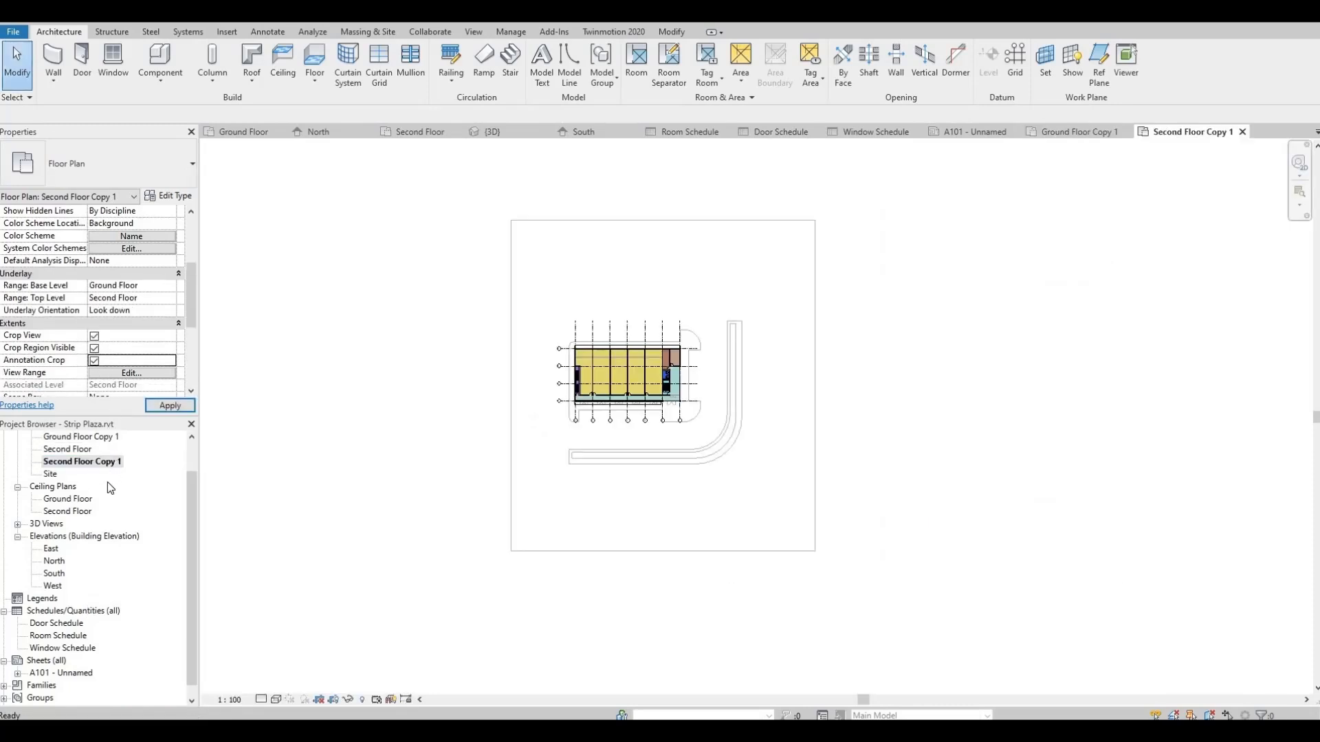
left_click(229, 700)
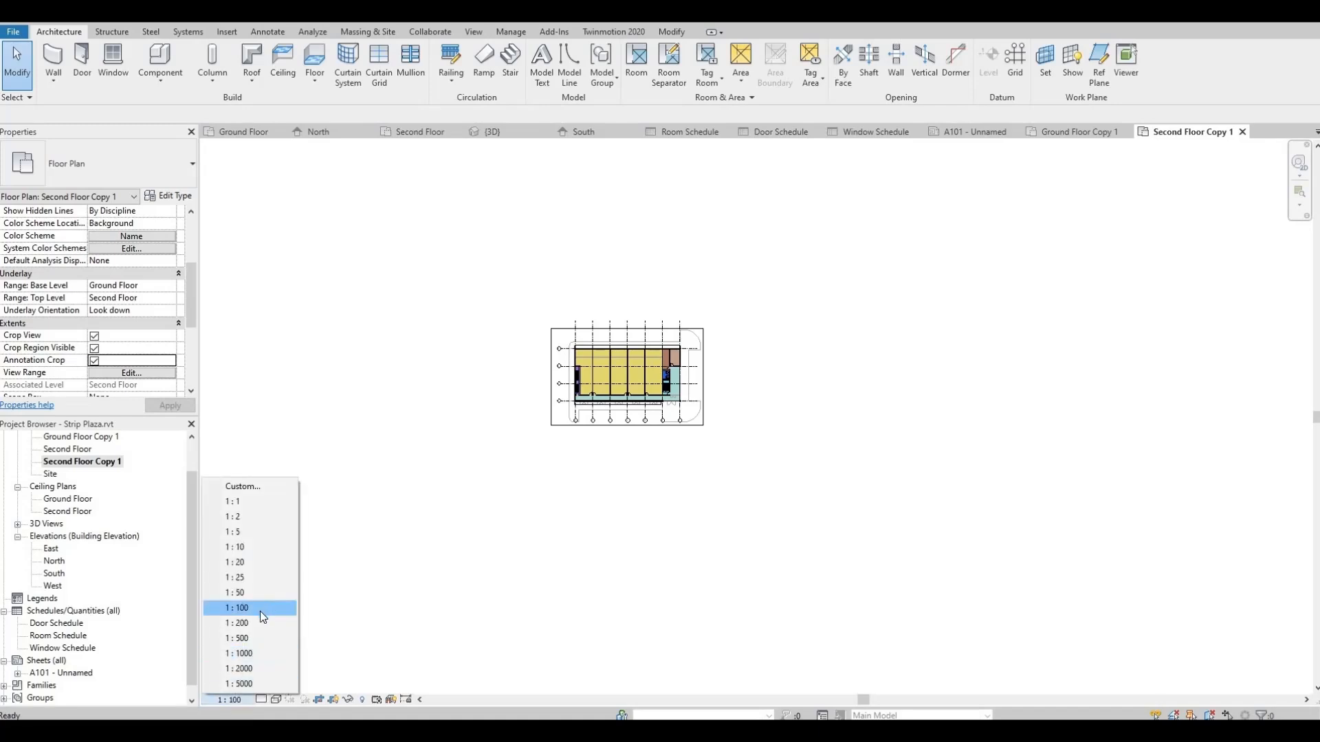
left_click(260, 610)
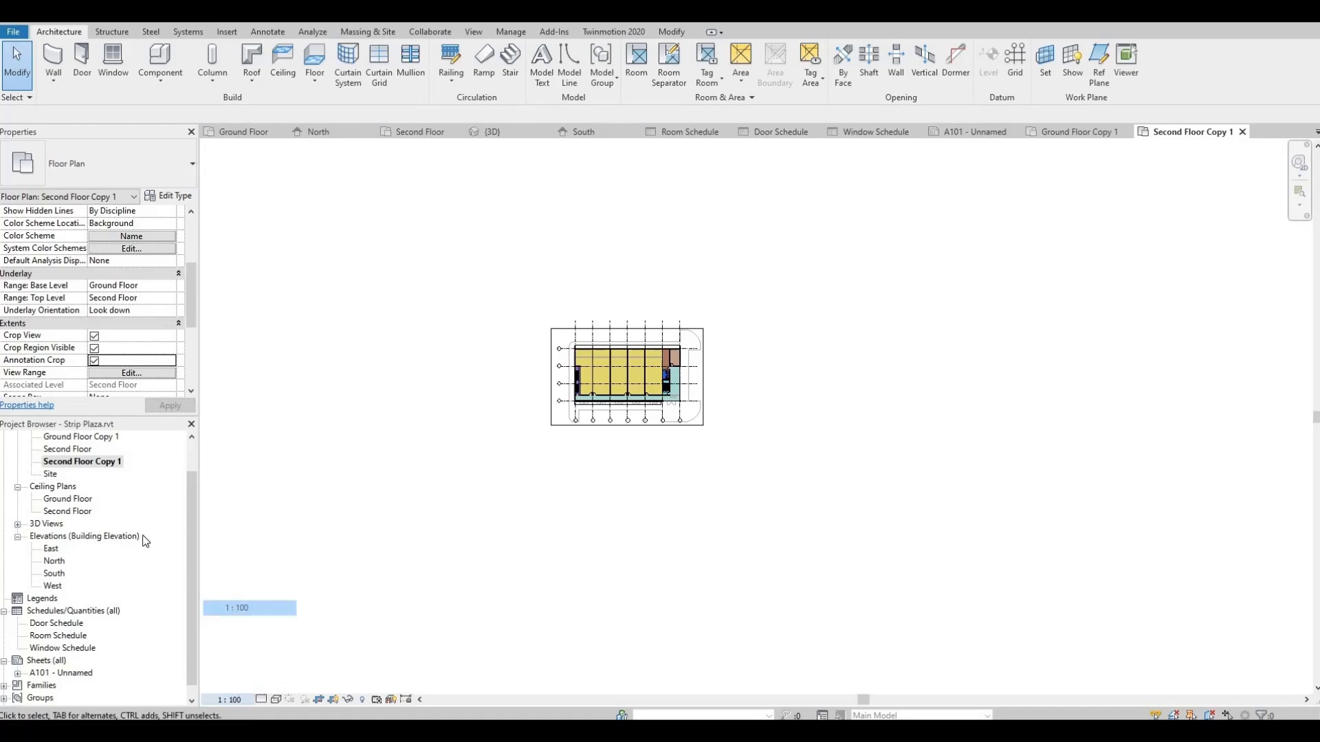
Set the detail level of the Ground Floor Copy 1 plan to Fine.
double_click(82, 437)
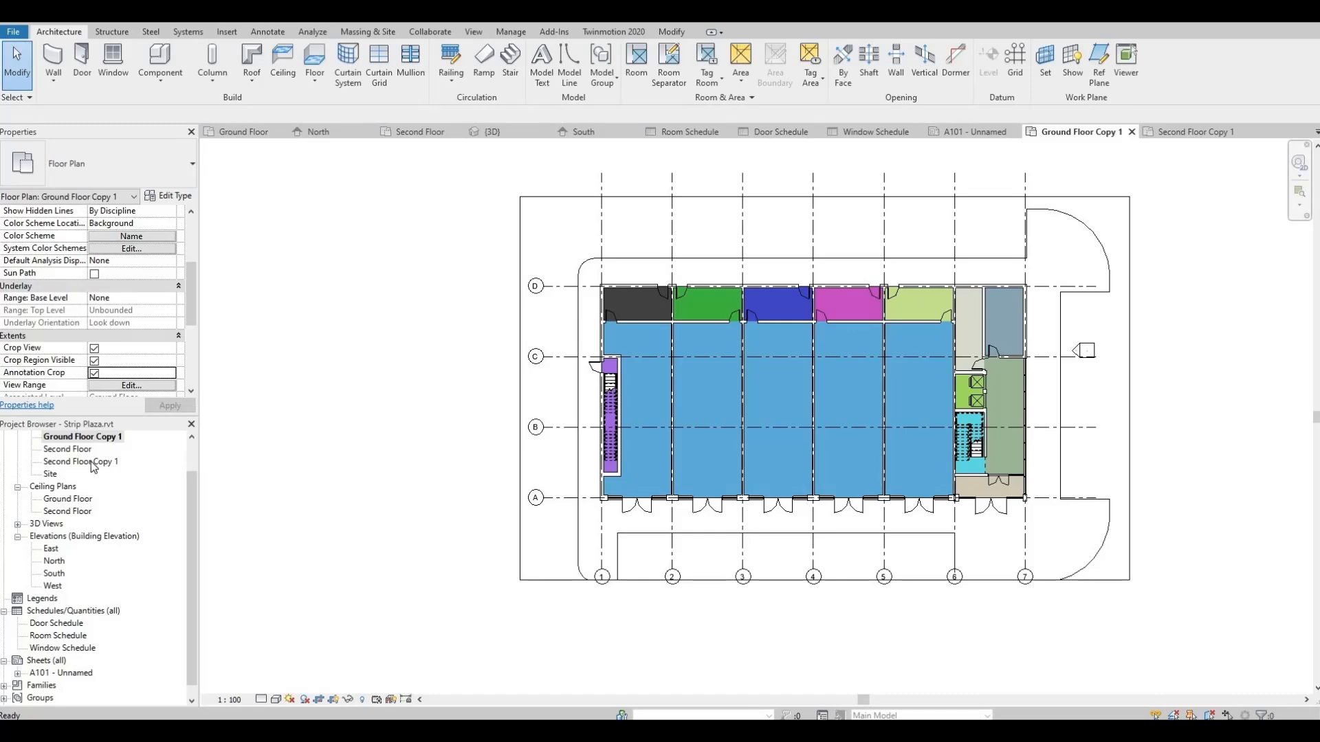
left_click(92, 462)
left_click(99, 439)
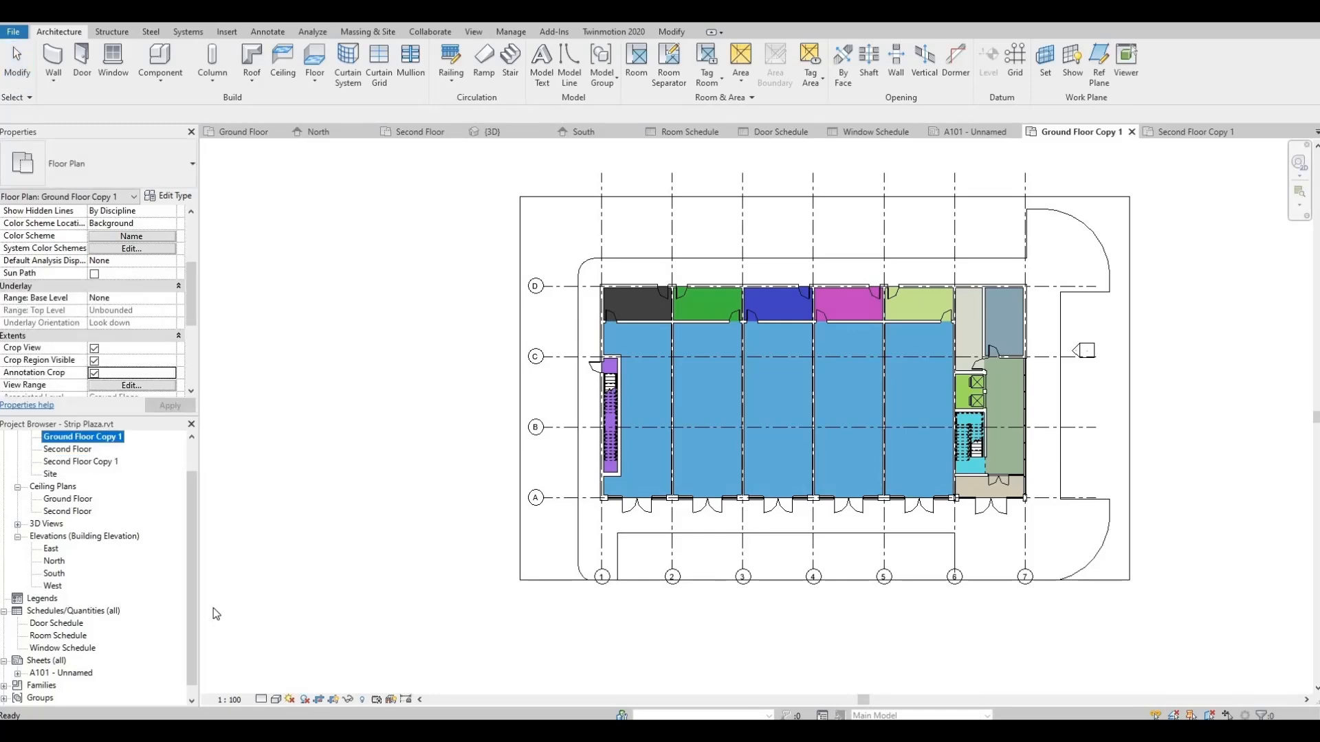
left_click(278, 698)
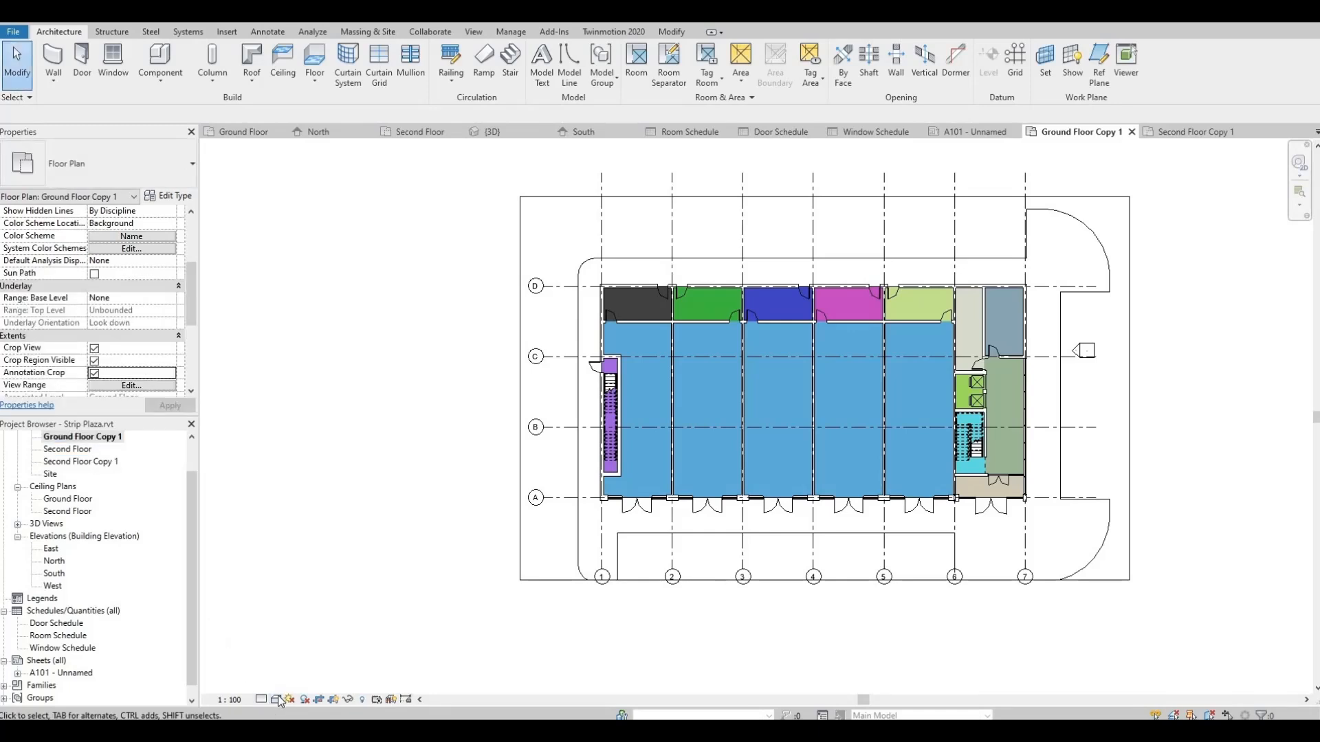
left_click(278, 700)
left_click(275, 700)
left_click(262, 700)
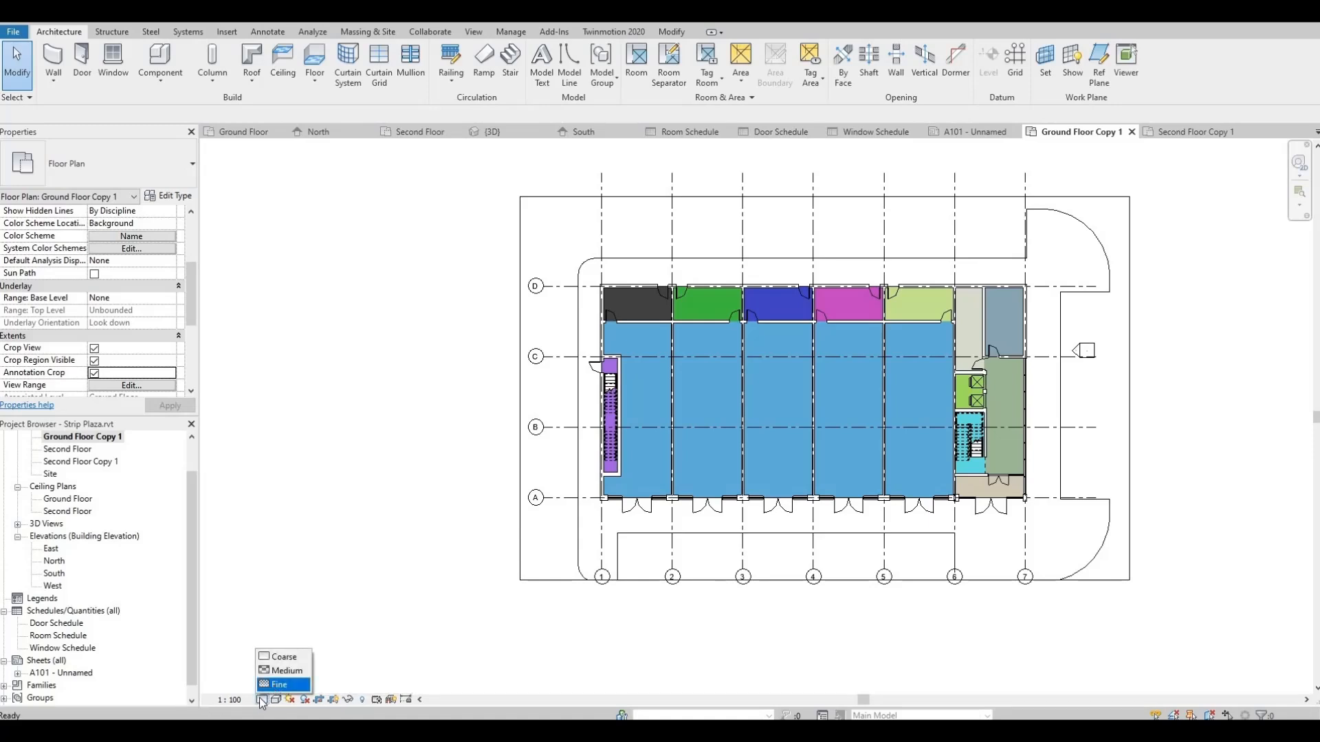
left_click(280, 685)
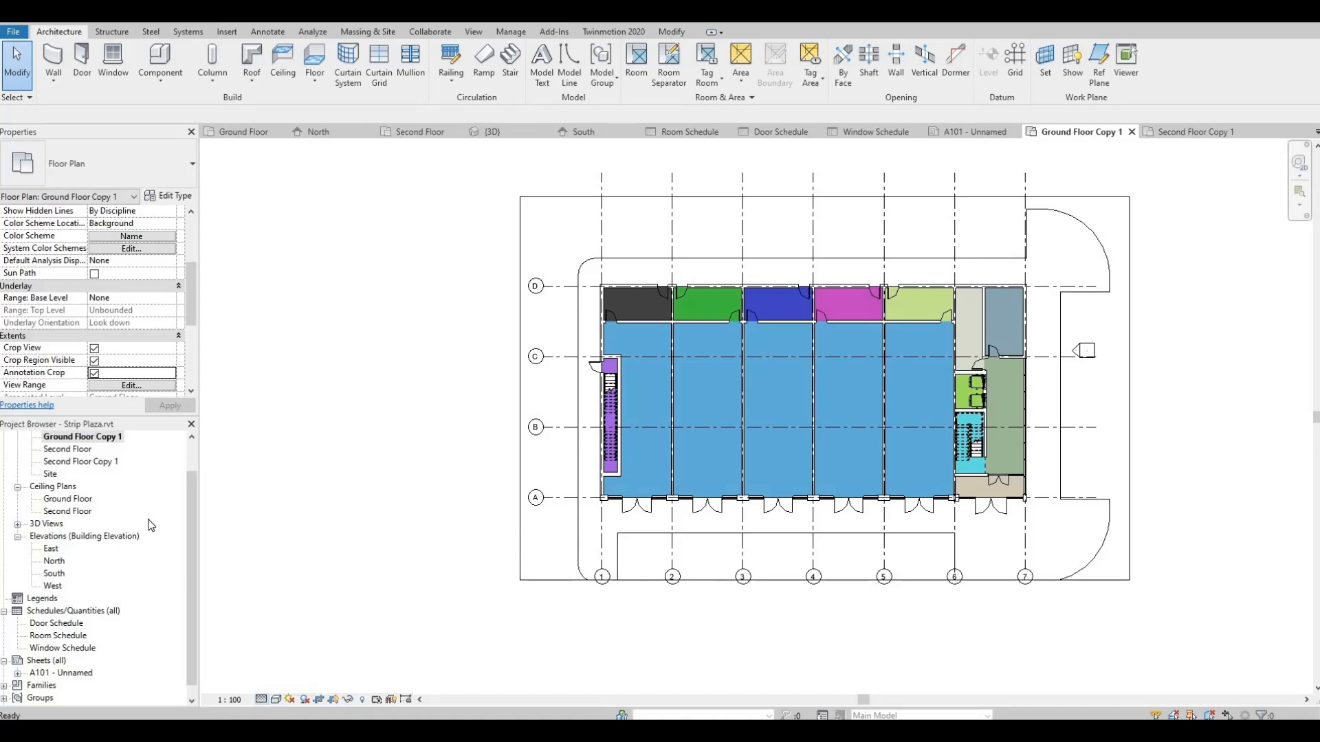
Set the detail level of Second Floor Copy 1 to Fine and its visual style to Hidden Line.
double_click(87, 462)
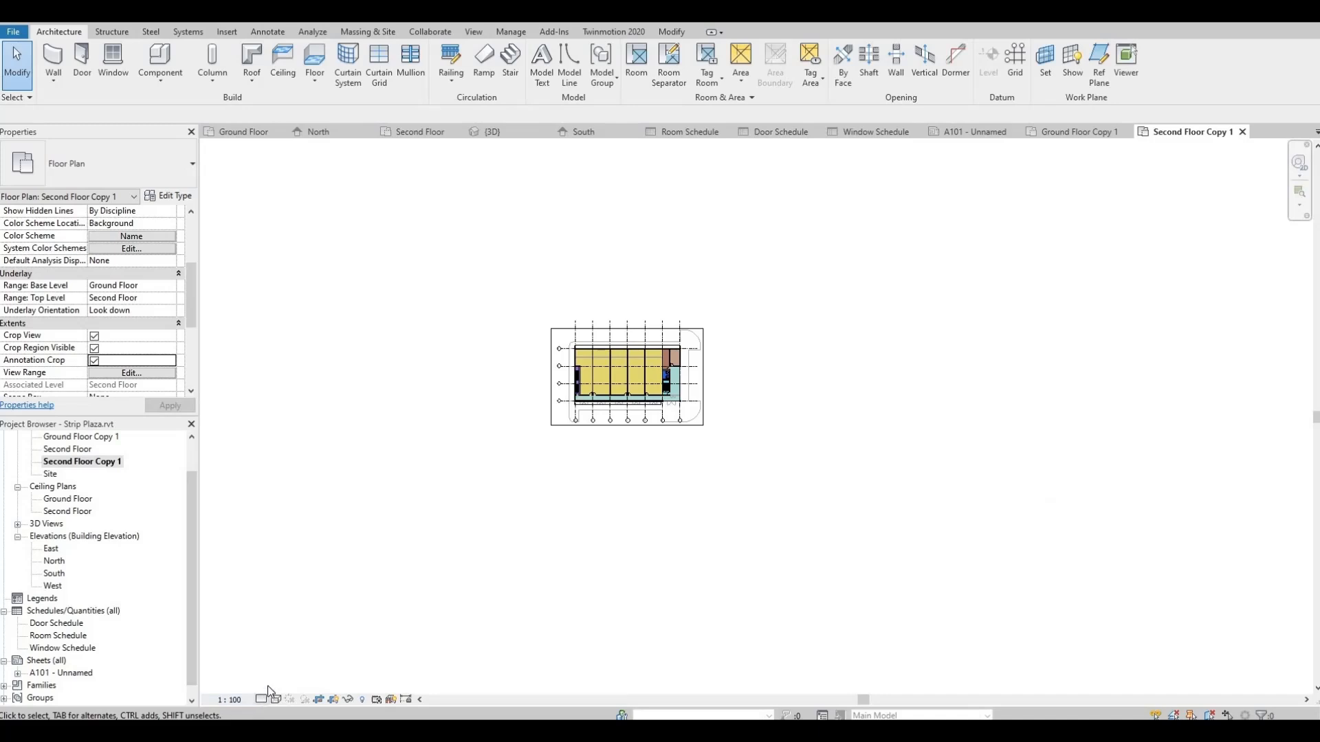
left_click(276, 700)
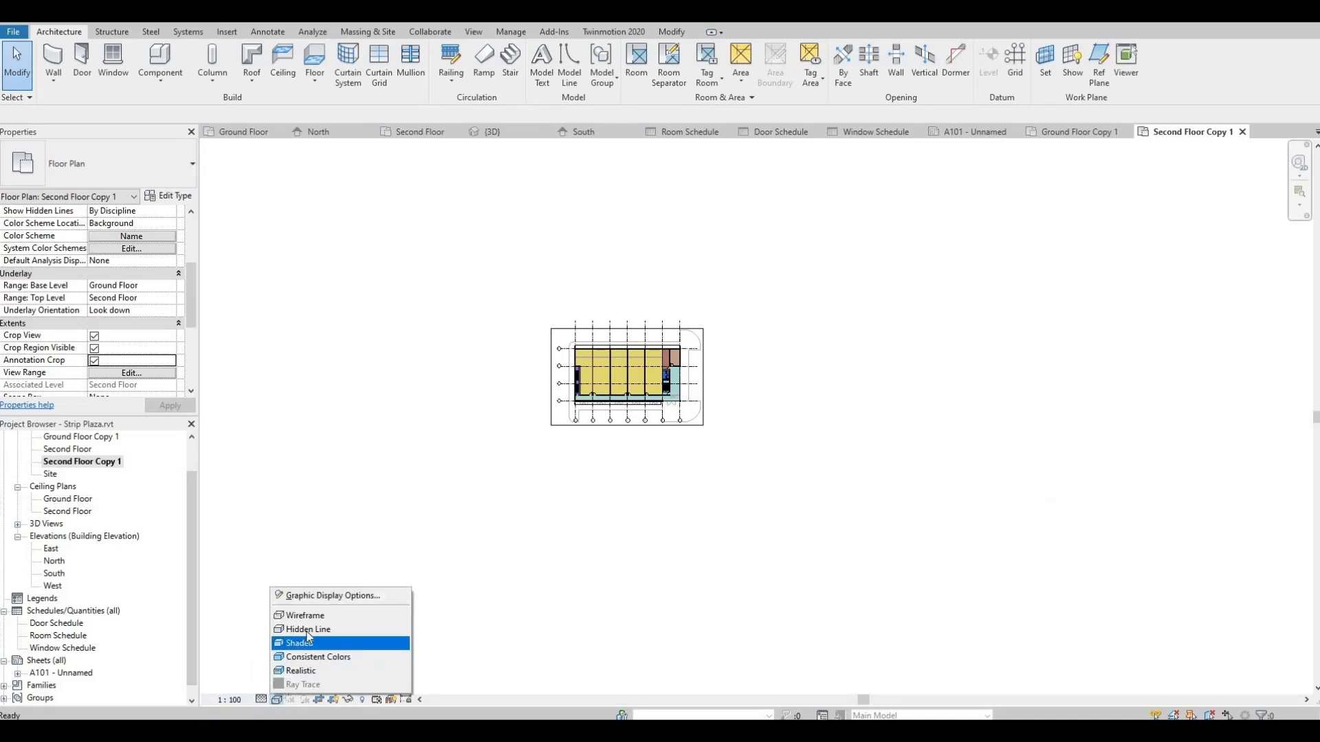
left_click(307, 629)
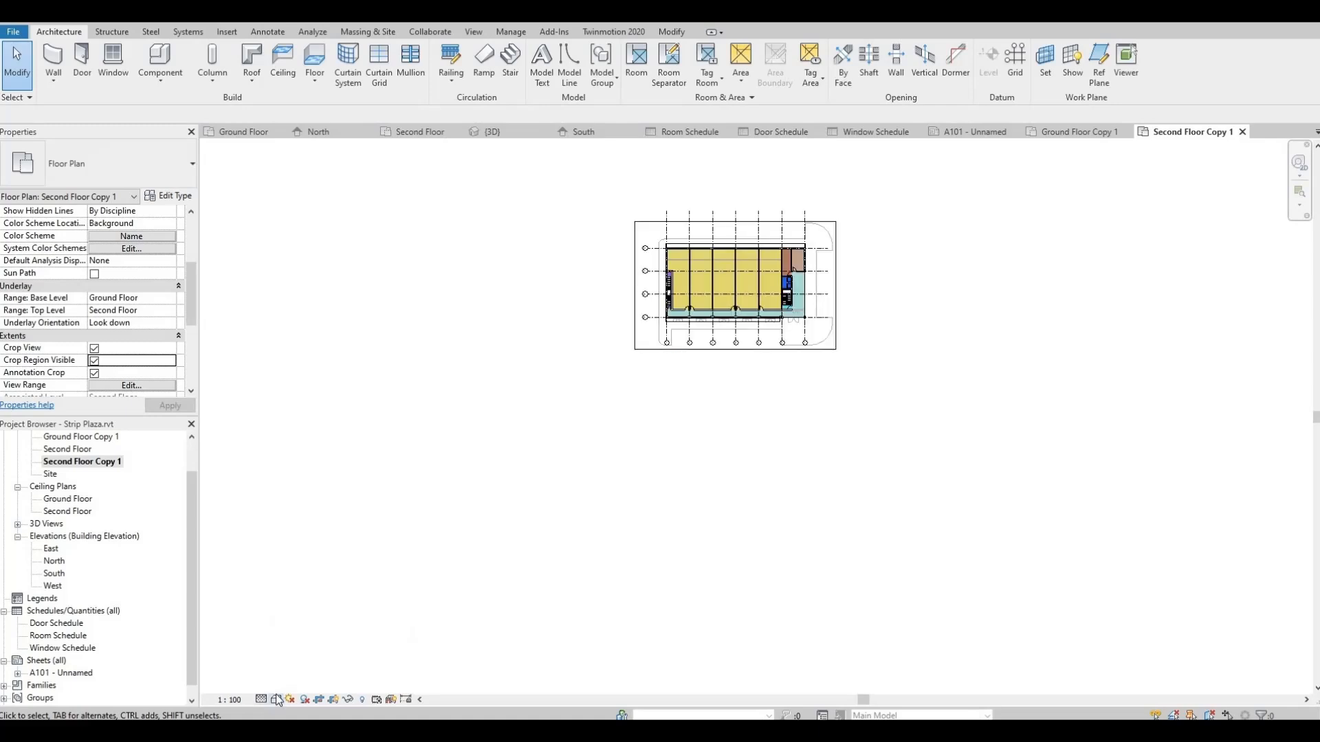
scroll(544, 429, "up", 3)
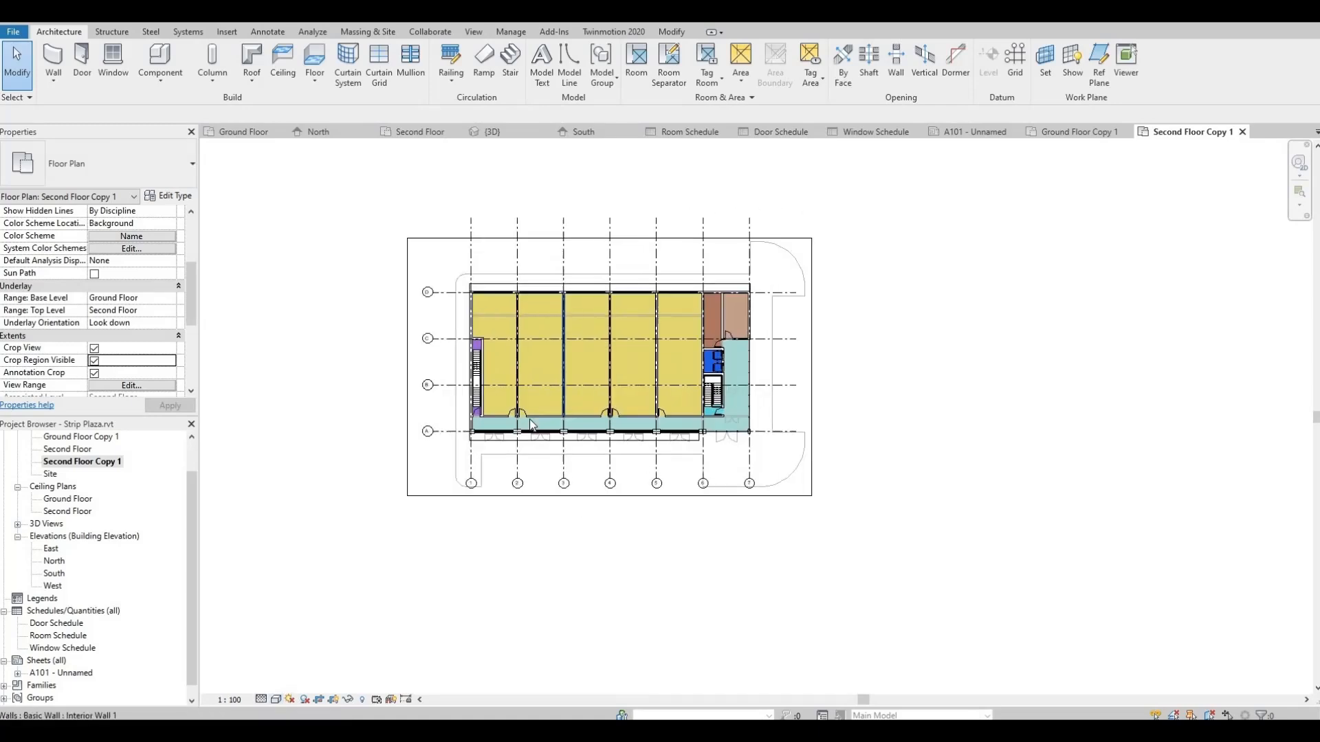
scroll(531, 426, "up", 3)
left_click(276, 699)
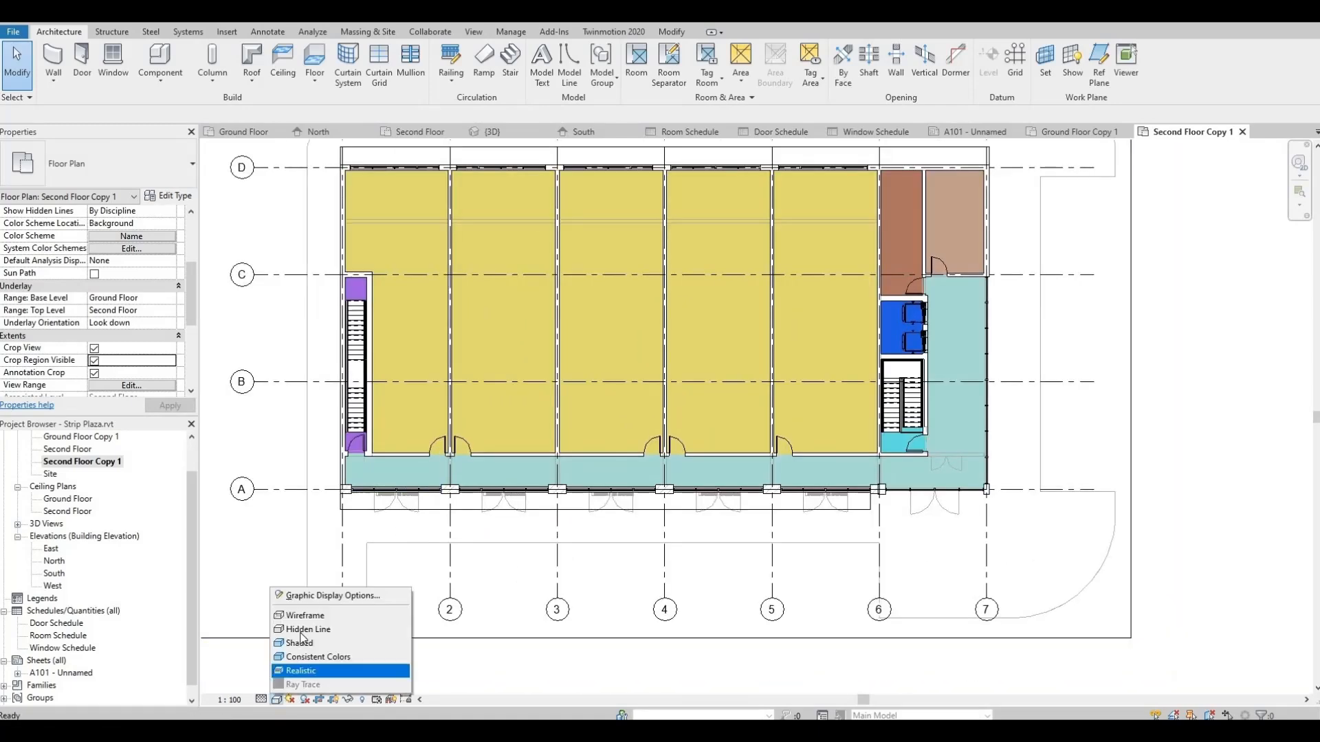
left_click(329, 629)
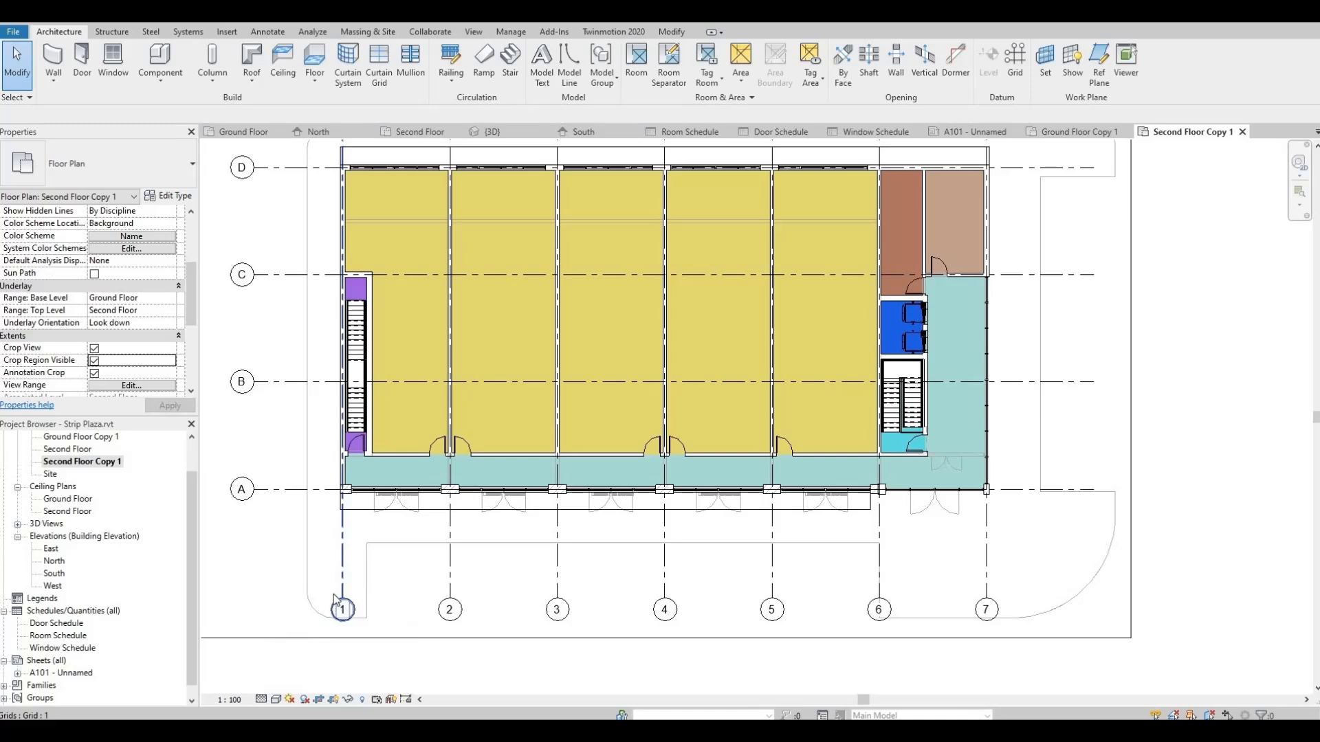
Set the underlay's Range: Base Level to None for Second Floor Copy 1.
scroll(333, 599, "down", 1)
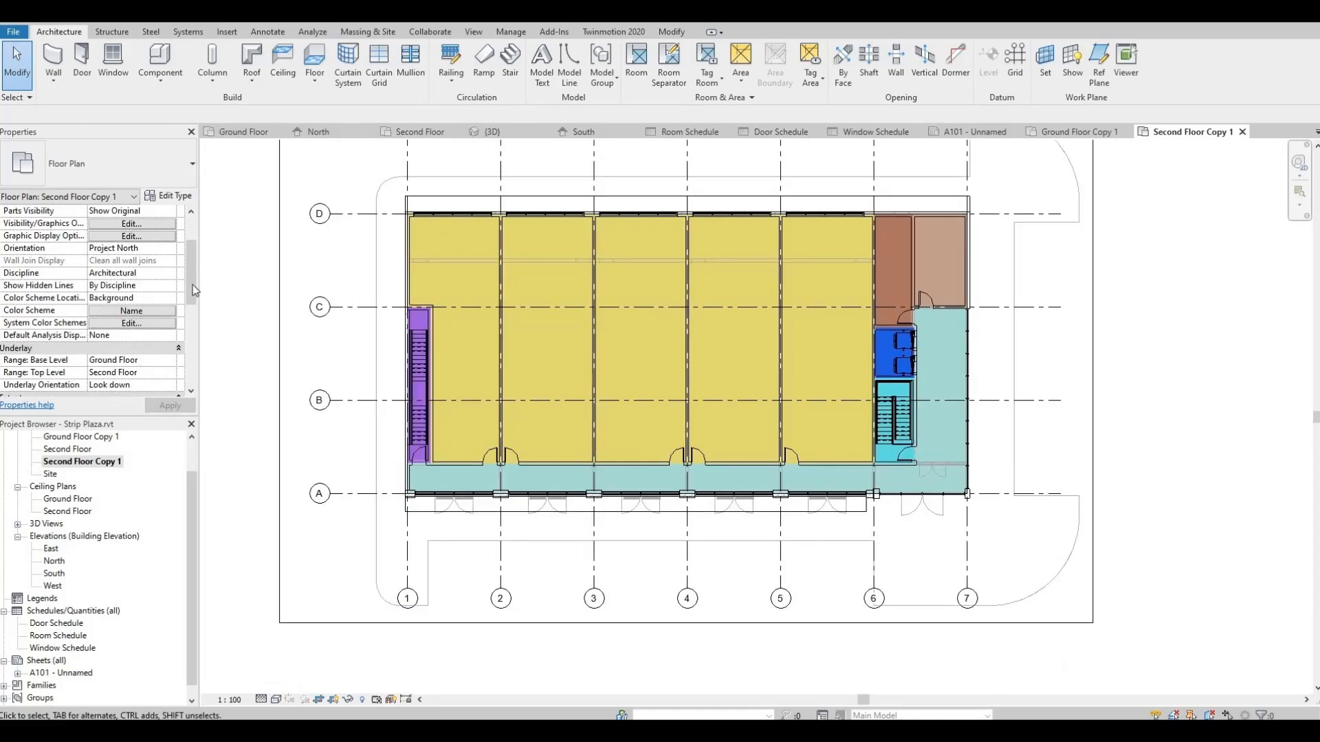
scroll(191, 291, "down", 3)
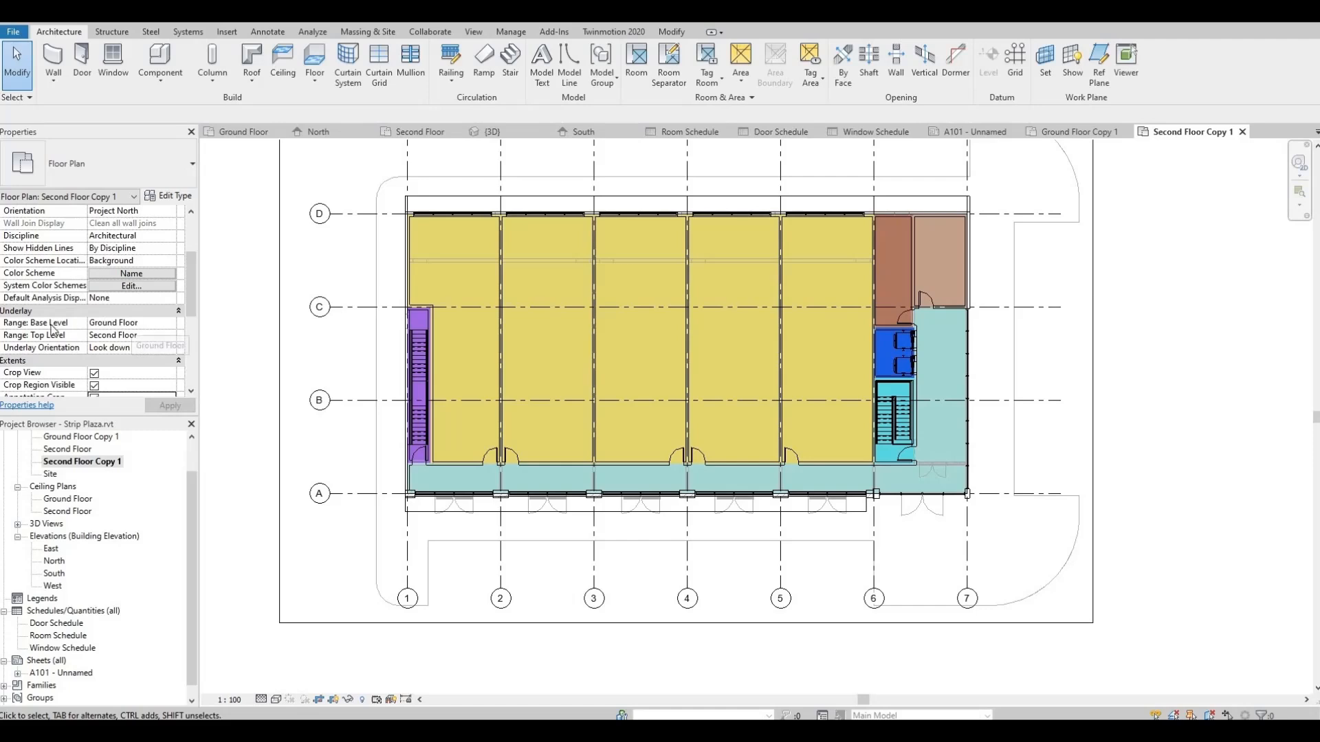
left_click(168, 324)
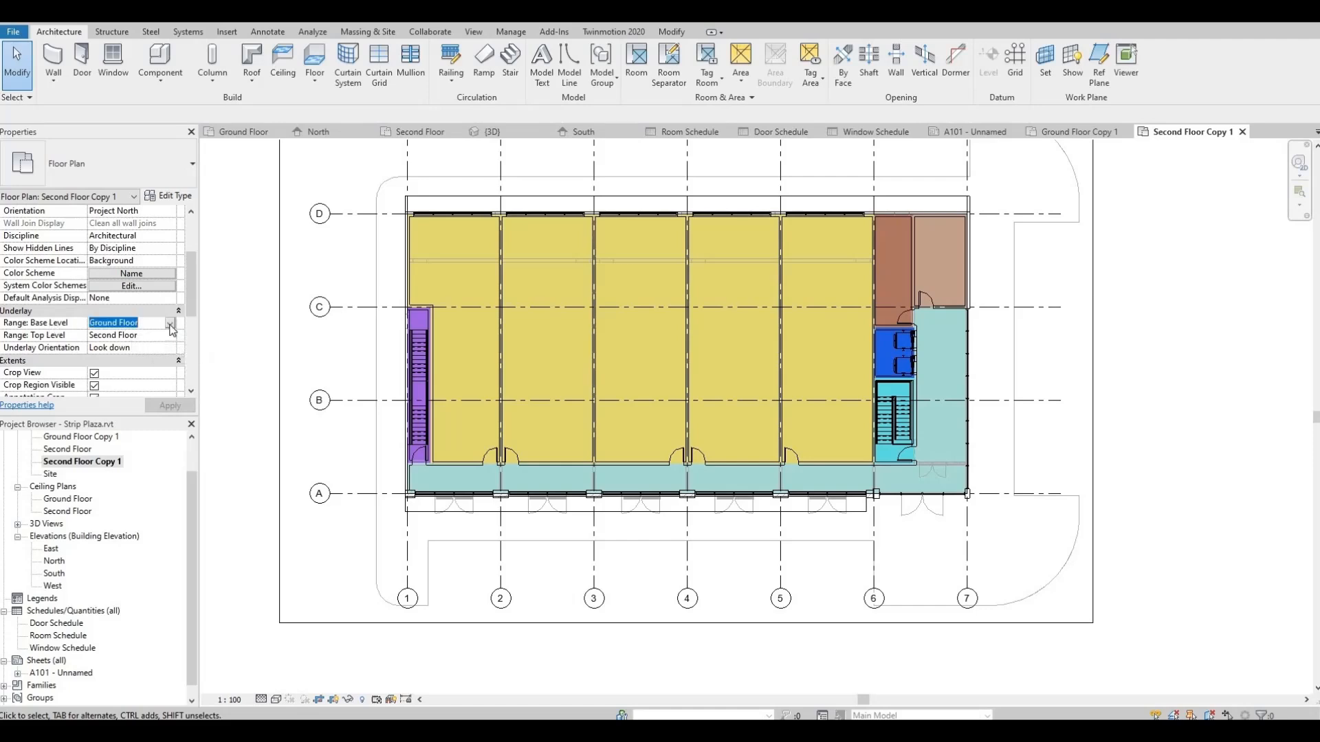
left_click(169, 323)
left_click(110, 337)
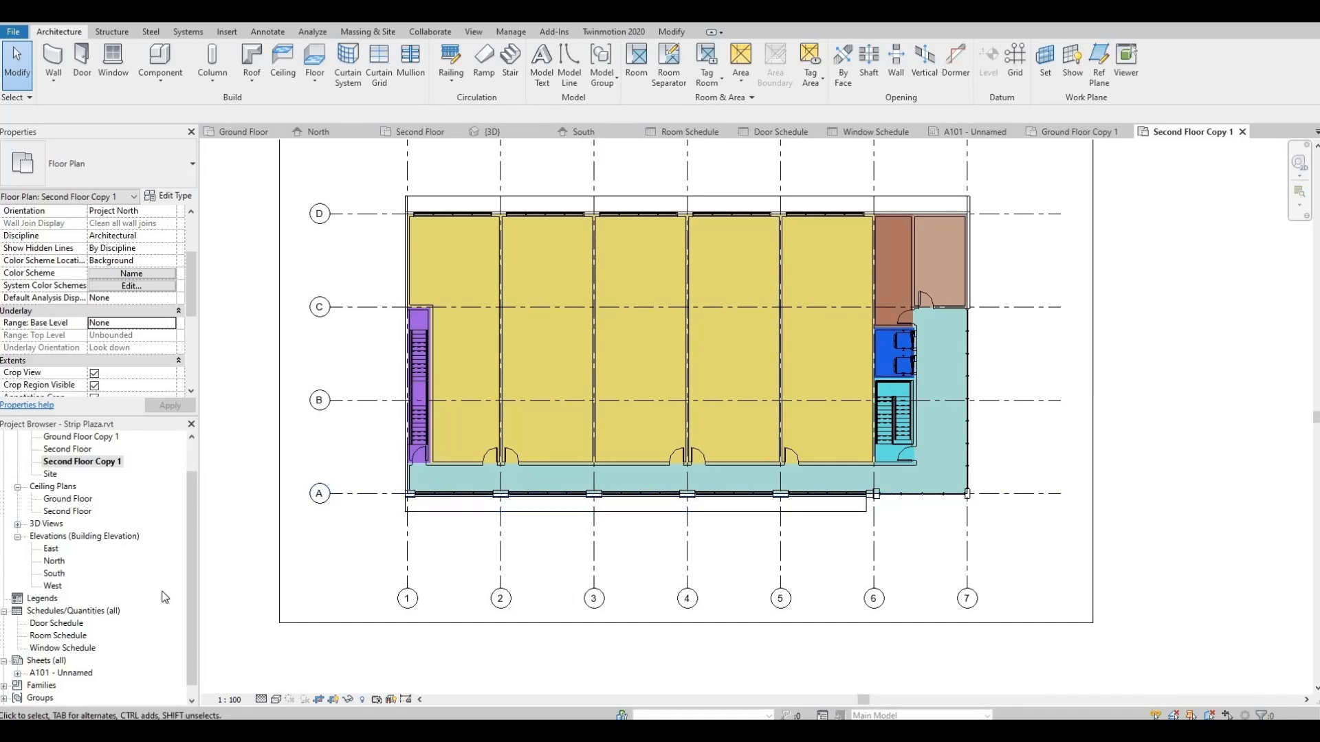
Open sheet A101 and place the cropped 1:100 Ground Floor Copy 1 plan beside the schedules.
double_click(58, 673)
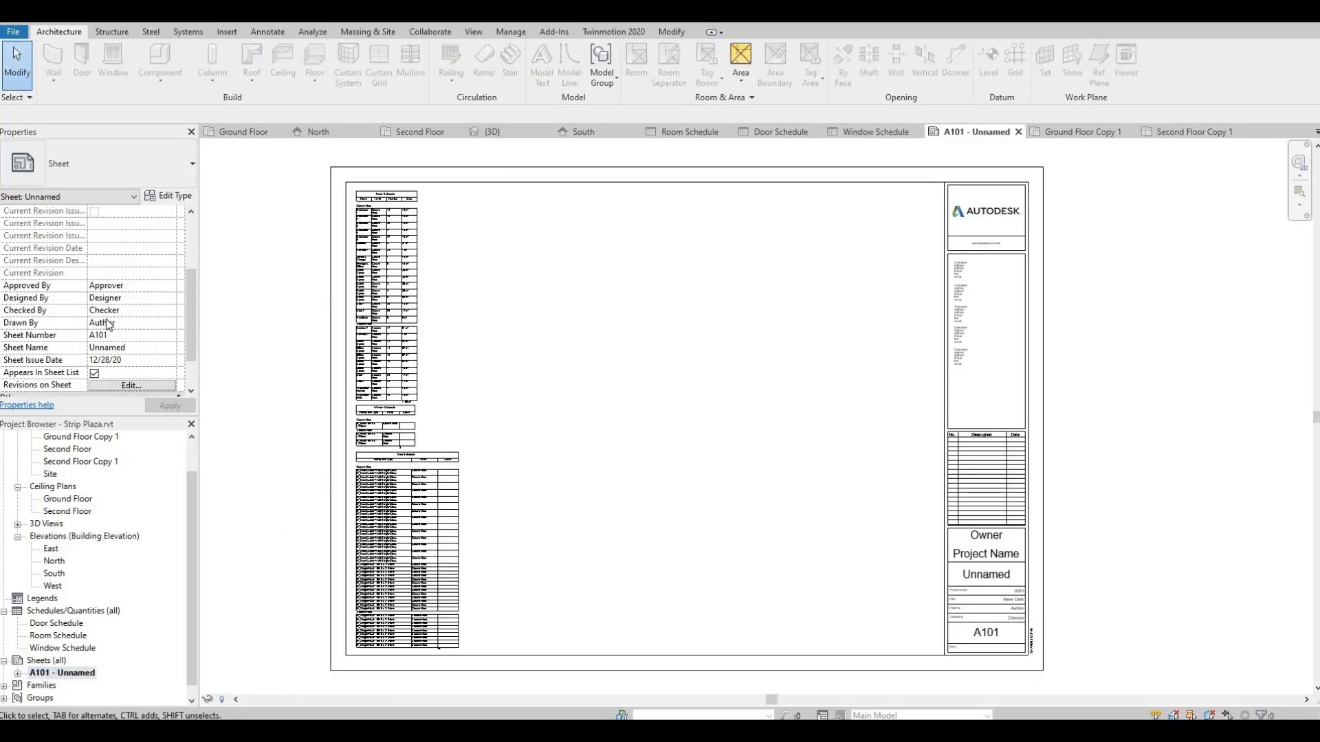
scroll(103, 480, "up", 1)
left_click(97, 474)
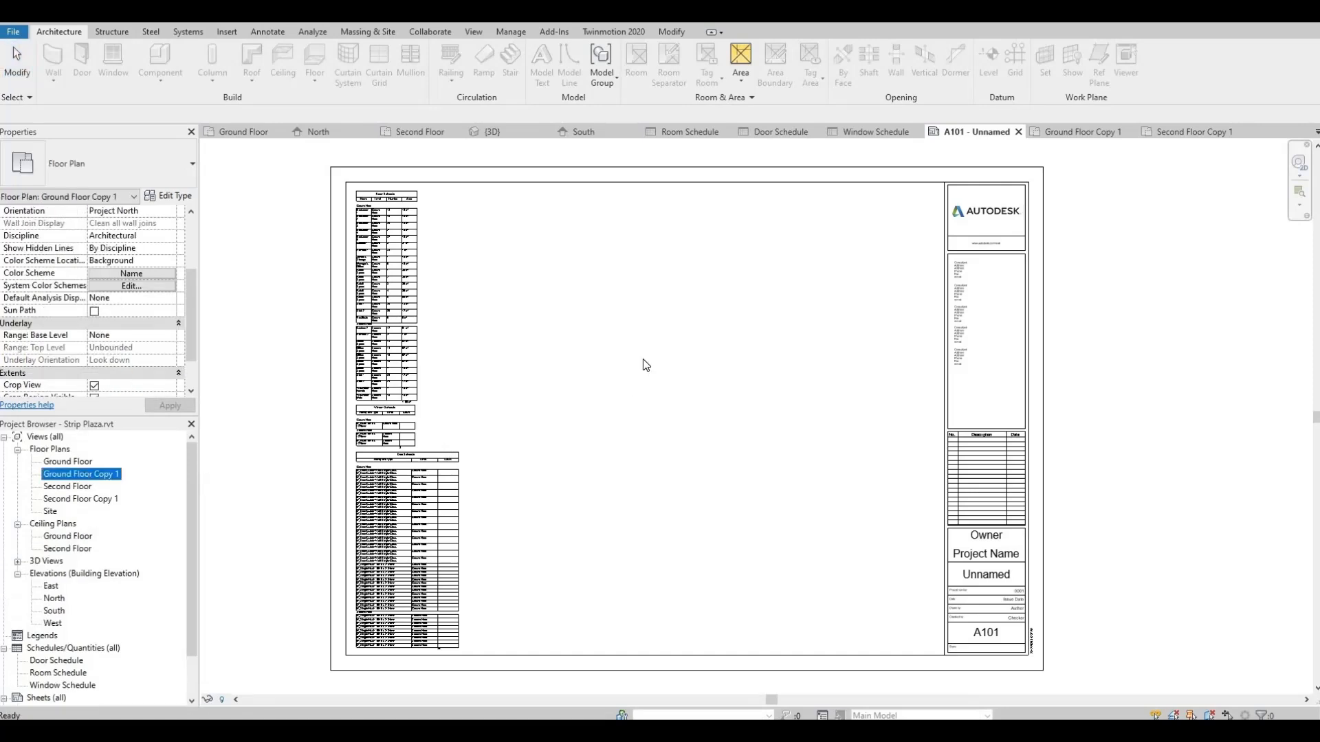
left_click_drag(642, 359, 643, 347)
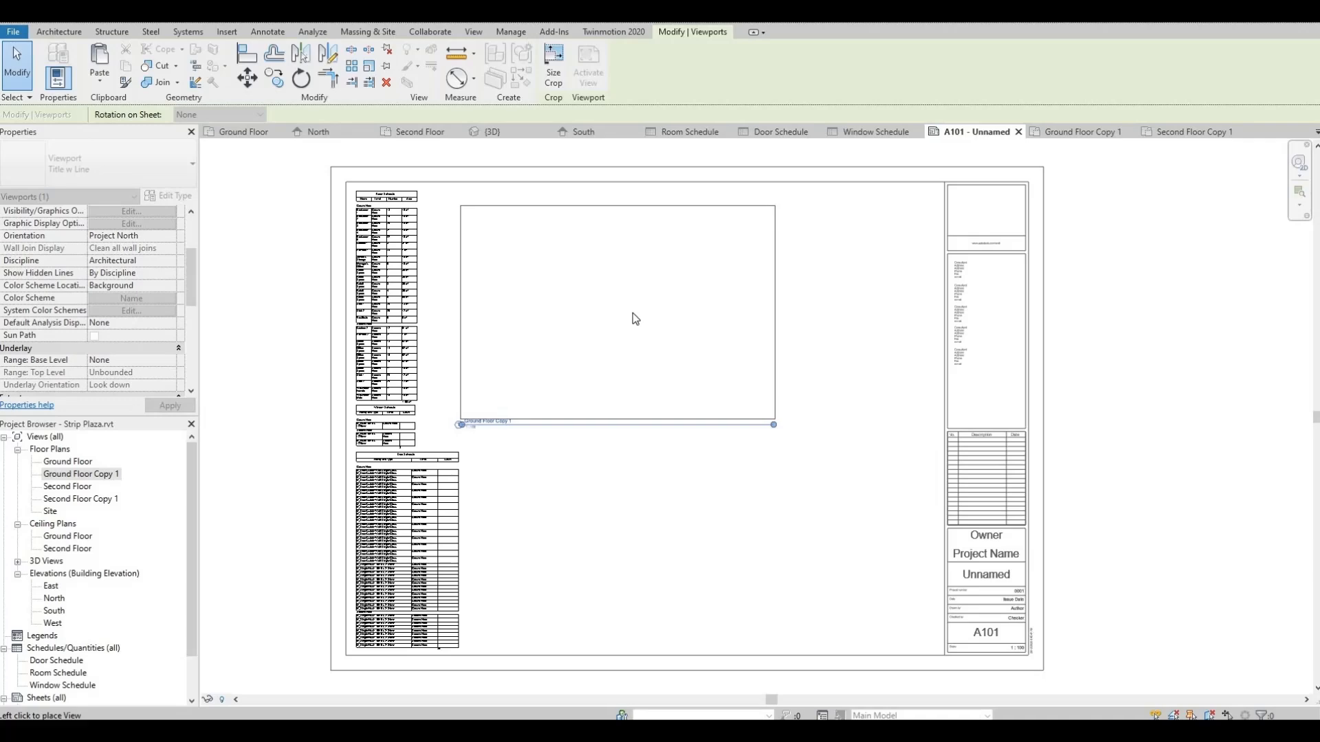
left_click(636, 311)
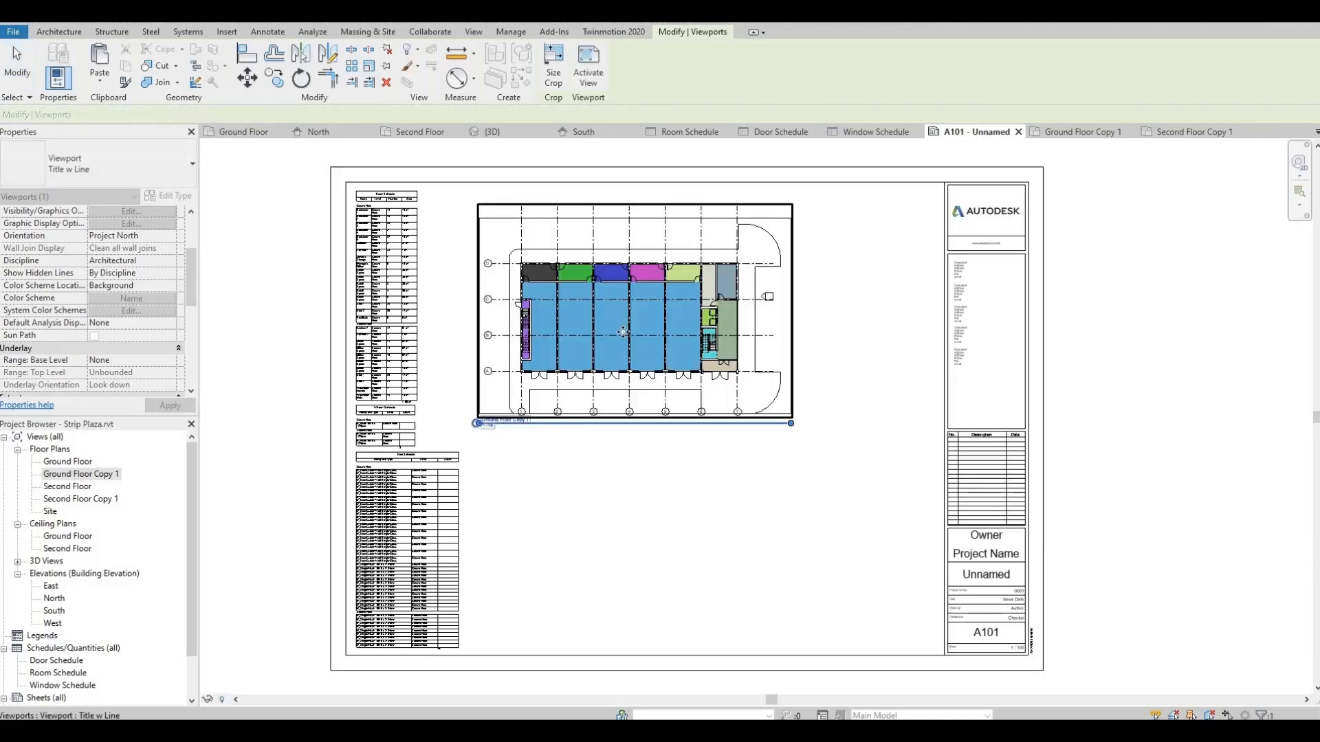
Check the title of the Ground Floor Copy 1 viewport and delete the viewport from the sheet.
scroll(517, 412, "up", 4)
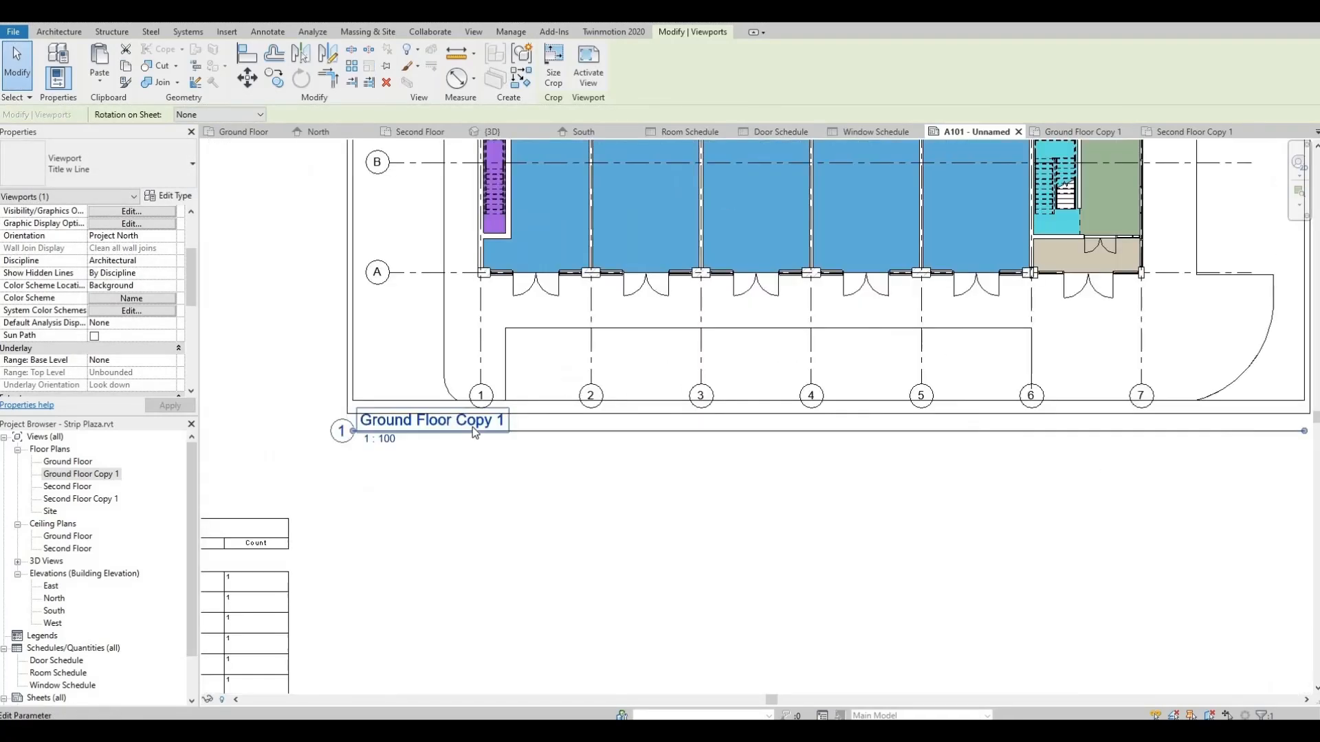
scroll(558, 363, "down", 3)
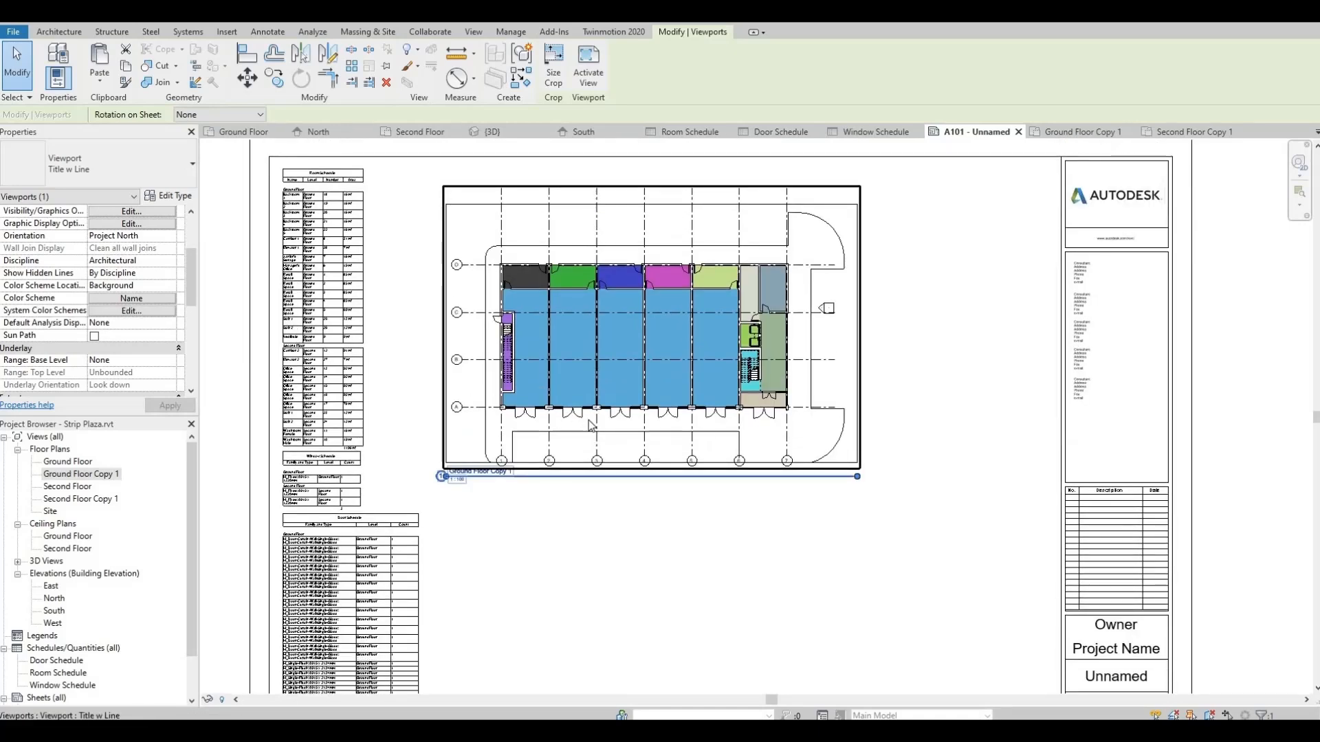
key("Delete")
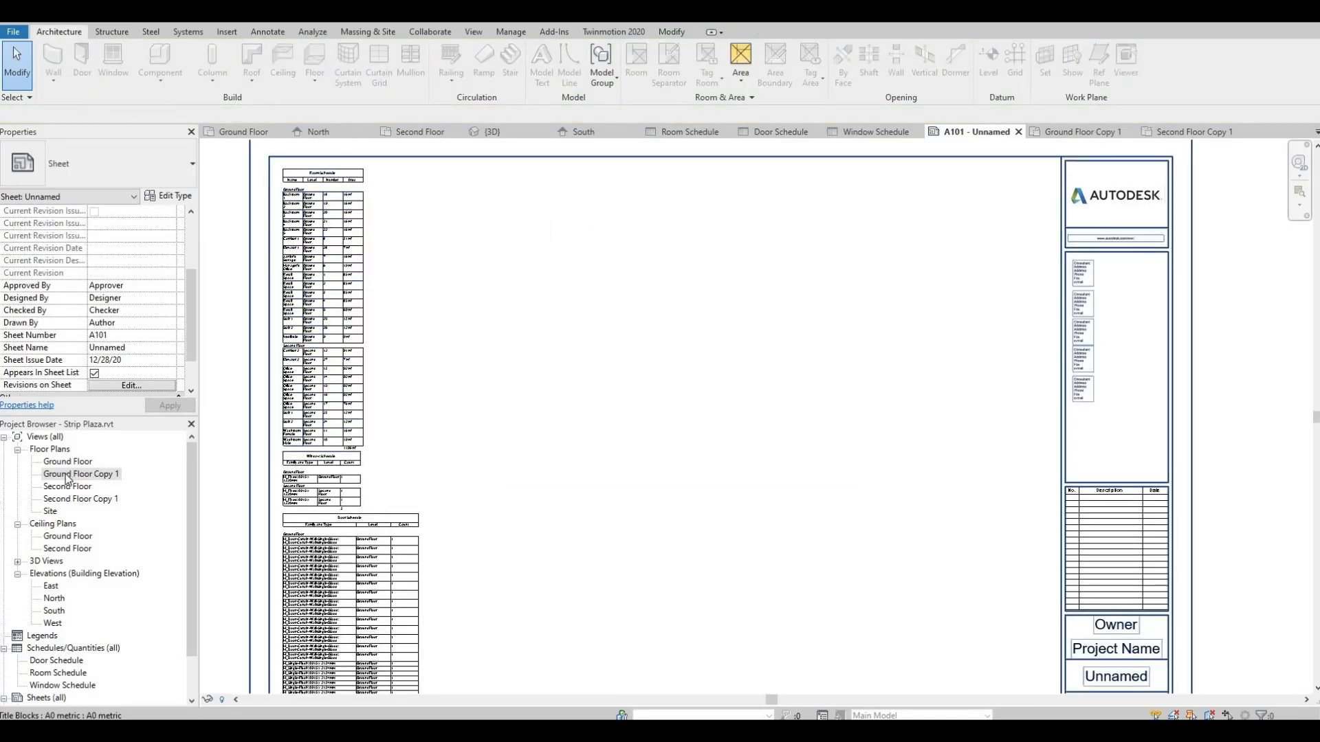
Open the Ground Floor Copy 1 plan and set its view scale to 1:200.
double_click(76, 474)
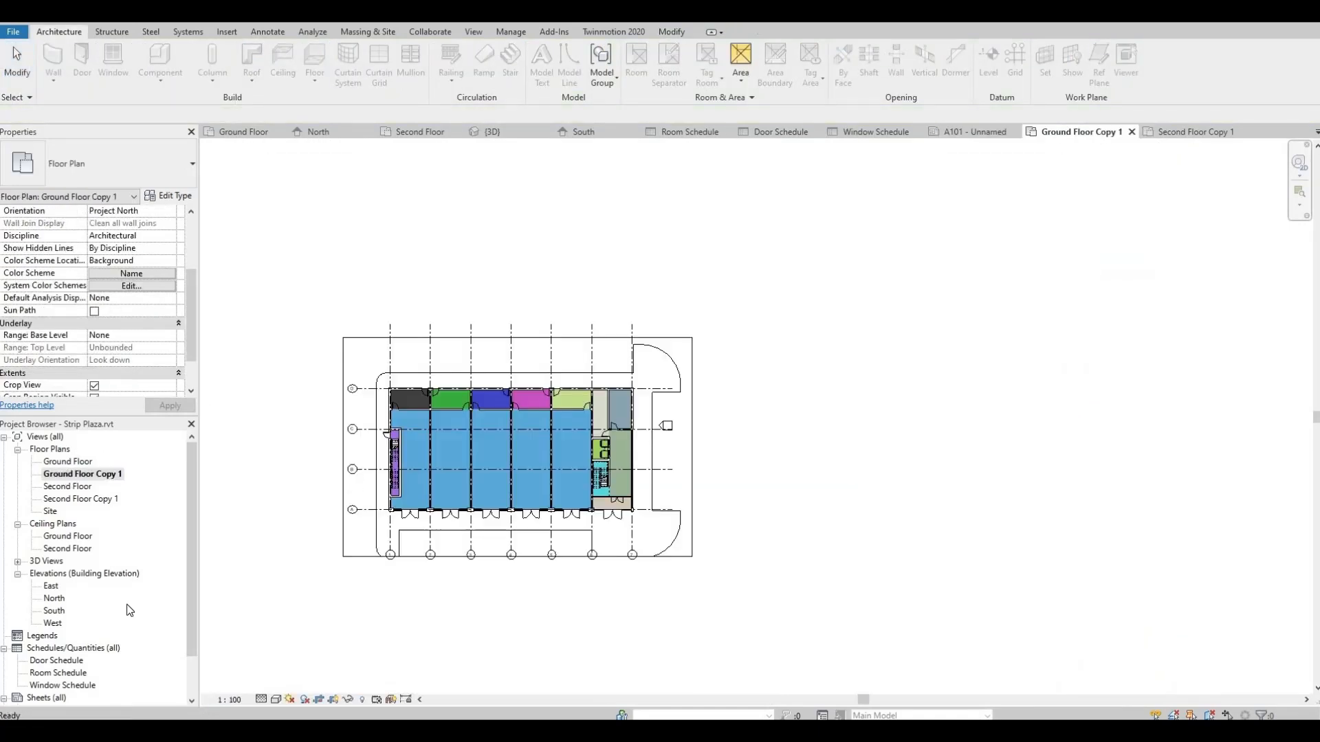
left_click(232, 700)
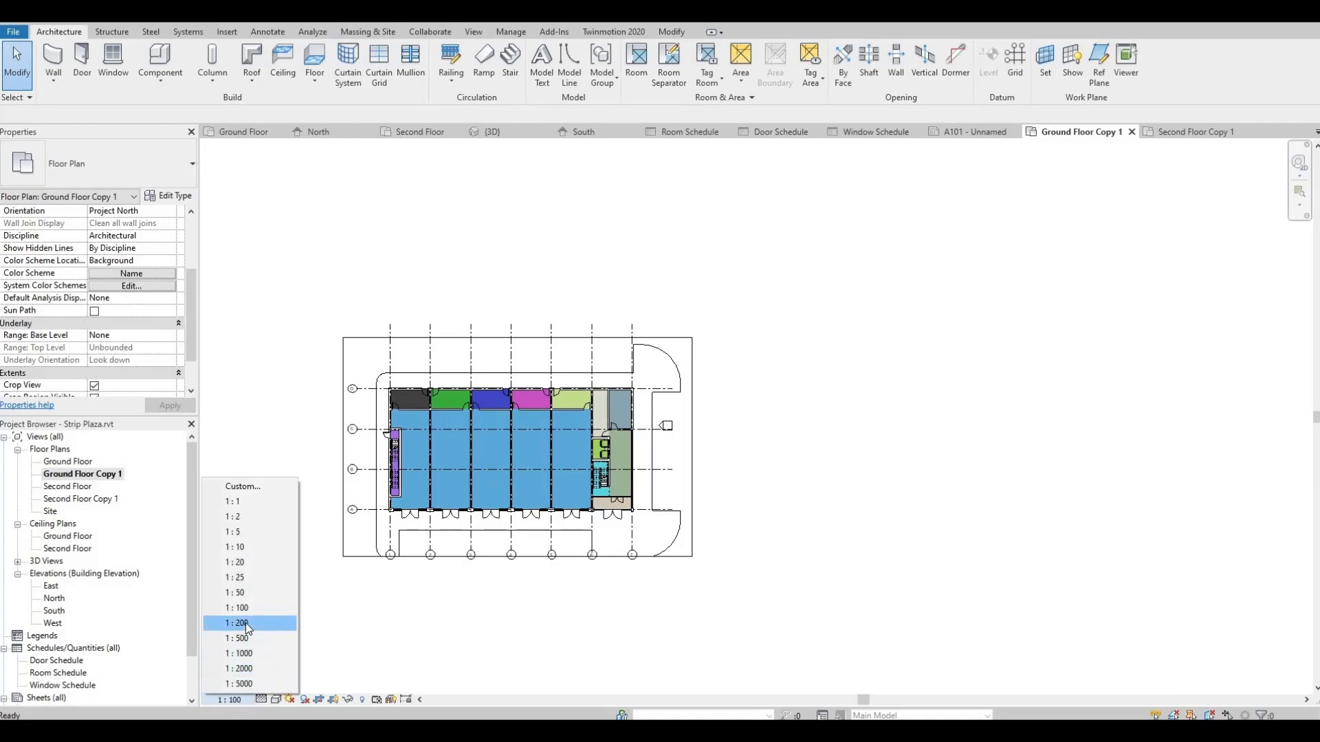
left_click(245, 623)
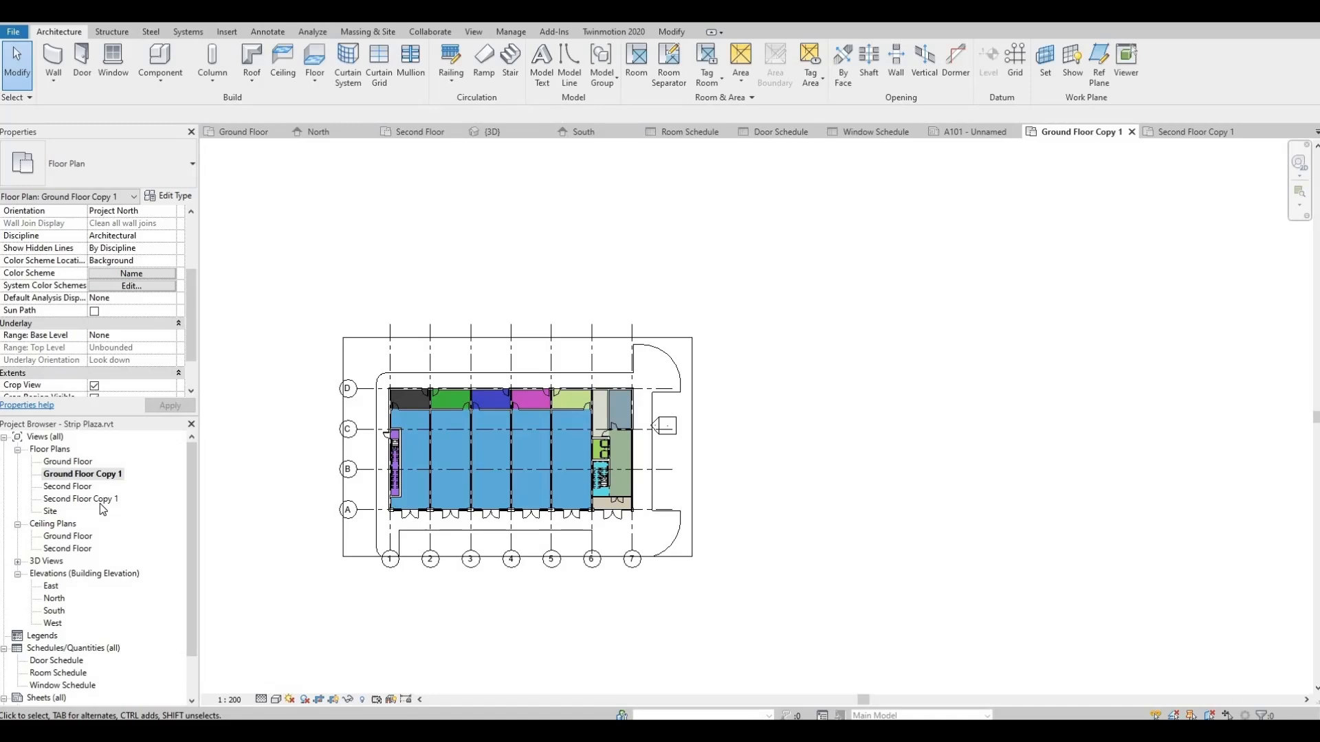
Open the Second Floor Copy 1 plan and set its view scale to 1:200.
double_click(100, 502)
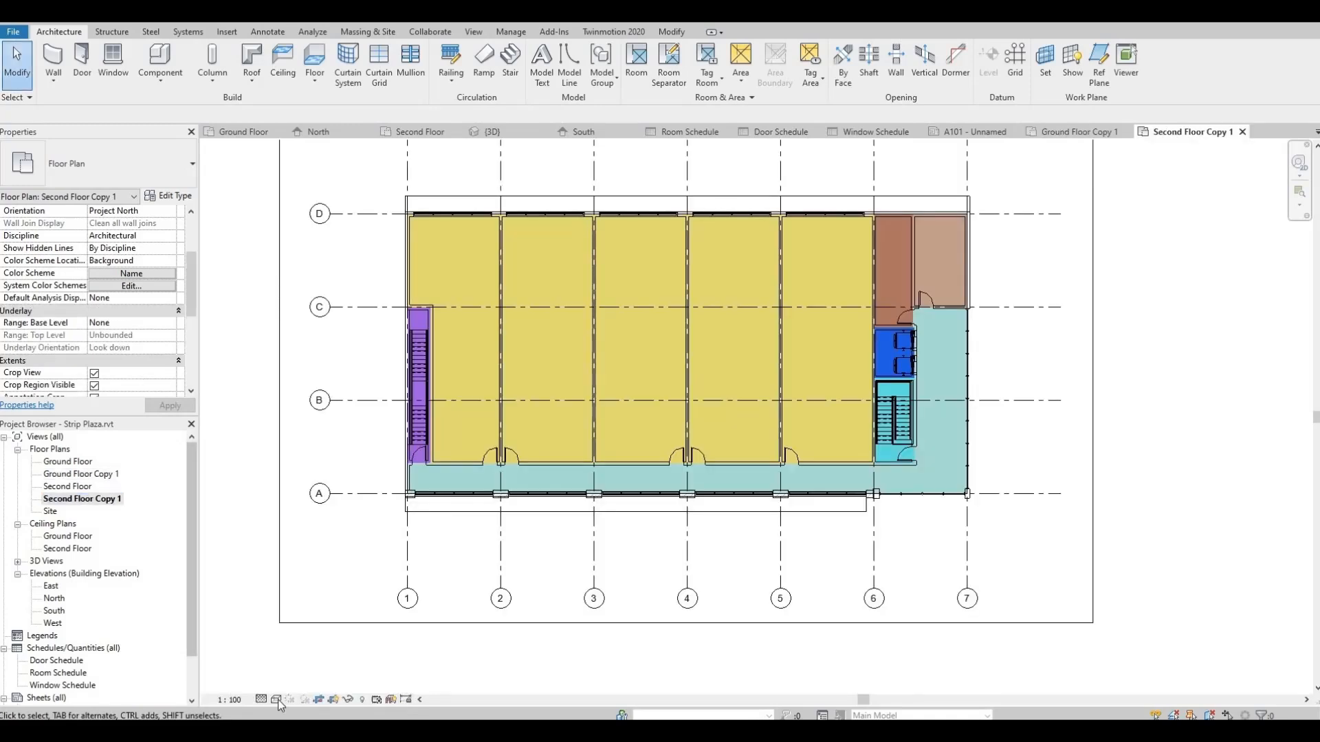
left_click(237, 699)
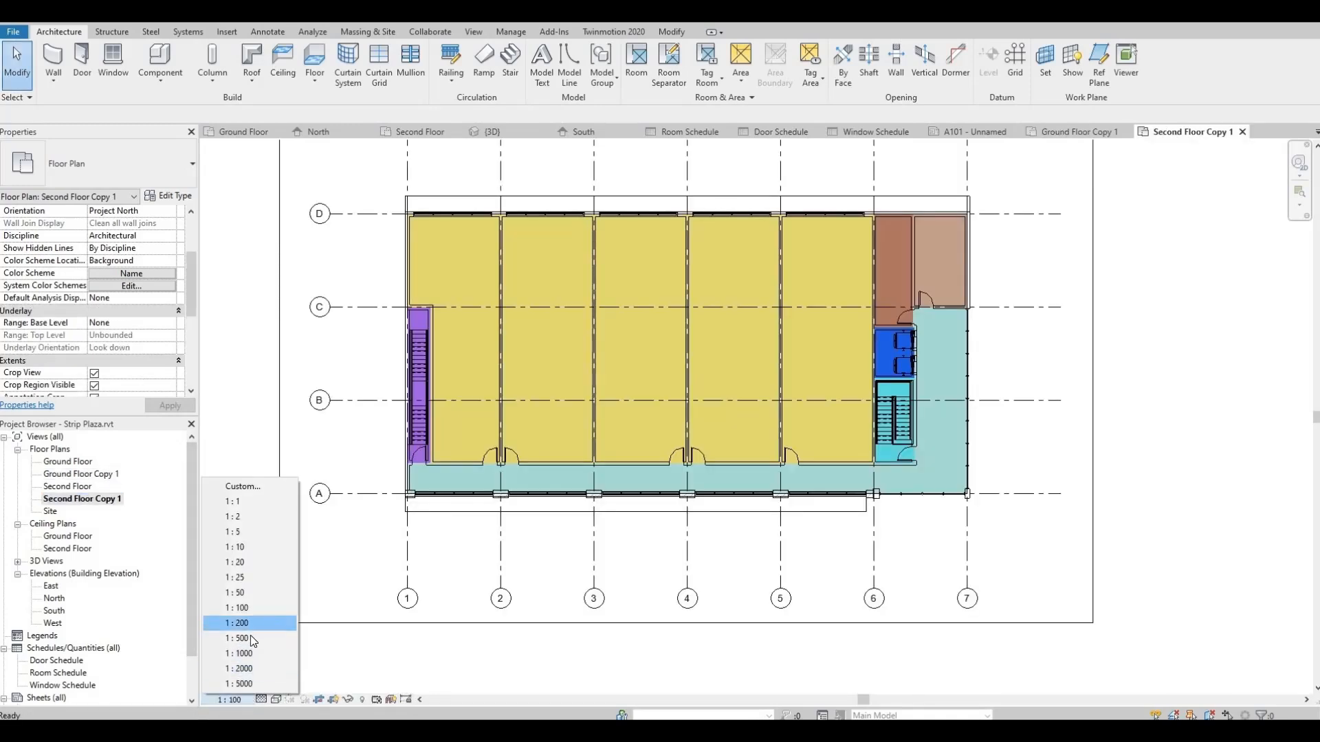
left_click(250, 623)
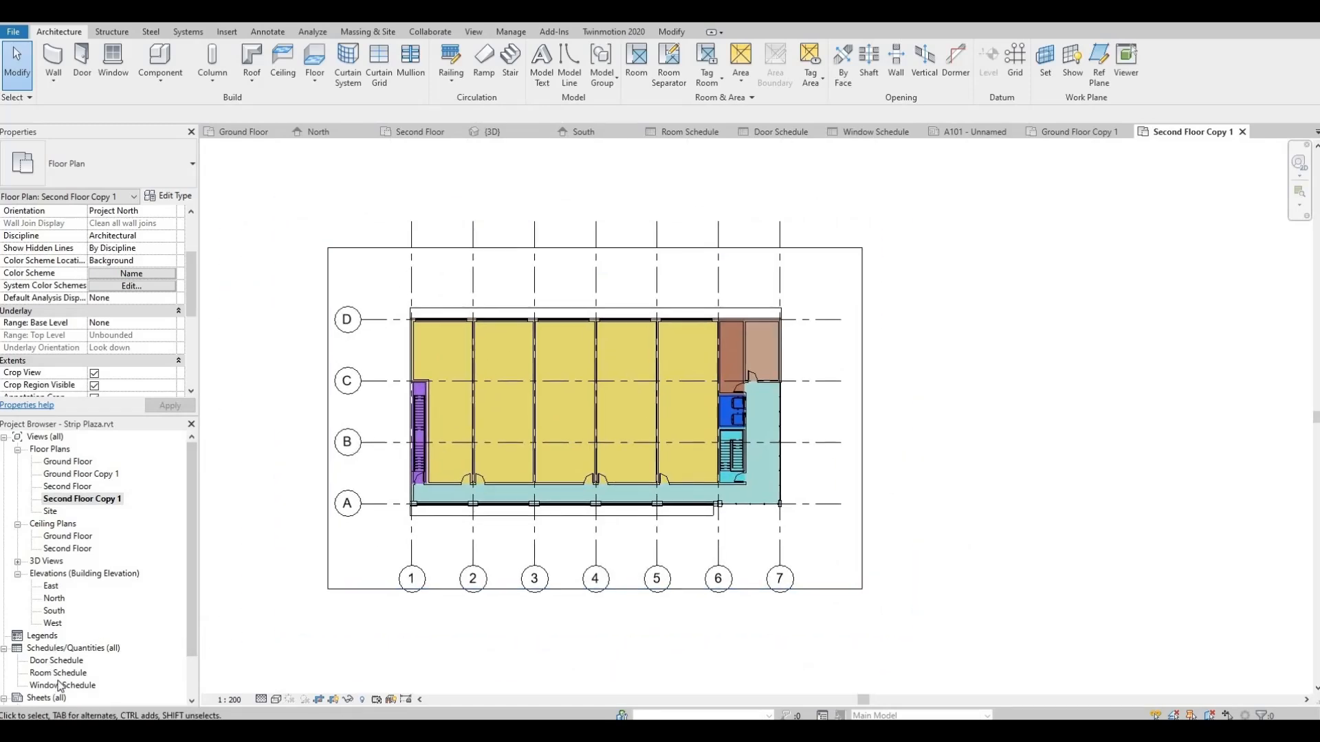
Open sheet A101 and place the Ground Floor Copy 1 plan beside the Room Schedule.
scroll(59, 684, "down", 2)
double_click(52, 674)
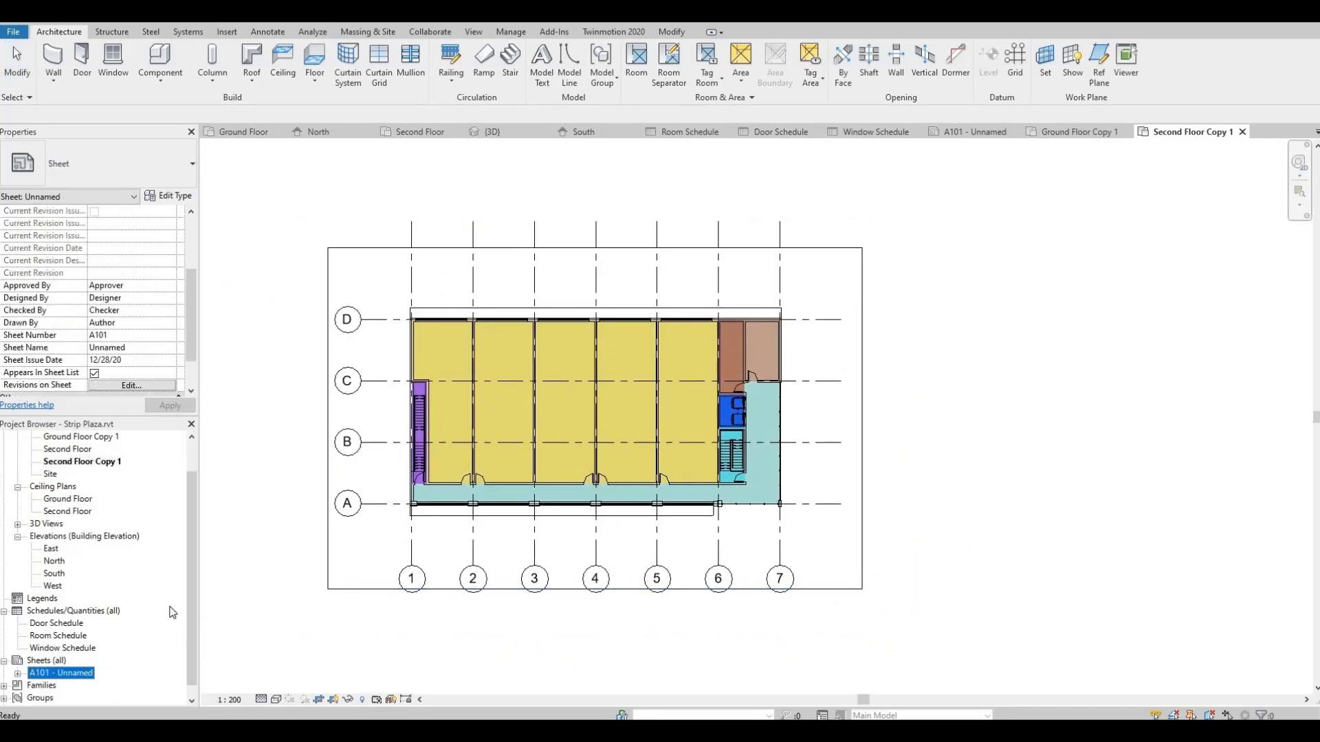
left_click(94, 435)
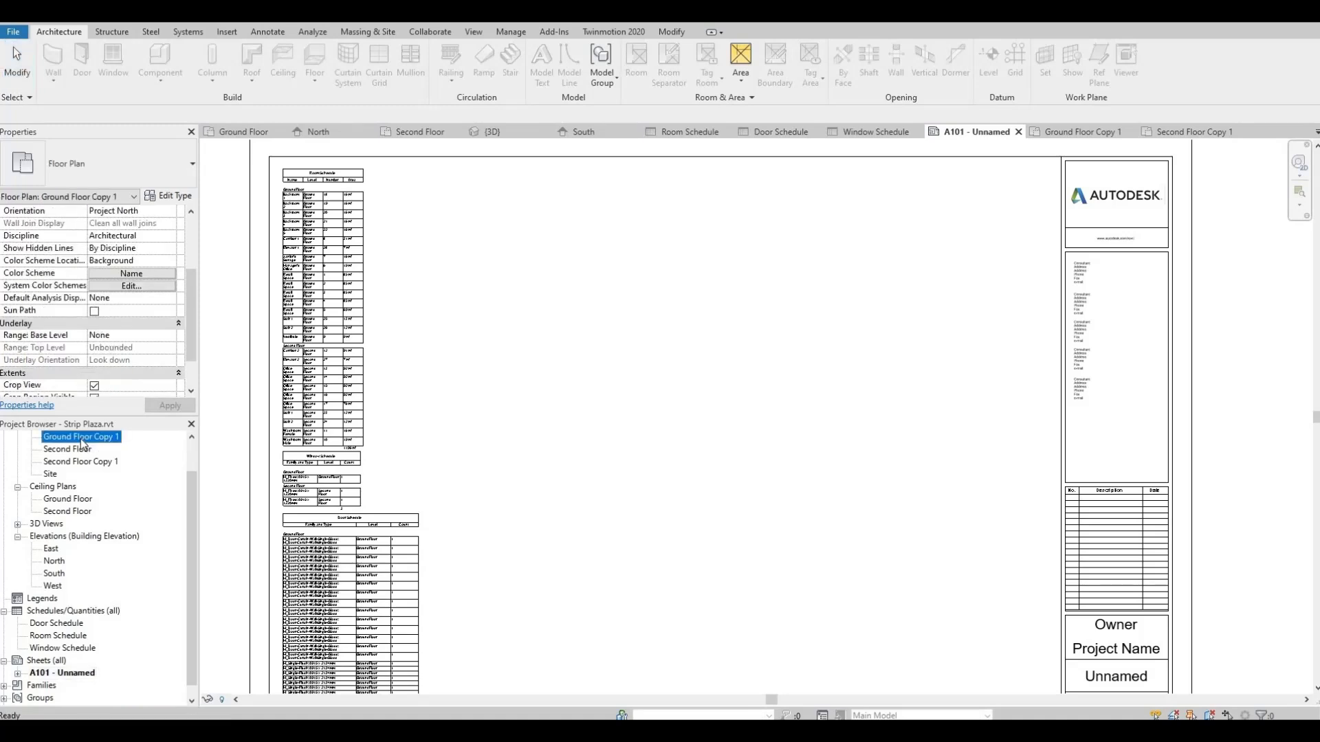
left_click_drag(483, 354, 536, 324)
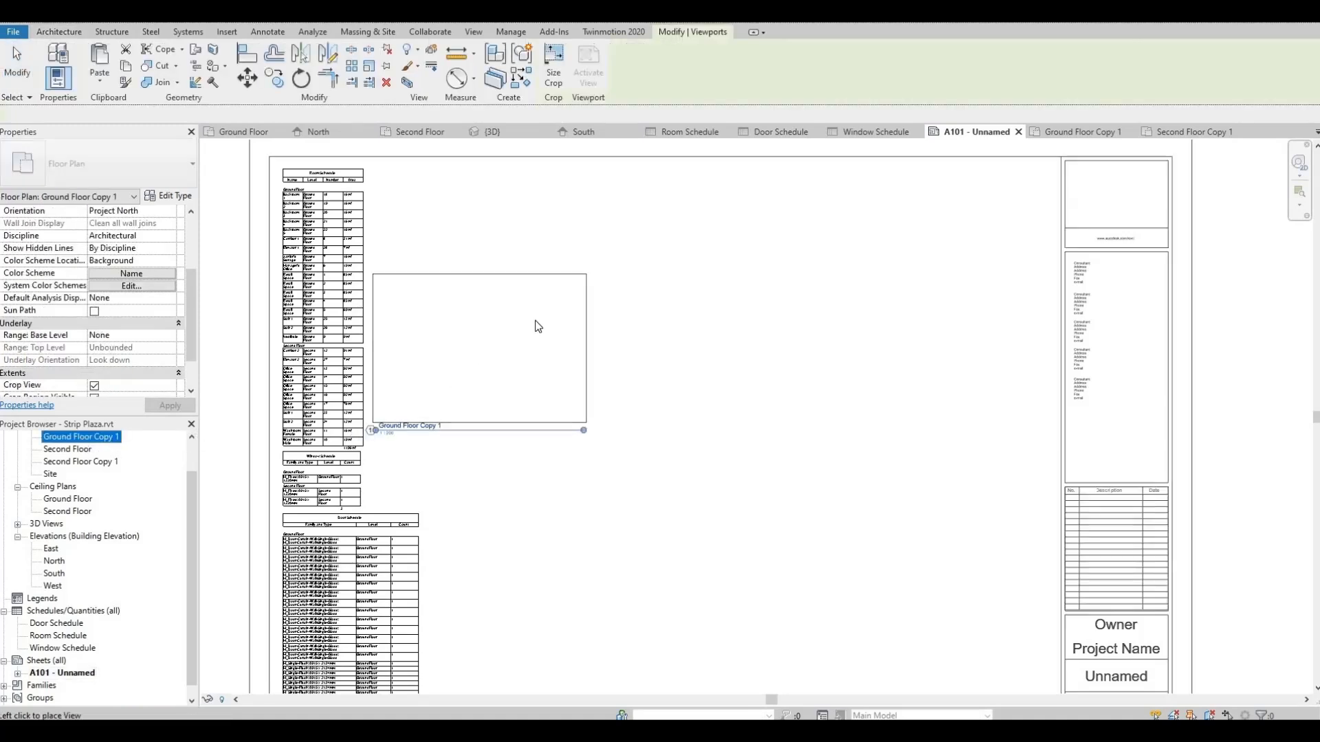
left_click(528, 269)
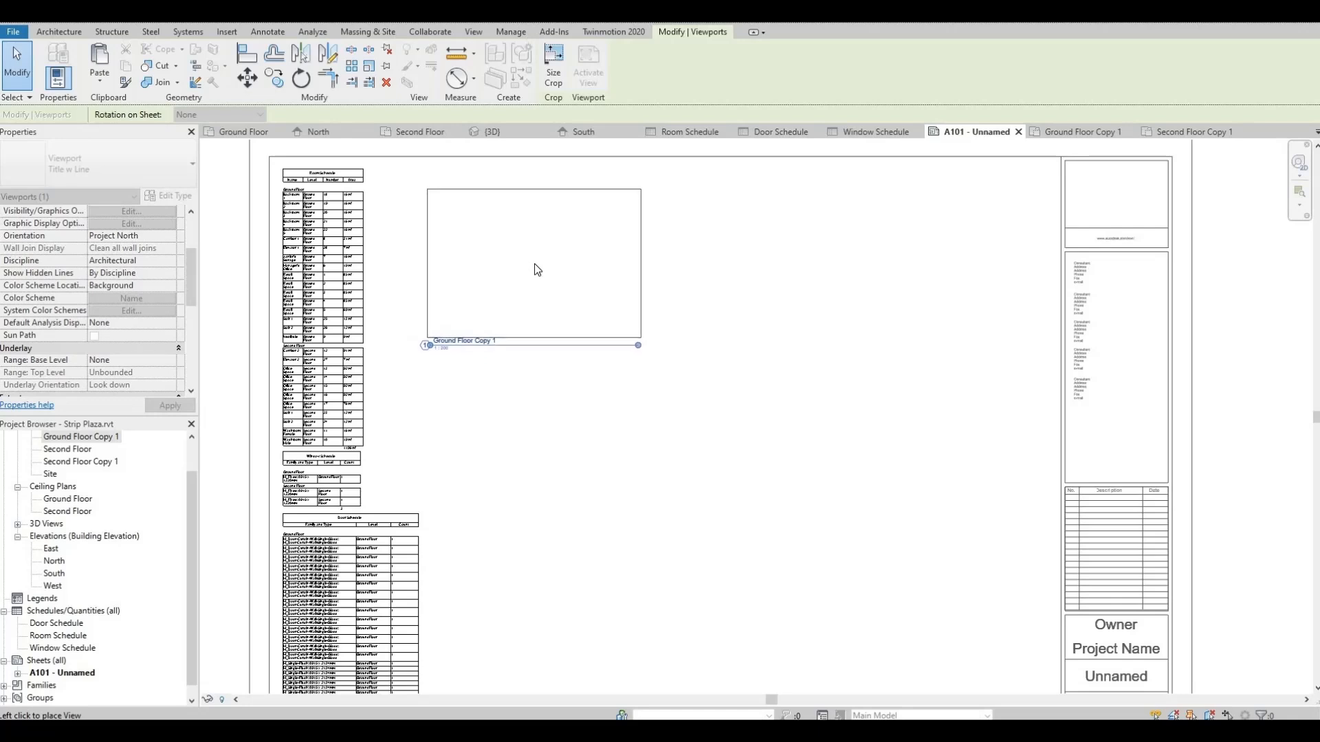
left_click(541, 265)
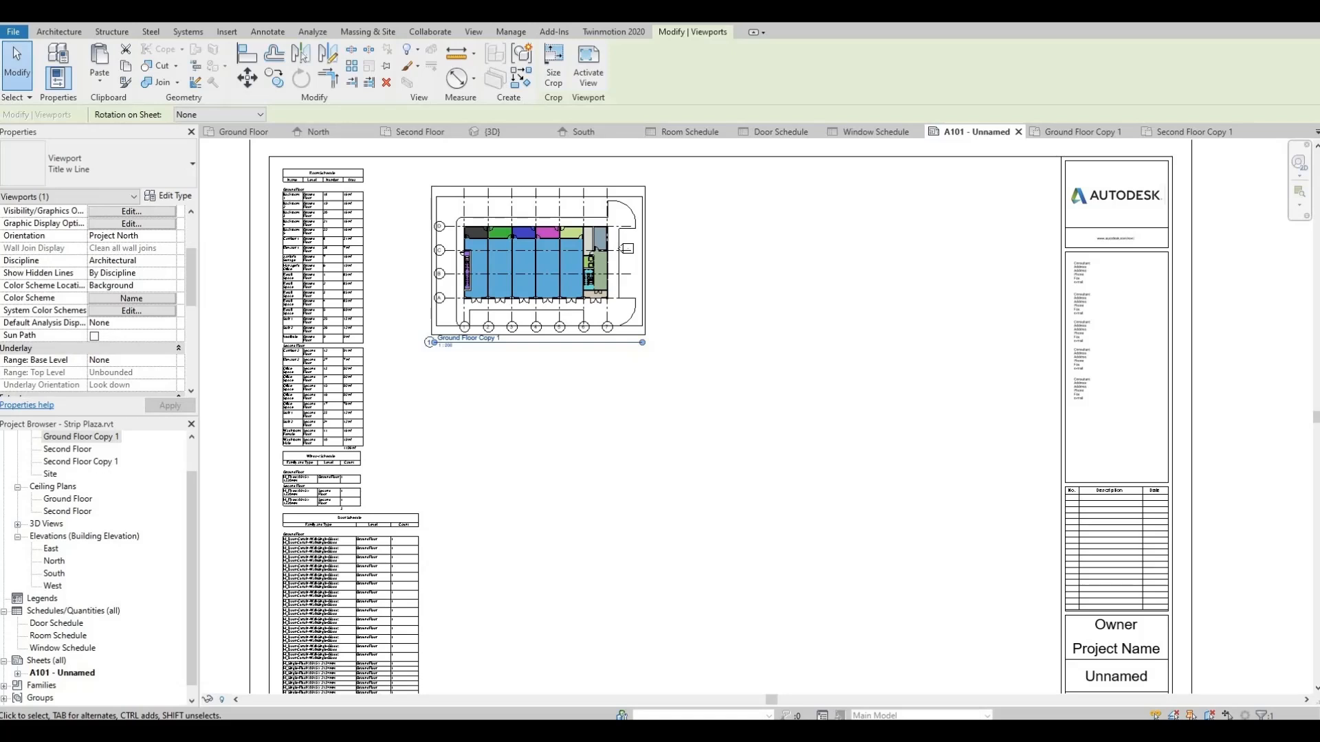
Place the Second Floor Copy 1 plan beside the ground floor viewport and nudge it up to line up the two plans.
left_click_drag(81, 461, 797, 279)
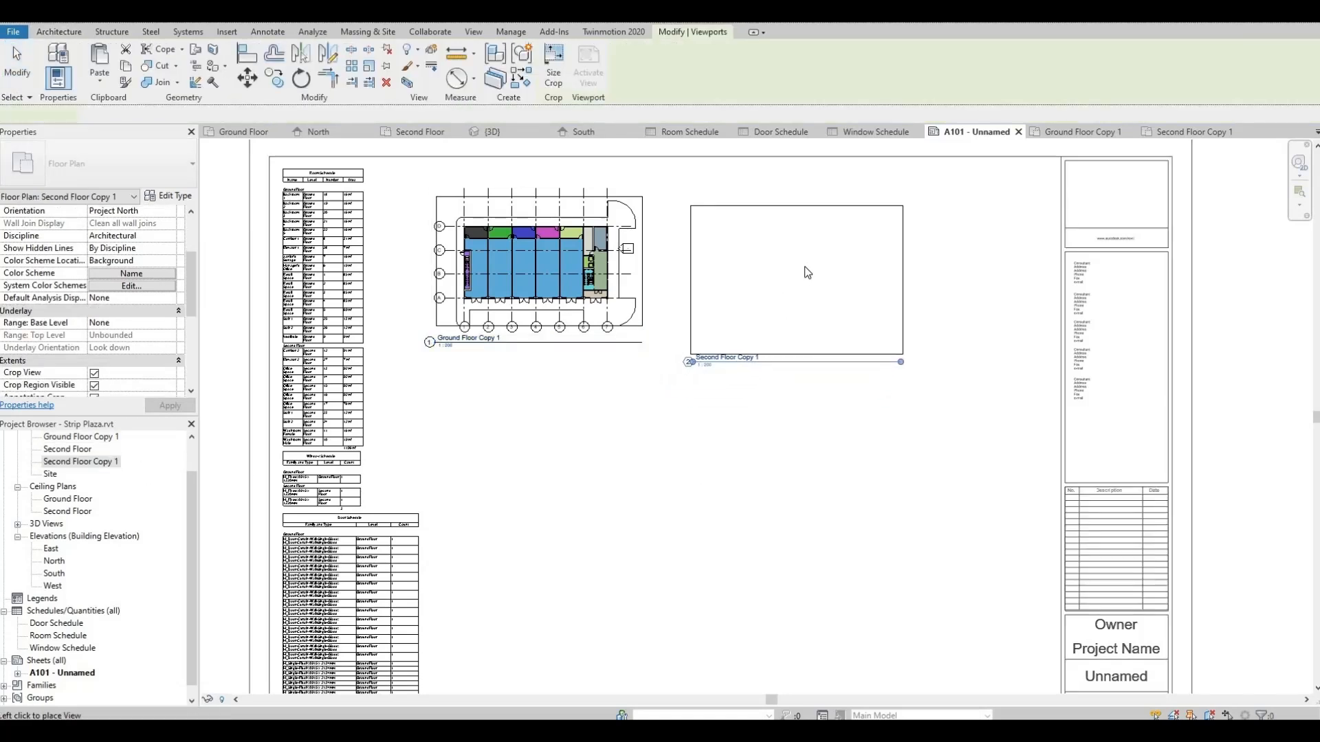
left_click(809, 269)
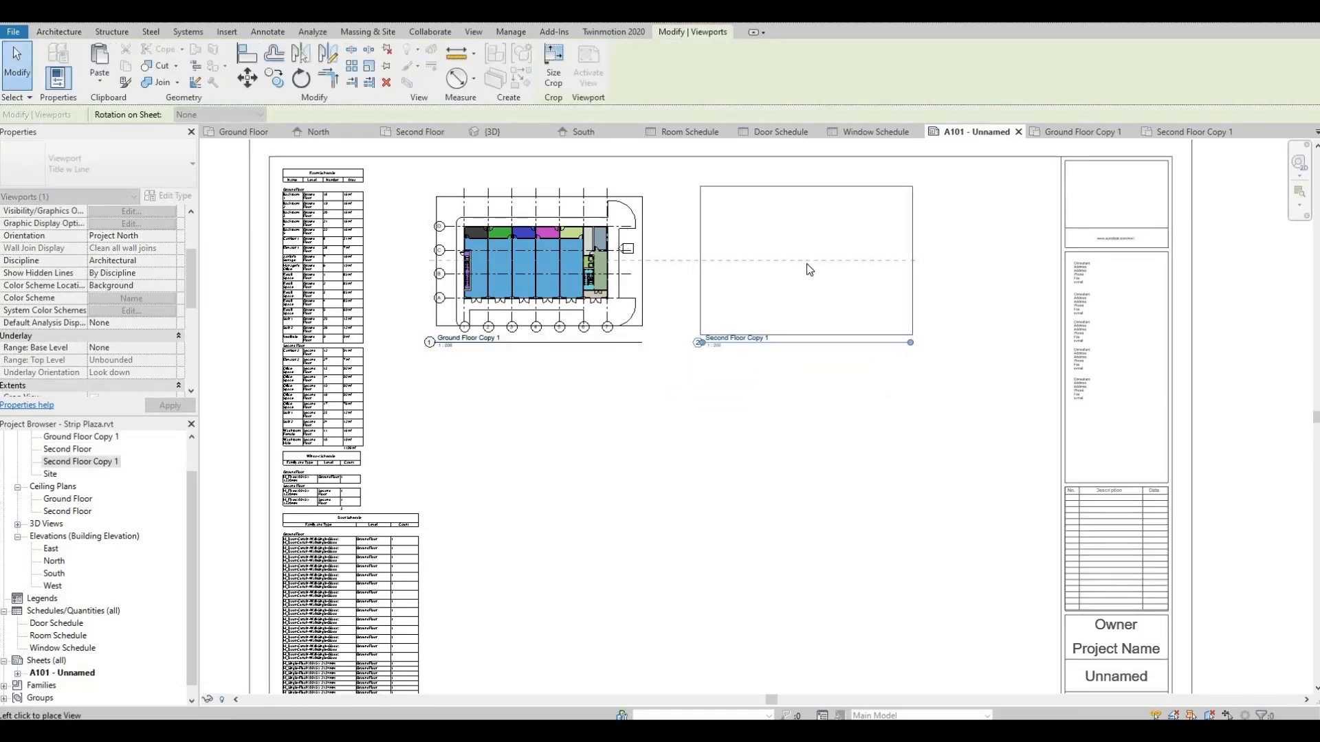
left_click(848, 298)
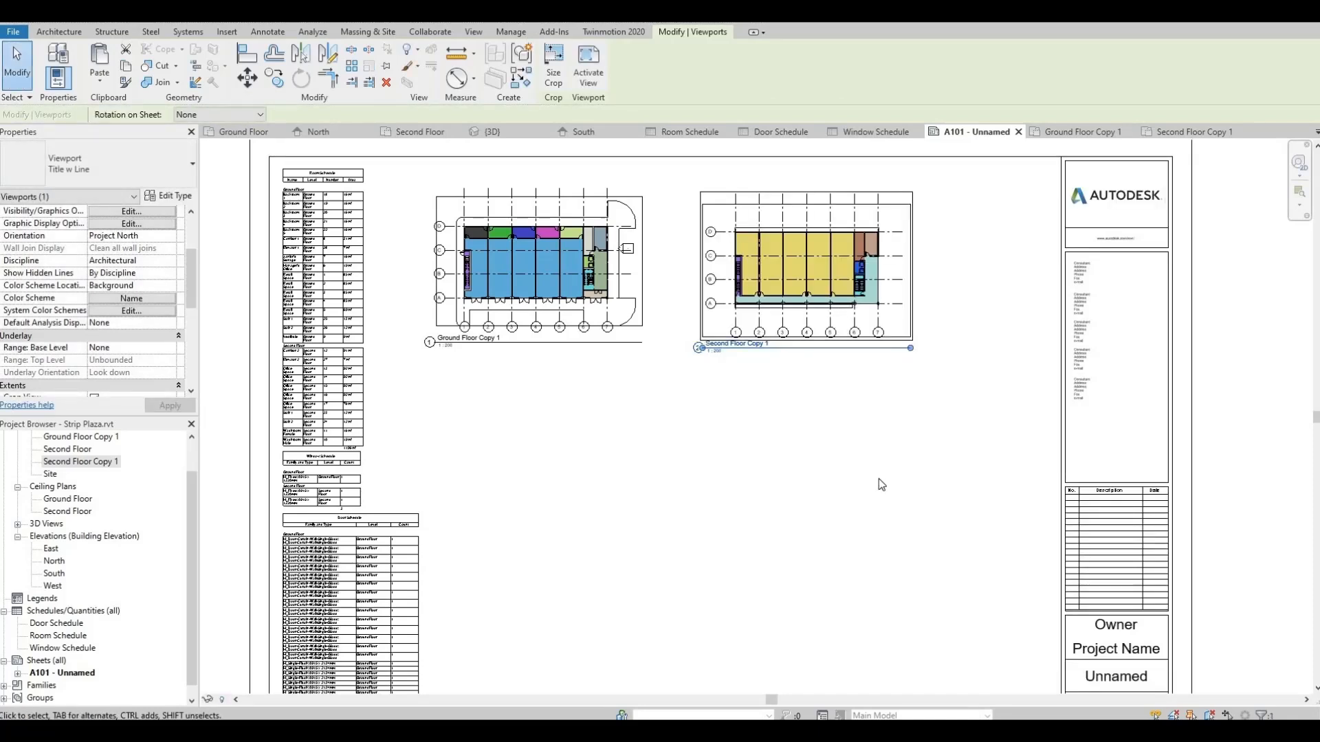
key("Up")
key("Up")
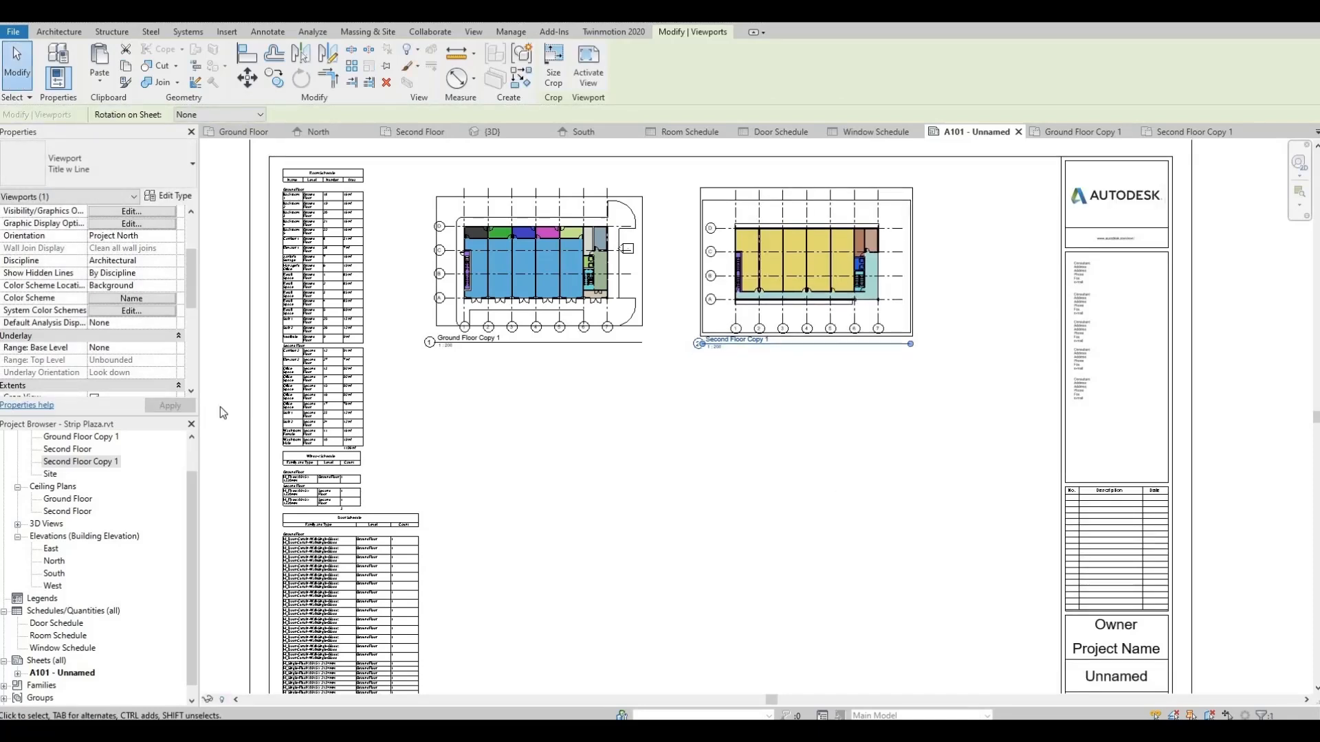
Rename the Ground Floor Copy 1 view as Ground Floor Print.
scroll(88, 472, "up", 1)
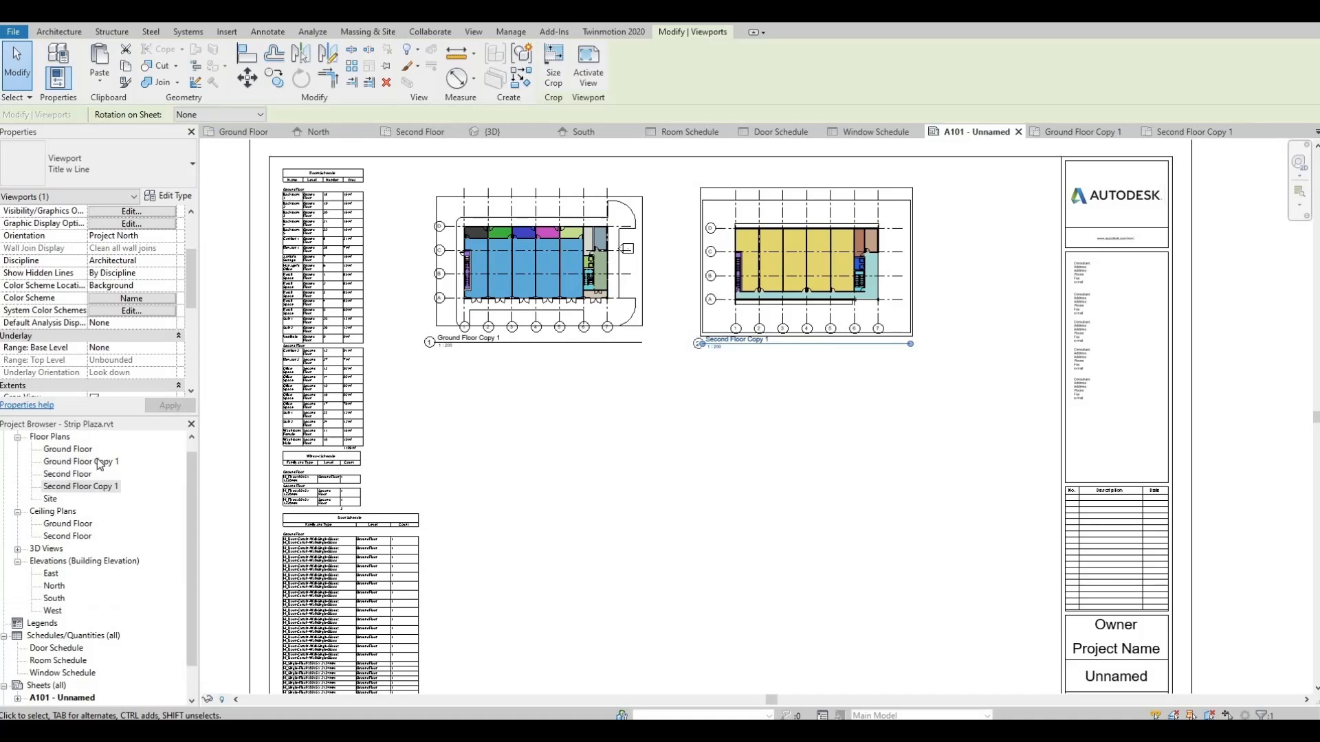
left_click(105, 463)
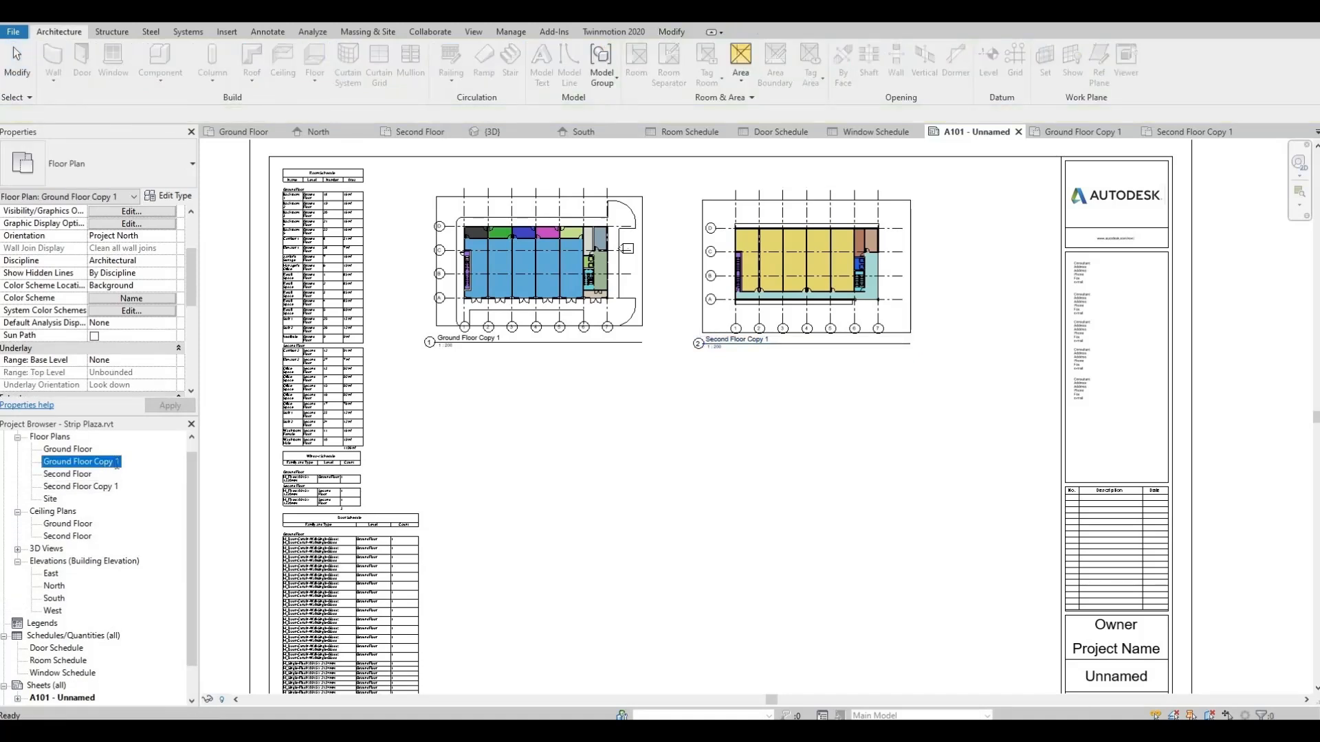
left_click(117, 462)
key("Right")
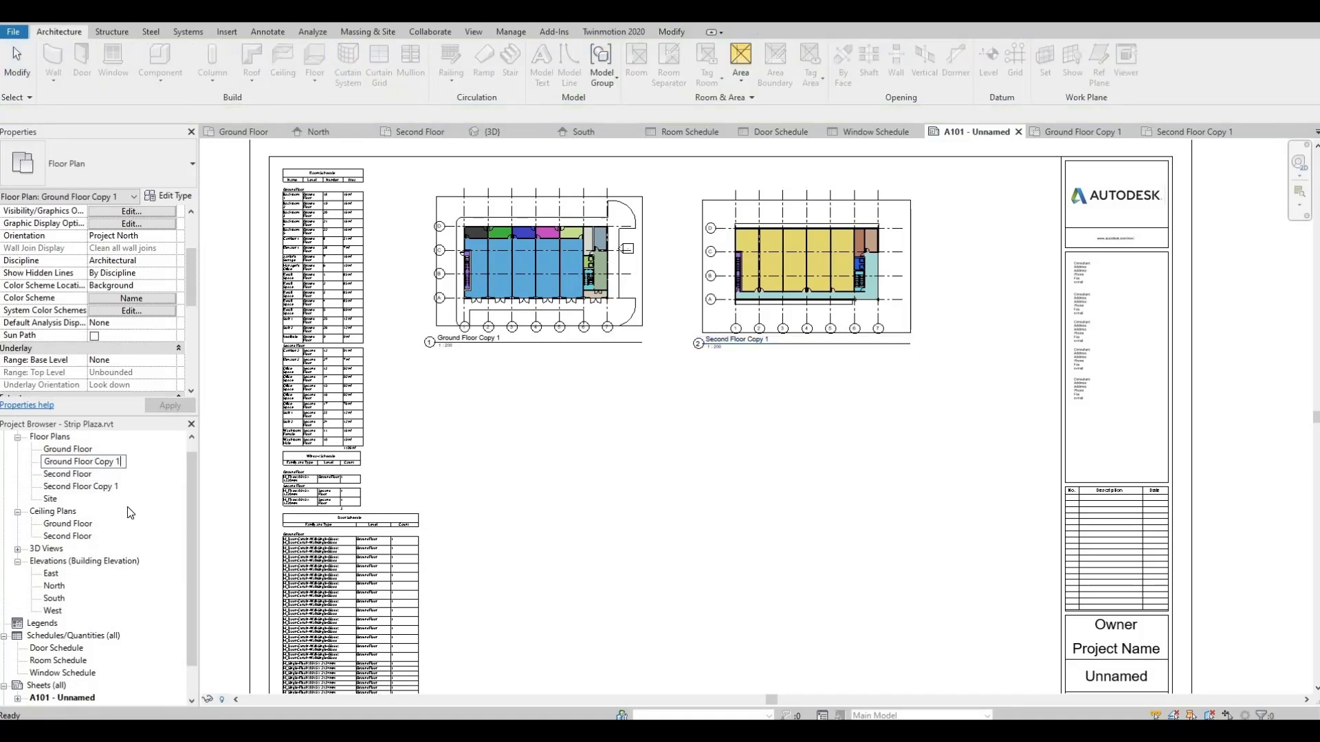
key("BackSpace")
key("BackSpace")
key("BackSpace")
key("BackSpace")
key("BackSpace")
key("BackSpace")
key("BackSpace")
type("Print")
key("Return")
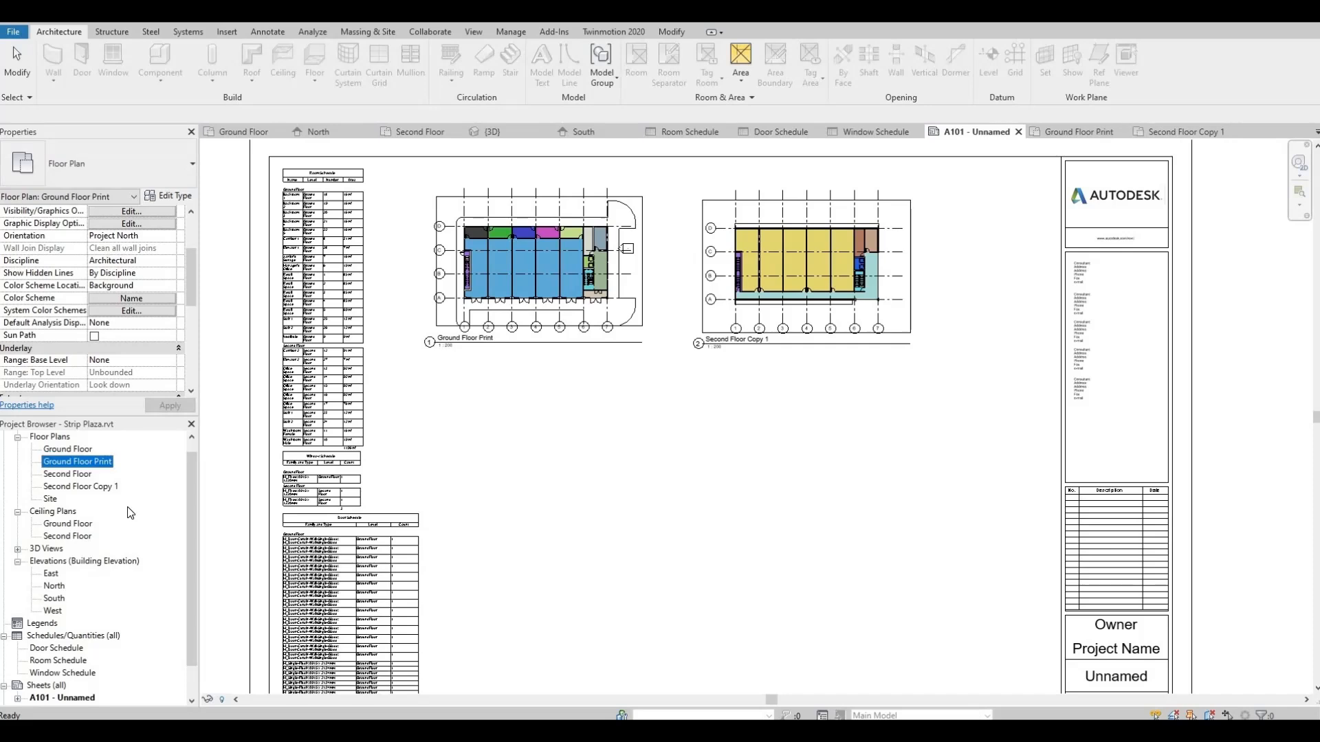
Rename the Second Floor Copy 1 view as Second Floor Print.
left_click(109, 491)
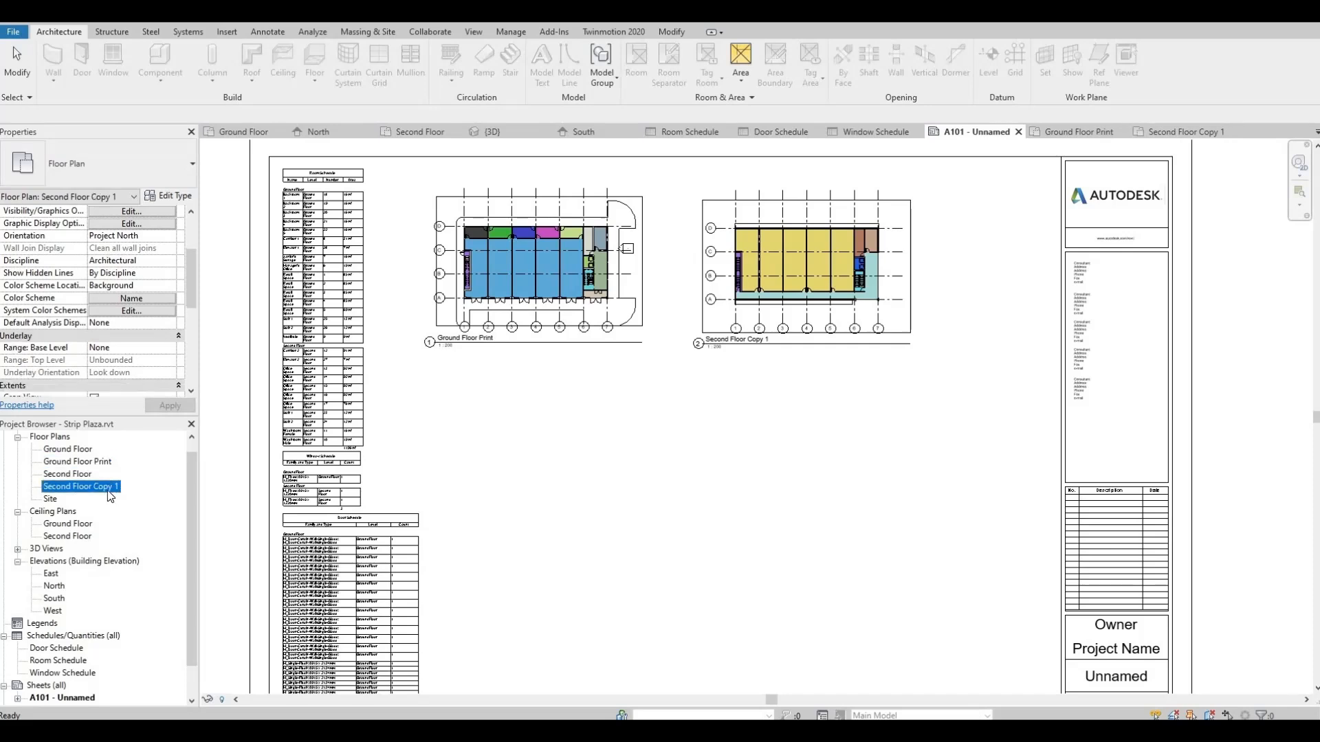
left_click(108, 490)
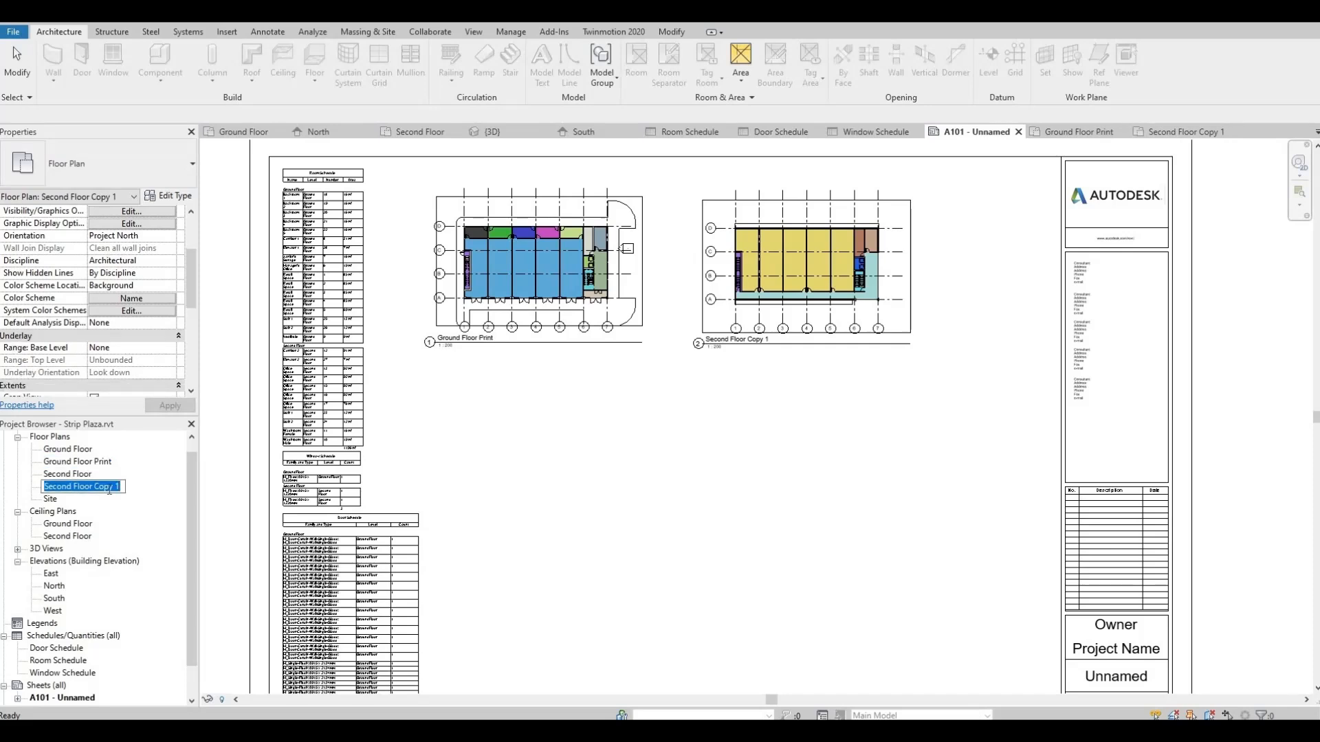
left_click(110, 488)
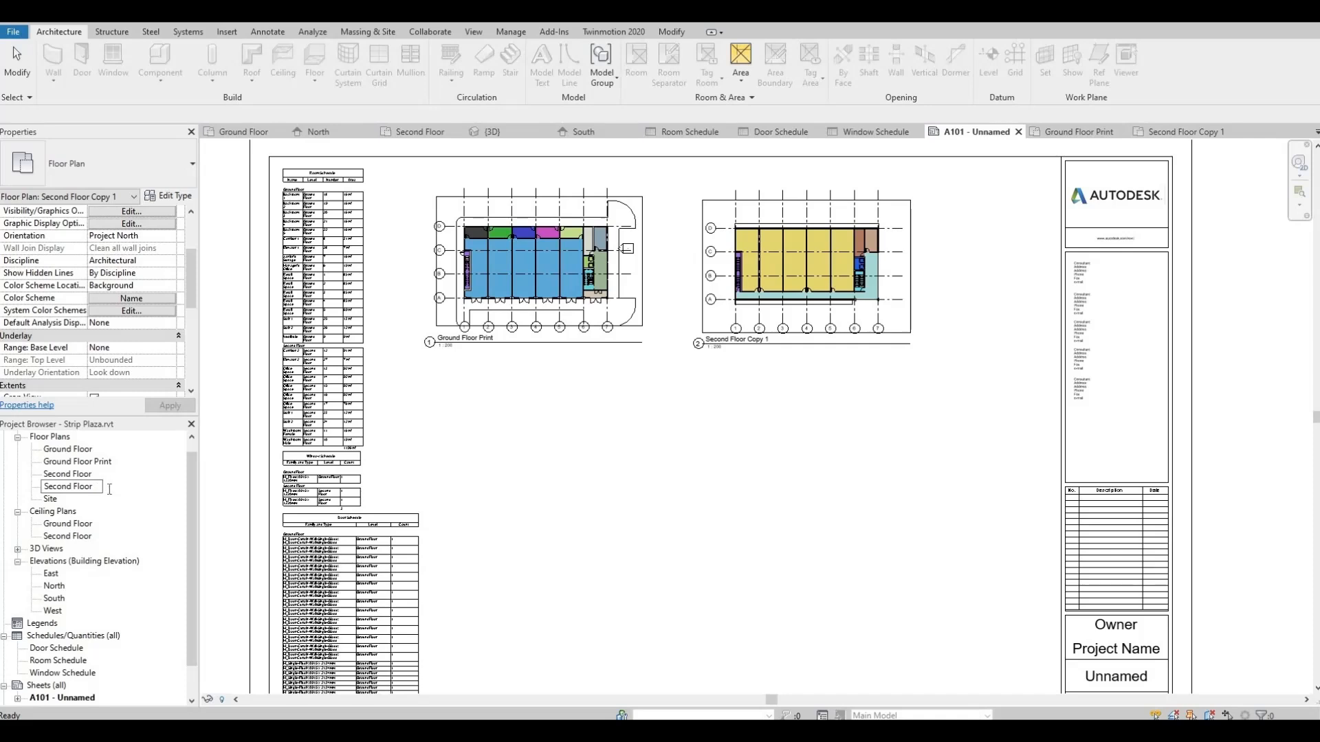
type("Print")
key("Return")
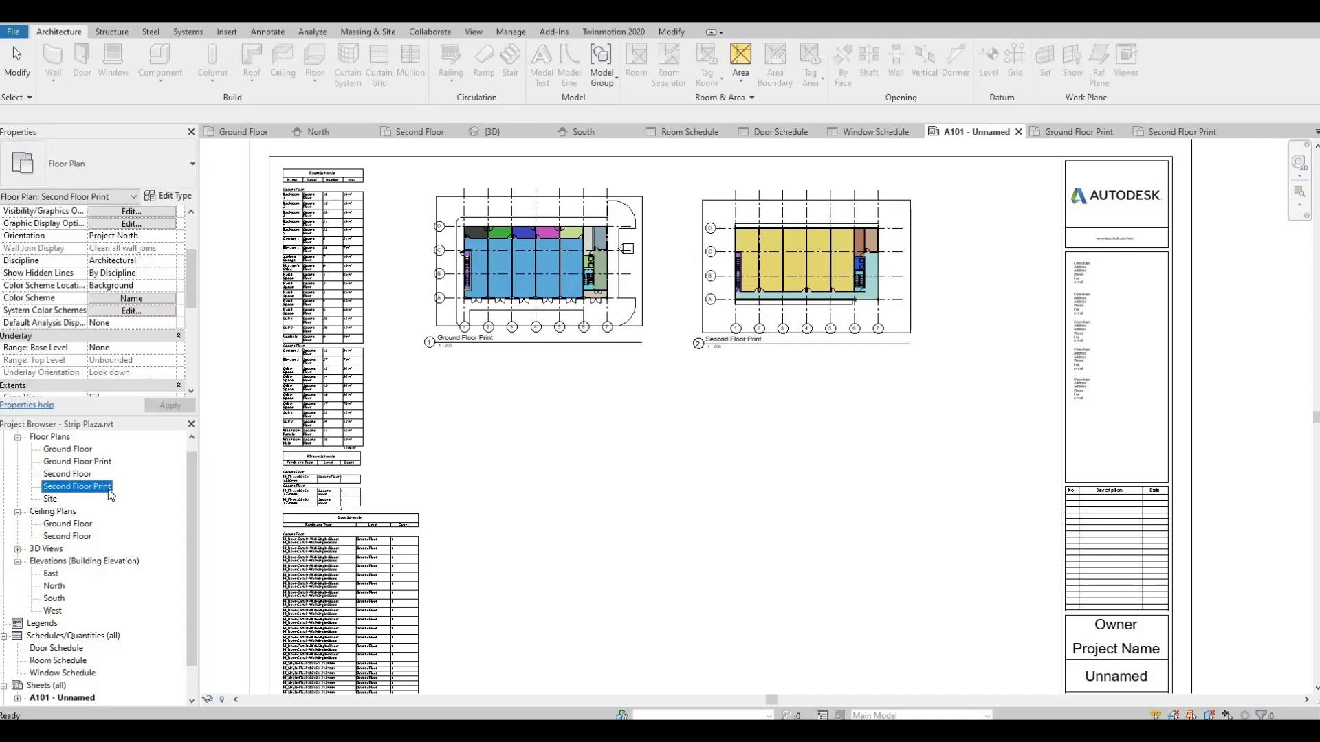
left_click(468, 434)
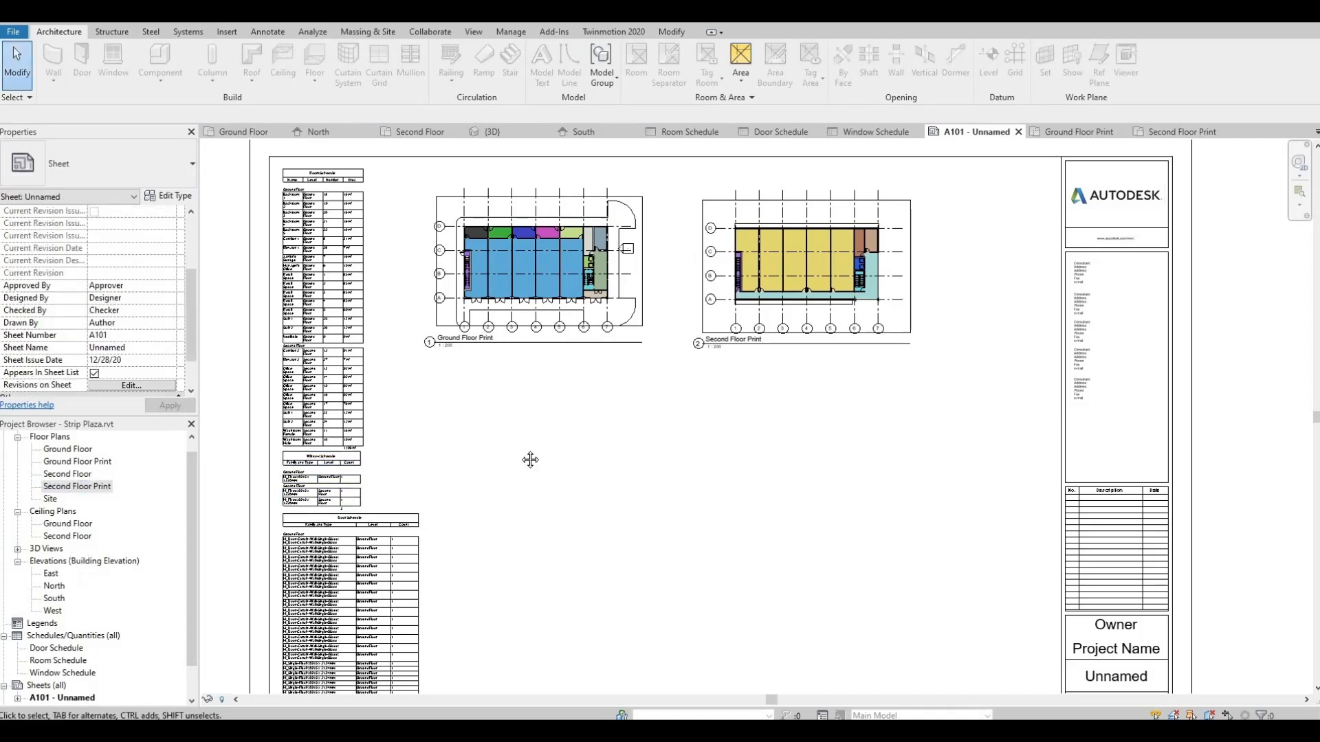
middle_click_drag(530, 459, 496, 444)
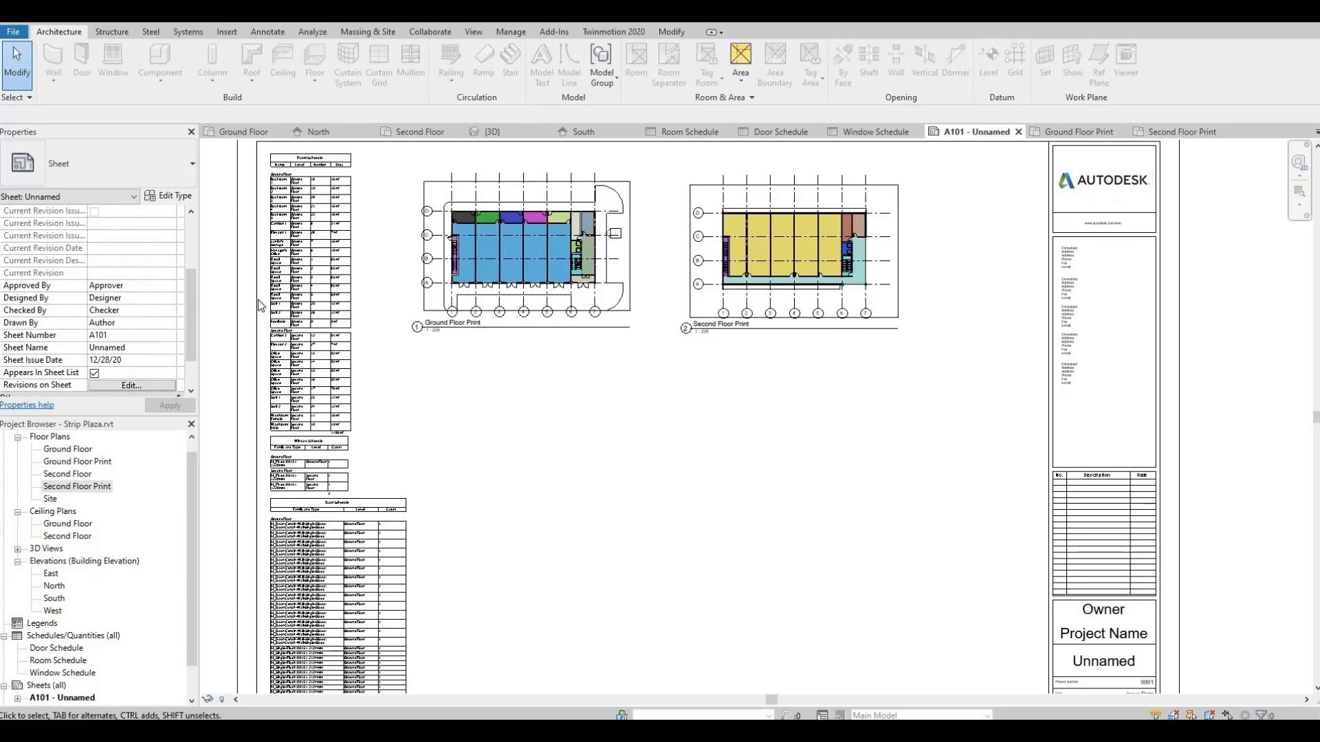
Open the Ground Floor plan and draw a building section along grid B across the full length of the building.
double_click(68, 451)
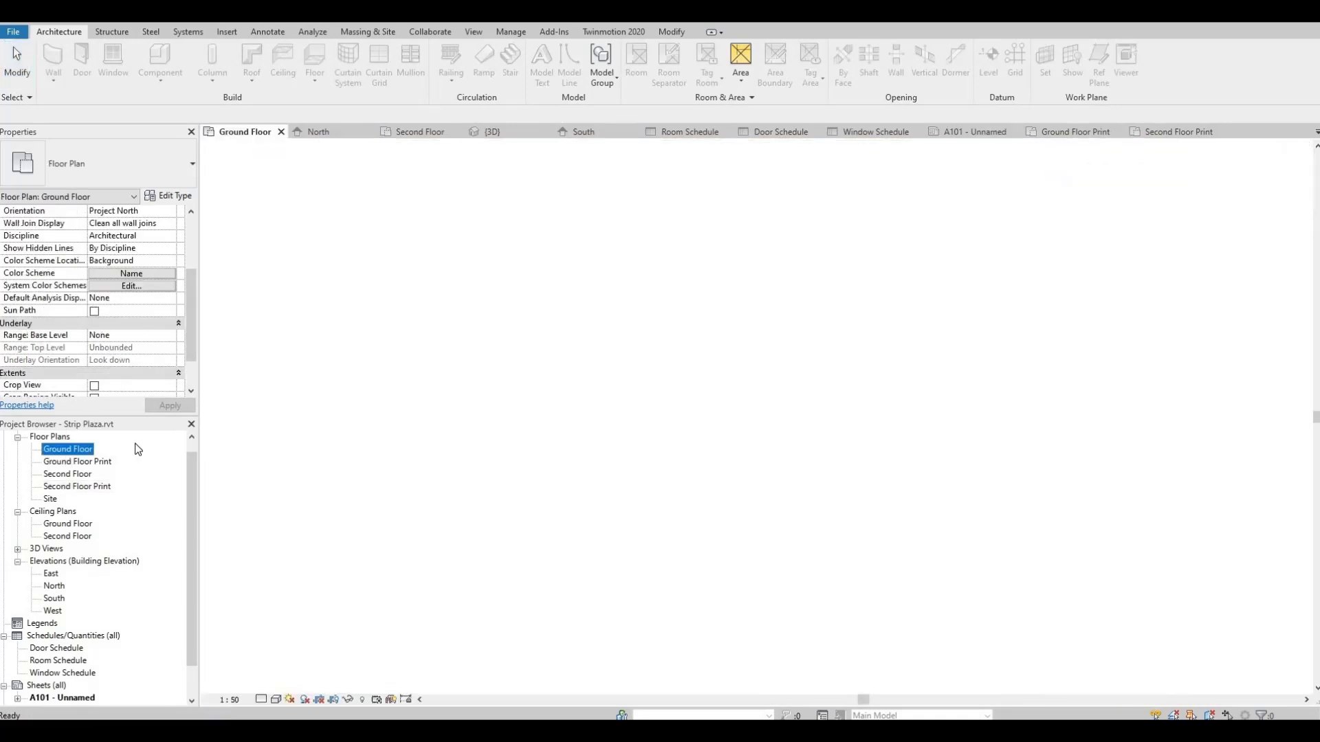
scroll(502, 396, "down", 2)
middle_click_drag(579, 433, 648, 478)
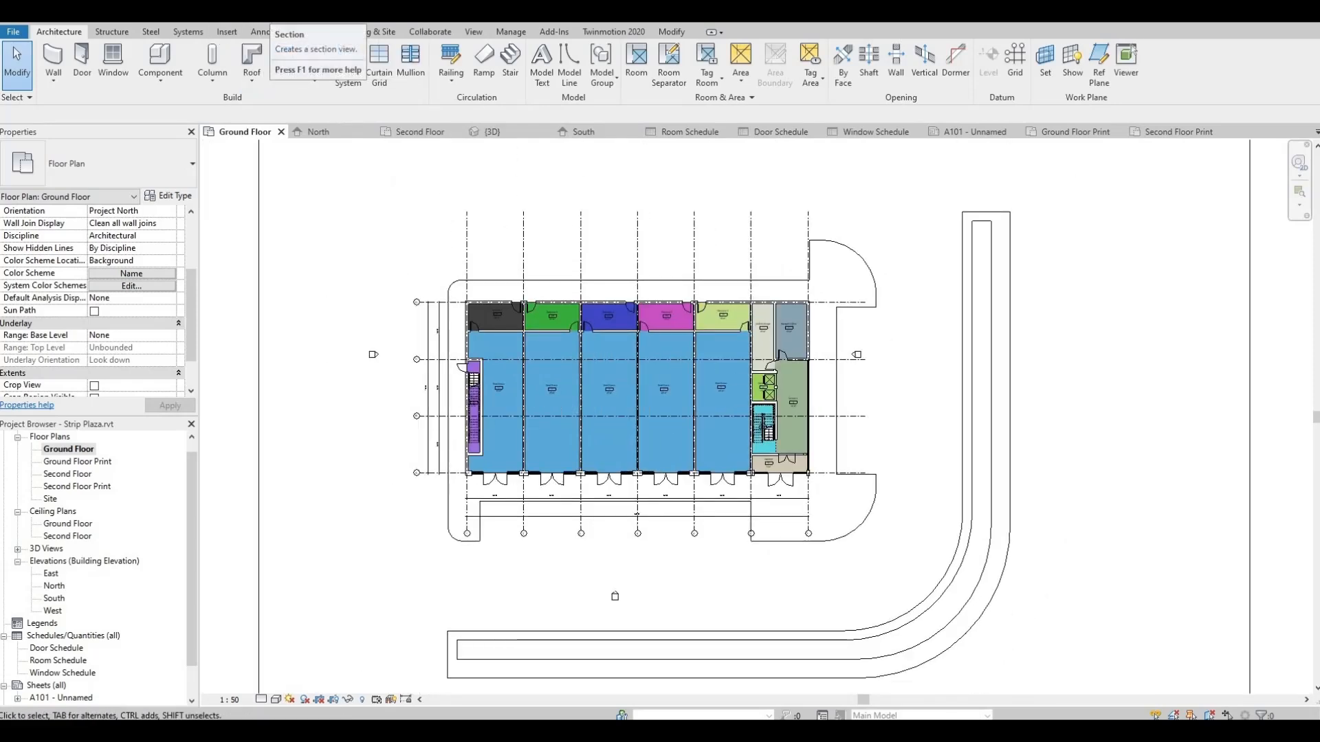
left_click(273, 16)
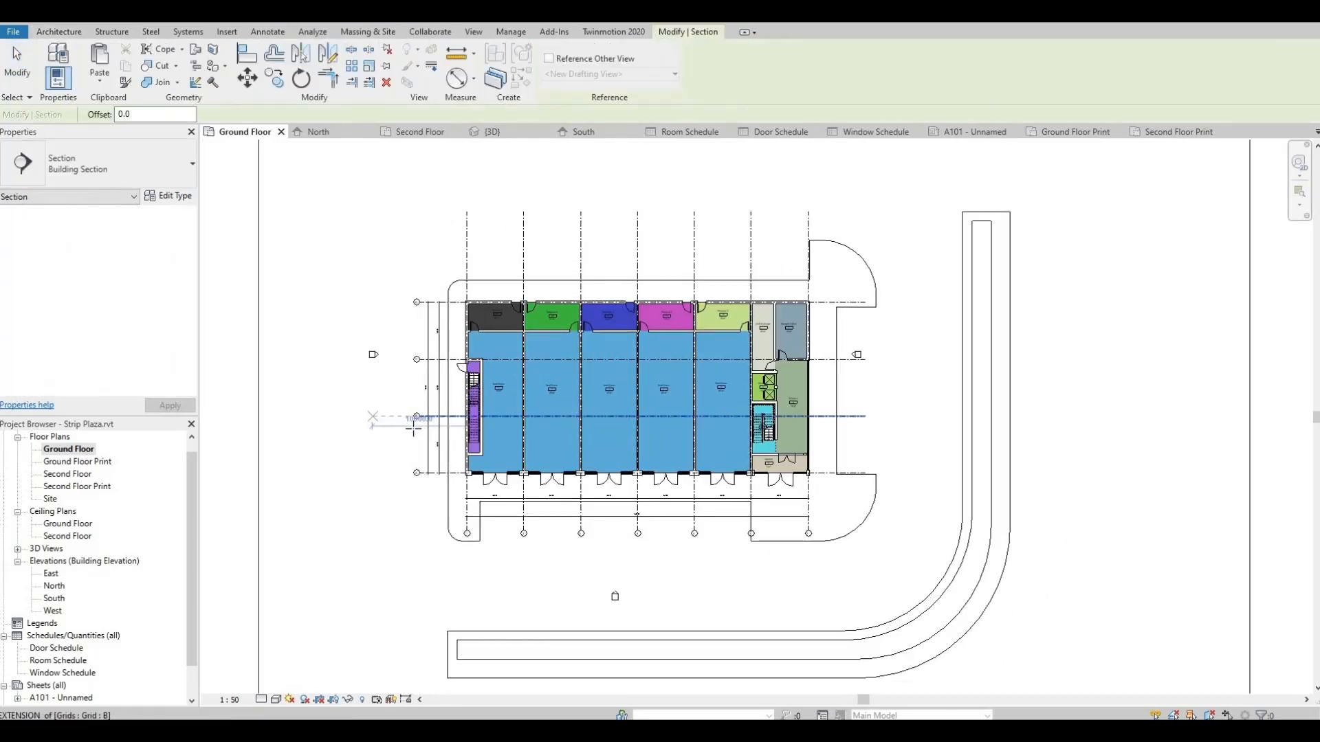
left_click(361, 416)
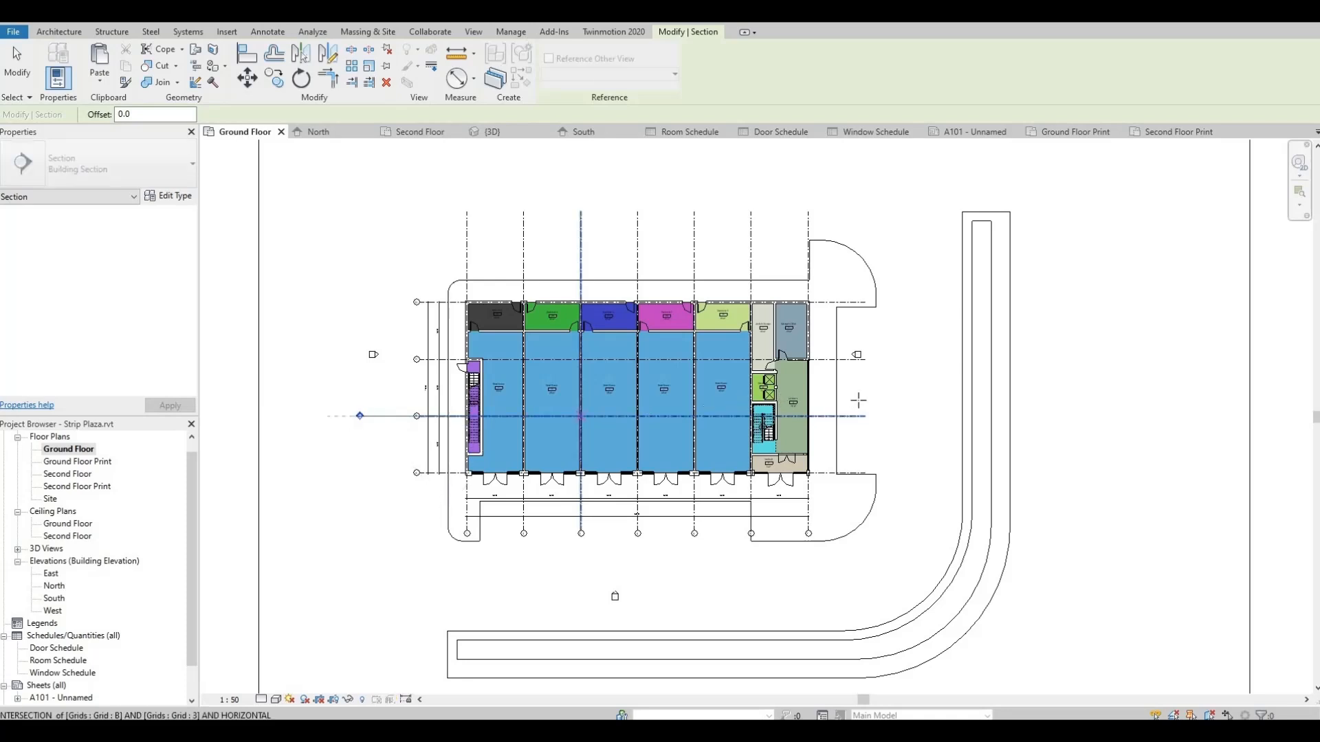
left_click(911, 444)
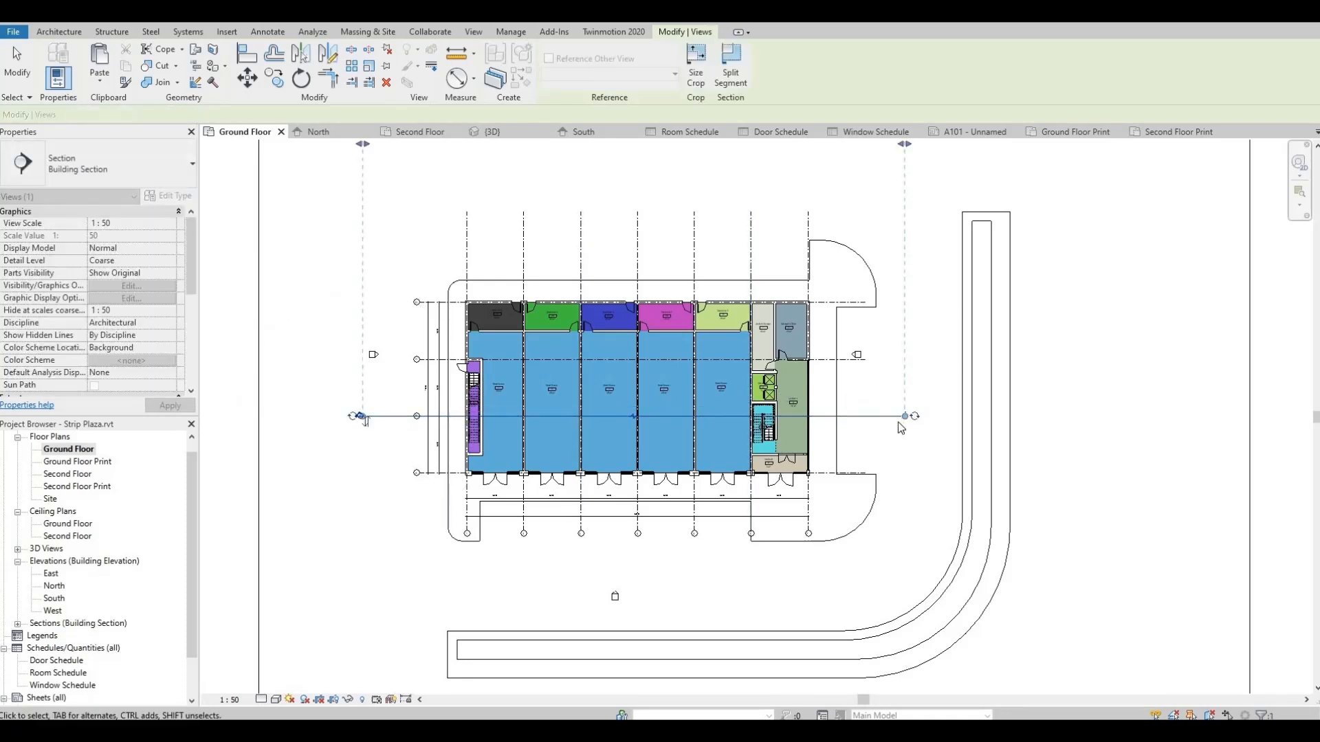
Reduce the section's view depth so that it ends just beyond the building's rear wall on grid D.
scroll(773, 289, "down", 3)
middle_click_drag(692, 216, 680, 270)
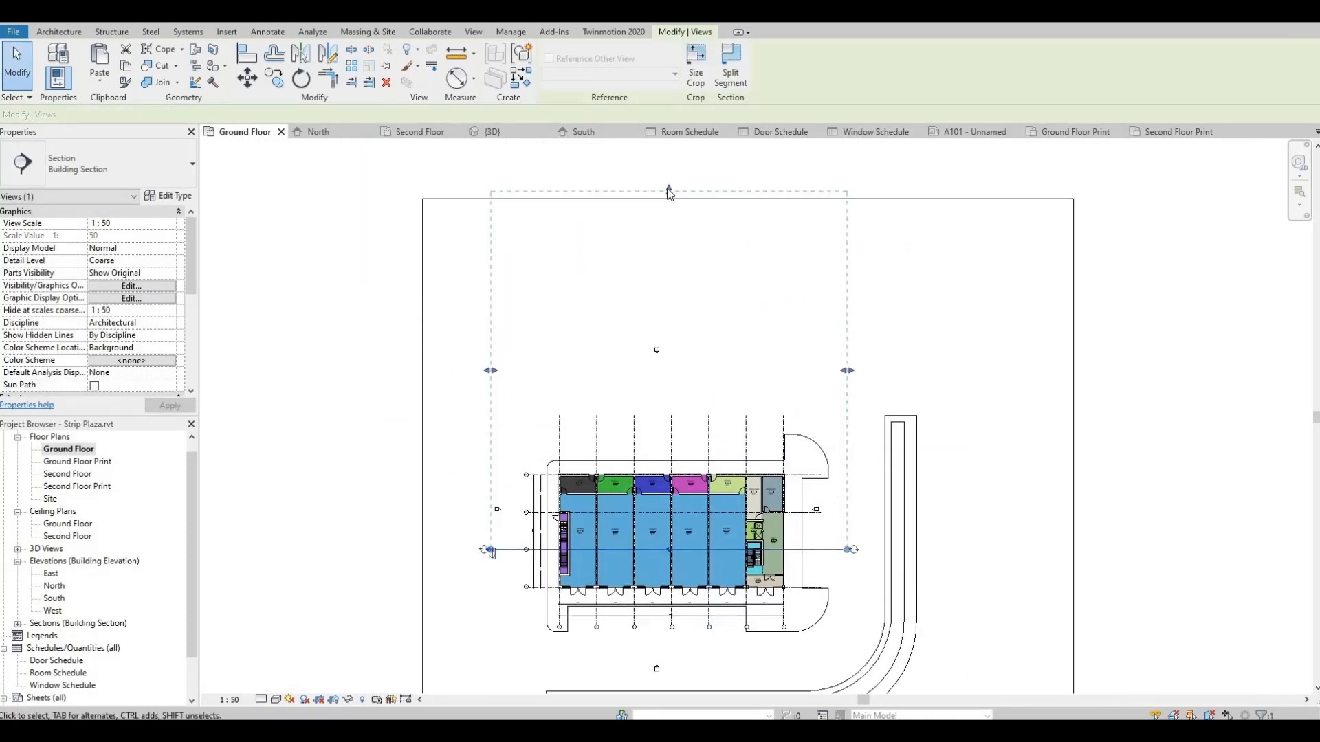
left_click_drag(669, 199, 681, 471)
scroll(700, 570, "up", 3)
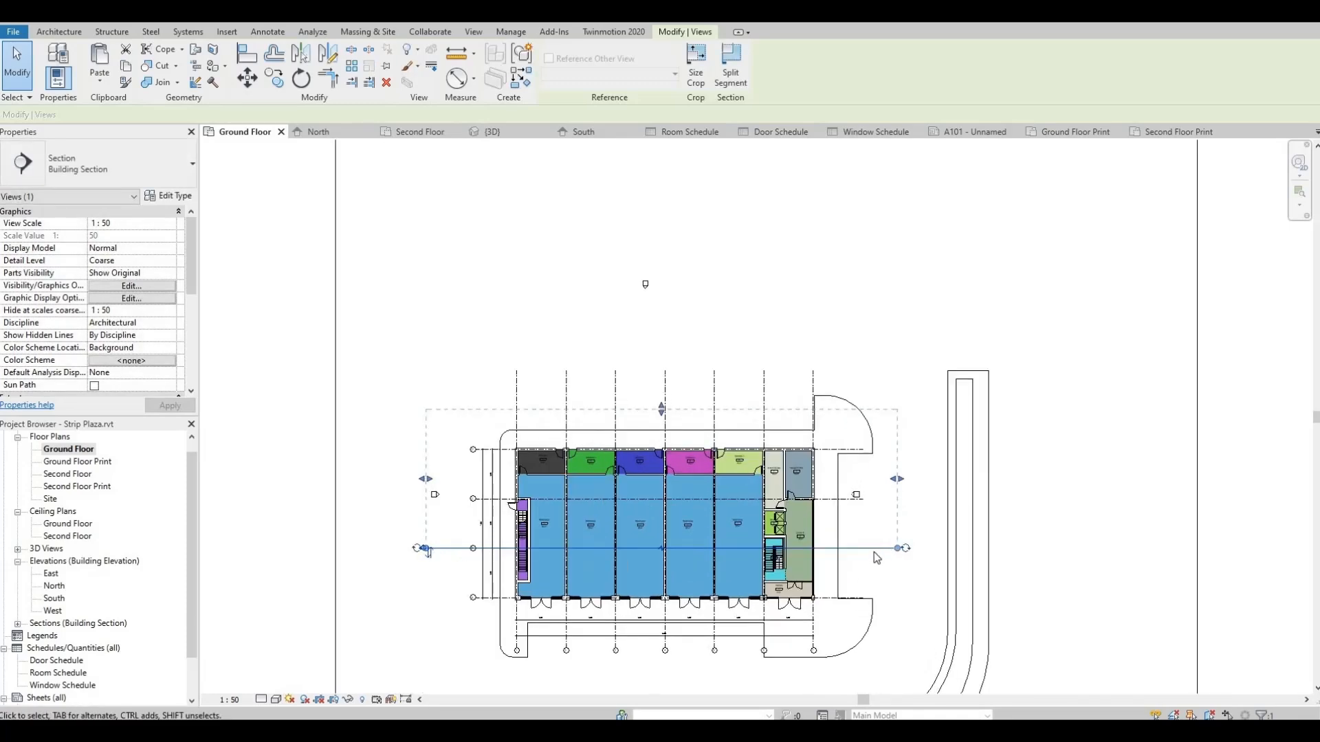
scroll(895, 550, "up", 2)
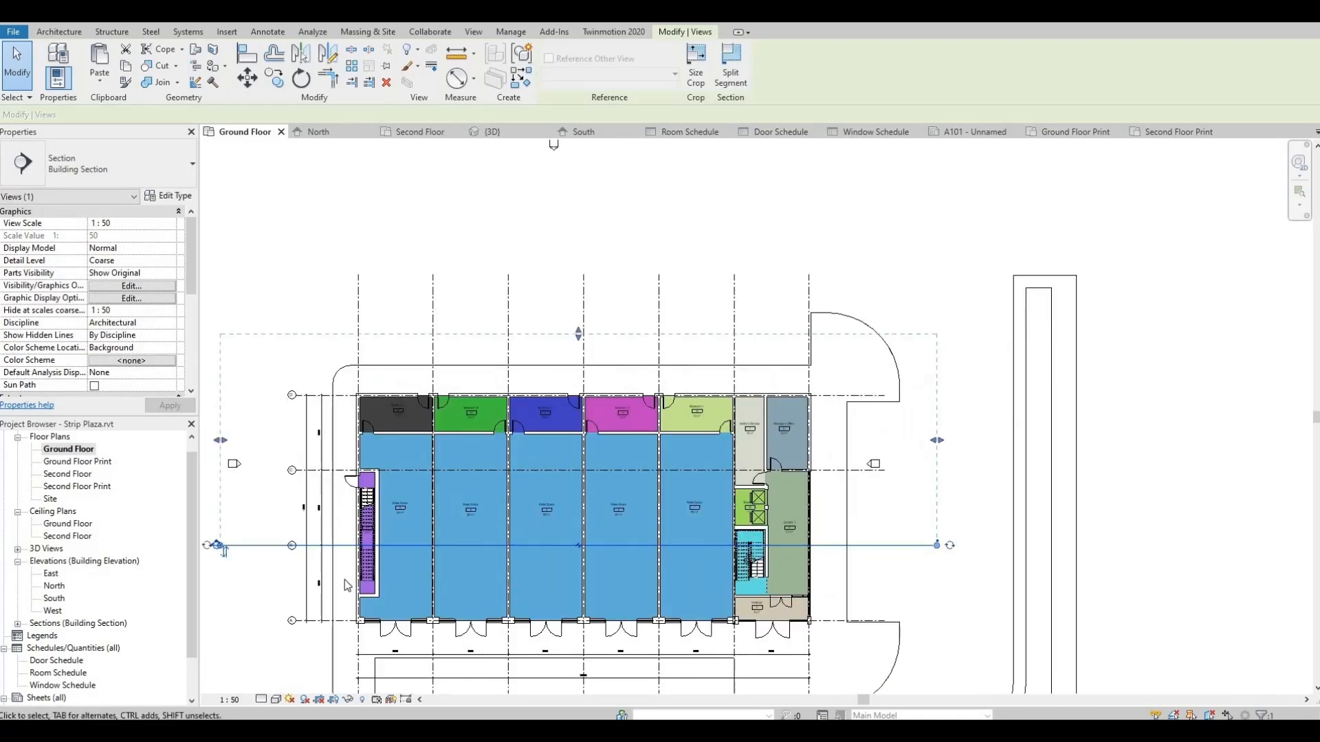
Nudge the section line down slightly so that it runs just off grid B.
left_click(344, 580)
left_click(248, 547)
left_click(280, 557)
key("Down")
key("Escape")
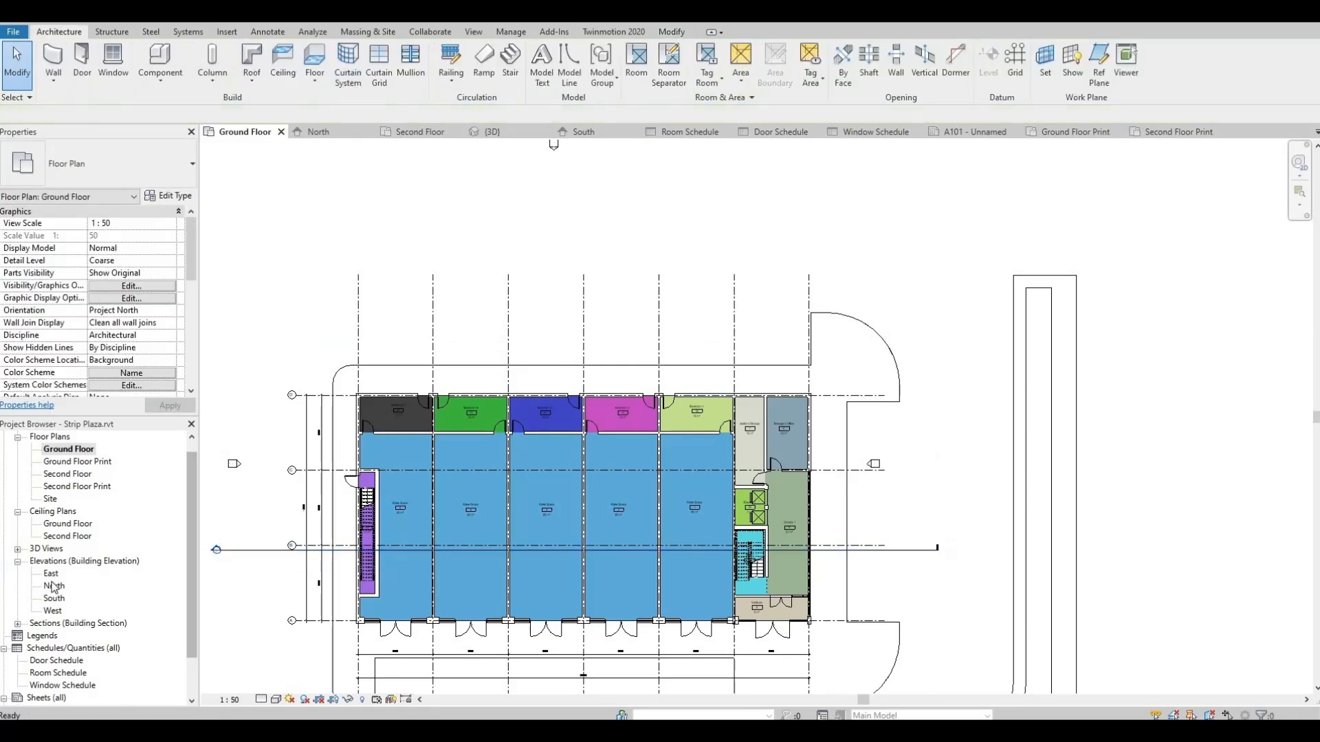
left_click(17, 624)
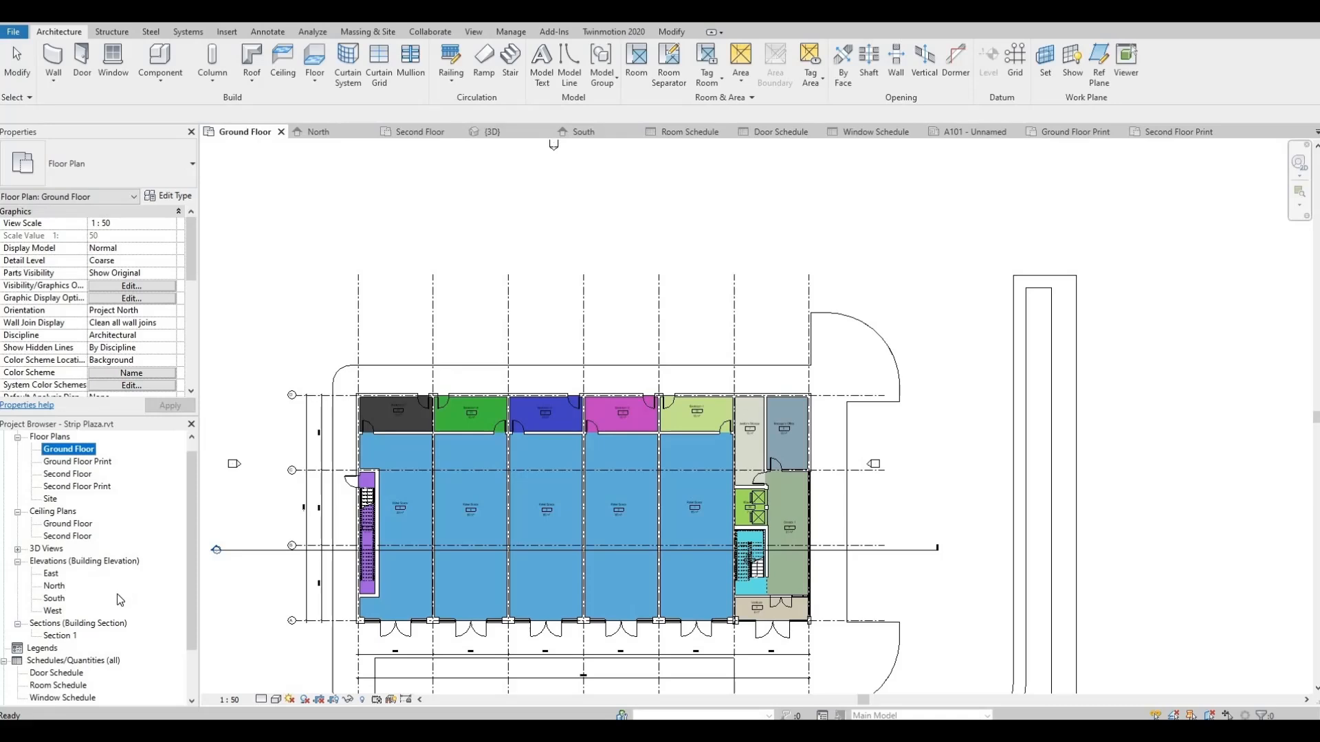
scroll(117, 598, "down", 2)
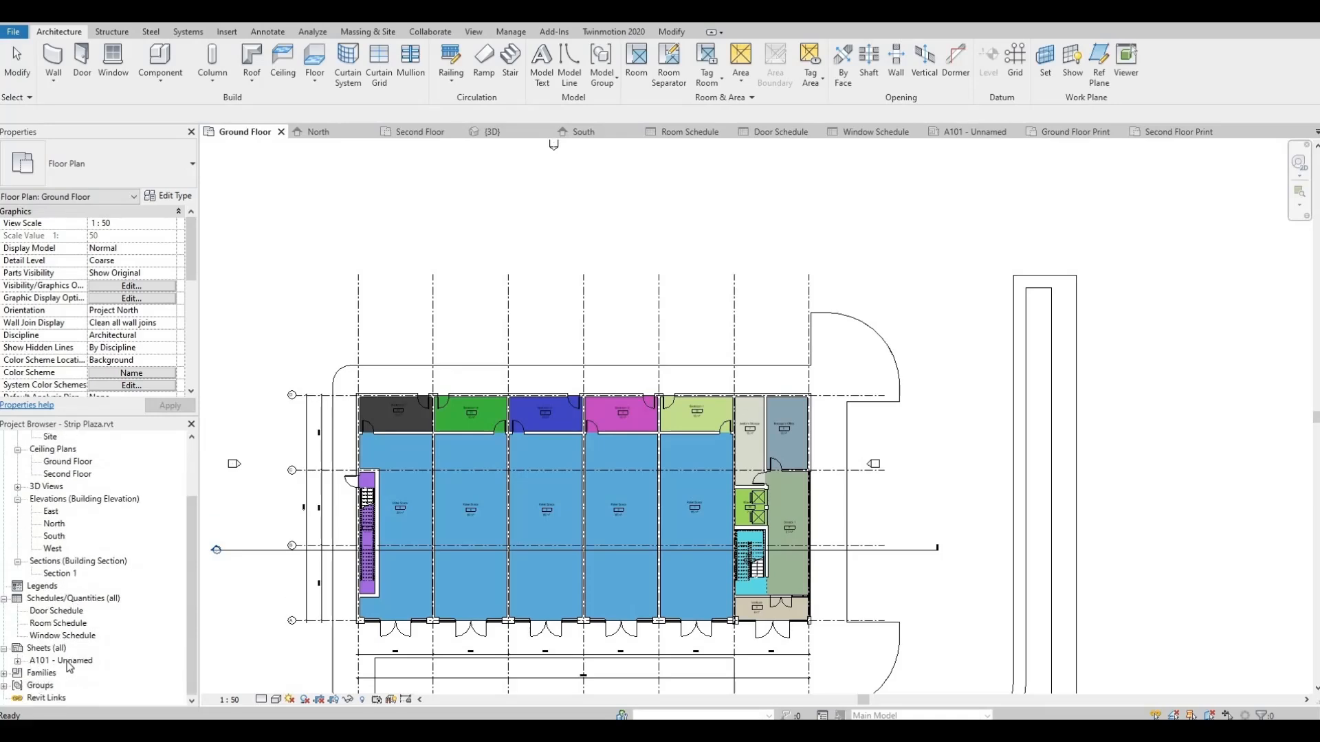
double_click(69, 661)
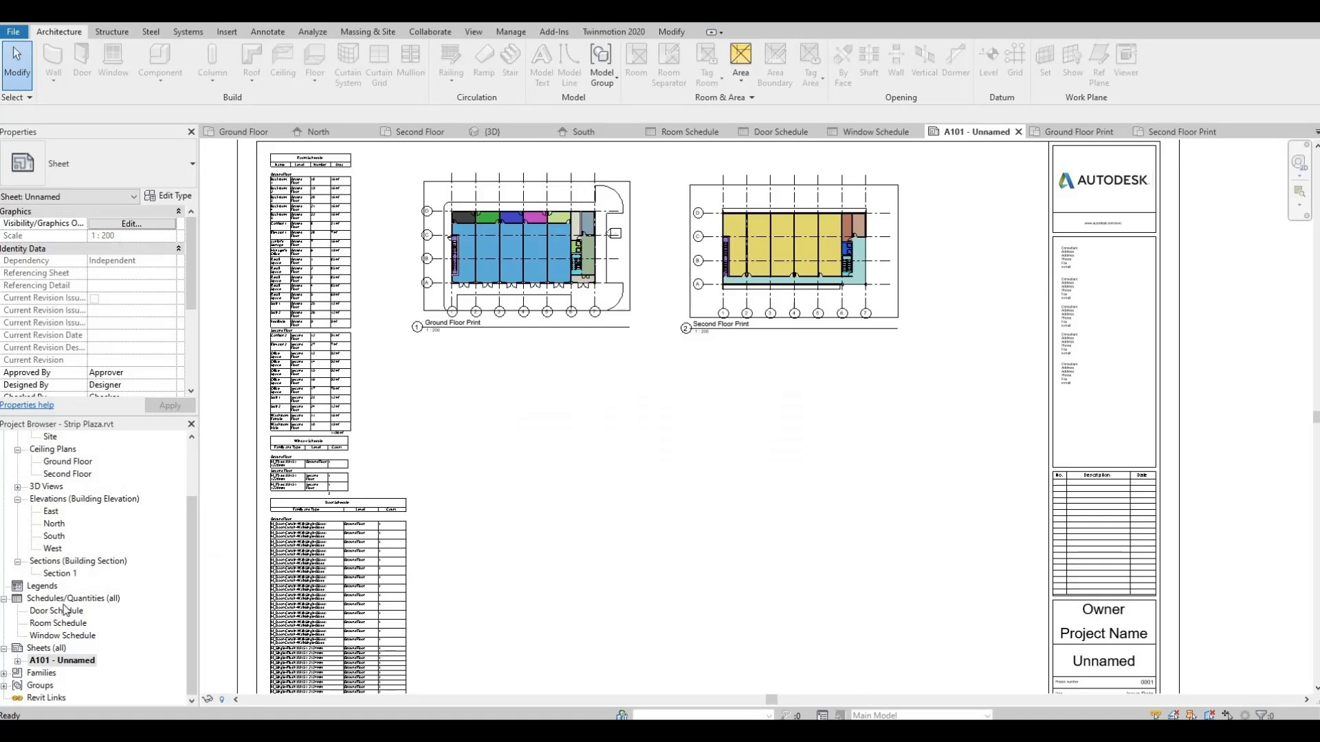
left_click(58, 574)
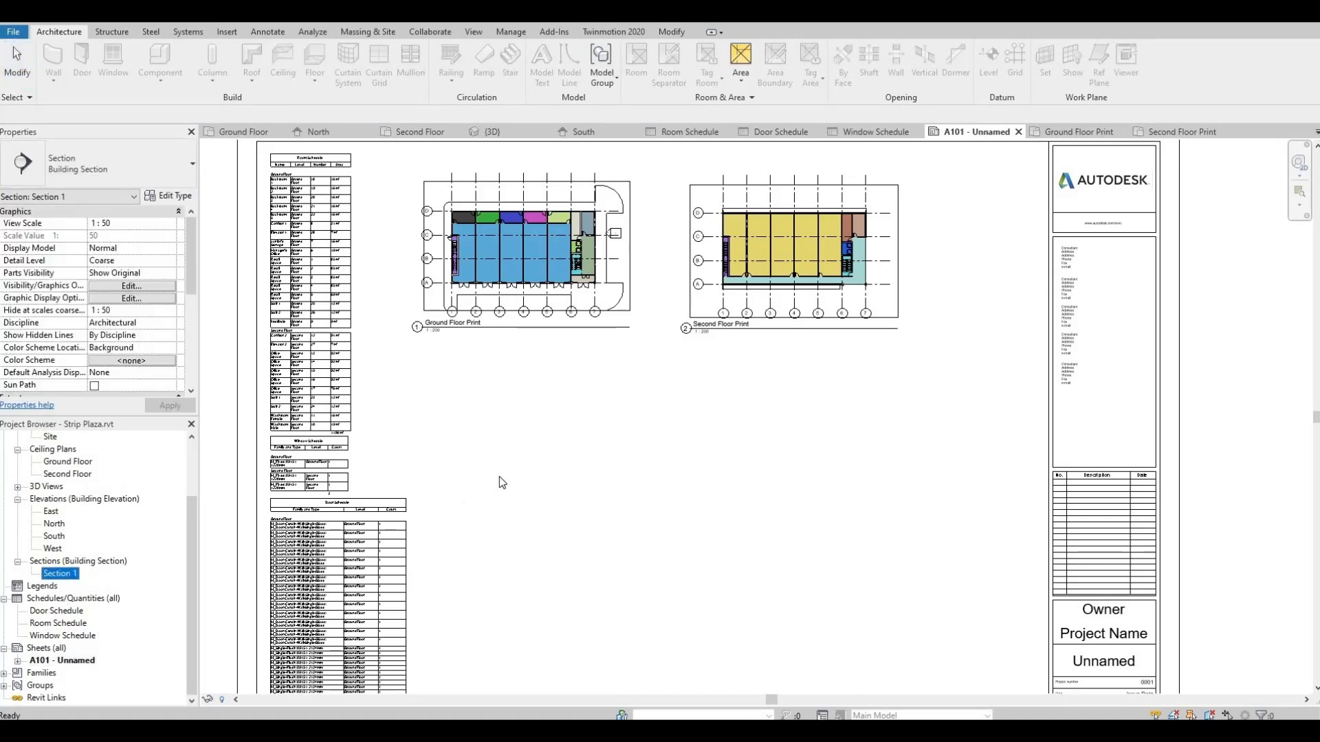
key("Escape")
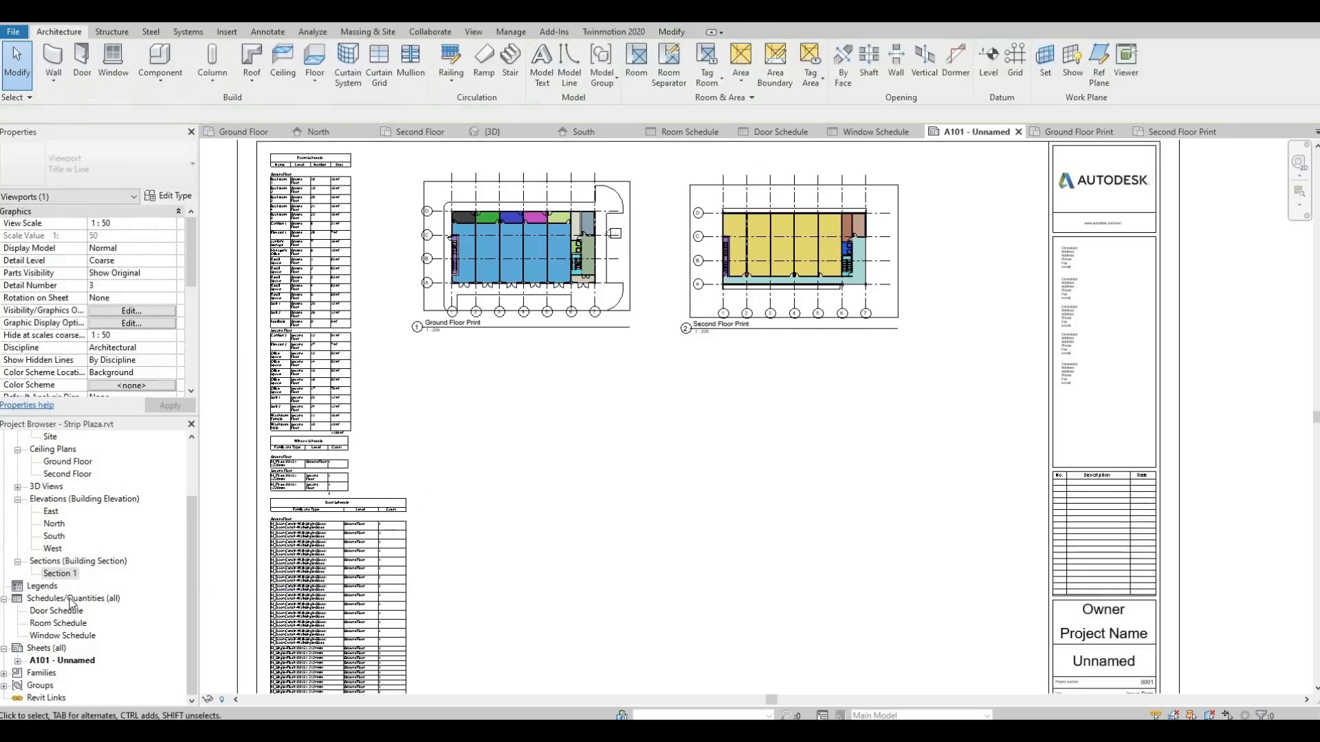
Open the Section 1 view and set its view scale to 1:200.
double_click(59, 574)
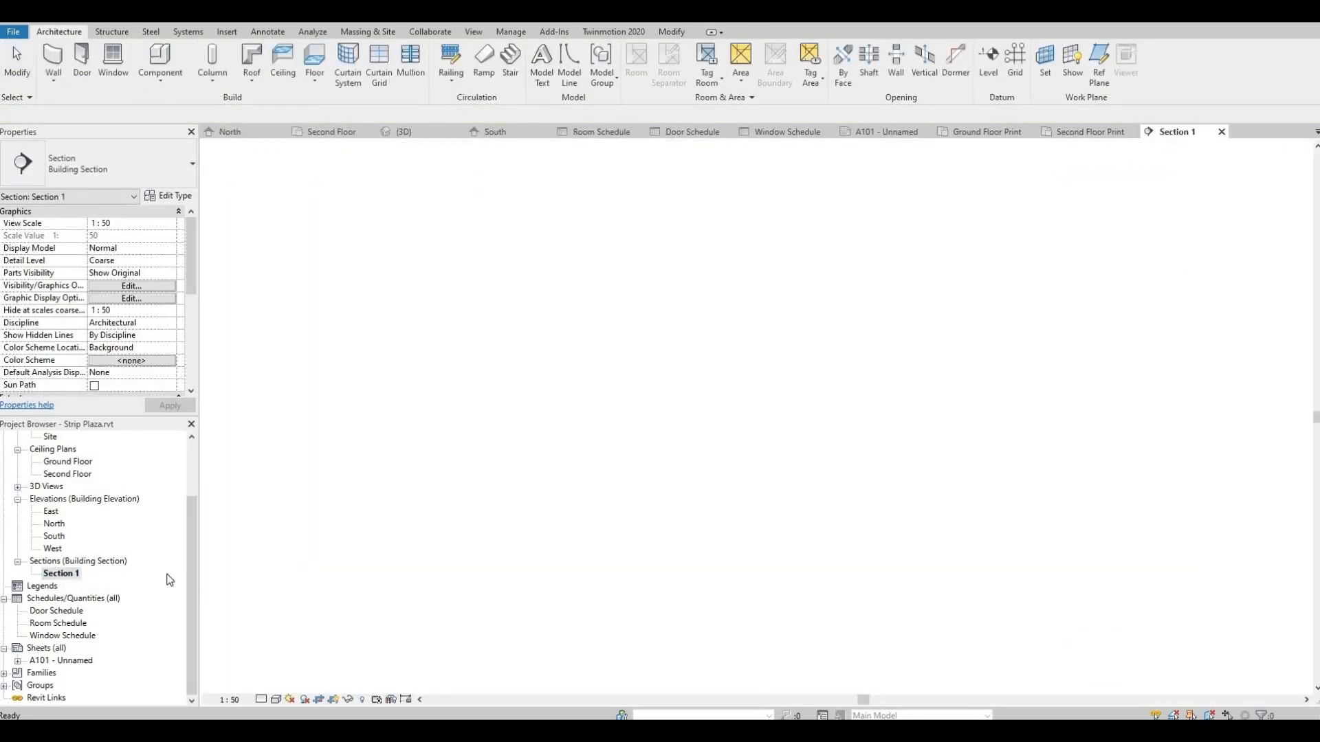
scroll(440, 495, "down", 2)
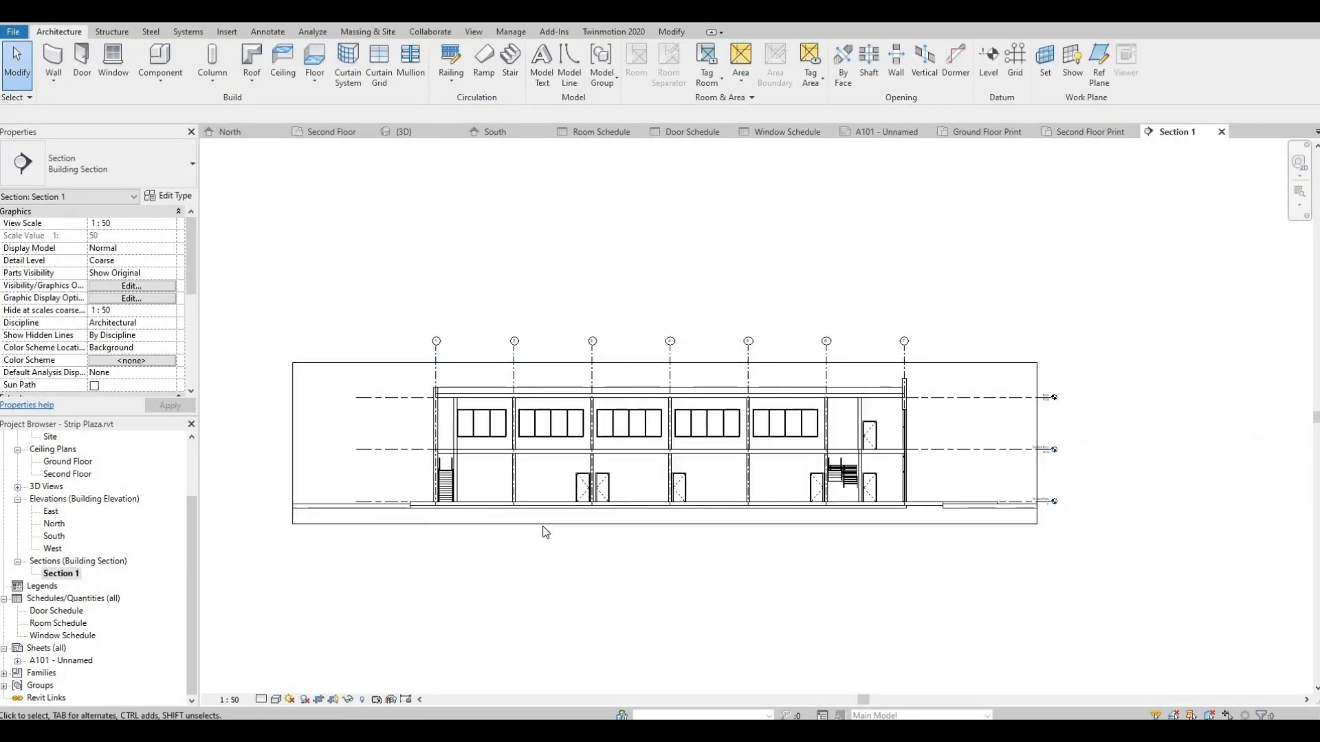
left_click(232, 700)
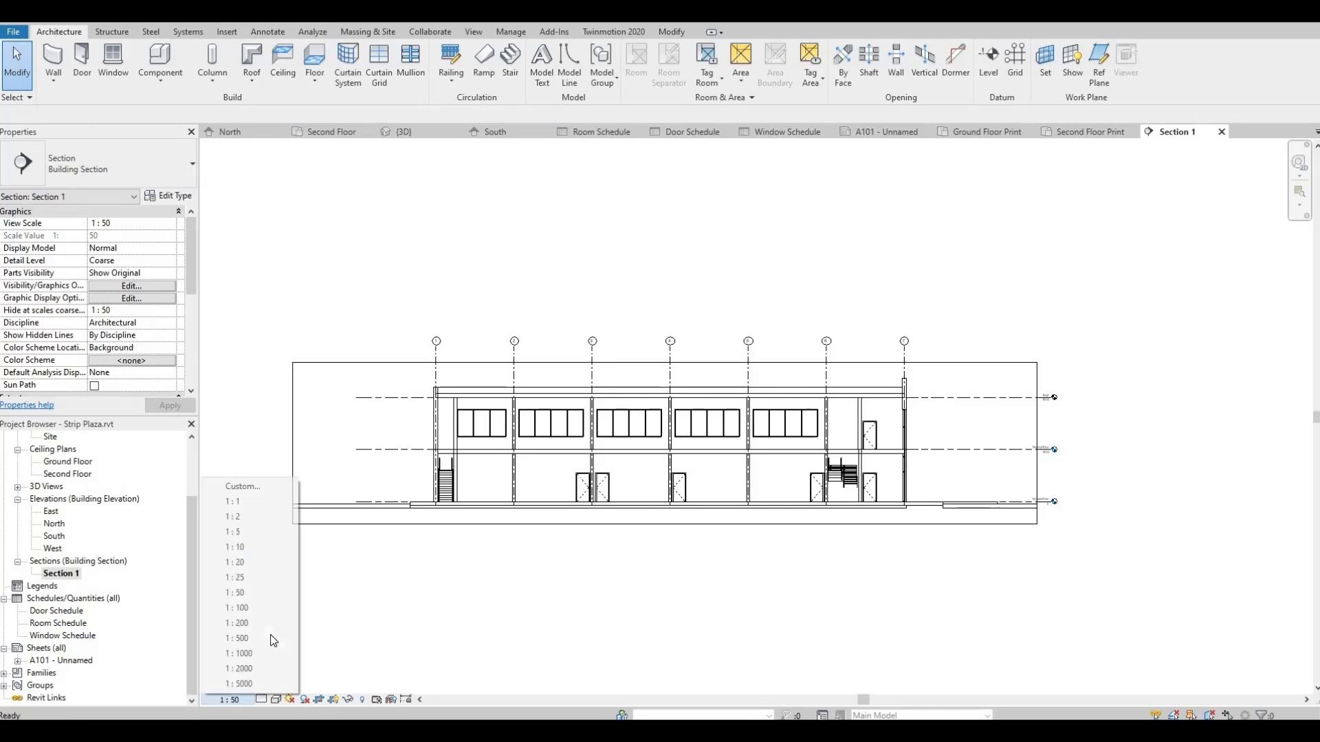
left_click(250, 624)
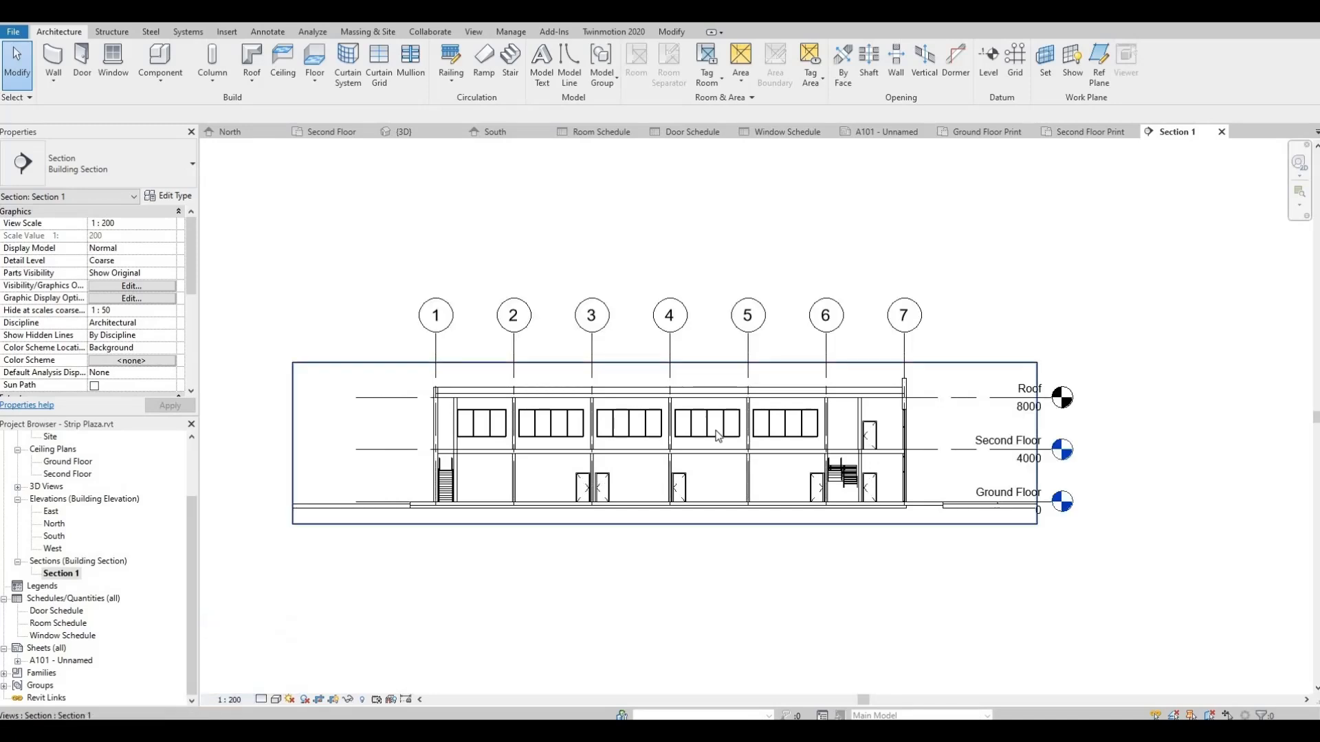
Pull both side edges of Section 1's crop region inward so they sit closer to the building's end walls.
left_click(1036, 443)
left_click_drag(1036, 444, 949, 471)
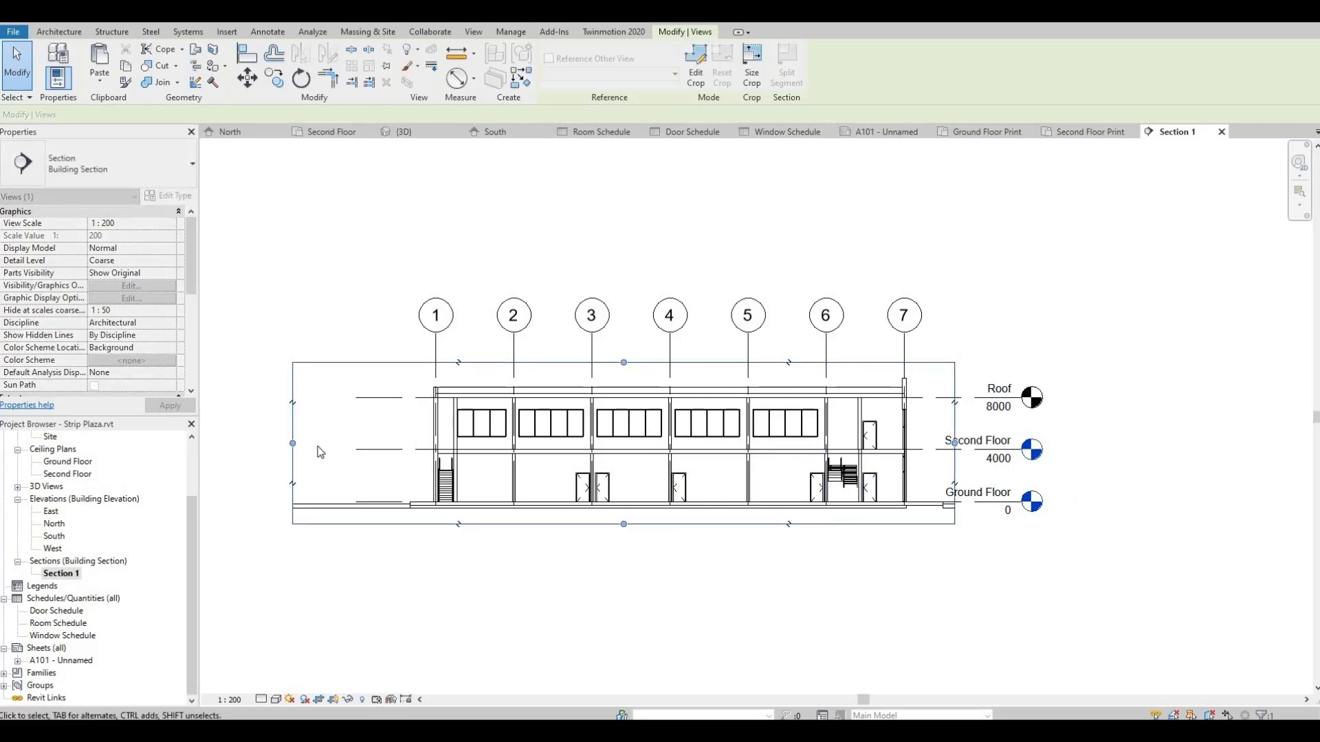
left_click_drag(349, 443, 371, 450)
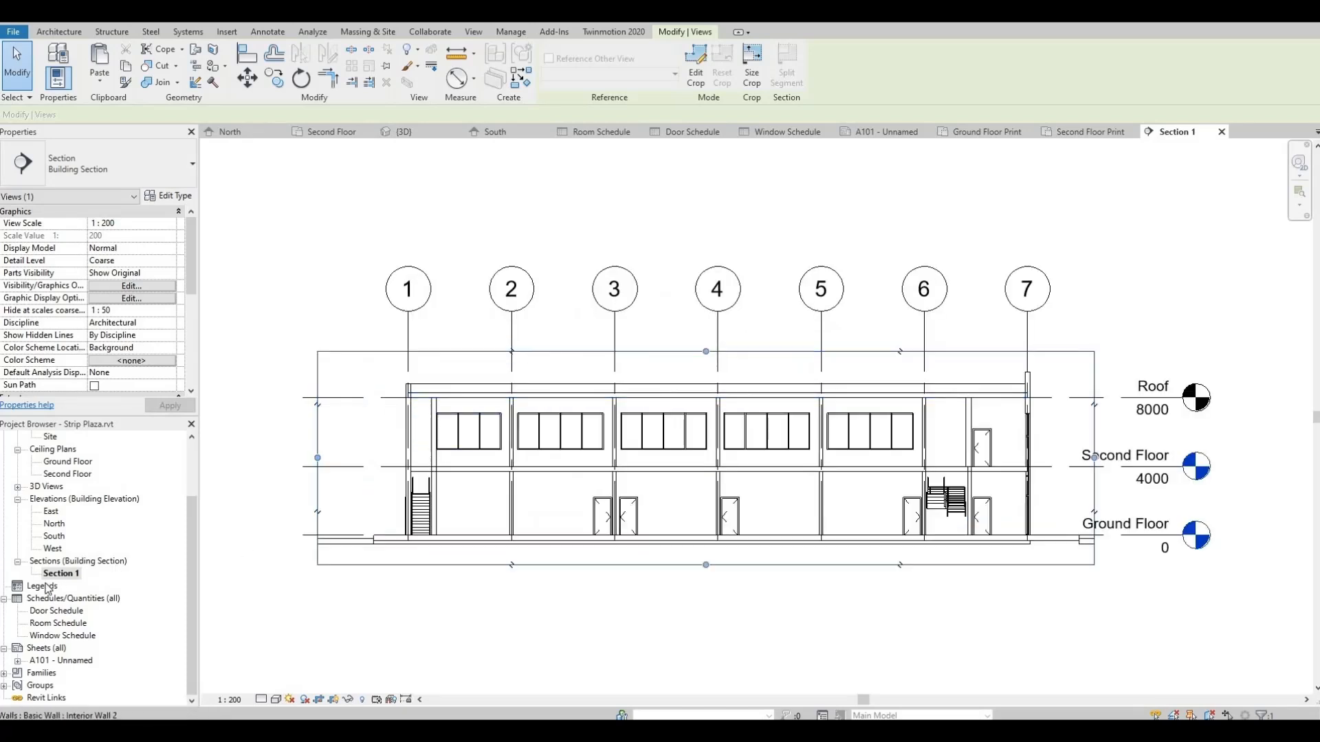
scroll(526, 399, "up", 2)
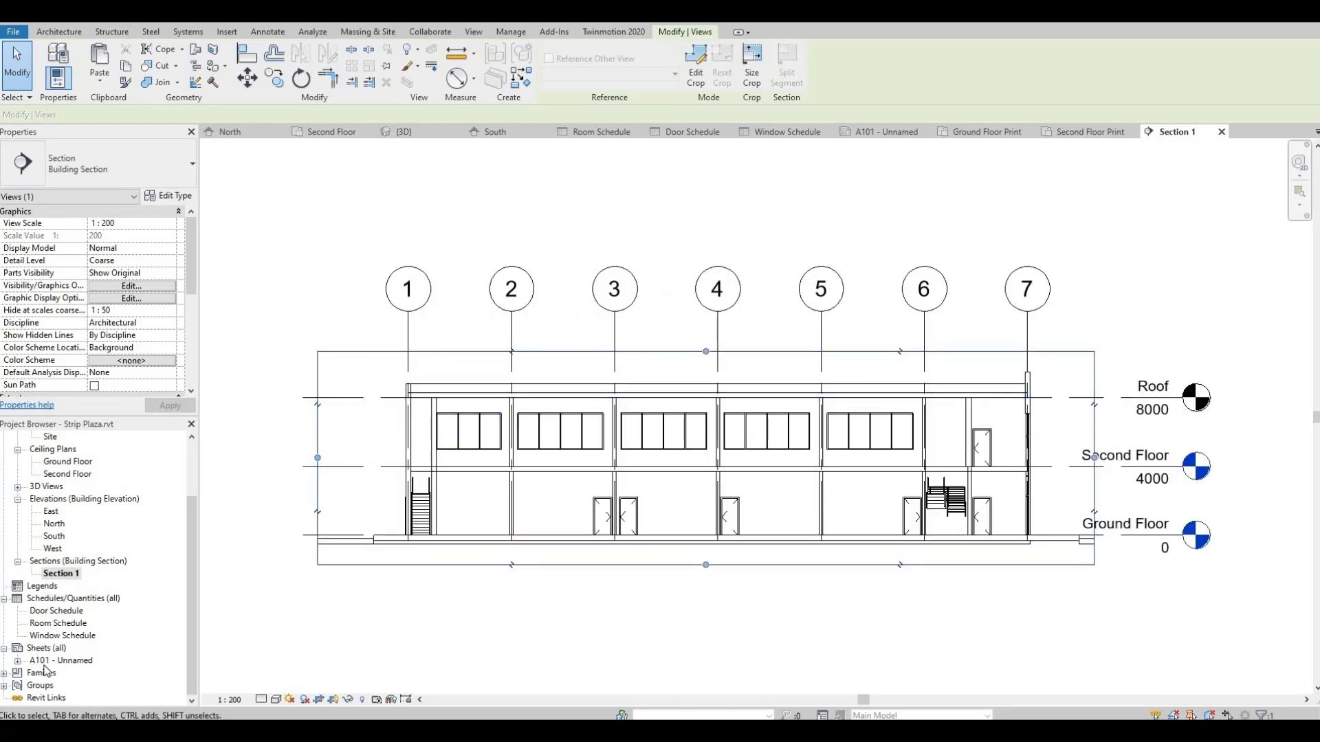
Open sheet A101 and place Section 1 on it directly below the Ground Floor Print viewport.
left_click(43, 662)
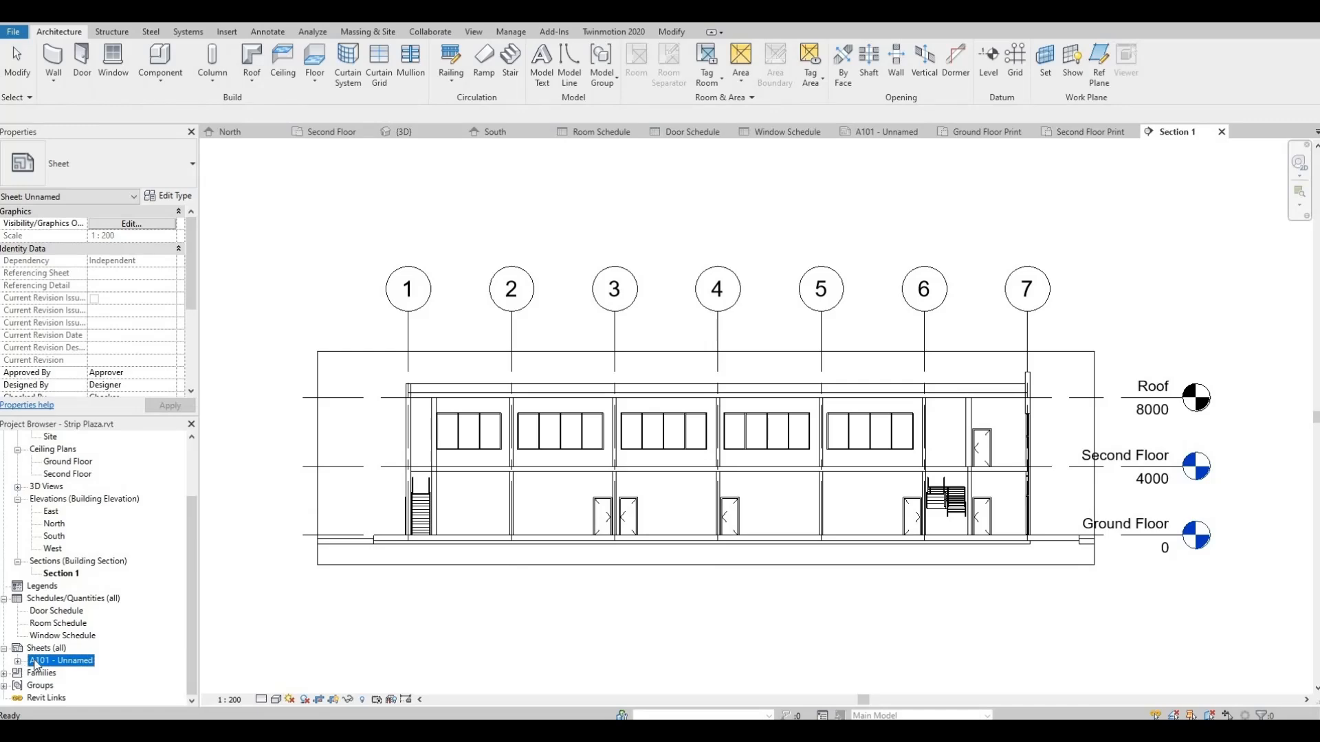
left_click(18, 661)
double_click(52, 637)
left_click(59, 549)
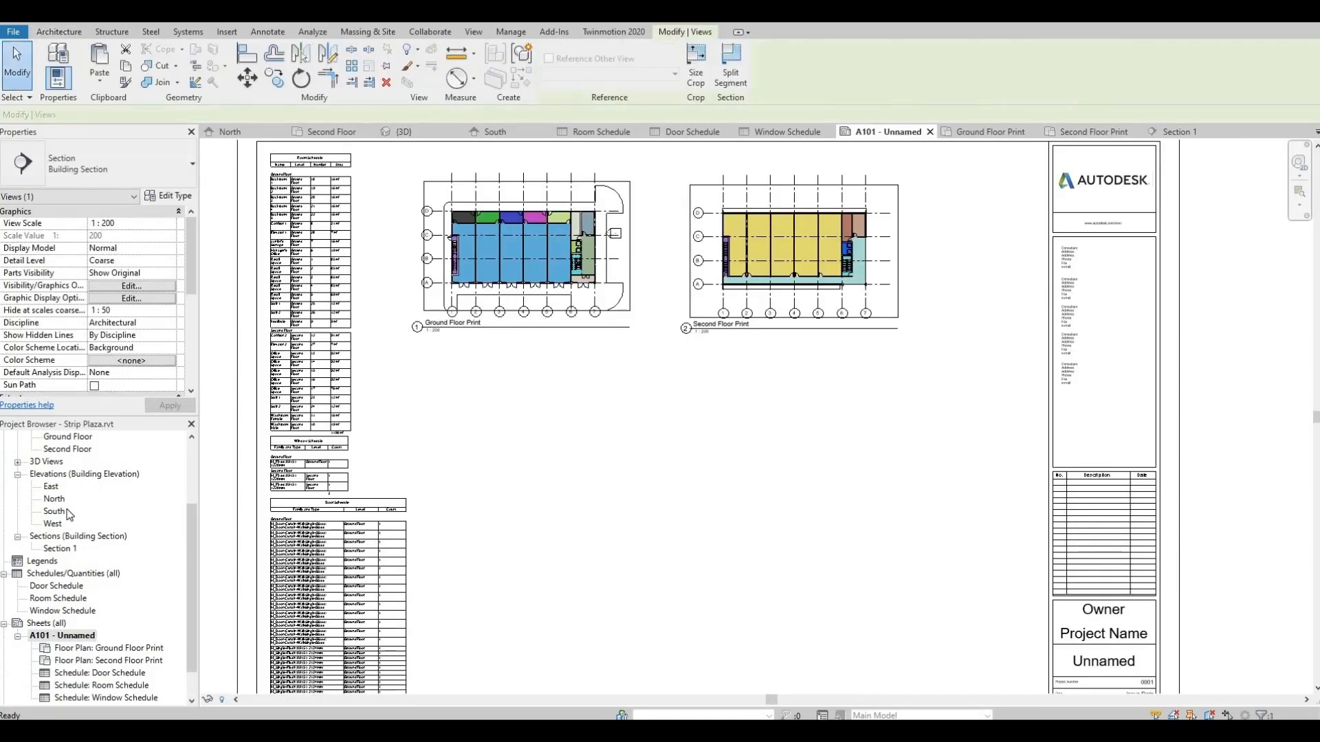
left_click_drag(59, 549, 542, 430)
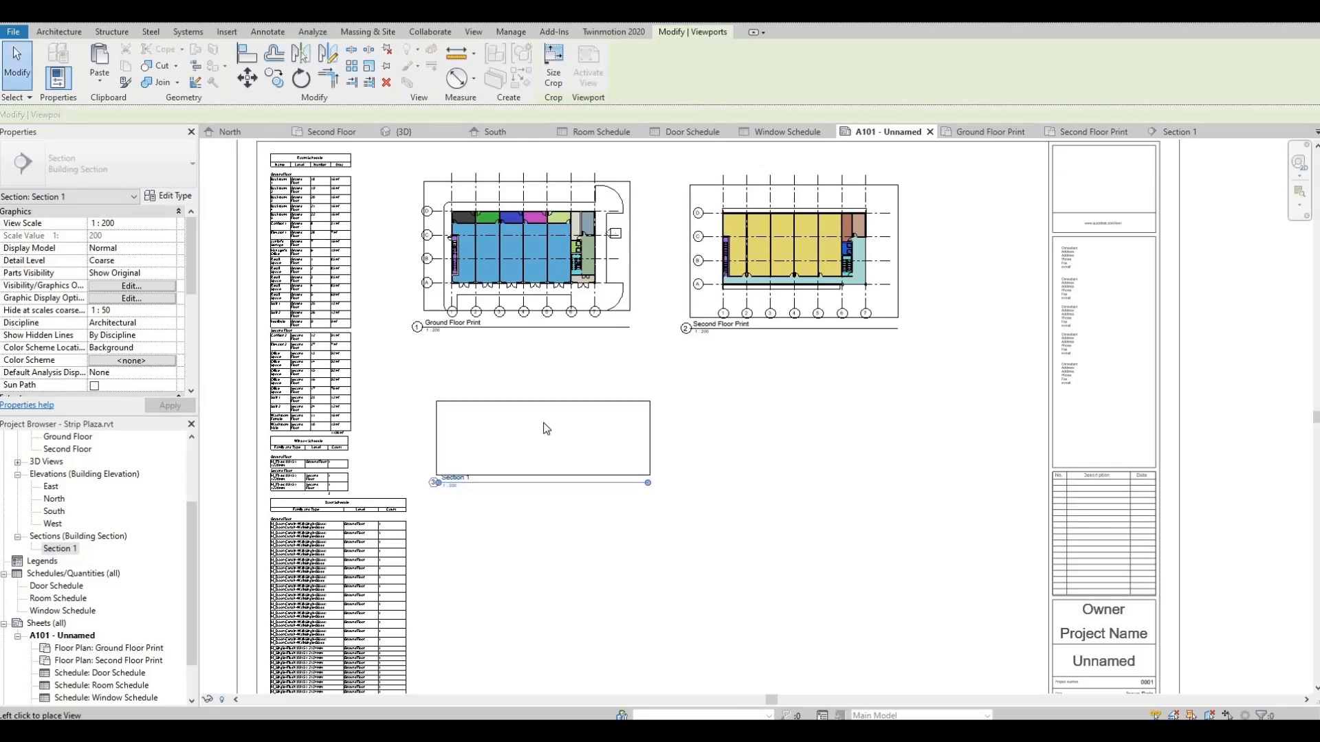
scroll(542, 430, "up", 2)
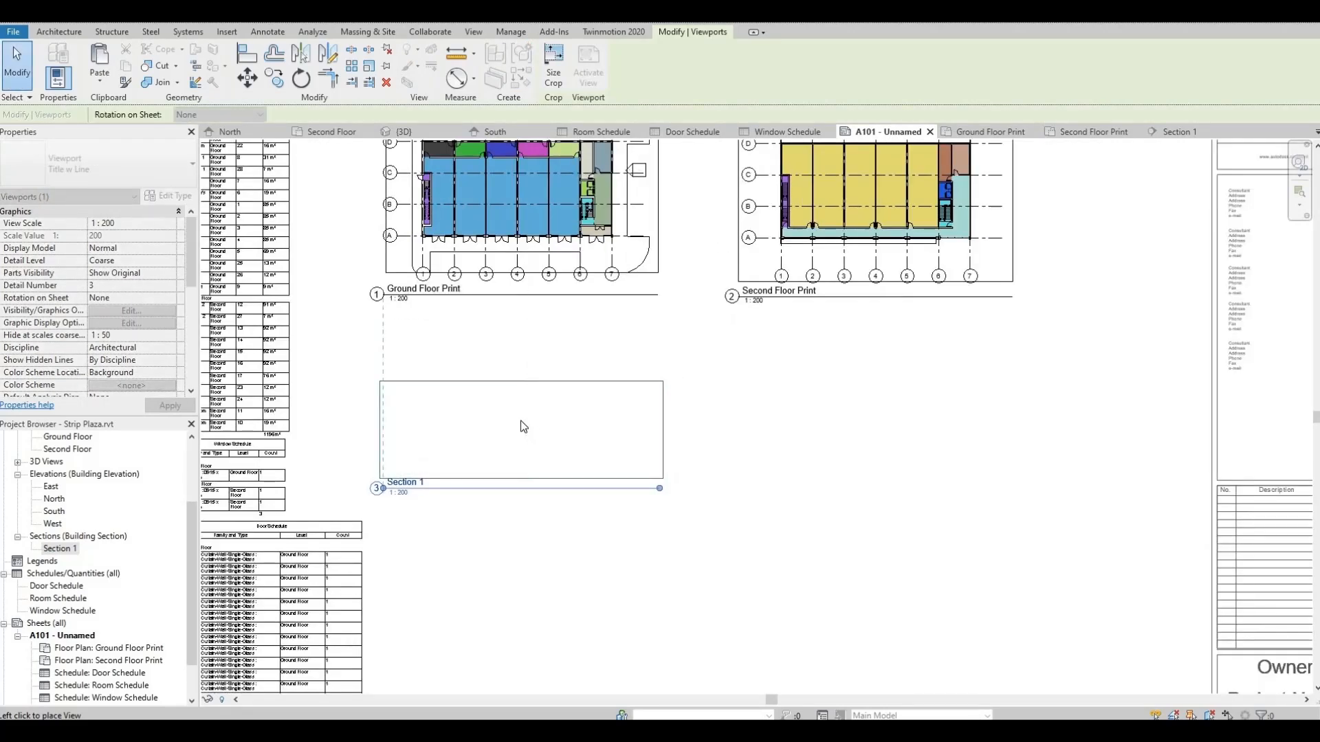
left_click(548, 442)
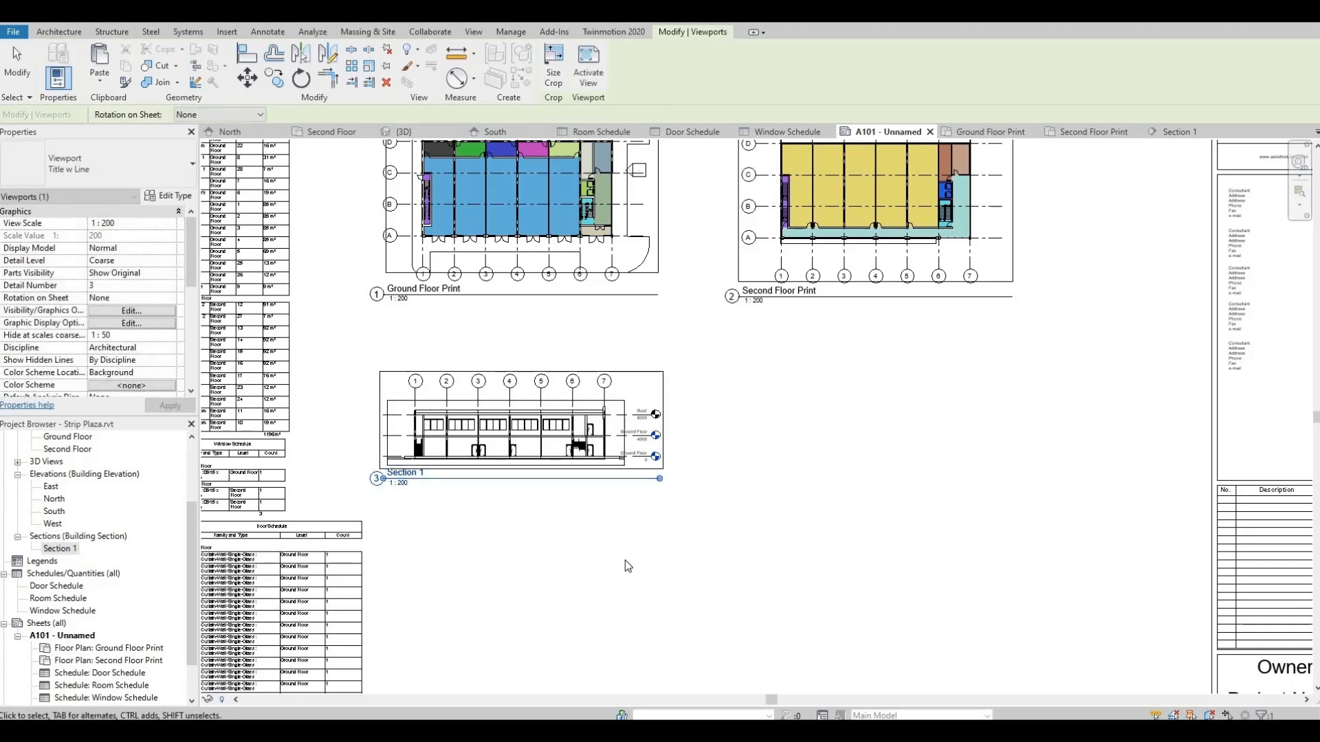
middle_click_drag(619, 548, 614, 531)
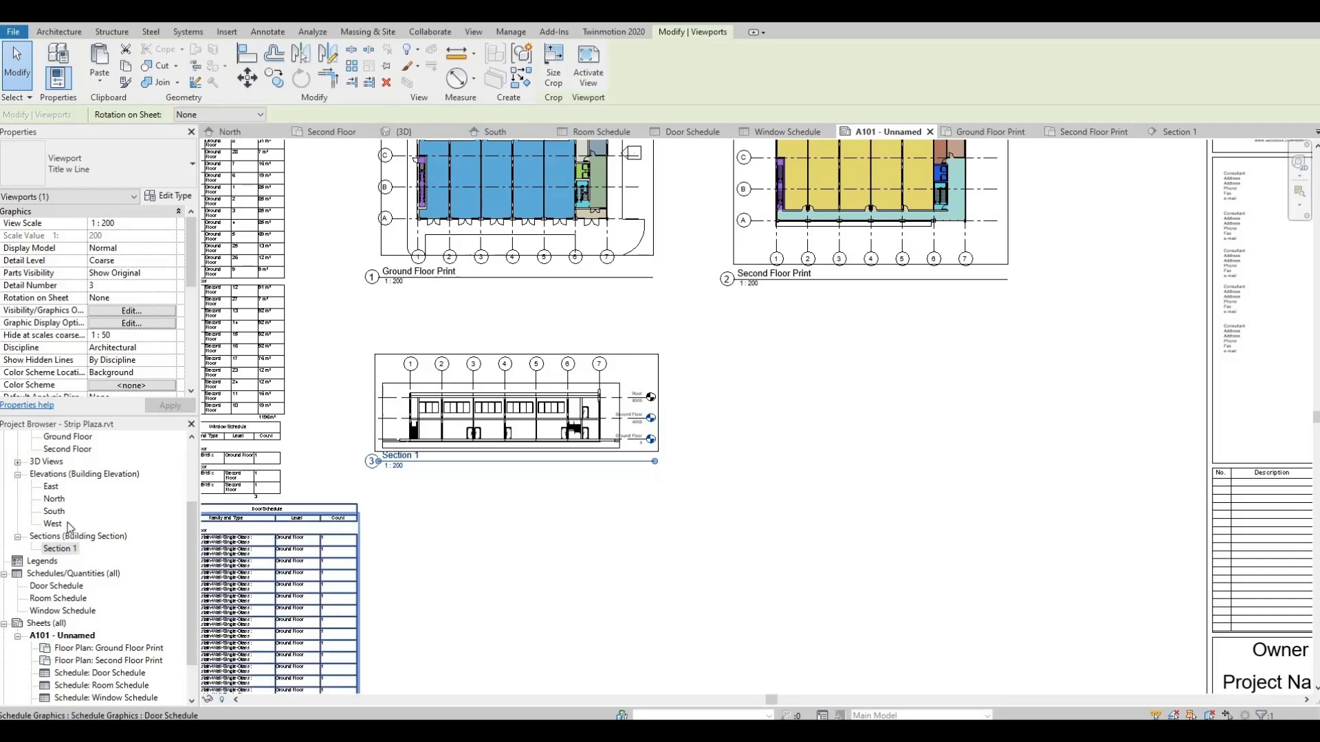
Open the South elevation and turn on ambient shadows in its graphic display options.
left_click(50, 487)
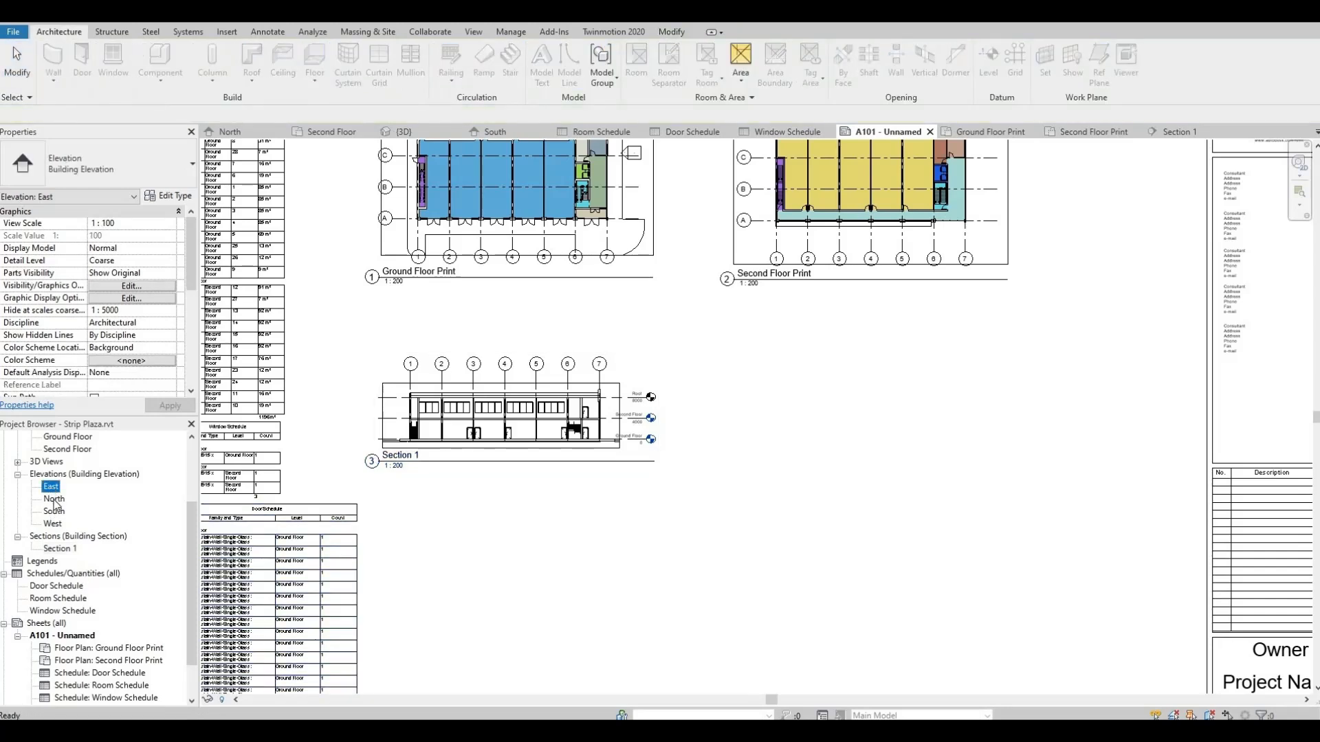
double_click(55, 500)
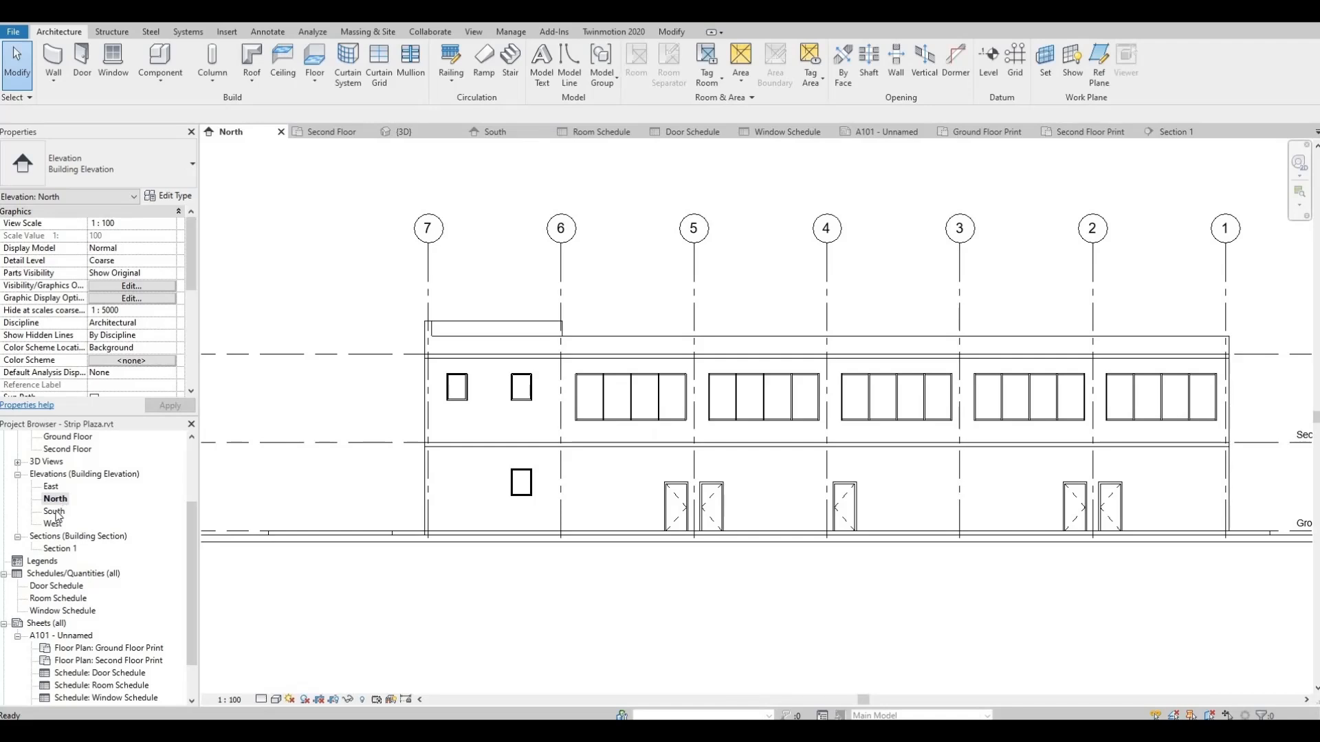
double_click(55, 511)
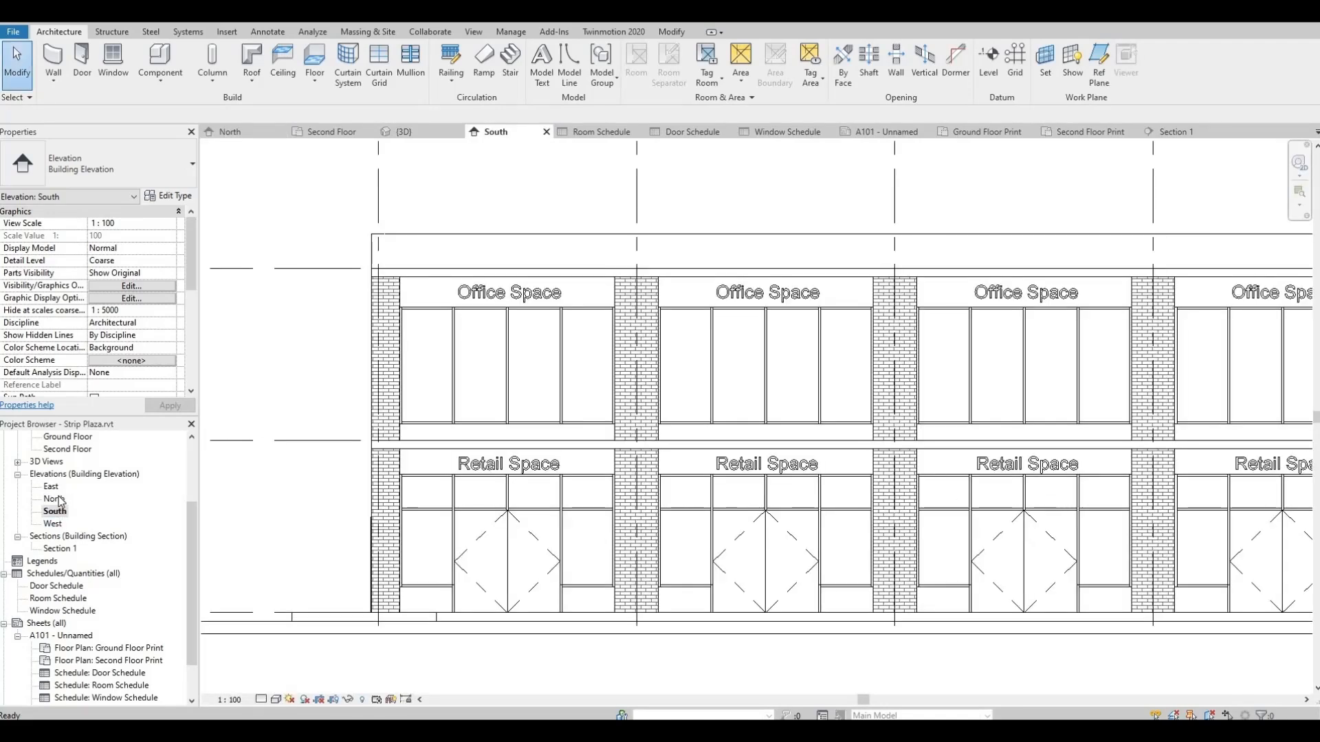
scroll(62, 550, "down", 1)
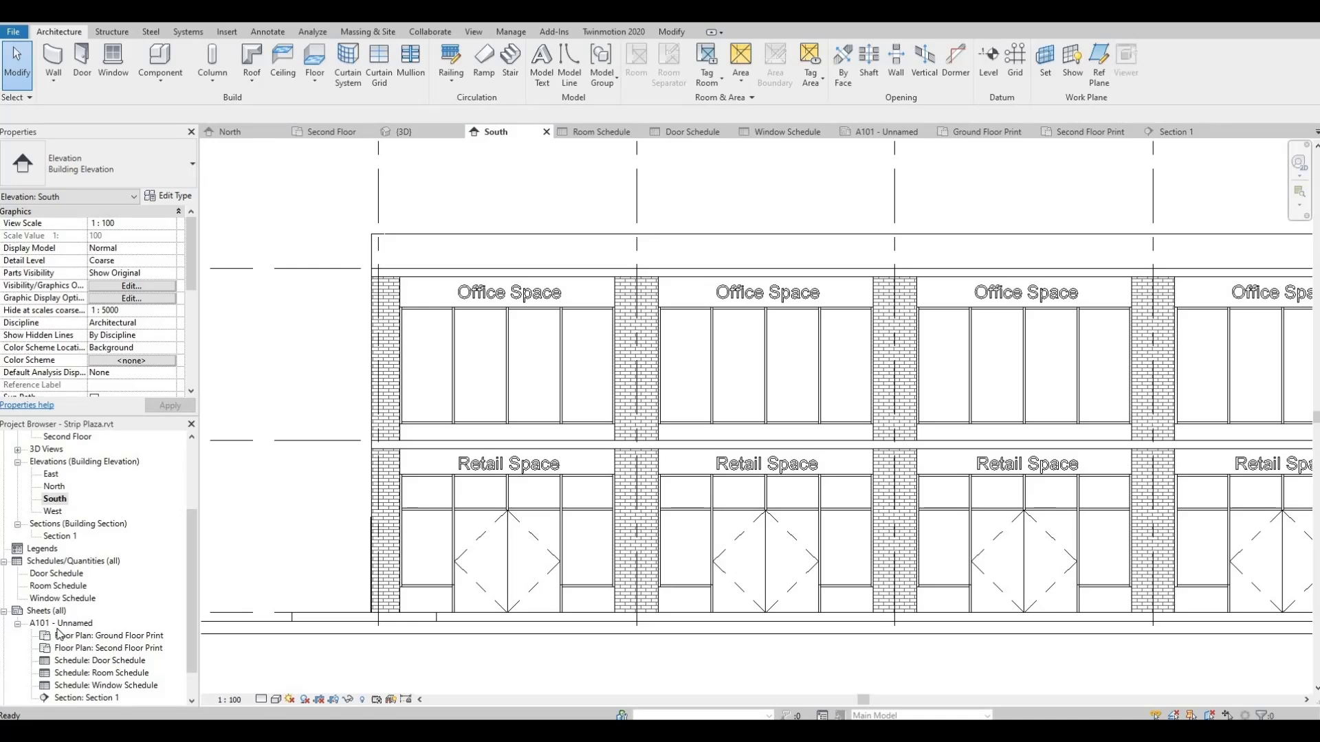
scroll(302, 570, "down", 5)
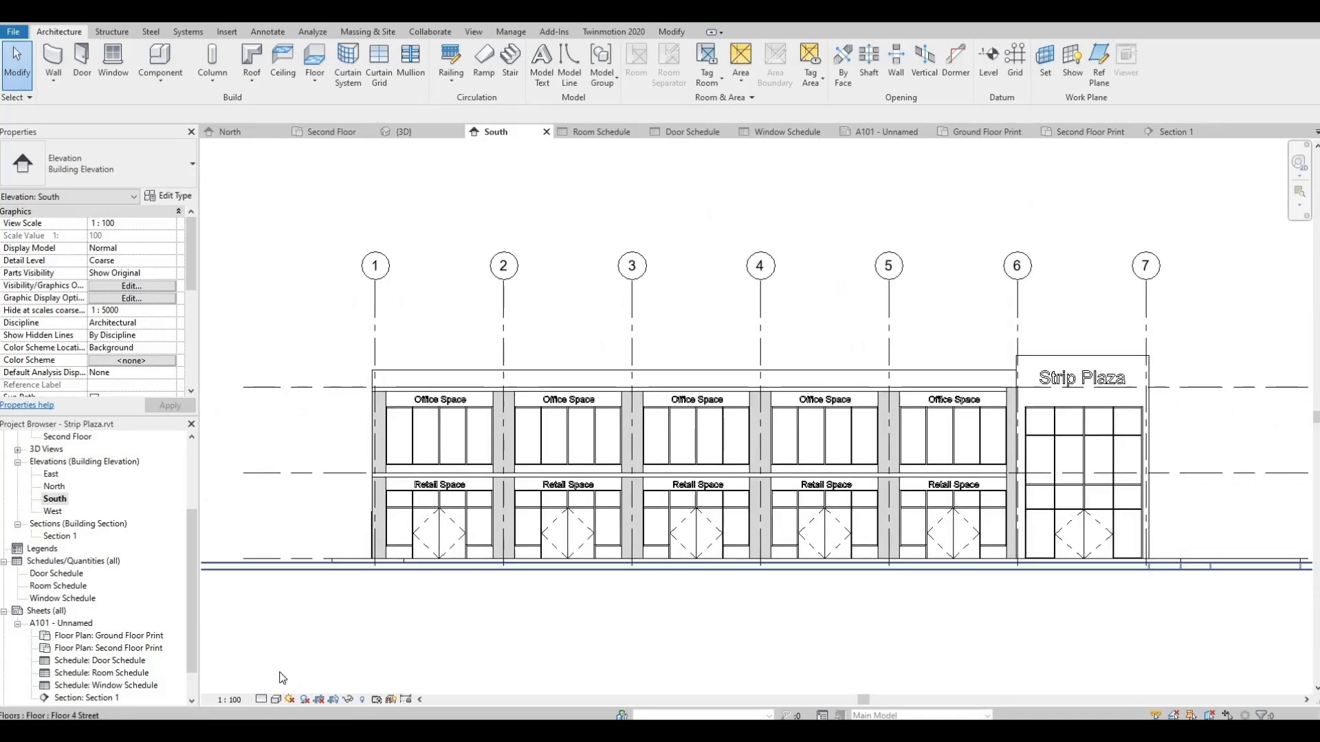
left_click(276, 698)
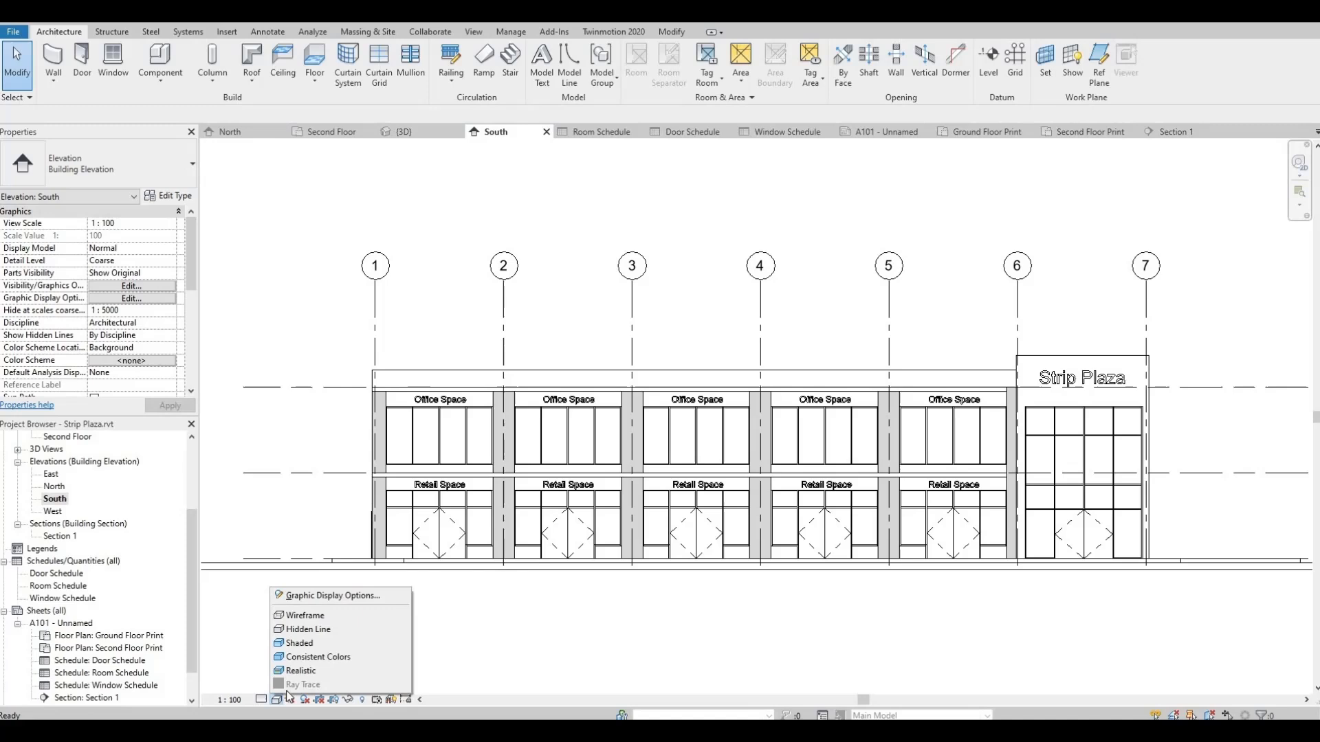
left_click(332, 595)
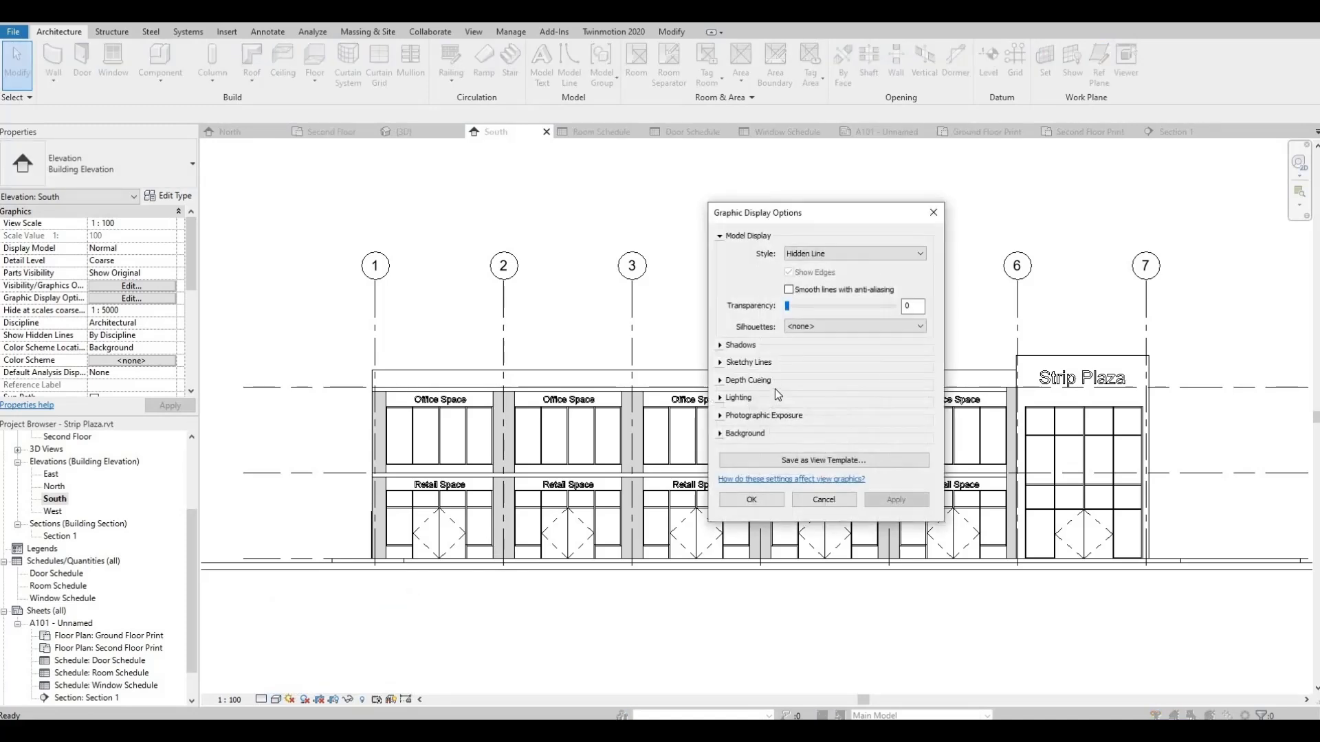
left_click(721, 347)
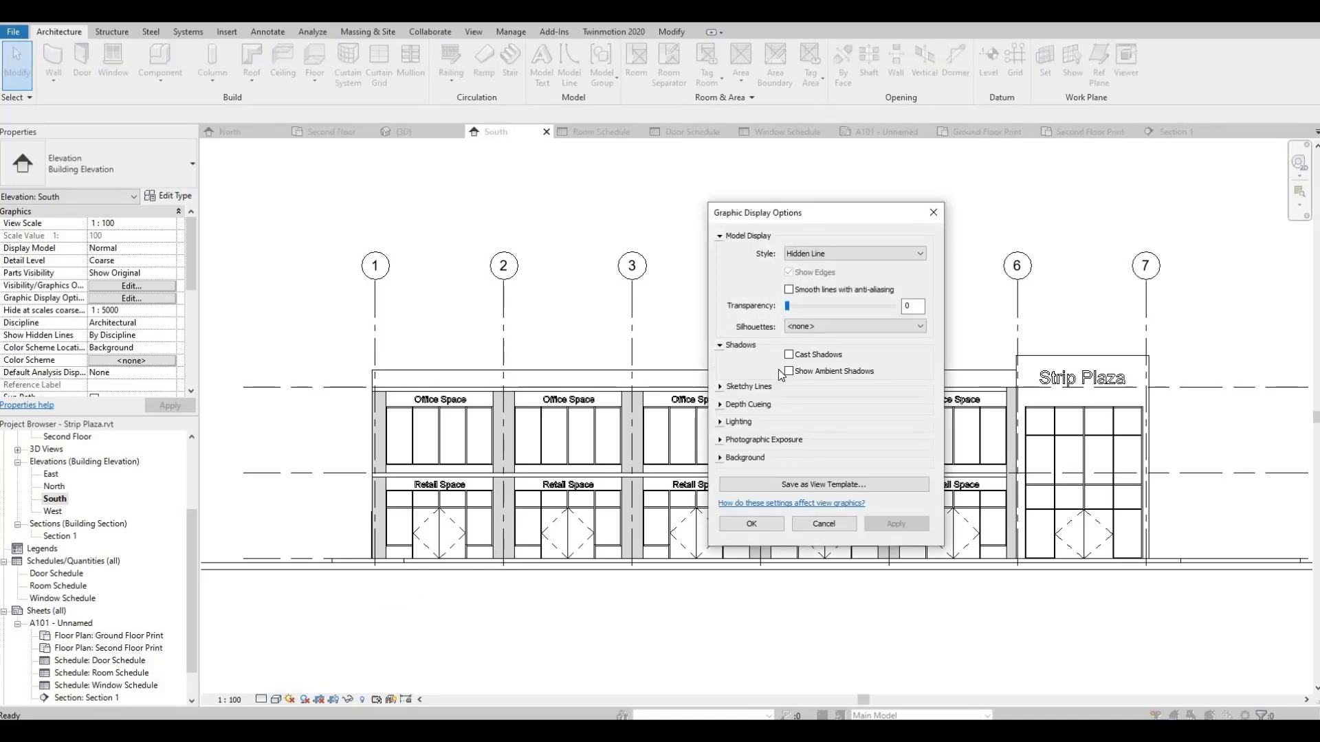
left_click(789, 372)
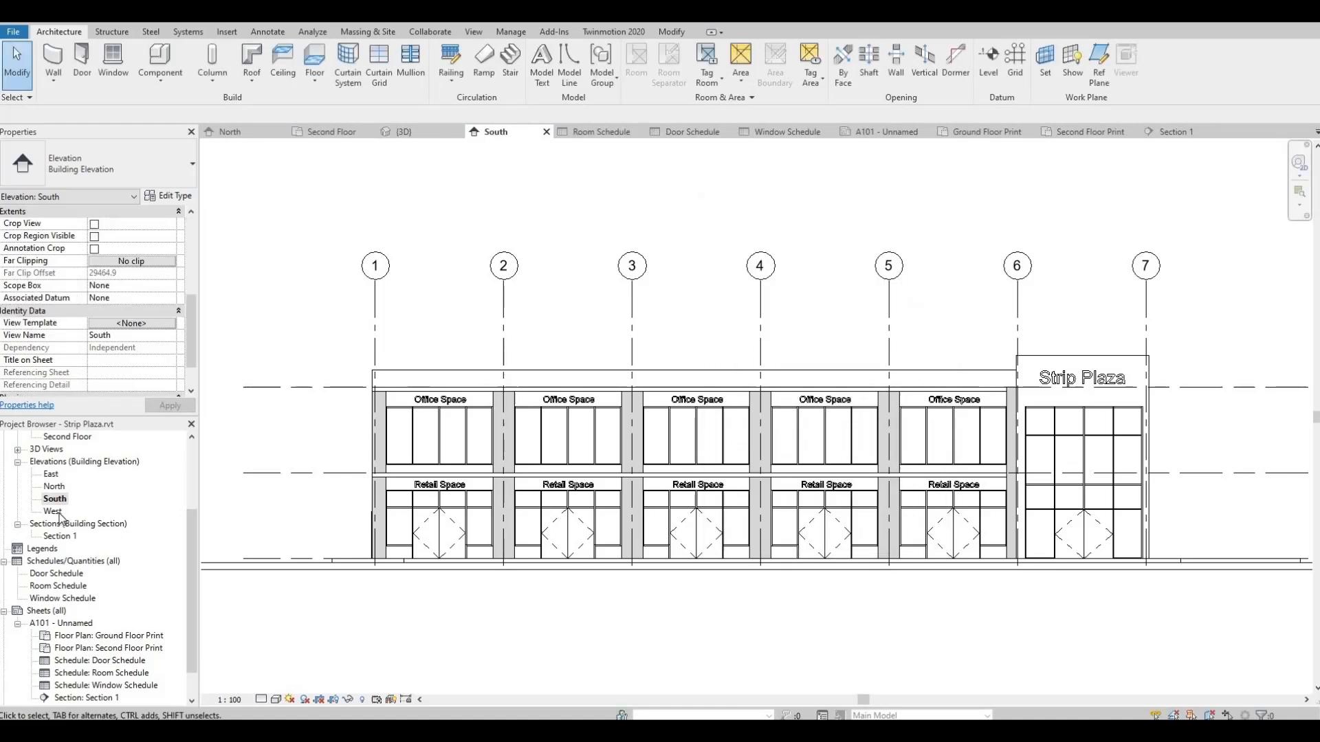
Select the East and West building elevation views together.
left_click(53, 476)
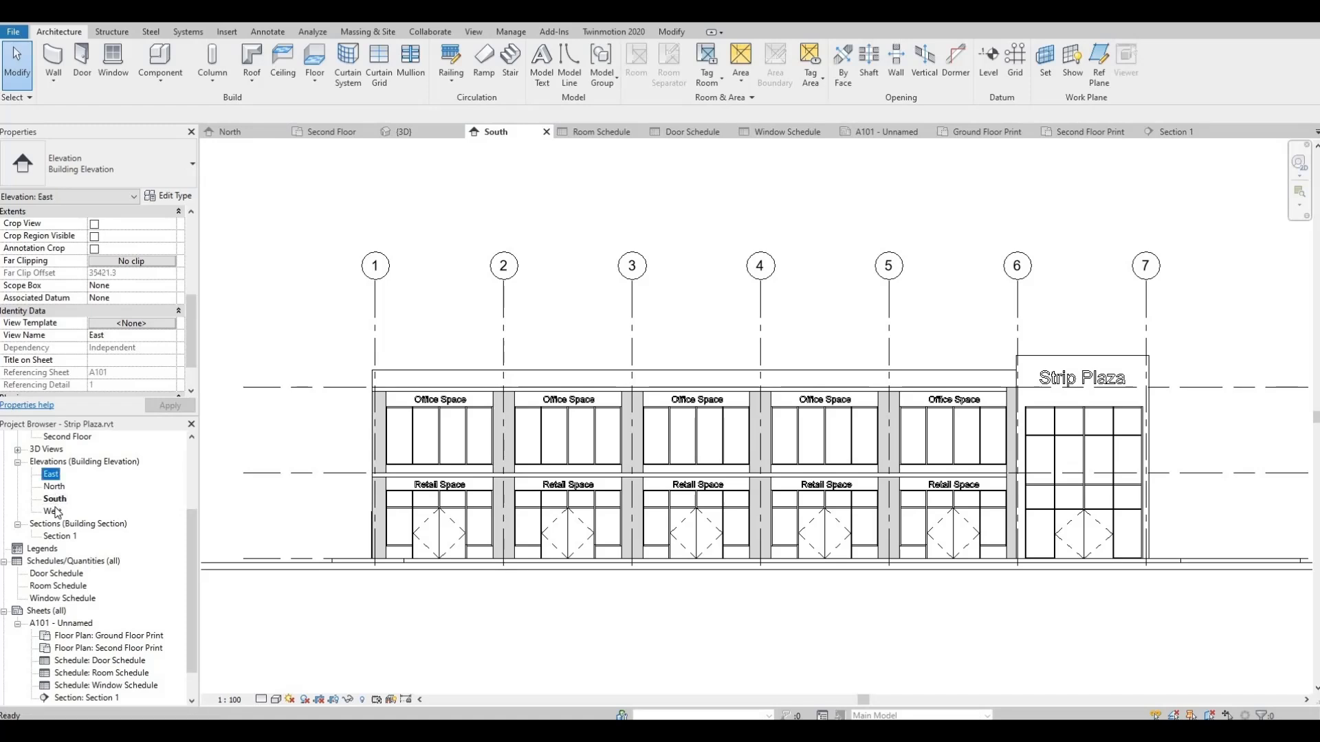
left_click(53, 512, "ctrl")
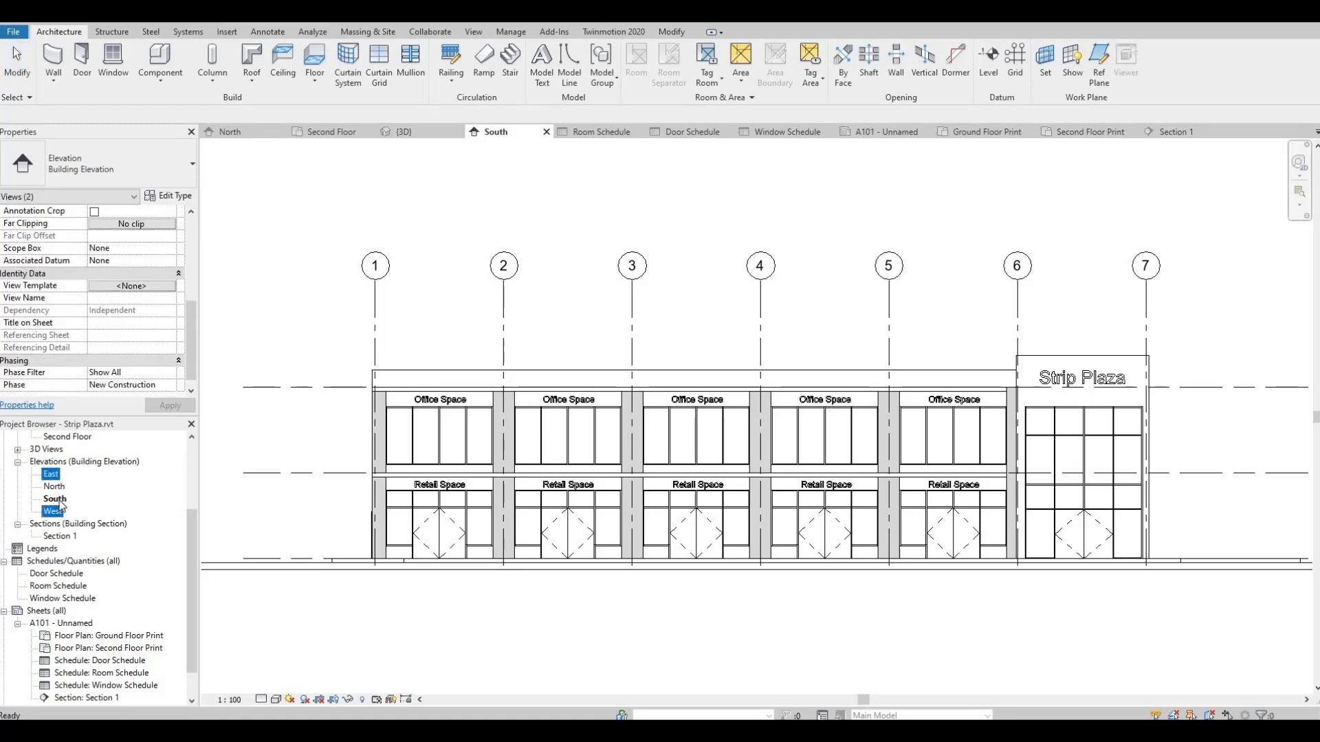
Select the East, North, South and West elevations together and open the settings for applying a view template to them.
left_click(55, 499)
left_click(54, 475)
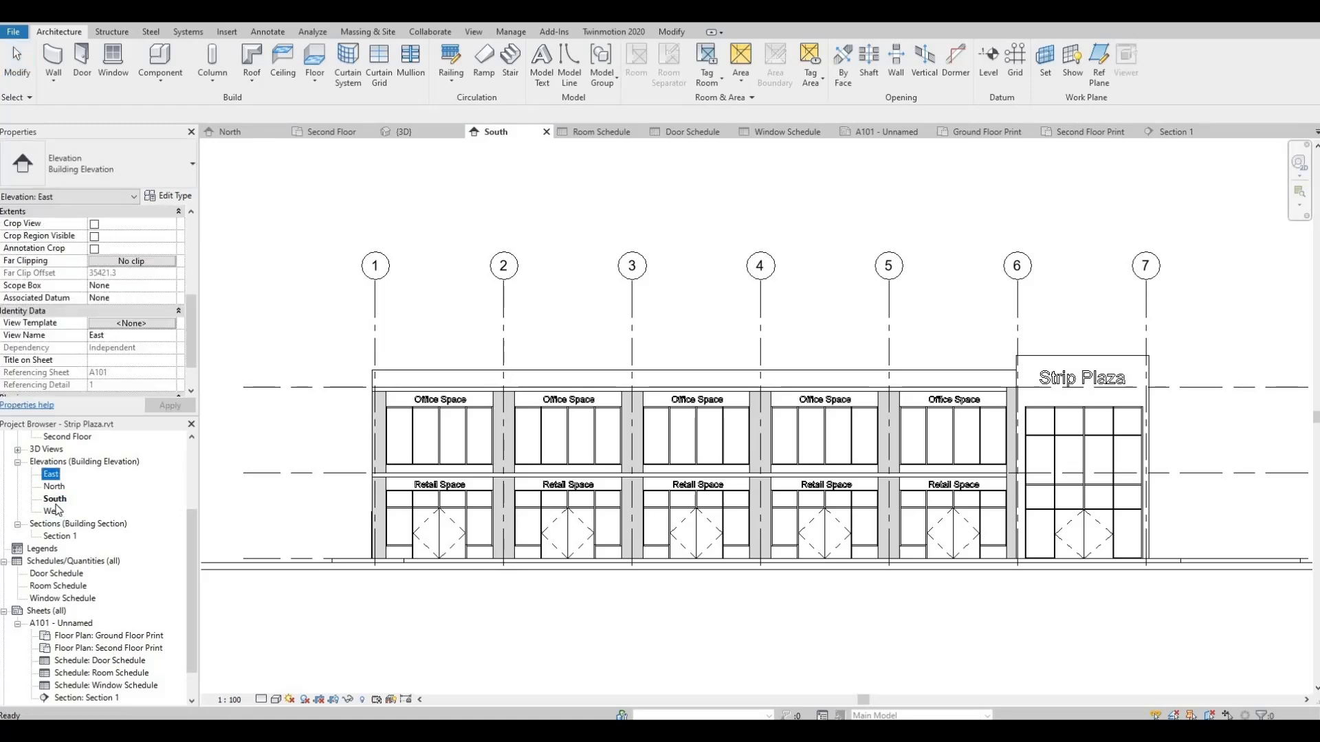
left_click(55, 512, "shift")
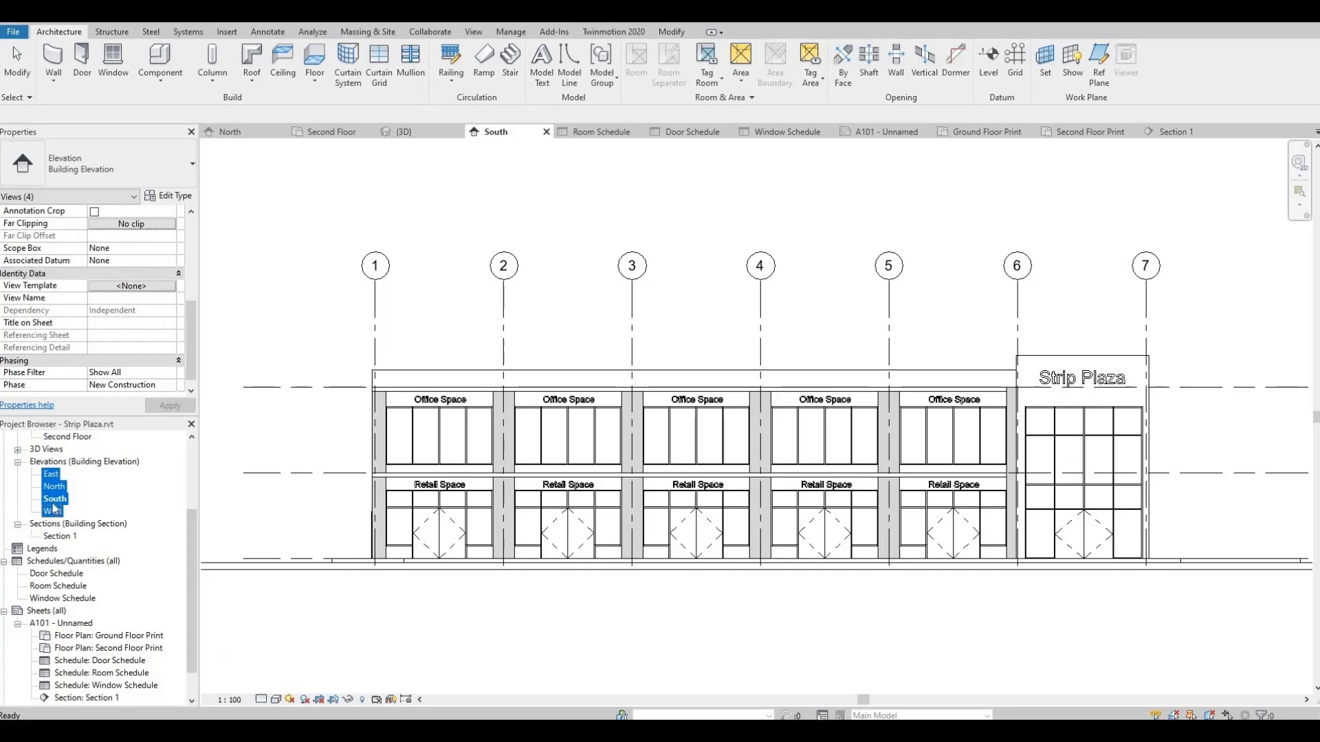
right_click(53, 504)
left_click(77, 514)
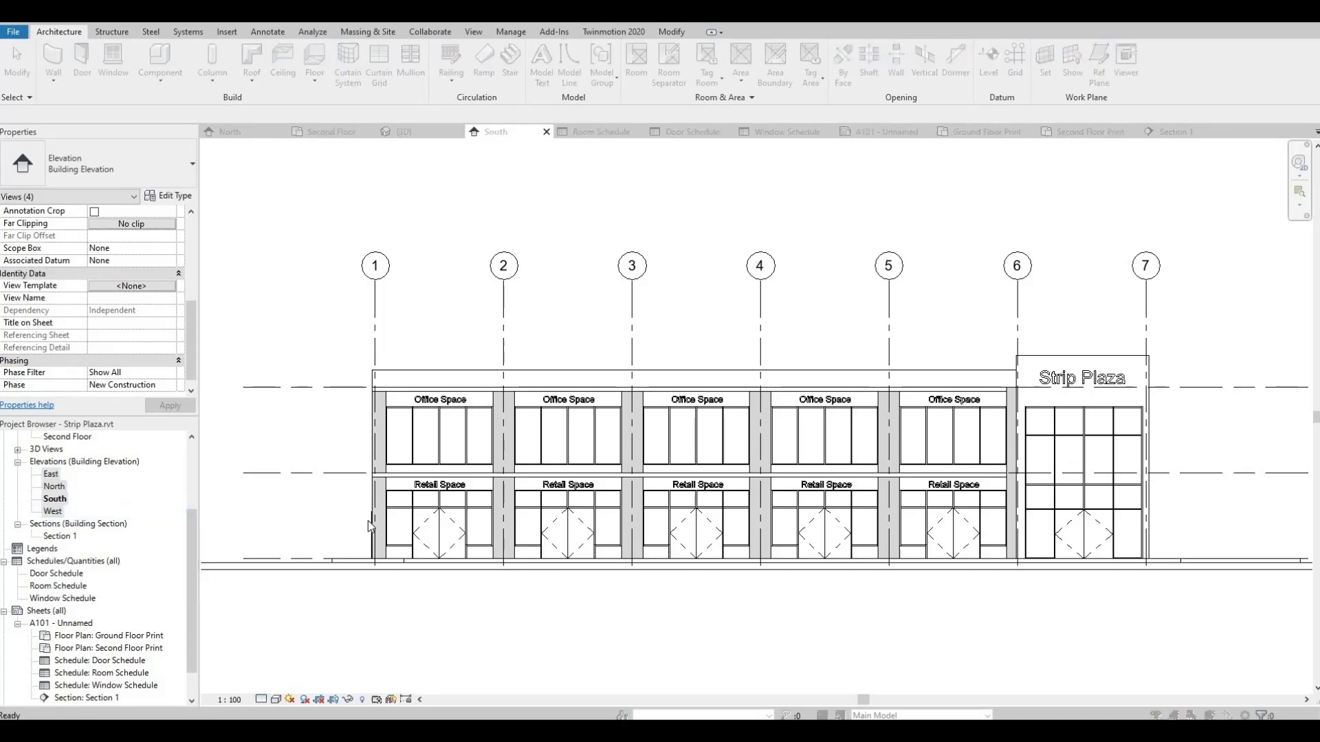
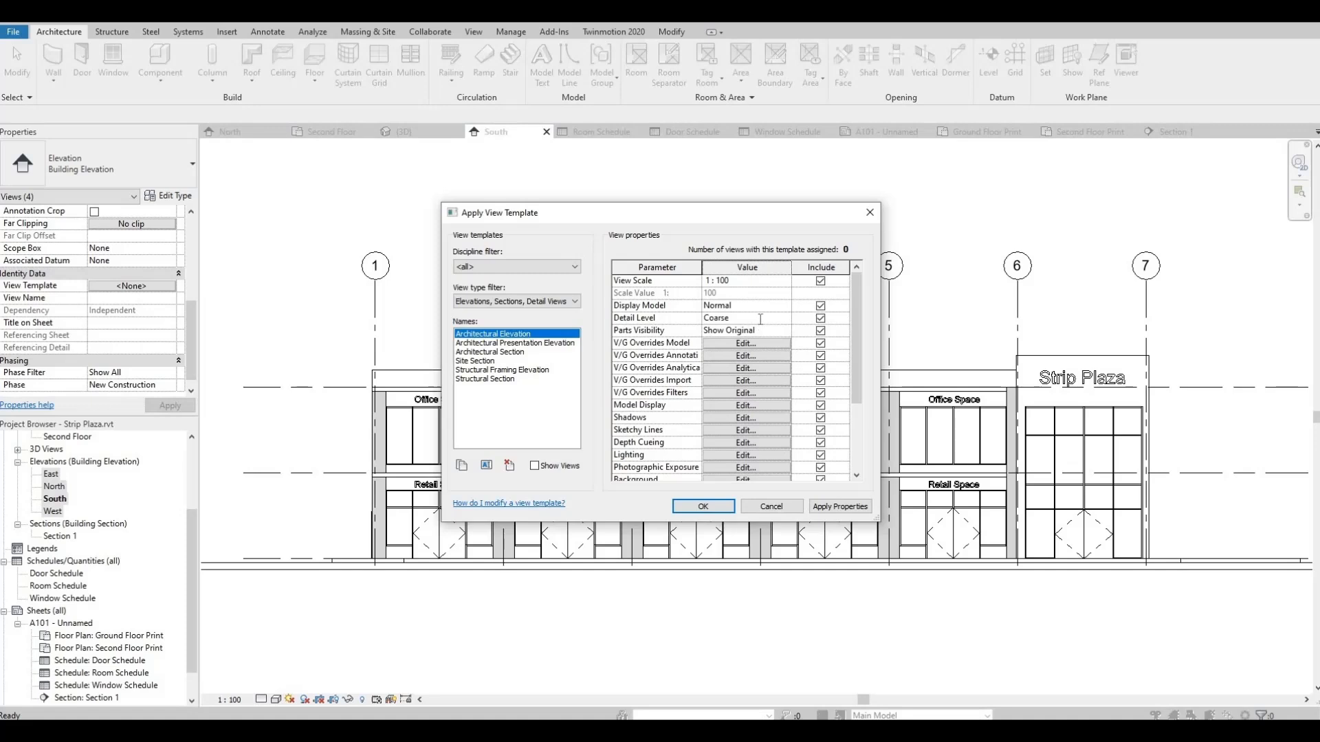
Set the detail level of the Architectural Elevation view template to Fine.
left_click(776, 317)
left_click(785, 318)
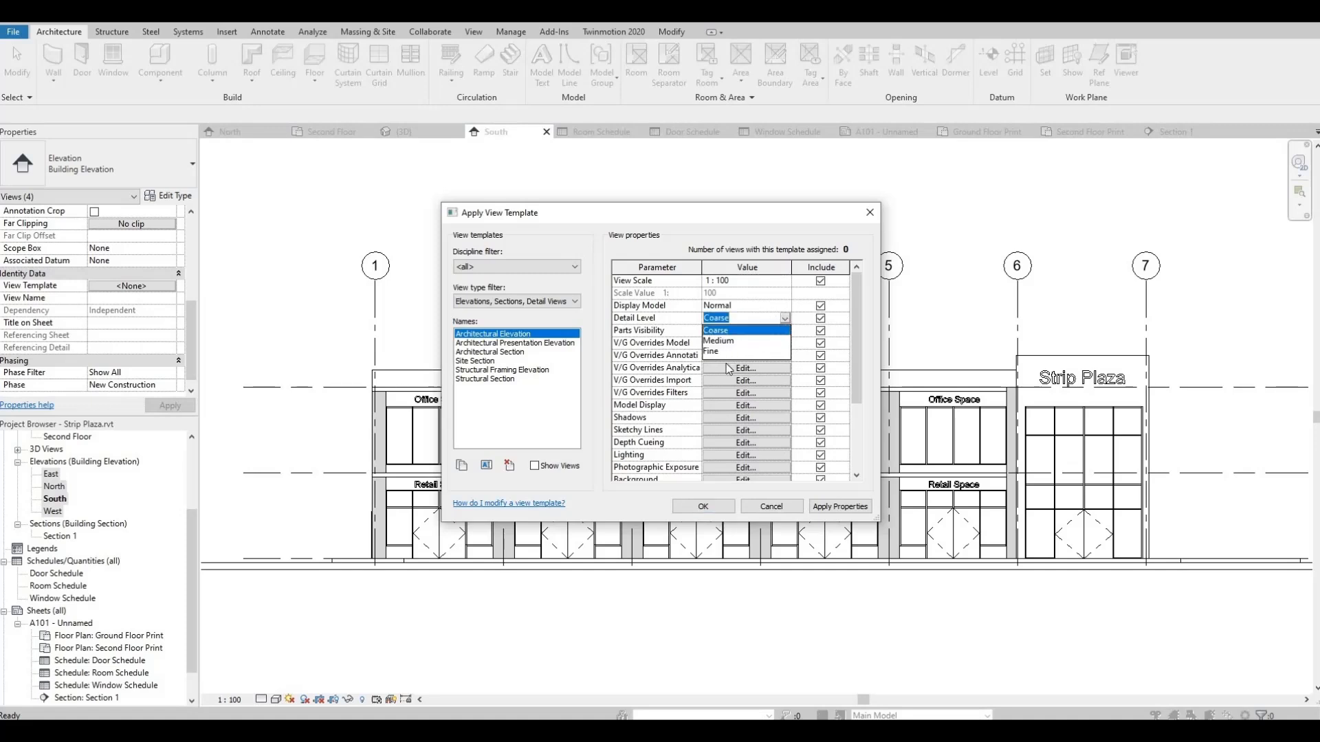
left_click(715, 351)
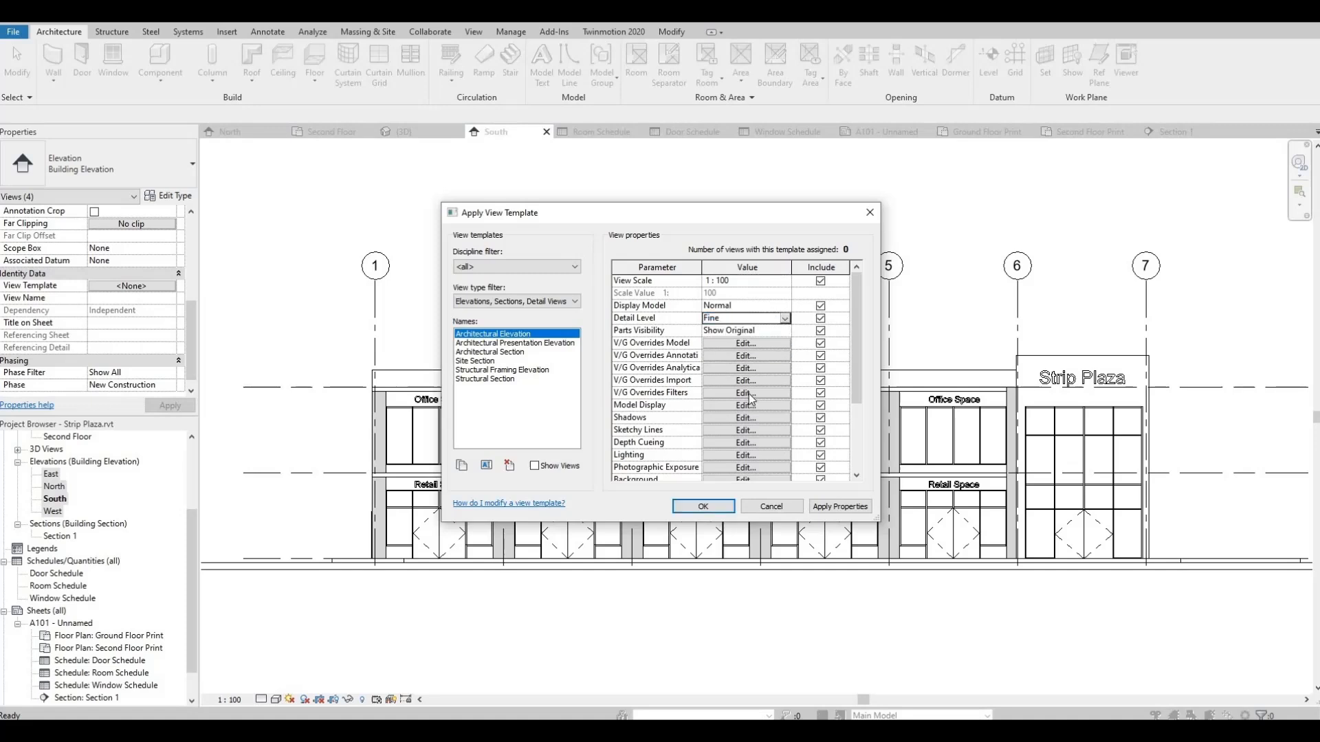
left_click(783, 319)
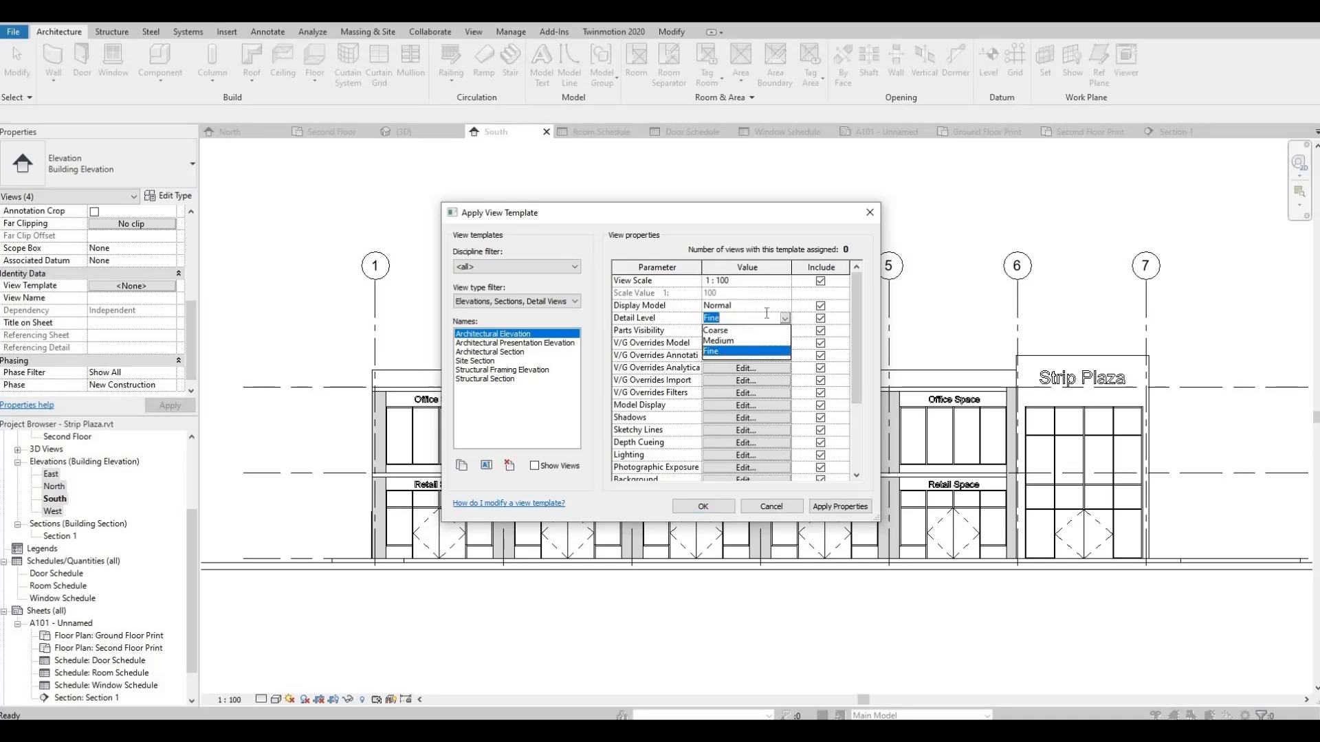
left_click(774, 314)
left_click(785, 308)
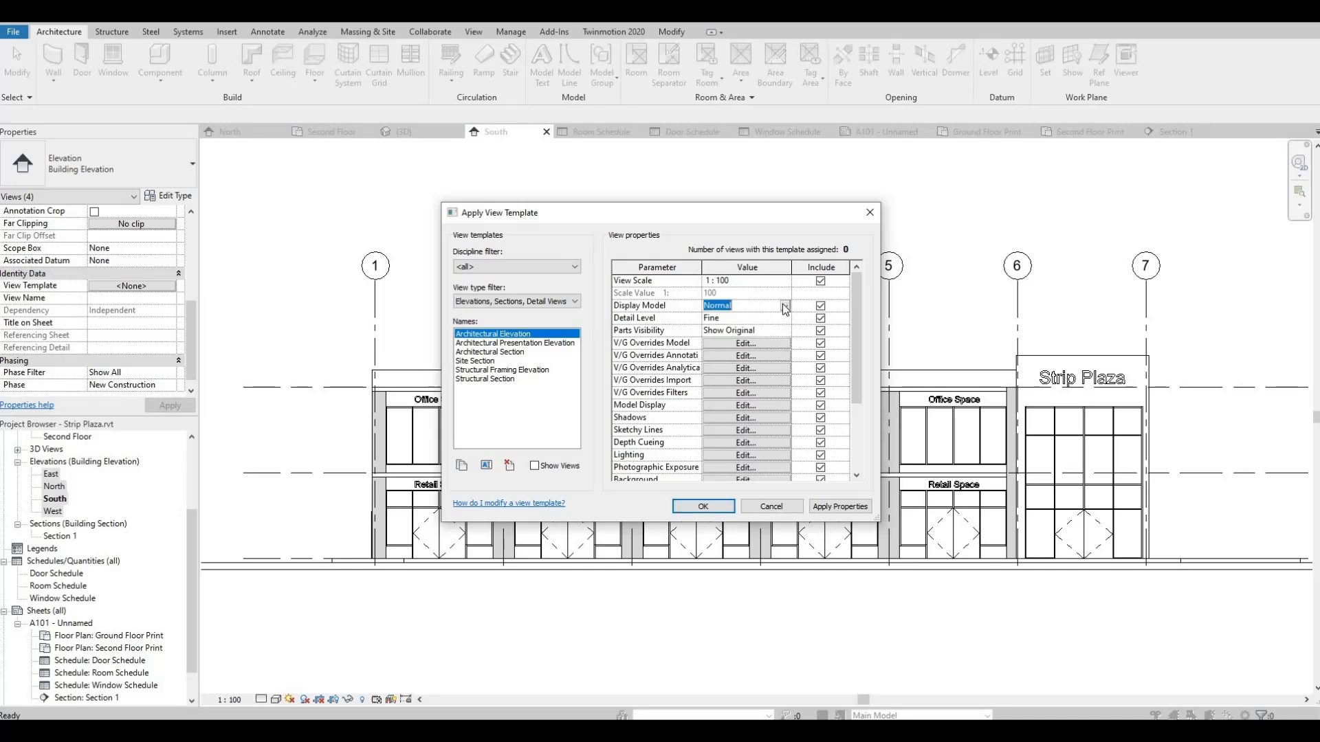
left_click(782, 304)
left_click(782, 306)
scroll(695, 425, "down", 3)
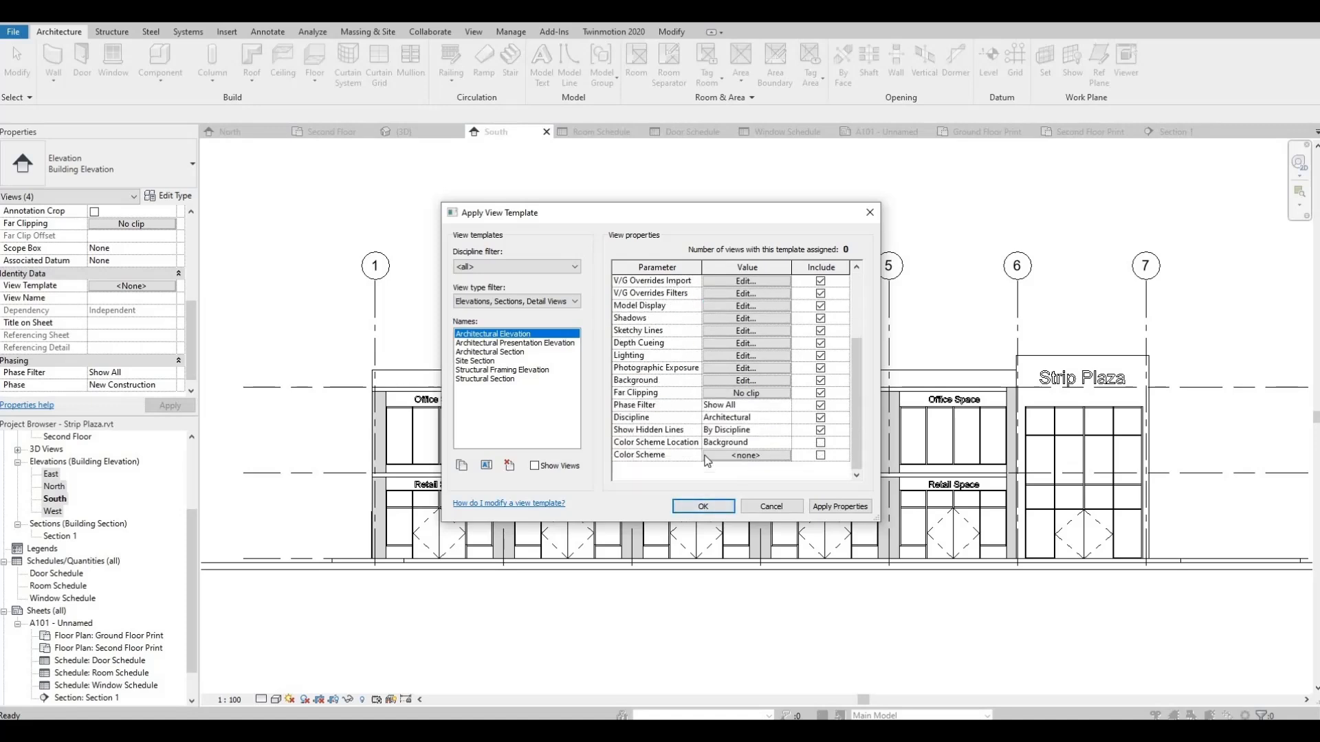
scroll(707, 459, "up", 1)
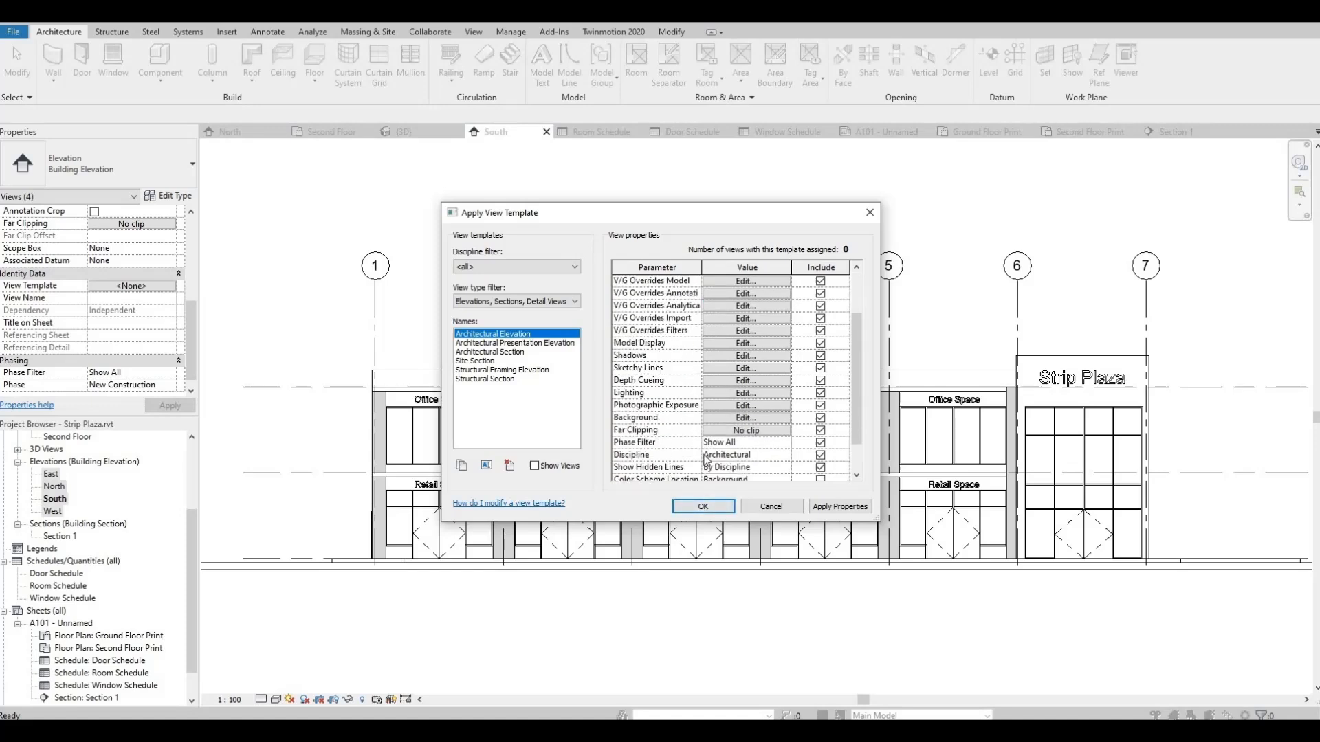
Enable ambient shadows in the Architectural Elevation template and apply the template properties to the four selected elevations.
left_click(724, 356)
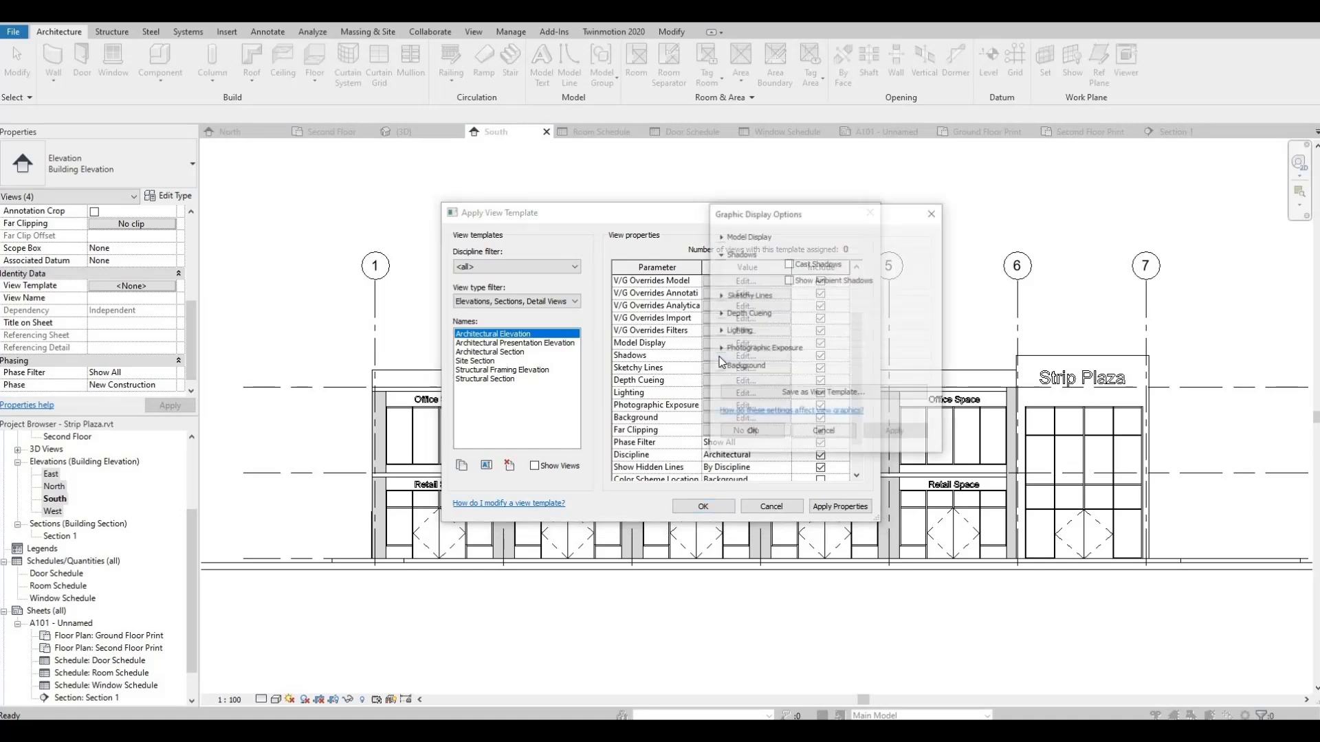
left_click(789, 280)
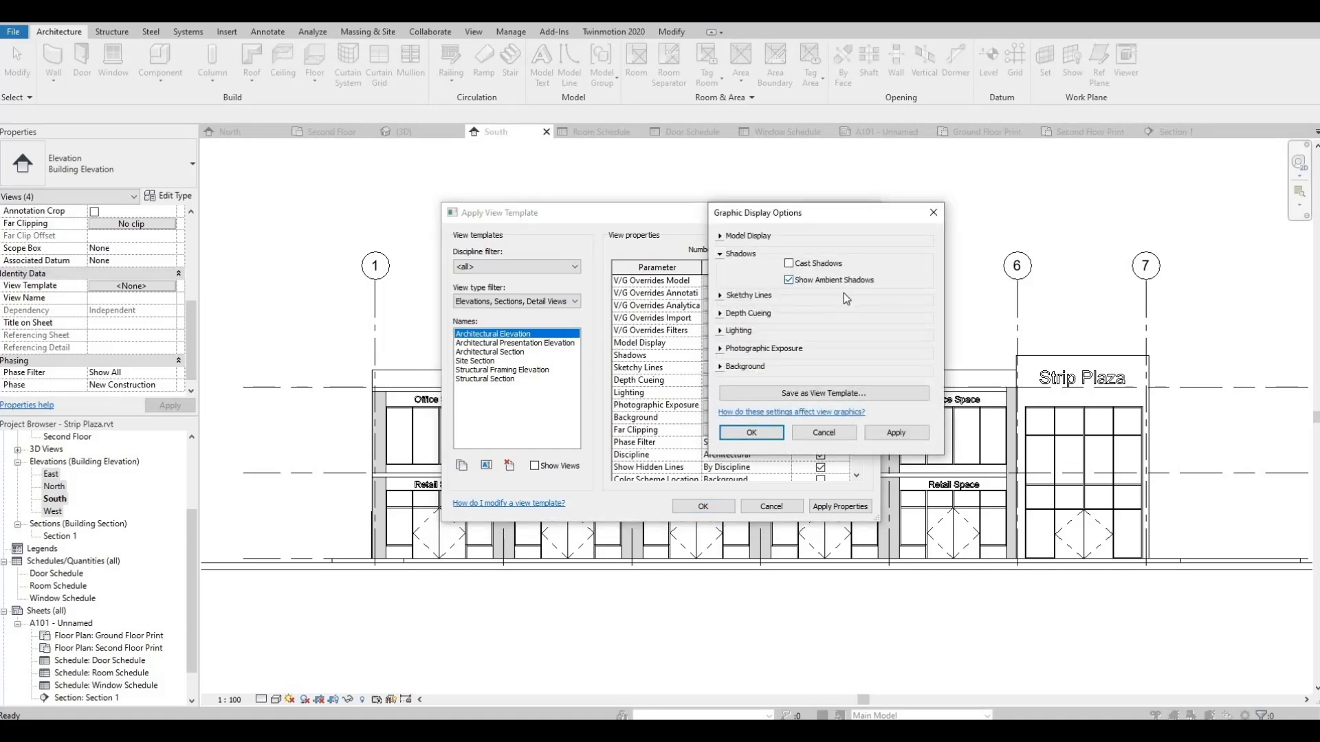
left_click(732, 313)
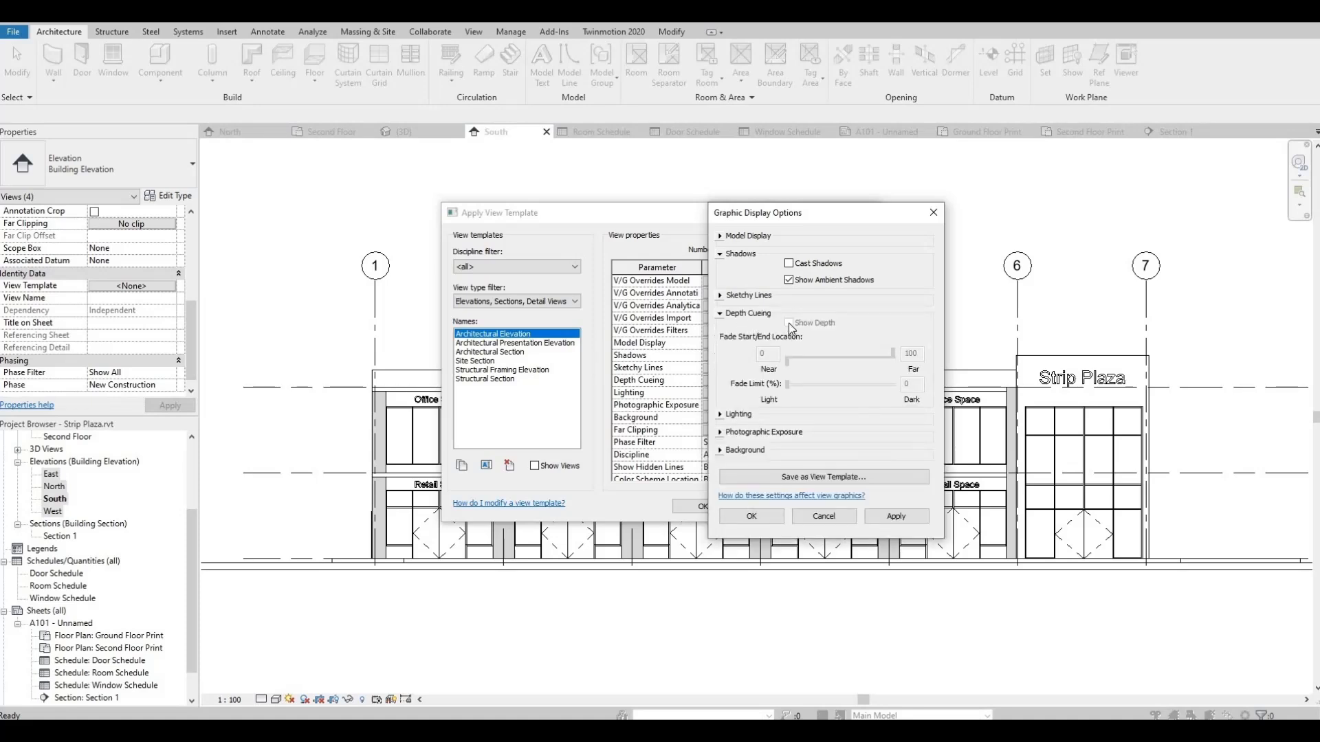
left_click(895, 516)
left_click(770, 517)
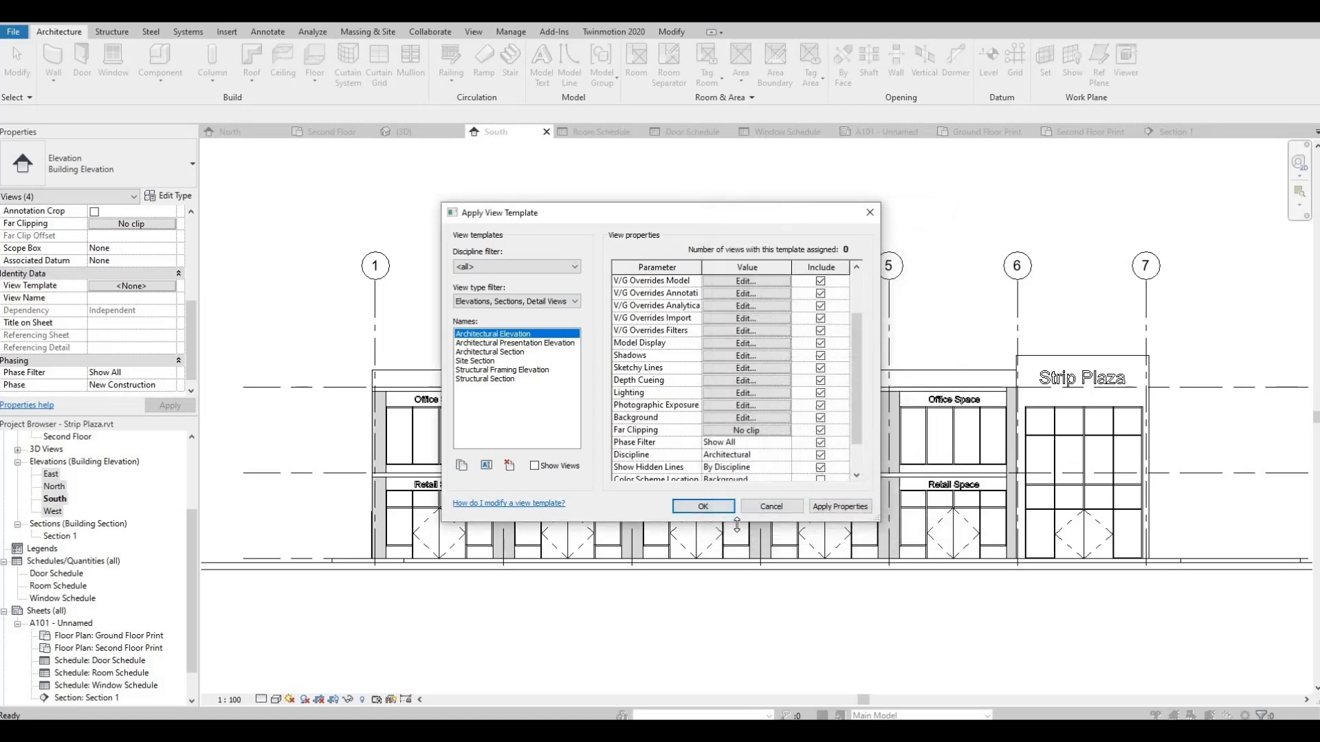
left_click(715, 509)
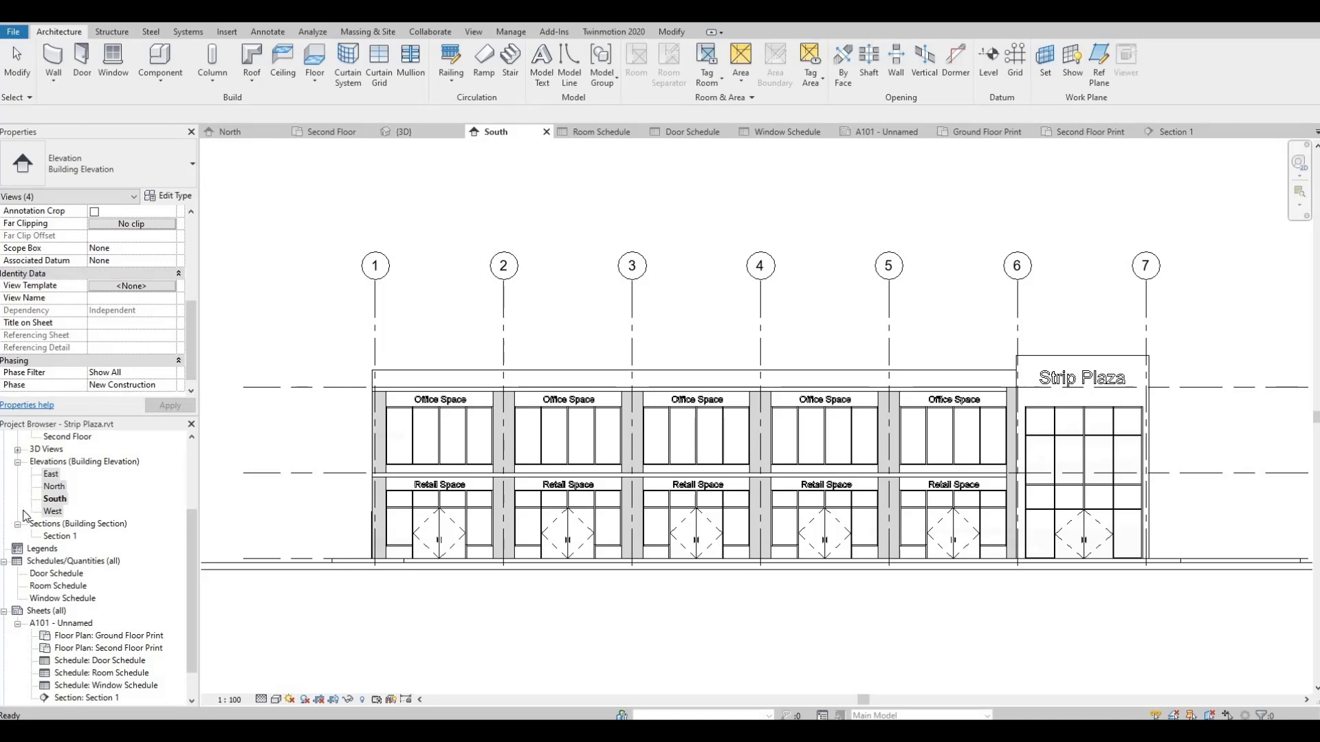
Check the South elevation's detail level and view the North, South and West elevations for the applied template settings.
left_click(50, 475)
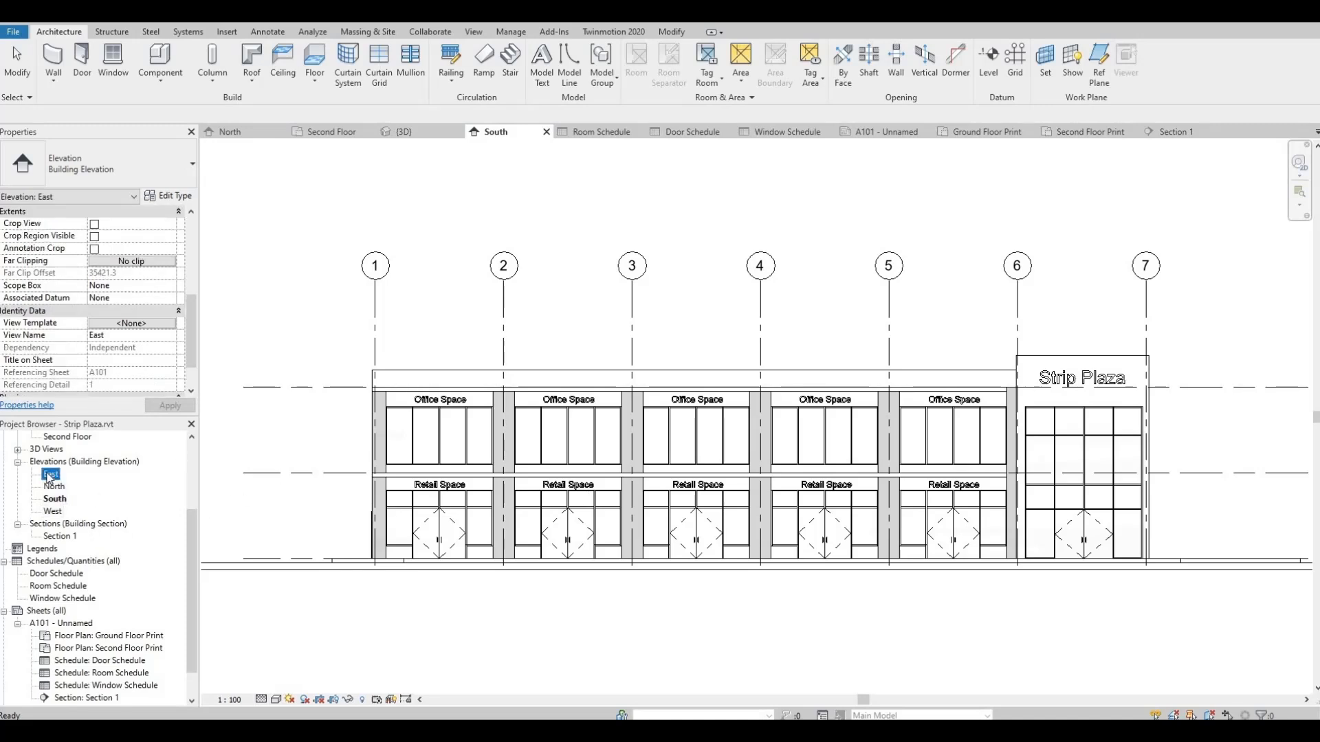
left_click(262, 700)
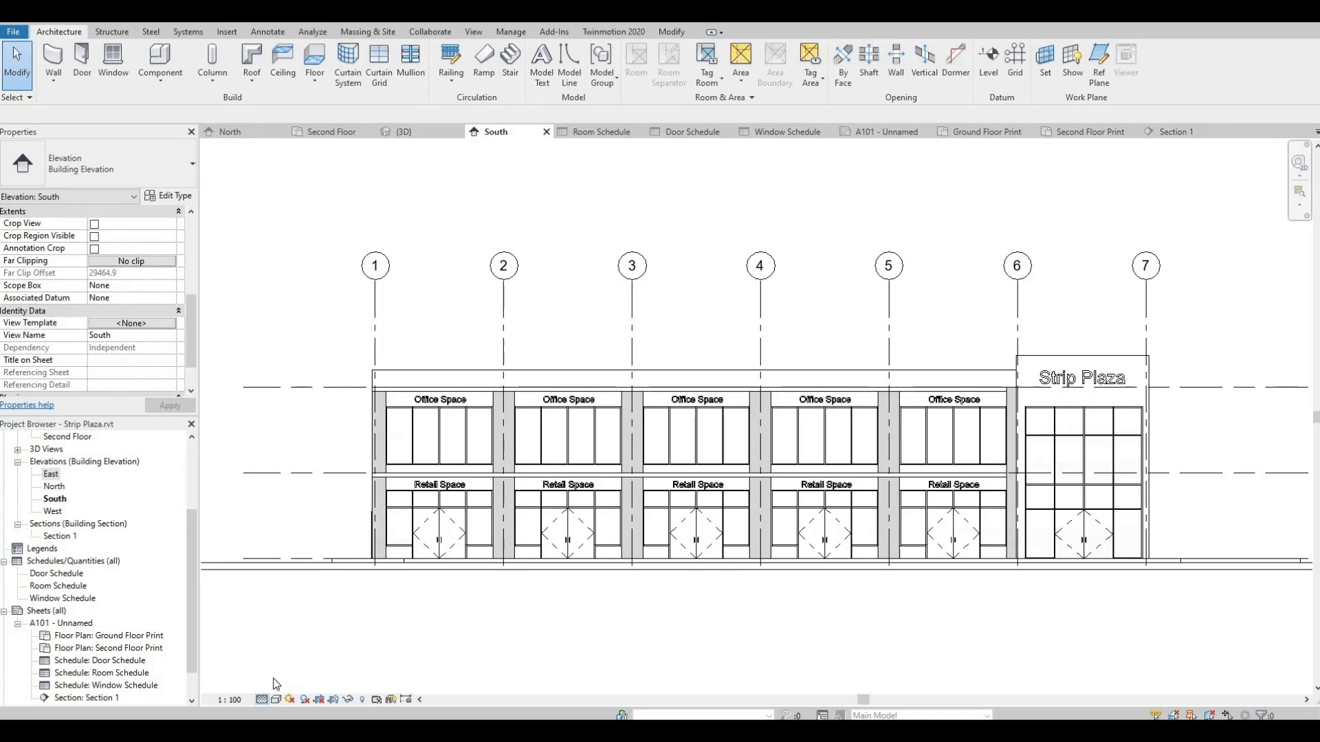
left_click(264, 698)
left_click(54, 487)
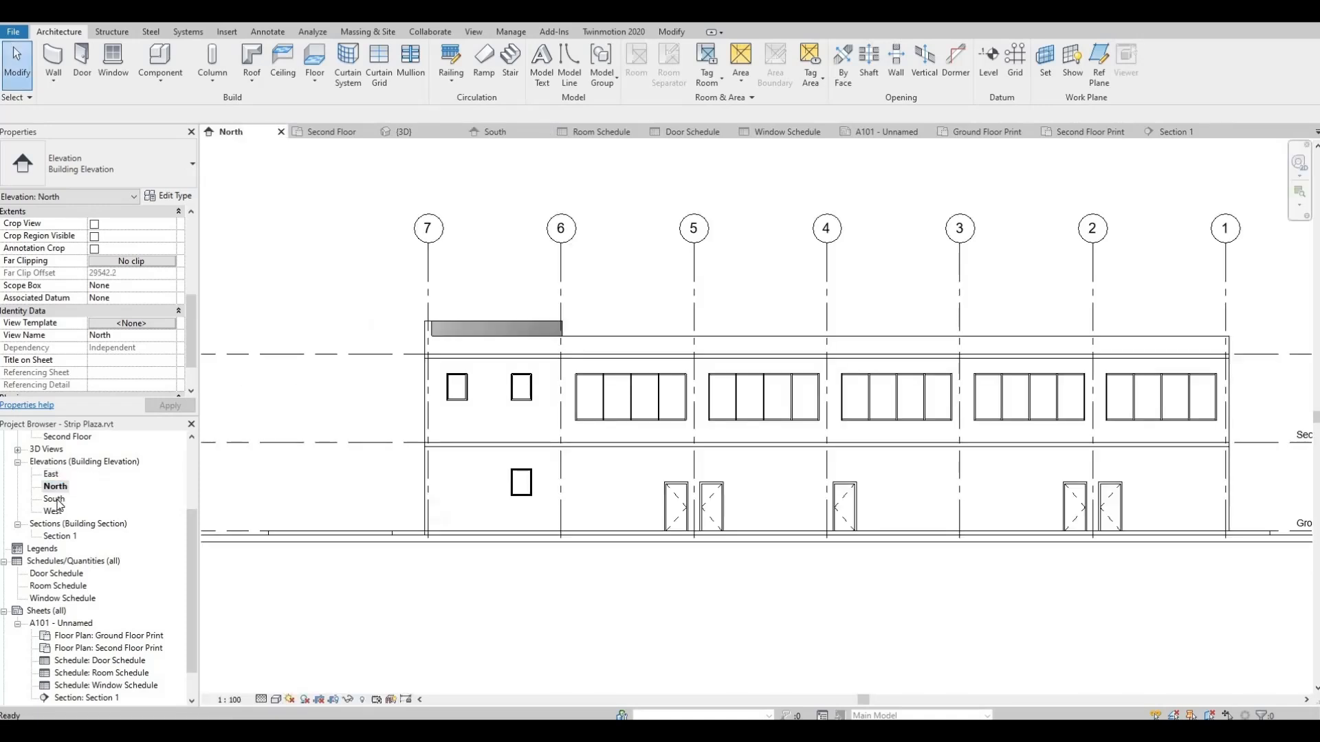
left_click(57, 500)
double_click(58, 500)
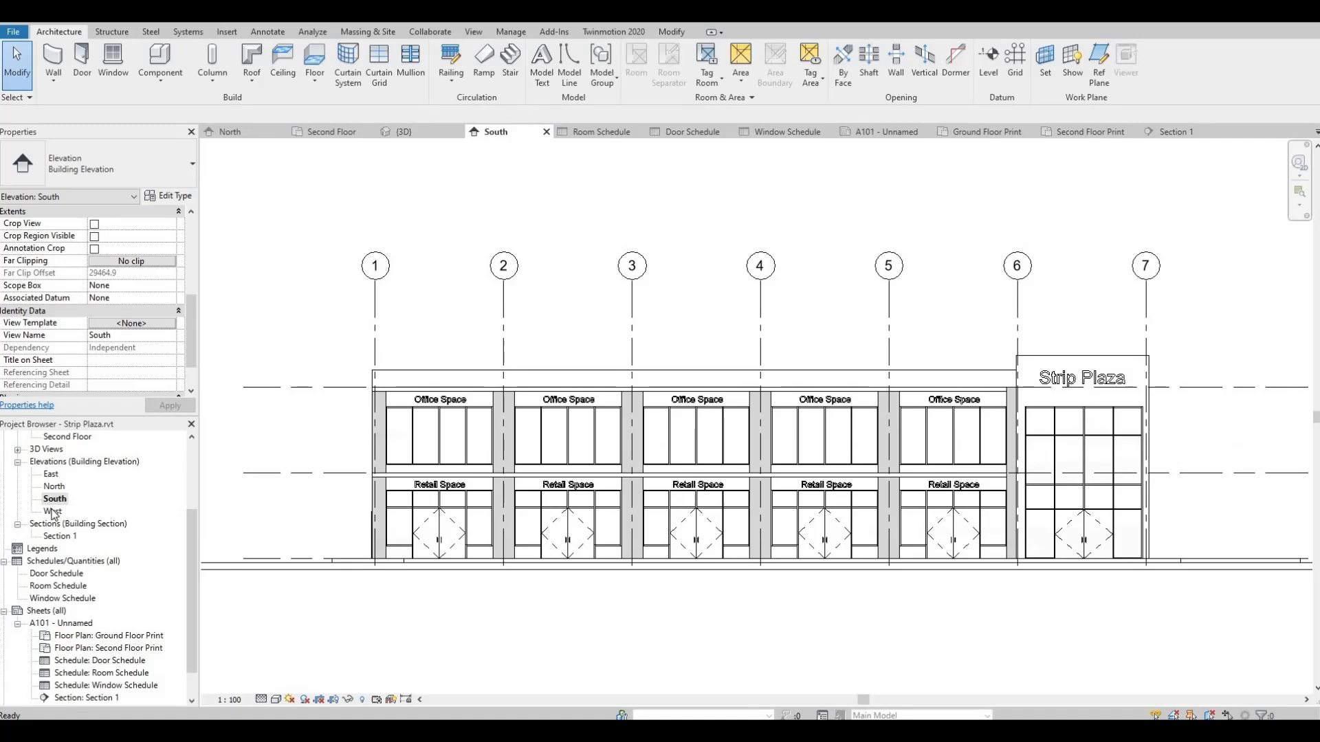
left_click(52, 512)
double_click(52, 512)
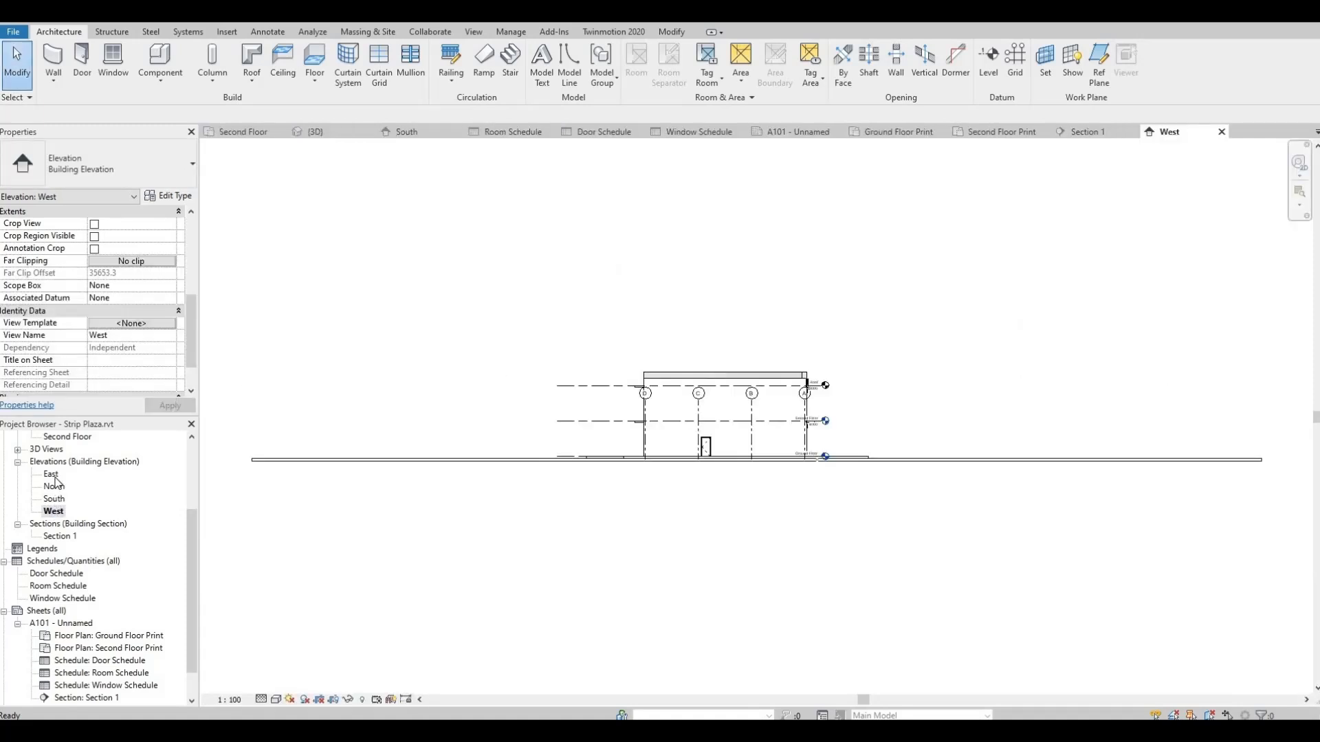
Examine the West elevation up close and compare it with the other building elevations.
left_click(53, 475)
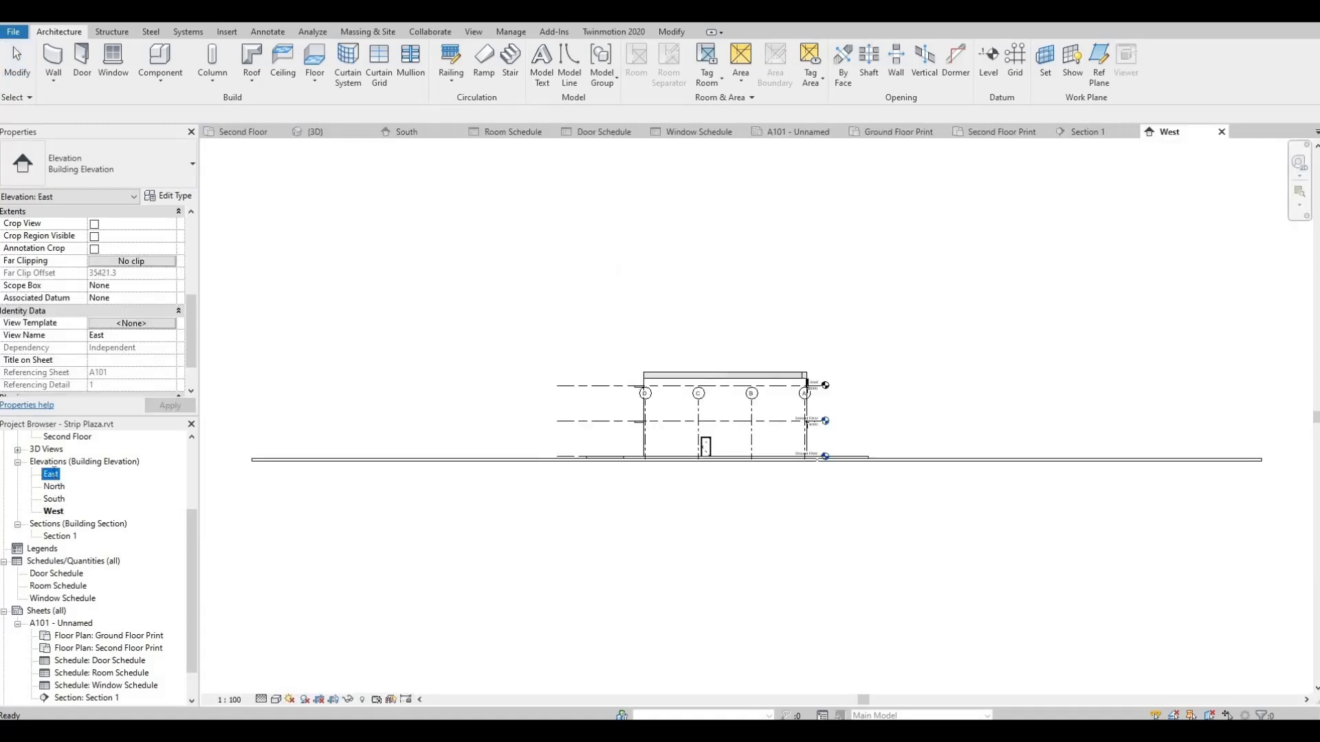
left_click(52, 473)
left_click(83, 479)
left_click(659, 380)
scroll(677, 362, "up", 3)
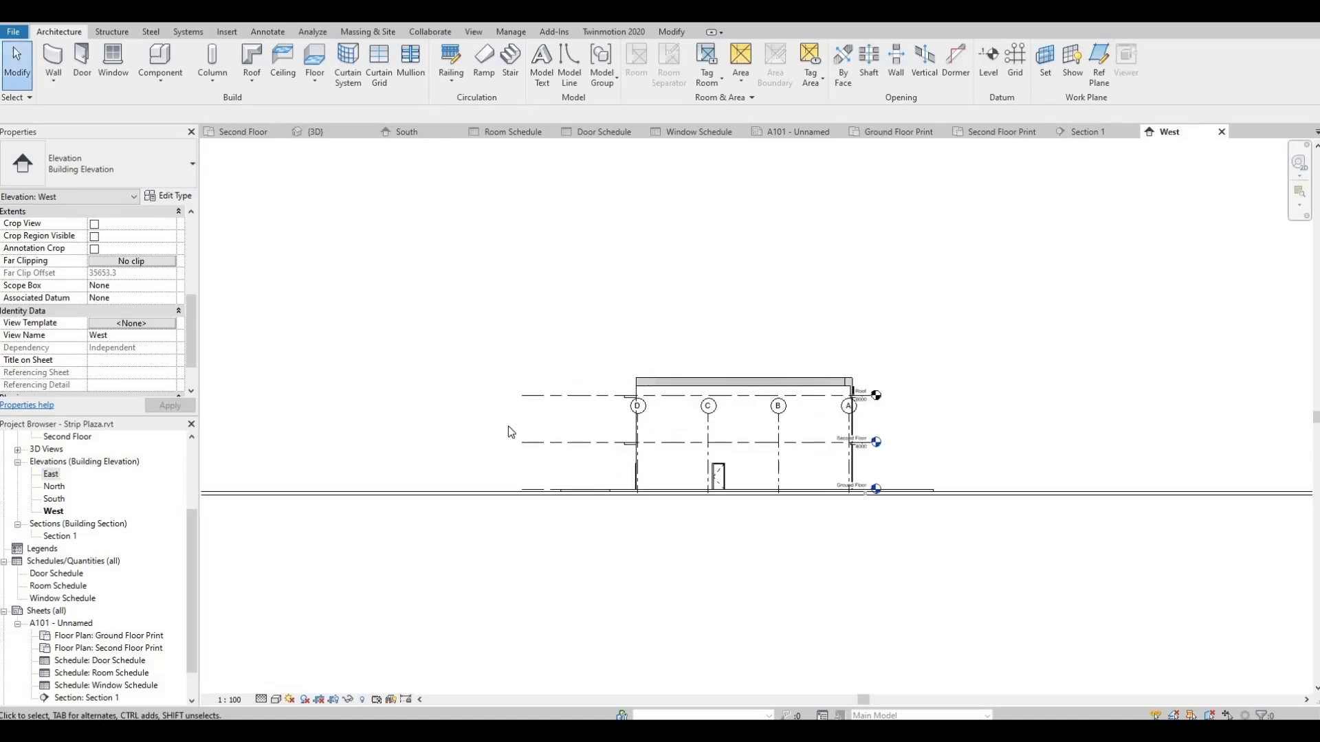
double_click(52, 476)
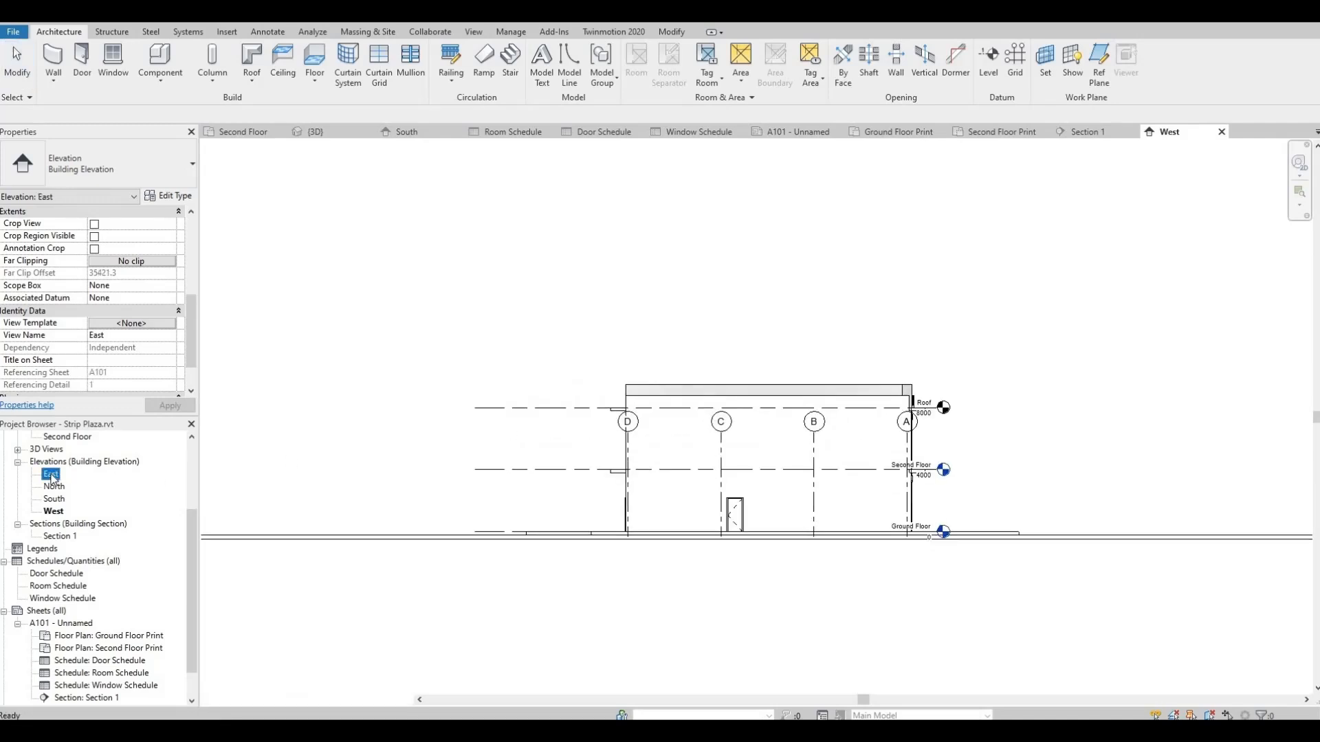
left_click(55, 488)
double_click(55, 488)
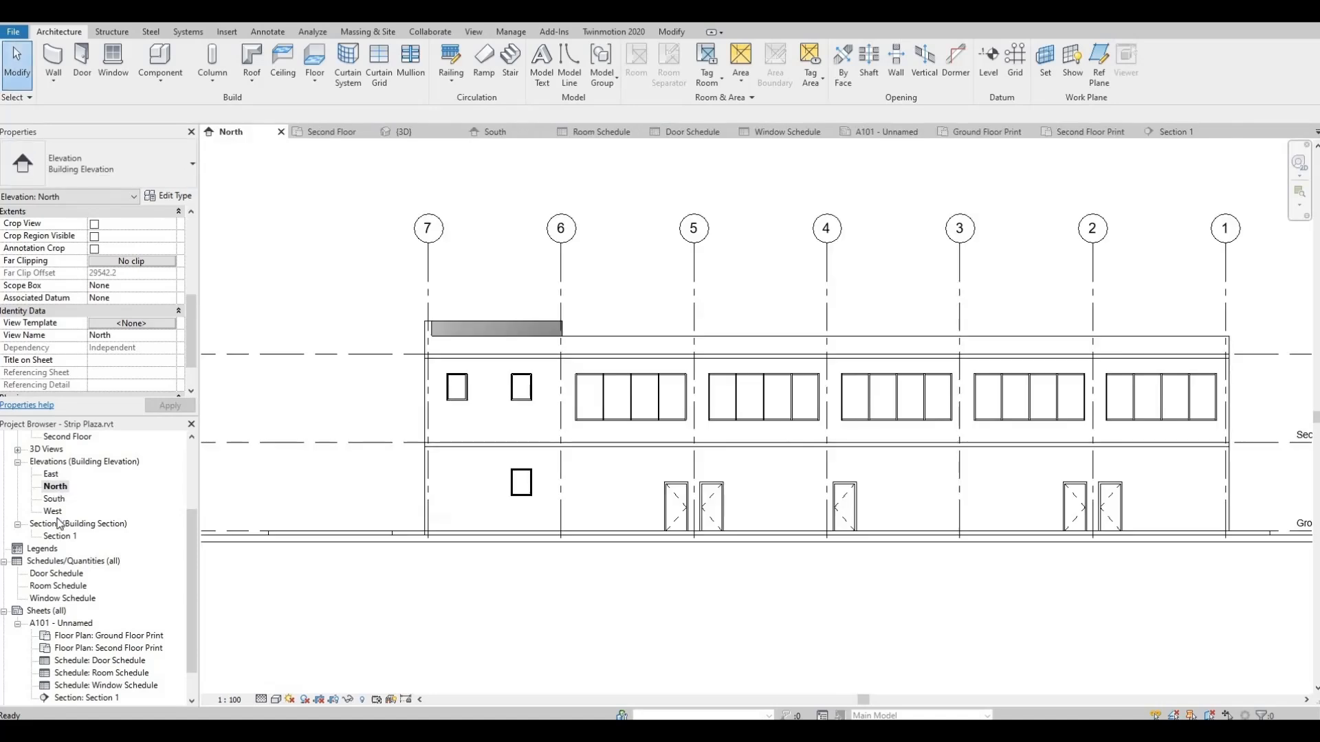
double_click(55, 499)
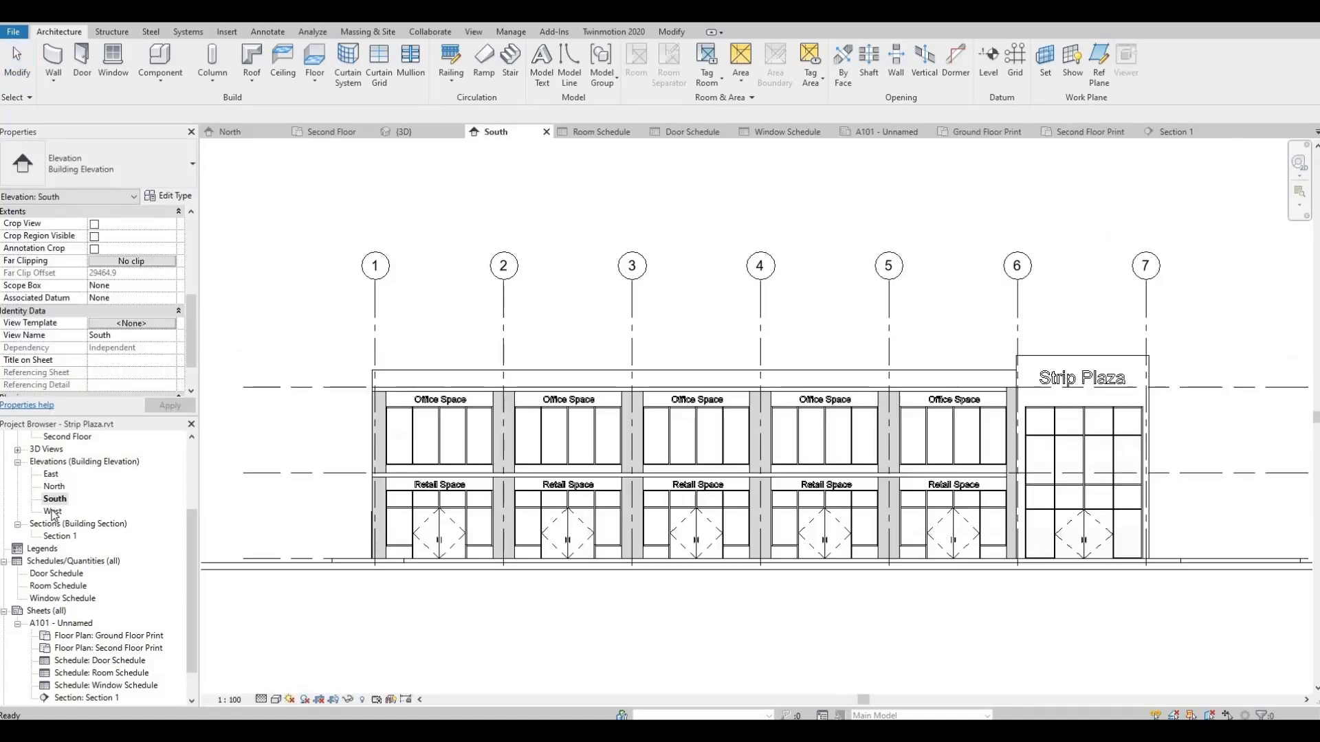
double_click(53, 512)
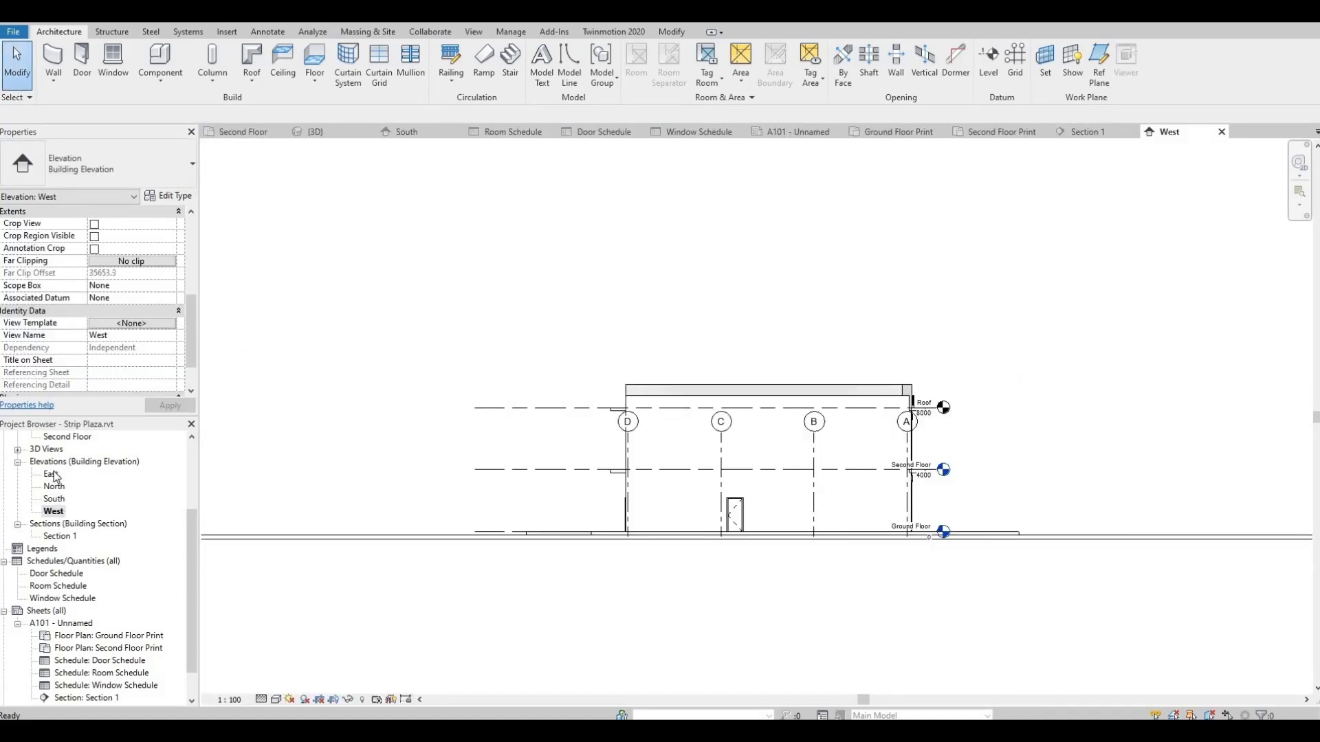
Open the East elevation and assign the Architectural Elevation view template to it.
double_click(52, 474)
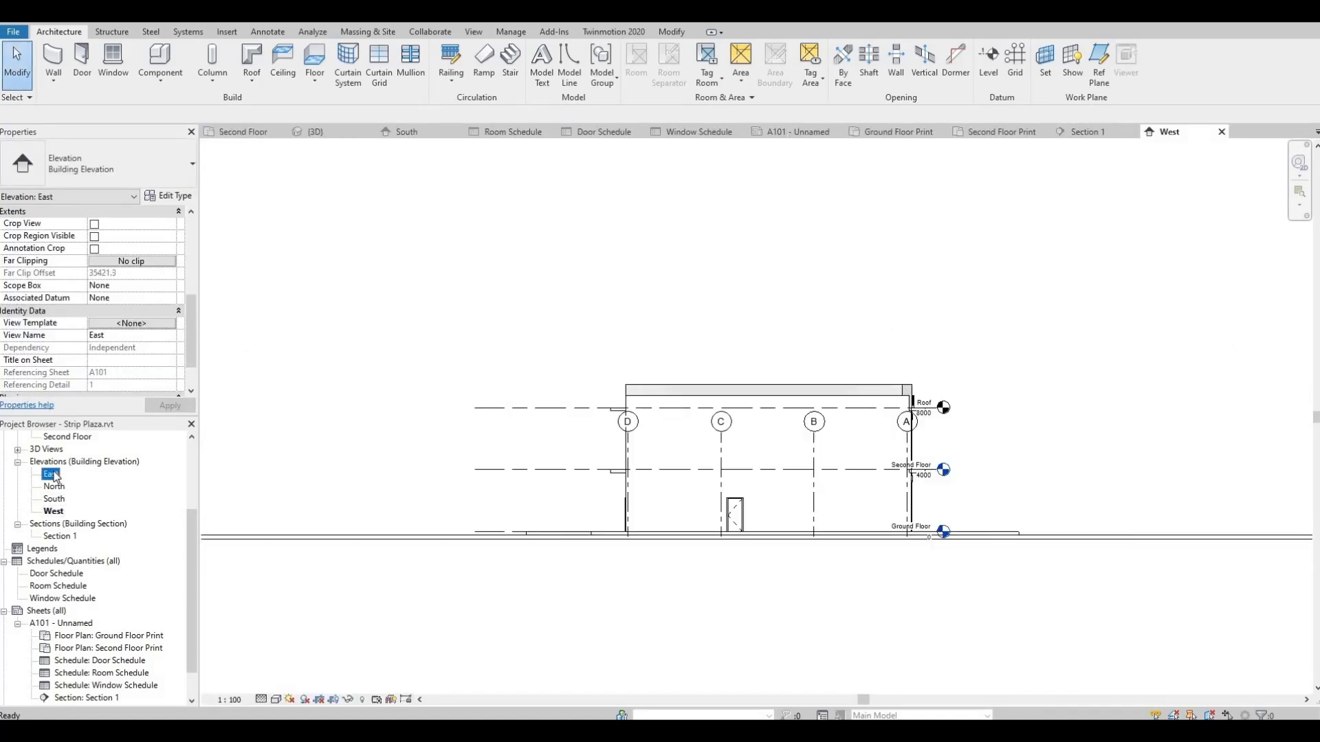
left_click(124, 325)
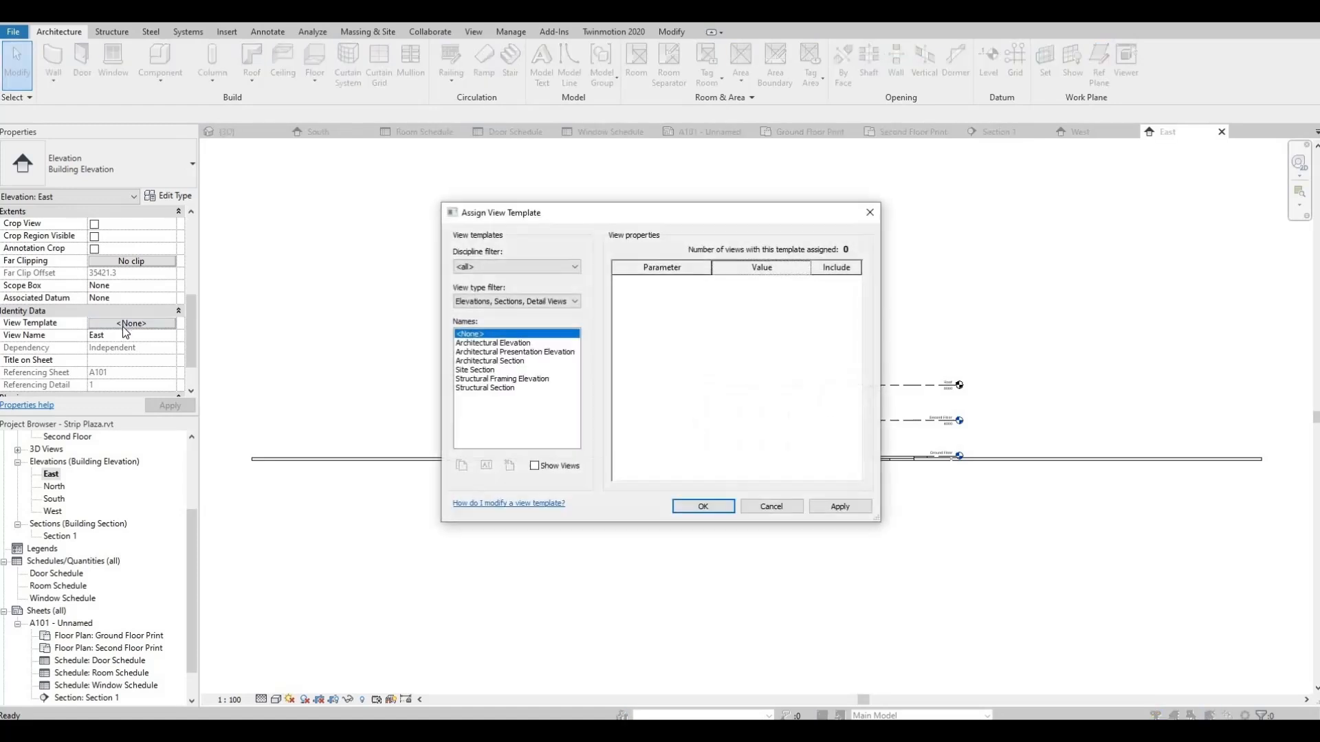
left_click(490, 344)
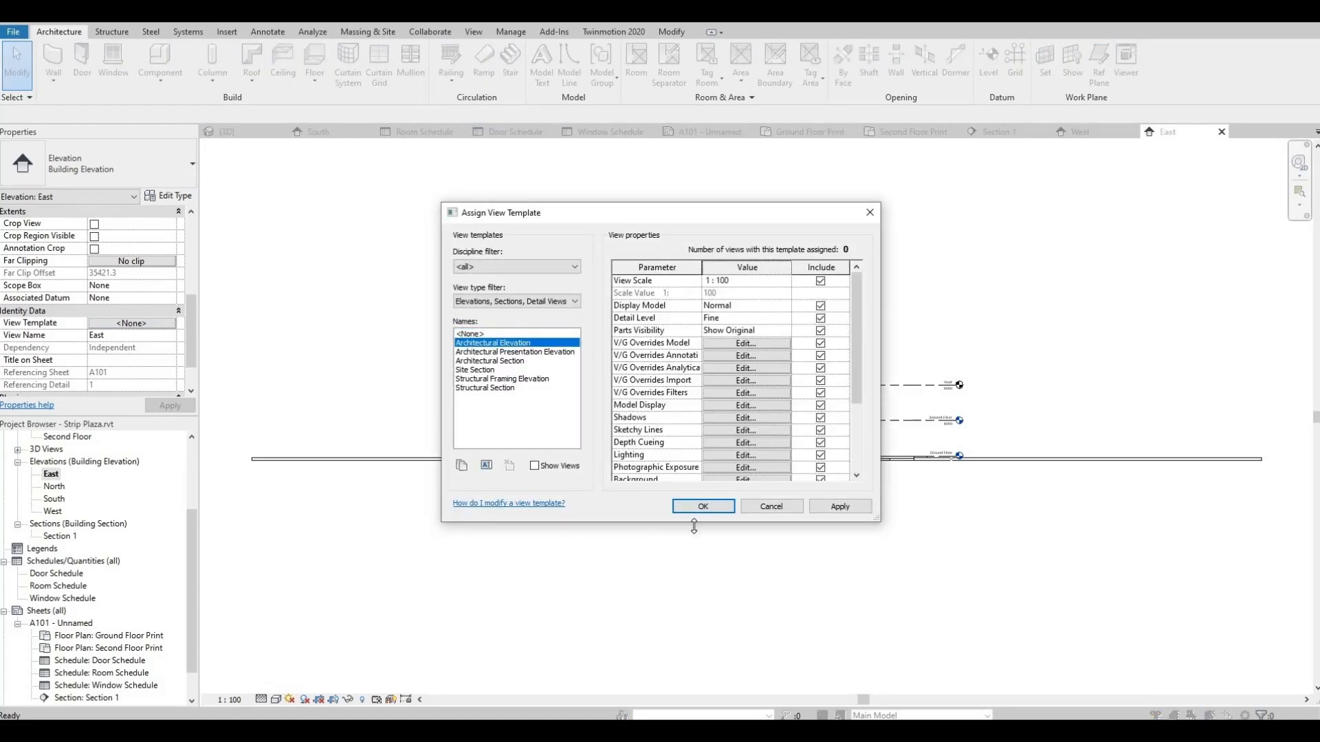
left_click(701, 508)
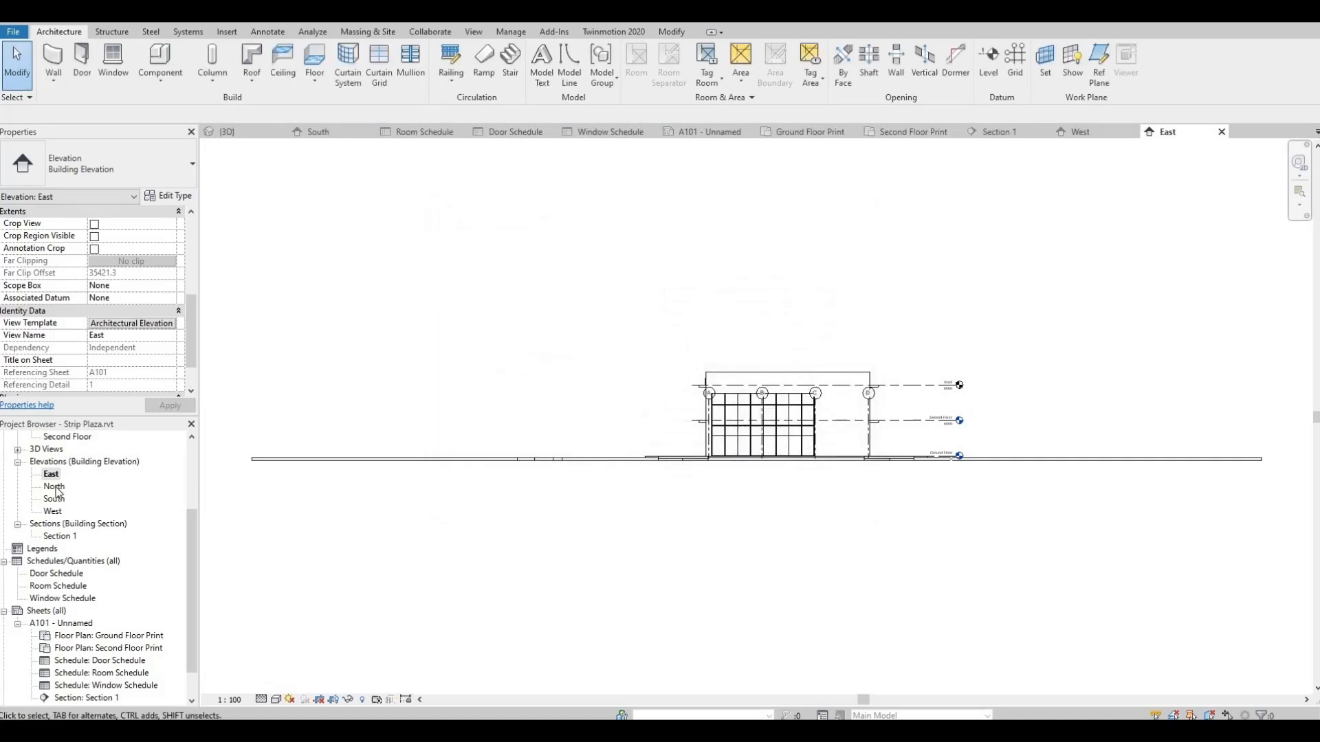
Assign the Architectural Elevation view template to the North elevation.
left_click(55, 486)
left_click(142, 326)
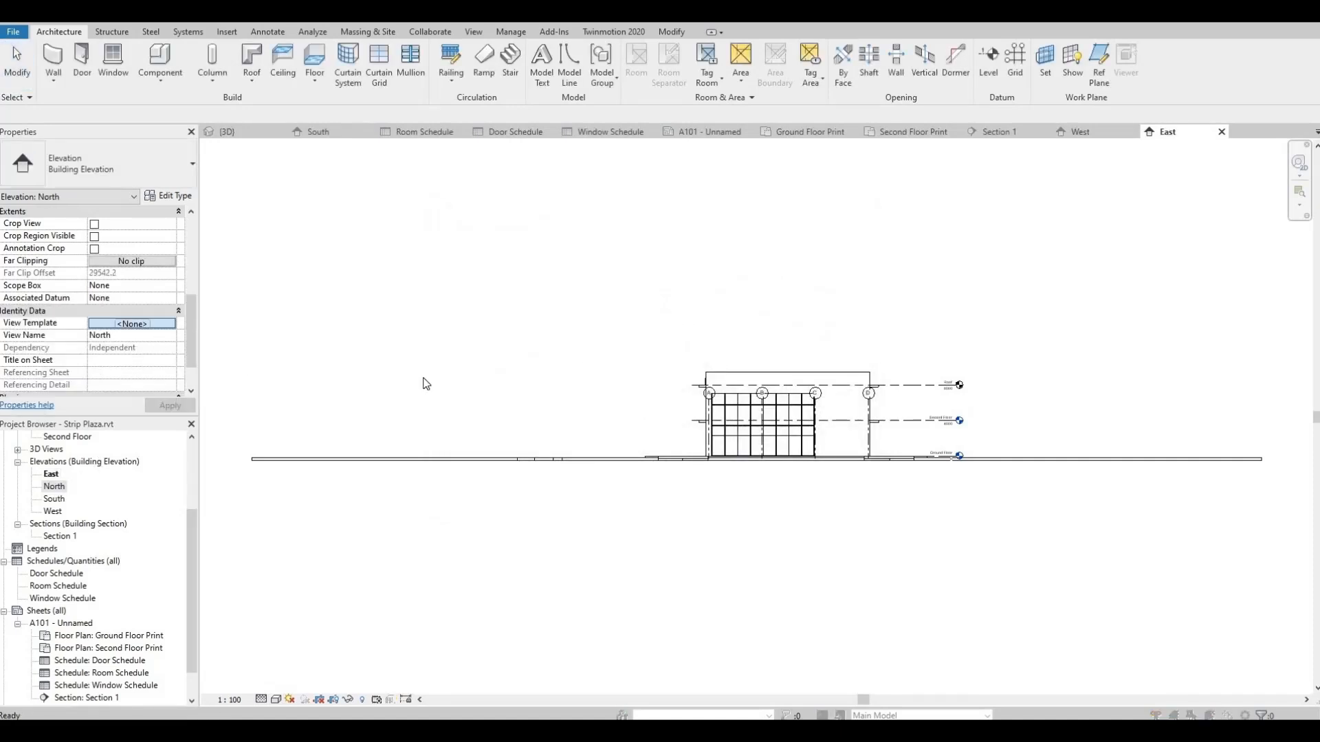
left_click(492, 342)
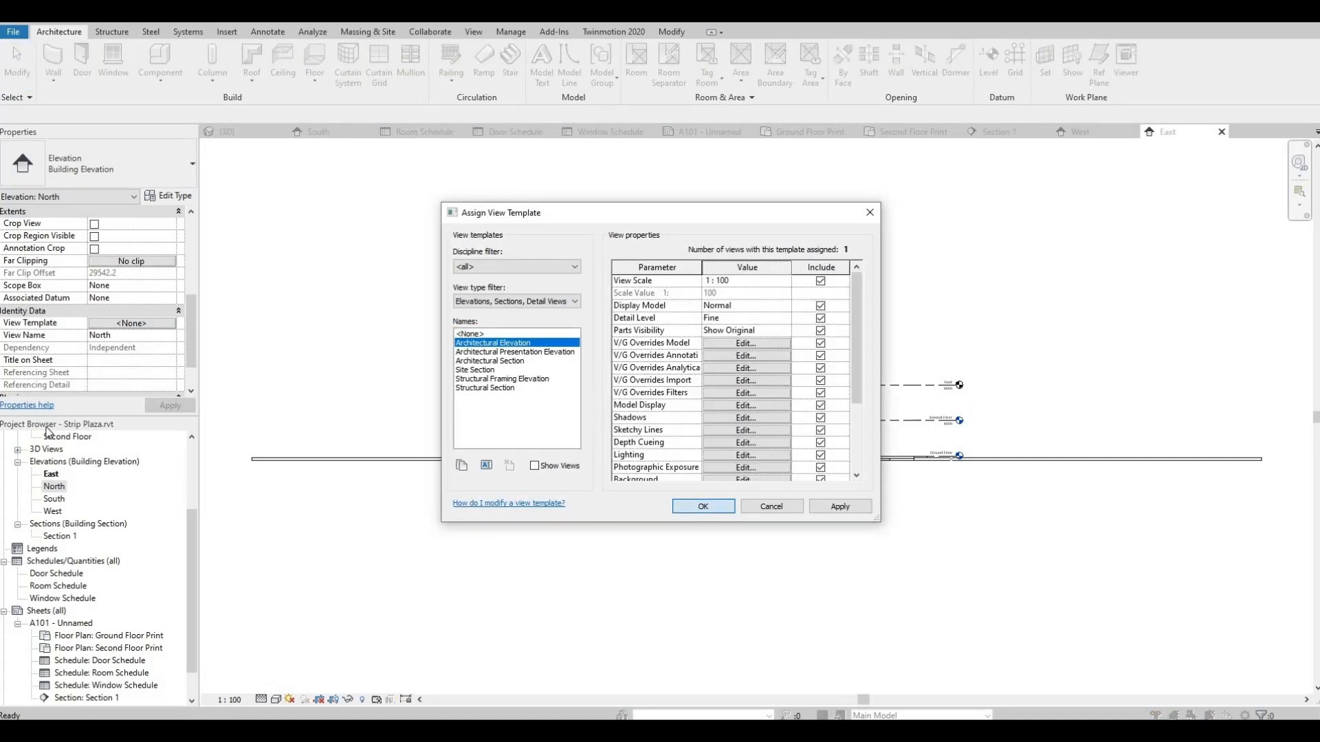
left_click(702, 507)
Assign the Architectural Elevation view template to the South elevation.
left_click(55, 499)
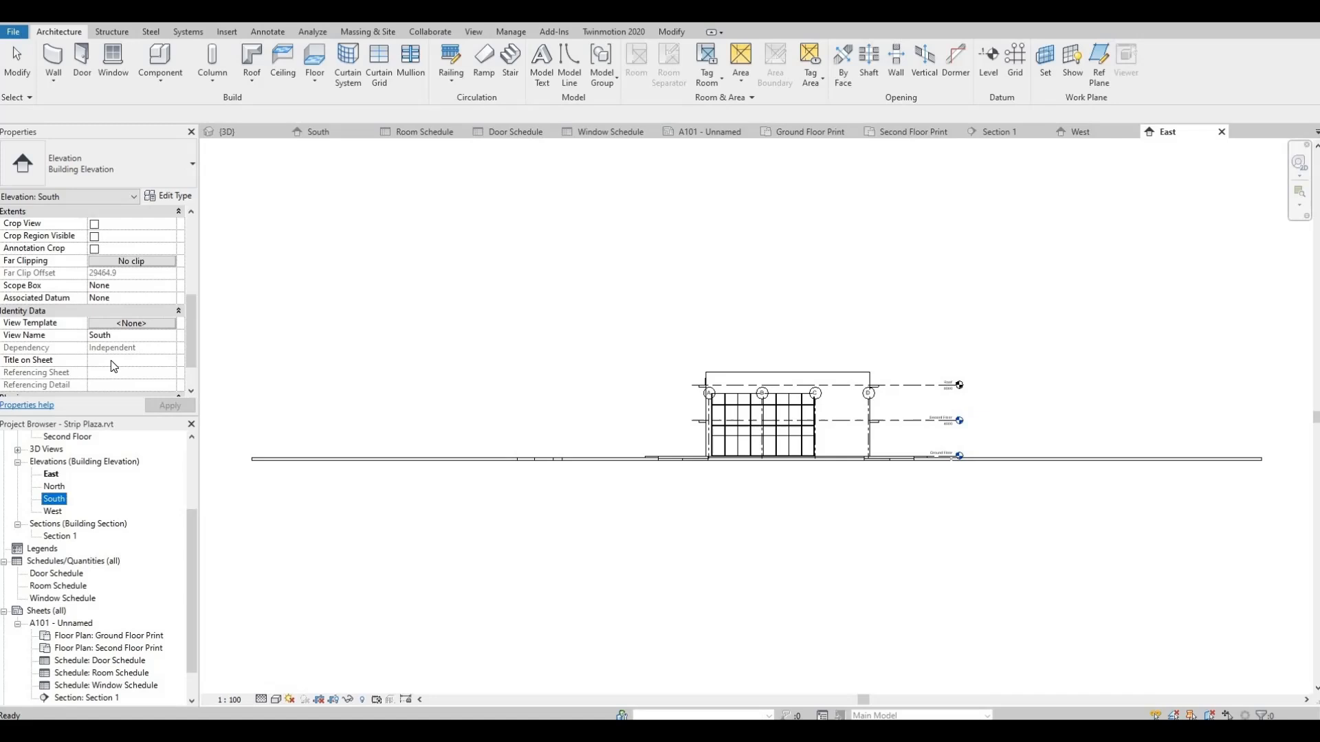
left_click(132, 323)
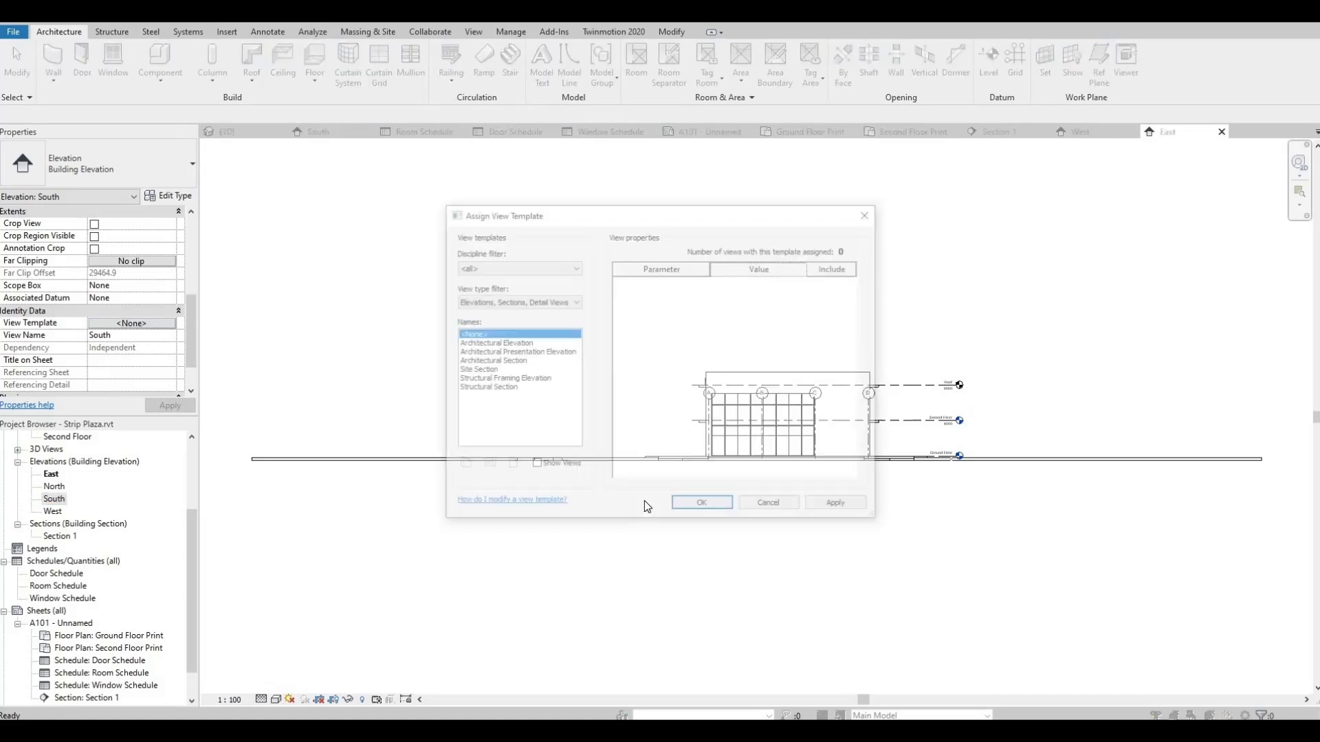
left_click(496, 343)
left_click(684, 506)
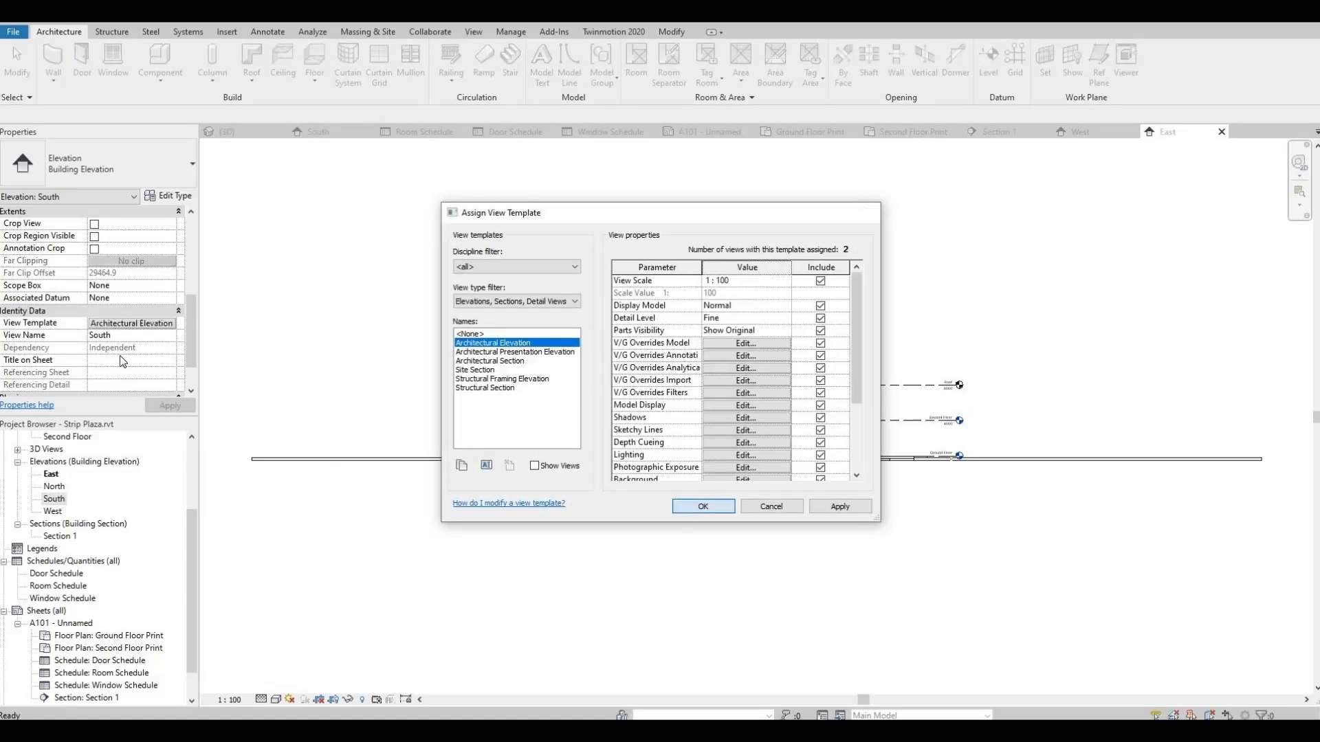
Open the West elevation and assign the Architectural Elevation view template to it.
double_click(50, 512)
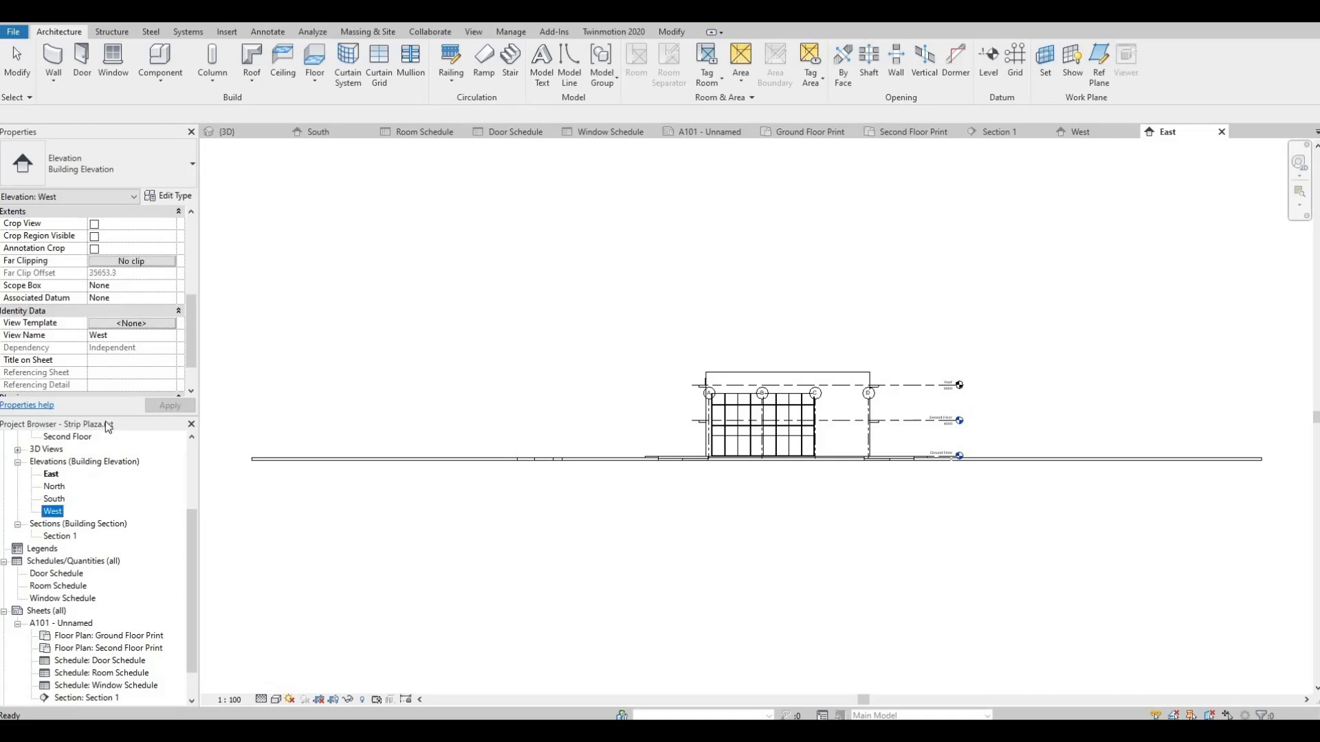
left_click(130, 324)
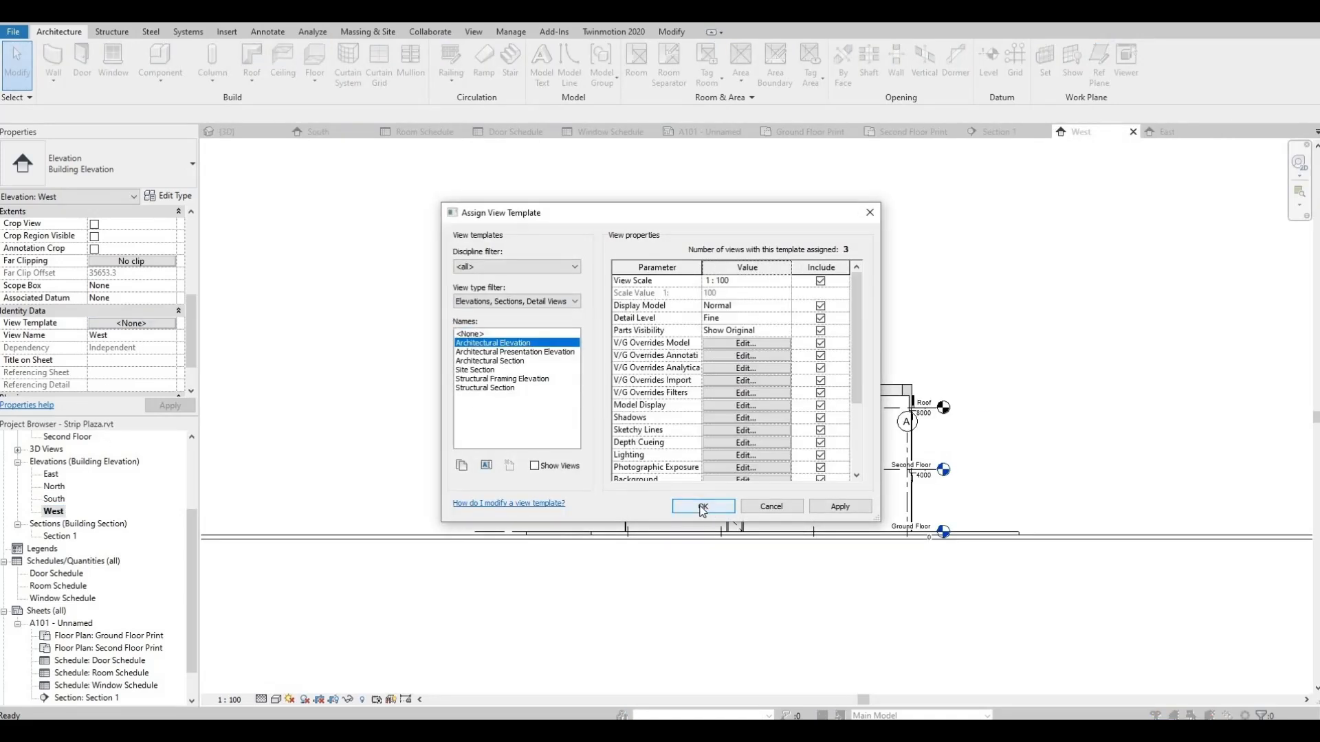
left_click(703, 506)
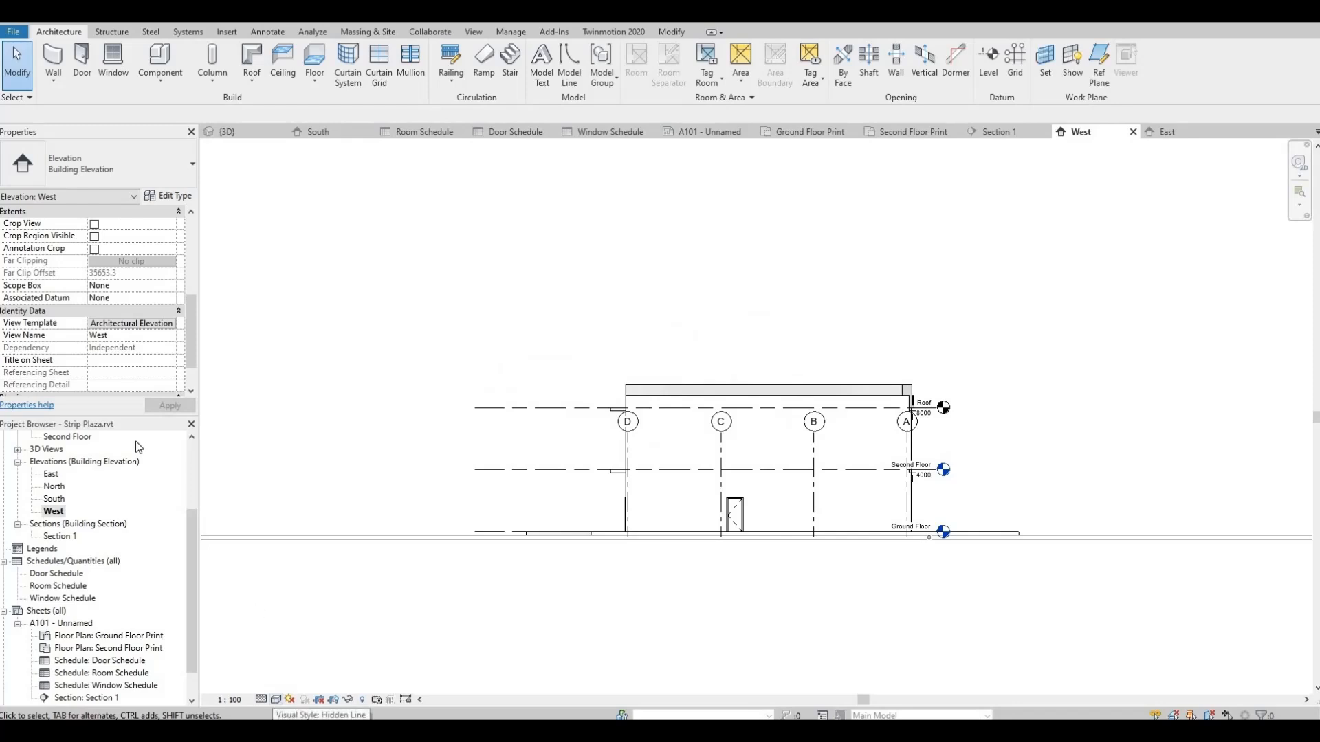
Open the East elevation and check the shadow and depth cueing settings in its graphic display options.
double_click(51, 474)
left_click(277, 699)
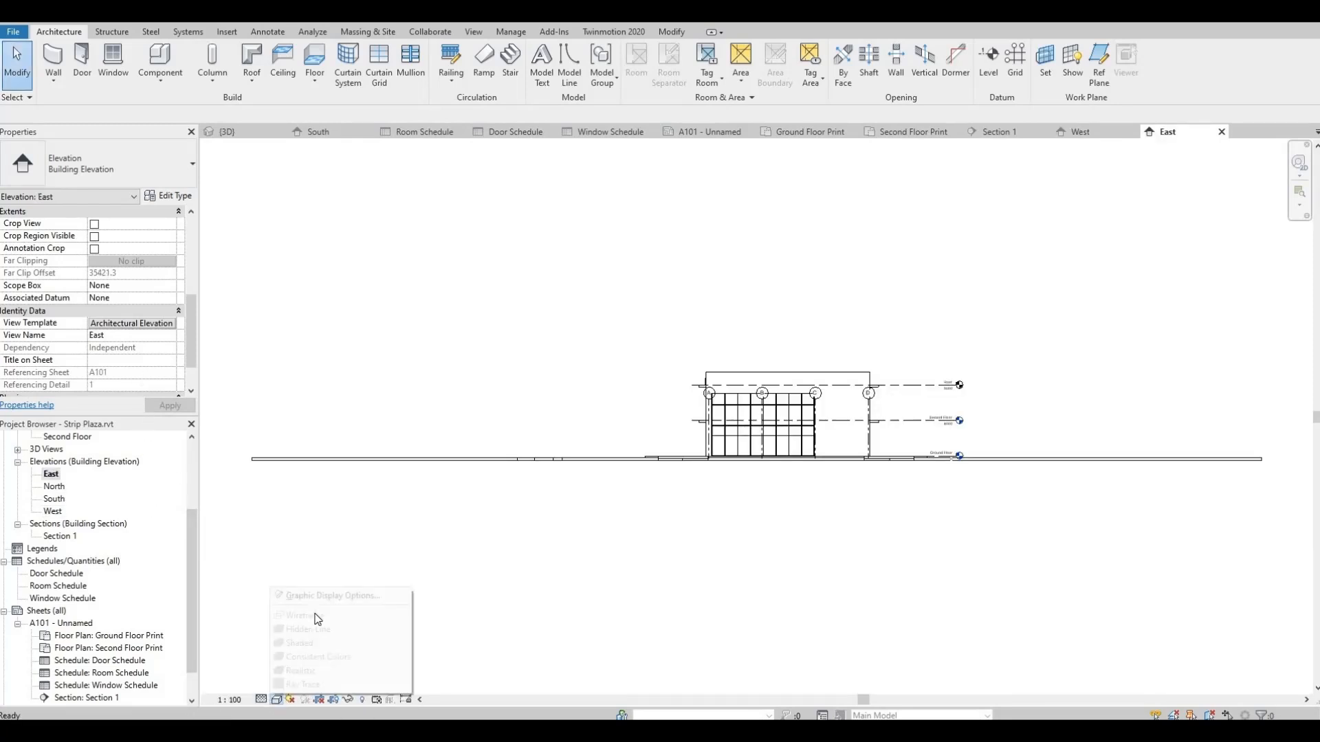
left_click(329, 596)
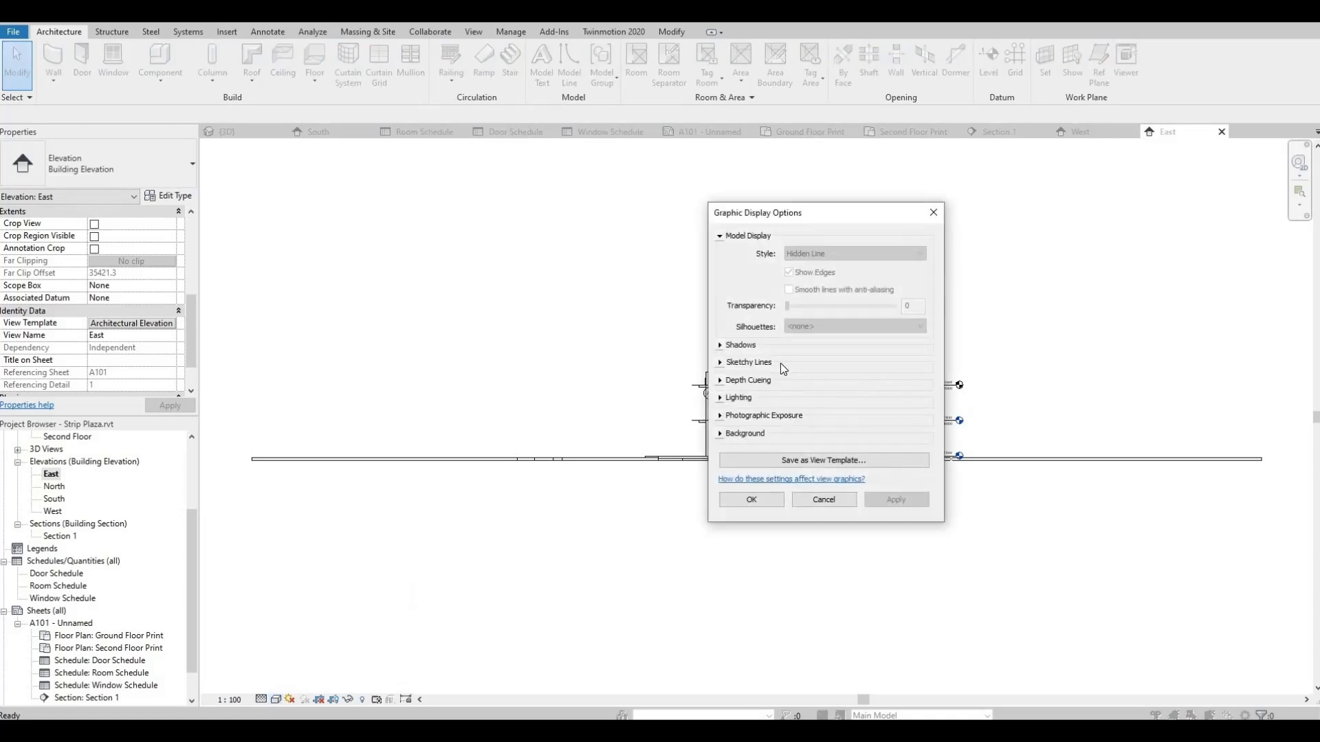
left_click(734, 346)
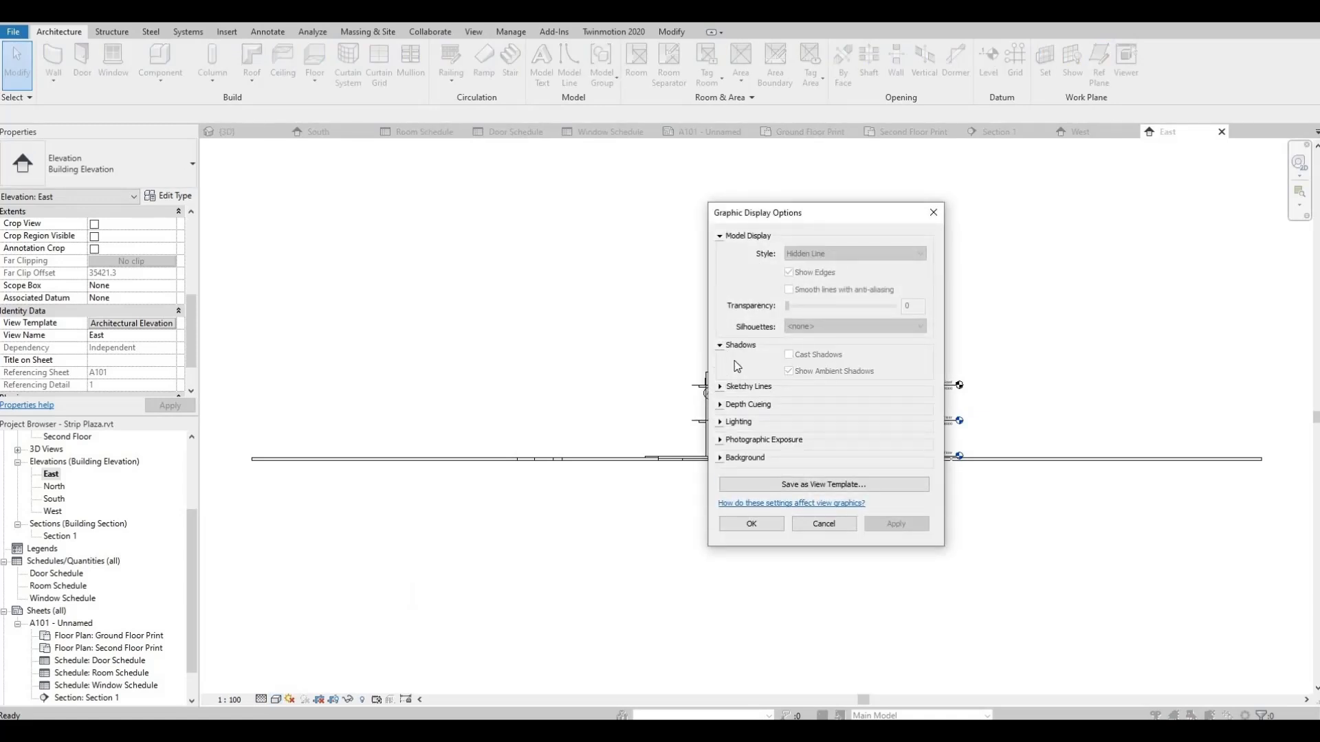
left_click(723, 406)
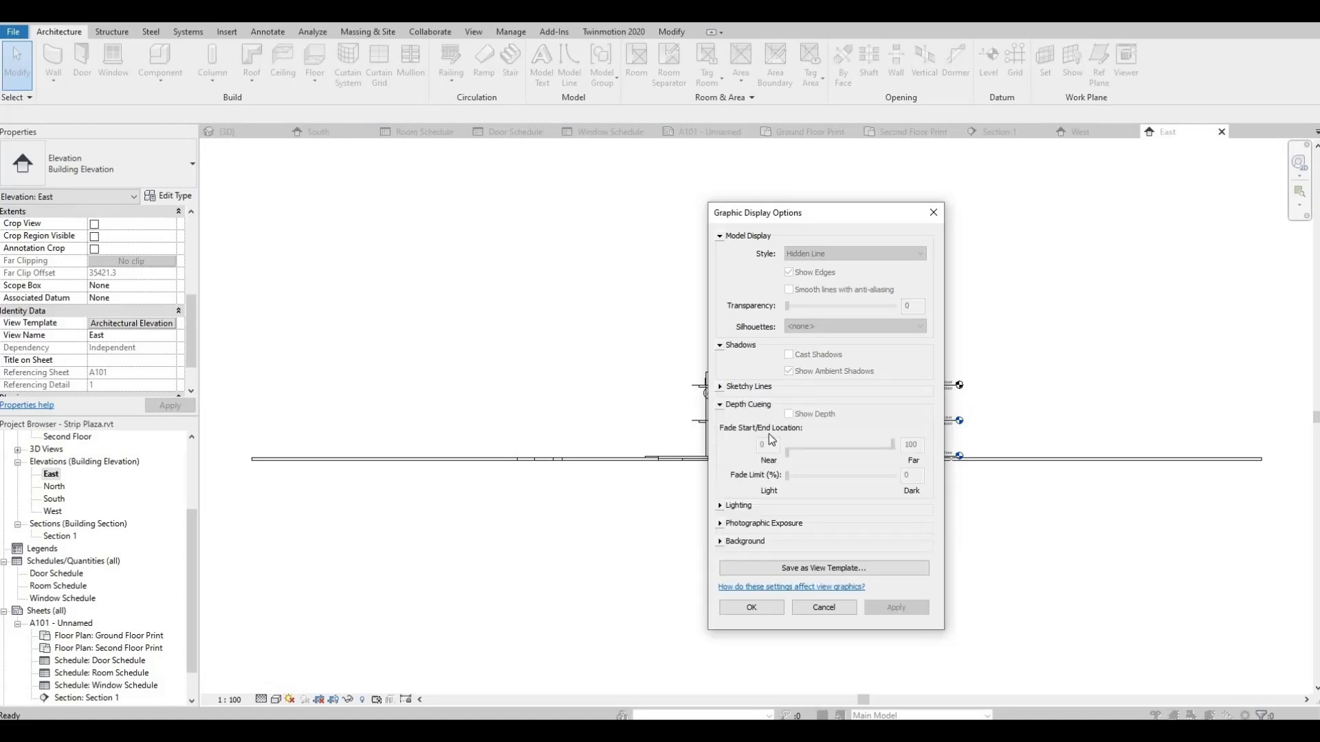
left_click(783, 608)
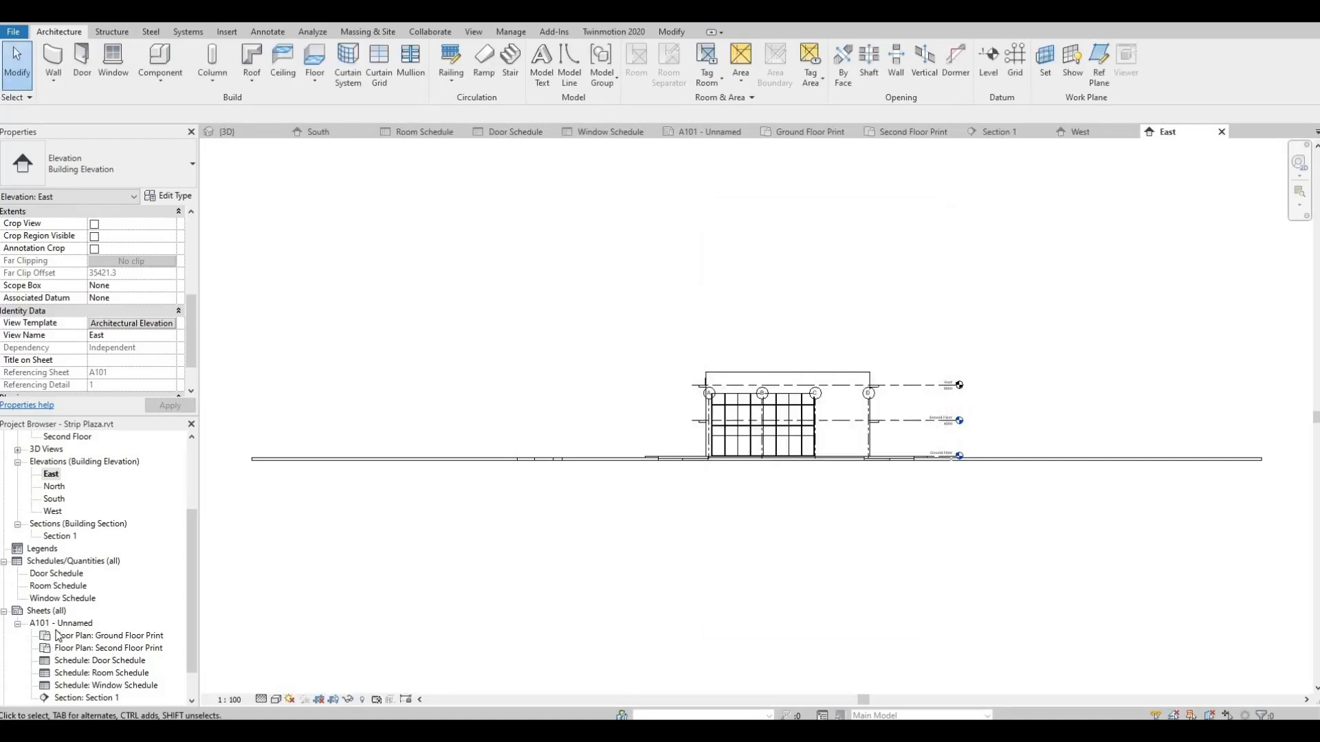
scroll(58, 637, "down", 1)
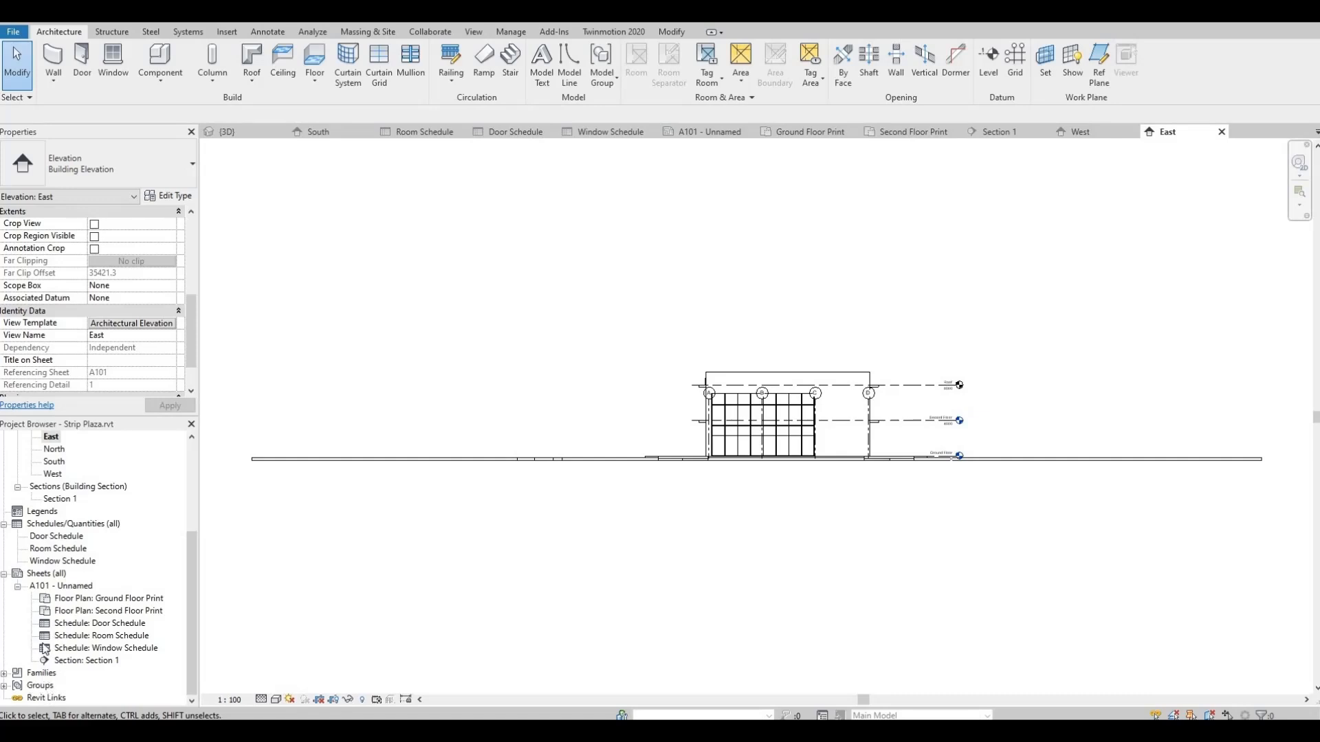
double_click(62, 586)
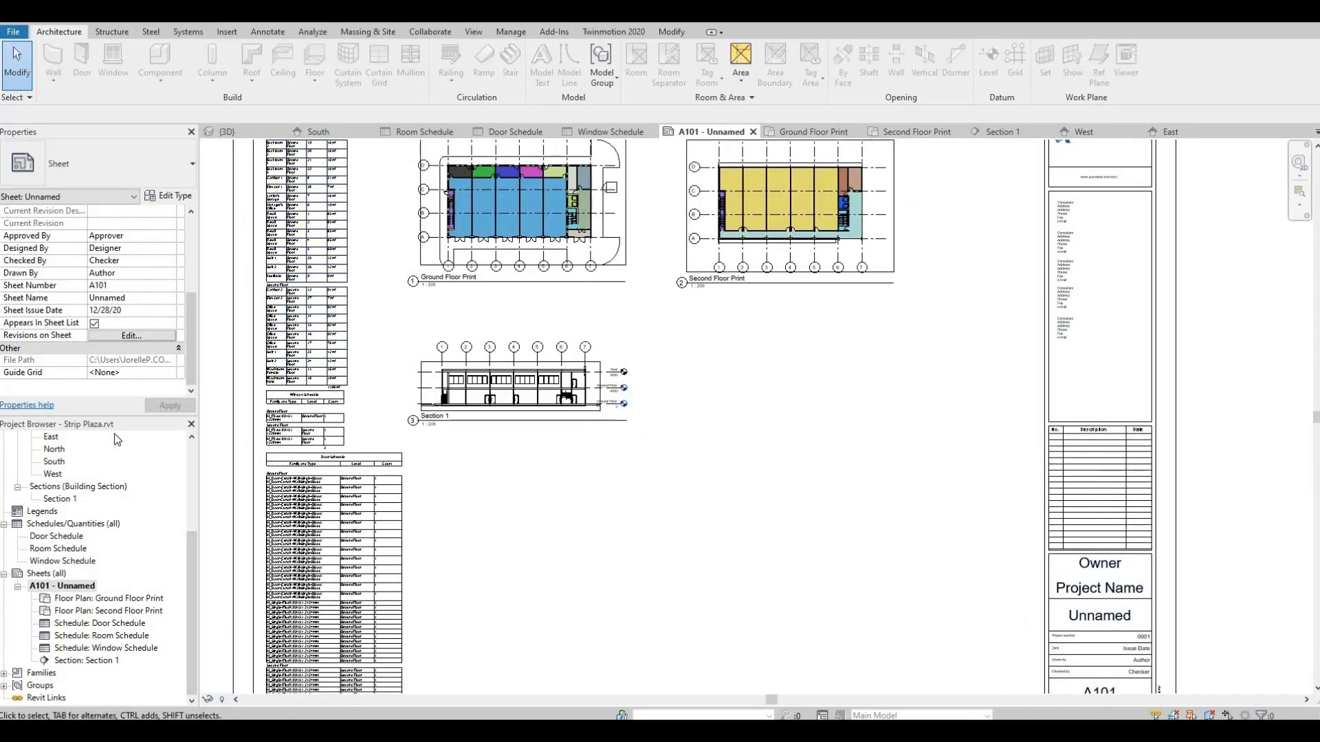
scroll(55, 453, "up", 2)
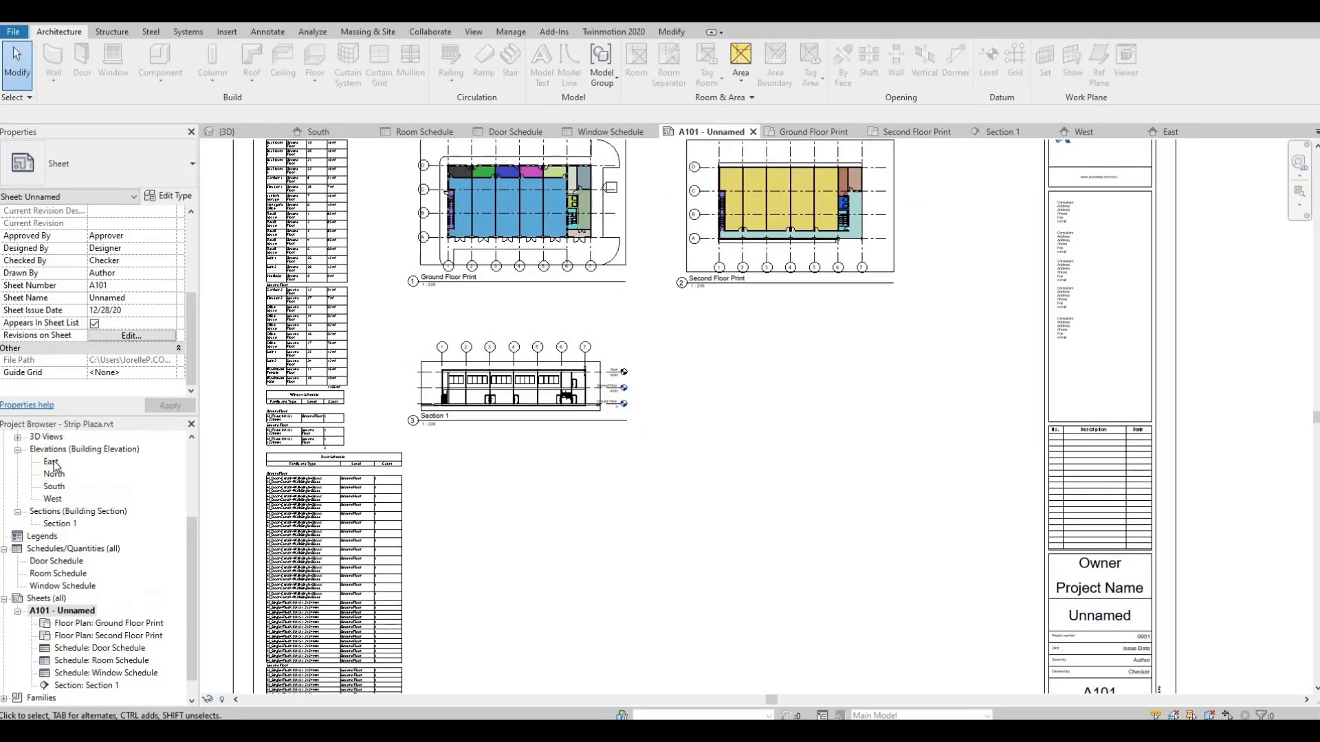
left_click(51, 462)
left_click_drag(51, 462, 666, 449)
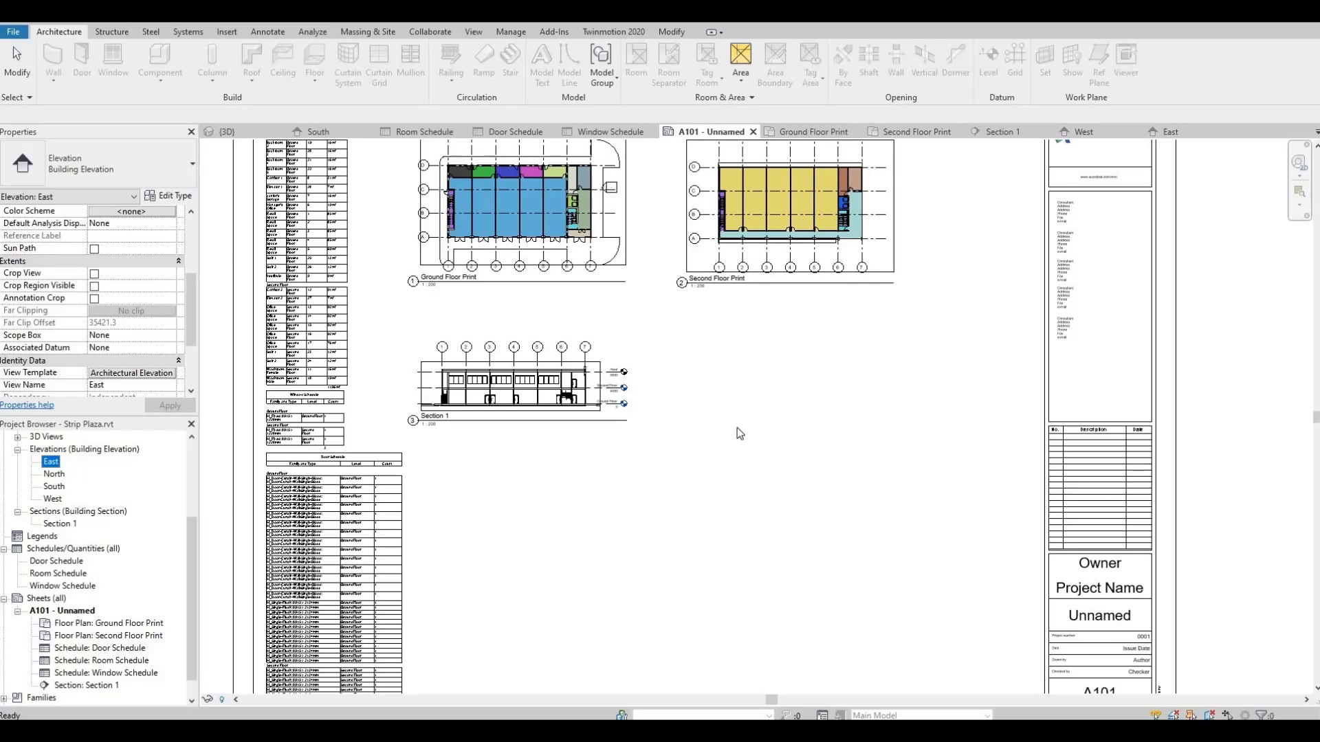
key("Escape")
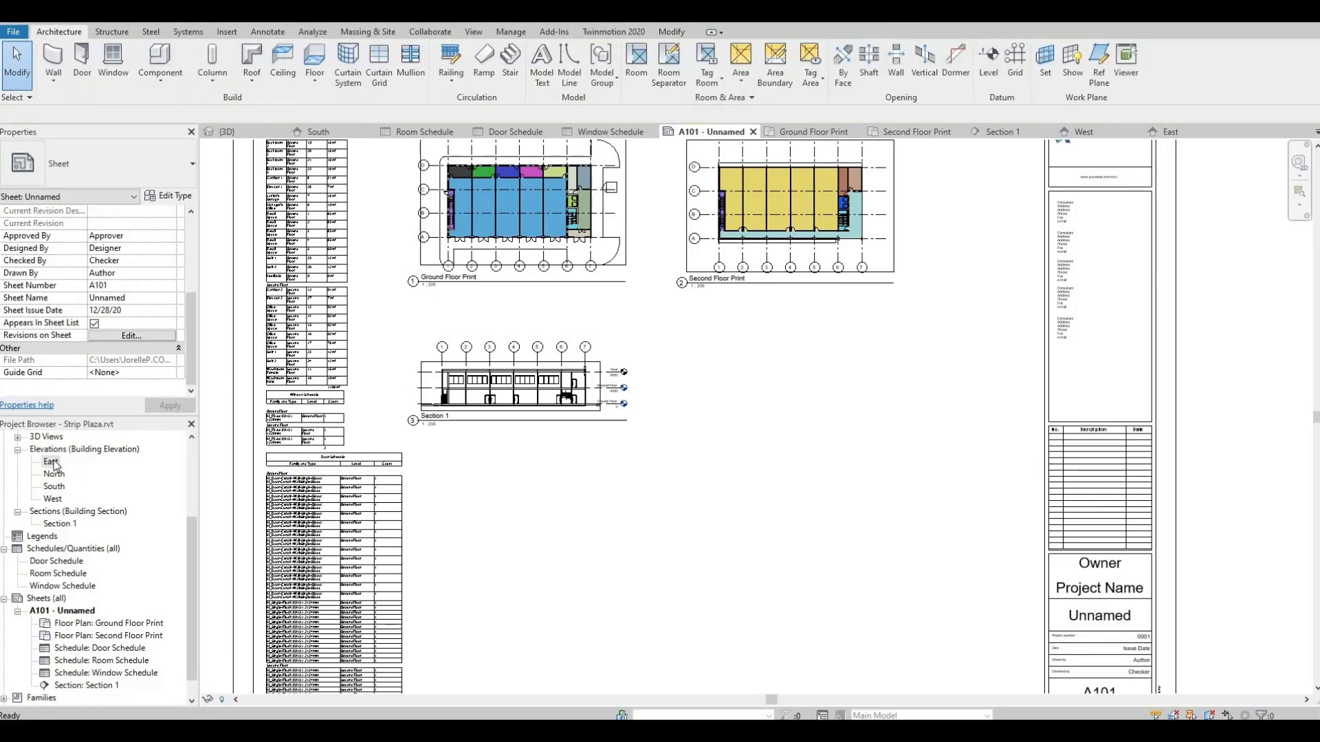
Open the East elevation and set the view scale of its Architectural Elevation template to 1:200.
double_click(52, 462)
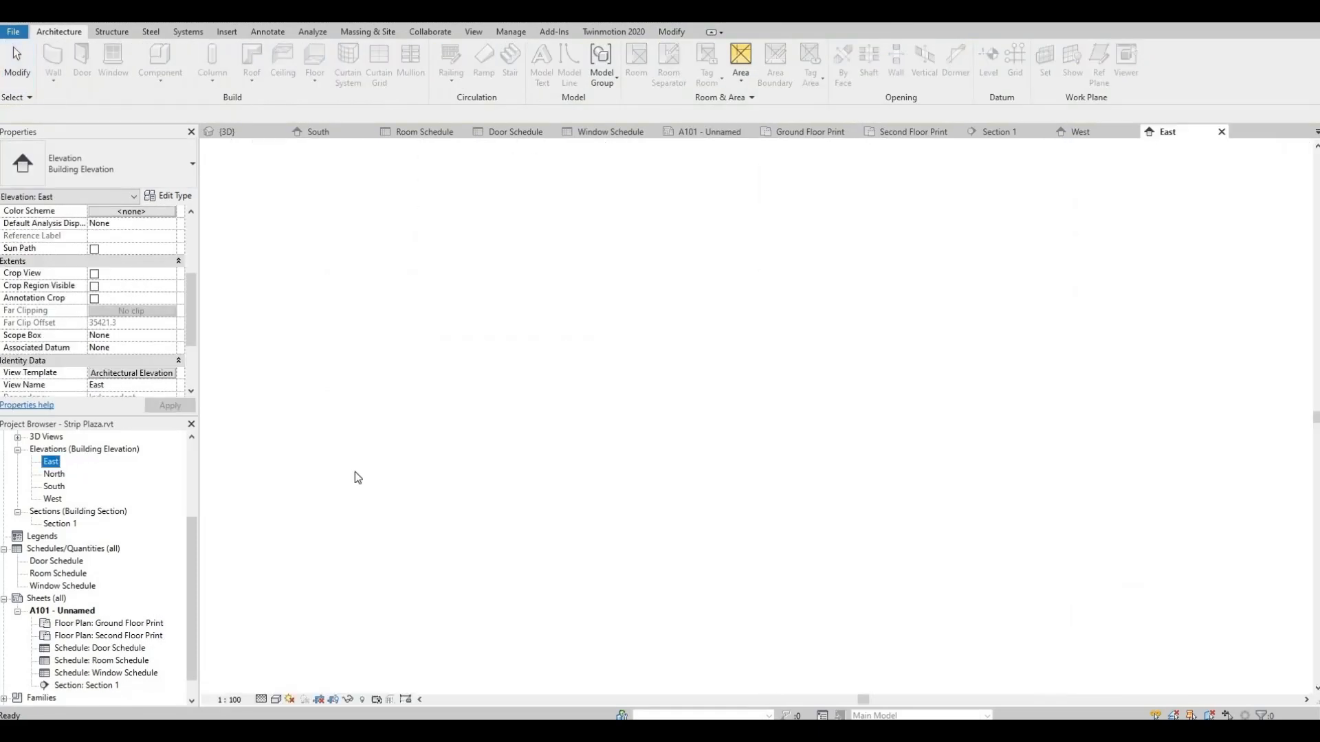
left_click(233, 700)
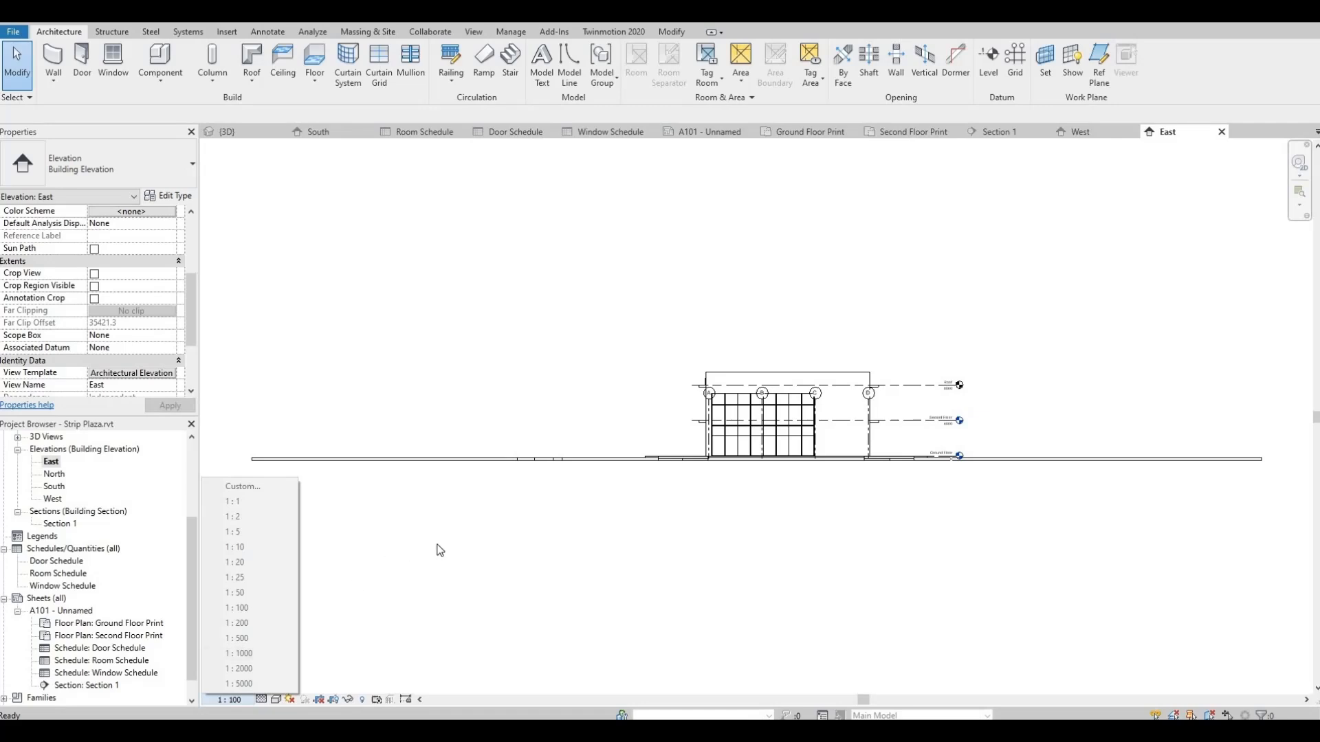
left_click(550, 555)
middle_click_drag(782, 466, 682, 505)
scroll(682, 505, "down", 2)
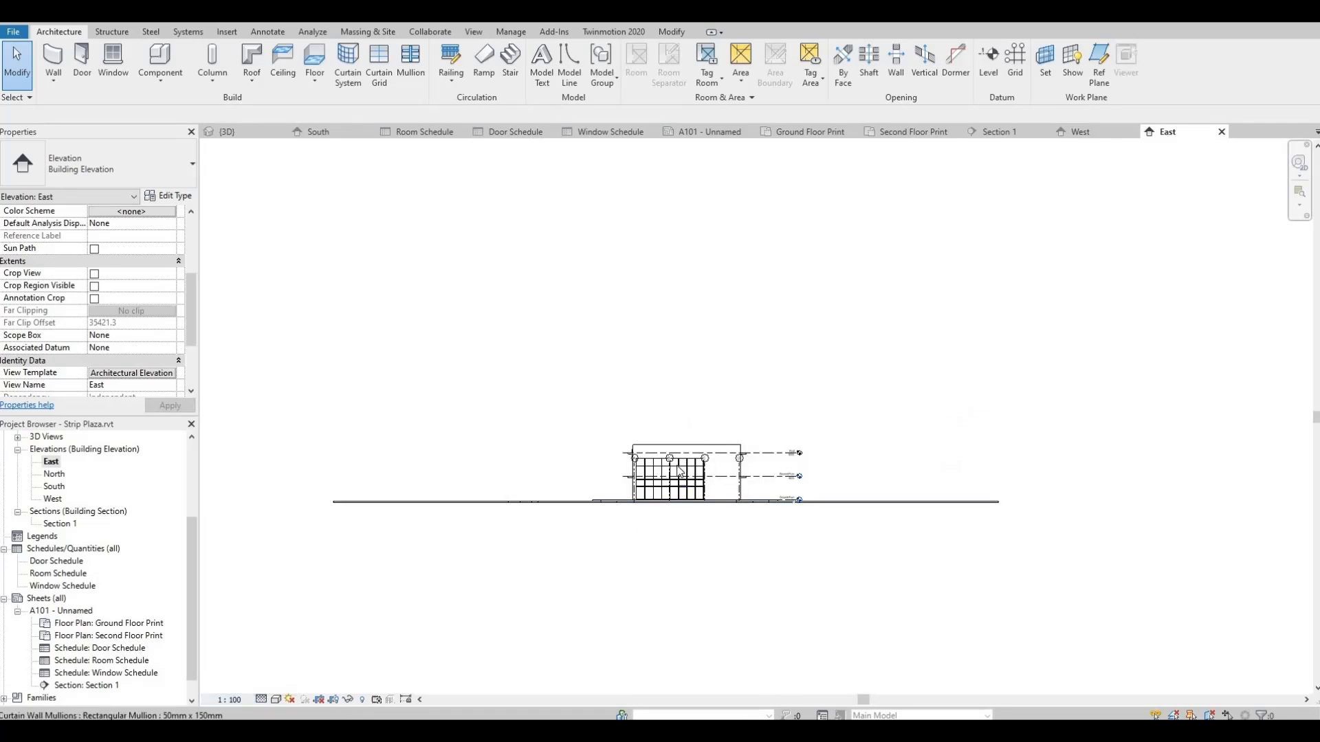
left_click(157, 374)
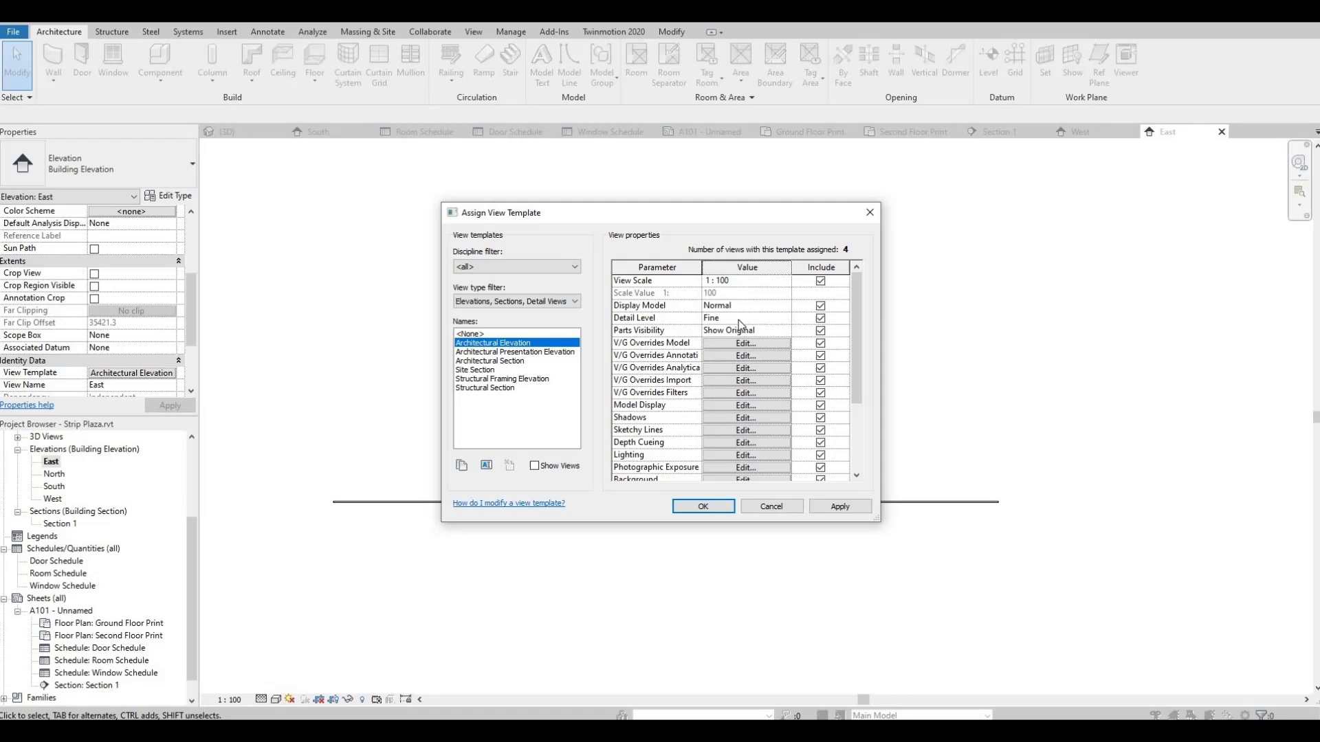
left_click(777, 279)
left_click(785, 281)
left_click(785, 282)
left_click(719, 314)
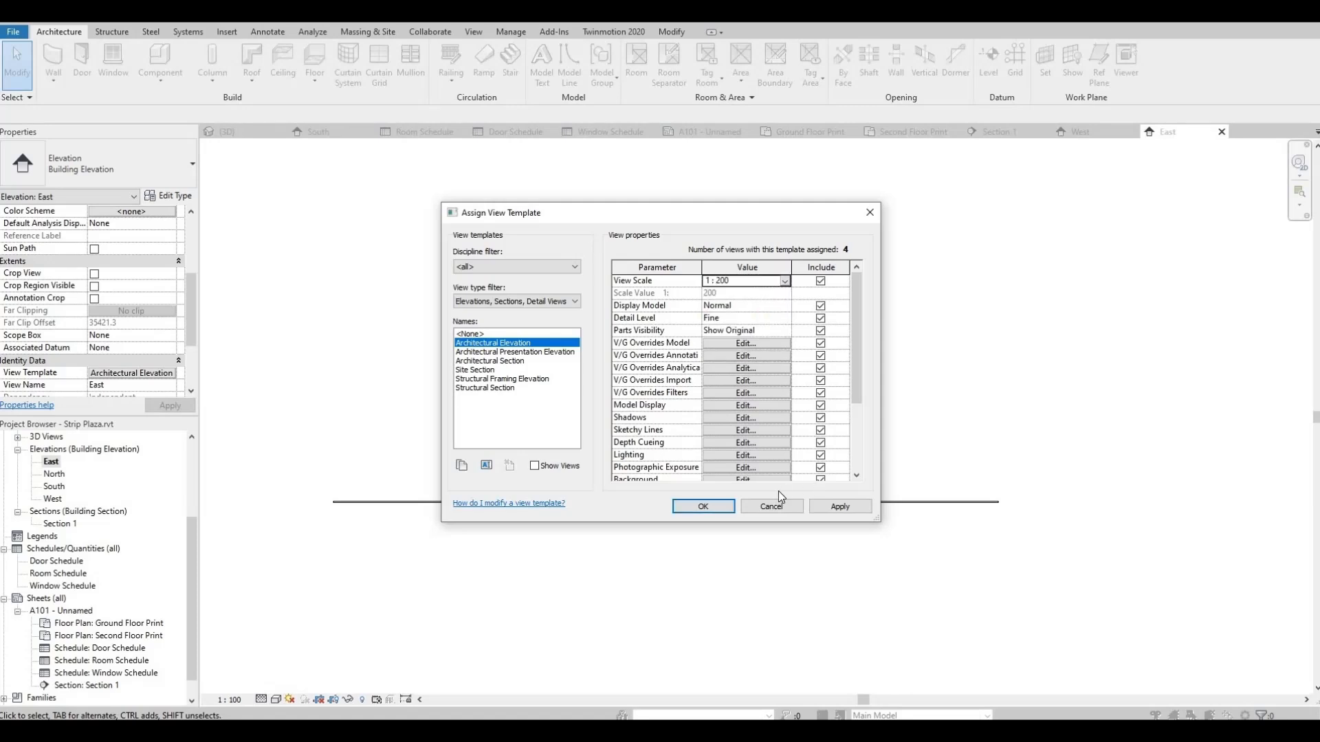
left_click(716, 508)
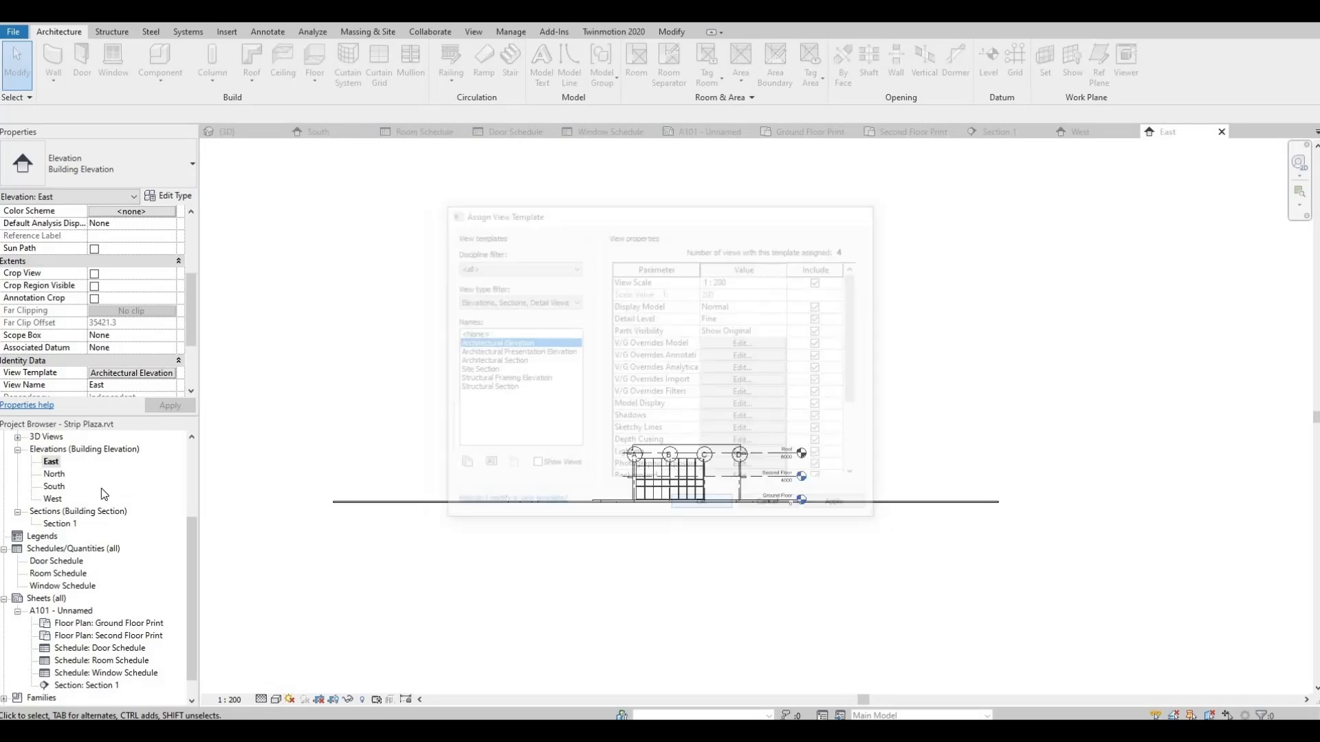
Open the North elevation and check the view scale, shadow and depth cueing settings of its assigned template.
double_click(53, 474)
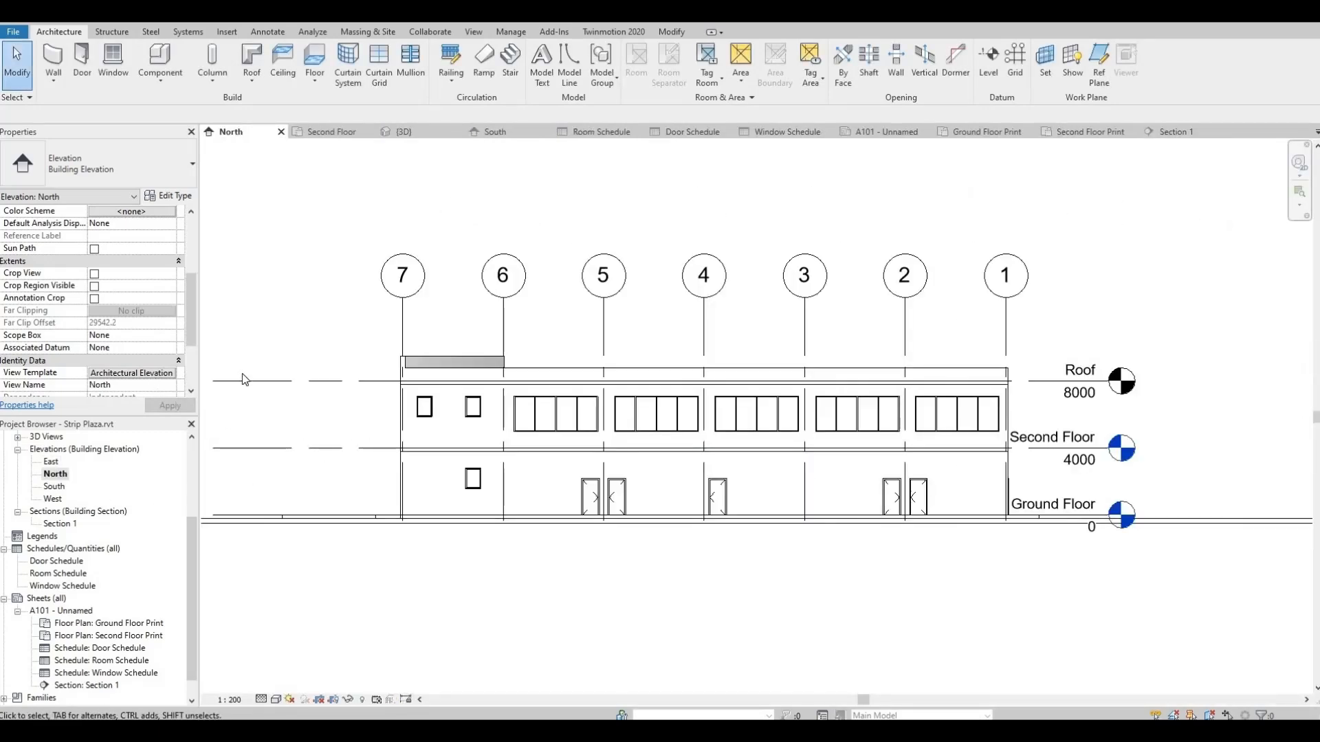
left_click(131, 373)
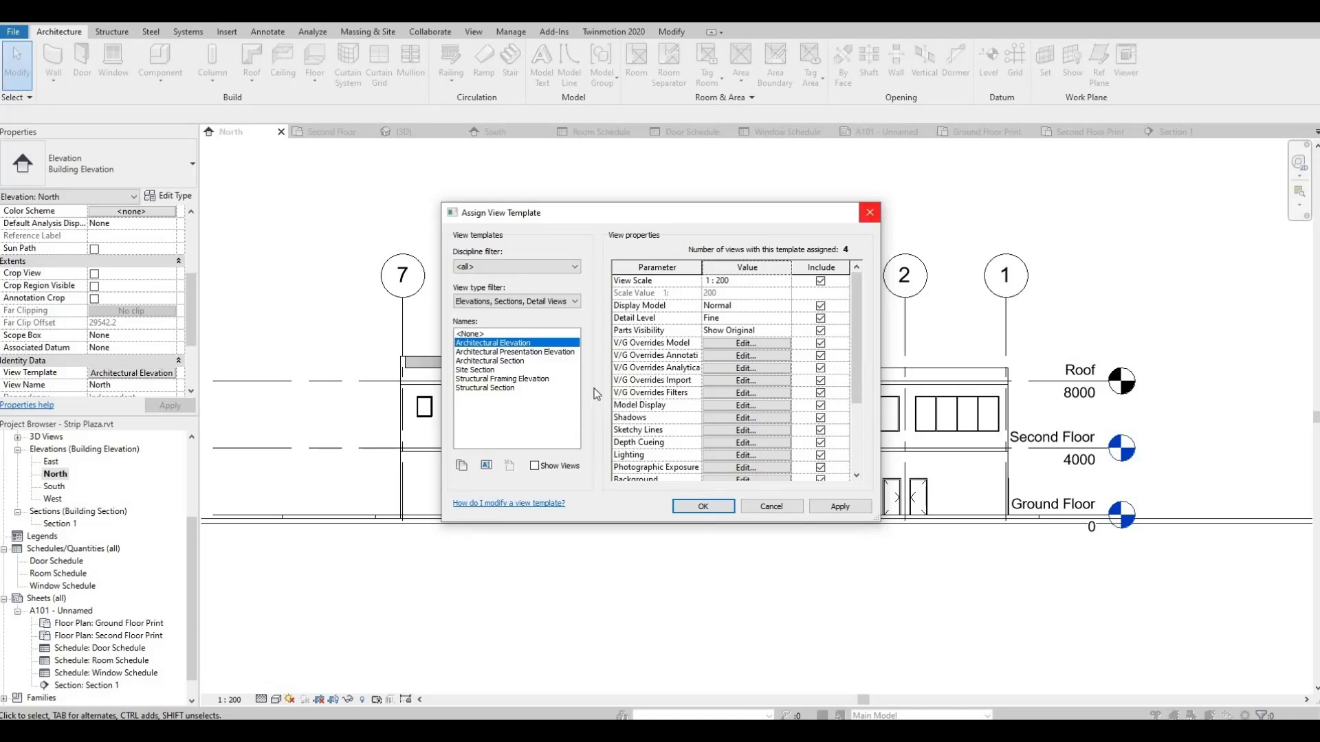
left_click(870, 214)
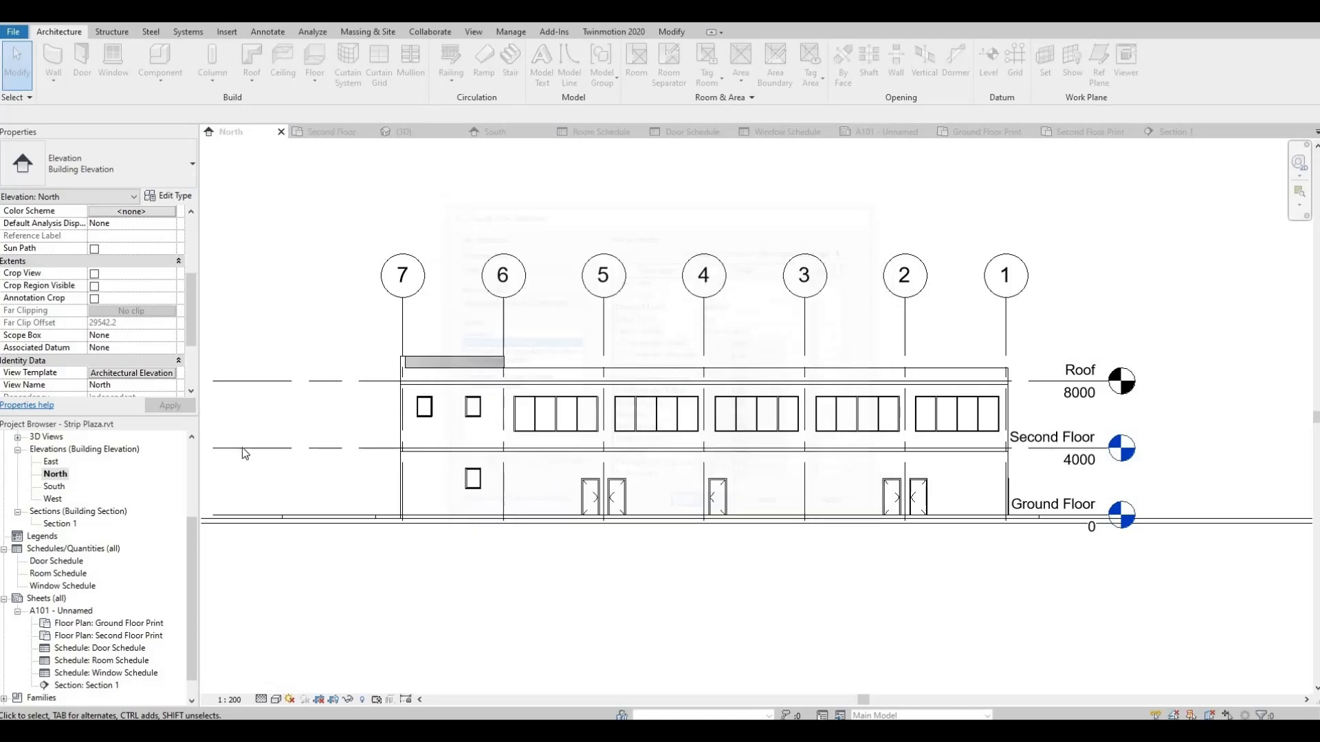
left_click(131, 373)
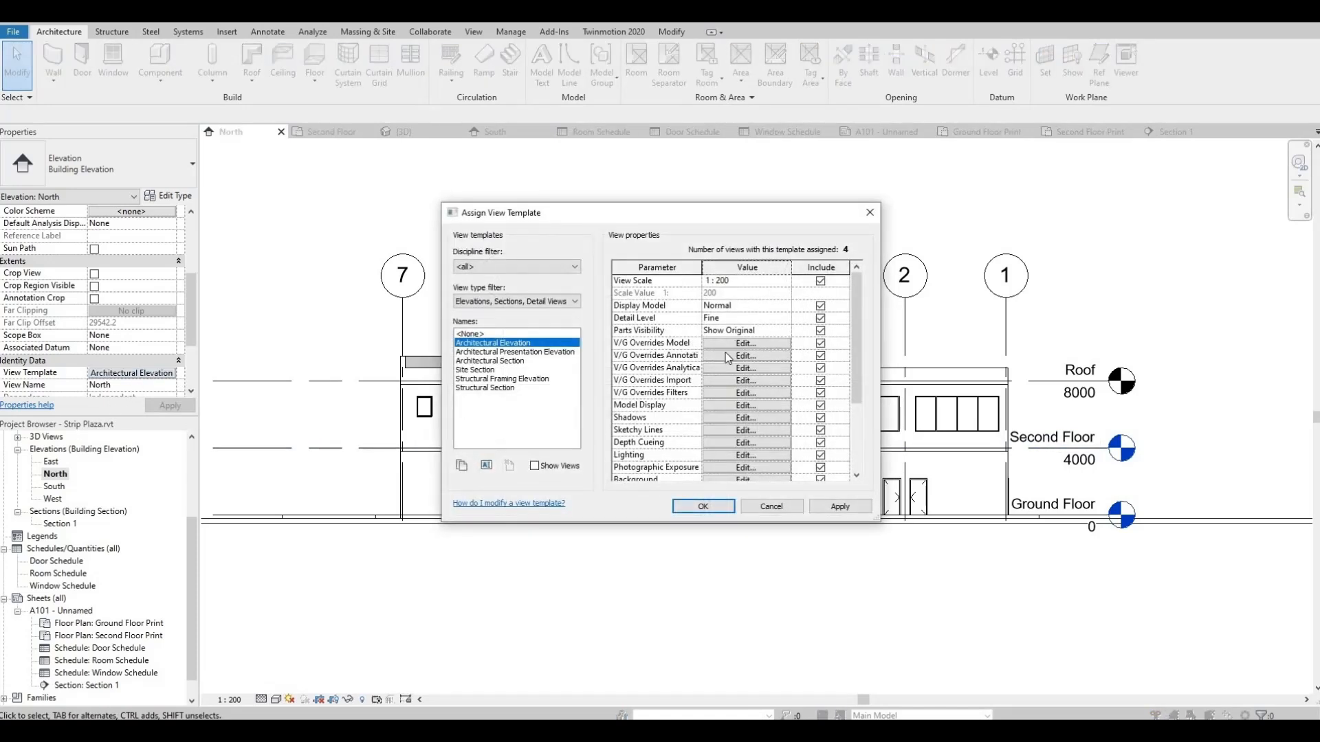
left_click(744, 416)
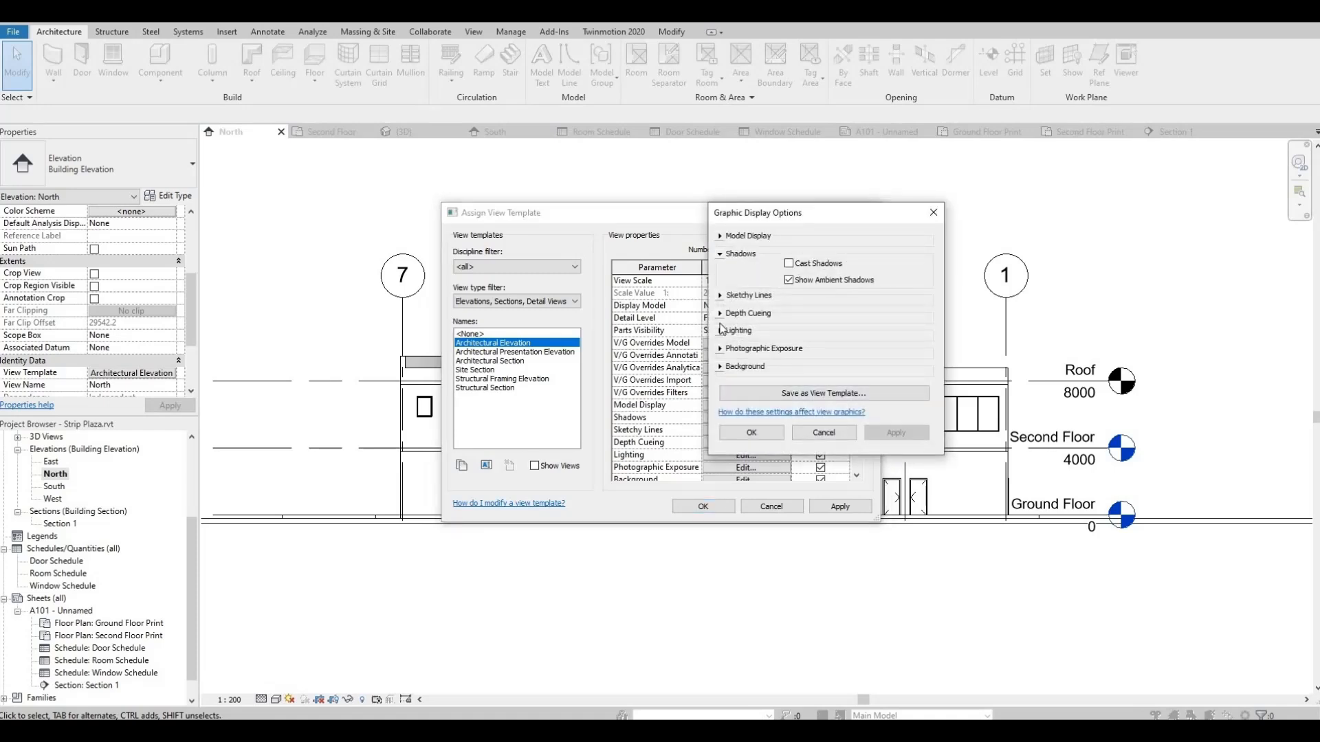
left_click(746, 313)
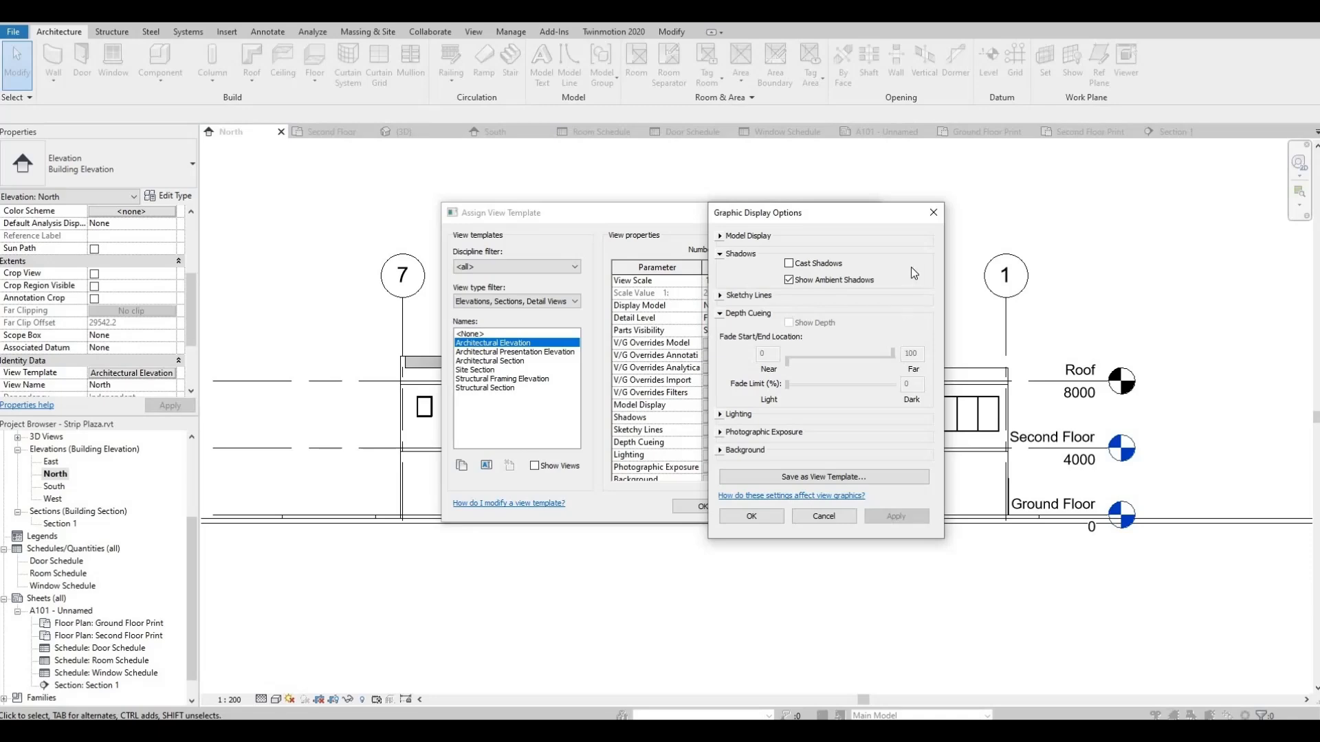
key("Escape")
left_click(705, 506)
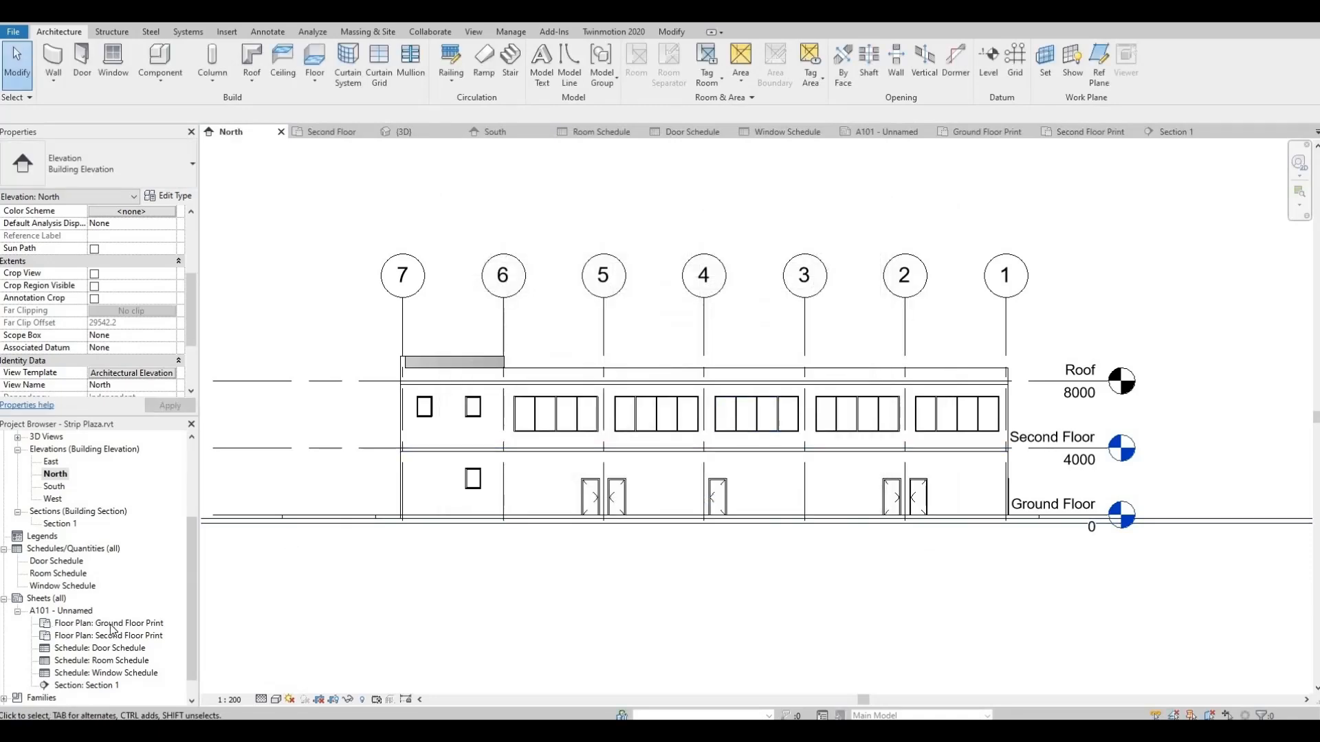
Open sheet A101 and place the South elevation in the empty area below Section 1, near the sheet's lower border.
double_click(59, 611)
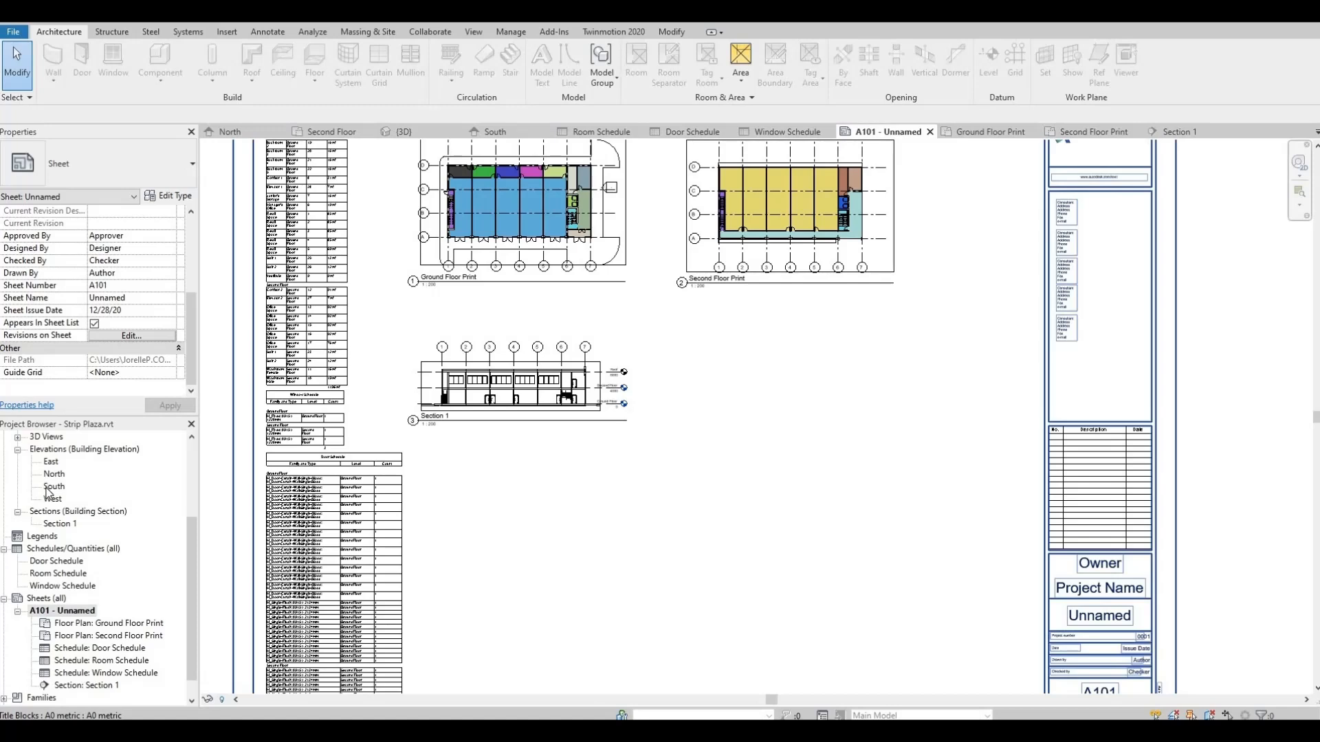
left_click(55, 488)
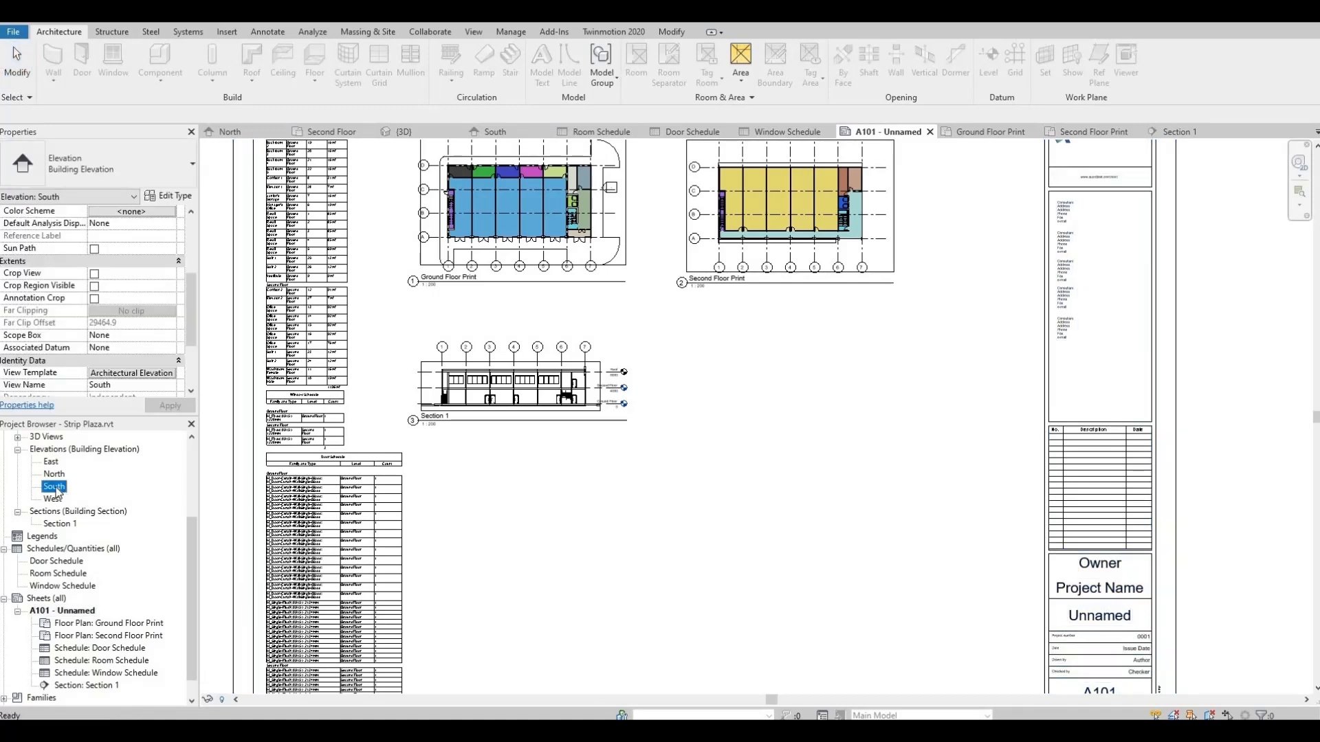
left_click_drag(56, 489, 696, 458)
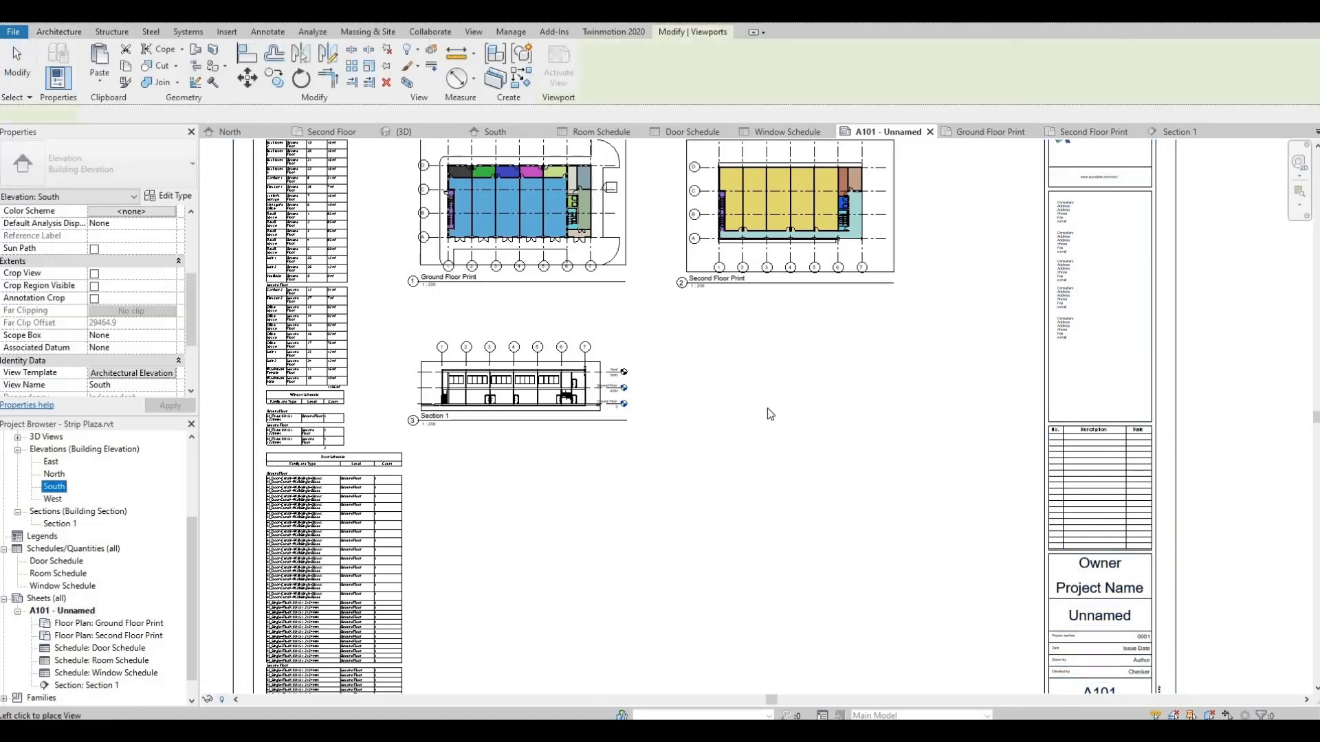
left_click(701, 512)
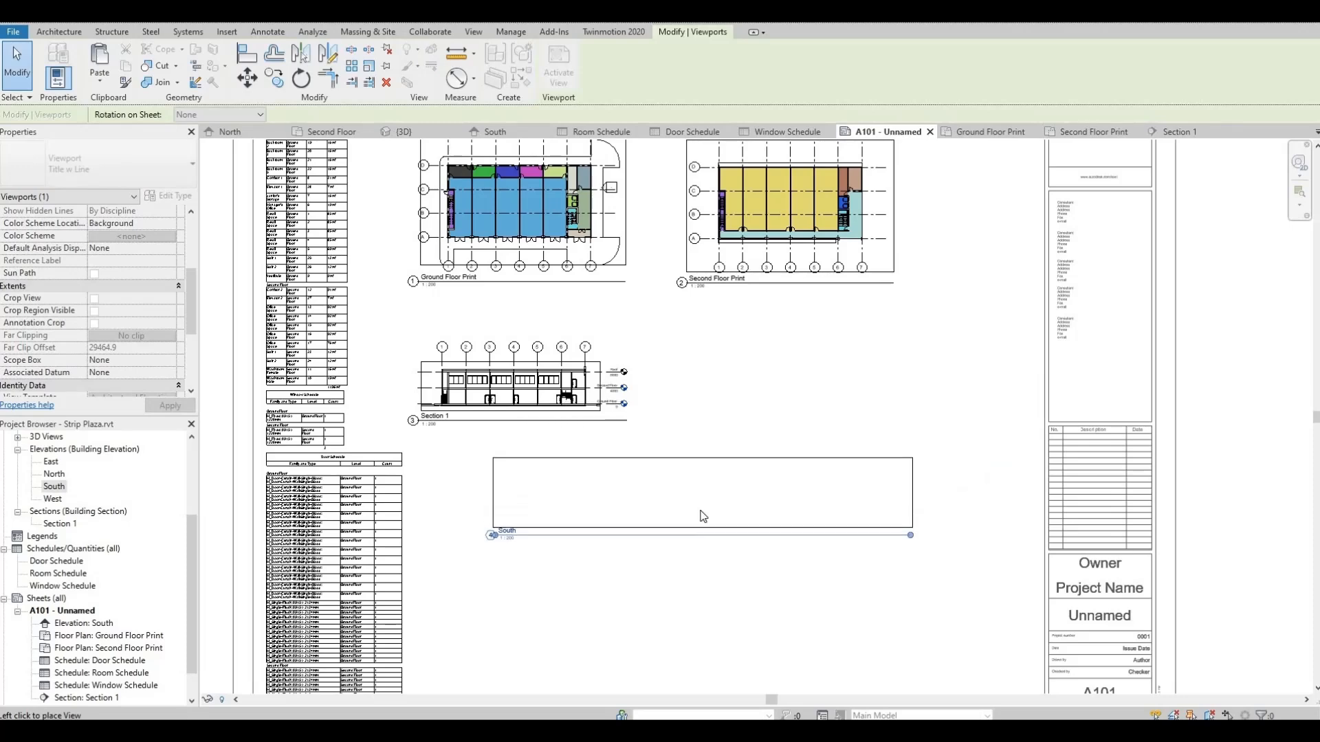
scroll(644, 464, "down", 3)
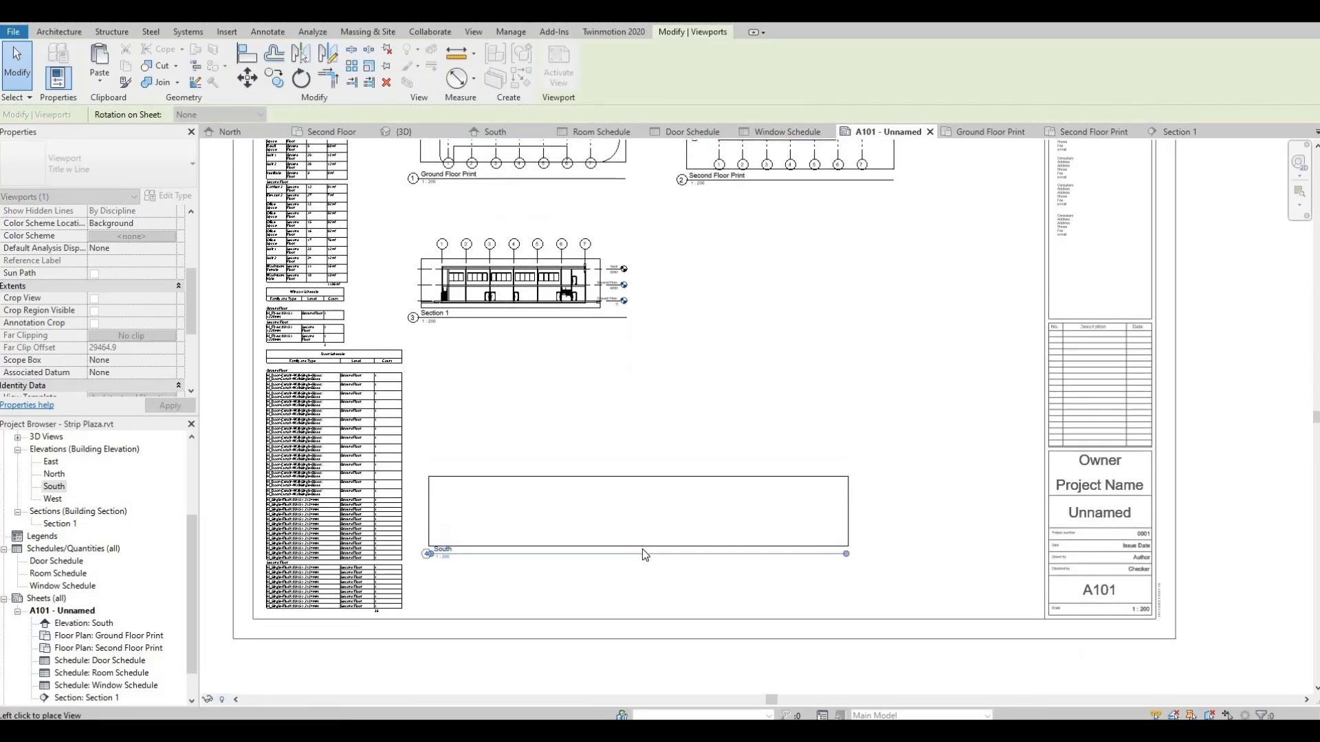
scroll(628, 554, "up", 2)
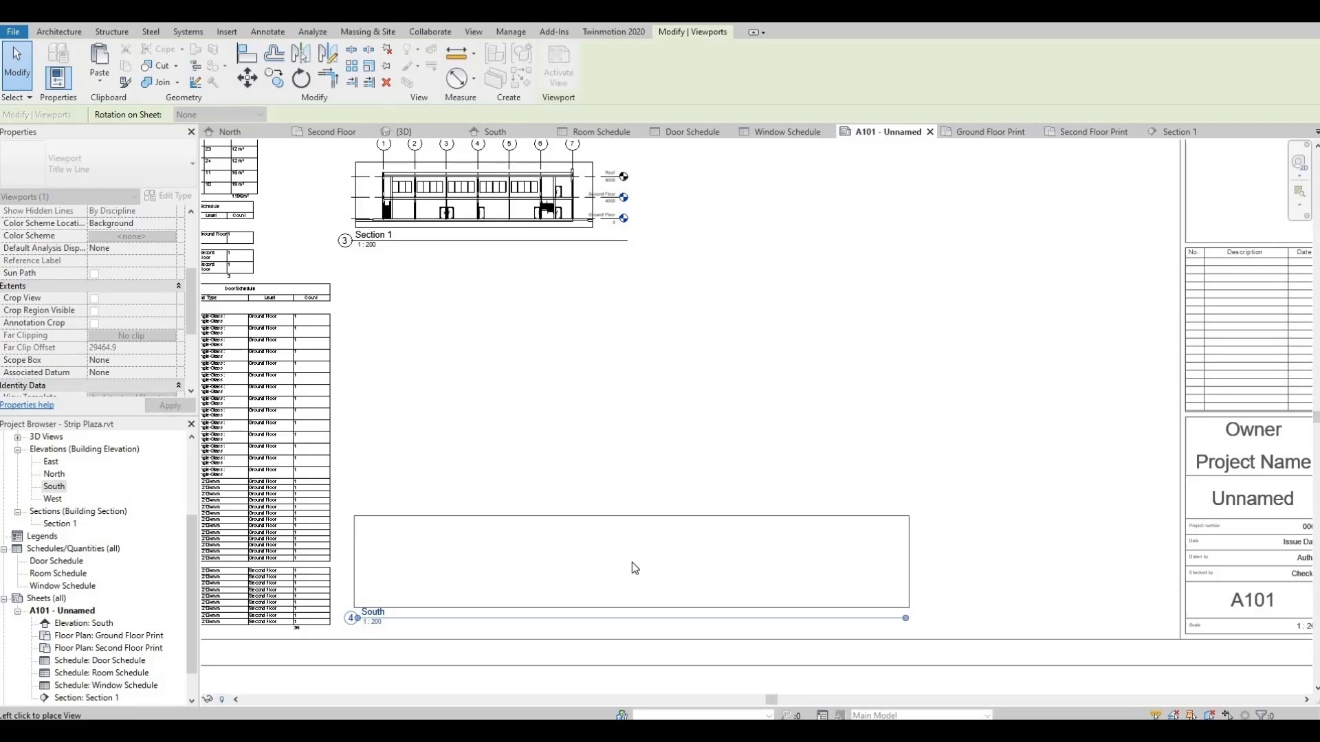
left_click(632, 563)
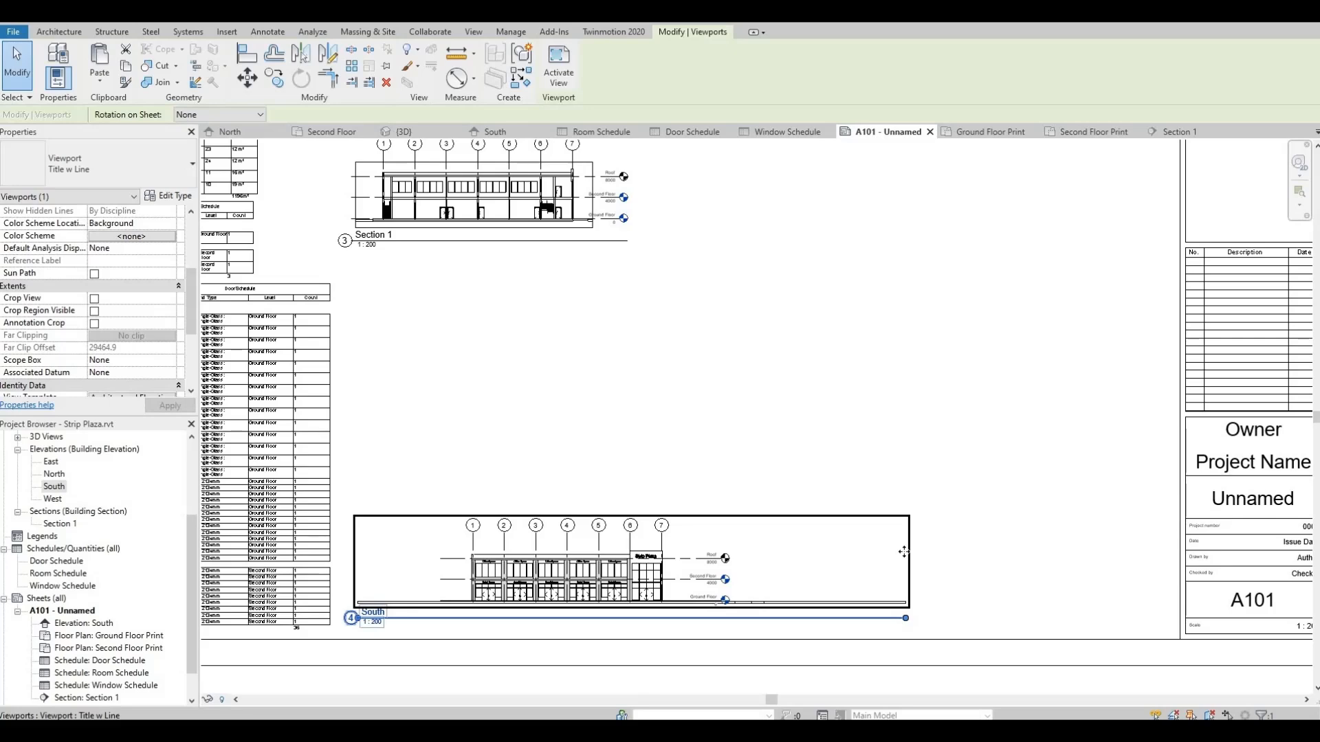
Turn on crop view, crop region visibility and annotation crop for the South viewport and shorten its title line.
double_click(880, 581)
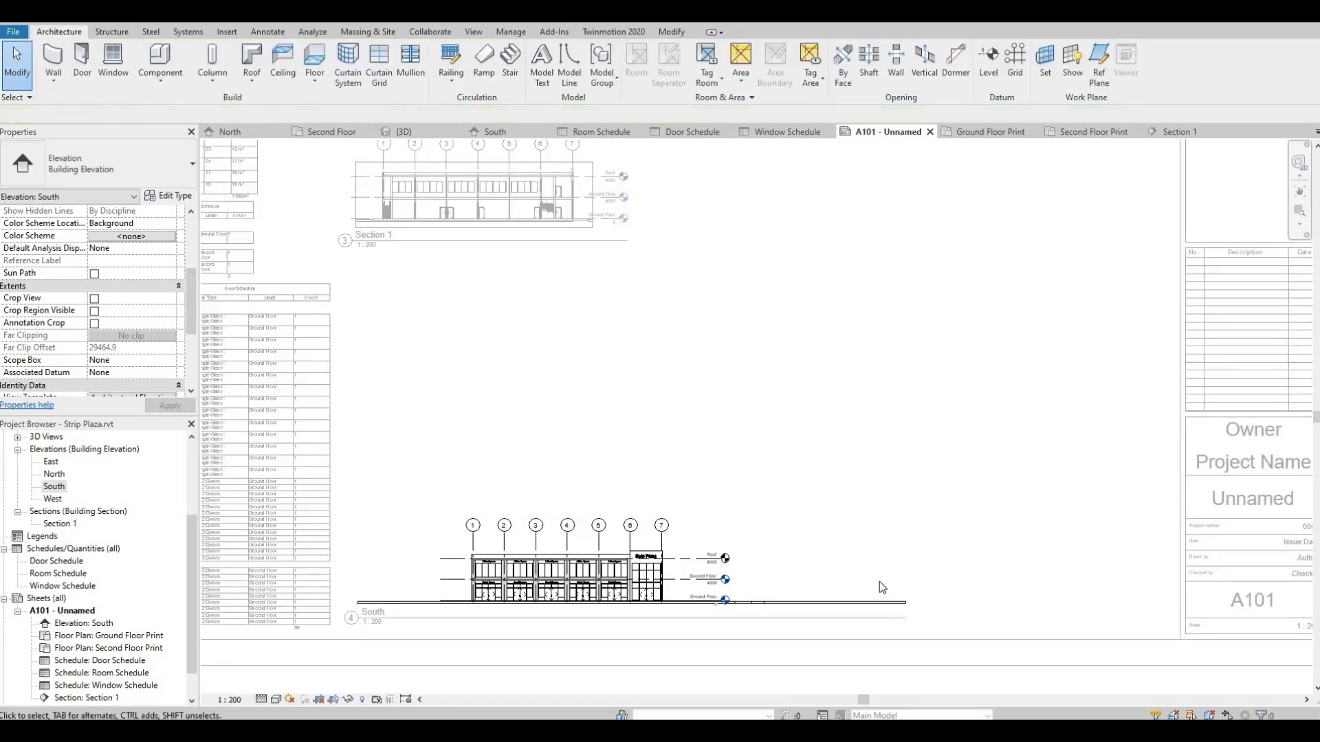
left_click(871, 602)
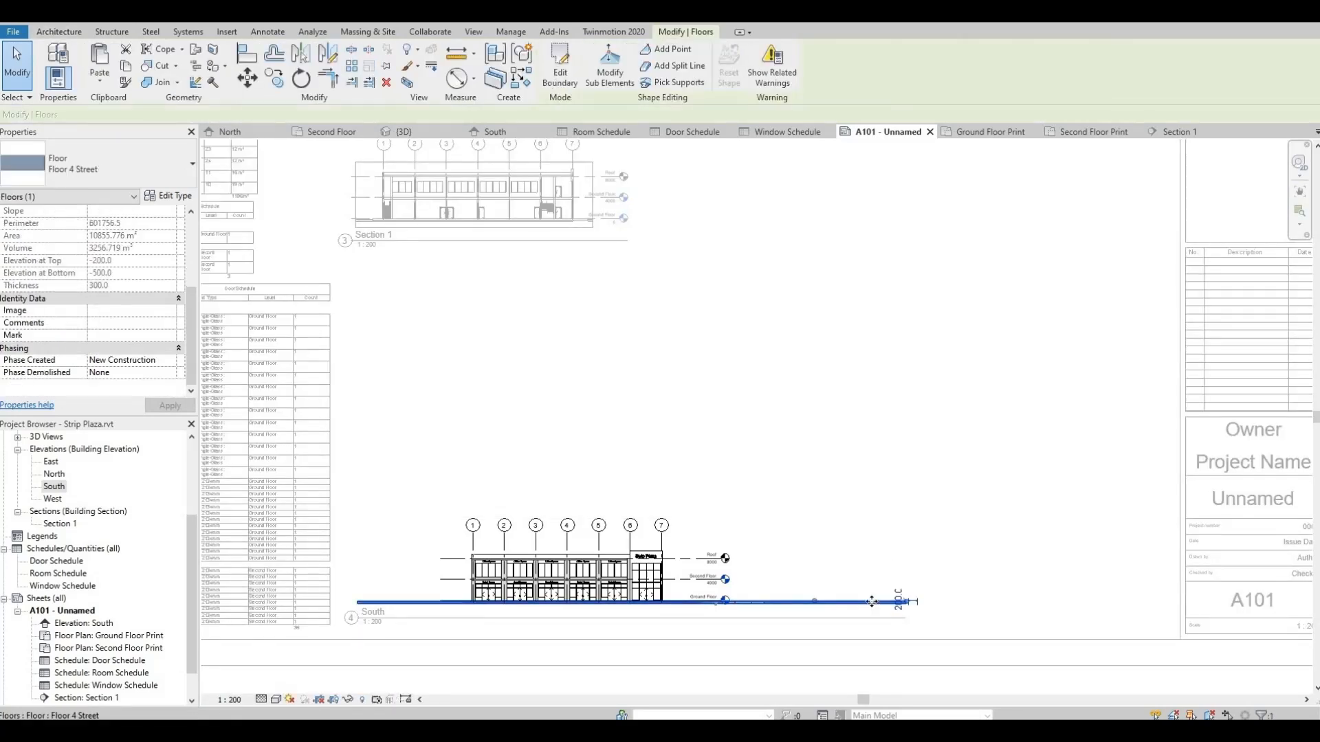
left_click(875, 561)
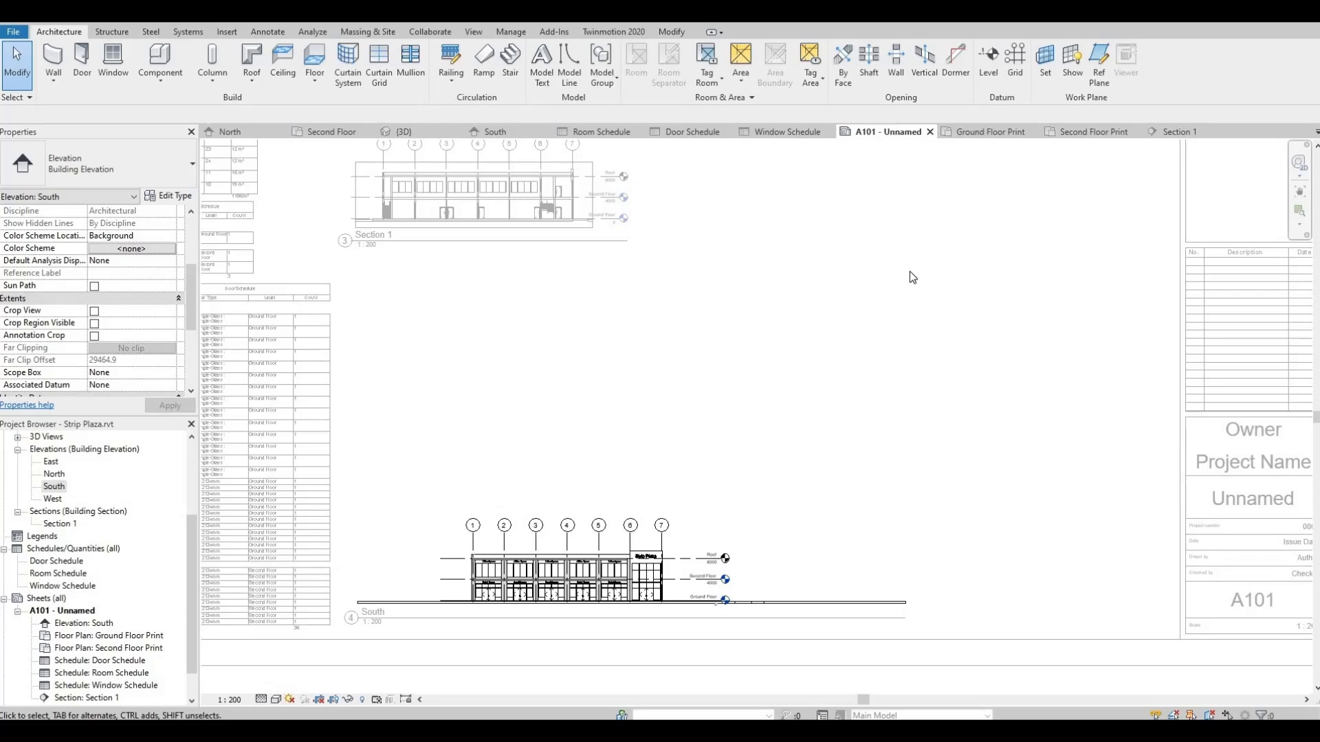
double_click(637, 497)
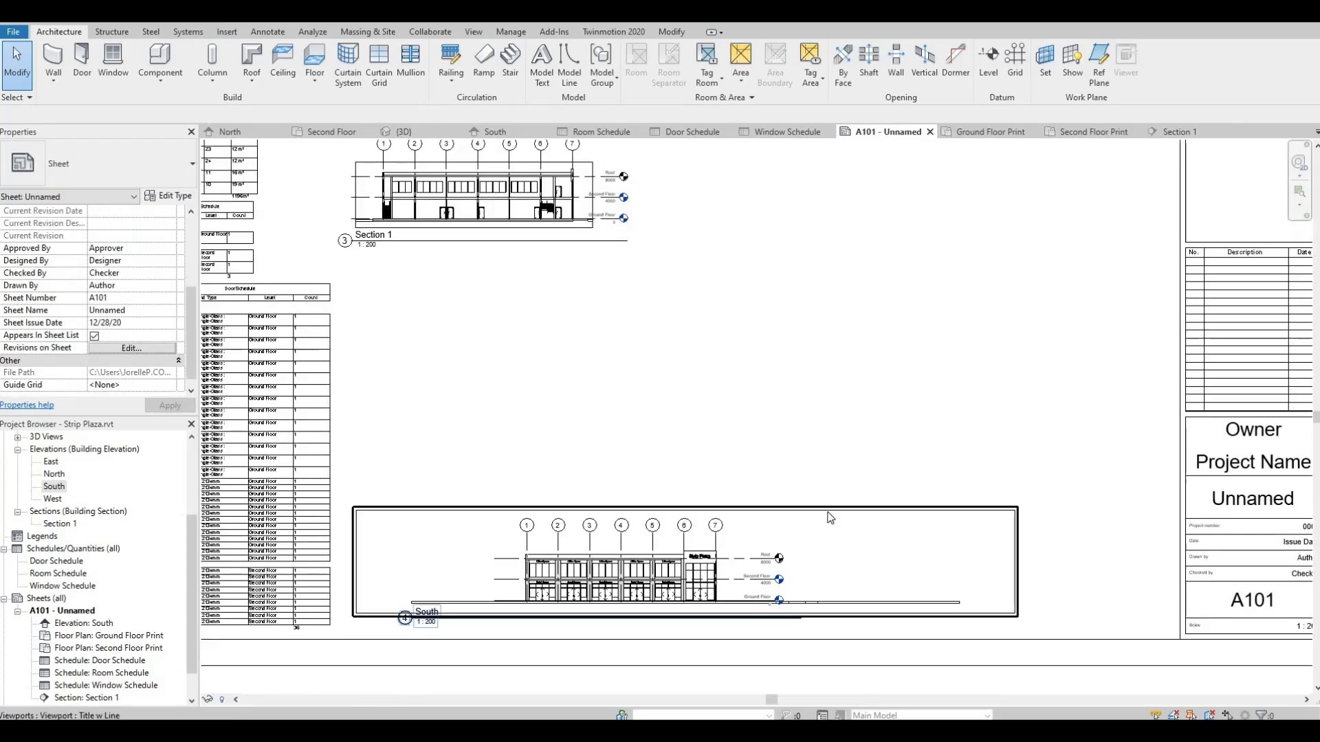
Activate the South viewport and pull in both side boundaries of its crop region to fit closely around the building.
double_click(830, 517)
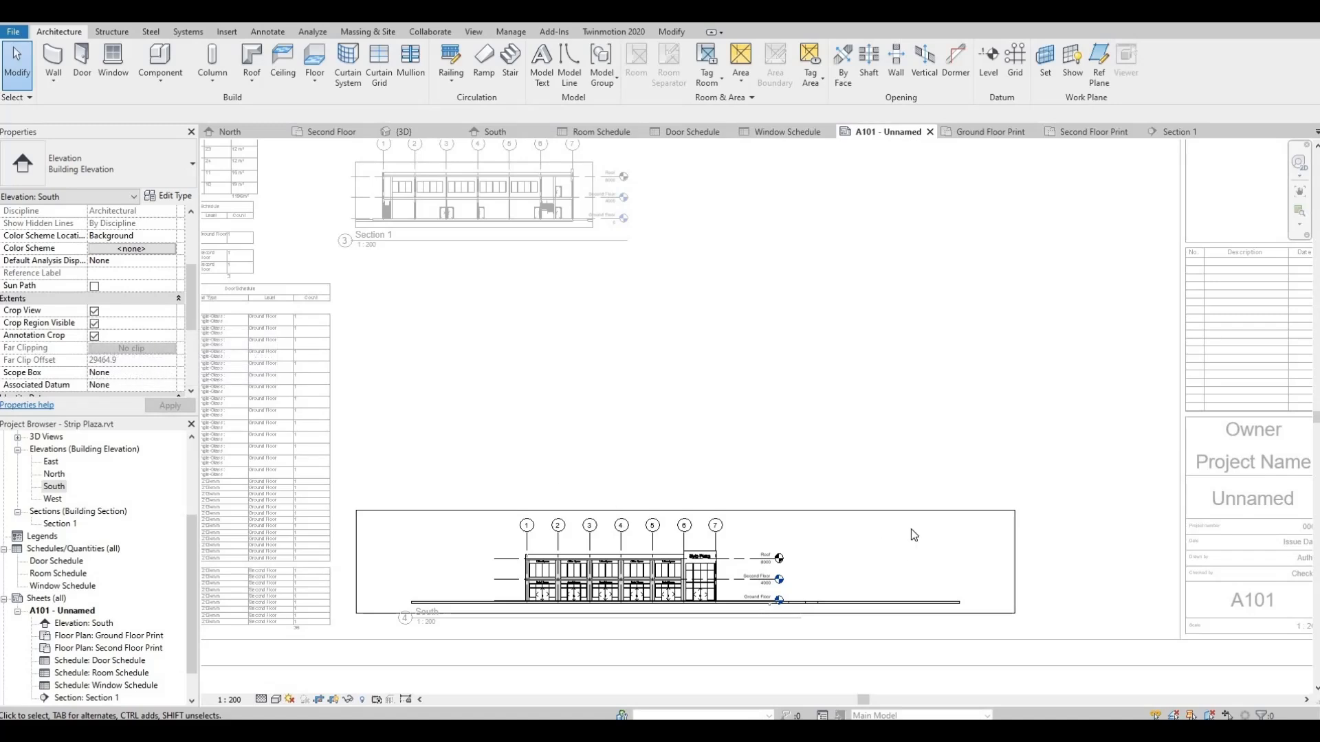
double_click(913, 511)
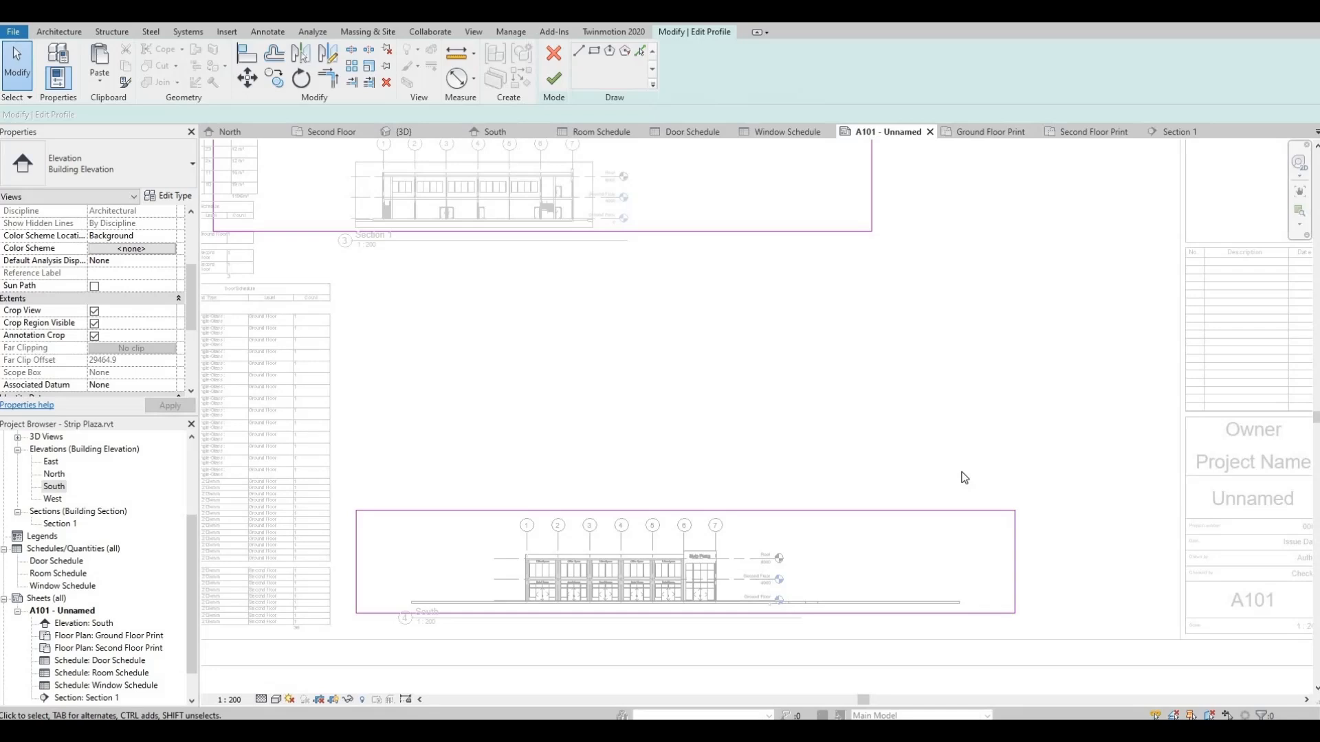
left_click(553, 52)
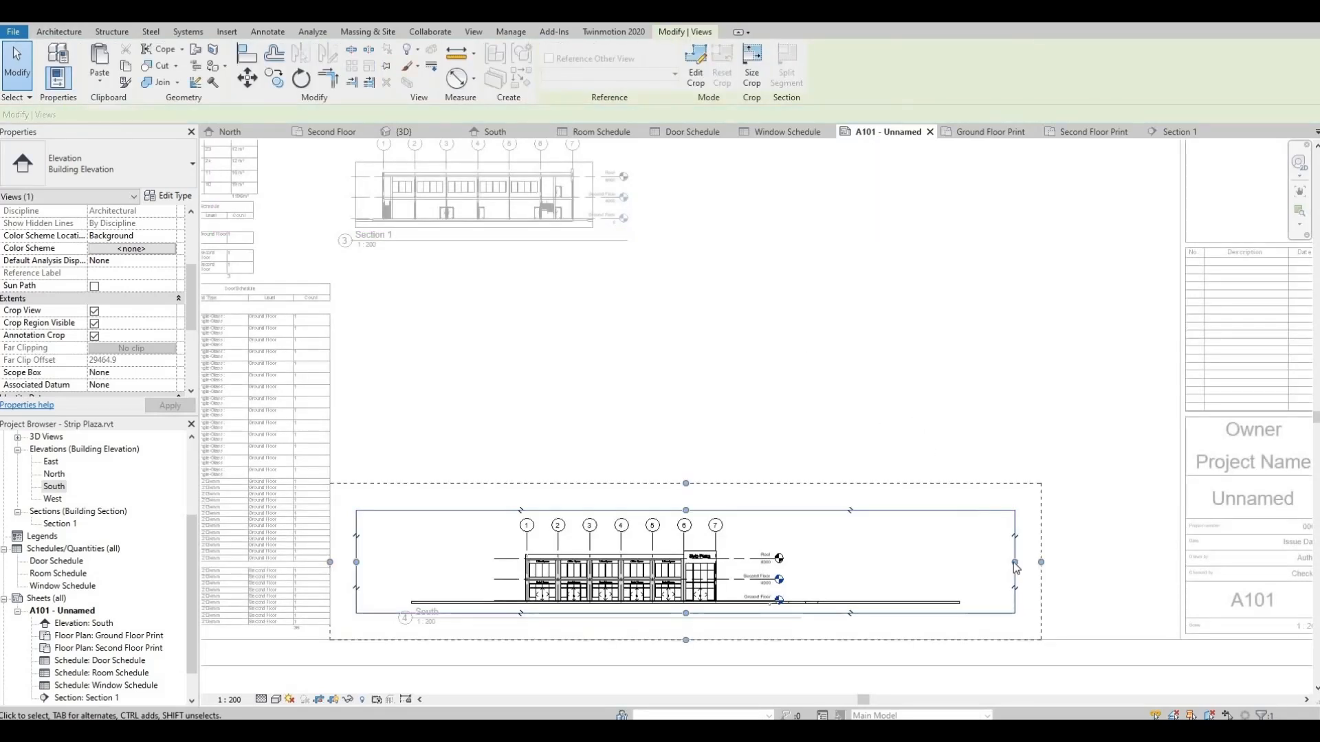
mouse_move(913, 579)
left_mouse_down()
mouse_move(779, 565)
mouse_move(792, 565)
left_mouse_up()
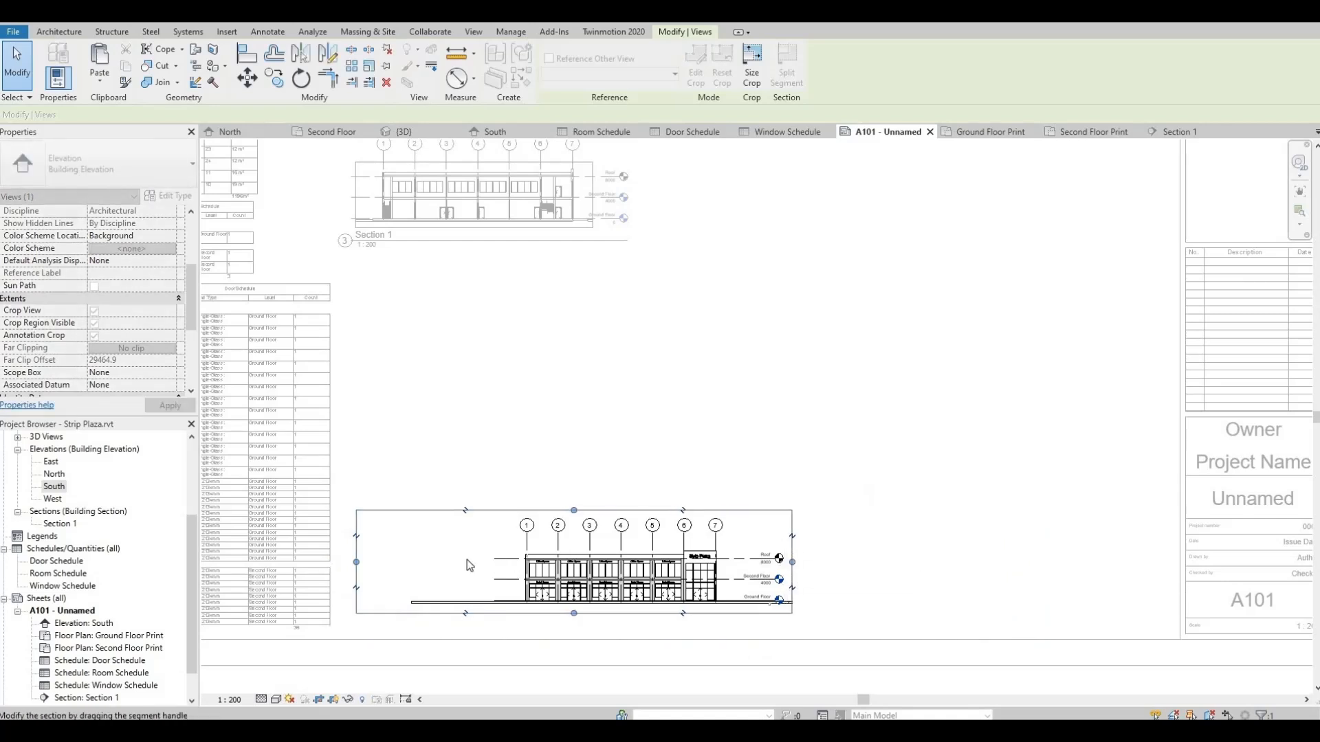
mouse_move(416, 563)
left_mouse_down()
mouse_move(508, 565)
mouse_move(499, 570)
left_mouse_up()
left_click(592, 425)
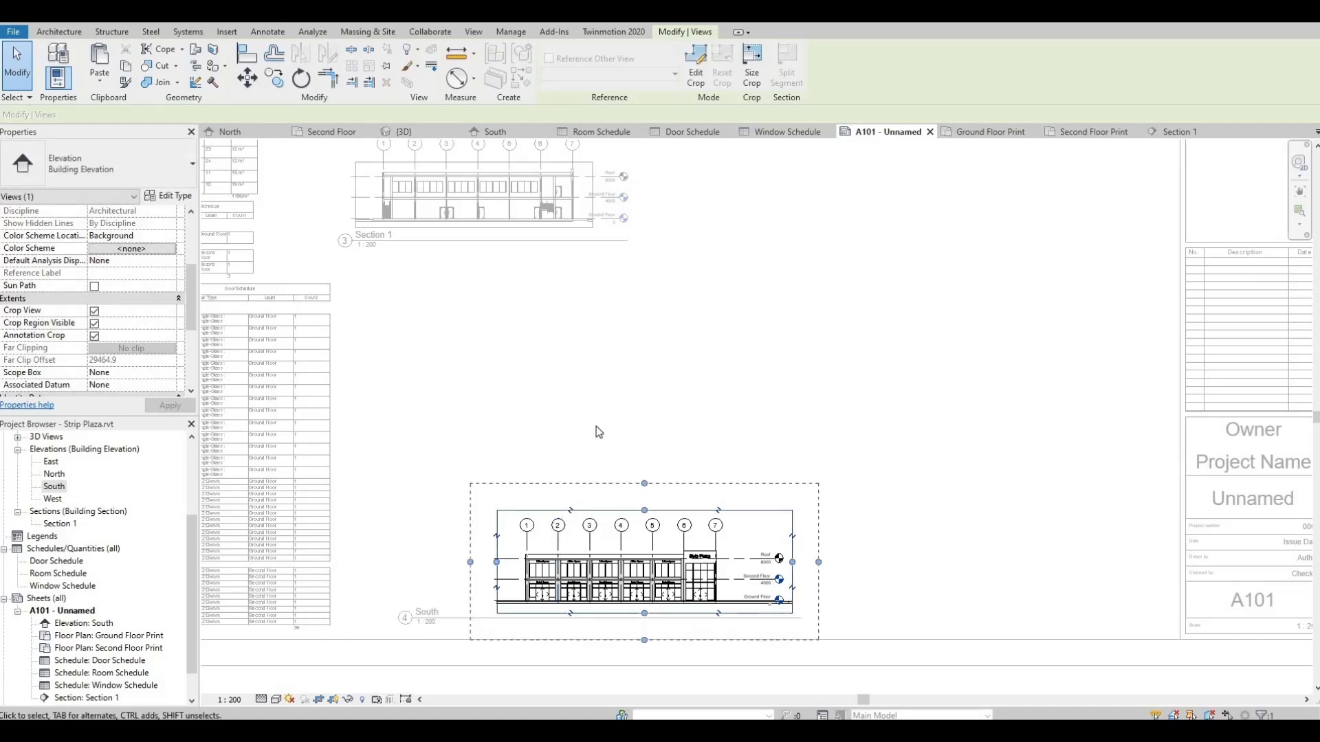
Try to move the South elevation by its crop region inside the active view, and undo the move.
left_click(590, 507)
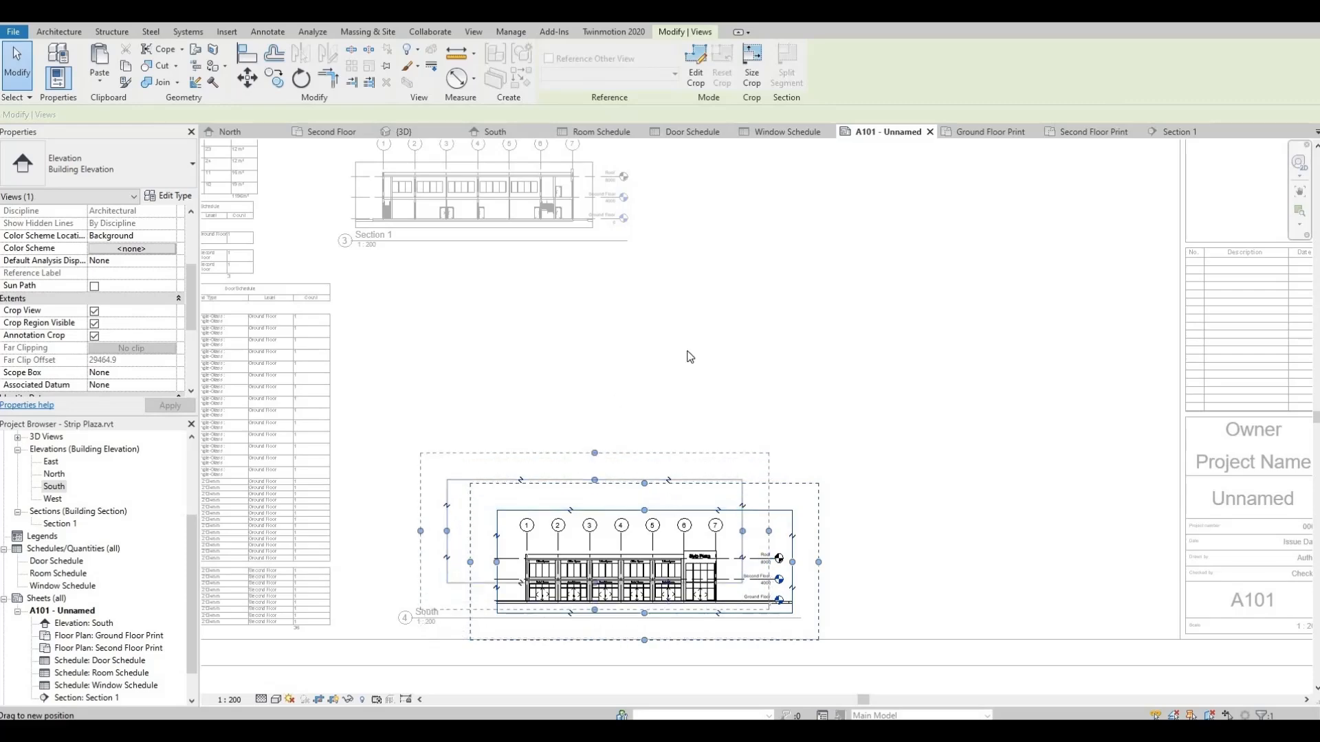
left_click_drag(598, 565, 714, 399)
middle_click_drag(710, 427, 583, 512)
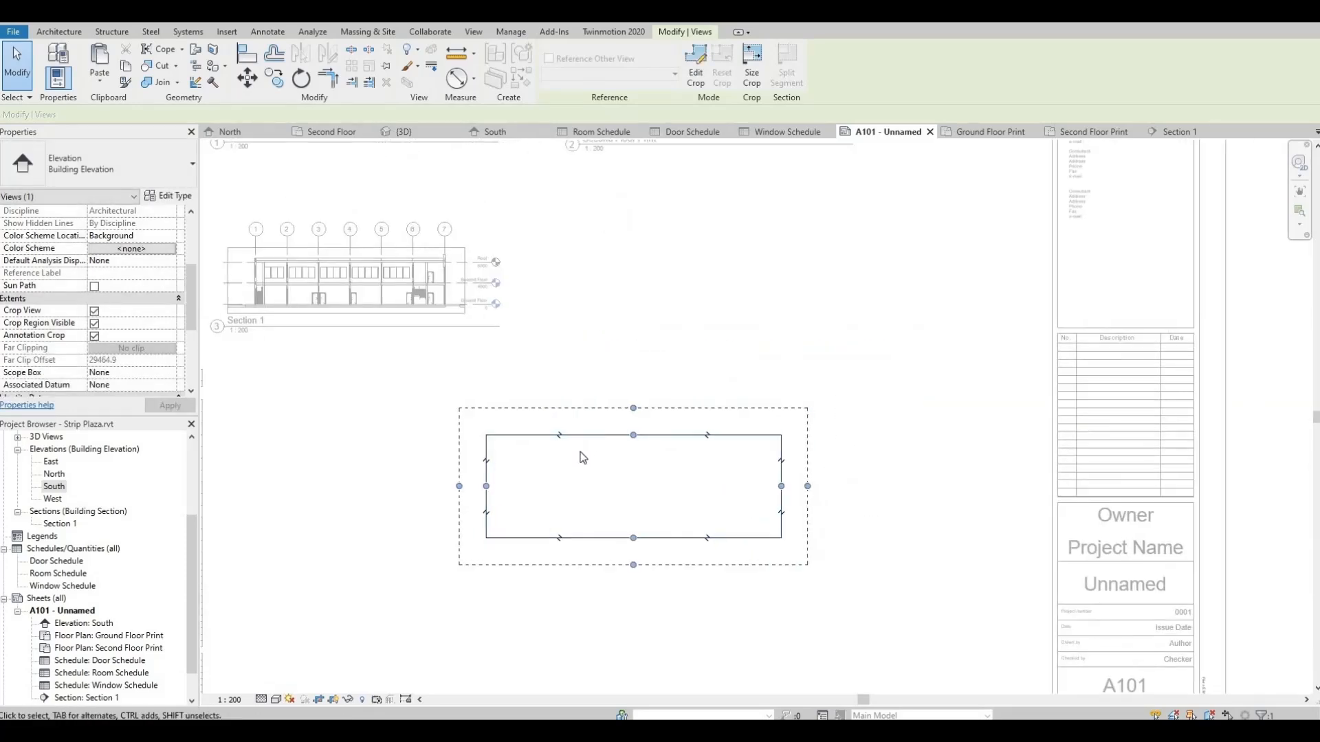
key("ctrl+z")
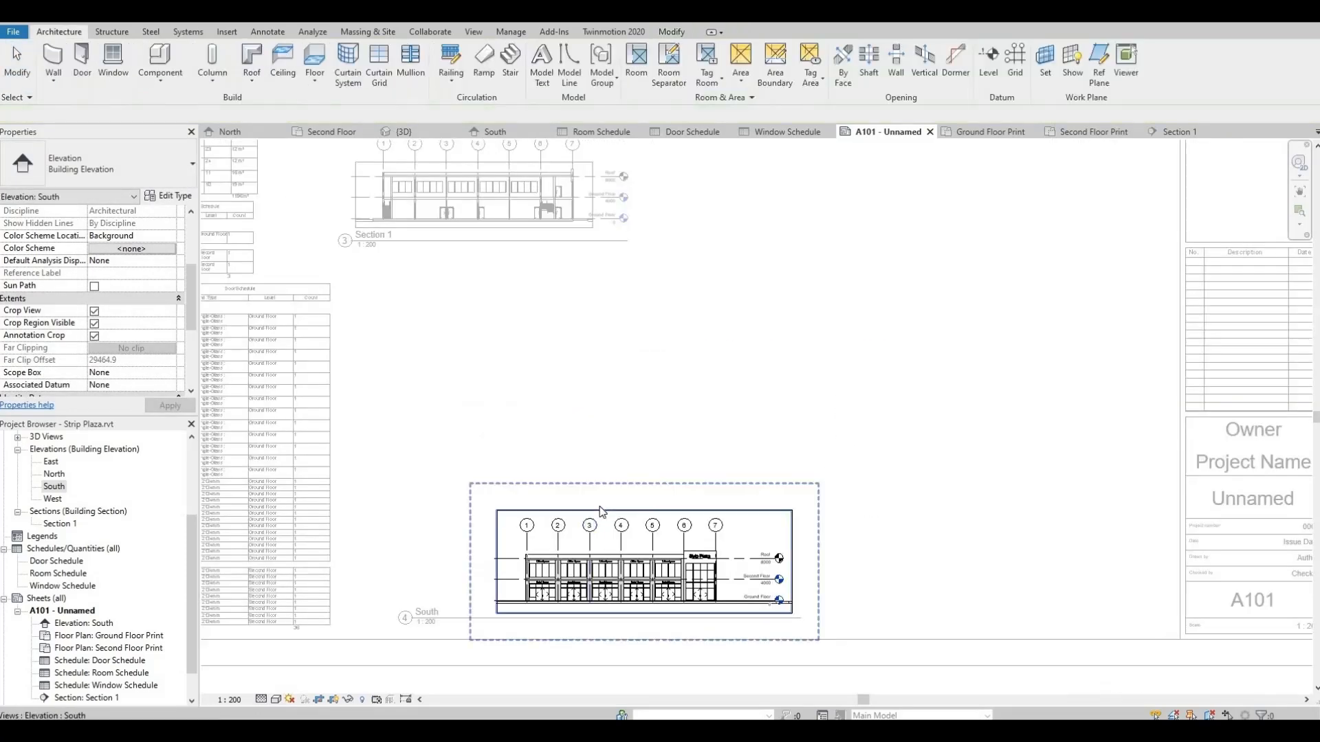
Deactivate the South view and move its title so it sits directly beneath the cropped elevation.
left_click(607, 418)
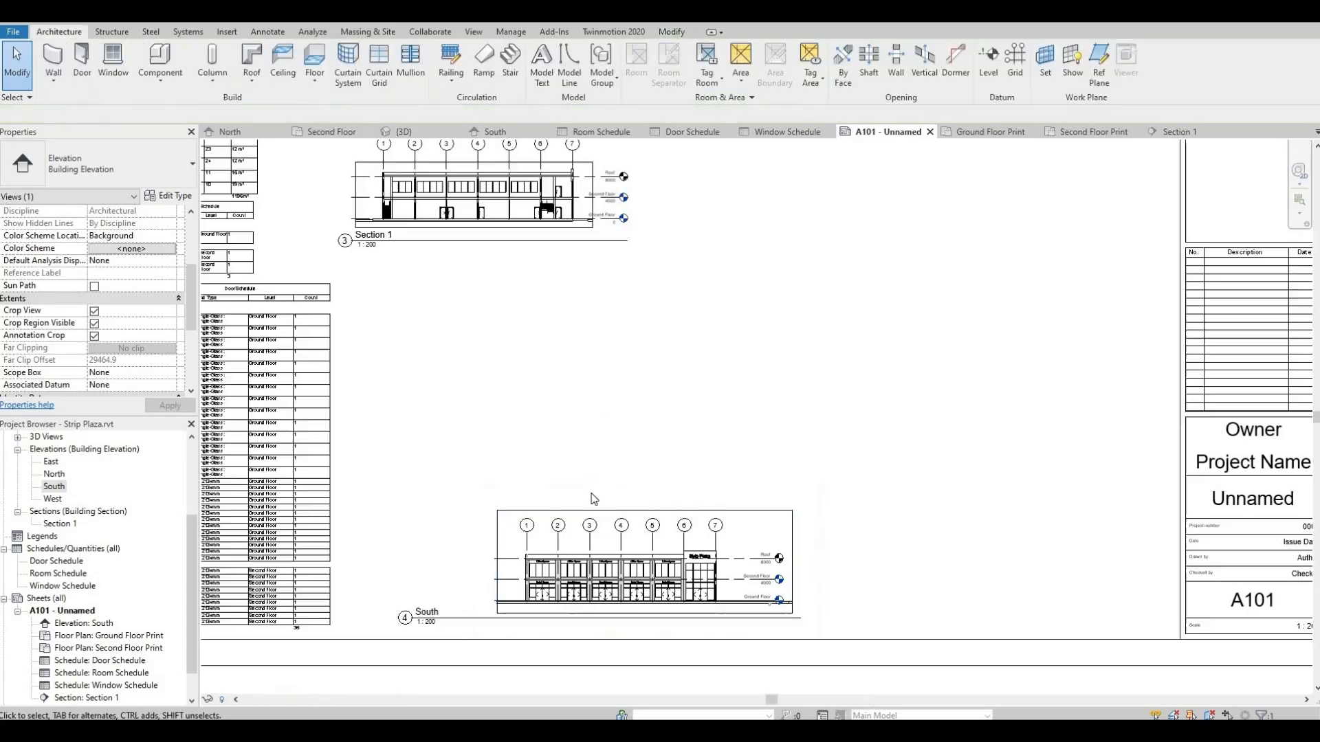
left_click(585, 512)
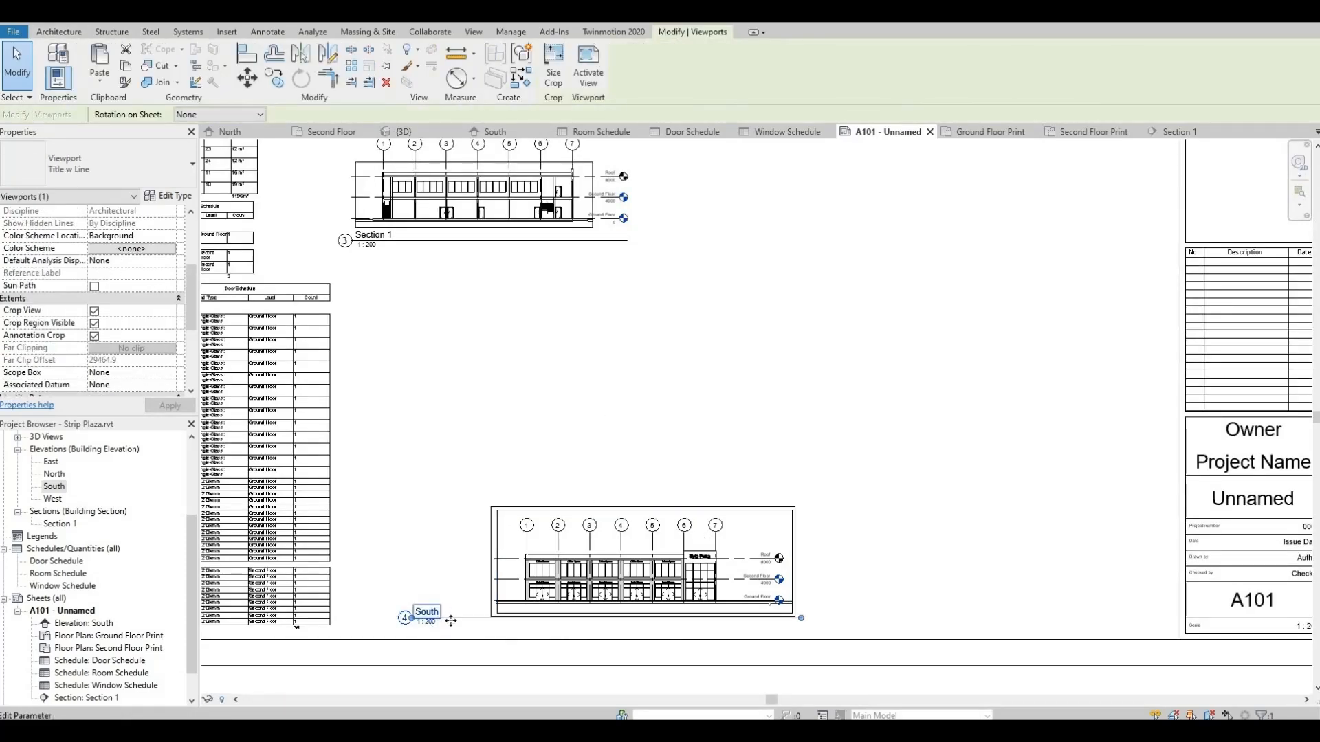
double_click(454, 624)
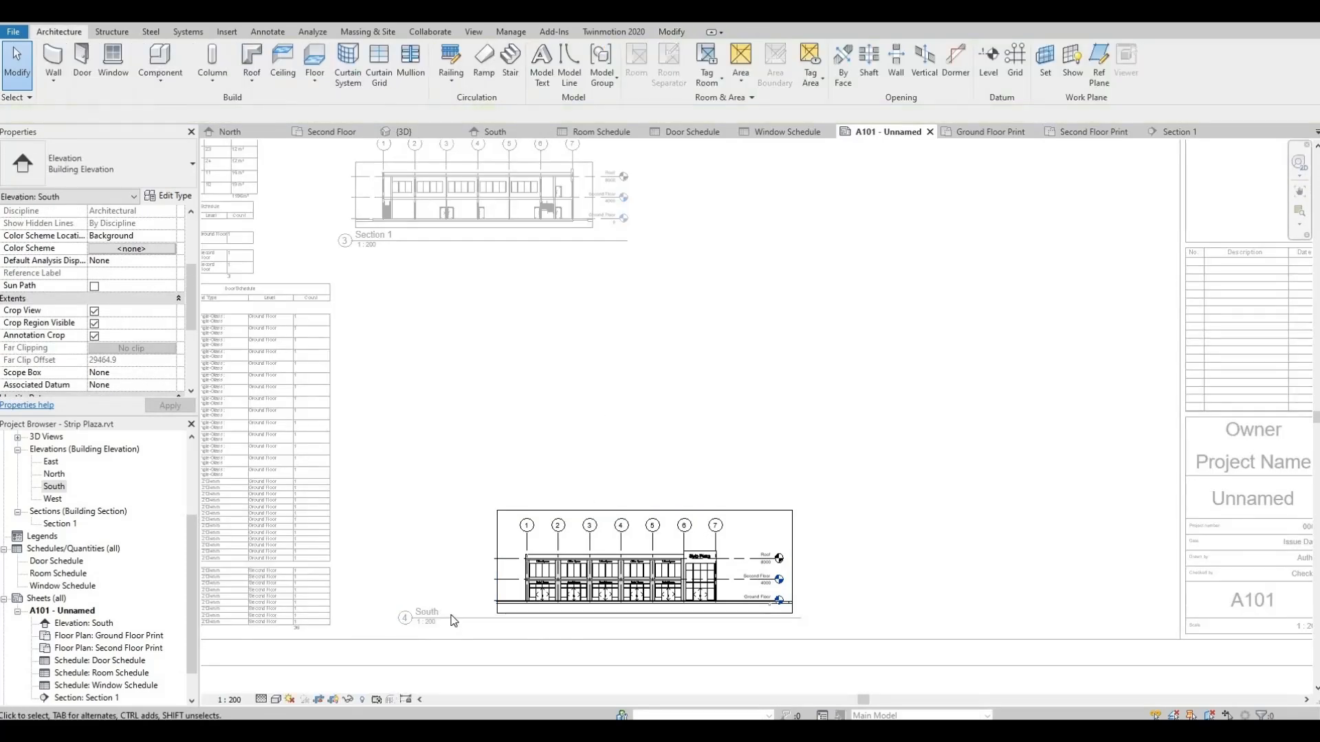
double_click(465, 551)
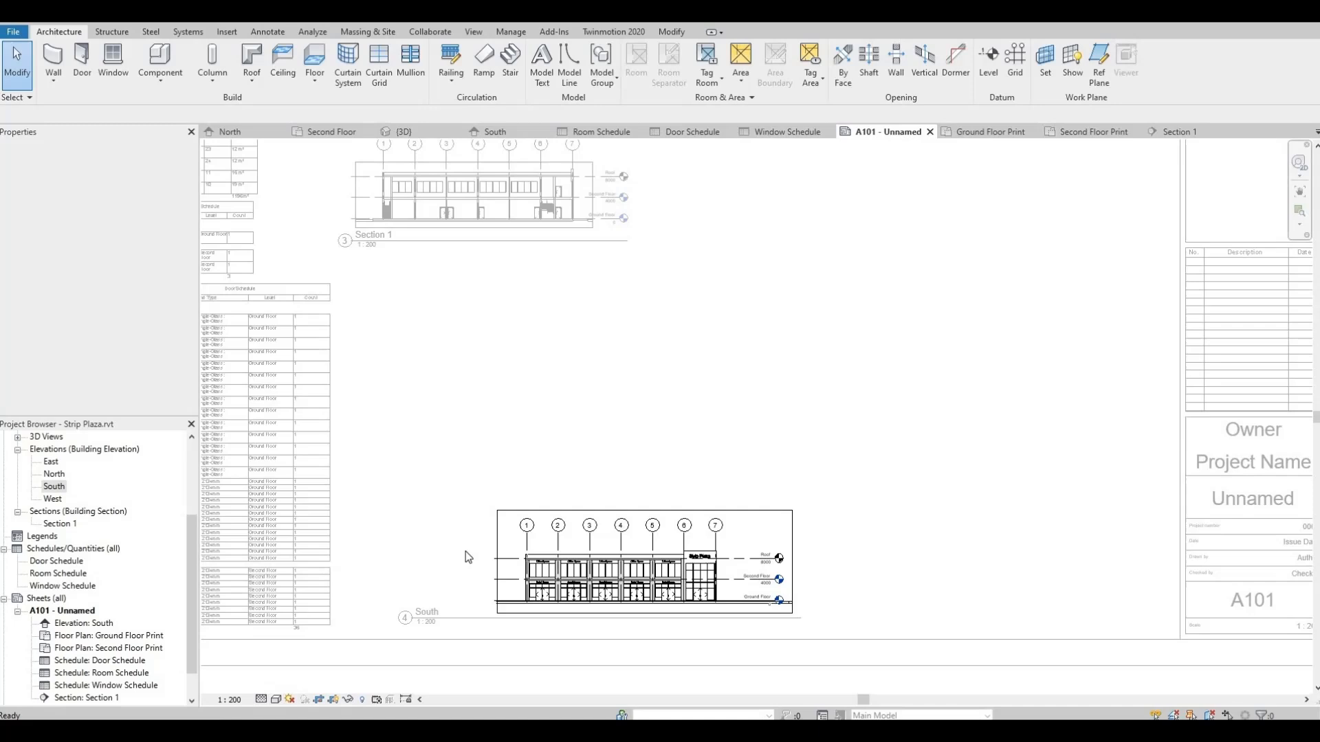
left_click(448, 623)
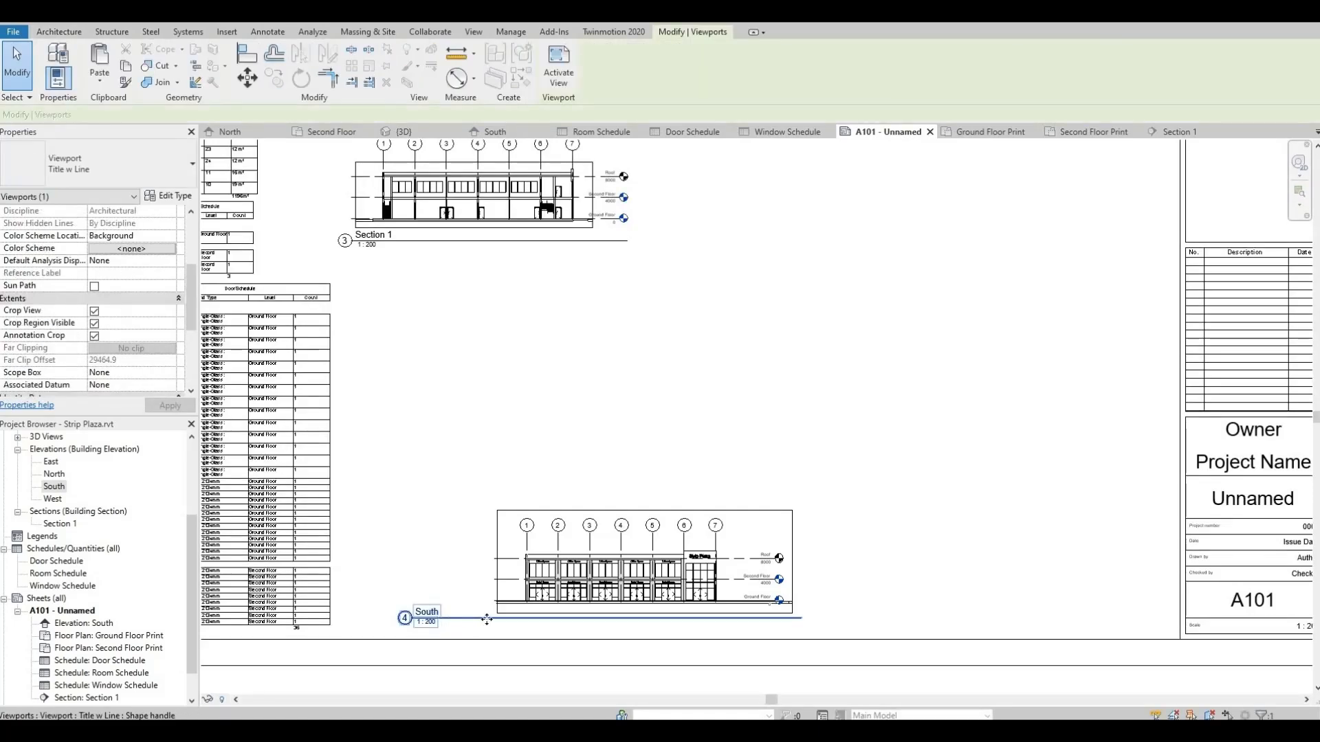
double_click(798, 619)
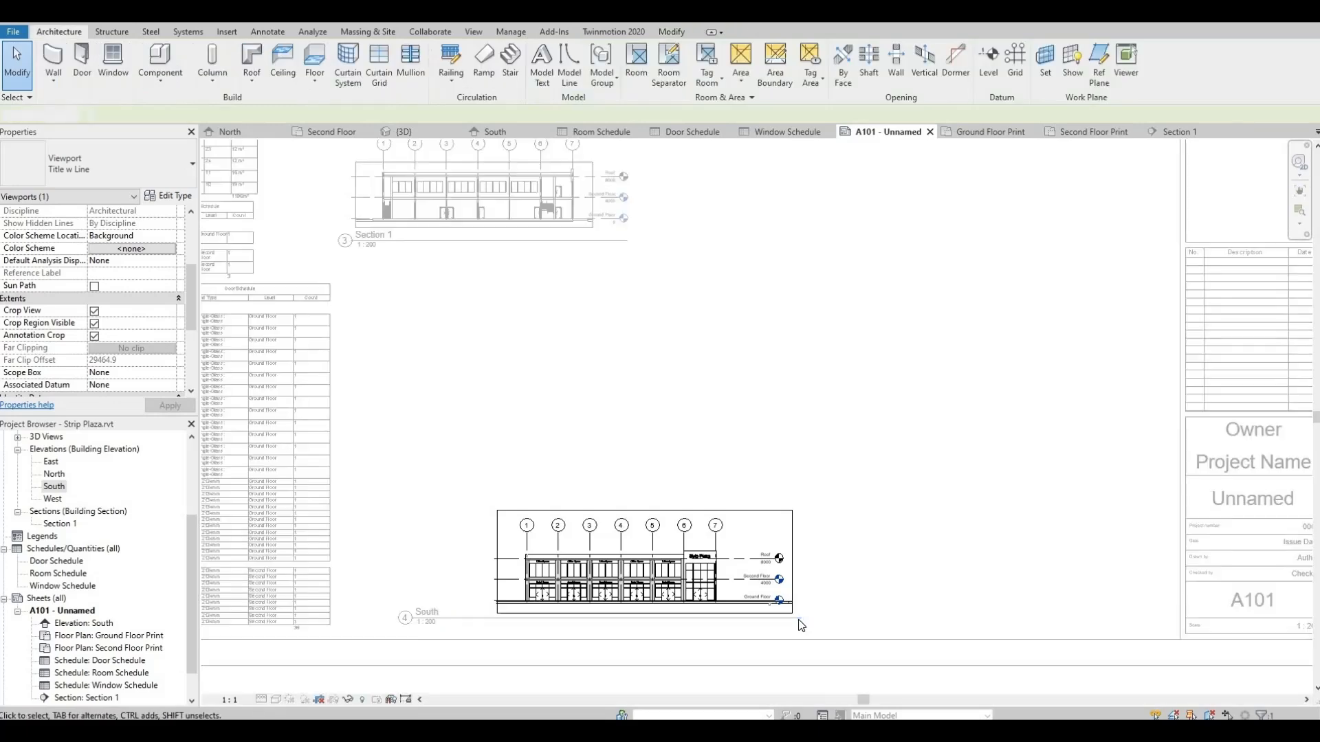
double_click(797, 621)
left_click(796, 620)
double_click(797, 620)
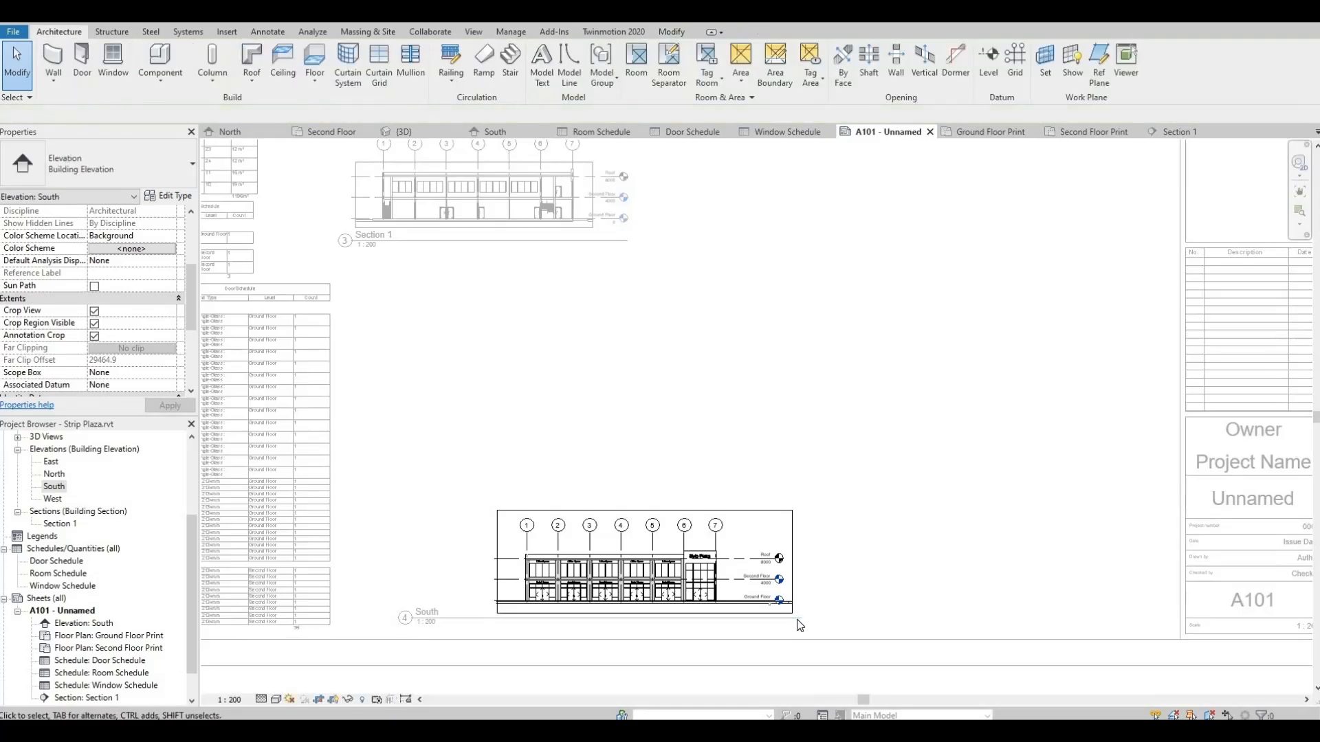
double_click(796, 621)
left_click_drag(592, 619, 666, 629)
Move the South viewport up into the empty area to the right of Section 1, level with it.
scroll(664, 660, "up", 2)
scroll(564, 516, "down", 2)
scroll(535, 493, "down", 2)
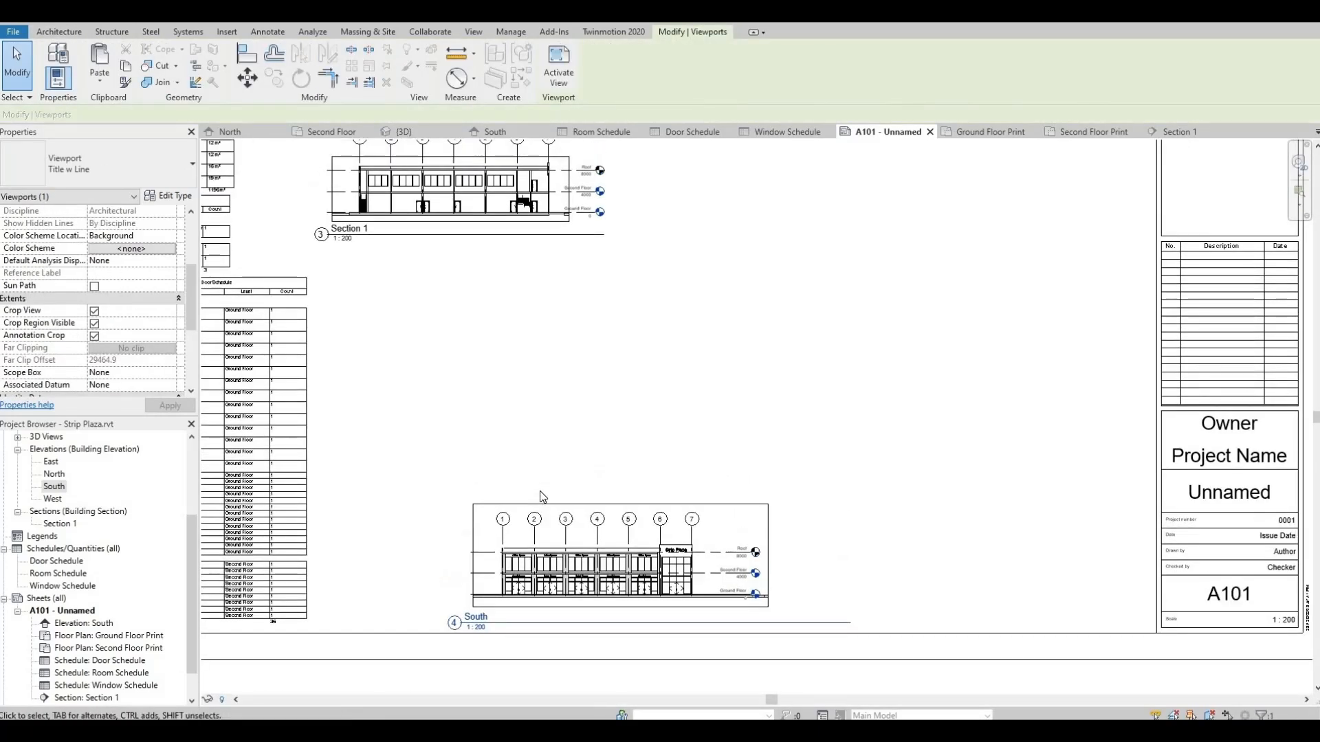
left_click(557, 479)
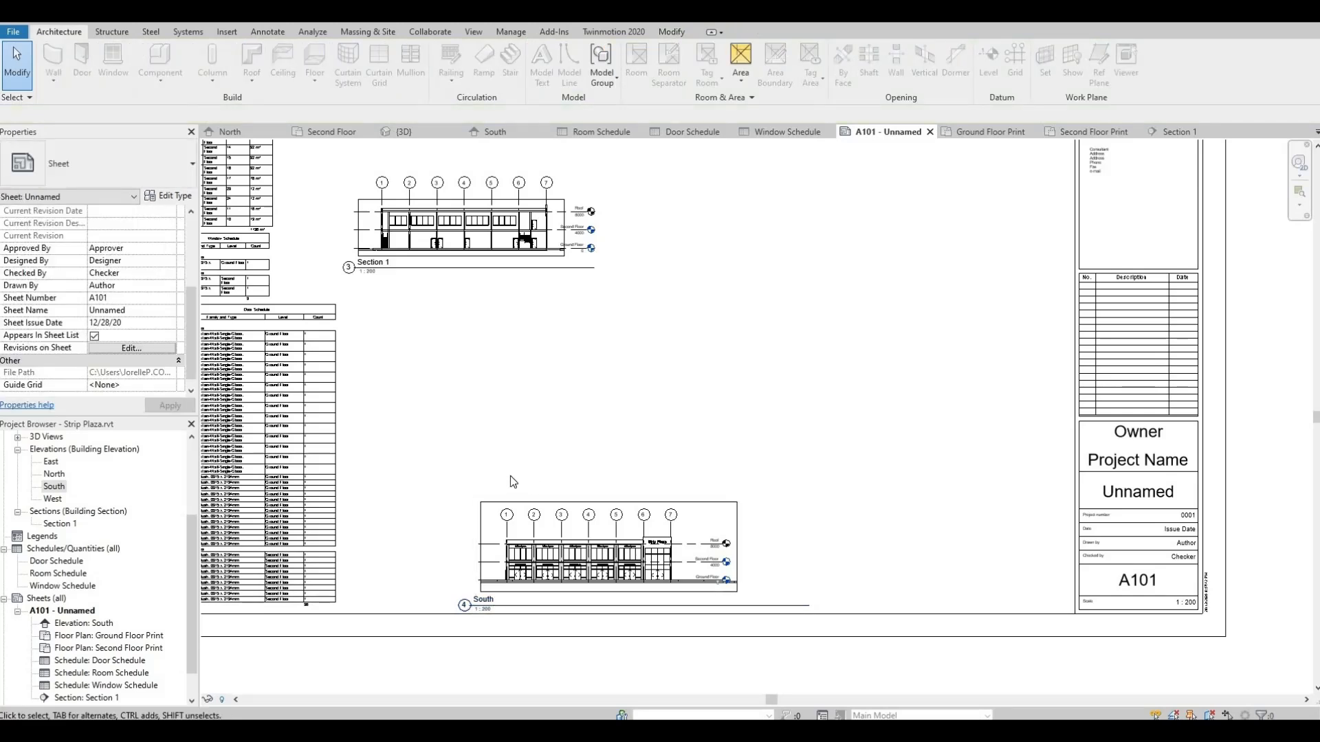
left_click(531, 512)
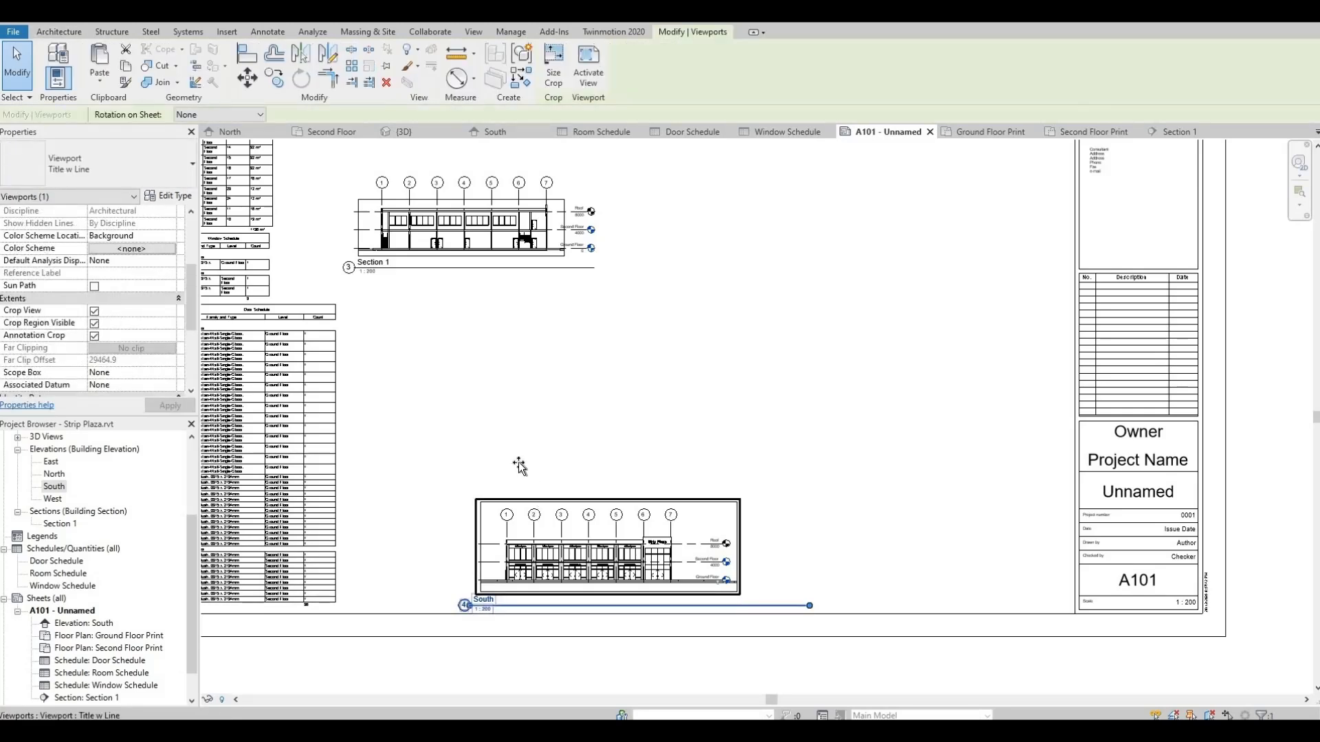
left_click_drag(532, 508, 742, 164)
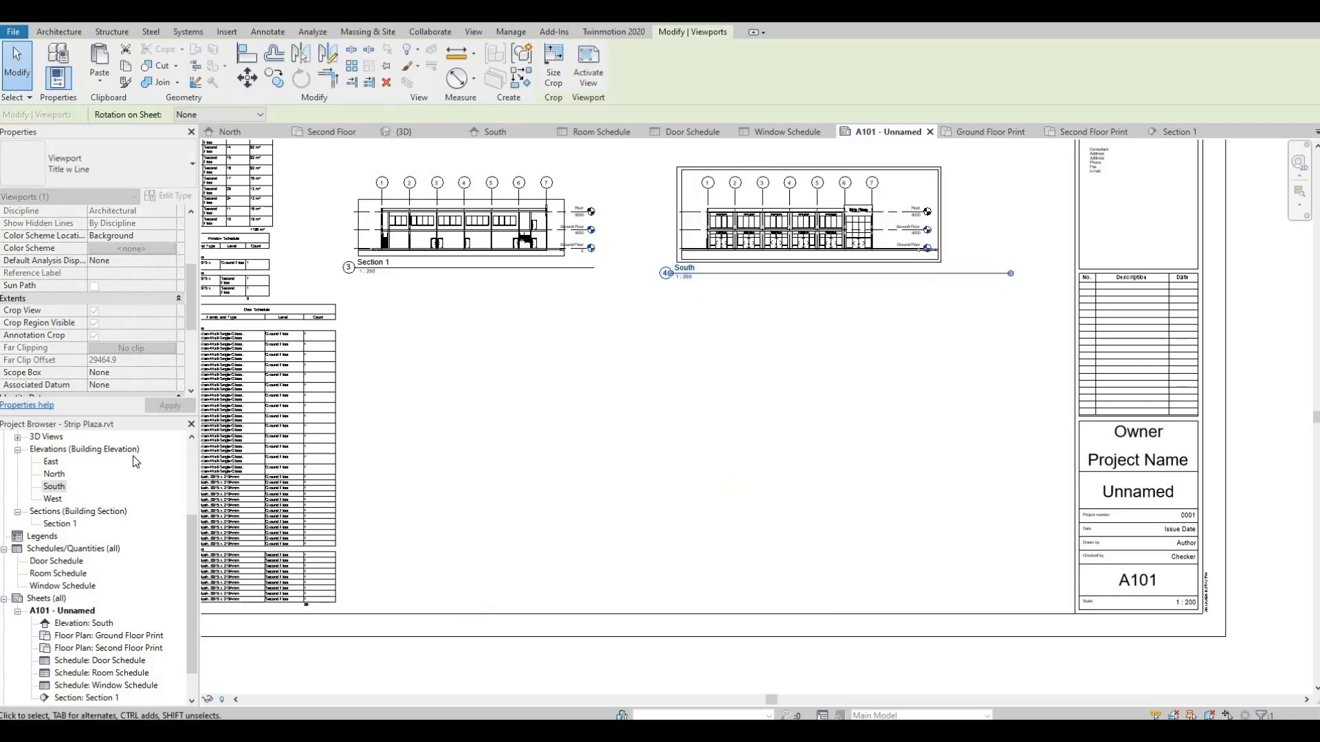
Place the North elevation on sheet A101 in the empty area below Section 1 and South.
left_click(55, 474)
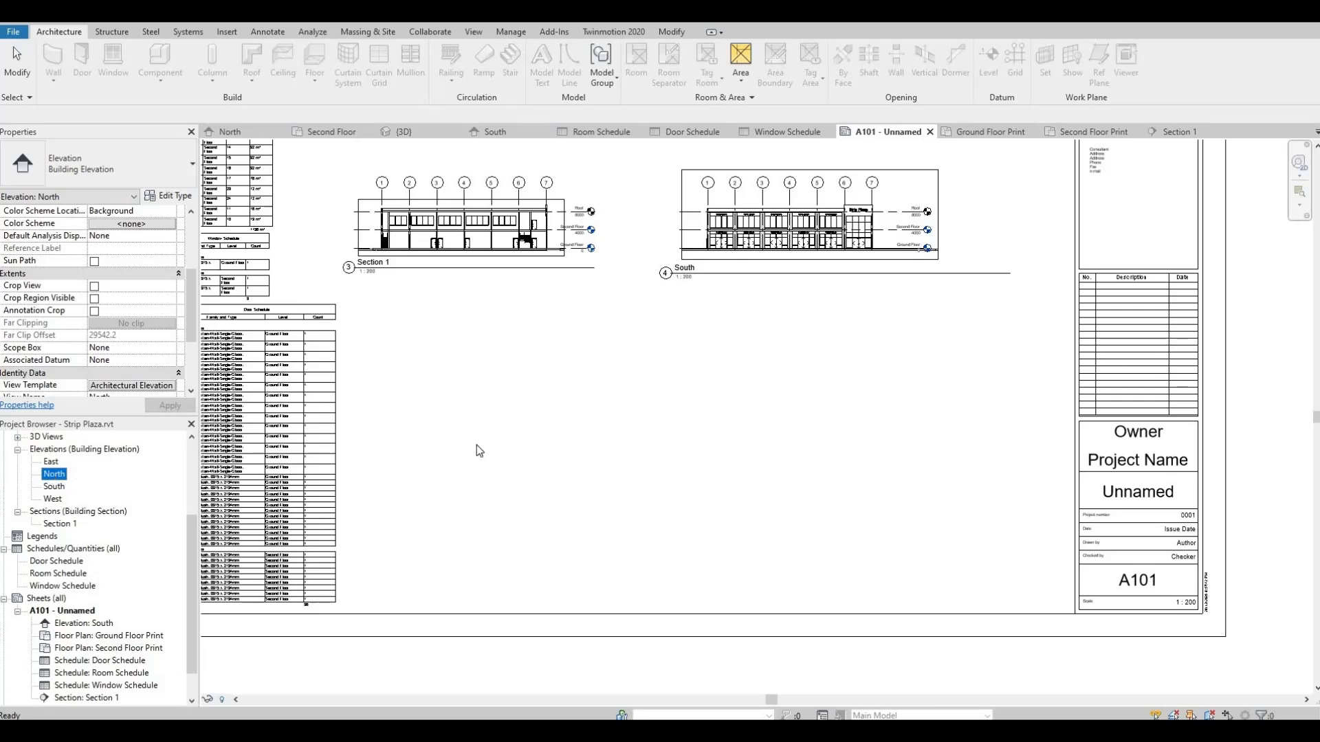
left_click_drag(476, 445, 479, 446)
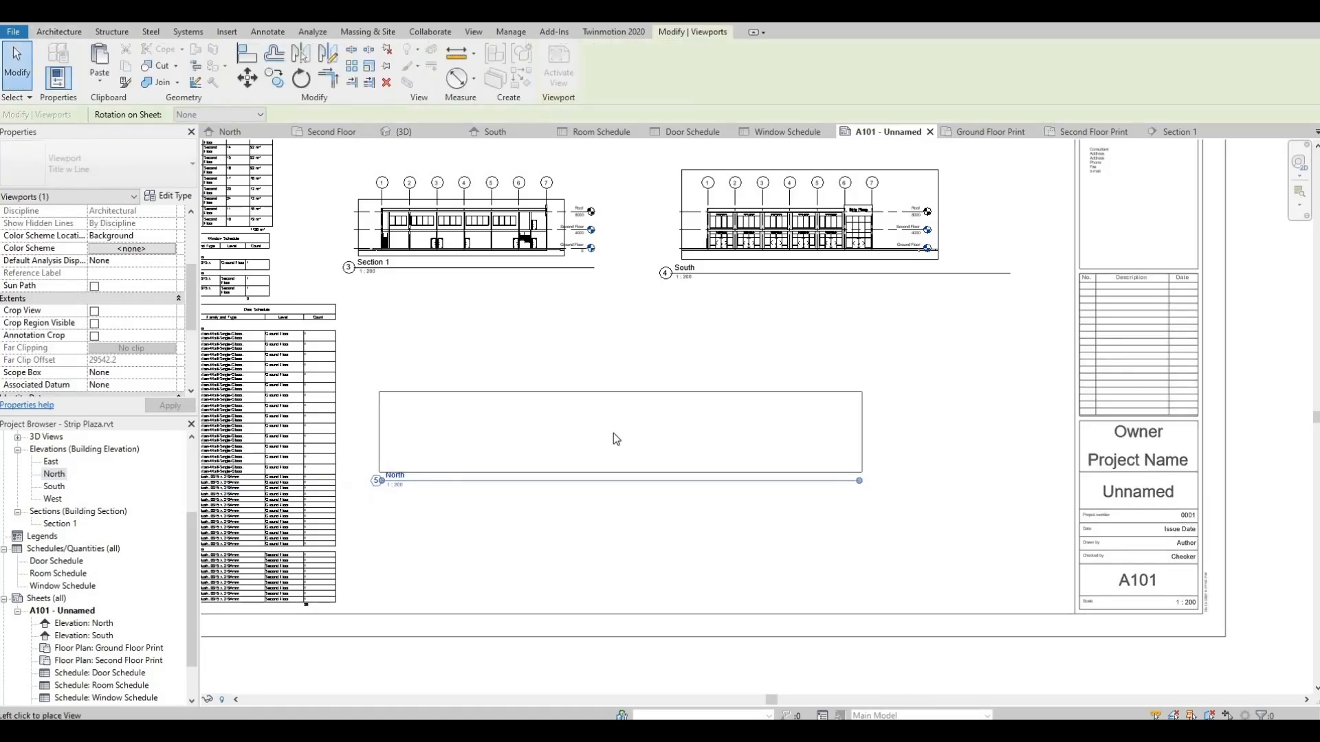
left_click(606, 434)
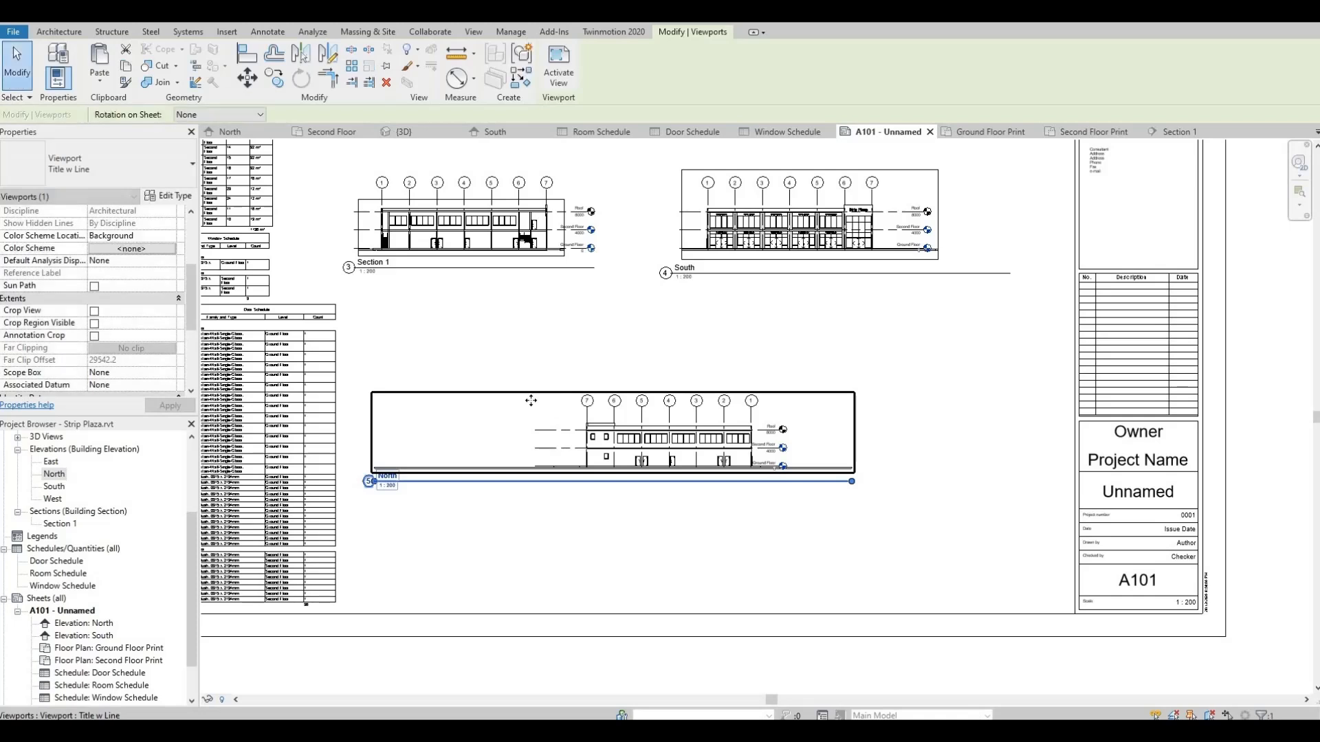
Turn on crop view, crop region visibility and annotation crop for the North viewport, and shorten its title line.
left_click(94, 311)
left_click(95, 323)
left_click(94, 336)
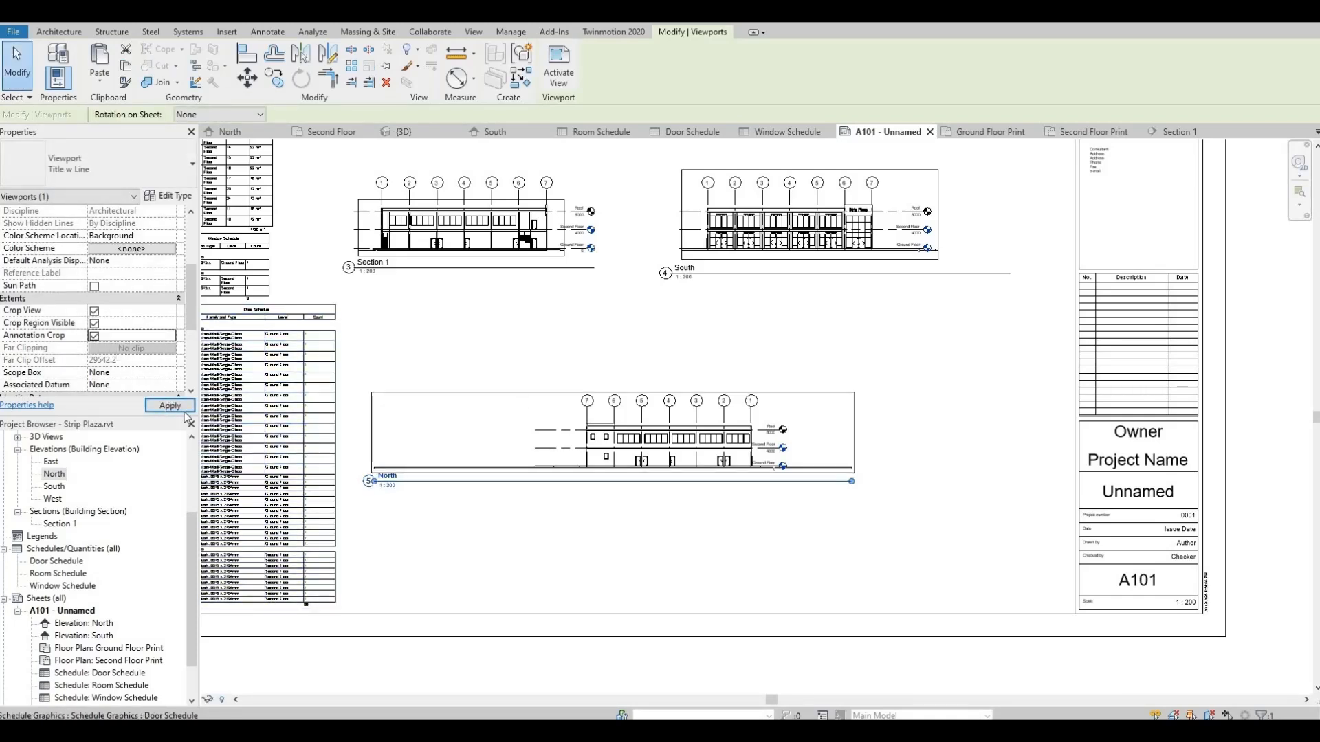
left_click(373, 420)
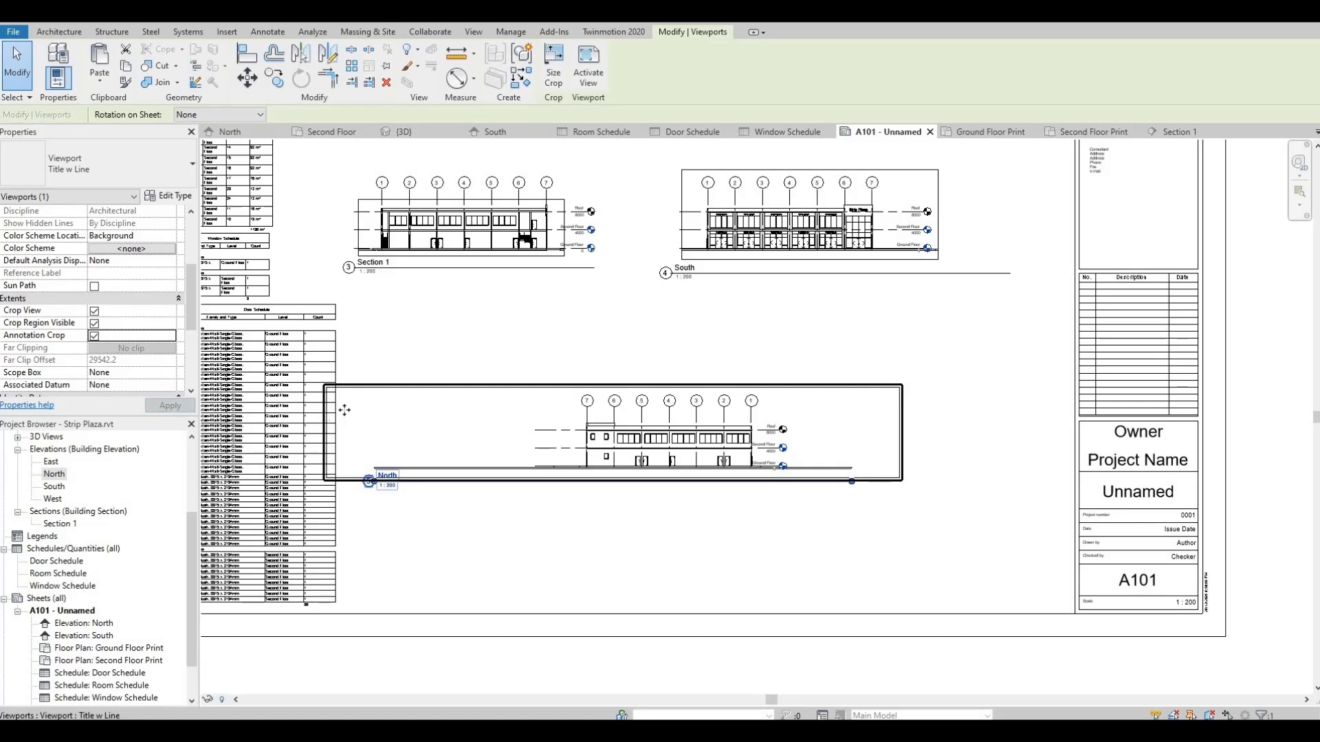
left_click_drag(852, 481, 651, 492)
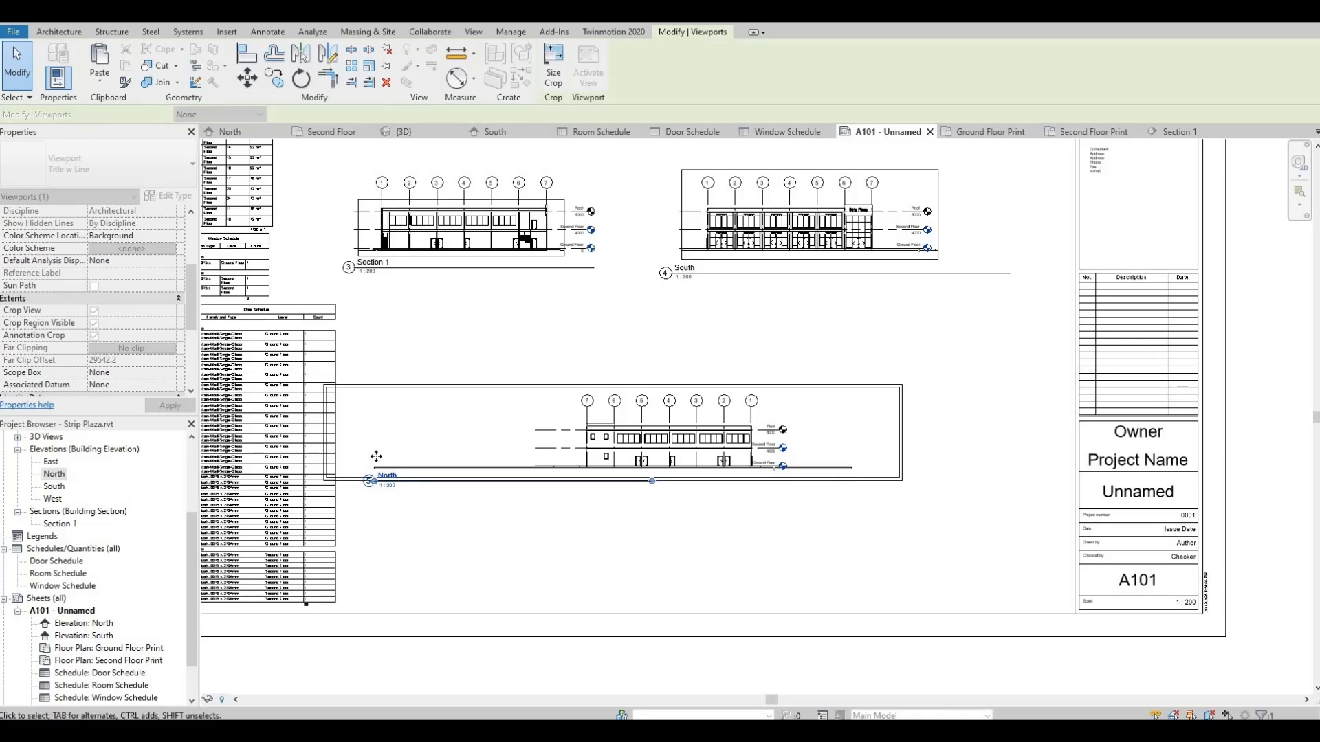
Activate the North viewport, pull in both sides of its crop region around the building, and deactivate the view.
double_click(401, 387)
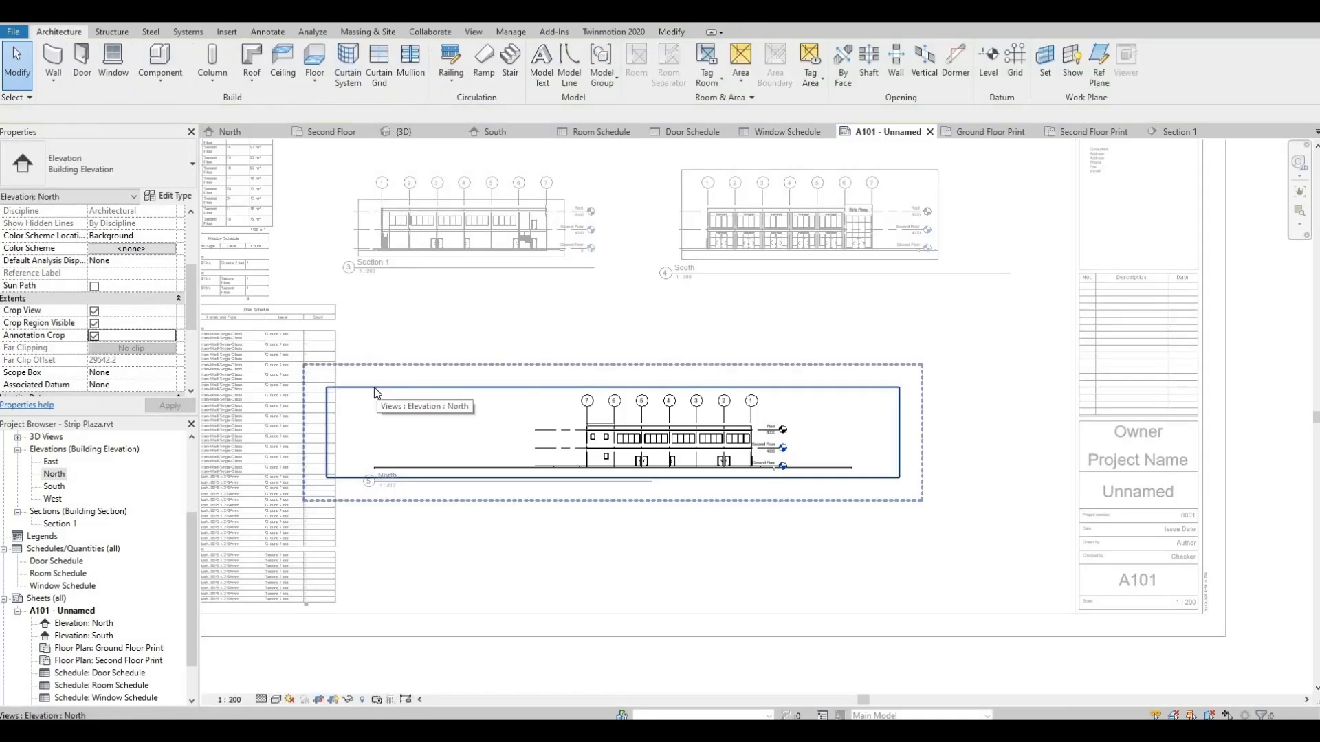
left_click(322, 426)
left_click_drag(416, 432, 545, 430)
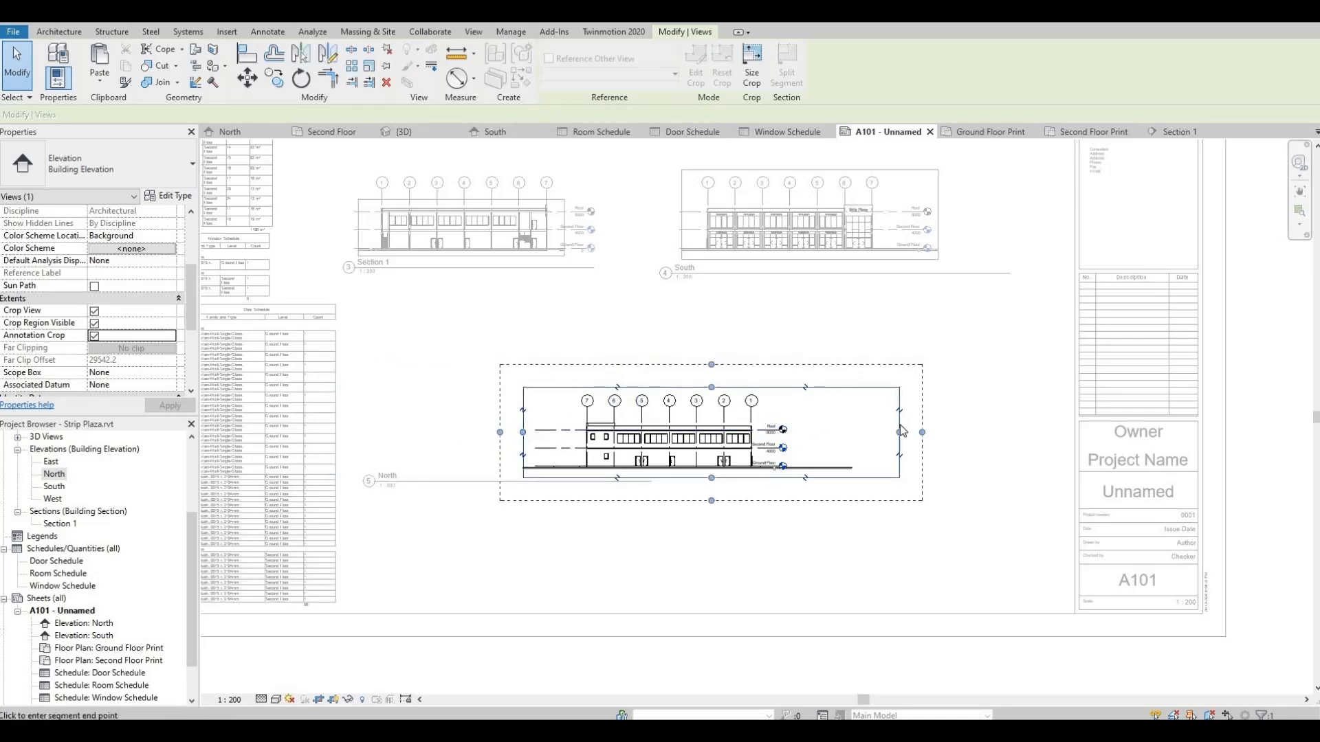
left_click_drag(891, 432, 805, 433)
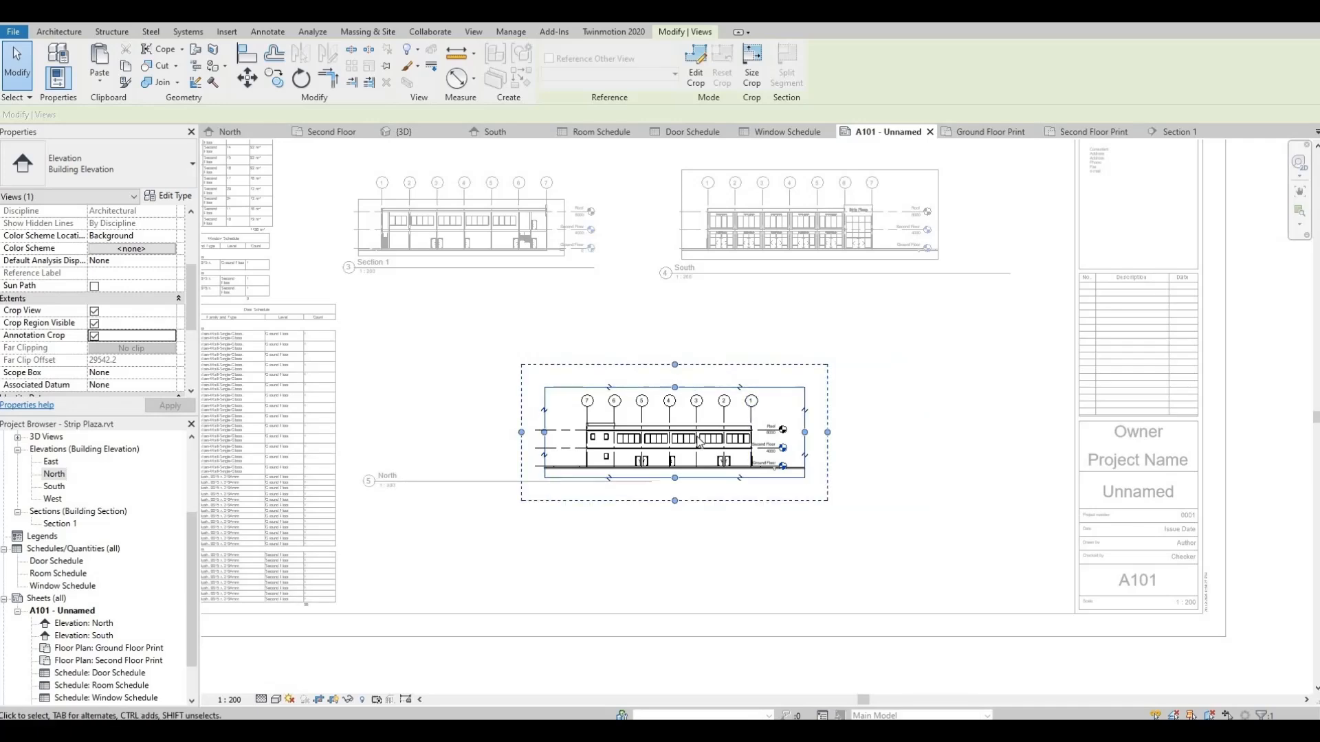
double_click(888, 393)
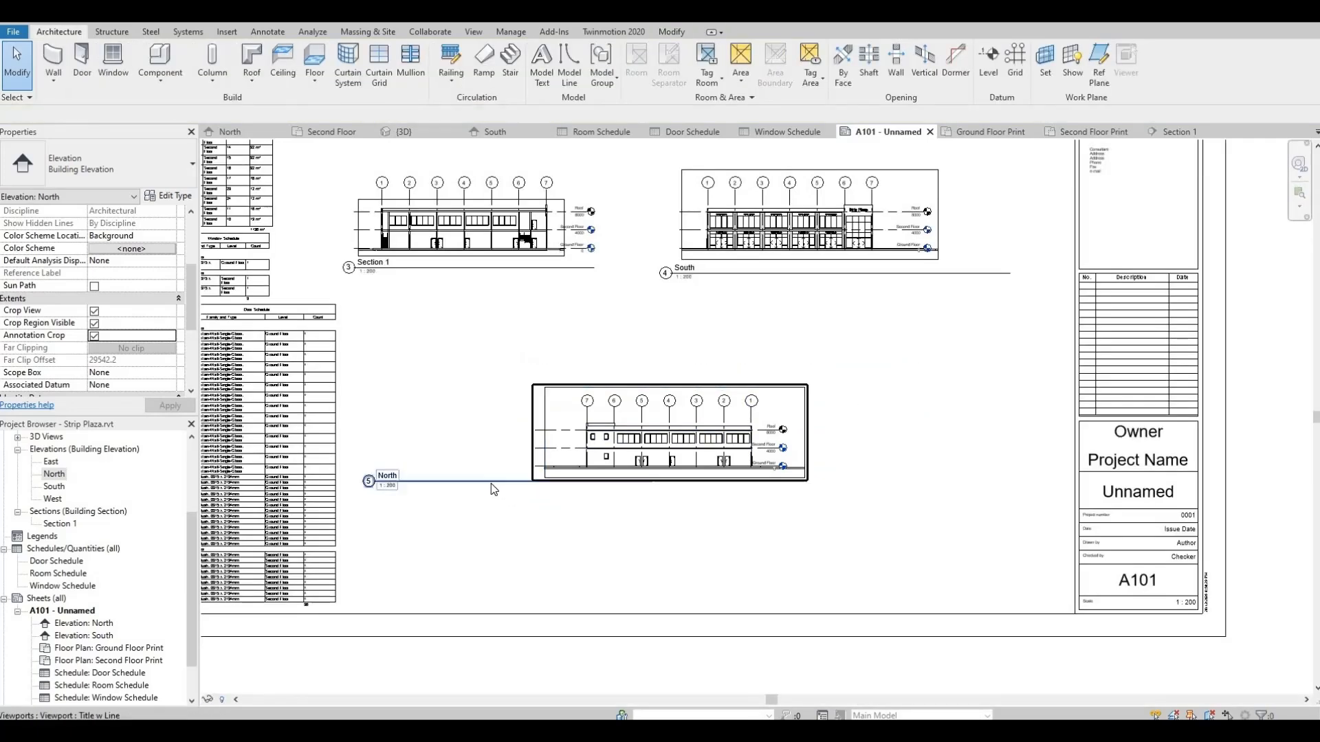
Move the North view title so it sits directly beneath the cropped elevation.
left_click(471, 486)
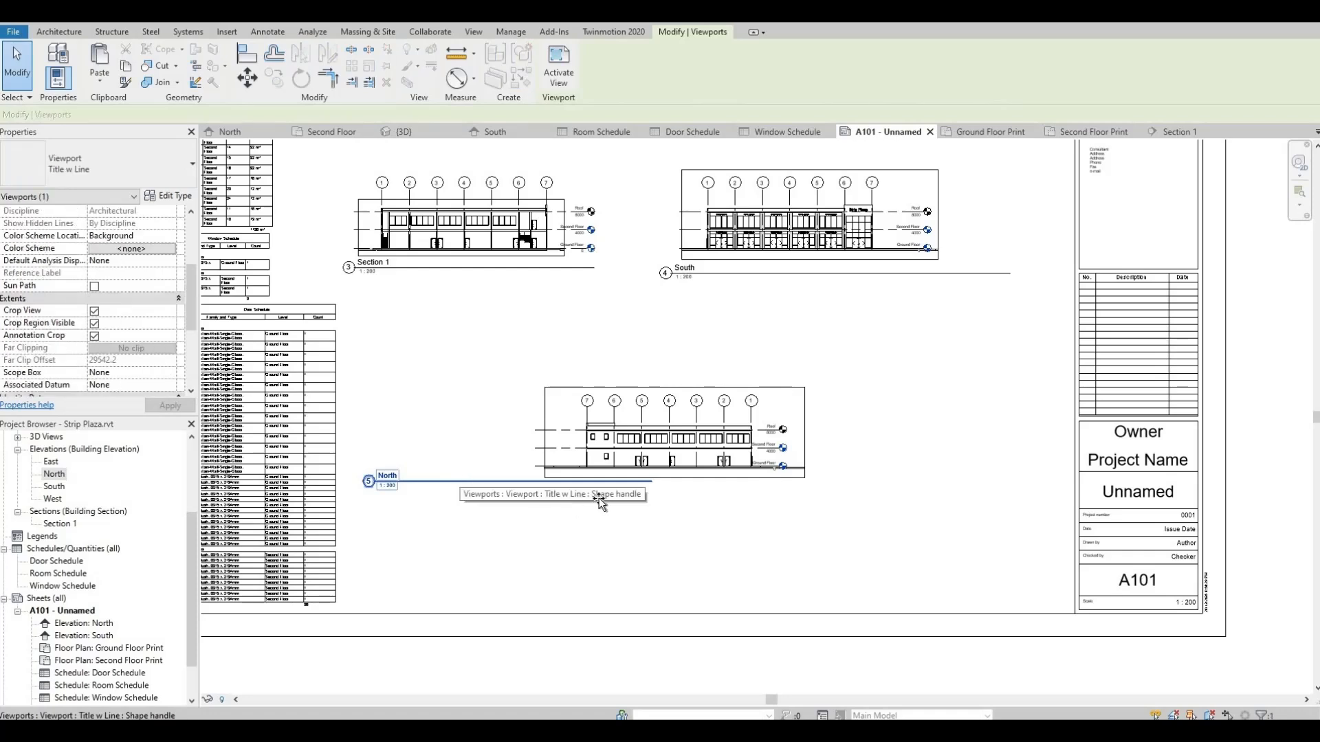
left_click_drag(471, 485, 636, 490)
left_click(671, 344)
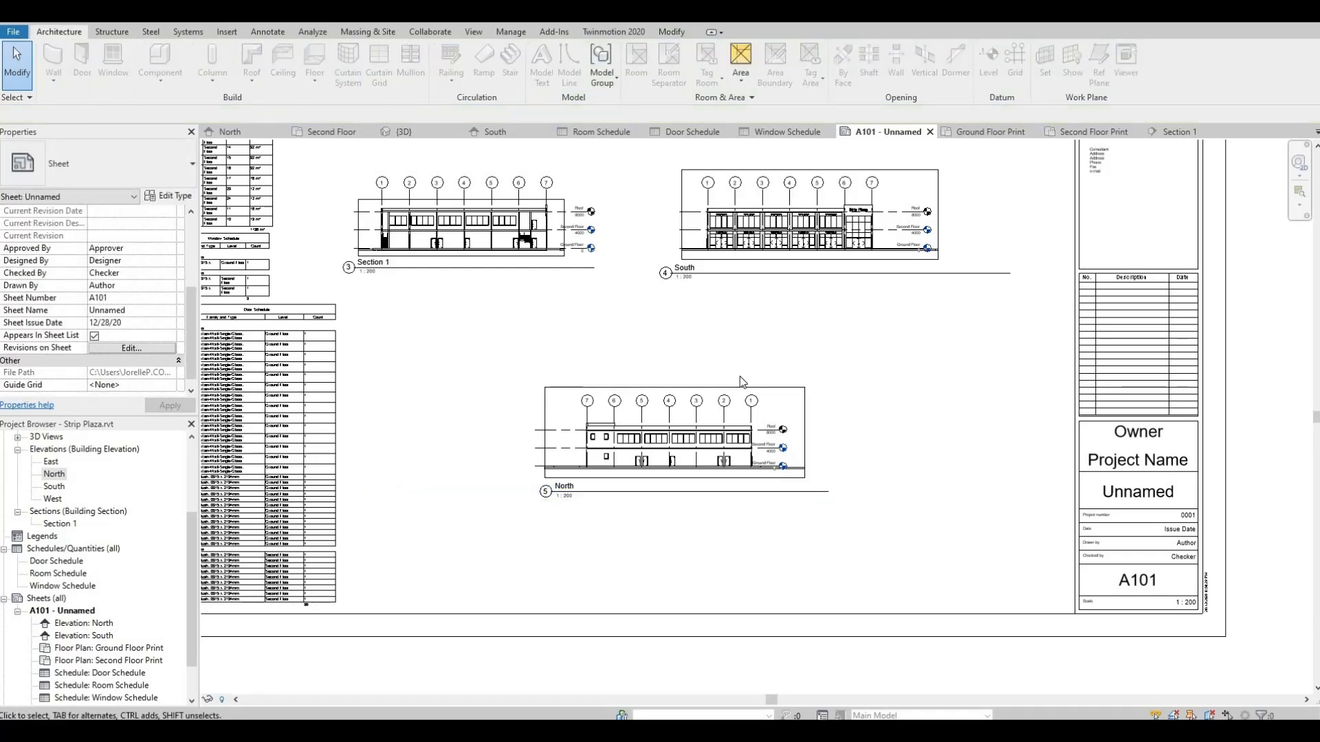
Move the North viewport up beneath Section 1 and place the East elevation on sheet A101 below it.
left_click_drag(730, 384, 627, 360)
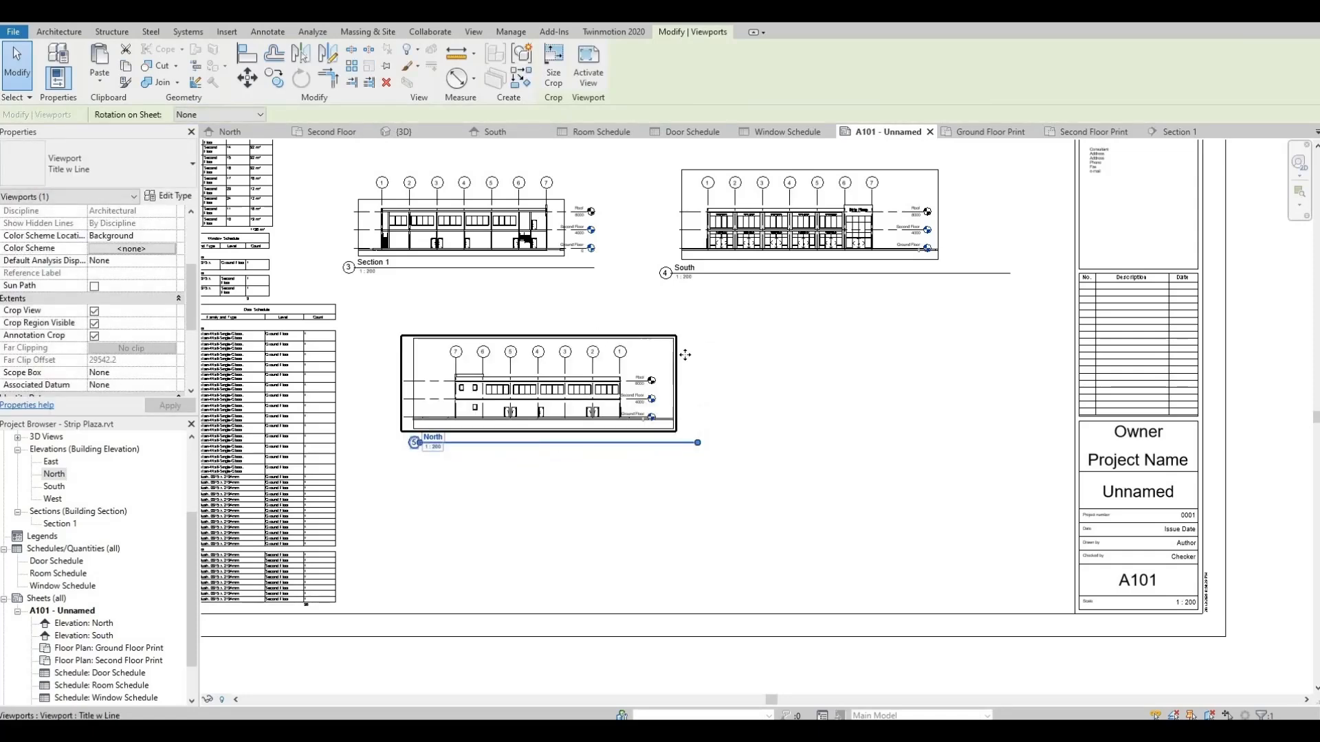
scroll(691, 390, "down", 4)
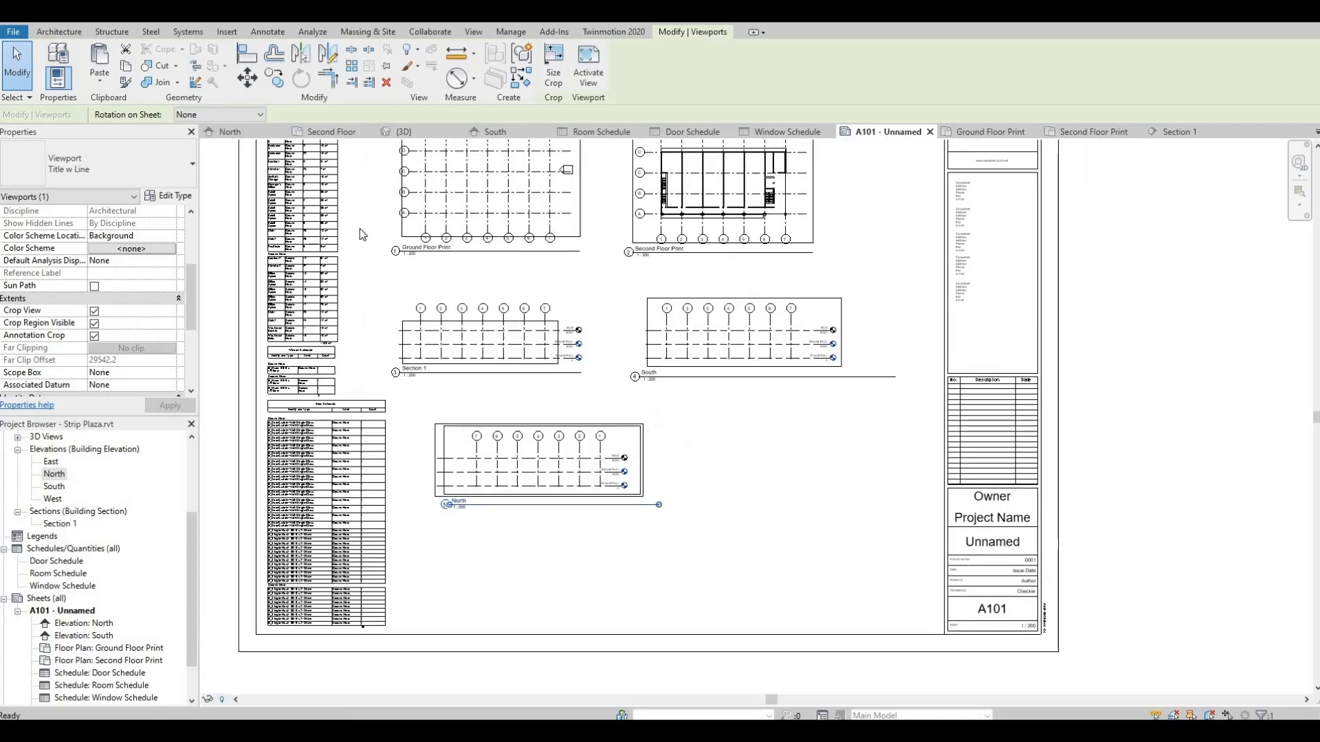
left_click(52, 462)
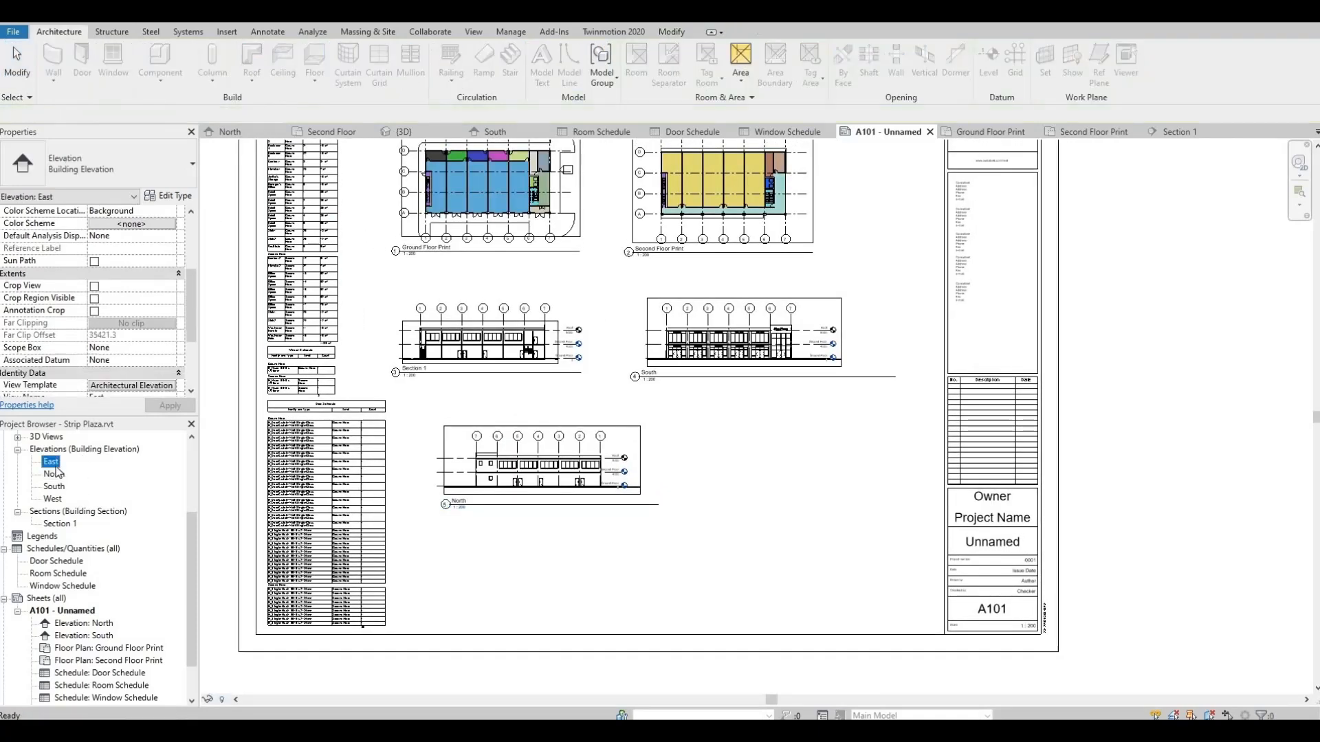
left_click_drag(62, 463, 770, 508)
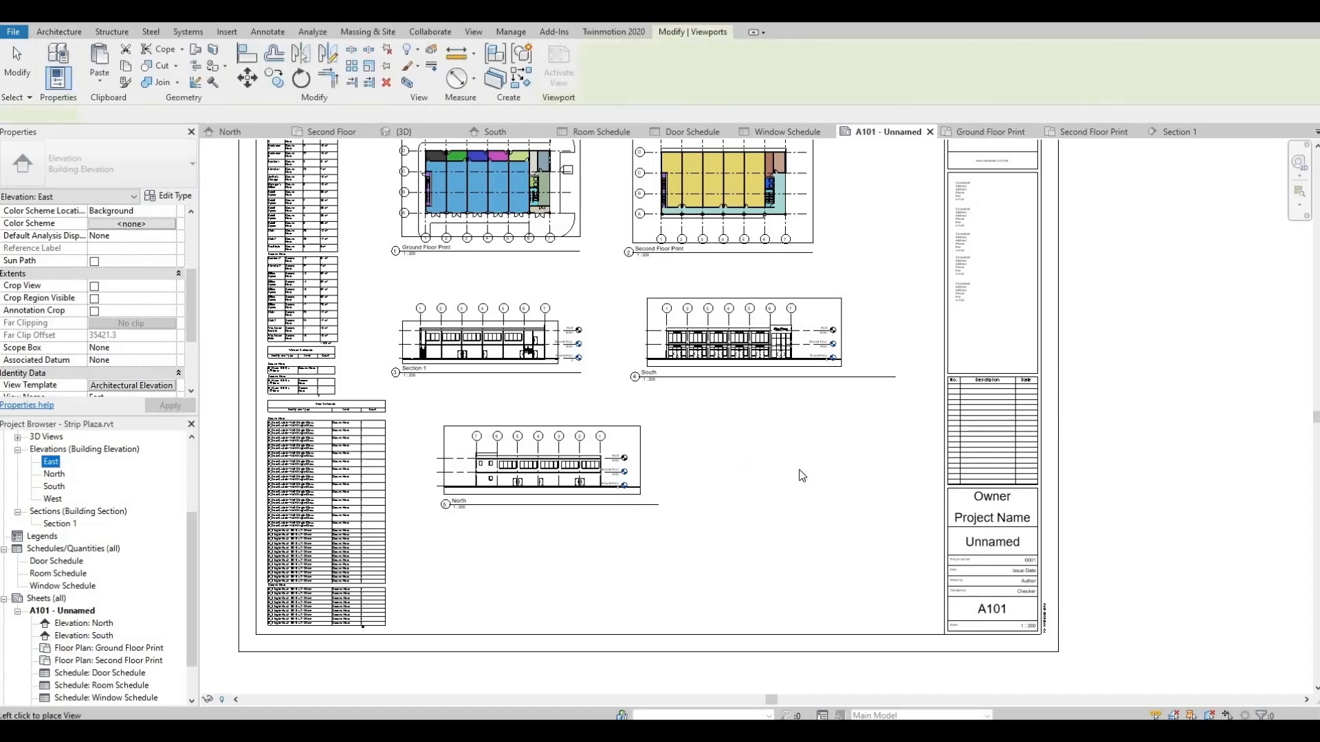
left_click(628, 576)
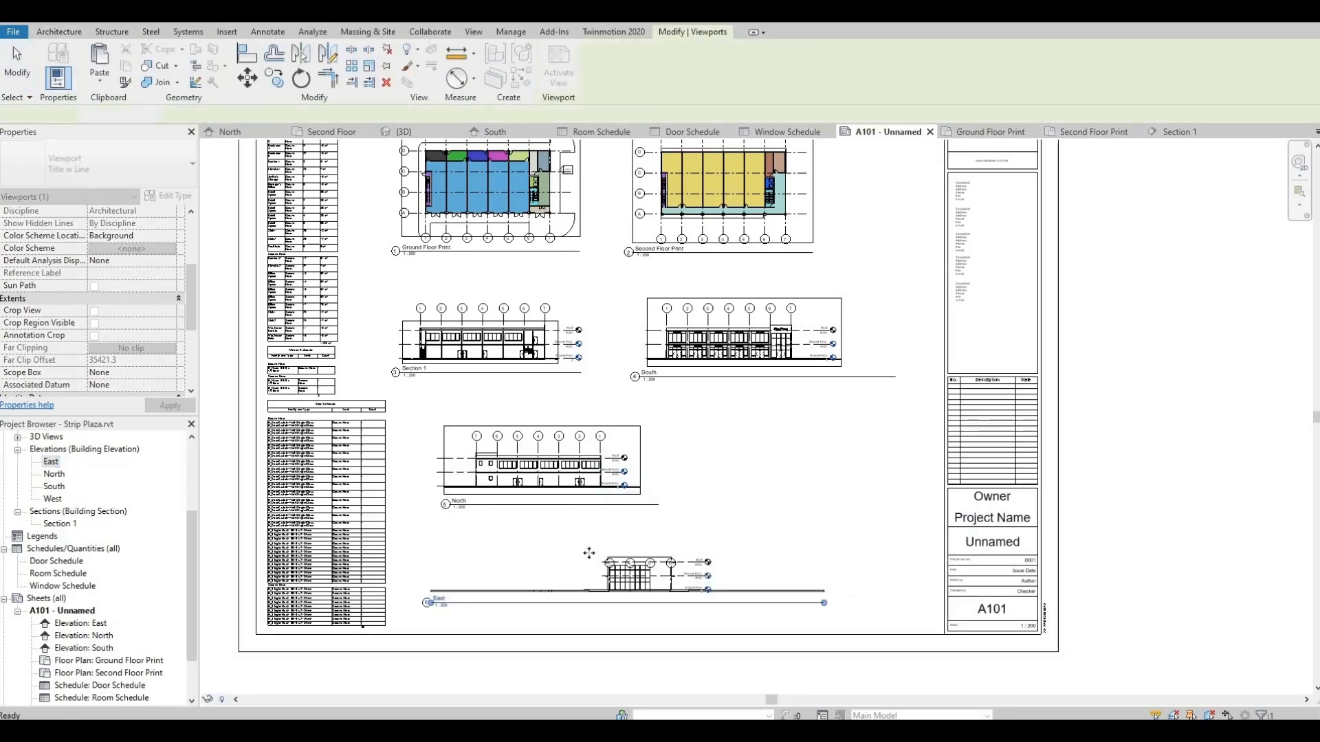
Shorten the East viewport's title line and shift the viewport right, towards the title block.
scroll(584, 550, "up", 5)
scroll(631, 526, "up", 3)
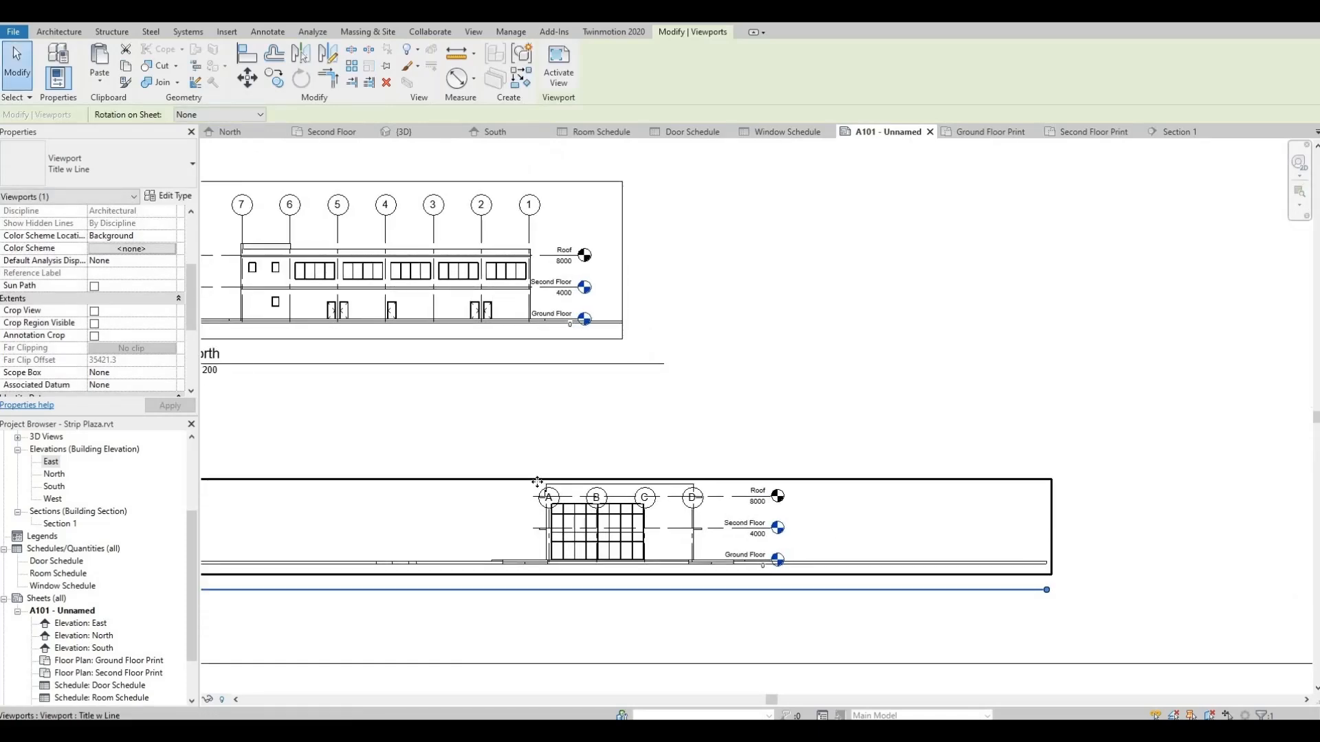
scroll(1038, 588, "down", 2)
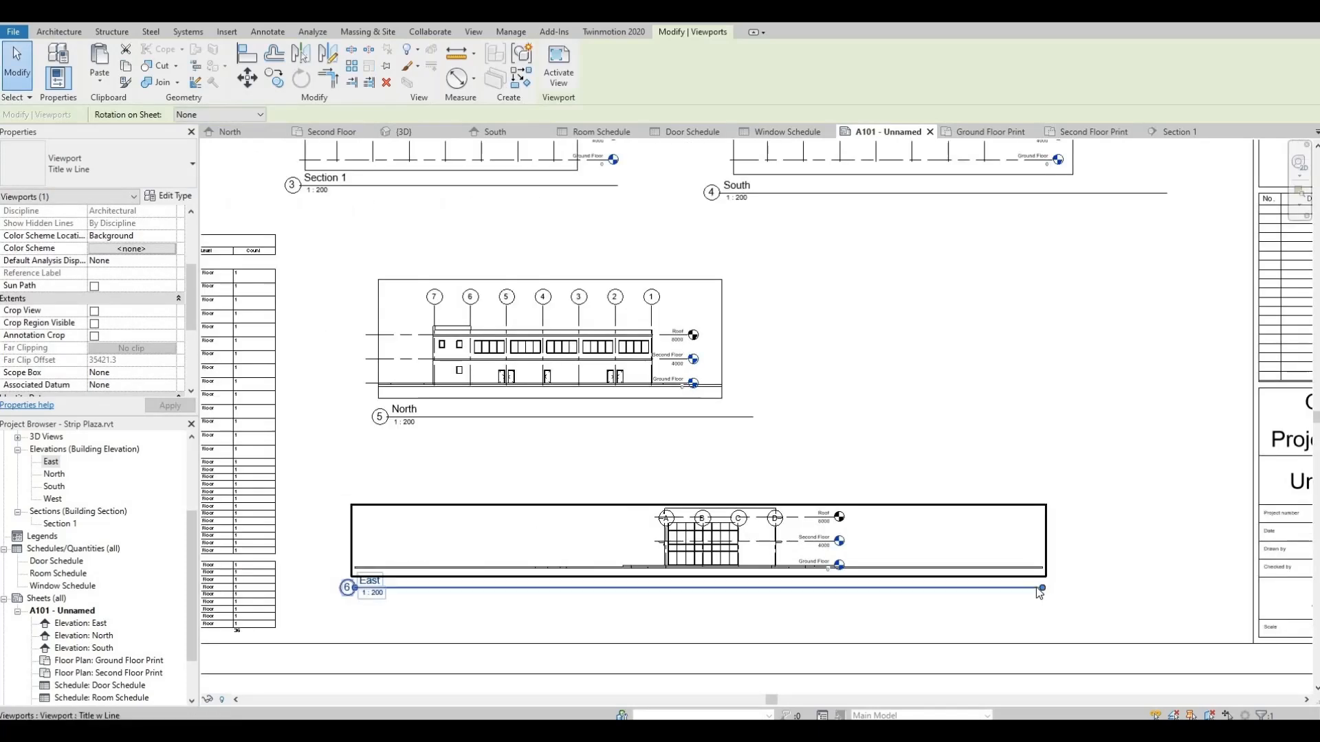
scroll(1040, 590, "down", 1)
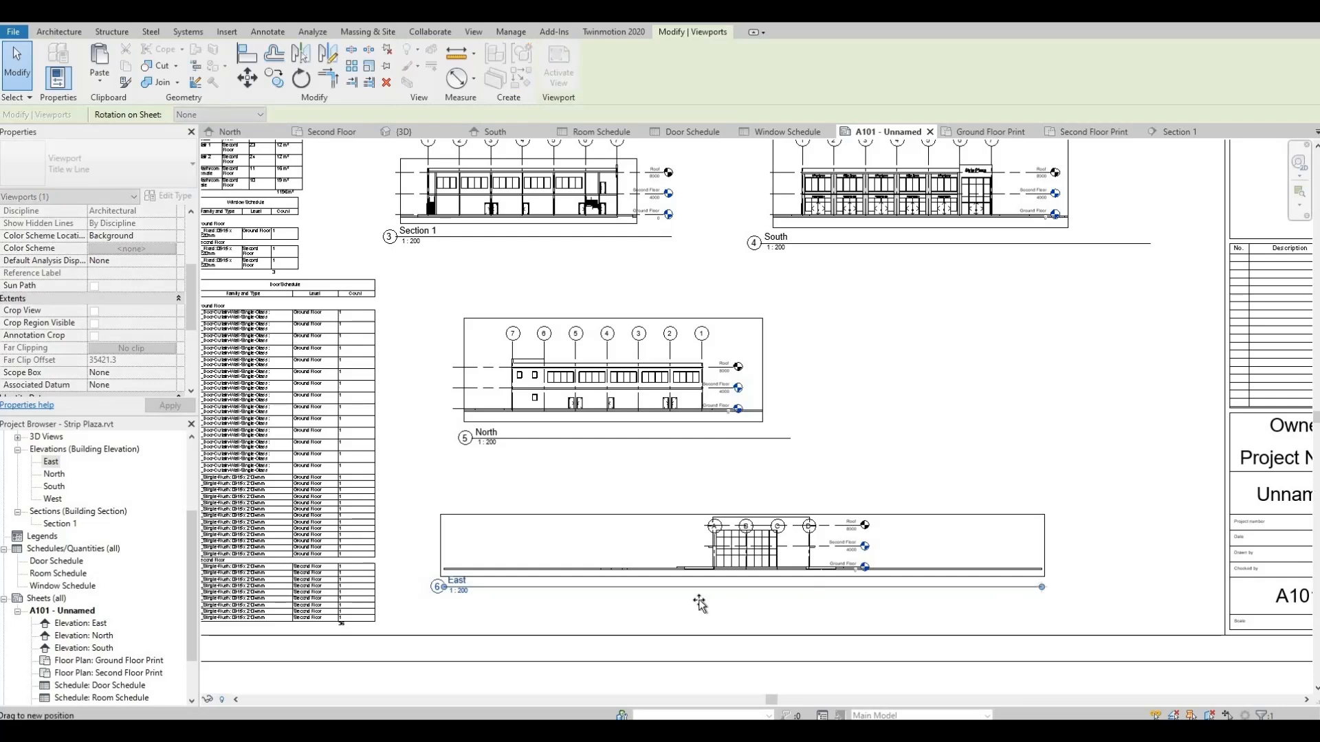
left_click_drag(531, 608, 671, 586)
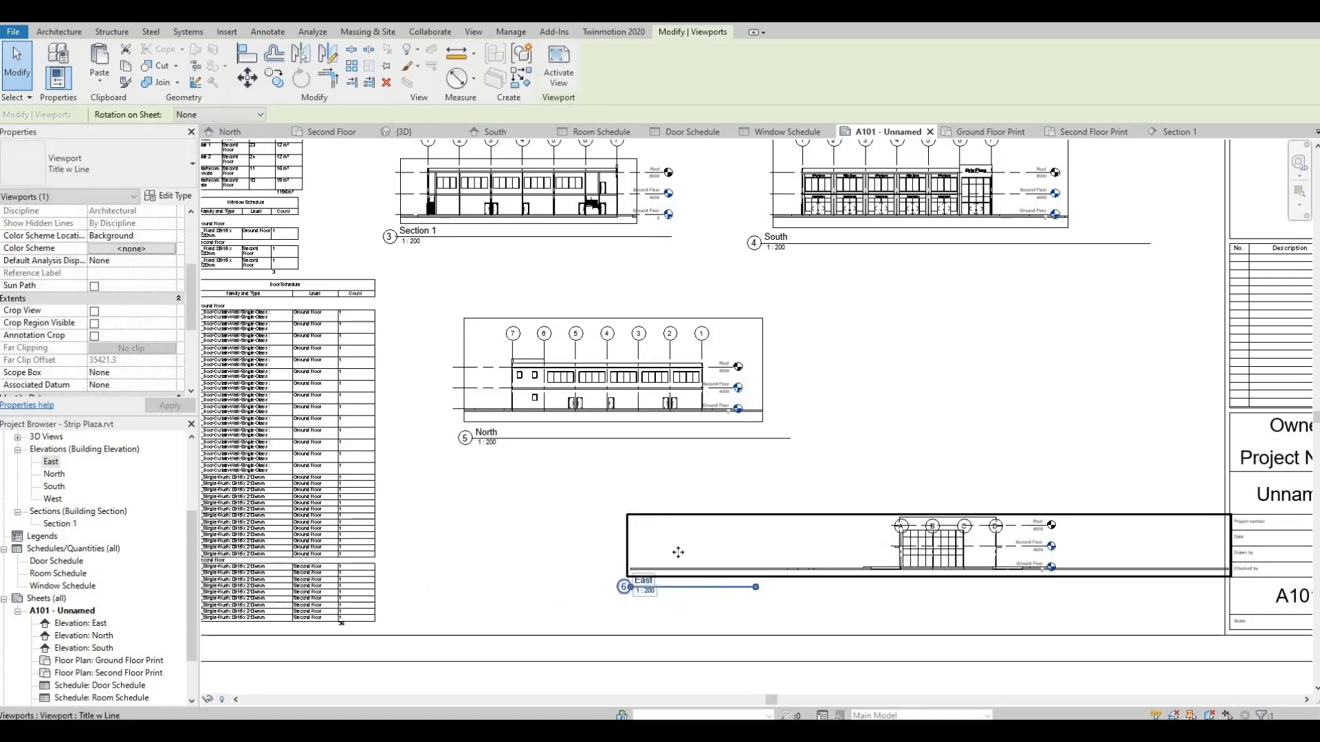
Turn on crop view, crop region visibility and annotation crop for the East viewport.
double_click(632, 534)
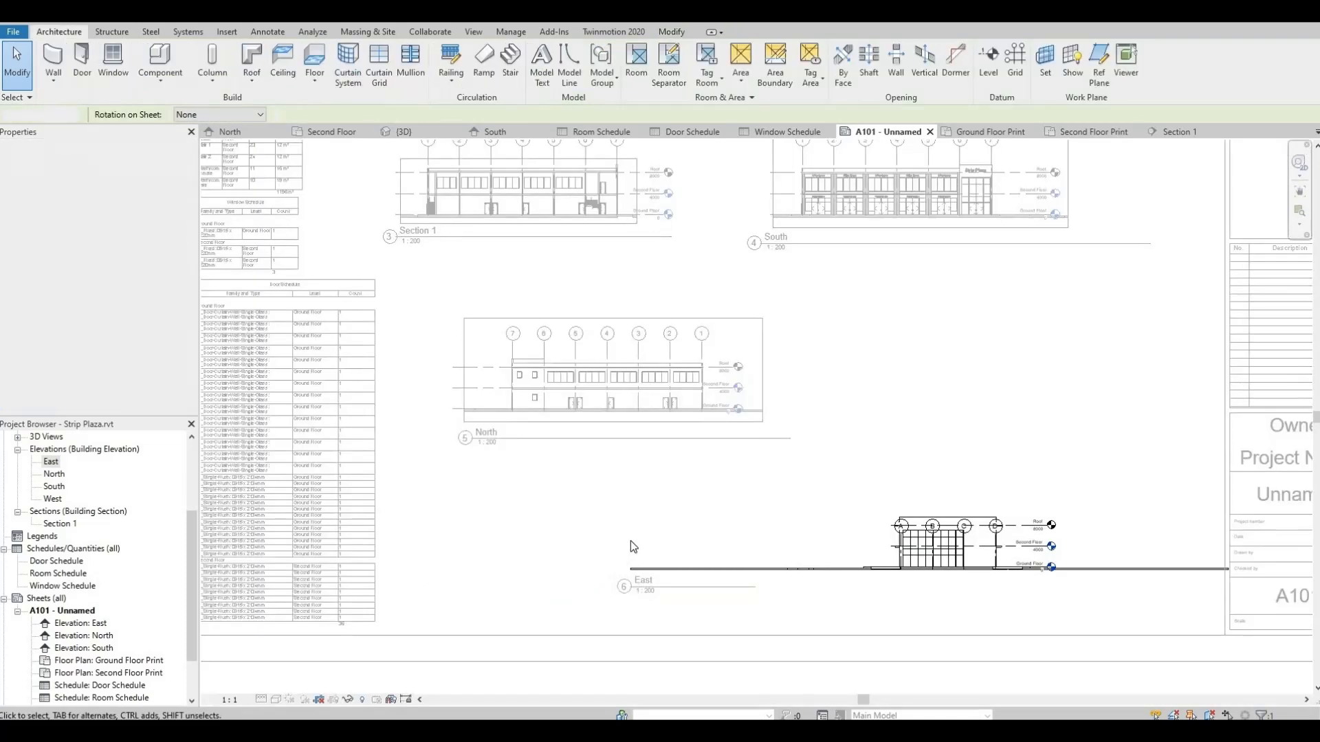
double_click(671, 505)
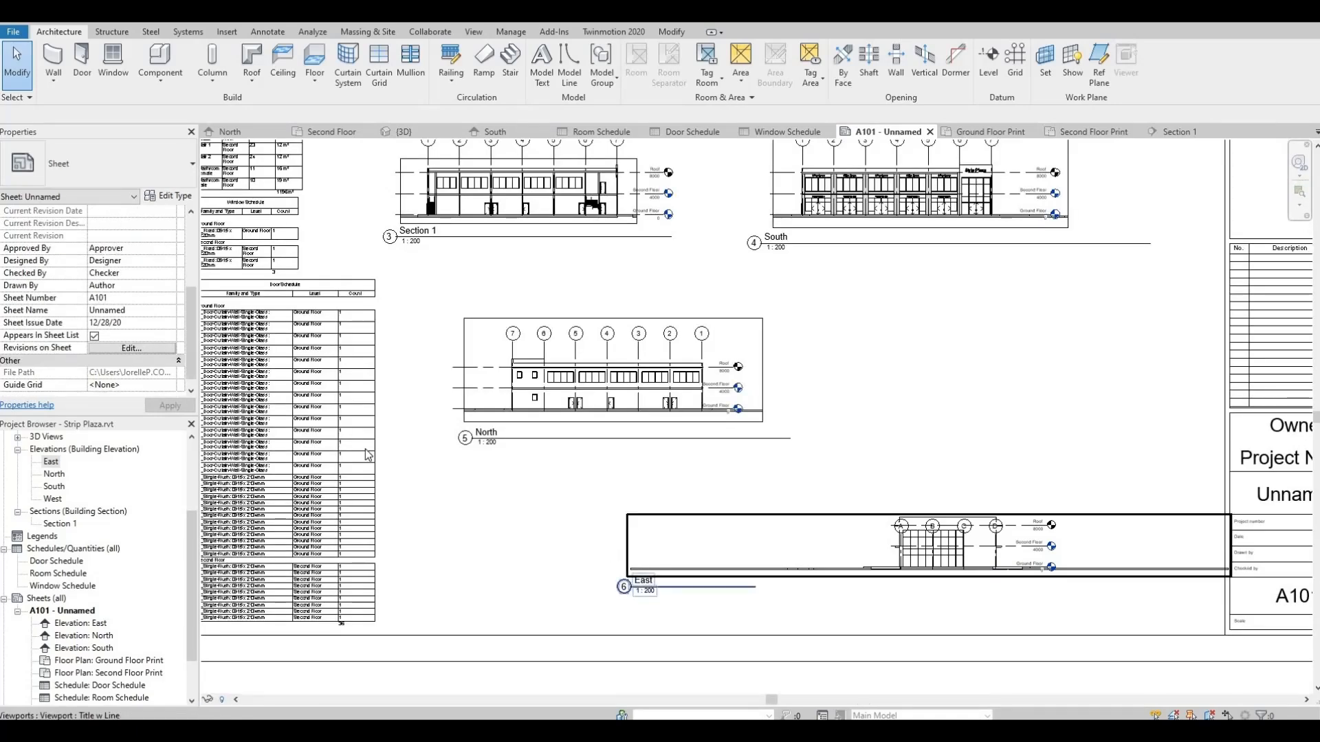
left_click(635, 558)
left_click(94, 311)
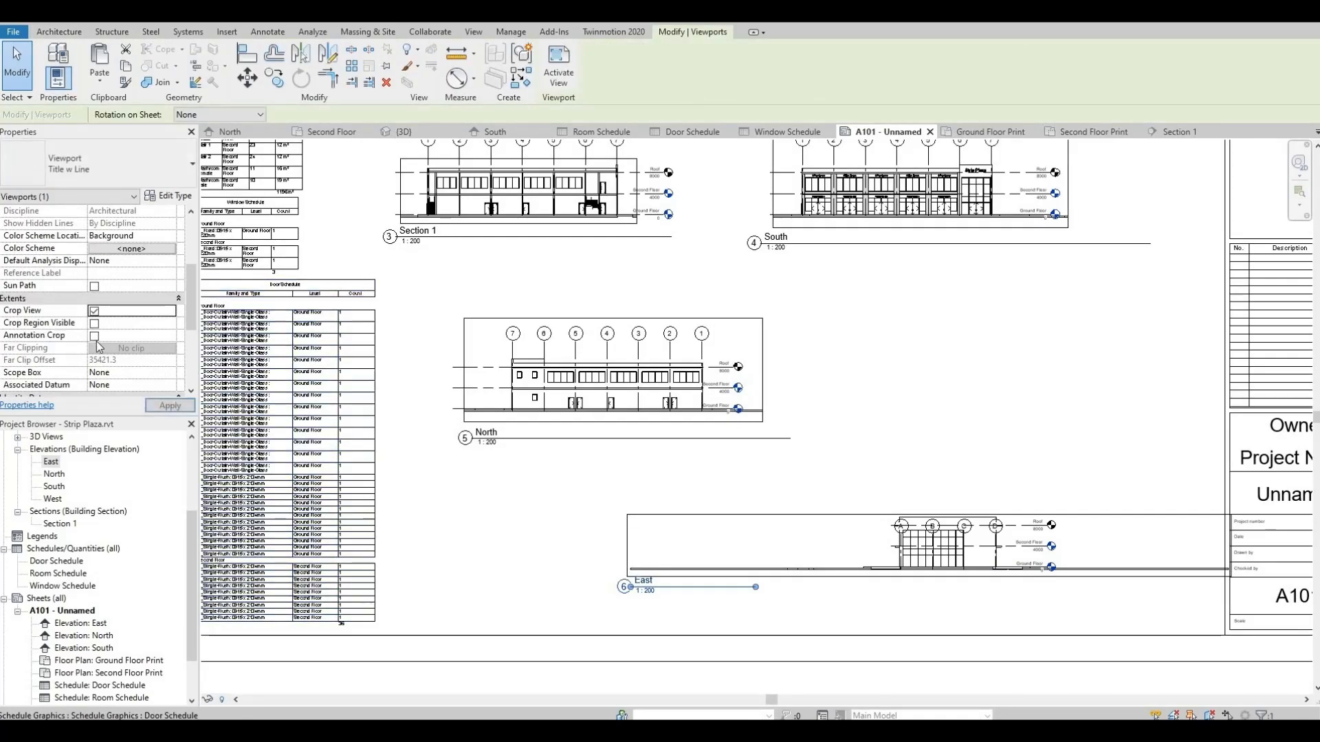
left_click(94, 323)
left_click(94, 335)
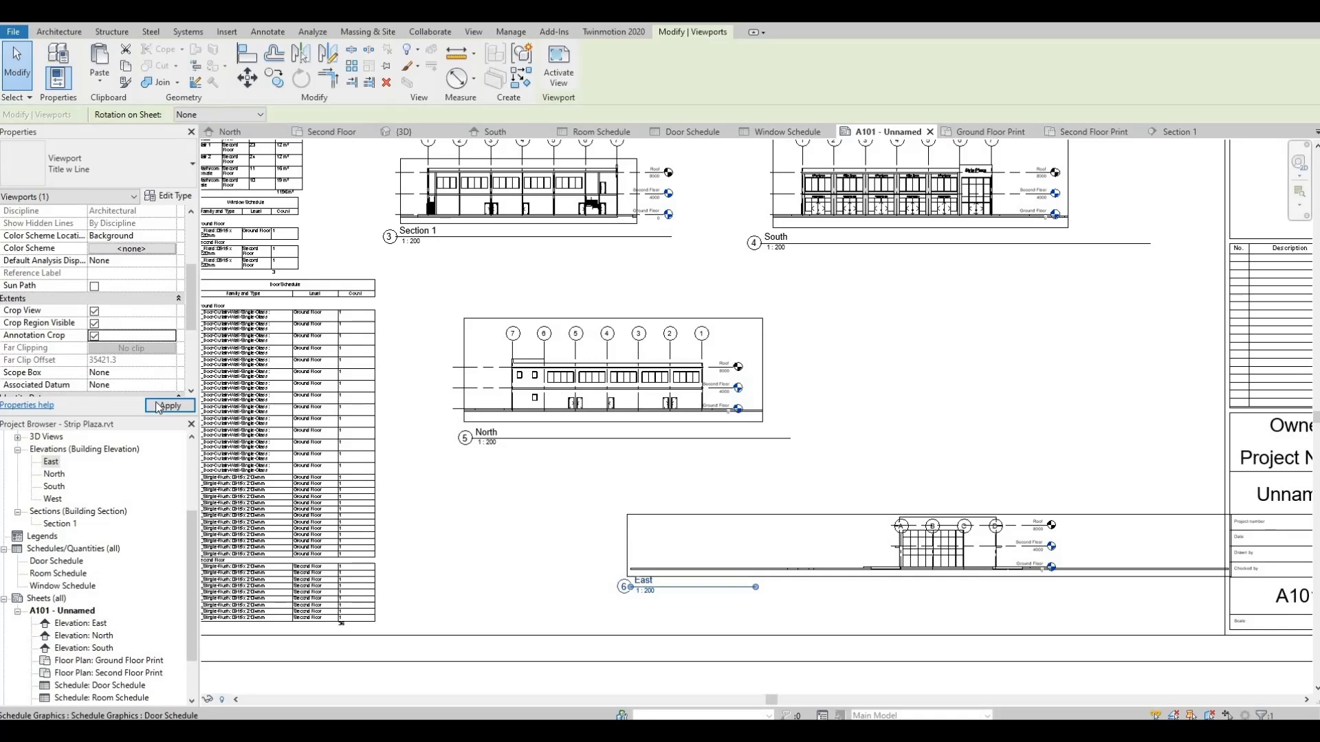
left_click(170, 405)
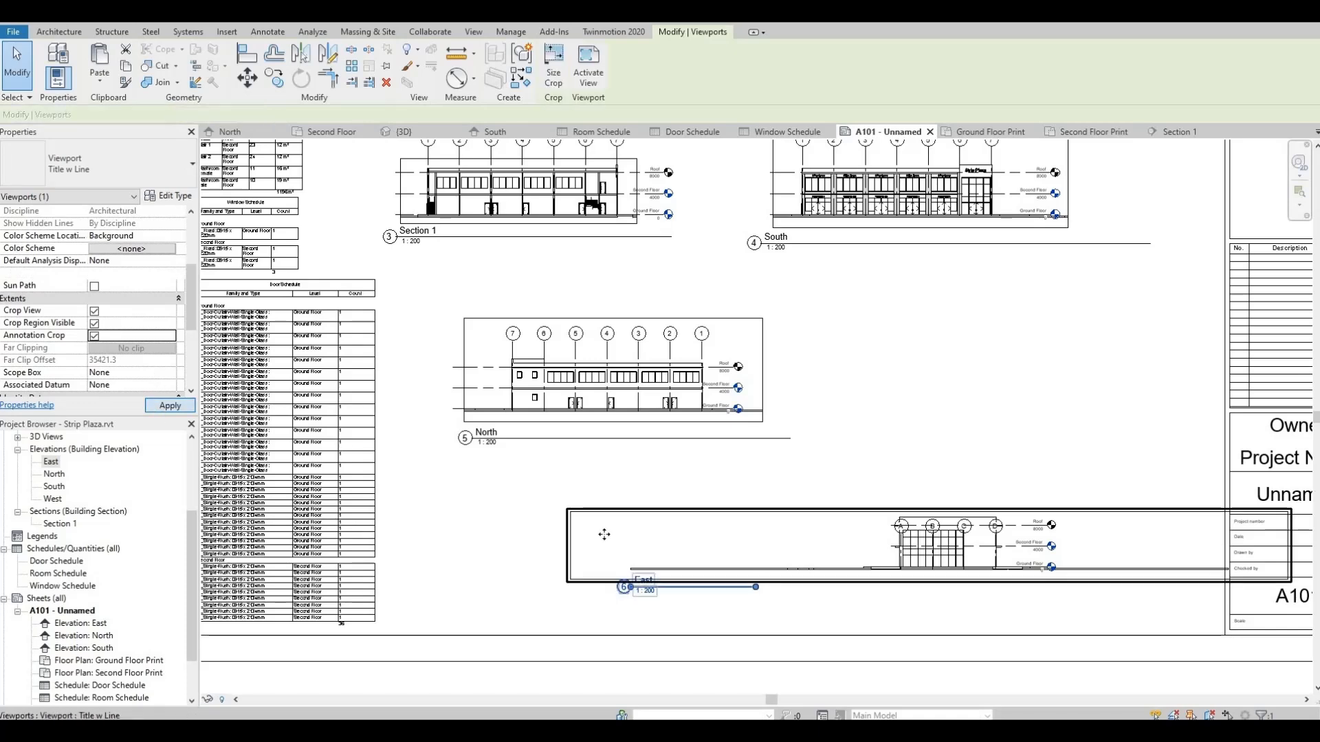
Activate the East viewport, pull both sides of its crop region in around the building, and raise the crop's upper edge.
double_click(574, 539)
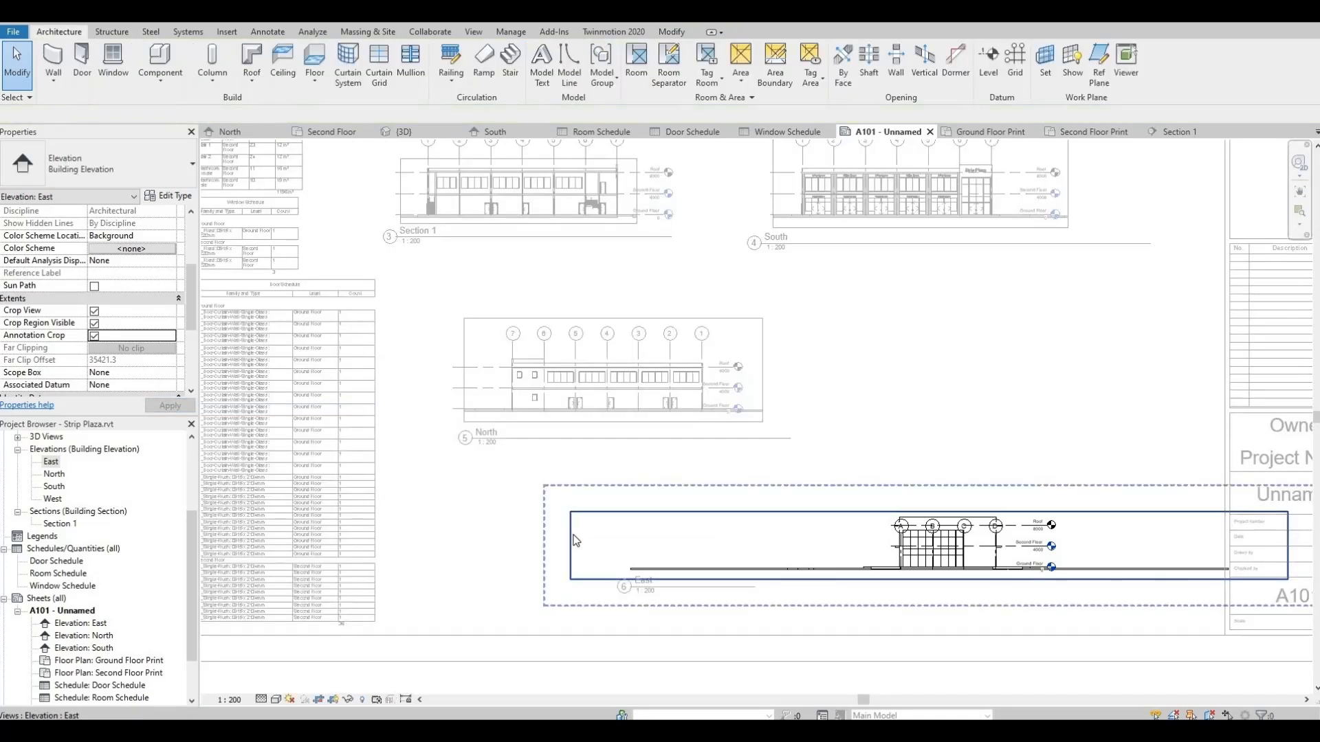
left_click(570, 544)
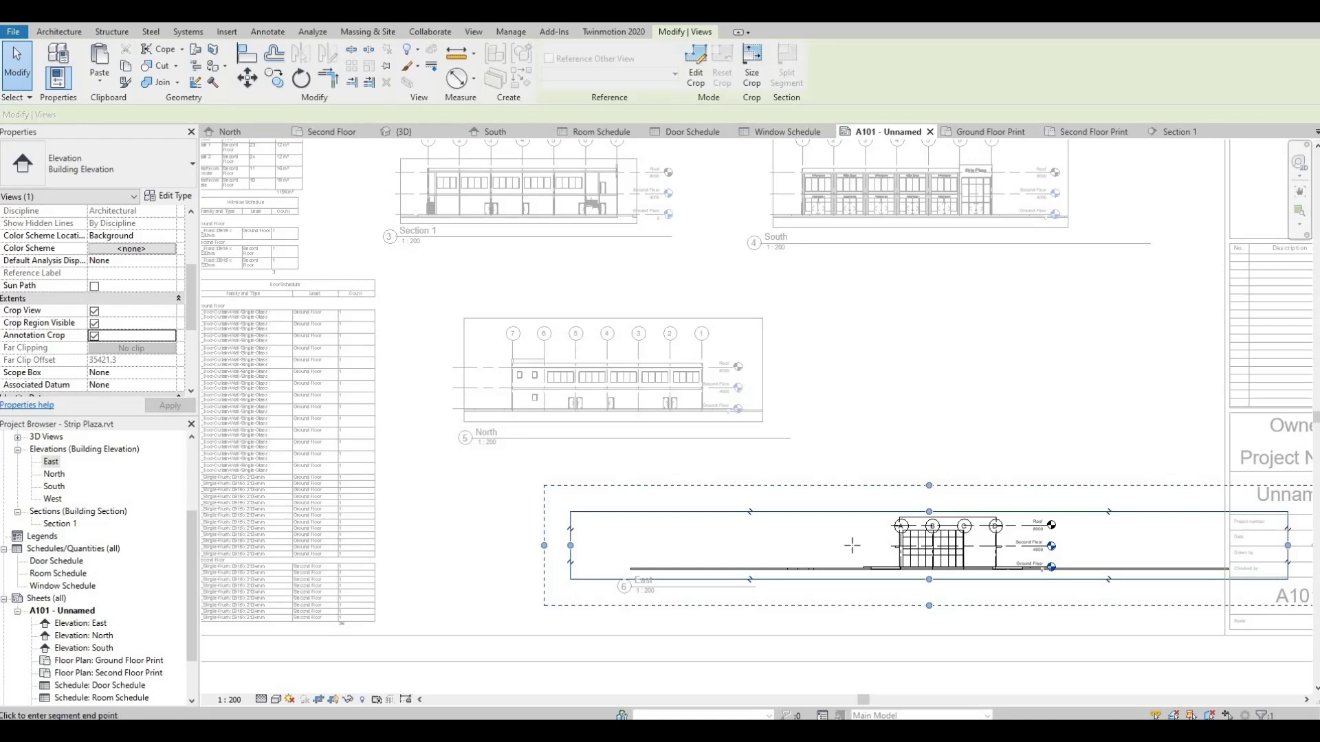
left_click(852, 545)
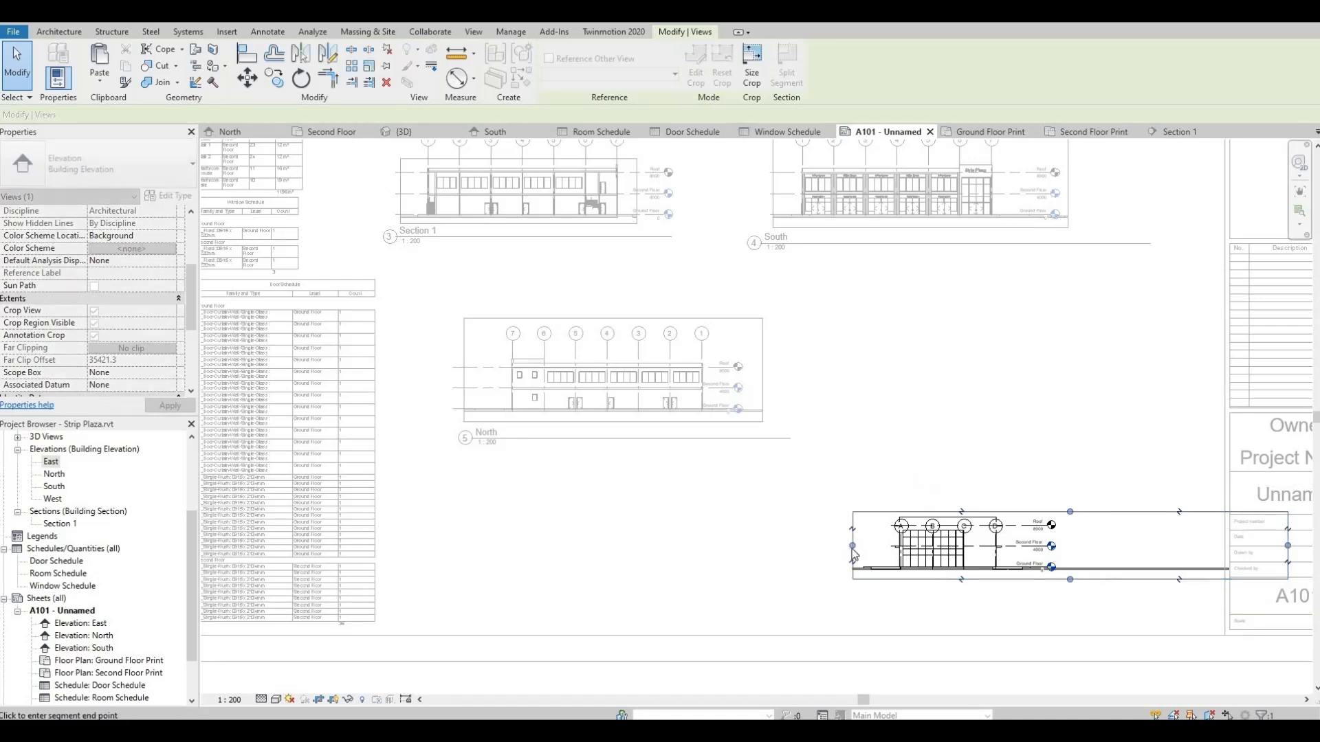
left_click(1289, 547)
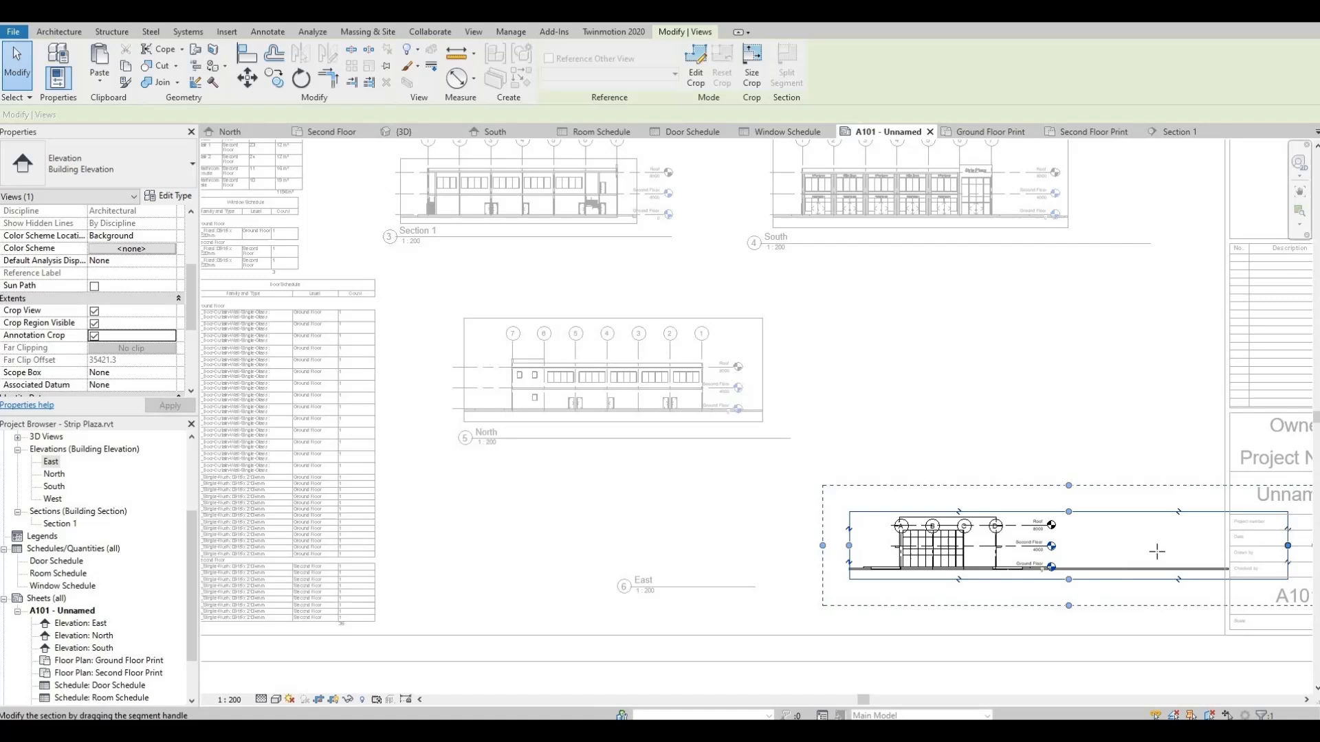
left_click(1087, 547)
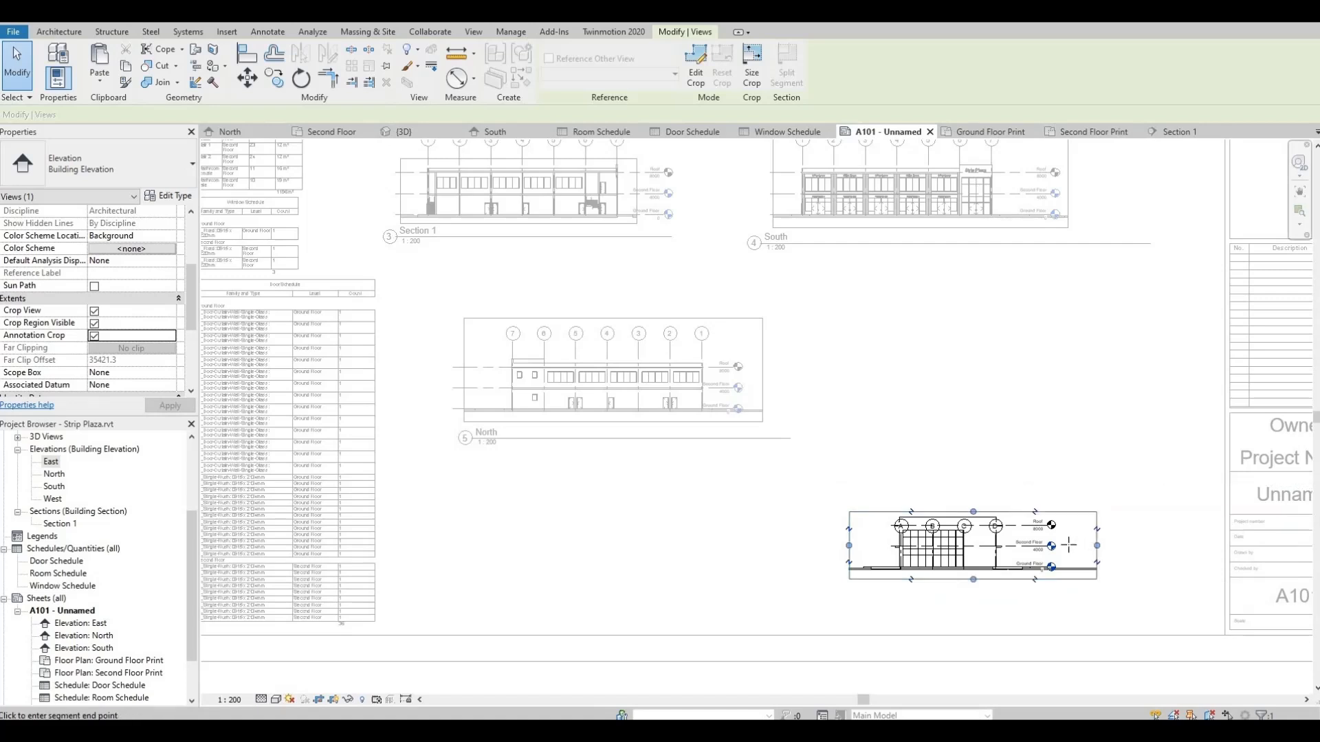
left_click(1069, 545)
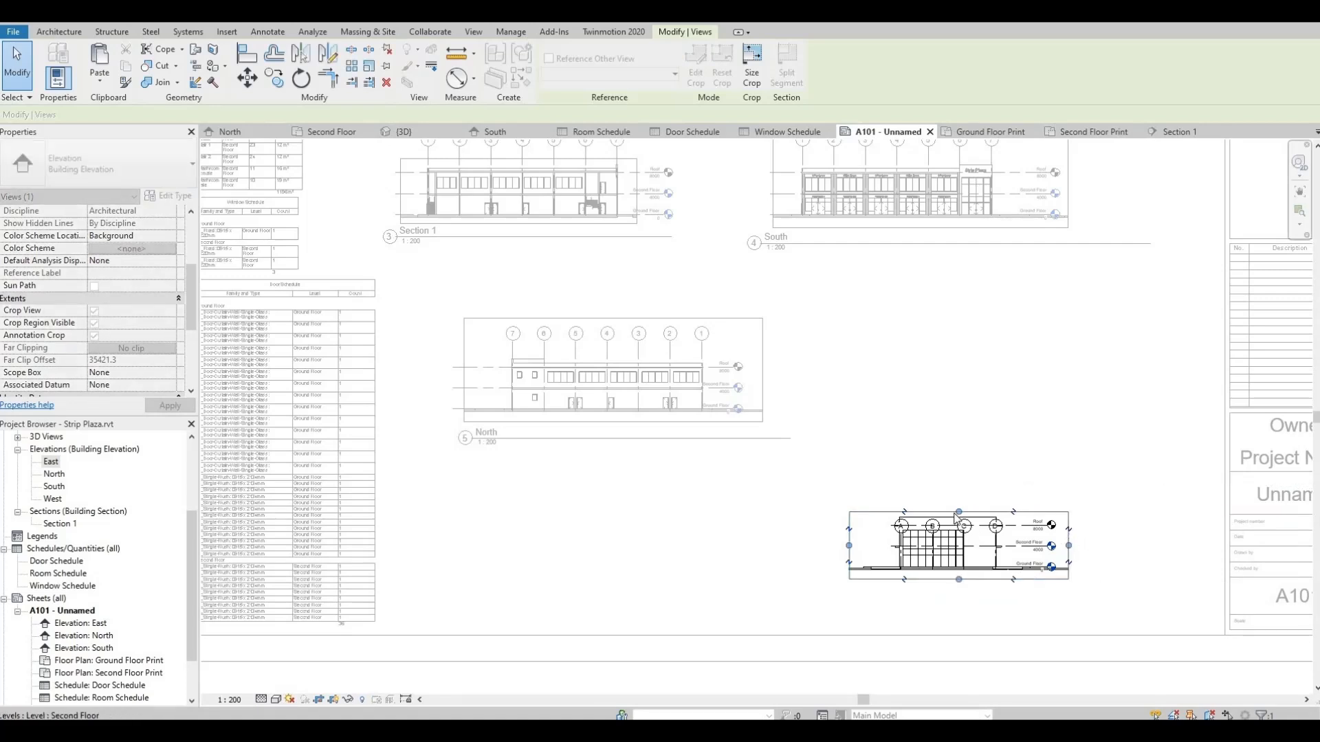
left_click(959, 513)
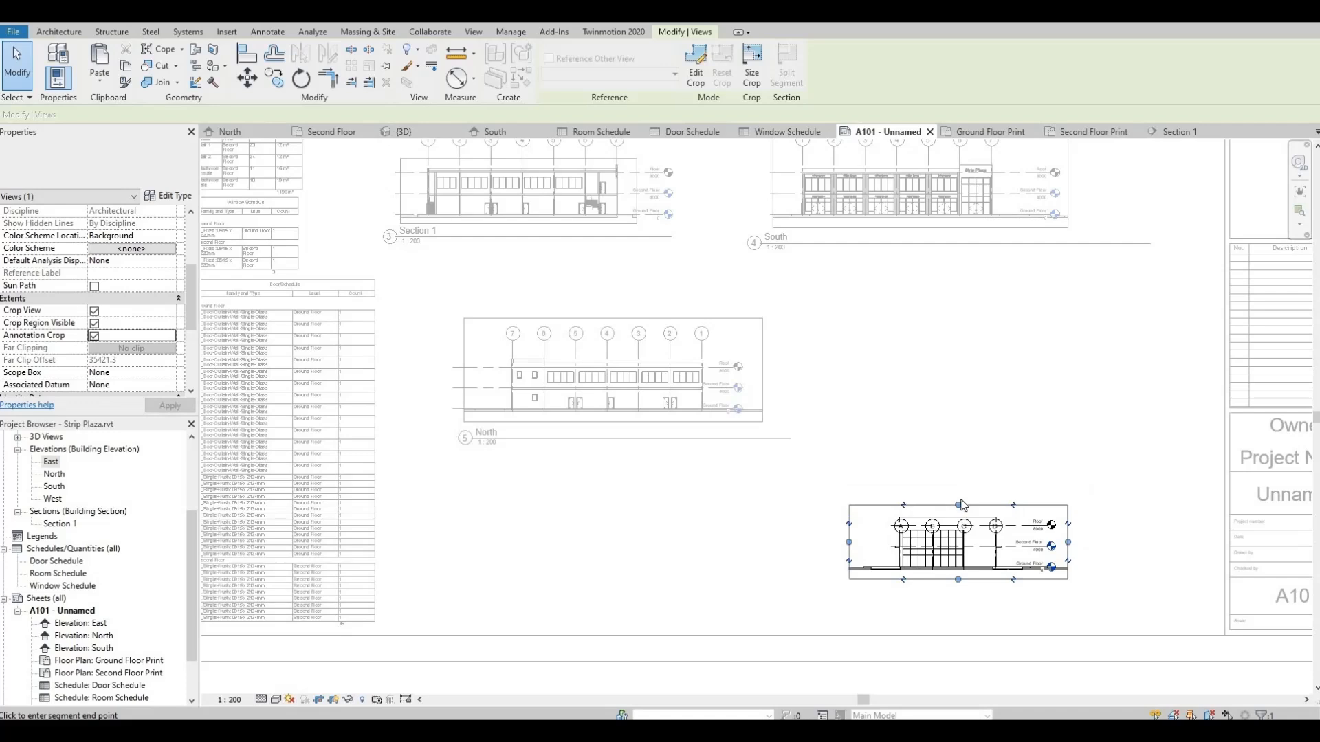
left_click(960, 499)
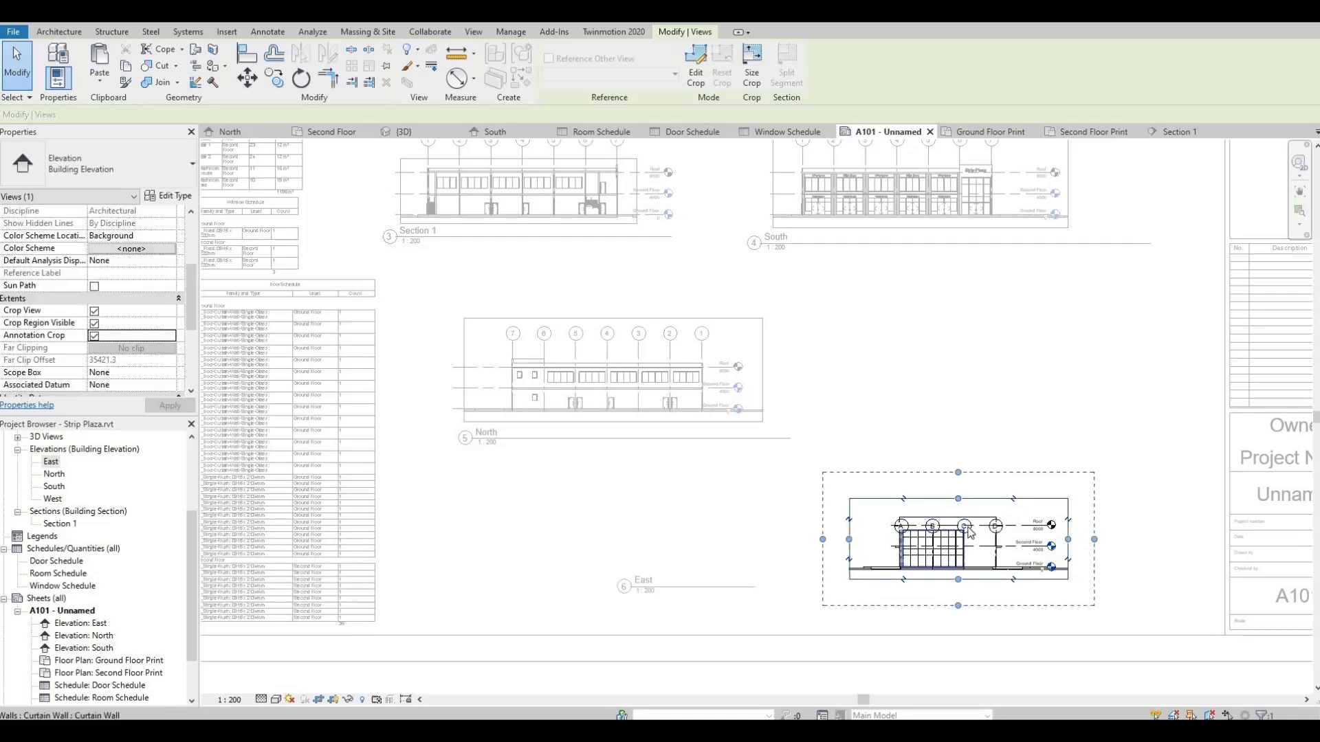
Raise the bubble ends of grids A to D above the roof in the East elevation, and deactivate the view.
scroll(971, 527, "up", 3)
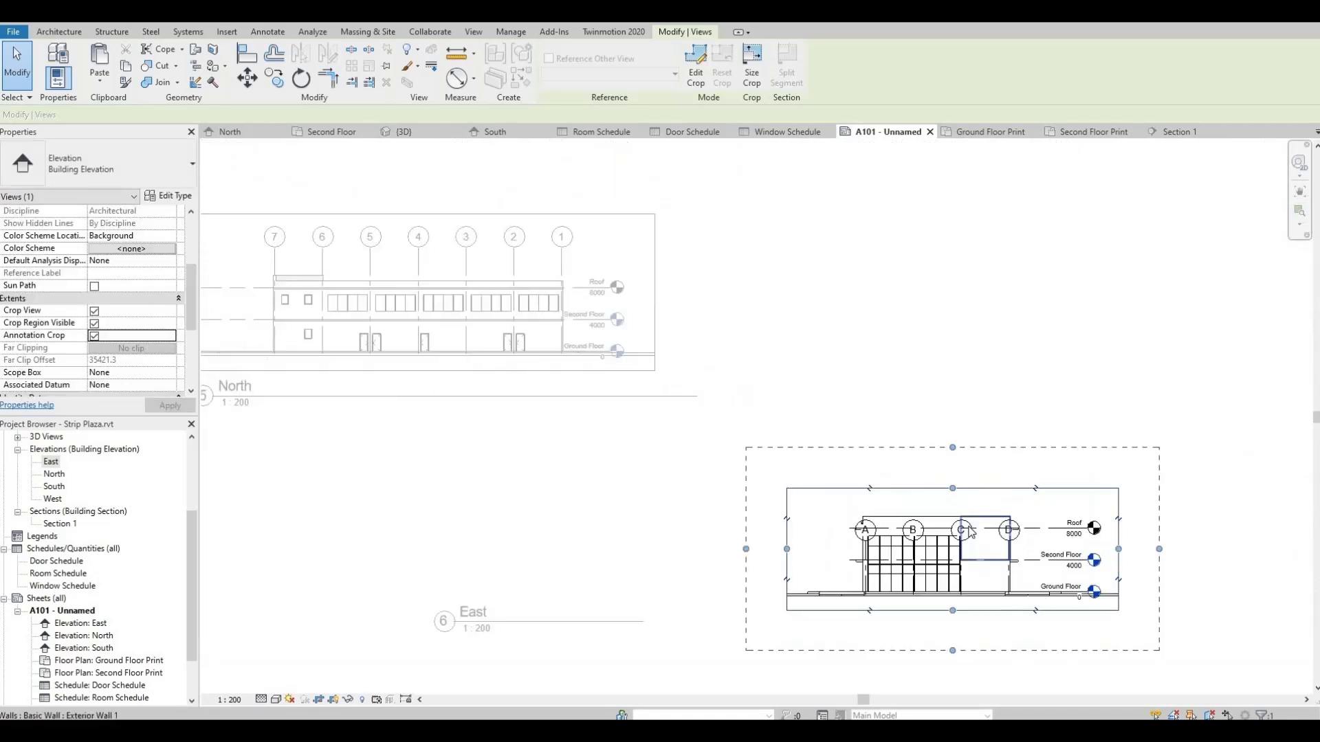
left_click(971, 533)
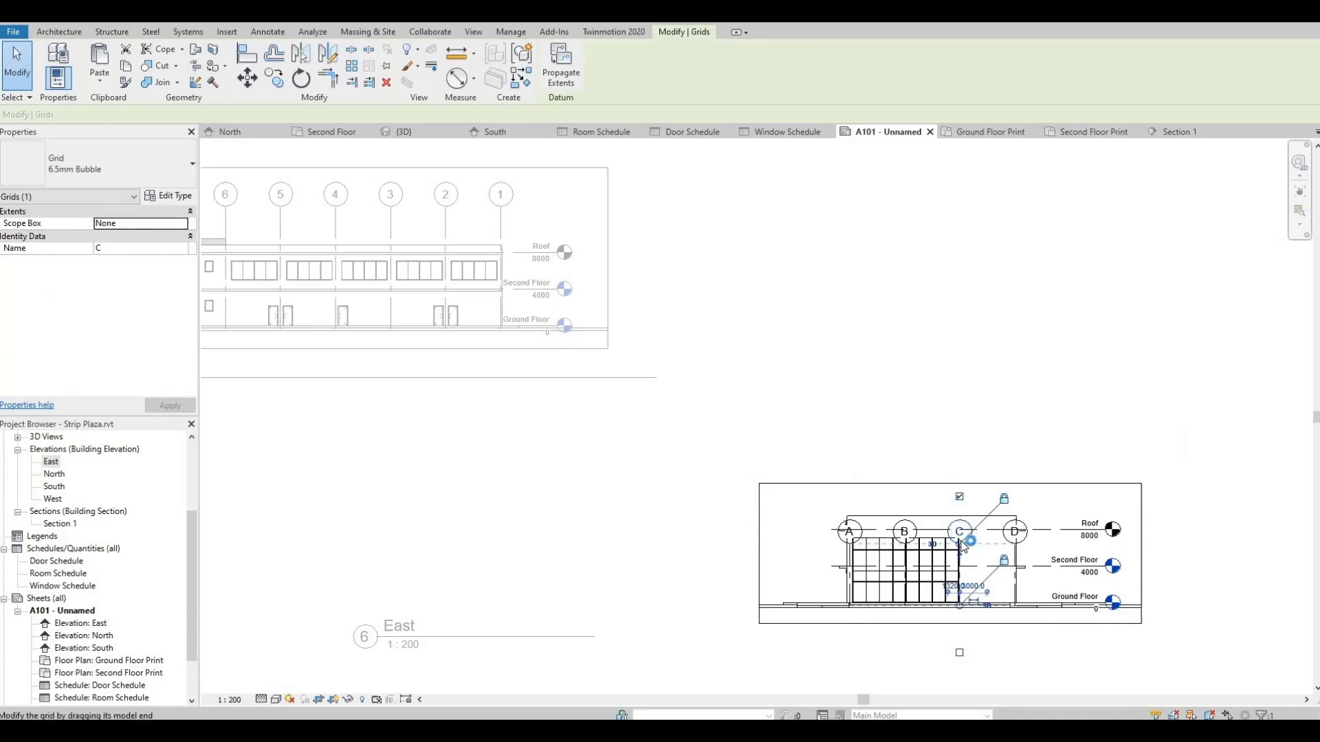
left_click_drag(959, 543, 966, 508)
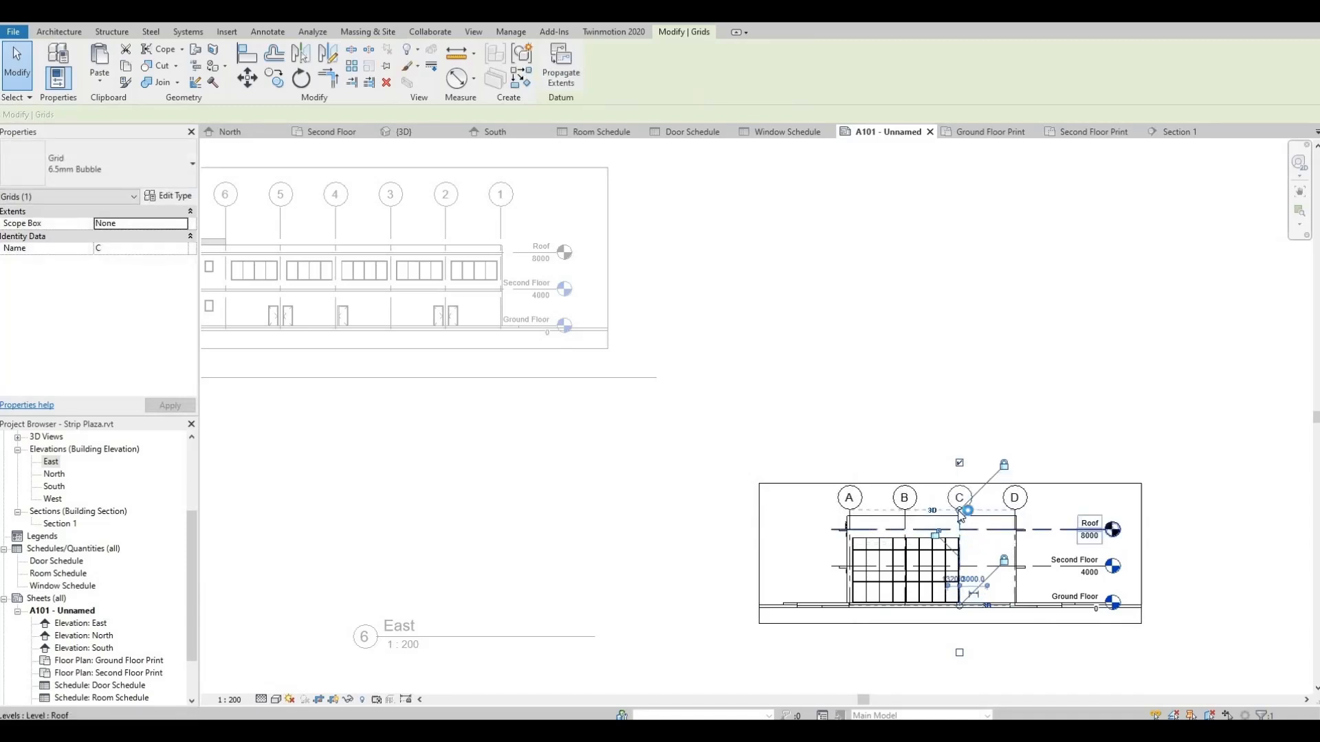
left_click_drag(960, 510, 959, 499)
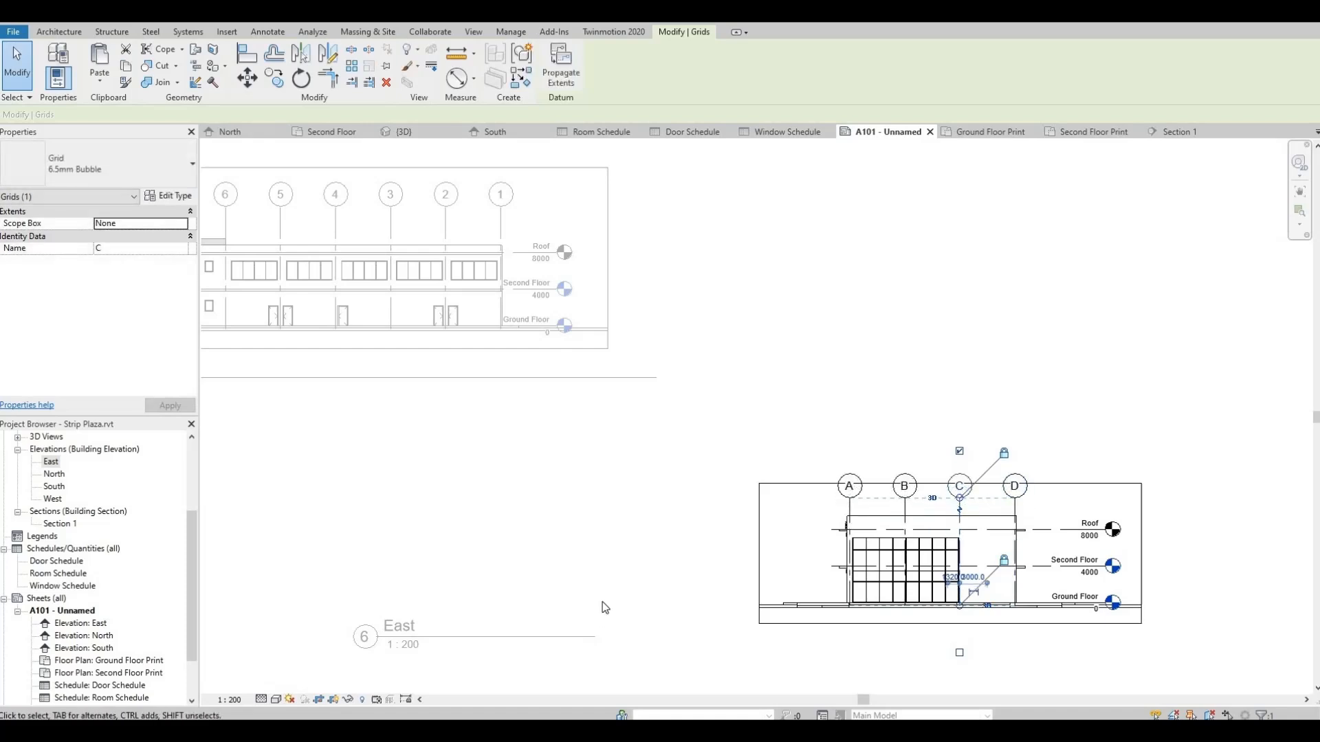
double_click(660, 554)
Move the East view title so it sits directly beneath the cropped elevation.
middle_click_drag(660, 554, 629, 491)
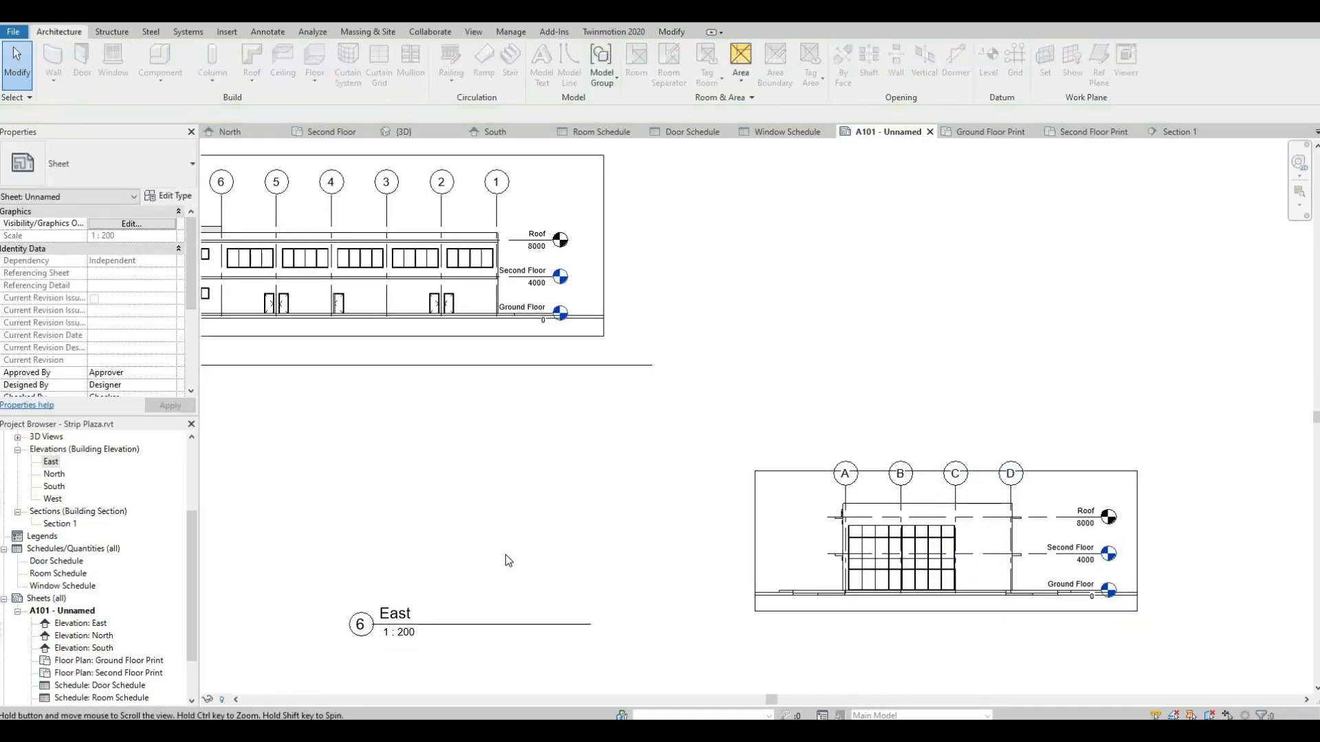
left_click(474, 572)
left_click_drag(474, 572, 945, 596)
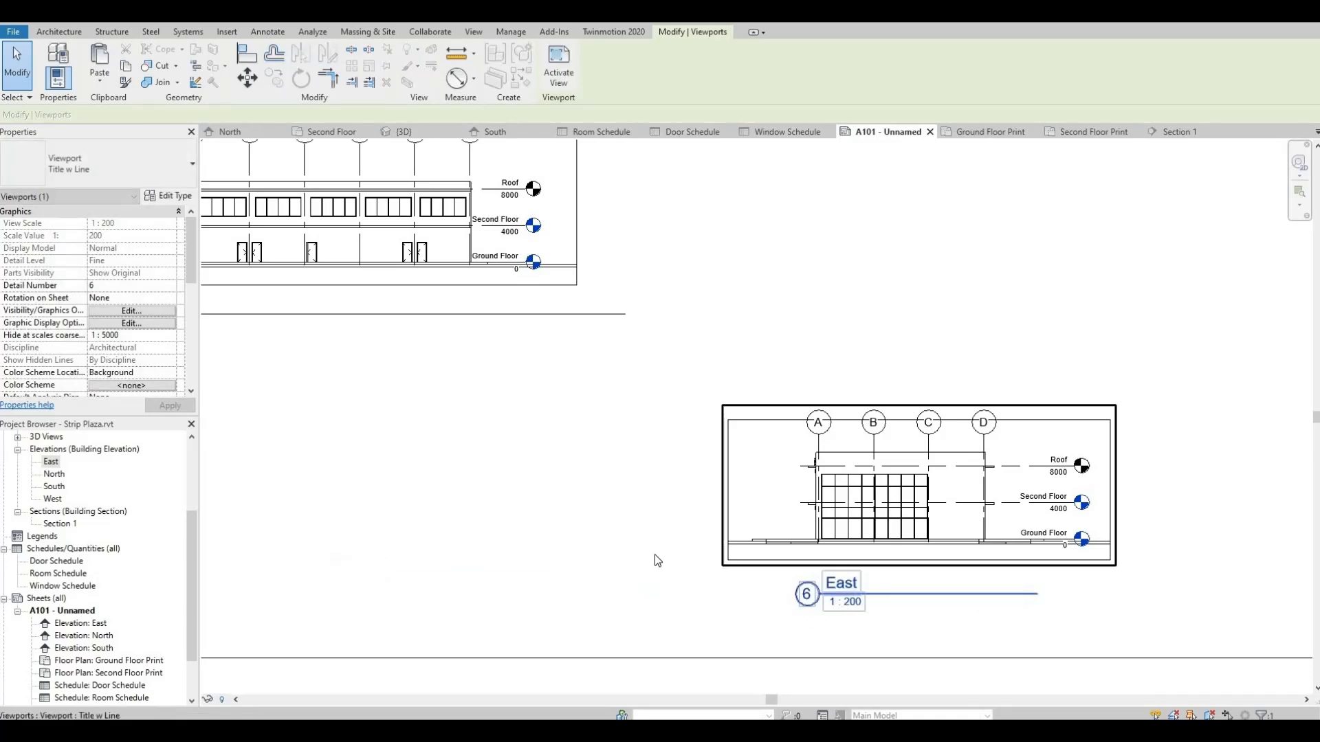
left_click(670, 552)
Move the East viewport up beside the North elevation, beneath the South elevation.
scroll(588, 582, "down", 2)
scroll(587, 582, "down", 2)
scroll(801, 533, "up", 3)
scroll(789, 493, "down", 1)
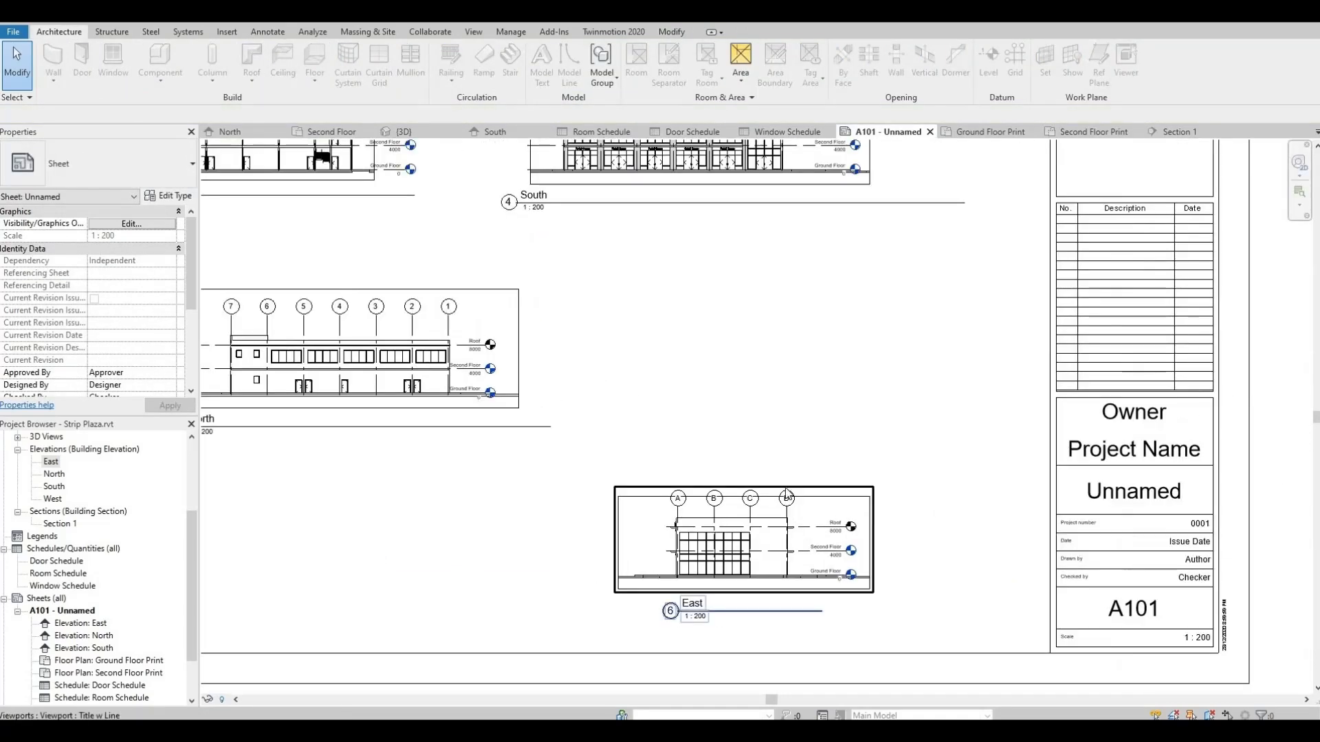
left_click(785, 483)
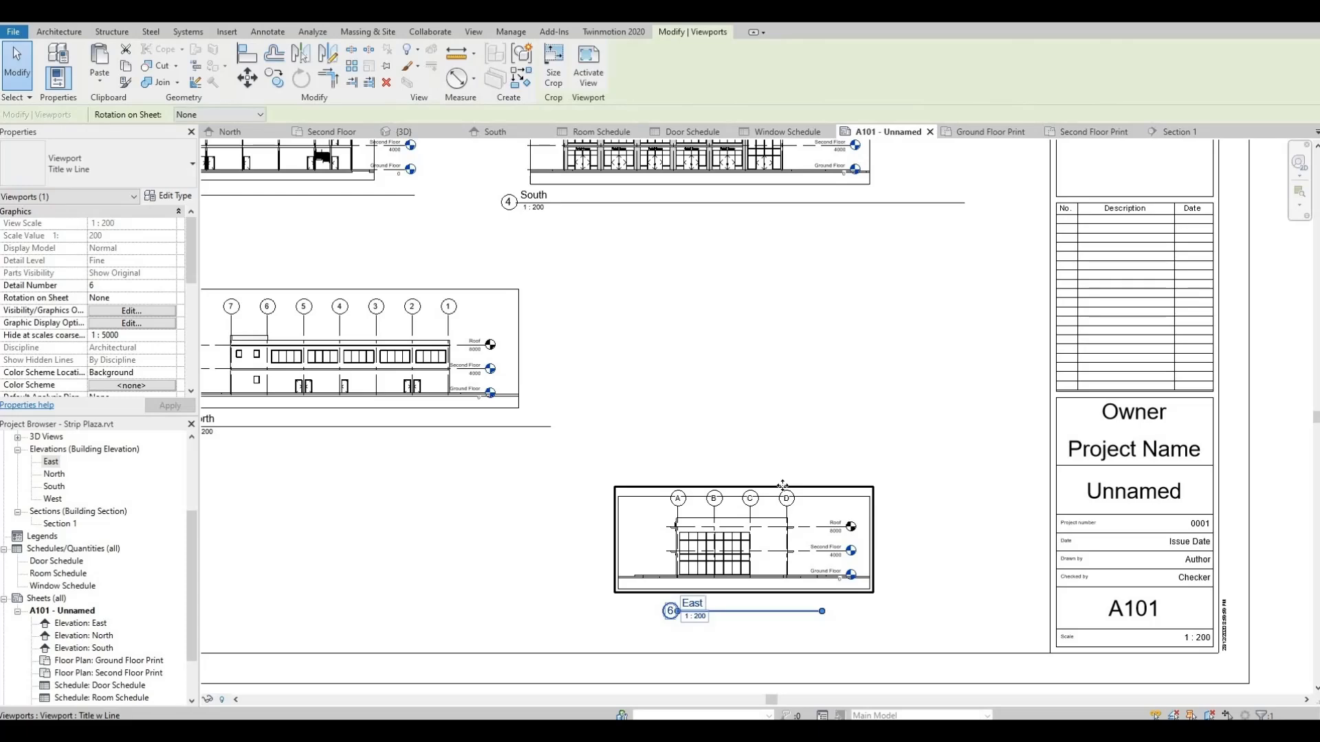
left_click_drag(794, 404, 795, 282)
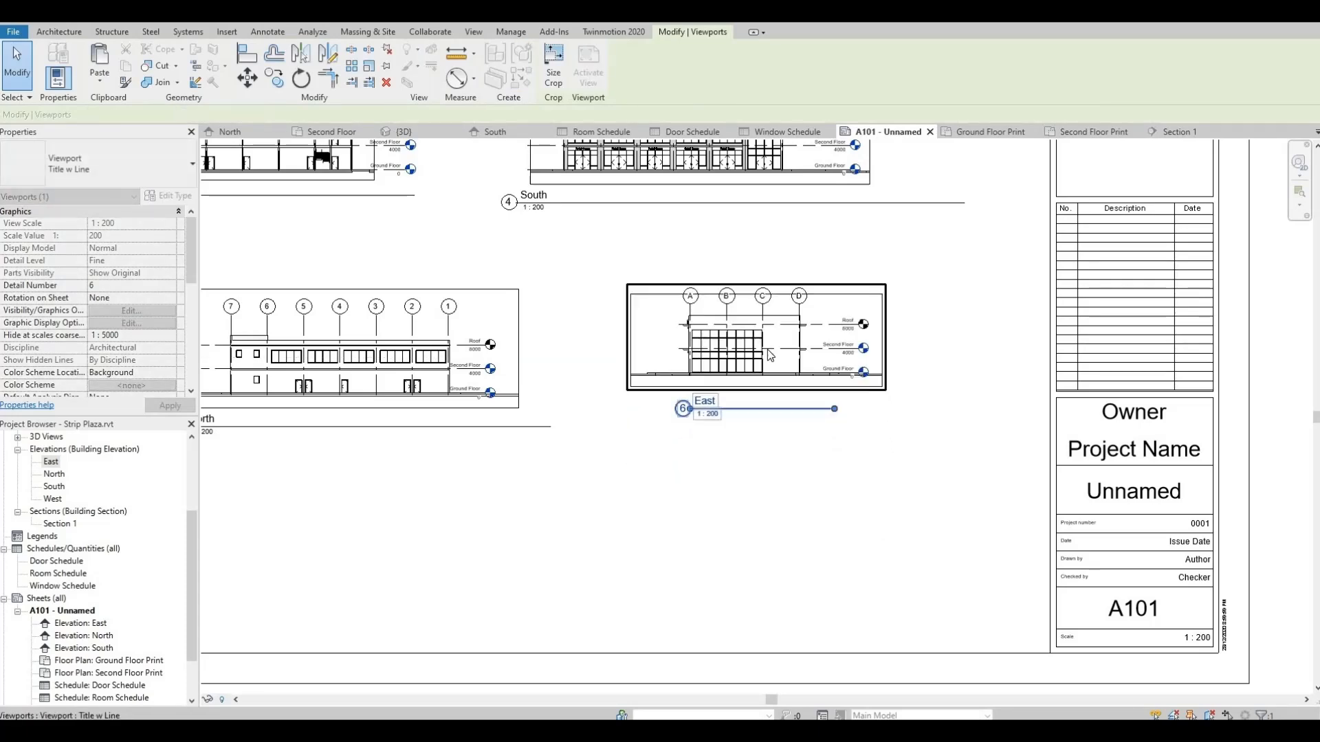
key("Escape")
Place the West elevation on the sheet below North and East, and shorten its title line.
scroll(529, 493, "down", 2)
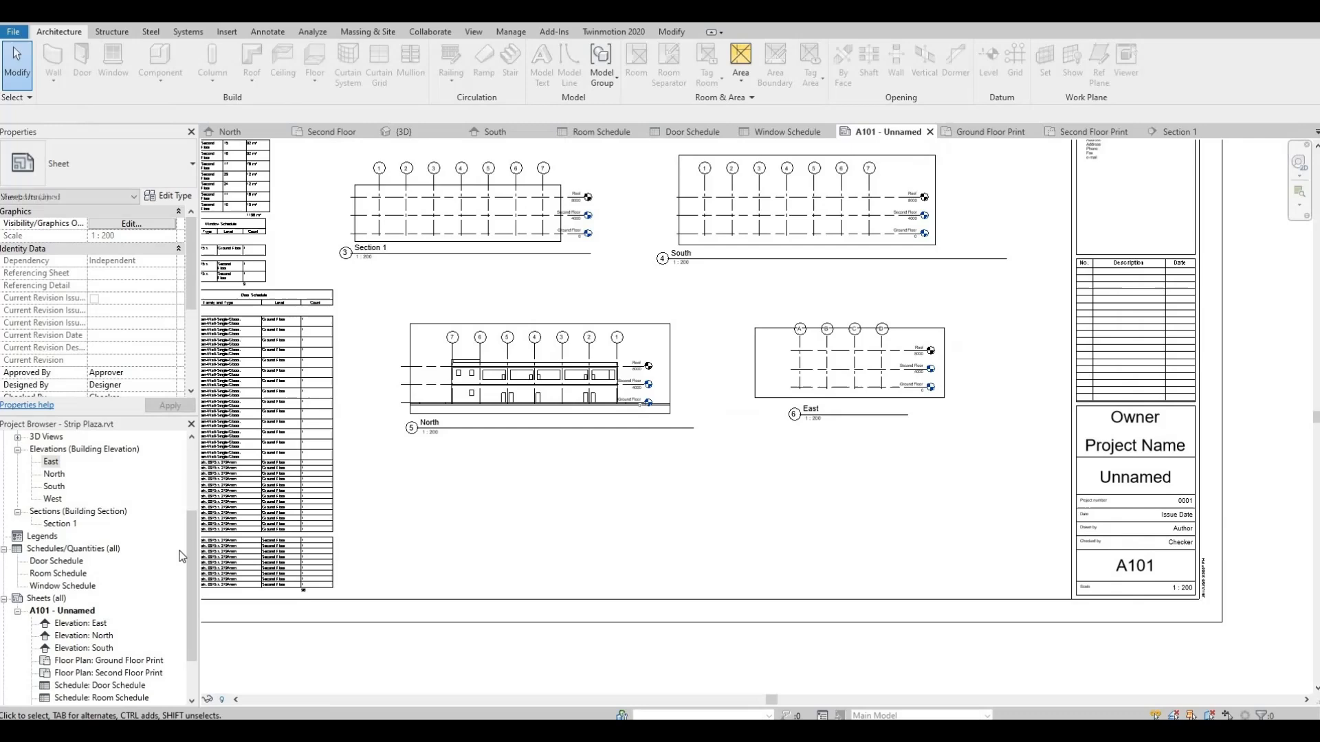
left_click(54, 499)
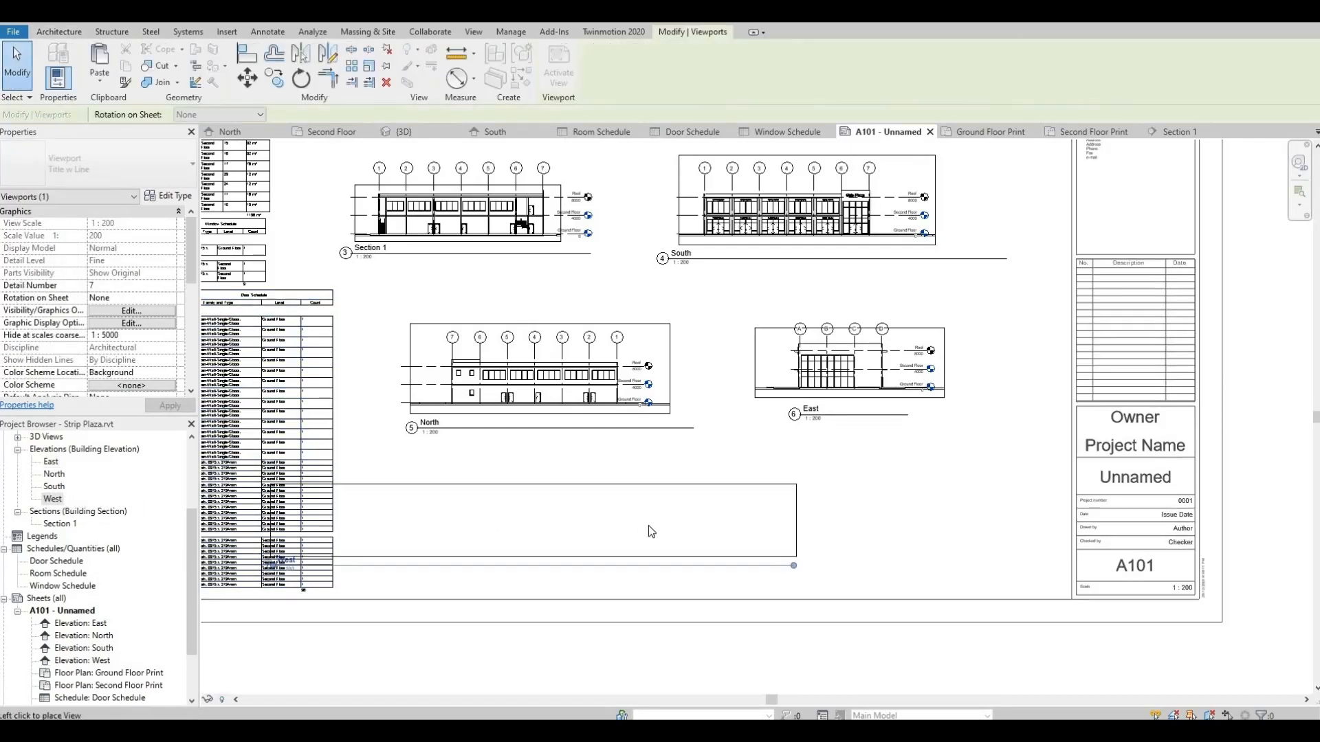
left_click(668, 527)
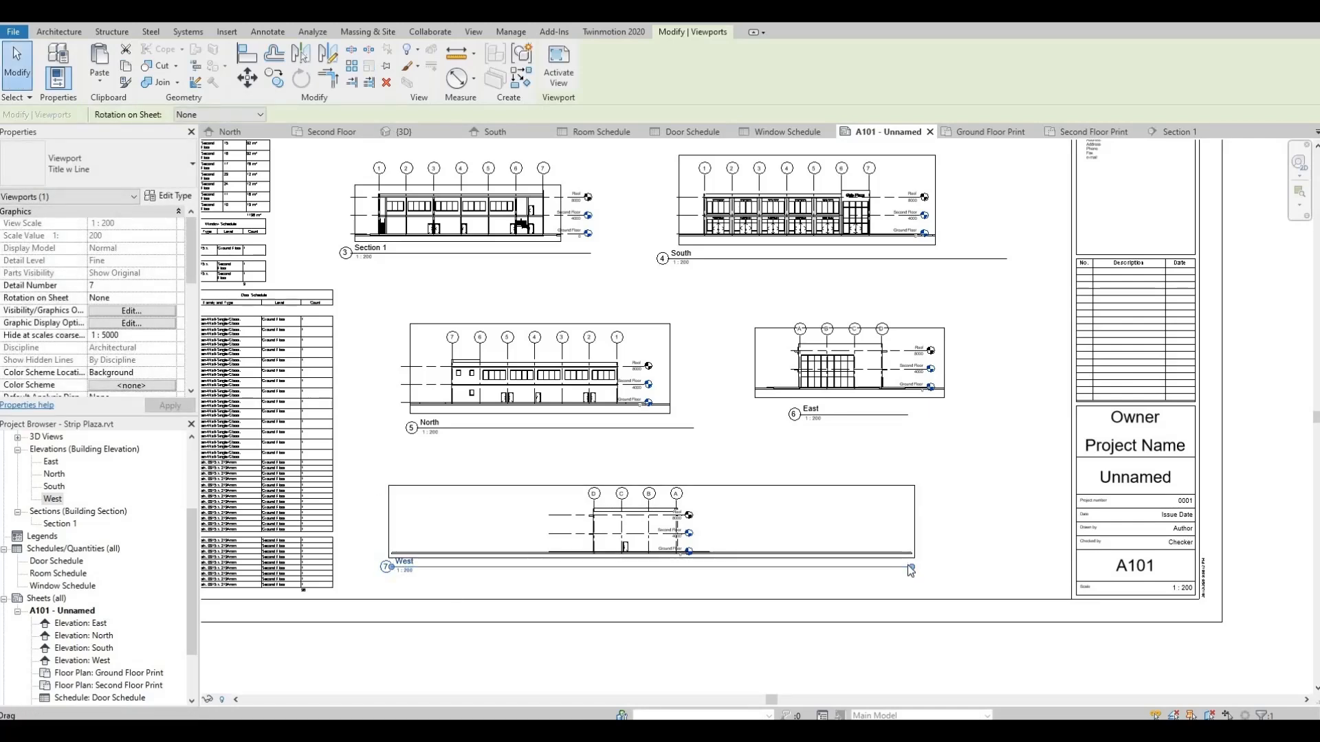
left_click_drag(820, 568, 540, 580)
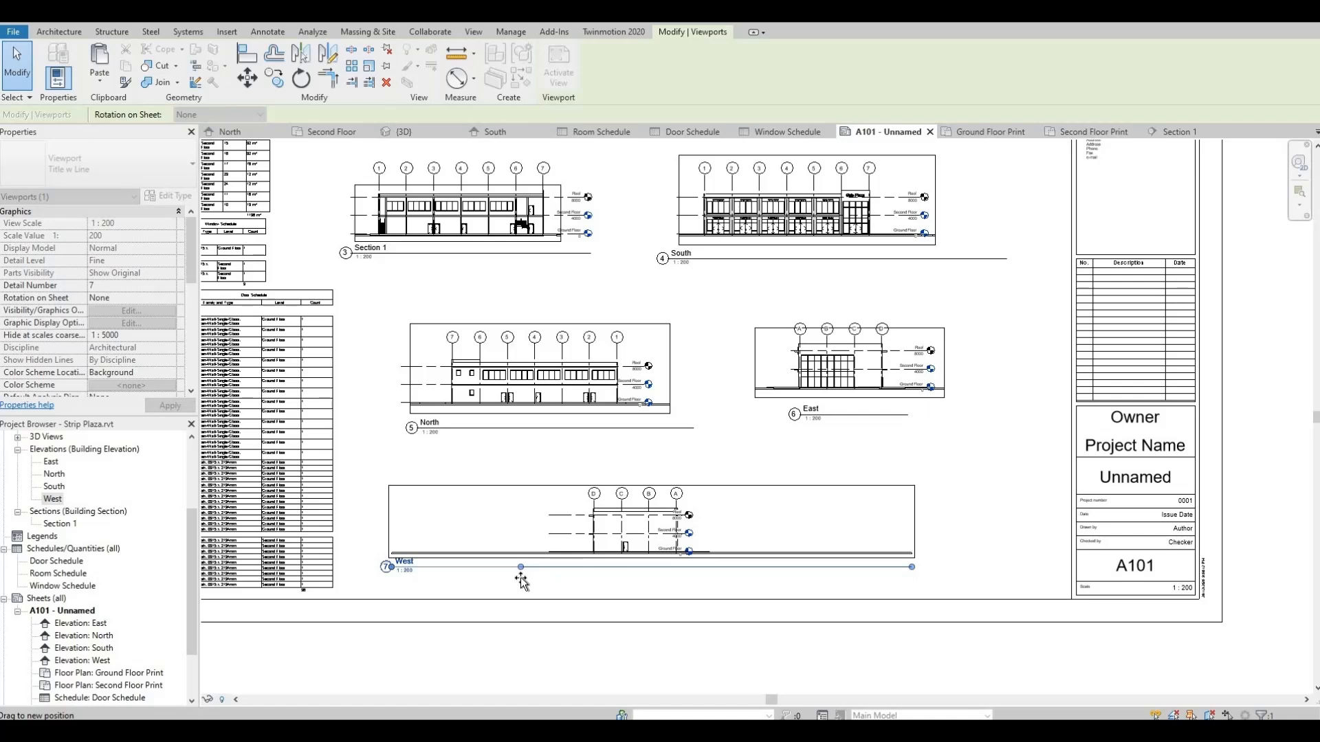
Turn on the crop view, crop region visibility and annotation crop for the West viewport on the sheet.
left_click_drag(467, 552, 467, 553)
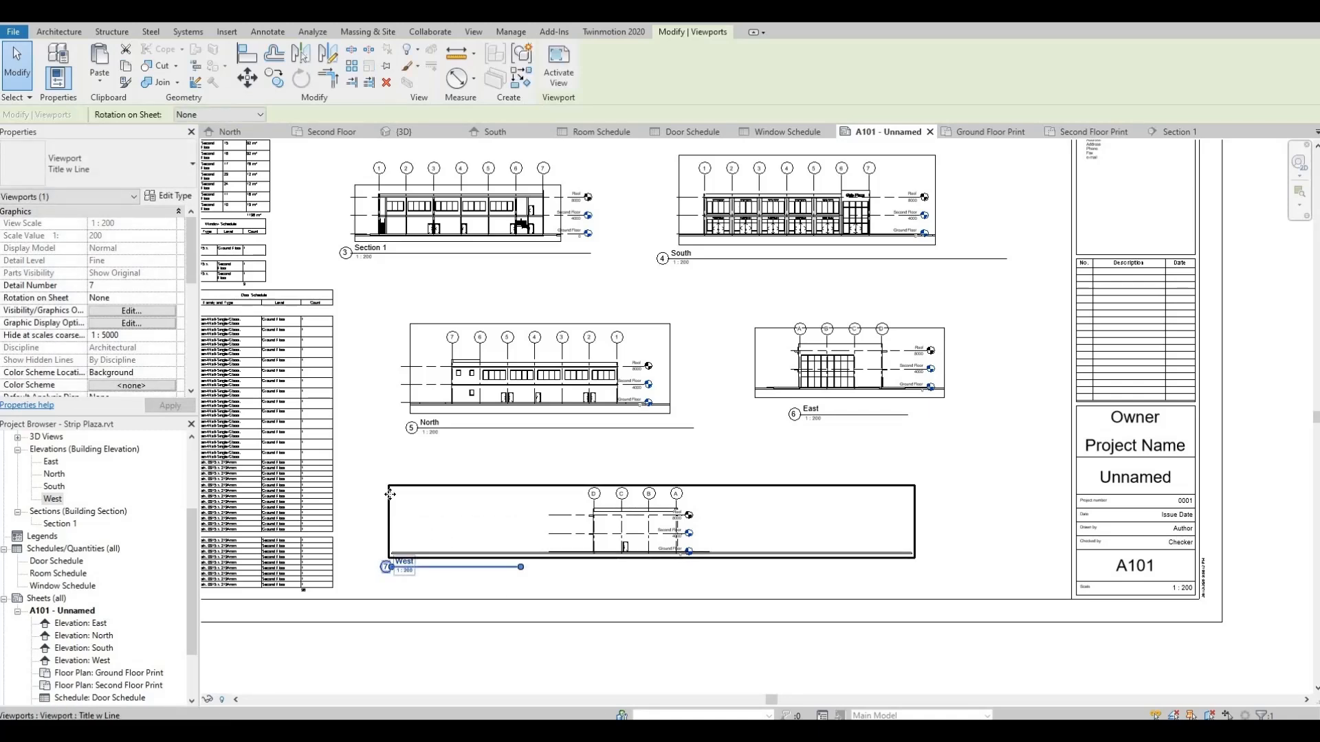
key("Escape")
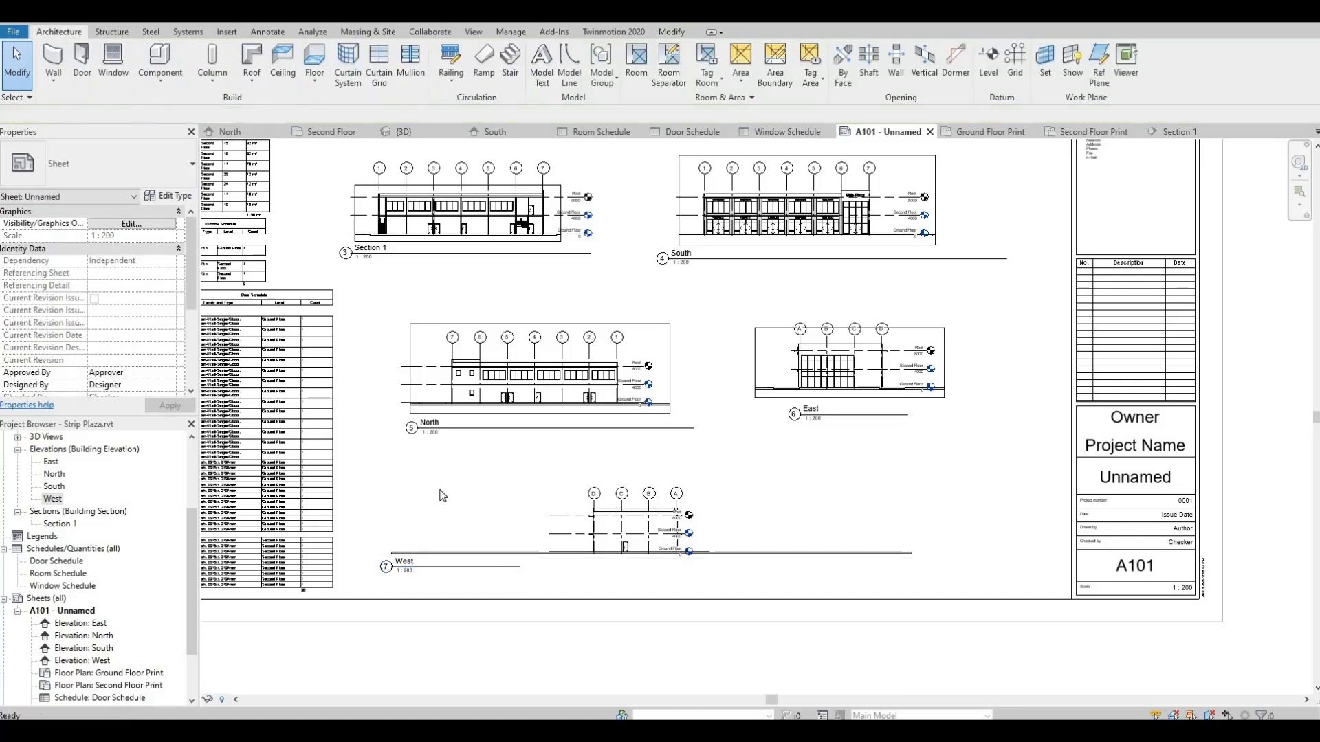
left_click(440, 491)
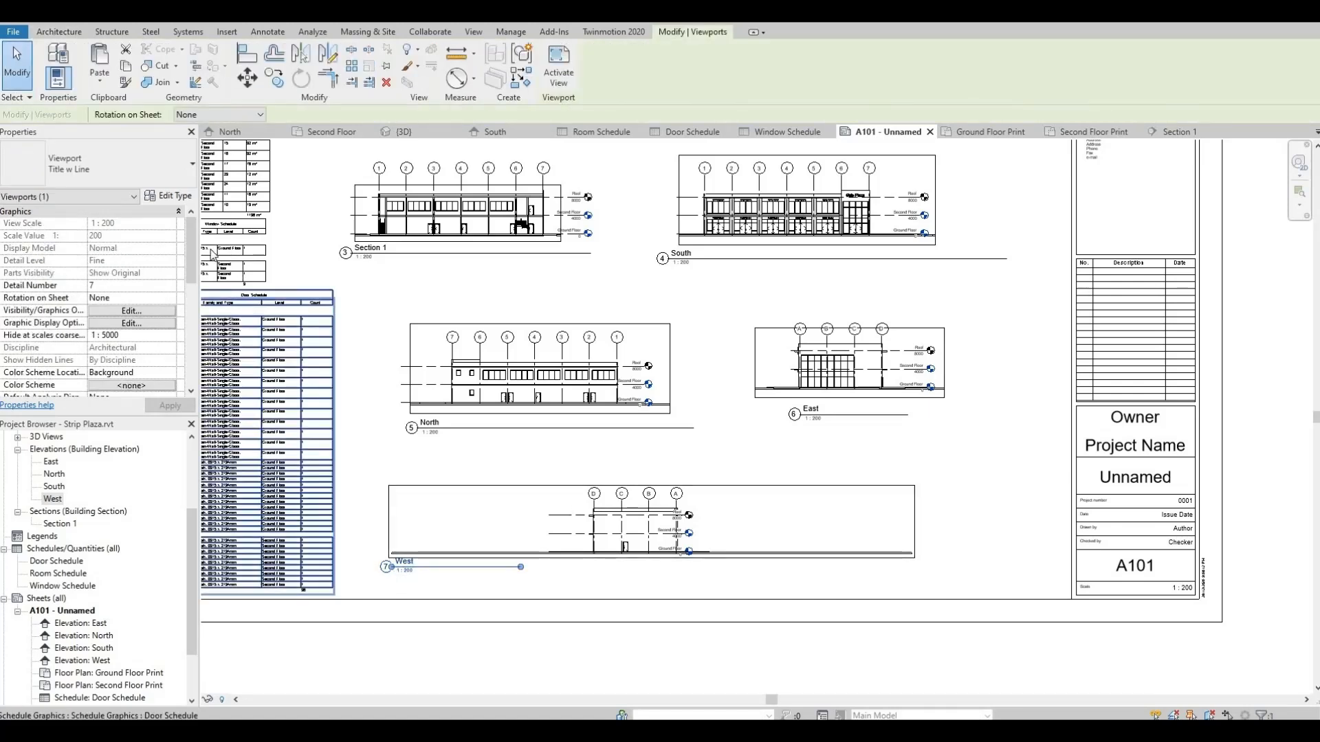
left_click_drag(192, 261, 195, 311)
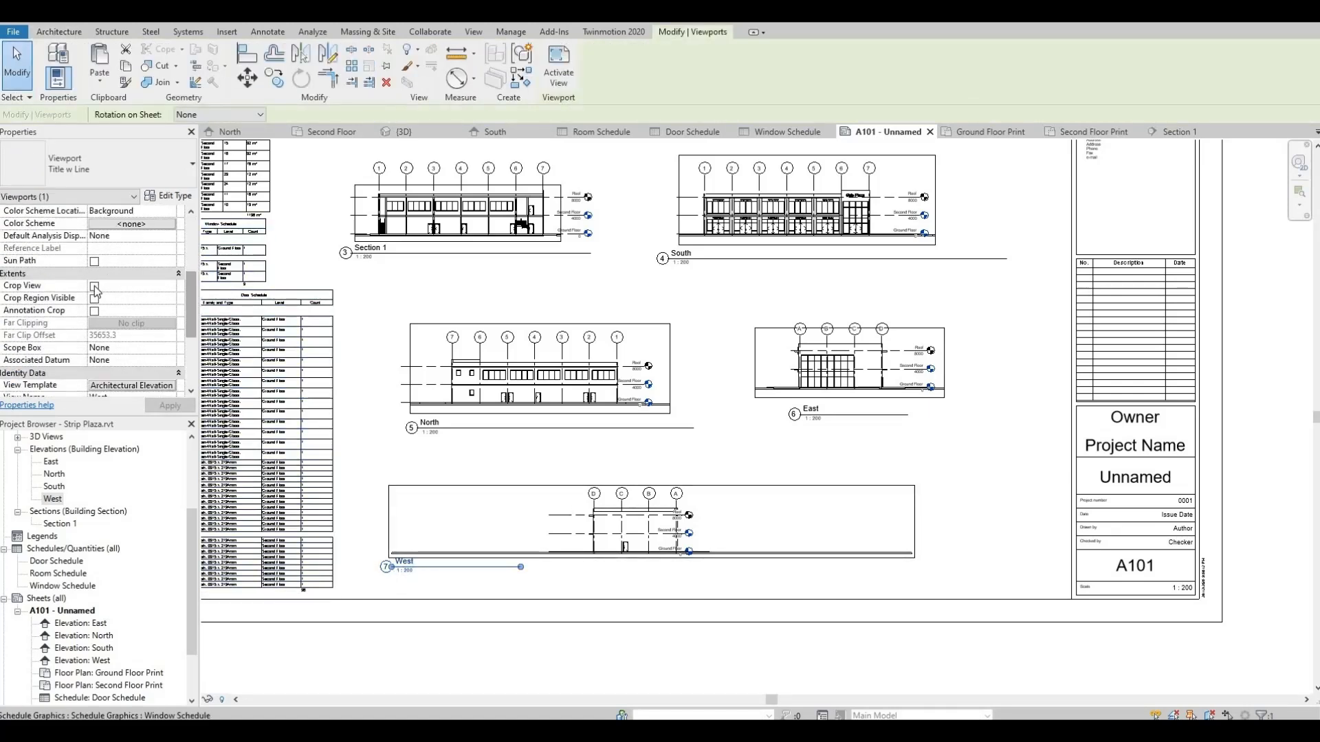
left_click(94, 286)
left_click(94, 299)
left_click(94, 314)
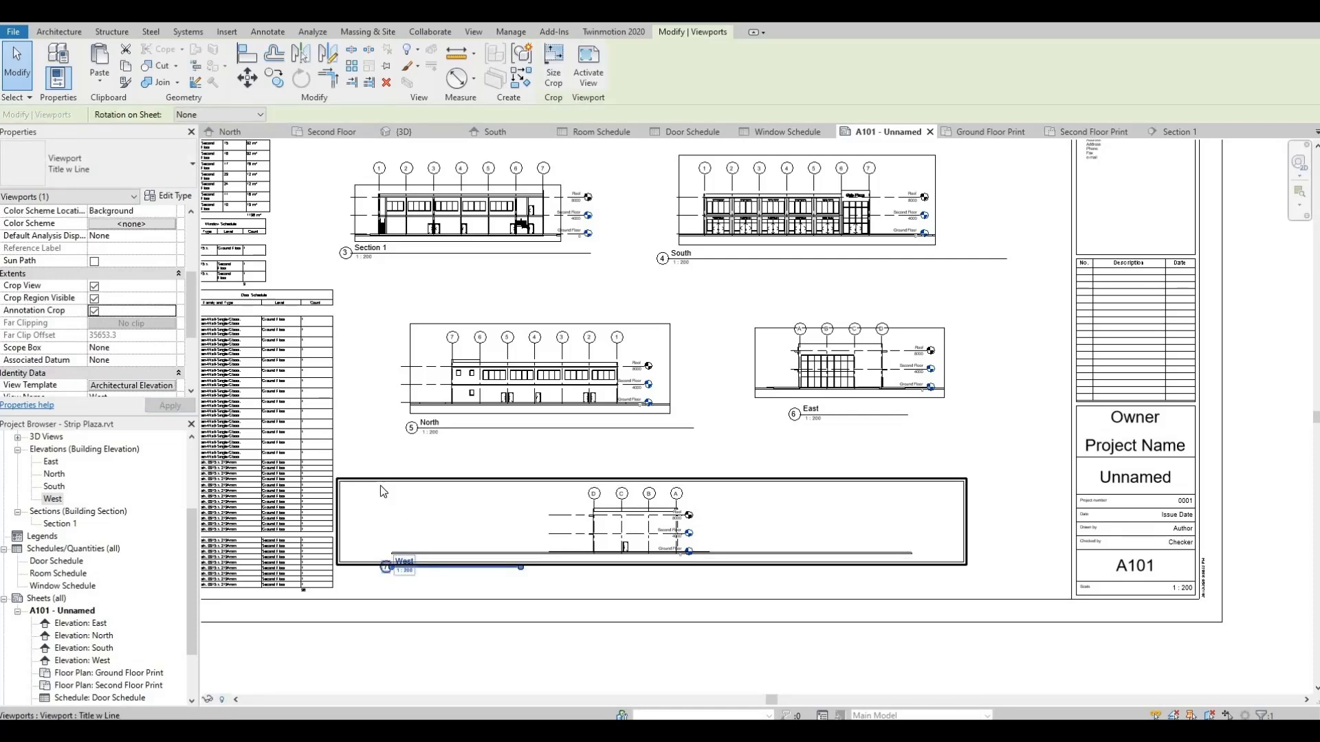
Activate the West view and pull in both sides of its crop region to fit closely around the building.
double_click(380, 485)
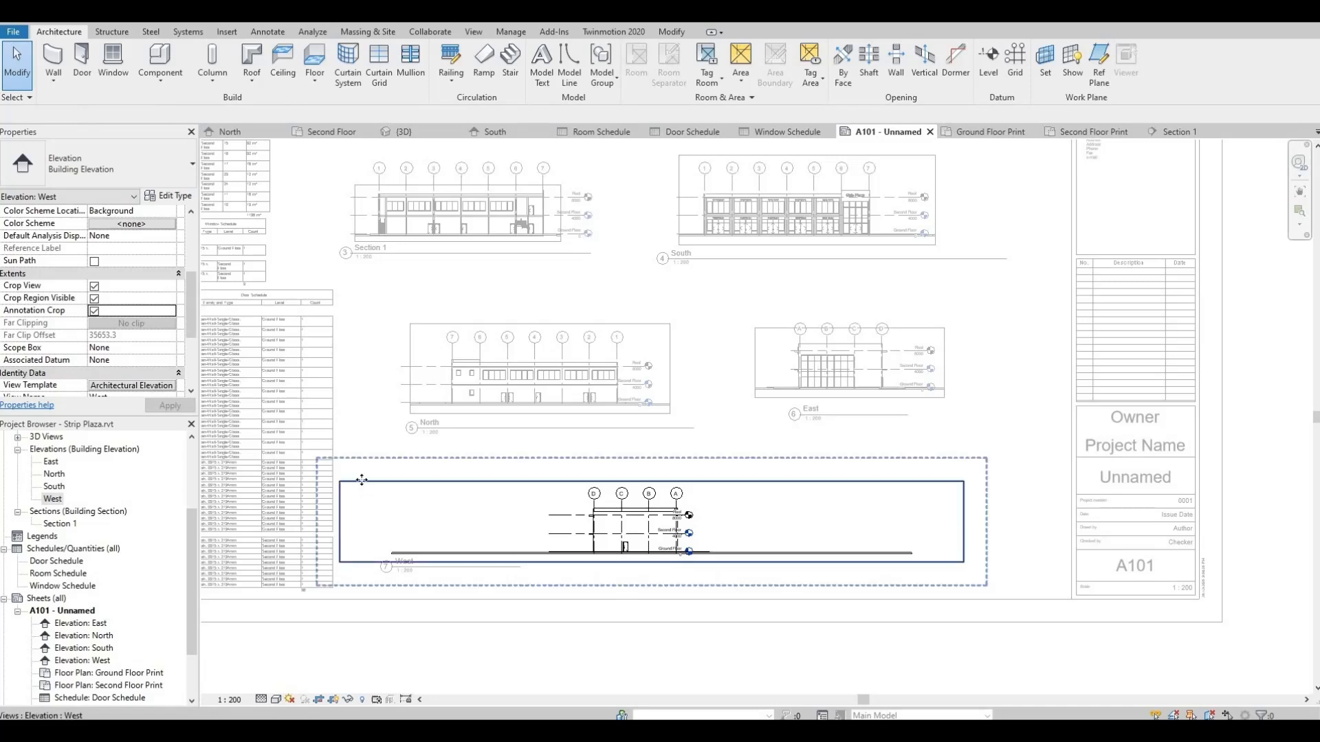
left_click(340, 521)
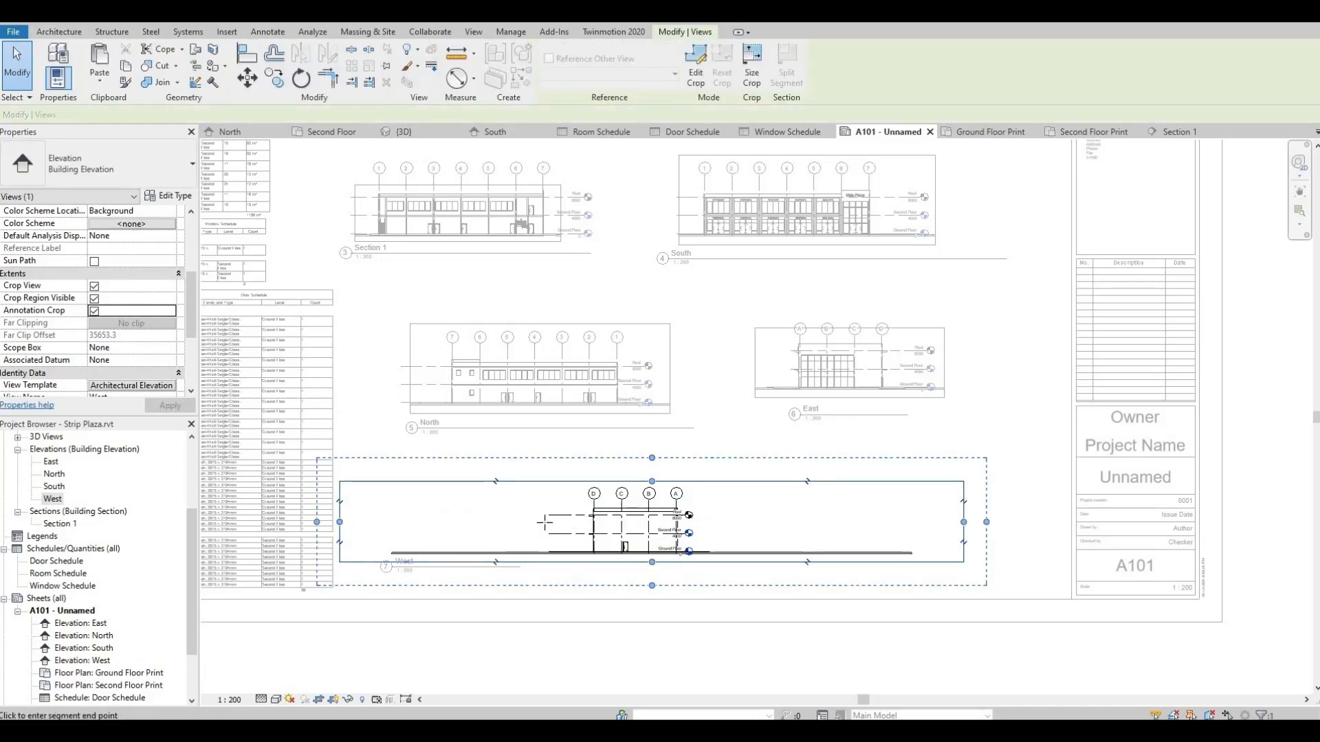
mouse_move(545, 523)
left_mouse_down()
mouse_move(585, 517)
mouse_move(560, 521)
left_mouse_up()
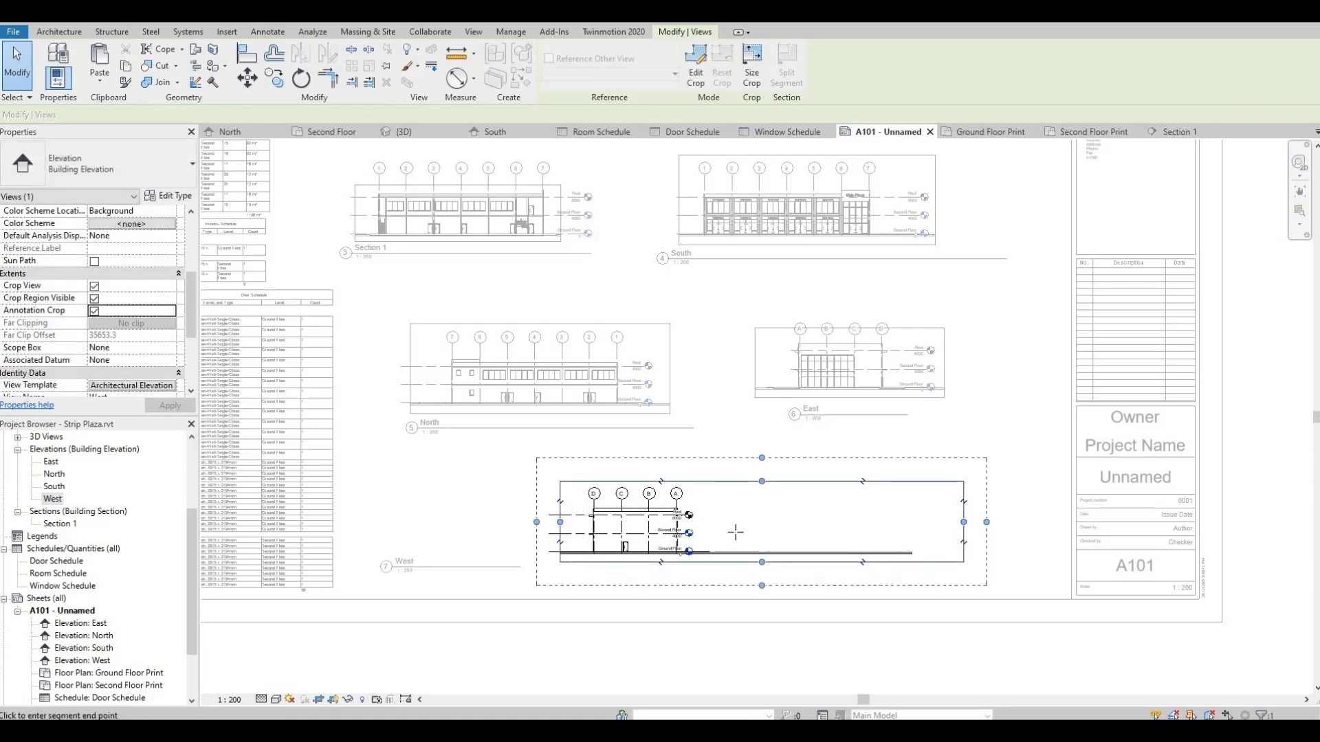
left_click_drag(734, 532, 731, 531)
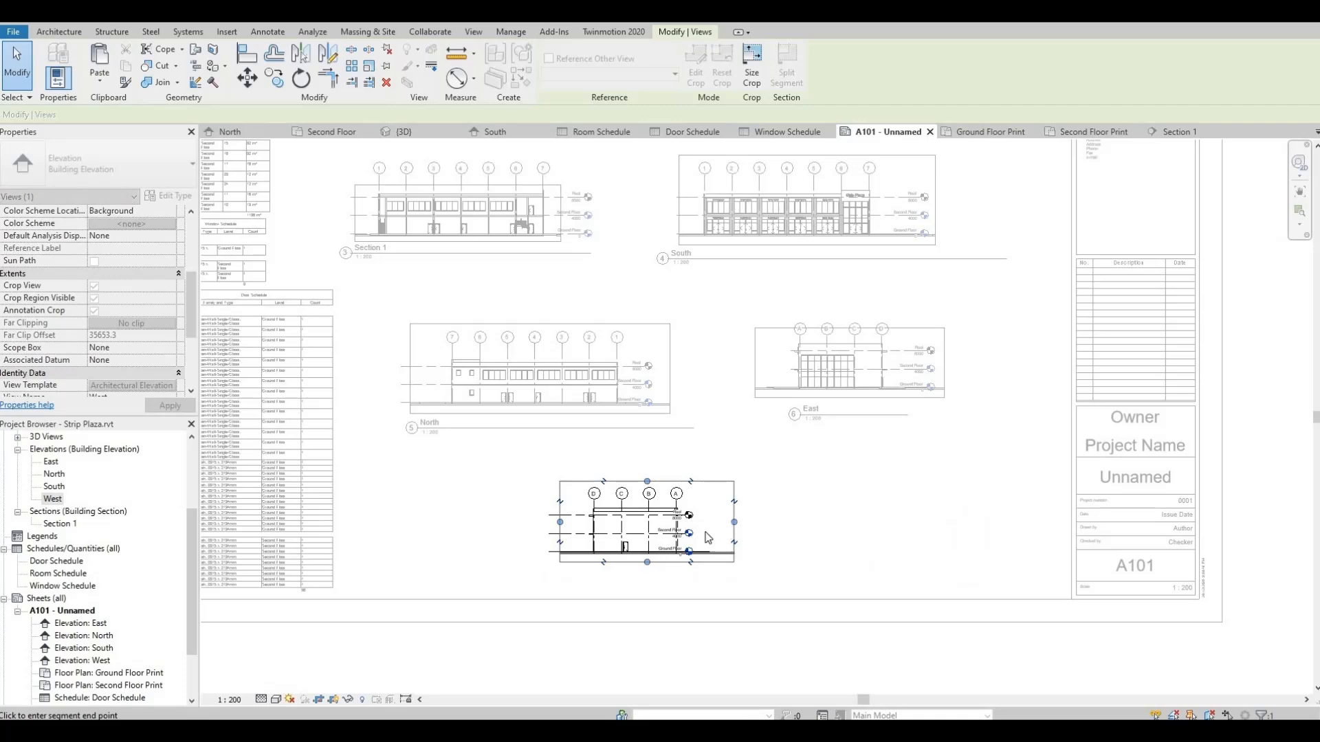
Extend the level heads in the West elevation outward past grid A, clear of the building, and deactivate the view.
scroll(698, 531, "up", 4)
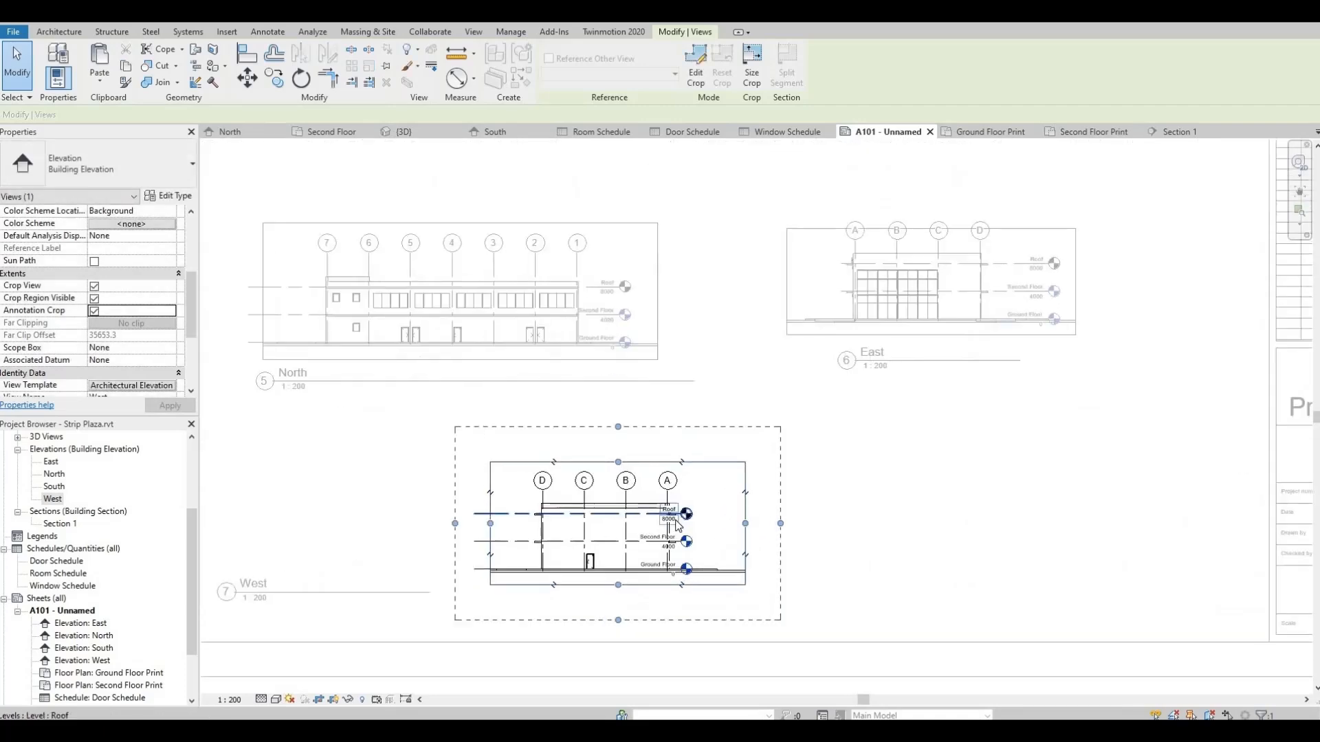
left_click(685, 514)
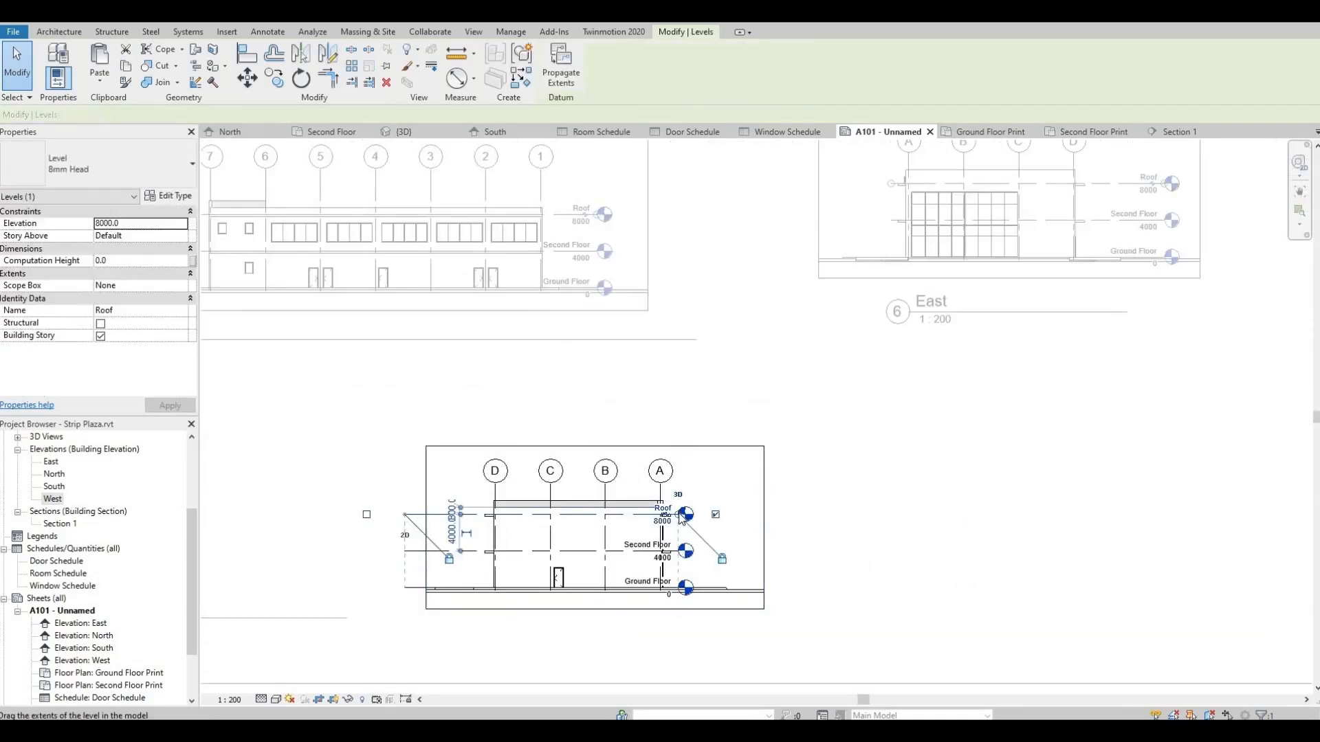
left_click_drag(719, 516, 730, 515)
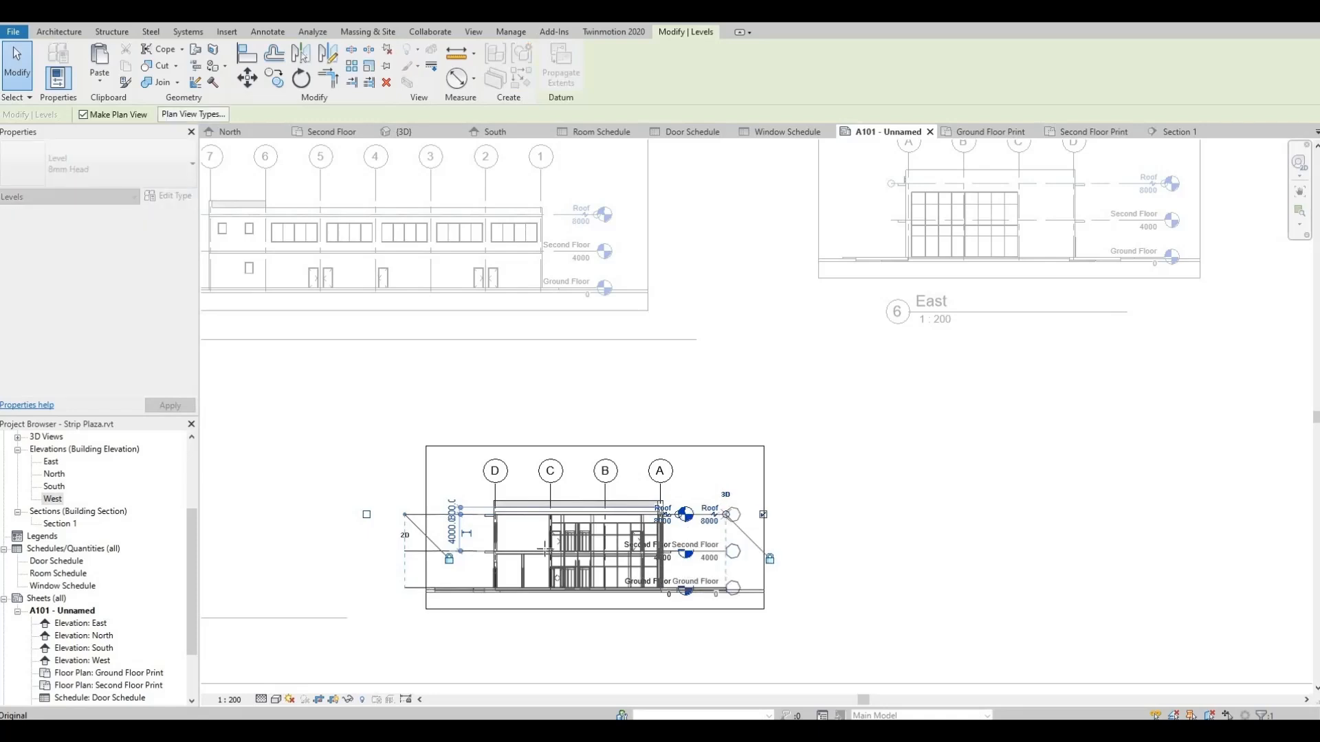
left_click(331, 423)
Move the West view title so it sits directly beneath the cropped elevation.
middle_click_drag(517, 484, 700, 394)
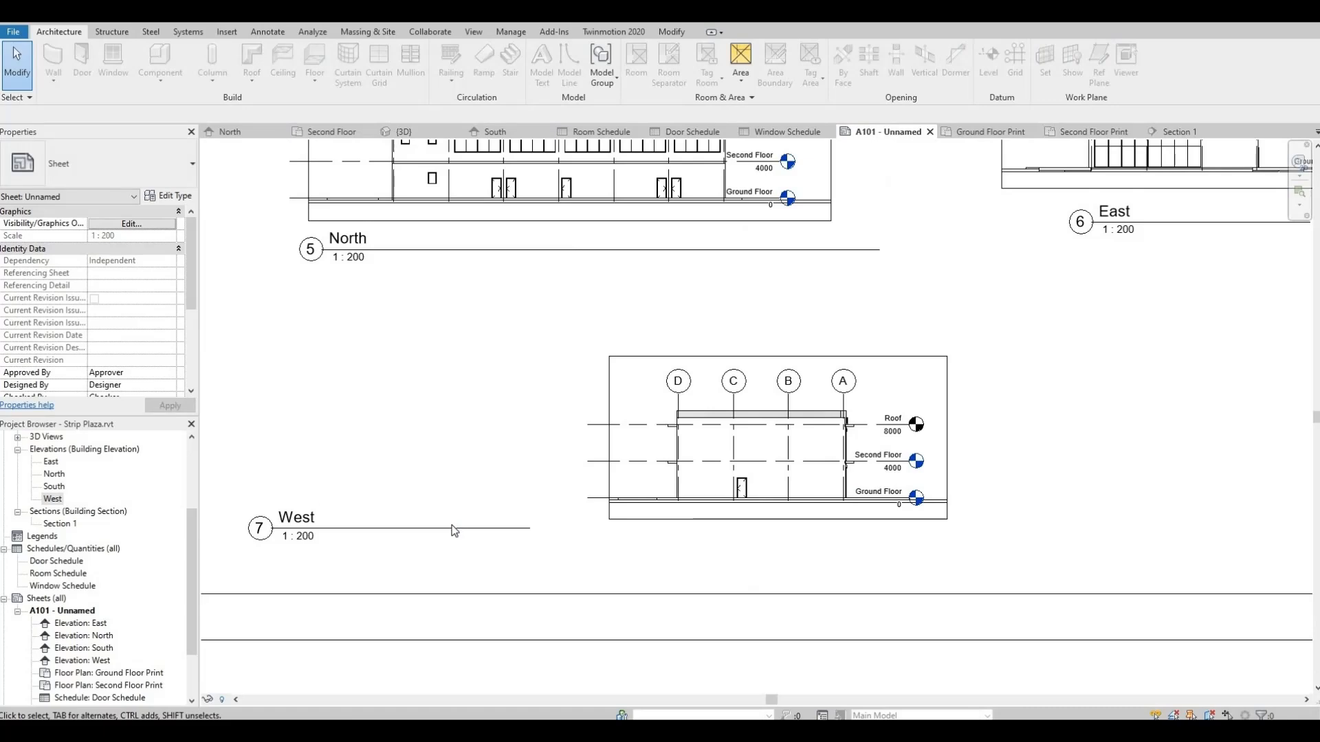
left_click(445, 528)
left_click_drag(564, 540, 828, 552)
left_click(857, 542)
middle_click_drag(848, 545, 769, 546)
Move the West viewport so it sits beneath the North elevation, roughly in line with its start.
scroll(819, 525, "down", 2)
scroll(826, 509, "down", 2)
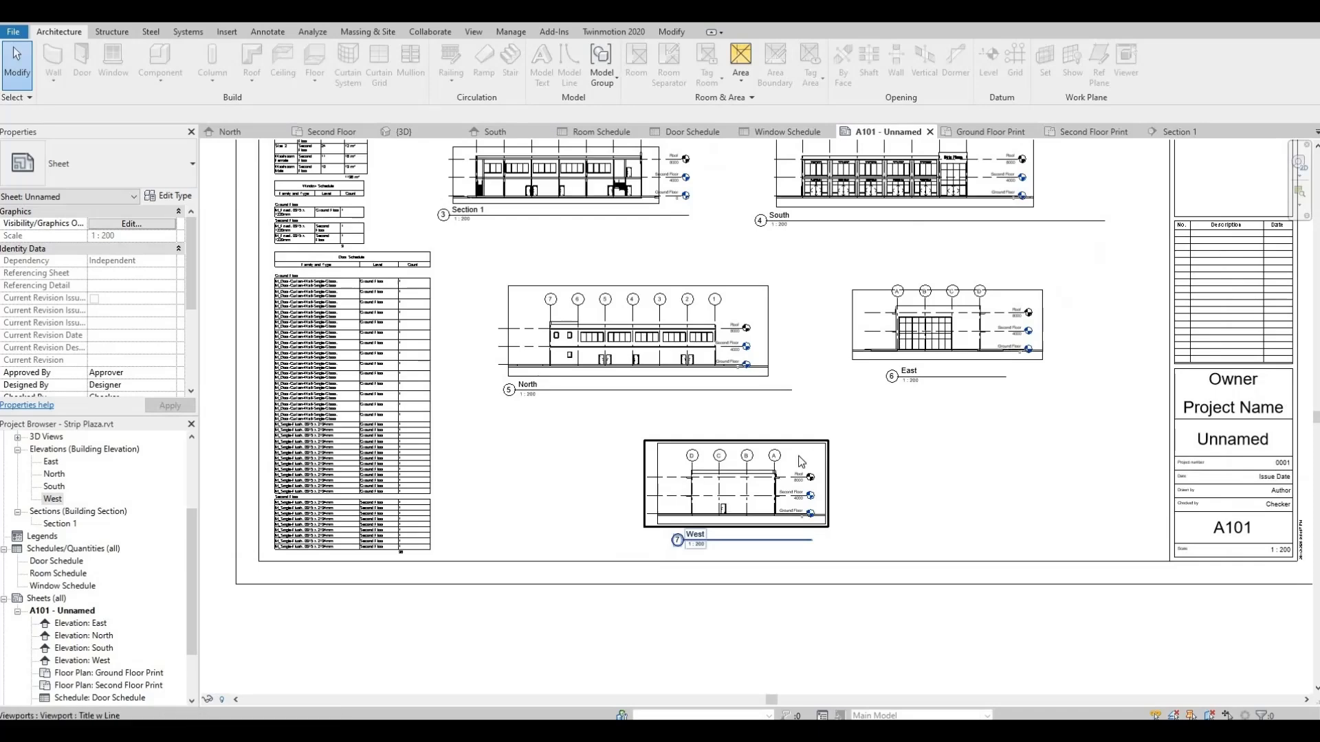
left_click_drag(794, 466, 657, 456)
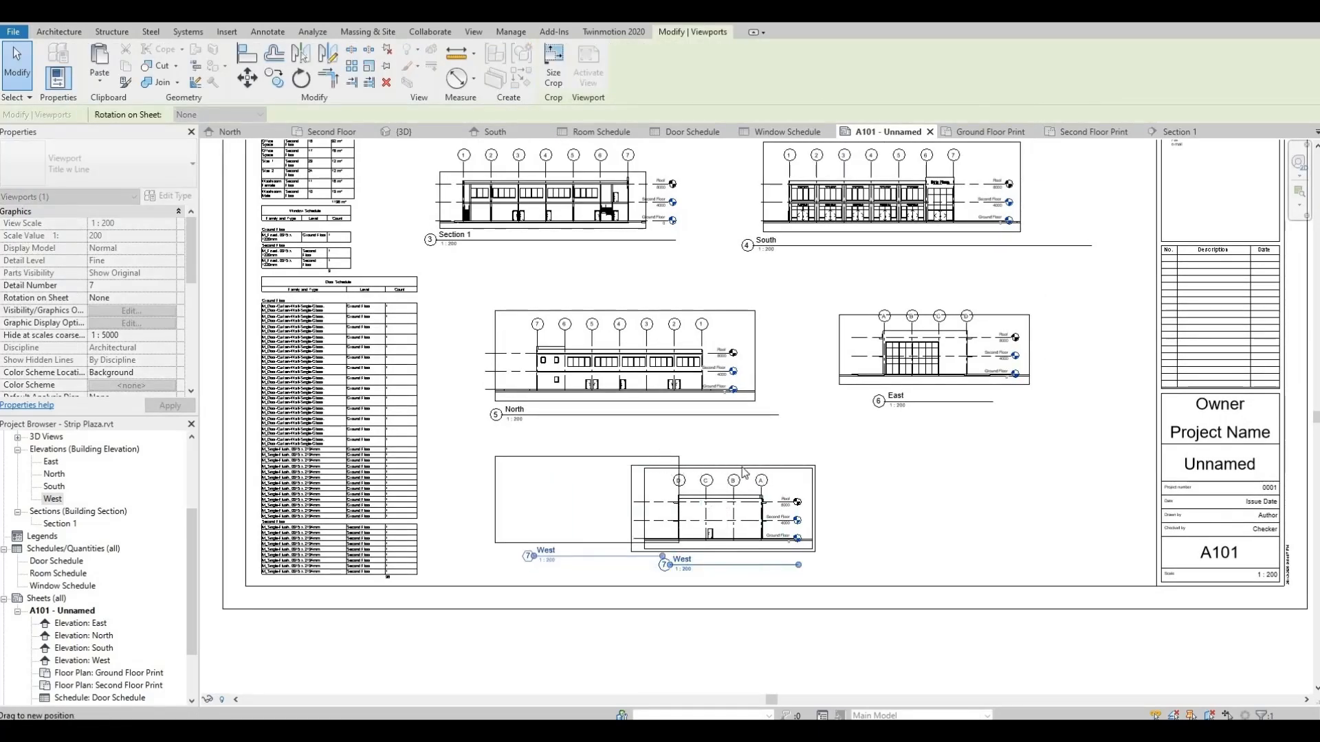
left_click(817, 462)
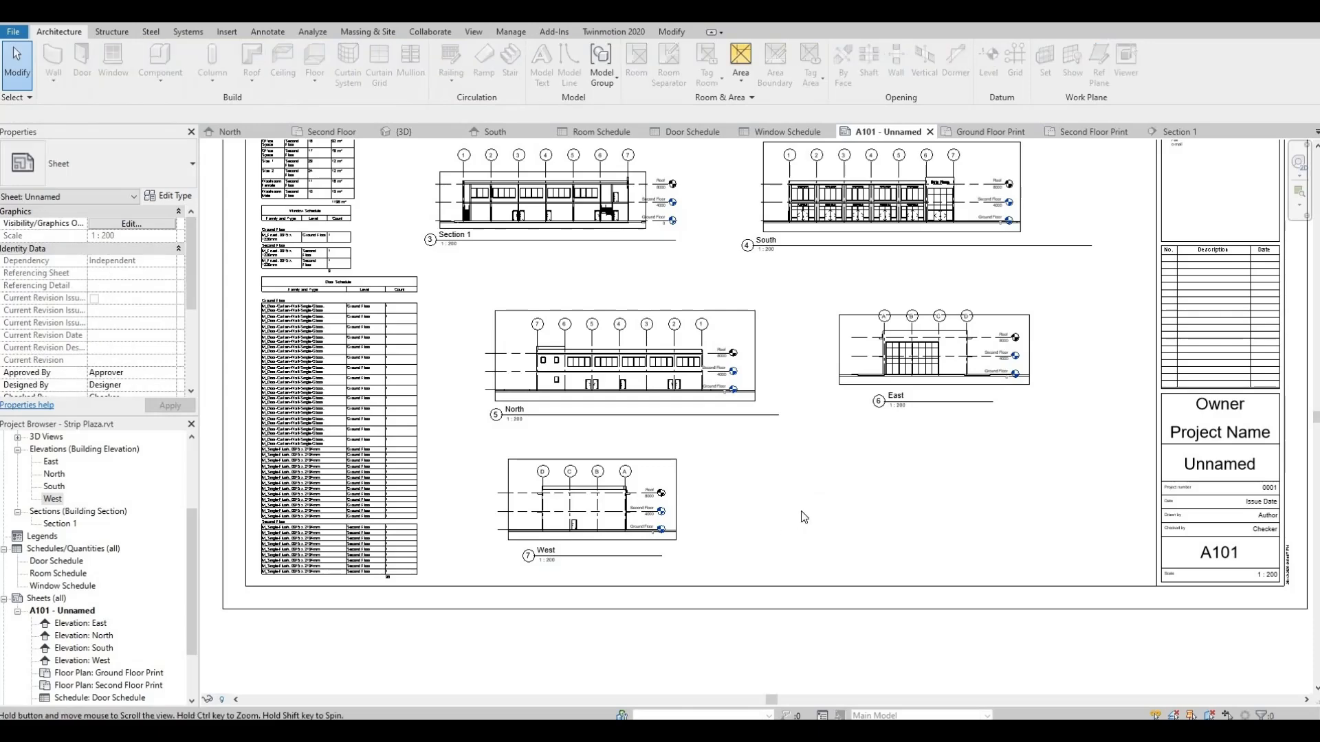
Move the South viewport to the free space beside West and beneath East, and shorten its title line to the crop width.
scroll(815, 522, "down", 1)
middle_click_drag(815, 543, 810, 562)
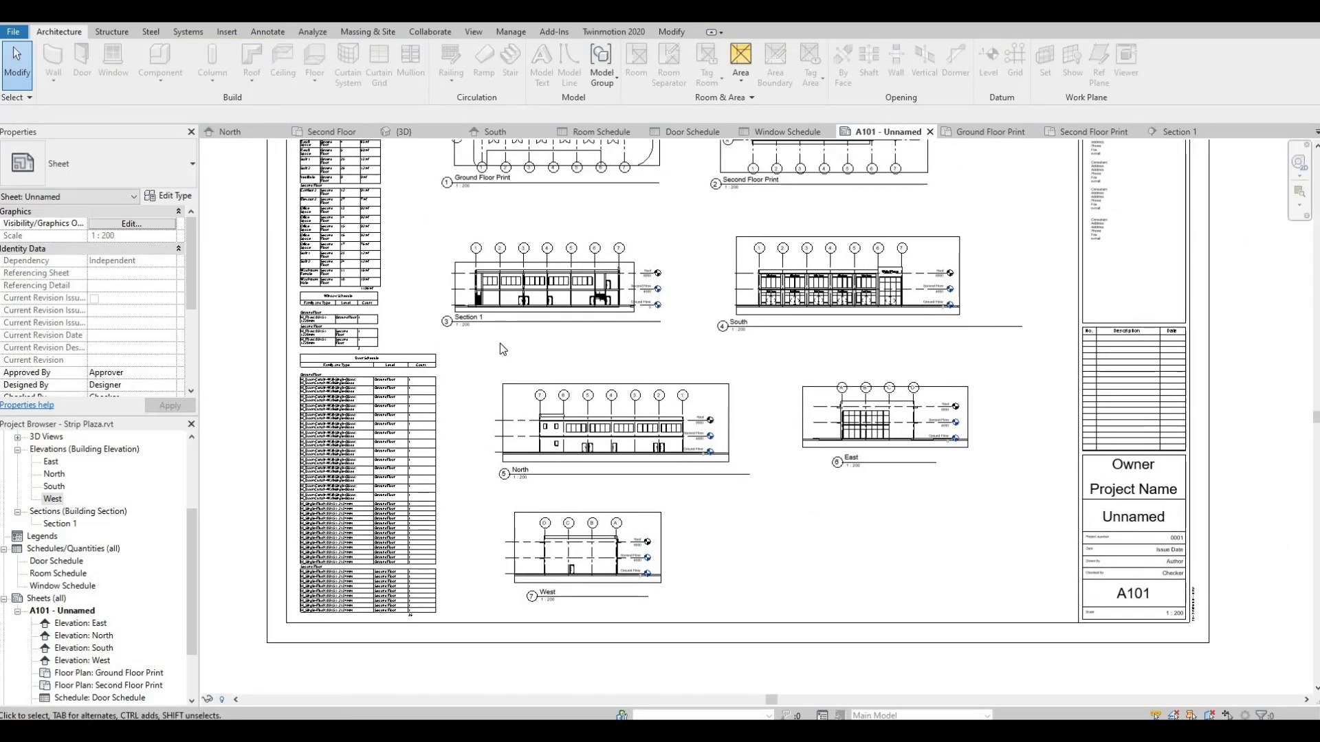
left_click(896, 318)
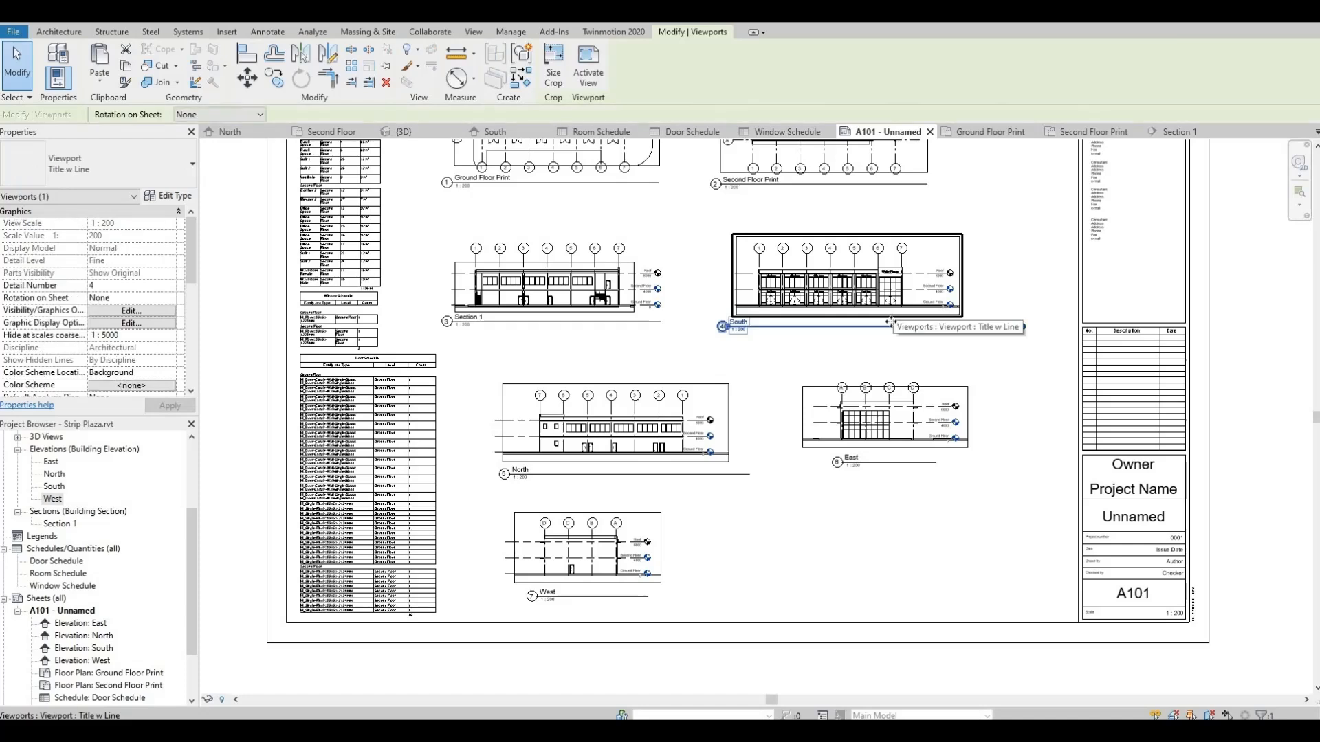
left_click_drag(894, 326, 913, 581)
left_click_drag(1007, 594, 986, 596)
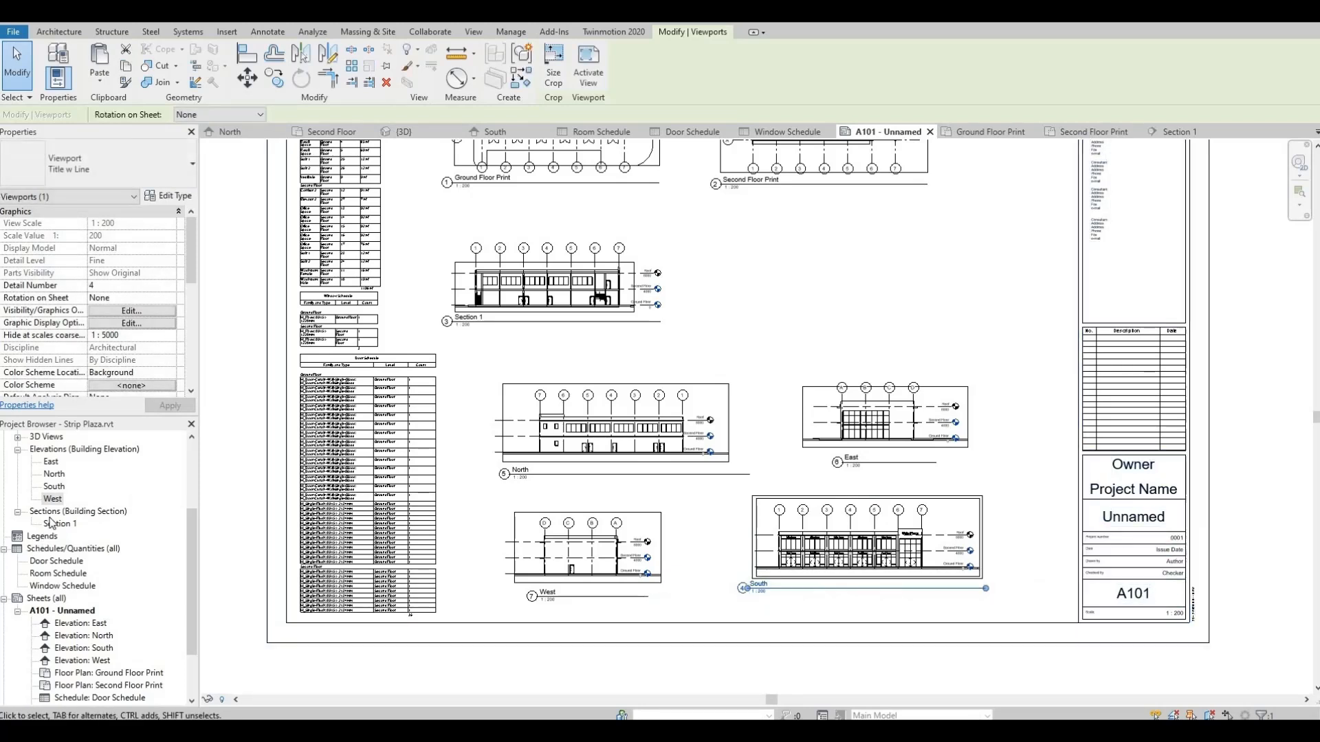
On the Ground Floor plan, draw a vertical section through the building between grids 4 and 5, and shorten its view depth to just past the building.
scroll(36, 475, "up", 4)
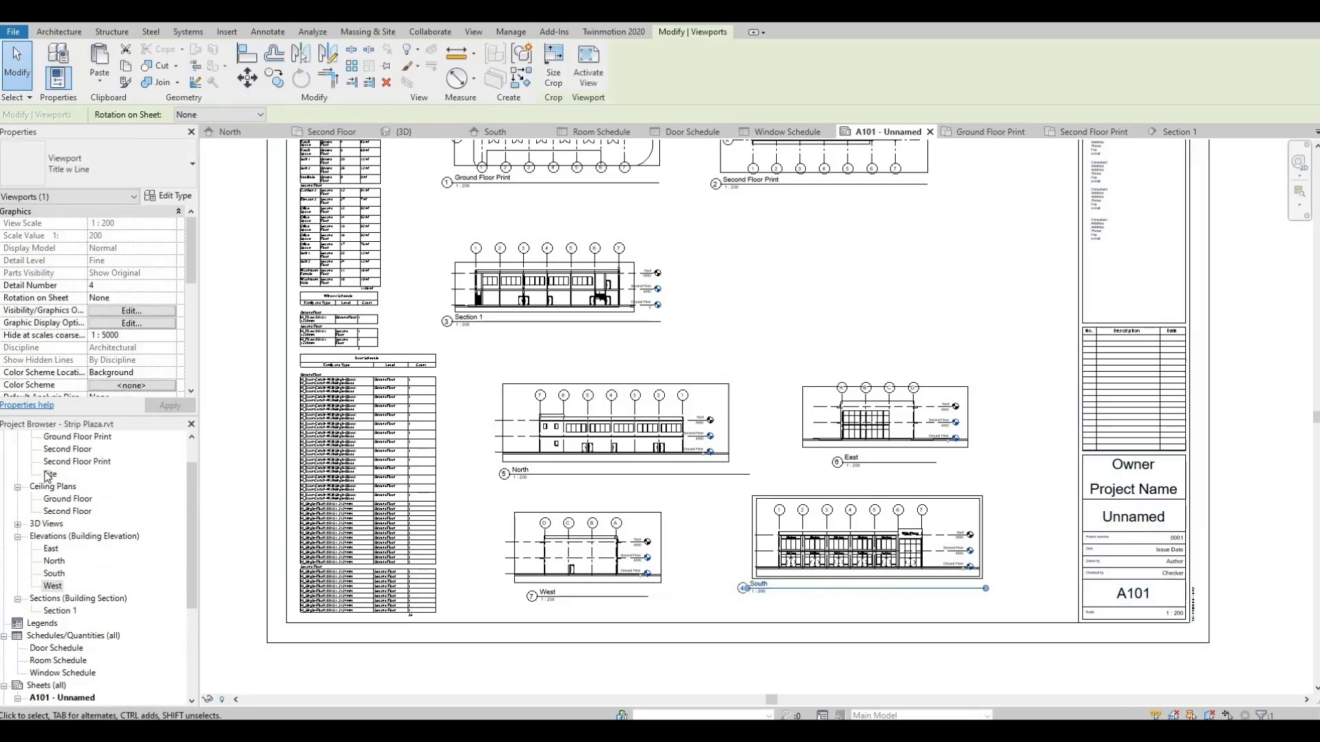
double_click(71, 463)
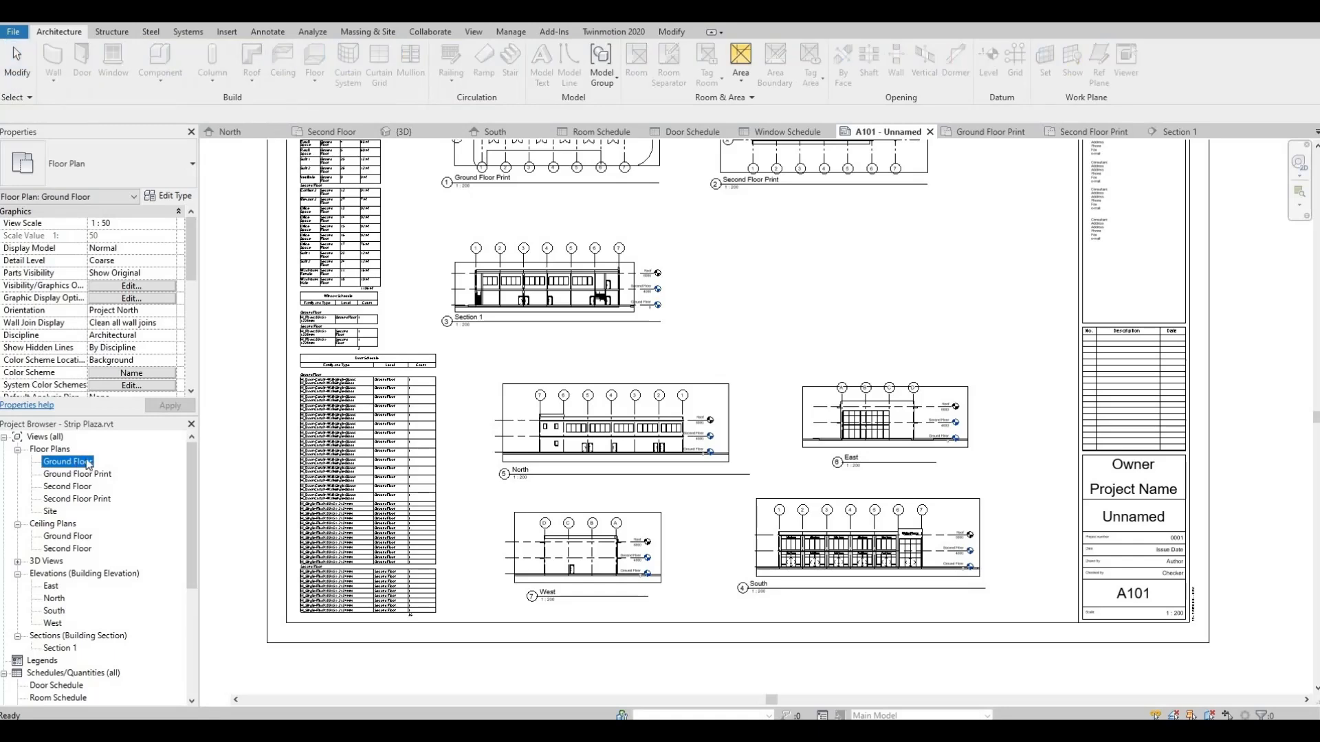
scroll(481, 343, "down", 2)
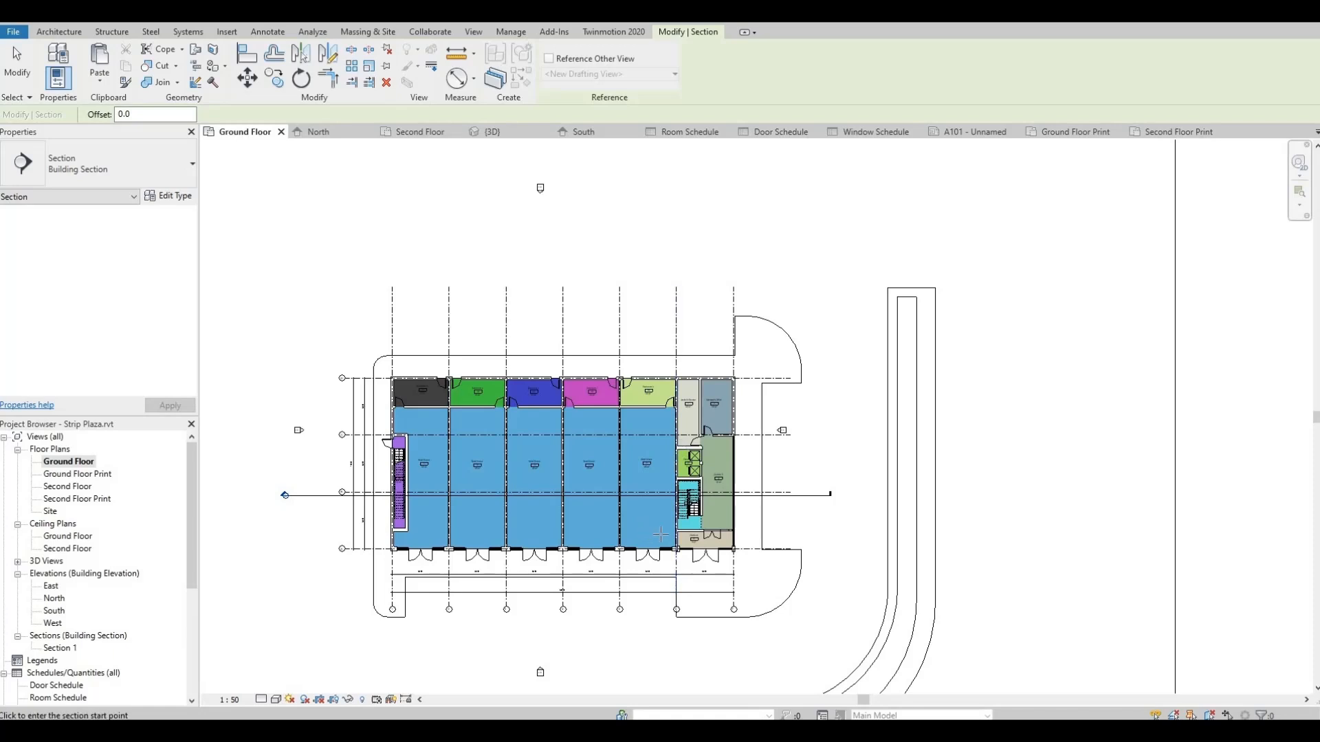
scroll(660, 535, "up", 1)
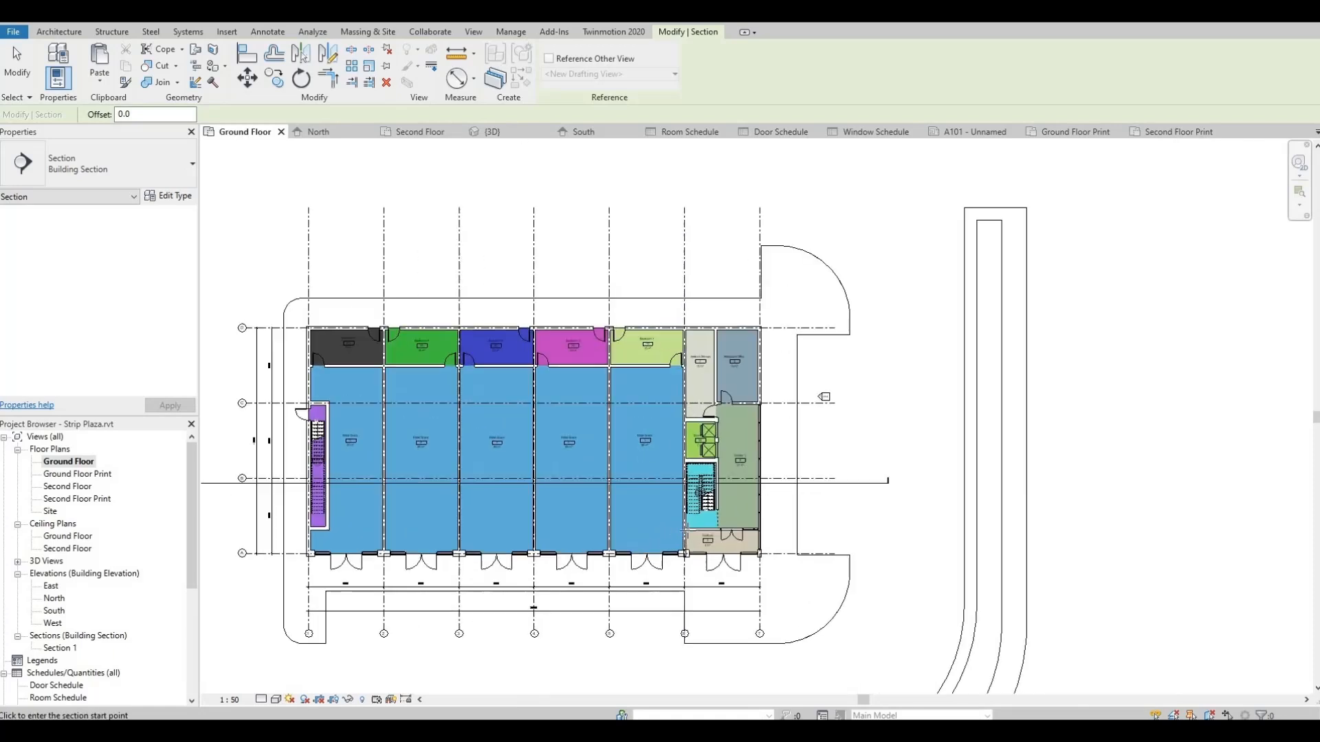
left_click(579, 295)
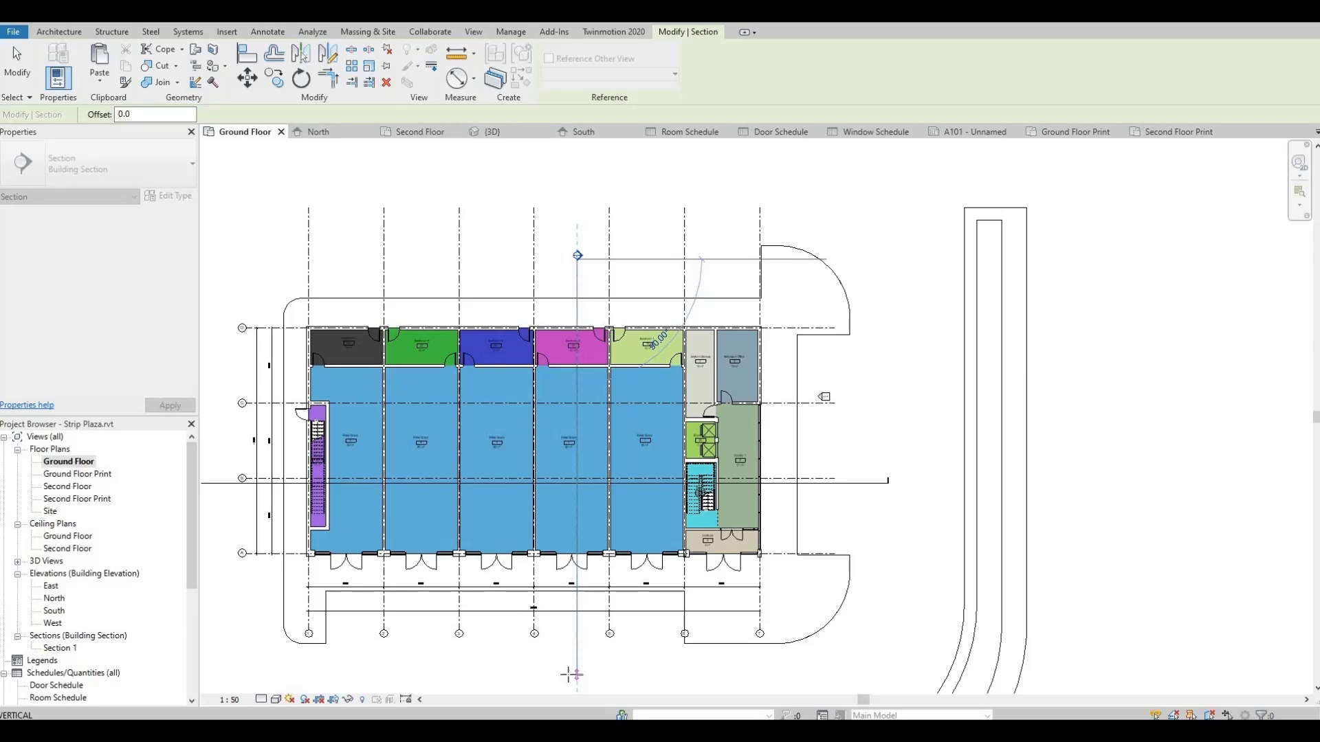
left_click(576, 670)
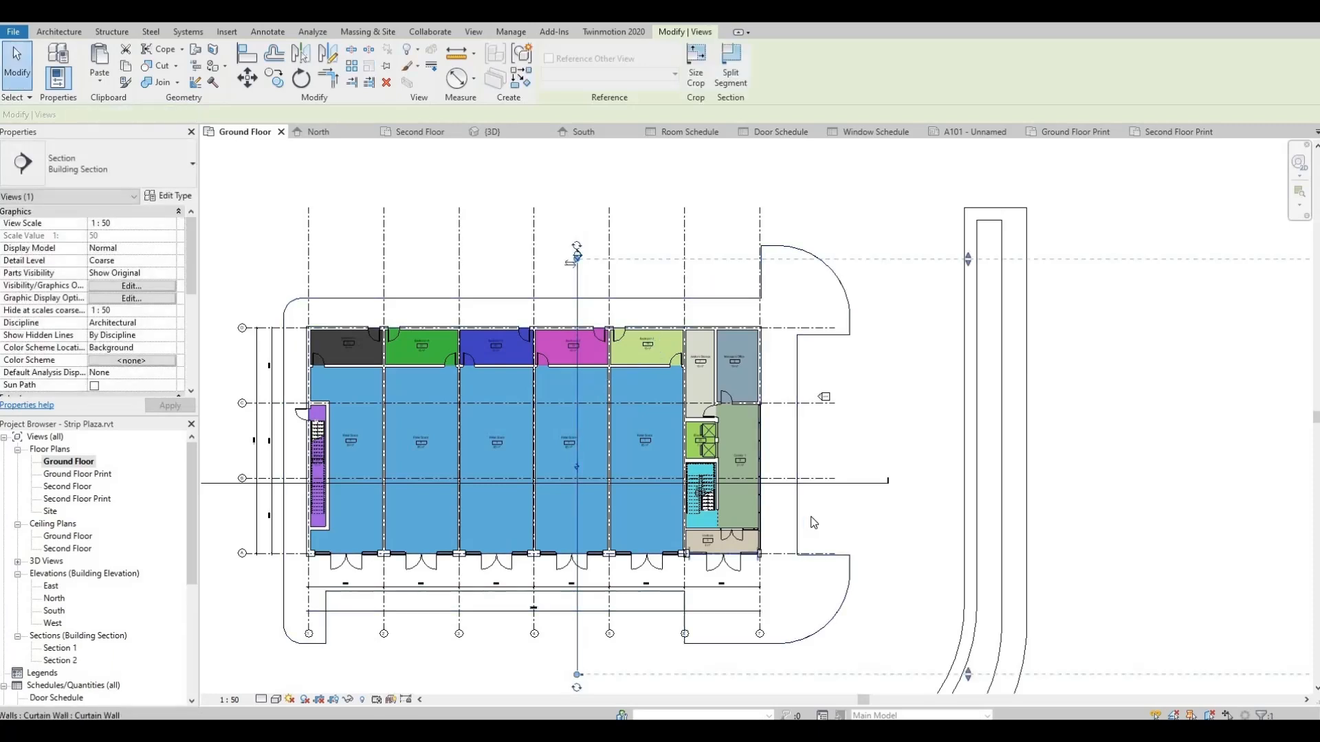
scroll(801, 519, "down", 2)
left_click_drag(1076, 494, 853, 492)
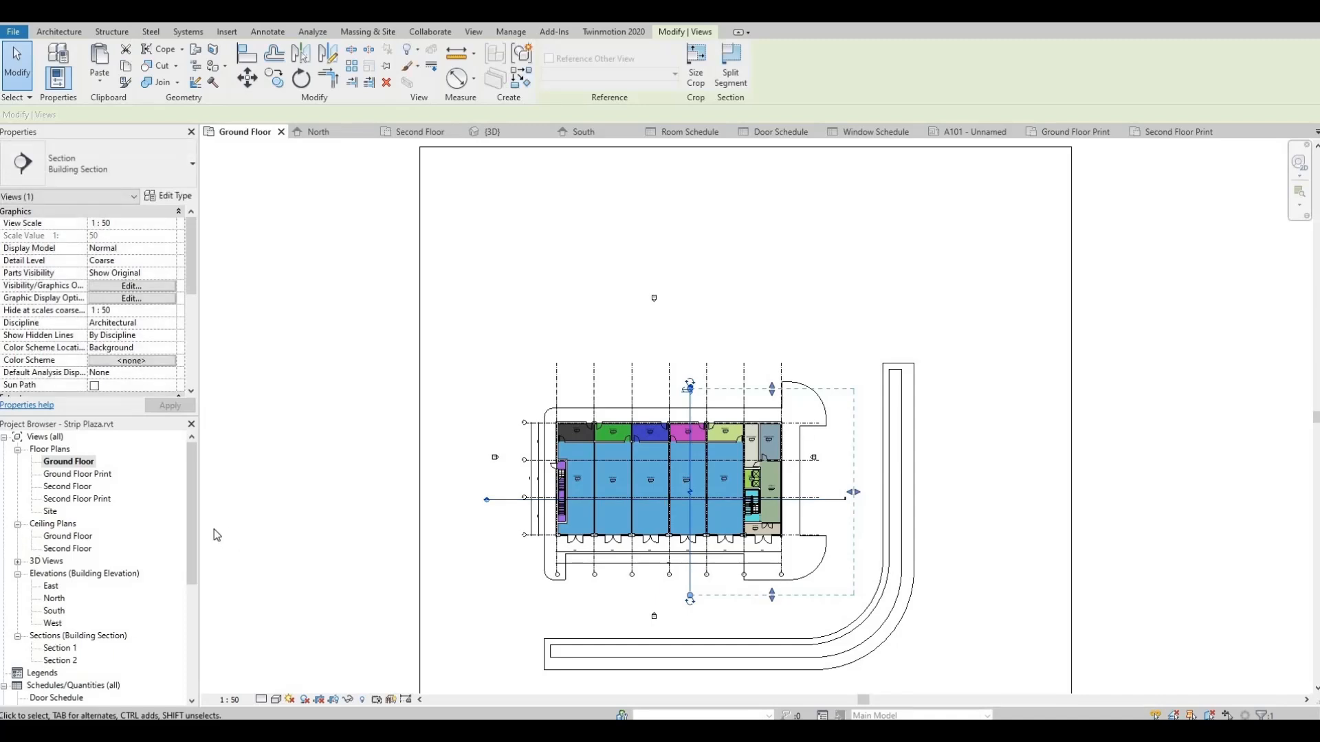
Open the Section 2 view, set its scale to 1:200 and detail level to Fine, and return to sheet A101.
left_click_drag(195, 531, 195, 645)
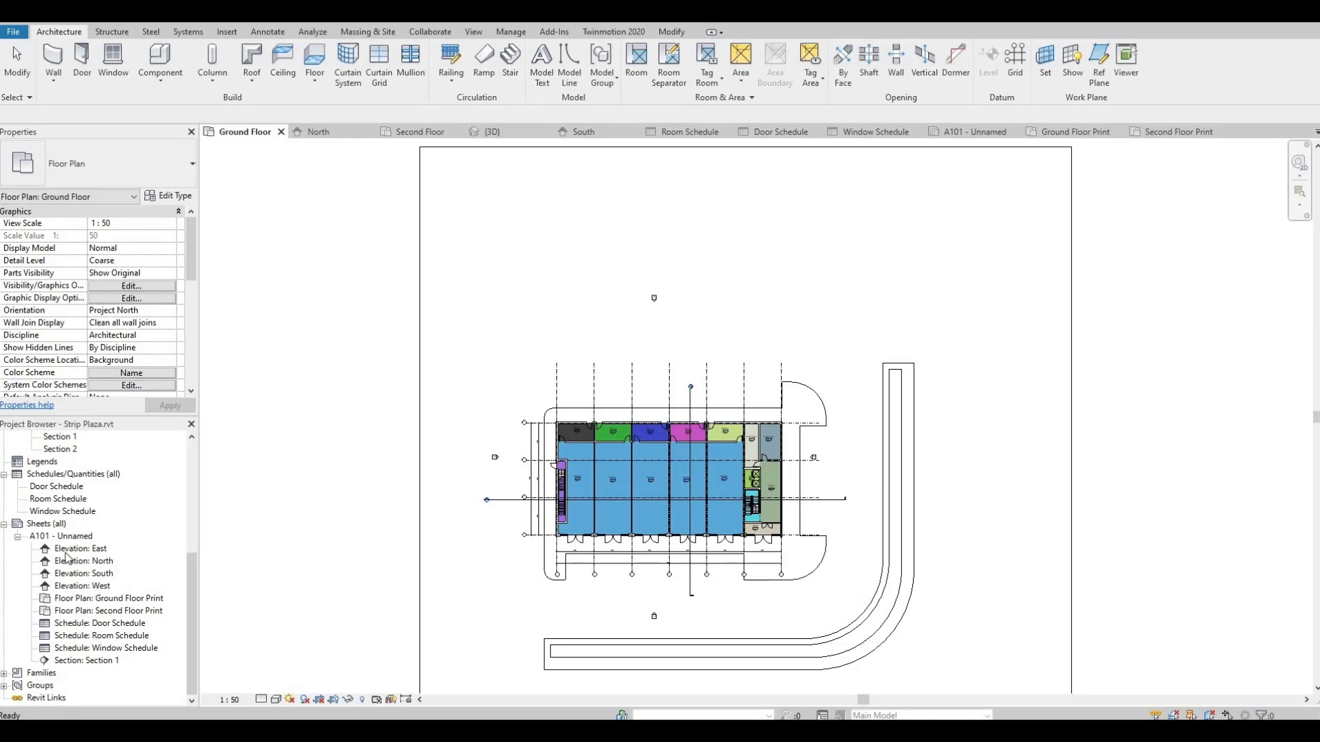
double_click(39, 537)
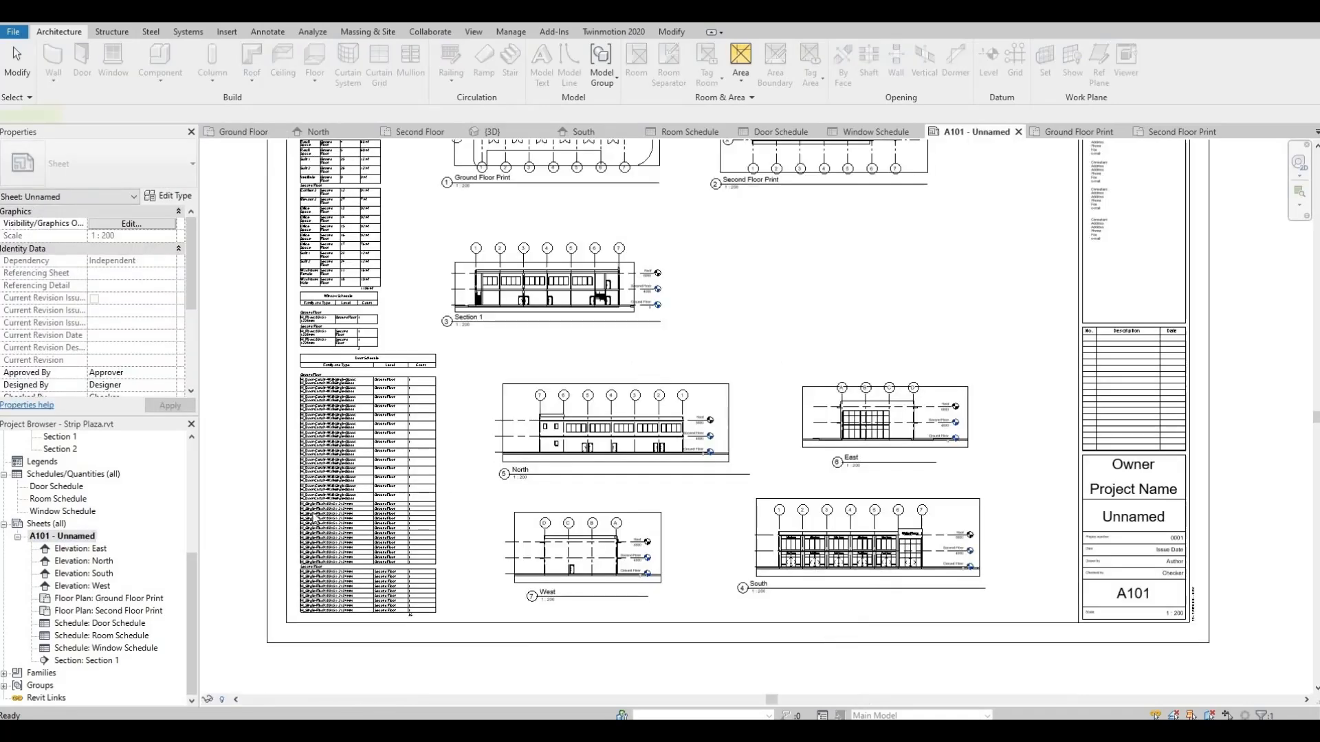
left_click(71, 450)
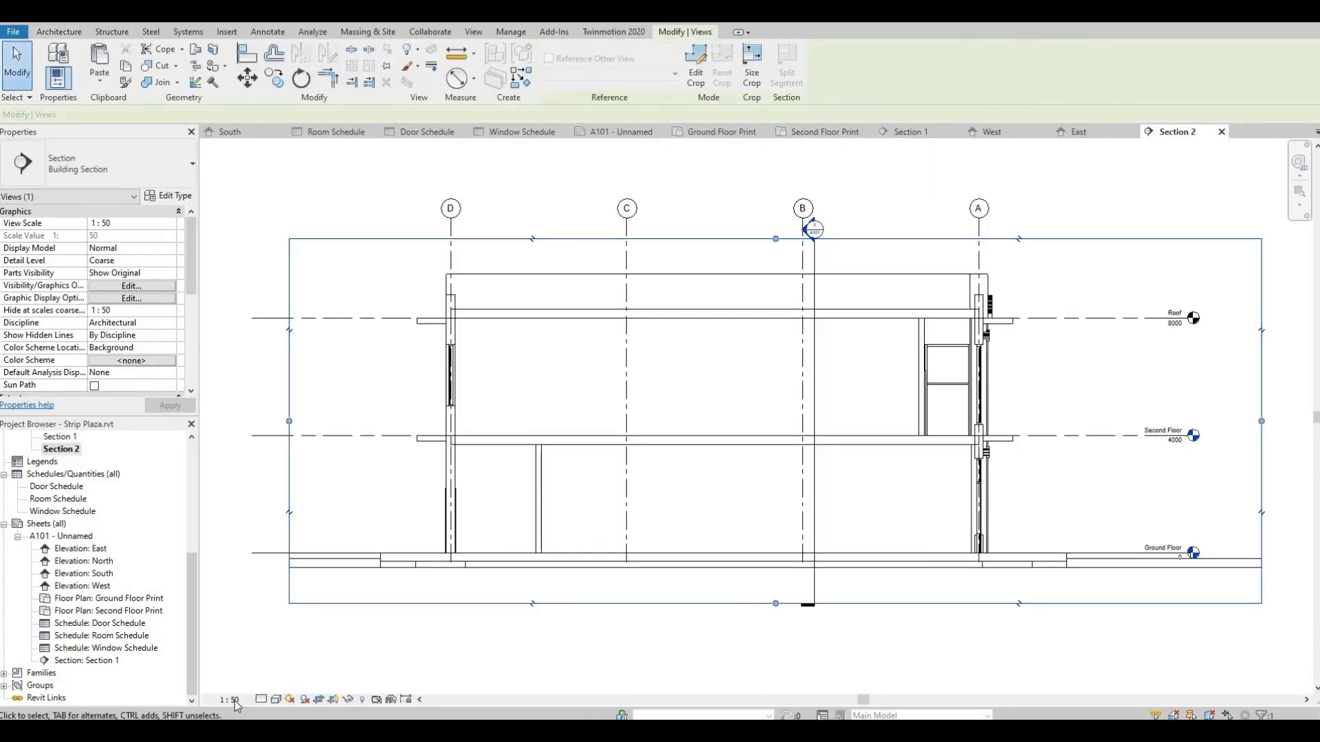
left_click(234, 700)
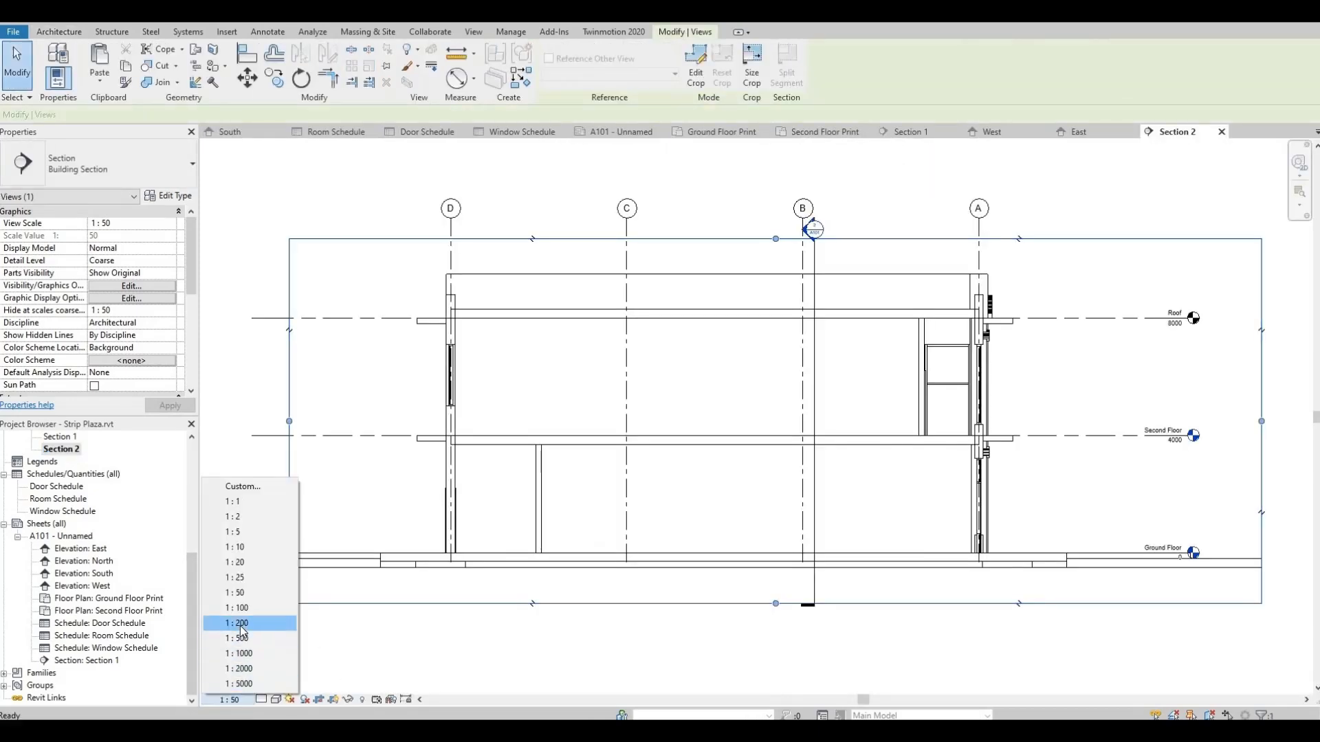
left_click(239, 624)
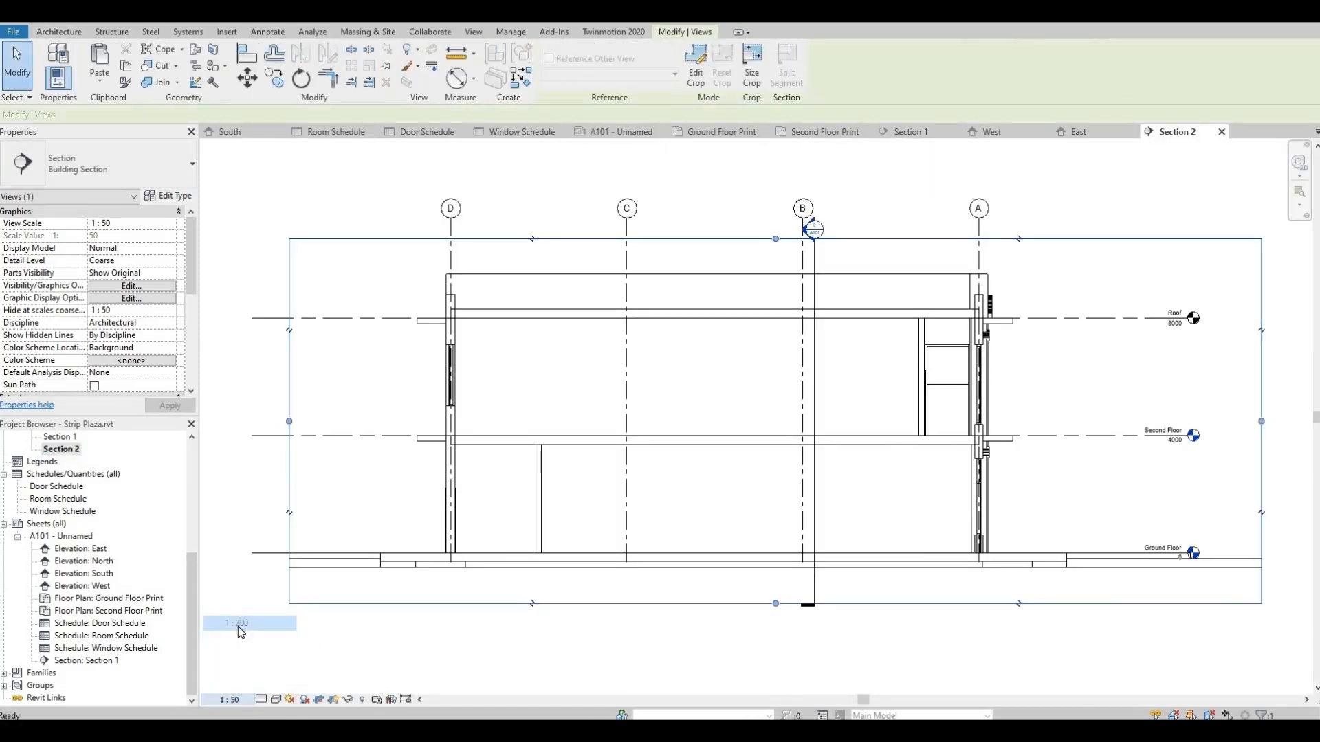
left_click(273, 699)
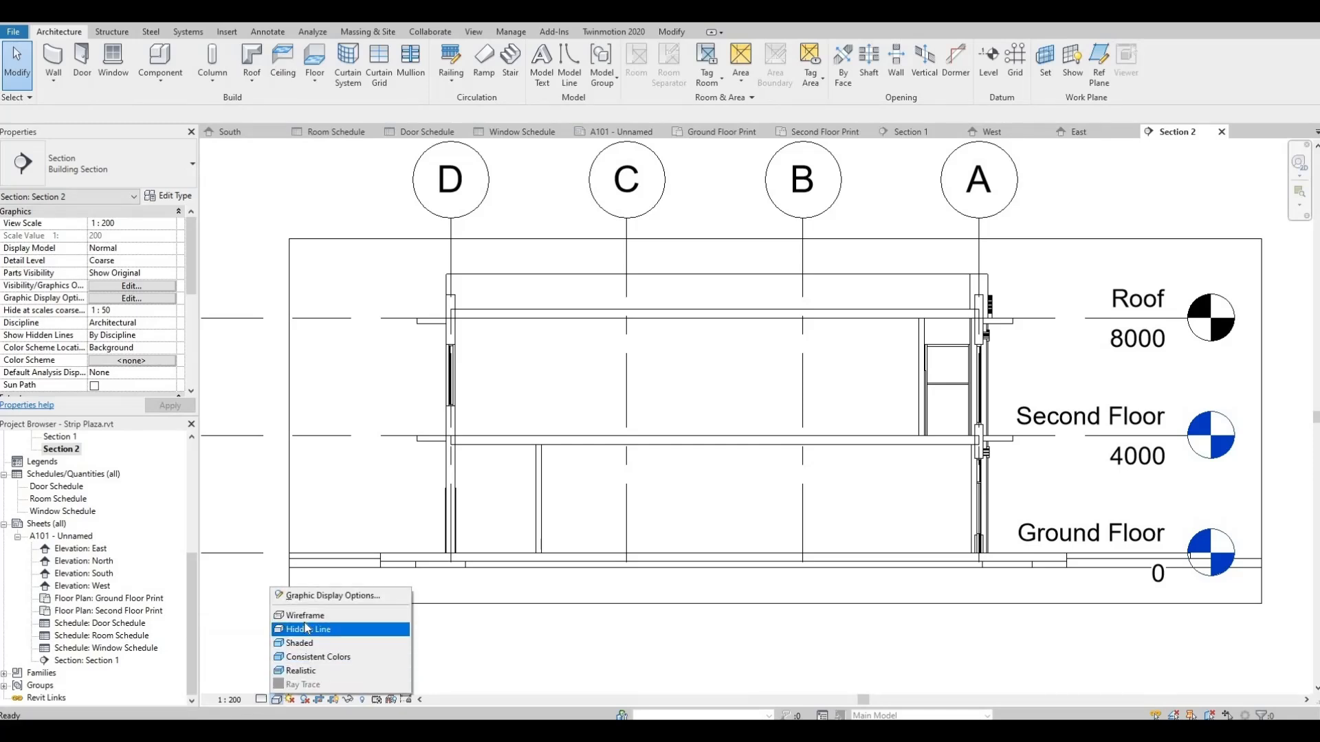
left_click(266, 698)
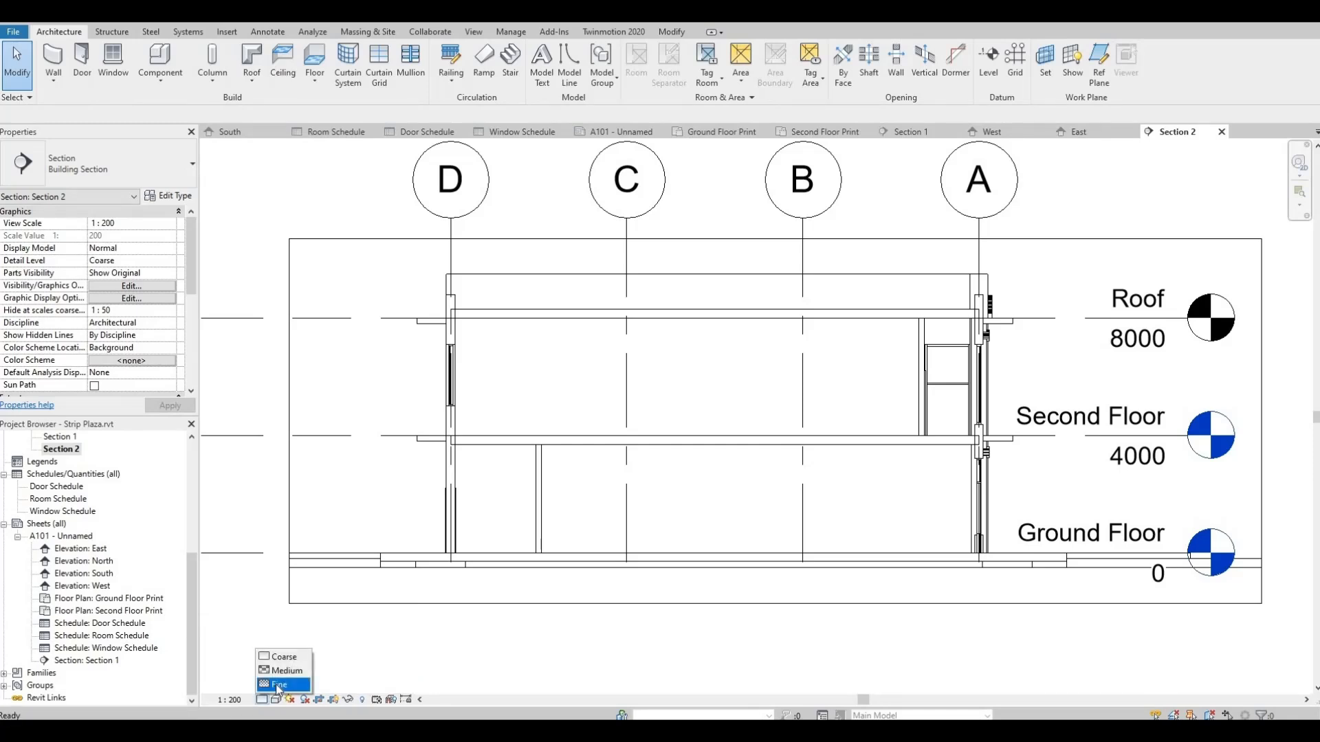
left_click(284, 686)
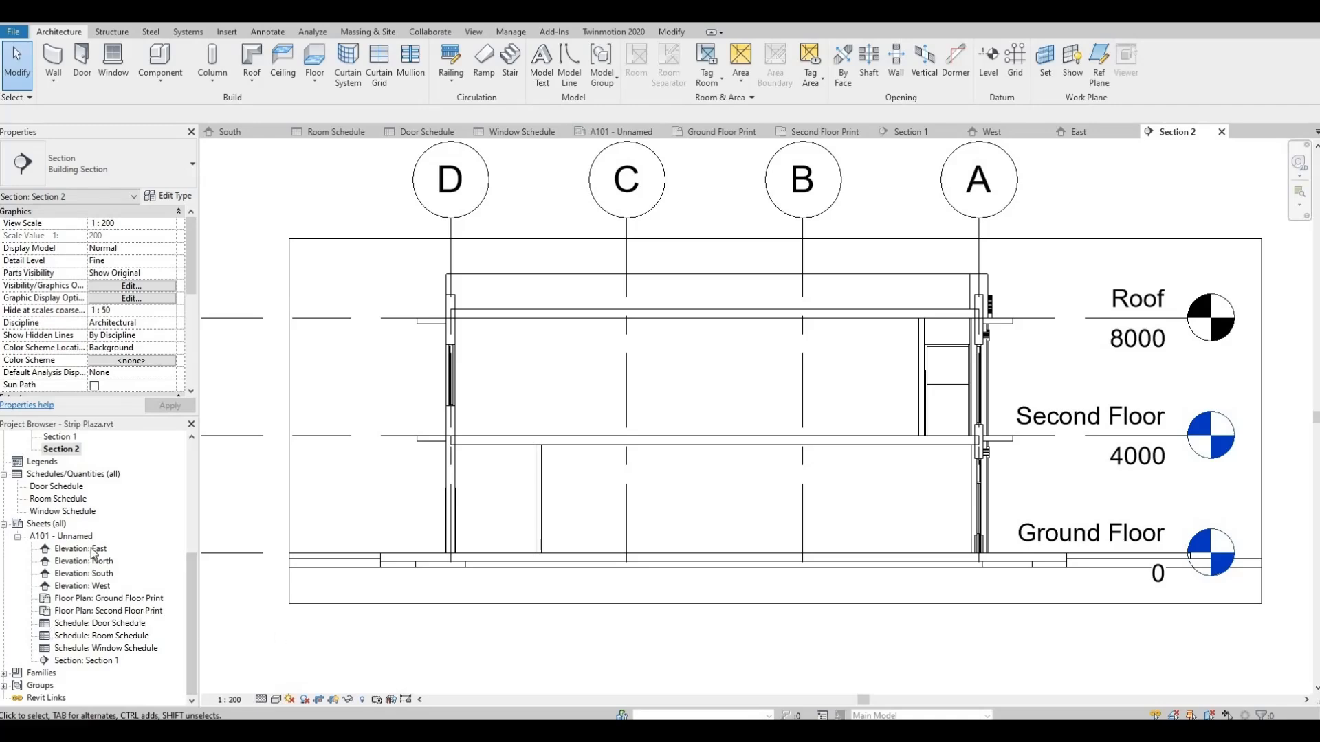
double_click(50, 537)
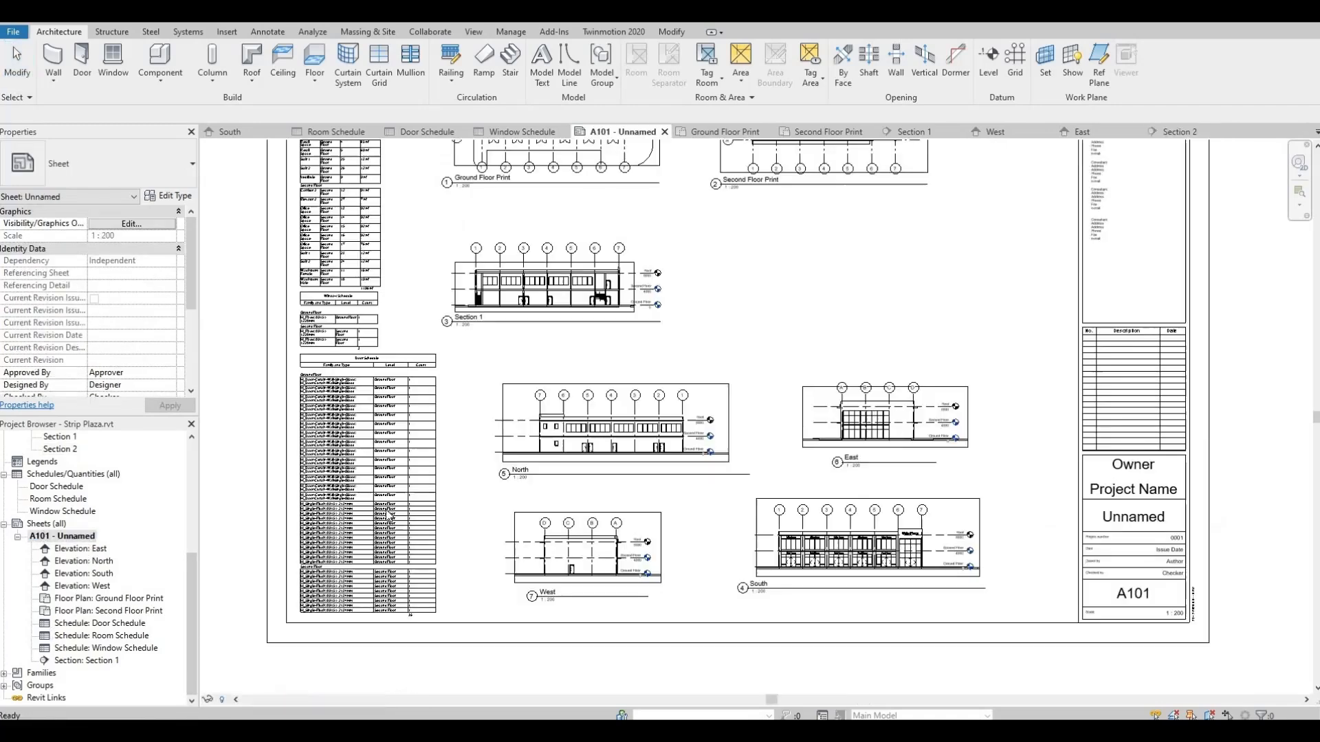
Place the Section 2 view on sheet A101 beside Section 1, above the East elevation.
left_click(62, 450)
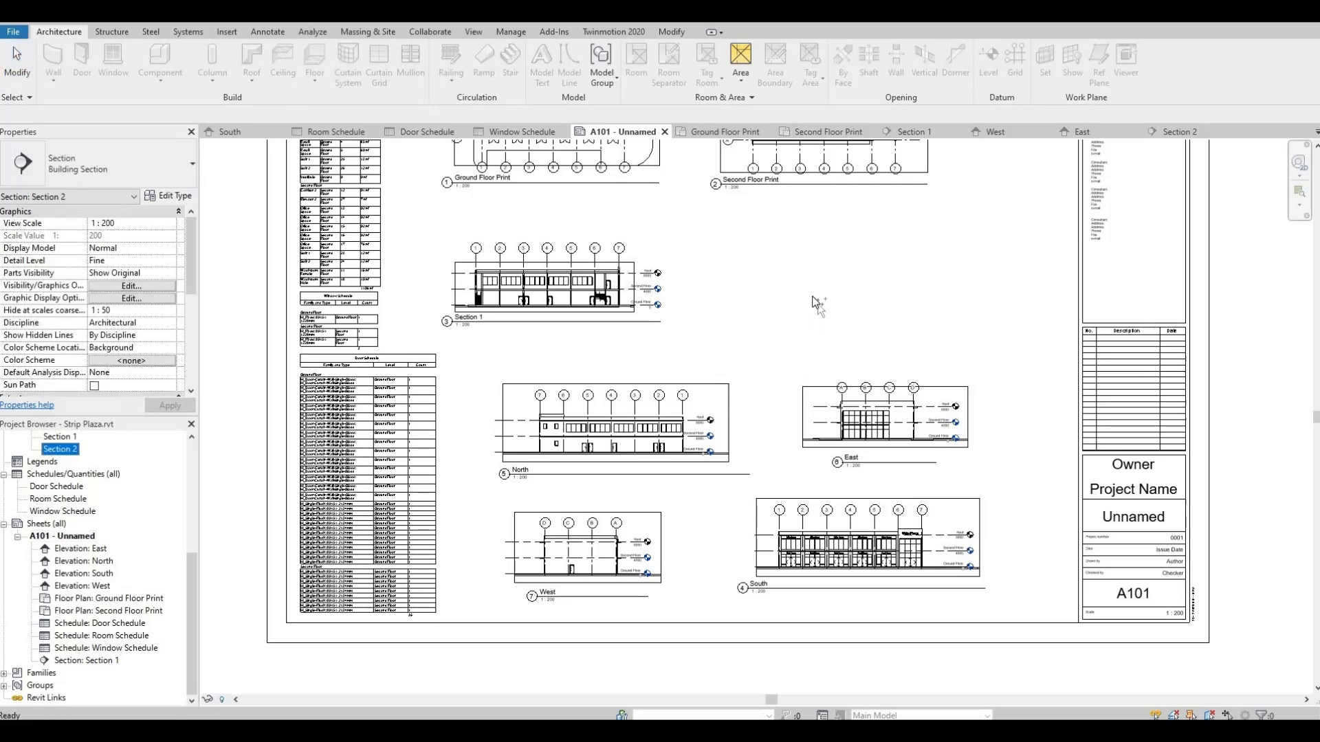
left_click_drag(61, 449, 818, 299)
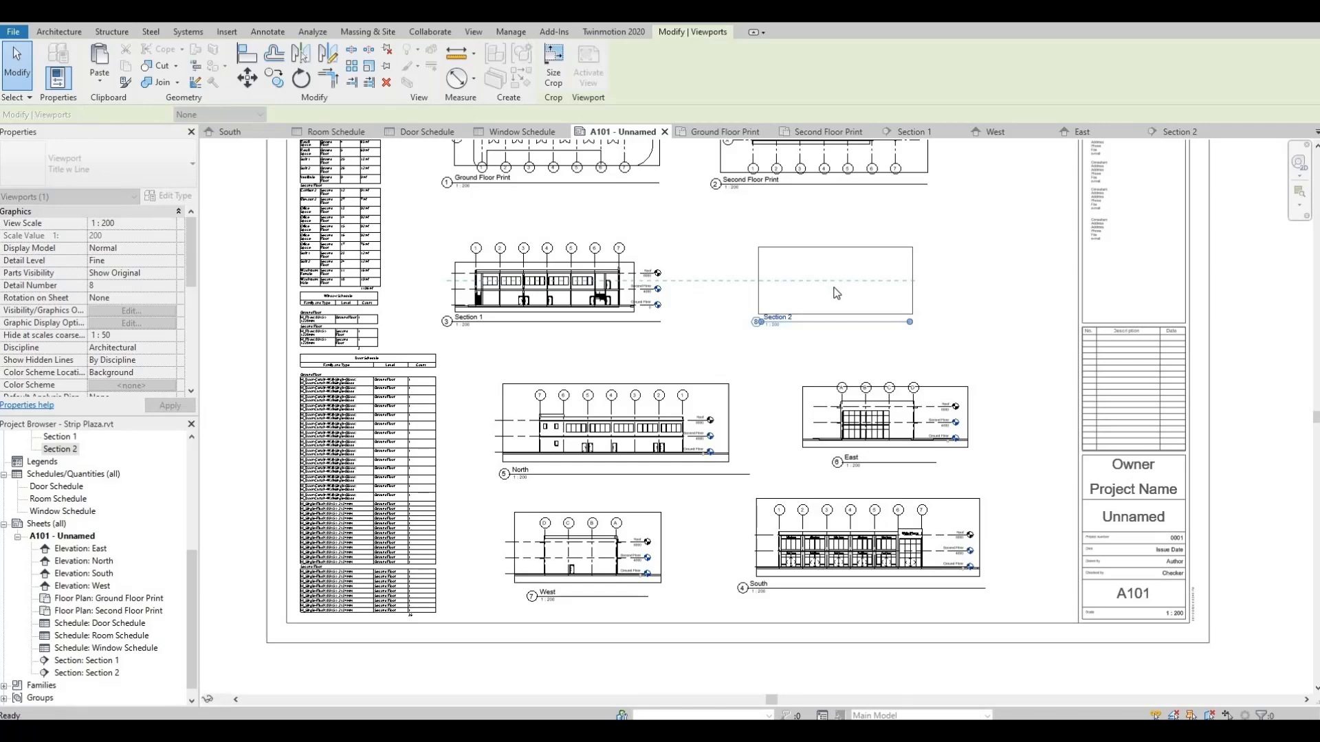
left_click(837, 293)
scroll(832, 295, "up", 3)
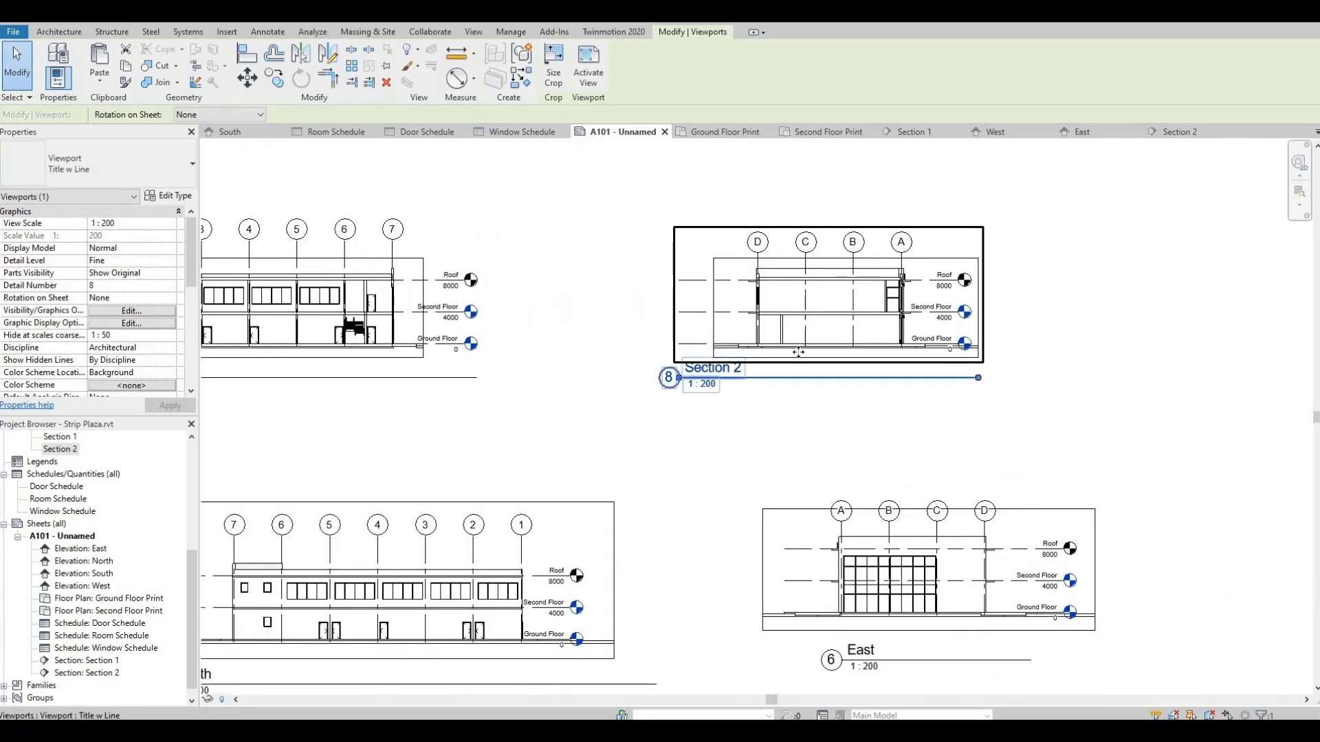
left_click(808, 437)
middle_click_drag(700, 474, 785, 412)
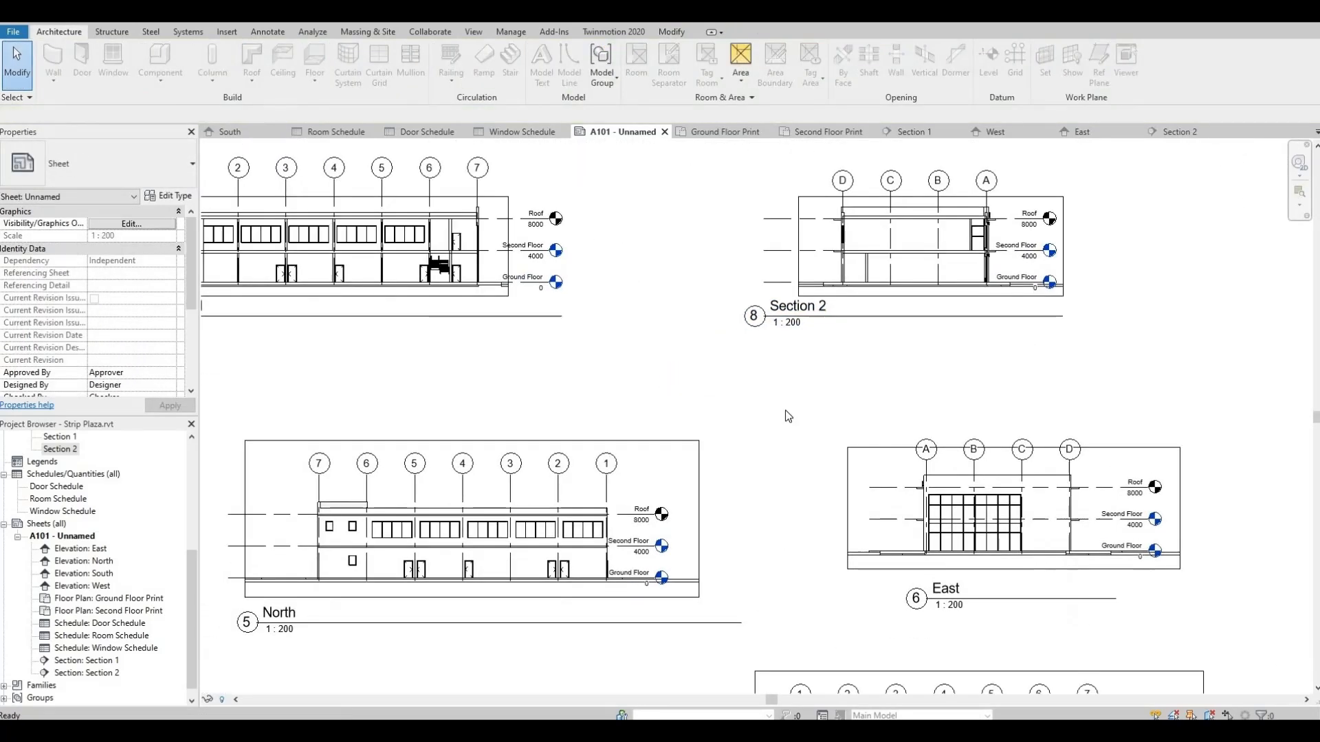
Nudge the Section 1 viewport slightly up and left so it sits closer beneath the Ground Floor Print plan.
scroll(788, 417, "down", 4)
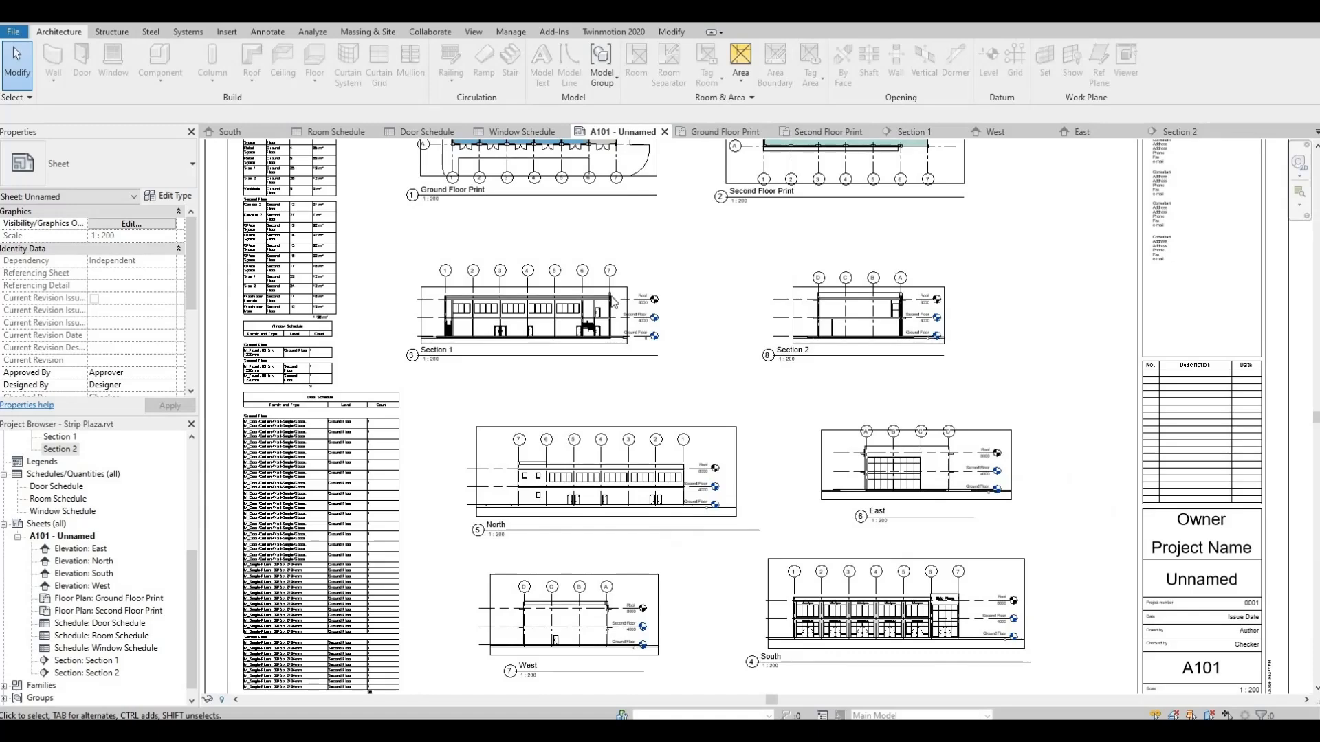
middle_click_drag(630, 336, 621, 302)
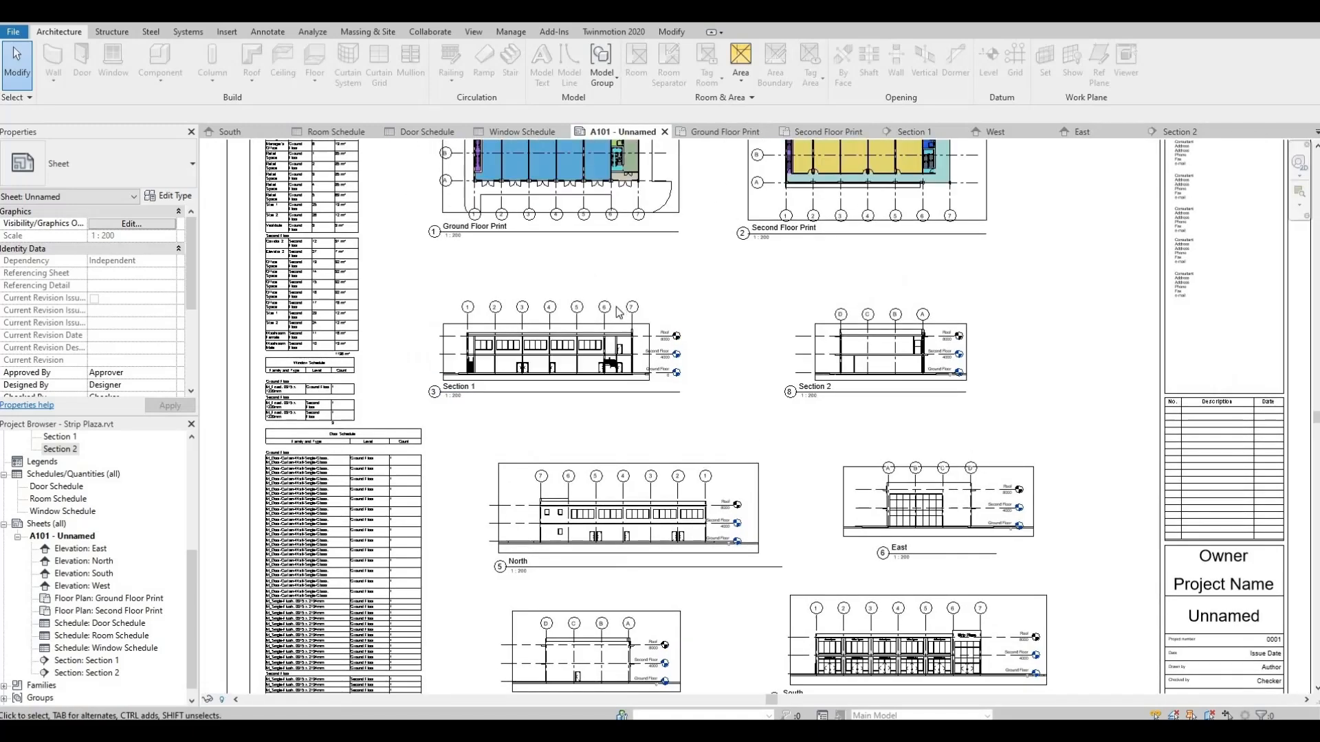
left_click(618, 301)
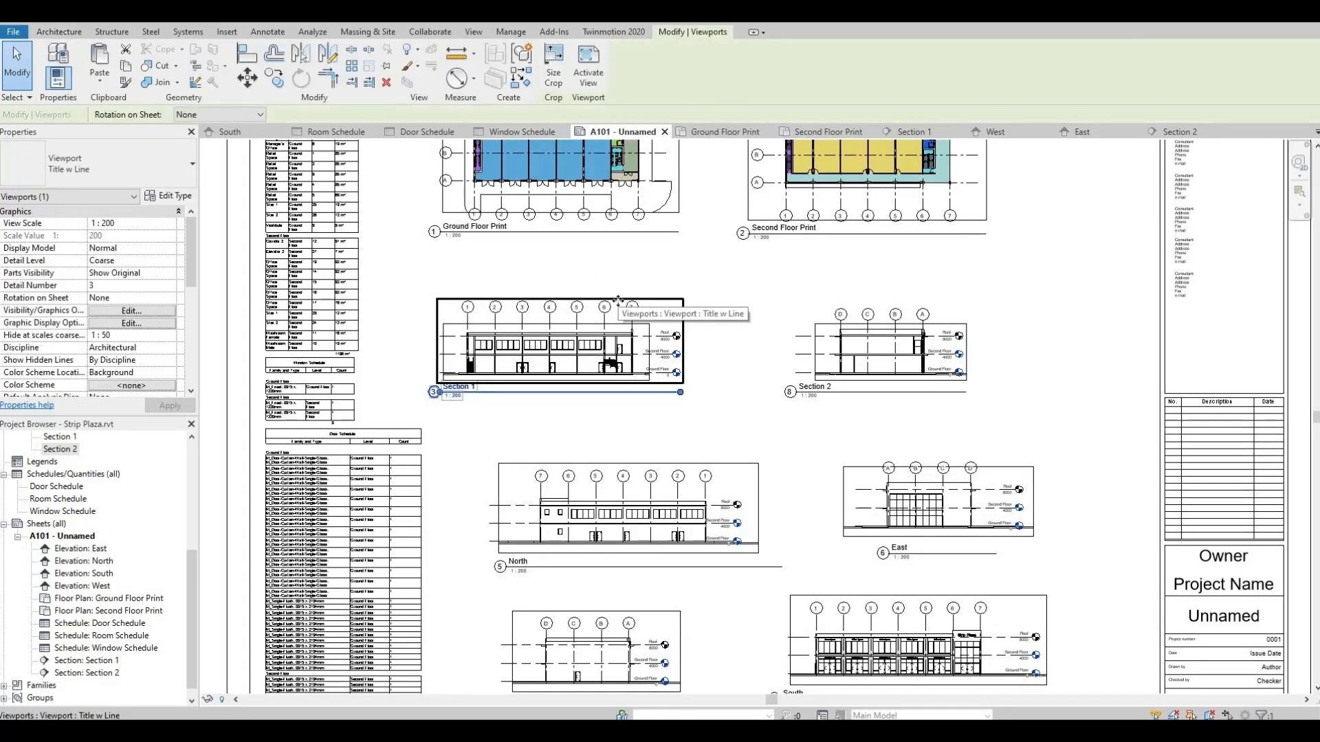
key("Up")
key("Left")
key("Left")
key("Left")
key("Up")
key("Left")
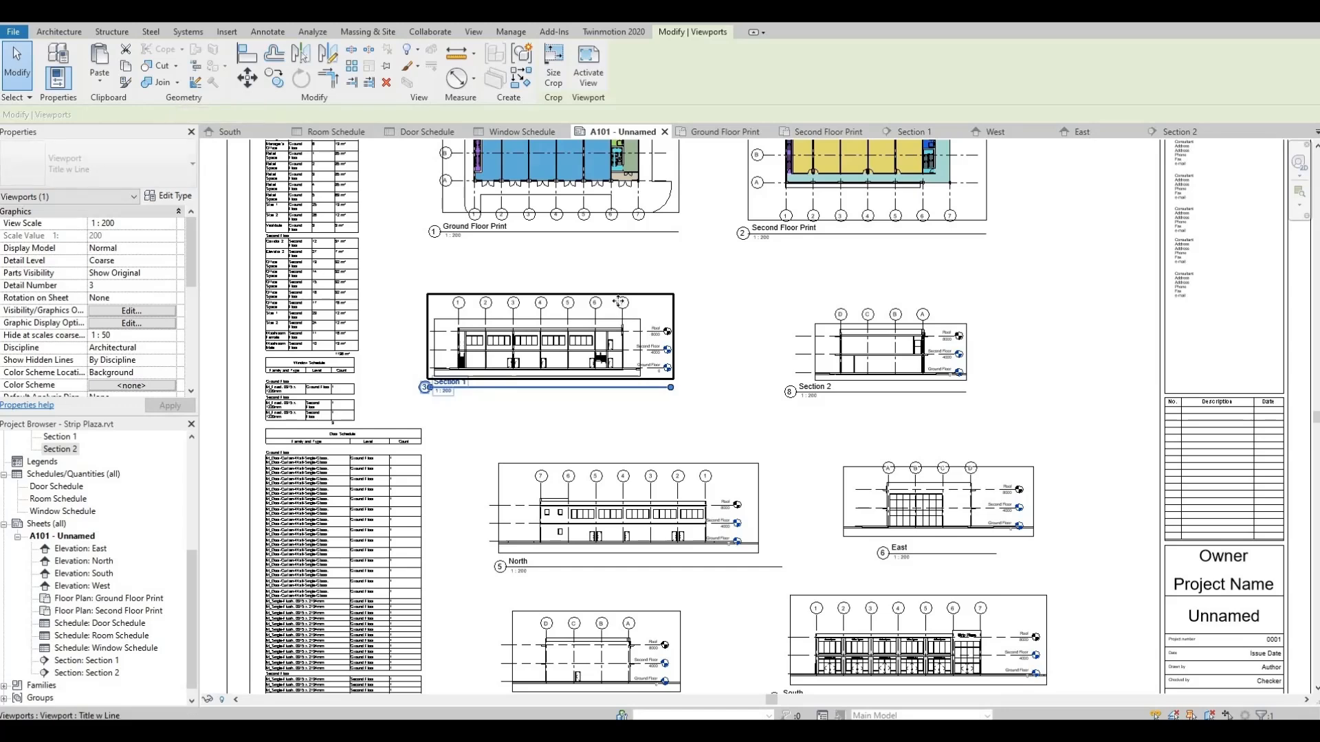
key("Right")
key("Right")
key("Up")
key("Up")
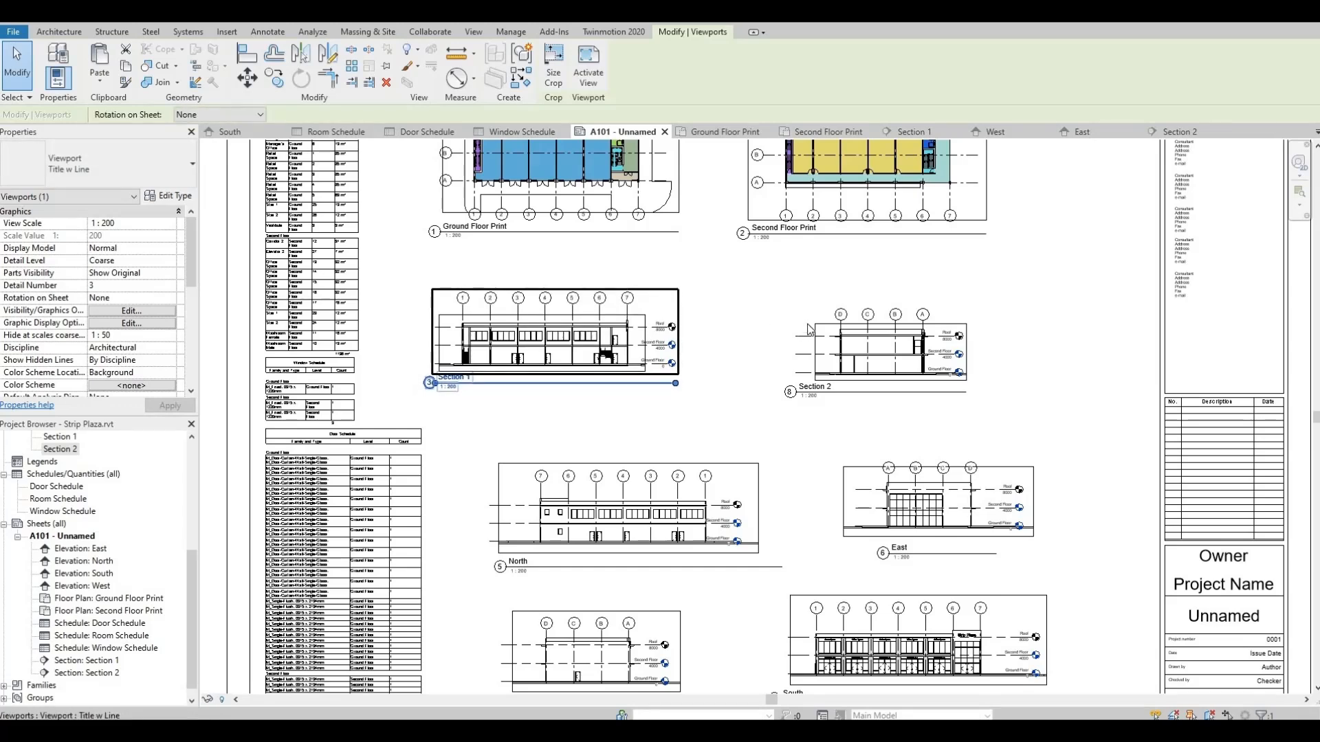
Nudge the Section 2 viewport up level with Section 1 and left until it sits just beside it.
left_click(834, 323)
key("Up")
key("Up")
key("Up")
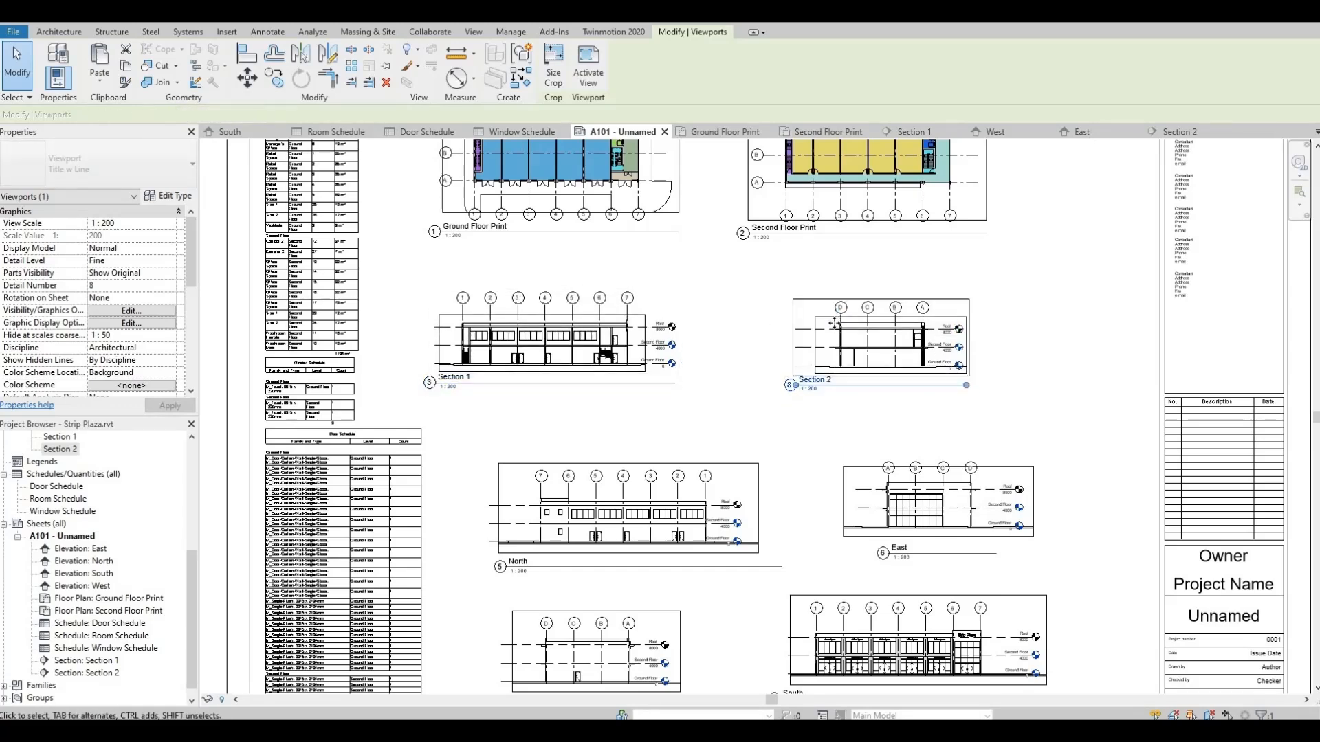
key("Left")
key("Left")
key("Left")
key("Left")
key("Left")
key("Left")
key("Left")
key("Left")
key("Left")
key("Left")
key("Left")
key("Left")
key("Left")
key("Left")
key("Left")
key("Left")
key("Left")
key("Left")
key("Left")
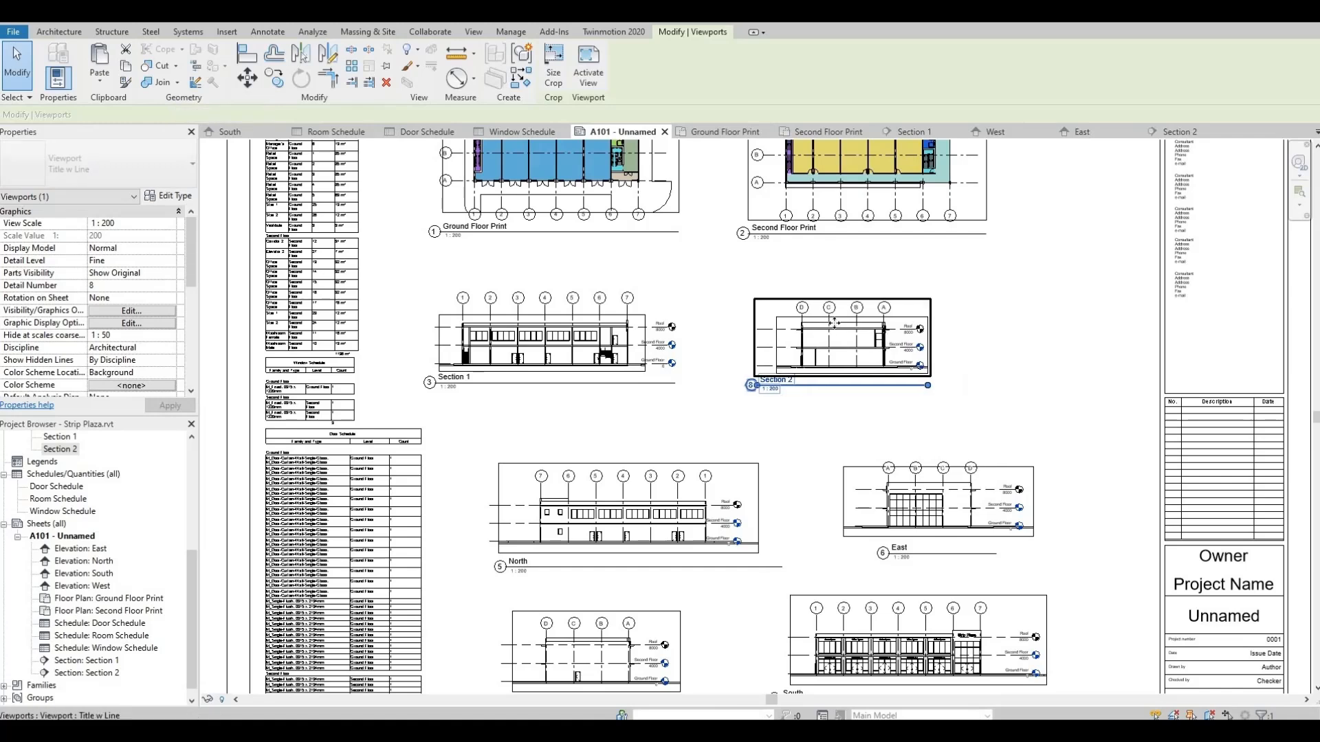
key("Left")
key("Left")
key("Left")
key("Left")
key("Left")
key("Left")
key("Left")
key("Left")
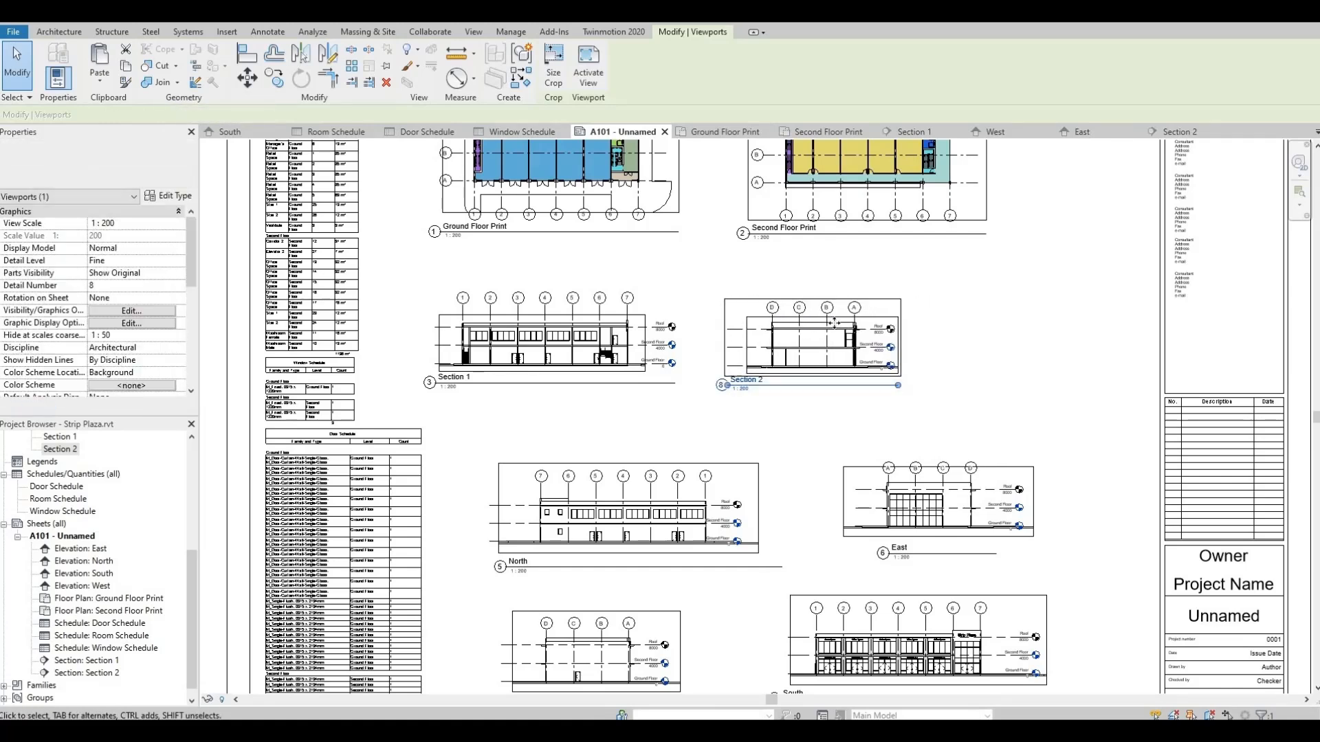
key("Left")
key("Up")
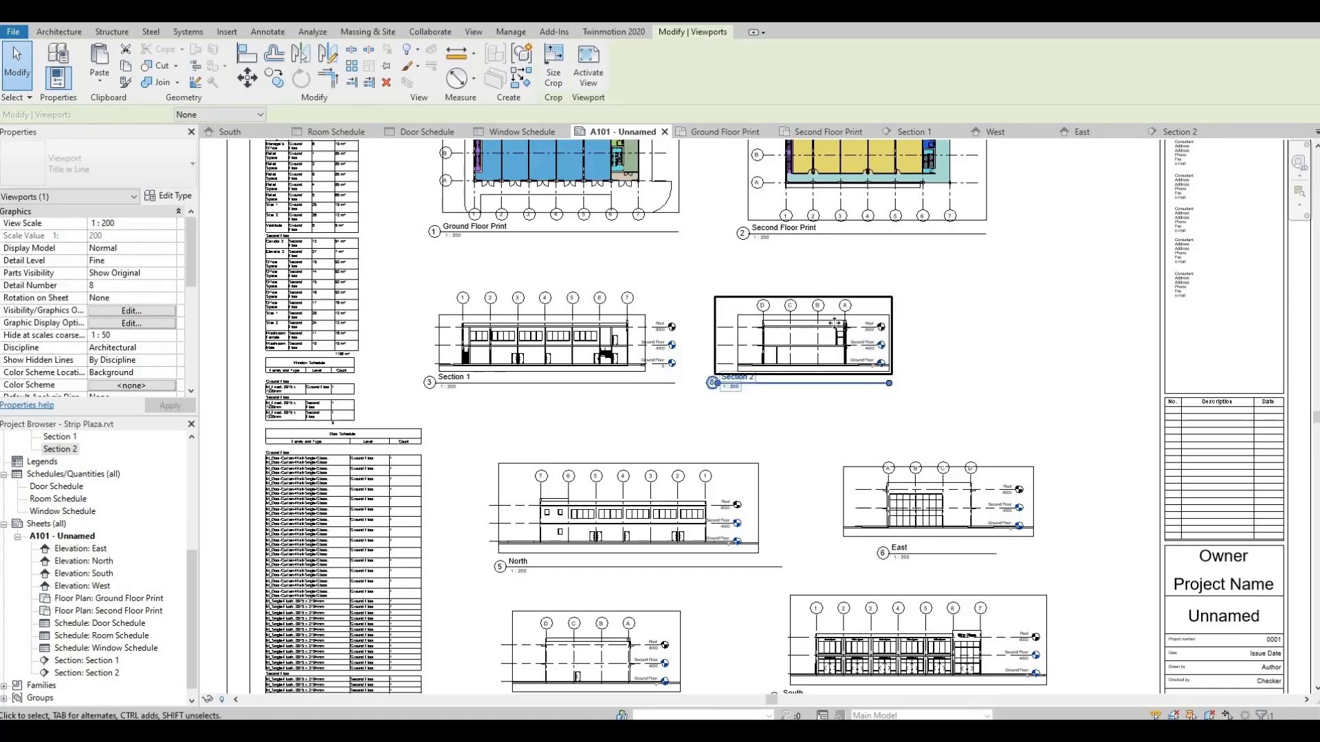
key("Left")
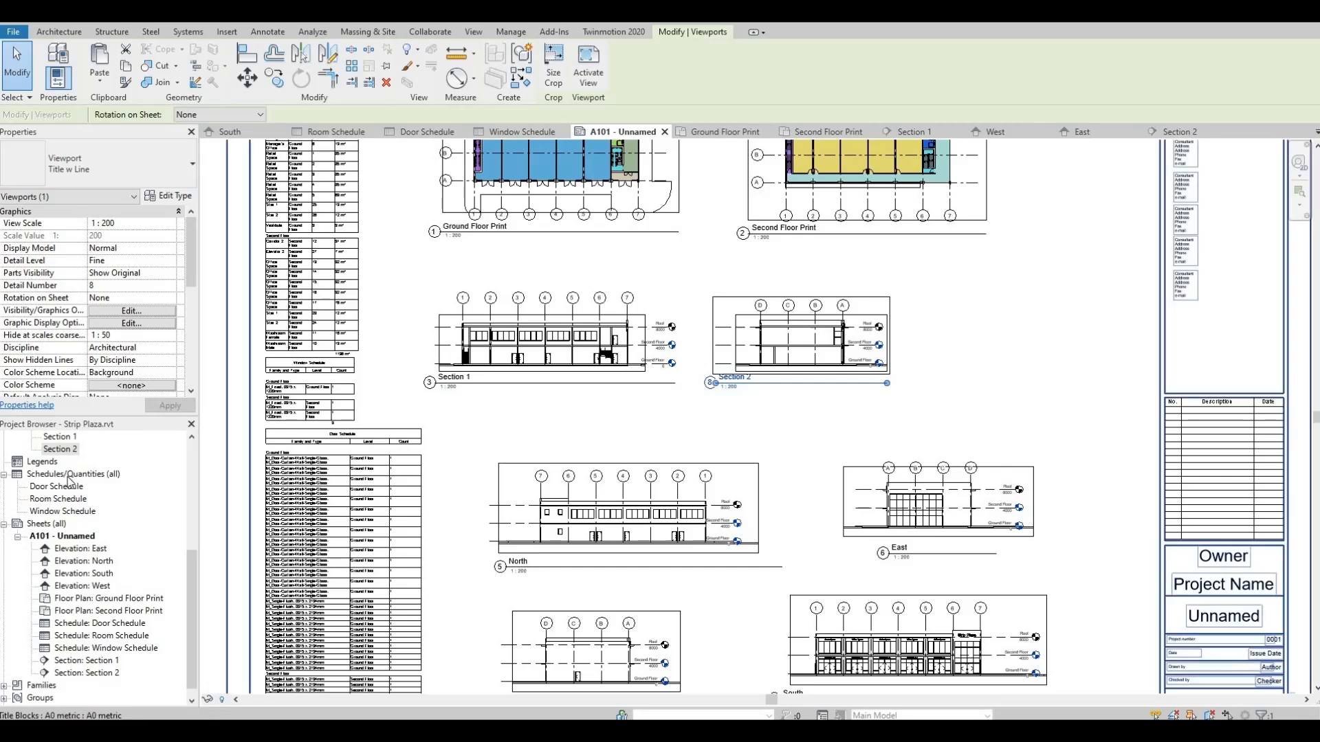
Open the default 3D view of the building and duplicate it.
scroll(54, 509, "up", 1)
scroll(55, 509, "up", 2)
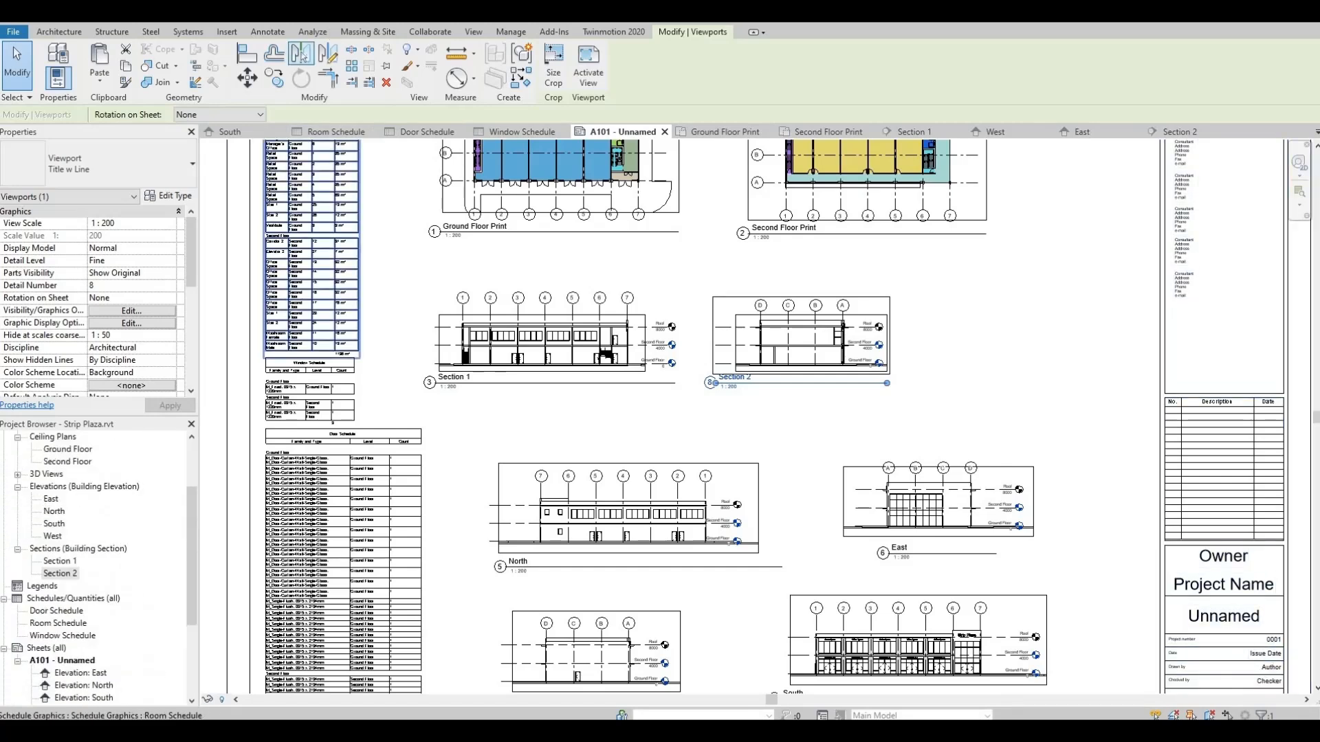
left_click(290, 11)
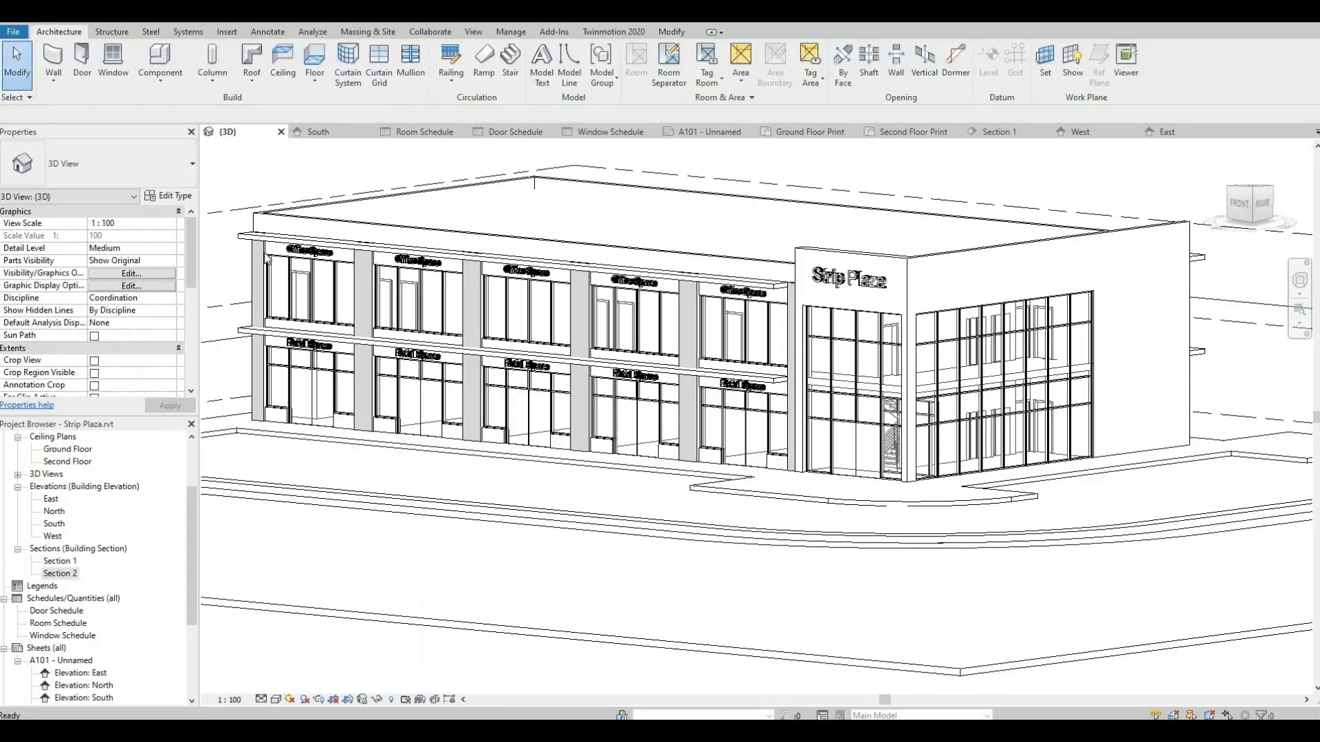
left_click(18, 474)
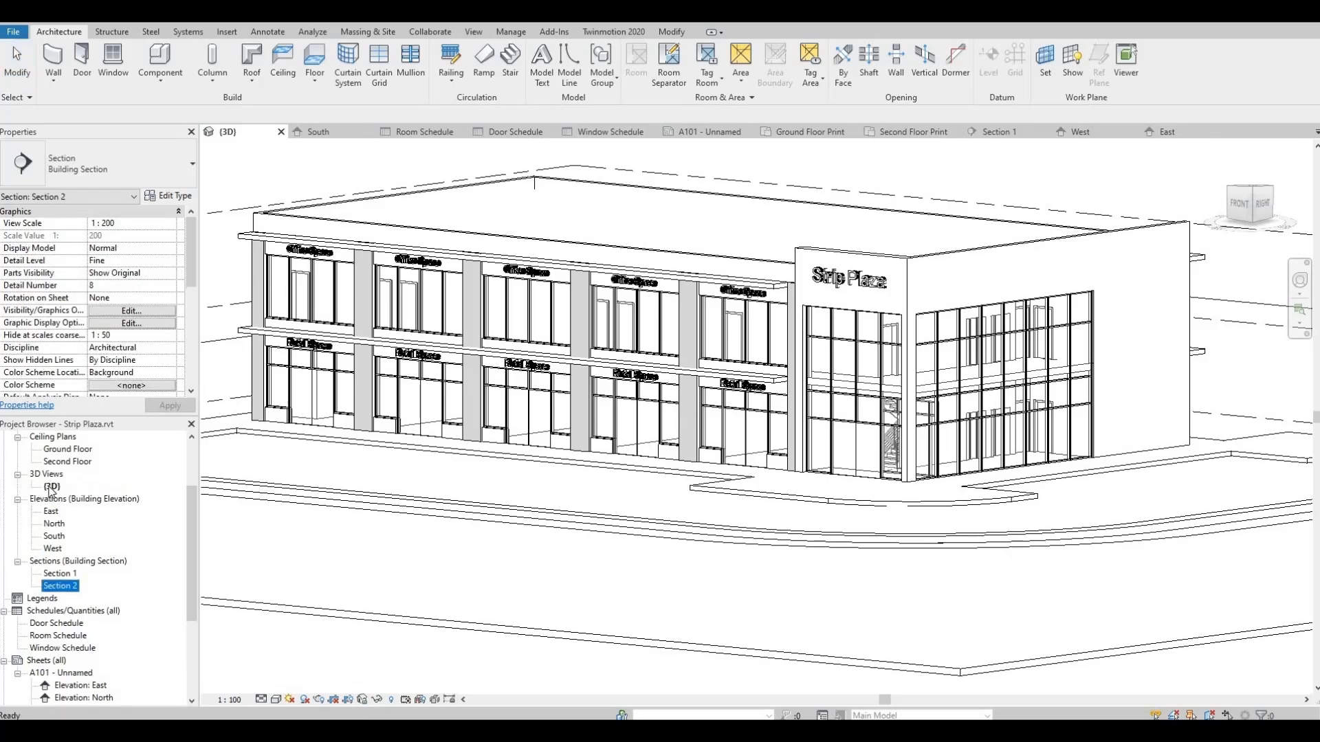
right_click(51, 487)
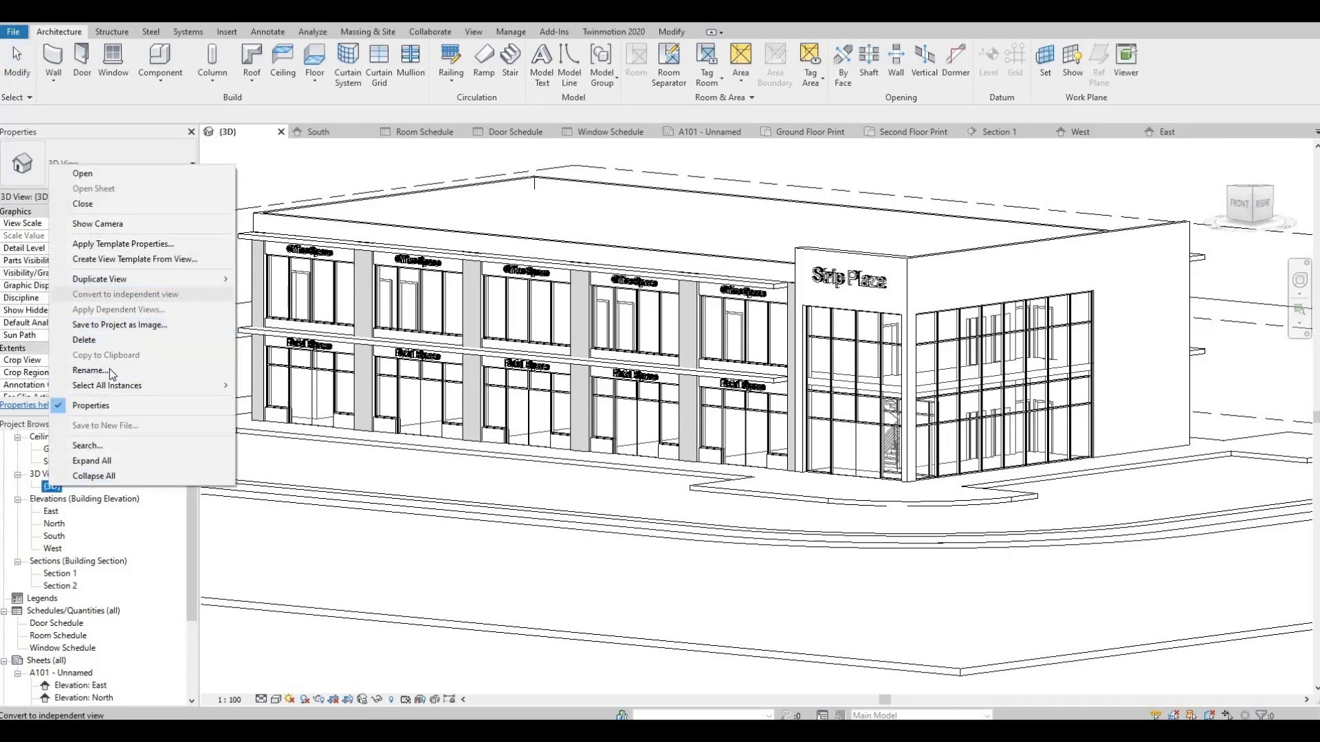
mouse_move(197, 279)
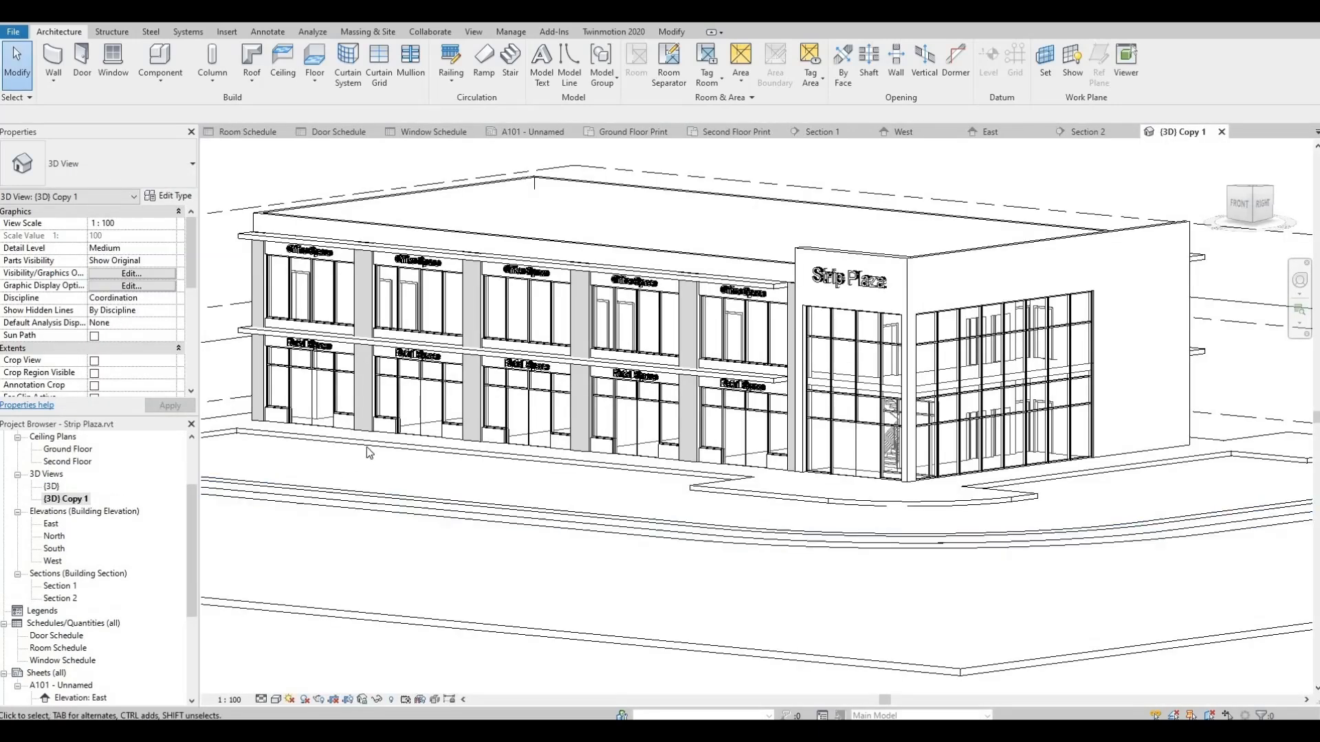
Set the scale of the duplicated 3D view to 1:200.
scroll(371, 452, "down", 3)
scroll(543, 457, "down", 2)
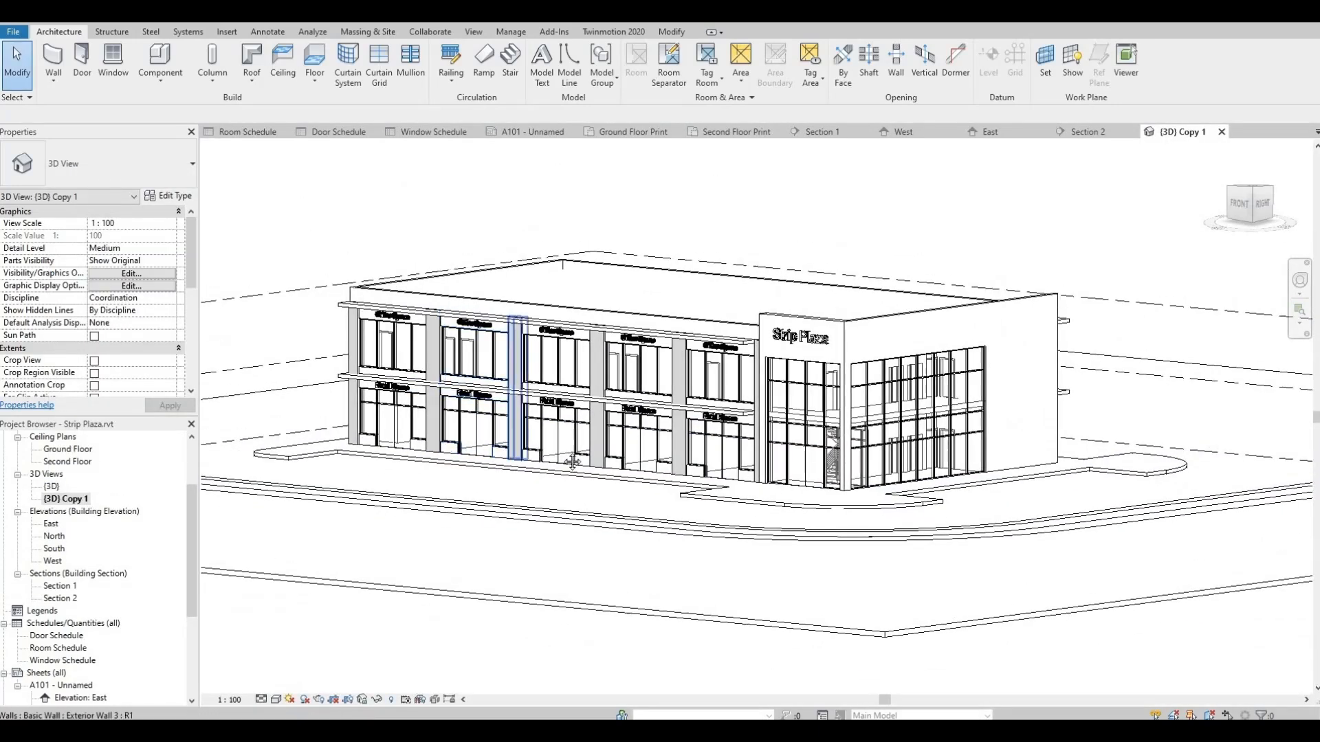
scroll(572, 462, "up", 2)
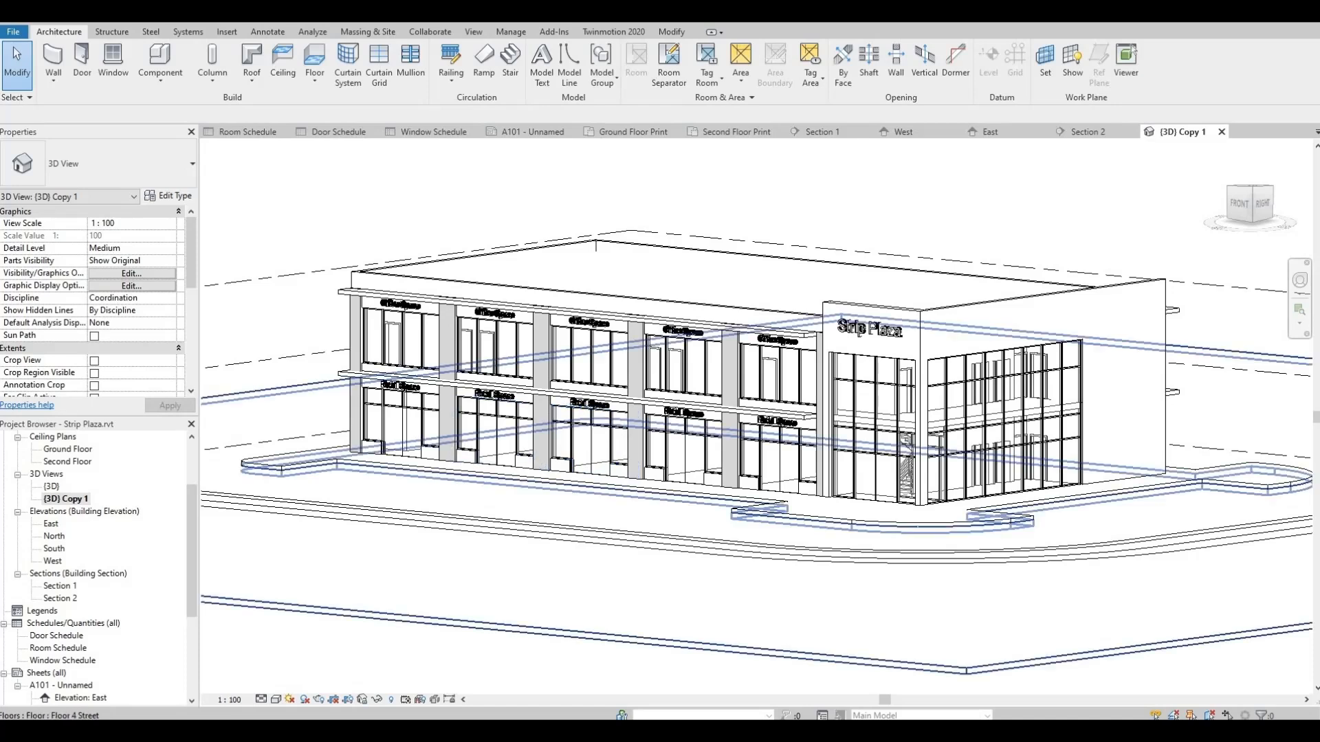
double_click(39, 688)
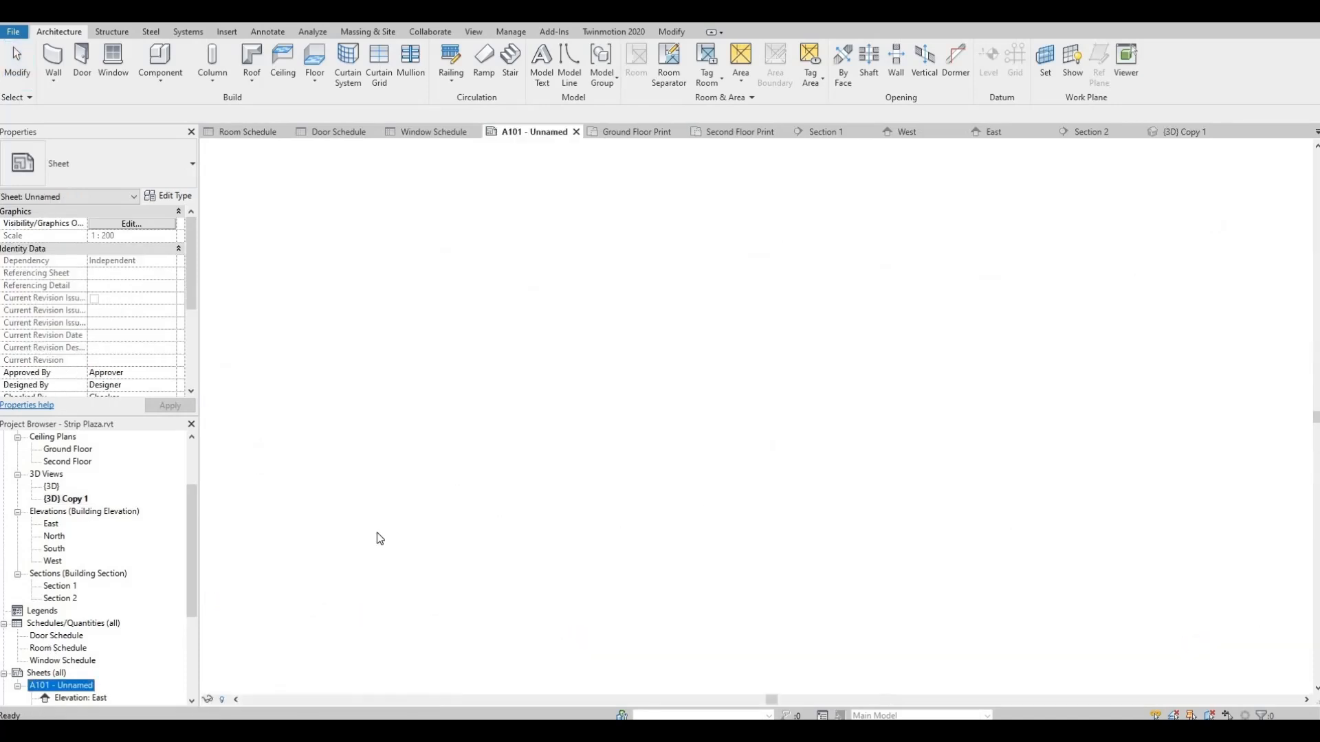
double_click(62, 500)
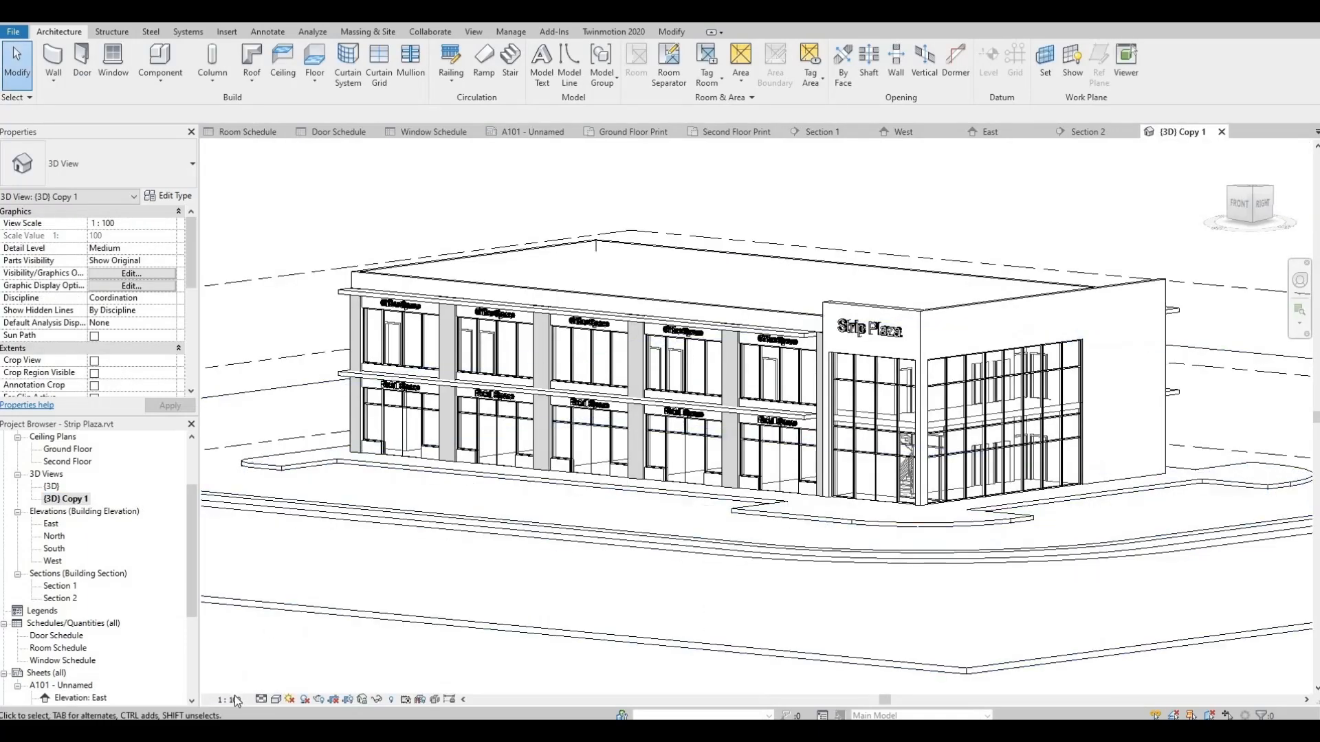
left_click(231, 699)
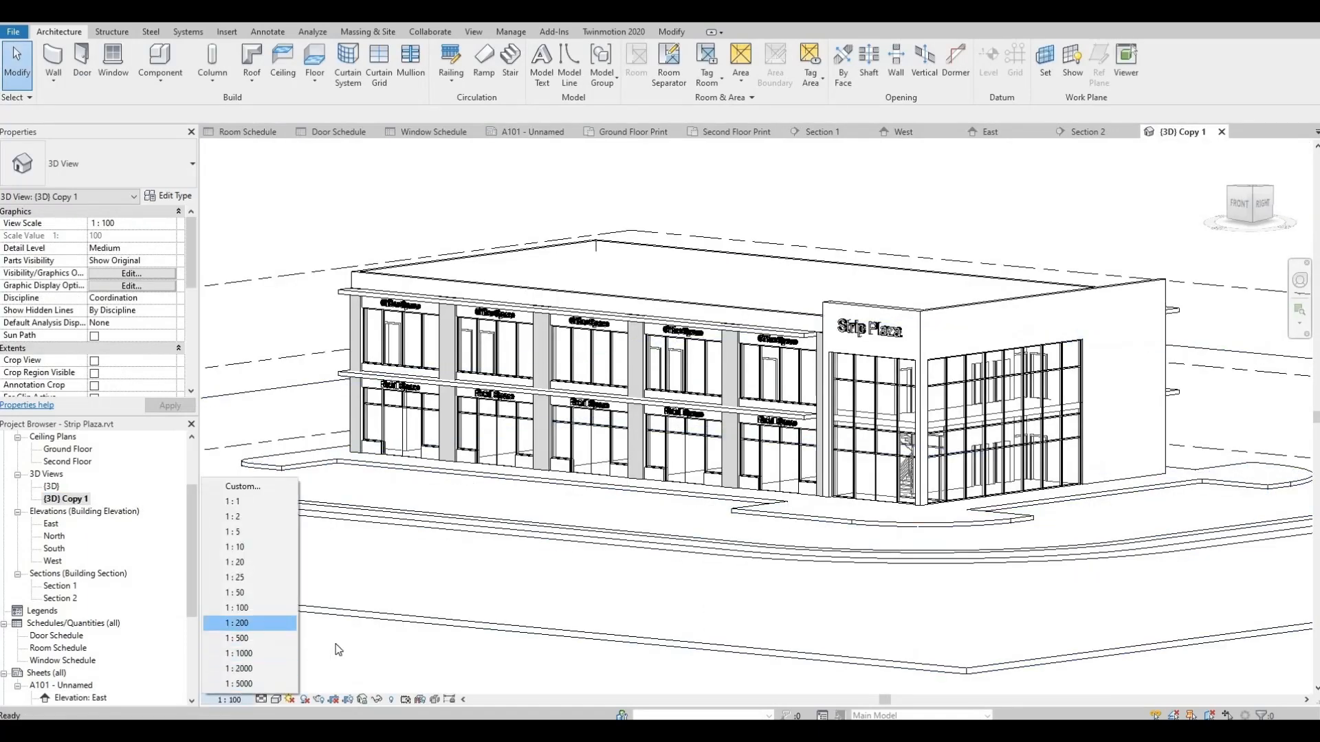
left_click(246, 623)
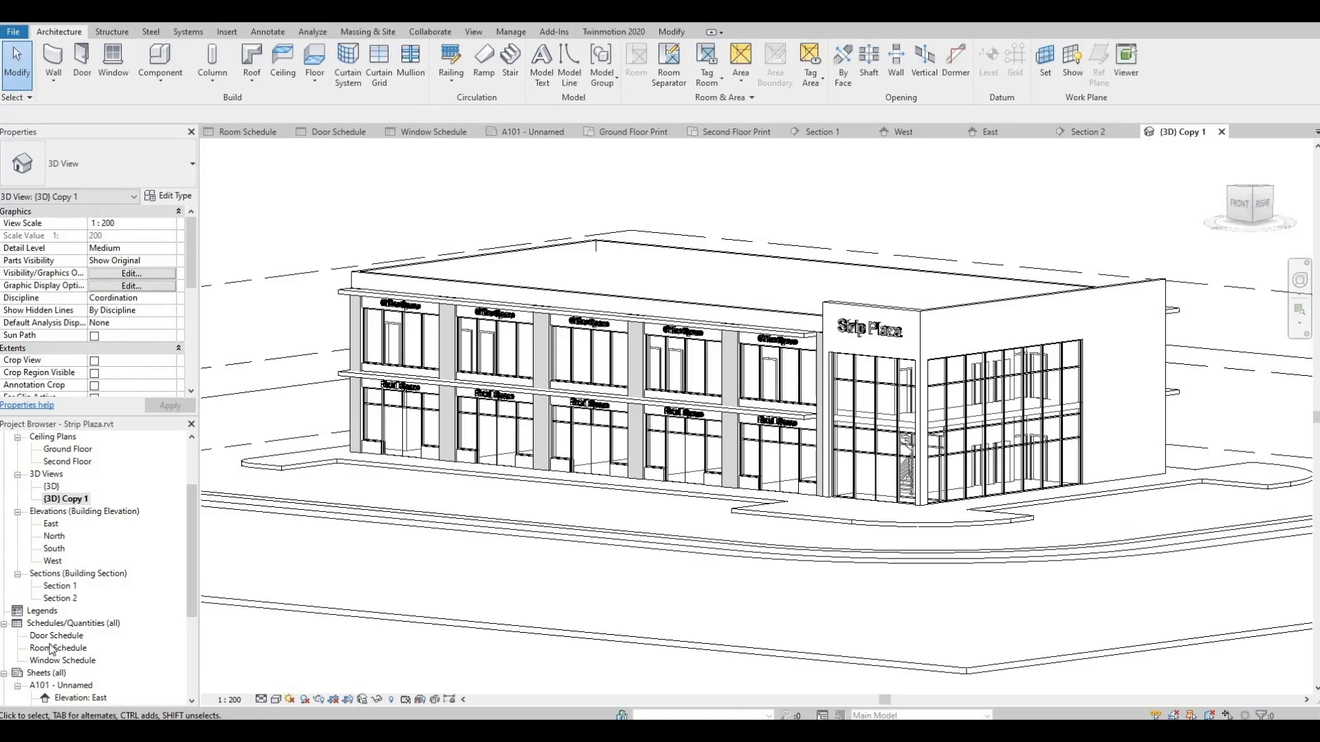
Return to sheet A101, place the duplicated 3D view over the free space beside Section 2, and shorten its title line.
double_click(55, 685)
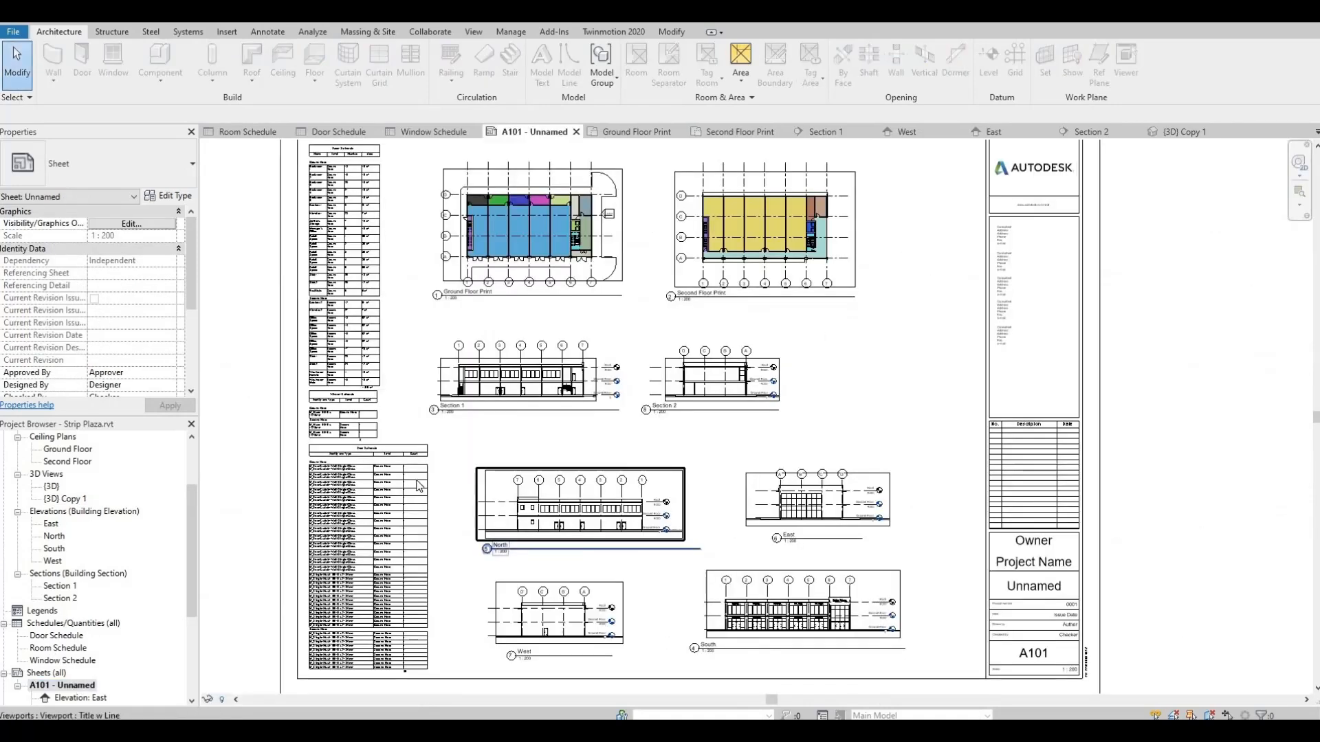
left_click(67, 499)
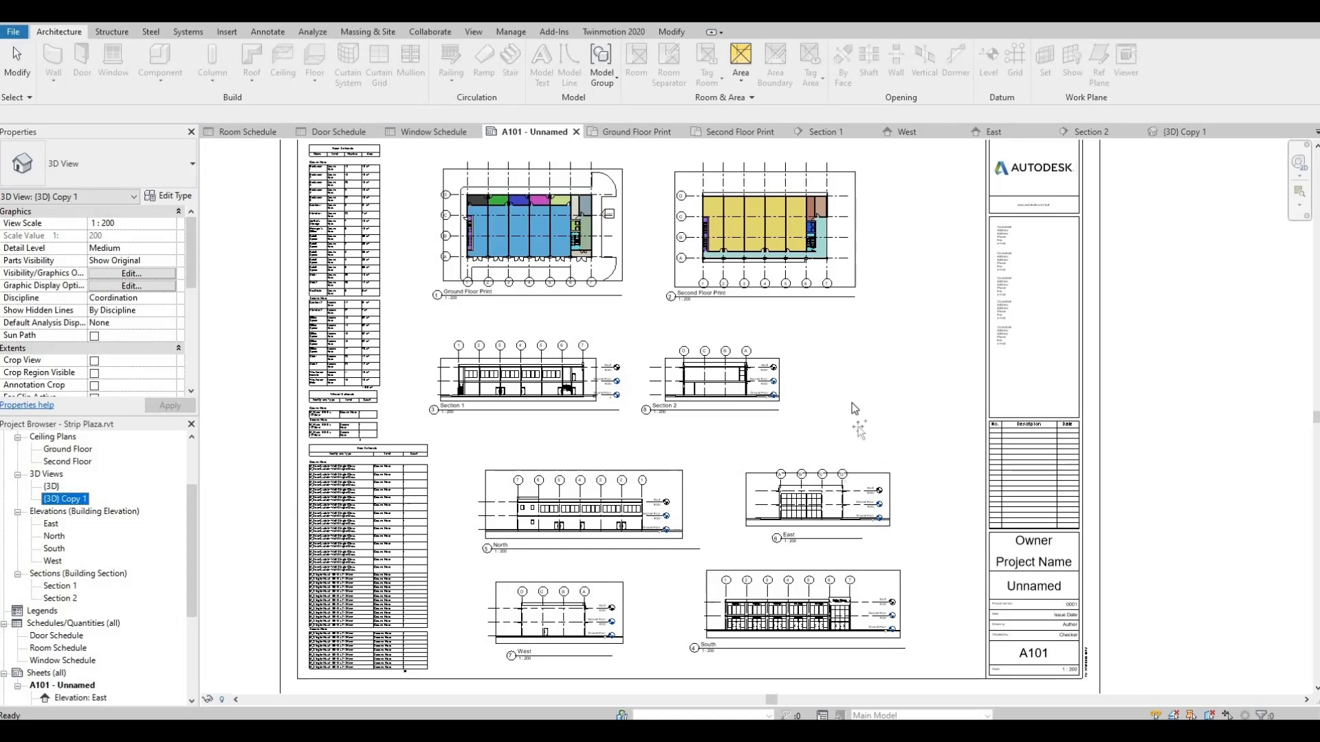
left_click_drag(857, 399, 859, 398)
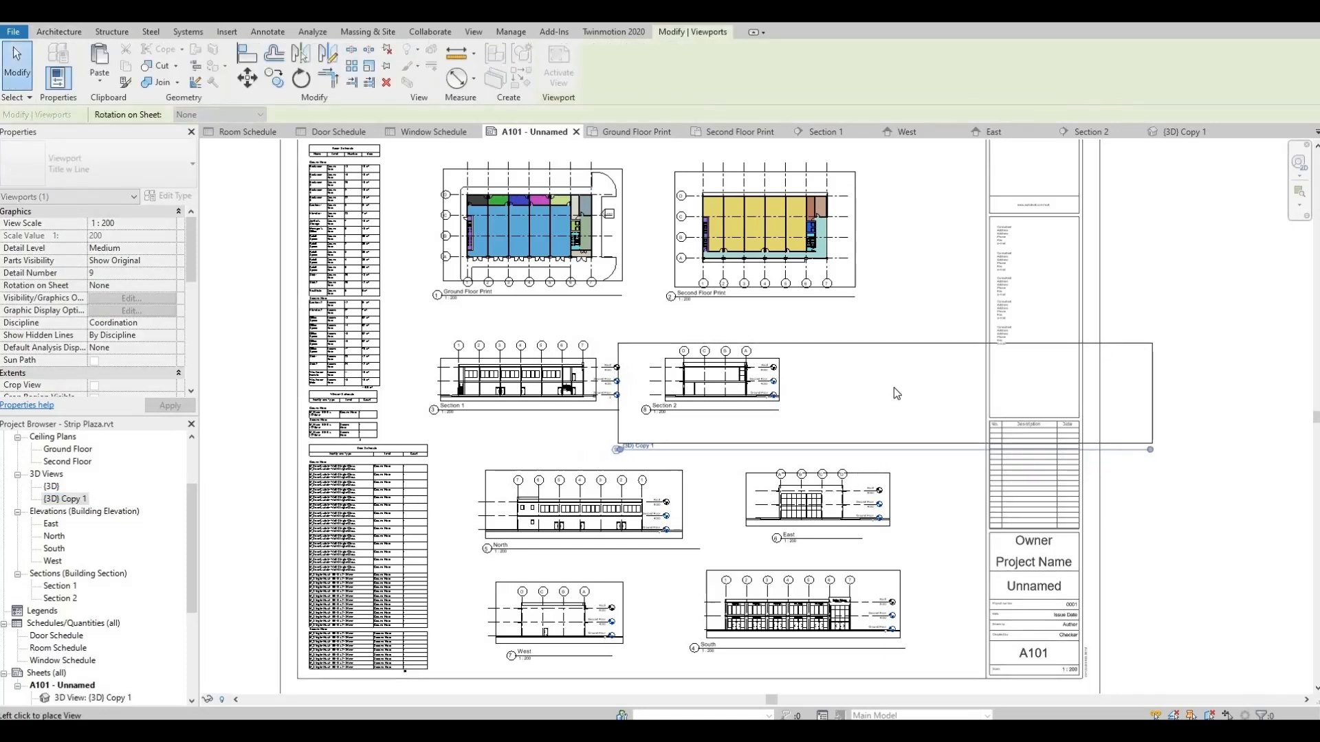
left_click(886, 390)
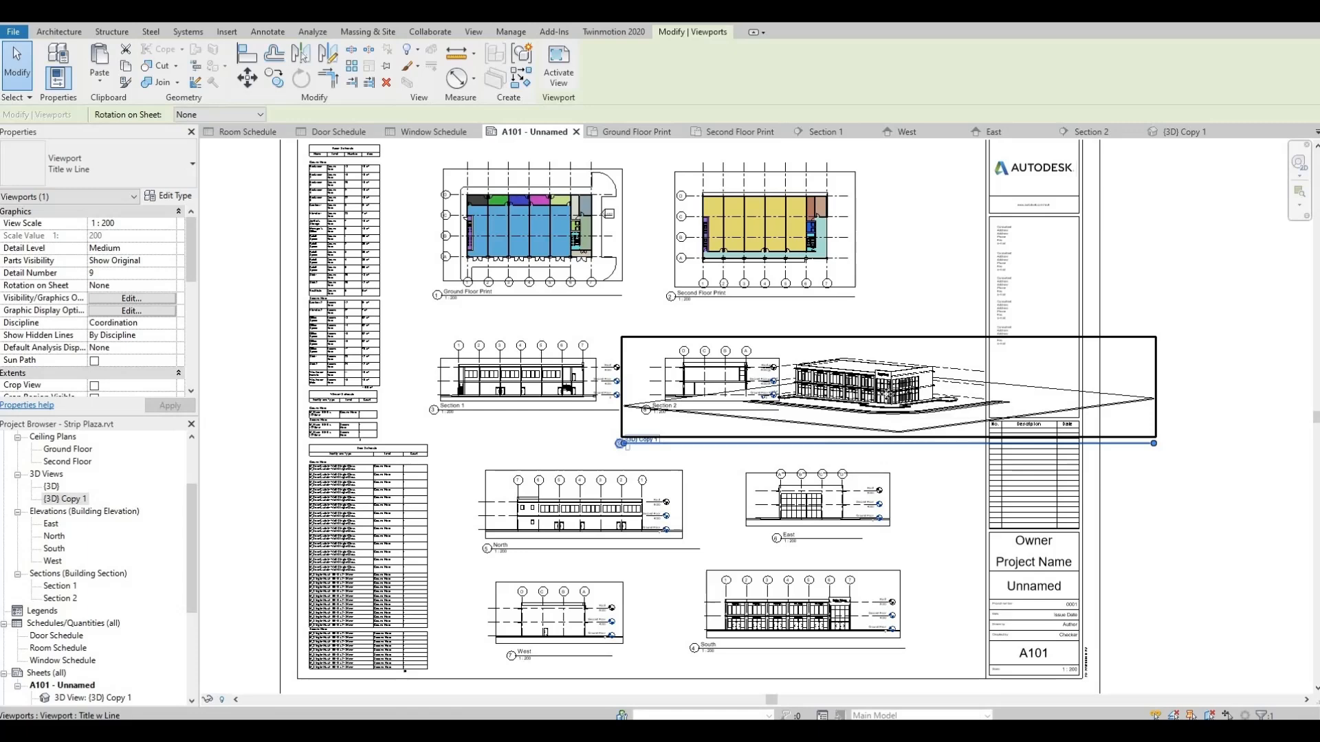
scroll(892, 395, "up", 2)
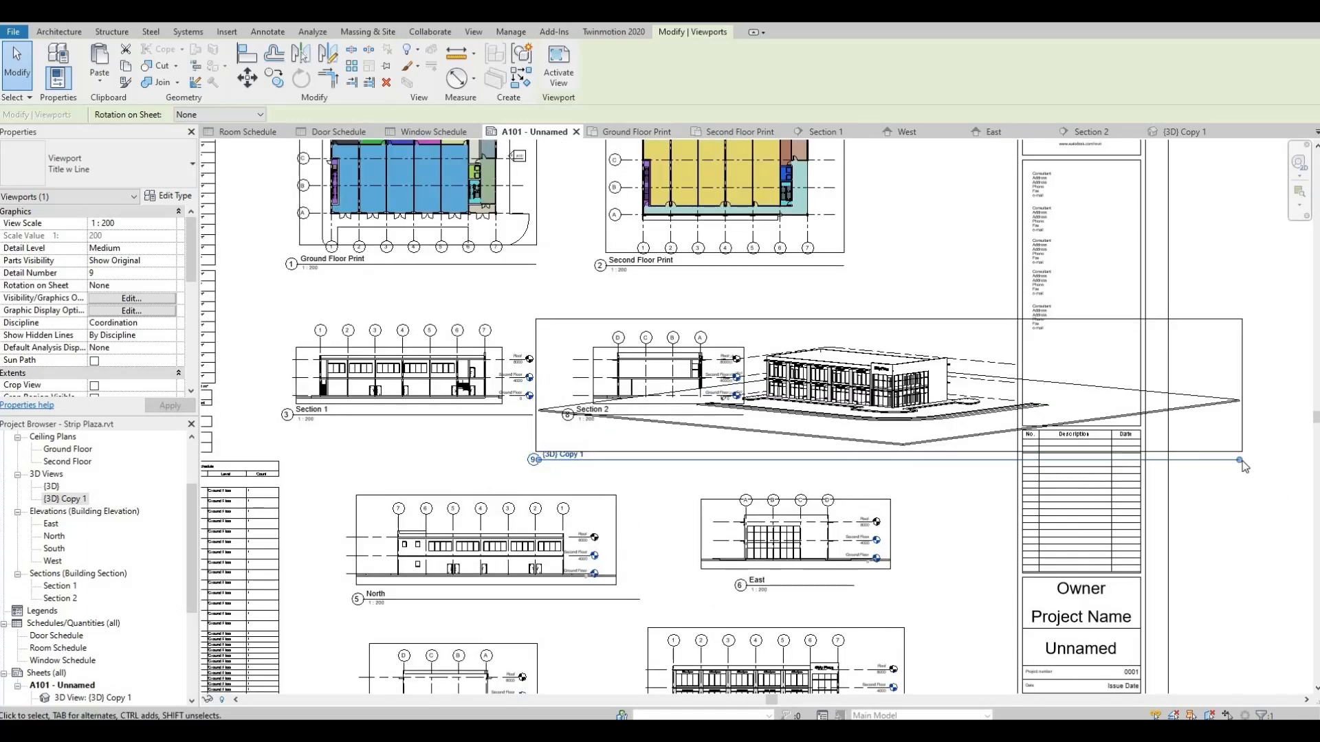
left_click_drag(1041, 468, 708, 466)
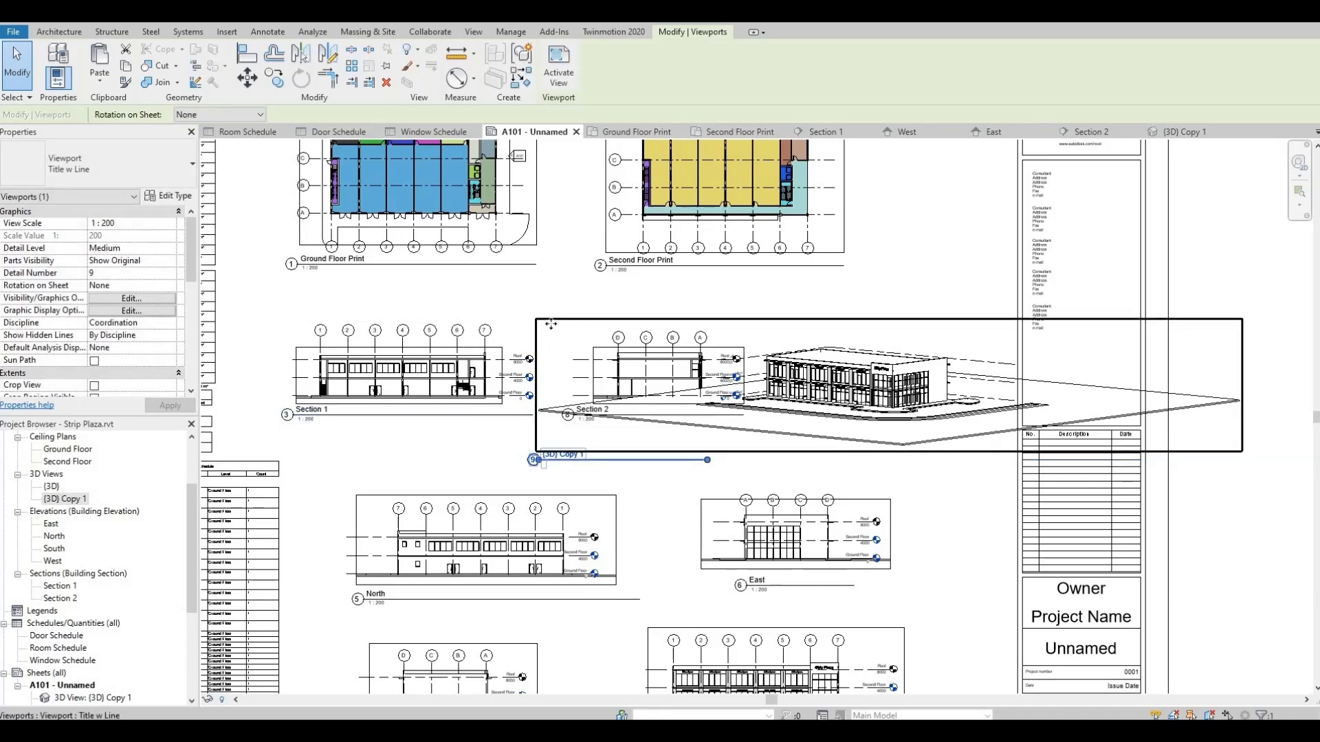
Turn on Crop View, Crop Region Visible and Annotation Crop for the 3D viewport and apply the changes.
scroll(88, 370, "down", 1)
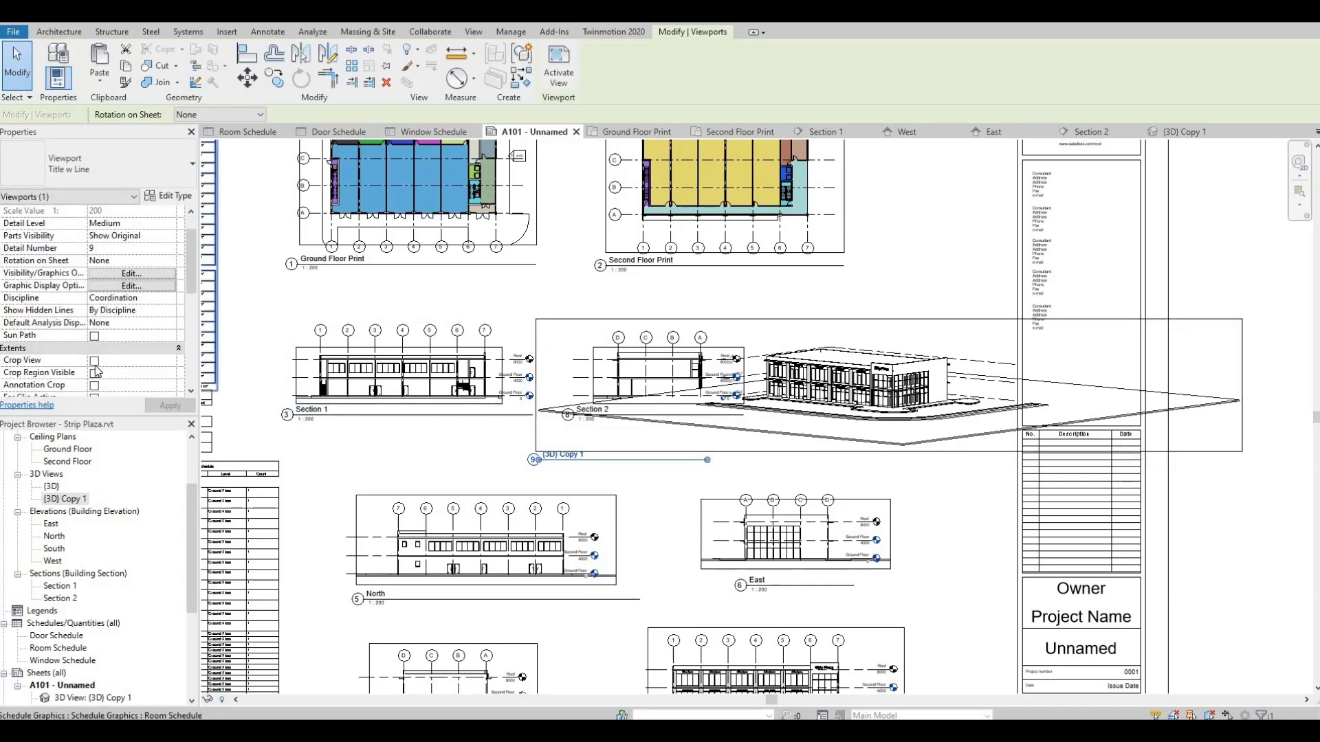
left_click(95, 360)
scroll(105, 347, "down", 3)
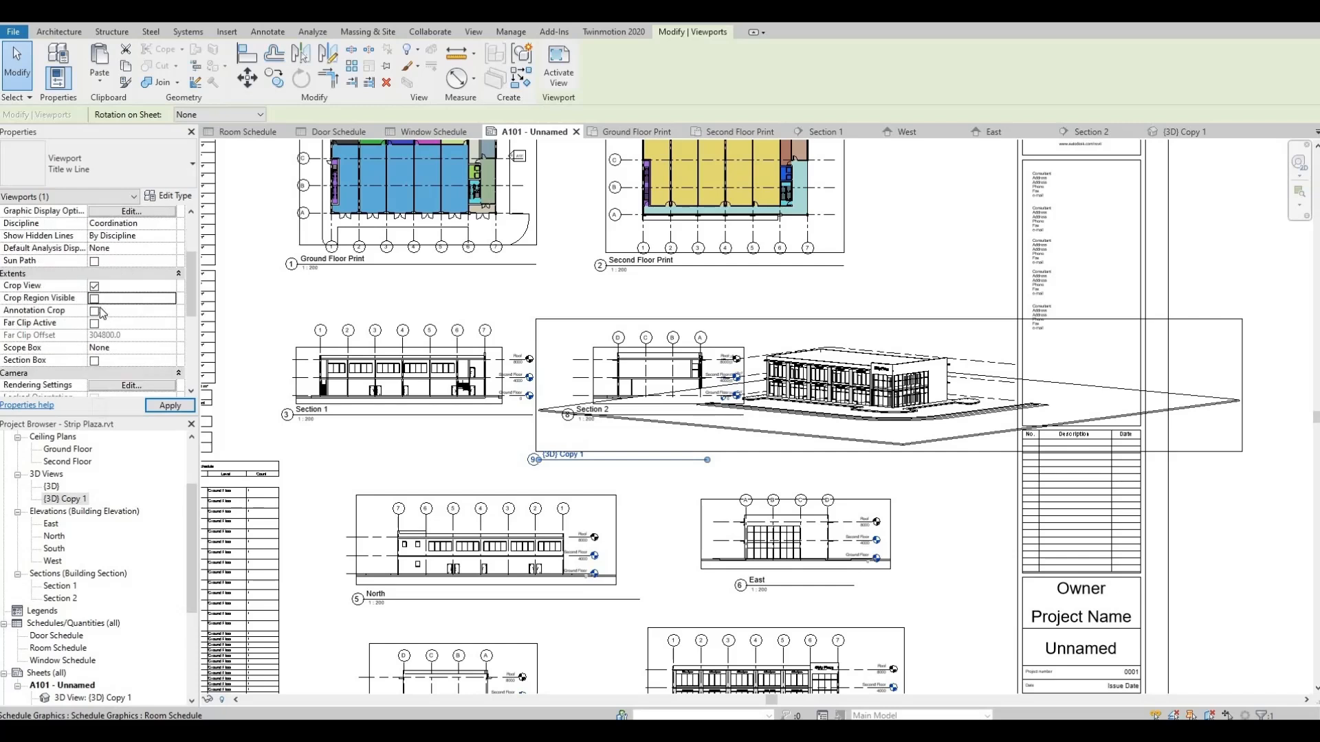
left_click(94, 298)
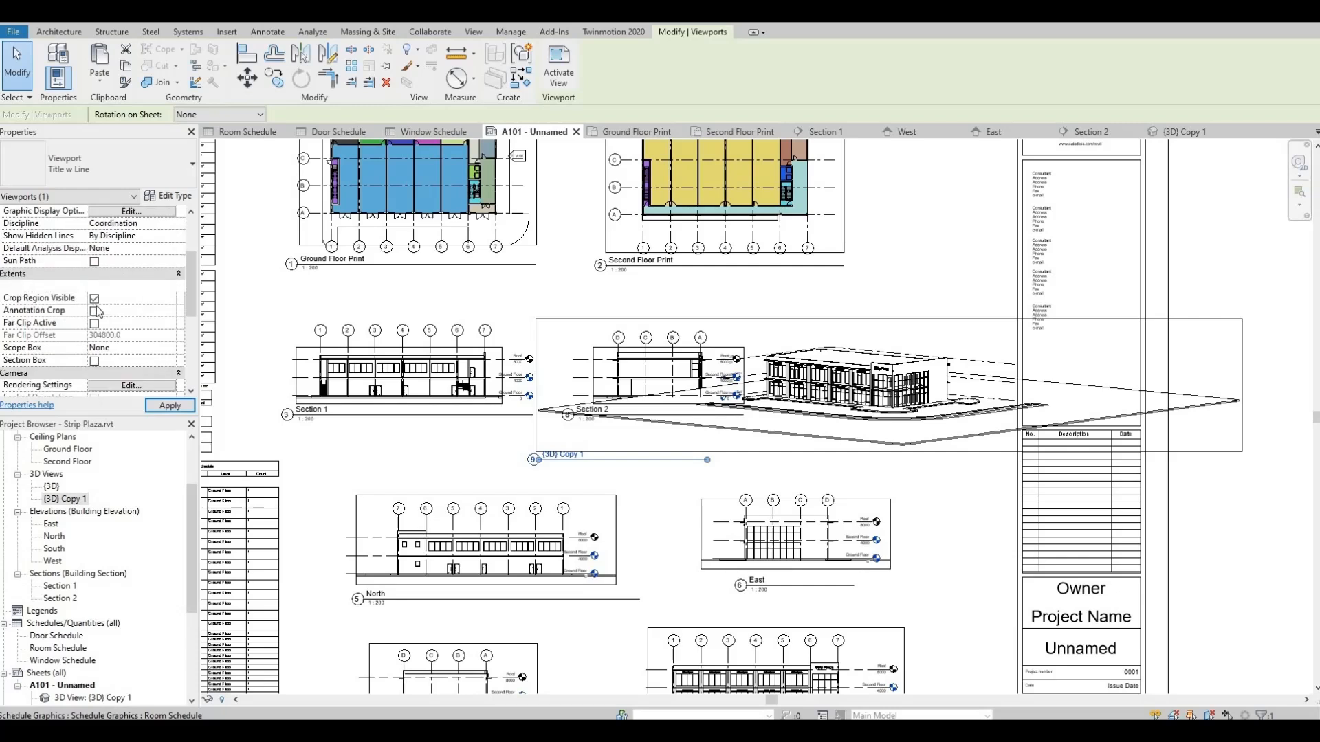
left_click(94, 310)
left_click(170, 406)
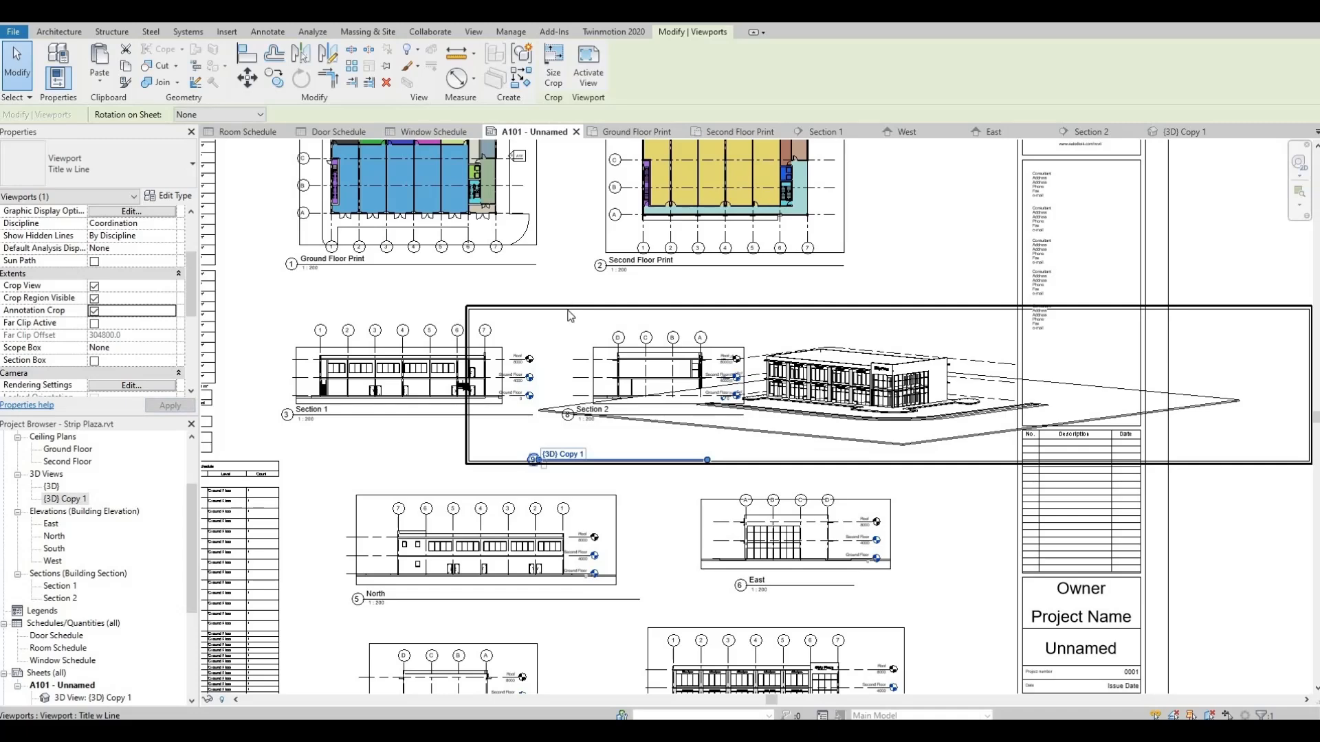
Activate the 3D view on the sheet, pull in all four crop region edges around the building, and reposition its title beneath it.
double_click(570, 315)
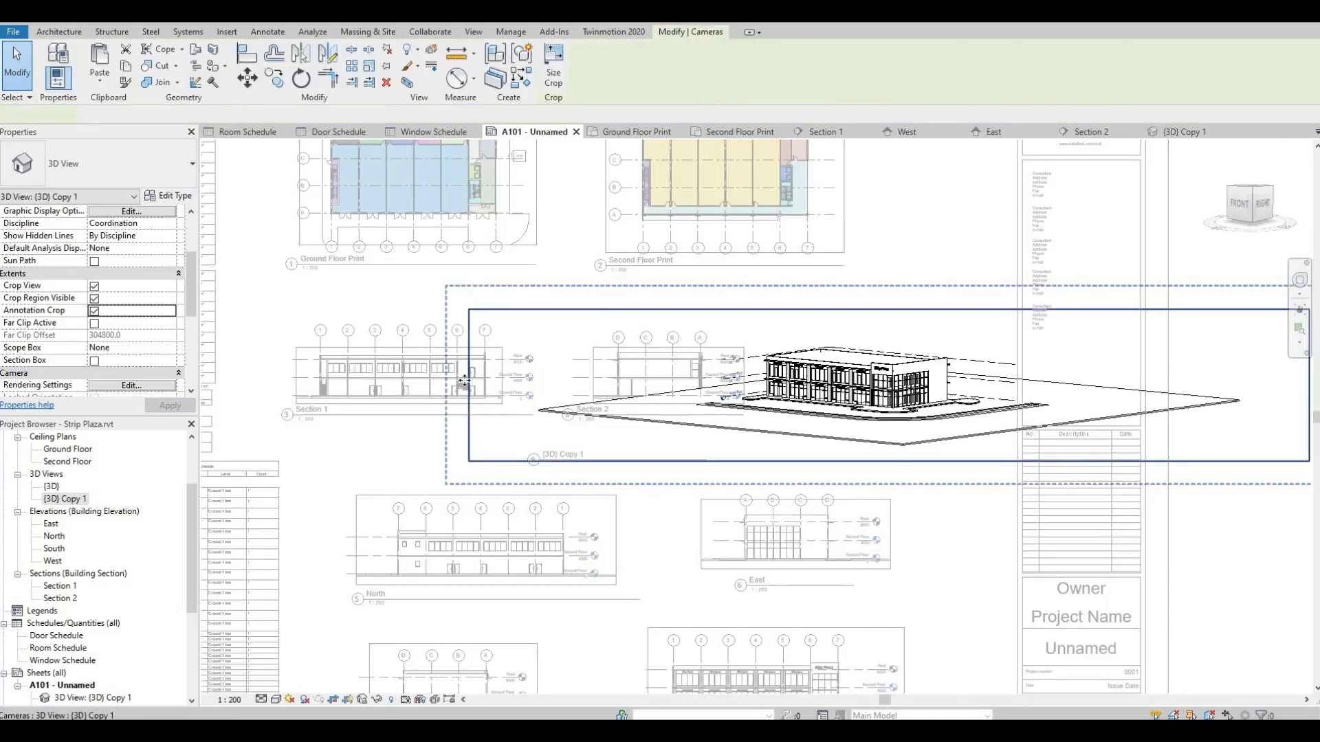
left_click_drag(466, 384, 719, 385)
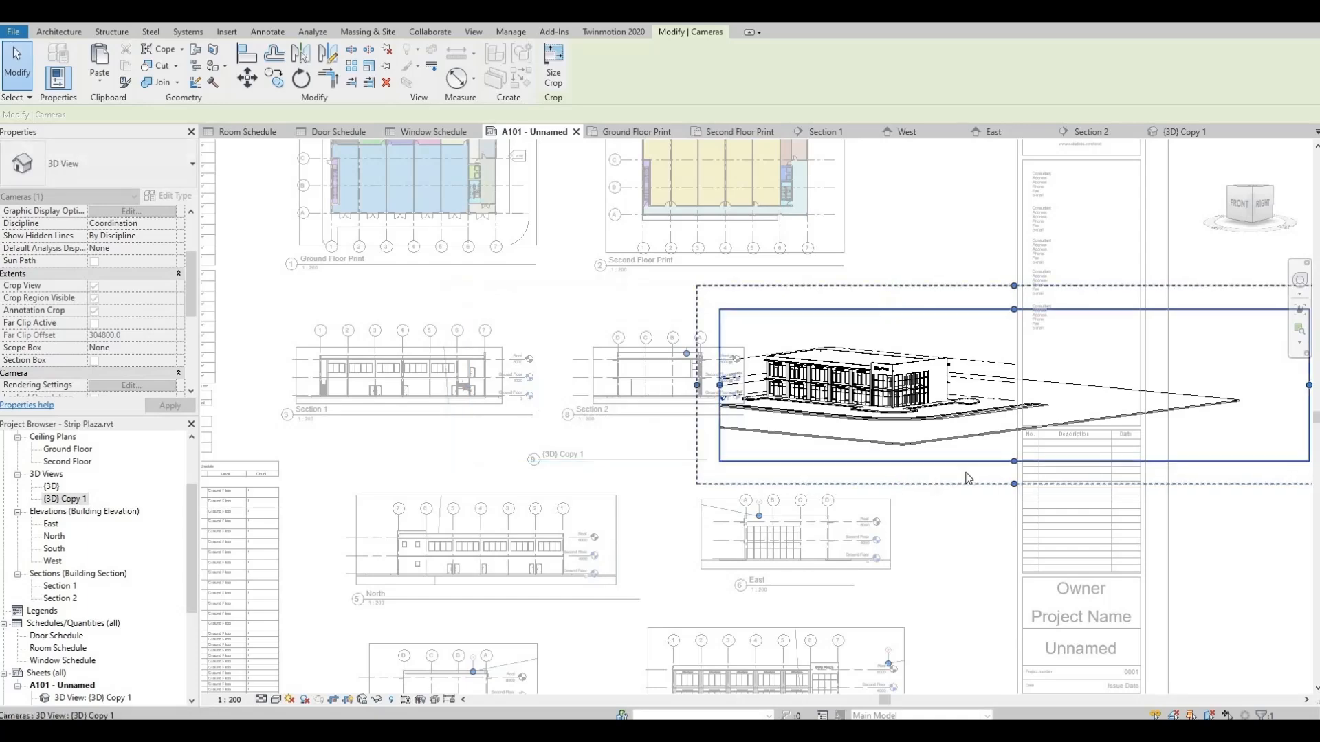
left_click_drag(1014, 461, 1012, 413)
middle_click_drag(994, 436, 832, 444)
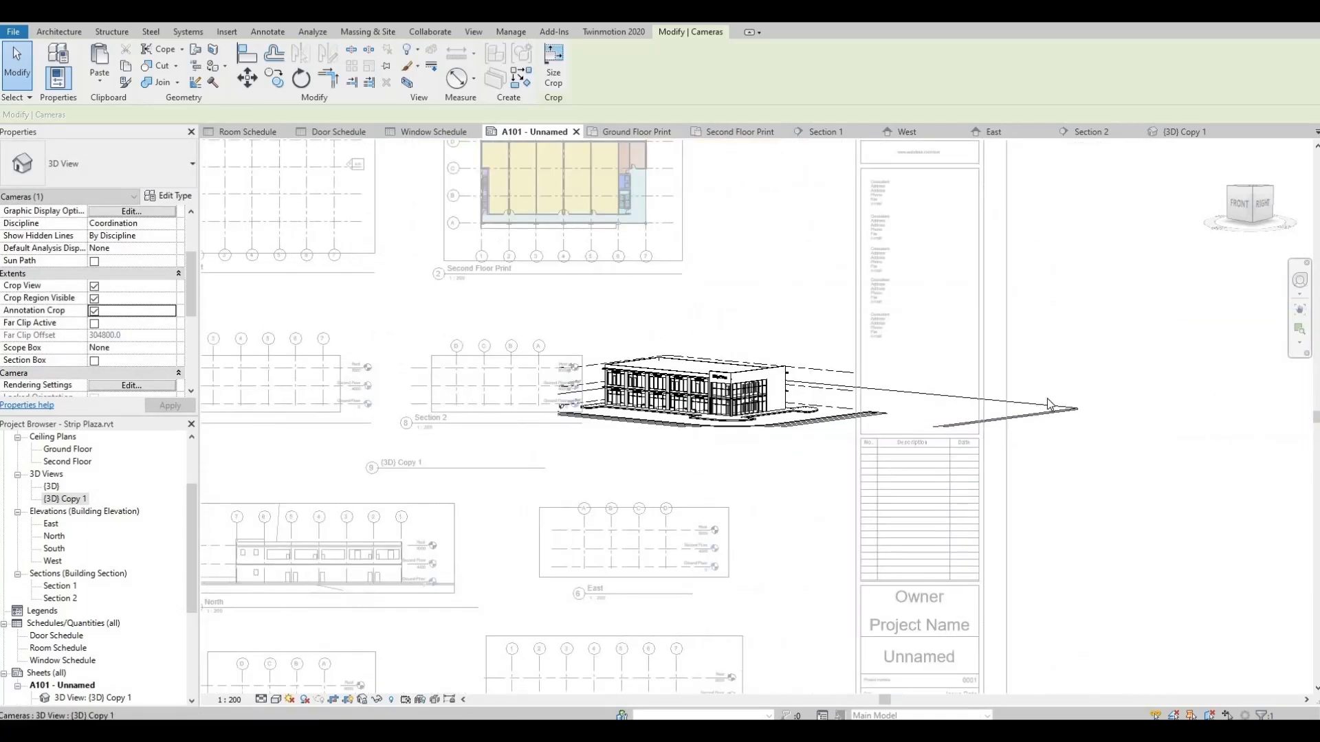
left_click_drag(1143, 373, 826, 372)
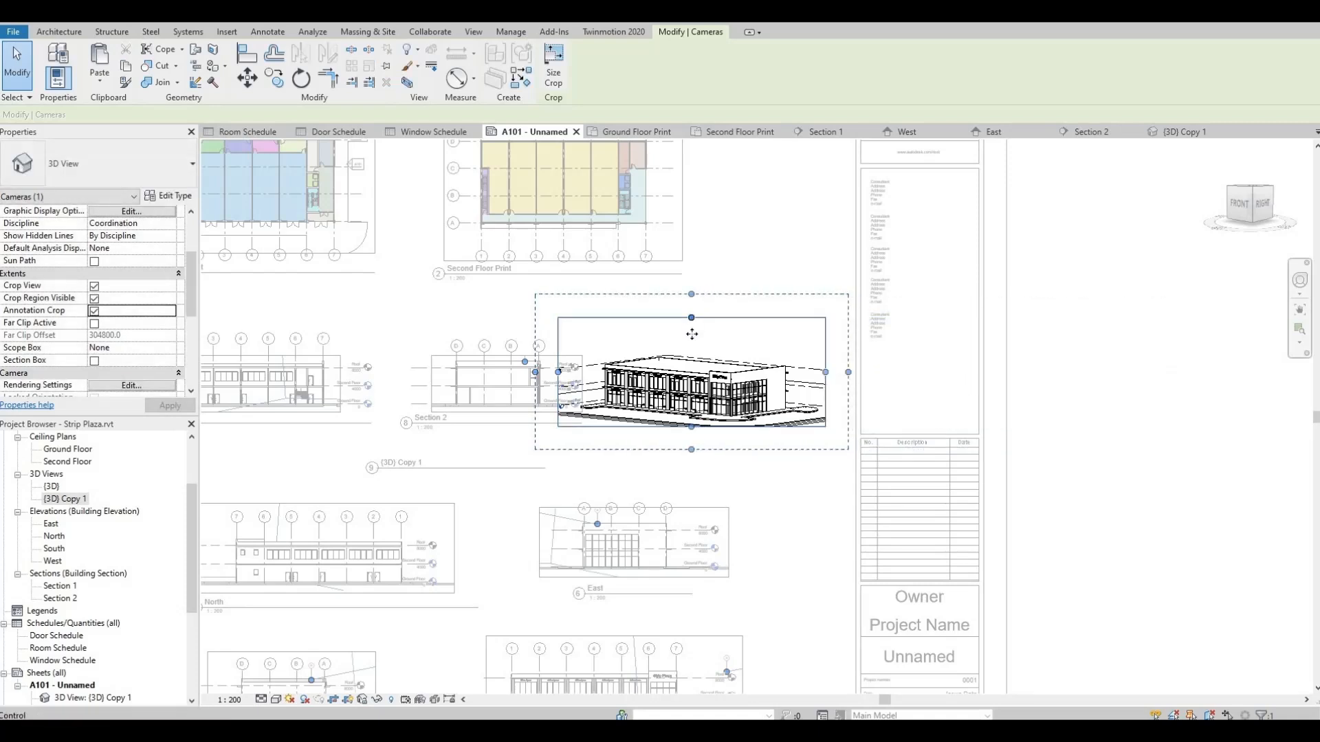
left_click_drag(692, 318, 691, 341)
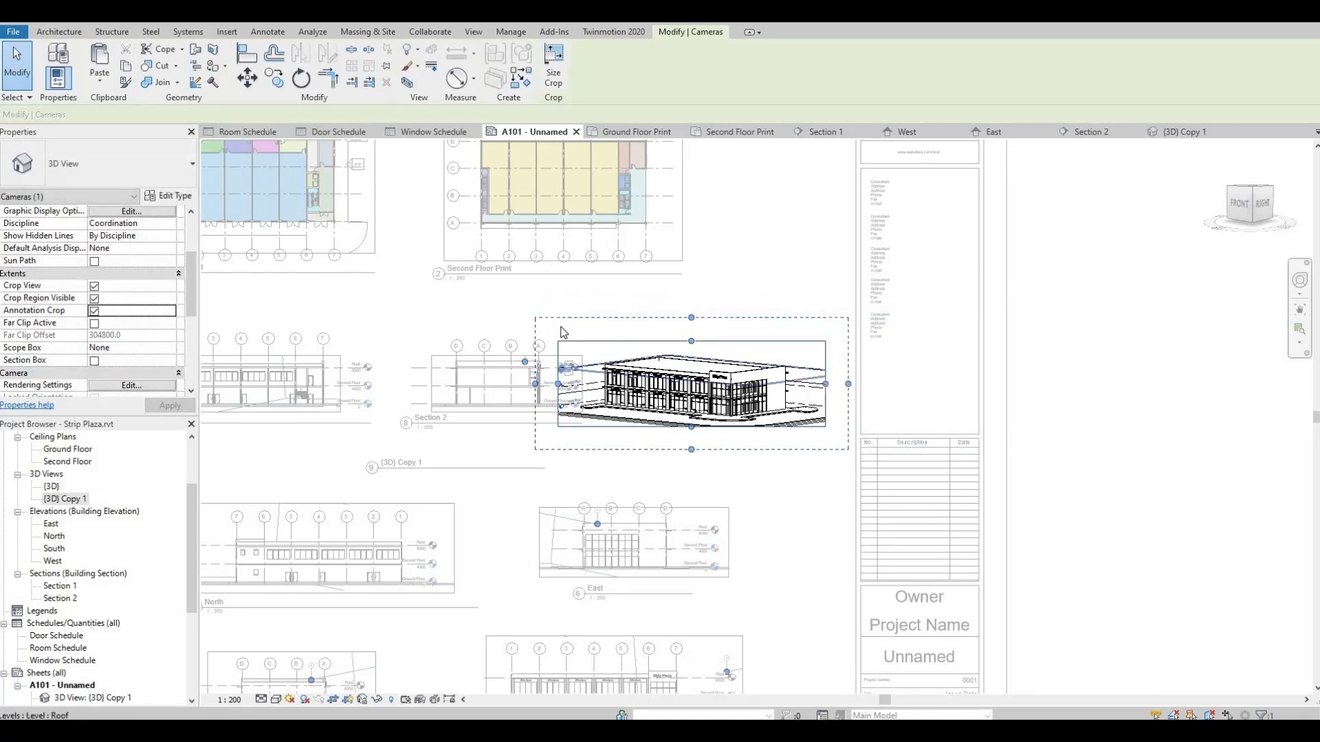
left_click(753, 282)
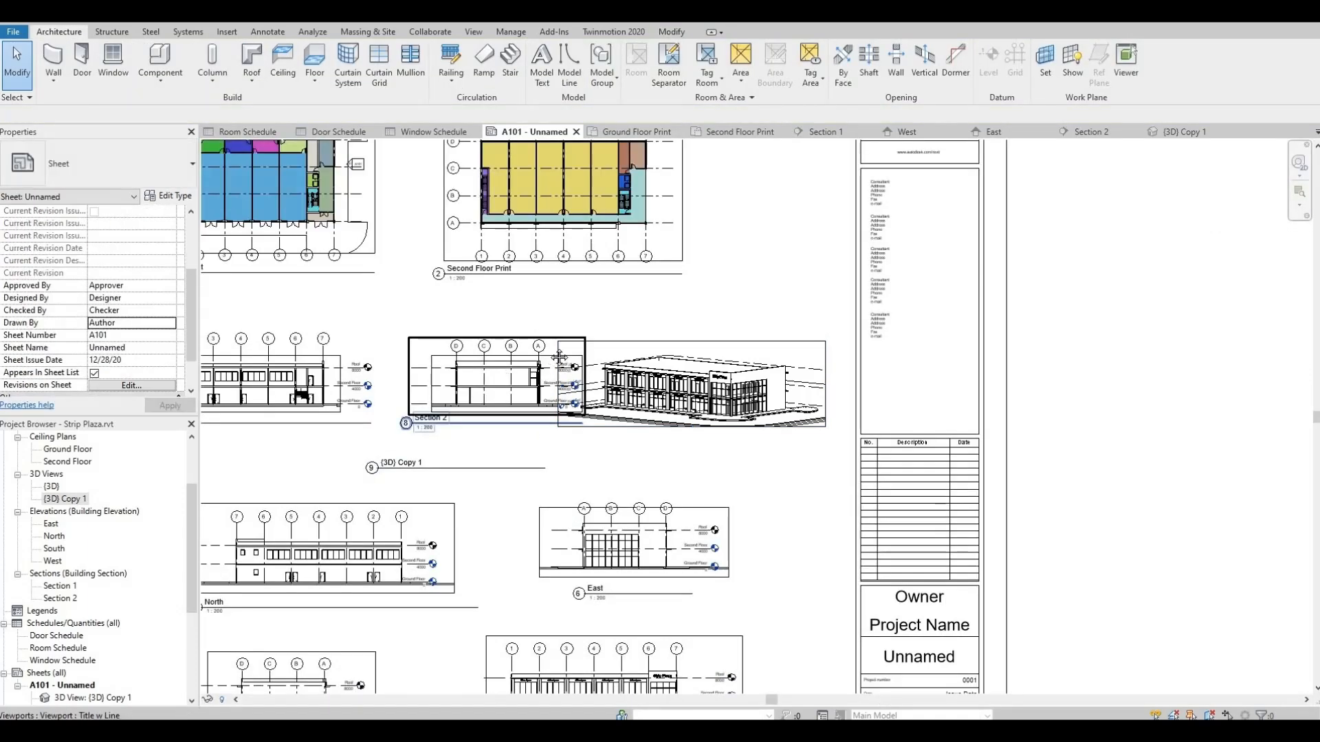
middle_click_drag(502, 399, 533, 376)
left_click_drag(465, 445, 728, 424)
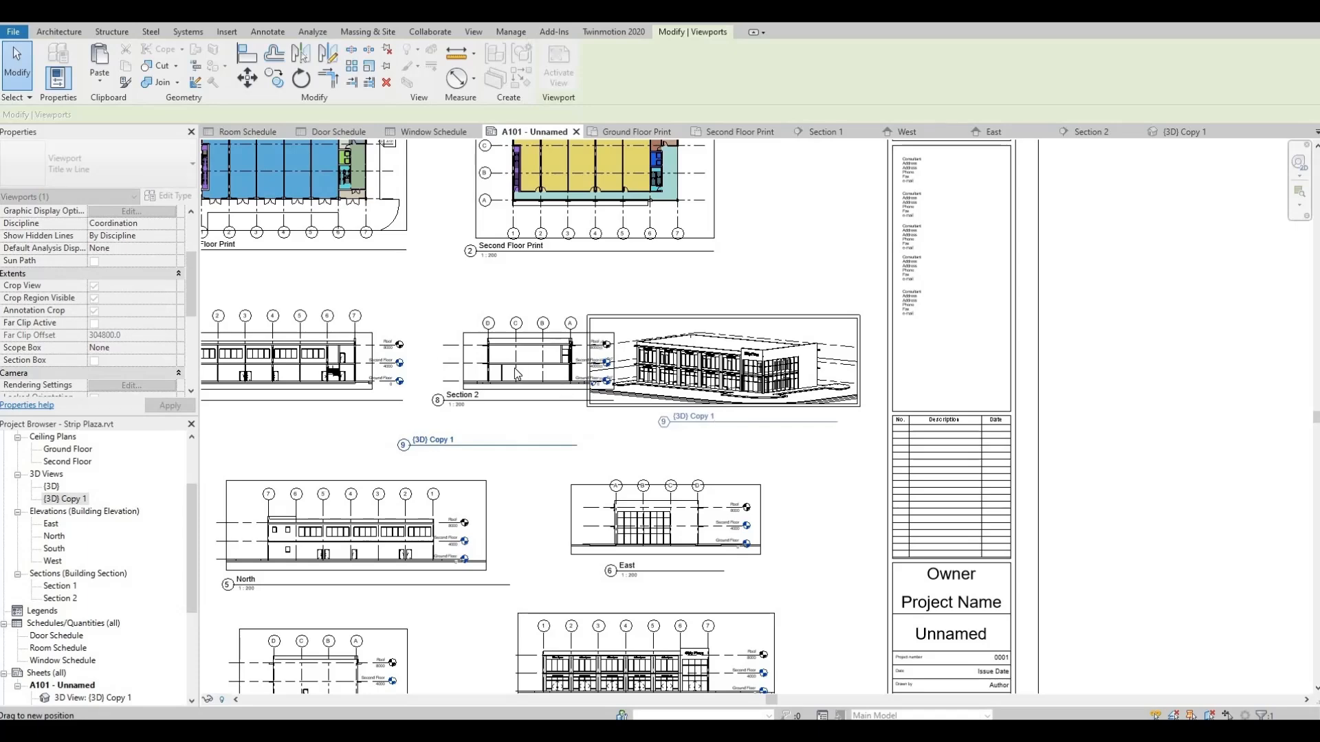
Nudge the Section 2 viewport left, away from the cropped 3D view.
middle_click_drag(479, 374, 643, 361)
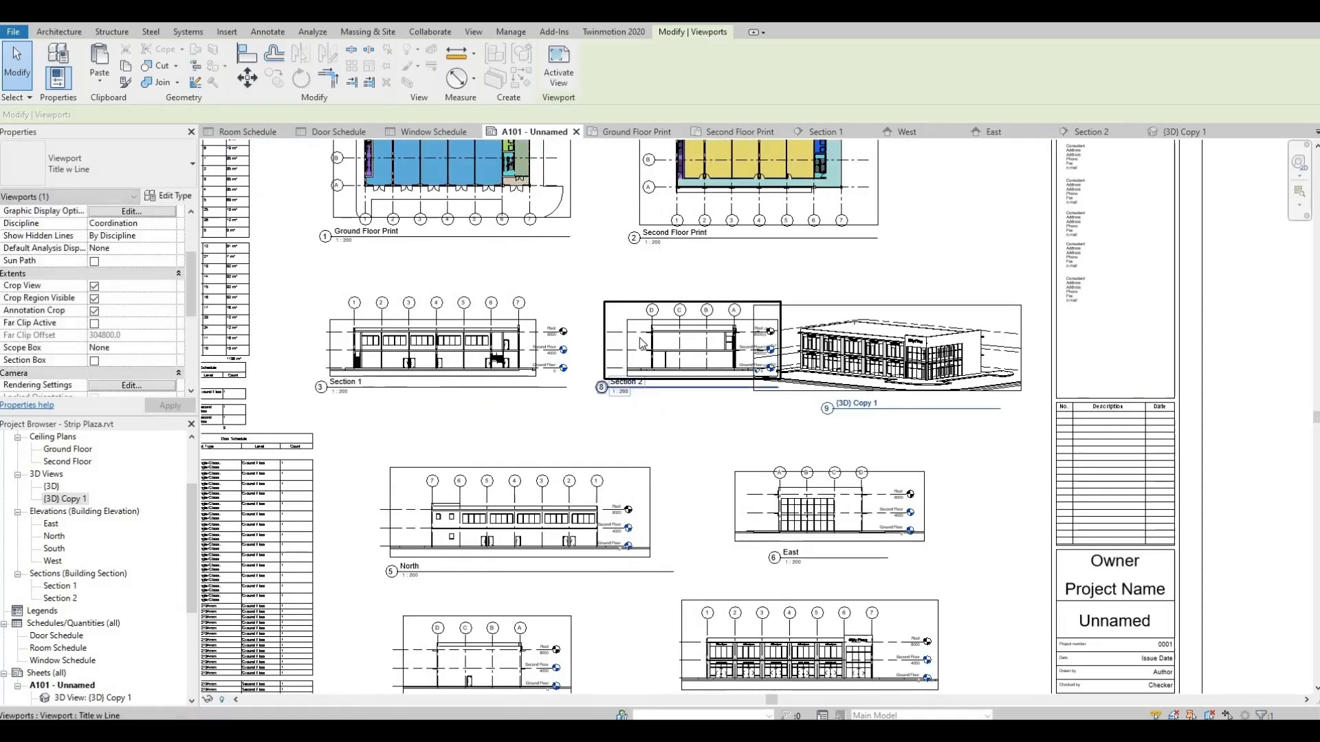
left_click(678, 304)
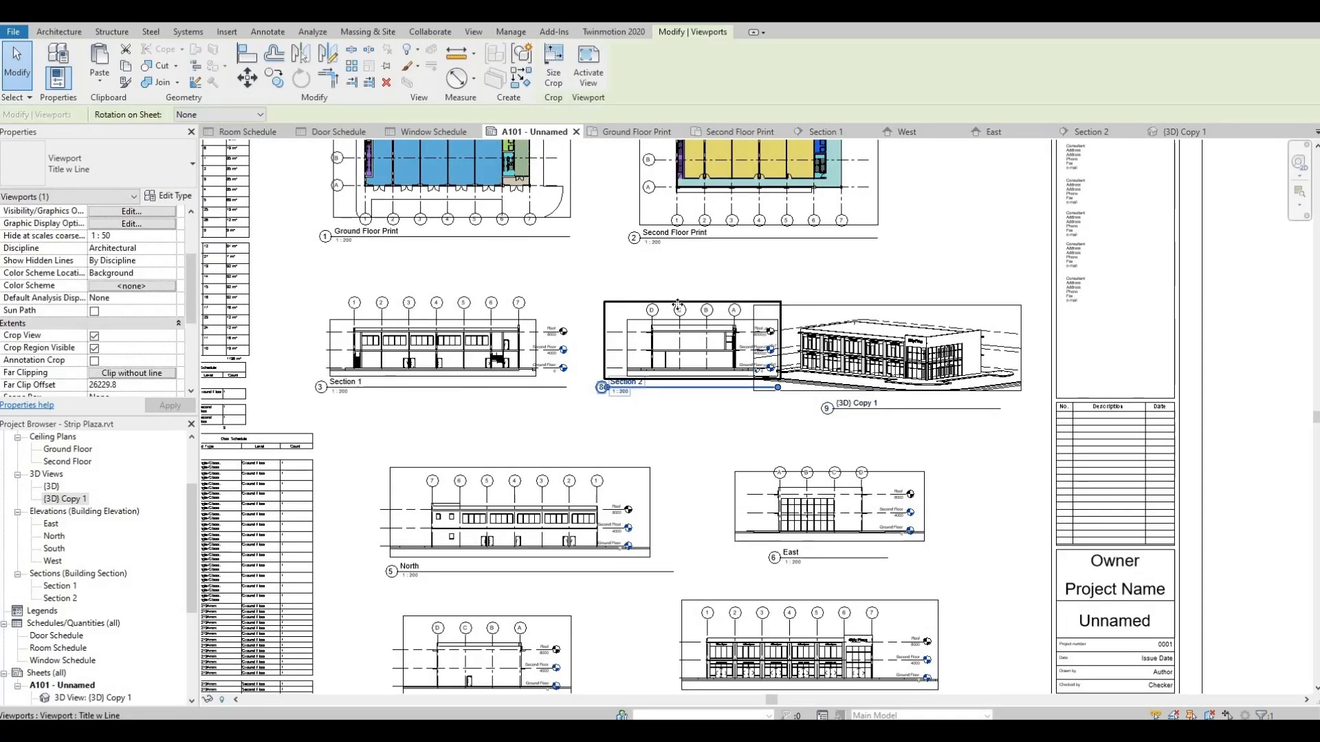
key("Left")
key("Left")
key("Left")
key("Left")
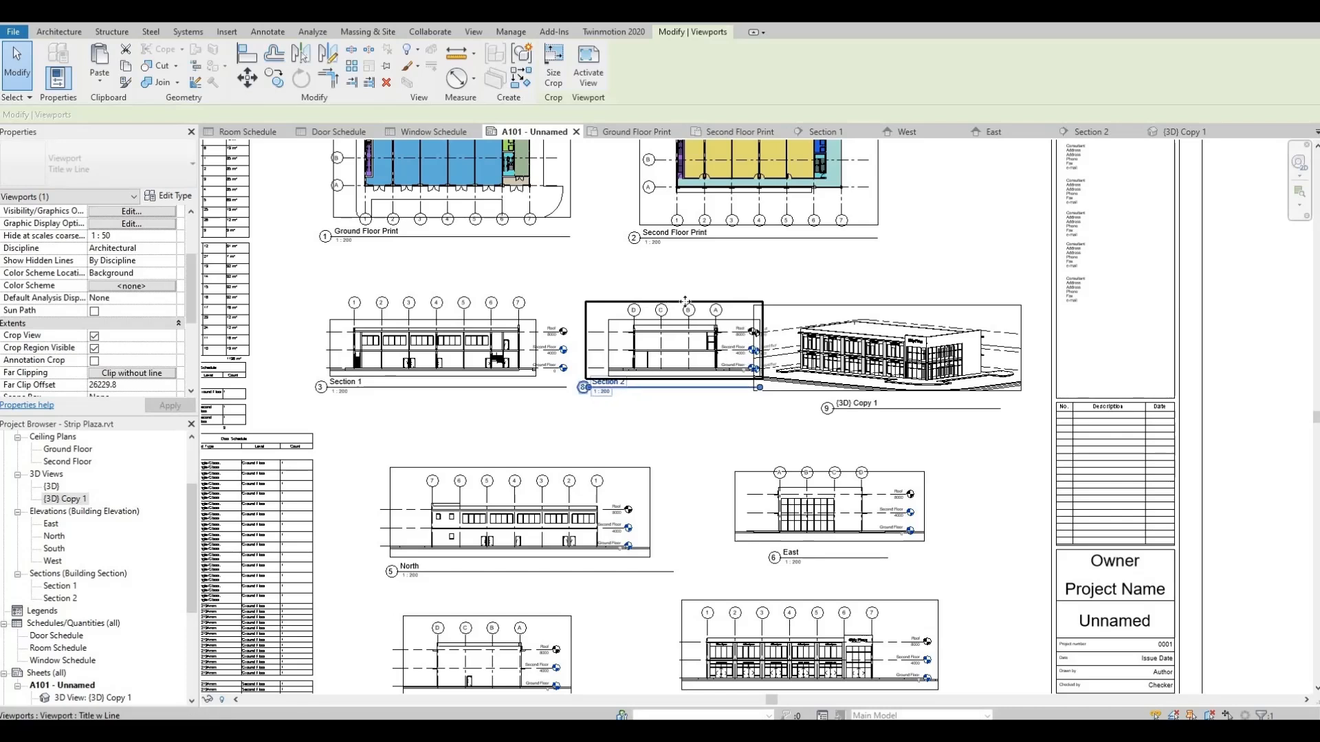
key("Left")
key("Left")
Nudge the 3D viewport right to leave a gap between it and Section 2.
left_click(885, 307)
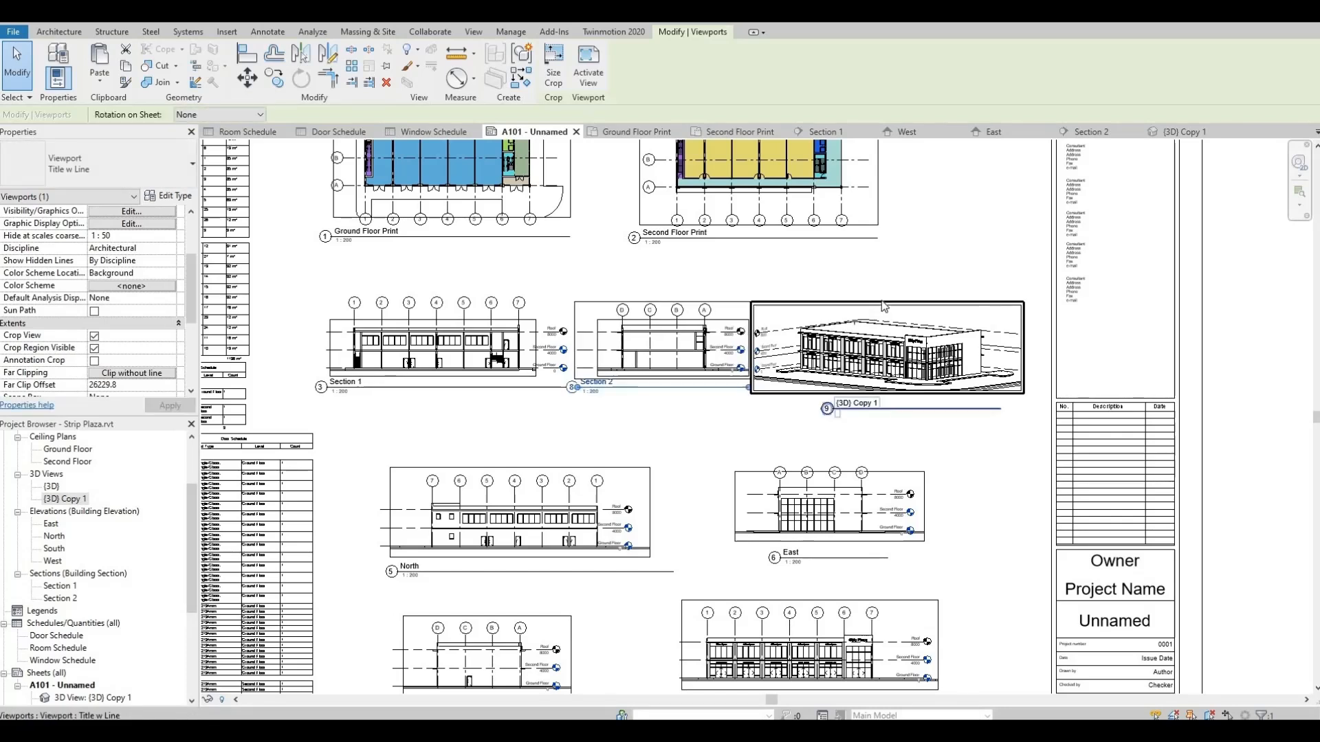
key("Right")
key("Right")
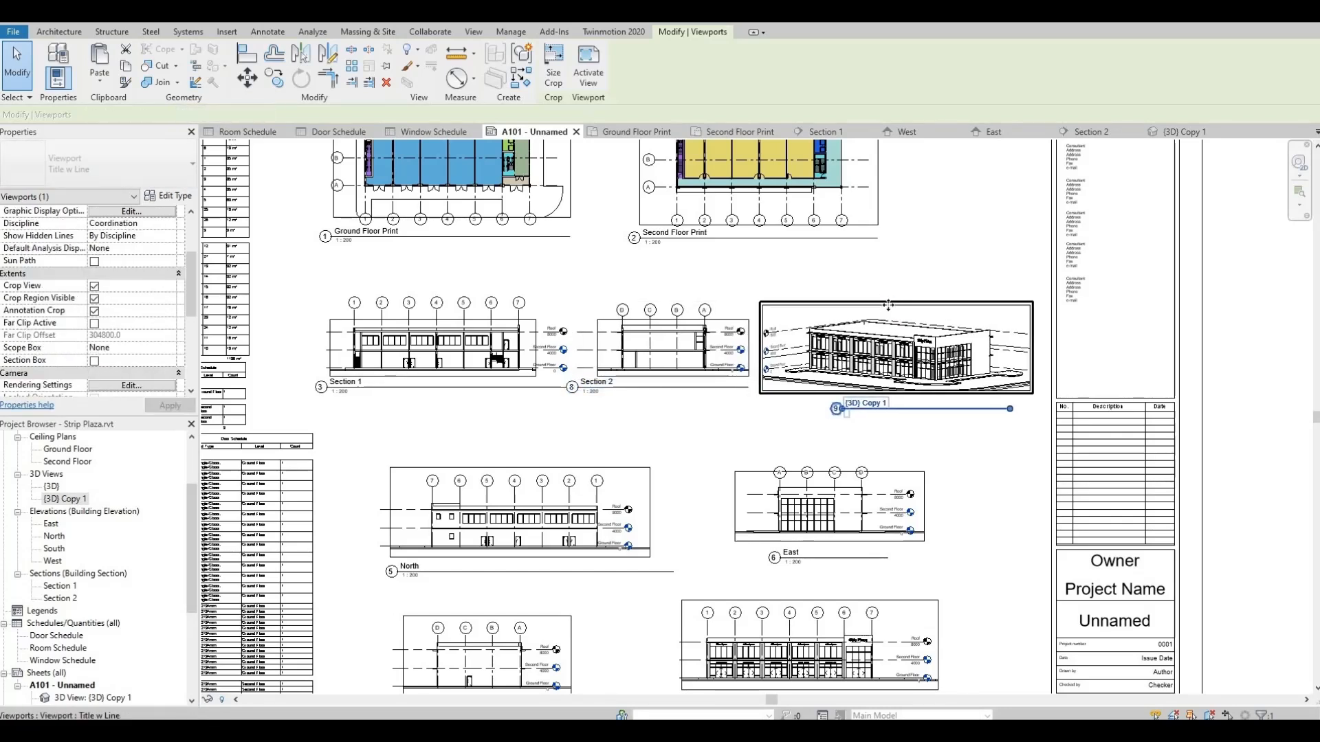
key("Right")
key("Right")
Nudge the Section 2 viewport slightly right and down to fit between Section 1 and the 3D view.
left_click(676, 364)
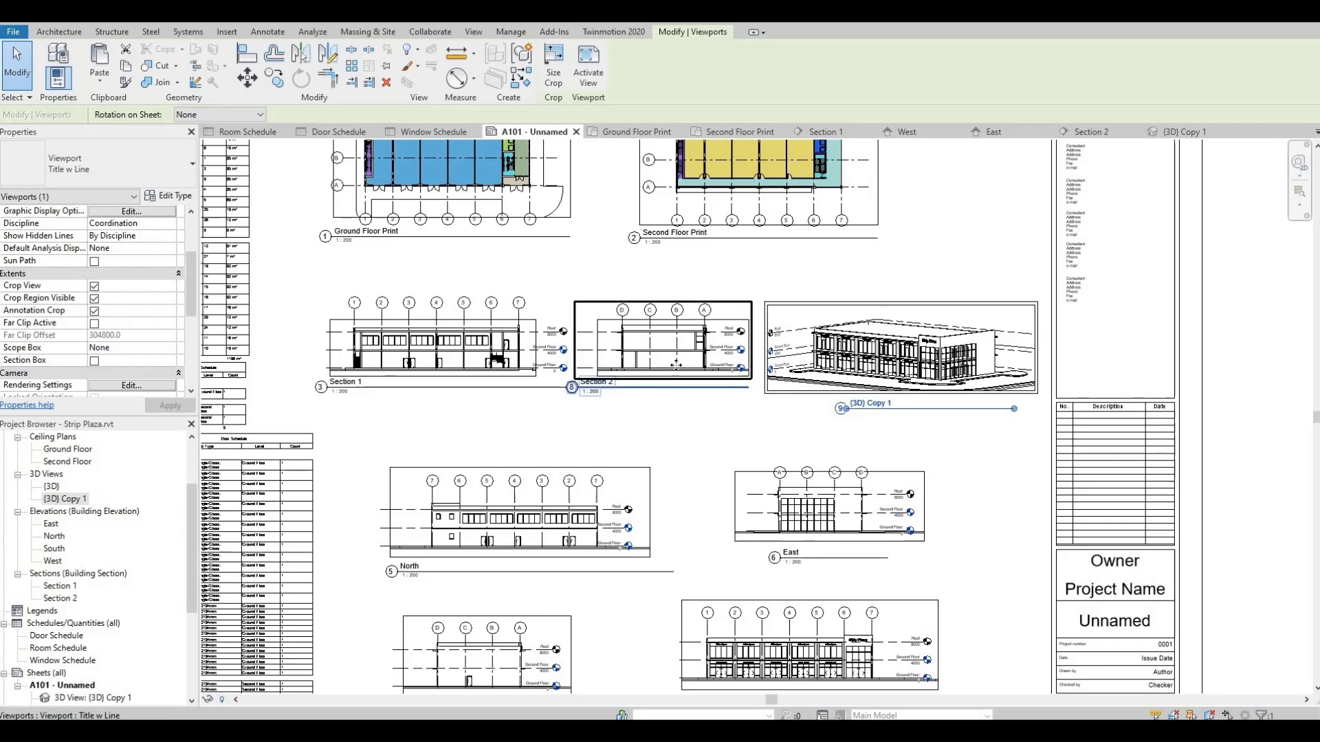
key("Right")
key("Right")
key("Right")
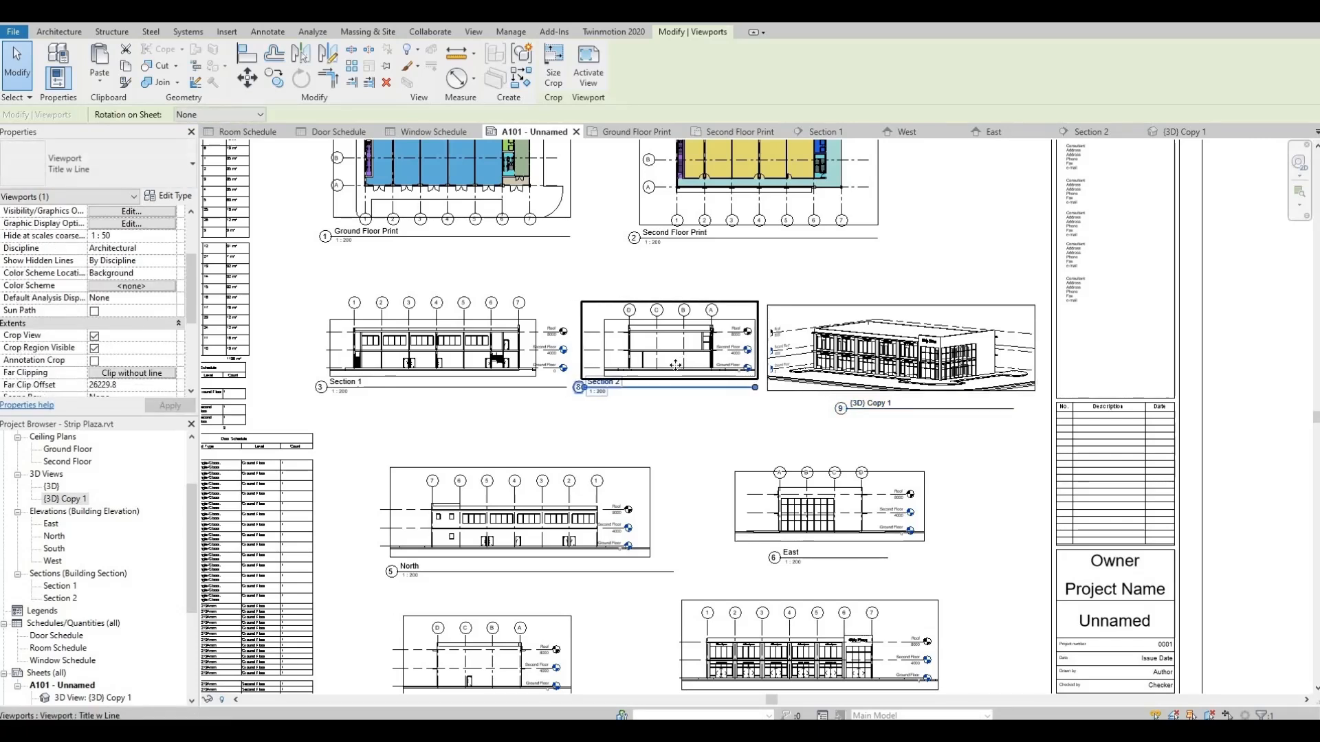
key("Down")
key("Down")
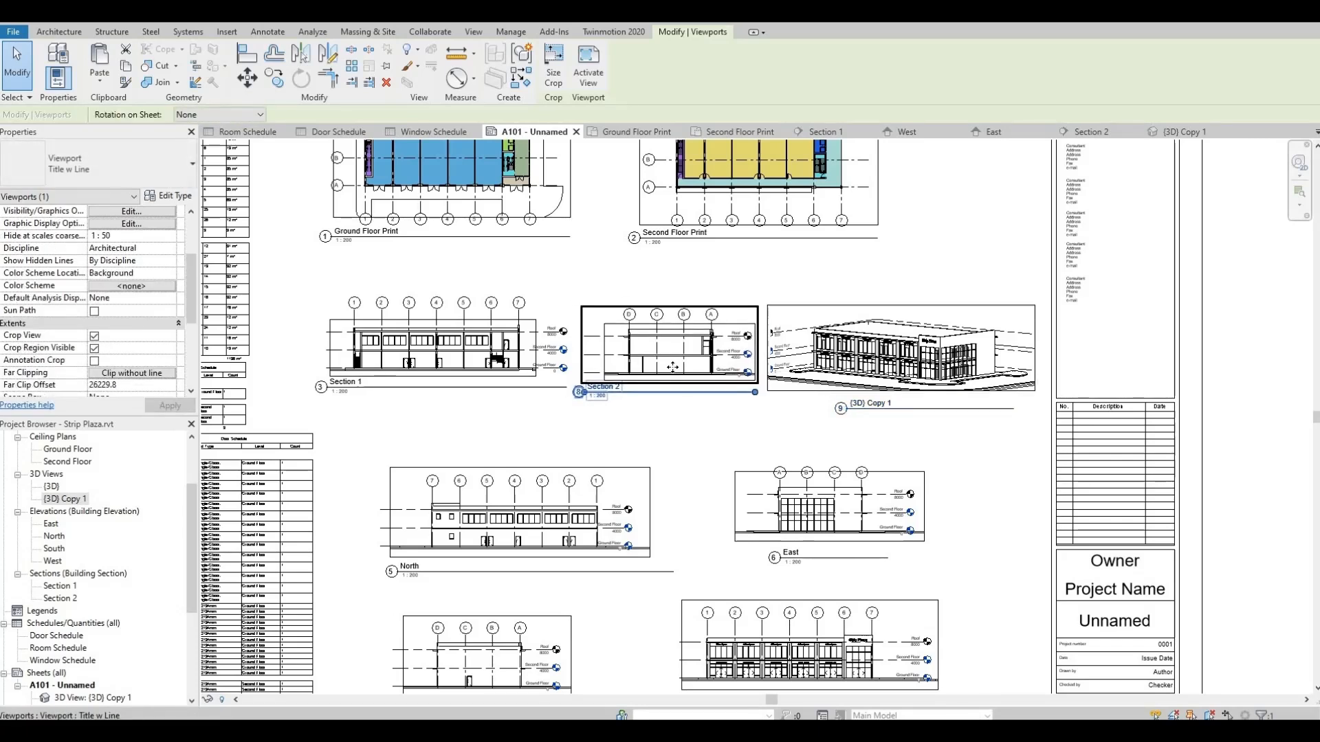
left_click(481, 387)
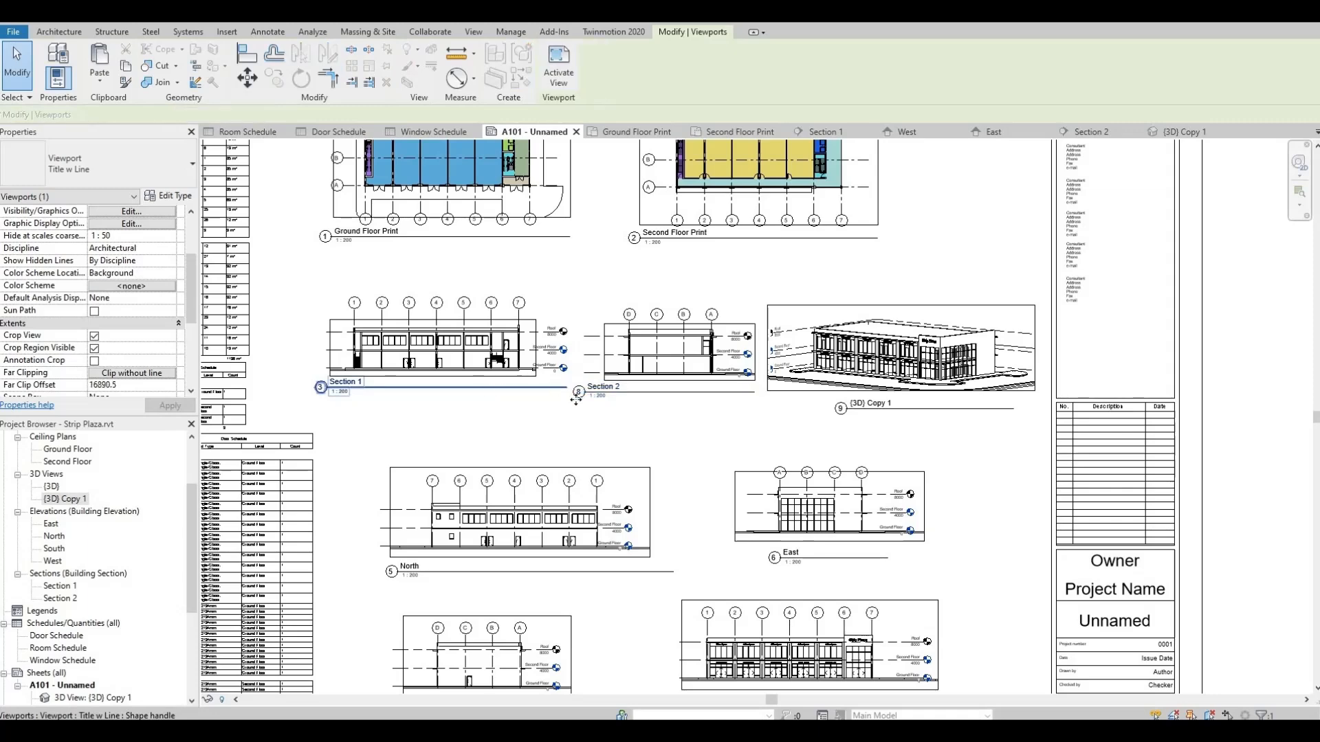
scroll(649, 459, "down", 2)
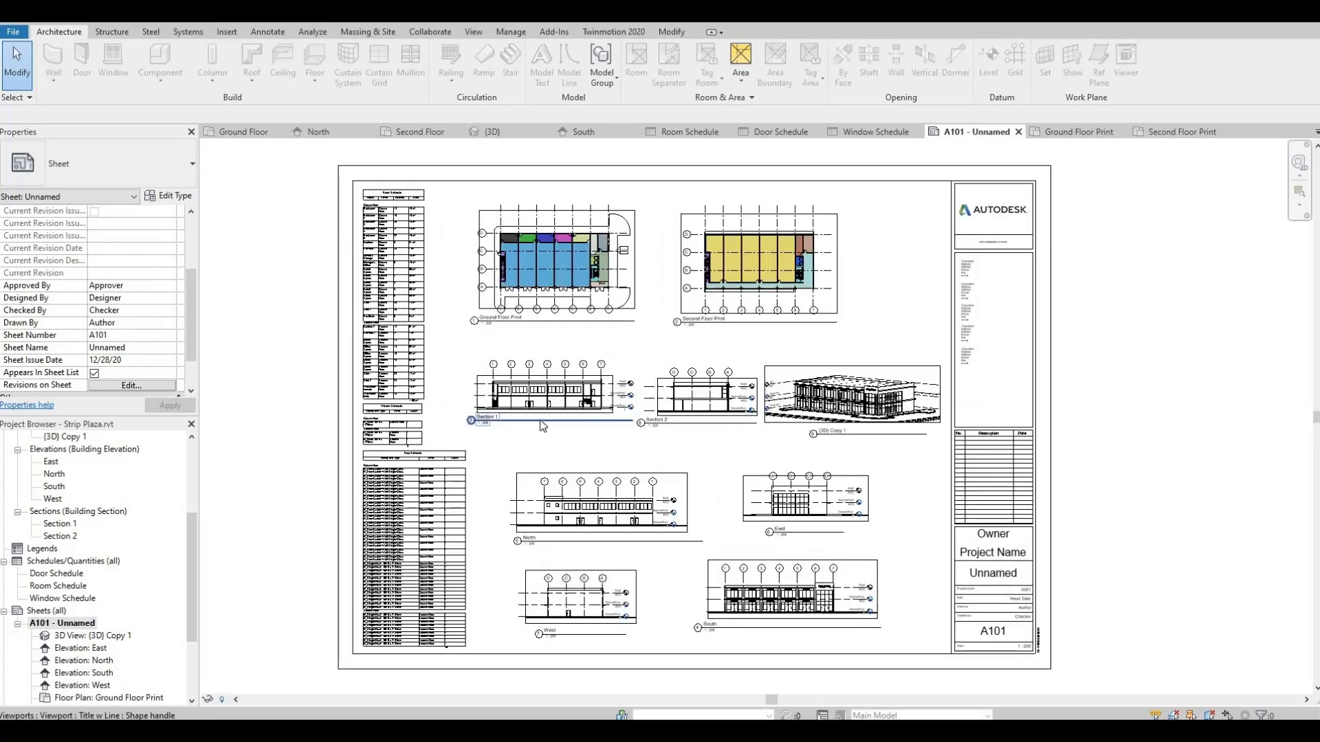
scroll(543, 426, "up", 1)
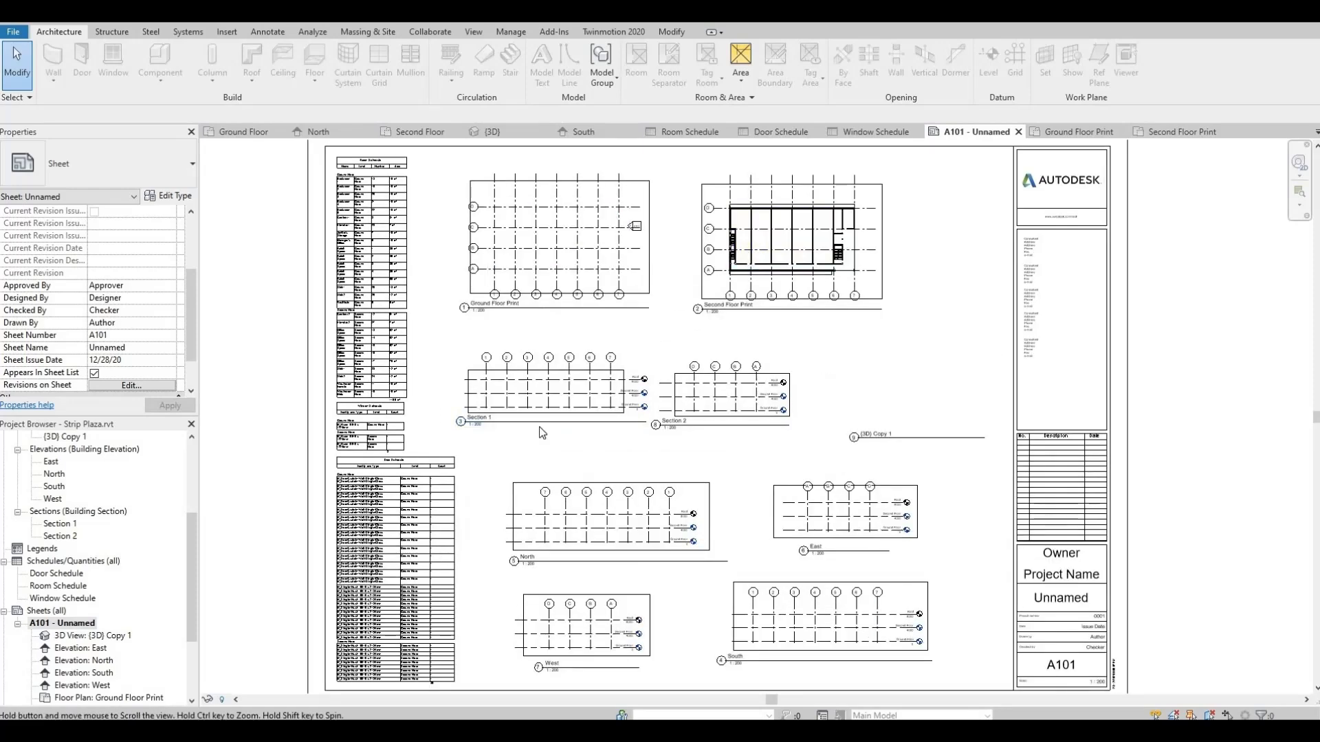
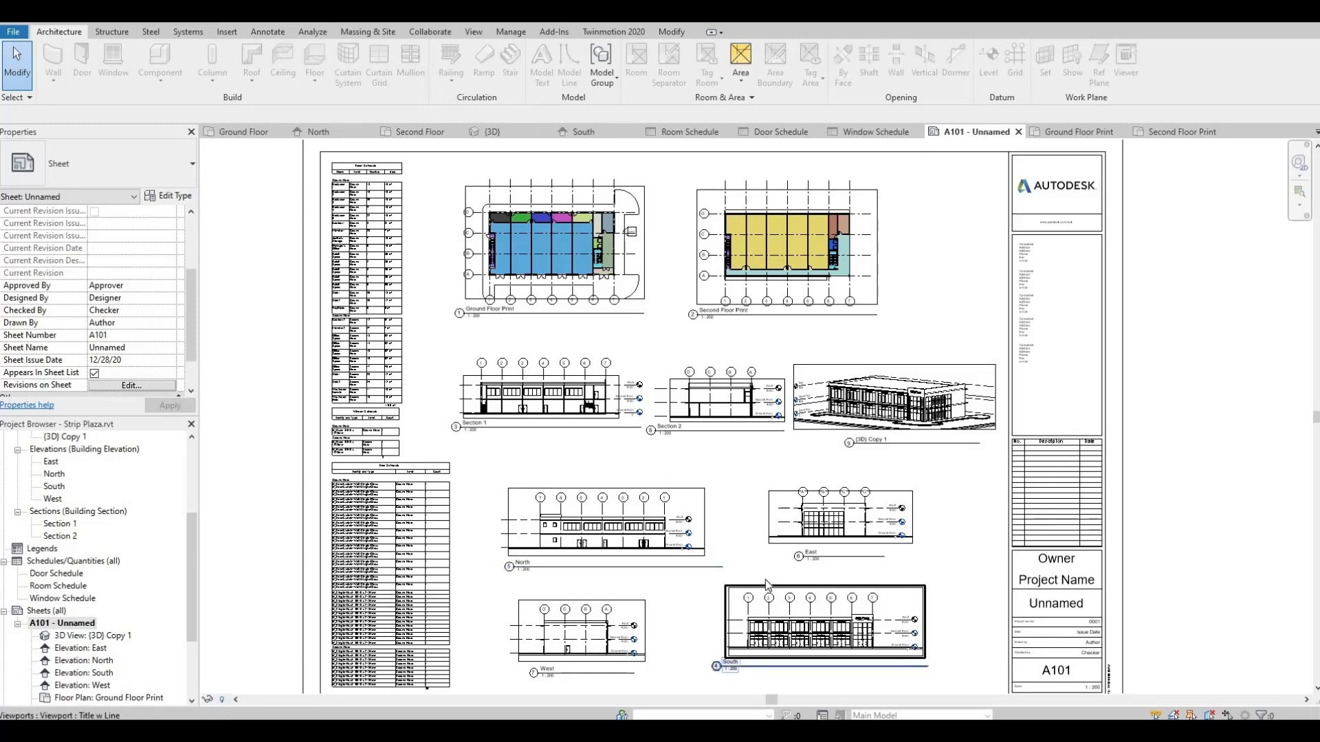
scroll(759, 543, "down", 2)
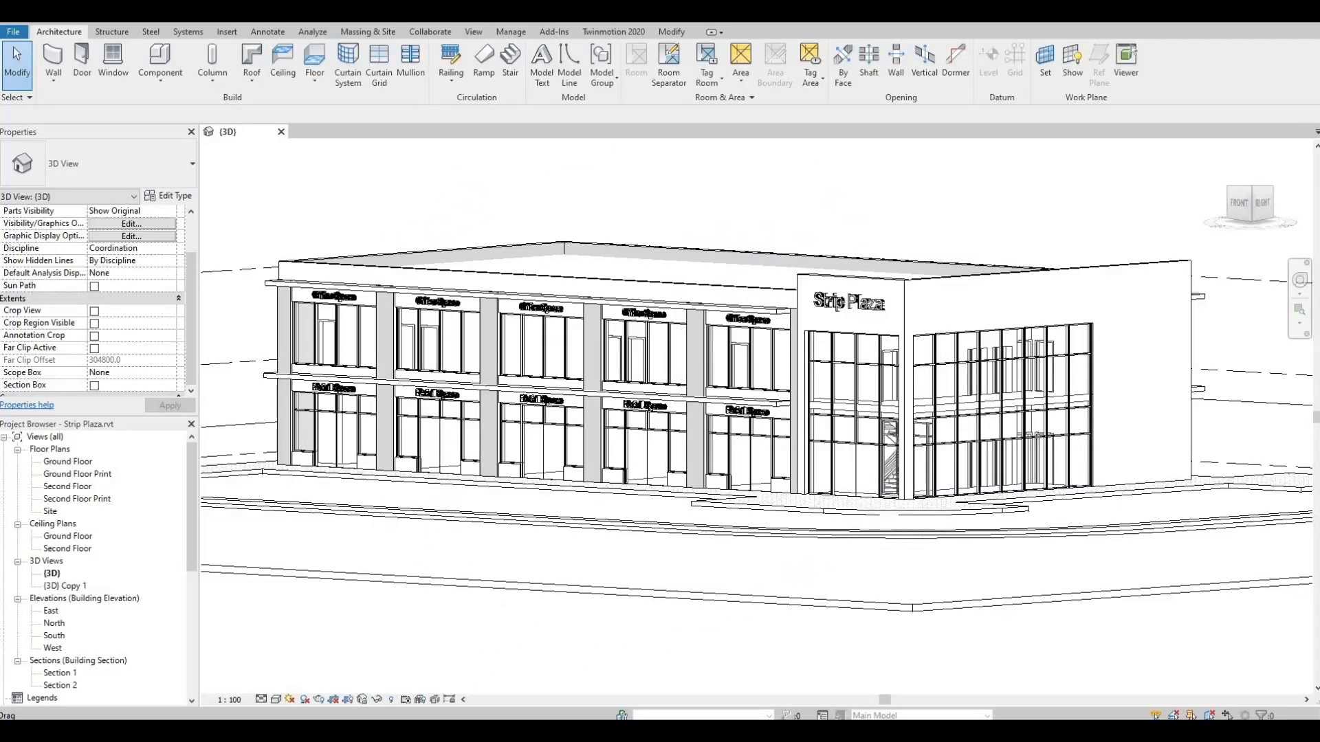
Send the Strip Plaza model from the default 3D view to Twinmotion 2020 through Direct Link and switch to Twinmotion.
left_click(611, 33)
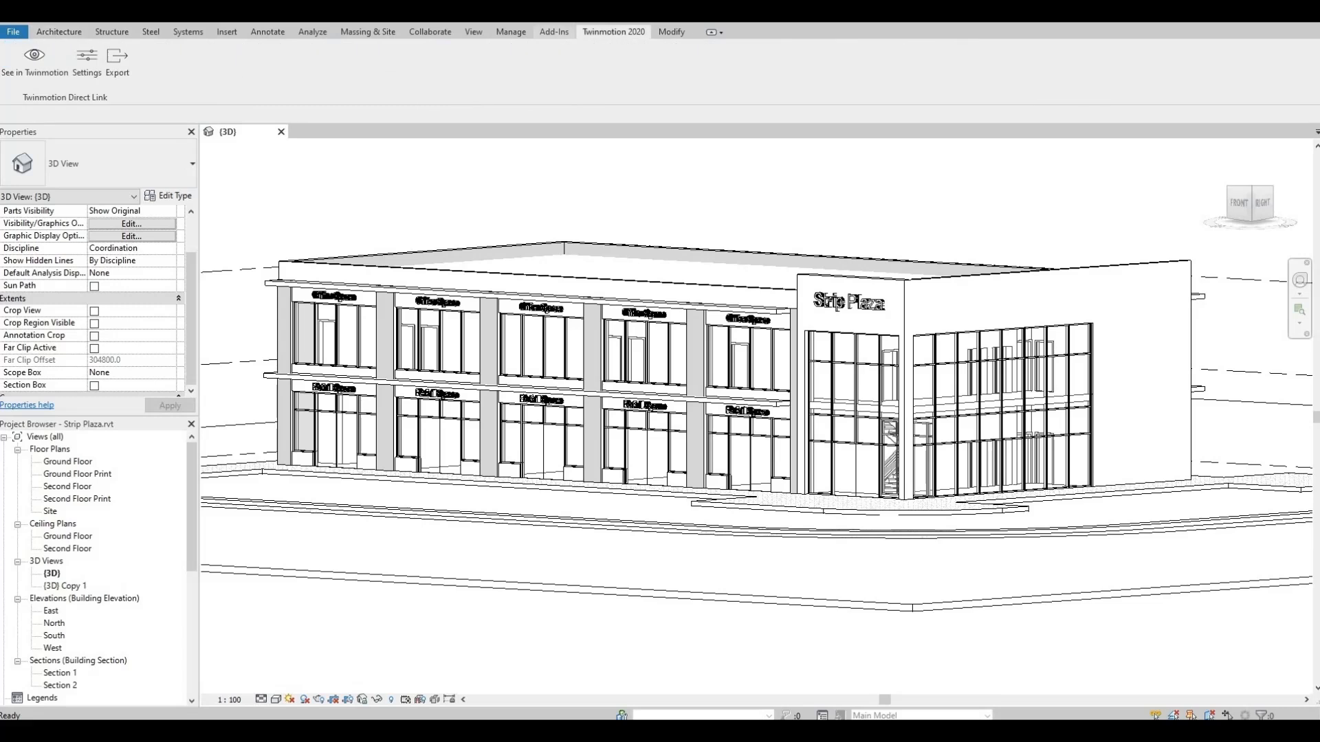
left_click(35, 61)
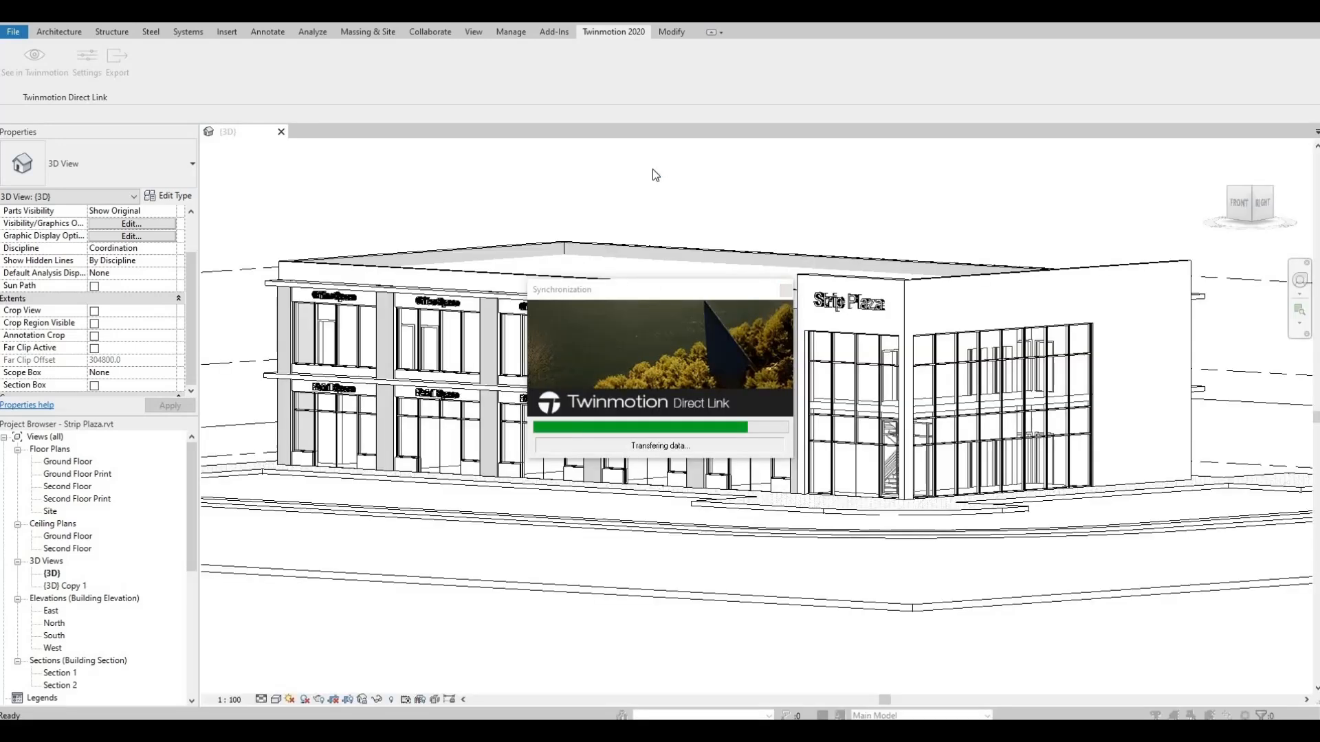
left_click(691, 401)
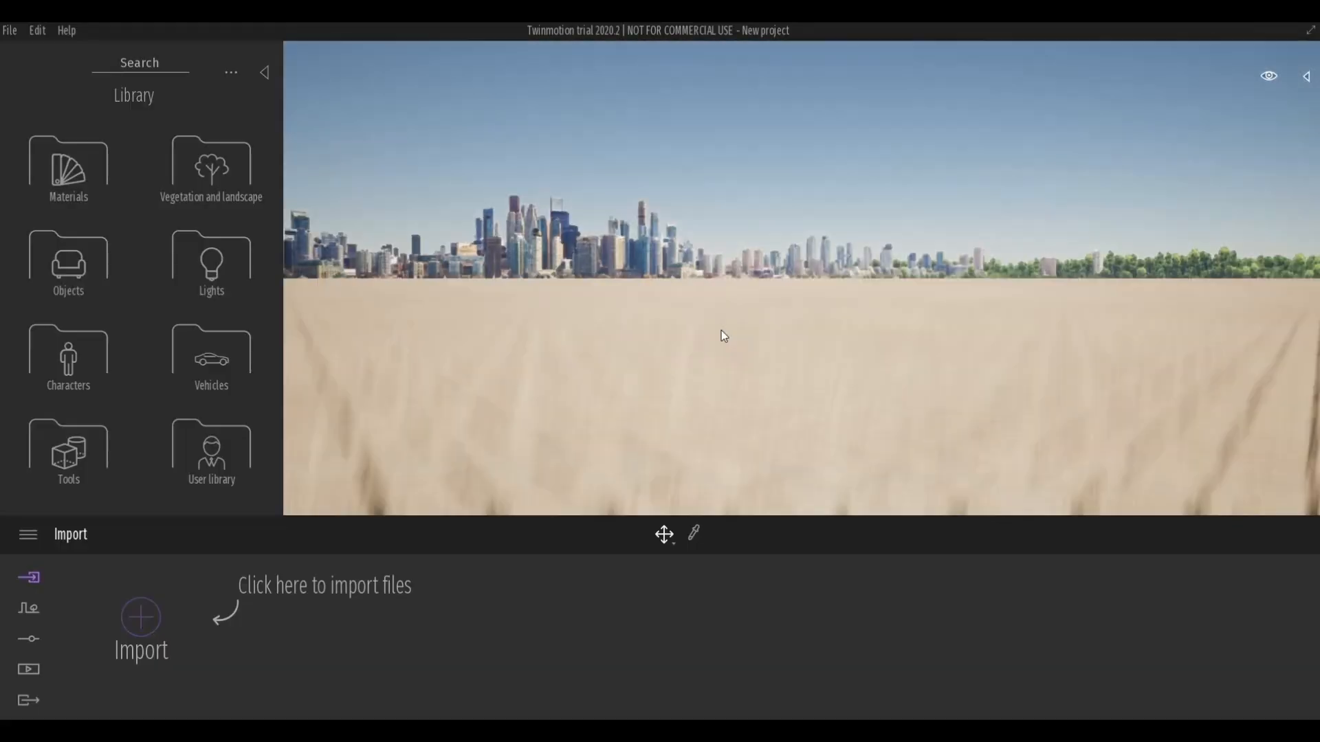
Look around the Twinmotion scene, backing away from the model to examine the imported building and its surrounding pavement.
right_click_drag(721, 330, 846, 330)
right_click_drag(756, 314, 820, 292)
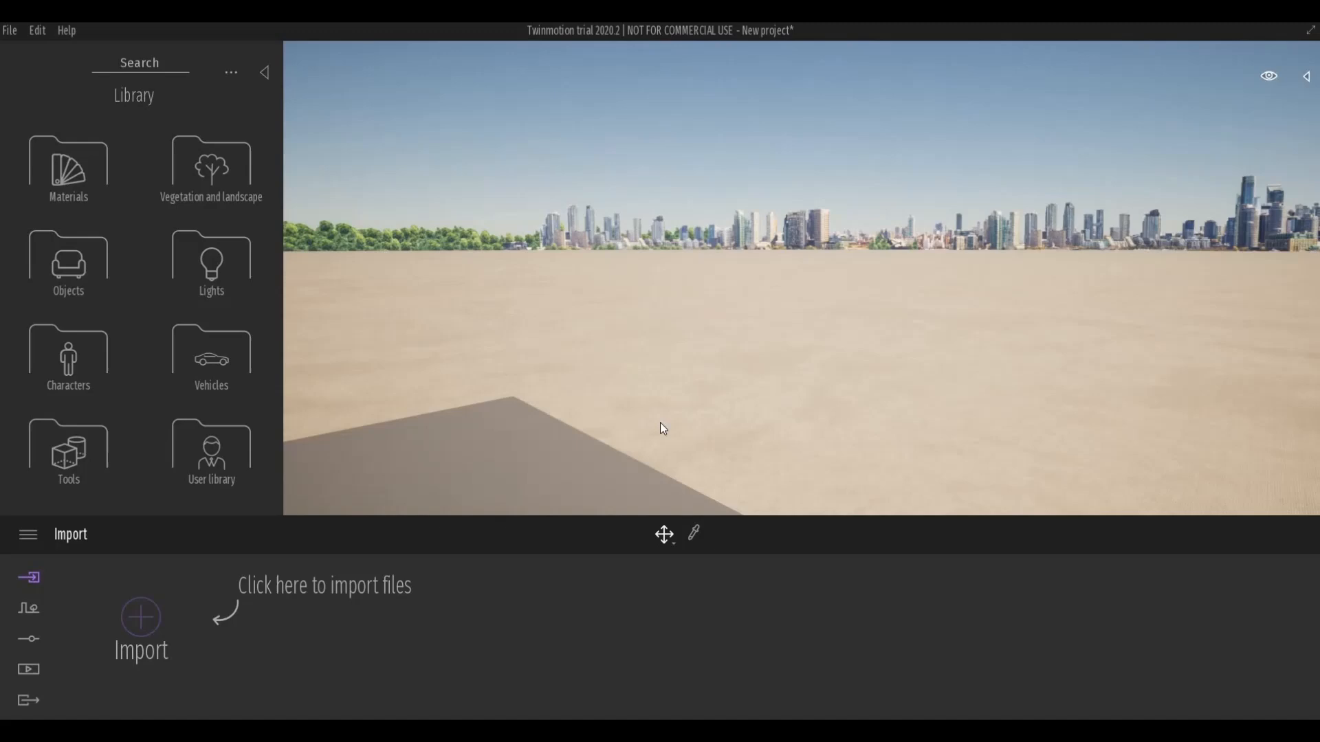
key("q")
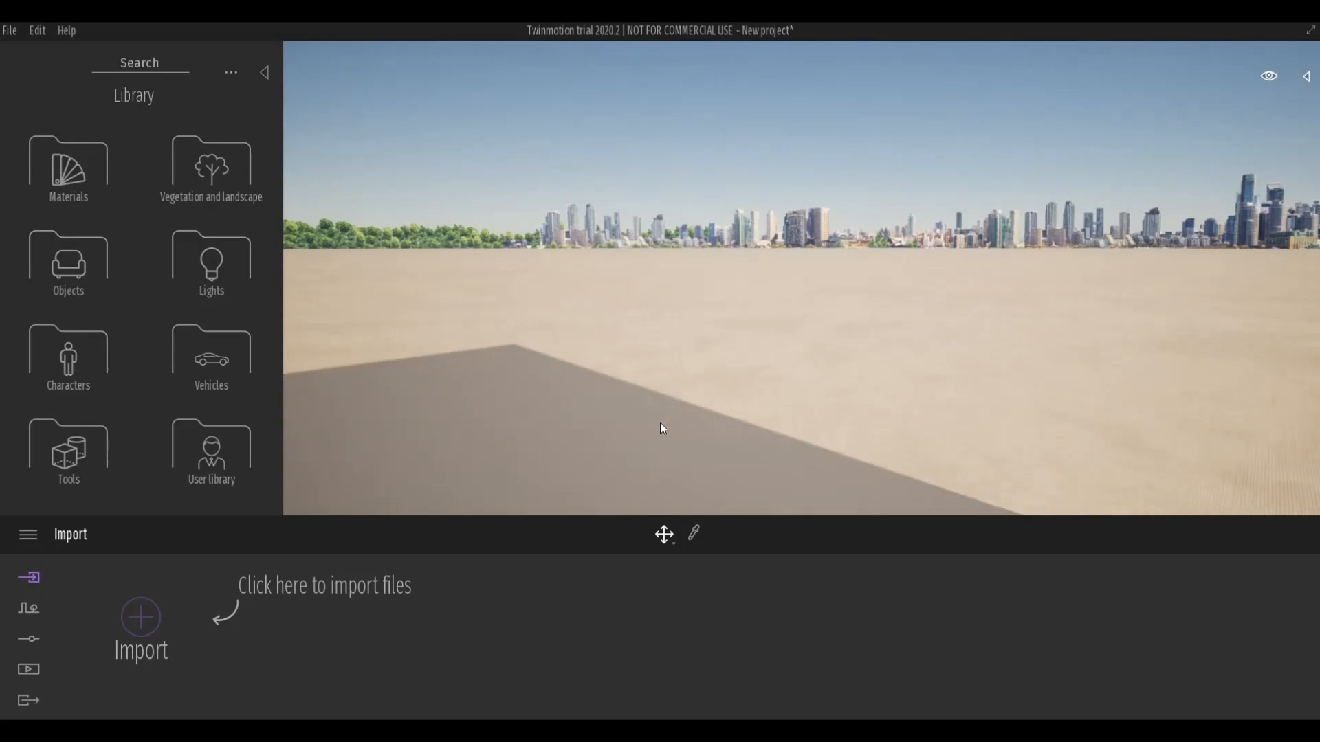
key("s")
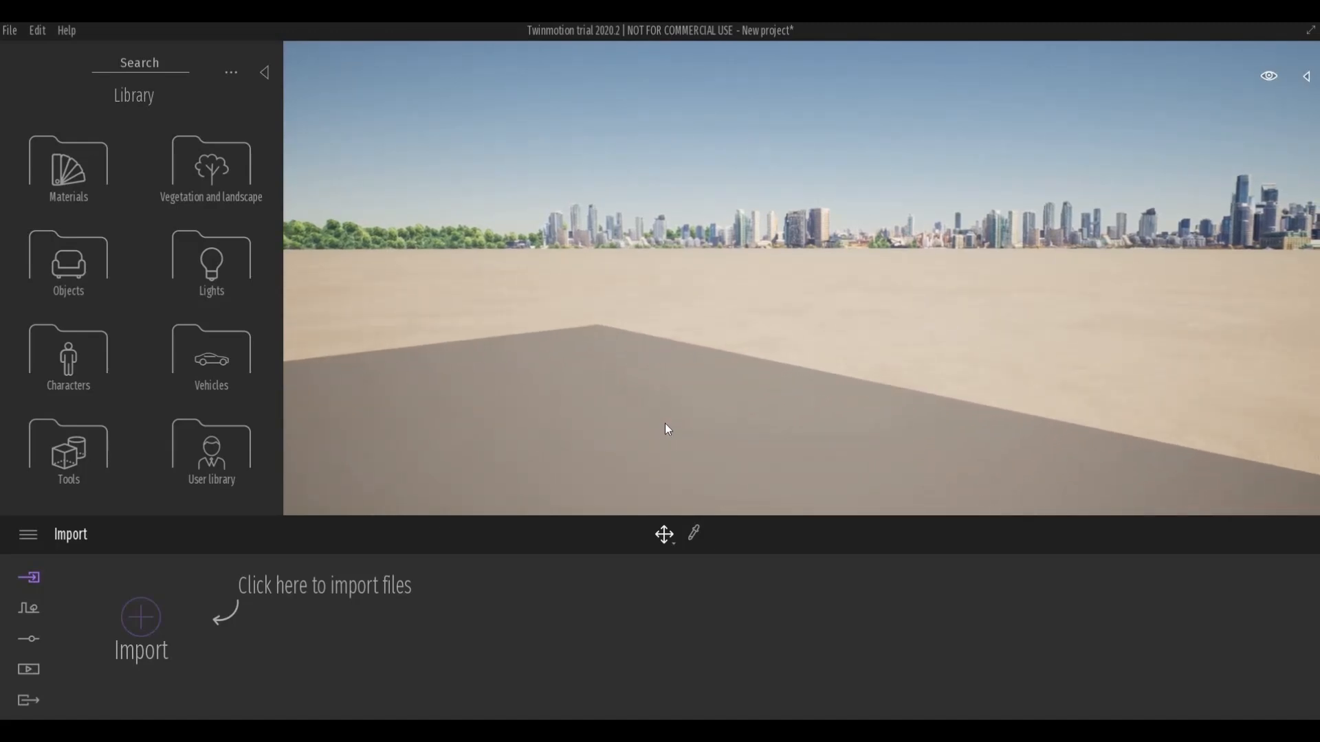
key("s")
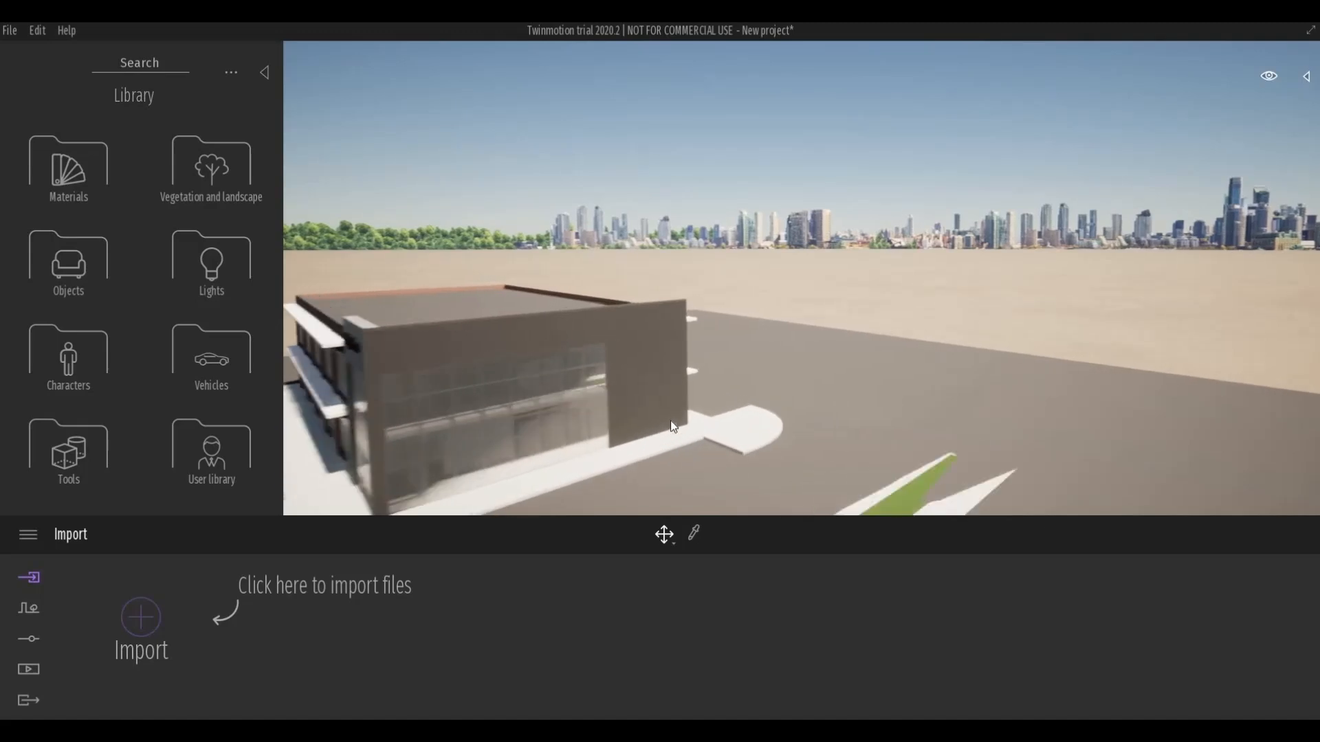
key("d")
right_click_drag(670, 421, 692, 400)
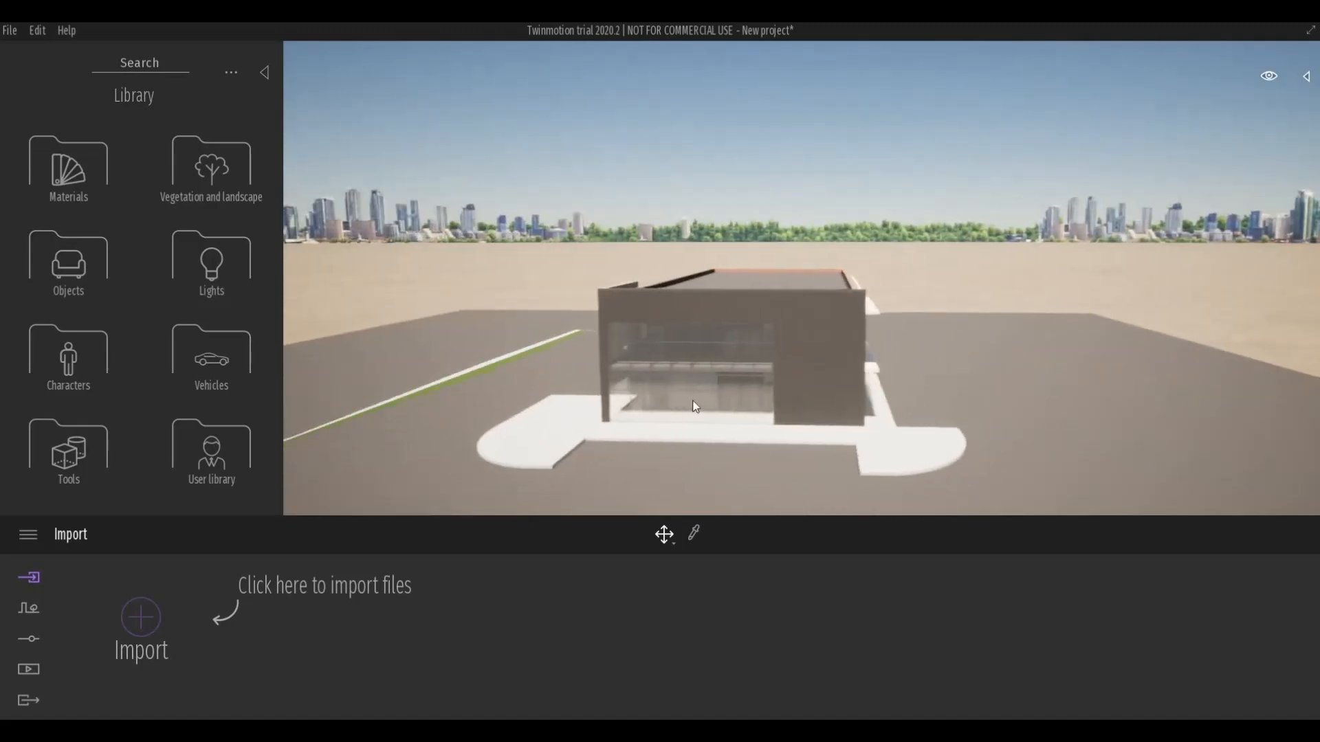
key("d")
key("q")
key("s")
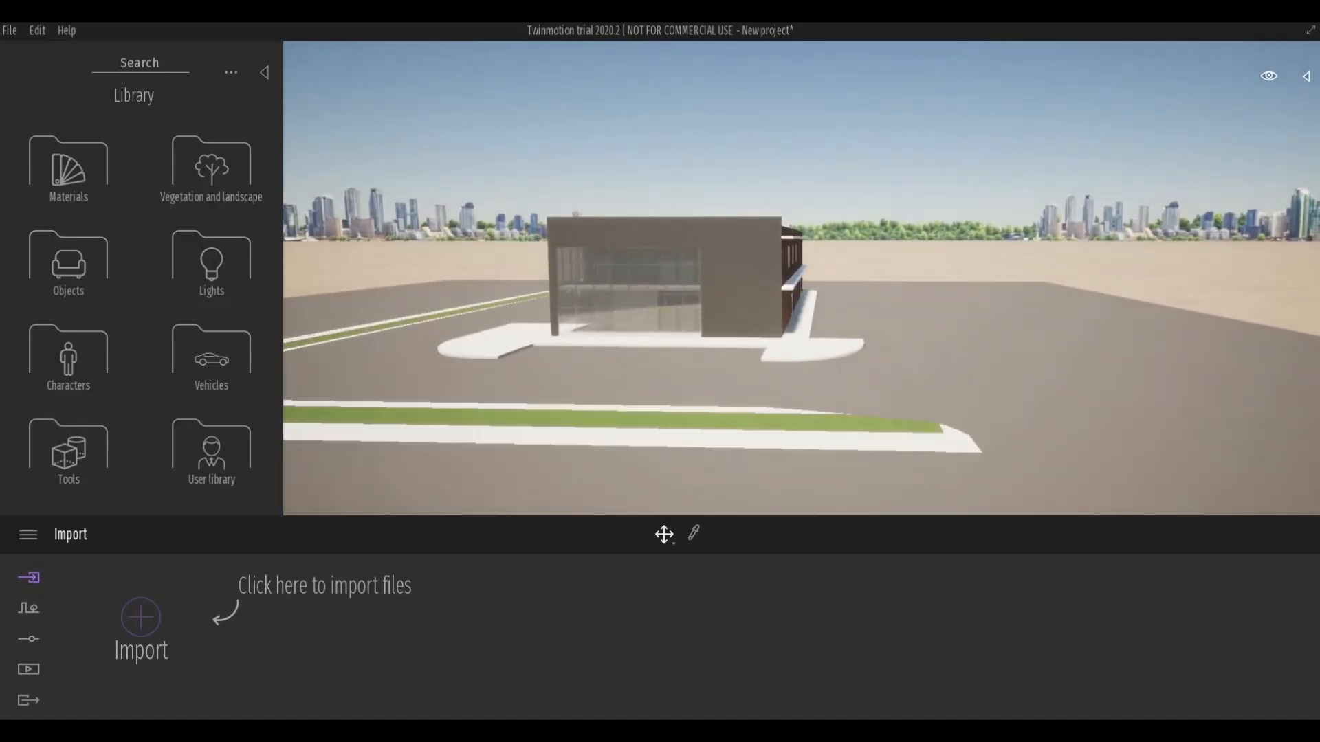
Show the scene graph, select the imported Strip Plaza.rvt model, and cycle its transform mode through rotate to scale.
left_click(1306, 75)
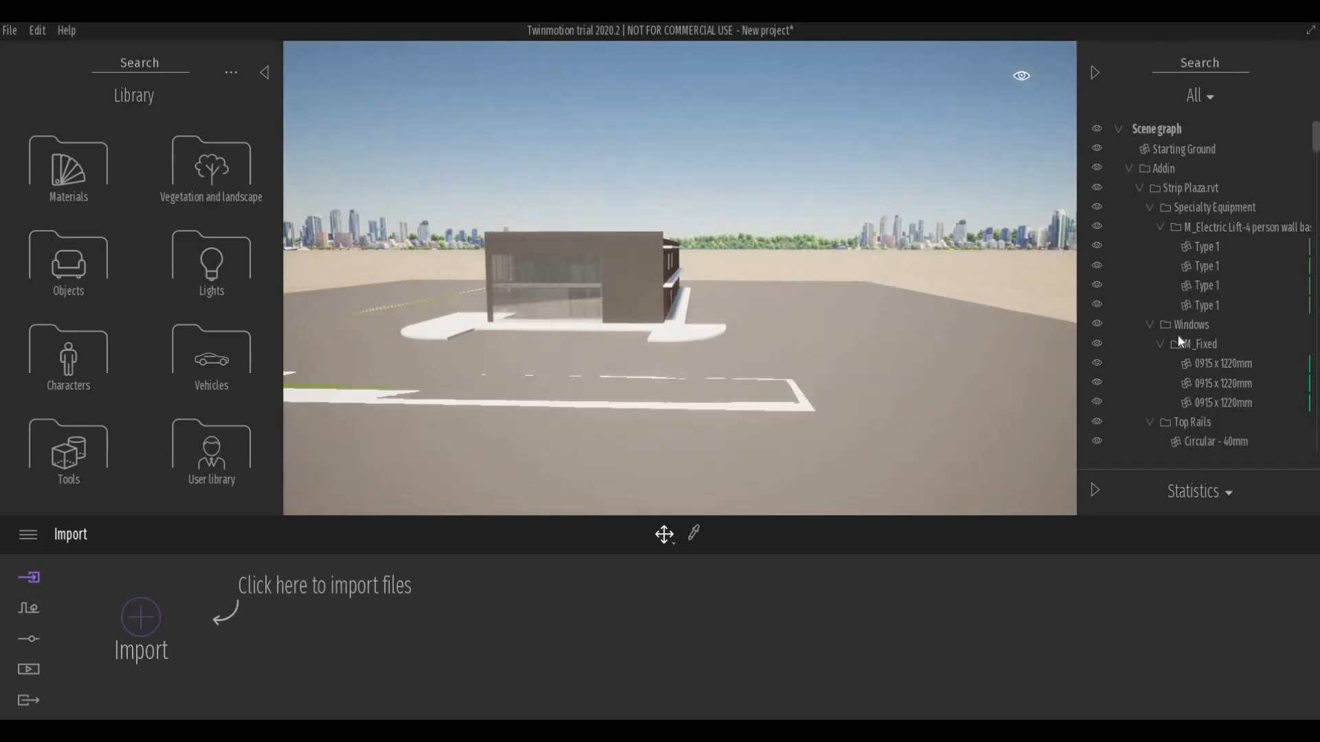
left_click(1162, 187)
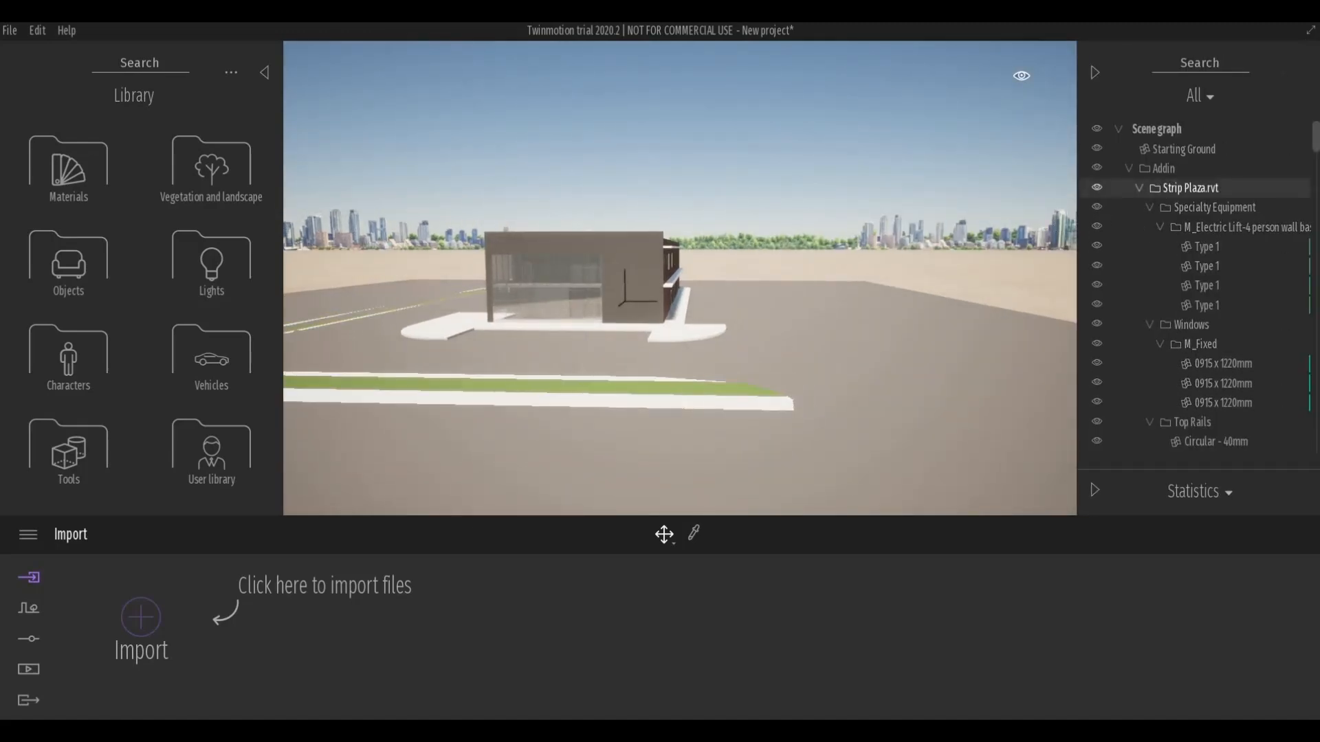
middle_click_drag(778, 335, 706, 346)
key("Tab")
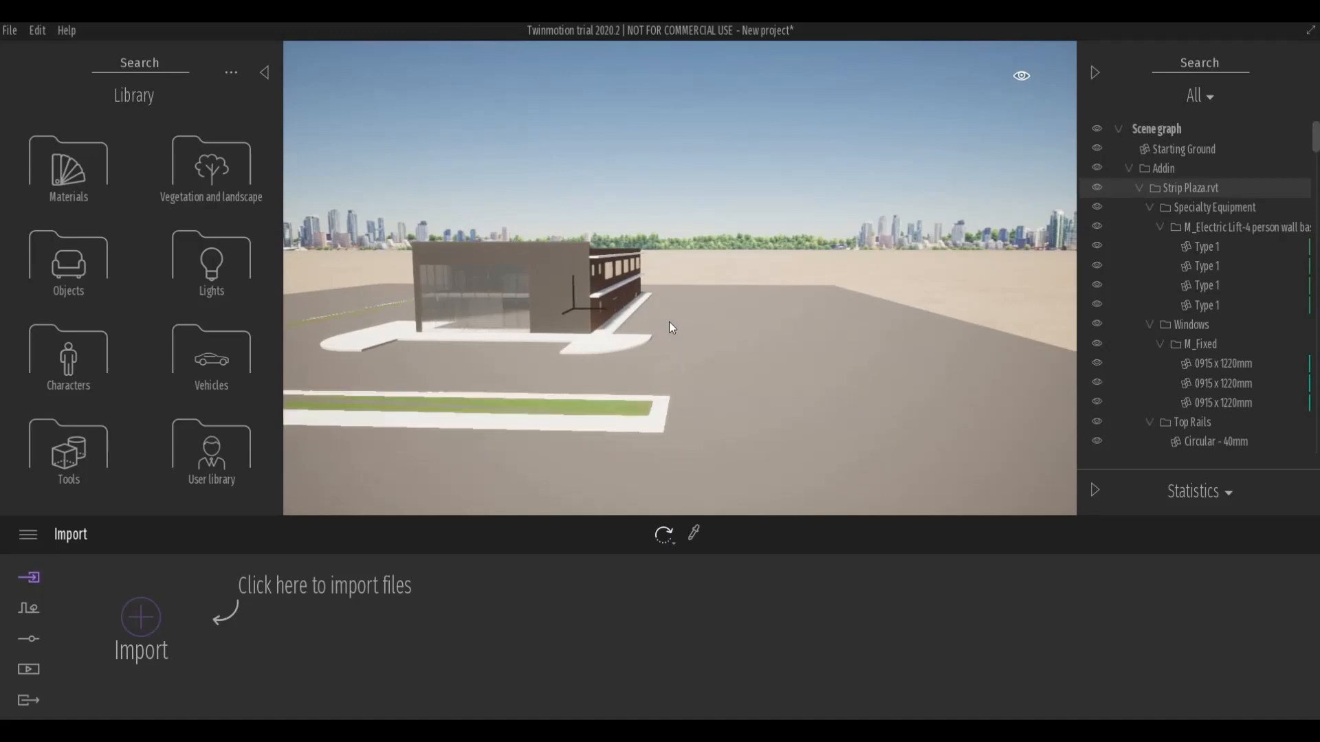
key("Tab")
Look over the building and its pavement from another side, and set the transform mode to move.
scroll(653, 304, "up", 1)
middle_click_drag(653, 304, 825, 344)
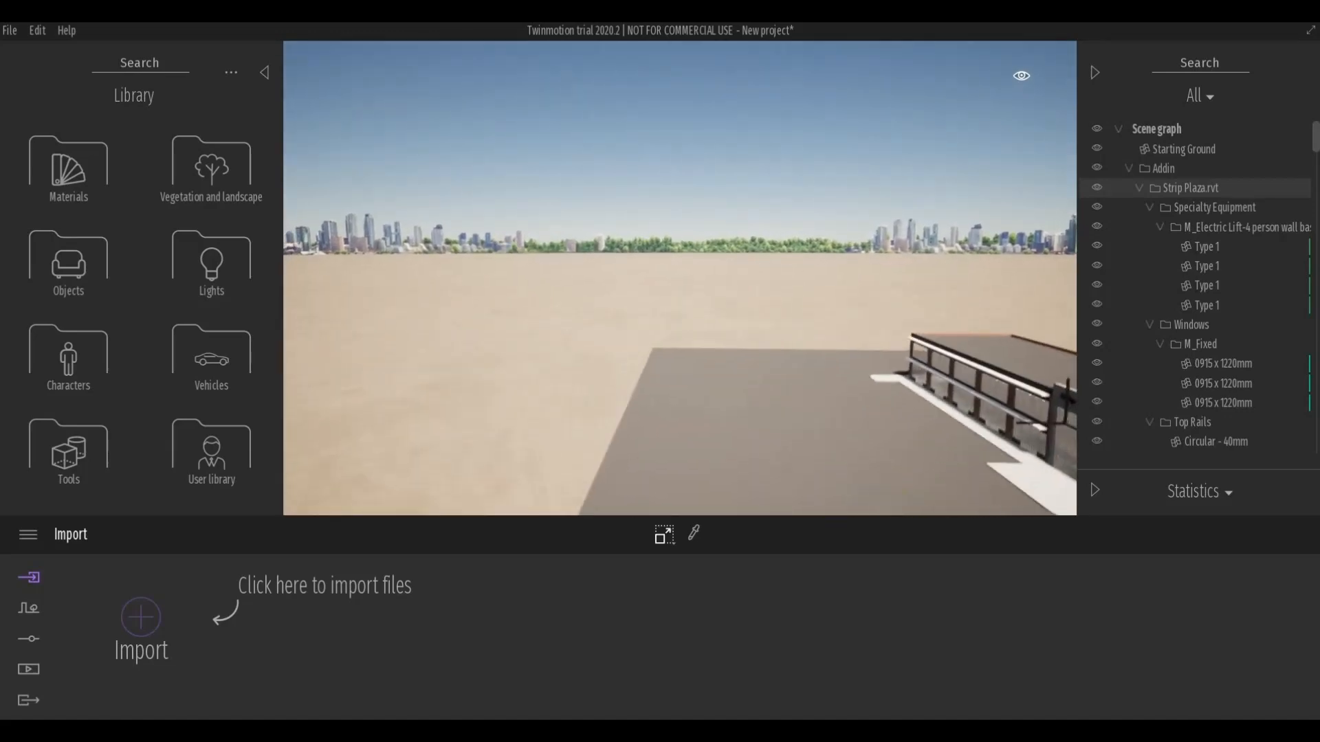
middle_click_drag(653, 367, 634, 302)
right_click_drag(637, 316, 842, 386)
key("Tab")
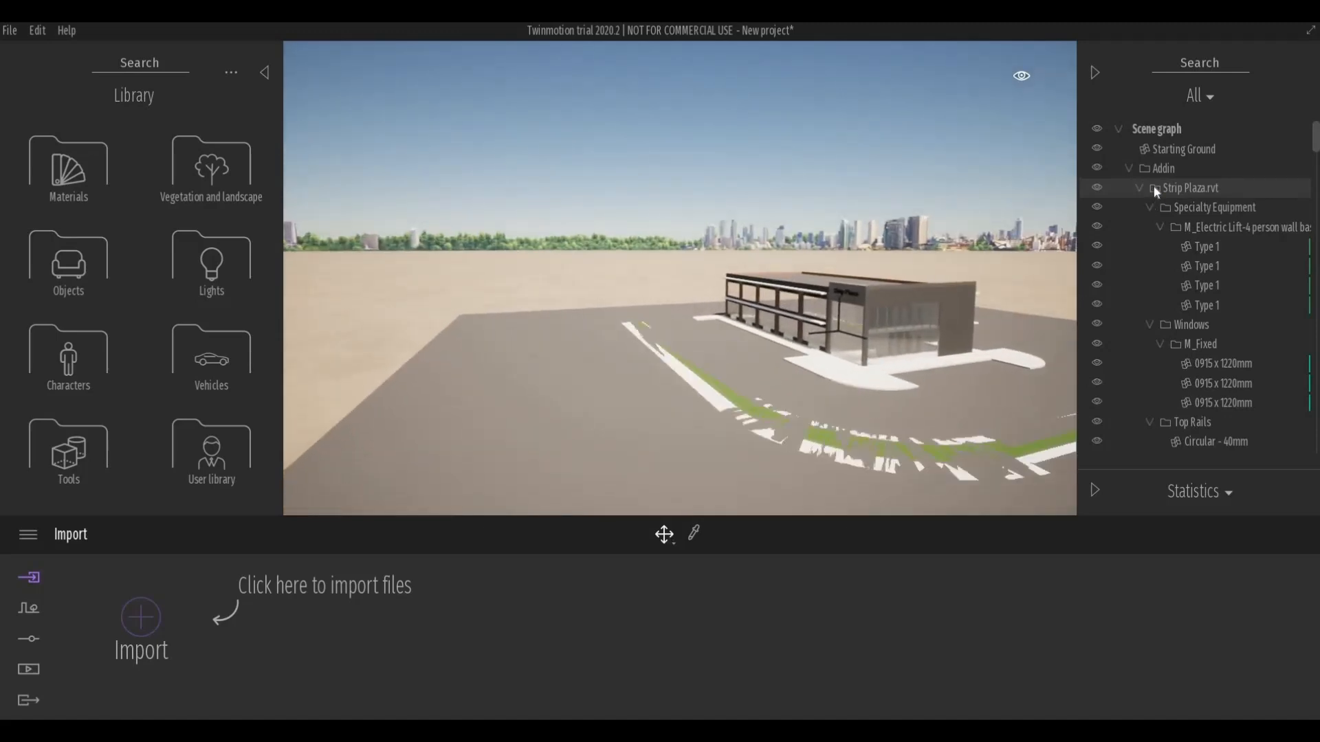
Try to adjust the Starting Ground with its transform gizmo, and select Strip Plaza.rvt in the scene graph.
left_click(1170, 152)
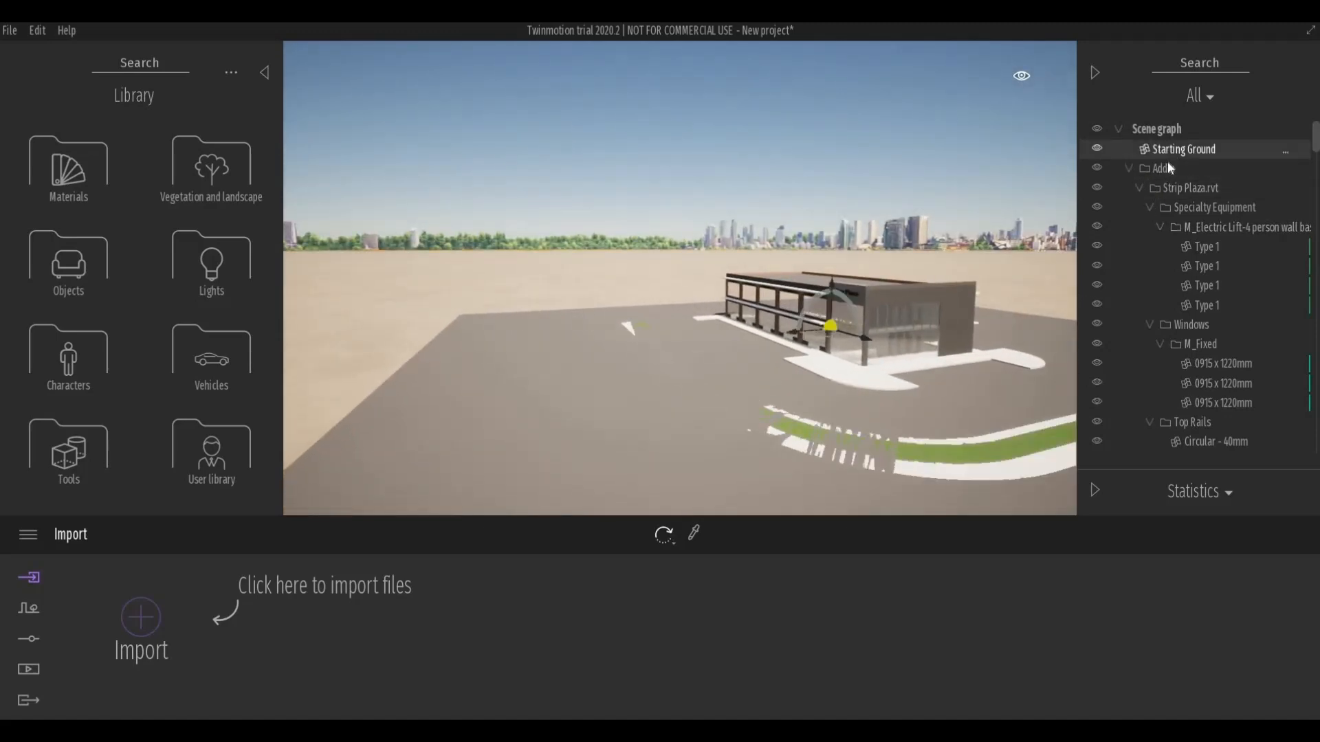
left_click(831, 292)
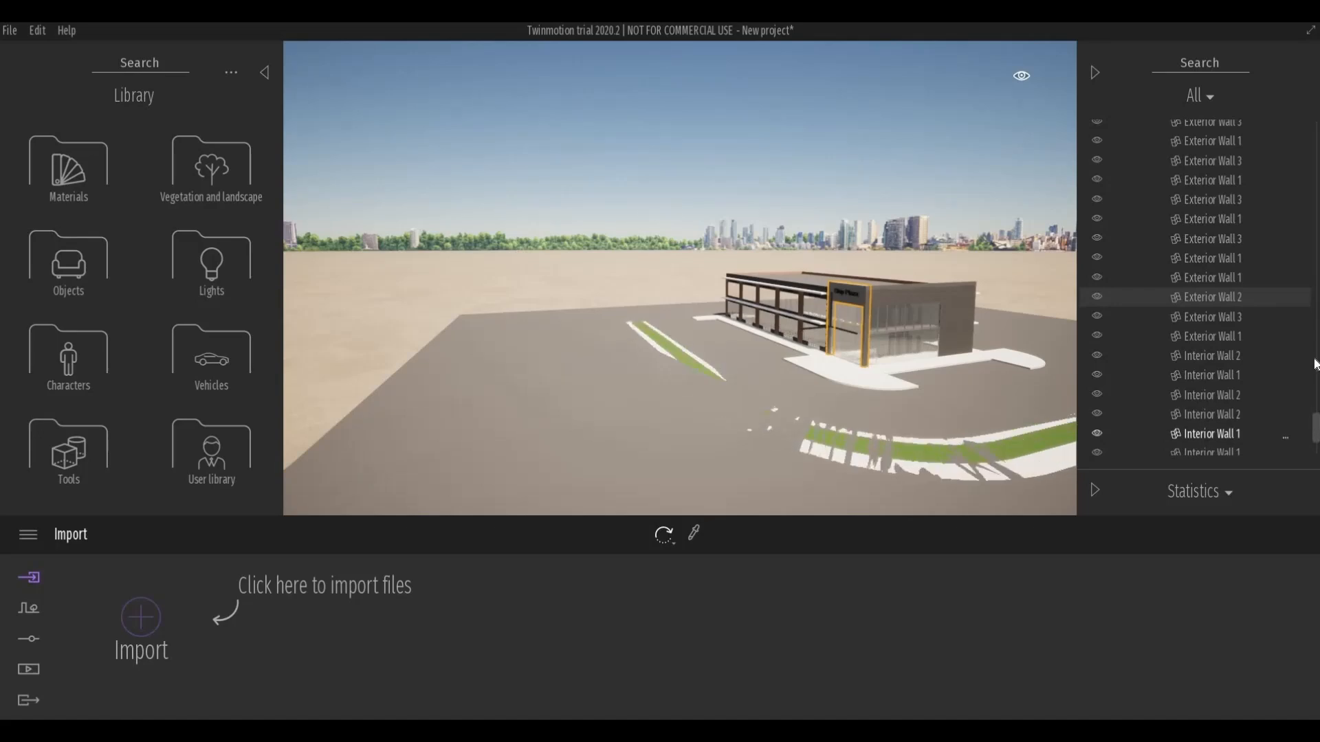
left_click_drag(1315, 360, 1312, 110)
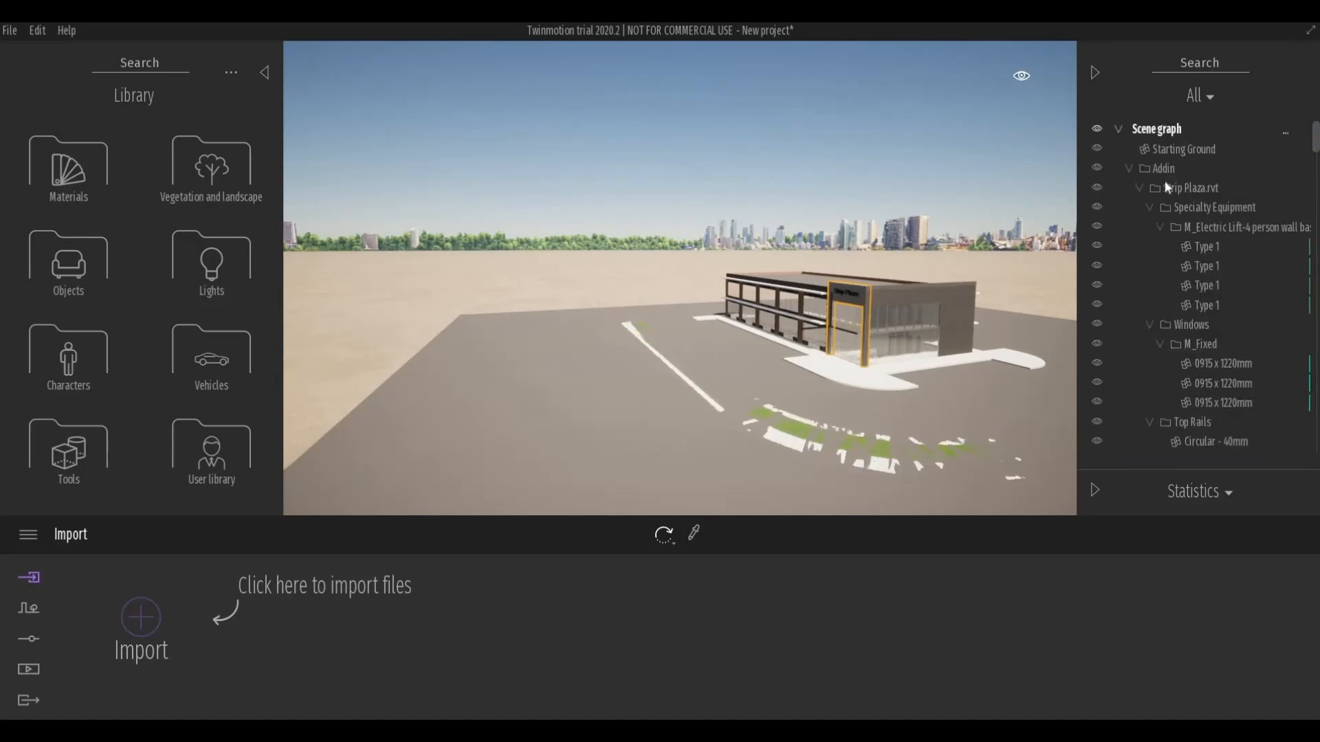
left_click(1142, 193)
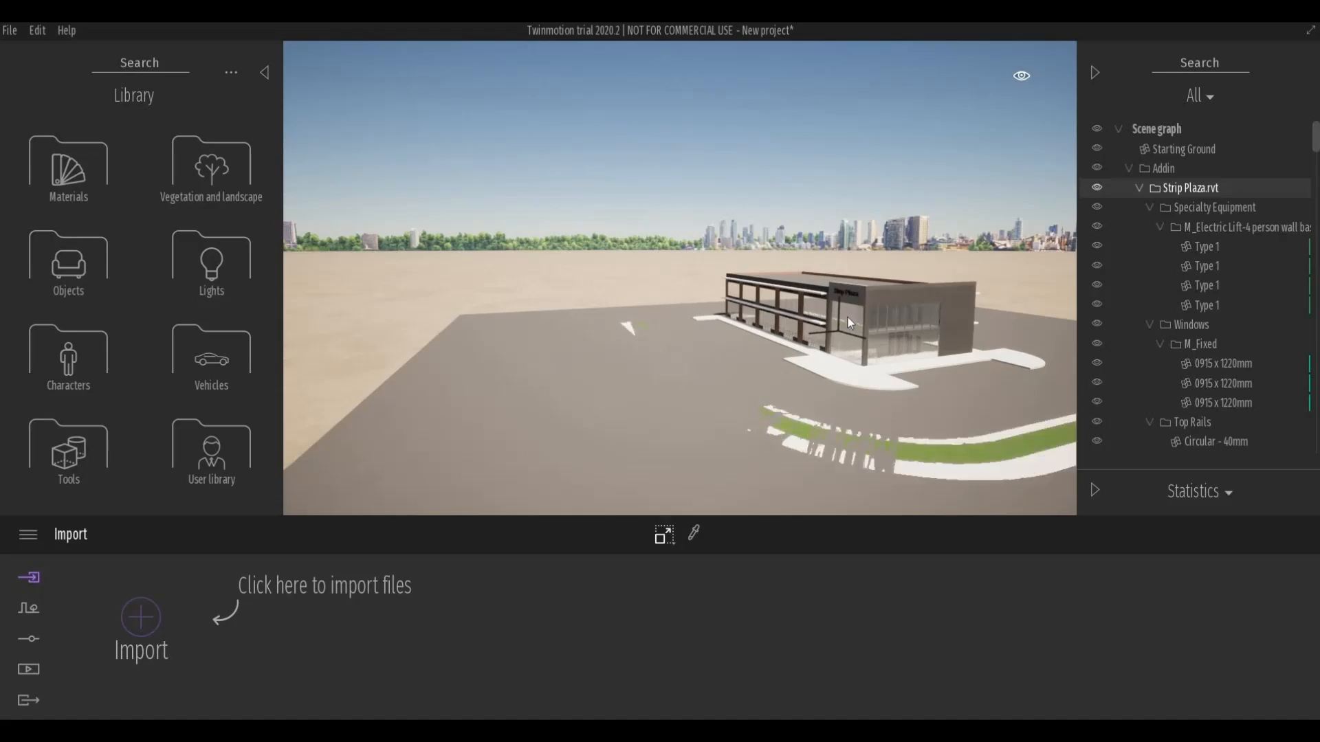
Select the Starting Ground in the scene and lower it vertically by about 0.24 with the move gizmo.
left_click(353, 343)
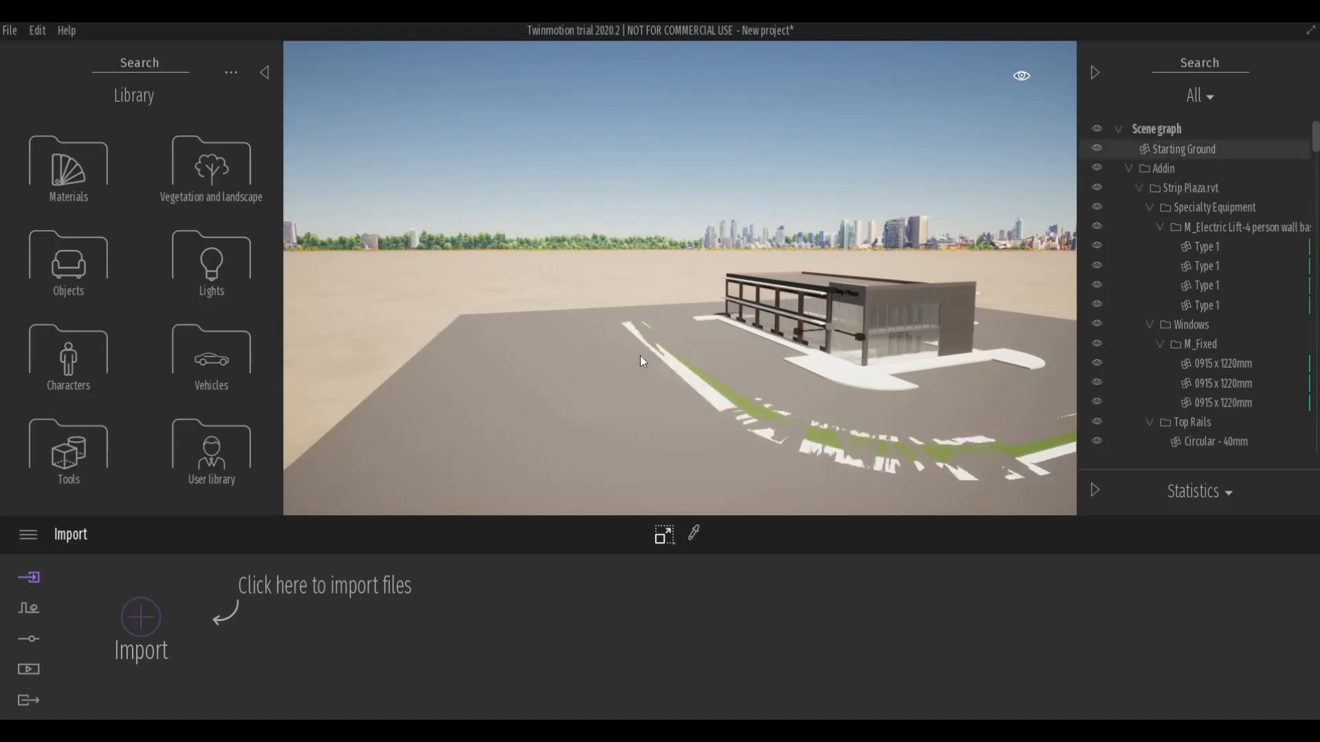
key("Tab")
left_click(832, 294)
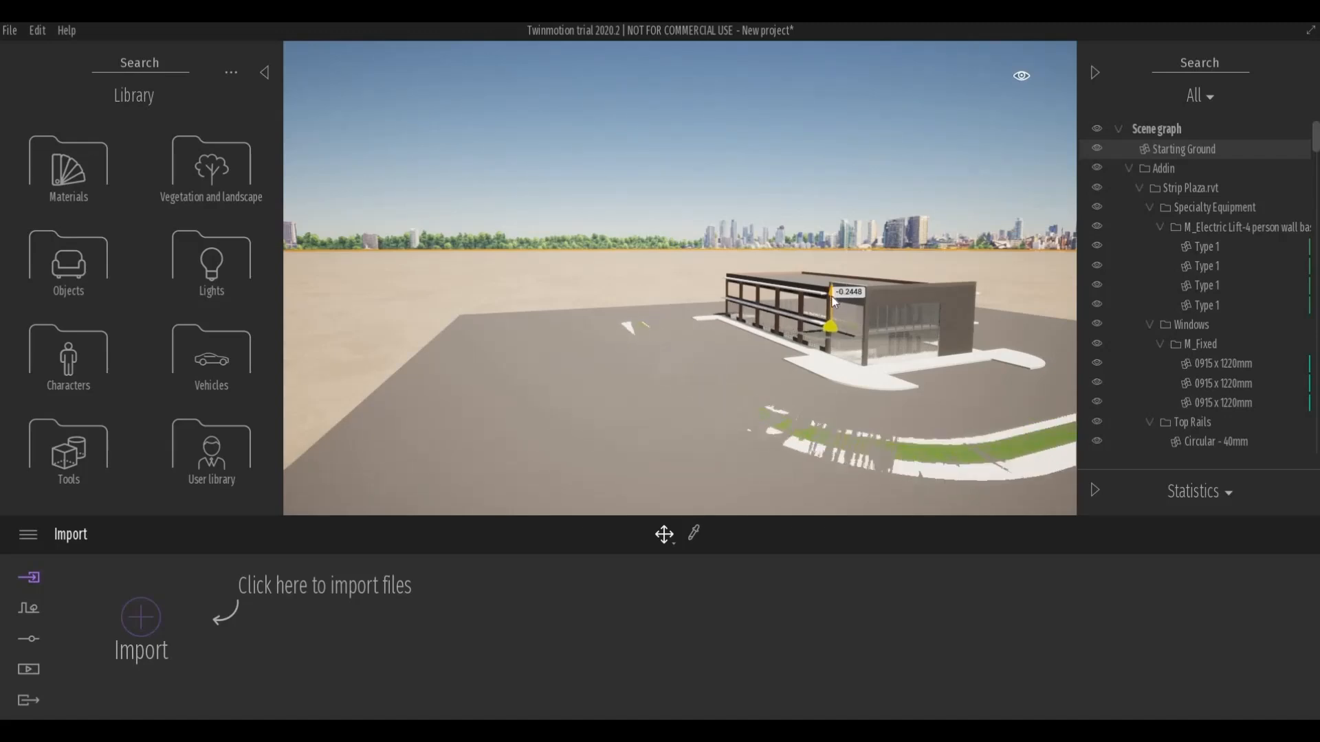
mouse_move(832, 300)
left_mouse_down()
mouse_move(834, 314)
mouse_move(835, 299)
left_mouse_up()
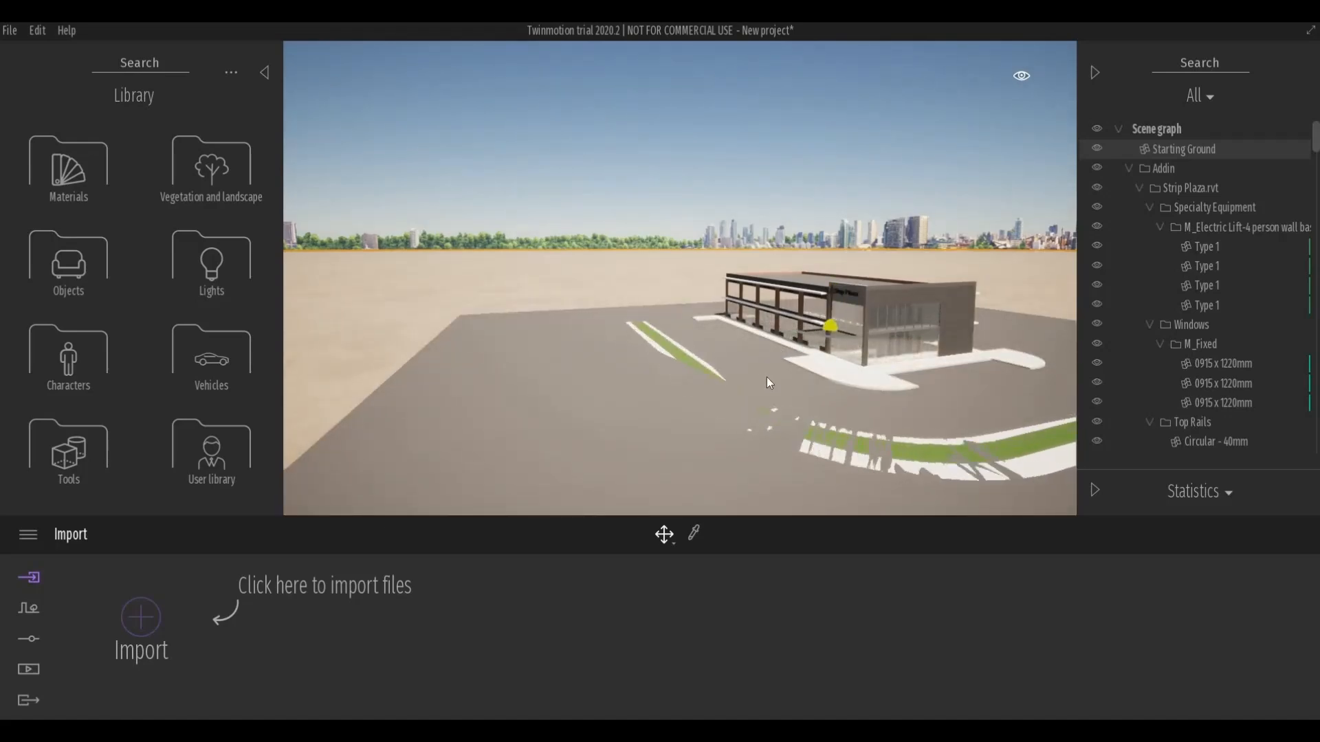
middle_click_drag(748, 407, 773, 431, "shift")
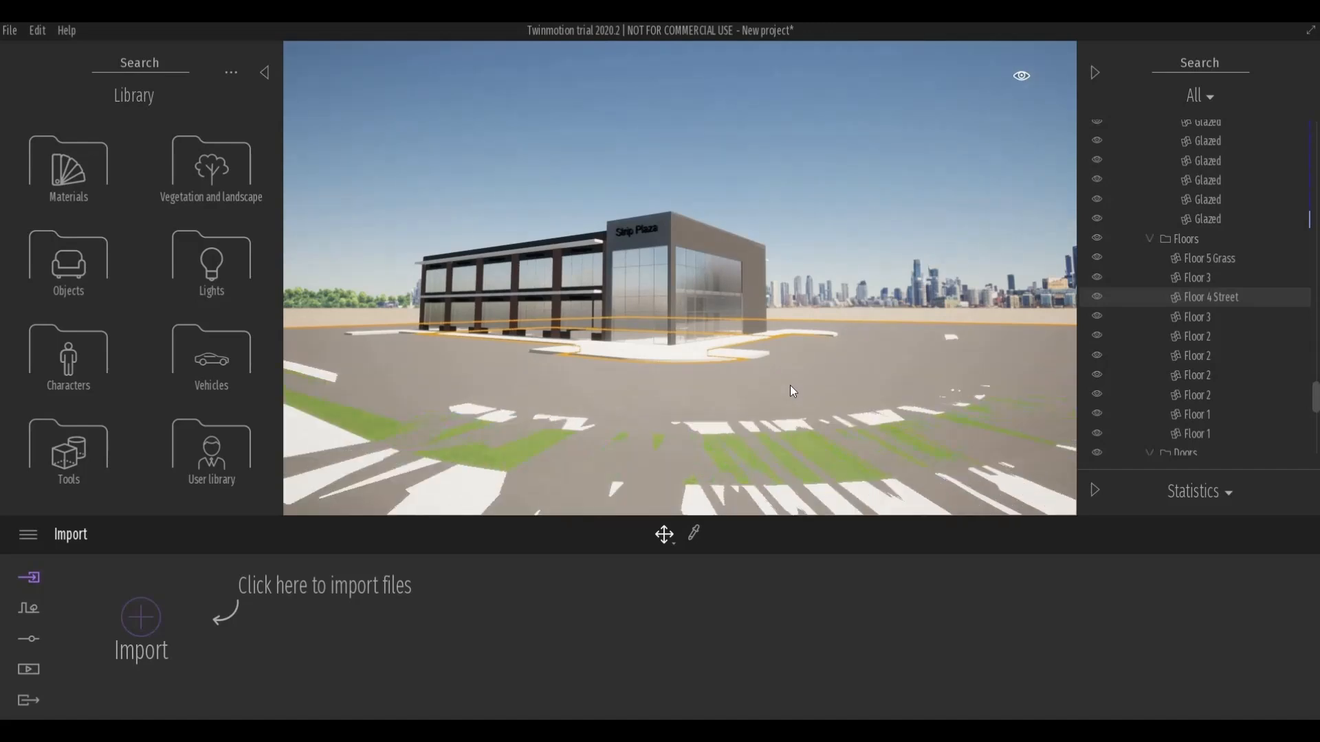
Hide the Floor 4 Street element and check the sidewalks and grass strip against the ground from several distances.
left_click(1096, 297)
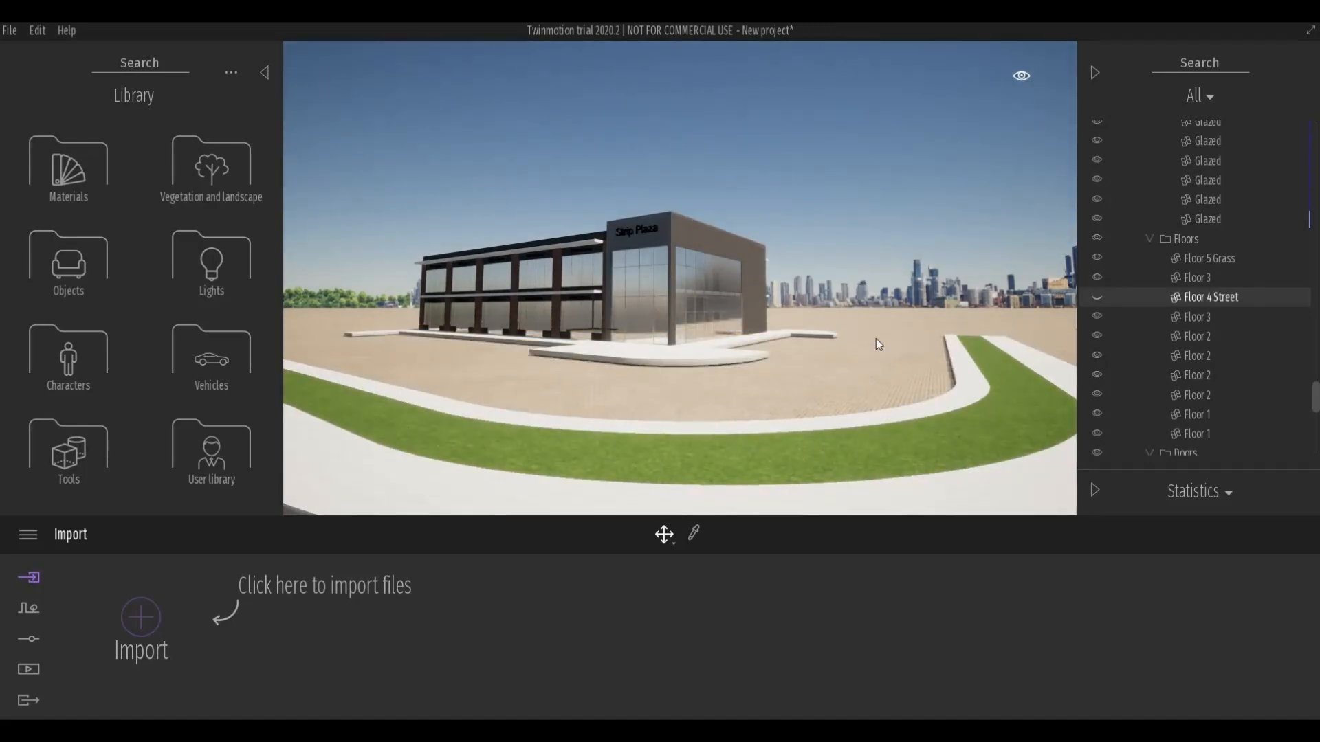
scroll(876, 338, "down", 3)
scroll(828, 411, "up", 5)
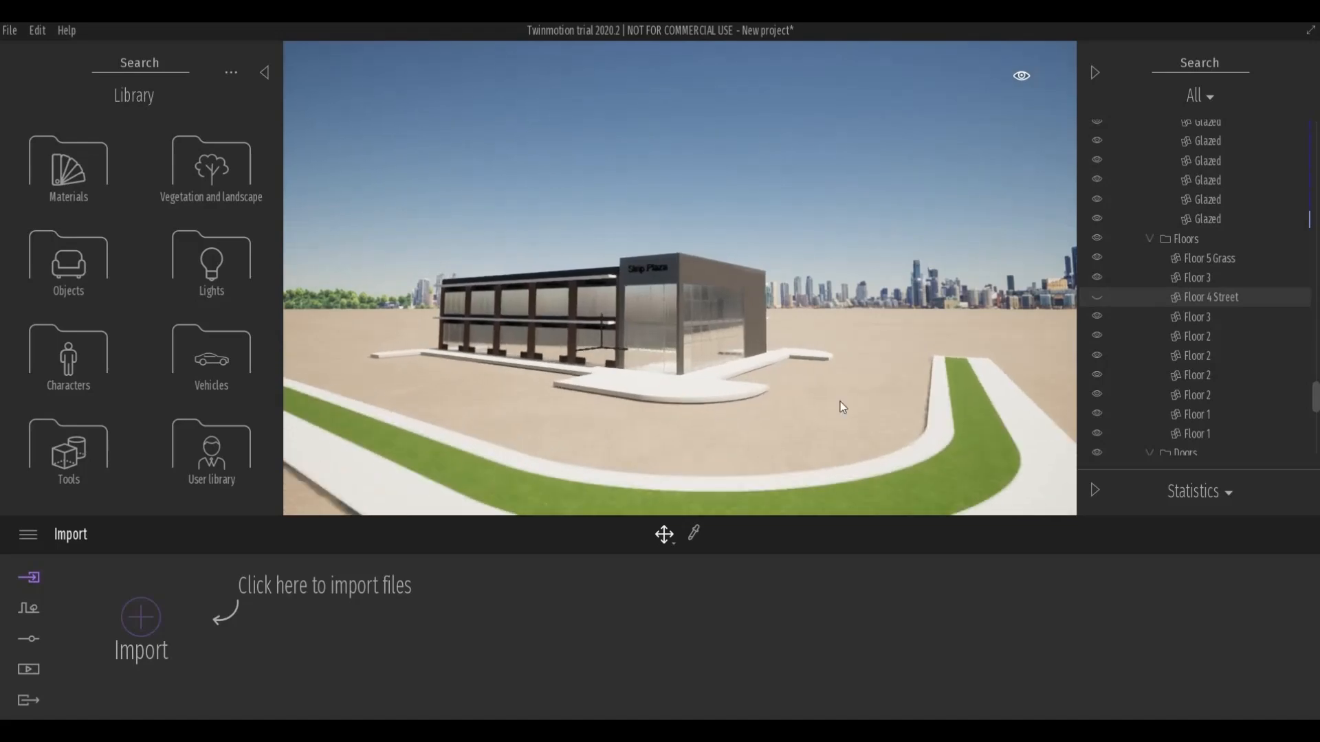
scroll(840, 402, "down", 4)
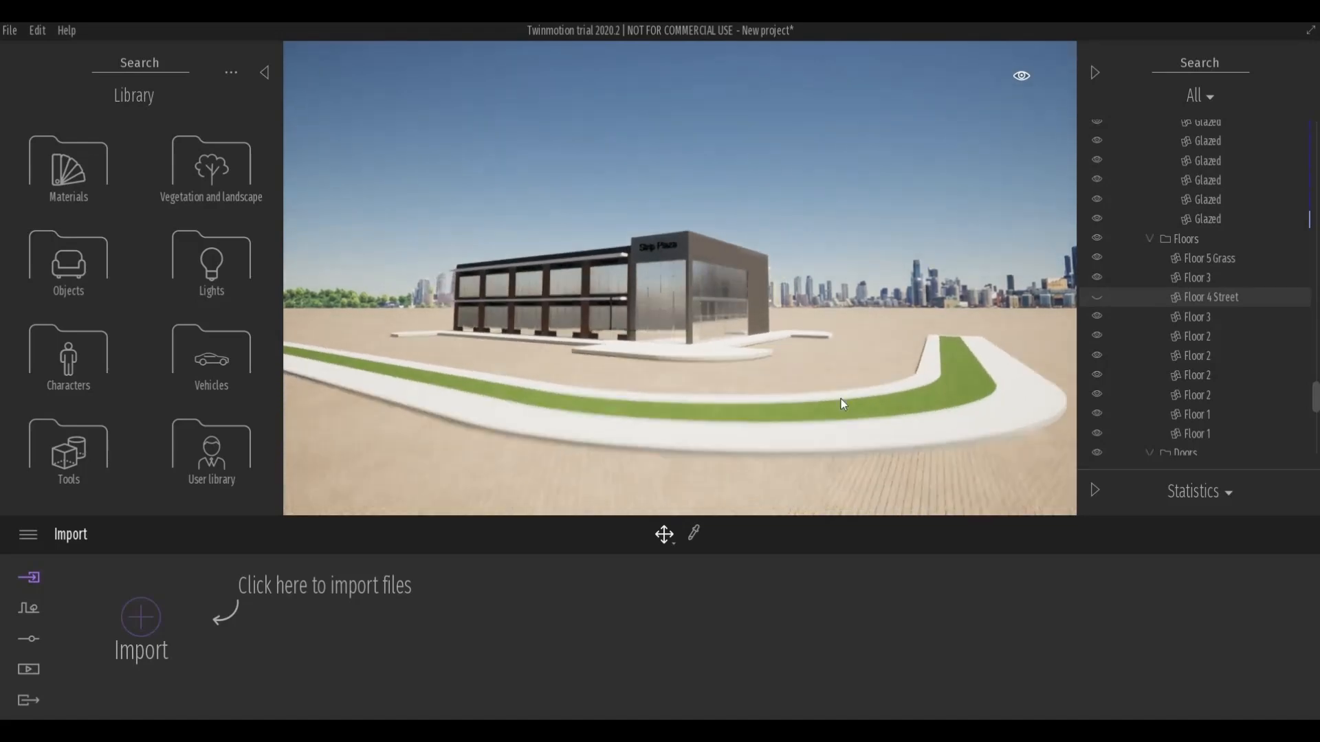
scroll(843, 405, "up", 5)
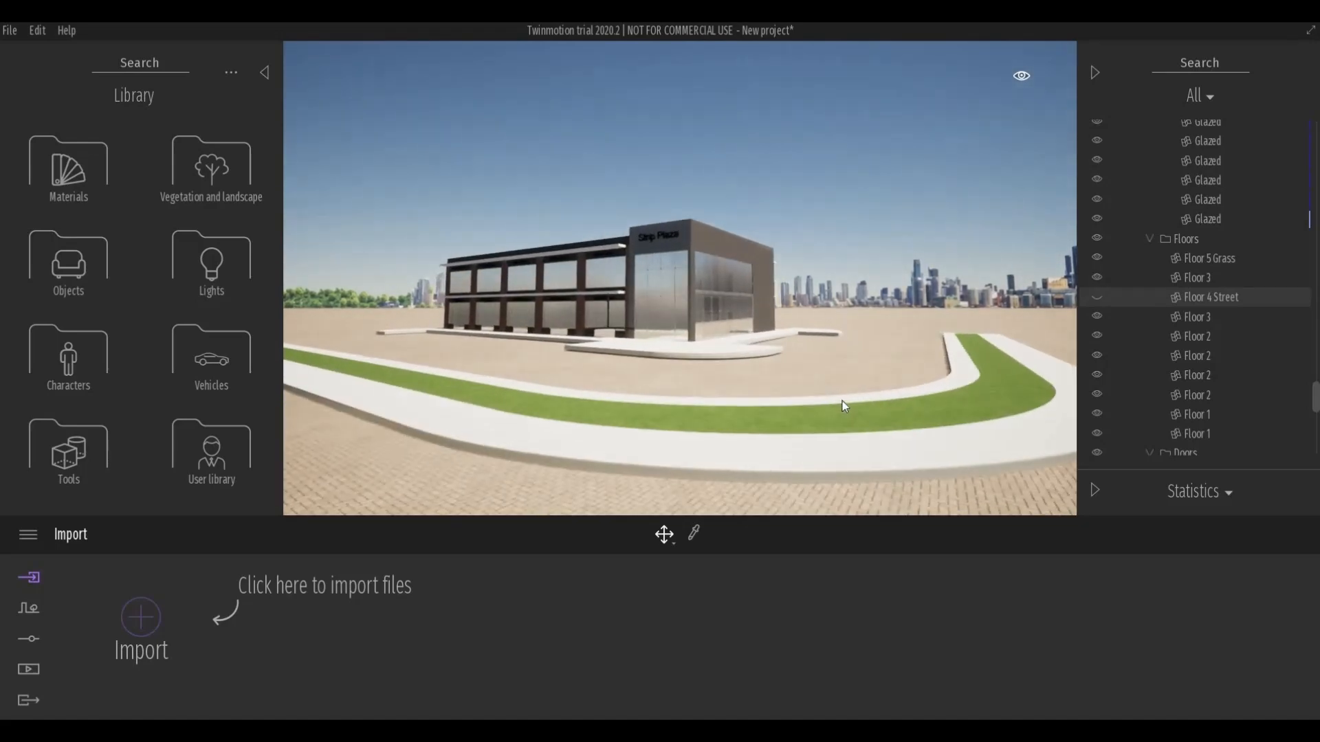
scroll(848, 402, "down", 4)
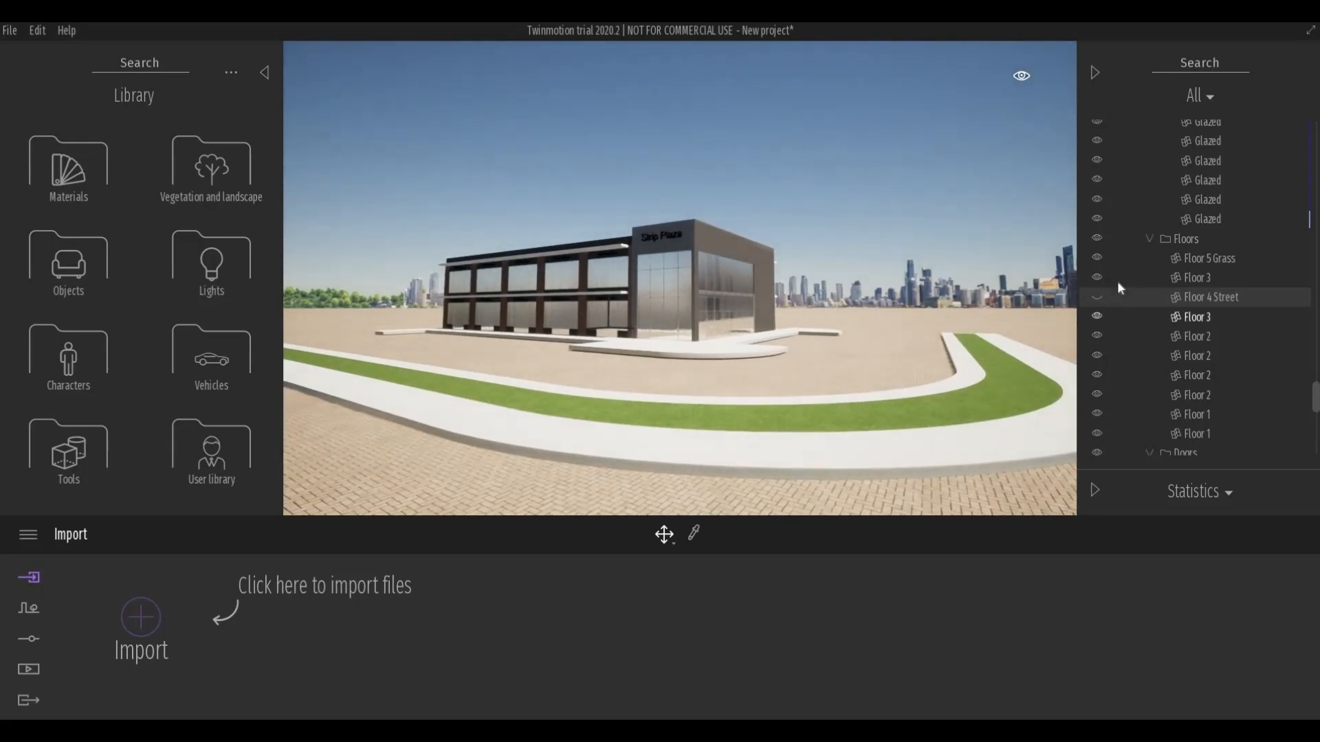
Show Floor 4 Street again and select the Starting Ground beyond the pavement.
left_click(1097, 297)
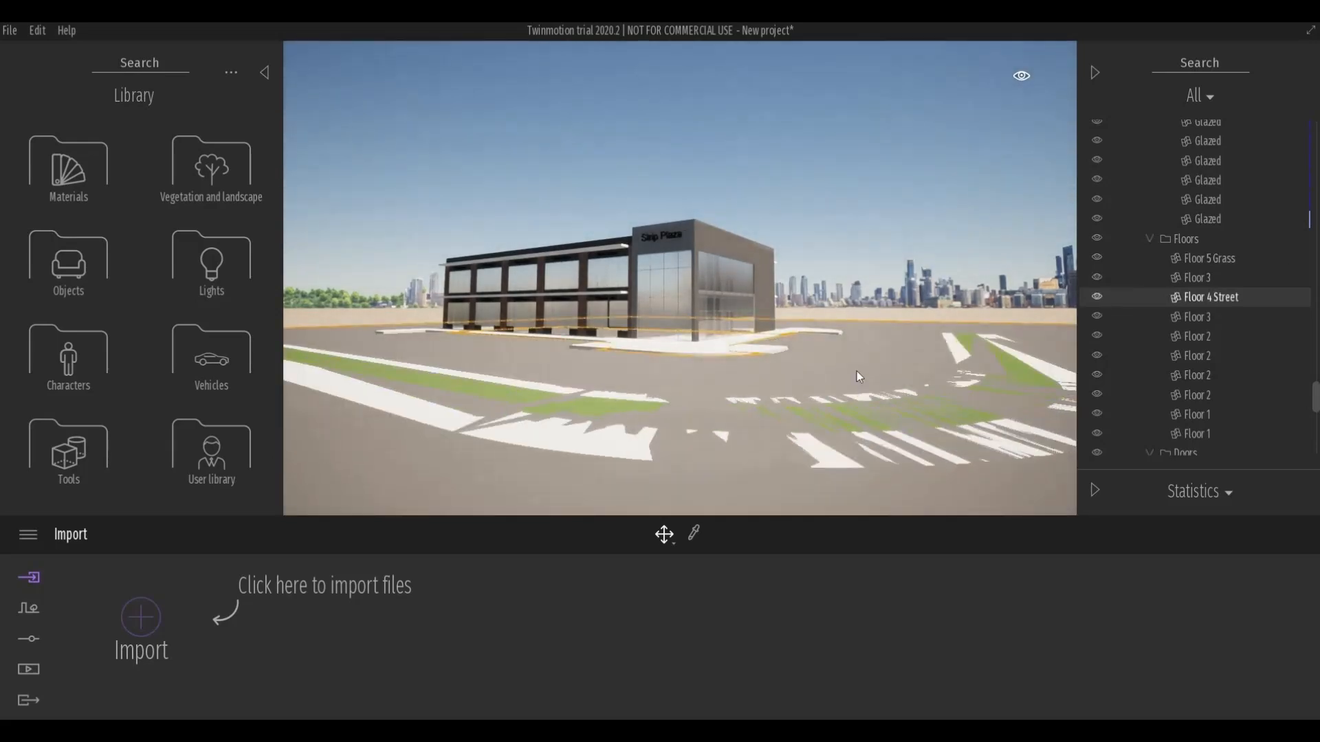
scroll(851, 369, "down", 3)
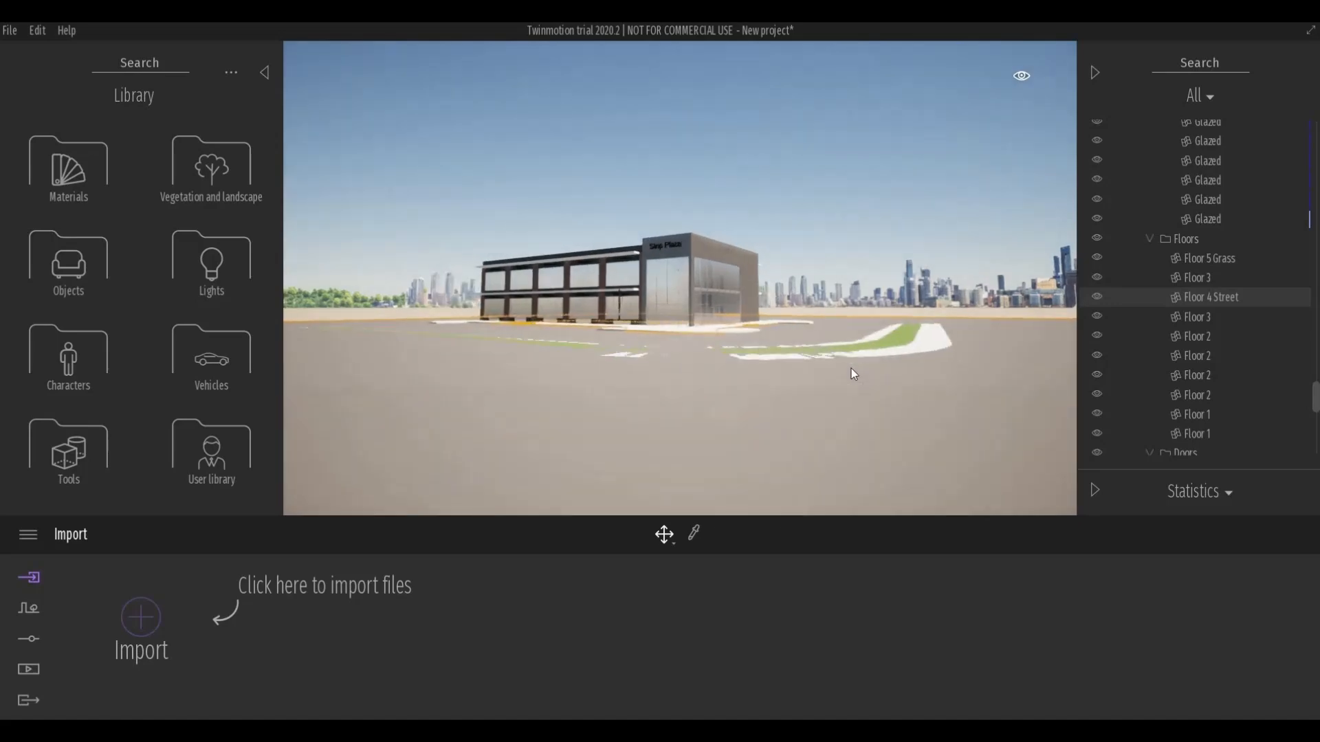
scroll(851, 369, "down", 2)
middle_click_drag(989, 283, 944, 320)
left_click(943, 322)
left_click(974, 305)
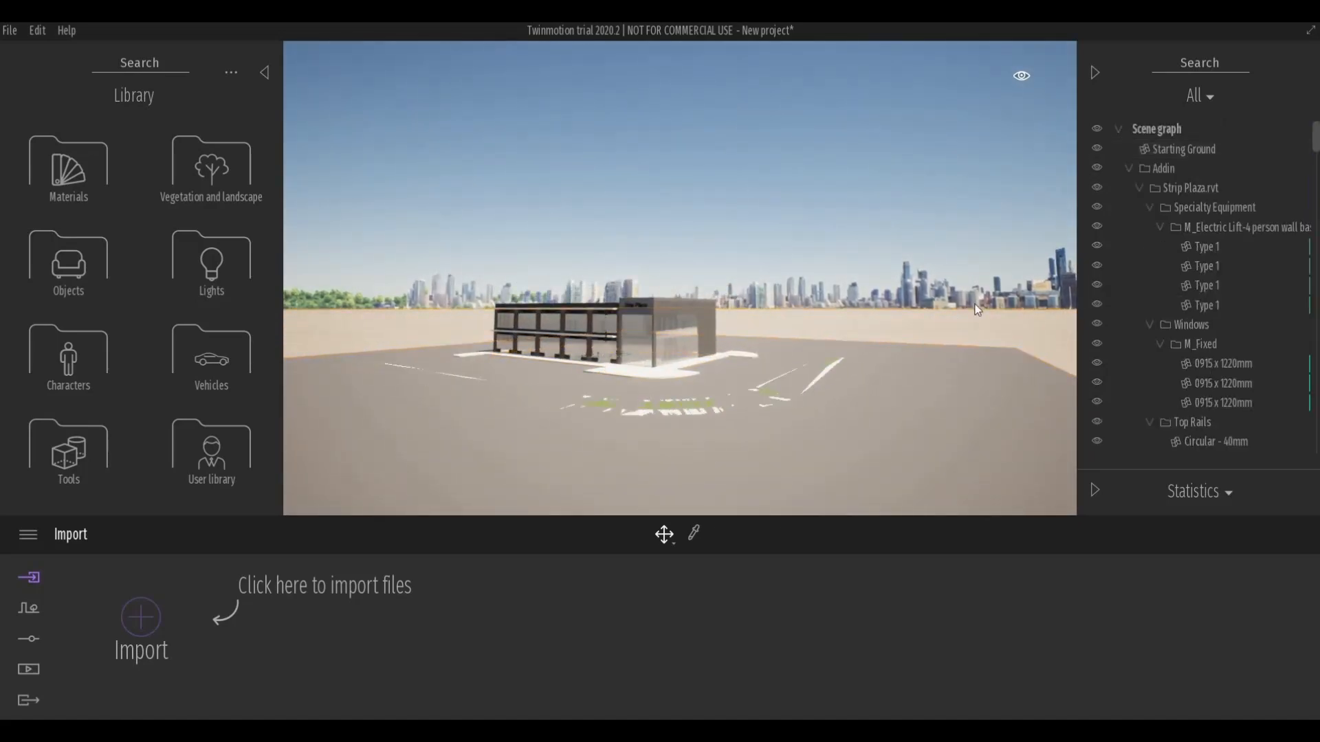
Toggle the Starting Ground's visibility off and on, and hide the Floor 4 Street element.
left_click(1097, 148)
left_click(1097, 148)
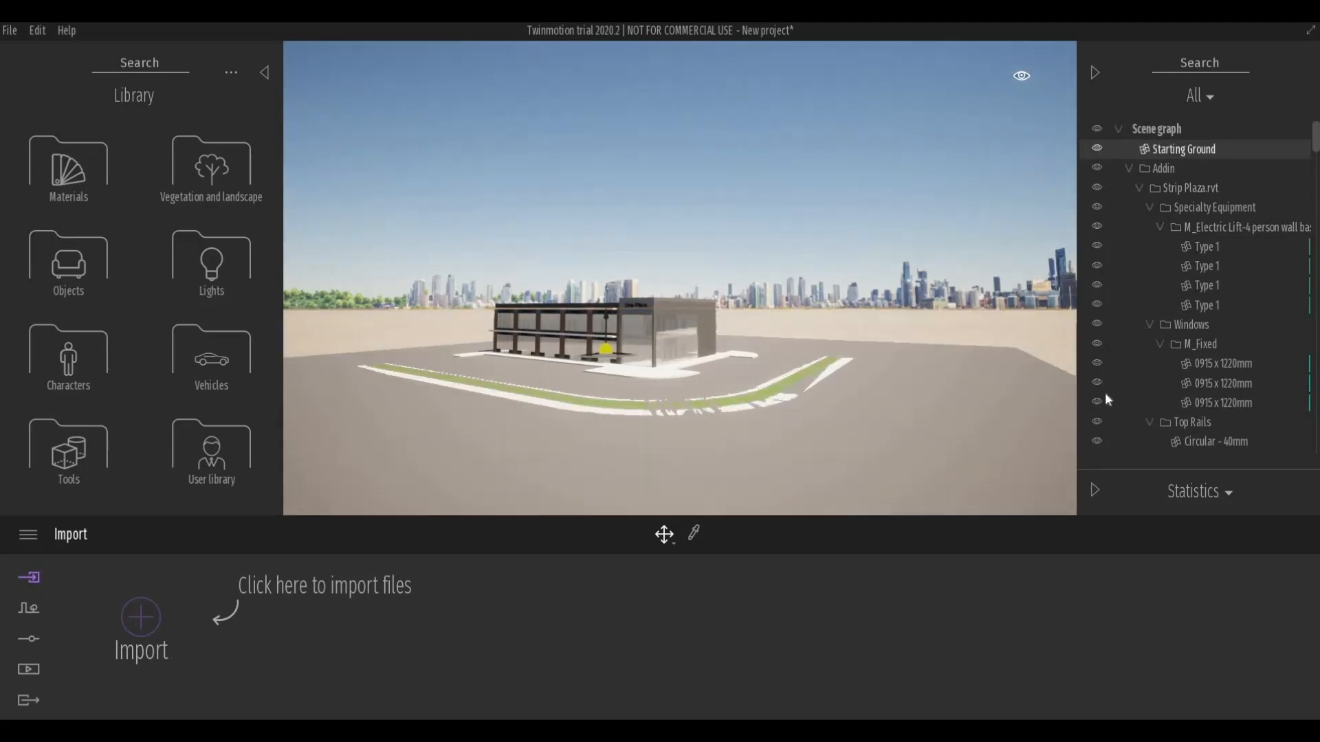
scroll(1096, 330, "down", 10)
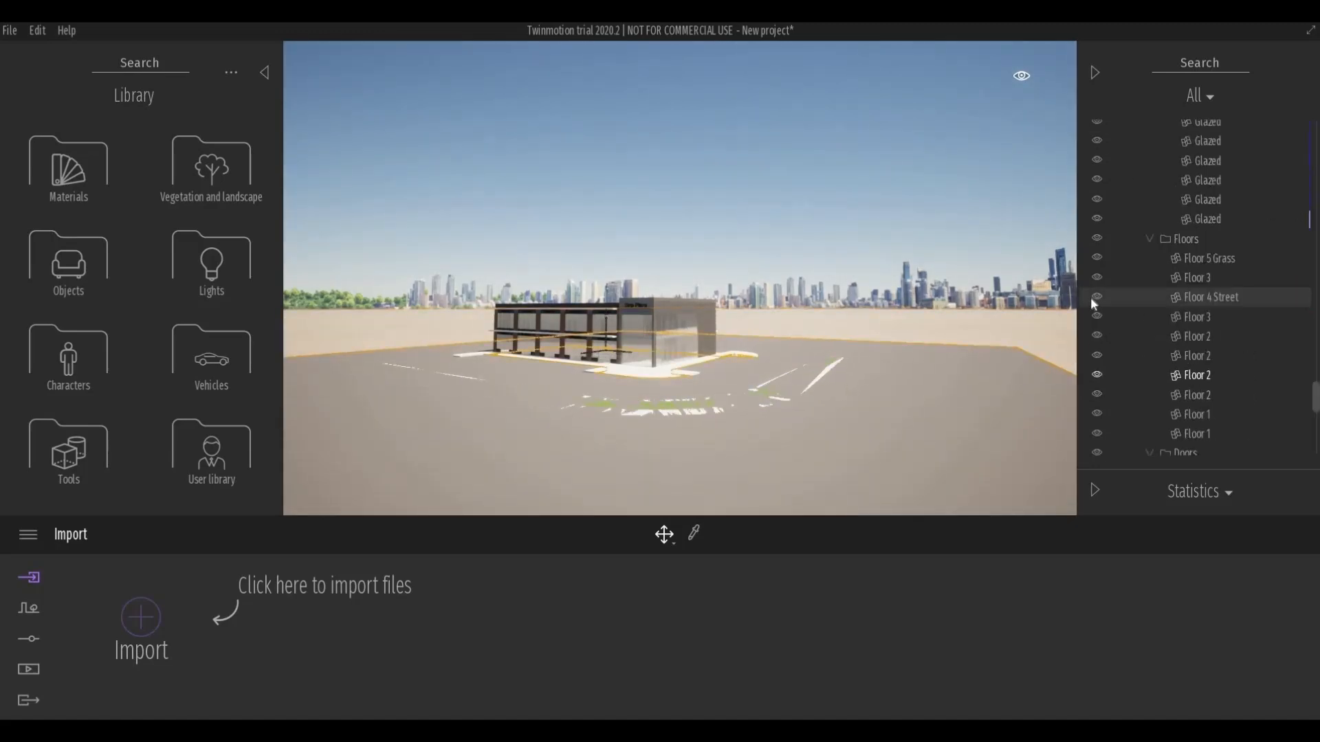
left_click(1097, 297)
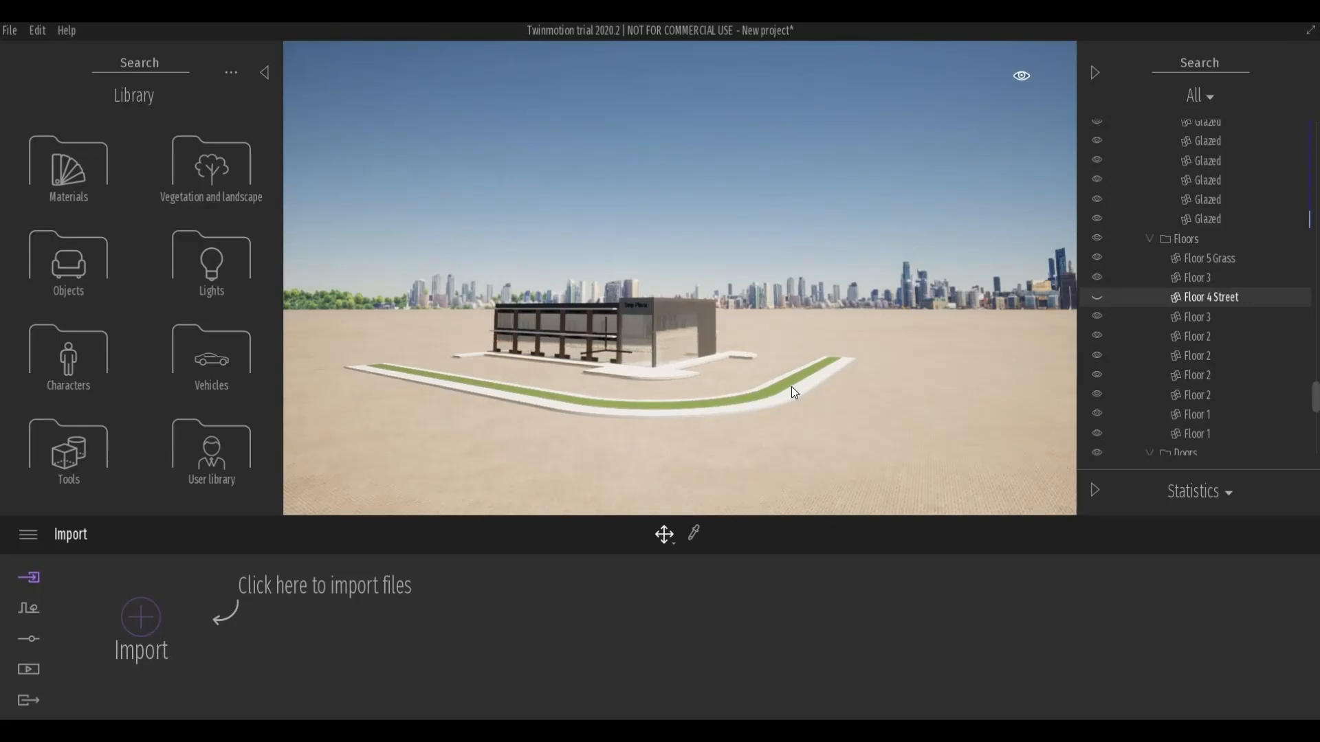
Move around the front of the building to examine the sidewalks, grass strip and ground with the street hidden.
key("a")
key("w")
key("a")
key("q")
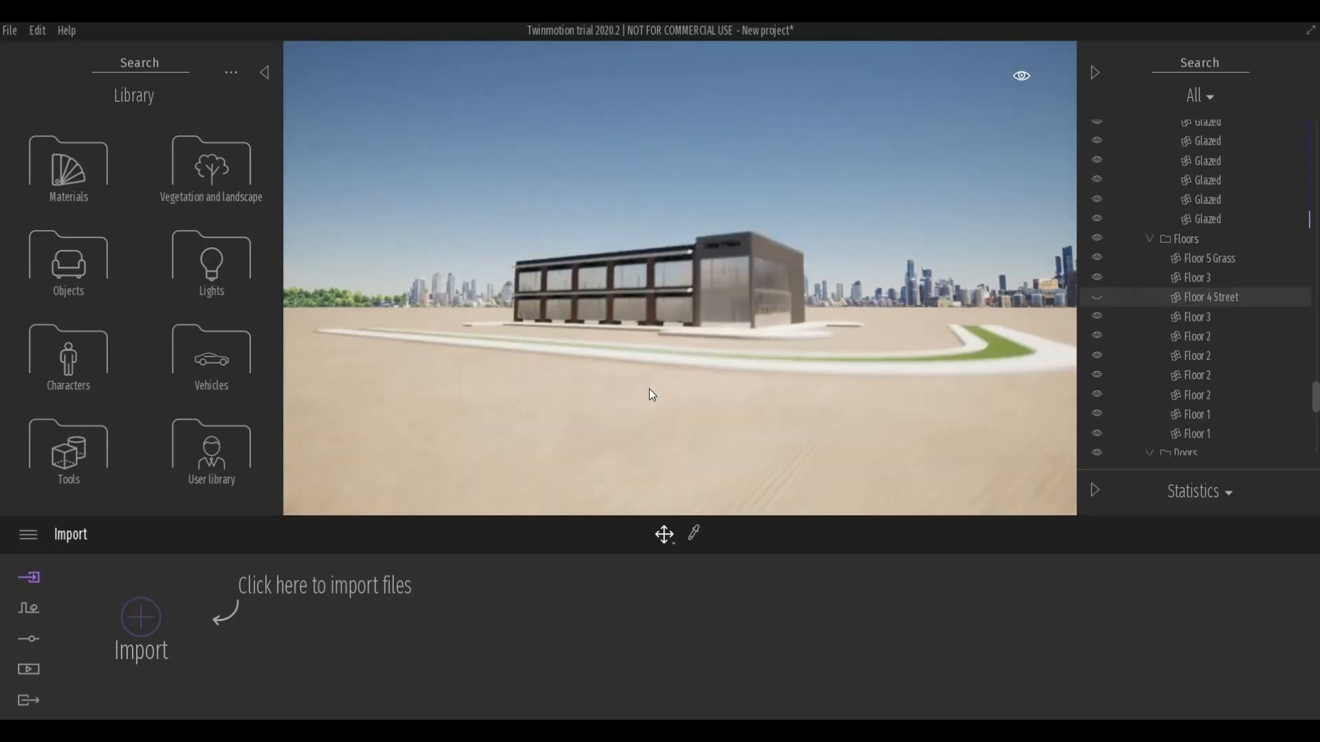
key("q")
key("w")
key("e")
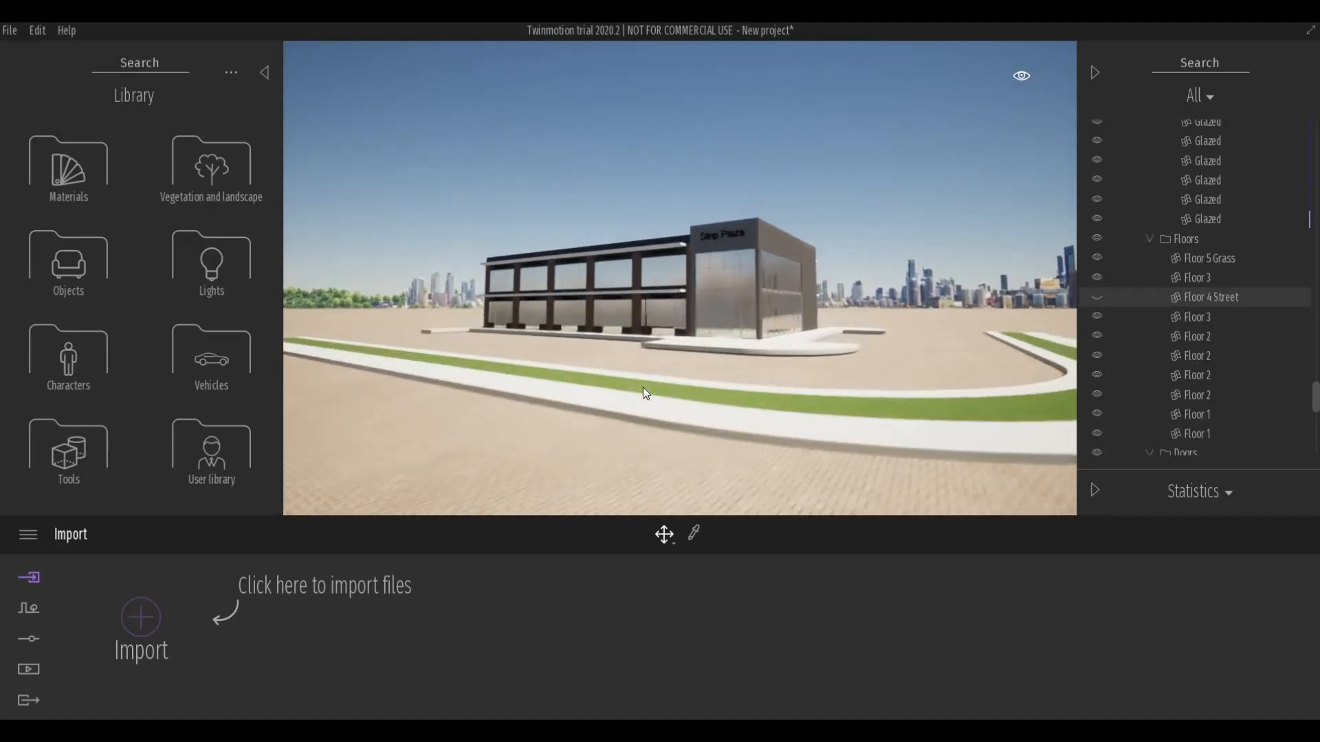
key("w")
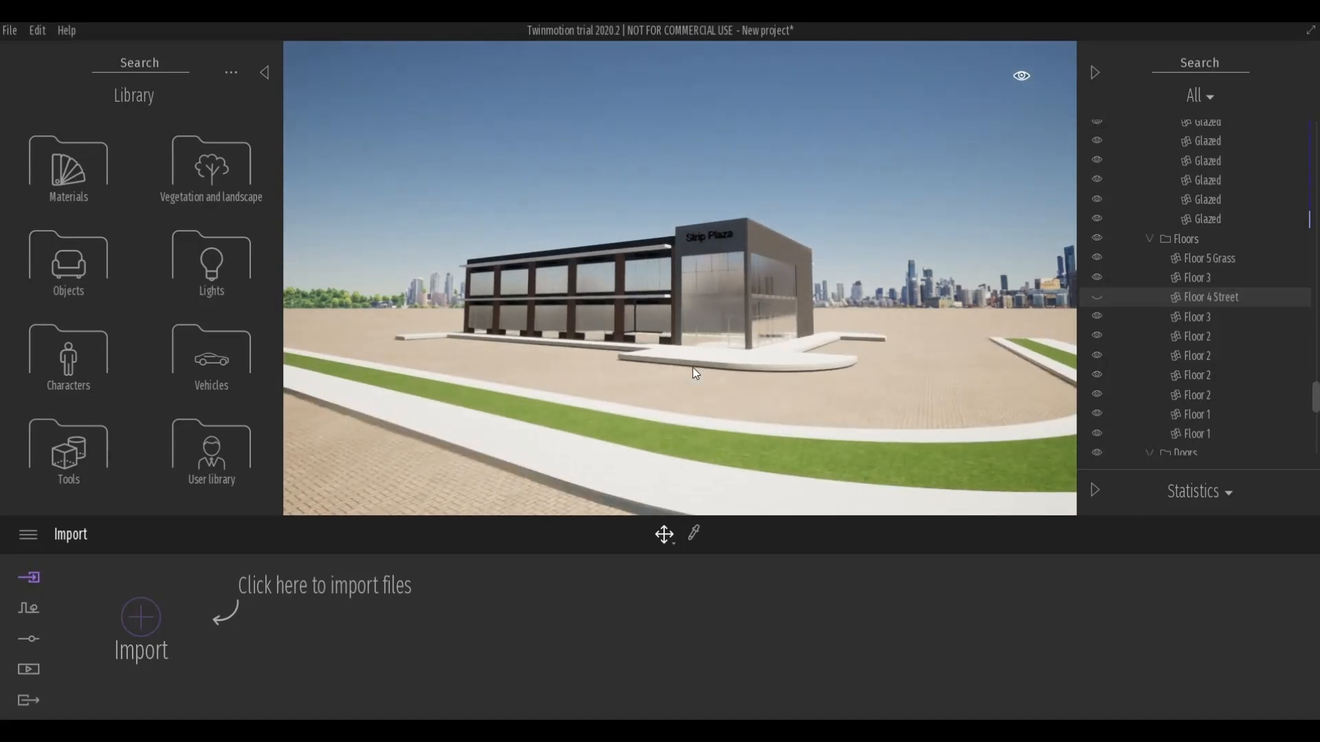
scroll(634, 348, "up", 5)
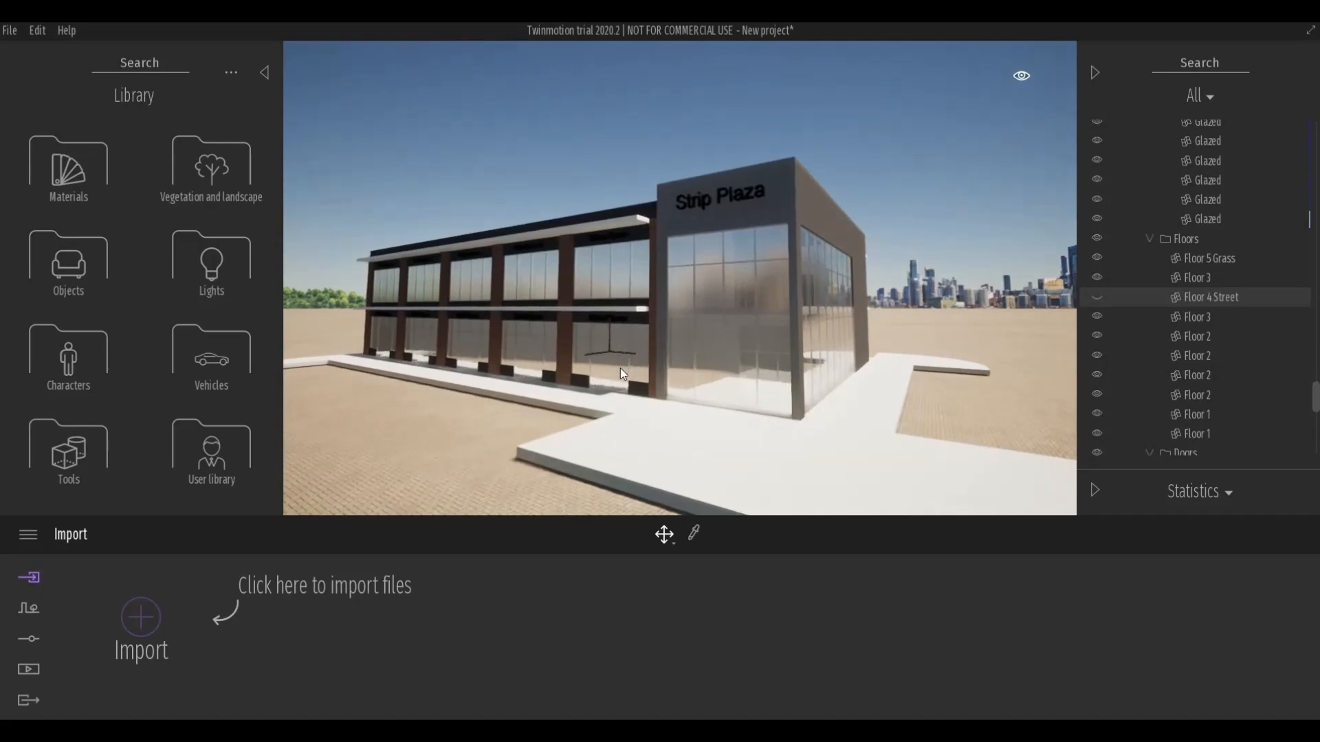
scroll(625, 404, "down", 5)
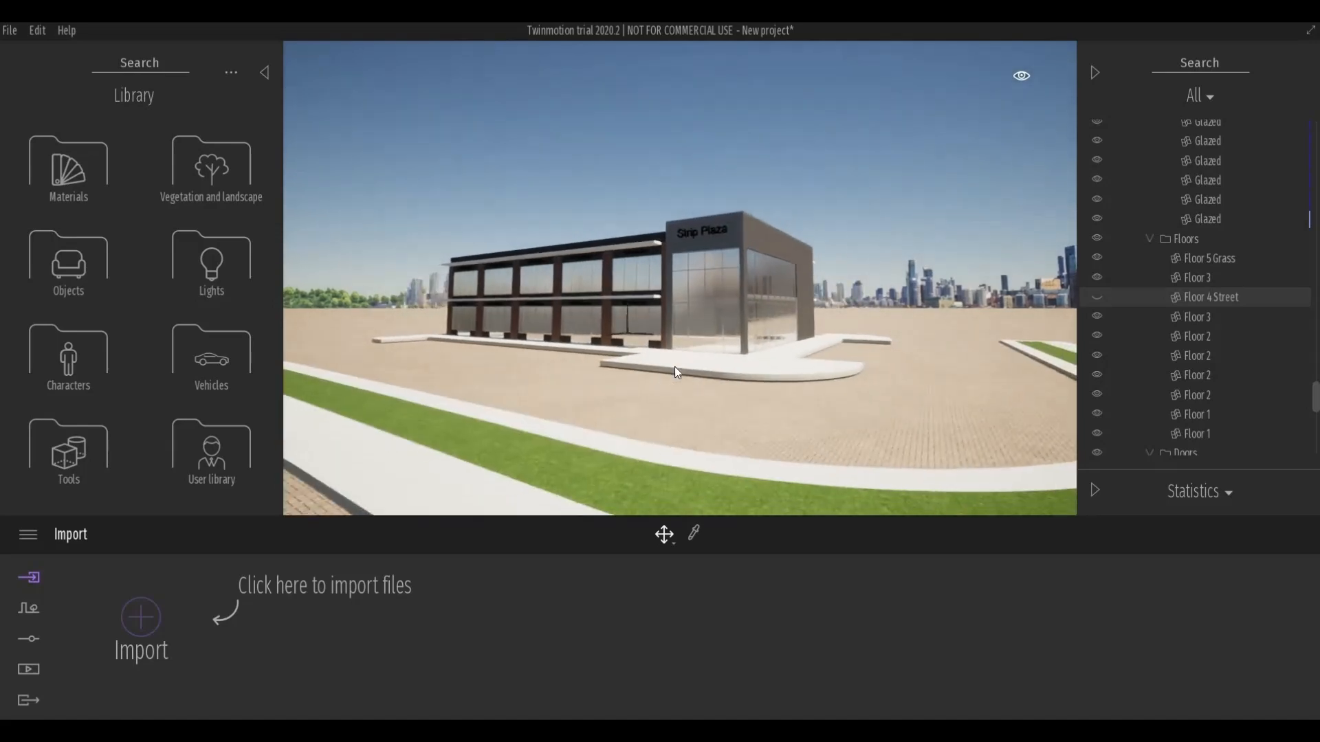
Select the Starting Ground and adjust its height, lowering it by about 0.18 and raising it by about 0.12.
left_click(675, 369)
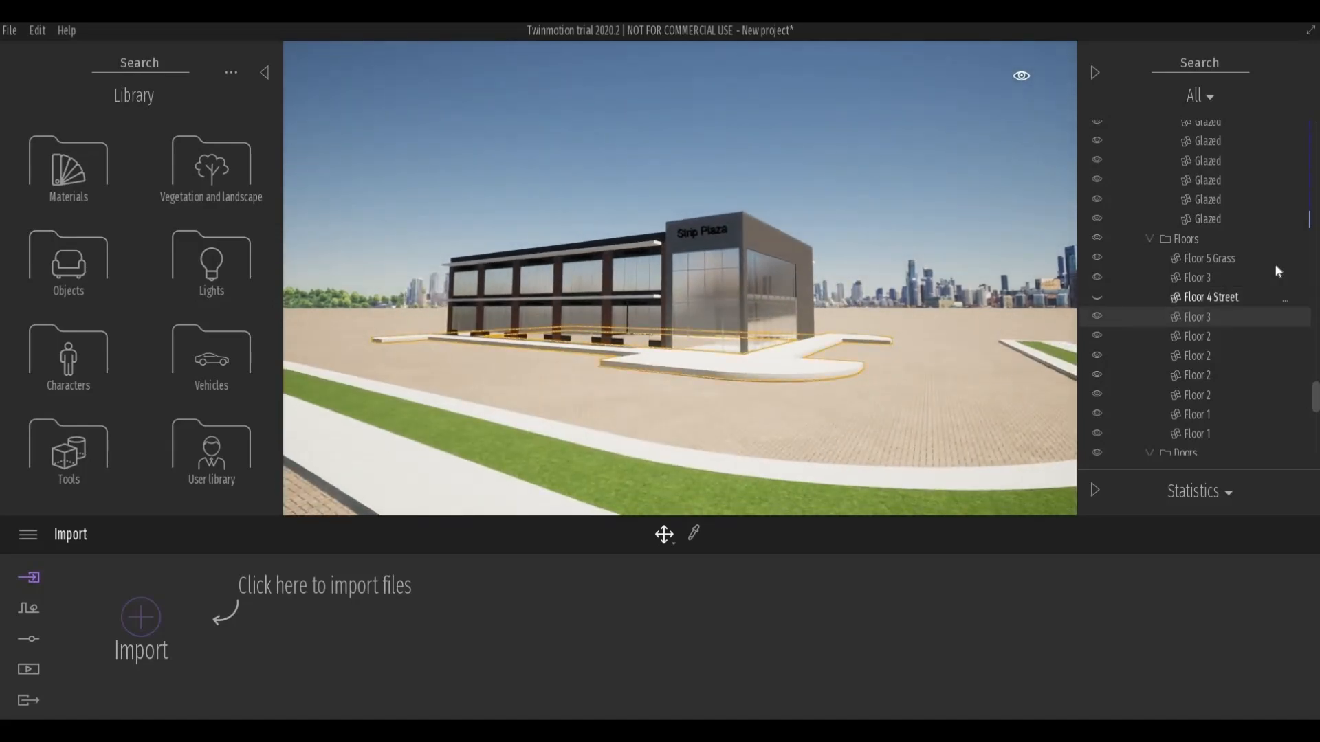
left_click(946, 422)
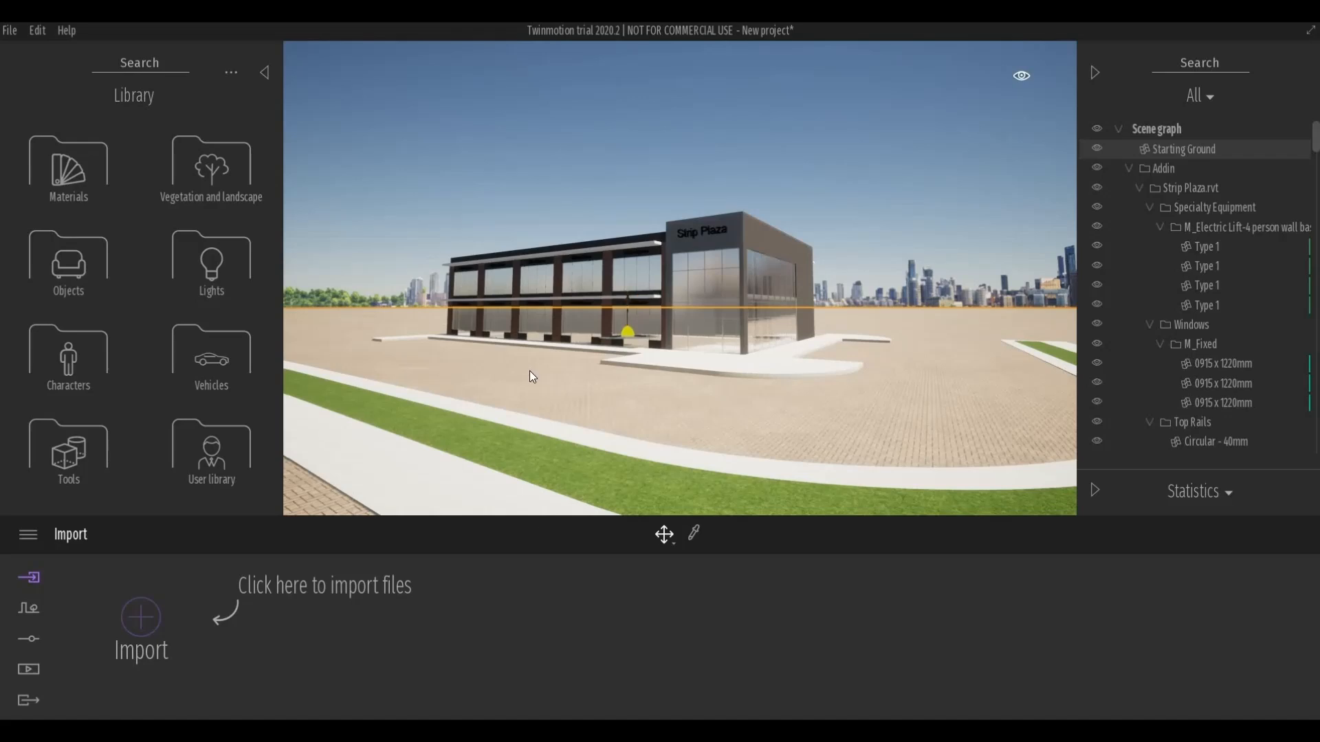
scroll(532, 370, "up", 2)
scroll(534, 369, "down", 2)
scroll(528, 383, "down", 1)
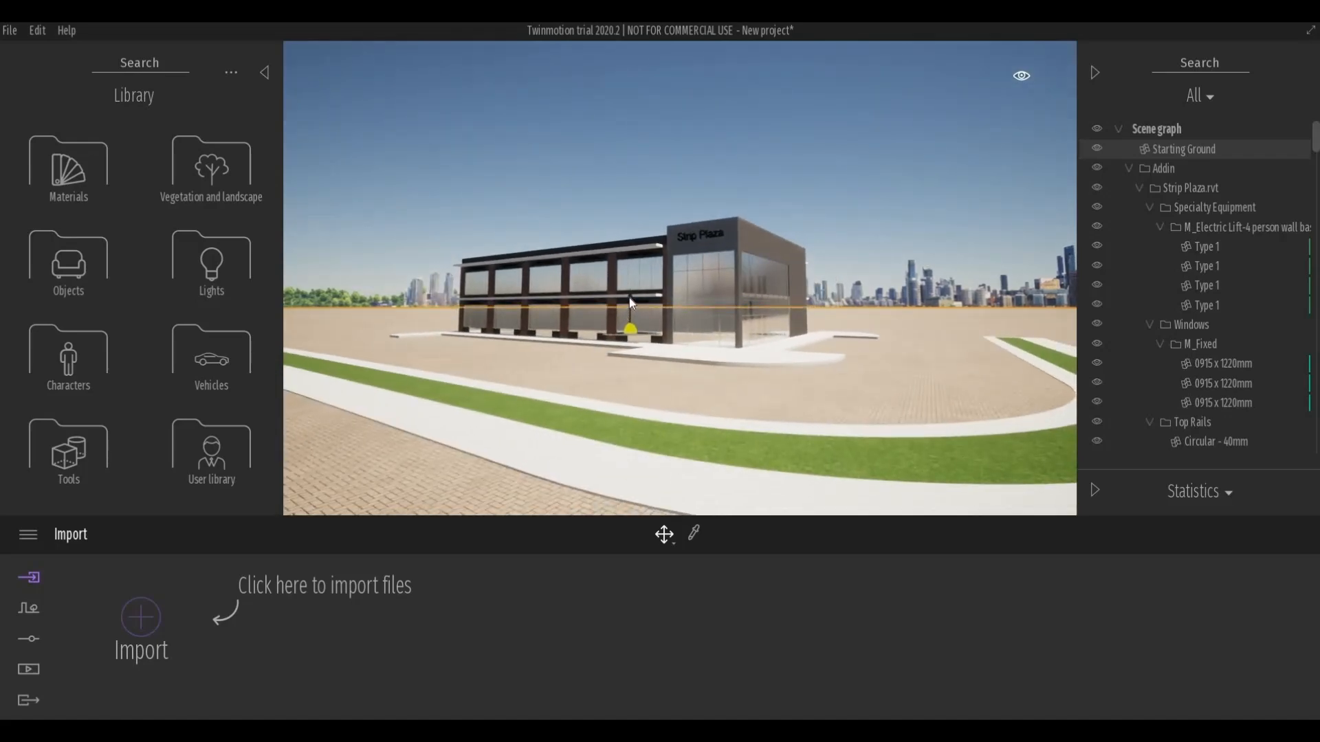
left_click_drag(630, 301, 629, 302)
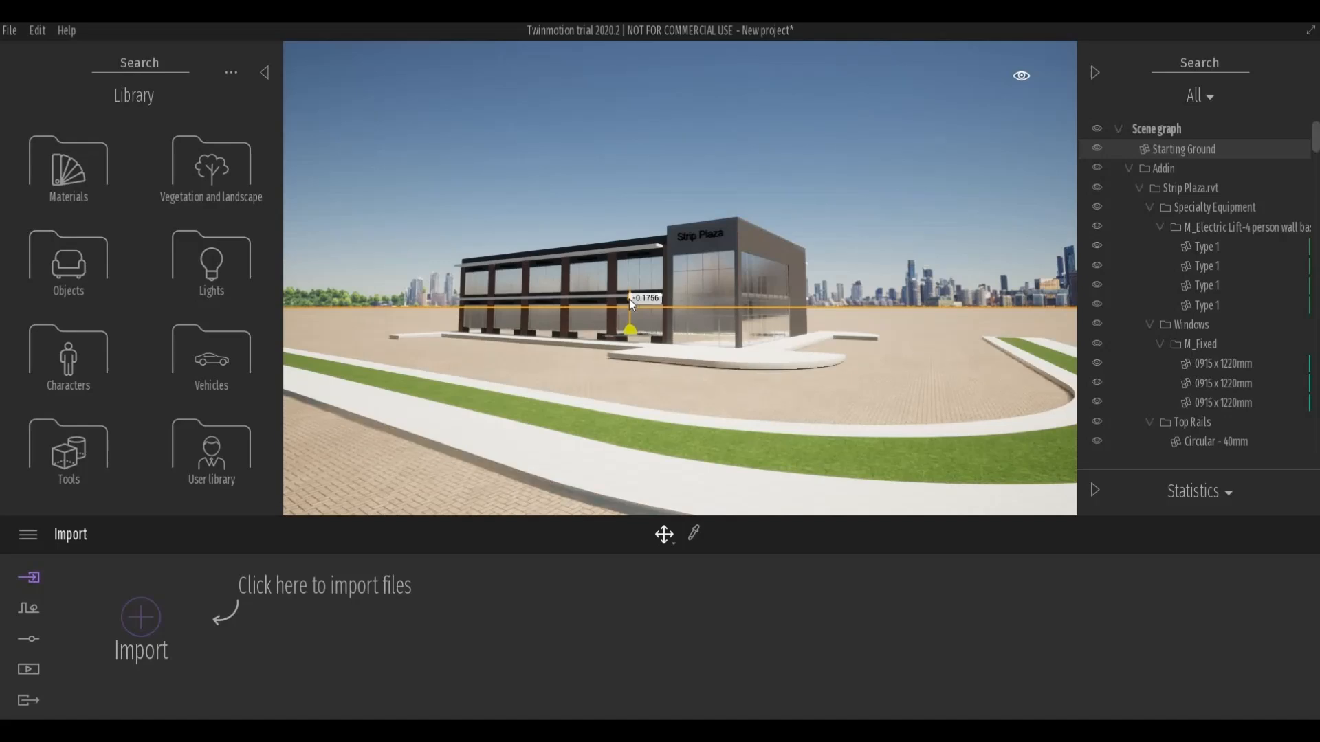
scroll(604, 357, "up", 5)
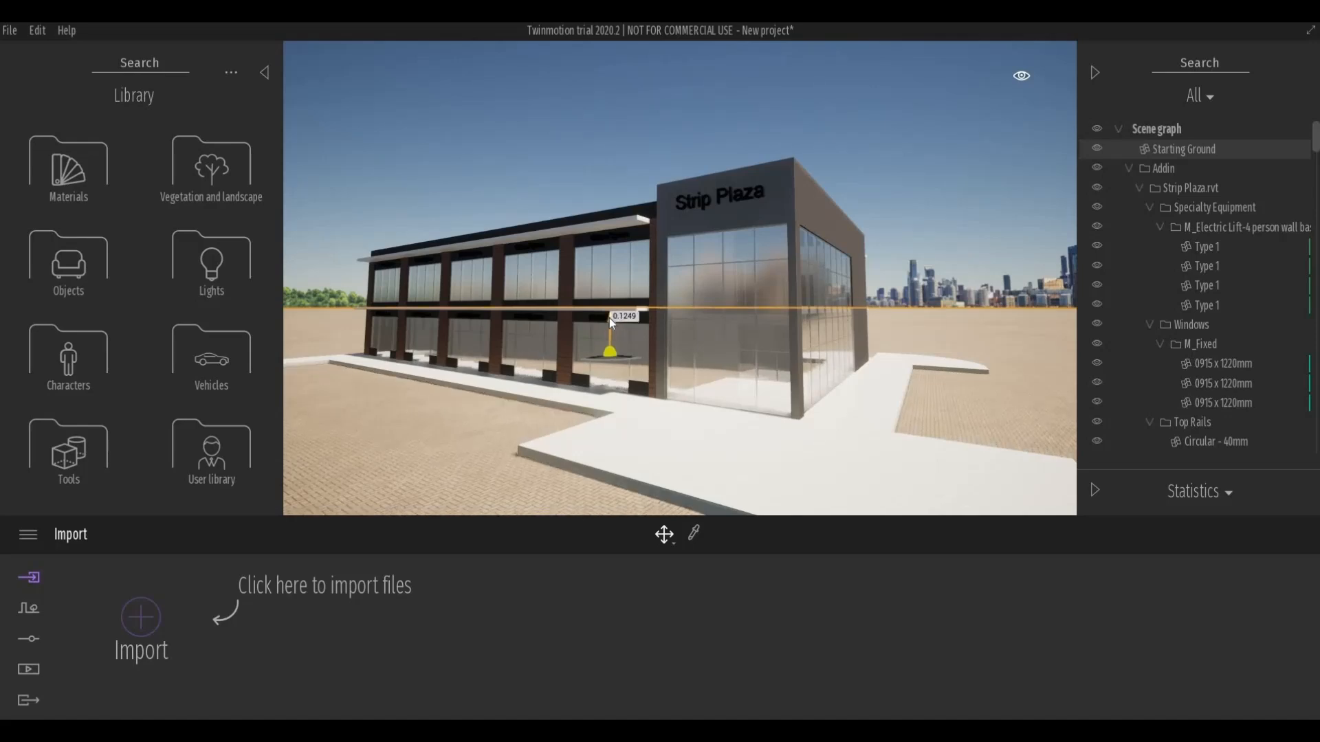
Apply the Dark tinted glass library material to the building's glazing.
scroll(559, 395, "down", 3)
scroll(471, 325, "up", 1)
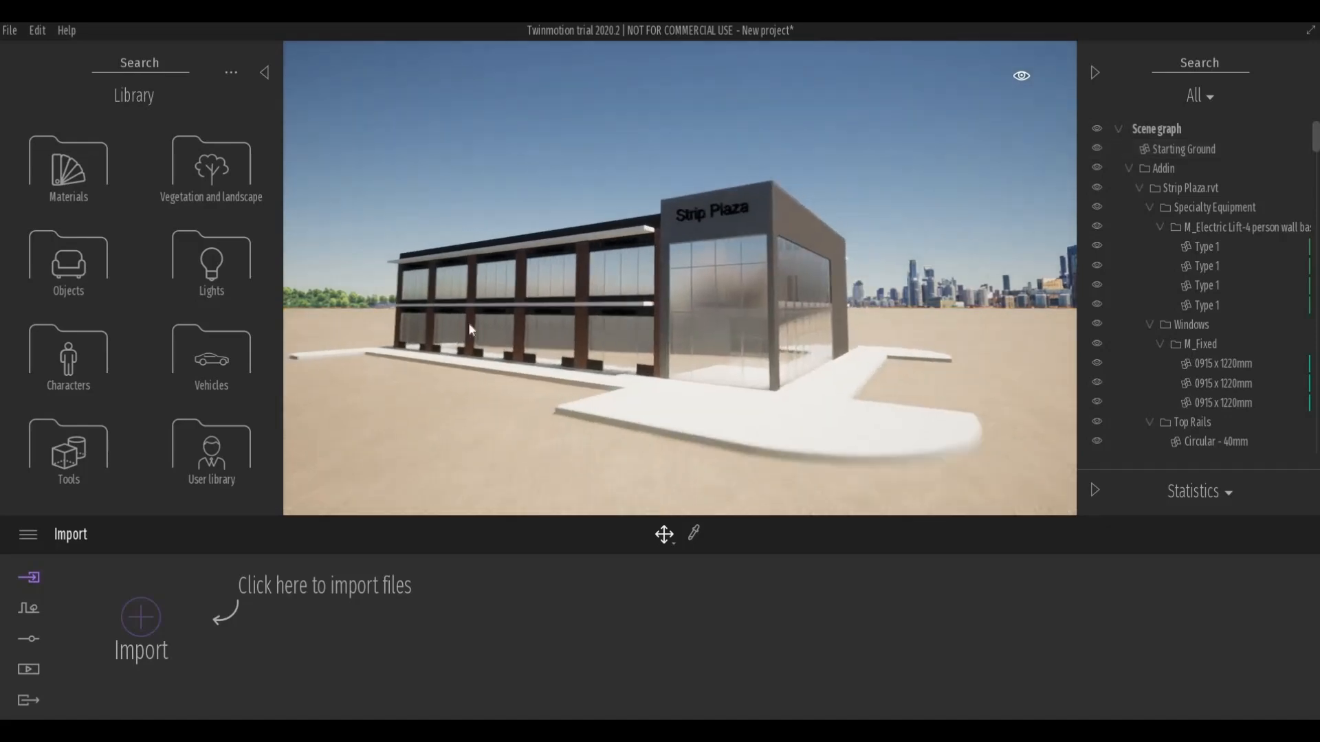
scroll(580, 271, "down", 1)
scroll(762, 285, "up", 2)
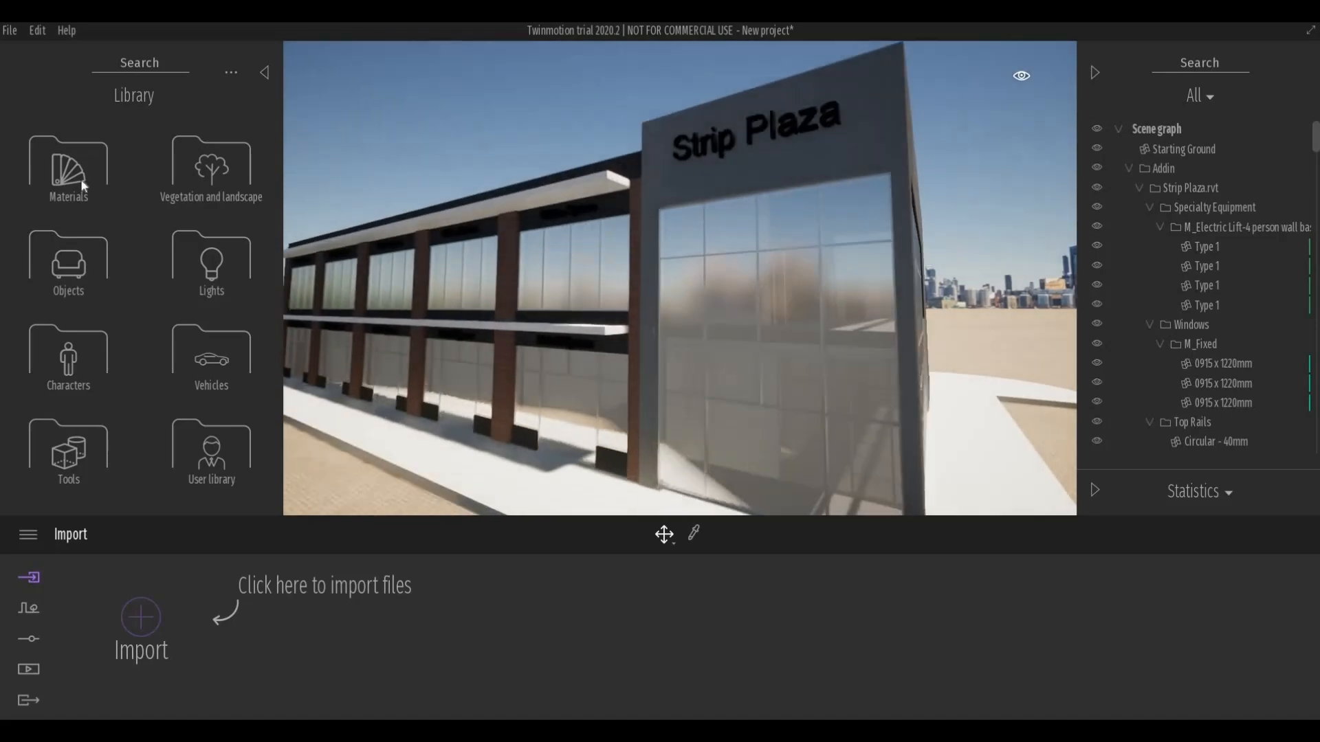
left_click(80, 178)
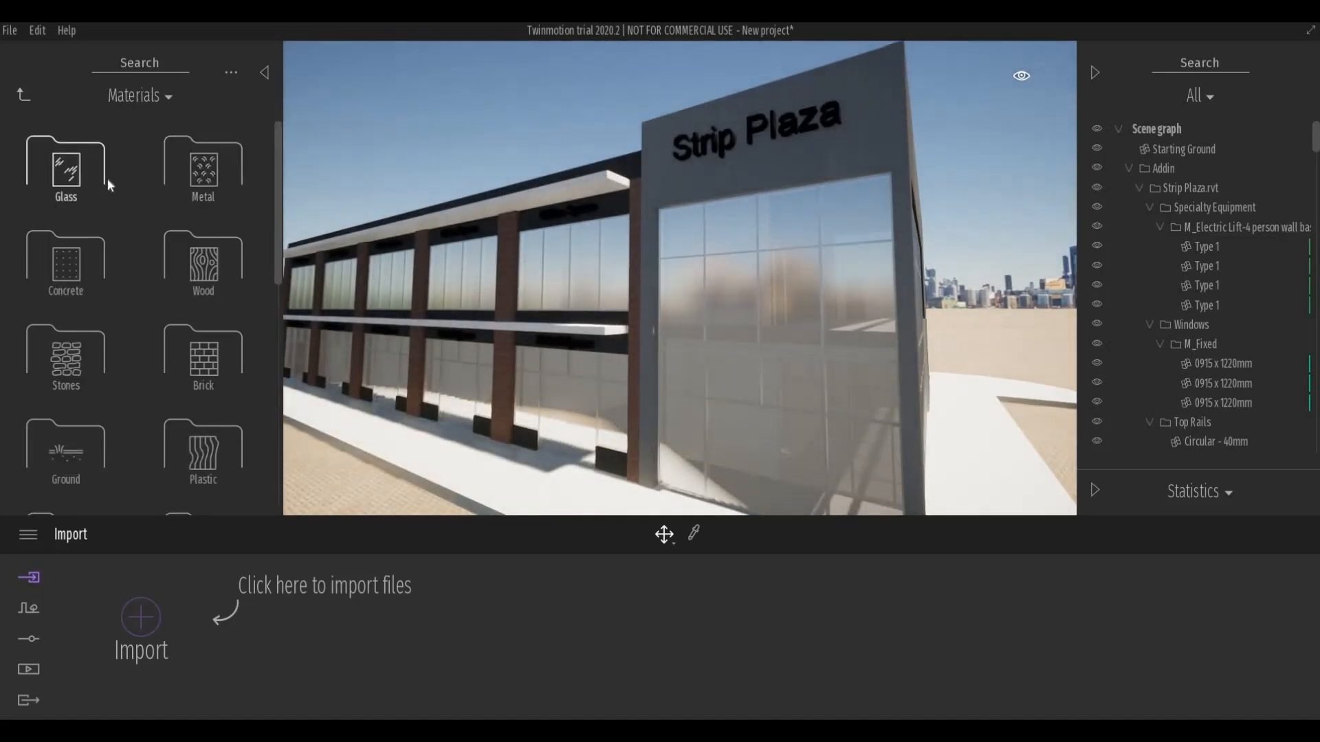
left_click(89, 180)
scroll(258, 209, "down", 1)
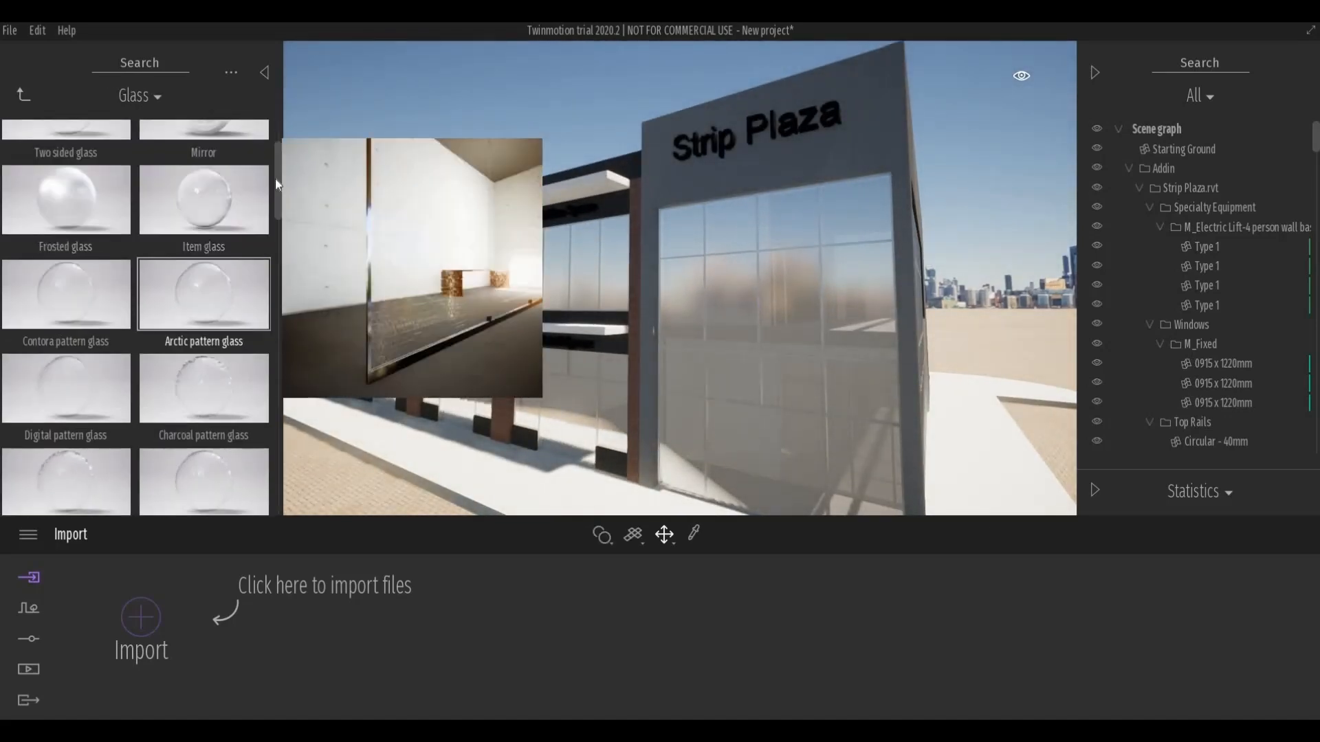
scroll(271, 288, "down", 5)
scroll(262, 358, "down", 5)
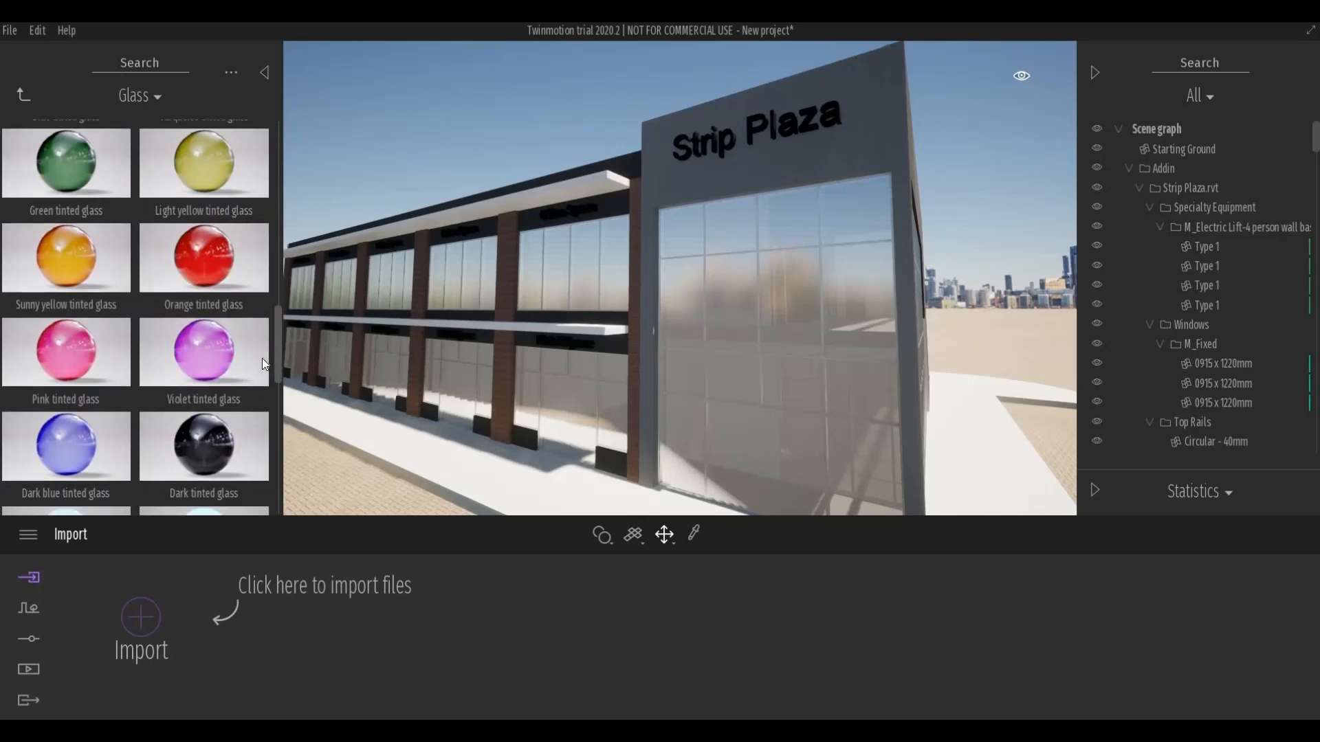
left_click_drag(505, 392, 727, 384)
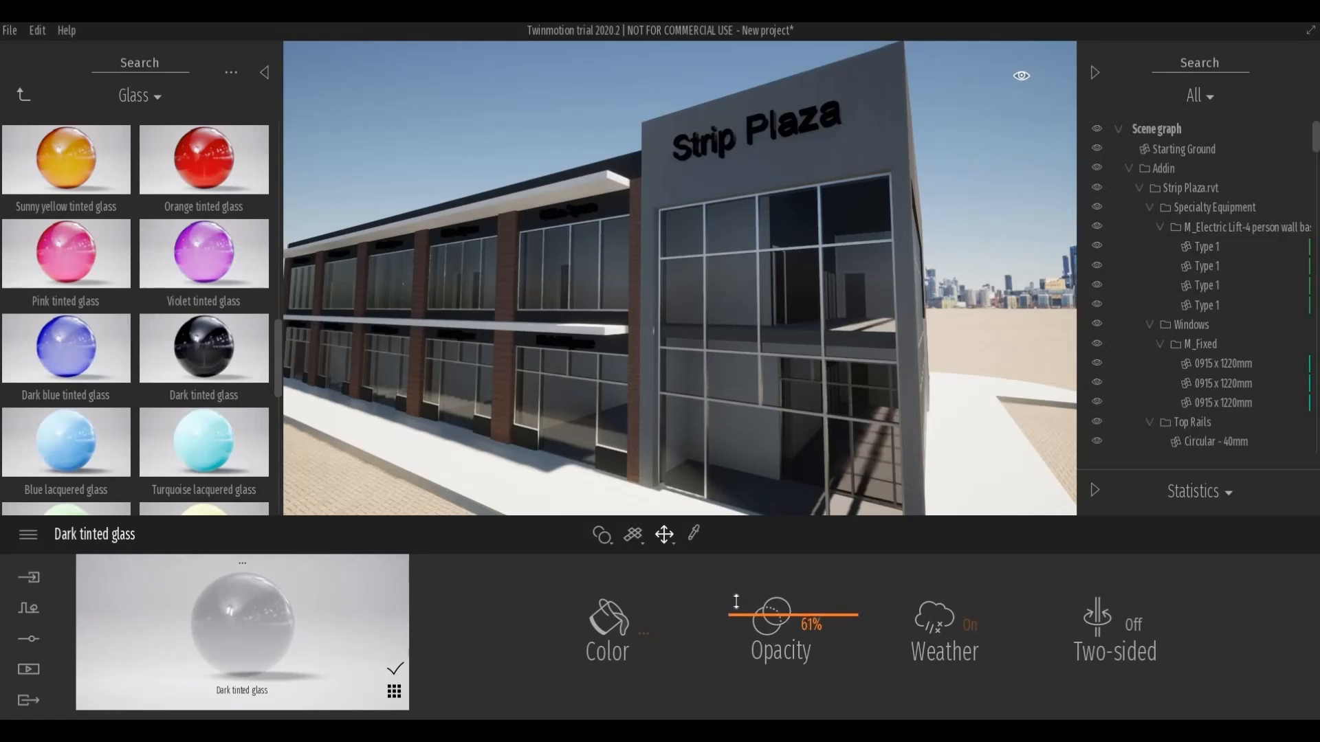
Set the dark tinted glass opacity to 74% and check the glazing around the building's corner.
left_click_drag(736, 603, 737, 598)
mouse_move(650, 434)
middle_mouse_down()
mouse_move(603, 386)
mouse_move(640, 431)
middle_mouse_up()
scroll(641, 424, "down", 3)
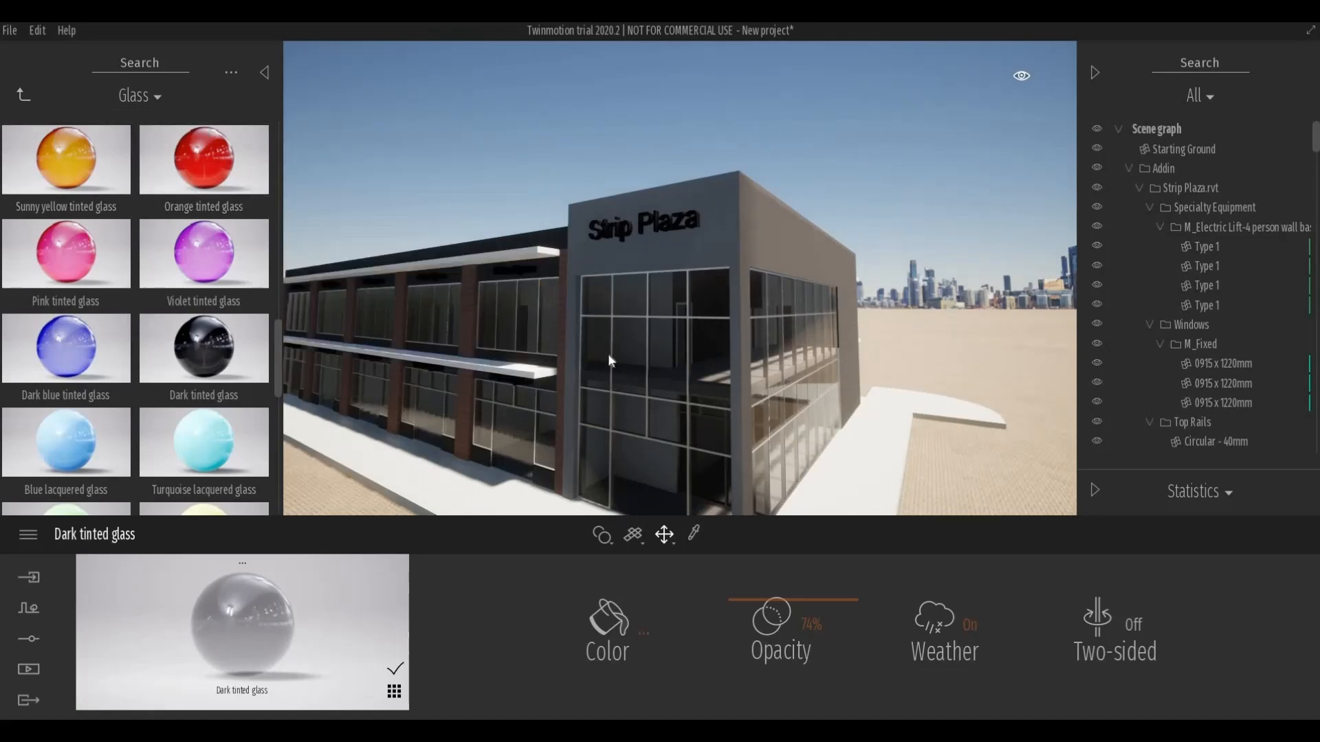
middle_click_drag(608, 361, 522, 365)
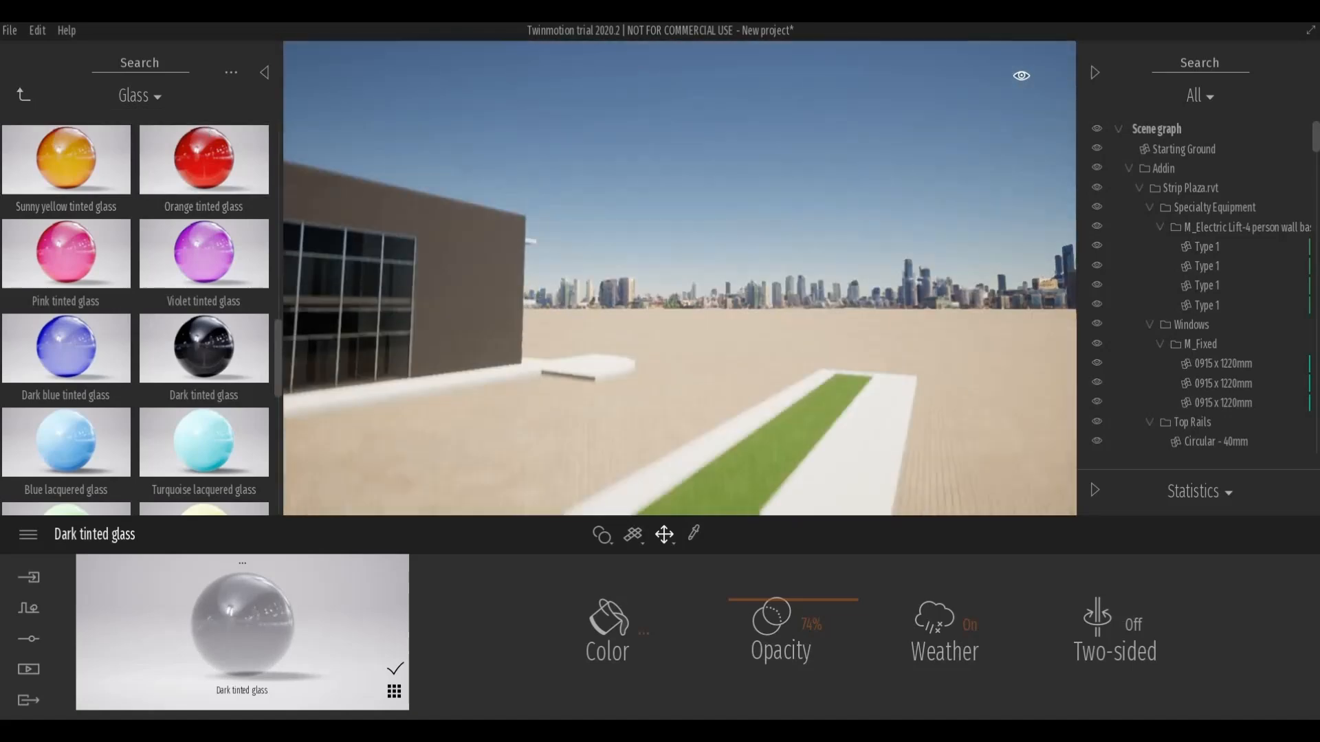
middle_click_drag(598, 302, 605, 344)
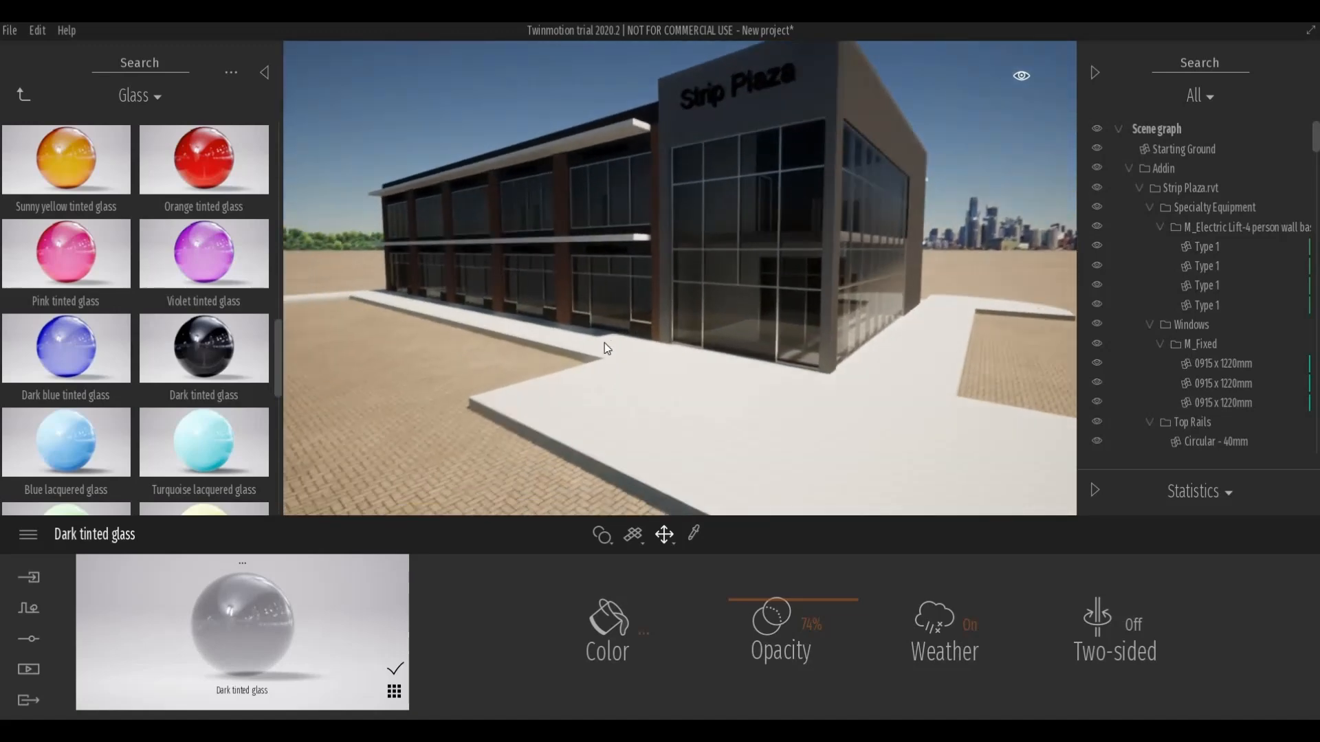
Apply the Stacked stone 05 library material to the dark wall beneath the Retail Space storefront windows.
scroll(632, 328, "up", 4)
scroll(708, 318, "up", 4)
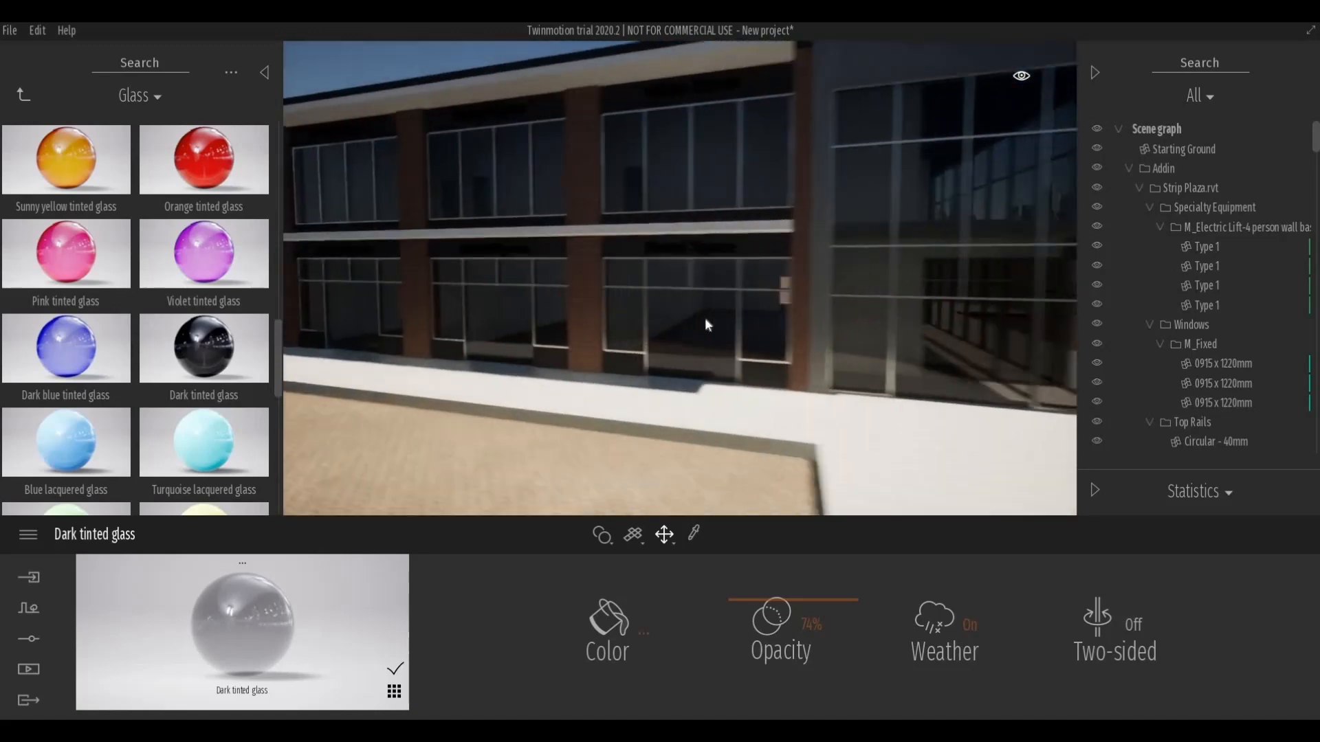
scroll(707, 323, "up", 5)
scroll(698, 322, "up", 5)
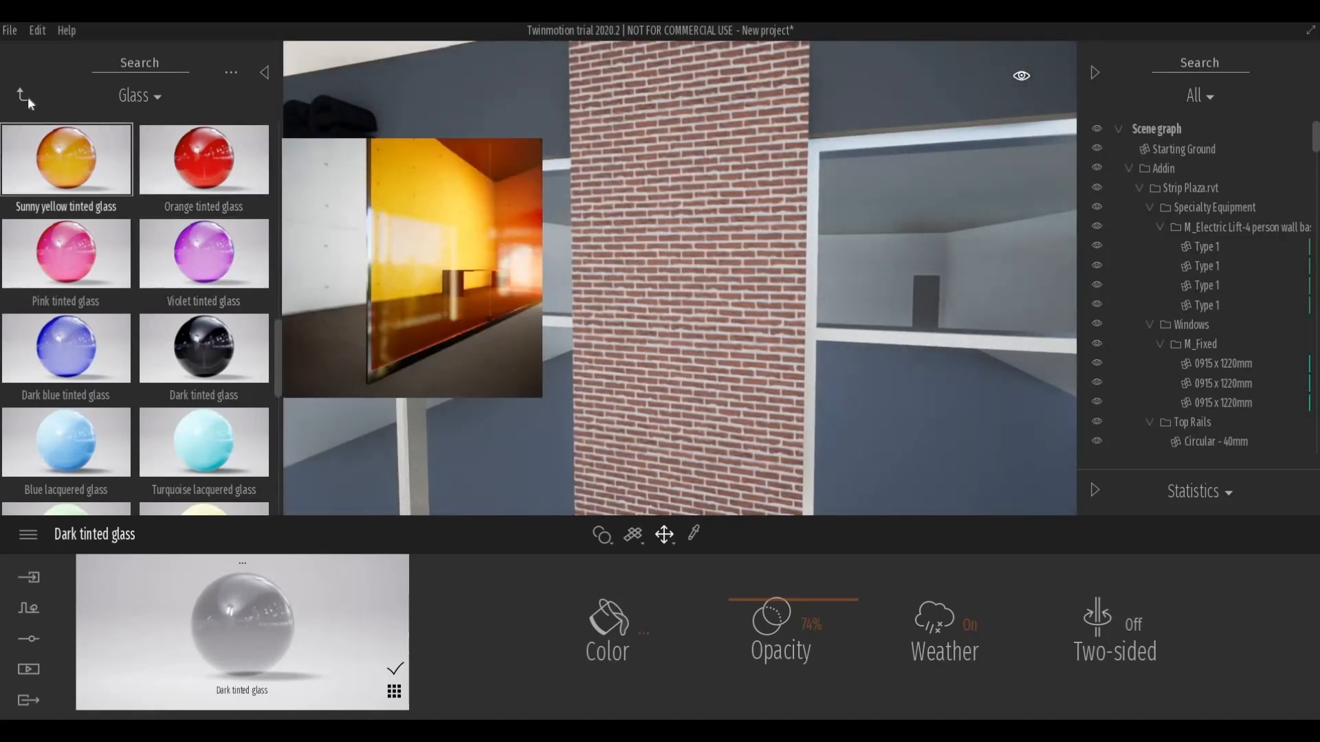
left_click(30, 97)
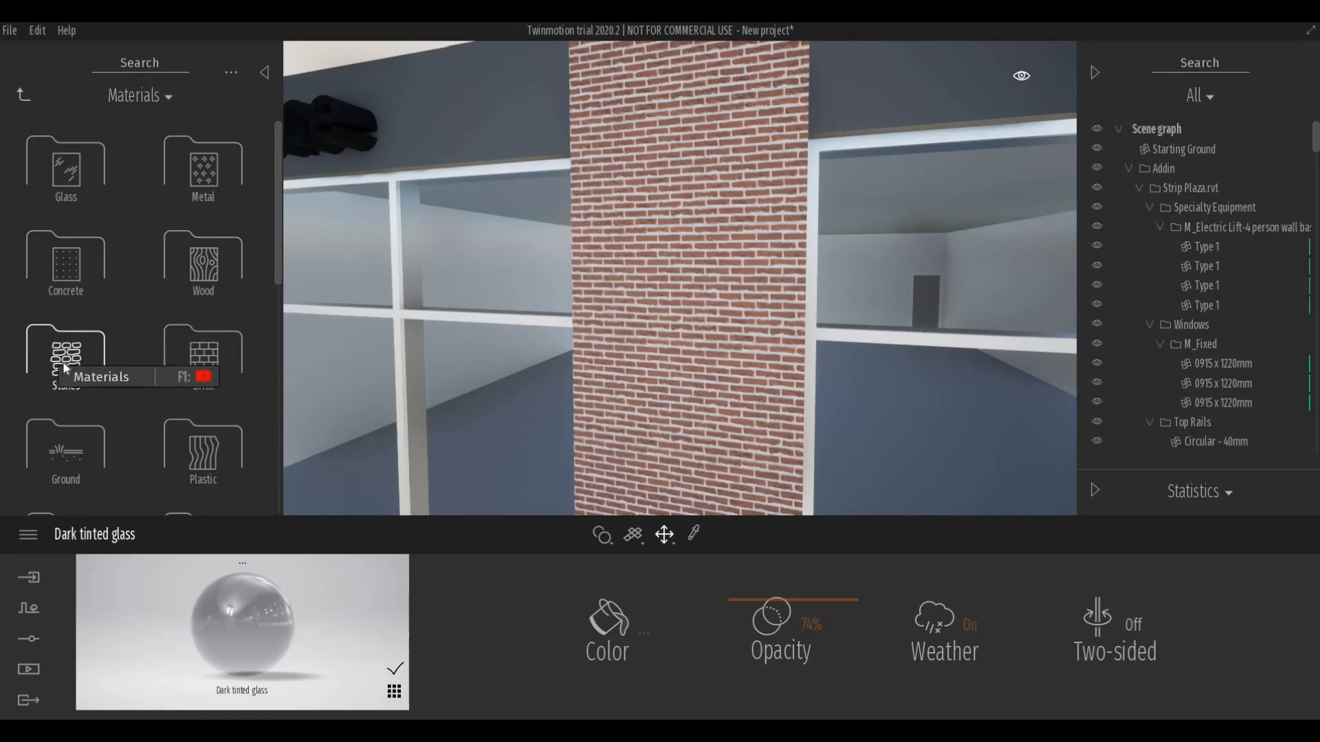
left_click(110, 363)
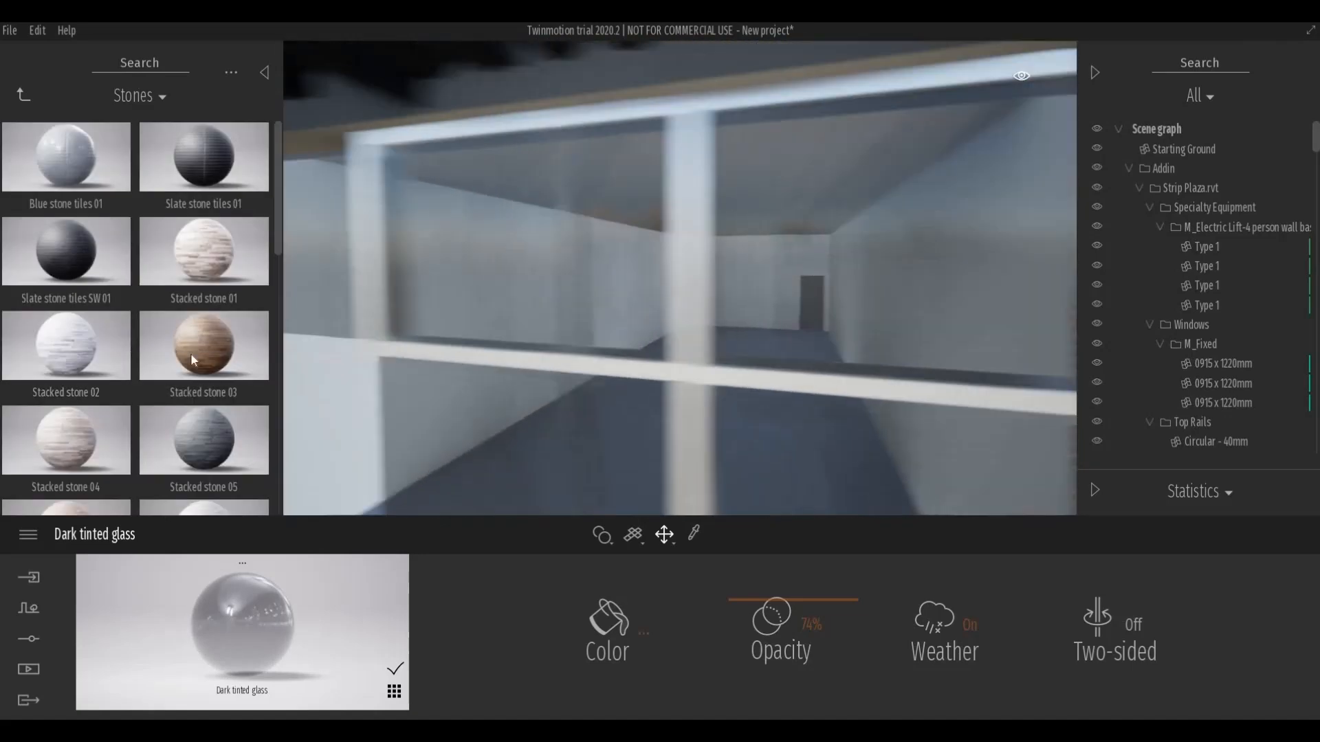
scroll(532, 364, "down", 1)
scroll(532, 364, "down", 3)
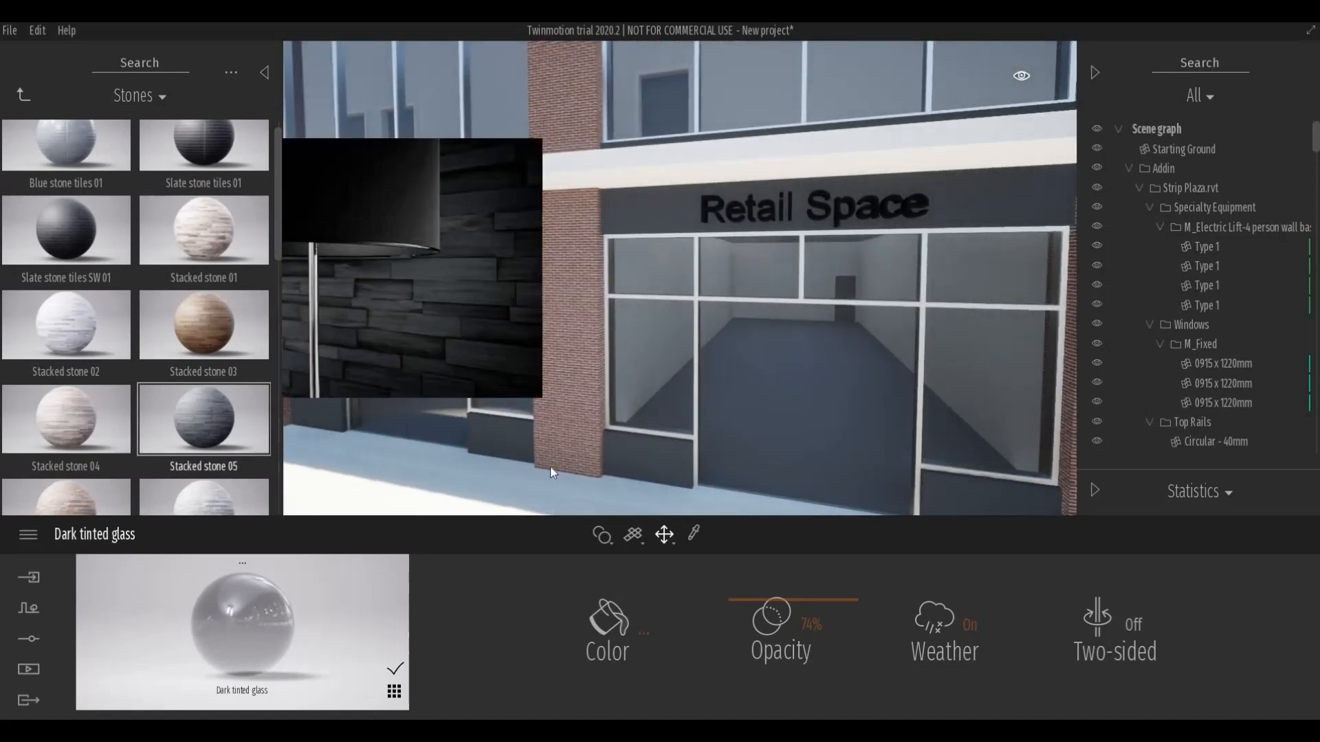
left_click(657, 462)
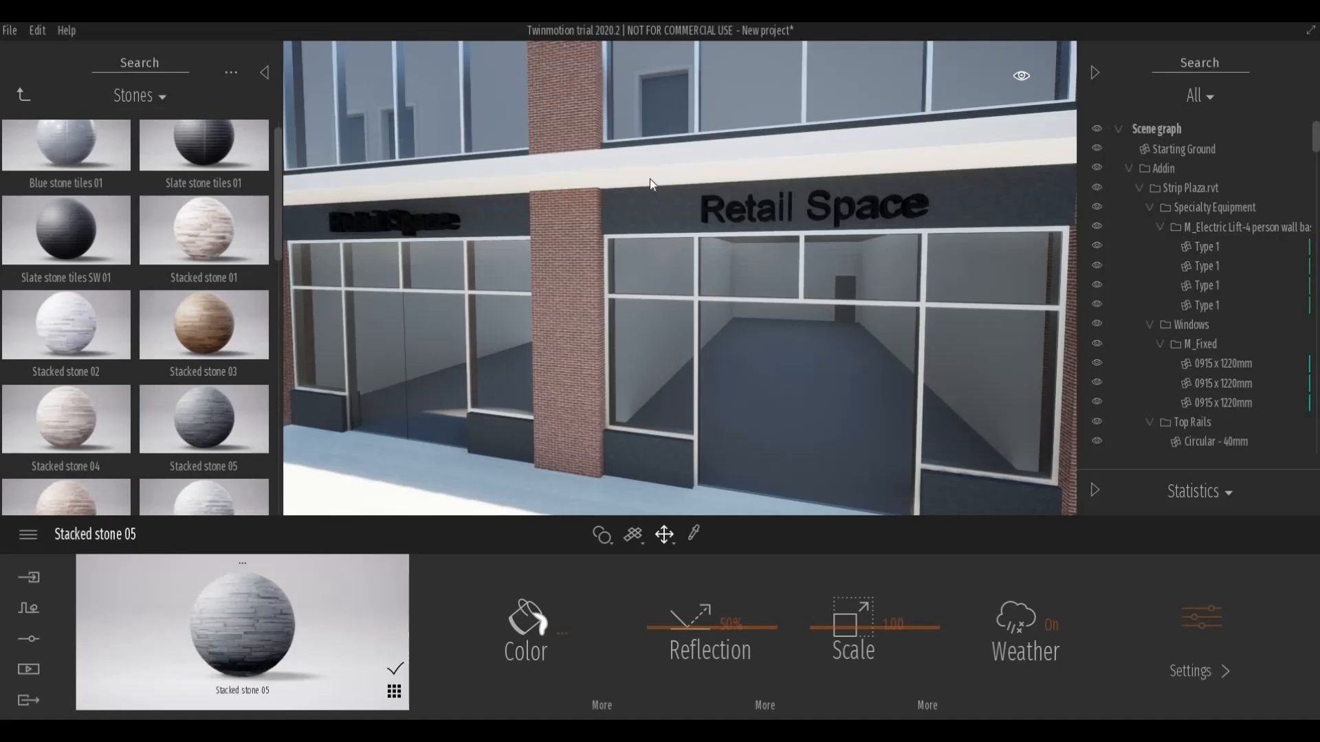
Set the Stacked stone 05 scale to 3.02 while viewing the low storefront wall up close.
scroll(645, 170, "up", 4)
scroll(645, 169, "down", 3)
scroll(645, 169, "down", 1)
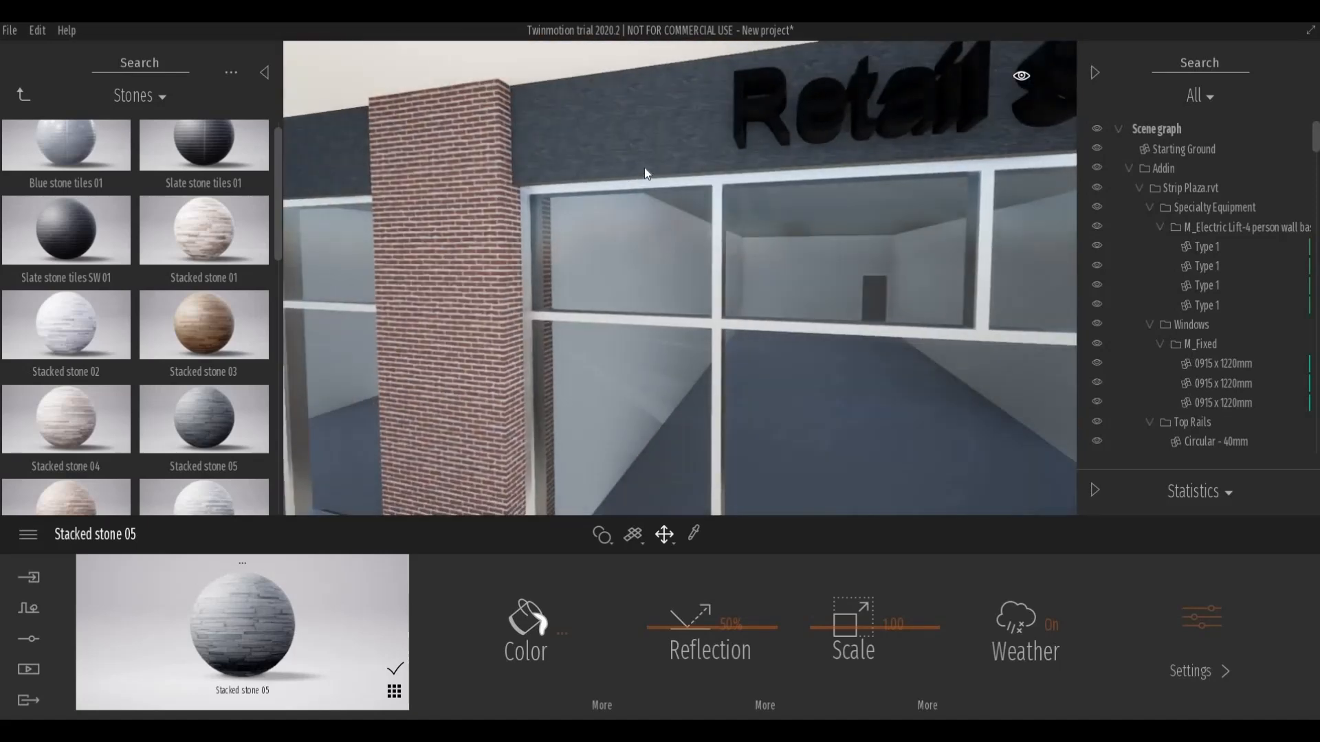
middle_click_drag(644, 166, 633, 223)
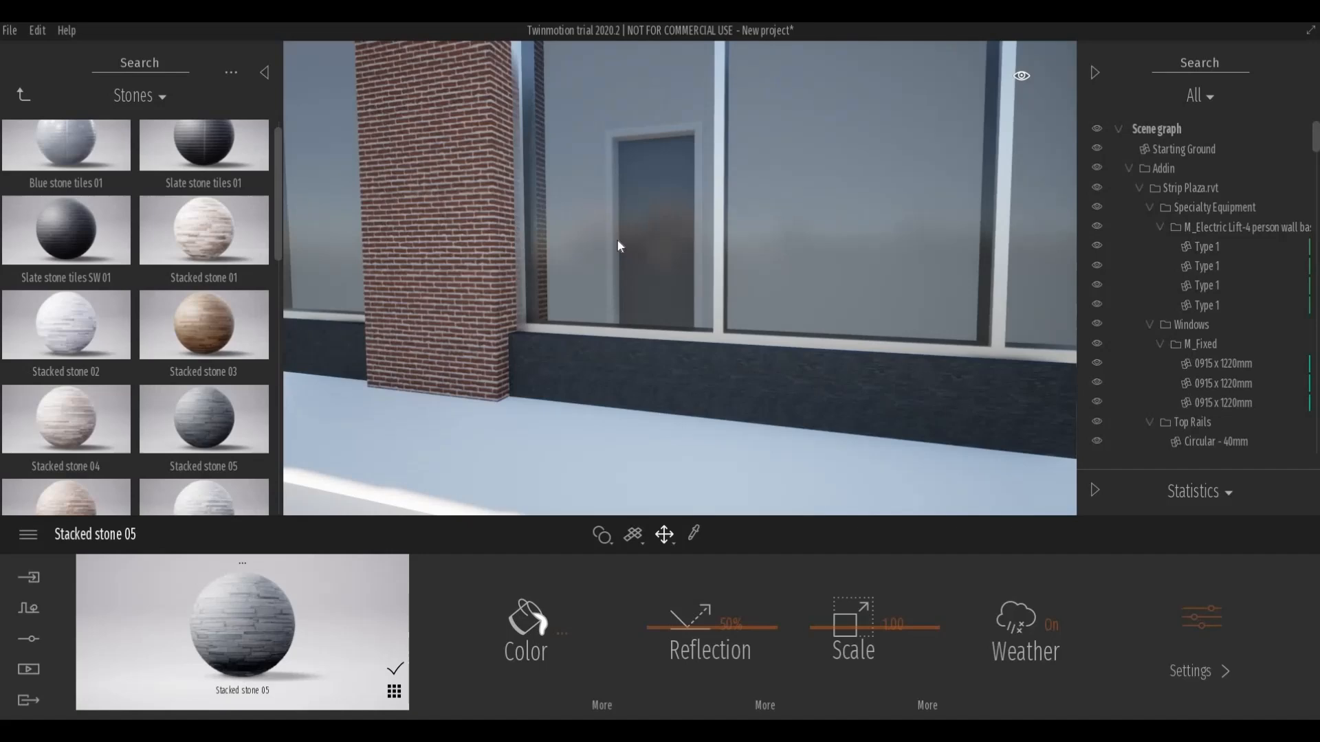
key("e")
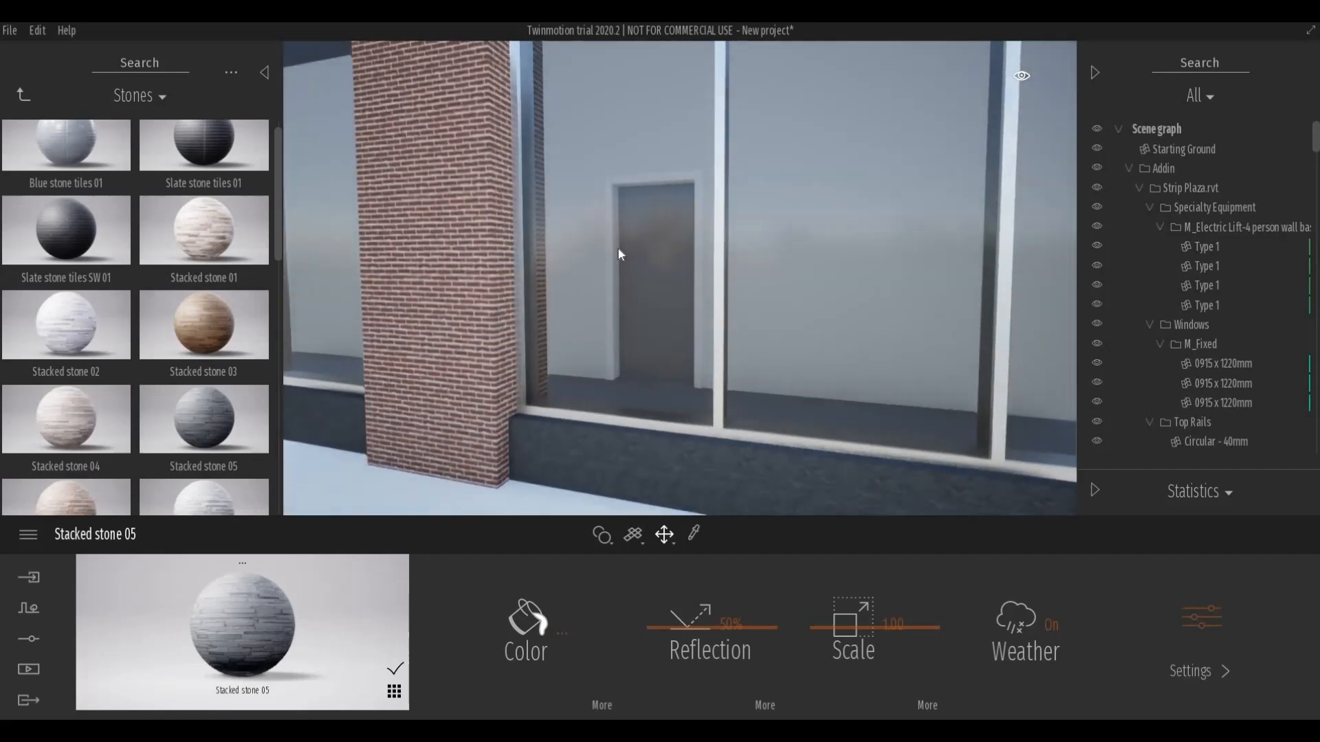
key("q")
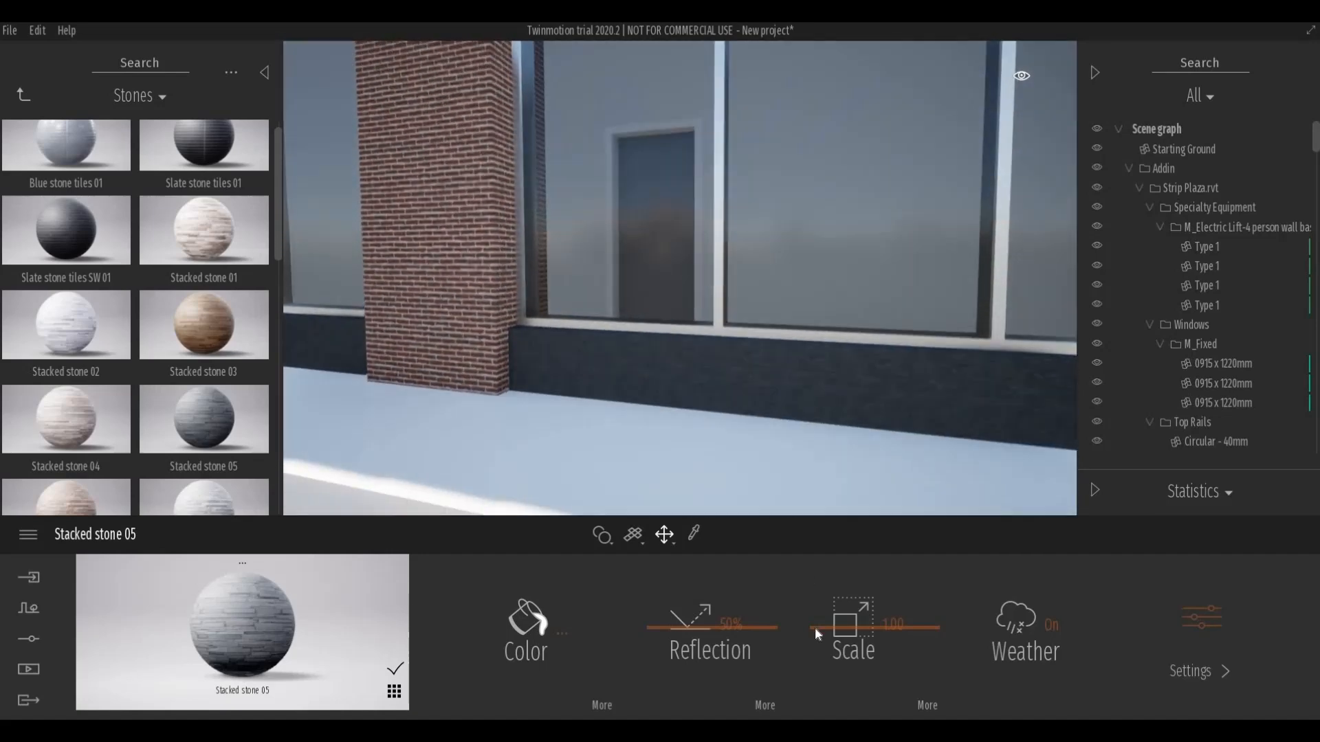
left_click_drag(815, 627, 807, 604)
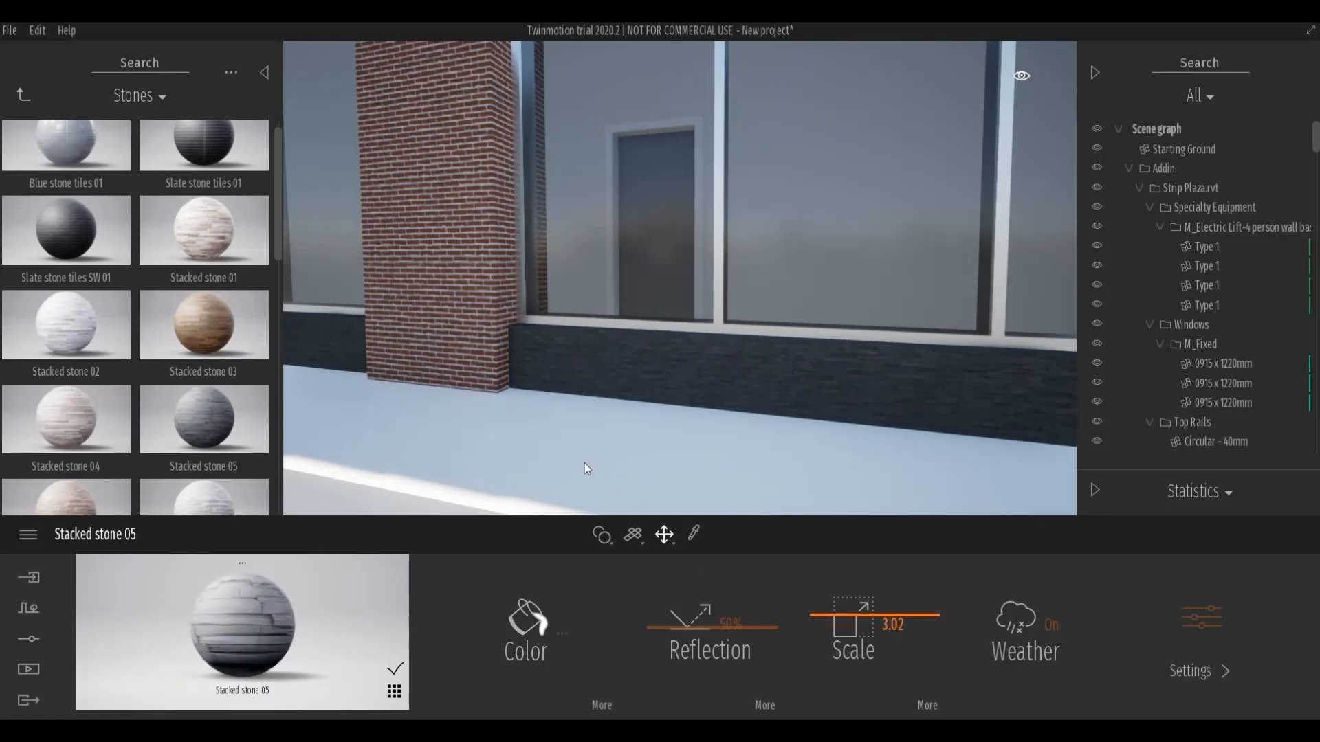
key("a")
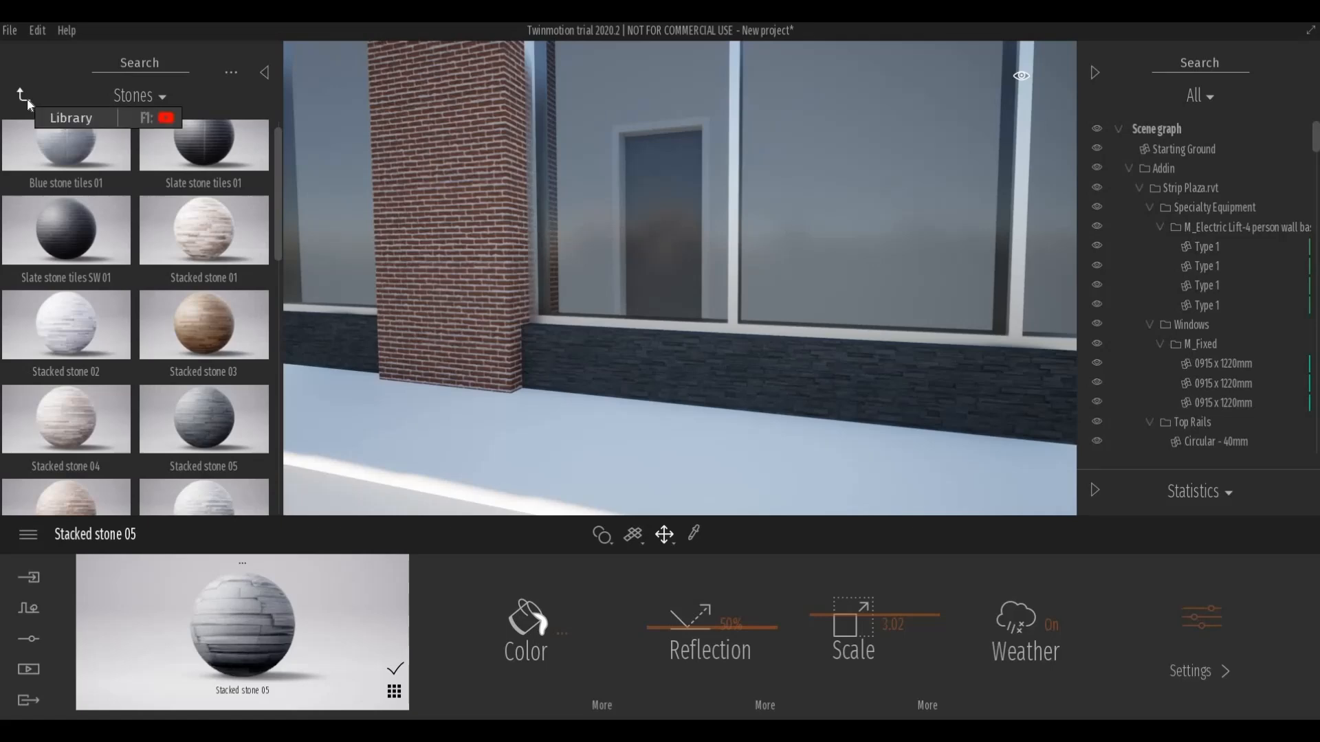
Apply the Round brick 01 library material to the red brick column between the storefronts.
left_click(26, 97)
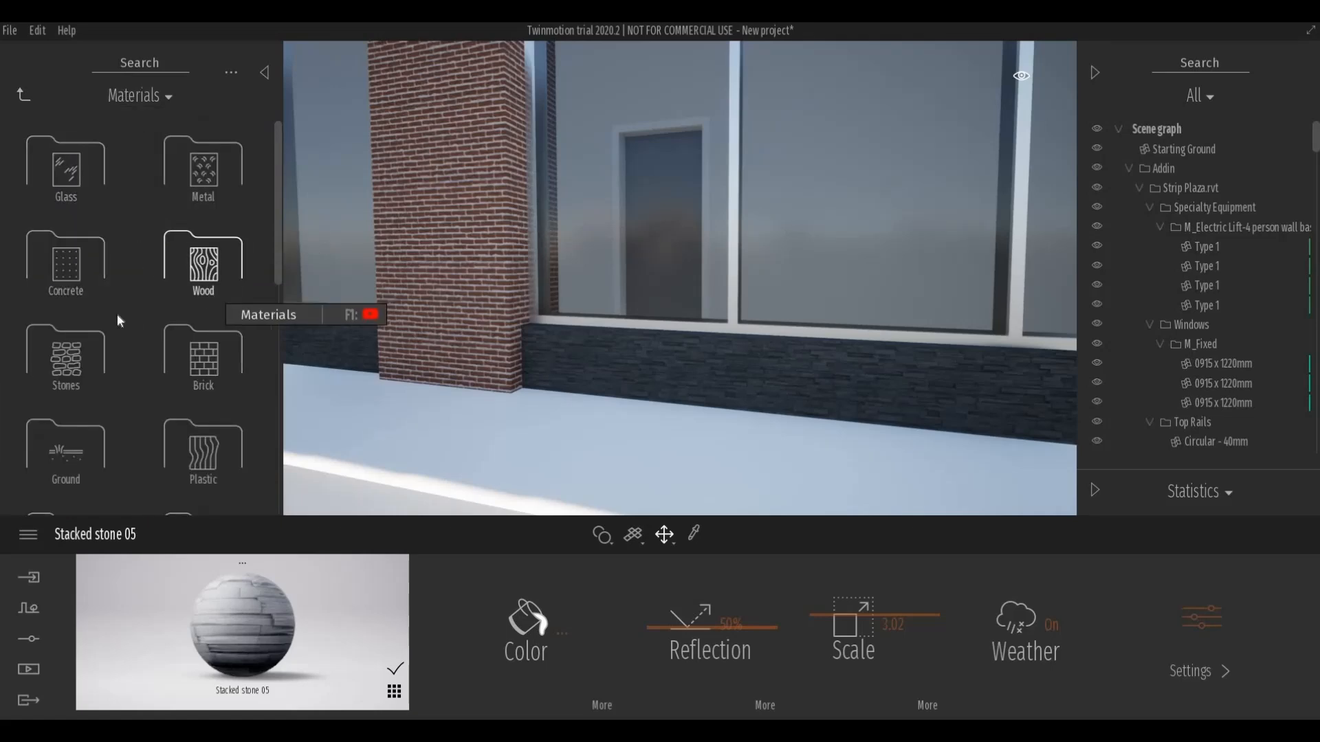
key("a")
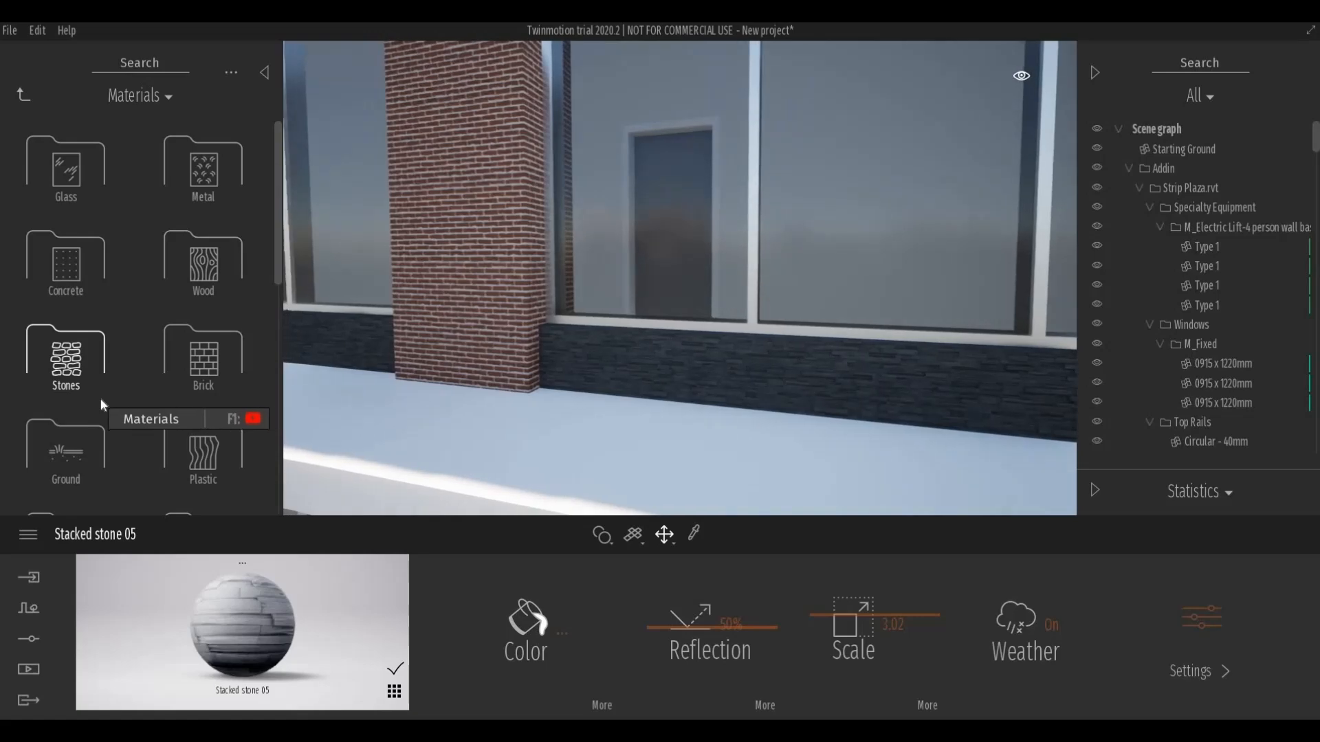
scroll(101, 404, "down", 3)
left_click(189, 298)
mouse_move(181, 340)
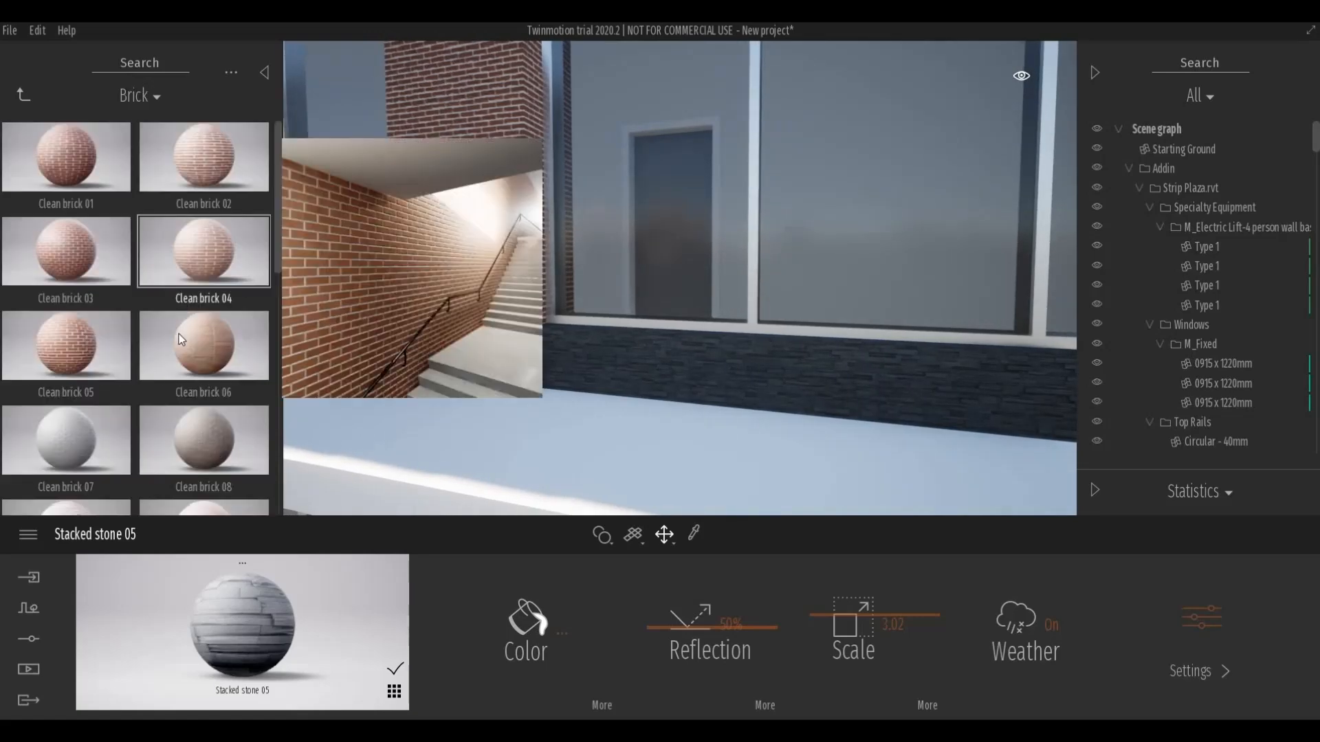
scroll(172, 364, "down", 5)
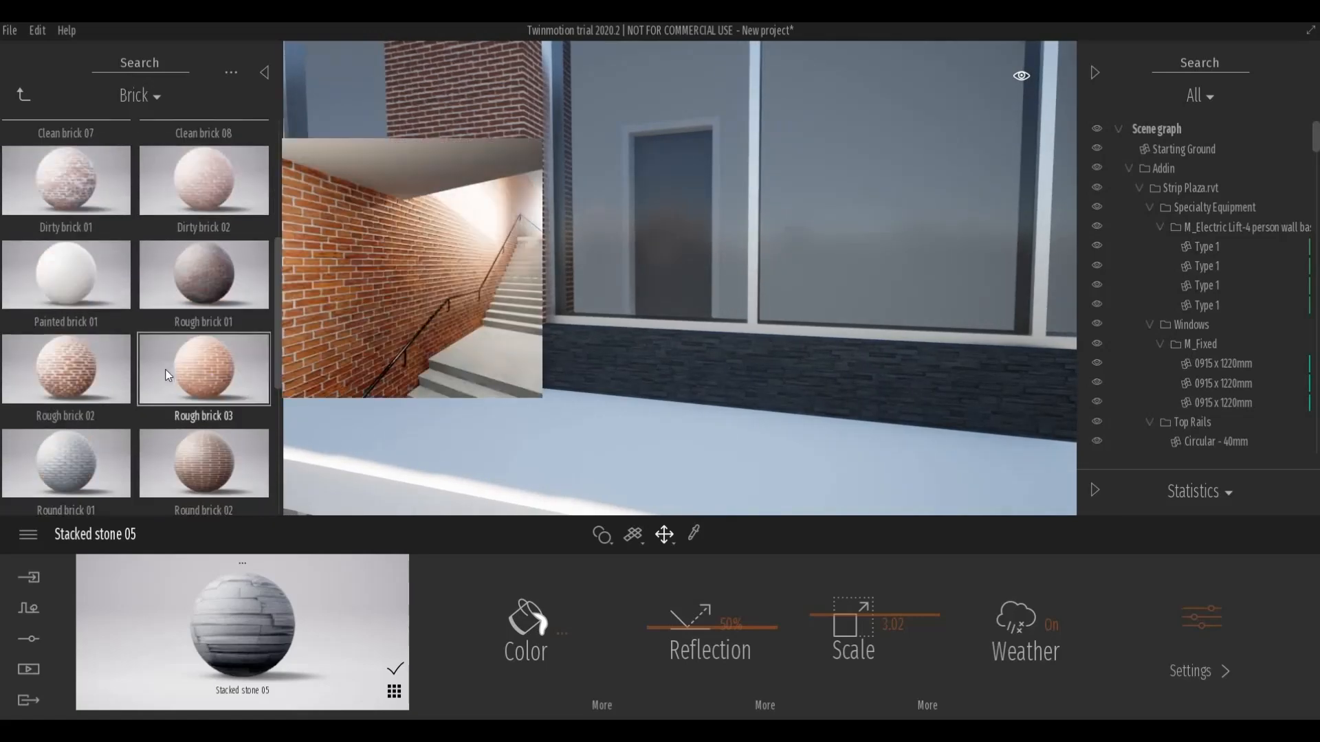
scroll(167, 375, "down", 1)
mouse_move(62, 370)
left_click_drag(545, 315, 507, 314)
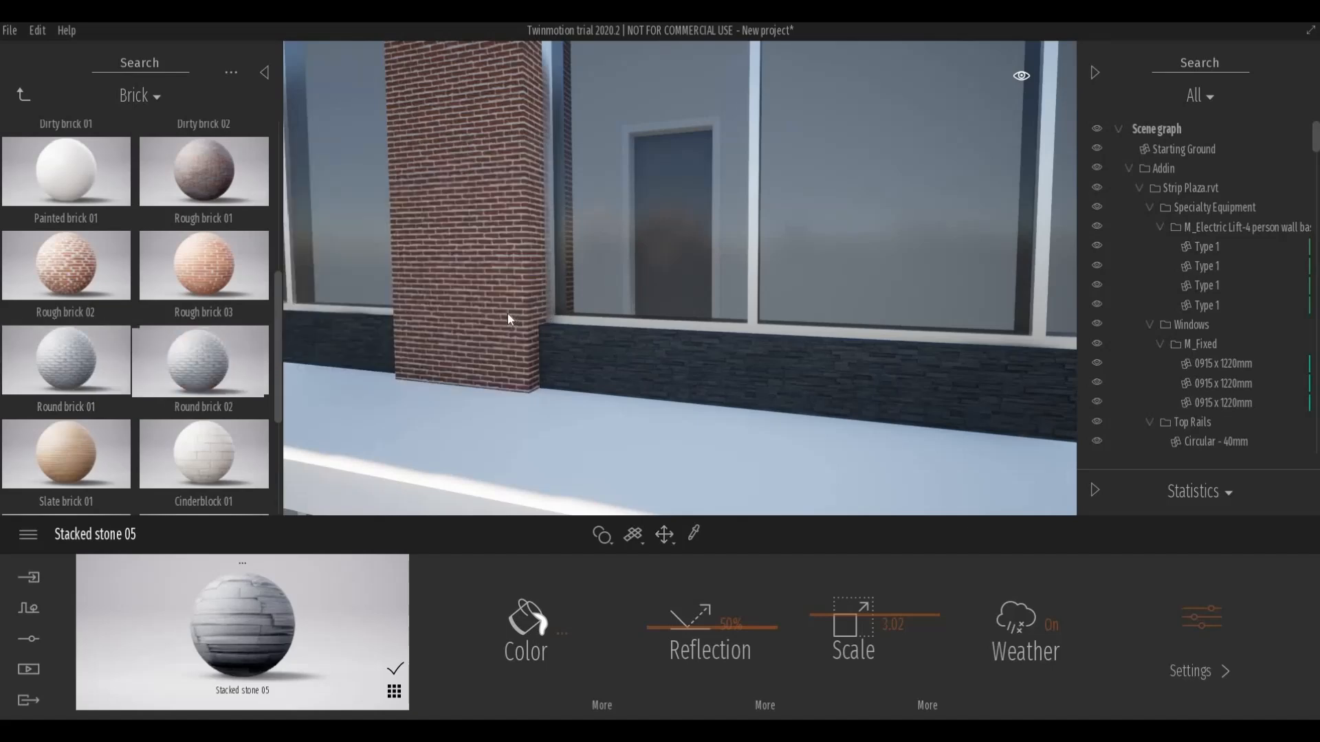
Replace the column's material with Clean brick 07 and set its scale to 4.43.
scroll(79, 396, "down", 3)
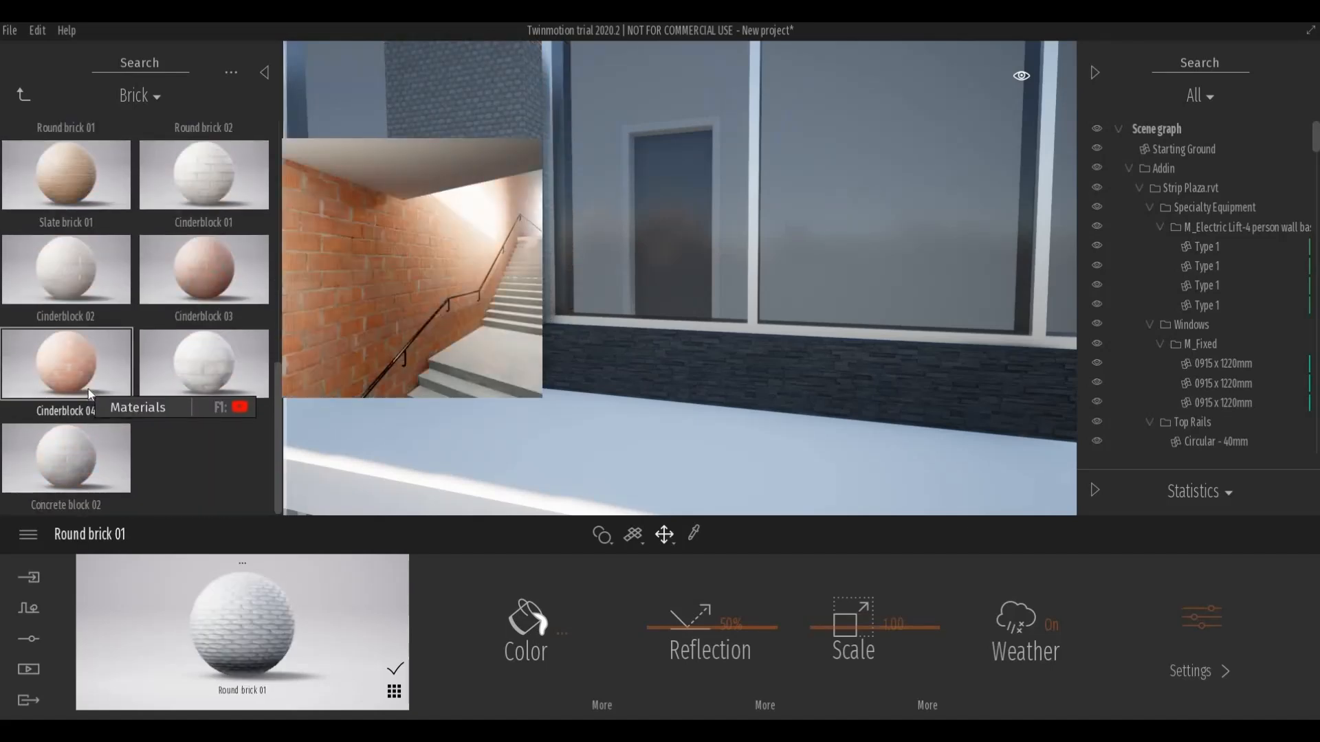
scroll(88, 389, "up", 3)
scroll(88, 389, "up", 2)
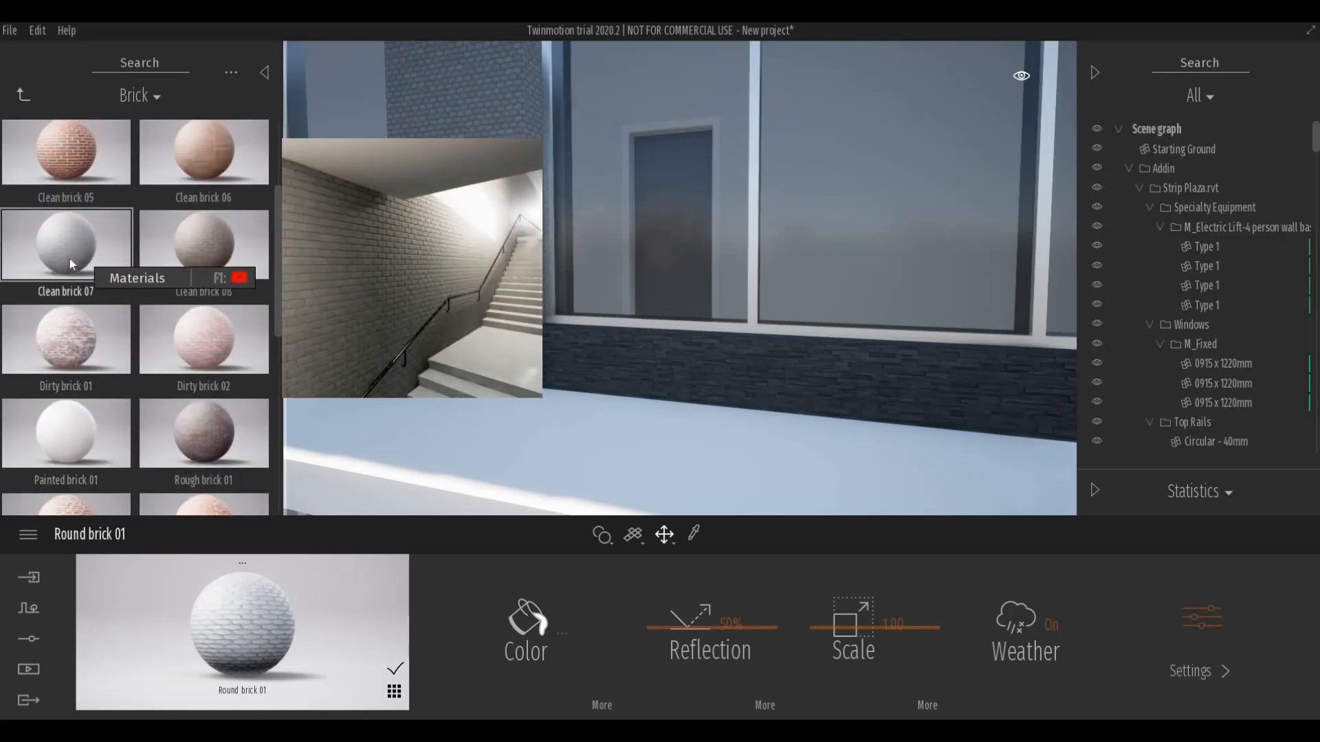
left_click_drag(277, 280, 460, 295)
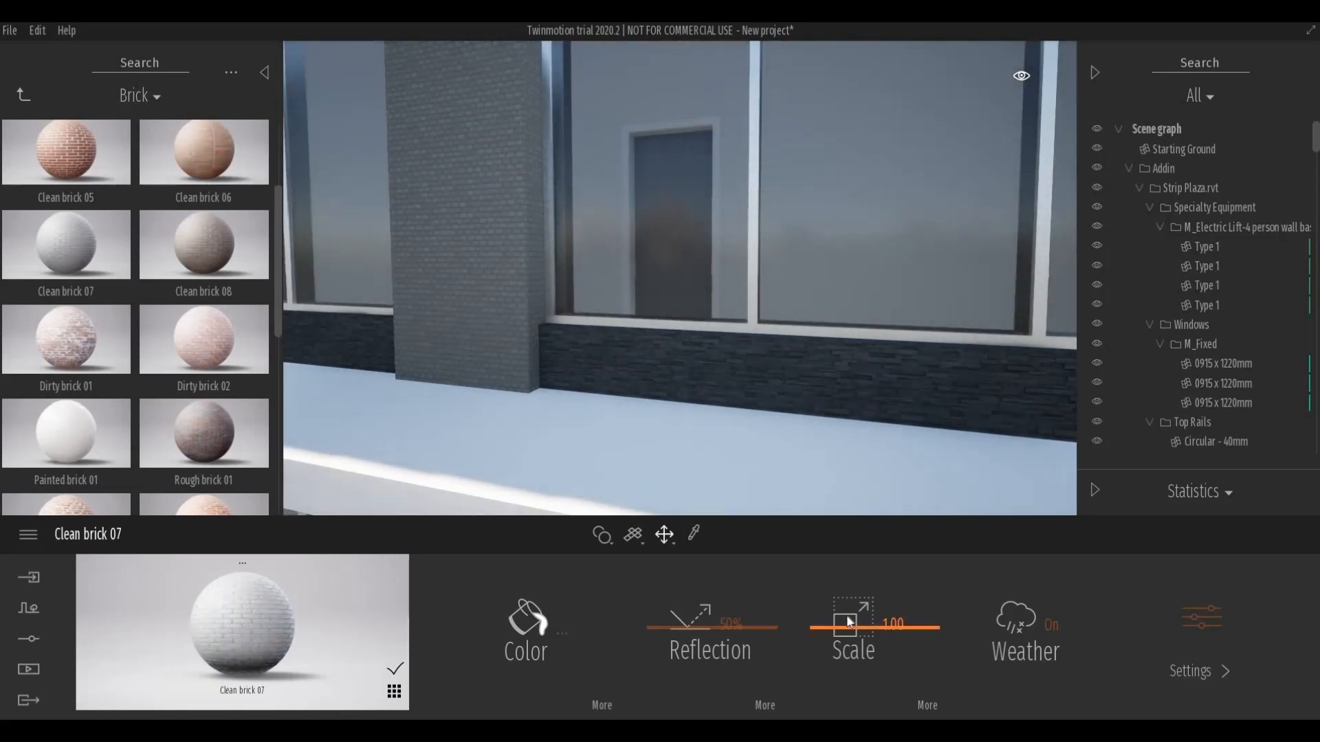
left_click_drag(847, 614, 848, 612)
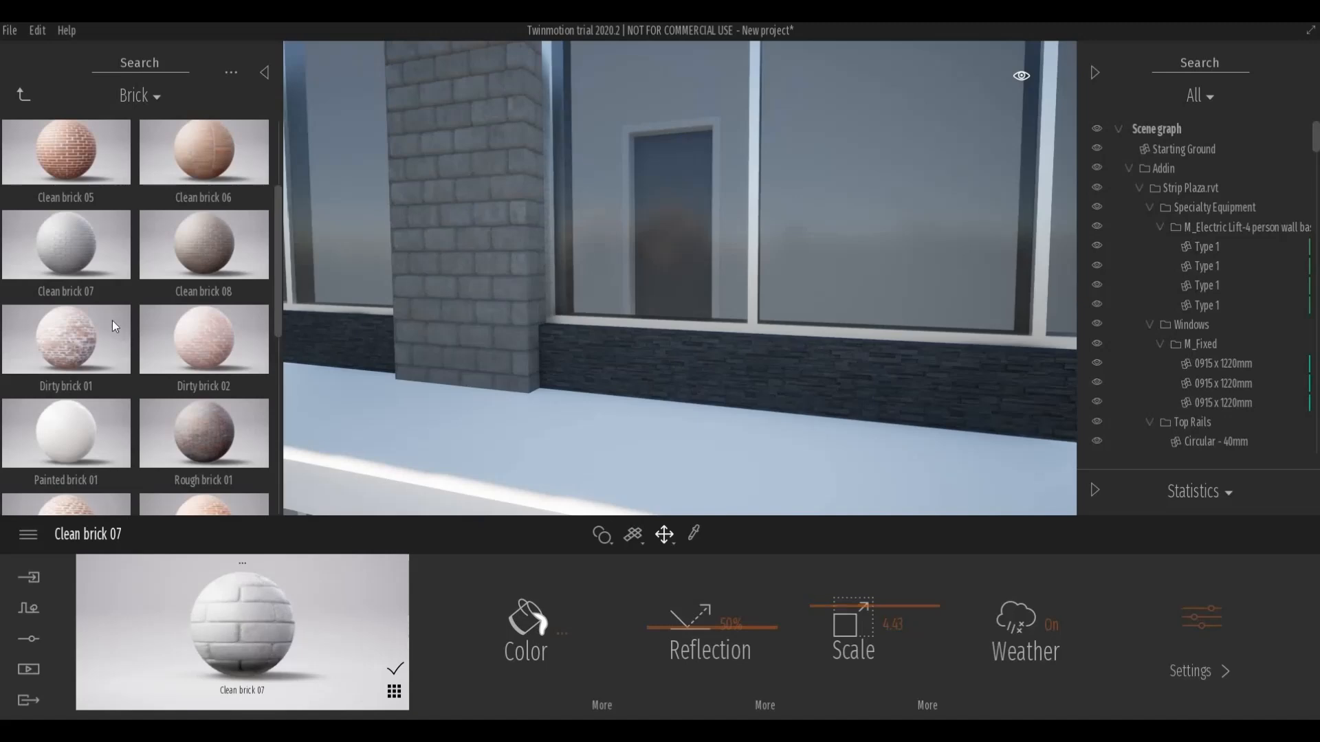
Apply Painted brick 01 to the storefront column and set its scale to 4.32.
scroll(117, 303, "up", 1)
mouse_move(119, 292)
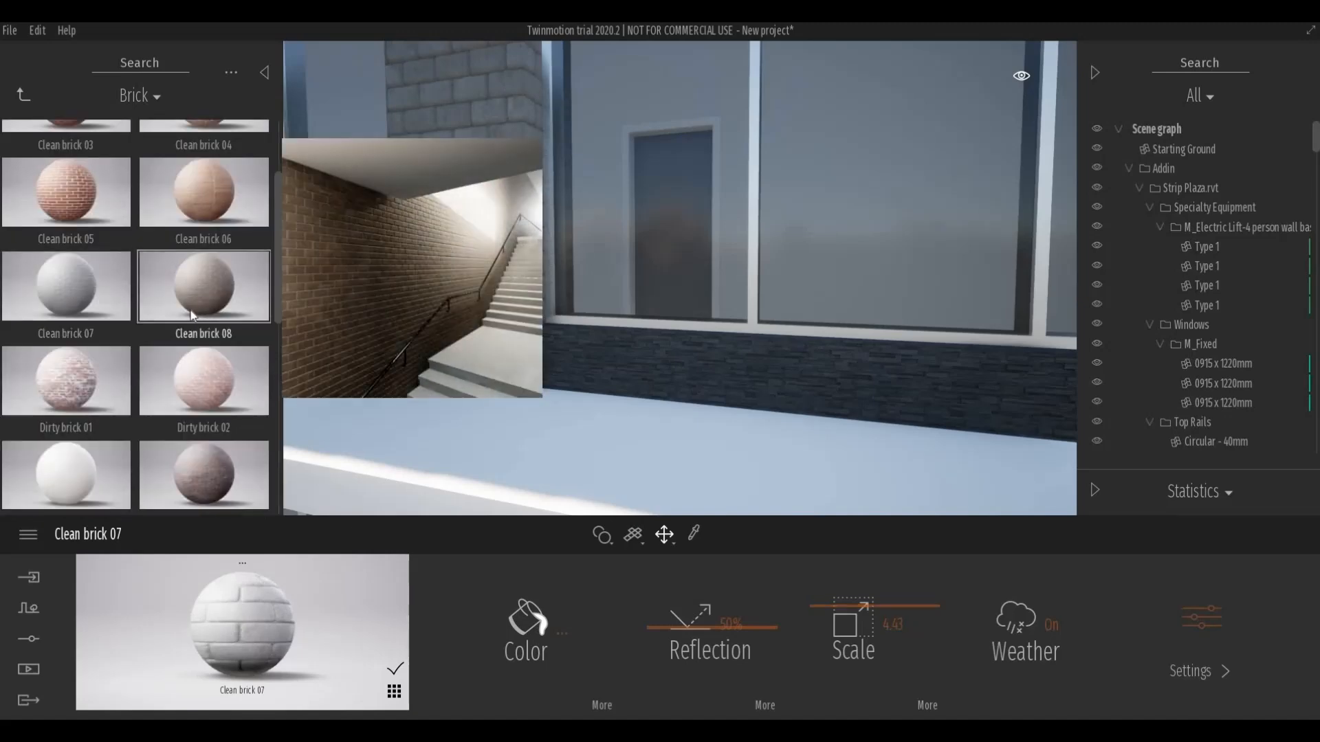
scroll(185, 309, "up", 3)
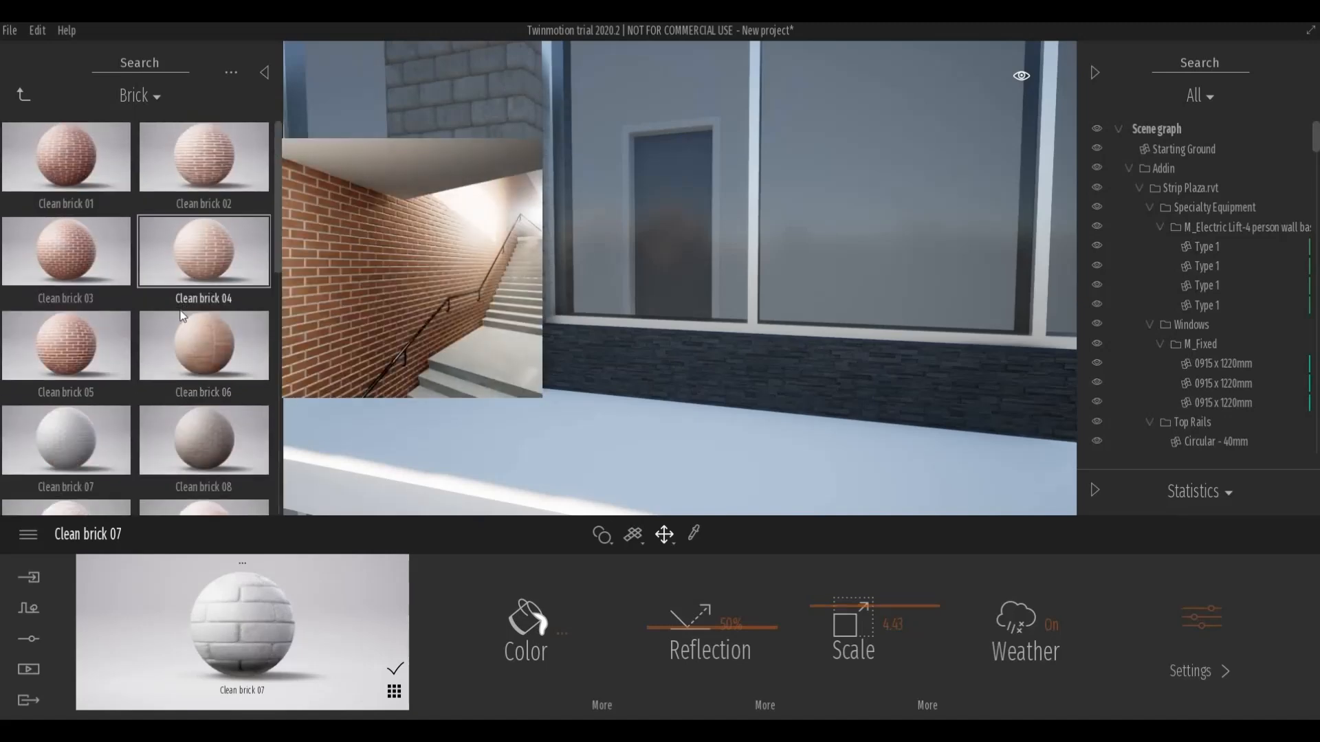
scroll(182, 317, "down", 5)
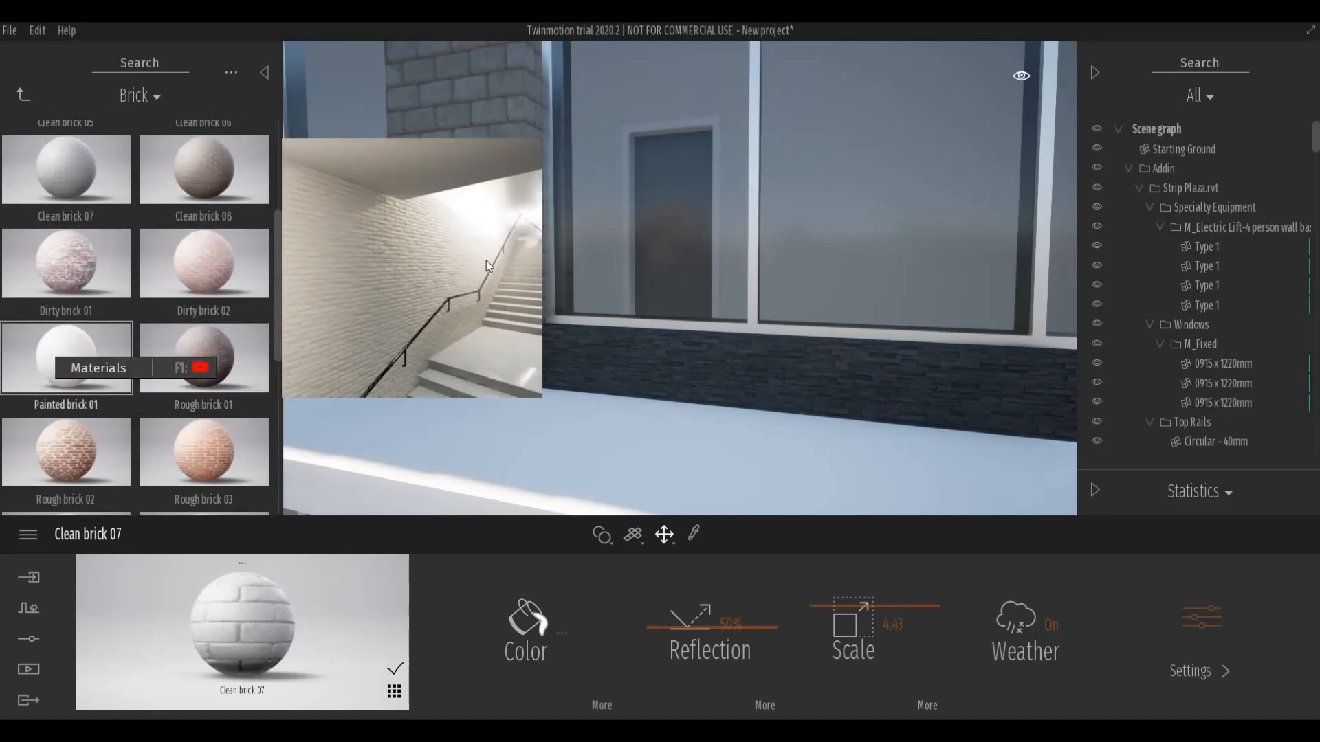
left_click_drag(485, 261, 510, 253)
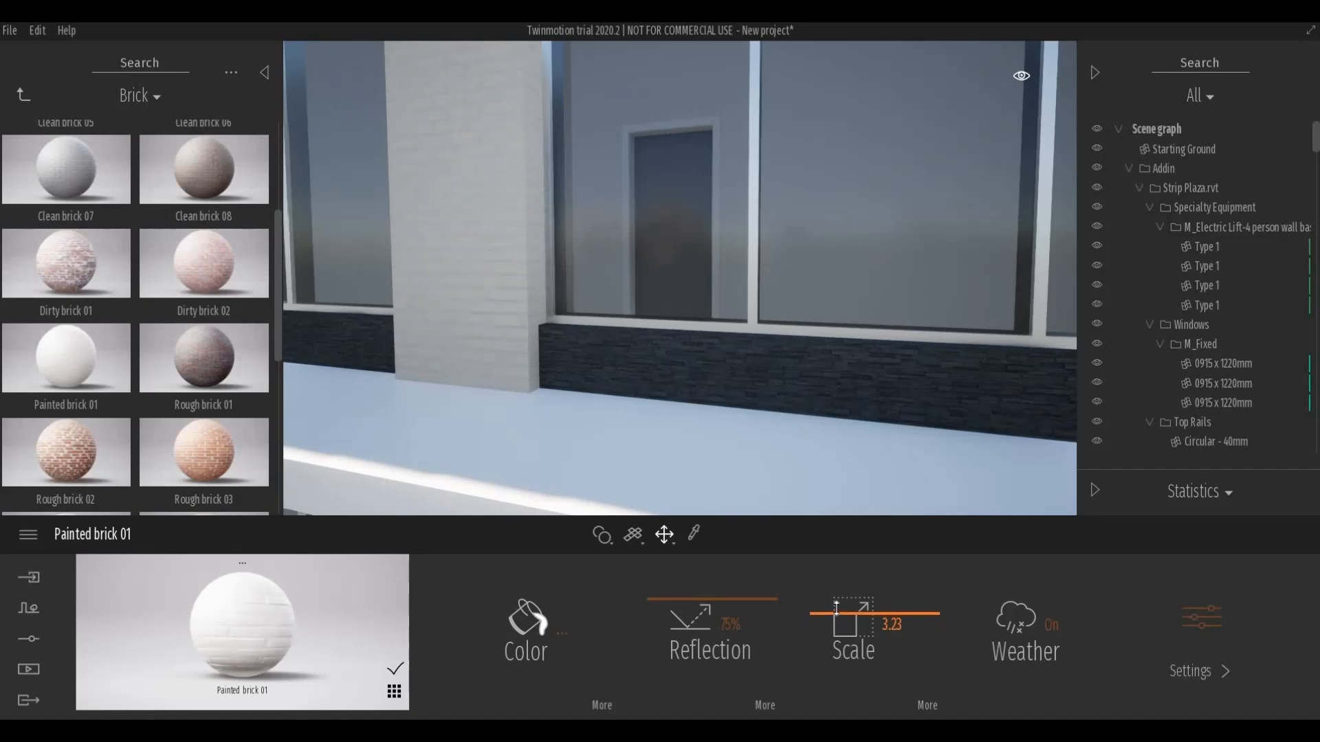
left_click_drag(830, 604, 838, 609)
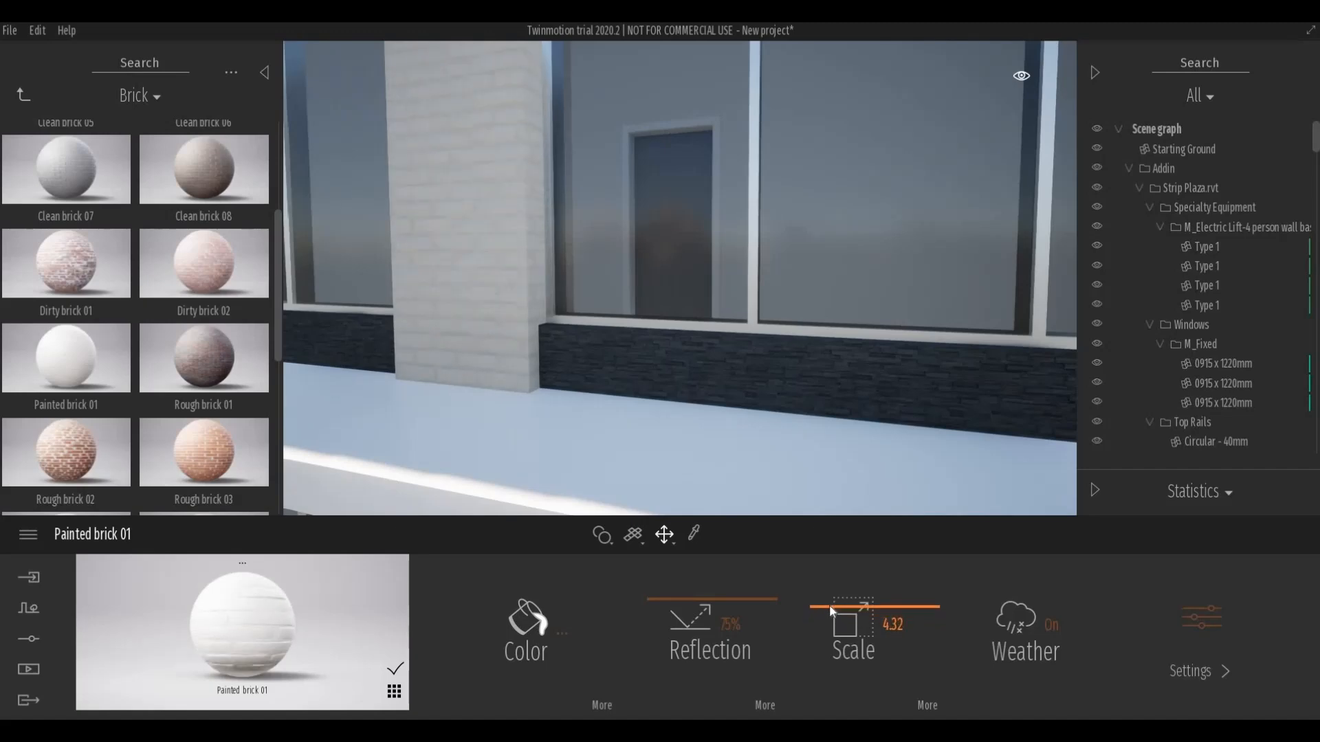
Examine the painted brick columns along the facade and the adjoining Strip Plaza sign wall.
scroll(621, 394, "down", 6)
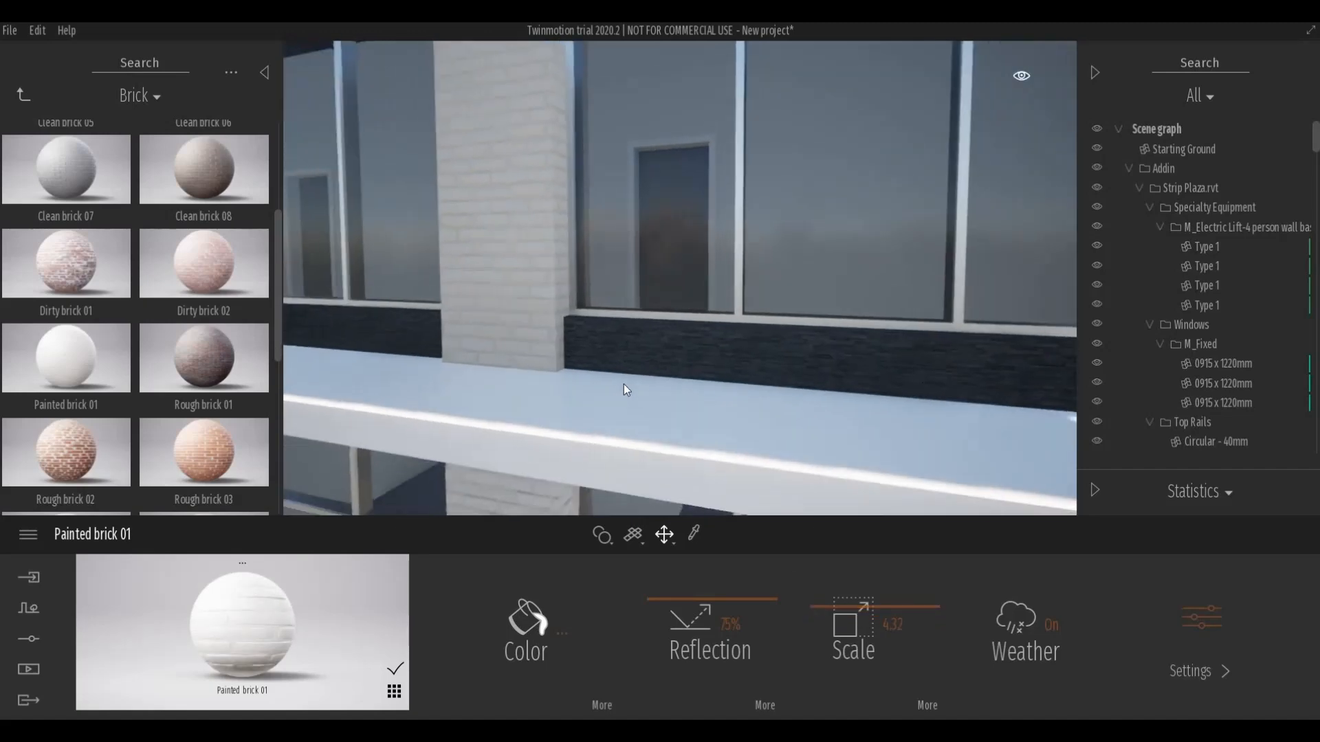
scroll(658, 386, "down", 5)
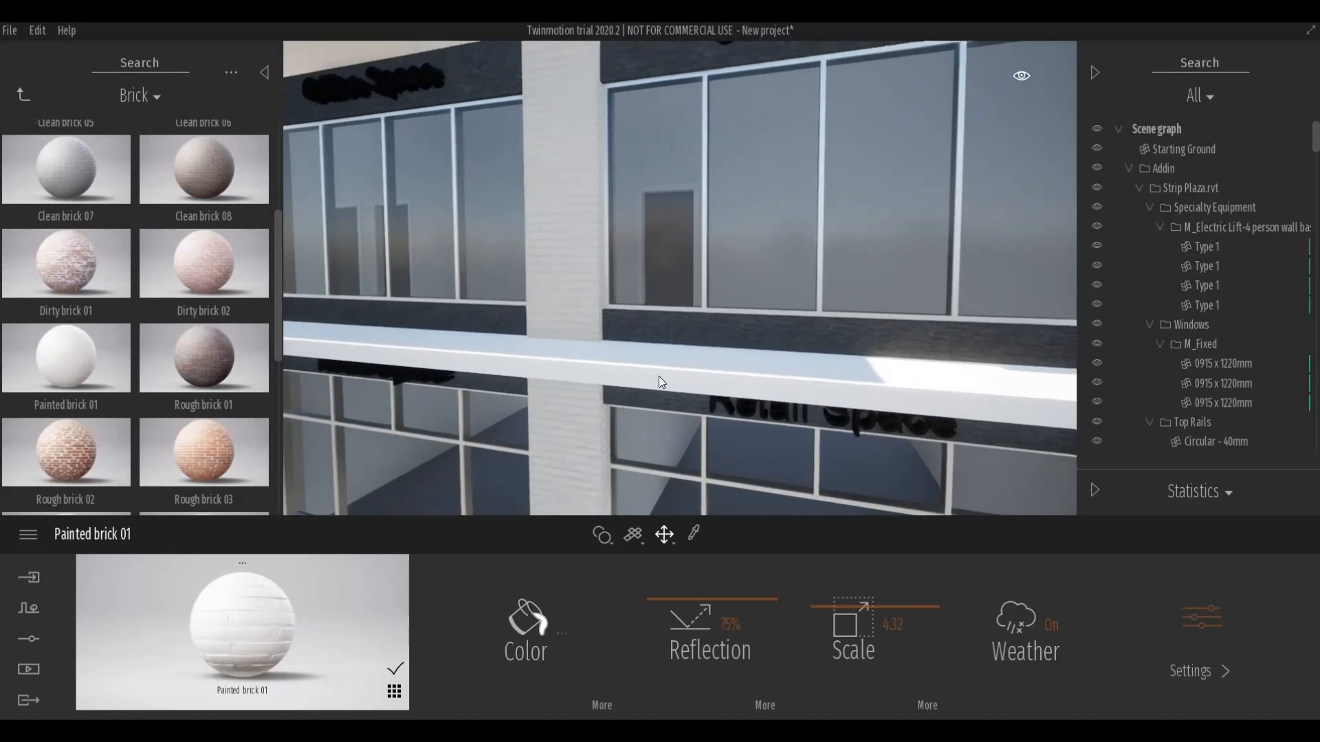
key("s")
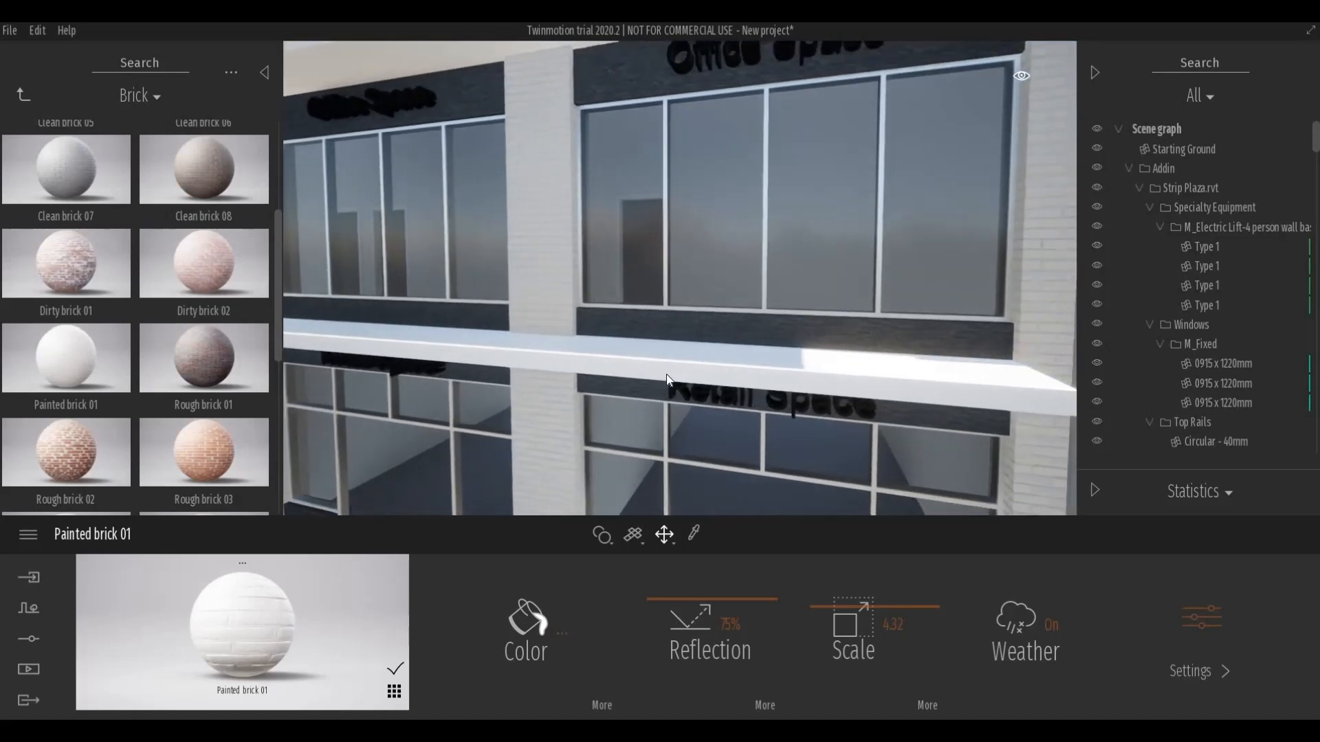
key("d")
scroll(638, 327, "down", 3)
middle_click_drag(638, 327, 602, 447)
scroll(631, 350, "up", 3)
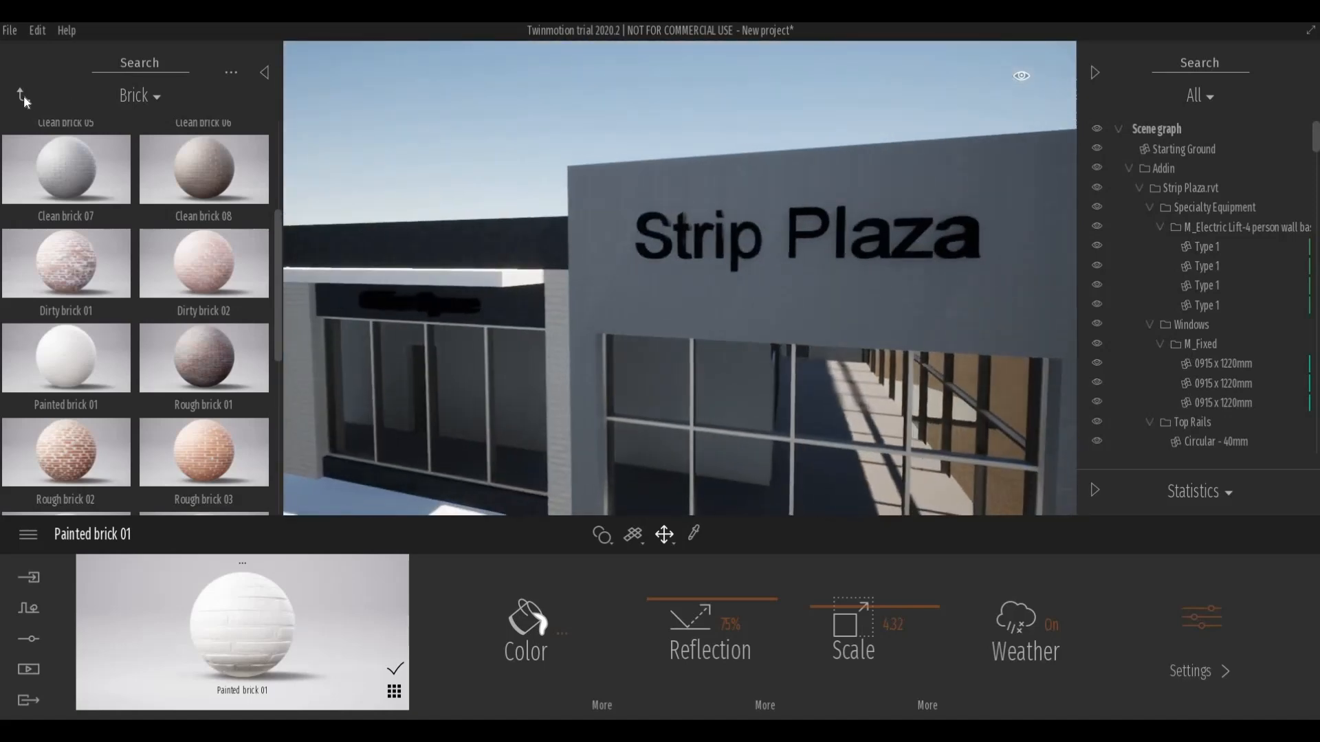
Return to the top of the materials library and save the project as Strip Plaza.
left_click(21, 95)
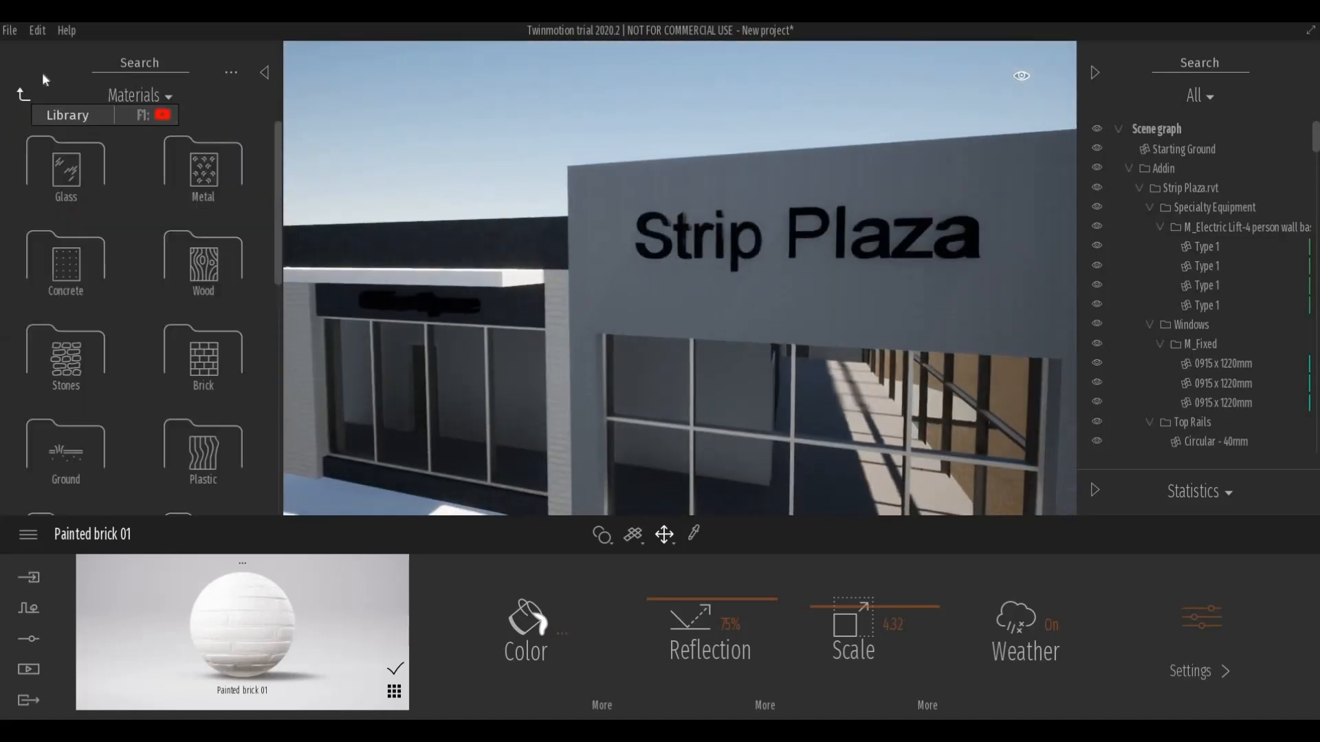
left_click(11, 30)
mouse_move(48, 102)
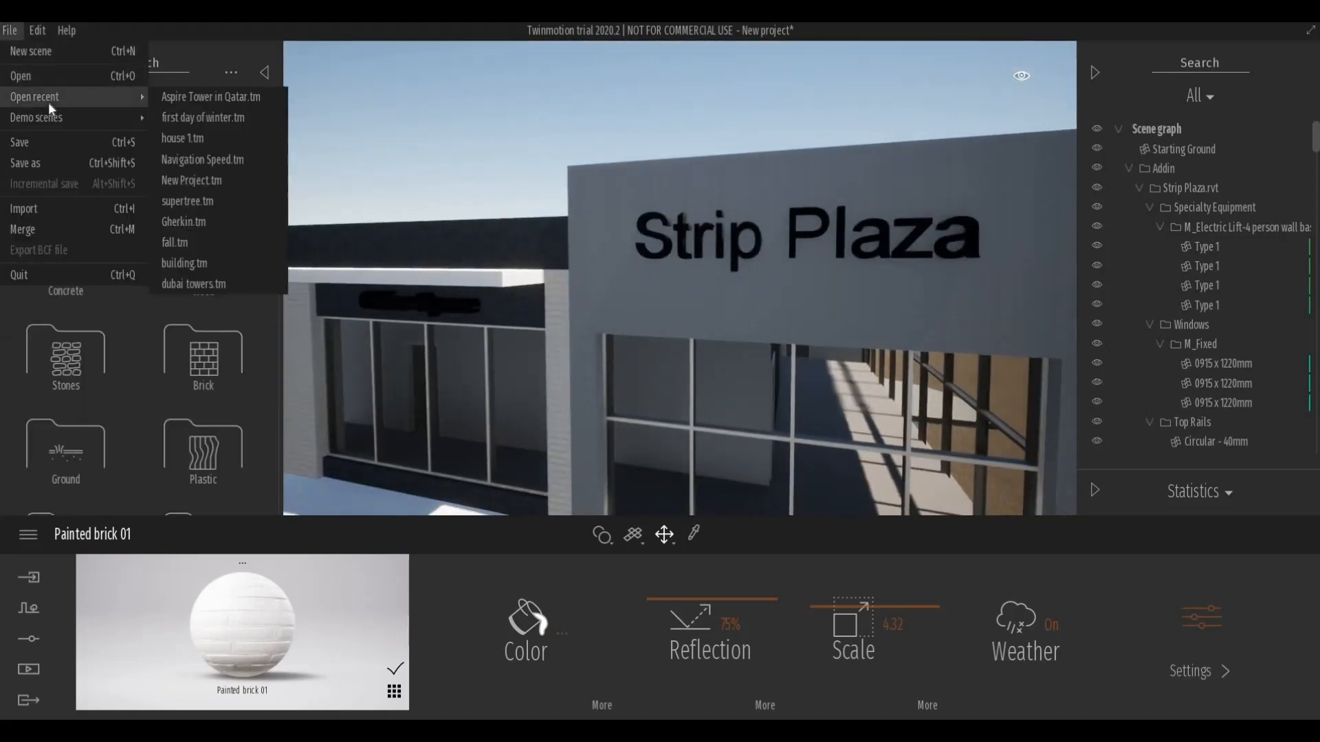
left_click(206, 279)
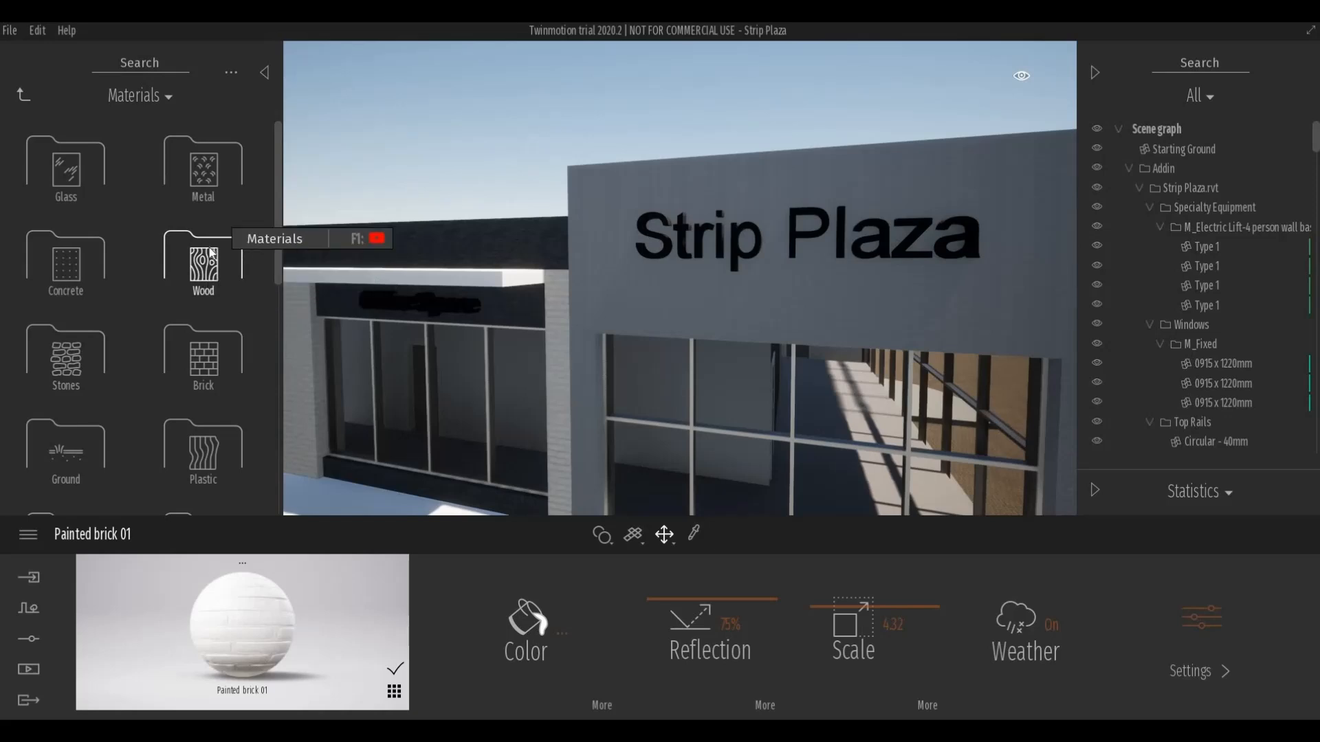
Apply the Chestnut 05 G wood library material to the front wall carrying the Strip Plaza sign.
left_click(205, 250)
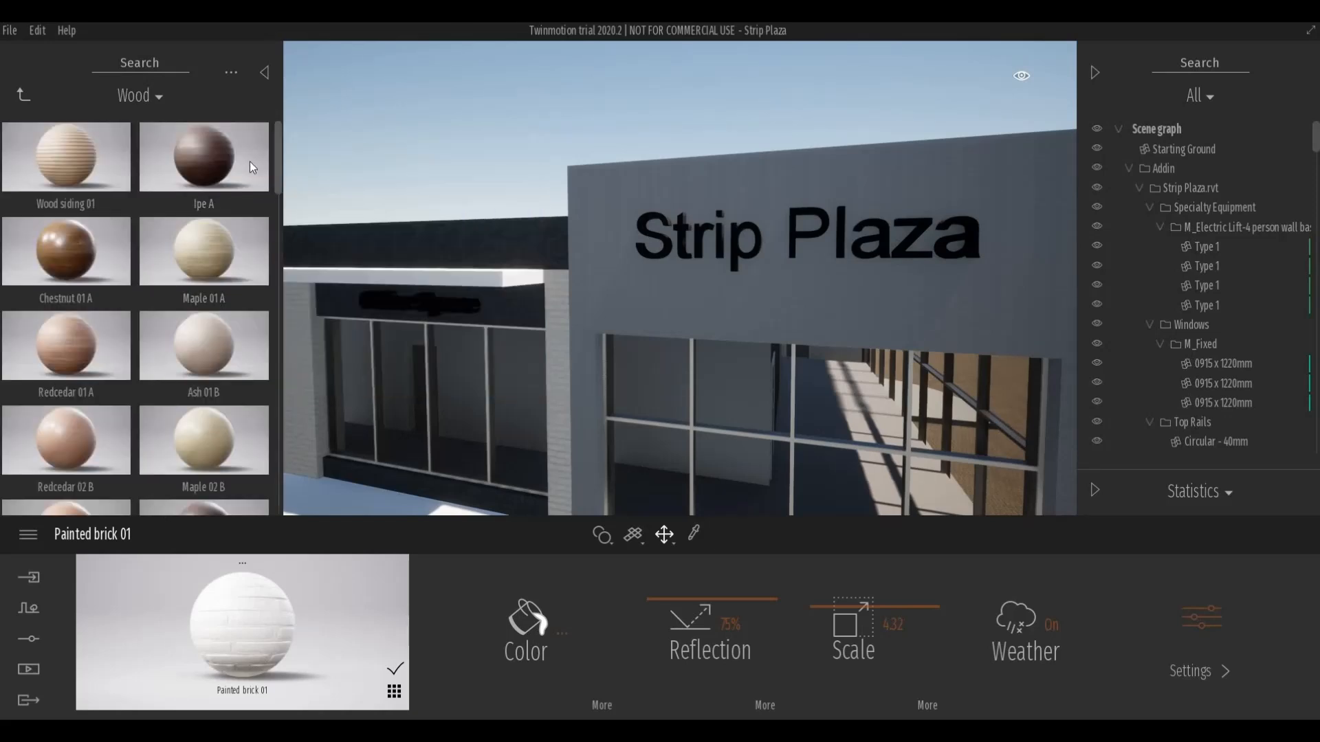
mouse_move(266, 163)
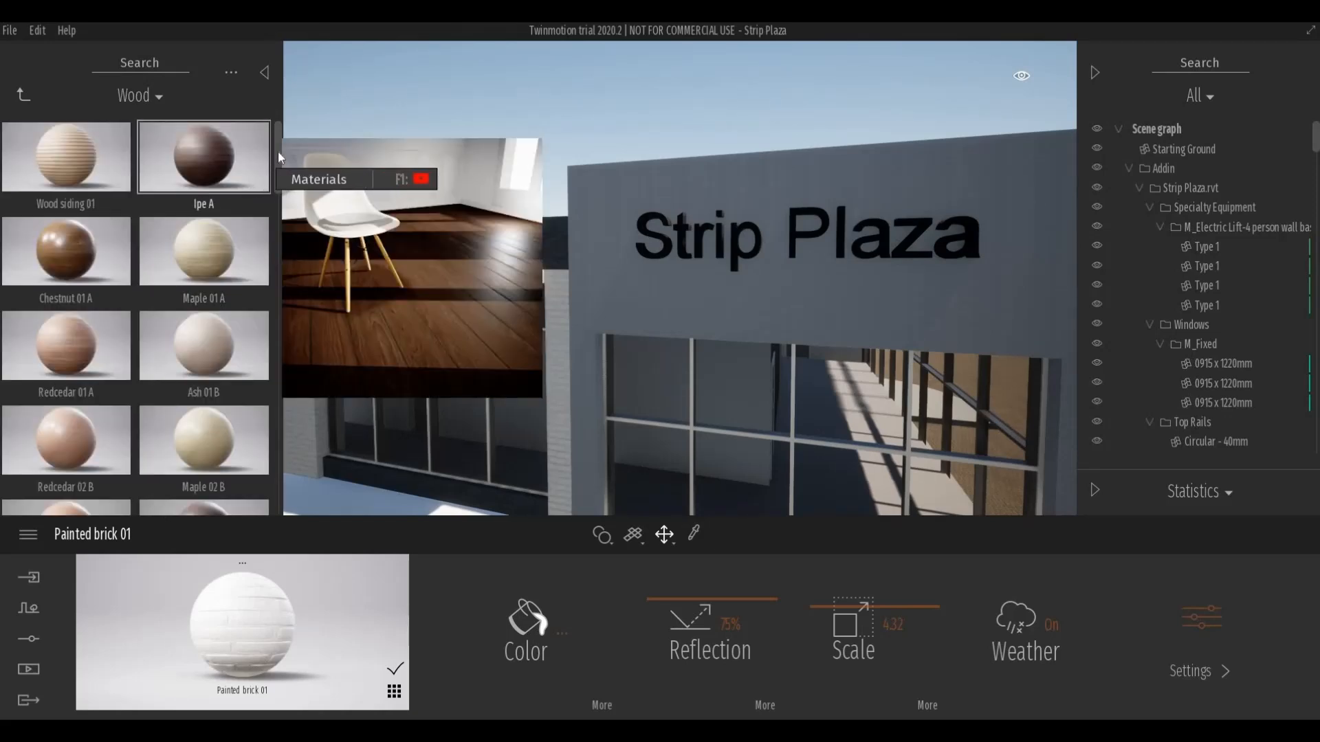
scroll(278, 261, "down", 1)
scroll(278, 261, "down", 15)
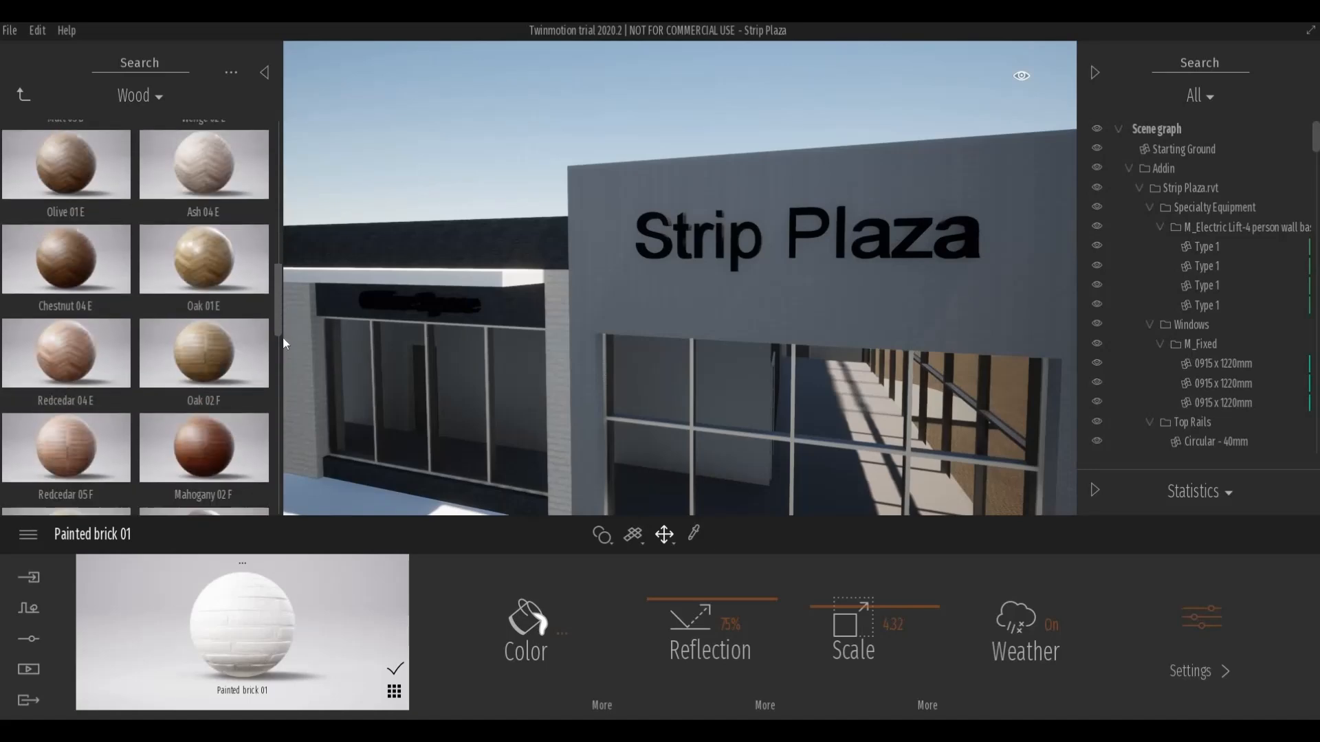
scroll(279, 361, "down", 1)
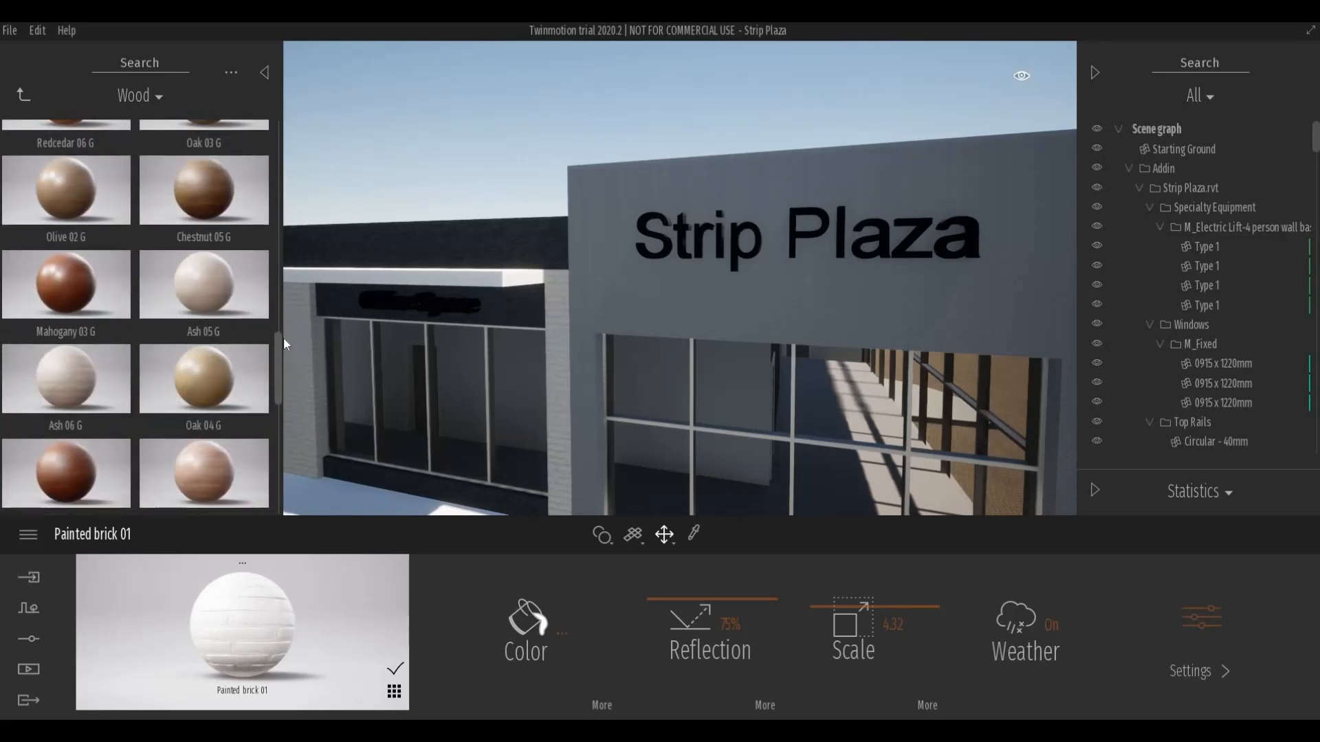
scroll(283, 338, "up", 2)
mouse_move(187, 376)
left_click_drag(187, 377, 639, 301)
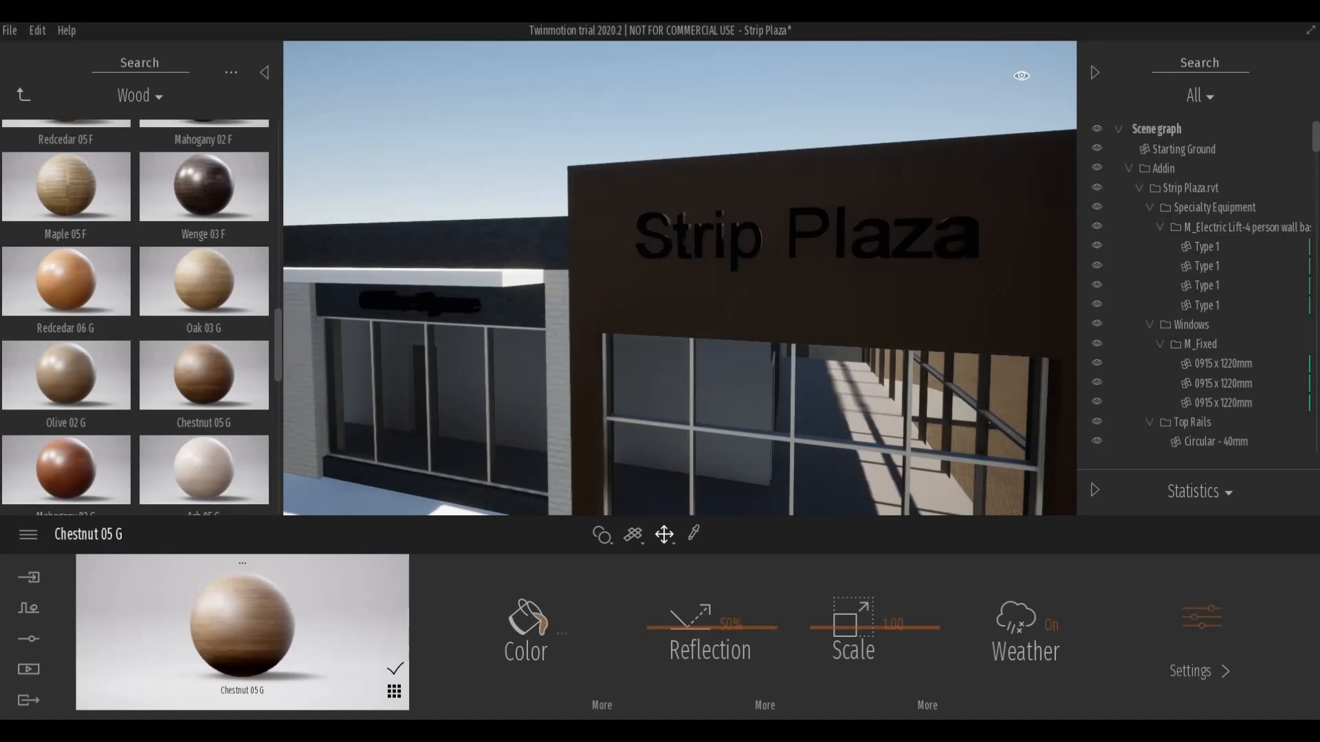
Apply Chestnut 05 G to the end wall around the large glazing, around the corner from the Strip Plaza sign.
key("d")
right_click_drag(638, 300, 686, 257)
key("d")
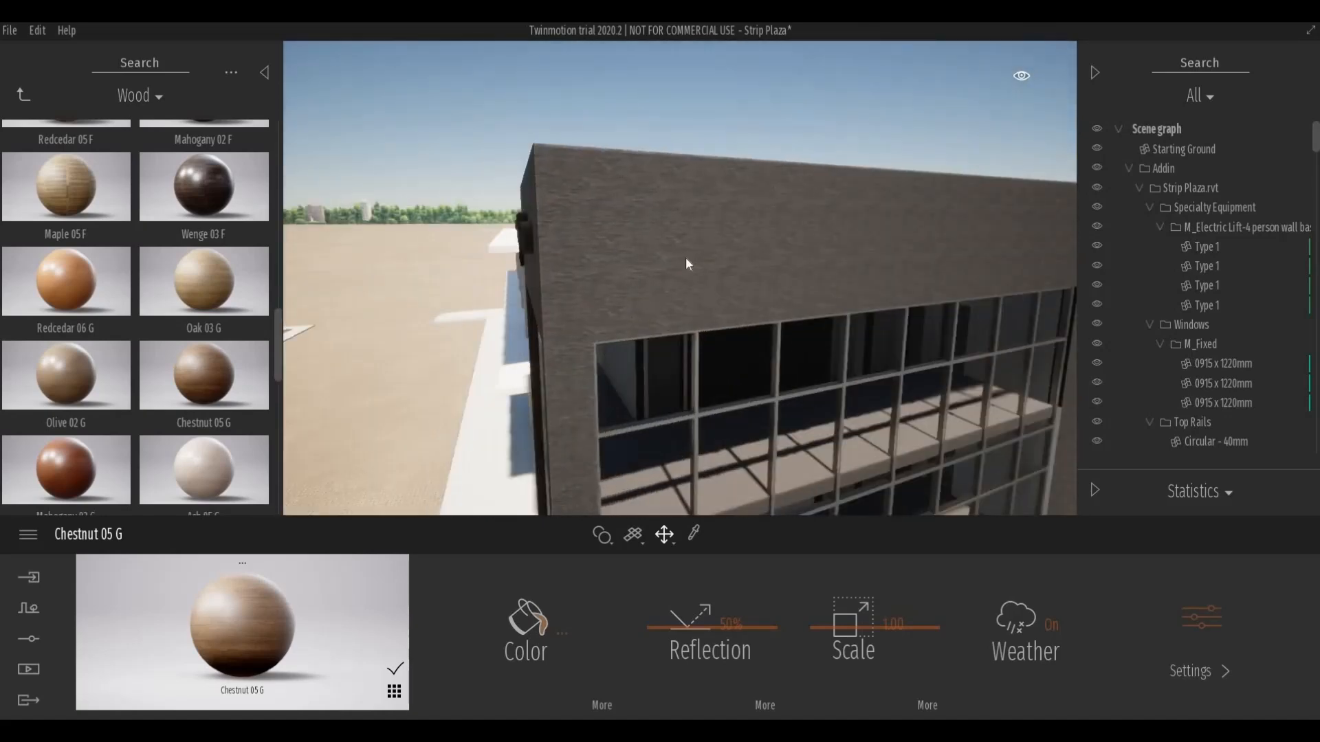
left_click_drag(194, 369, 672, 287)
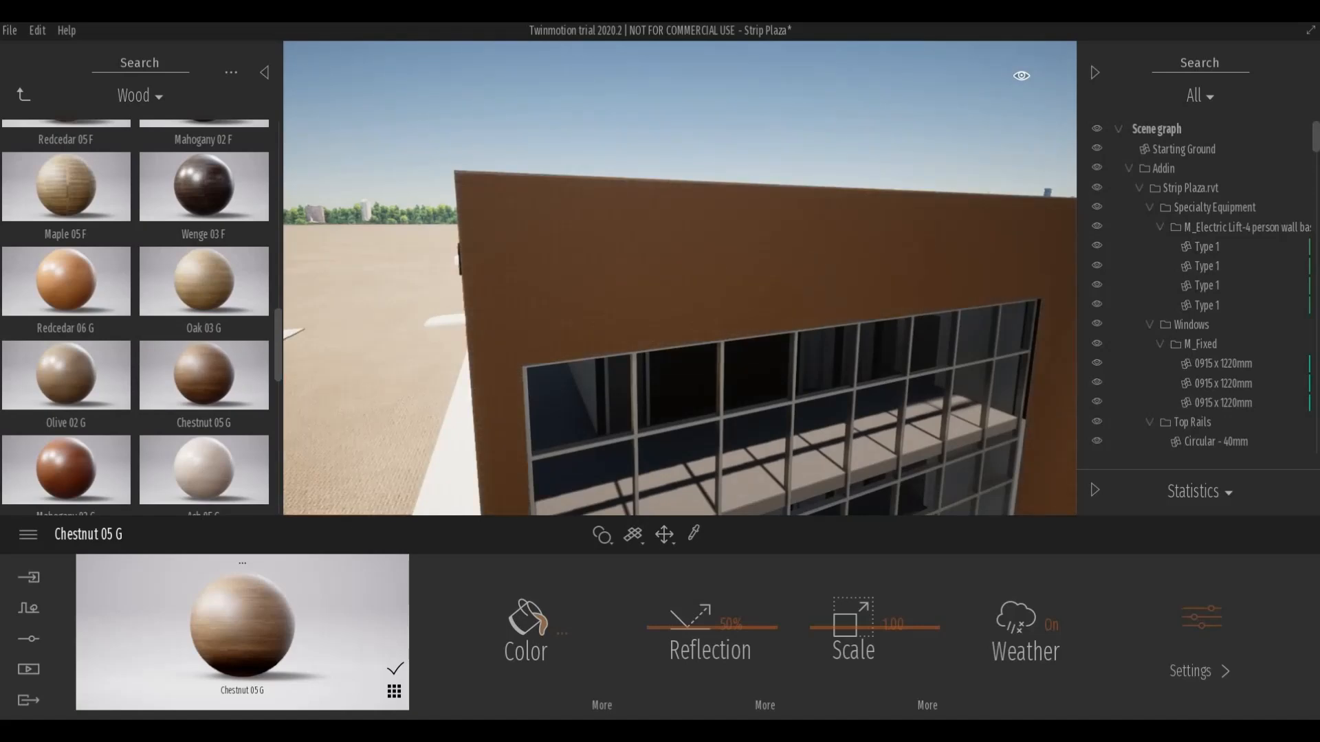
Select the Strip Plaza sign wall and set the Chestnut 05 G scale to 6.00.
middle_click_drag(672, 287, 731, 253)
key("a")
right_click_drag(731, 253, 770, 252)
middle_click_drag(646, 251, 646, 371, "shift")
mouse_move(730, 221)
middle_mouse_down()
mouse_move(721, 231)
mouse_move(742, 229)
middle_mouse_up()
scroll(722, 232, "up", 3)
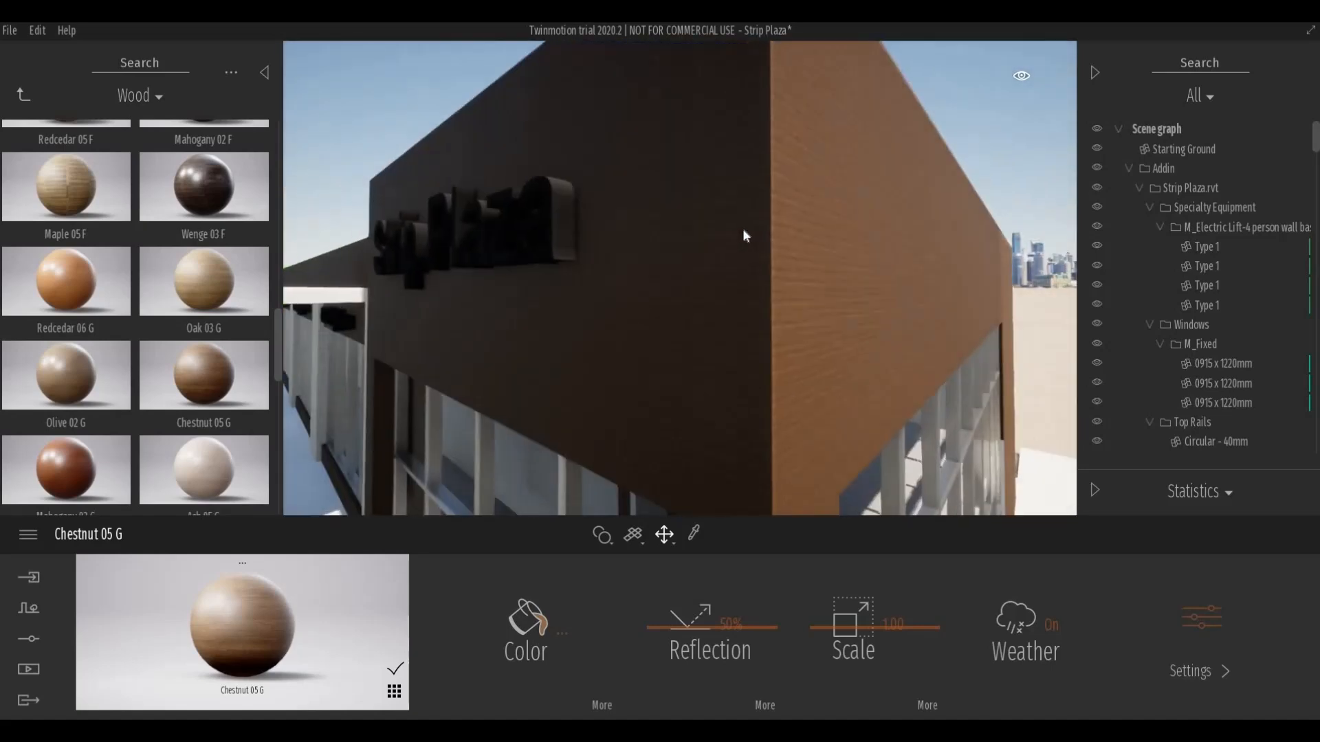
left_click(734, 452)
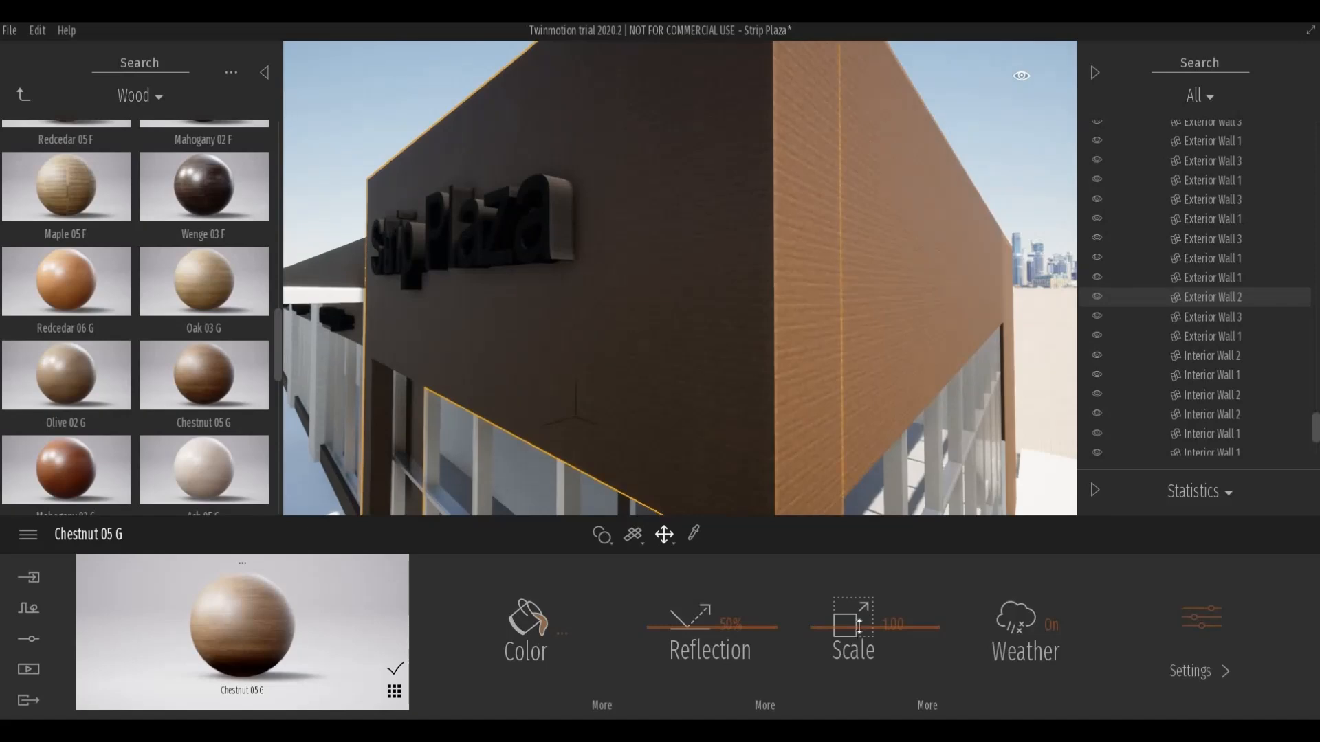
left_click_drag(872, 600, 872, 600)
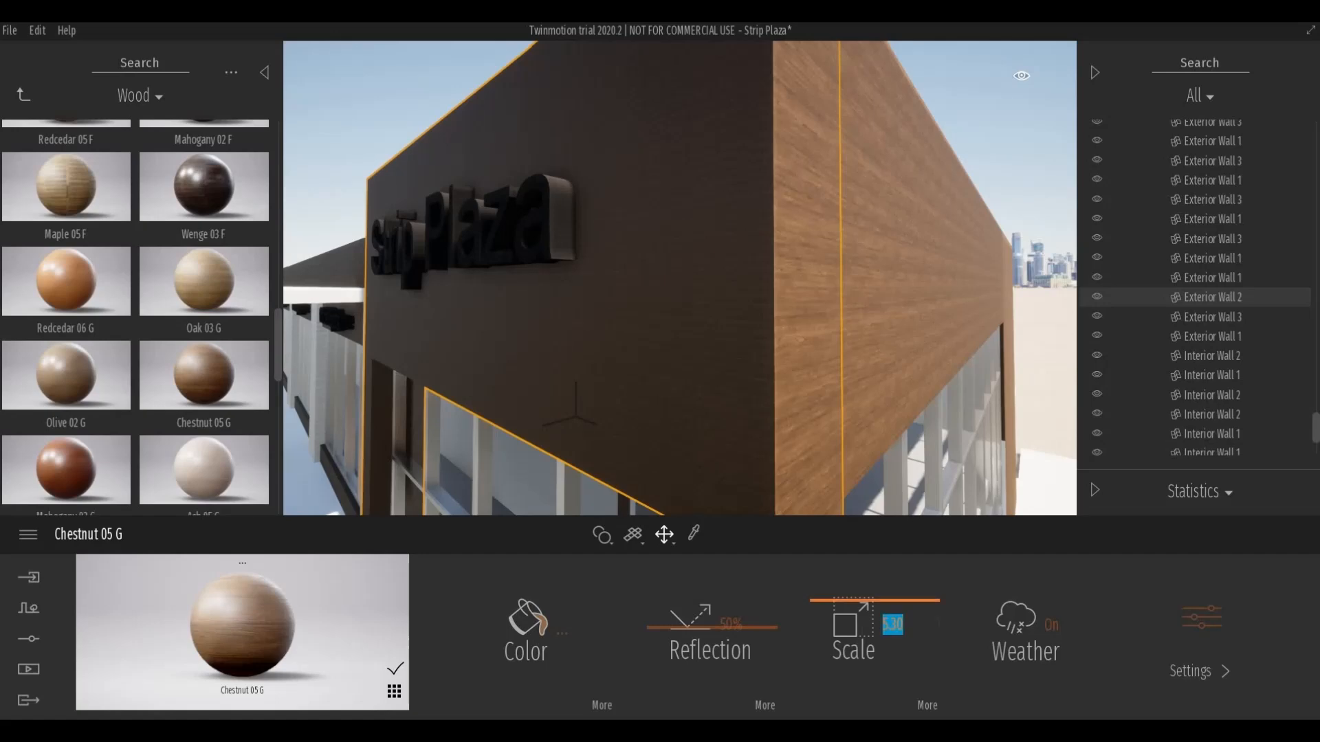
left_click_drag(872, 601, 871, 596)
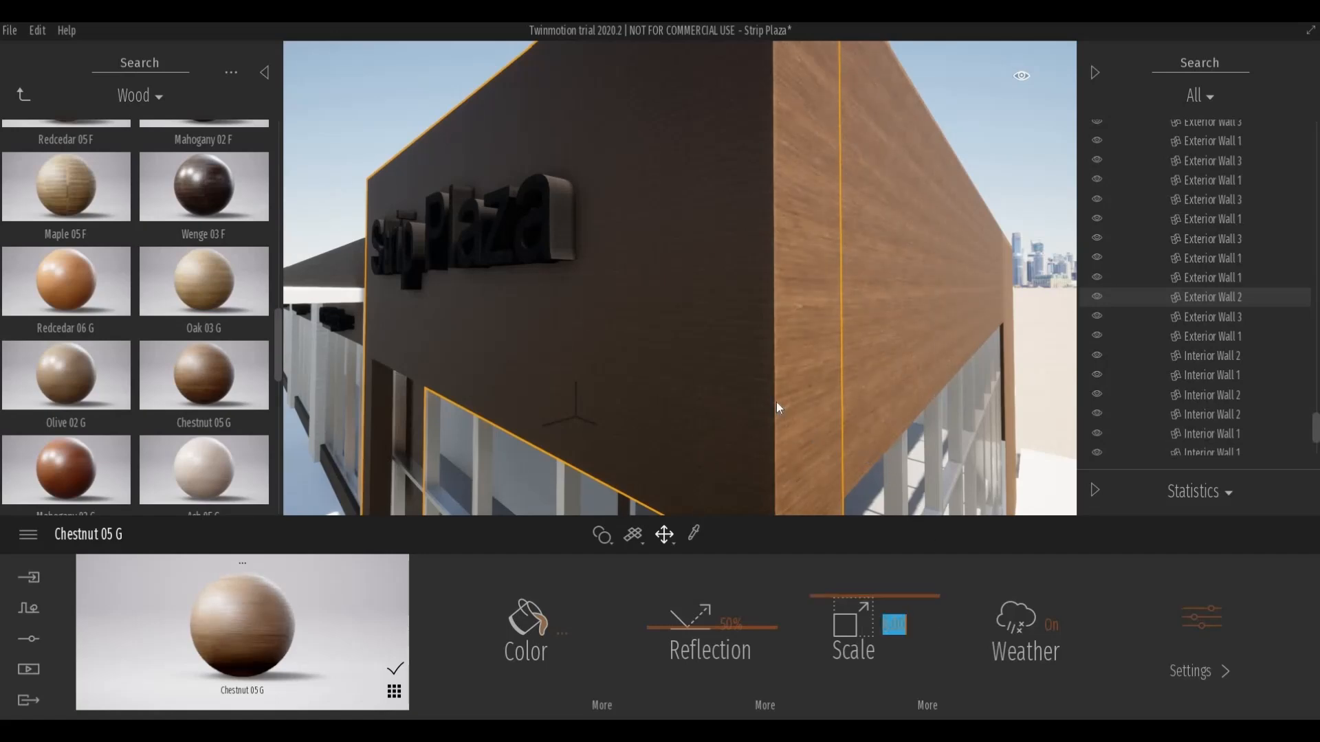
Inspect the Chestnut wood finish on the front and end walls of the Strip Plaza corner block.
scroll(776, 403, "down", 3)
key("Escape")
middle_click_drag(719, 362, 716, 348, "shift")
left_click(716, 350)
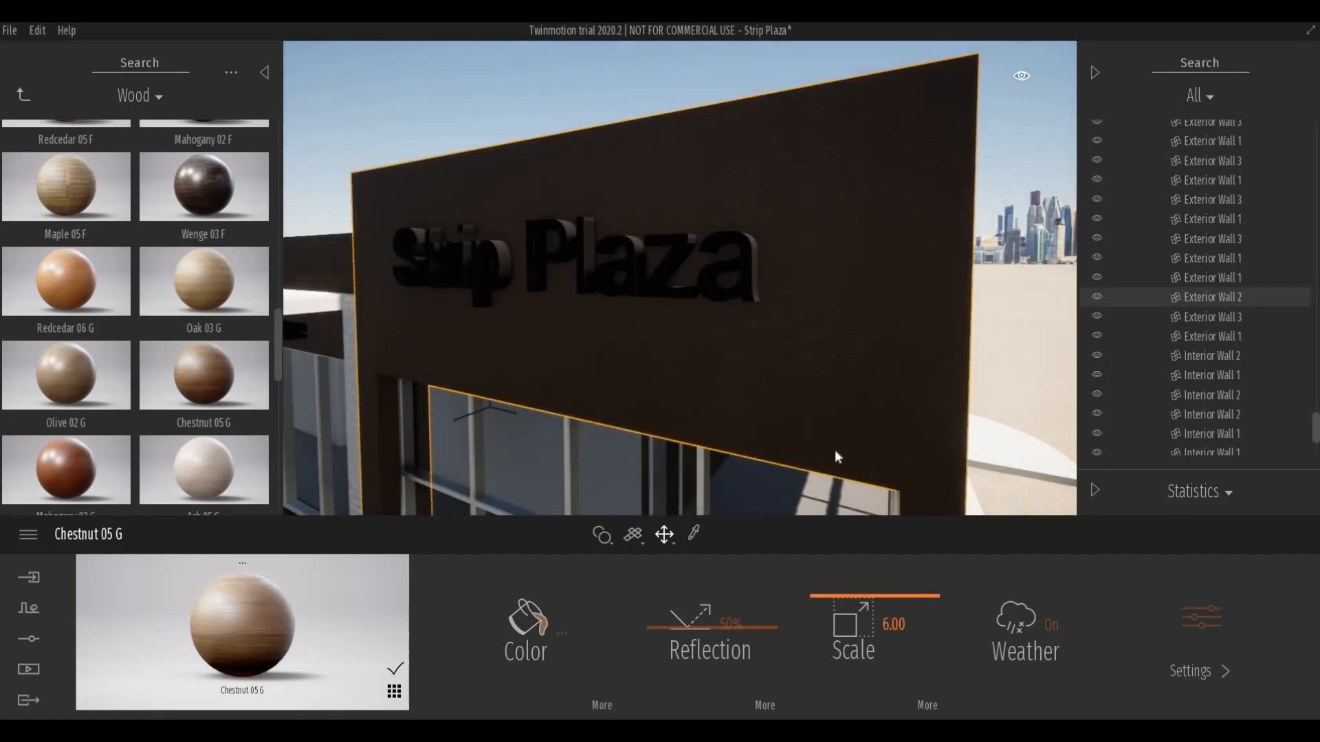
middle_click_drag(836, 447, 794, 388, "shift")
scroll(846, 414, "down", 3)
key("Escape")
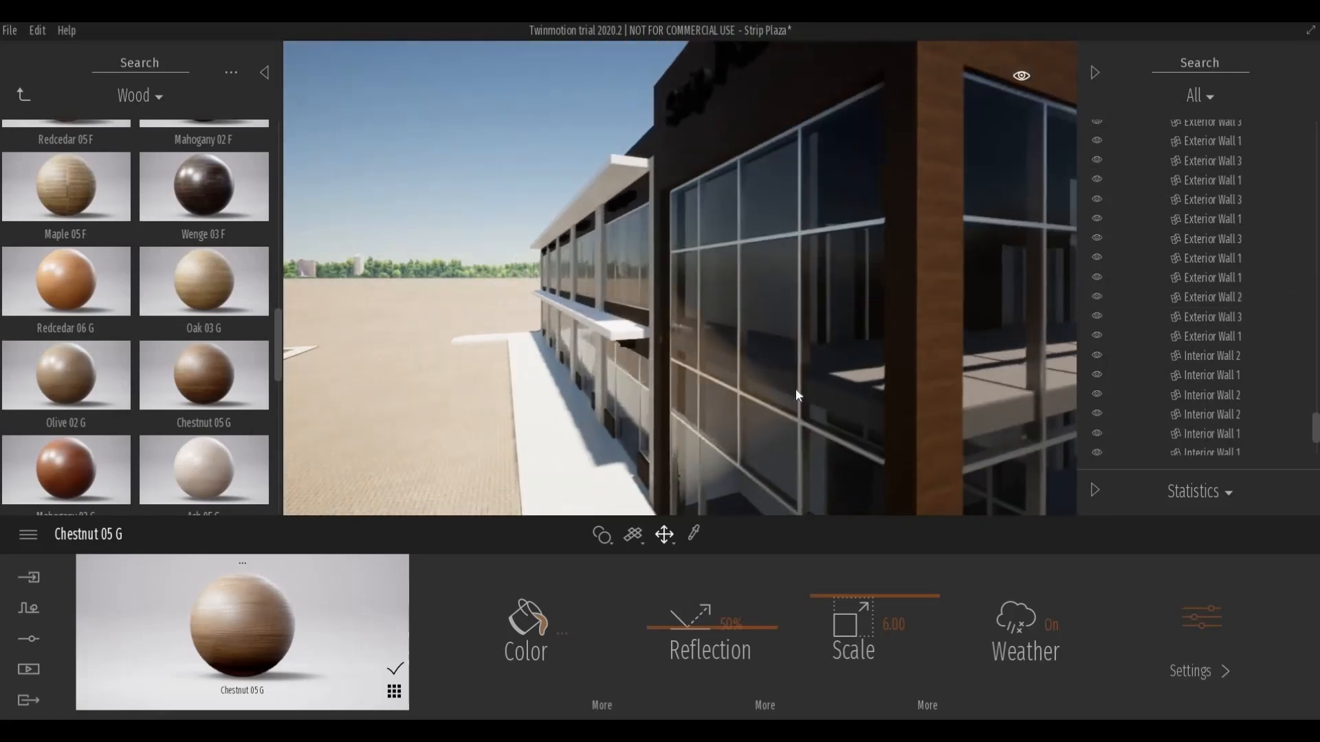
scroll(814, 390, "down", 5)
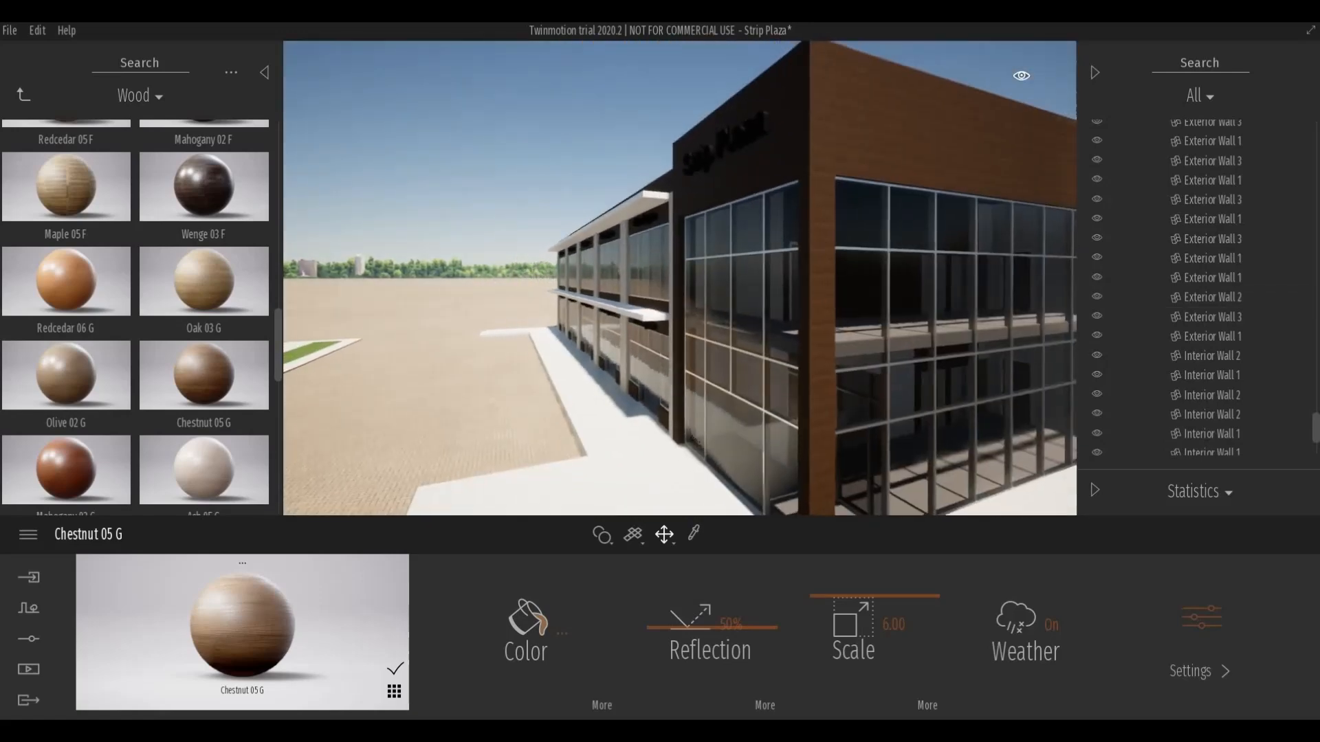
middle_click_drag(812, 406, 558, 266, "shift")
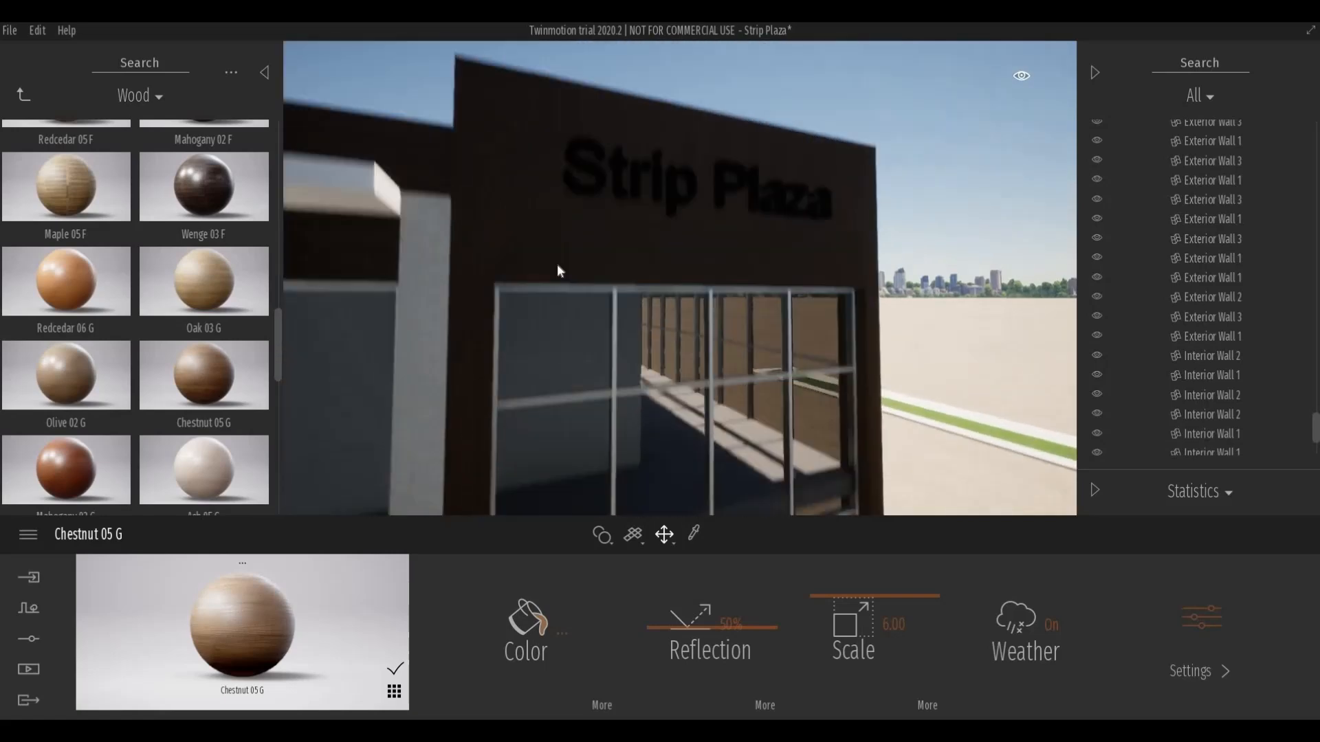
left_click(557, 269)
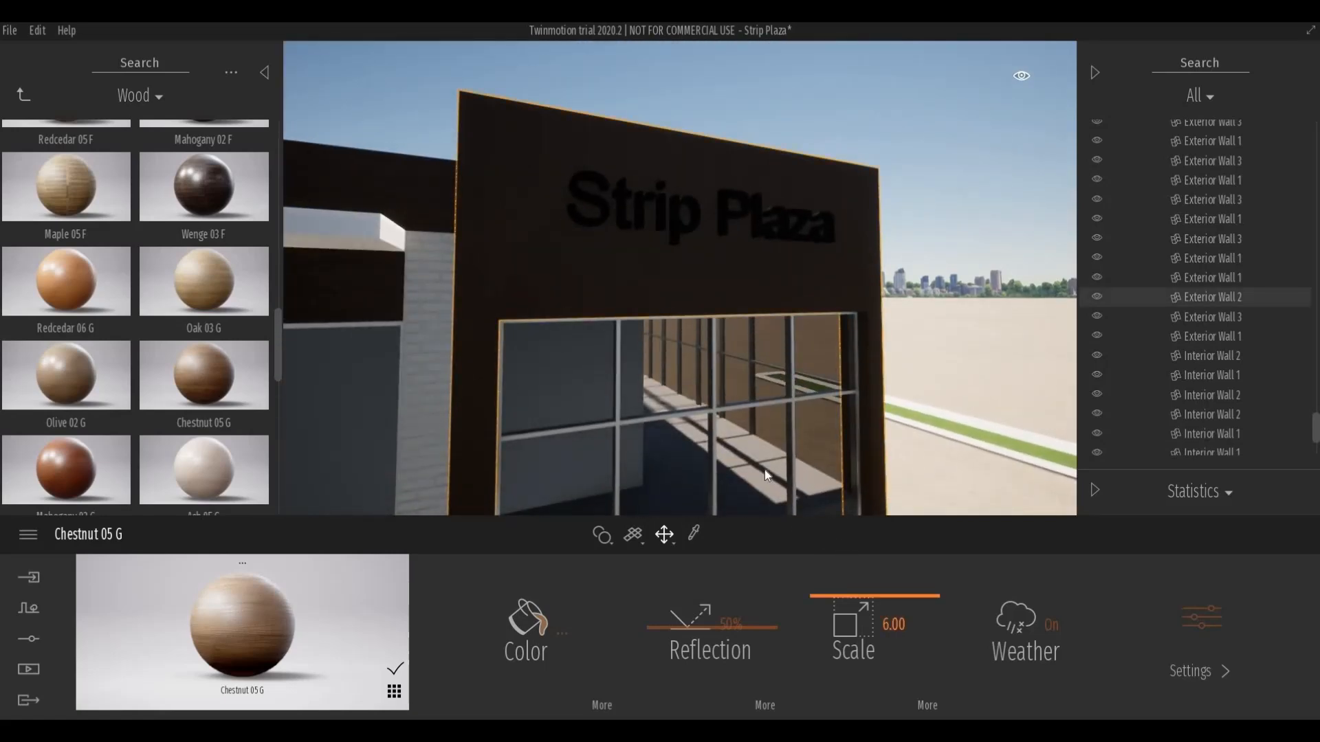
Examine the wood-clad sign wall up close and the overall look of the building from a distance.
middle_click_drag(962, 412, 811, 404, "shift")
middle_click_drag(887, 302, 630, 379, "shift")
scroll(782, 254, "up", 6)
scroll(829, 271, "down", 5)
scroll(648, 314, "up", 1)
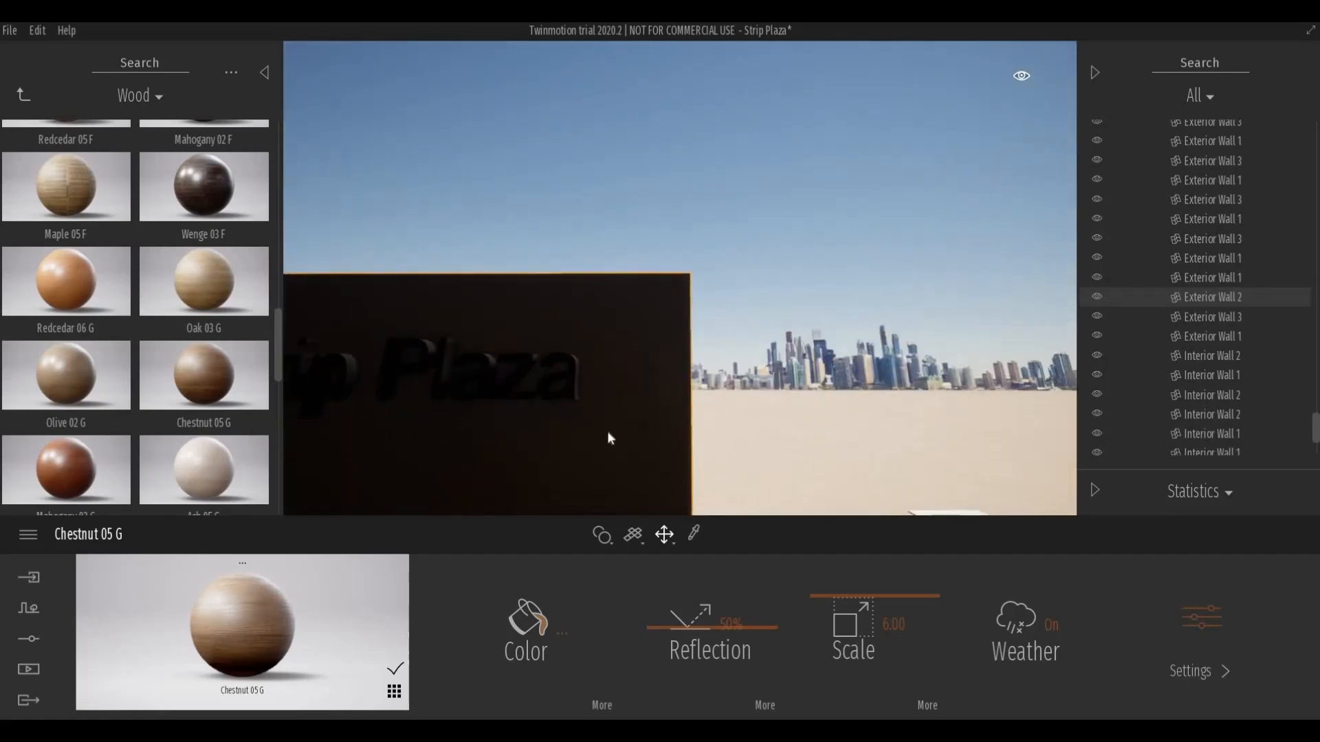
scroll(595, 442, "down", 3)
mouse_move(582, 448)
middle_mouse_down("shift")
mouse_move(661, 436)
mouse_move(715, 450)
mouse_move(777, 412)
mouse_move(764, 420)
mouse_move(761, 402)
mouse_move(739, 398)
mouse_move(677, 440)
mouse_move(793, 488)
mouse_move(852, 472)
mouse_move(734, 411)
mouse_move(556, 288)
middle_mouse_up("shift")
scroll(584, 445, "down", 2)
scroll(590, 446, "down", 3)
scroll(853, 471, "down", 2)
scroll(854, 472, "down", 3)
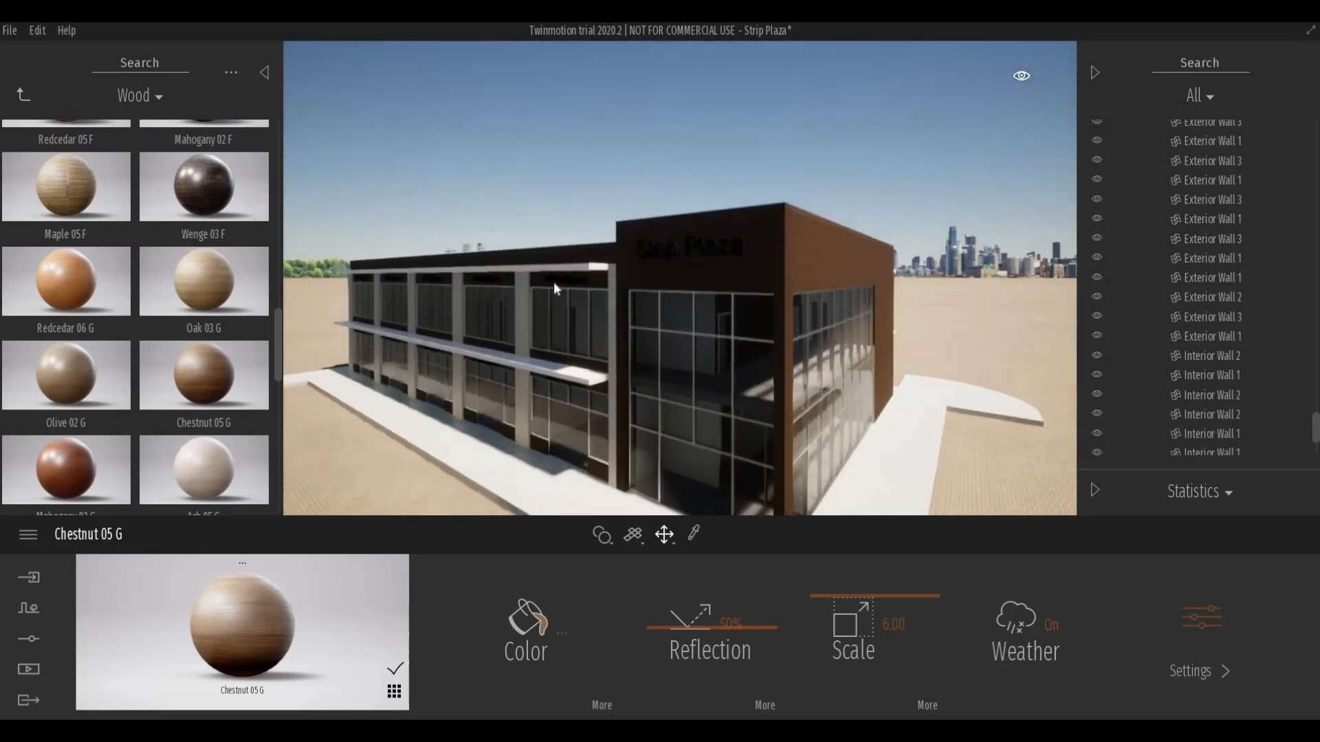
Select the parapet wall beside the sign wall and compare its material with the sign wall's, with the material picker active.
scroll(554, 282, "up", 5)
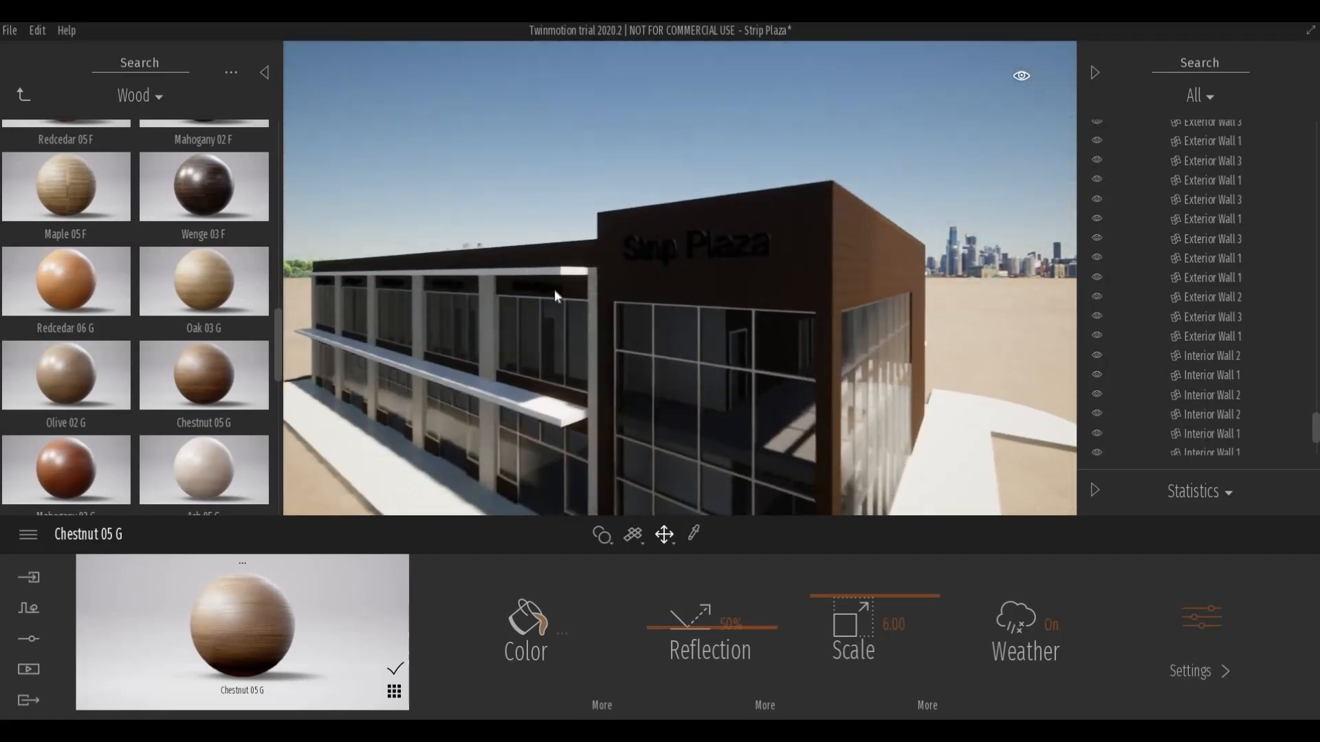
scroll(505, 288, "up", 5)
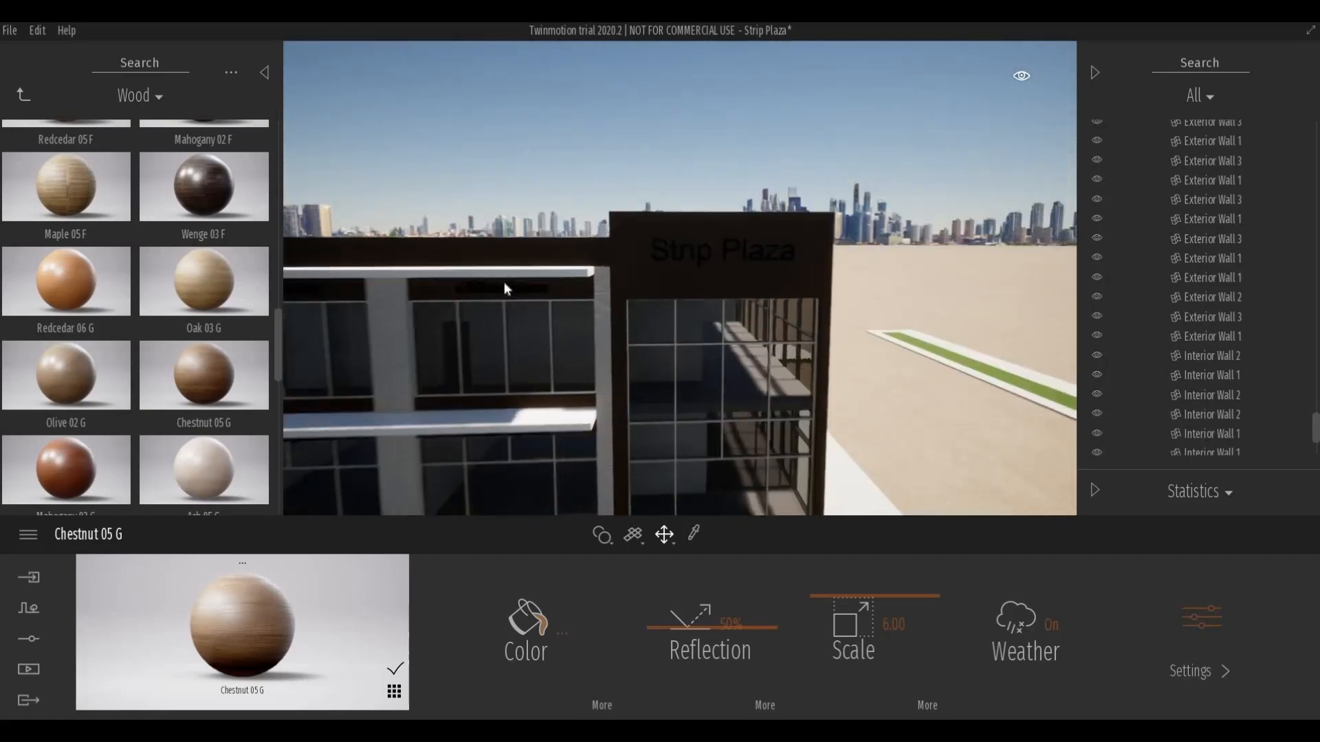
middle_click_drag(505, 287, 439, 286, "shift")
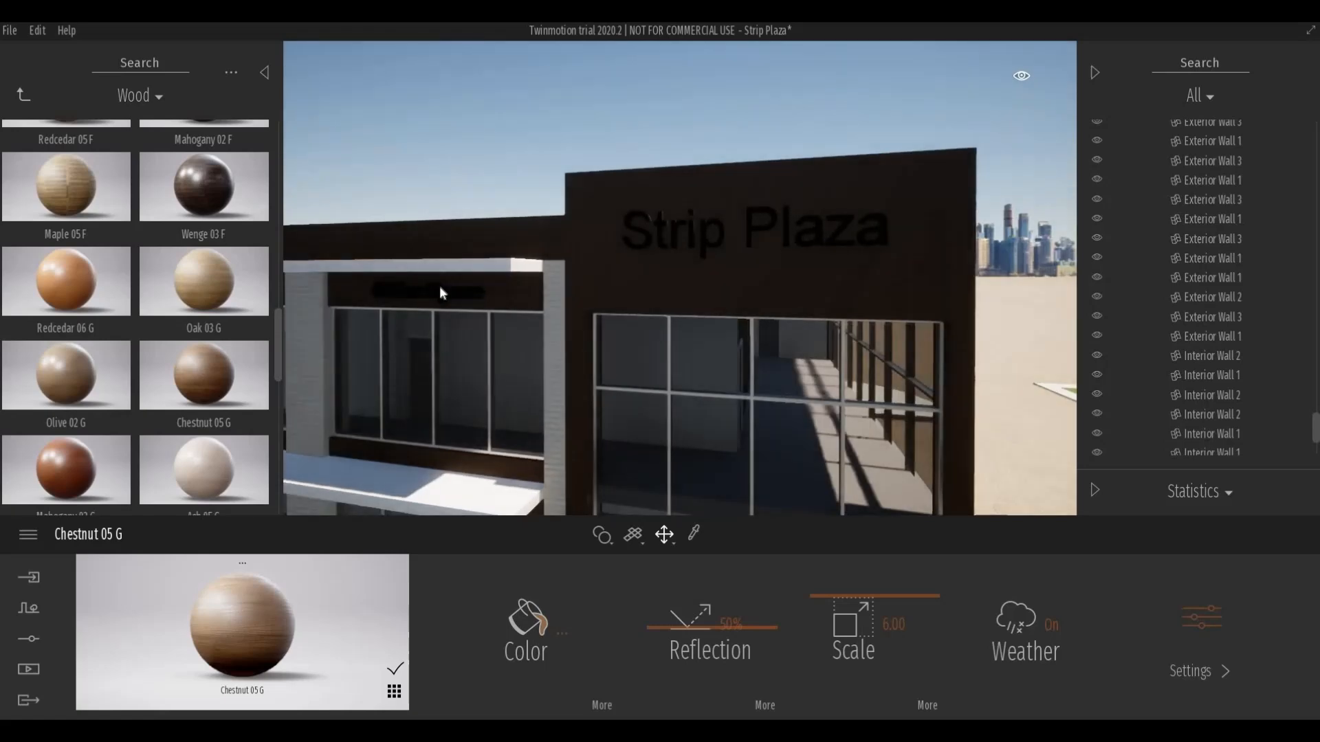
left_click(440, 288)
left_click(496, 248)
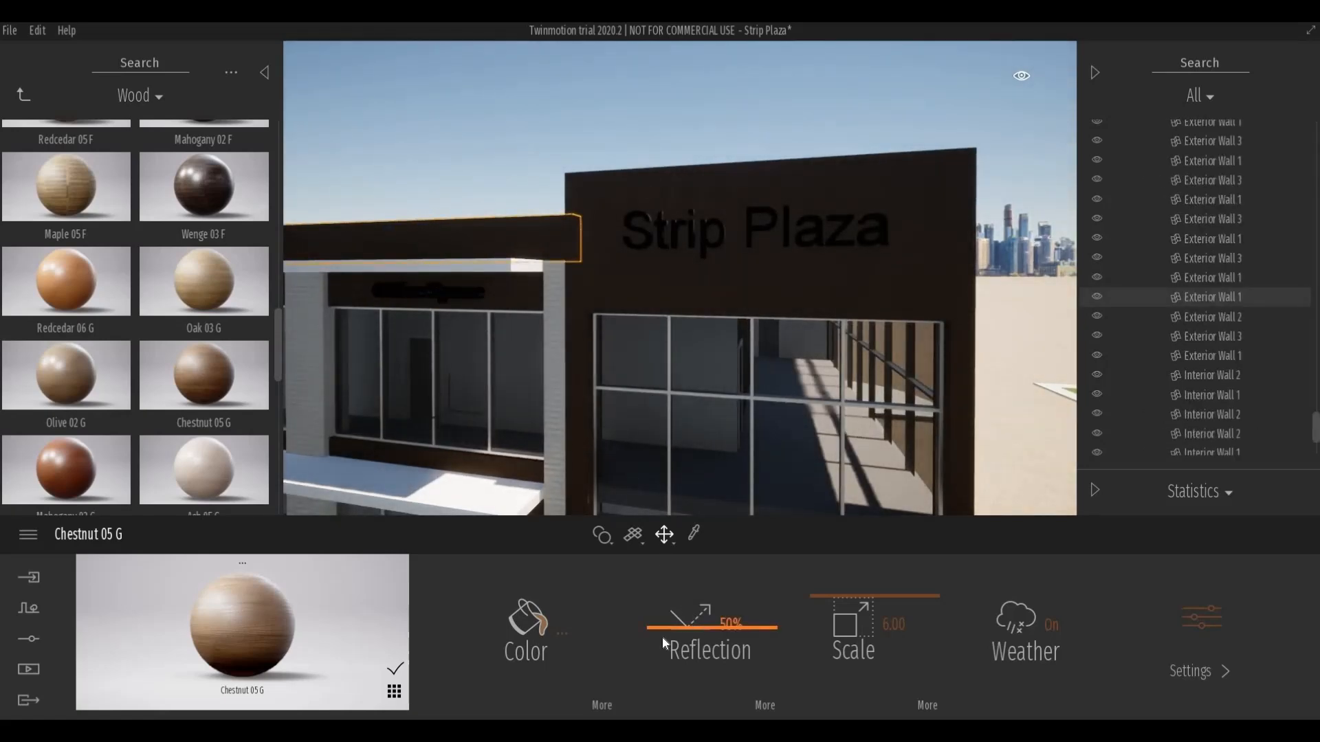
left_click(693, 534)
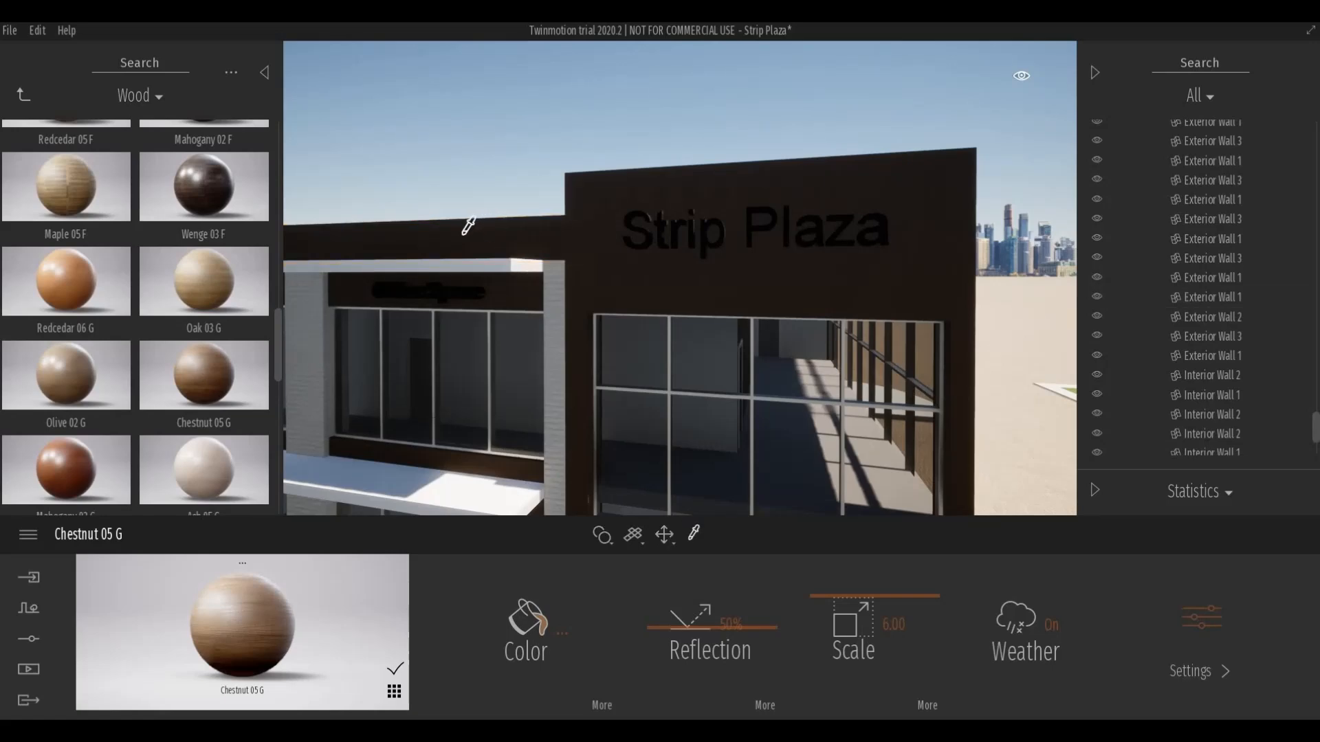
scroll(527, 258, "up", 10)
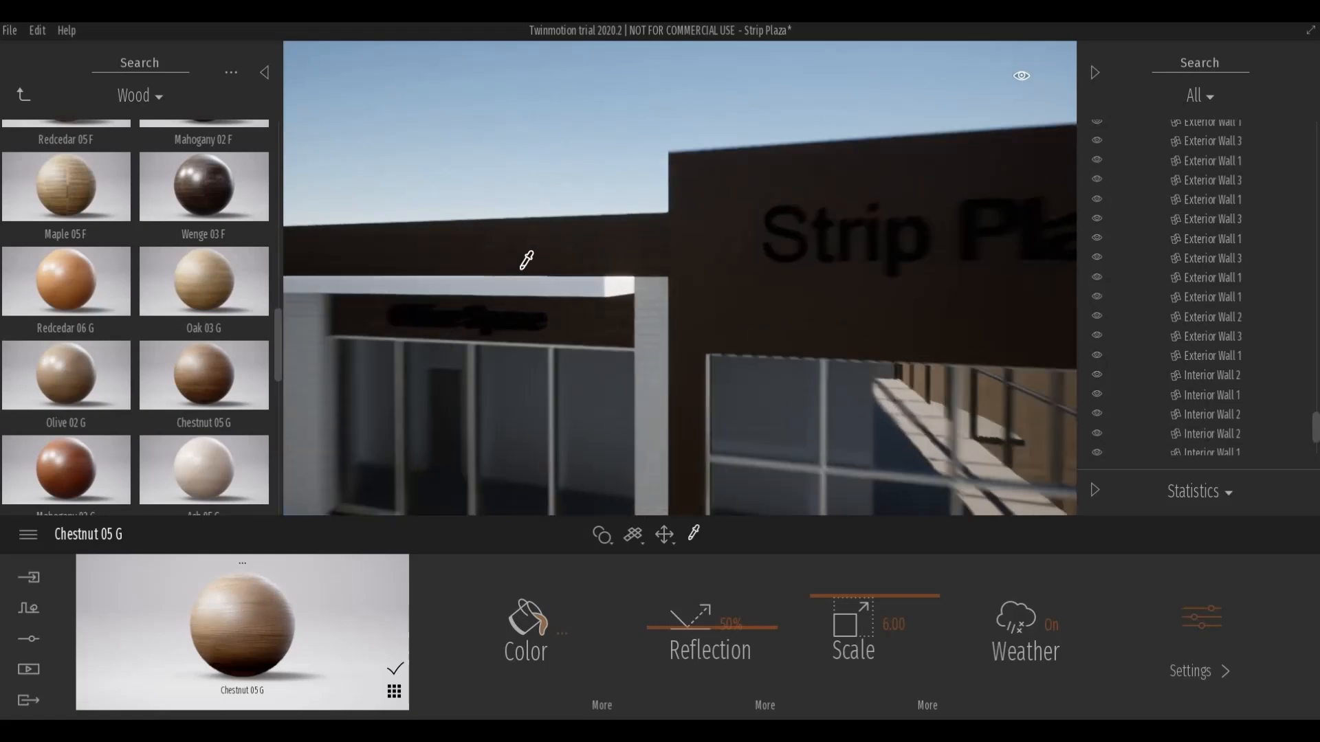
scroll(527, 259, "down", 5)
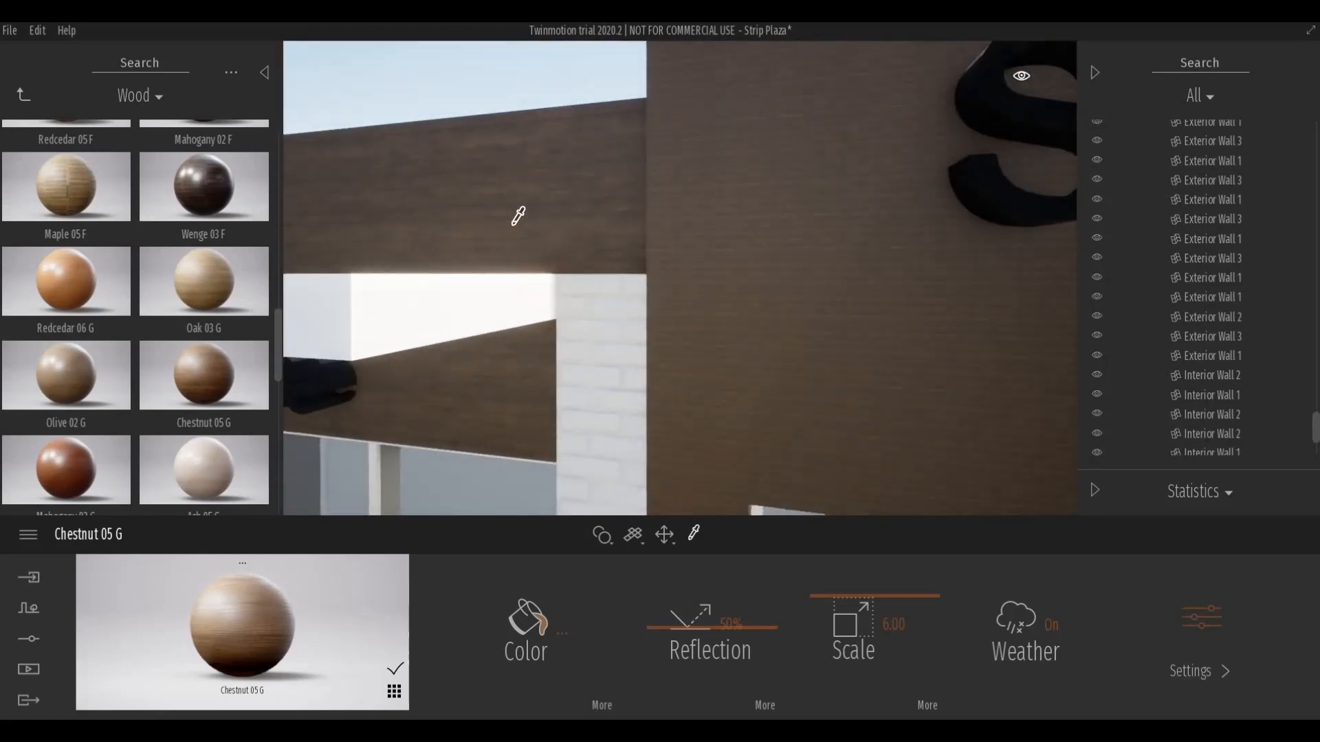
scroll(519, 202, "down", 5)
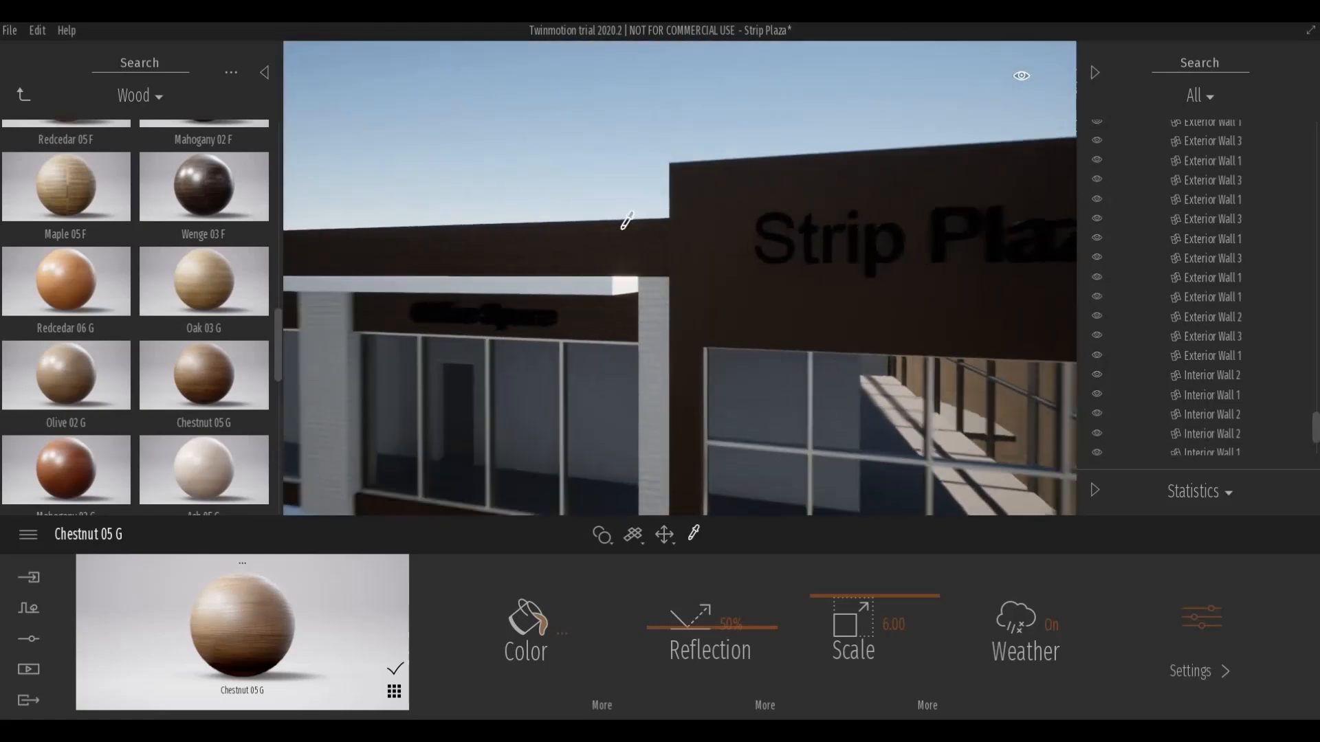
Apply the Mult 01 D wood library material to the Strip Plaza corner walls in place of Chestnut 05 G.
scroll(688, 240, "up", 4)
scroll(729, 261, "up", 4)
scroll(729, 265, "down", 6)
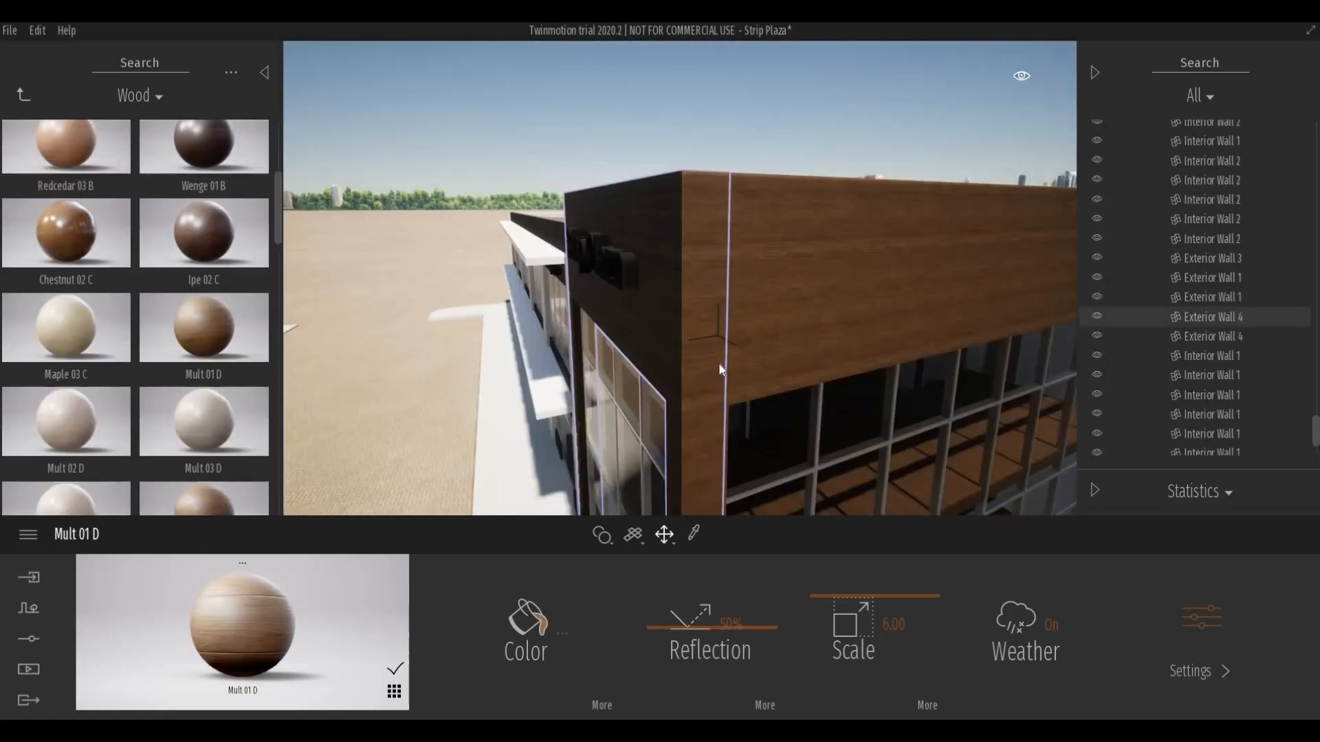
middle_click_drag(718, 335, 534, 300, "shift")
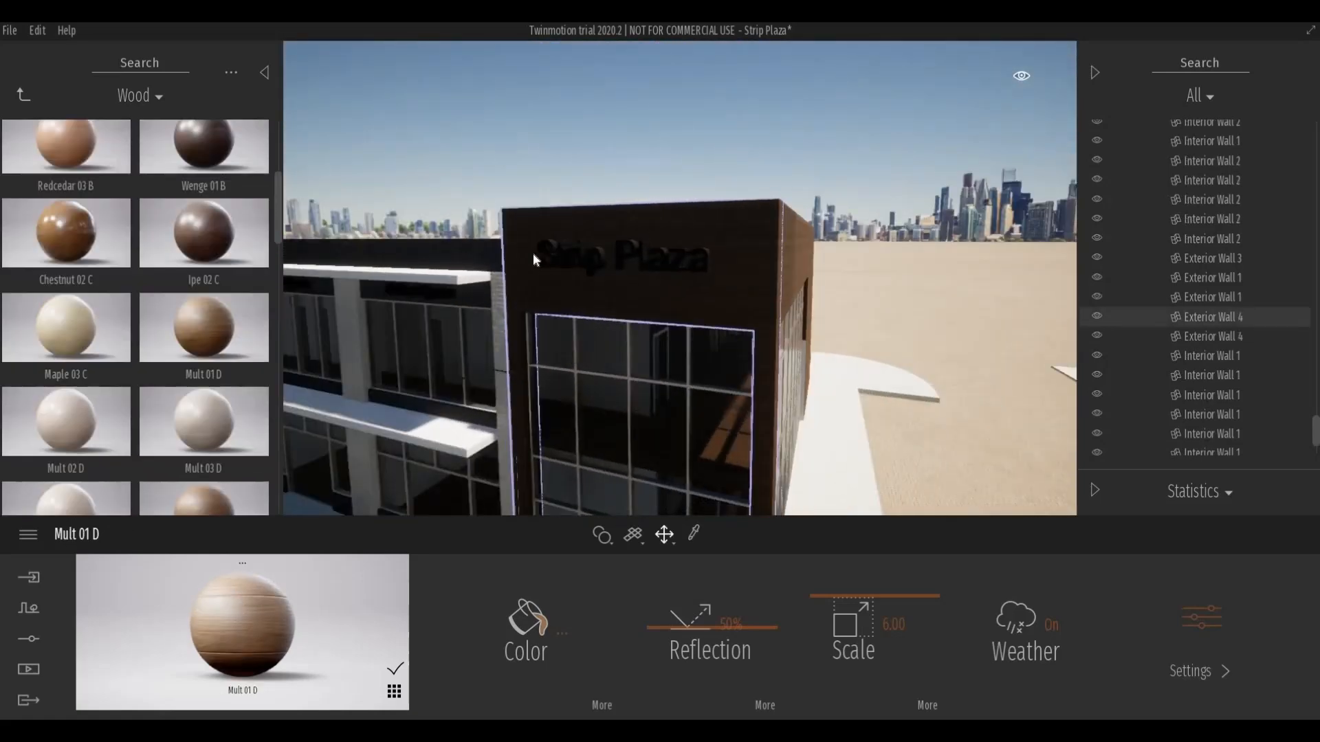
Apply the Chrome material from the Metal library to the Strip Plaza sign letters on the wood-clad corner wall.
key("w")
key("a")
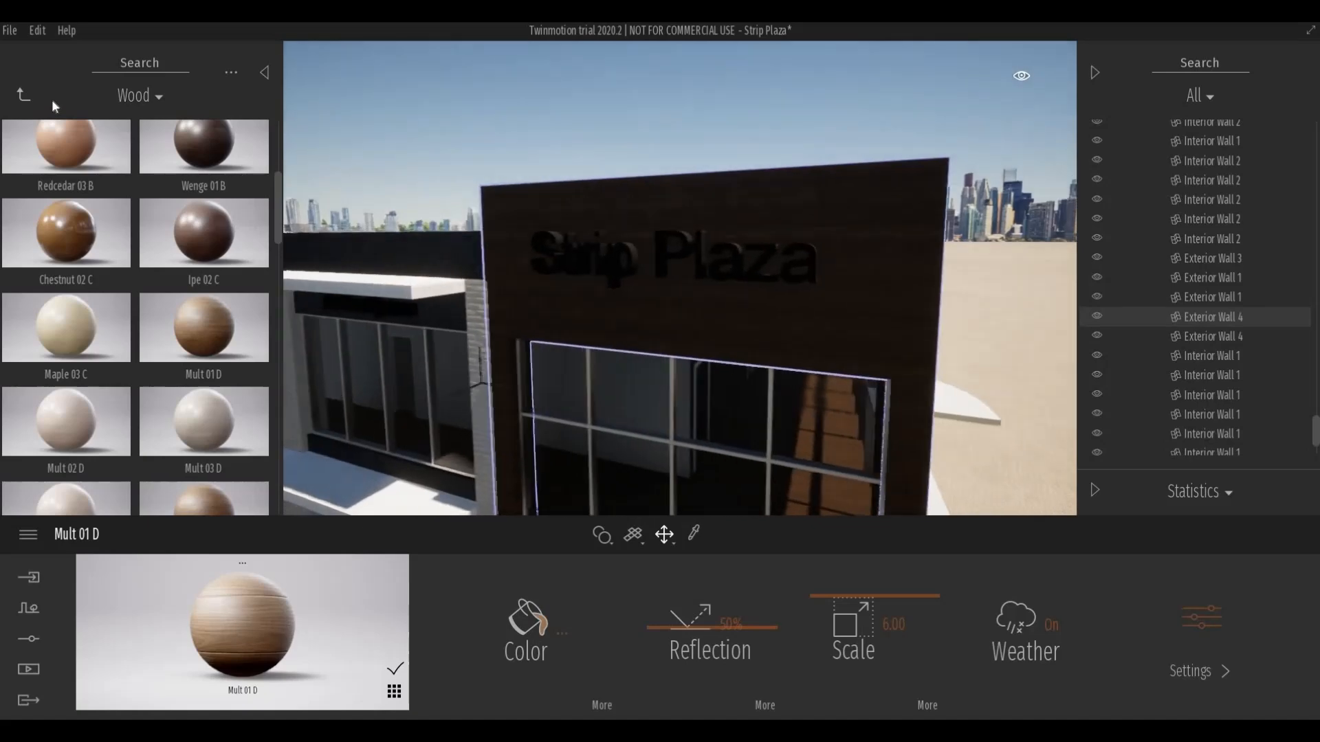
left_click(25, 94)
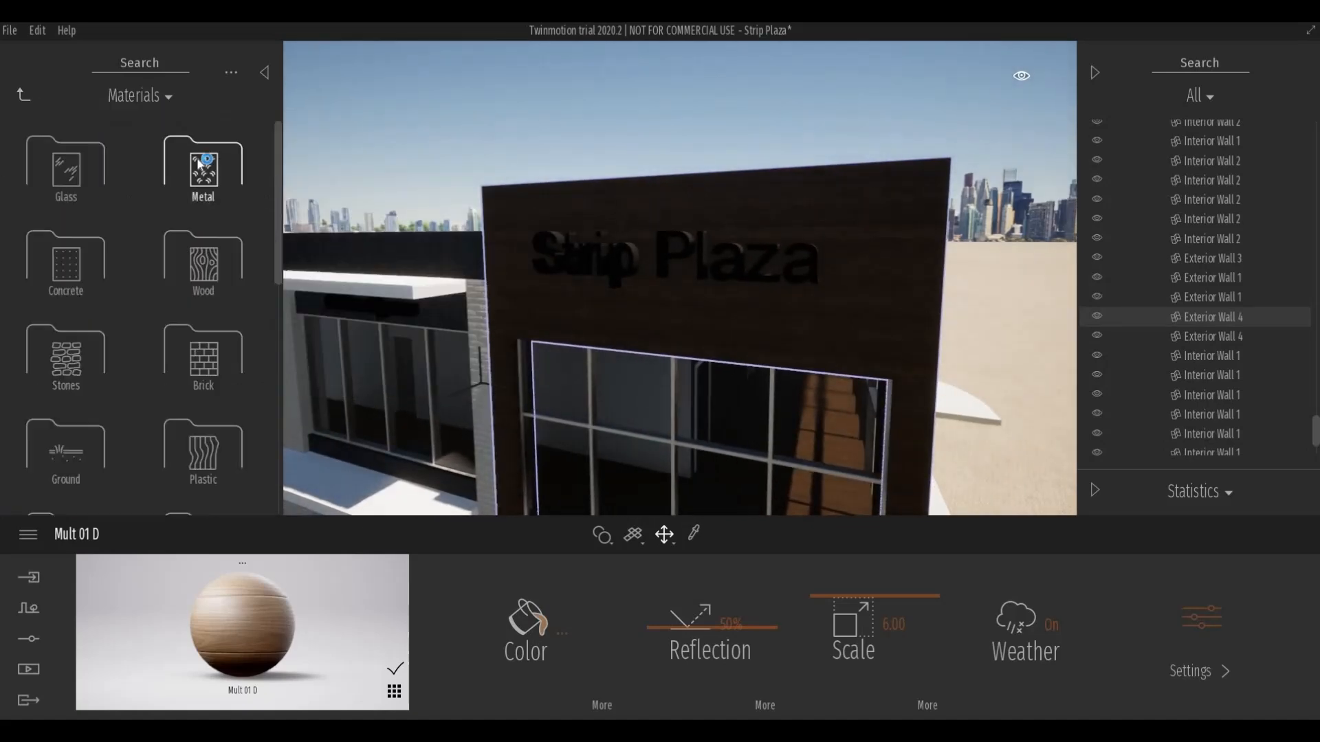
left_click(201, 159)
left_click(228, 345)
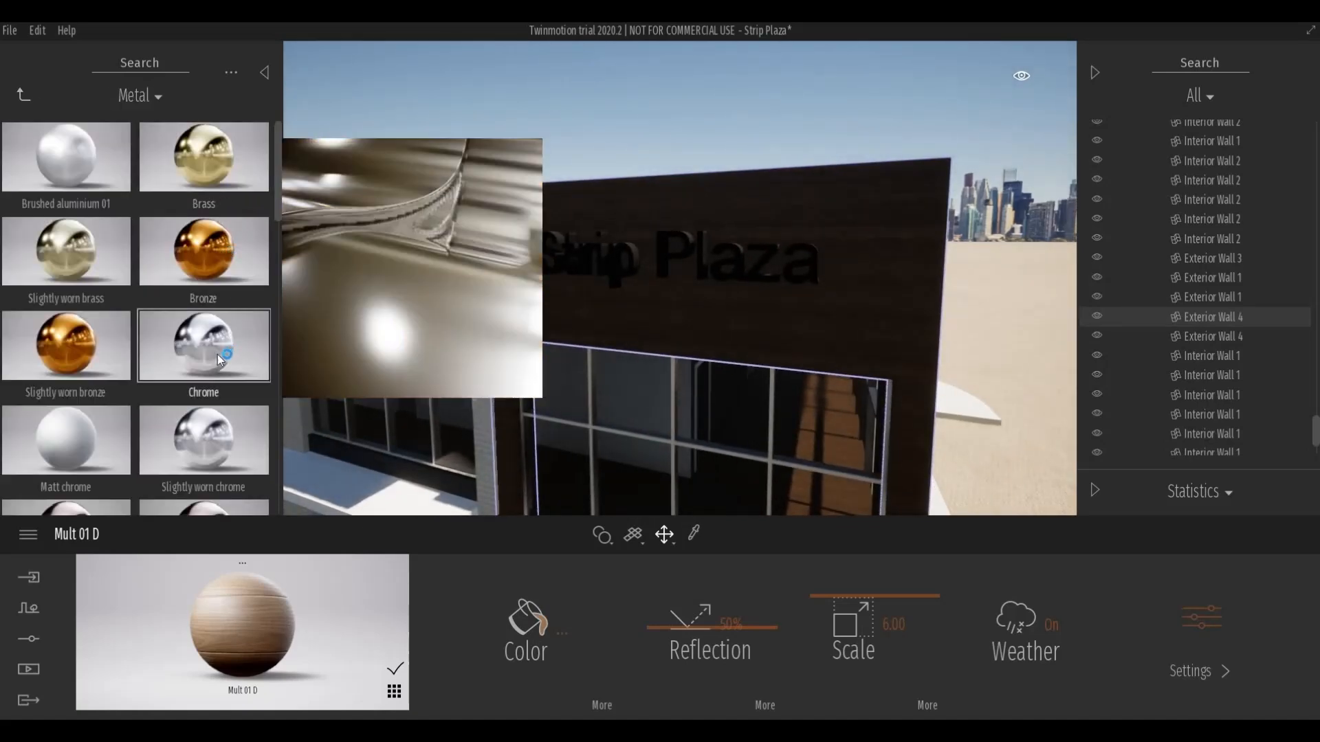
left_click_drag(502, 268, 550, 258)
key("w")
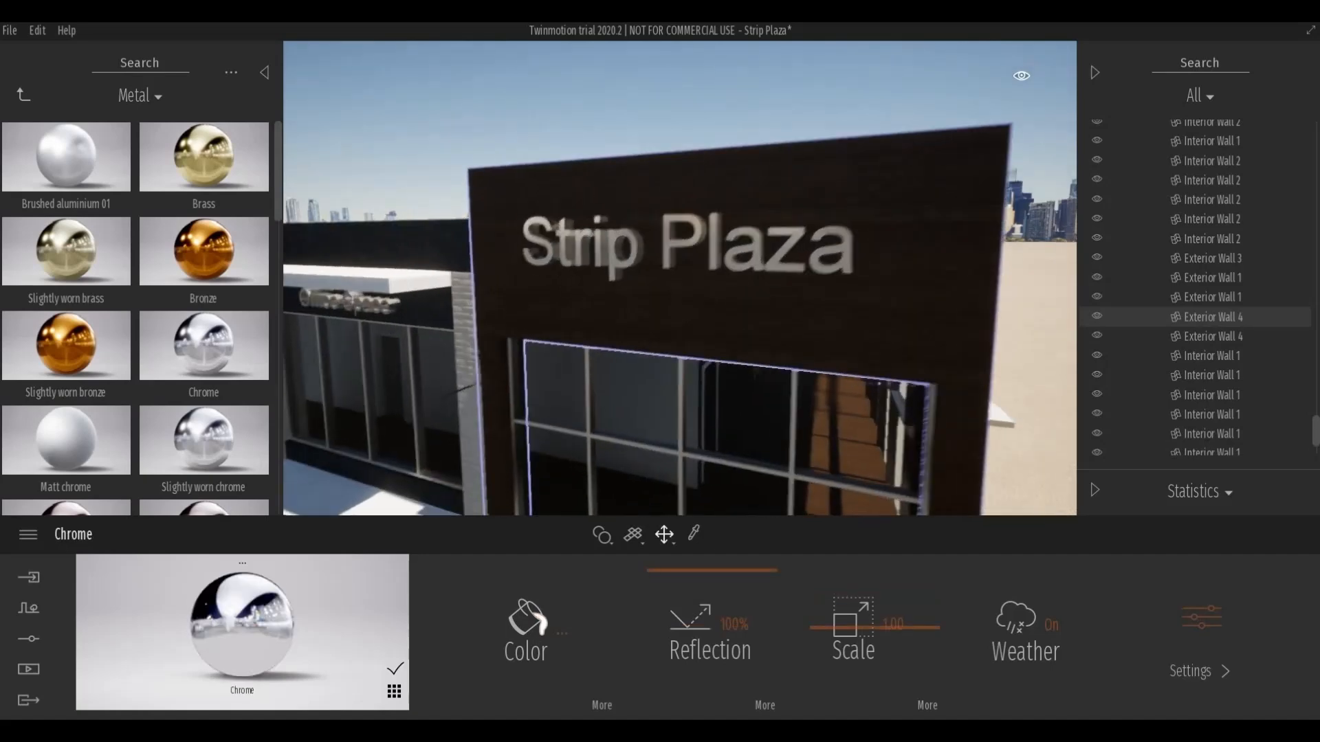
Examine the chrome office and retail lettering along the facade and browse the Metal library for a canopy finish.
right_click_drag(533, 287, 532, 289)
middle_click_drag(532, 289, 521, 295)
scroll(543, 292, "down", 1)
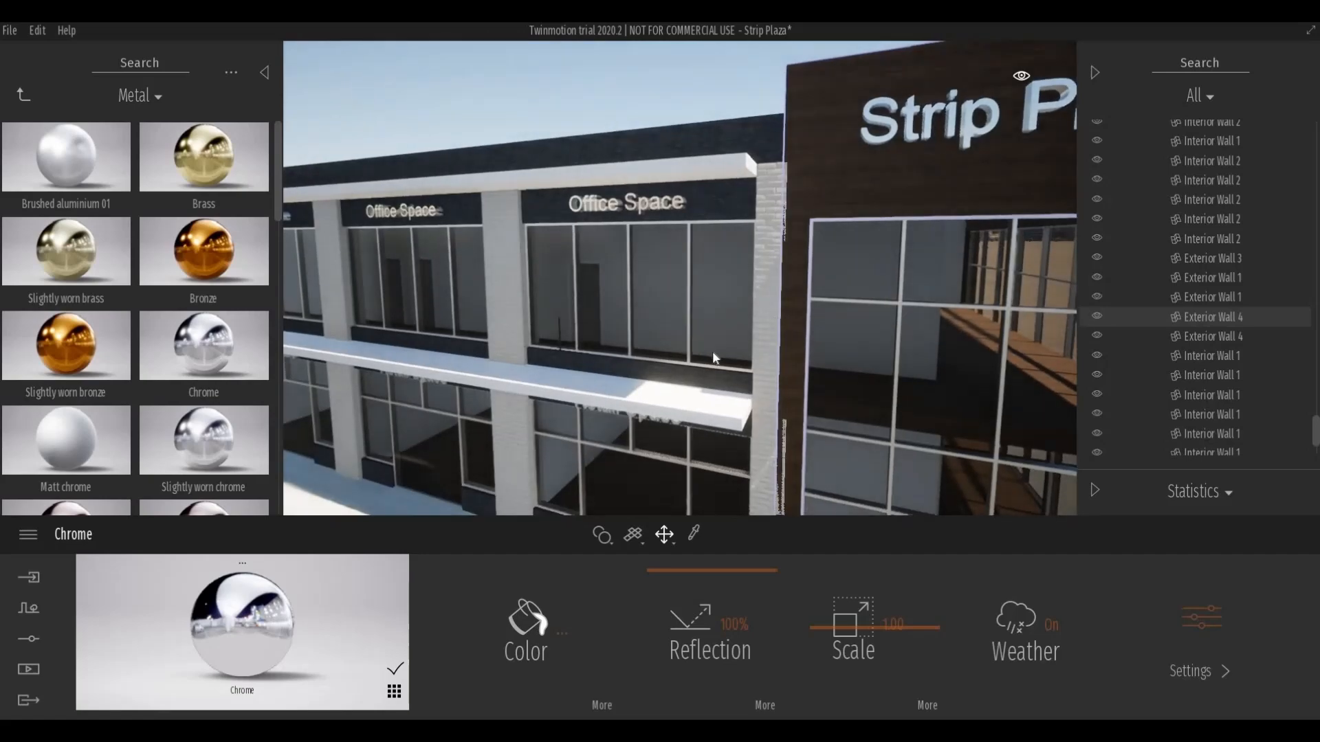
middle_click_drag(711, 352, 670, 402, "shift")
scroll(536, 394, "up", 2)
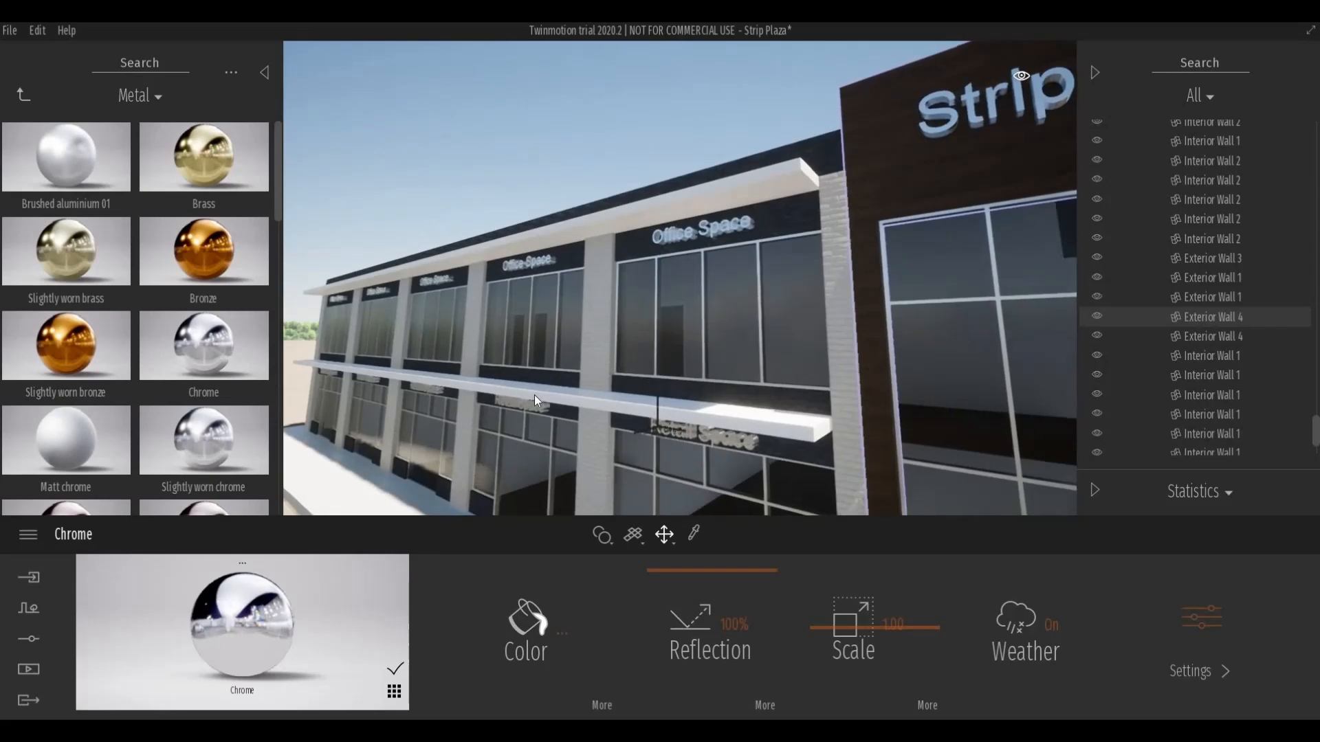
scroll(532, 395, "up", 3)
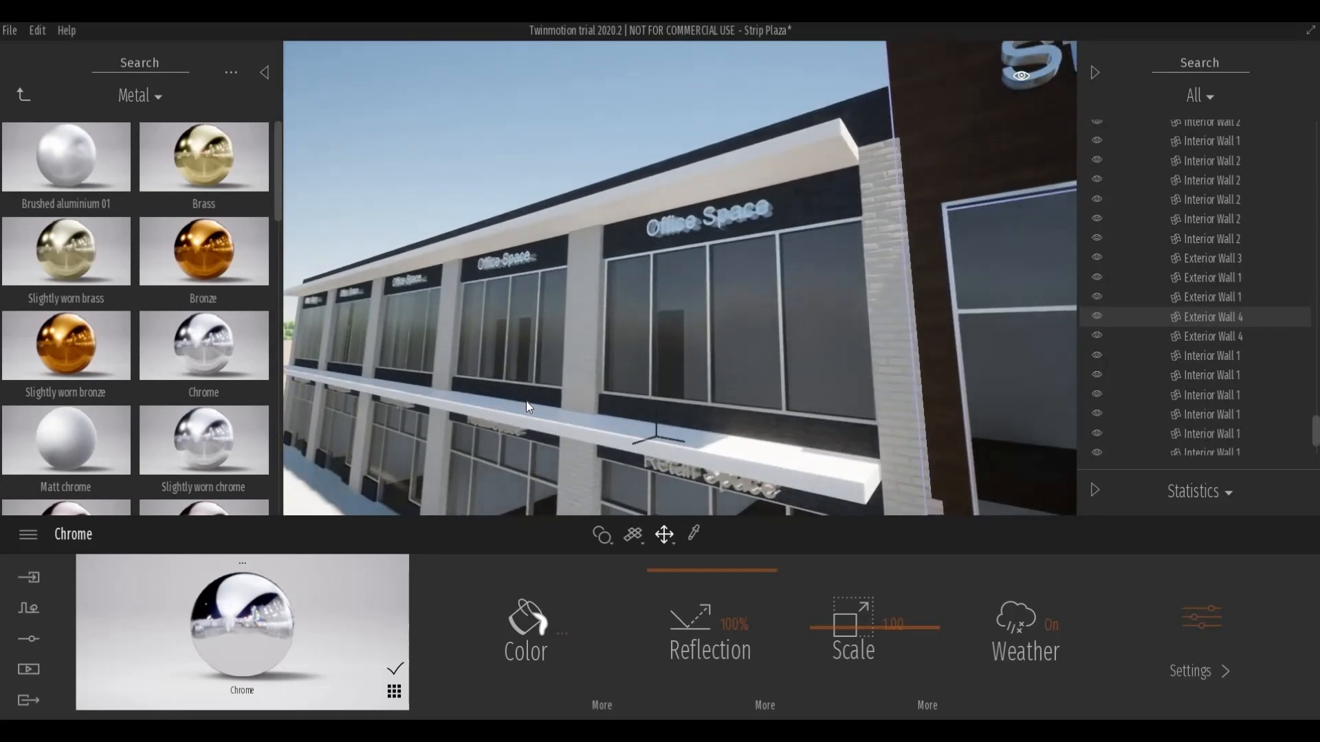
mouse_move(142, 410)
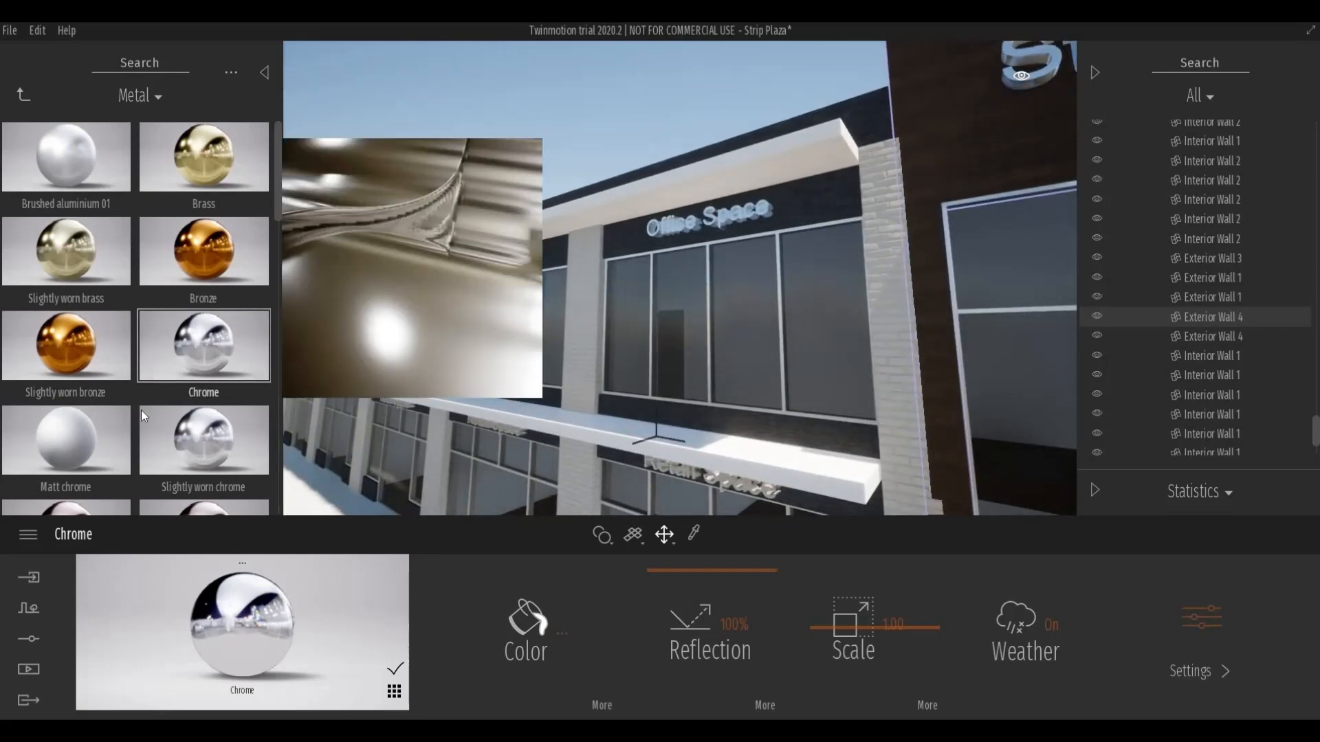
scroll(138, 410, "down", 3)
scroll(137, 412, "down", 2)
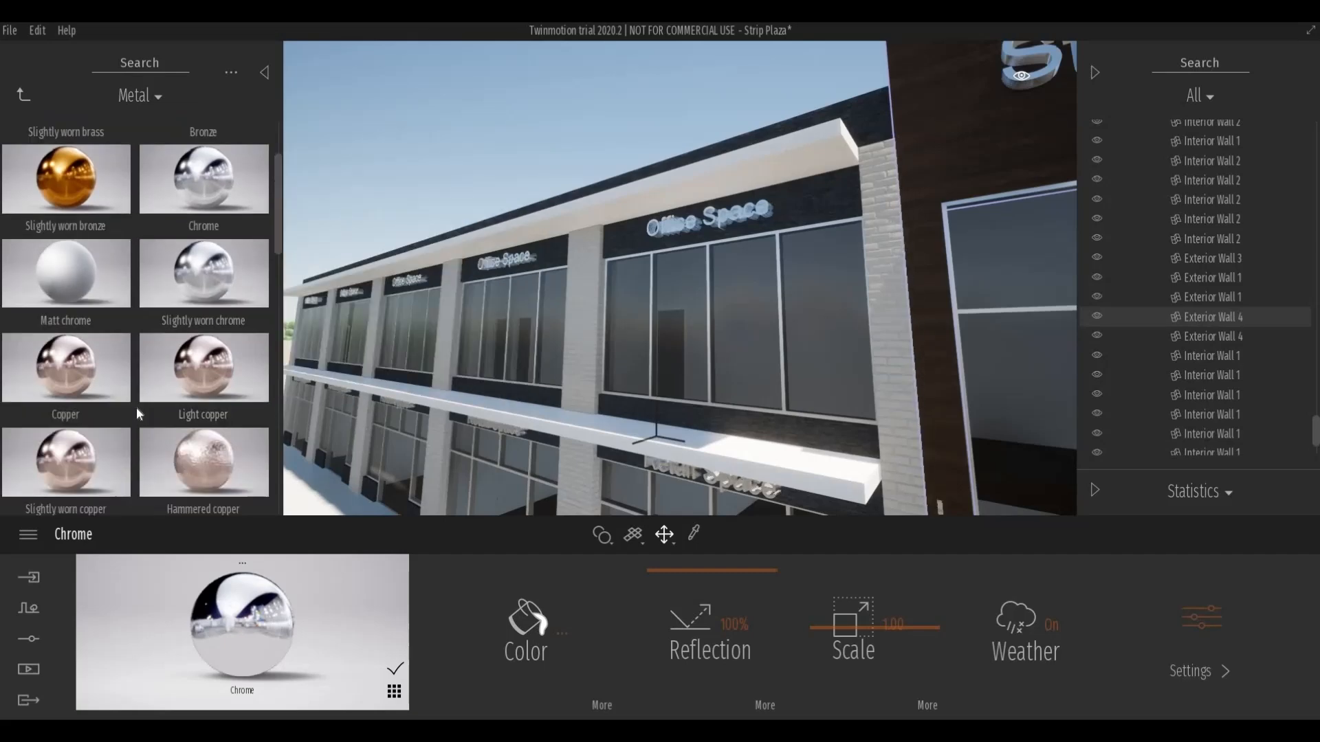
mouse_move(159, 389)
Apply the Roof covering 01 material from the Roof coverings library to the building's flat roof.
left_click(20, 96)
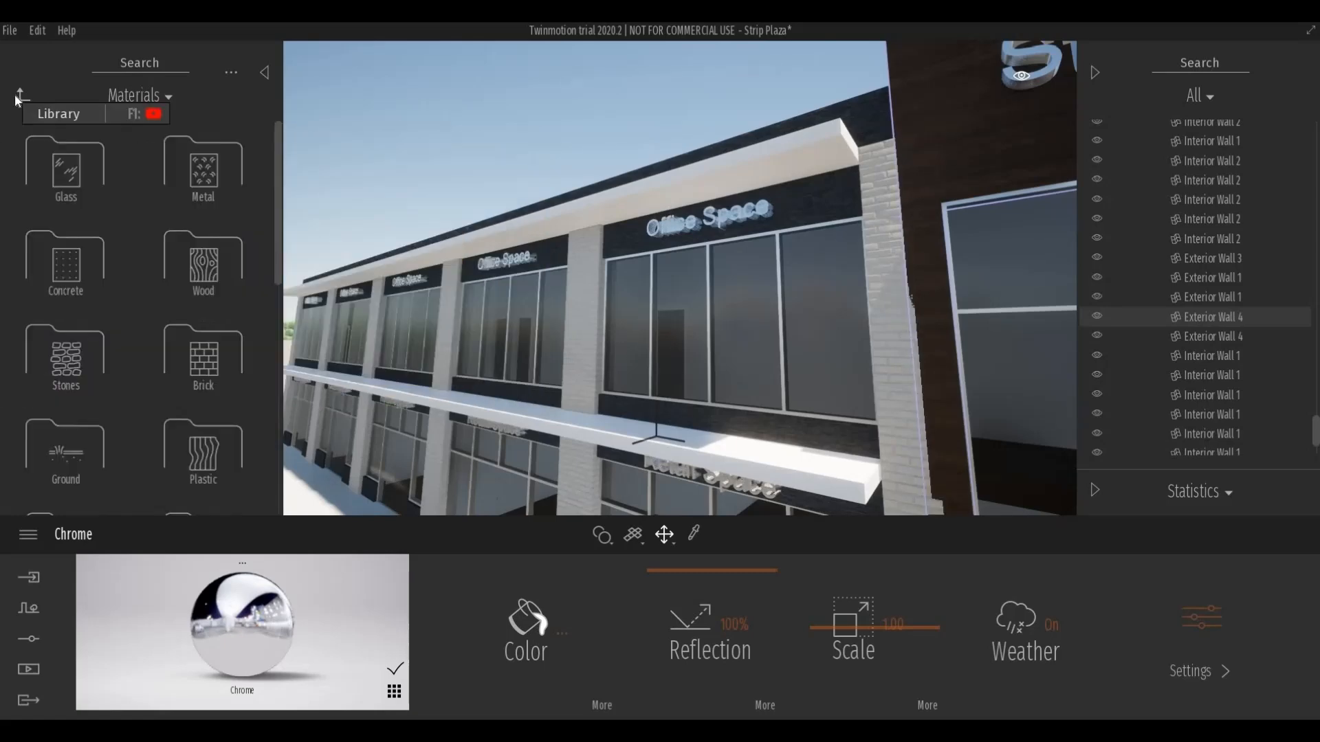
scroll(169, 422, "down", 3)
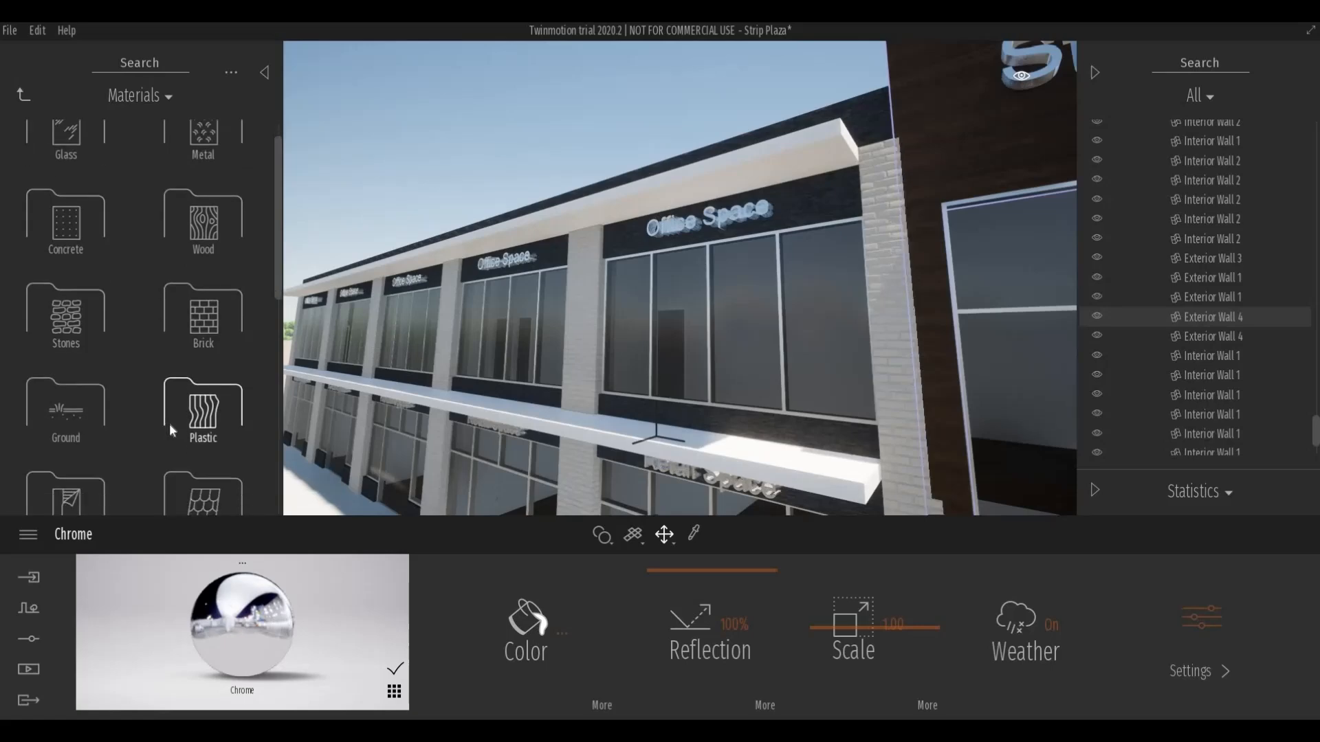
left_click(203, 427)
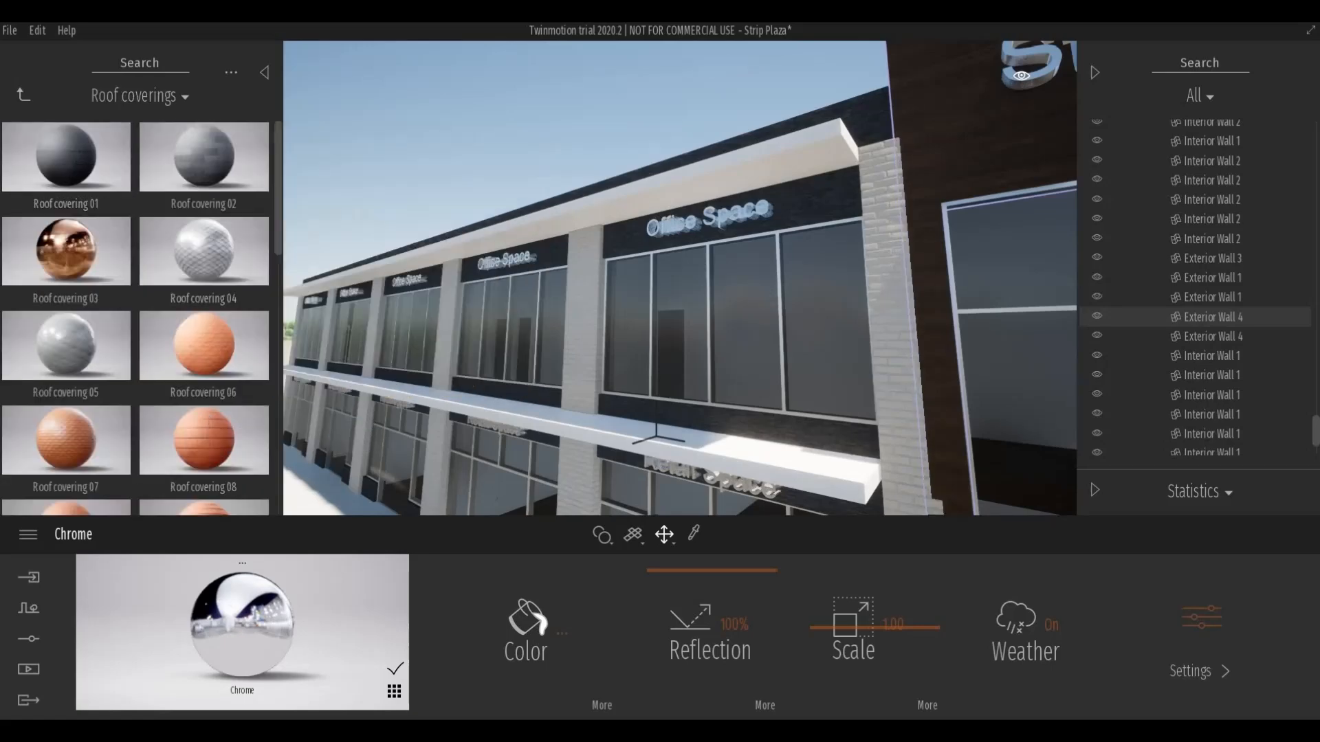
key("e")
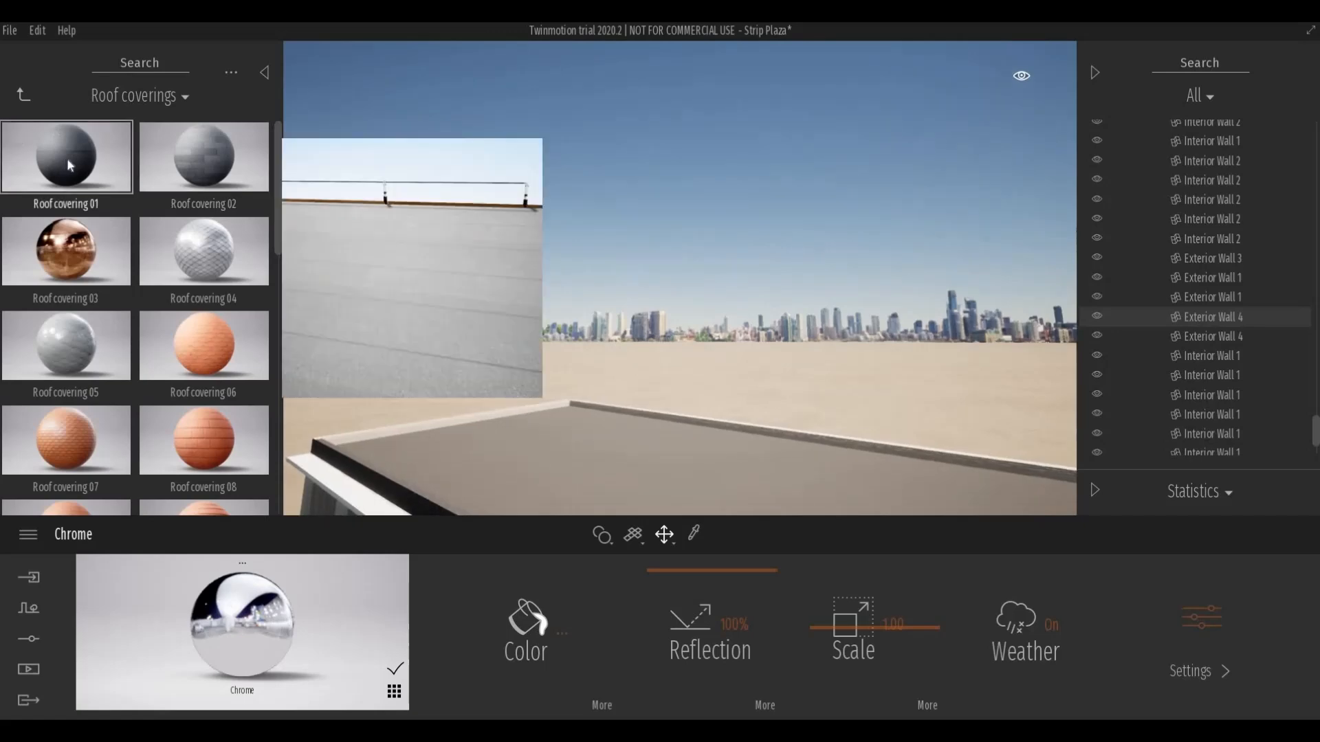
left_click_drag(68, 158, 576, 473)
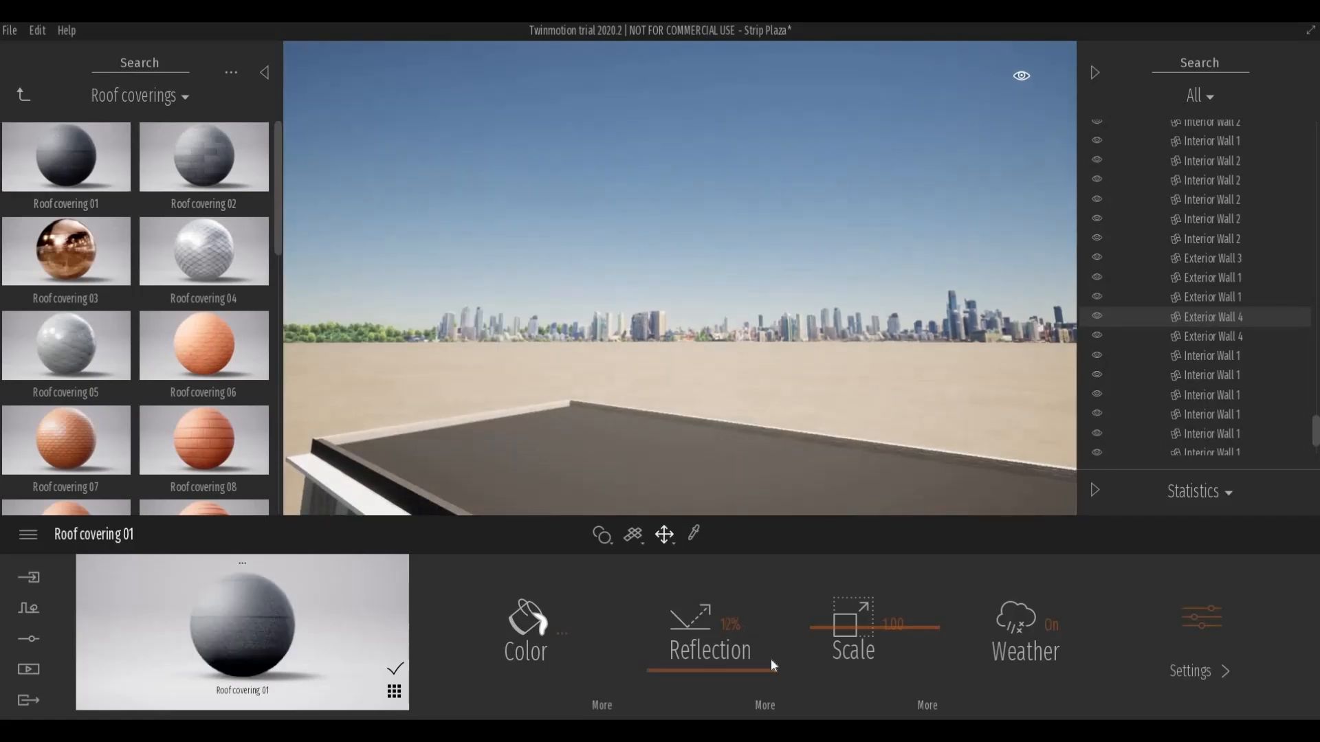
Apply the Roof covering 14 material to the white canopies along the storefront and check the ribbed finish up close.
mouse_move(192, 347)
scroll(192, 343, "down", 3)
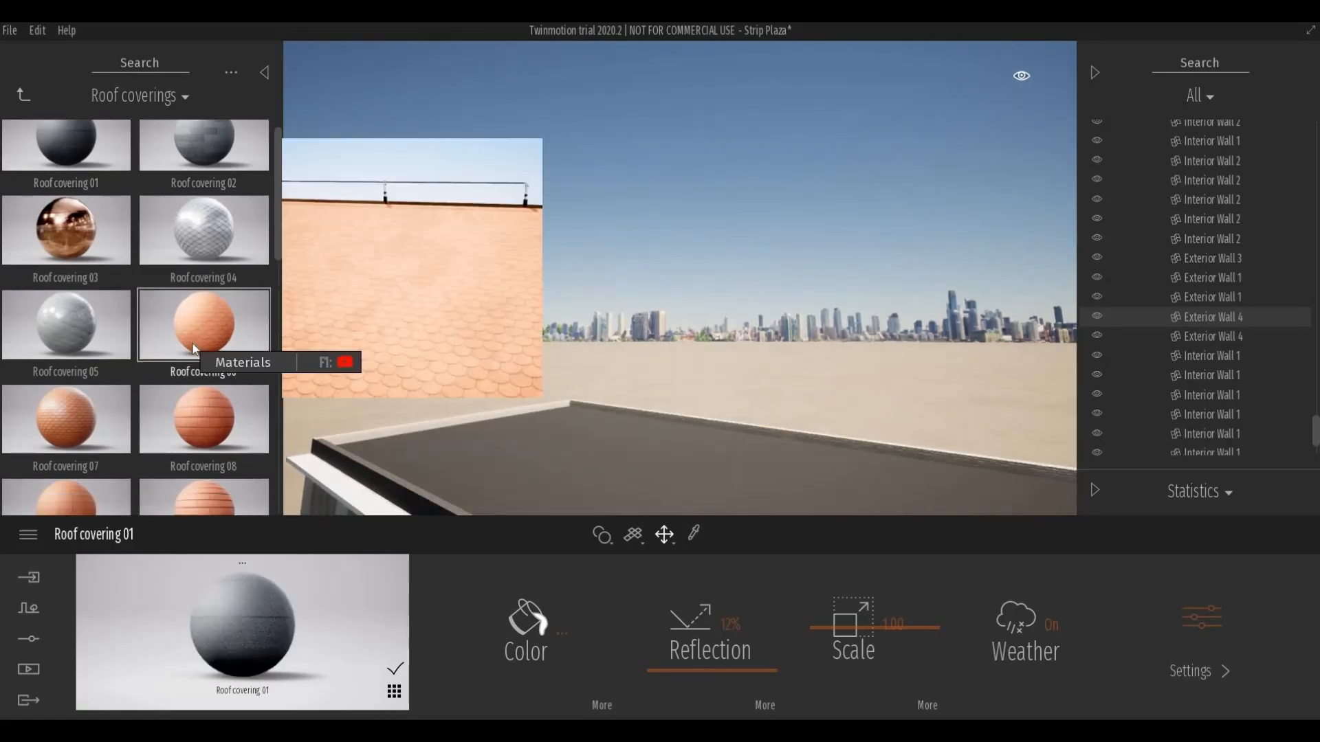
scroll(212, 366, "down", 1)
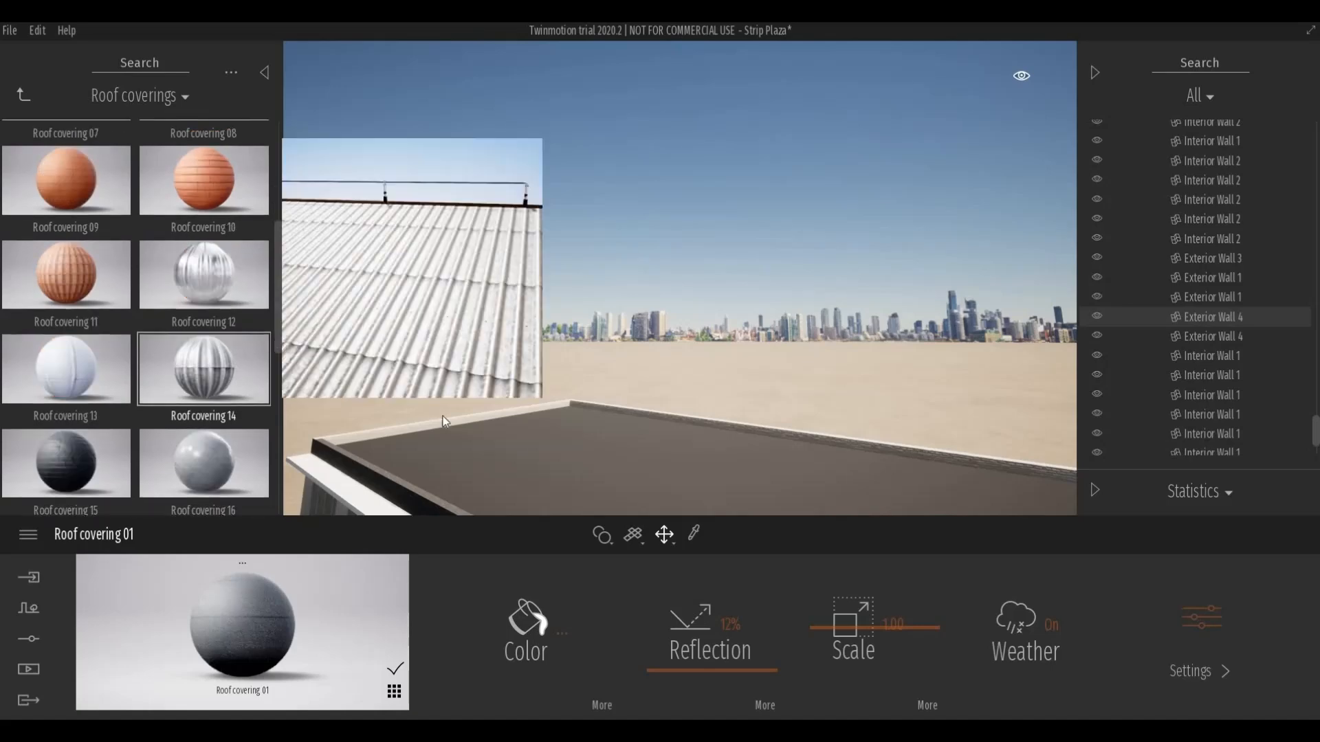
key("q")
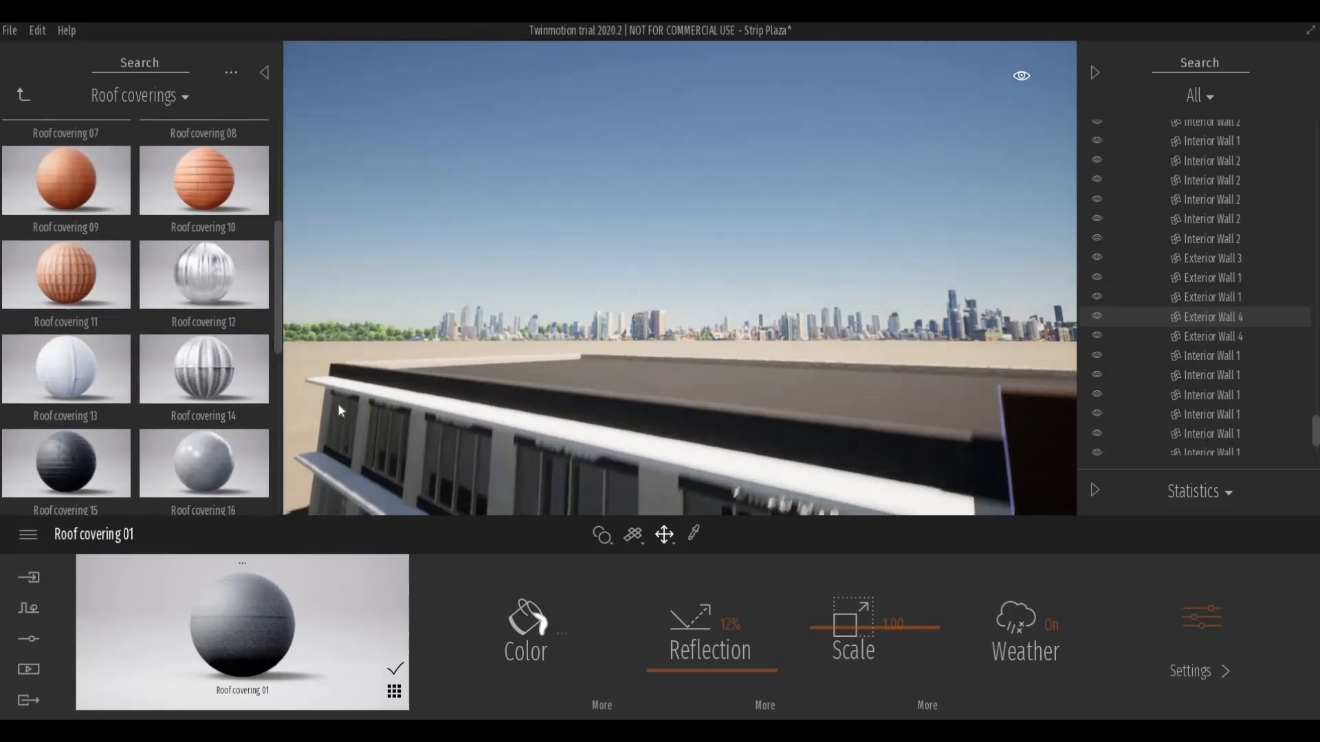
left_click_drag(183, 383, 718, 403)
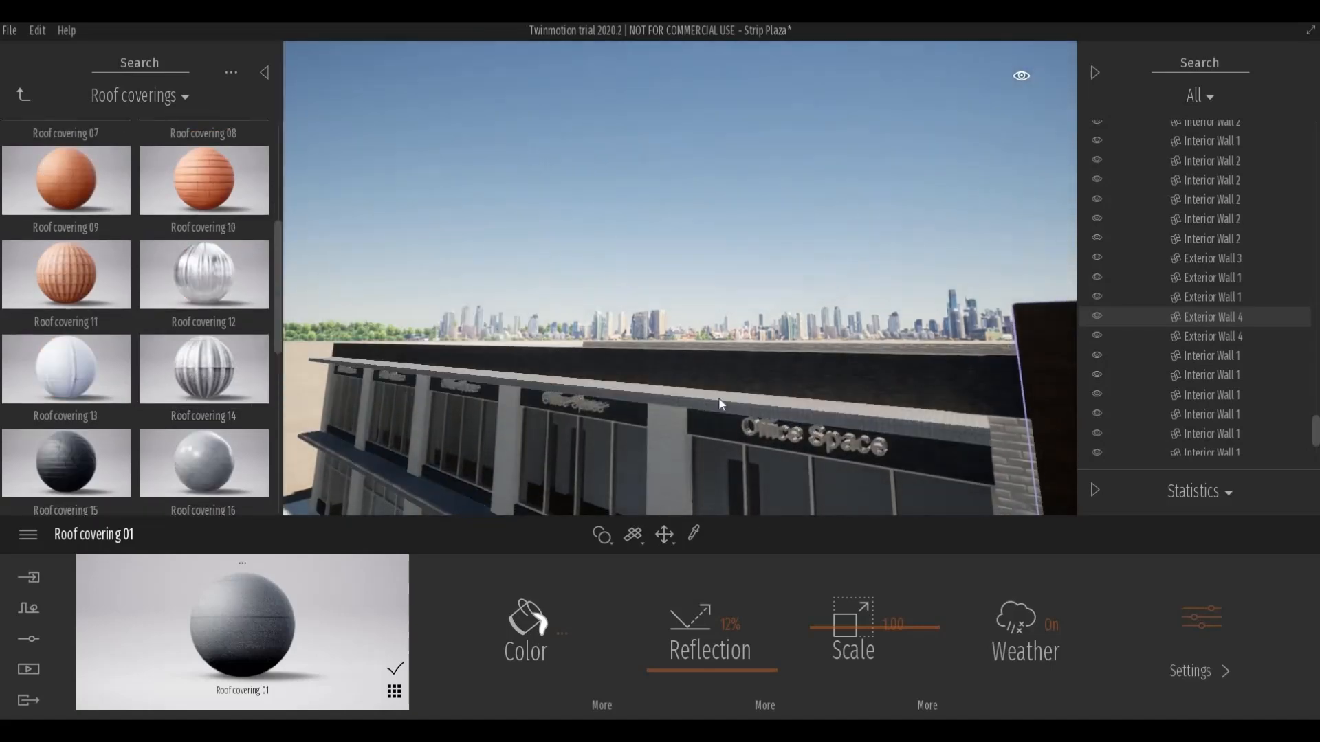
key("e")
key("w")
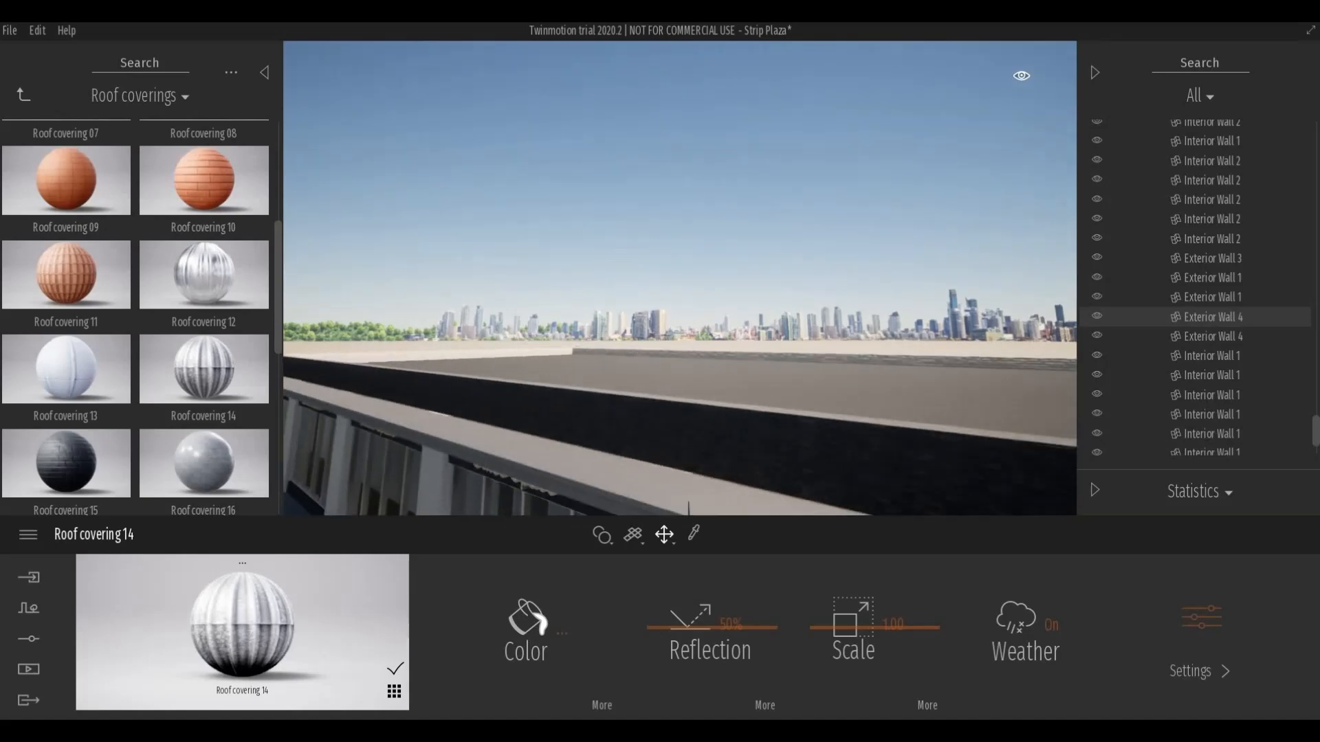
key("q")
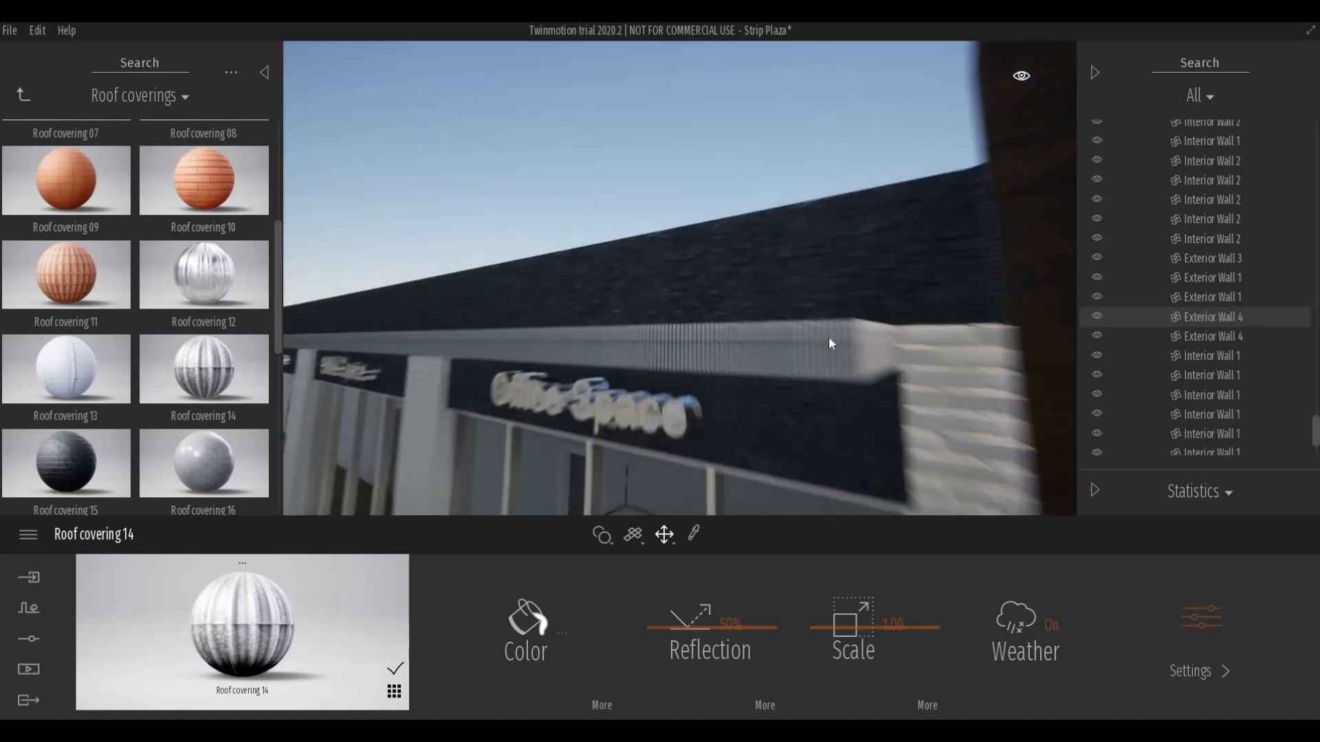
key("w")
key("e")
key("q")
key("s")
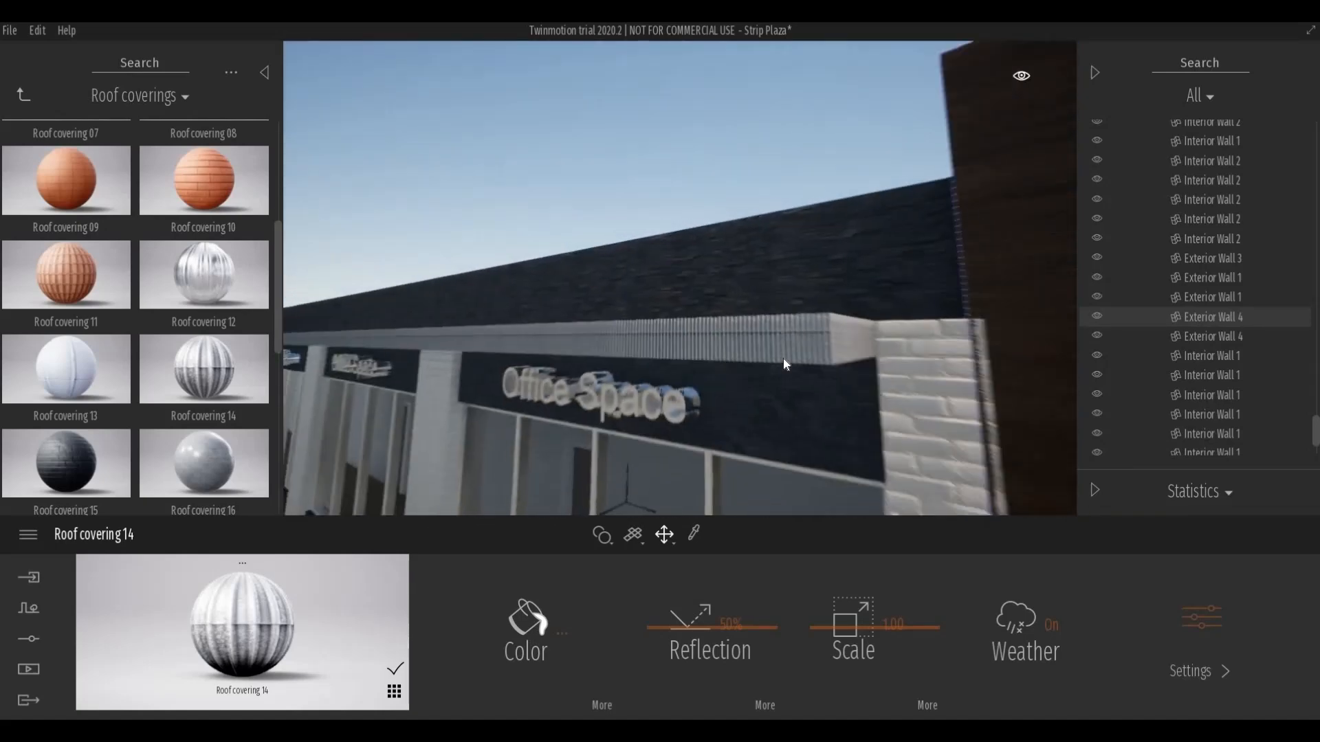
Bring up the Metal materials in the library.
key("q")
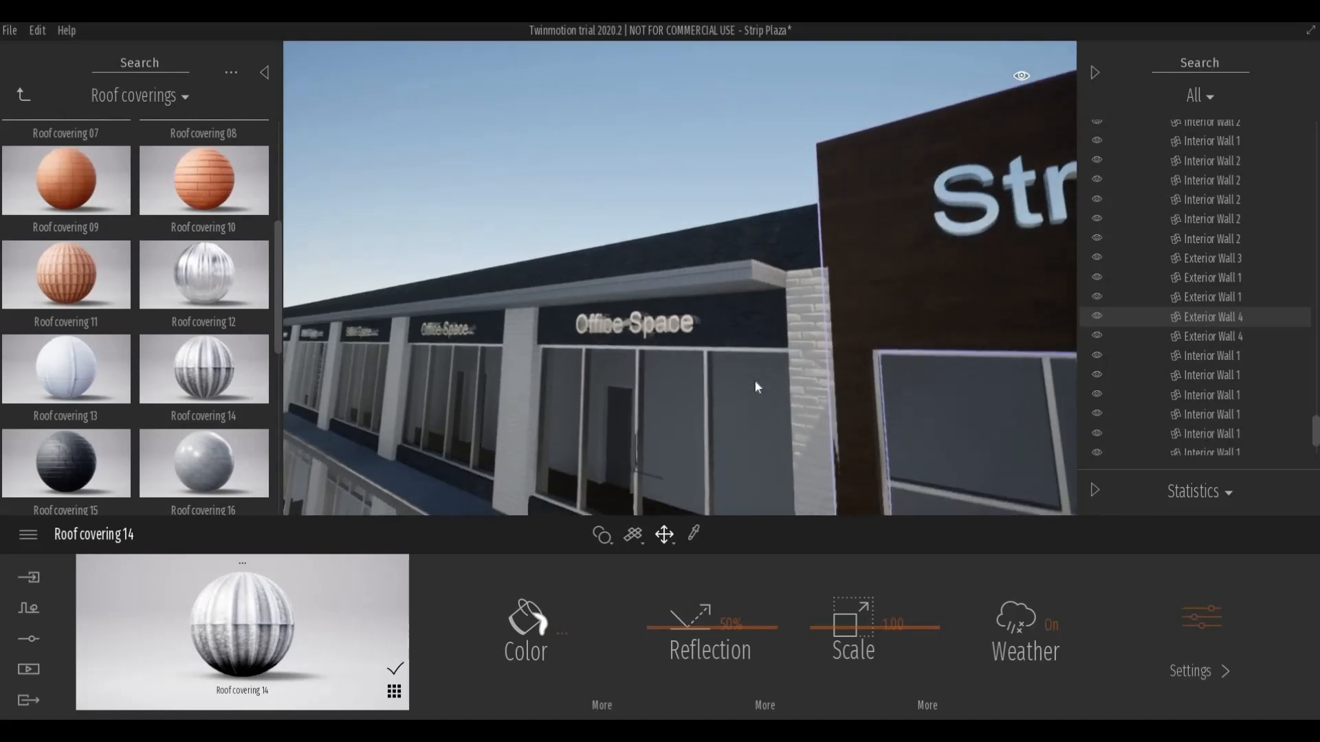
key("s")
key("s")
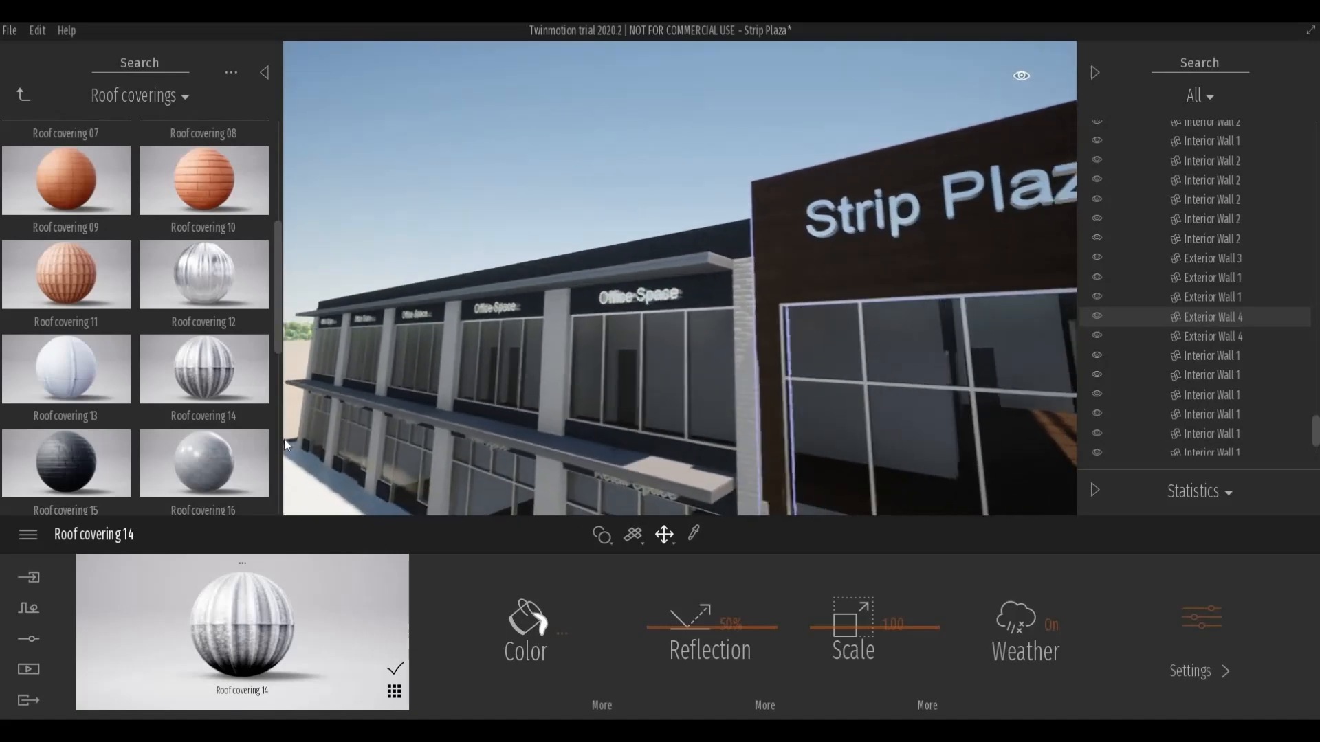
left_click(22, 100)
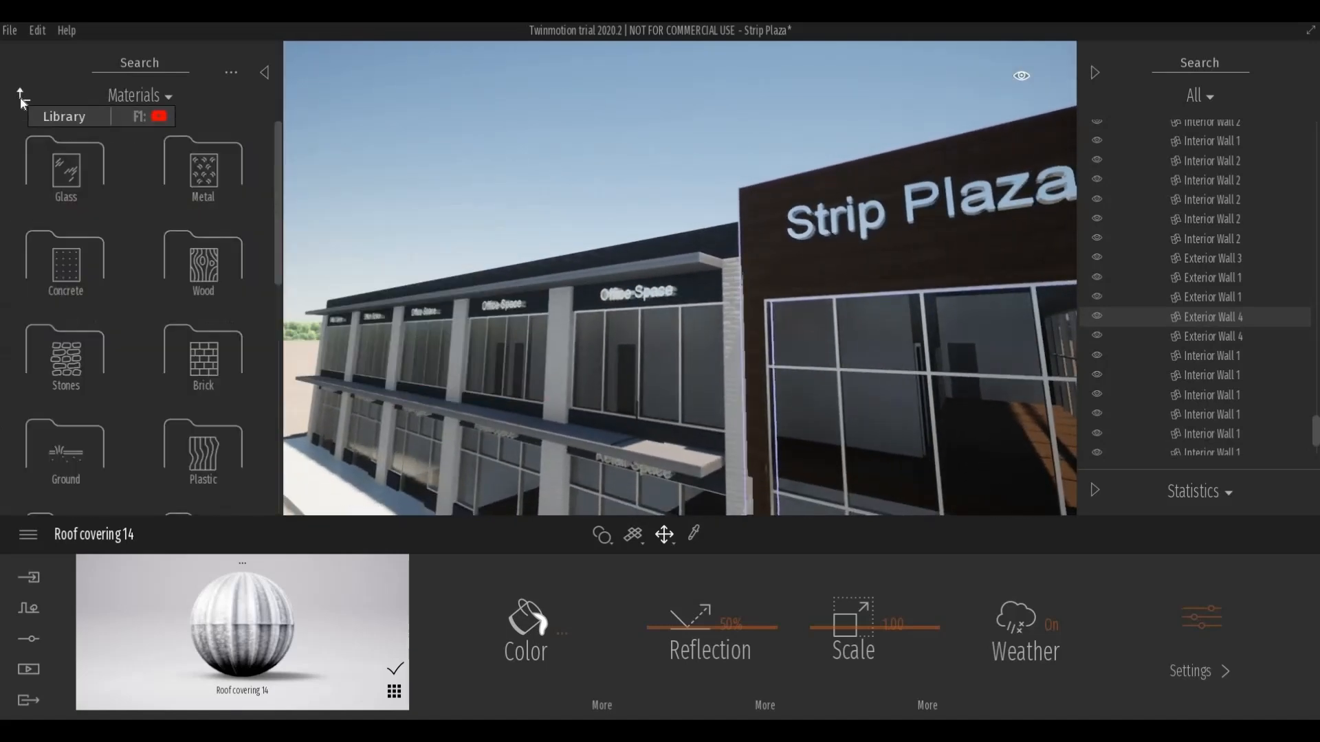
left_click(189, 169)
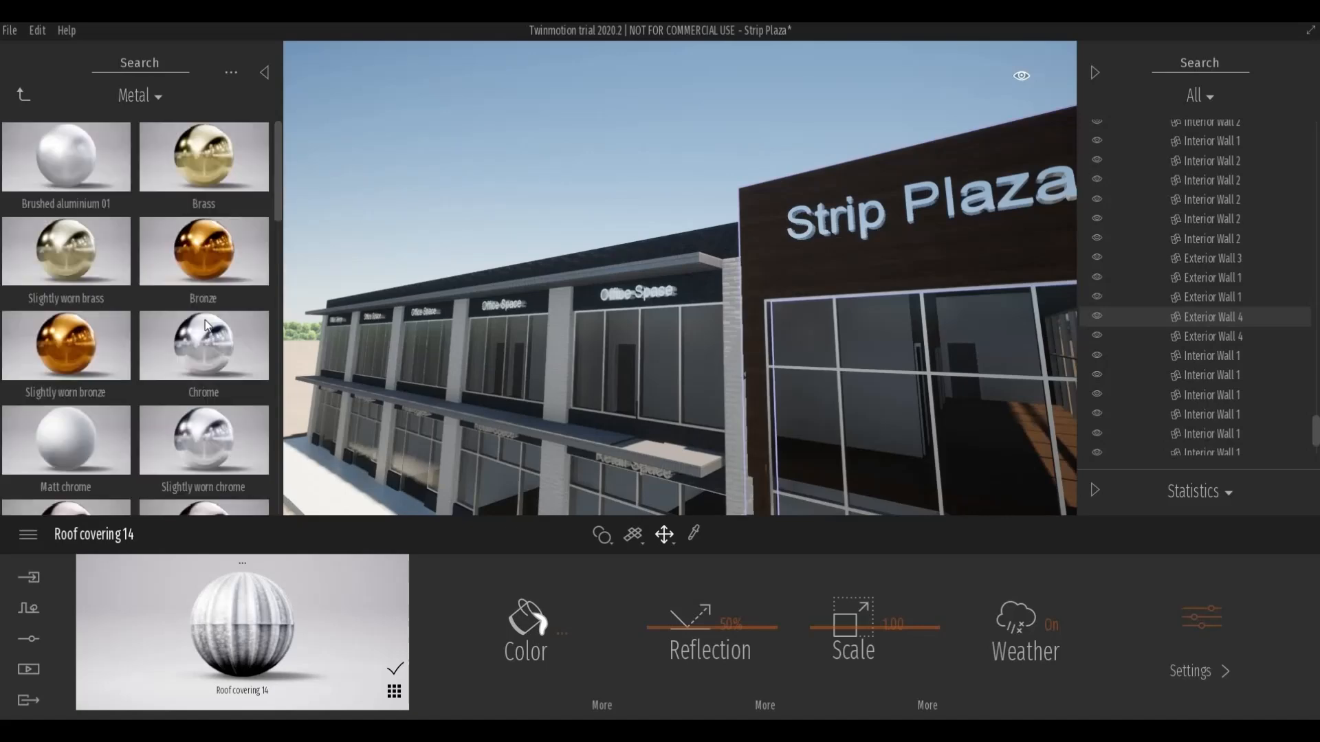
scroll(200, 418, "down", 1)
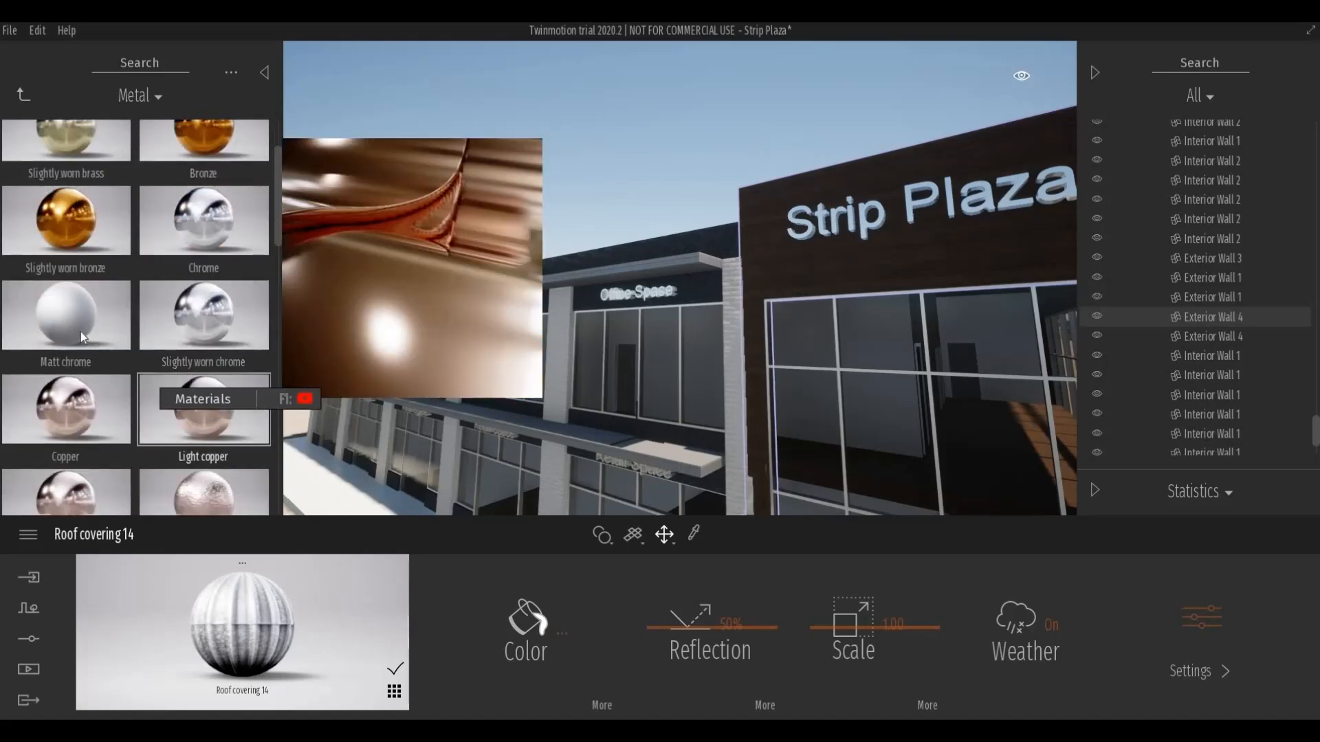
Try applying Matt chrome to the entrance storefront, and undo that material change.
left_click_drag(774, 415, 768, 331)
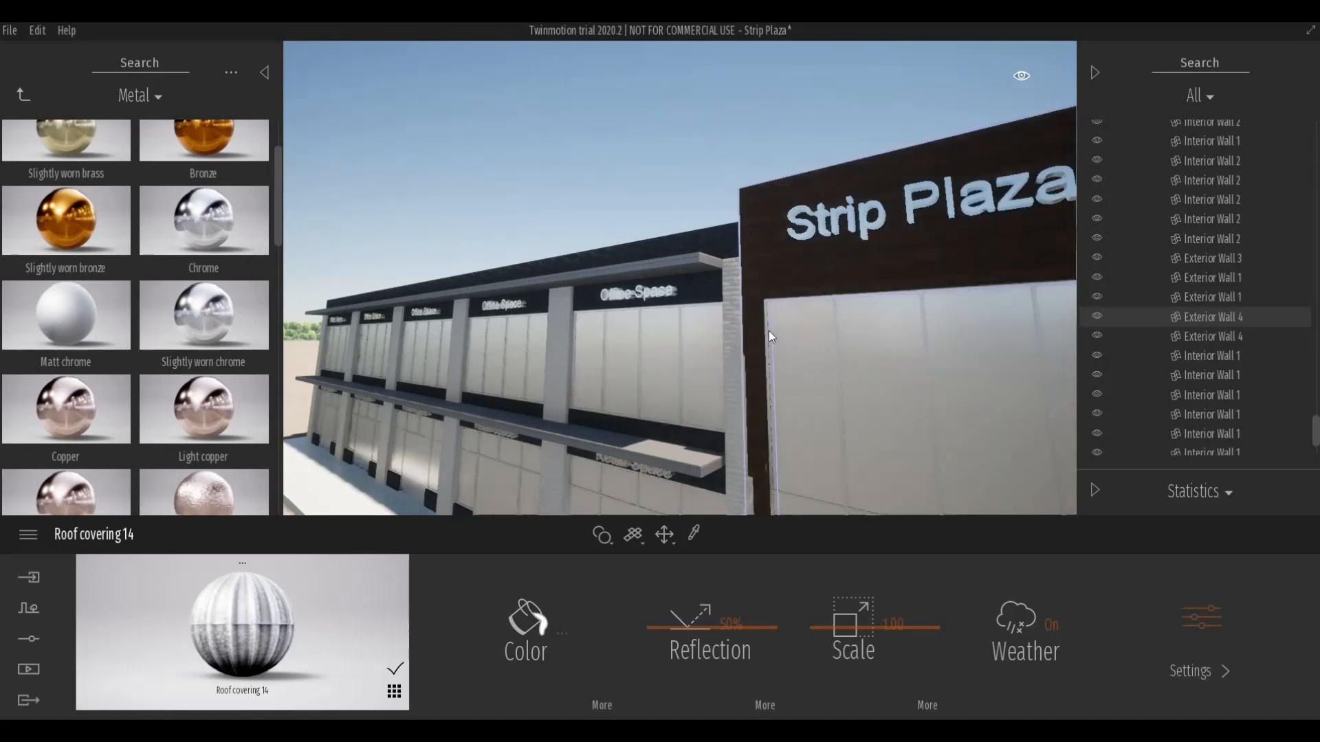
key("ctrl+z")
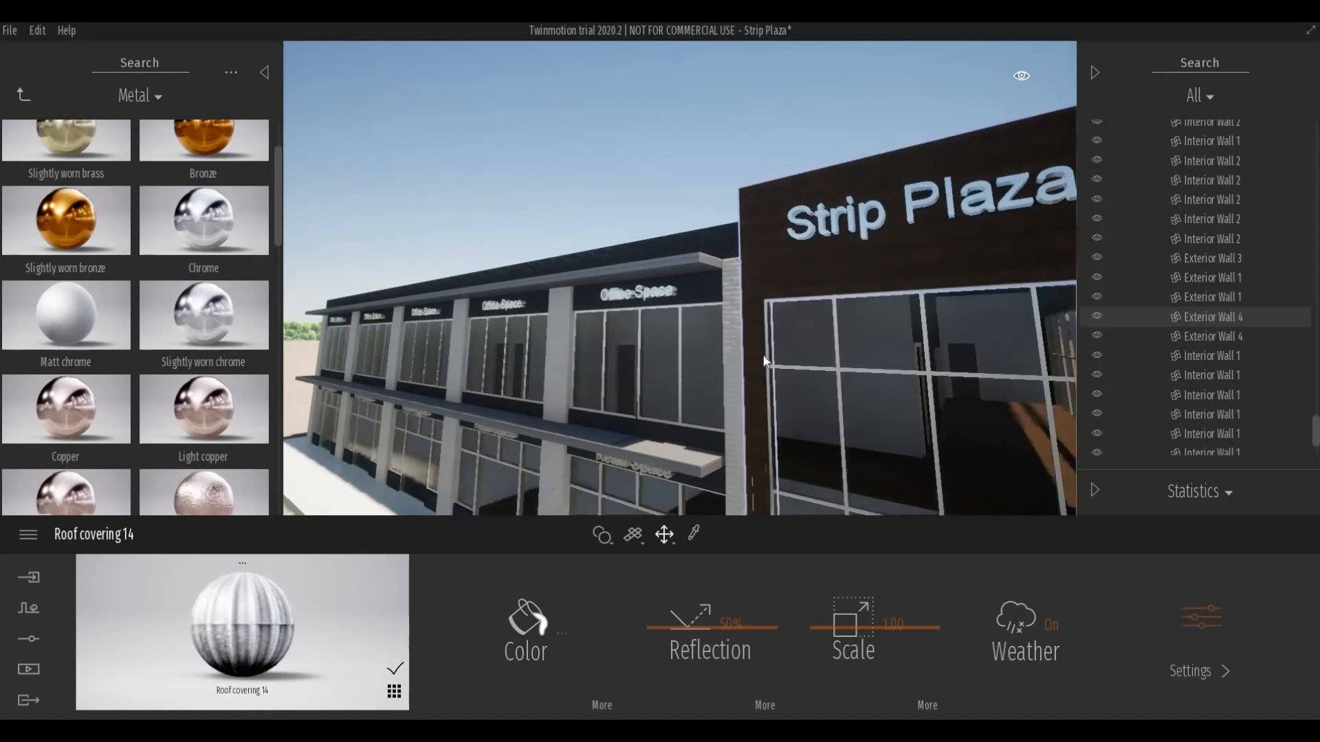
Apply the Matt chrome material to the window frames of the upper office space storefront.
scroll(816, 352, "up", 4)
scroll(814, 349, "up", 3)
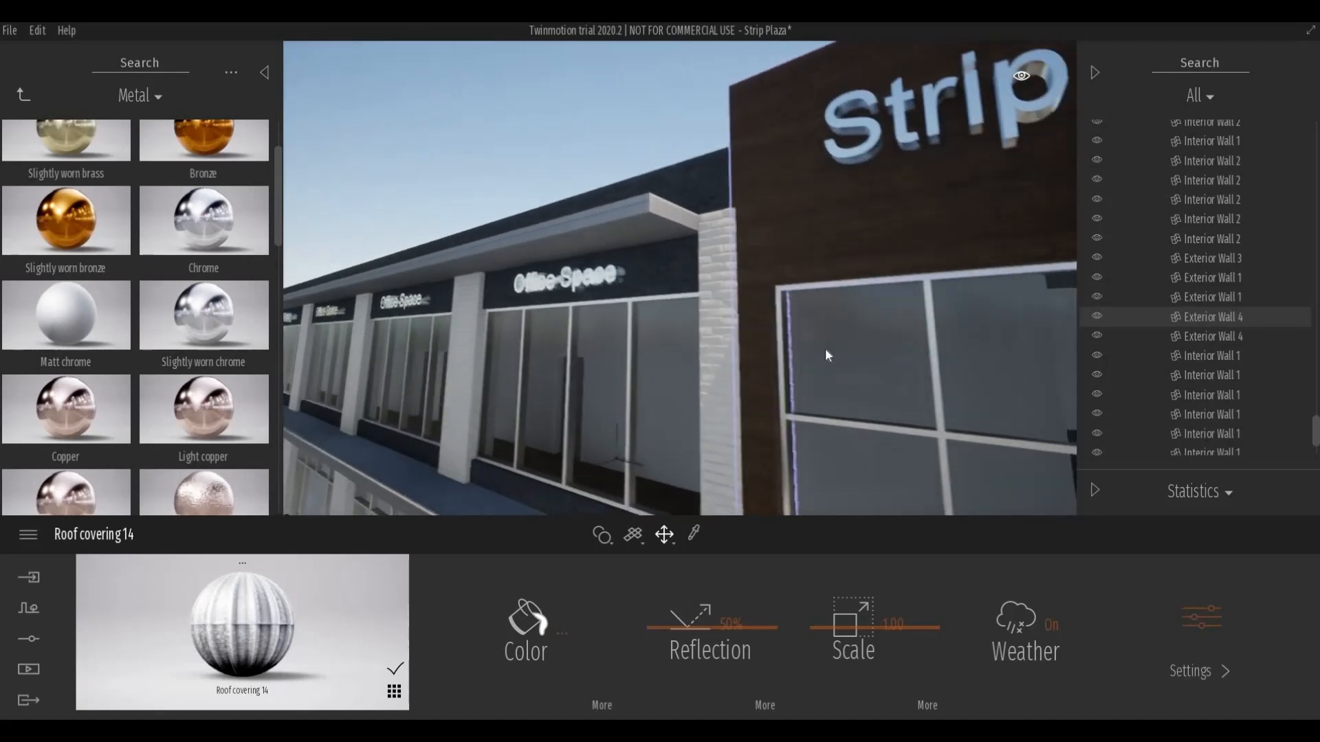
scroll(825, 348, "up", 3)
scroll(732, 361, "up", 4)
scroll(744, 356, "down", 3)
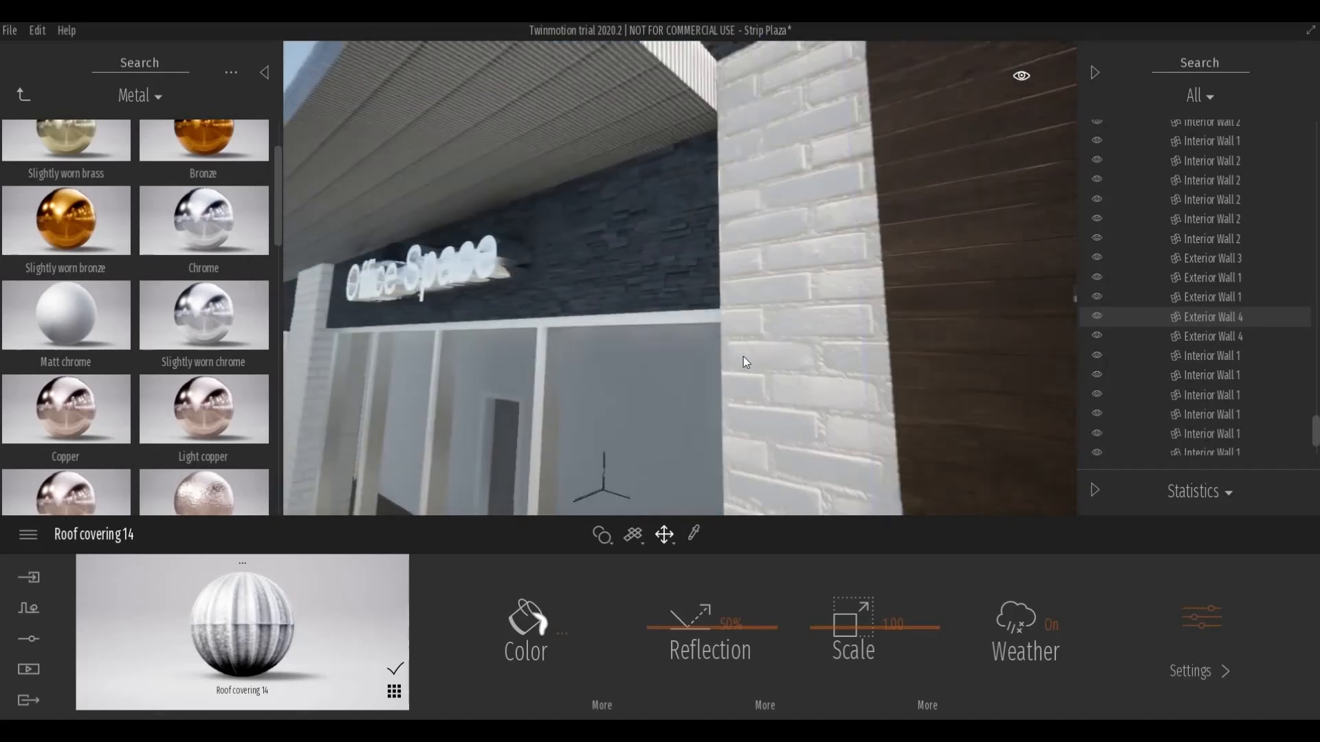
scroll(743, 356, "up", 3)
middle_click_drag(744, 357, 818, 309, "shift")
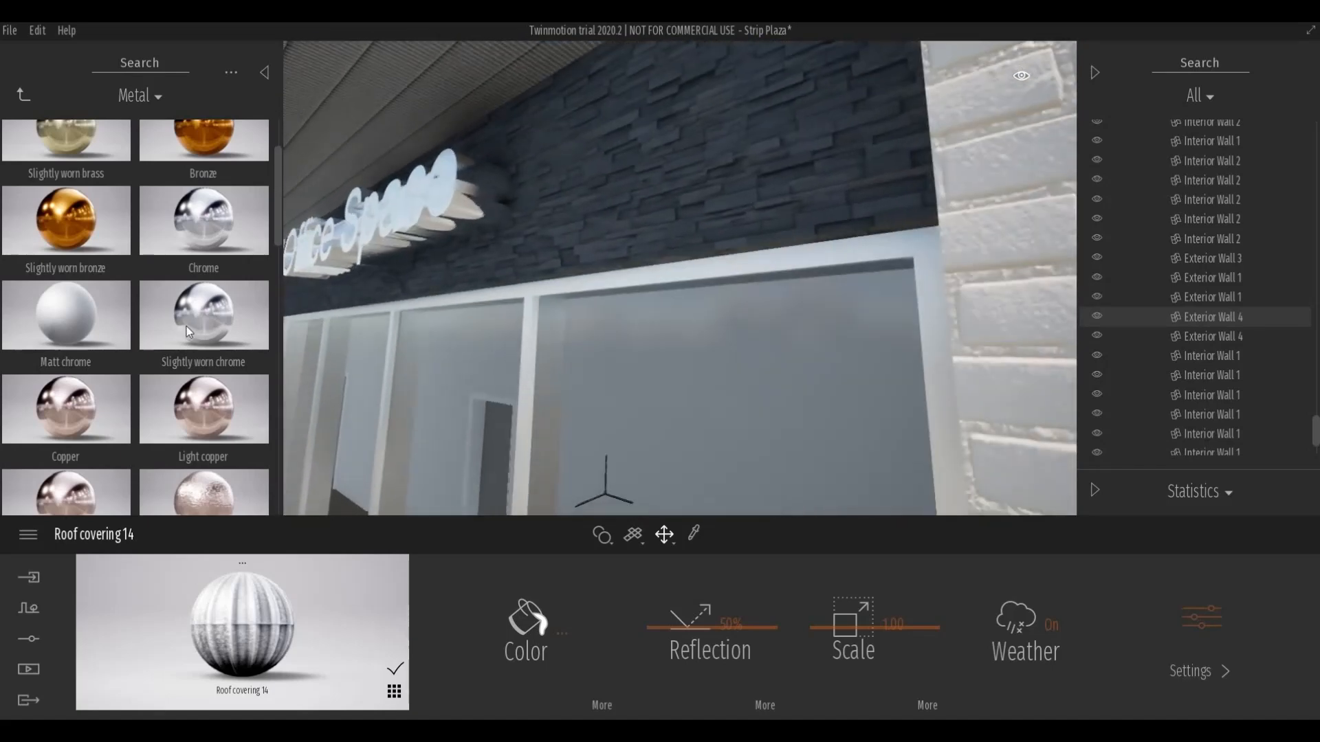
left_click_drag(85, 316, 634, 283)
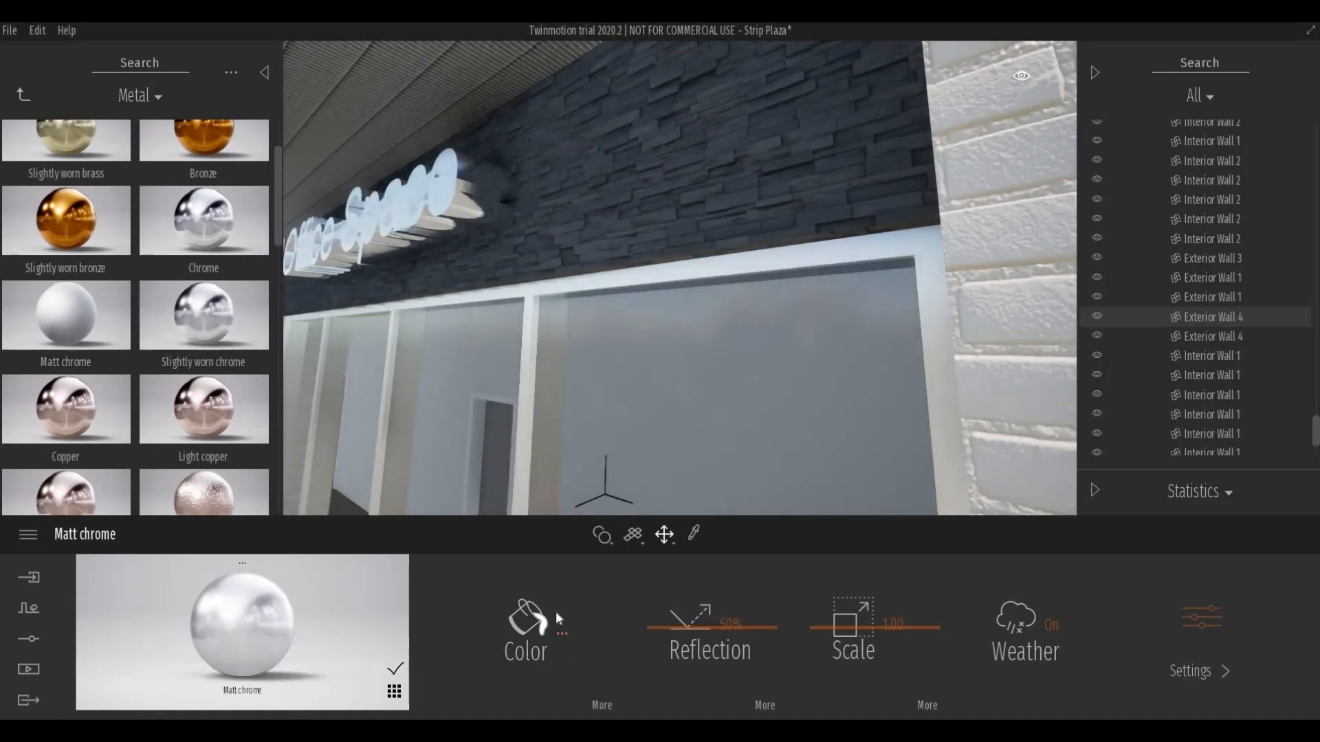
Set the color of the window frames' Matt chrome material to dark gray 232323.
left_click(528, 646)
left_click_drag(641, 332, 645, 419)
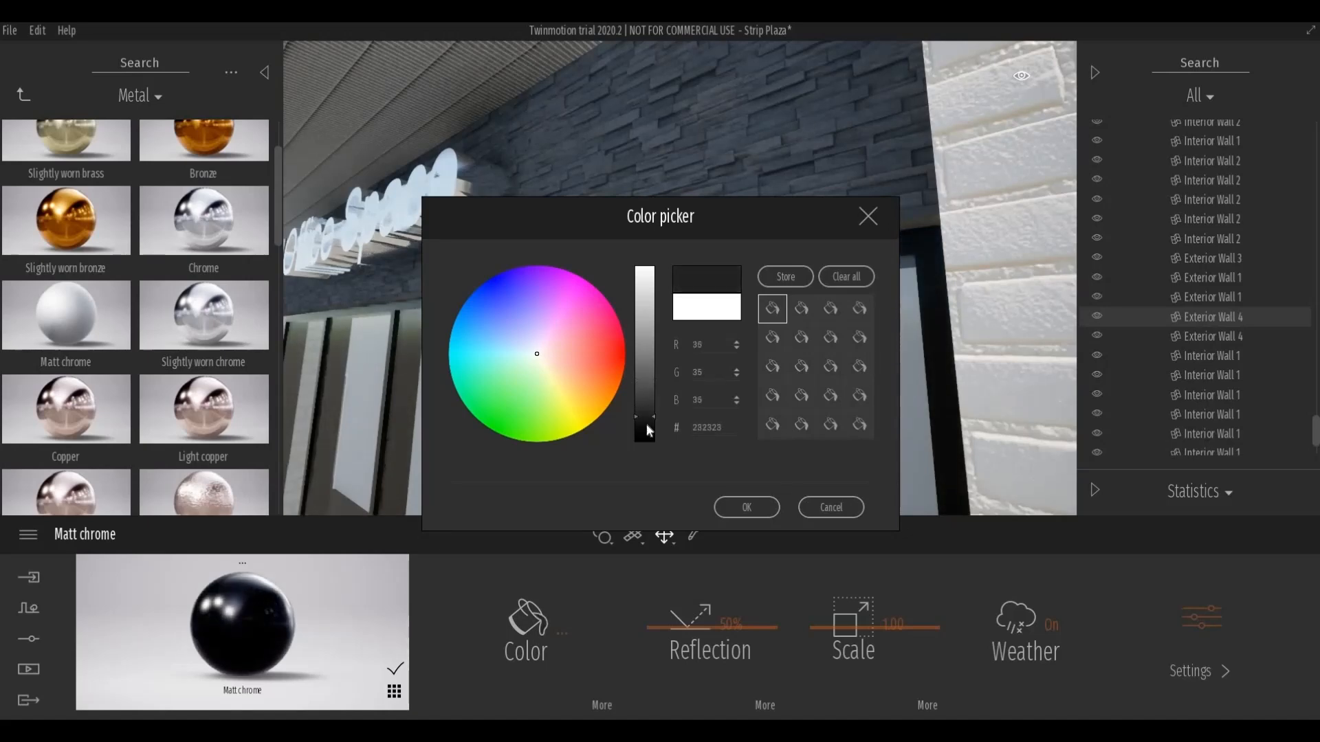
left_click(761, 509)
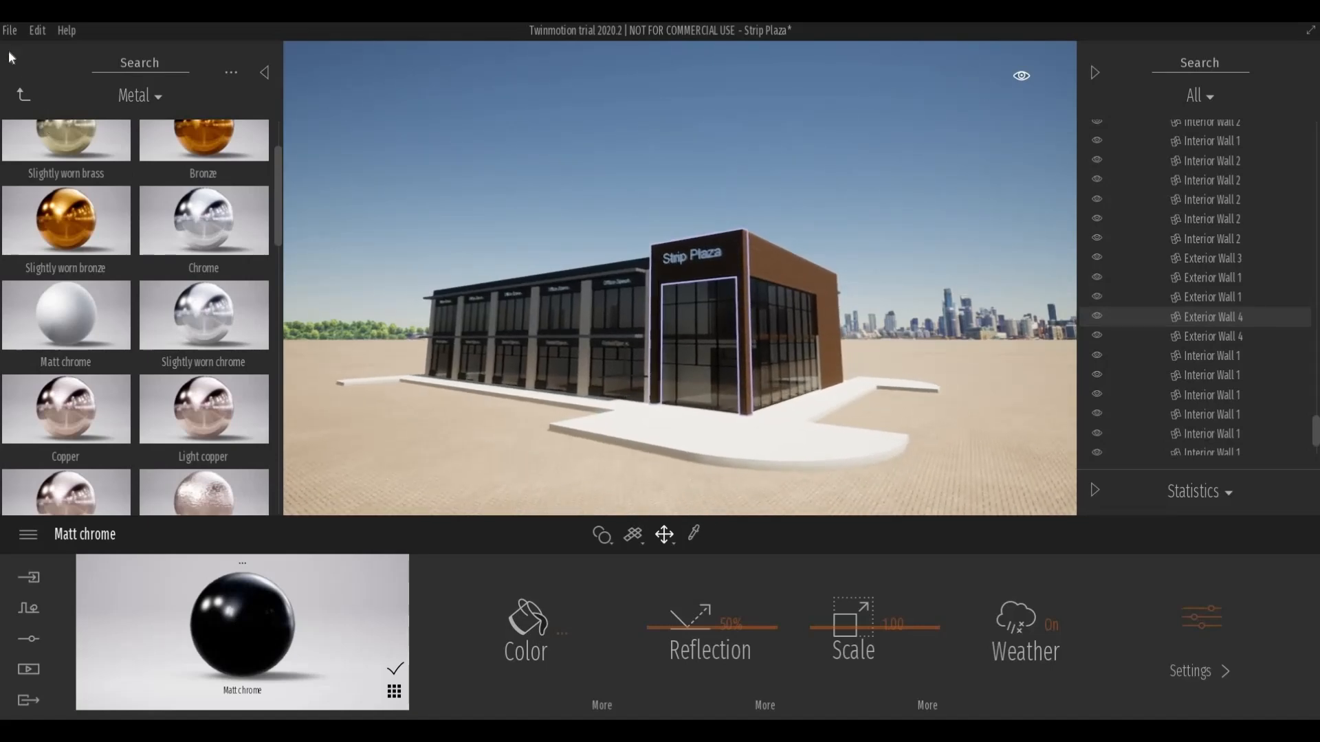
left_click(11, 30)
Apply the Fine concrete 01 material to the sidewalks and curbs around the building.
scroll(531, 335, "down", 4)
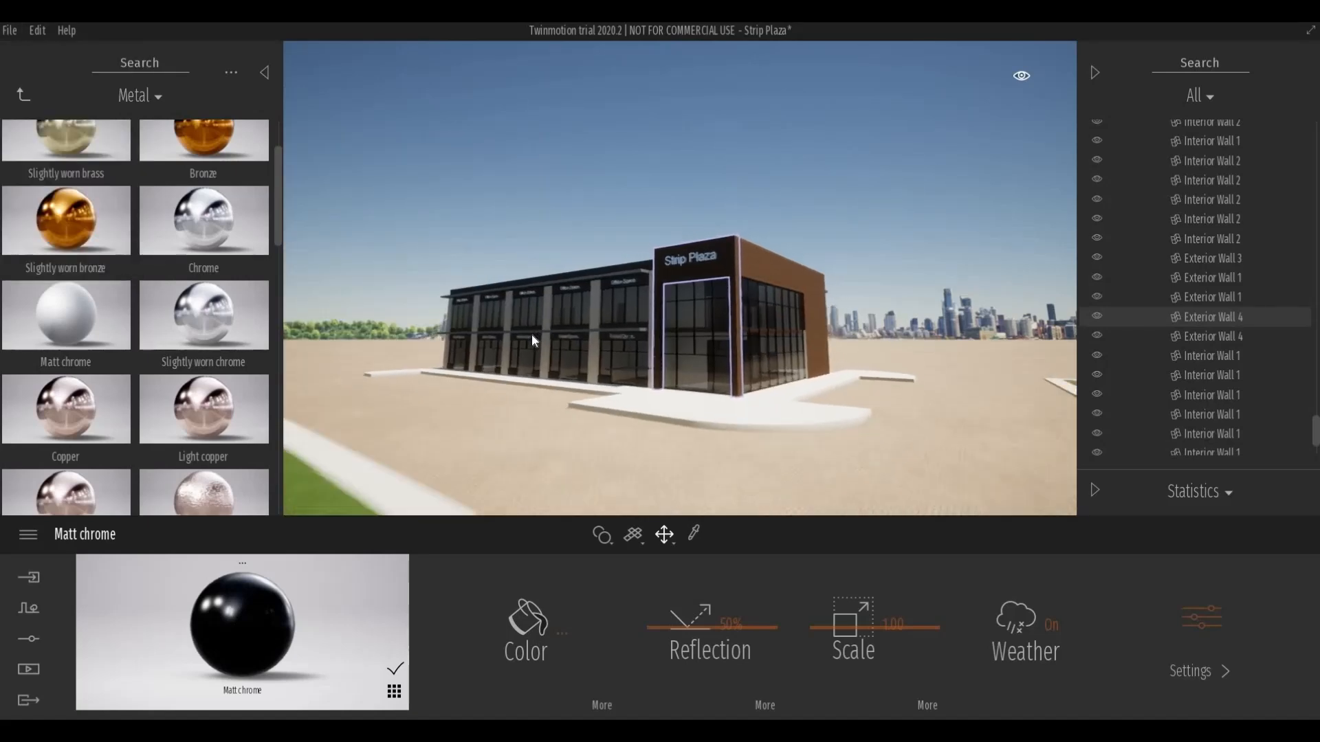
left_click(26, 102)
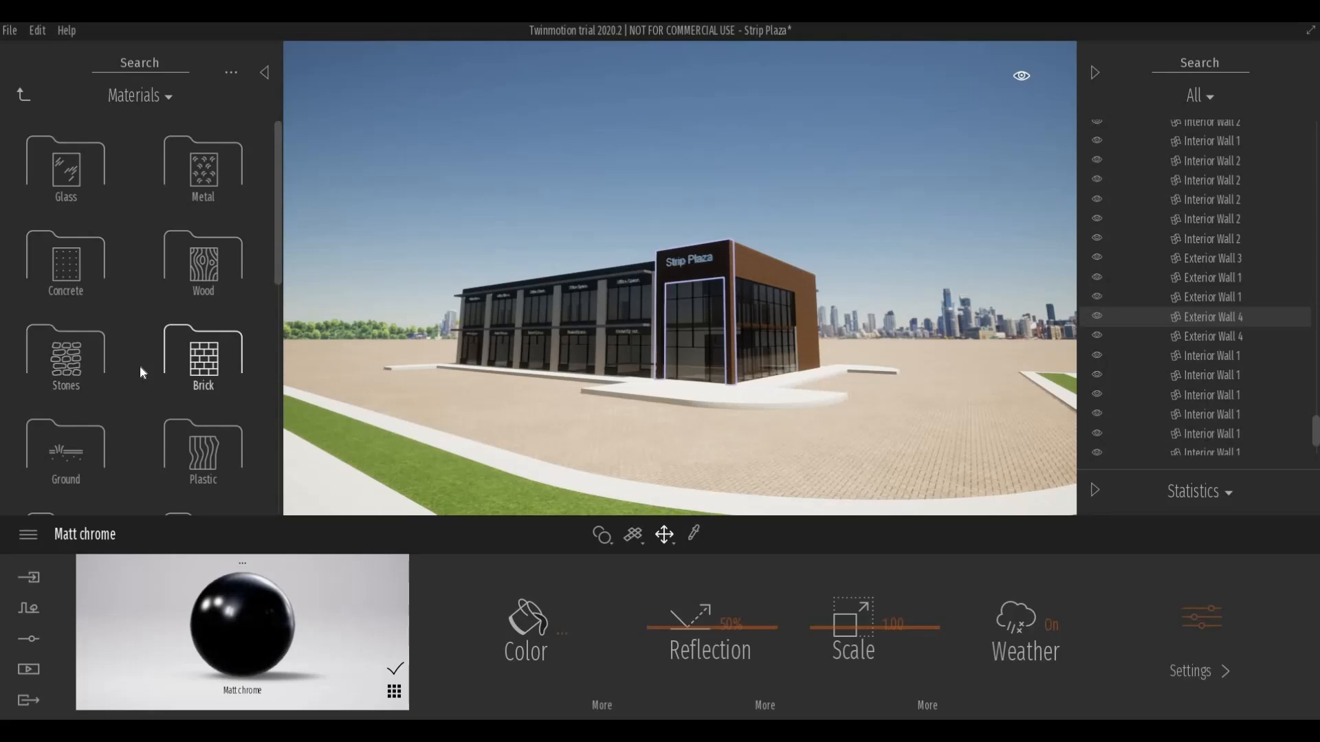
scroll(147, 361, "down", 2)
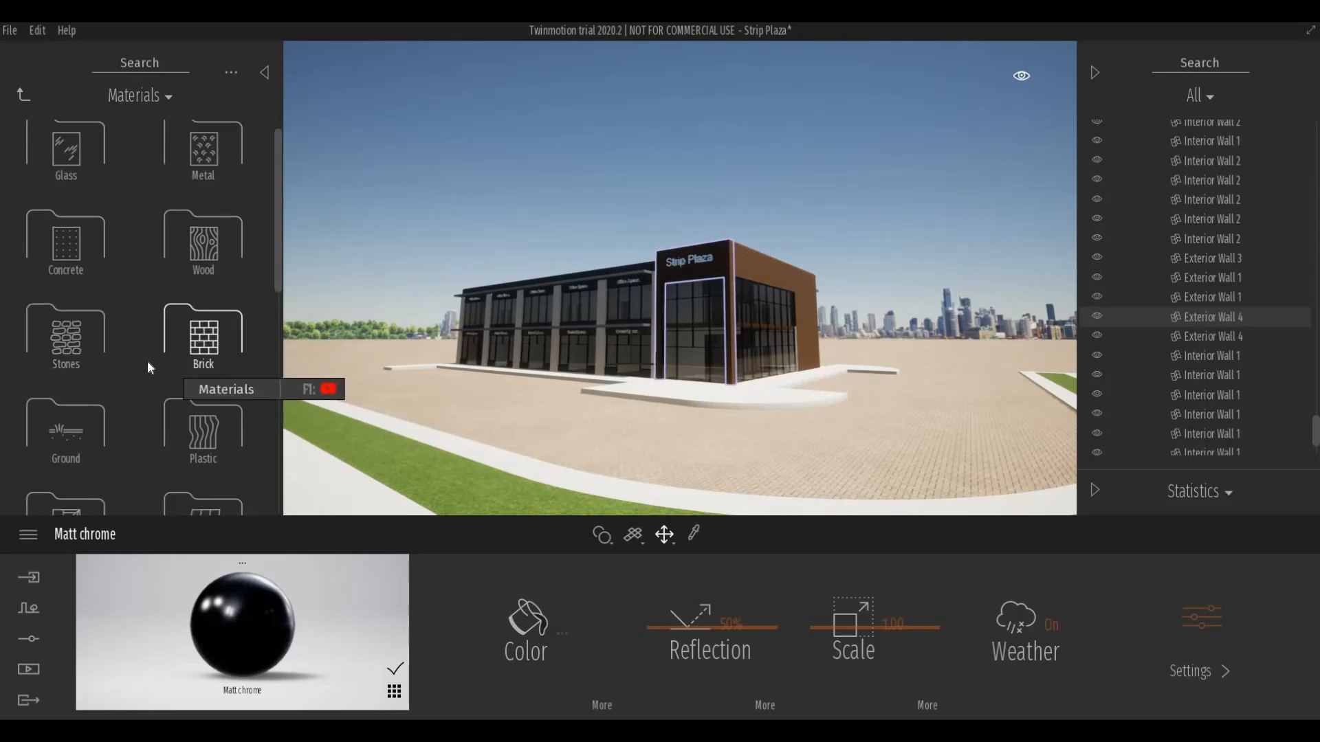
left_click(67, 234)
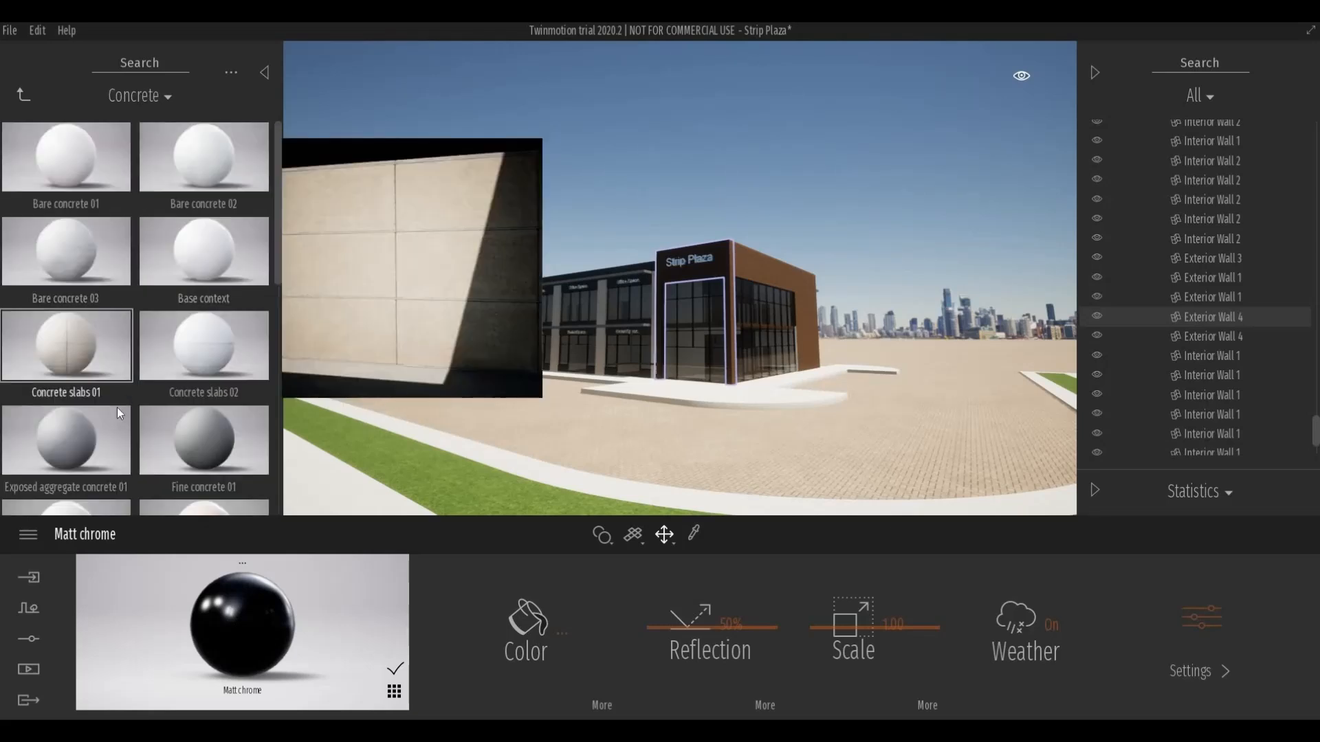
scroll(206, 399, "down", 2)
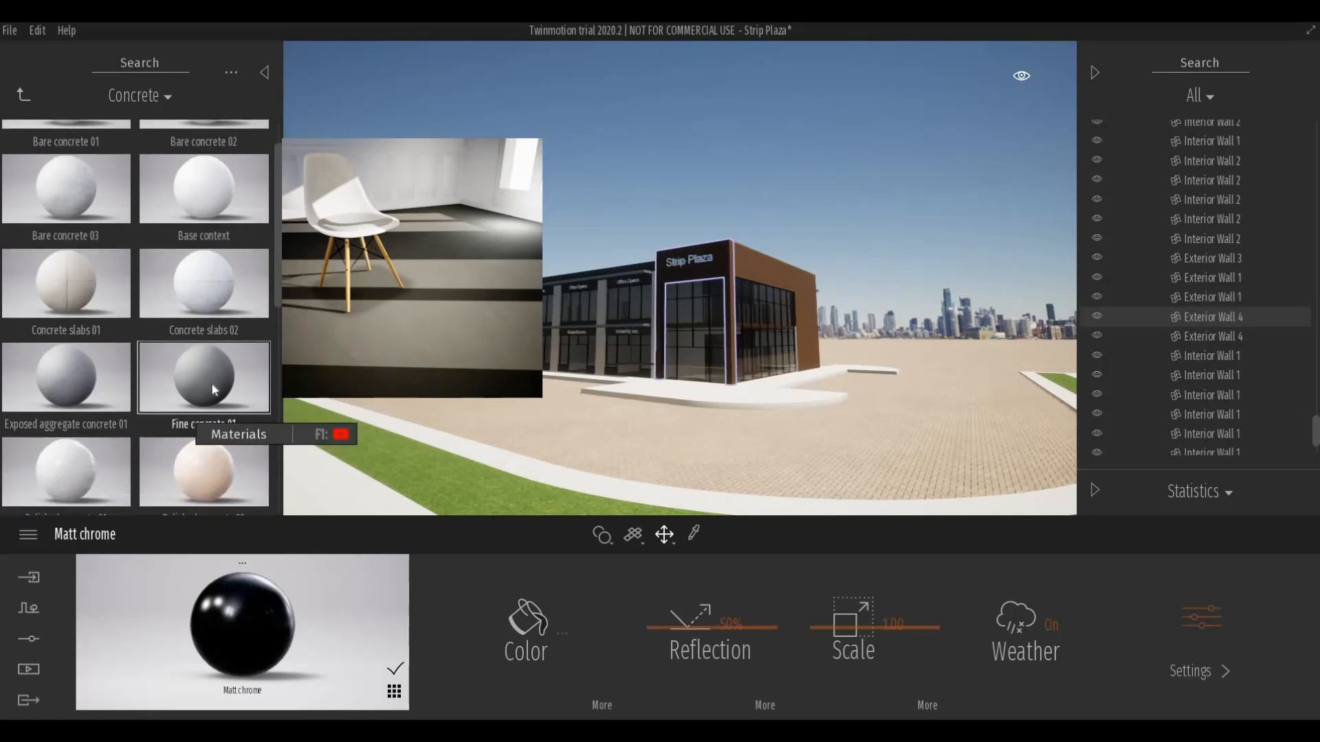
left_click_drag(213, 389, 315, 489)
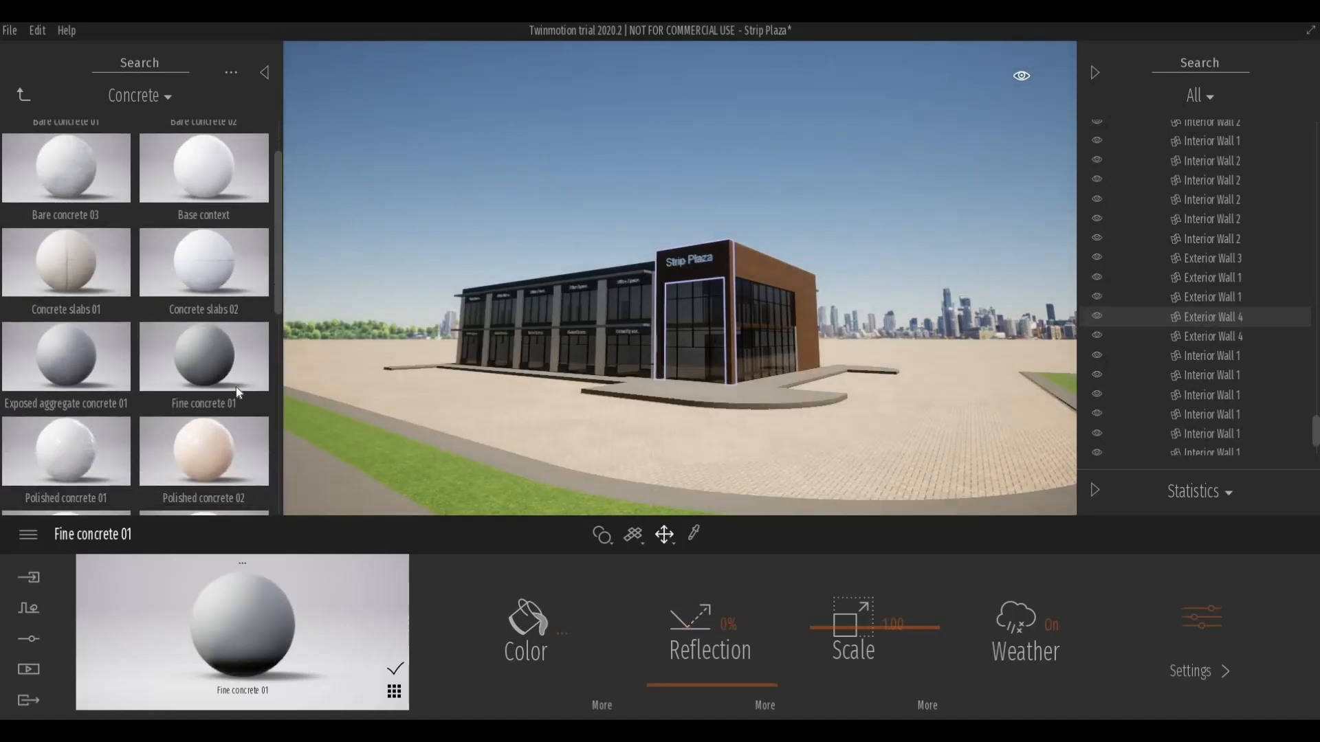
Examine the other Concrete materials for an alternative sidewalk finish.
scroll(130, 378, "down", 5)
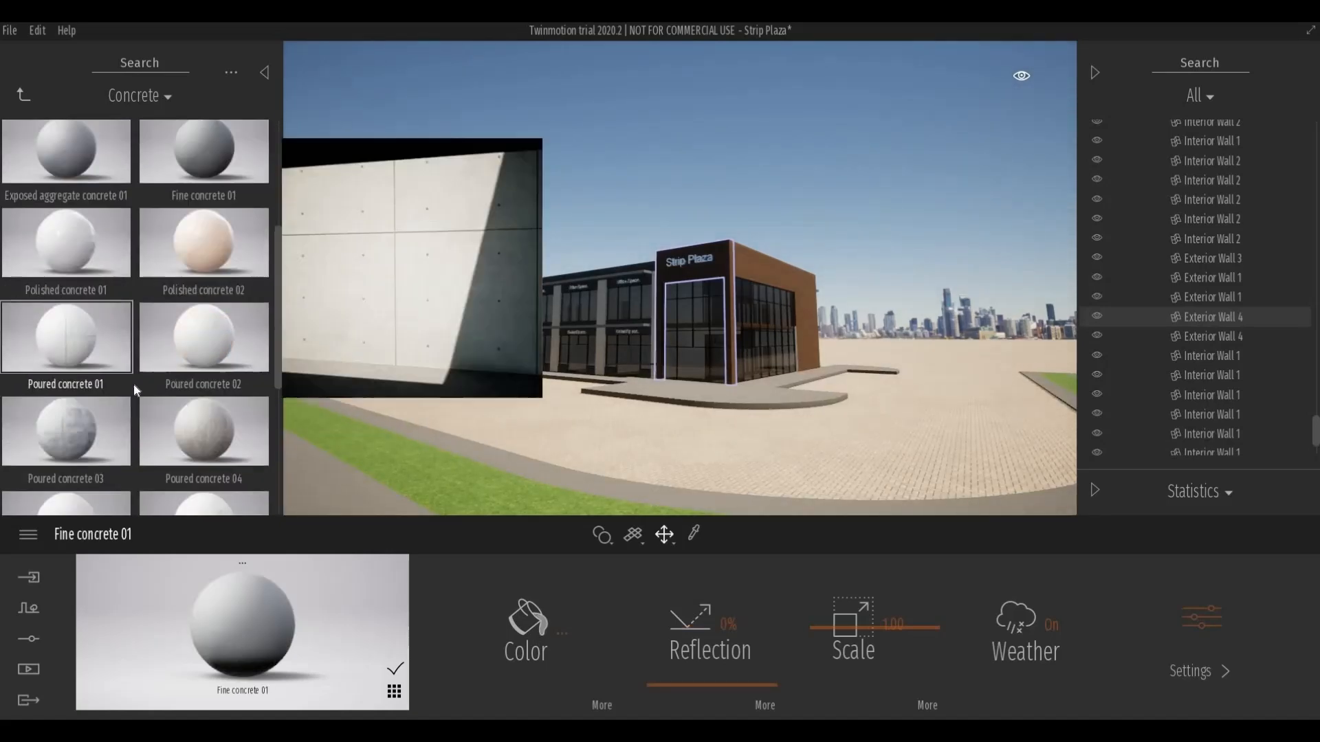
scroll(134, 385, "down", 4)
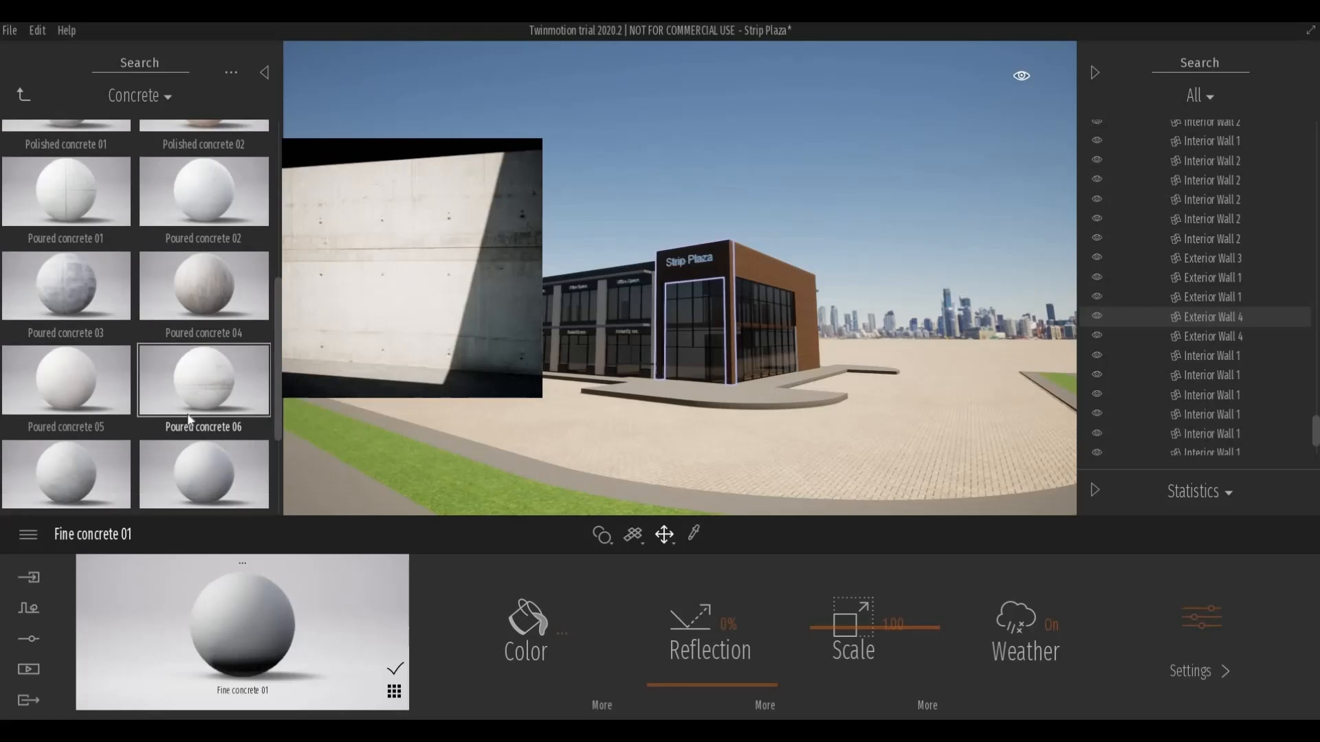
scroll(188, 415, "down", 4)
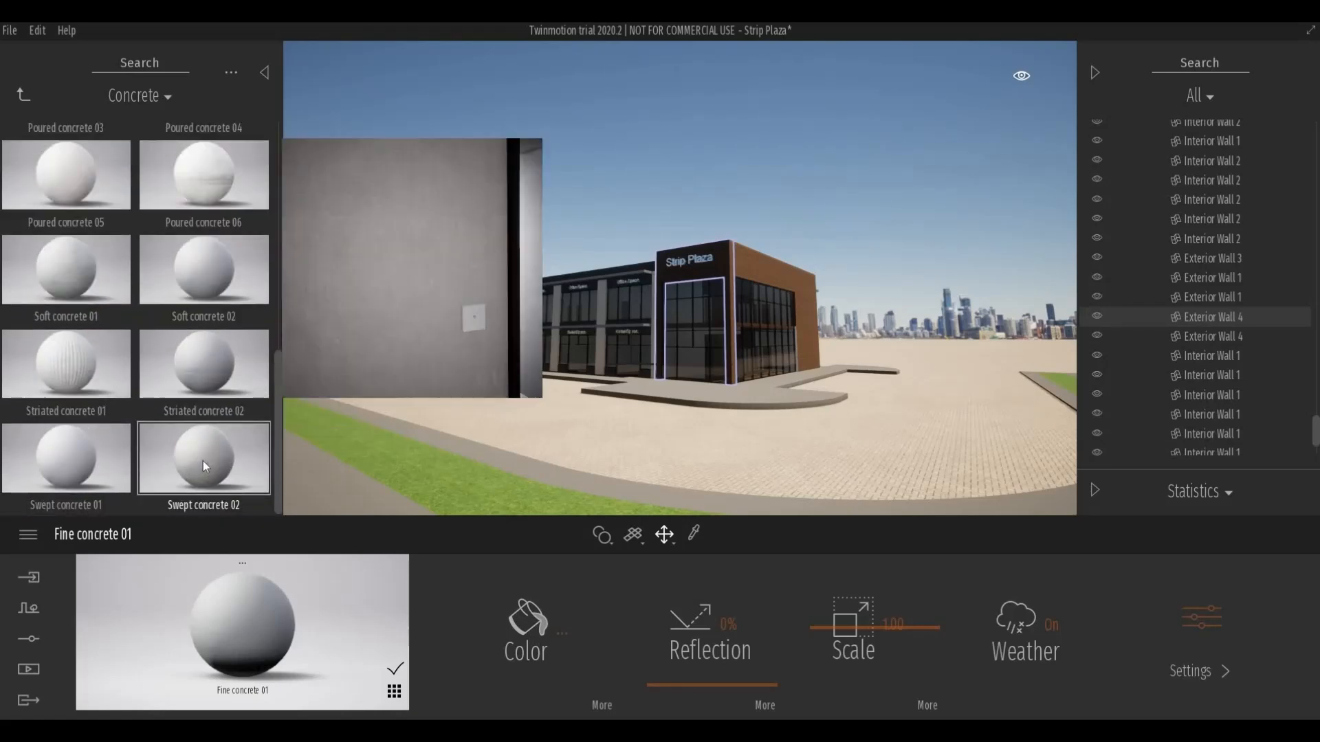
scroll(204, 467, "up", 6)
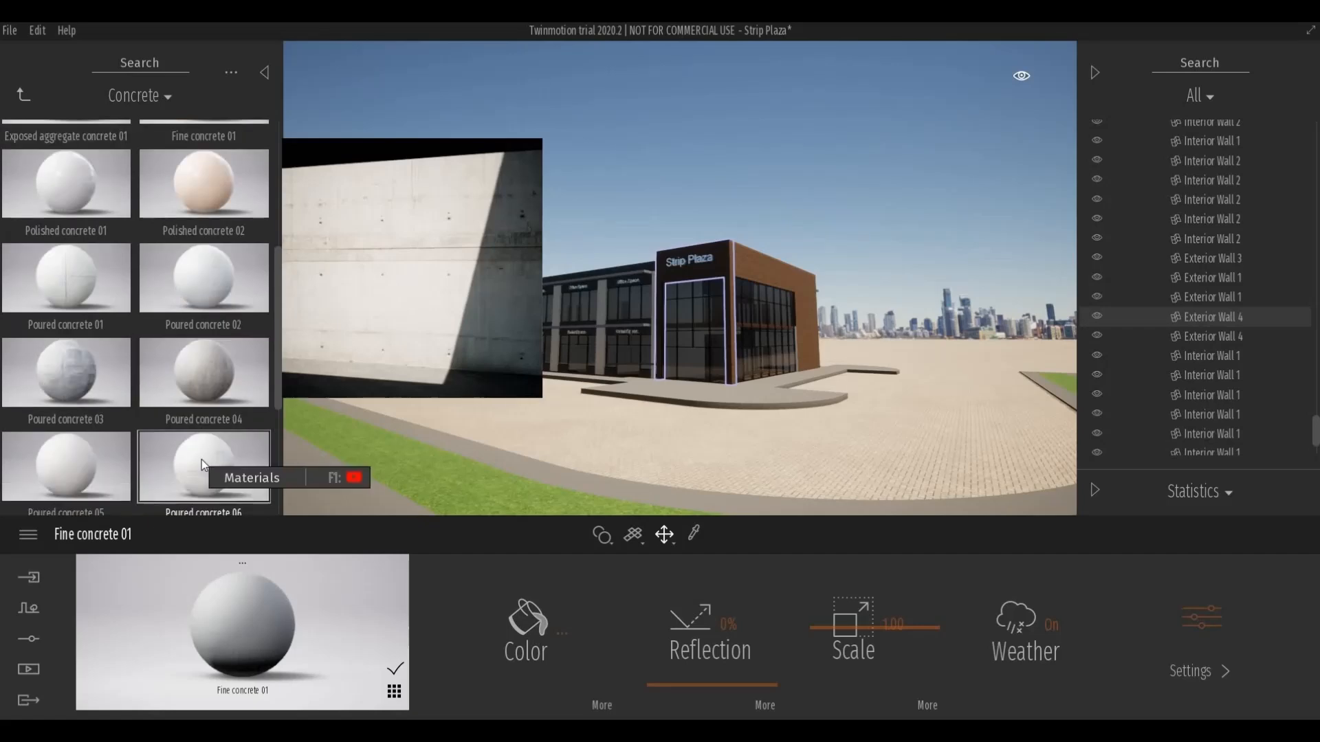
scroll(202, 462, "up", 4)
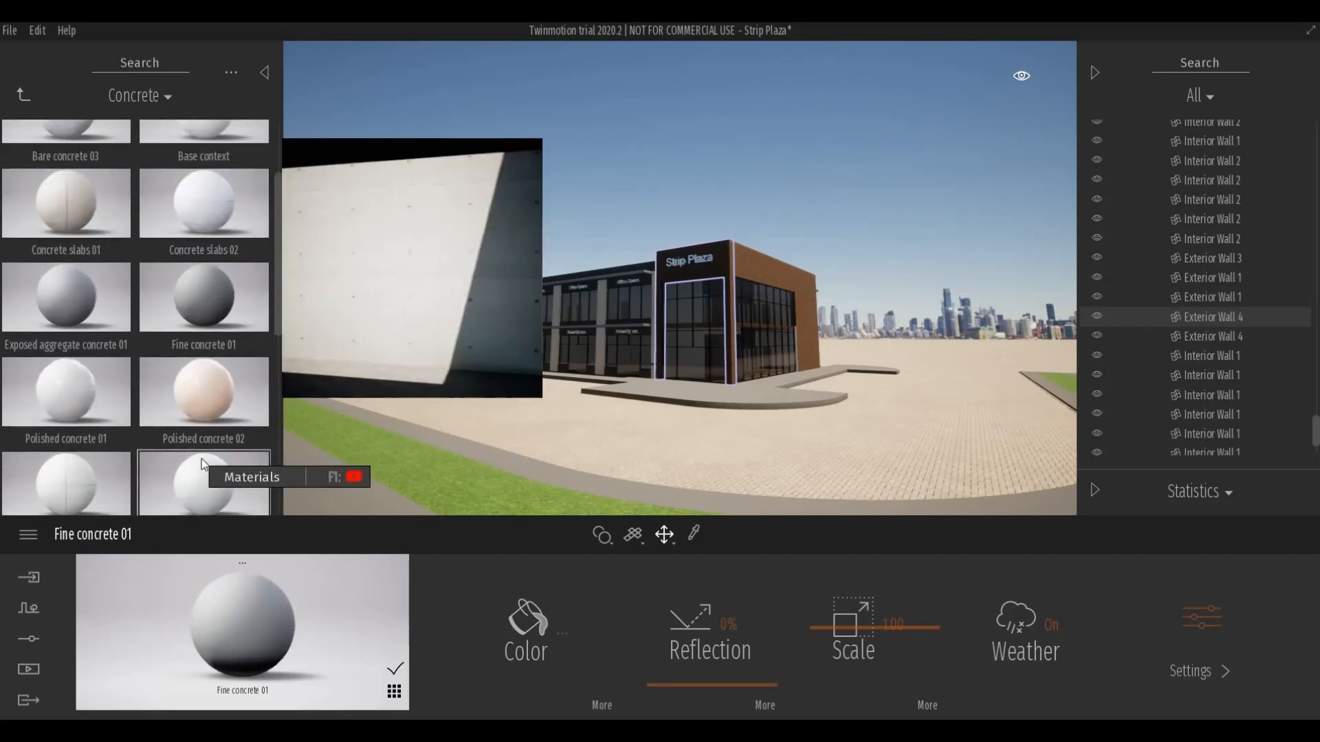
scroll(201, 460, "up", 3)
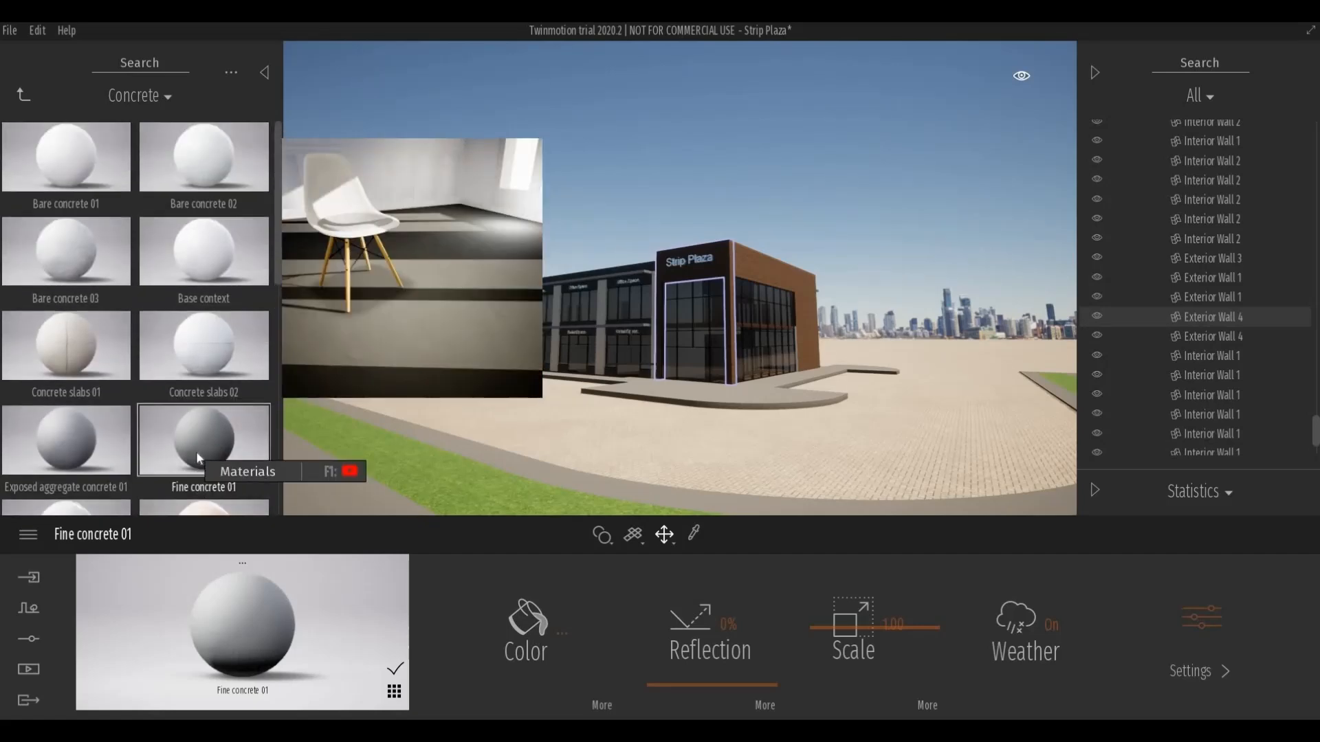
scroll(170, 425, "down", 1)
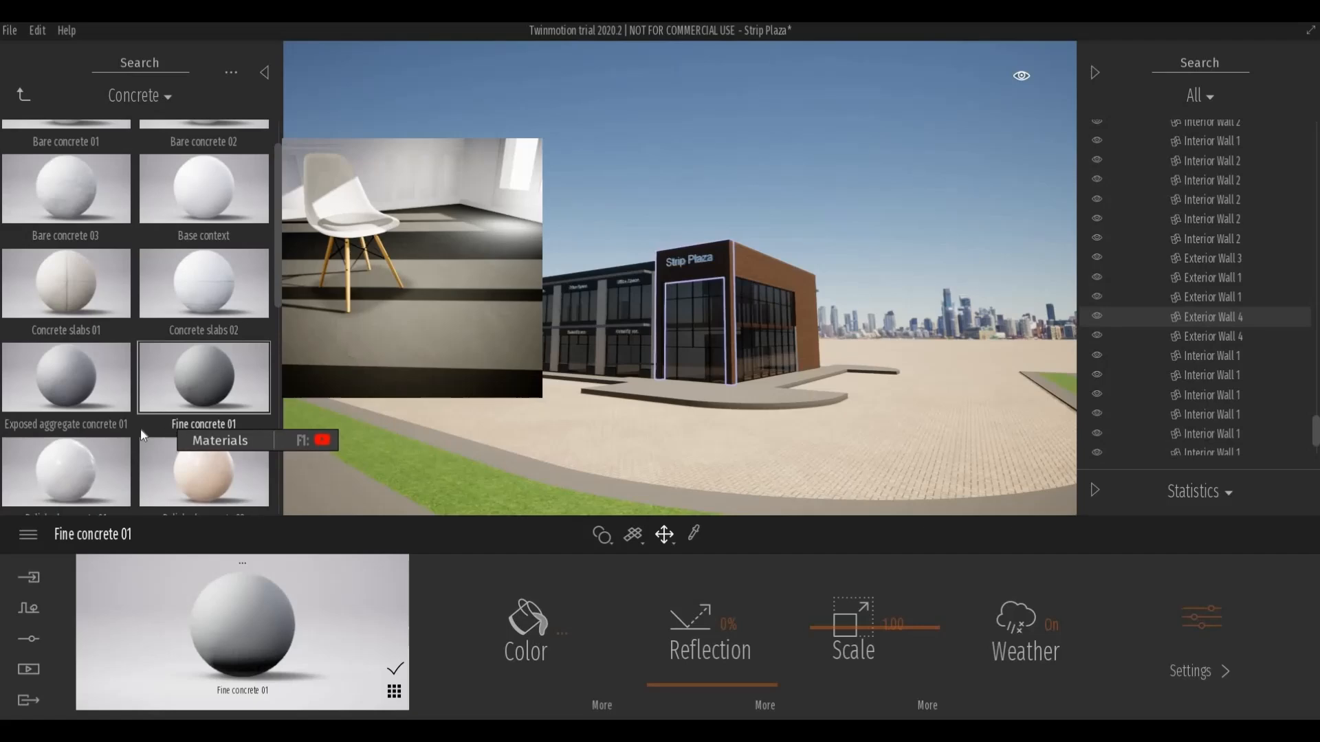
scroll(140, 431, "down", 1)
scroll(101, 439, "down", 1)
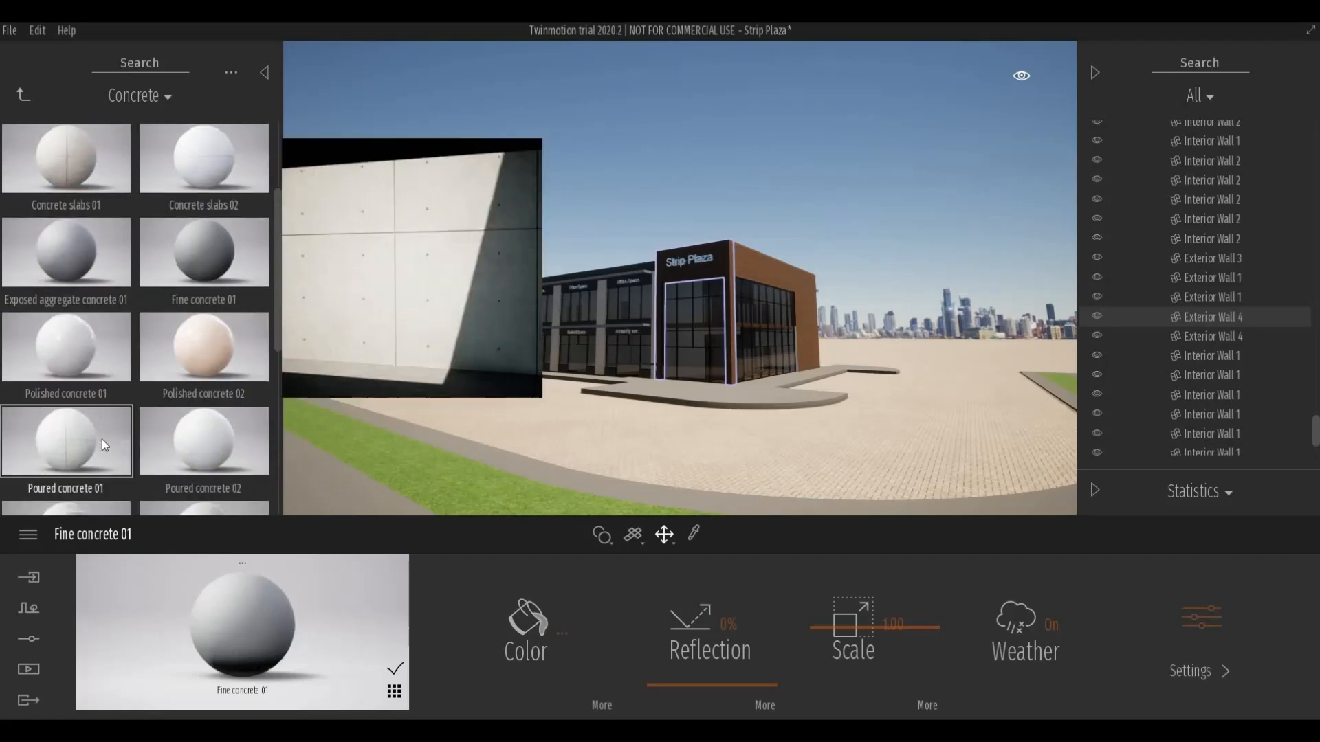
scroll(102, 439, "down", 2)
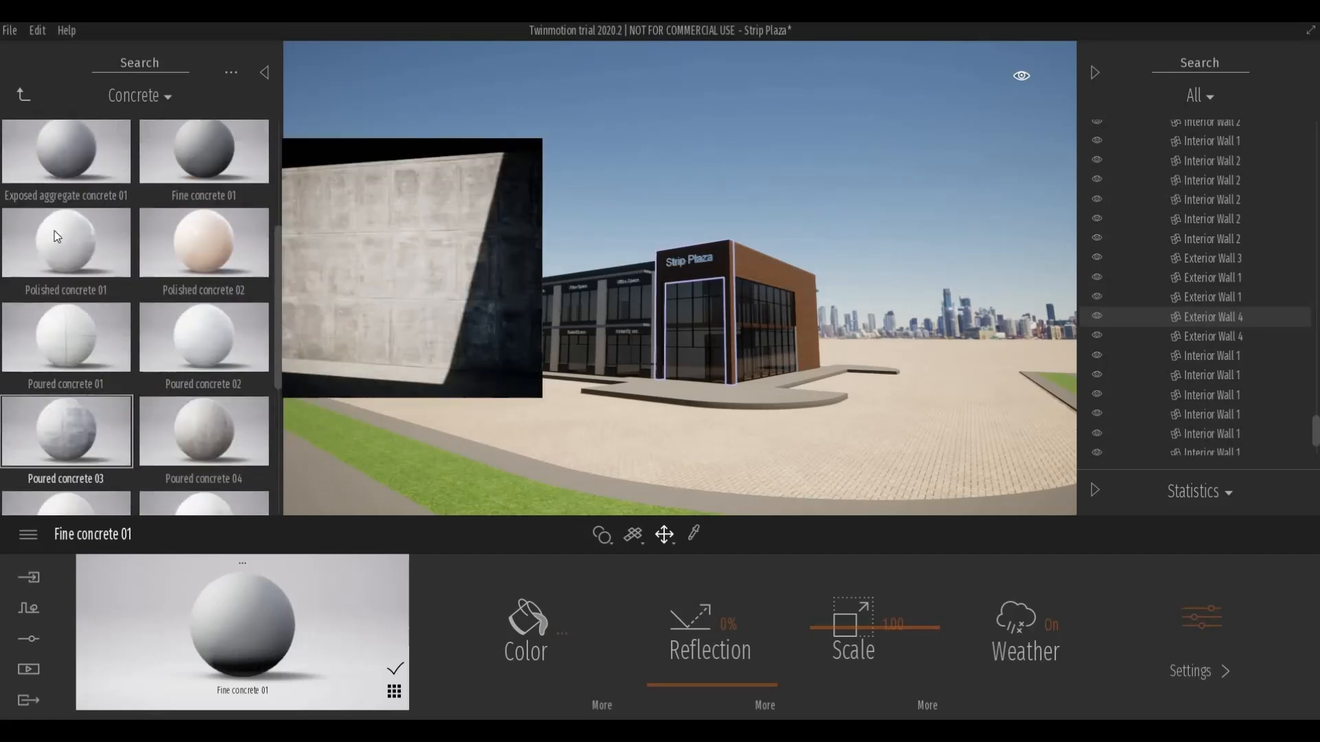
scroll(57, 236, "up", 4)
Apply the man-made ground material Asphalt 1 to the paved lot in front of the building.
left_click(25, 94)
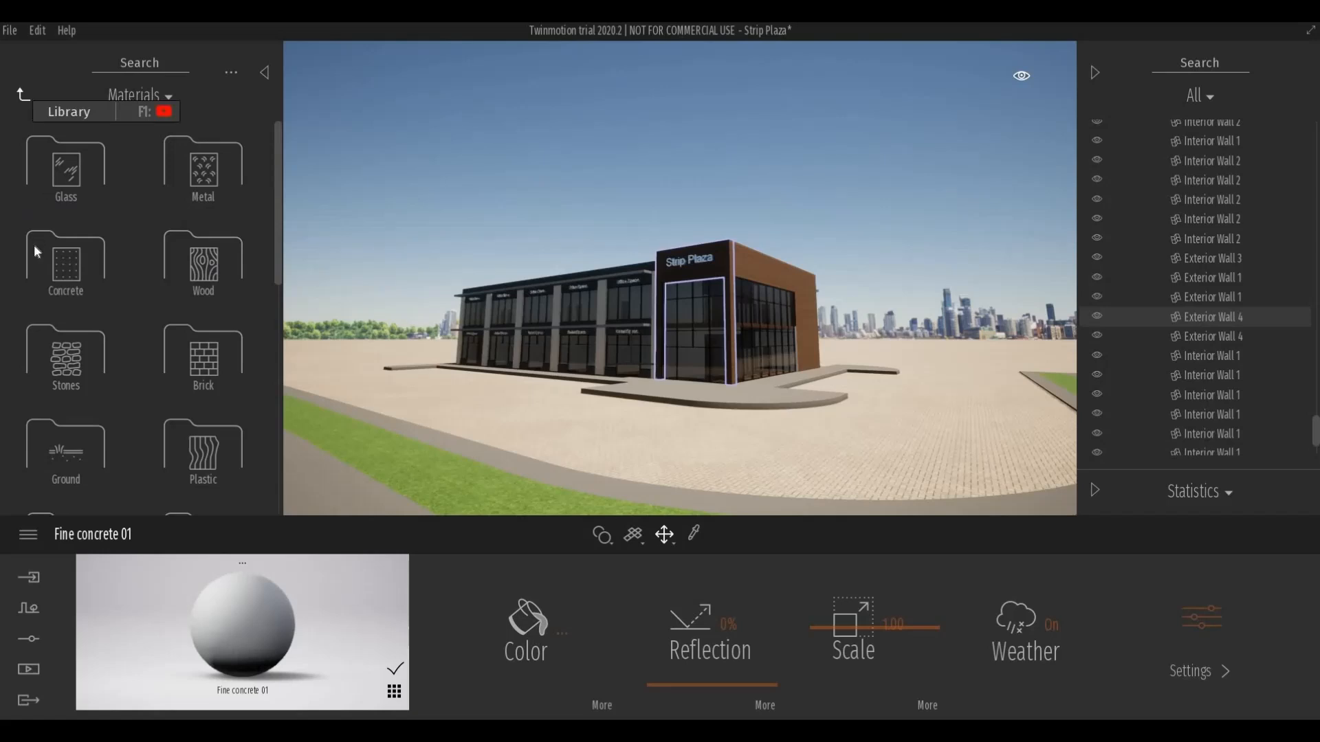
left_click(84, 437)
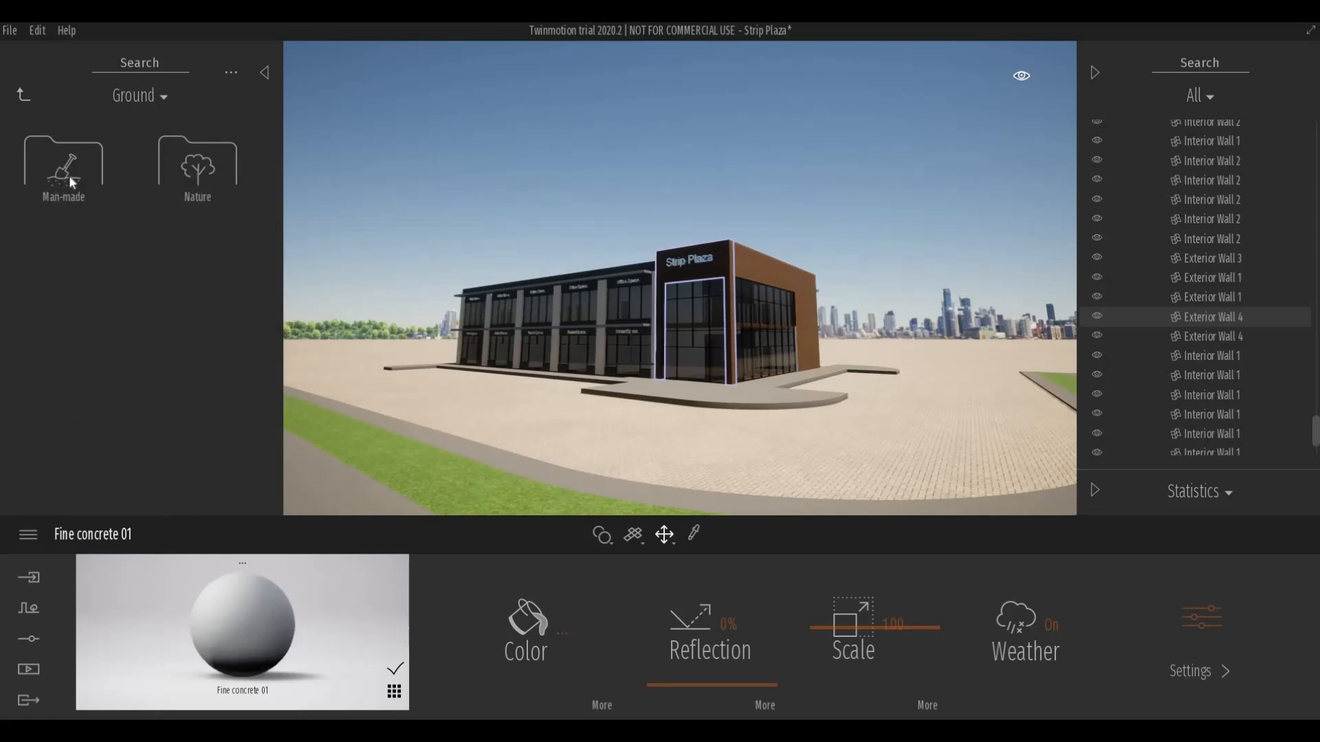
left_click(68, 176)
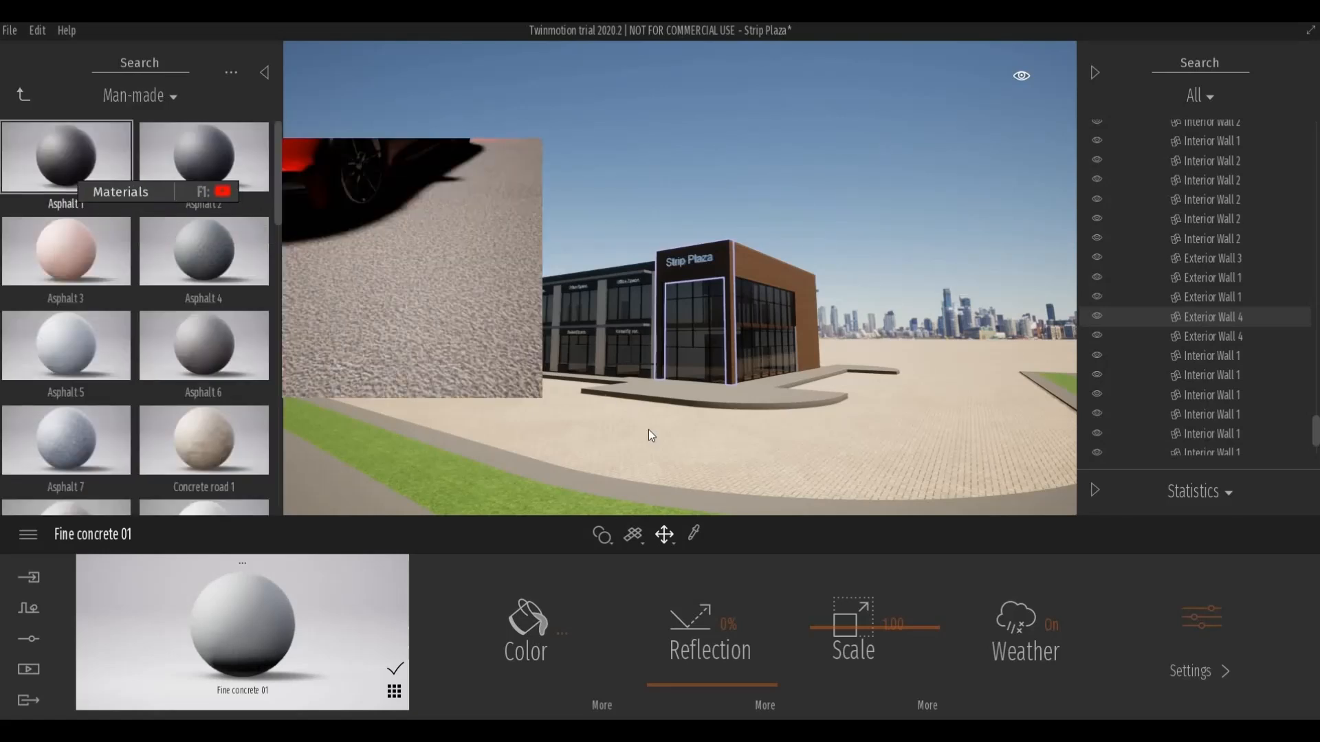
left_click_drag(649, 436, 649, 436)
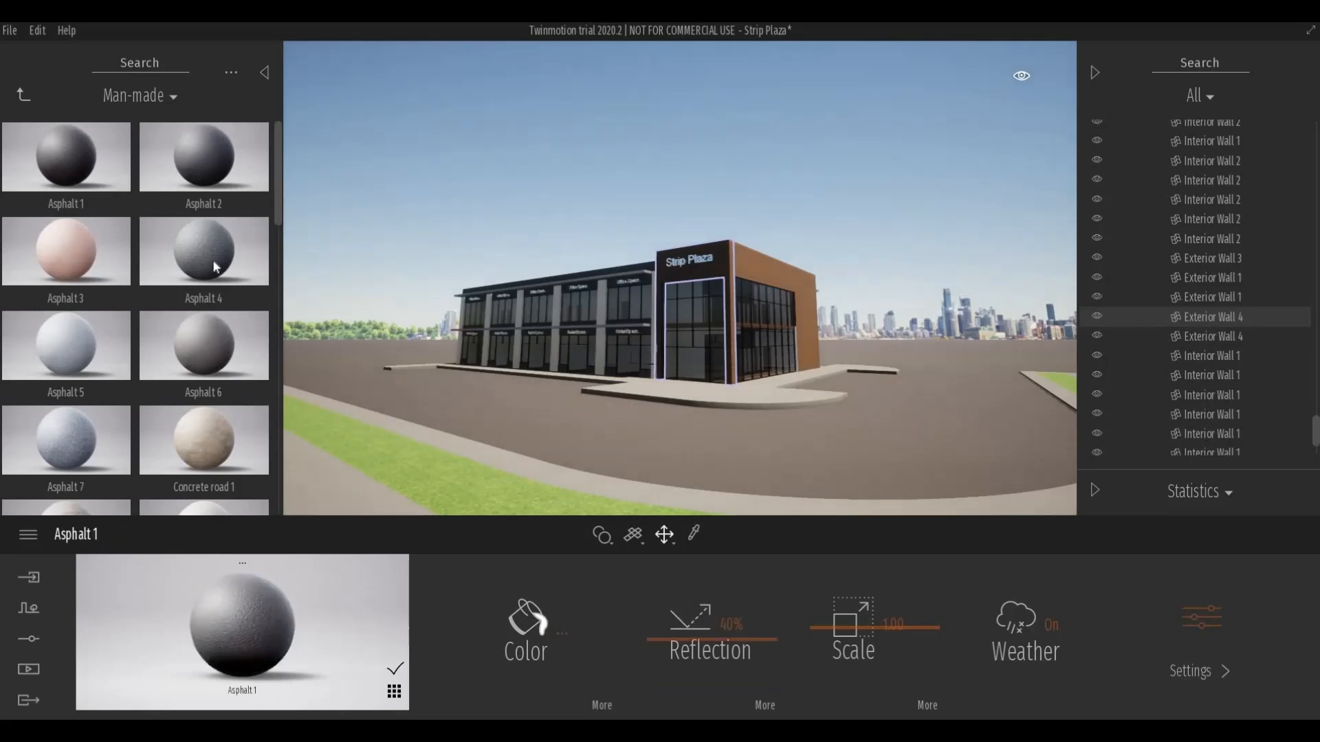
Replace the paved lot's material with Asphalt 4 and check the surface up close.
left_click_drag(215, 260, 630, 447)
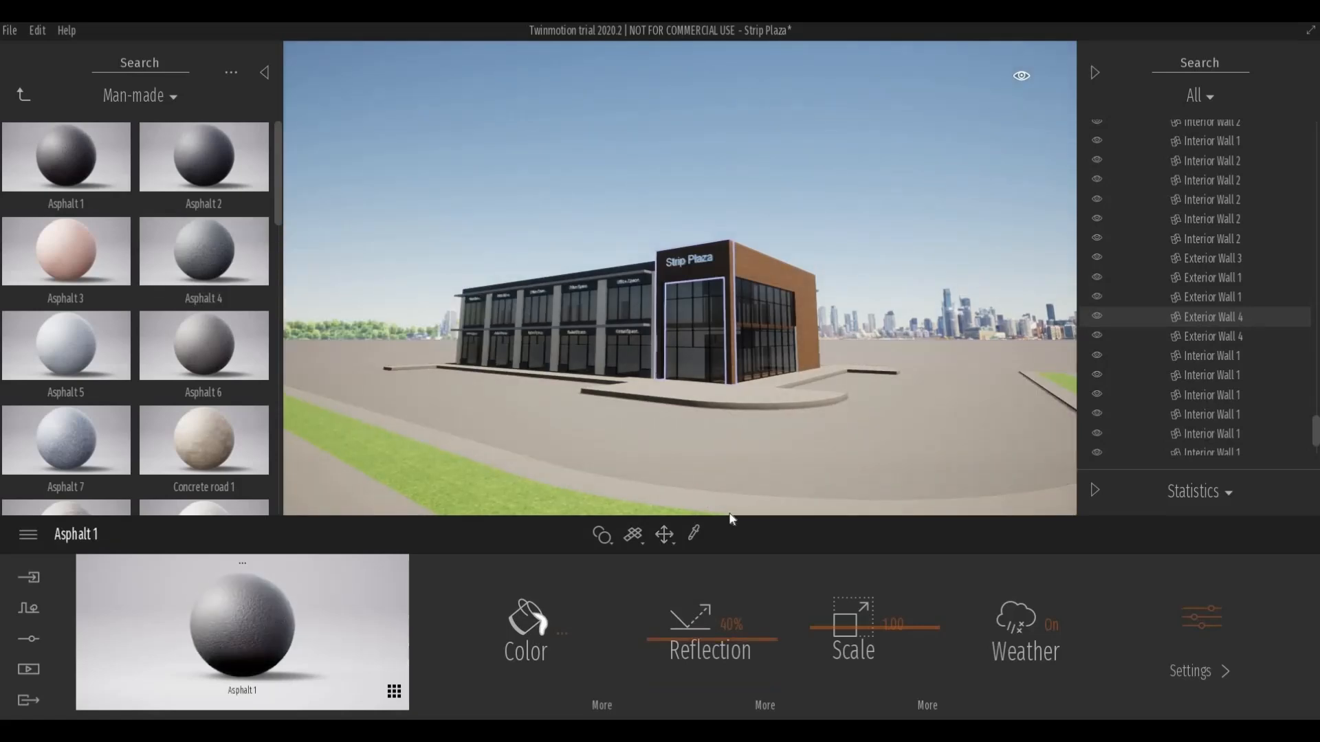
scroll(709, 486, "up", 2)
middle_click_drag(711, 486, 705, 476)
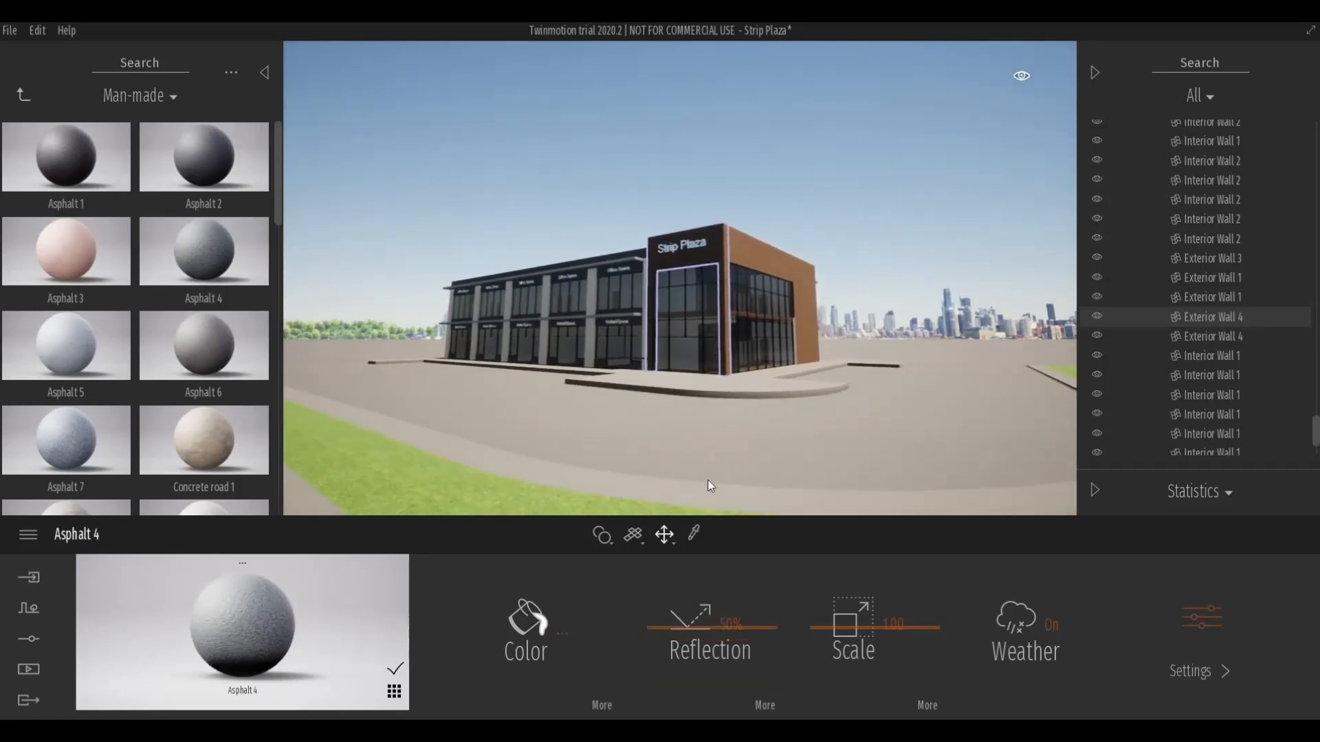
scroll(719, 455, "up", 3)
right_click_drag(720, 455, 776, 425)
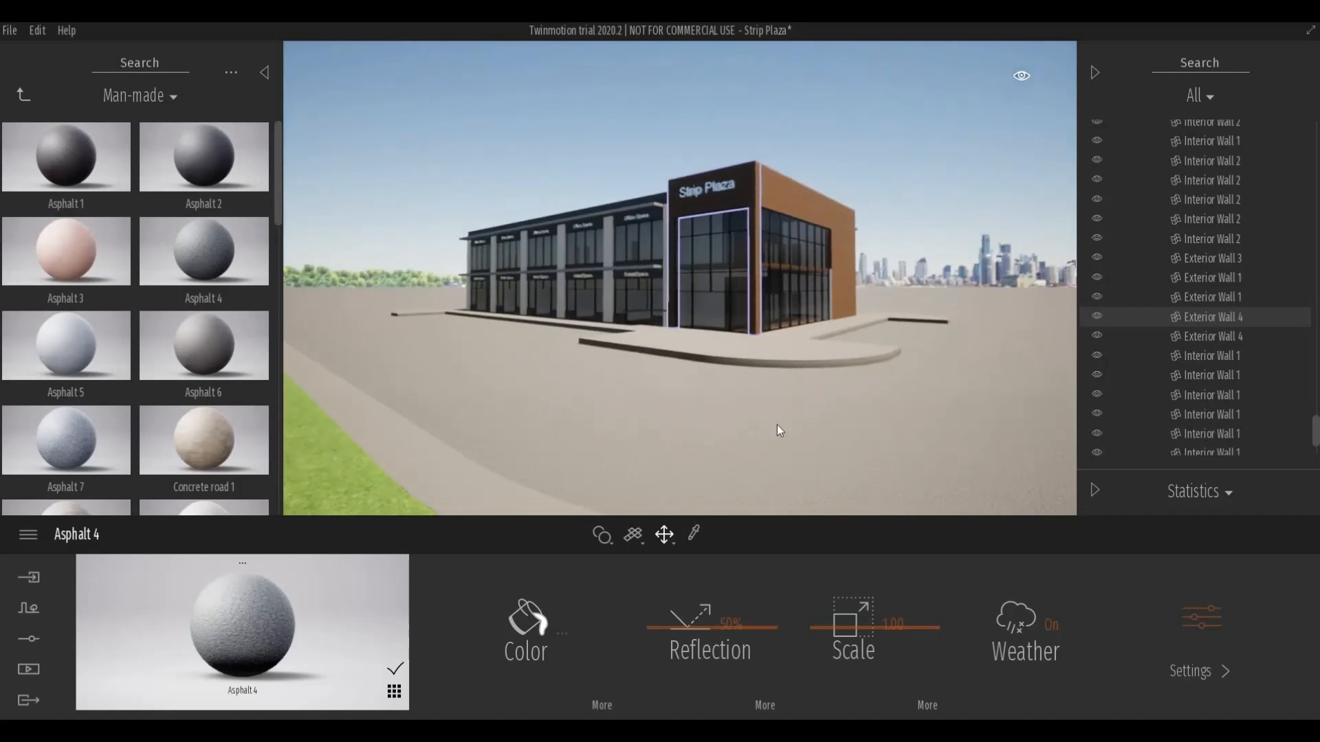
middle_click_drag(792, 445, 771, 422)
left_click(427, 293)
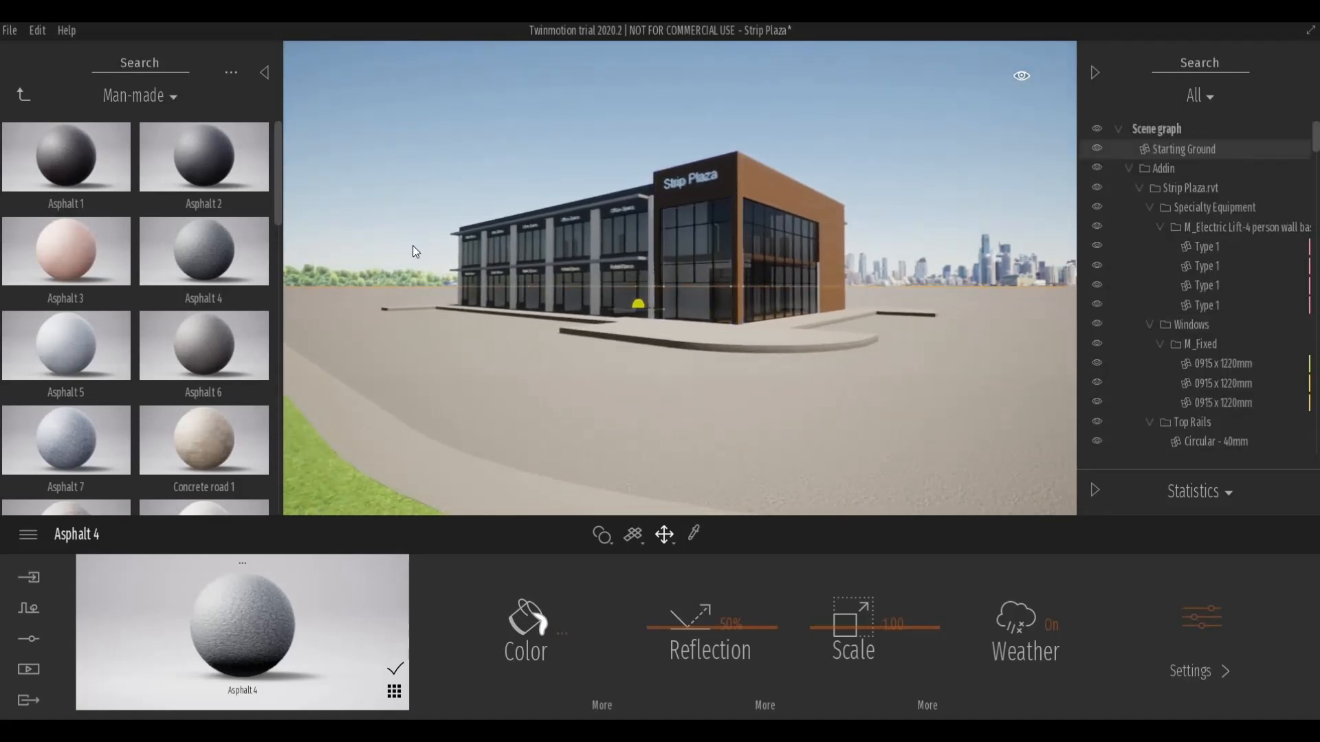
left_click(414, 248)
left_click(14, 32)
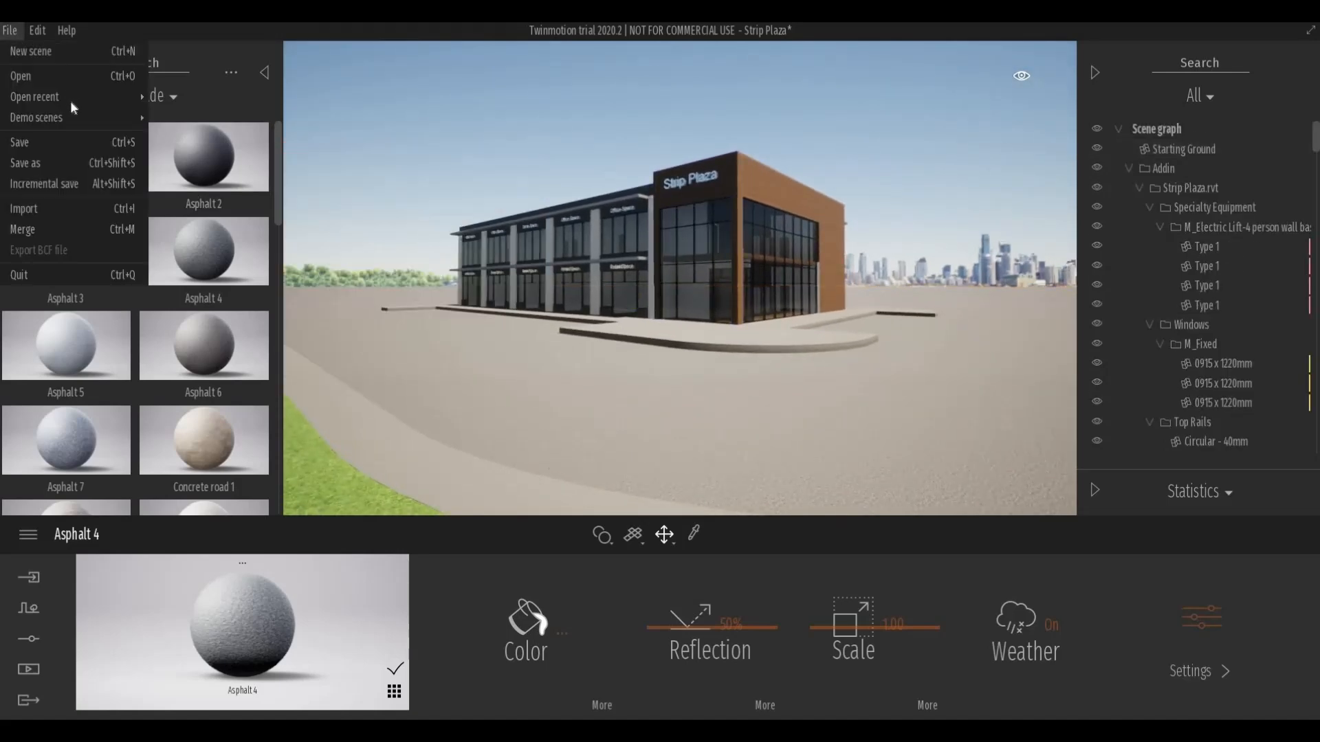
left_click(42, 161)
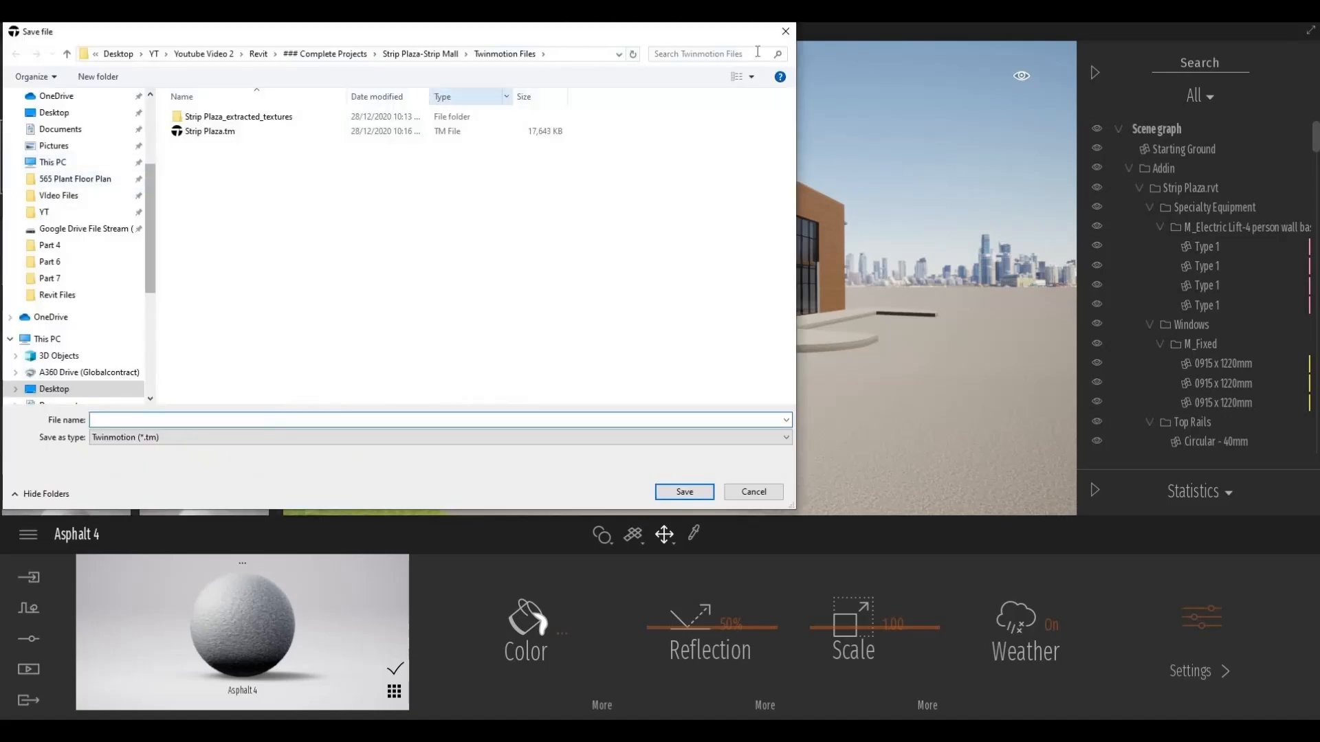
left_click(785, 31)
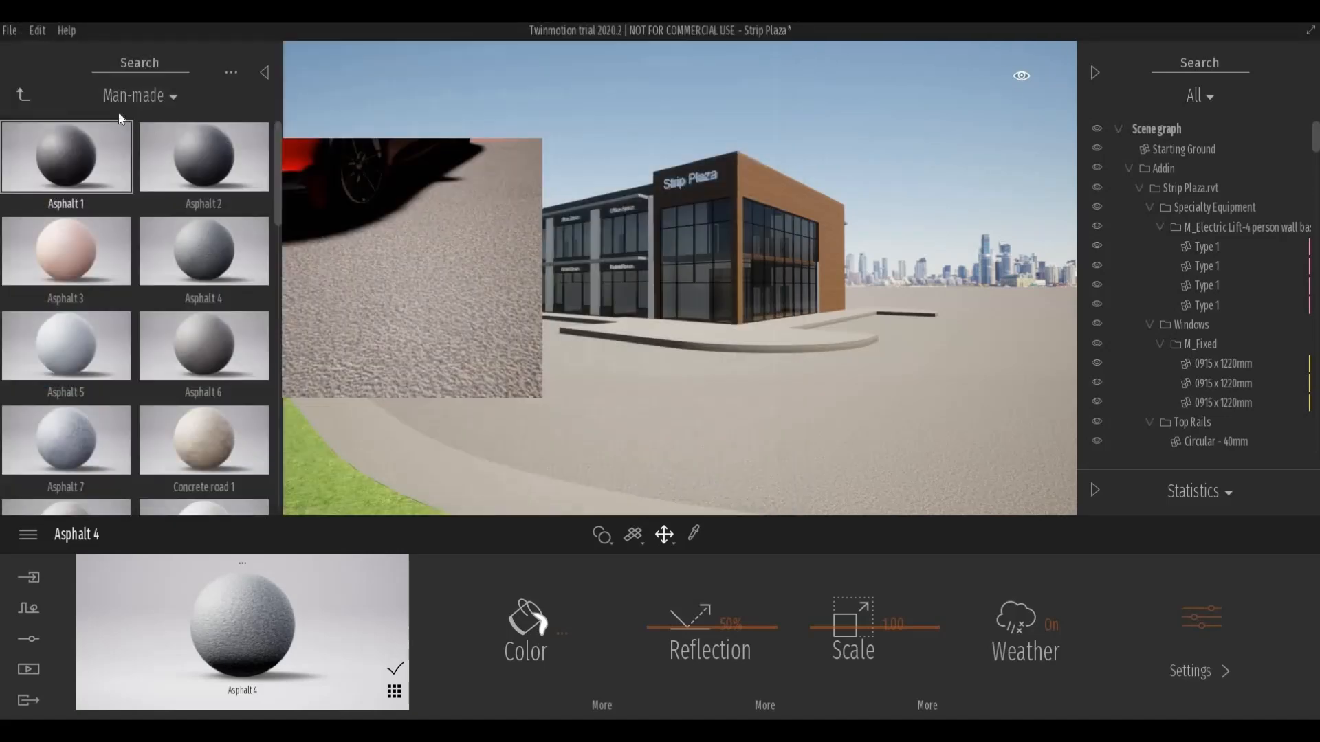
Save the Strip Plaza scene under its existing file name.
left_click(14, 35)
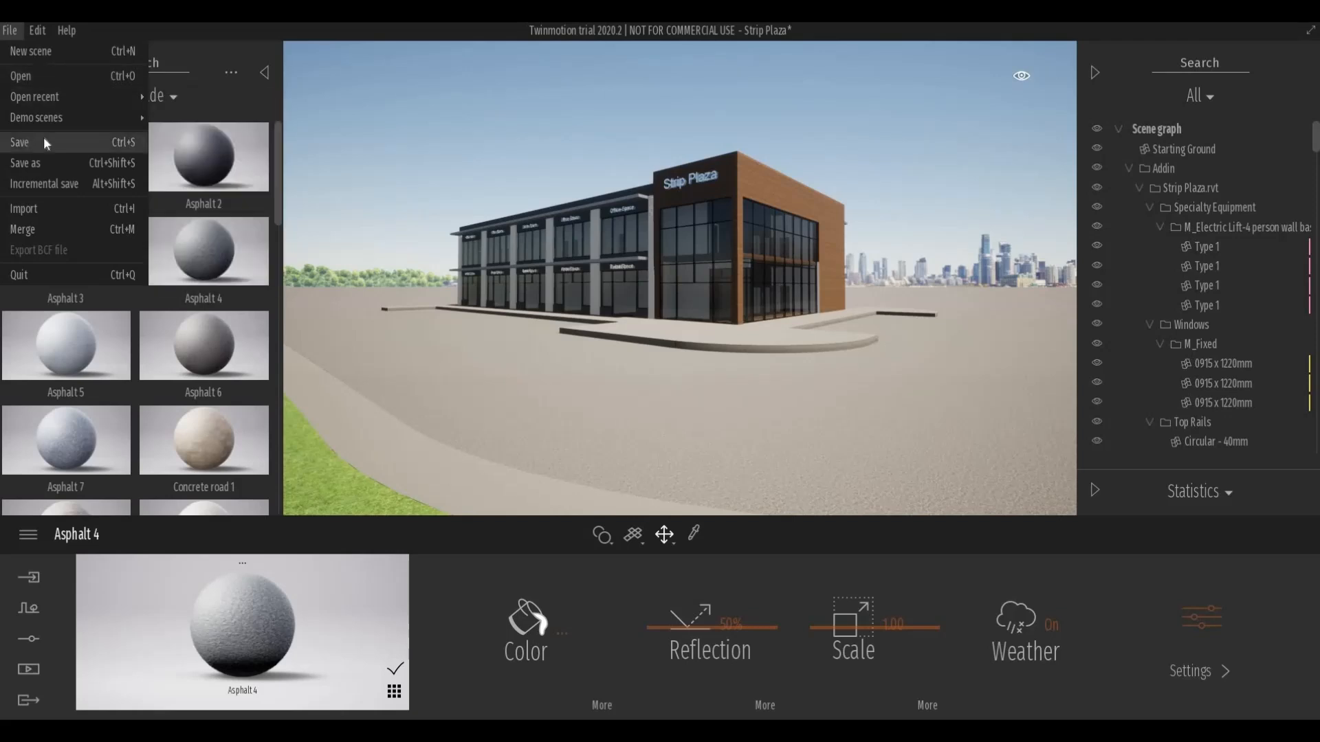
left_click(43, 141)
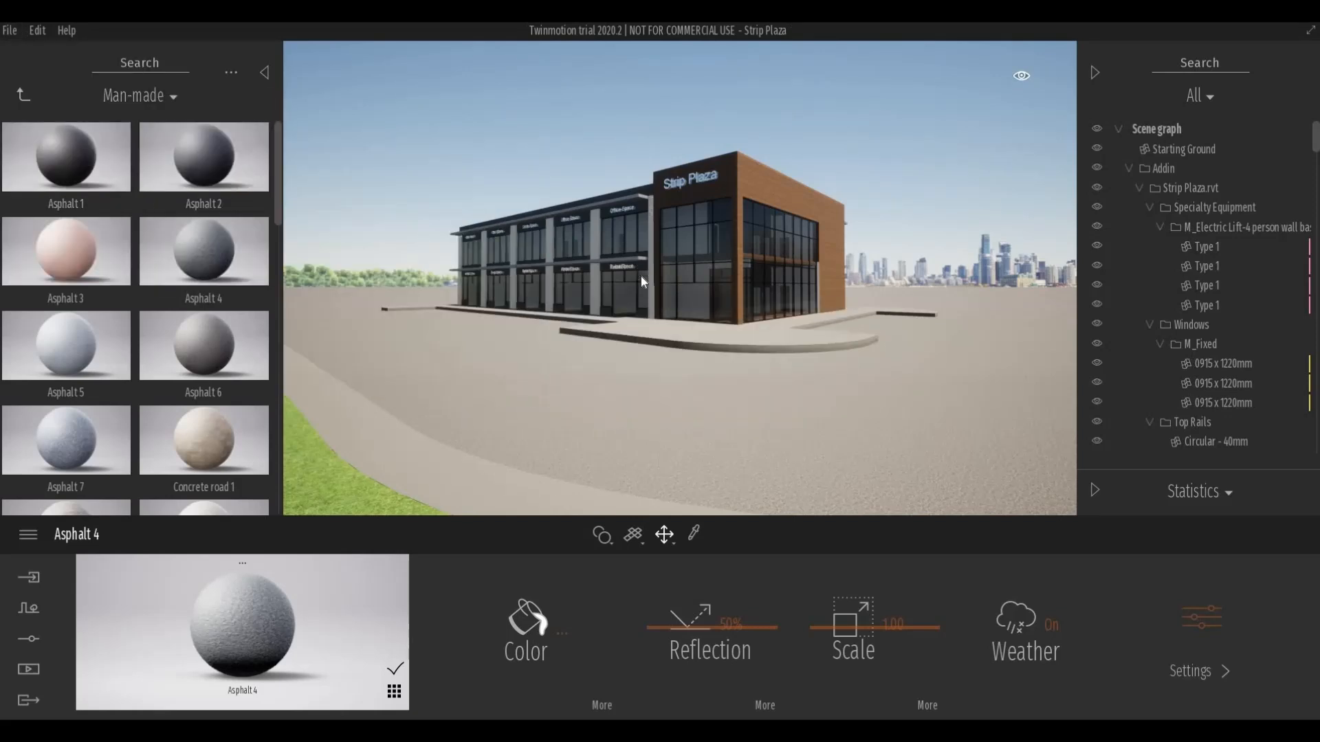
Place a Break 01 car from the vehicle library on the lot near the curb at the far end of the storefronts.
scroll(722, 351, "up", 2)
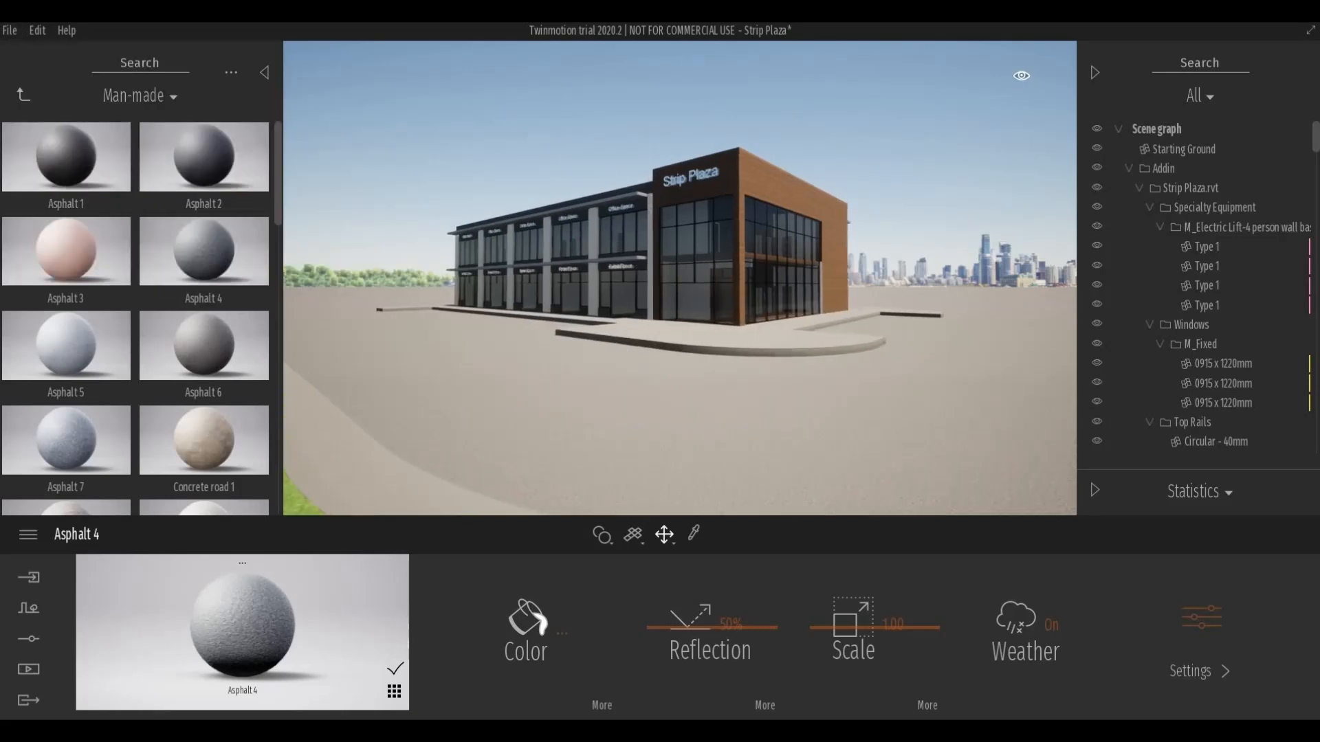
scroll(729, 351, "down", 3)
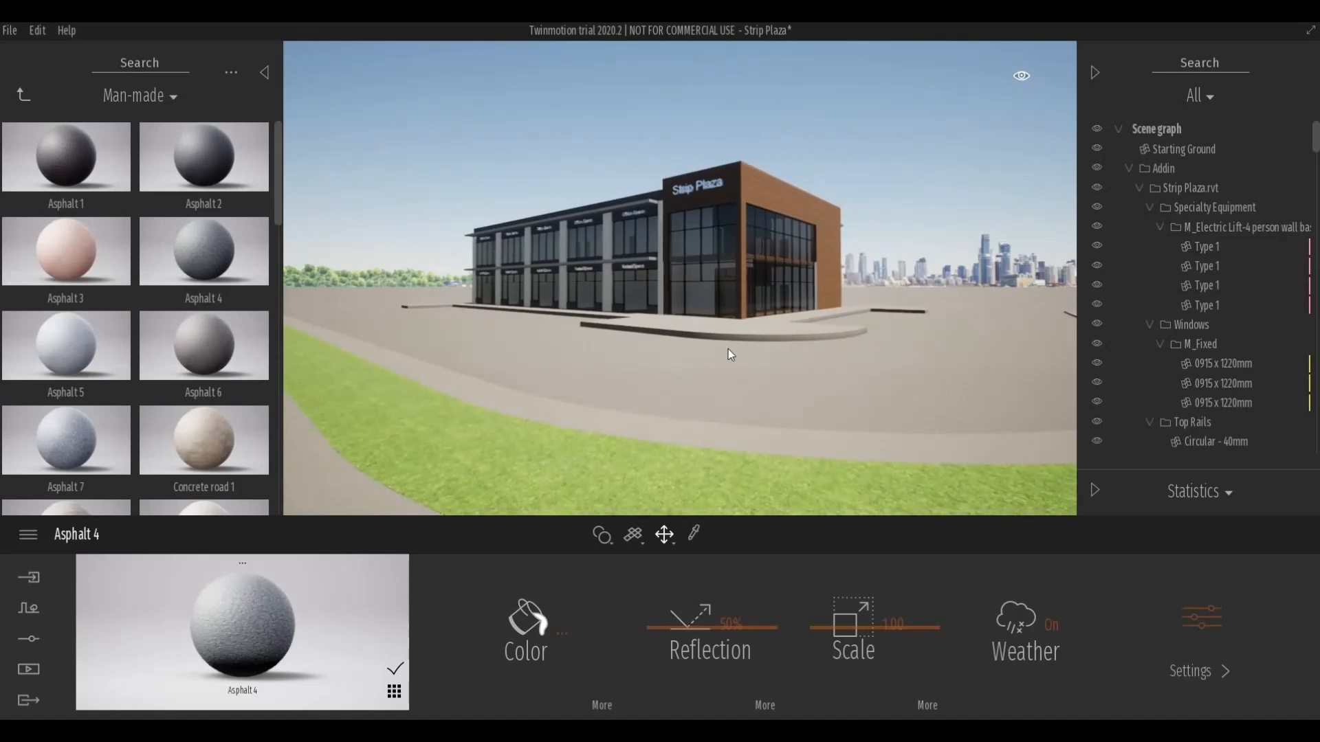
scroll(728, 348, "up", 1)
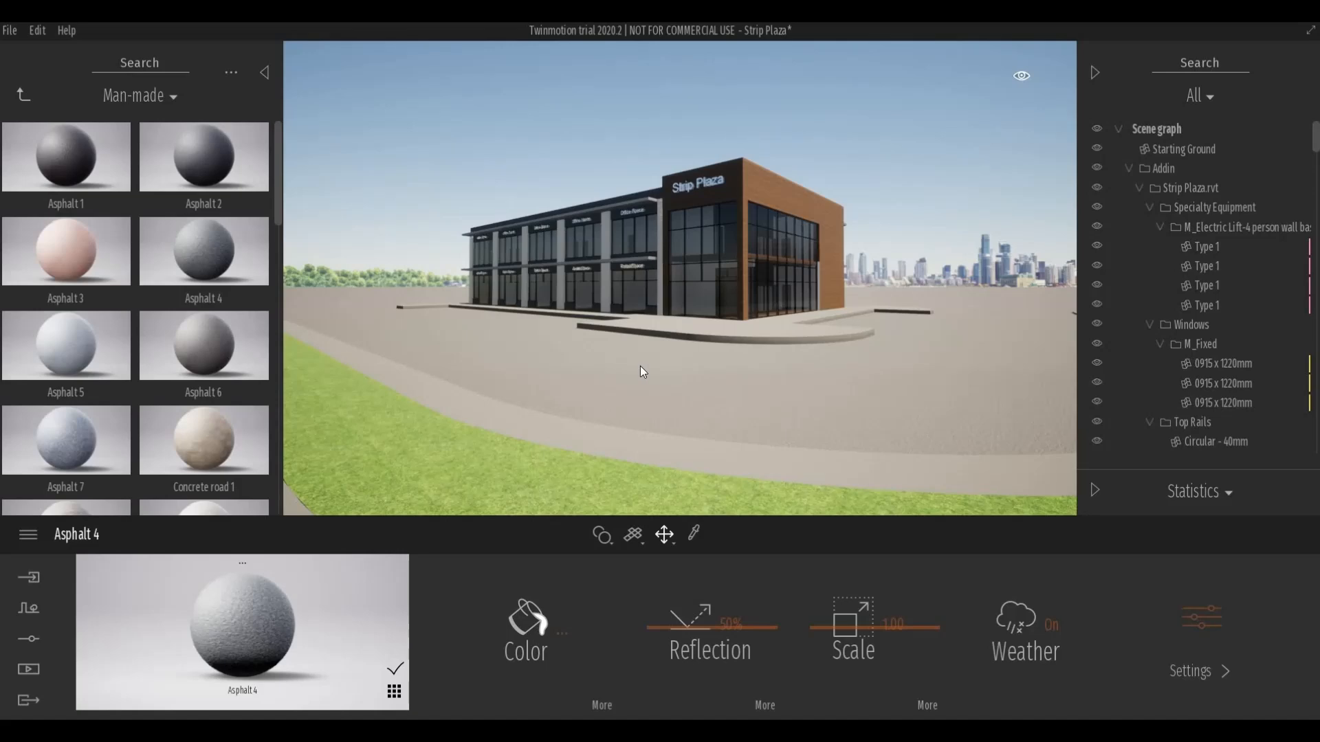
middle_click_drag(639, 369, 436, 344, "shift")
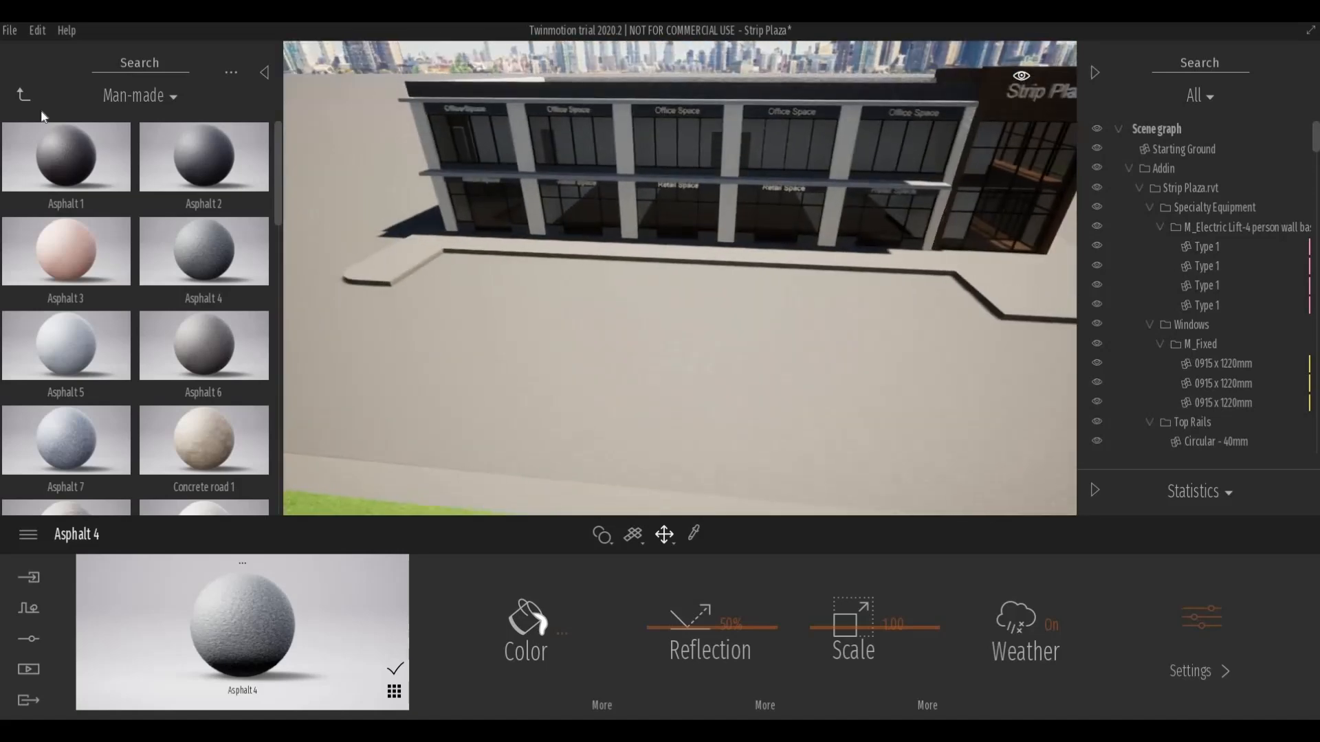
left_click(21, 93)
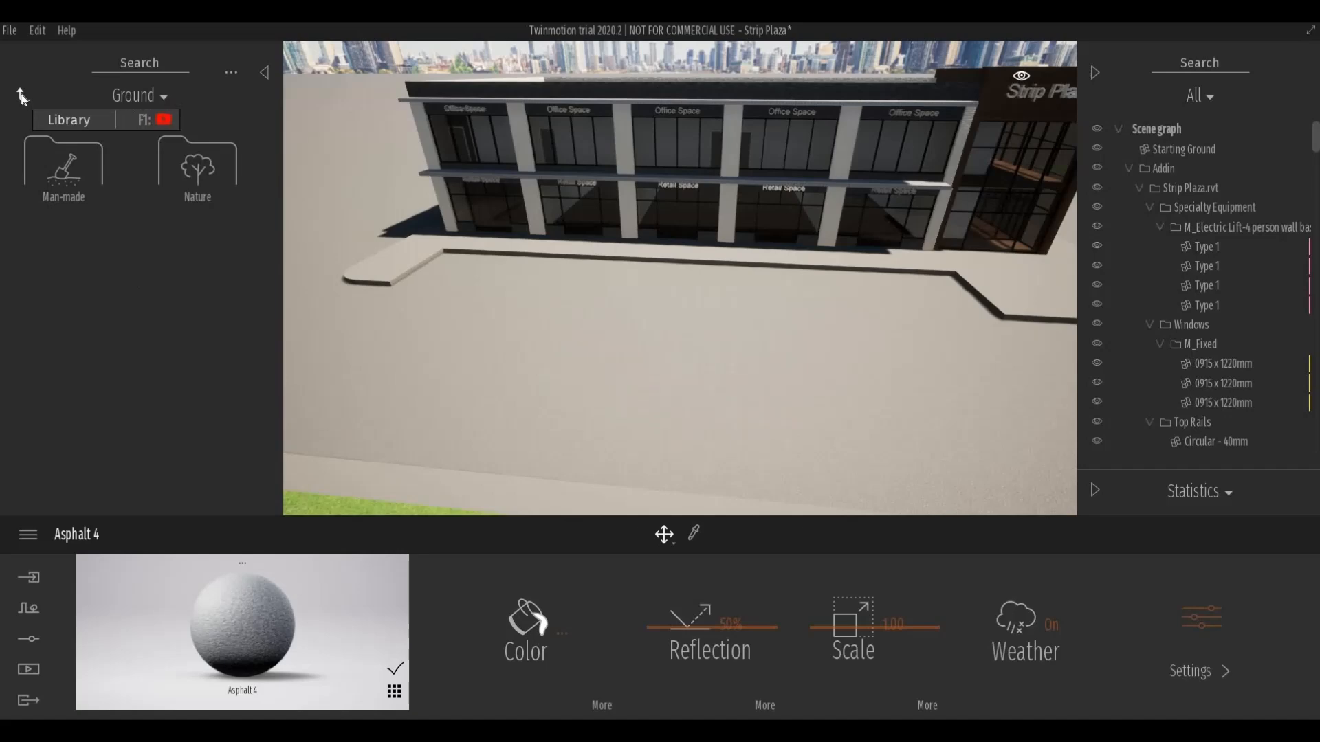
scroll(103, 330, "down", 2)
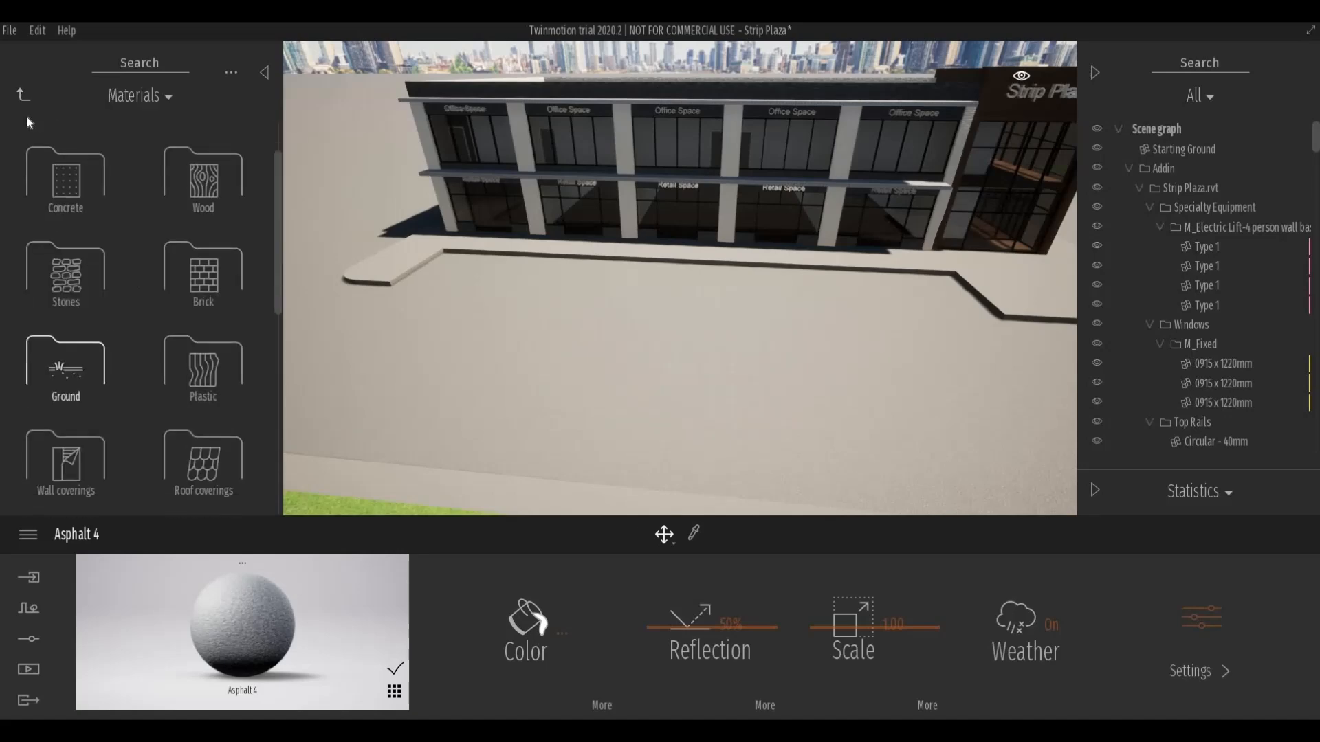
left_click(25, 96)
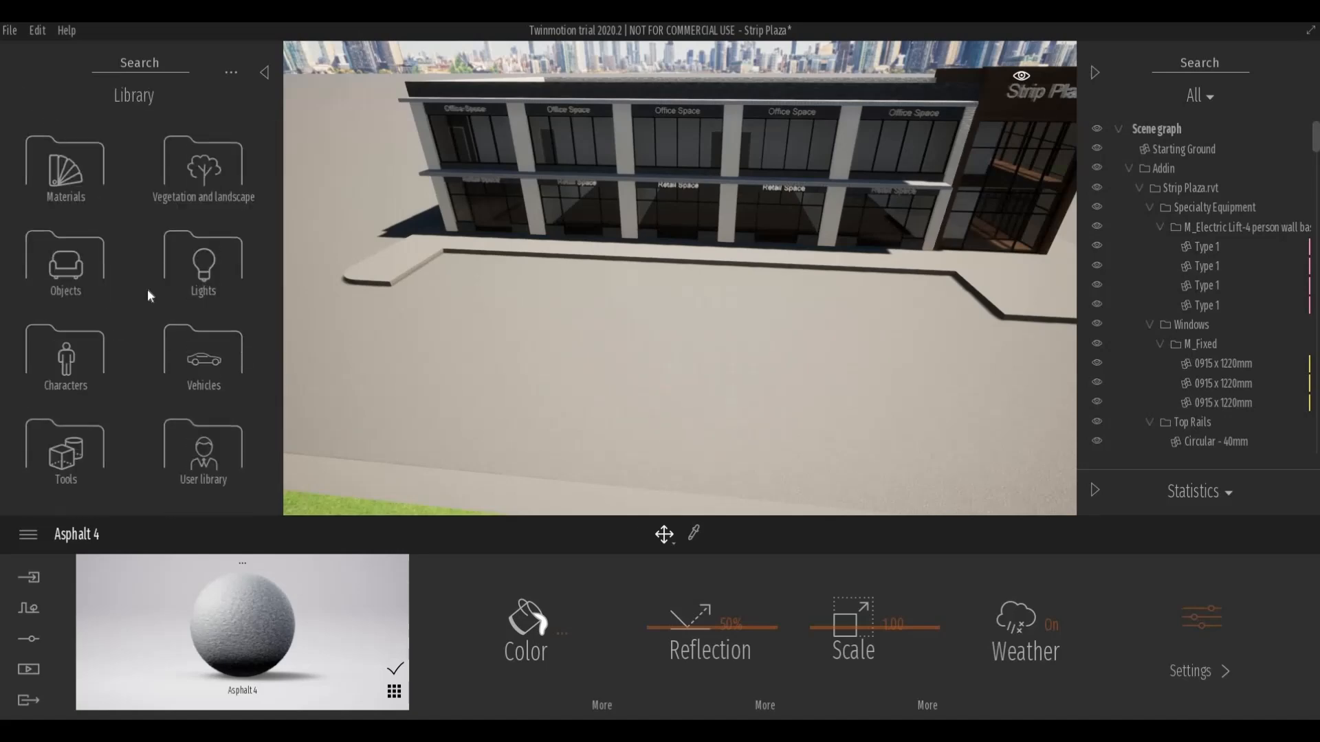
left_click(235, 360)
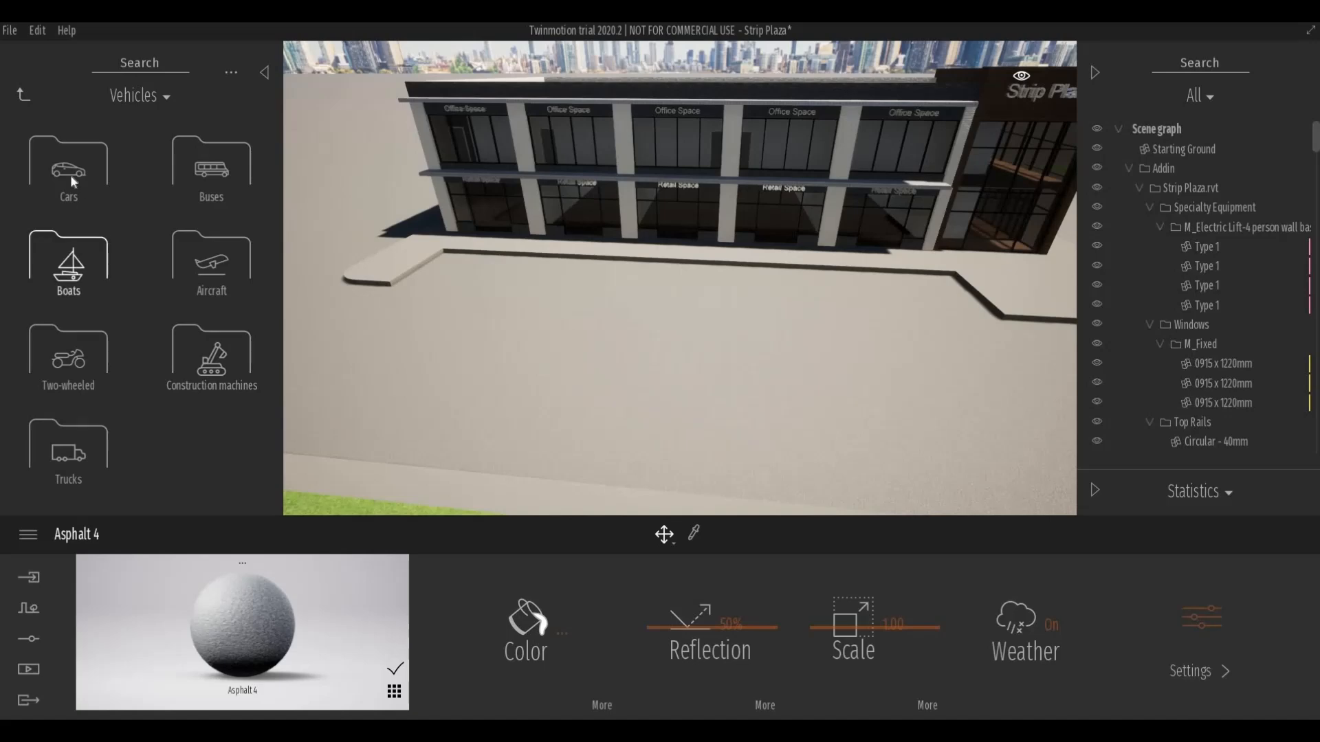
left_click(92, 183)
left_click_drag(89, 176, 440, 281)
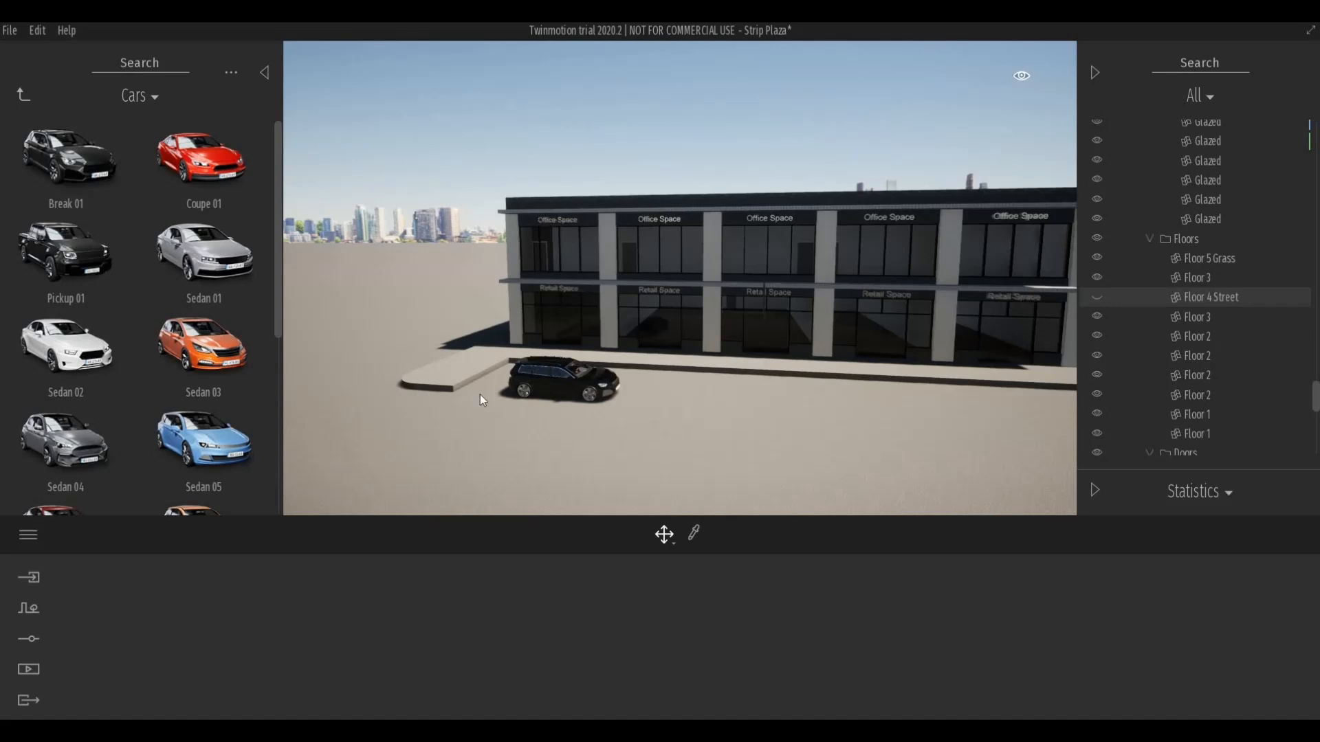
Rotate the Break 01 car to face away from the storefronts and move it beside the curb island at the building's end.
scroll(485, 391, "up", 5)
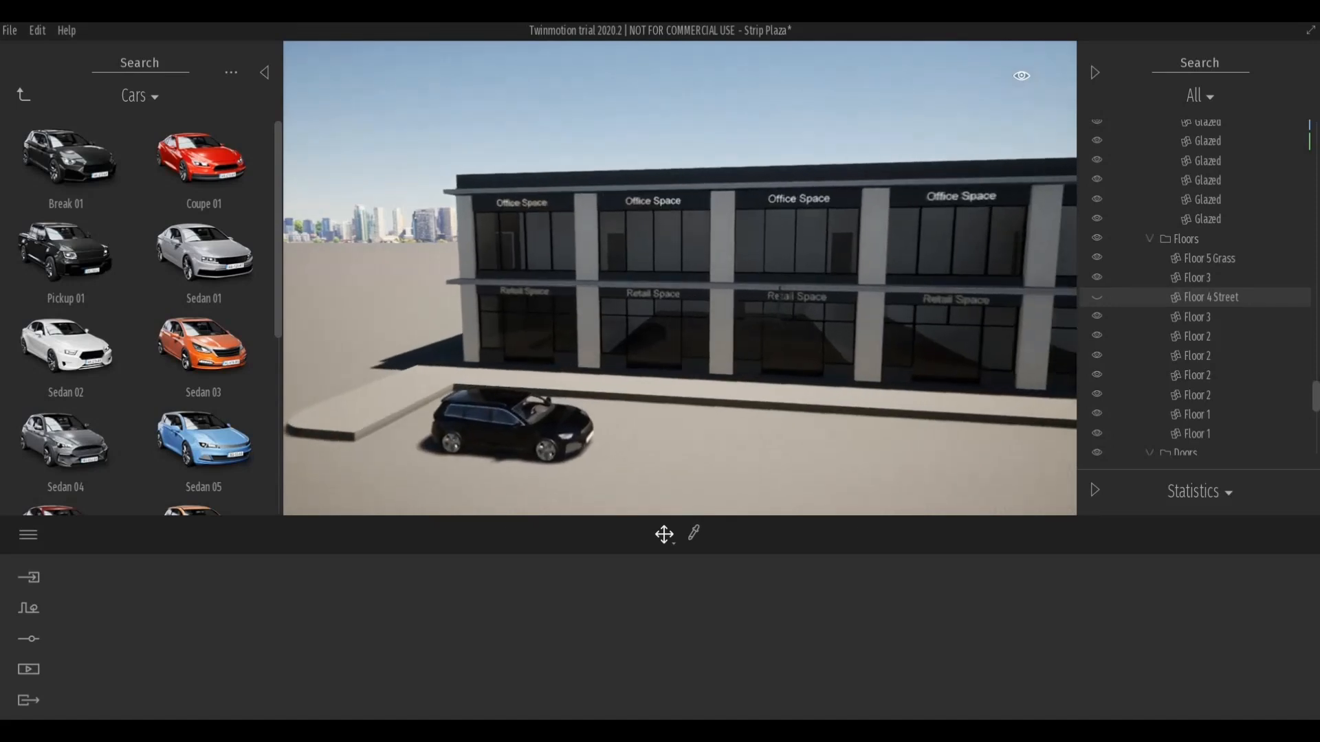
middle_click_drag(502, 405, 563, 389)
left_click(599, 411)
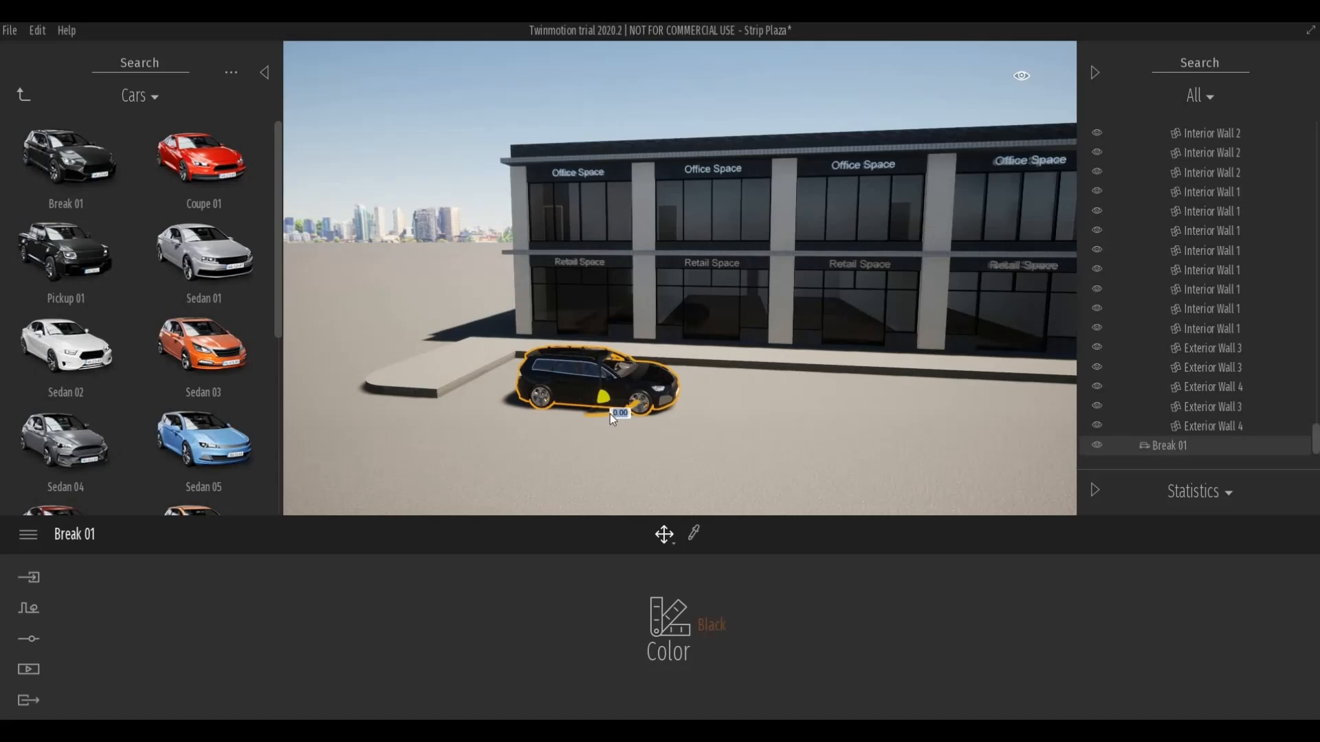
left_click_drag(613, 415, 611, 421)
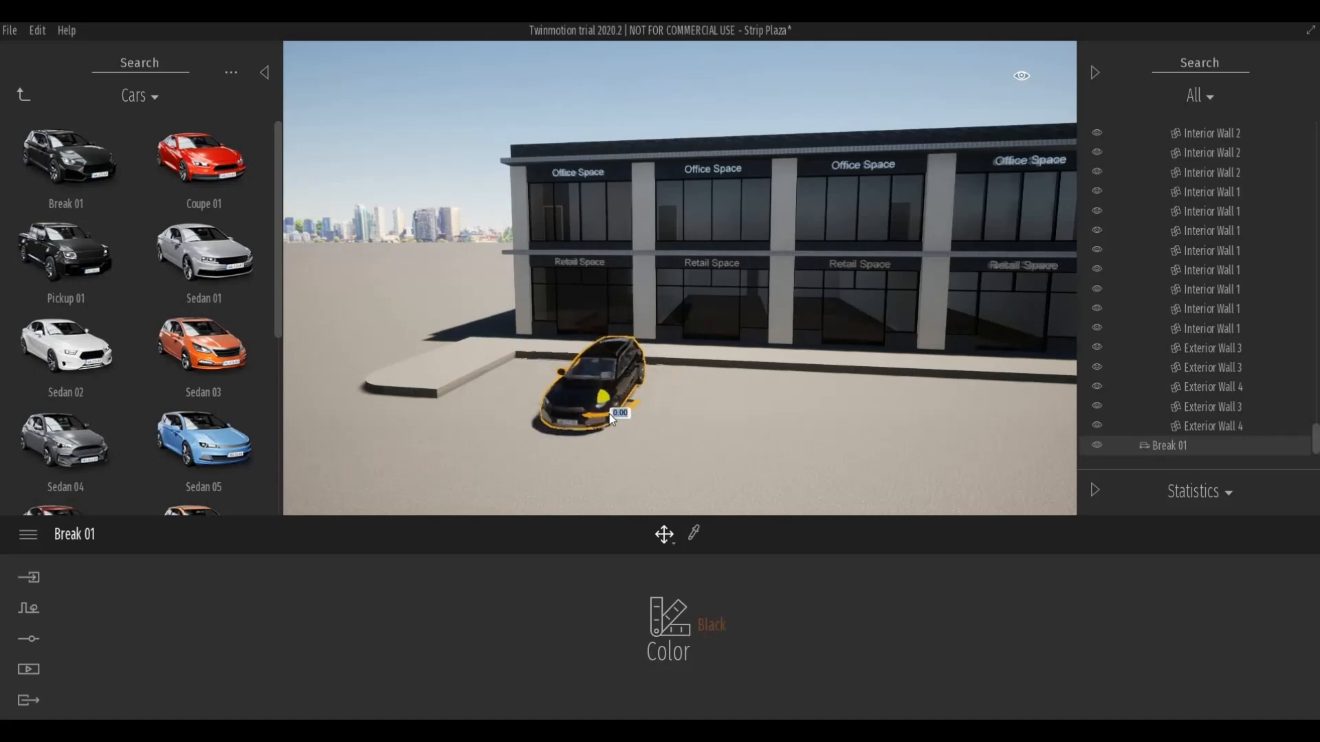
scroll(611, 419, "up", 2)
left_click(614, 418)
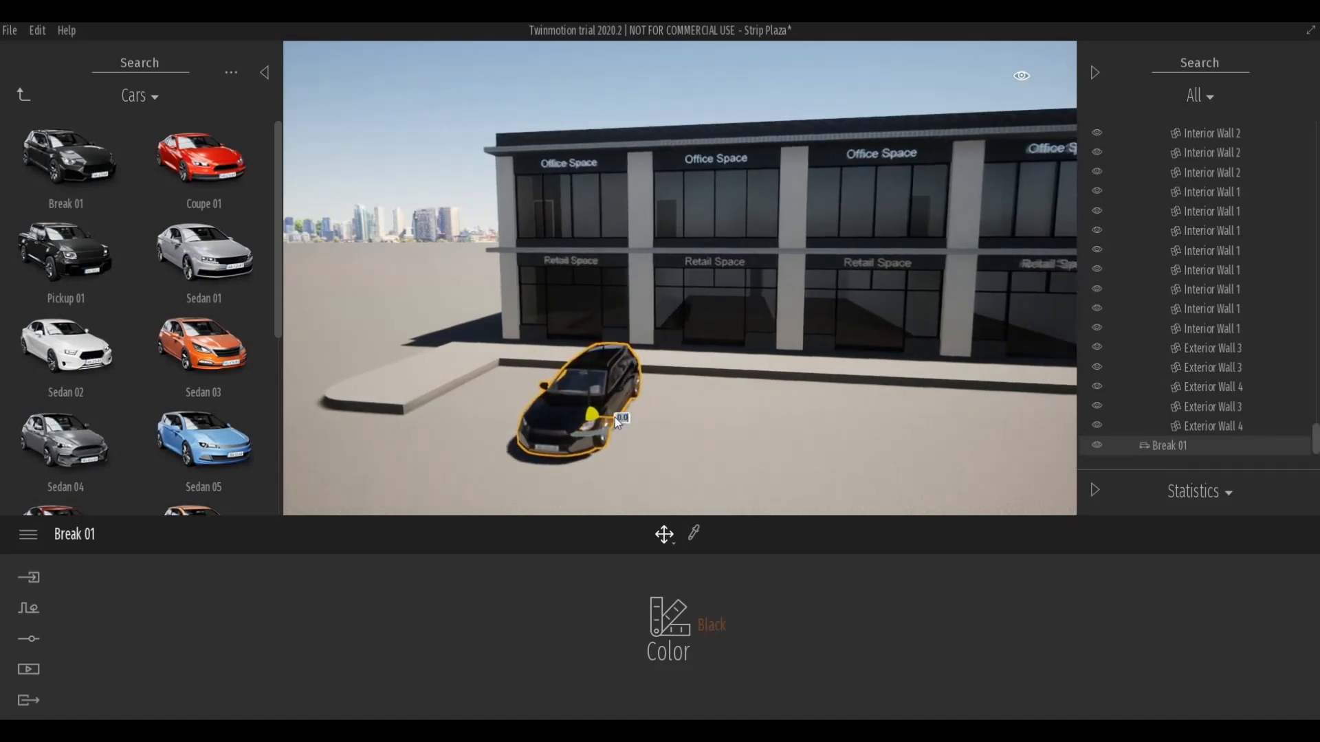
left_click_drag(614, 417, 494, 390)
middle_click_drag(493, 389, 464, 411, "shift")
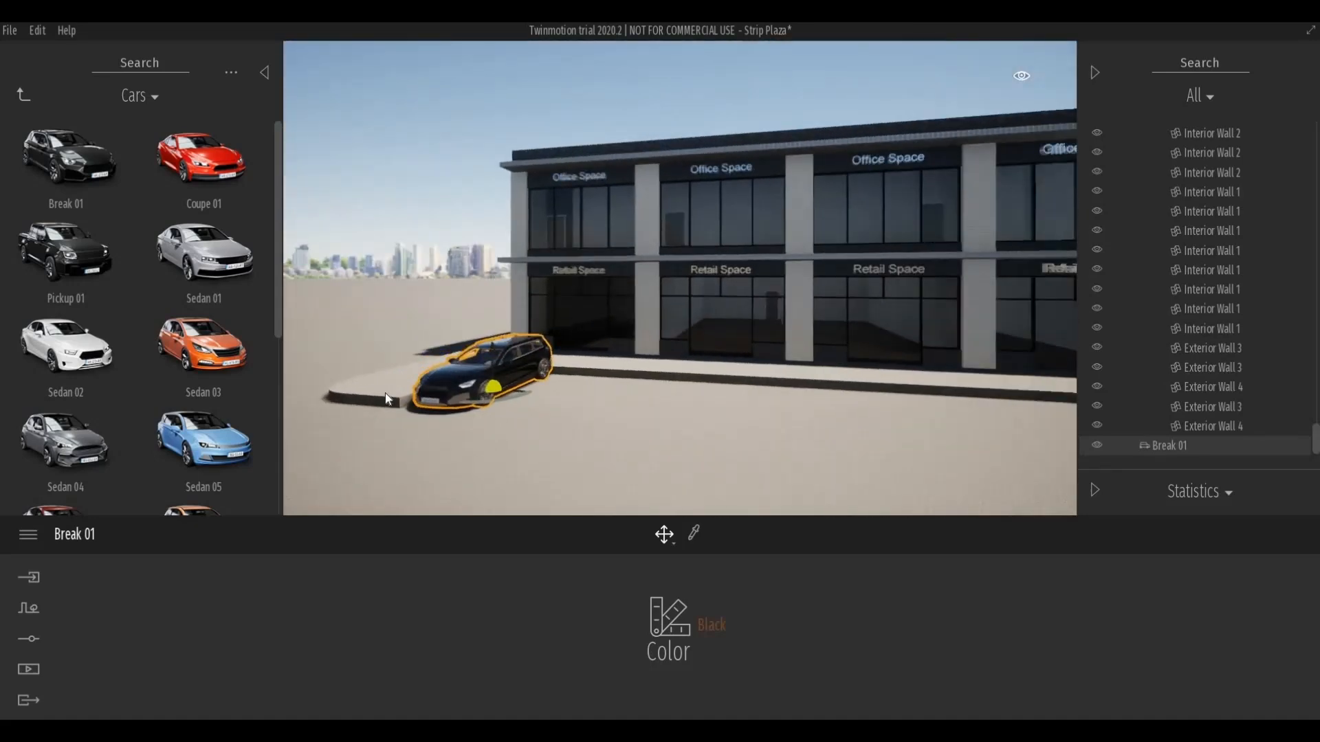
Examine the sidewalk floor, the imported Addin group and the Starting Ground by selecting each in the scene.
left_click(385, 393)
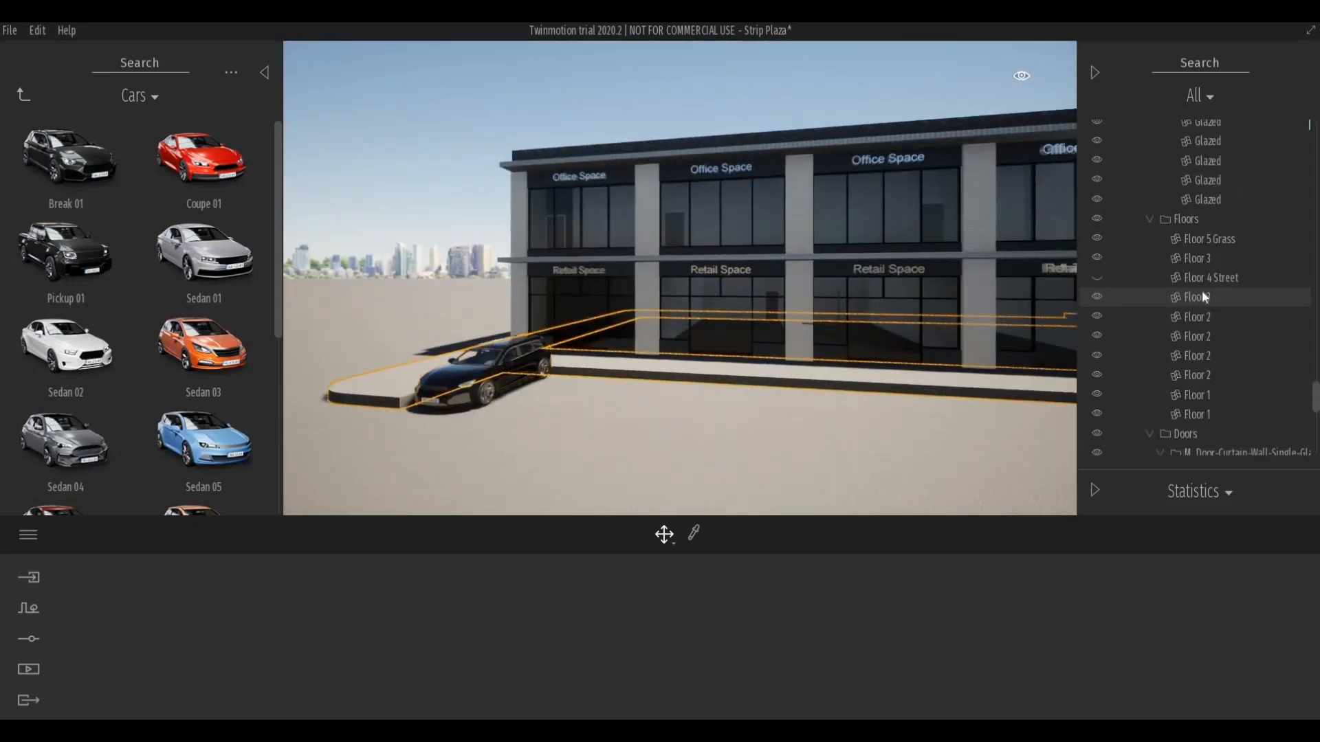
scroll(1241, 292, "up", 2)
scroll(1240, 290, "up", 4)
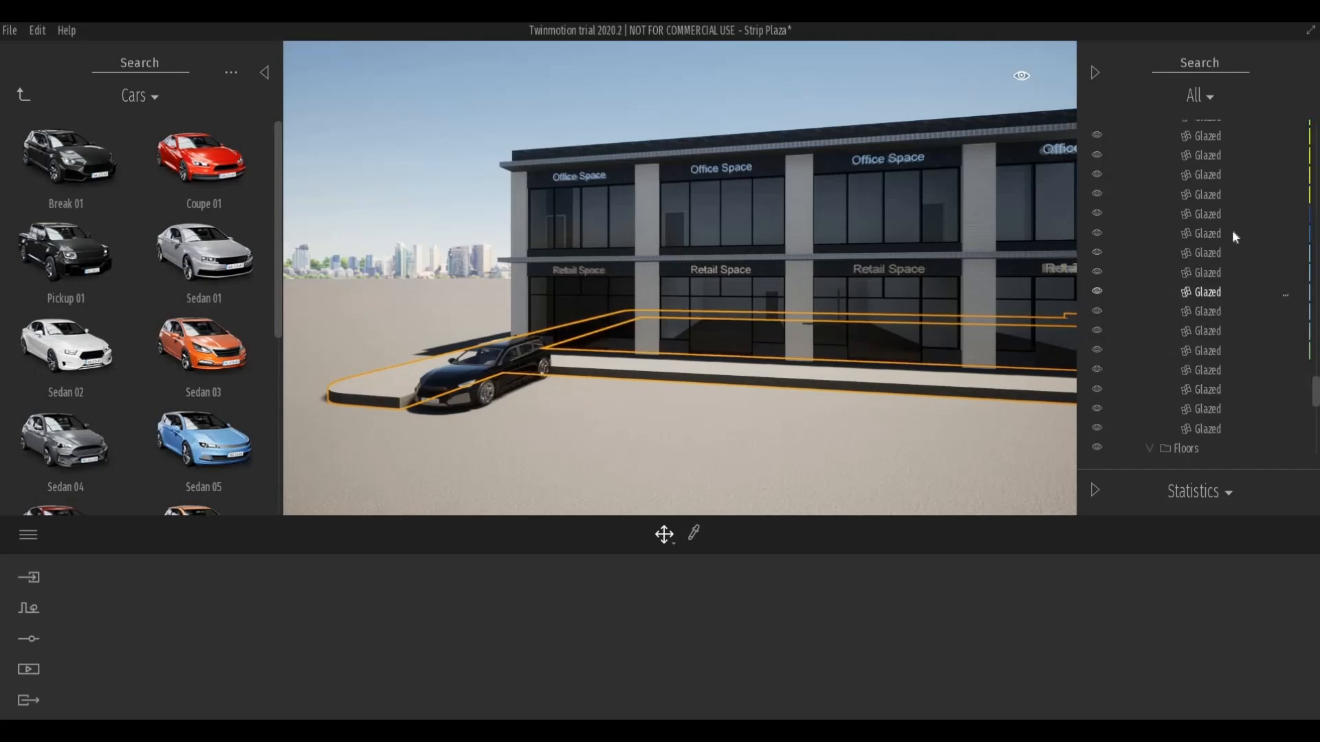
left_click_drag(1314, 393, 1313, 120)
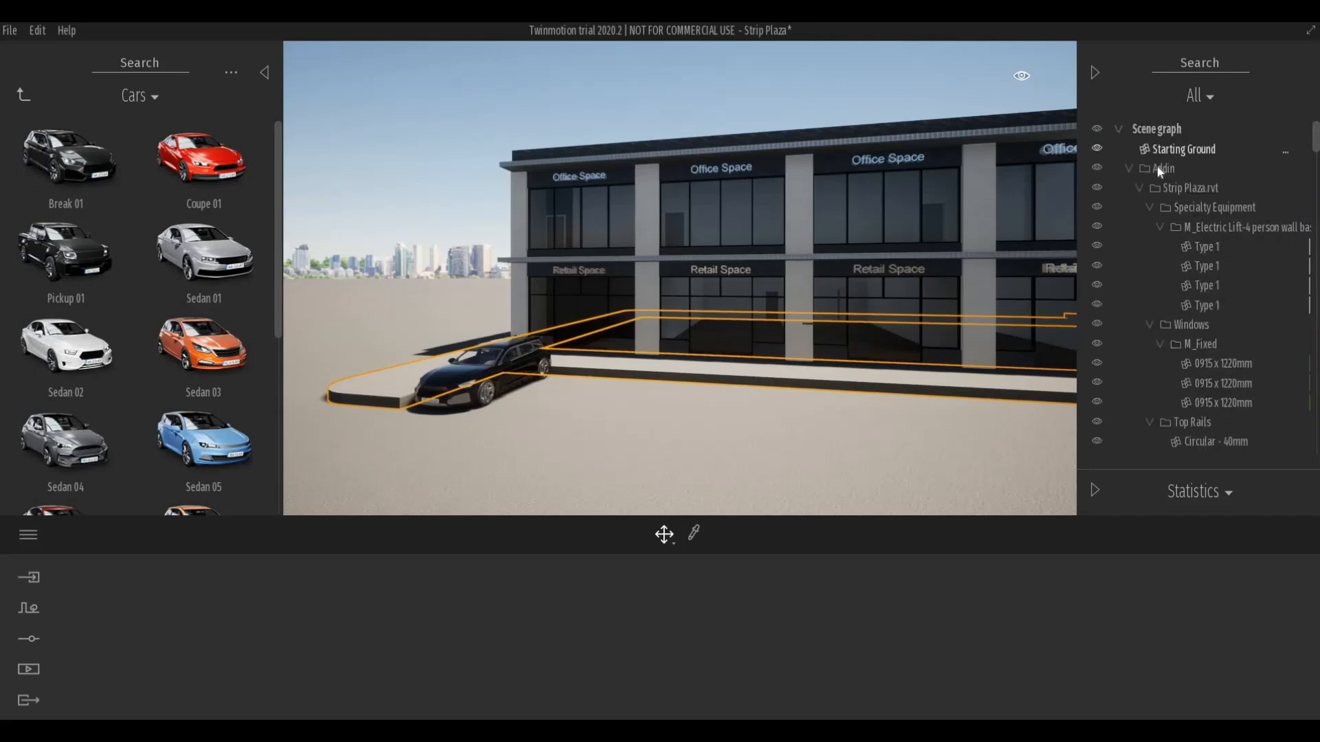
left_click(1157, 168)
scroll(552, 416, "down", 2)
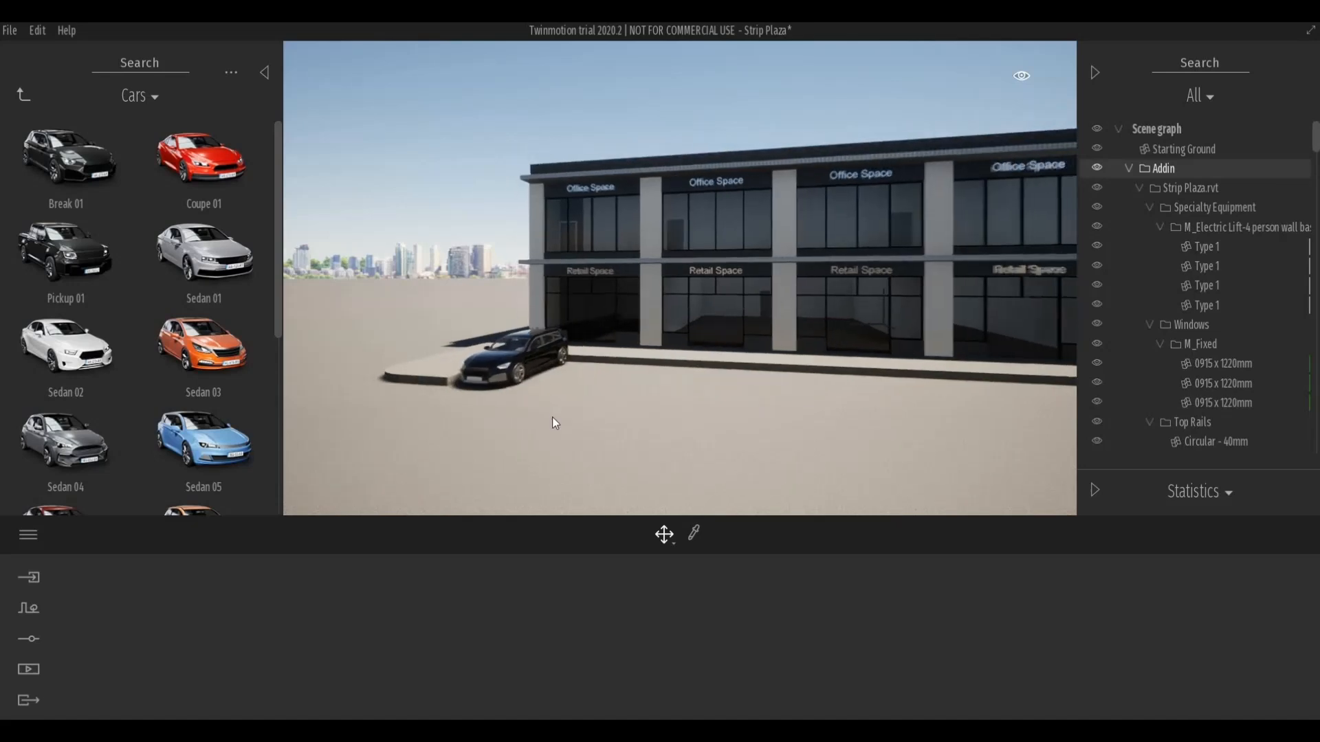
left_click(551, 417)
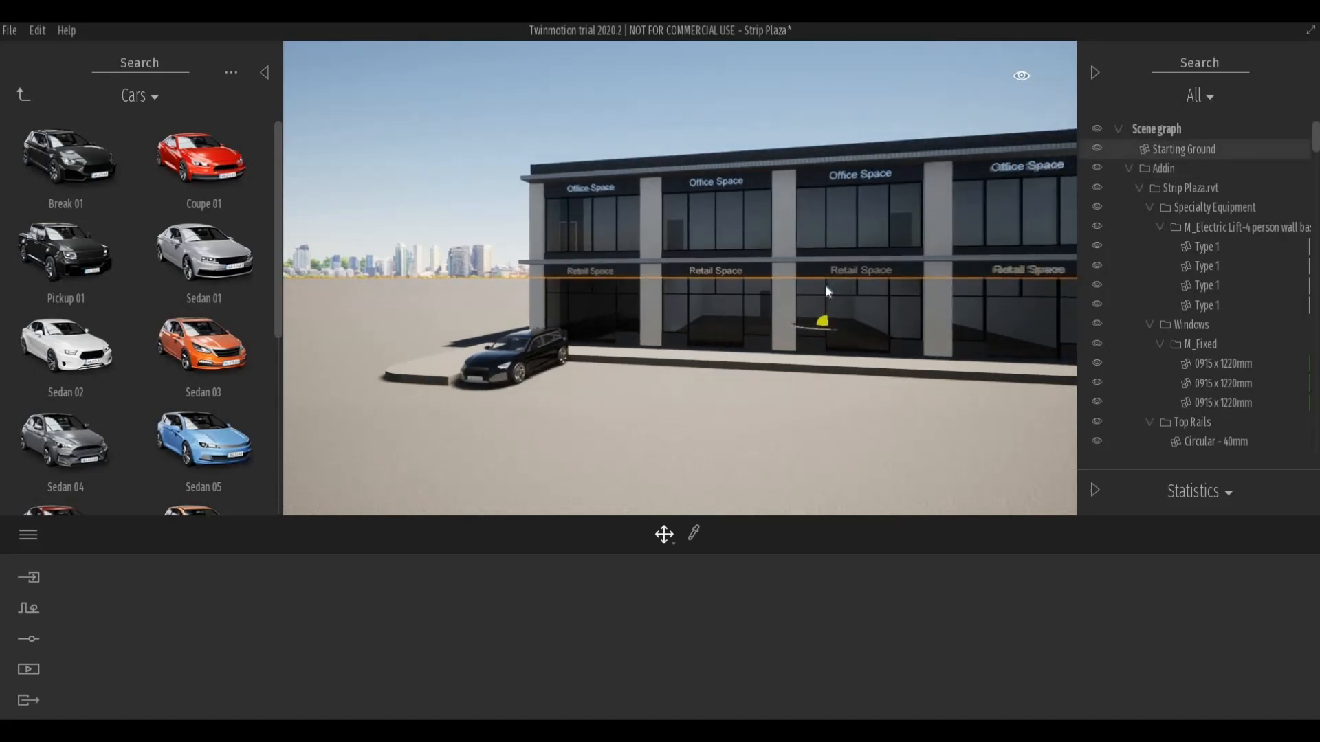
left_click_drag(826, 286, 825, 286)
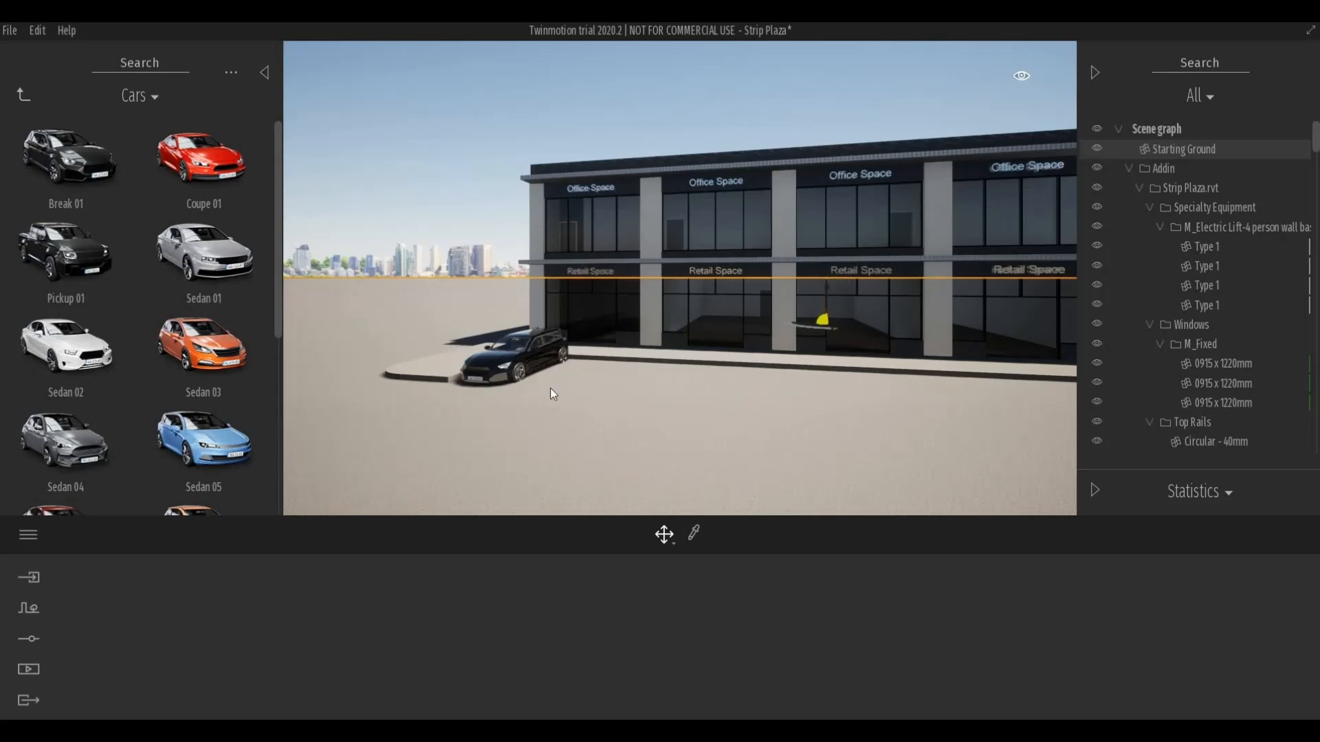
Nudge the Break 01 car's position beside the curb island, deselect it and check the placement from above.
scroll(516, 365, "up", 3)
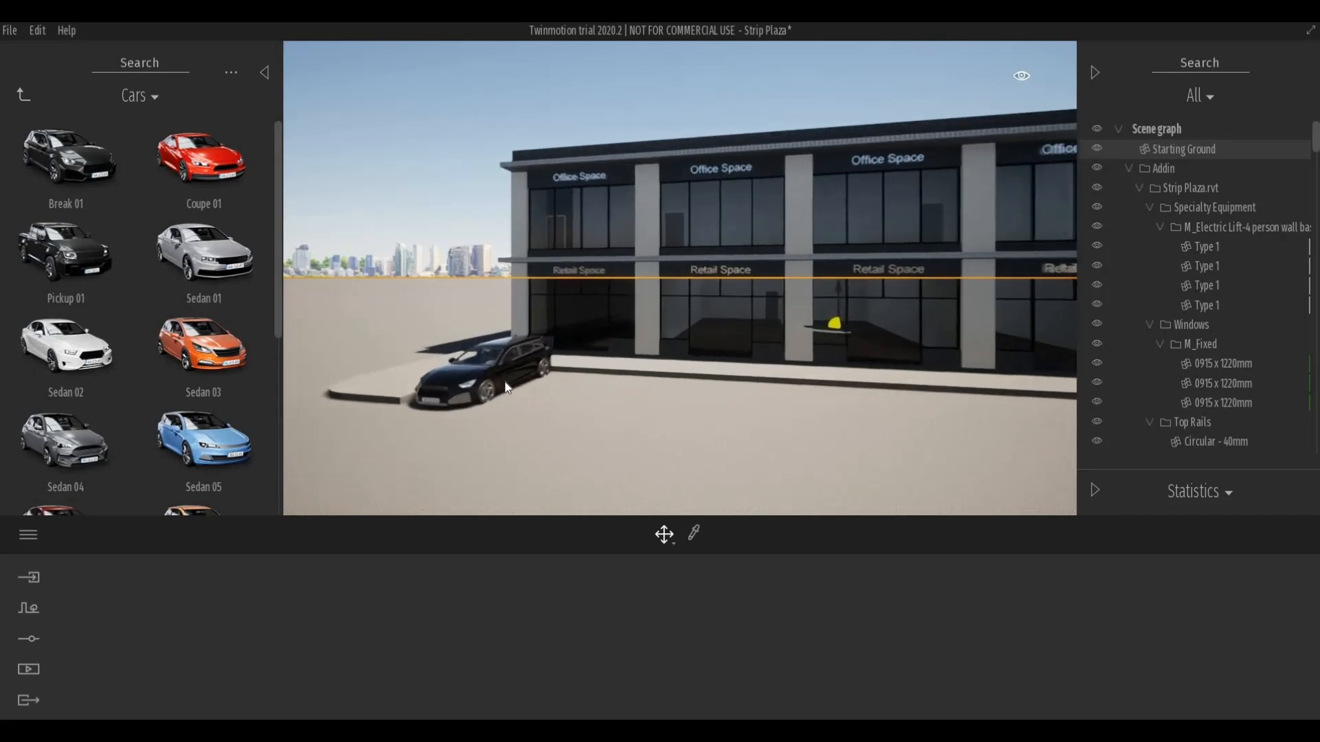
left_click(506, 383)
mouse_move(497, 385)
left_mouse_down()
mouse_move(510, 392)
mouse_move(493, 389)
left_mouse_up()
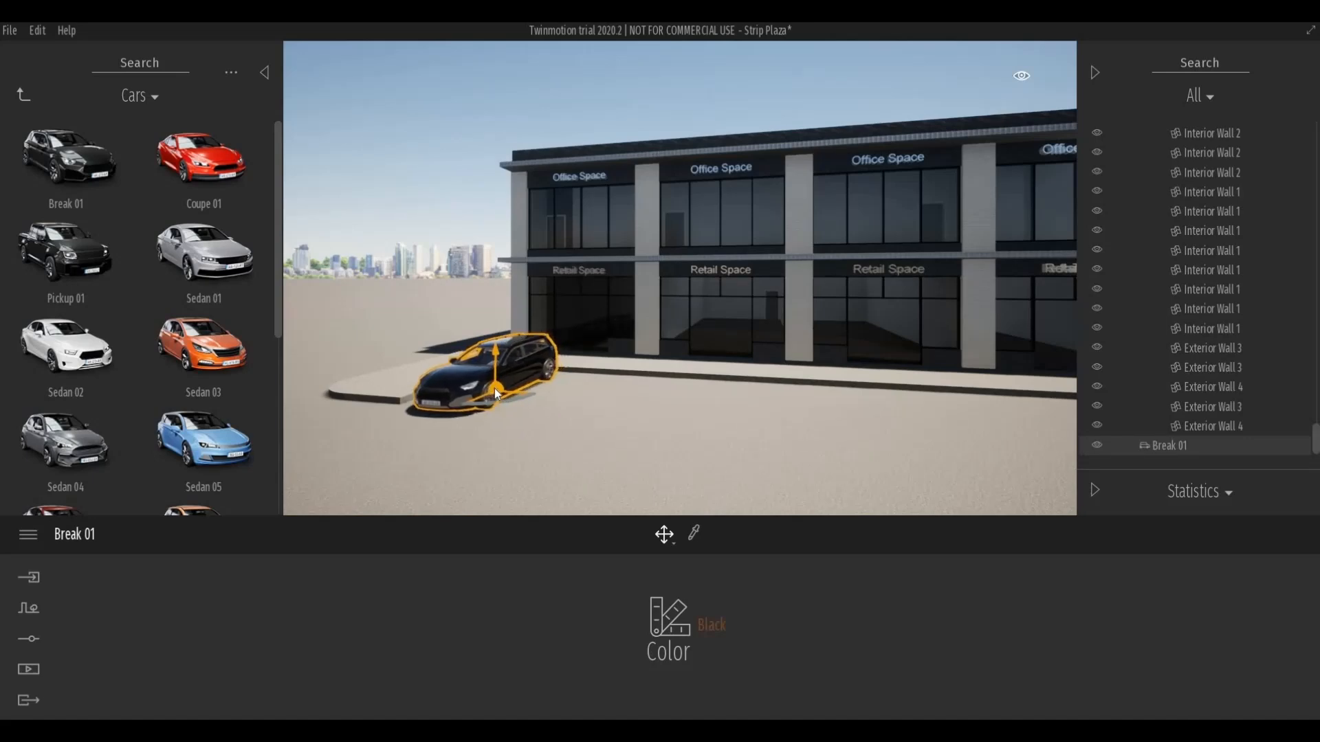
key("Escape")
scroll(513, 400, "up", 2)
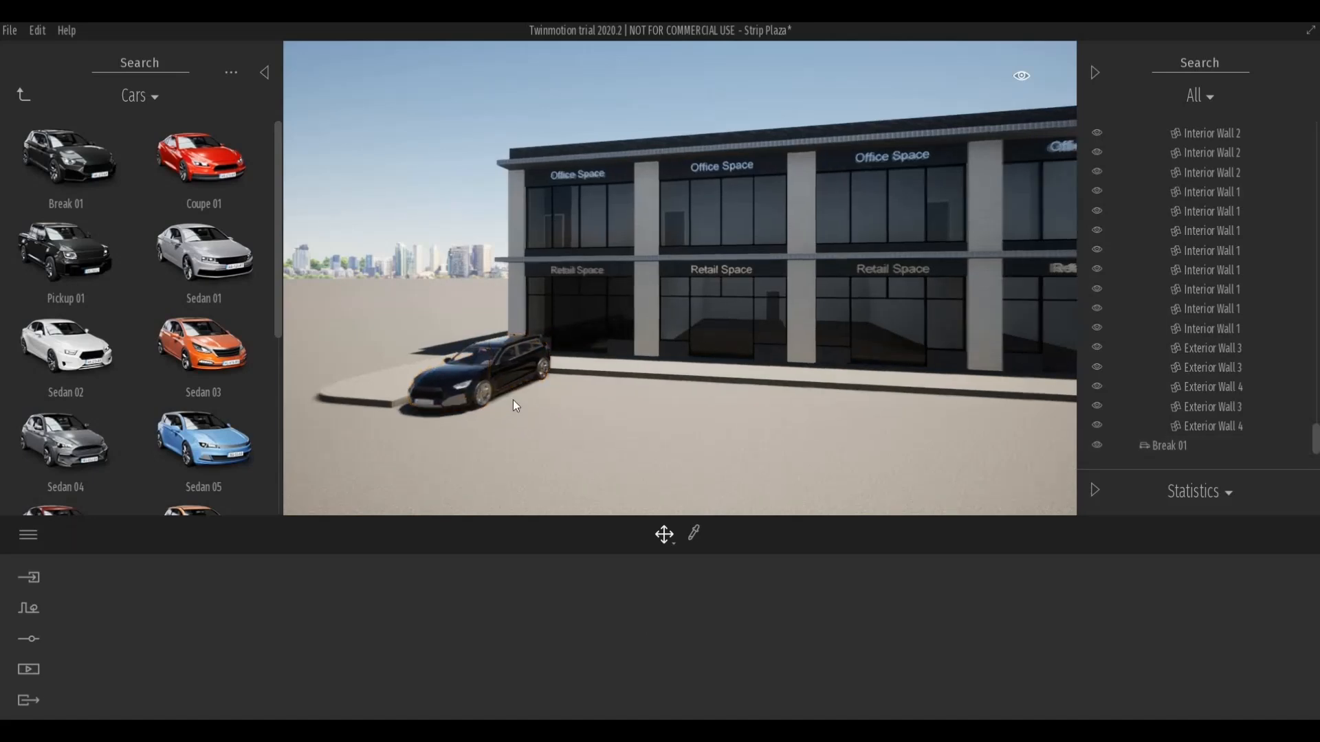
middle_click_drag(513, 400, 323, 263, "shift")
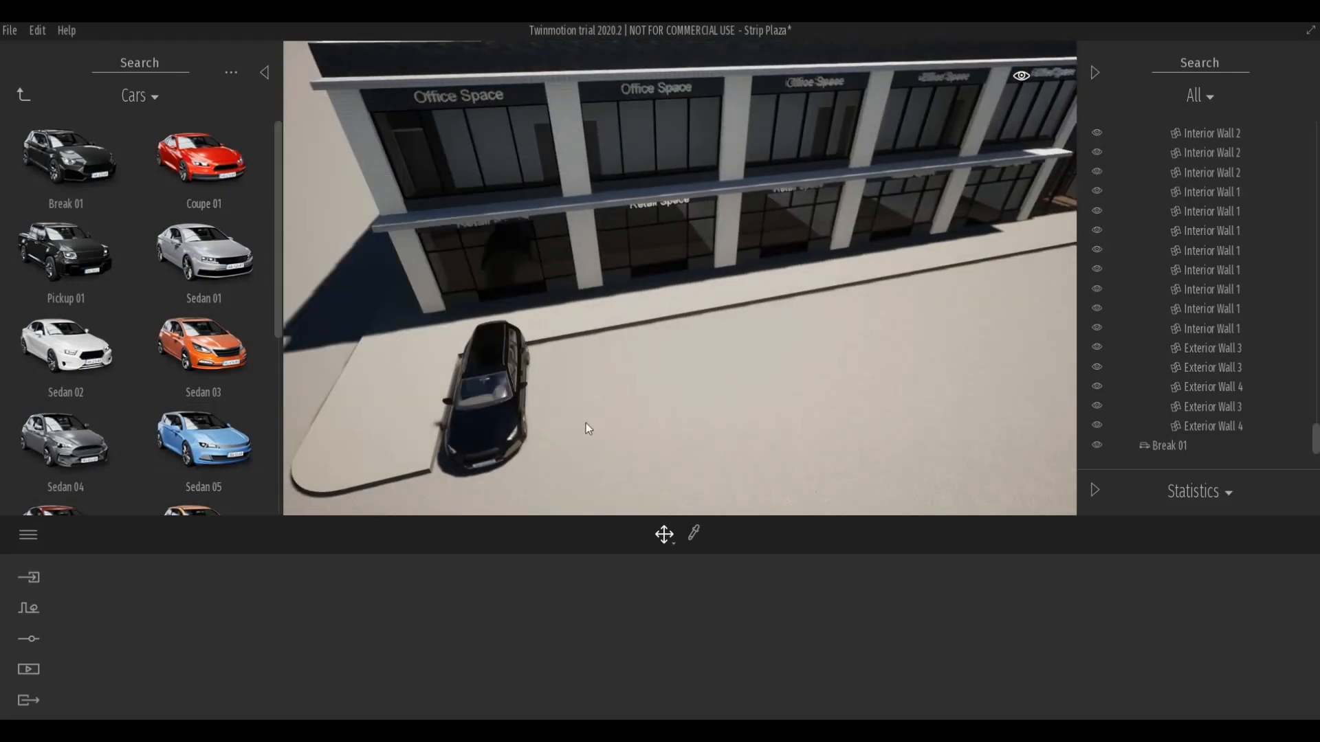
middle_click_drag(542, 420, 619, 406, "shift")
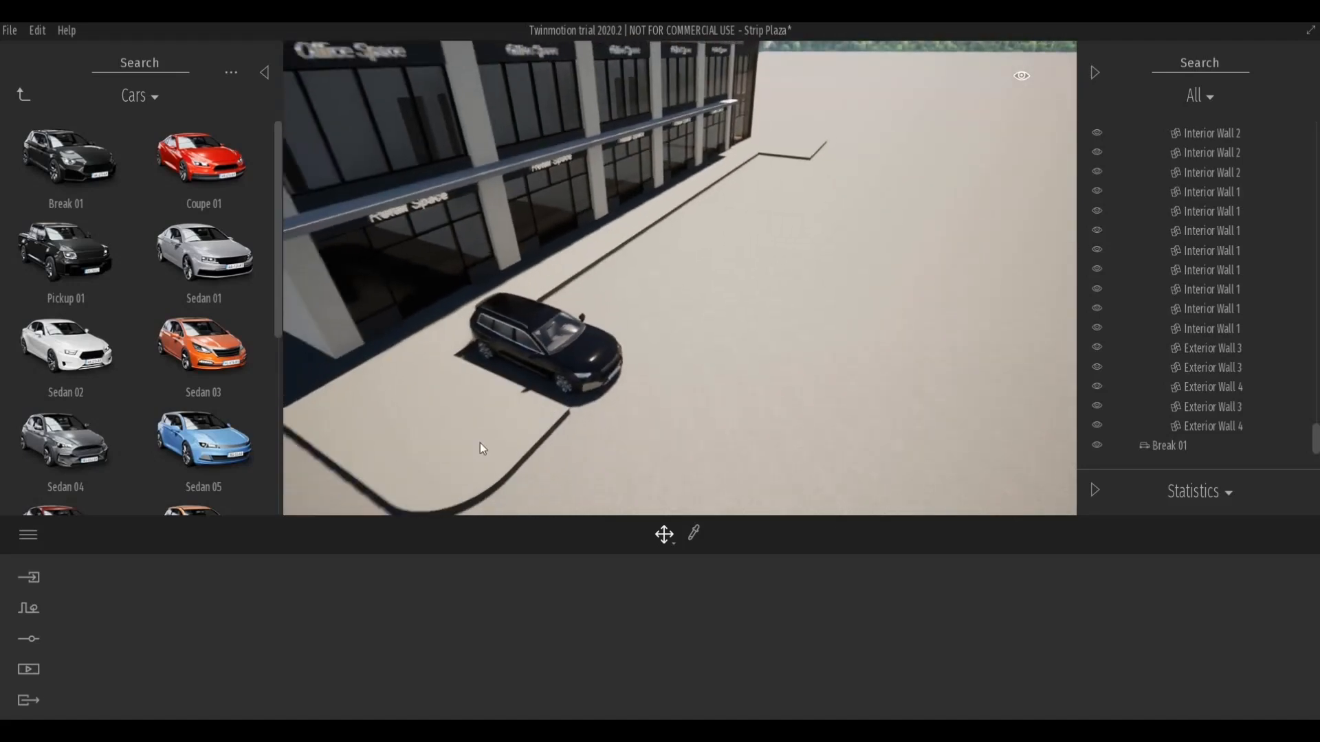
mouse_move(184, 342)
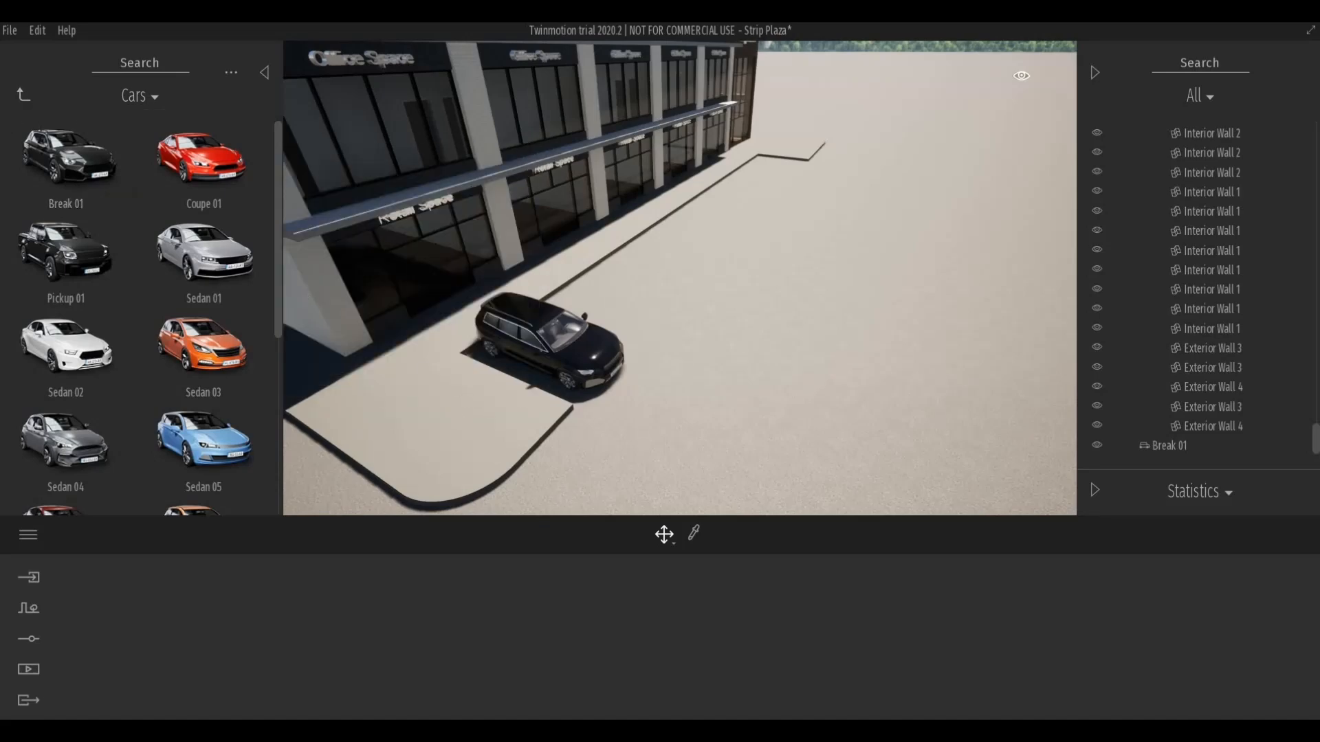
middle_click_drag(598, 385, 410, 367, "shift")
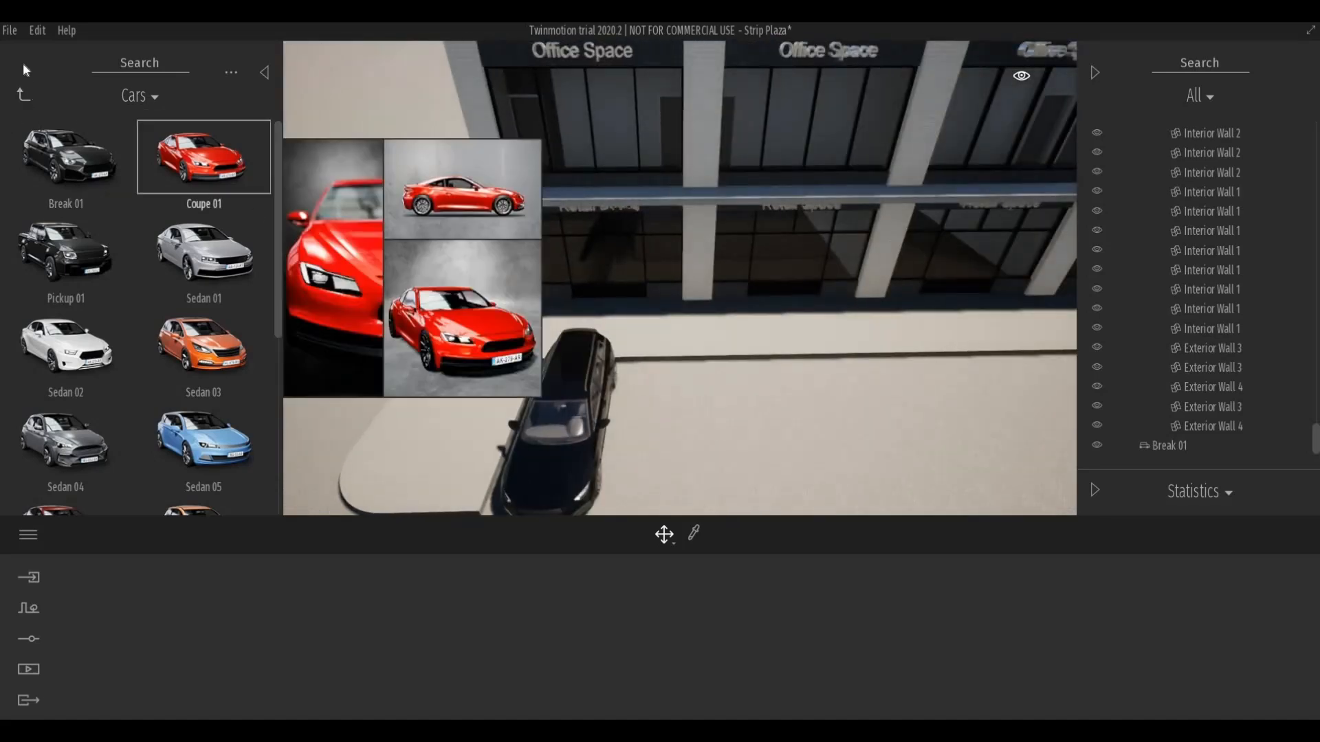
Look through the library's Tools and Materials categories for something suitable for marking parking stalls.
scroll(62, 152, "down", 1)
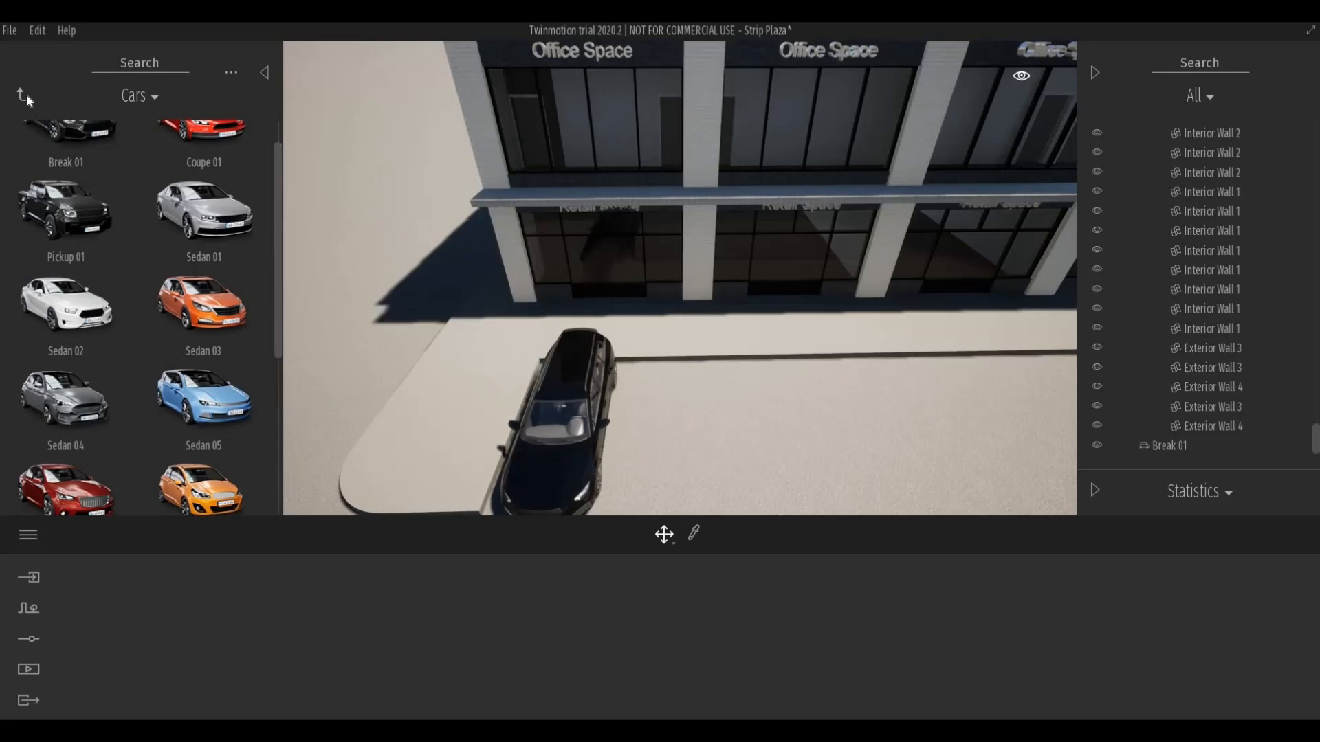
left_click(23, 95)
left_click(23, 95)
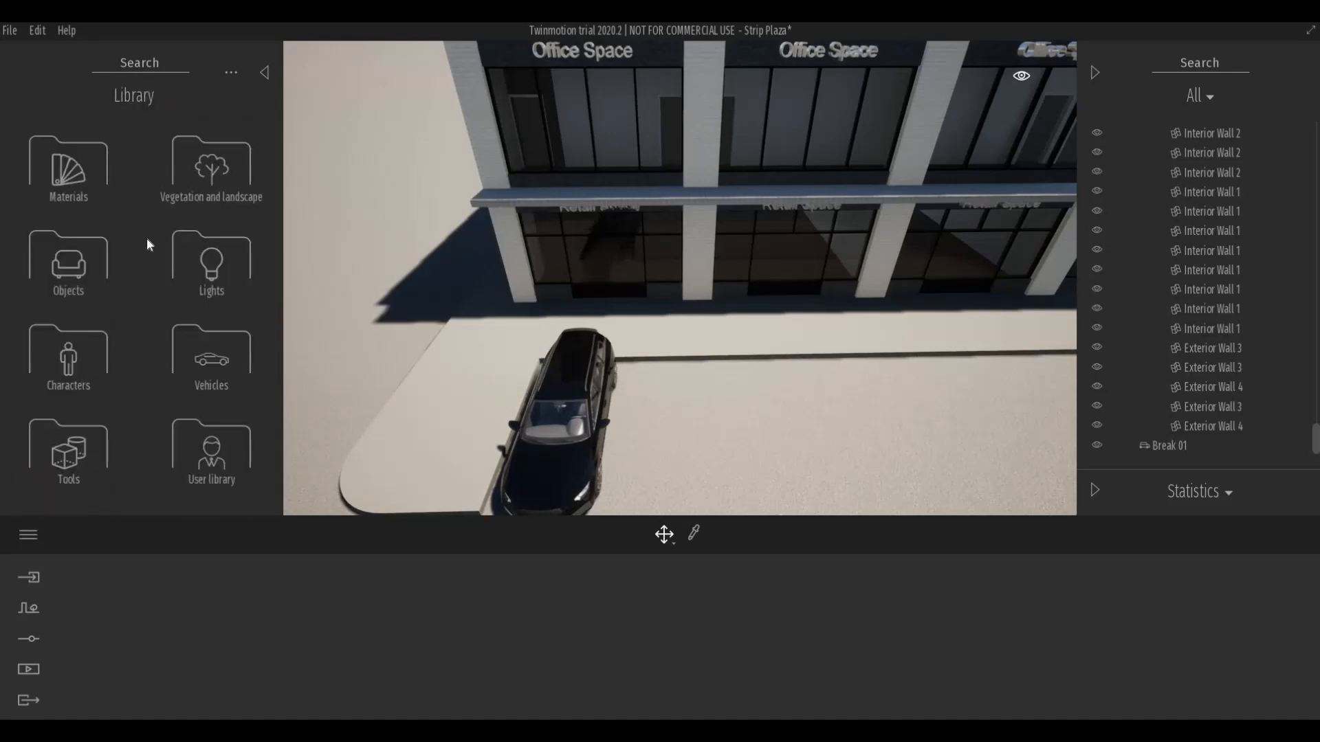
scroll(329, 328, "down", 1)
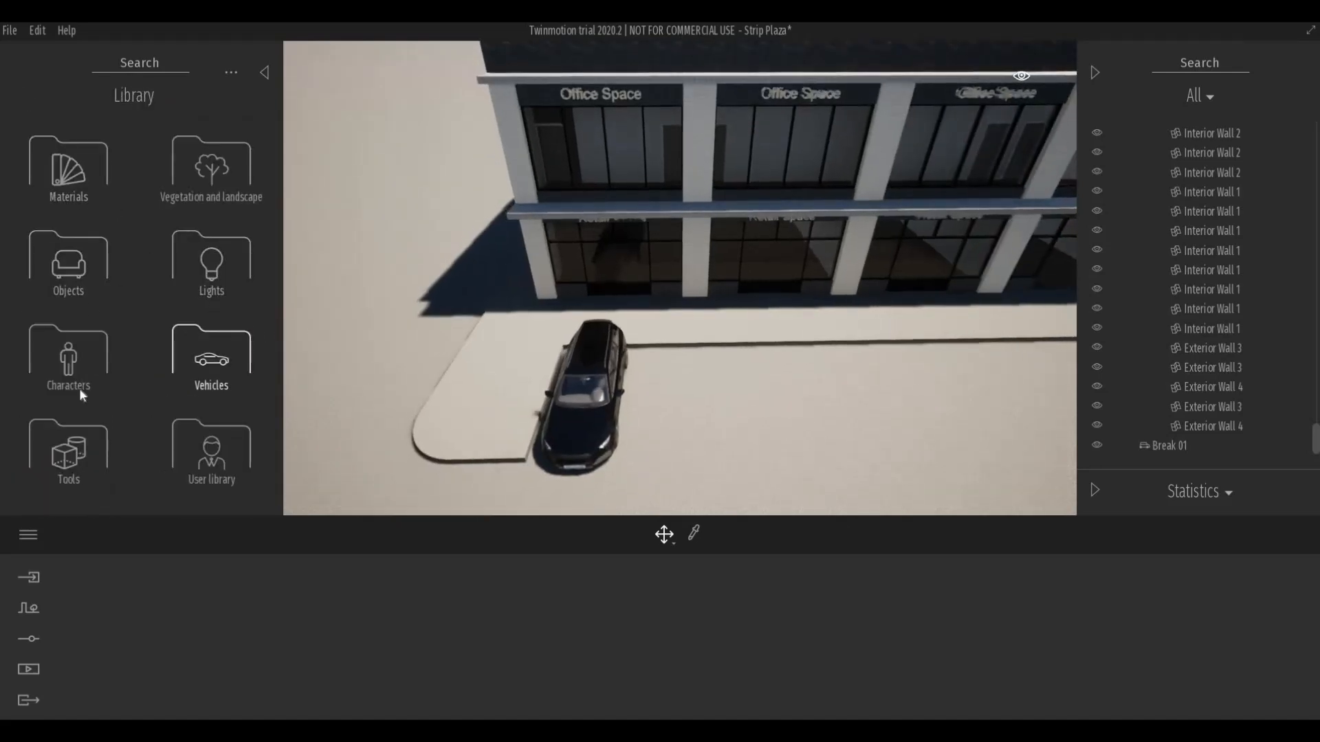
left_click(77, 458)
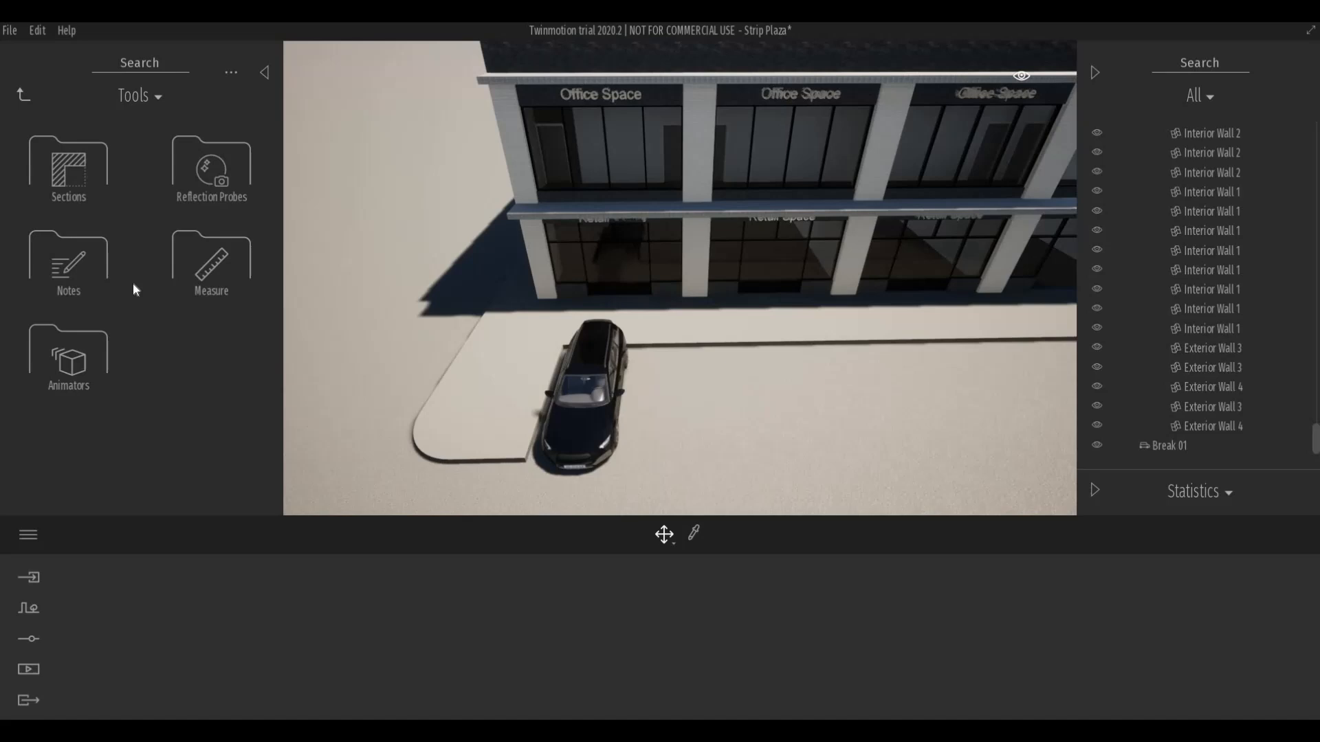
left_click(23, 97)
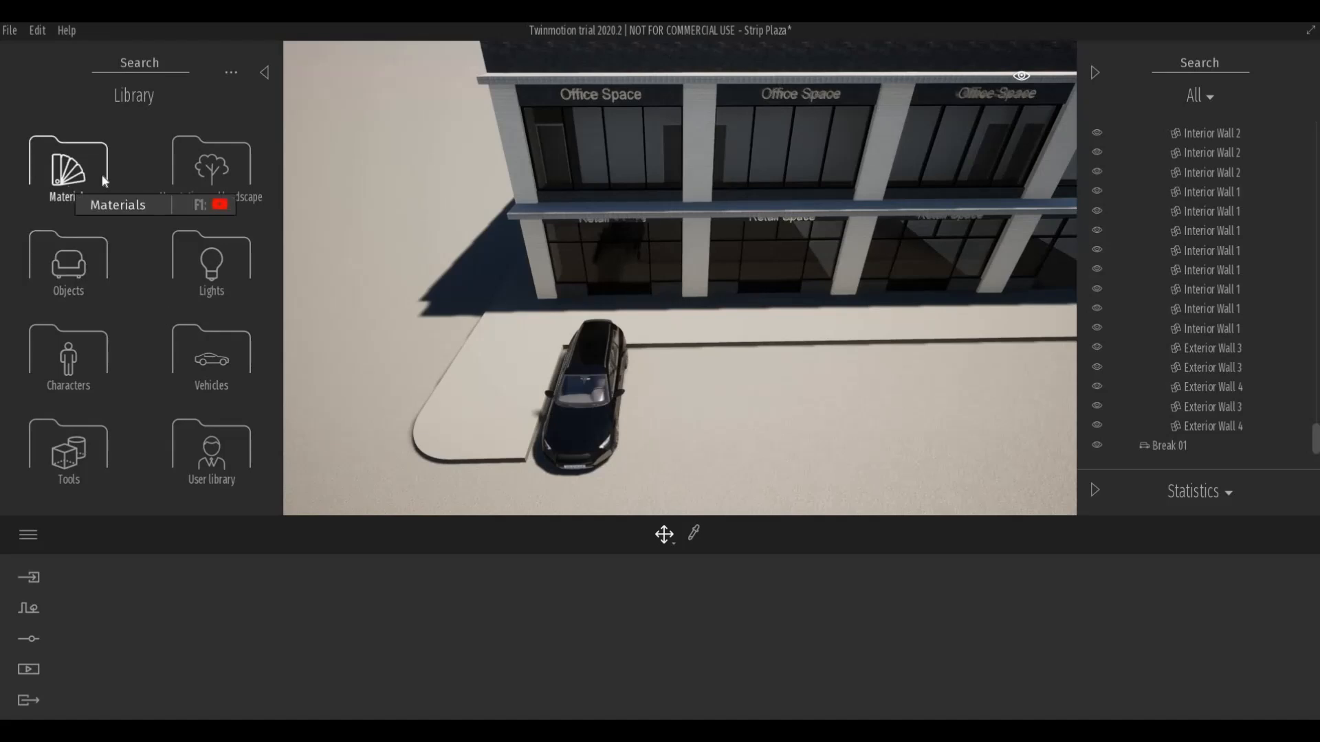
left_click(104, 198)
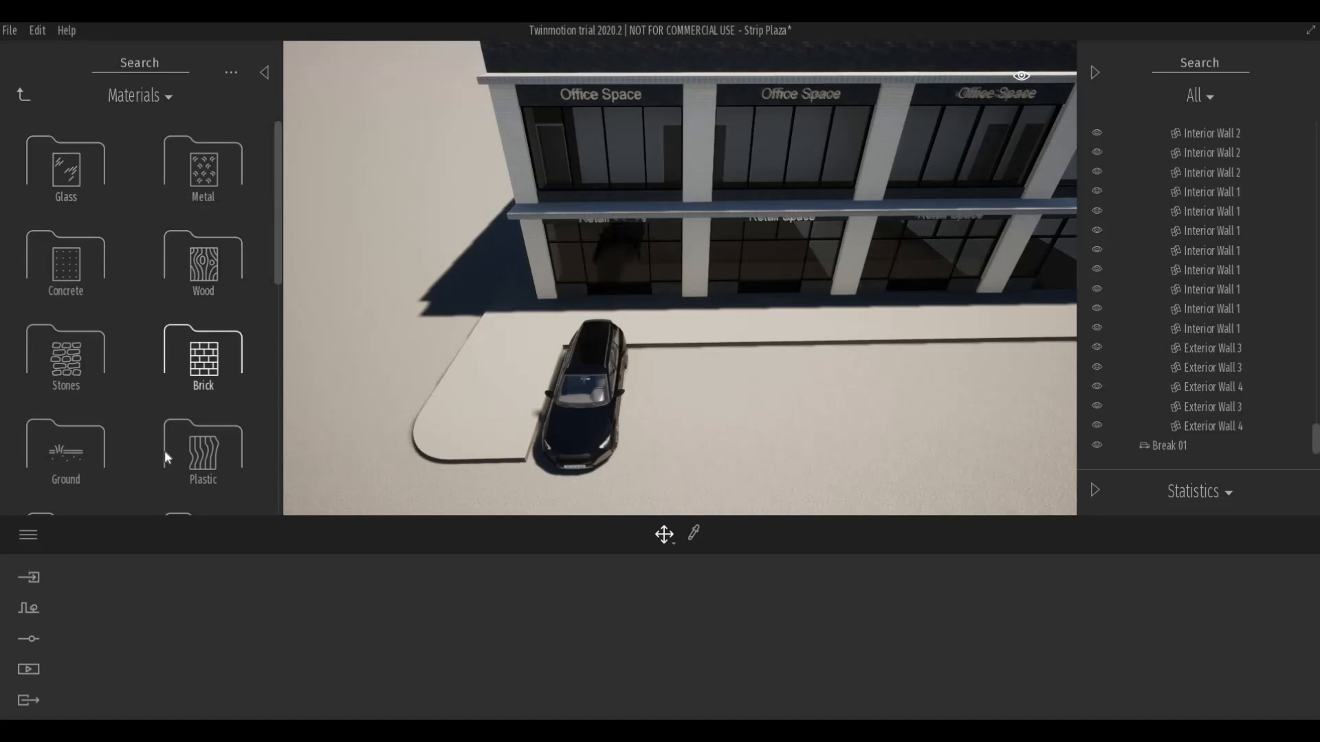
scroll(163, 451, "down", 5)
left_click(28, 95)
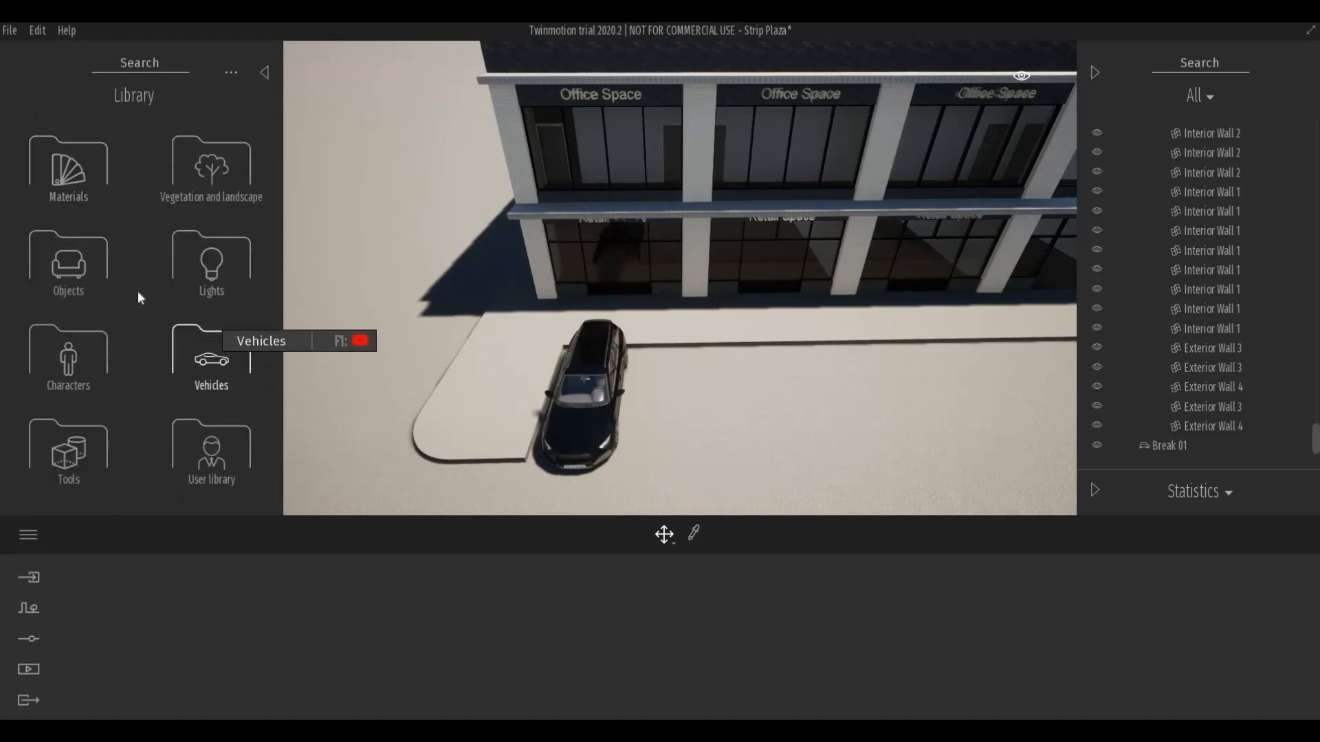
Place a Line marking decal from the library's object decals on the lot in front of the parked car's side.
left_click(171, 312)
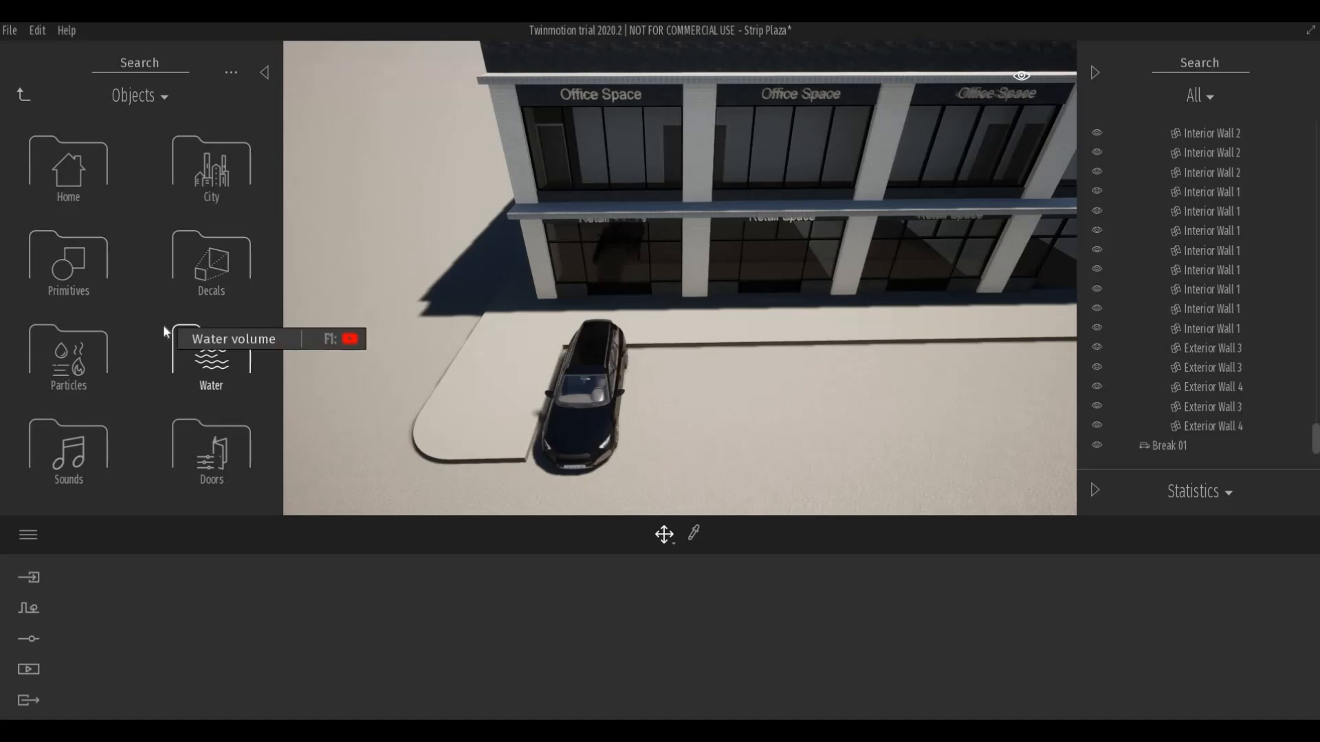
left_click(211, 261)
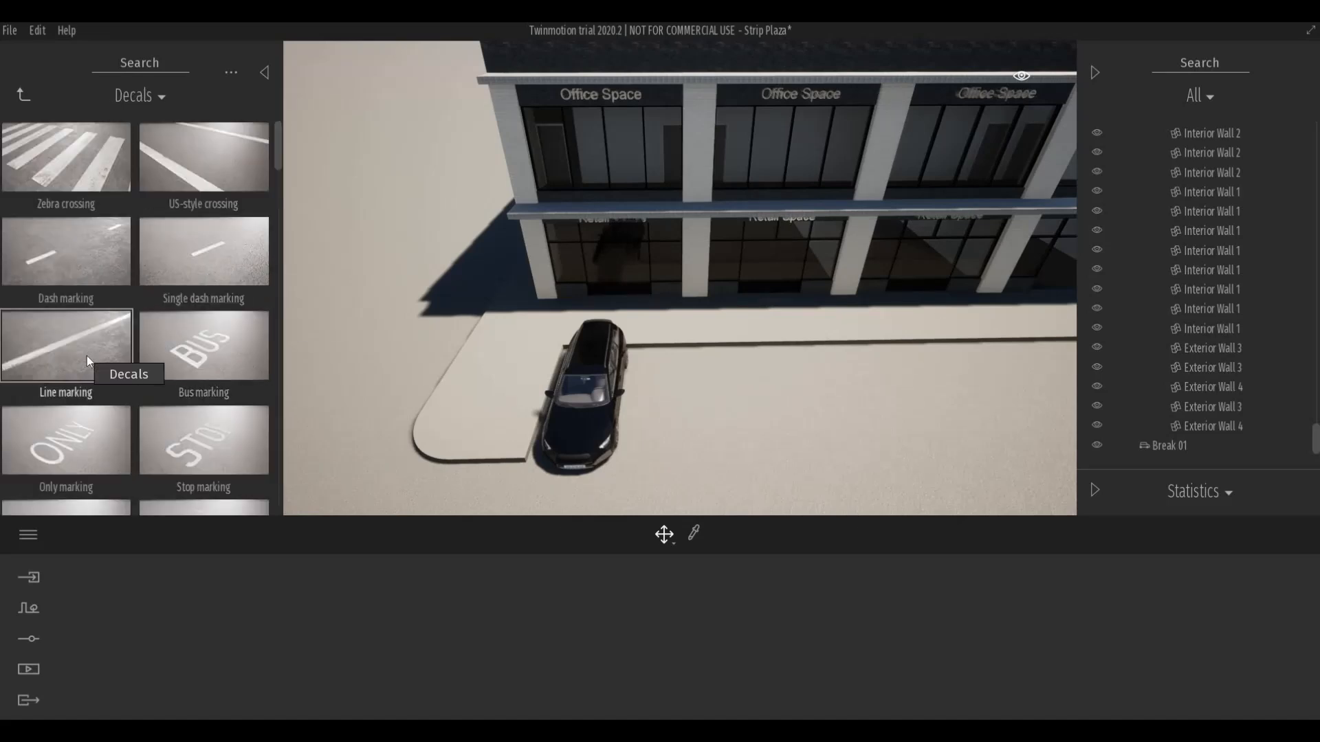
left_click_drag(92, 356, 716, 451)
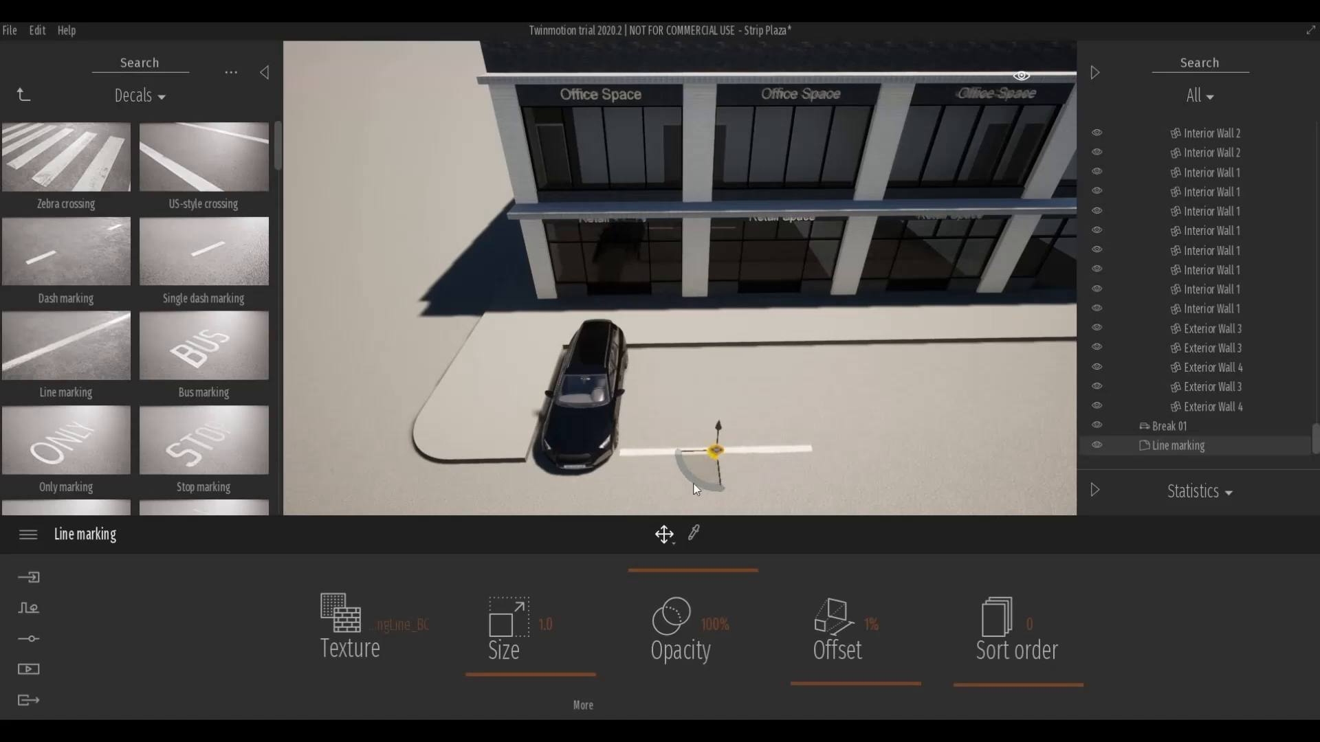
Rotate the line marking by 90 degrees and move it alongside the parked car, up against the curb.
left_click(693, 481)
type("90")
key("Return")
left_click_drag(709, 451, 644, 386)
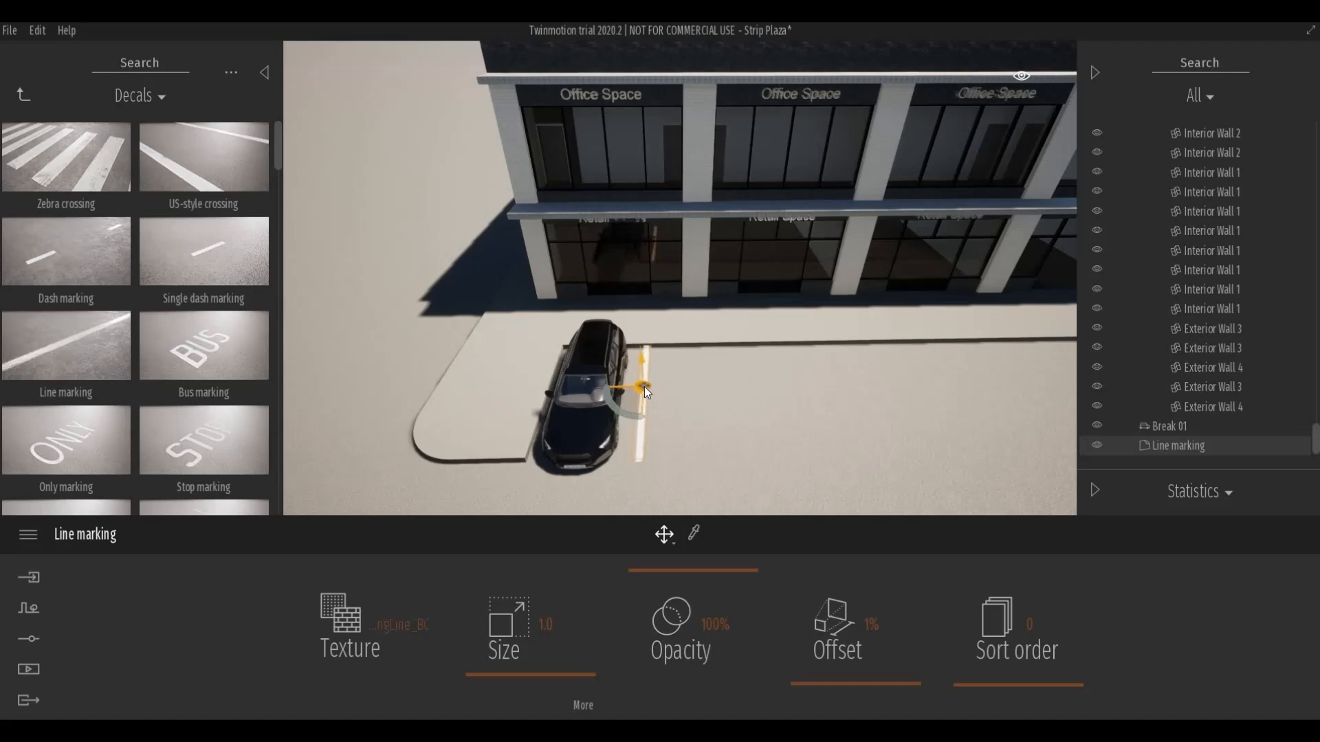
left_click(682, 386)
scroll(679, 385, "up", 3)
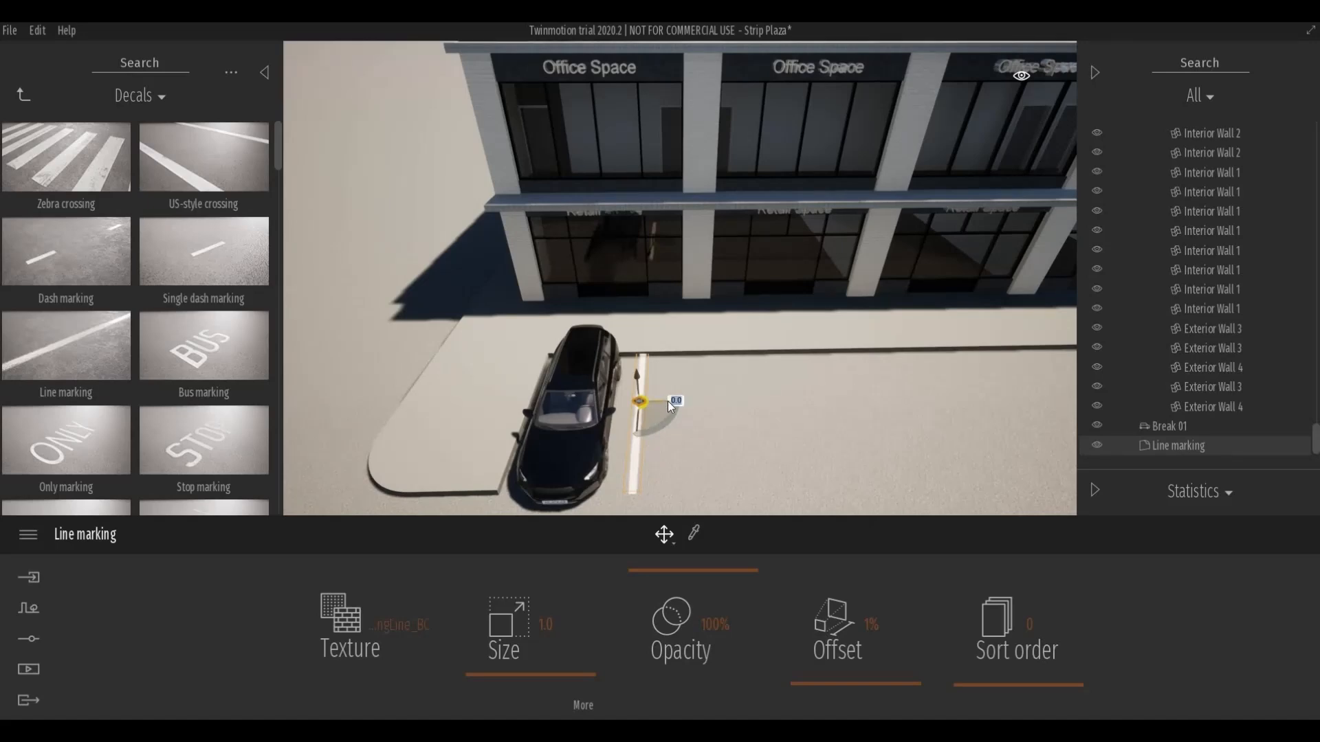
Try to array the line marking along the storefront curb as 12 instances with a spacing of 6 m.
left_click_drag(668, 403, 789, 405, "shift")
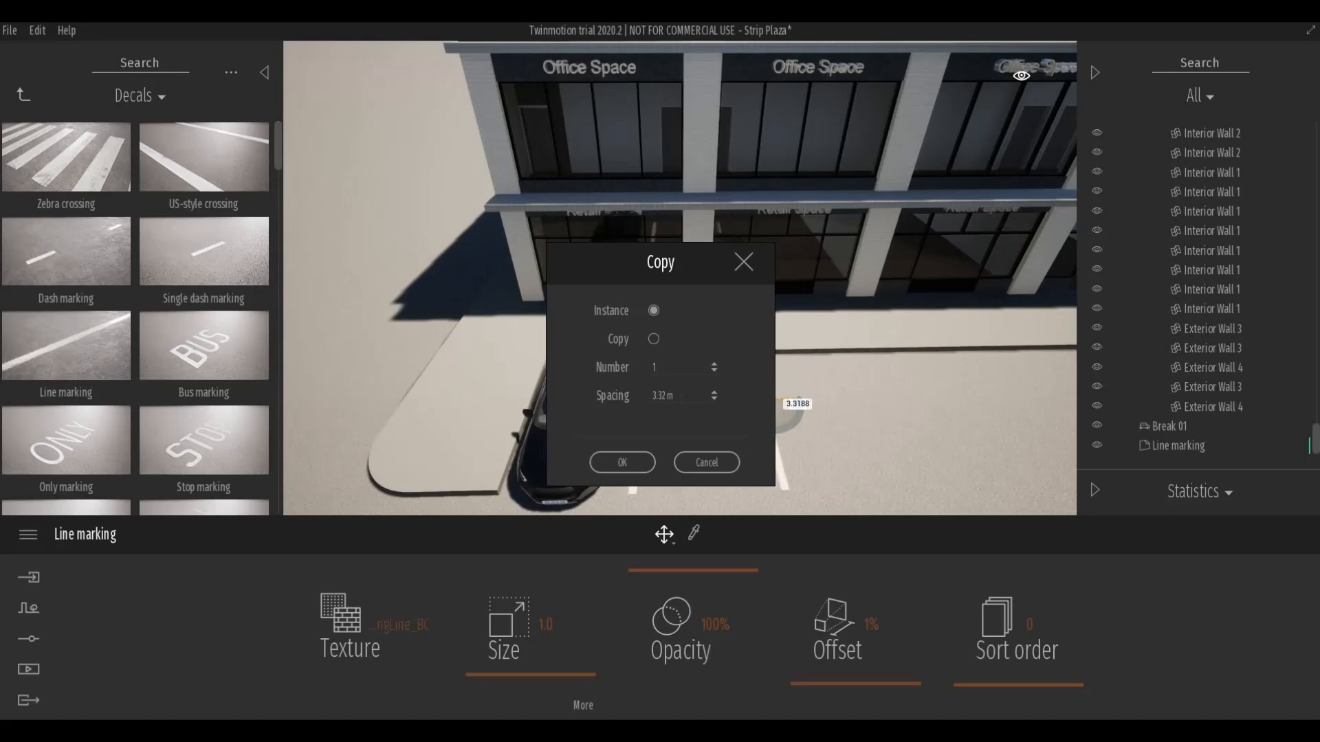
left_click(628, 398)
type("6")
key("Return")
left_click(568, 362)
type("12")
left_click(623, 463)
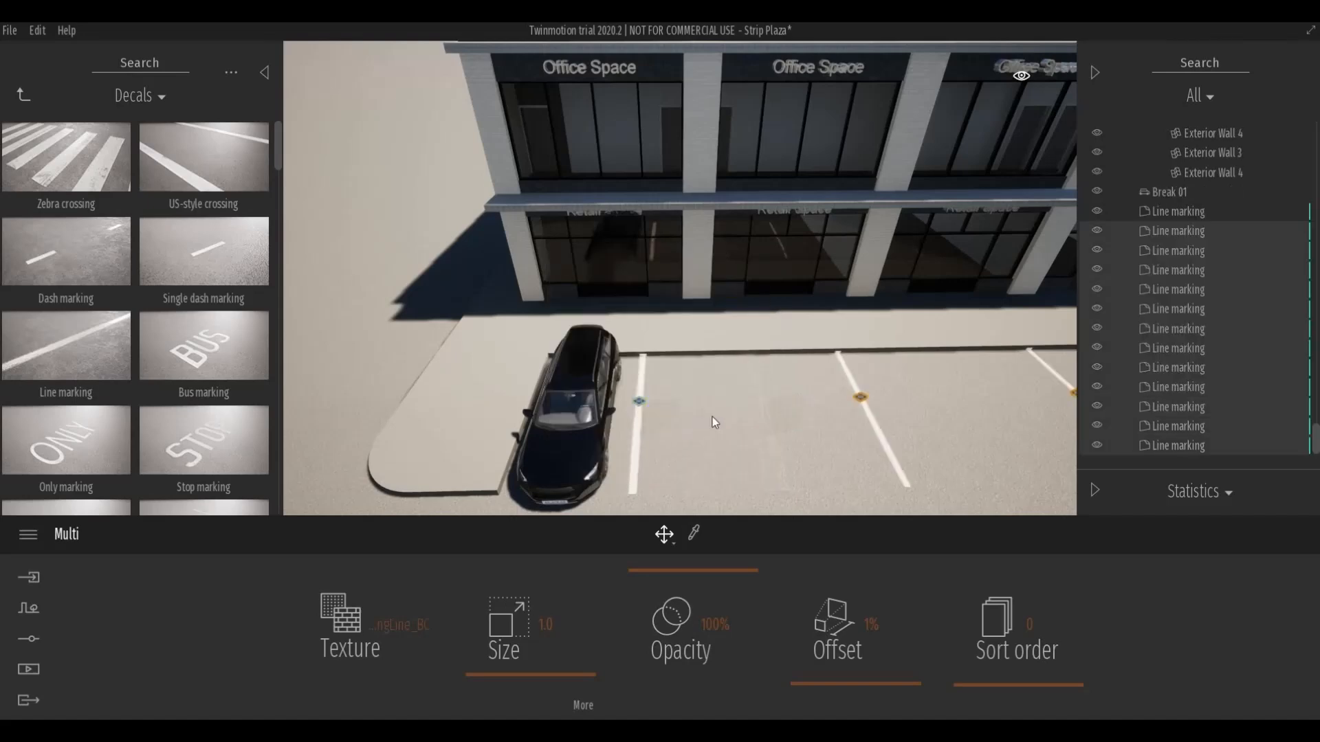
middle_click_drag(914, 401, 758, 421)
scroll(955, 406, "down", 2)
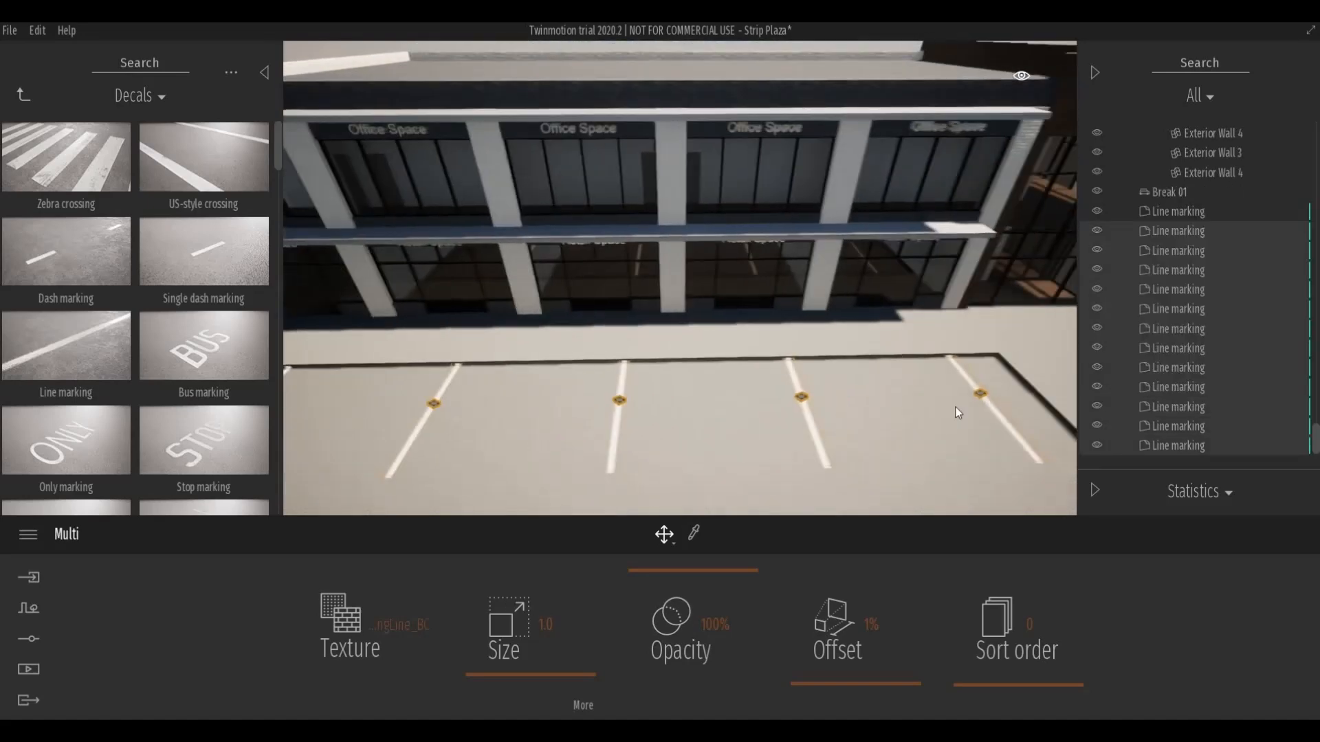
scroll(702, 418, "down", 1)
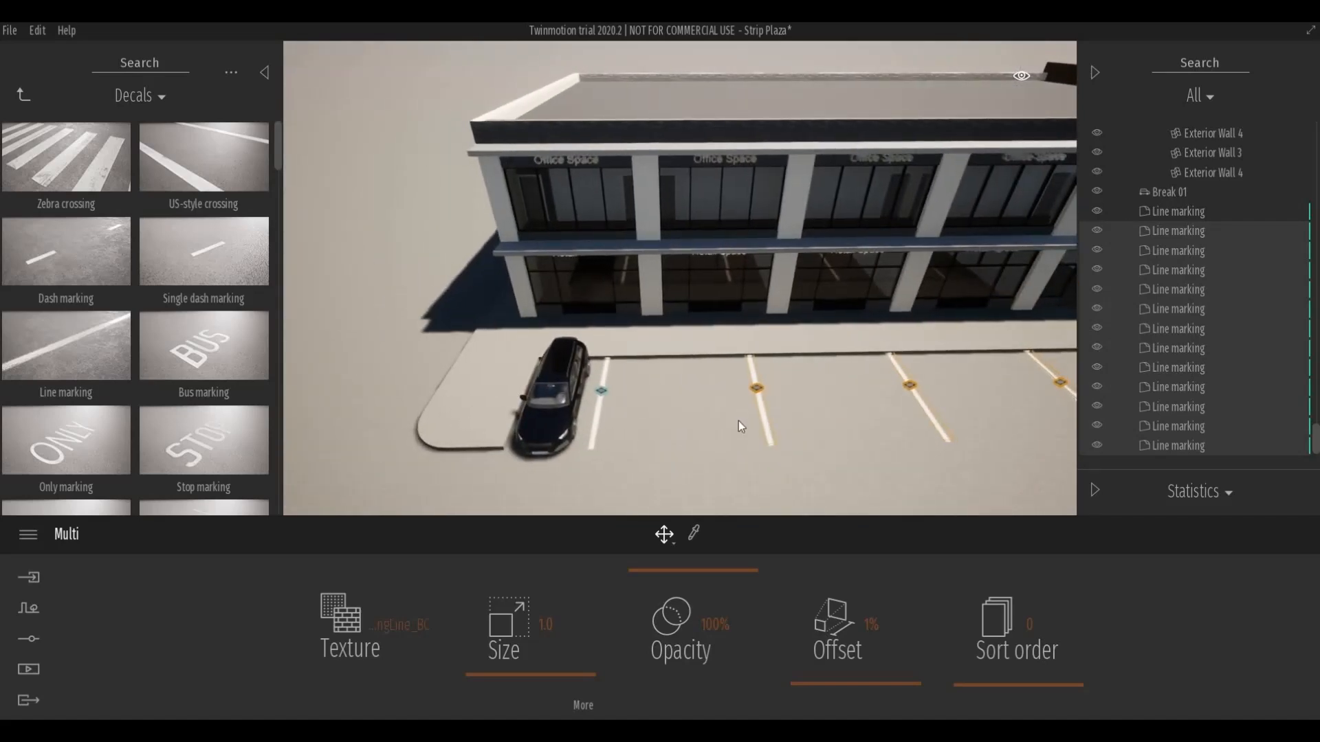
Array the line marking beside the car along the storefront curb as 7 instances.
left_click(624, 402)
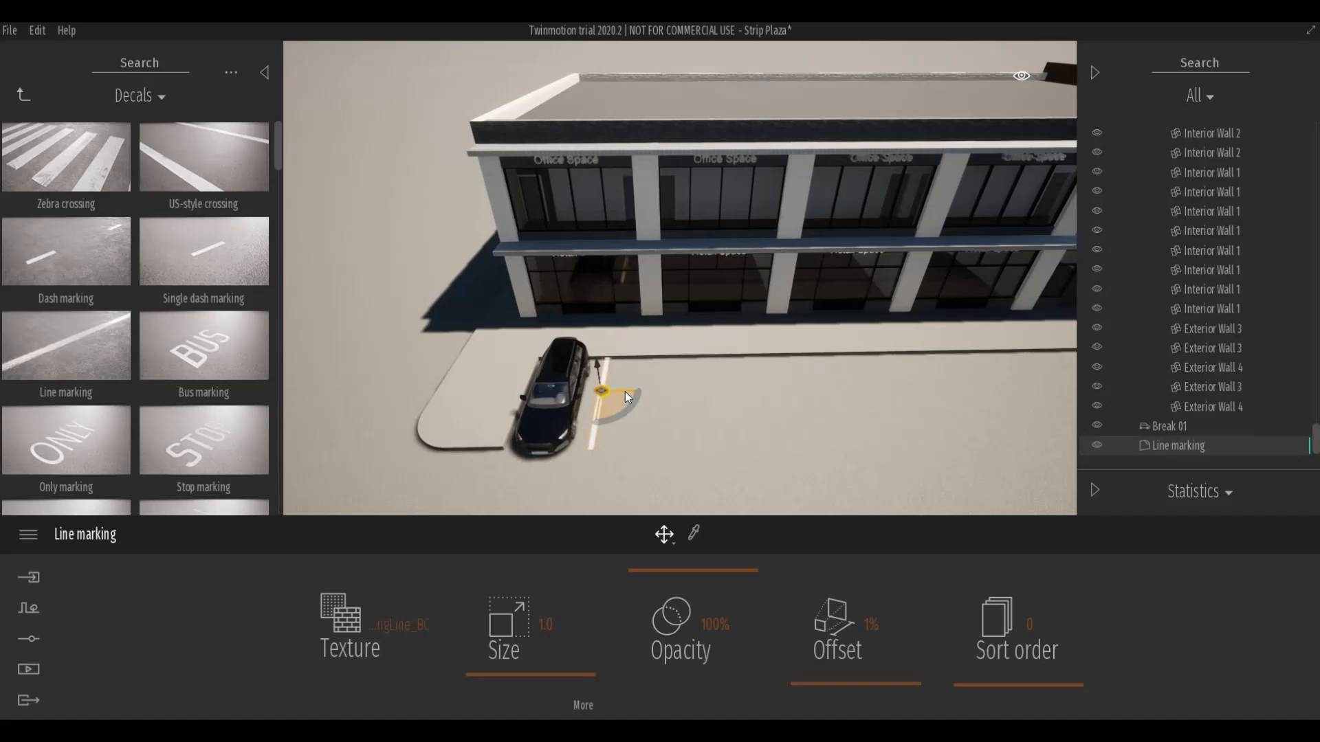
left_click_drag(630, 397, 709, 401, "alt")
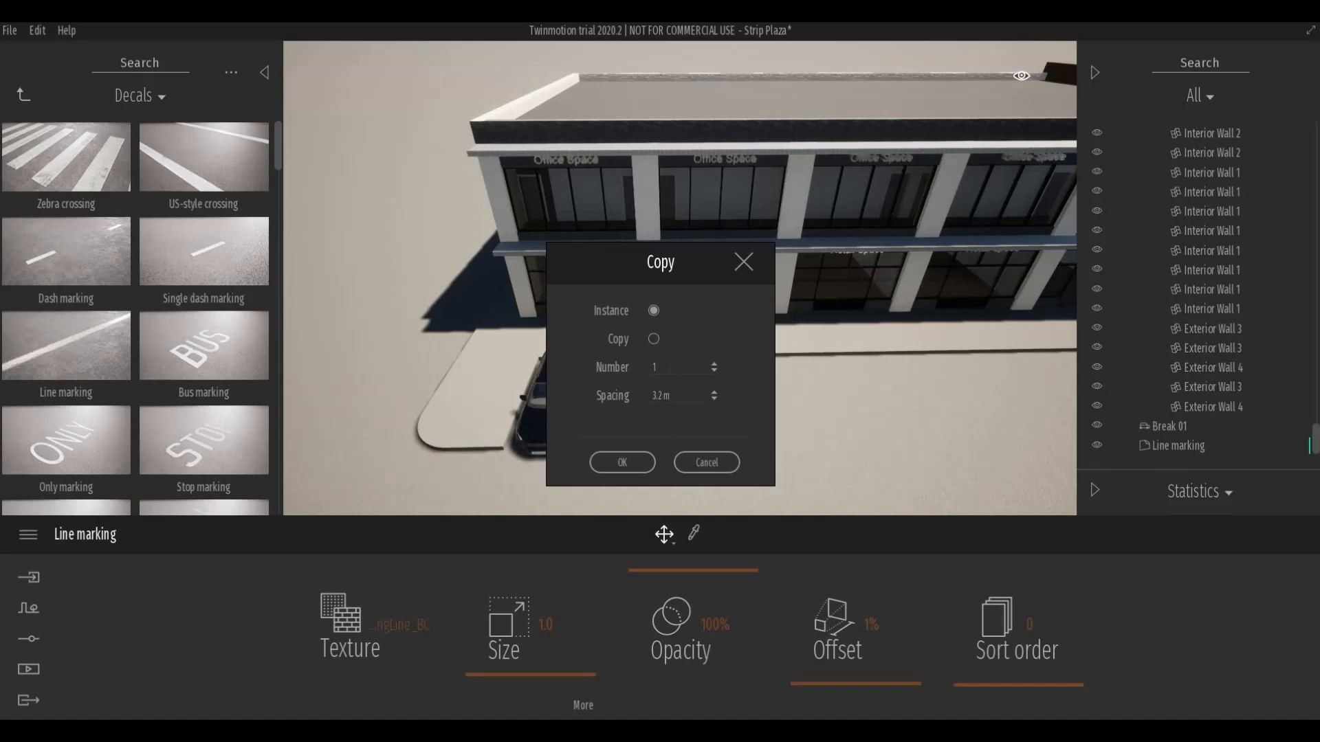
left_click(654, 340)
left_click(654, 311)
left_click_drag(668, 368, 581, 364)
type("7")
left_click(654, 462)
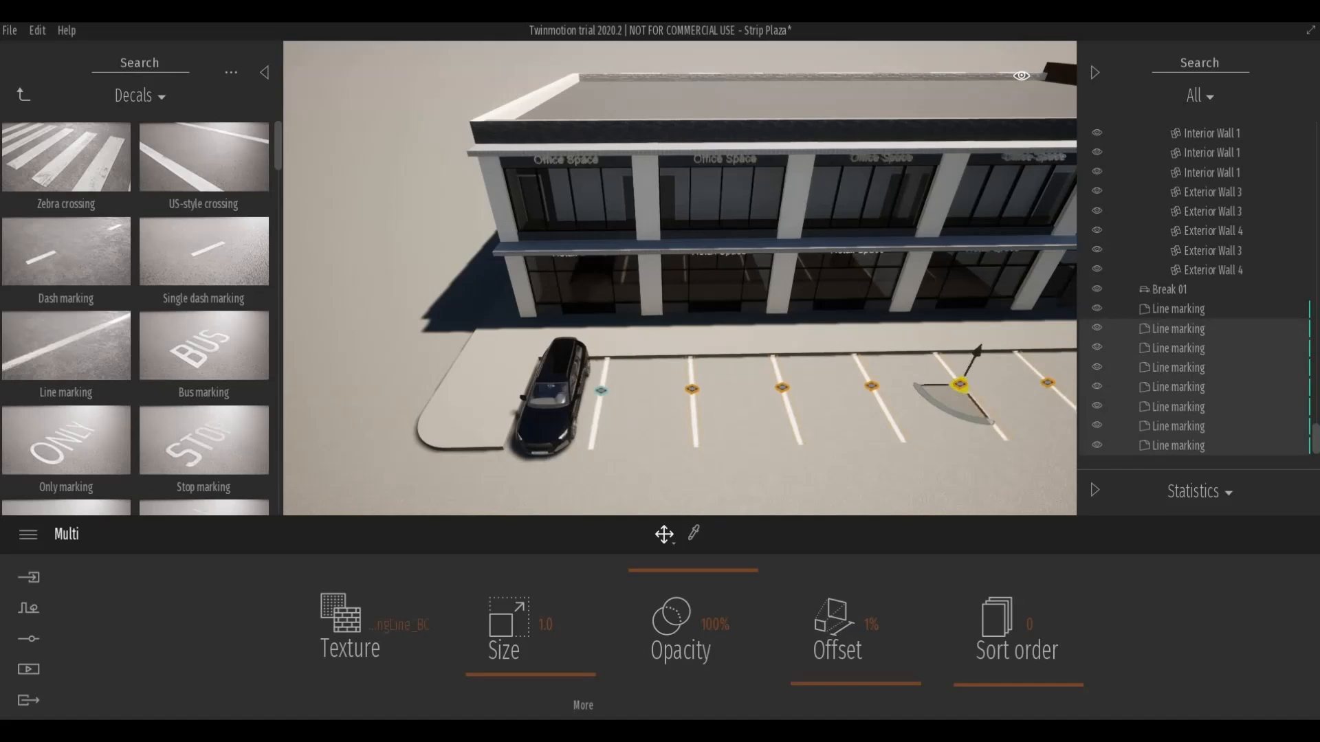
Delete the last line marking of the row, next to the curb corner by the Strip Plaza entrance.
middle_click_drag(656, 426, 679, 451)
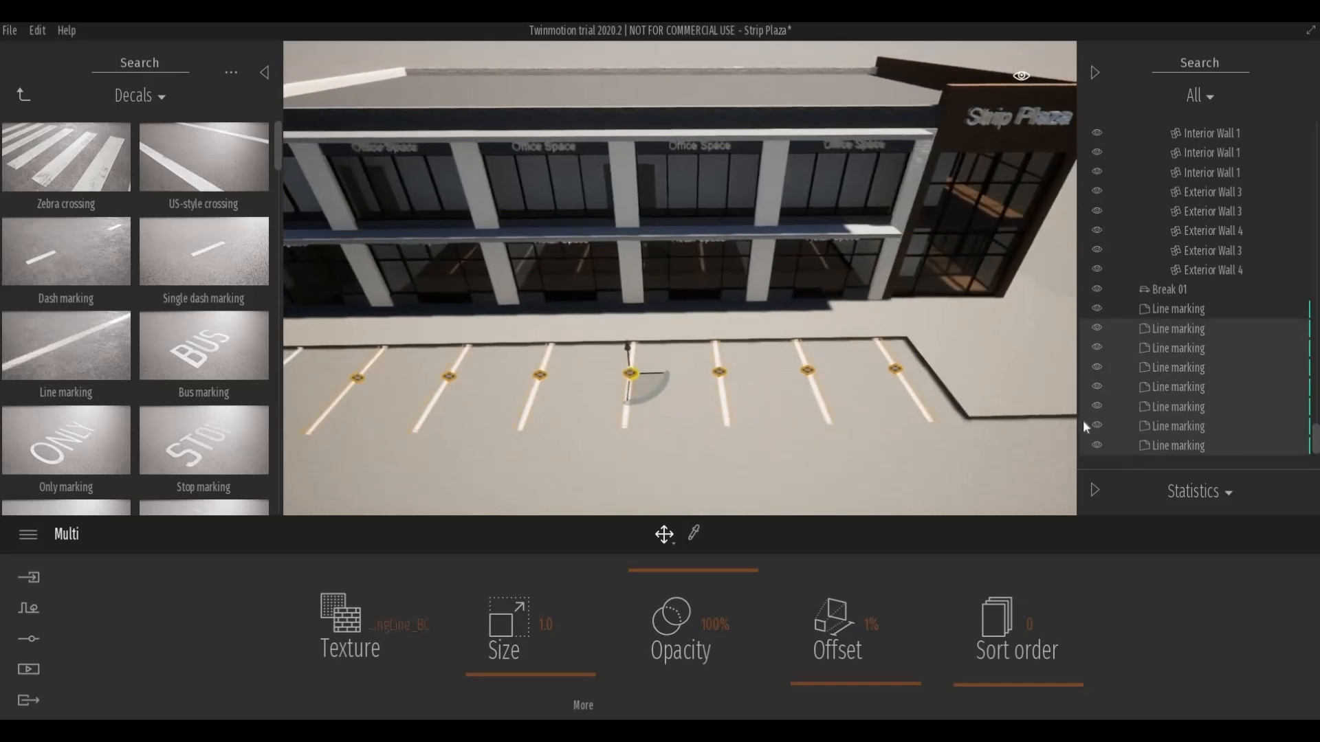
middle_click_drag(950, 411, 882, 412)
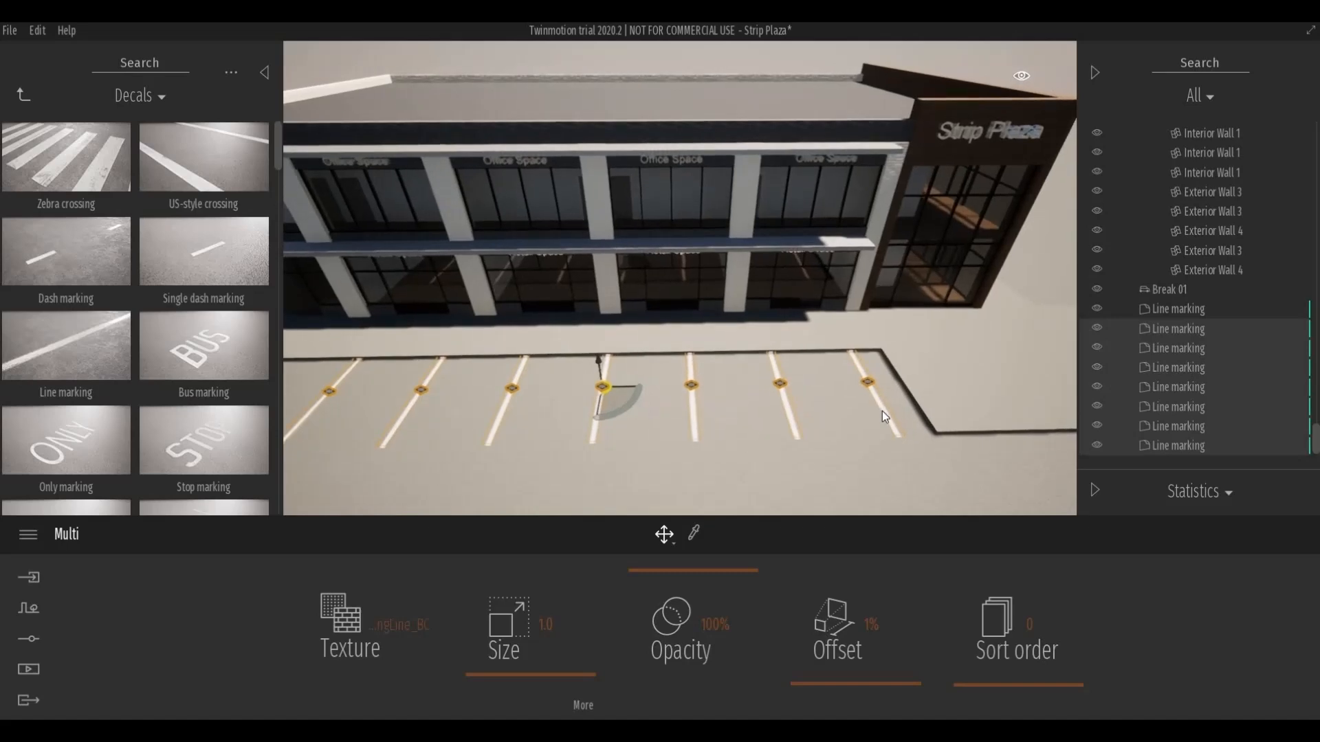
left_click(882, 411)
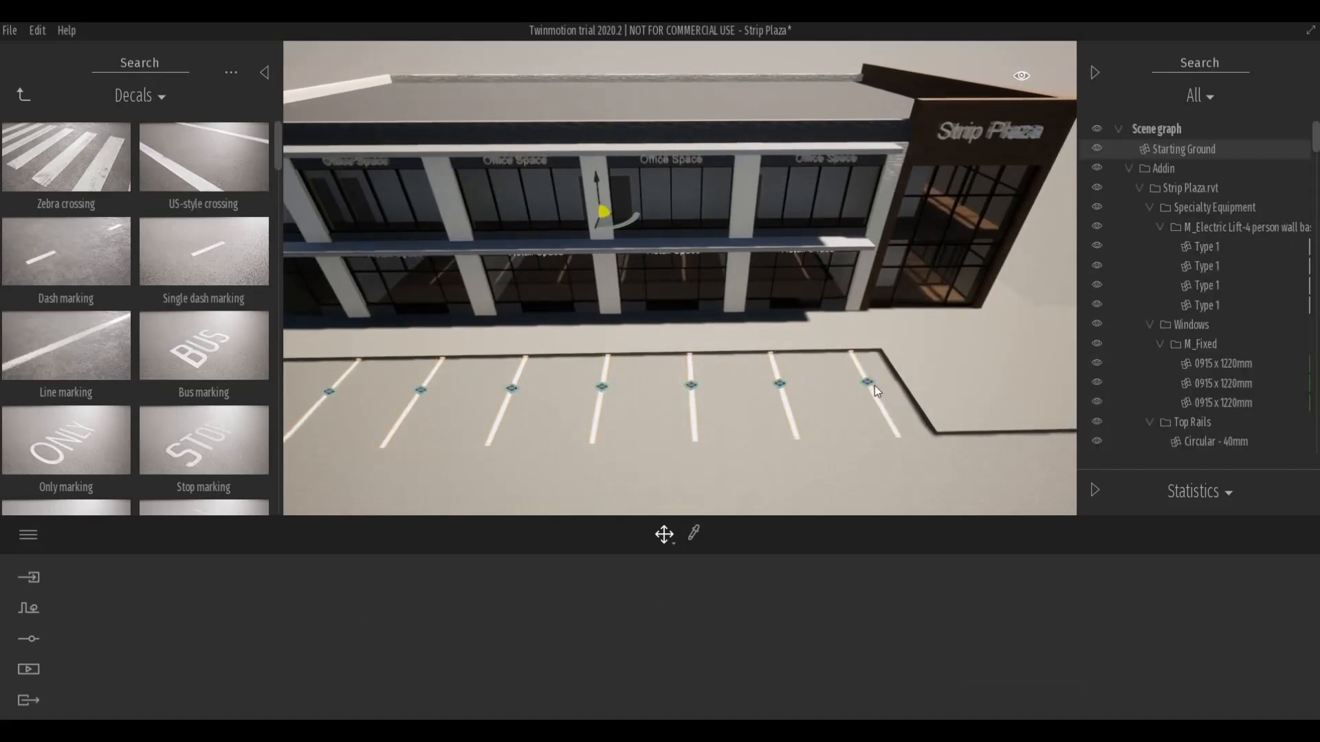
left_click(868, 382)
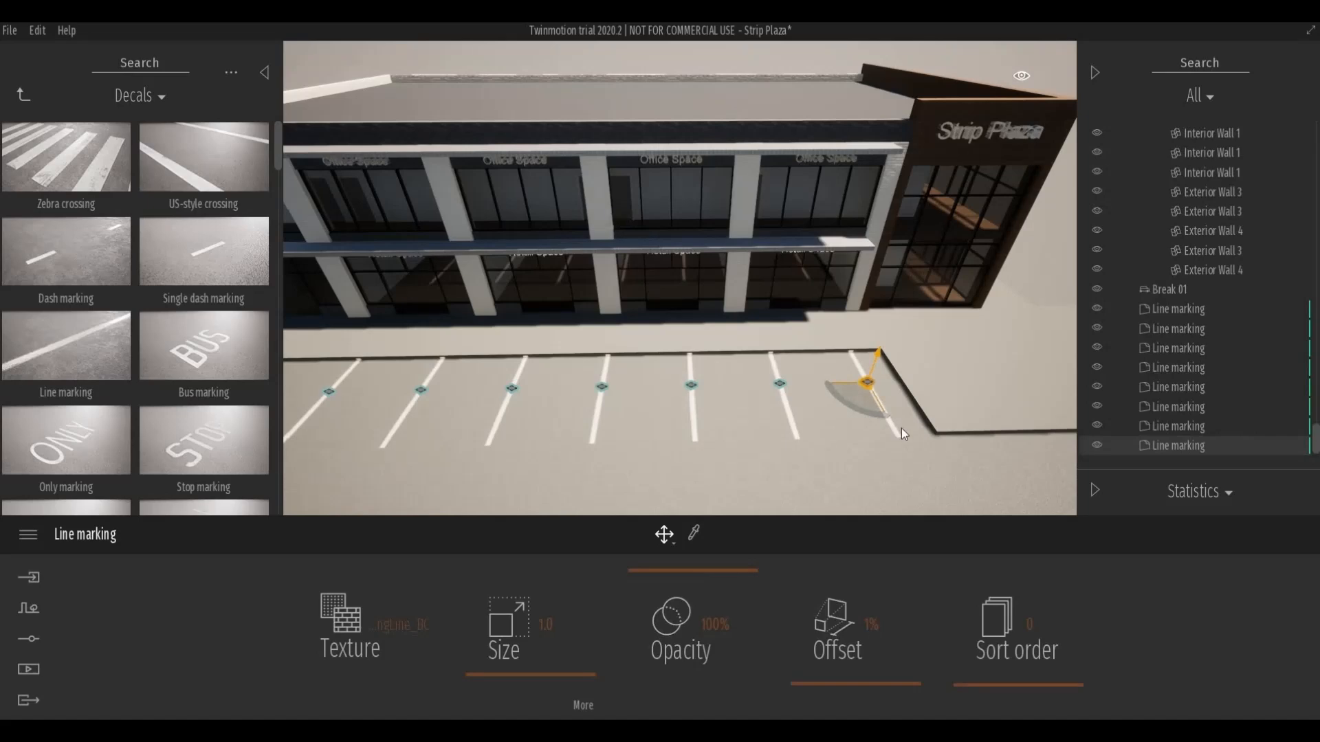
key("Delete")
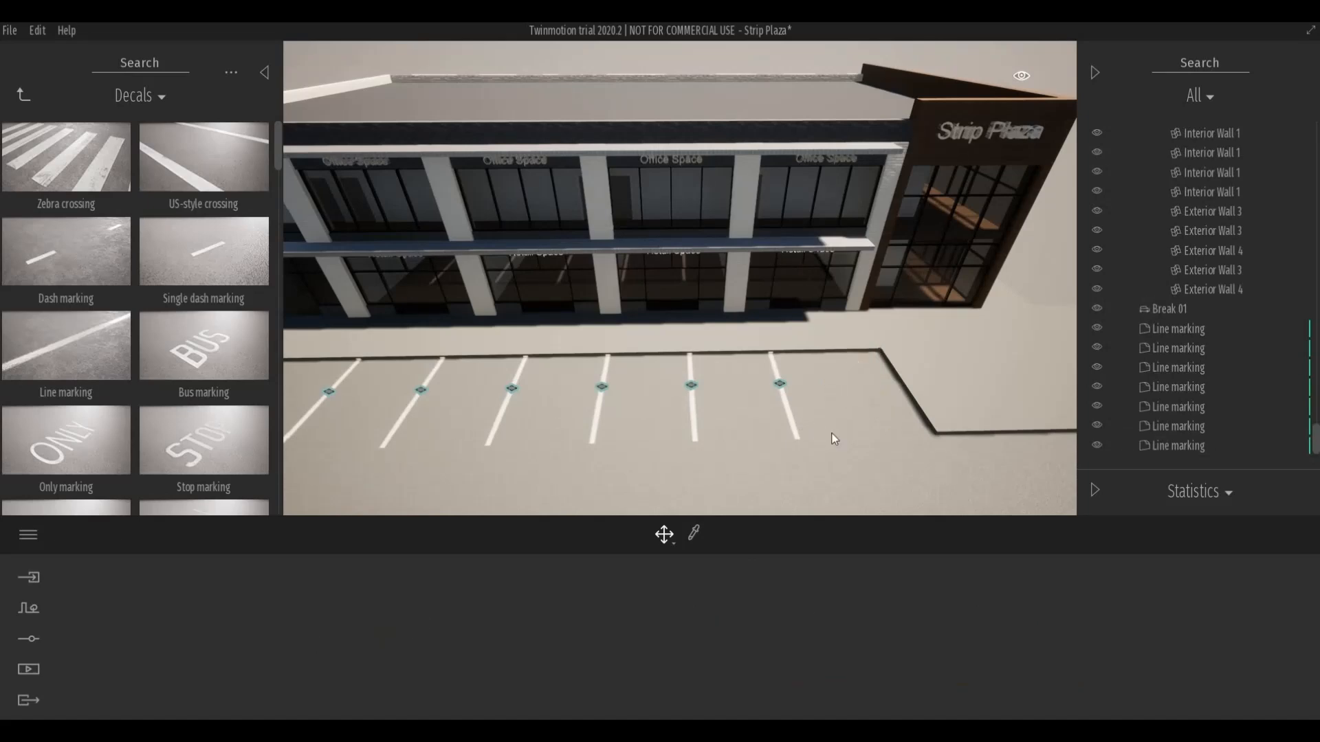
Shift the last remaining line marking slightly toward the curb corner by the entrance and deselect it.
middle_click_drag(831, 433, 873, 424)
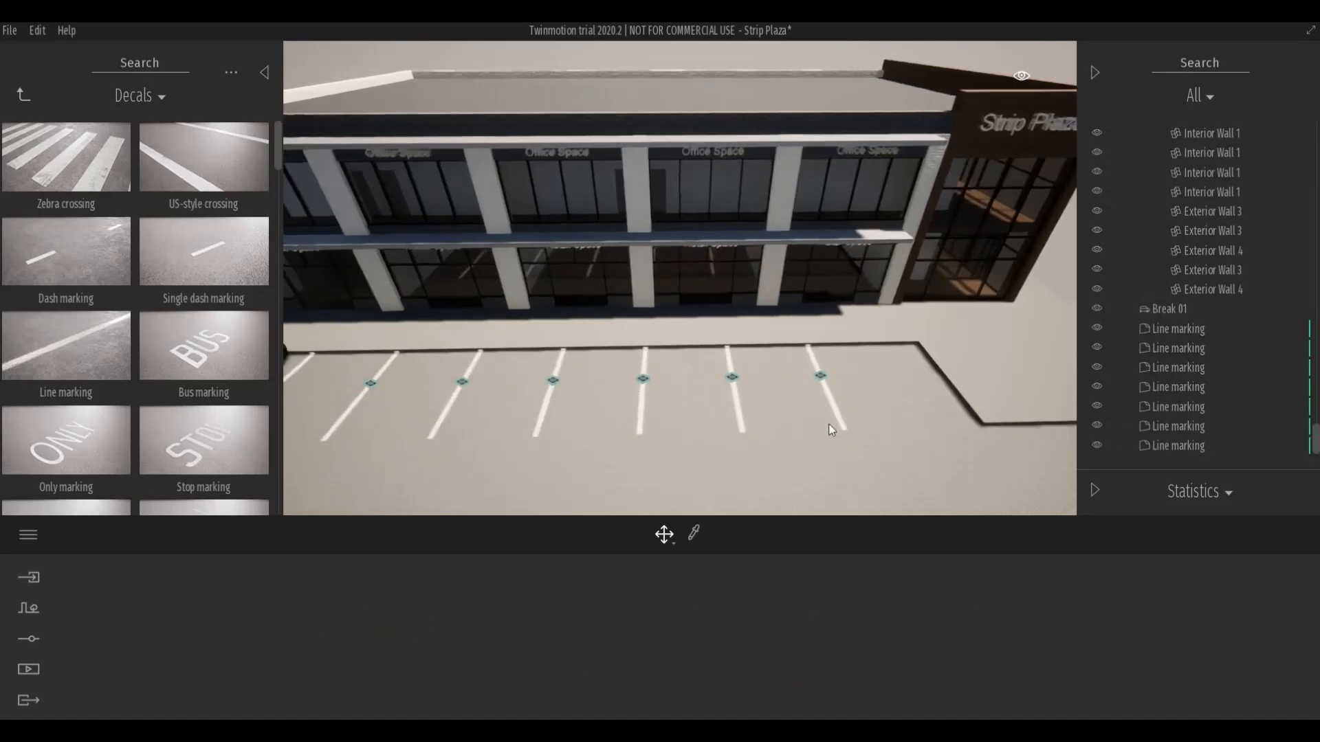
left_click(823, 376)
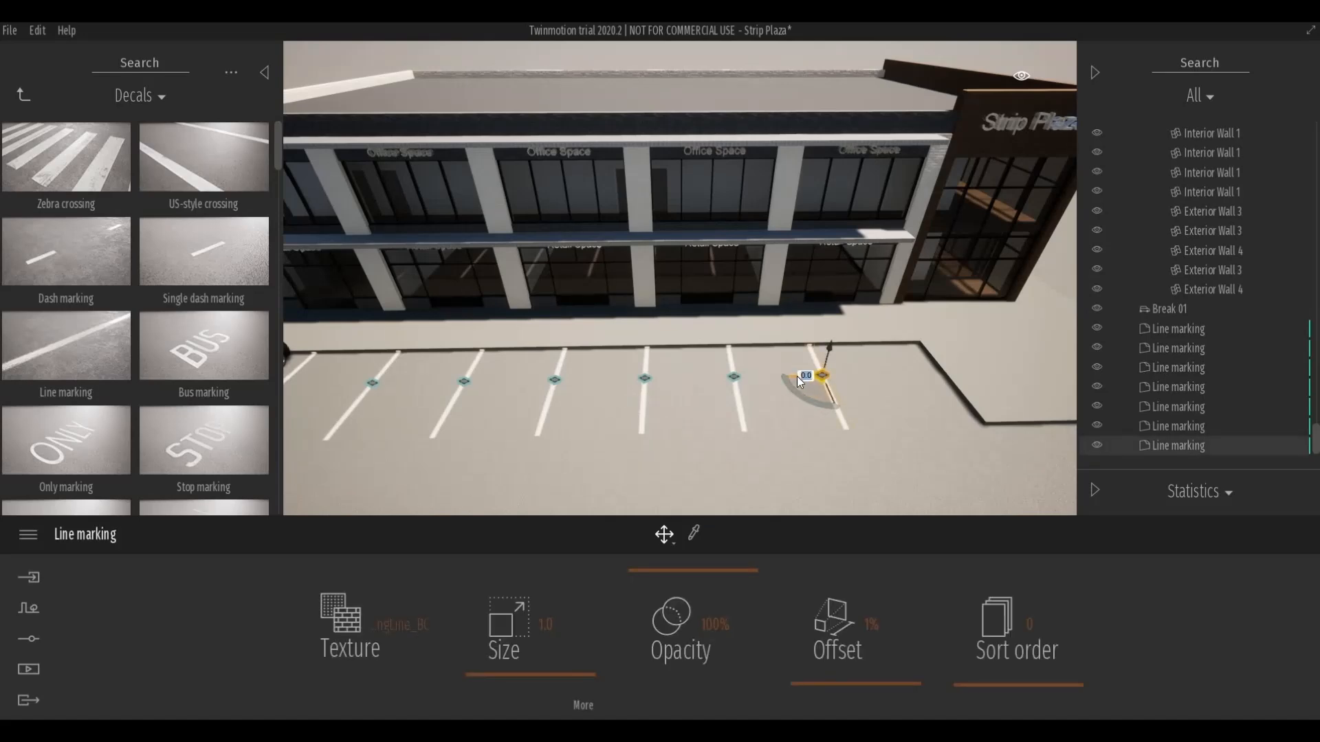
left_click_drag(804, 376, 812, 382)
left_click(782, 409)
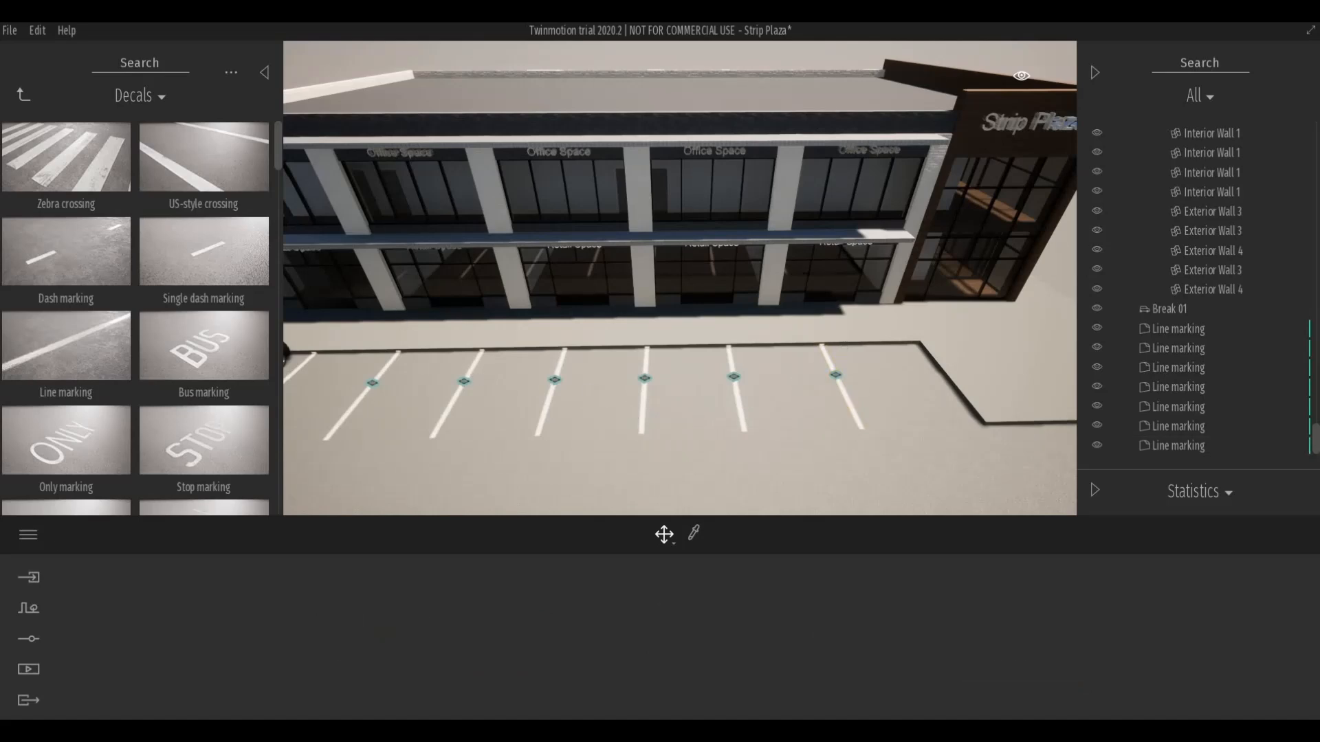
Place a Disabled symbol decal in the end bay between the last line marking and the curb near the entrance.
middle_click_drag(550, 383, 303, 341)
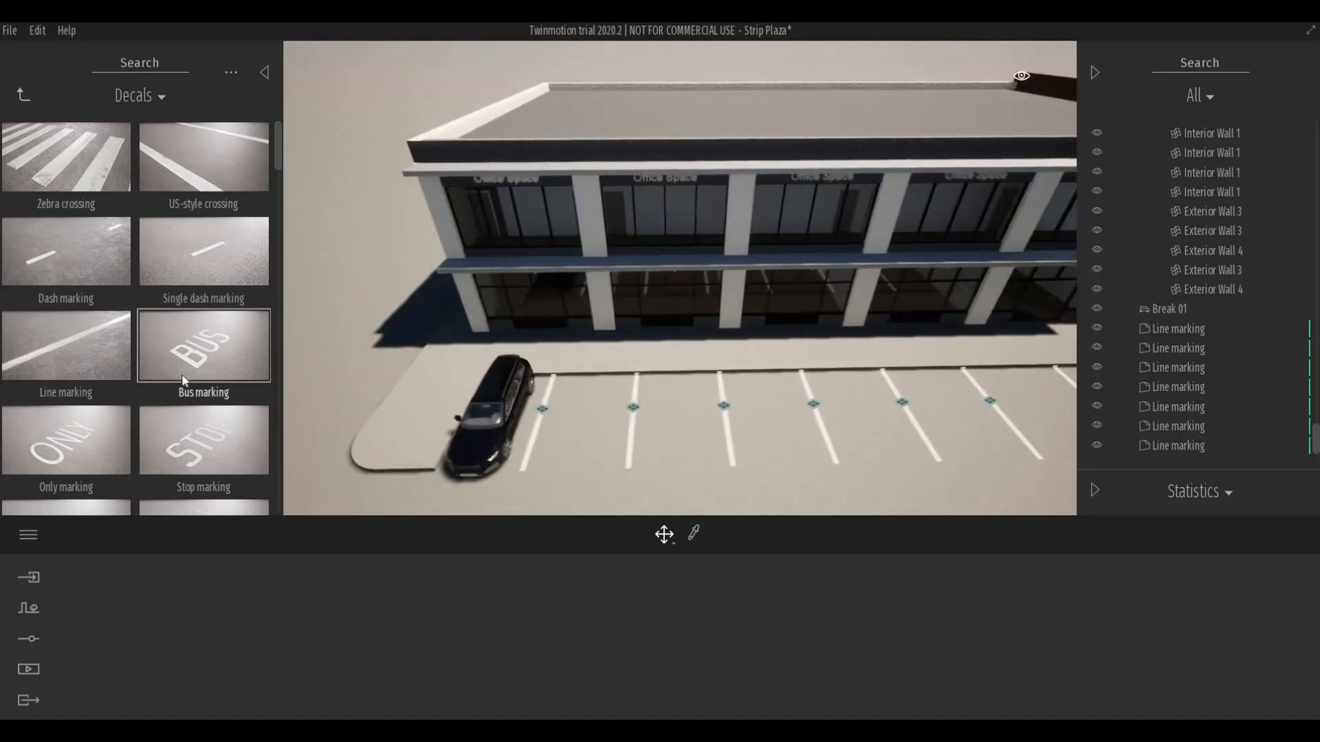
scroll(183, 380, "down", 5)
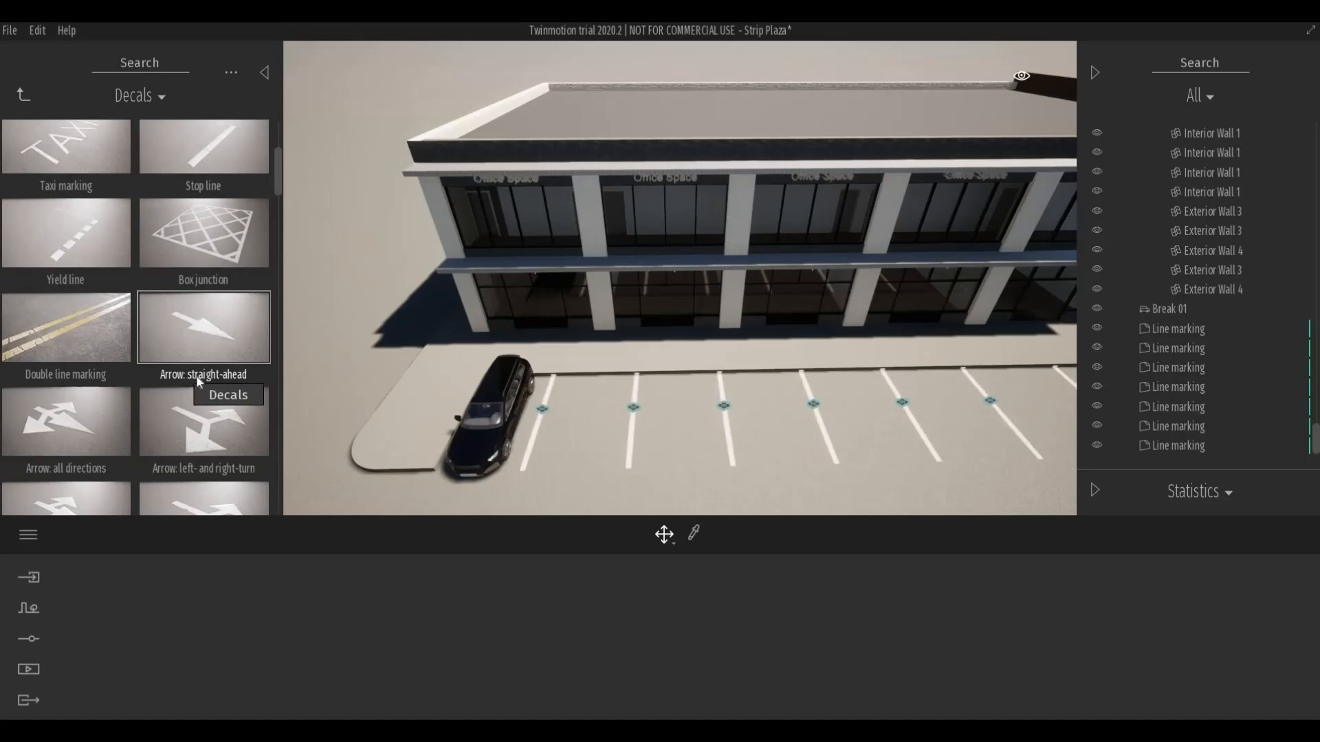
scroll(740, 436, "down", 2)
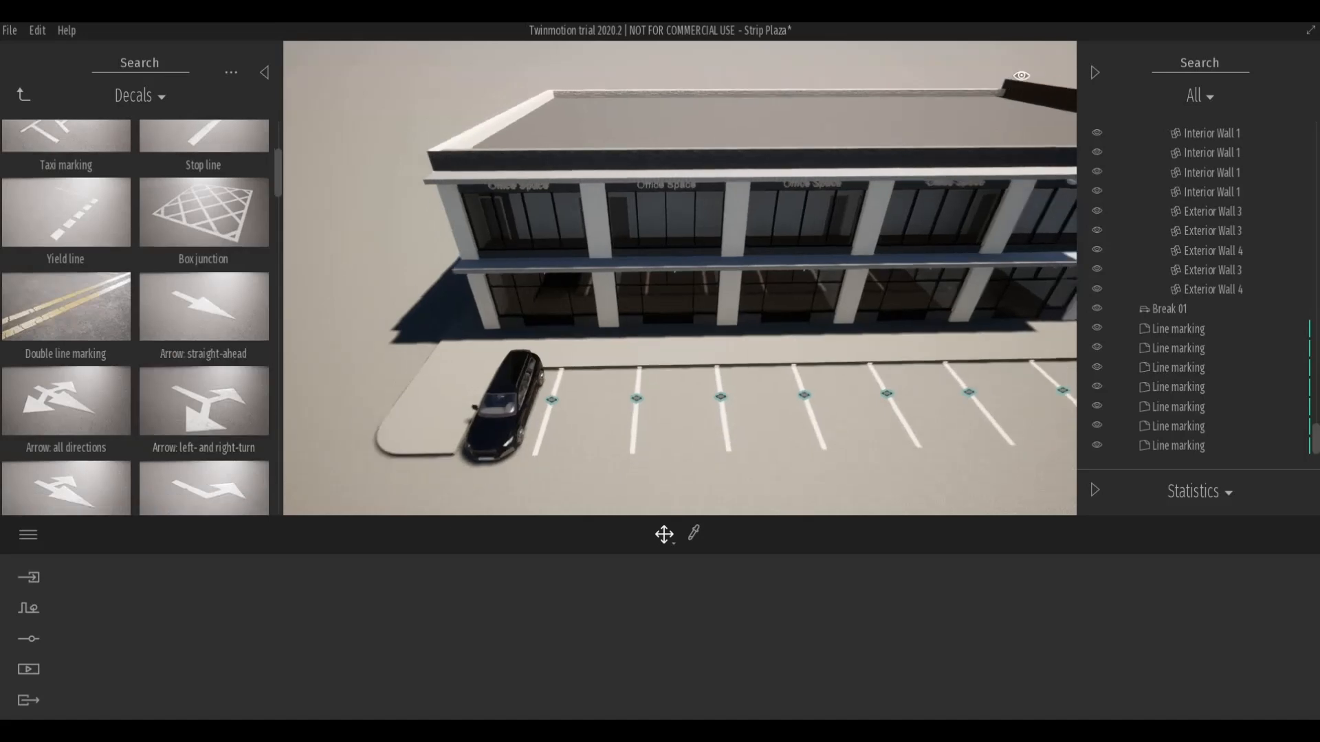
middle_click_drag(739, 436, 607, 406)
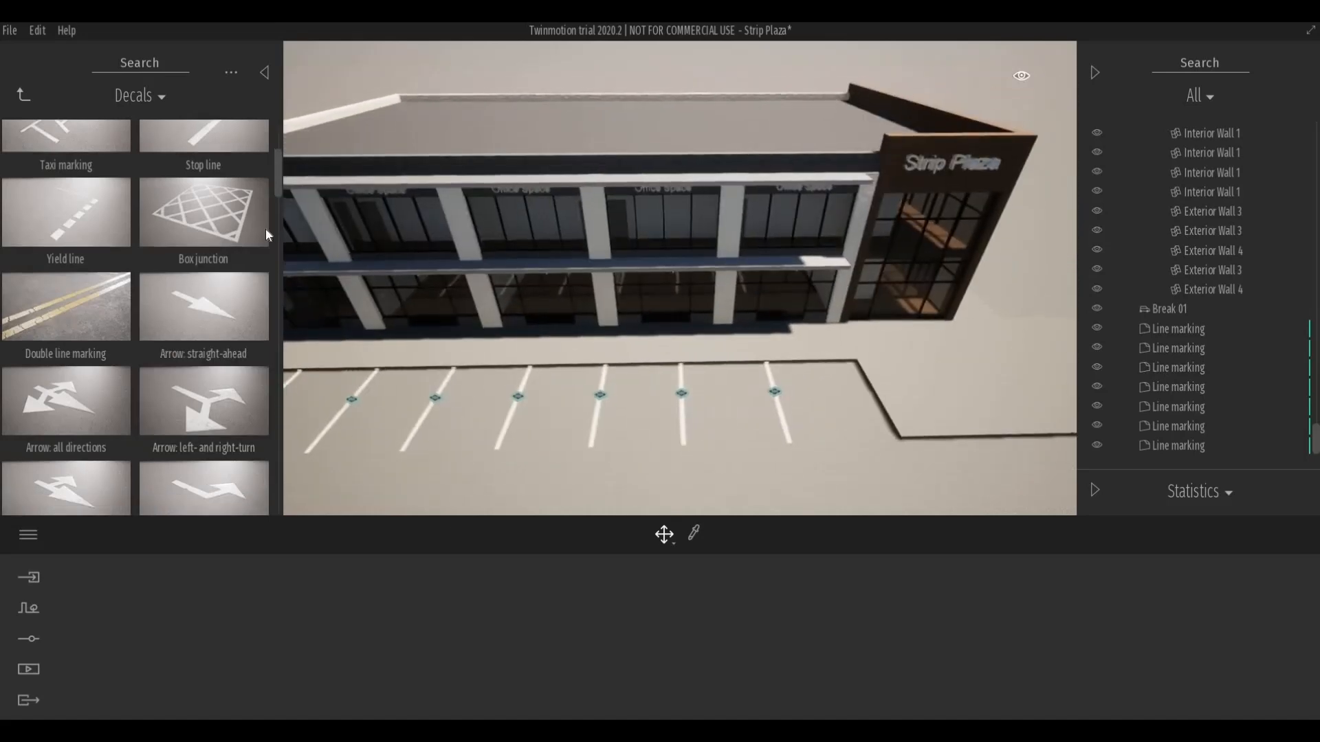
left_click_drag(245, 217, 208, 257)
scroll(745, 369, "down", 3)
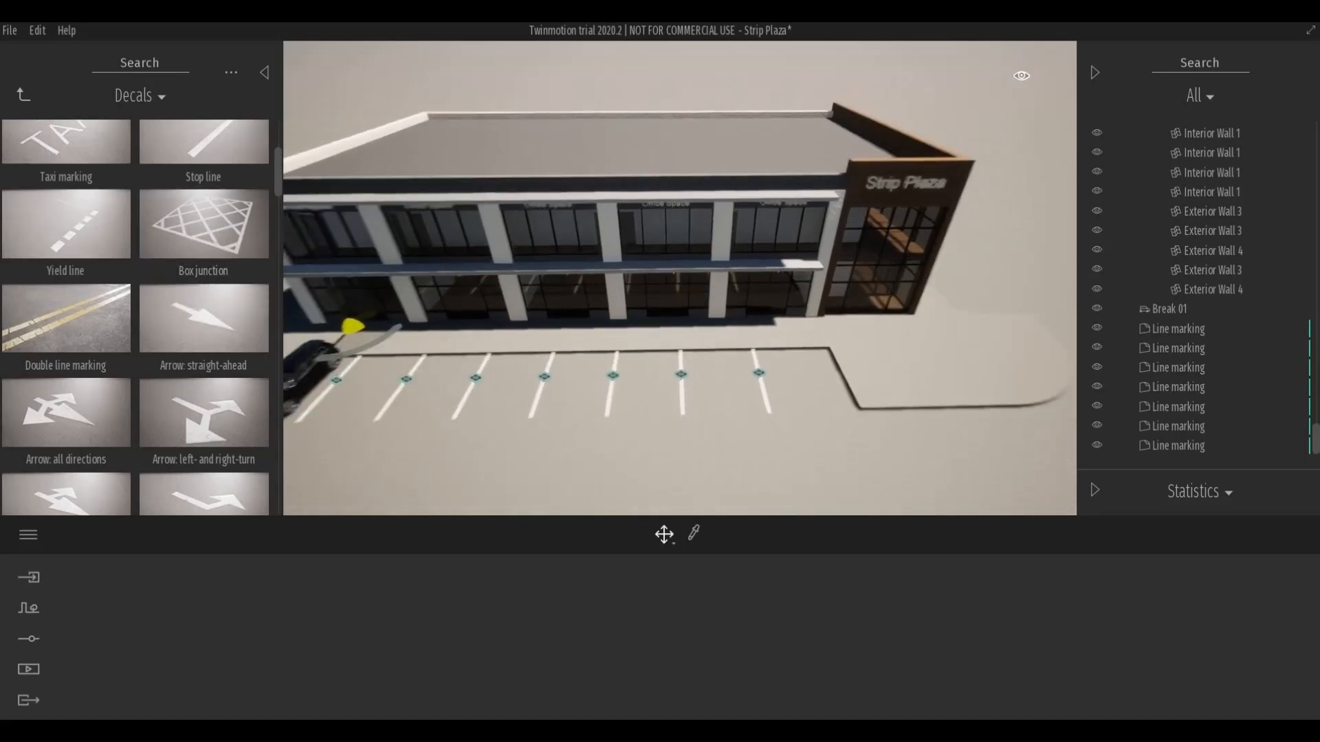
middle_click_drag(745, 370, 746, 357)
scroll(758, 359, "down", 4)
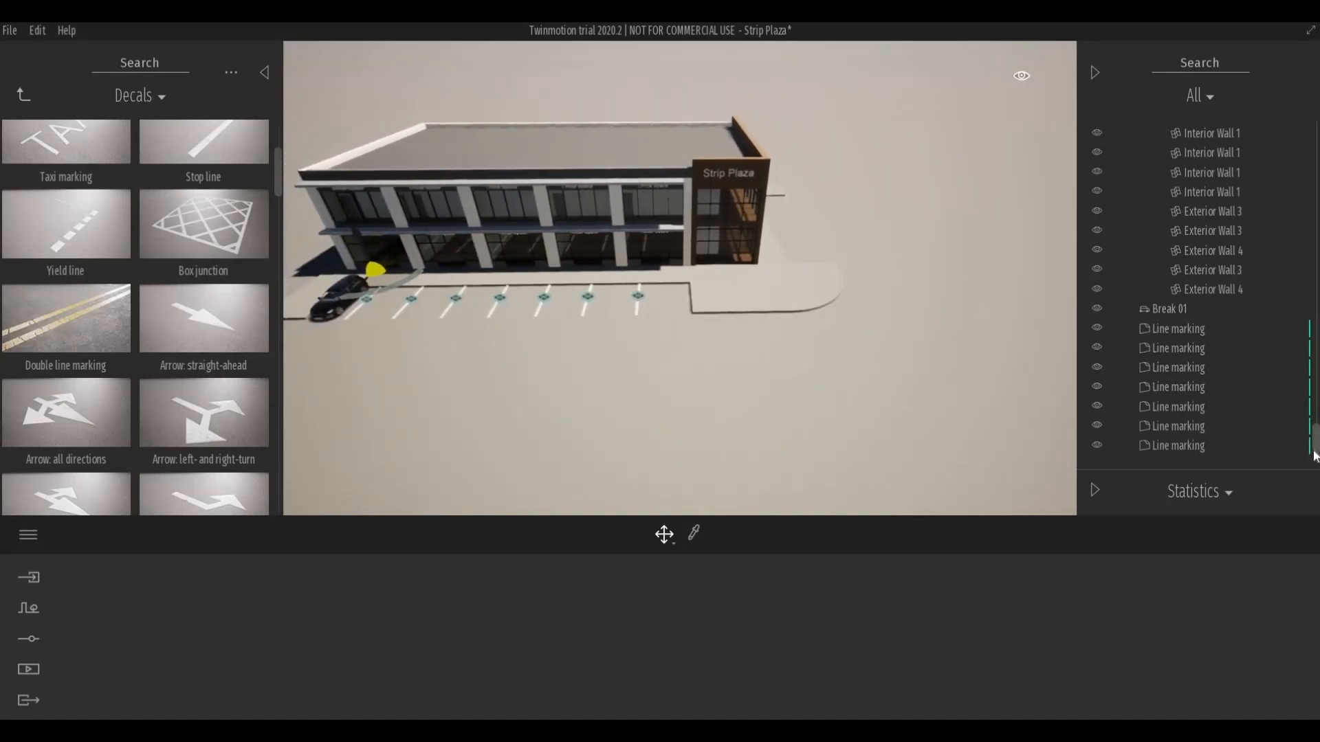
scroll(1308, 348, "up", 10)
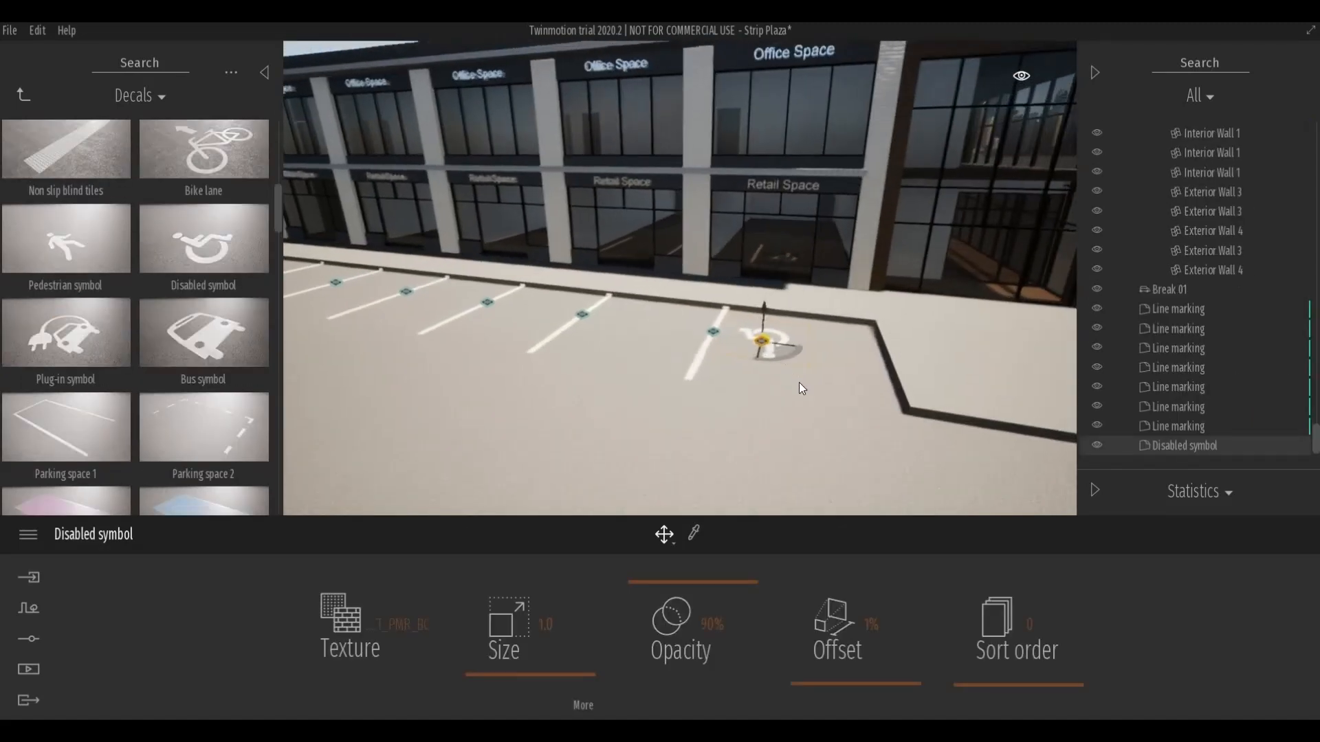
scroll(800, 384, "up", 3)
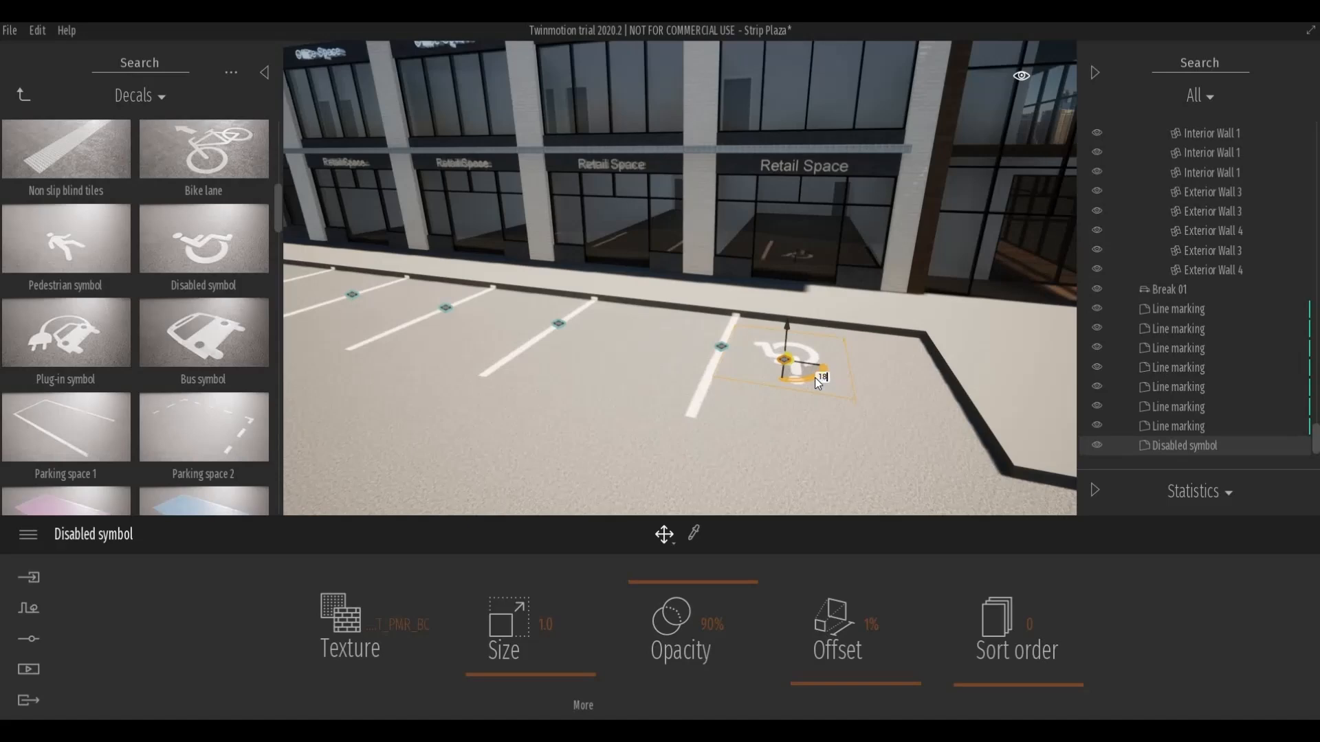
Rotate the Disabled symbol decal to line up with the parking bay and center it in the end bay.
left_click_drag(815, 377, 781, 353)
left_click_drag(791, 363, 838, 385)
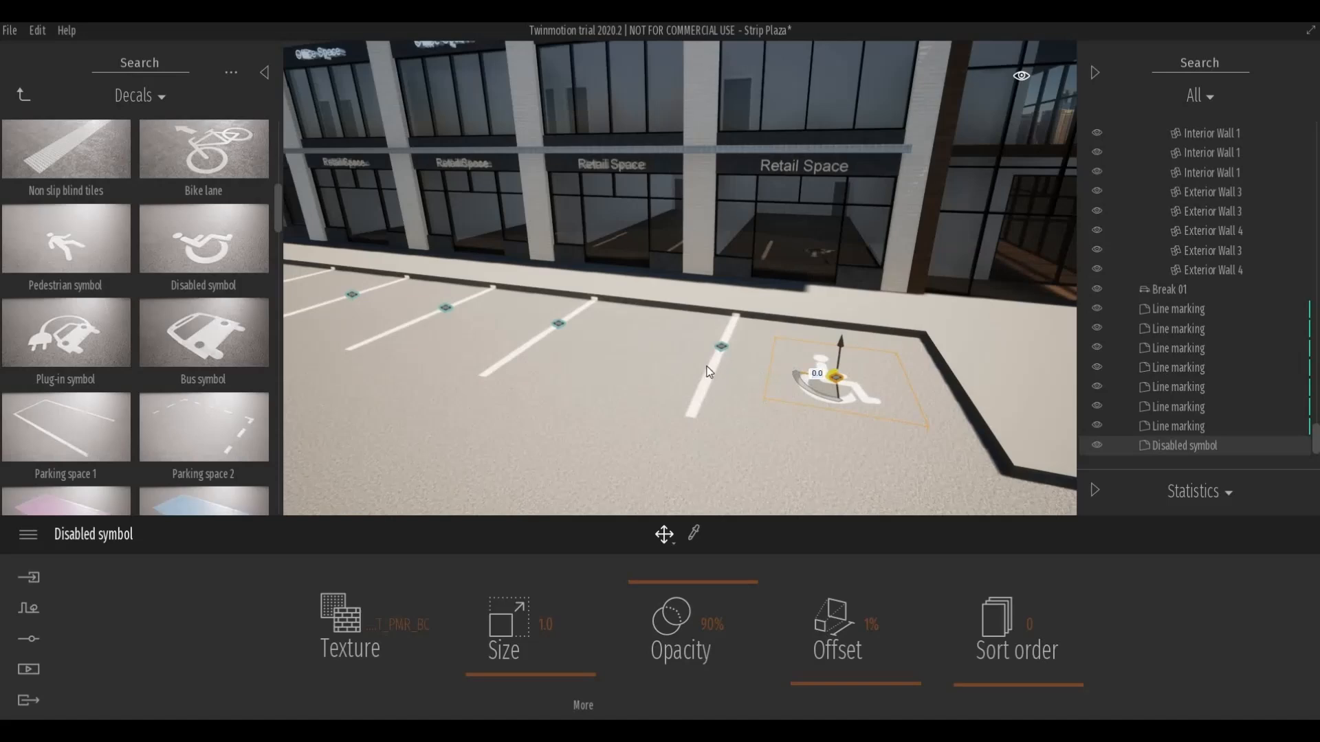
Copy the Disabled symbol as one instance into the neighbouring bay, with a spacing of about 4.09 m.
left_click_drag(804, 375, 615, 367, "shift")
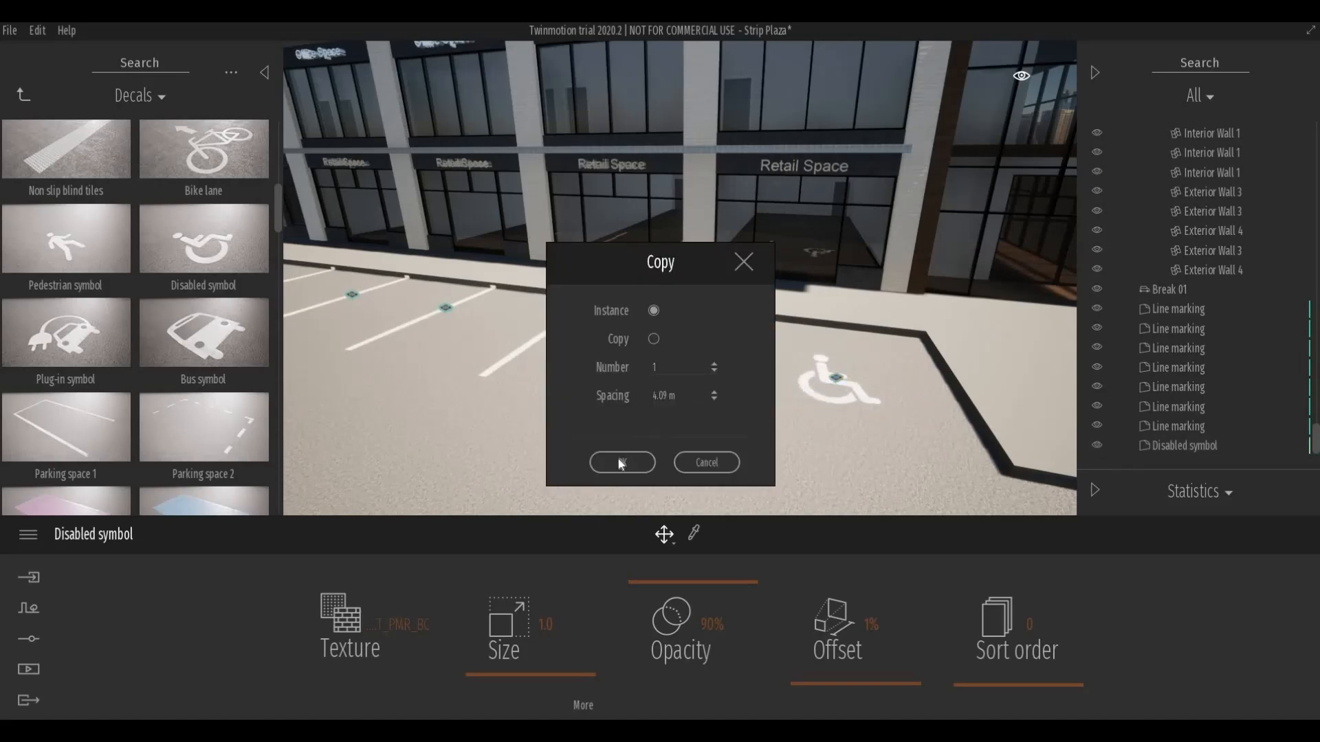
key("Return")
middle_click_drag(615, 368, 698, 381, "shift")
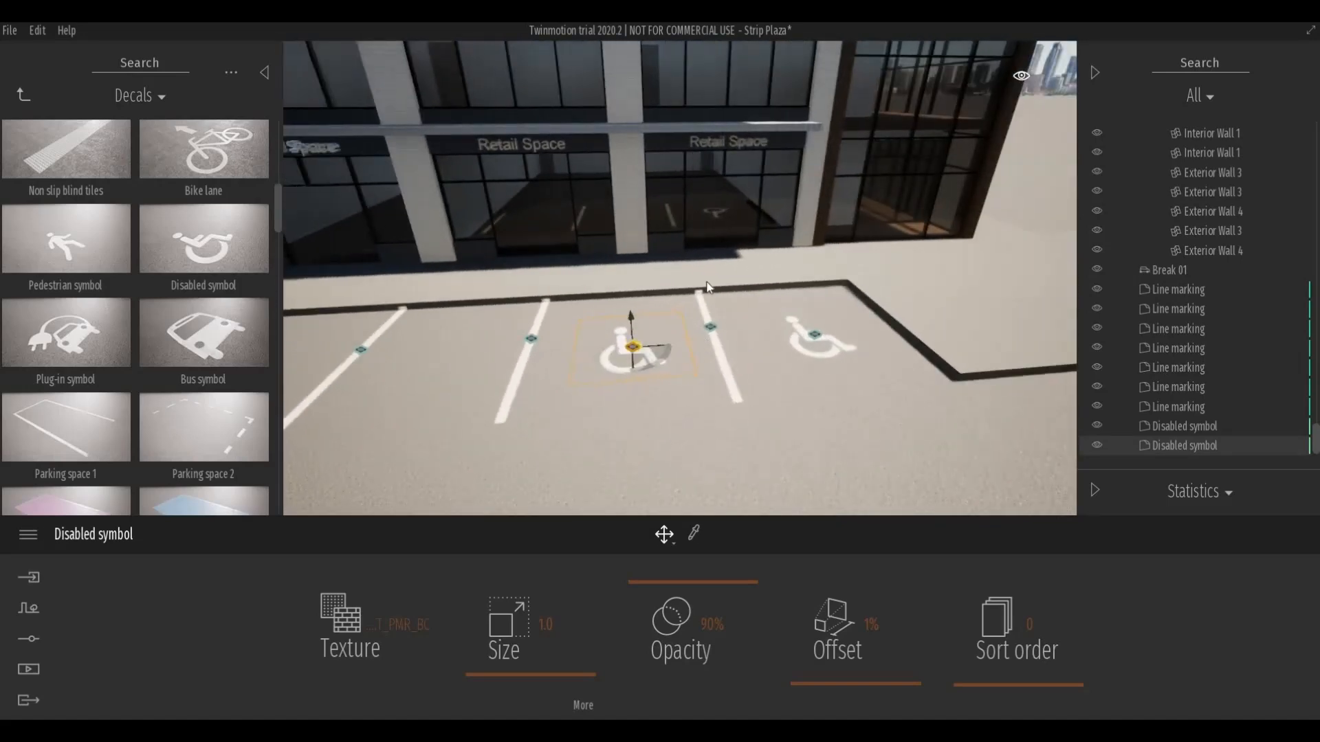
Place a Line marking decal against the curb in front of the glazed end facade, near the first curb corner.
scroll(752, 313, "up", 6)
scroll(752, 313, "down", 8)
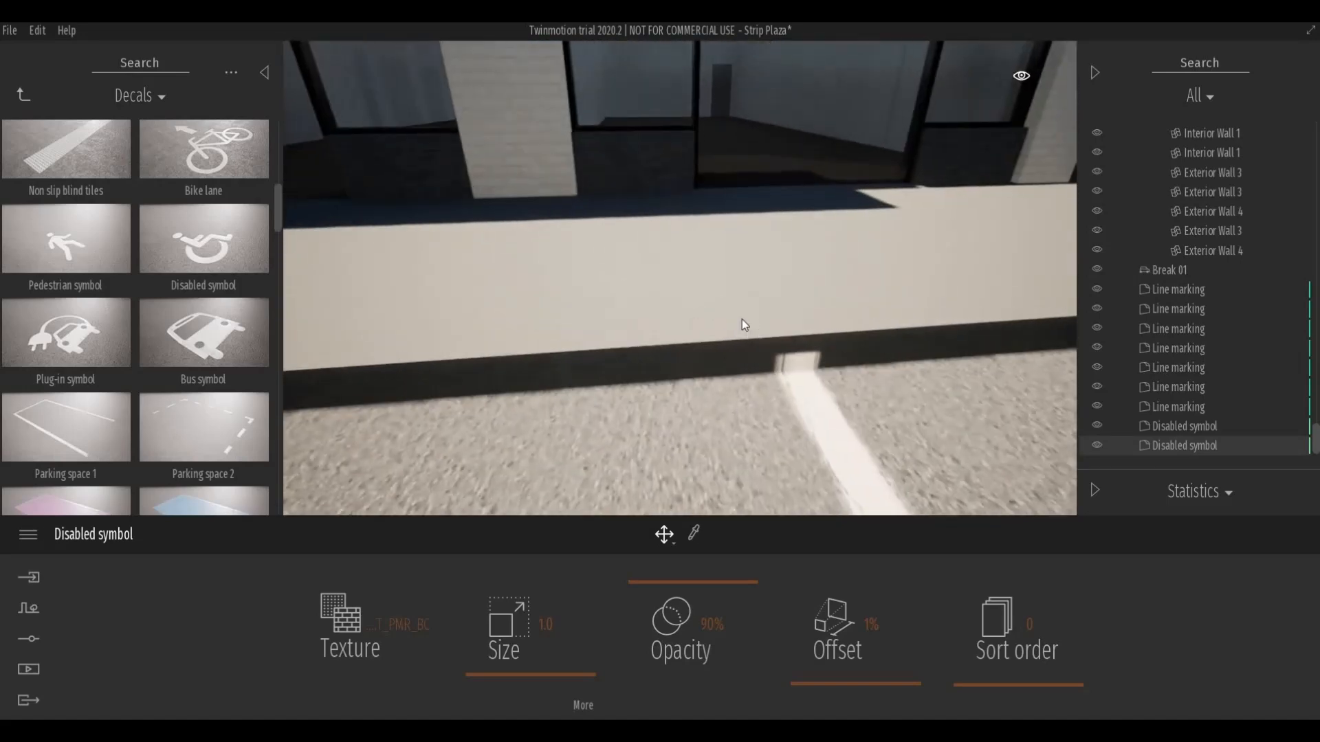
middle_click_drag(738, 335, 867, 366)
scroll(756, 349, "down", 2)
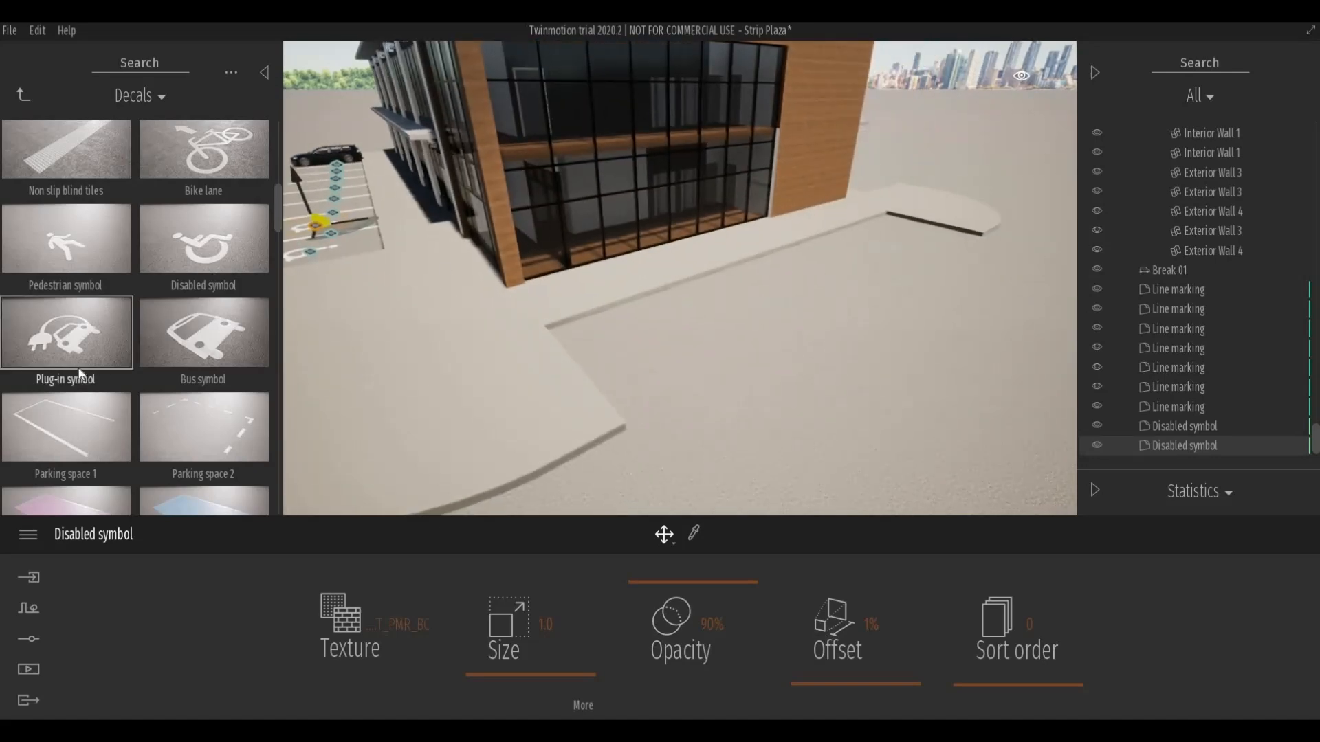
scroll(118, 367, "up", 2)
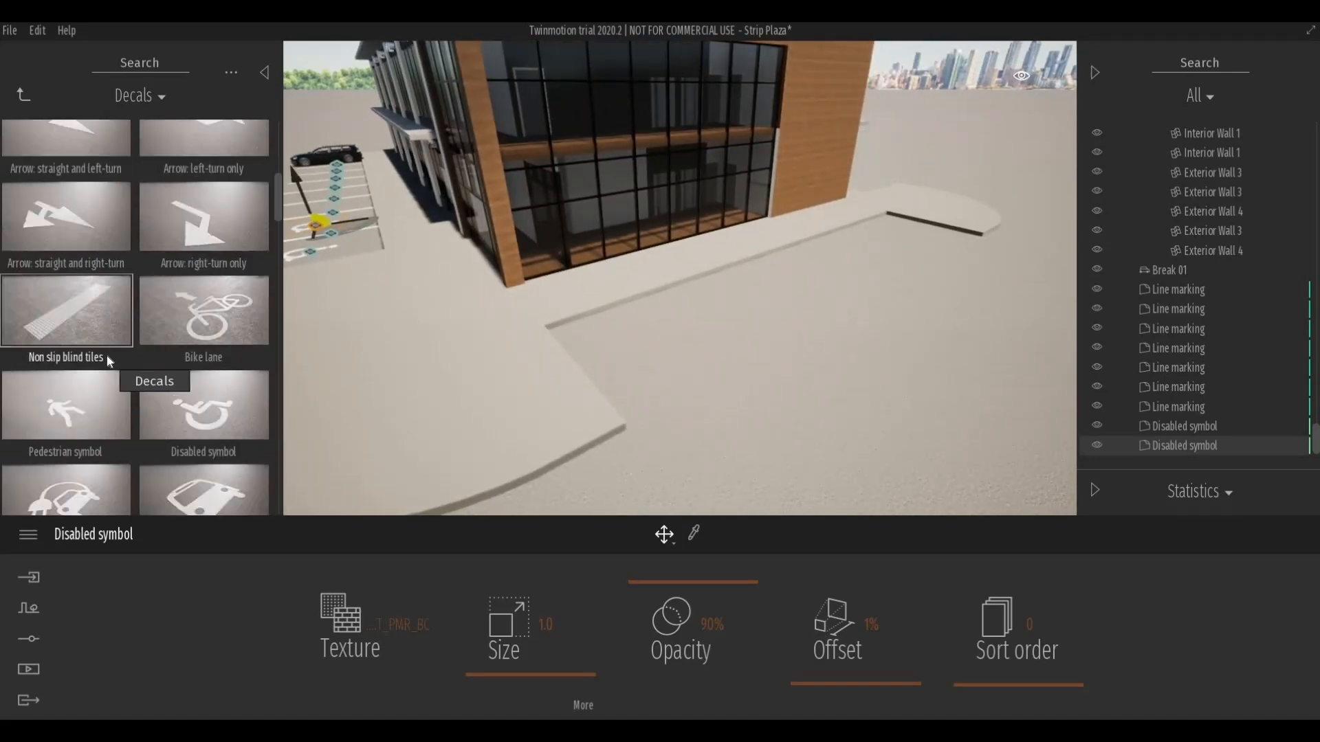
scroll(106, 356, "up", 4)
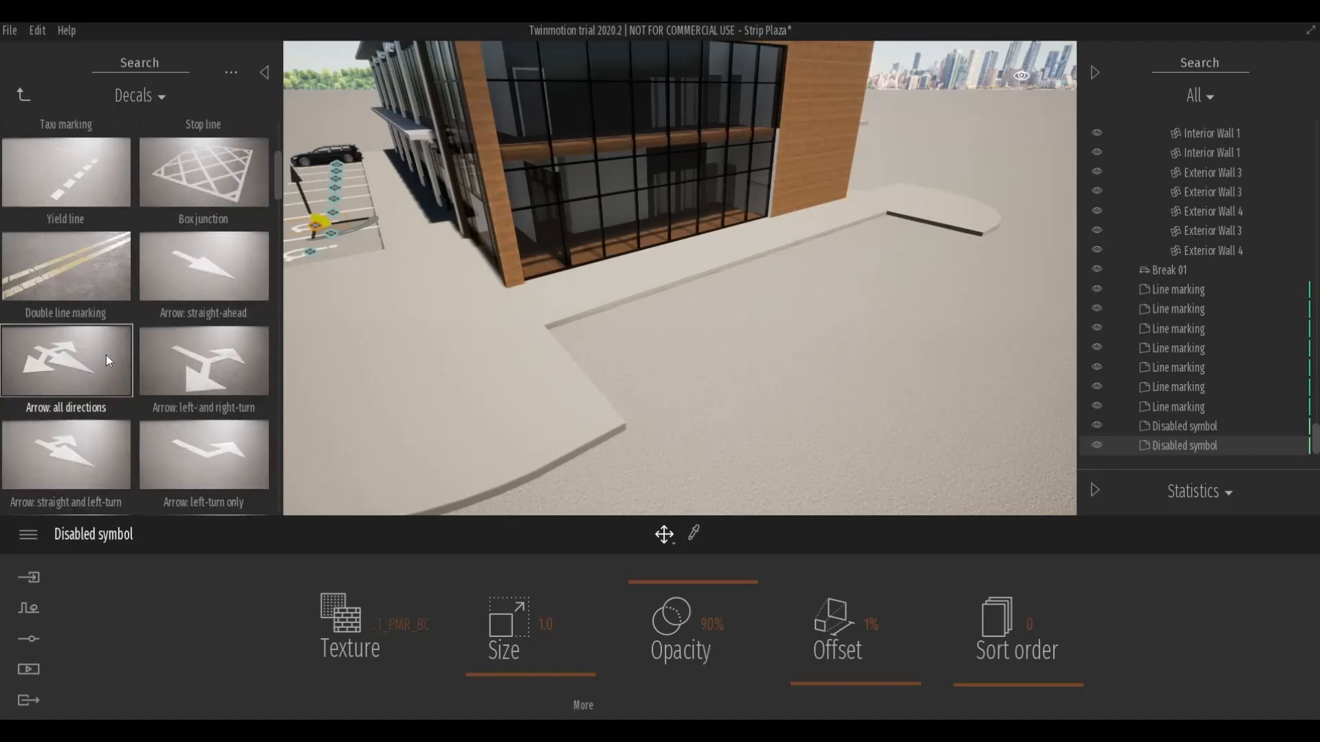
scroll(106, 355, "up", 4)
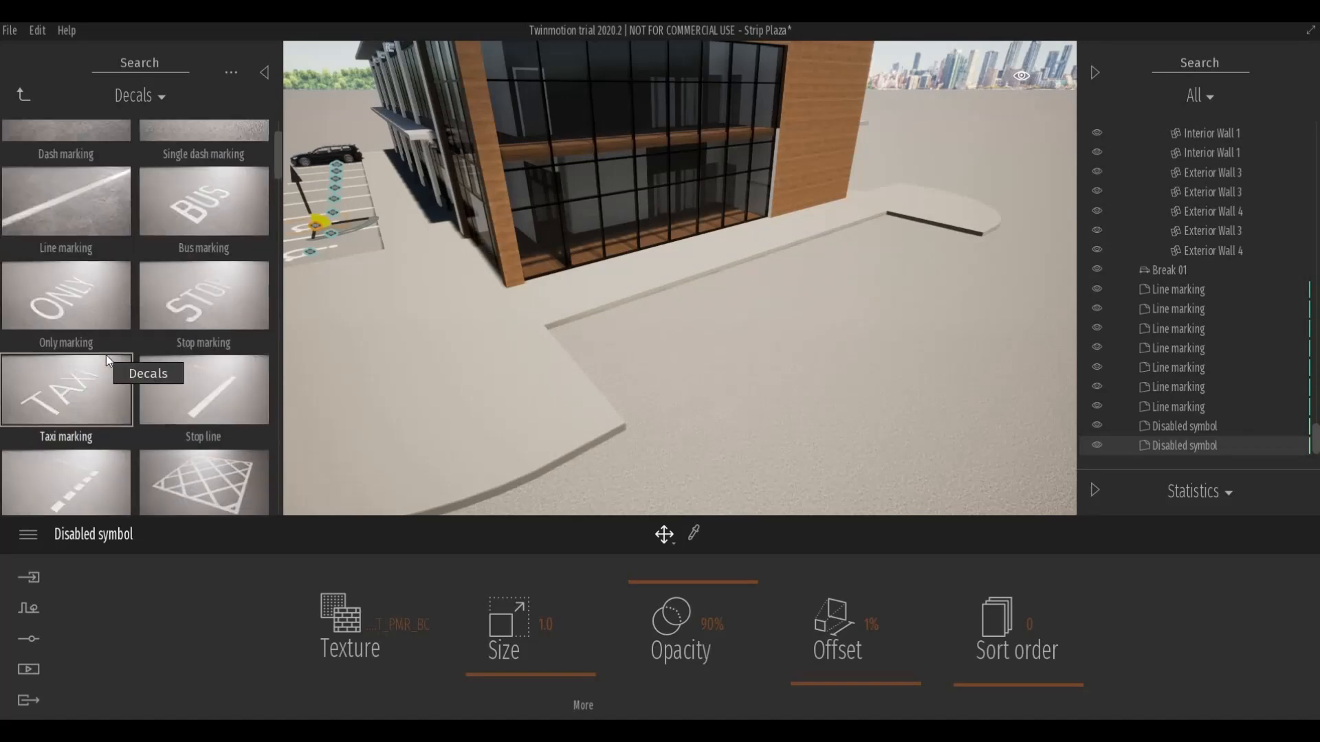
scroll(103, 347, "up", 2)
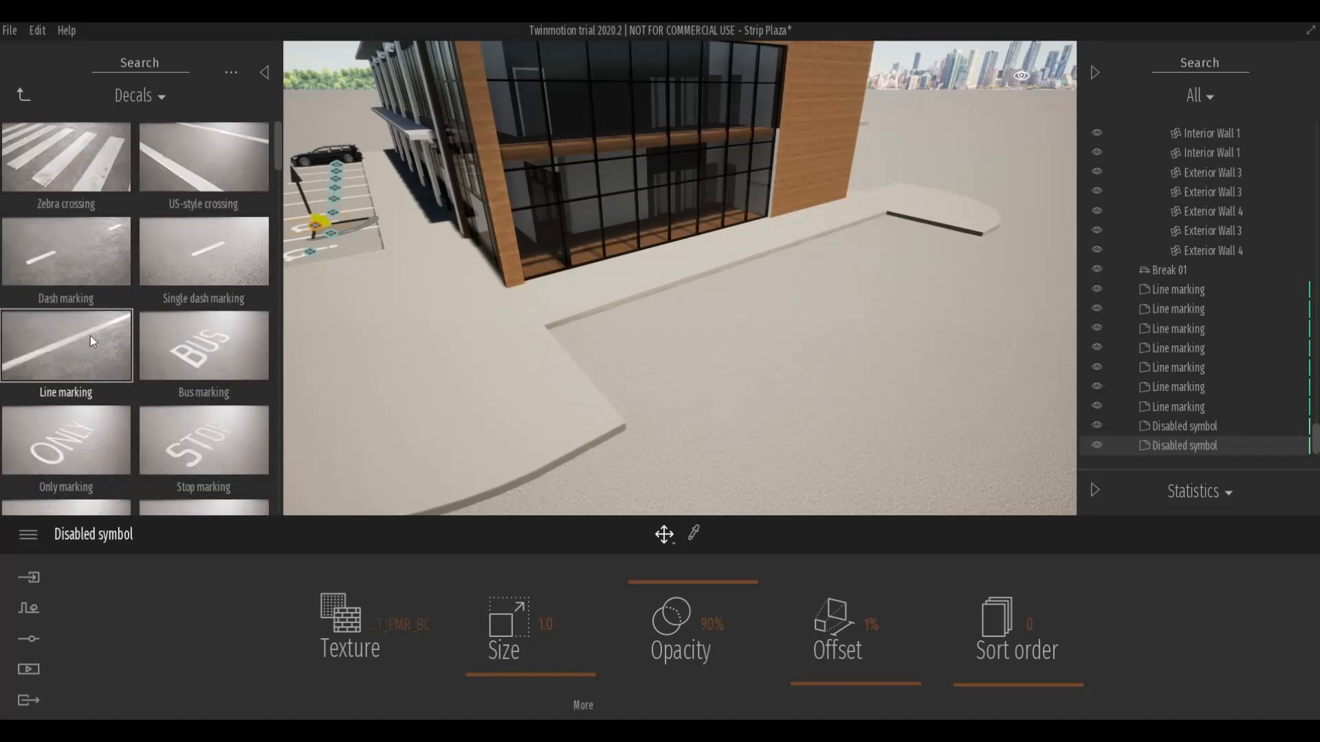
left_click_drag(74, 347, 677, 388)
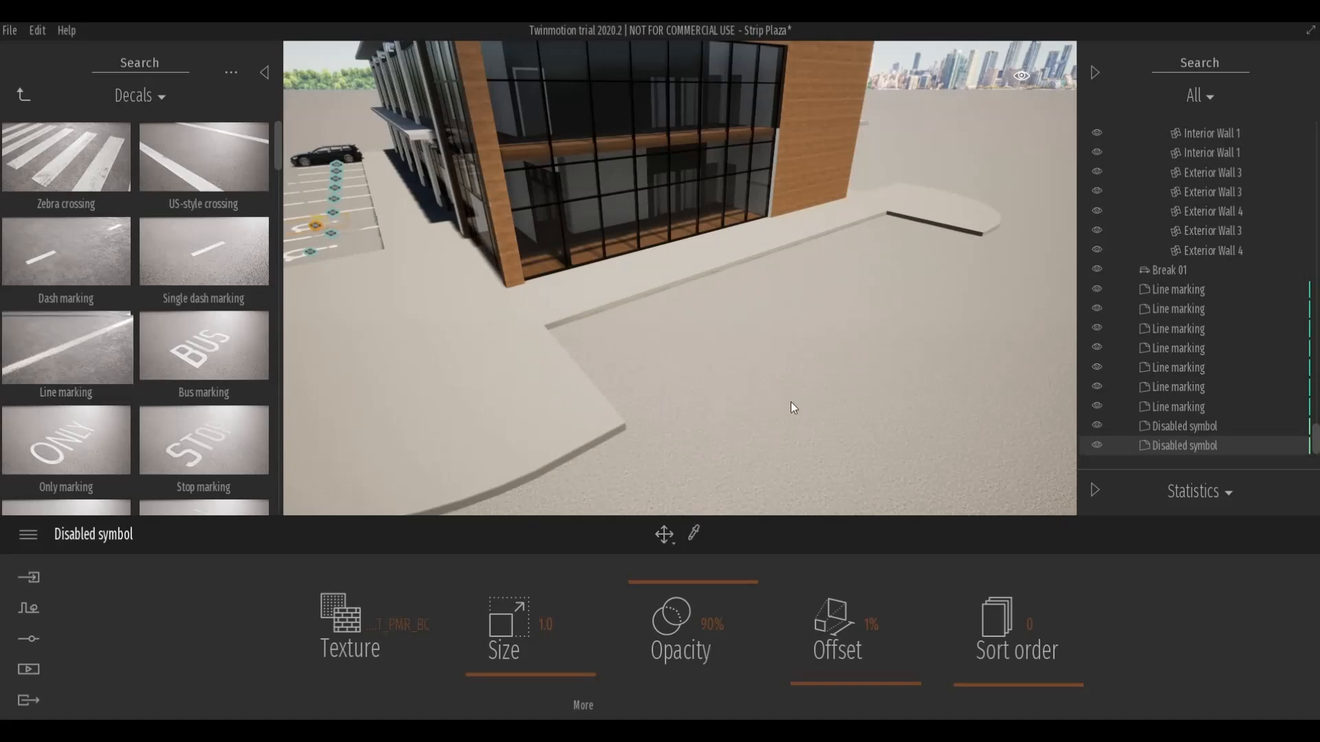
left_click_drag(772, 392, 658, 333)
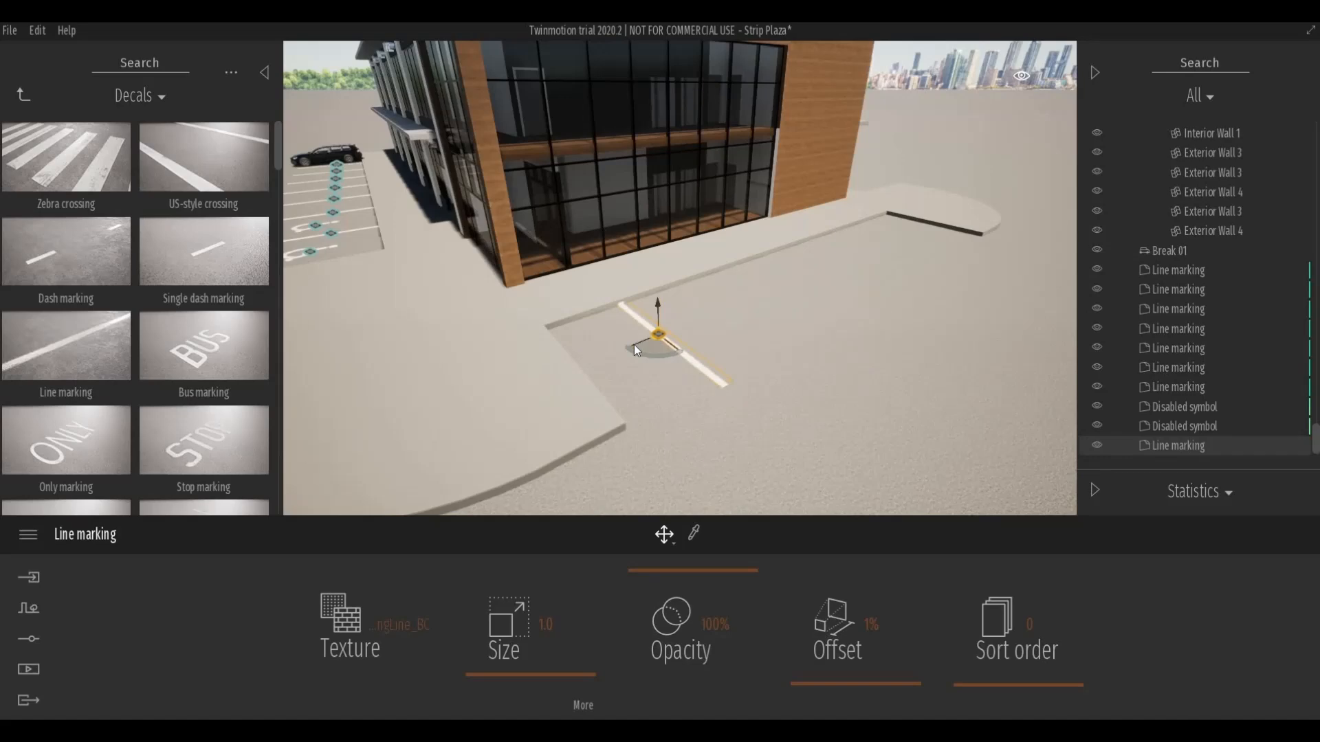
Array the new line marking along the end facade's curb as 6 instances with 3.5 m spacing.
left_click_drag(640, 341, 730, 313, "shift")
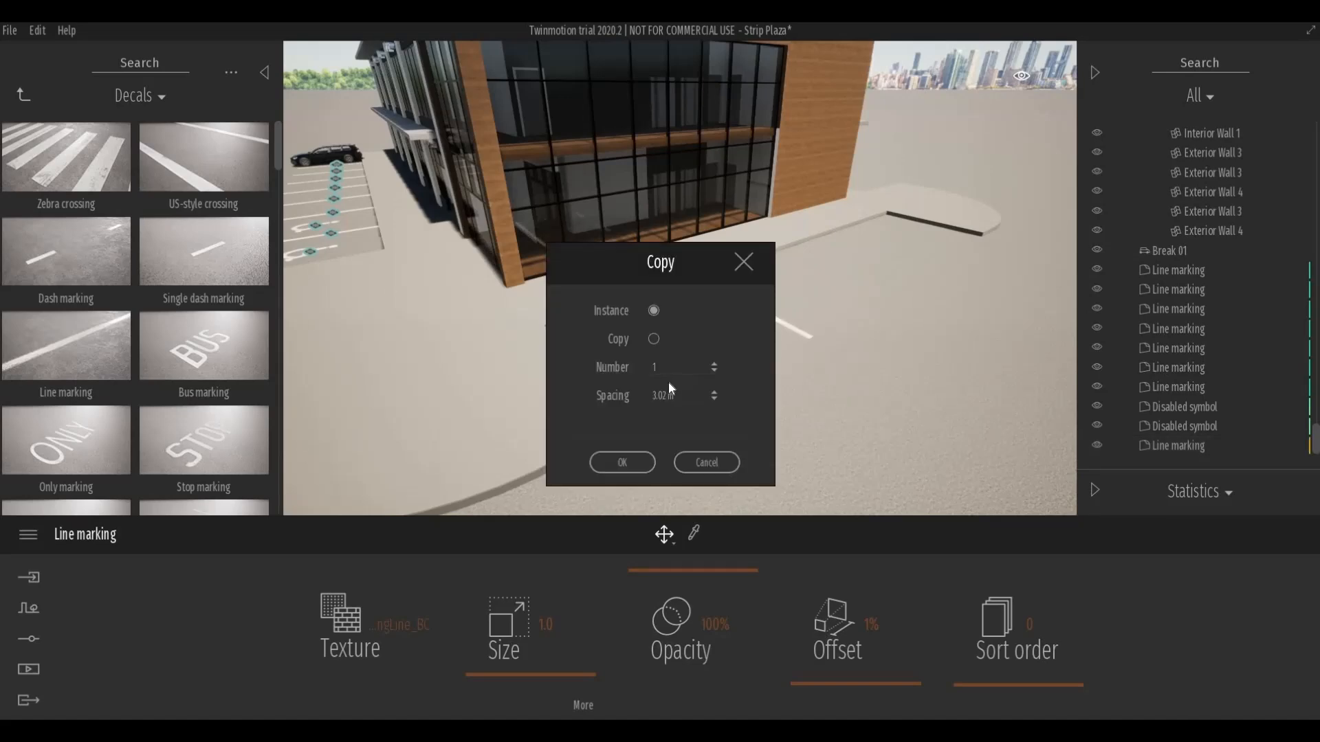
left_click_drag(615, 396, 615, 379)
type("3.5")
left_click(657, 336)
type("6")
left_click(642, 463)
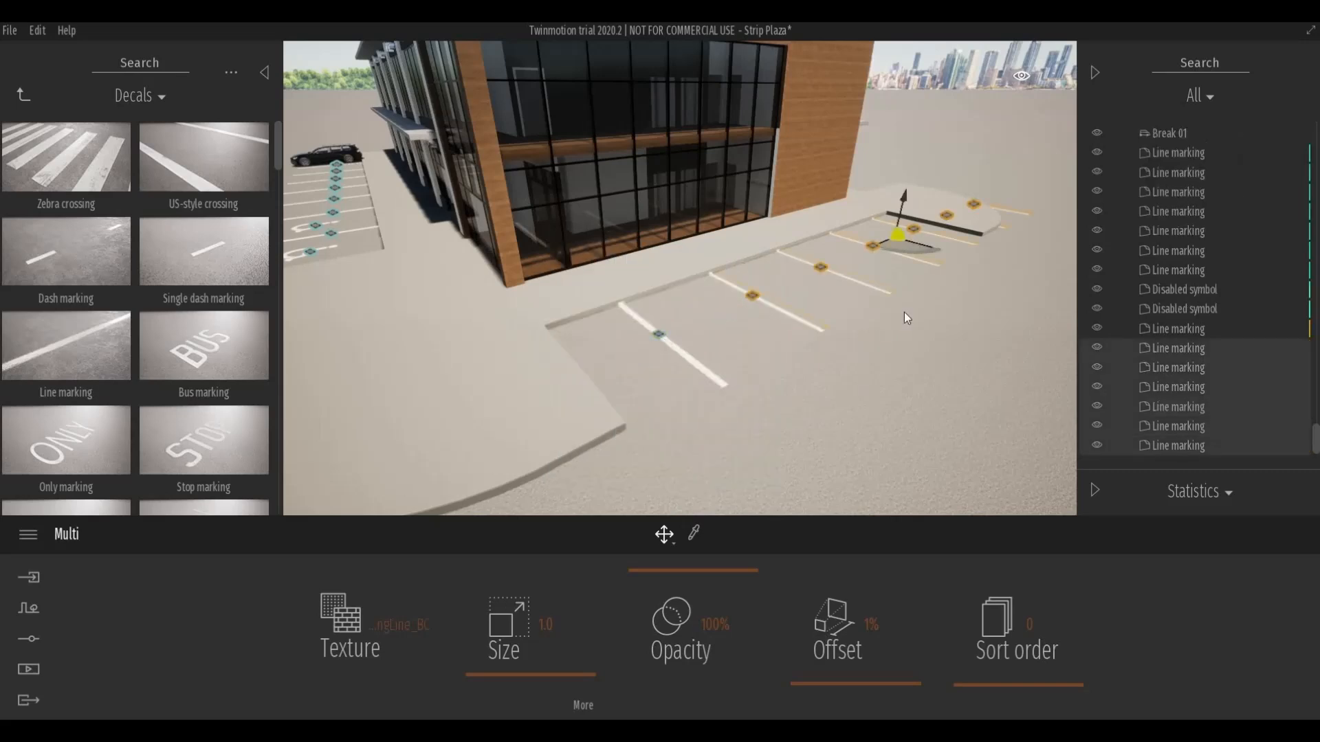
Delete the last two line markings of the end facade's row, at the far rounded curb island.
middle_click_drag(905, 312, 781, 342)
scroll(908, 293, "up", 4)
left_click(774, 344)
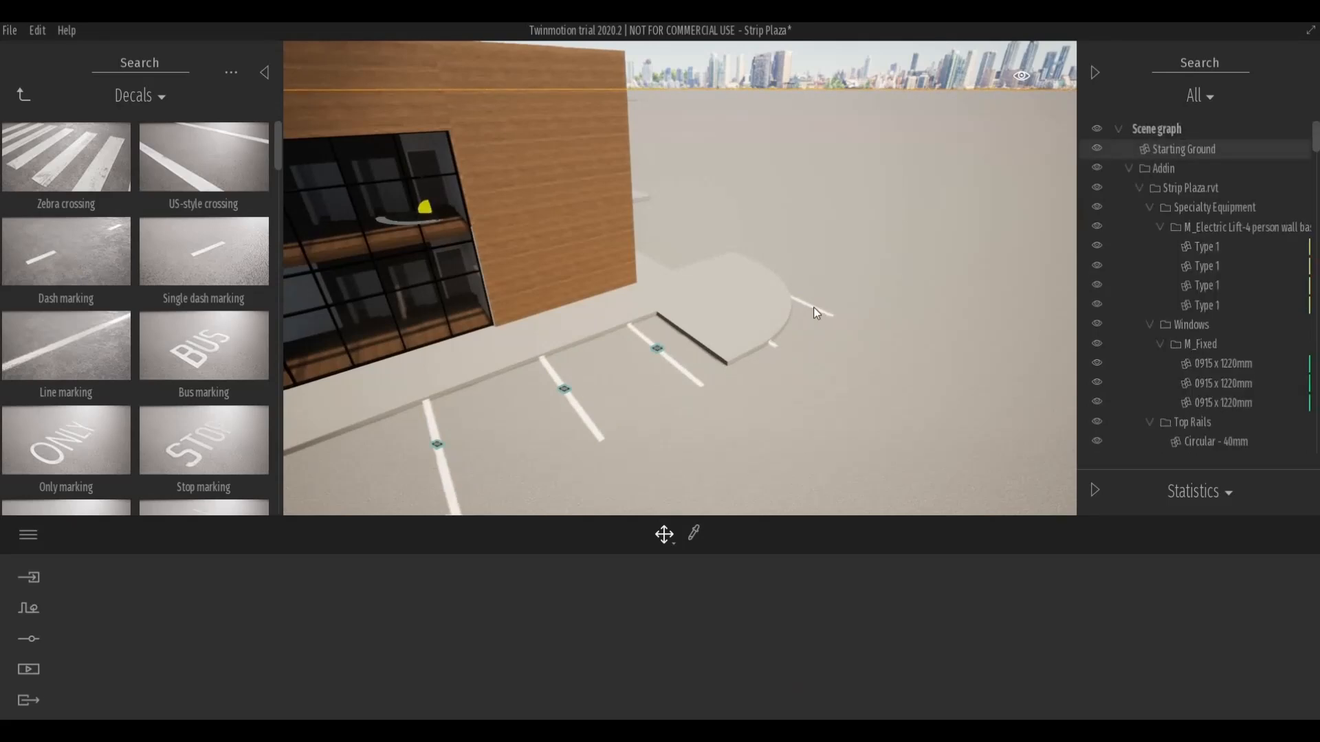
middle_click_drag(818, 317, 842, 304, "shift")
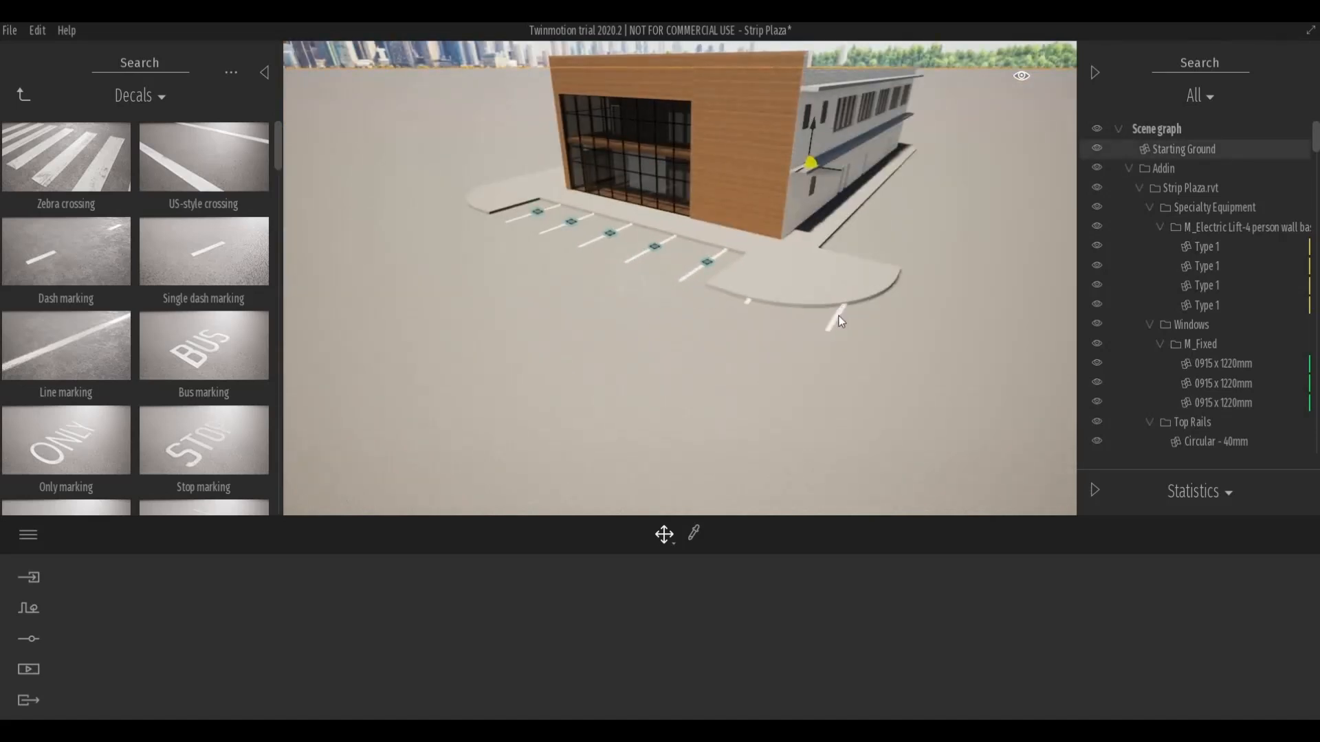
left_click(748, 301)
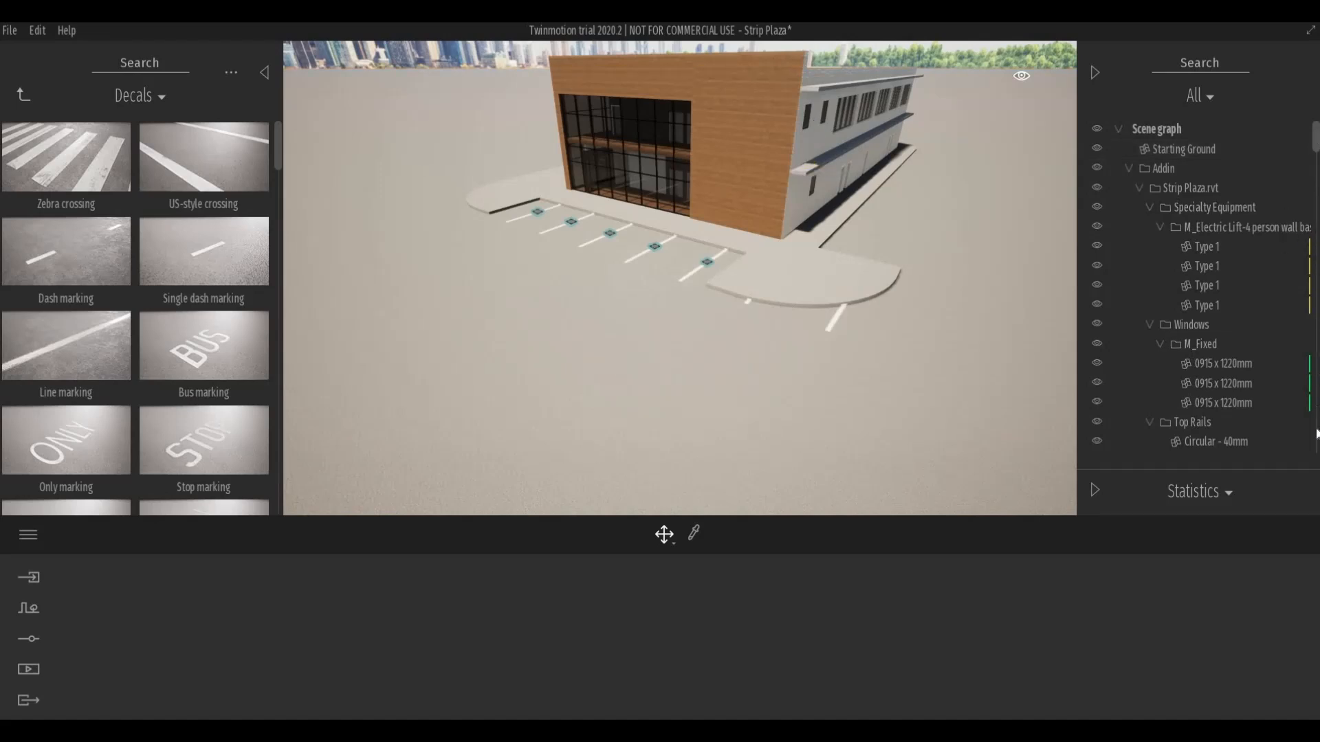
left_click_drag(1317, 433, 1315, 479)
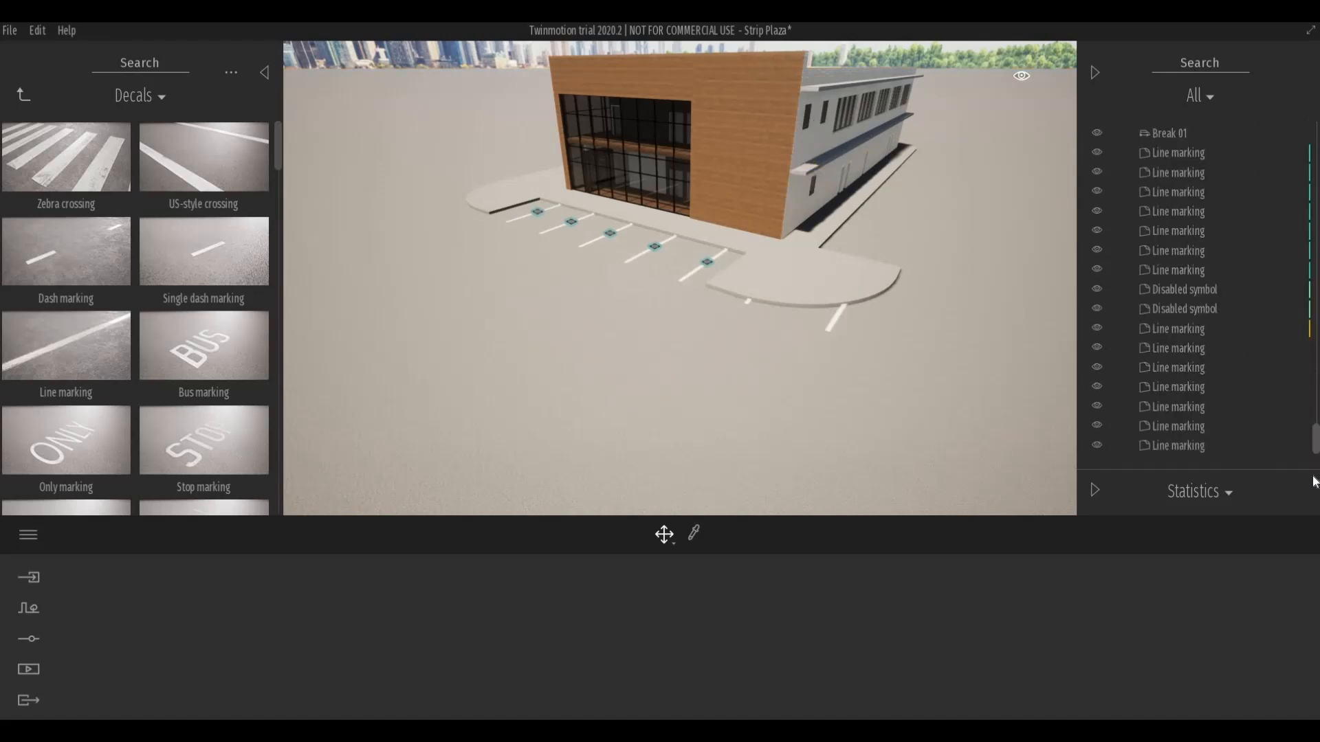
left_click(1169, 445)
key("Delete")
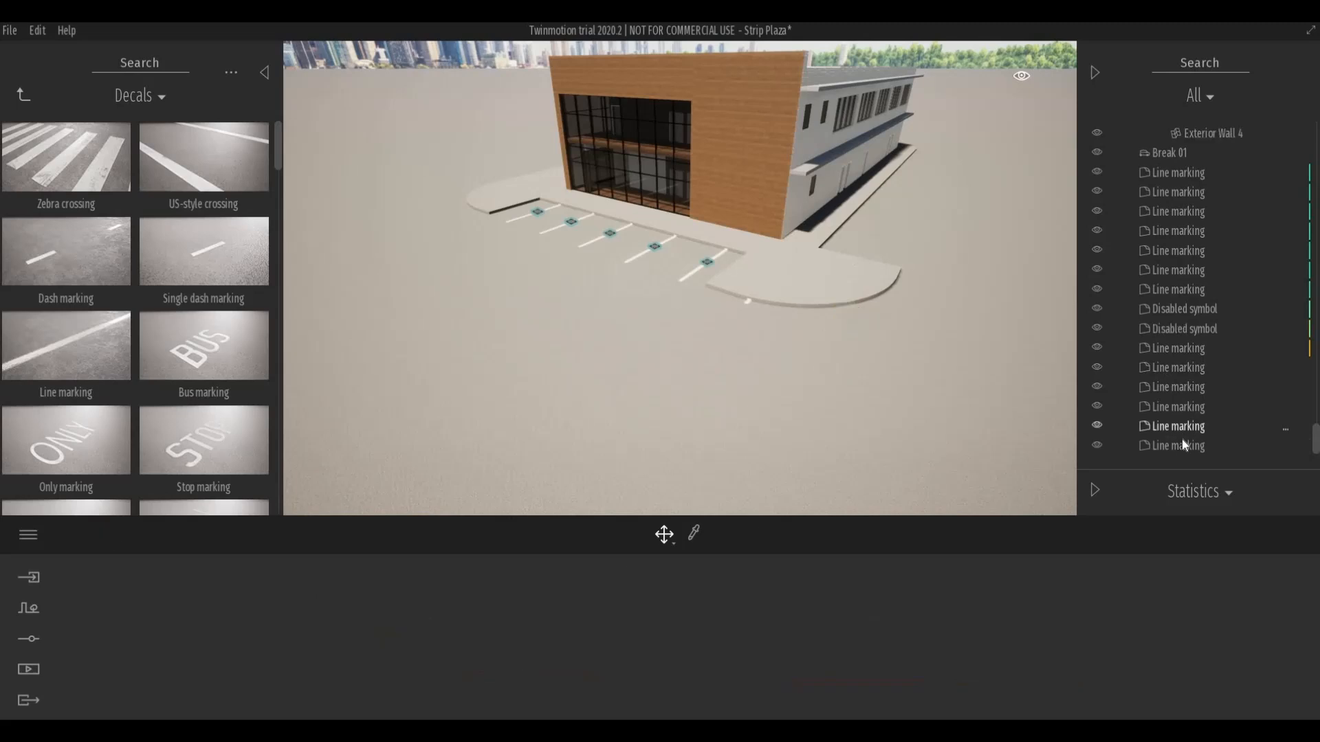
left_click(1178, 444)
key("Delete")
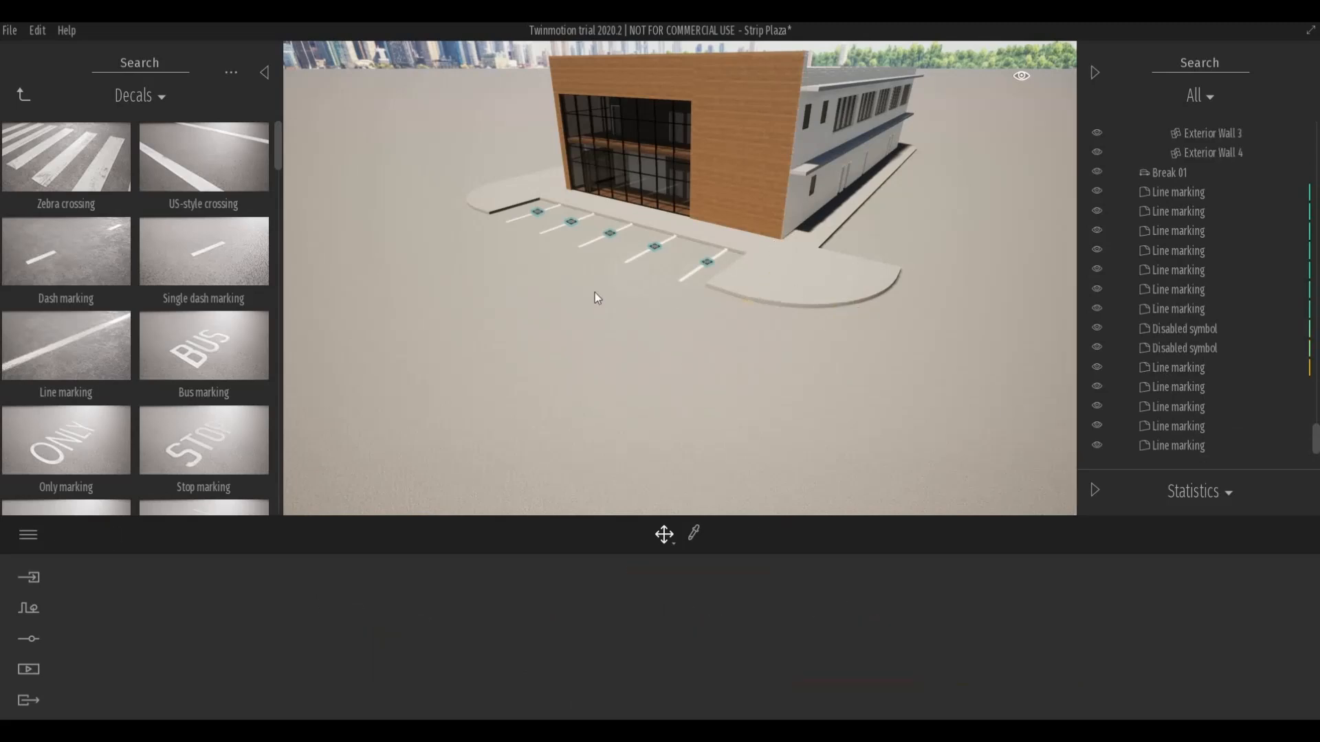
Try to shift the end facade's line markings together with a Disabled symbol along the curb, and undo the move.
middle_click_drag(596, 291, 525, 304, "shift")
scroll(520, 314, "down", 1)
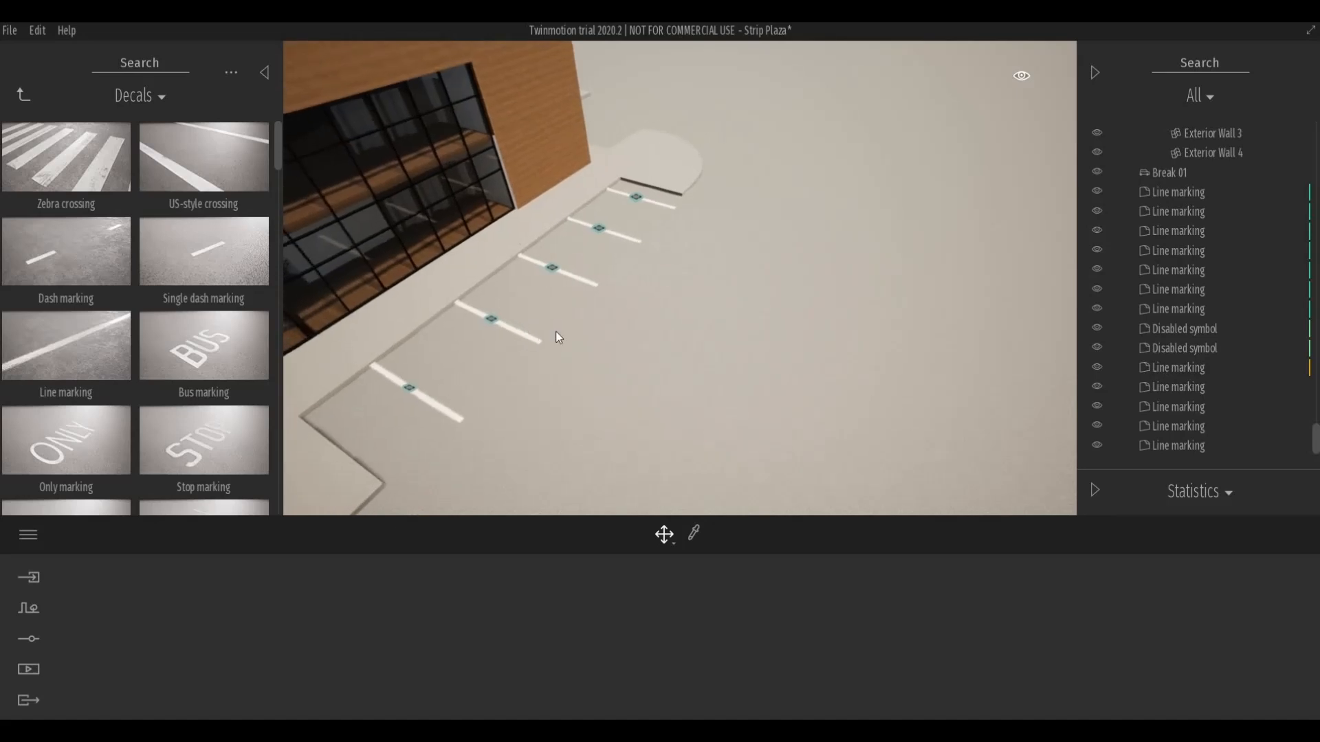
left_click(1169, 368)
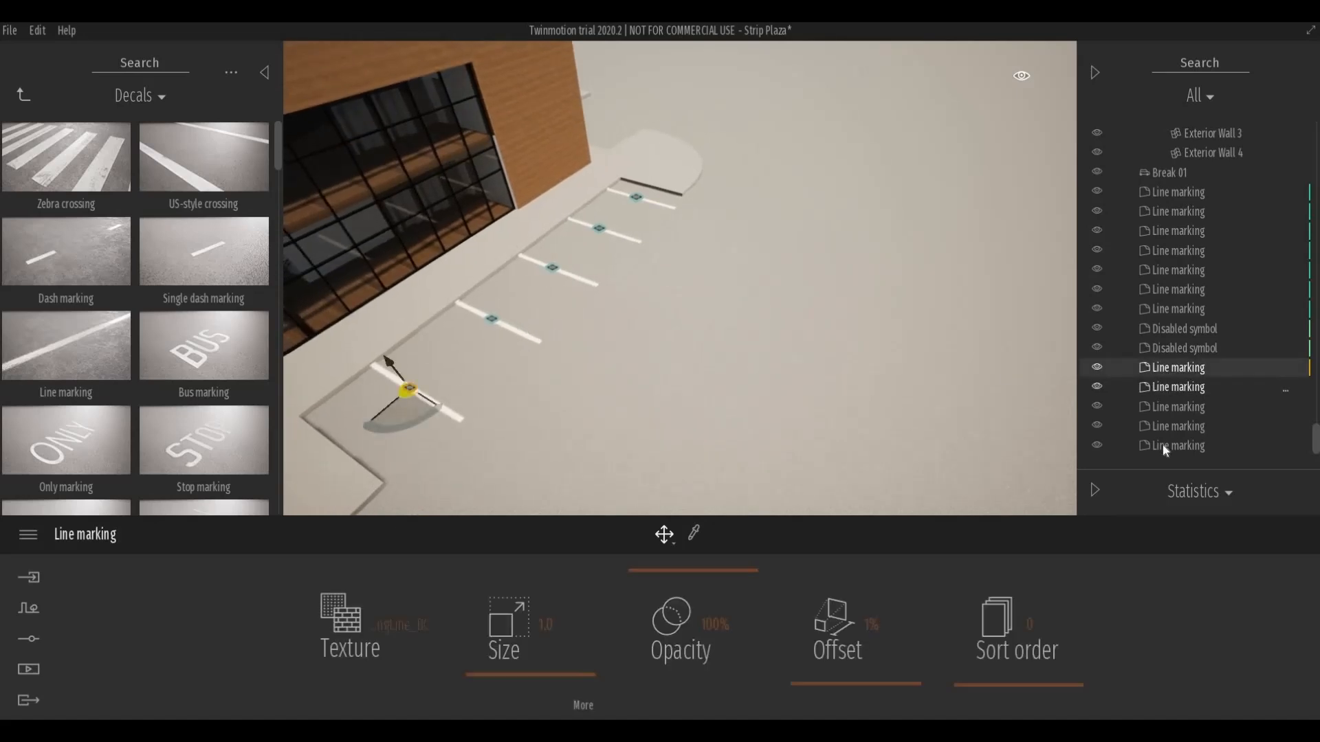
left_click(1162, 445, "shift")
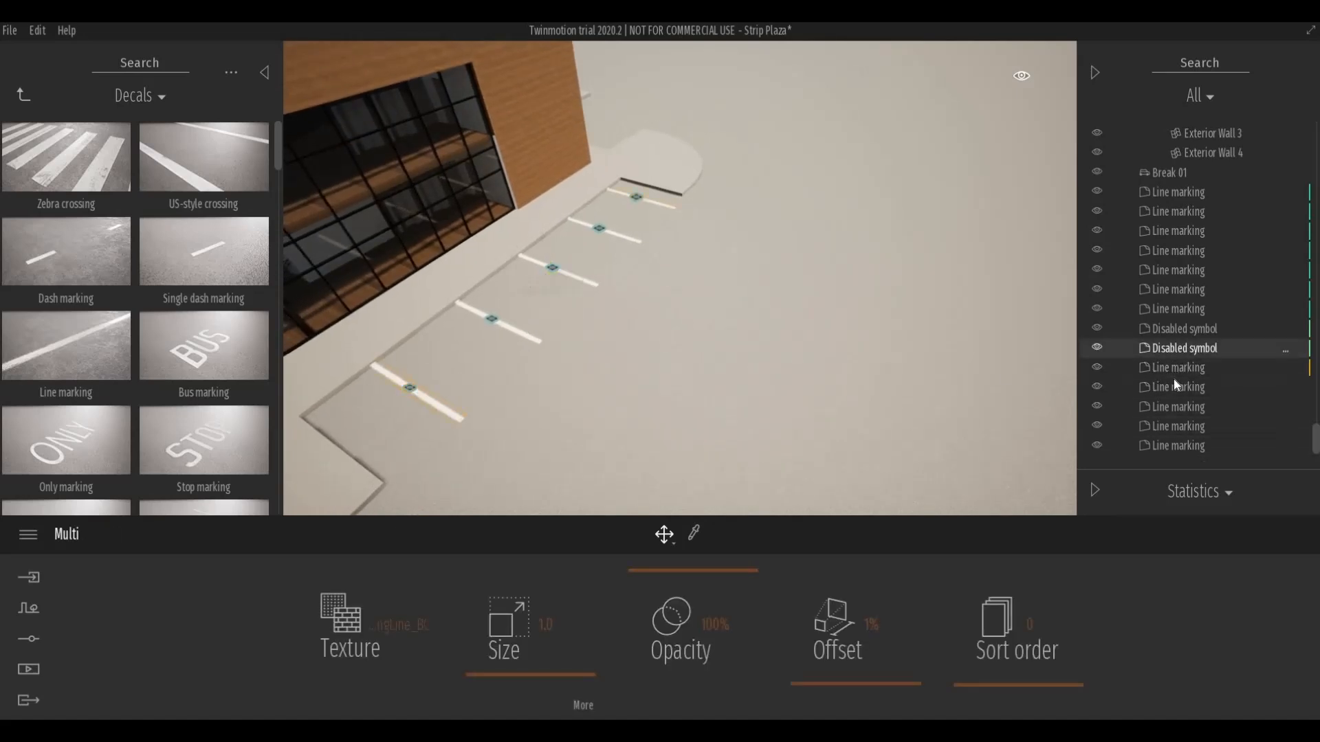
left_click(1172, 447, "shift")
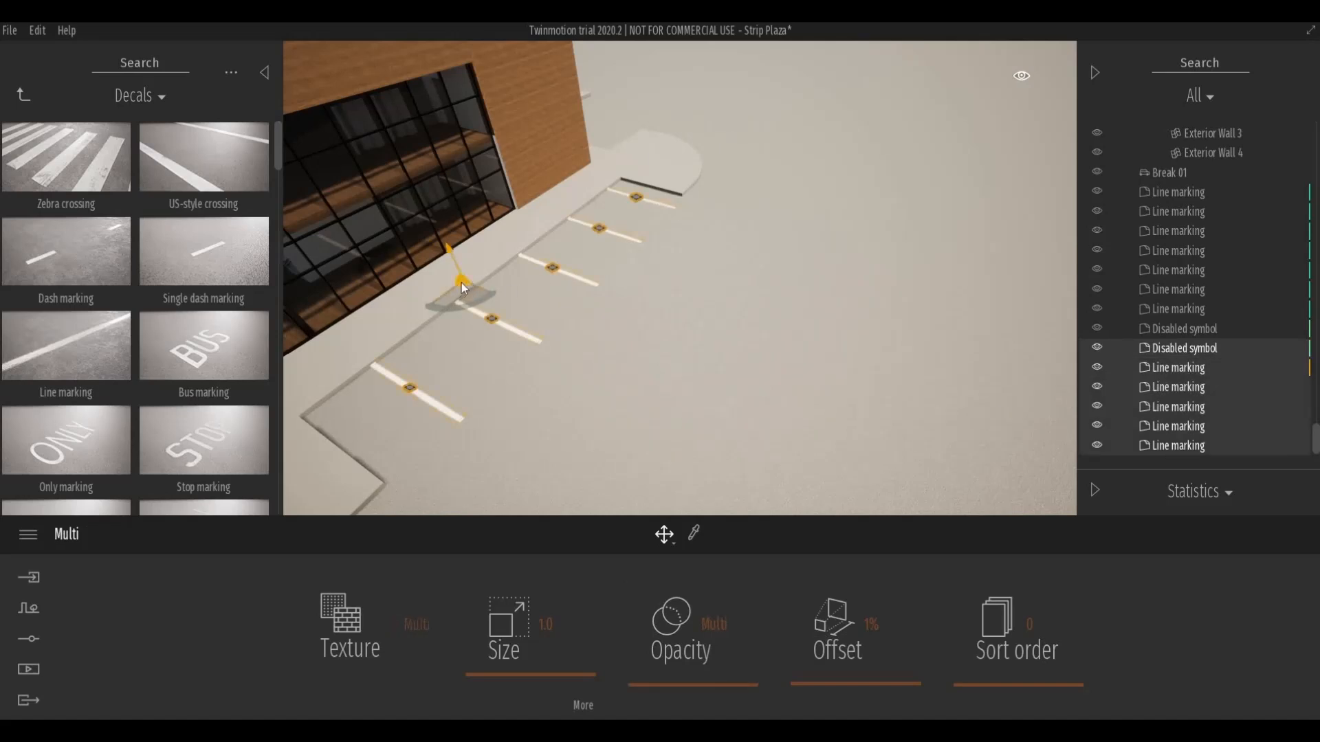
left_click_drag(463, 282, 477, 278)
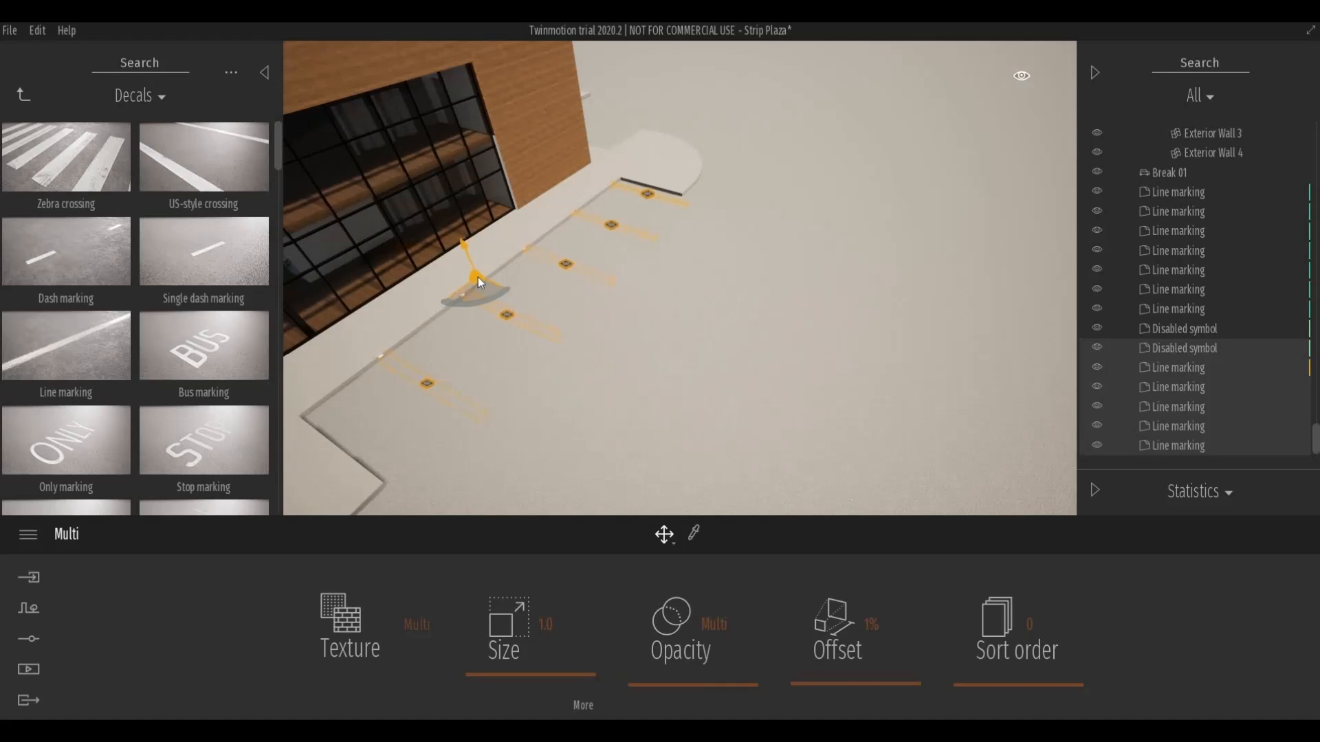
key("Escape")
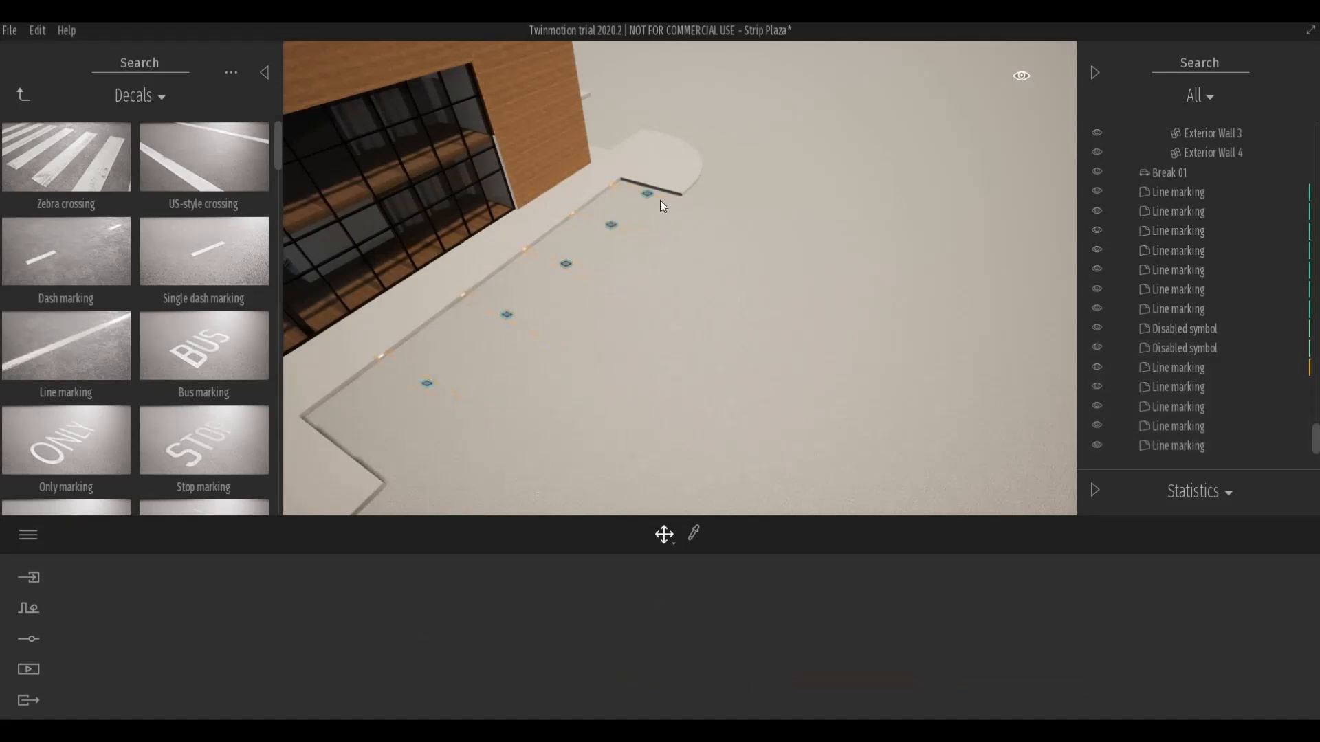
left_click(640, 197)
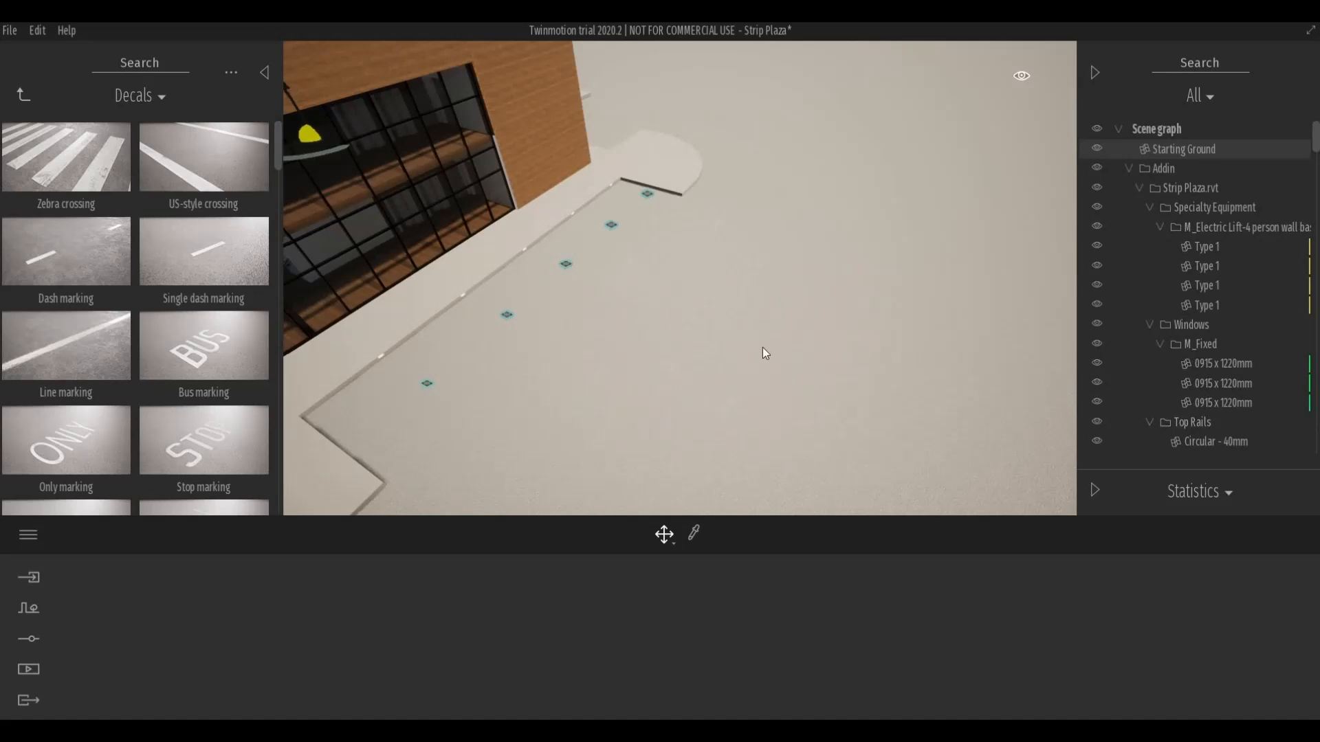
key("Escape")
key("ctrl+z")
key("ctrl+z")
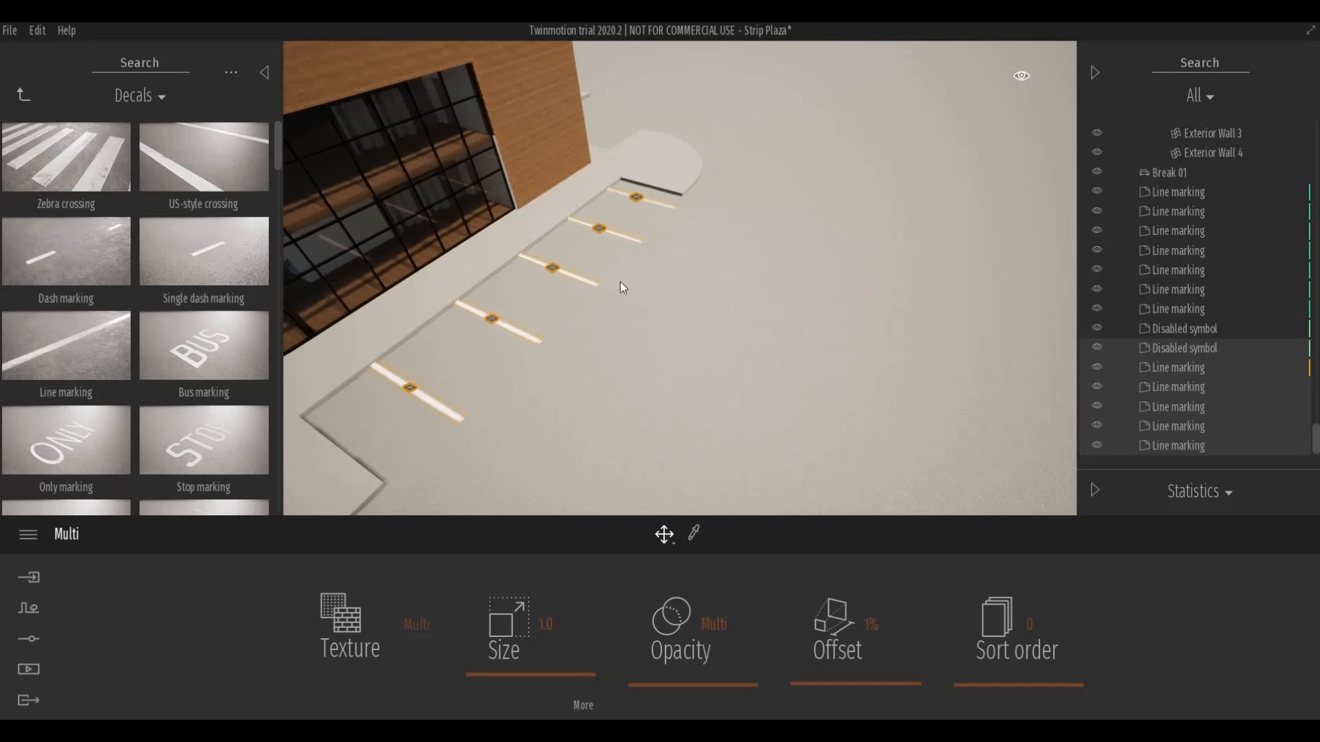
Select only the five line markings in front of the end facade and shift them slightly along the curb toward its far end.
left_click(1201, 386)
left_click(1189, 367)
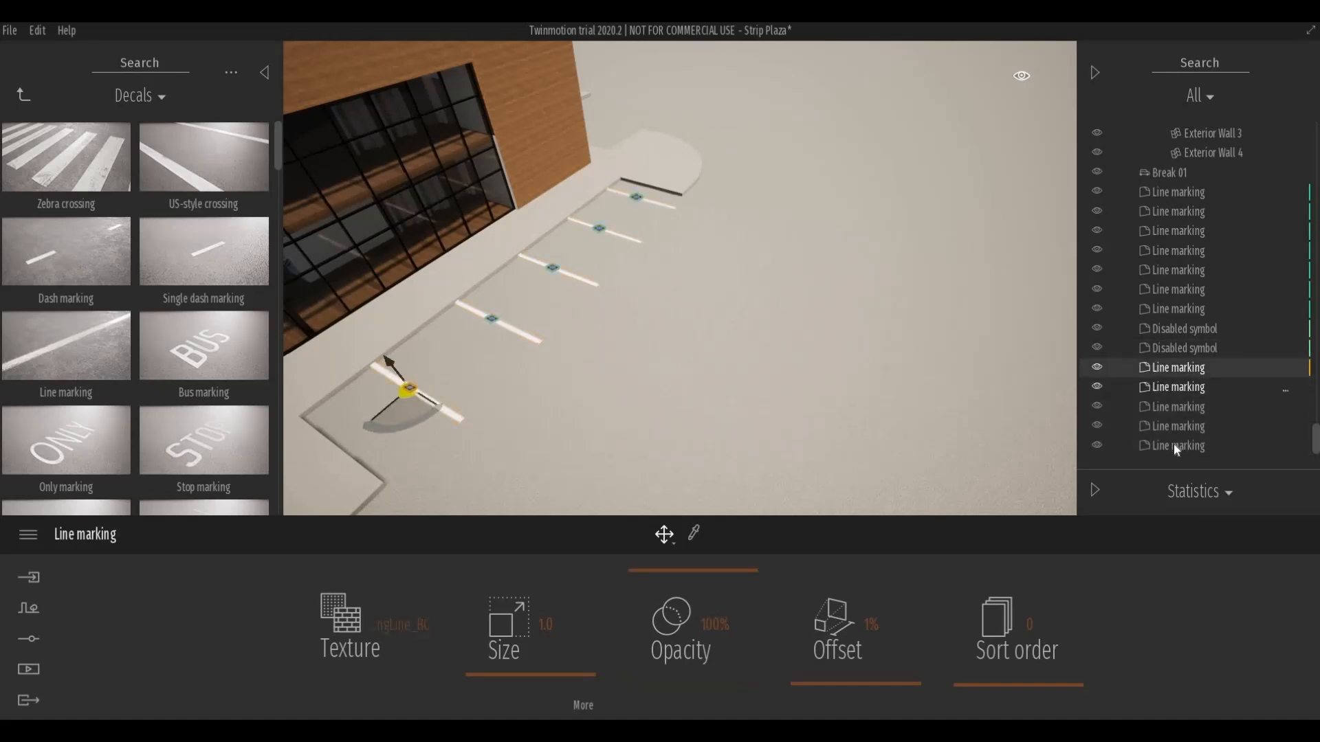
left_click(1174, 446, "ctrl")
left_click(1182, 394)
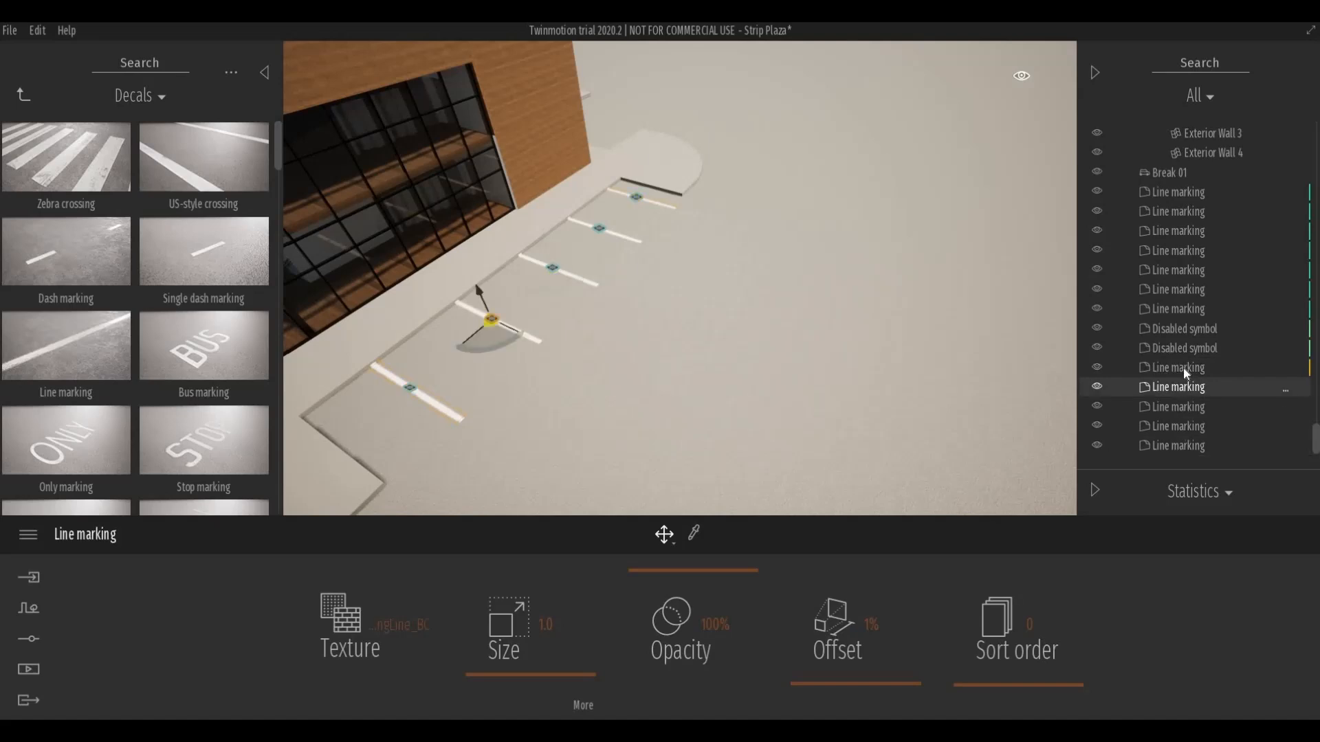
left_click(1182, 368)
left_click(1177, 445, "shift")
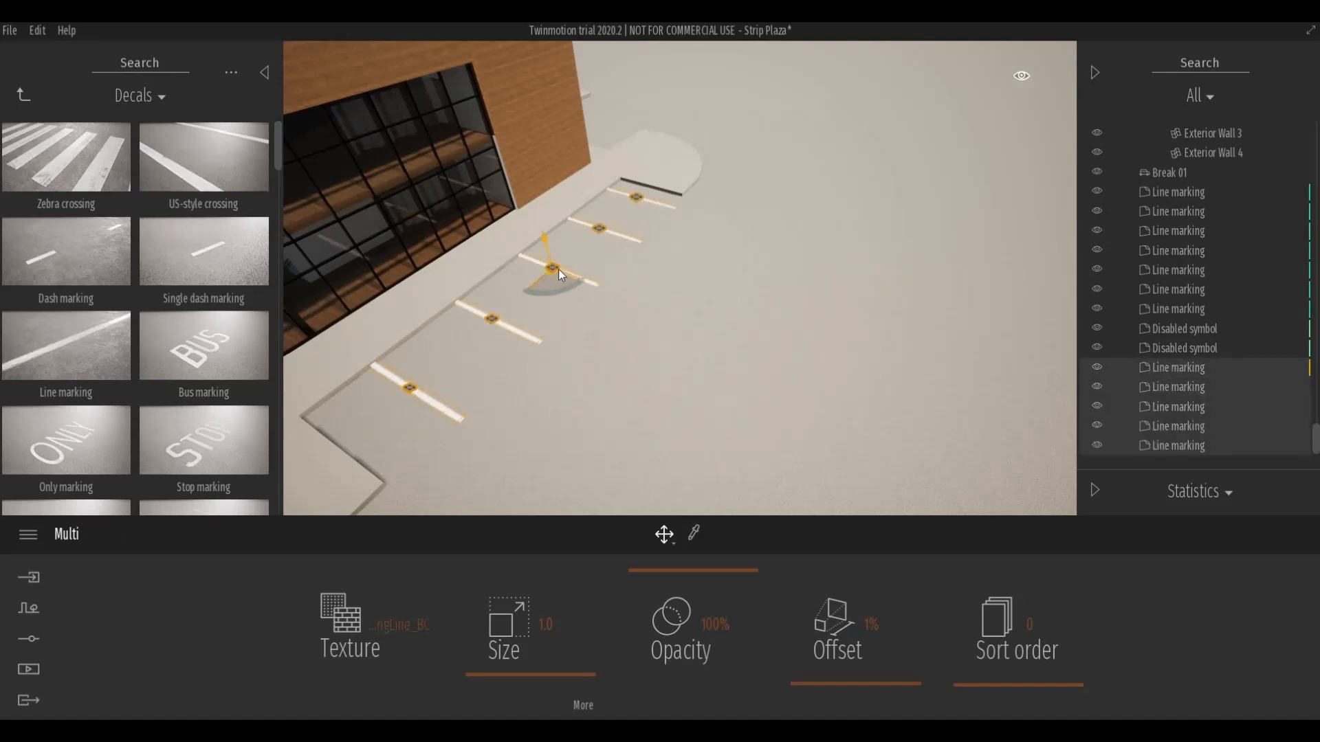
left_click_drag(559, 270, 561, 263)
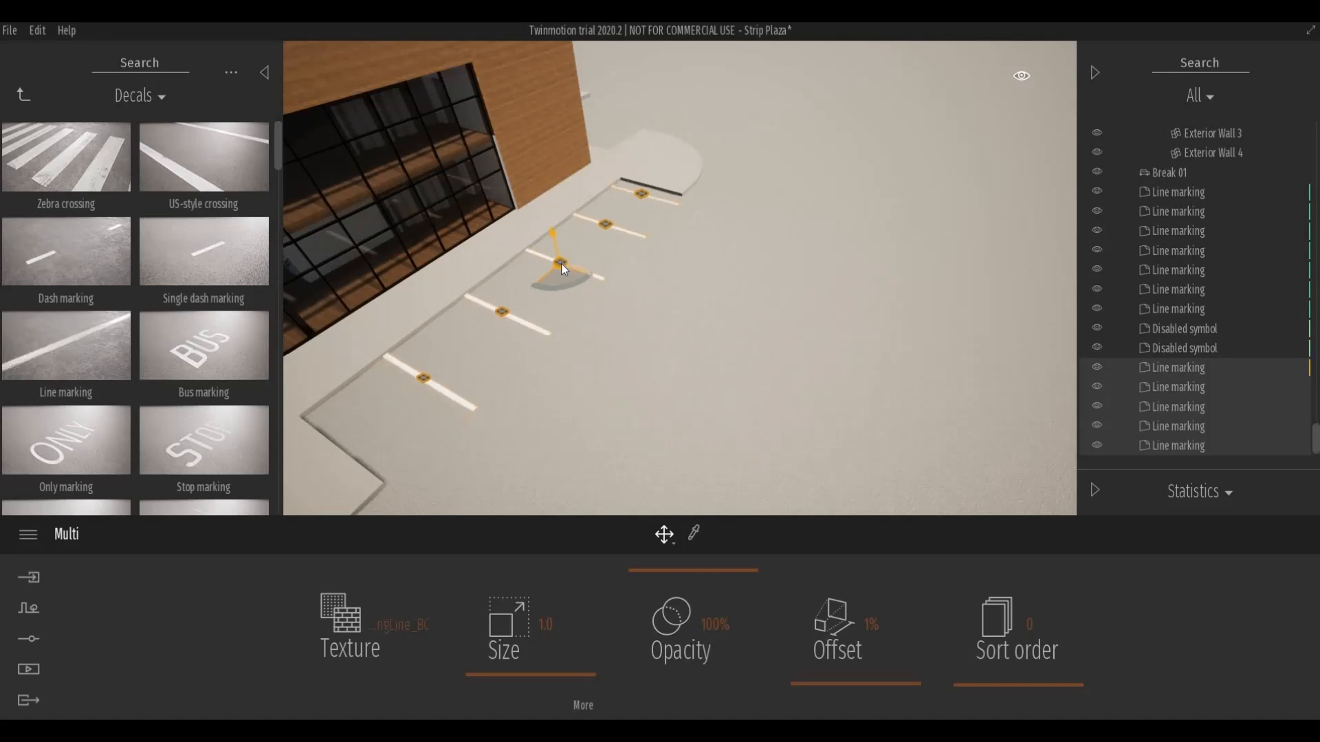
Delete the last line marking of the end facade's row, next to the far curb corner.
left_click(1193, 447)
left_click(1193, 446)
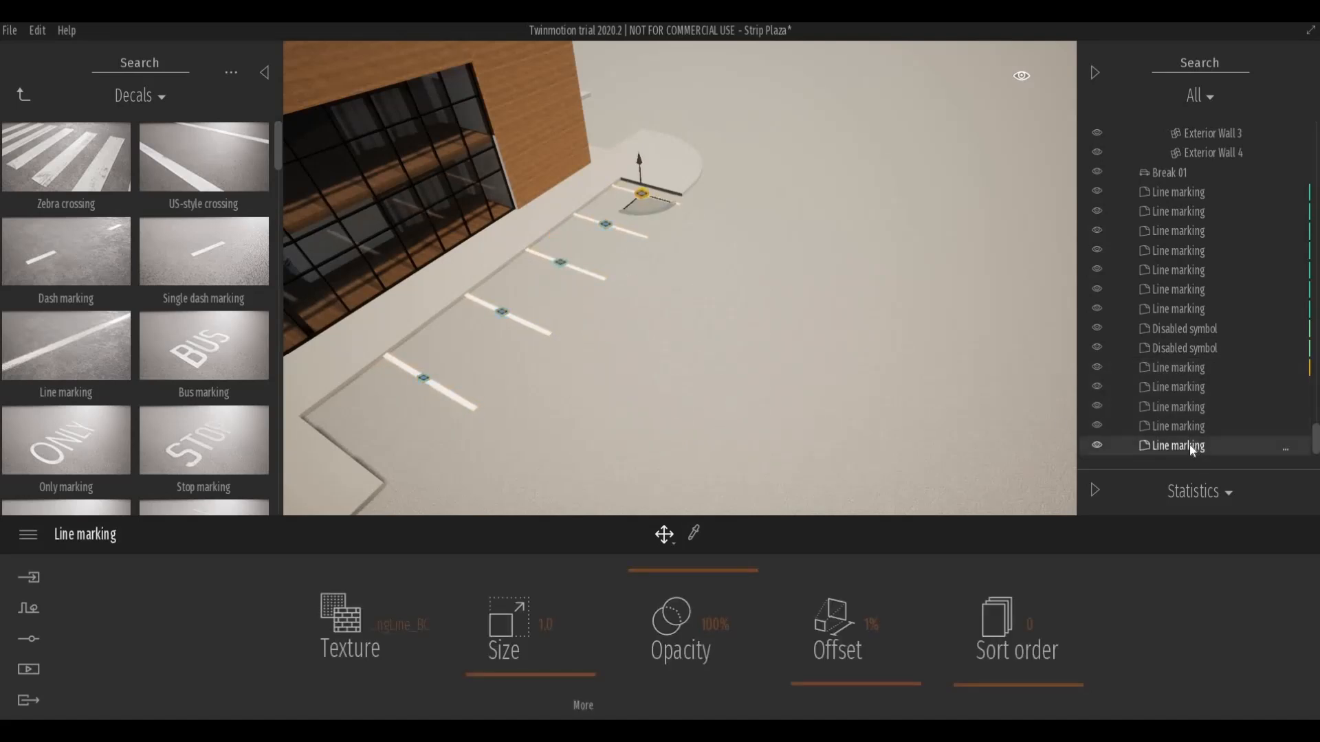
key("Delete")
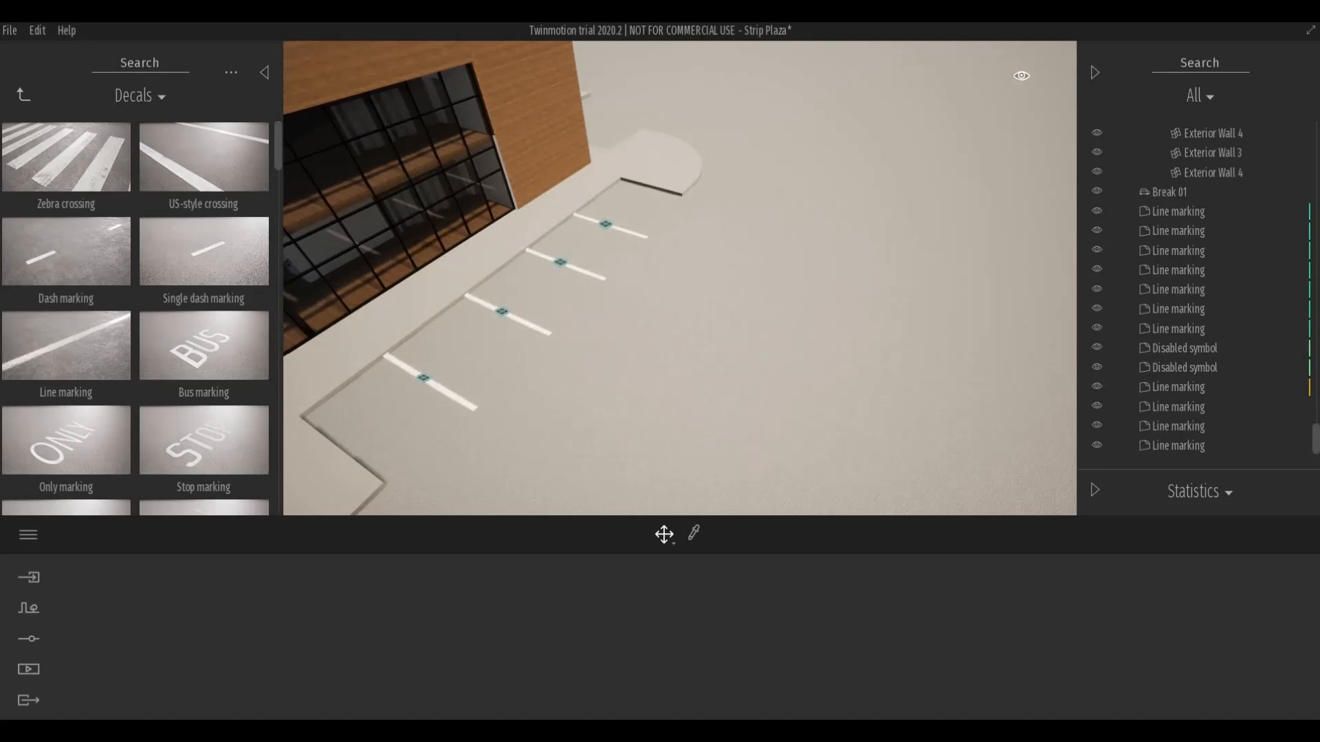
Shift the four remaining line markings in front of the end facade together along the curb to center them between the islands.
middle_click_drag(659, 348, 608, 347, "shift")
middle_click_drag(1045, 384, 984, 383)
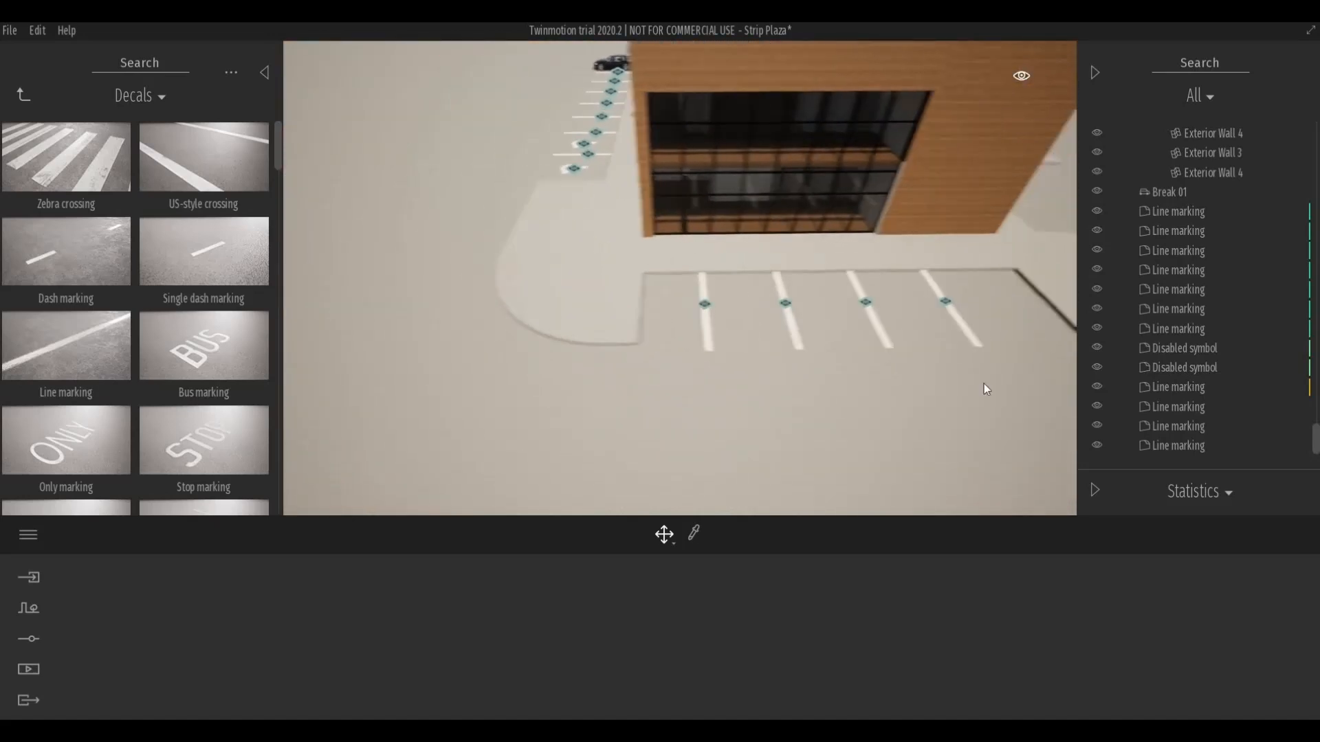
left_click(1177, 387)
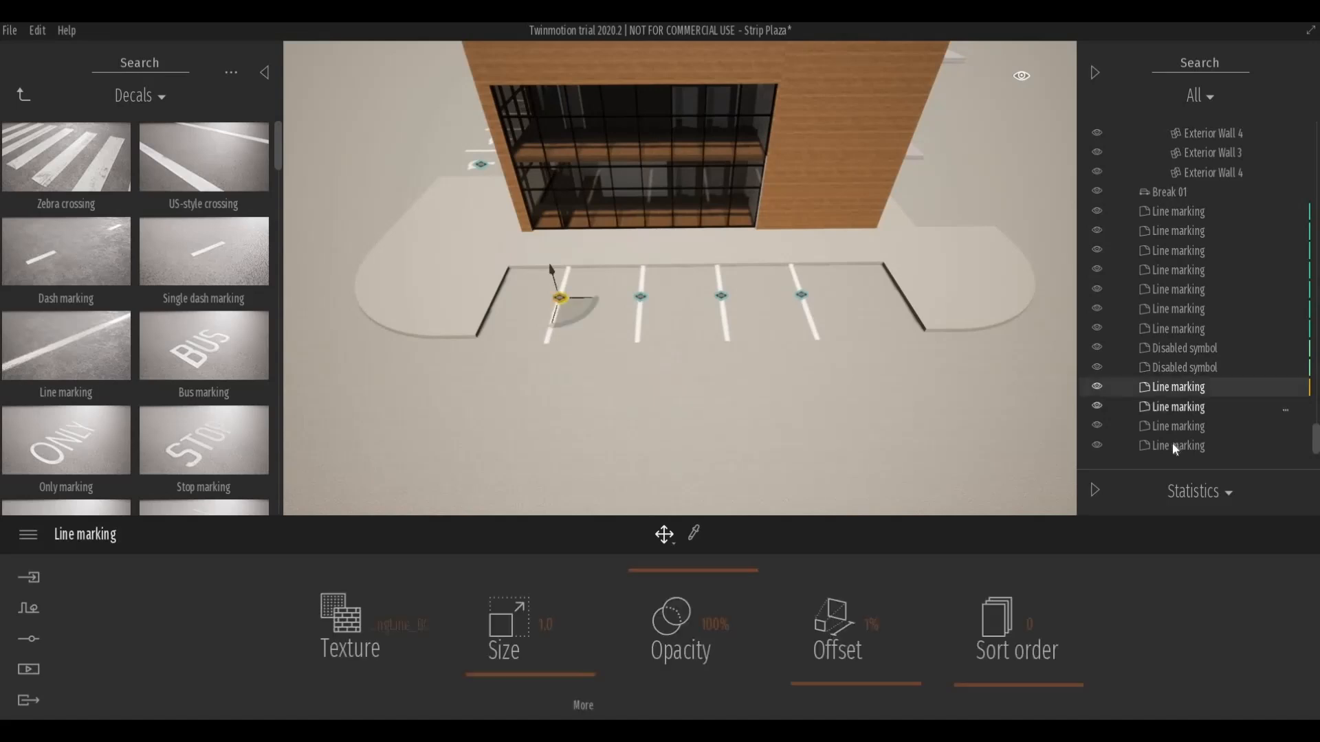
left_click(1155, 443, "shift")
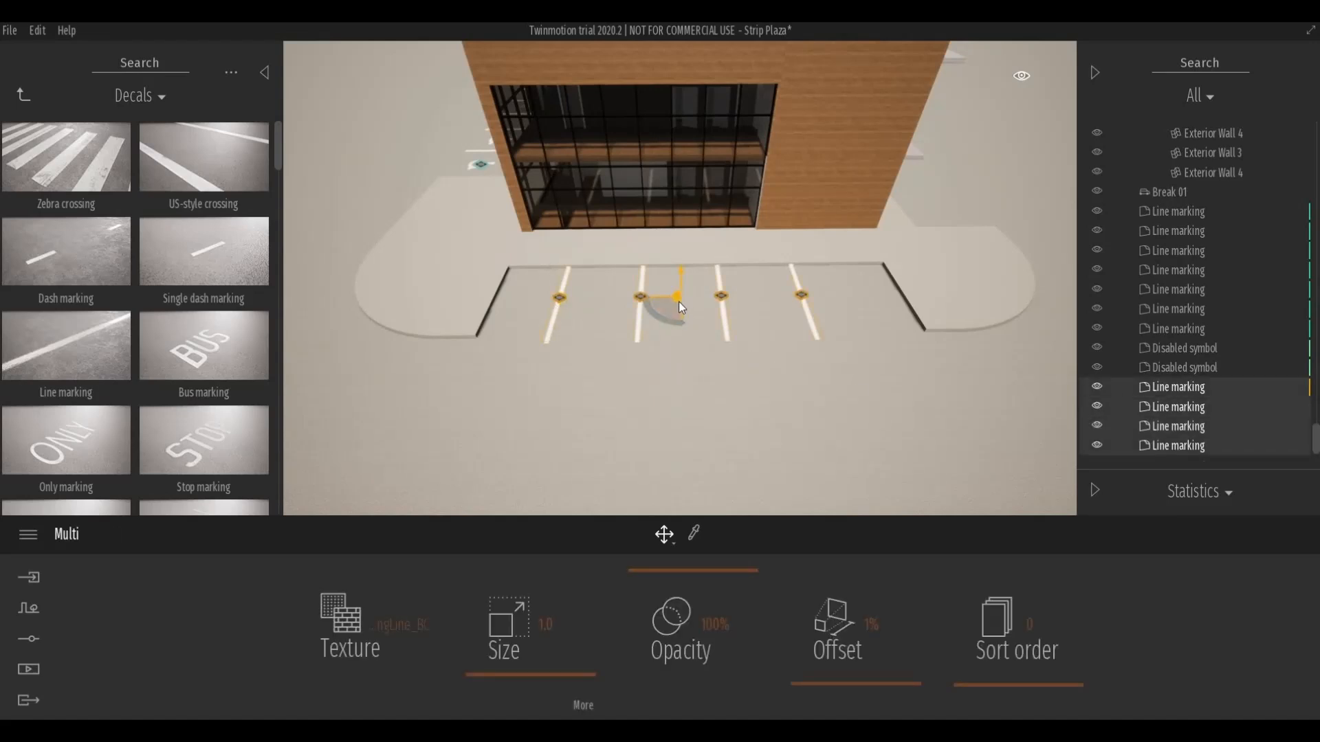
left_click_drag(678, 303, 708, 296)
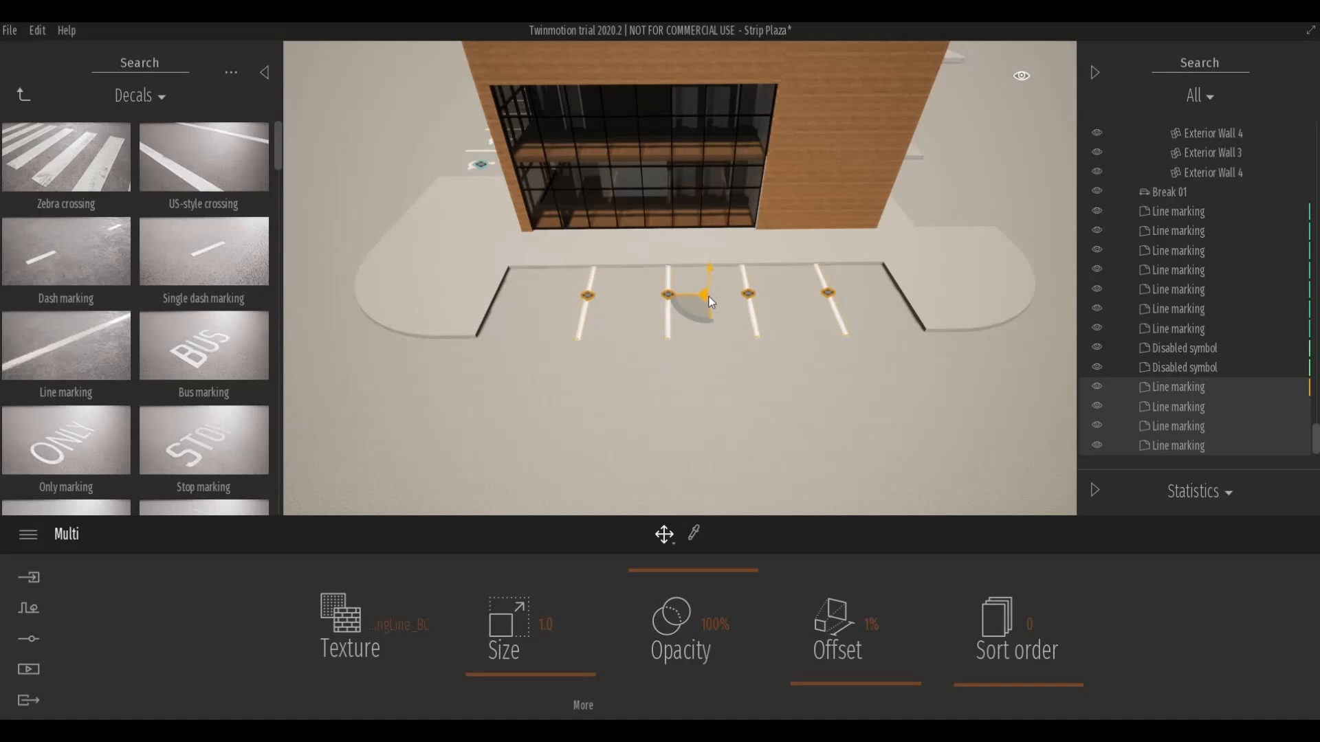
key("Escape")
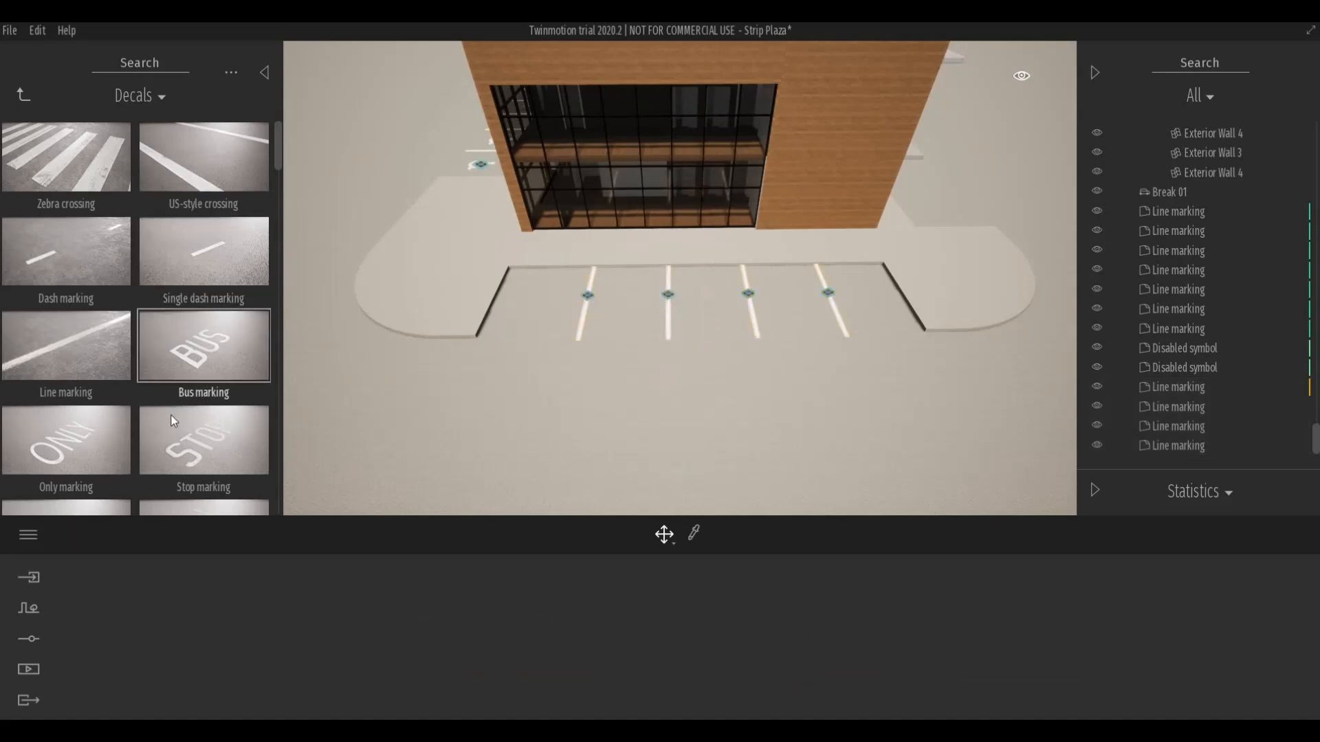
Place a Disabled symbol decal in the end facade's bay beside the curb island and rotate it to line up with the bay.
scroll(171, 415, "down", 1)
scroll(171, 421, "down", 6)
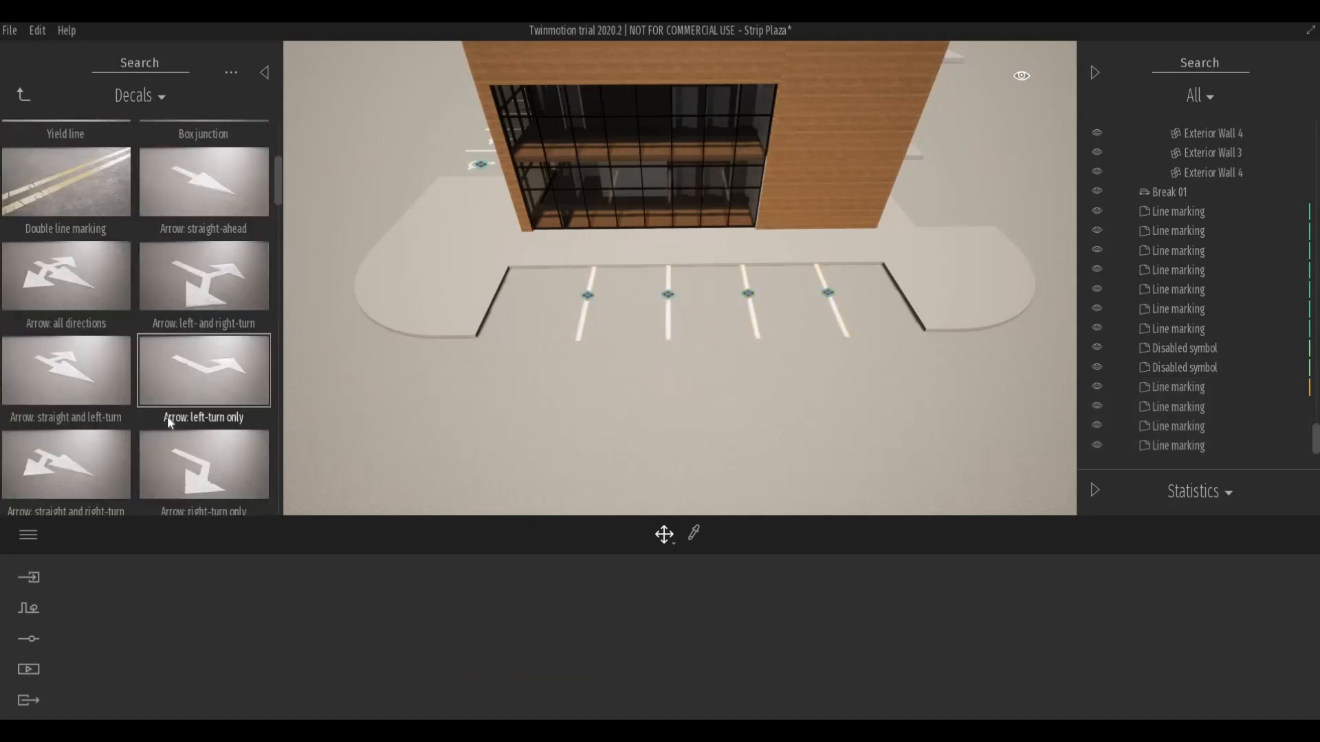
scroll(167, 420, "down", 3)
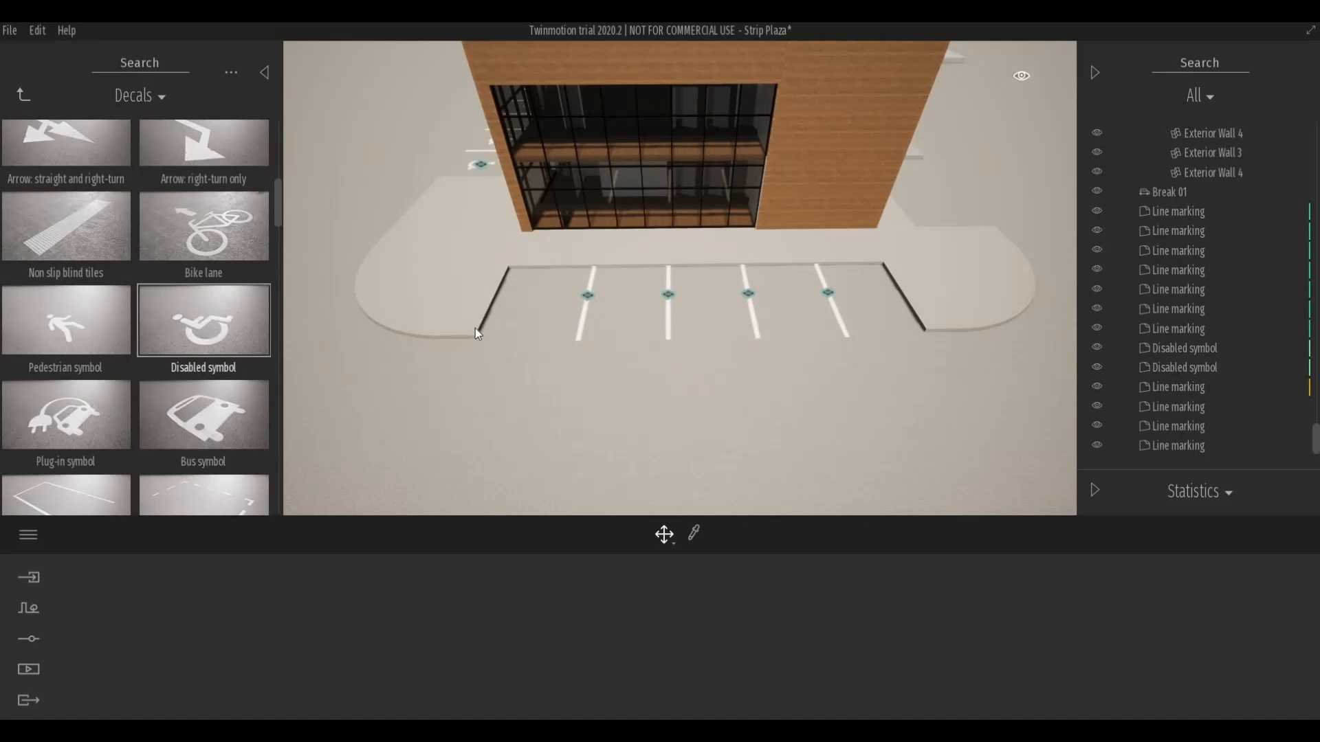
left_click_drag(213, 340, 547, 310)
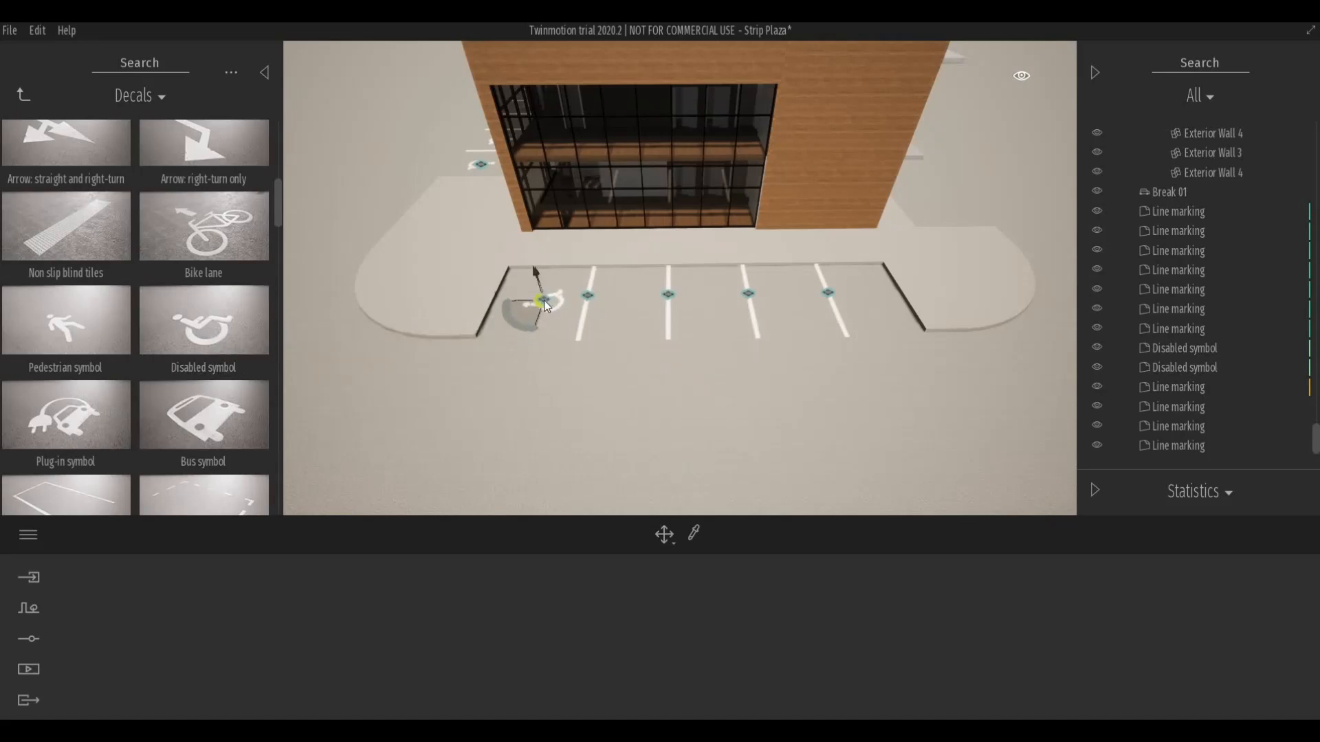
left_click(534, 319)
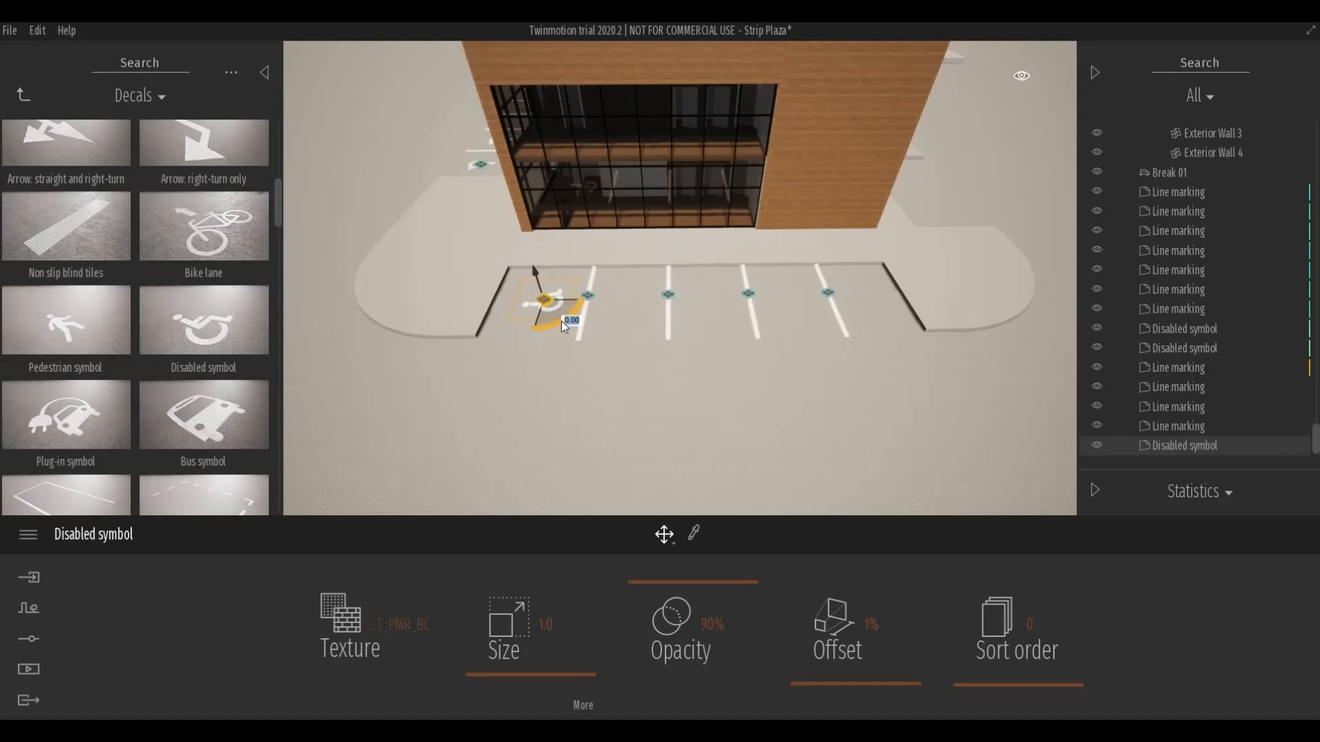
left_click_drag(561, 320, 512, 363)
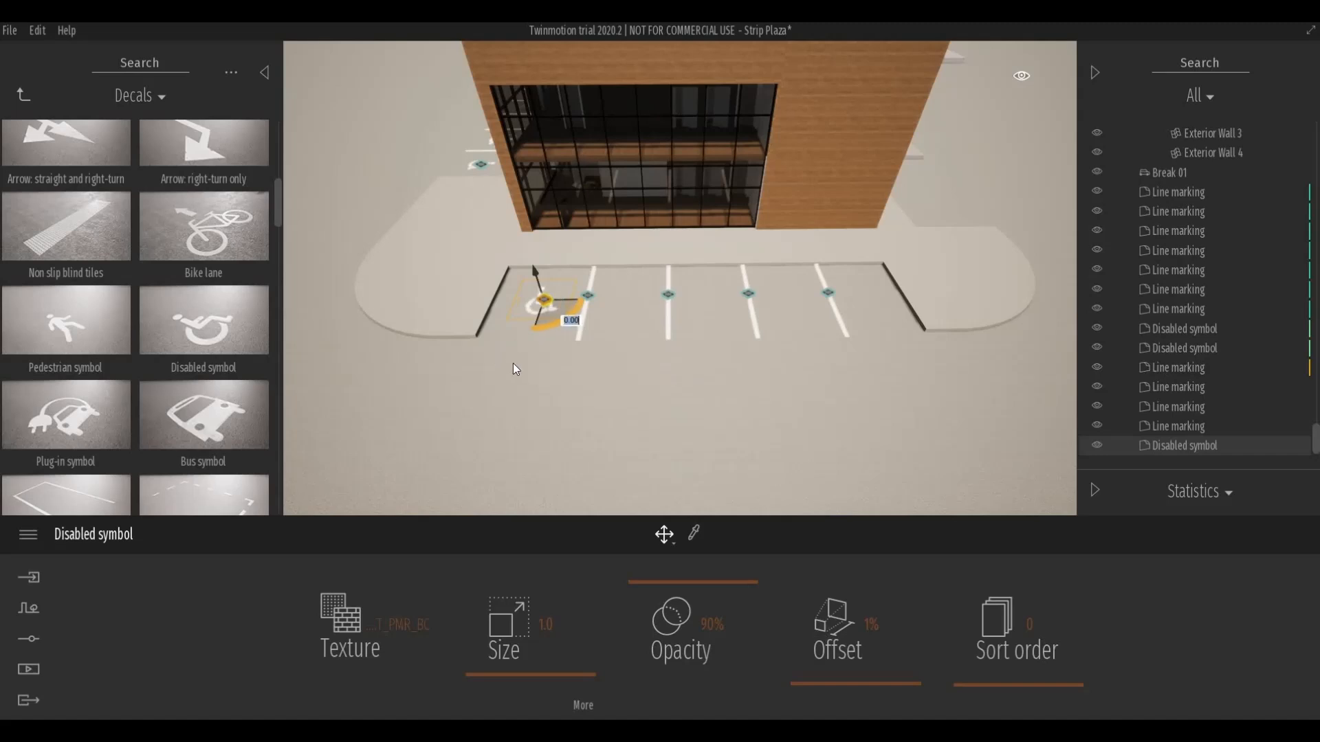
left_click(565, 376)
Open the Cars category of the Vehicles library and bring the long facade's parking row into view.
middle_click_drag(565, 376, 646, 364, "shift")
middle_click_drag(577, 412, 570, 382)
scroll(565, 376, "down", 2)
left_click(25, 93)
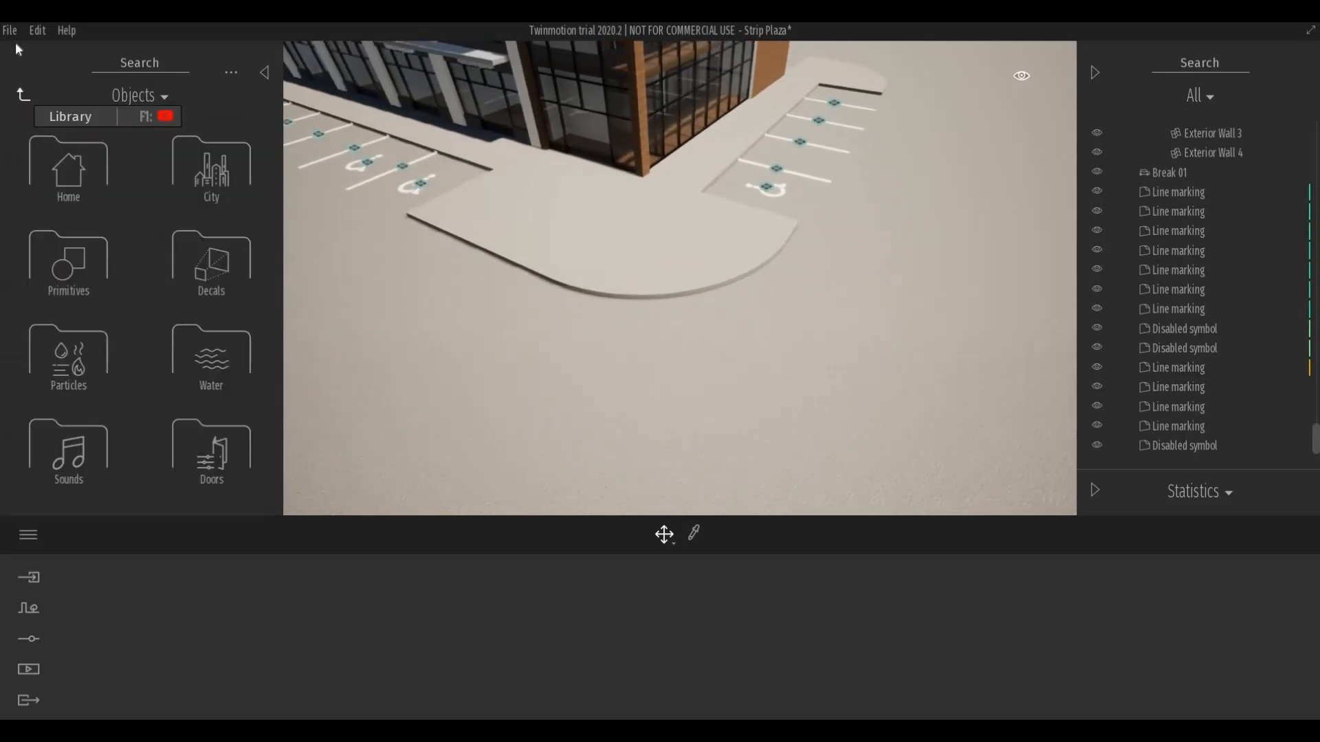
left_click(9, 32)
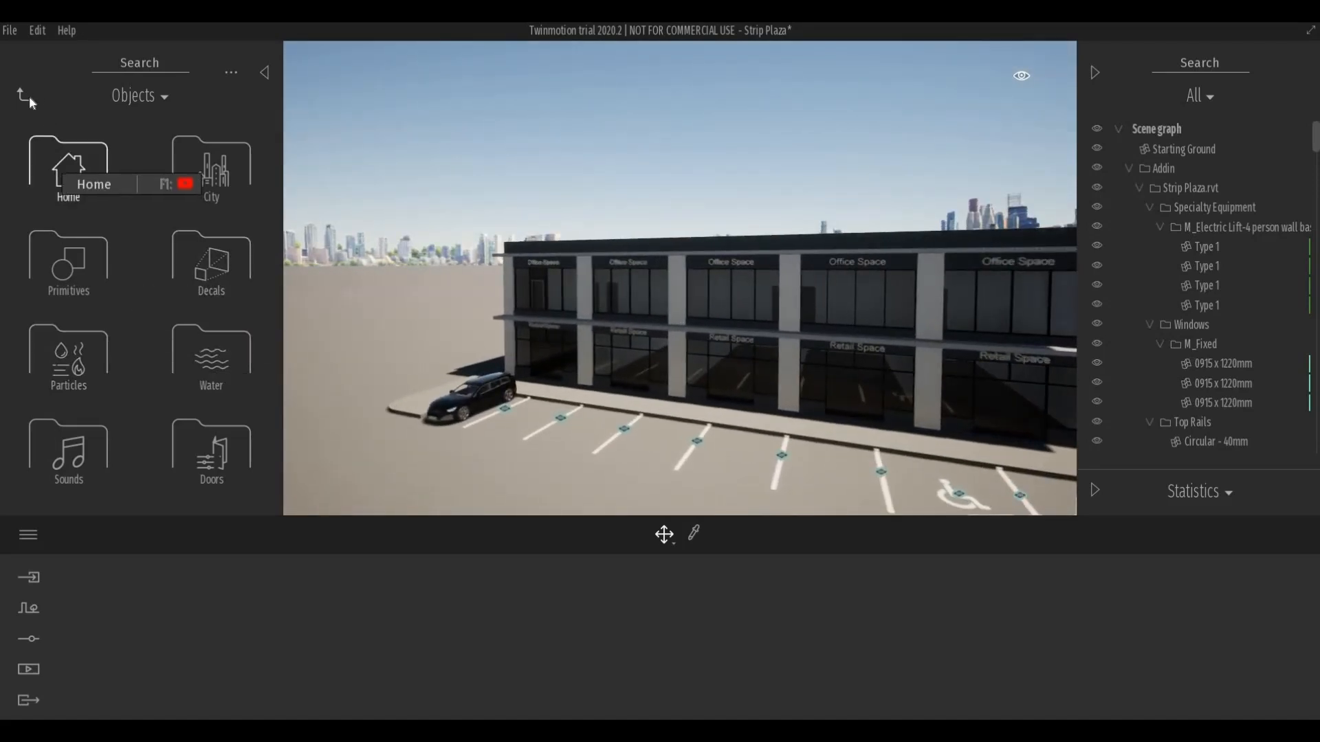
left_click(209, 344)
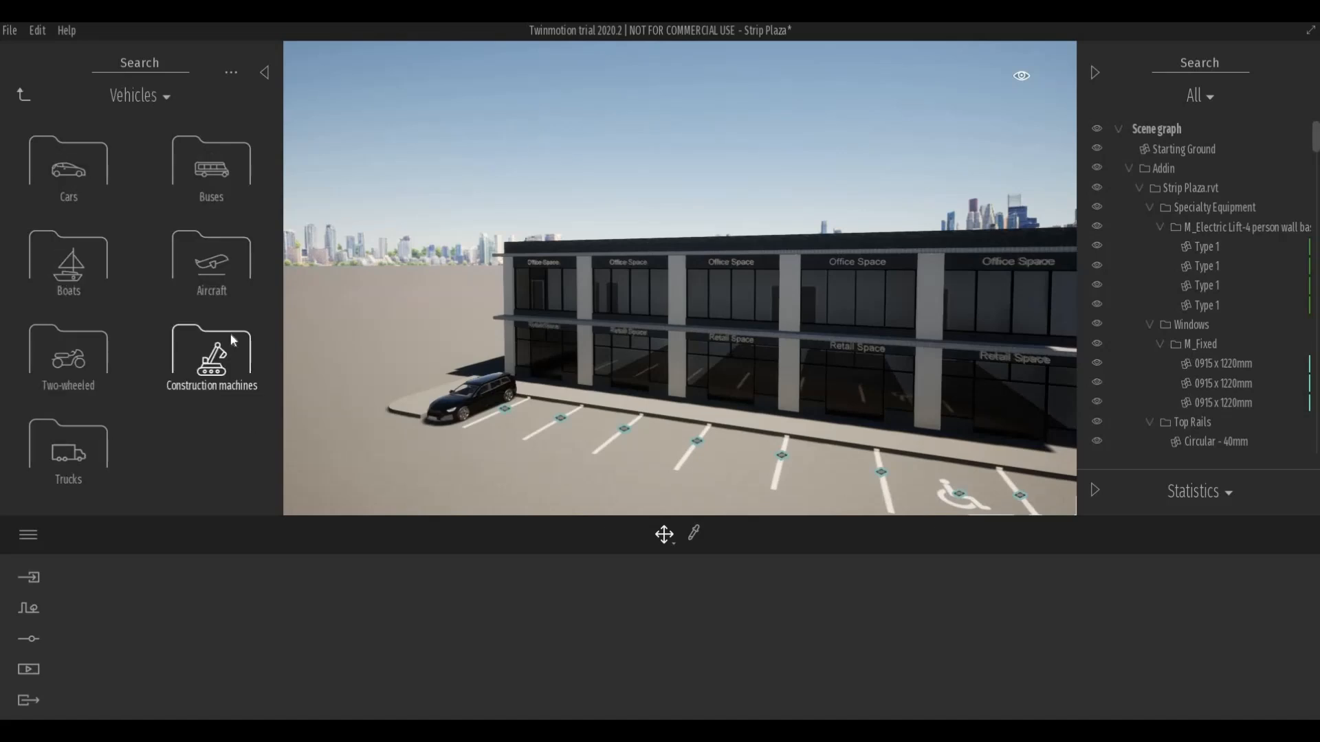
left_click(96, 183)
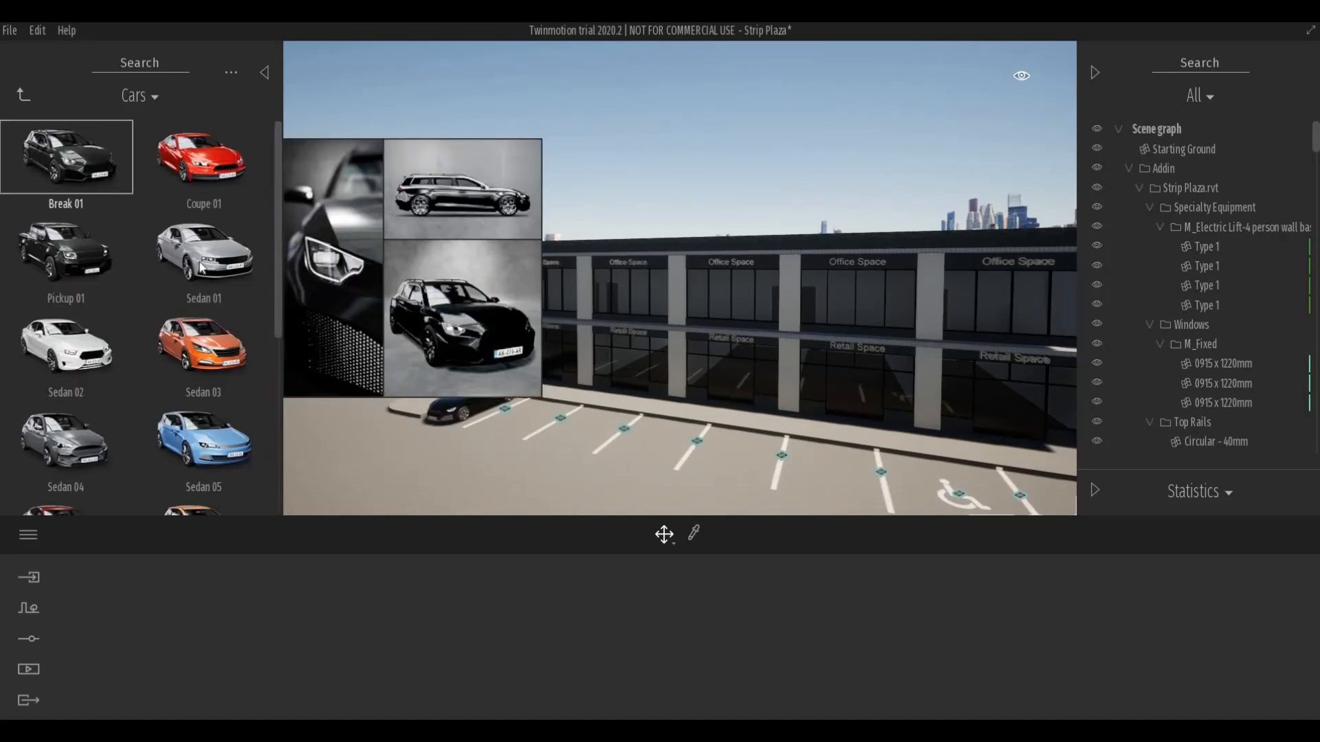
left_click_drag(504, 395, 986, 492)
middle_click_drag(1035, 491, 933, 436)
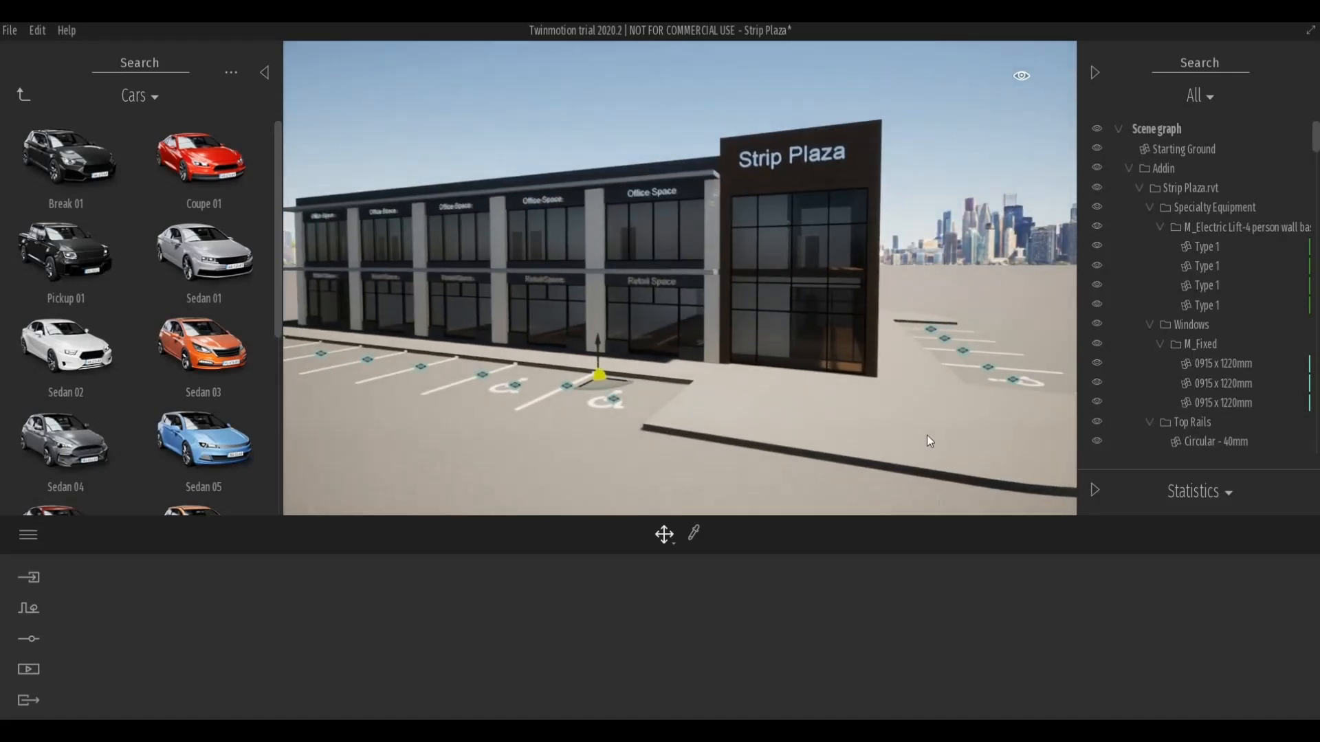
scroll(695, 418, "down", 3)
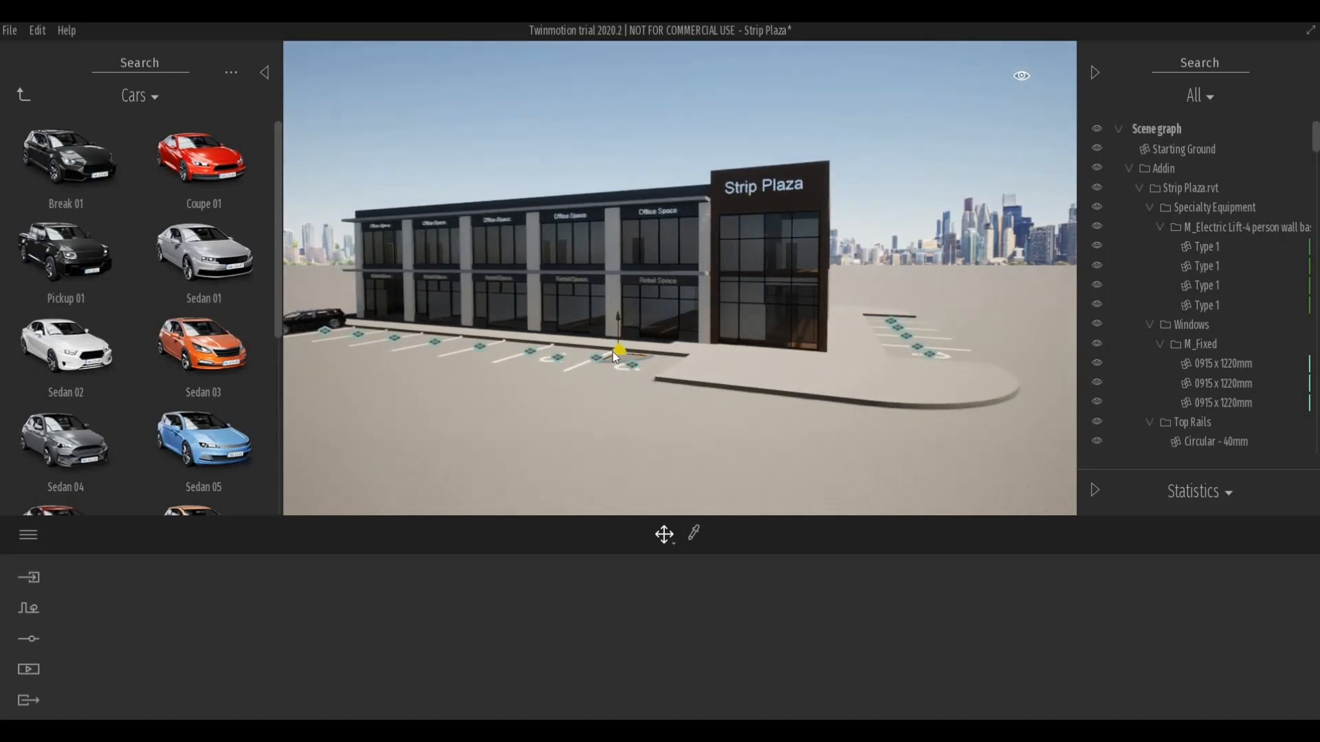
left_click(613, 411)
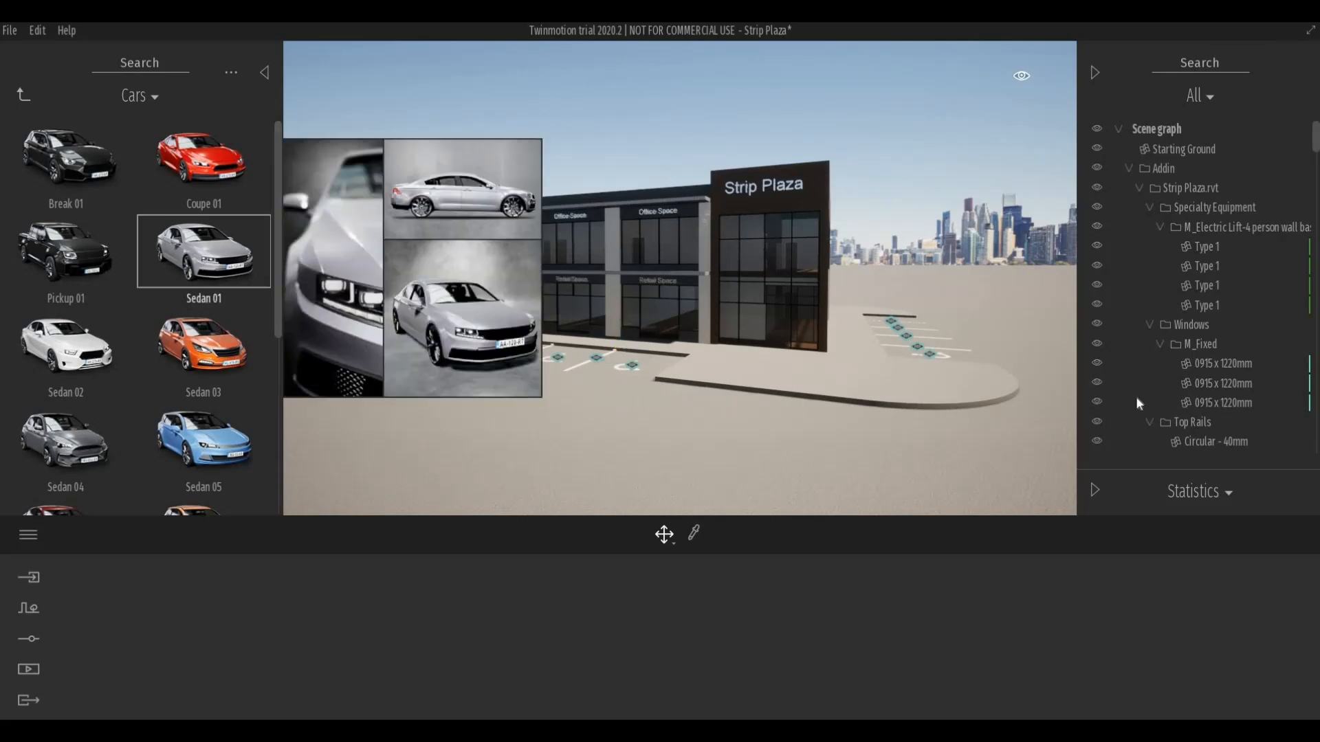
Place a Sedan 01 in the end facade's bay next to the accessible one and a Coupe 01 in a bay farther along.
middle_click_drag(910, 434, 860, 436)
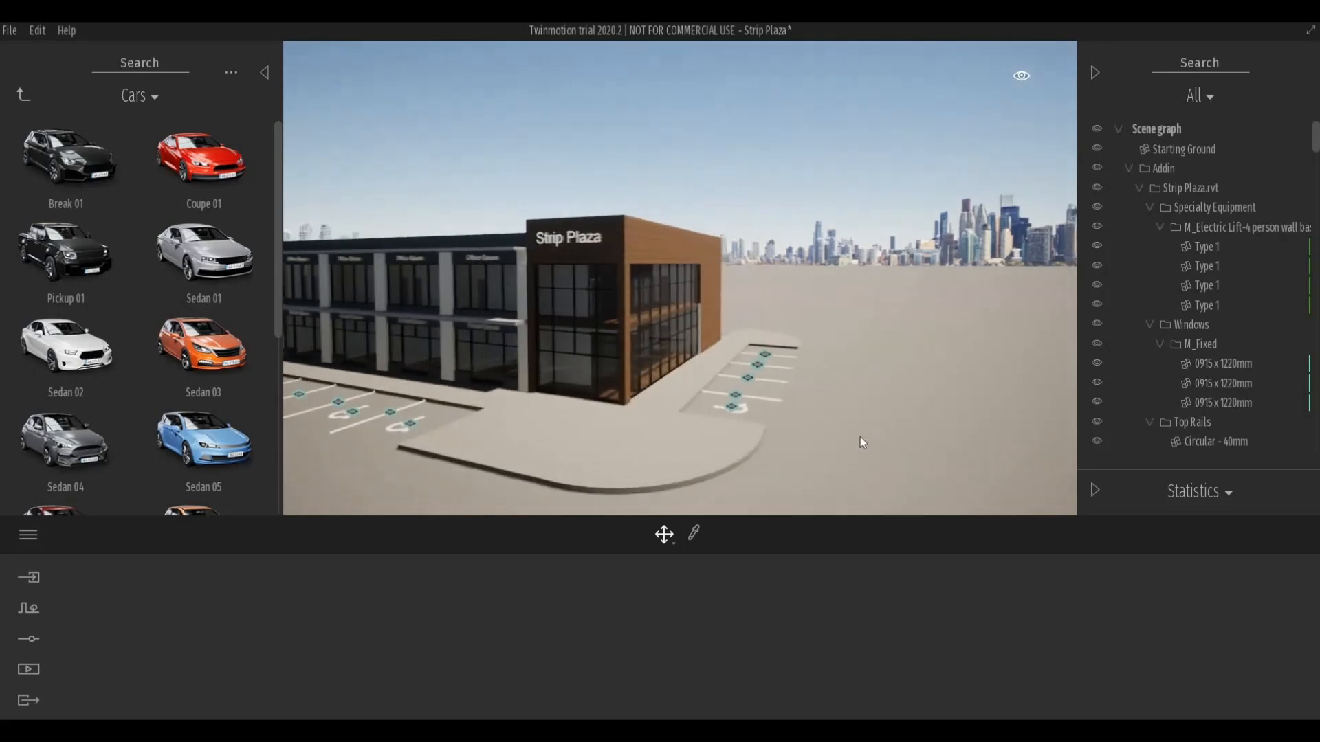
key("w")
left_click_drag(203, 253, 767, 407)
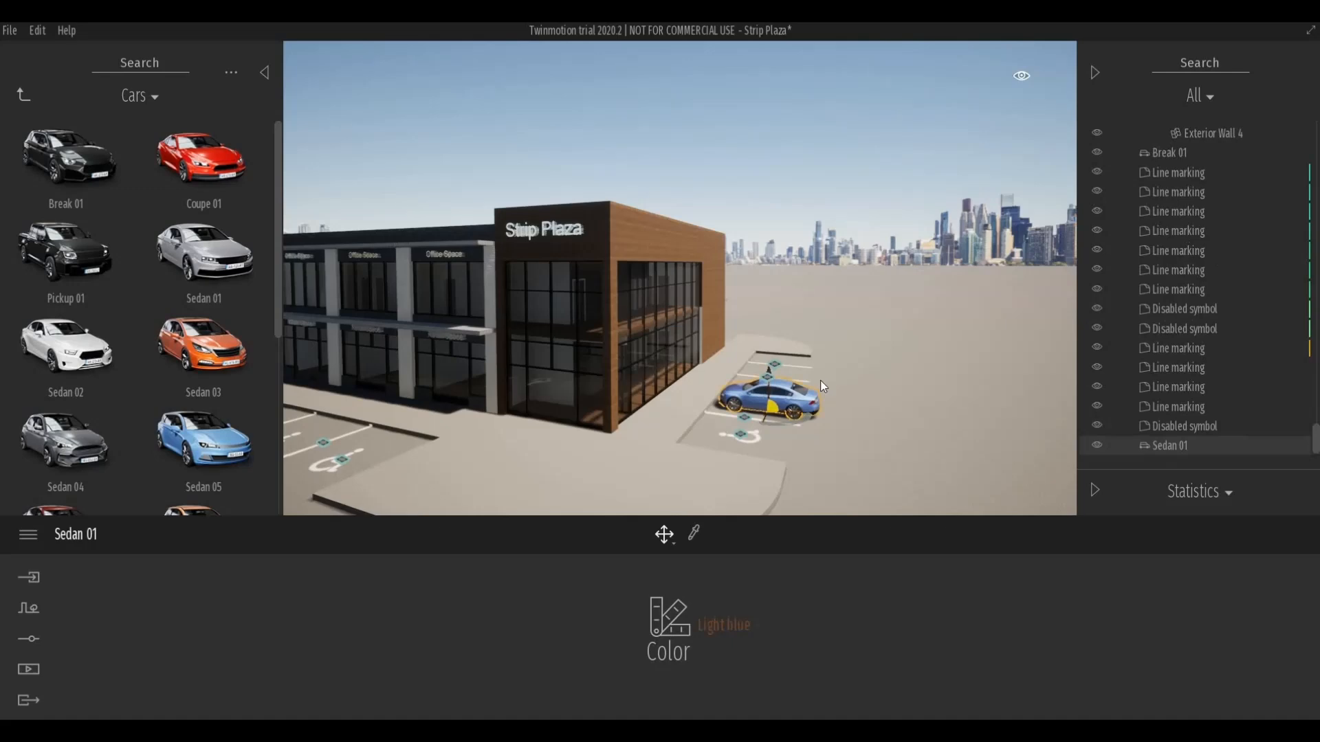
key("w")
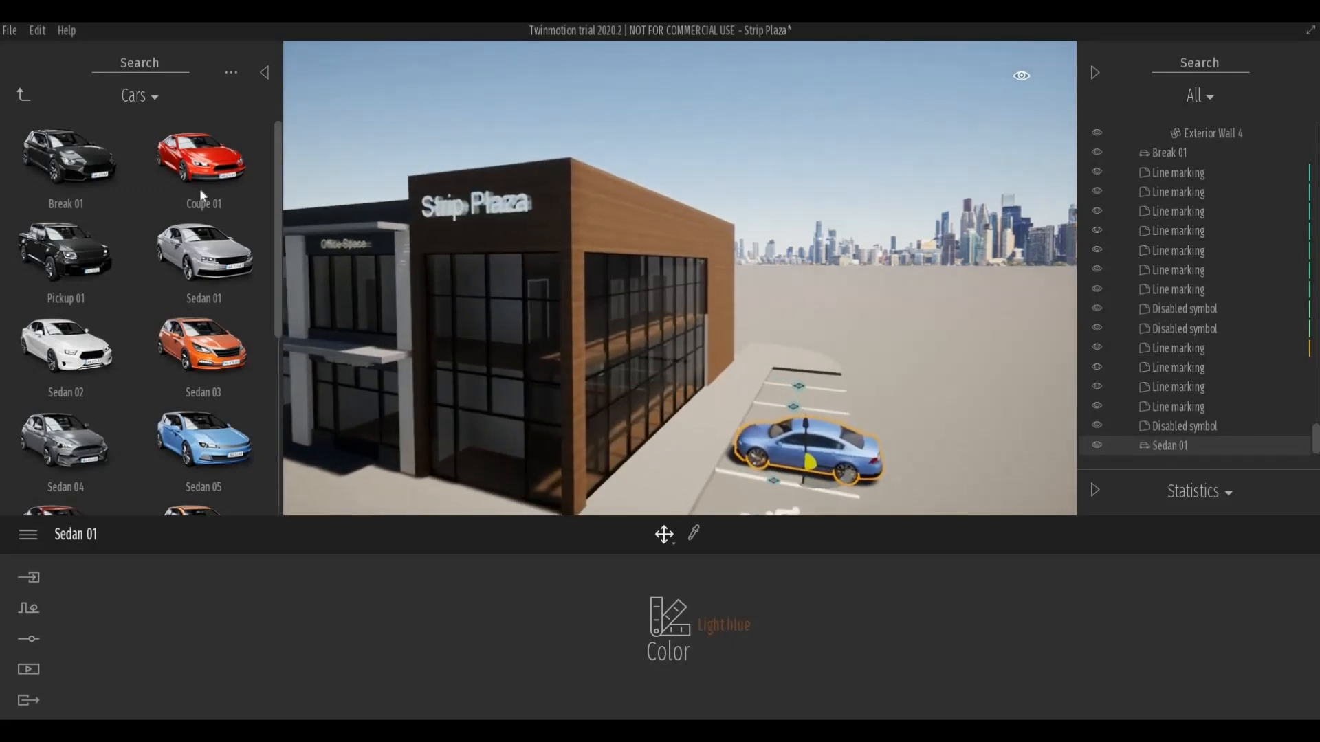
left_click_drag(199, 180, 802, 403)
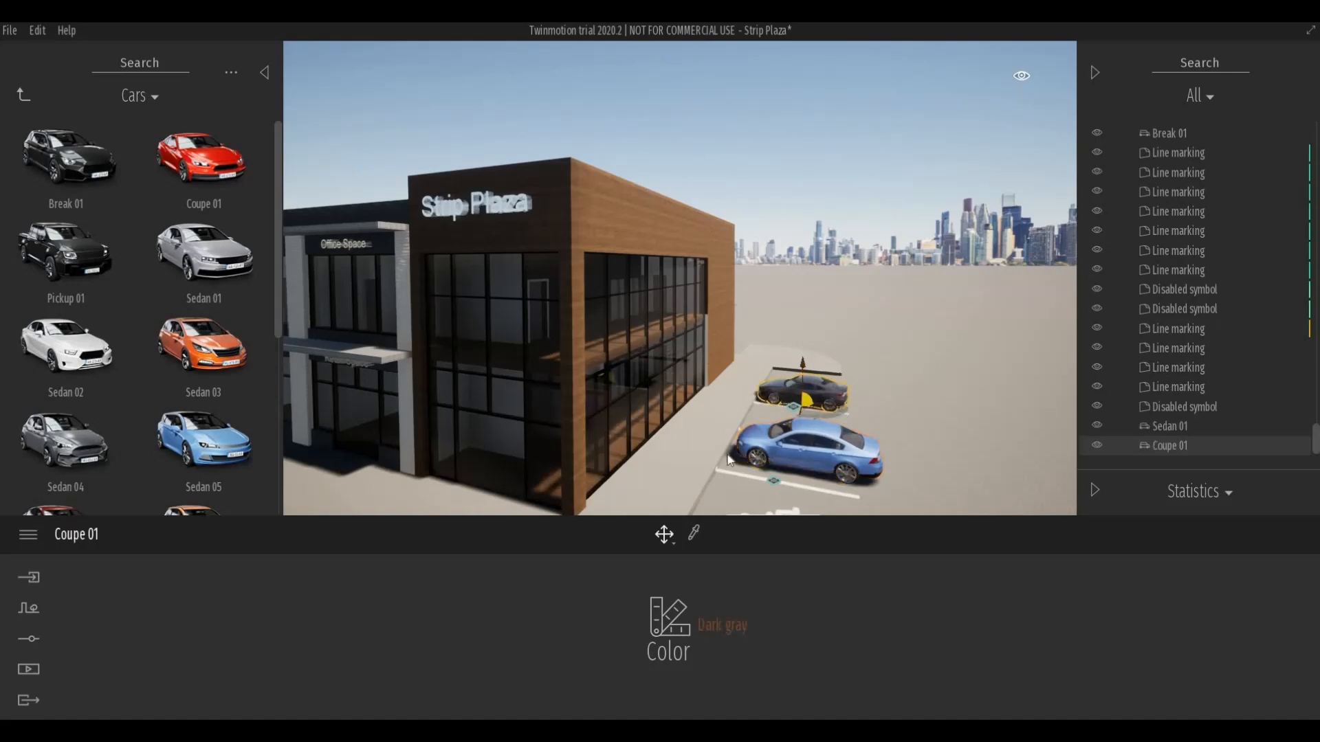
Place a Sedan 02 among the long facade's accessible bays and rotate it to align with the parking lines.
middle_click_drag(811, 385, 481, 365)
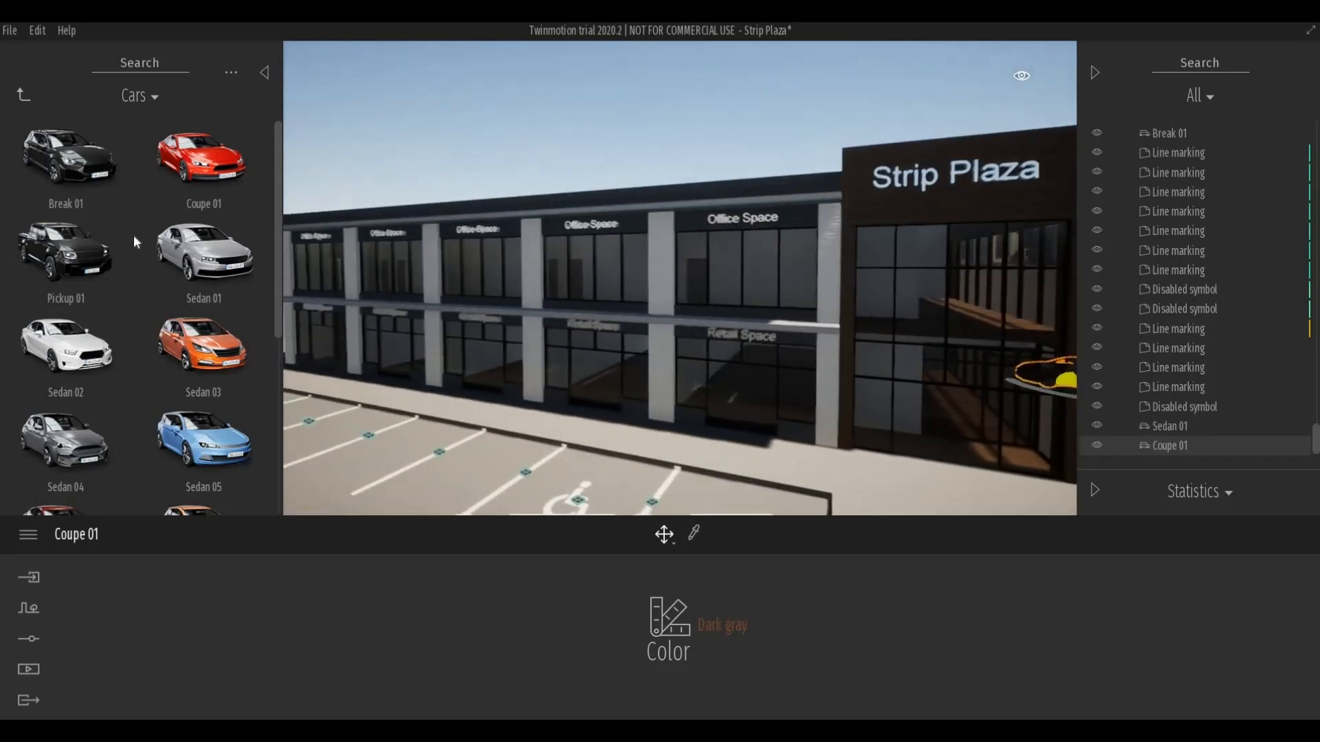
scroll(193, 337, "down", 1)
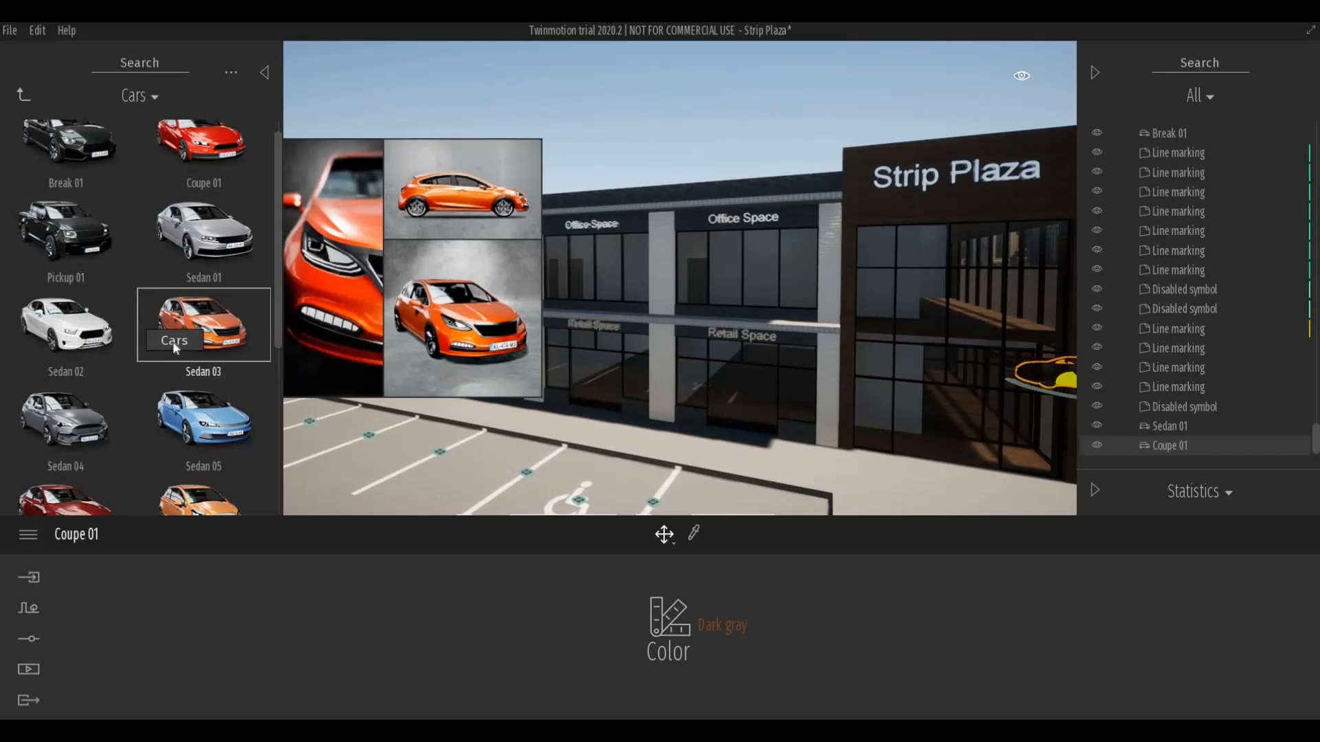
left_click_drag(509, 461, 619, 469)
scroll(619, 469, "down", 3)
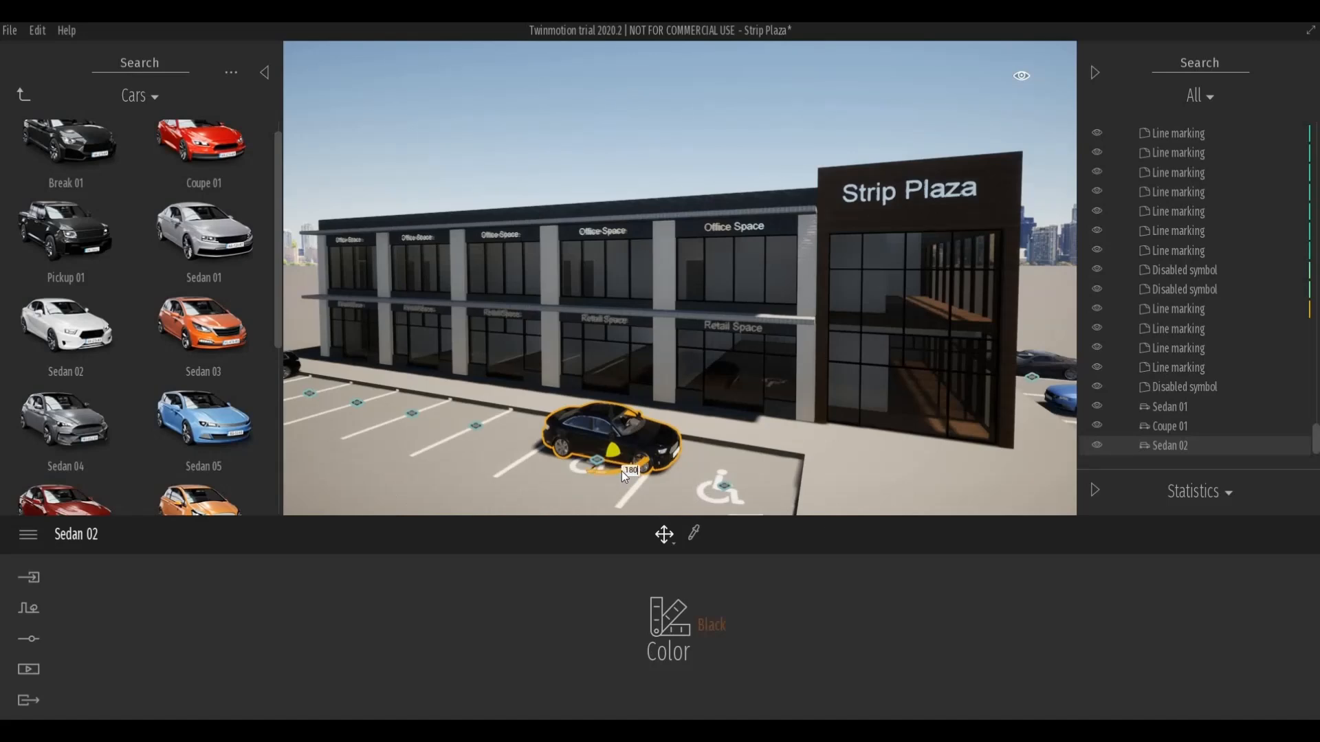
left_click(621, 471)
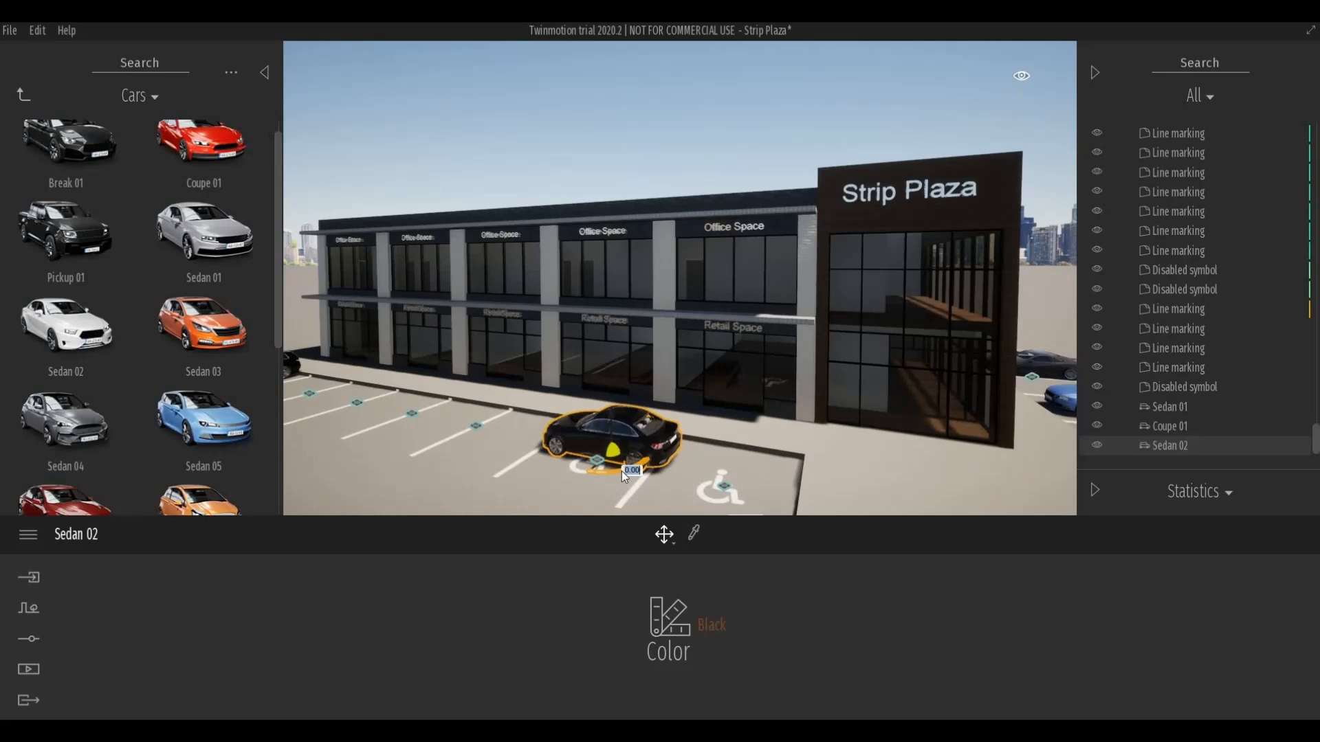
left_click(622, 472)
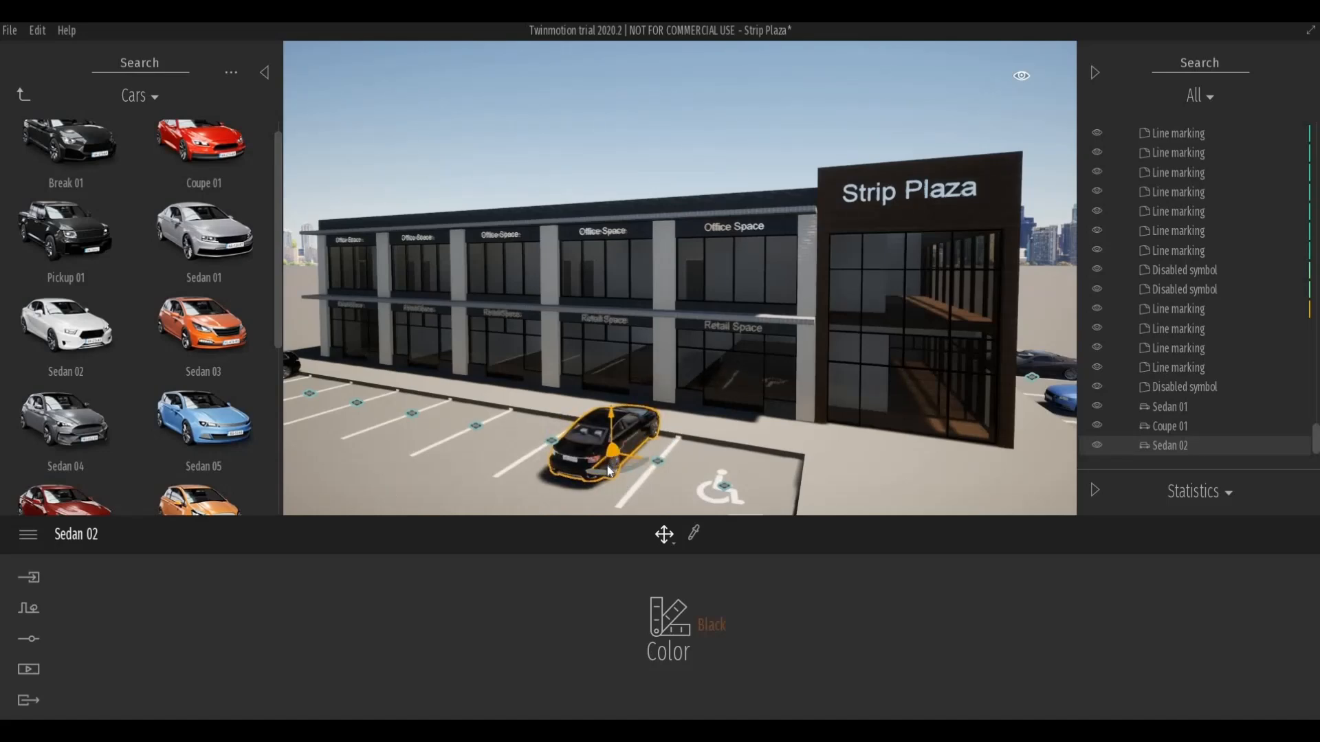
Move the Sedan 02 into the long facade's last accessible bay beside the curb corner and center it between the line and curb.
left_click_drag(607, 466, 684, 468)
middle_click_drag(684, 473, 678, 462)
scroll(680, 460, "down", 2)
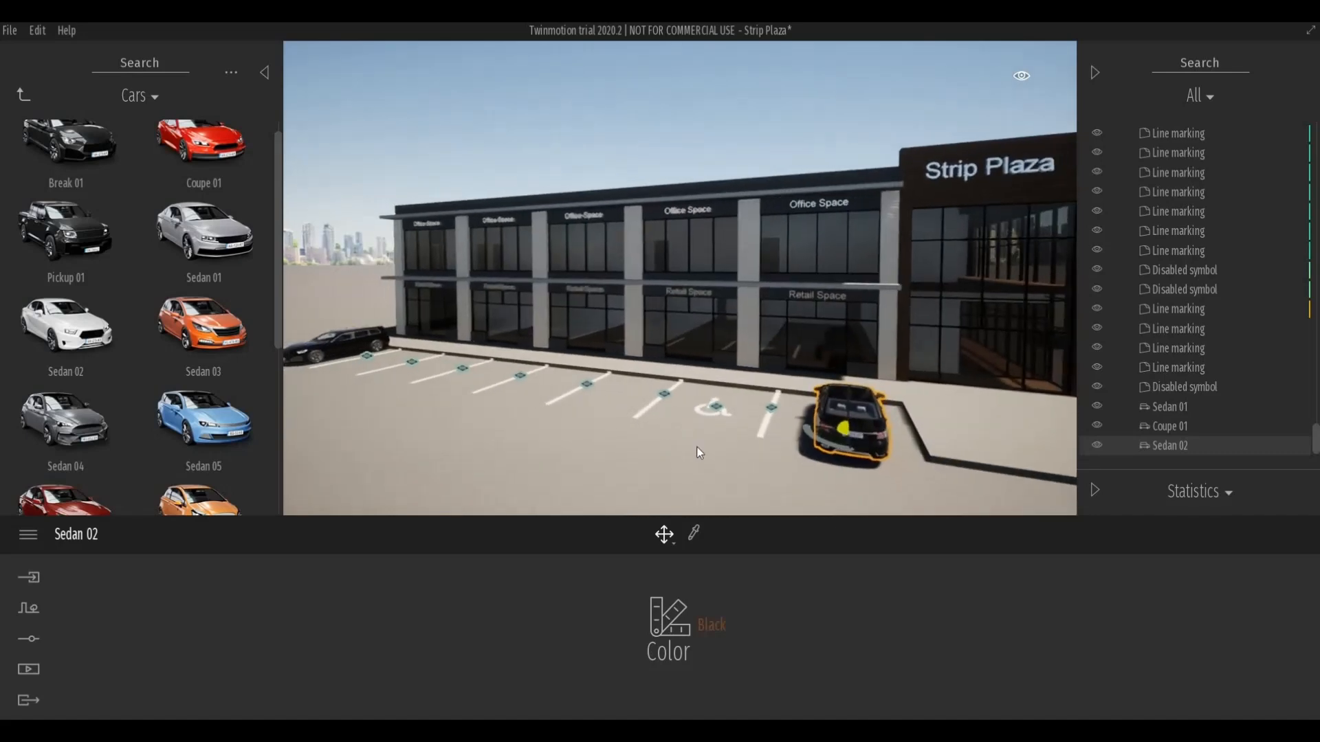
scroll(822, 461, "up", 1)
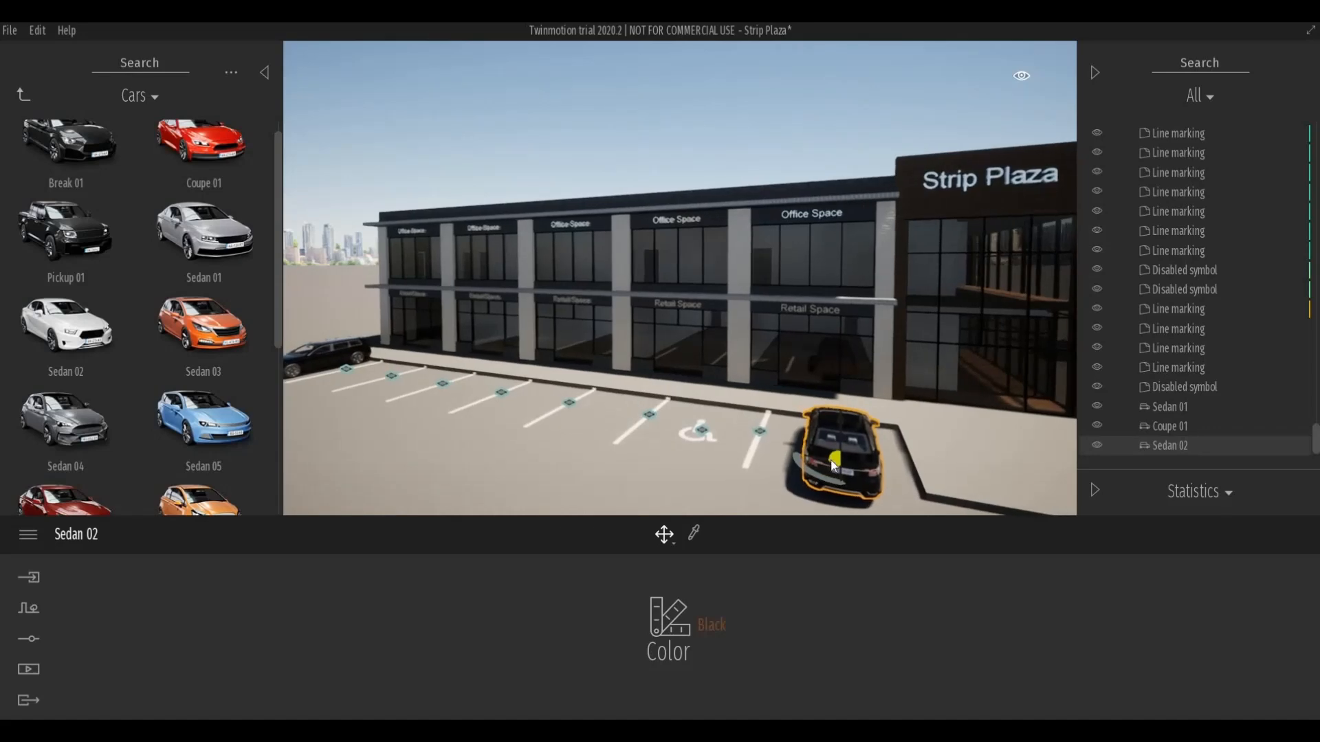
left_click_drag(833, 462, 805, 451)
mouse_move(833, 455)
middle_mouse_down("shift")
mouse_move(705, 488)
mouse_move(833, 458)
middle_mouse_up("shift")
left_click_drag(833, 457, 824, 468)
Place a Sedan 06 in a regular bay of the long facade, rotate it to point away from the building, and shift it between the lines.
middle_click_drag(803, 489, 274, 385, "shift")
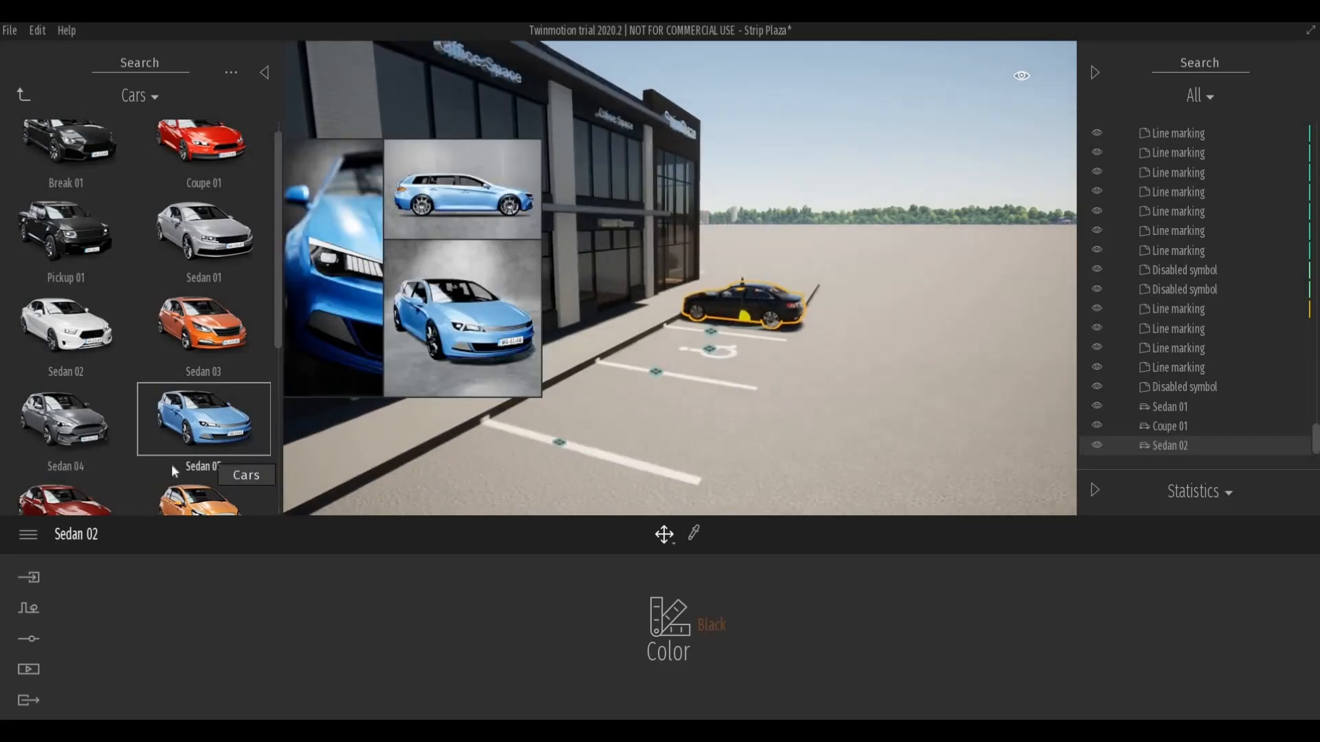
scroll(206, 464, "down", 1)
left_click_drag(249, 472, 690, 425)
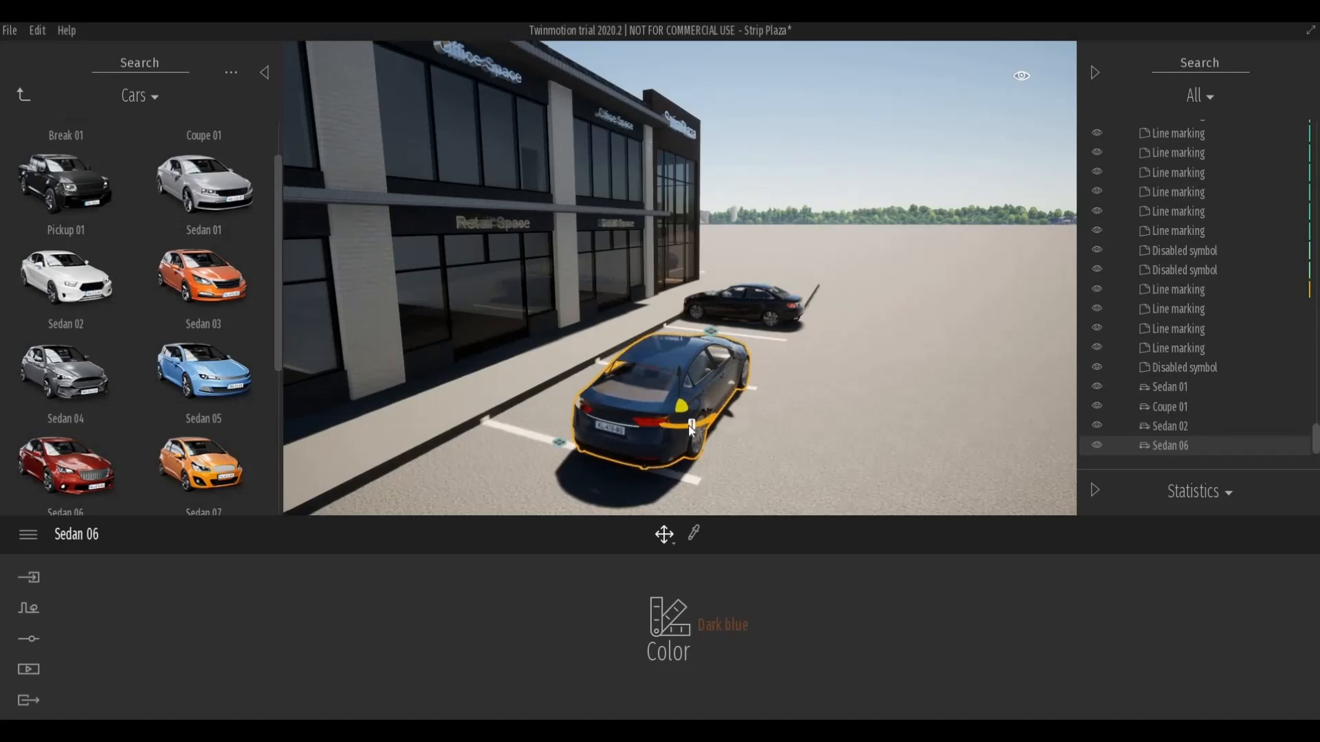
key("Return")
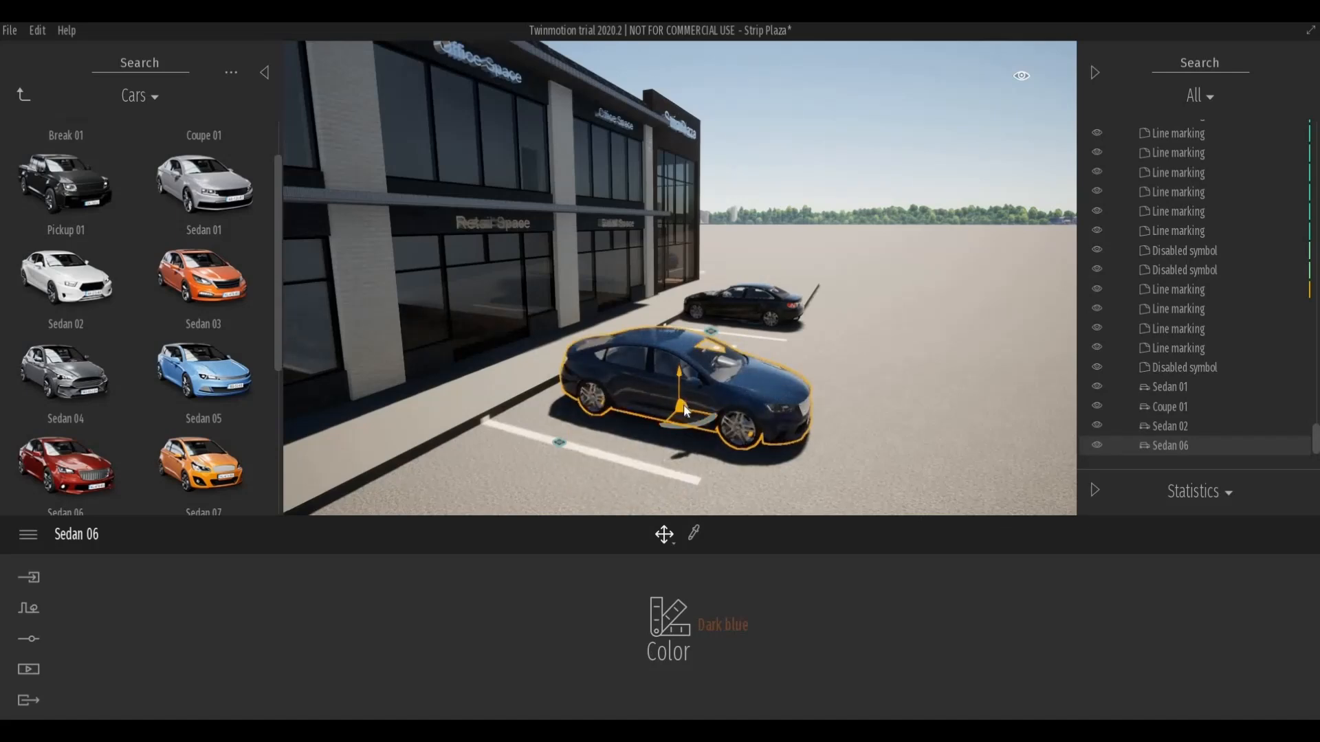
left_click_drag(669, 412, 652, 414)
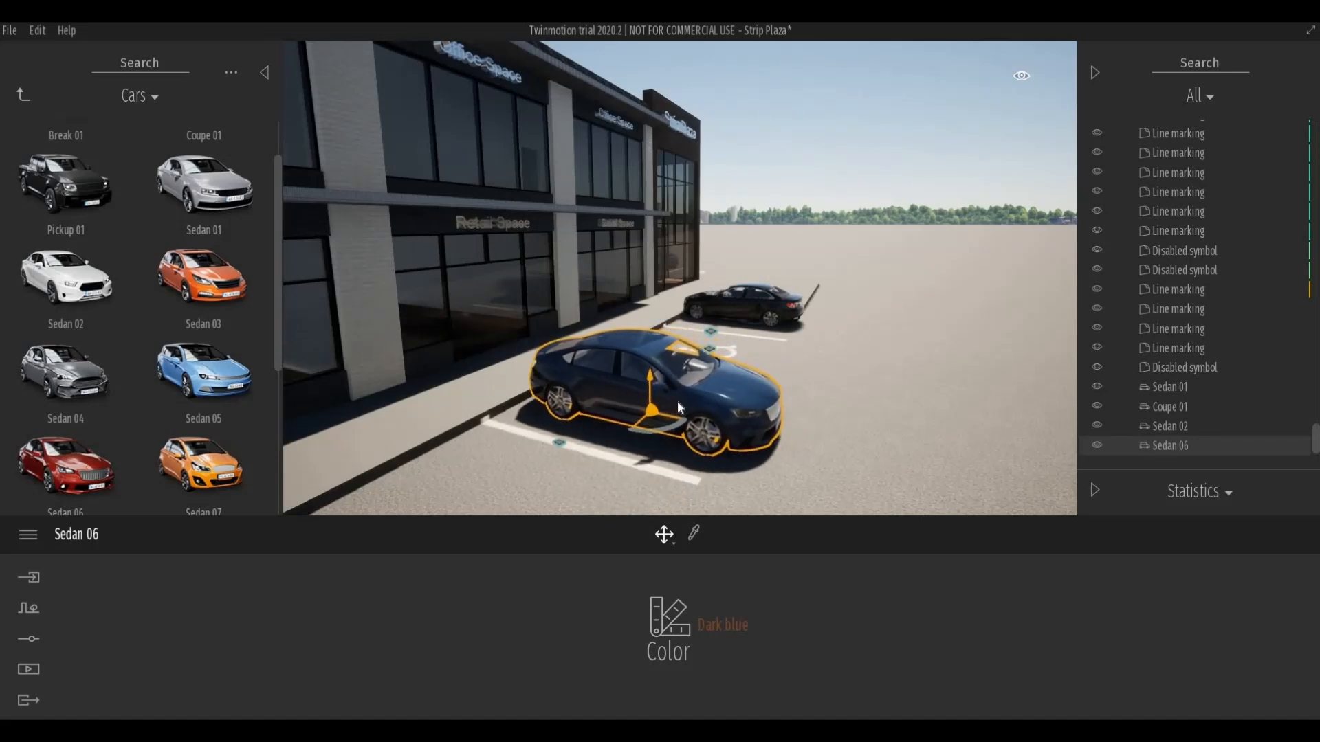
Set the color of the Sedan 02 in the far accessible bay to White.
middle_click_drag(684, 384, 730, 337)
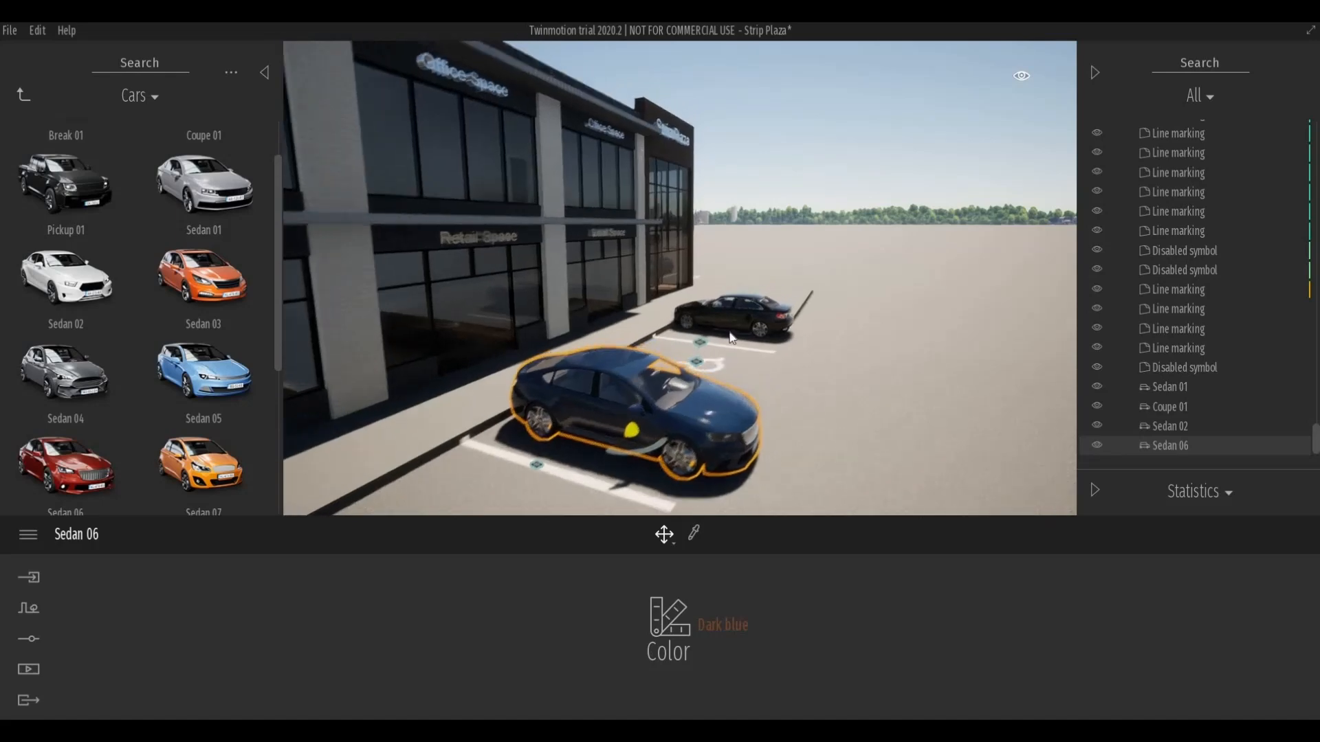
left_click(724, 328)
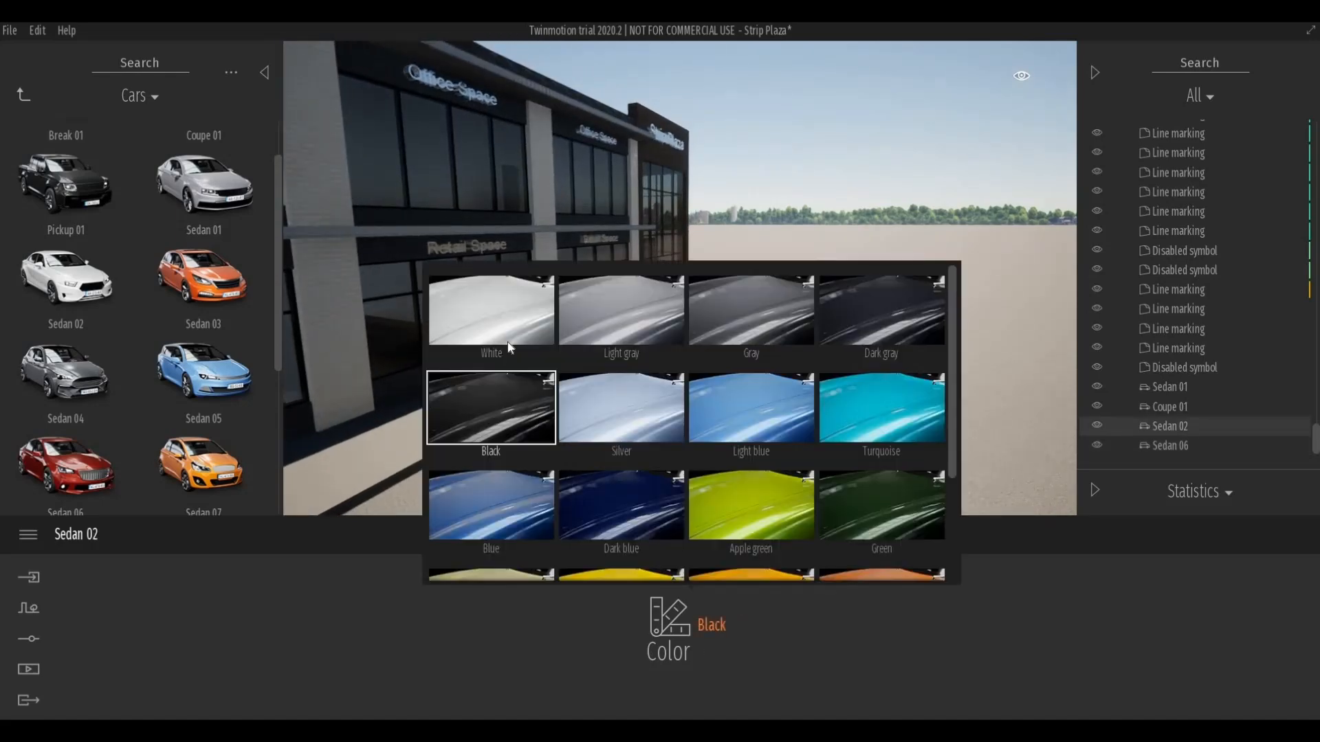
left_click(491, 311)
left_click(983, 440)
left_click(870, 449)
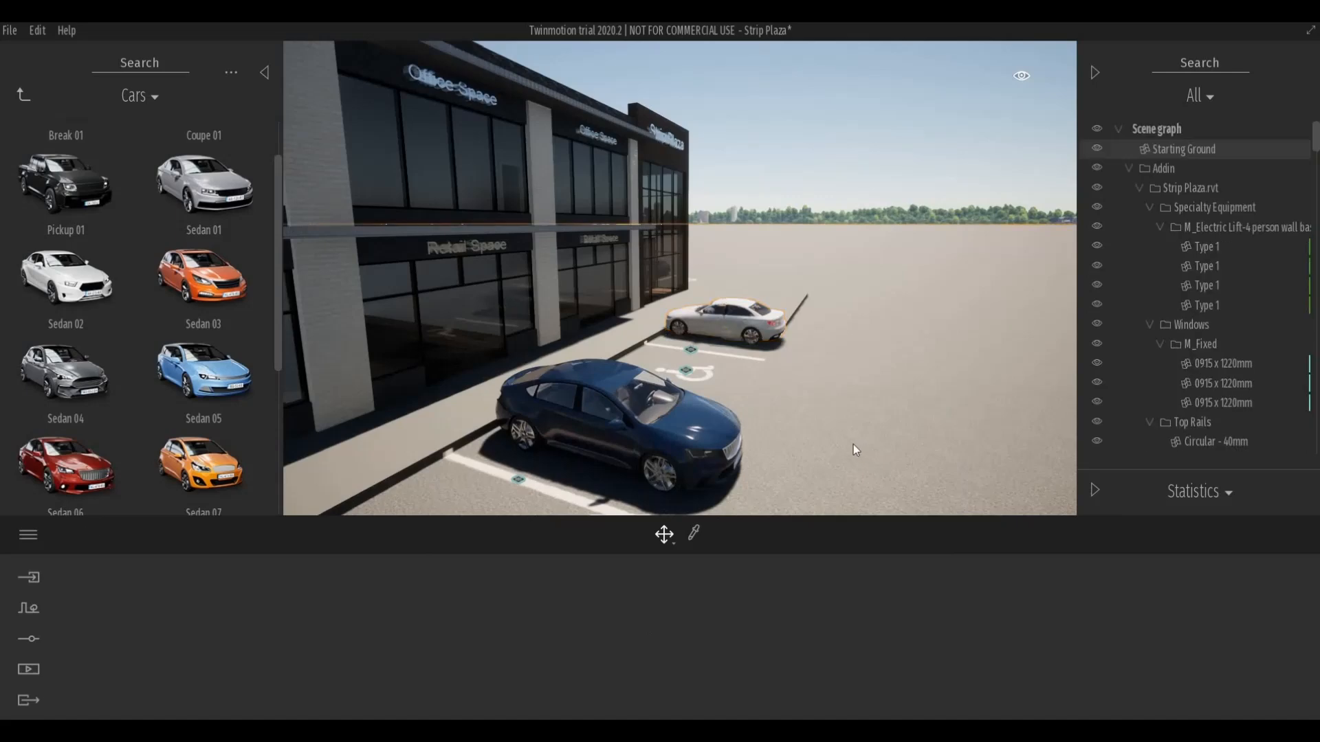
Place another Sedan 06 in the long facade's regular bays between the black and dark blue cars and rotate it by -90 degrees.
scroll(851, 444, "down", 5)
key("s")
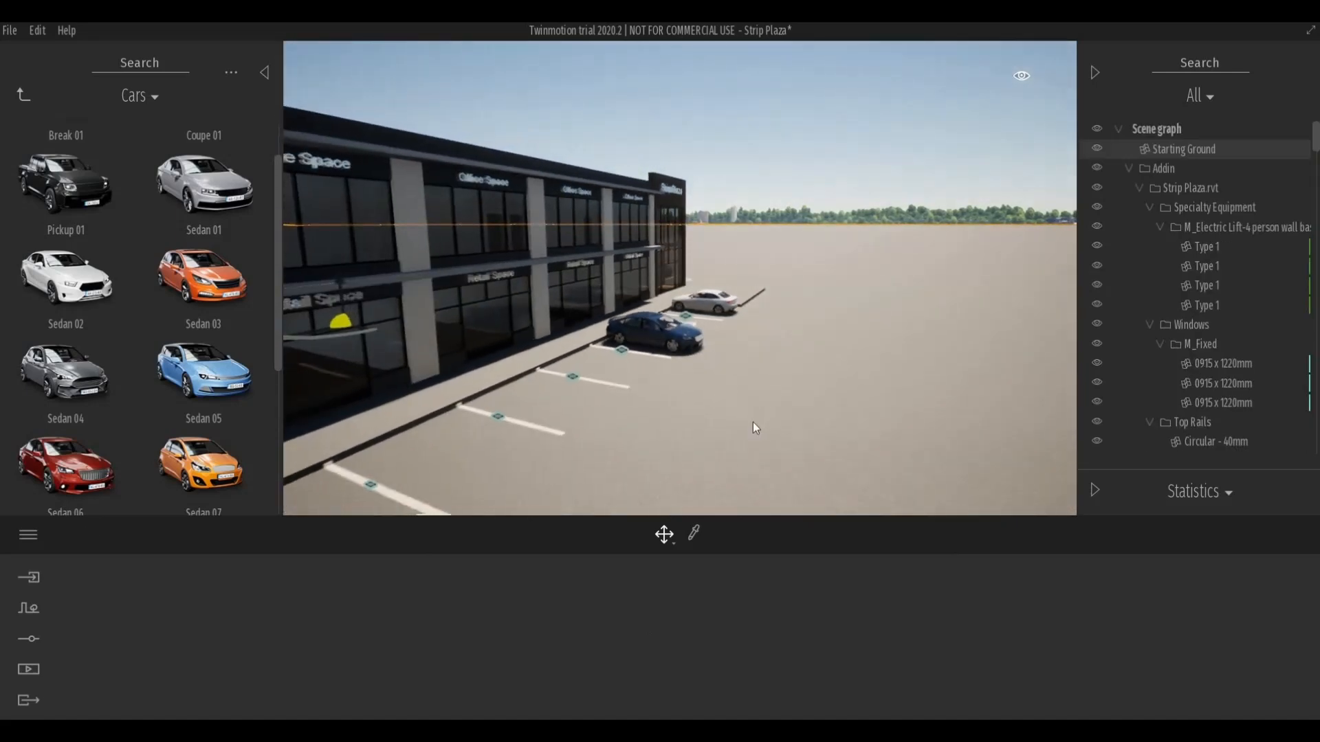
key("s")
key("s")
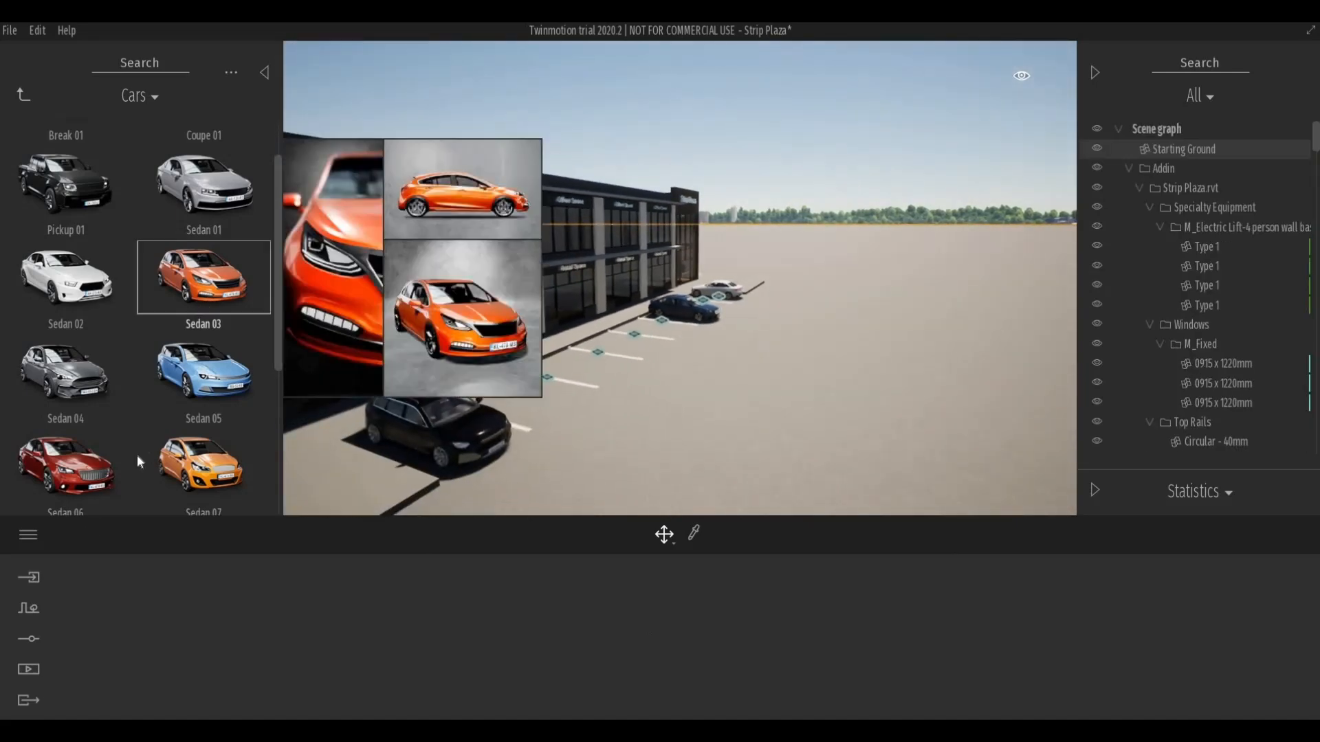
left_click_drag(66, 466, 605, 386)
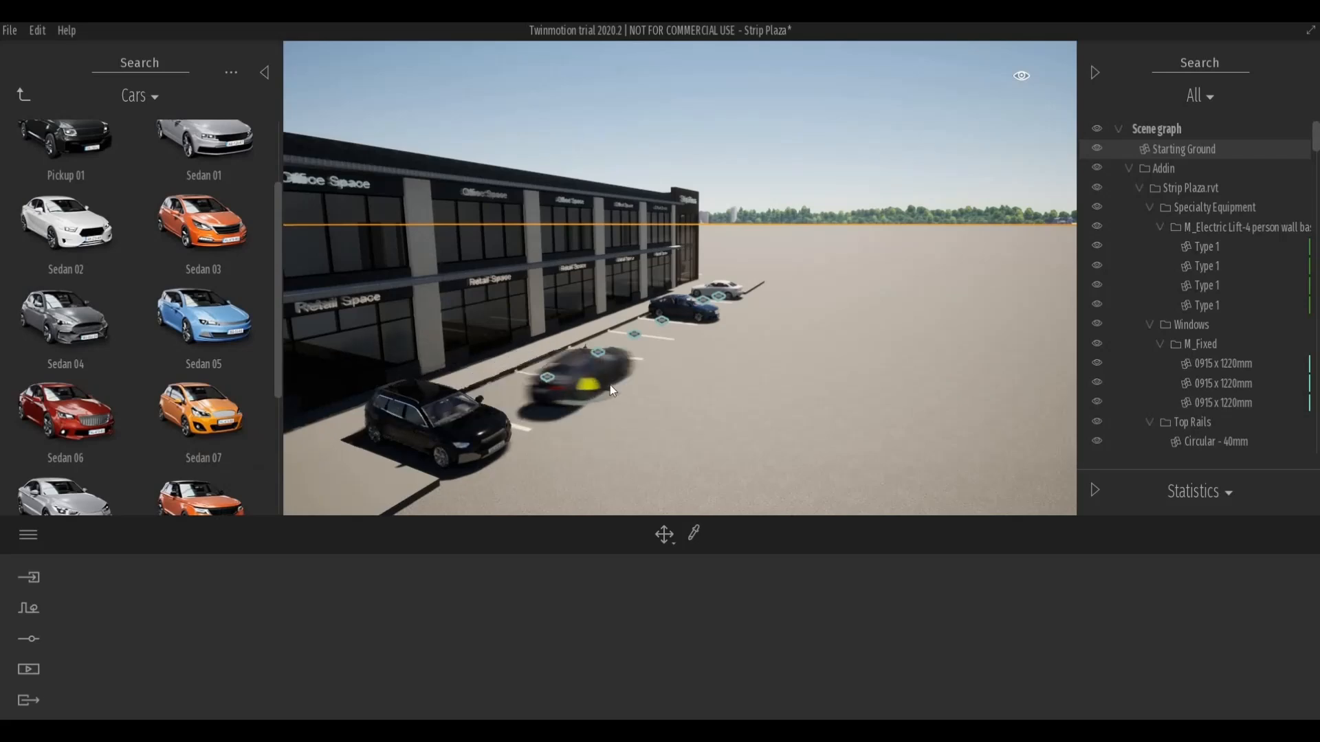
left_click(604, 389)
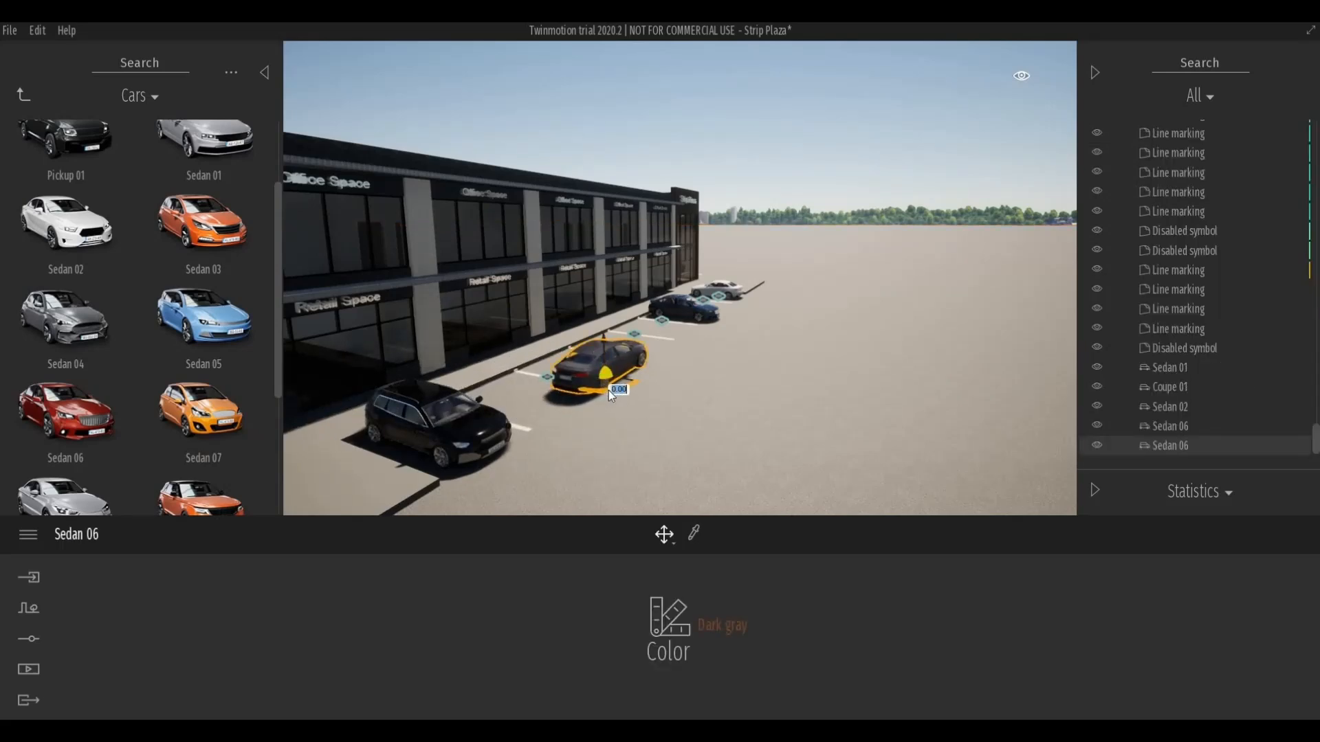
type("-90")
key("Return")
Set the color of the newly placed Sedan 06 to Dark red.
key("w")
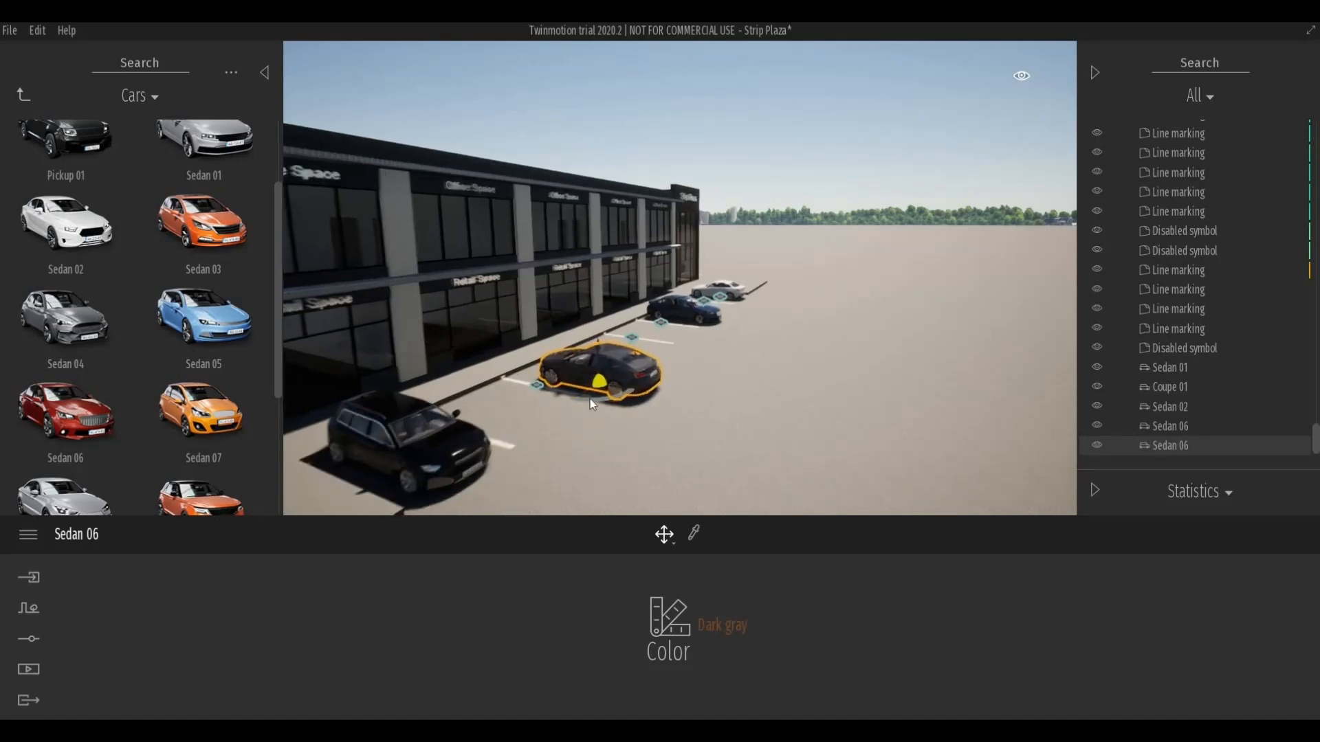
left_click(707, 625)
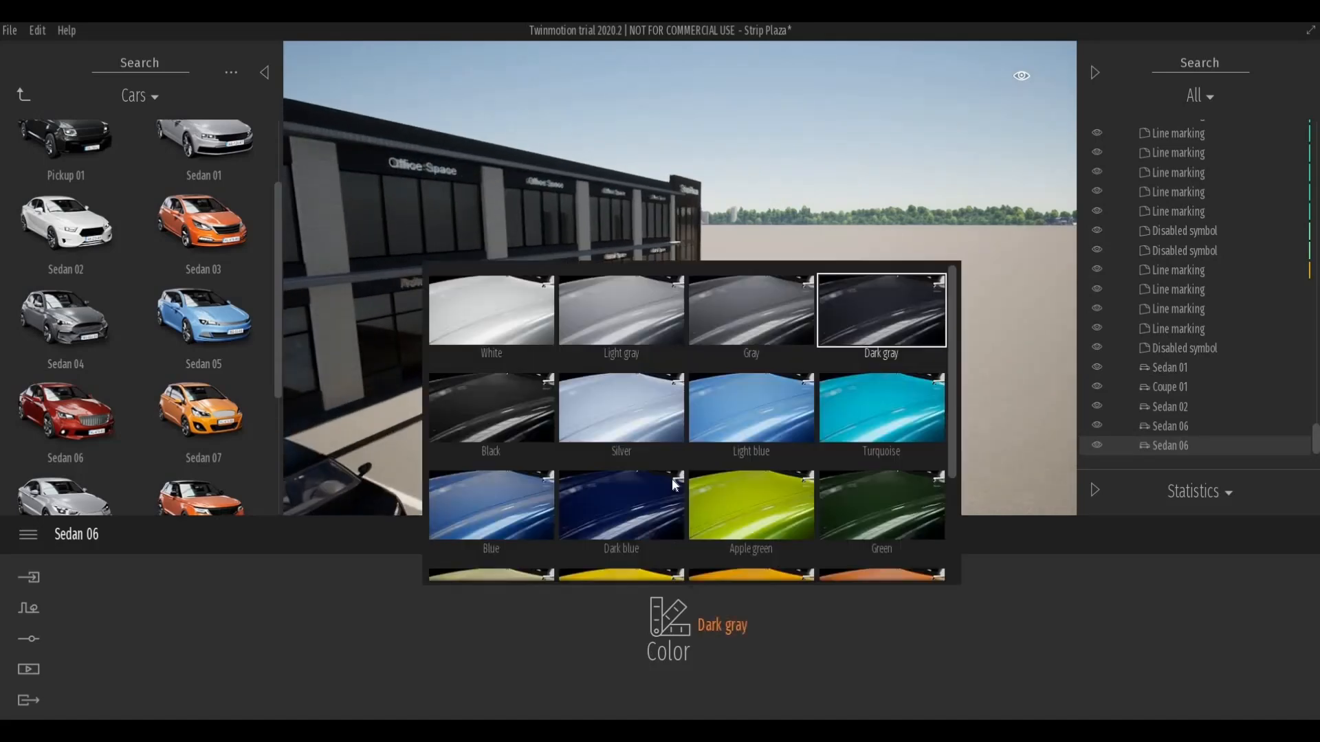
scroll(670, 488, "down", 3)
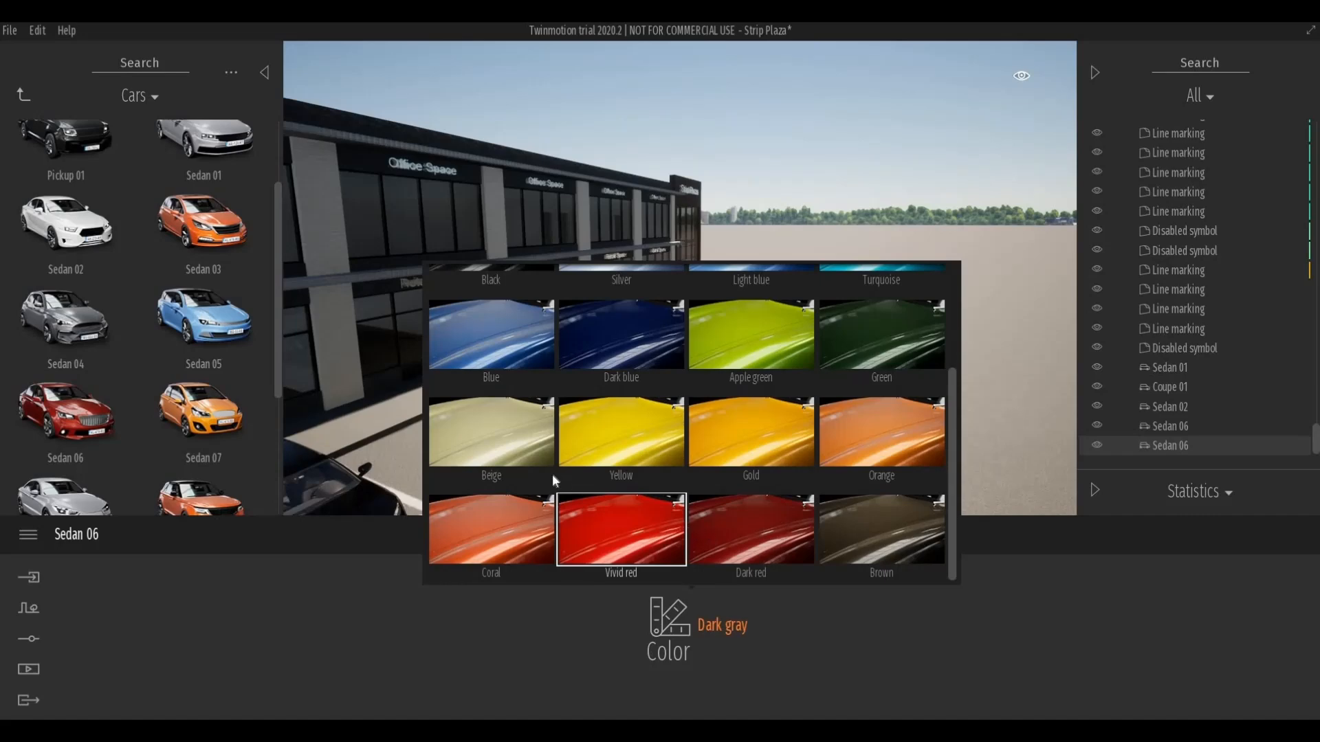
left_click(720, 518)
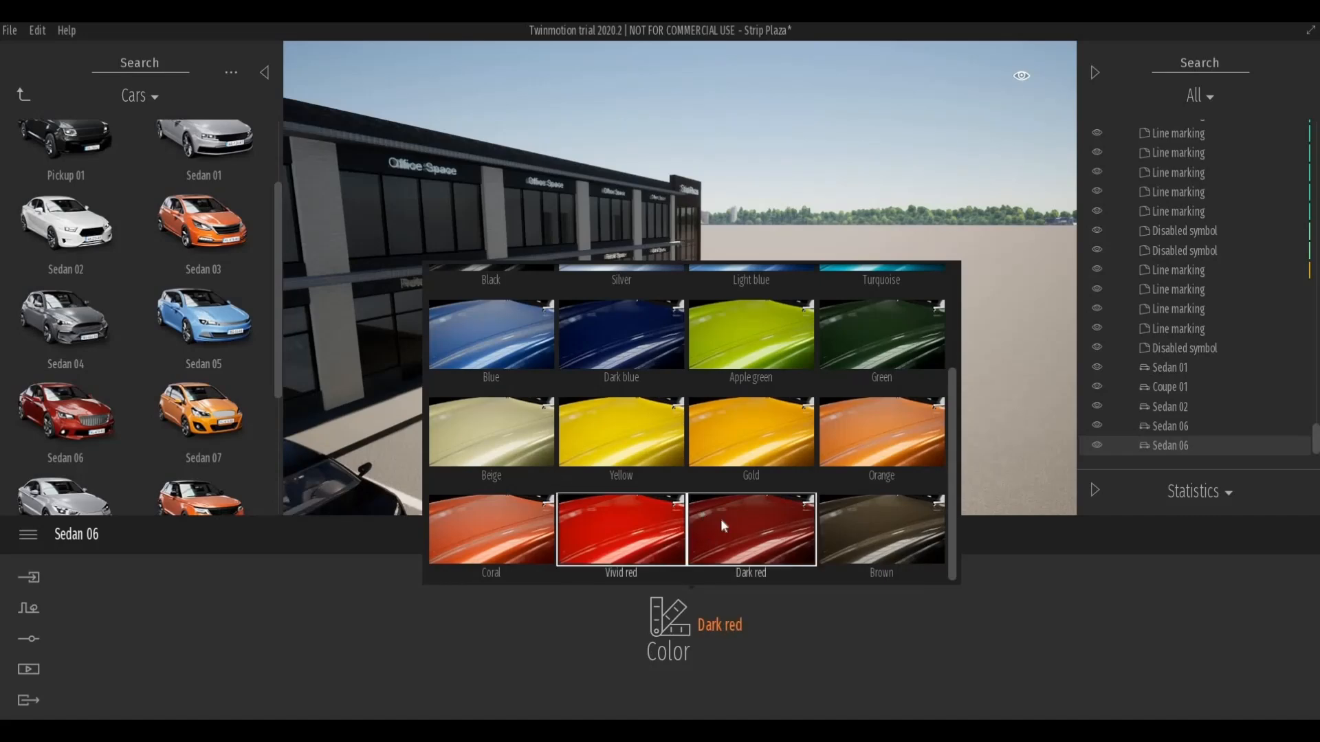
key("Escape")
Move the dark red Sedan 06 closer to the curb and center it between its parking lines.
scroll(574, 413, "up", 3)
left_click(575, 431)
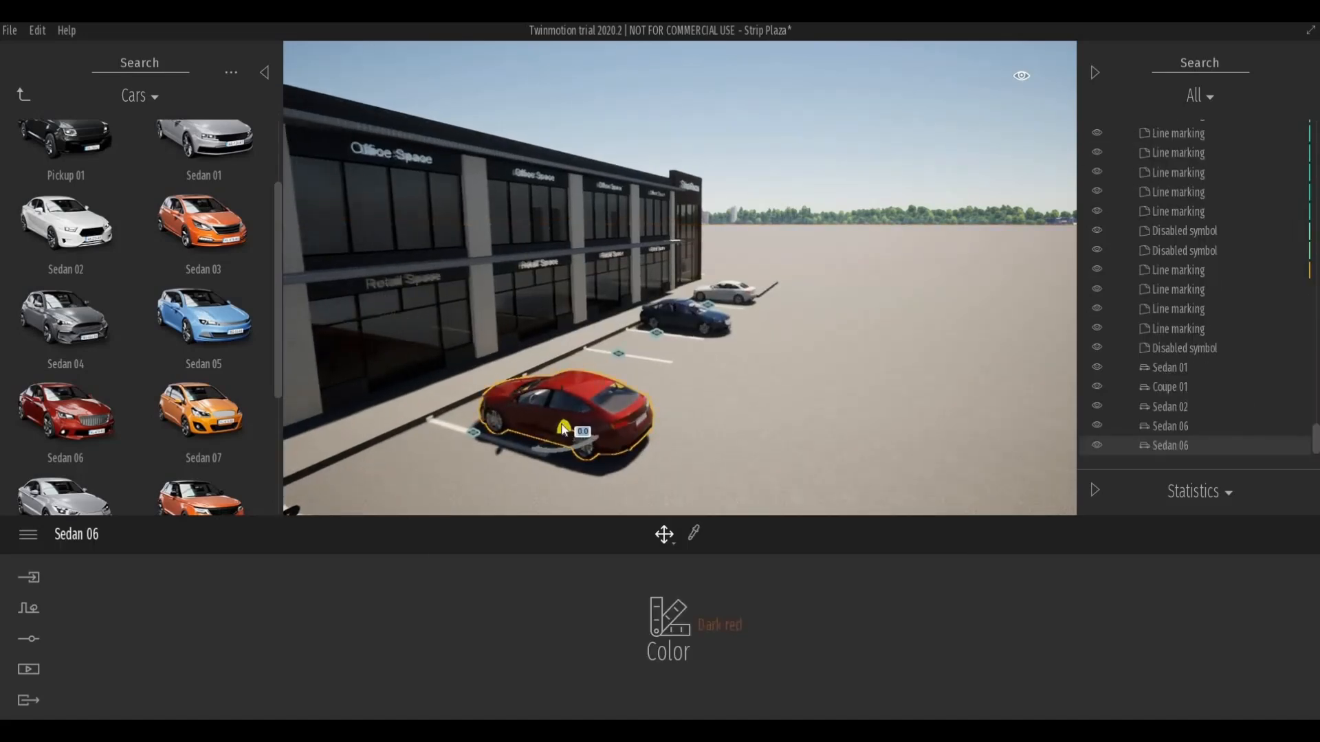
left_click_drag(563, 428, 529, 420)
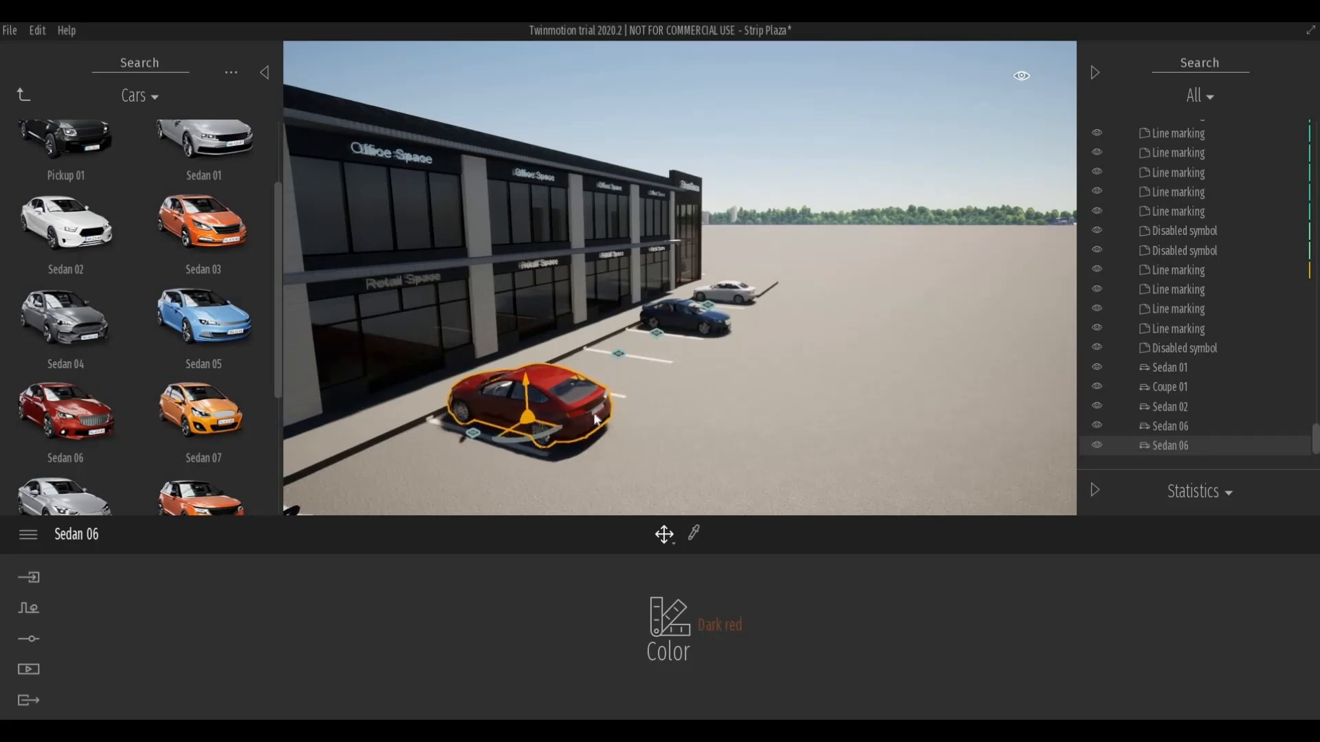
scroll(618, 415, "down", 3)
key("Escape")
middle_click_drag(616, 433, 677, 426, "shift")
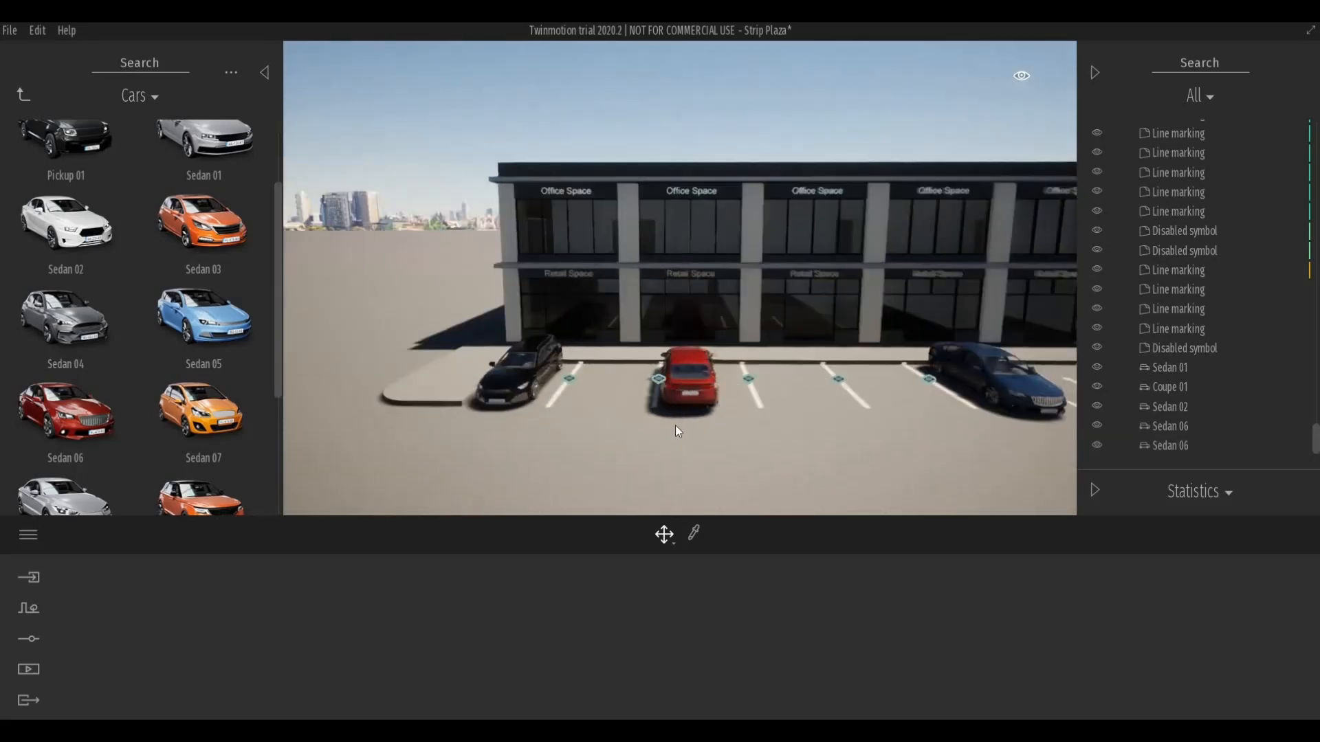
left_click(699, 394)
left_click_drag(708, 396, 761, 412)
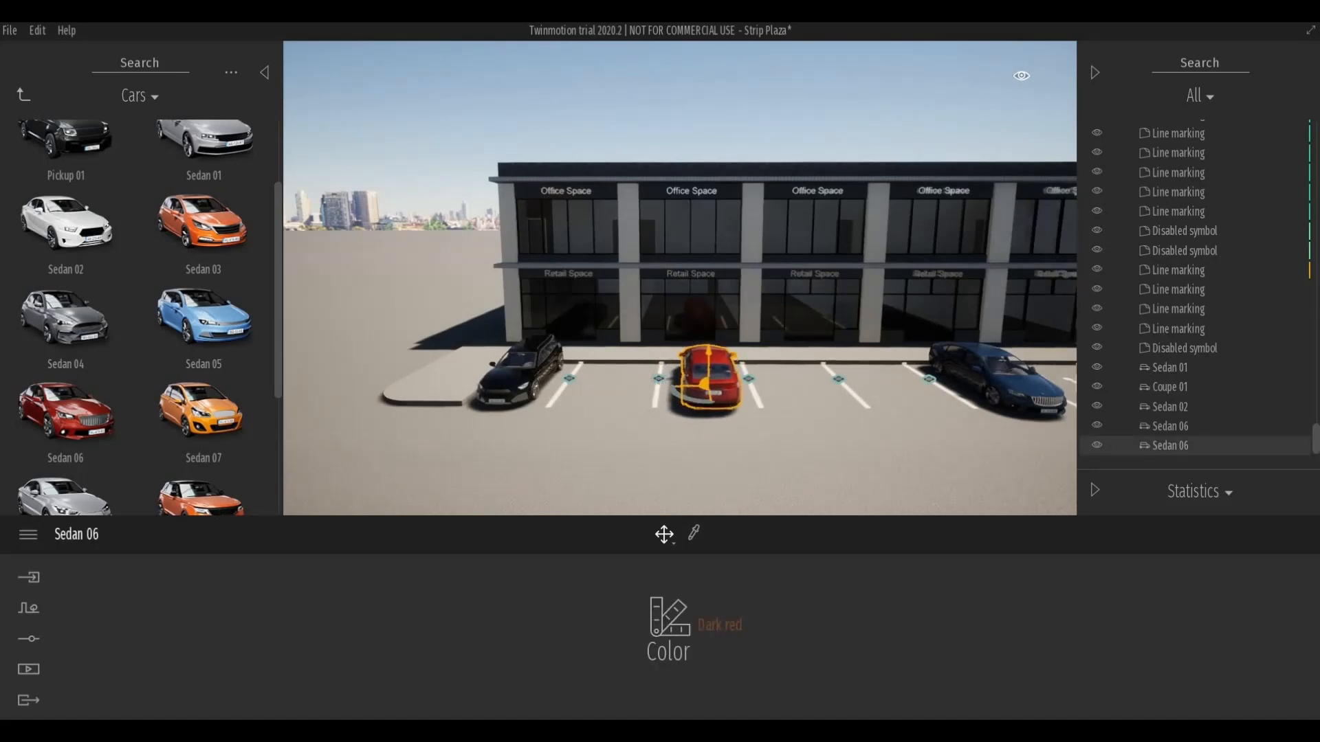
key("Escape")
Place a Van 01 beside the dark red sedan, rotate it to face the building, and shift it into the adjacent bay.
middle_click_drag(801, 414, 859, 379)
mouse_move(191, 474)
scroll(192, 475, "down", 5)
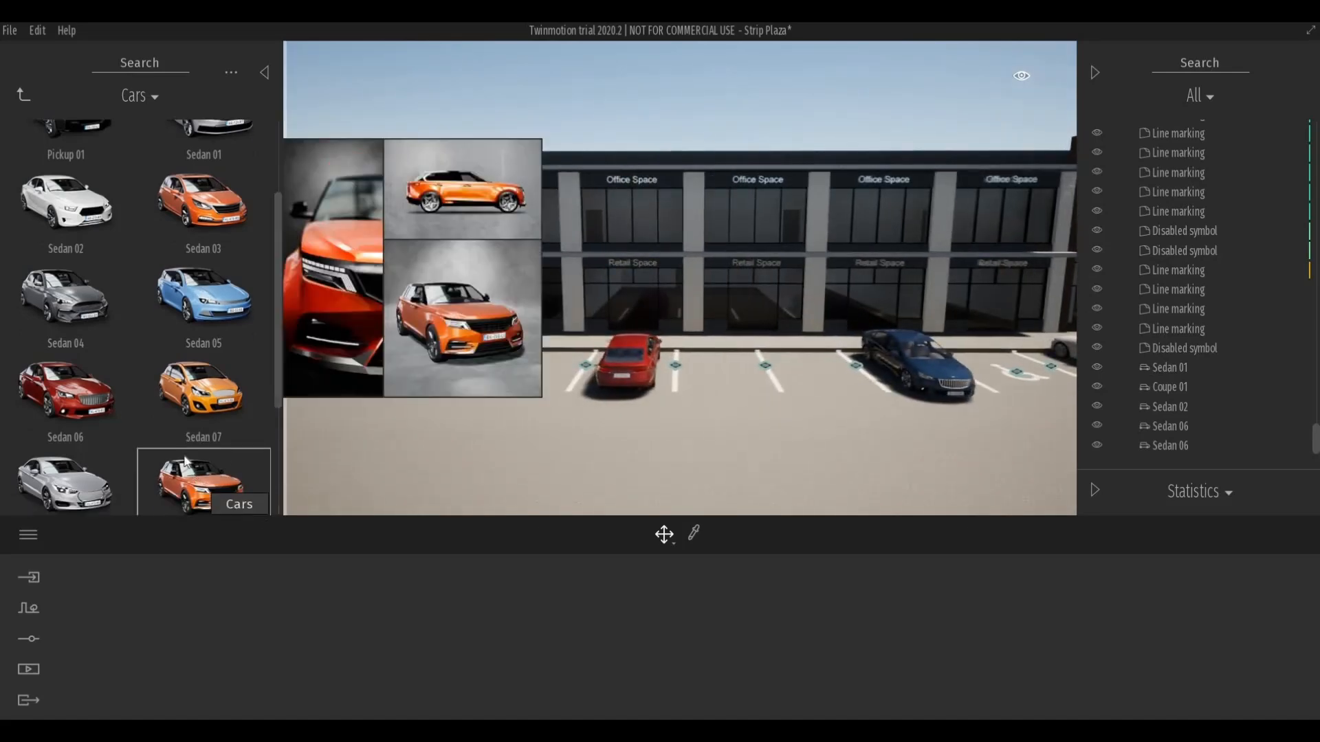
left_click_drag(445, 454, 763, 386)
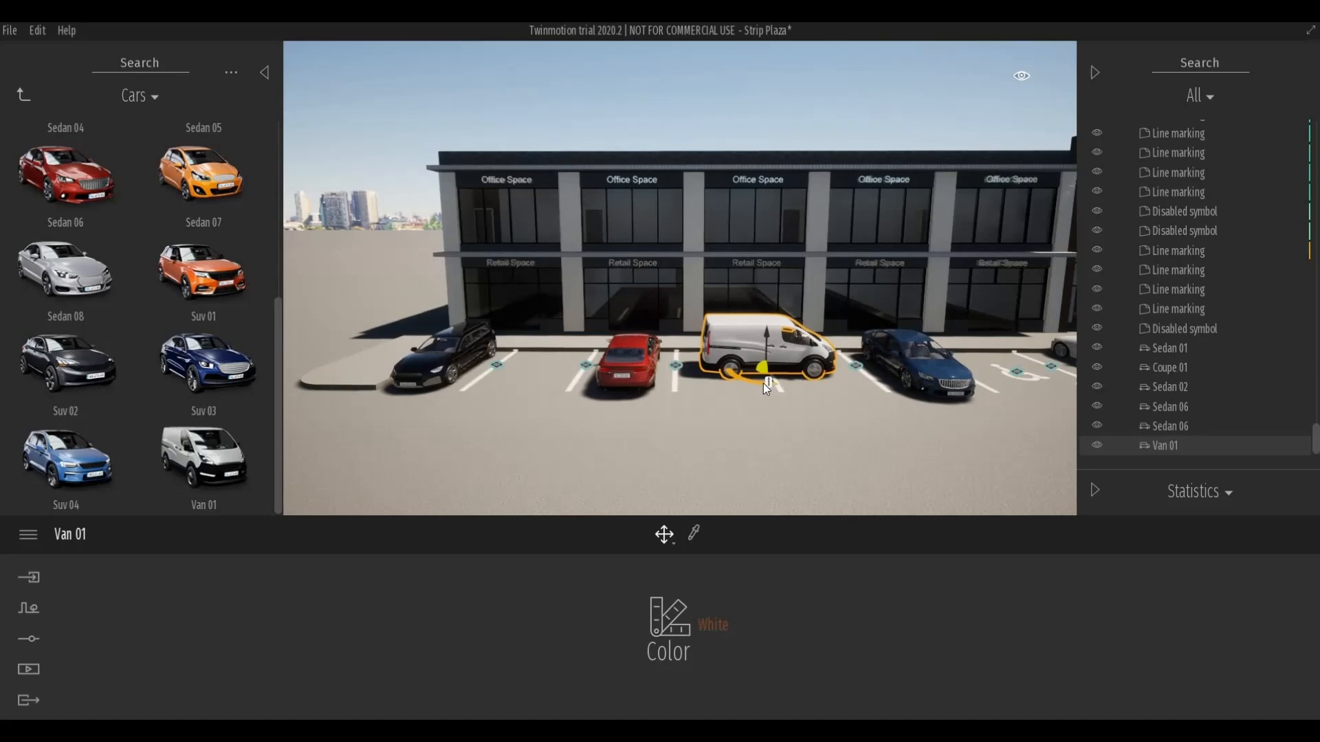
left_click(763, 382)
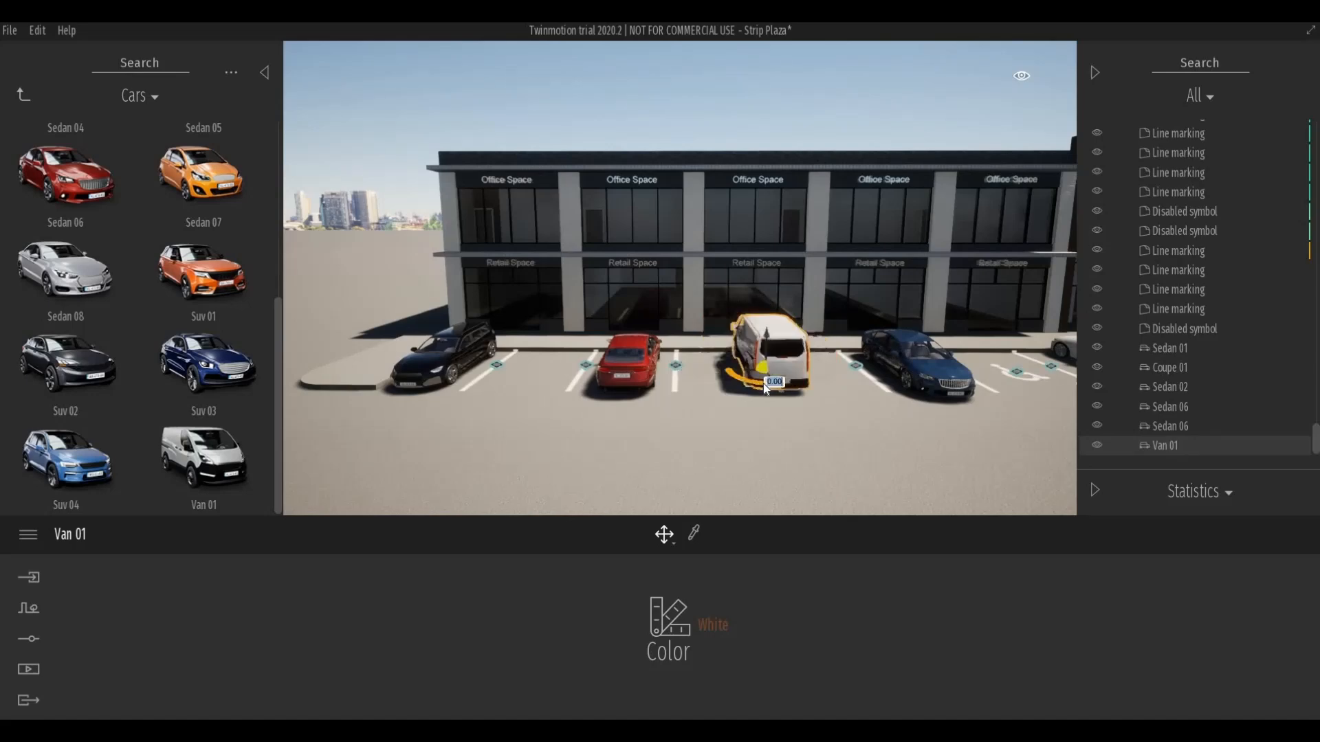
left_click_drag(763, 365, 729, 368)
middle_click_drag(723, 372, 744, 390, "shift")
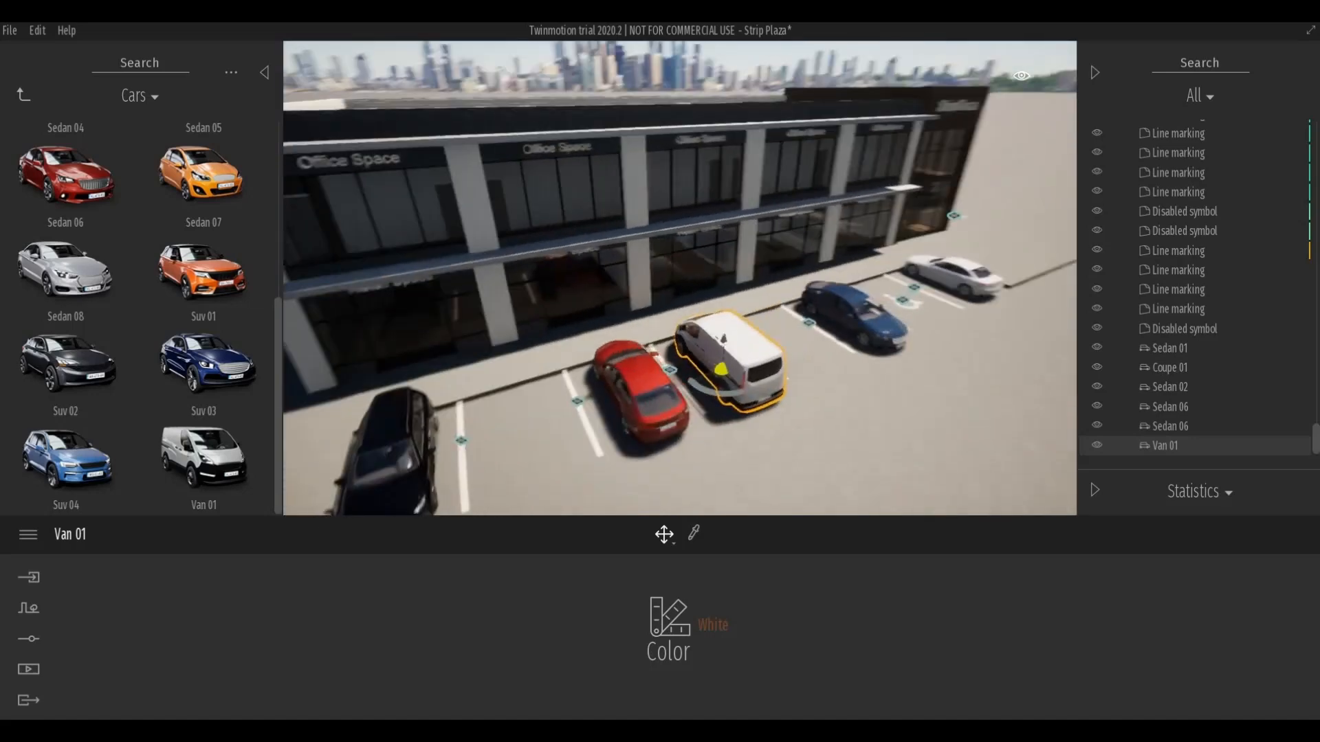
Set the color of the Sedan 02 in the far accessible bay to Yellow.
middle_click_drag(747, 344, 781, 311)
scroll(781, 312, "up", 5)
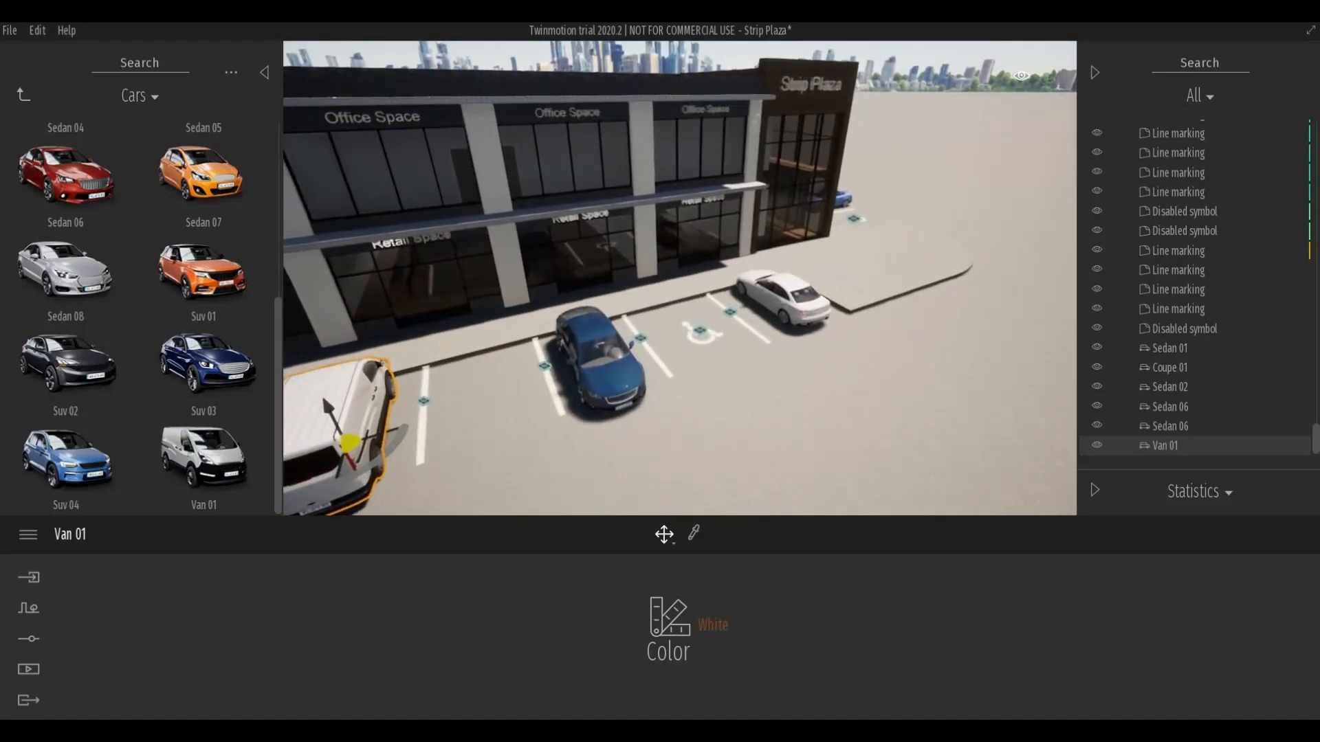
left_click(832, 383)
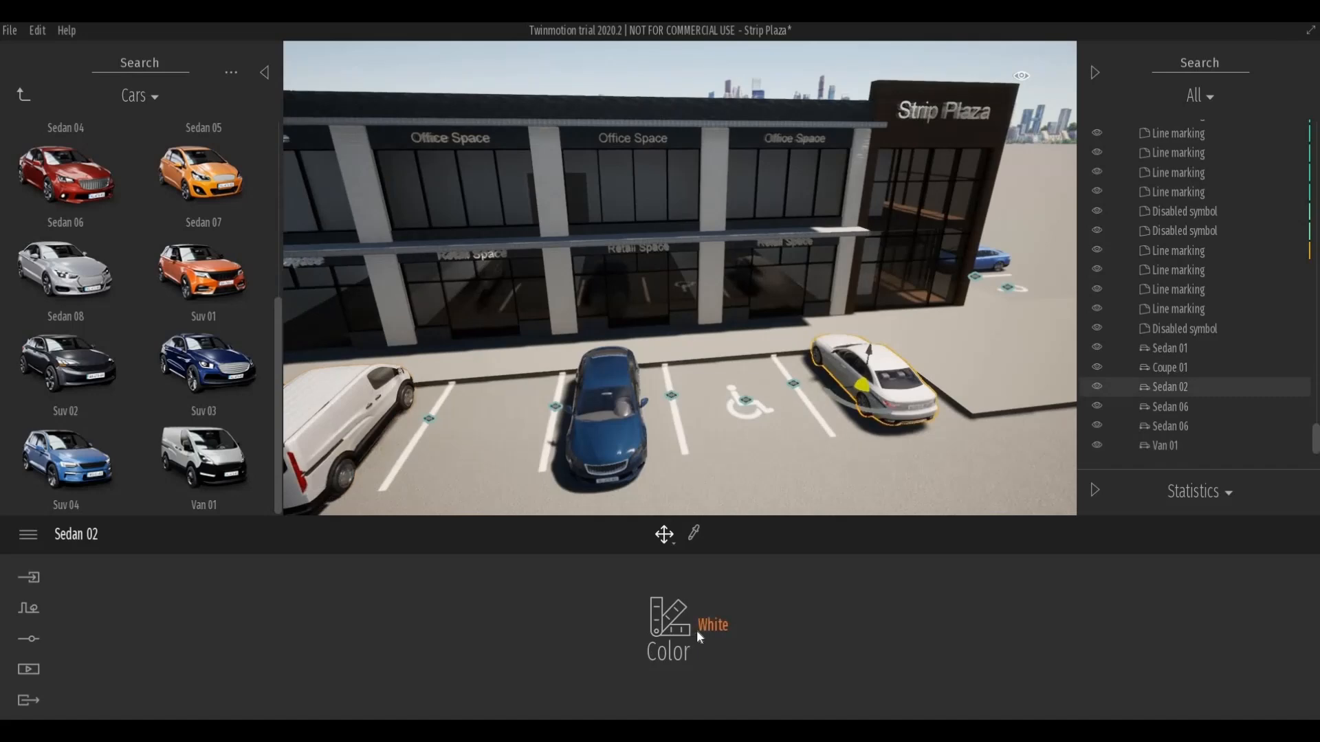
left_click(698, 635)
scroll(790, 535, "down", 4)
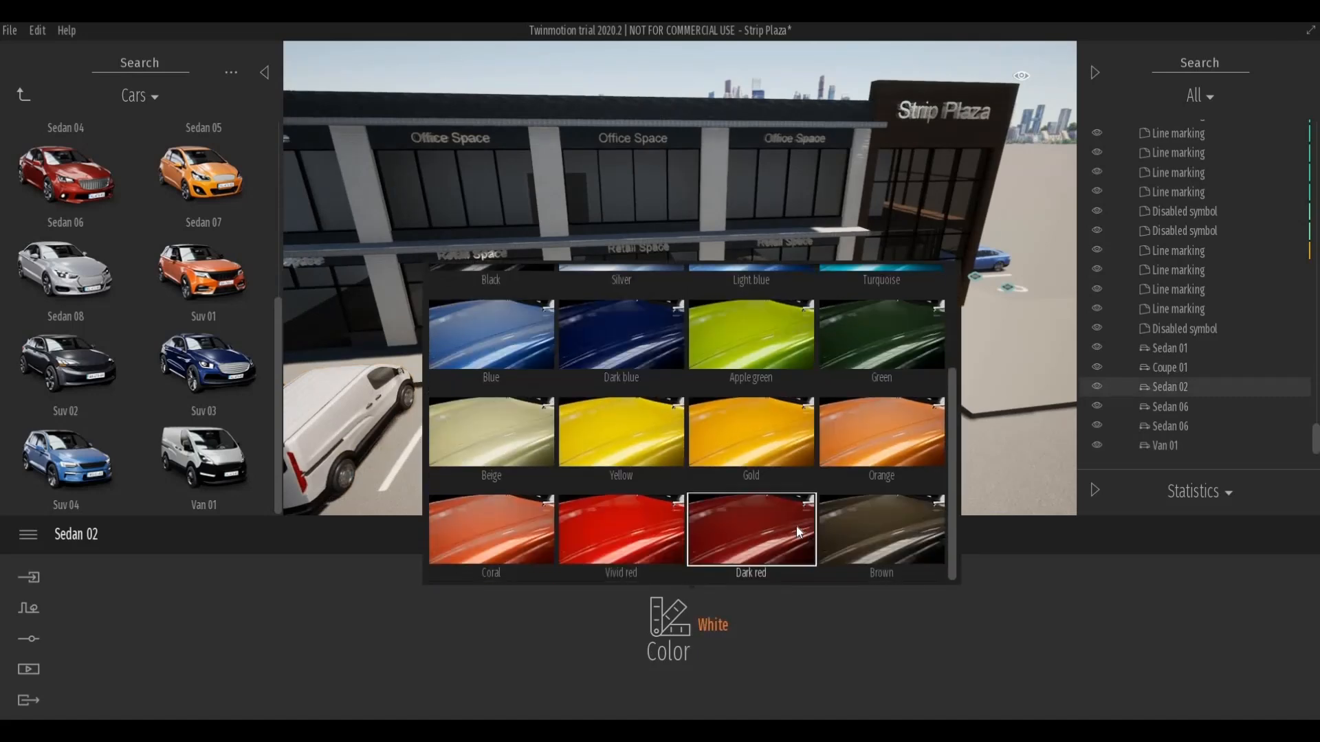
left_click(641, 423)
left_click(1030, 489)
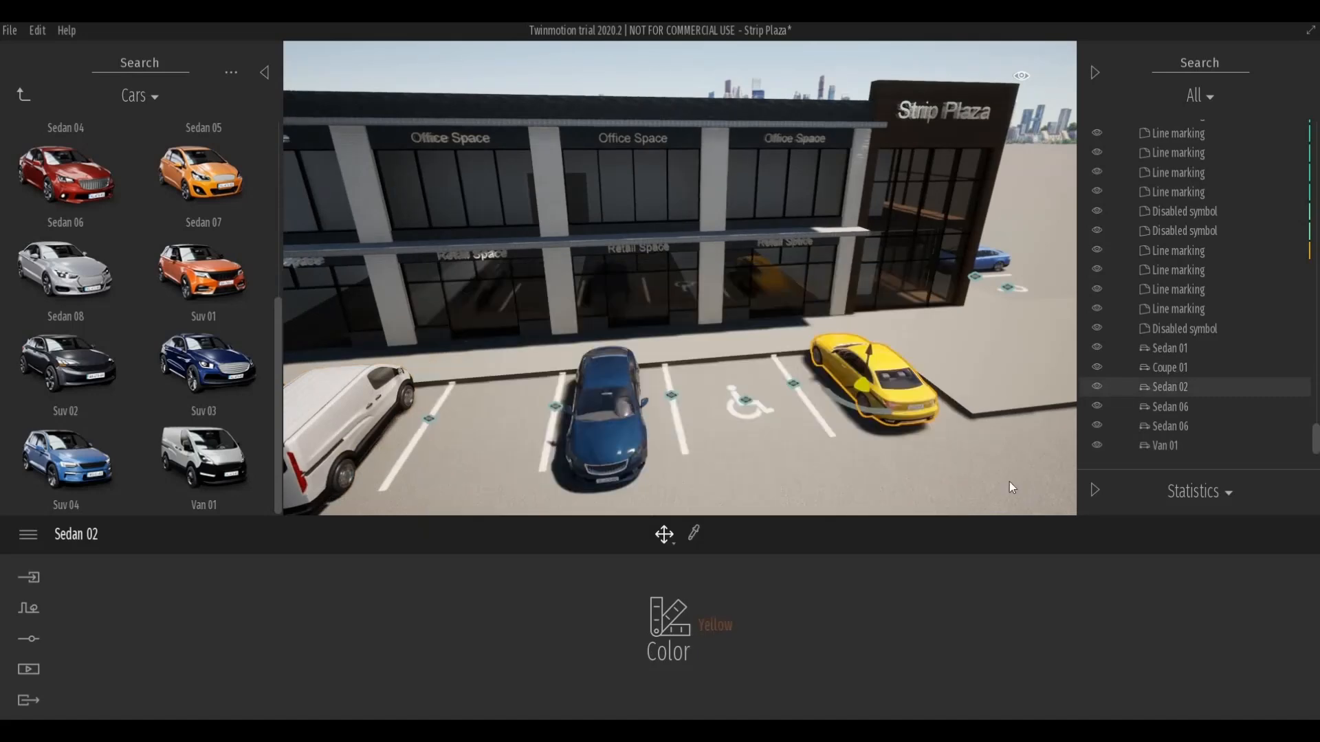
left_click(1009, 481)
Change the color of the Sedan 02 in the far accessible bay to Brown.
left_click(881, 393)
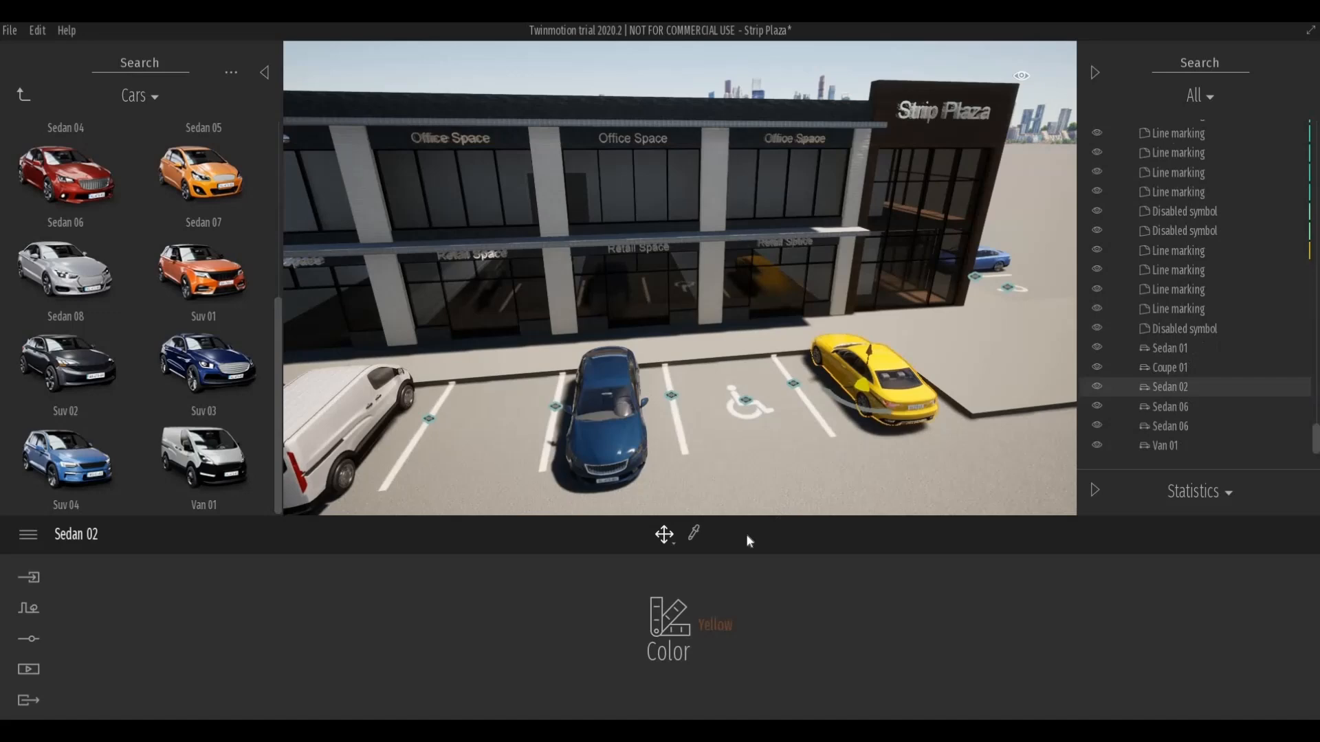
left_click(699, 602)
scroll(650, 505, "down", 3)
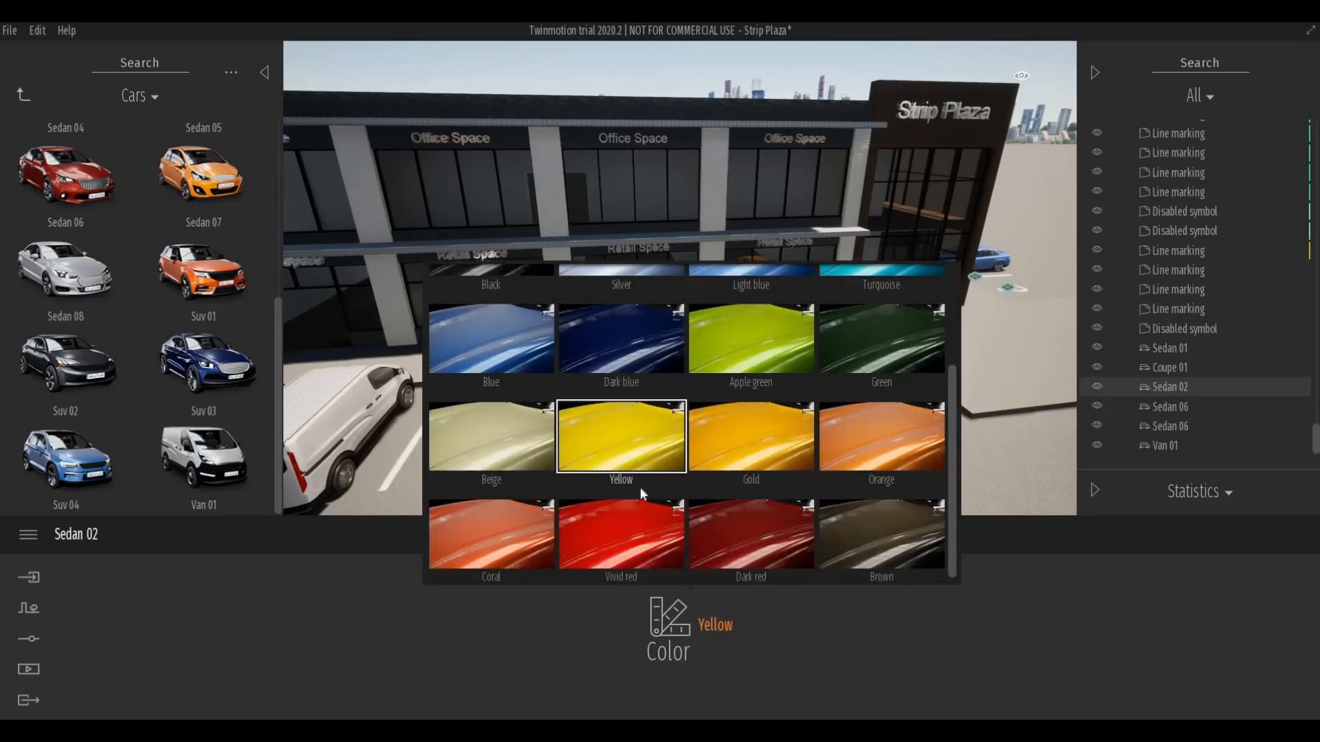
scroll(638, 498, "down", 1)
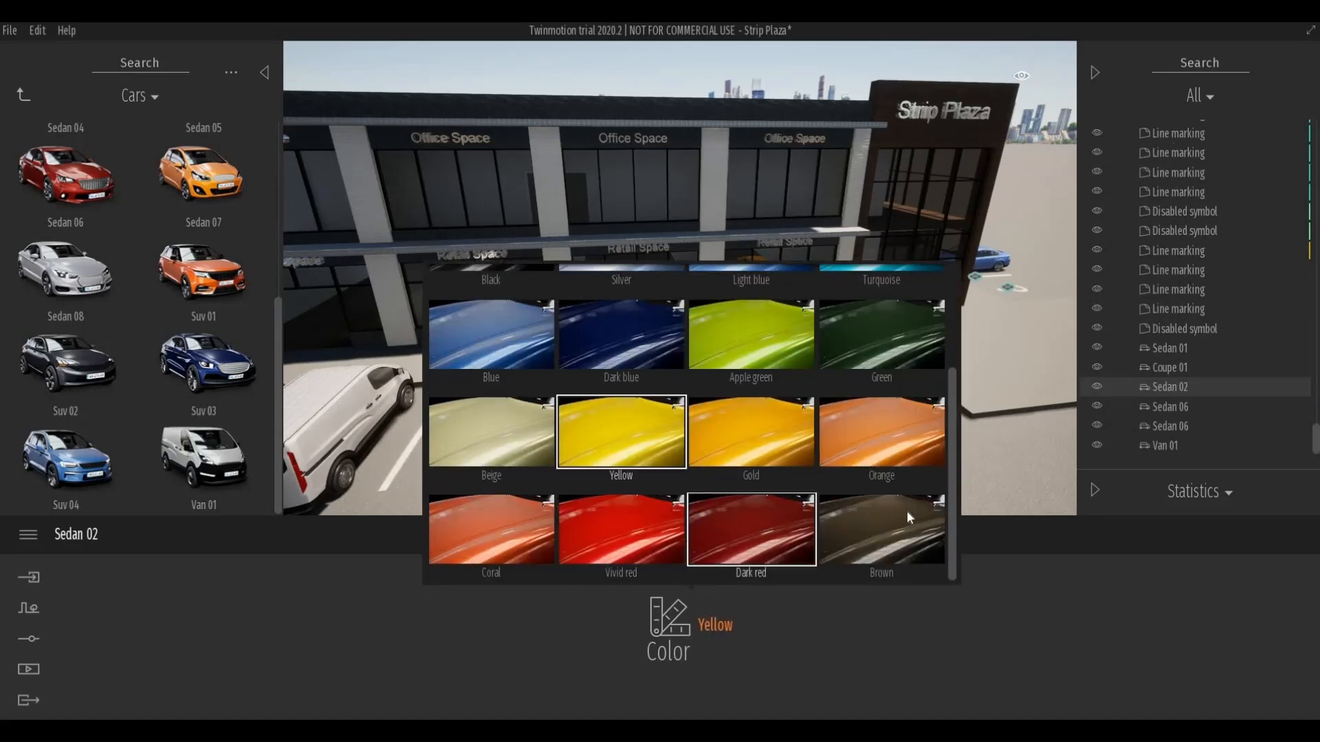
left_click(942, 528)
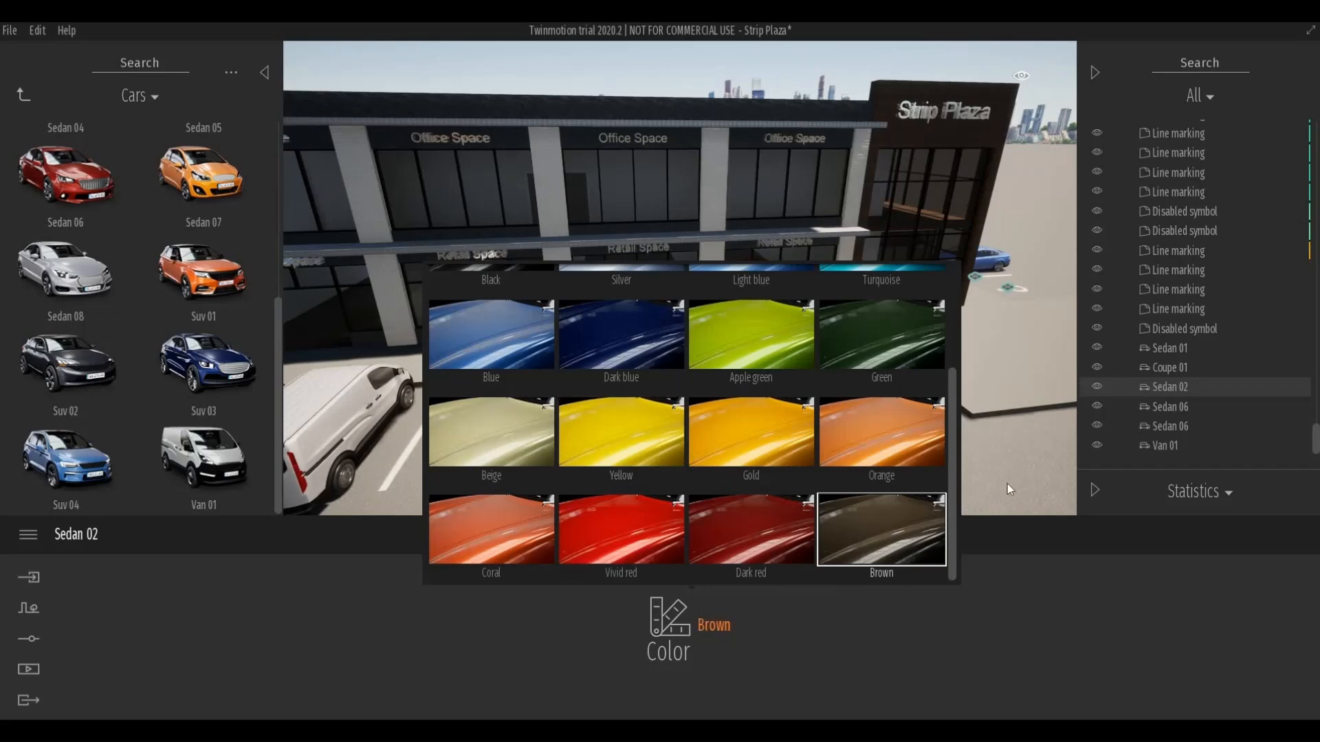
left_click(976, 480)
Place a Suv 01 at the short glazed facade, in the bay between the light blue sedan and the dark coupe.
scroll(722, 424, "down", 5)
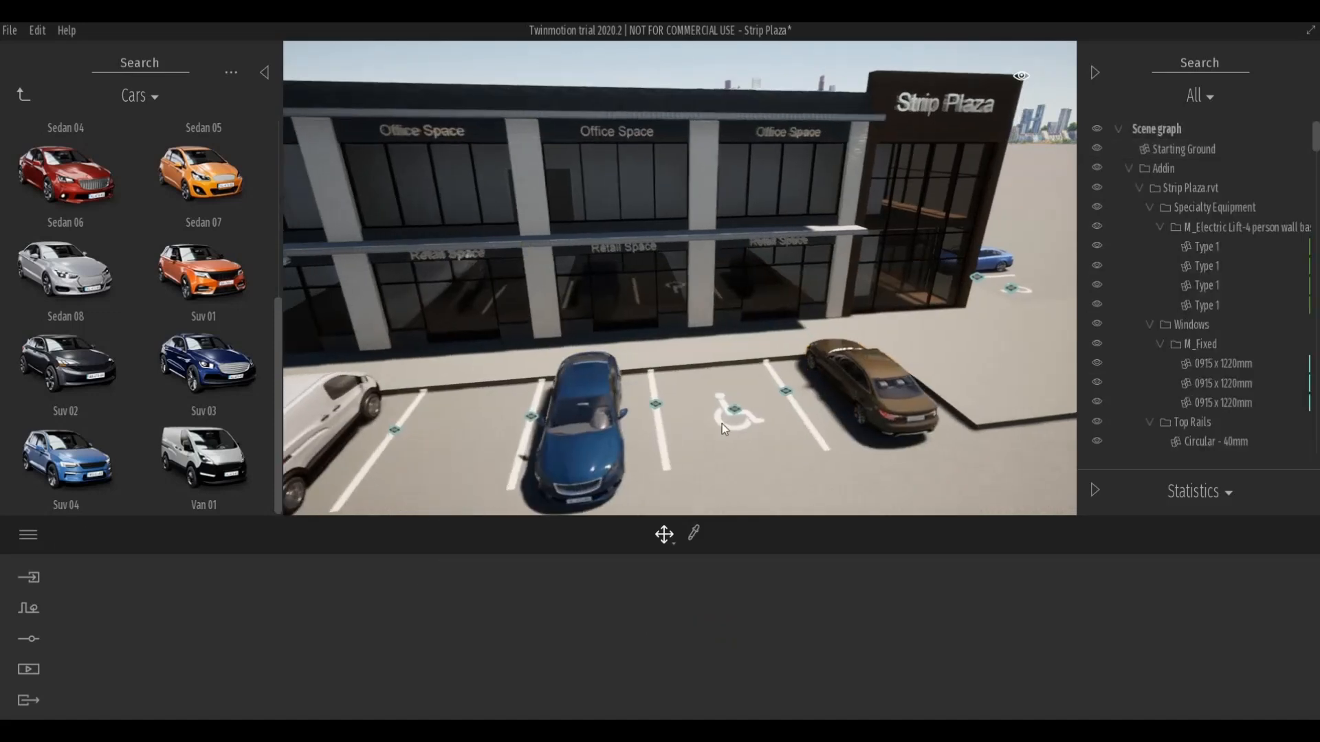
key("d")
right_click_drag(756, 412, 771, 402)
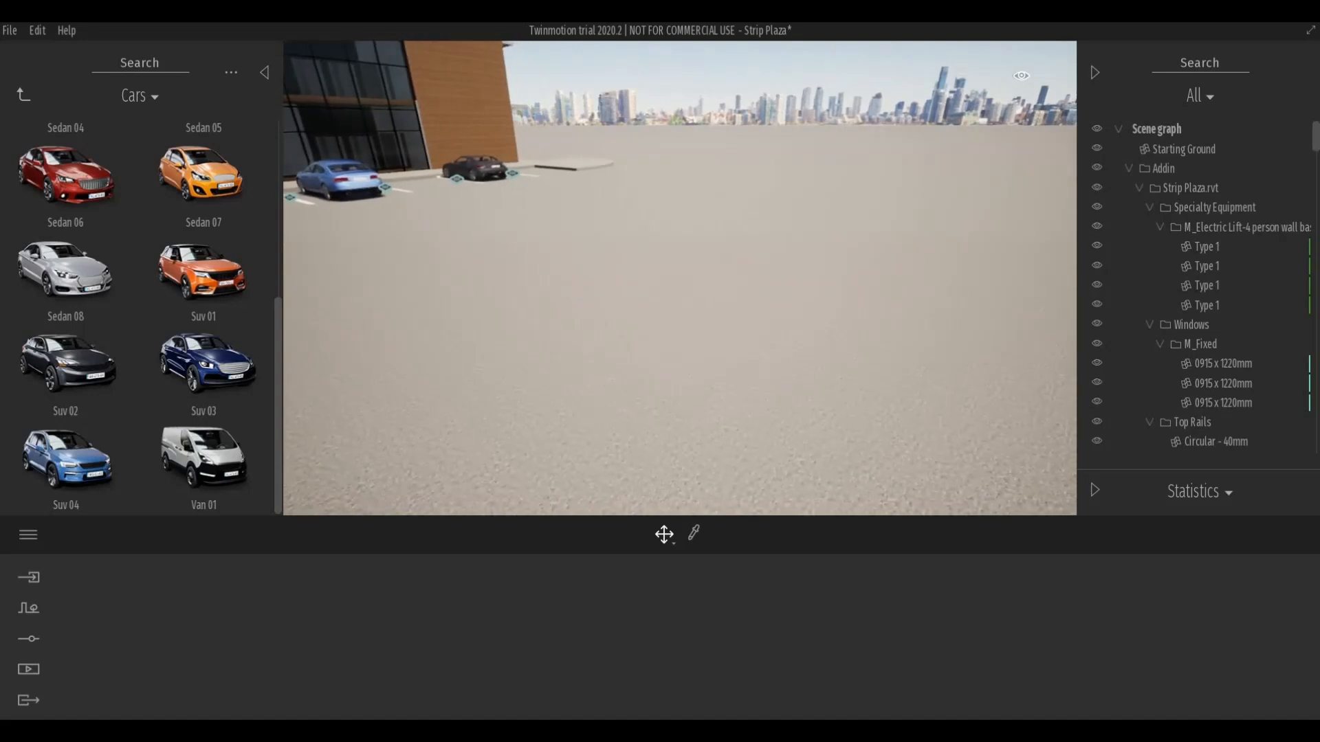
middle_click_drag(772, 402, 611, 282)
key("e")
key("a")
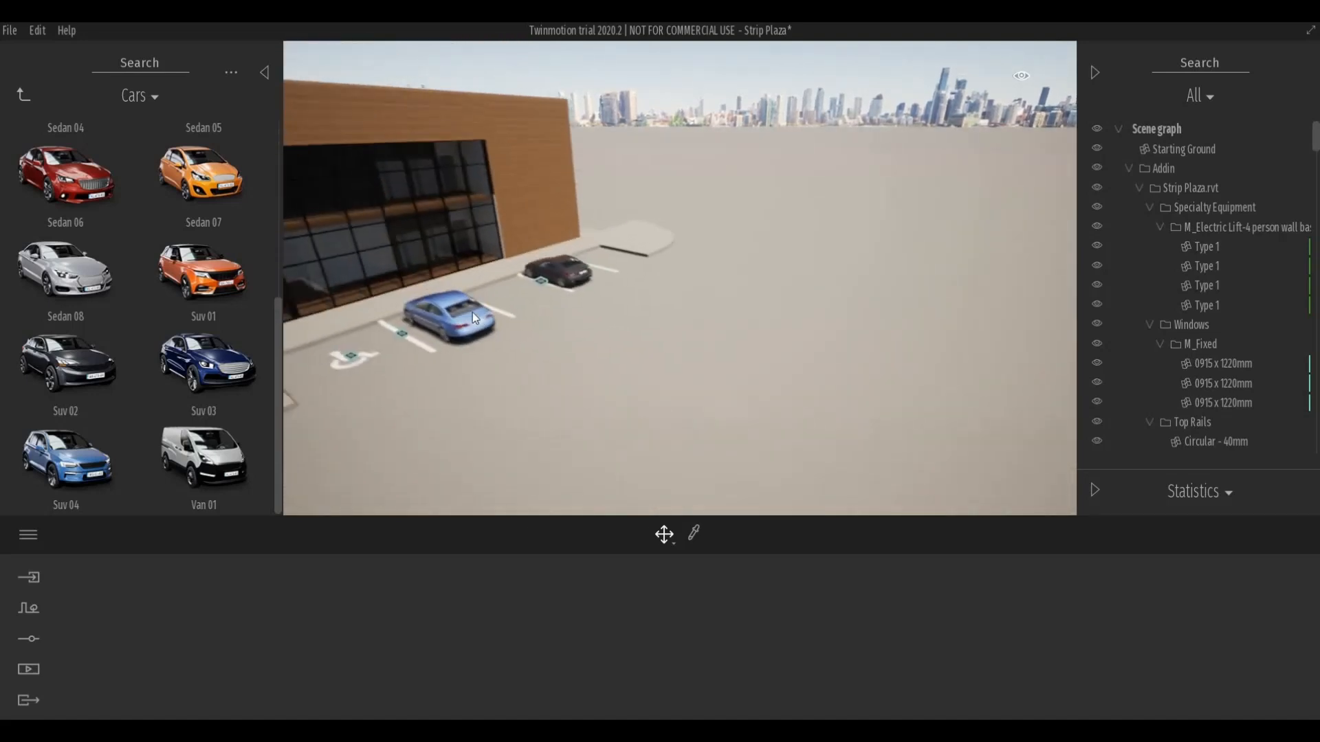
left_click_drag(240, 270, 297, 276)
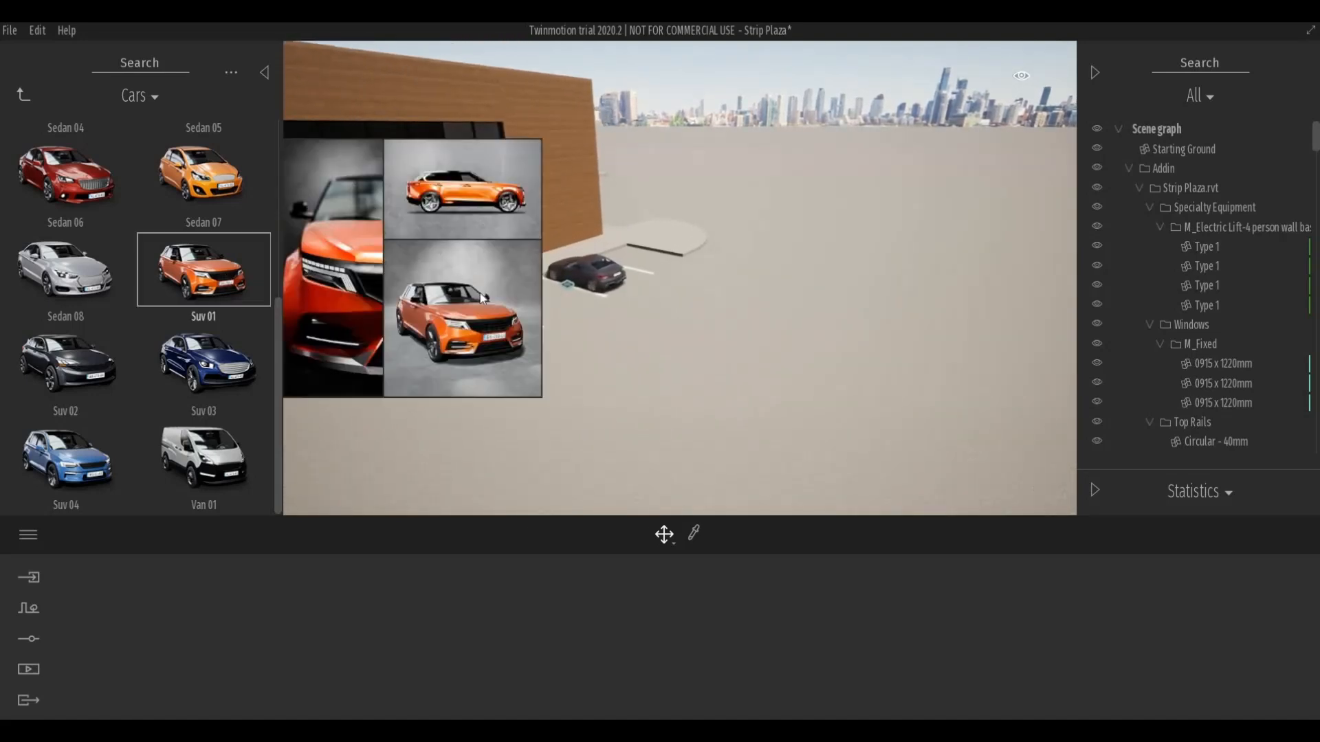
left_click_drag(480, 293, 548, 309)
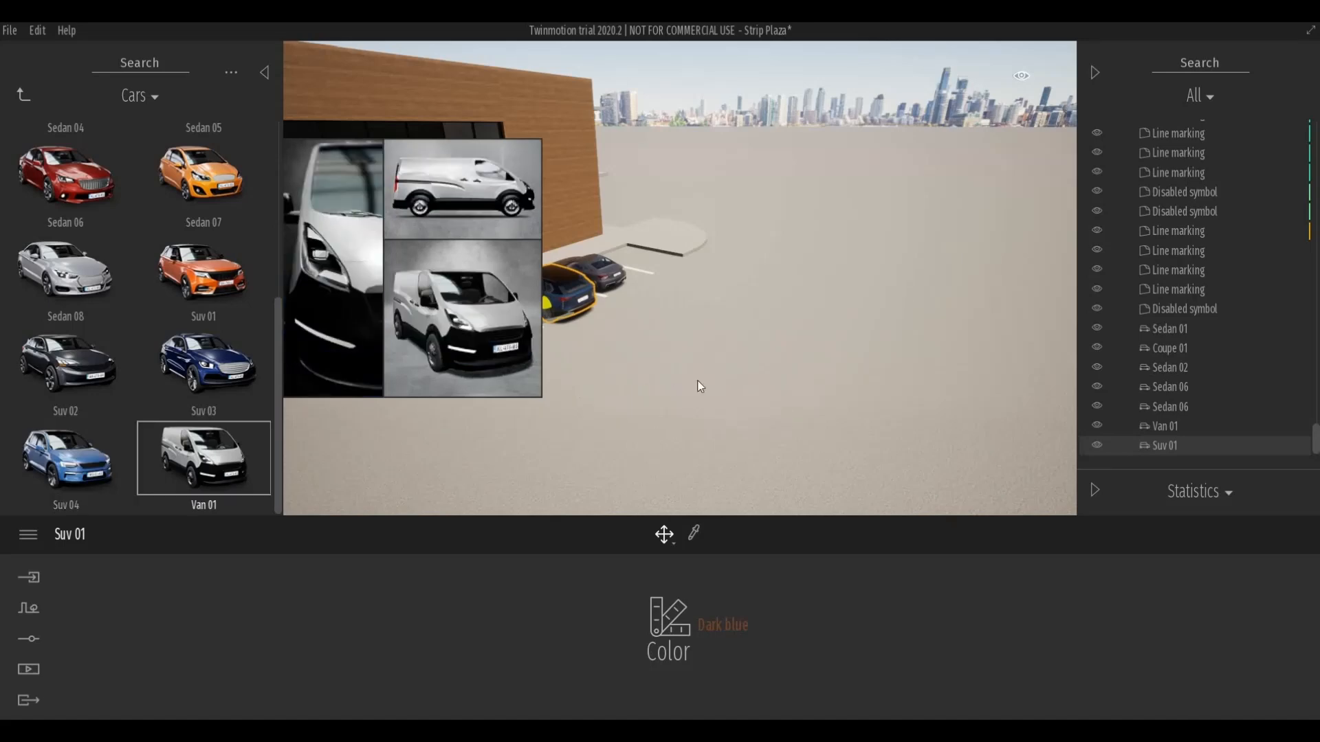
key("a")
key("s")
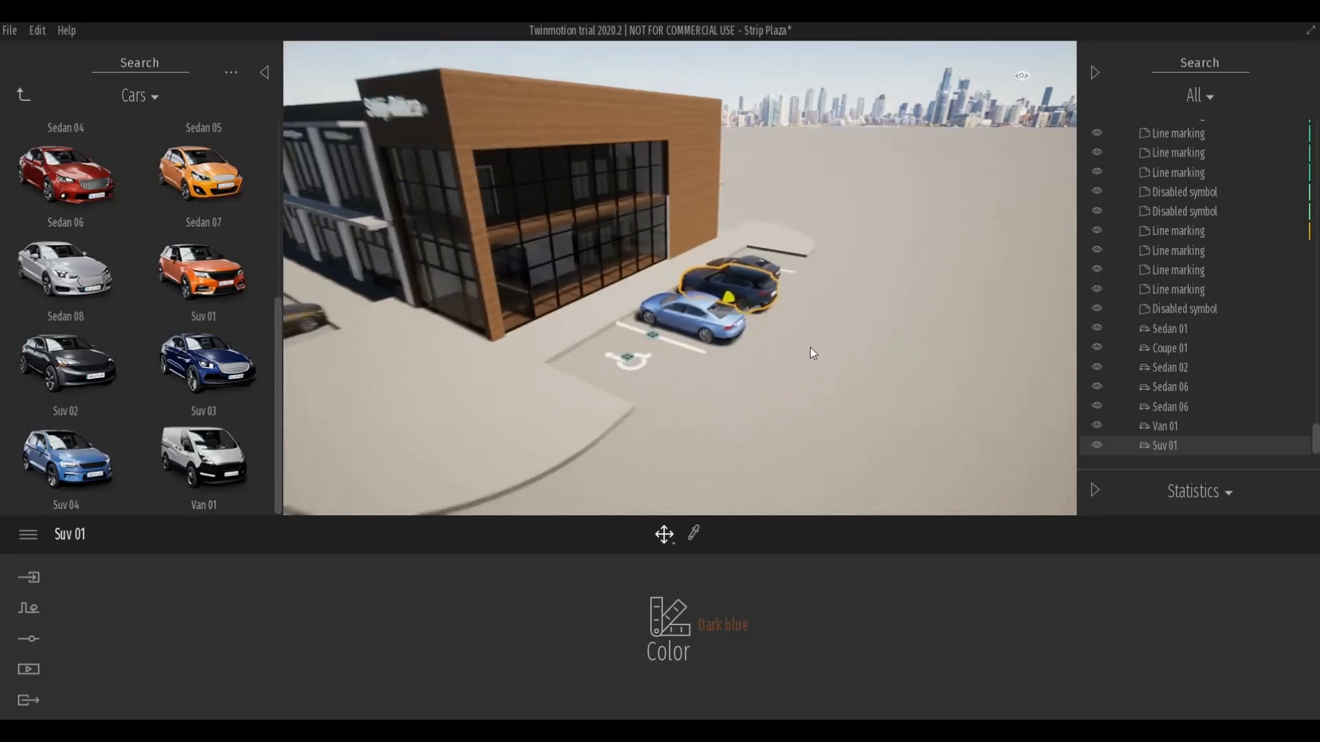
left_click(795, 354)
Save the Strip Plaza scene with the building corner and both parking rows in view.
key("a")
key("q")
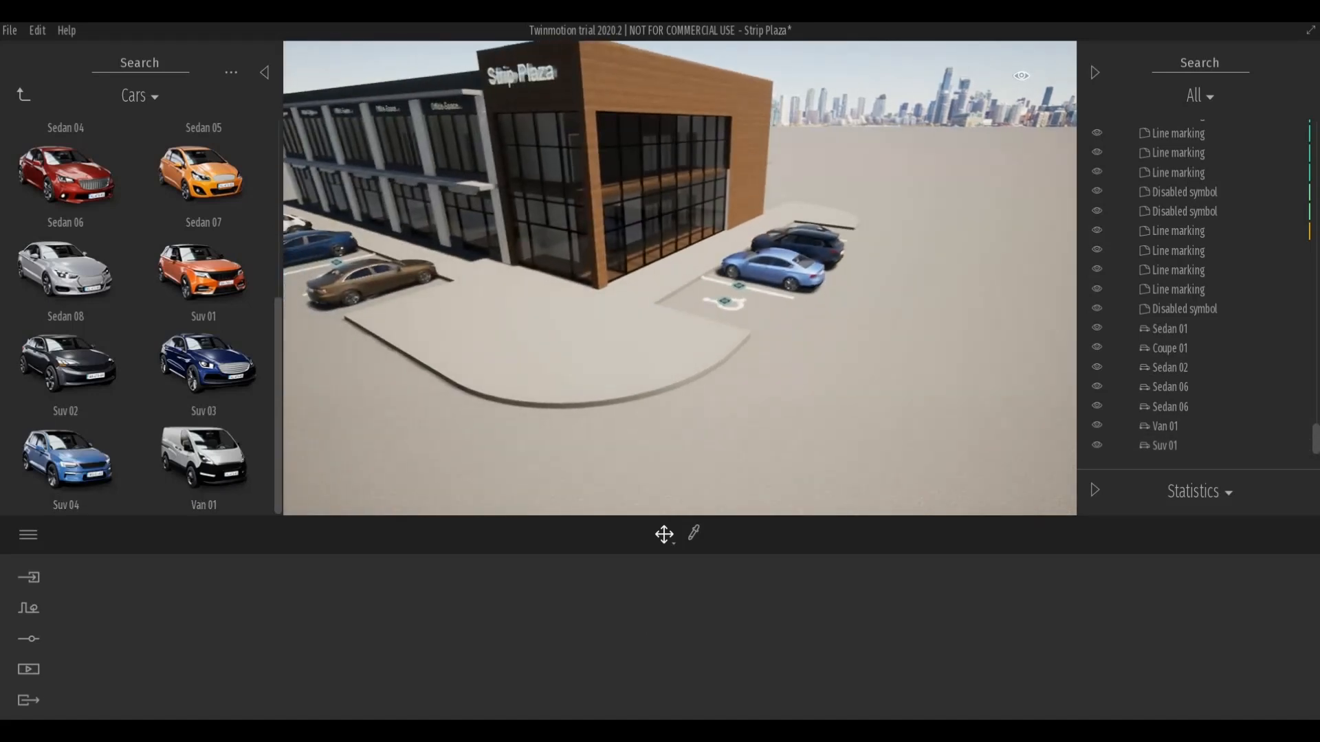
key("q")
key("a")
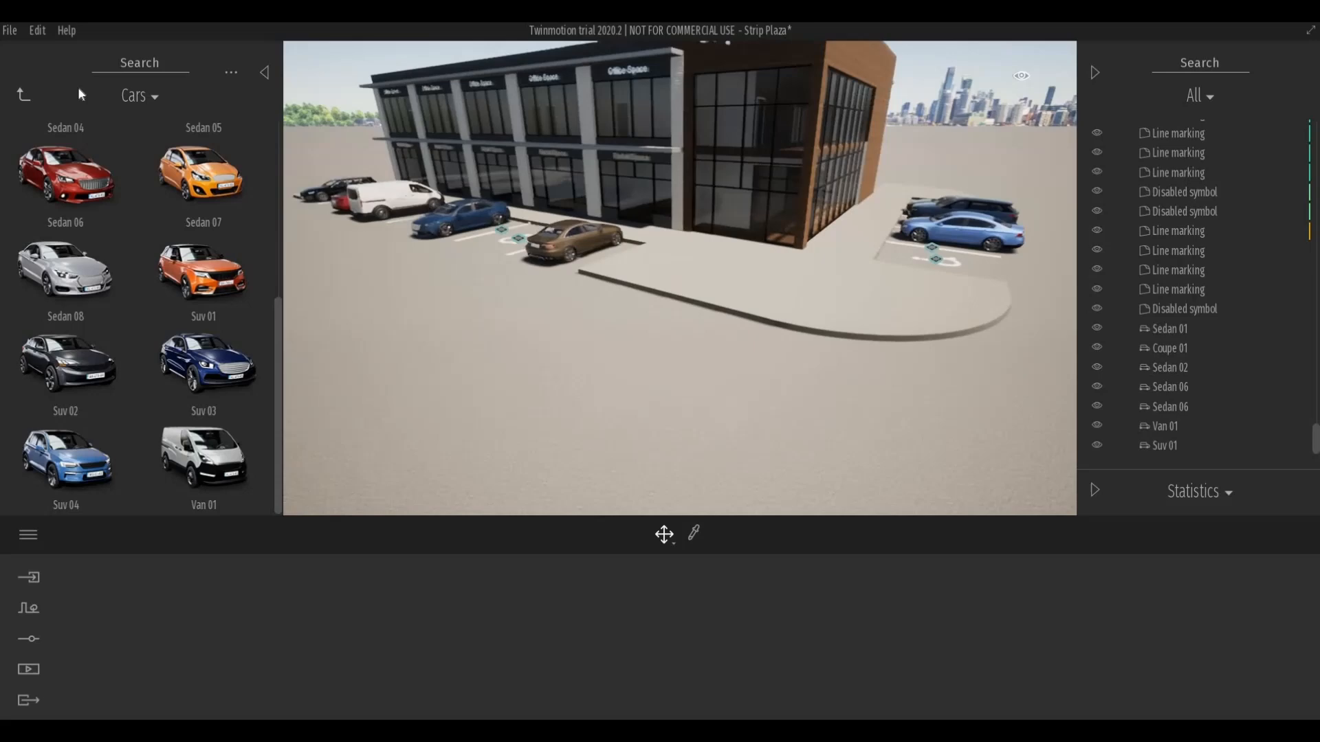
left_click(10, 30)
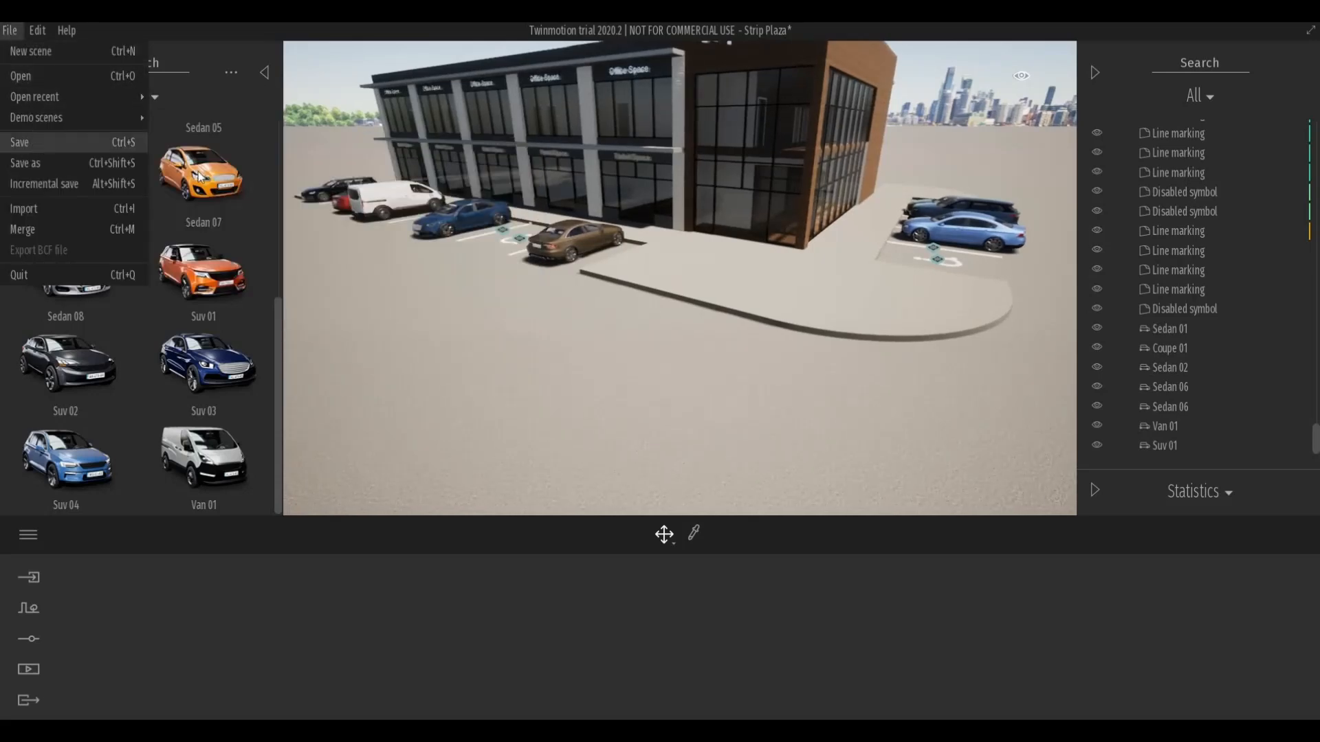
left_click(18, 143)
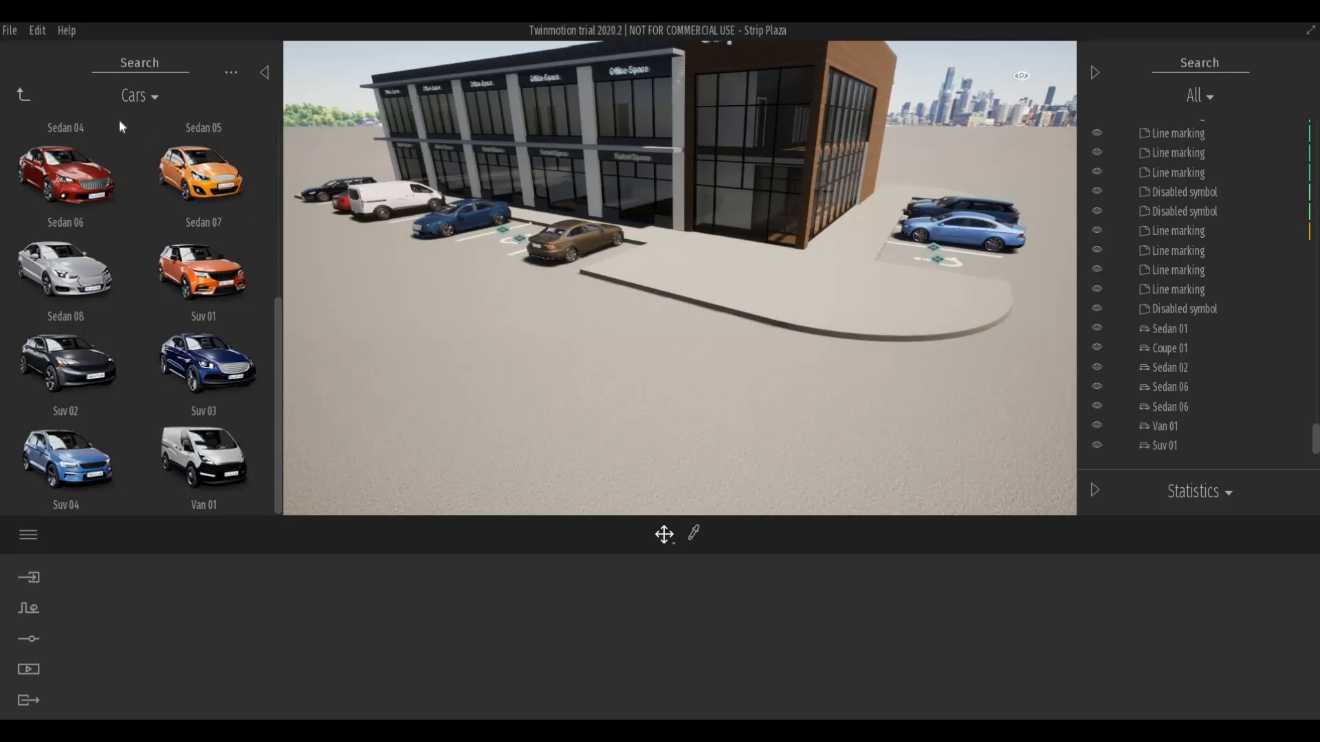
left_click(10, 30)
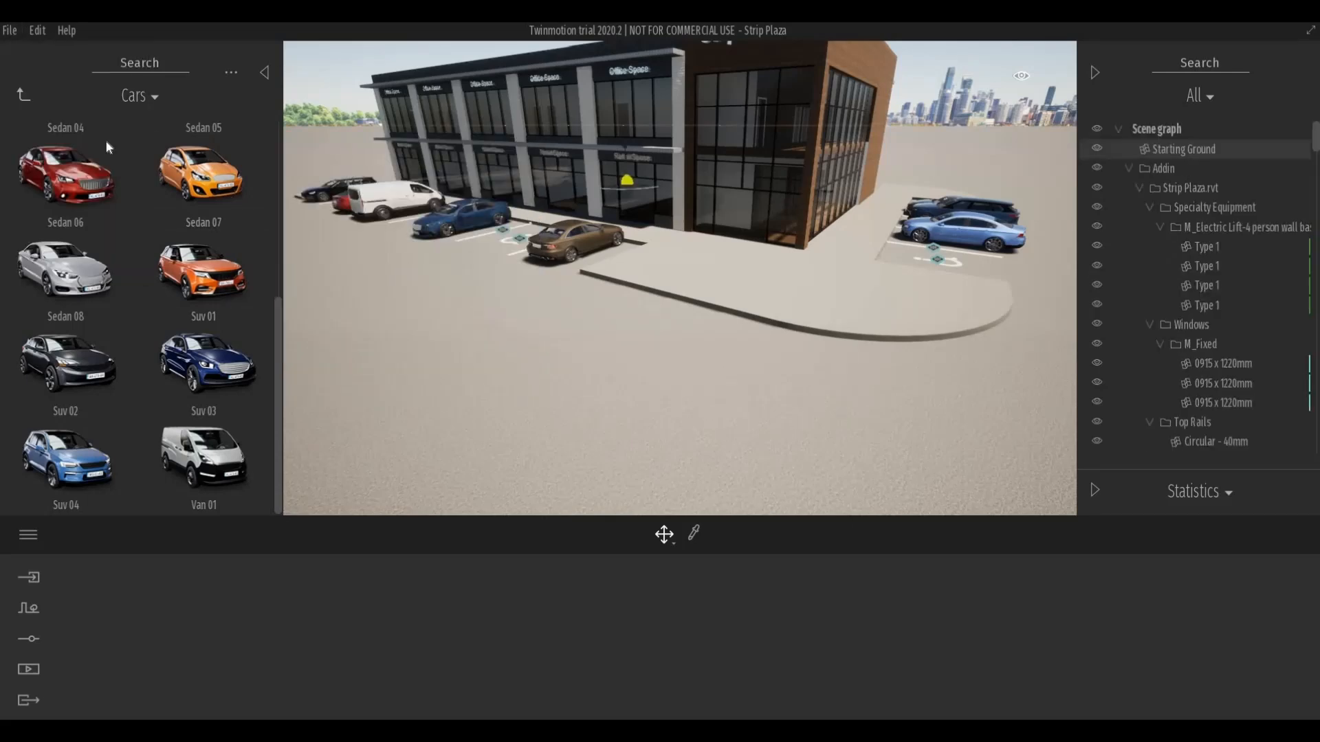
Place a Box junction decal from the road-marking decals on the open ground in front of the curved kerb.
left_click(22, 93)
left_click(20, 93)
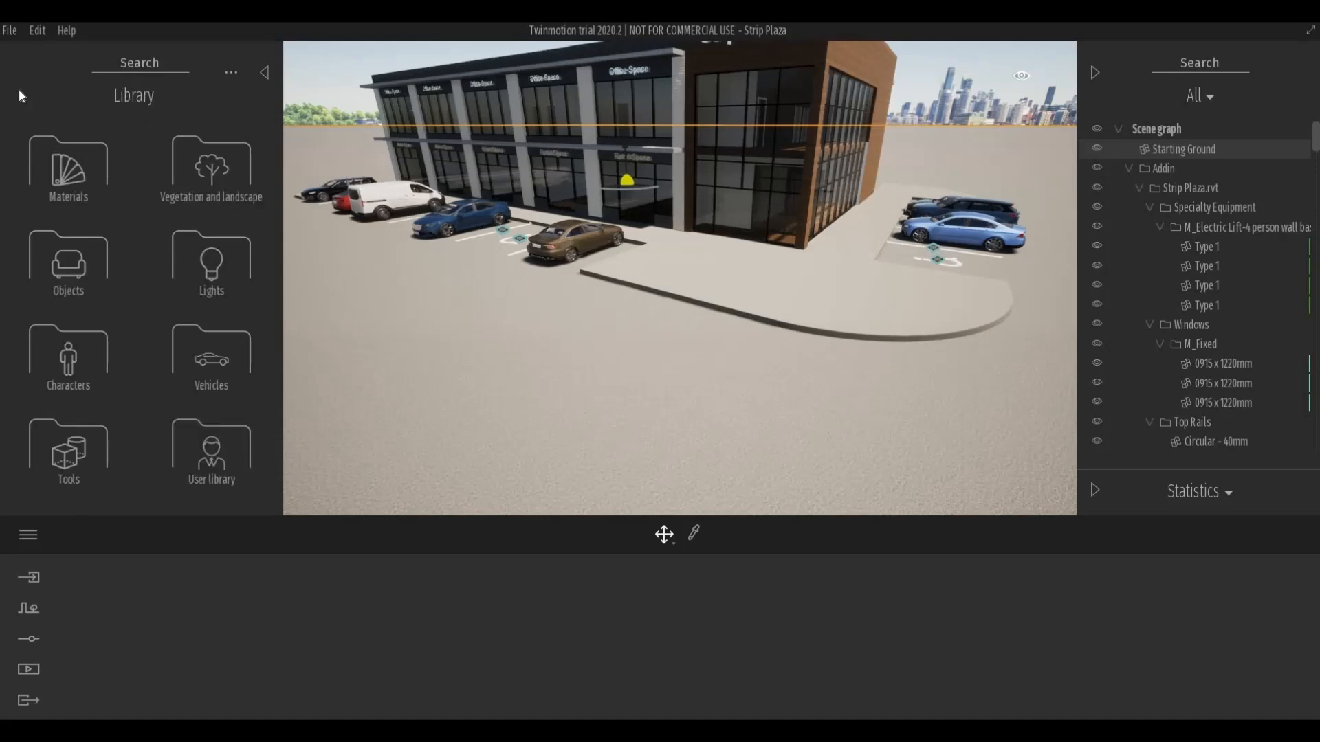
left_click(75, 261)
left_click(184, 277)
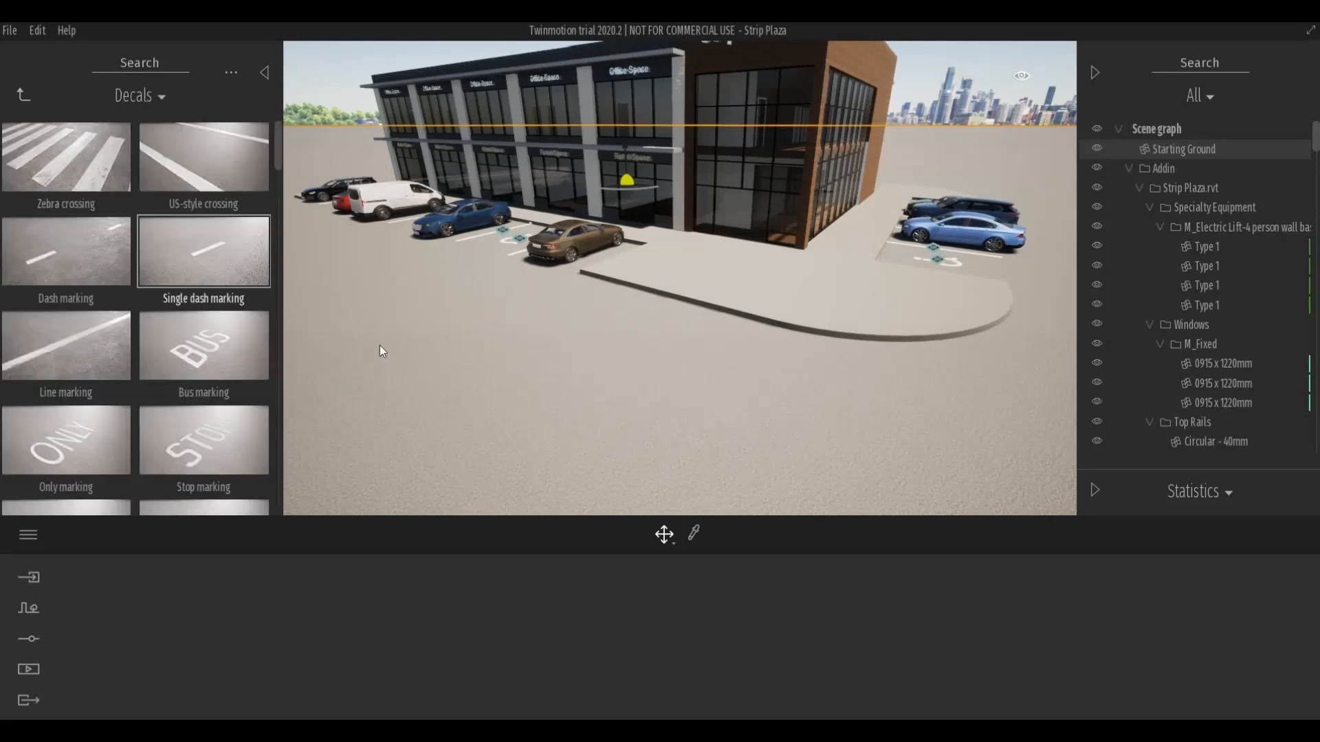
scroll(484, 368, "down", 3)
middle_click_drag(484, 366, 522, 364)
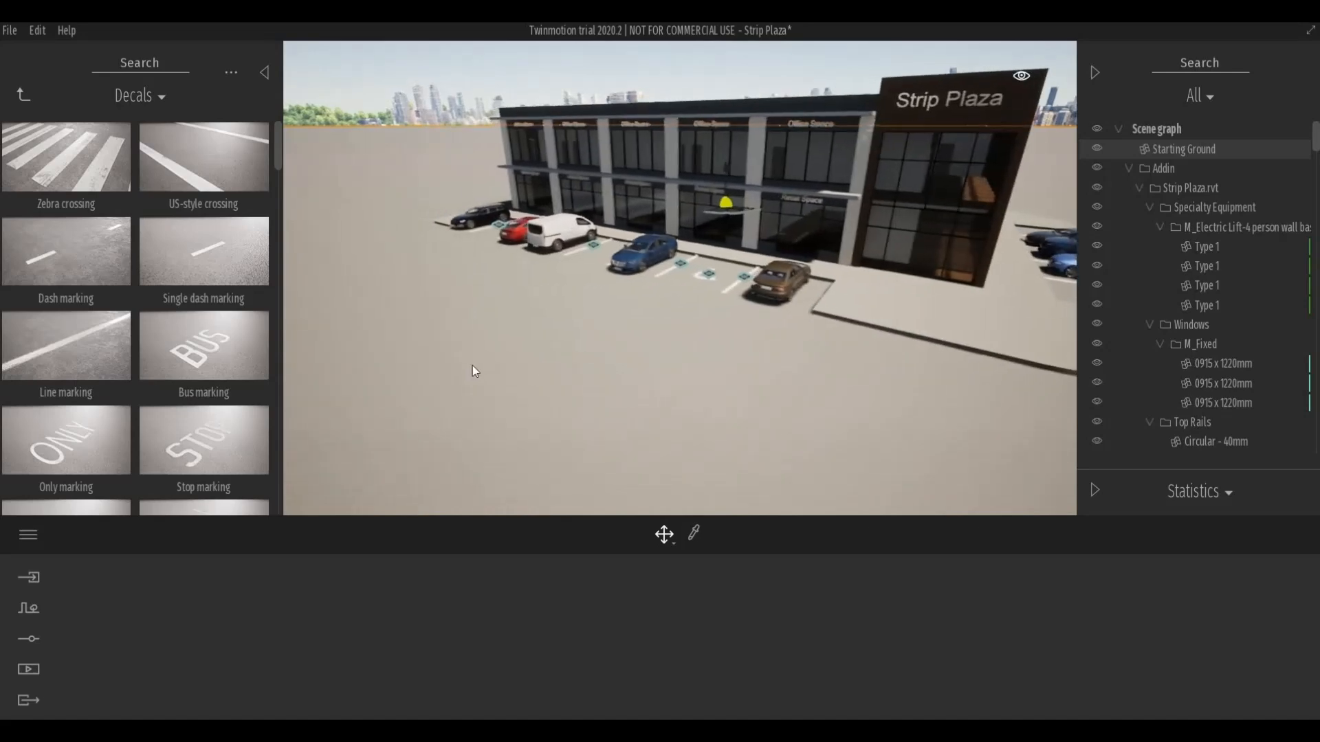
scroll(103, 391, "down", 1)
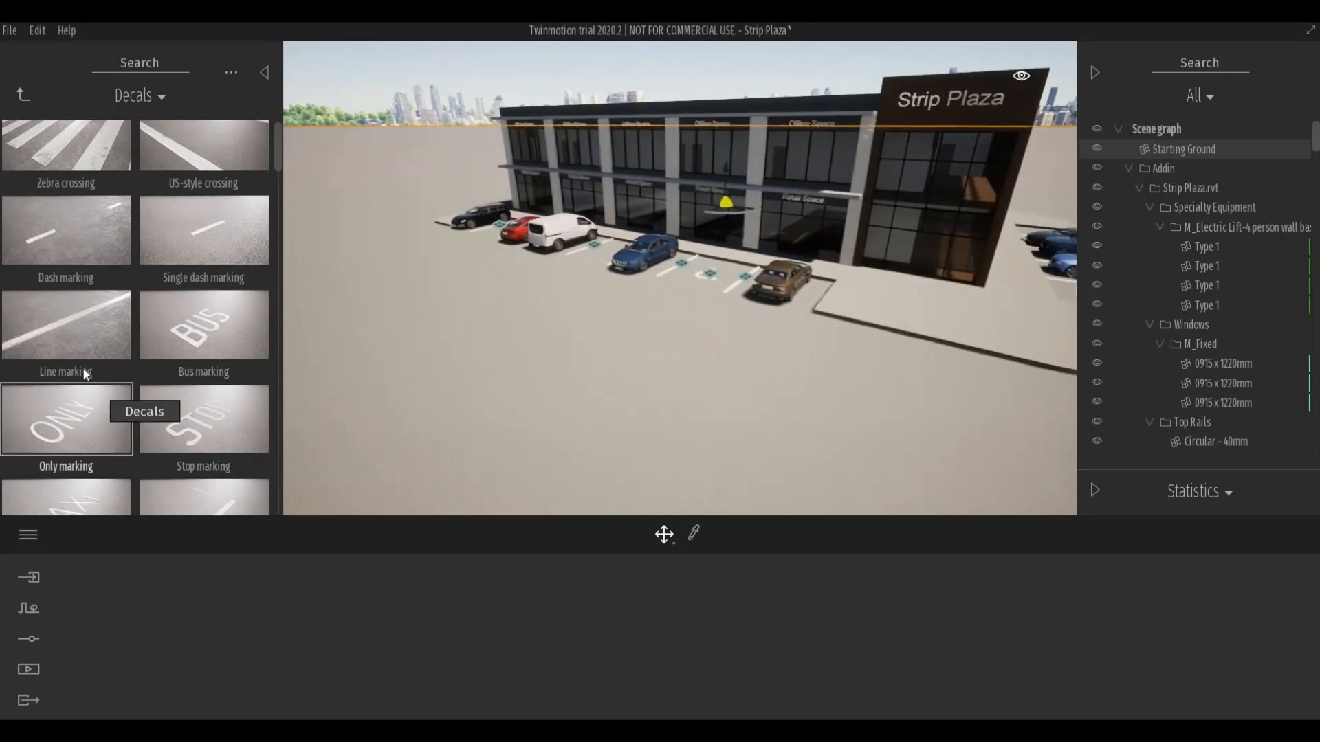
scroll(80, 373, "down", 5)
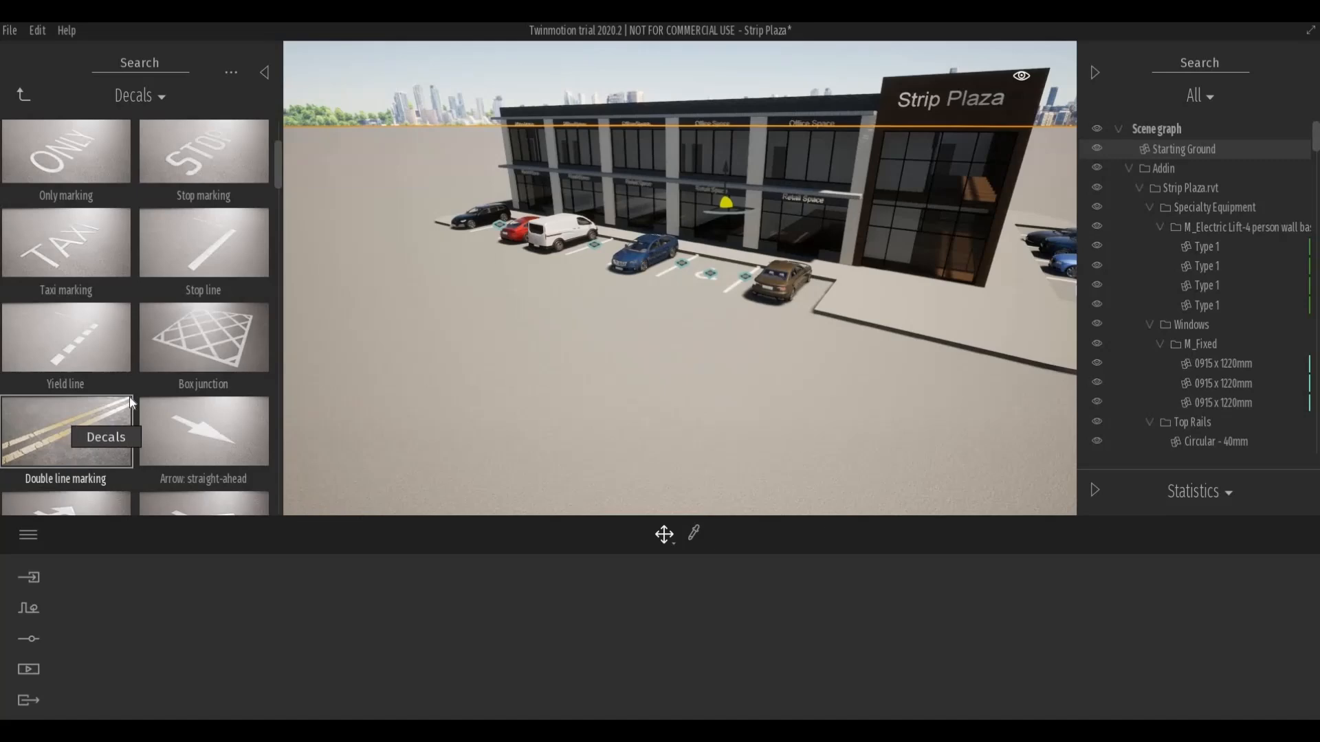
scroll(126, 388, "down", 4)
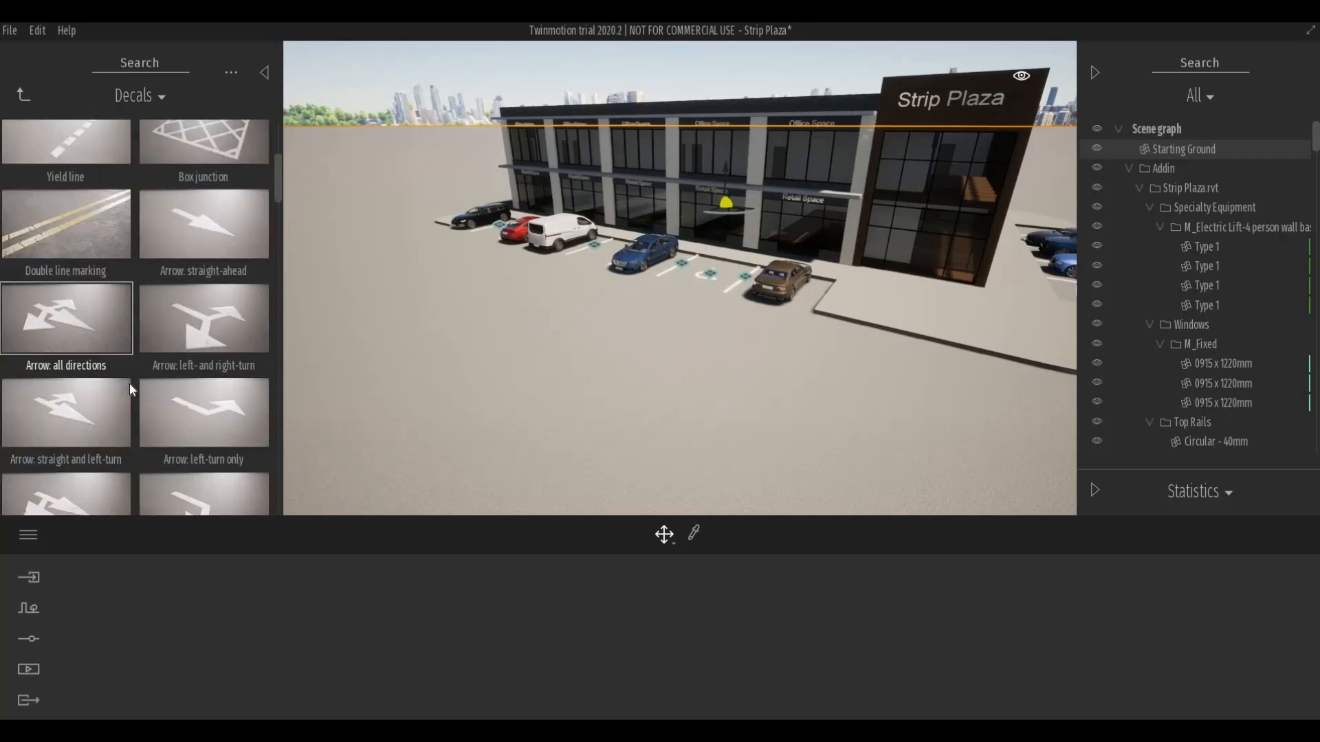
scroll(172, 332, "up", 3)
left_click_drag(203, 295, 971, 426)
middle_click_drag(972, 426, 910, 465)
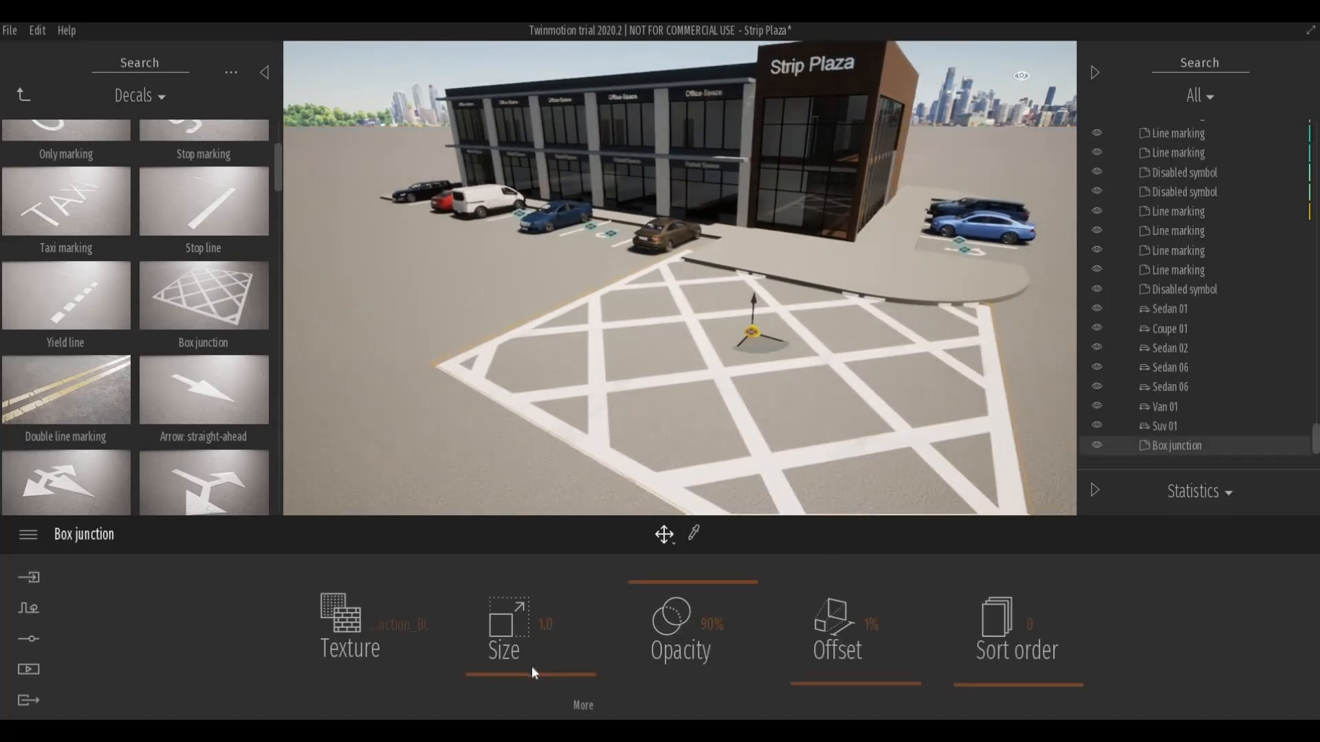
Set the Box junction decal's size to 0.5 and move it up against the curved kerb near the brown sedan.
left_click(509, 627)
type("0.5")
key("Return")
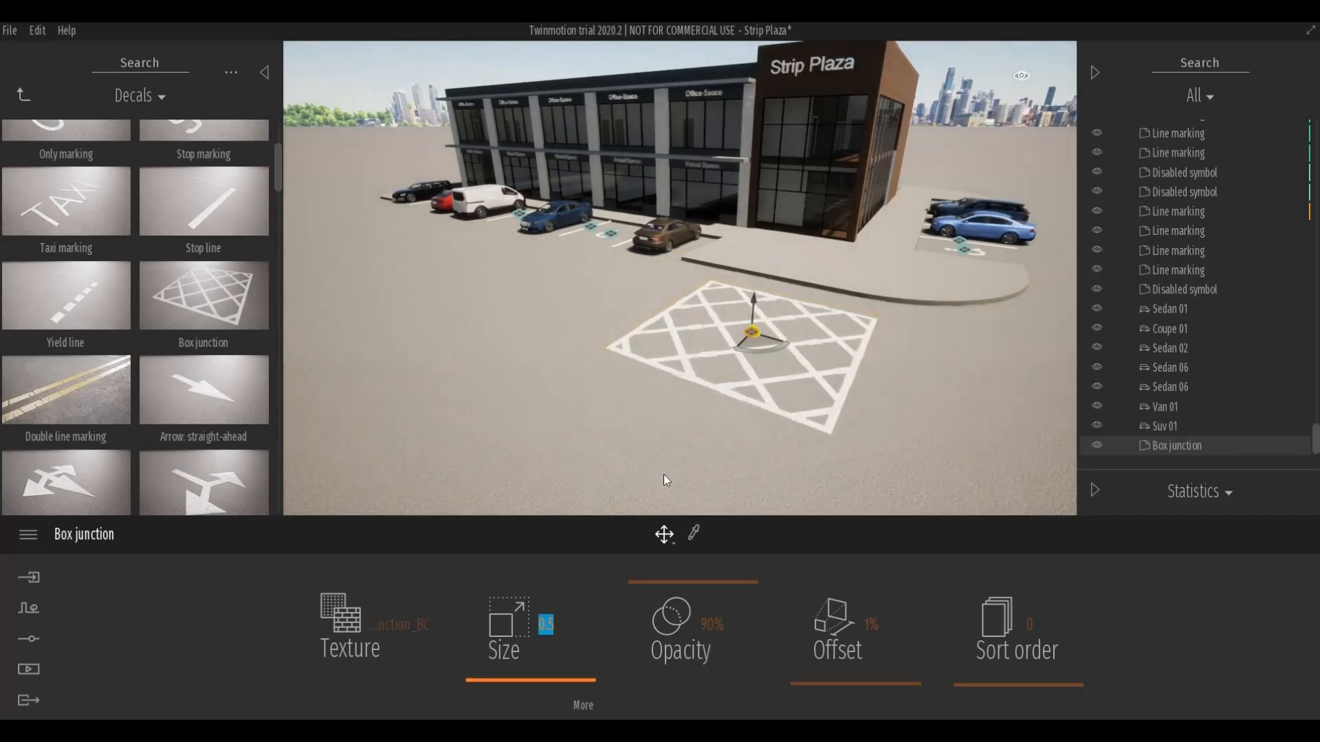
left_click(754, 309)
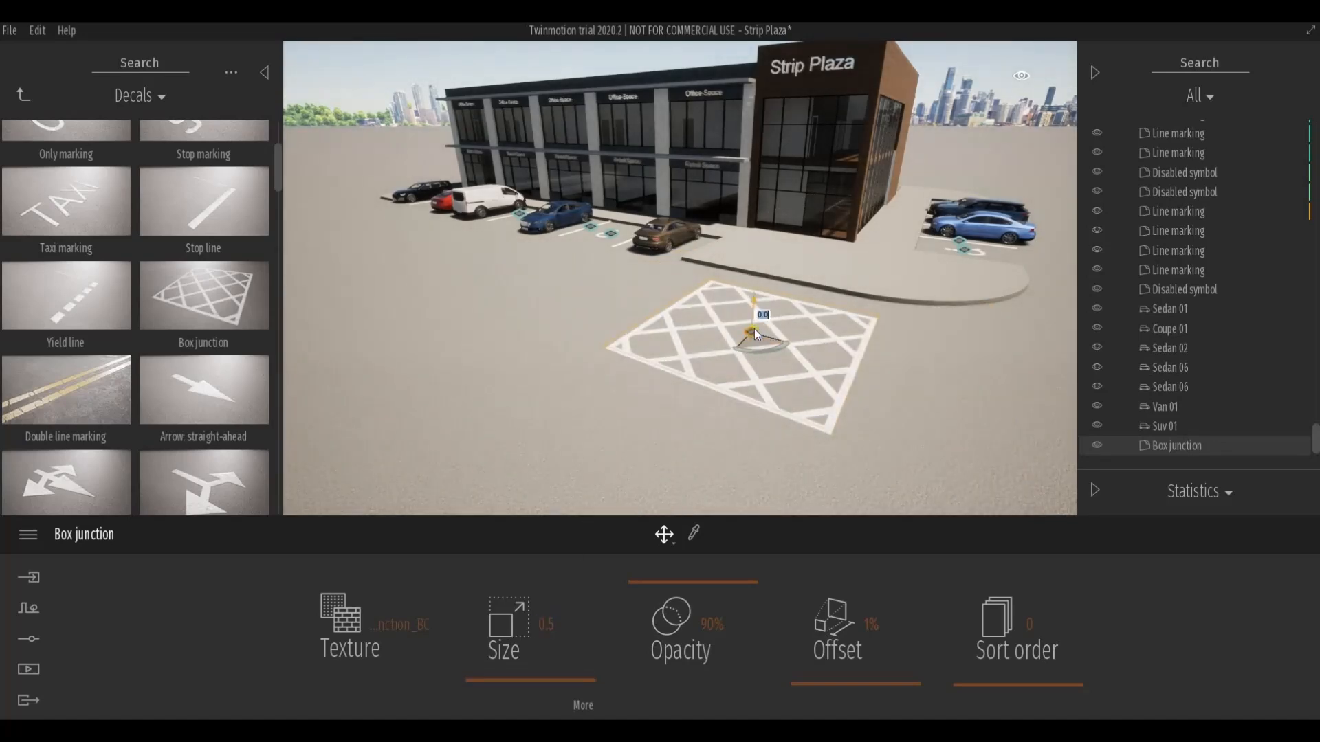
left_click_drag(754, 330, 706, 303)
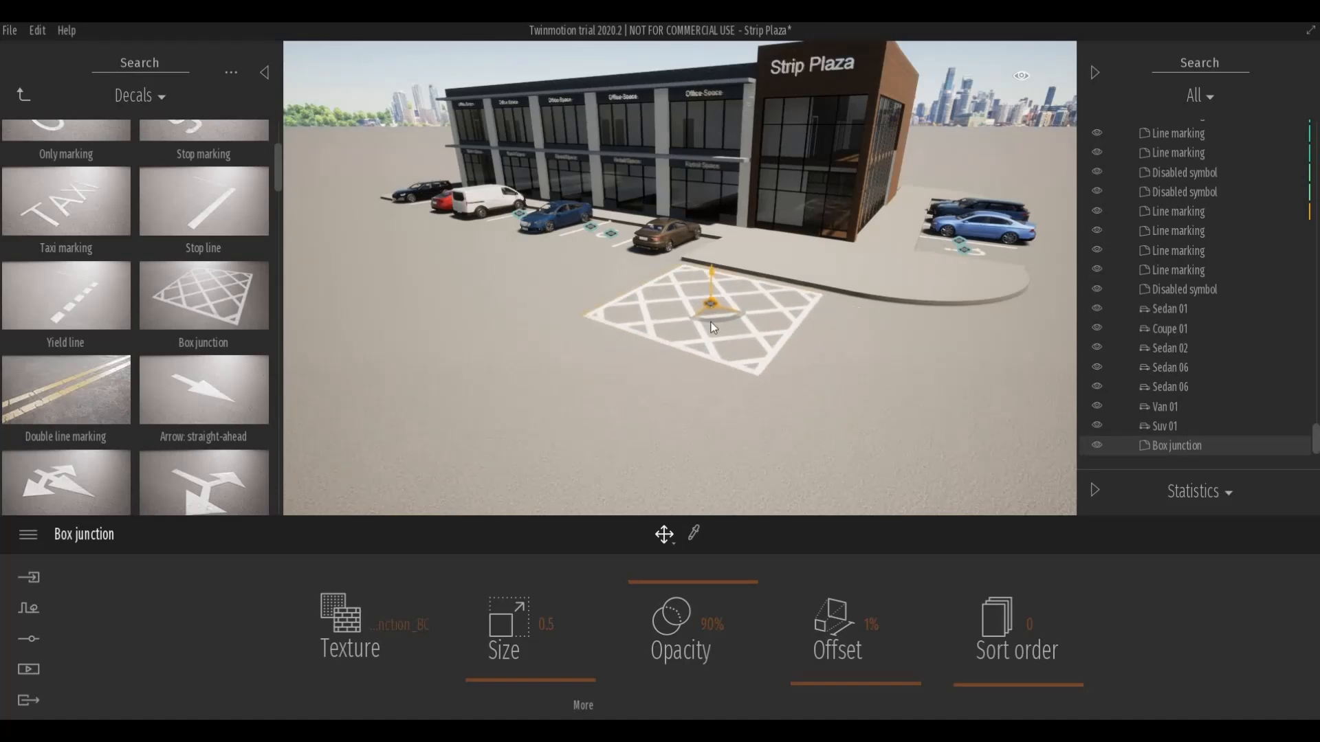
left_click(658, 400)
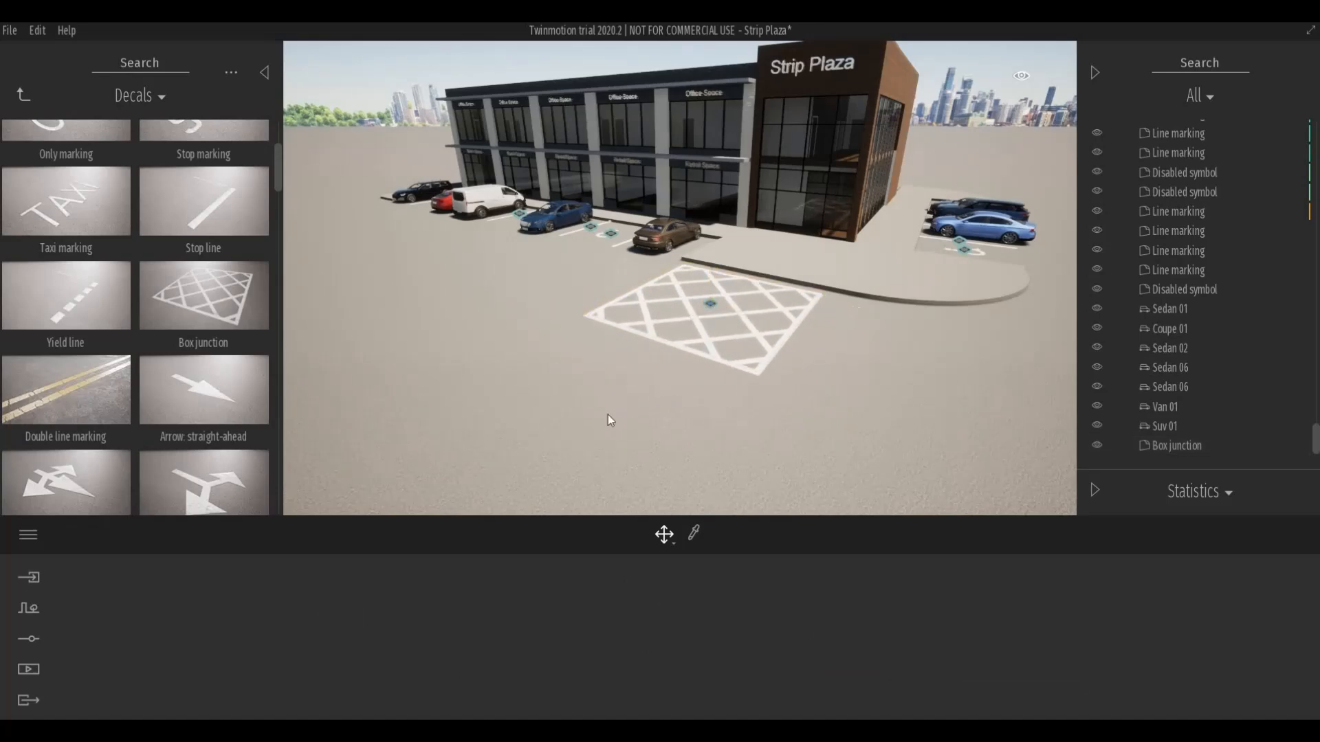
Place a Double line marking decal on the ground beside the box junction, in front of the long facade's parking row.
scroll(256, 402, "down", 1)
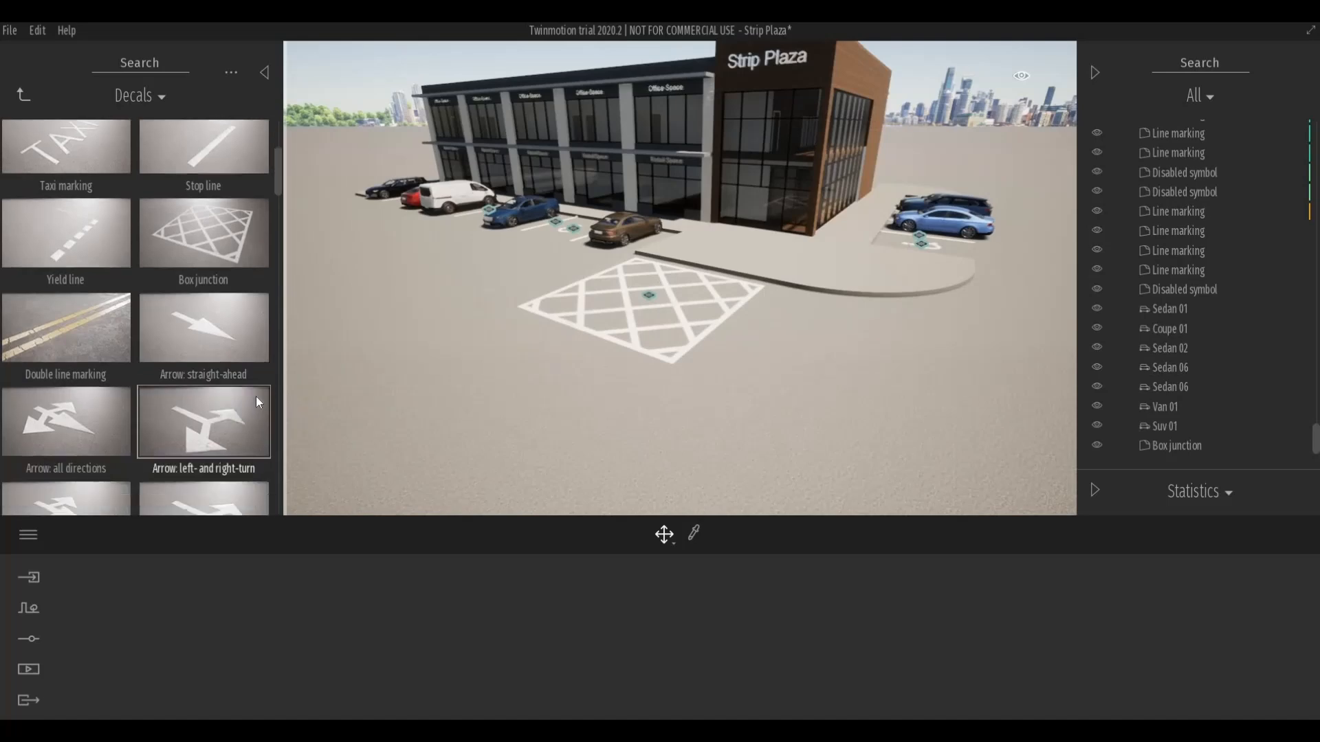
scroll(256, 398, "down", 1)
middle_click_drag(576, 407, 678, 425)
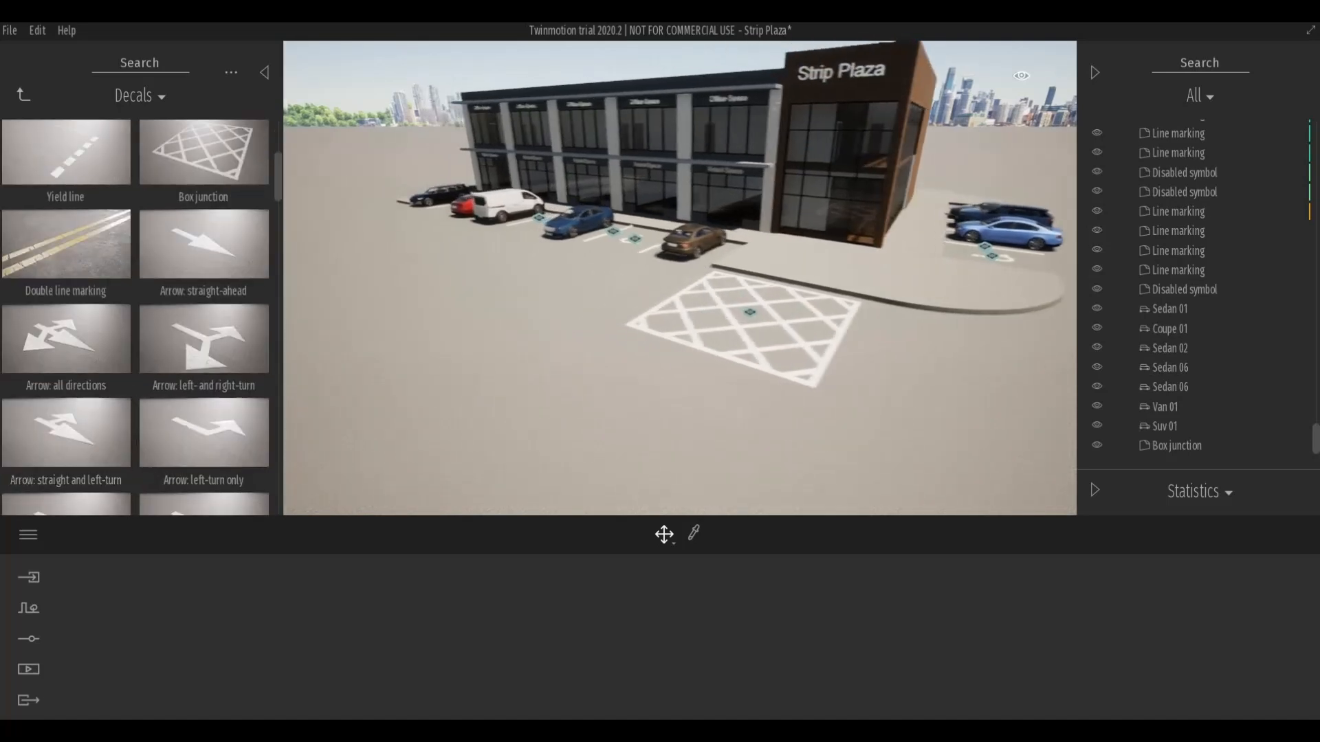
left_click_drag(66, 247, 633, 286)
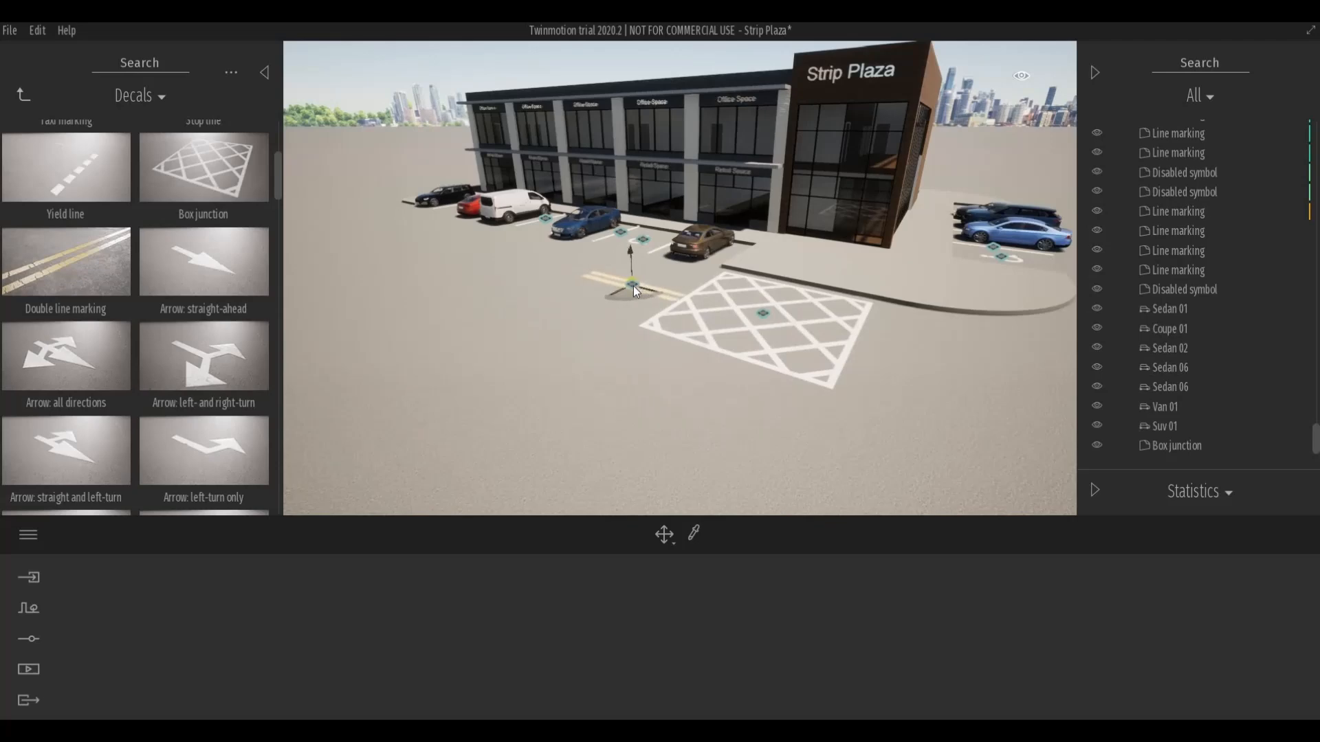
middle_click_drag(556, 351, 517, 349, "shift")
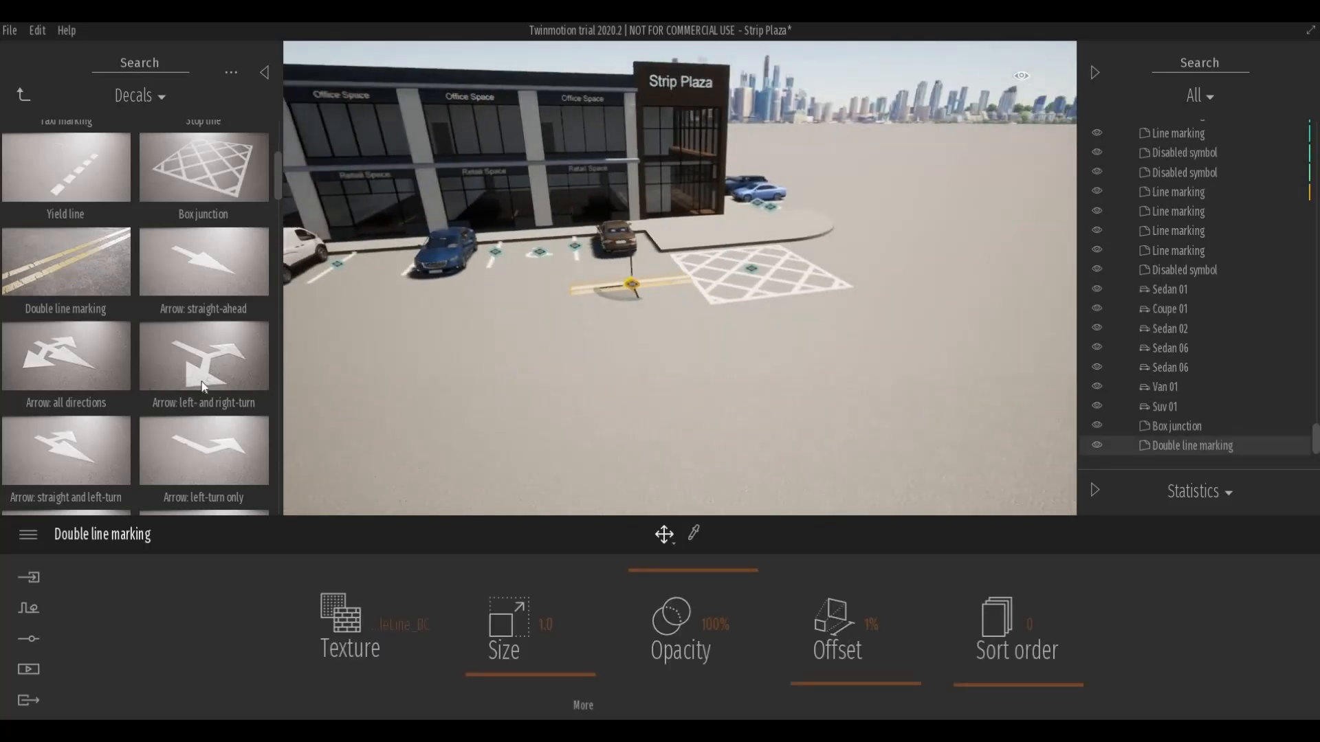
key("e")
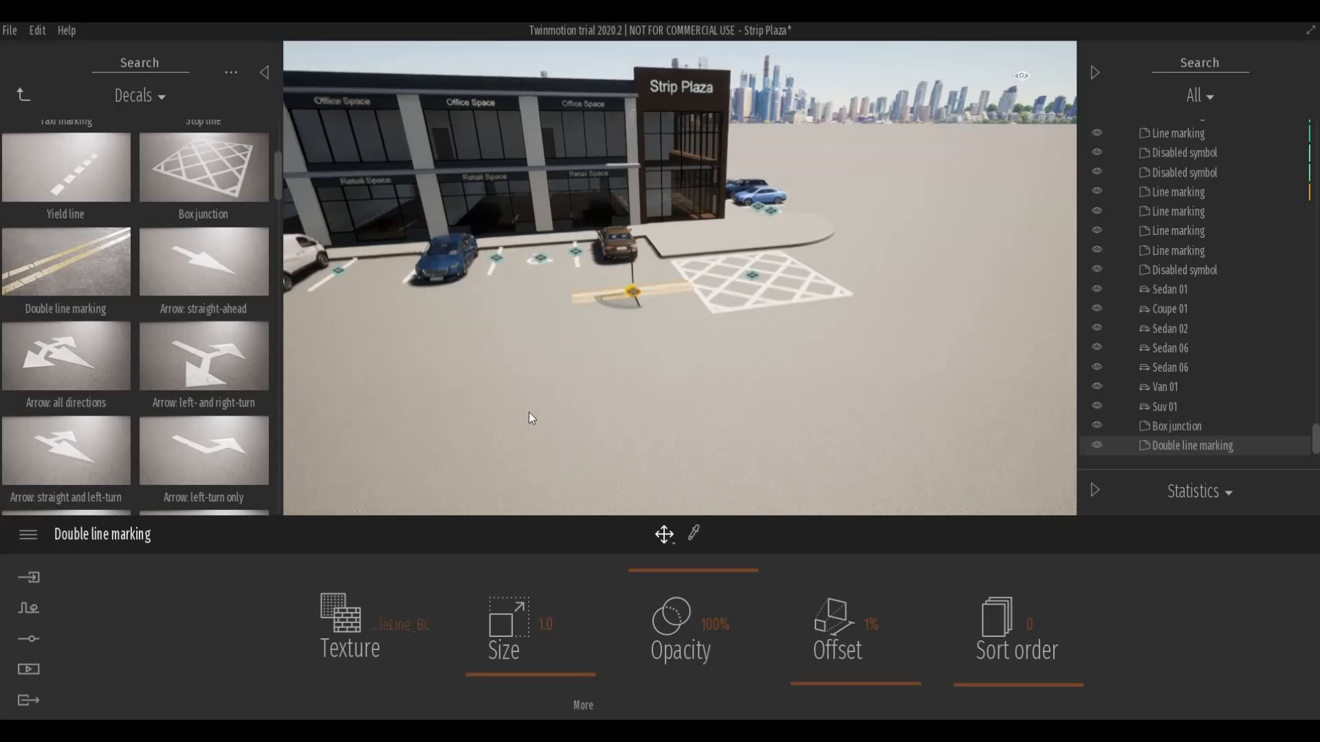
key("q")
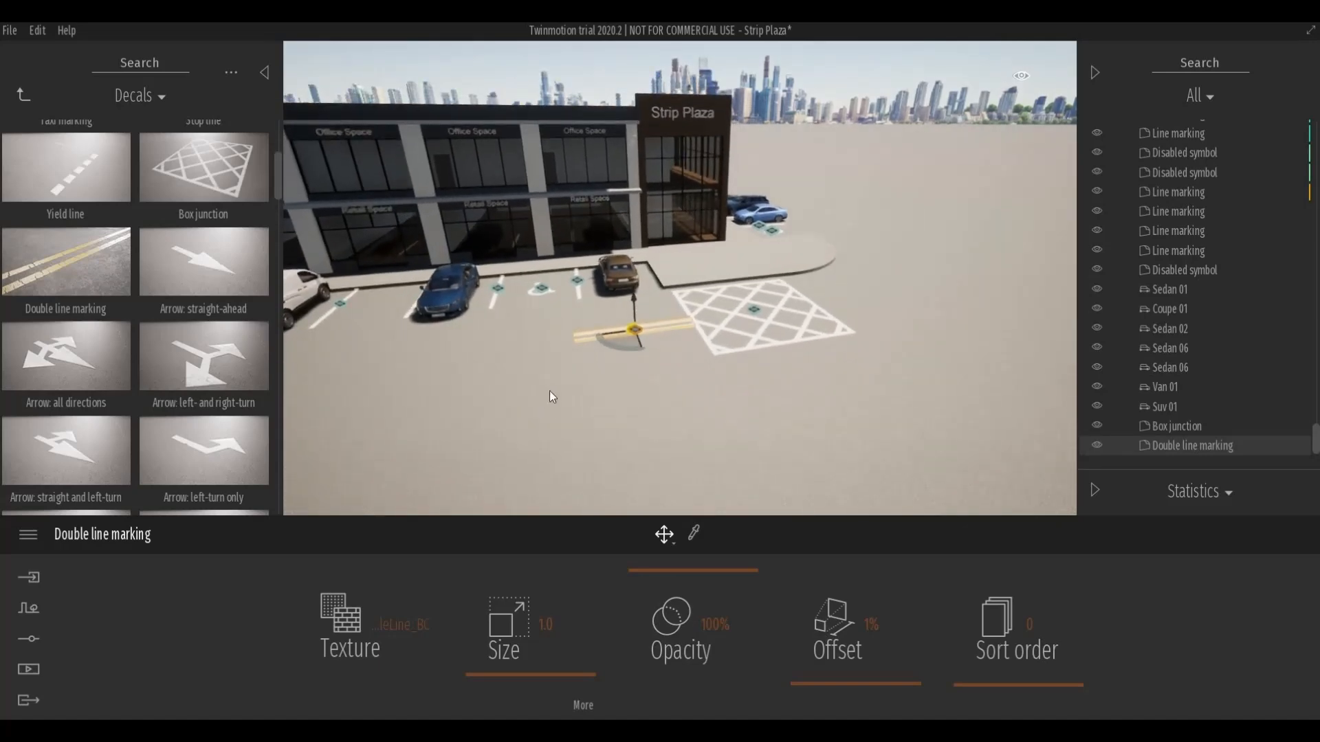
Set the Box junction decal's offset to 22%.
left_click(750, 308)
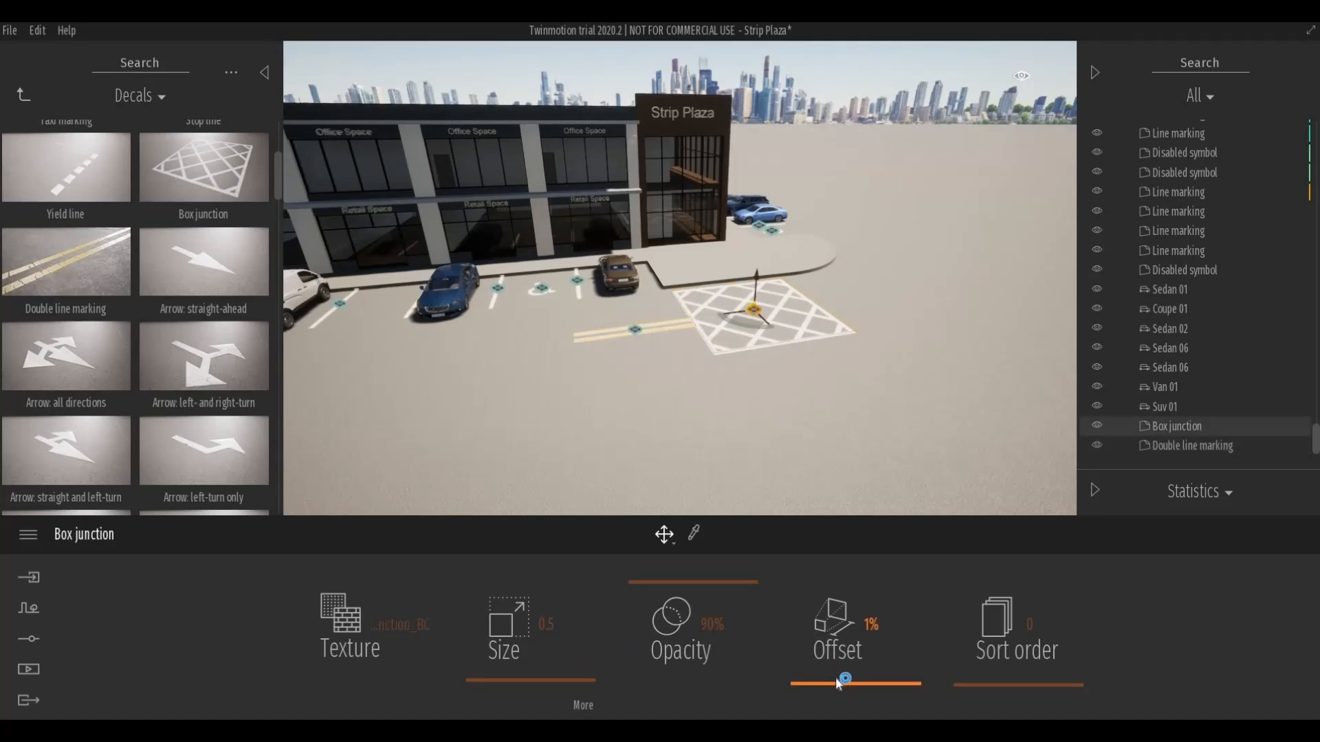
left_click_drag(835, 686, 831, 629)
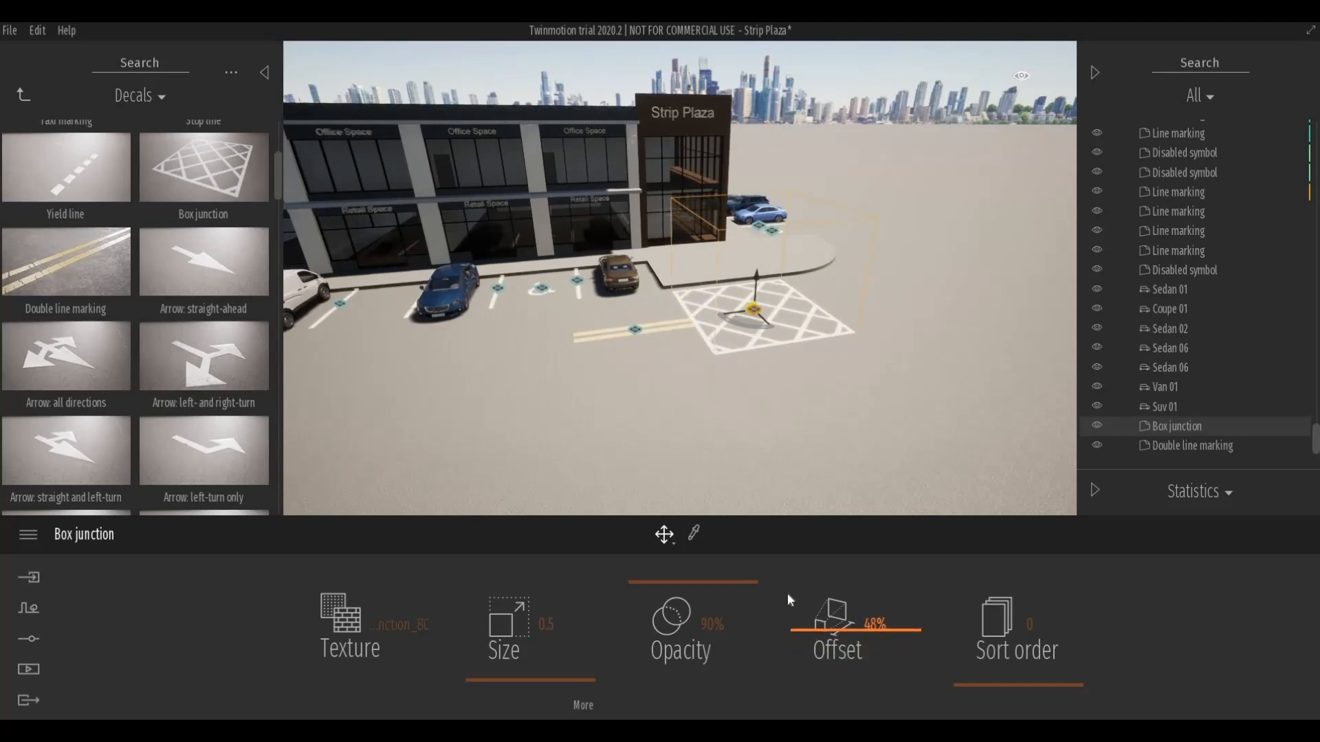
left_click(832, 660)
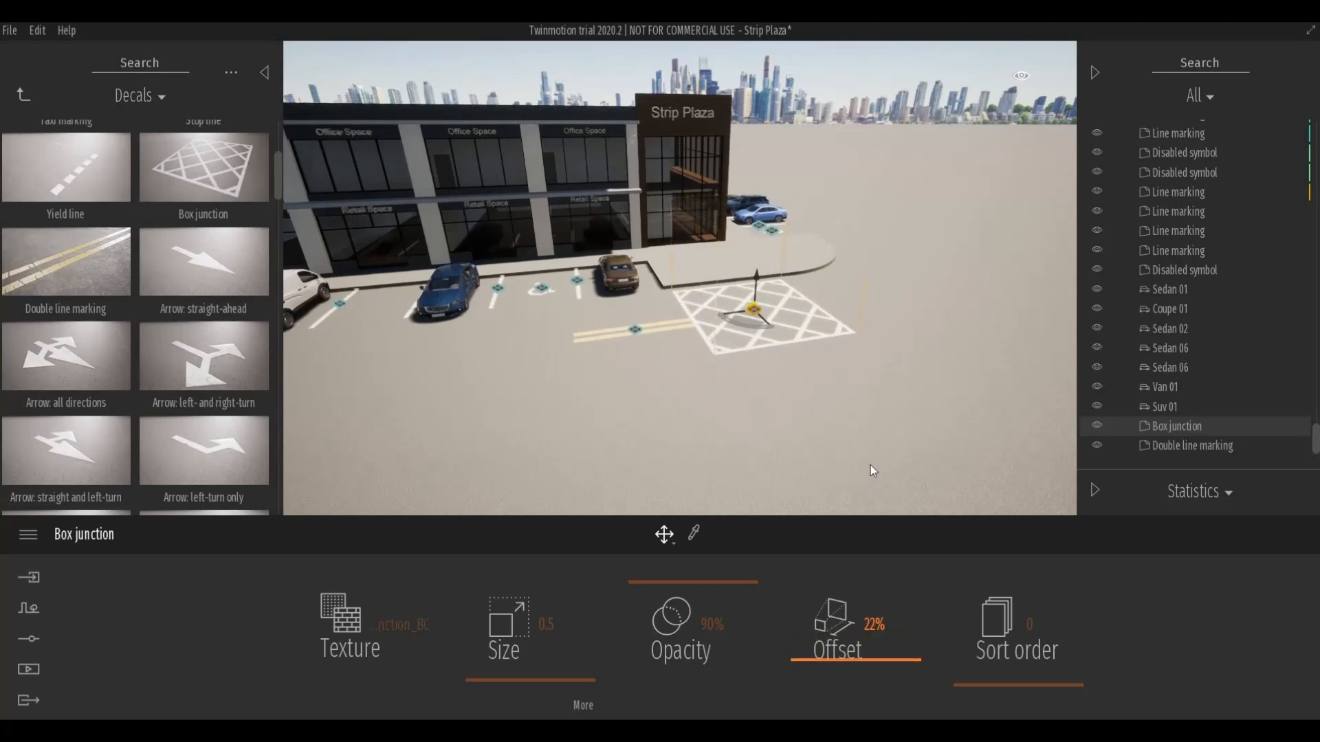
left_click(732, 408)
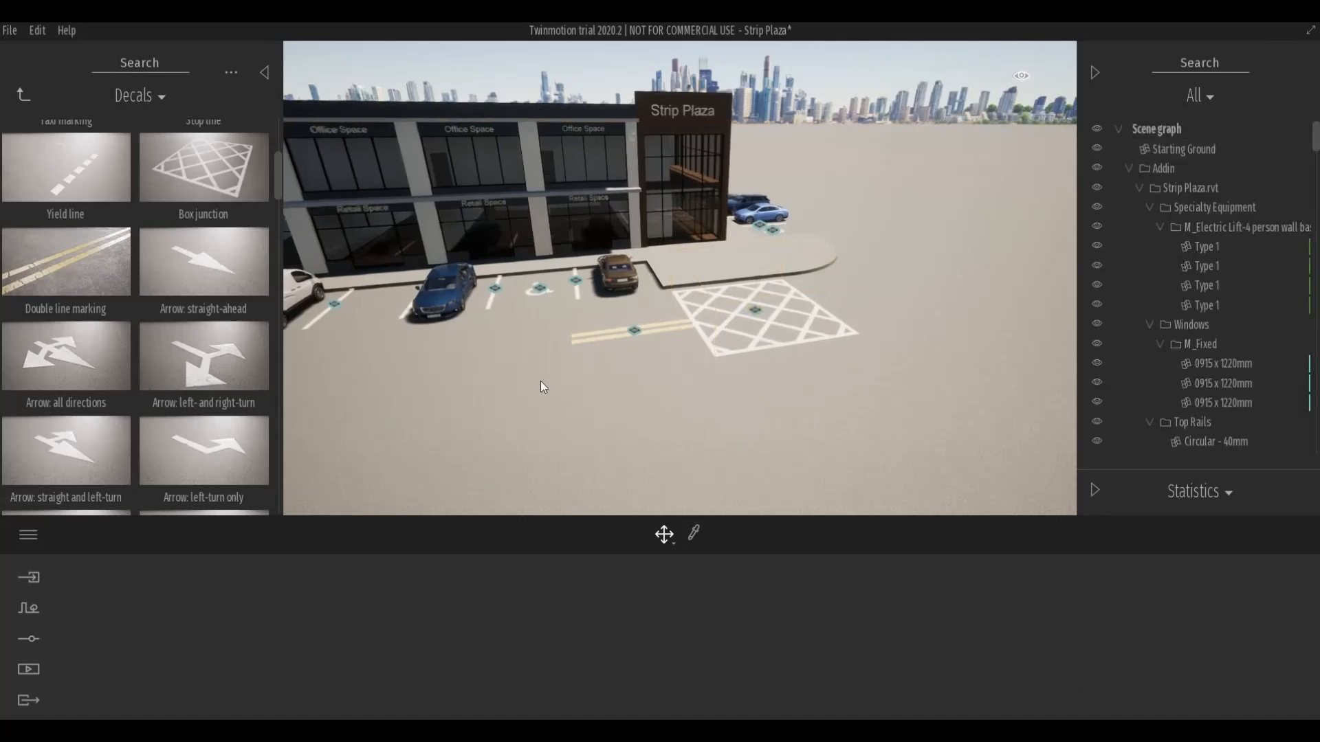
Place a Manhole 3 decal on the ground just outside the box junction's outer corner, away from the double line marking.
scroll(44, 368, "down", 1)
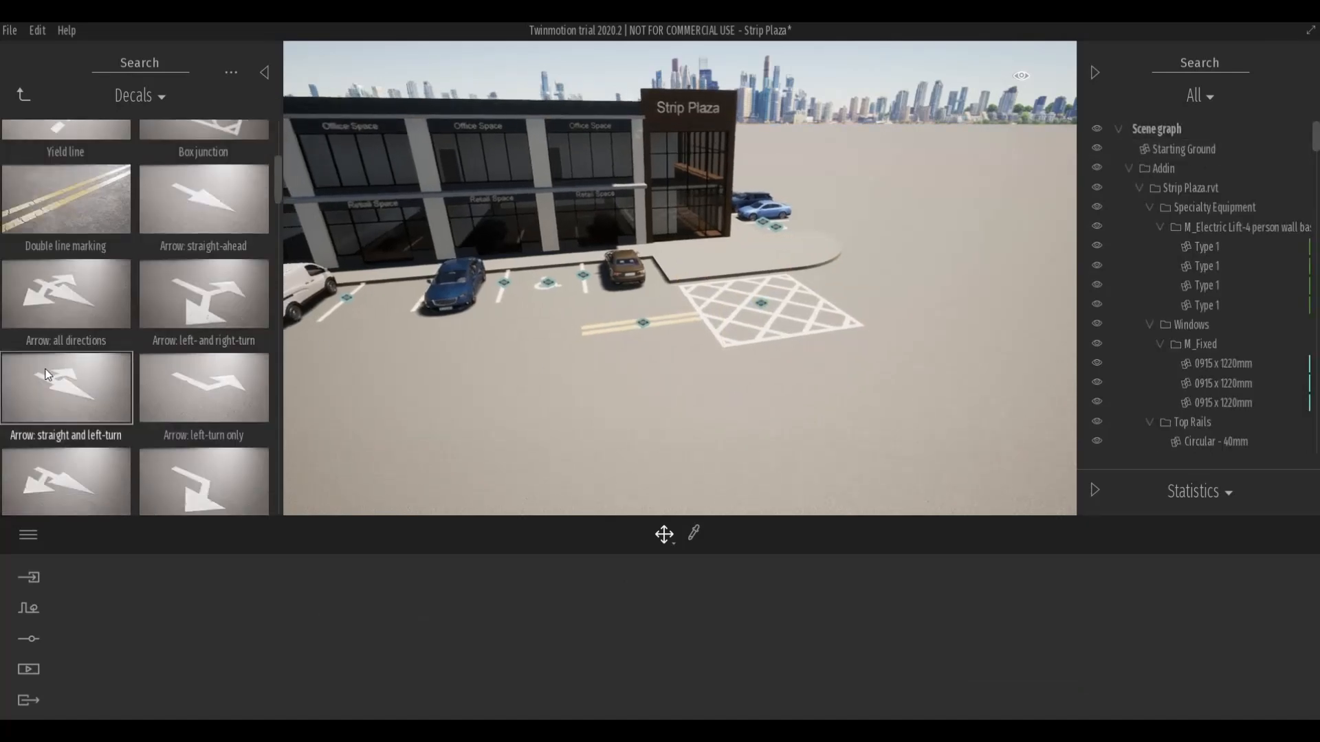
scroll(47, 373, "down", 4)
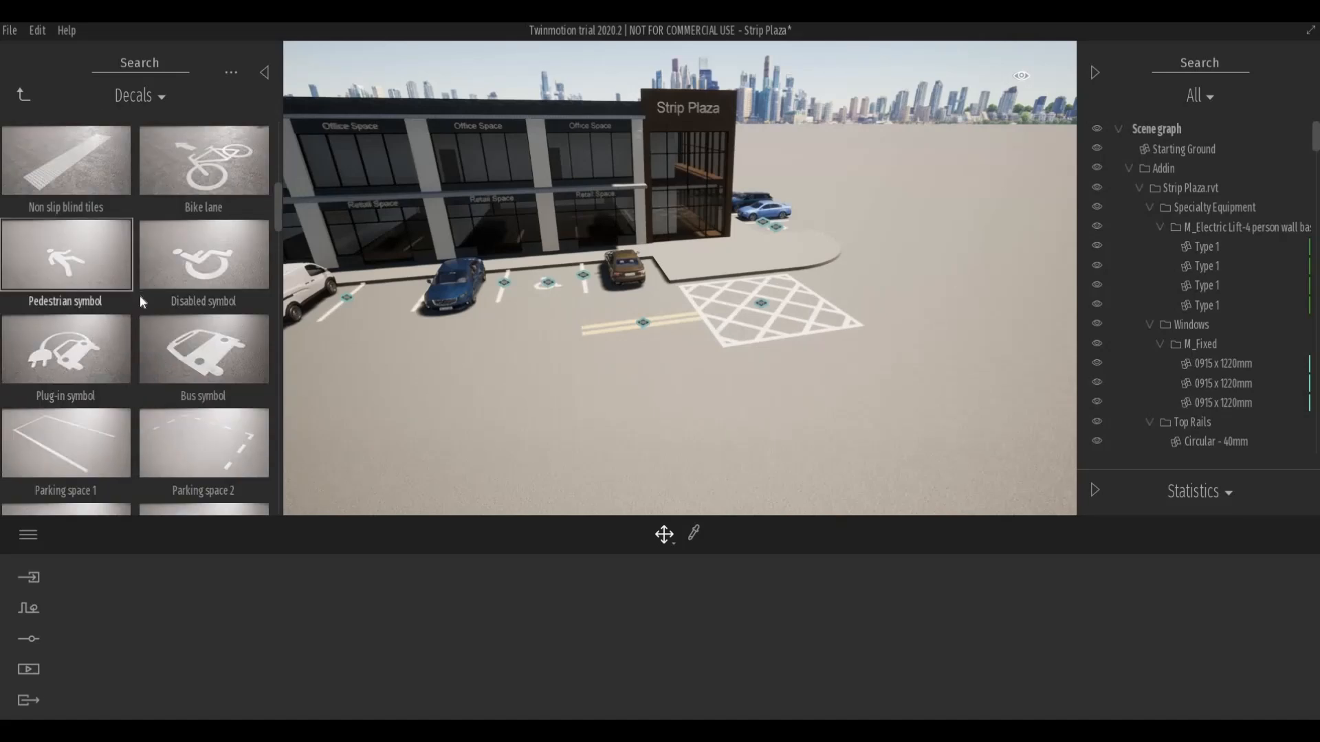
scroll(145, 325, "down", 3)
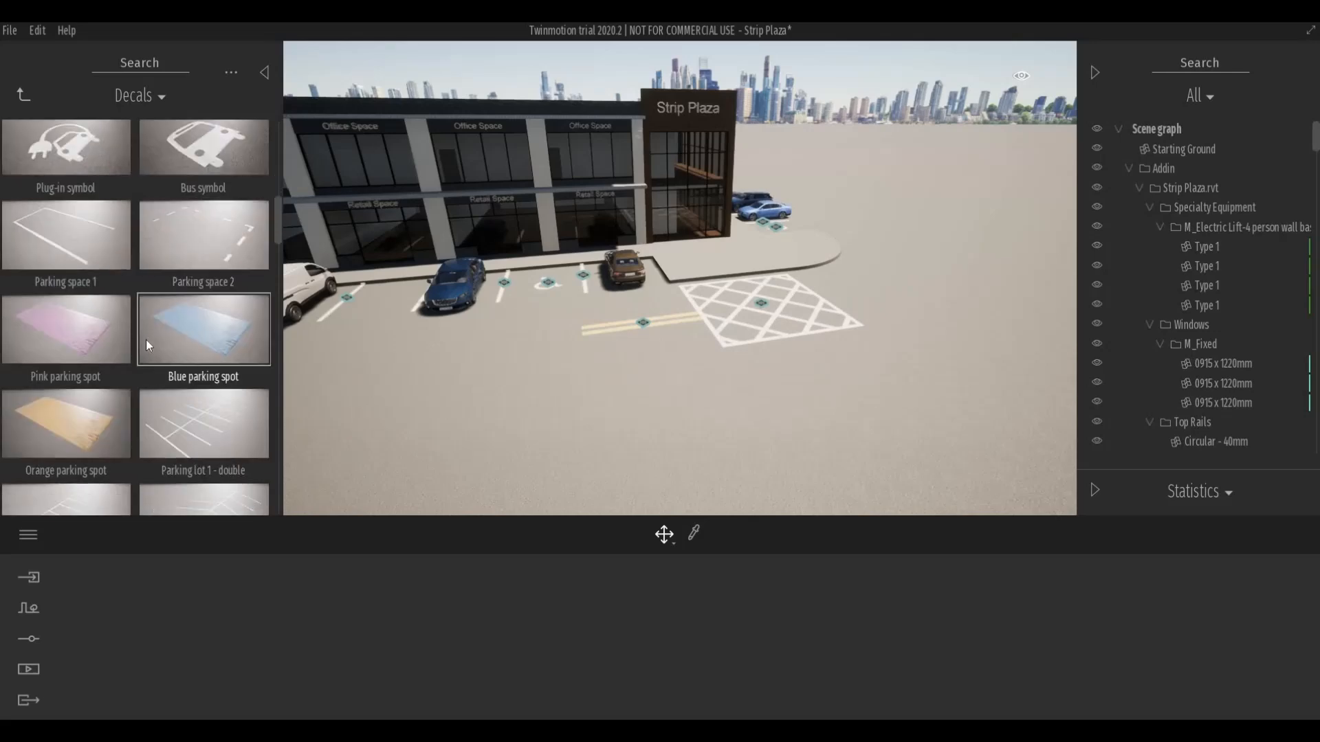
scroll(150, 347, "down", 4)
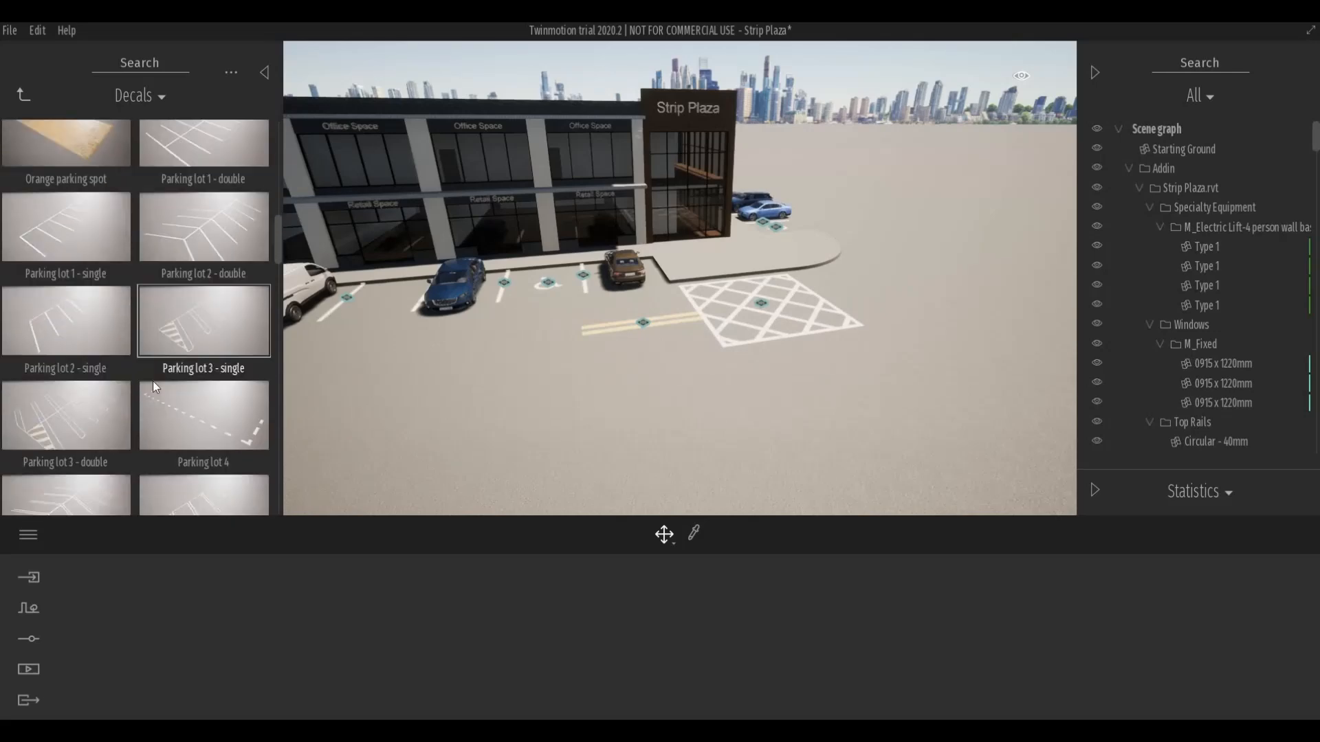
scroll(140, 394, "down", 3)
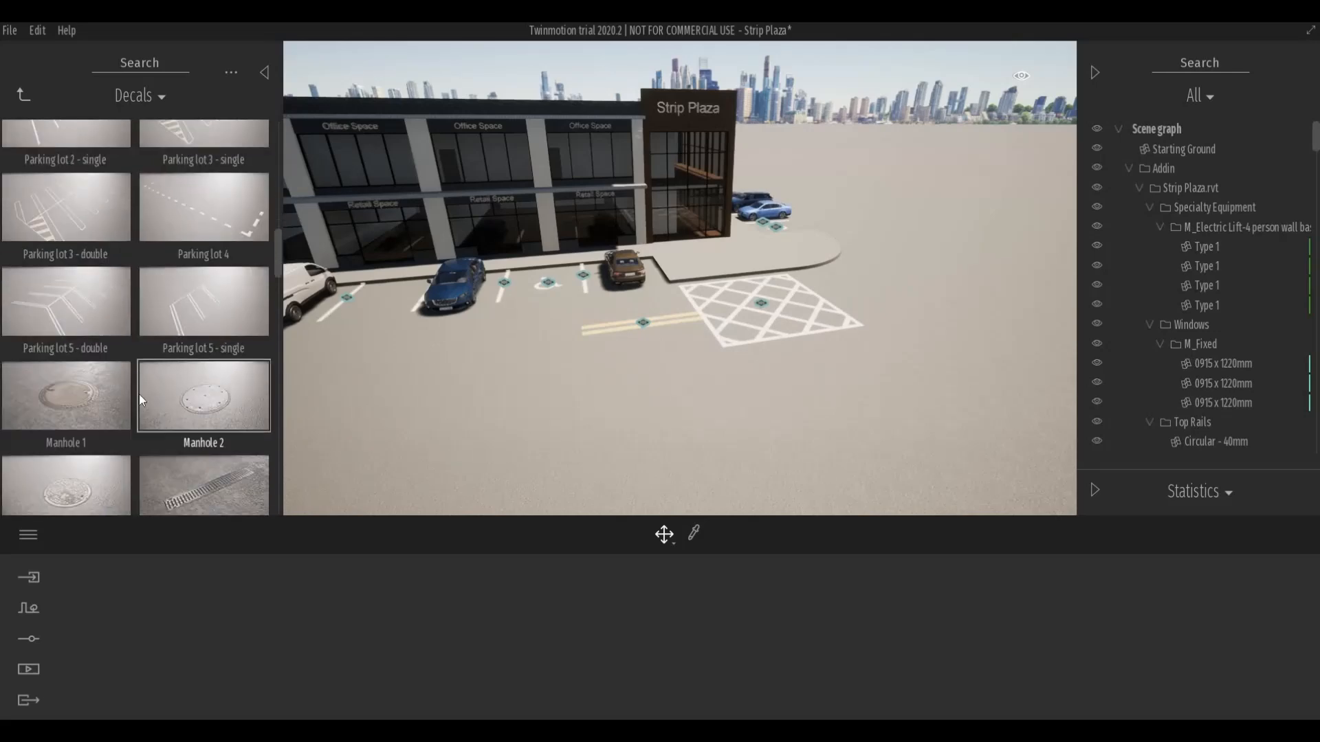
scroll(139, 394, "down", 2)
scroll(146, 395, "down", 1)
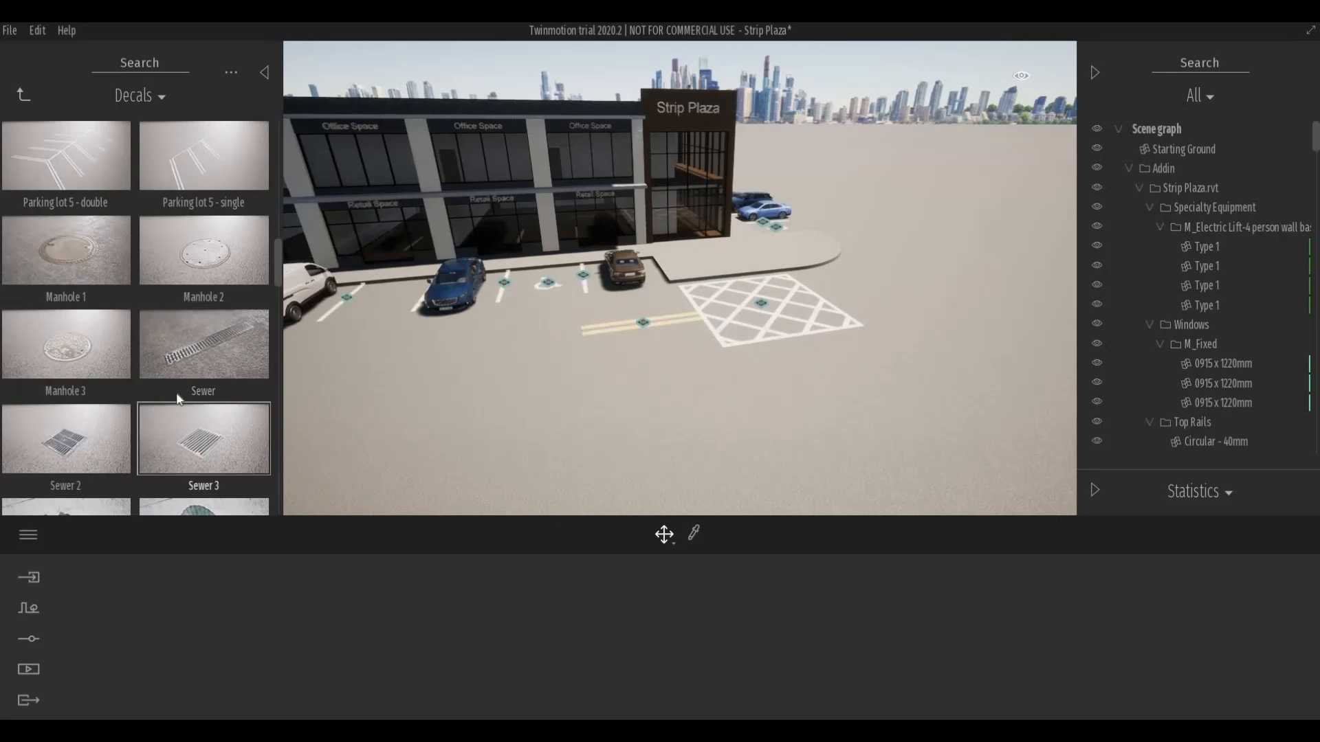
left_click_drag(84, 353, 895, 323)
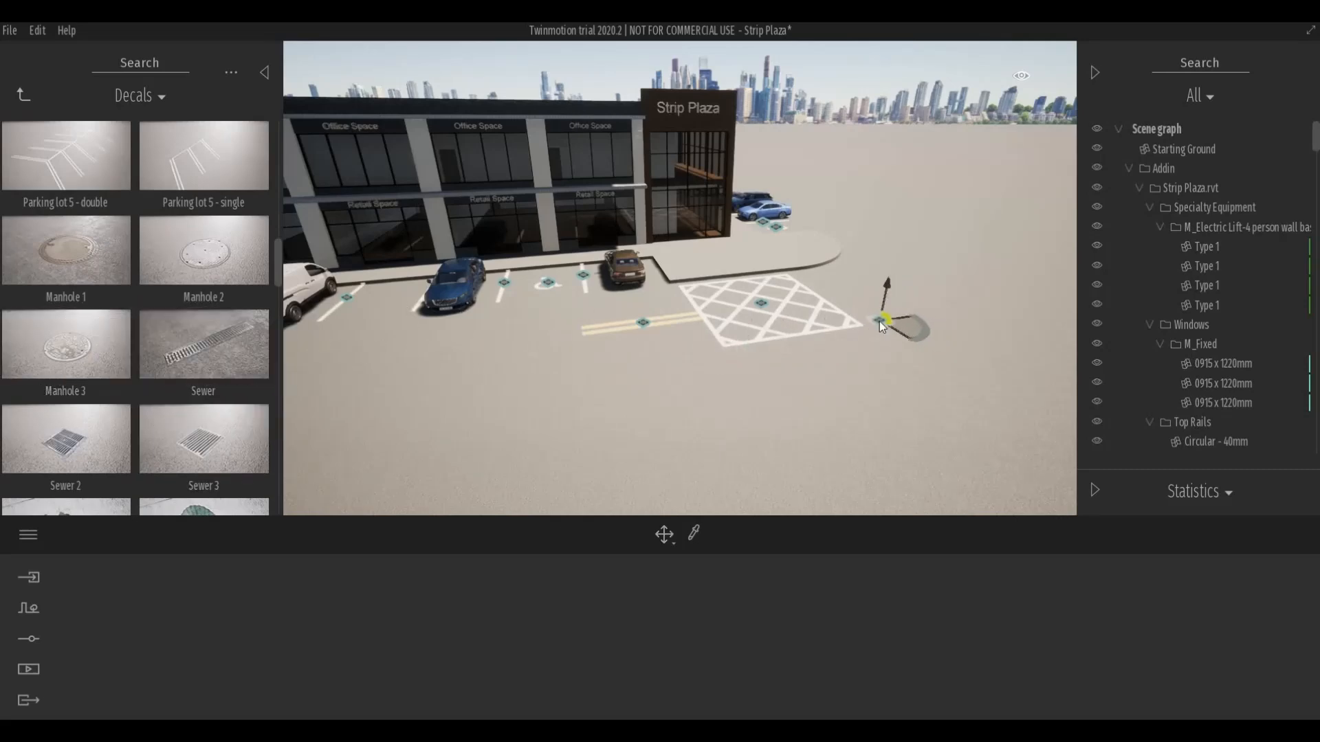
left_click(880, 320)
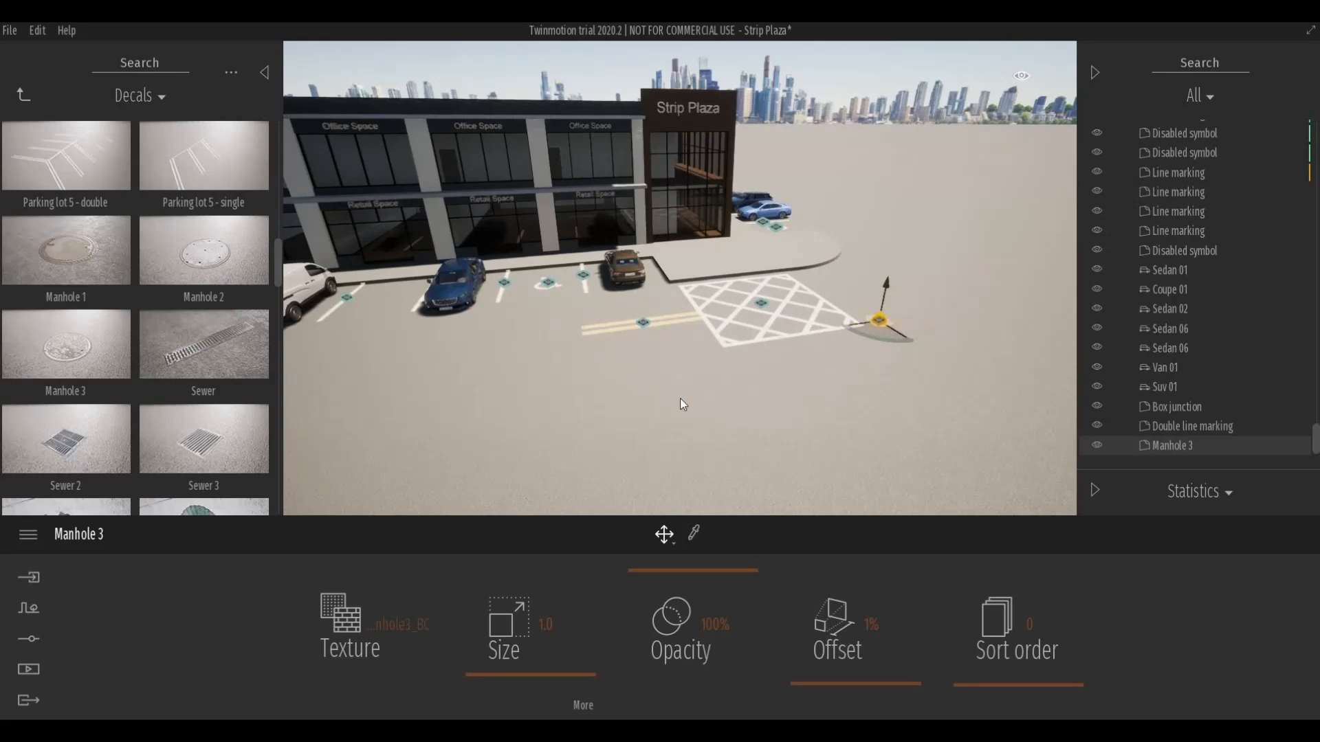
key("Escape")
scroll(167, 397, "down", 4)
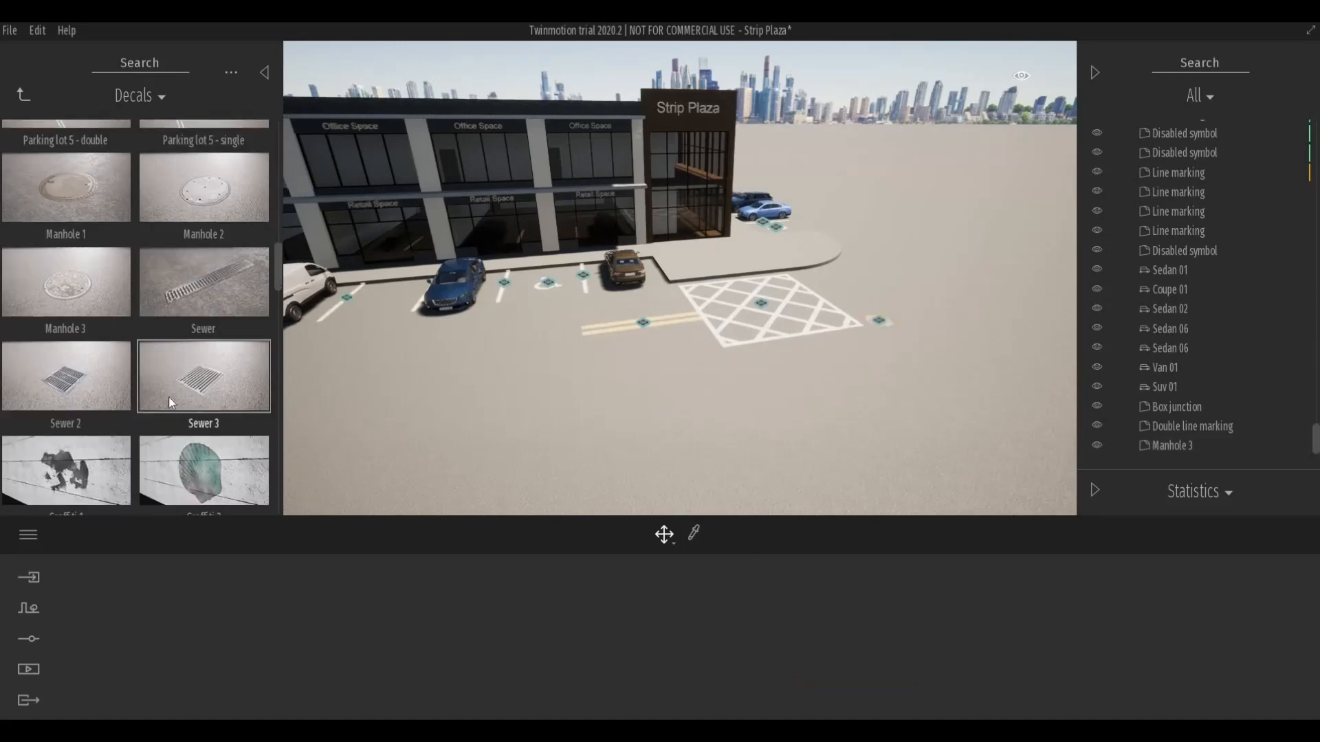
middle_click_drag(641, 437, 726, 438)
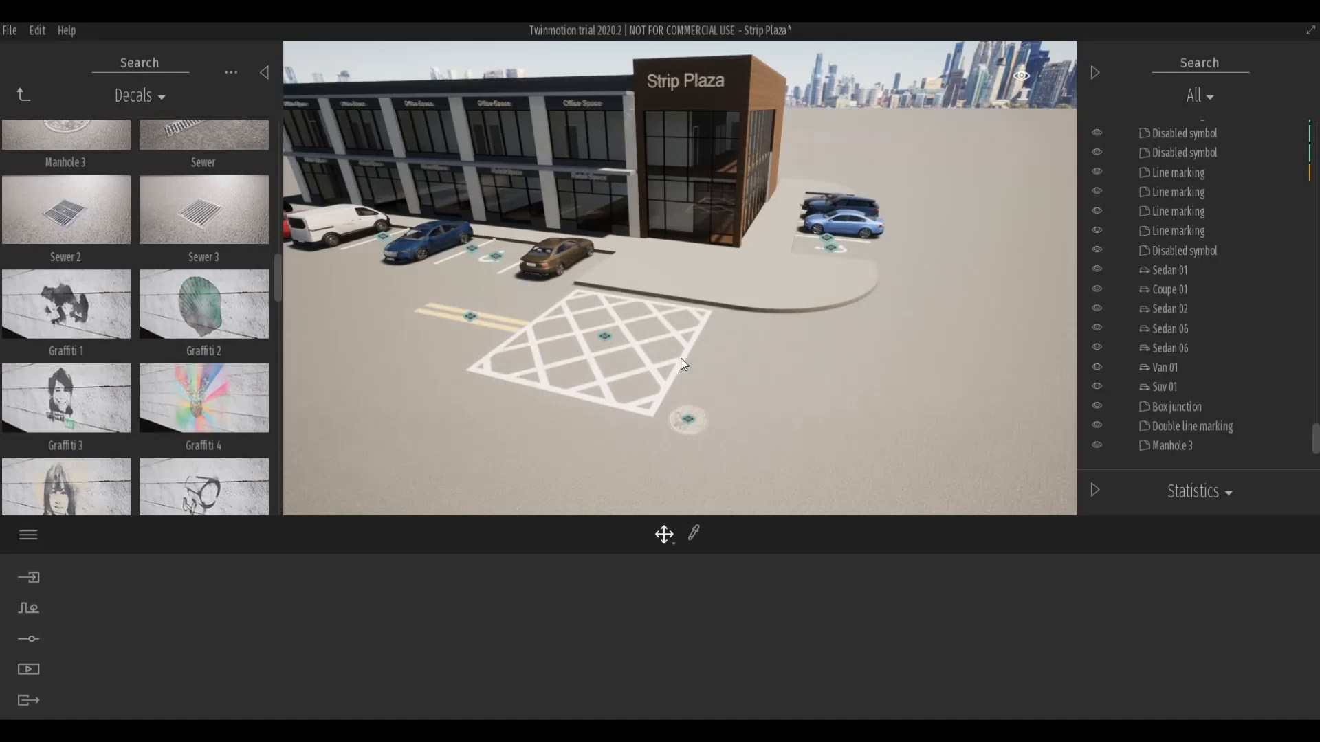
left_click(634, 353)
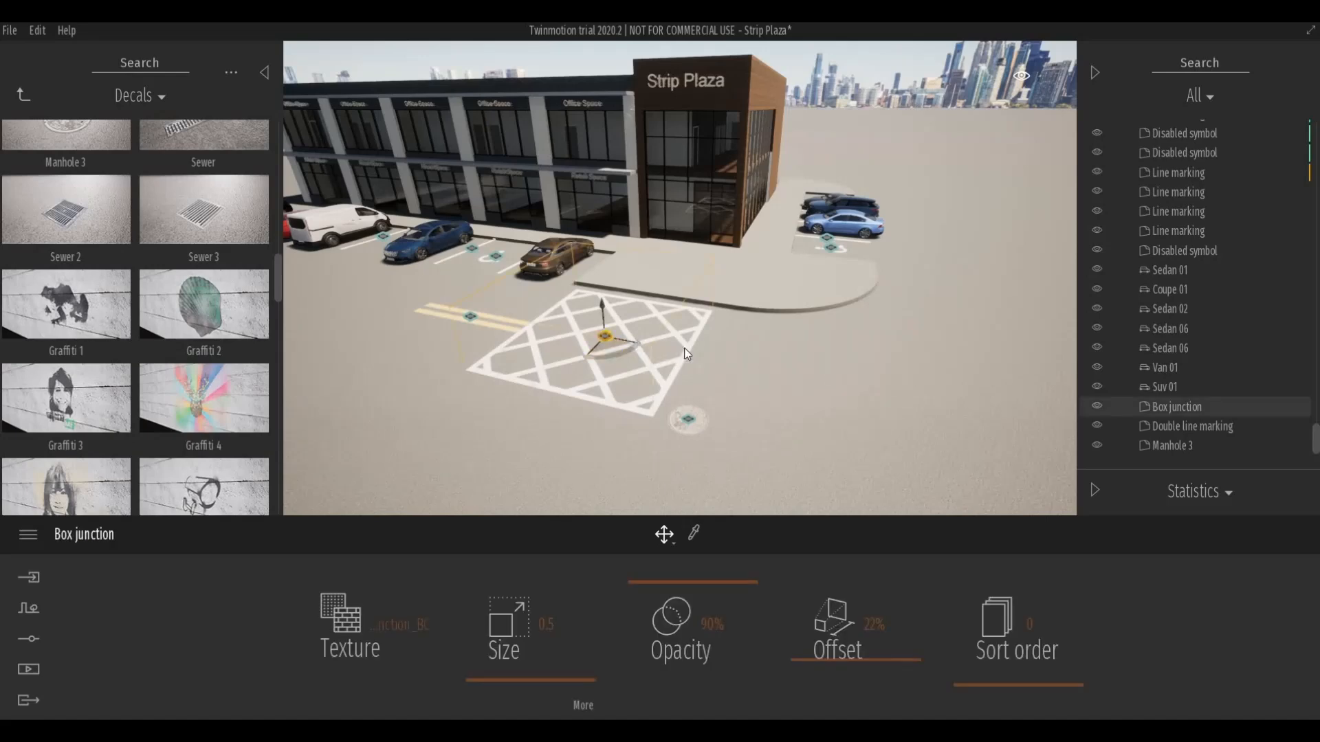
left_click(729, 358)
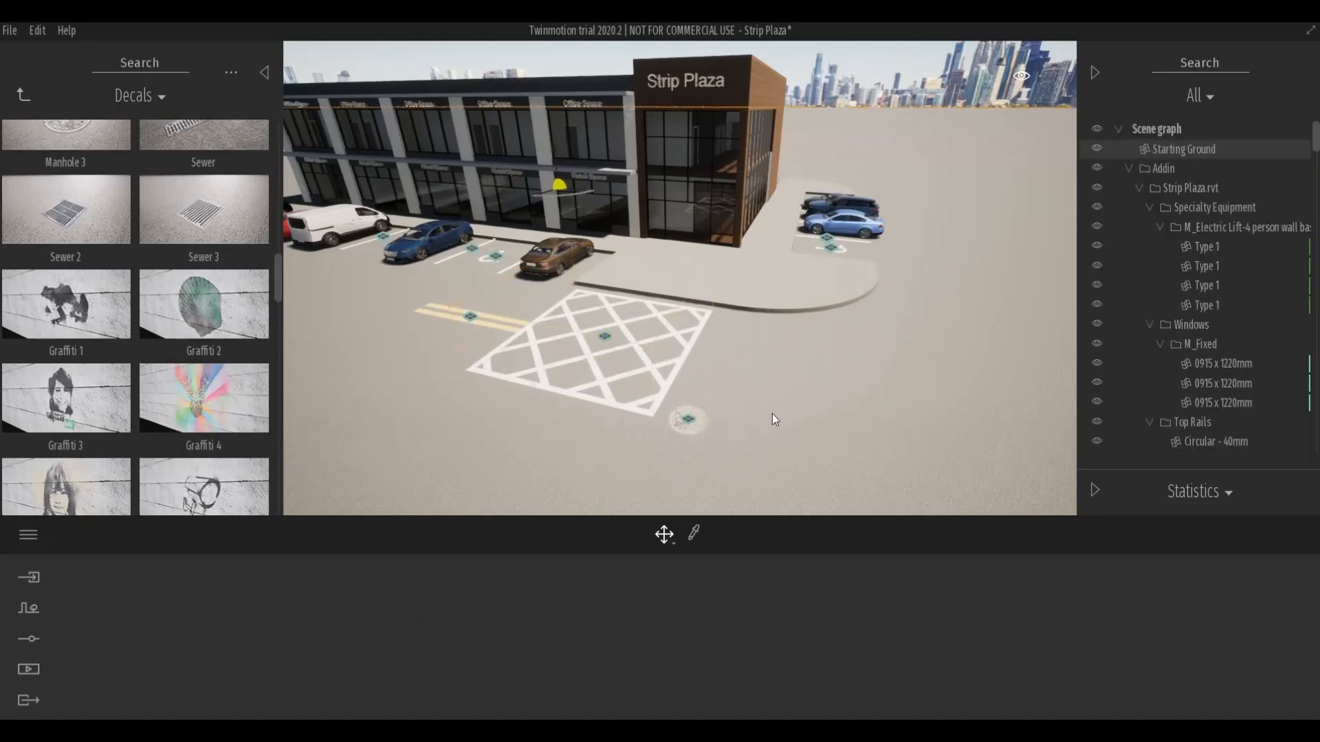
scroll(487, 317, "down", 2)
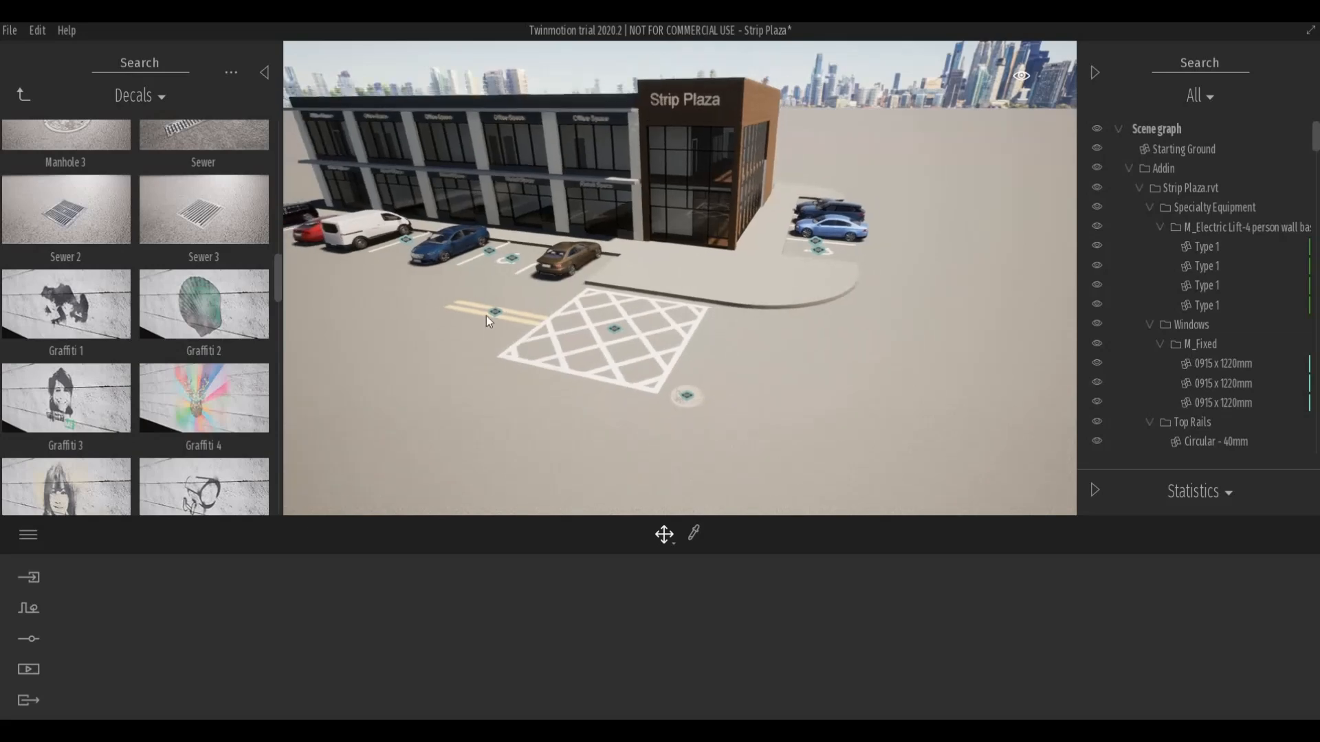
Duplicate the Double line marking decal as six instances spaced 4.62 m along the front parking row, heading away from the box junction.
left_click(496, 313)
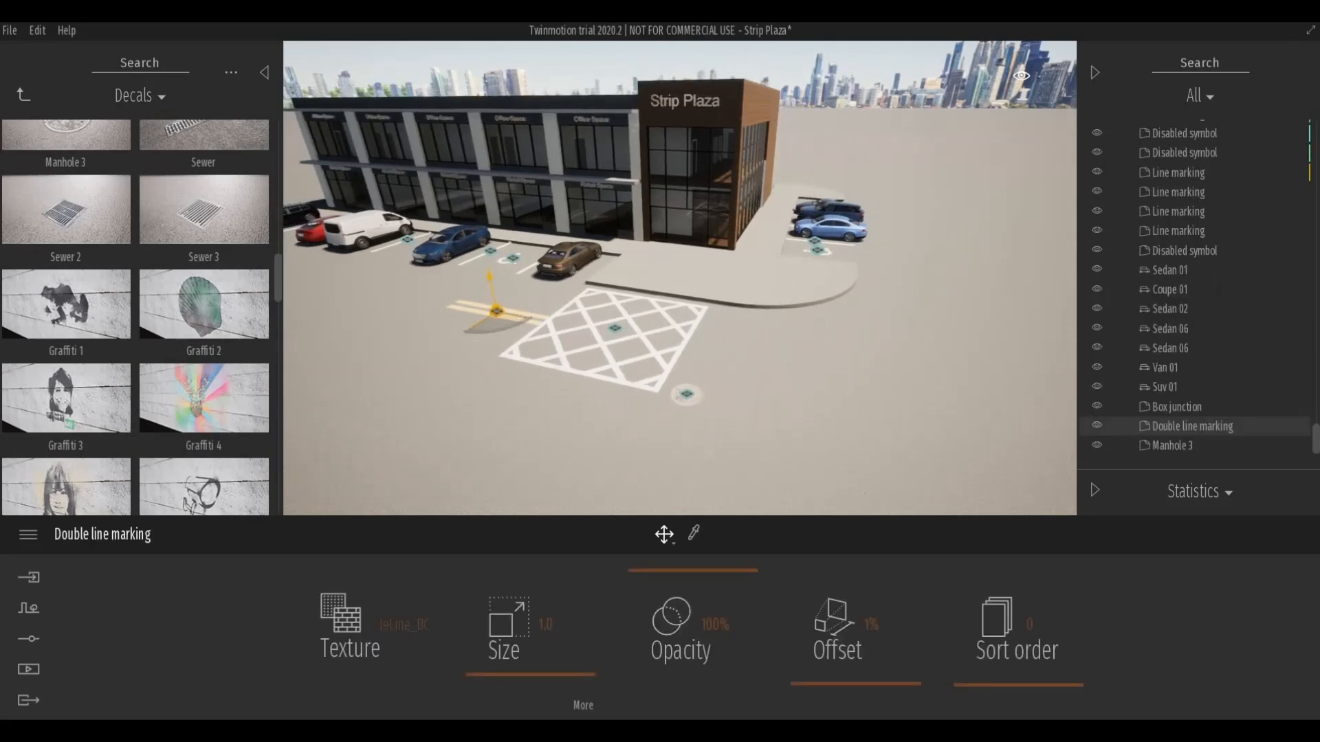
scroll(530, 340, "up", 2)
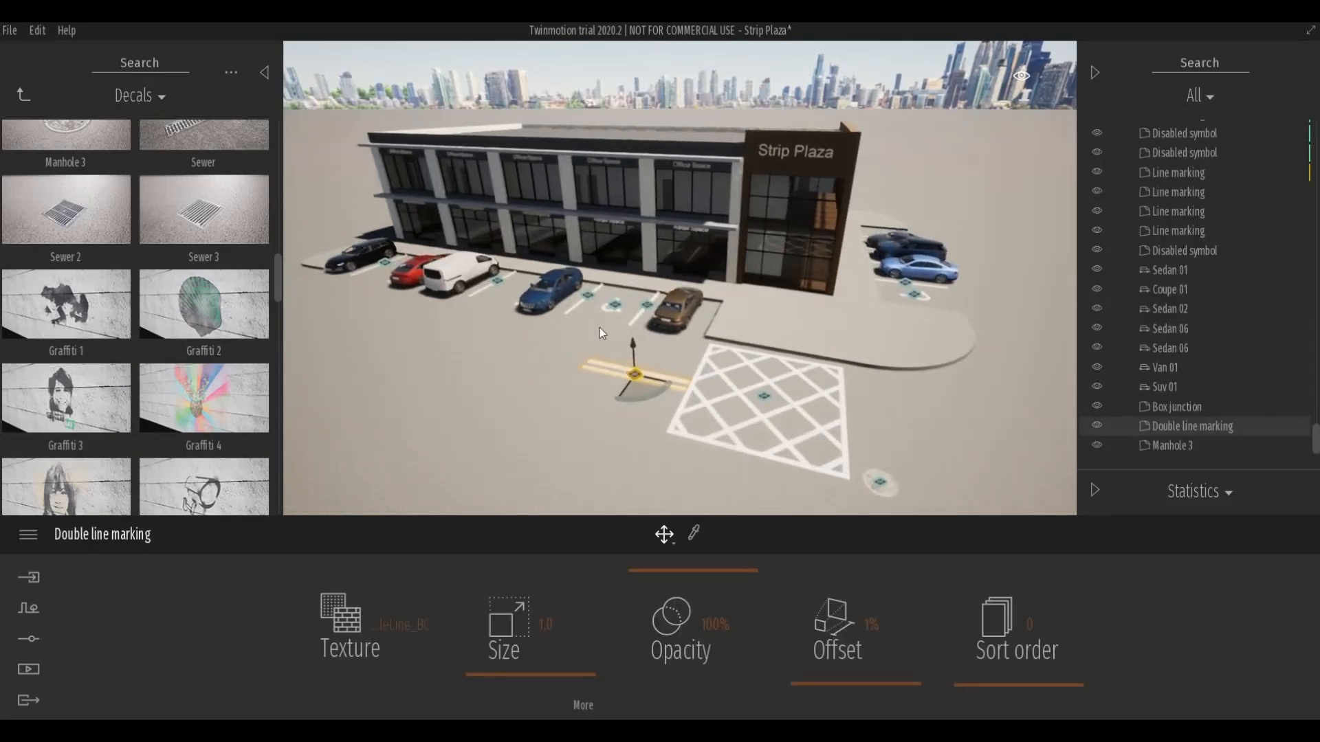
left_click_drag(657, 380, 565, 361)
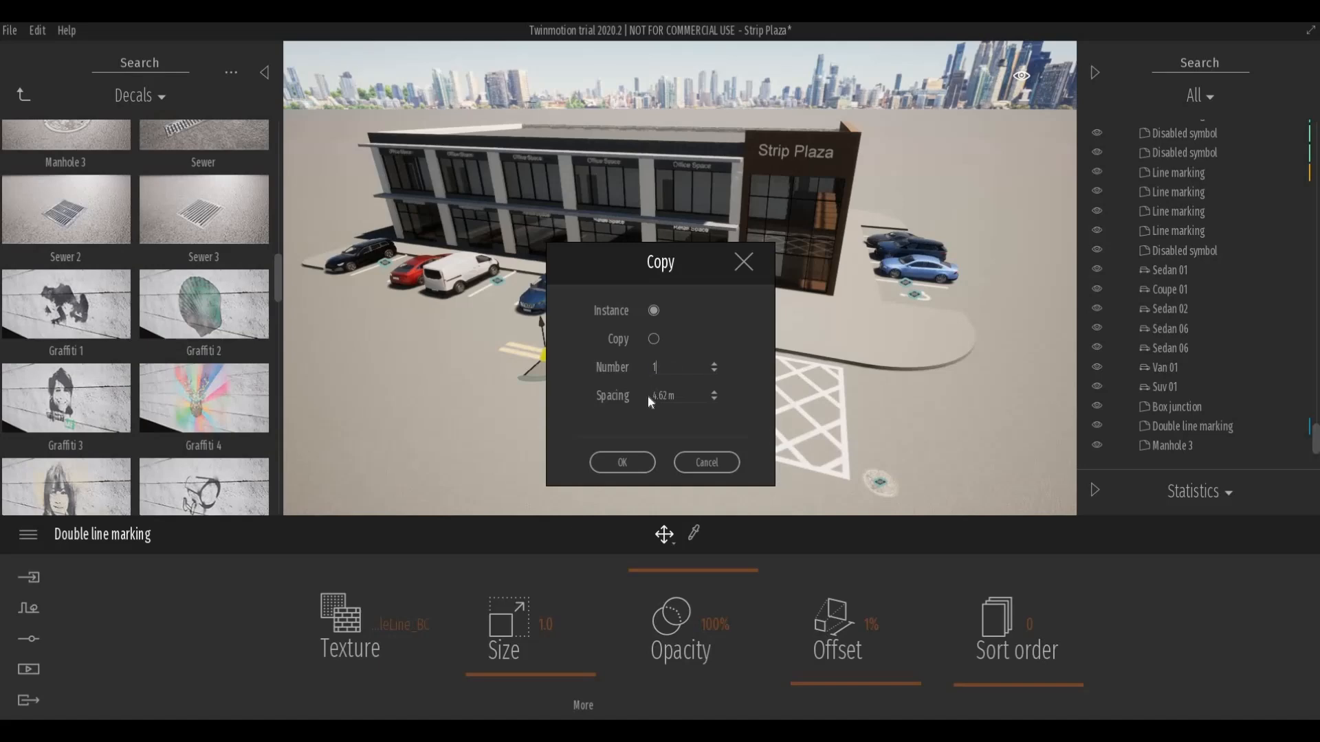
left_click(623, 462)
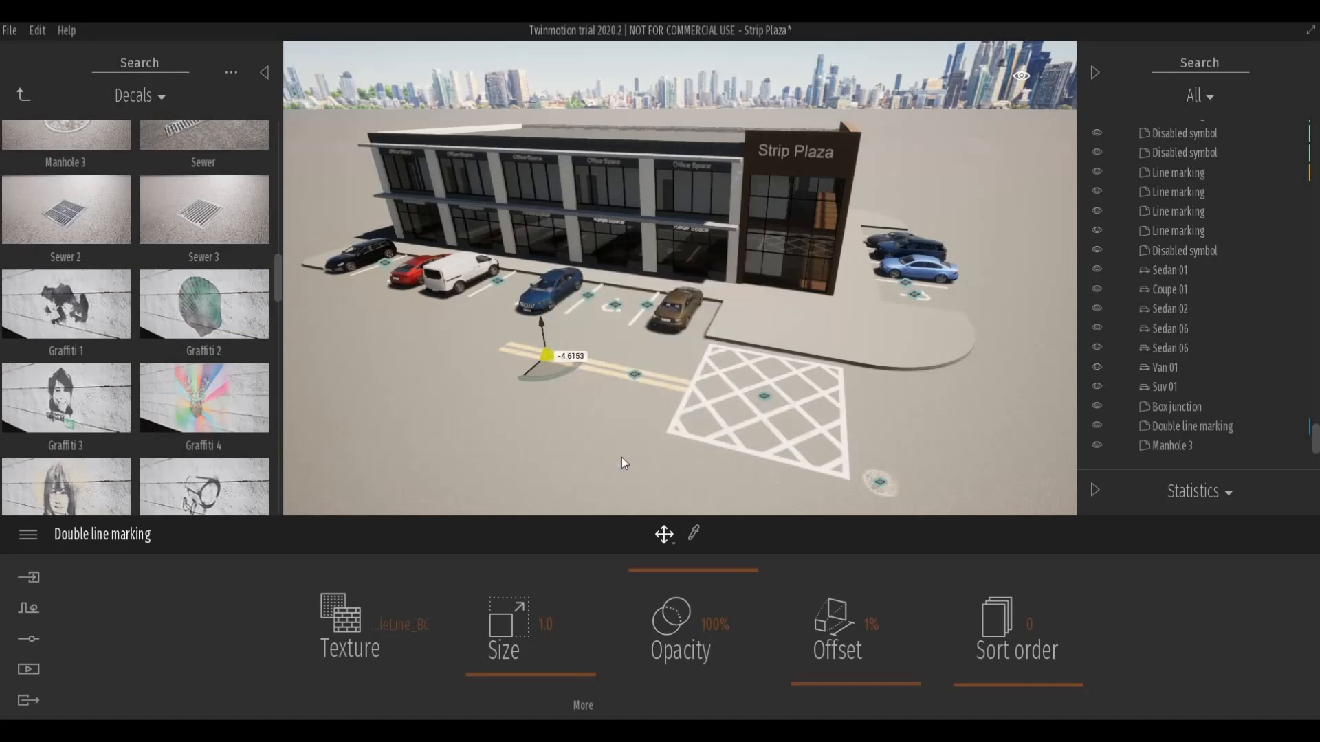
left_click(568, 387)
Place another Double line marking decal on the open ground past the building's corner and rotate it to run parallel to the short facade.
middle_click_drag(509, 368, 559, 356)
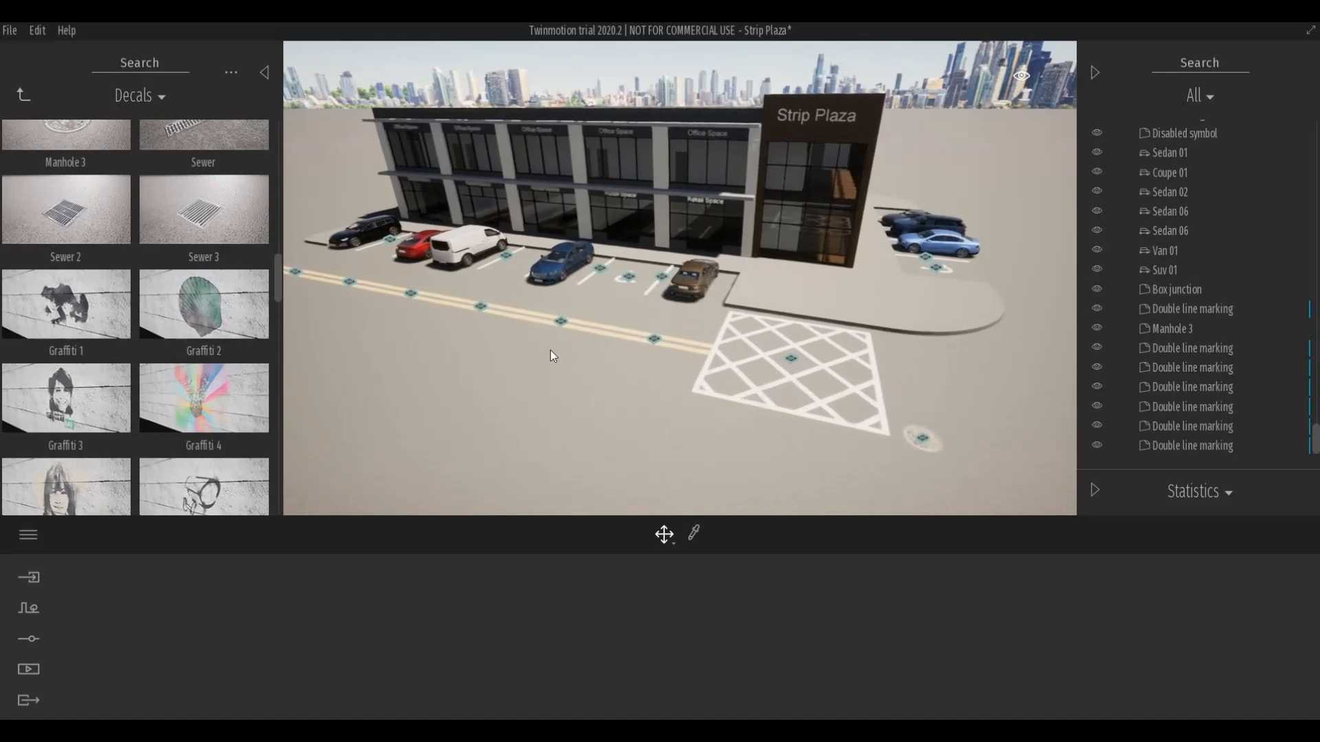
middle_click_drag(736, 403, 509, 303)
middle_click_drag(369, 316, 232, 305)
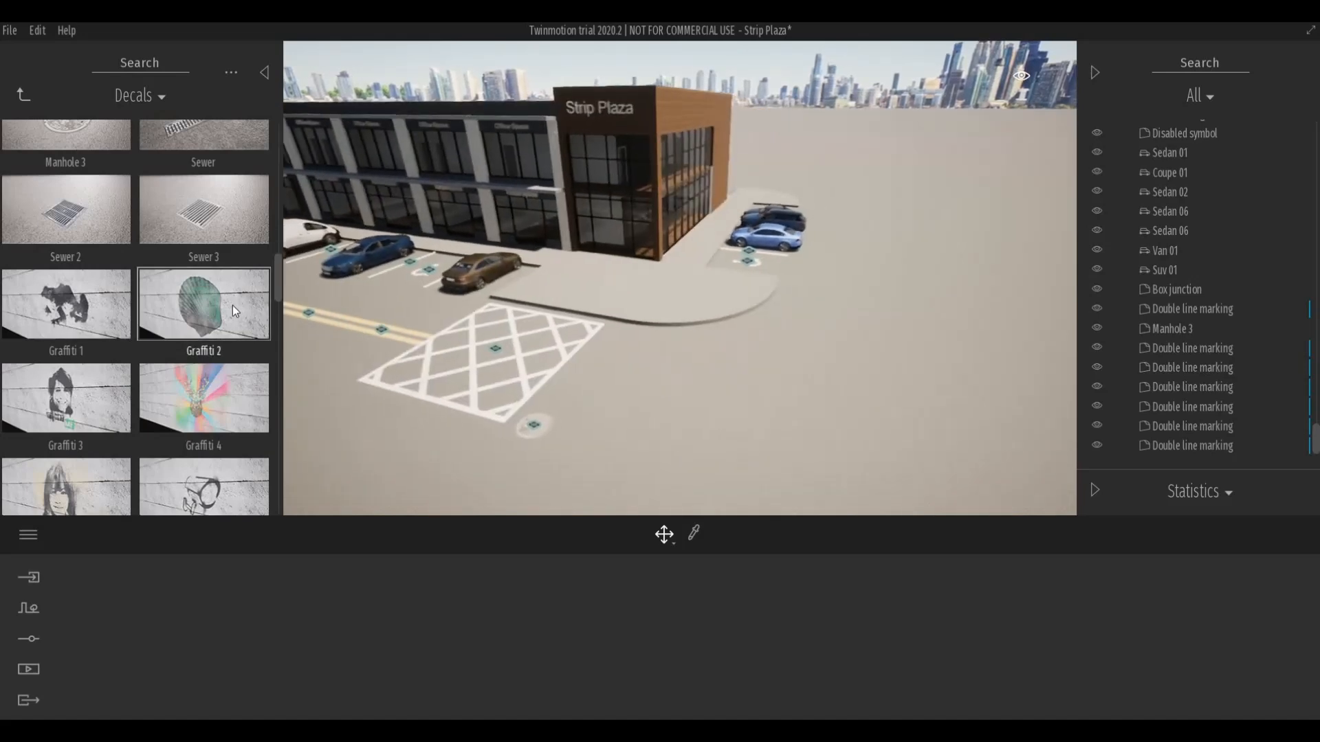
scroll(232, 307, "up", 4)
scroll(234, 313, "up", 6)
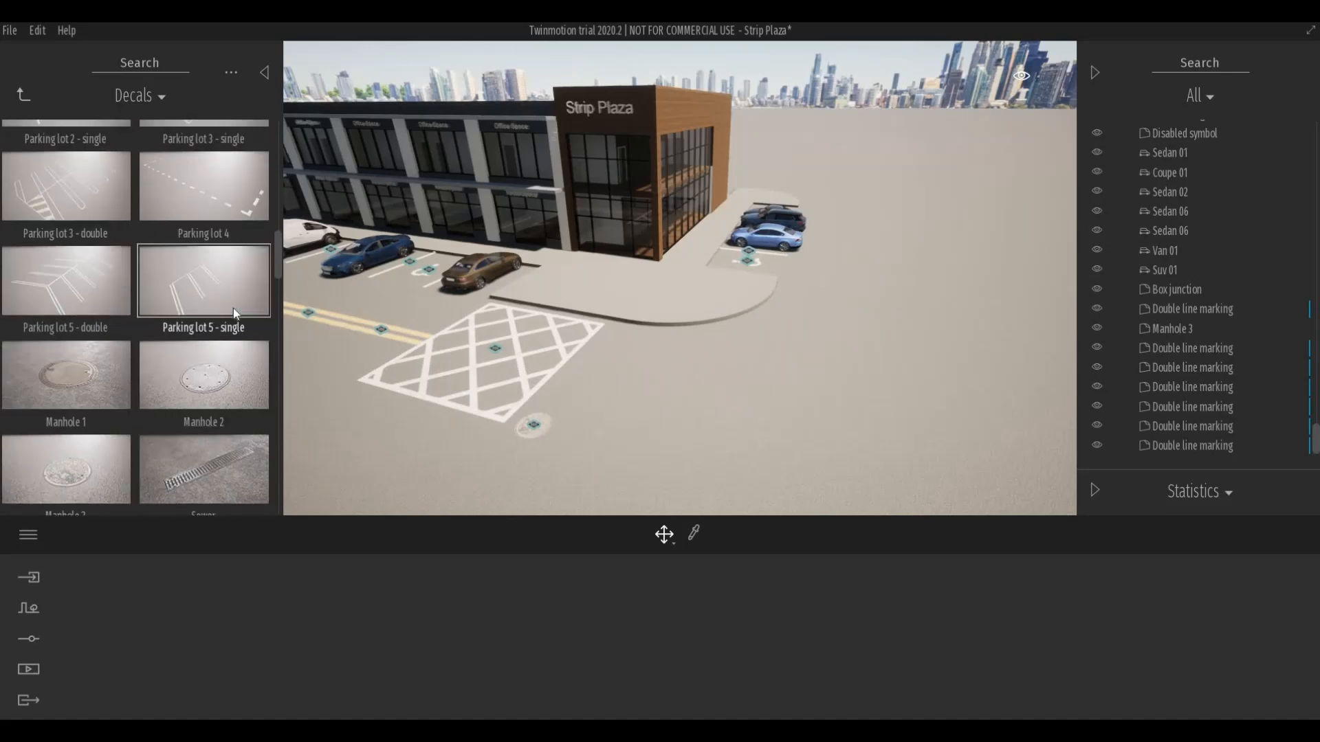
scroll(248, 309, "up", 7)
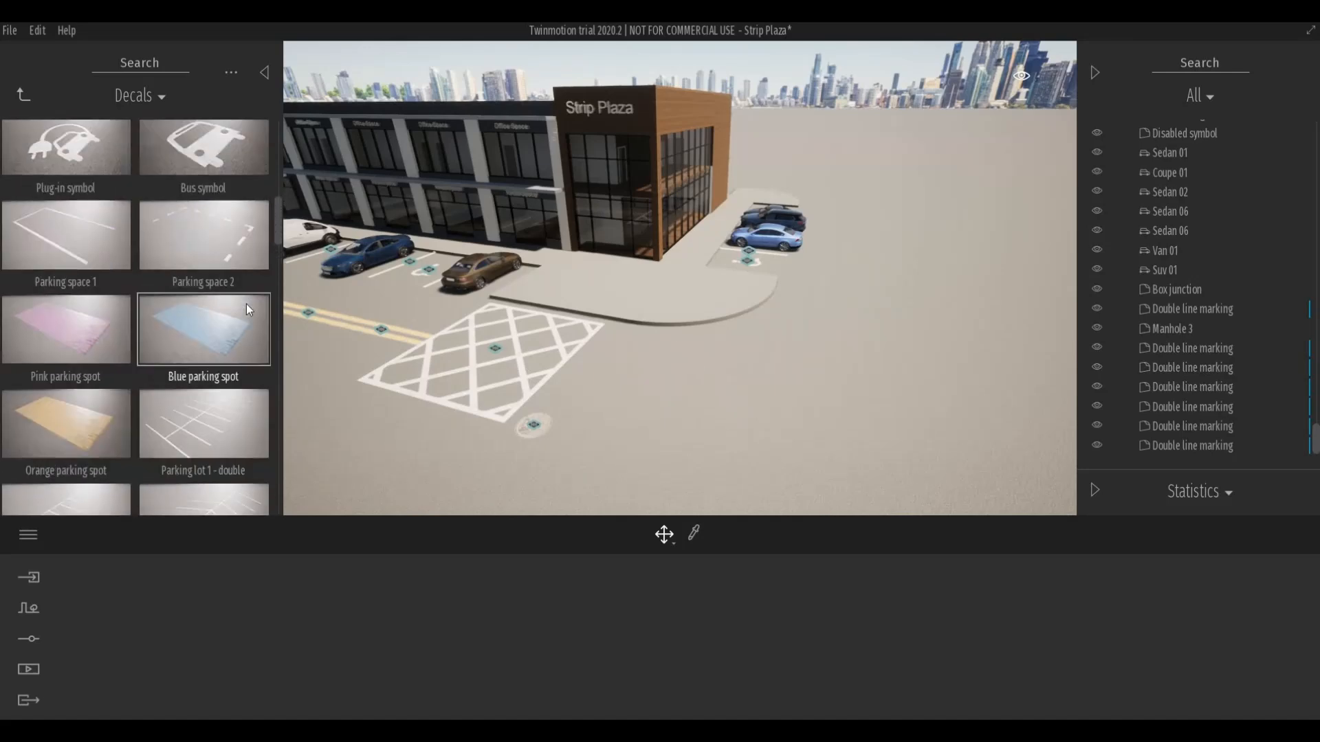
scroll(249, 307, "up", 3)
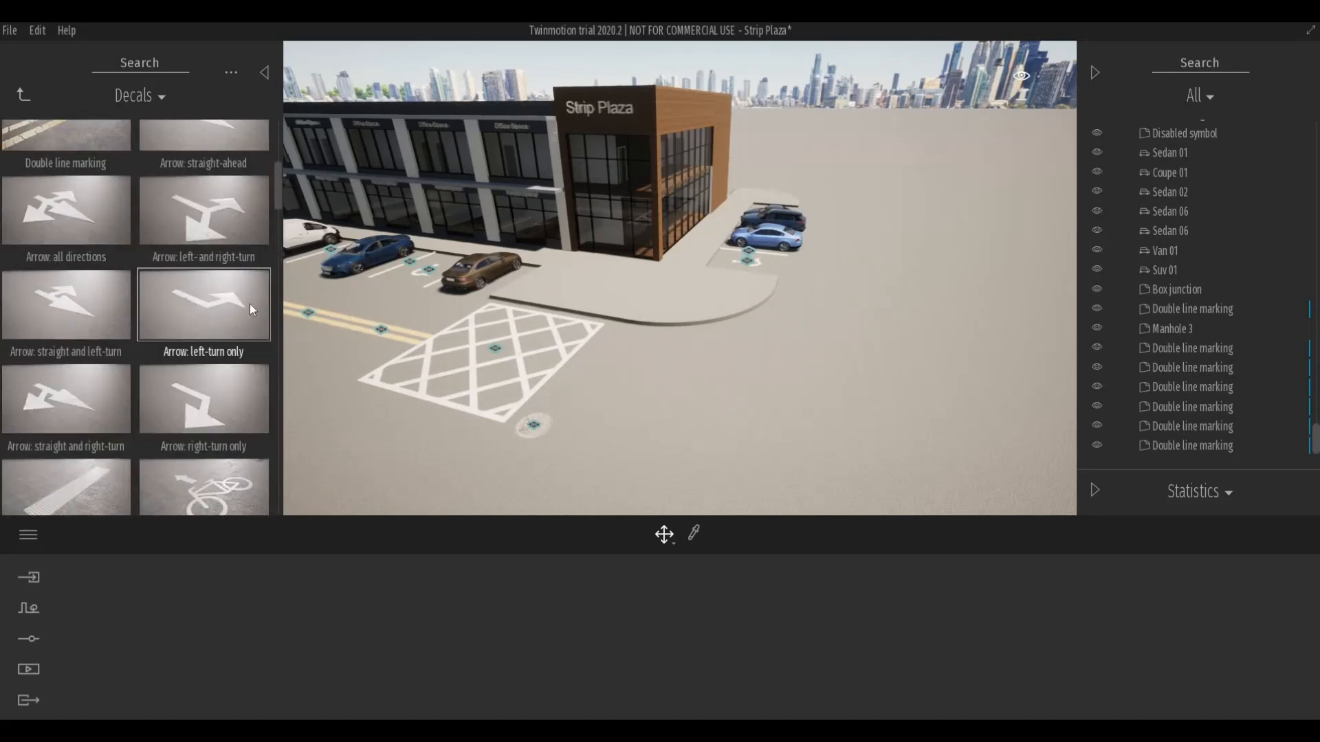
scroll(253, 299, "down", 1)
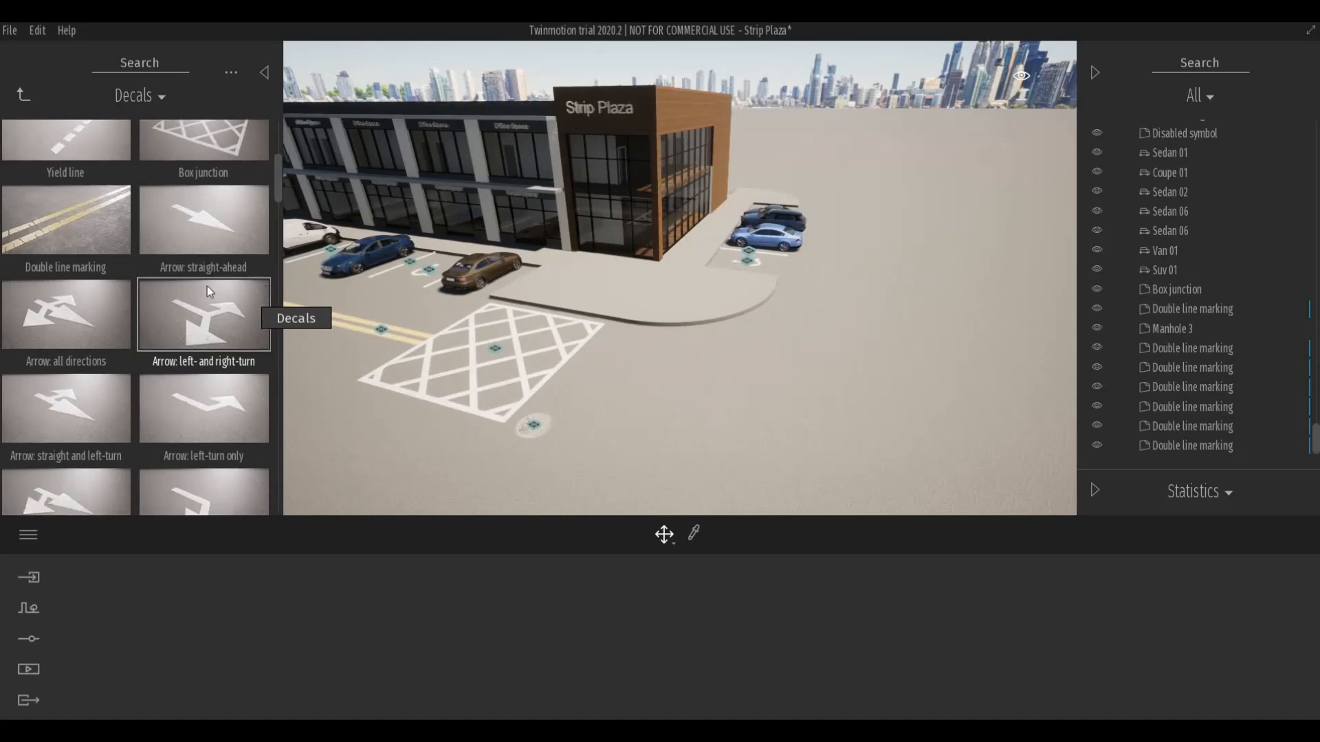
left_click_drag(73, 225, 912, 248)
left_click_drag(887, 380, 891, 437)
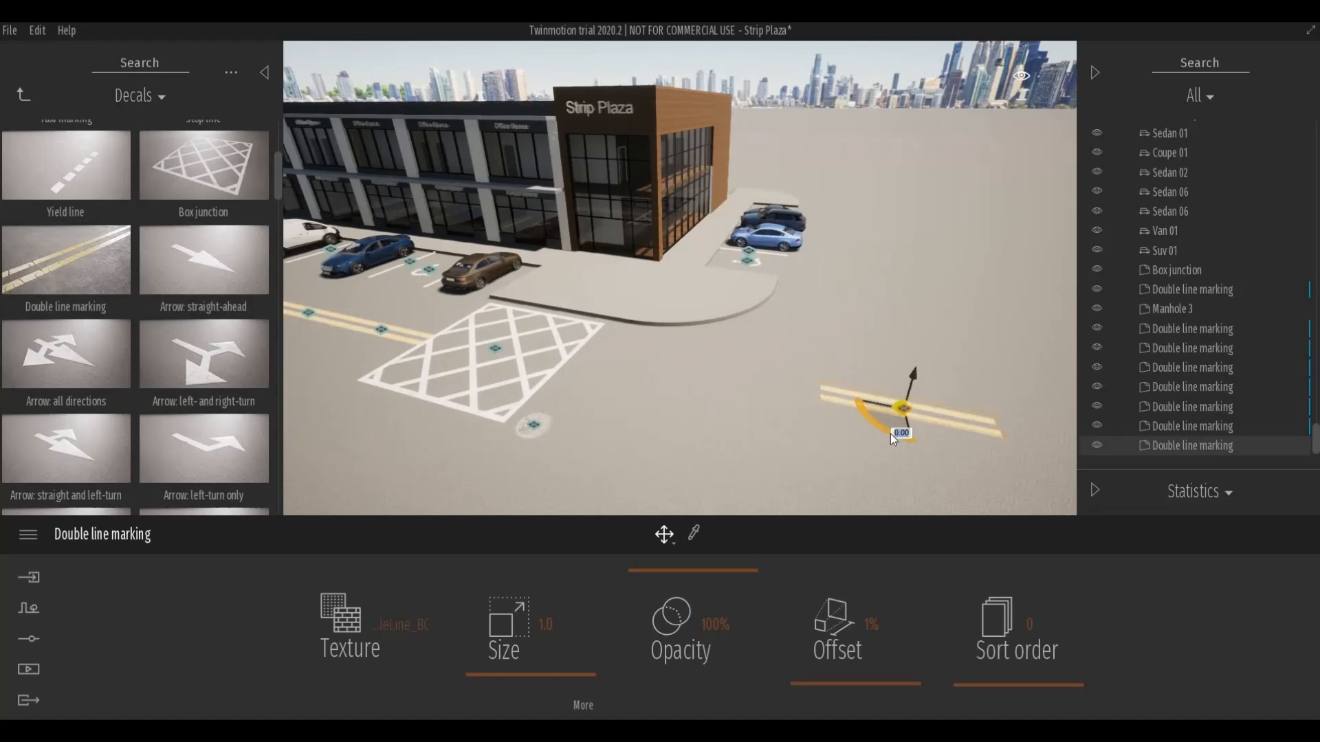
left_click_drag(889, 435, 885, 369)
Duplicate the rotated double line marking as 8 independent copies spaced 4.93 m along the short facade's parking side.
key("d")
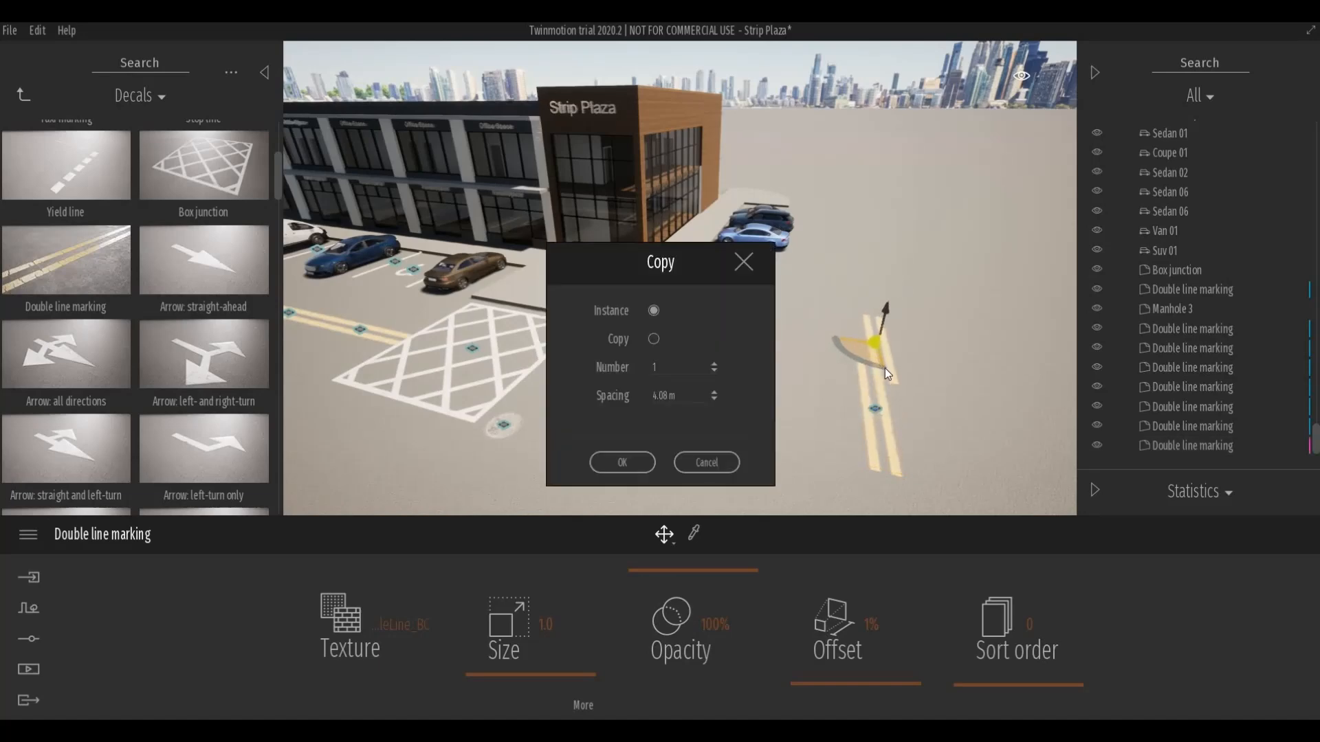
left_click(716, 463)
middle_click_drag(924, 452, 863, 419, "shift")
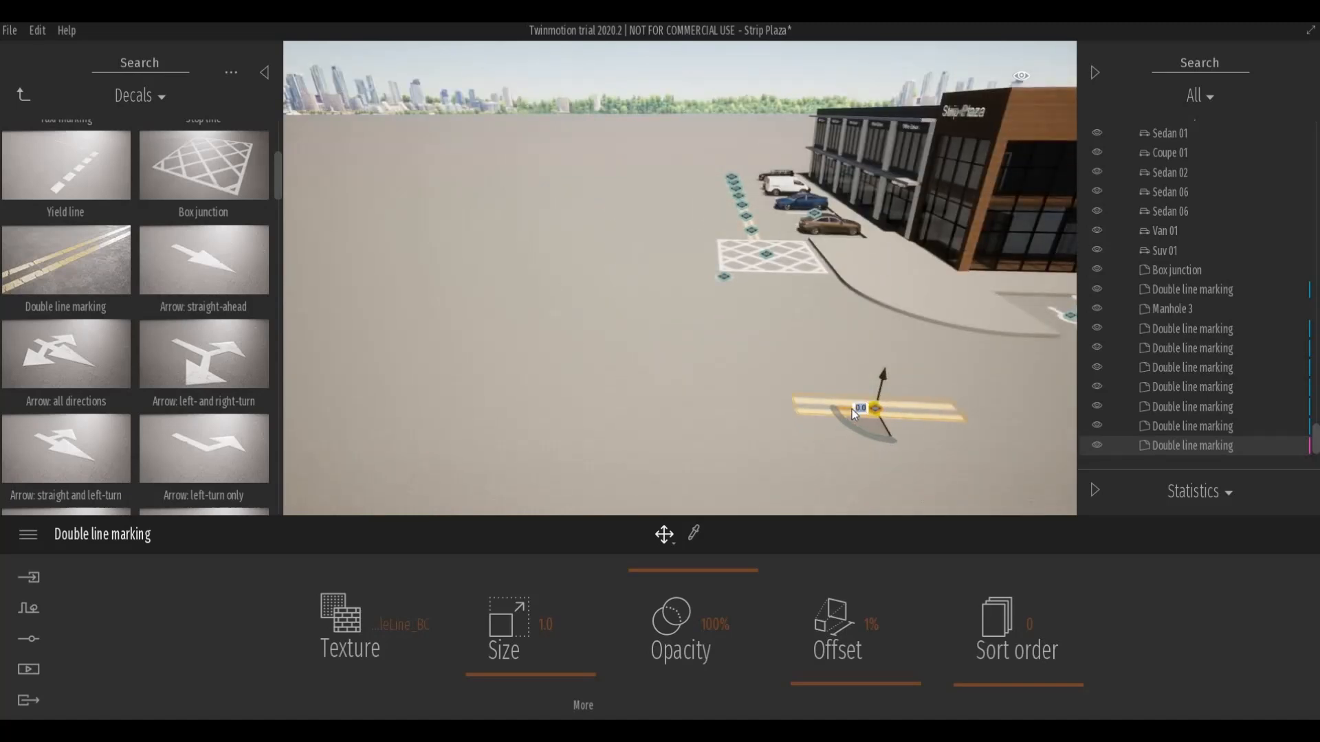
left_click_drag(880, 408, 1017, 414, "shift")
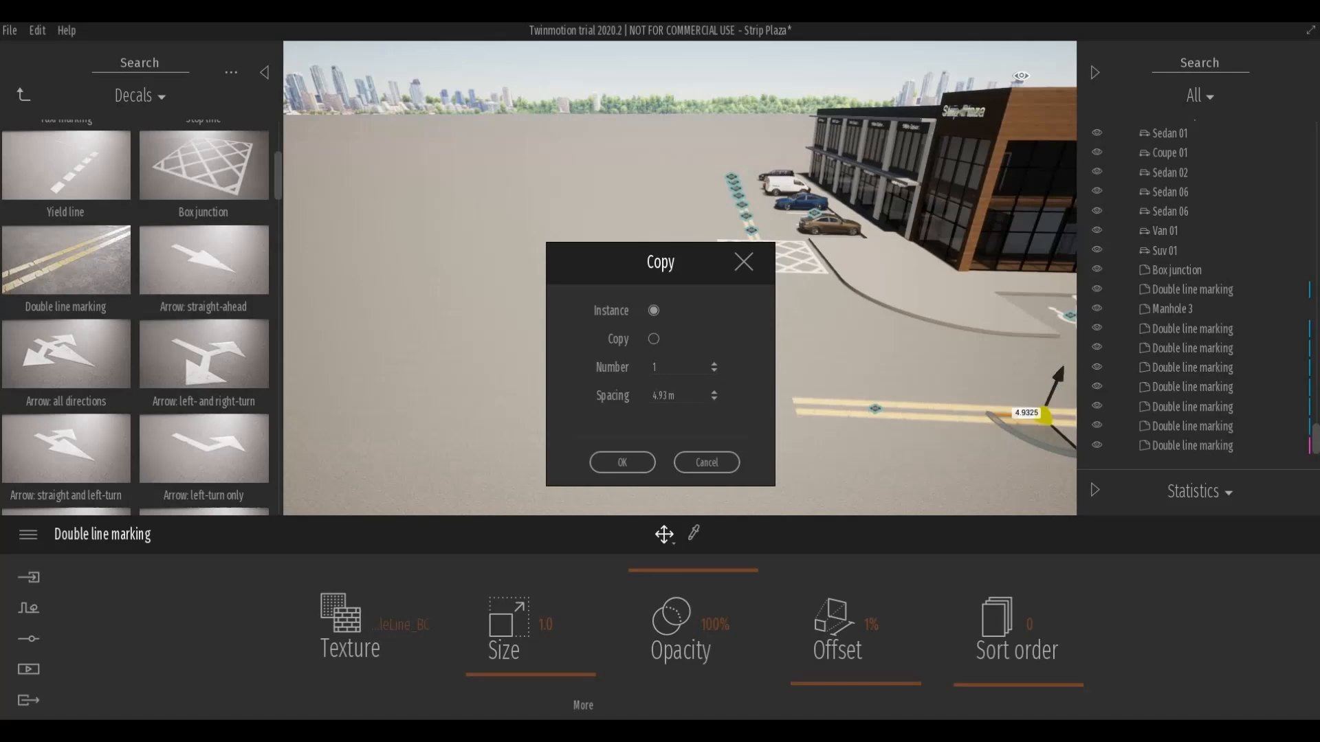
left_click(654, 339)
key("Tab")
left_click(635, 463)
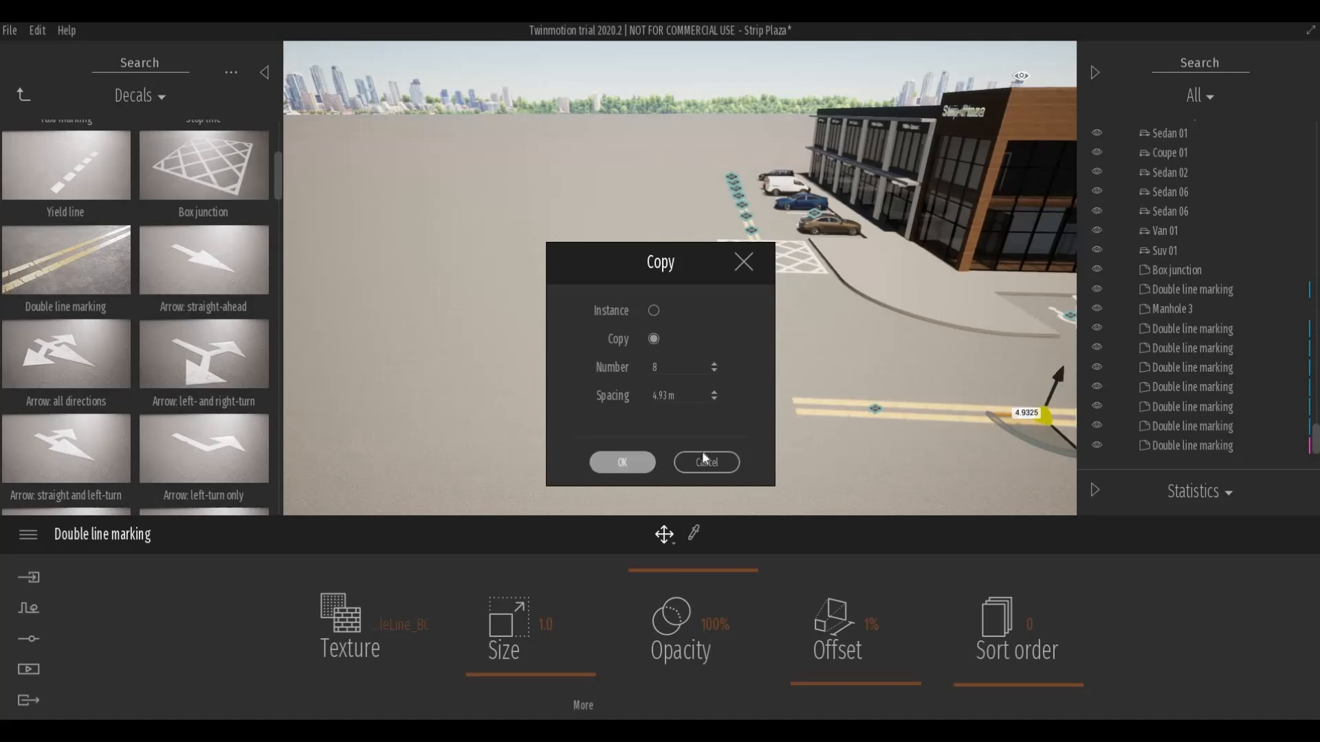
left_click(824, 478)
Delete the two double line marking decals at the near end of the new row, closest to the front corner.
middle_click_drag(825, 477, 715, 463, "shift")
left_click(712, 400)
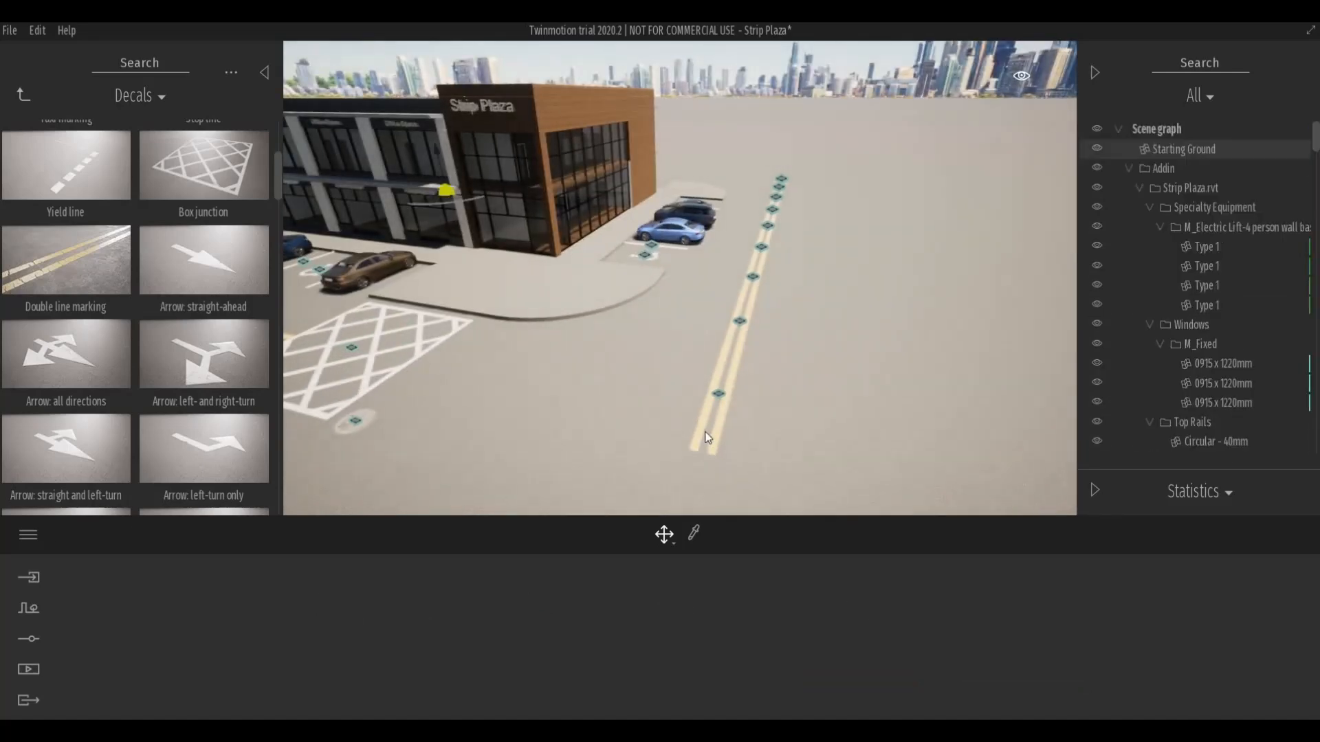
left_click(717, 394)
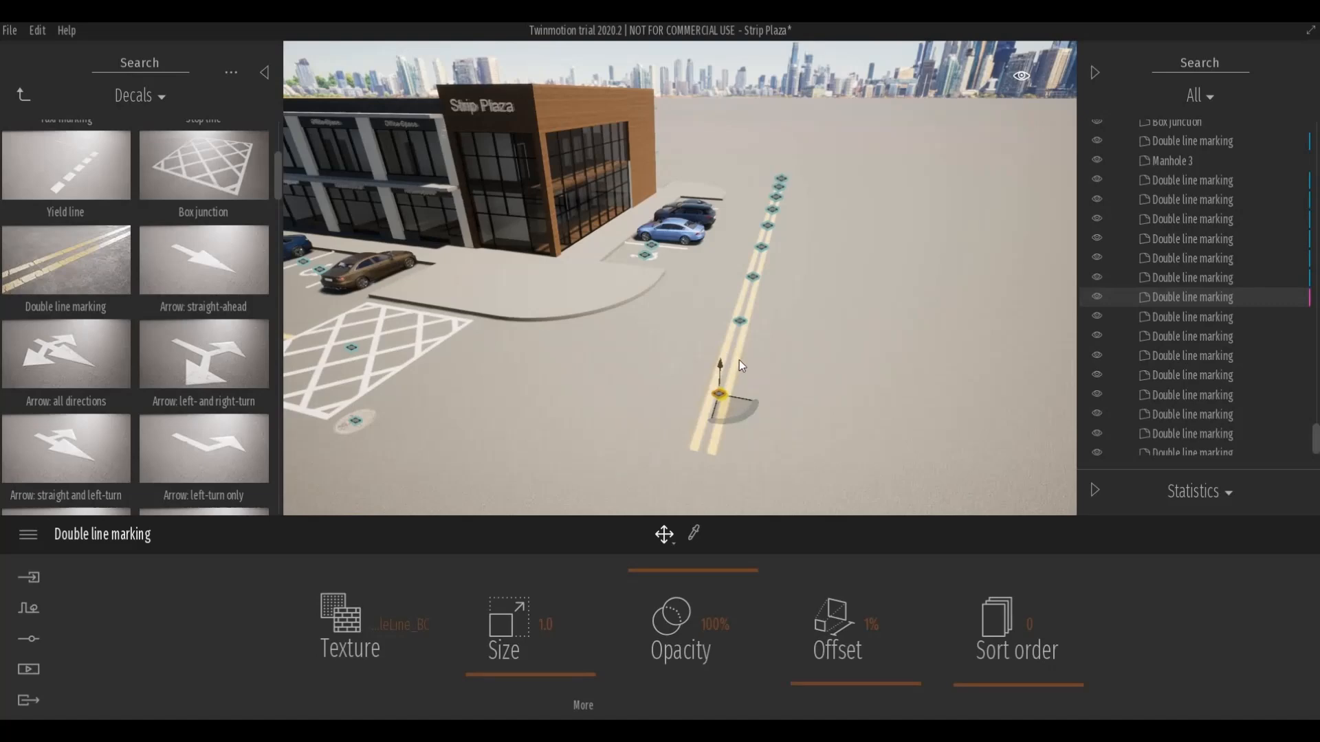
key("Delete")
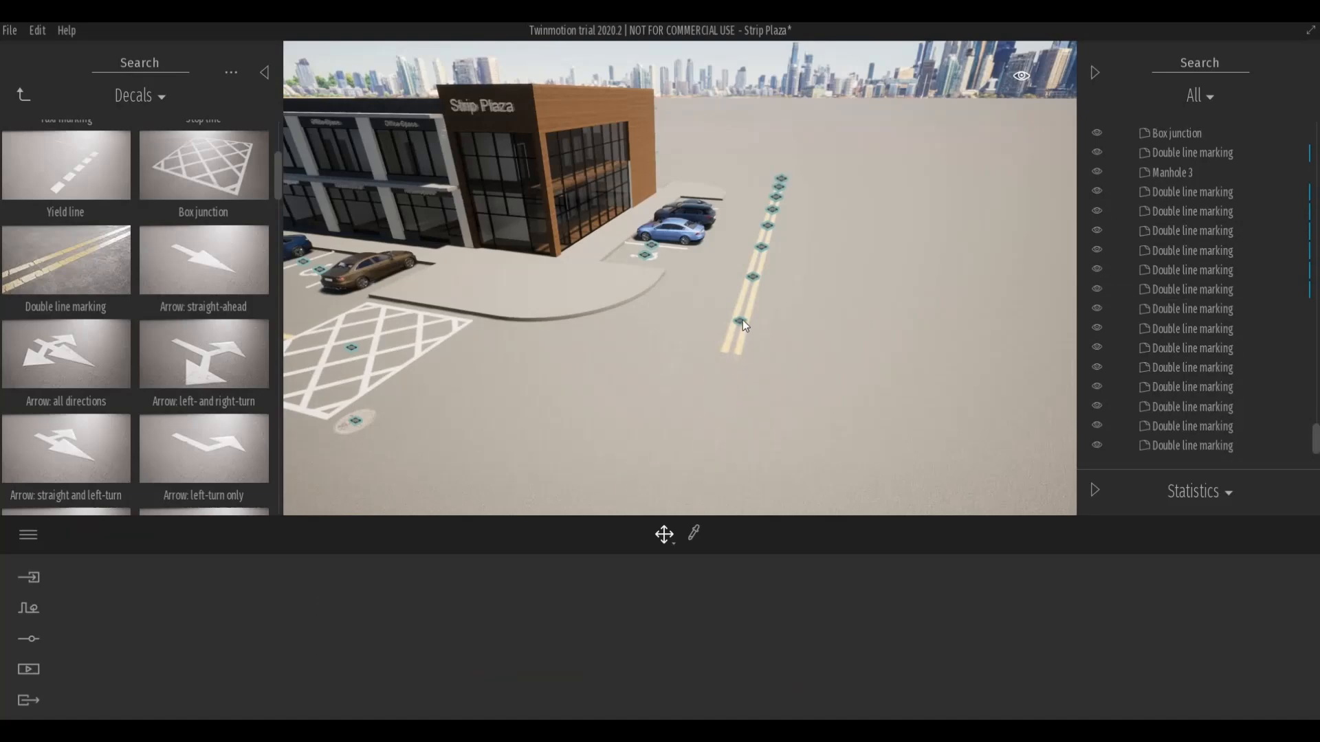
left_click(741, 322)
key("Delete")
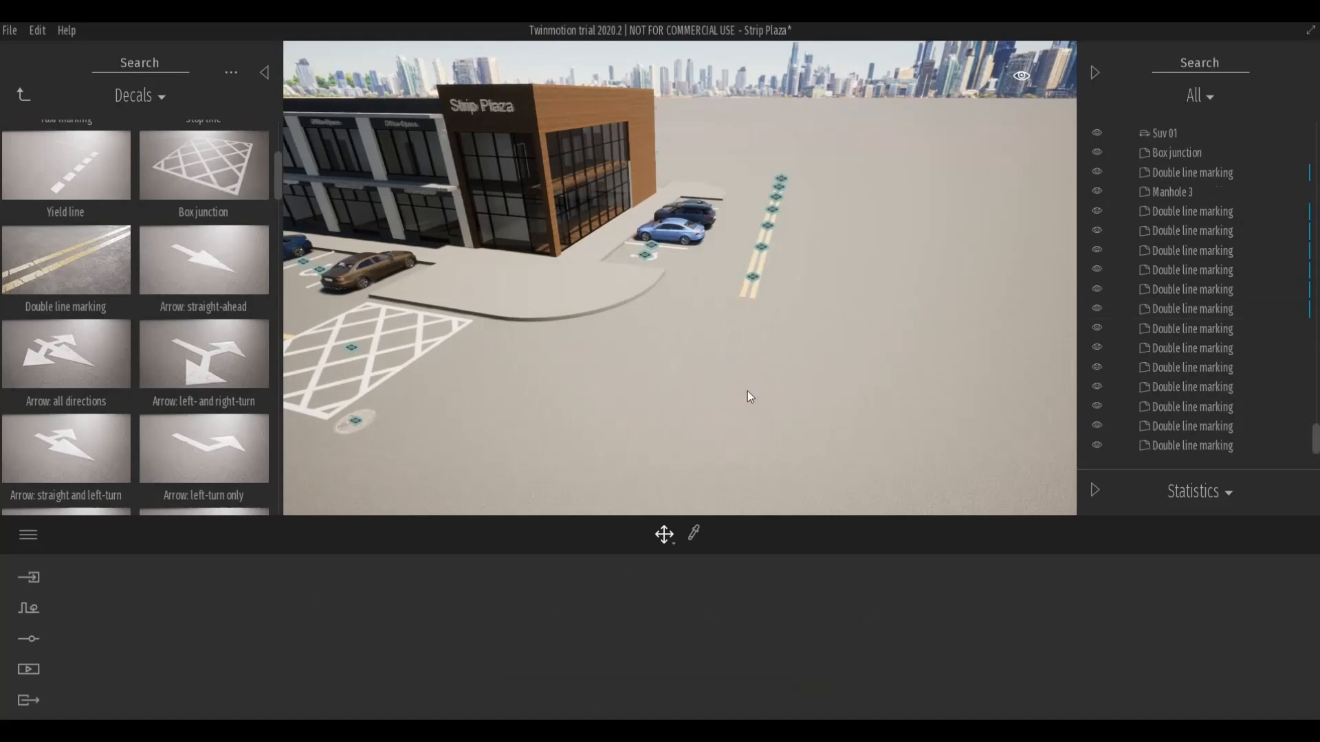
Duplicate the Box junction decal as one instance 11.0 m away, beyond the manhole and outside the curved kerb.
left_click(355, 349)
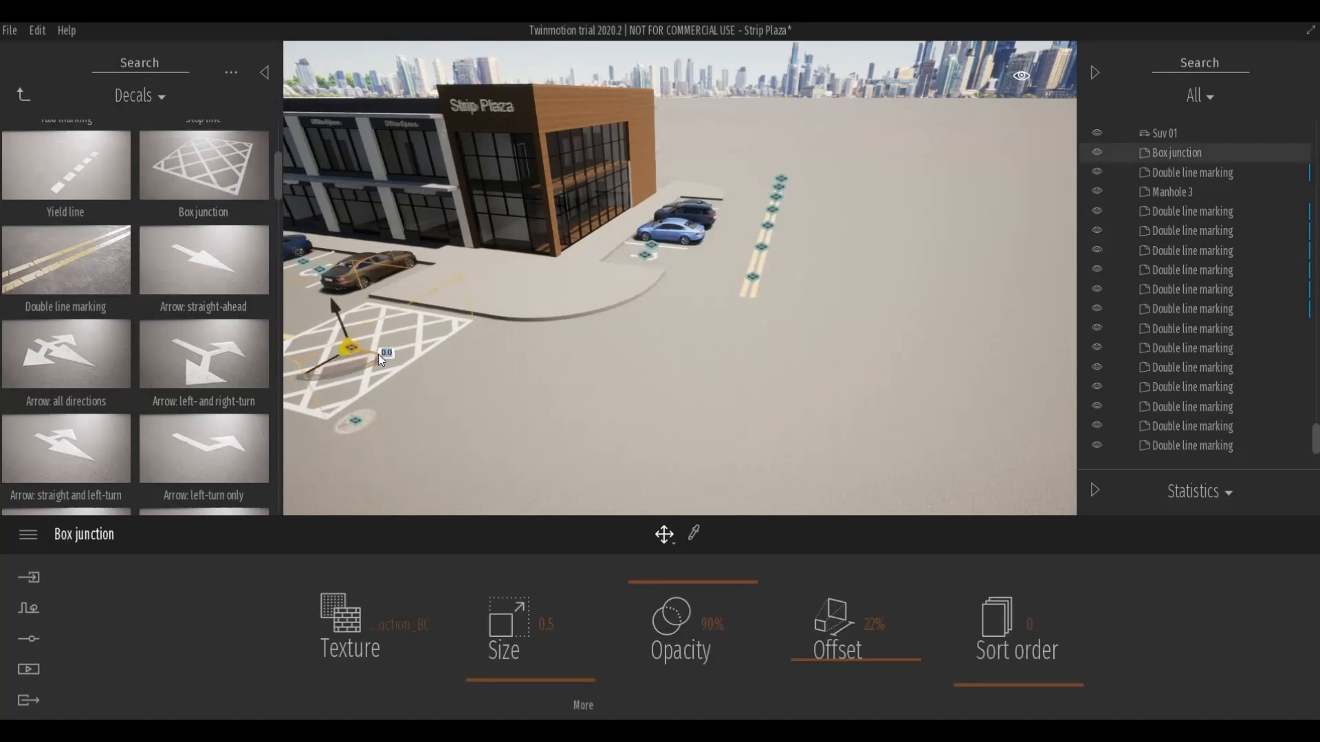
left_click_drag(378, 353, 644, 422)
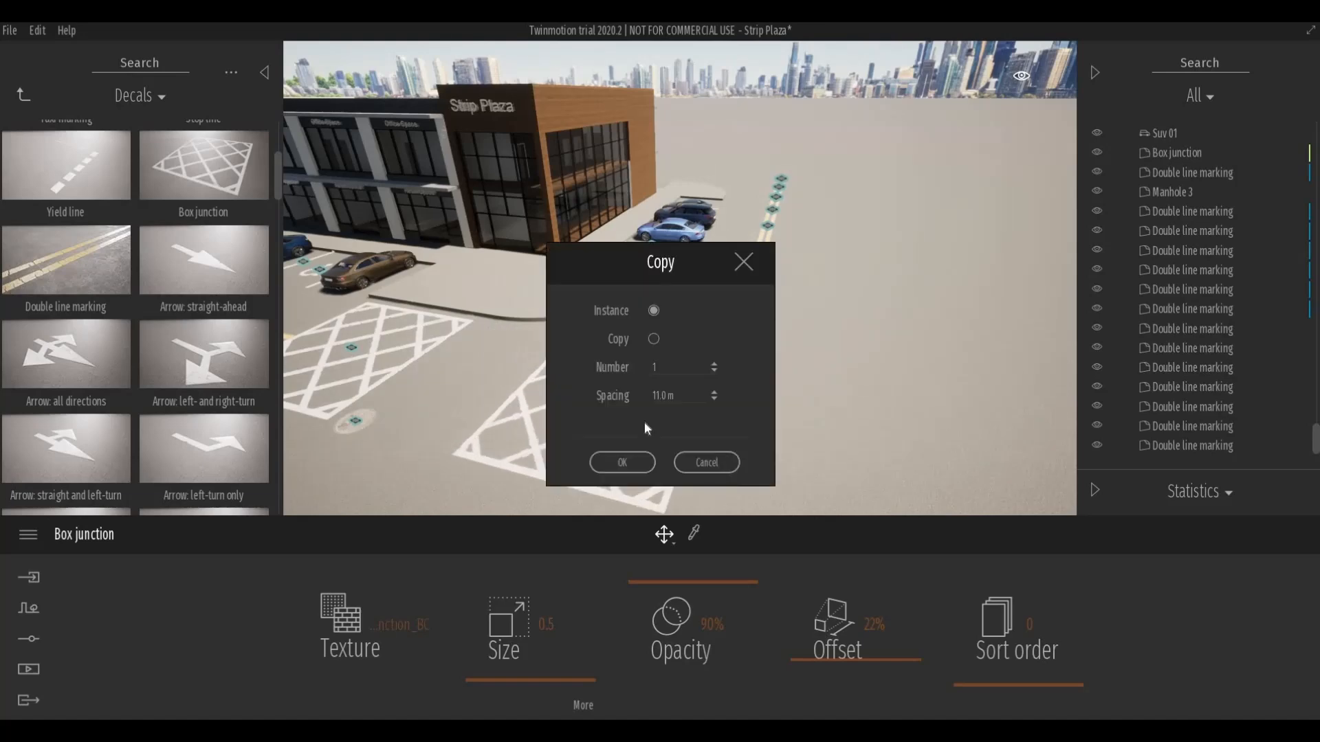
left_click(635, 463)
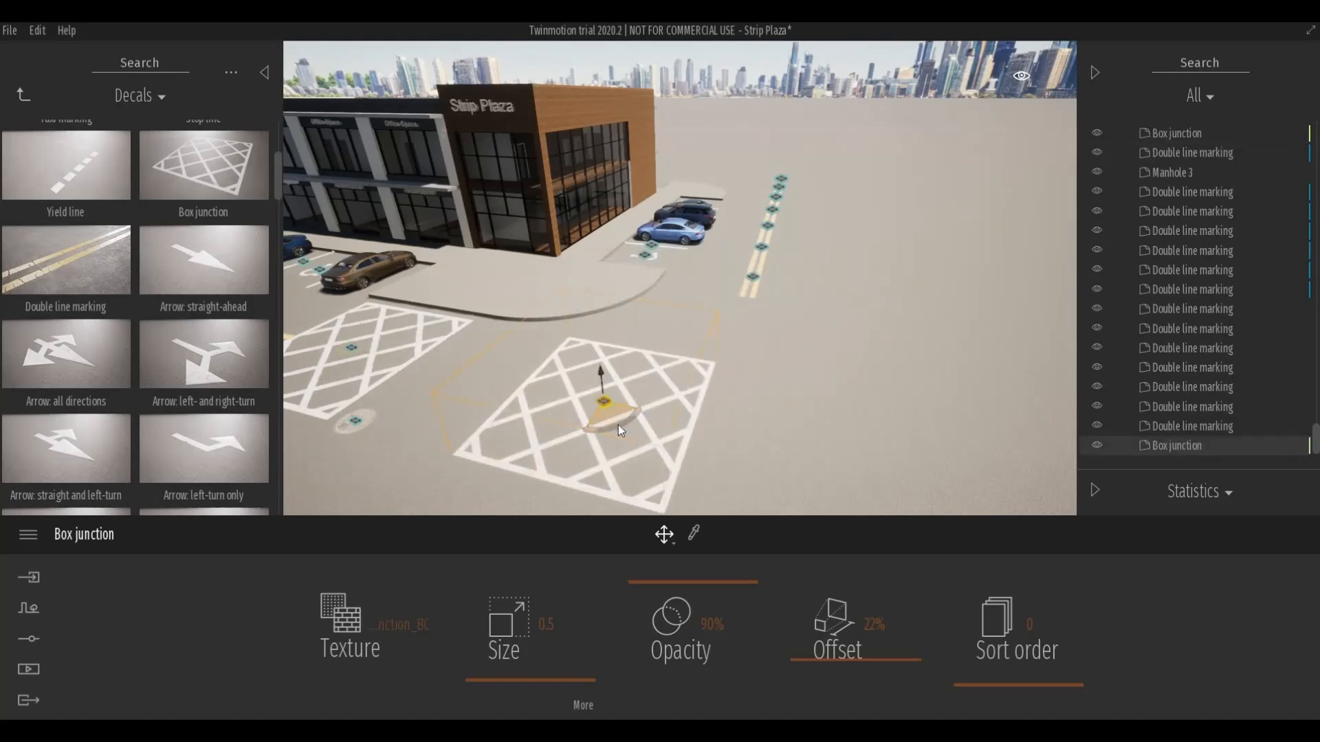
Rotate the copied box junction by 90 degrees and move it beside the curved kerb at the near end of the side double line.
type("90")
key("Return")
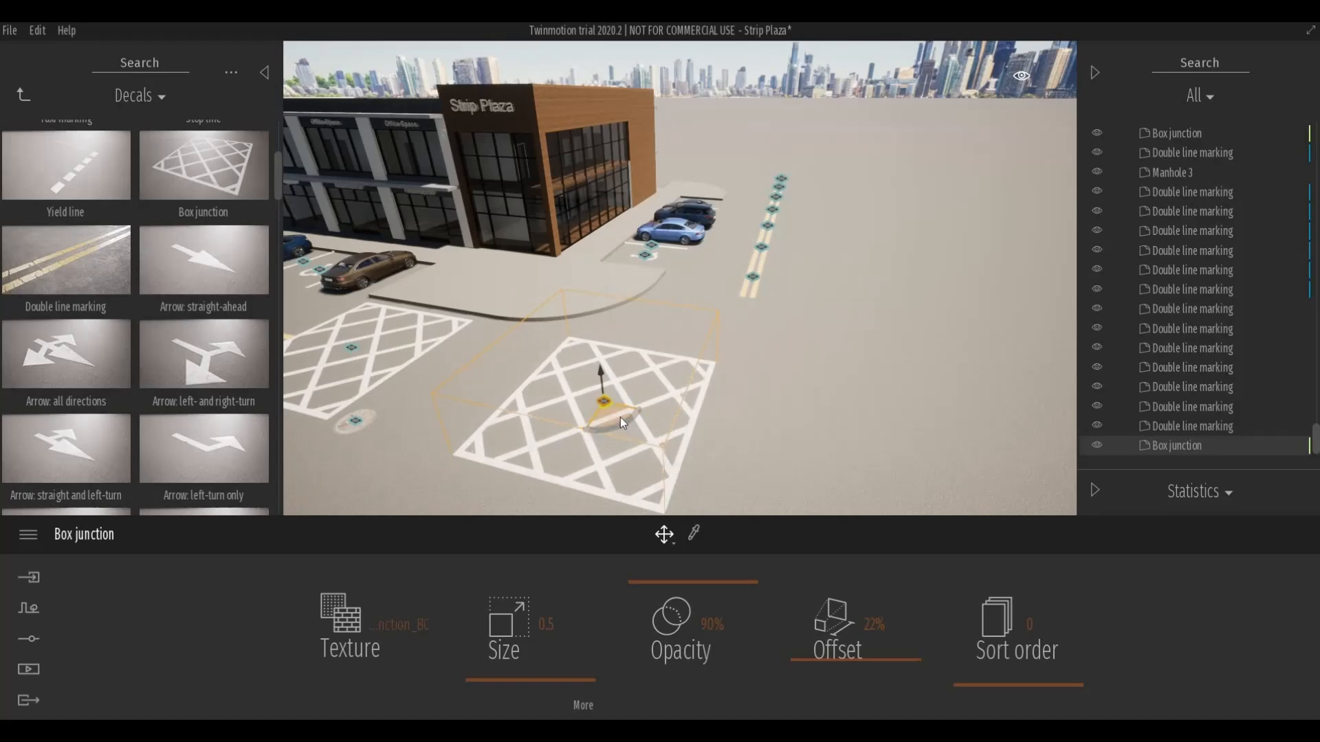
left_click_drag(672, 371, 736, 369)
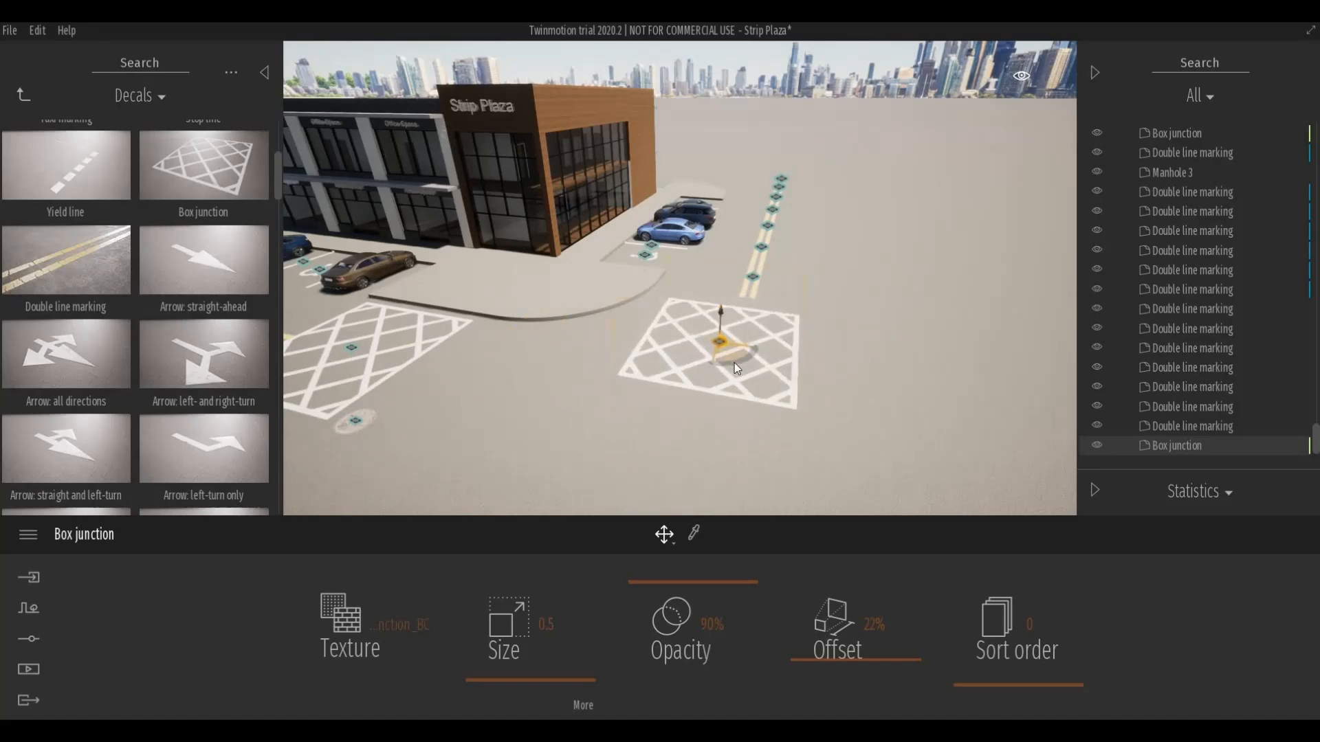
type("90")
key("Return")
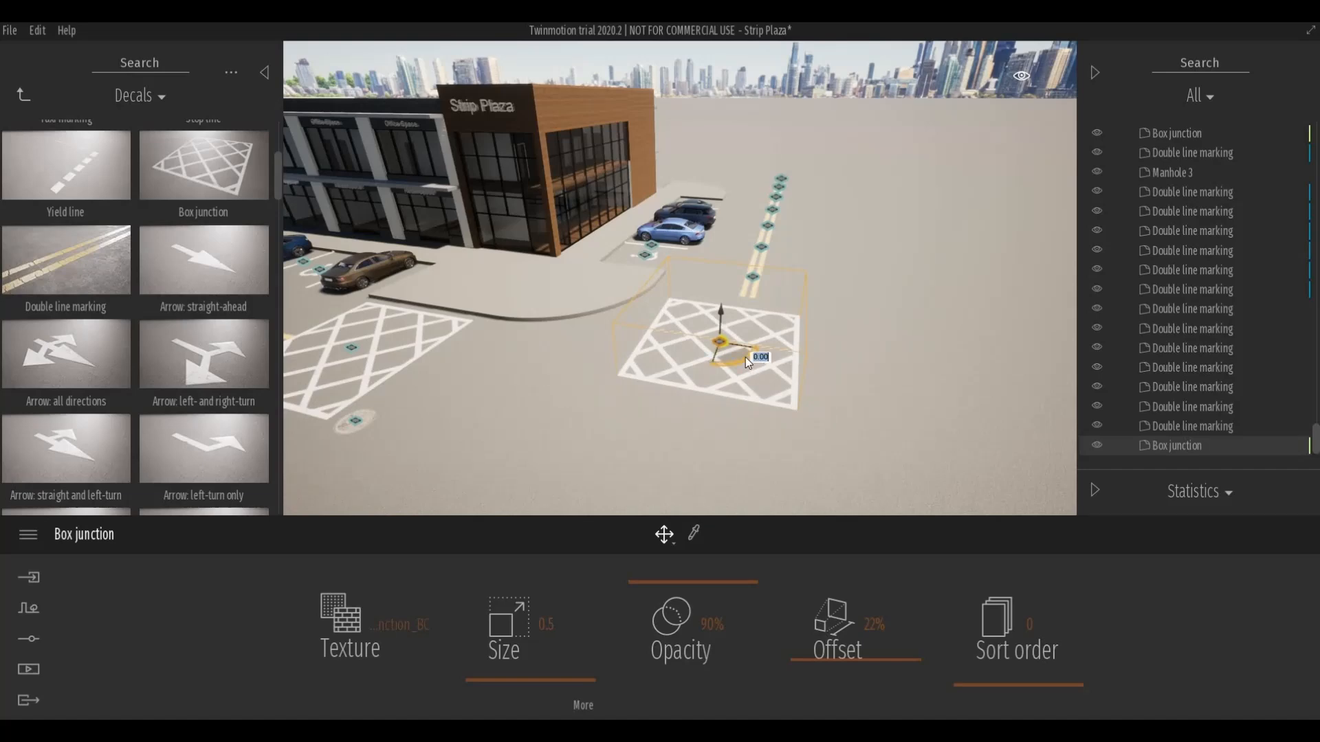
left_click_drag(745, 357, 661, 391)
left_click_drag(721, 344, 722, 309)
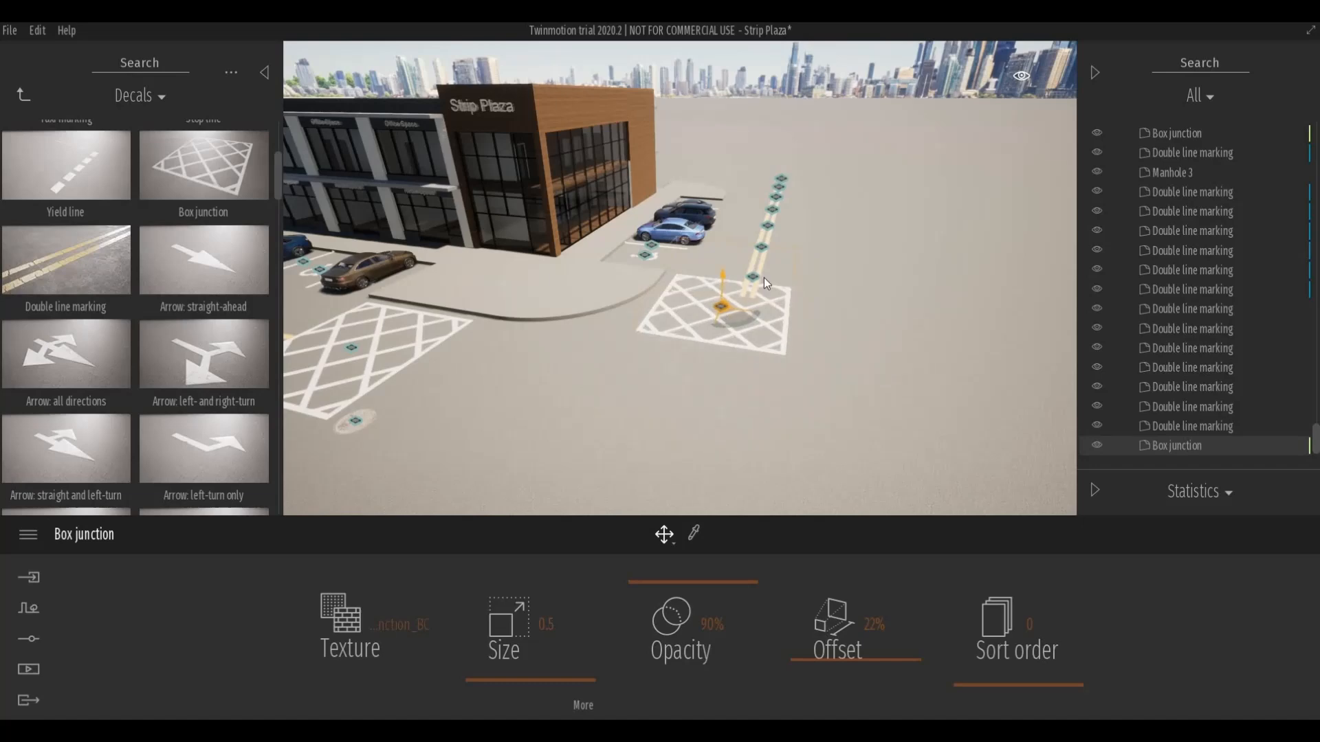
Delete the double line marking decal that overlaps the copied box junction.
scroll(769, 272, "up", 3)
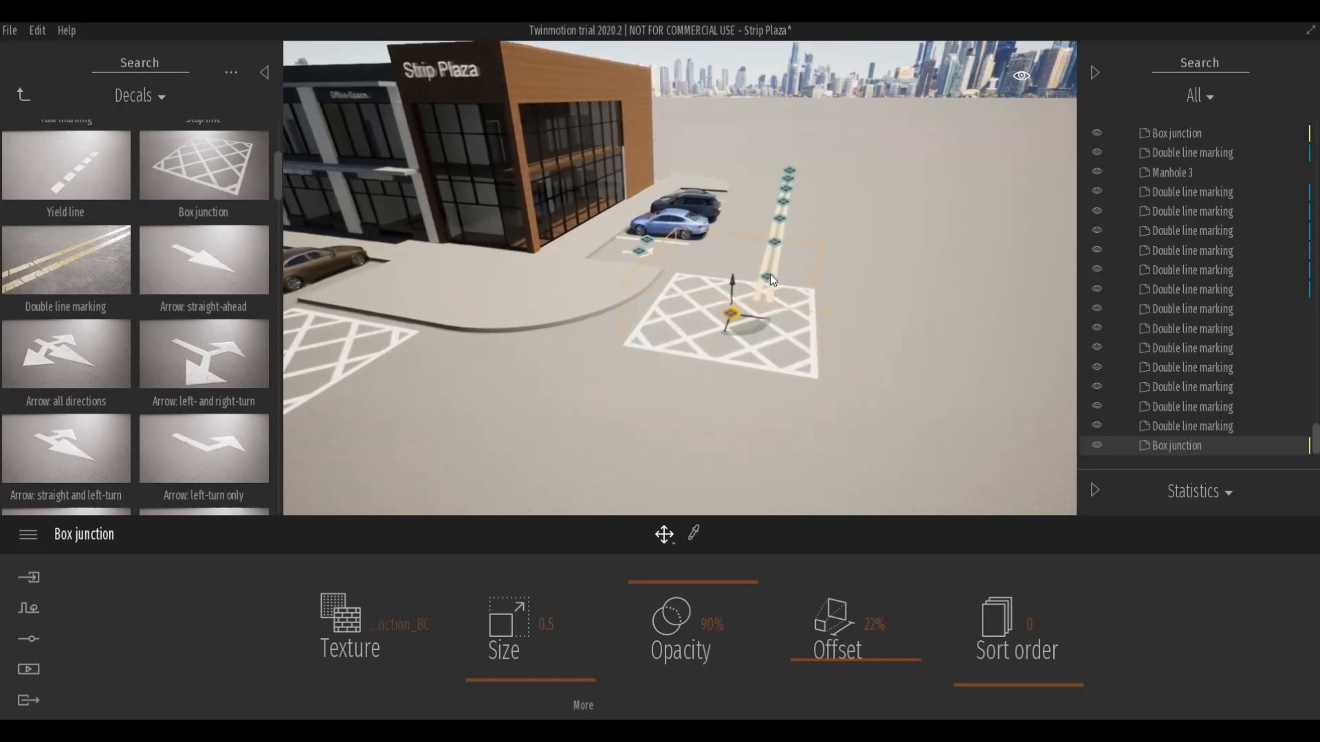
left_click(771, 275)
key("Delete")
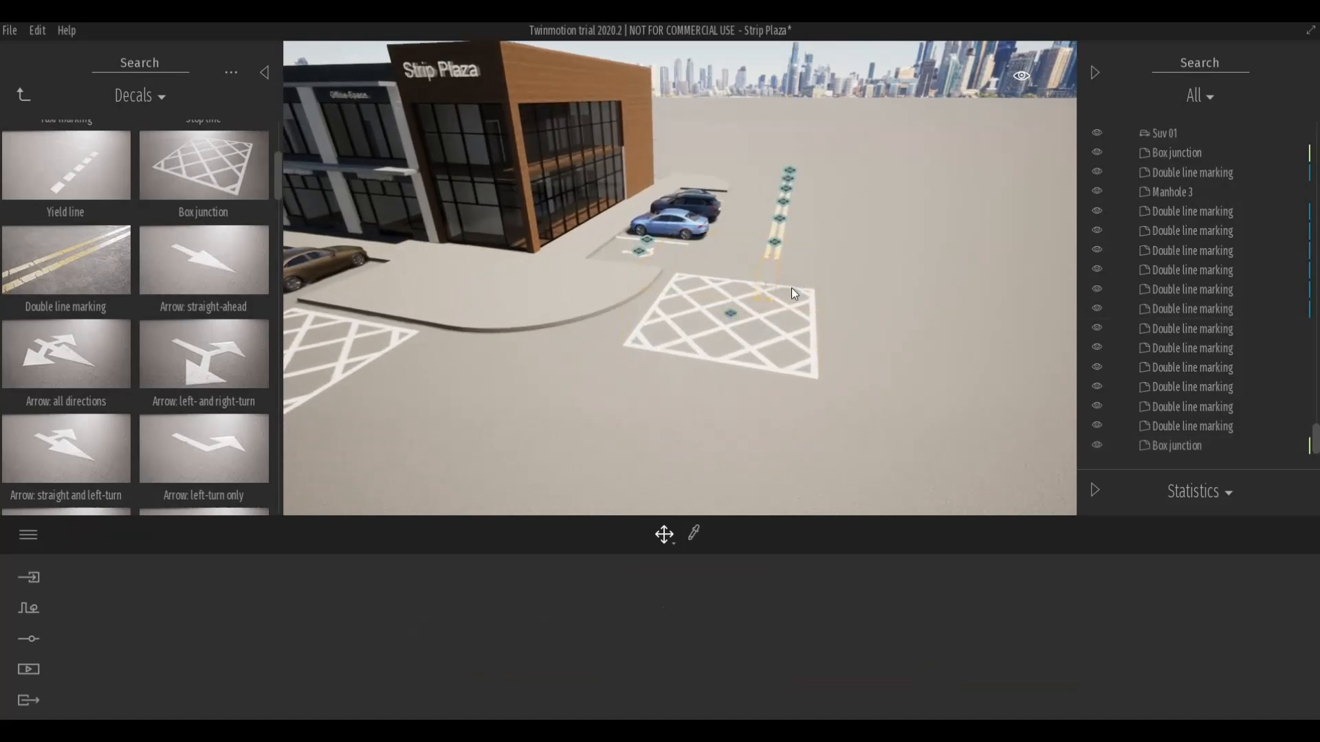
middle_click_drag(772, 282, 1127, 443, "shift")
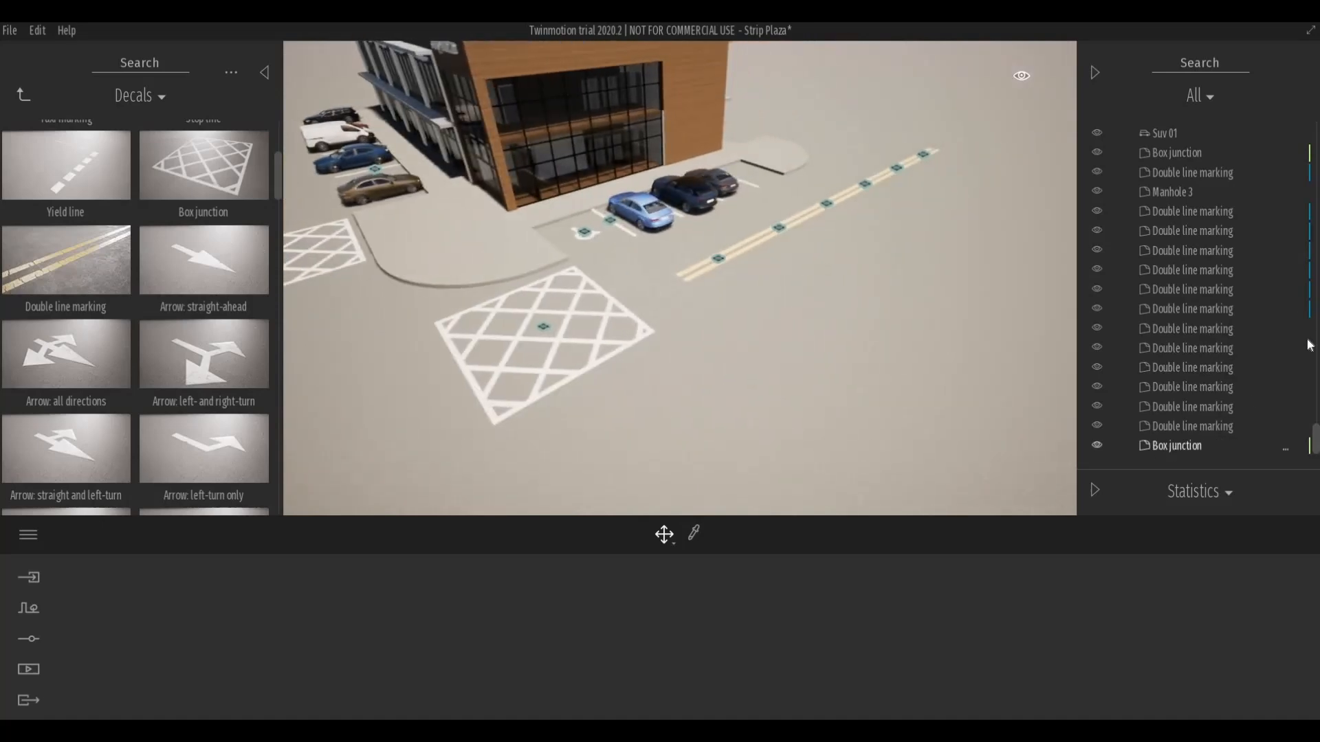
left_click(1218, 427)
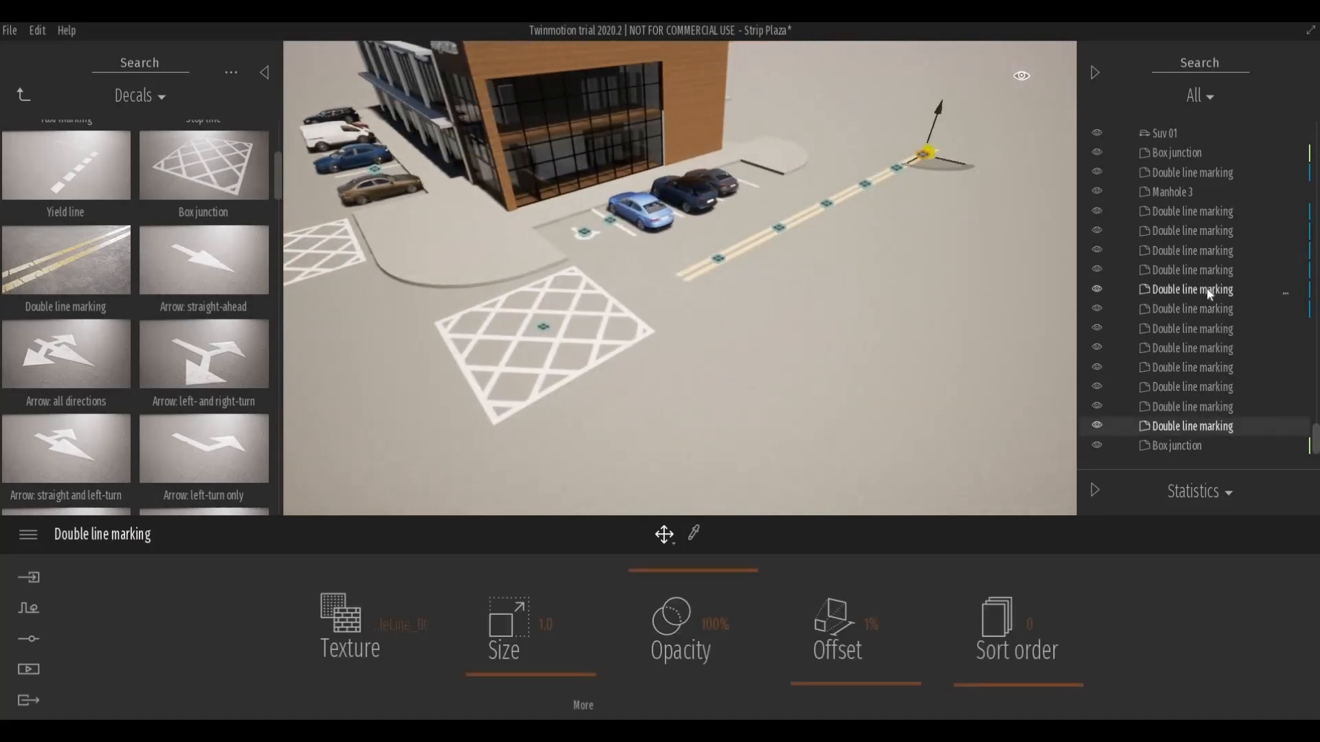
left_click(1193, 327, "ctrl")
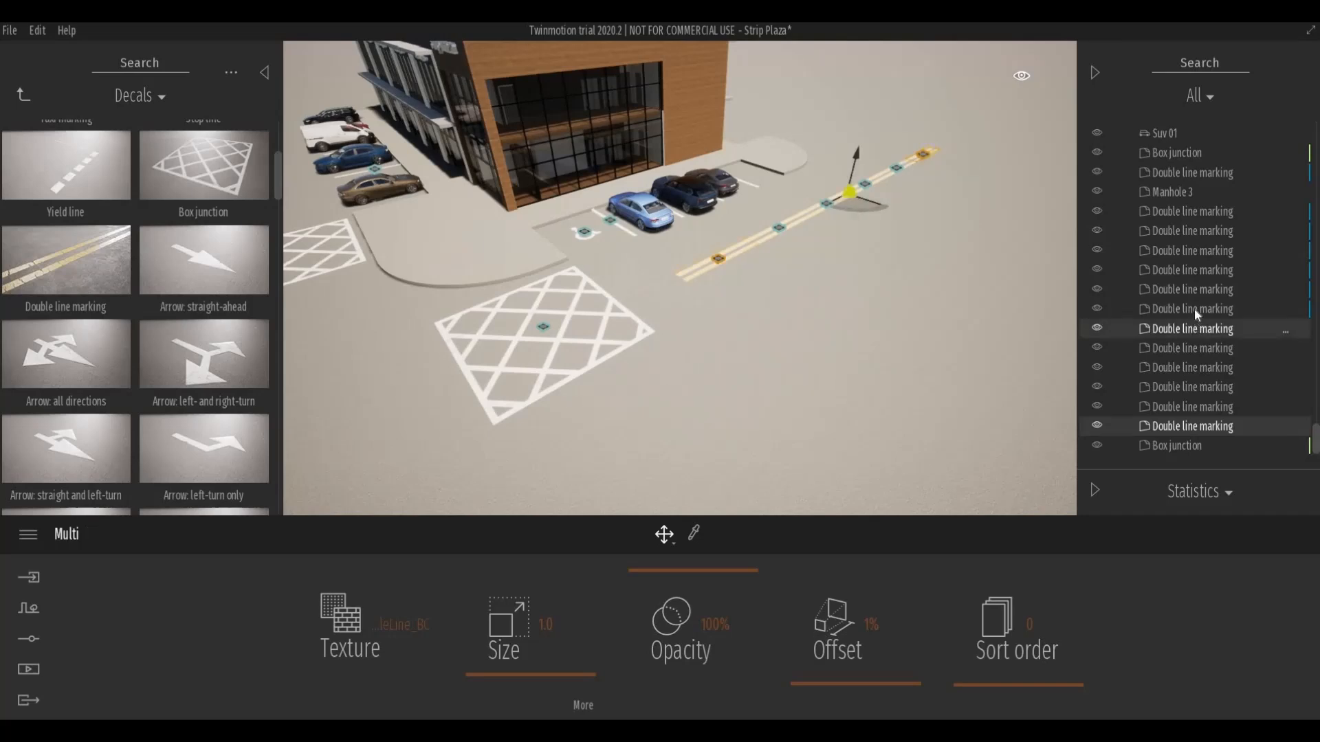
left_click(1194, 308, "ctrl")
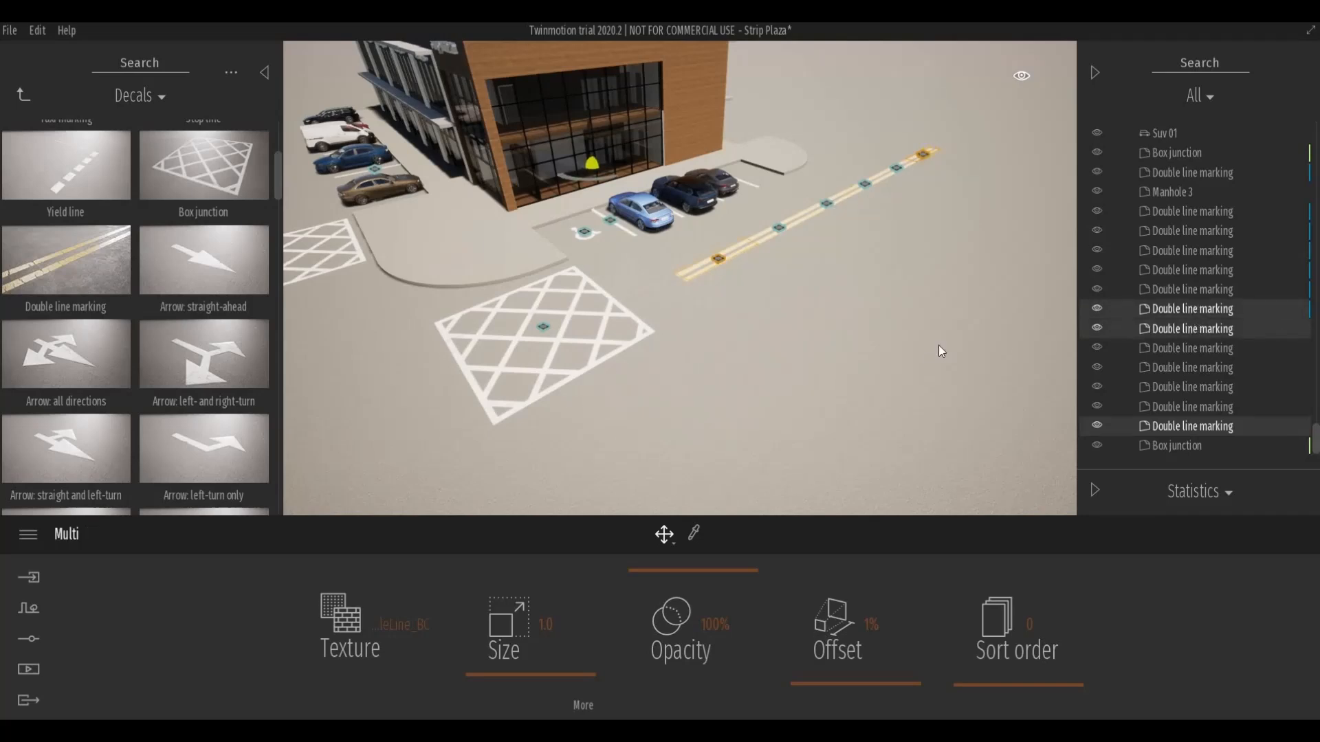
left_click(962, 347)
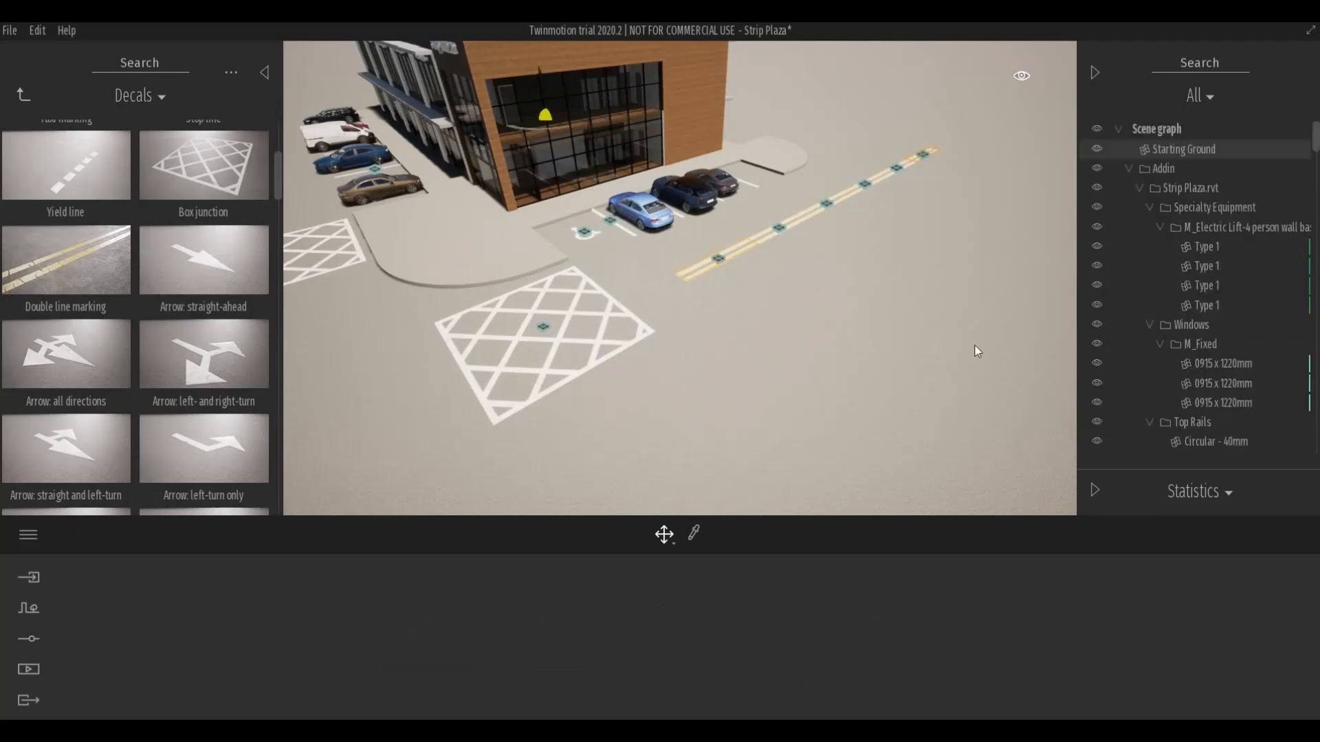
Move the six double line marking decals beside the side parking along their row until they meet the box junction.
left_click(719, 258)
left_click(780, 227, "ctrl")
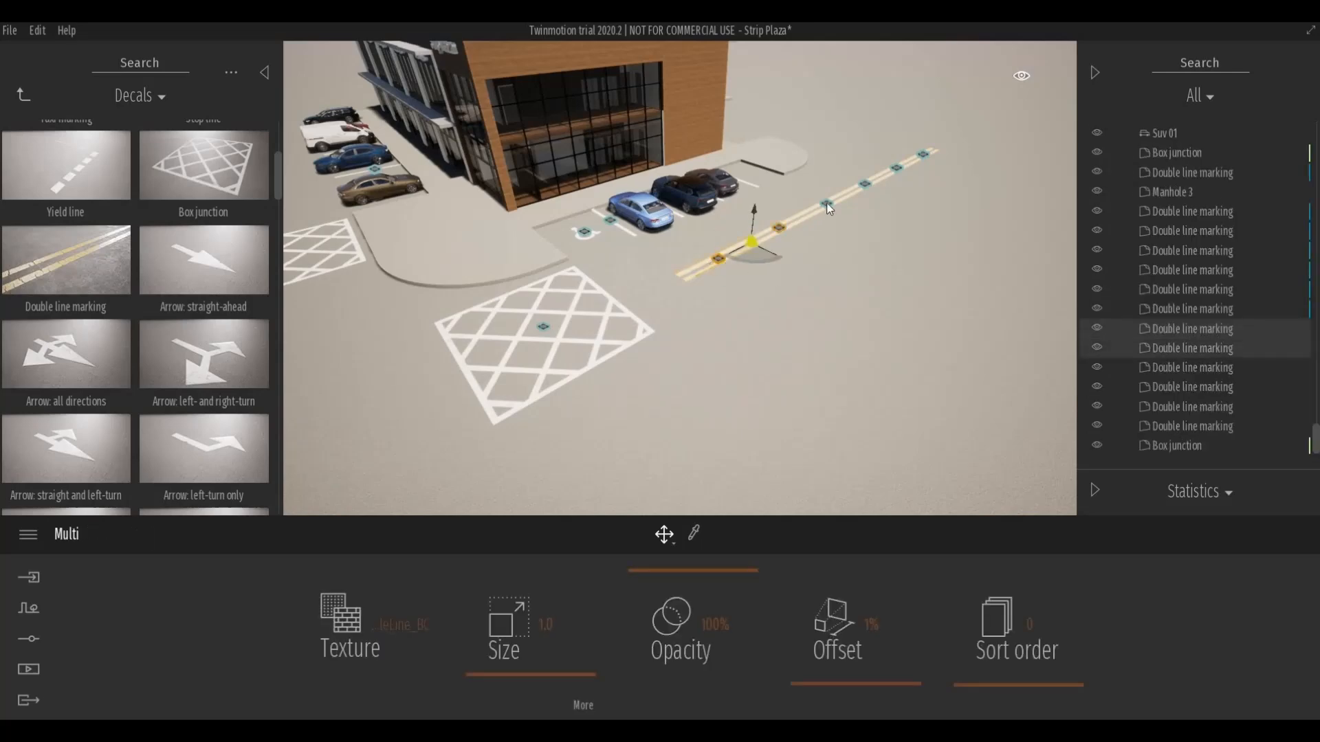
left_click(827, 203, "ctrl")
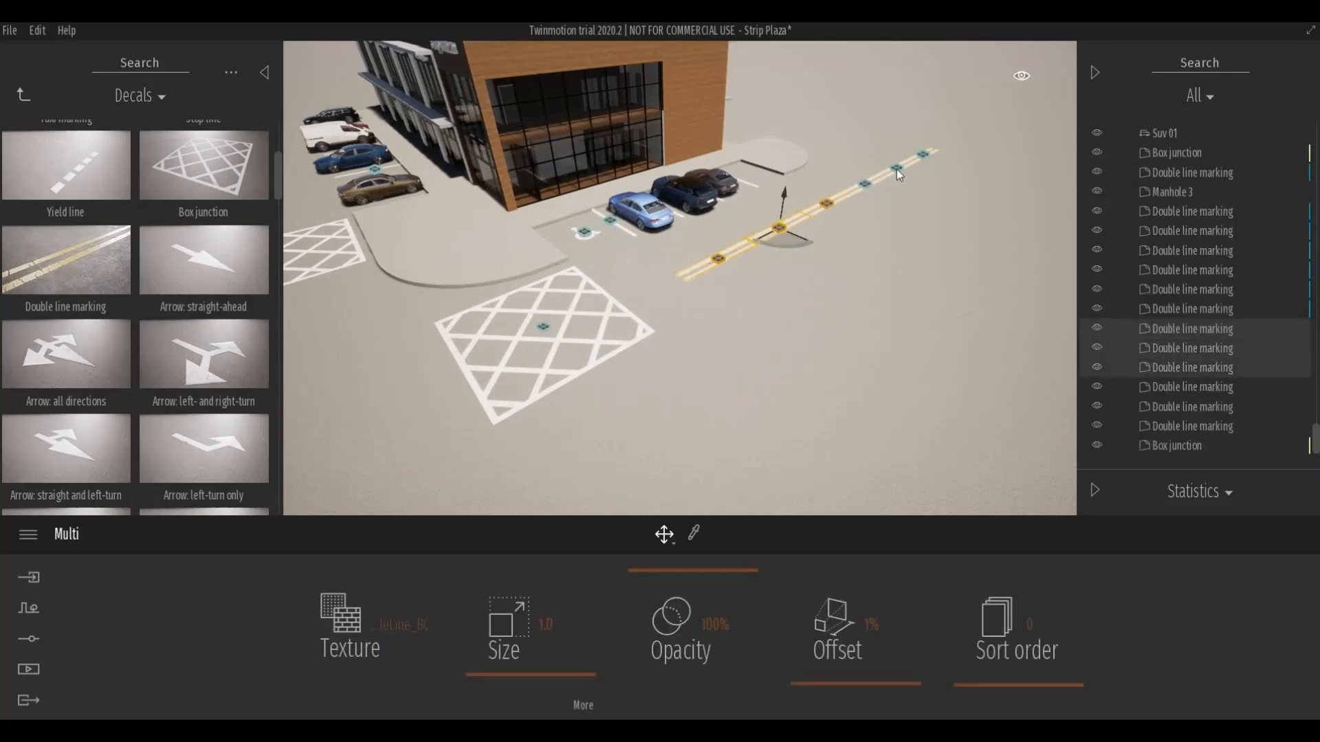
left_click(896, 168, "ctrl")
left_click(866, 184, "ctrl")
left_click(923, 154, "ctrl")
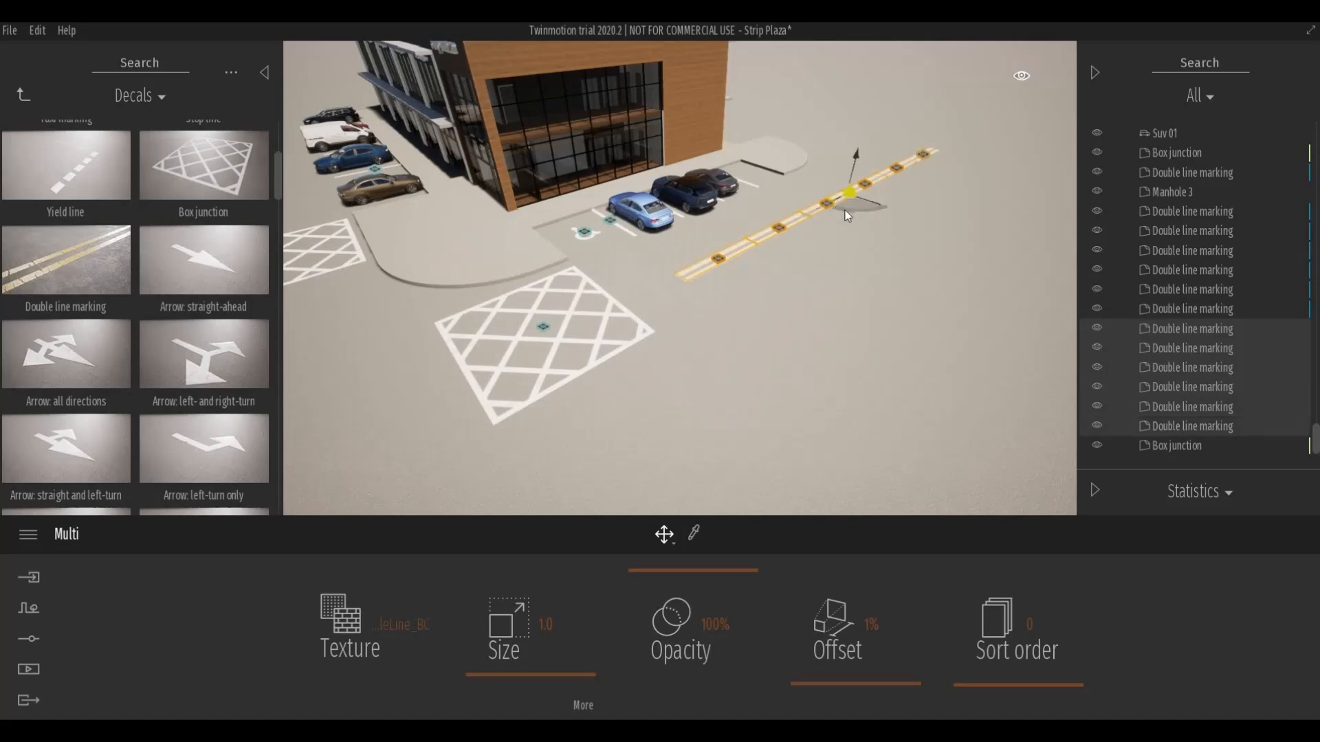
left_click_drag(837, 209, 811, 204)
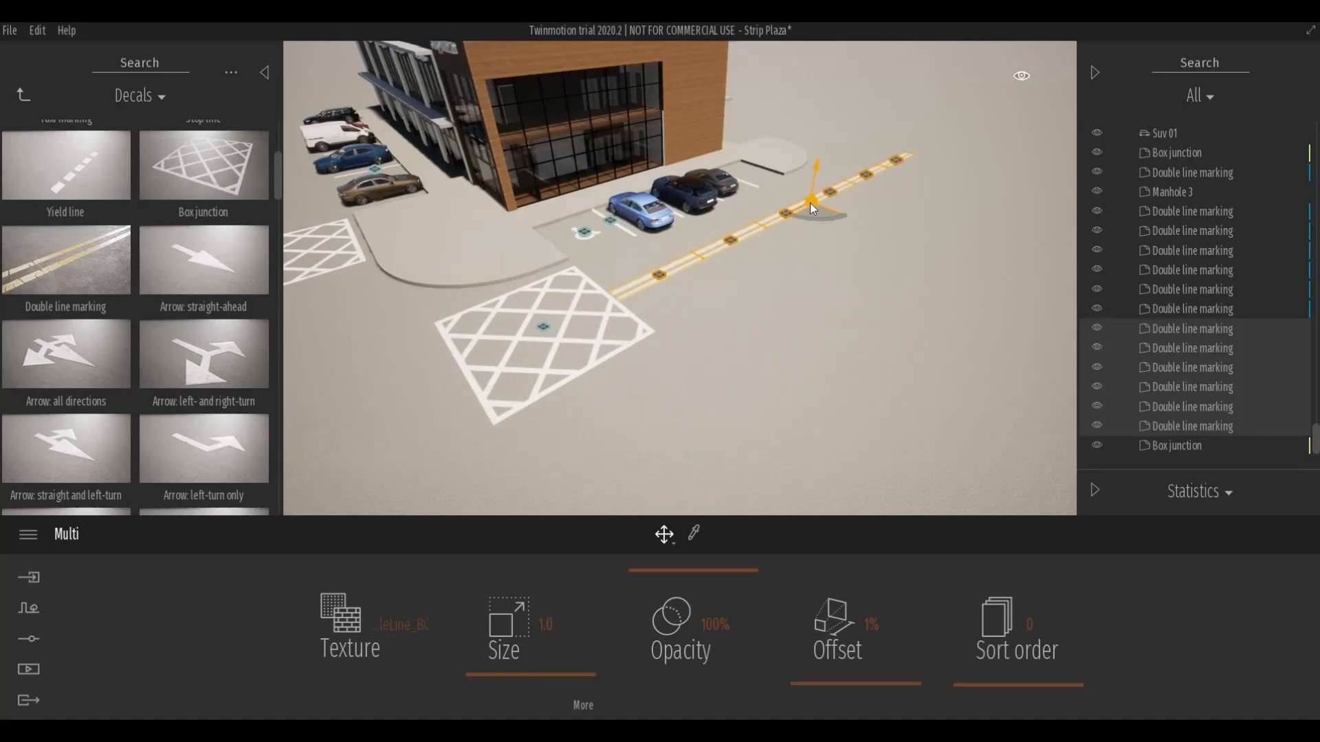
left_click(649, 365)
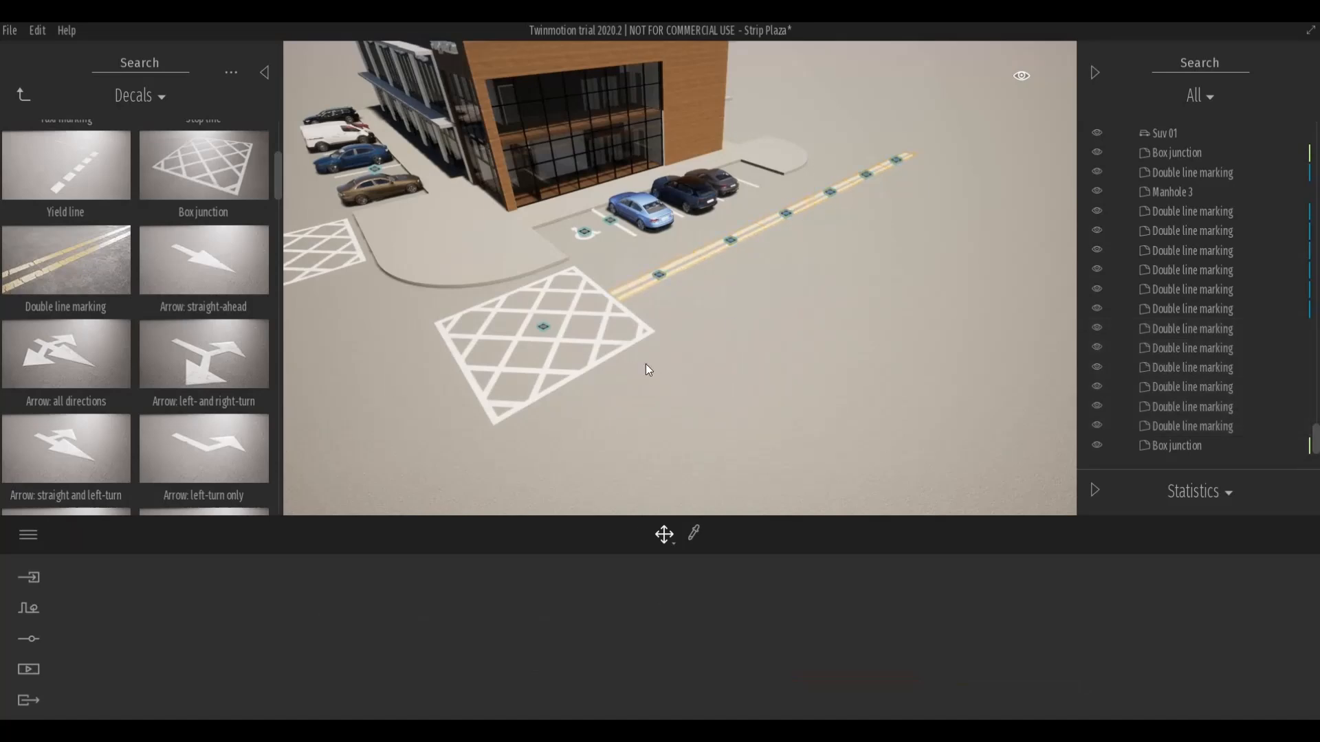
Move the Manhole 3 decal close to the curved kerb, between the two box junctions.
middle_click_drag(645, 365, 763, 306, "shift")
mouse_move(525, 412)
middle_mouse_down()
mouse_move(556, 391)
mouse_move(530, 410)
middle_mouse_up()
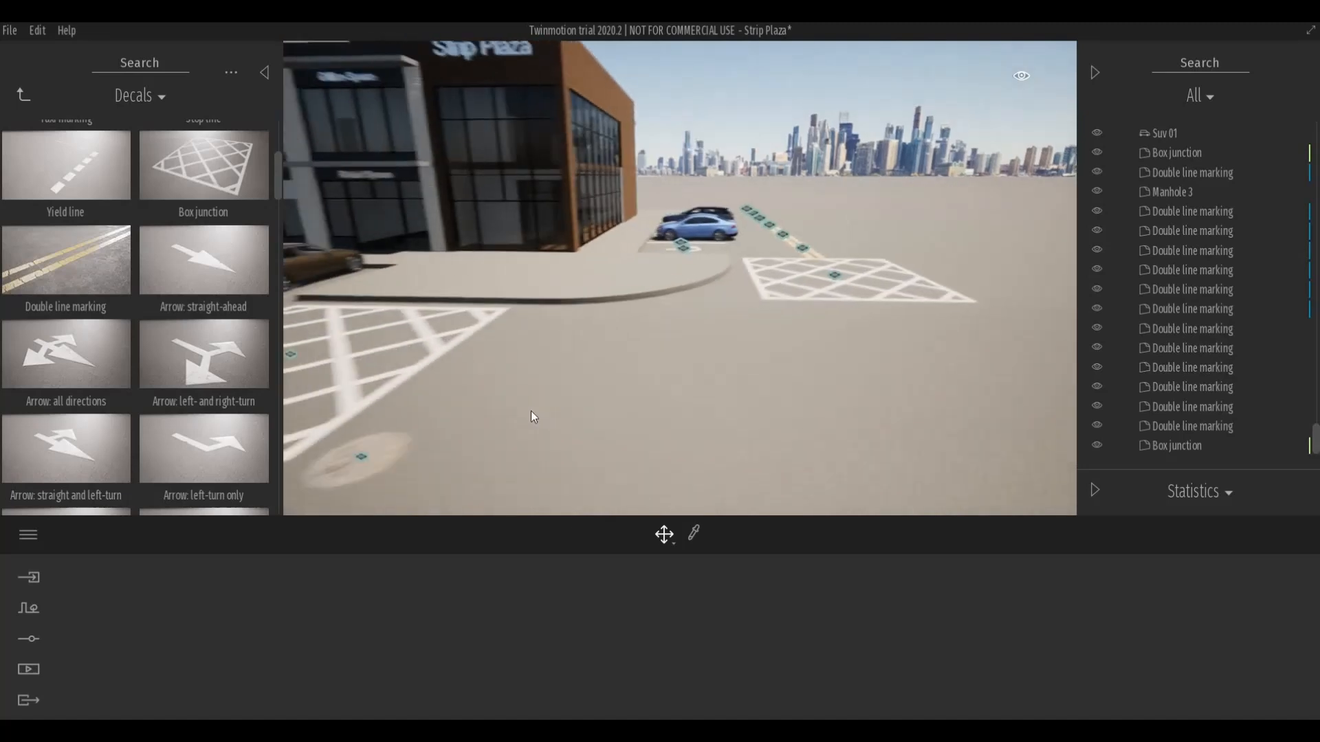
scroll(531, 411, "down", 2)
left_click(463, 418)
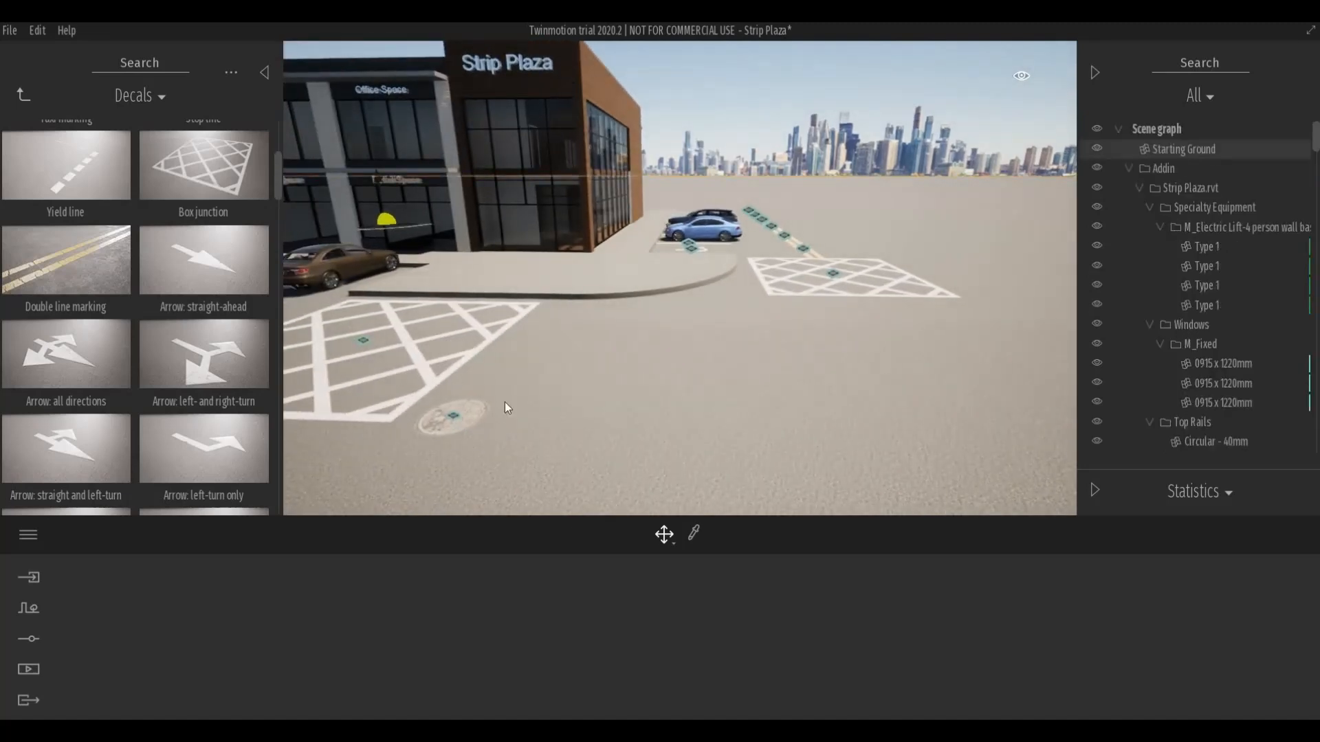
left_click(457, 415)
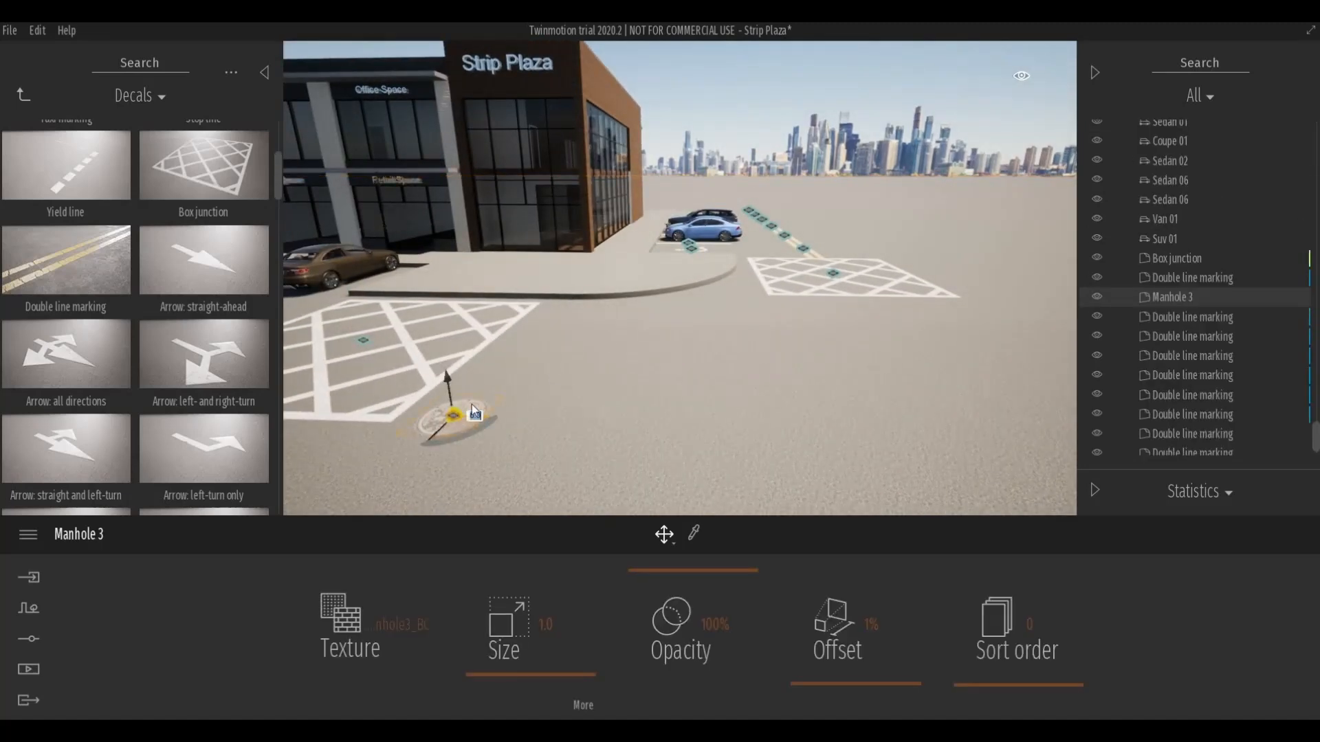
left_click_drag(457, 415, 662, 307)
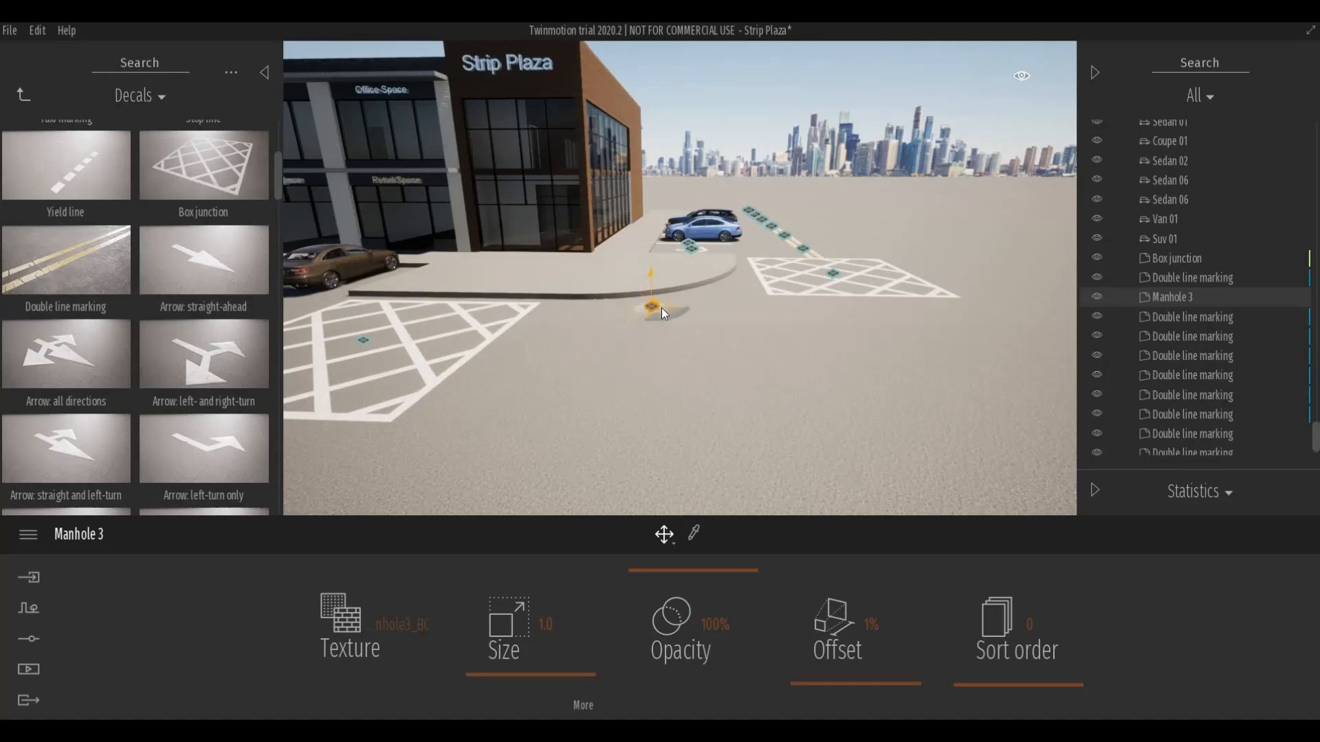
key("Escape")
Locate the site floor slab from below ground level and unhide the Floor 5 Grass element in the Floors group.
scroll(568, 425, "down", 5)
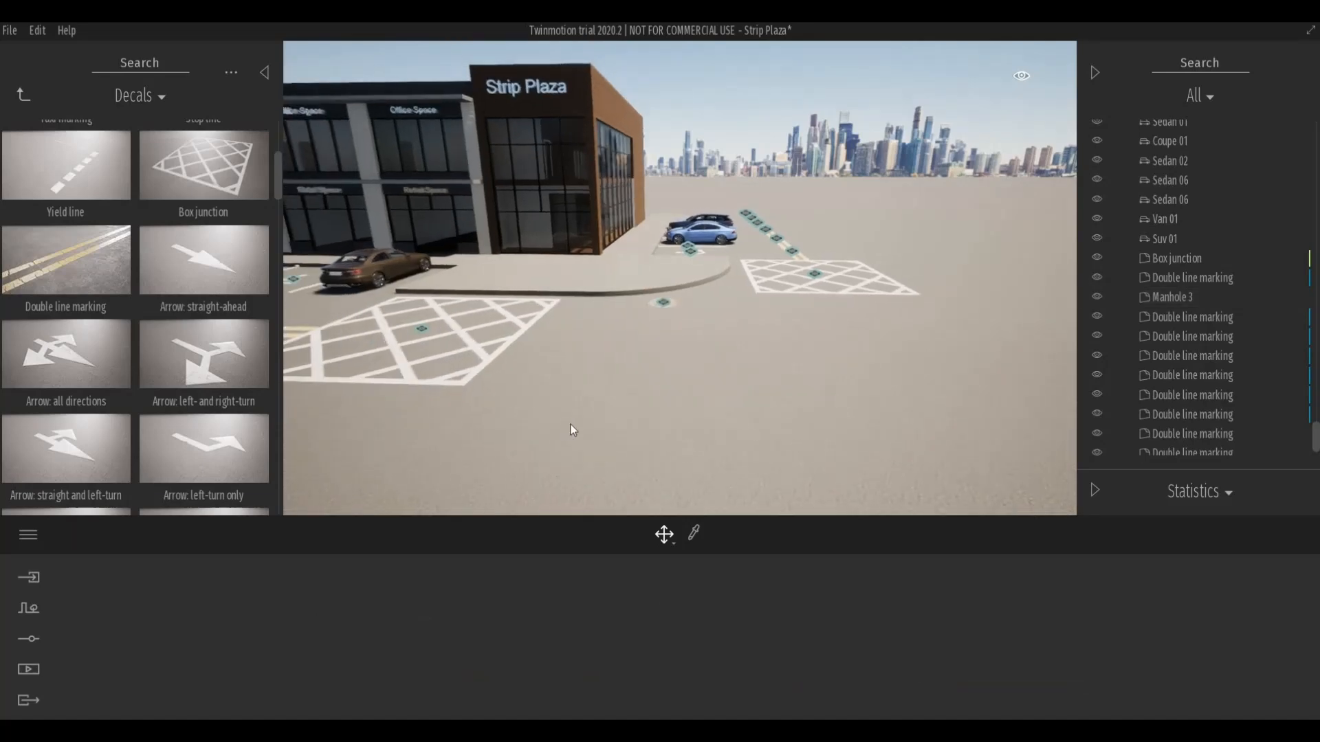
right_click_drag(571, 425, 539, 419)
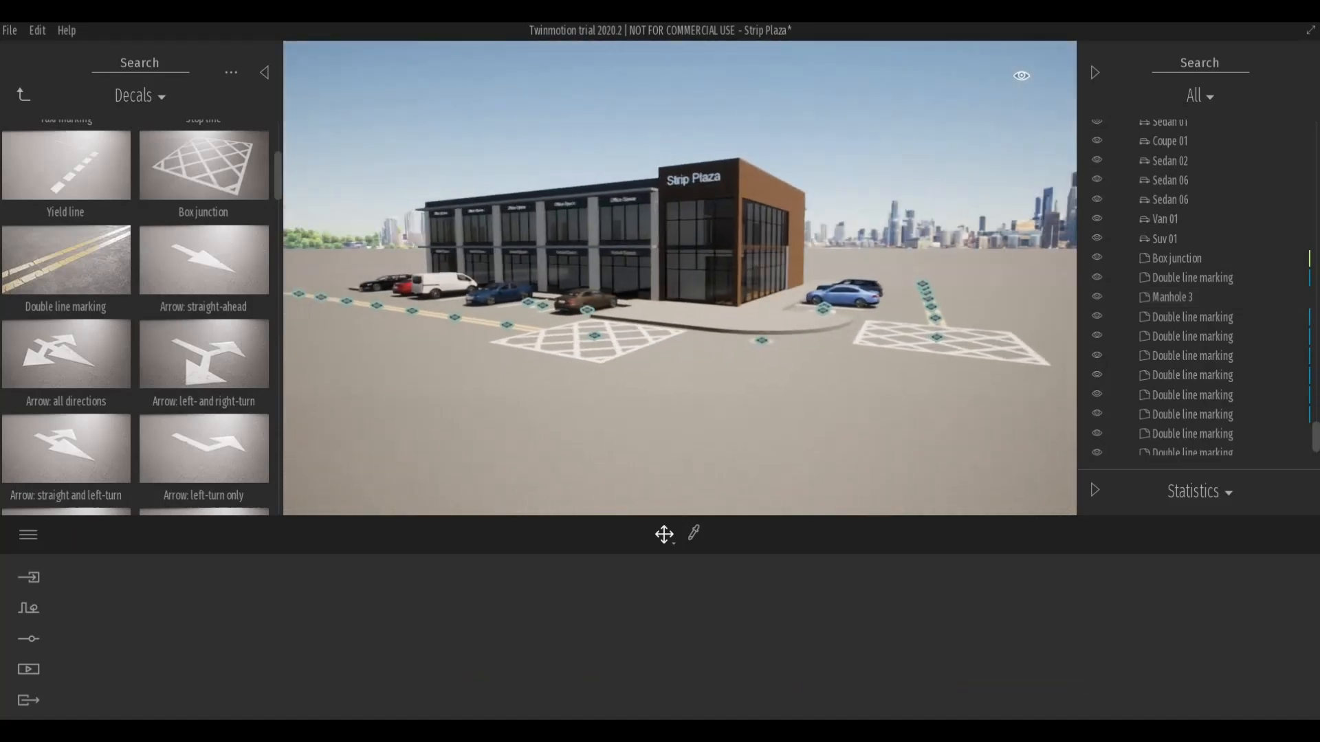
scroll(550, 408, "up", 3)
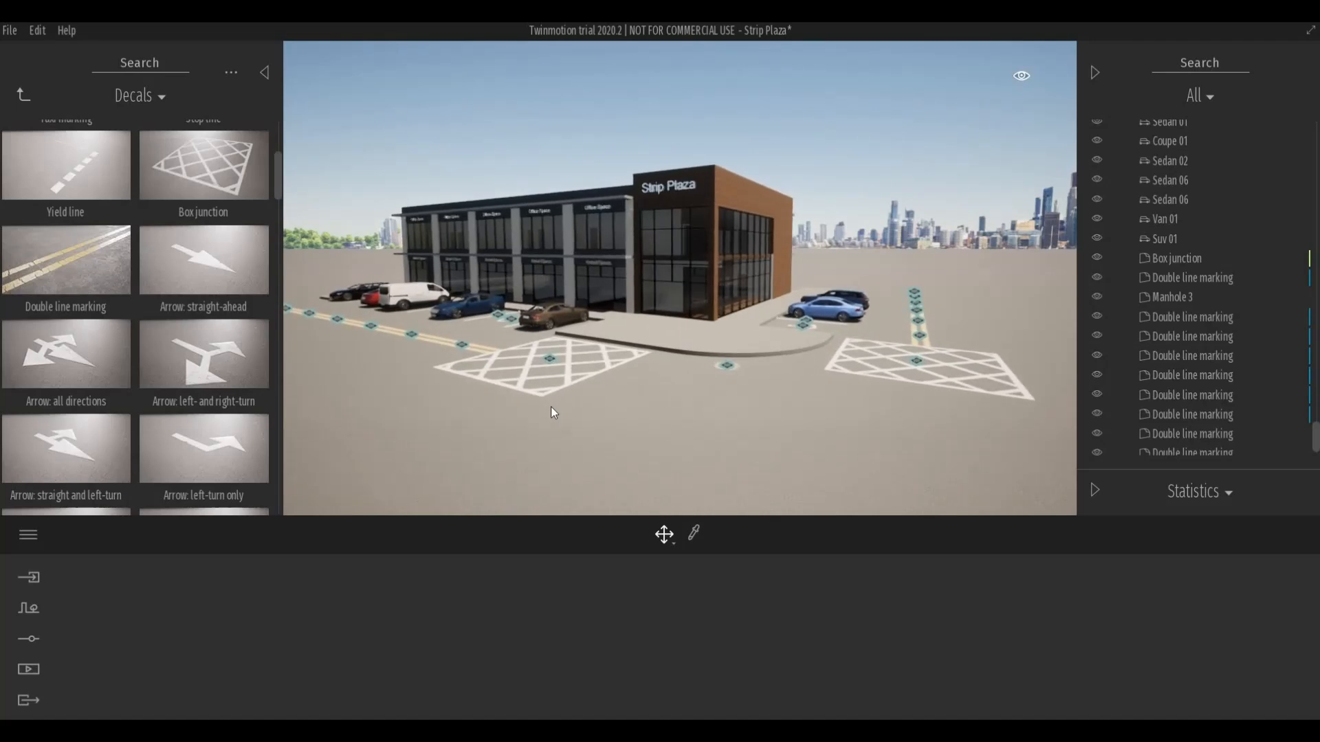
scroll(585, 426, "down", 2)
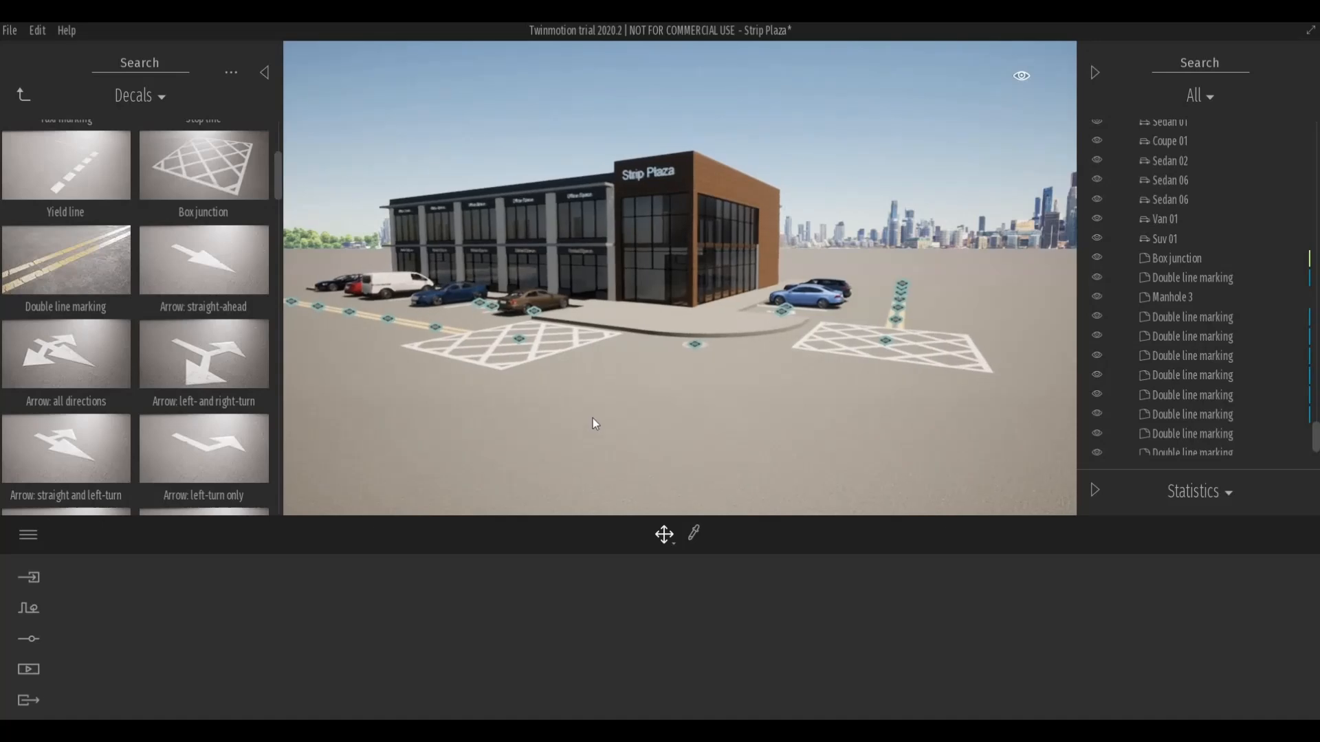
scroll(521, 424, "down", 2)
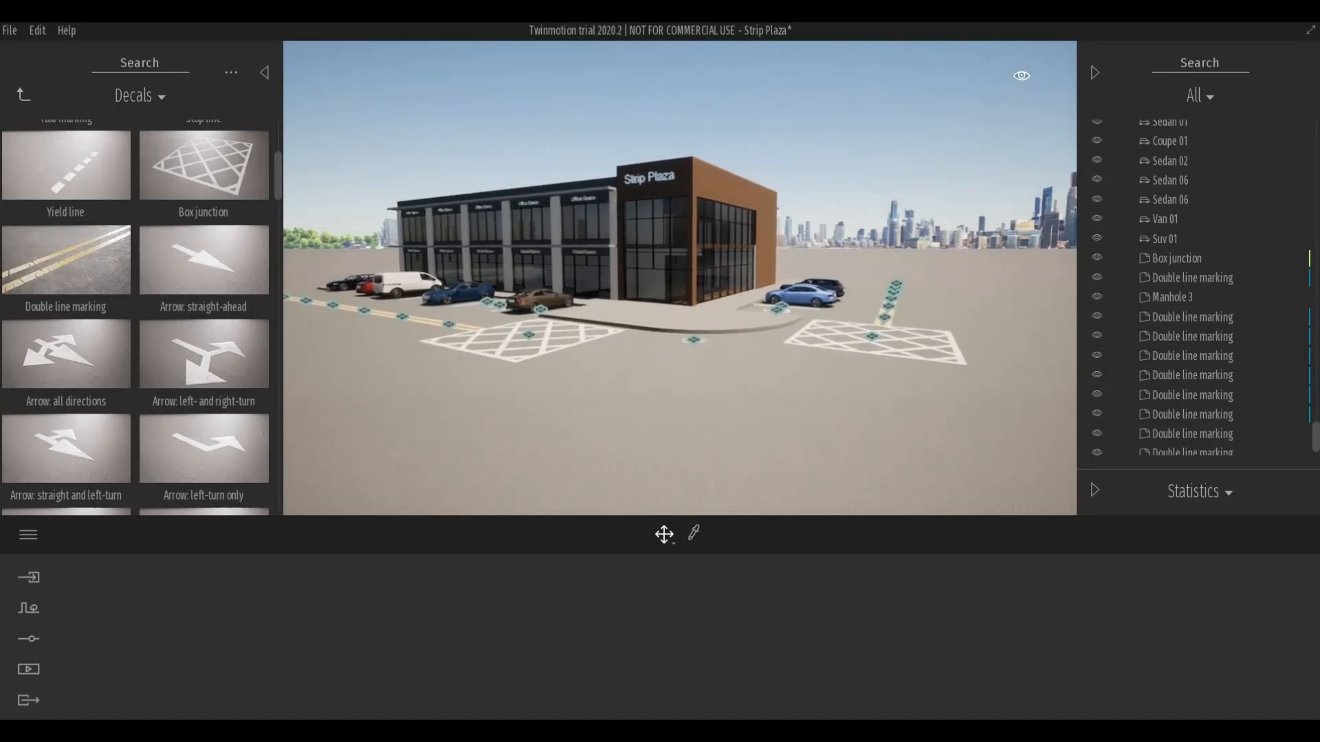
right_click_drag(521, 425, 547, 418)
middle_click_drag(568, 411, 582, 322)
middle_click_drag(657, 418, 658, 443)
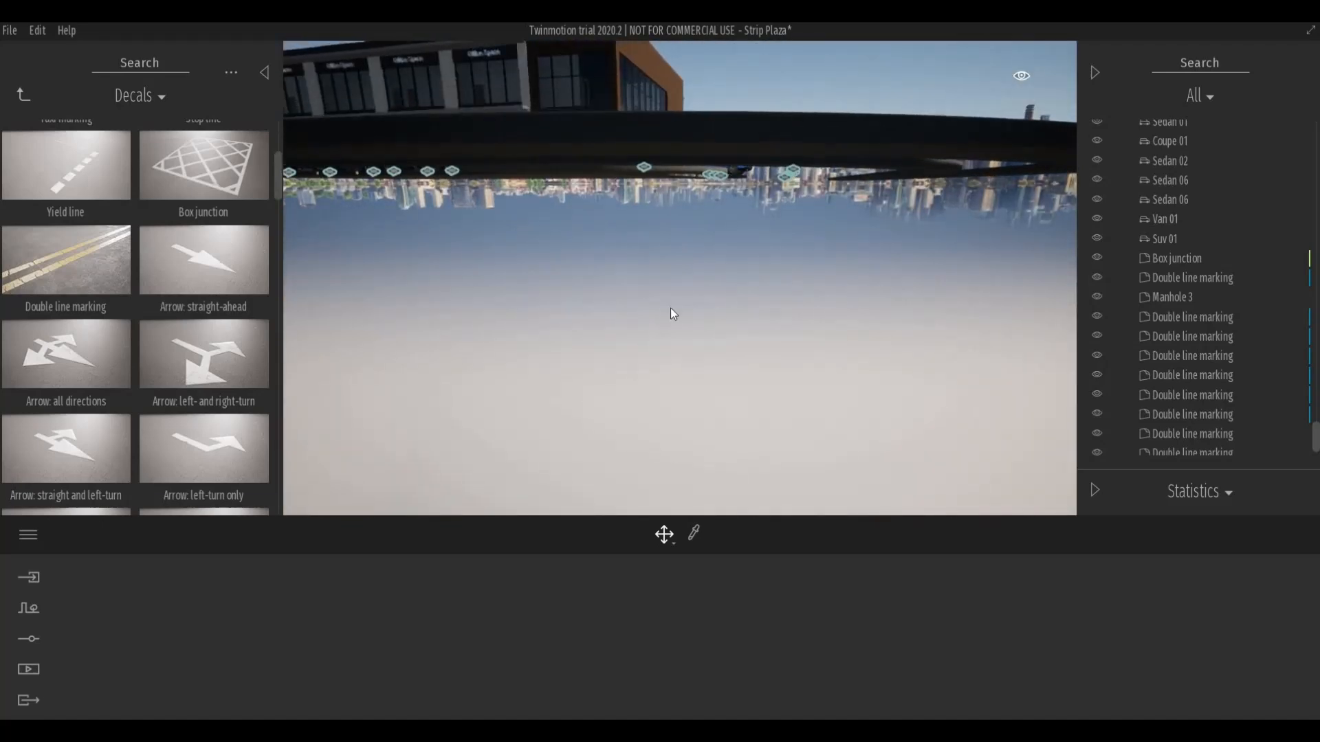
left_click(663, 119)
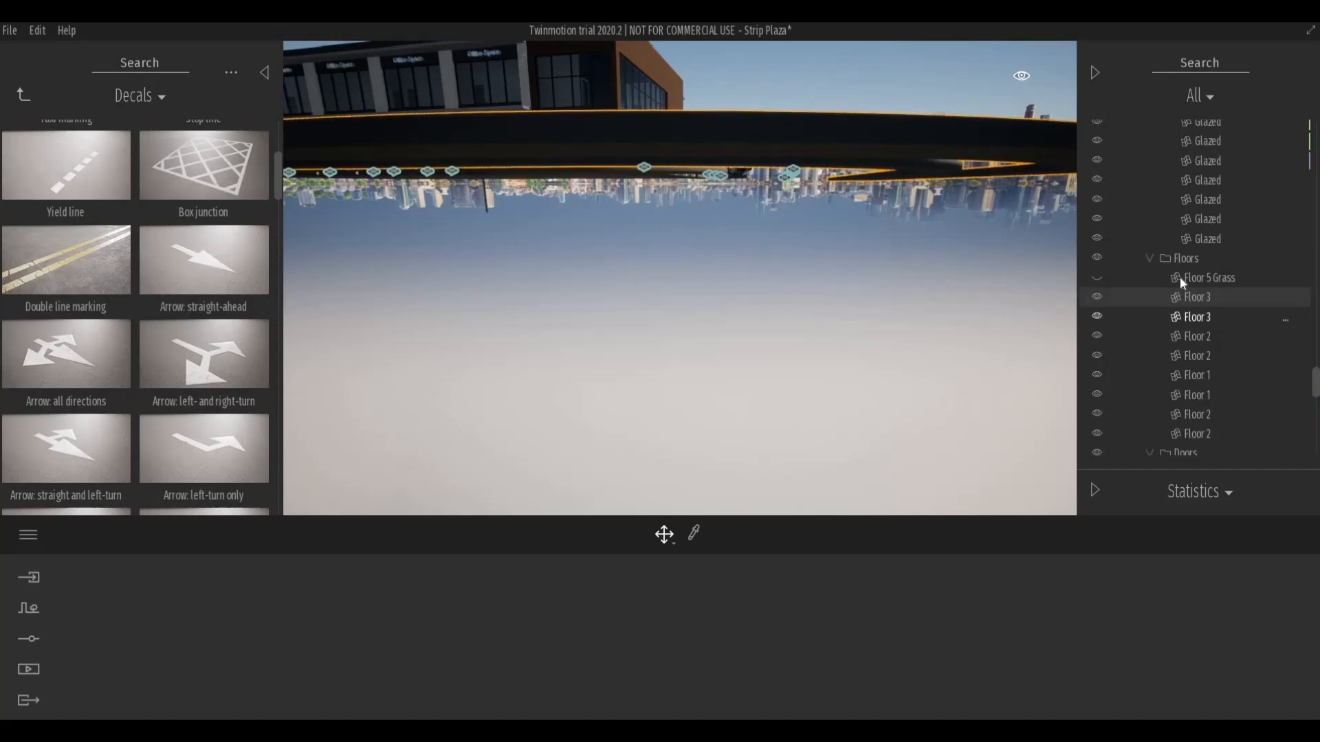
left_click(1098, 278)
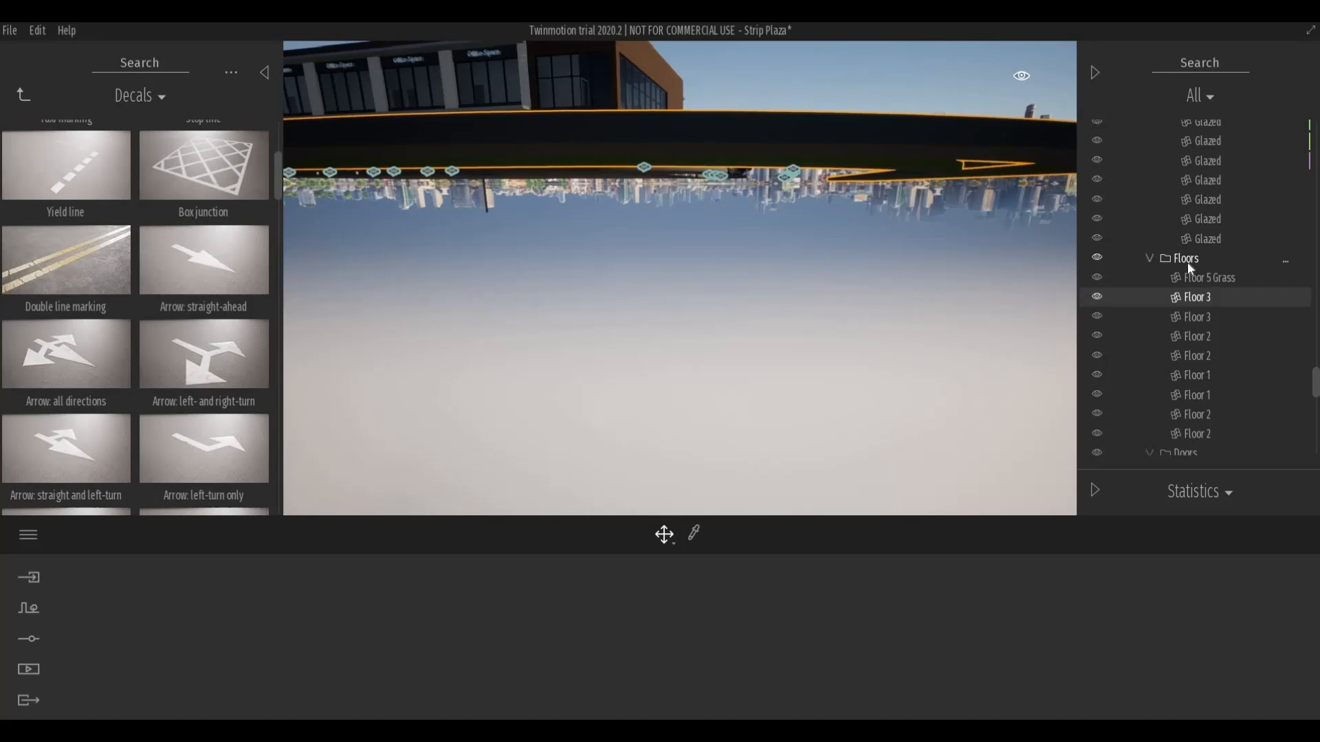
Select Floor 5 Grass and examine where its outline lies relative to the ground, from above and below.
left_click(1186, 263)
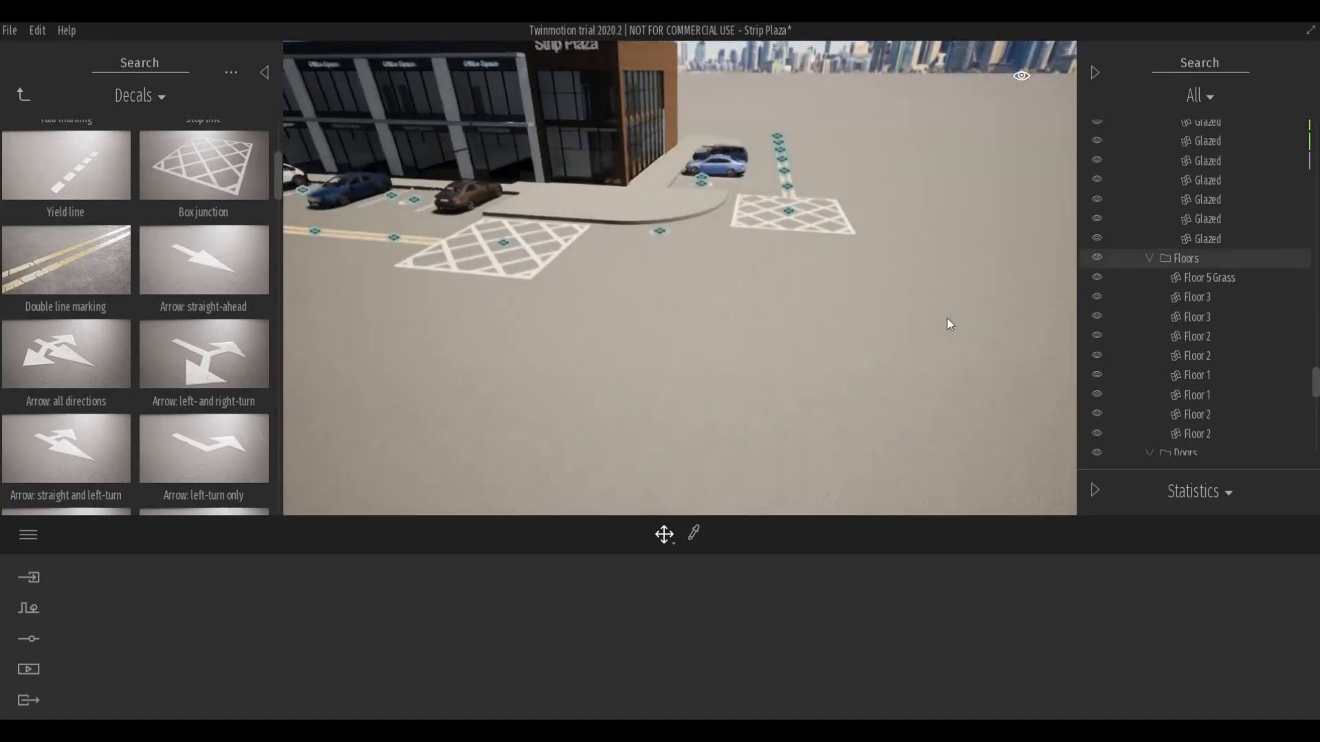
left_click(1197, 279)
scroll(822, 334, "down", 1)
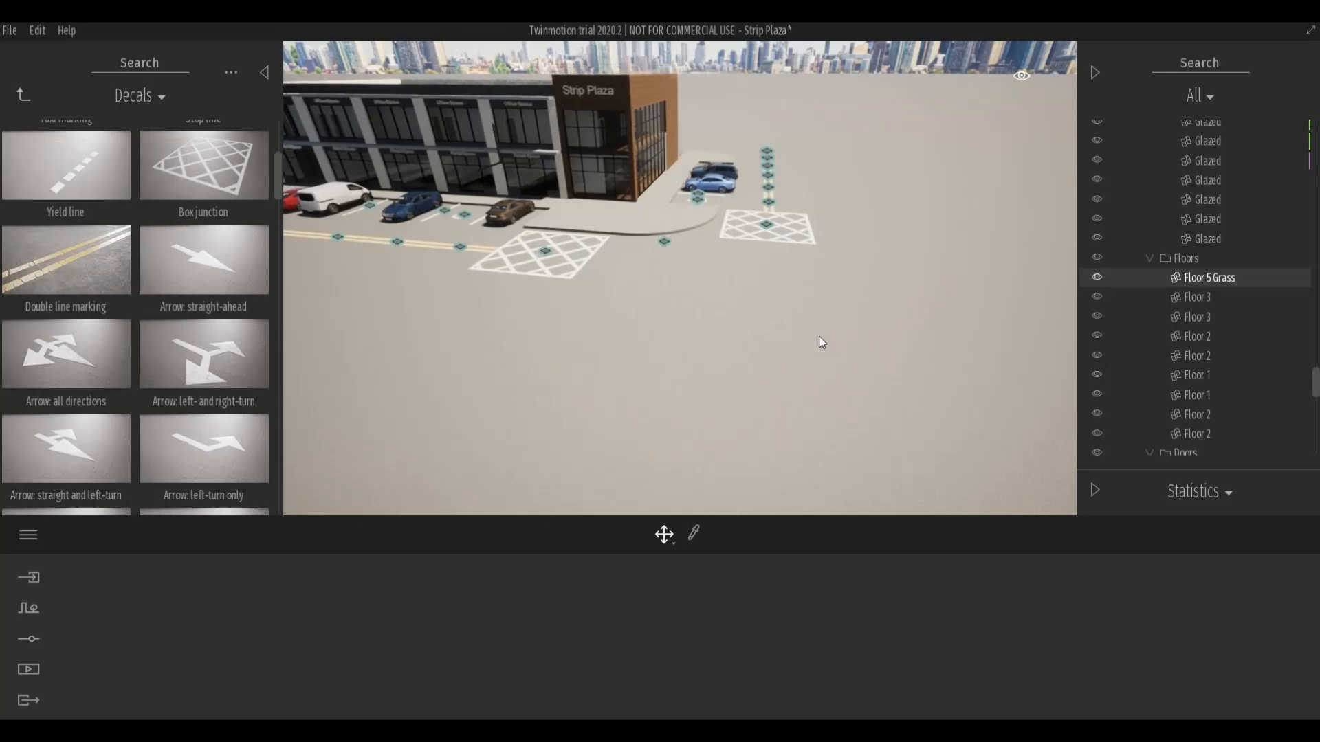
scroll(819, 336, "down", 2)
right_click_drag(818, 336, 296, 292)
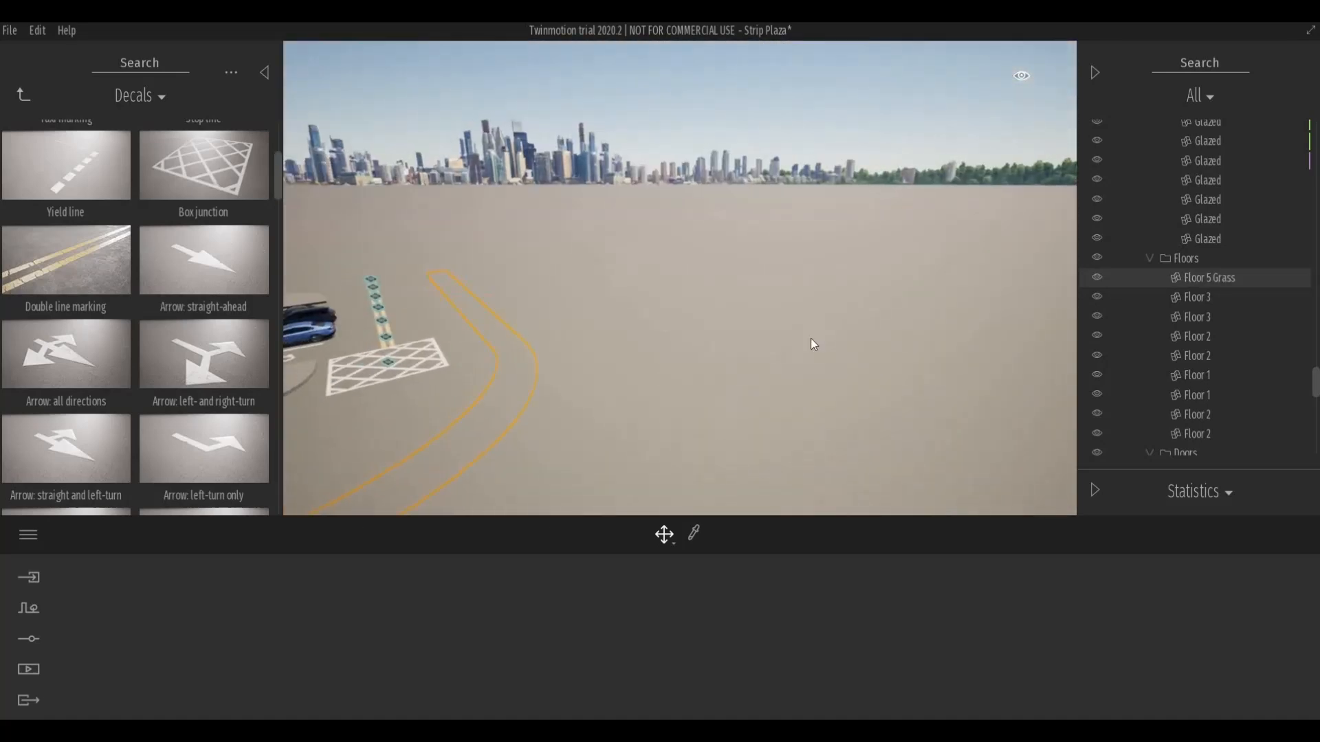
right_click_drag(560, 418, 676, 419)
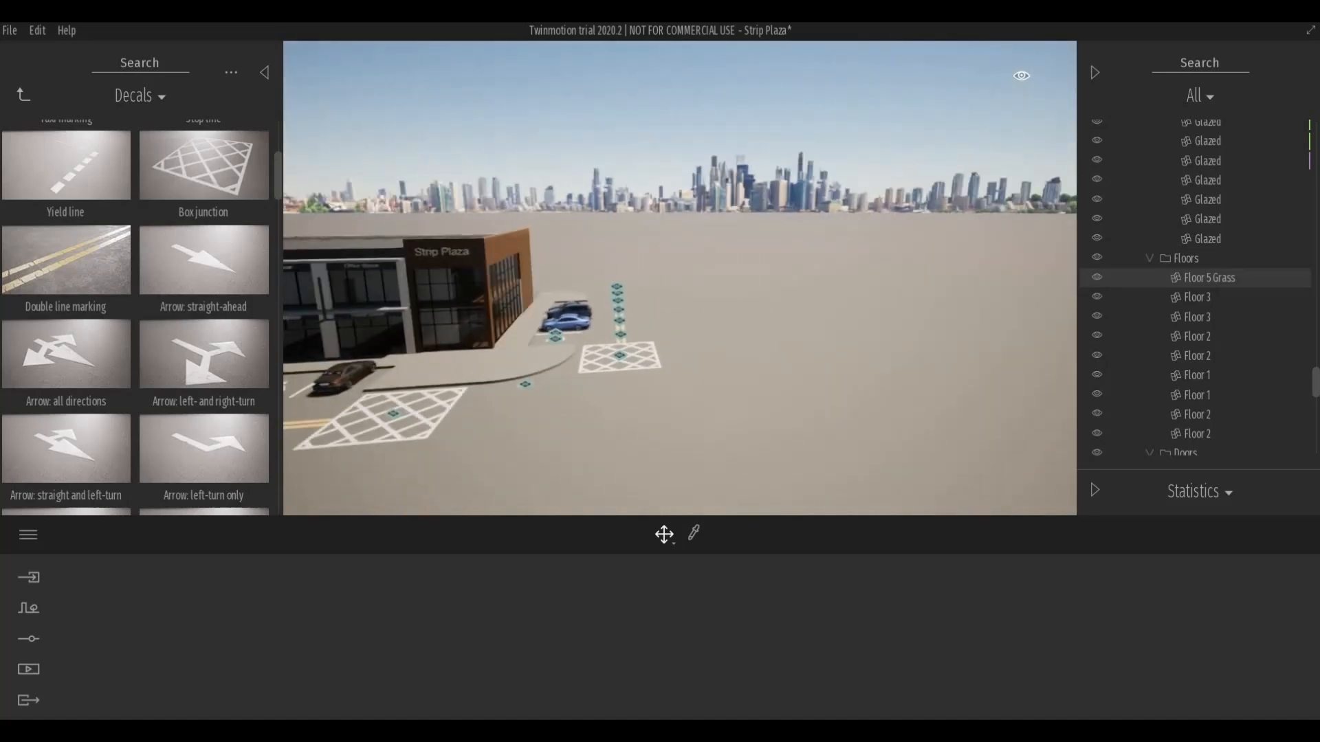
middle_click_drag(678, 419, 689, 349)
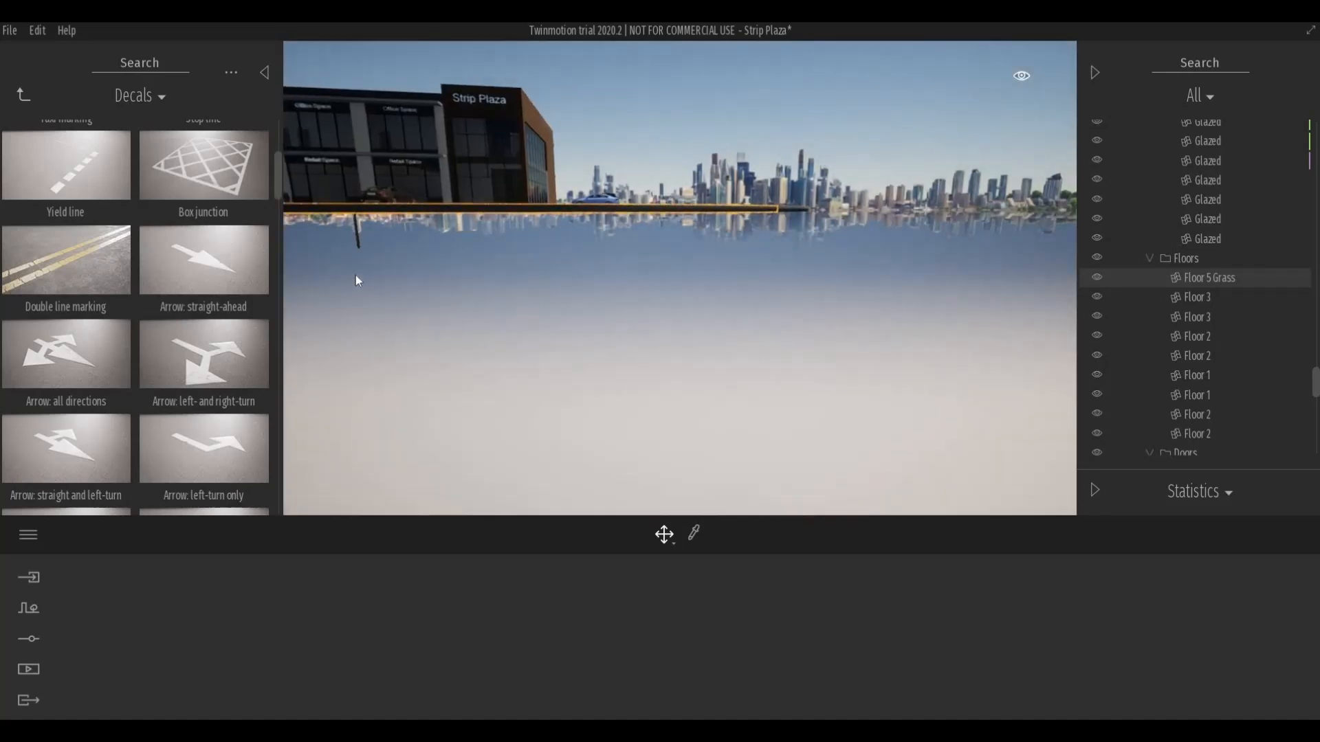
middle_click_drag(356, 275, 509, 217)
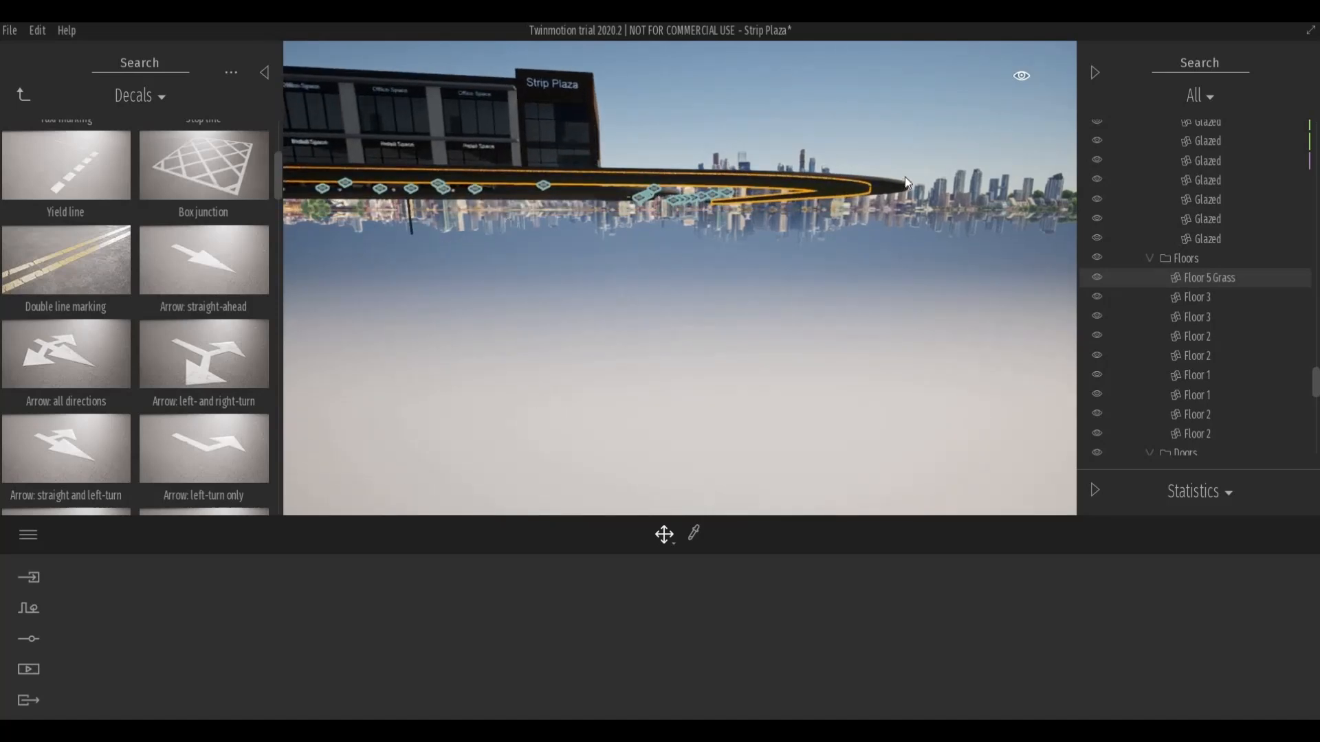
Select the first Floor 3 slab and inspect its underside and outline against the ground surface around the plaza.
scroll(904, 176, "up", 2)
left_click(920, 169)
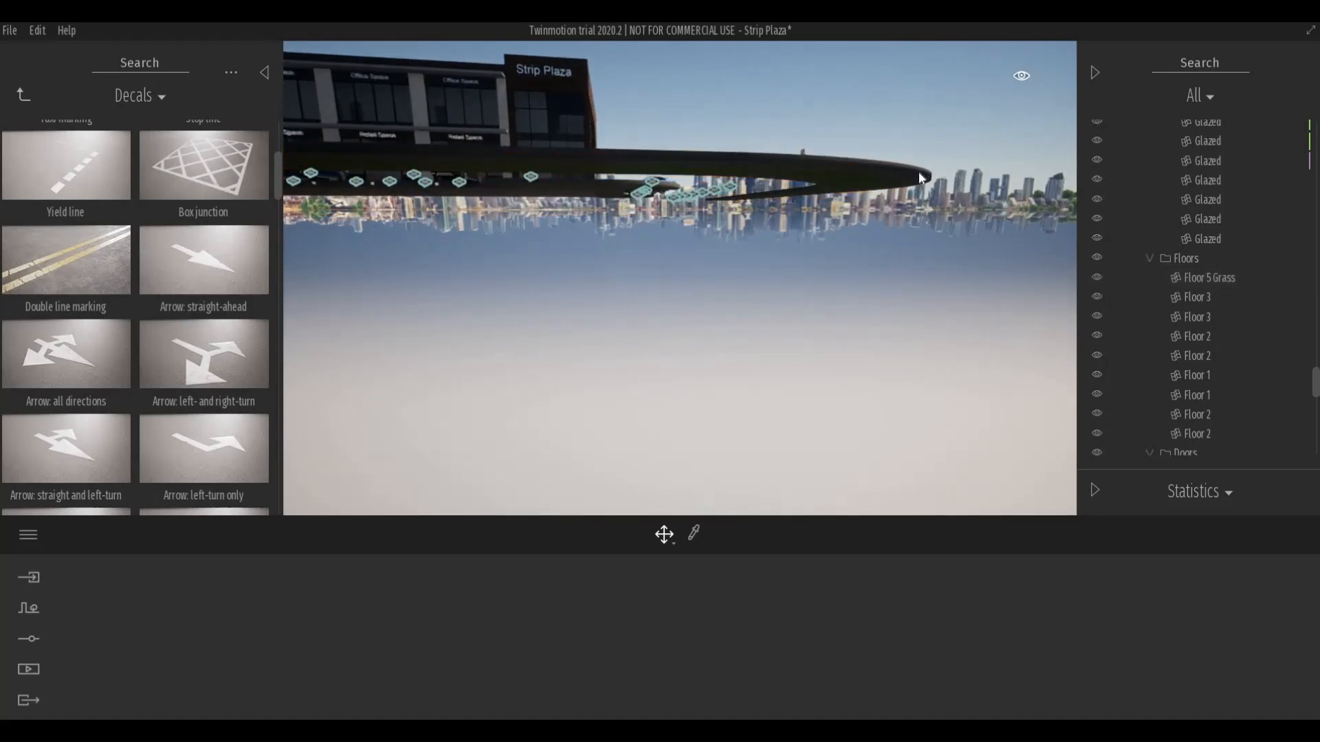
left_click(869, 179)
scroll(873, 180, "up", 3)
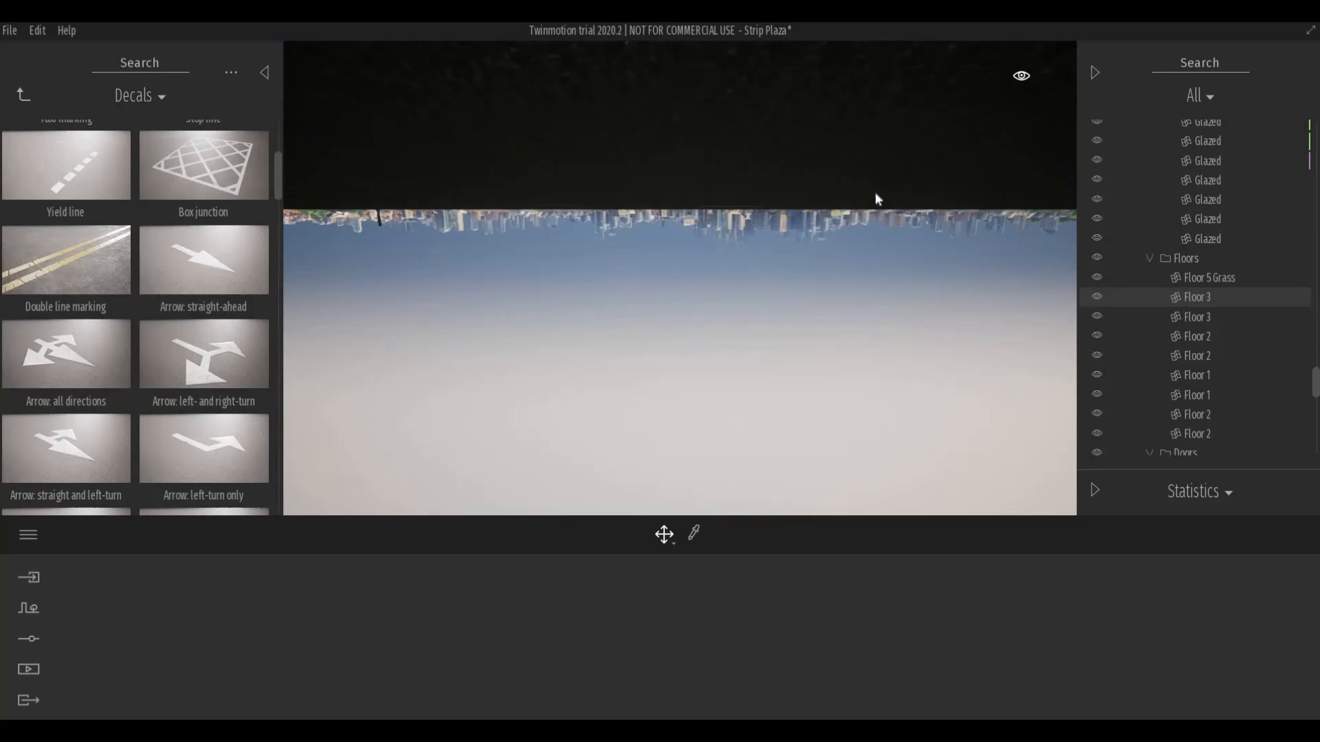
scroll(874, 199, "down", 3)
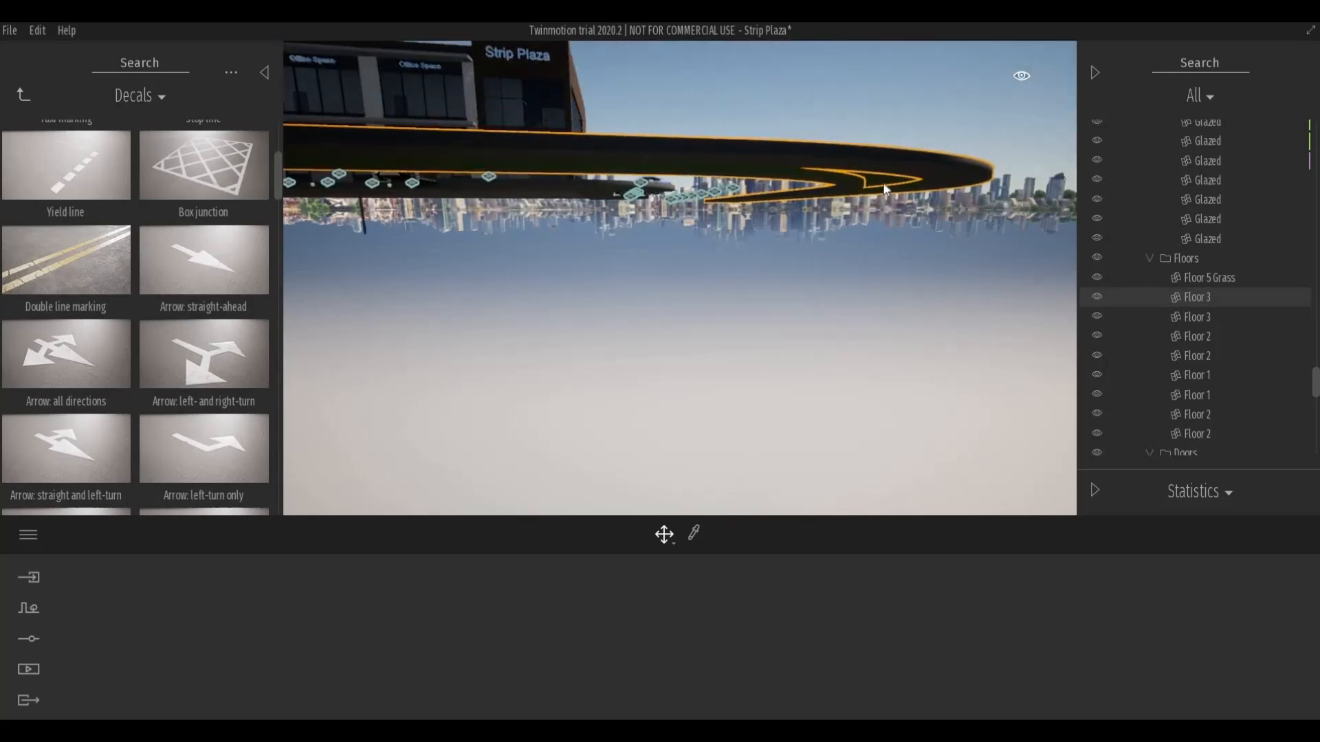
scroll(884, 186, "up", 3)
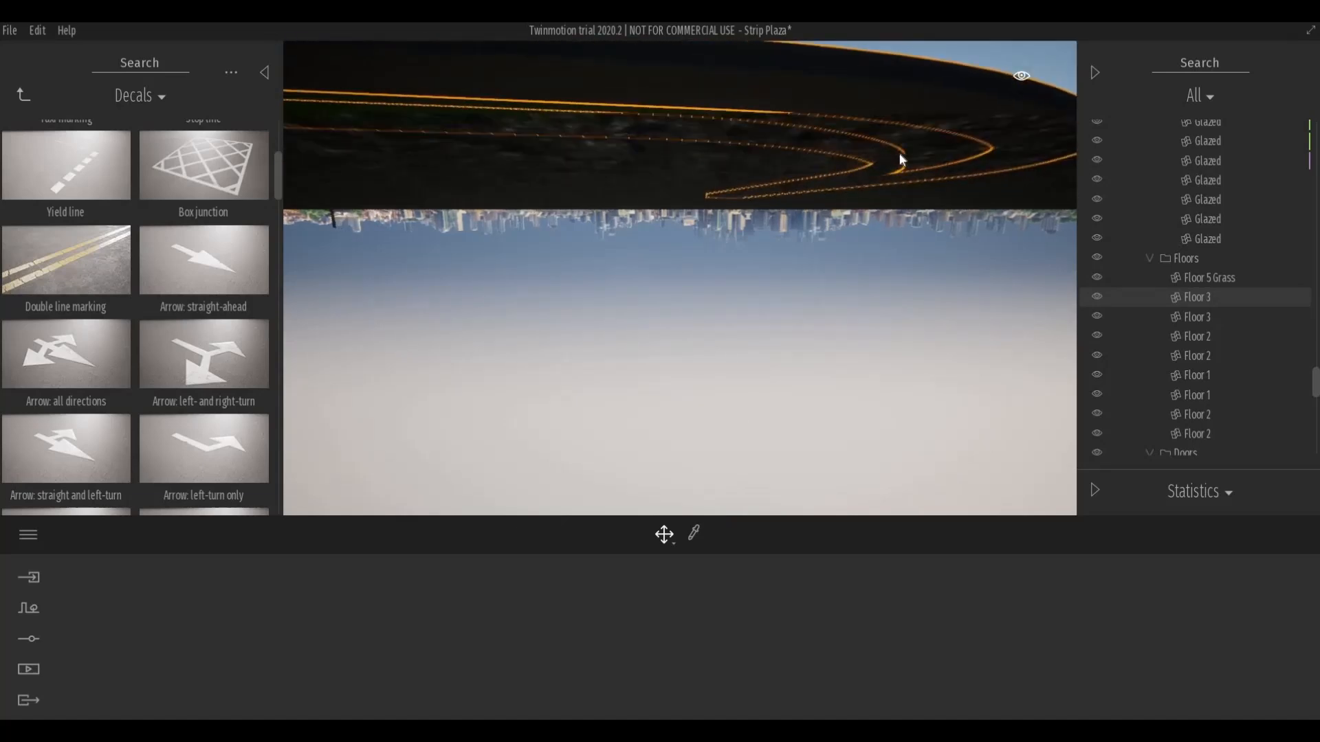
scroll(899, 154, "down", 3)
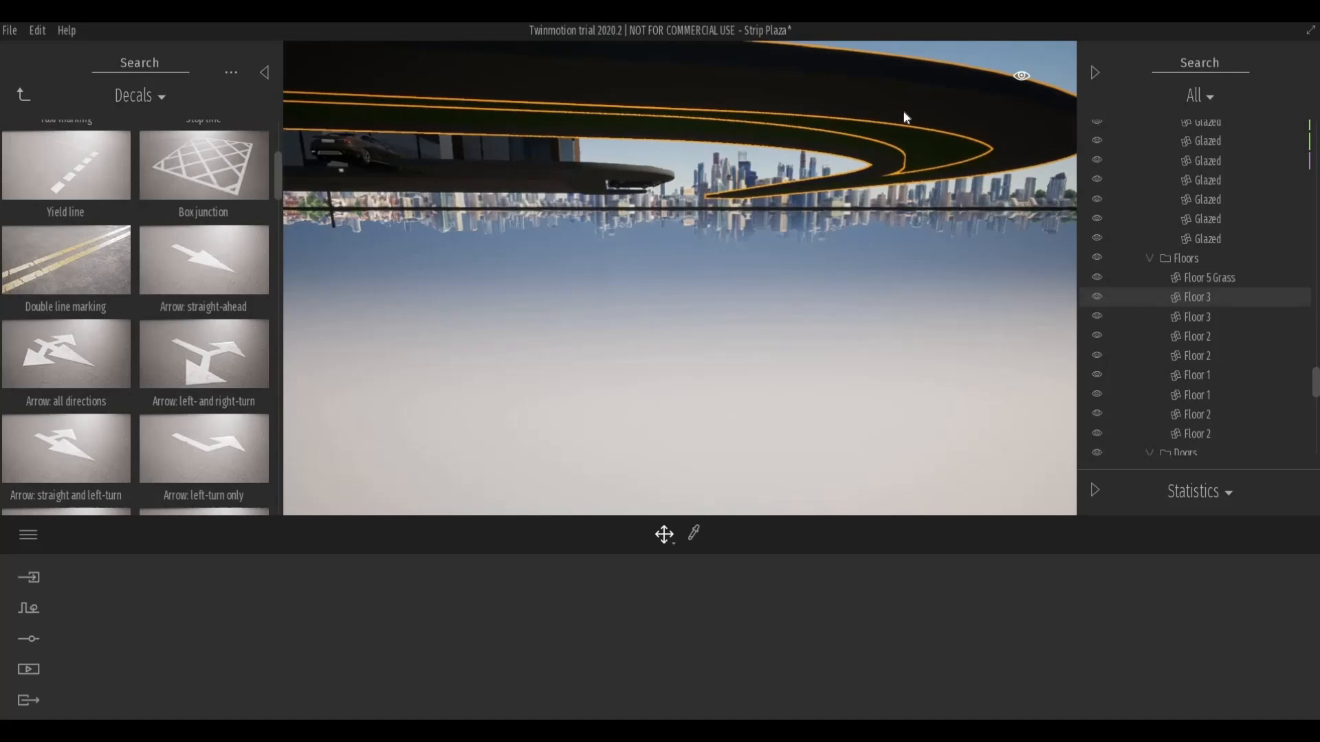
middle_click_drag(890, 145, 889, 248)
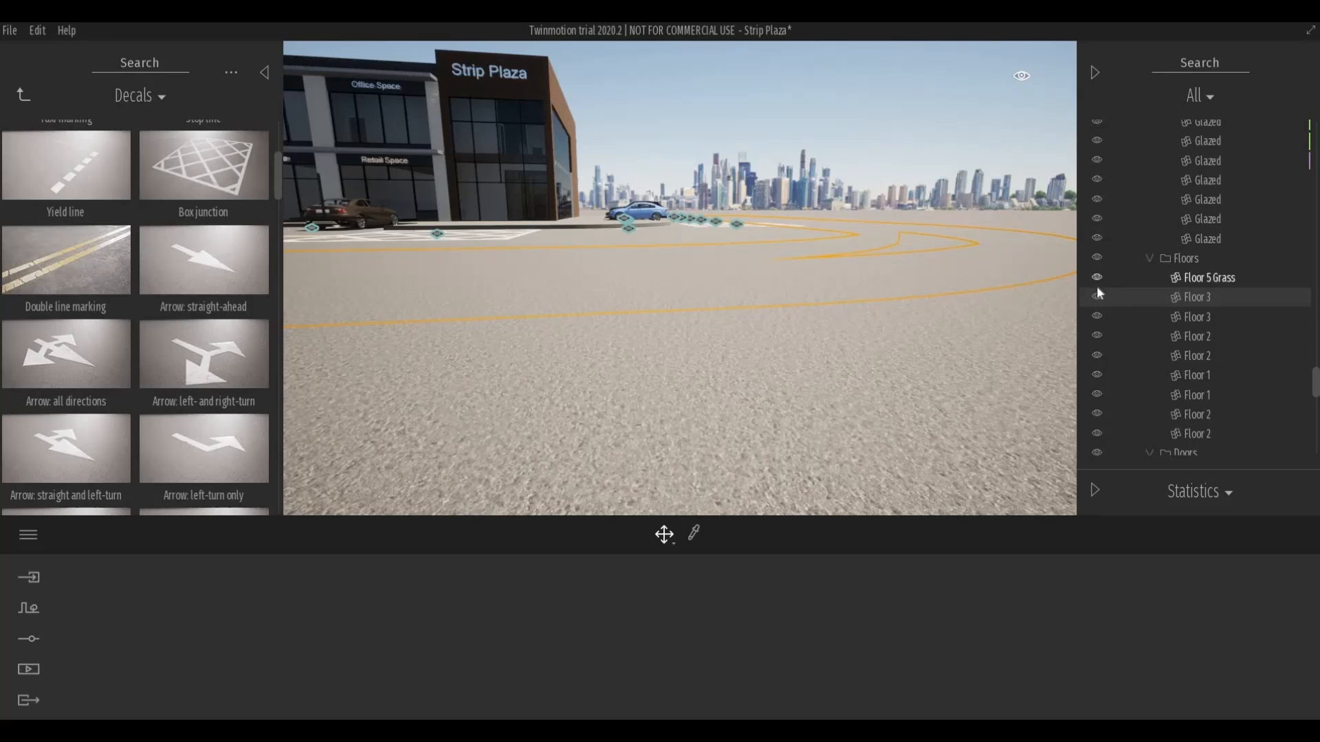
scroll(1099, 279, "down", 5)
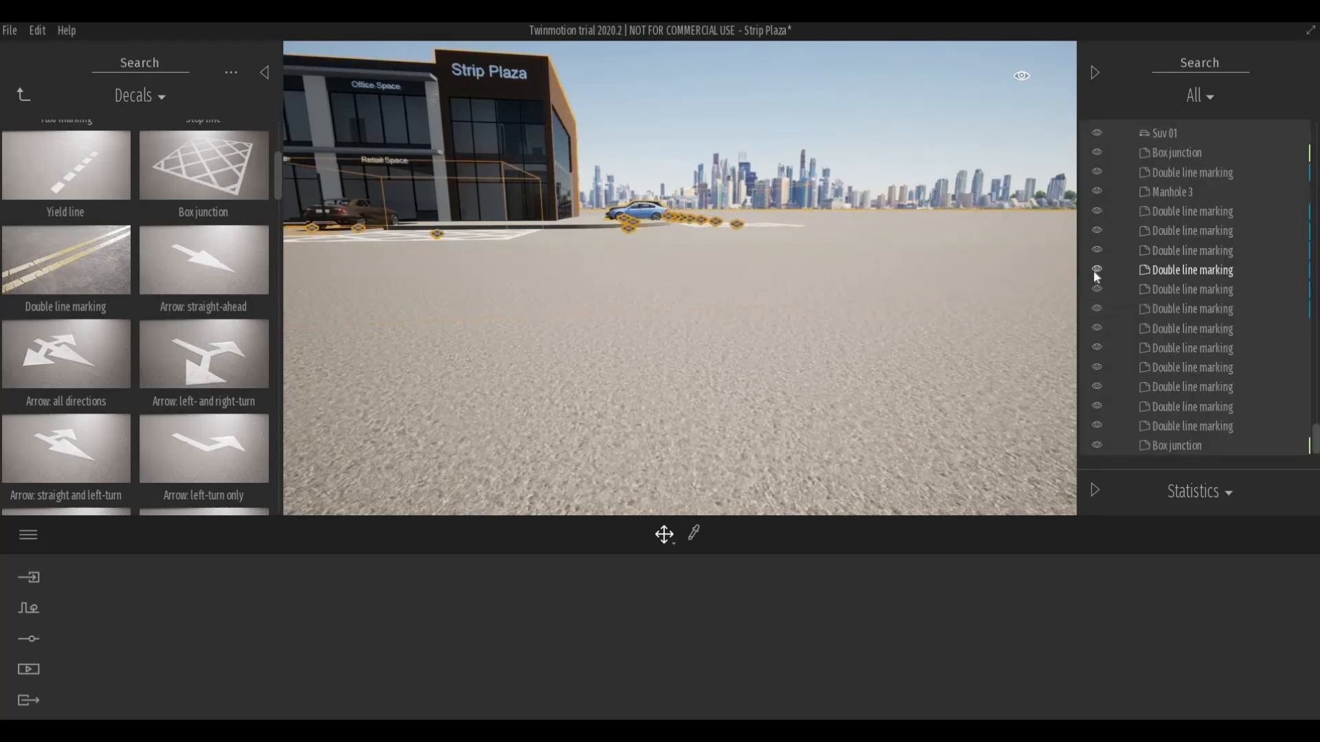
Hide every scene element except the first Floor 3 slab and Floor 5 Grass in the Floors group.
left_click(1096, 269)
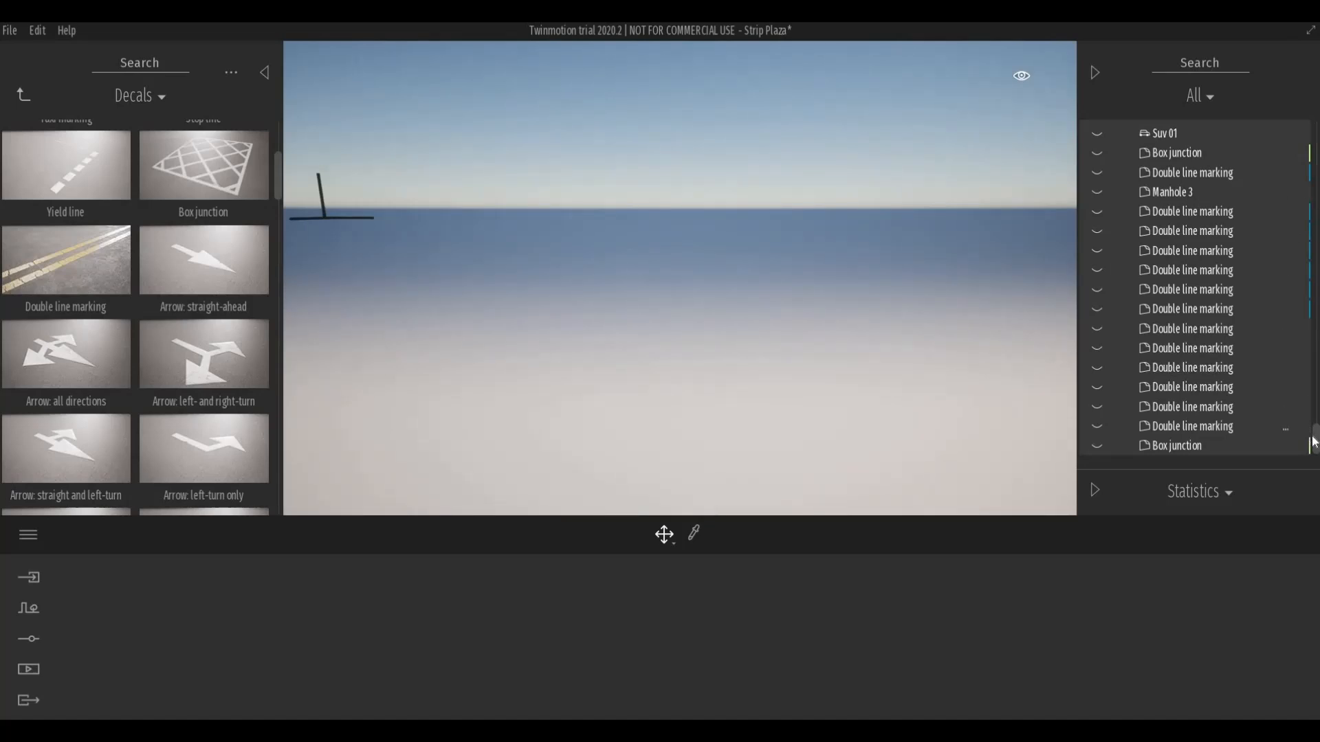
left_click_drag(1313, 437, 1314, 384)
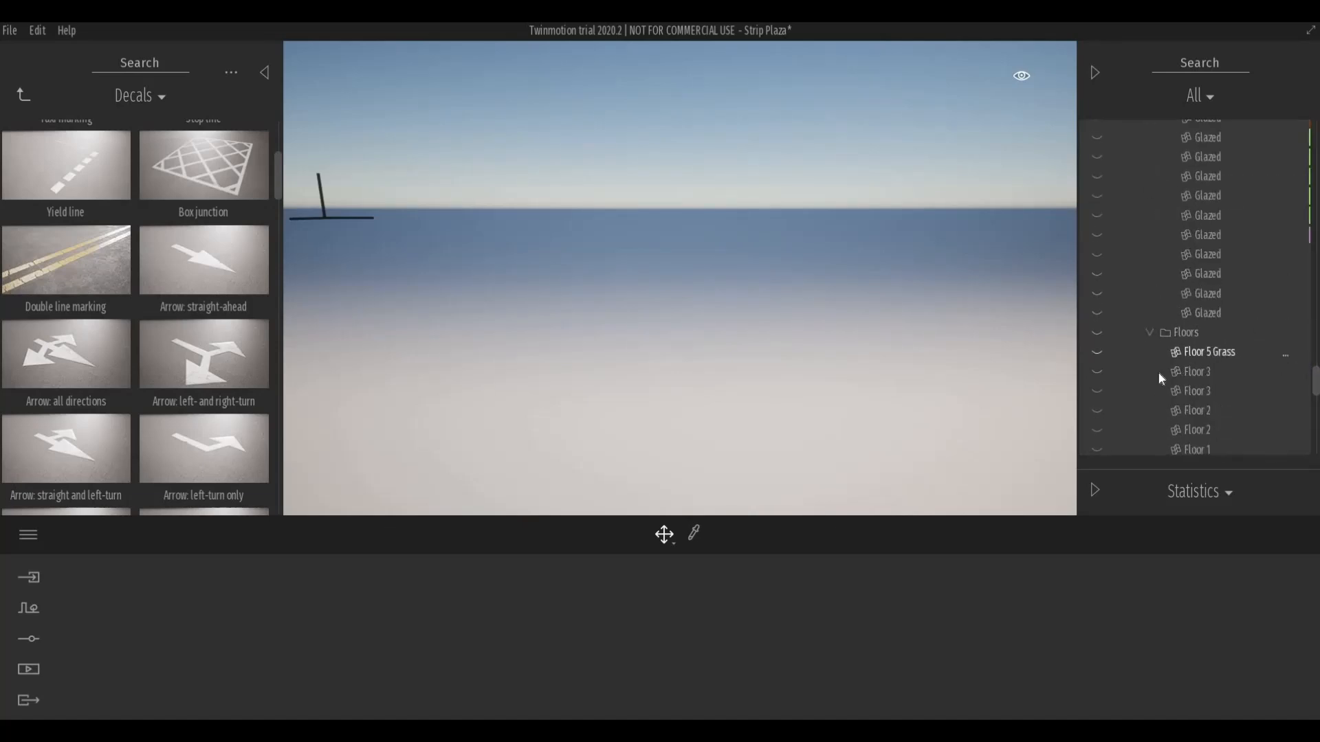
left_click(1097, 371)
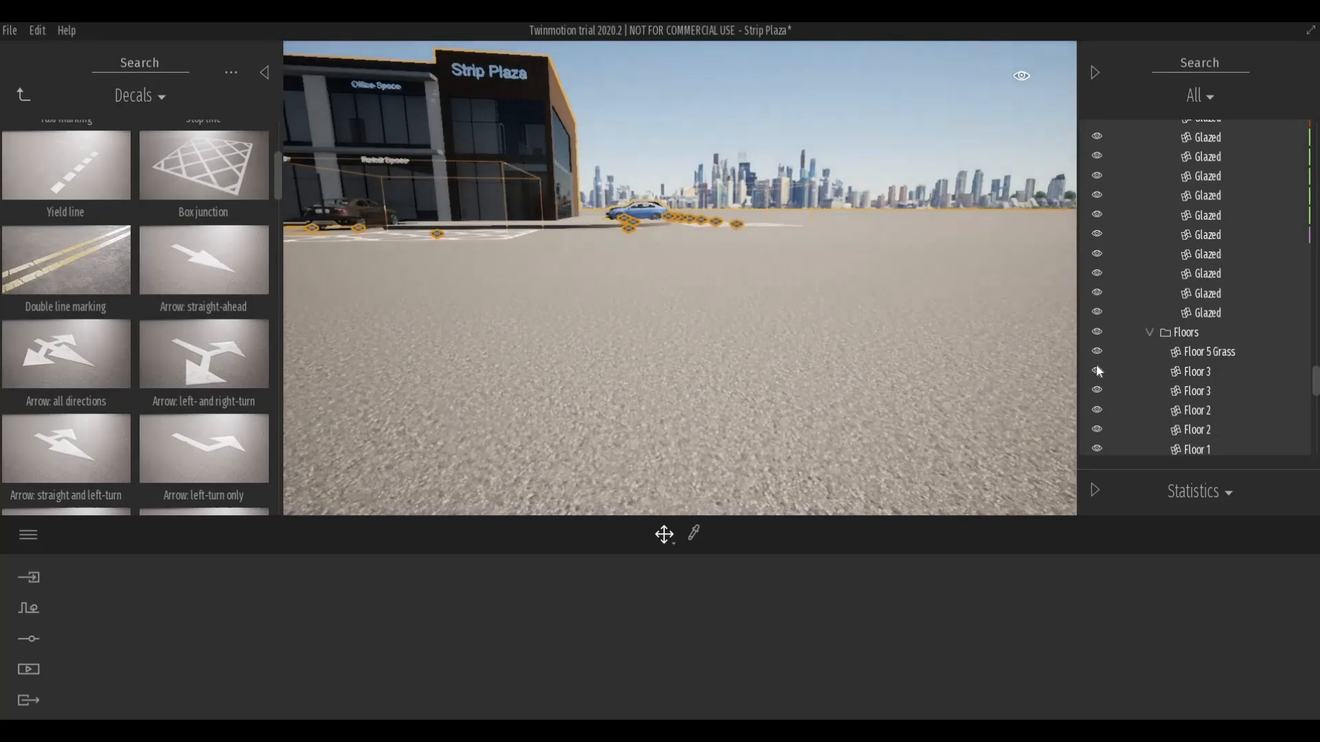
left_click(1096, 369)
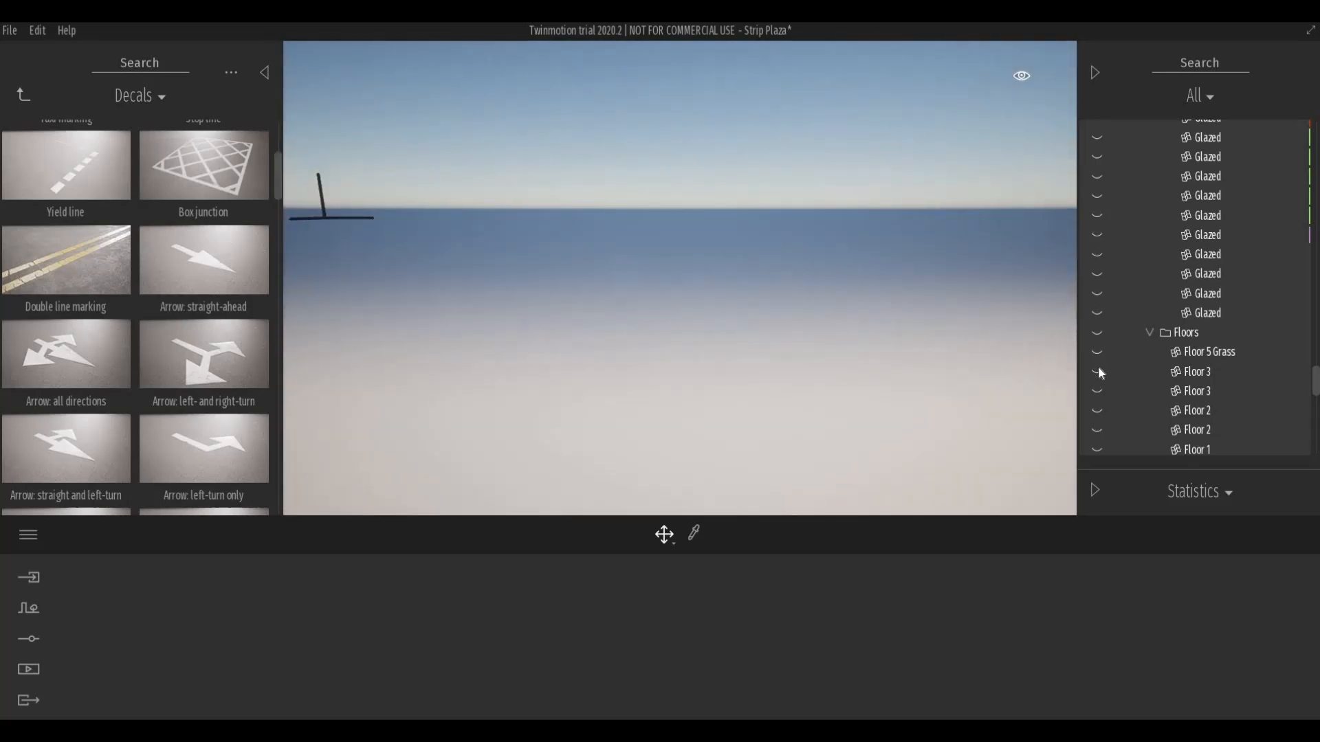
left_click(1097, 369)
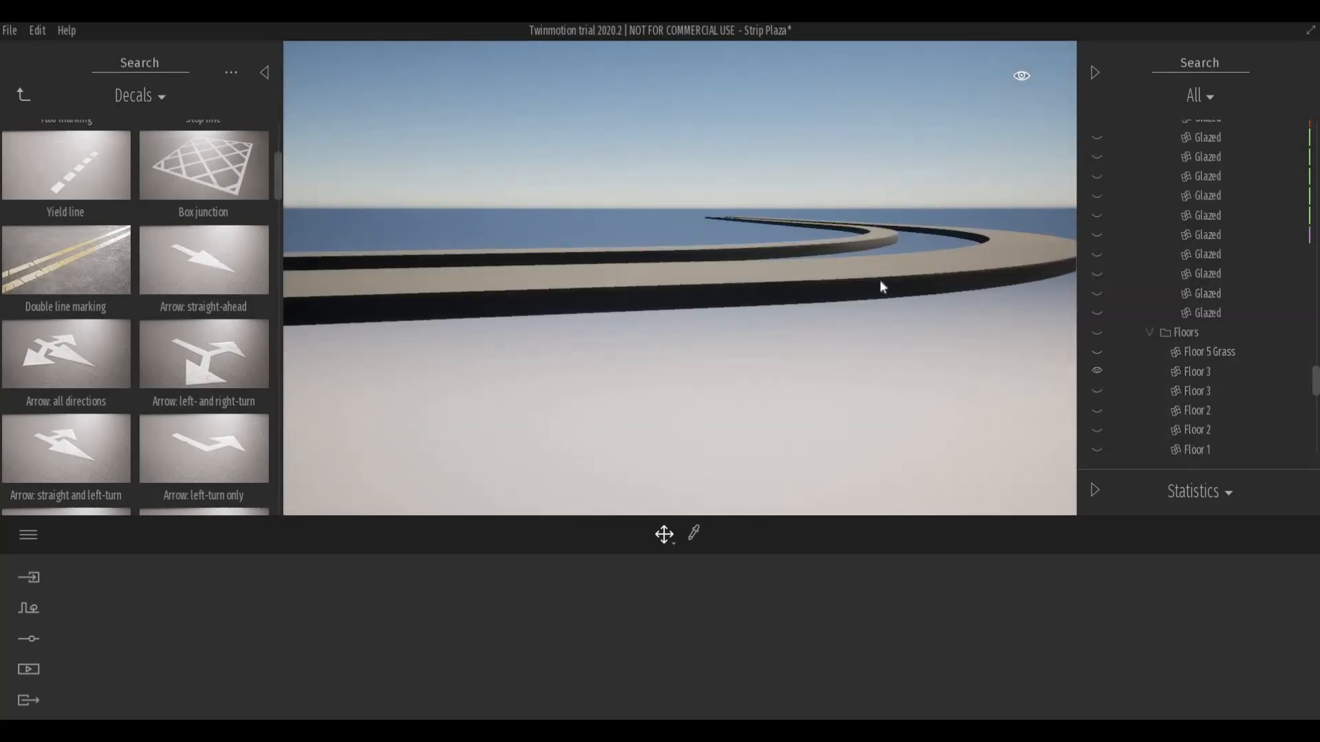
left_click(882, 286)
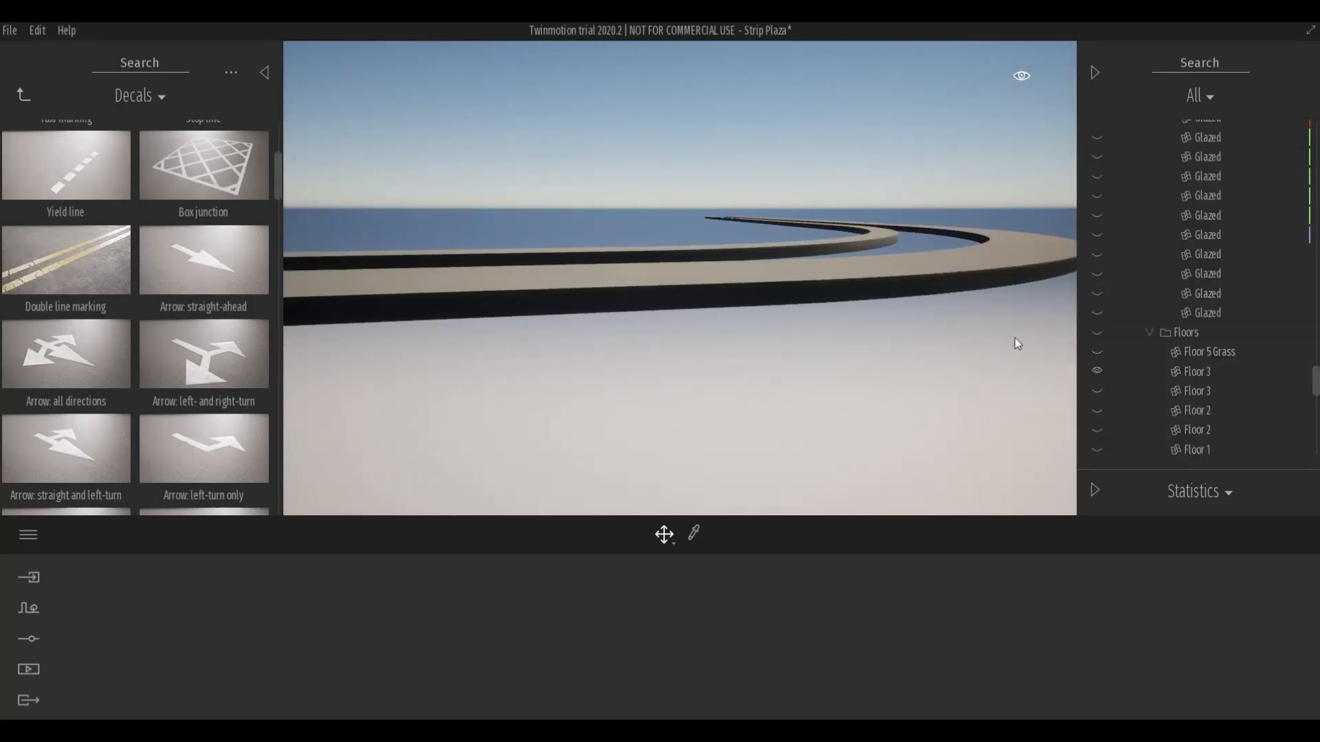
left_click(1096, 352)
scroll(733, 284, "up", 3)
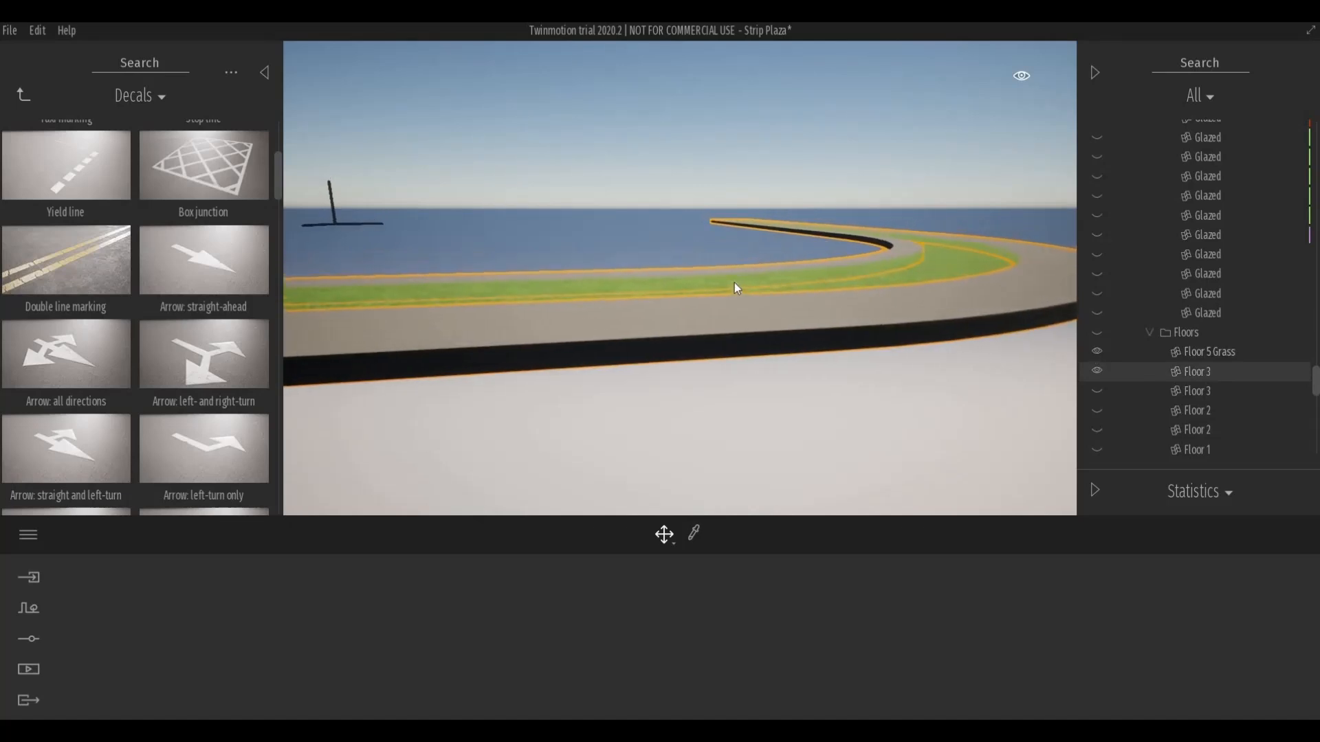
Examine how the isolated Floor 3 slab and Floor 5 Grass strip fit together, and unhide the whole scene.
key("space")
key("space")
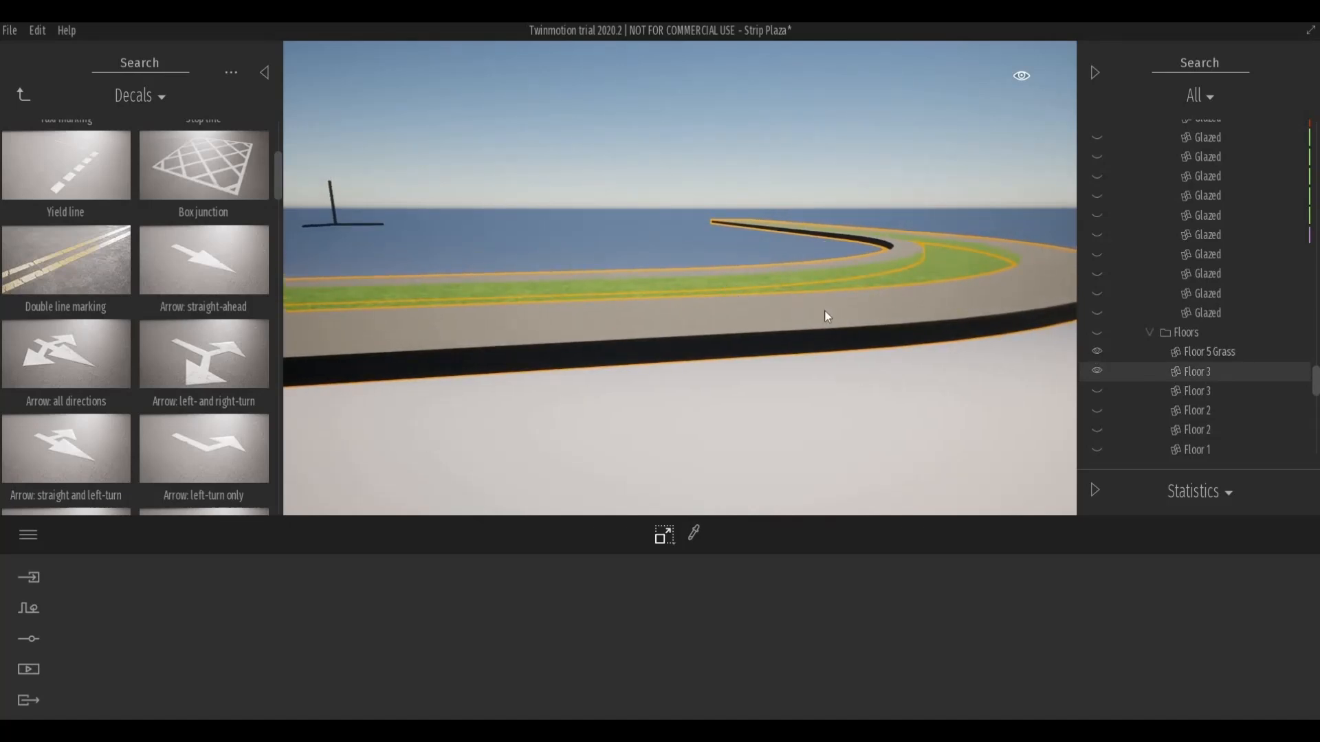
left_click(873, 322)
left_click(873, 322)
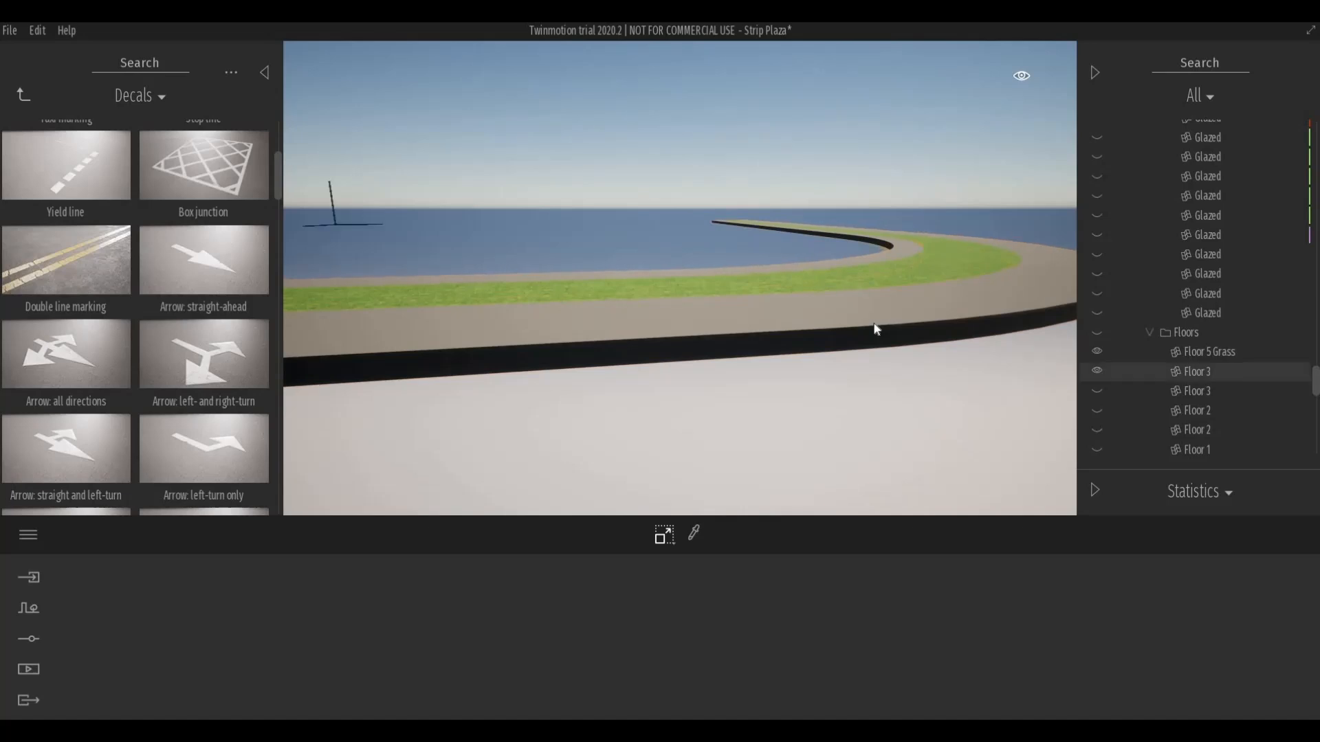
middle_click_drag(951, 365, 920, 348, "shift")
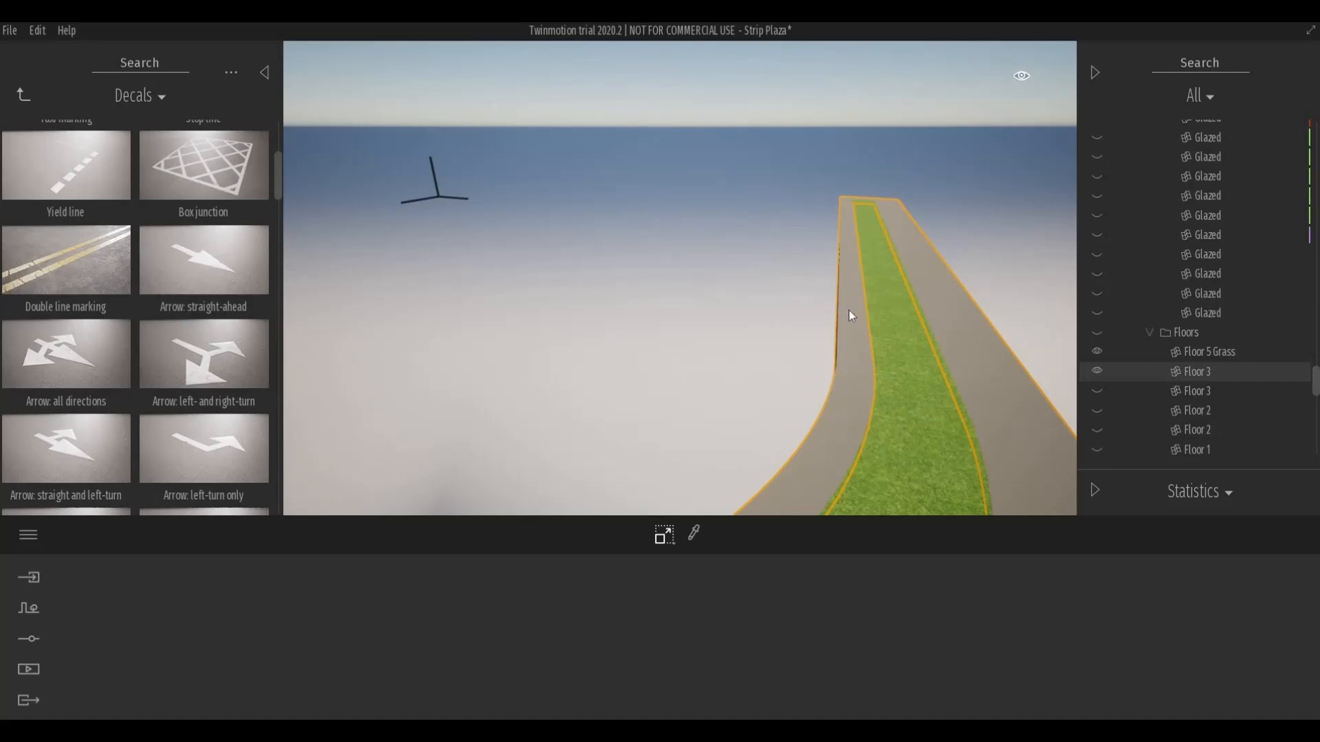
left_click(898, 368)
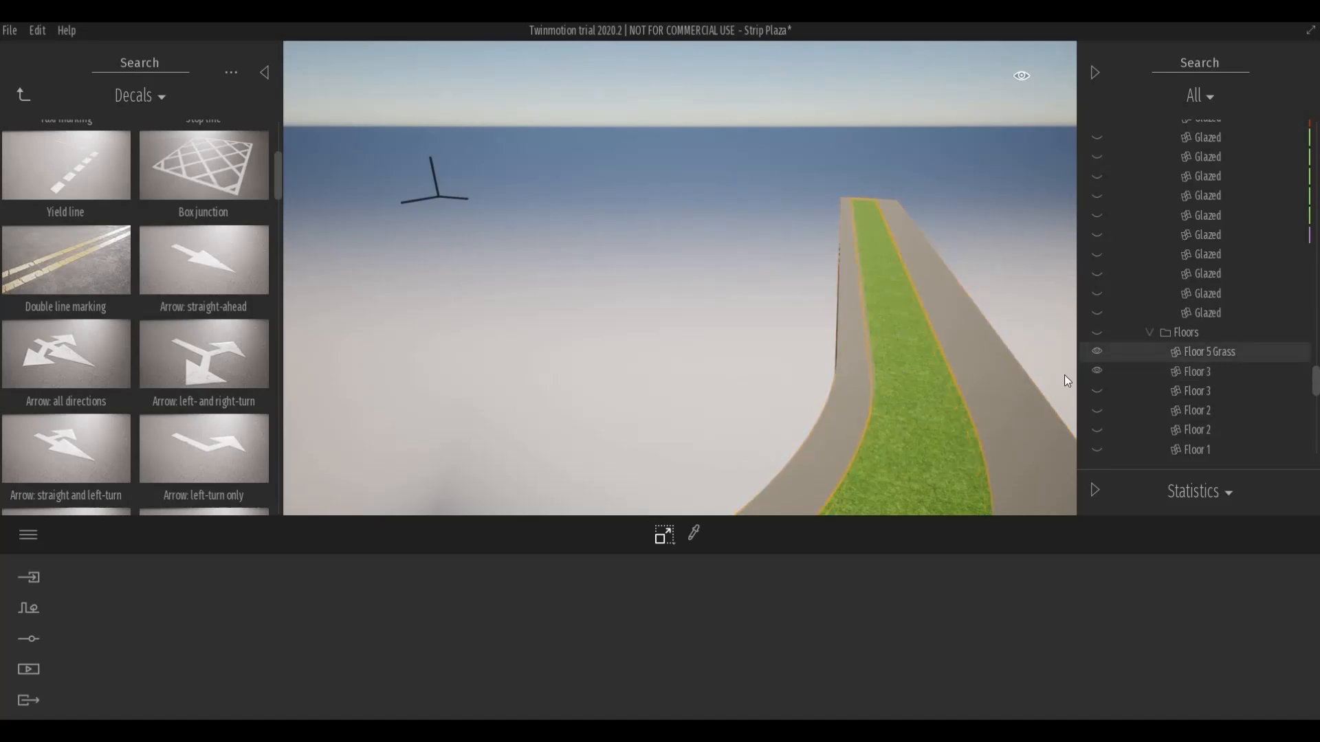
scroll(1093, 291, "down", 5)
left_click(1098, 289)
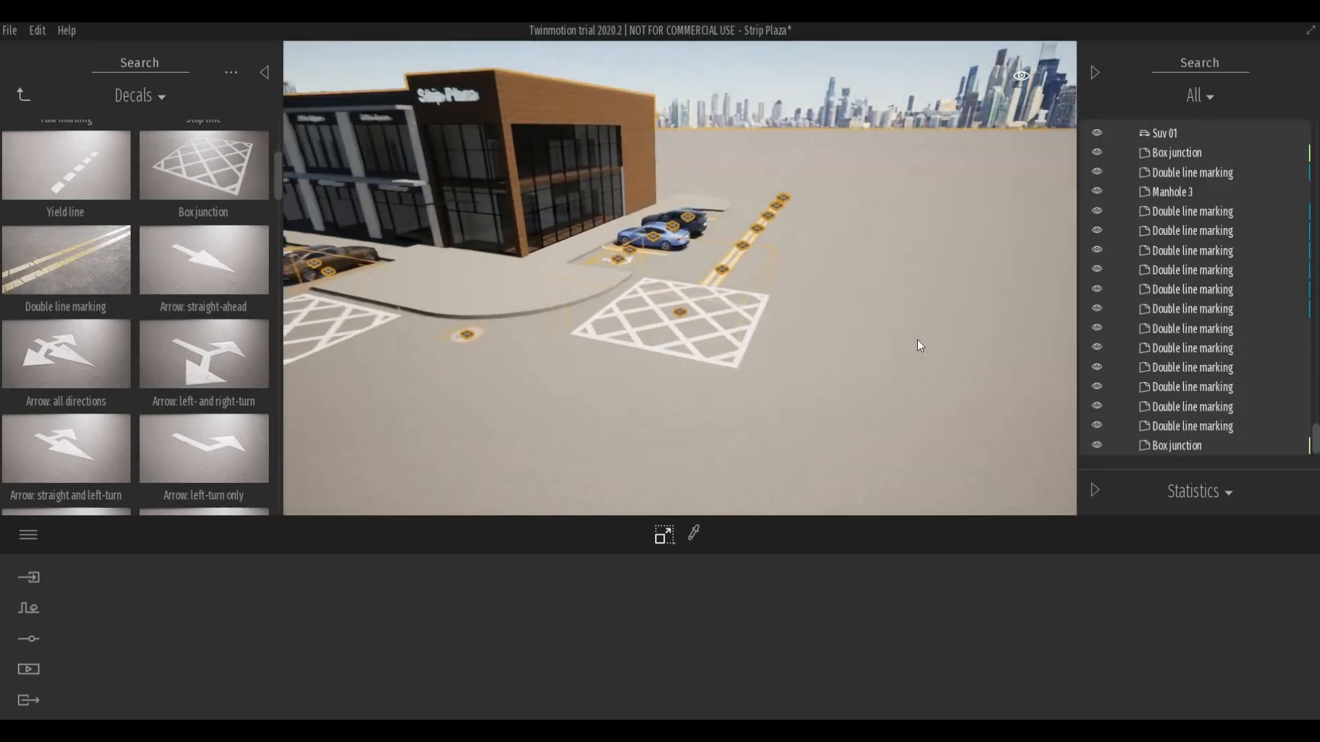
Try deleting the Starting Ground to expose the floor slabs beneath it, and undo the deletion.
left_click(898, 353)
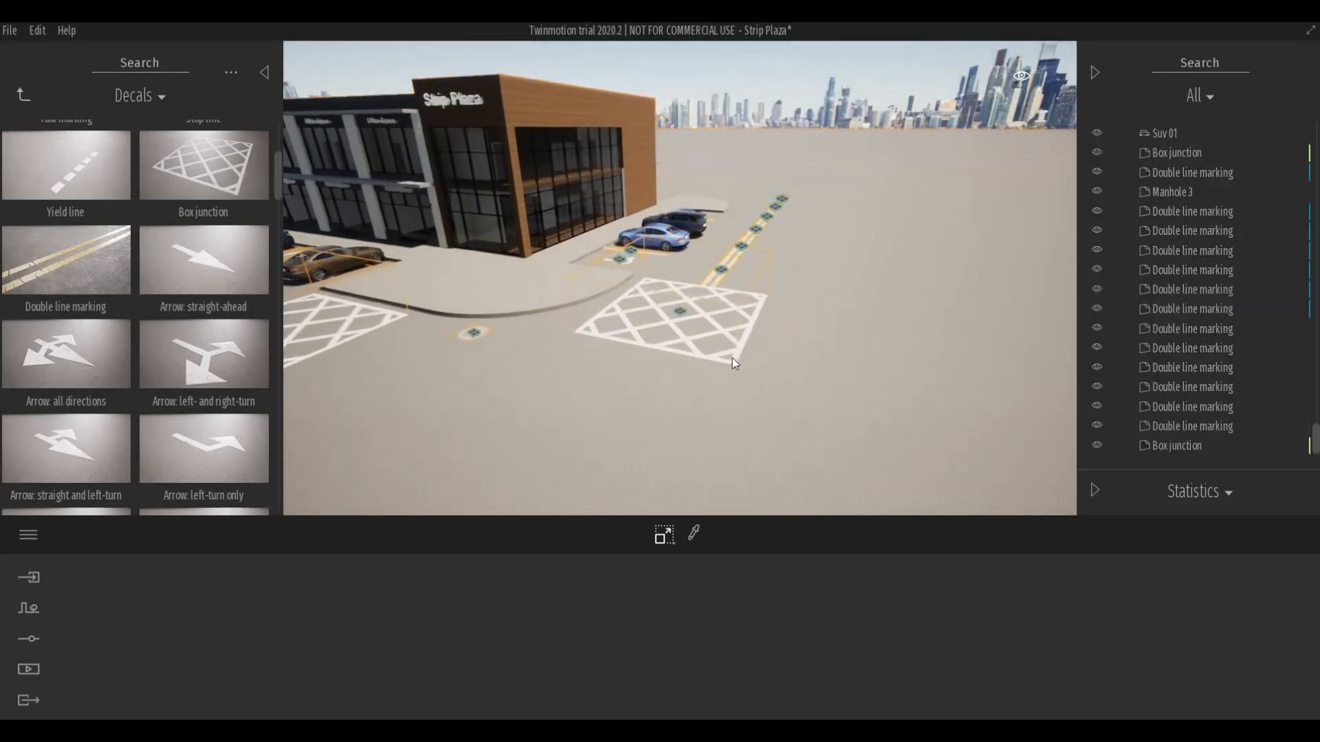
left_click(641, 384)
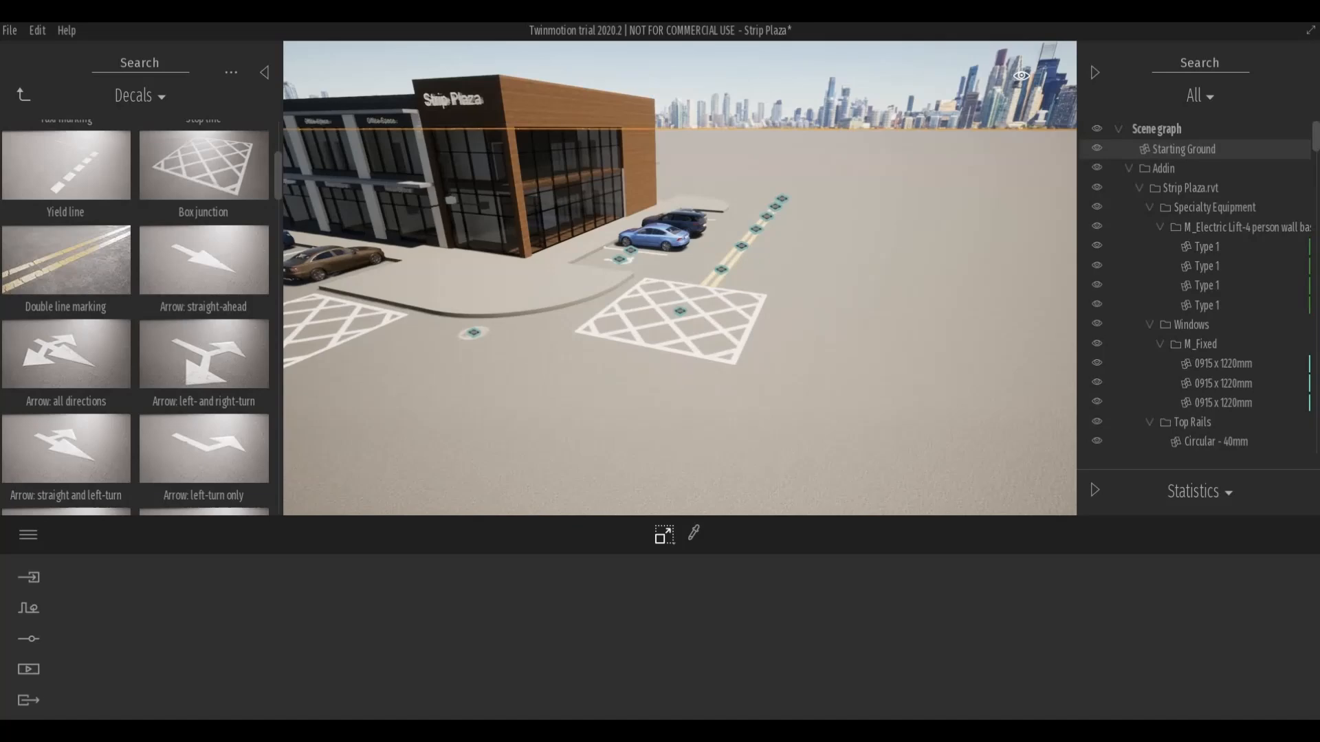
middle_click_drag(641, 384, 643, 327)
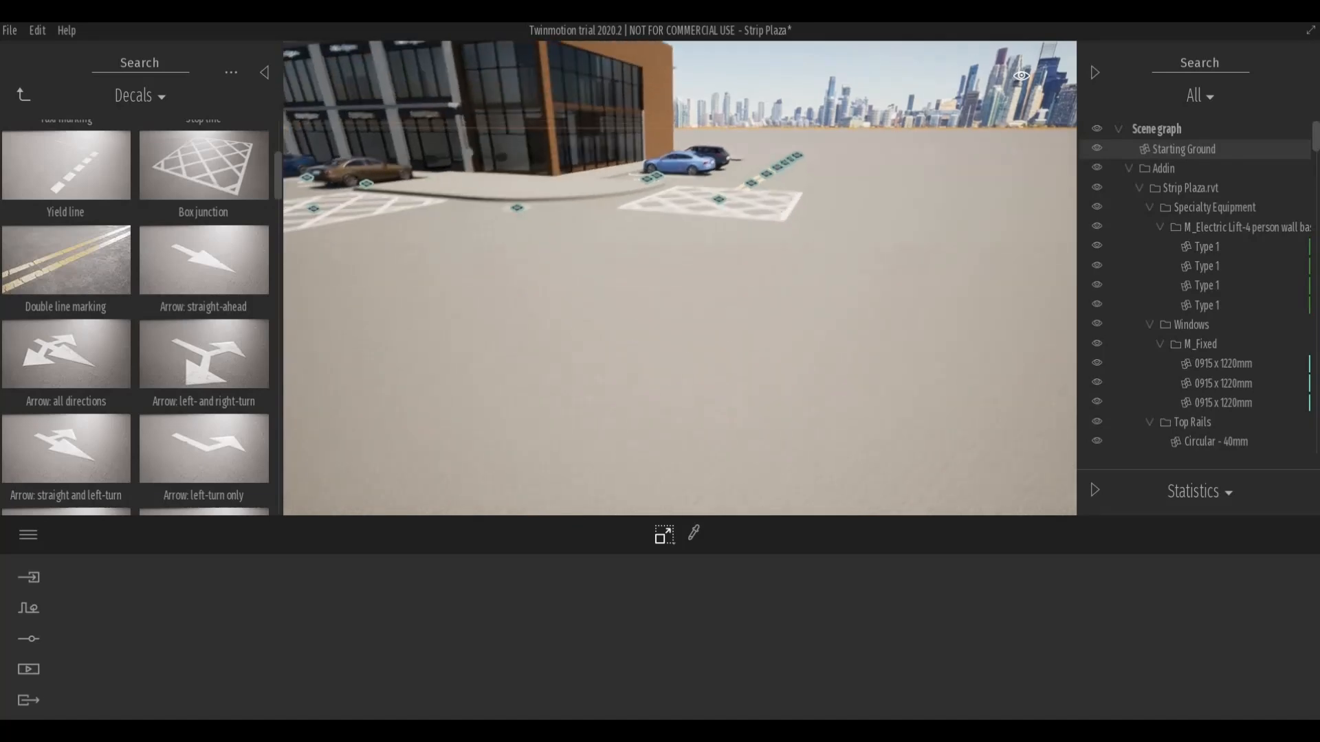
middle_click_drag(681, 302, 686, 370)
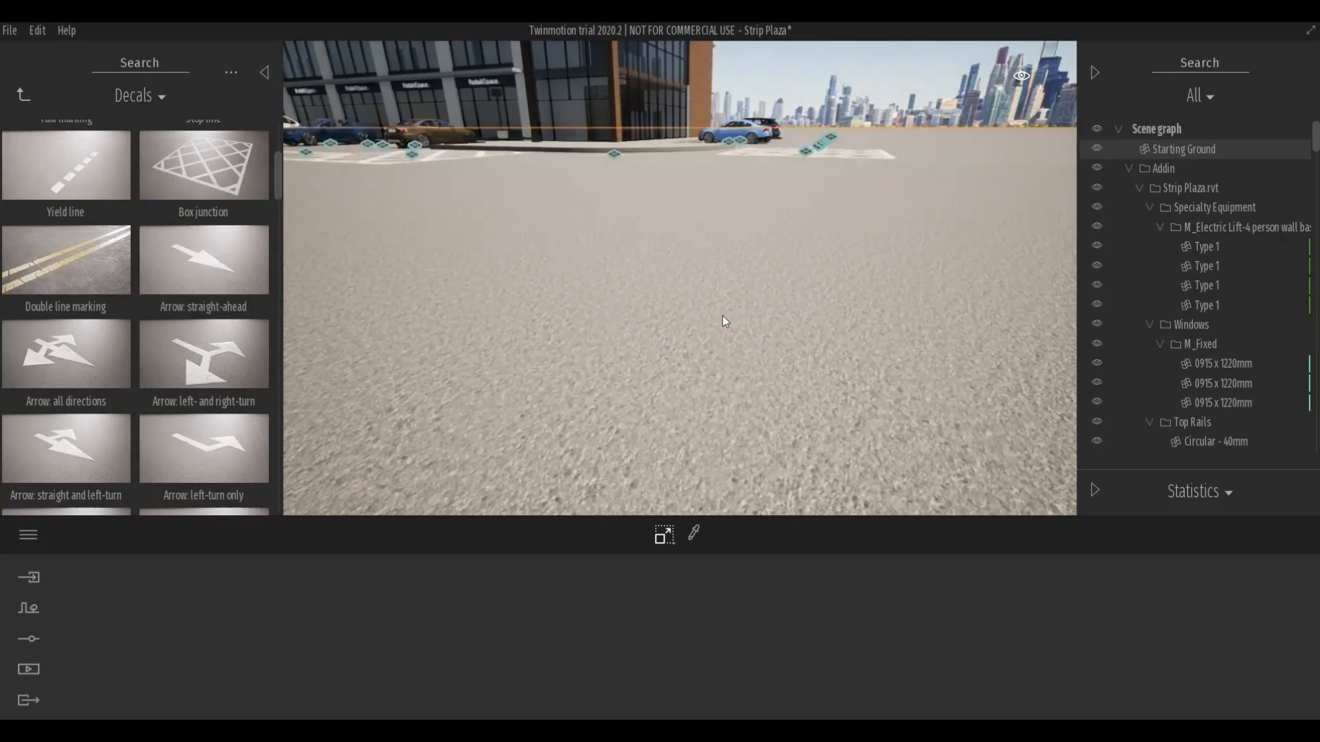
key("Delete")
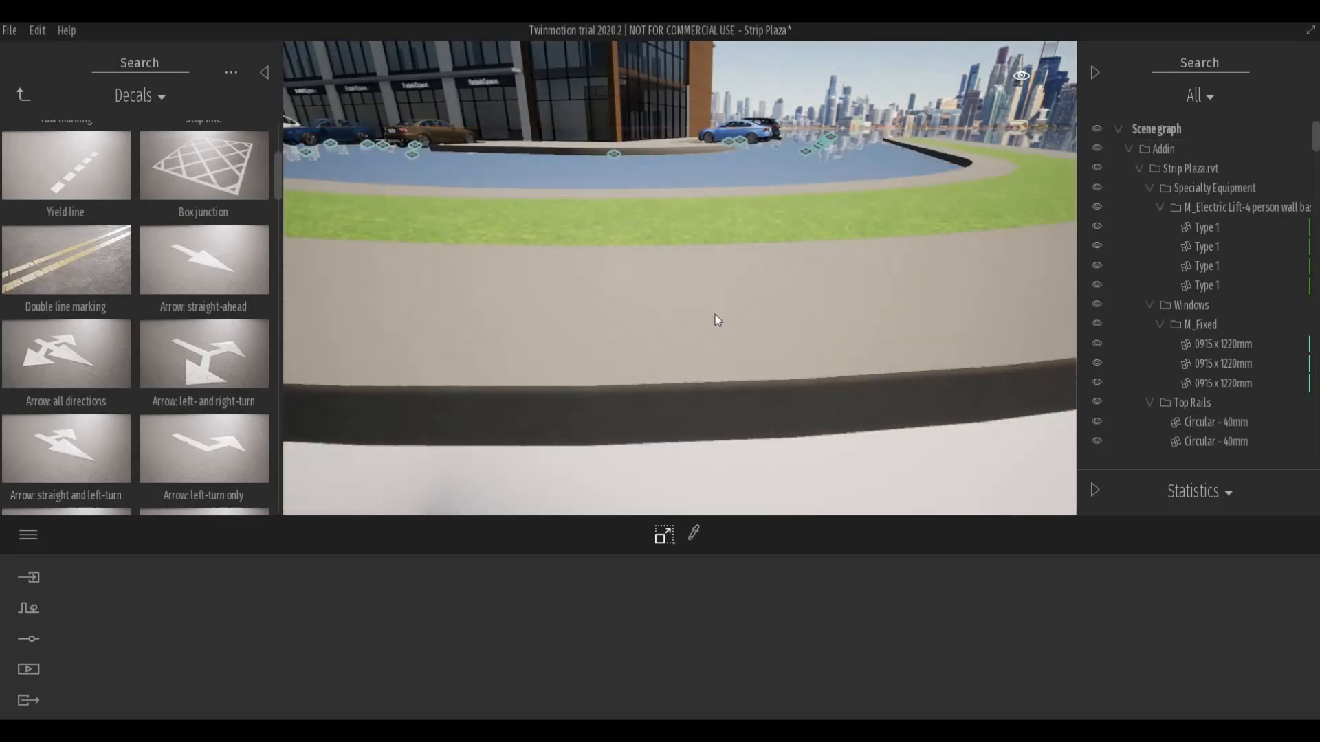
middle_click_drag(729, 295, 704, 331)
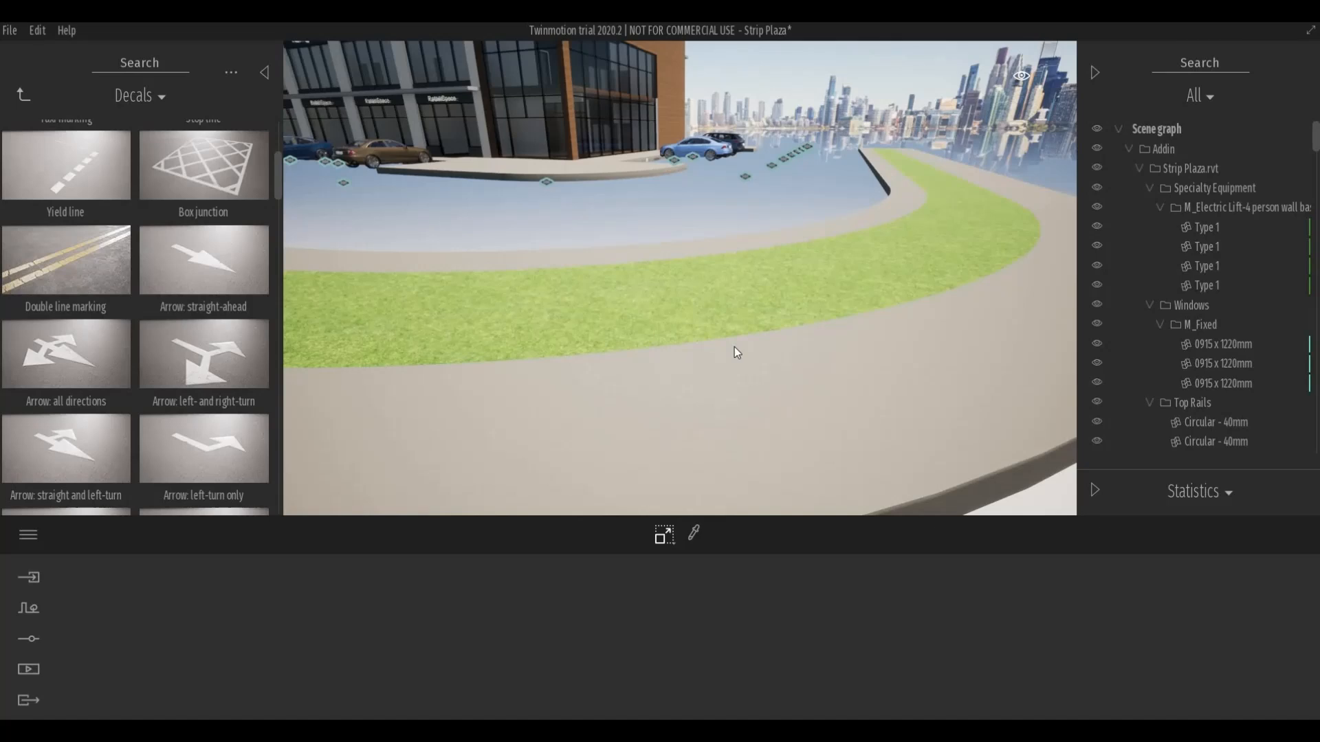
key("ctrl+z")
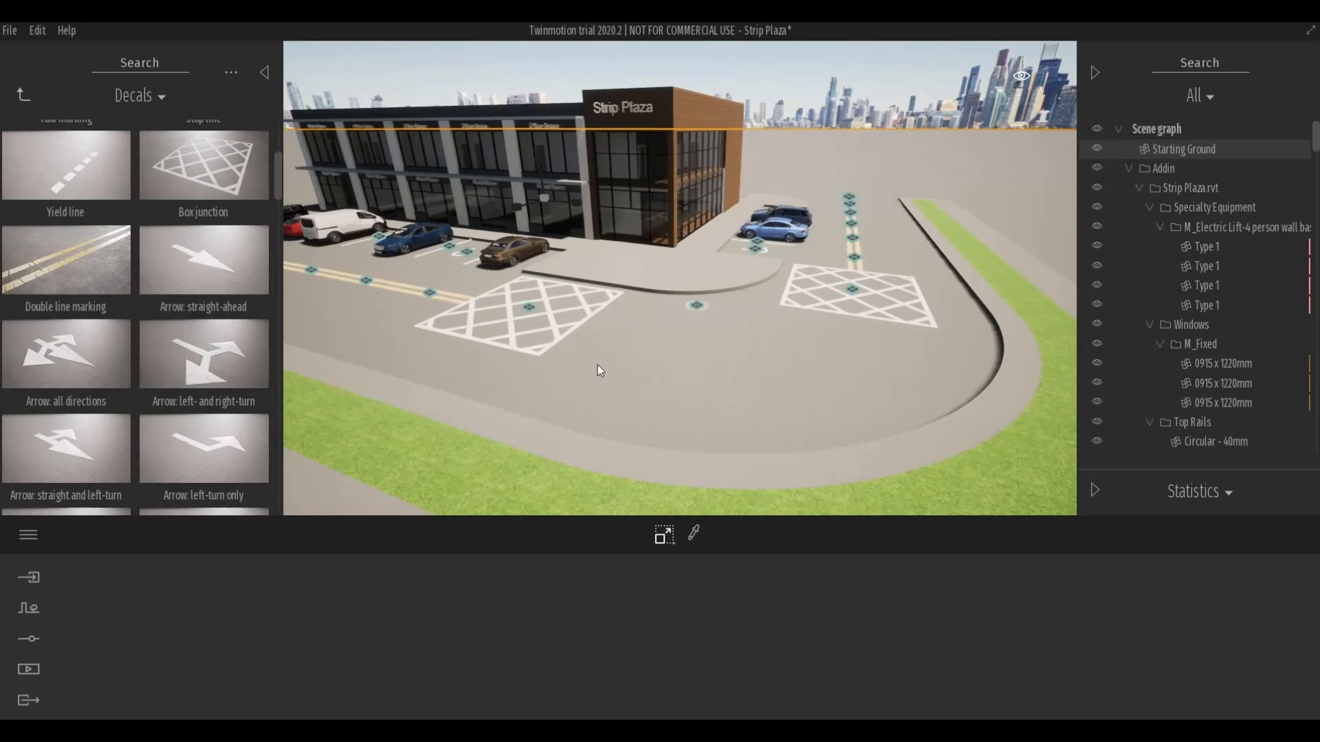
Delete both Box junction decals from the road around the plaza's corner.
scroll(597, 365, "down", 2)
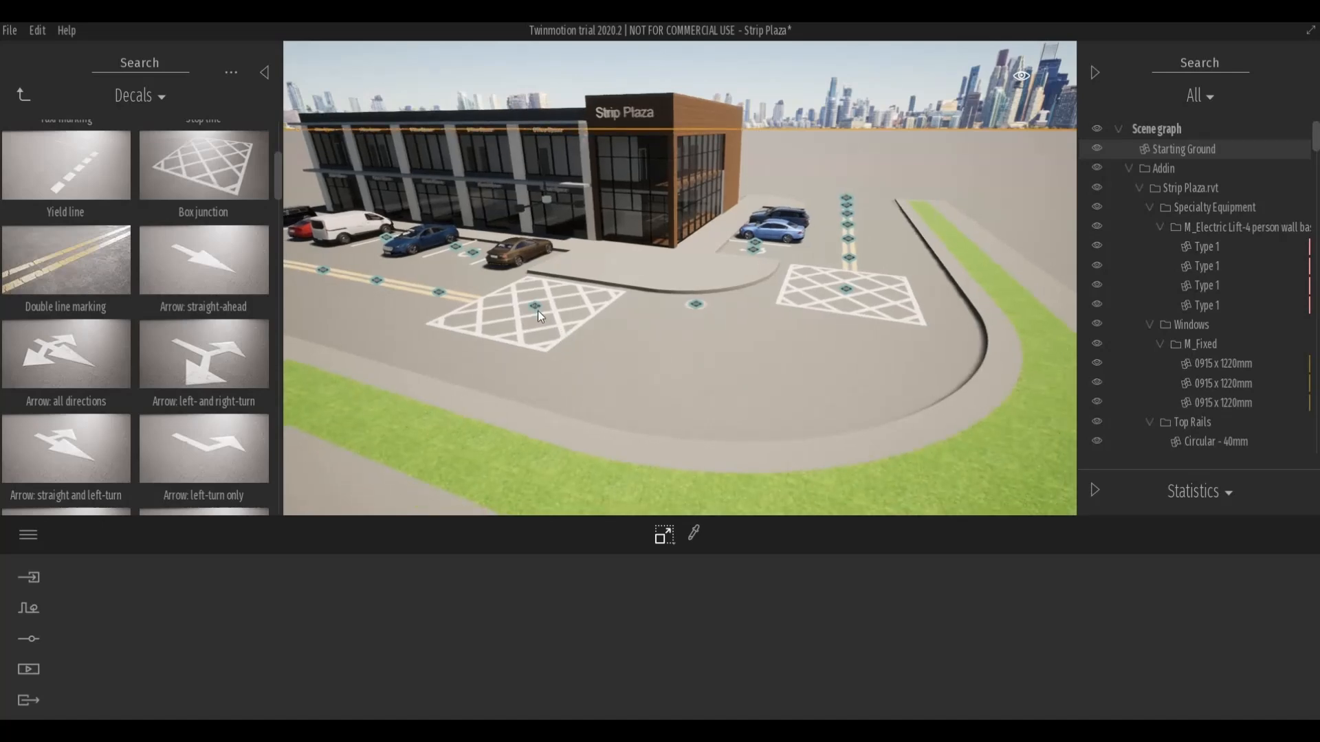
left_click(537, 310)
key("Delete")
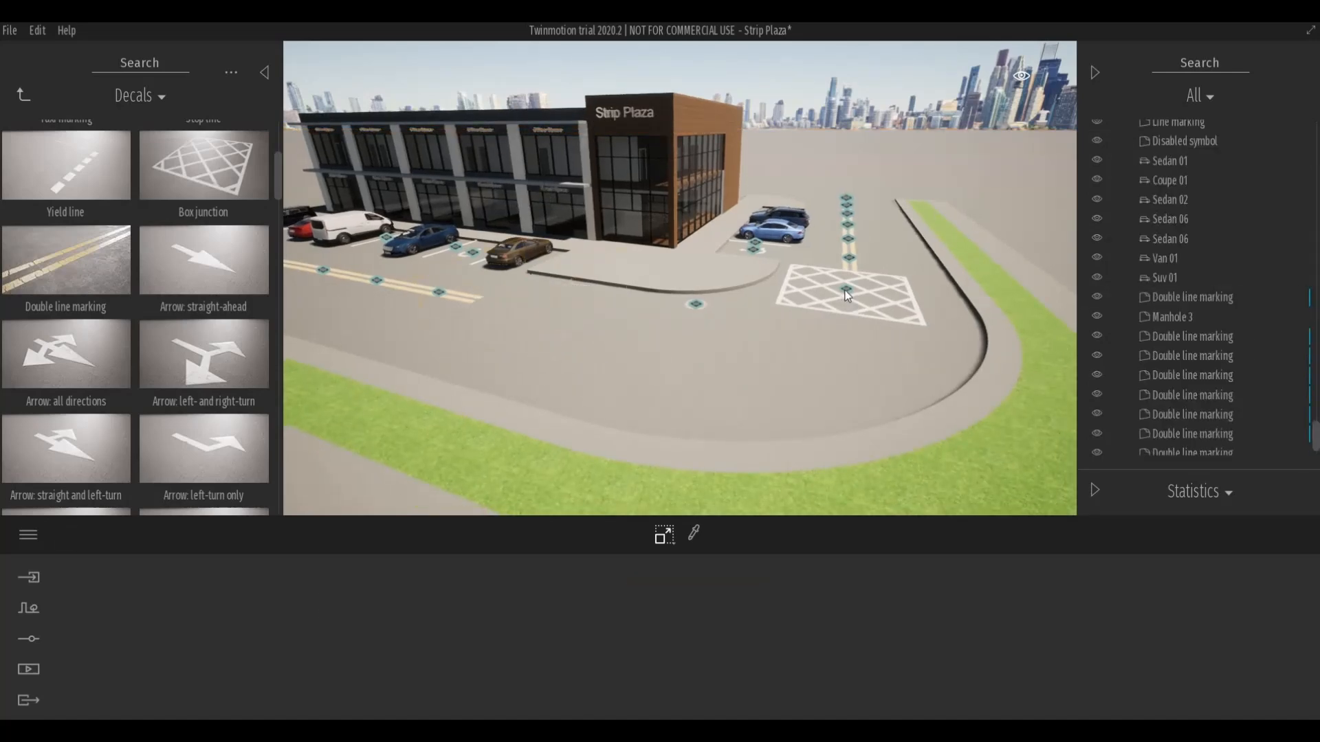
left_click(846, 297)
key("Delete")
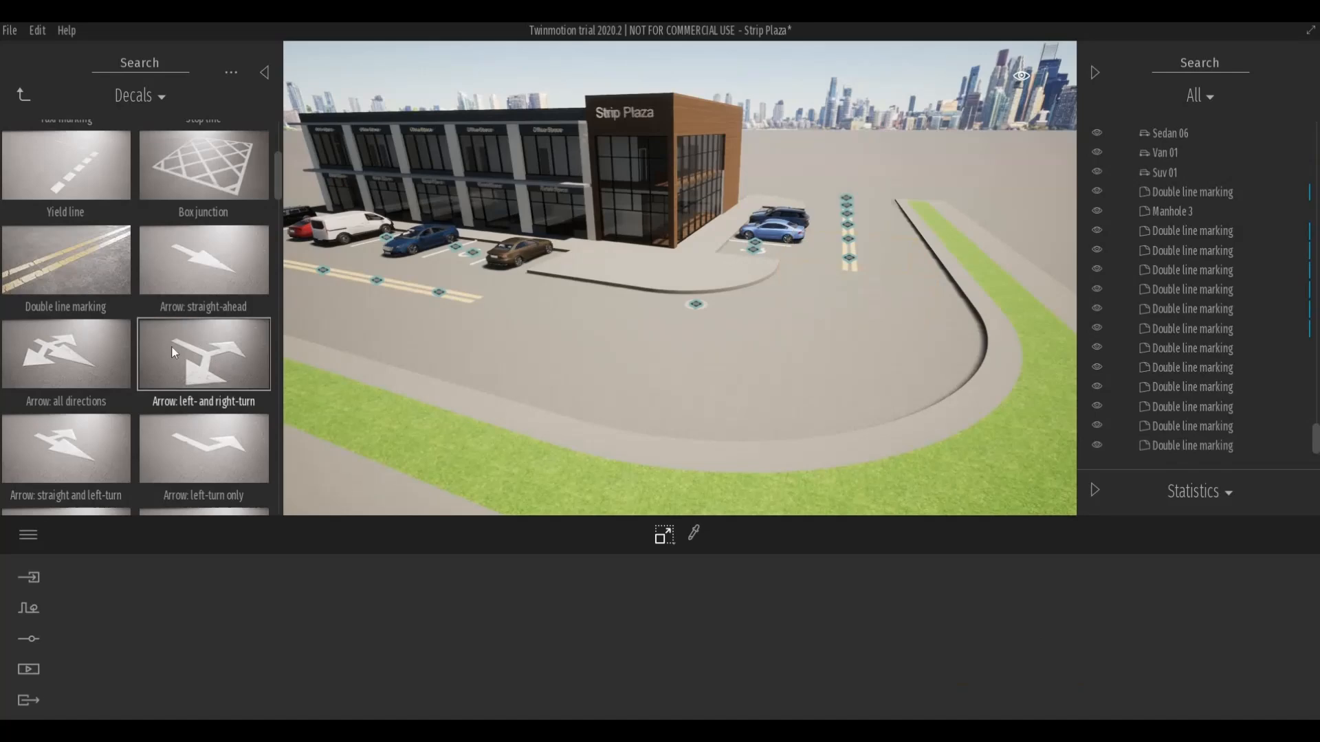
Browse the road decals and place a Zebra crossing on the road beside the brown car, at the kerb's edge.
scroll(67, 322, "down", 3)
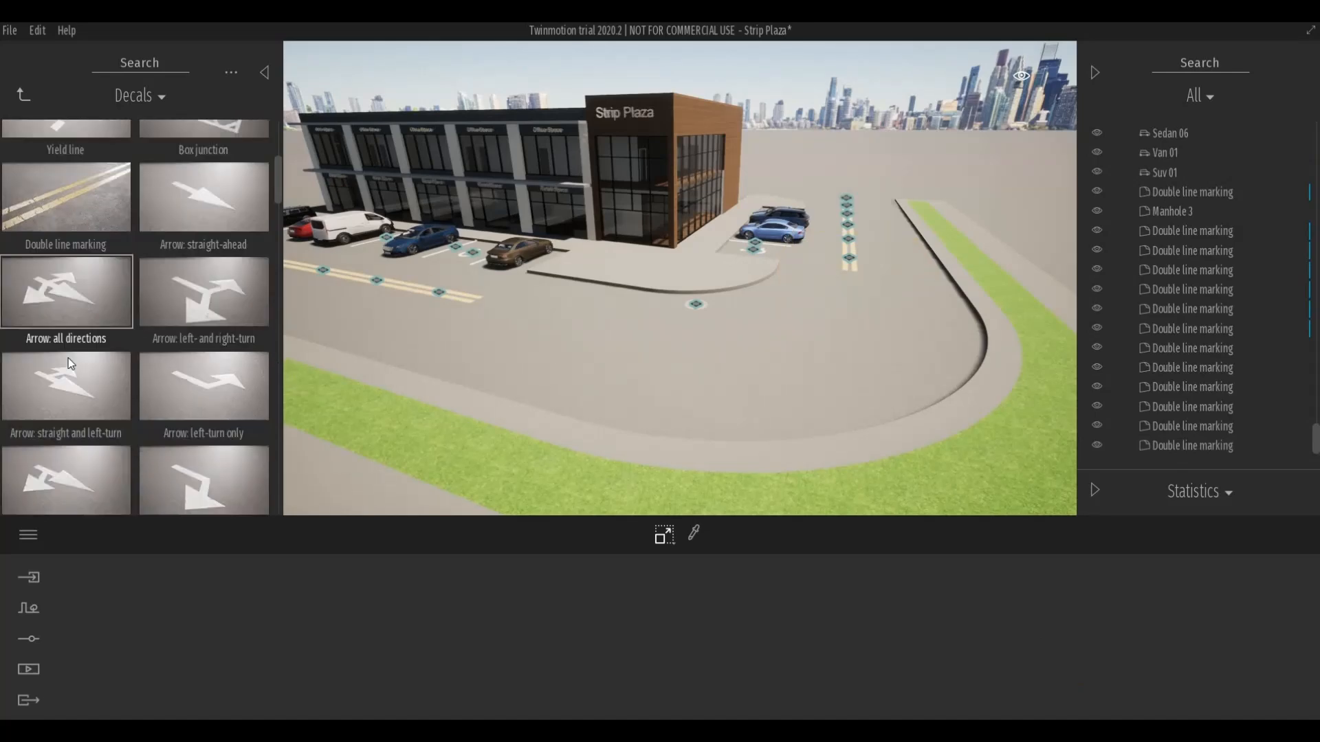
scroll(180, 306, "down", 1)
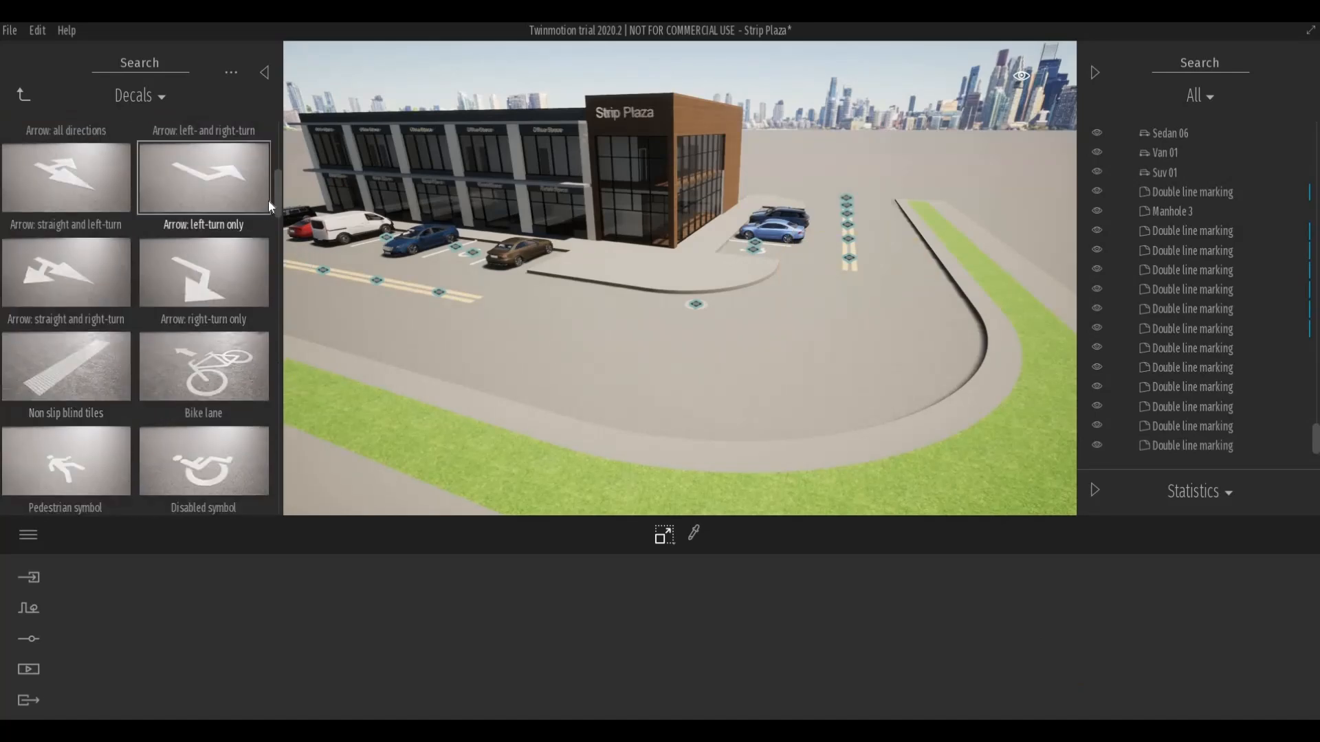
scroll(278, 227, "down", 6)
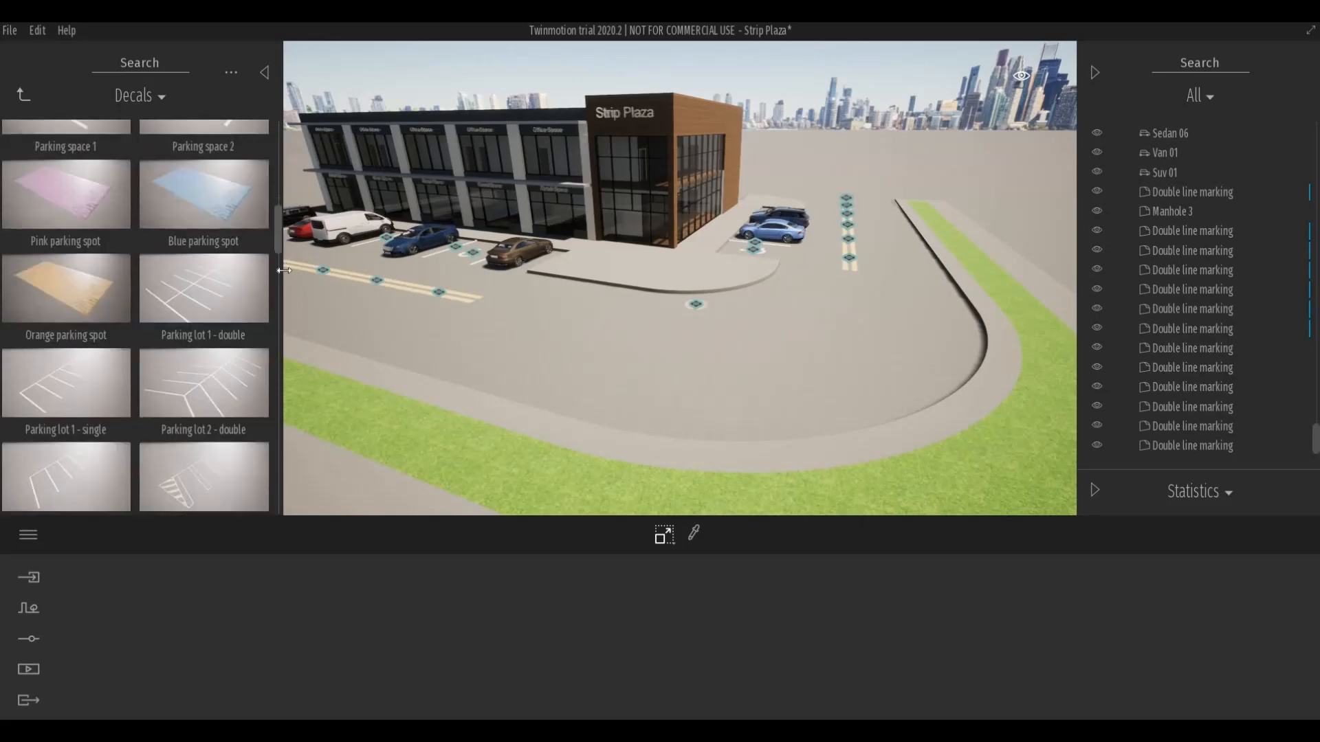
scroll(283, 297, "down", 10)
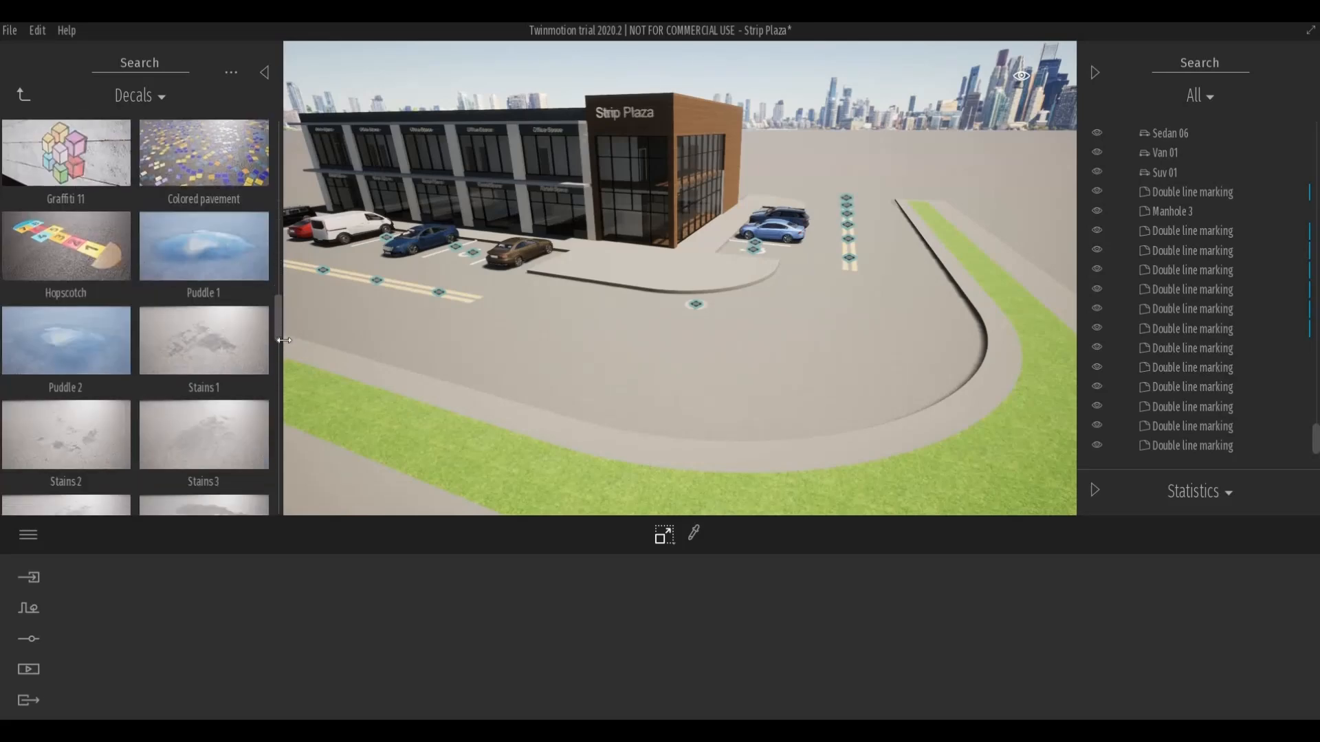
scroll(284, 353, "down", 8)
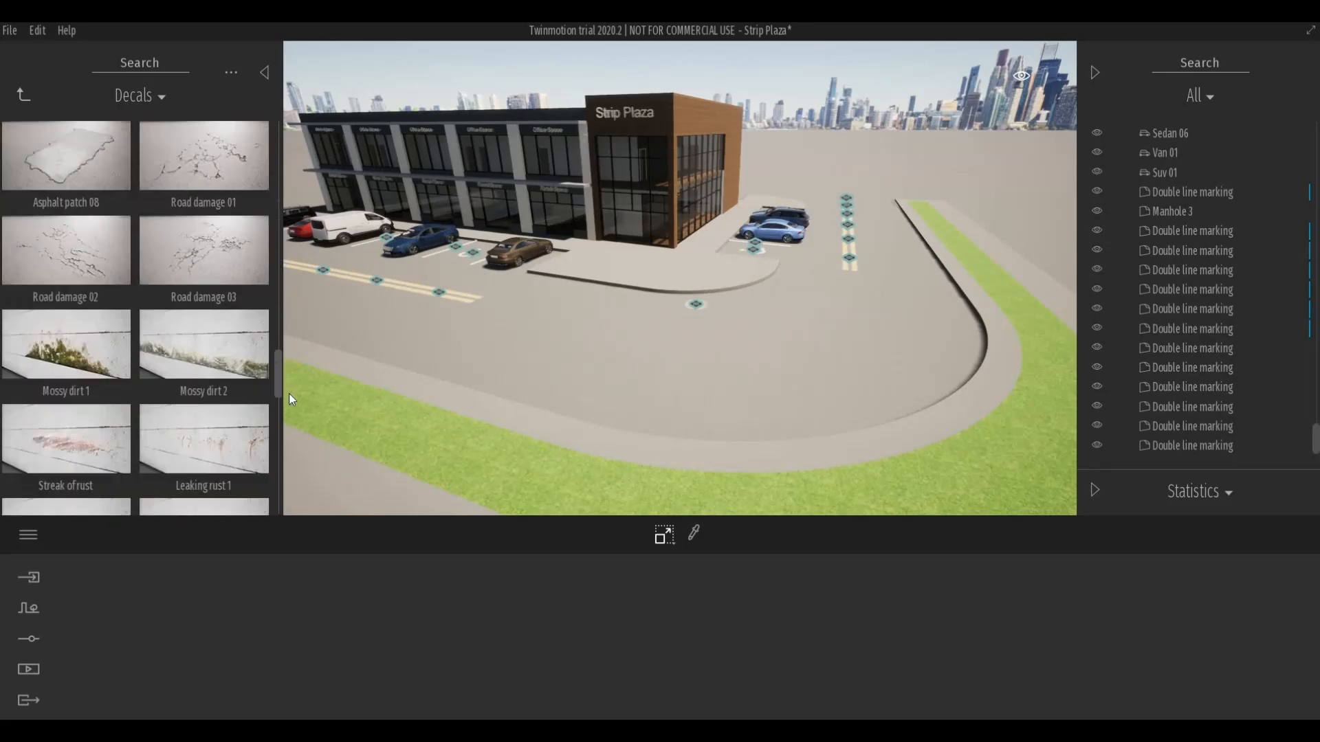
scroll(292, 430, "down", 10)
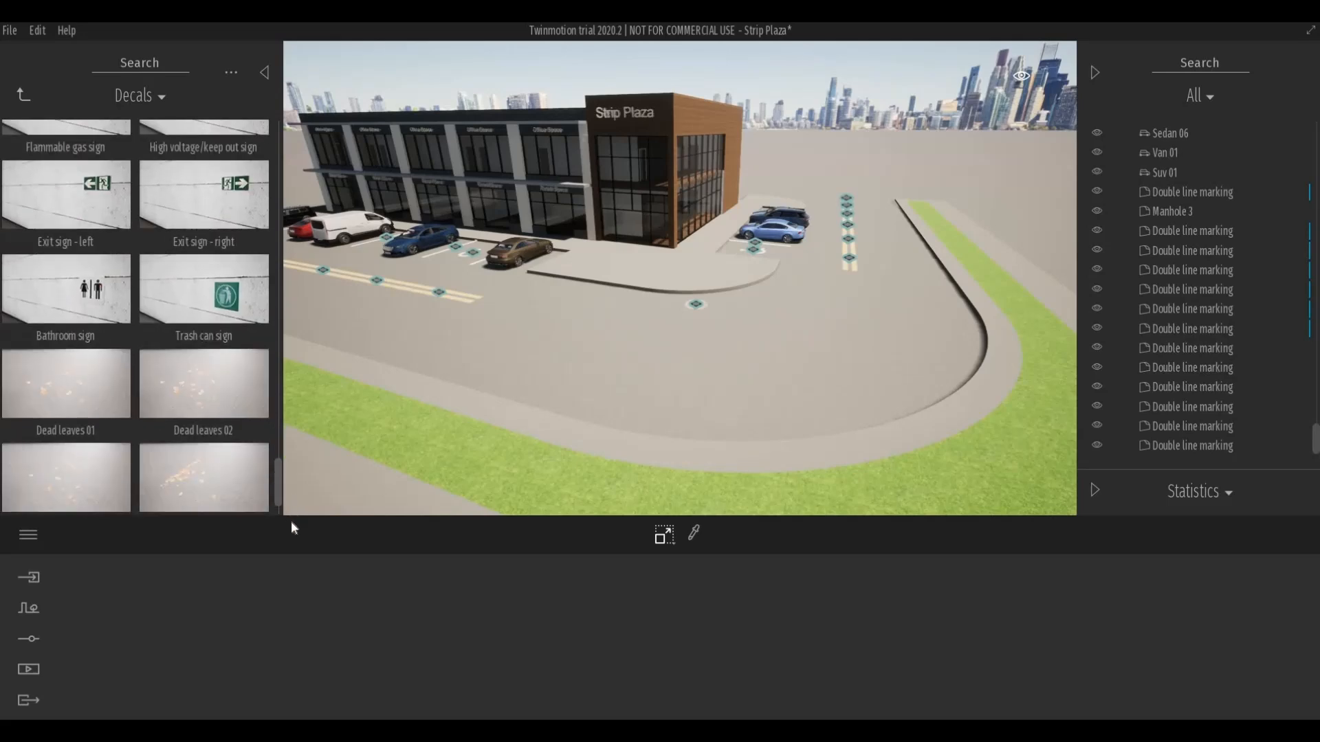
scroll(287, 334, "up", 20)
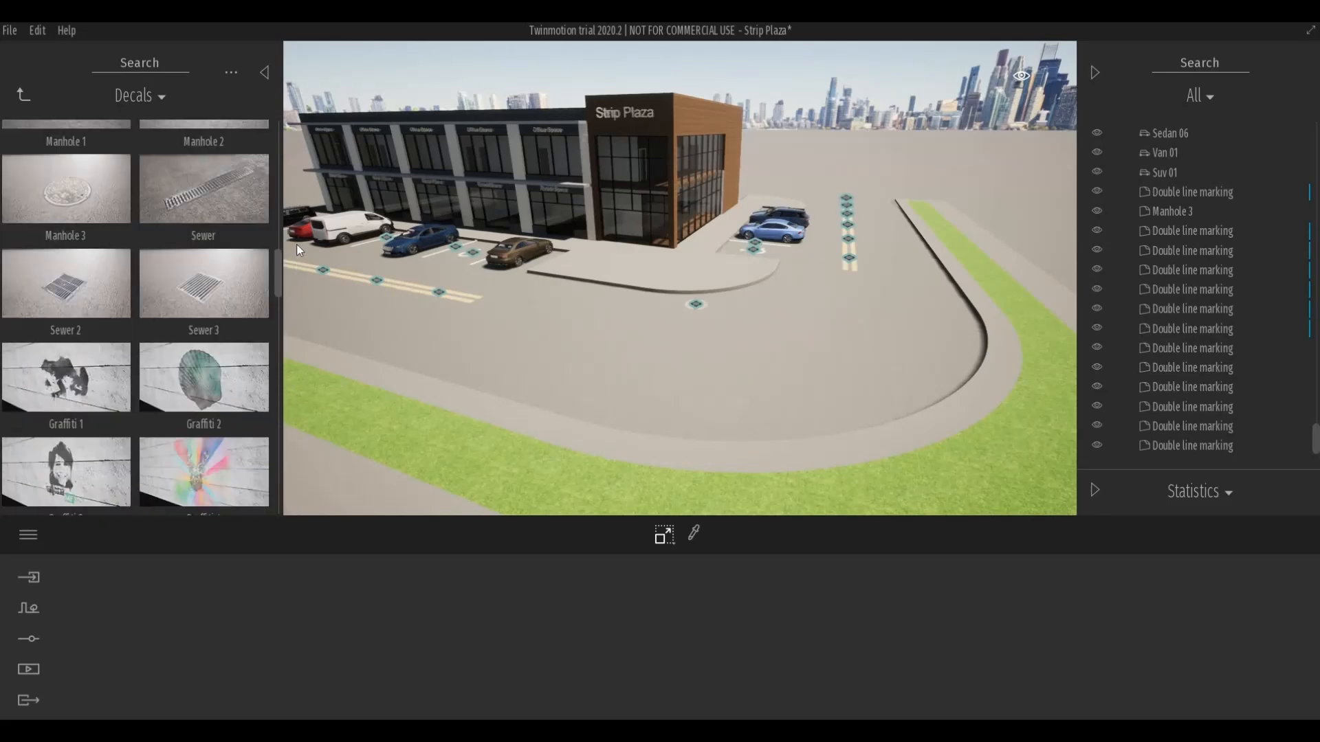
scroll(300, 235, "up", 15)
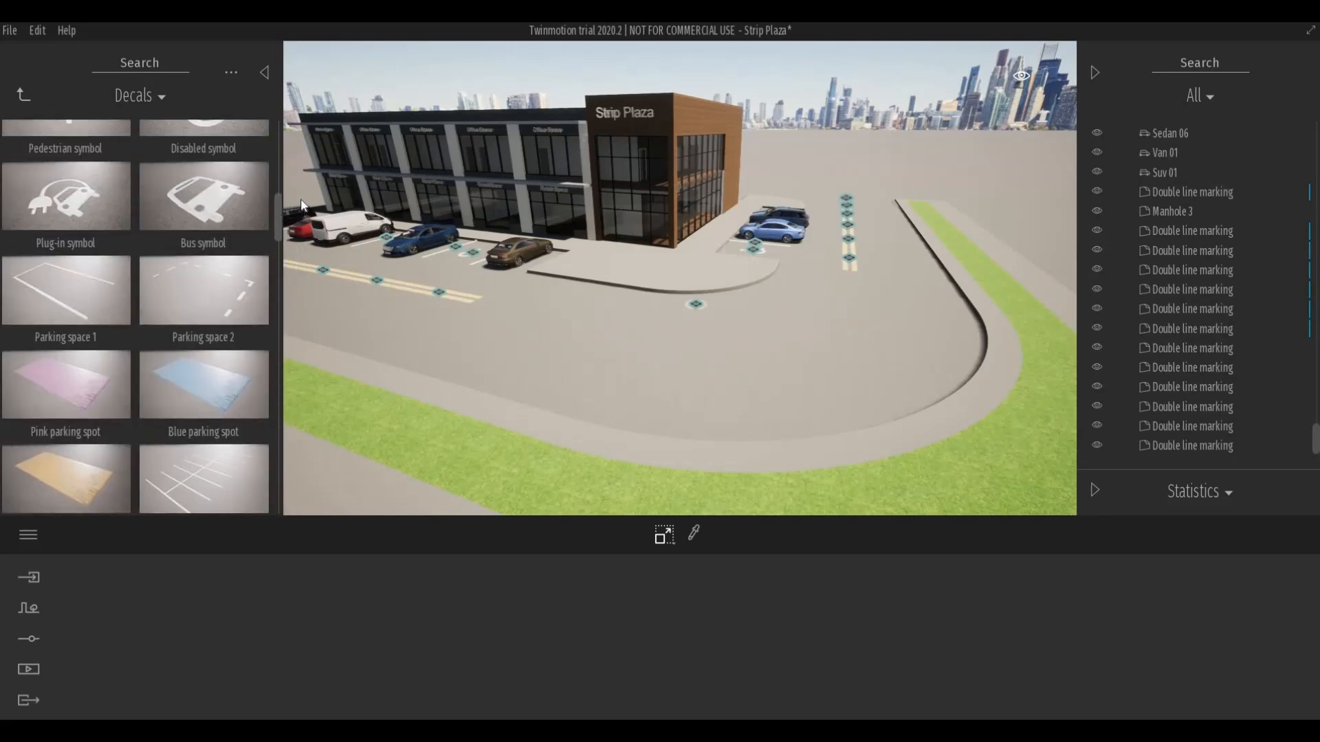
scroll(307, 171, "up", 15)
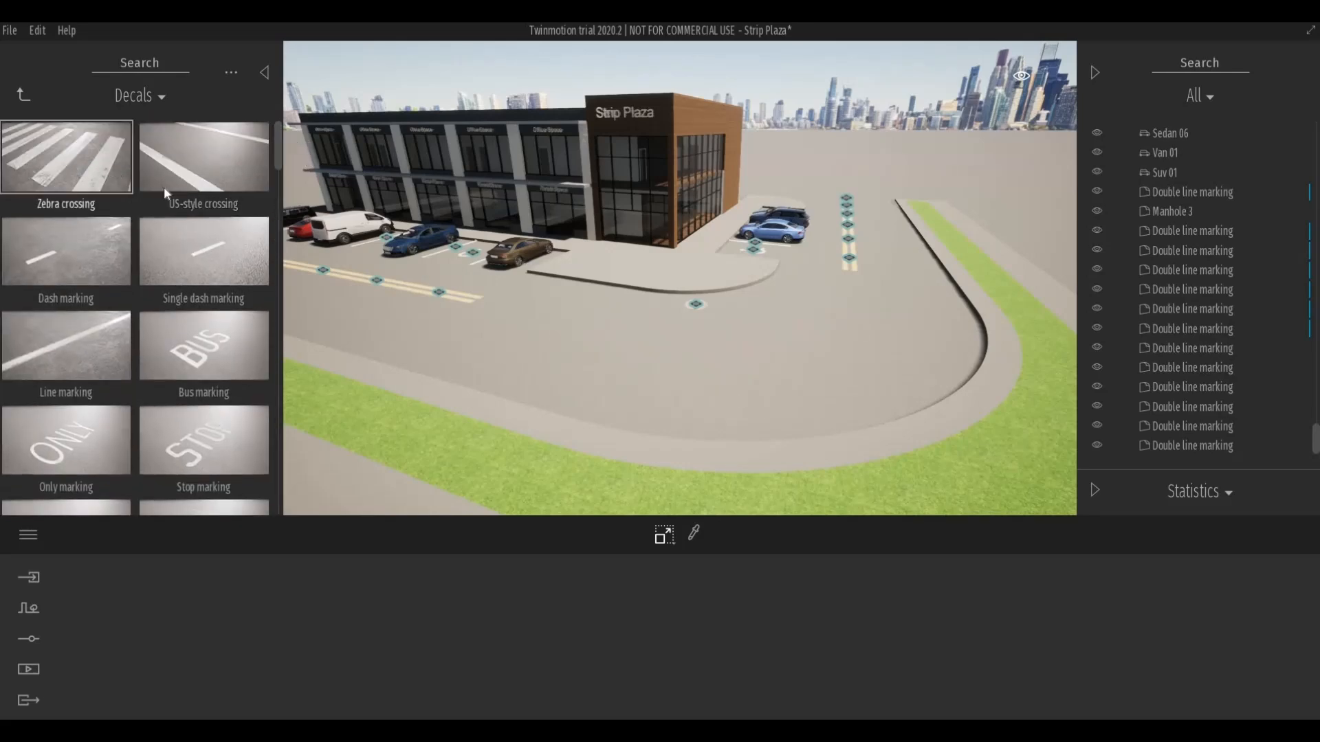
left_click_drag(554, 321, 551, 280)
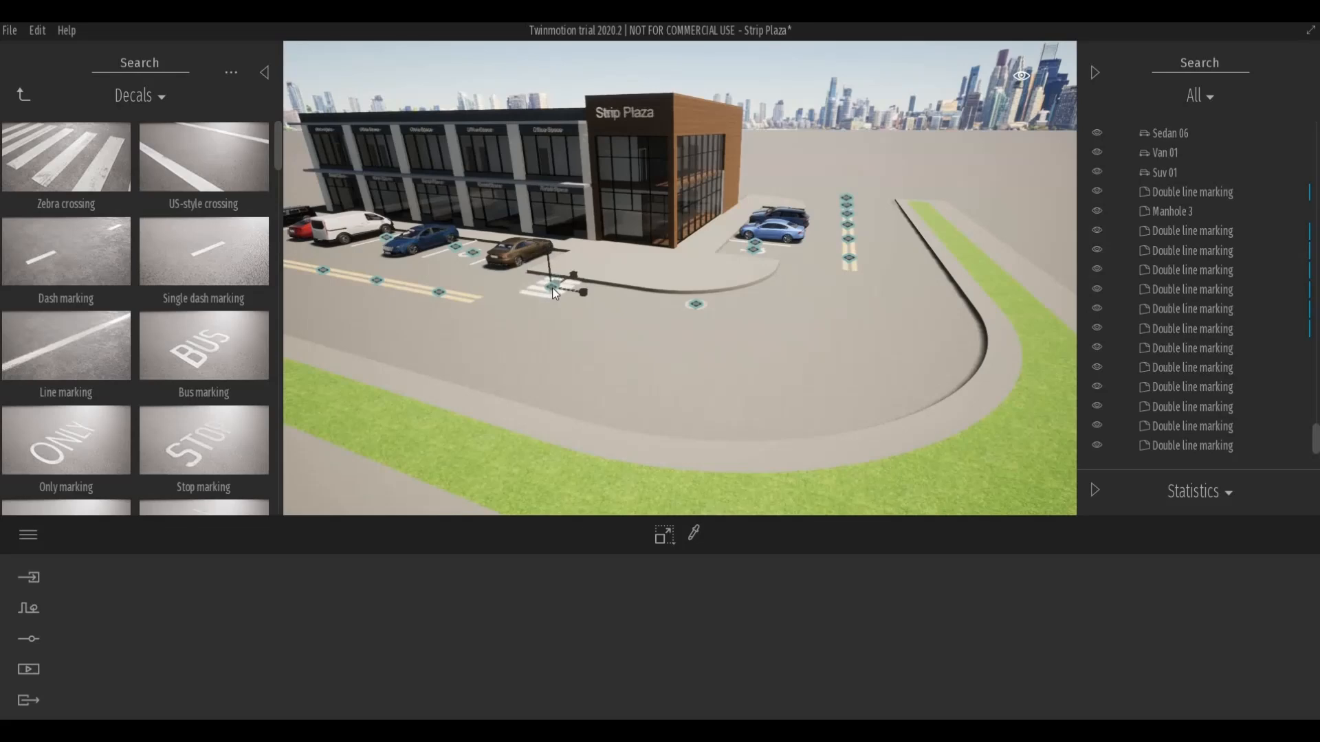
Stretch the zebra crossing along the road to a scale of about 2.12 and shift it slightly beside the kerb.
scroll(552, 283, "up", 3)
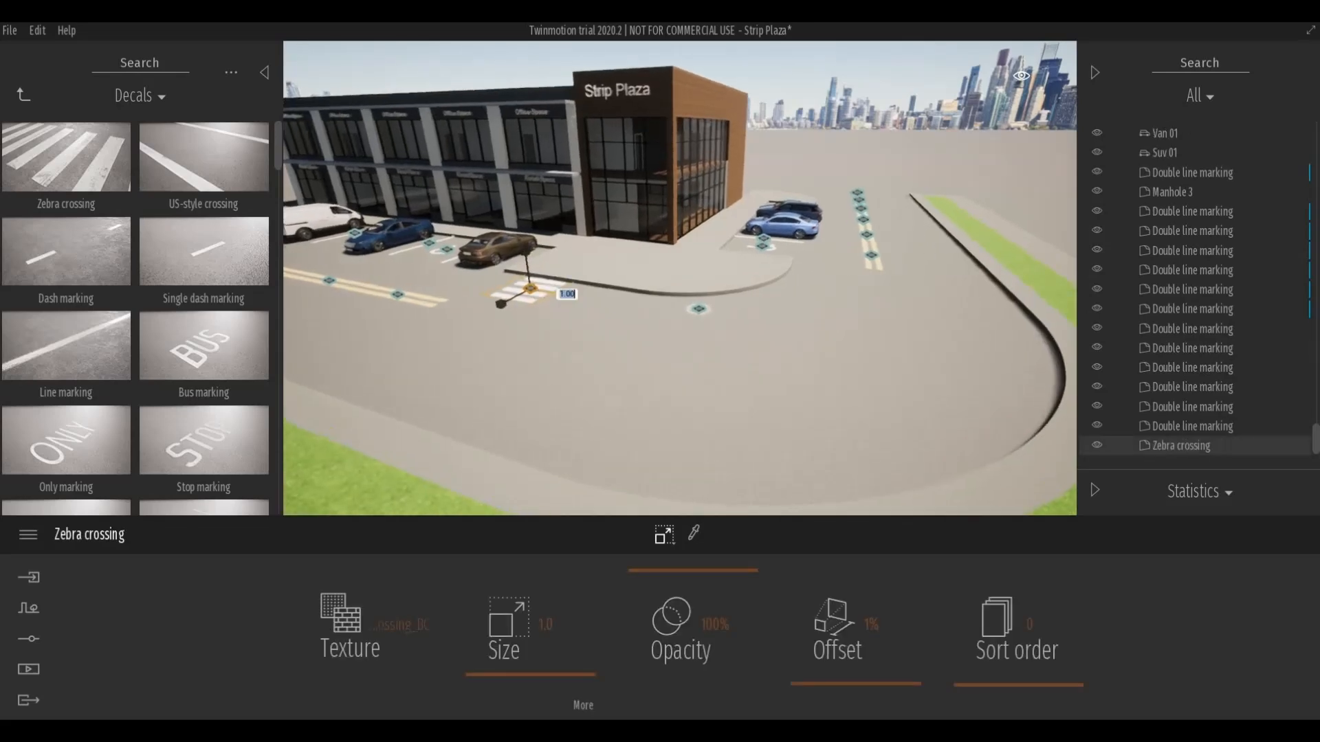
mouse_move(539, 289)
middle_mouse_down("shift")
mouse_move(513, 302)
mouse_move(529, 290)
middle_mouse_up("shift")
left_click(568, 284)
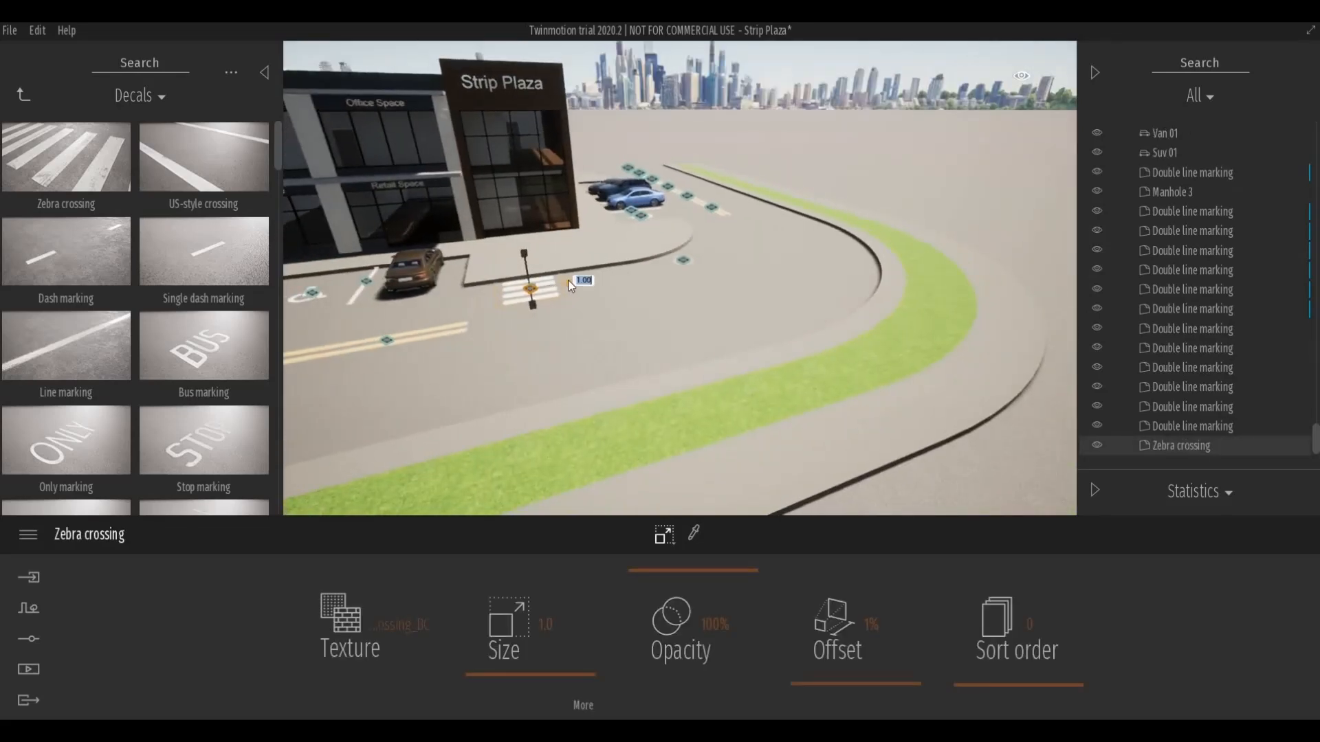
left_click_drag(620, 275, 572, 282)
left_click_drag(569, 284, 616, 286)
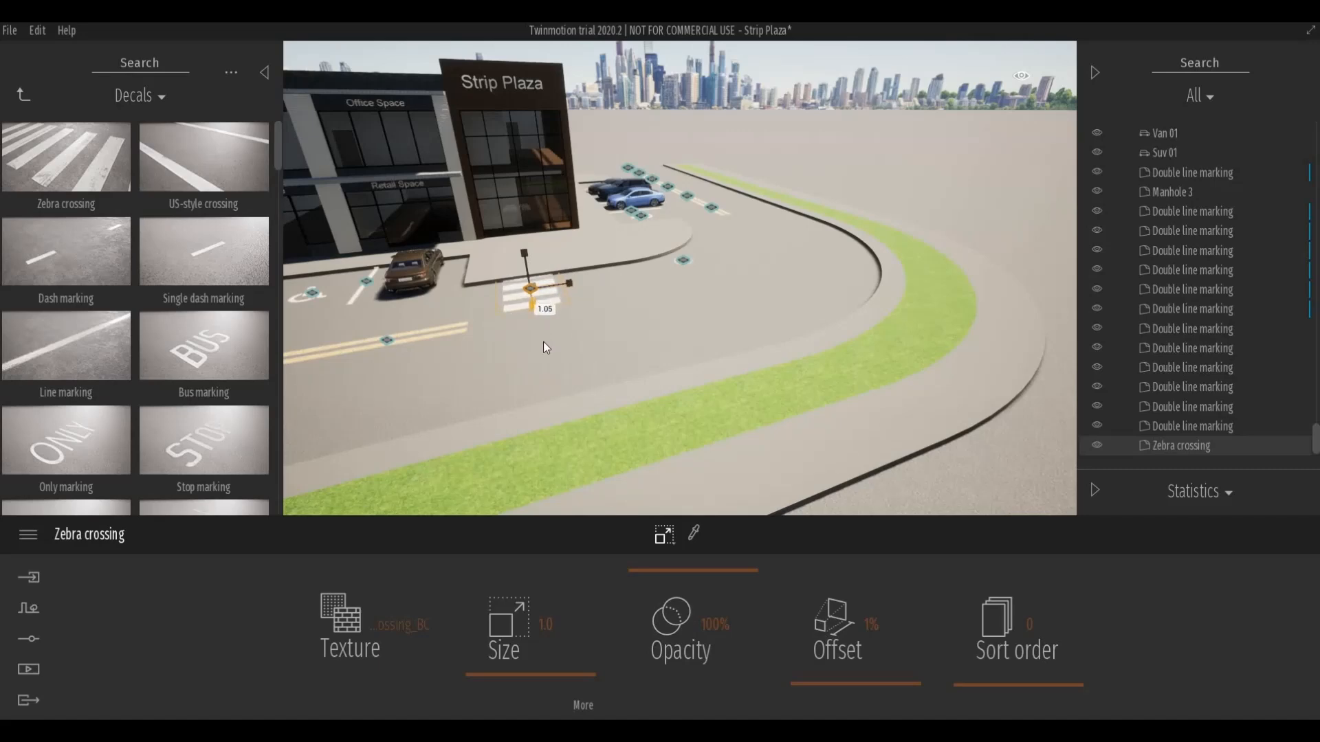
left_click_drag(545, 356, 547, 393)
middle_click_drag(571, 364, 687, 303, "shift")
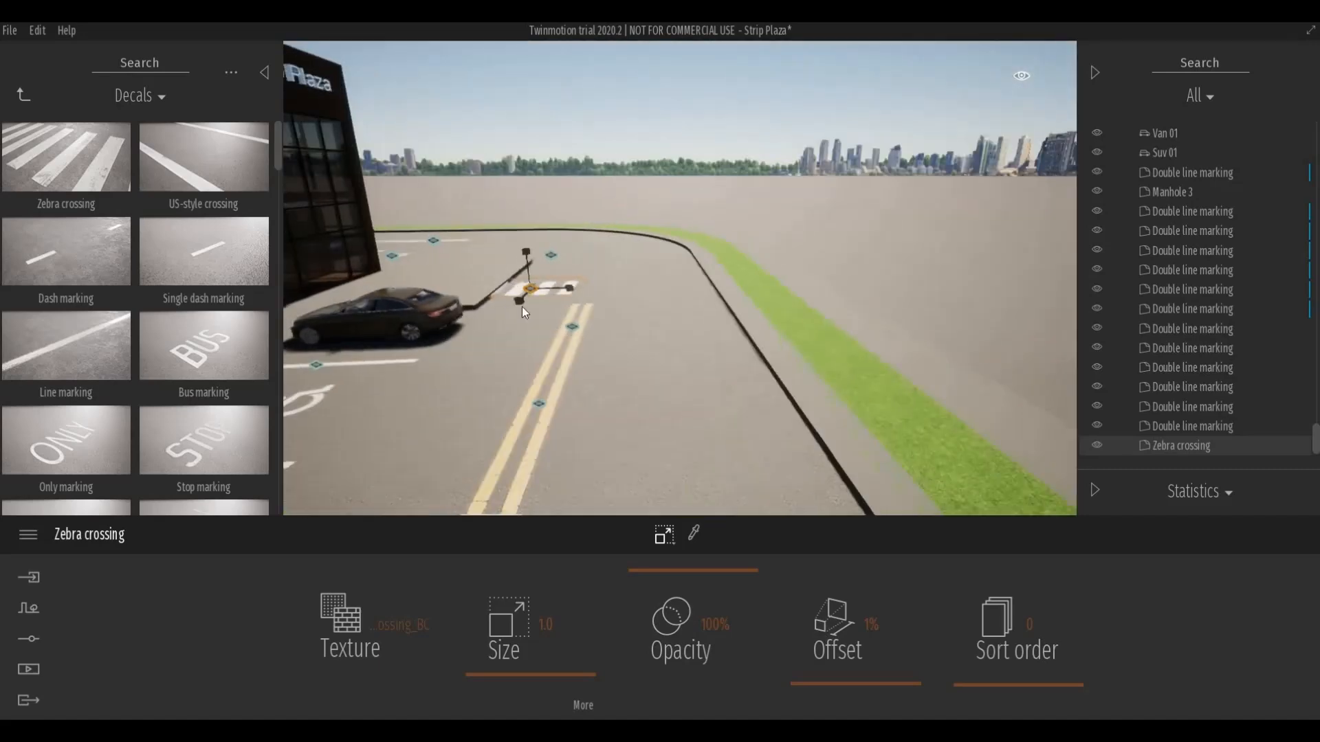
left_click_drag(505, 351, 846, 314)
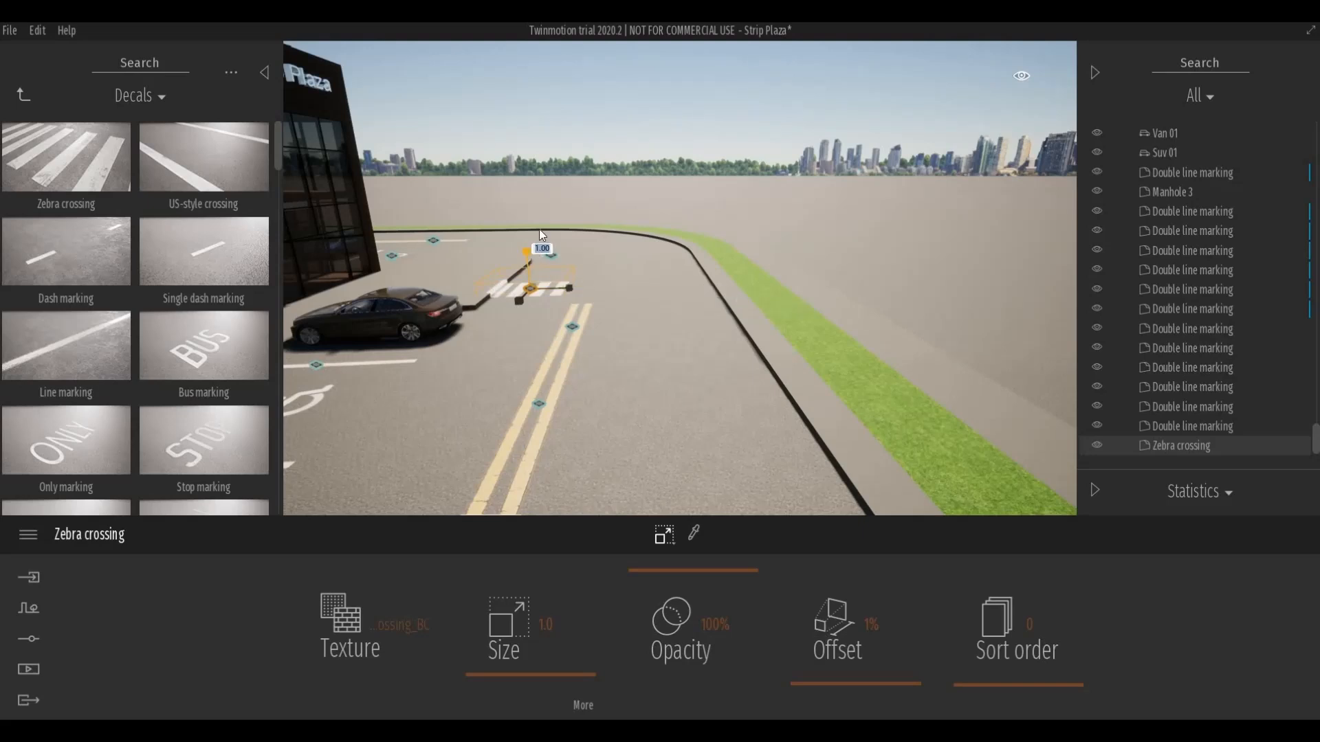
left_click_drag(535, 239, 529, 152)
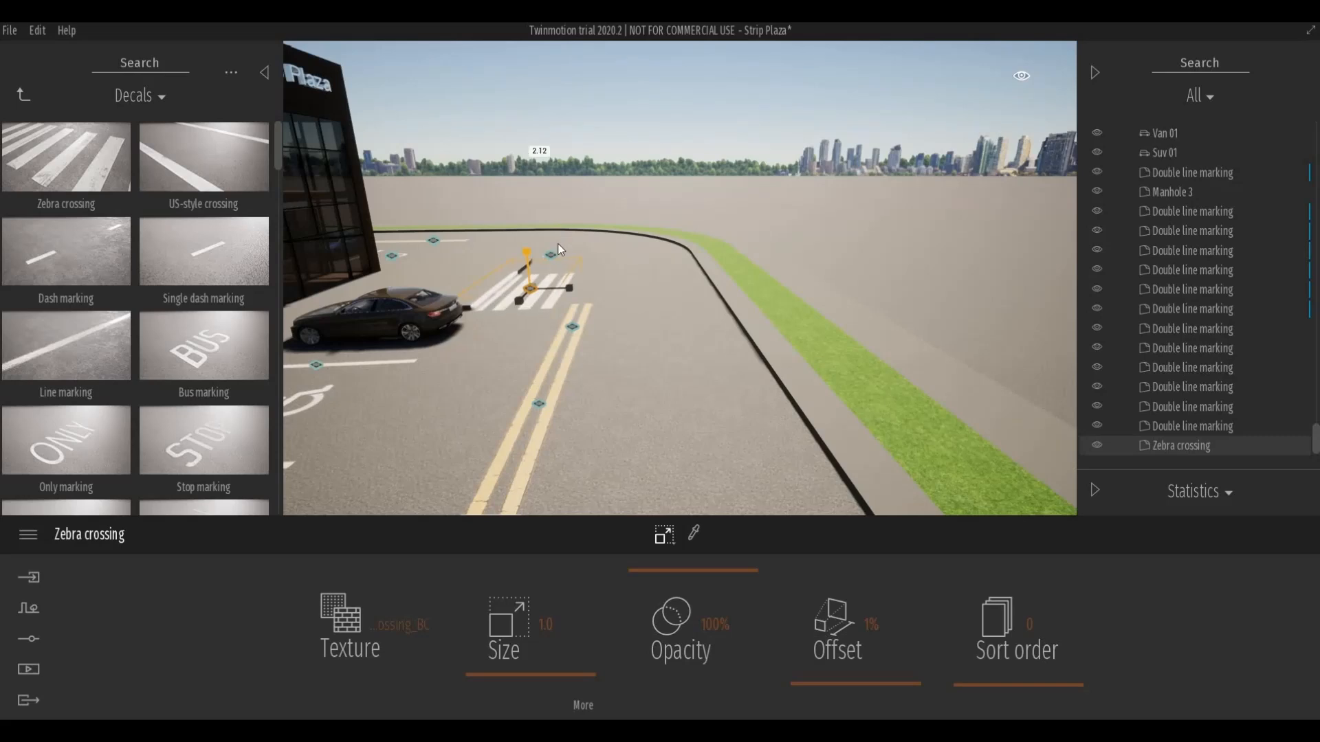
key("space")
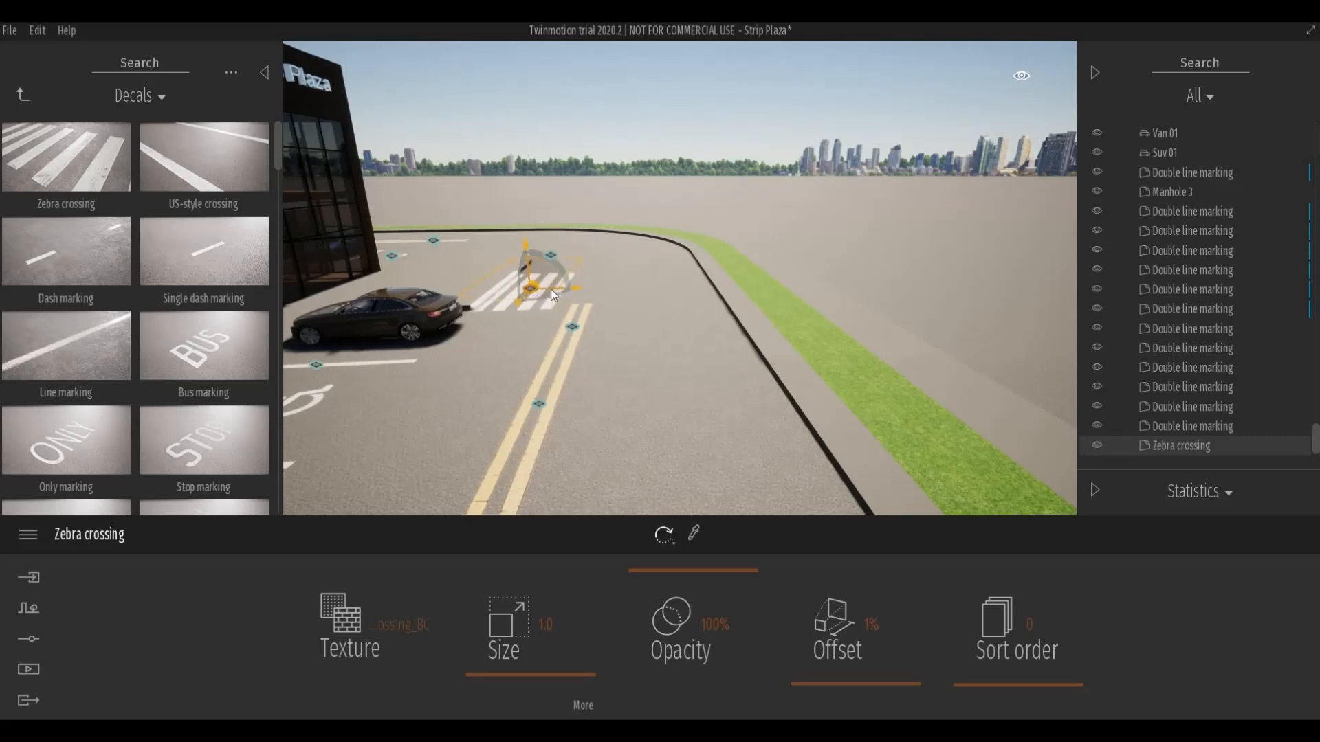
left_click_drag(550, 289, 552, 280)
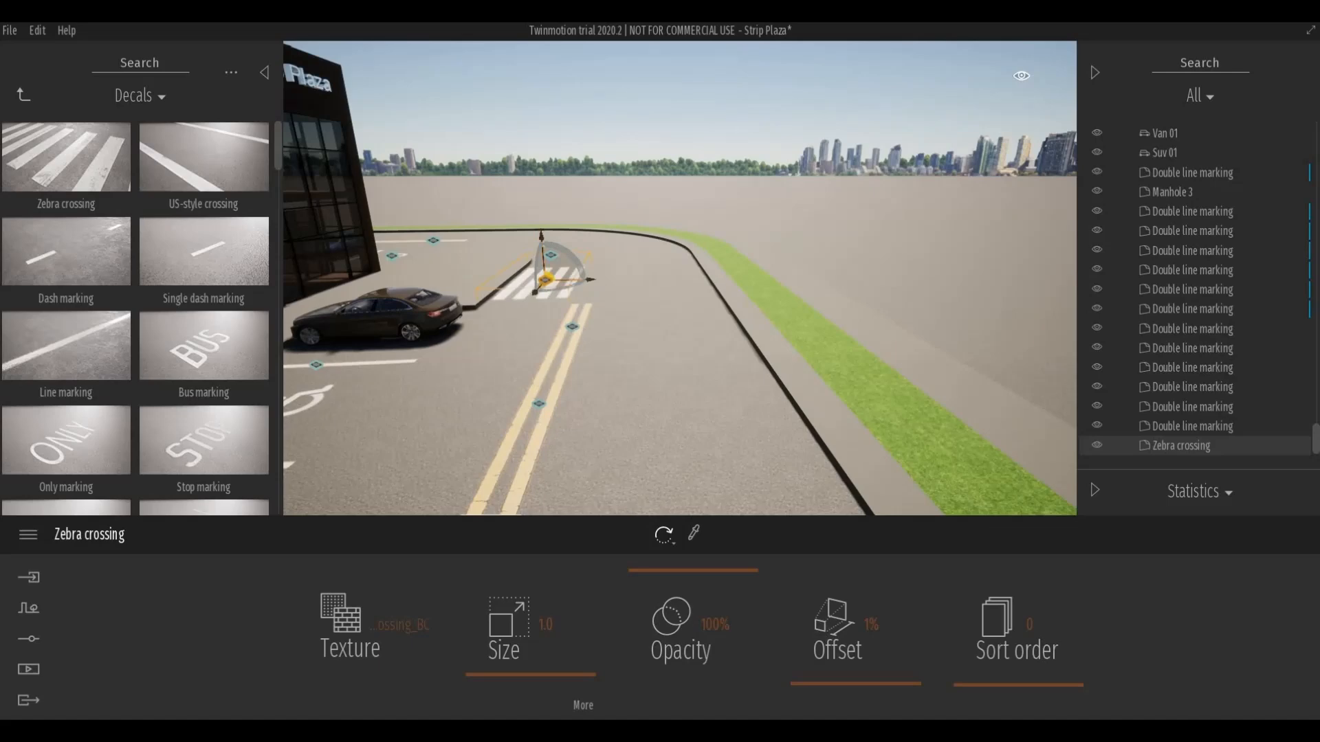
Duplicate the zebra crossing across the road as 2 instances spaced 3.36 m apart.
middle_click_drag(559, 277, 650, 304, "shift")
middle_click_drag(569, 310, 554, 320, "shift")
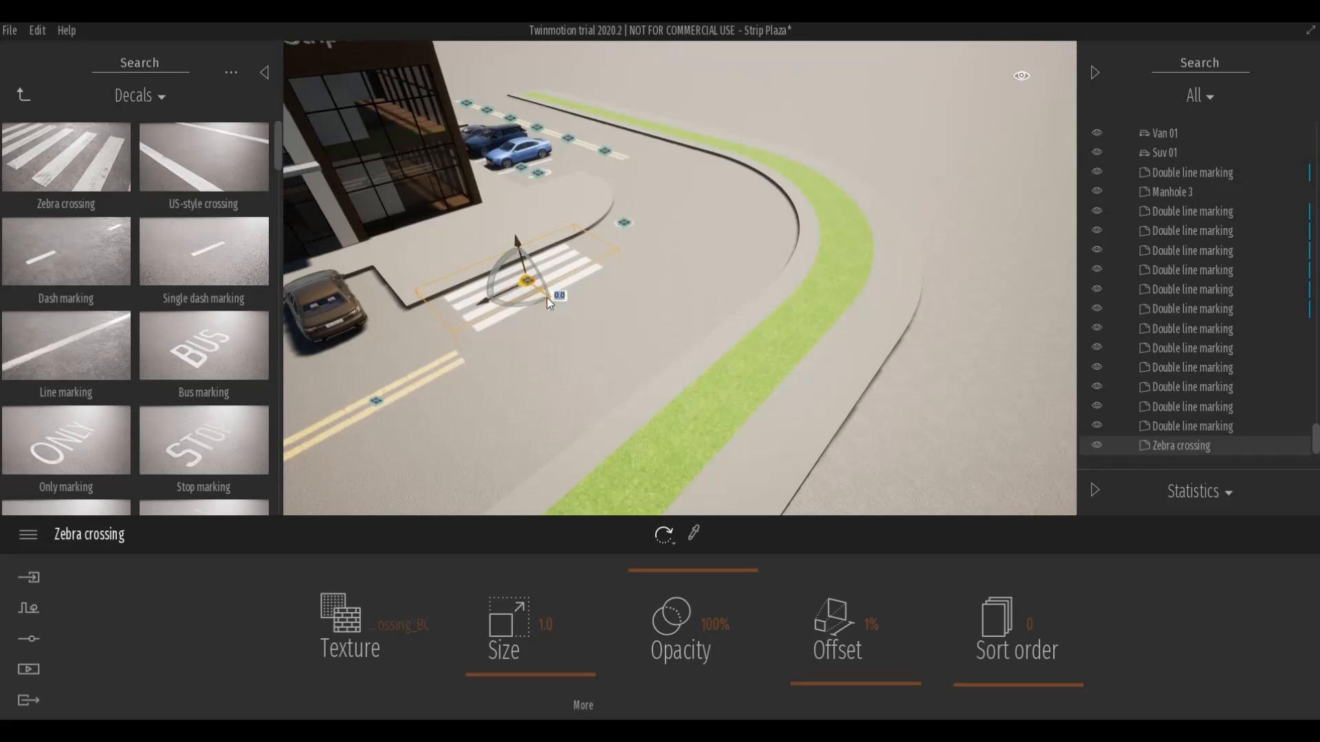
left_click_drag(555, 300, 608, 349)
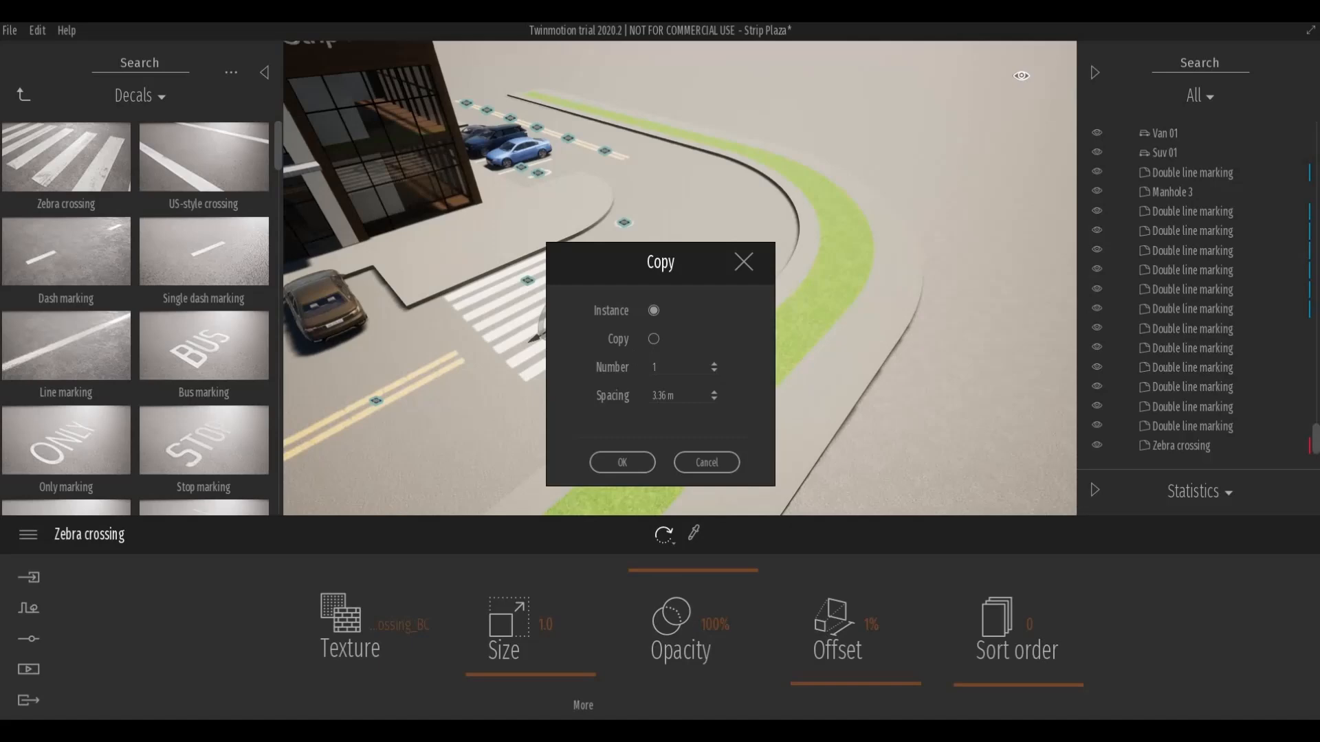
key("Tab")
type("2")
left_click(622, 462)
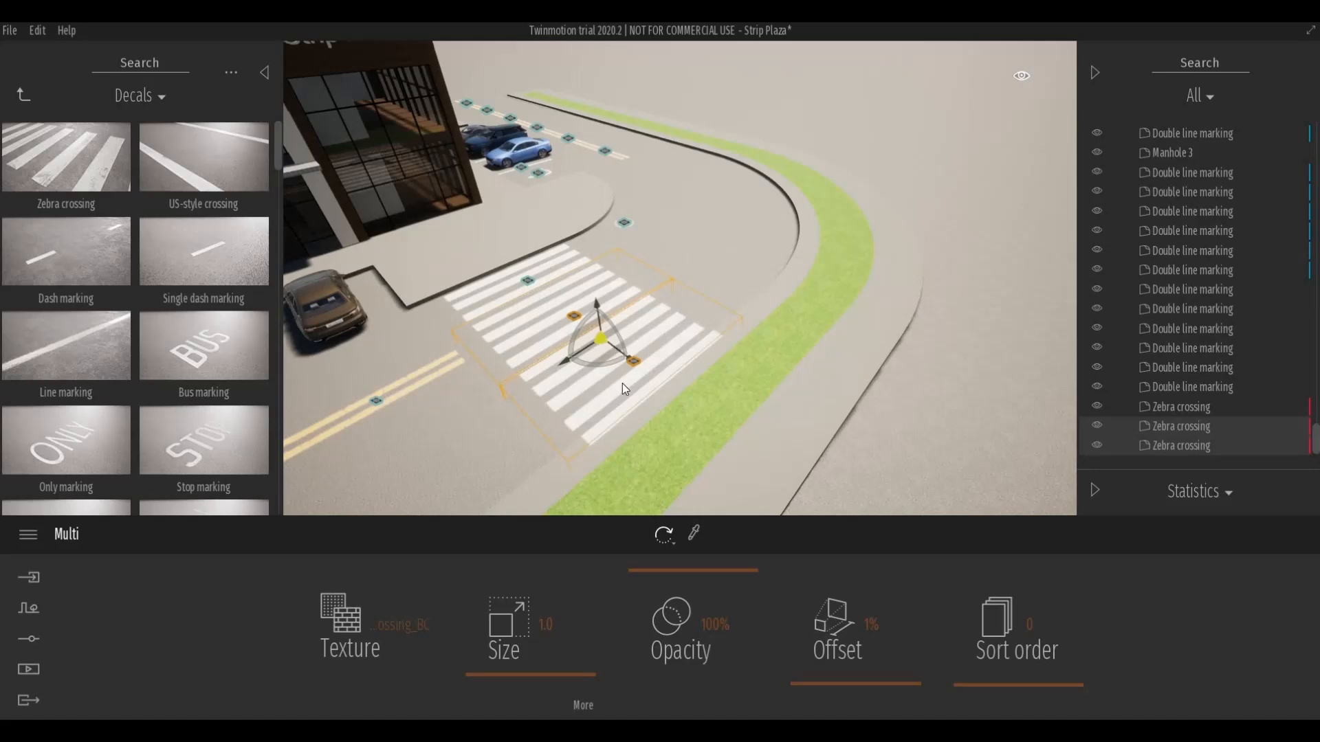
left_click(627, 377)
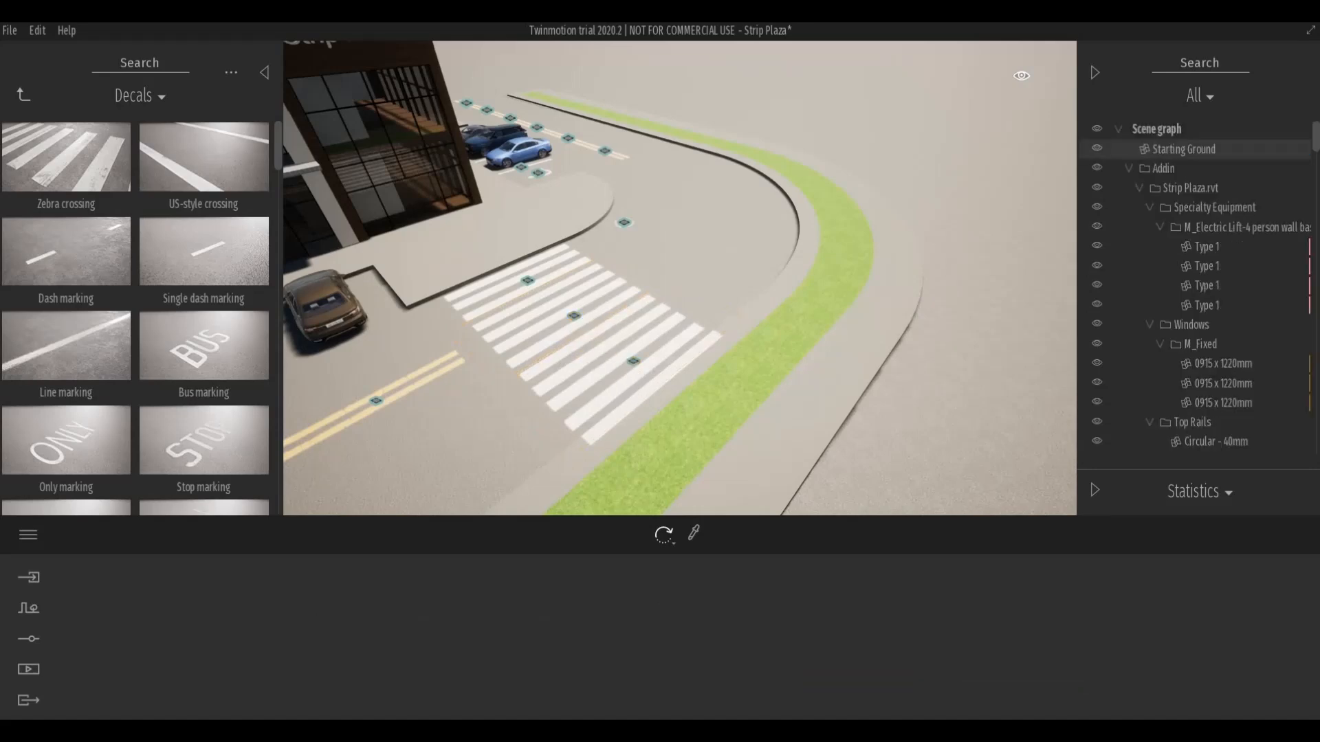
Move the zebra crossing nearest the grass strip inward so its stripes stay on the road.
middle_click_drag(588, 437, 671, 280)
scroll(637, 412, "up", 1)
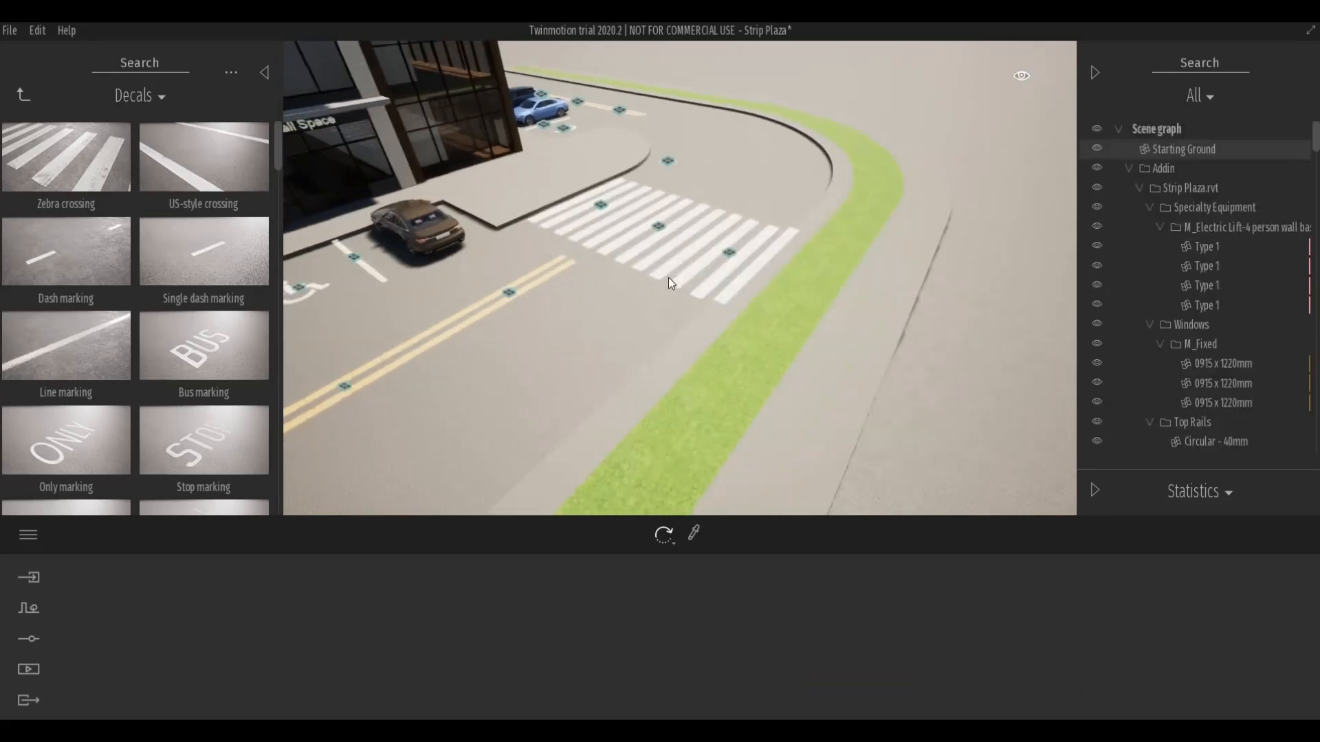
left_click(730, 269)
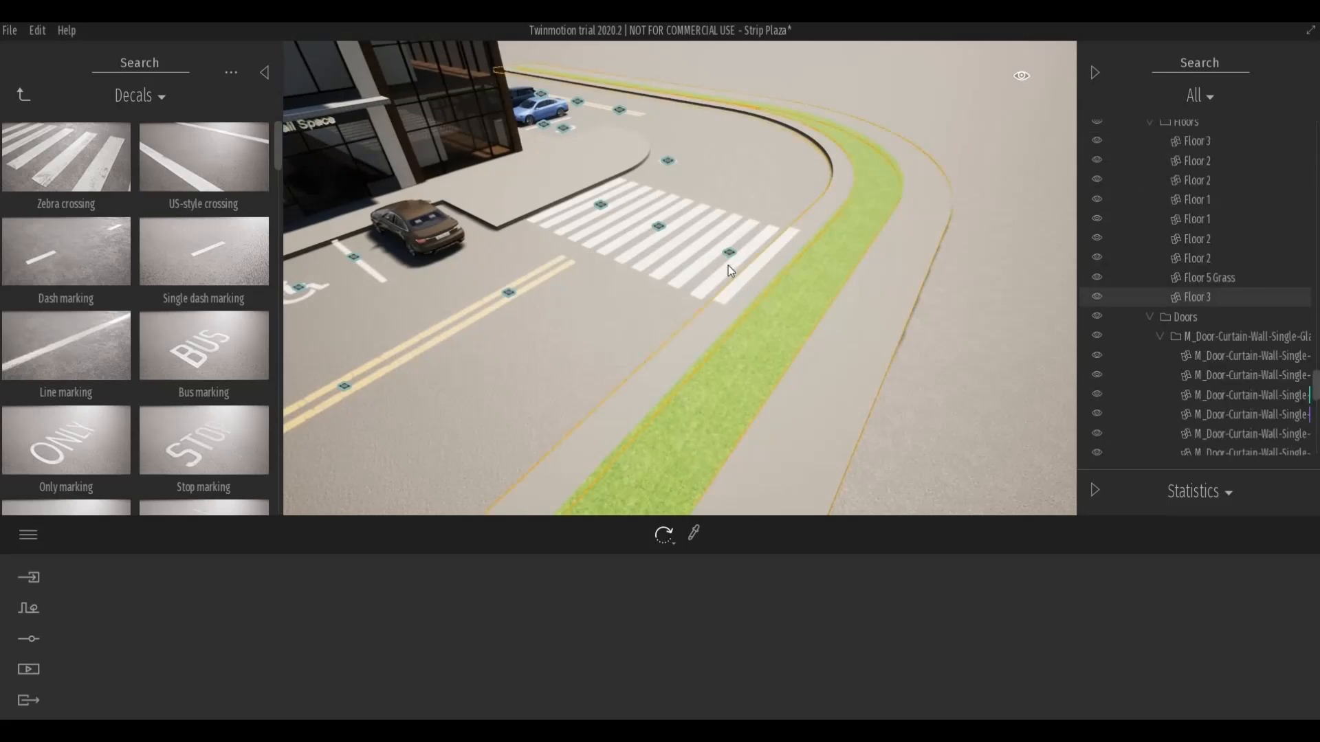
left_click(730, 253)
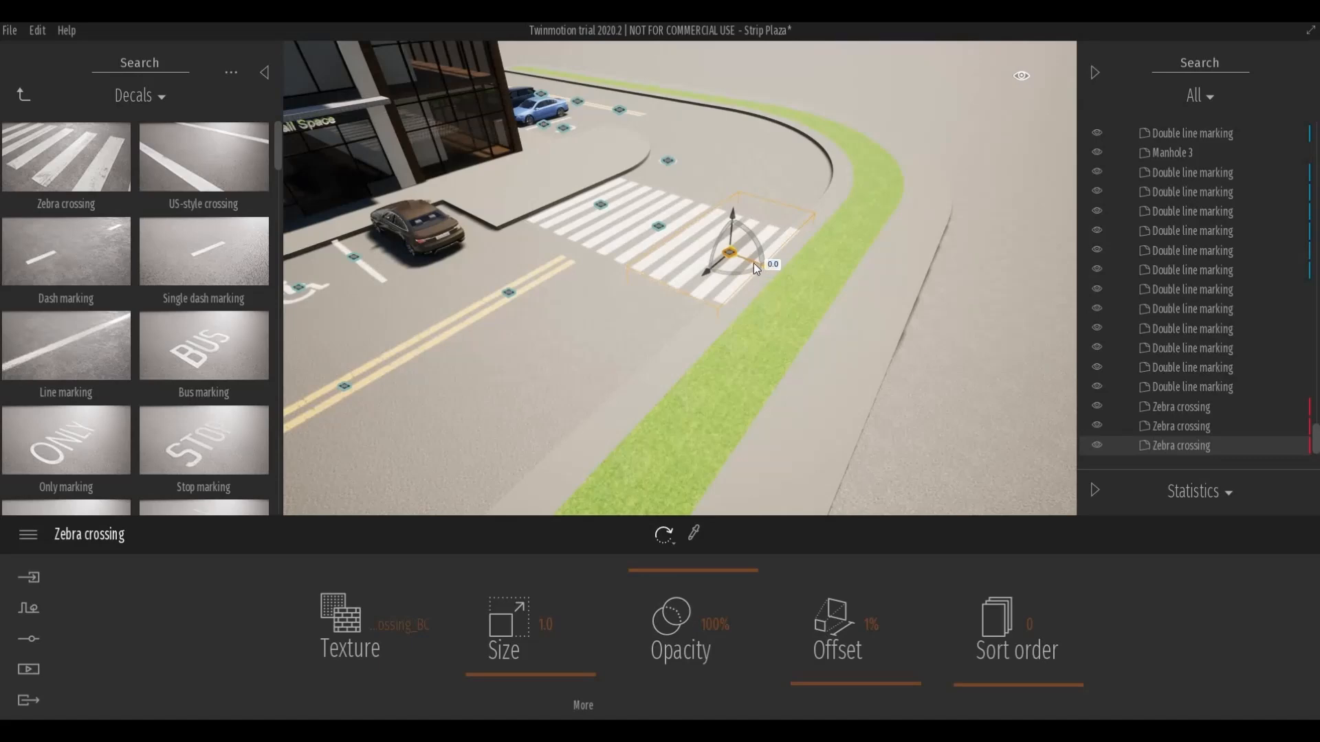
left_click_drag(754, 262, 739, 262)
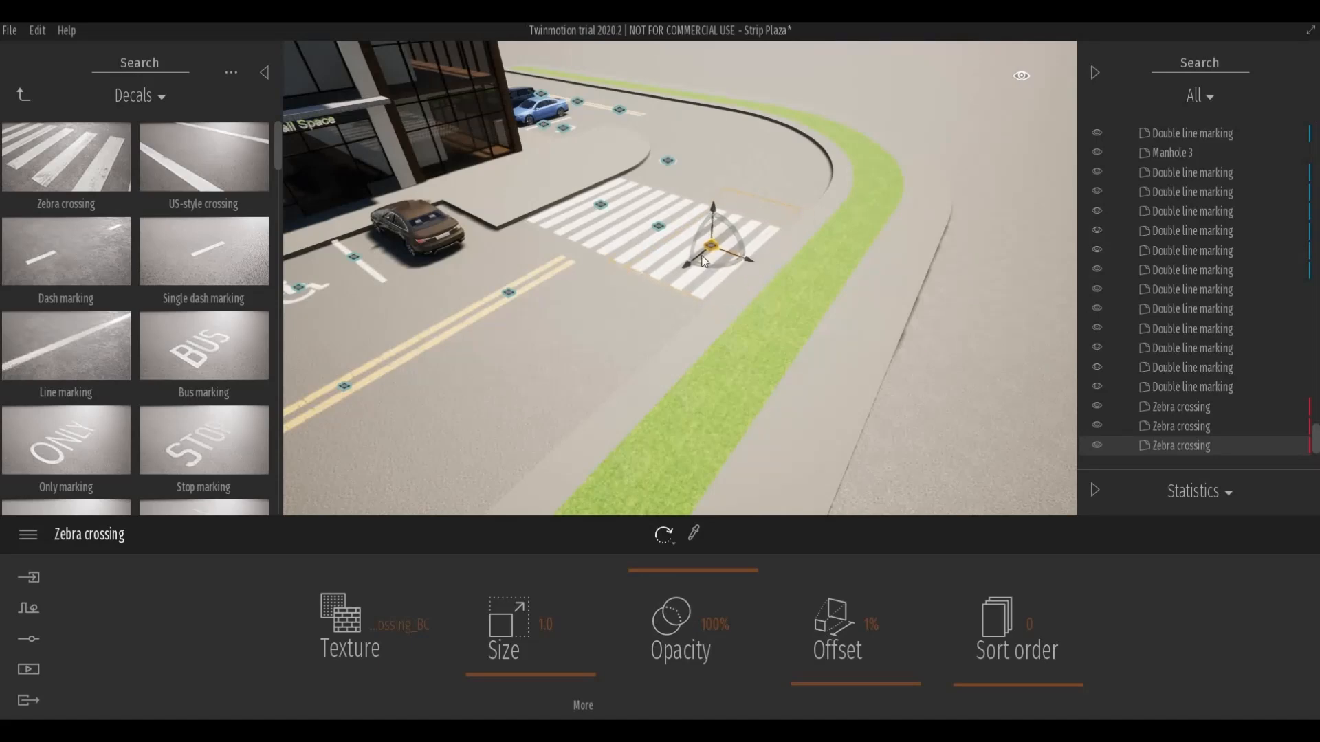
scroll(678, 307, "up", 2)
key("Escape")
Select all three zebra crossings and make one independent copy of the set 13.08 m away, around the plaza's corner.
middle_click_drag(657, 322, 674, 345, "shift")
left_click(752, 337)
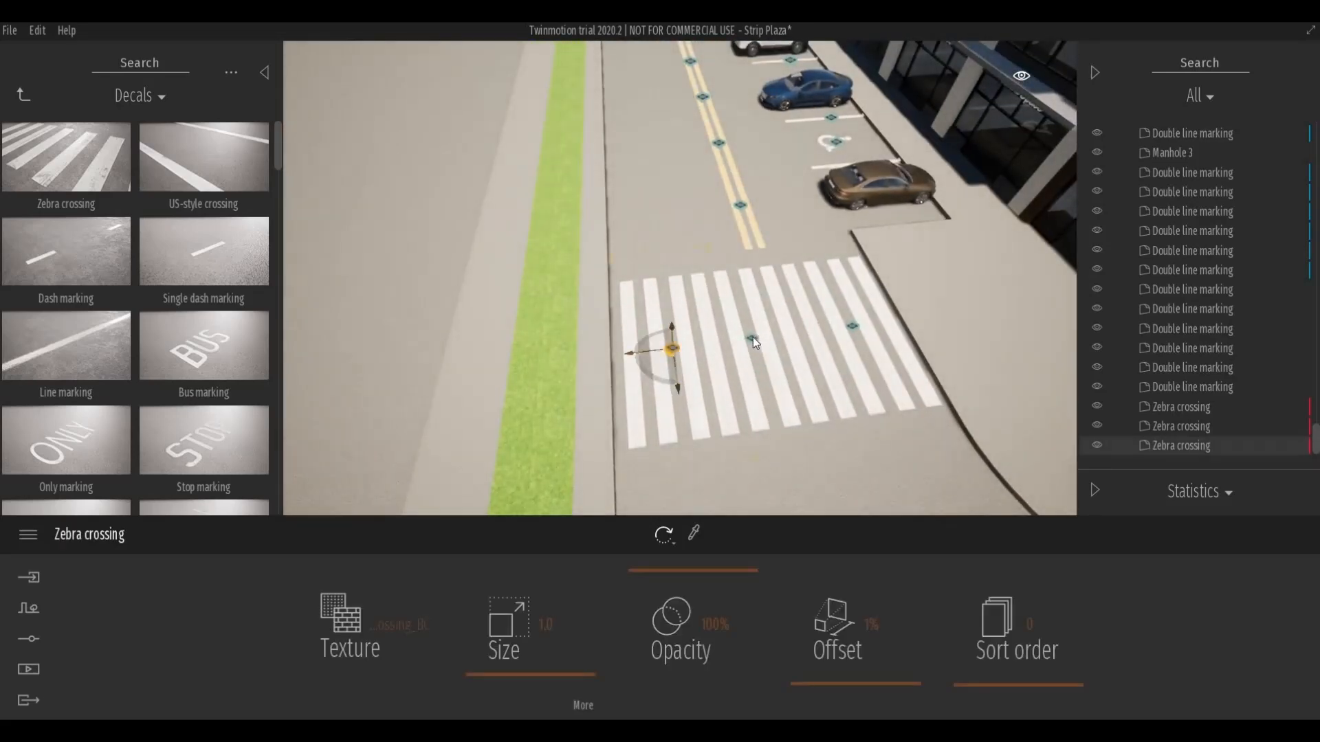
left_click(752, 337, "ctrl")
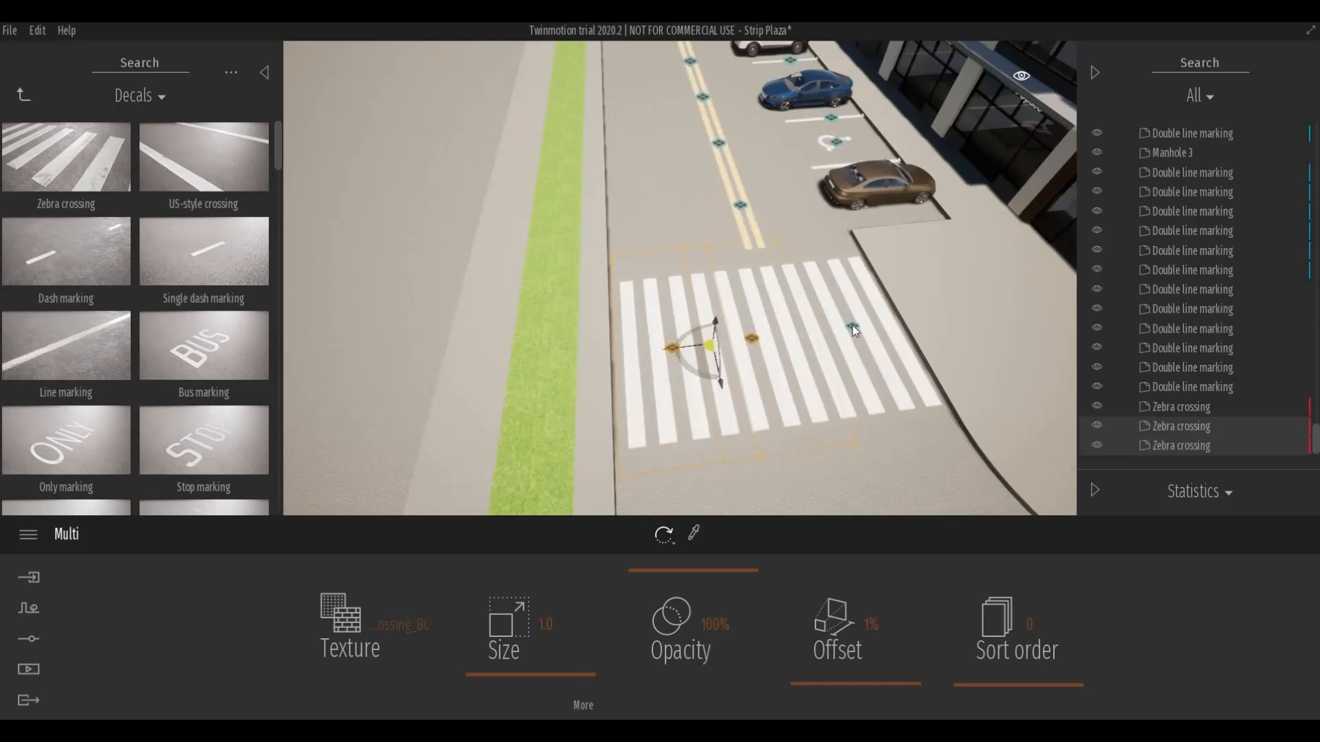
left_click(852, 326, "ctrl")
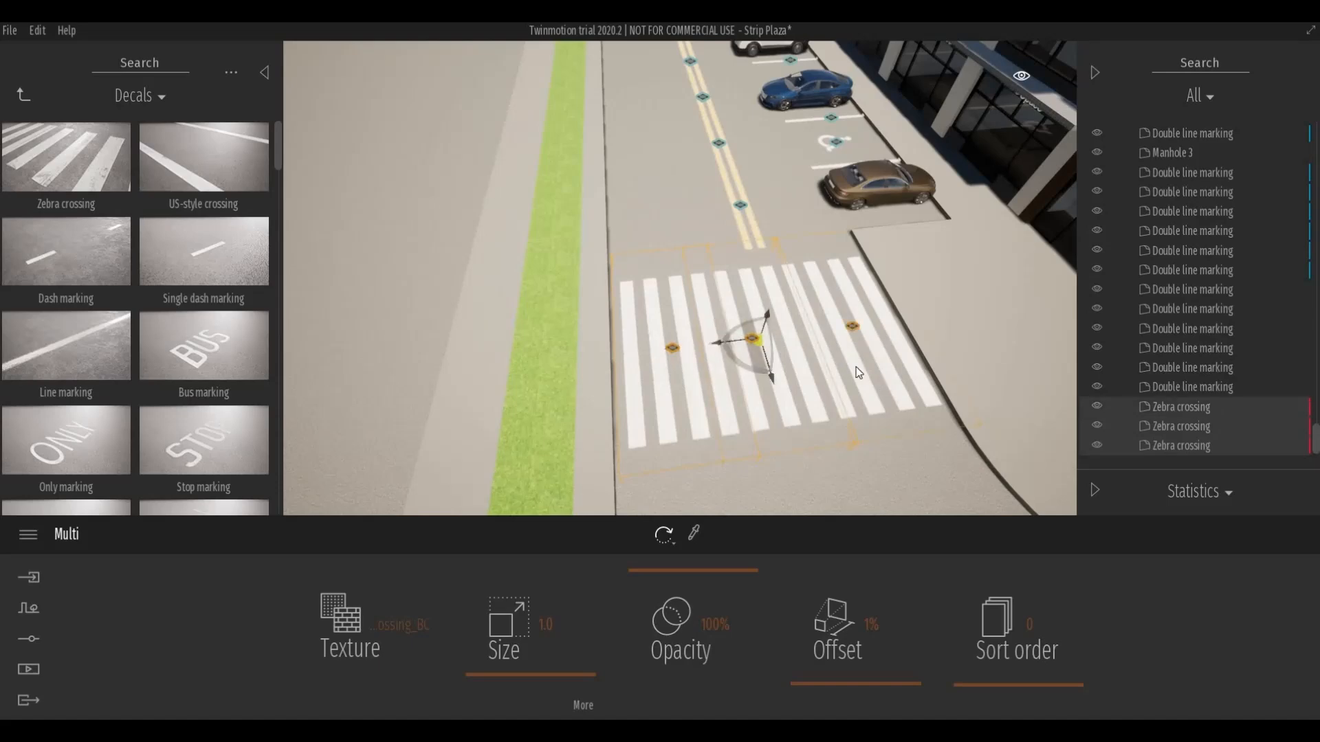
middle_click_drag(857, 371, 704, 321)
scroll(841, 375, "down", 1)
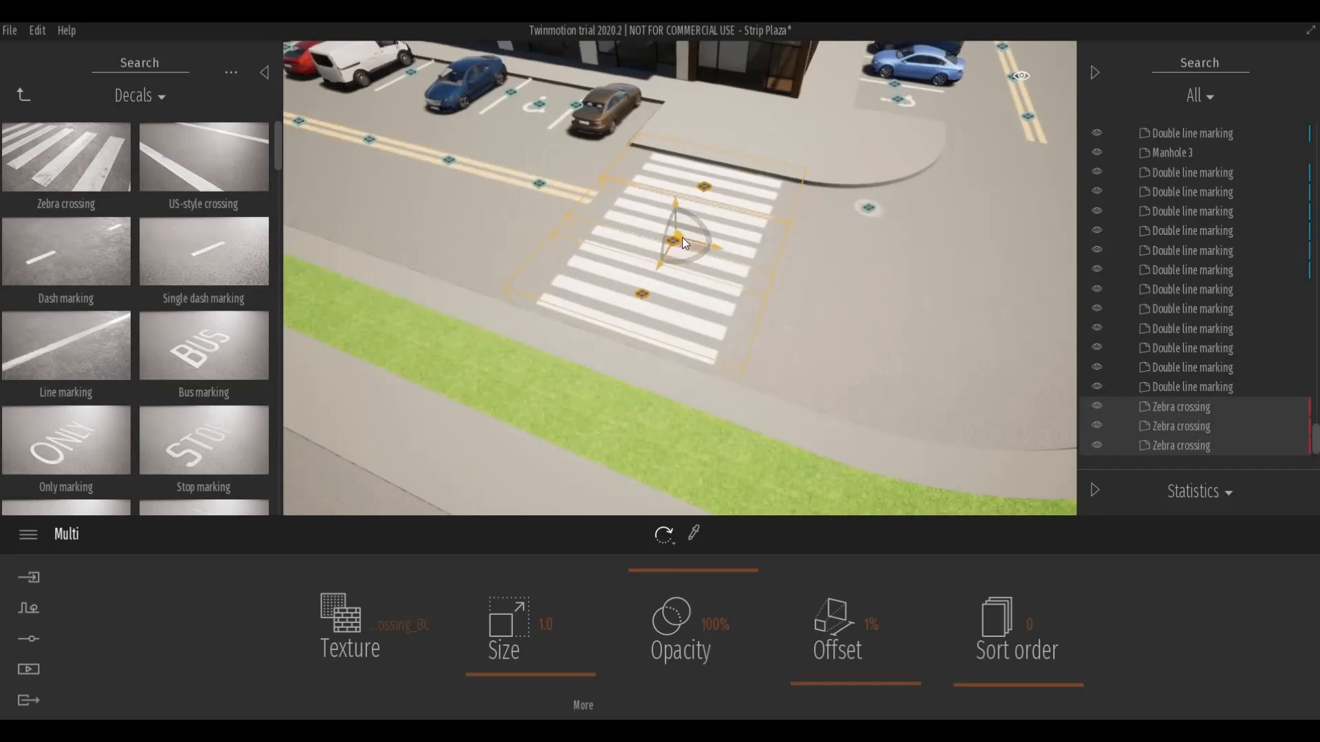
left_click_drag(682, 237, 1000, 282, "alt")
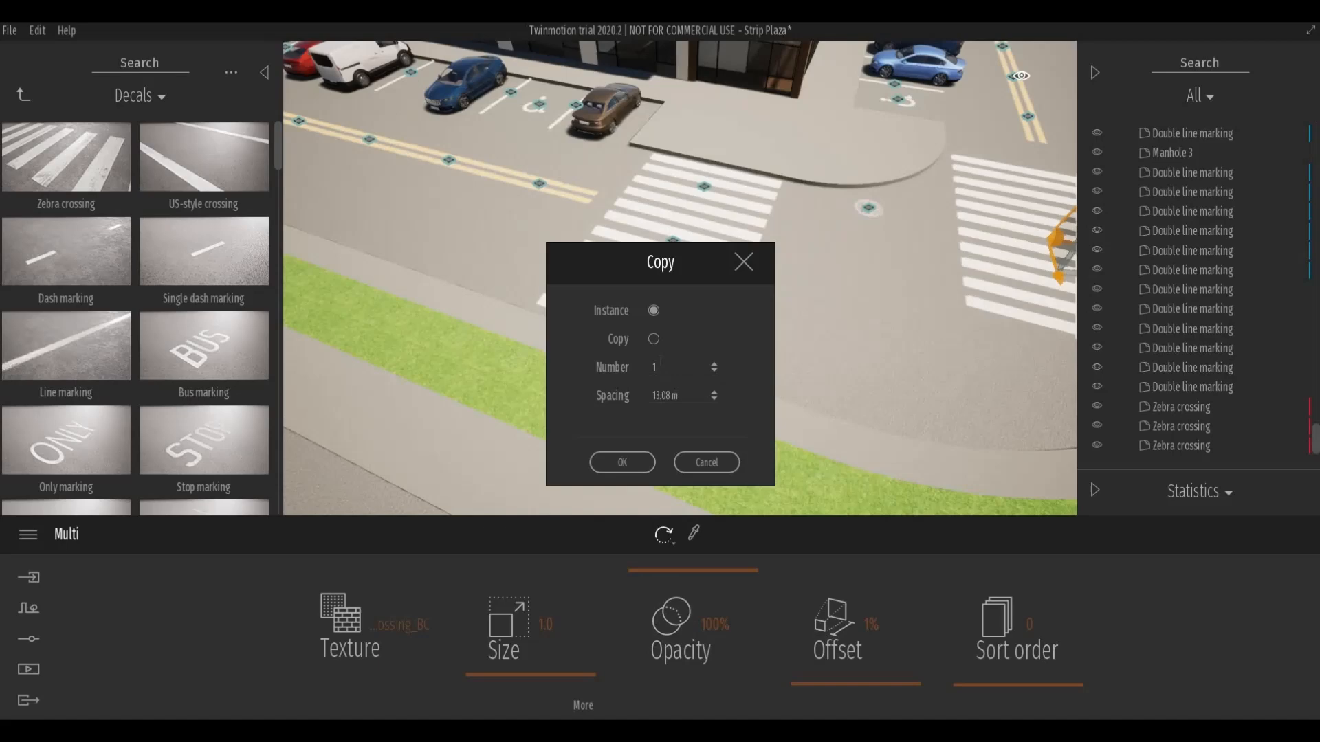
left_click(653, 339)
left_click(622, 462)
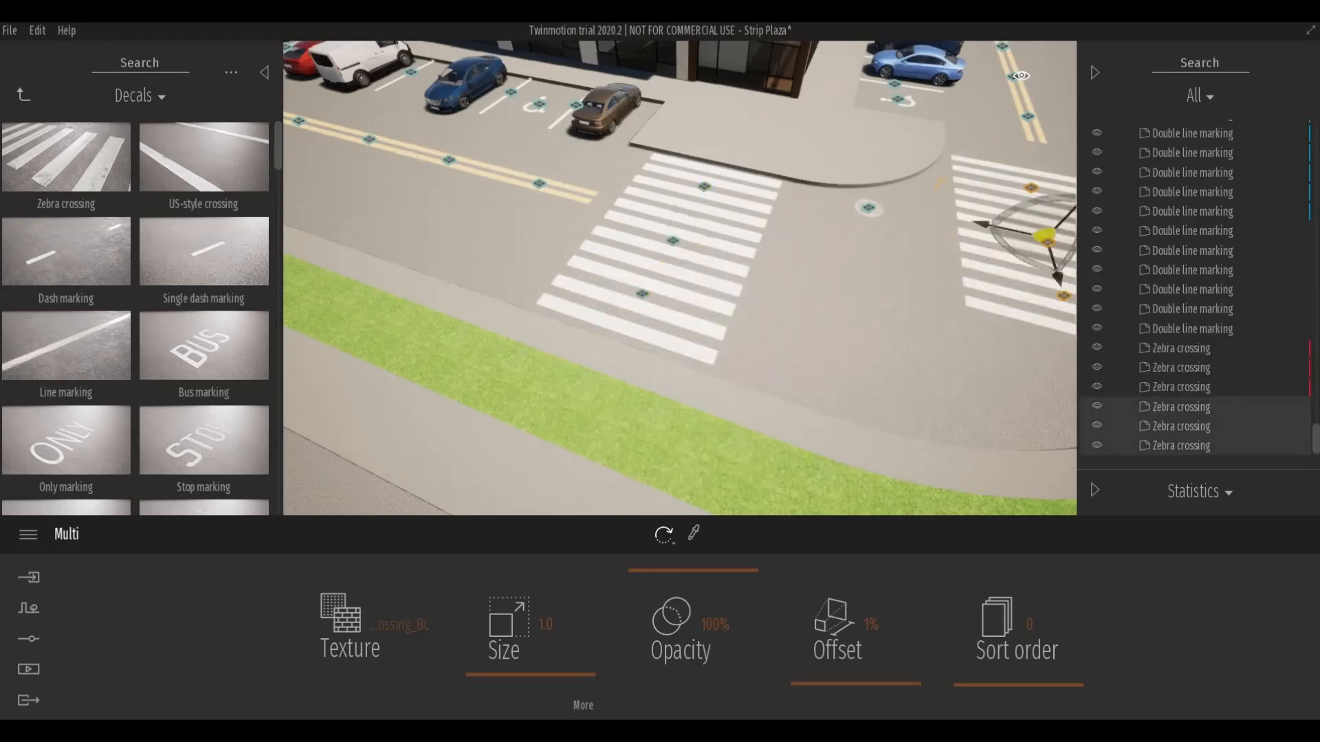
Rotate the copied zebra crossings to span the side road and position them between its kerbs near the light blue car.
key("d")
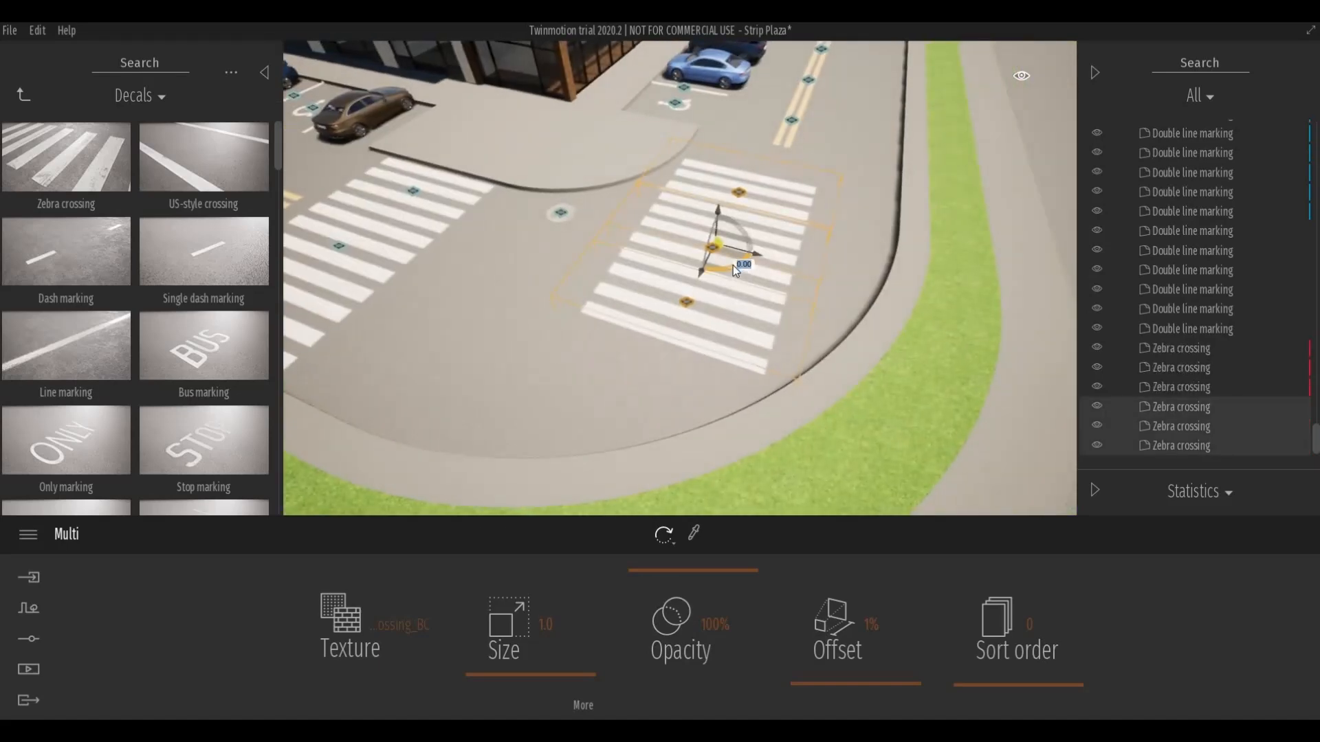
left_click(733, 265)
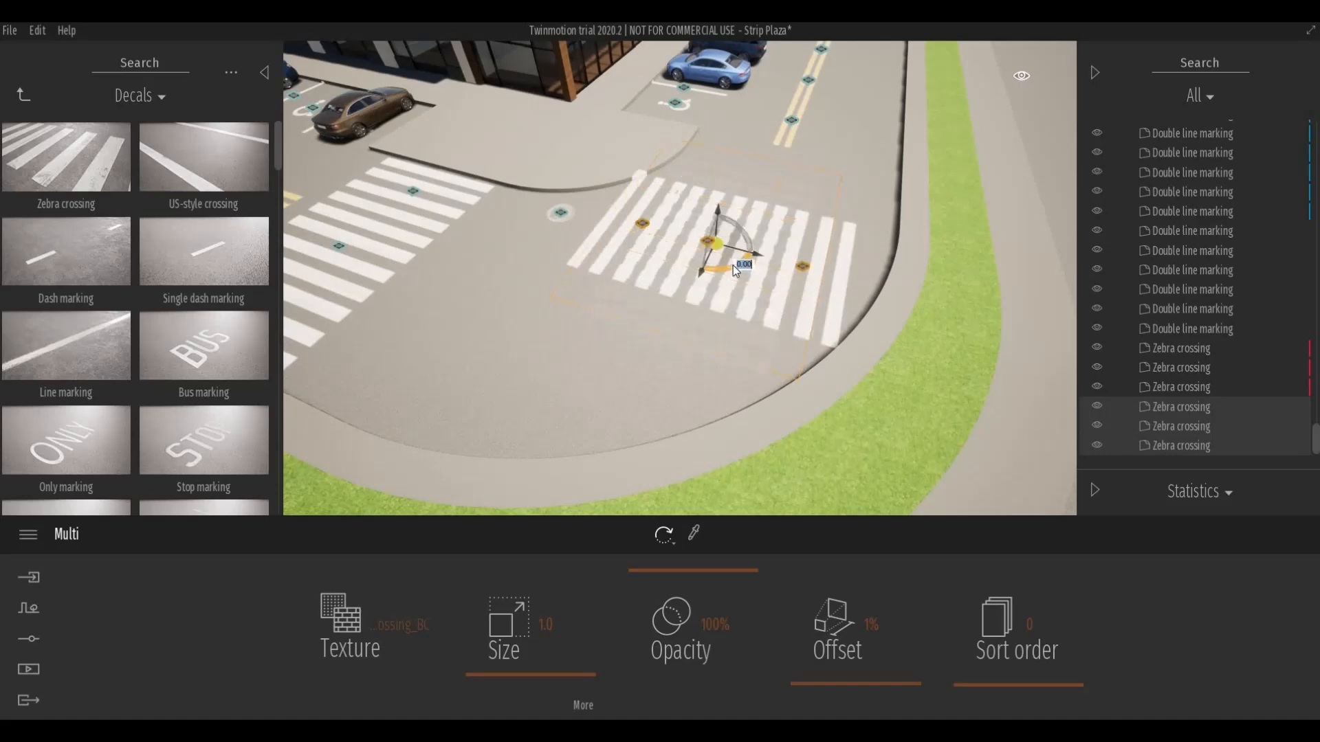
left_click_drag(762, 225, 771, 194)
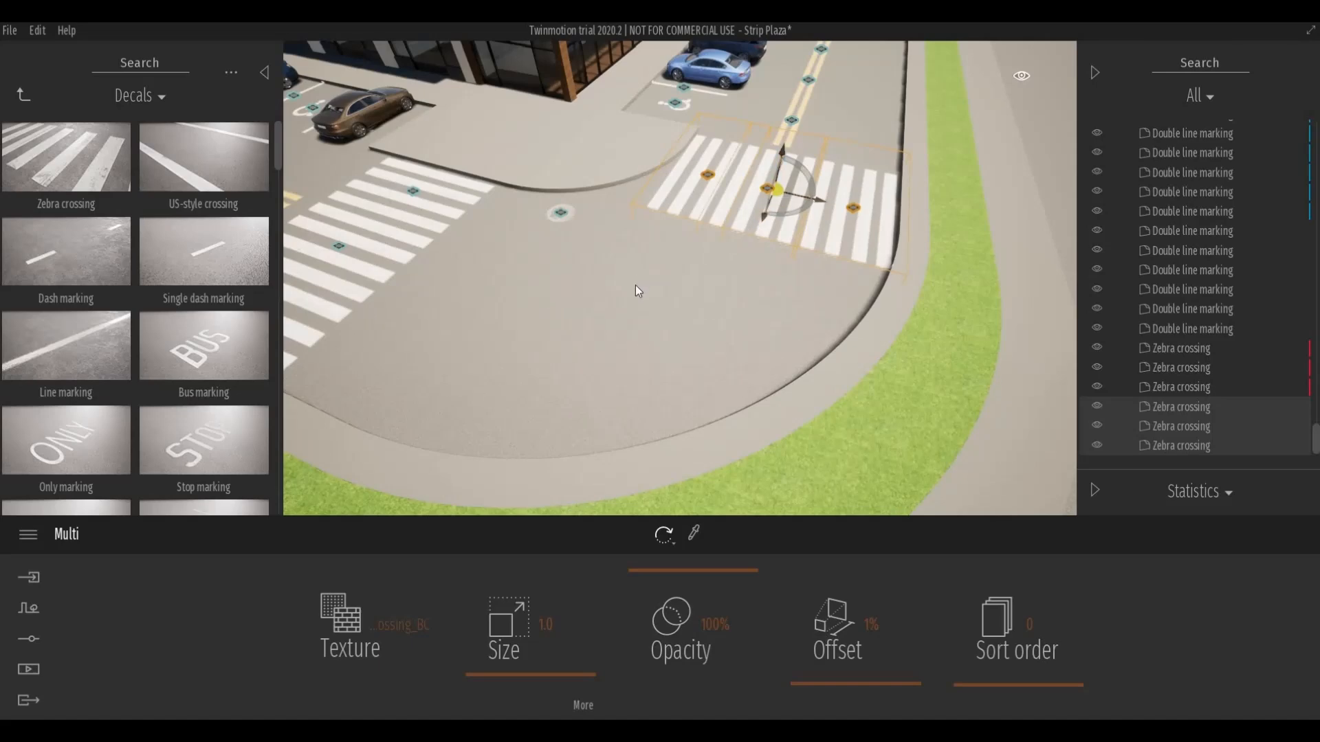
key("Escape")
Examine both zebra crossings around the plaza's corner from different angles.
middle_click_drag(653, 299, 658, 364, "shift")
key("s")
key("a")
key("s")
key("a")
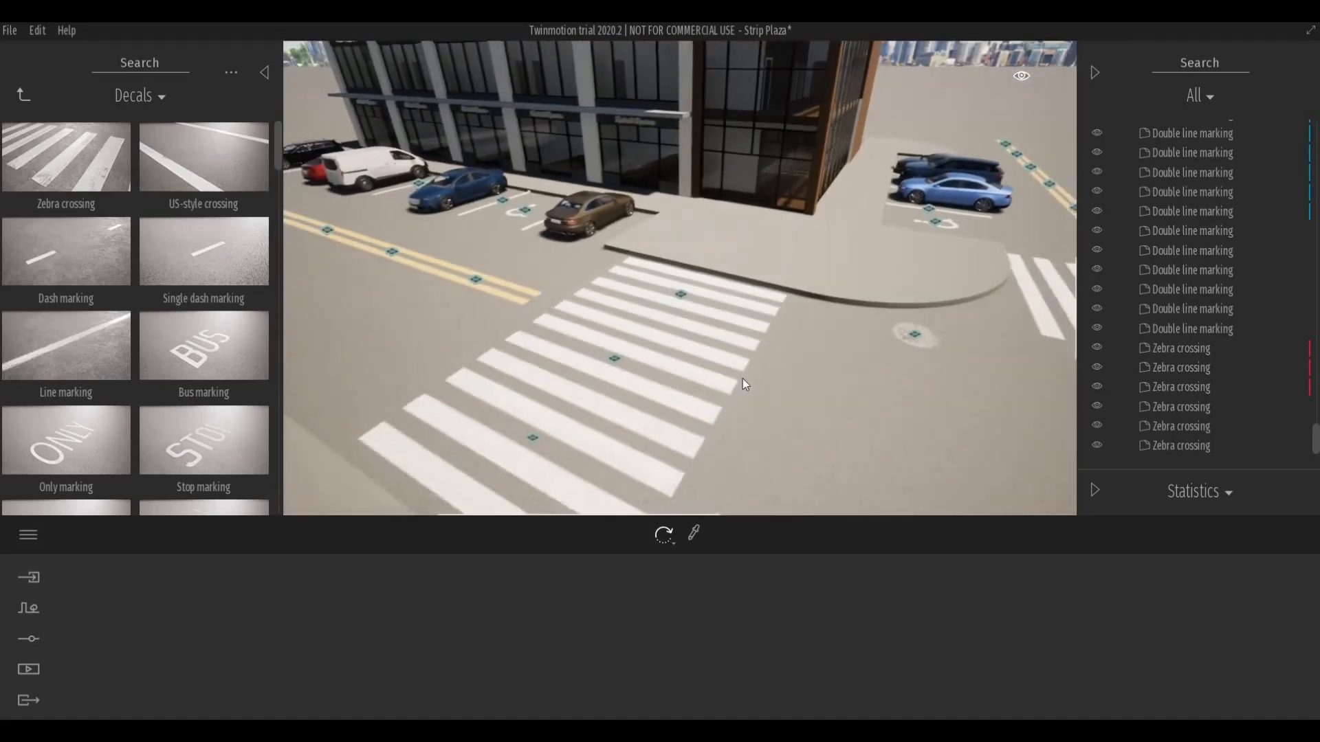
middle_click_drag(737, 406, 743, 289, "shift")
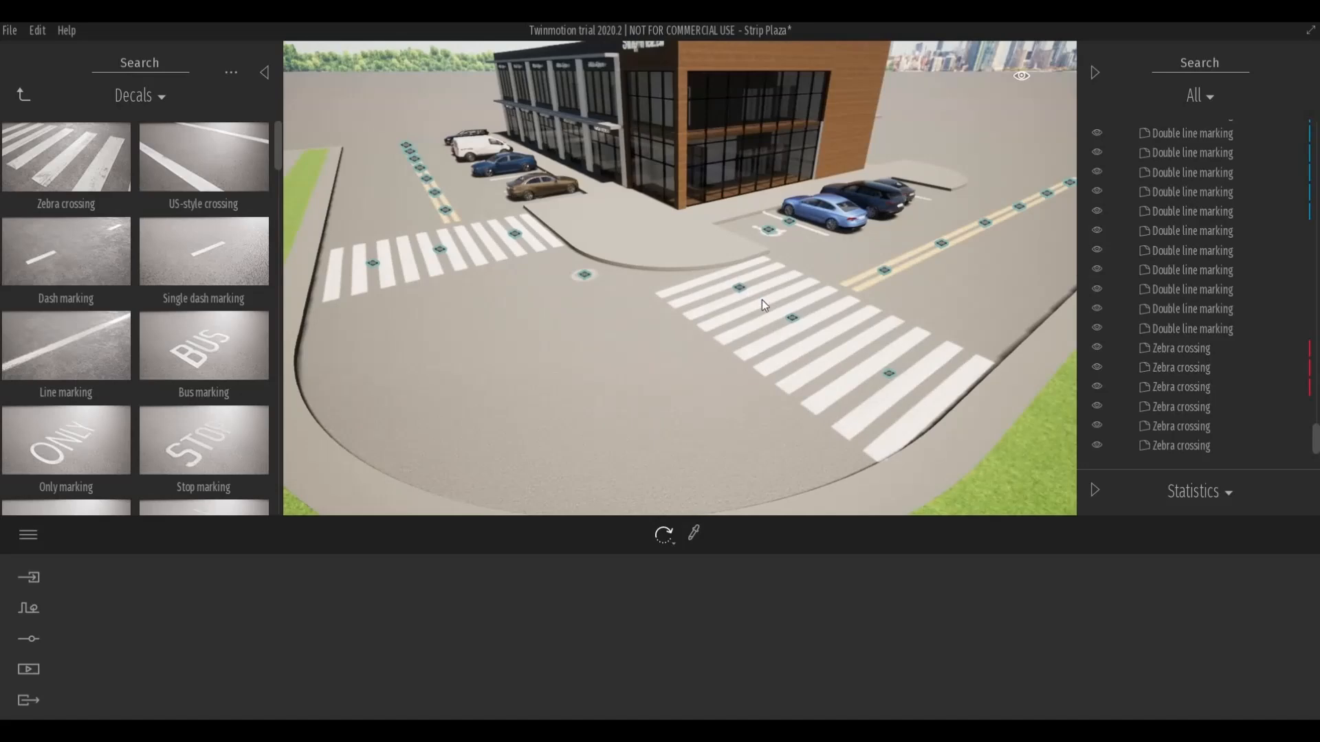
Select the three zebra crossing decals in front of the building's wood-clad side and switch from moving to scaling.
left_click(765, 304)
left_click(794, 319, "ctrl")
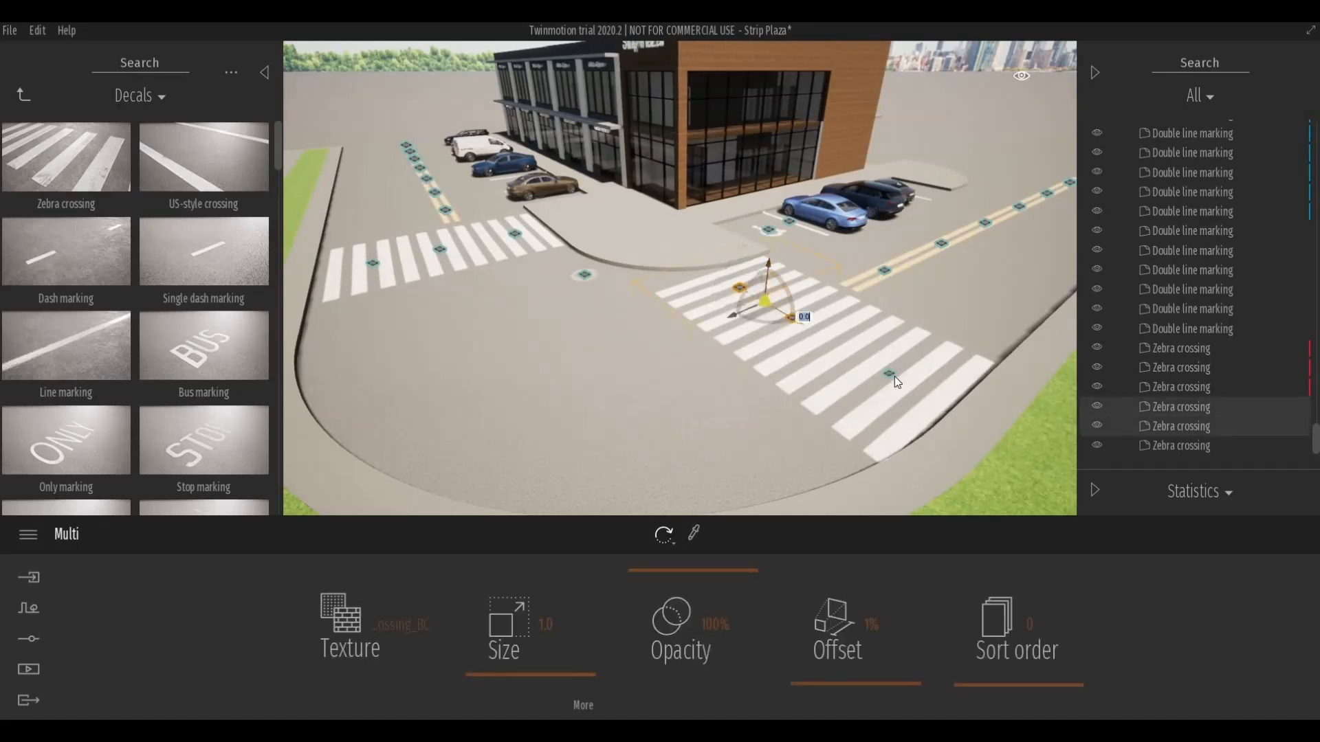
left_click(891, 374, "ctrl")
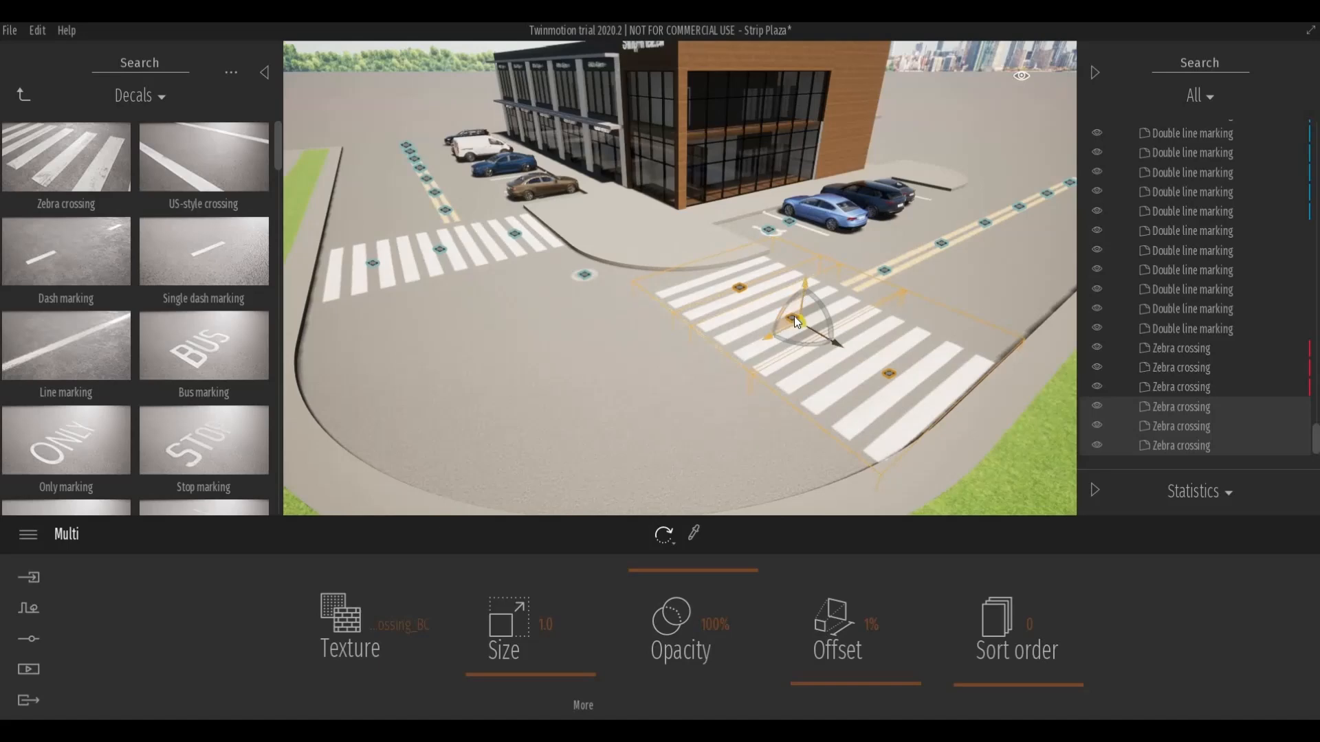
key("space")
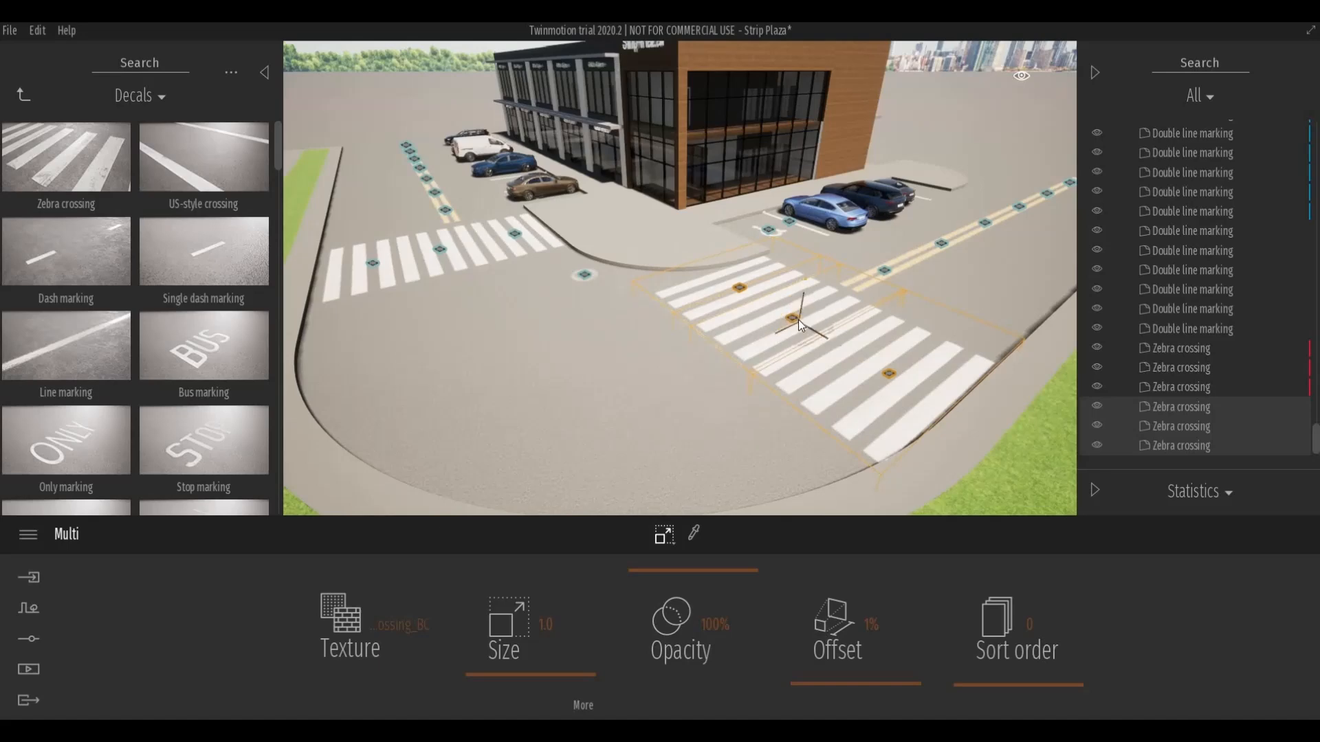
left_click(743, 290)
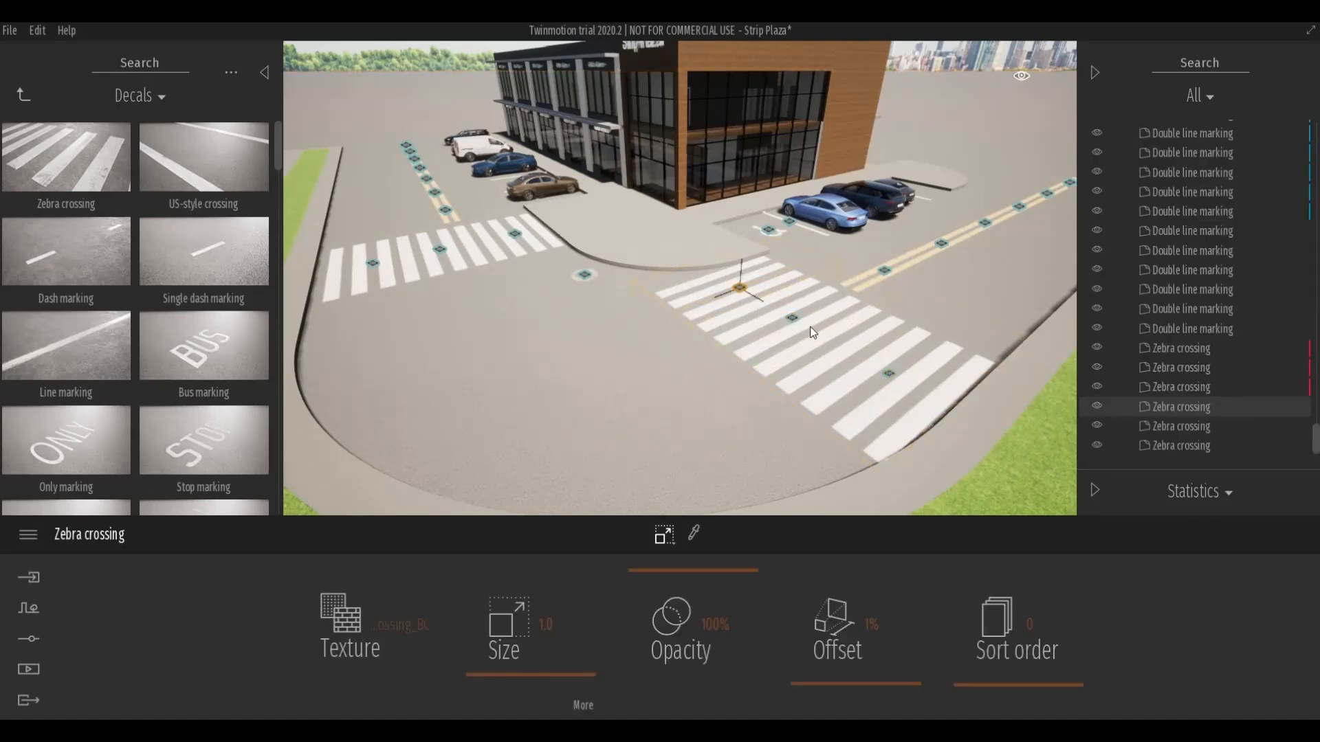
left_click(792, 318, "ctrl")
left_click(886, 373, "ctrl")
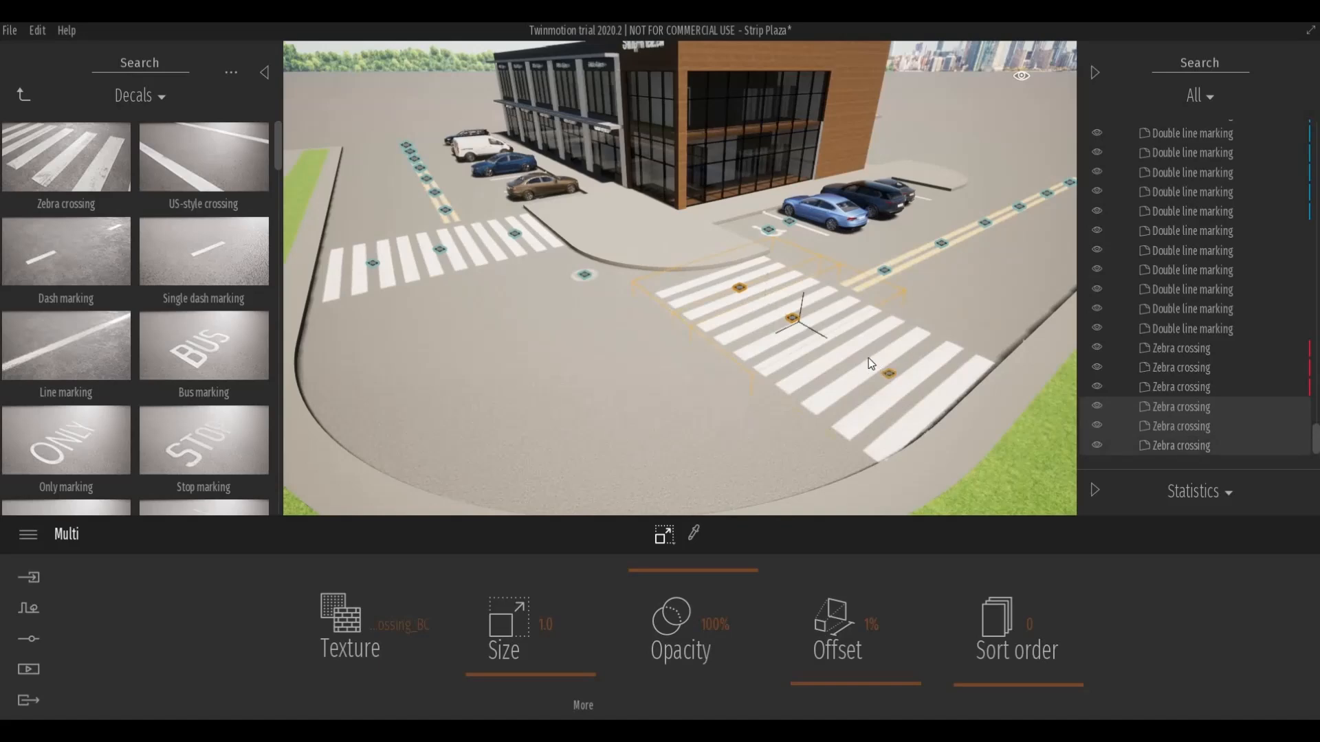
middle_click_drag(843, 360, 791, 334)
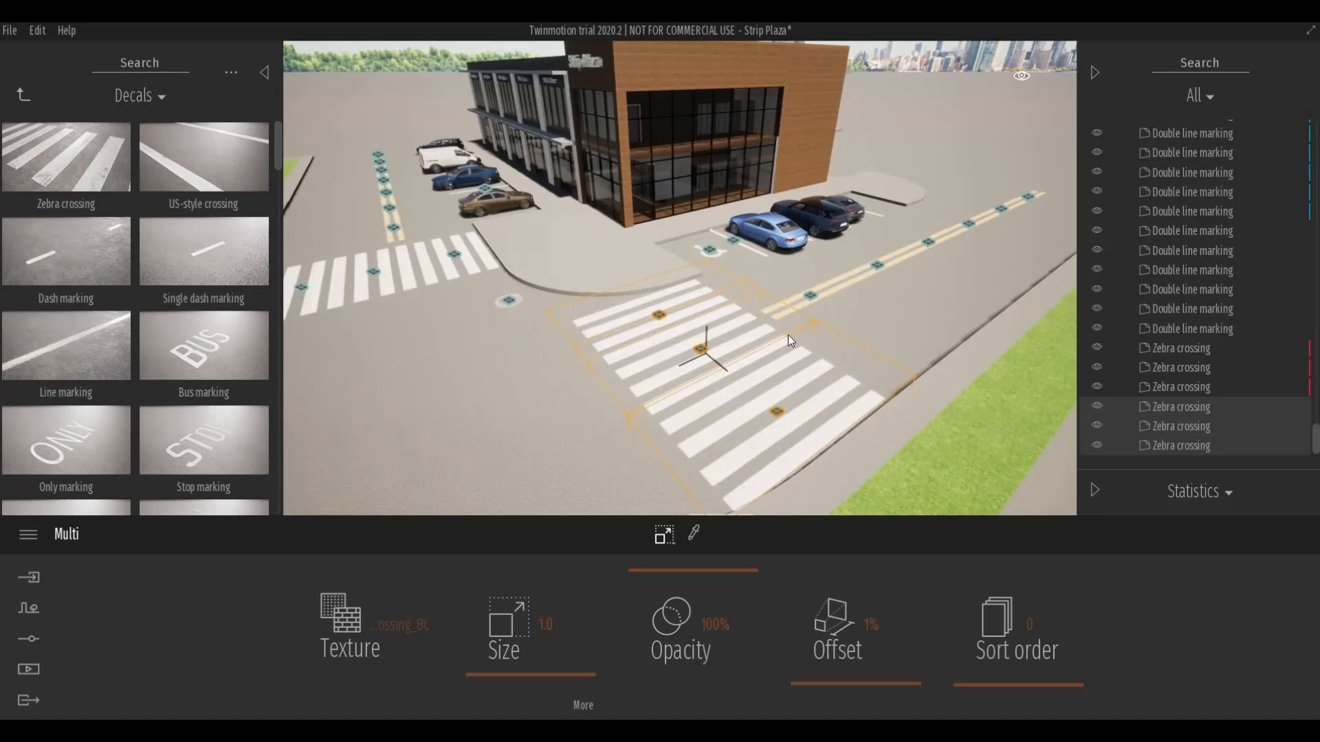
Try replacing the three selected zebra crossings with one new Zebra crossing decal, then undo the removal.
key("Delete")
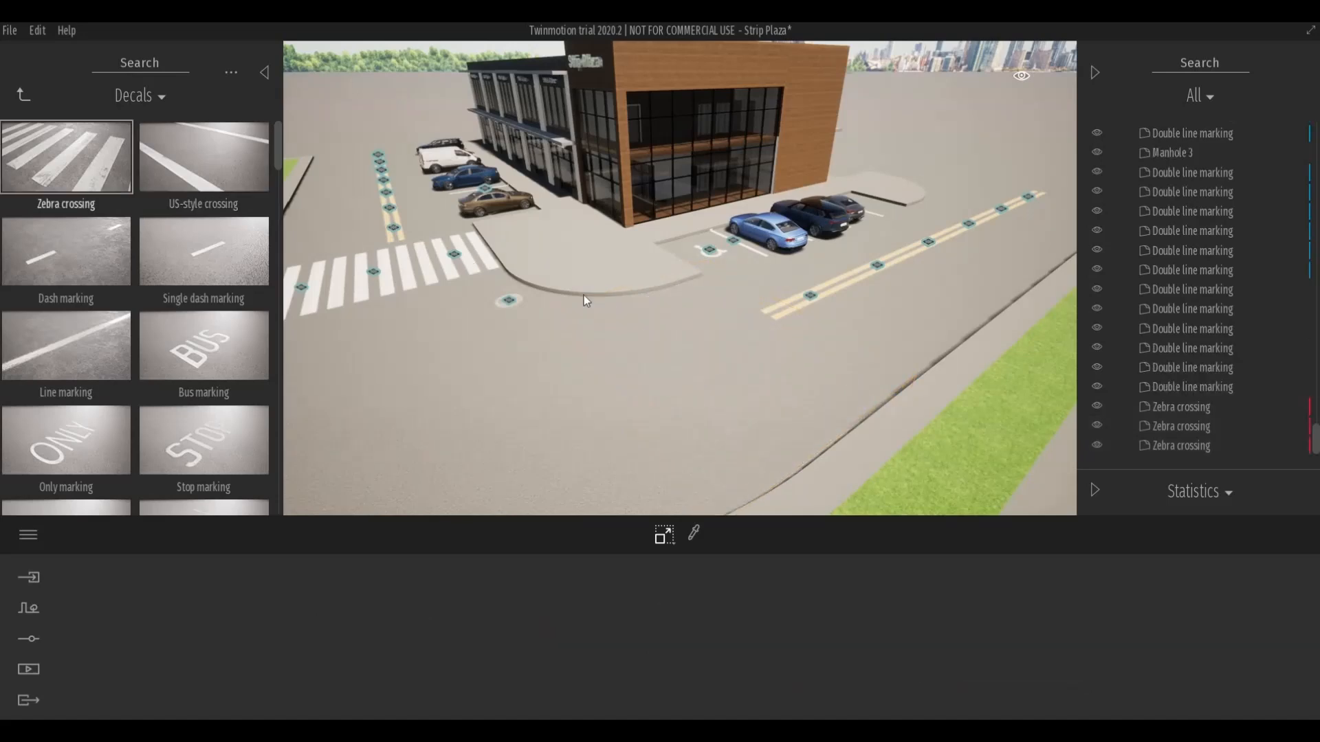
left_click(716, 331)
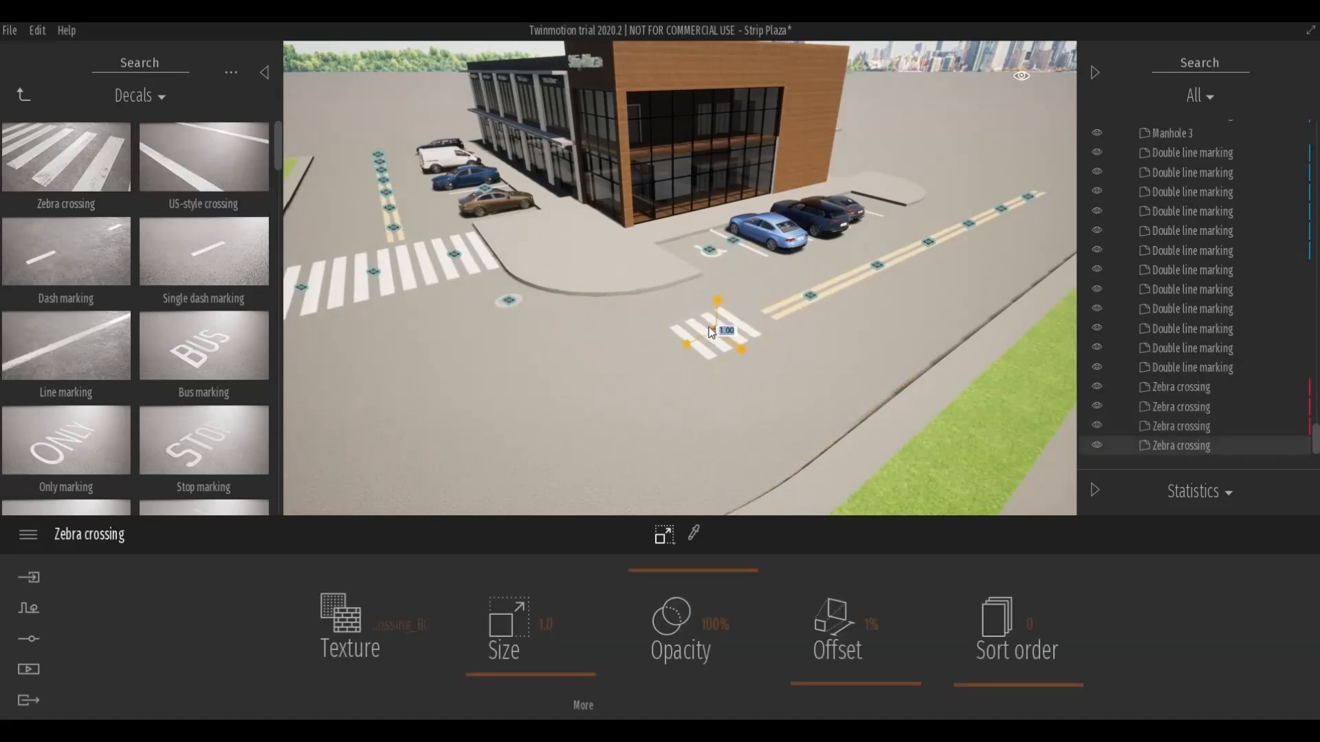
key("Delete")
key("ctrl+z")
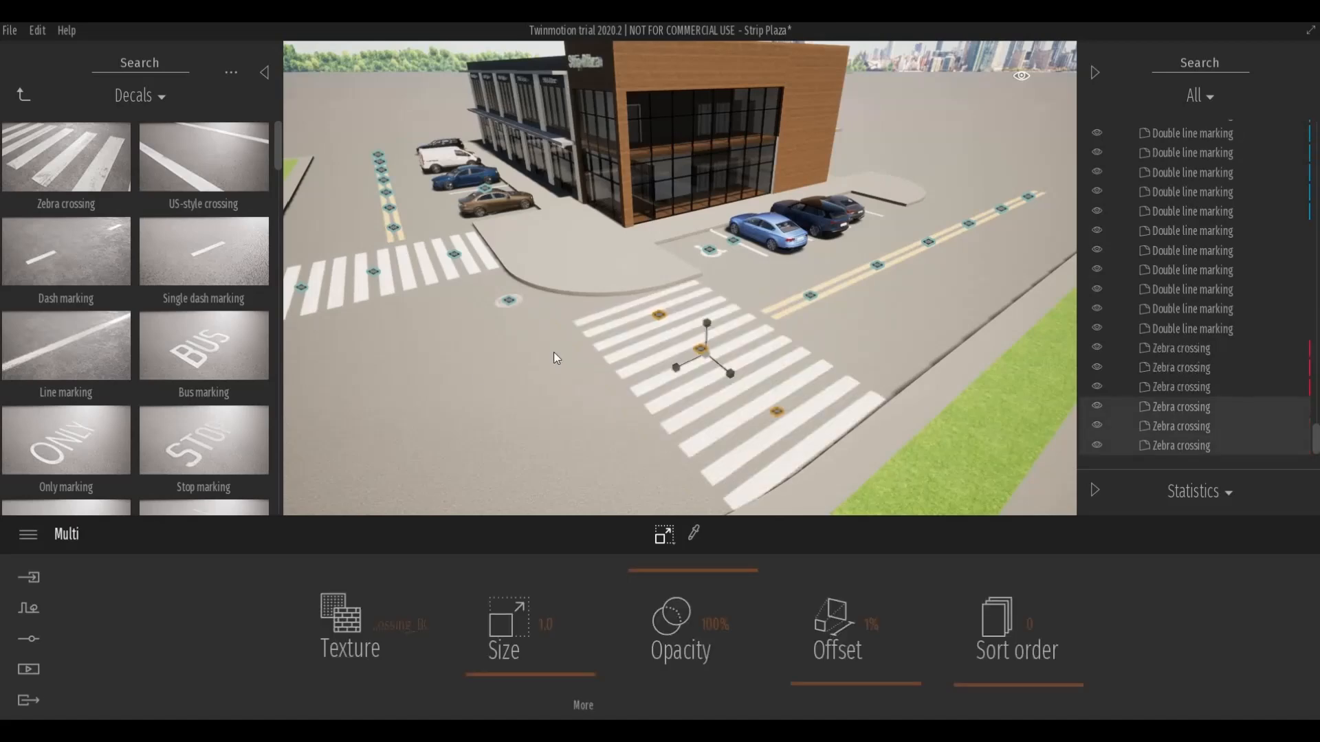
left_click(515, 371)
Select the same three zebra crossing decals together and scale them down, to about 0.91 along the walking direction.
middle_click_drag(514, 371, 587, 300, "shift")
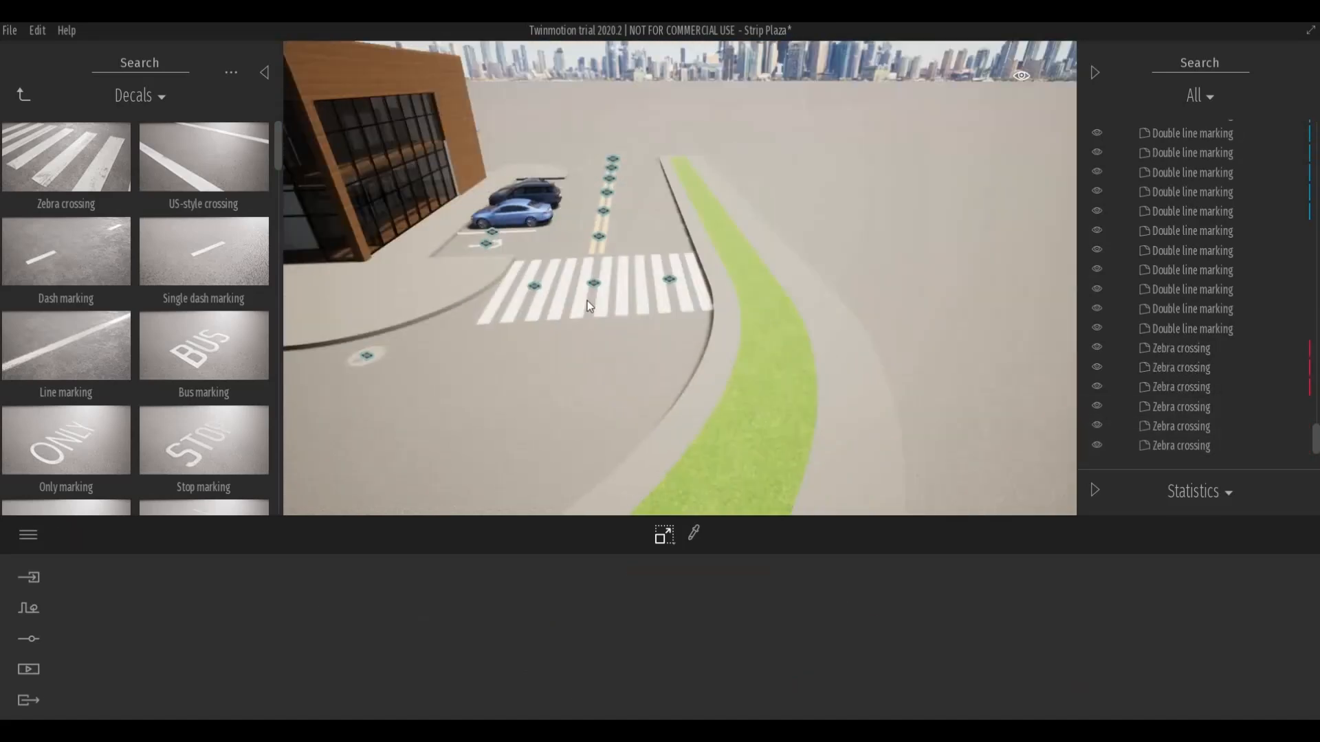
left_click(535, 286)
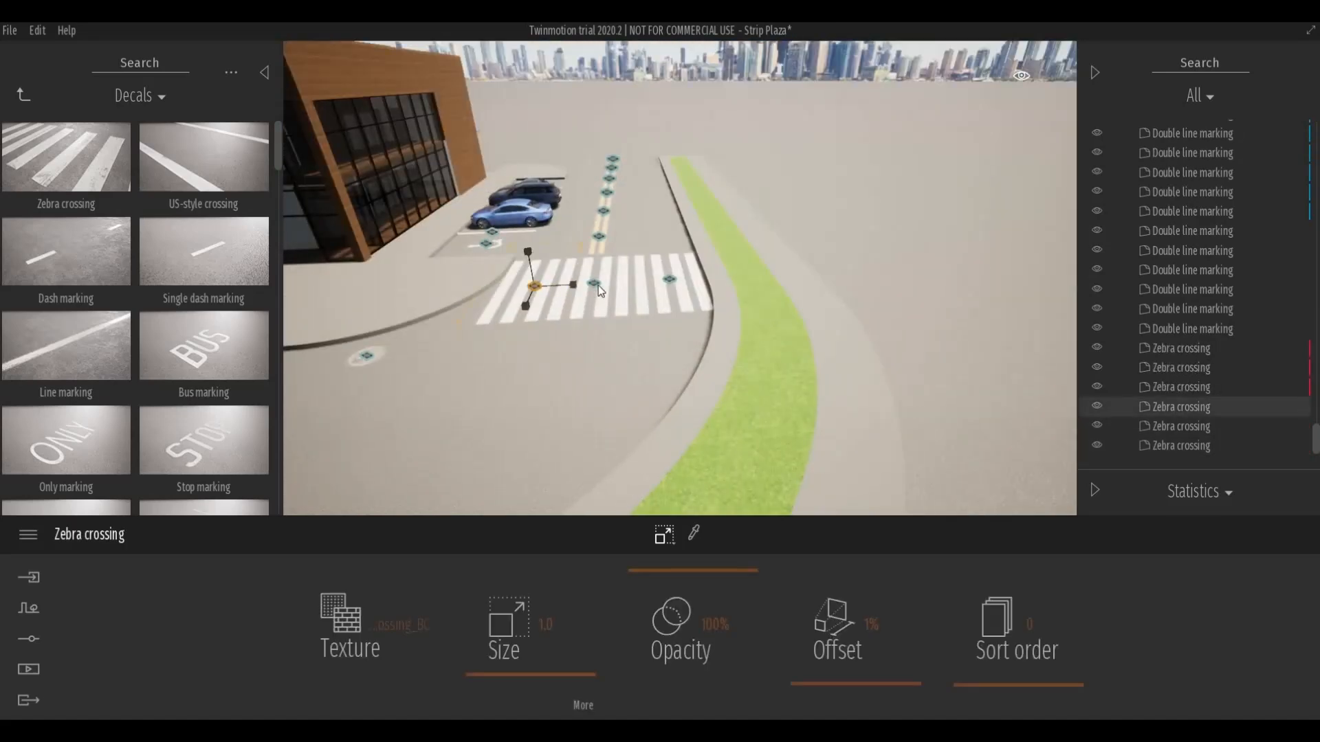
left_click(594, 283, "ctrl")
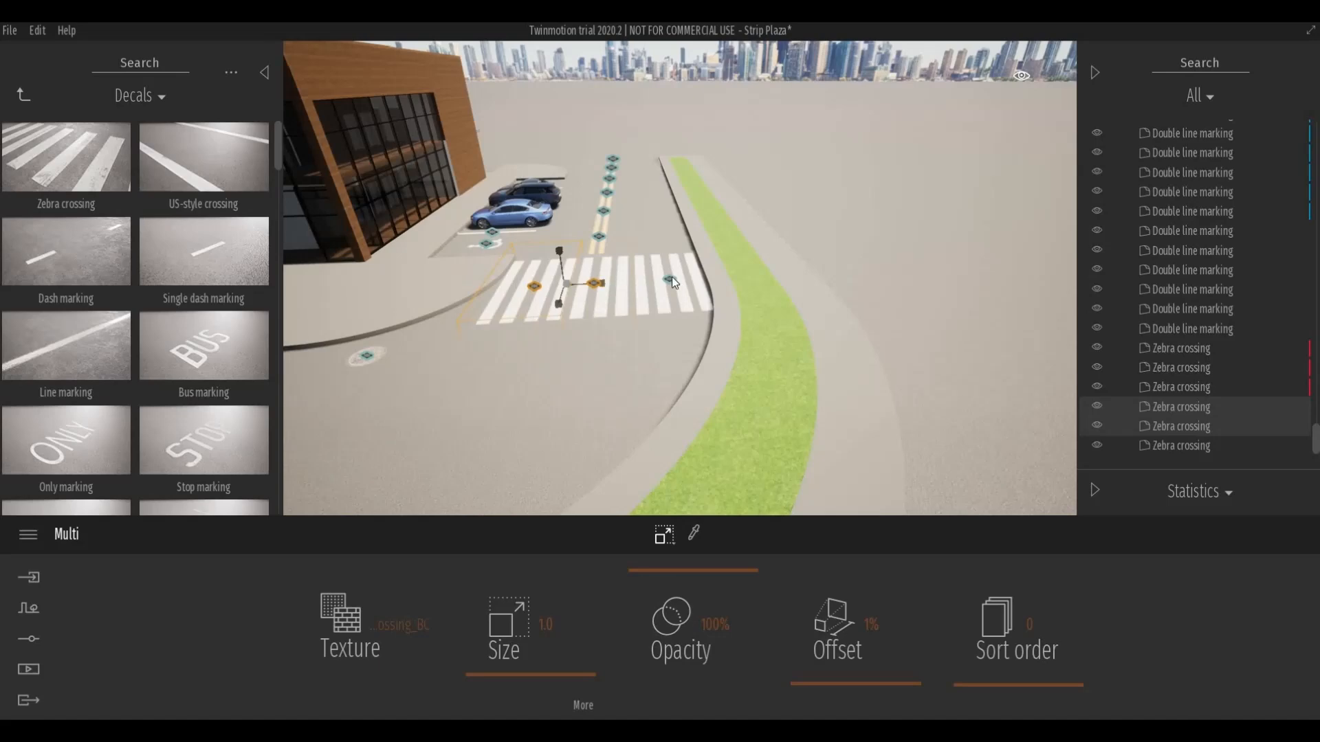
left_click(670, 279, "ctrl")
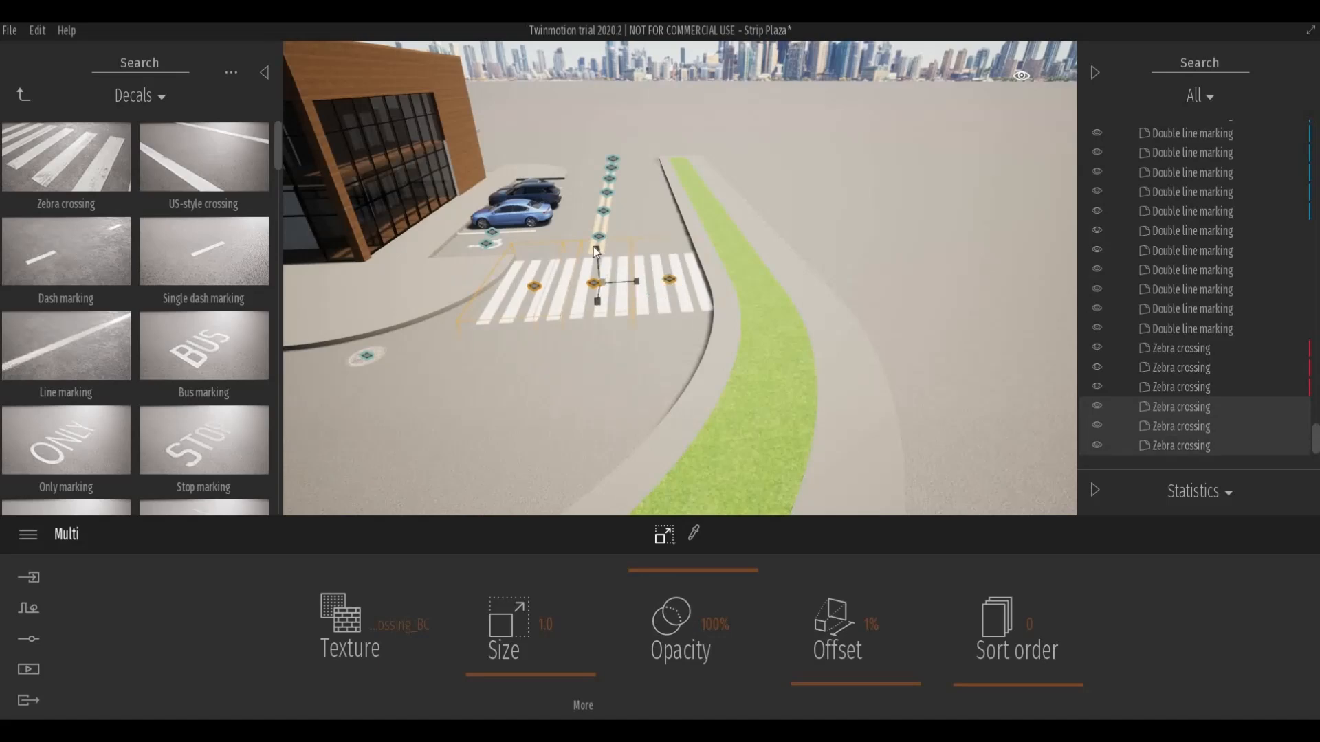
left_click_drag(598, 272, 602, 290)
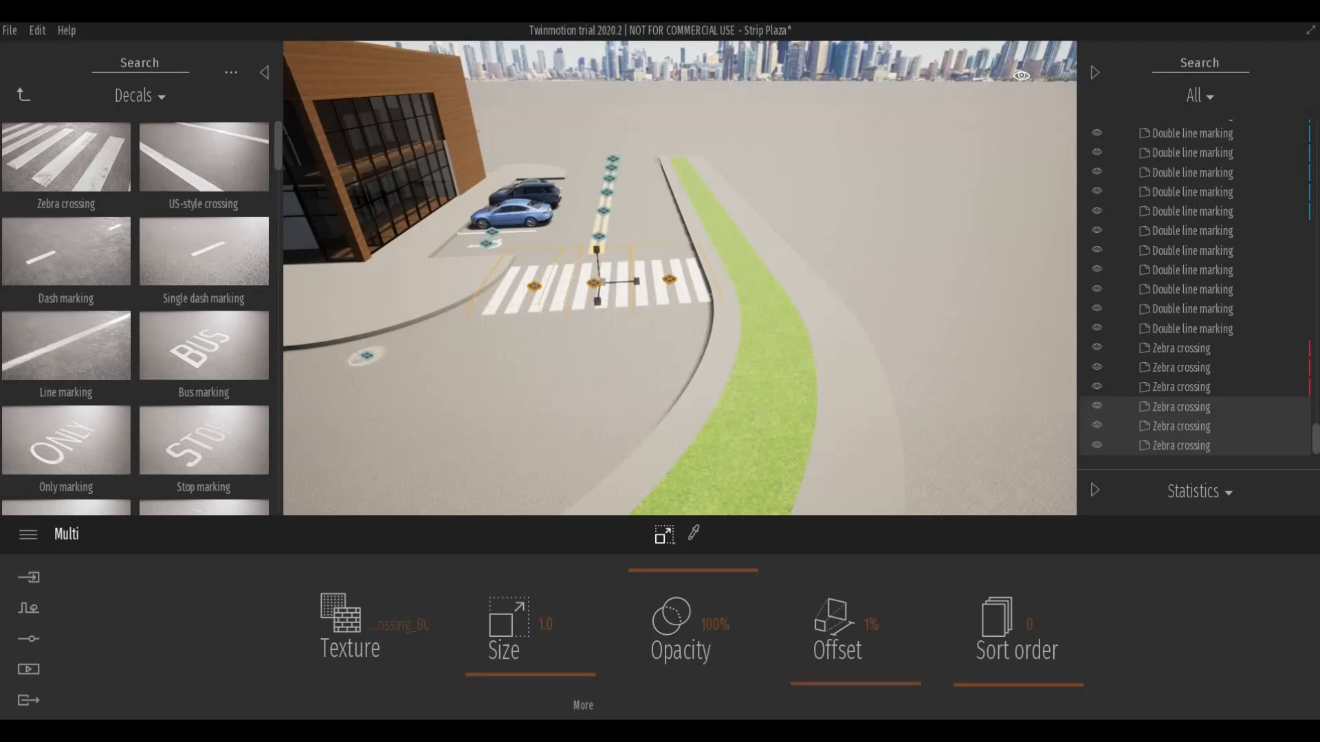
middle_click_drag(564, 384, 626, 291, "shift")
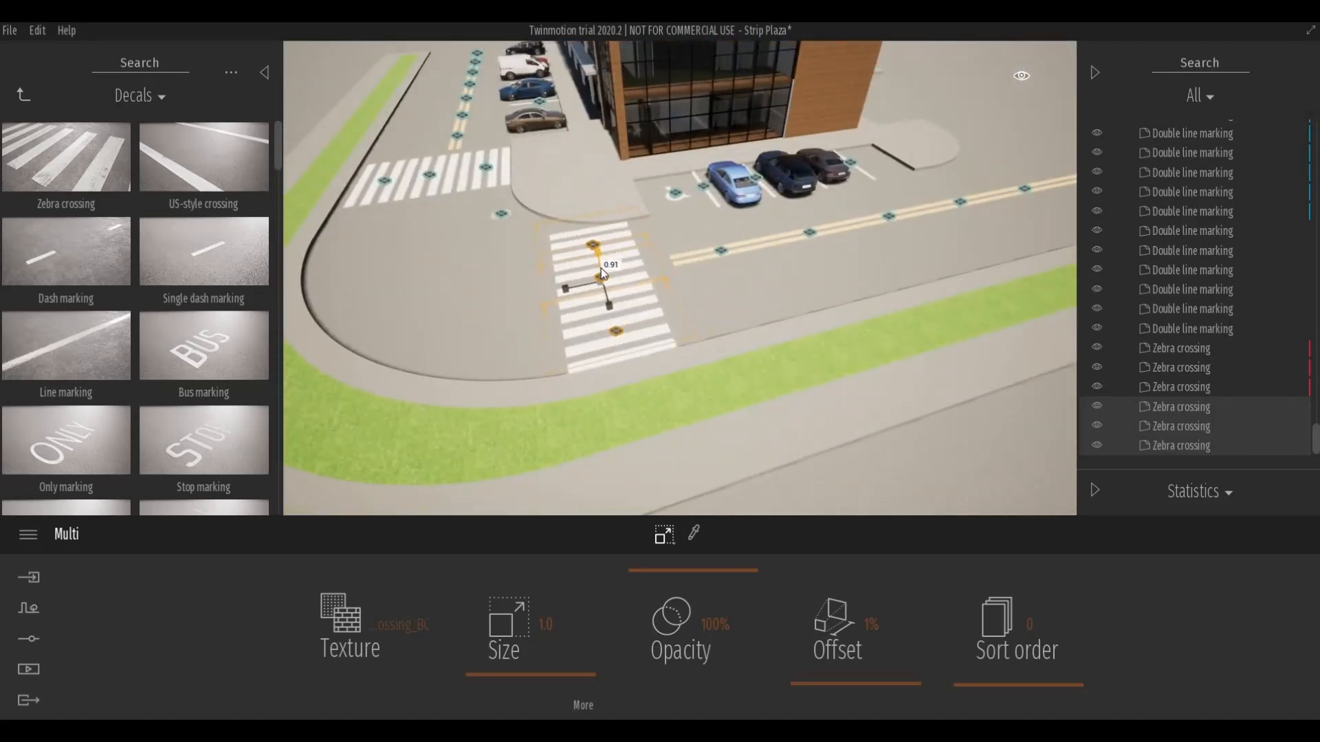
Move the three scaled zebra crossings closer to the start of the double line marking, then clear the selection.
key("space")
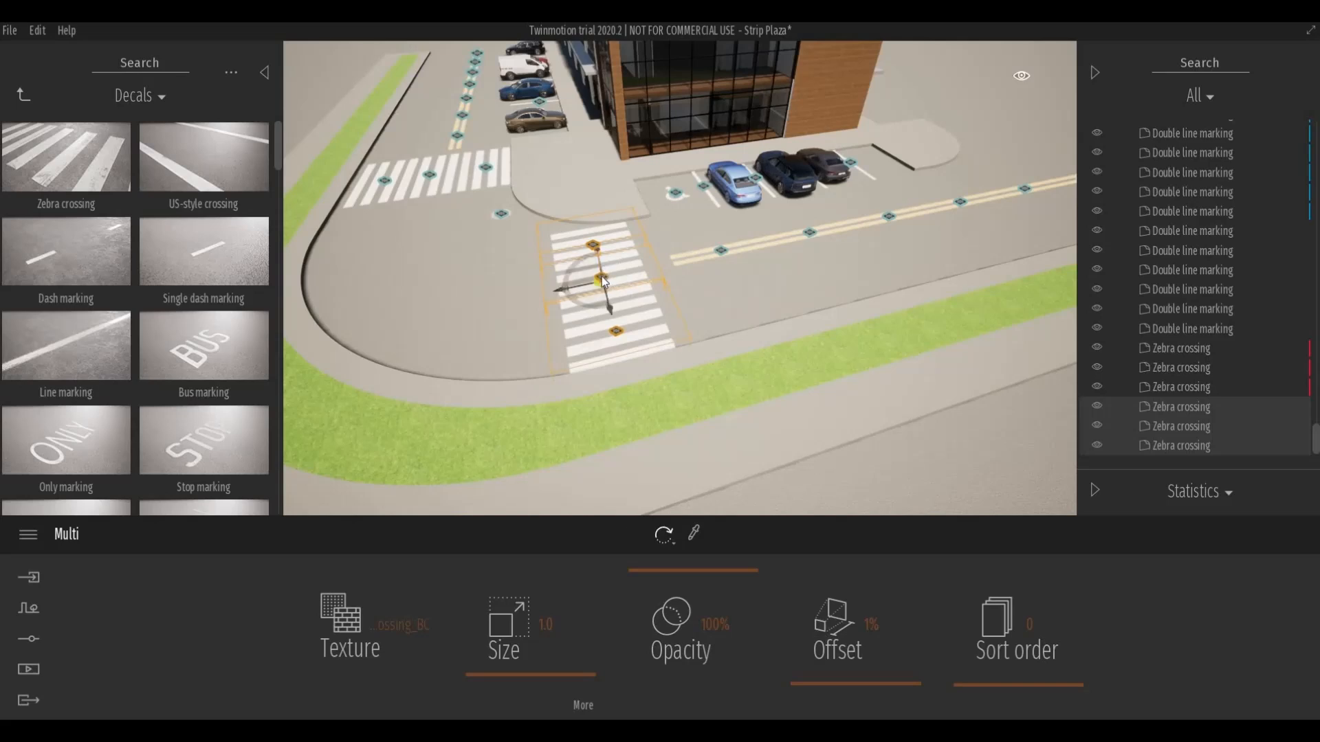
left_click_drag(600, 282, 632, 278)
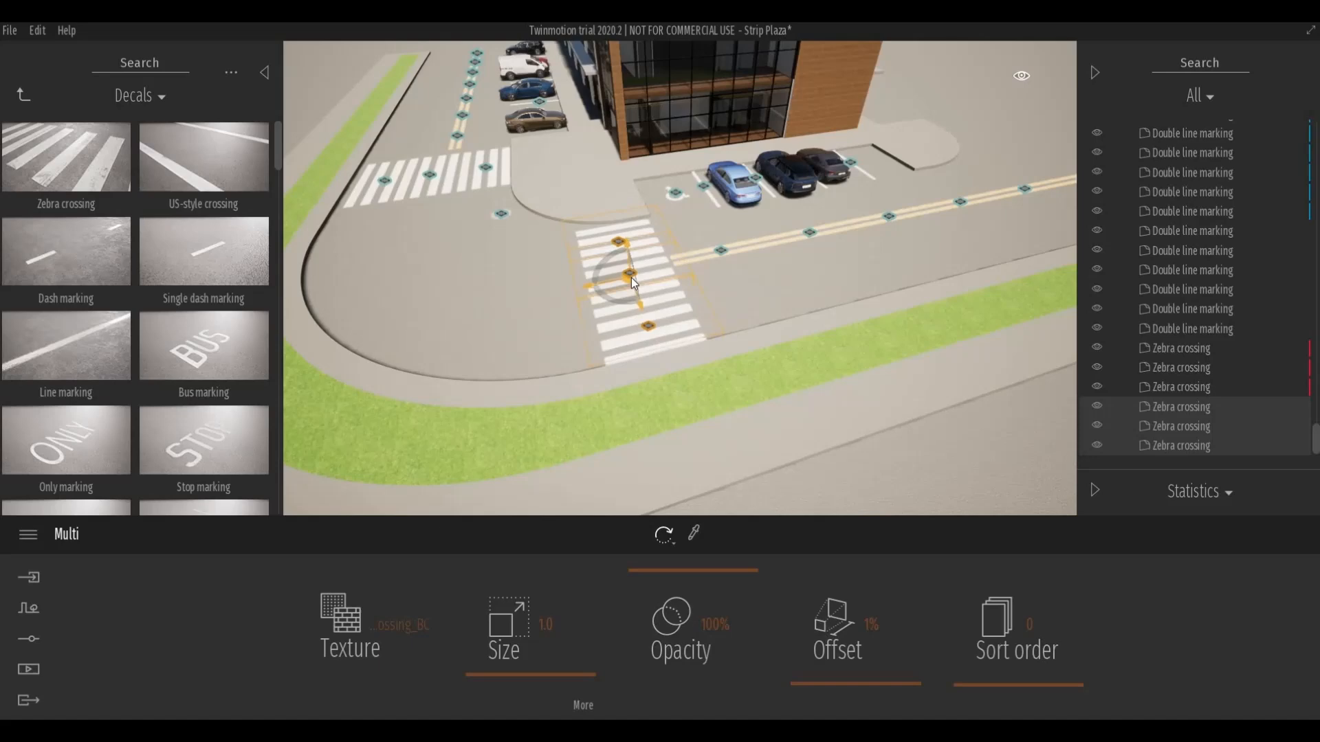
left_click(538, 291)
Move the dark blue Sedan 06 deeper into its parking space beside the storefronts.
middle_click_drag(583, 297, 549, 331, "shift")
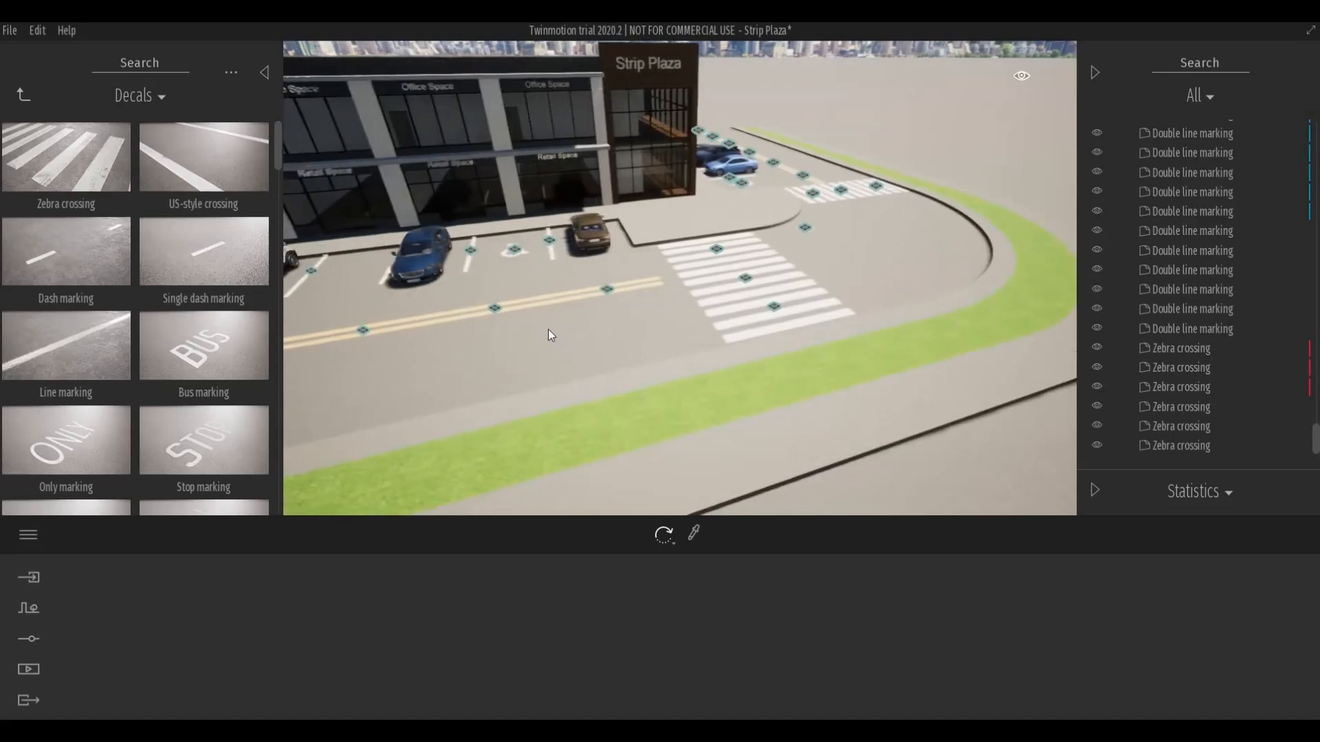
middle_click_drag(680, 303, 720, 253, "shift")
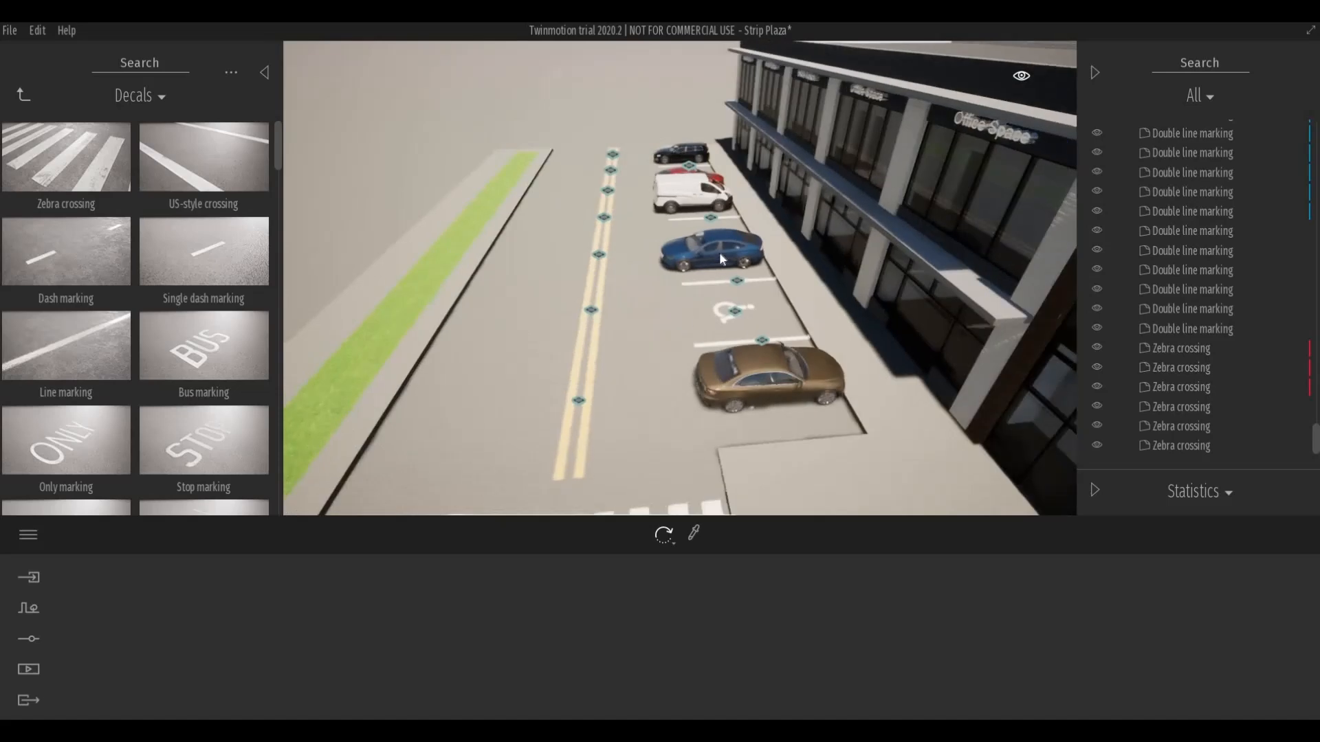
left_click(718, 256)
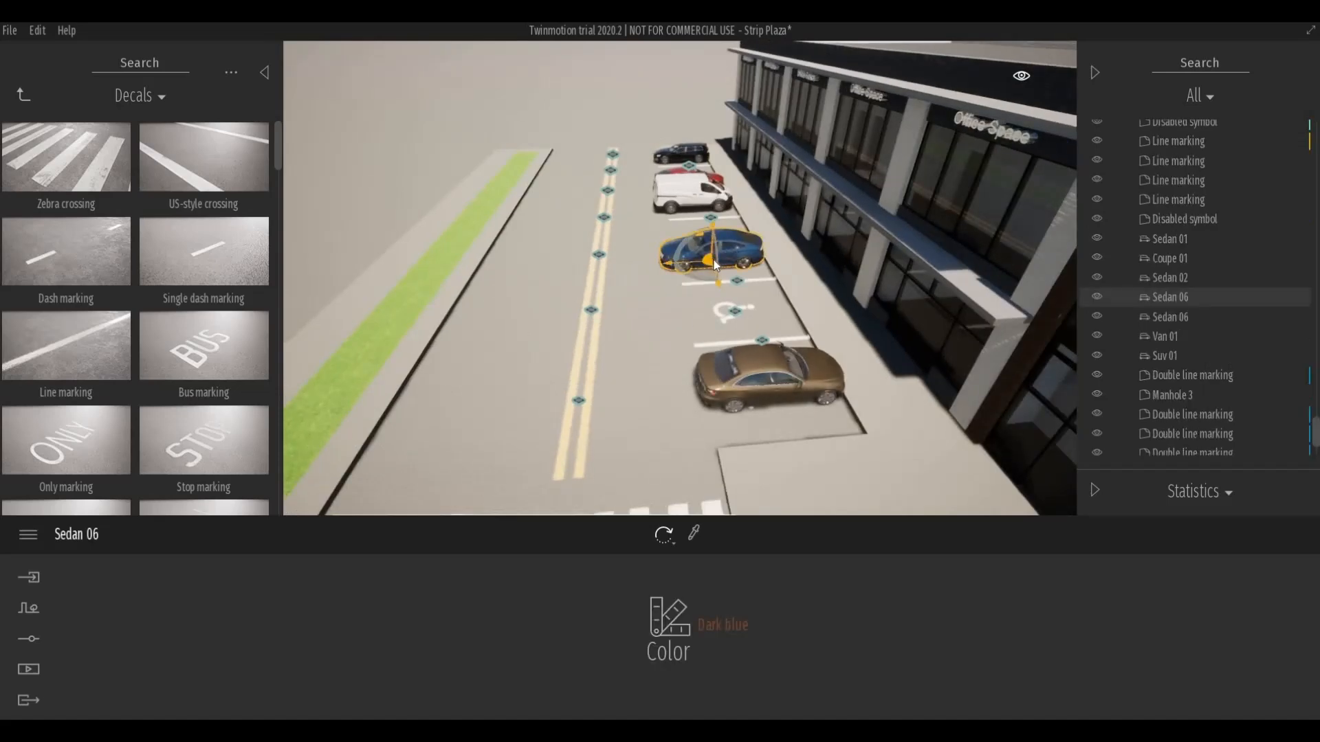
left_click_drag(720, 267, 710, 282)
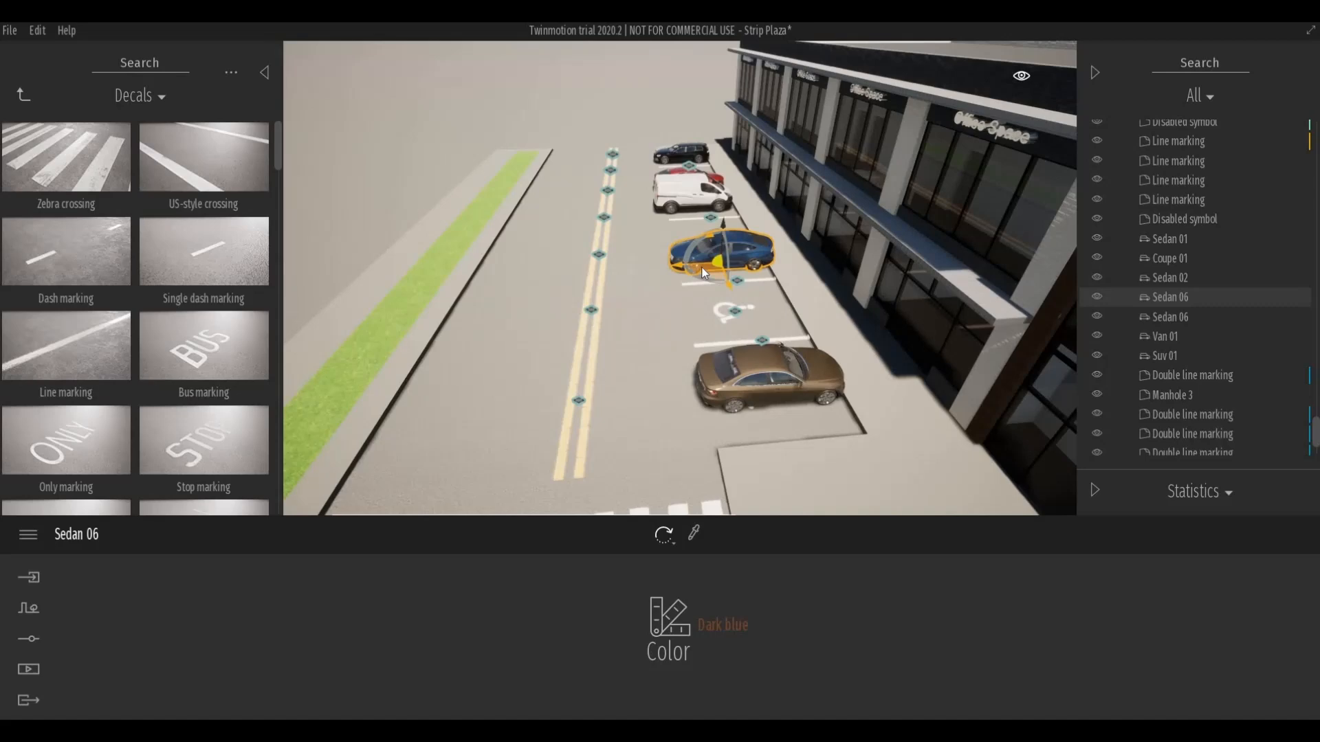
Select all seven double line markings on the storefront side and shift them together toward the grass strip to recentre the lane divider.
scroll(589, 382, "down", 2)
left_click(593, 380)
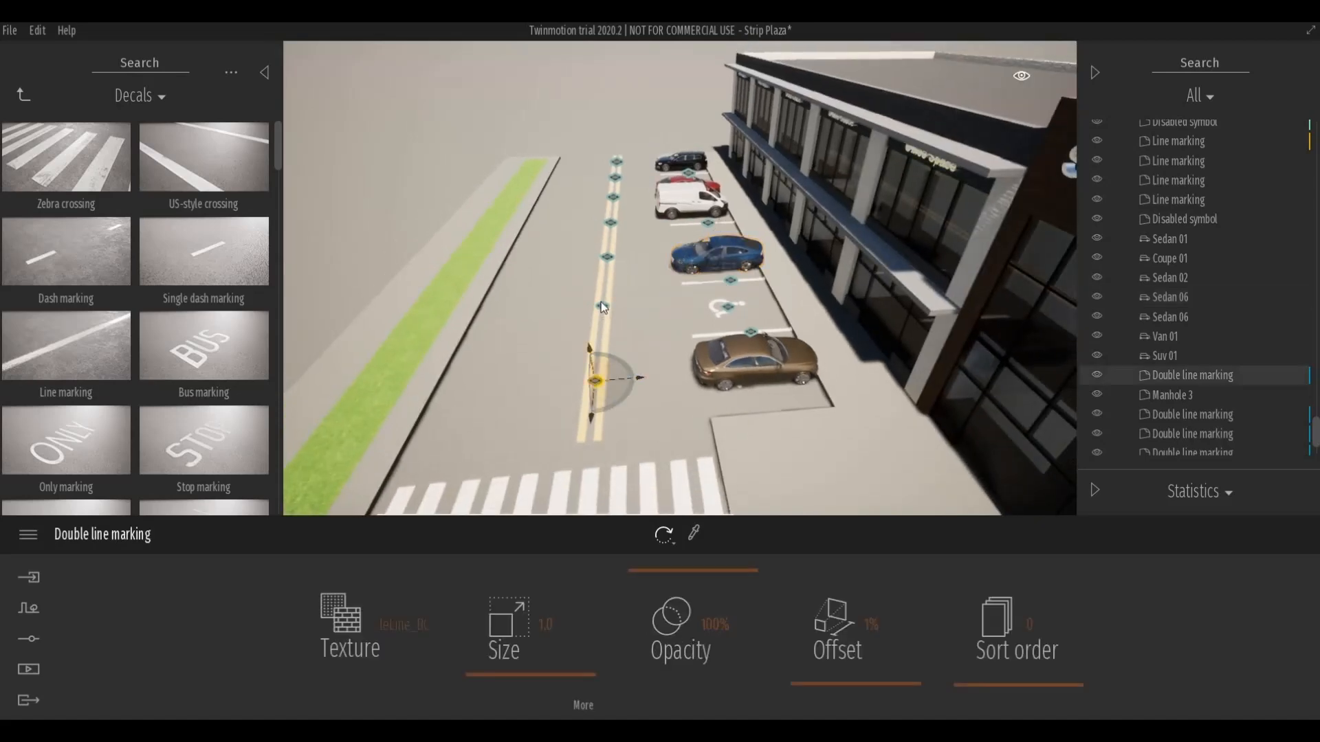
left_click(607, 256, "ctrl")
left_click(602, 305, "ctrl")
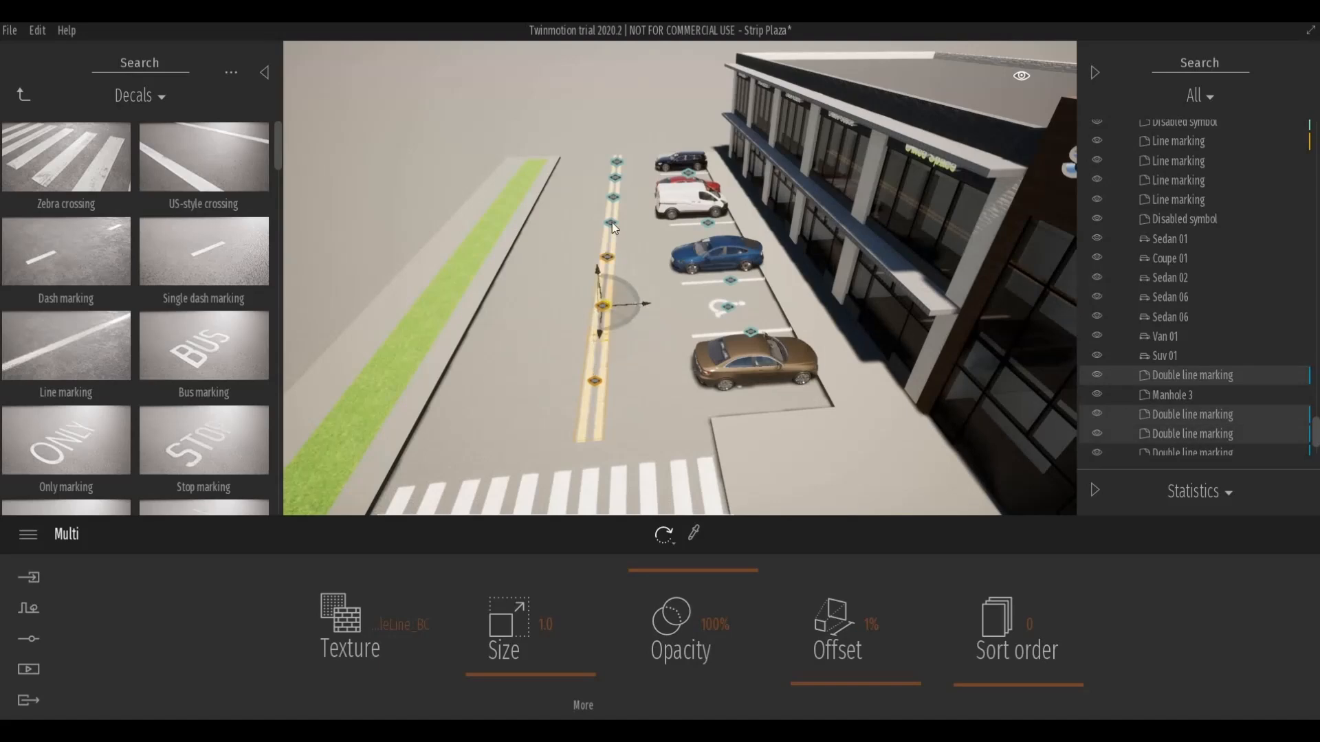
left_click(610, 222, "ctrl")
left_click(613, 198, "ctrl")
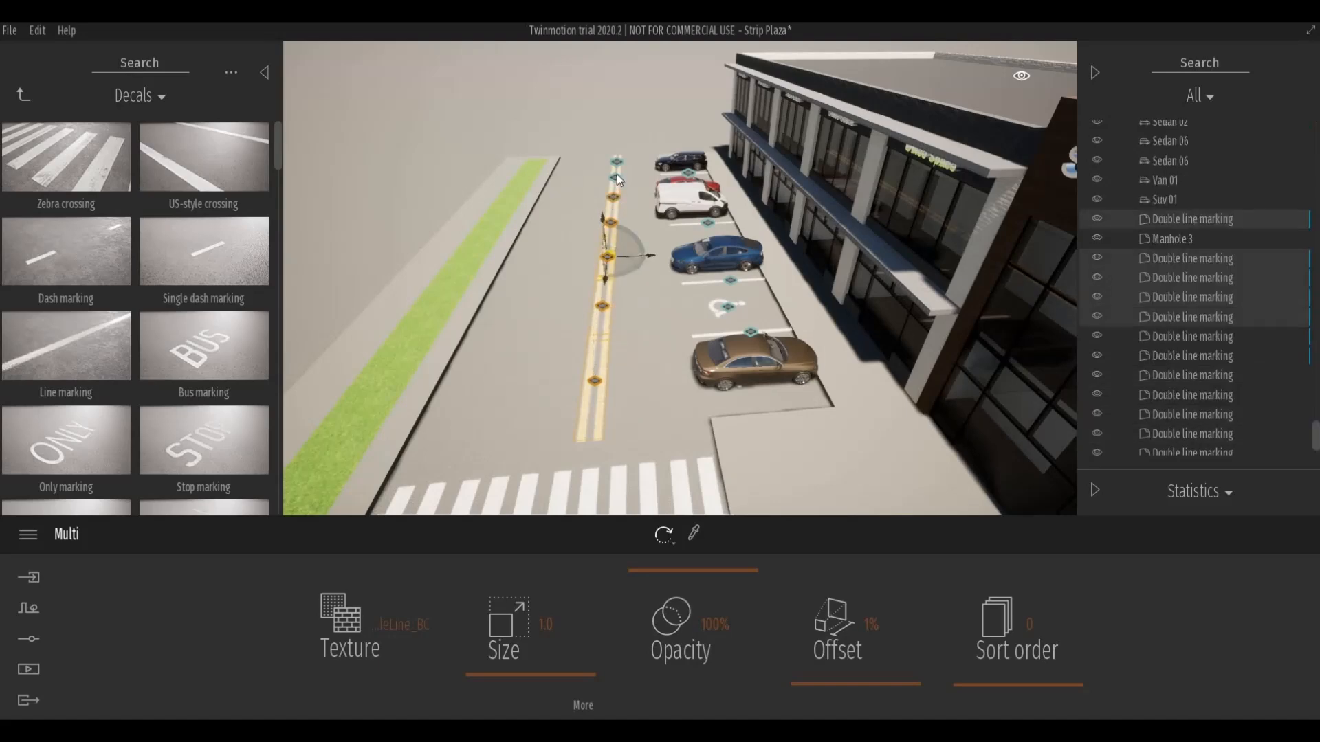
left_click(618, 158, "ctrl")
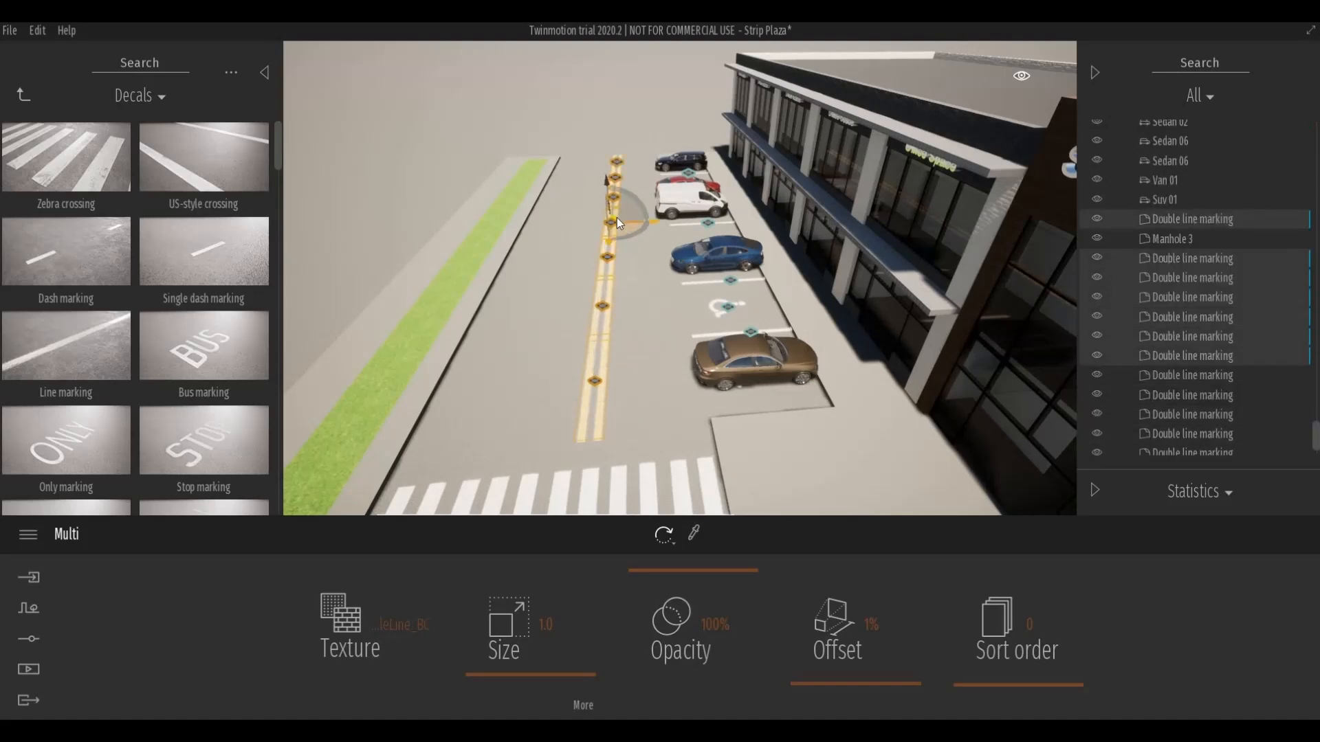
left_click_drag(614, 220, 592, 229)
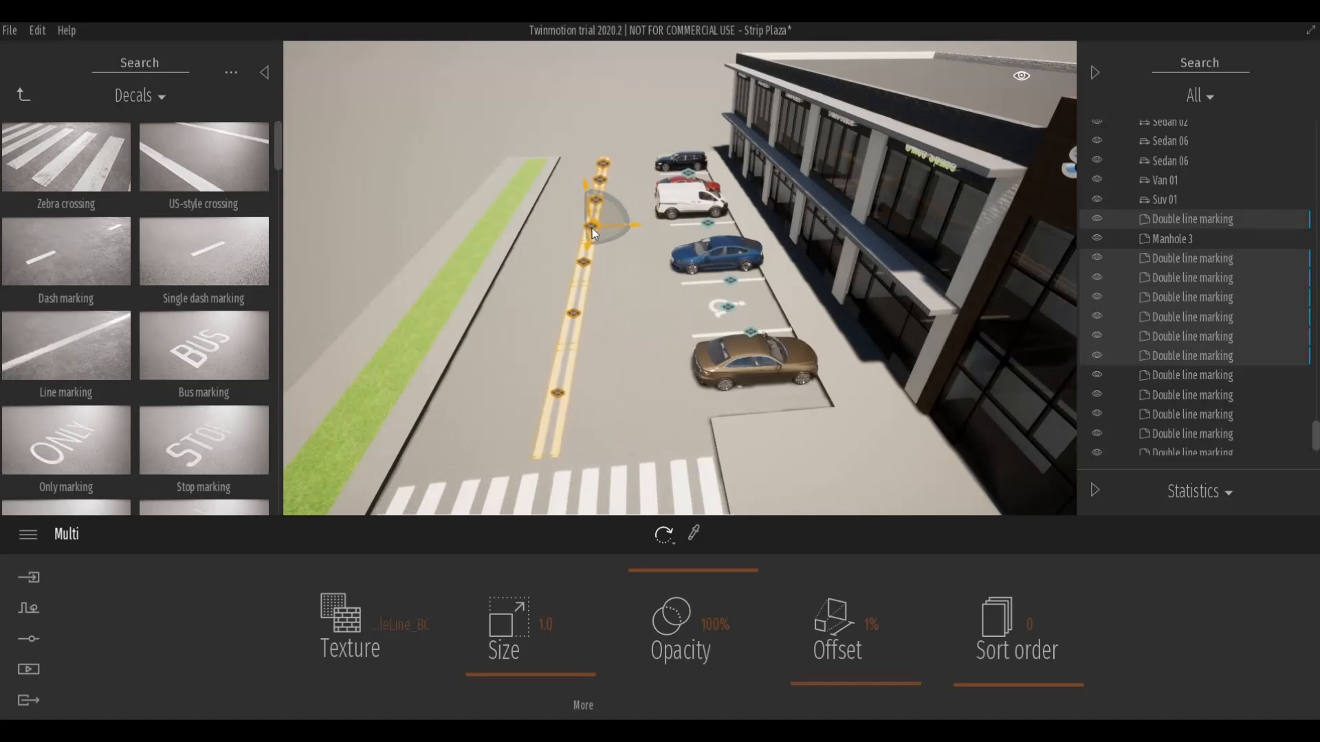
left_click(642, 280)
Select the six double line markings on the wood-clad side's road and shift them together toward the grass strip.
scroll(658, 299, "down", 2)
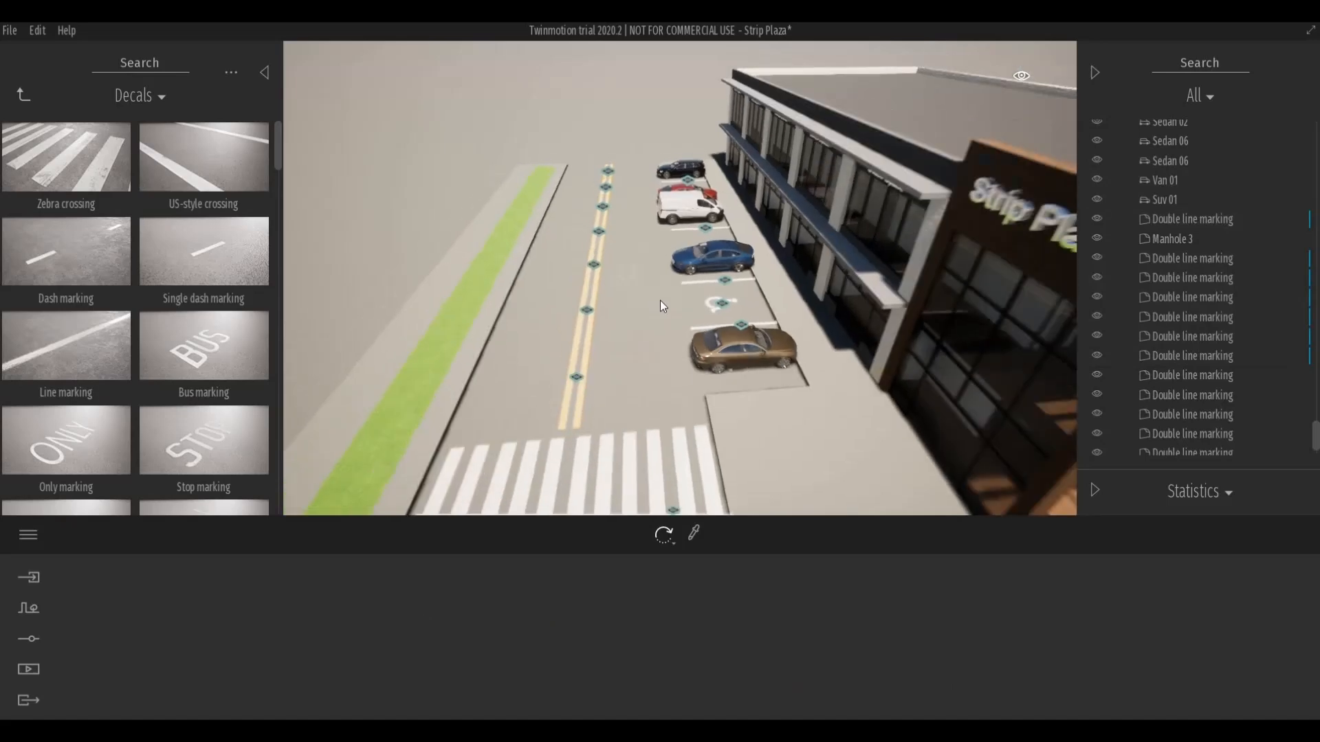
scroll(660, 301, "down", 3)
middle_click_drag(660, 301, 715, 418, "shift")
scroll(844, 322, "up", 3)
scroll(796, 381, "up", 2)
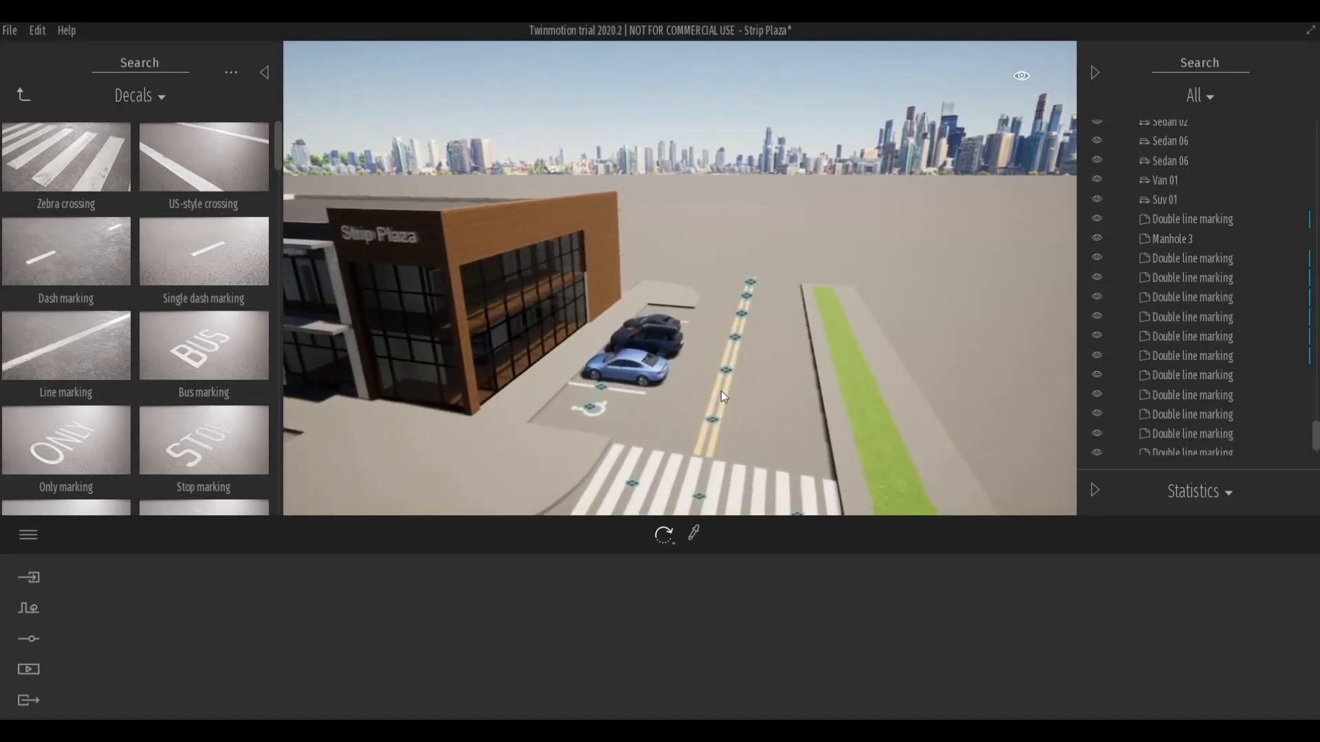
left_click(726, 371)
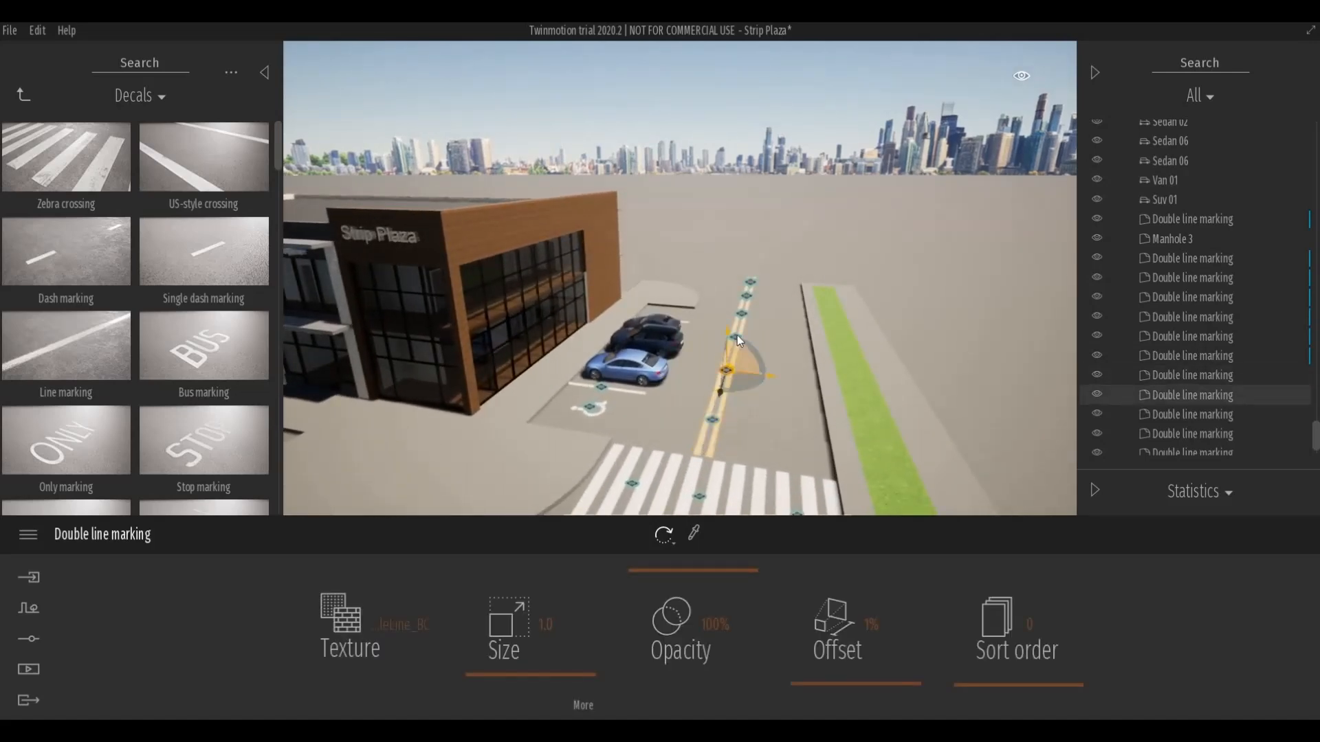
left_click(716, 420)
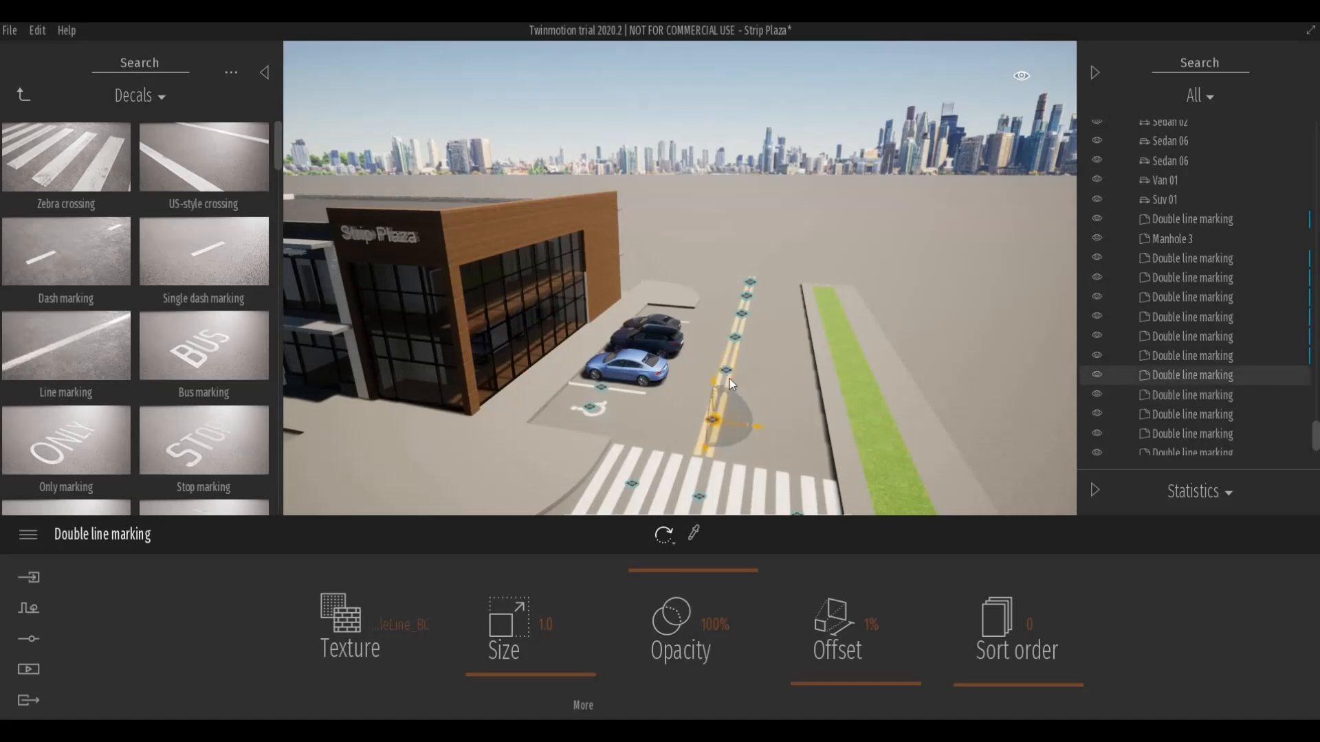
left_click(728, 371, "ctrl")
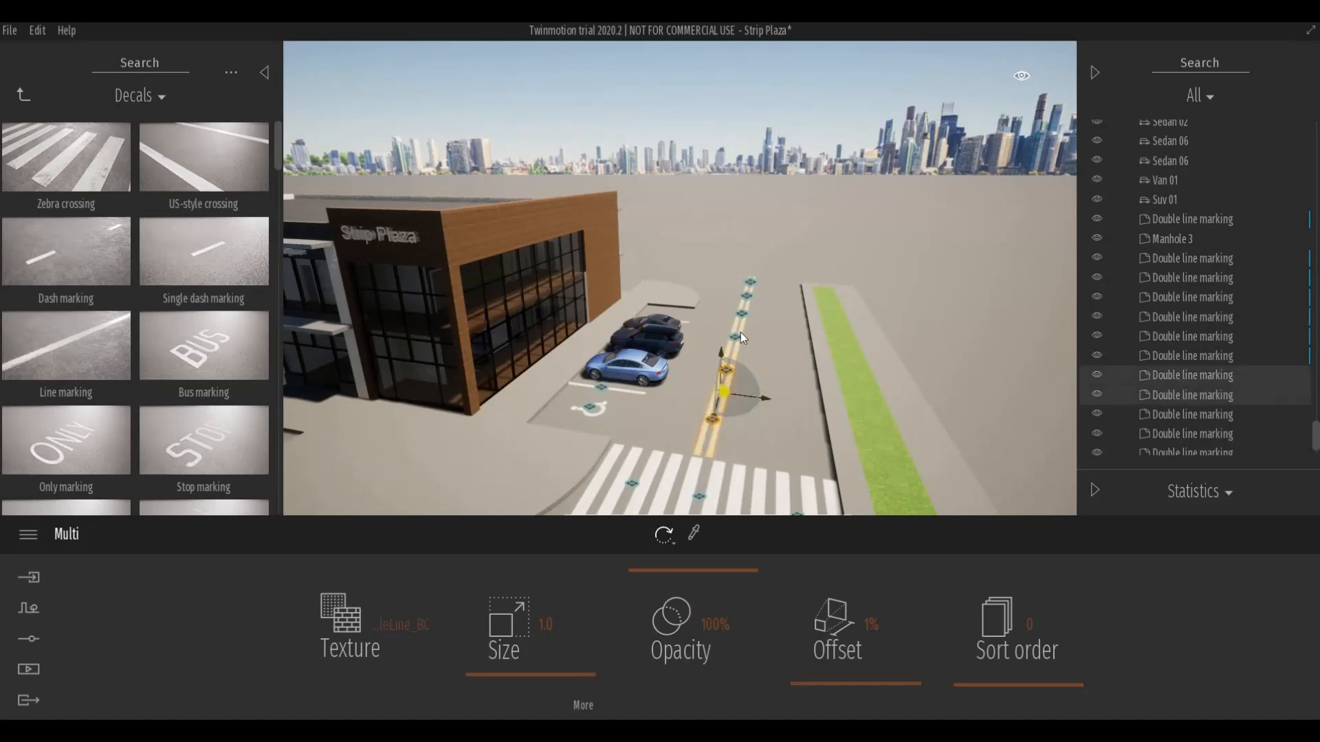
left_click(737, 336, "ctrl")
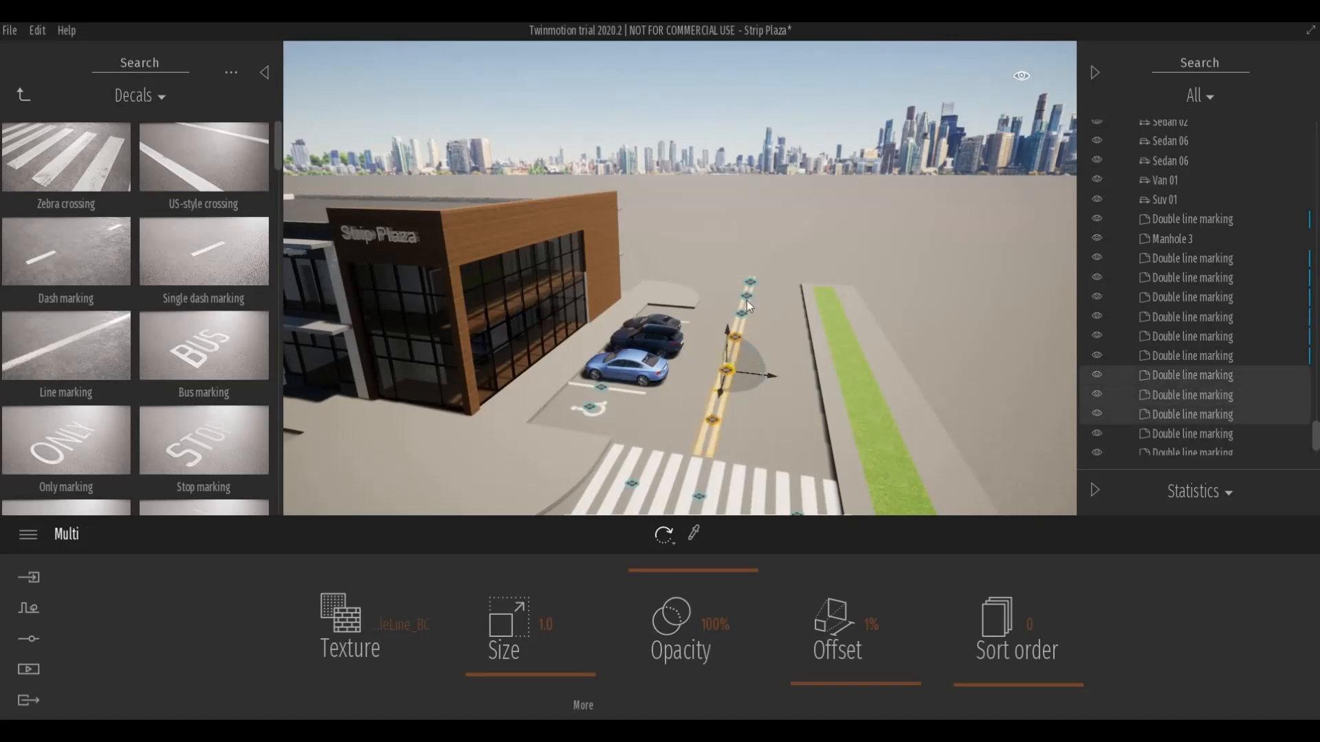
left_click(748, 296, "ctrl")
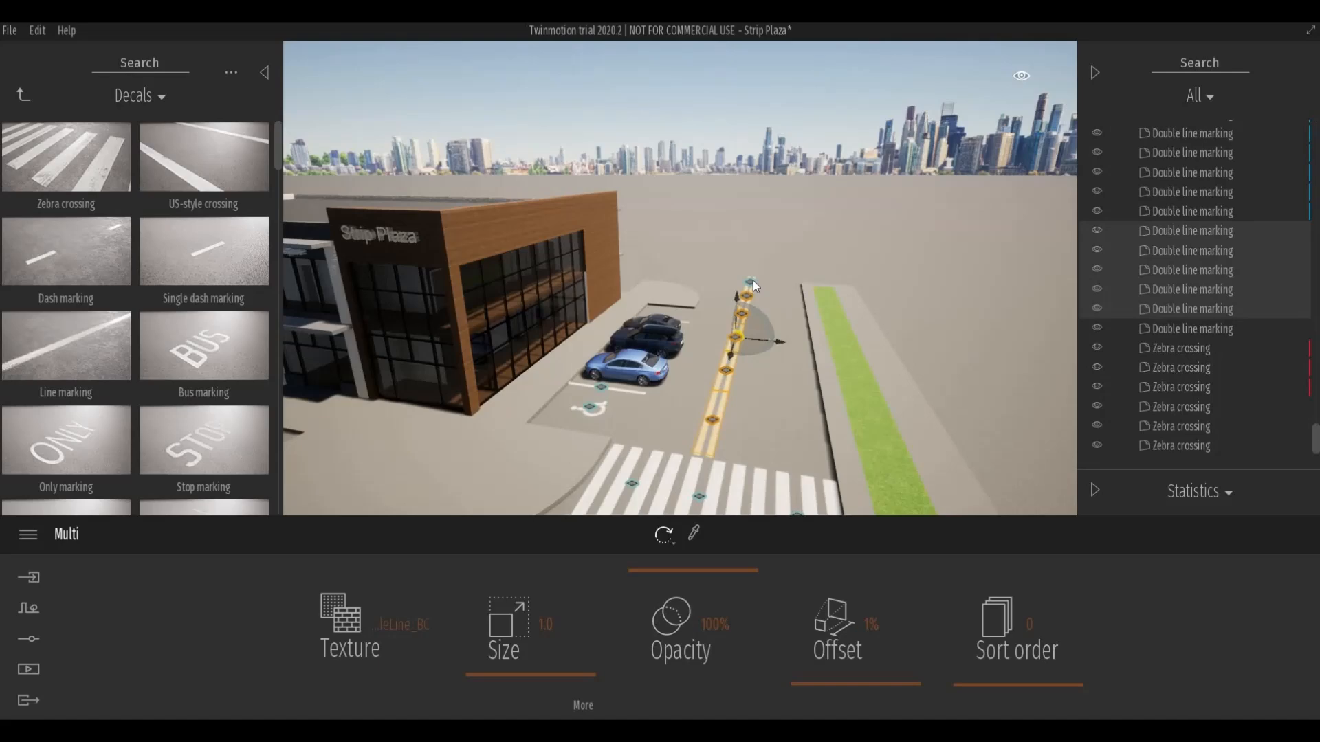
left_click(751, 283, "ctrl")
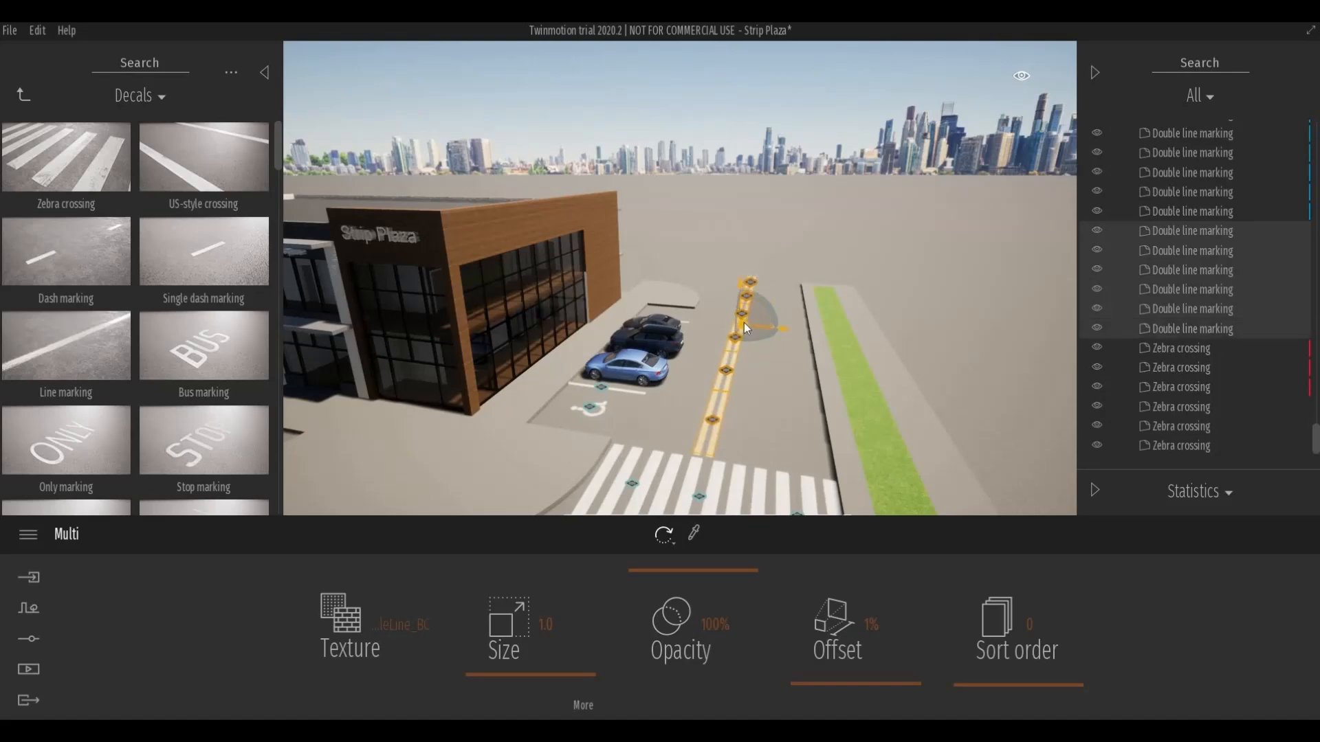
left_click_drag(744, 327, 749, 327)
left_click(704, 398)
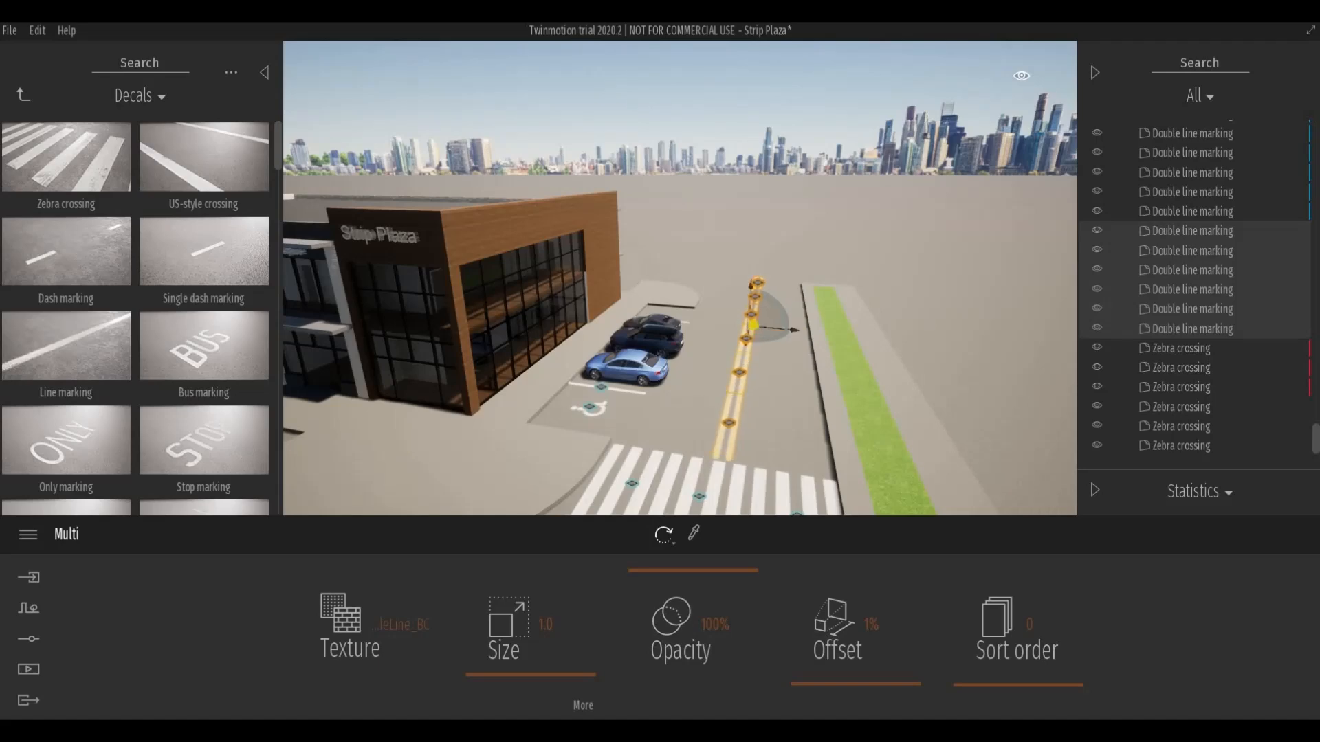
Clear the double line marking selection and save the Strip Plaza project.
middle_click_drag(703, 397, 745, 413)
scroll(687, 414, "down", 4)
middle_click_drag(657, 378, 699, 365)
scroll(718, 373, "up", 3)
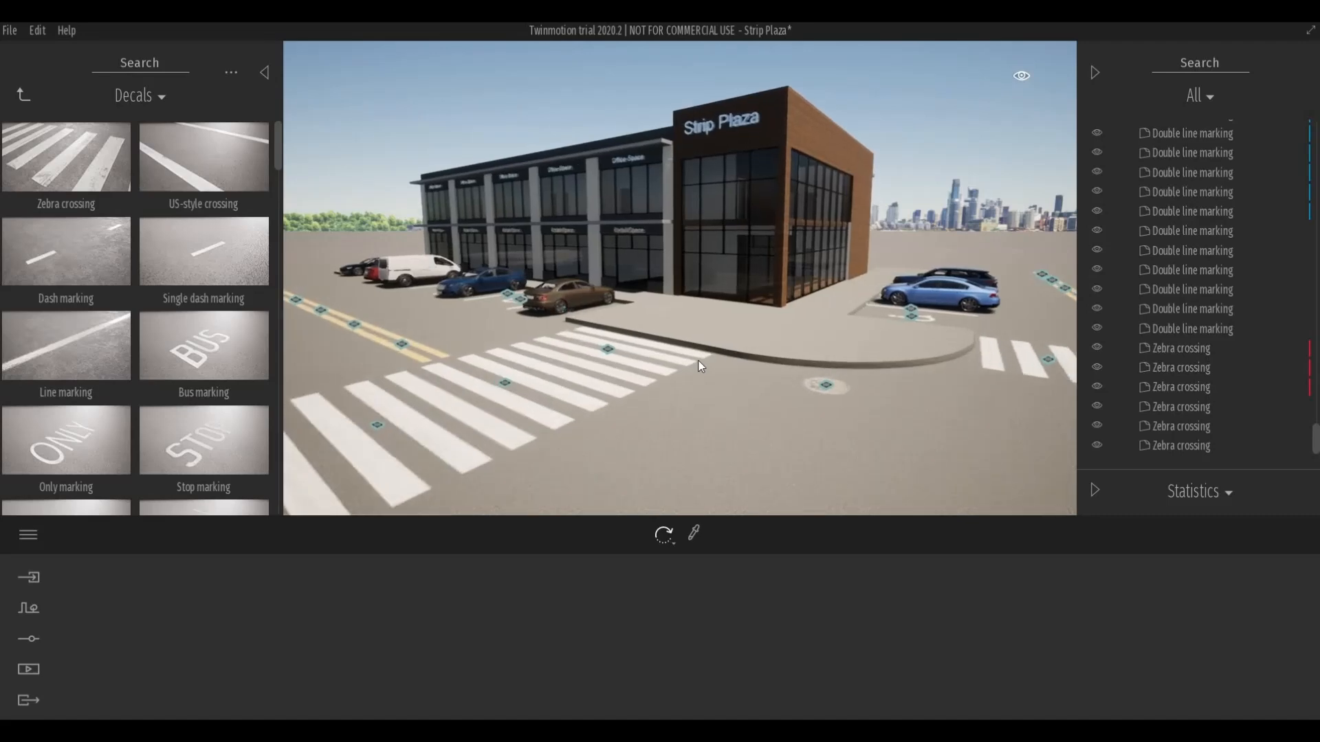
left_click(11, 34)
key("ctrl+s")
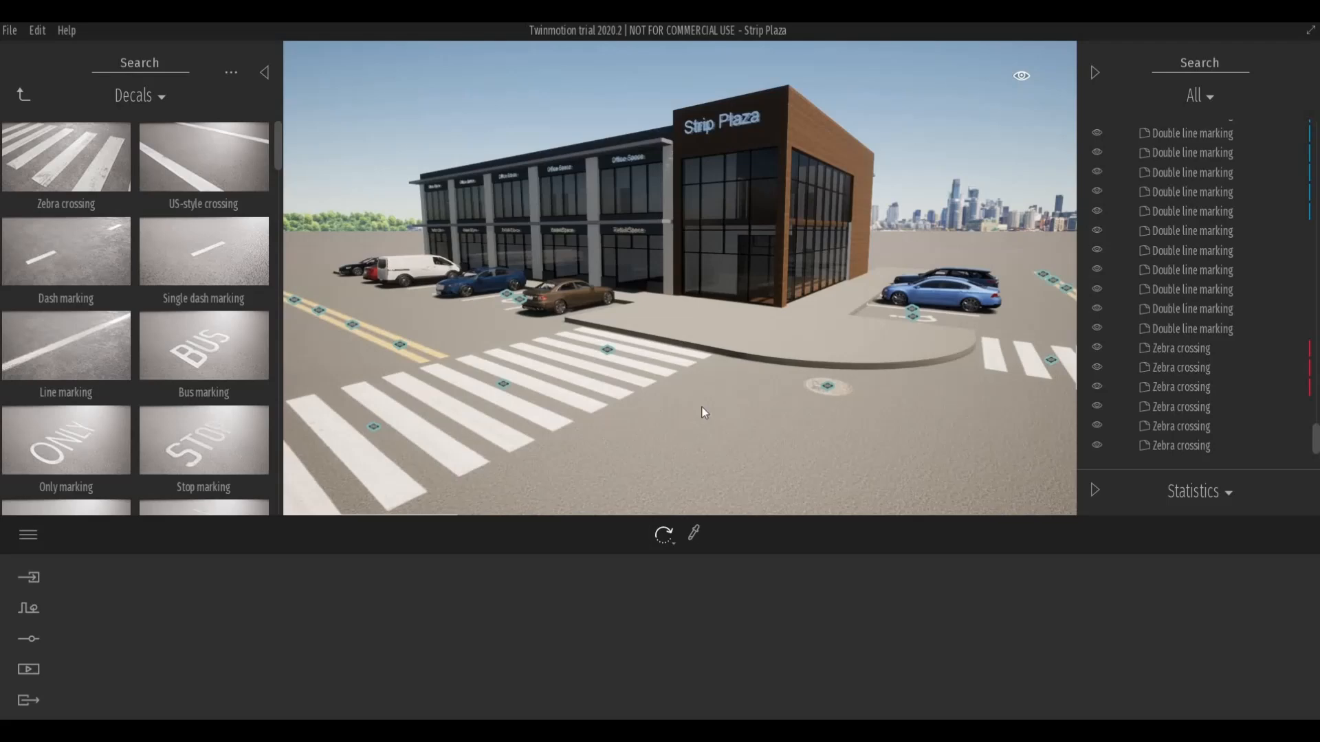
Select the Floor 5 Grass strip along the road and isolate it from the rest of the scene.
middle_click_drag(702, 407, 711, 390)
scroll(704, 400, "down", 4)
scroll(712, 393, "down", 2)
scroll(712, 391, "up", 2)
scroll(669, 414, "down", 2)
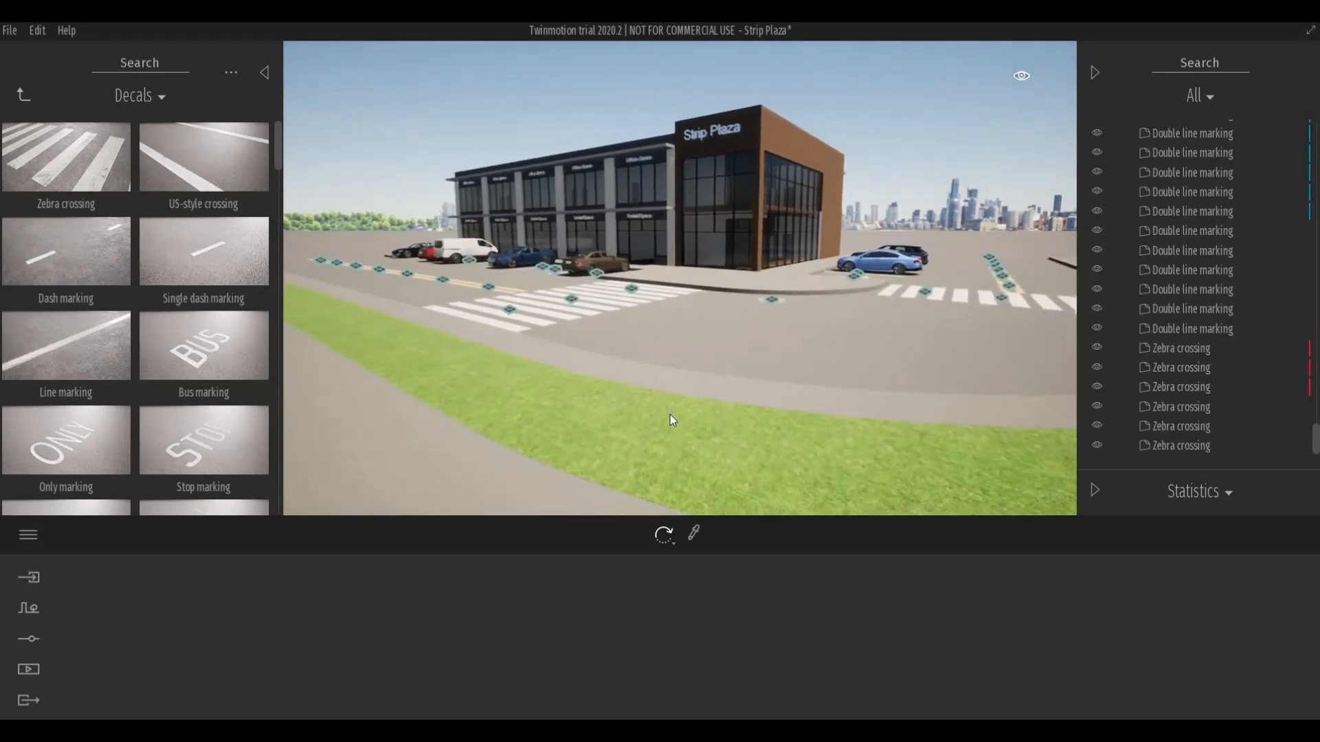
left_click(670, 415)
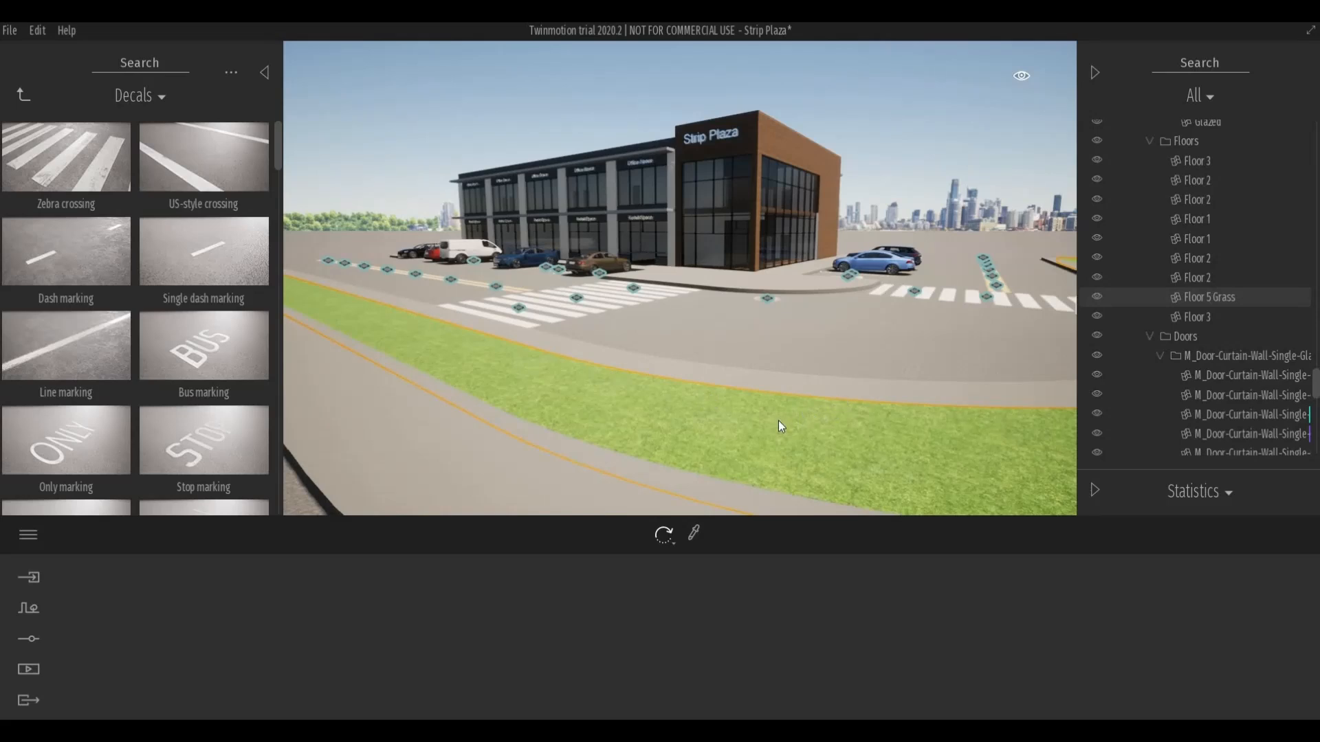
right_click(1184, 301)
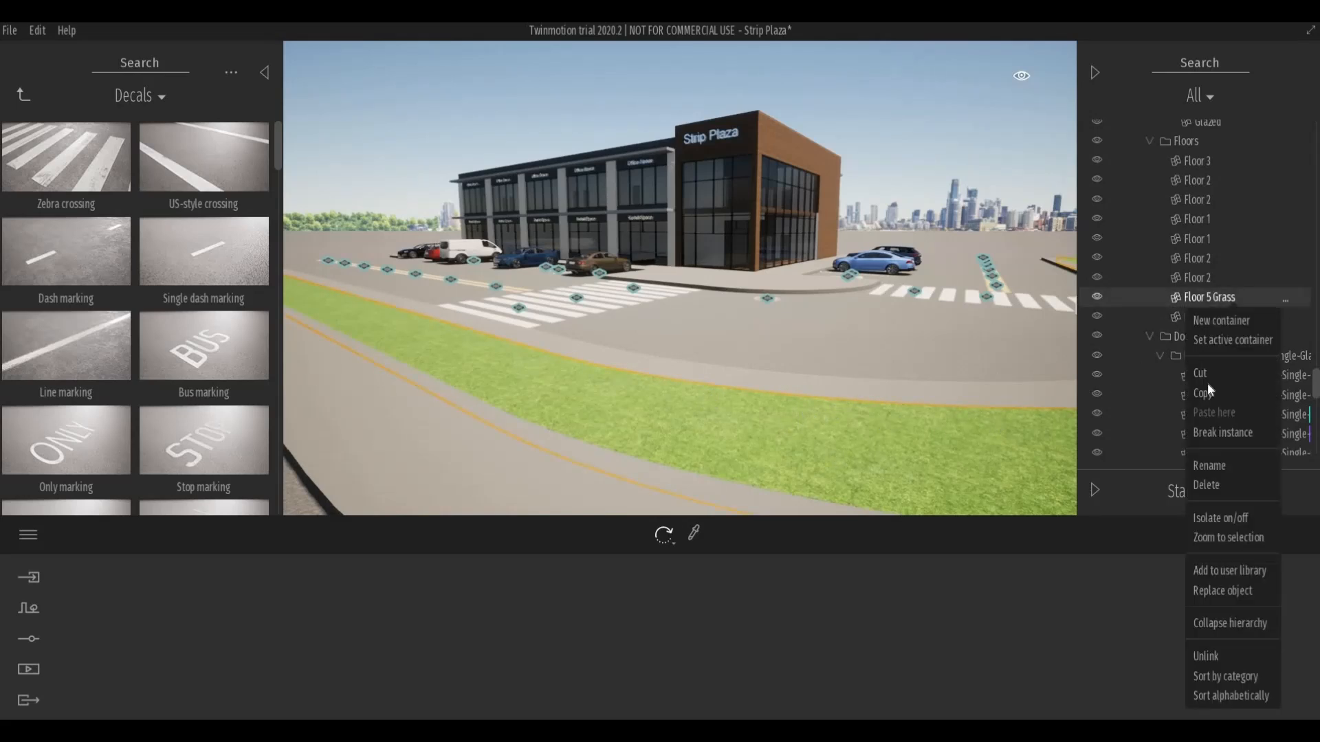
left_click(1218, 517)
middle_click_drag(580, 370, 557, 373)
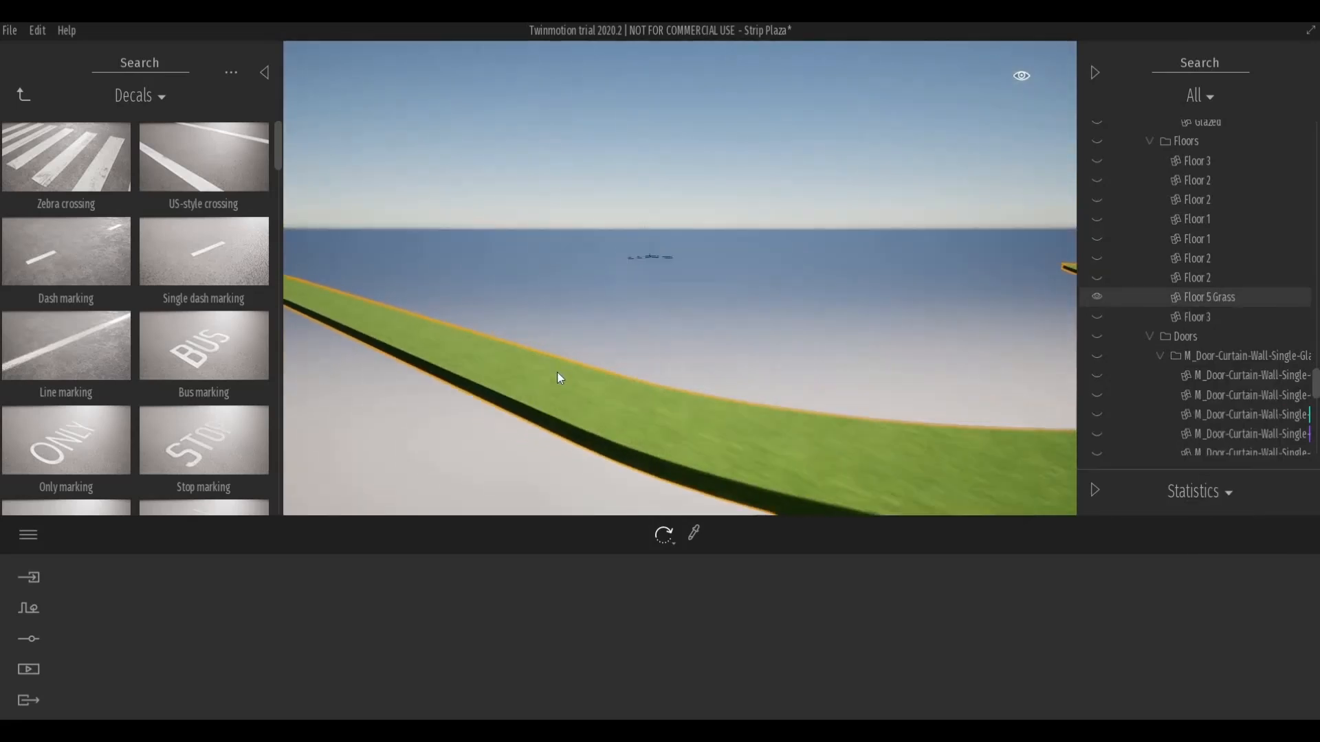
Apply the Grass 4 material from the nature ground materials to the isolated grass strip.
left_click(25, 93)
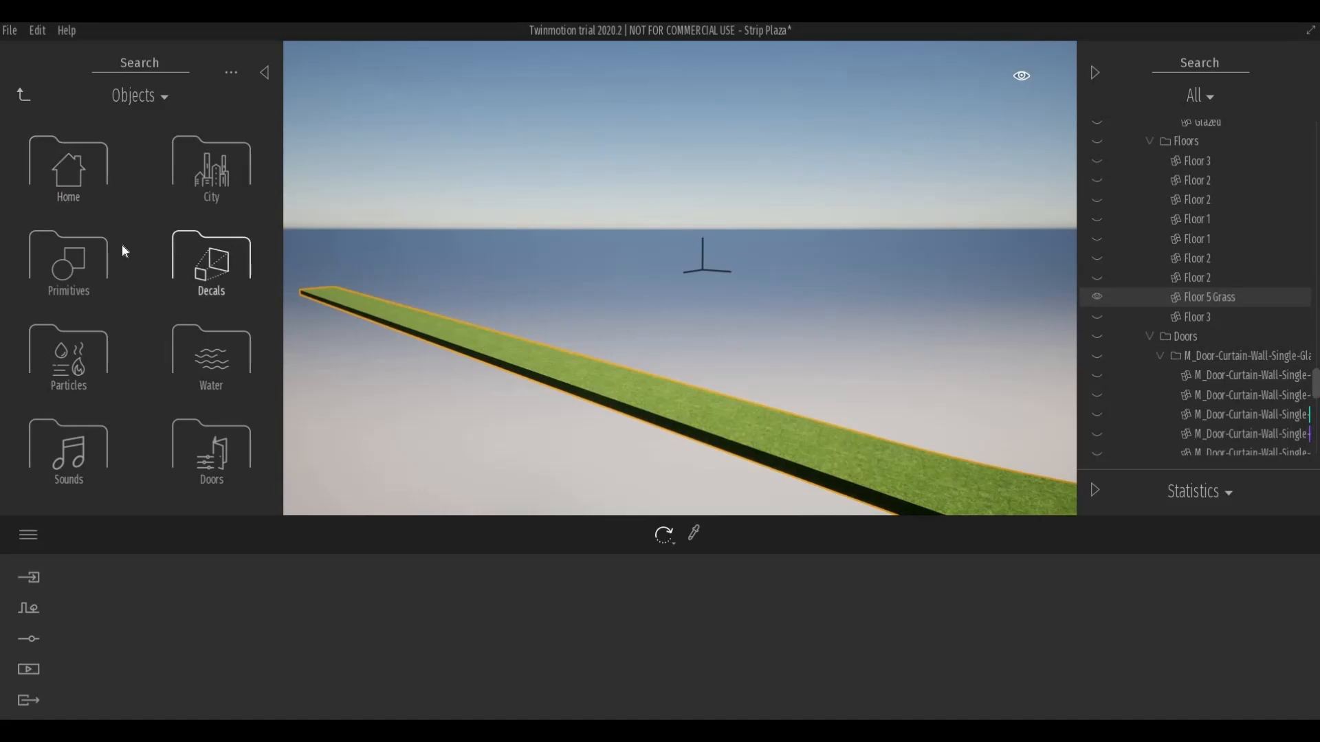
left_click(24, 94)
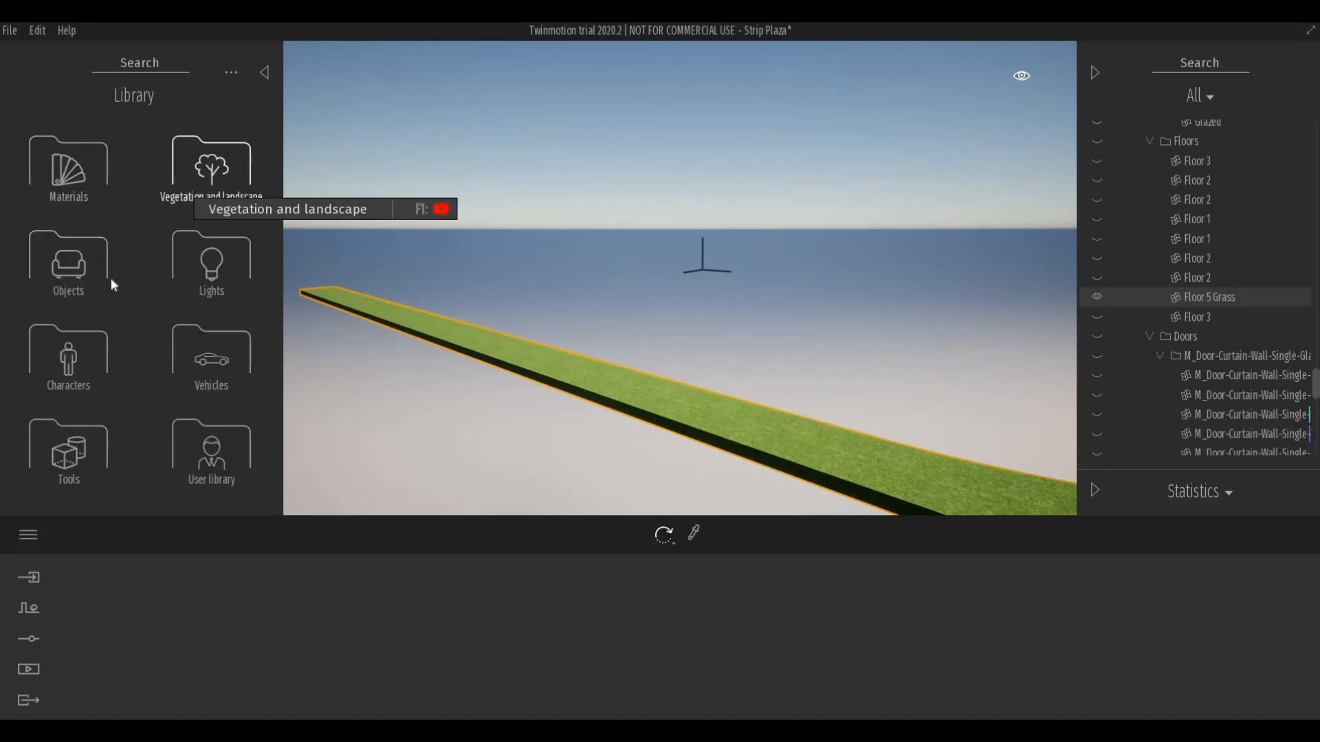
left_click(183, 182)
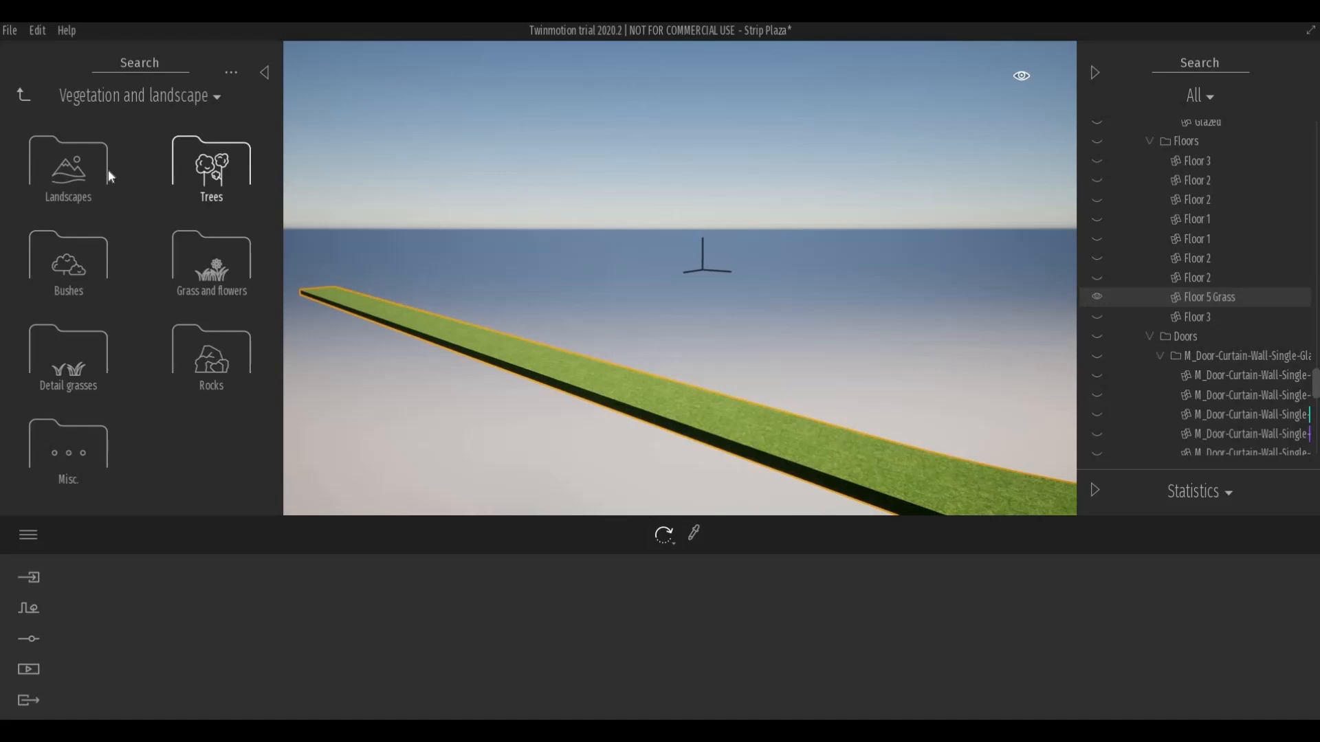
left_click(24, 95)
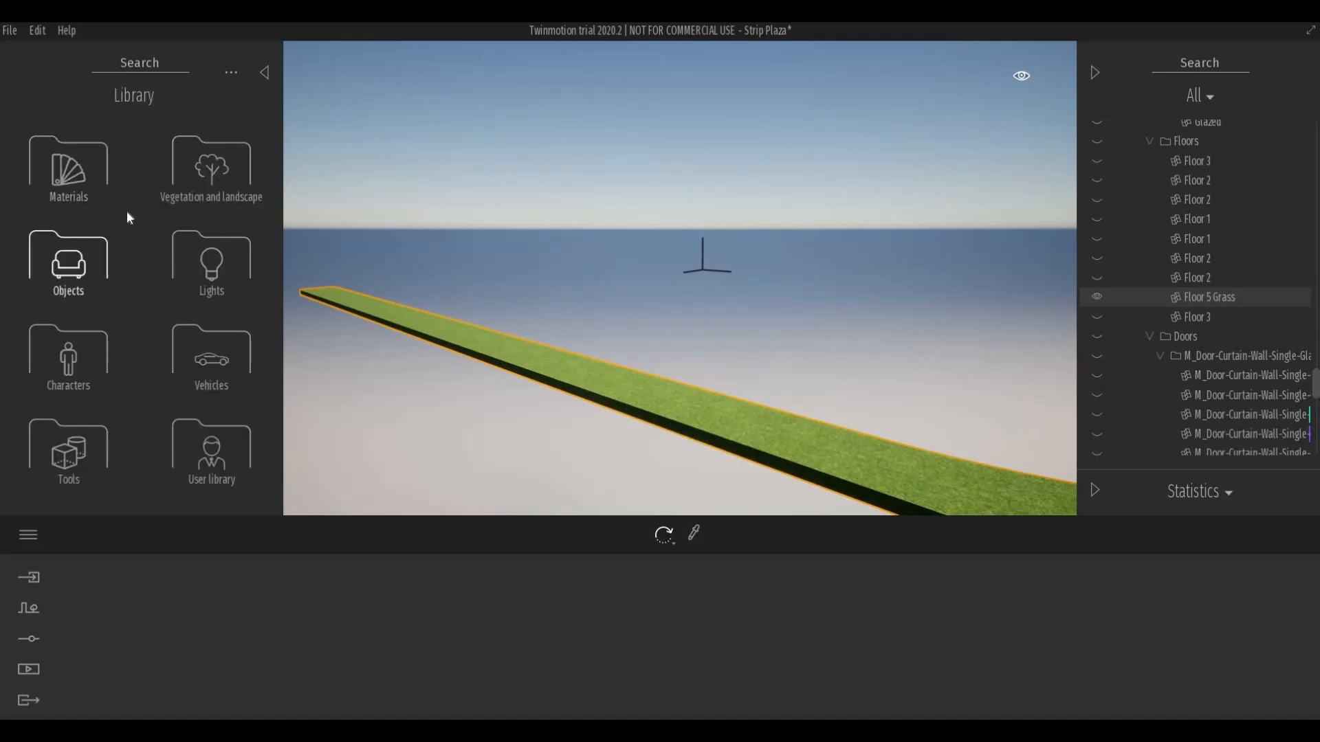
left_click(69, 169)
scroll(79, 326, "down", 1)
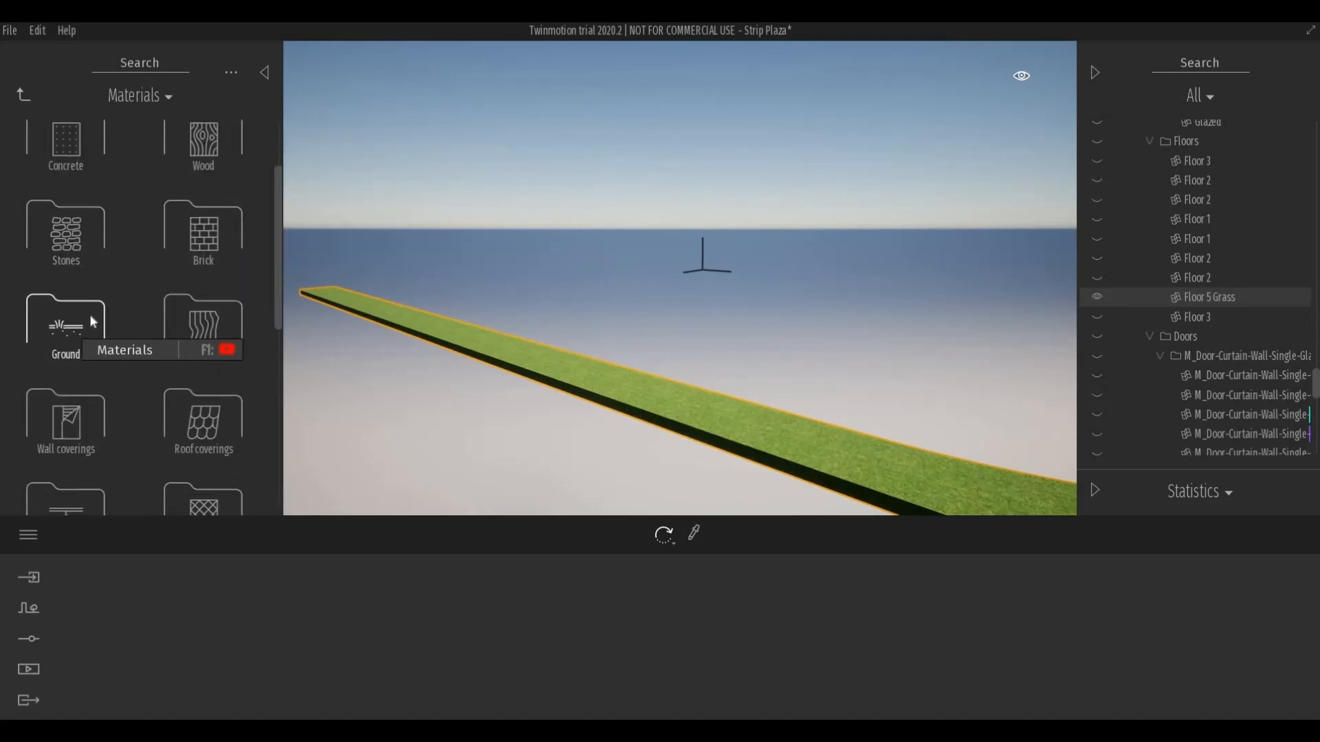
left_click(88, 316)
left_click(176, 199)
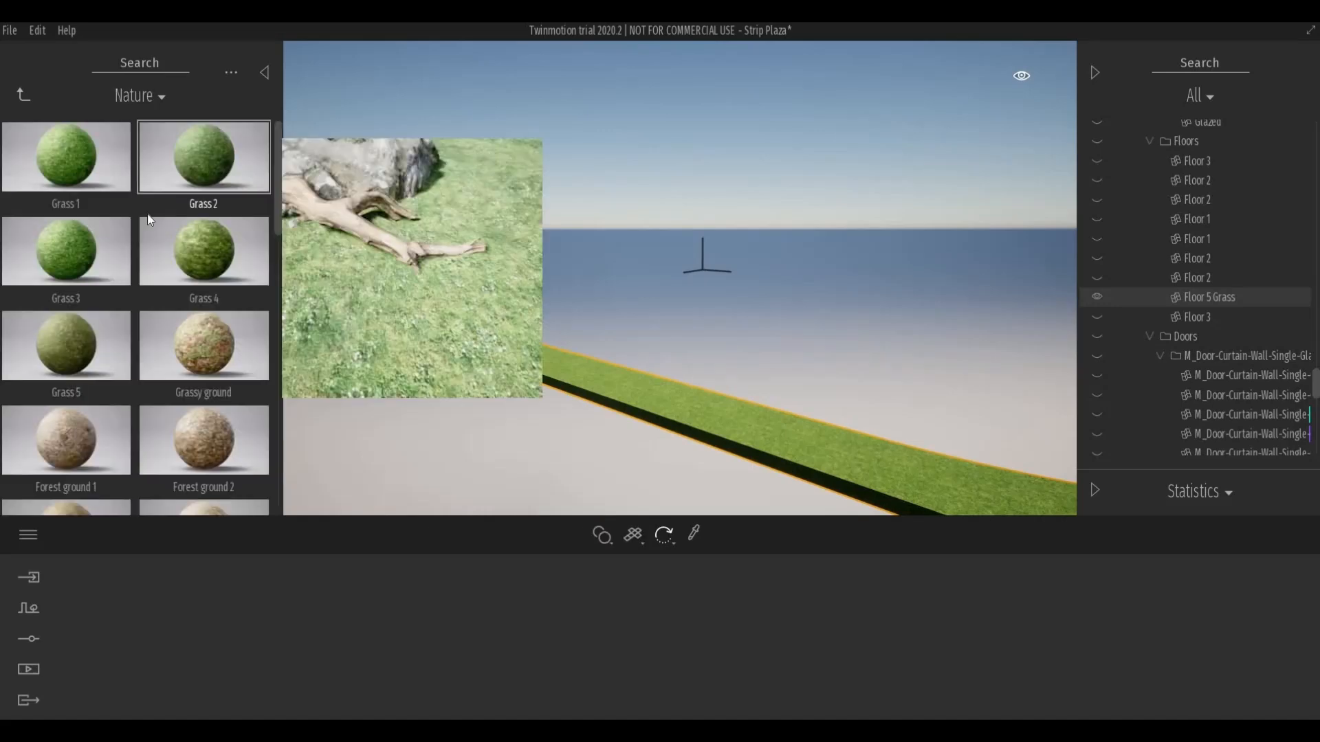
left_click(500, 345)
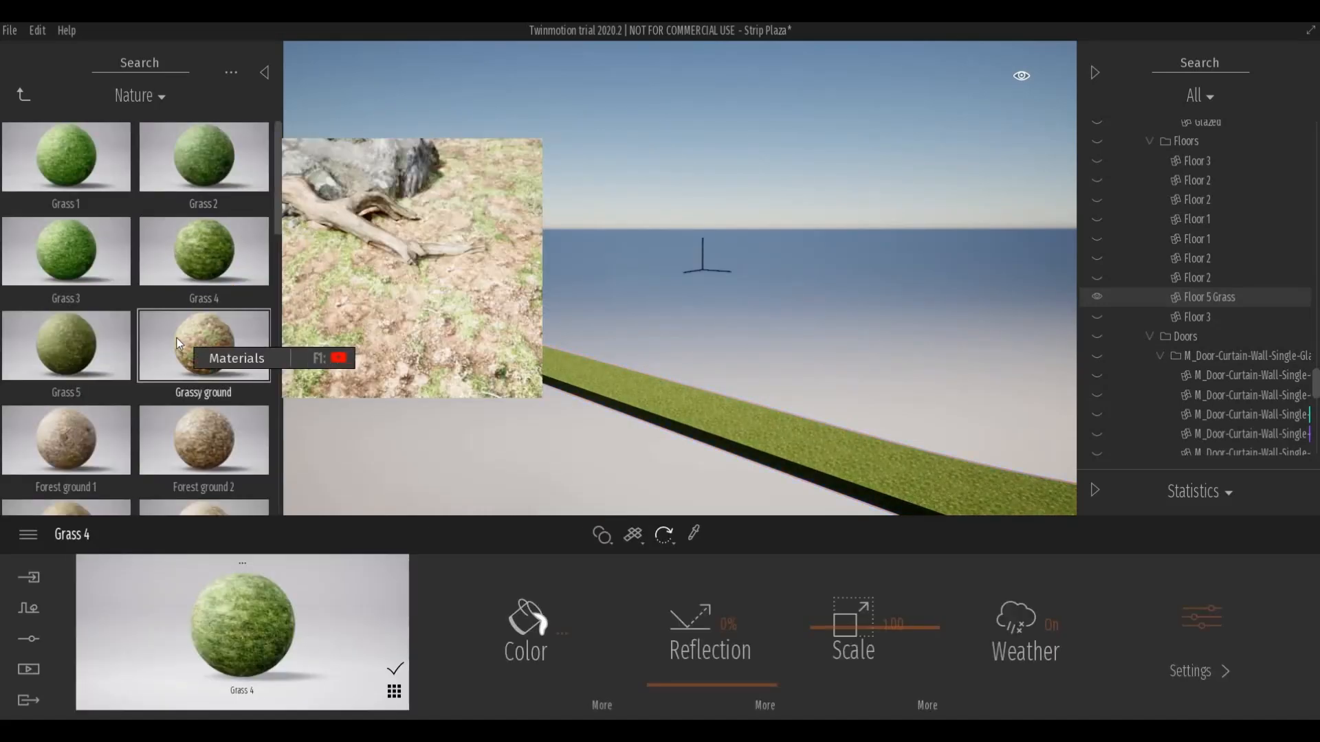
Replace the grass strip's material with Grass 5.
left_click(32, 94)
left_click(194, 159)
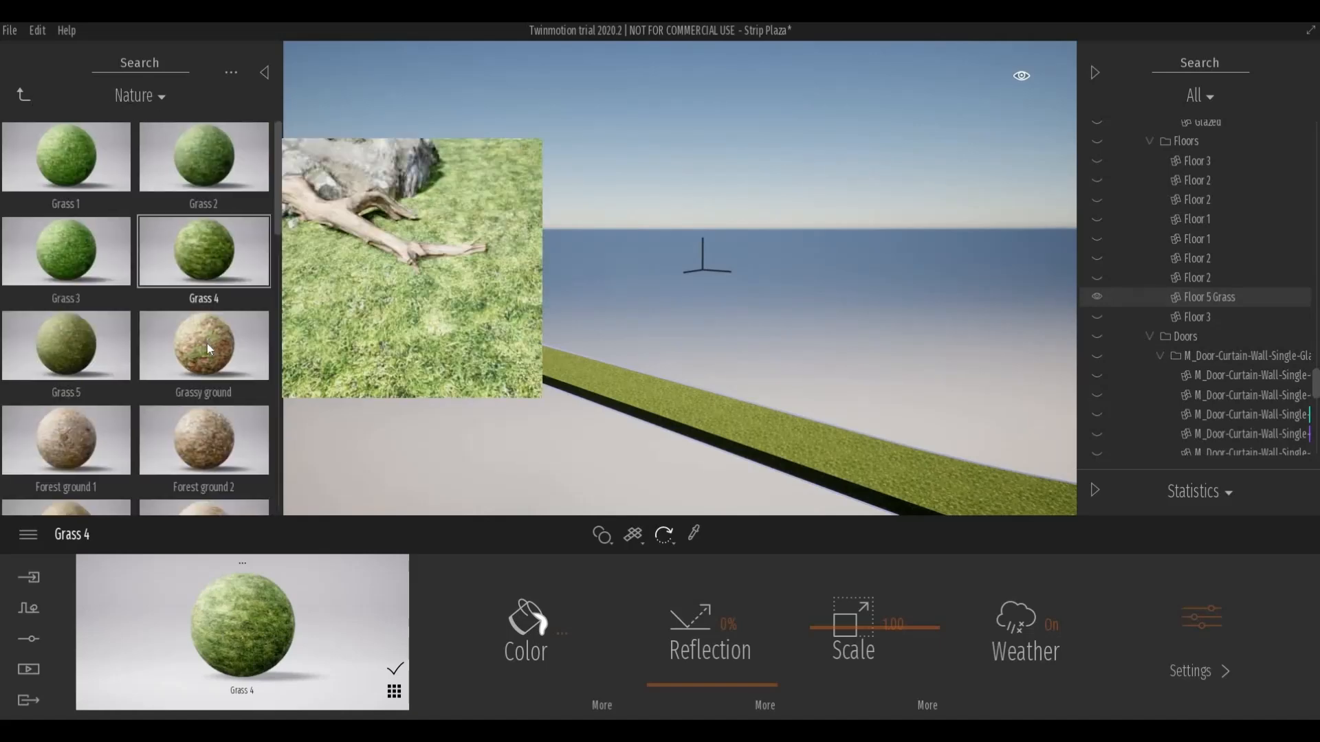
left_click_drag(89, 351, 504, 363)
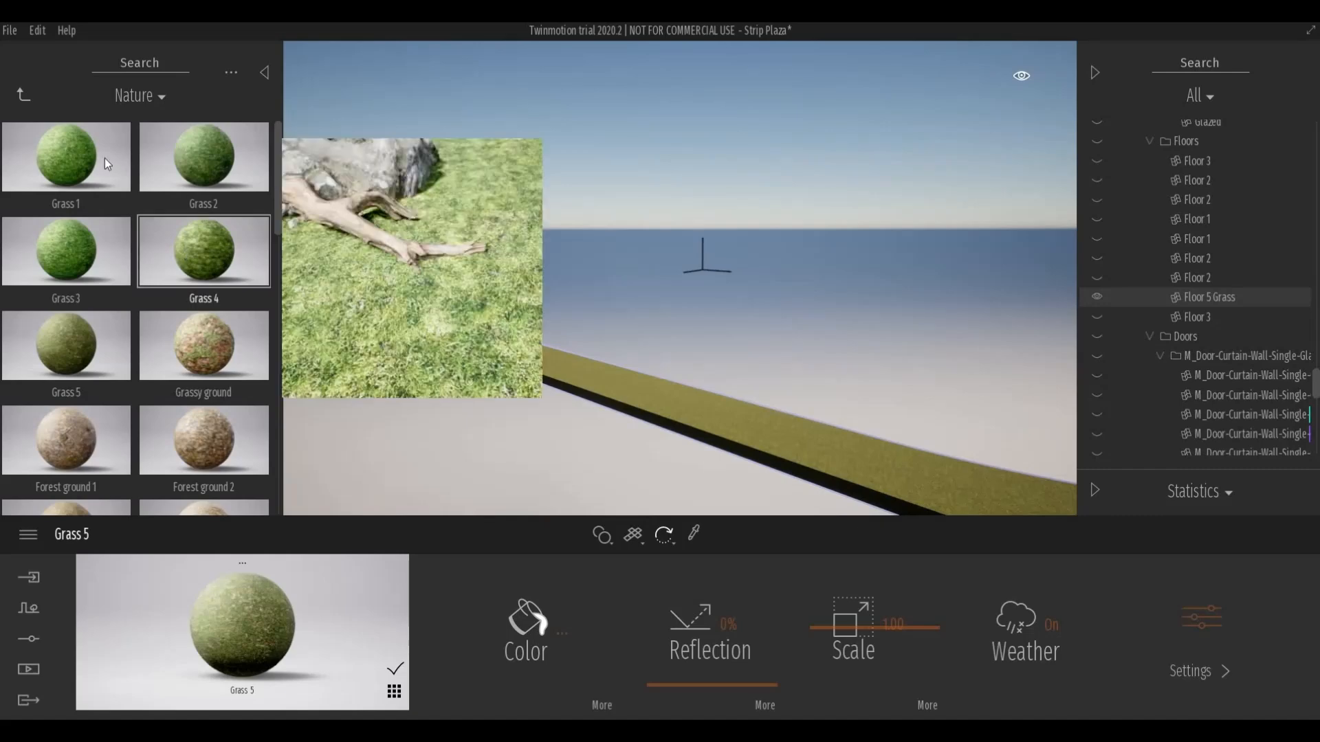
Set up vegetation painting with the Lawn 01 grass model as the brush.
left_click(24, 96)
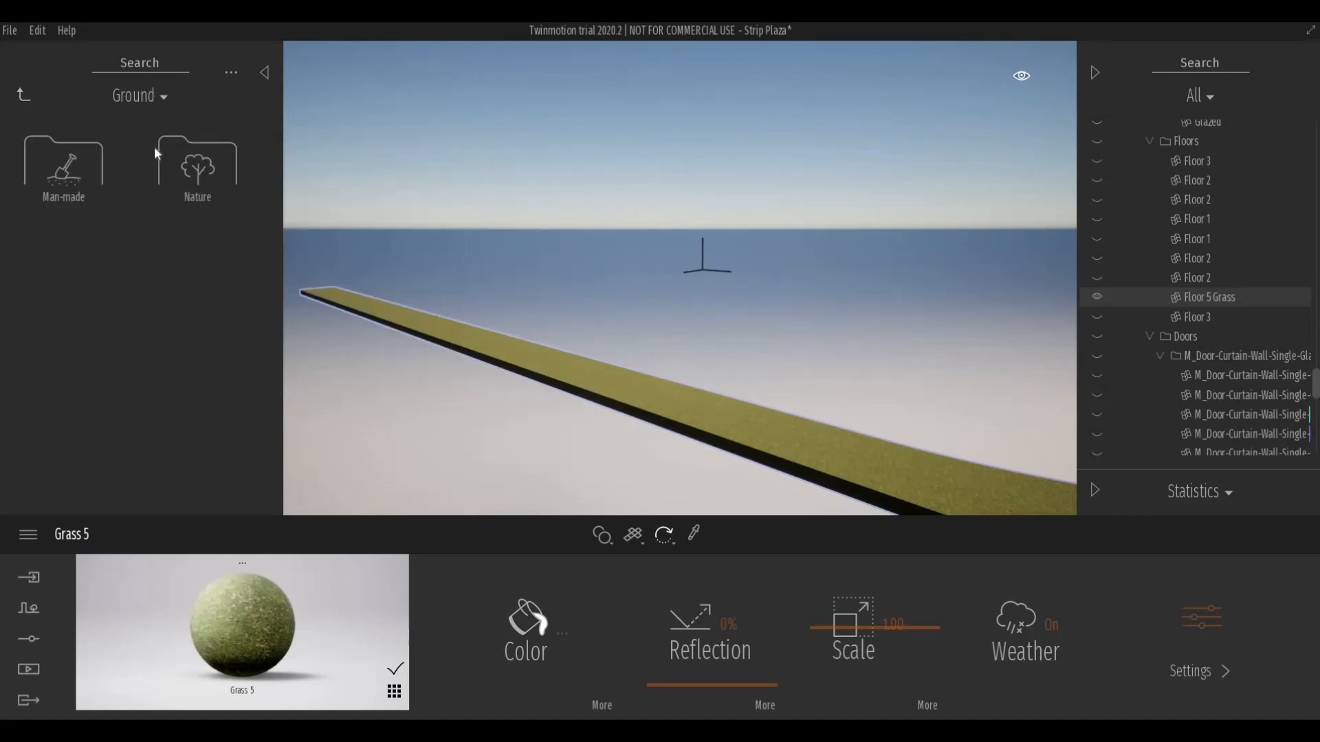
left_click(27, 100)
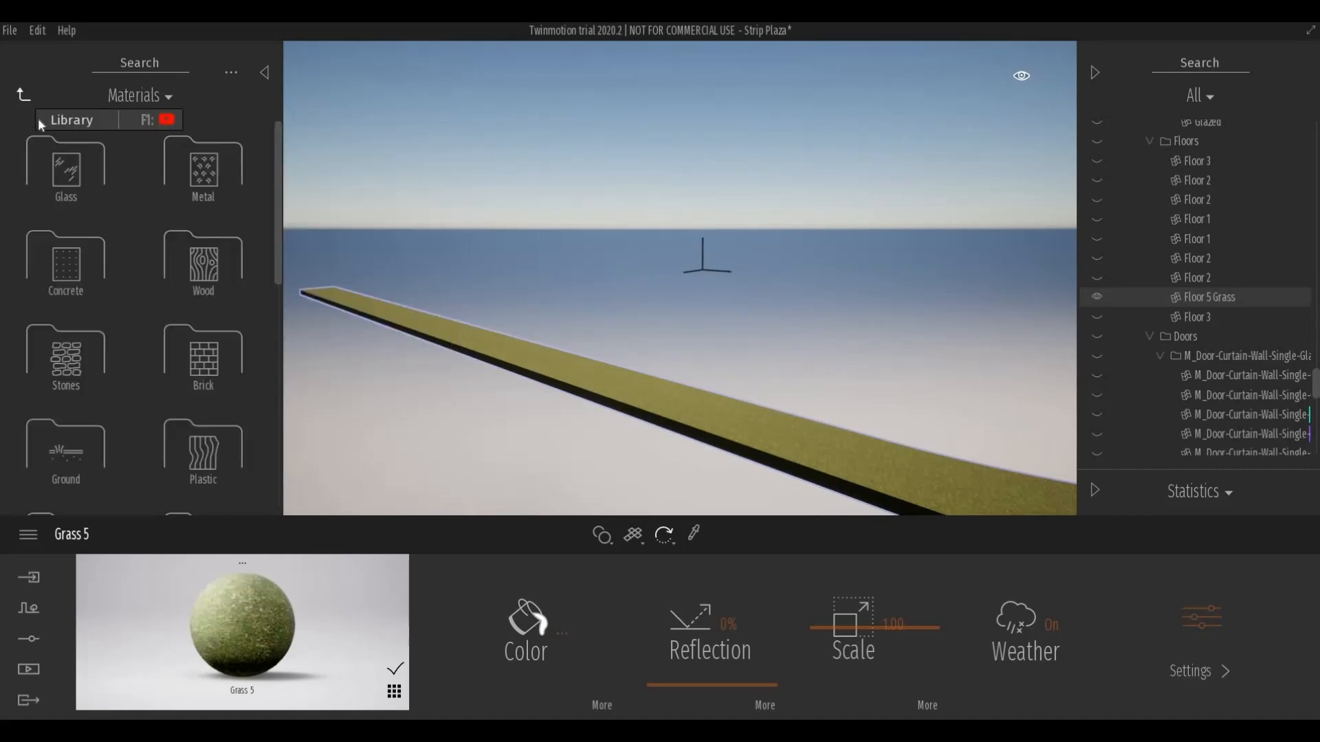
left_click(38, 118)
left_click(235, 215)
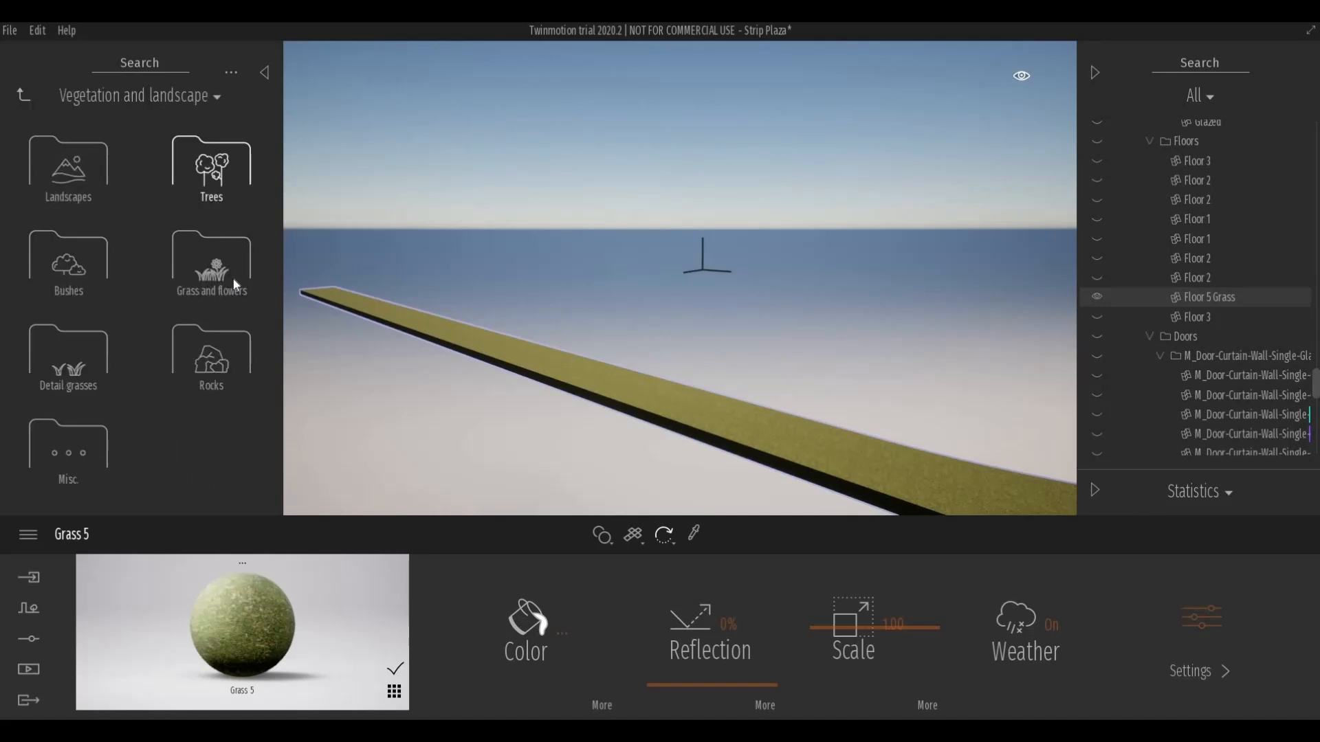
left_click(31, 606)
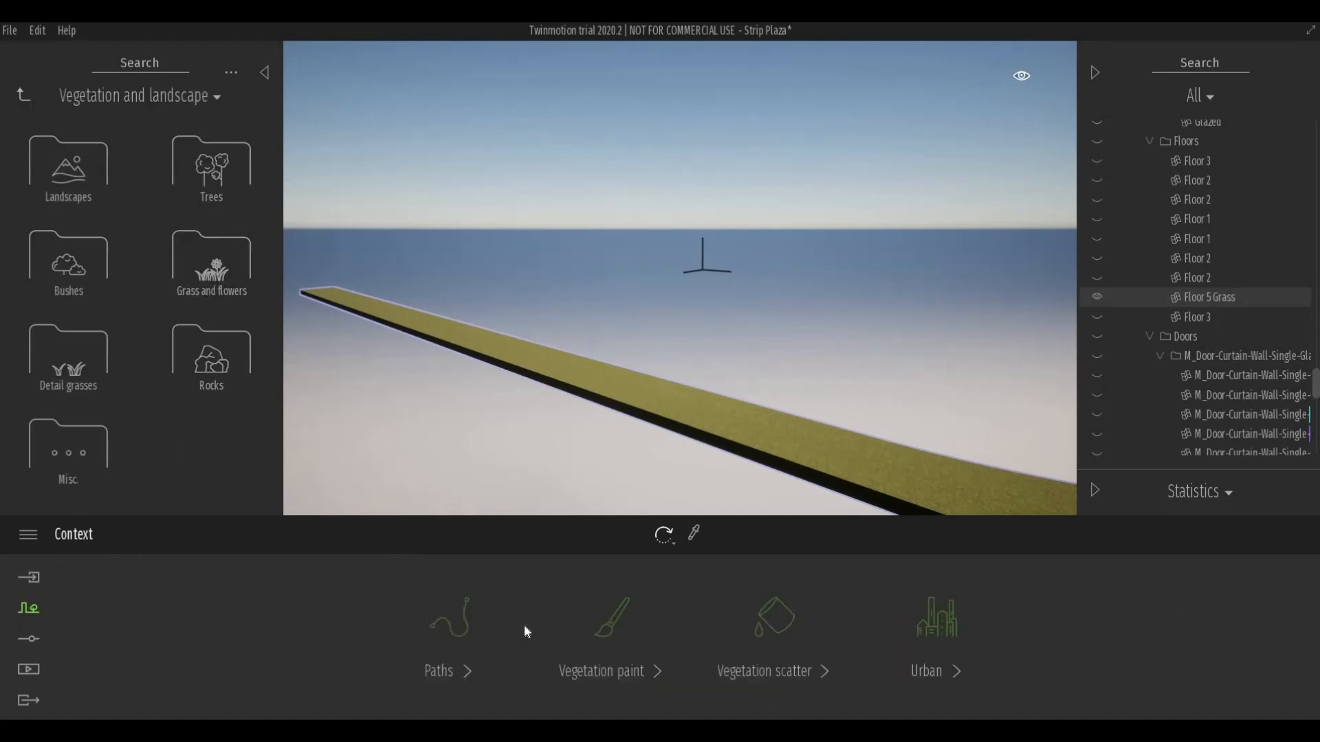
left_click(587, 659)
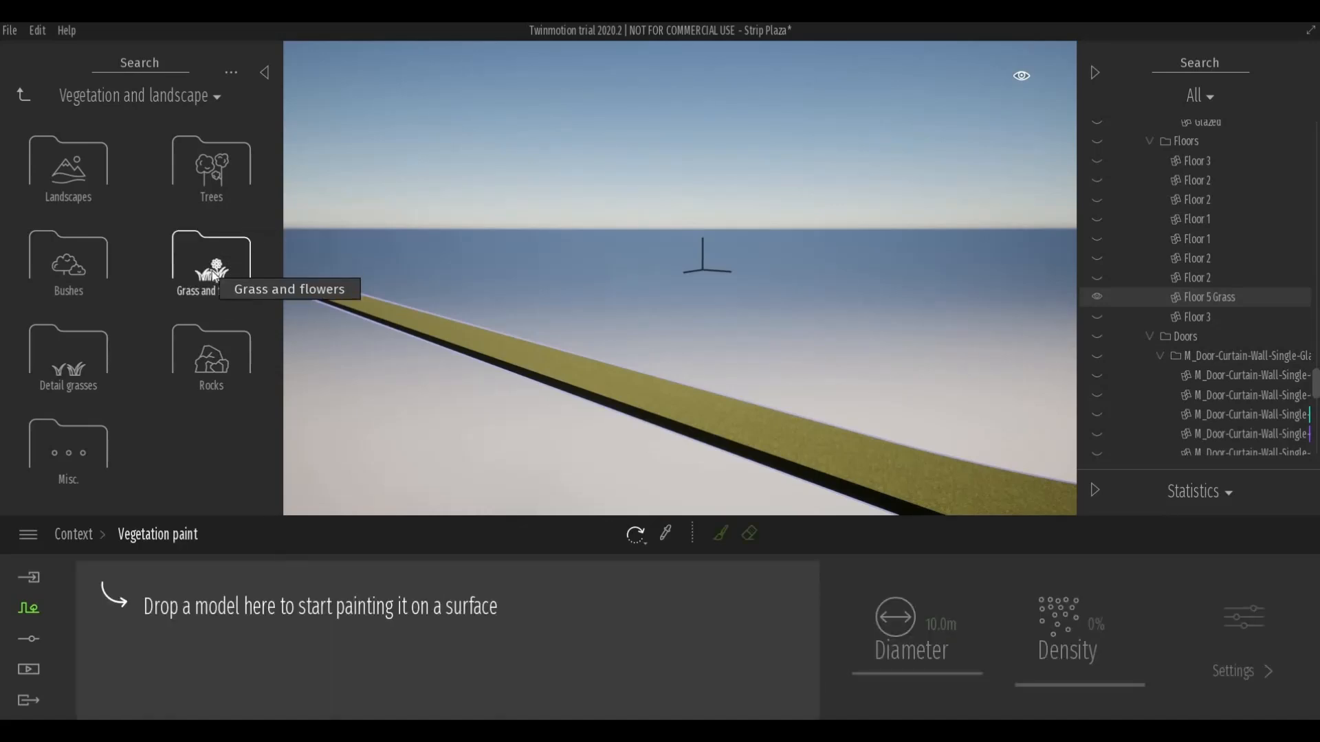
left_click(200, 260)
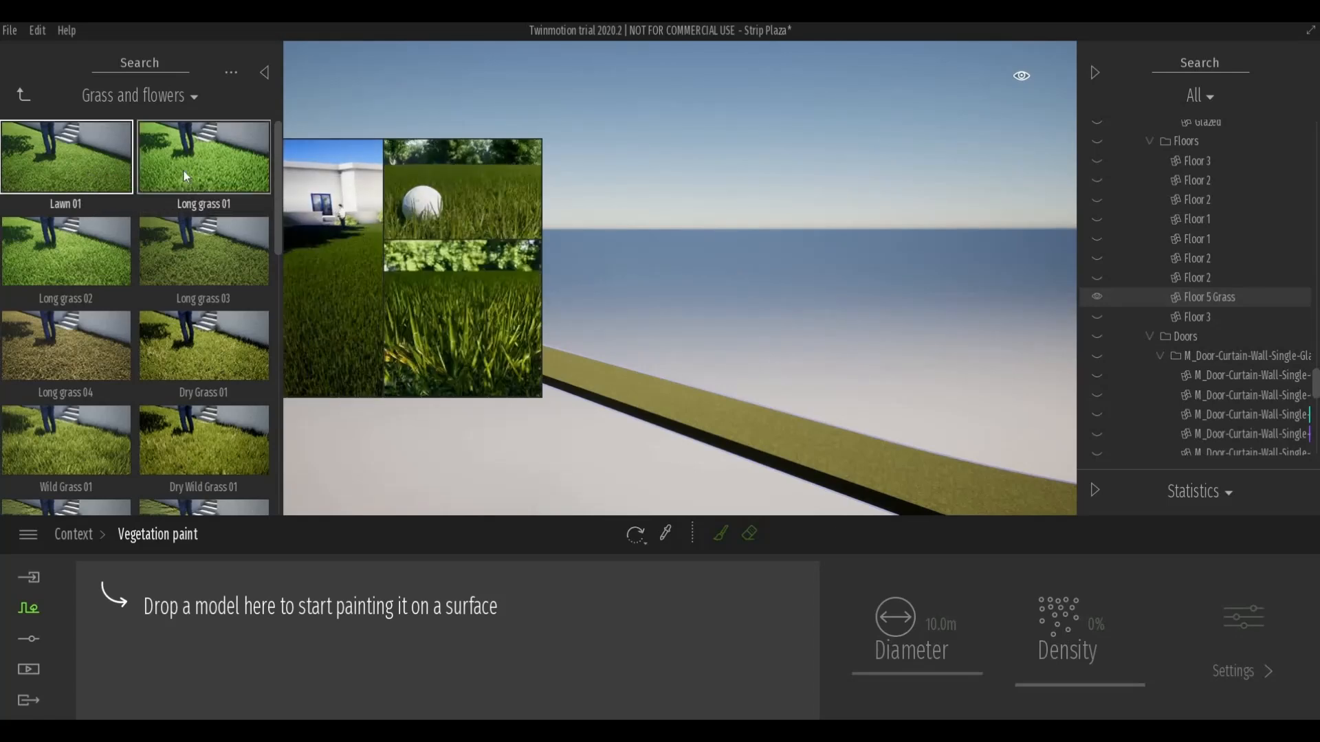
left_click_drag(104, 171, 244, 584)
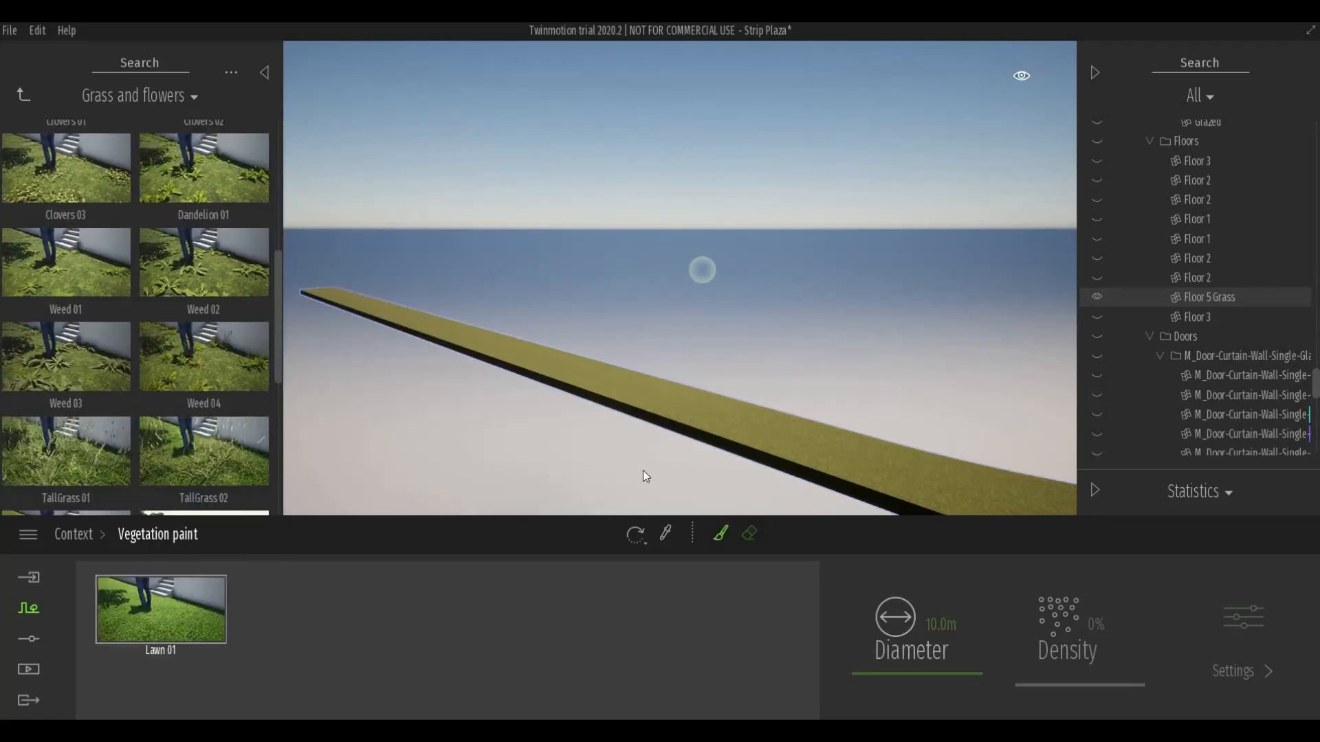
Paint Lawn 01 along the whole grass strip, around the curve to its far end, with the 10.0 m brush.
mouse_move(547, 367)
middle_mouse_down()
mouse_move(402, 327)
mouse_move(362, 362)
middle_mouse_up()
mouse_move(364, 346)
left_mouse_down()
mouse_move(415, 375)
mouse_move(362, 302)
mouse_move(550, 433)
mouse_move(611, 440)
left_mouse_up()
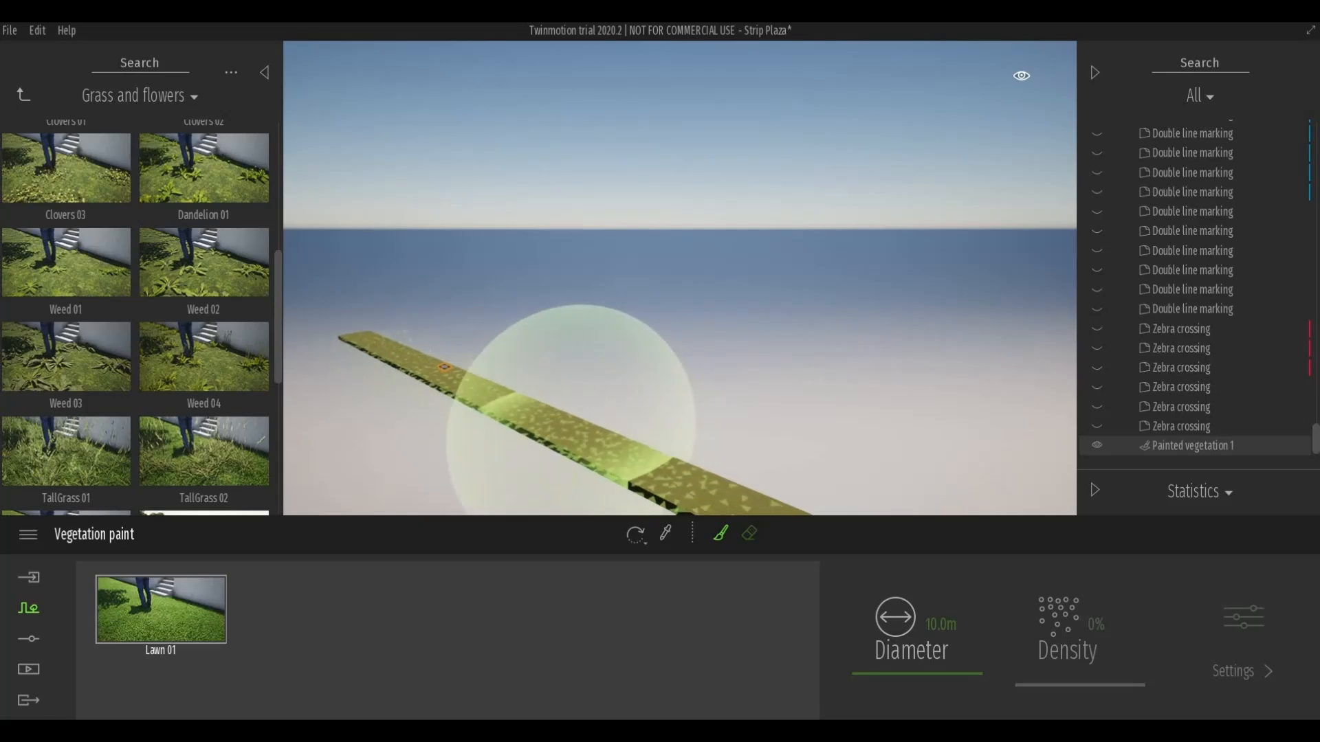
middle_click_drag(584, 434, 662, 440)
mouse_move(663, 440)
left_mouse_down()
mouse_move(758, 443)
mouse_move(592, 348)
mouse_move(764, 423)
left_mouse_up()
mouse_move(764, 423)
middle_mouse_down()
mouse_move(745, 382)
mouse_move(688, 348)
middle_mouse_up()
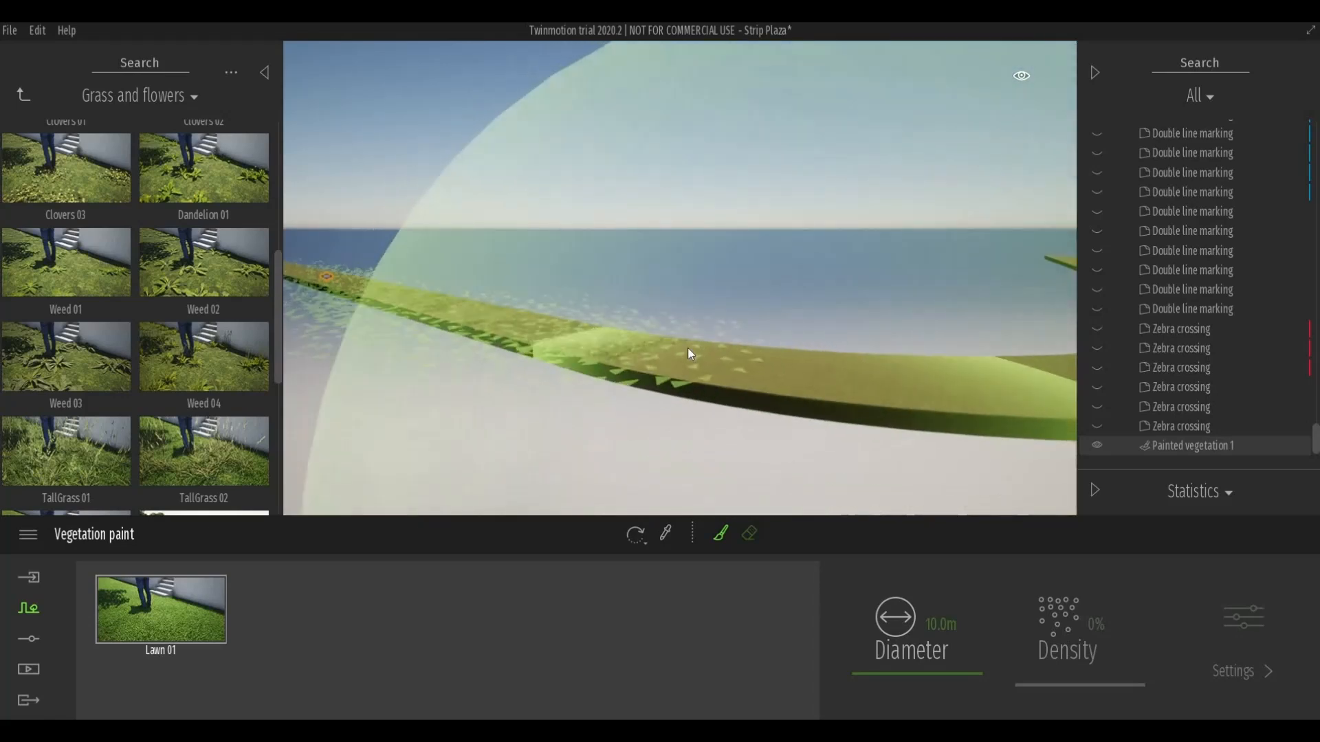
left_click_drag(688, 348, 976, 395)
mouse_move(976, 395)
middle_mouse_down()
mouse_move(923, 378)
mouse_move(851, 403)
middle_mouse_up()
left_click_drag(851, 404, 983, 327)
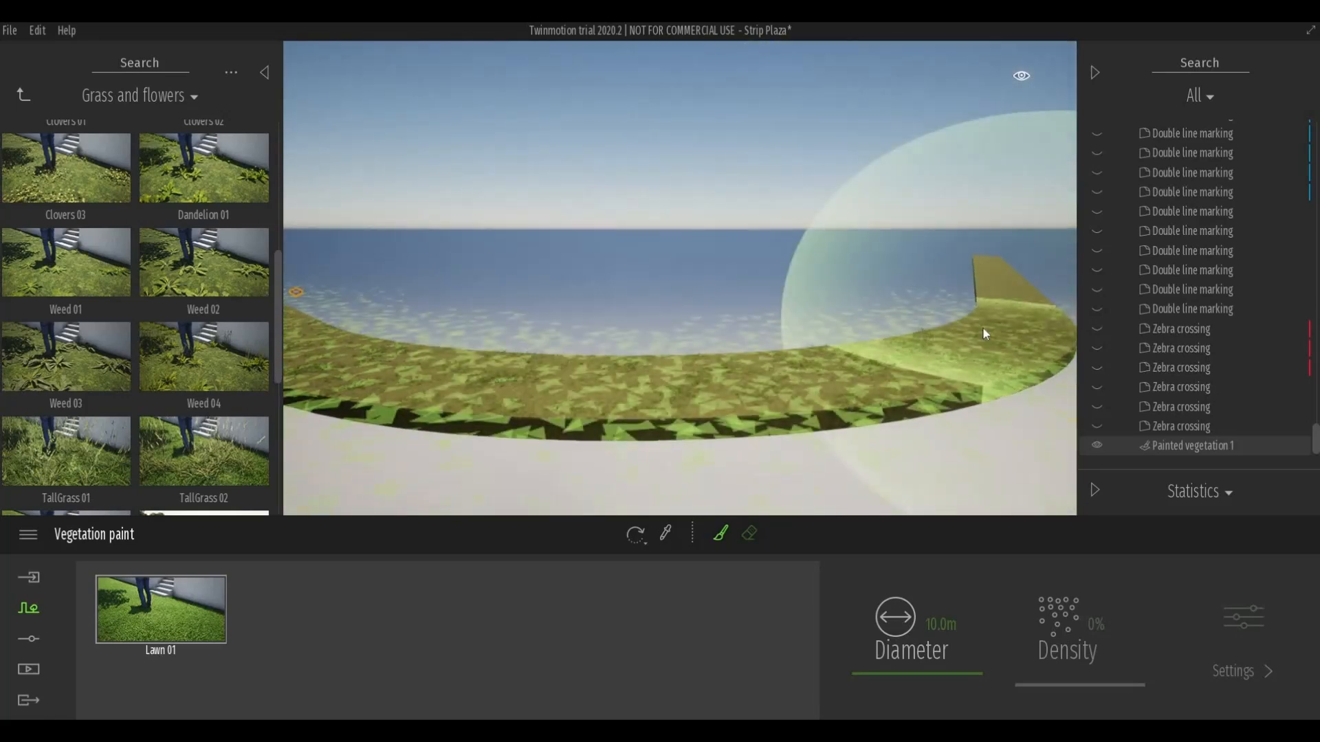
middle_click_drag(983, 327, 877, 374)
mouse_move(877, 374)
left_mouse_down()
mouse_move(967, 244)
mouse_move(903, 352)
mouse_move(963, 220)
mouse_move(789, 382)
mouse_move(810, 467)
mouse_move(864, 468)
left_mouse_up()
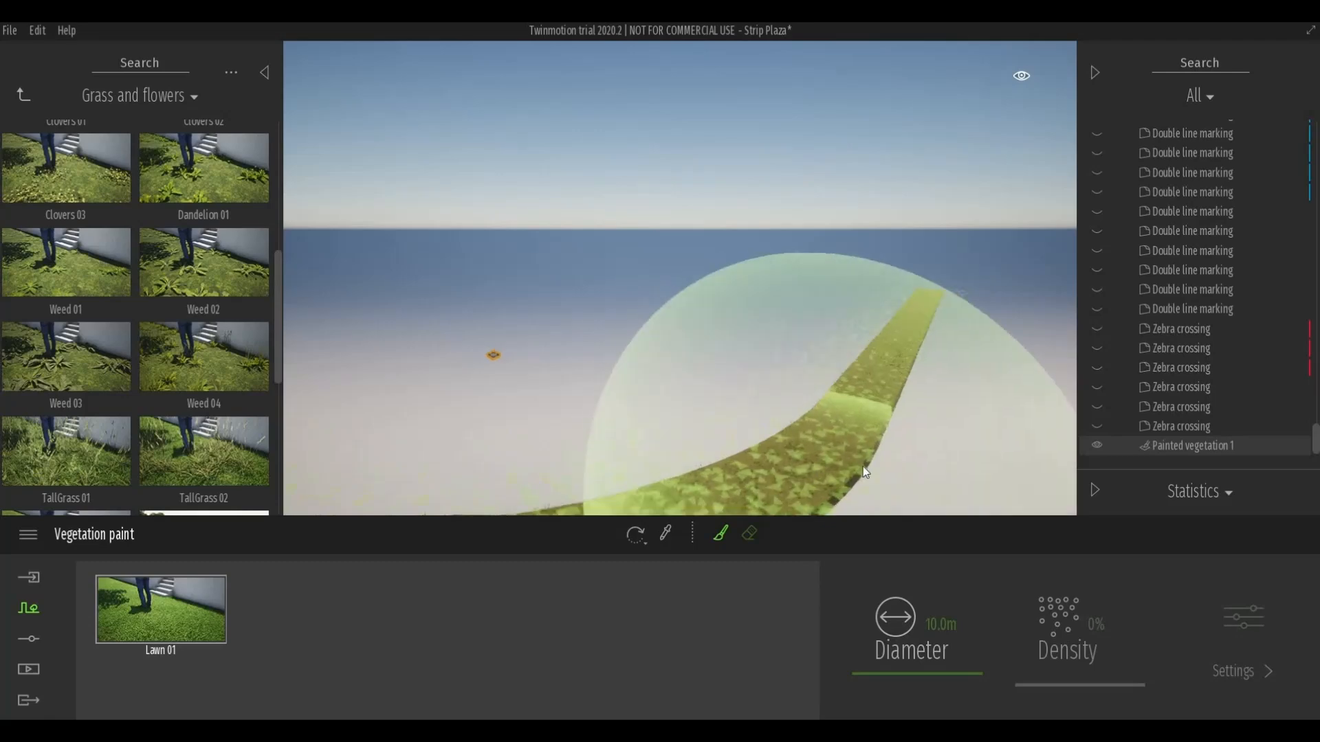
Check the painted lawn up close and reduce the vegetation brush diameter to 3.9 m.
mouse_move(863, 468)
middle_mouse_down()
mouse_move(854, 415)
mouse_move(800, 424)
mouse_move(789, 446)
middle_mouse_up()
scroll(789, 446, "up", 5)
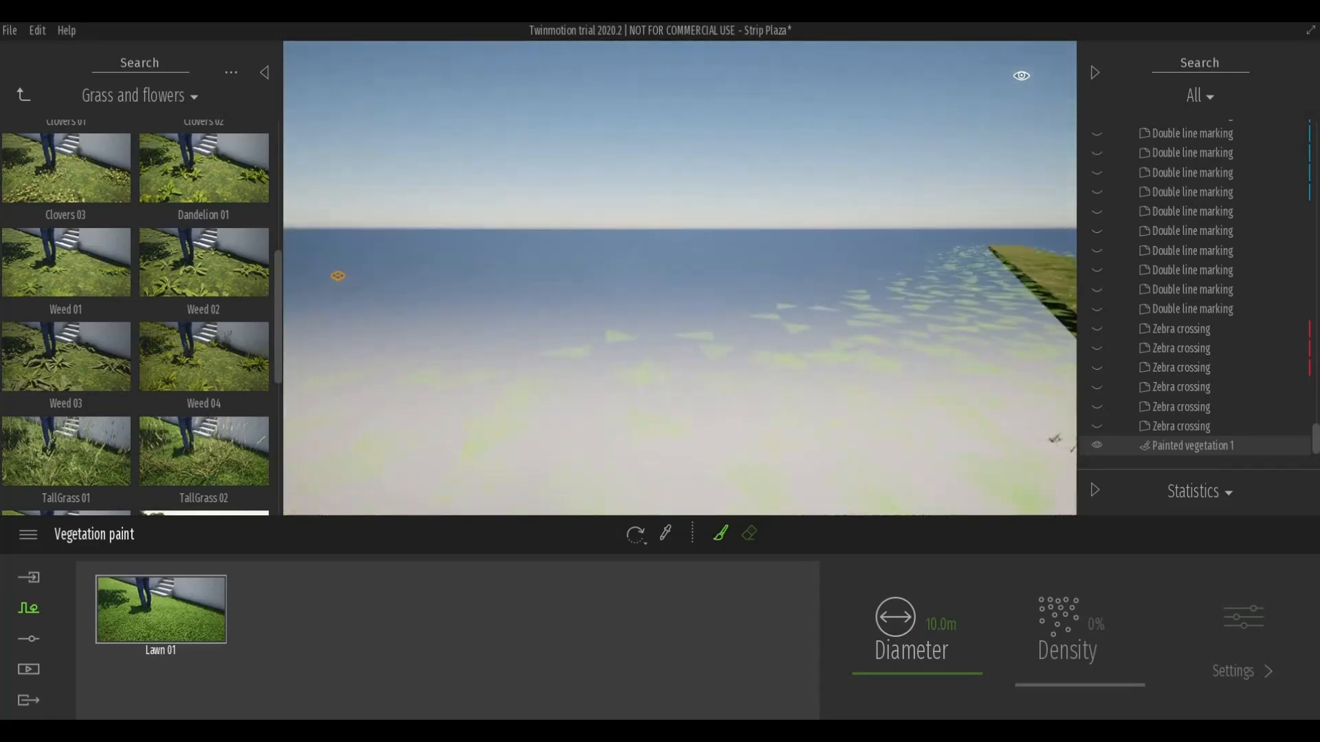
scroll(789, 446, "up", 5)
key("d")
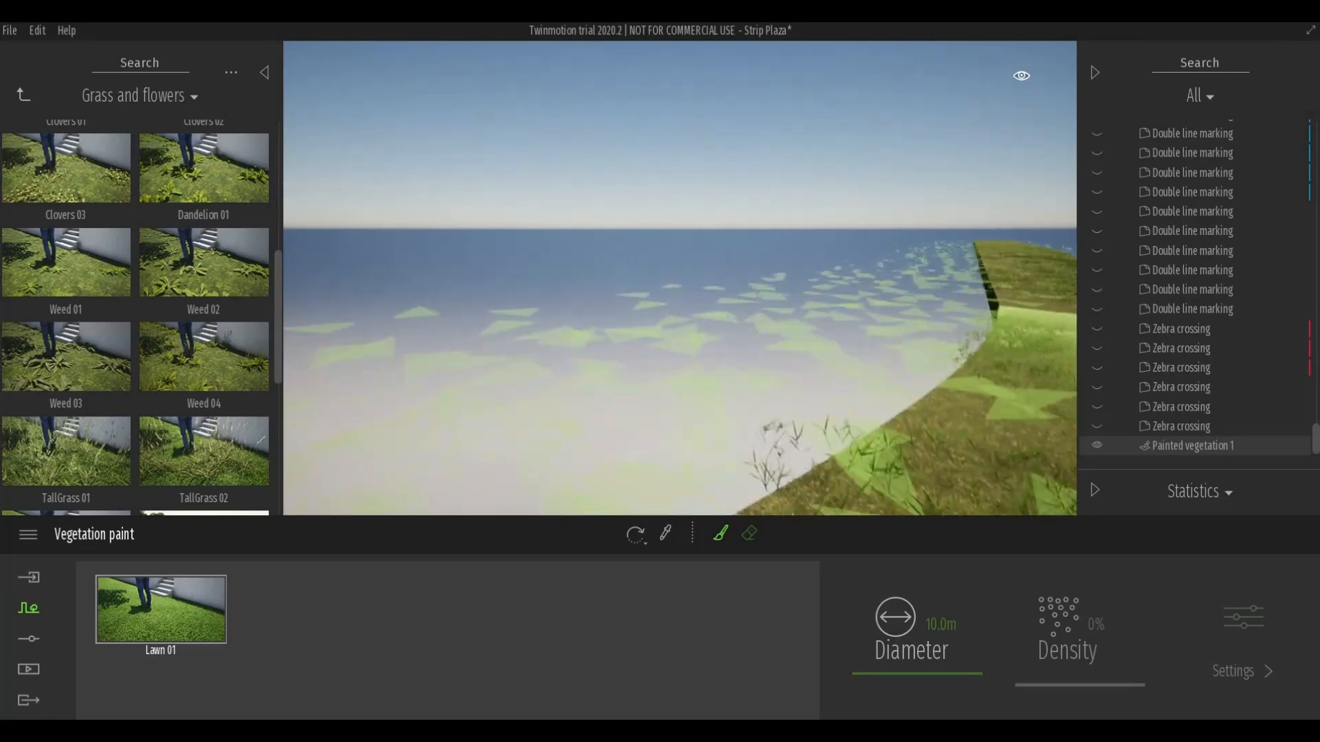
key("s")
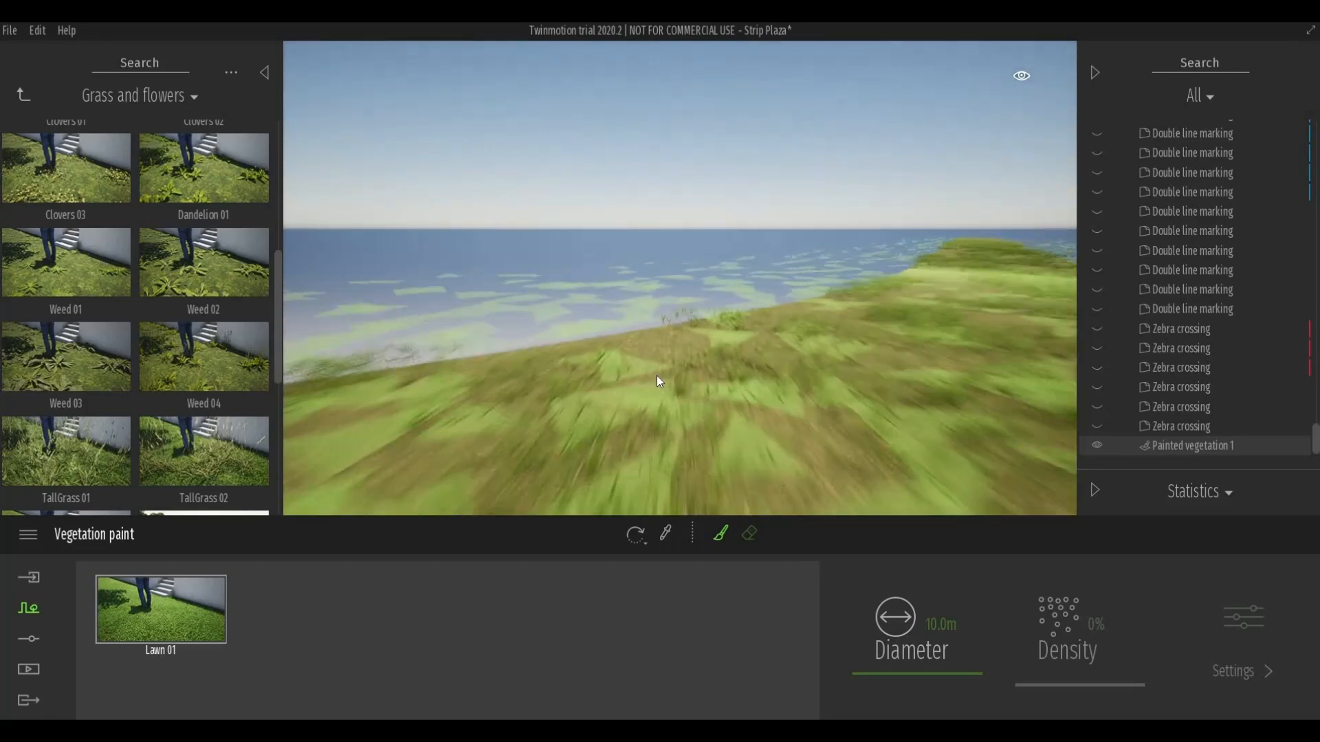
key("w")
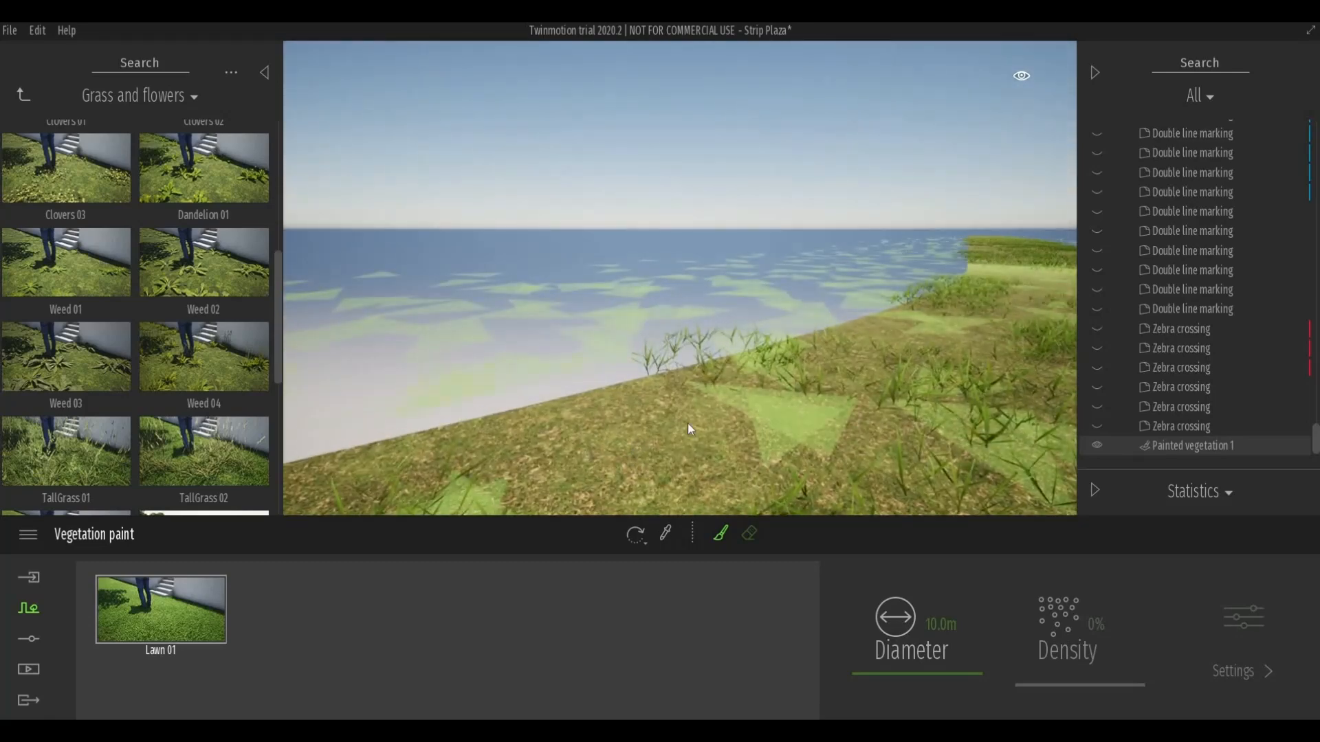
key("s")
left_click_drag(899, 680, 899, 681)
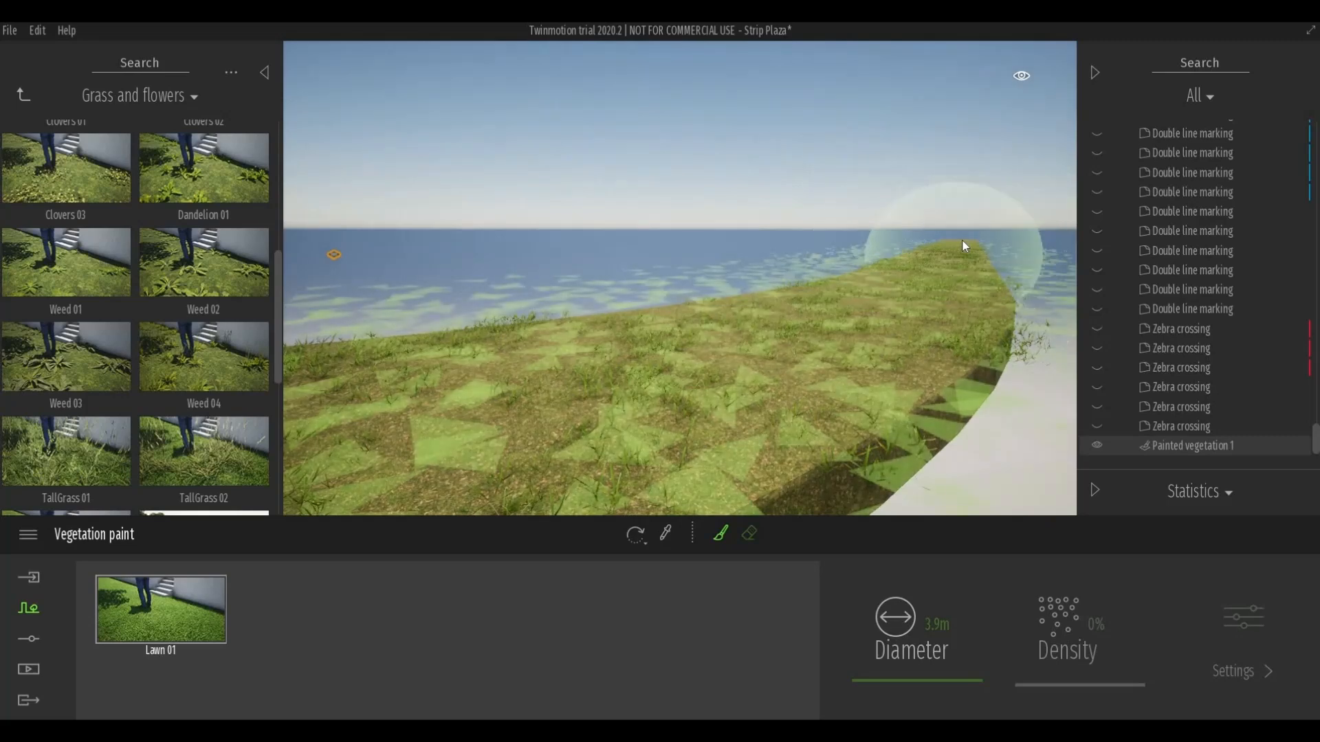
scroll(915, 384, "down", 3)
scroll(914, 384, "down", 3)
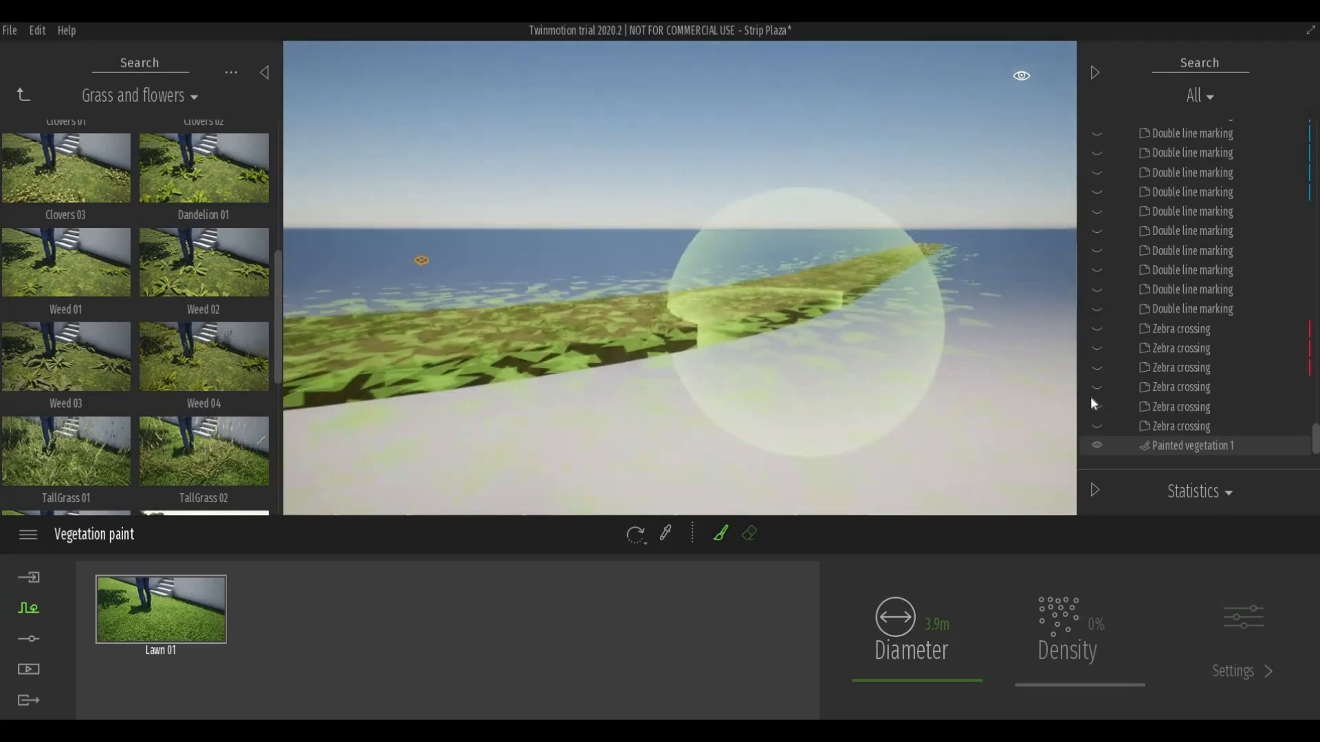
Turn off isolation for the painted vegetation to bring back the whole plaza scene, and clear the selection.
middle_click_drag(645, 367, 805, 393)
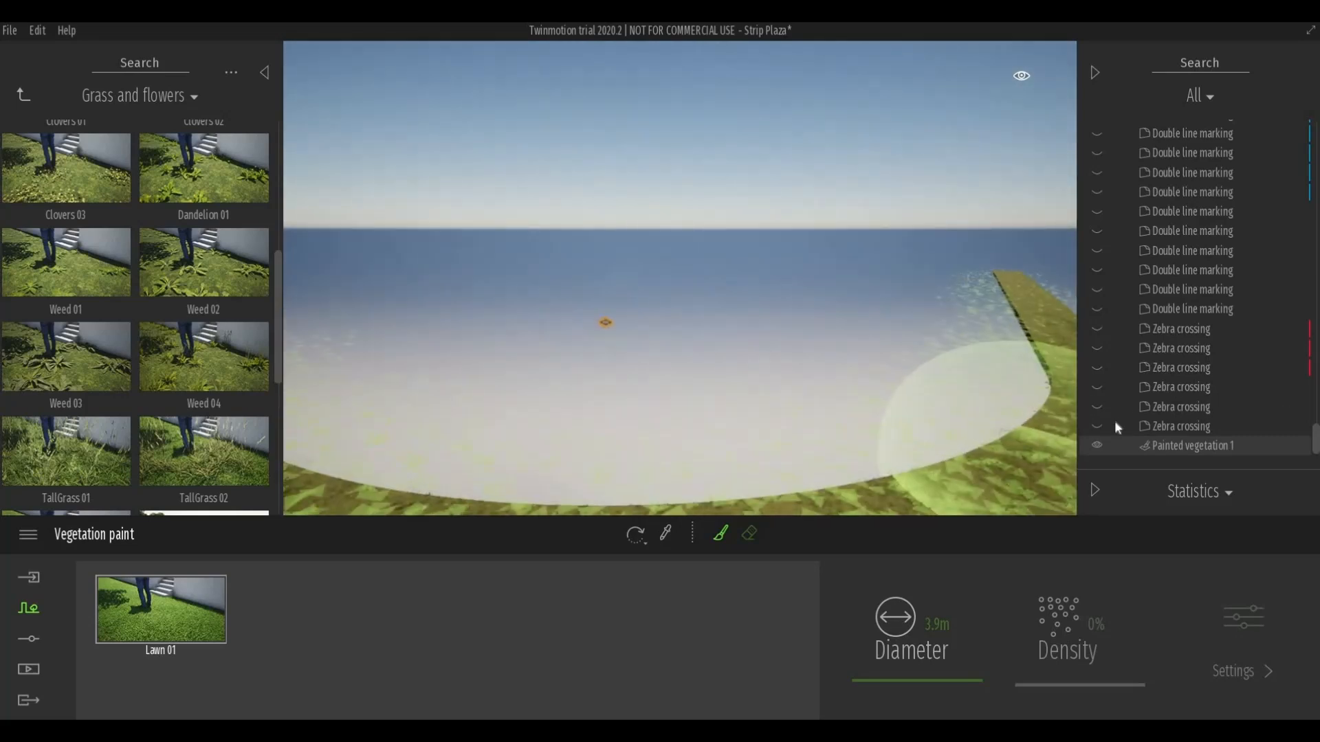
left_click(1097, 362)
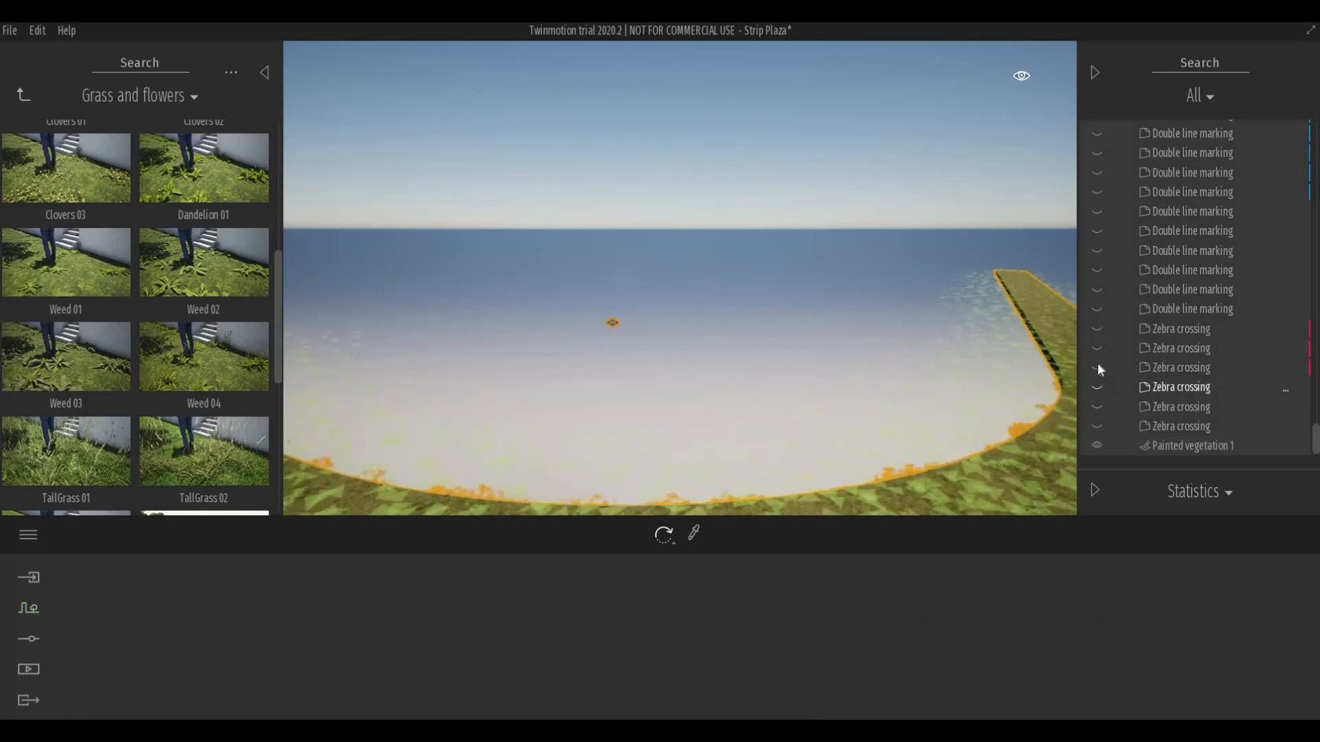
left_click(1097, 370)
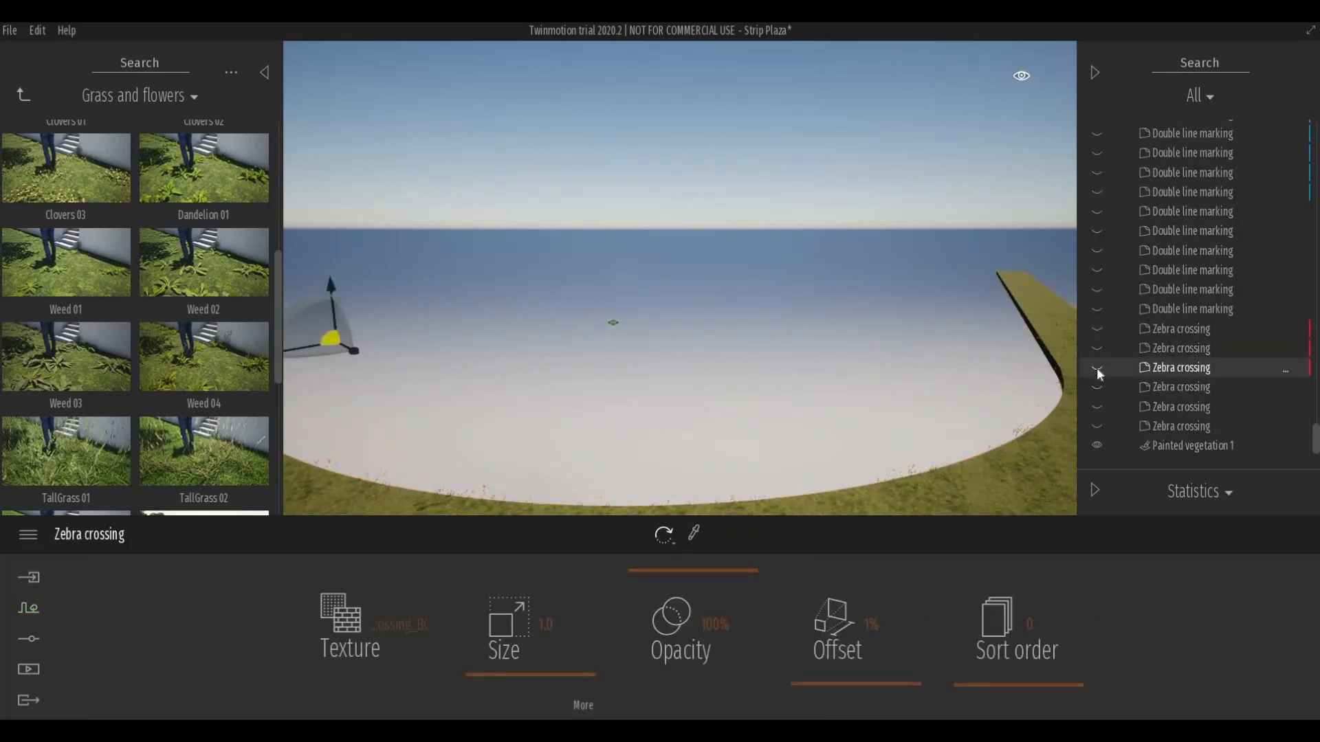
key("Escape")
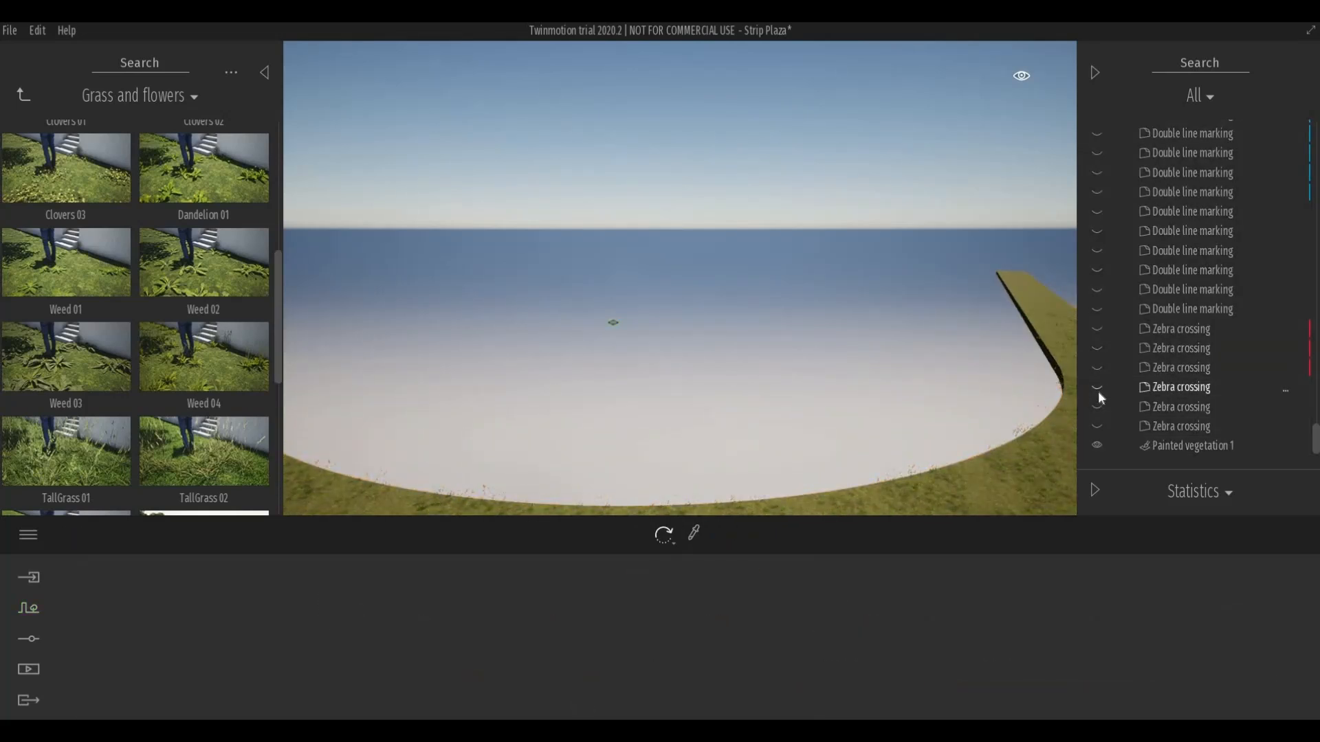
key("ctrl+a")
left_click(1098, 369)
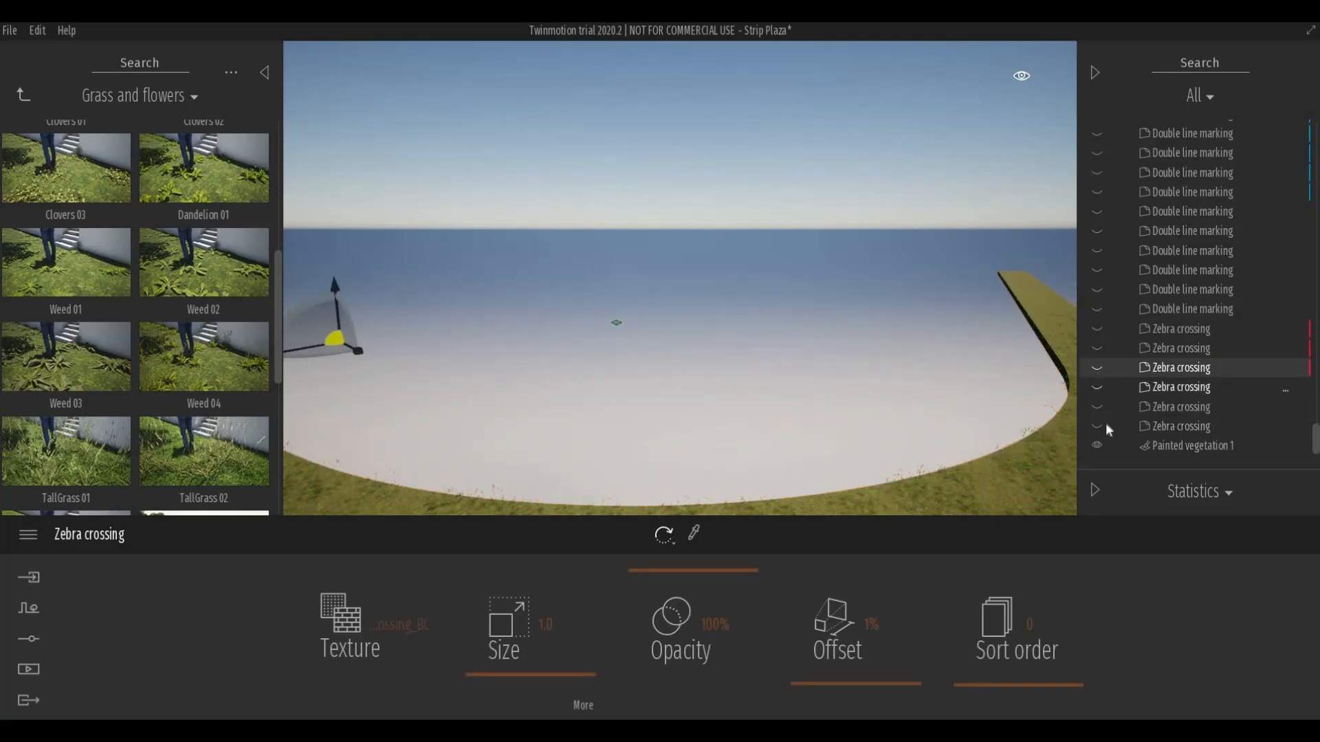
right_click(1109, 443)
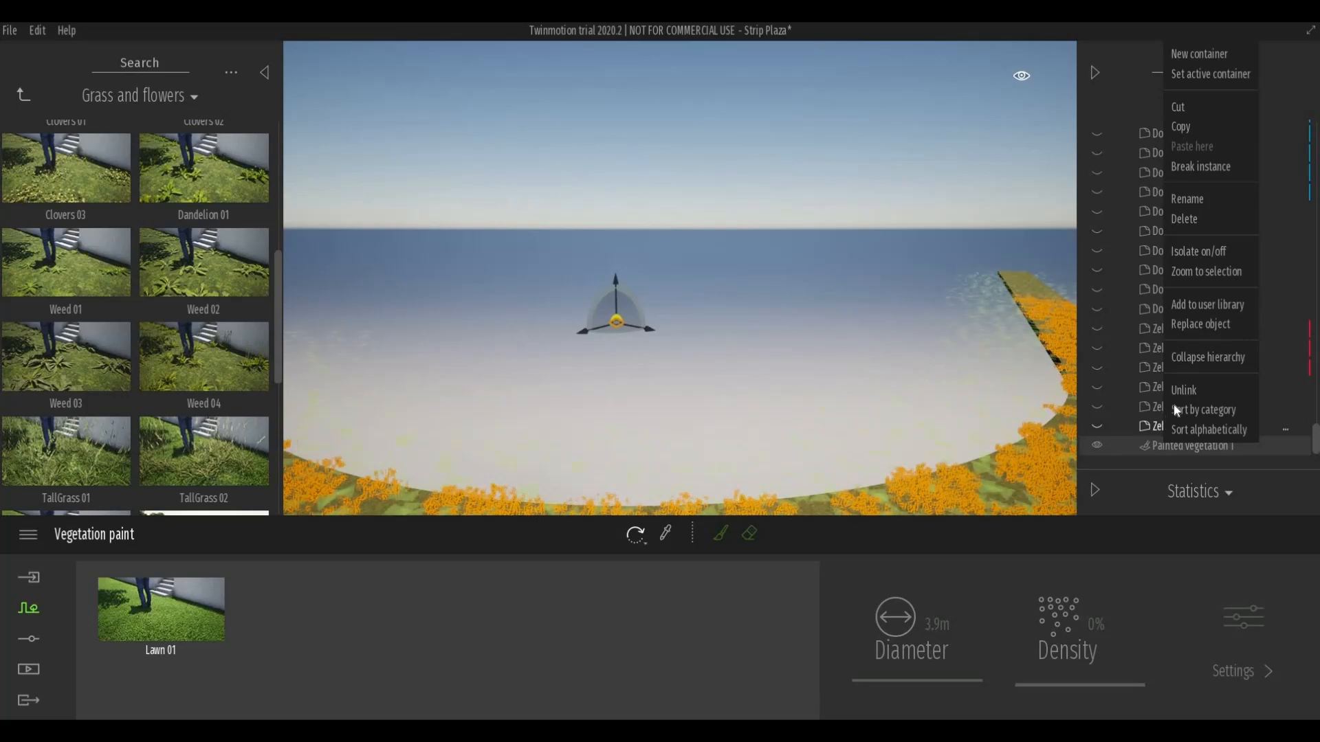
left_click(1192, 255)
left_click(887, 430)
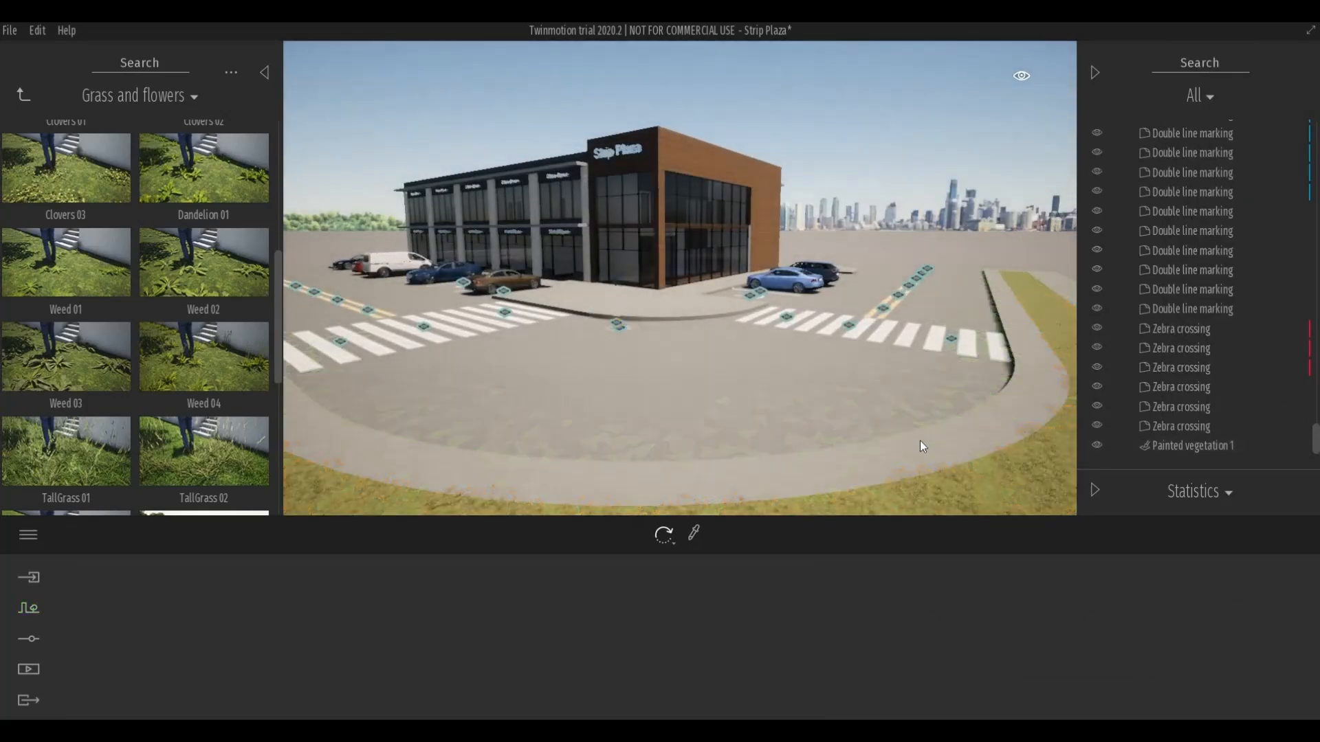
Examine the painted lawn on the curved roadside strip from close up and from across the road.
scroll(961, 446, "up", 5)
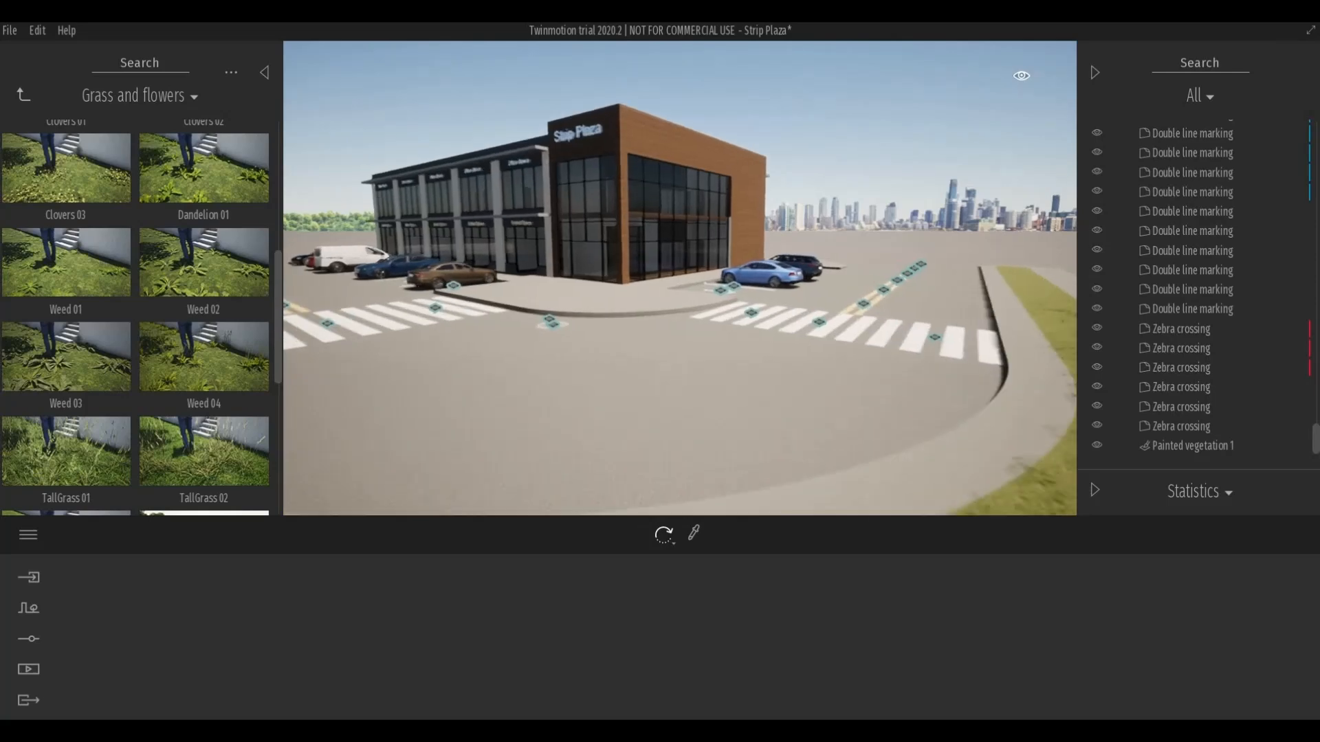
scroll(965, 440, "up", 6)
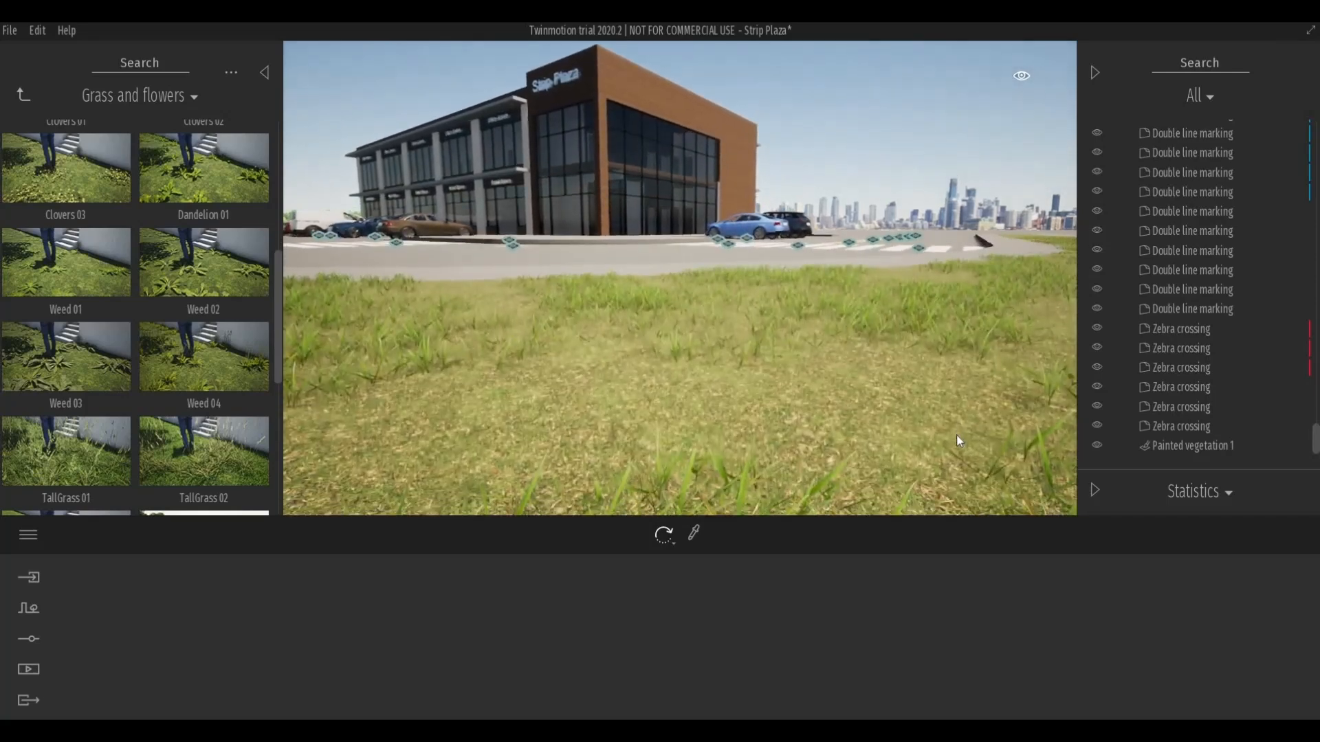
scroll(893, 454, "down", 5)
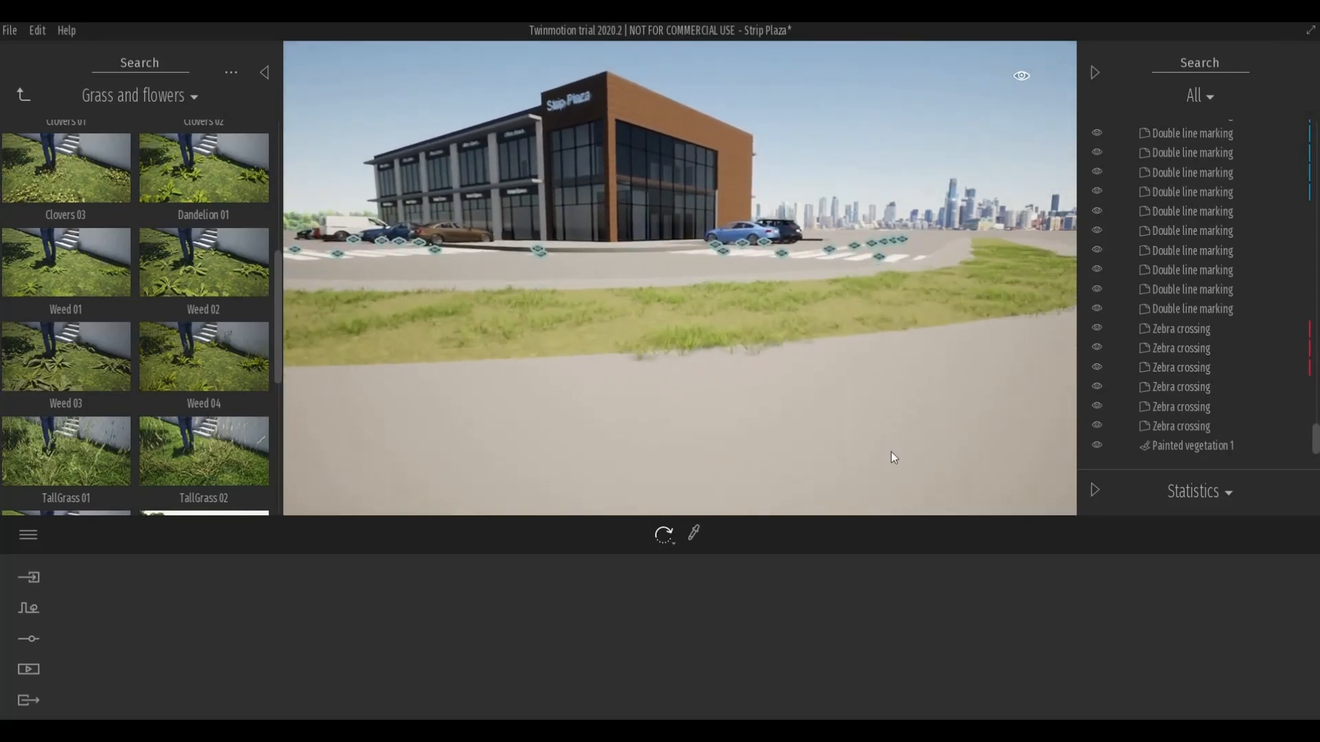
middle_click_drag(894, 457, 792, 465)
scroll(856, 471, "up", 5)
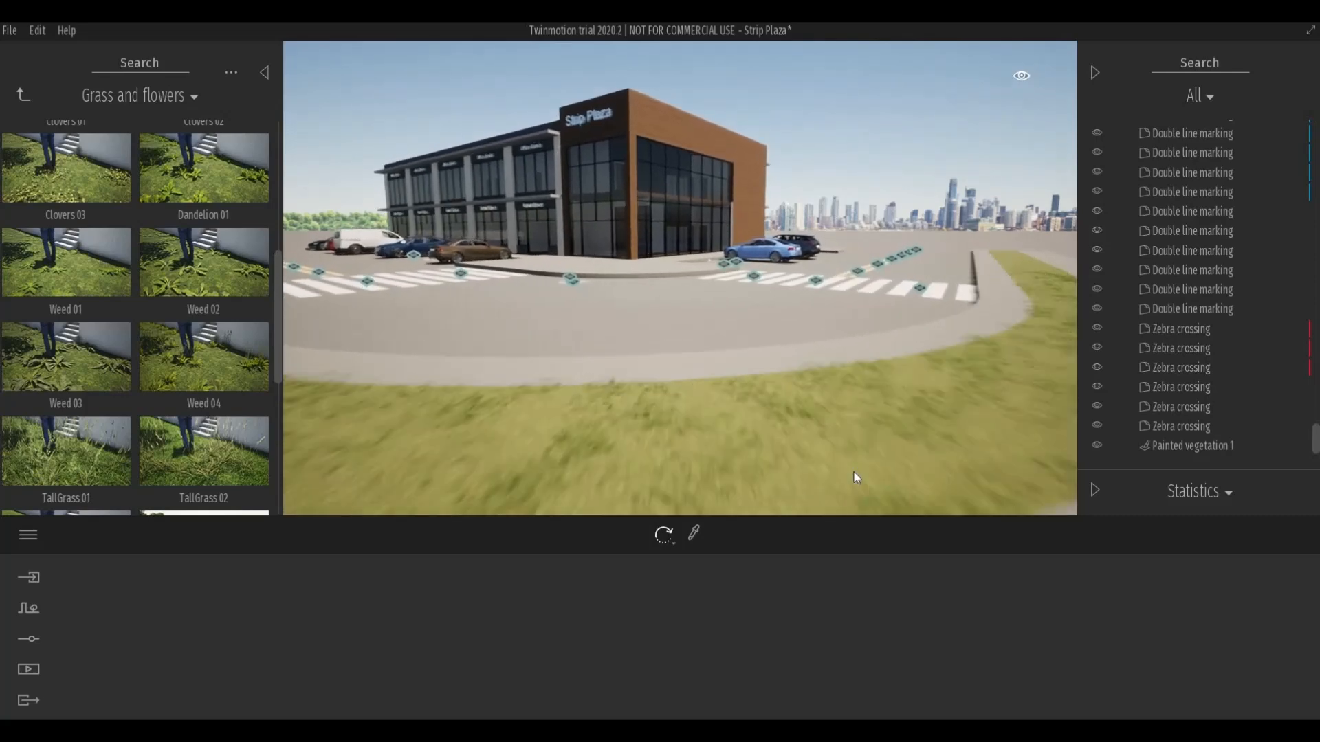
middle_click_drag(855, 447, 774, 373)
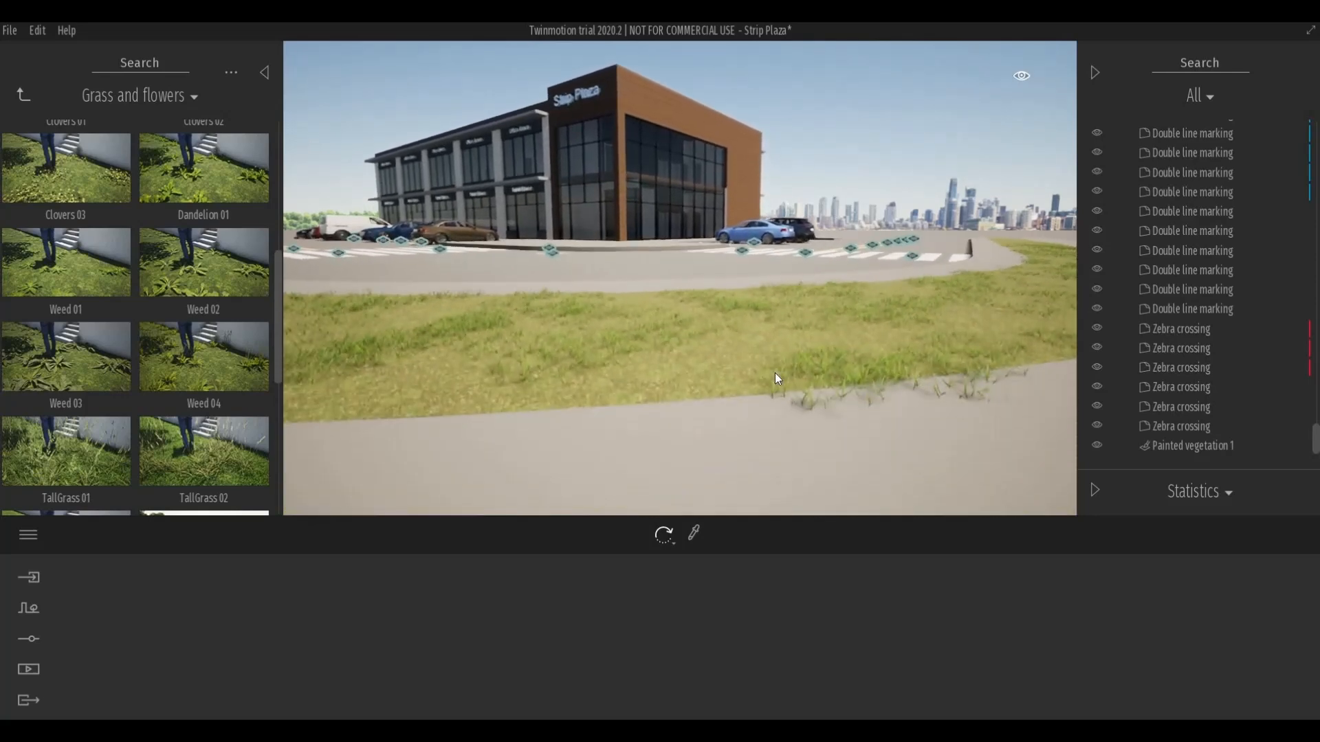
scroll(761, 403, "up", 5)
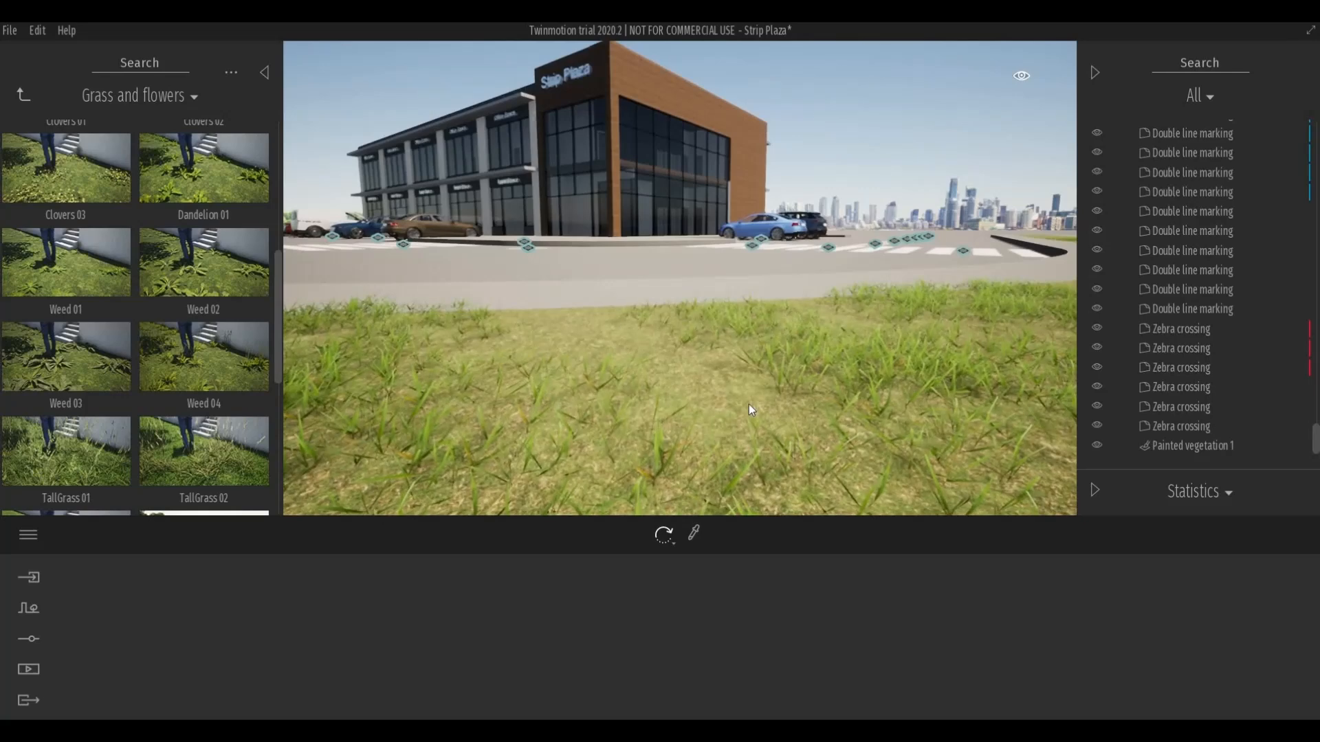
scroll(752, 405, "down", 5)
scroll(744, 395, "down", 4)
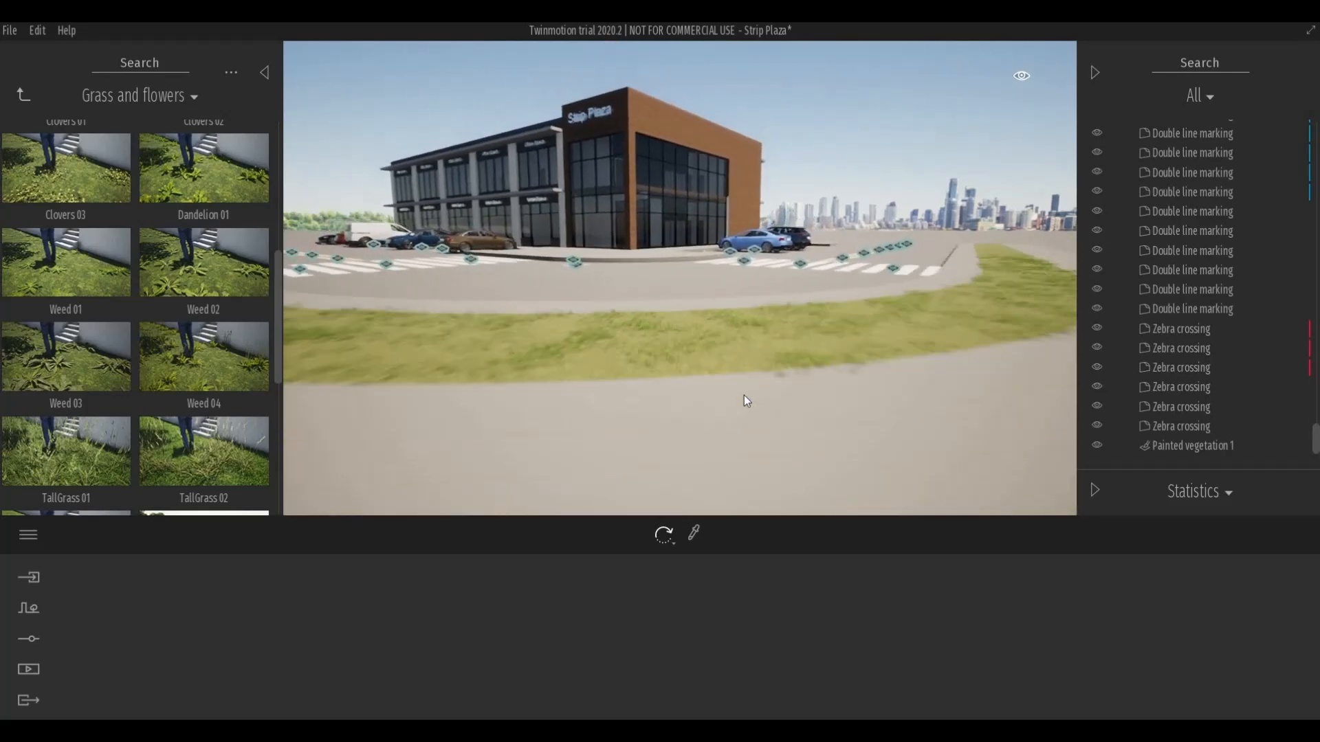
scroll(749, 407, "up", 2)
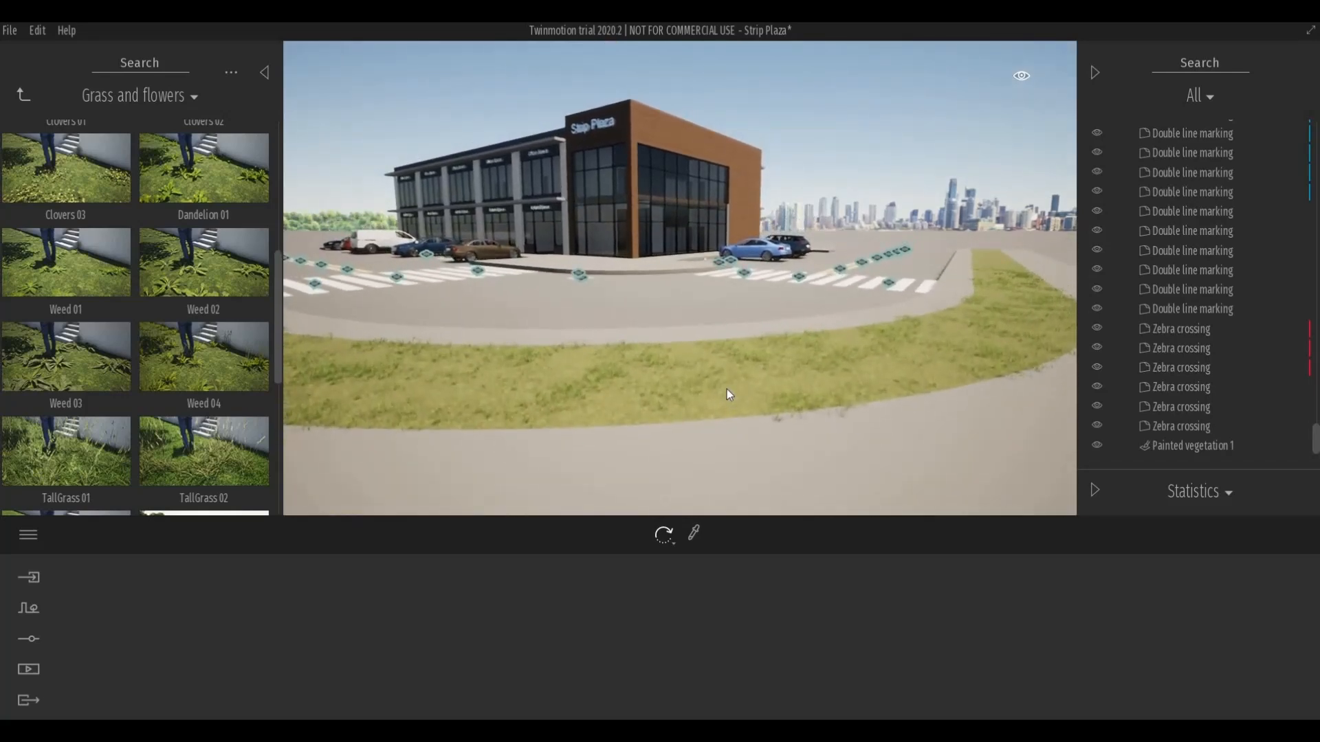
Add Long grass 04 to the strip's painted vegetation and activate it together with Lawn 01.
left_click(727, 389)
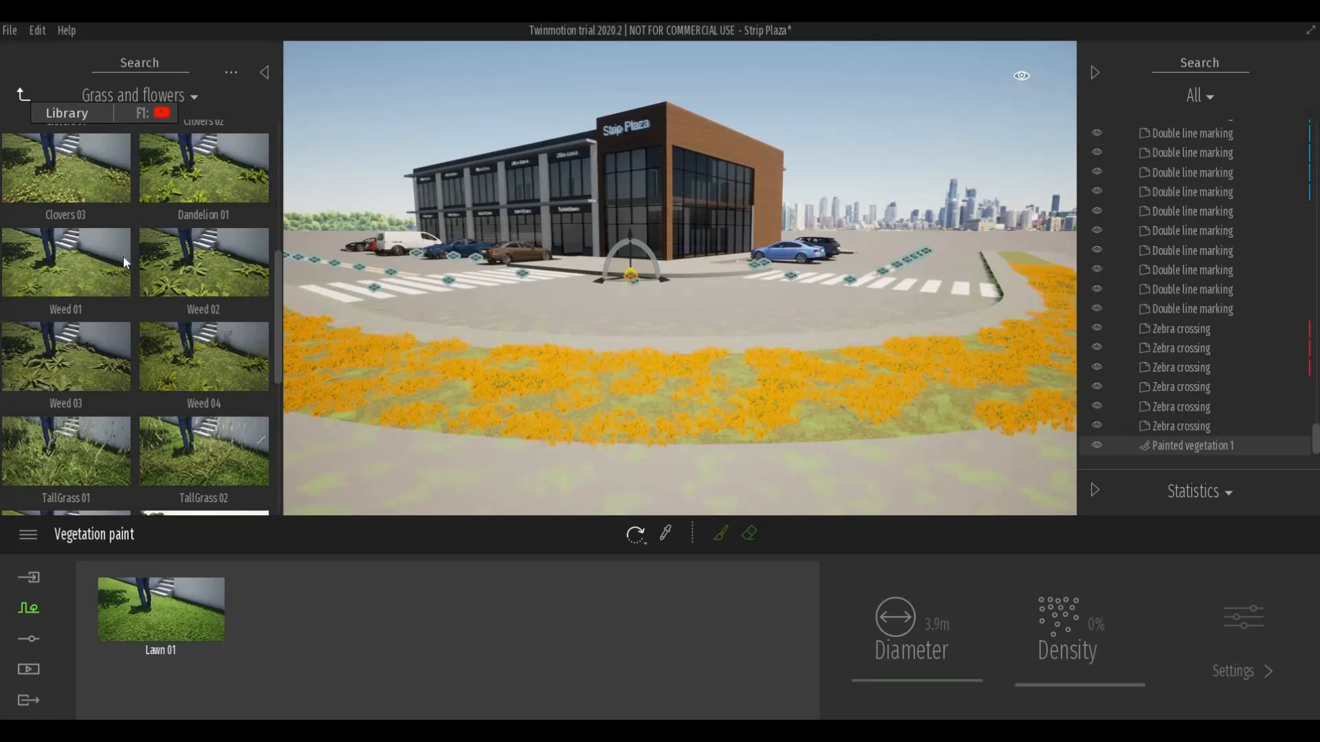
scroll(124, 257, "up", 4)
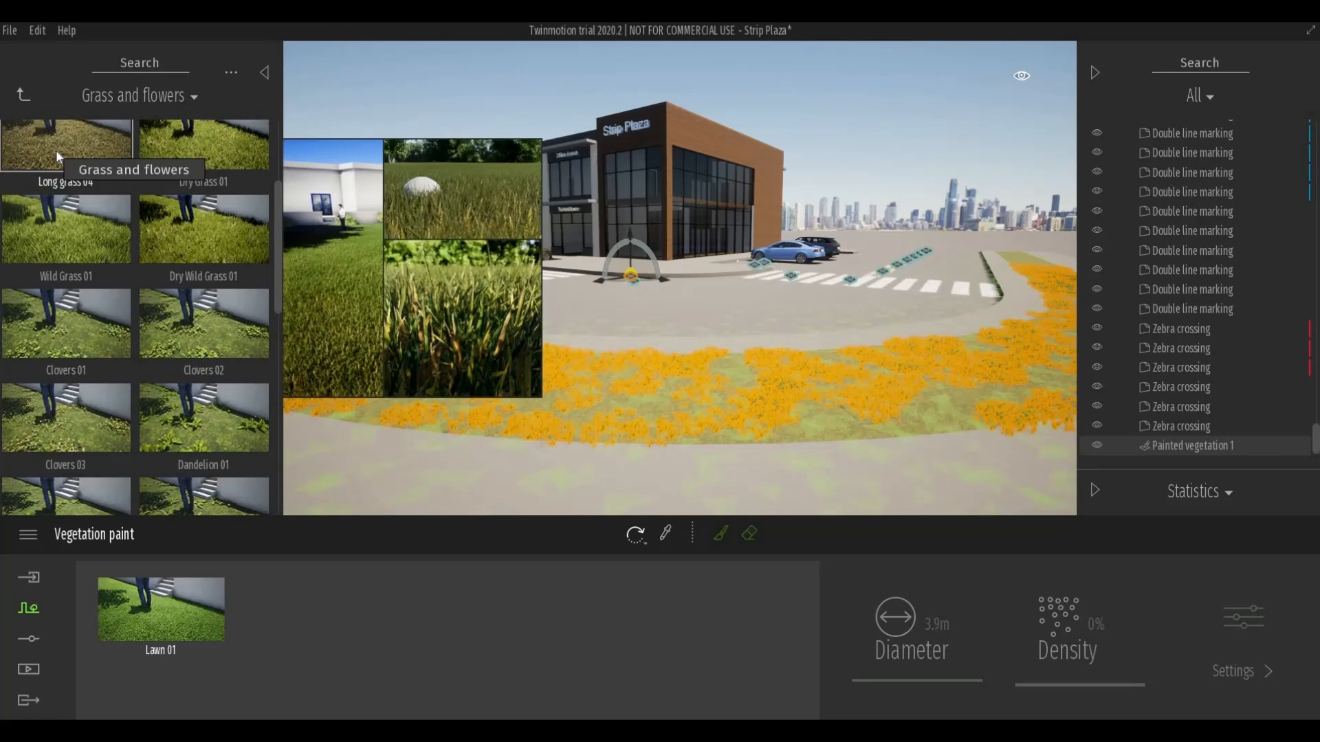
mouse_move(56, 149)
left_mouse_down()
mouse_move(262, 250)
mouse_move(357, 596)
mouse_move(348, 608)
left_mouse_up()
left_click(253, 604)
left_click(192, 599, "ctrl")
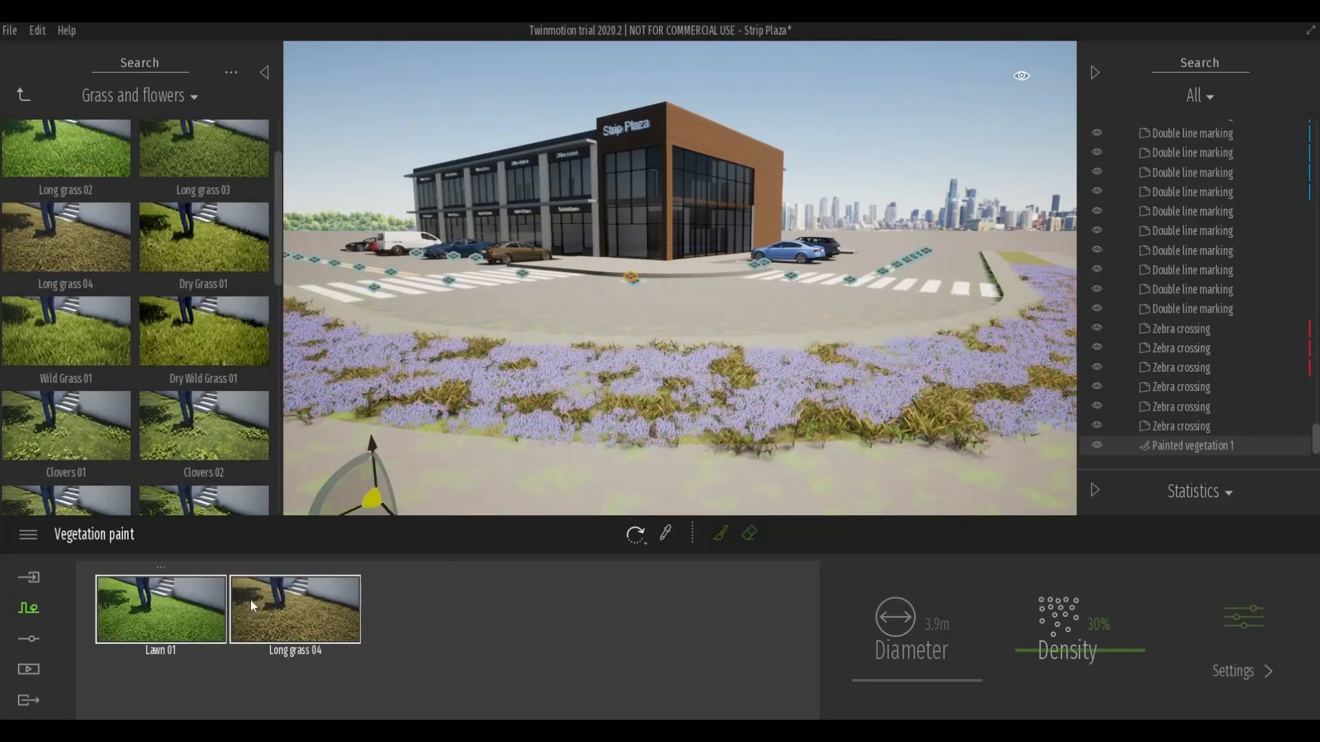
Deselect the vegetation and examine the mixed grass along the strip up close and from several angles.
scroll(778, 437, "up", 3)
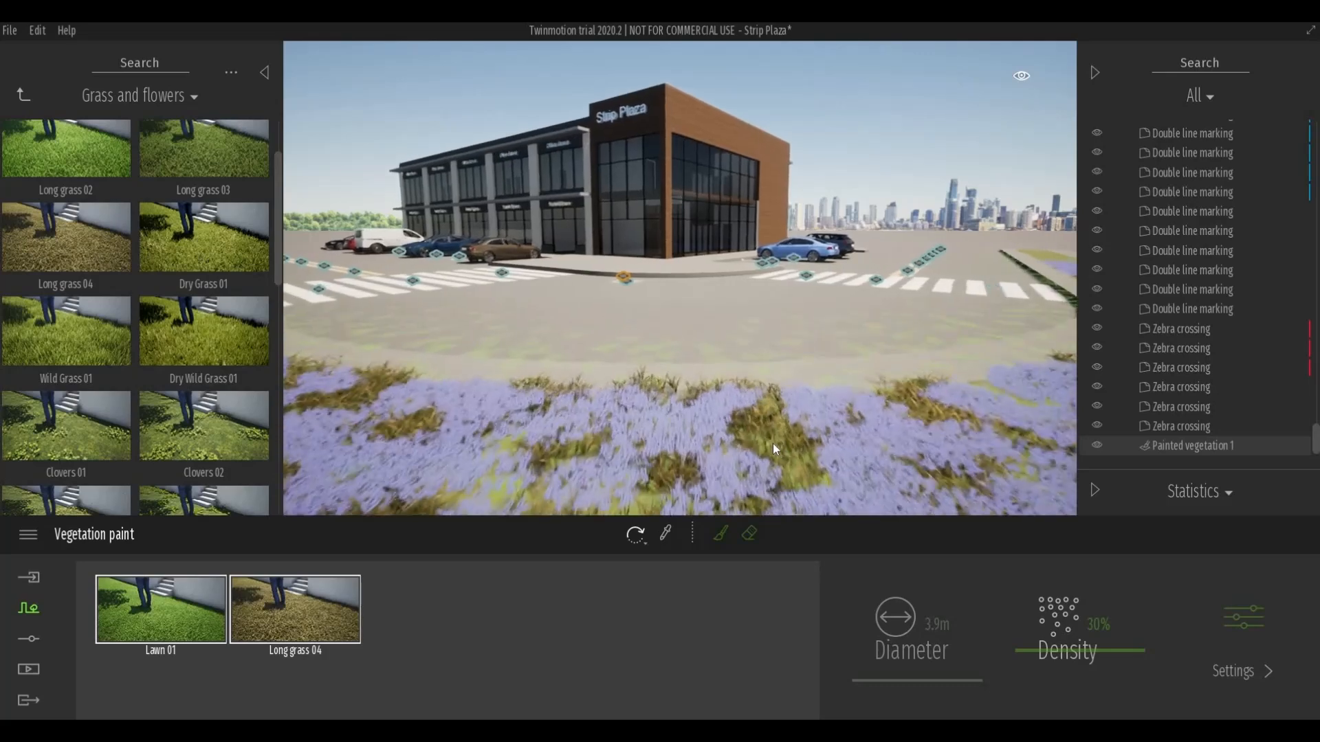
scroll(748, 430, "up", 2)
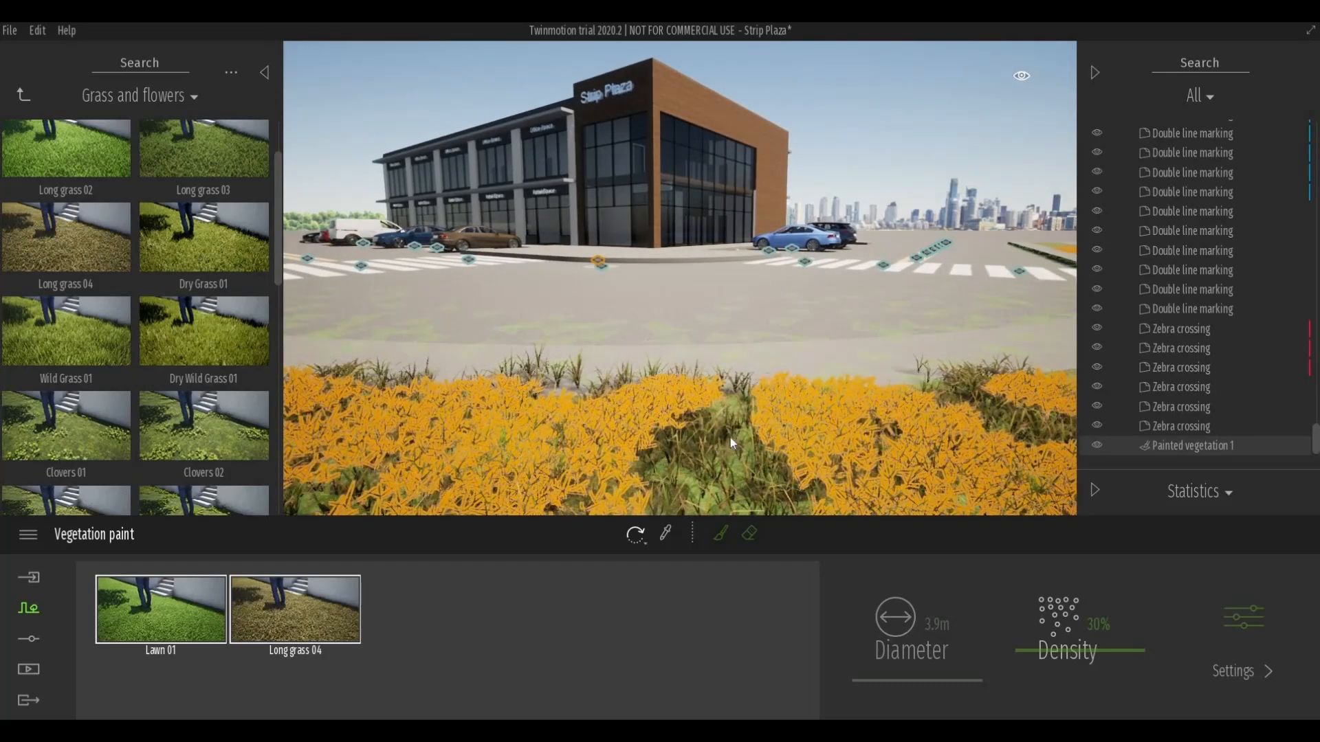
key("Escape")
scroll(729, 437, "down", 3)
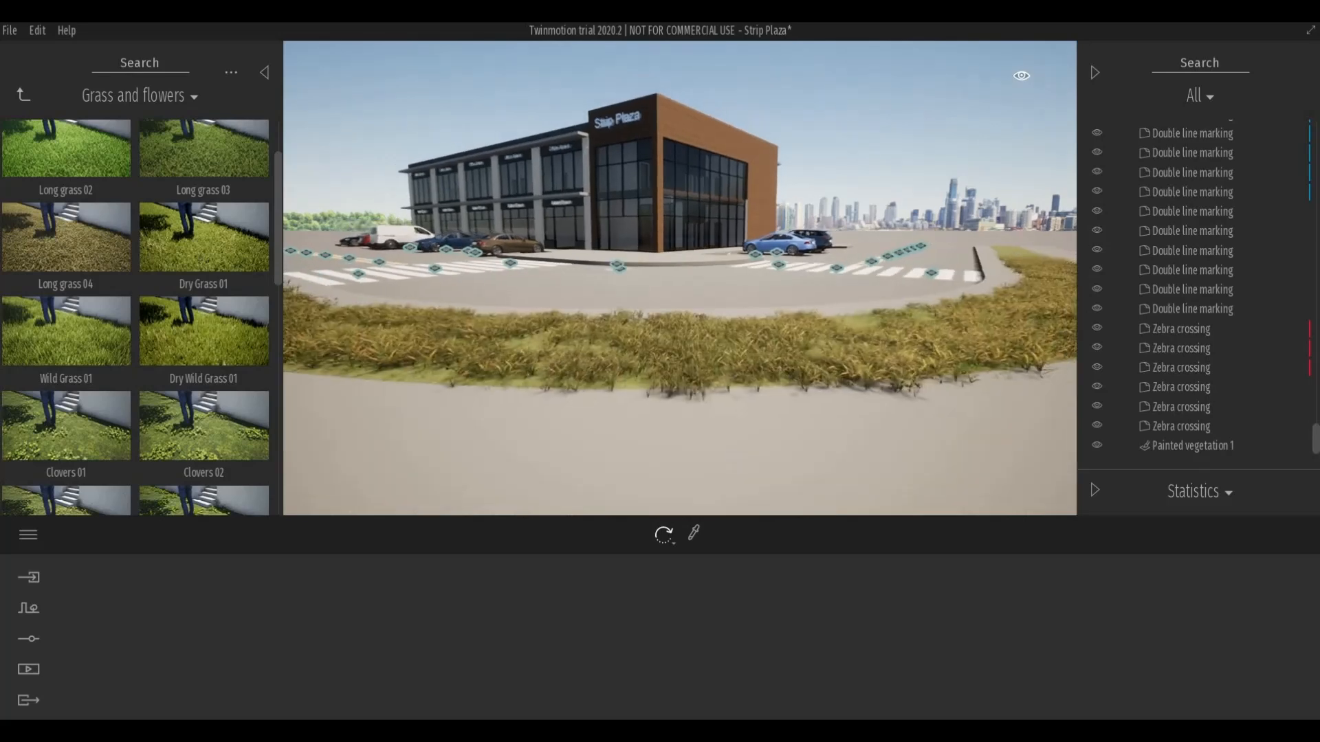
middle_click_drag(729, 440, 729, 474)
key("q")
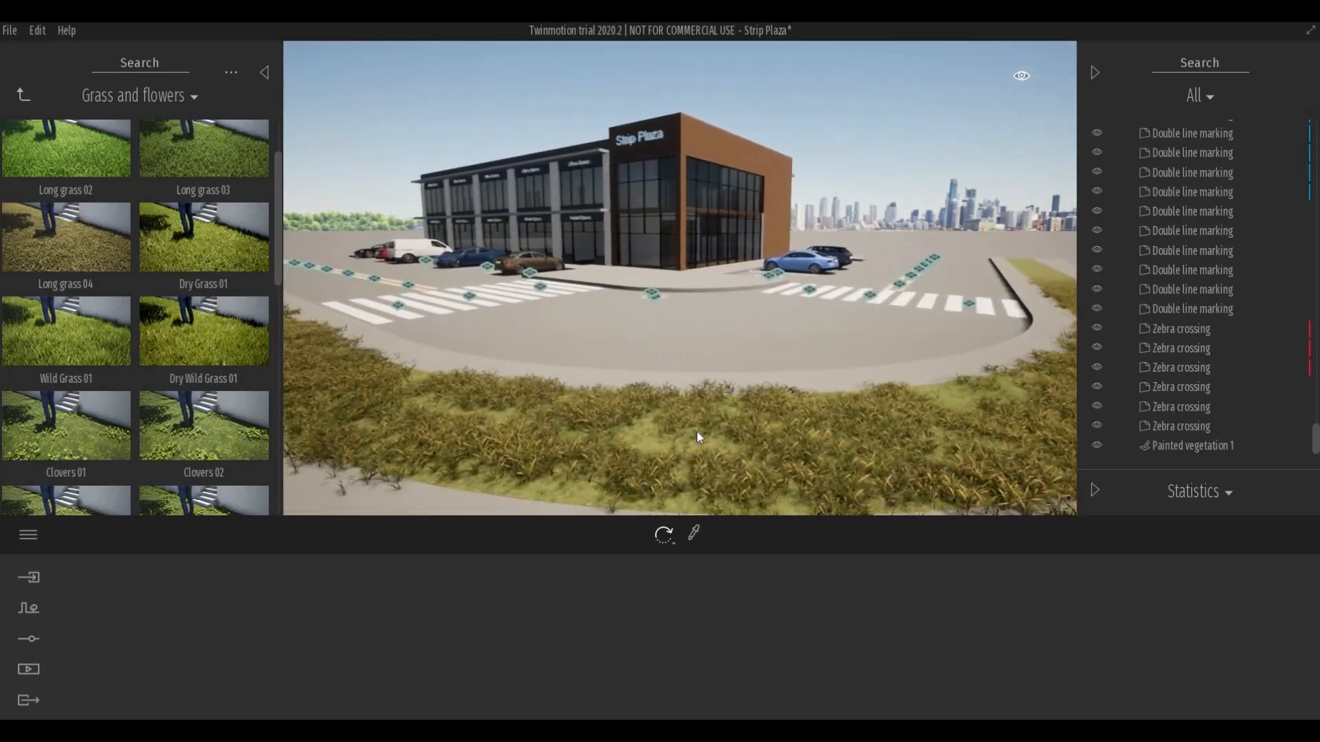
key("a")
scroll(719, 422, "up", 2)
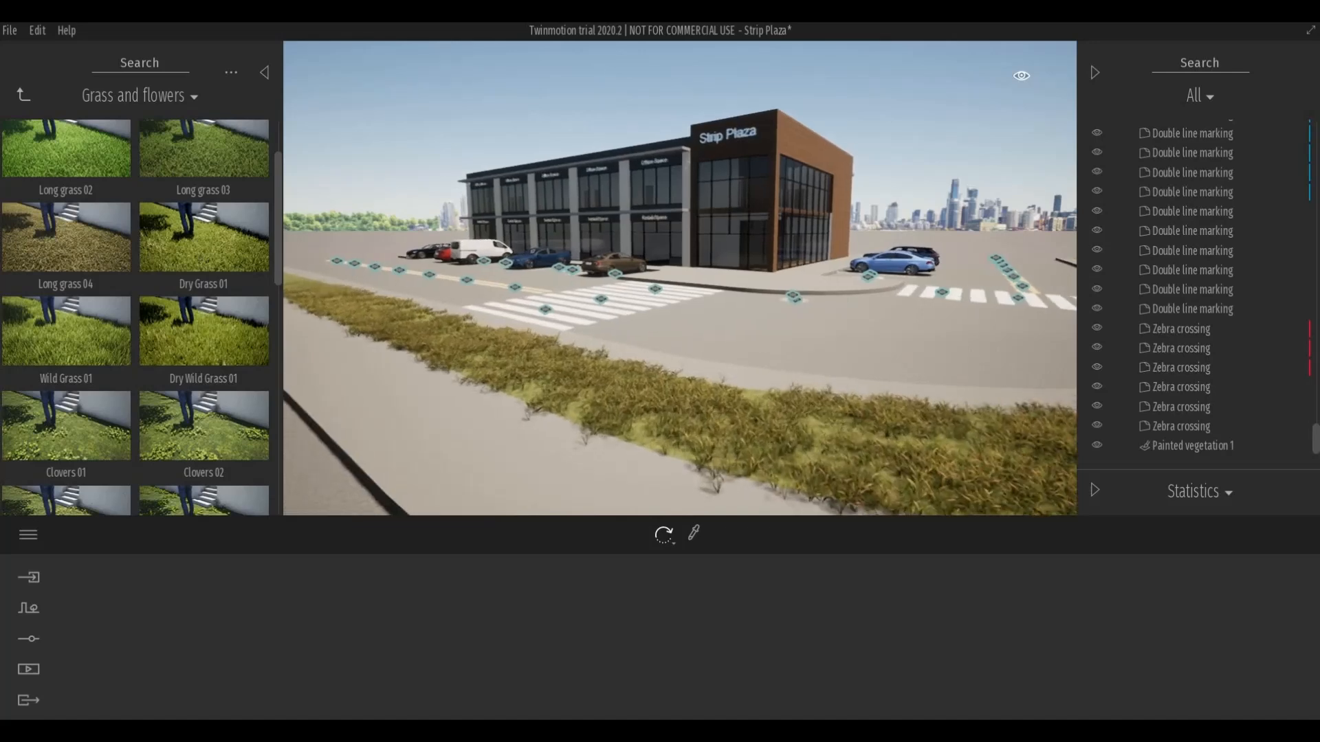
middle_click_drag(716, 425, 312, 242)
Save the project and open the Trees category of the vegetation and landscape library.
key("ctrl+s")
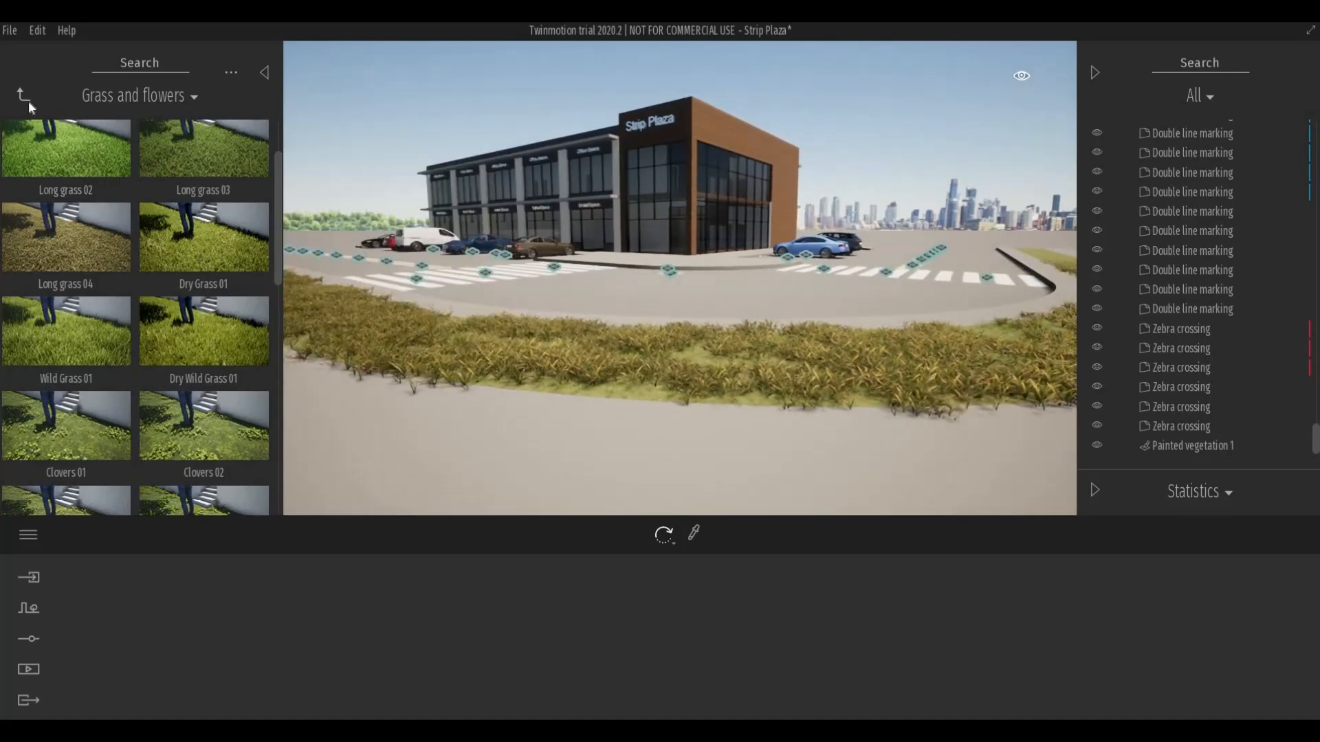
left_click(25, 95)
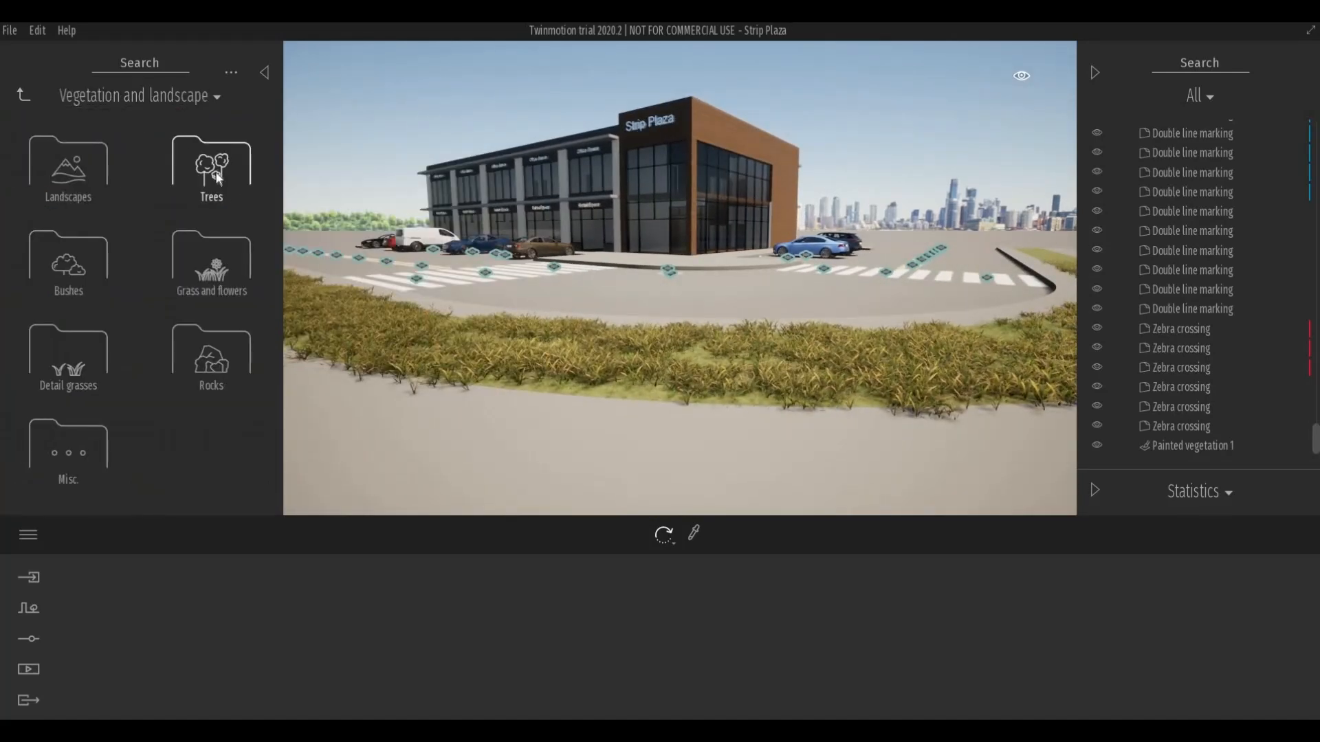
left_click(214, 168)
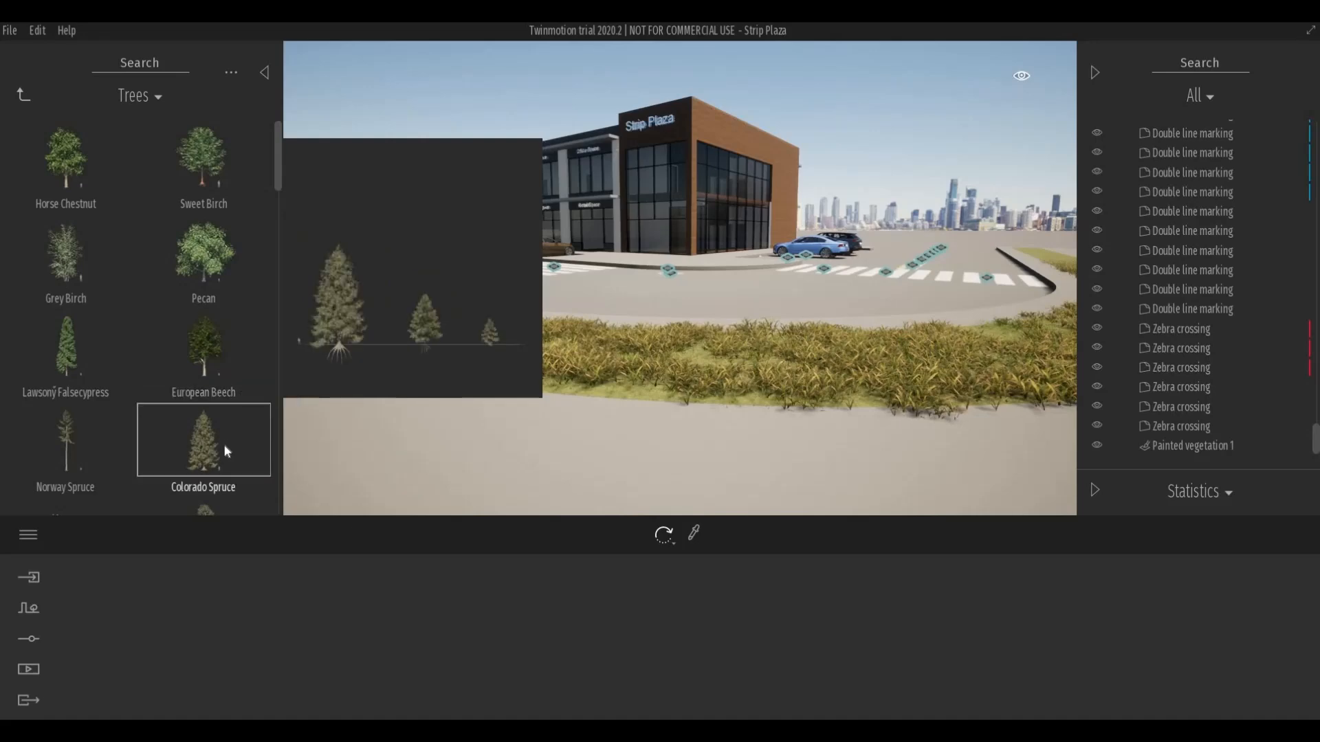
scroll(224, 444, "down", 1)
Examine the roadside grass strip from the curved corner along its straight stretch to find spots for trees.
middle_click_drag(666, 435, 613, 406)
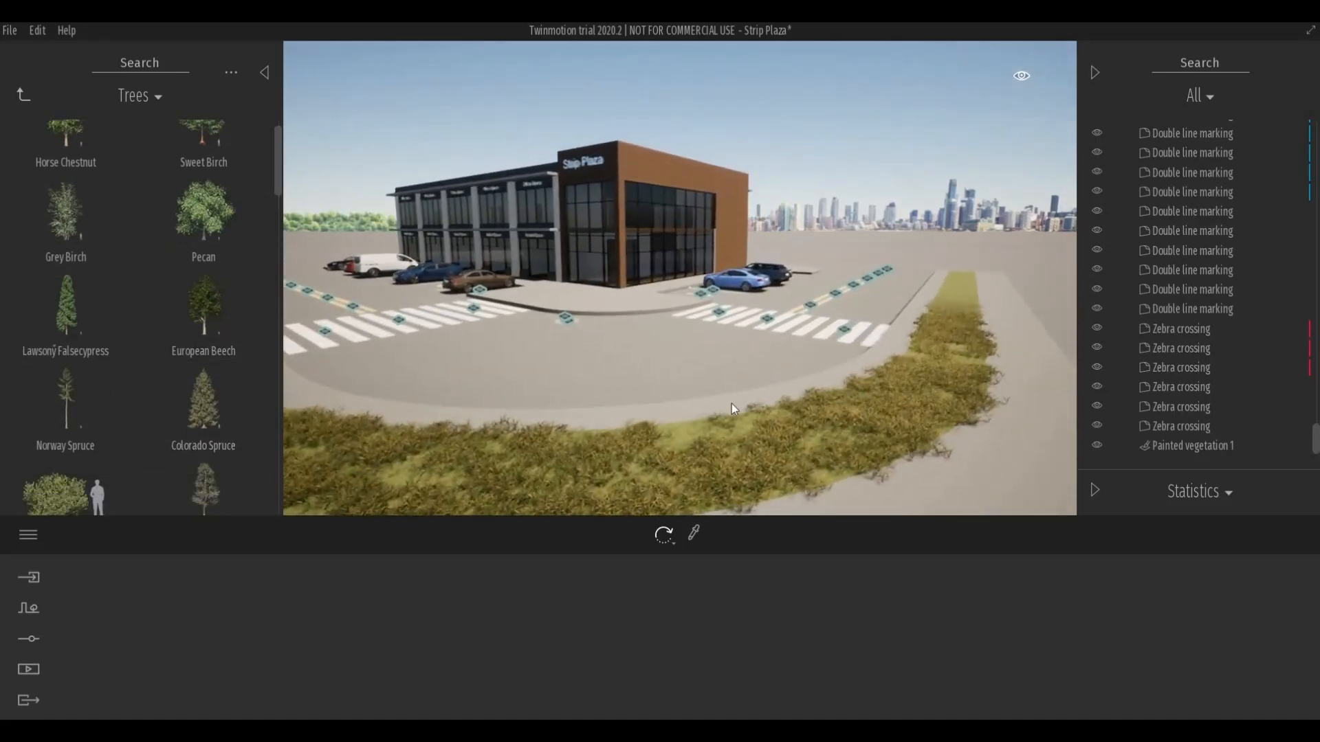
middle_click_drag(731, 403, 831, 331)
scroll(856, 344, "up", 4)
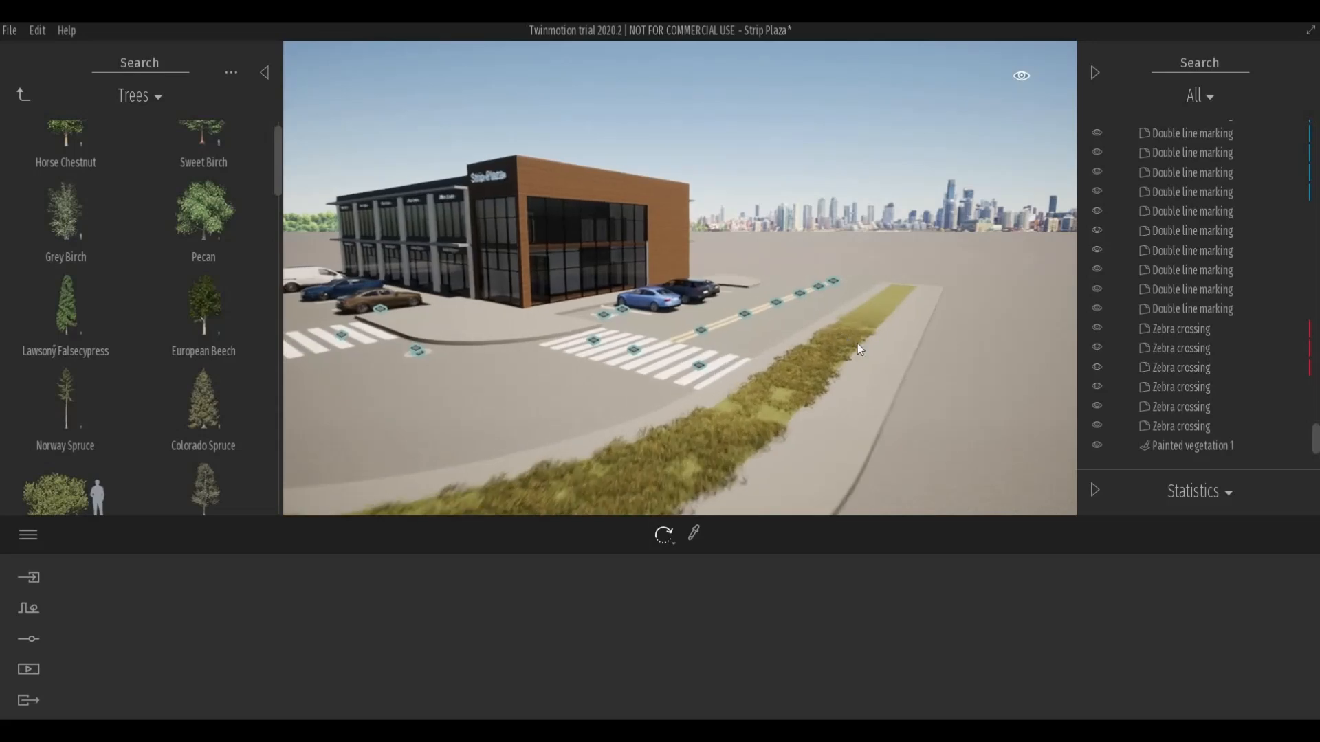
middle_click_drag(928, 300, 862, 363)
scroll(926, 345, "up", 4)
scroll(861, 363, "up", 3)
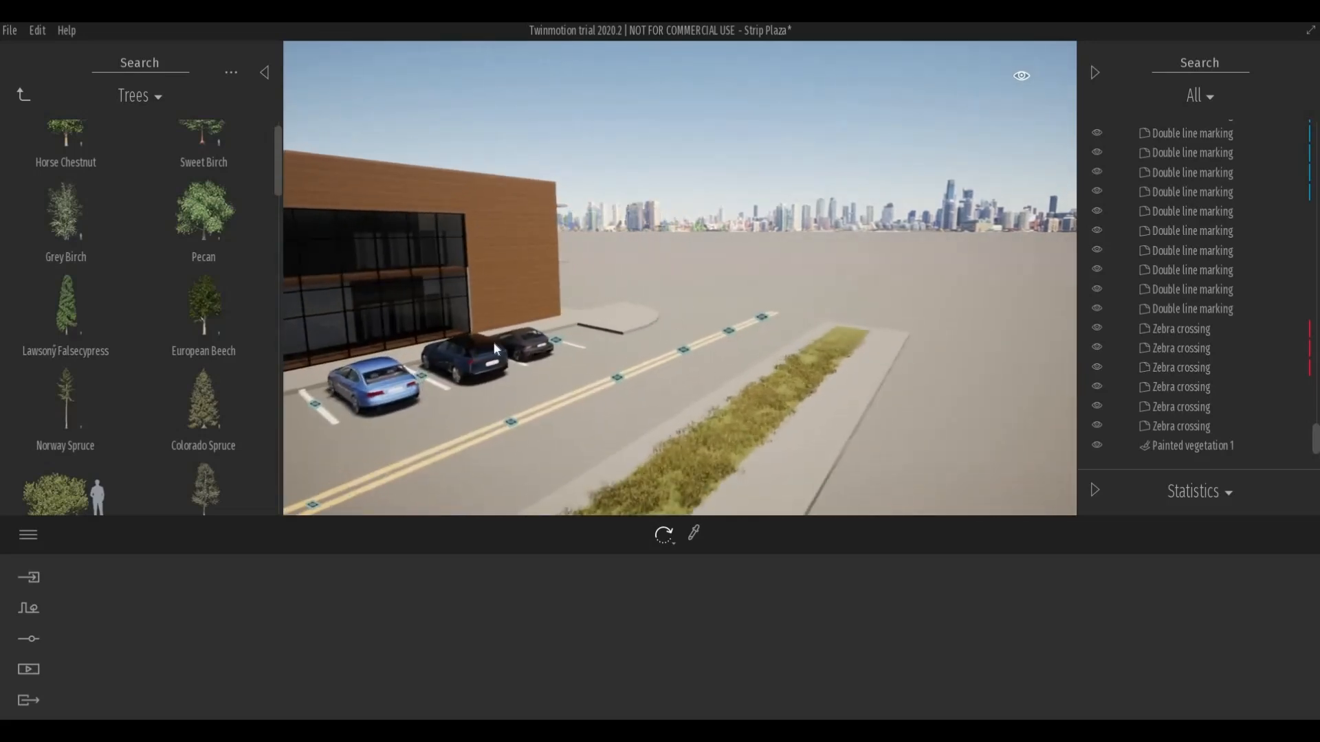
left_click_drag(226, 225, 897, 337)
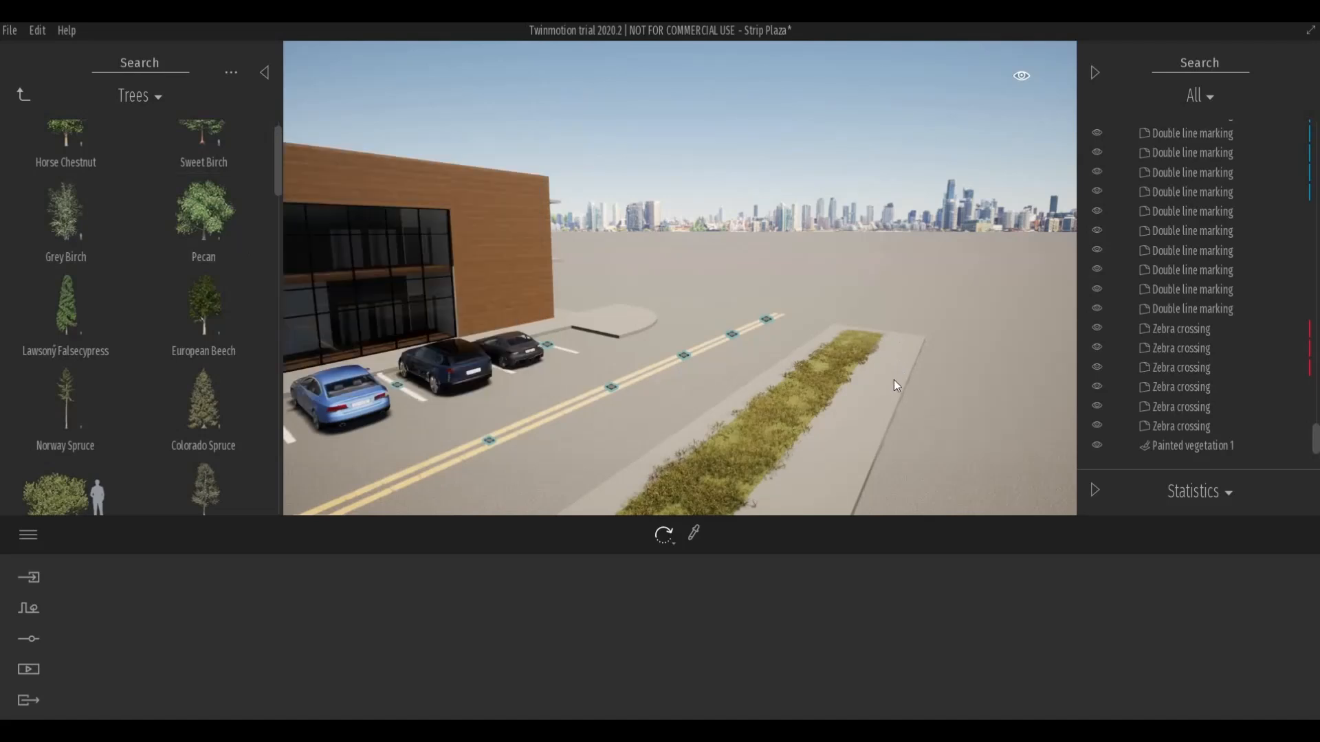
scroll(908, 392, "up", 5)
scroll(926, 408, "up", 5)
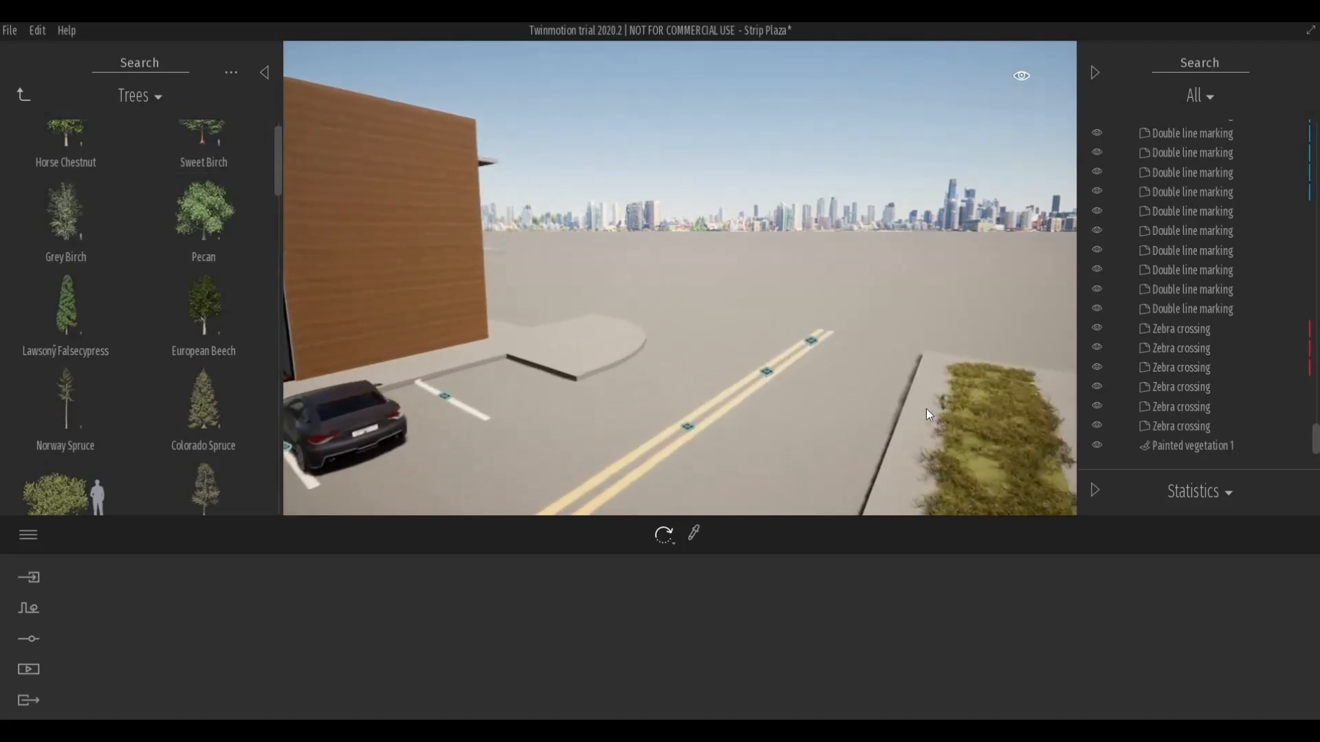
scroll(871, 420, "up", 5)
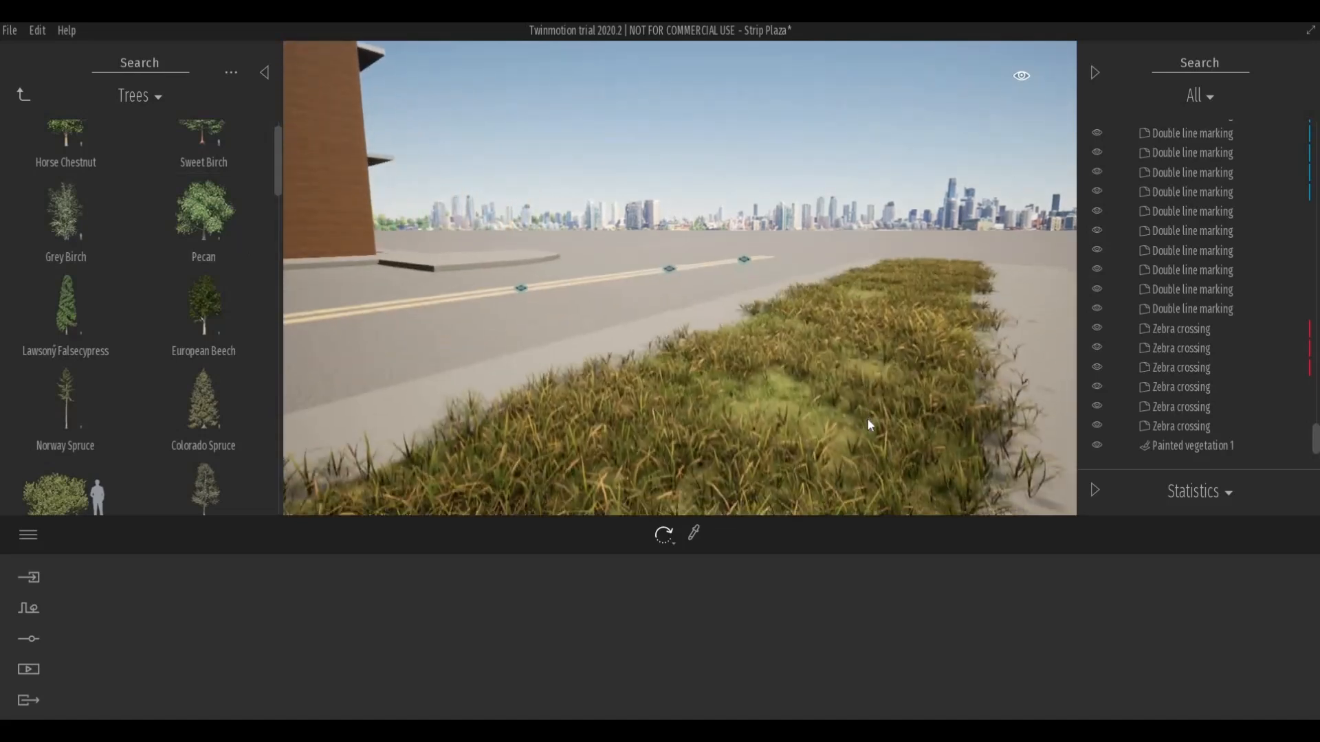
scroll(868, 420, "down", 2)
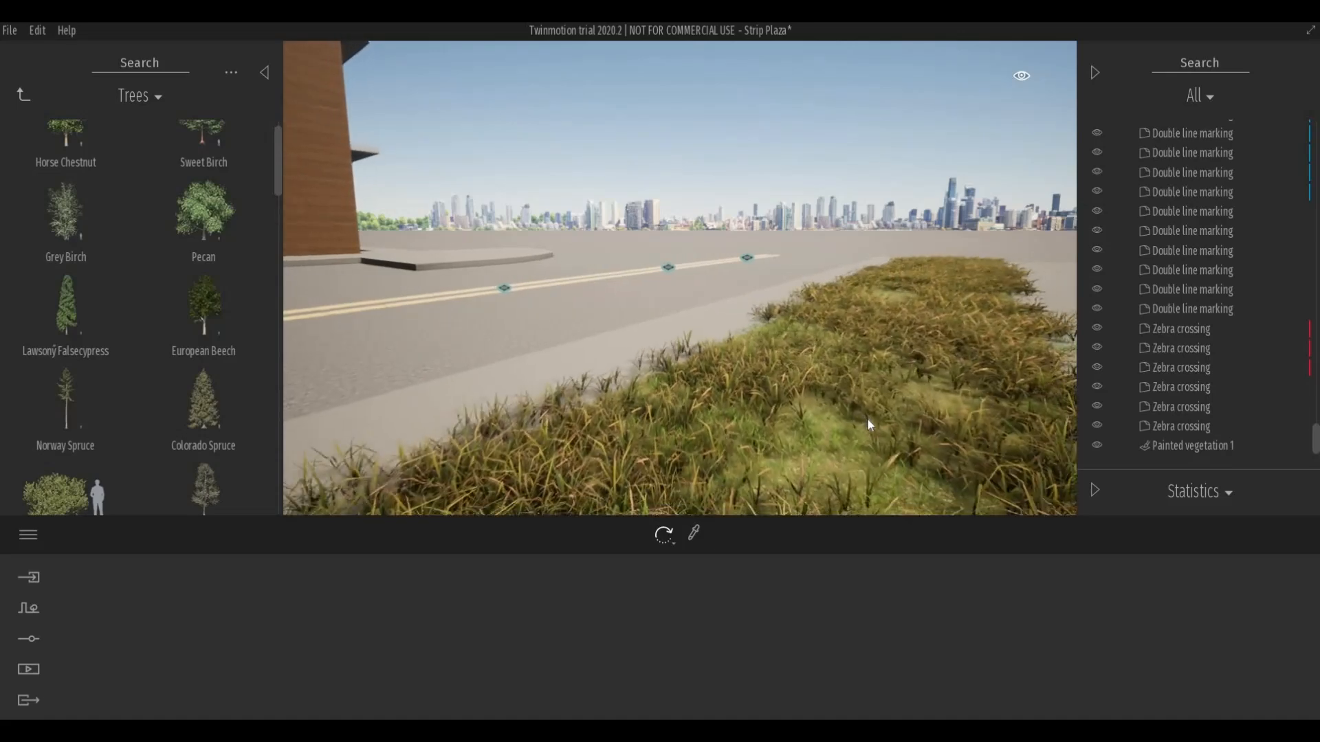
scroll(865, 423, "down", 5)
middle_click_drag(807, 427, 673, 413)
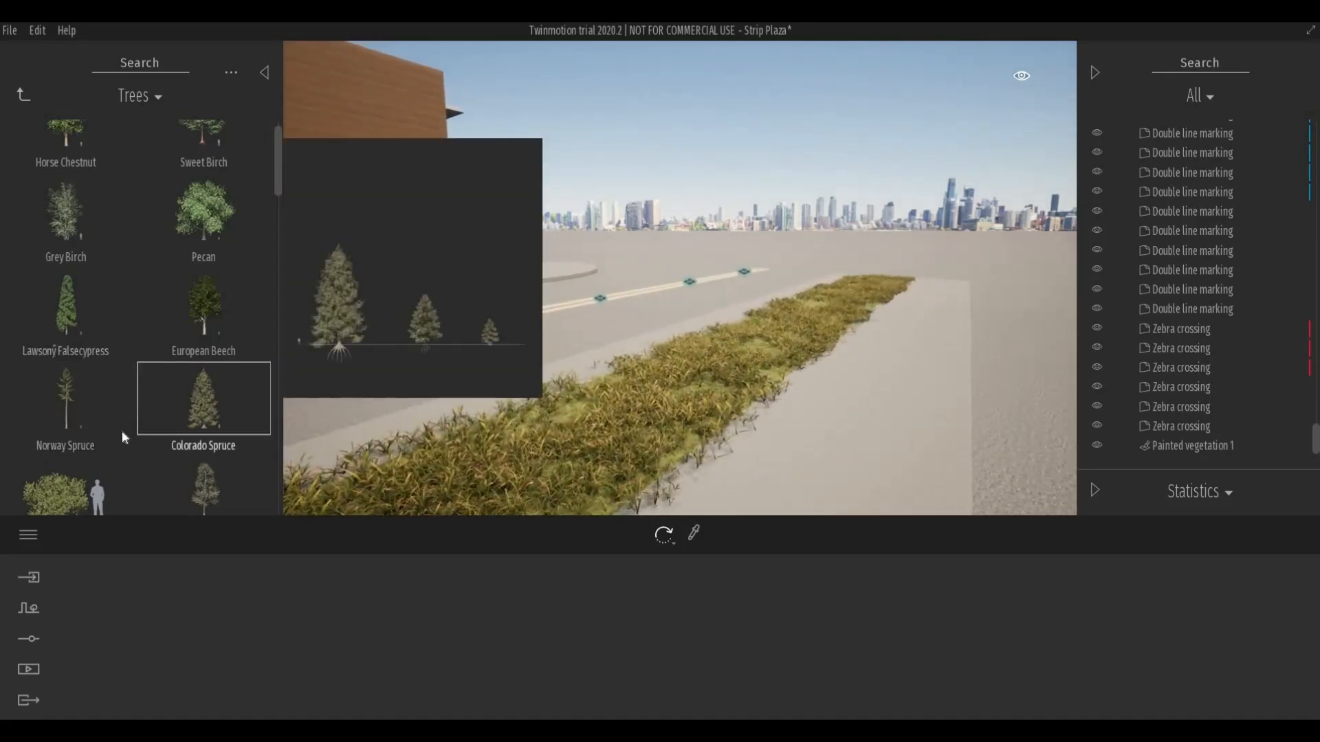
Place a Mugo Pine from the Trees library on the curved corner of the grass strip.
scroll(231, 422, "down", 3)
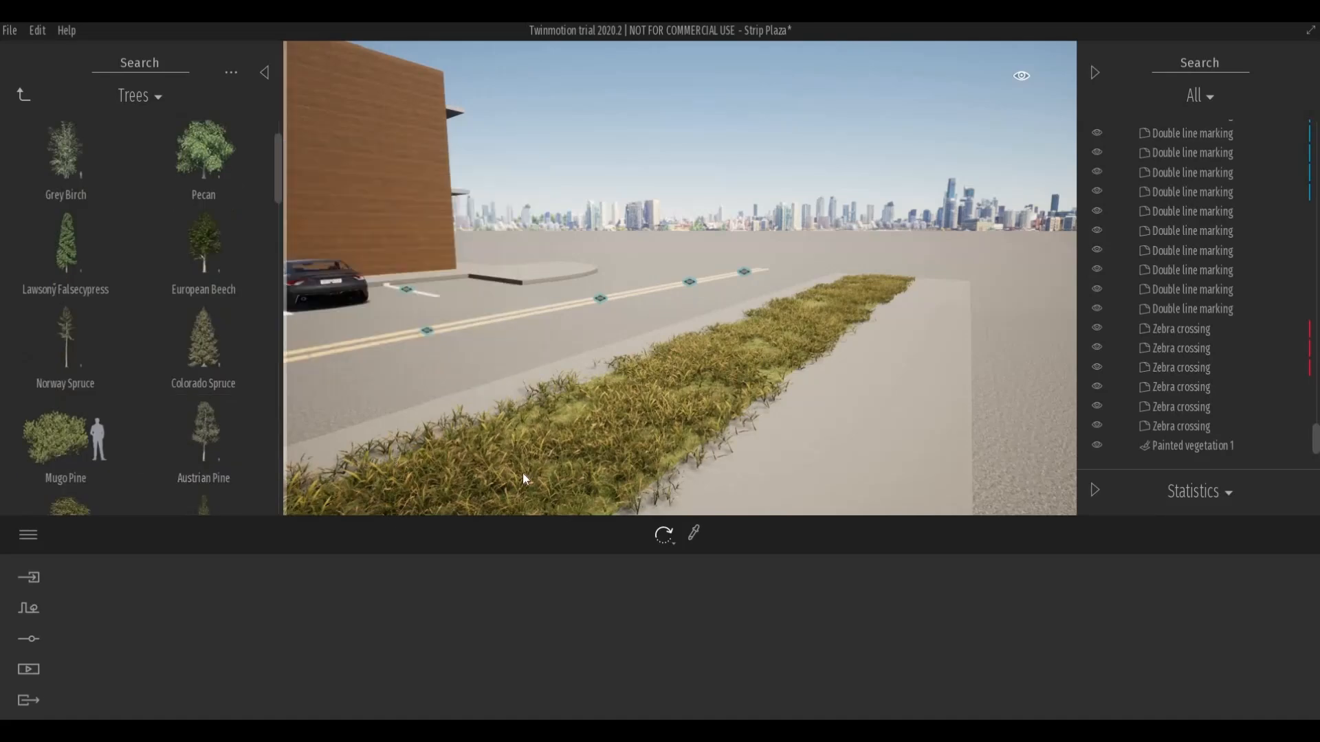
middle_click_drag(517, 472, 471, 451)
key("s")
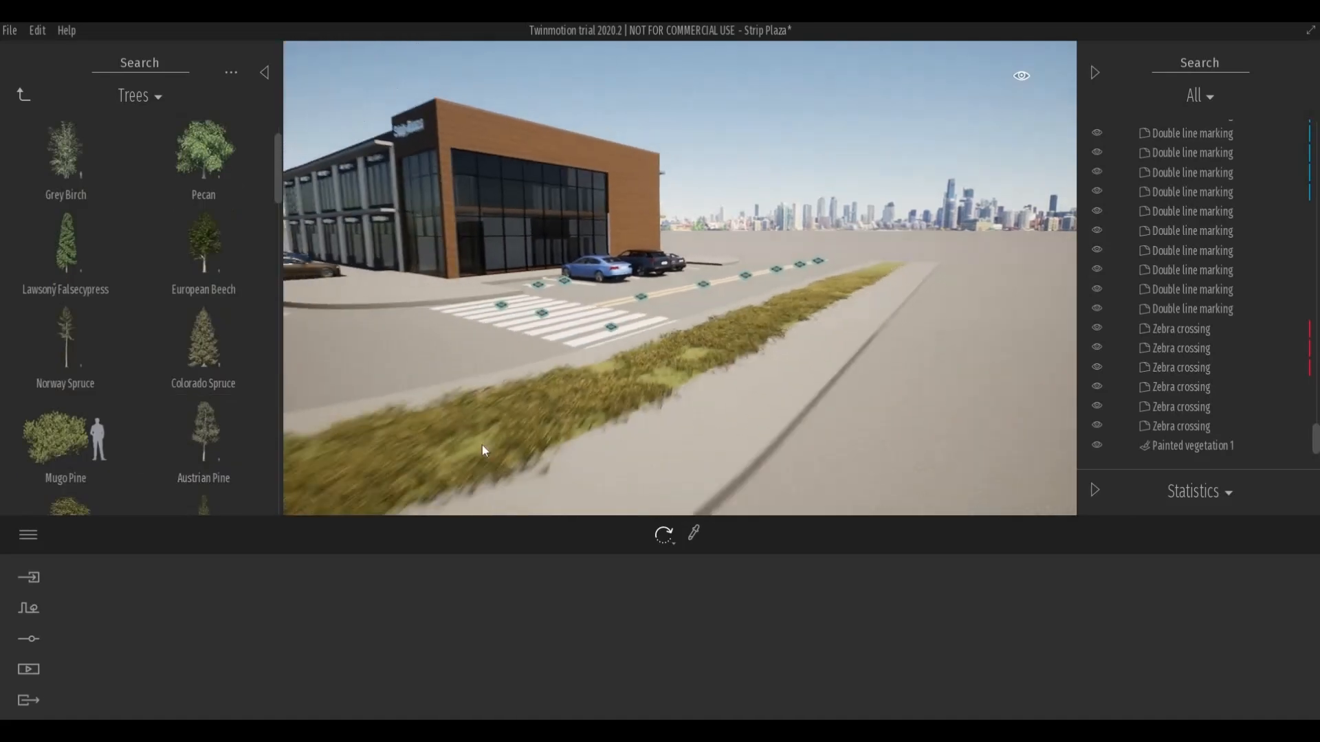
key("a")
key("q")
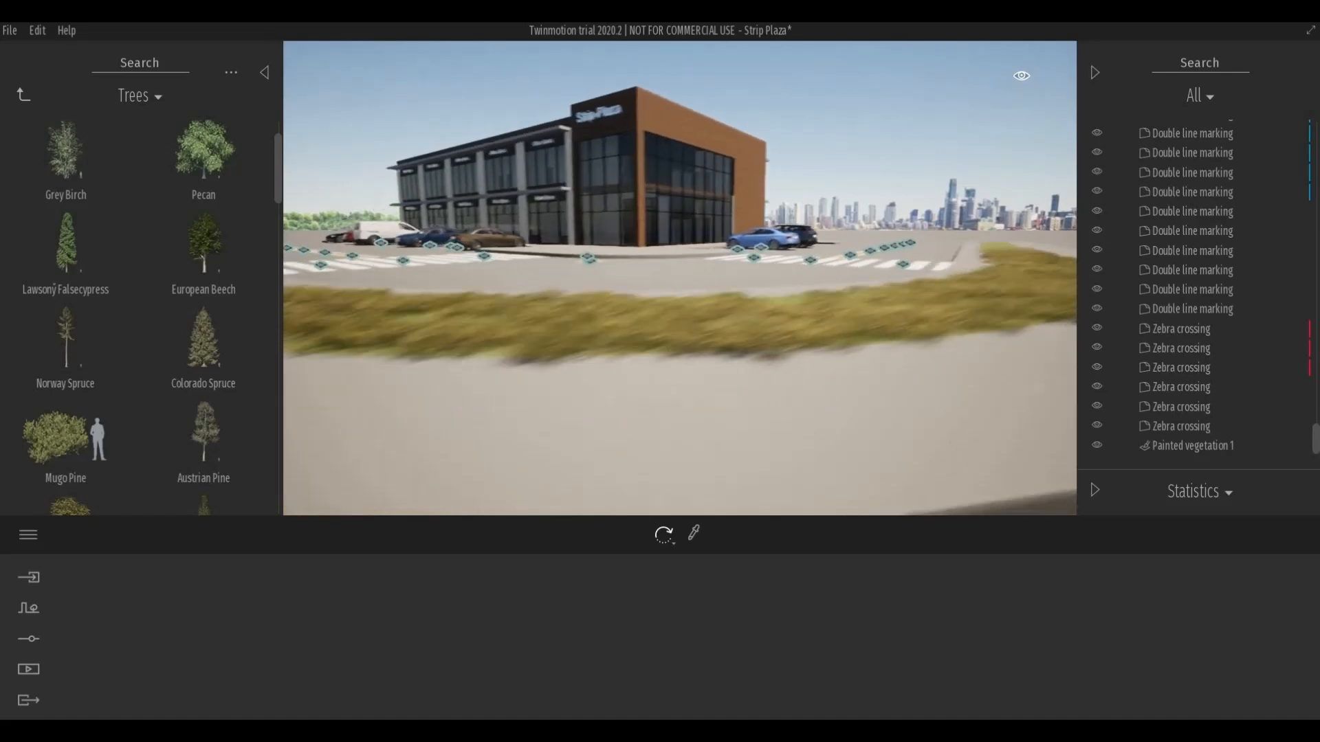
key("e")
left_click_drag(72, 473, 638, 411)
Place a Sweet Cherry Tree on the corner strip beside the Mugo Pine.
scroll(124, 453, "down", 2)
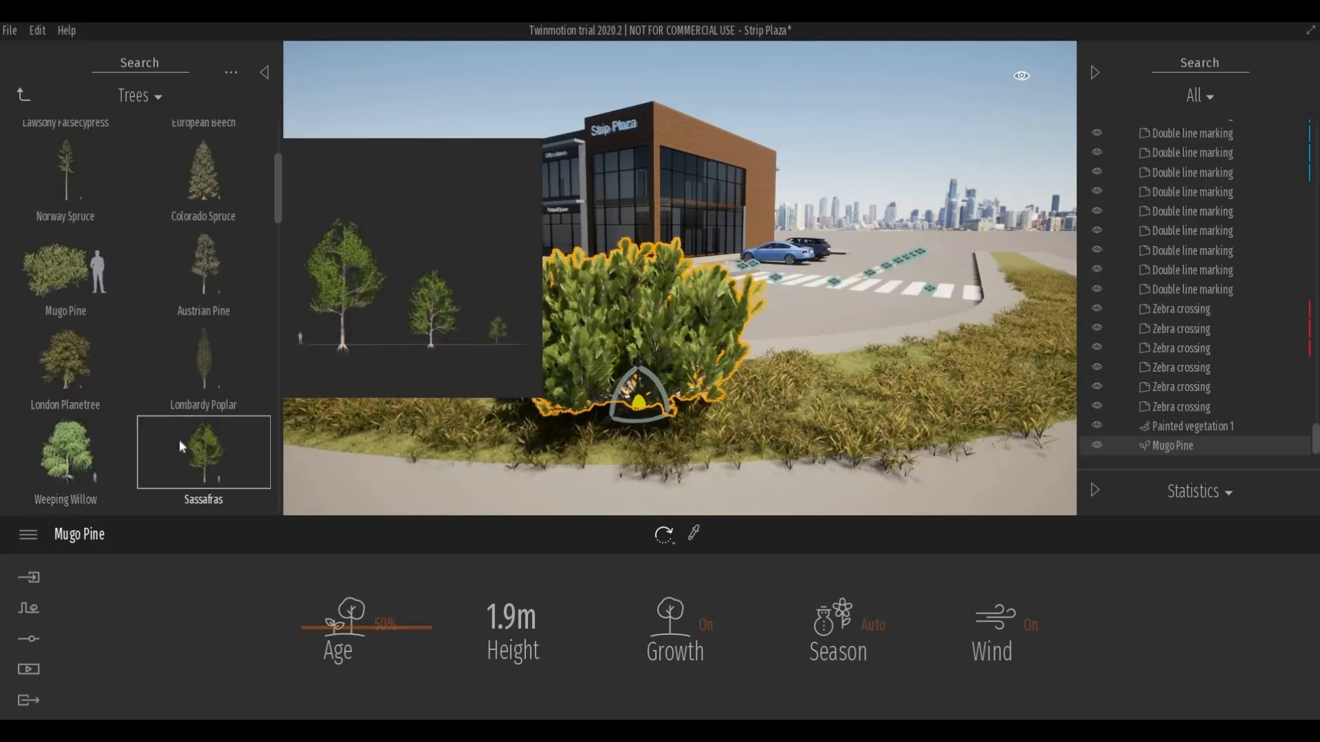
scroll(184, 439, "down", 3)
scroll(206, 465, "down", 5)
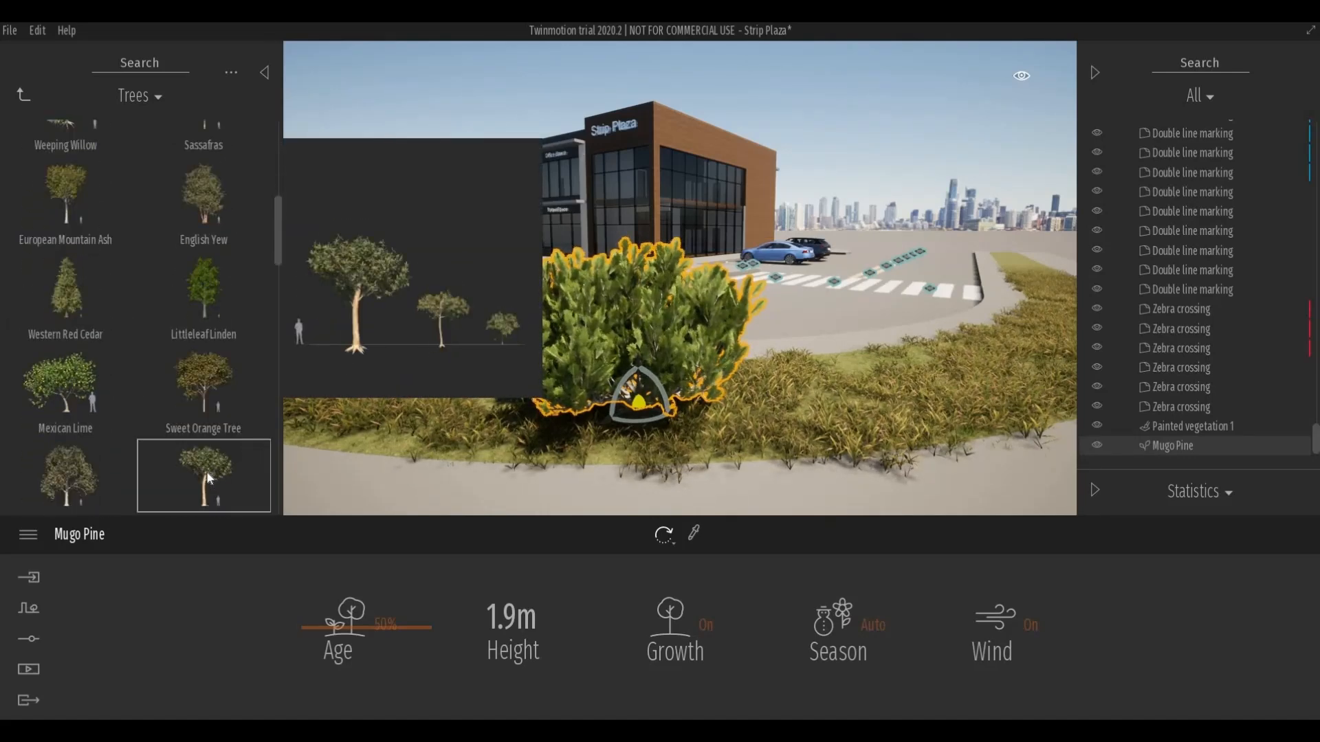
scroll(202, 472, "down", 4)
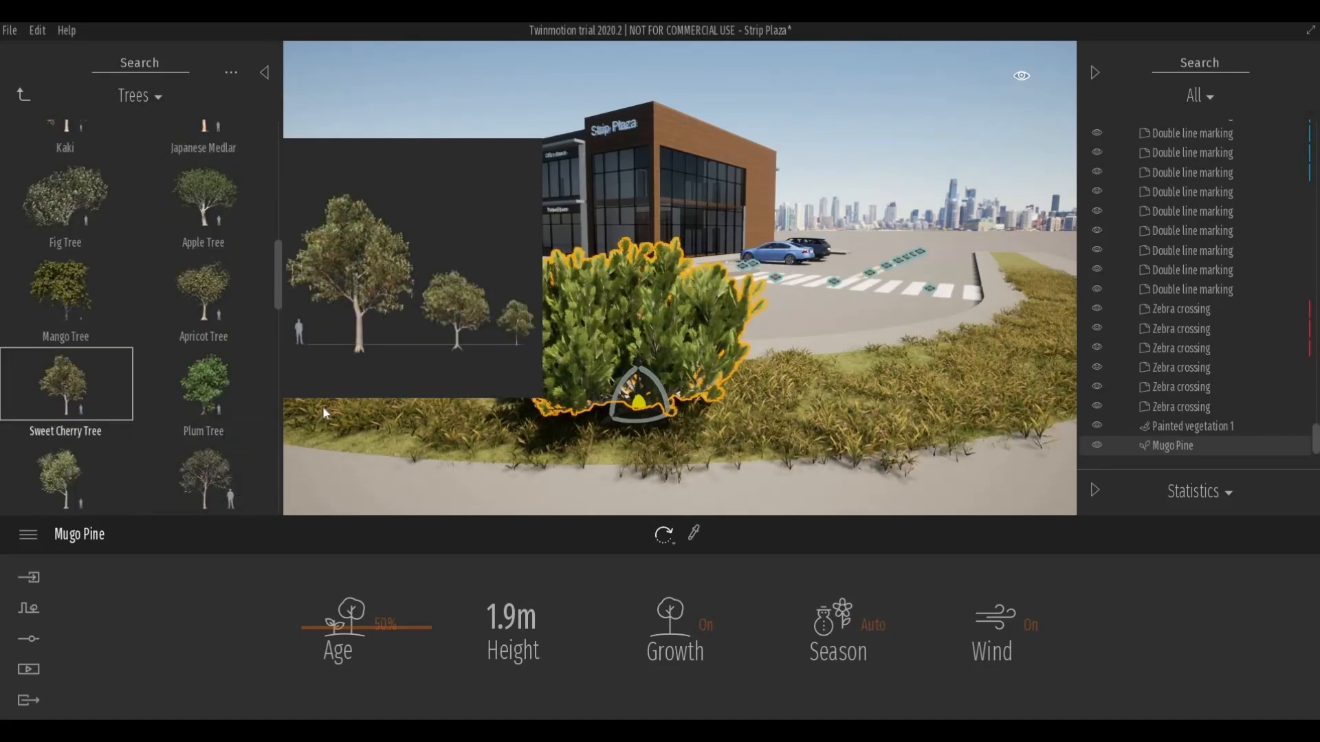
left_click_drag(771, 395, 803, 403)
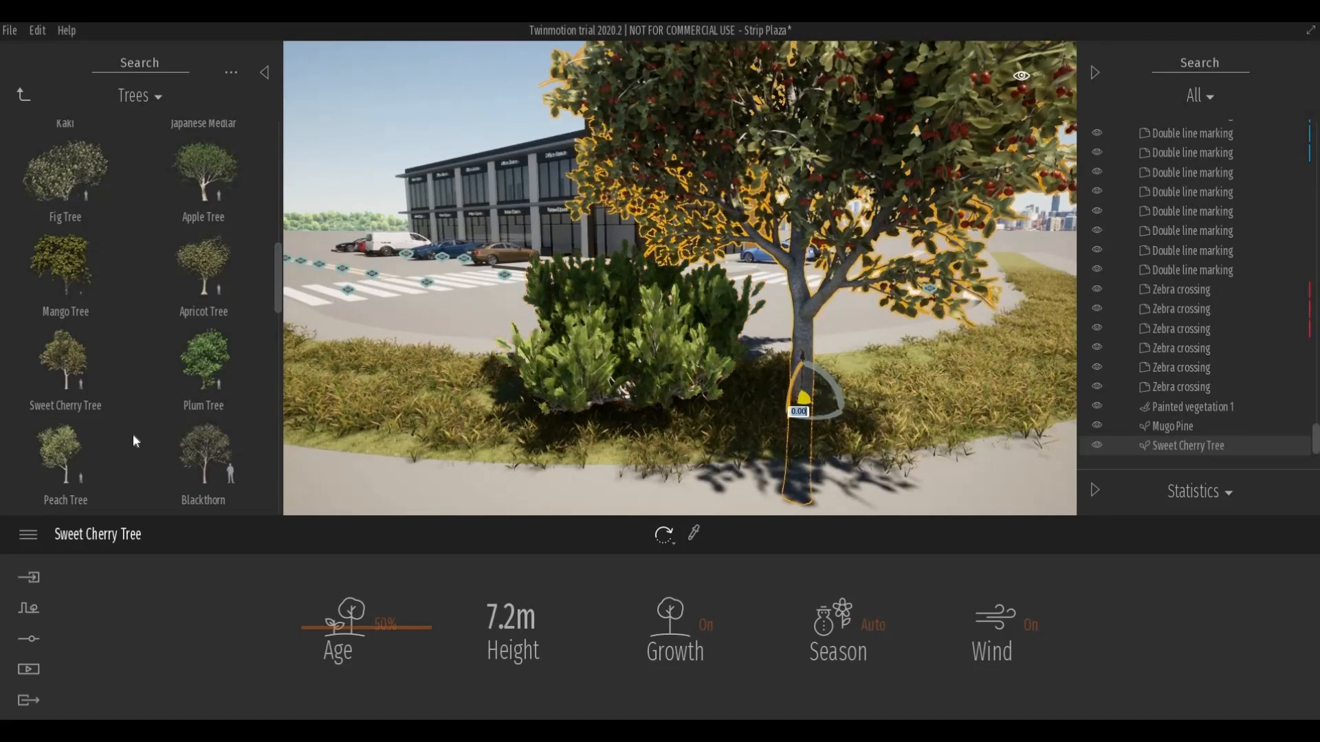
Plant two Mexican Lime trees on the corner strip, one beside the Sweet Cherry Tree and one beyond the Mugo Pine.
mouse_move(133, 435)
scroll(134, 433, "up", 3)
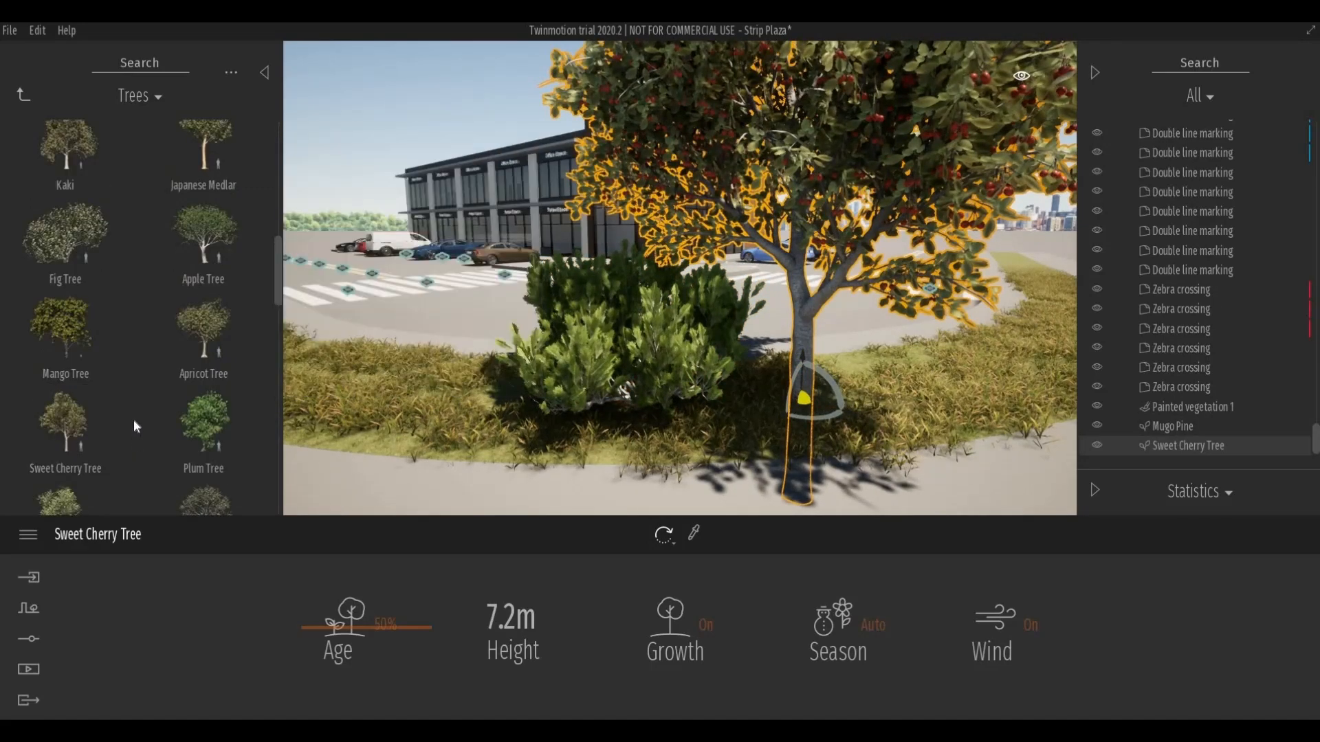
mouse_move(108, 386)
scroll(109, 393, "up", 3)
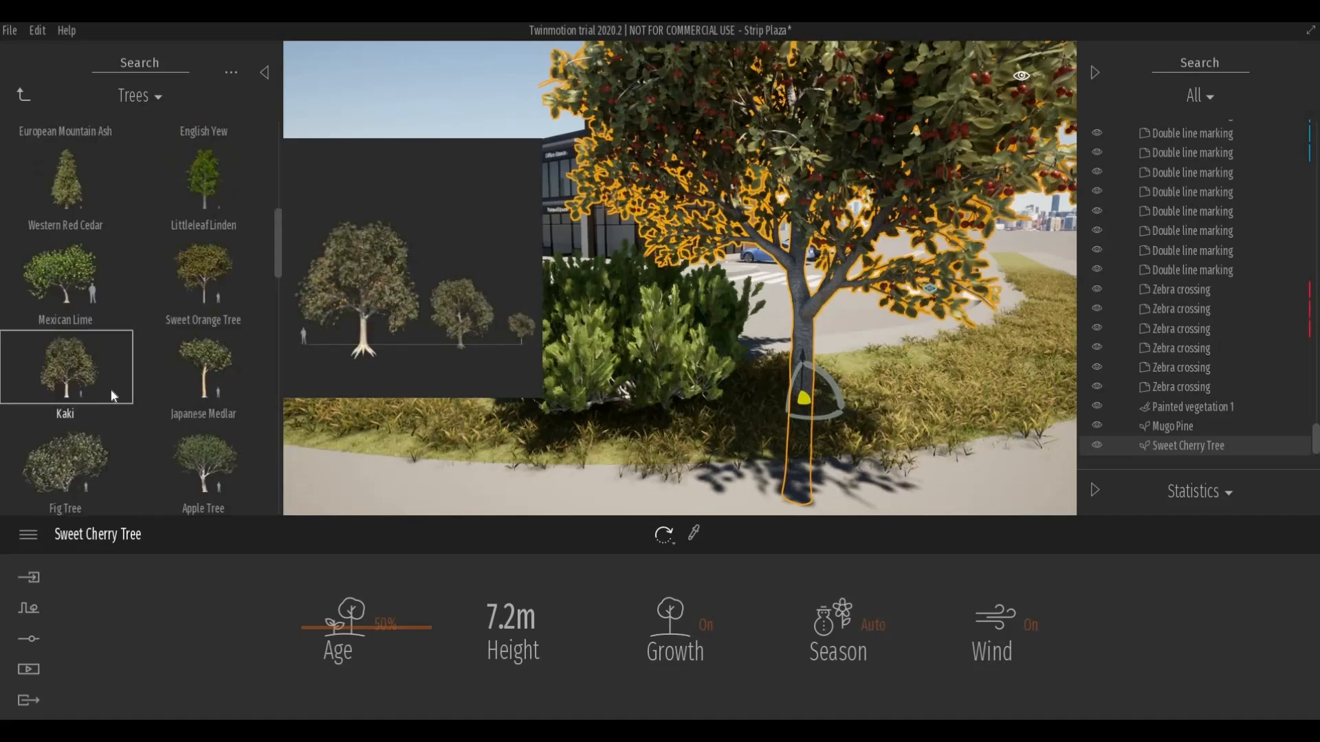
scroll(497, 409, "down", 10)
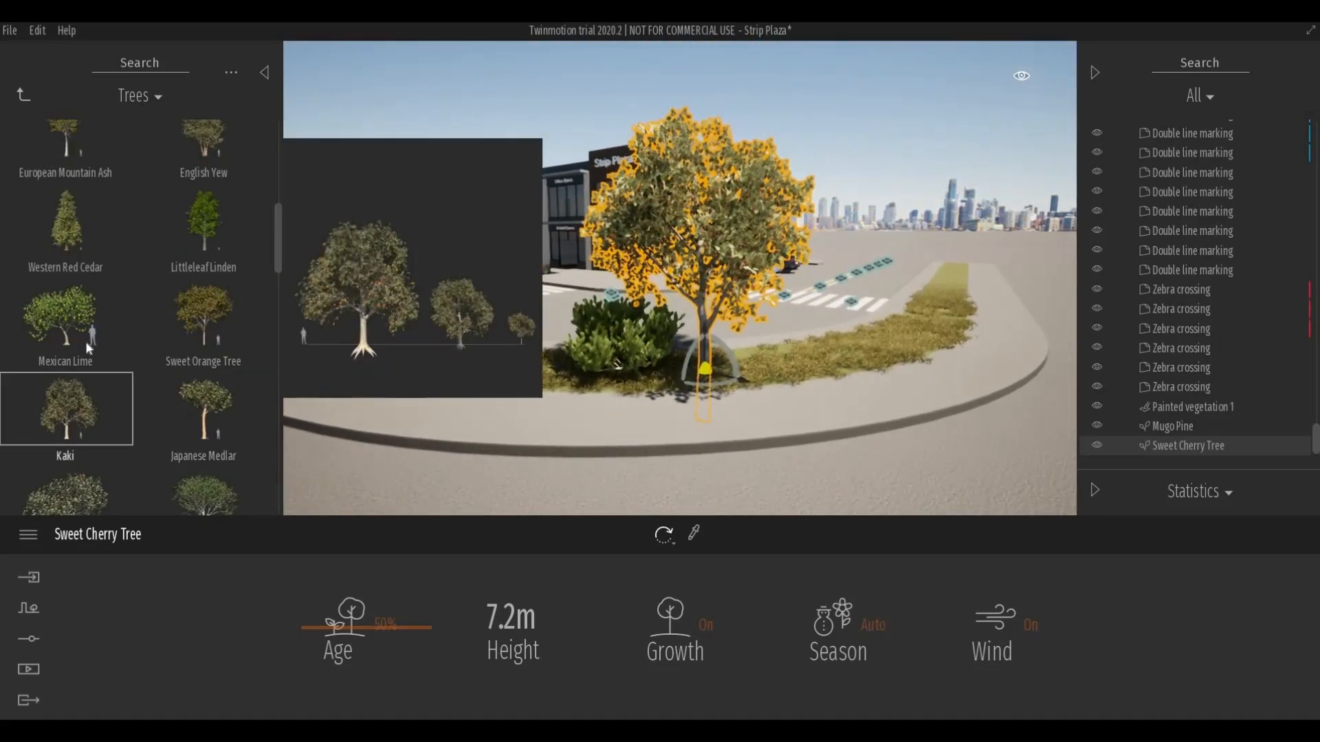
mouse_move(76, 315)
left_click_drag(134, 335, 761, 368)
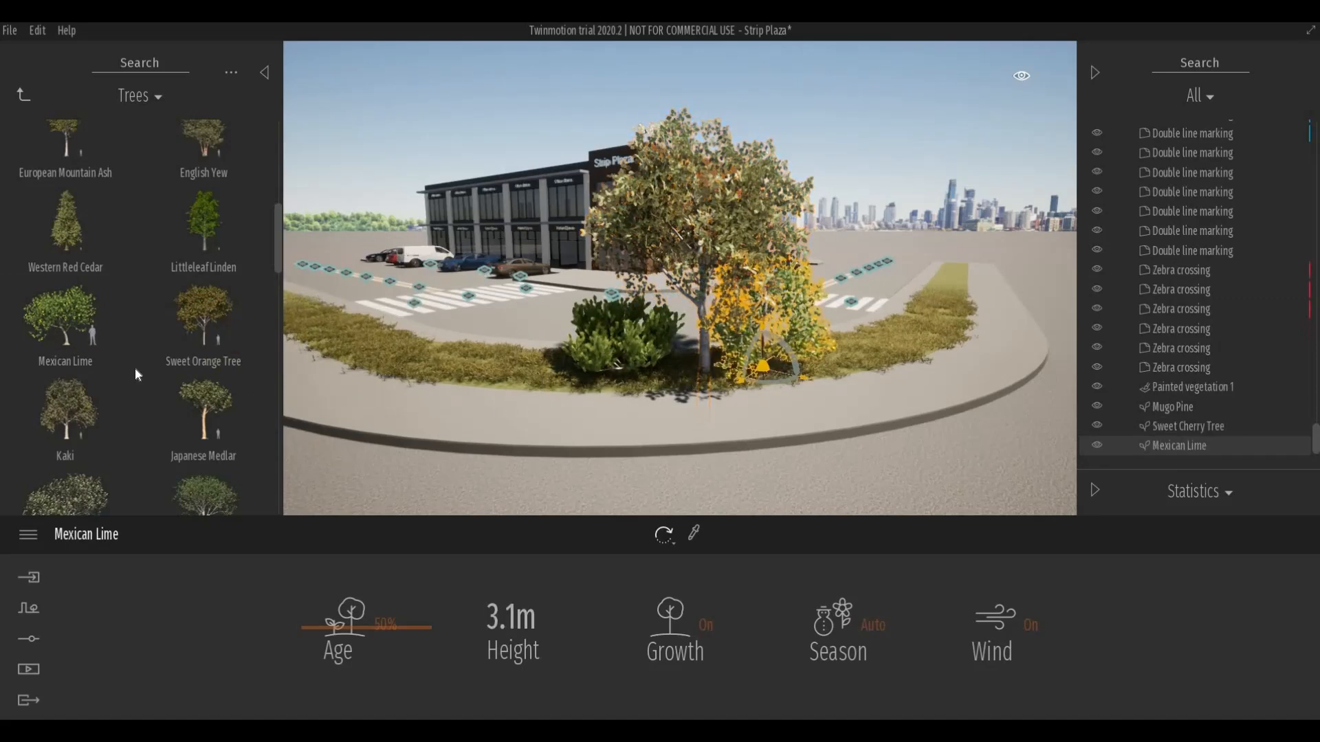
mouse_move(75, 345)
left_click_drag(77, 352, 523, 367)
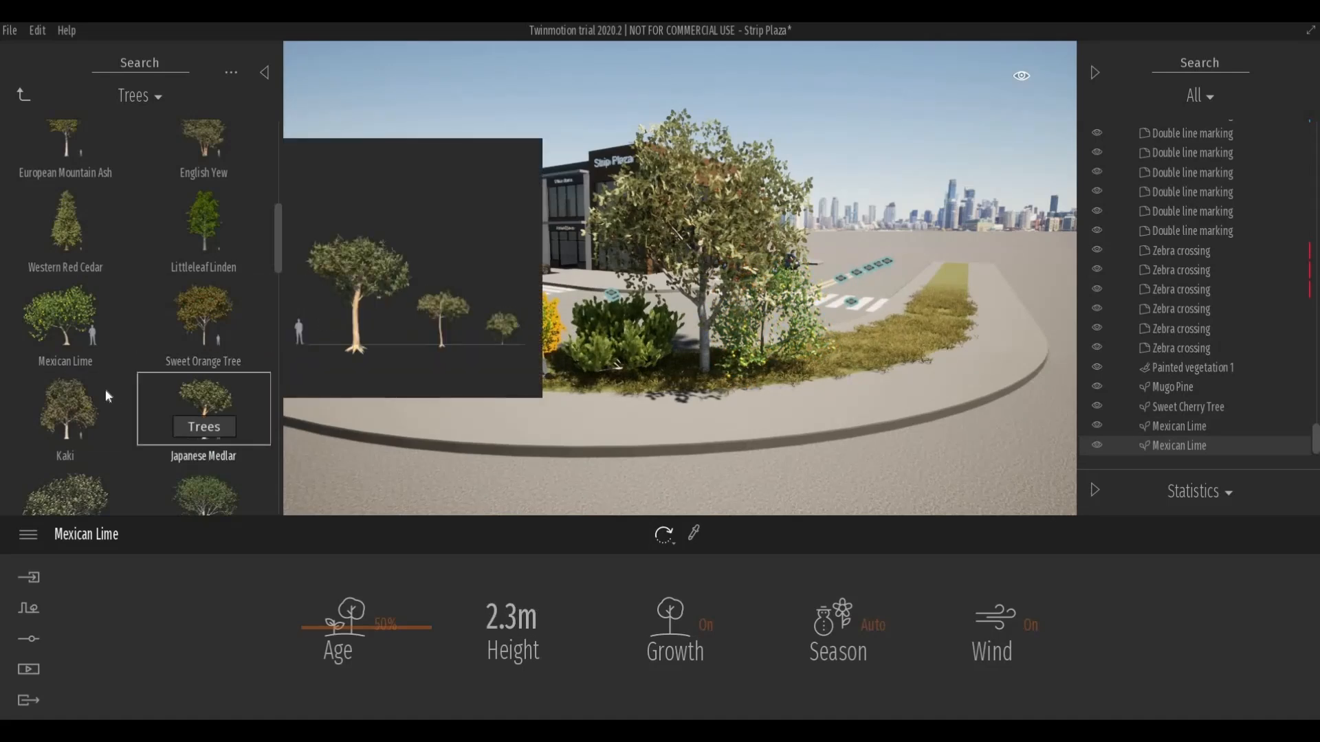
Add two more Mugo Pines to the corner planting, one near the Sweet Cherry Tree and one near the outer Mexican Lime.
scroll(105, 389, "up", 2)
scroll(105, 389, "up", 3)
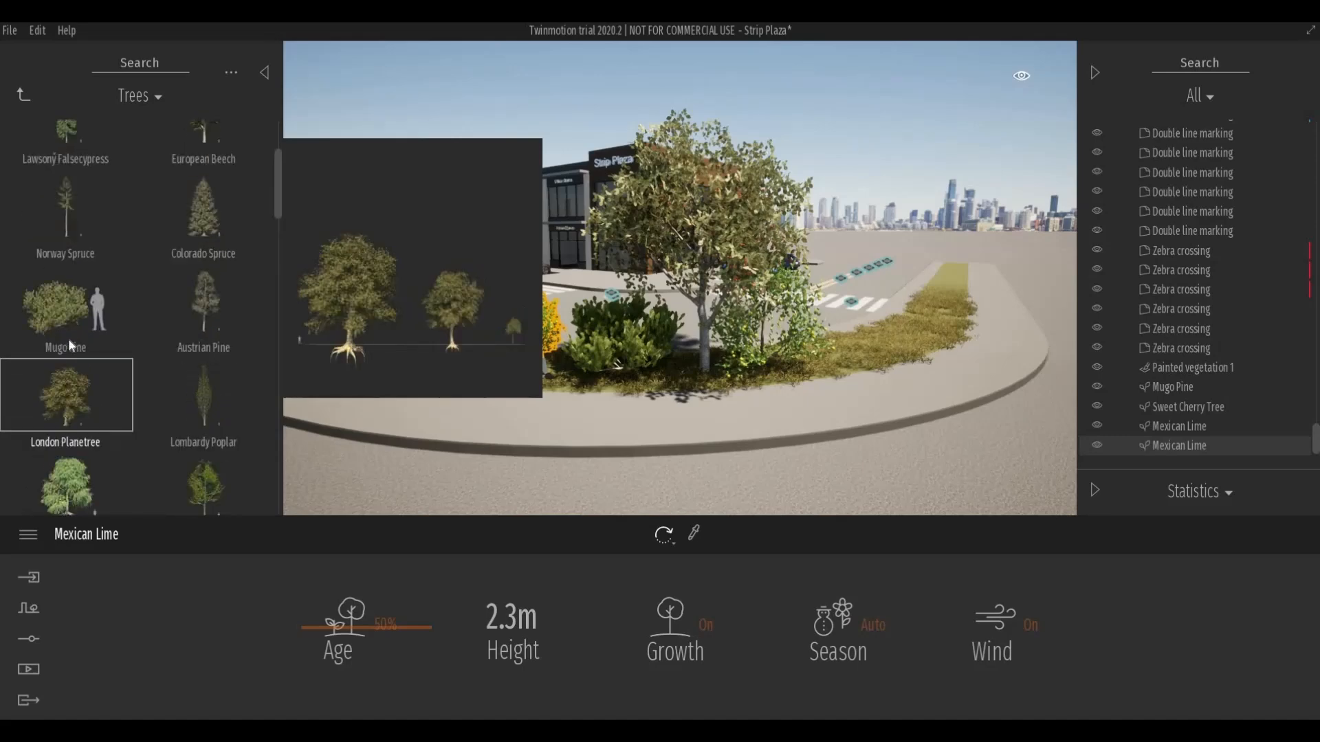
left_click_drag(657, 383, 670, 379)
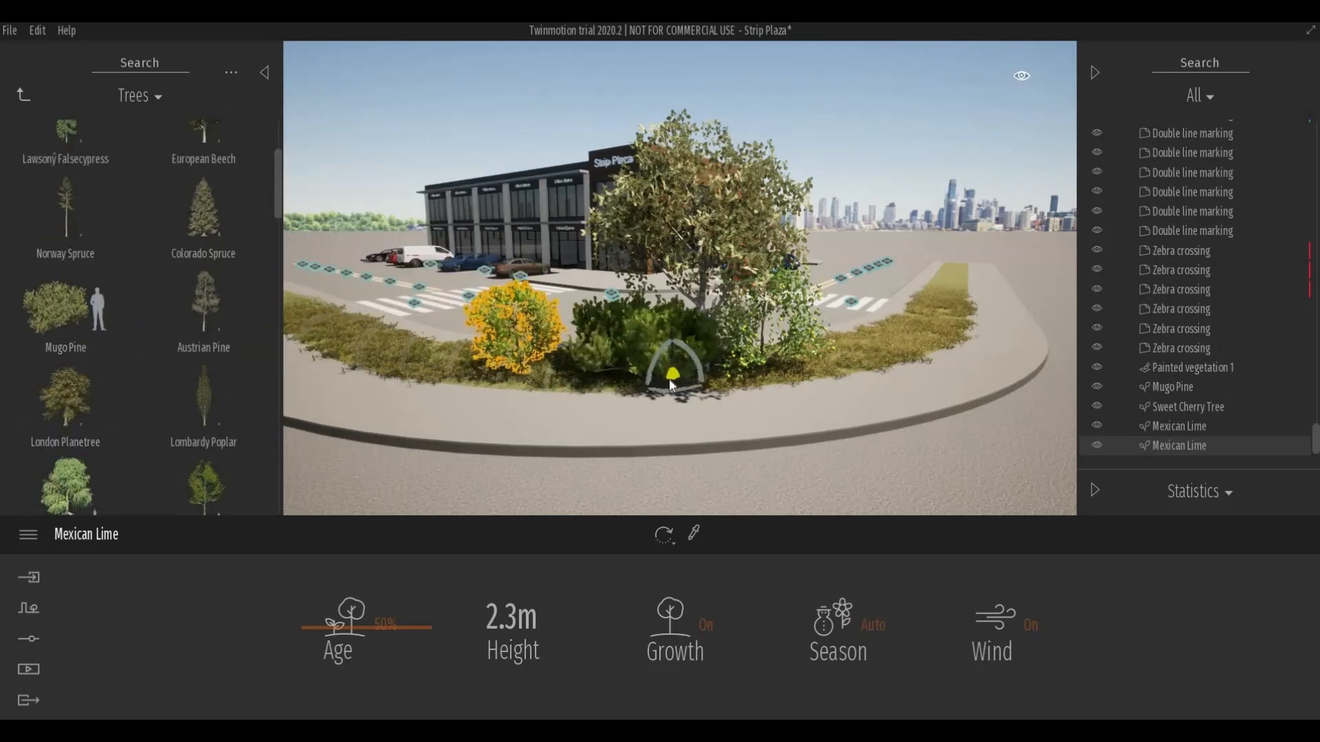
left_click_drag(81, 308, 553, 373)
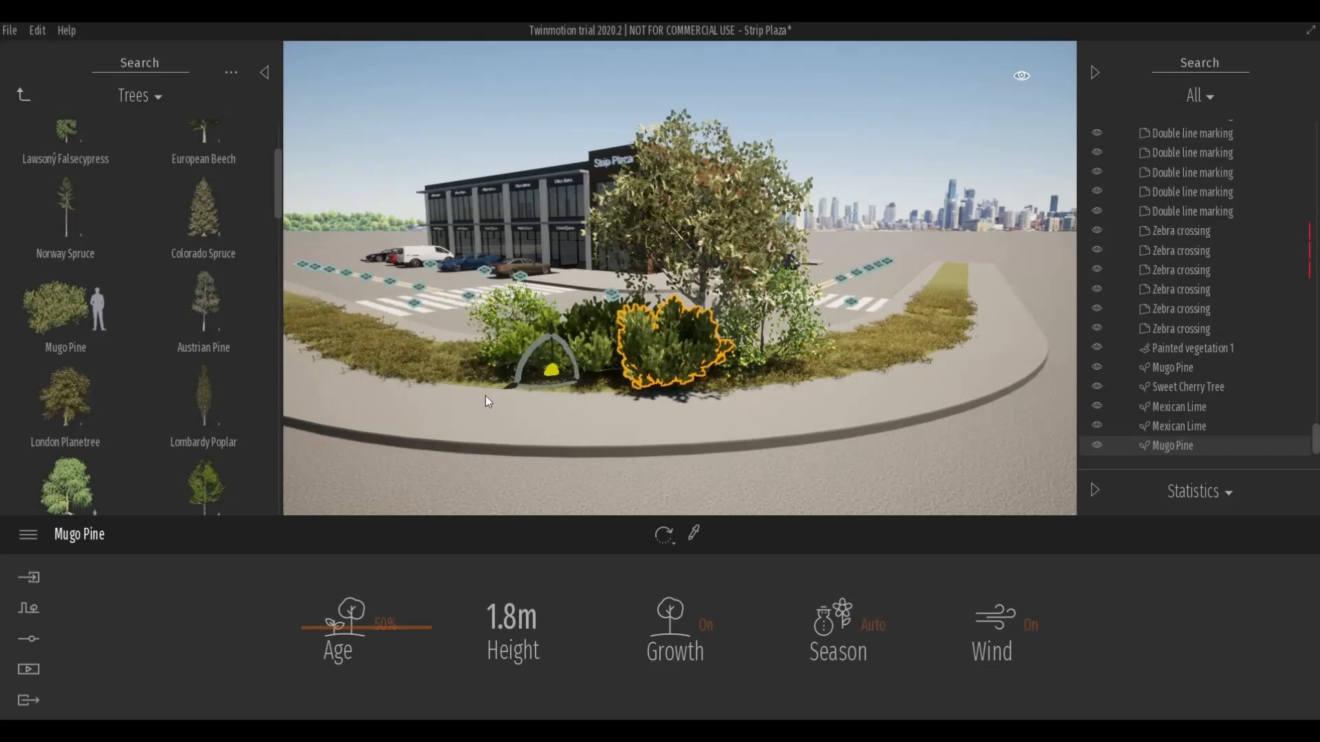
Move the Mugo Pine in front of the Sweet Cherry Tree to the opposite end of the group, beyond the Mexican Lime.
middle_click_drag(486, 396, 629, 457, "shift")
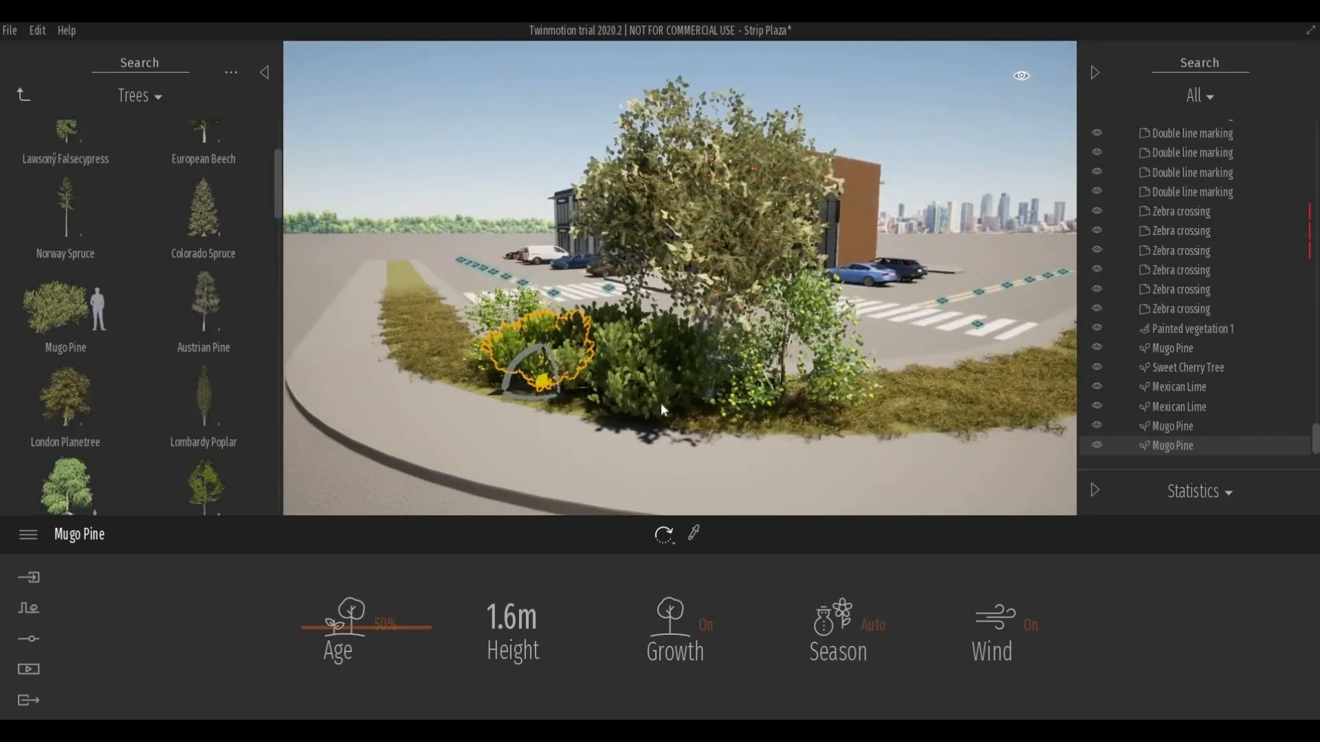
left_click(662, 402)
left_click_drag(794, 414, 910, 398)
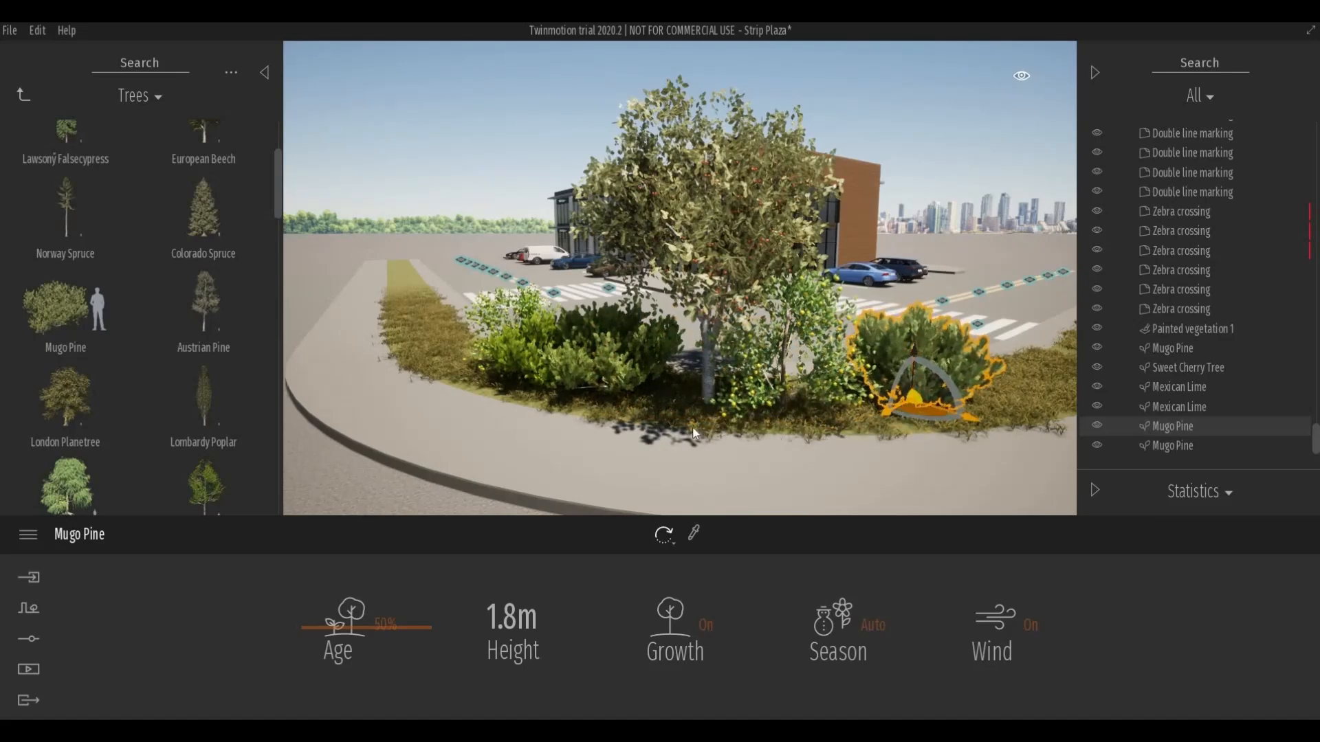
scroll(880, 428, "down", 3)
middle_click_drag(736, 443, 779, 475)
scroll(778, 474, "down", 2)
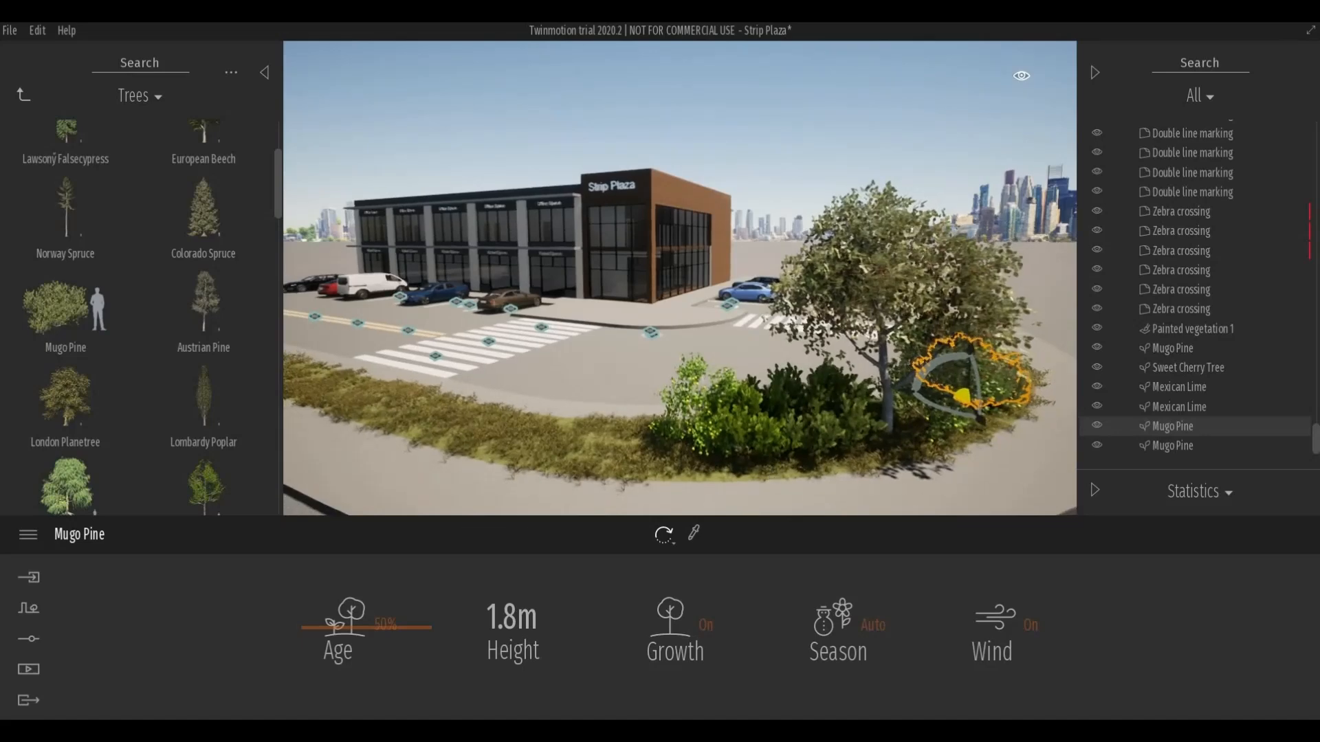
scroll(771, 466, "down", 2)
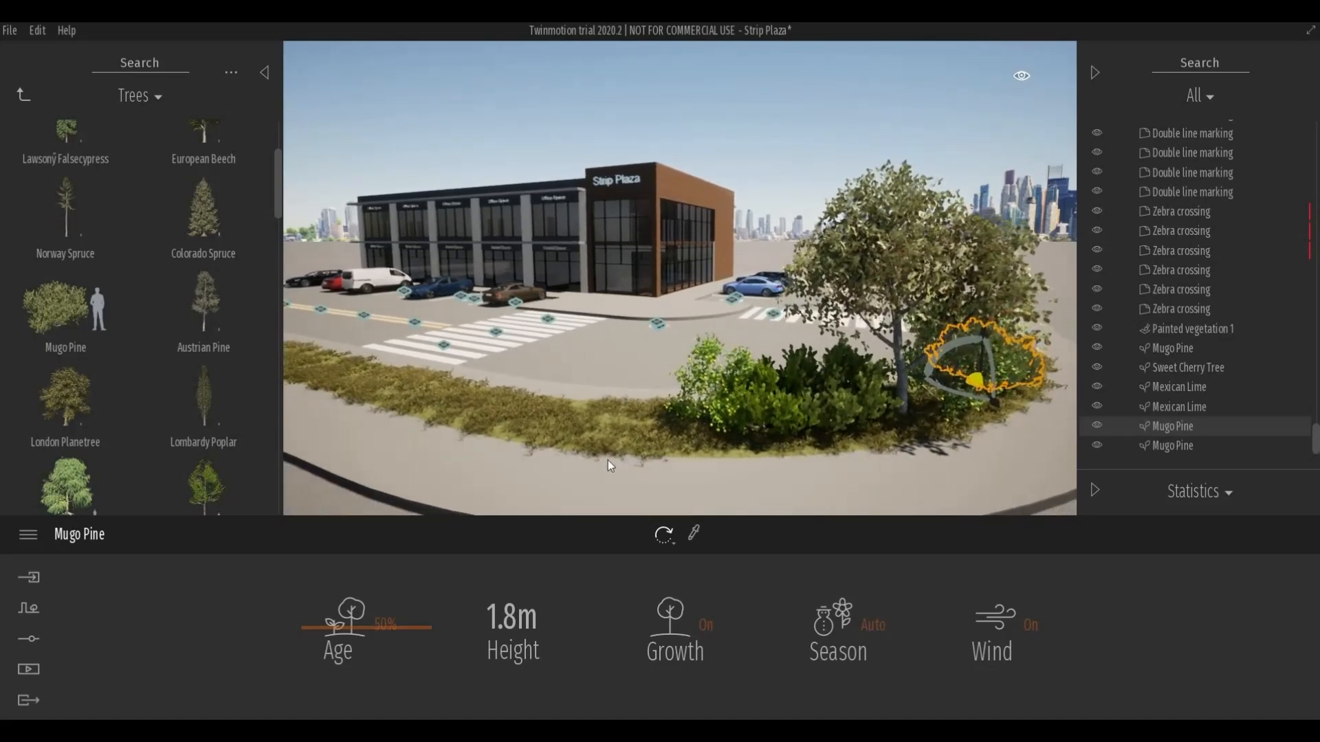
Try placing a Weeping Willow at the far end of the straight grass strip beside the building.
middle_click_drag(608, 460, 301, 381)
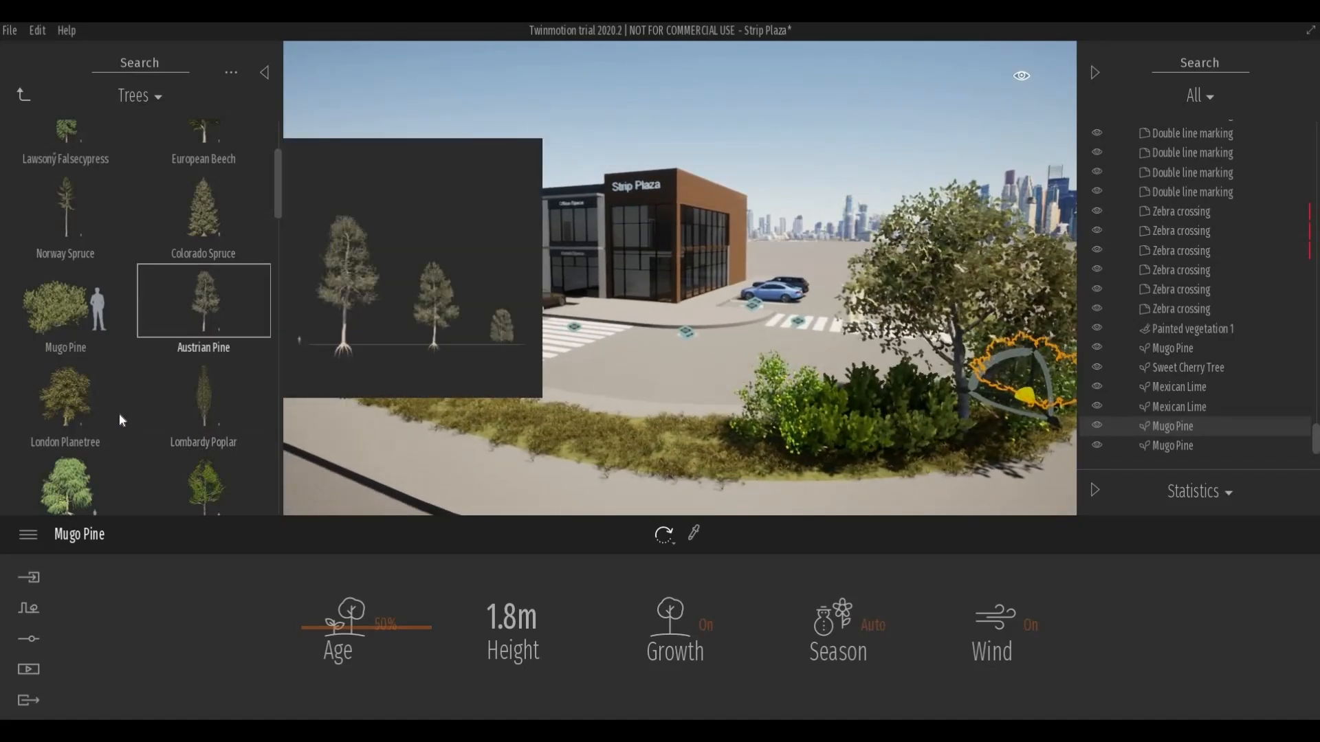
scroll(172, 456, "down", 2)
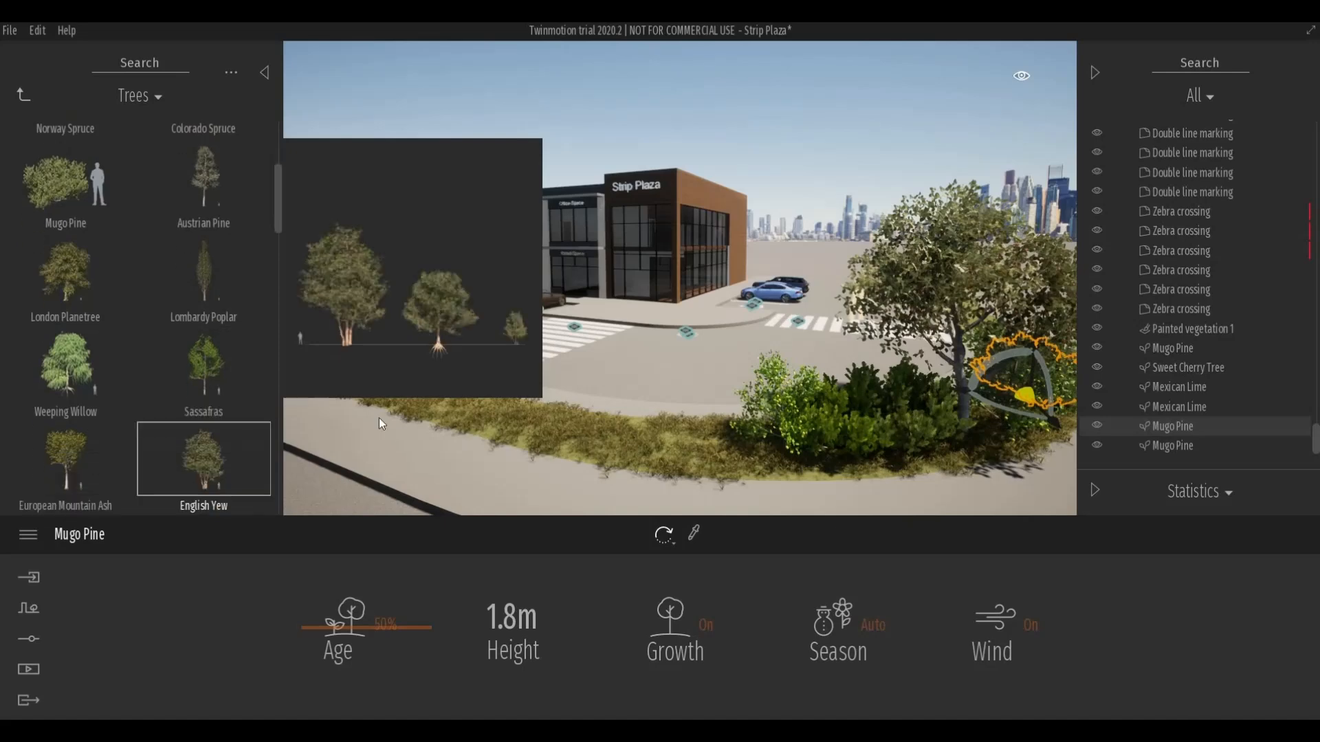
middle_click_drag(543, 414, 642, 391)
scroll(642, 390, "up", 5)
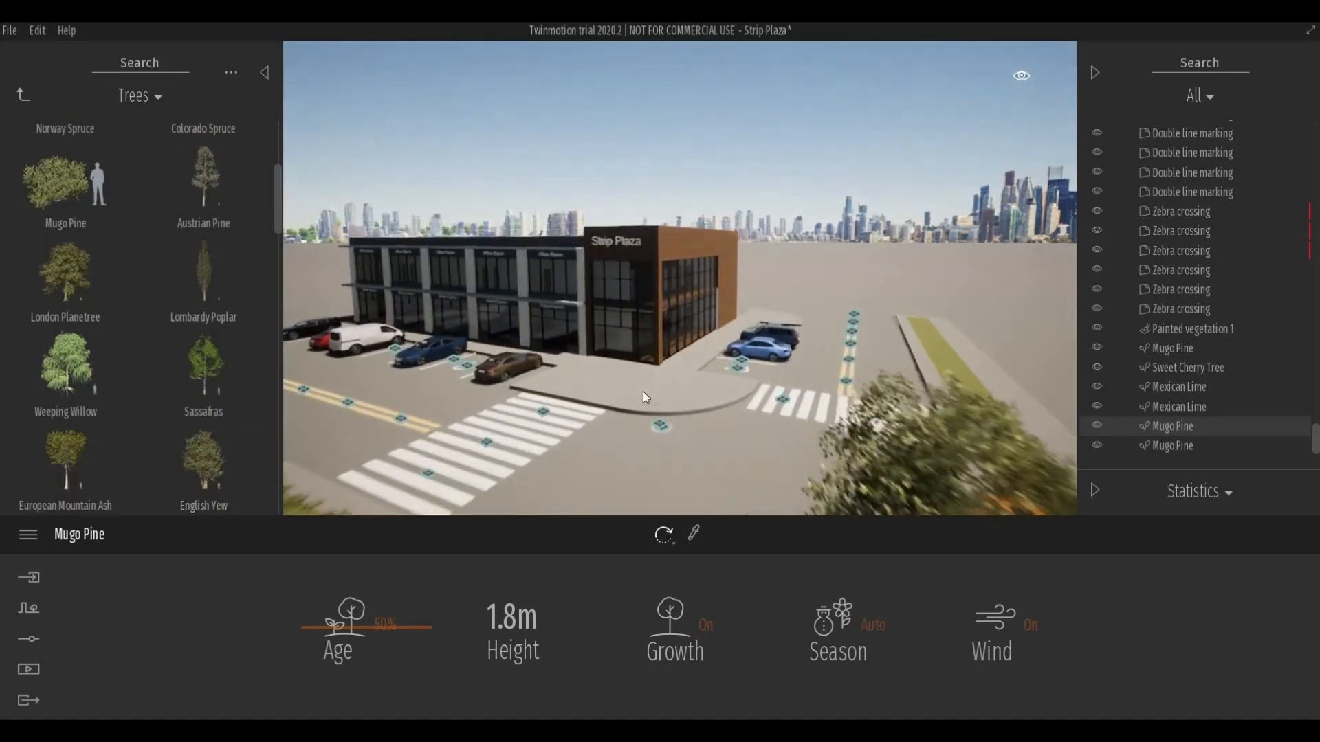
scroll(629, 418, "up", 4)
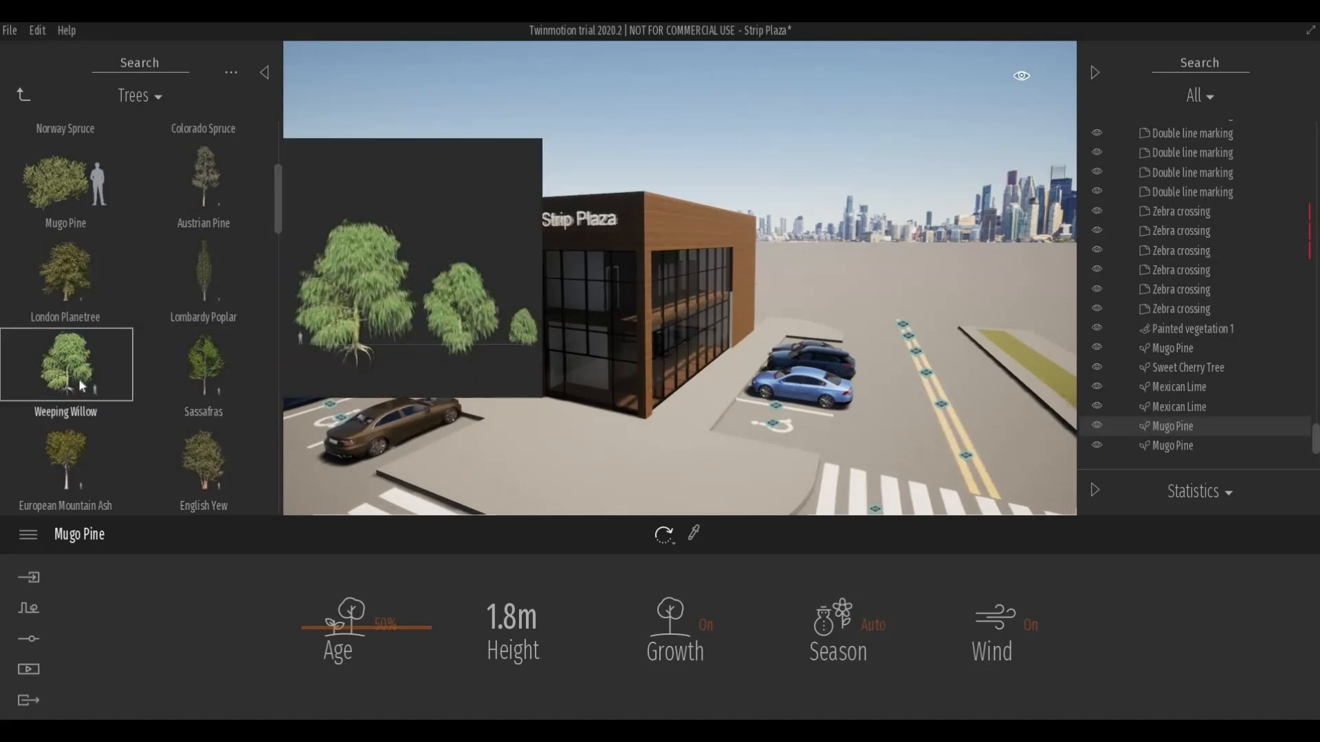
left_click_drag(107, 381, 1062, 344)
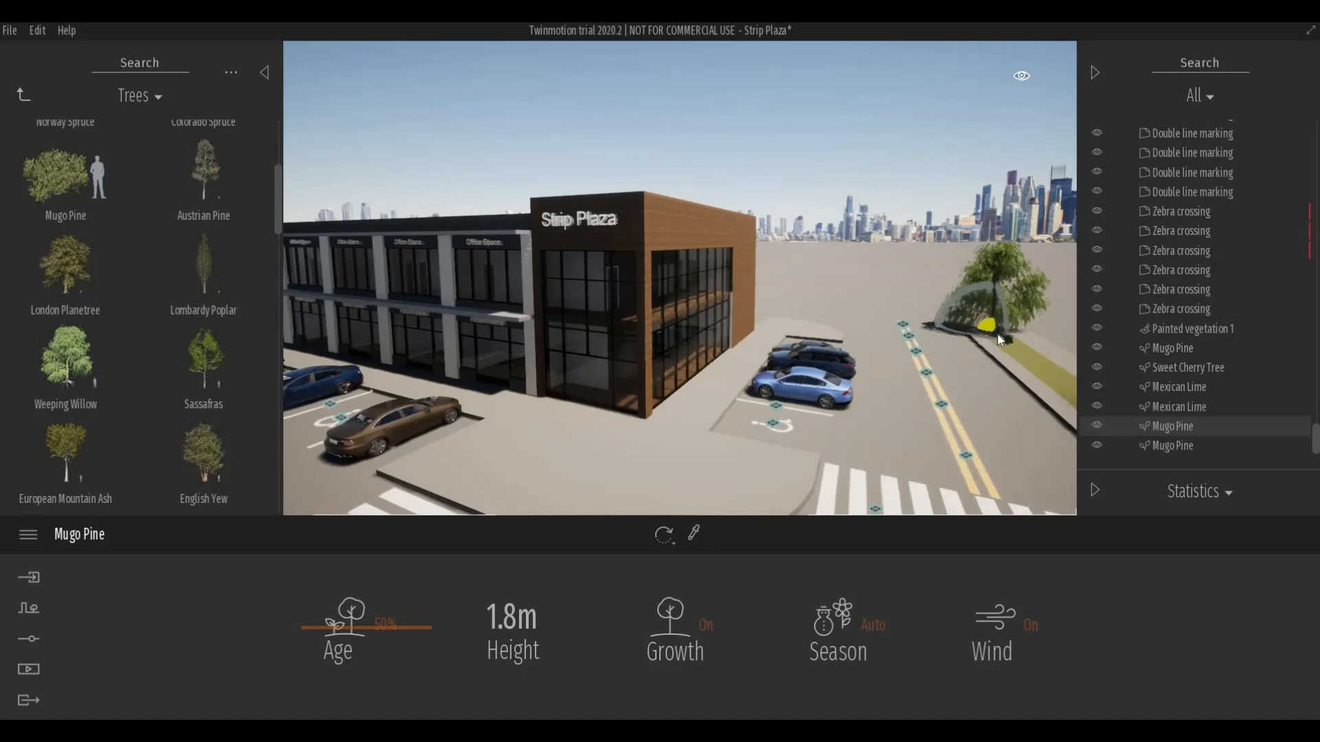
left_click_drag(191, 455, 18, 445)
Plant a Quince tree at the far end of the straight grass strip beside the building.
scroll(18, 445, "down", 10)
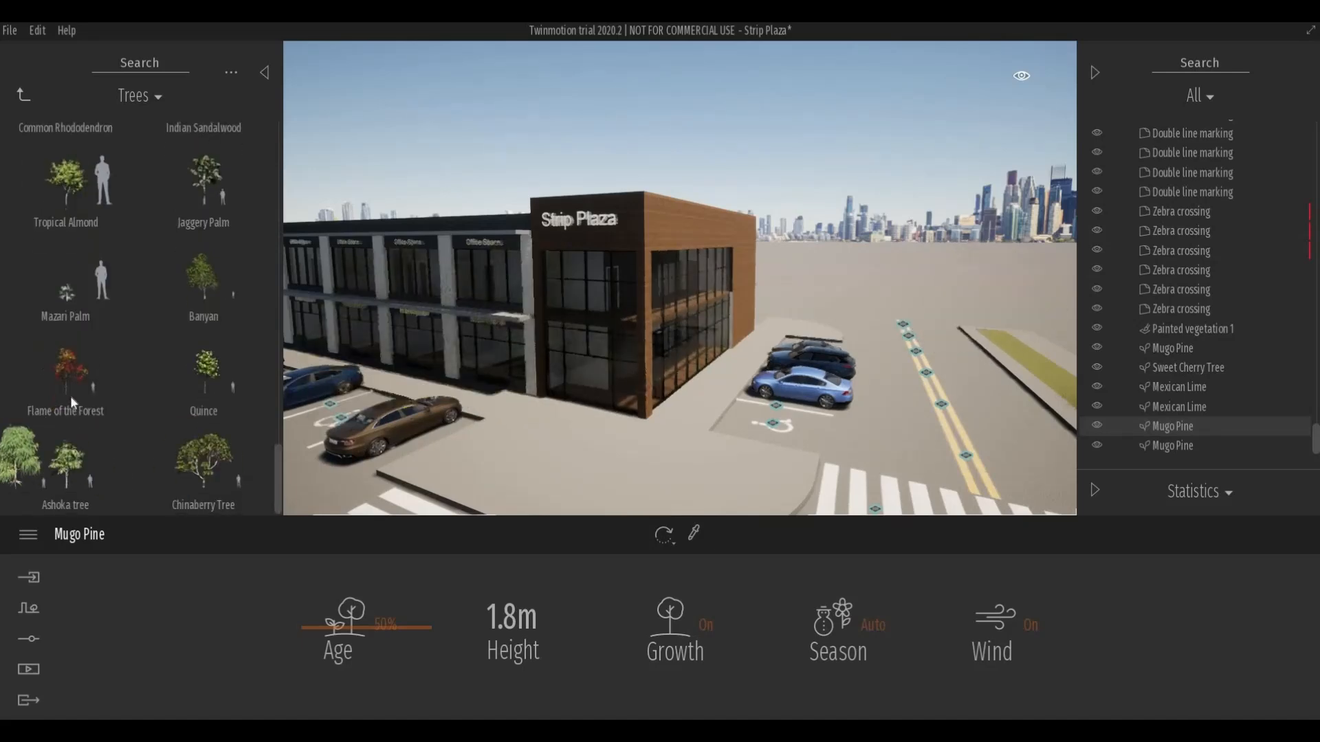
mouse_move(87, 417)
scroll(88, 419, "up", 3)
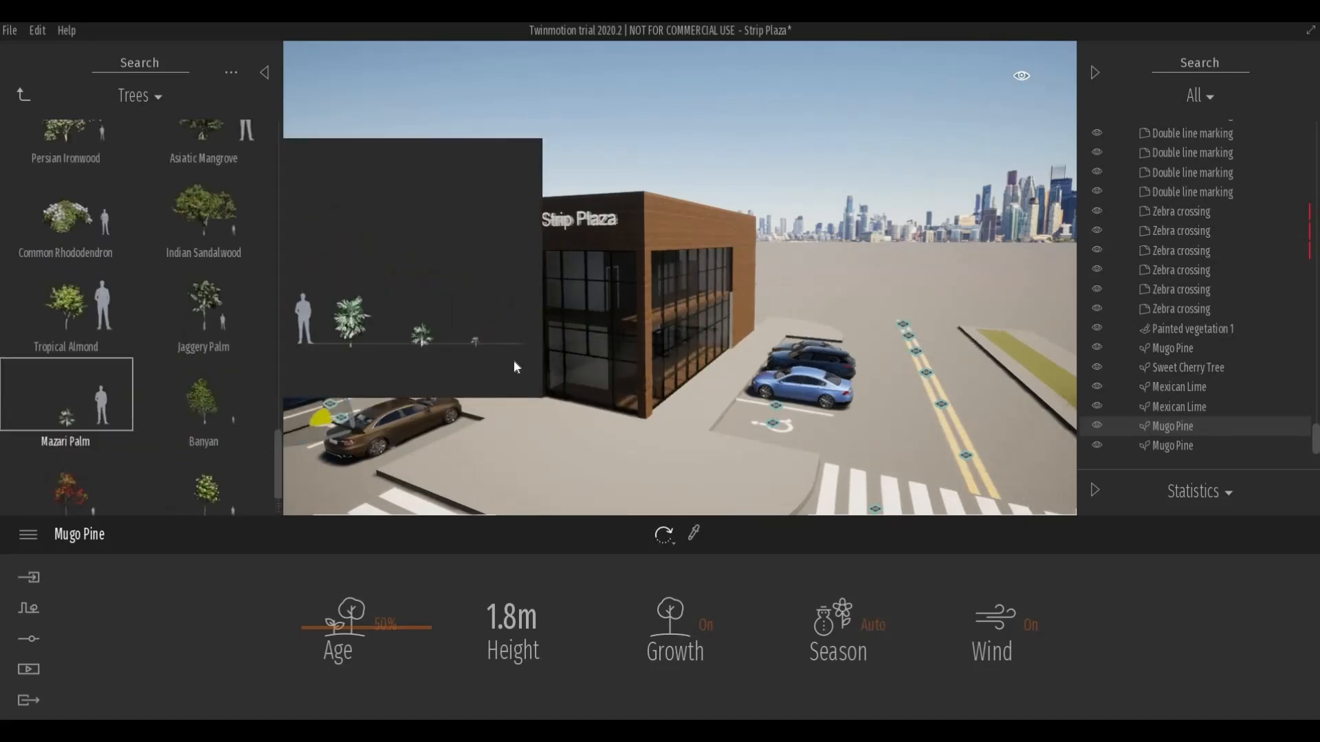
middle_click_drag(687, 433, 413, 418)
scroll(233, 448, "down", 2)
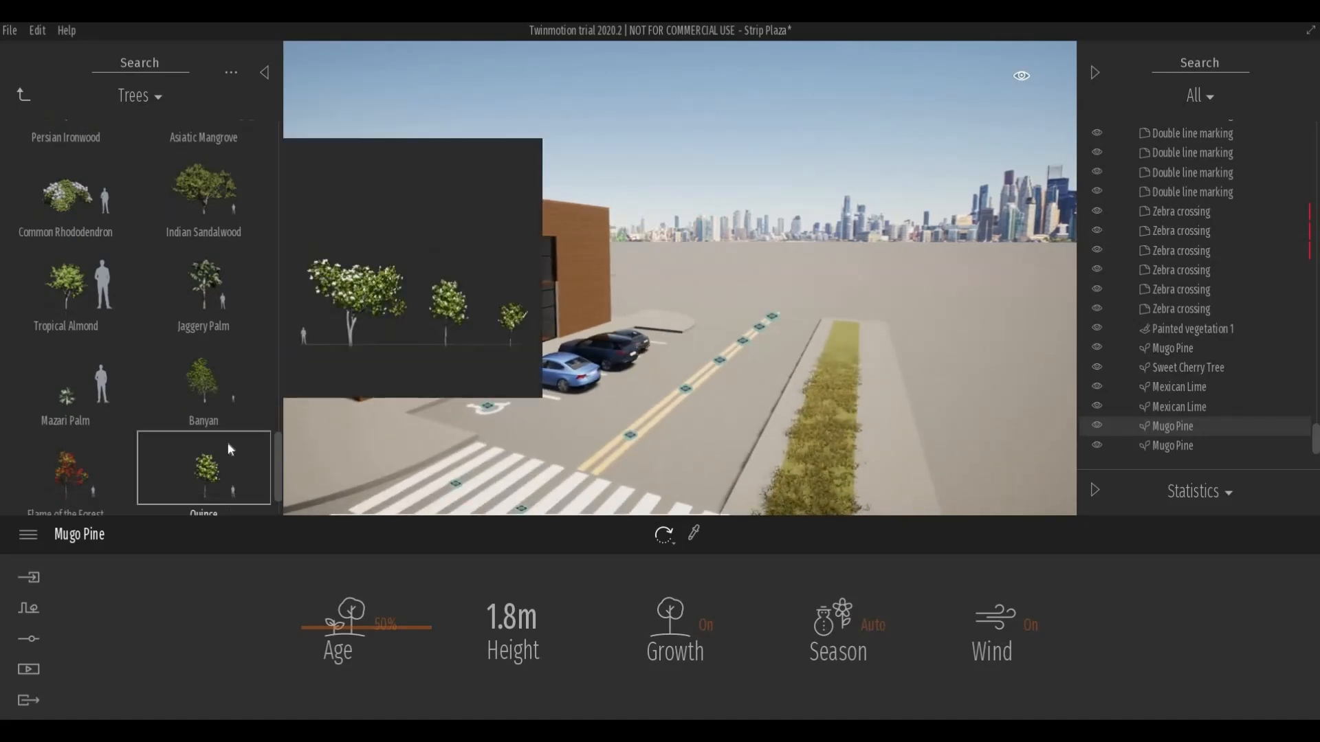
mouse_move(823, 337)
left_mouse_down()
mouse_move(803, 329)
mouse_move(845, 333)
left_mouse_up()
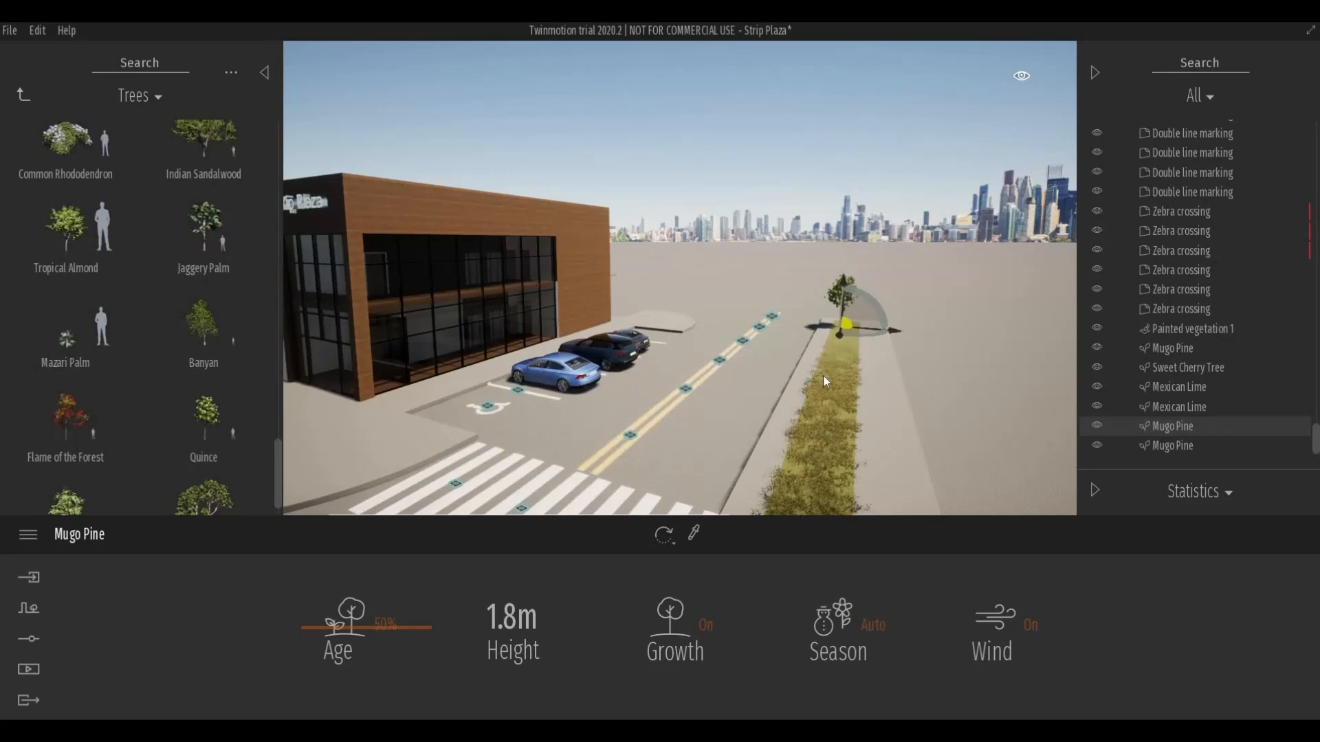
Duplicate the Quince tree along the side strip towards the corner planting, using the Copy option with 5 copies.
middle_click_drag(846, 334, 695, 344, "shift")
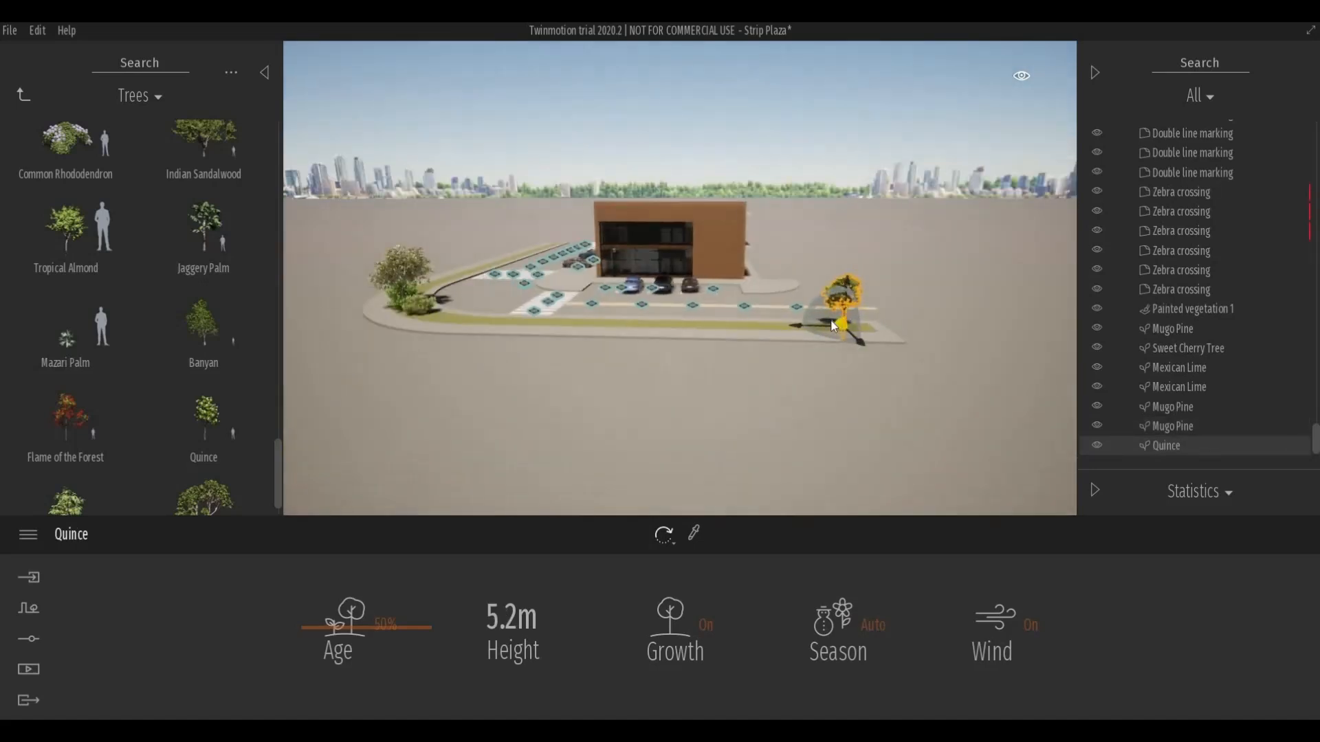
scroll(824, 333, "up", 2)
left_click(818, 329)
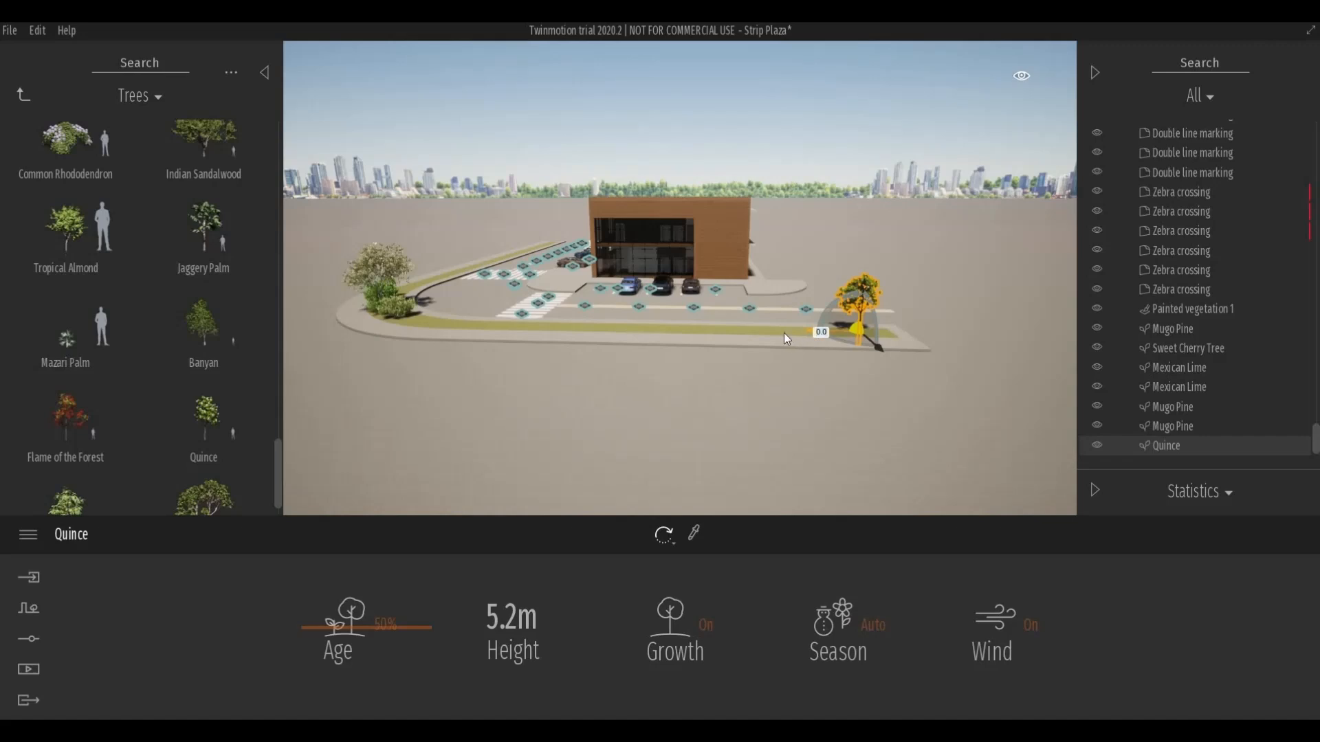
left_click_drag(784, 333, 718, 345, "shift")
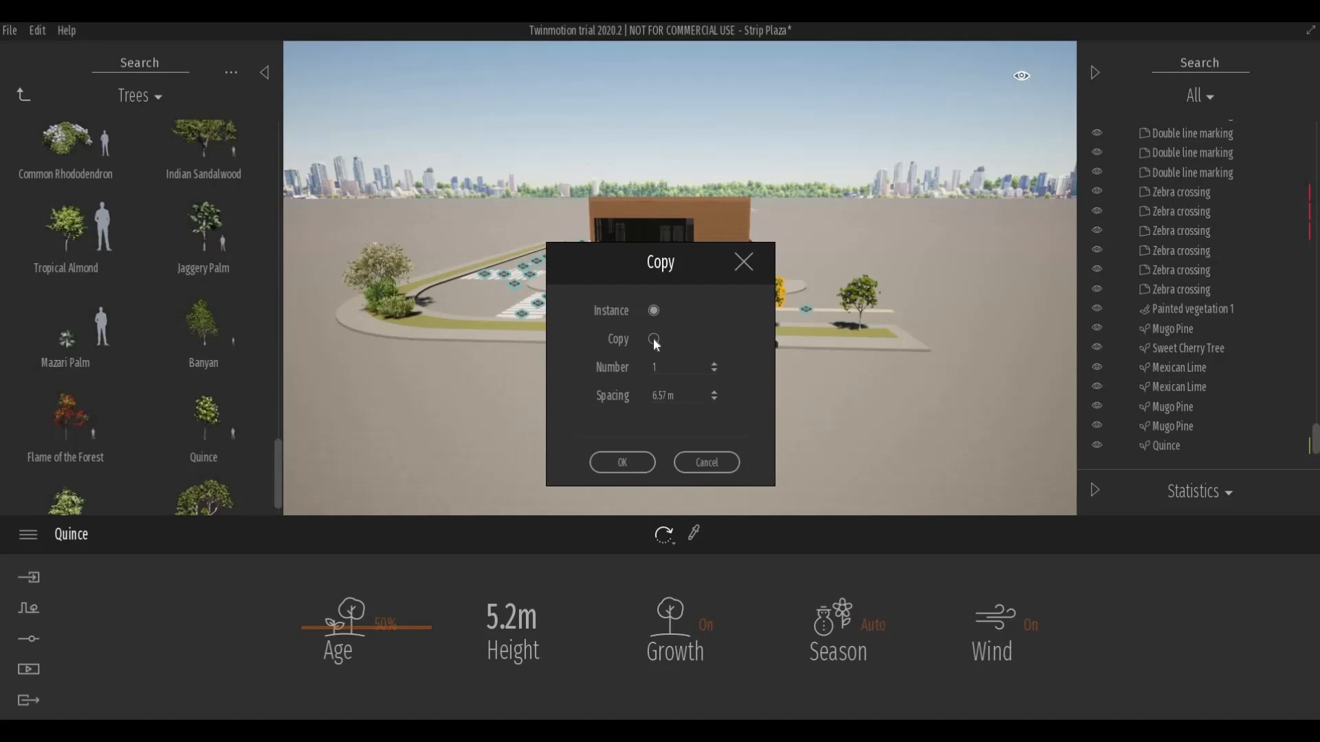
left_click(653, 340)
type("5")
left_click(624, 465)
left_click(495, 363)
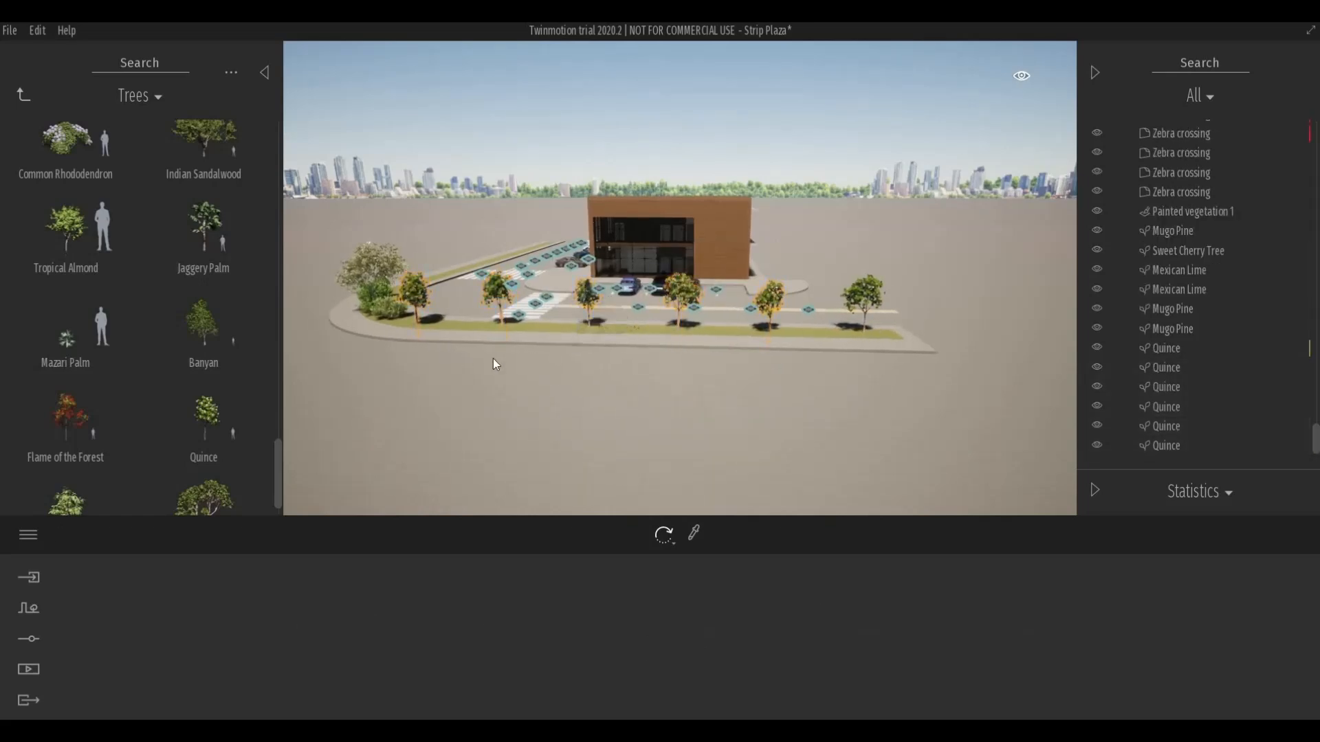
Plant another Quince tree around the corner, on the front grass strip just beyond the shrub group.
middle_click_drag(495, 363, 825, 395, "shift")
middle_click_drag(425, 423, 401, 365)
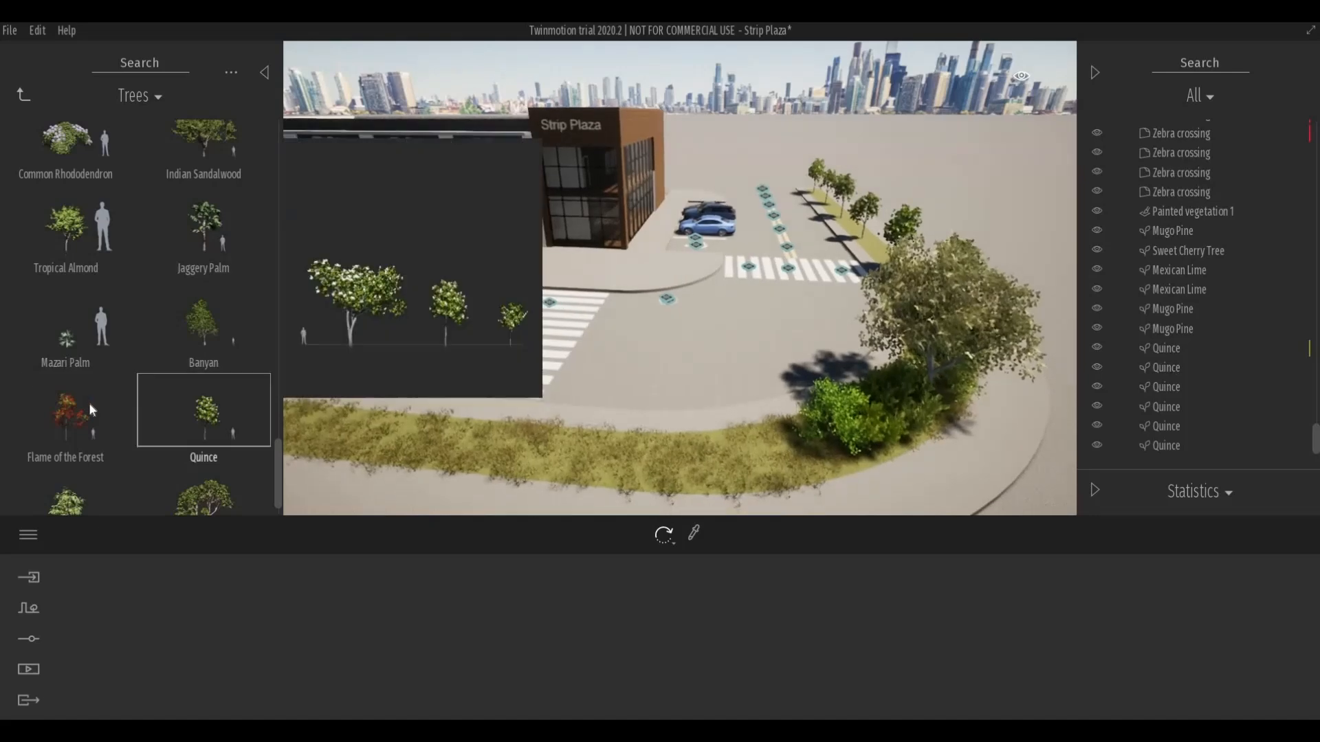
left_click(866, 210)
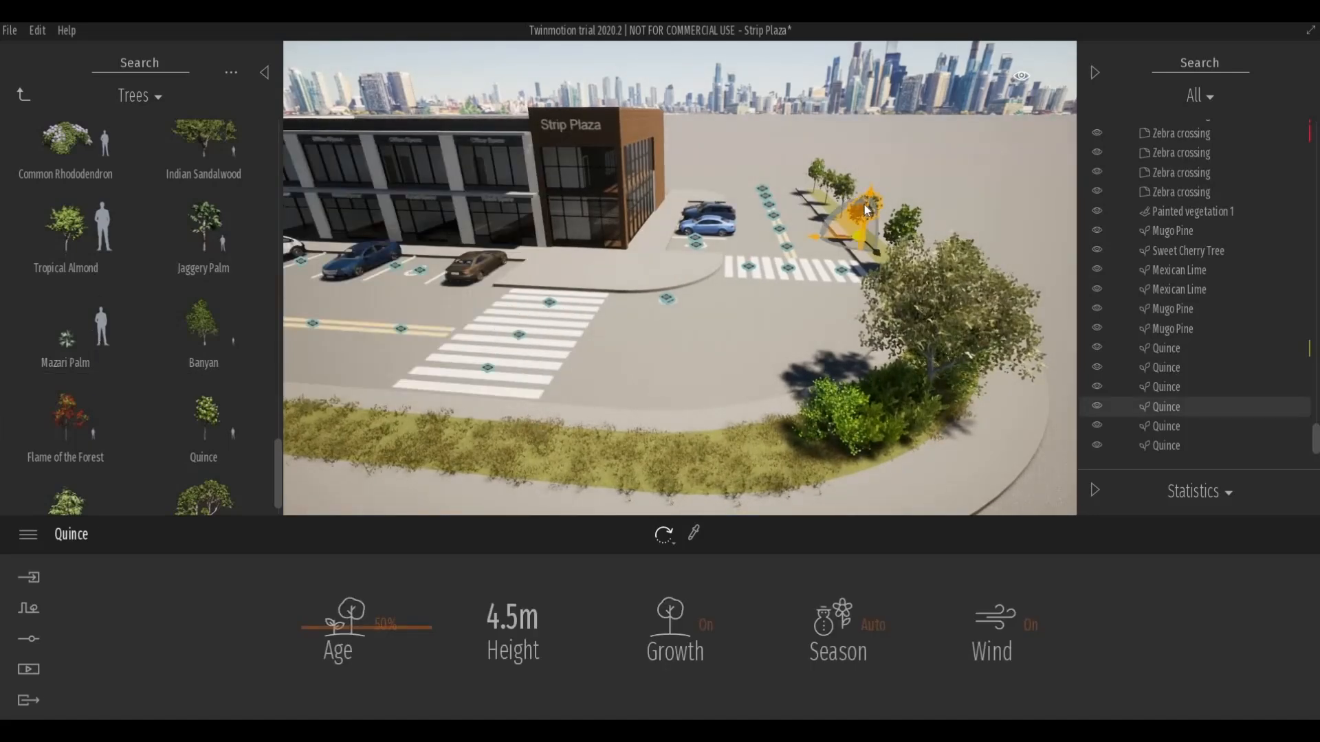
left_click(205, 411)
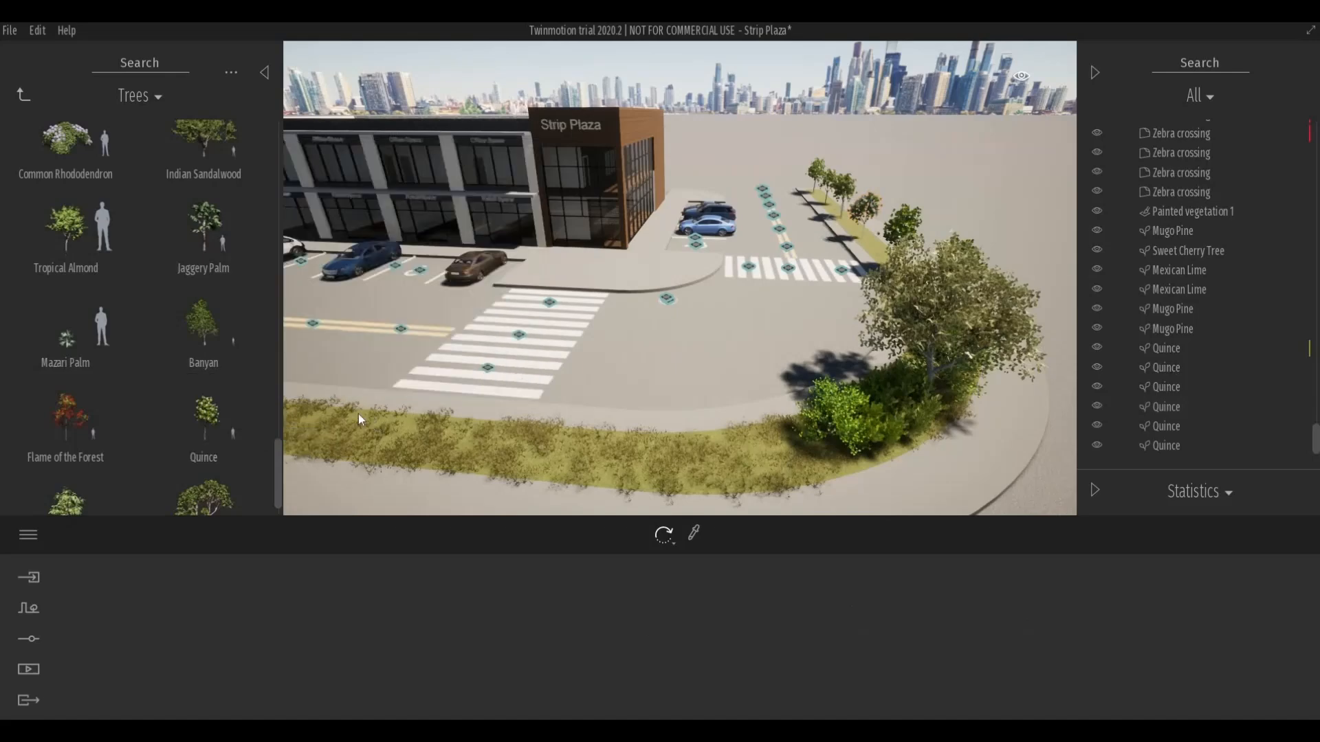
scroll(191, 273, "down", 1)
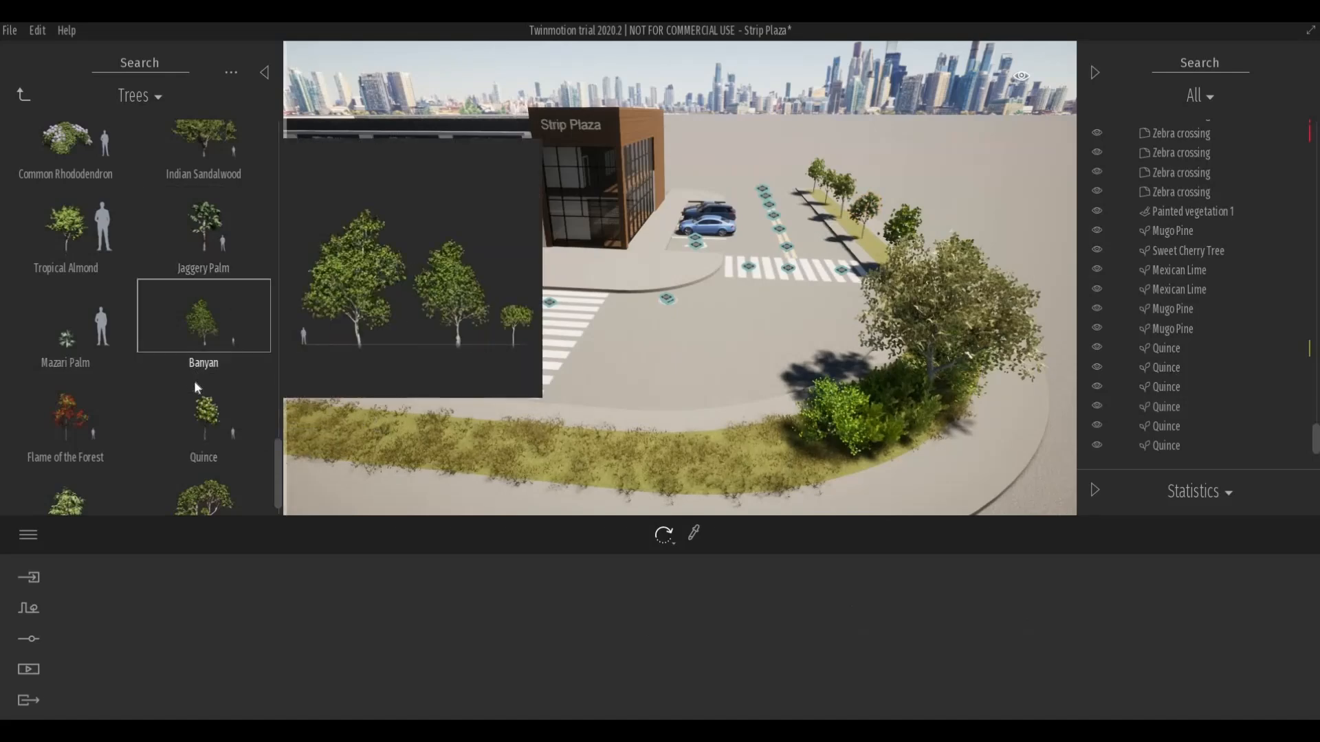
mouse_move(209, 397)
left_click_drag(209, 397, 661, 457)
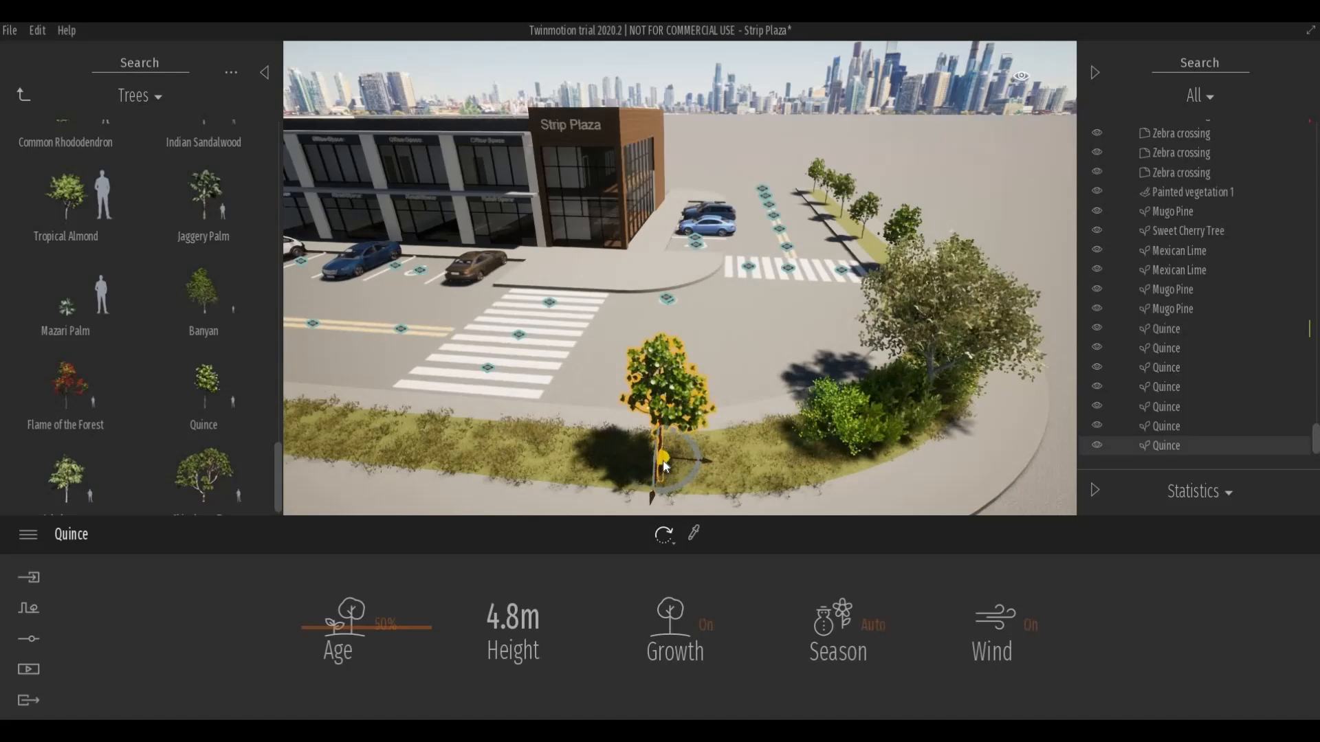
left_click(896, 225)
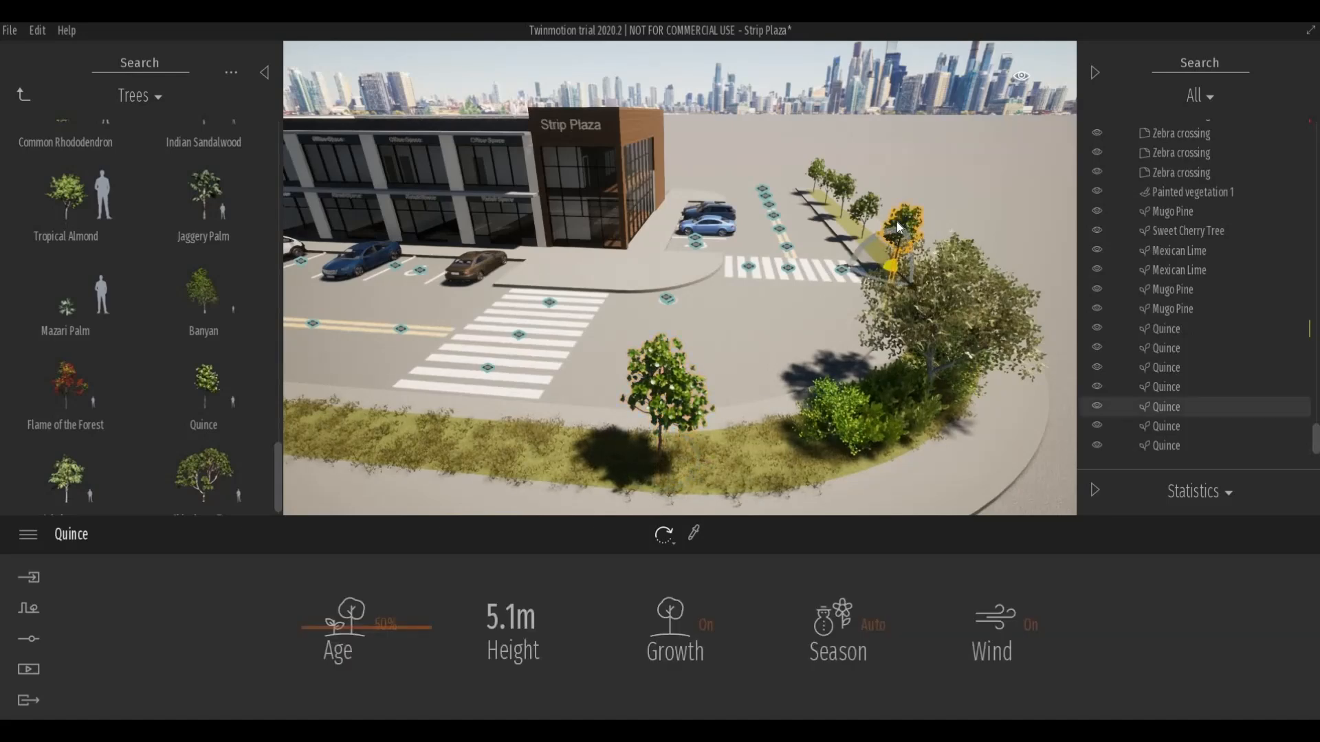
key("Escape")
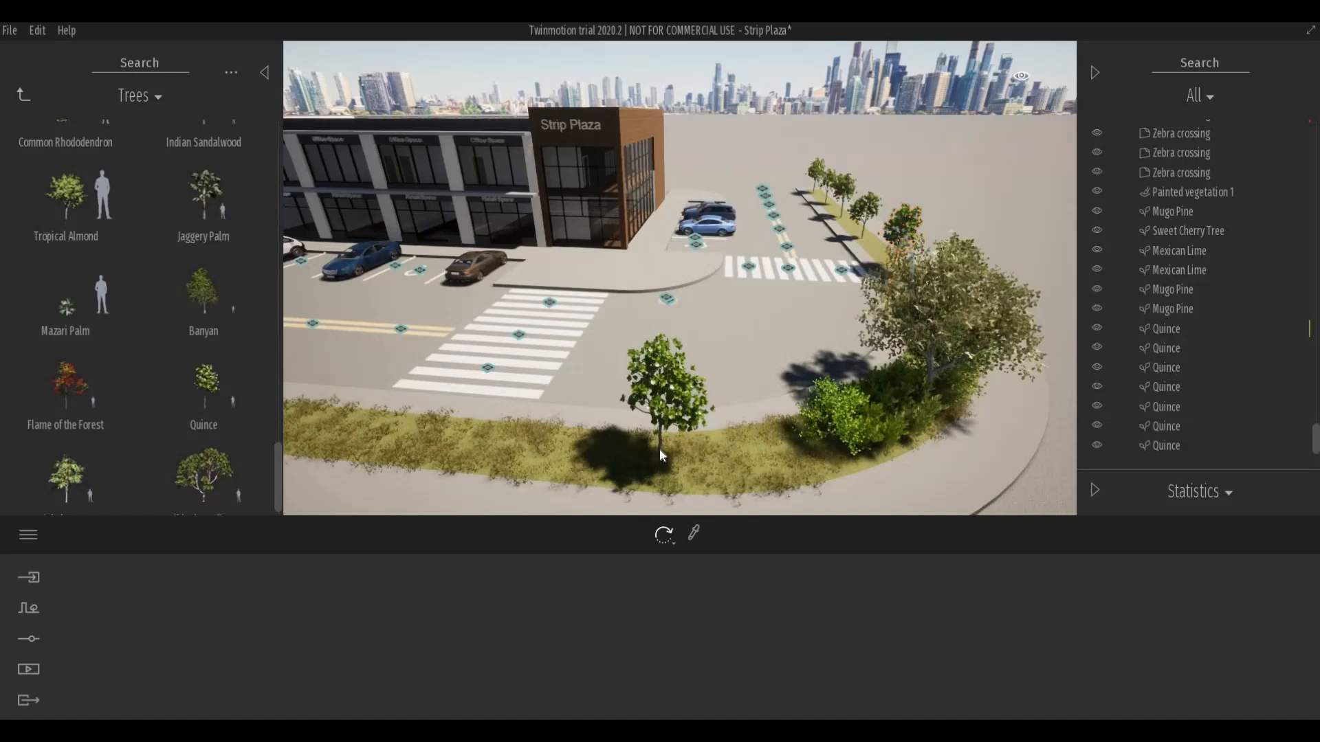
Duplicate the new Quince tree along the front strip as 6 instances spaced 6 m apart.
left_click(687, 446)
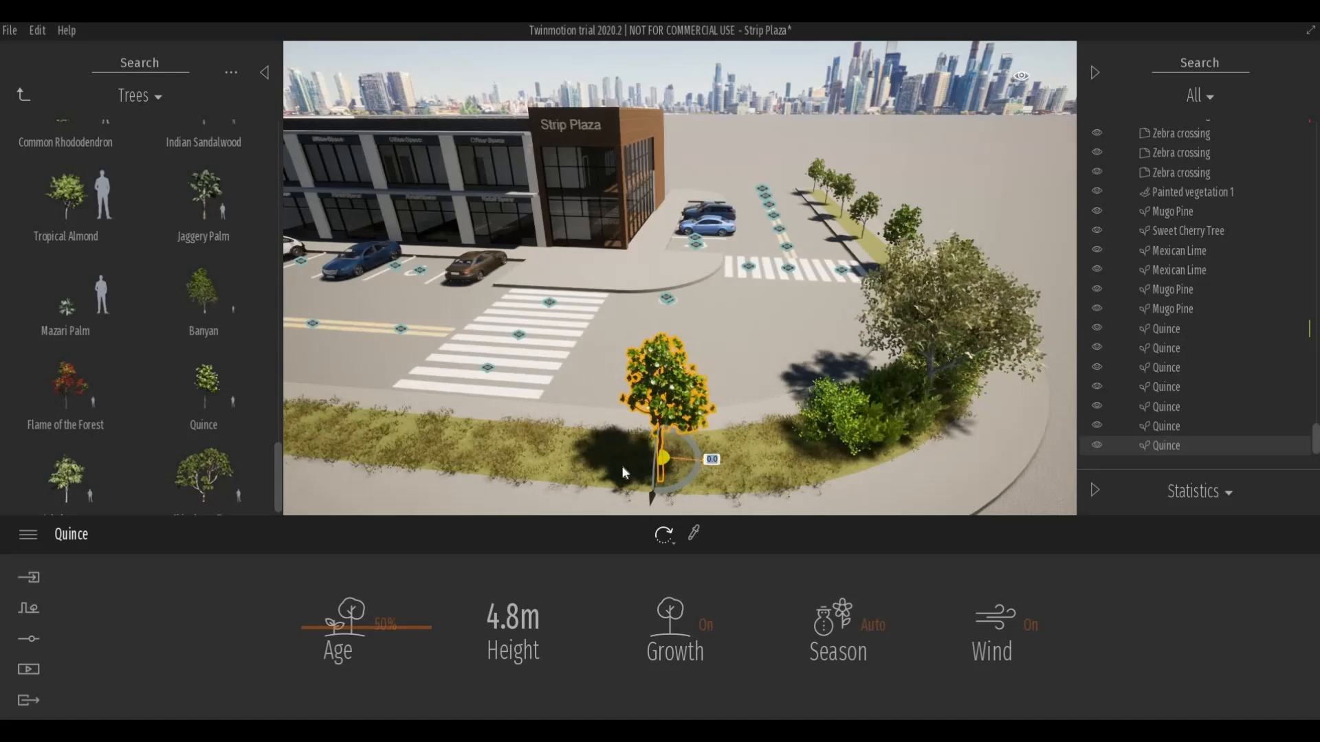
left_click_drag(622, 464, 514, 468, "alt")
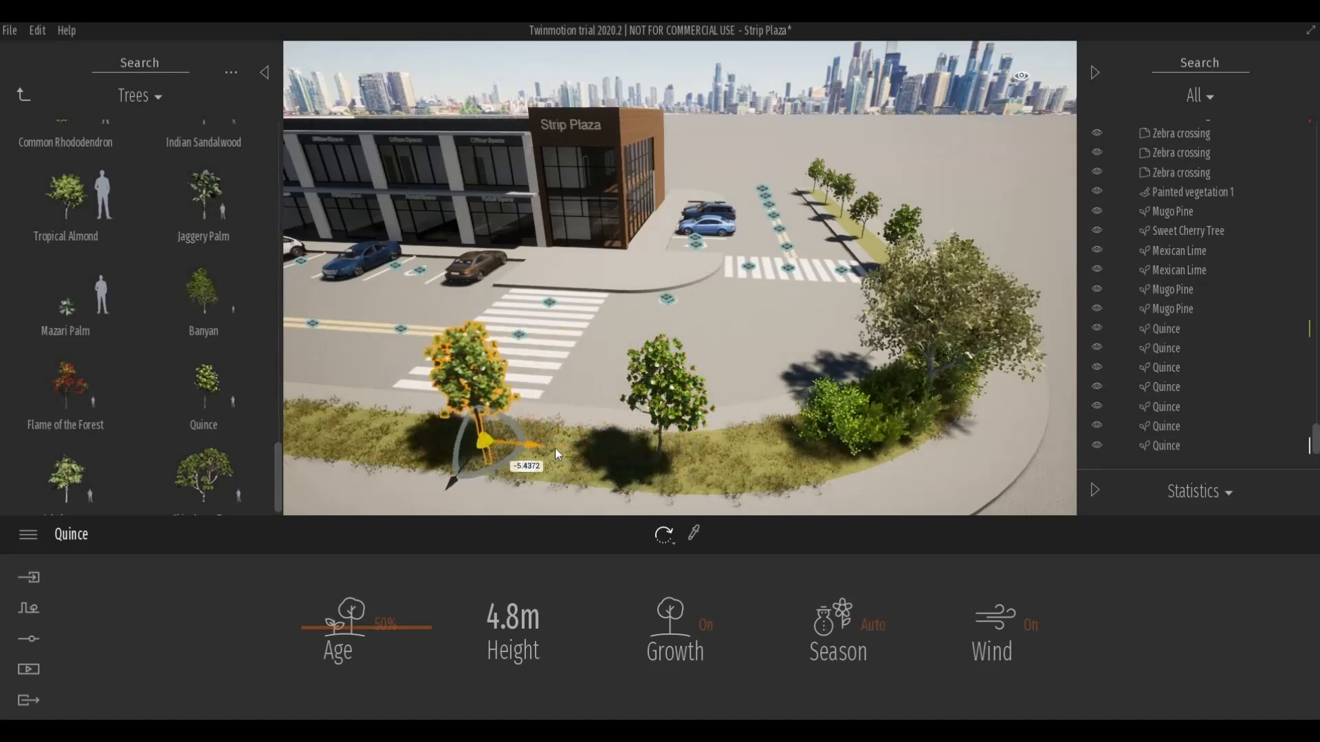
left_click_drag(678, 396, 571, 393)
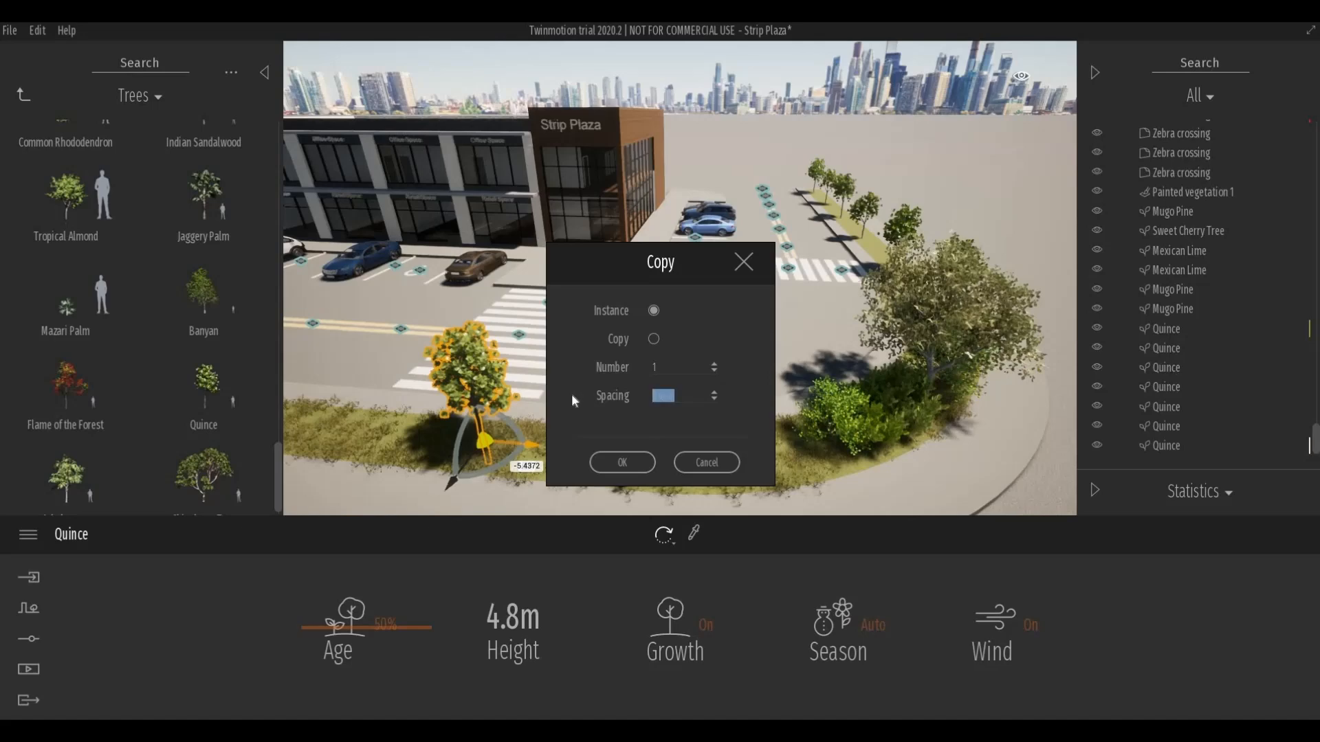
type("6")
type("6")
left_click(621, 463)
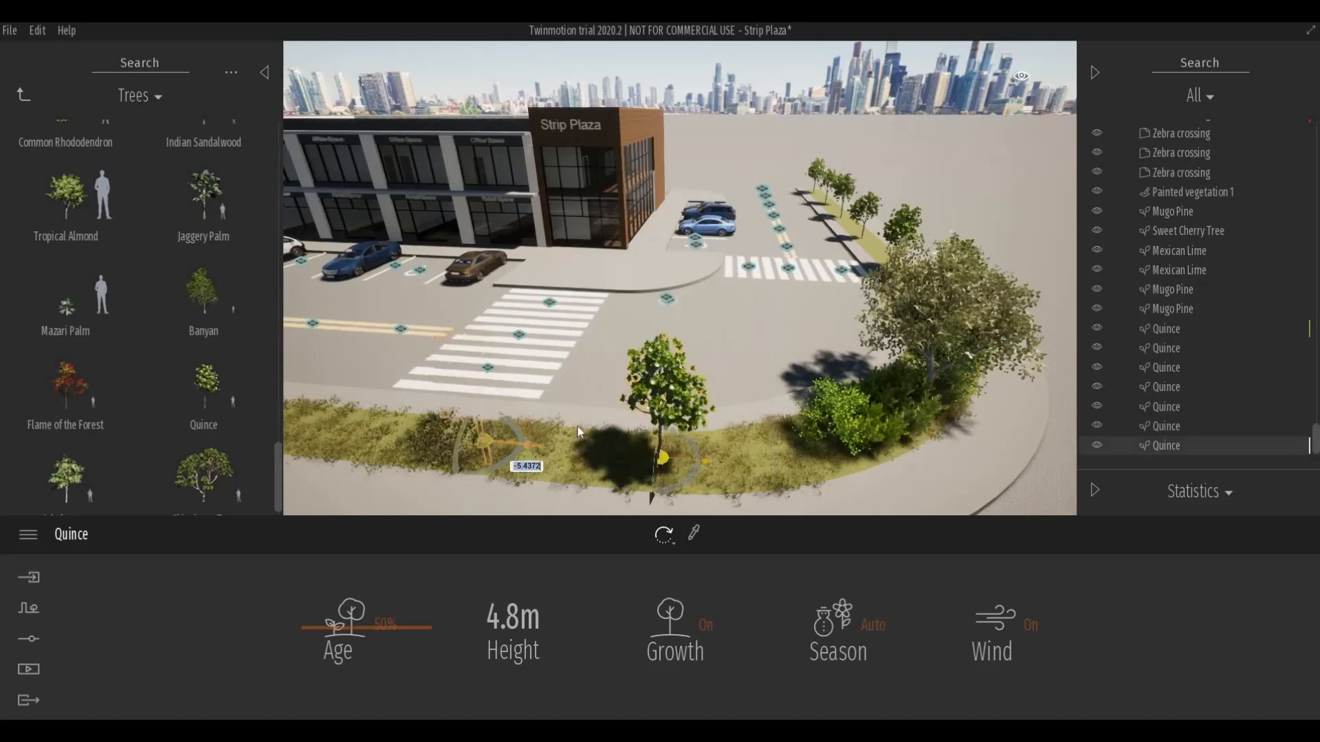
Try placing a Flame of the Forest tree between the front Quince row and the corner shrubs.
middle_click_drag(488, 393, 782, 439)
scroll(470, 385, "down", 3)
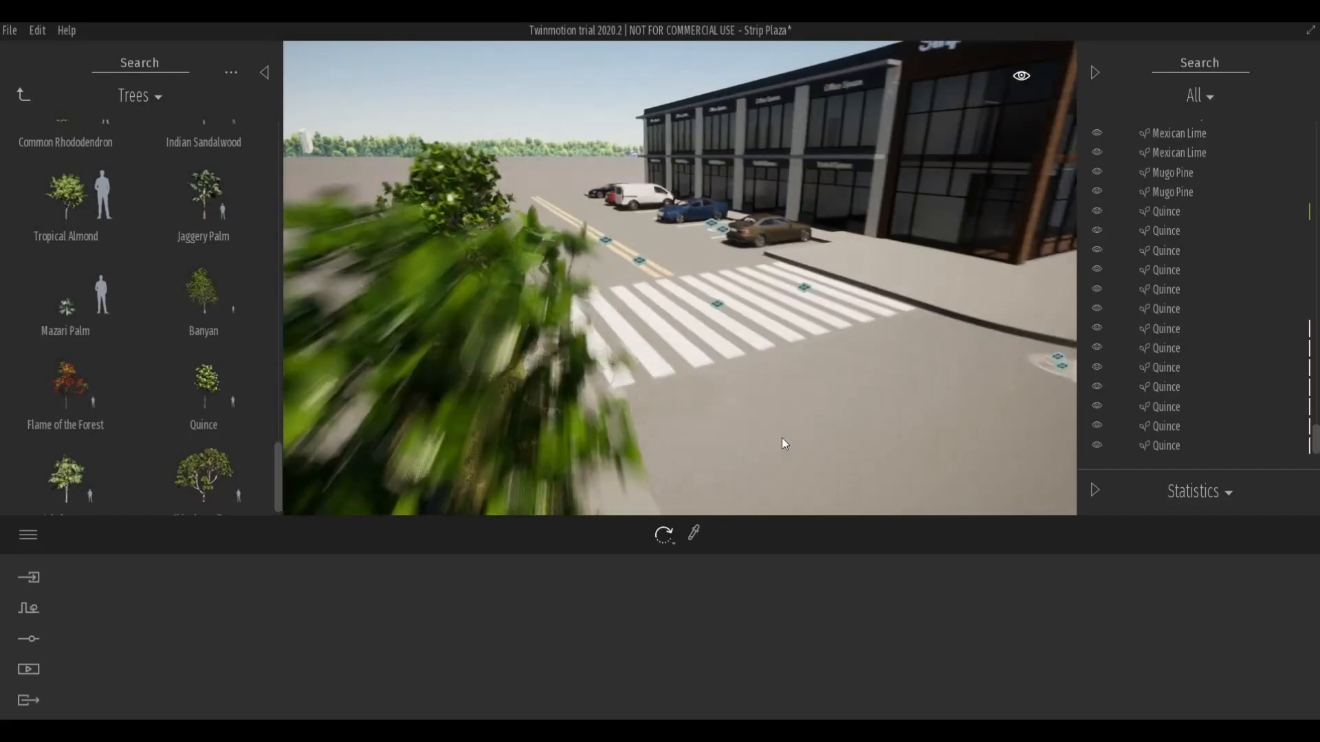
scroll(811, 448, "down", 3)
scroll(844, 494, "down", 2)
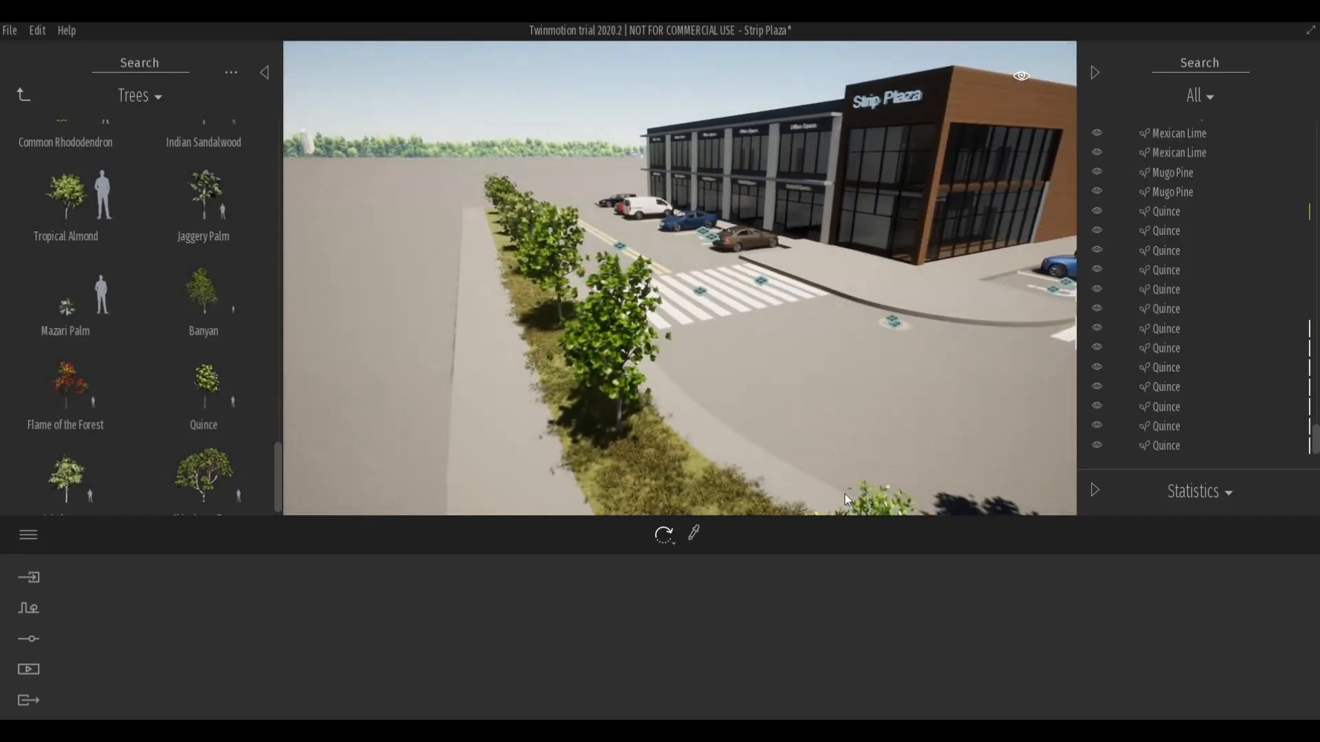
middle_click_drag(844, 493, 898, 508, "shift")
scroll(906, 514, "down", 2)
scroll(899, 508, "down", 2)
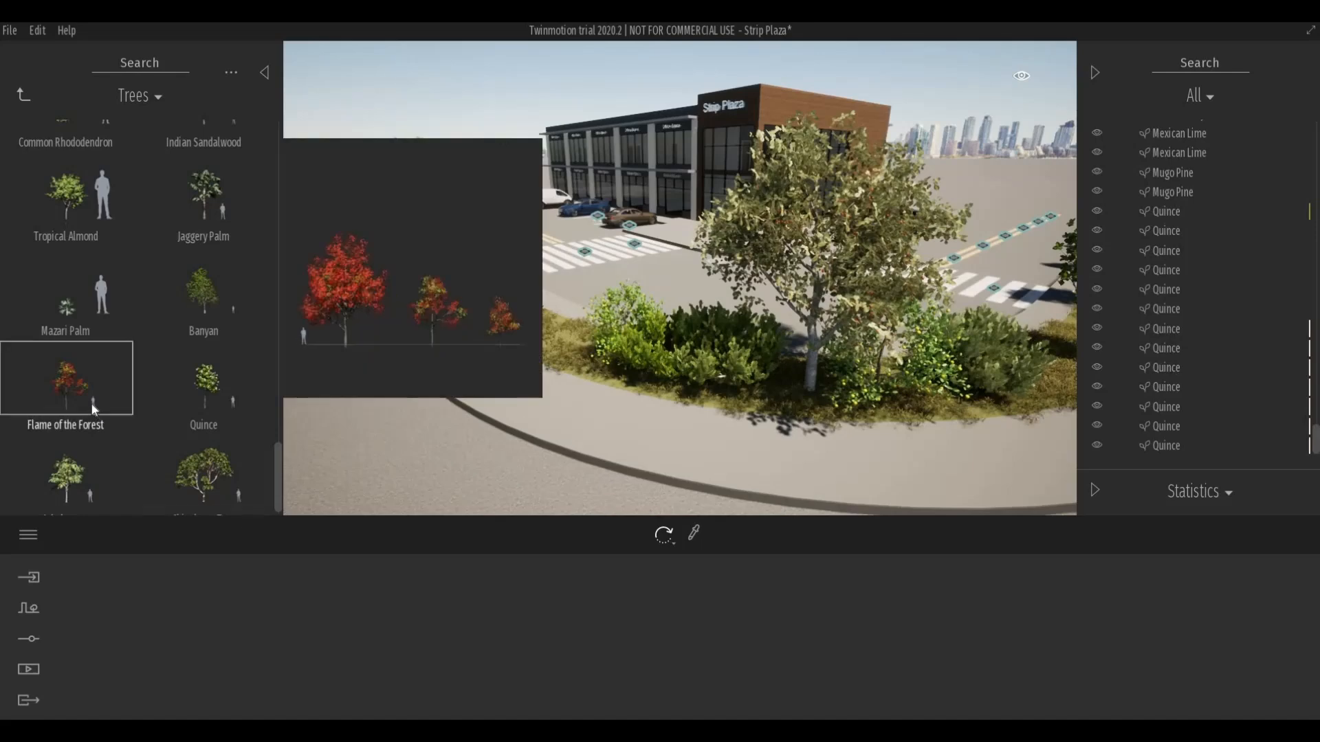
left_click_drag(91, 403, 564, 337)
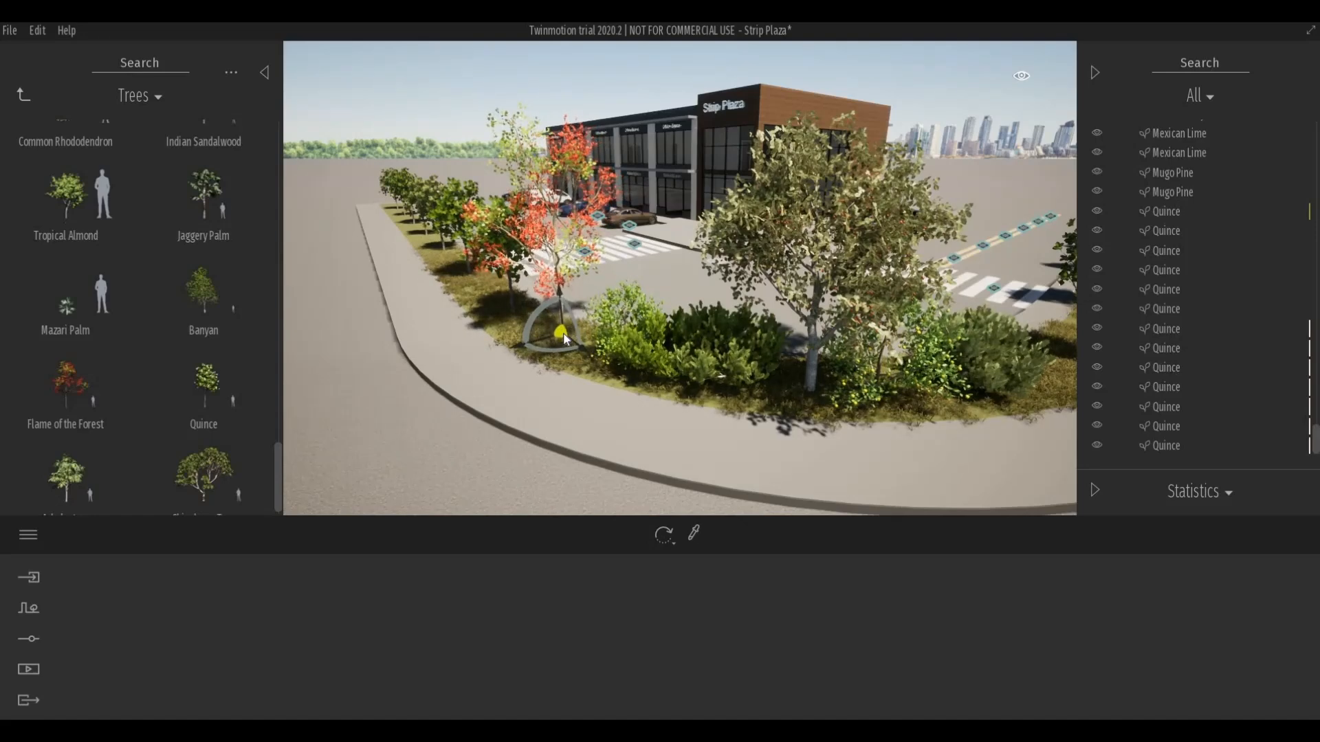
left_click_drag(376, 399, 517, 437)
key("Escape")
Delete the Sweet Cherry Tree from the corner planting.
middle_click_drag(523, 438, 618, 443, "shift")
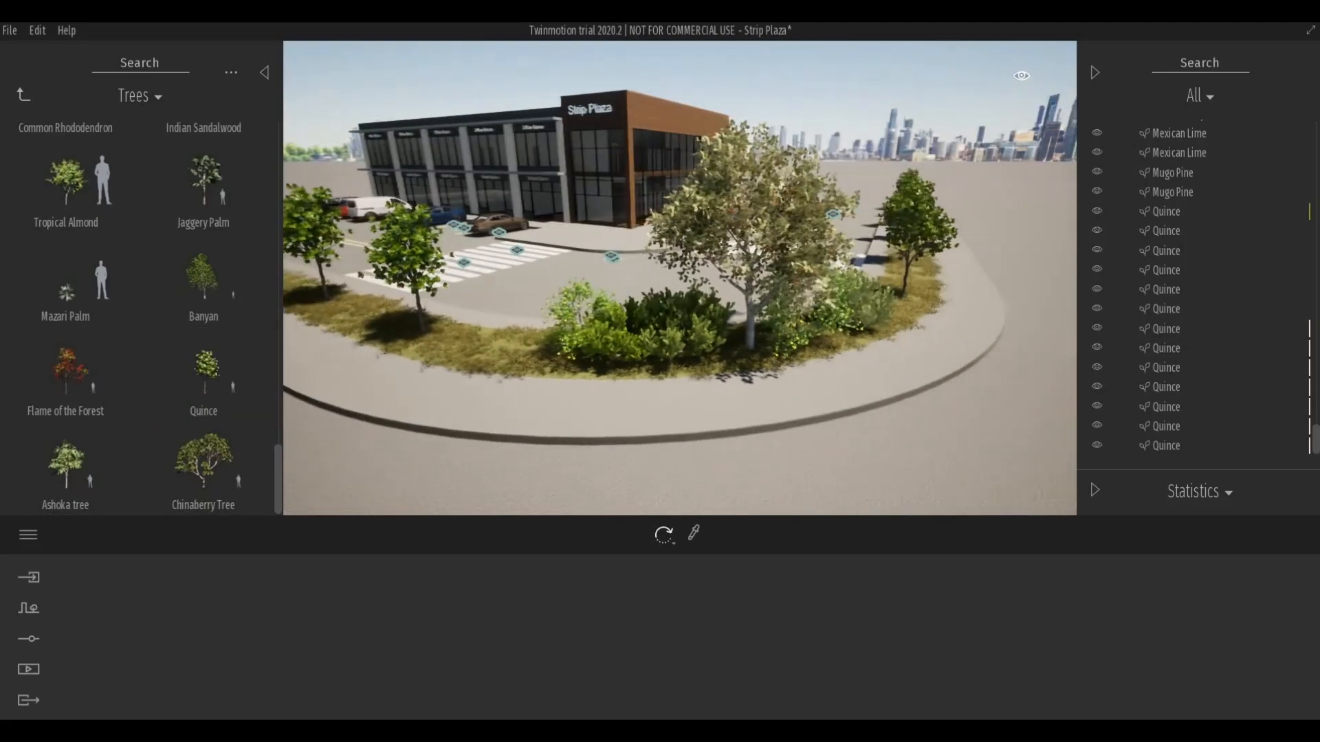
scroll(536, 376, "up", 5)
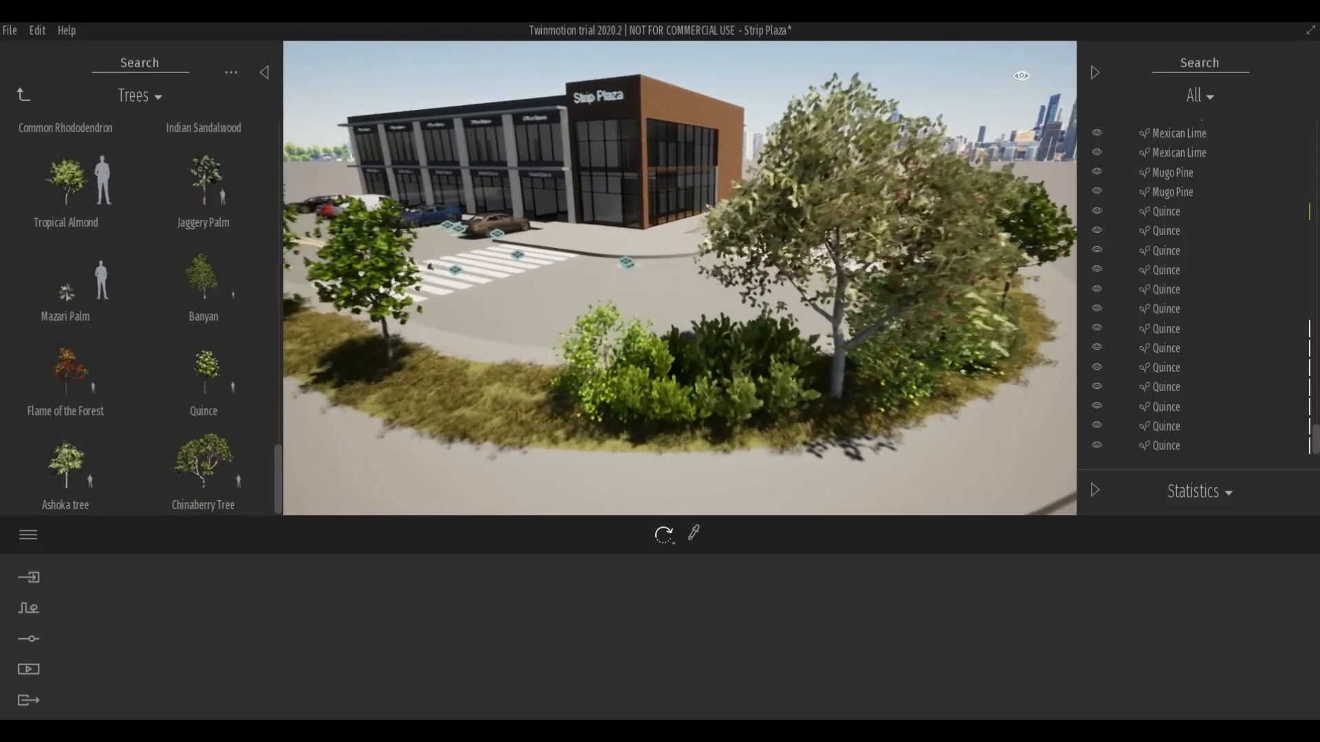
scroll(543, 369, "down", 5)
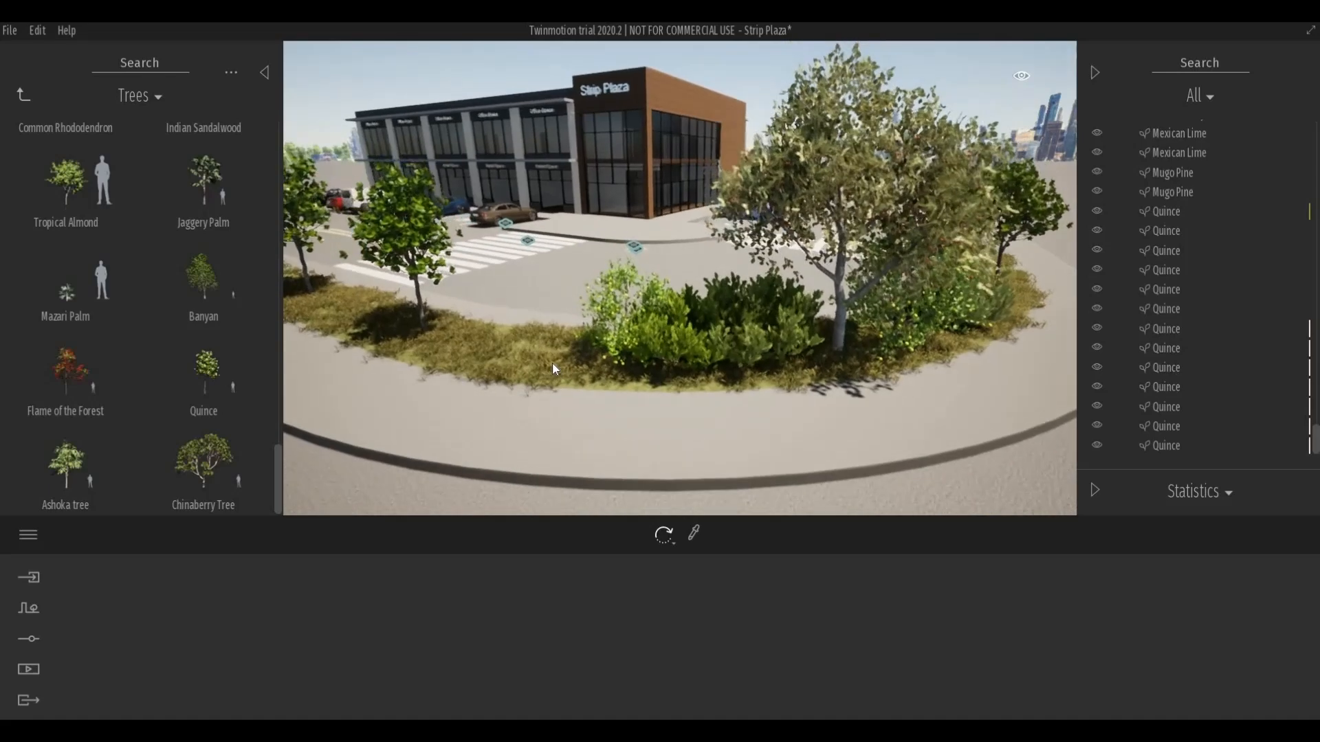
scroll(558, 369, "up", 3)
scroll(573, 368, "down", 4)
scroll(590, 376, "up", 3)
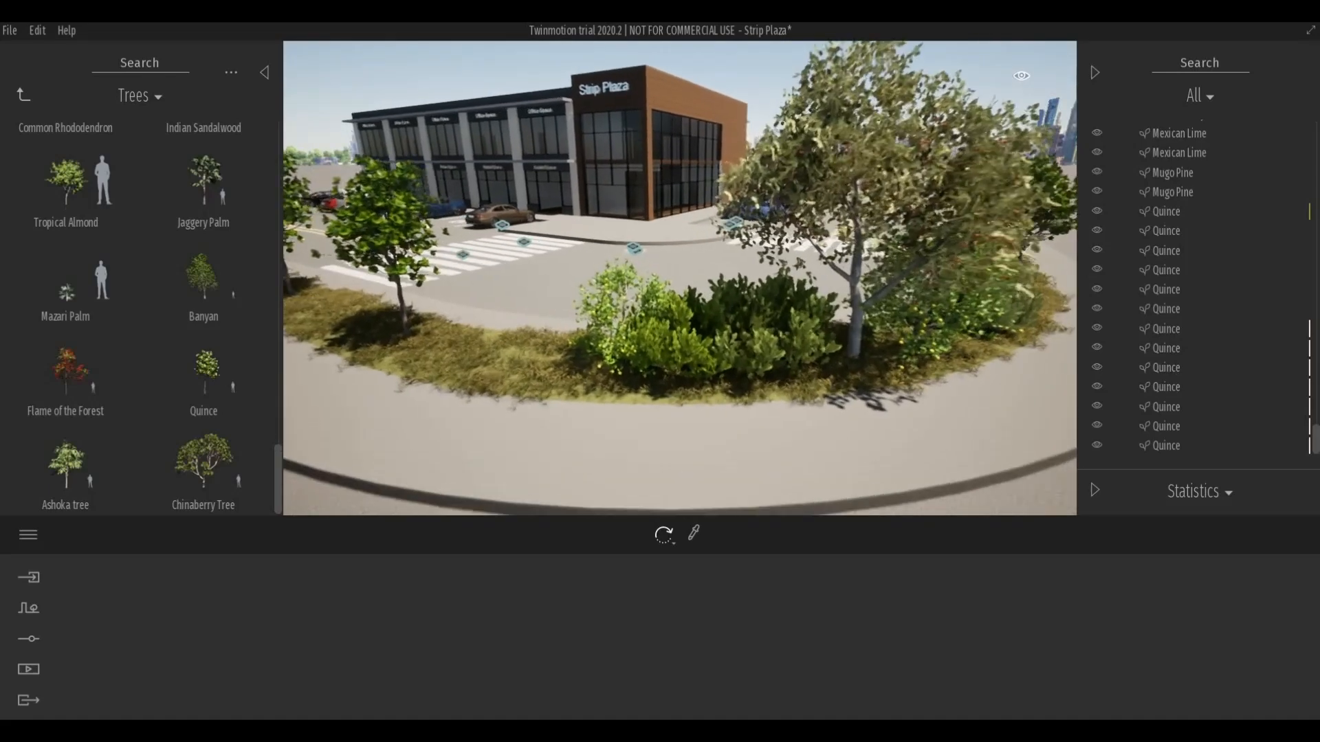
scroll(595, 374, "down", 4)
scroll(928, 309, "up", 4)
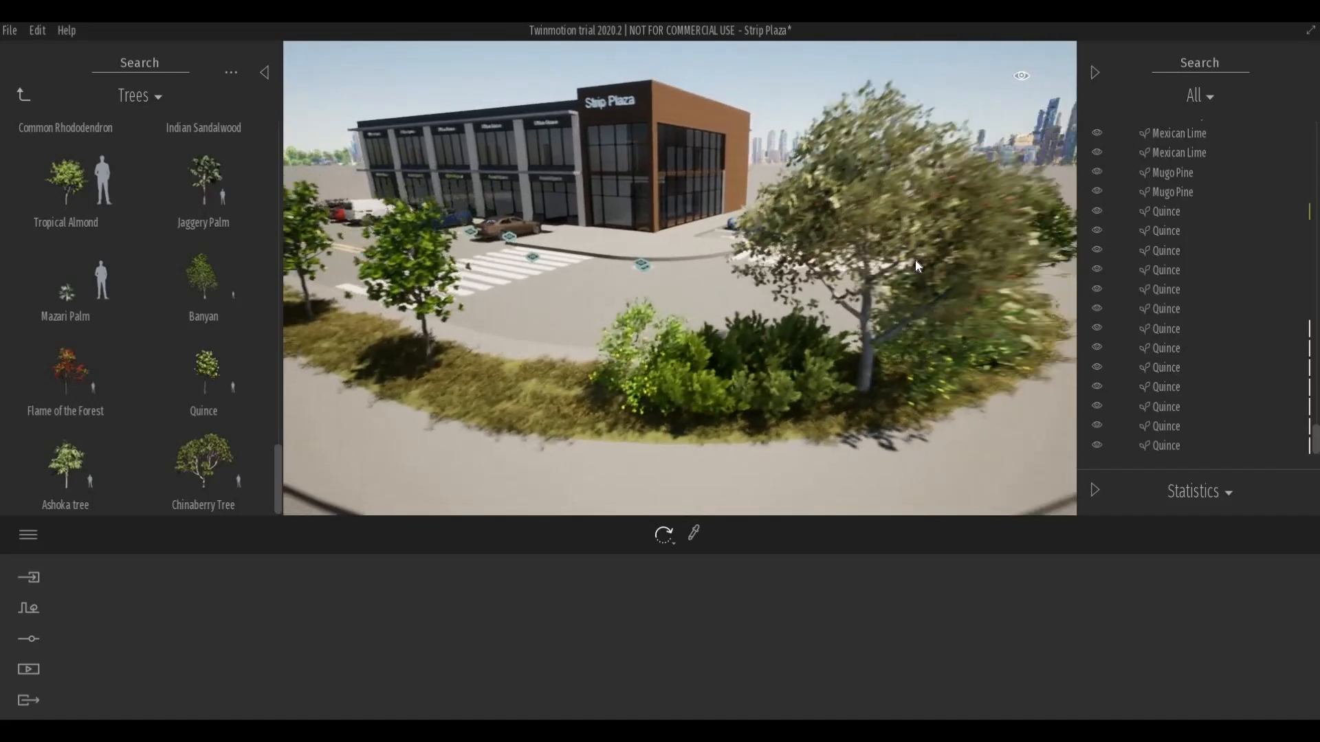
left_click(877, 237)
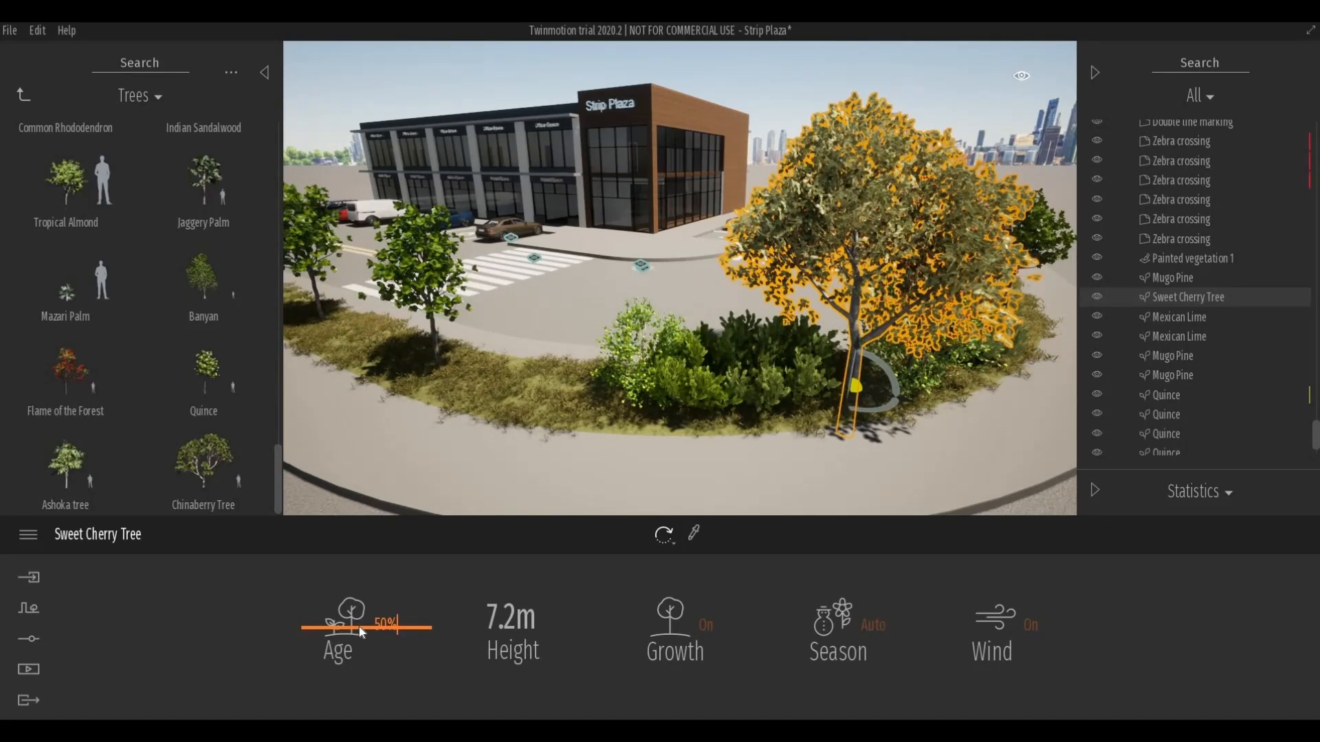
left_click_drag(362, 632, 330, 651)
key("Delete")
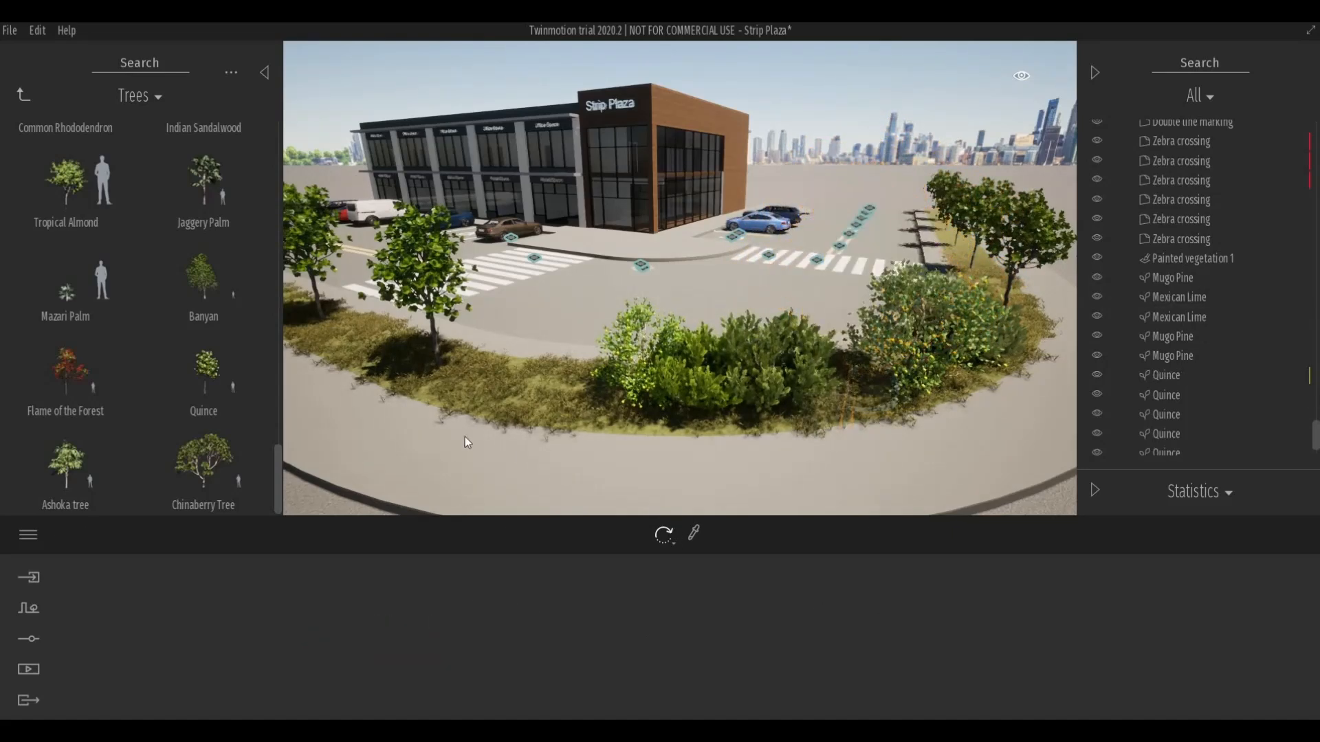
Plant two Ling Heathers from the grass and flowers library, one beside the corner shrubs and one between the two shrub groups.
left_click(30, 95)
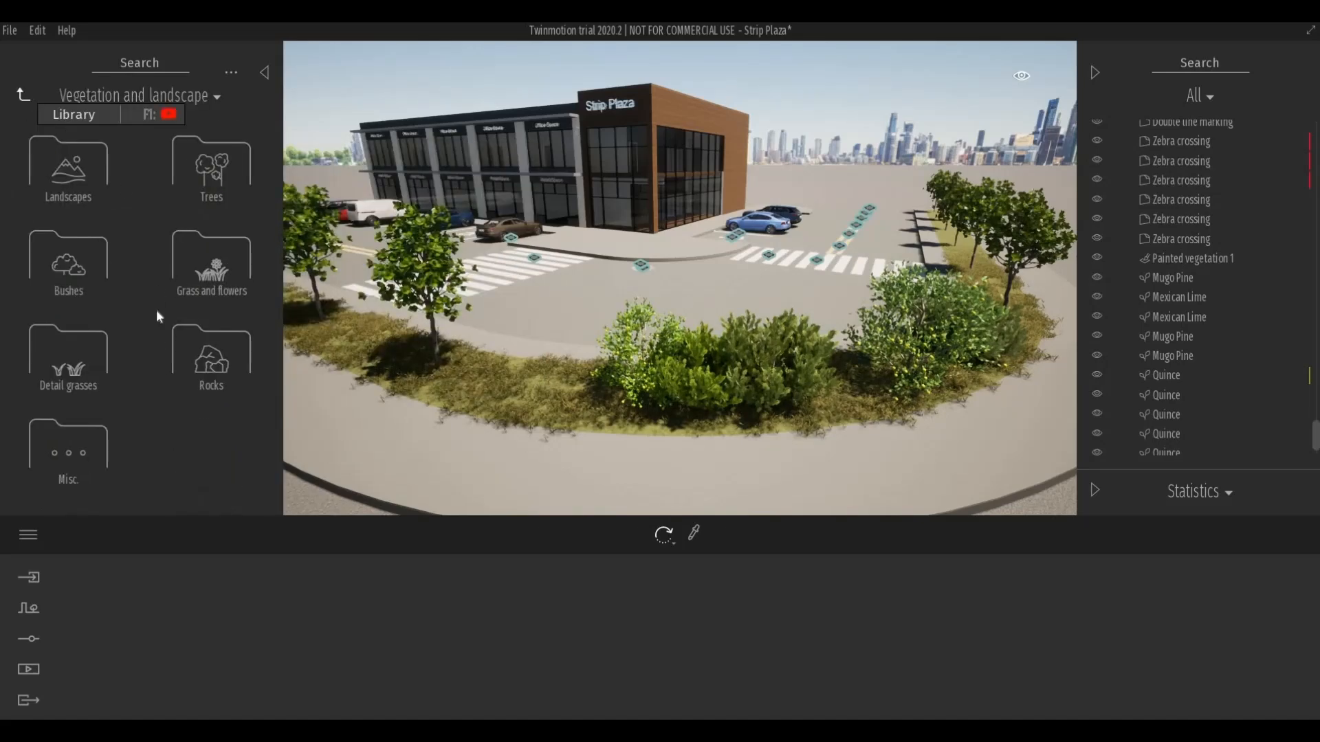
left_click(201, 295)
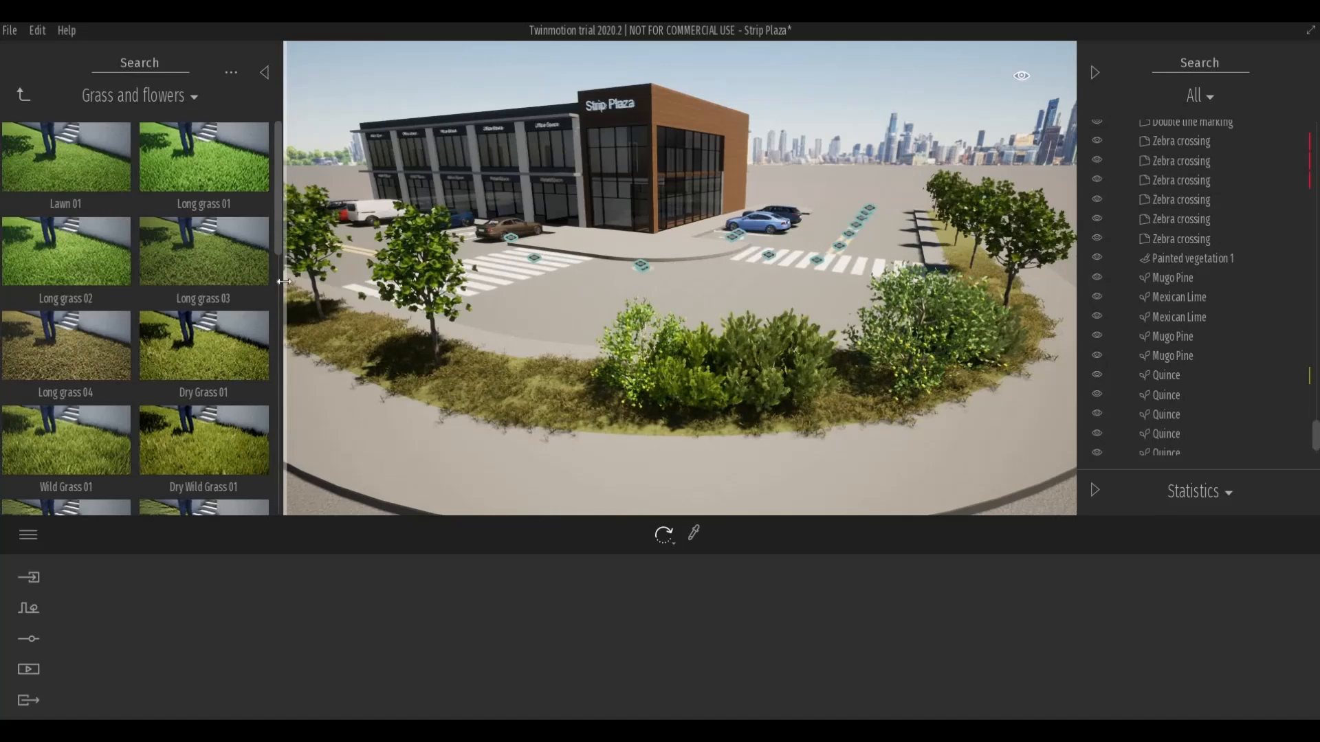
scroll(203, 385, "down", 10)
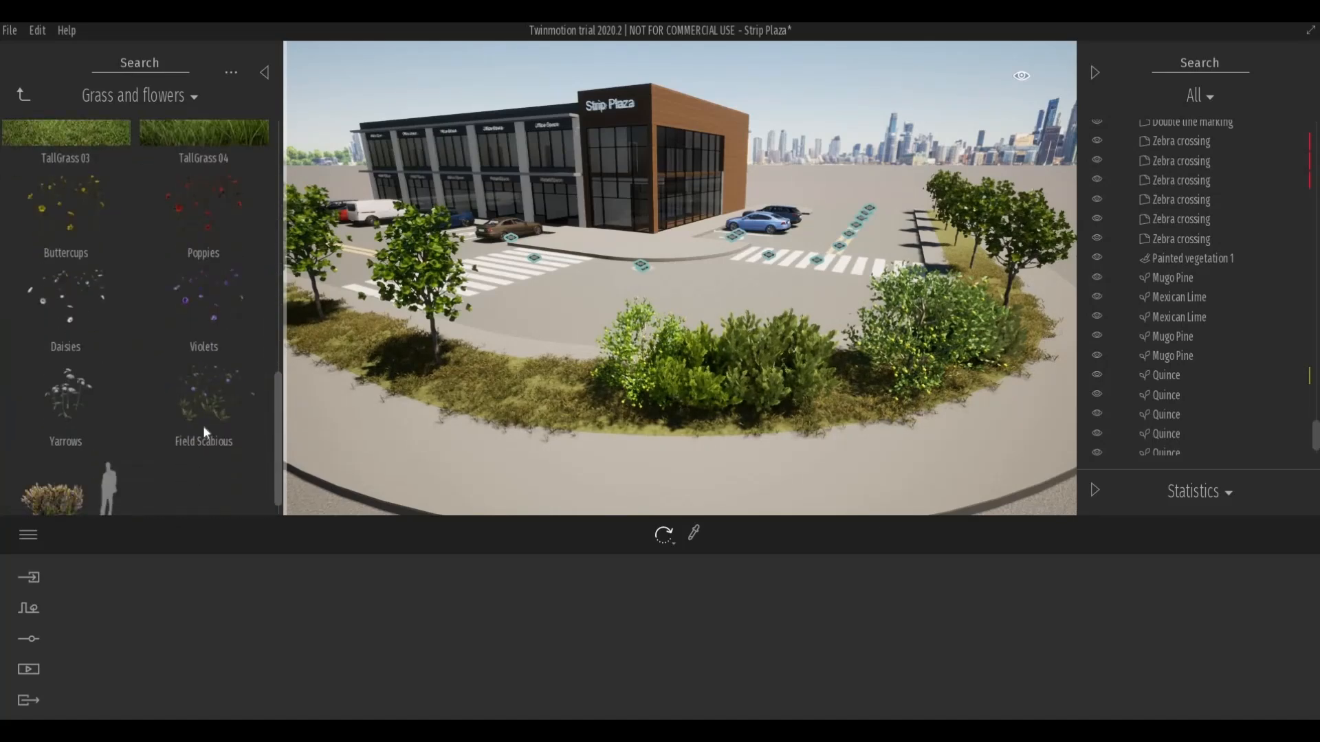
left_click_drag(56, 479, 539, 383)
left_click_drag(70, 465, 860, 394)
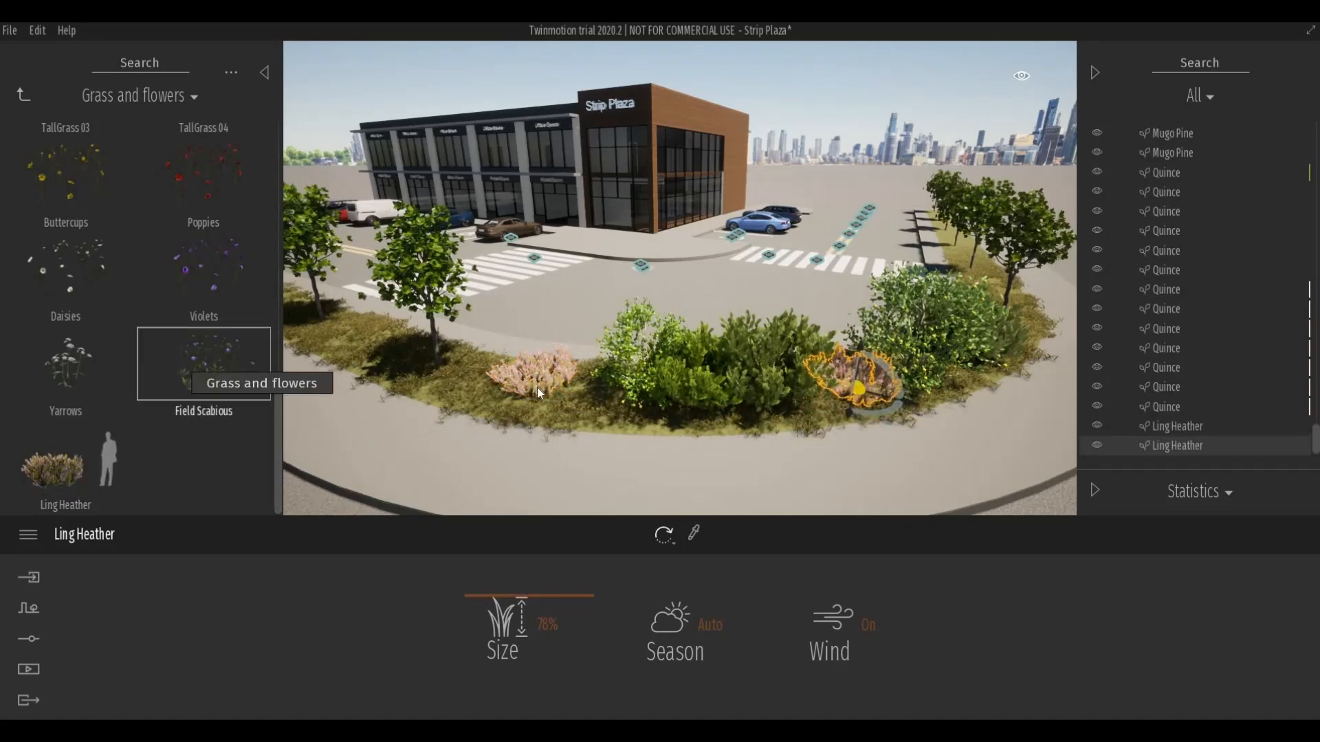
Add Field Scabious and Violets in front of the corner shrubs, next to the outer Ling Heather.
left_click_drag(571, 394, 570, 395)
left_click_drag(220, 282, 586, 391)
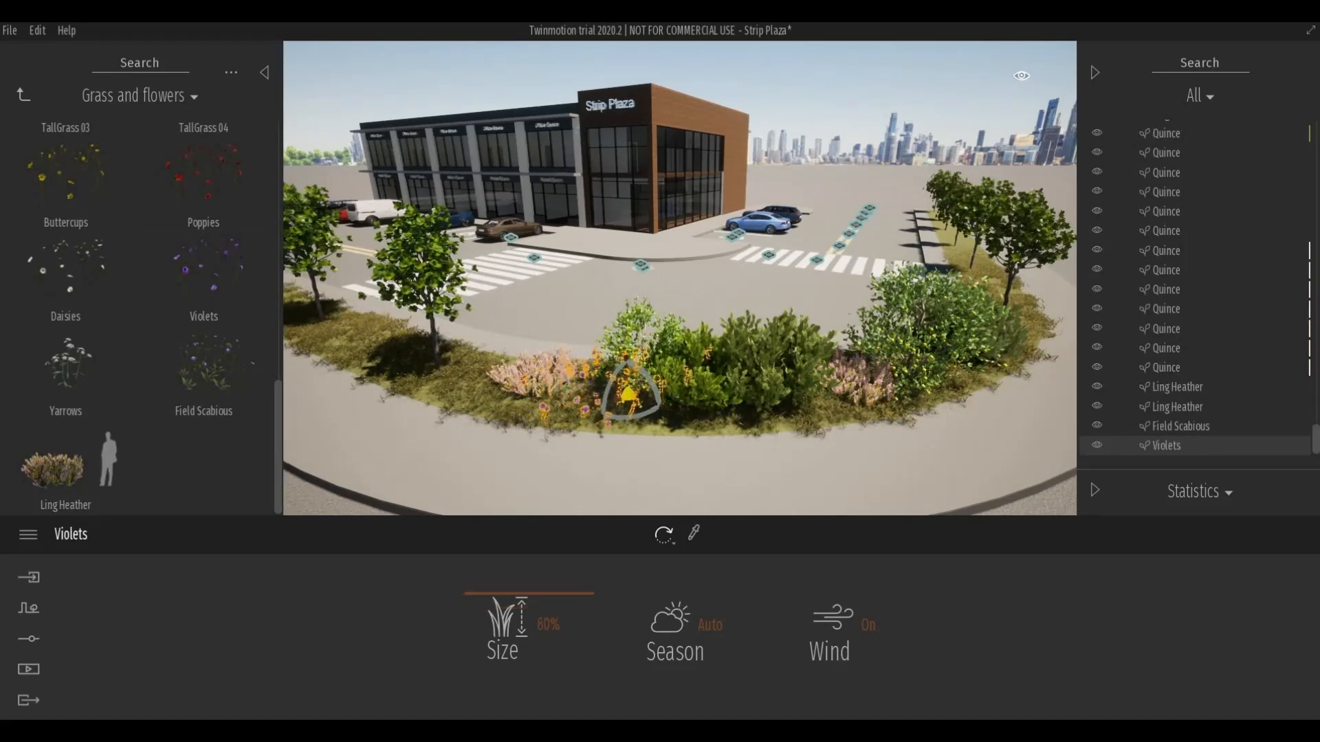
Plant Poppies, Yarrows and Violets around the second corner shrub group, between its pine and the first tree of the side row.
middle_click_drag(719, 401, 587, 403)
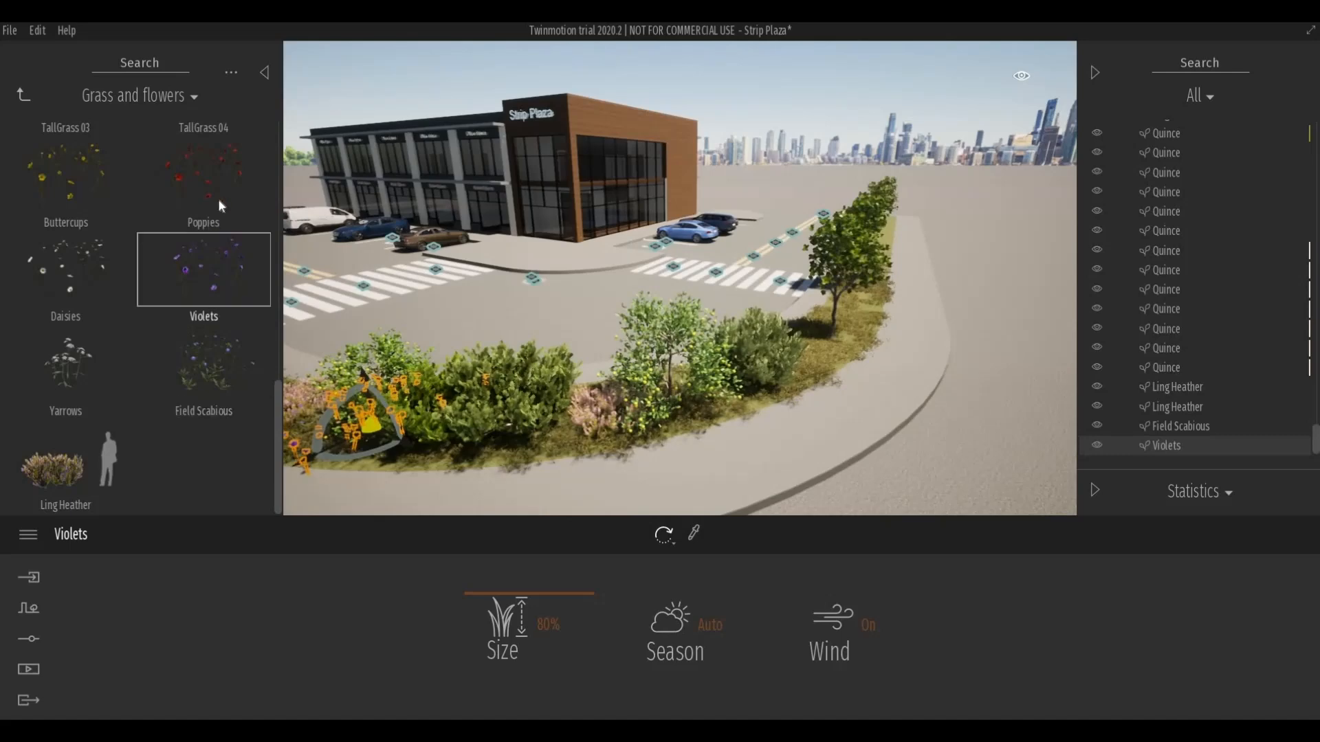
left_click_drag(207, 179, 814, 367)
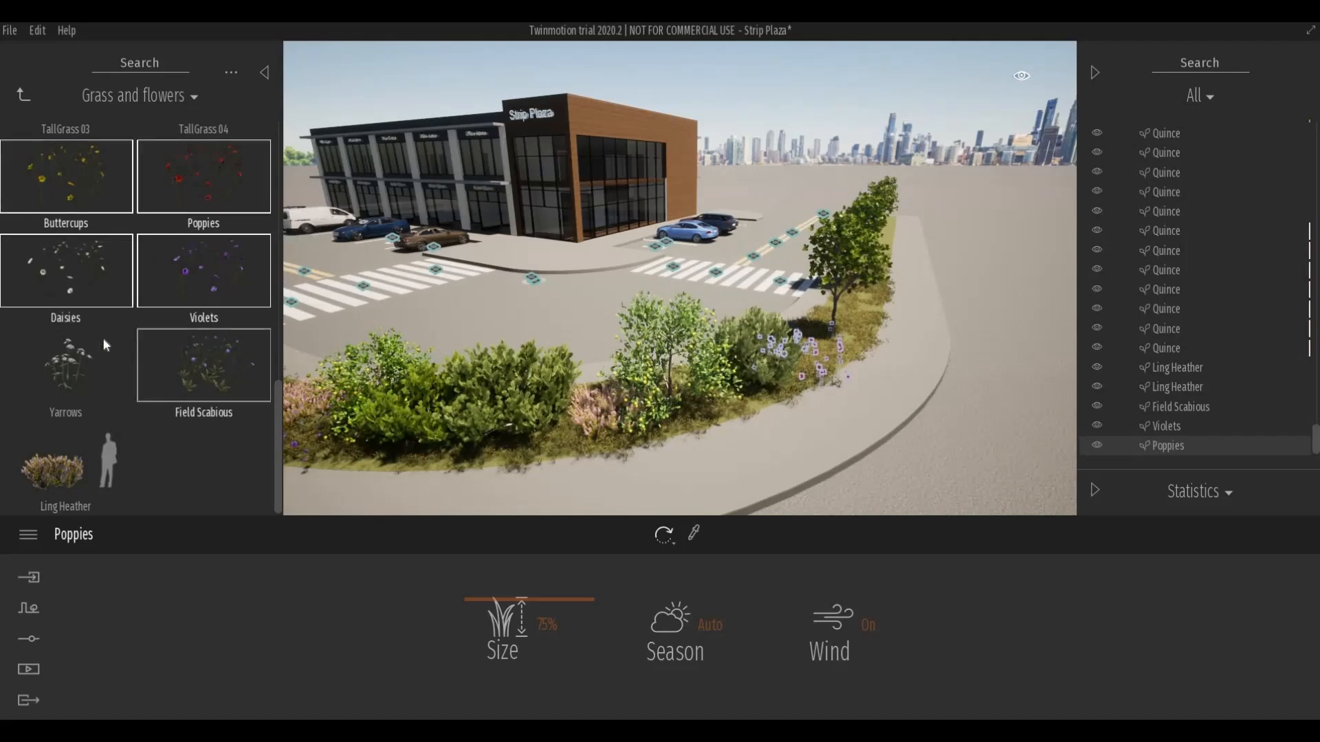
left_click_drag(124, 360, 838, 347)
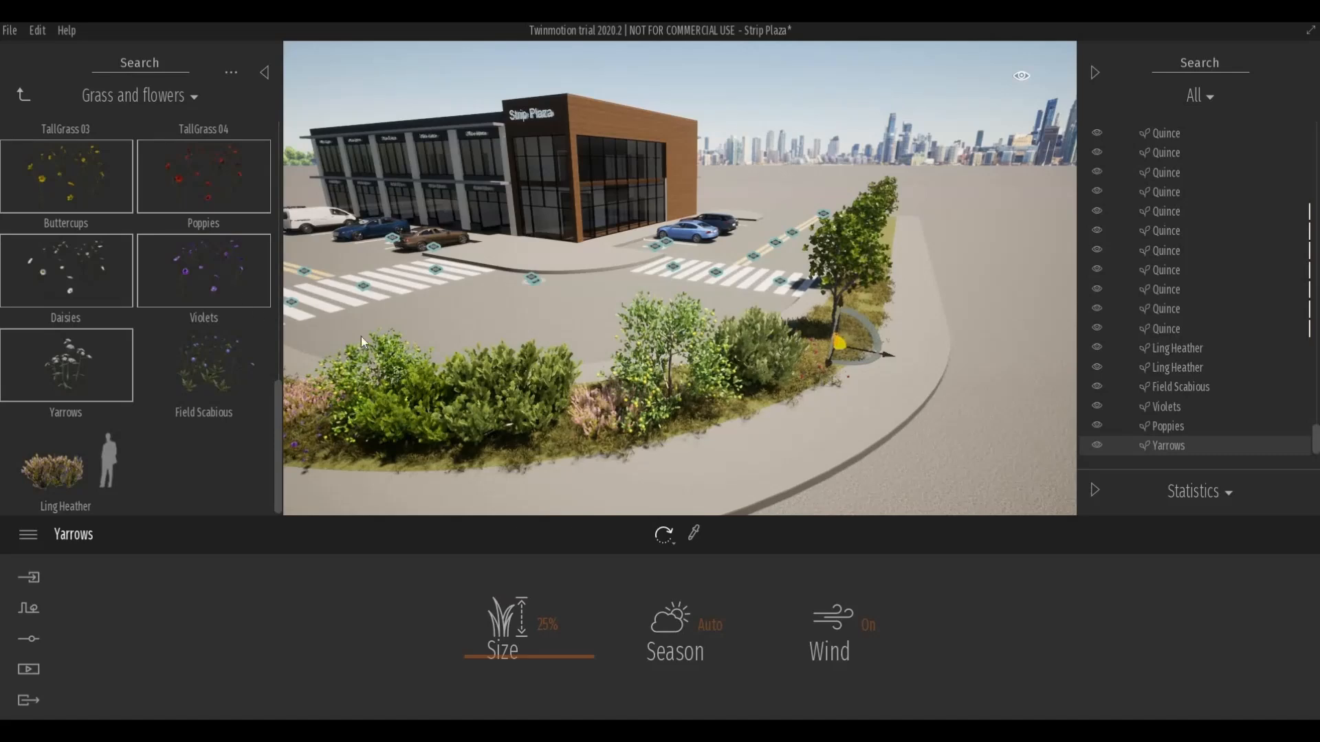
left_click_drag(204, 271, 737, 382)
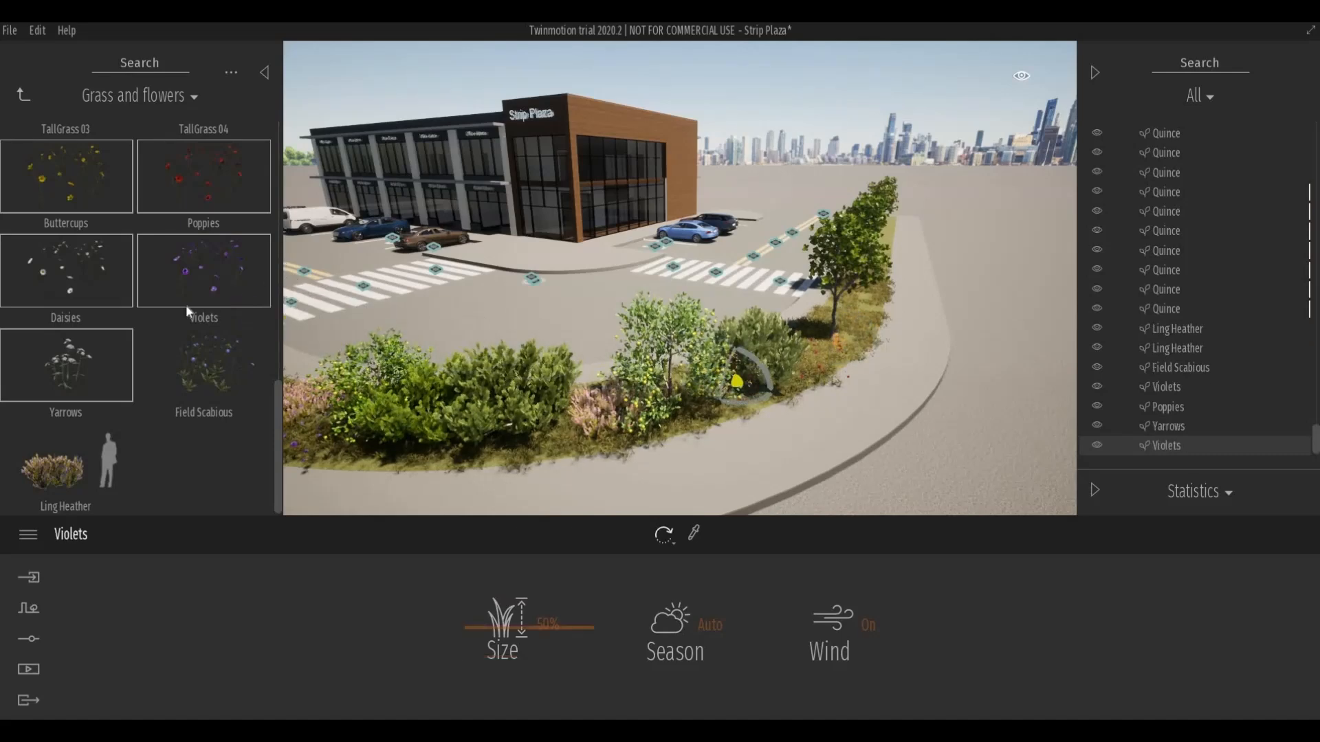
Add two more patches of Violets along the front edge of the second corner shrub group.
left_click_drag(208, 286, 566, 413)
left_click(444, 444)
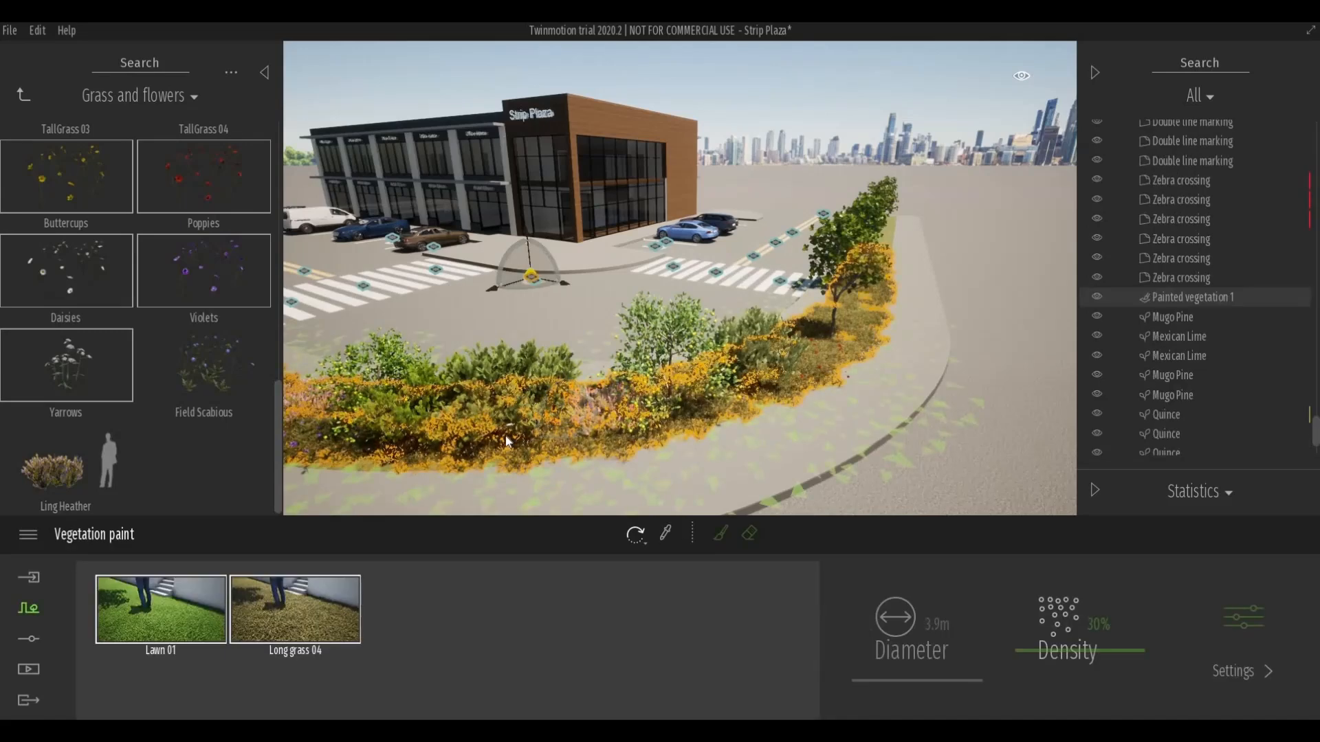
key("Escape")
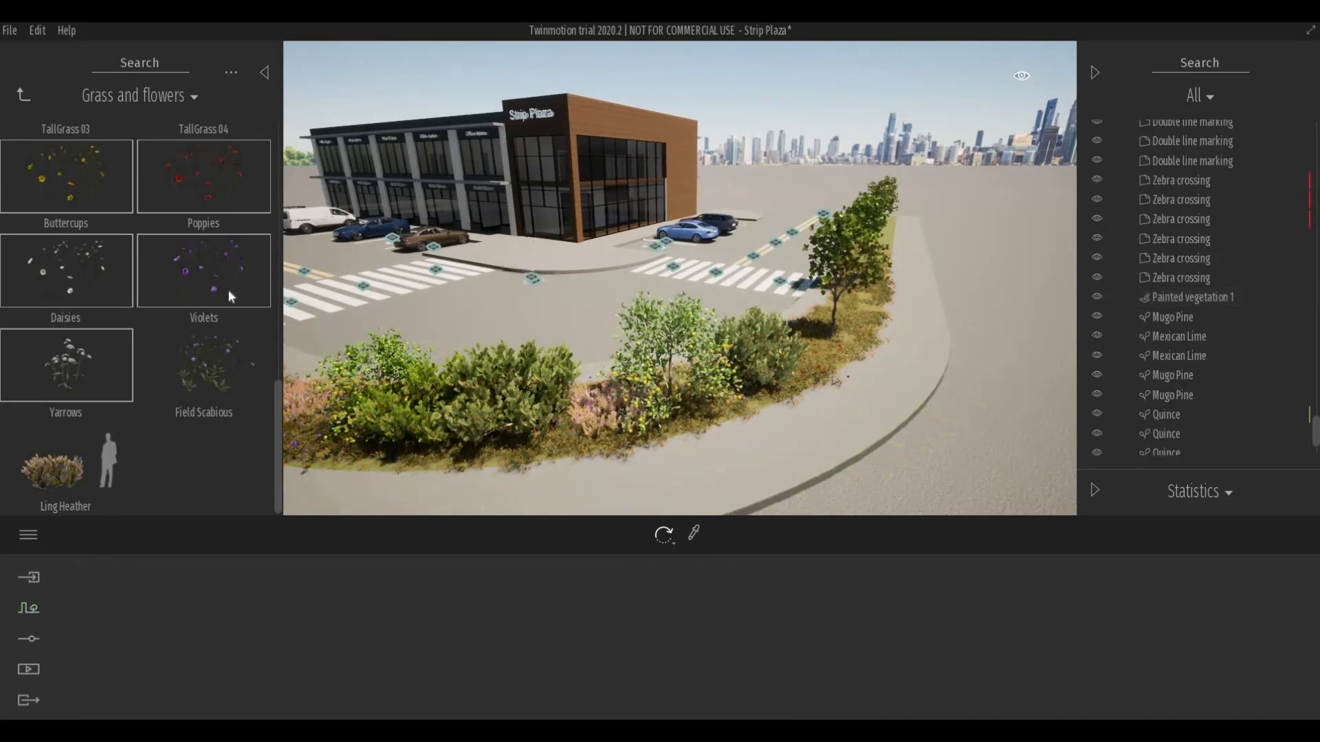
left_click(736, 400)
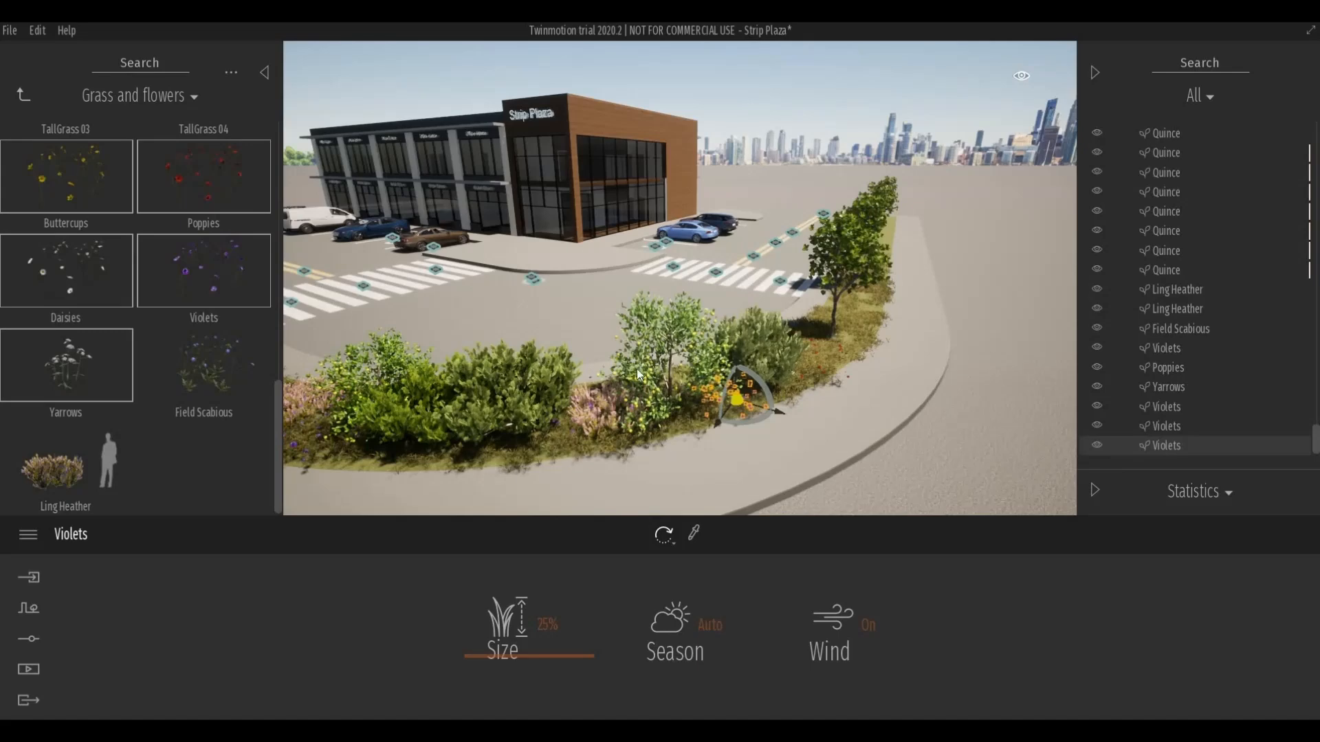
Plant Field Scabious and Violets at the base of the first tree beyond the second shrub group.
middle_click_drag(637, 370, 543, 422)
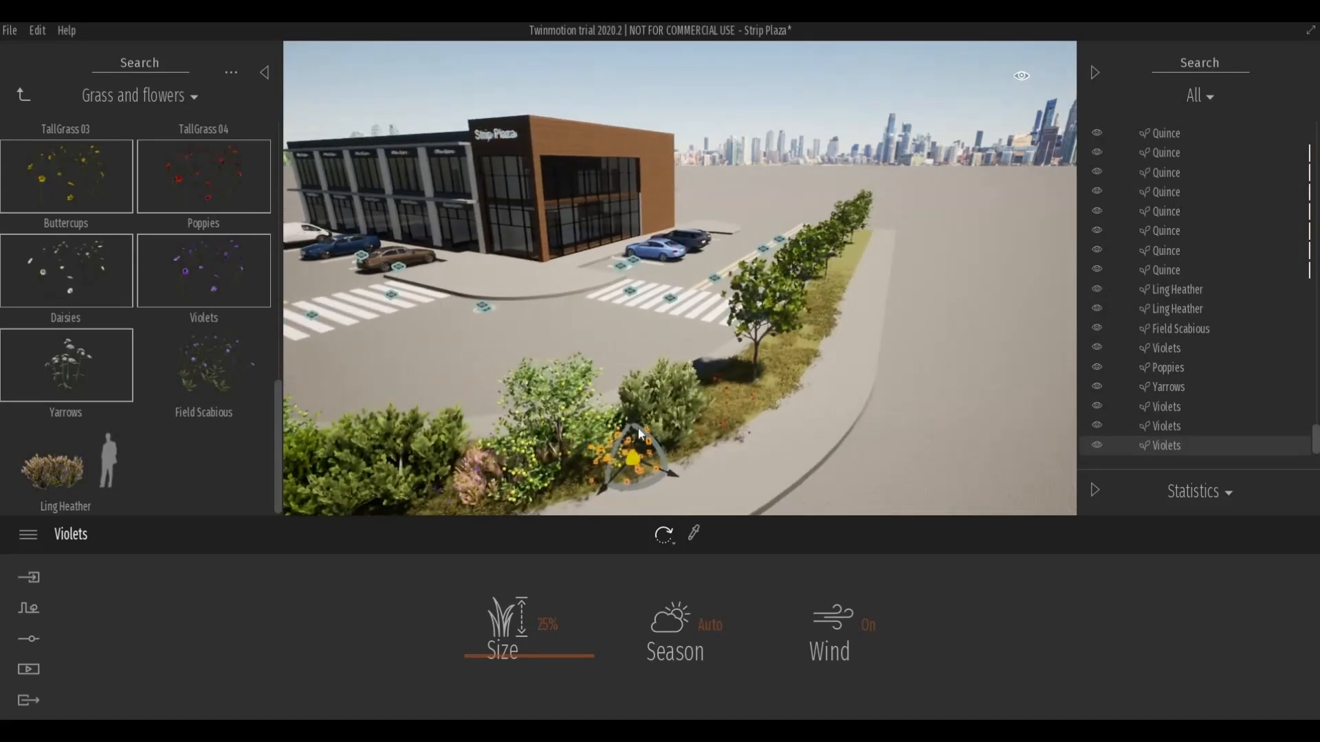
left_click_drag(639, 433, 732, 388)
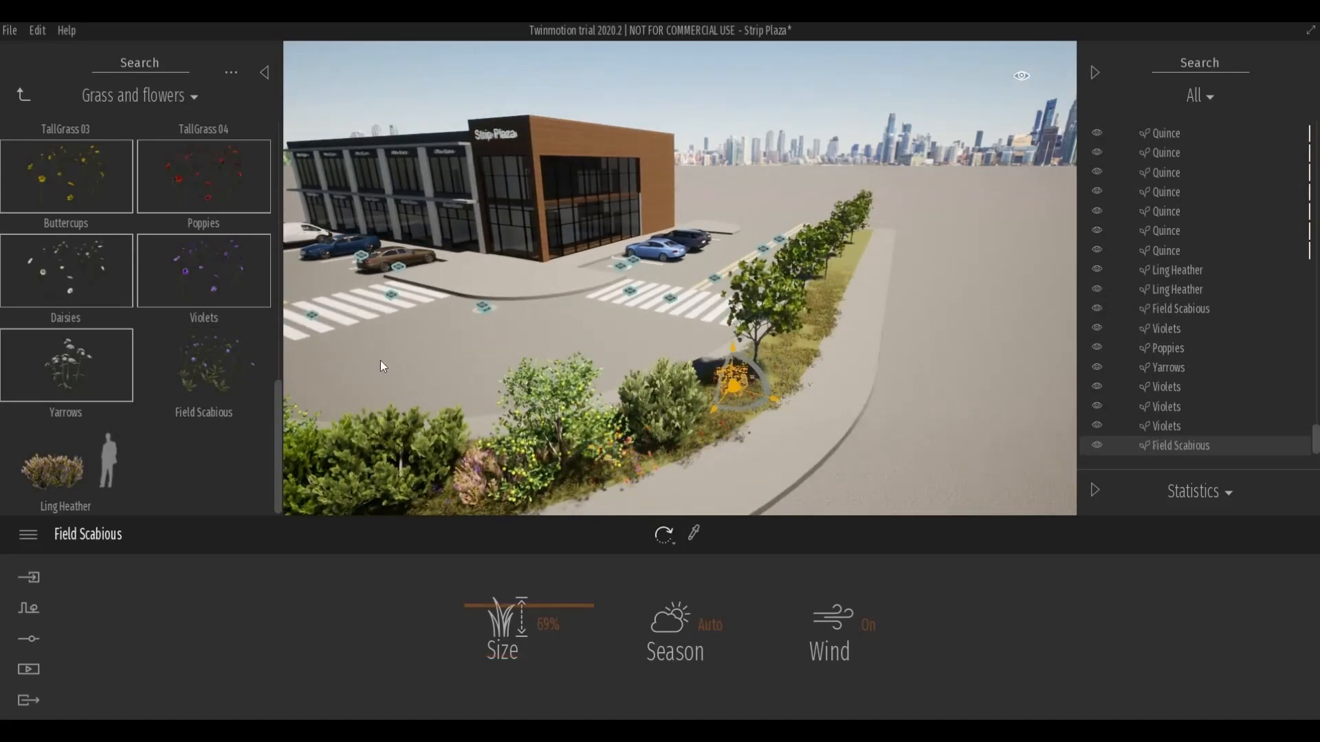
left_click_drag(710, 357, 766, 381)
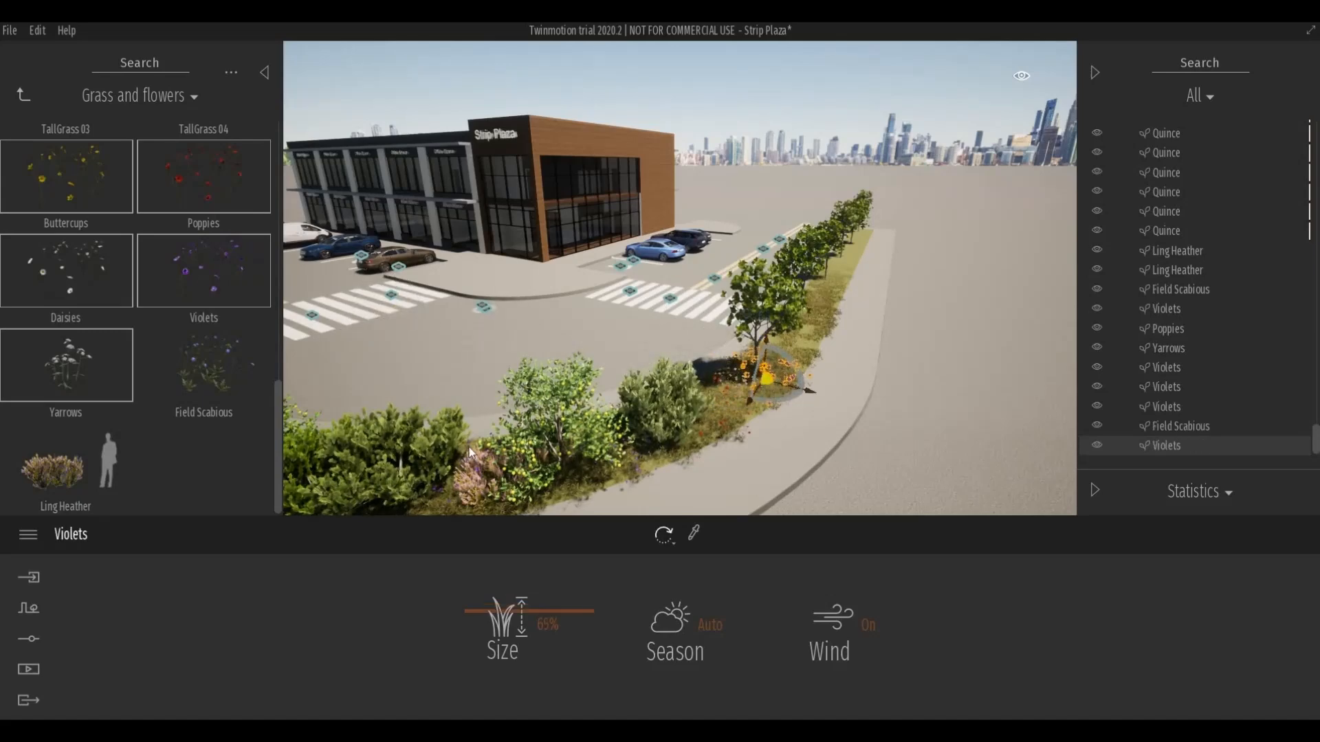
Plant another patch of Violets in the grass between the outer Ling Heather and the nearest front-row tree.
middle_click_drag(660, 428, 486, 442)
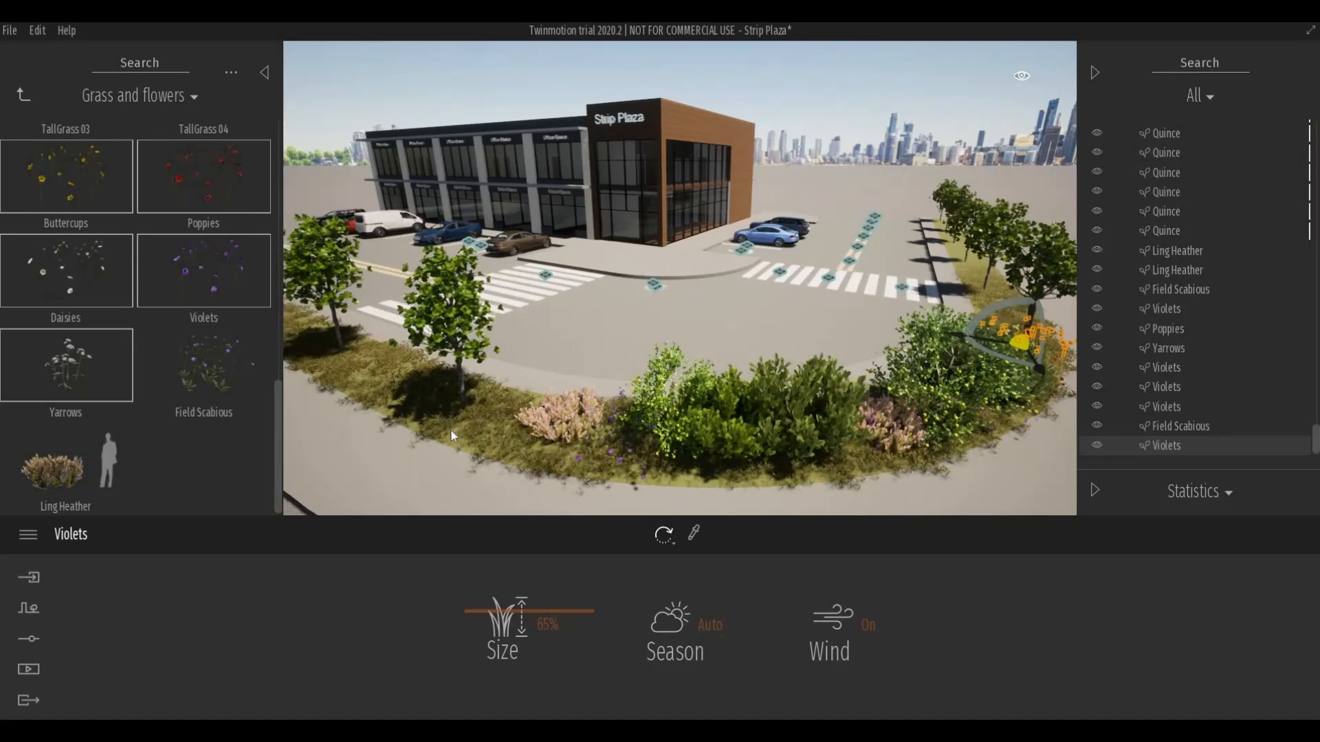
left_click(477, 430)
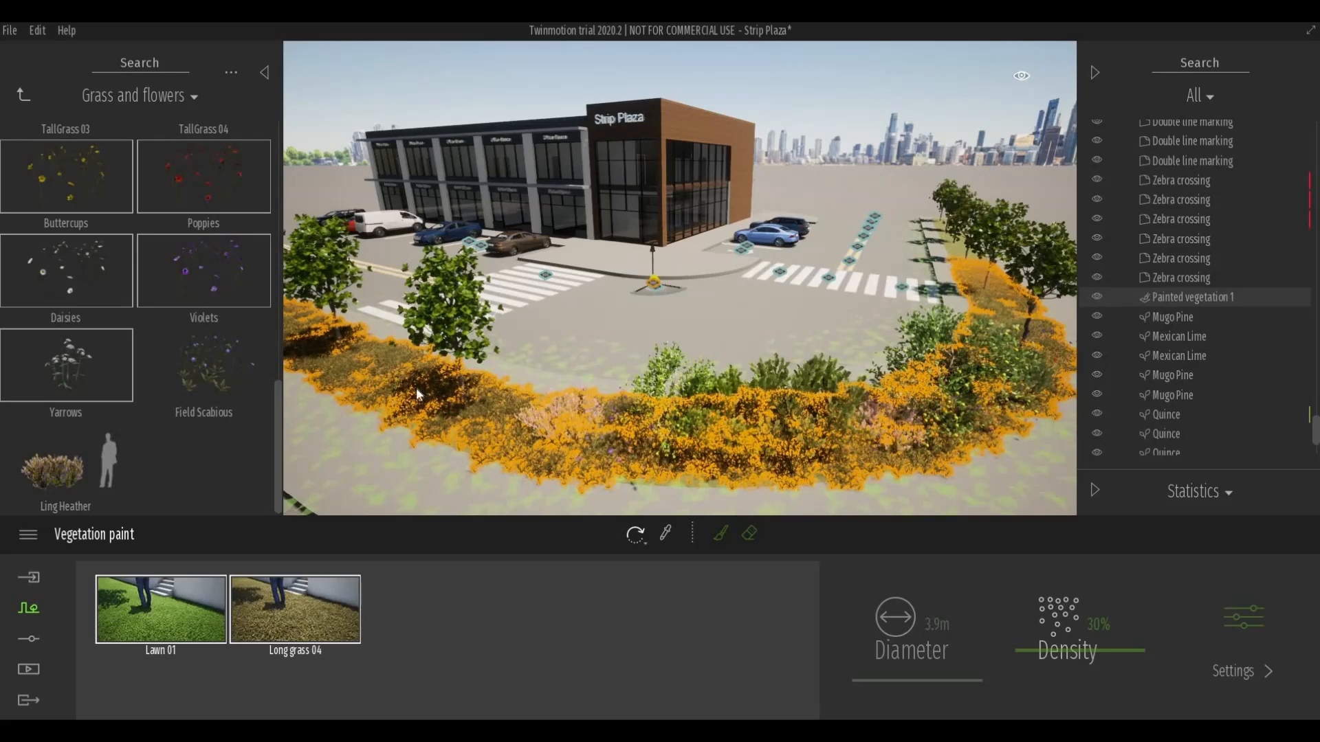
middle_click_drag(490, 418, 558, 452, "shift")
left_click(443, 471)
key("Escape")
Review the finished corner planting from near and far and from a lower viewpoint facing the building.
scroll(592, 464, "down", 2)
scroll(597, 466, "up", 1)
scroll(536, 420, "down", 2)
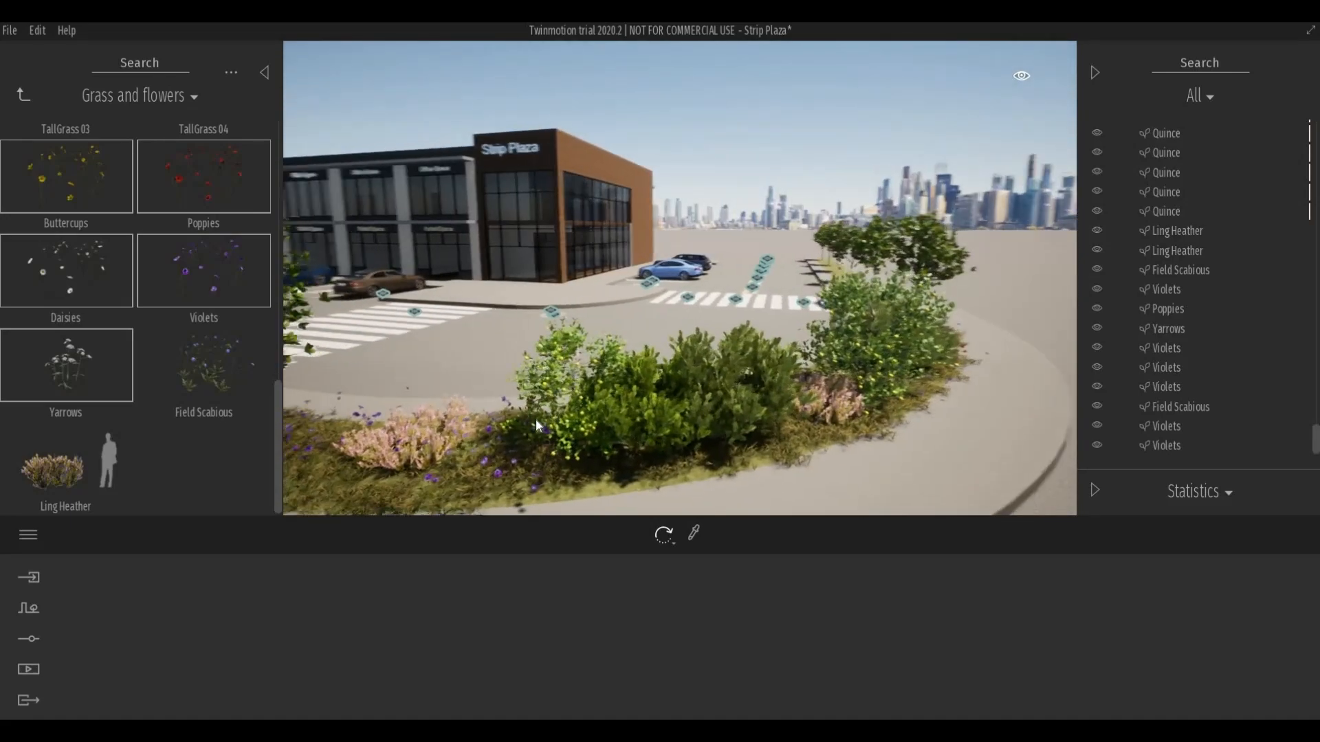
scroll(537, 421, "up", 3)
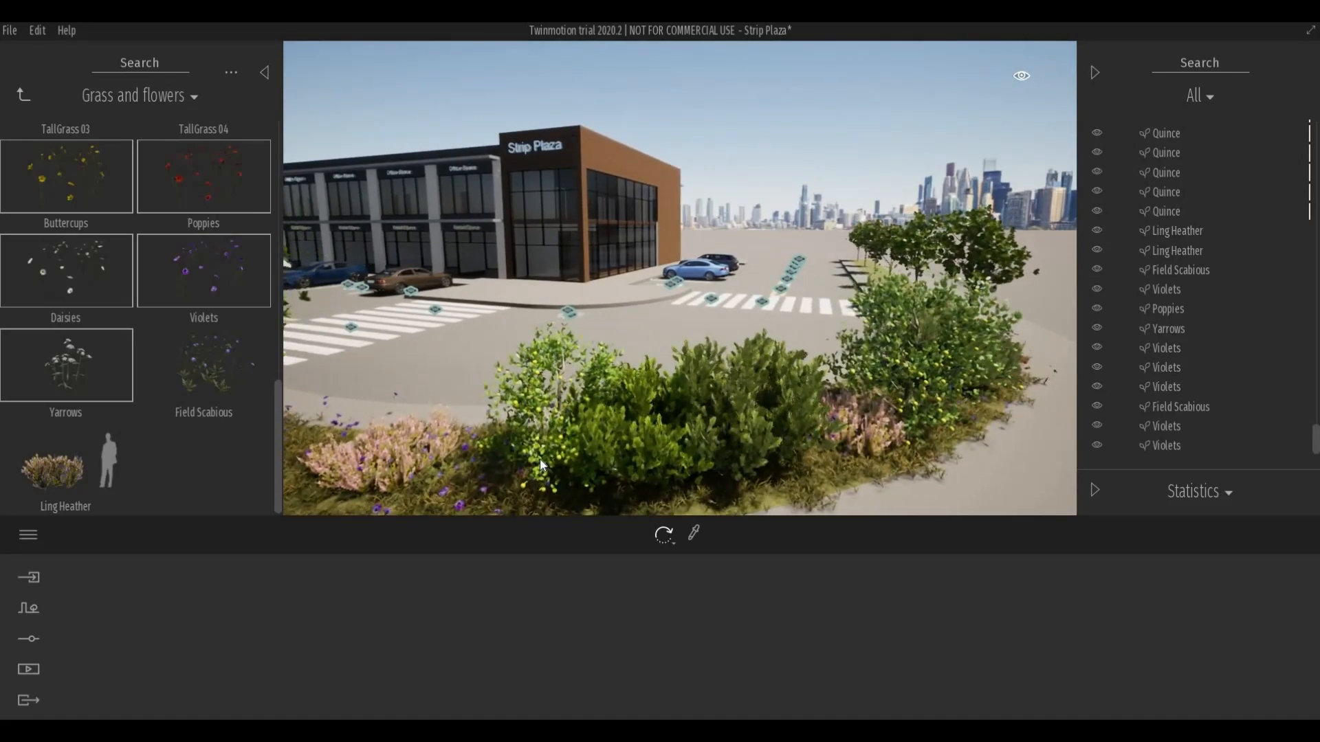
scroll(539, 459, "down", 3)
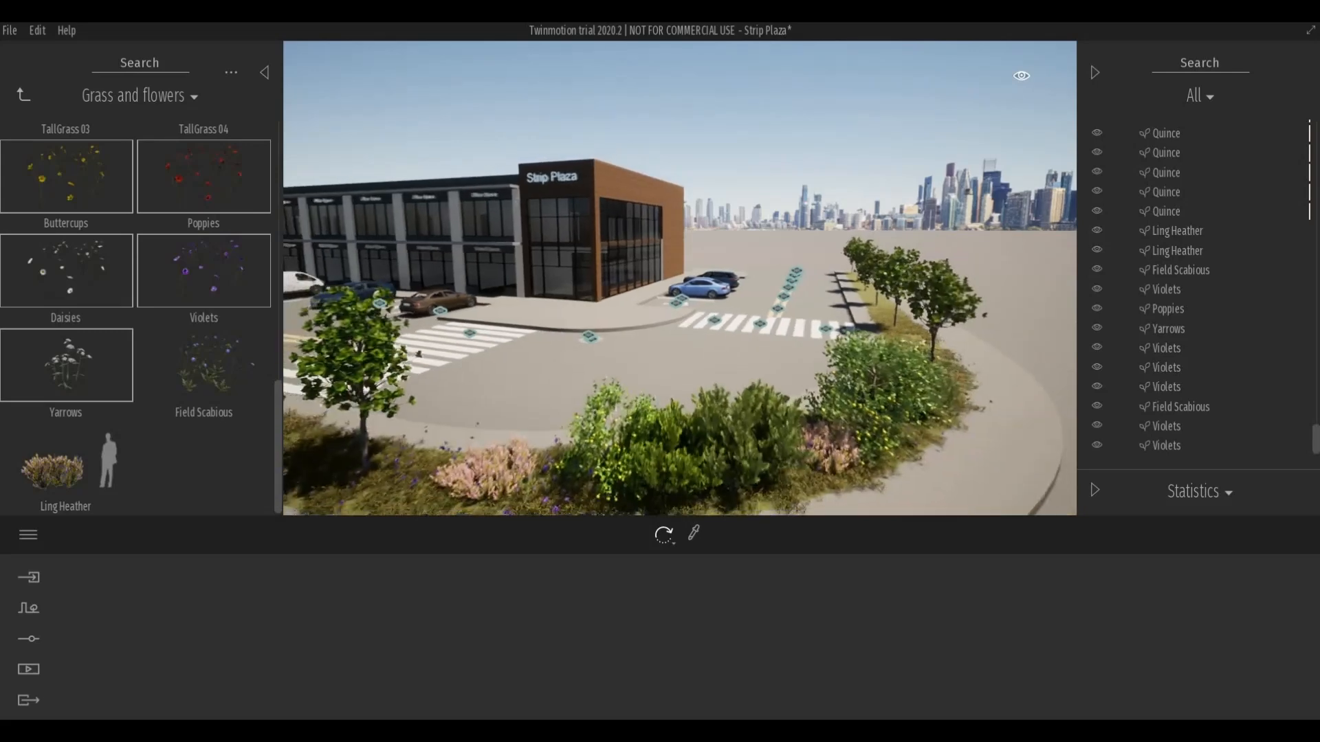
middle_click_drag(539, 459, 563, 335, "shift")
scroll(559, 336, "up", 4)
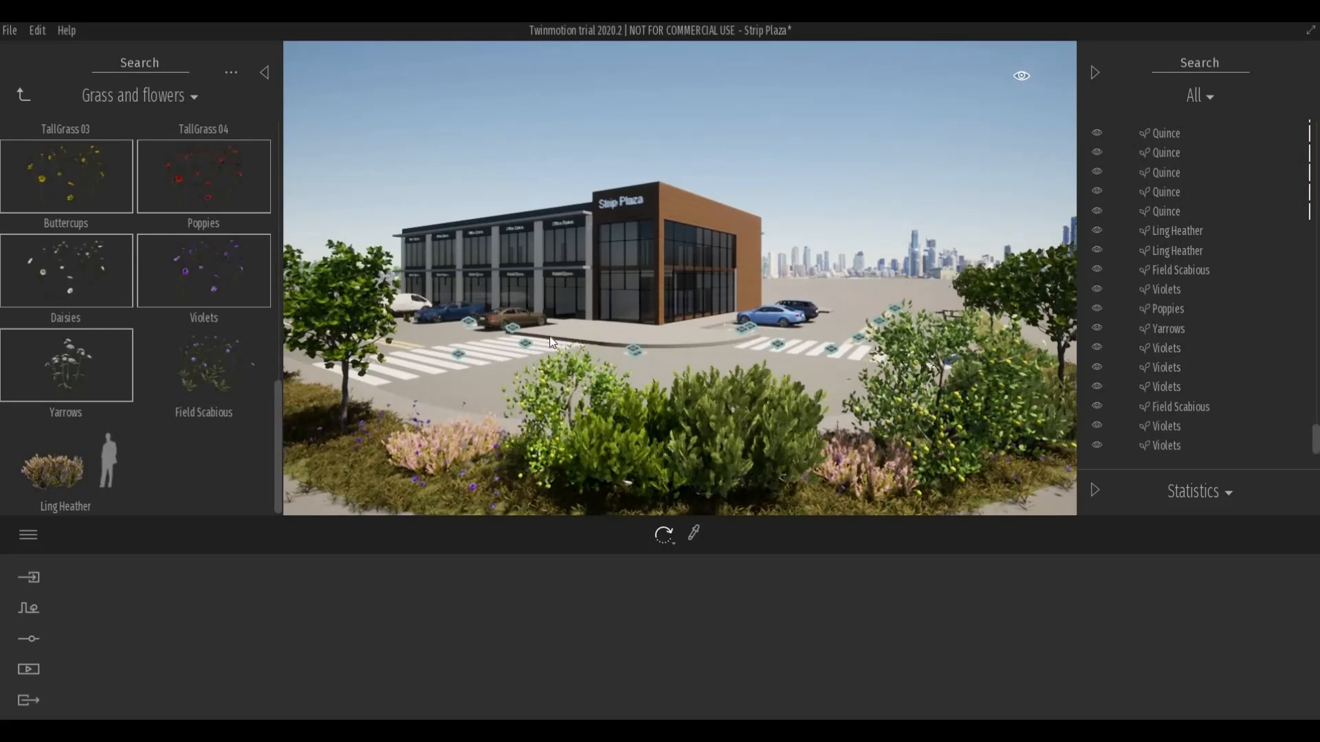
middle_click_drag(551, 336, 537, 335)
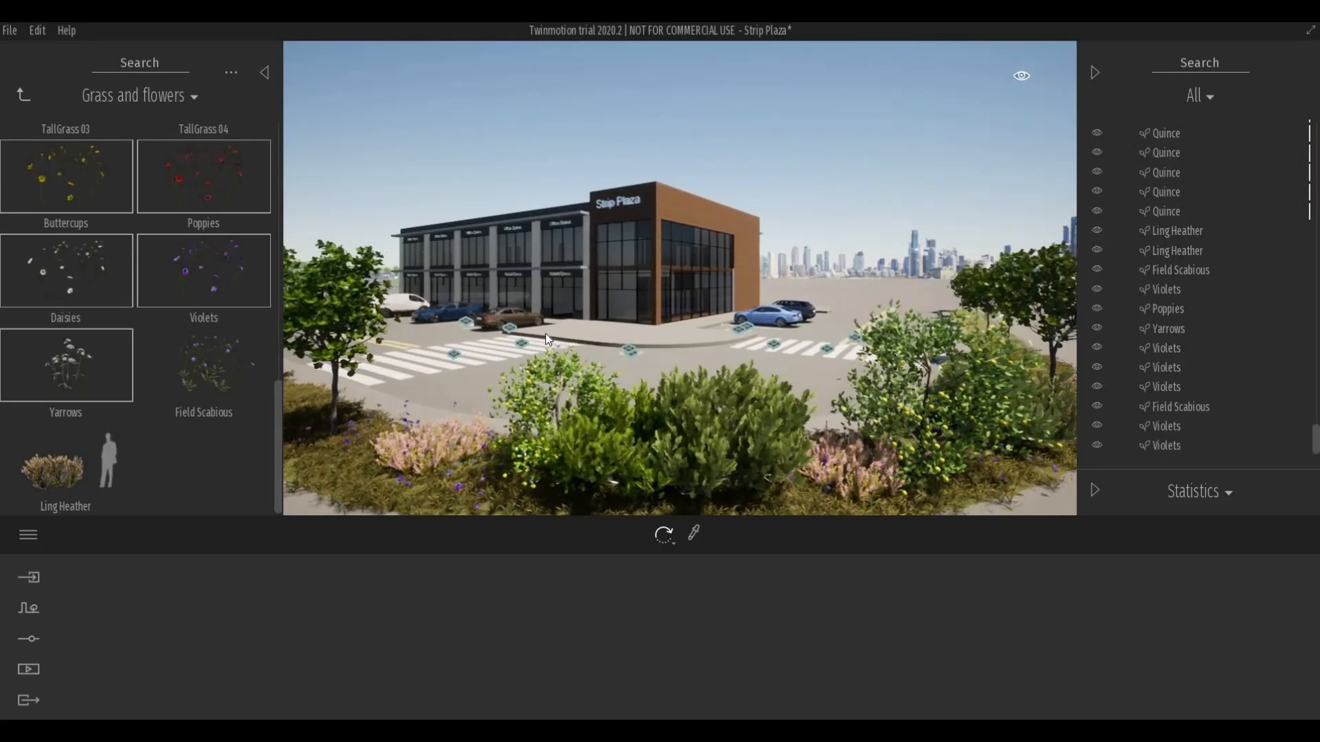
Place a Colorado Spruce from the trees library at the building's far end, beside the last parked car.
left_click(25, 96)
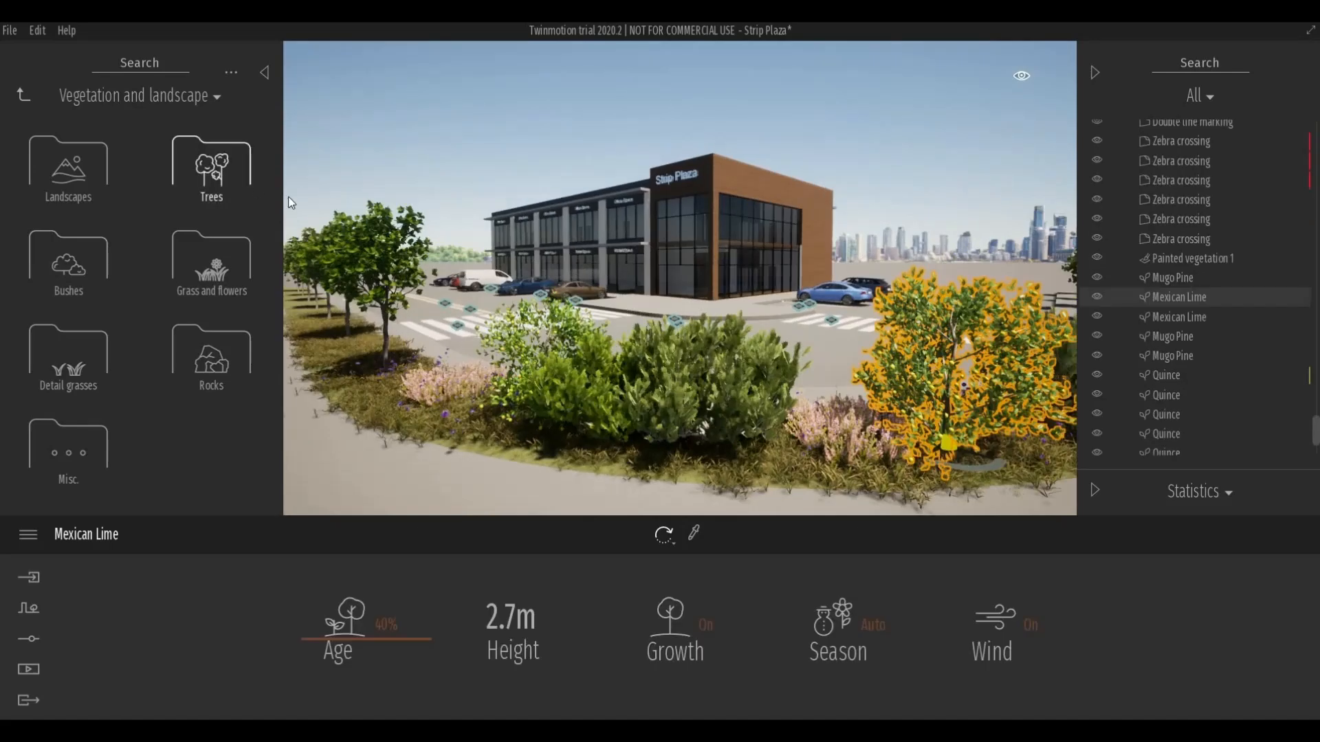
left_click(222, 177)
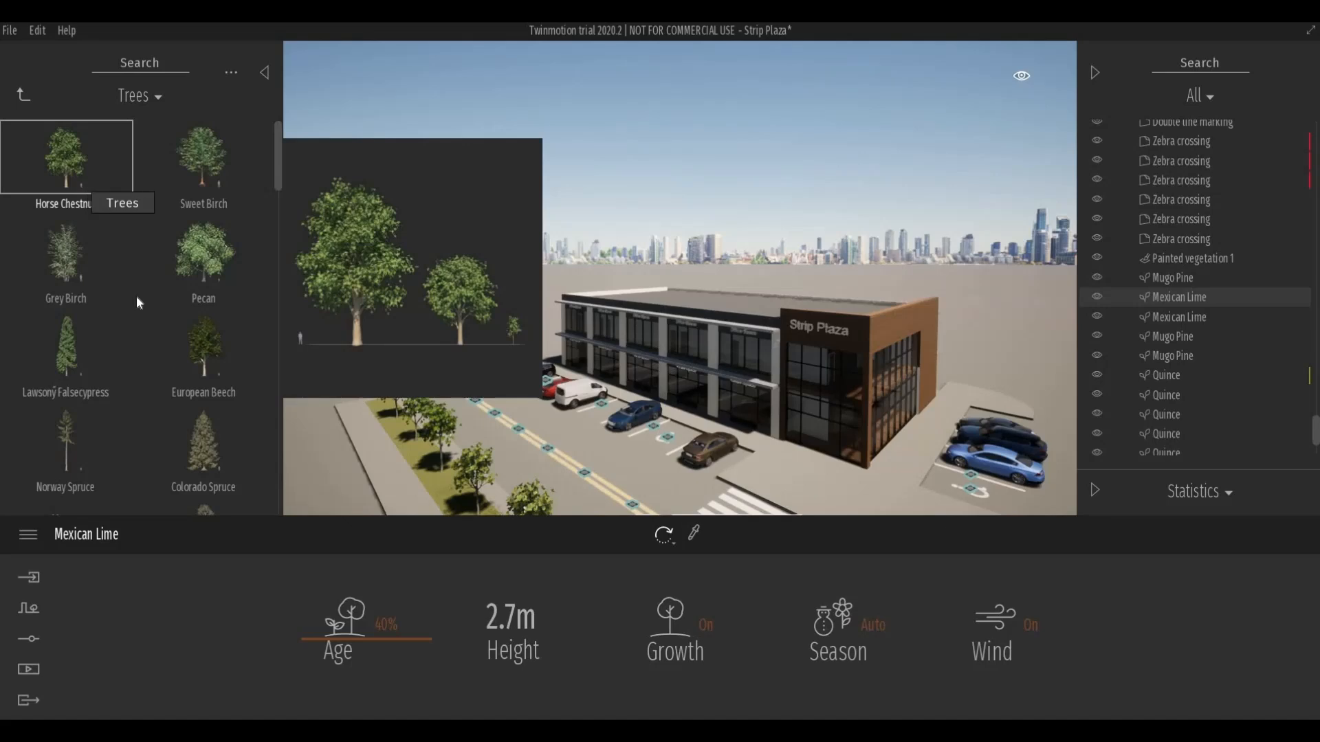
scroll(203, 383, "down", 1)
mouse_move(426, 339)
left_mouse_down()
mouse_move(498, 336)
mouse_move(540, 356)
left_mouse_up()
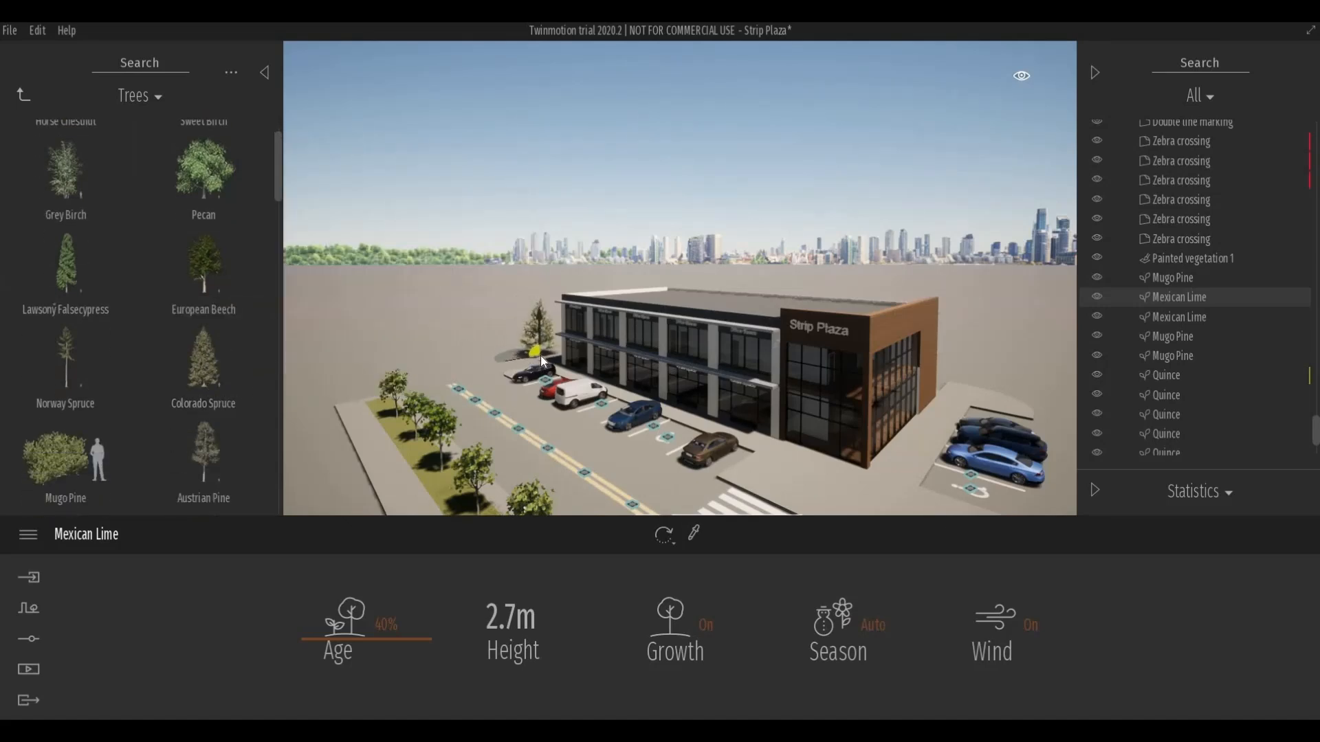
Plant five Norway Spruces around the Colorado Spruce at the building's far end, extending the group outward from the wall.
scroll(497, 360, "up", 5)
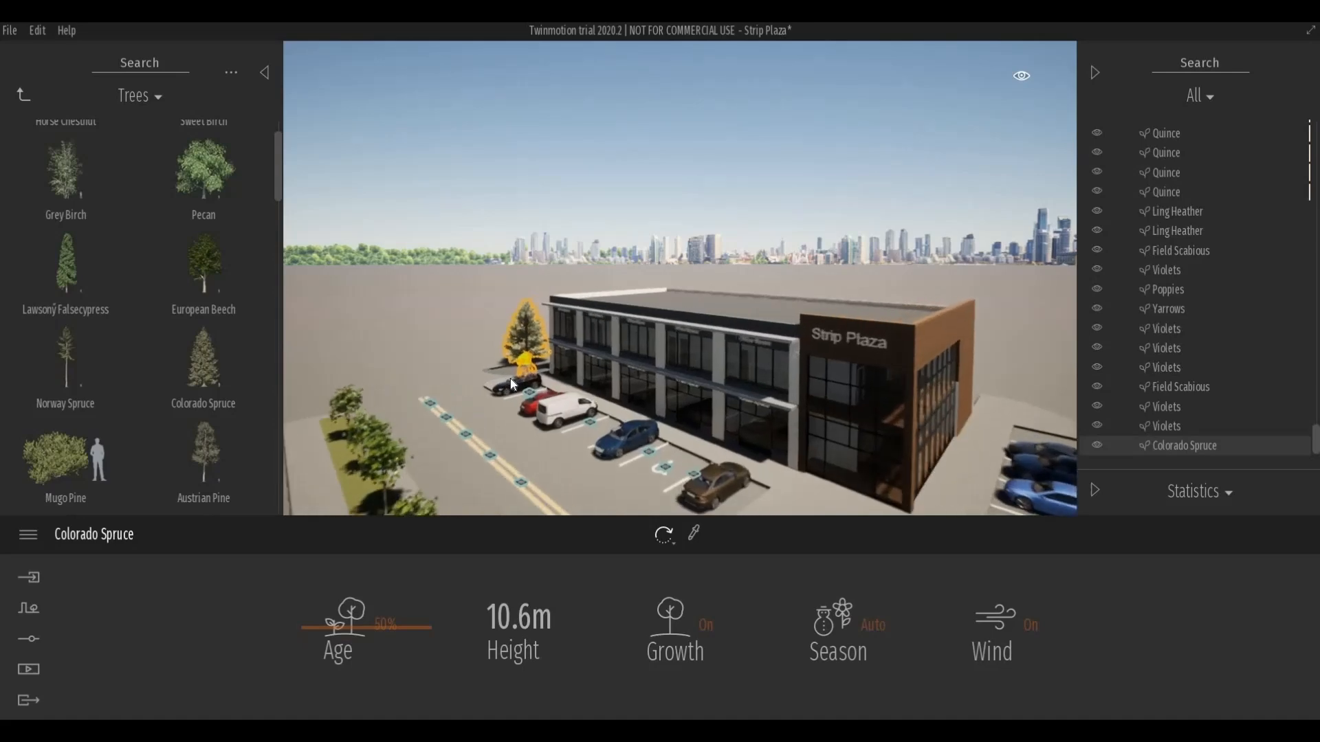
mouse_move(497, 360)
middle_mouse_down("shift")
mouse_move(509, 372)
mouse_move(492, 365)
mouse_move(497, 383)
mouse_move(474, 388)
mouse_move(489, 383)
middle_mouse_up("shift")
scroll(493, 372, "up", 5)
middle_click_drag(351, 374, 323, 360, "shift")
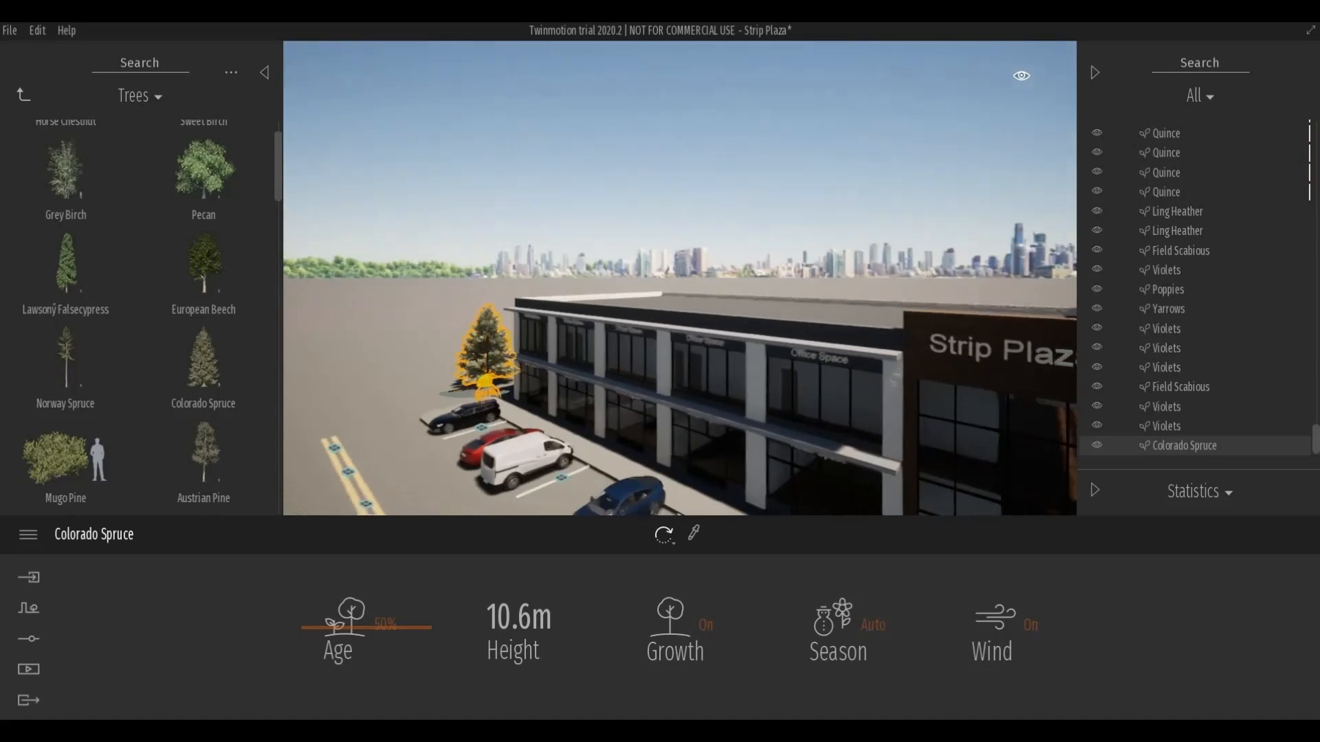
mouse_move(91, 354)
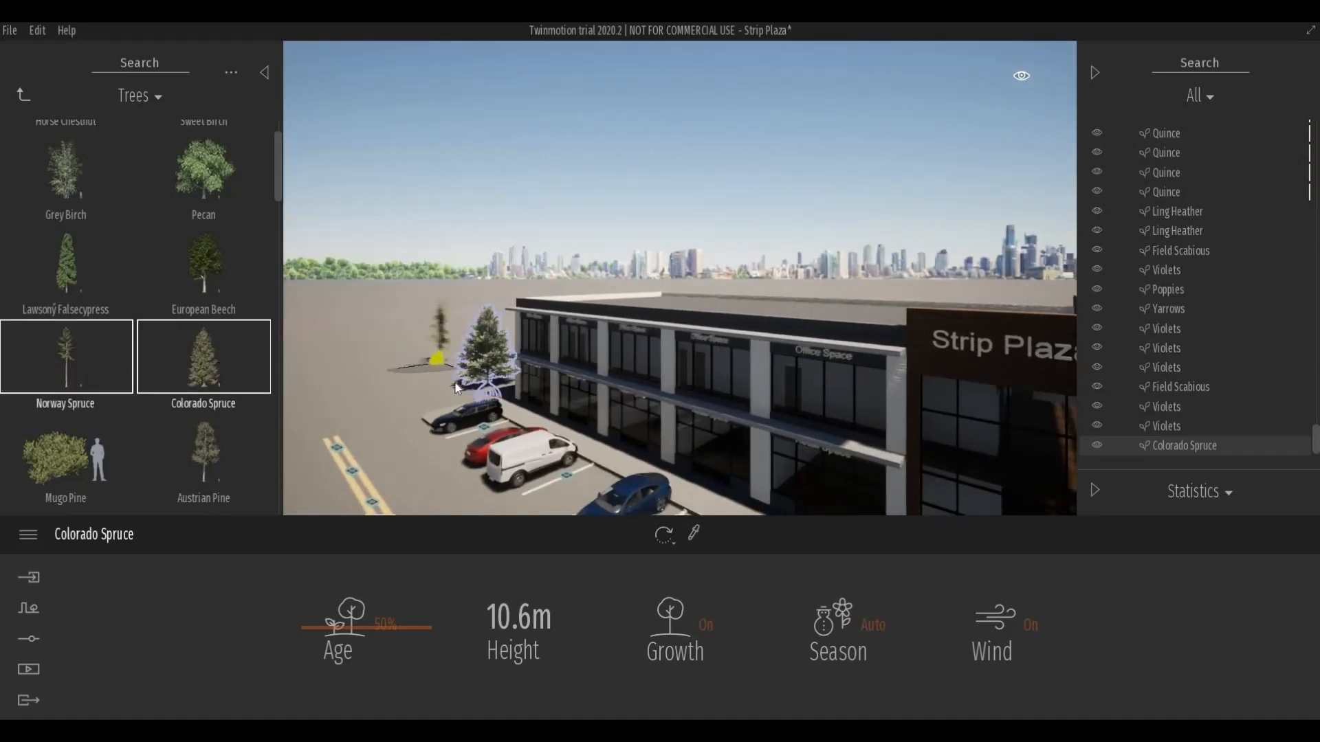
middle_click_drag(455, 383, 516, 390, "shift")
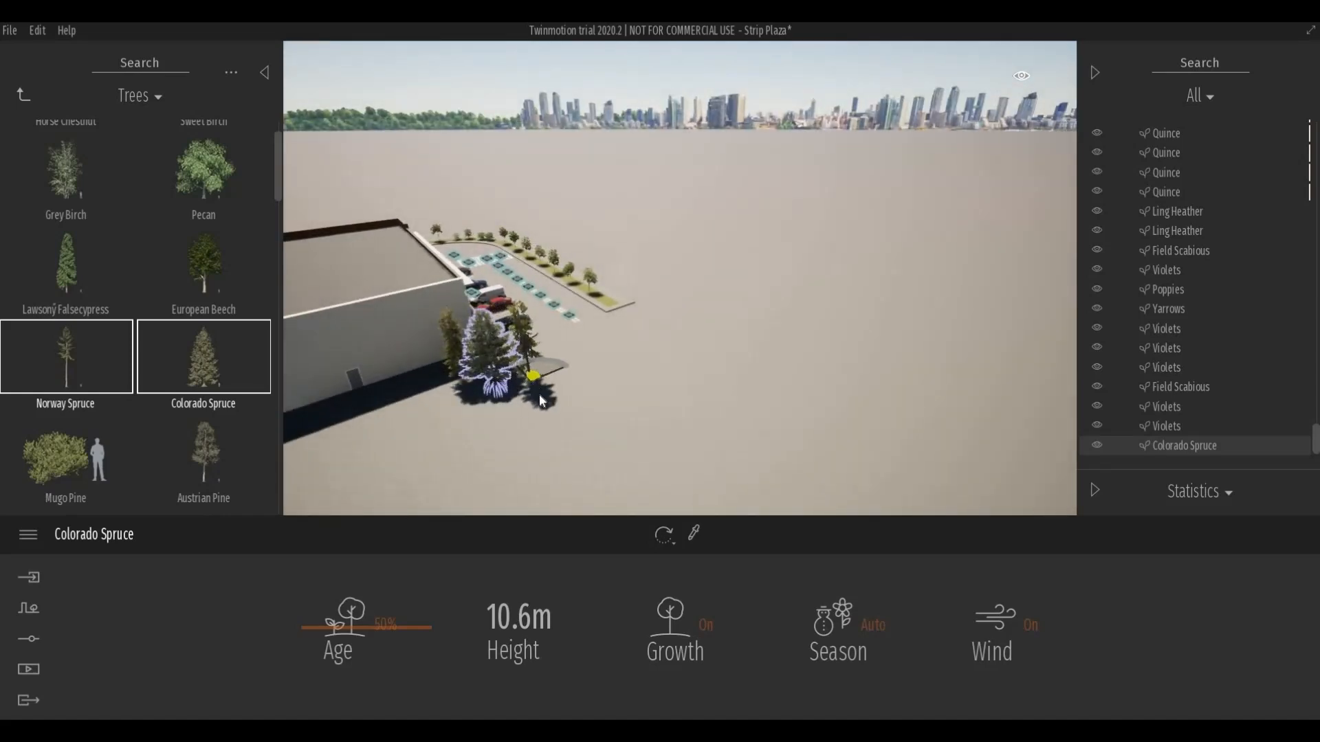
left_click(540, 401)
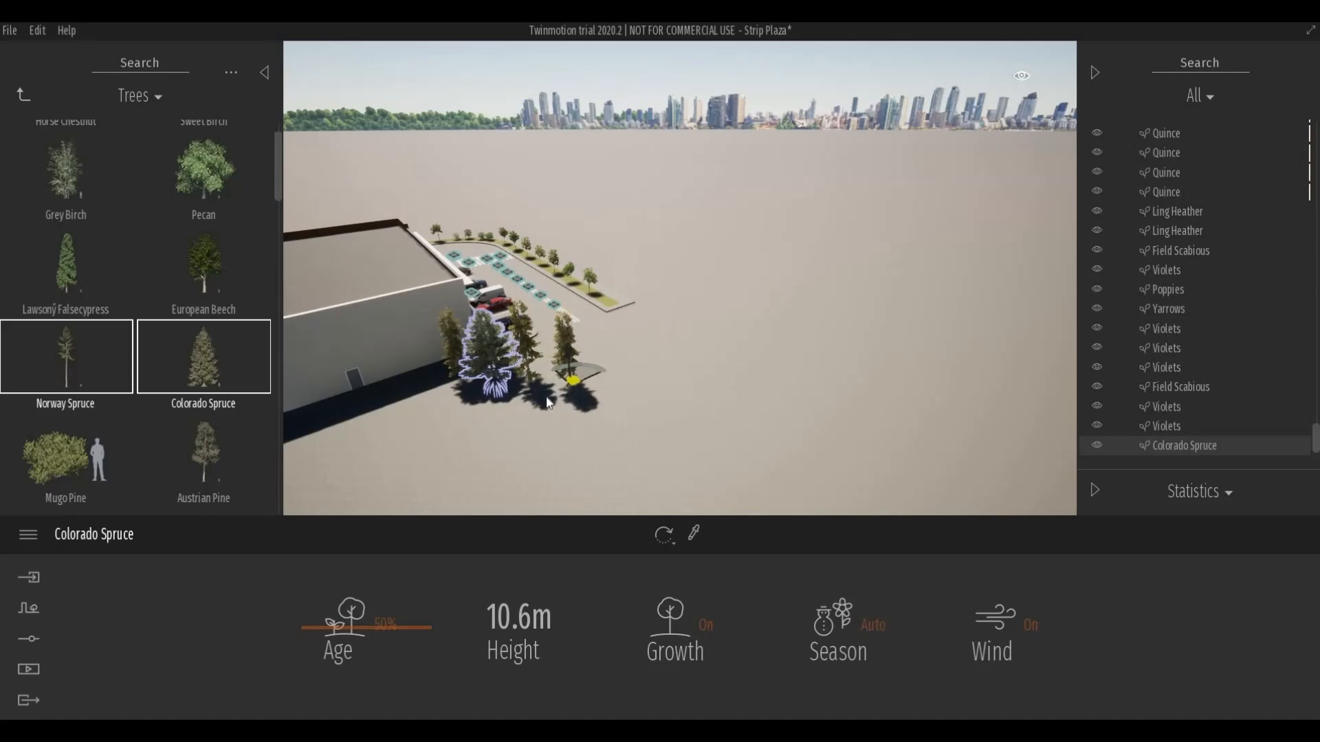
left_click(542, 395)
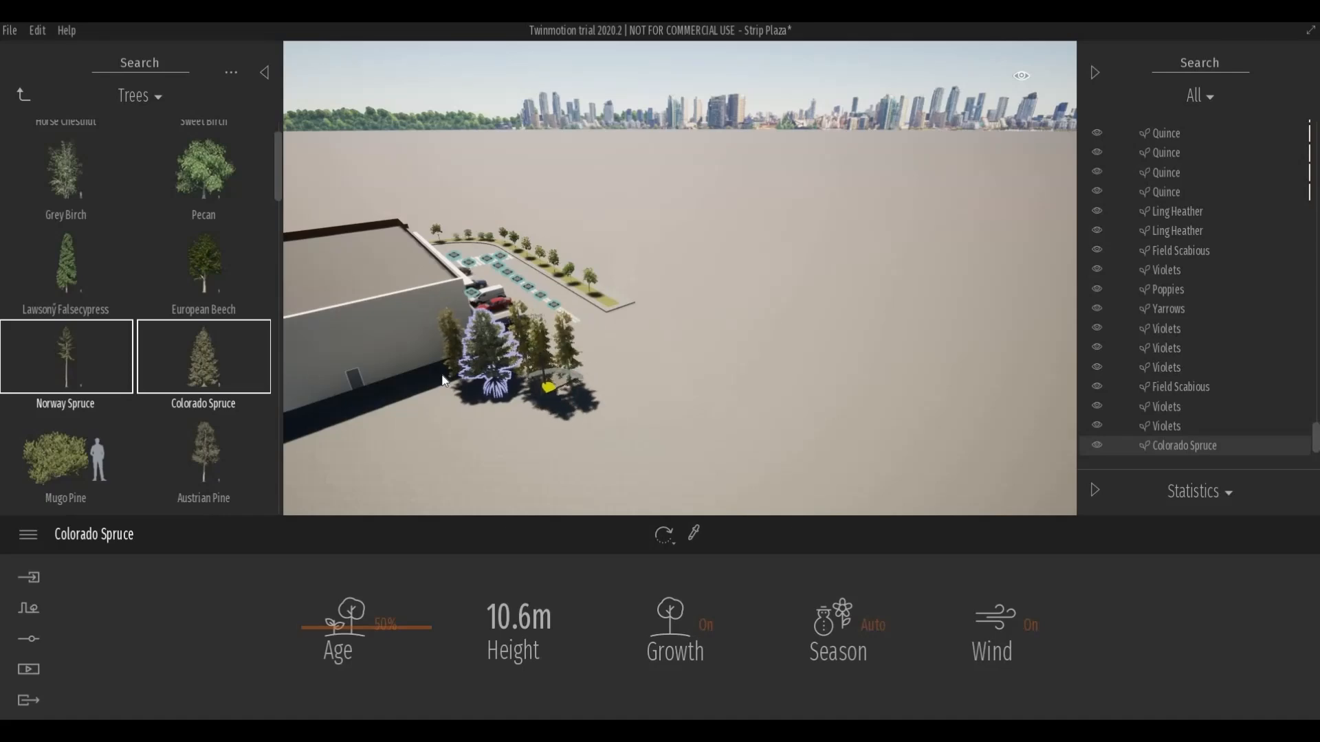
middle_click_drag(448, 389, 370, 392, "shift")
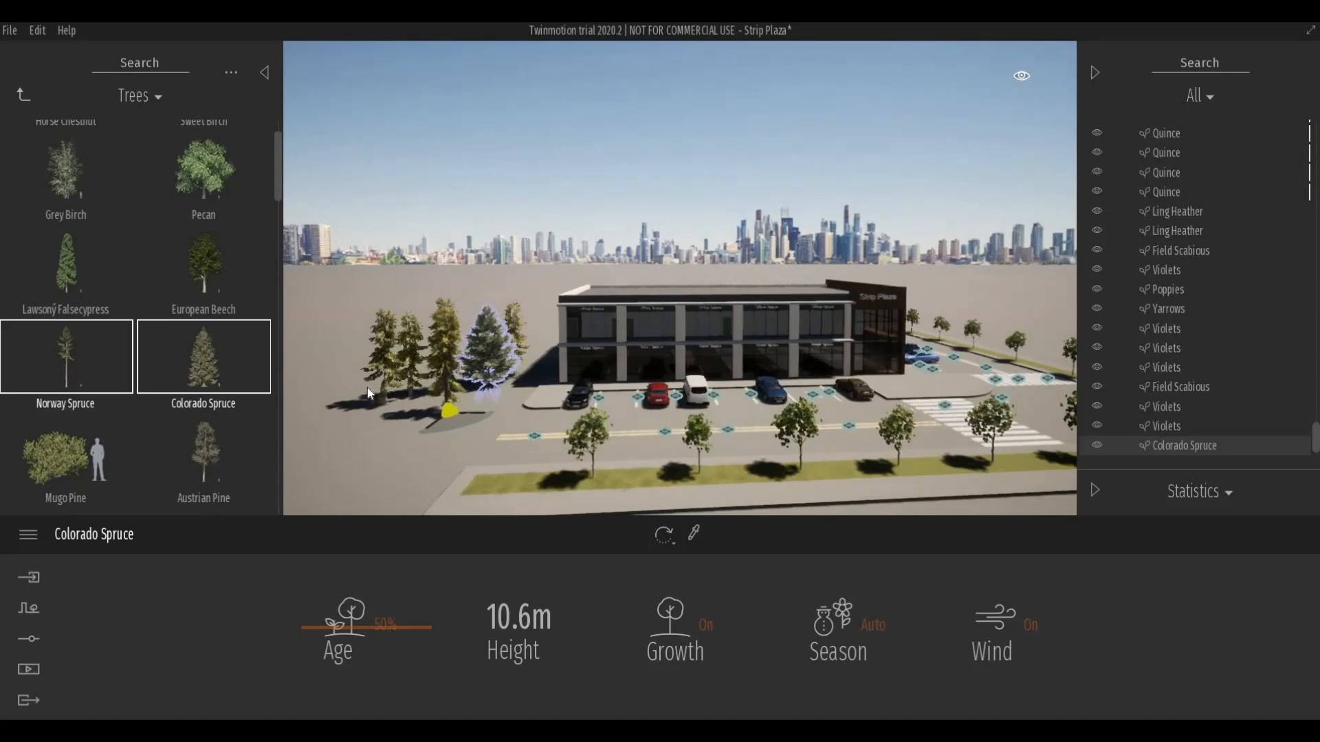
left_click(354, 390)
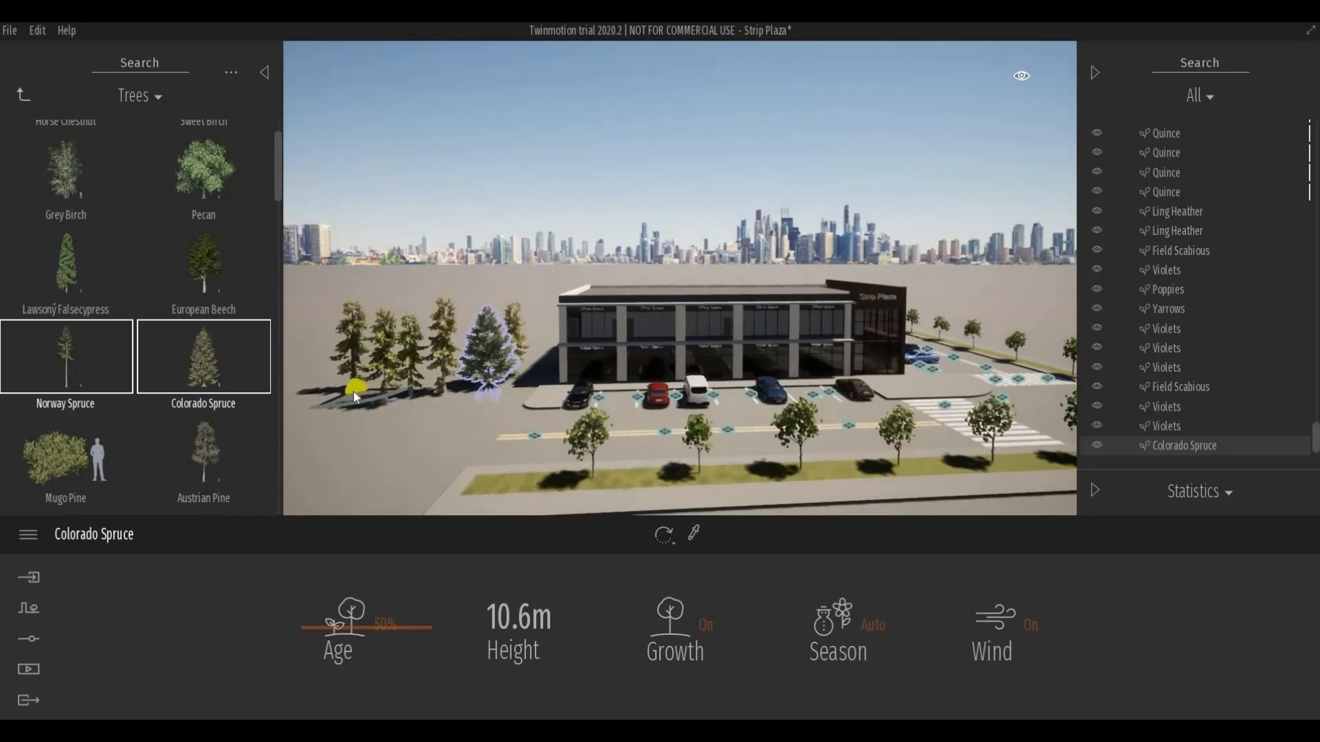
Add four more Colorado Spruces among and in front of the Norway Spruces to thicken the grove beside the building.
mouse_move(215, 463)
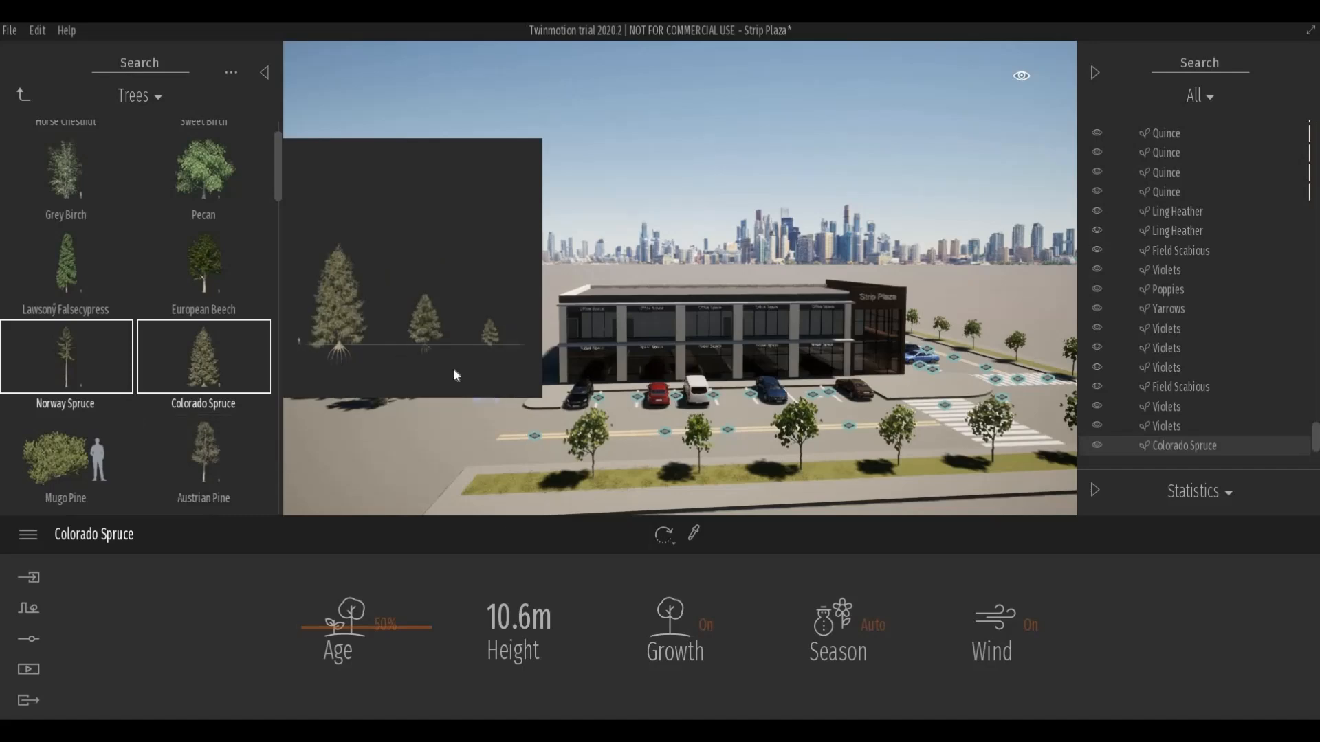
left_click(437, 406)
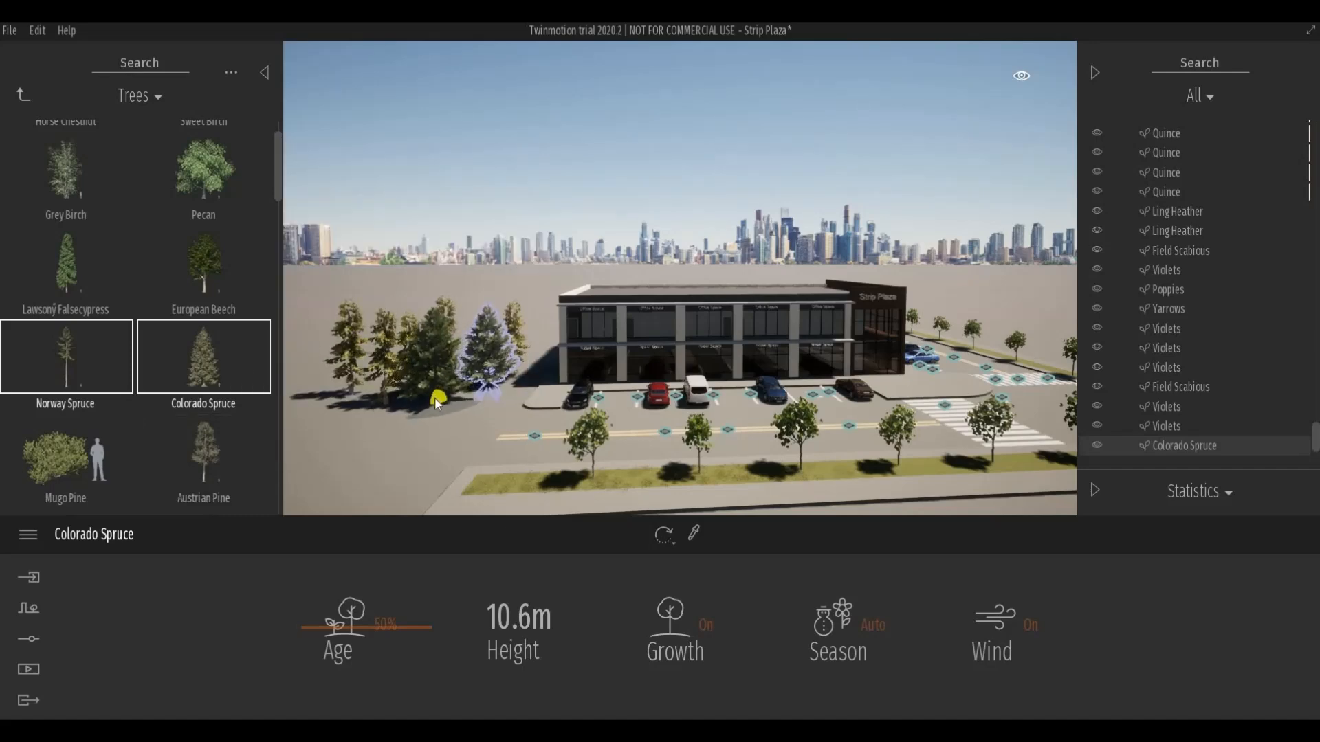
key("Escape")
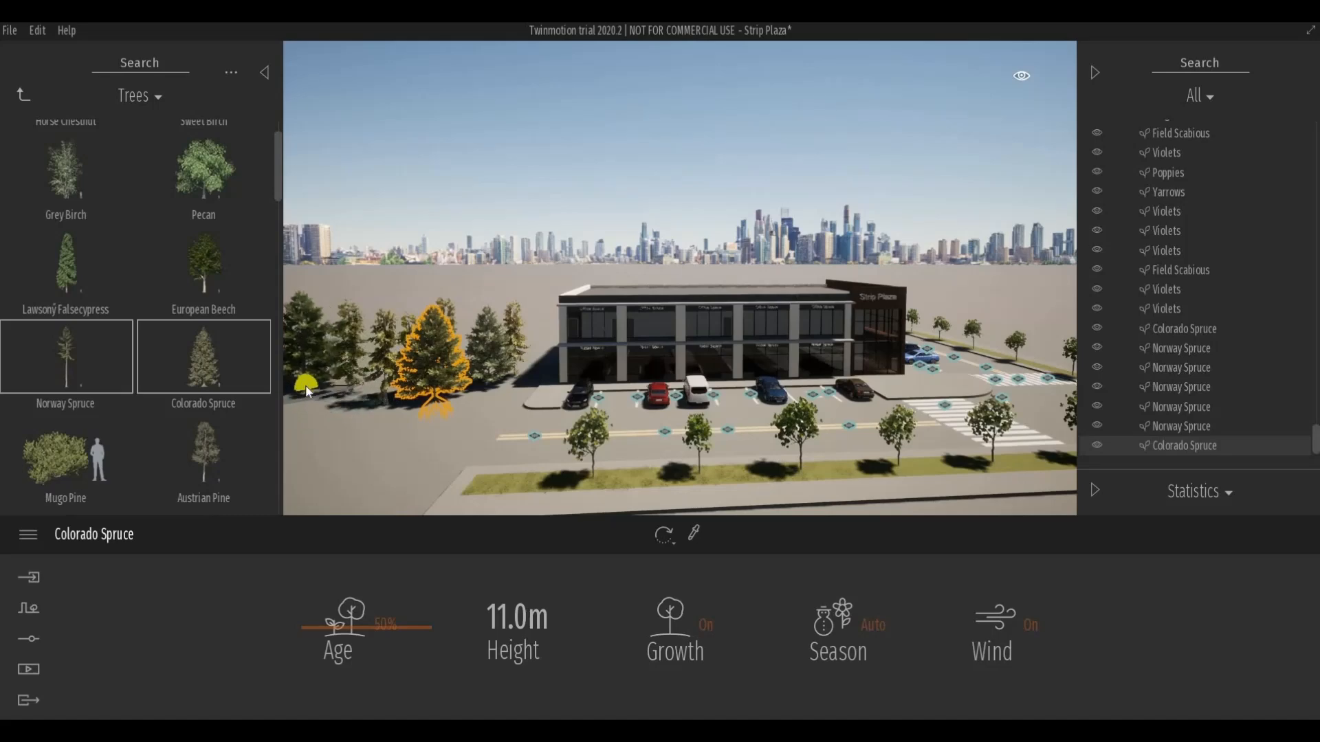
left_click(374, 370)
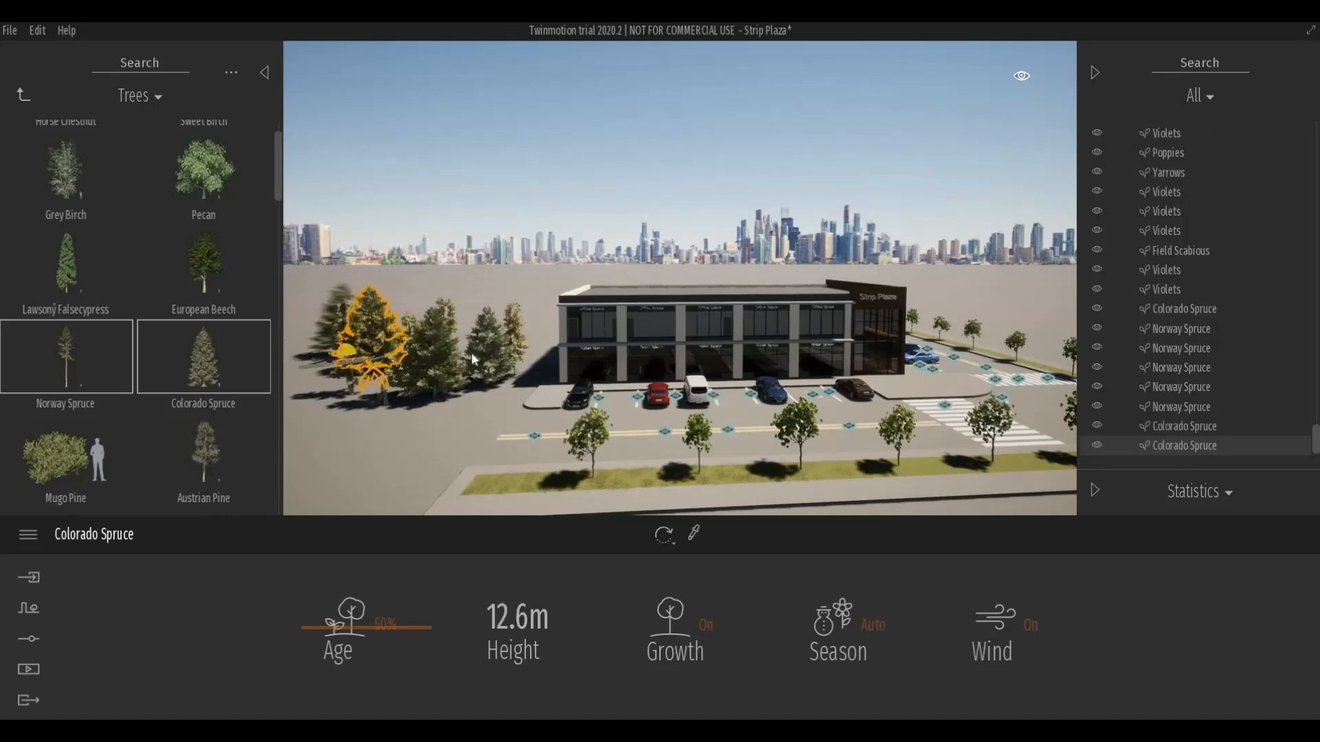
left_click(471, 353)
left_click(223, 361)
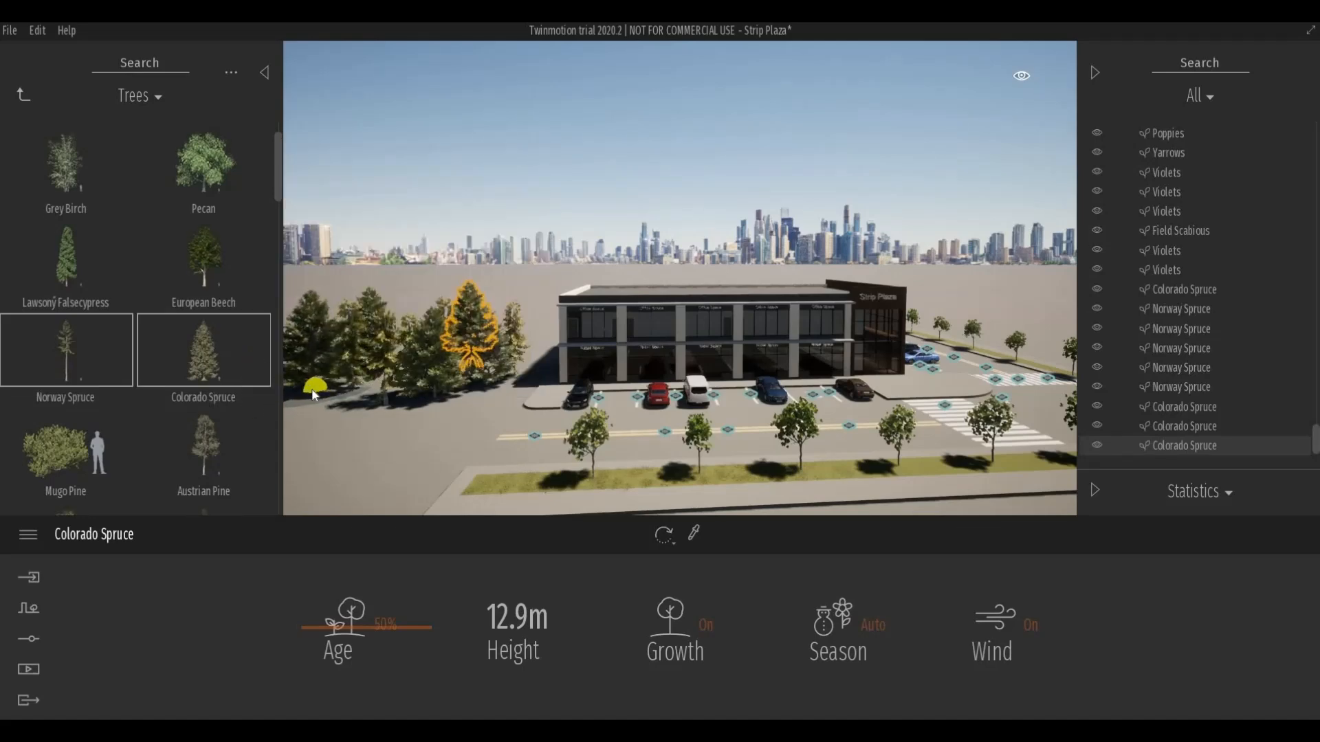
left_click(313, 393)
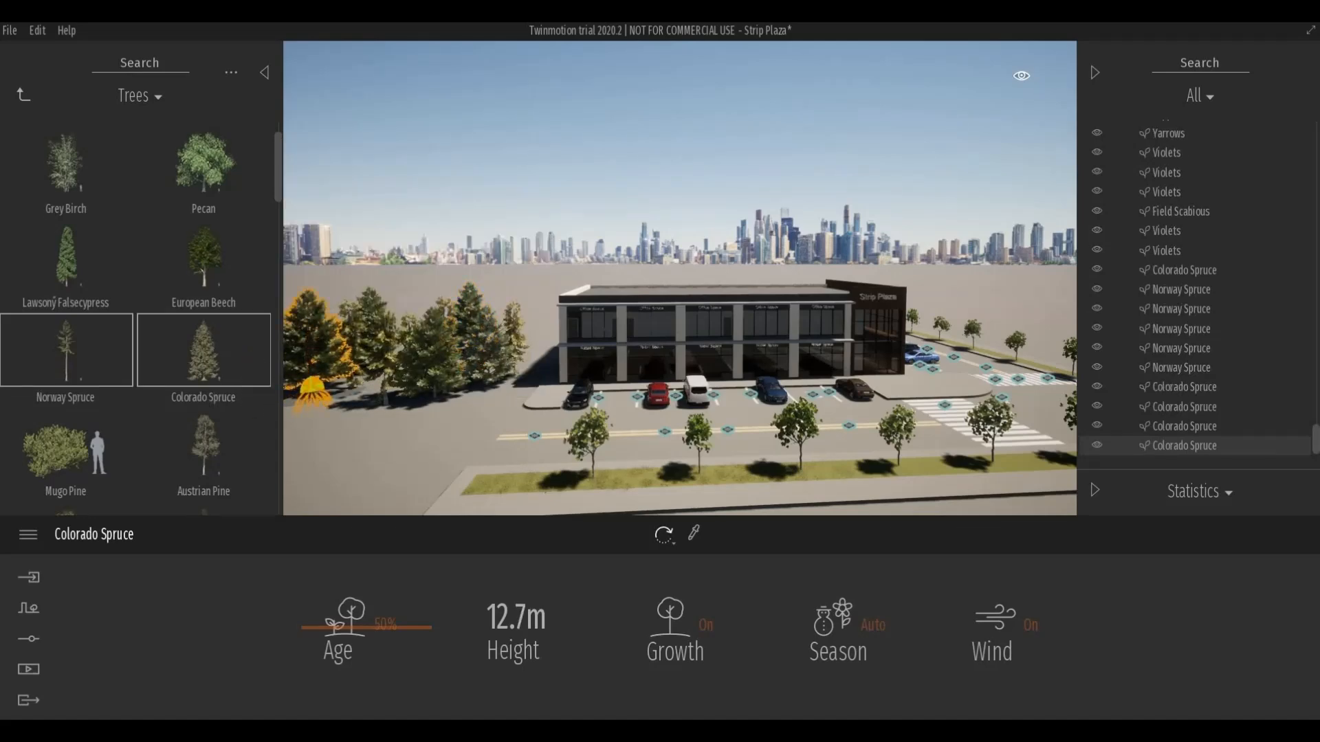
middle_click_drag(591, 438, 794, 380)
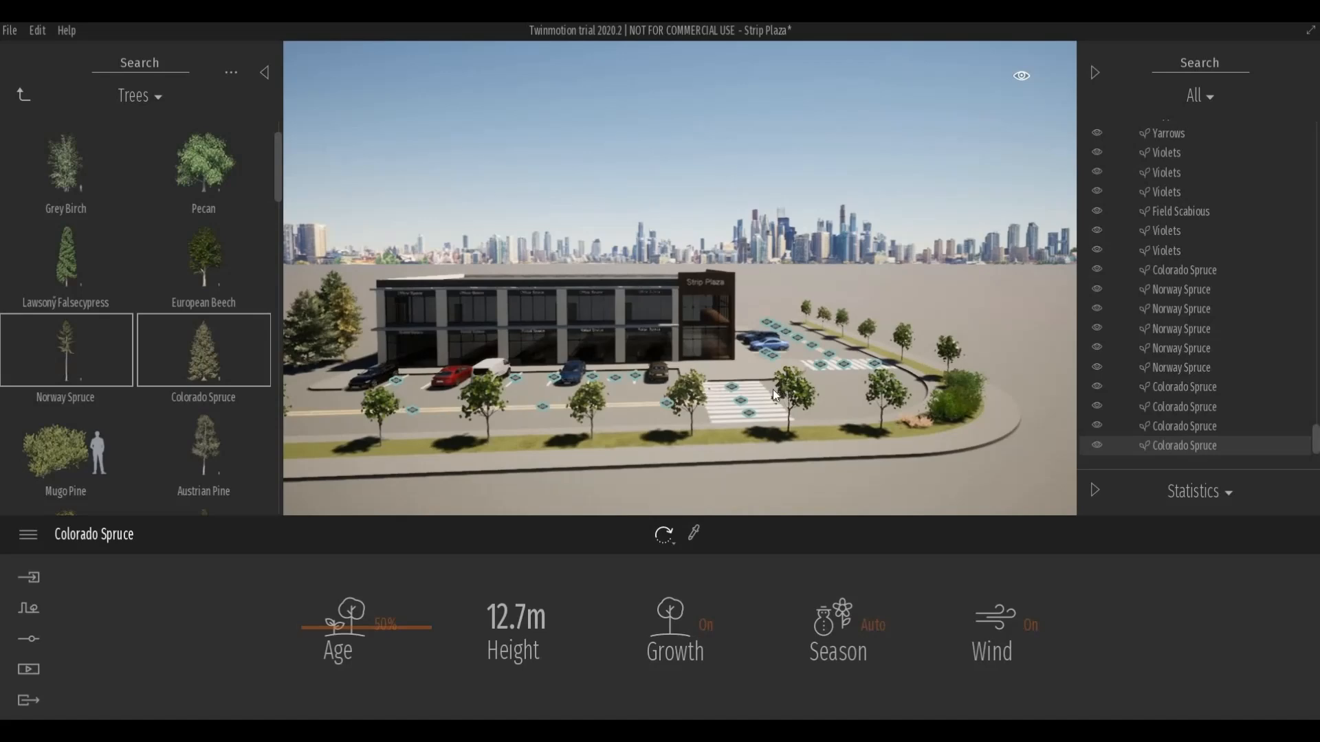
Inspect the building and its planting from the road, the glazed side and the flower-filled corner.
mouse_move(775, 396)
right_mouse_down()
mouse_move(761, 393)
mouse_move(775, 385)
right_mouse_up()
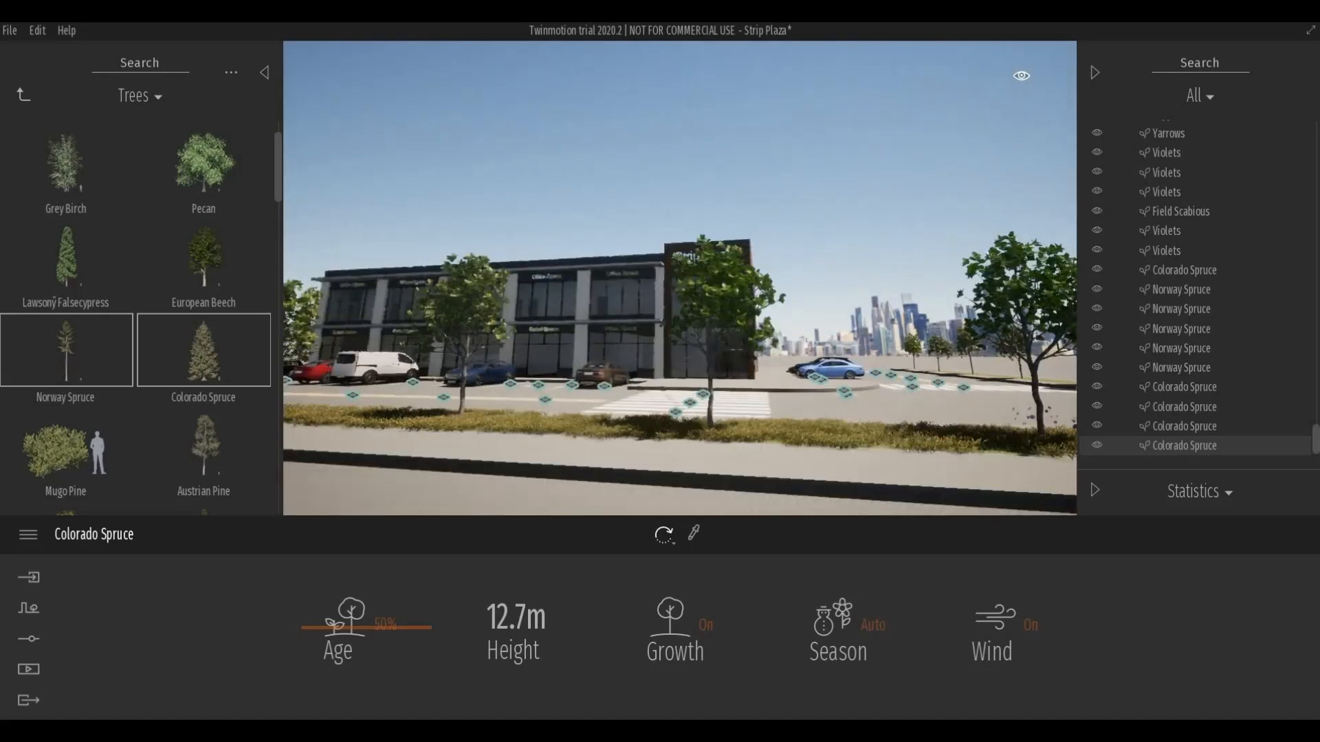
middle_click_drag(774, 385, 737, 401)
scroll(736, 402, "up", 5)
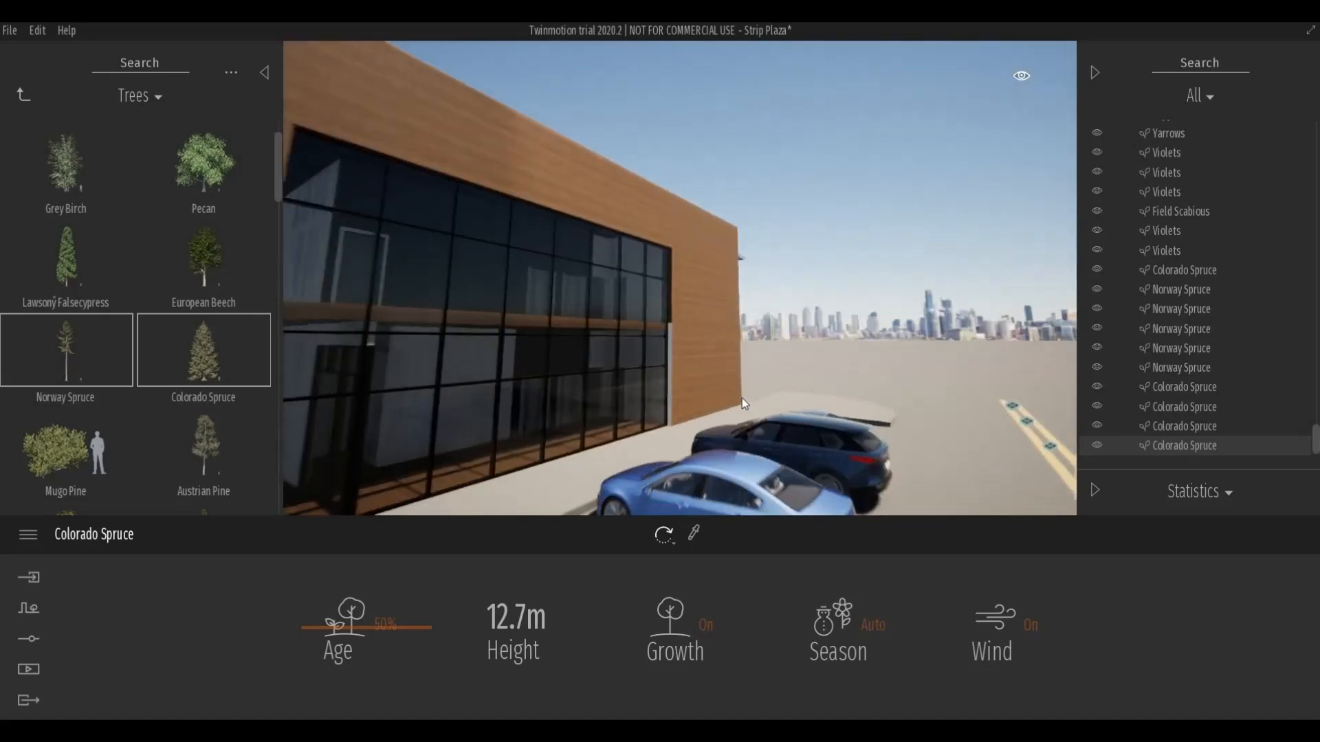
scroll(743, 399, "down", 8)
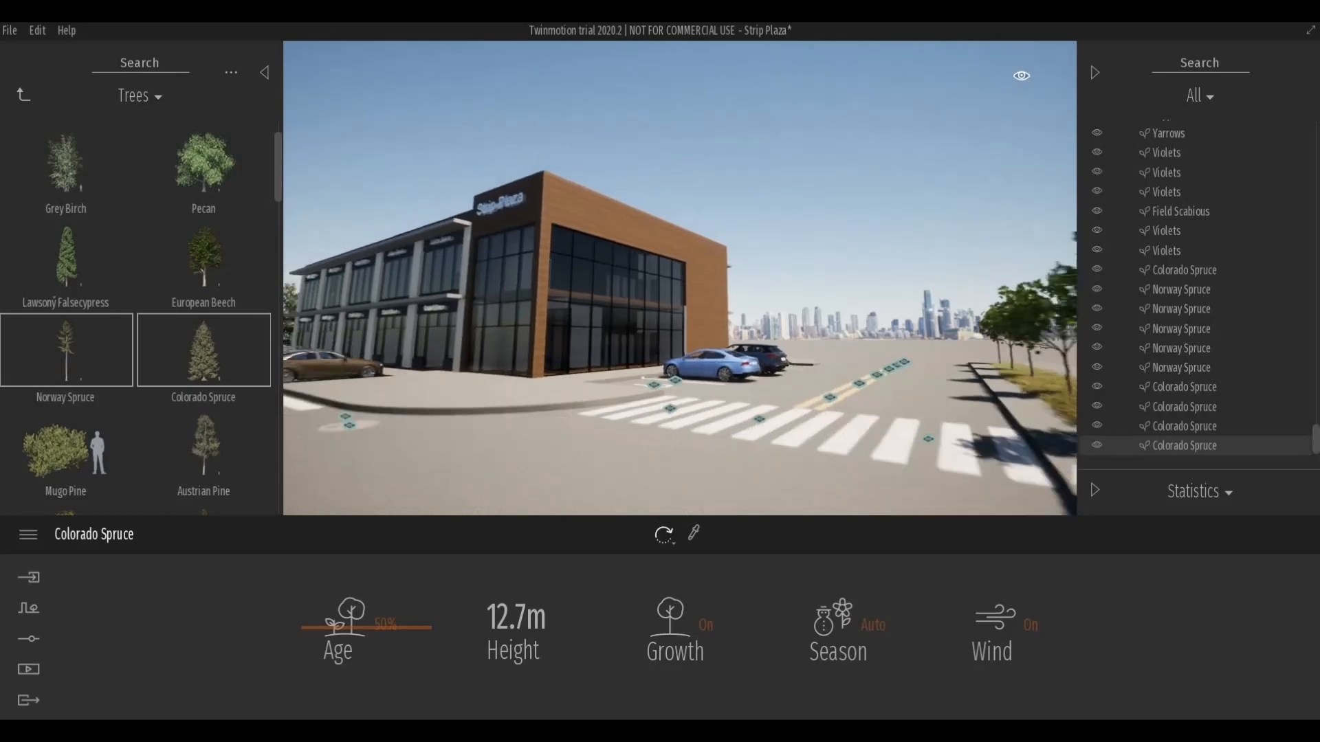
scroll(754, 415, "down", 6)
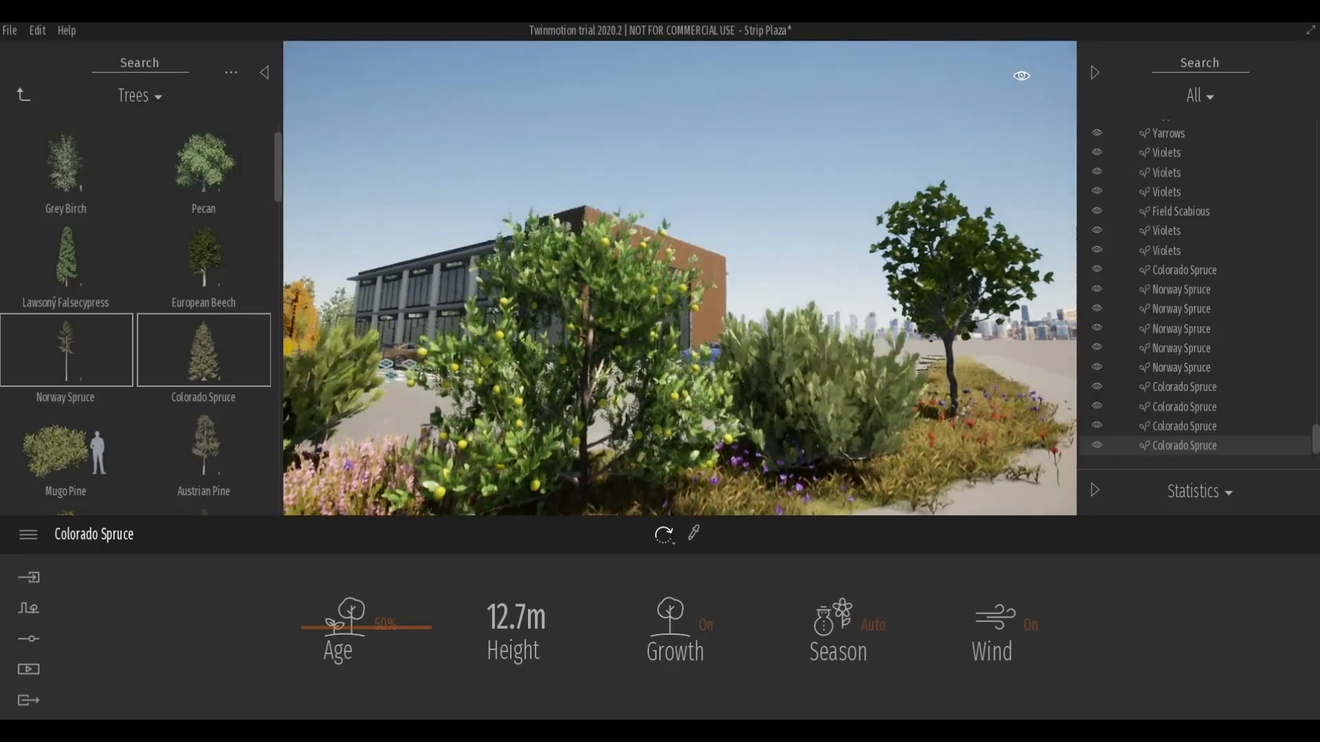
scroll(640, 421, "up", 6)
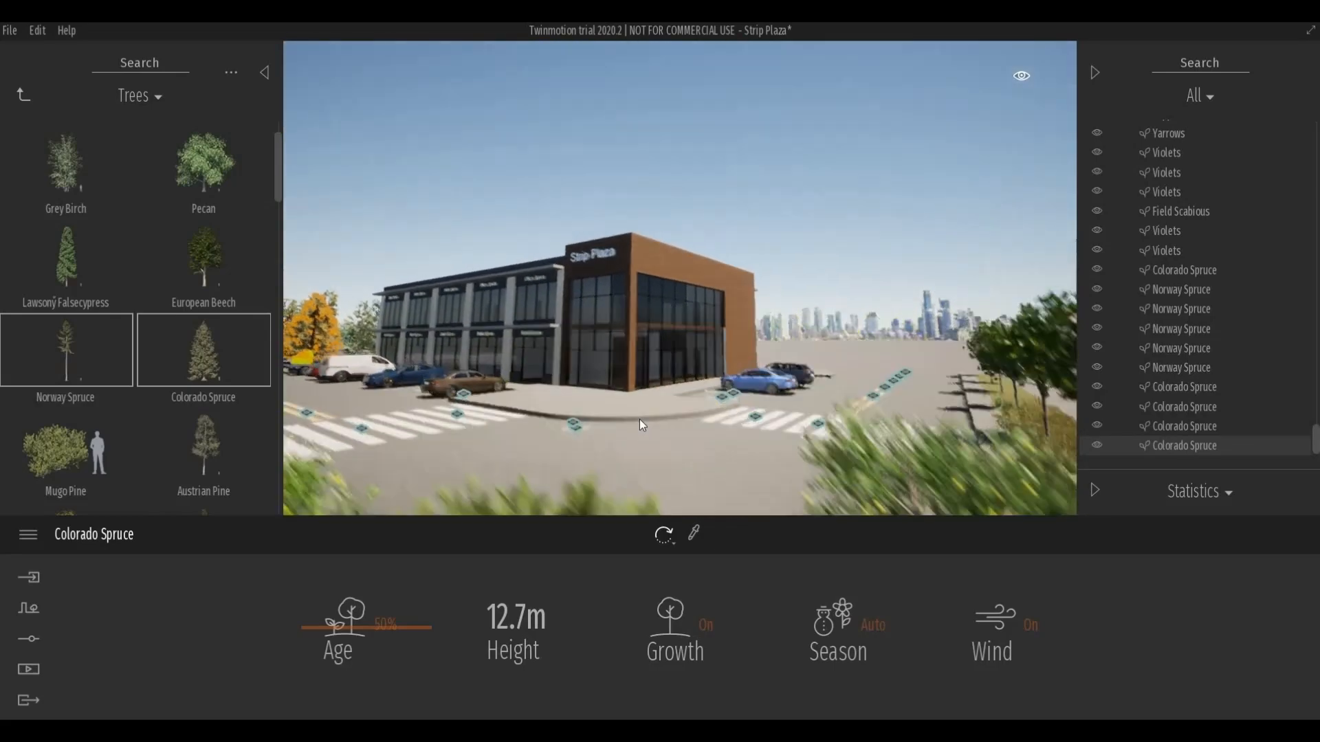
scroll(639, 421, "up", 2)
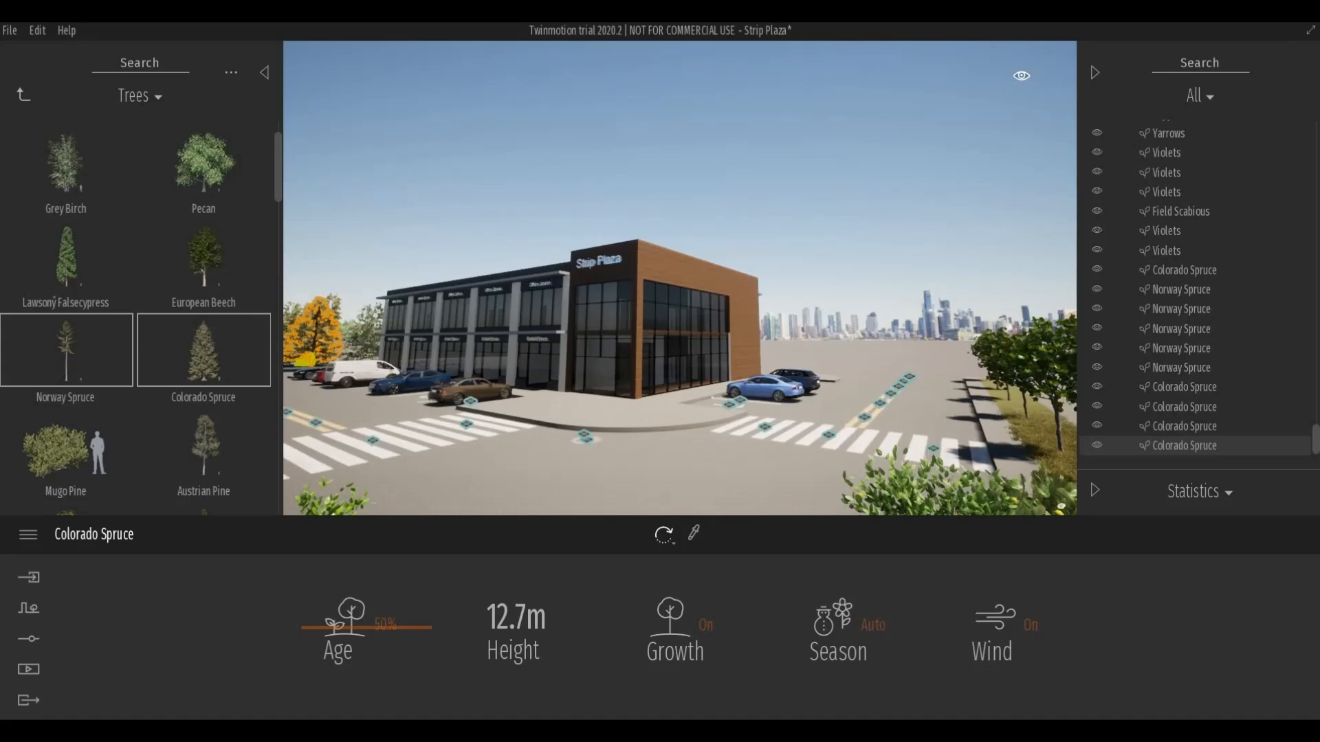
Plant two Colorado Spruces side by side behind the rounded paving at the rear of the wood-clad side wall.
key("d")
key("e")
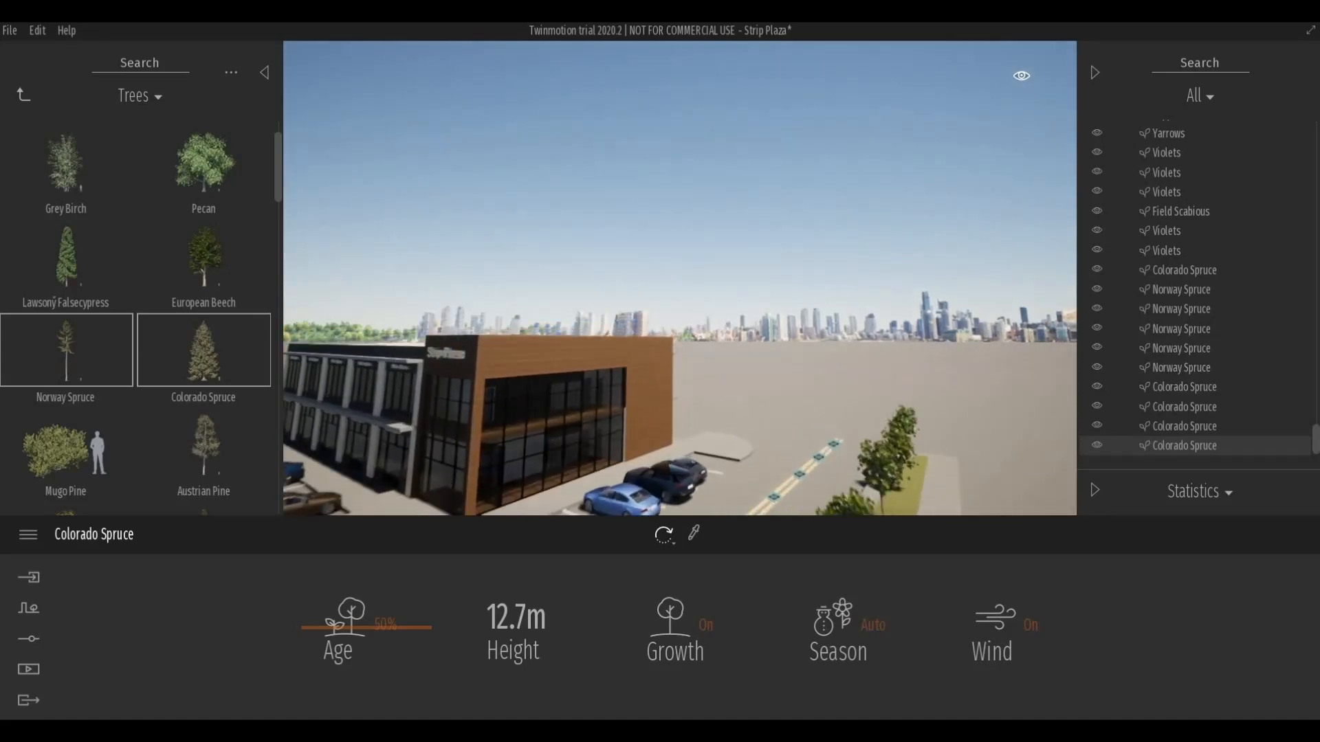
key("w")
right_click_drag(734, 430, 732, 429)
key("q")
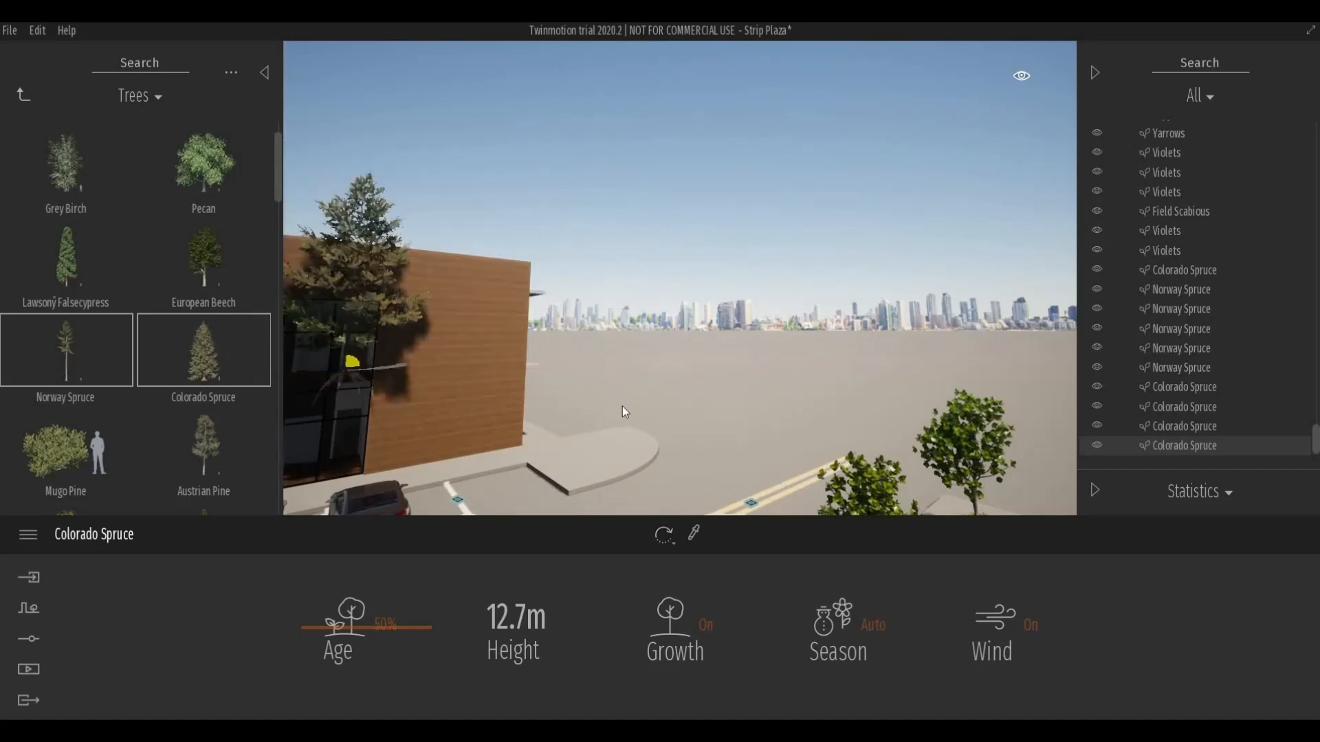
left_click_drag(622, 406, 599, 415)
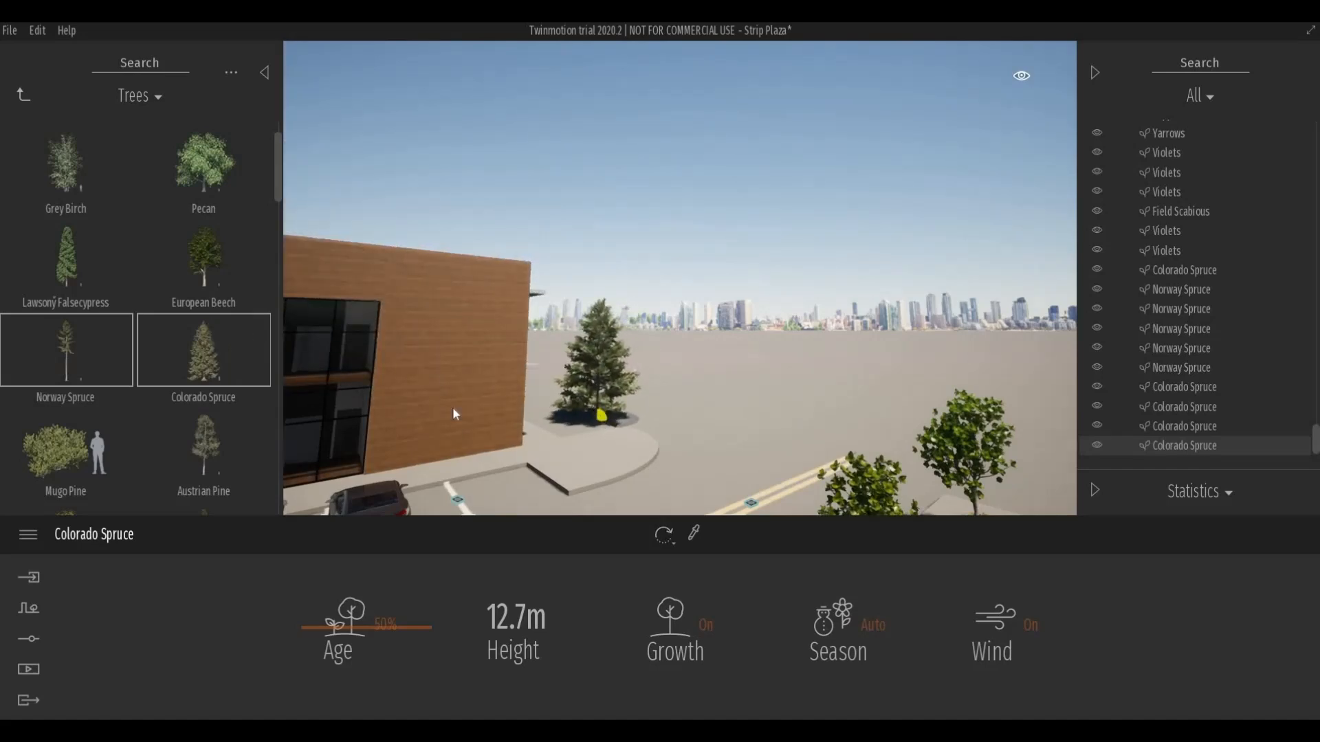
left_click_drag(220, 378, 665, 386)
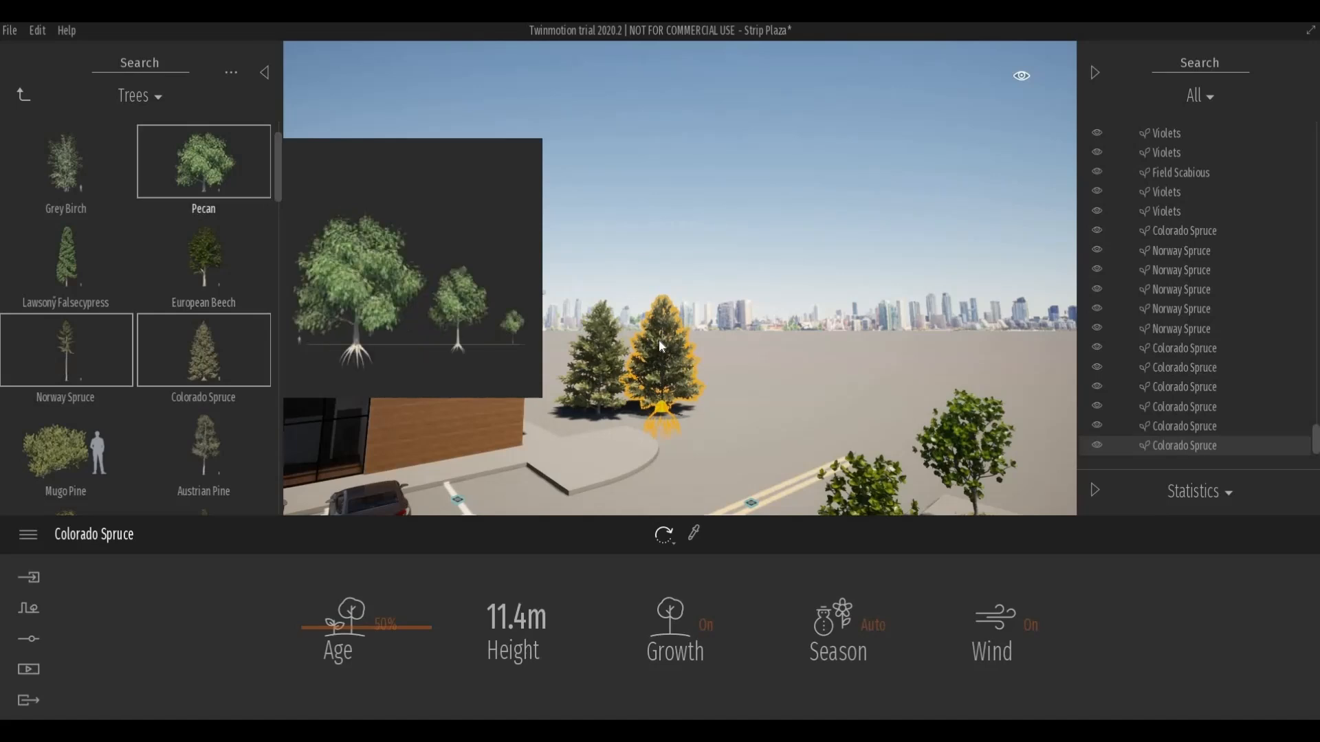
Add a Pecan and a Lawsony Falsecypress beside the two Colorado Spruces, on the side away from the building.
left_click_drag(658, 339, 715, 401)
left_click_drag(205, 283, 724, 438)
left_click_drag(215, 352, 616, 386)
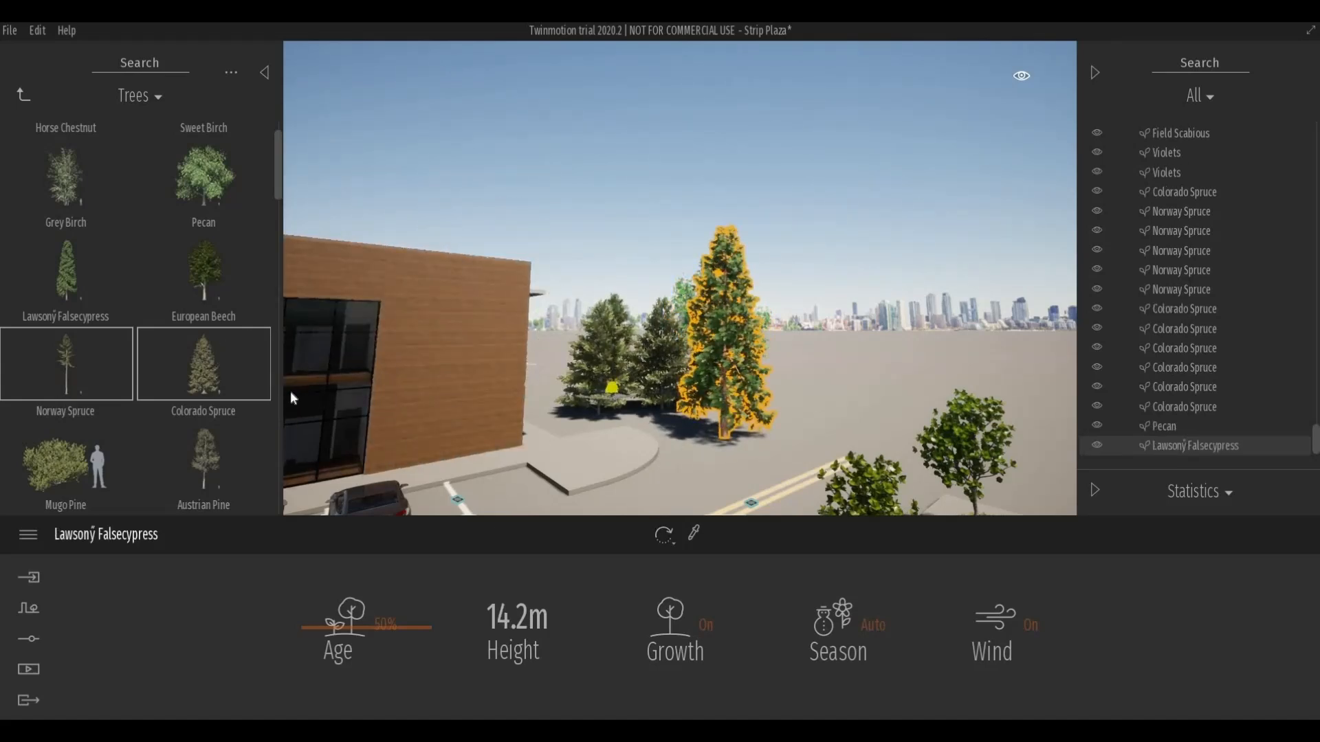
Place three Western Red Cedars: one behind the spruces, one against the building corner and one beyond the Lawsony Falsecypress.
scroll(210, 388, "down", 5)
left_click_drag(79, 375, 609, 391)
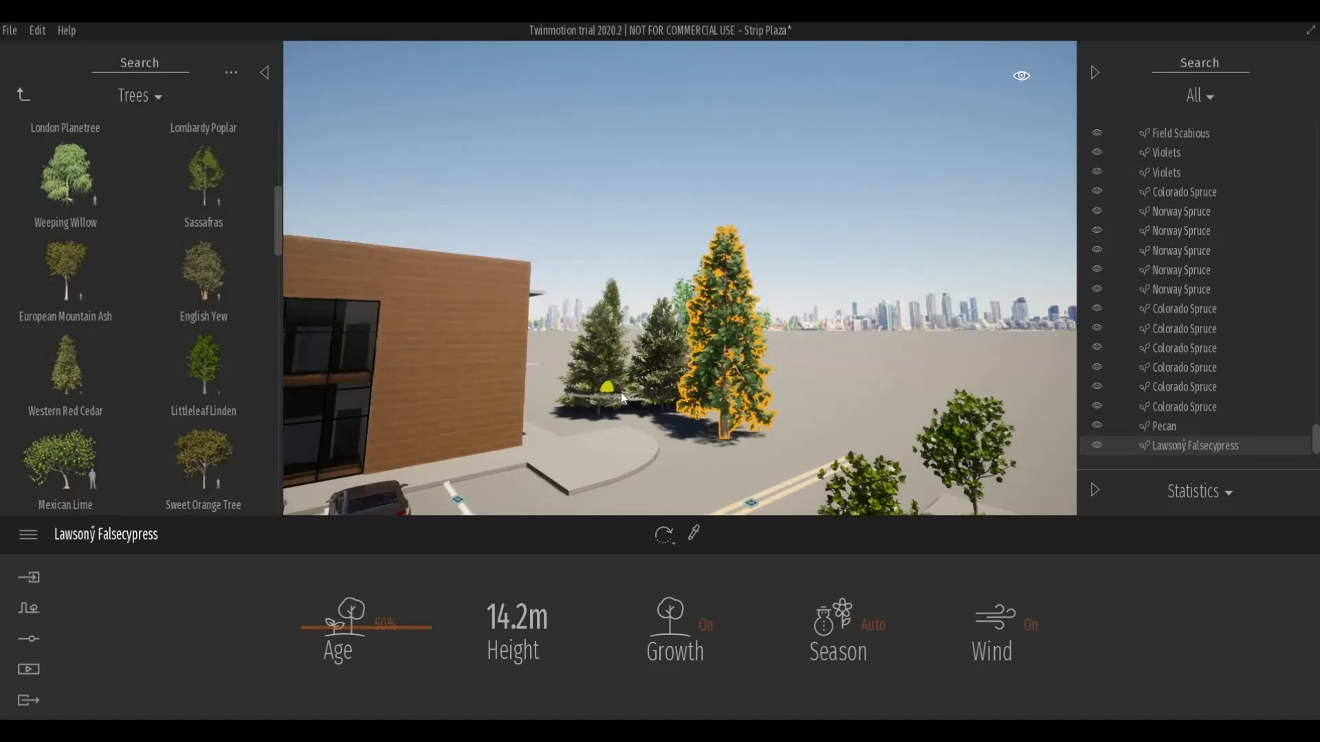
mouse_move(109, 389)
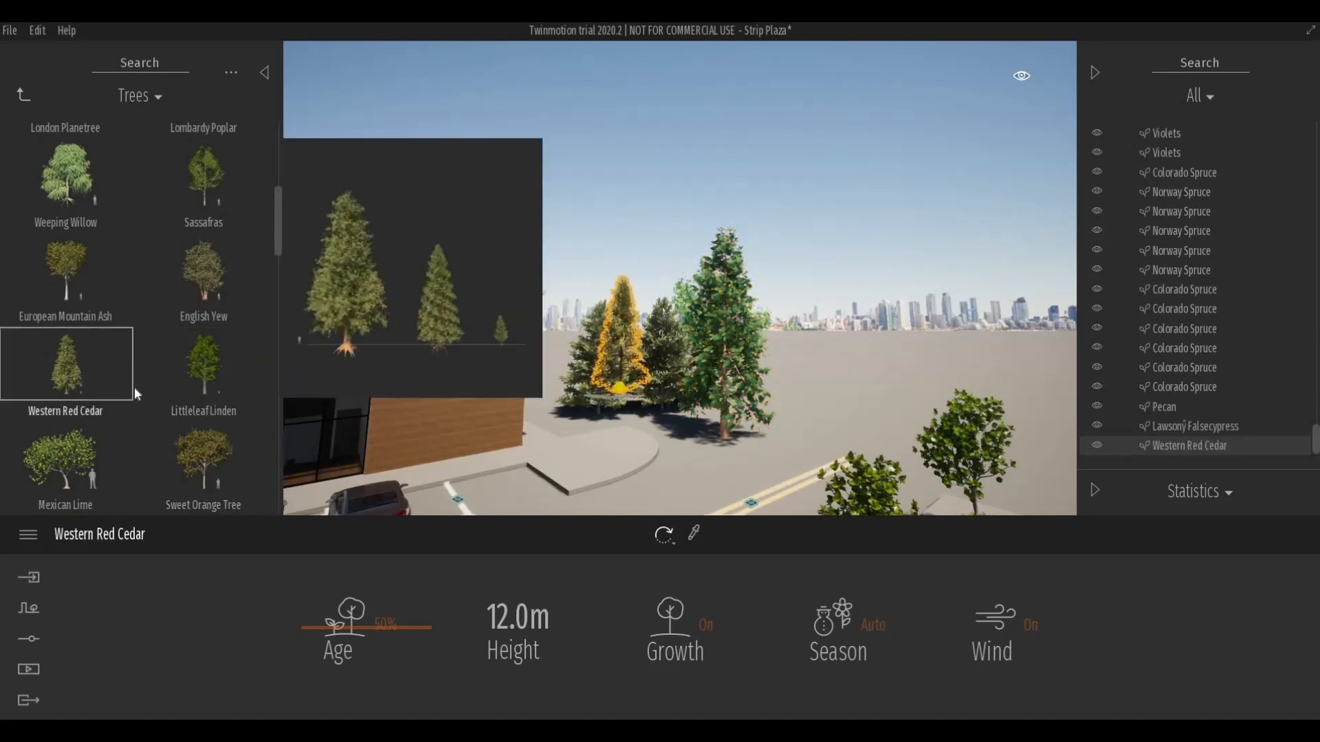
left_click_drag(127, 388, 559, 416)
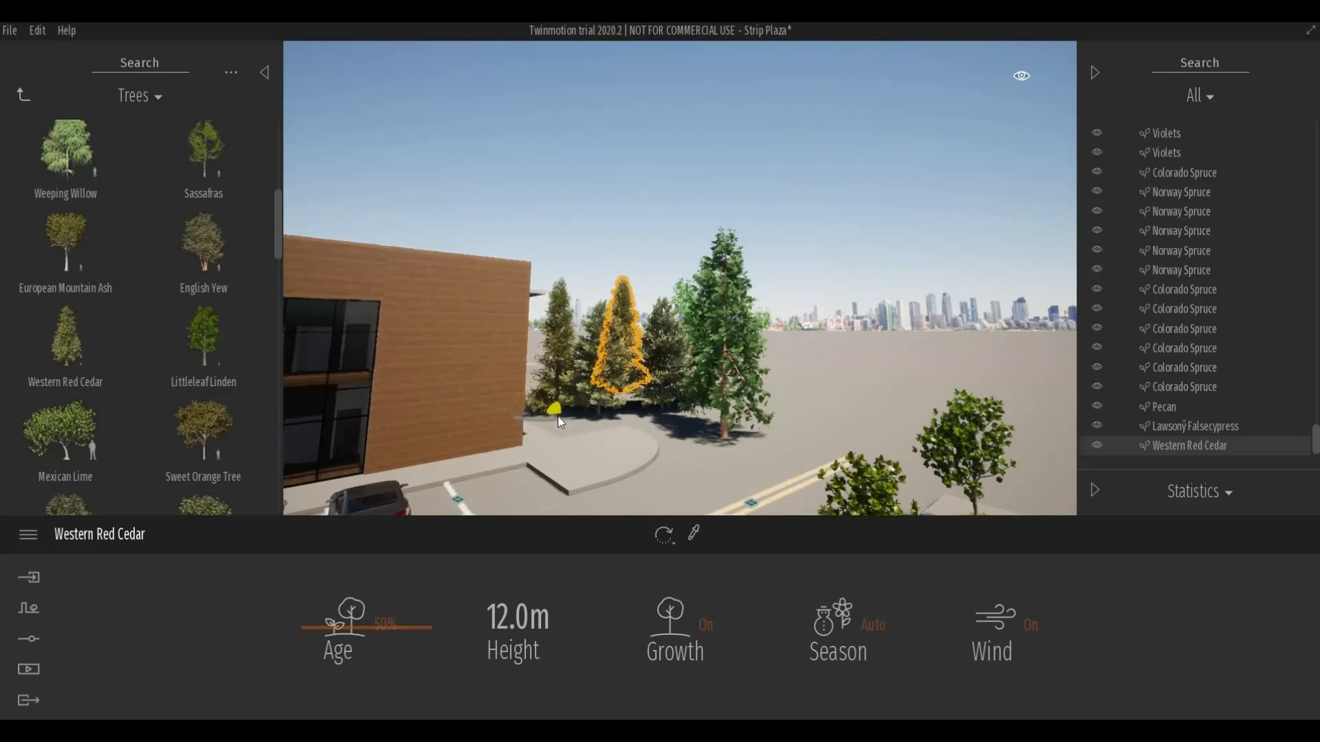
left_click_drag(220, 427, 774, 431)
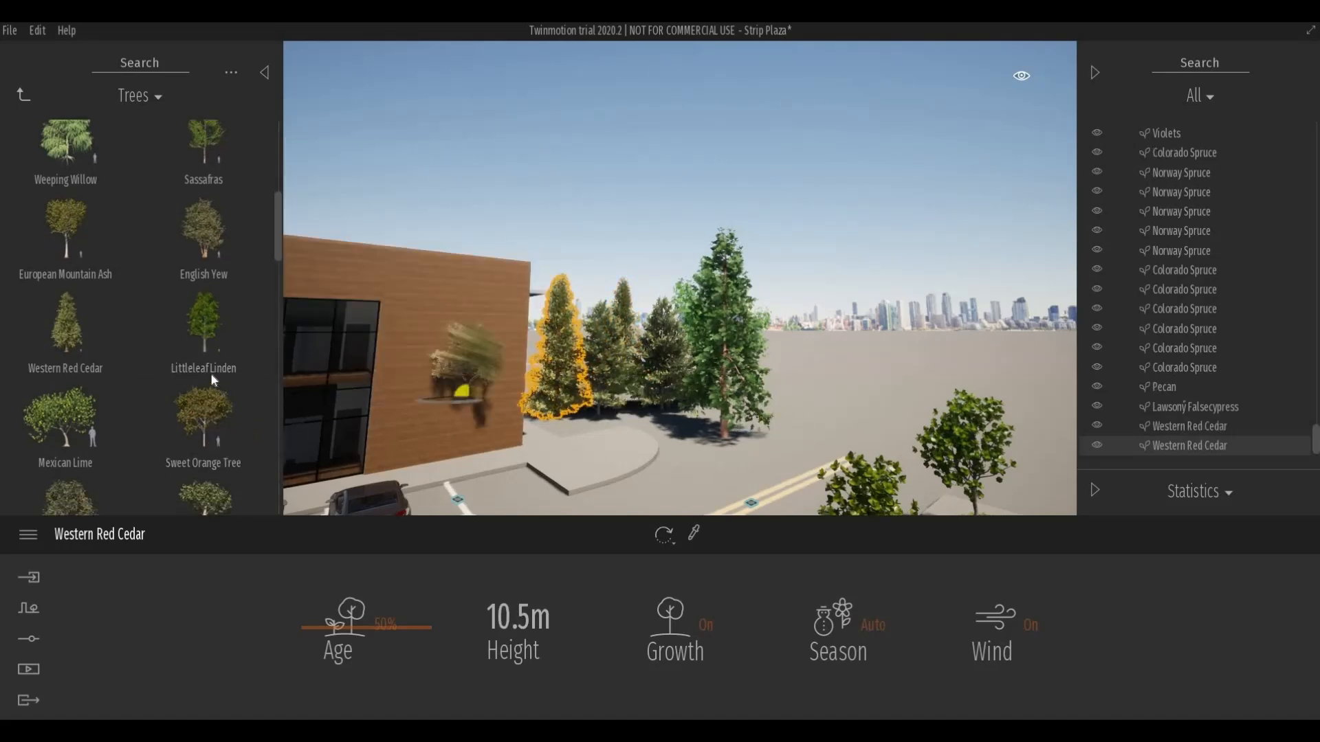
scroll(201, 349, "down", 5)
scroll(201, 349, "up", 4)
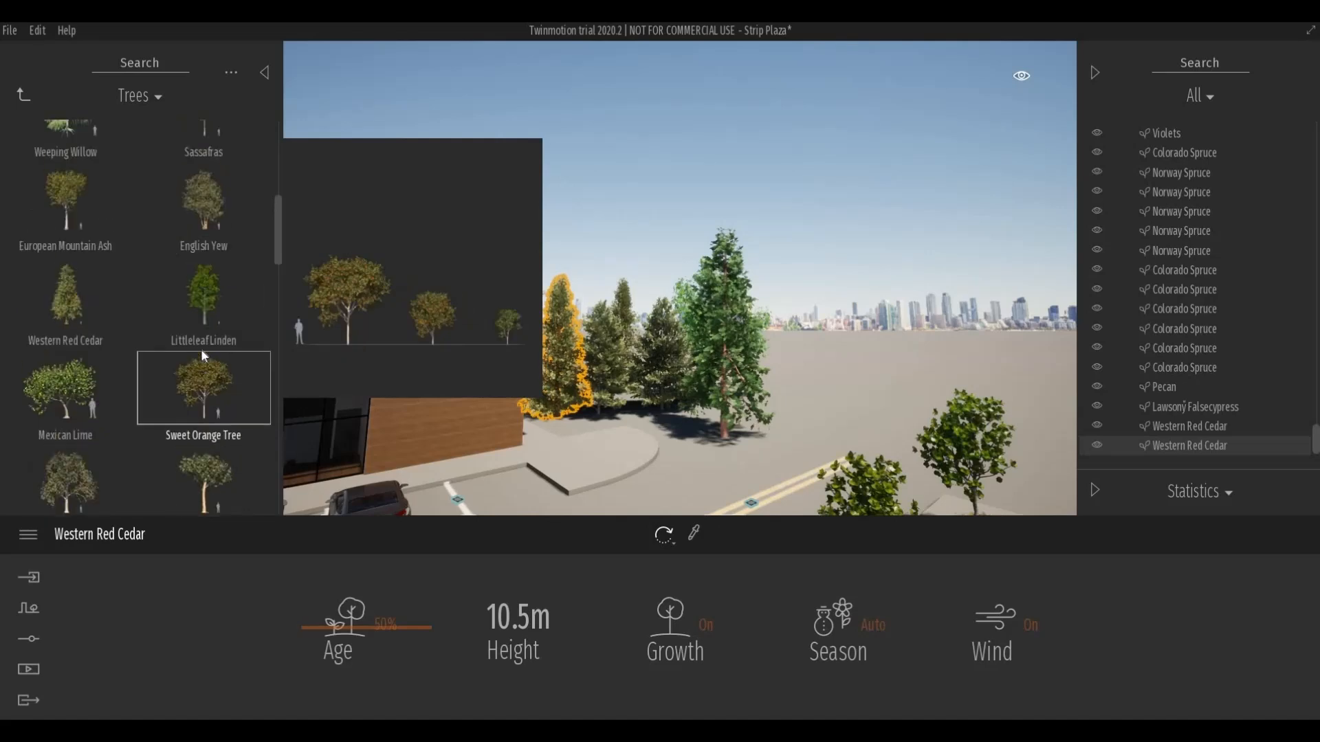
scroll(200, 348, "up", 1)
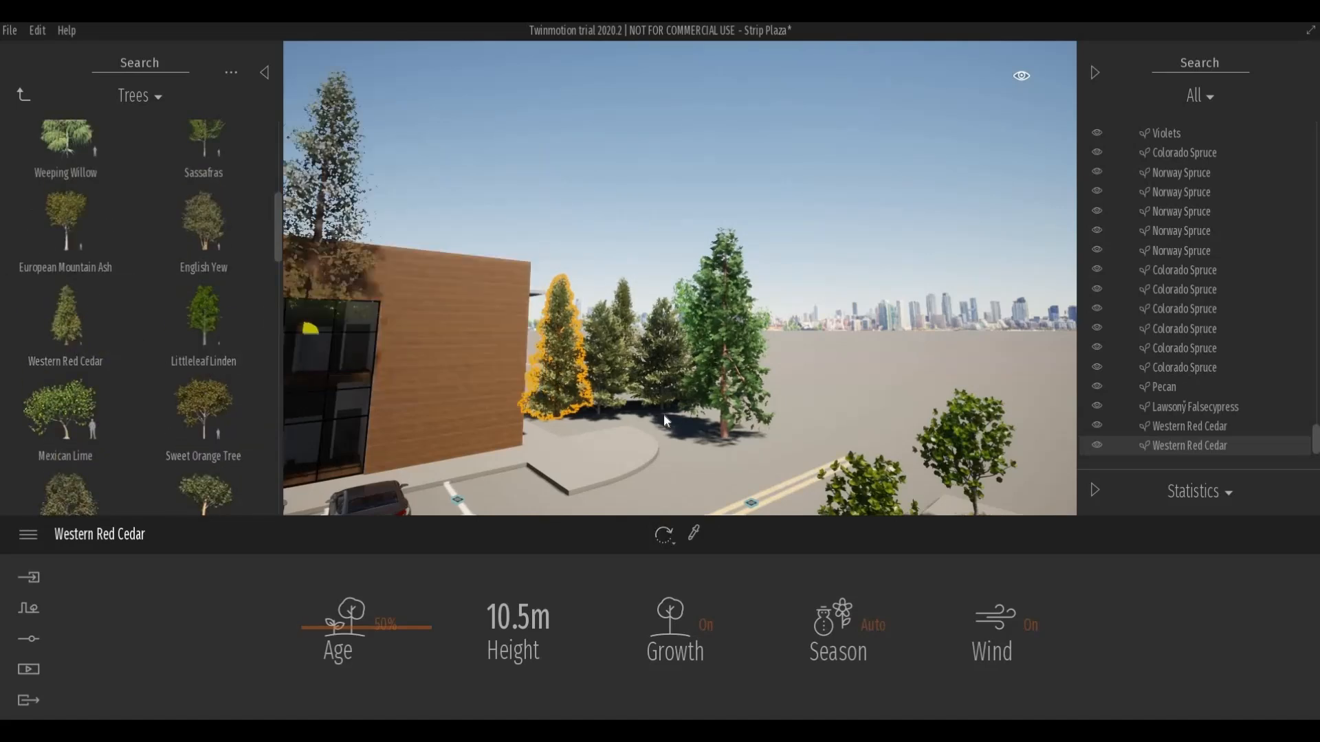
left_click_drag(664, 416, 779, 423)
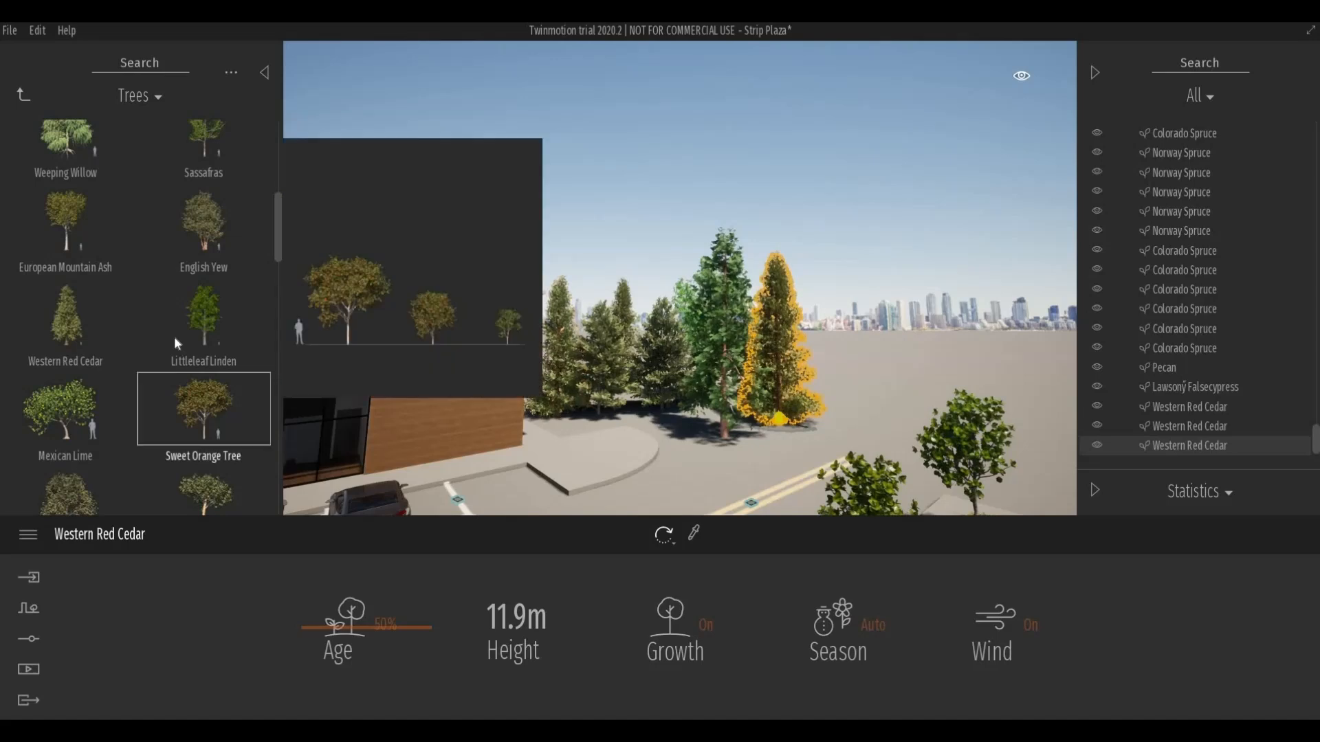
Place a Lombardy Poplar at the outer end of the tree row, beyond the last Western Red Cedar.
scroll(175, 336, "up", 10)
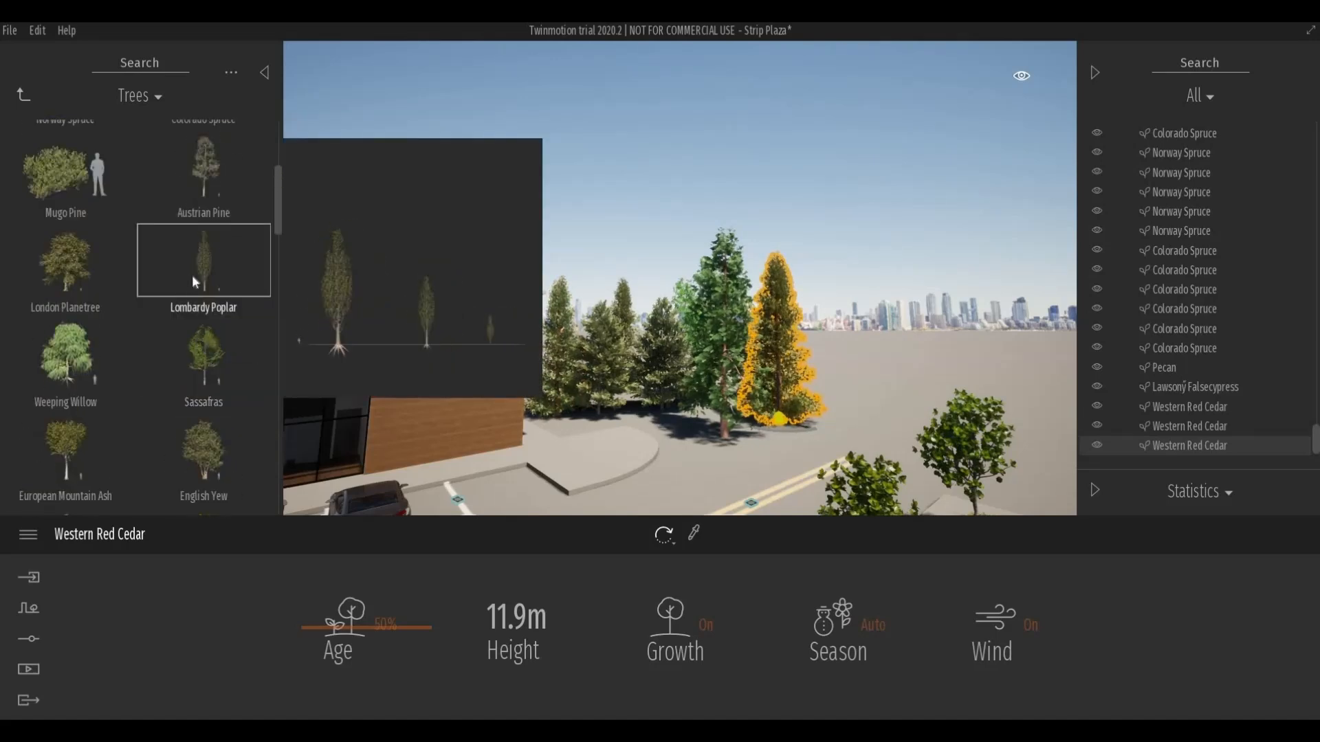
left_click_drag(193, 277, 833, 438)
mouse_move(147, 234)
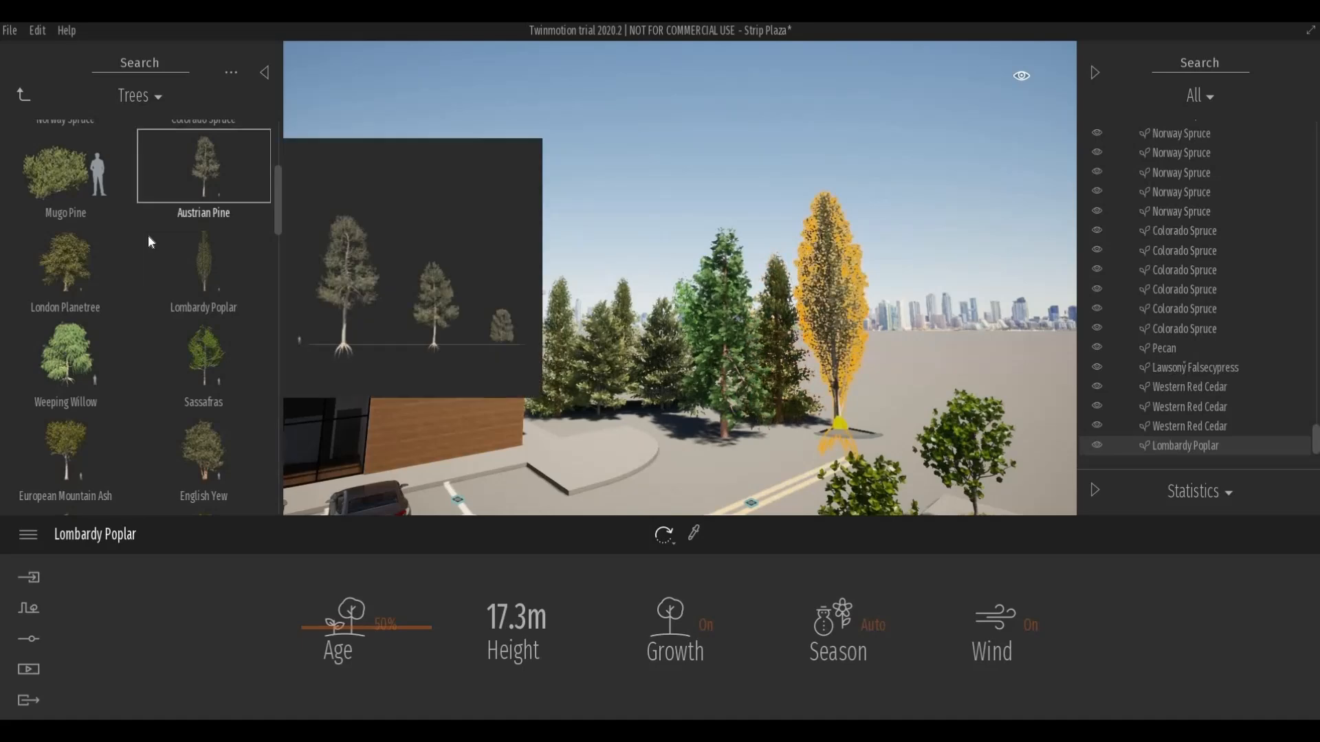
Plant five Colorado Spruces in front of and beyond the Lombardy Poplar, extending the grove away from the building.
scroll(149, 236, "up", 5)
left_click_drag(204, 254, 795, 444)
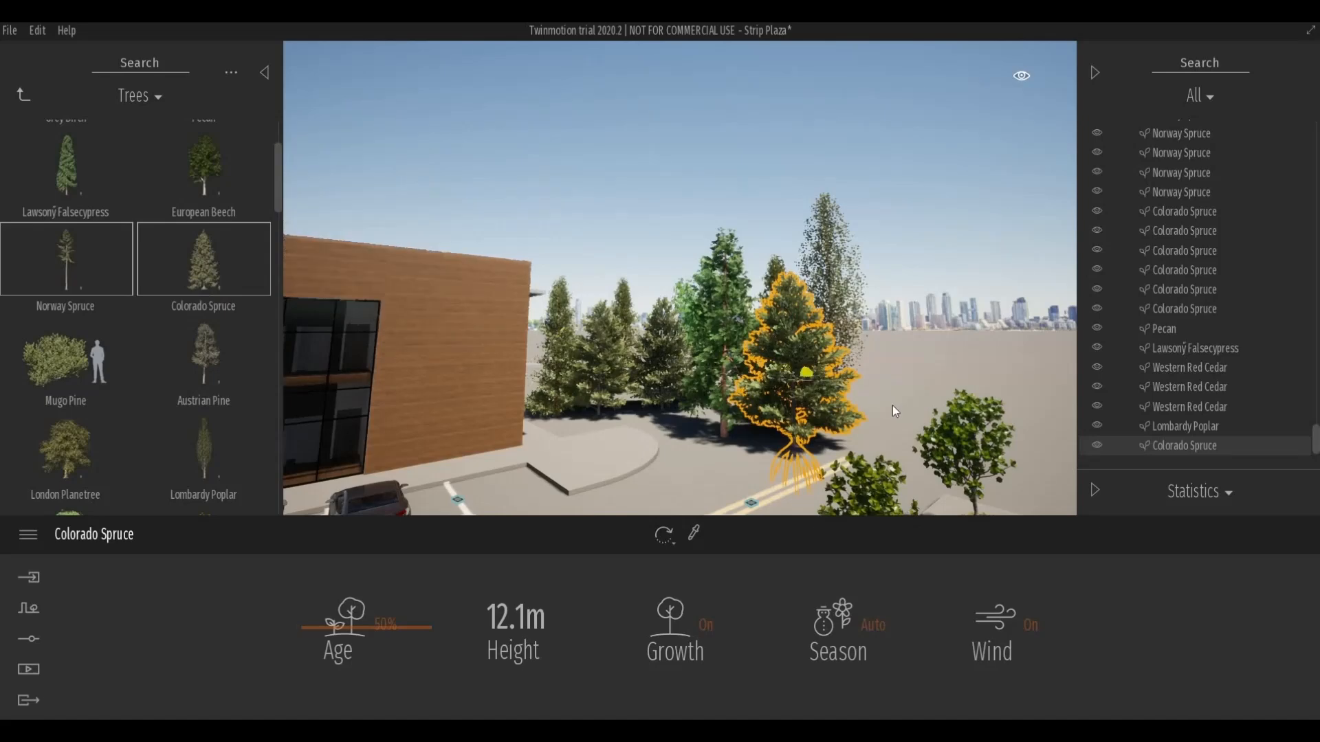
left_click_drag(893, 406, 892, 405)
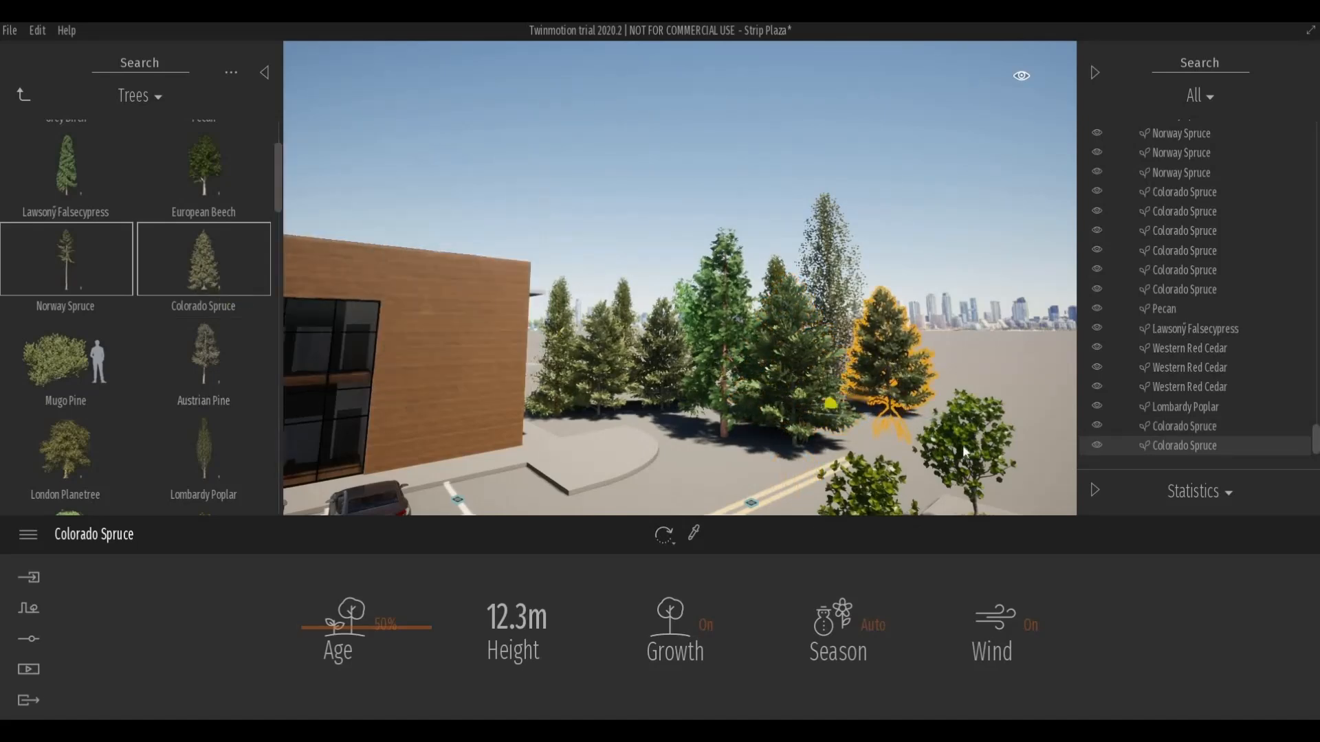
left_click_drag(963, 451, 971, 435)
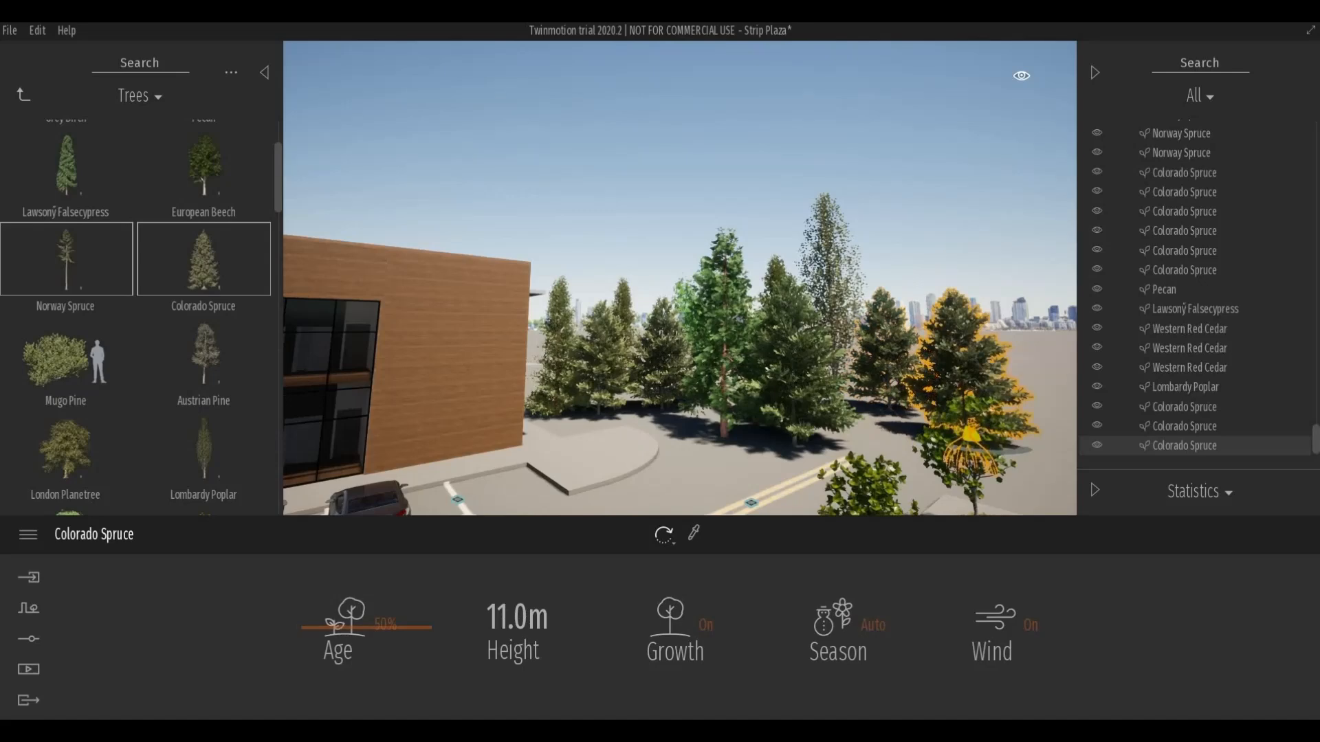
key("d")
left_click_drag(197, 268, 884, 434)
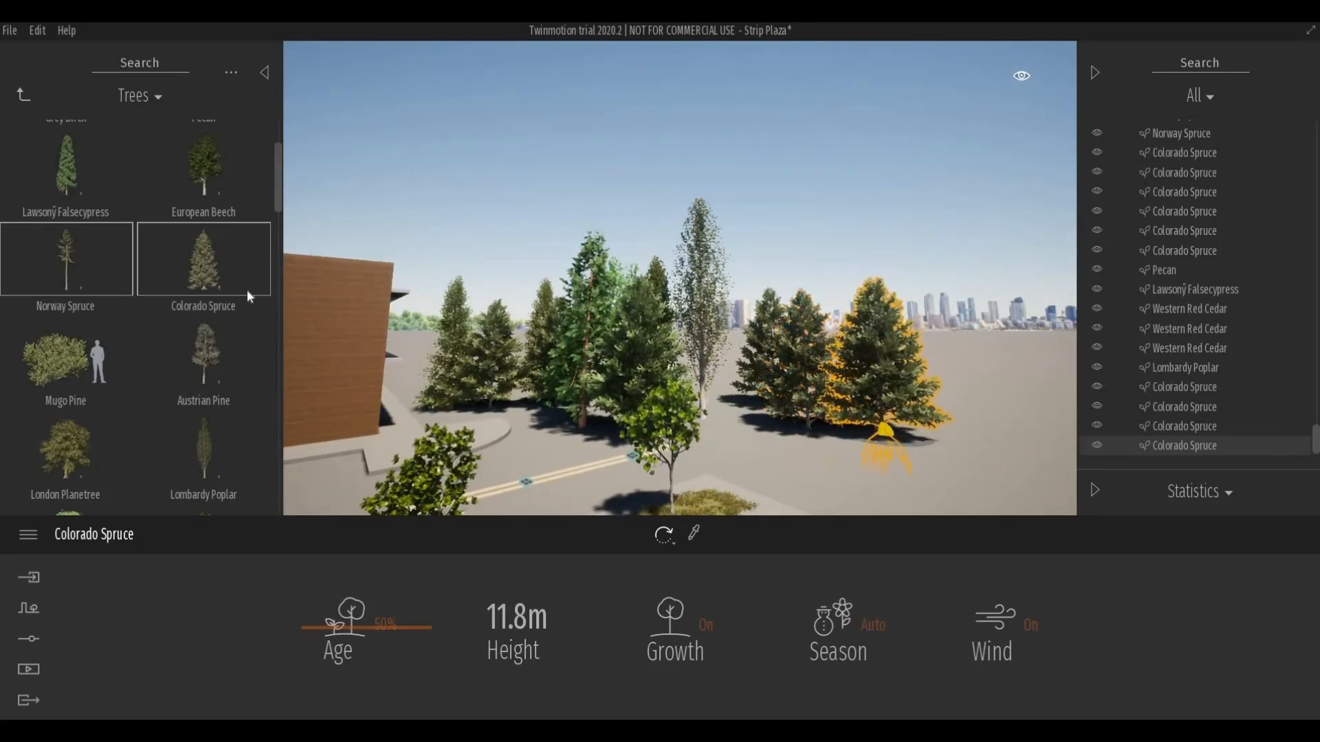
mouse_move(249, 296)
left_mouse_down()
mouse_move(741, 459)
mouse_move(827, 473)
left_mouse_up()
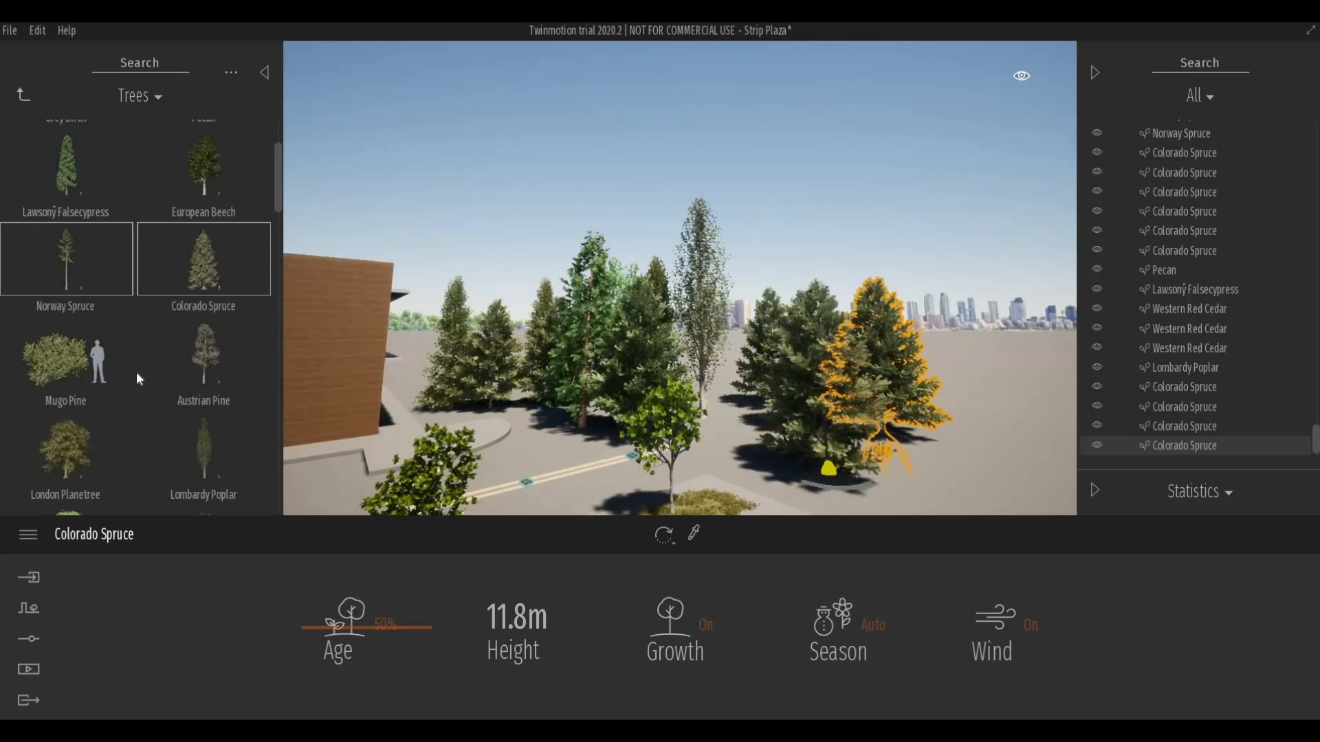
Fill the grove with an Austrian Pine in front of the poplar and a Lawsony Falsecypress at its outer end.
mouse_move(242, 377)
left_click_drag(667, 432, 725, 440)
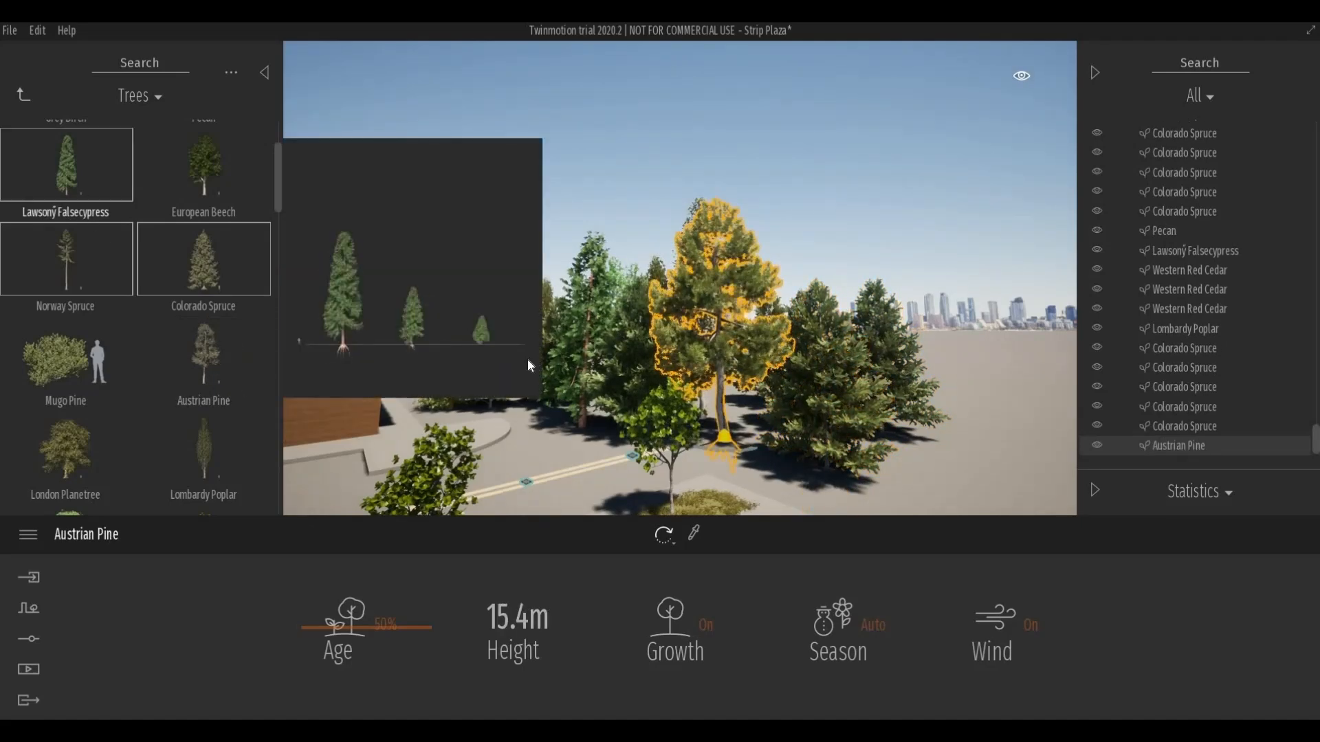
left_click_drag(880, 445, 933, 447)
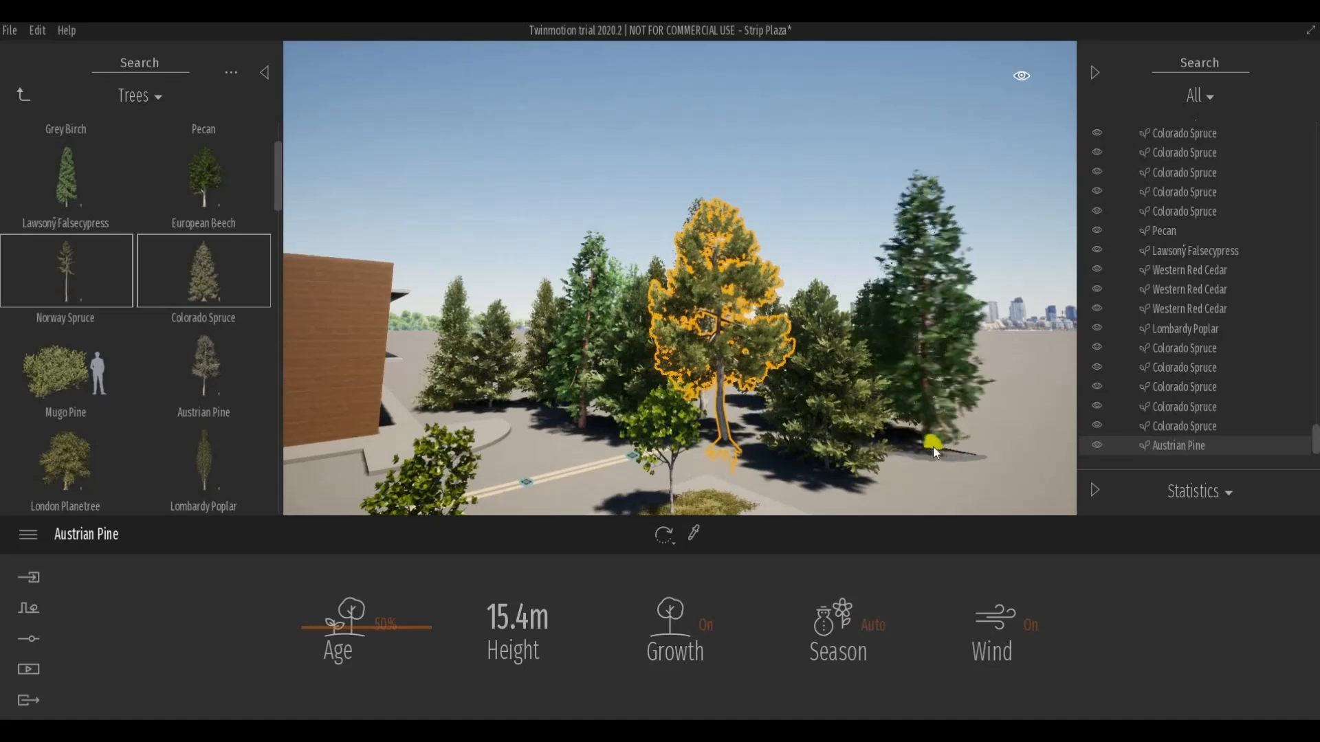
Add a Colorado Spruce, an Austrian Pine and two Lawsony Falsecypresses beyond the roadside trees at the front lot's far end.
scroll(742, 402, "down", 3)
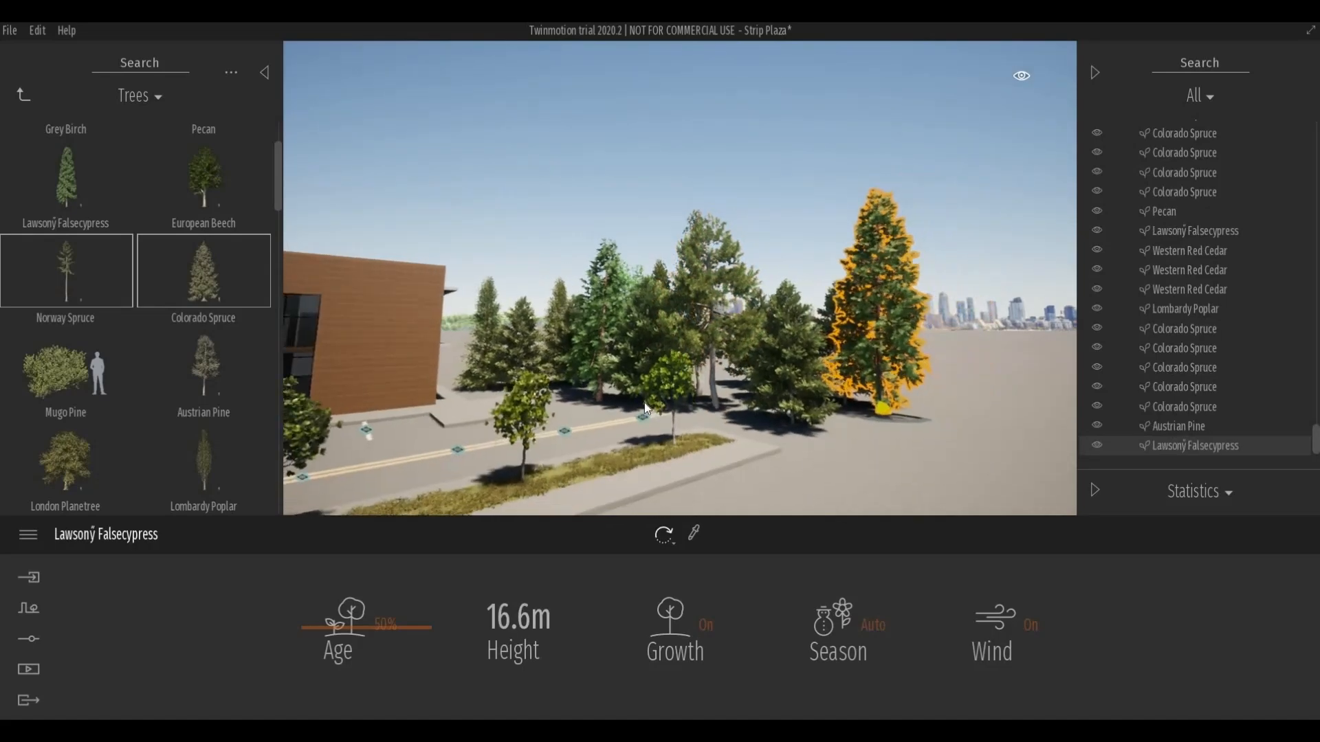
right_click_drag(645, 402, 666, 399)
middle_click_drag(666, 397, 526, 412, "shift")
scroll(666, 416, "up", 3)
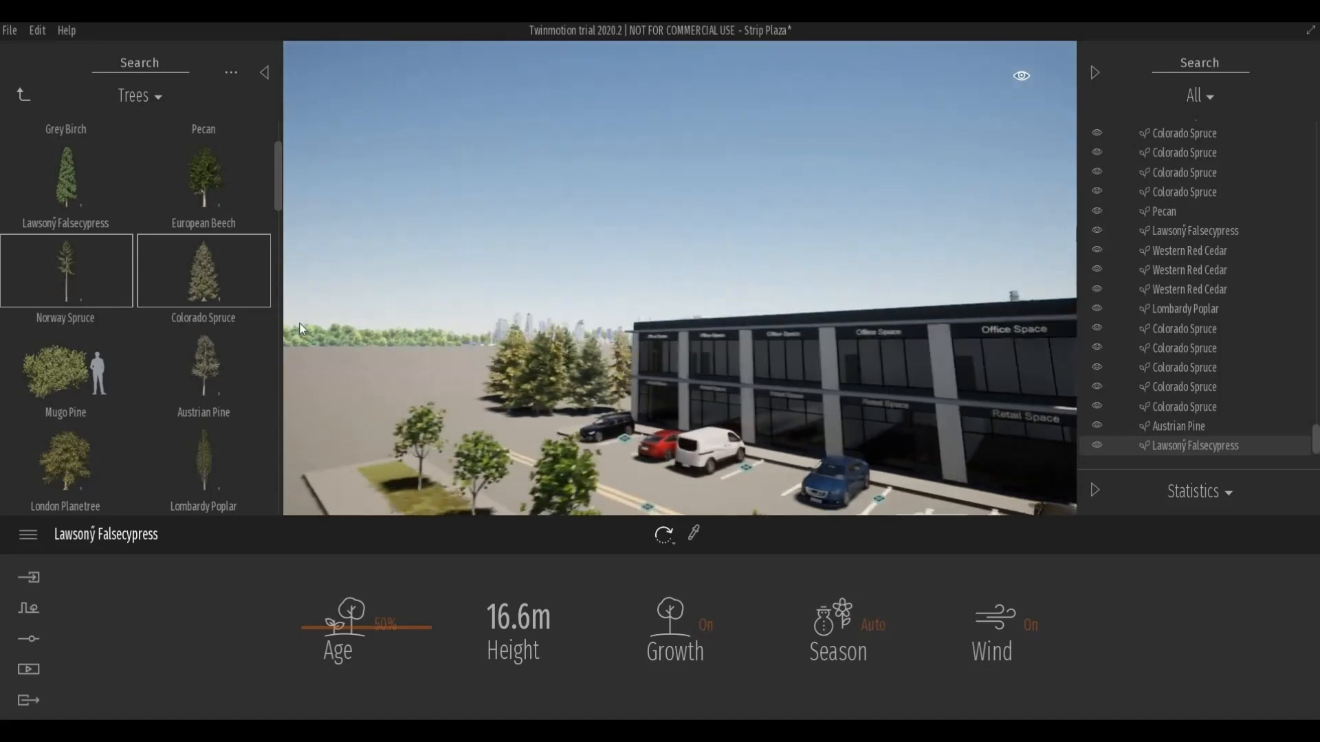
left_click_drag(449, 386, 481, 407)
left_click_drag(192, 389, 443, 395)
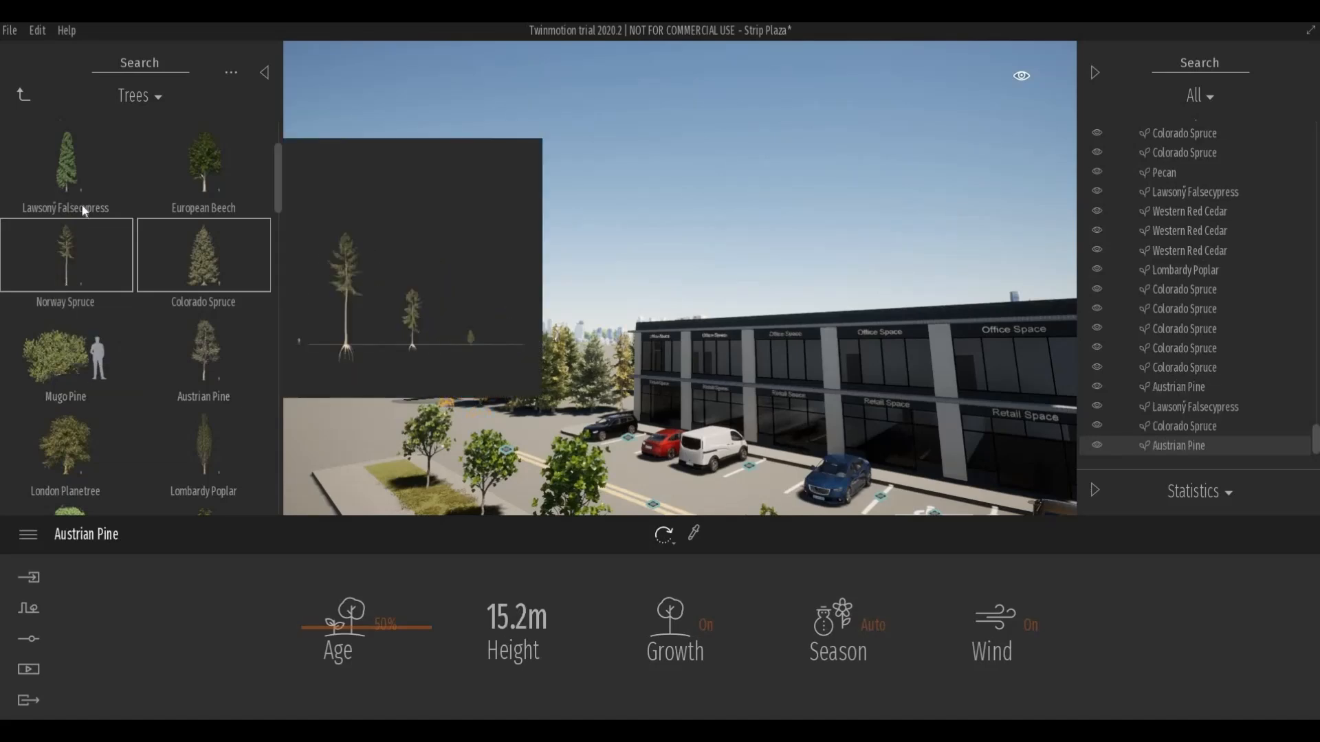
mouse_move(78, 182)
left_mouse_down()
mouse_move(390, 381)
mouse_move(460, 408)
mouse_move(408, 394)
left_mouse_up()
Place an Austrian Pine by the rounded paving behind the parked cars on the building's glazed side.
key("s")
key("d")
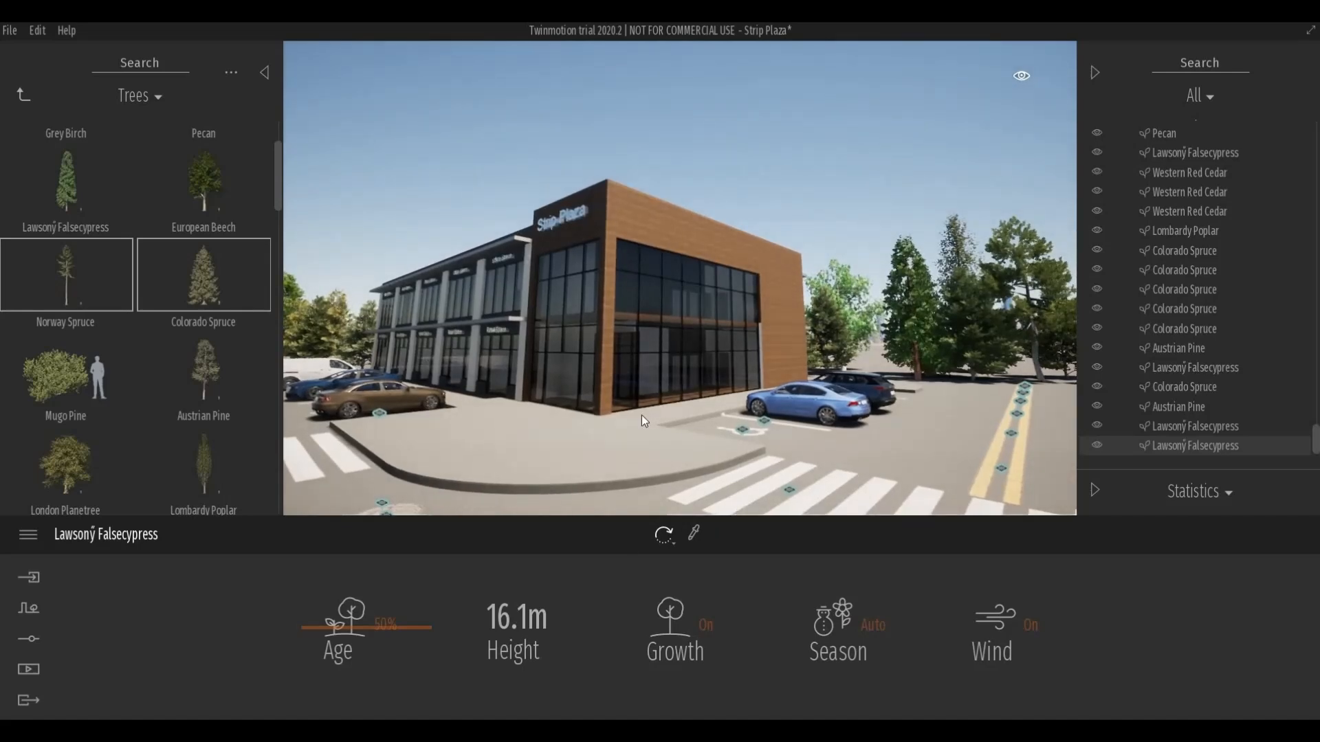
mouse_move(212, 355)
left_mouse_down()
mouse_move(663, 363)
mouse_move(715, 383)
mouse_move(872, 385)
mouse_move(855, 378)
left_mouse_up()
mouse_move(207, 385)
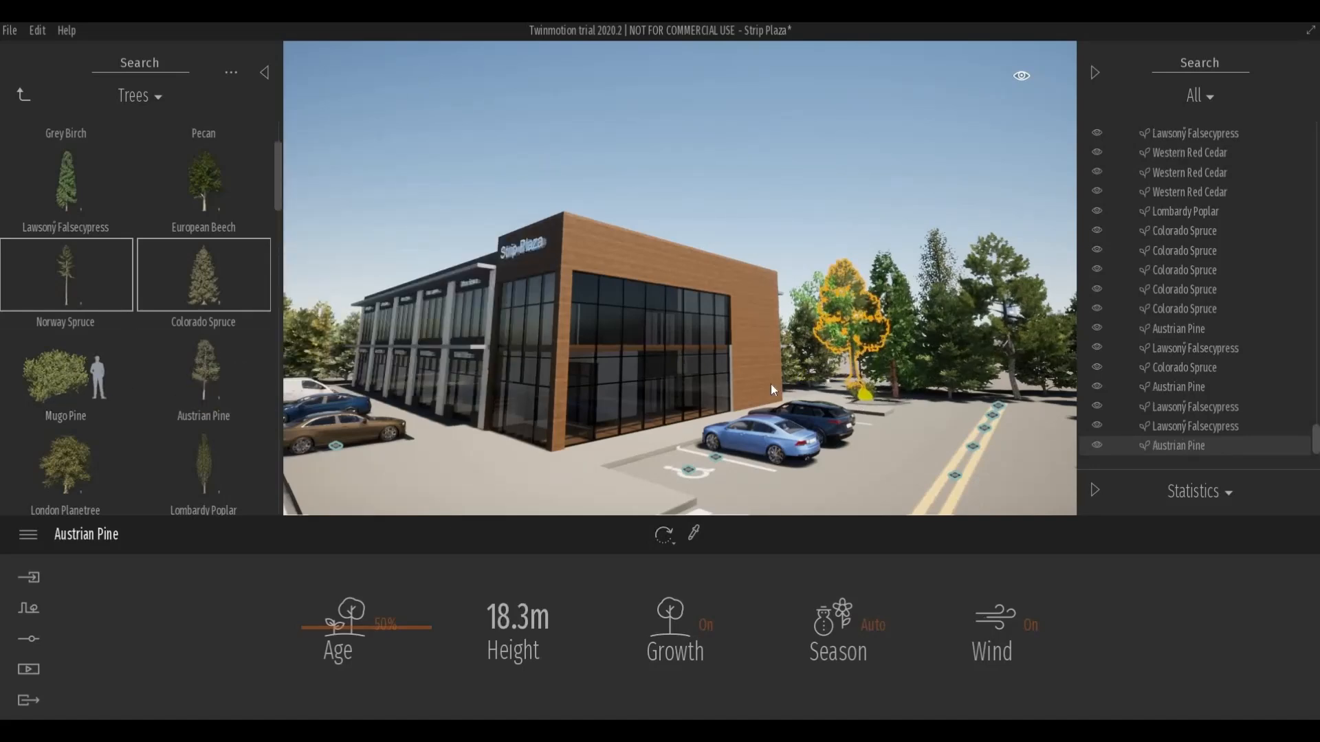
Plant a Pecan and a Sweet Birch by the rounded paving behind the parked cars, beside the Austrian Pine.
mouse_move(125, 326)
scroll(142, 305, "up", 1)
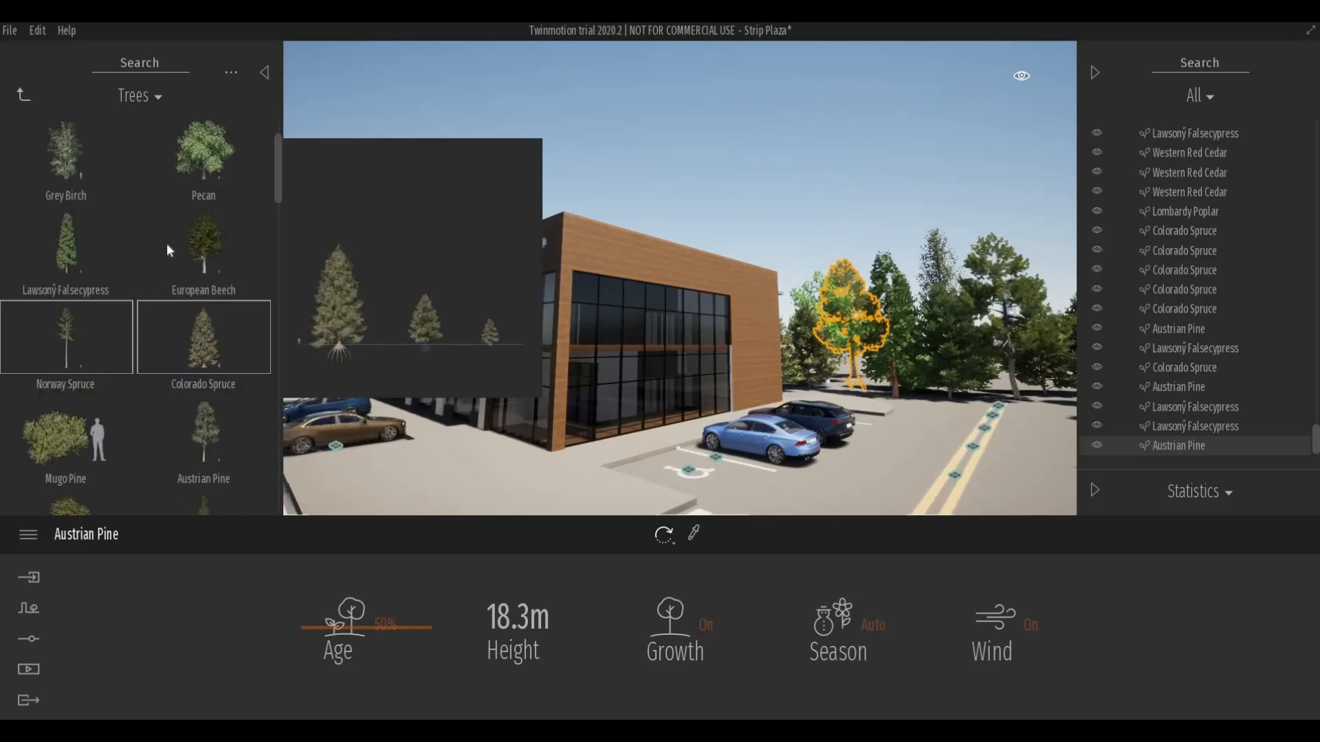
scroll(169, 250, "up", 1)
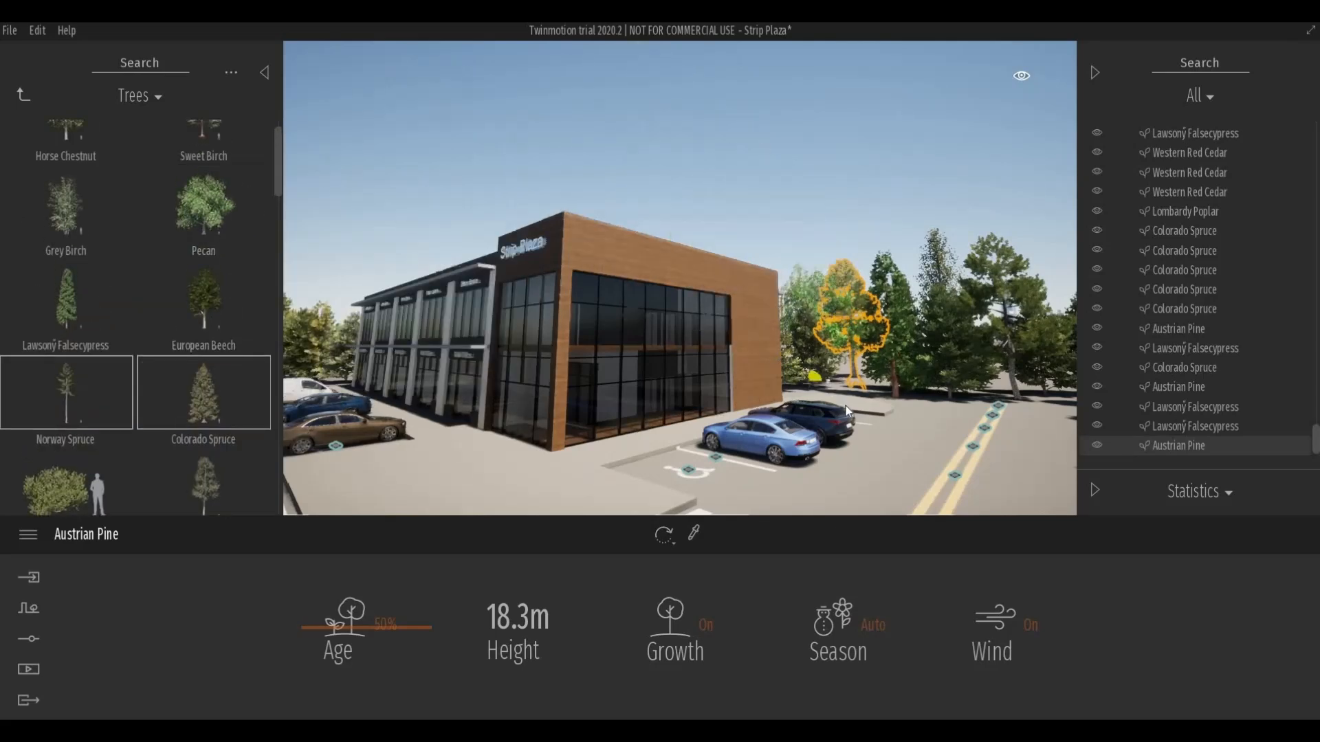
left_click(863, 370)
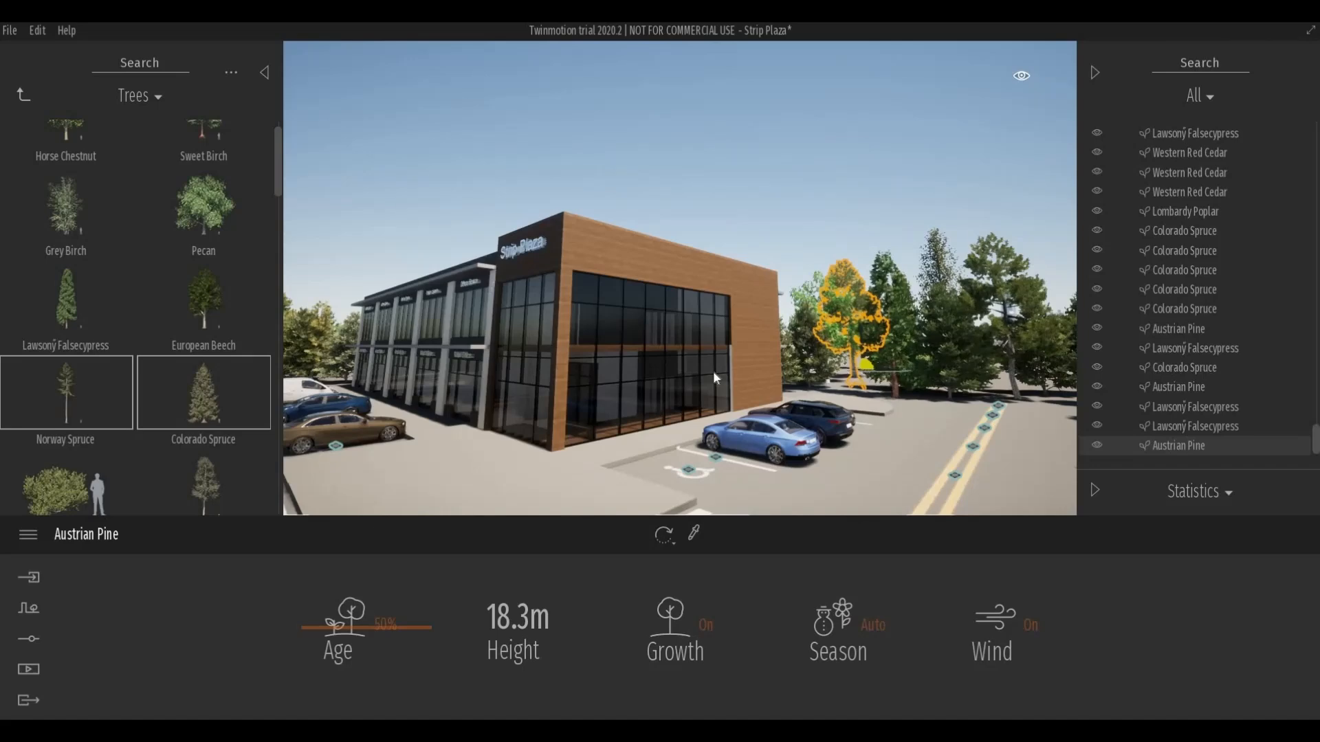
scroll(200, 176, "up", 1)
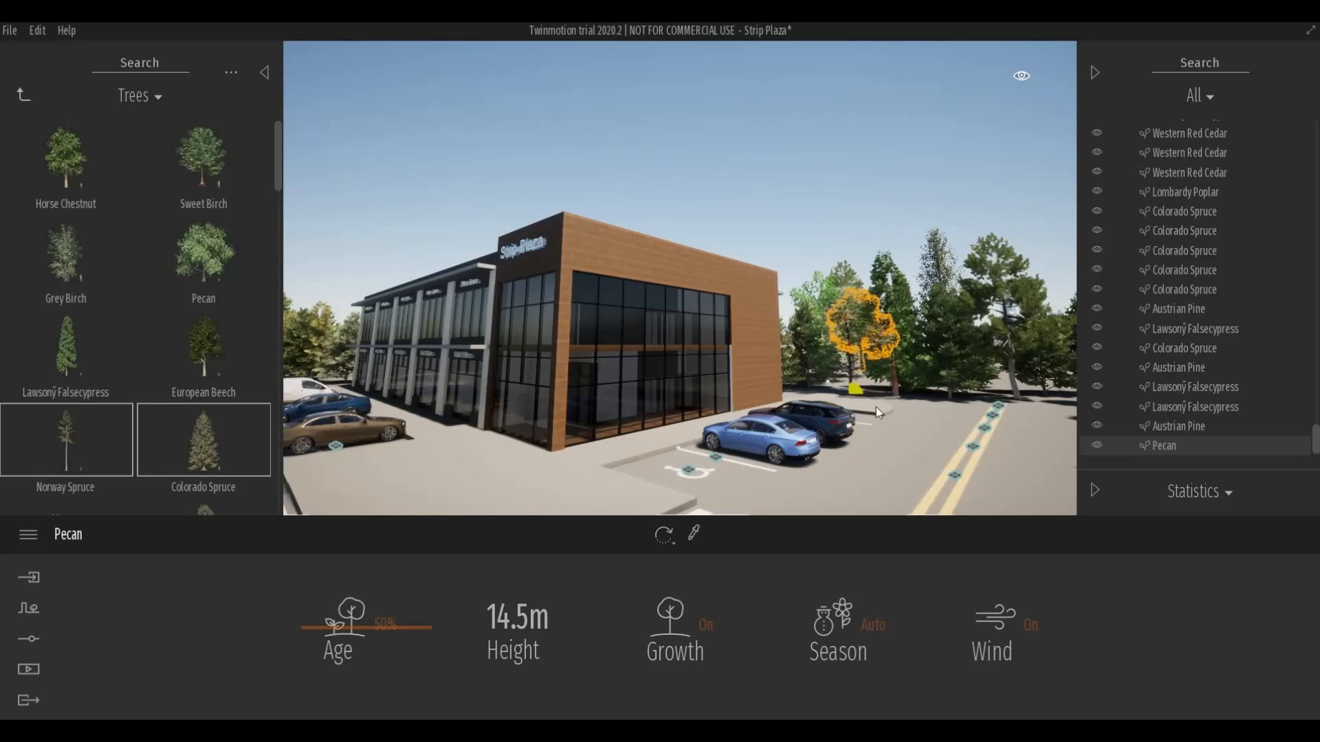
left_click(855, 397)
Examine the planted scene from across the road corner at several distances and heights, with the roadside shrubs in the foreground.
middle_click_drag(856, 413, 801, 443)
key("s")
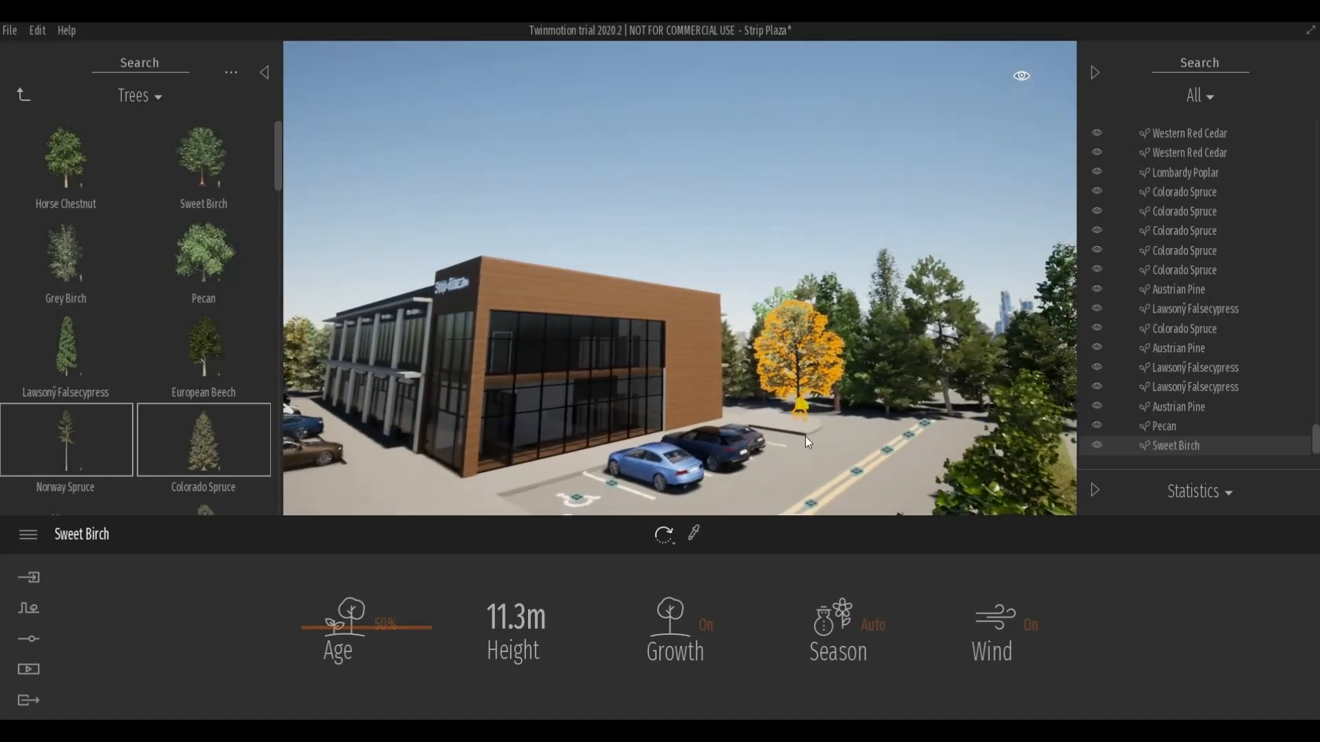
key("a")
key("s")
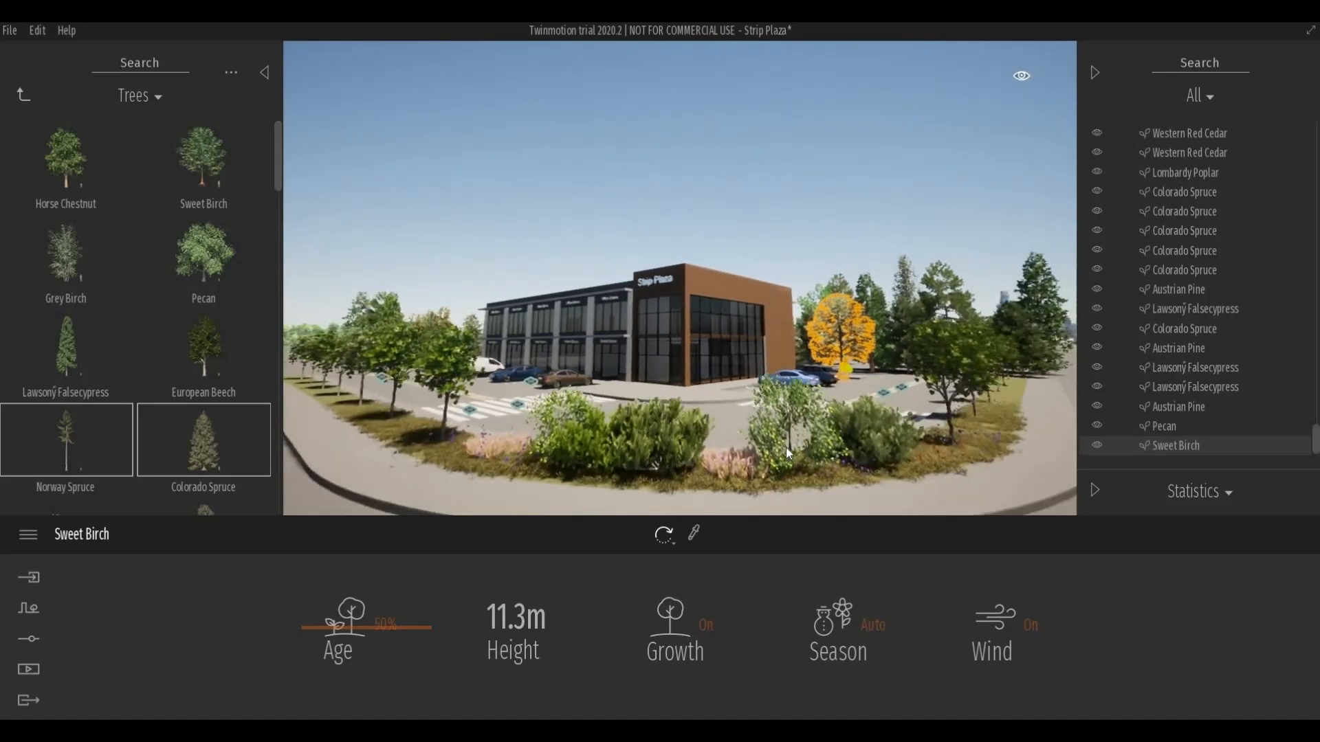
key("w")
key("w")
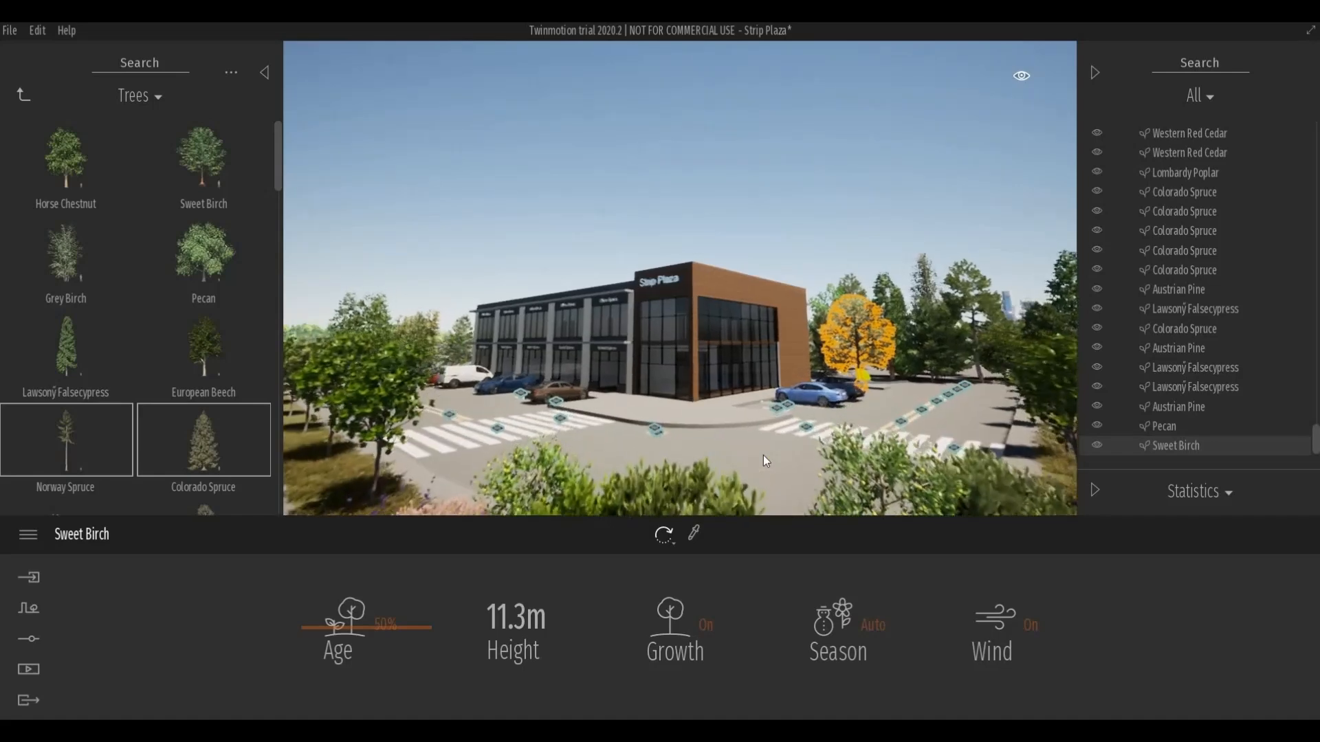
key("s")
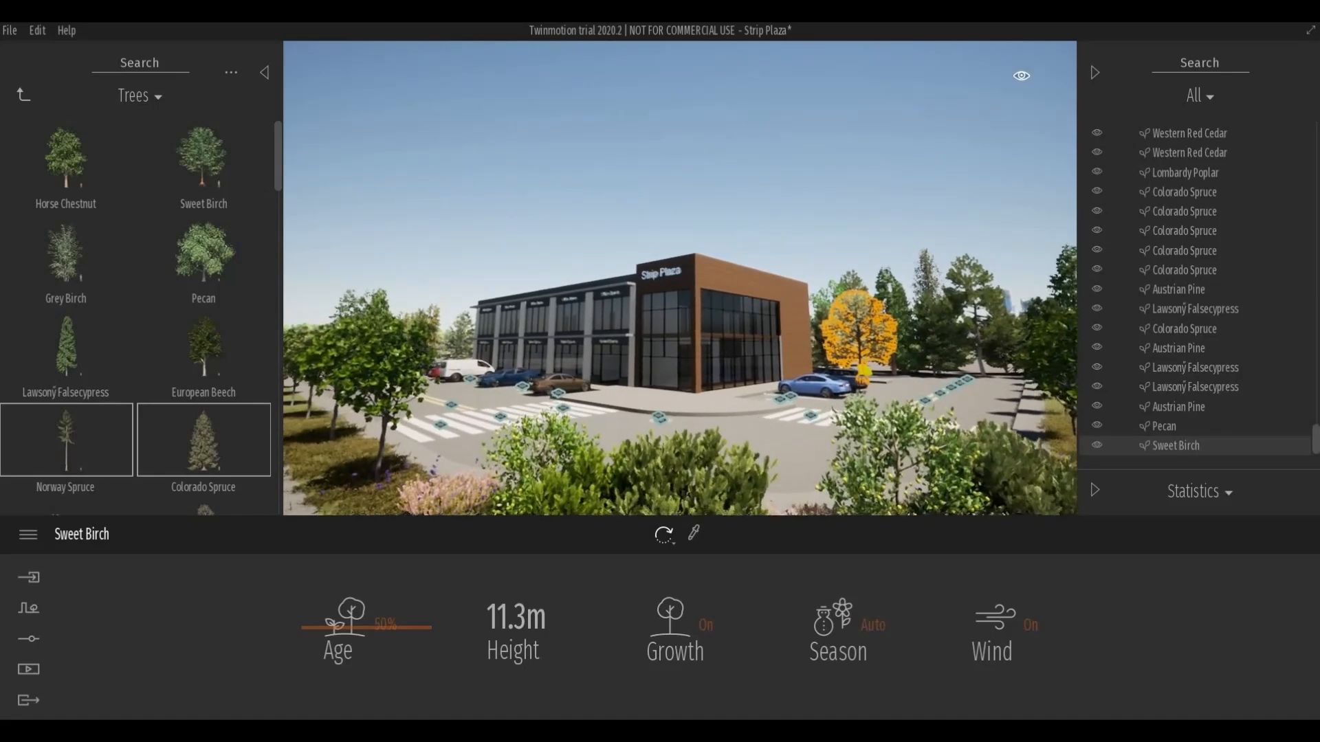
key("s")
key("w")
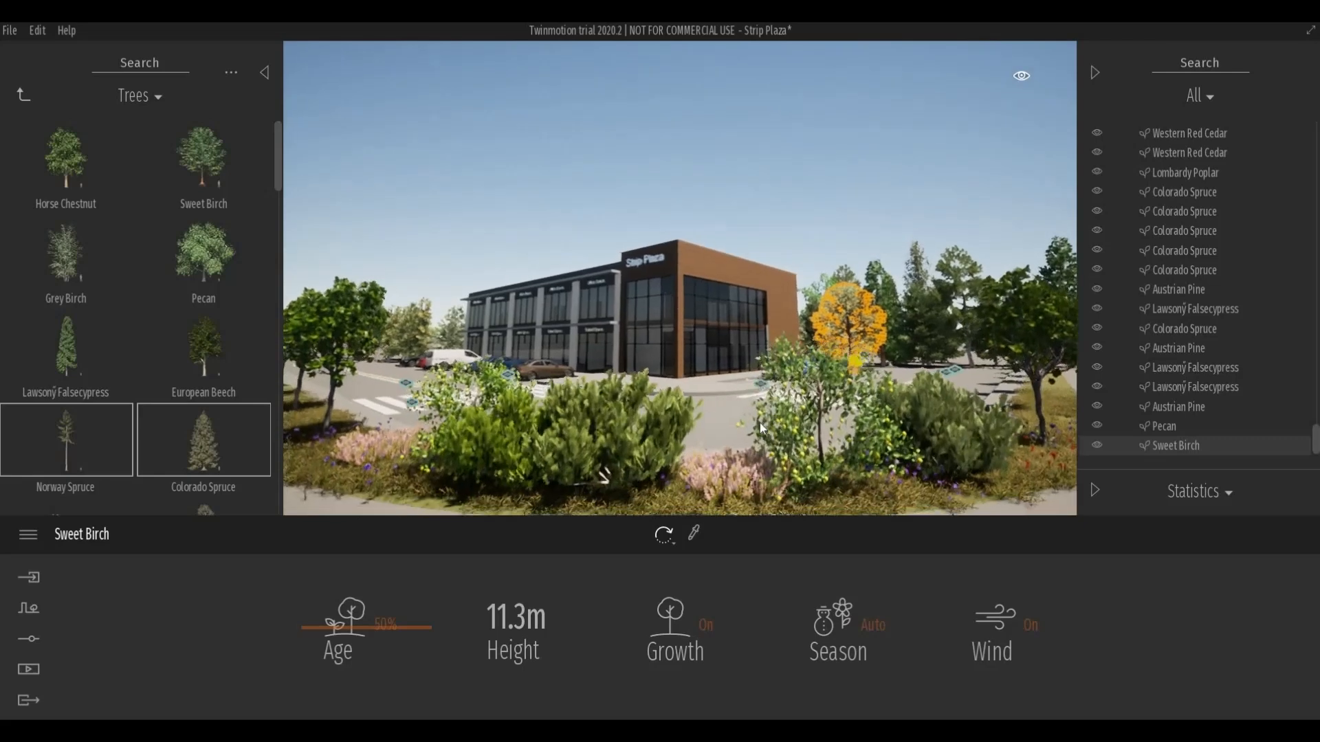
key("s")
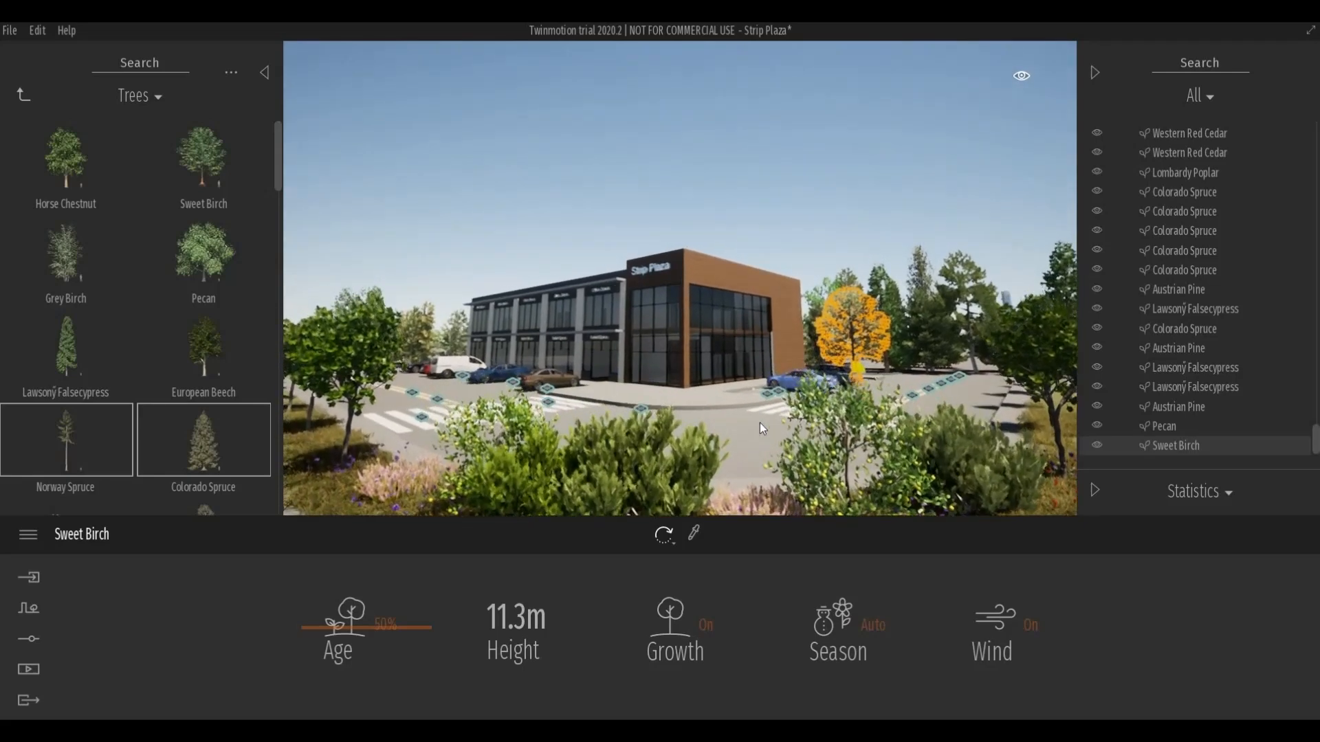
key("w")
key("s")
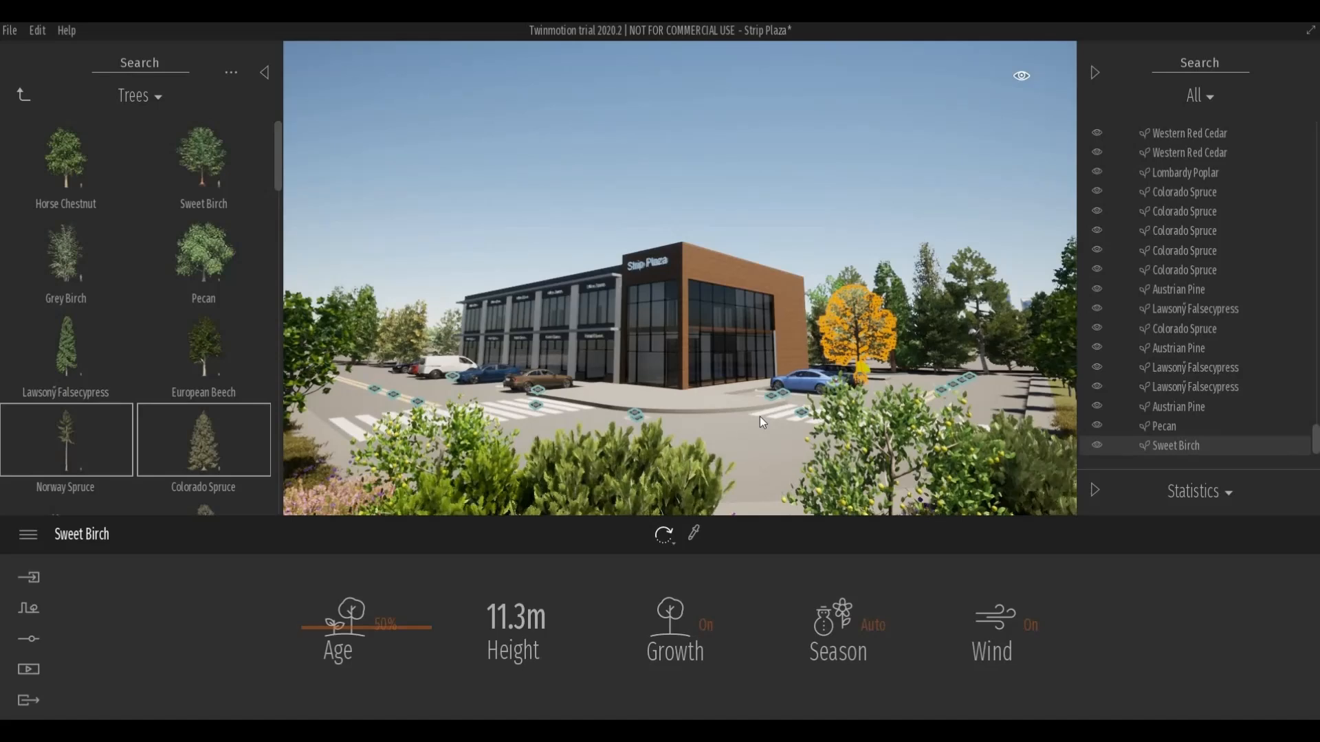
key("a")
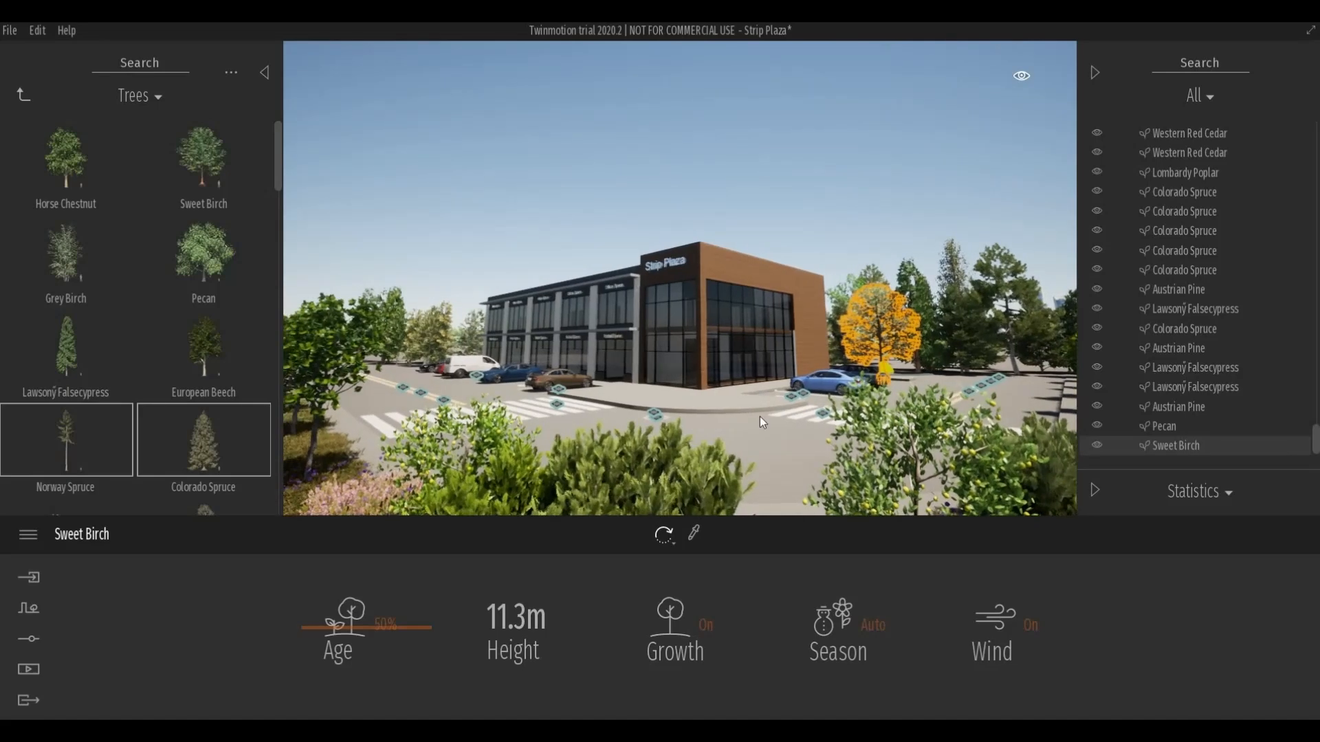
key("s")
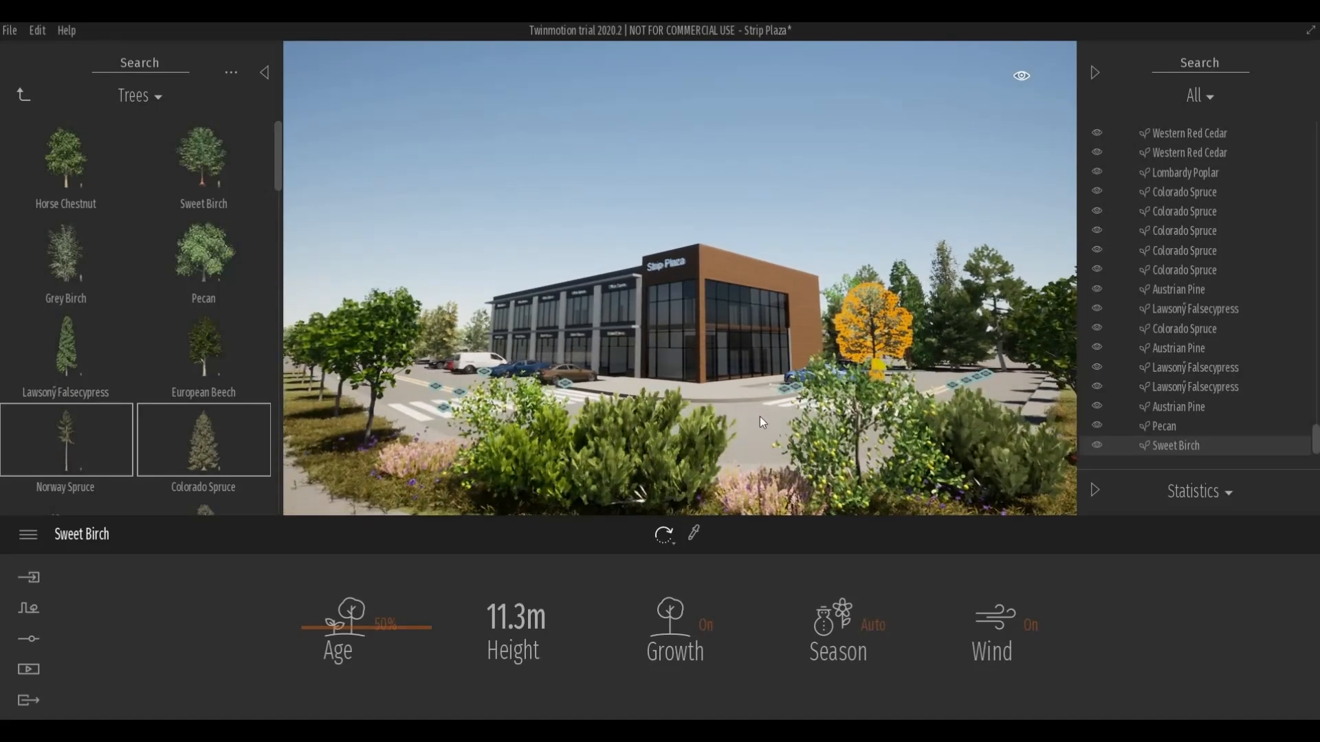
right_click_drag(760, 417, 764, 416)
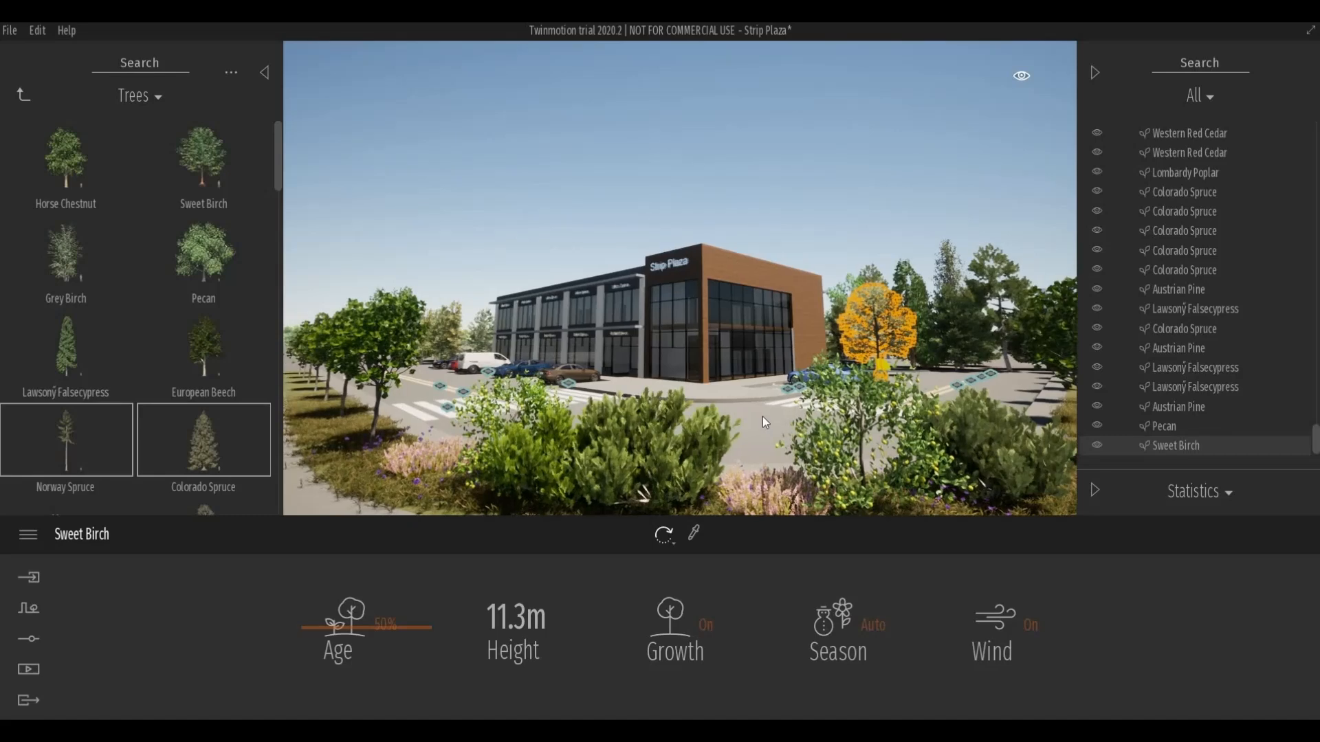
middle_click_drag(758, 417, 761, 413)
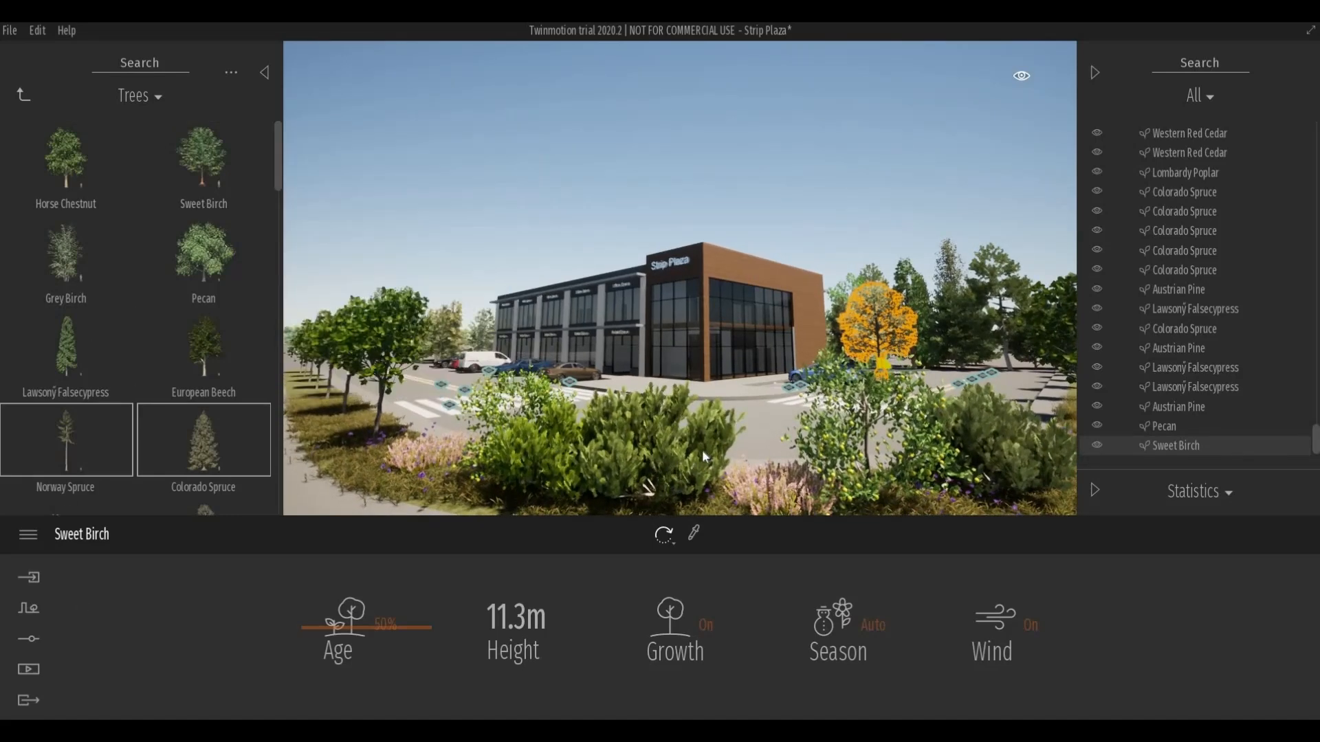
middle_click_drag(708, 460, 702, 452)
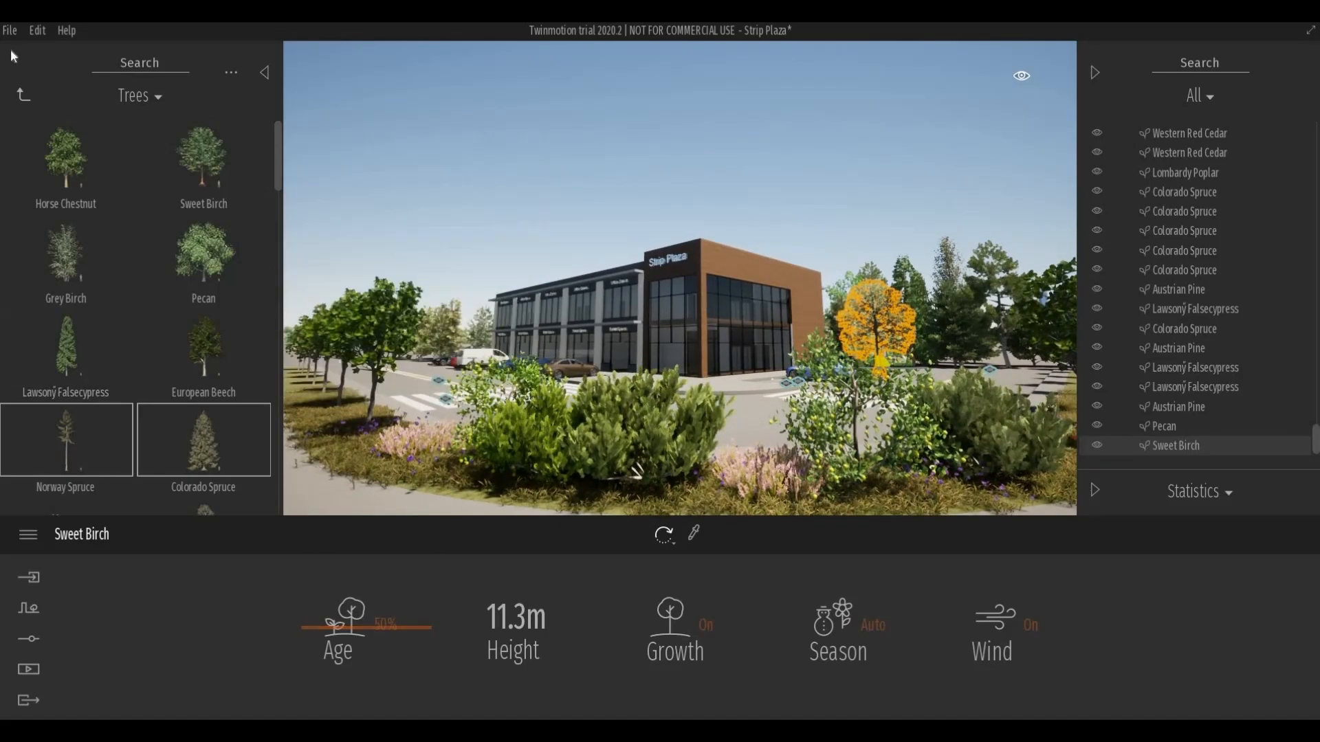
Save the Strip Plaza scene.
left_click(10, 30)
left_click(22, 143)
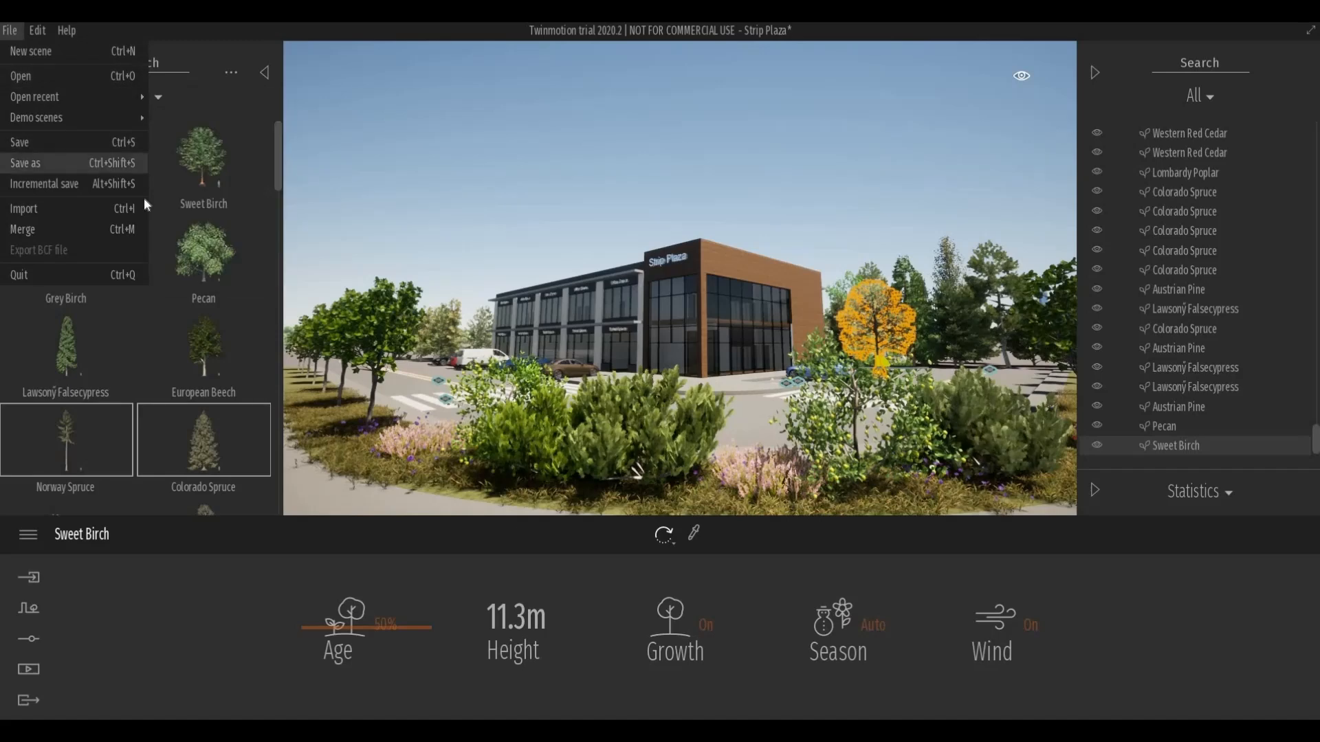
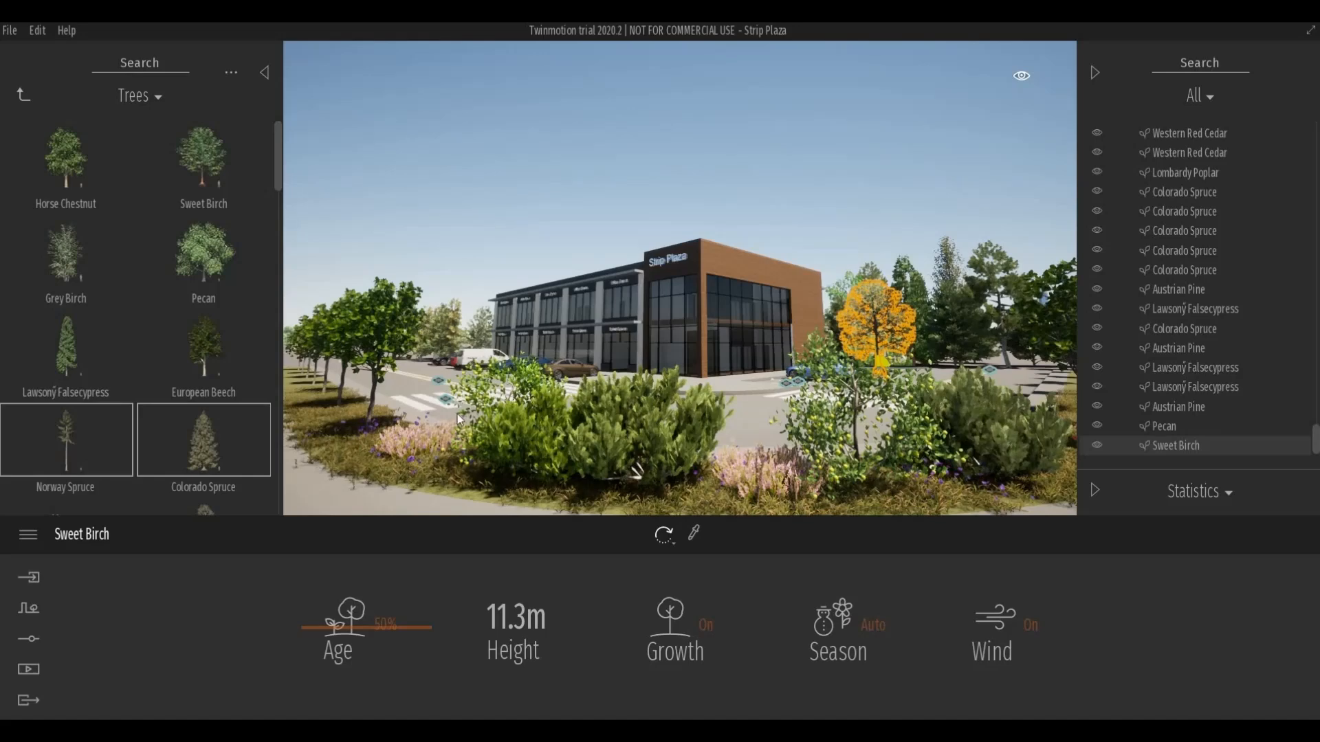
Turn on camera Parallelism and frame the building's corner above the roadside shrubs, leaving nothing selected.
key("e")
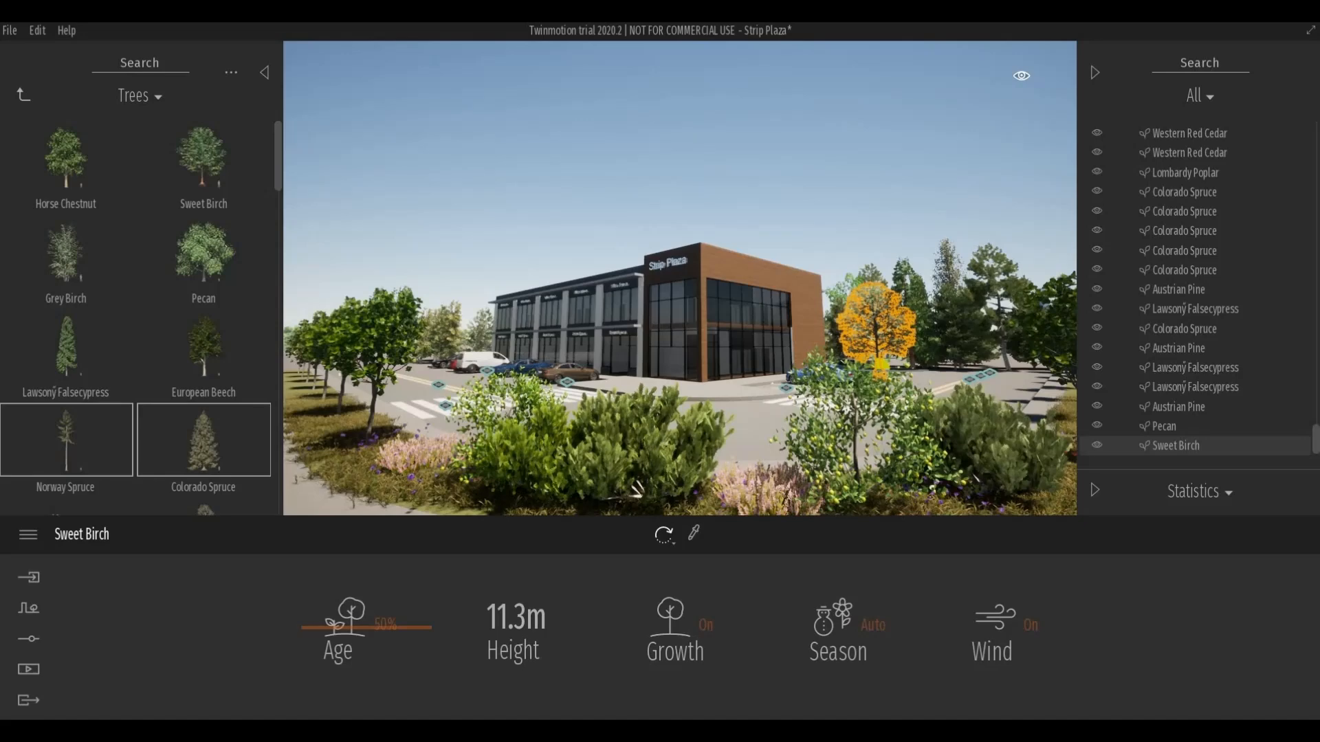
key("e")
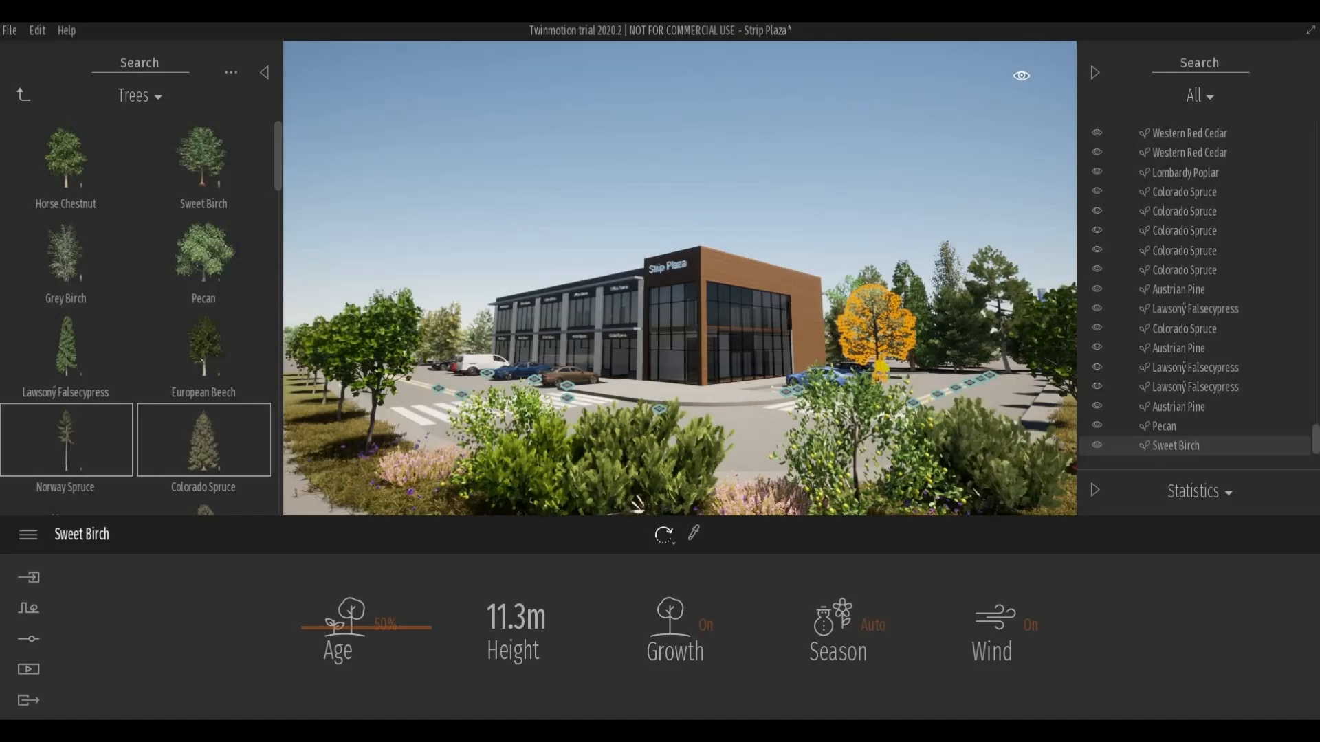
key("d")
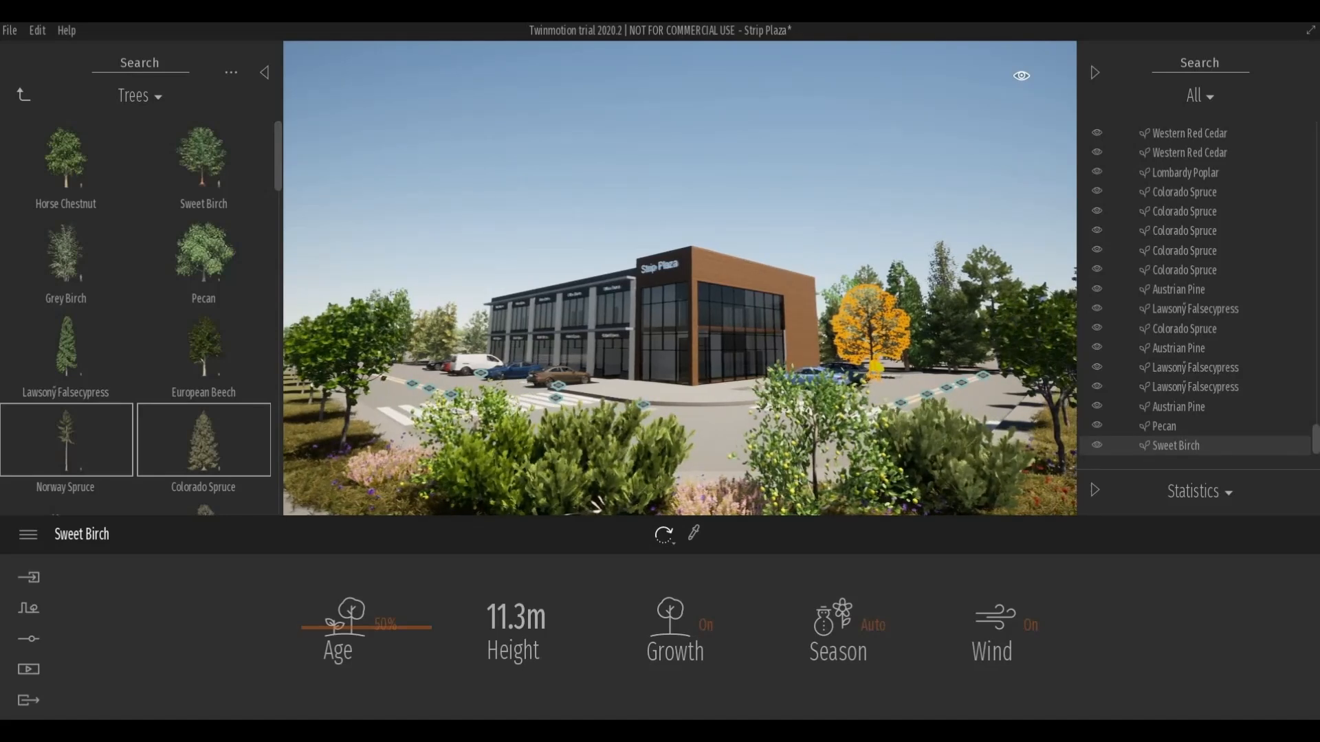
key("q")
key("a")
key("d")
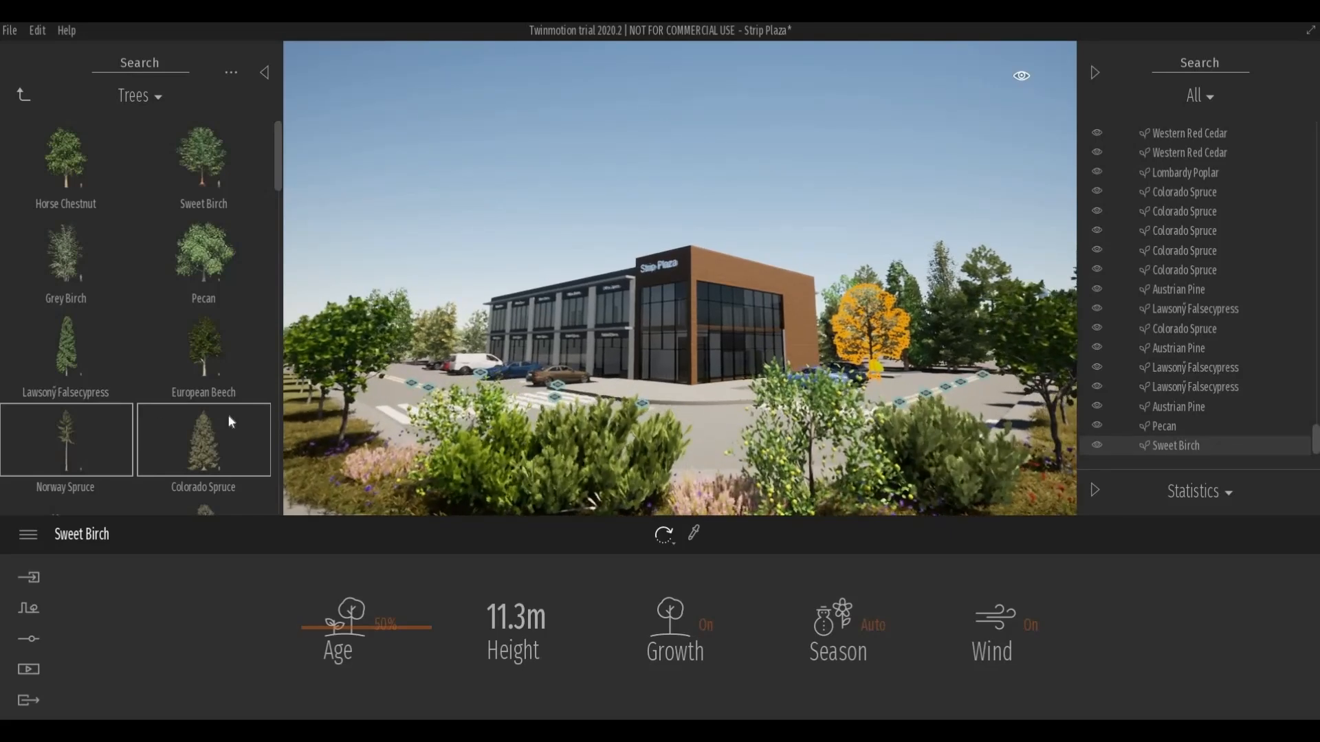
left_click(30, 640)
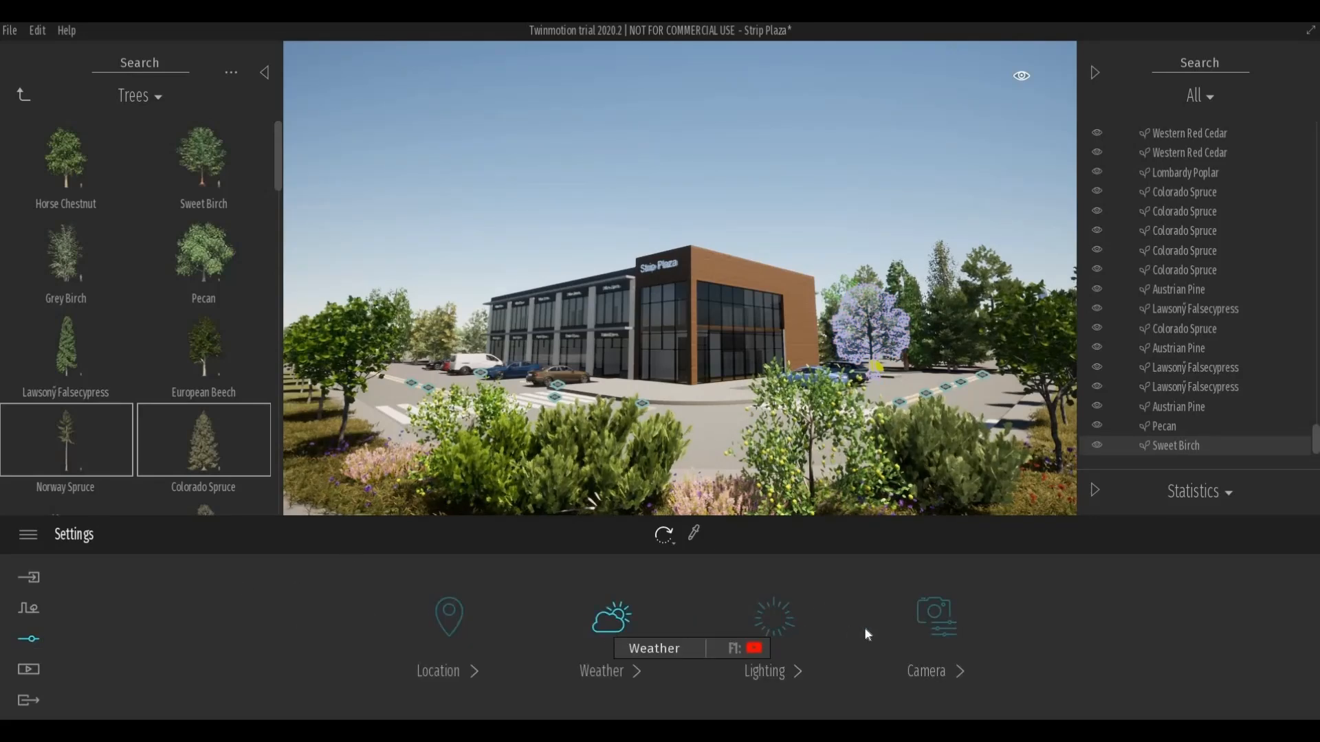
left_click(932, 617)
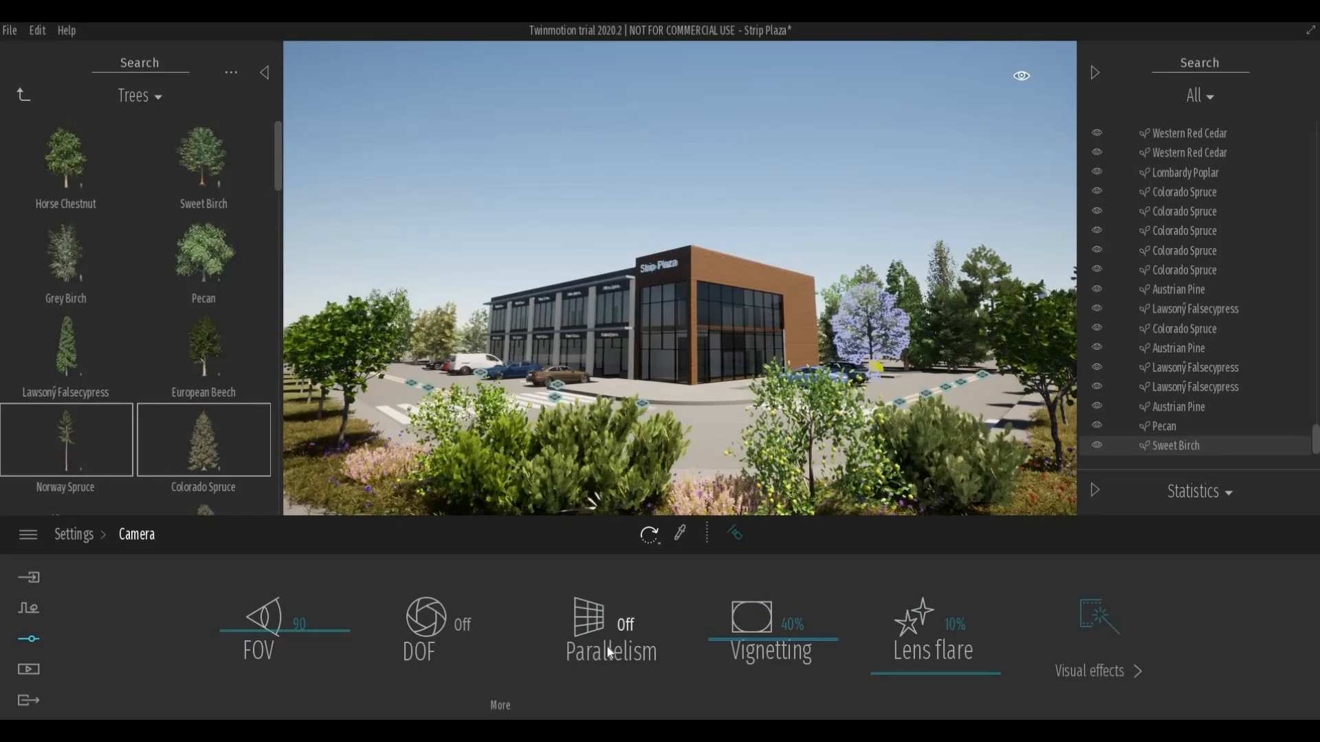
left_click(609, 649)
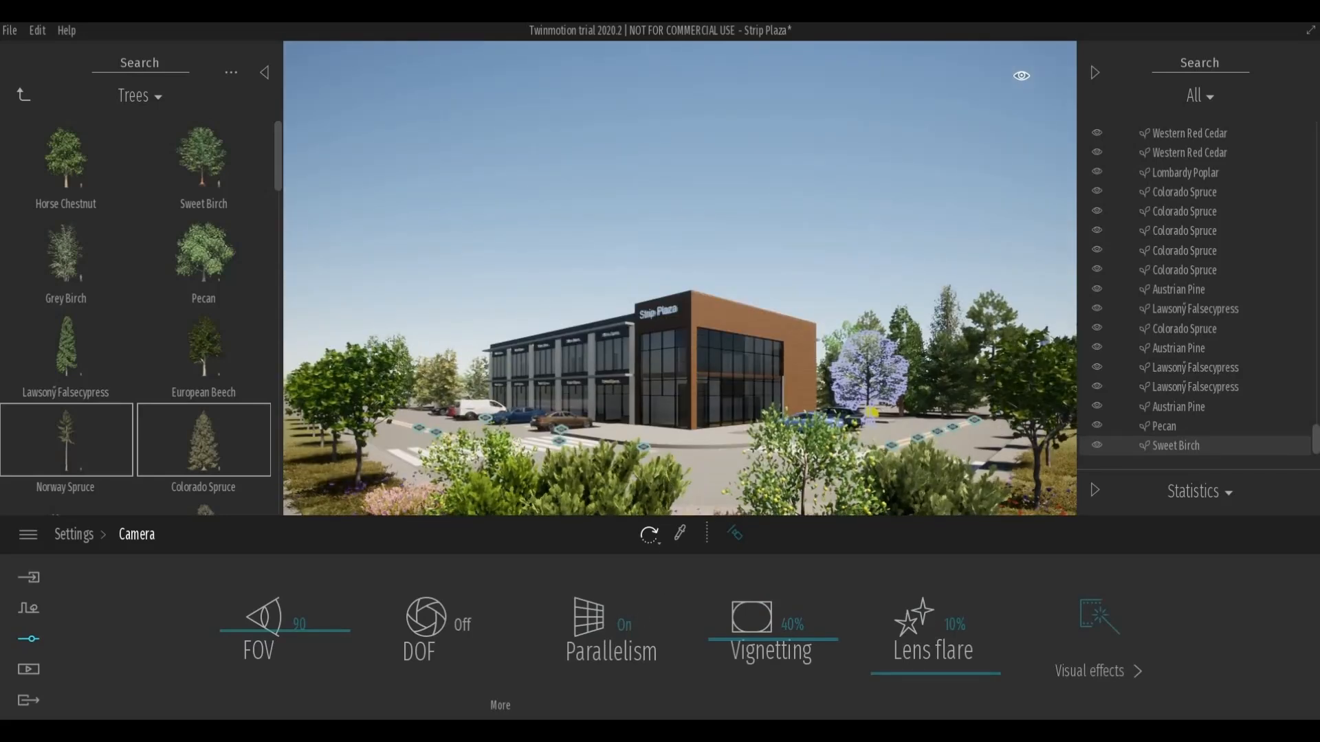
middle_click_drag(680, 412, 677, 388)
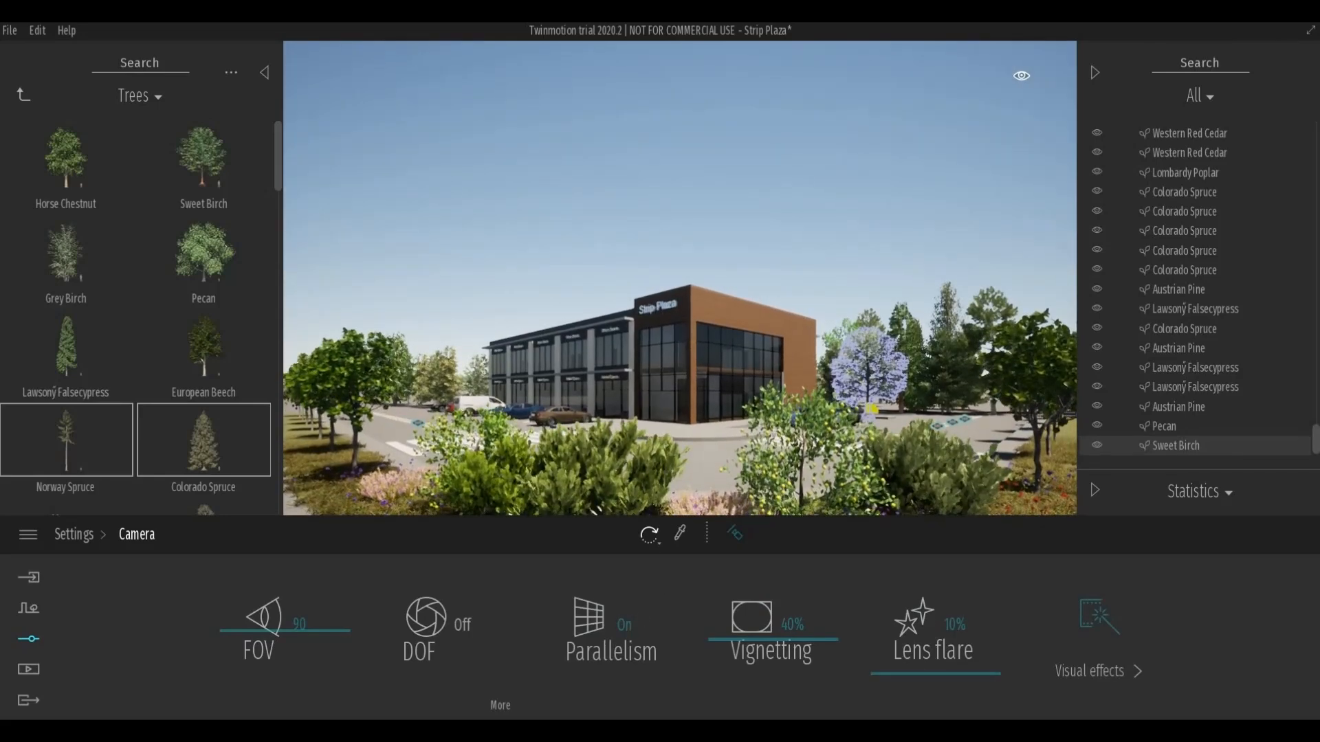
mouse_move(670, 473)
middle_mouse_down()
mouse_move(671, 429)
mouse_move(670, 450)
middle_mouse_up()
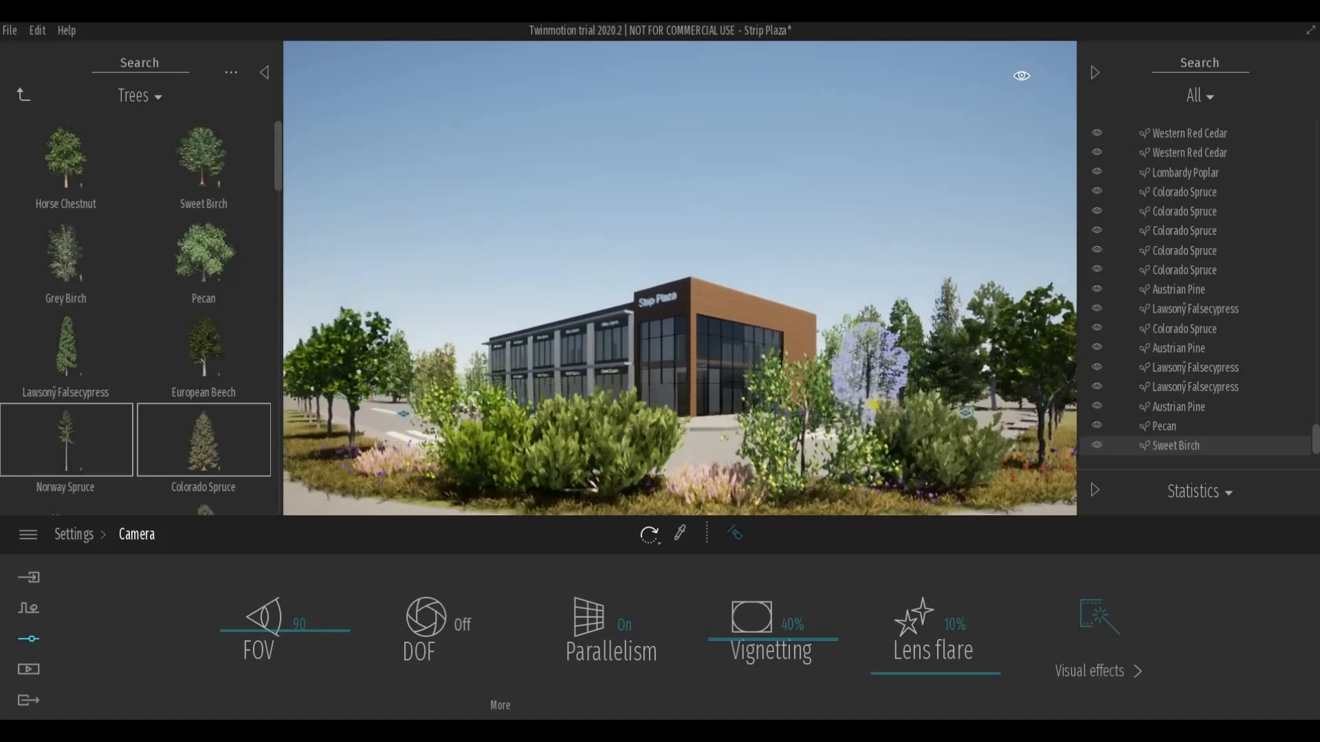
scroll(672, 473, "down", 1)
scroll(672, 474, "down", 1)
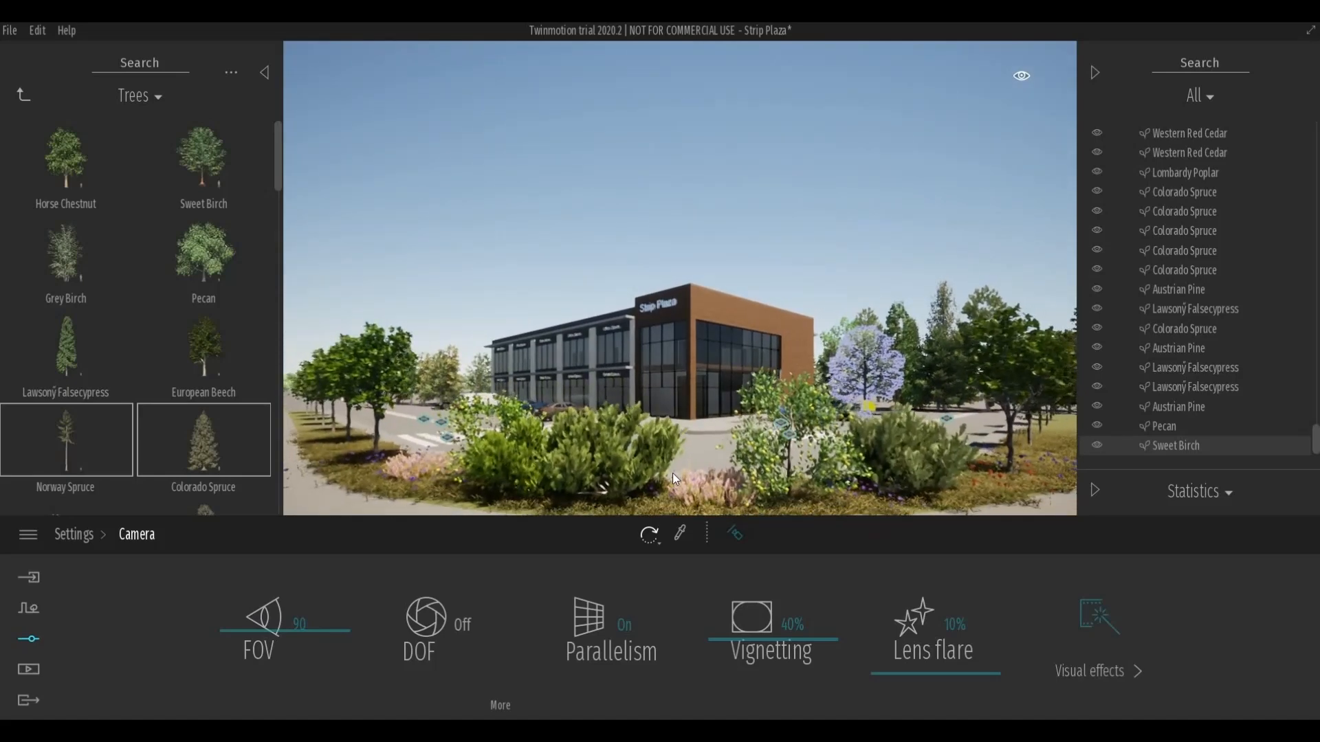
scroll(672, 473, "up", 2)
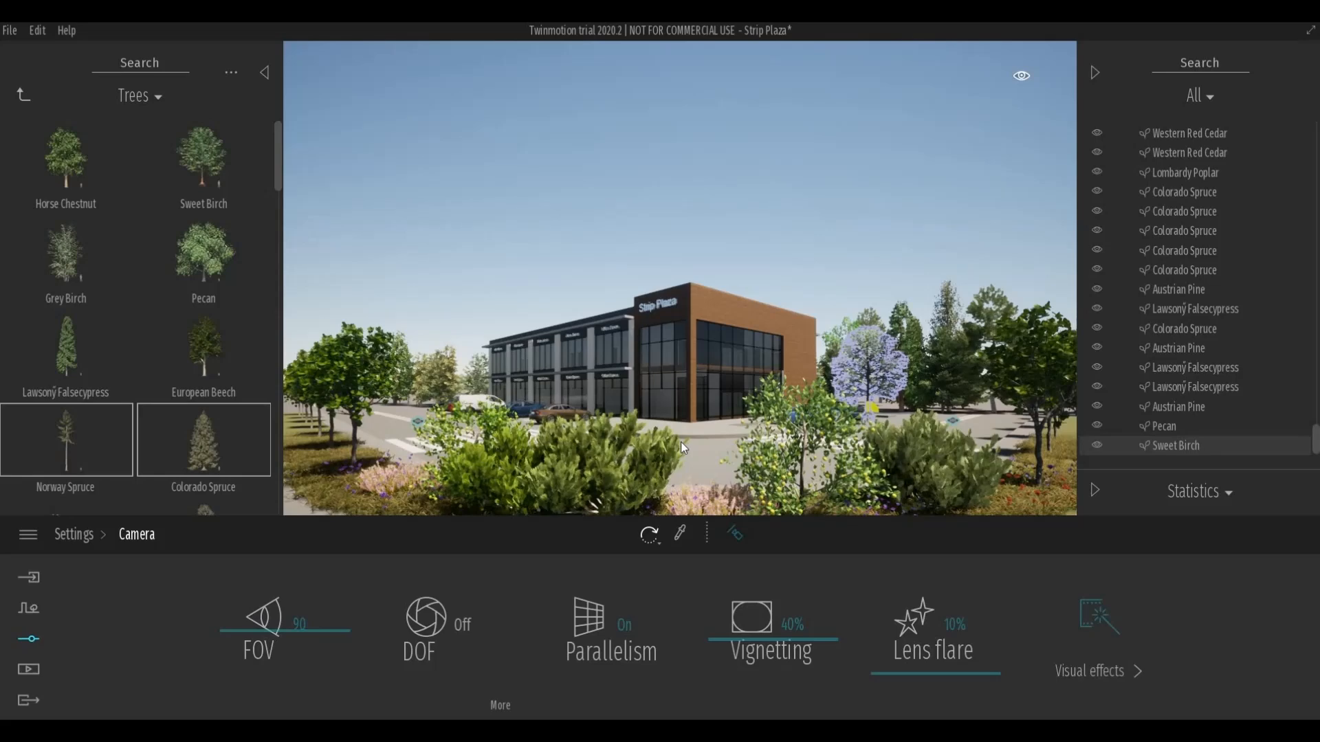
middle_click_drag(680, 442, 681, 446)
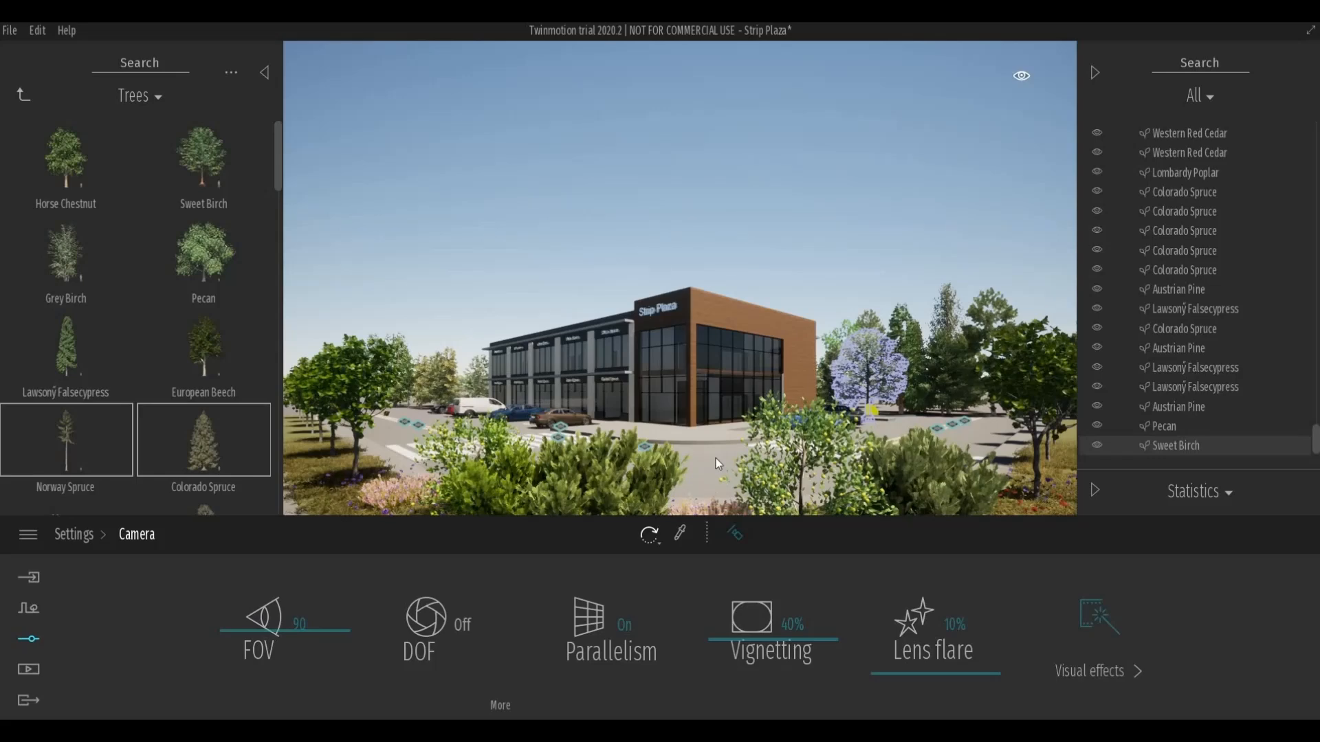
key("Escape")
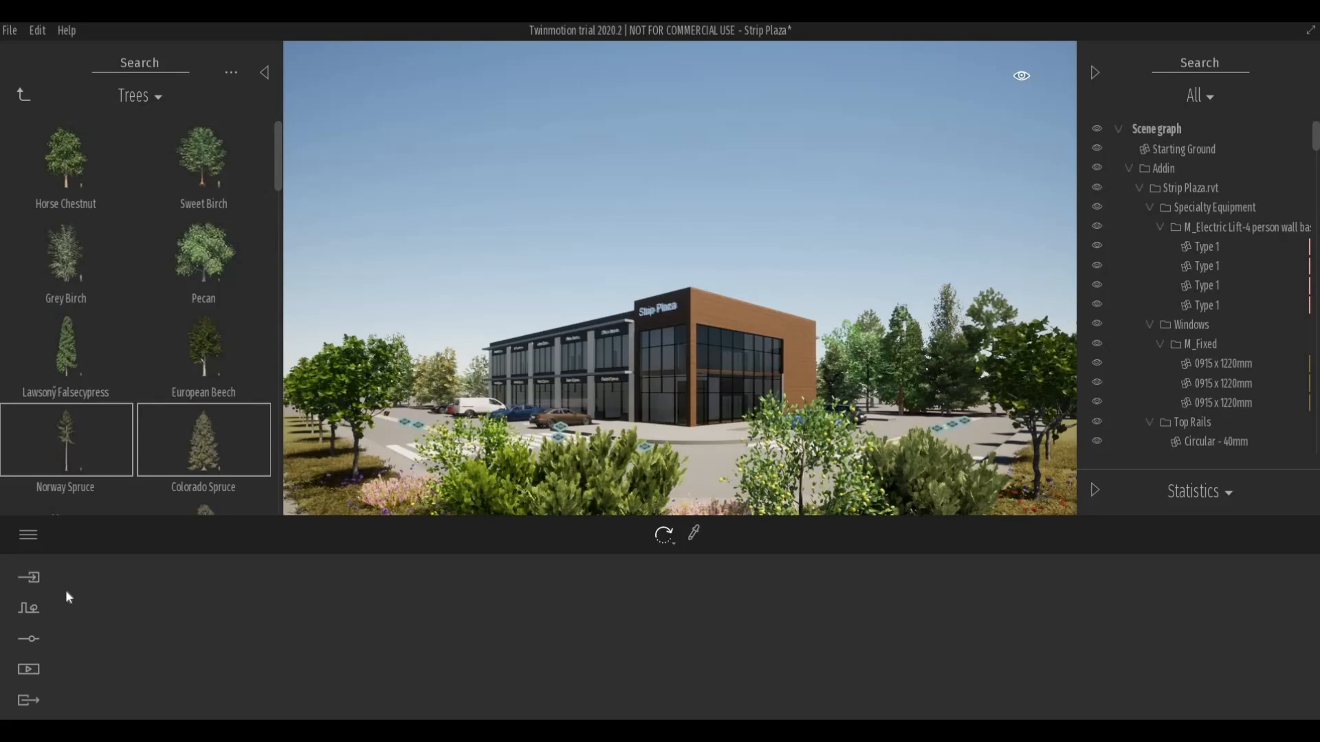
Adjust the scene lighting to an exposure of 0.16 and a white balance of 7682K.
left_click(25, 642)
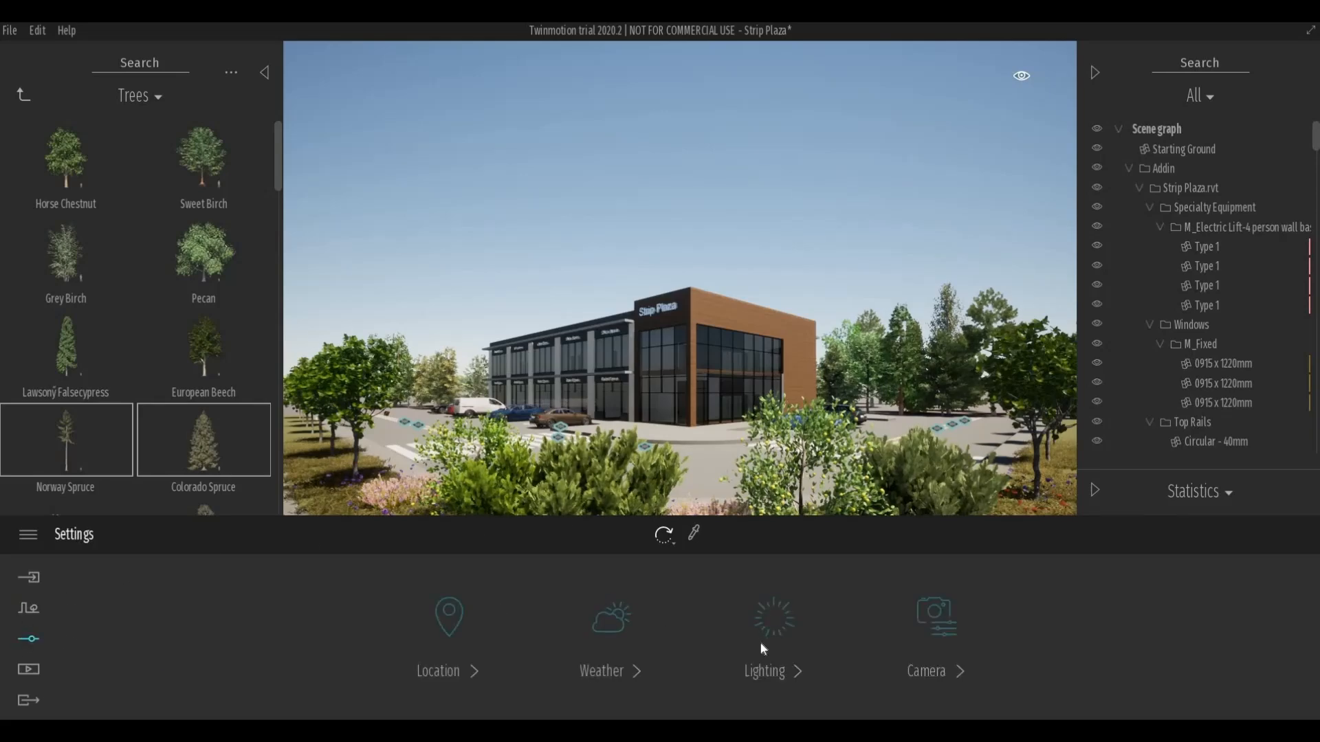
left_click(761, 648)
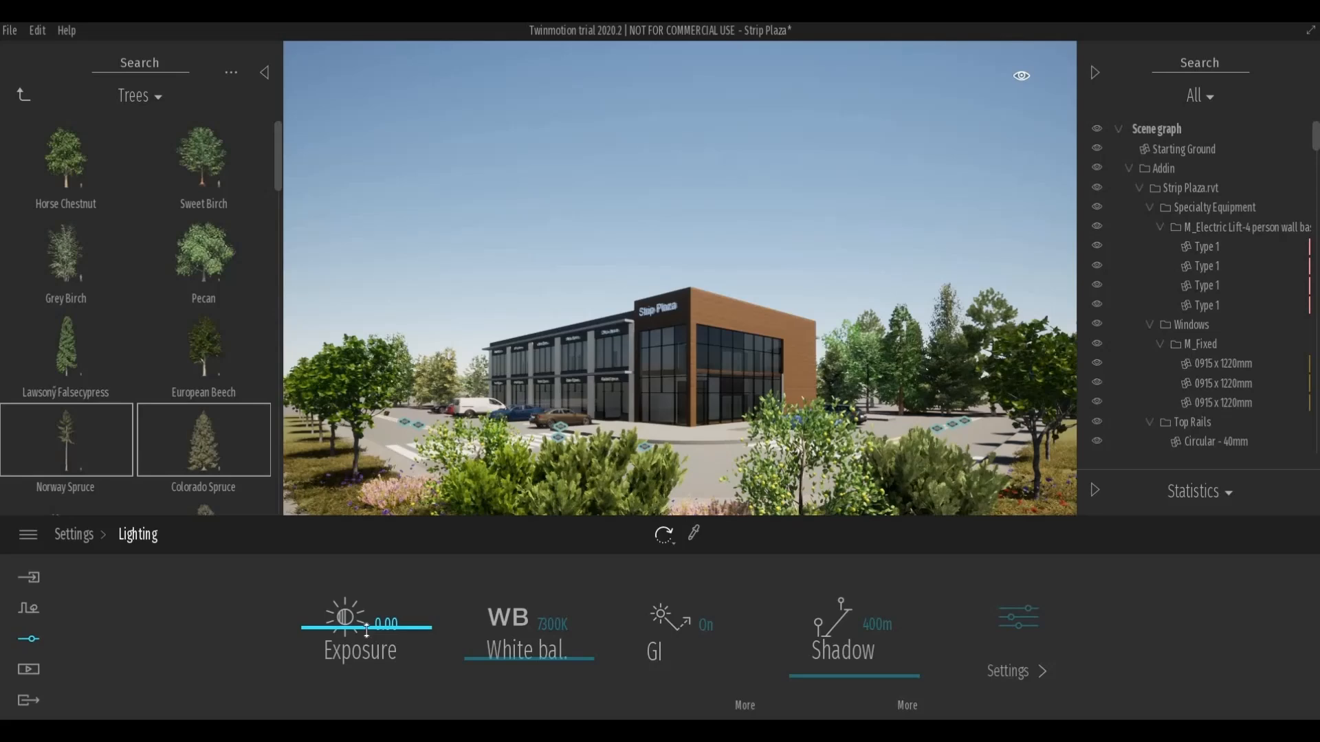
left_click_drag(366, 630, 377, 628)
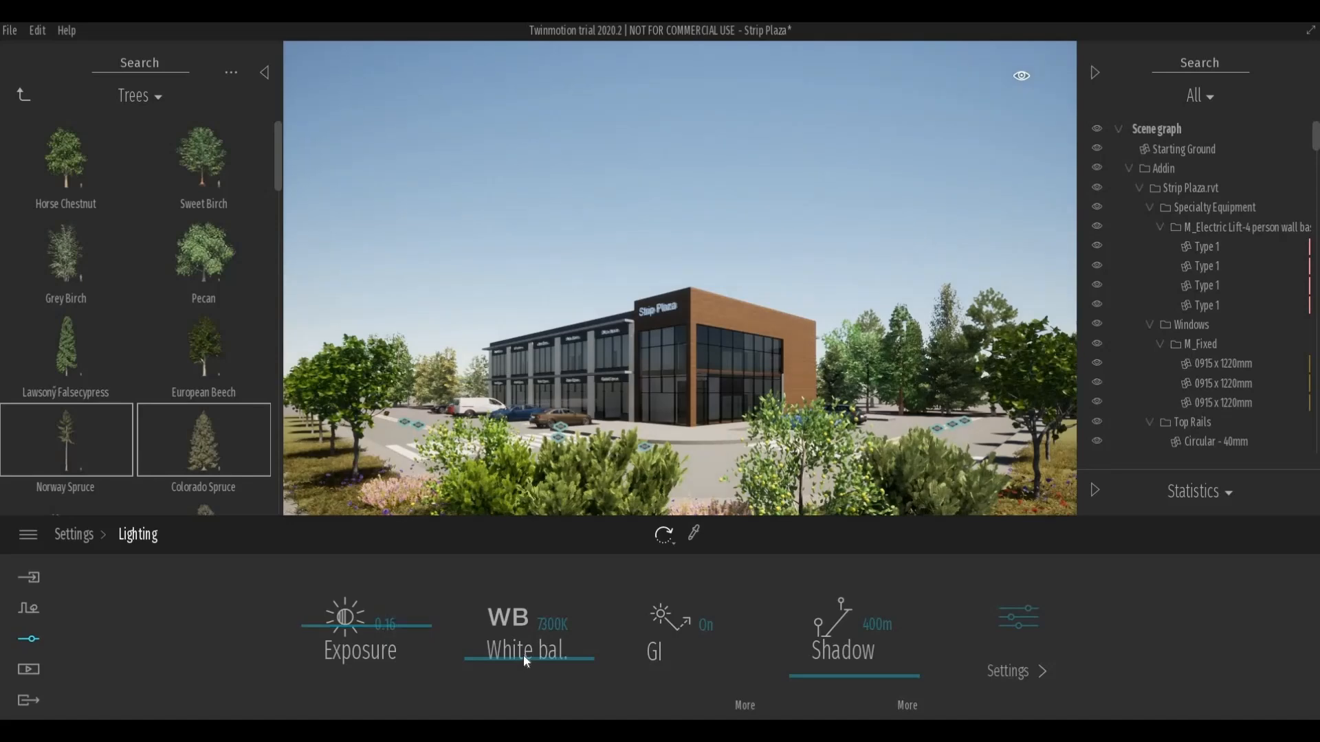
left_click_drag(524, 659, 526, 663)
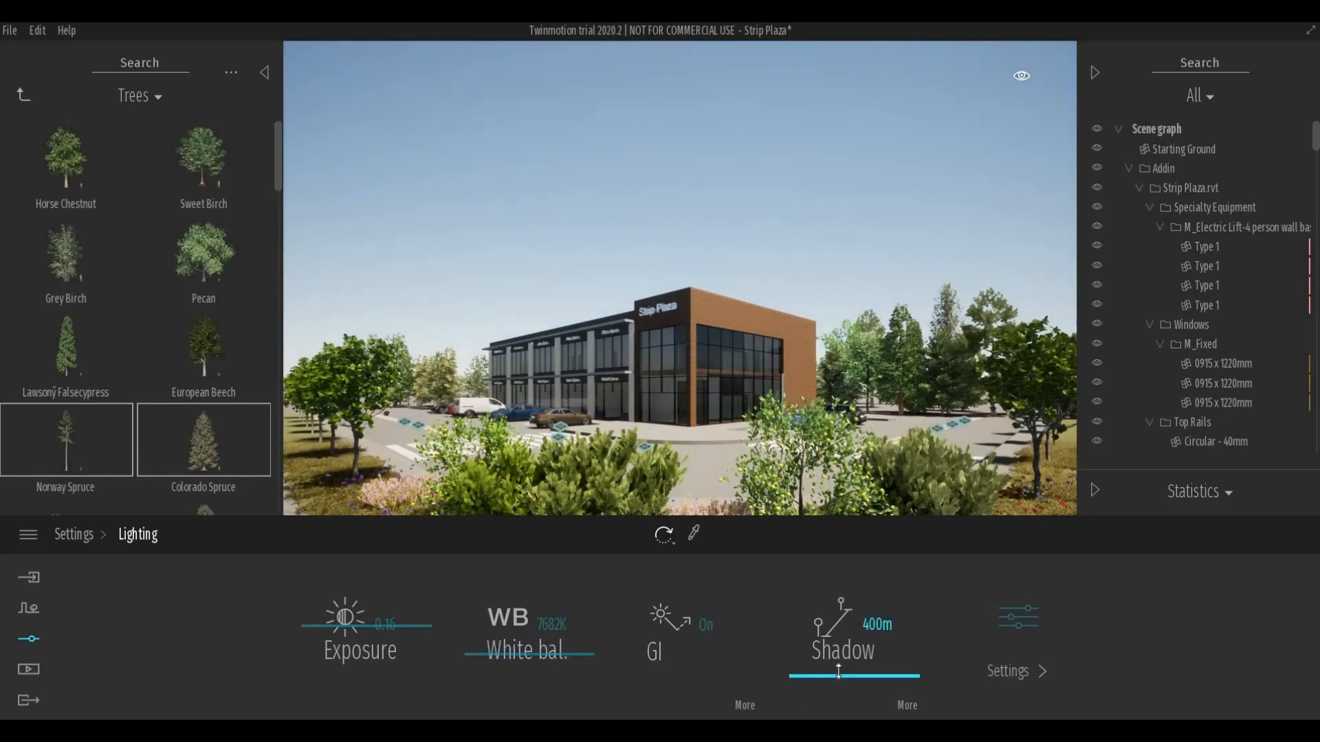
Set the lighting's shadow distance to 686 m and the sun reflection to 0.74.
left_click_drag(838, 672, 837, 673)
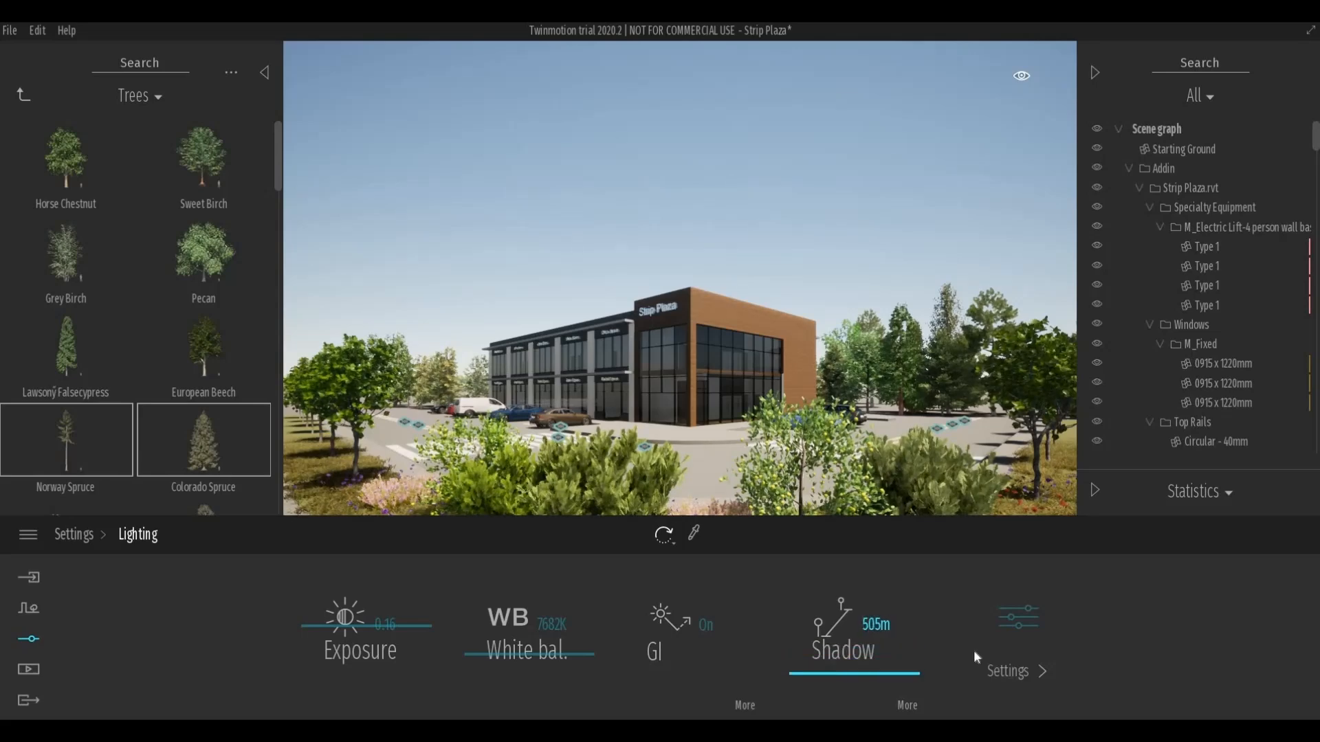
left_click(1003, 618)
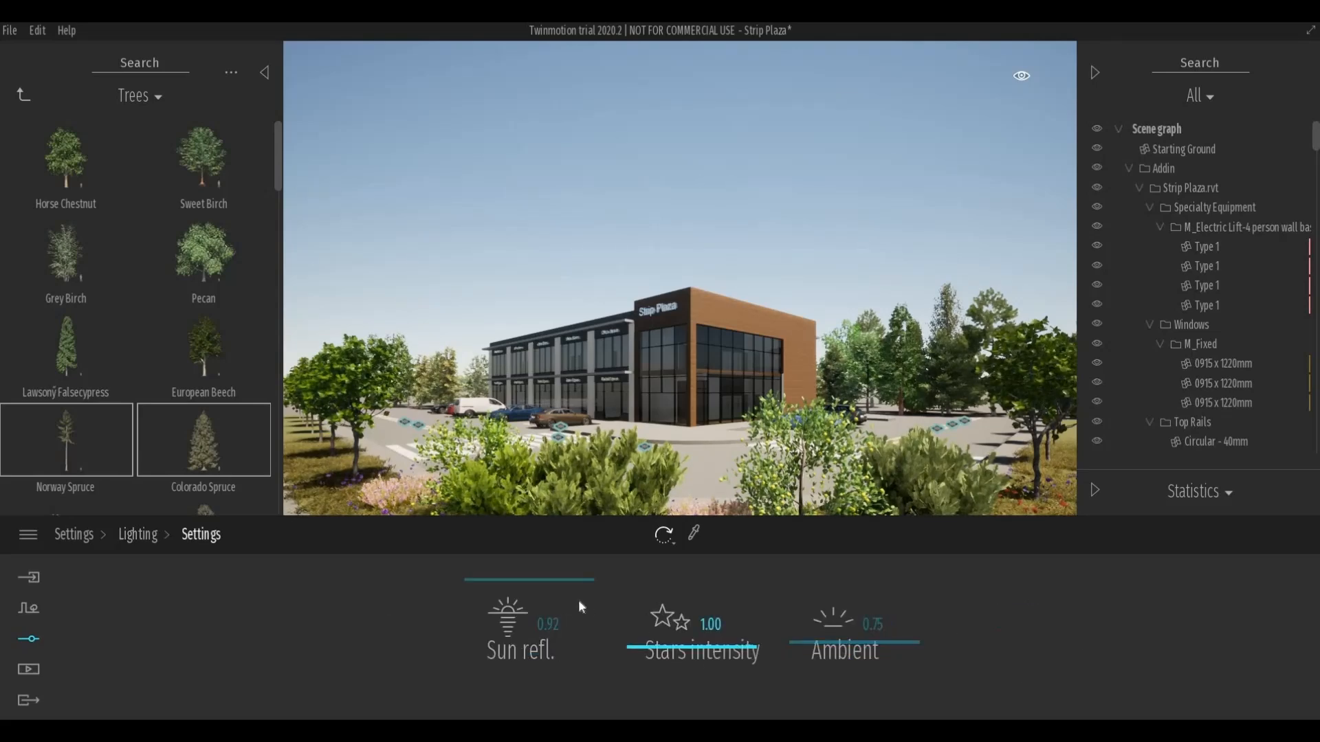
left_click_drag(558, 585, 558, 595)
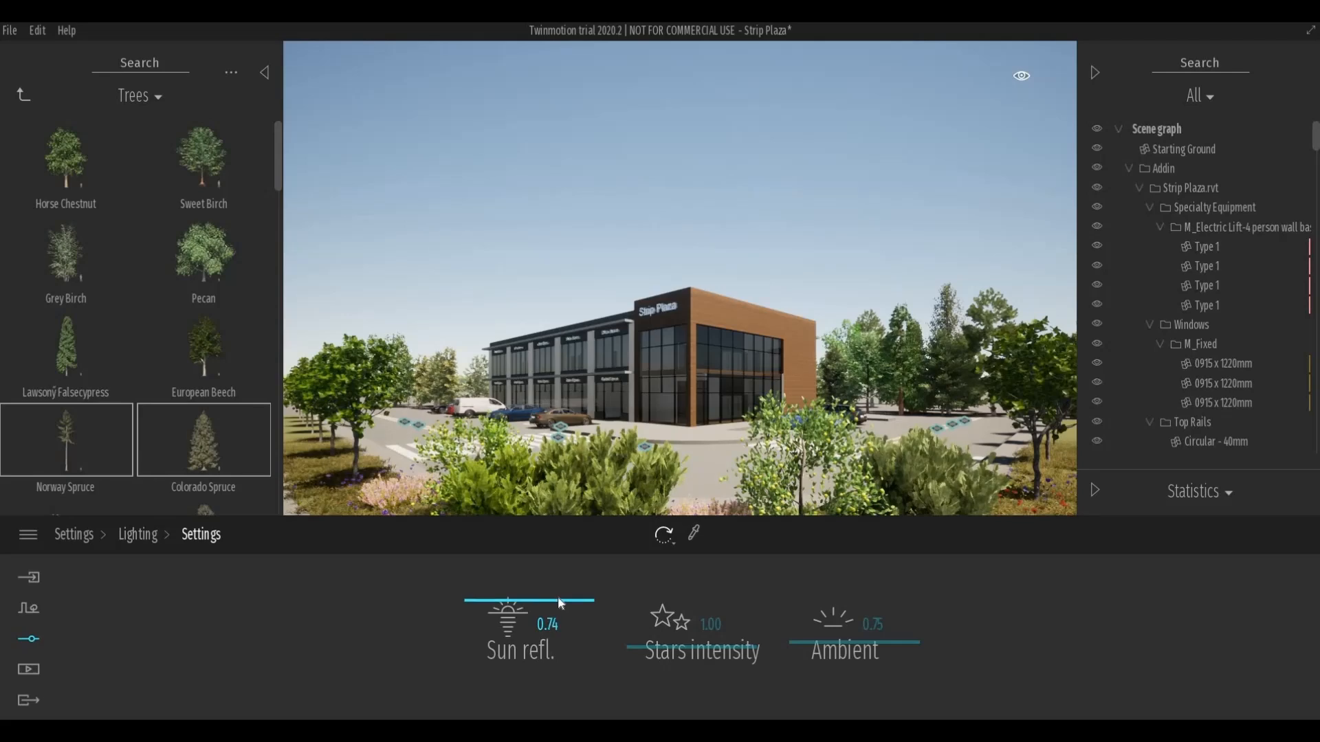
left_click(137, 535)
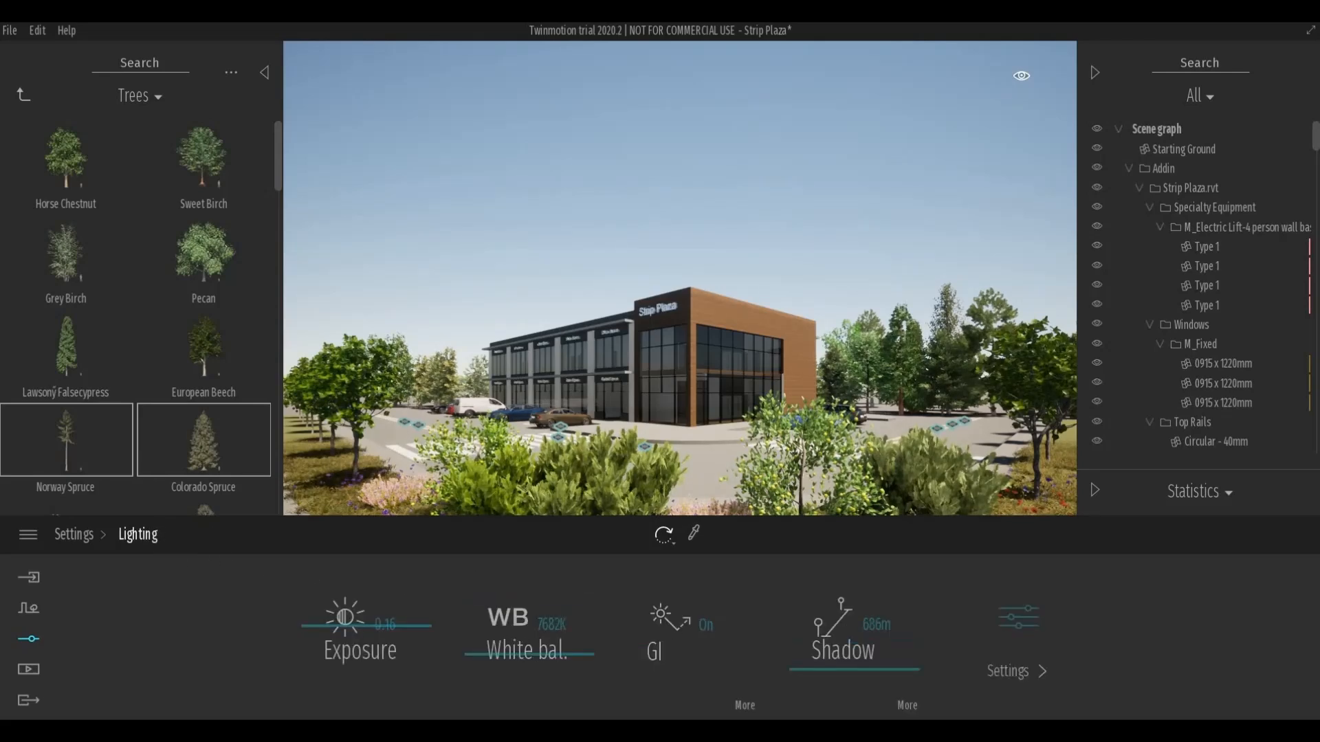
Increase the camera vignetting to 60%.
left_click(92, 540)
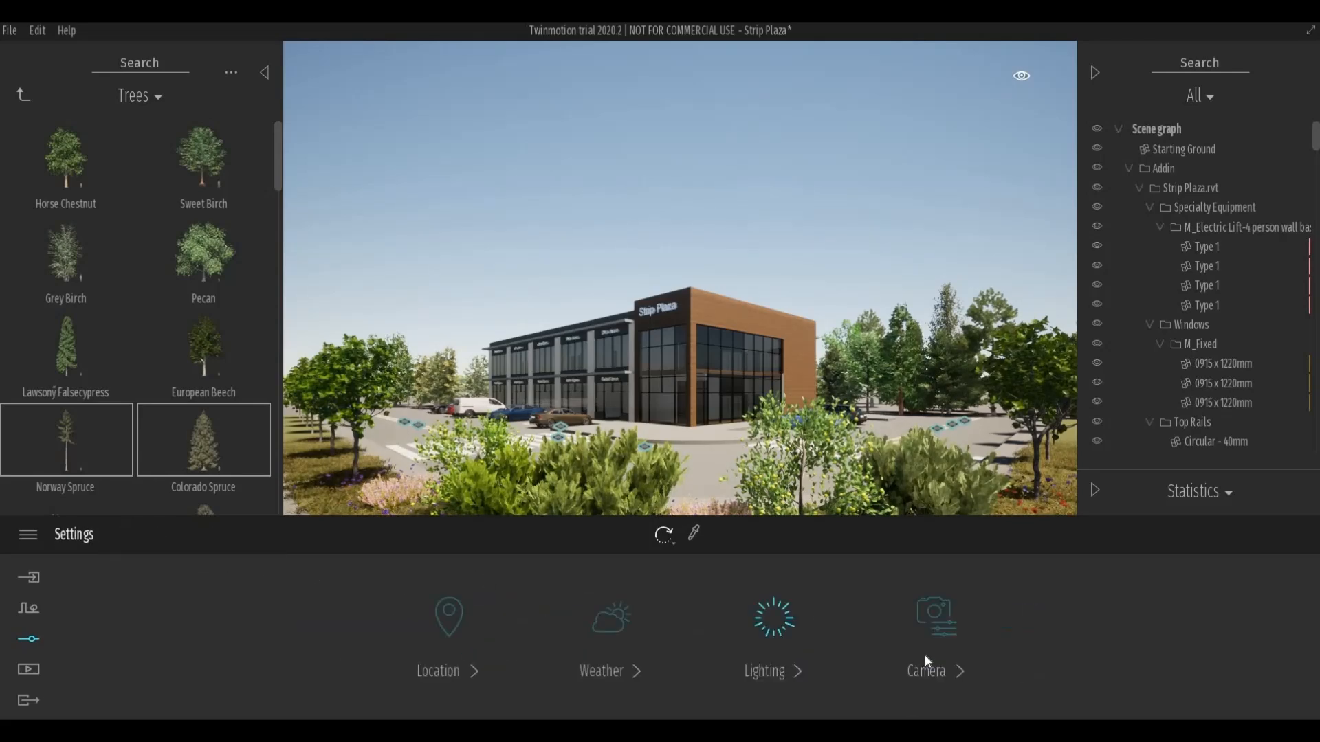
left_click(908, 659)
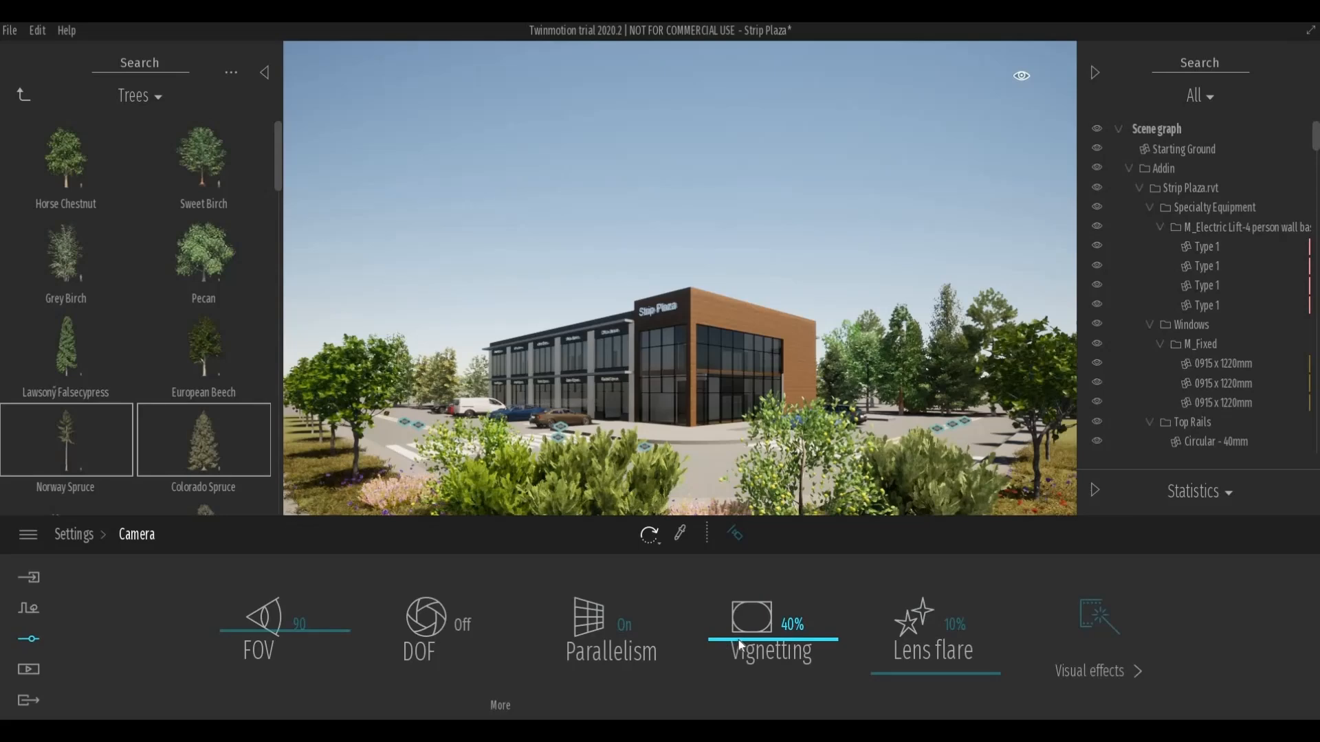
left_click_drag(739, 625, 728, 598)
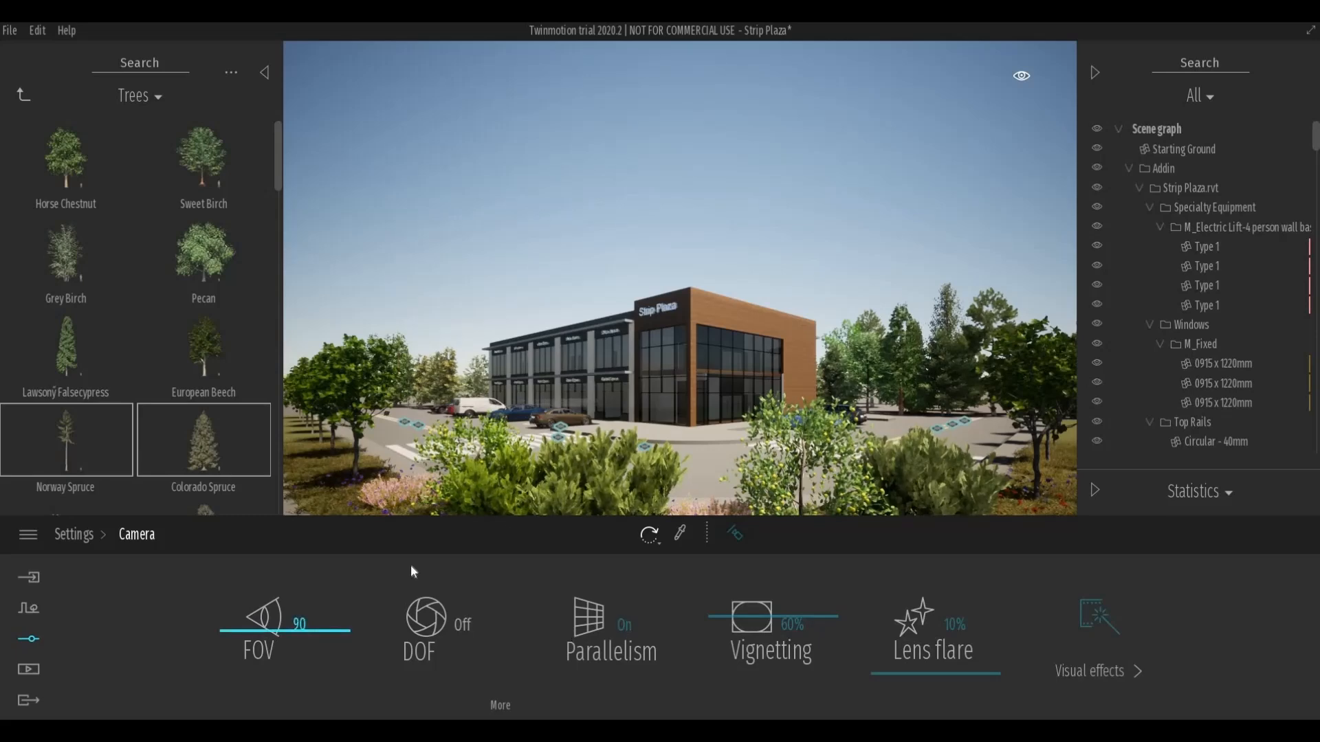
Reframe the building's corner from slightly farther back and higher, keeping the roadside shrubs in the foreground and the parked cars in view.
middle_click_drag(593, 457, 596, 454)
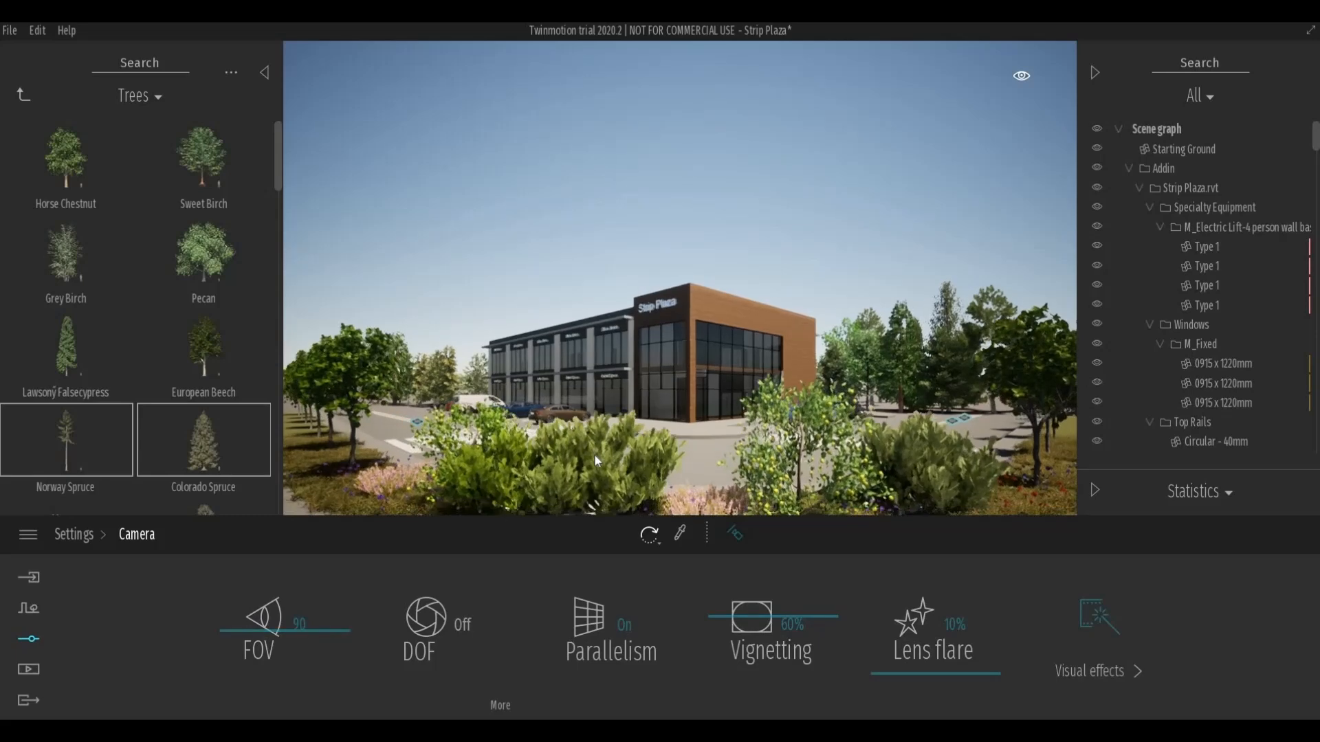
scroll(596, 454, "down", 1)
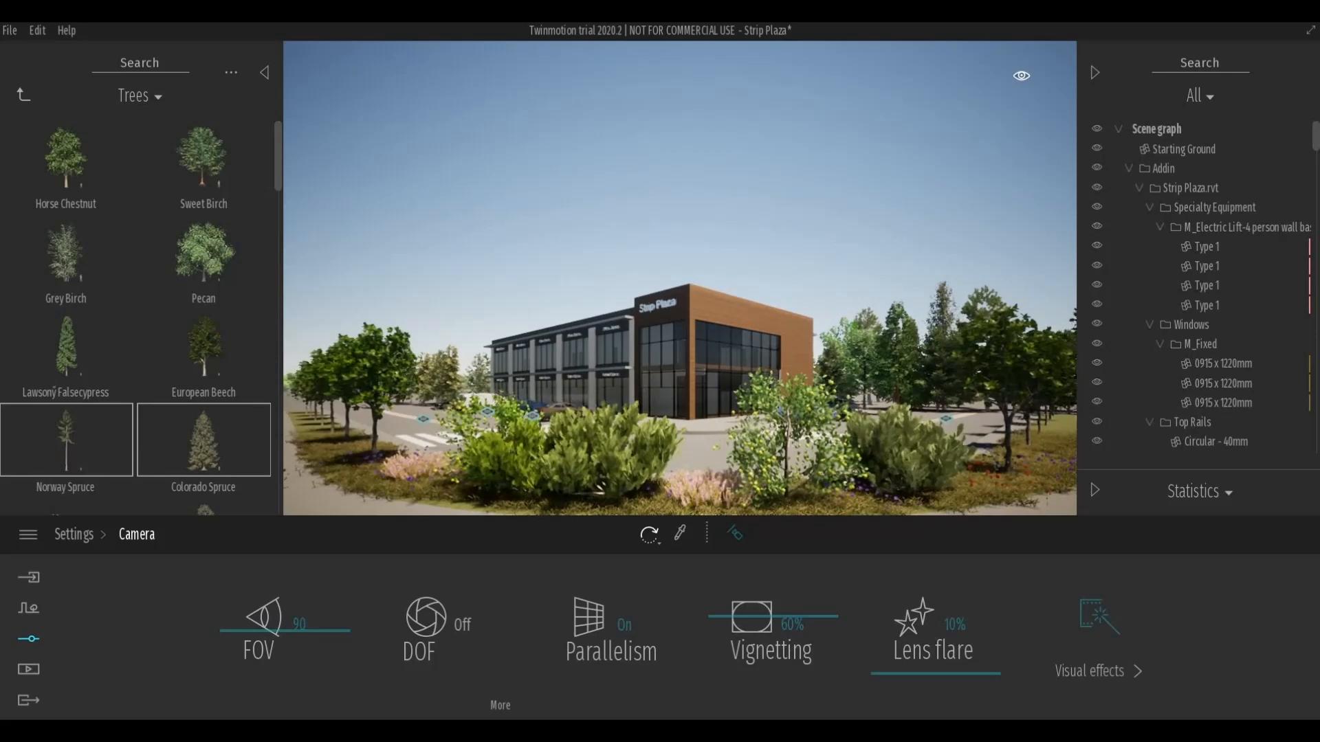
scroll(595, 454, "down", 1)
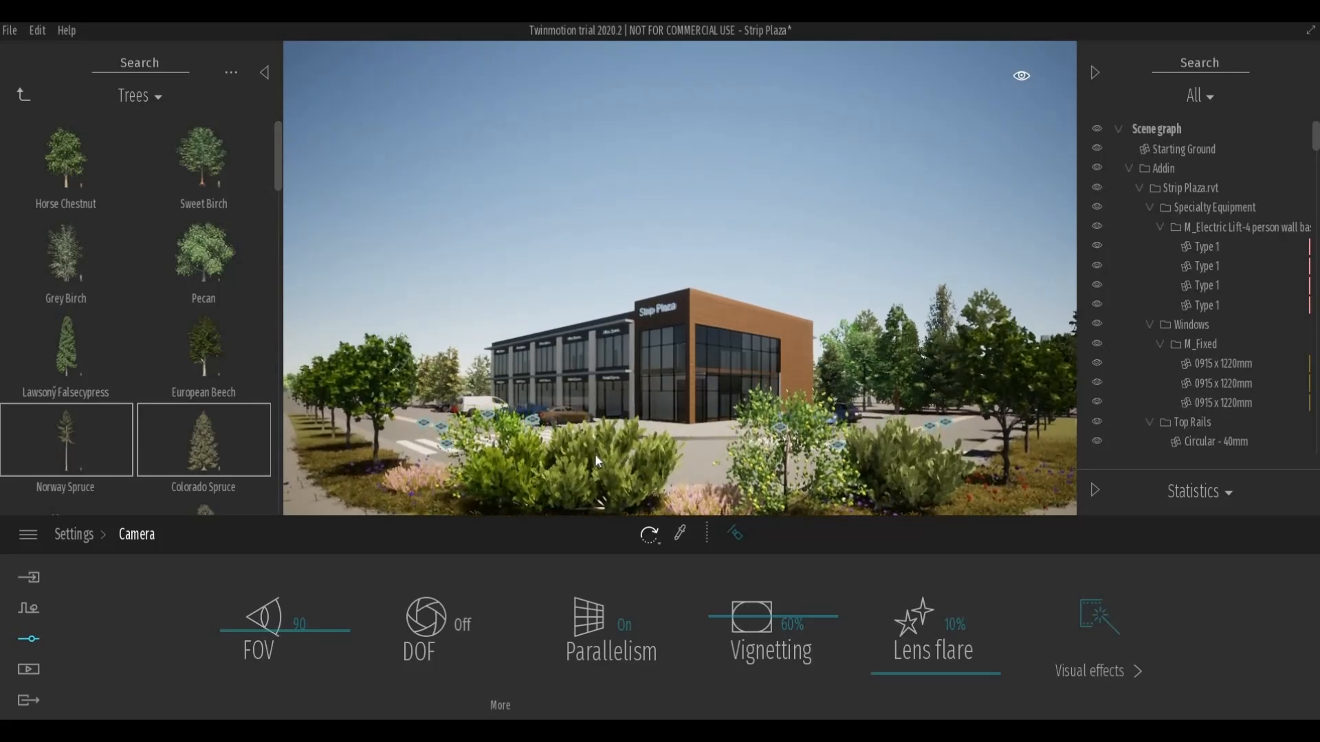
scroll(599, 457, "up", 1)
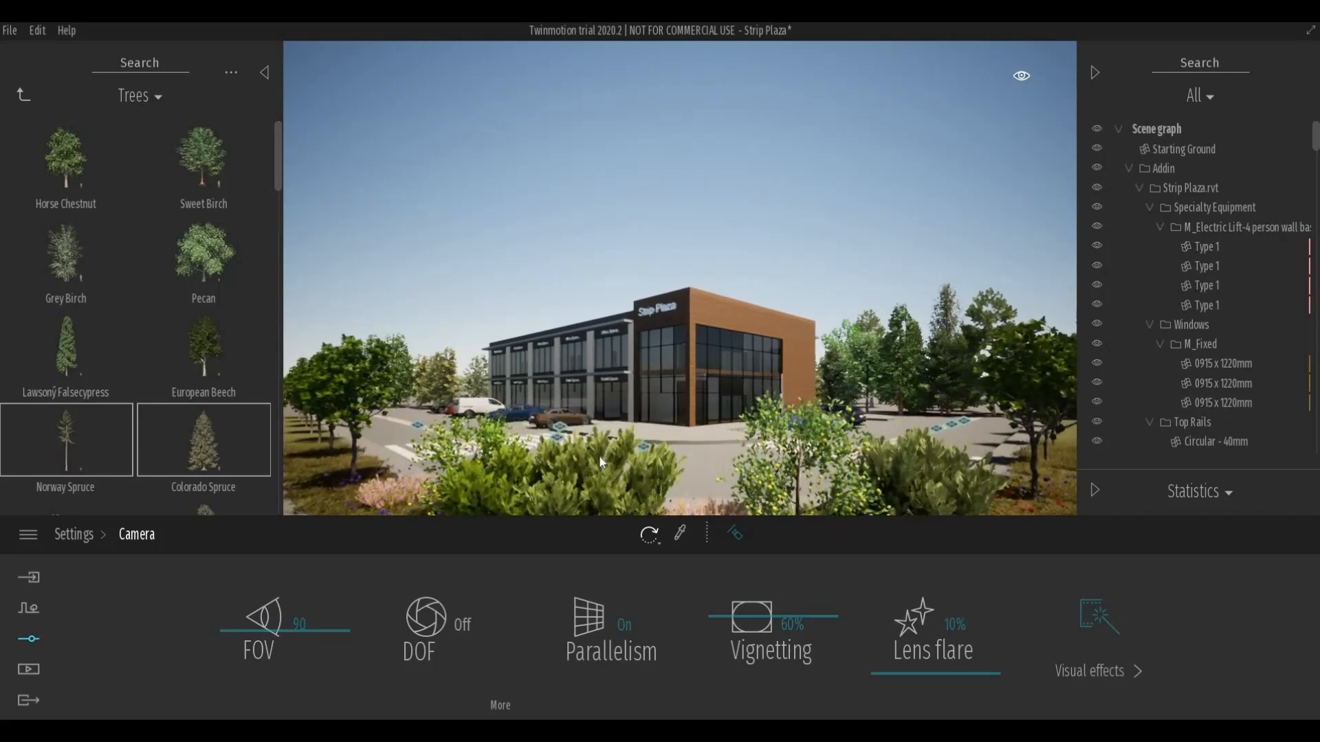
scroll(599, 462, "up", 1)
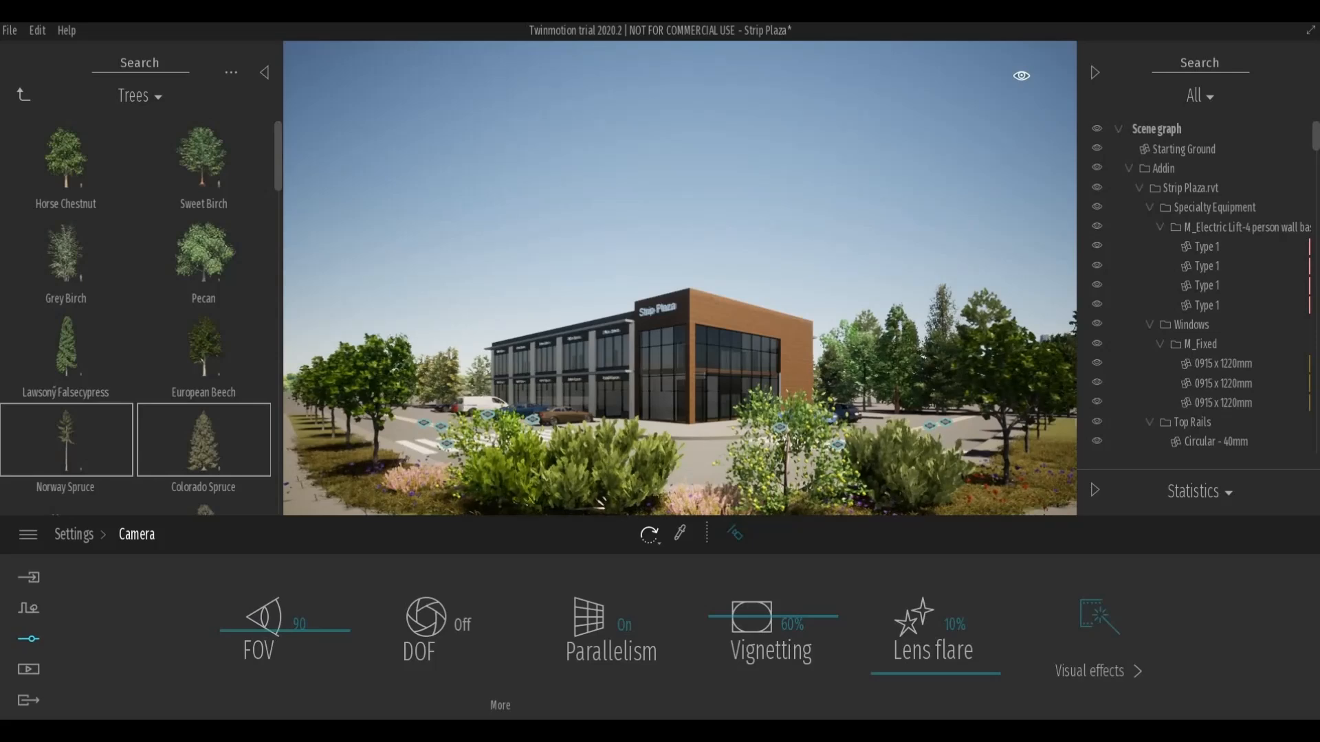
right_click_drag(617, 435, 619, 440)
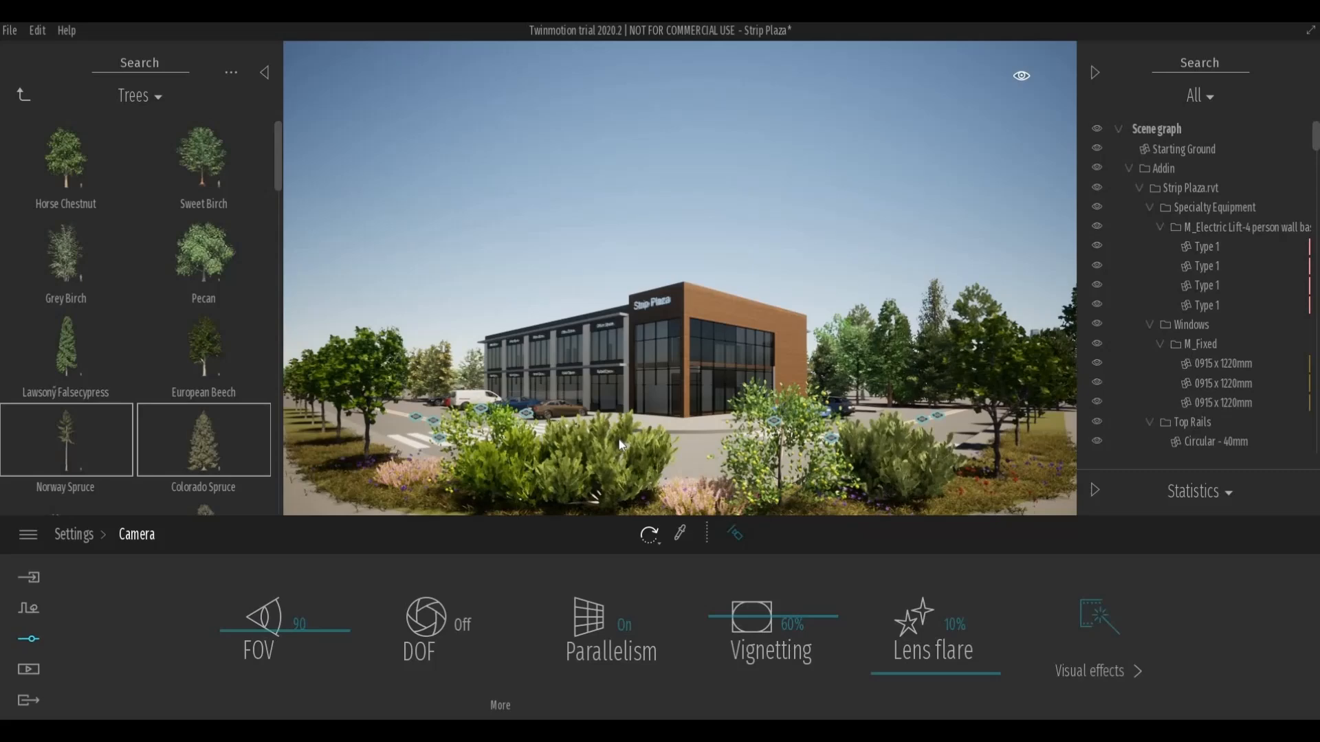
key("e")
key("e")
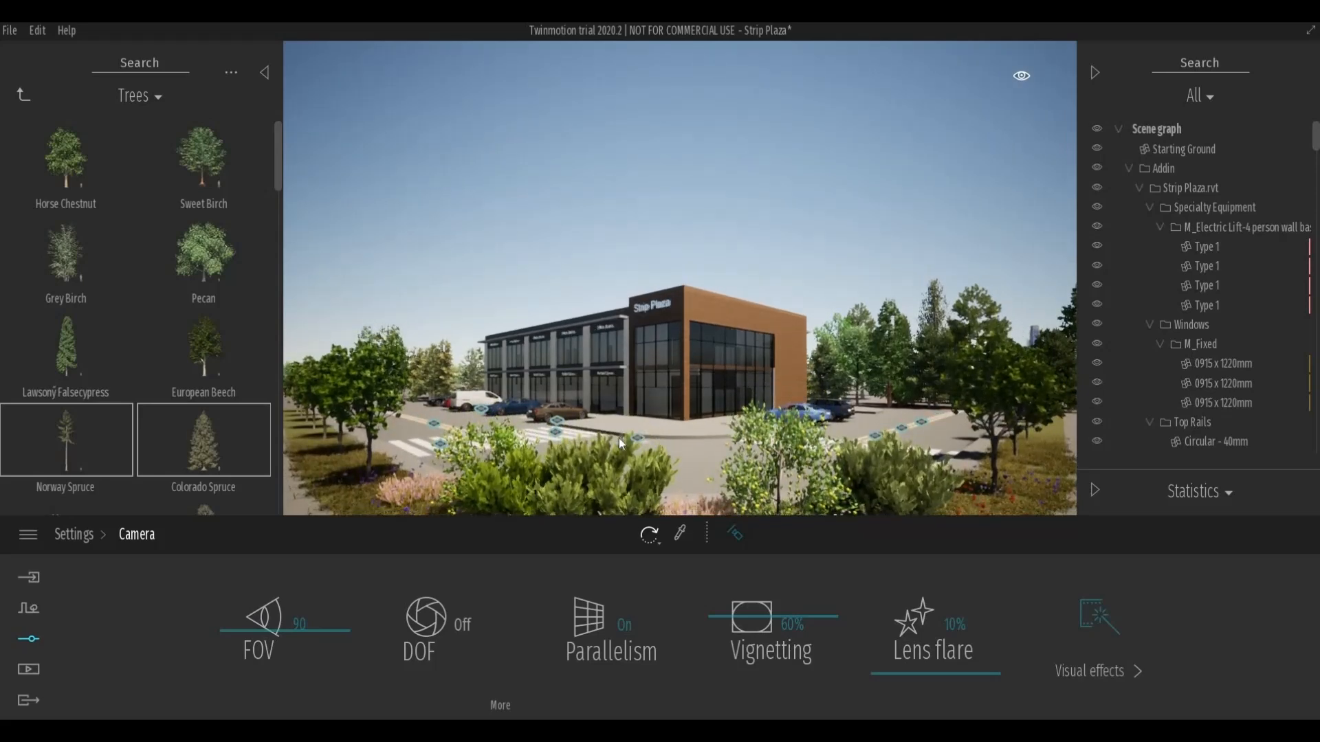
key("q")
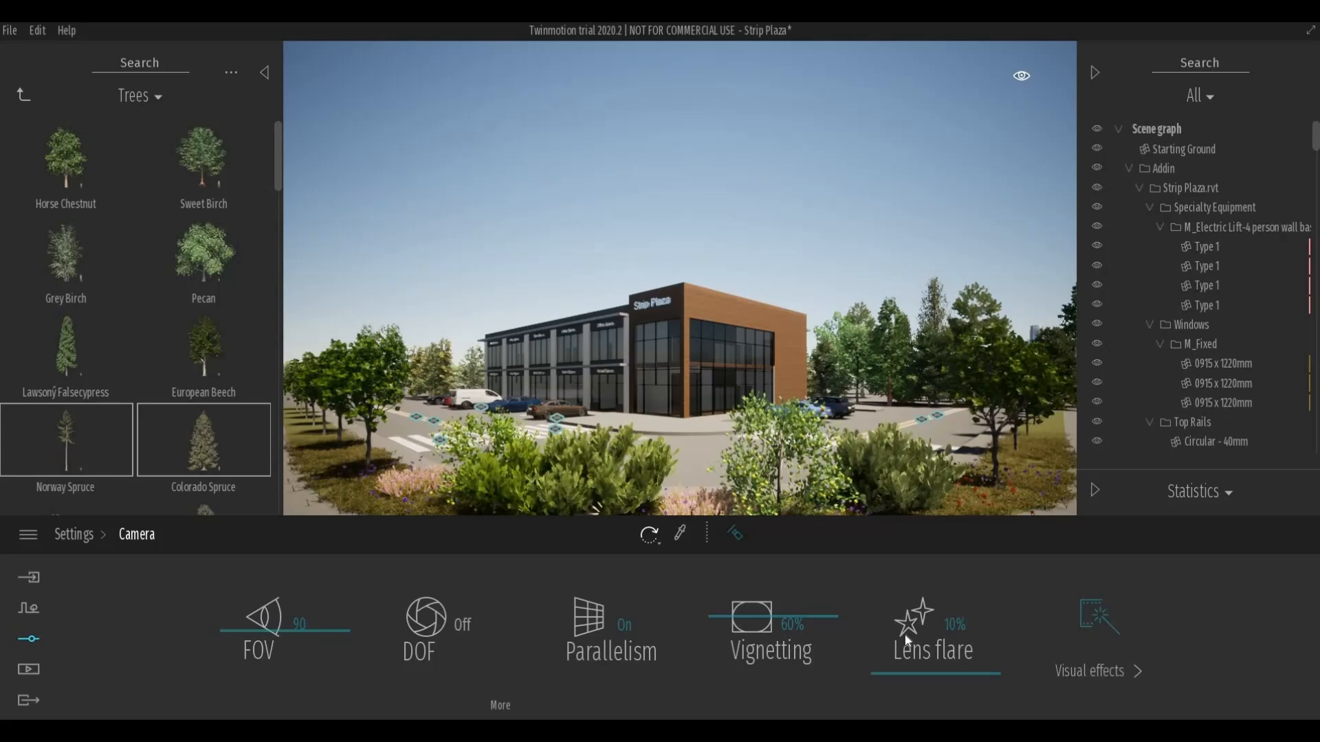
Set the camera's lens flare to 21% and apply the ISM color gradient to the view.
left_click_drag(933, 664, 1070, 678)
left_click(1071, 677)
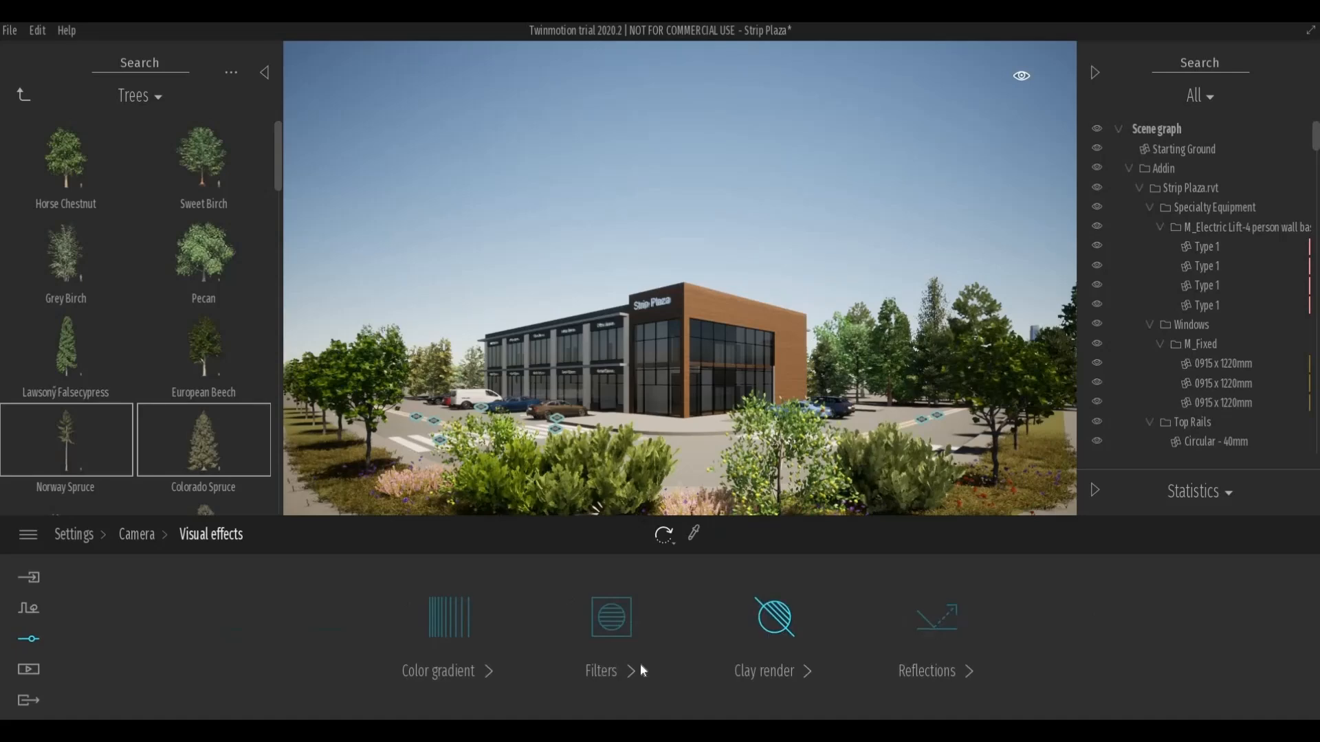
left_click(483, 658)
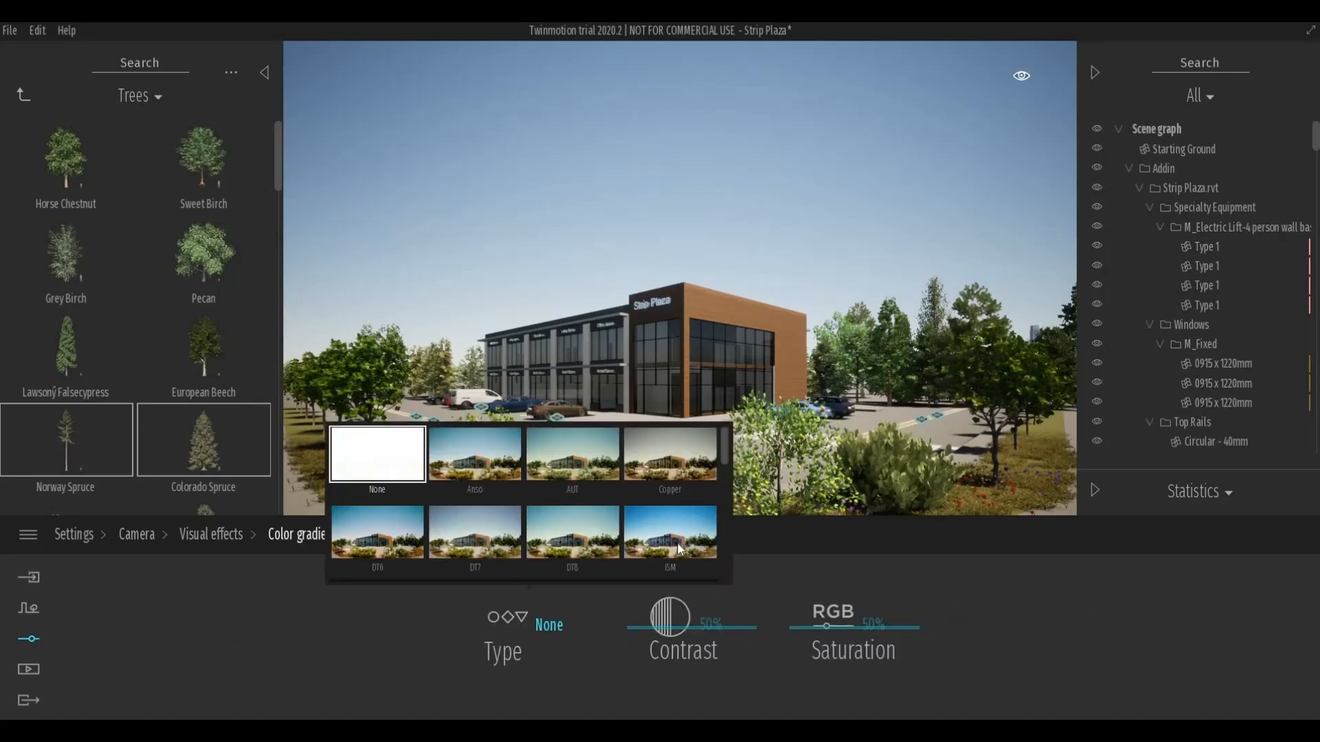
left_click(715, 565)
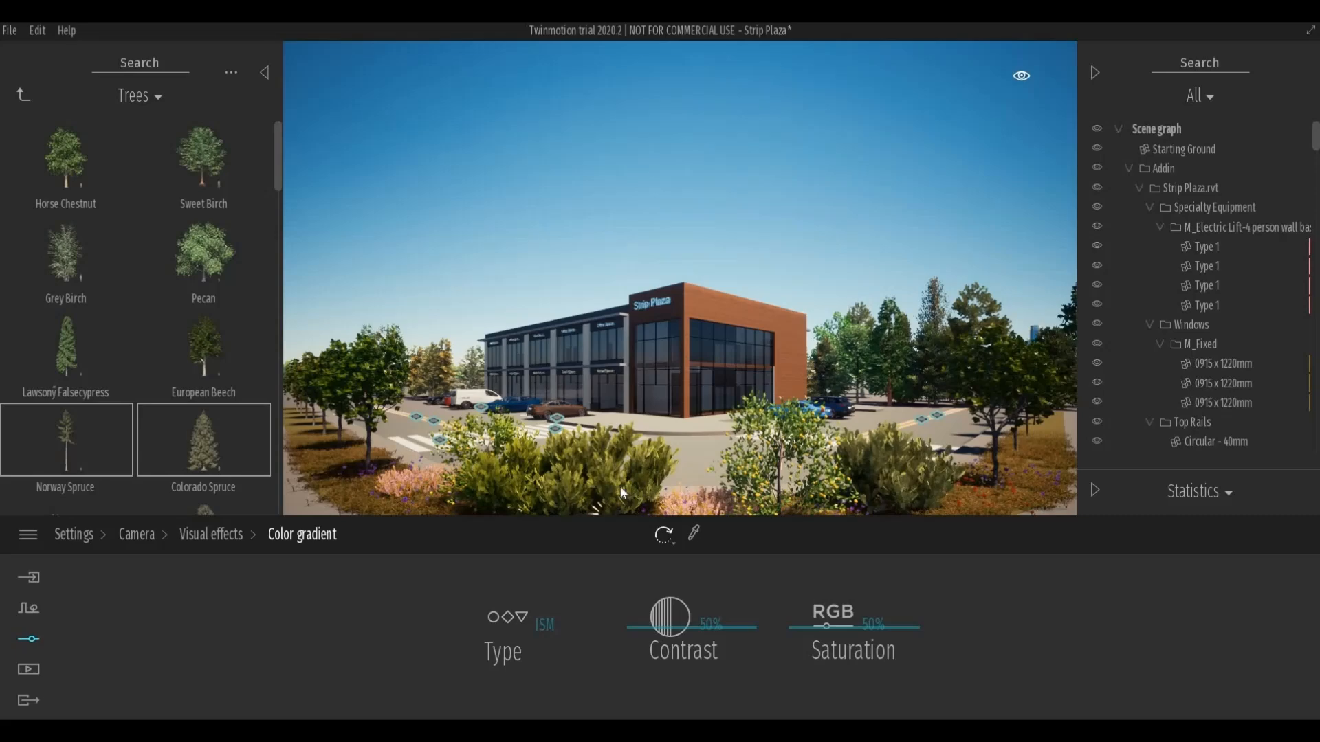
left_click(213, 541)
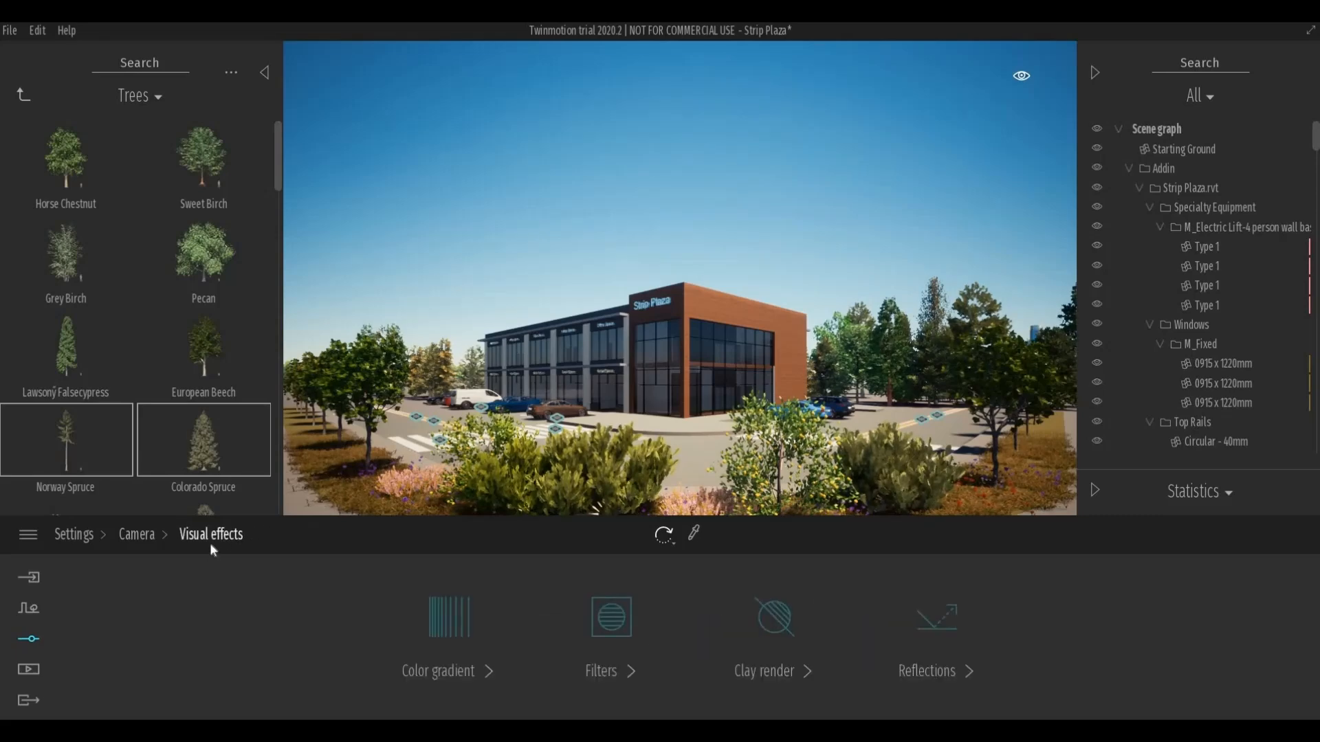
left_click(144, 539)
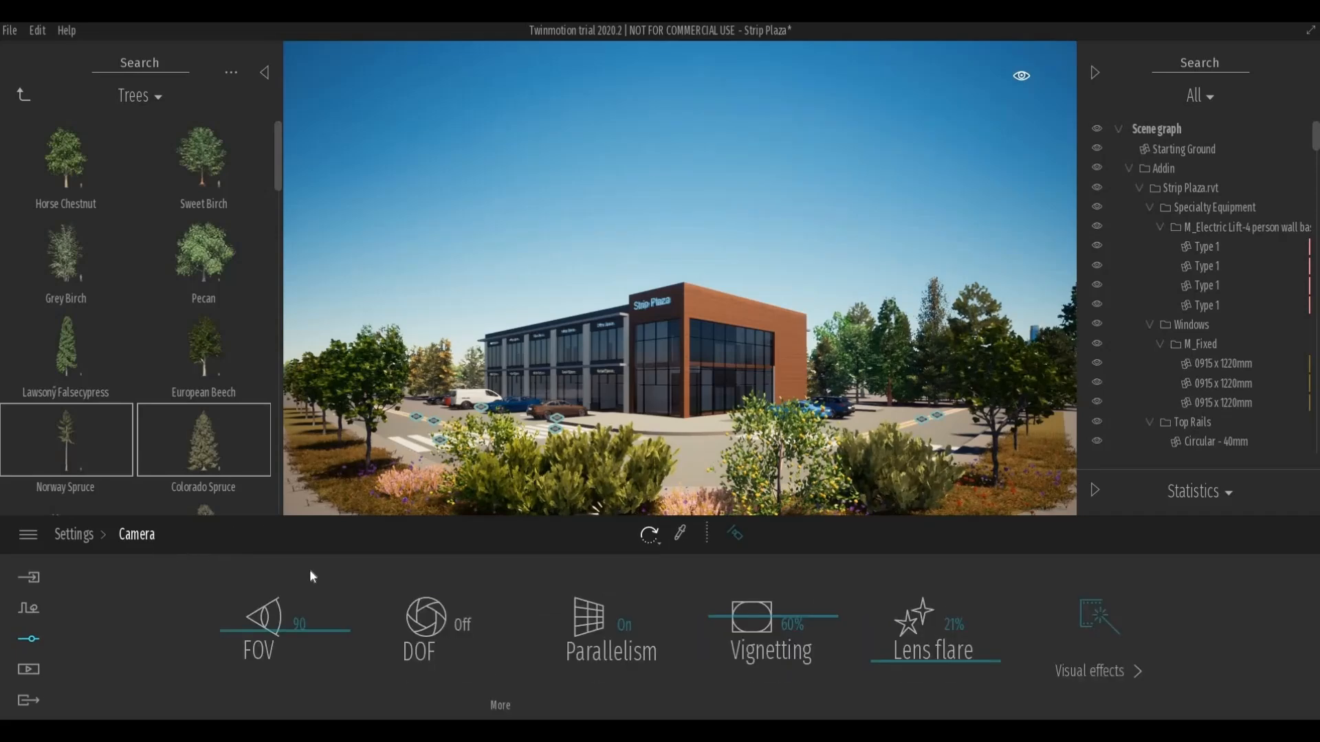
Set the scene's time of day to 15:22 and the month to August.
left_click(117, 543)
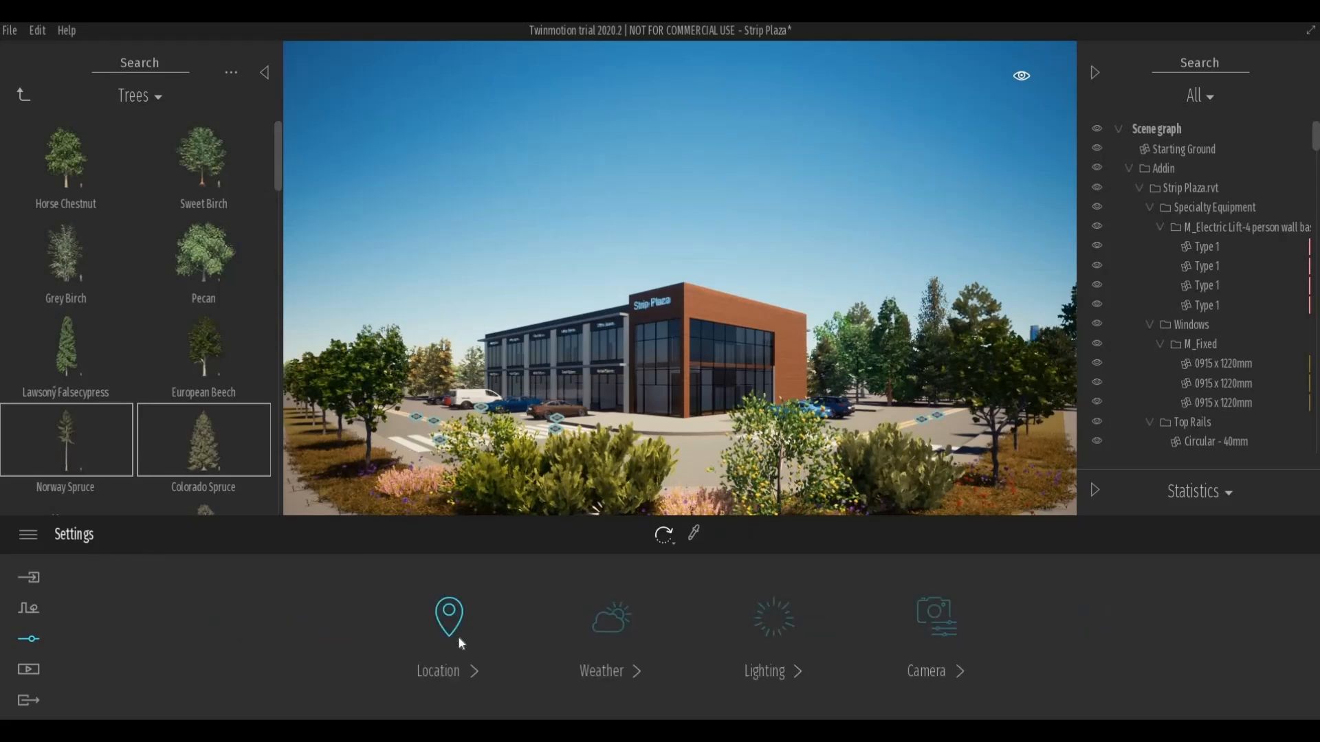
left_click(542, 638)
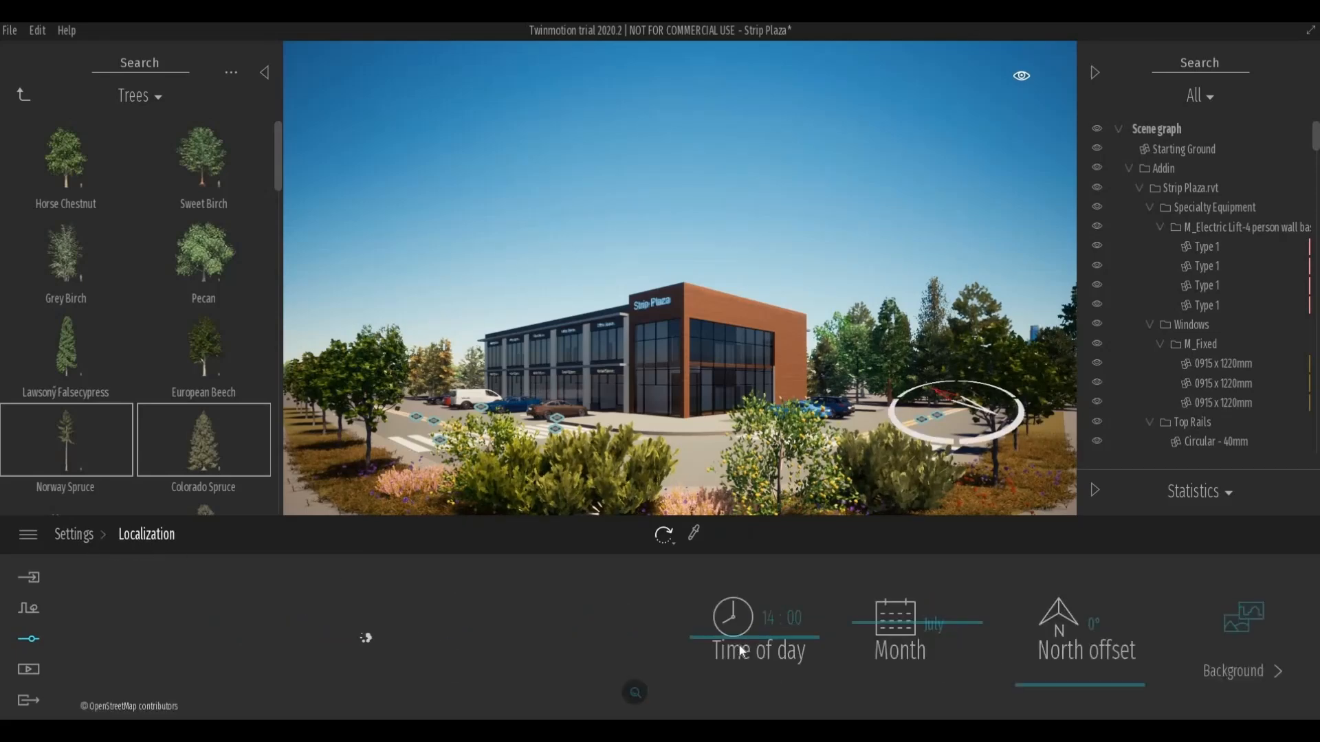
left_click_drag(745, 641, 873, 595)
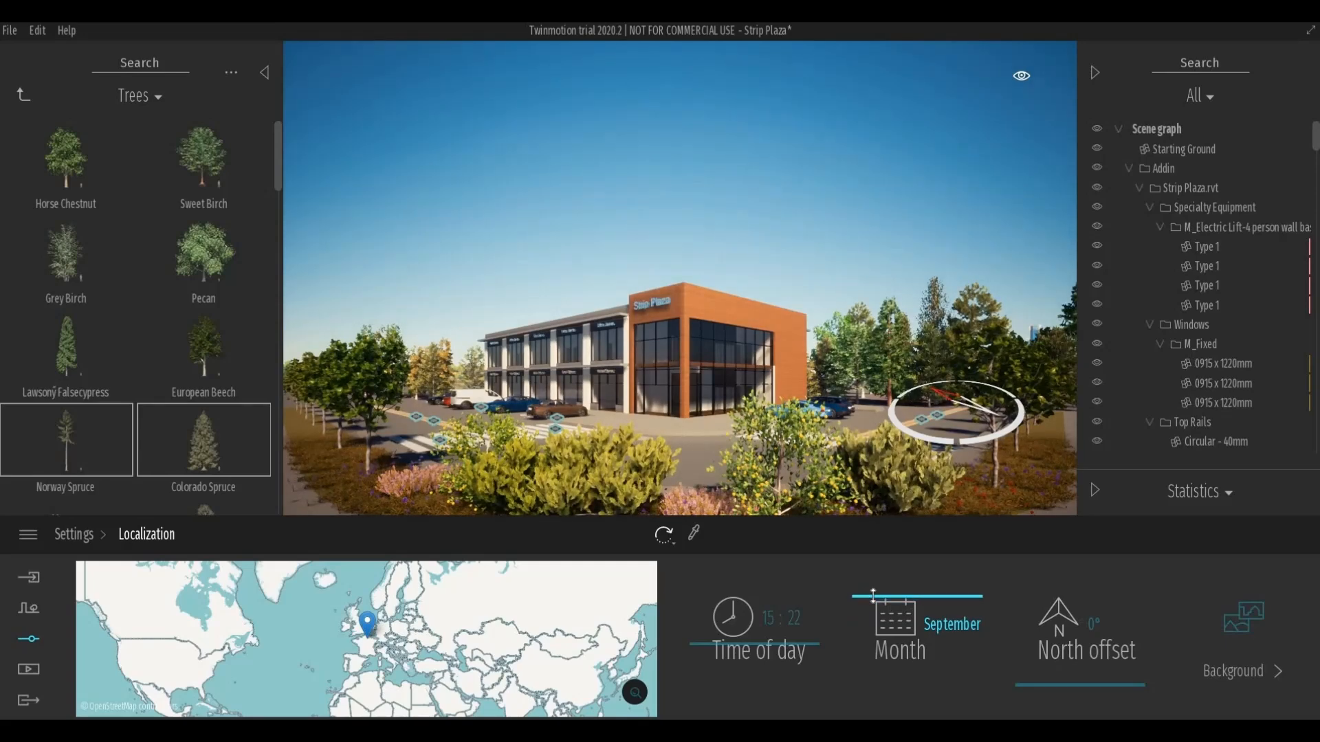
left_click_drag(873, 596, 873, 609)
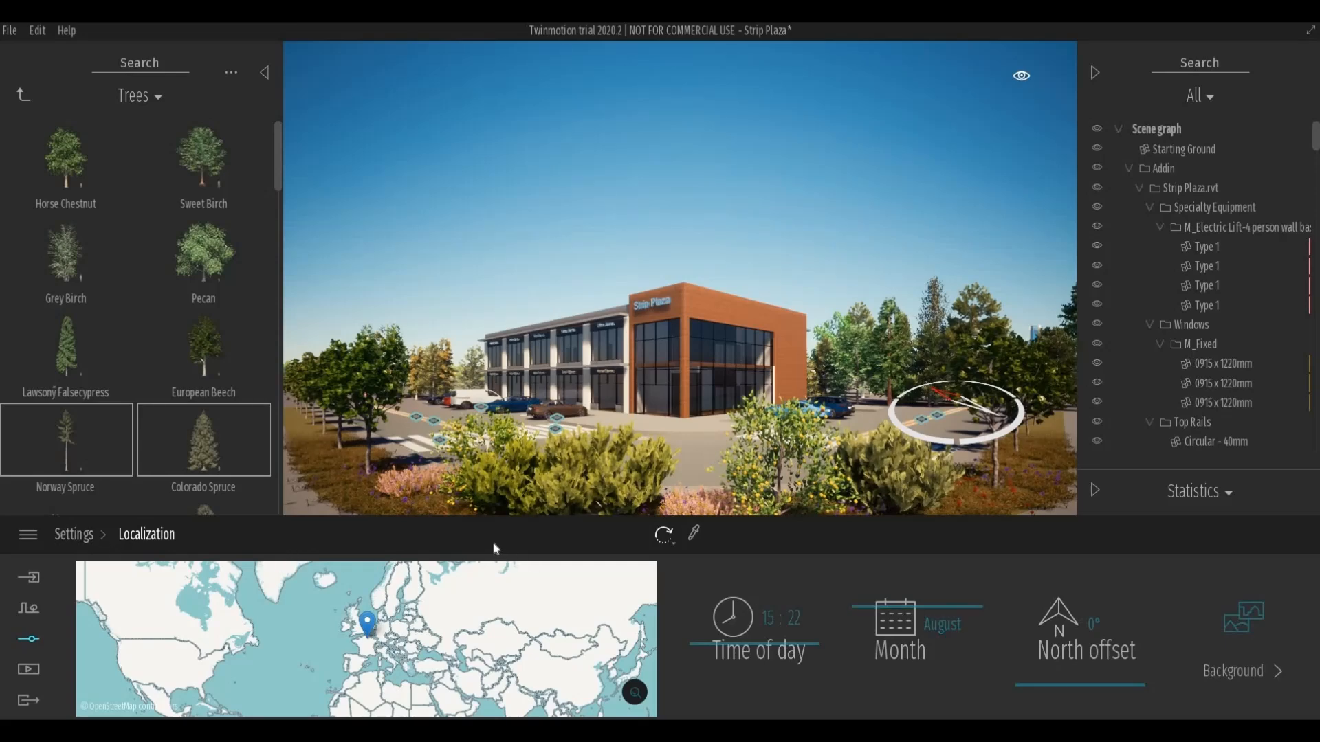
Shift the weather slightly from clear sun towards cloudy for scattered clouds, and move the season from summer into early autumn.
left_click(95, 542)
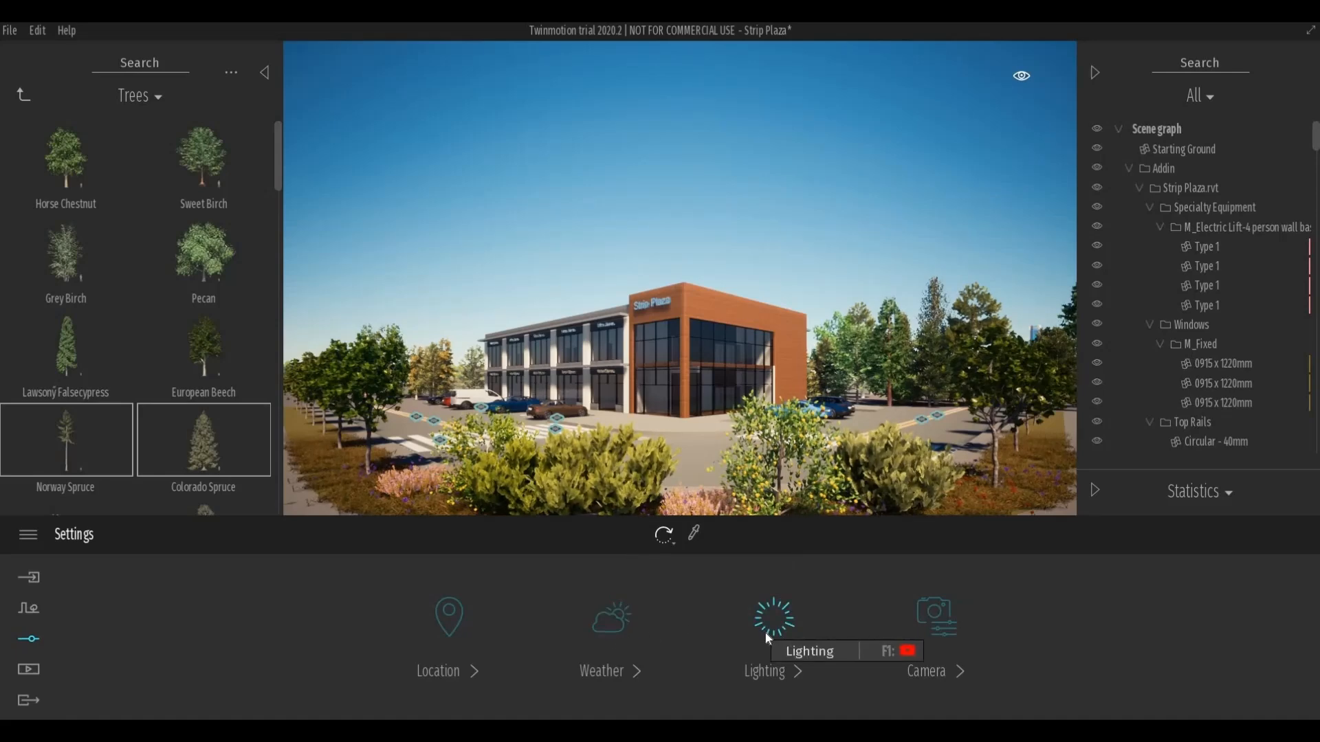
left_click(624, 642)
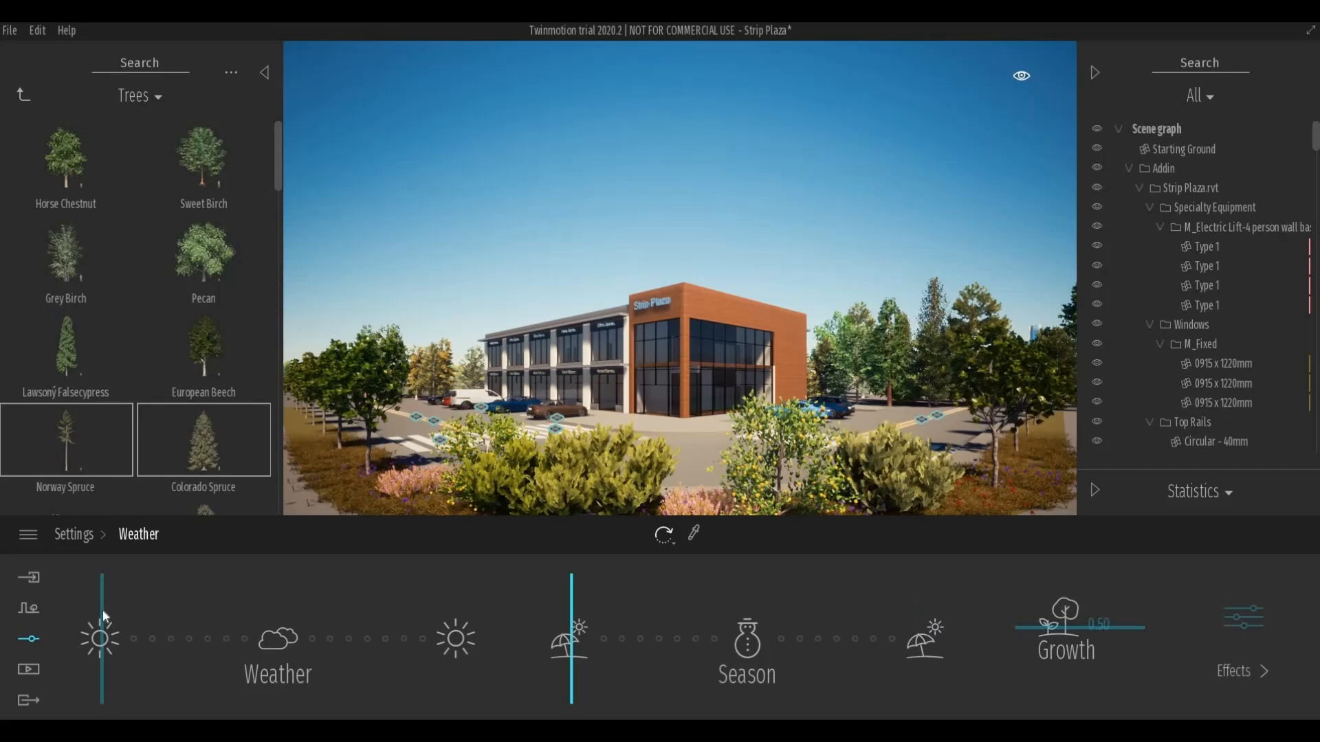
mouse_move(116, 611)
left_mouse_down()
mouse_move(135, 608)
mouse_move(130, 621)
left_mouse_up()
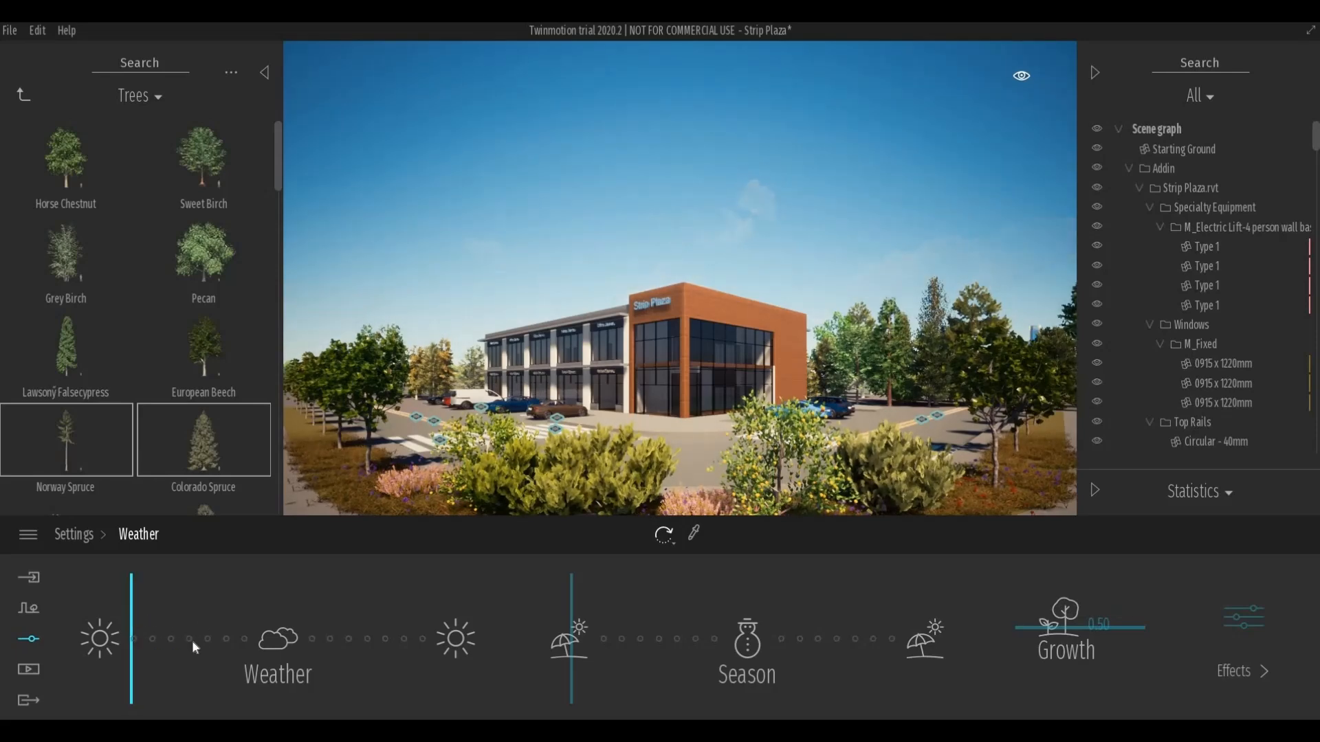
left_click(132, 619)
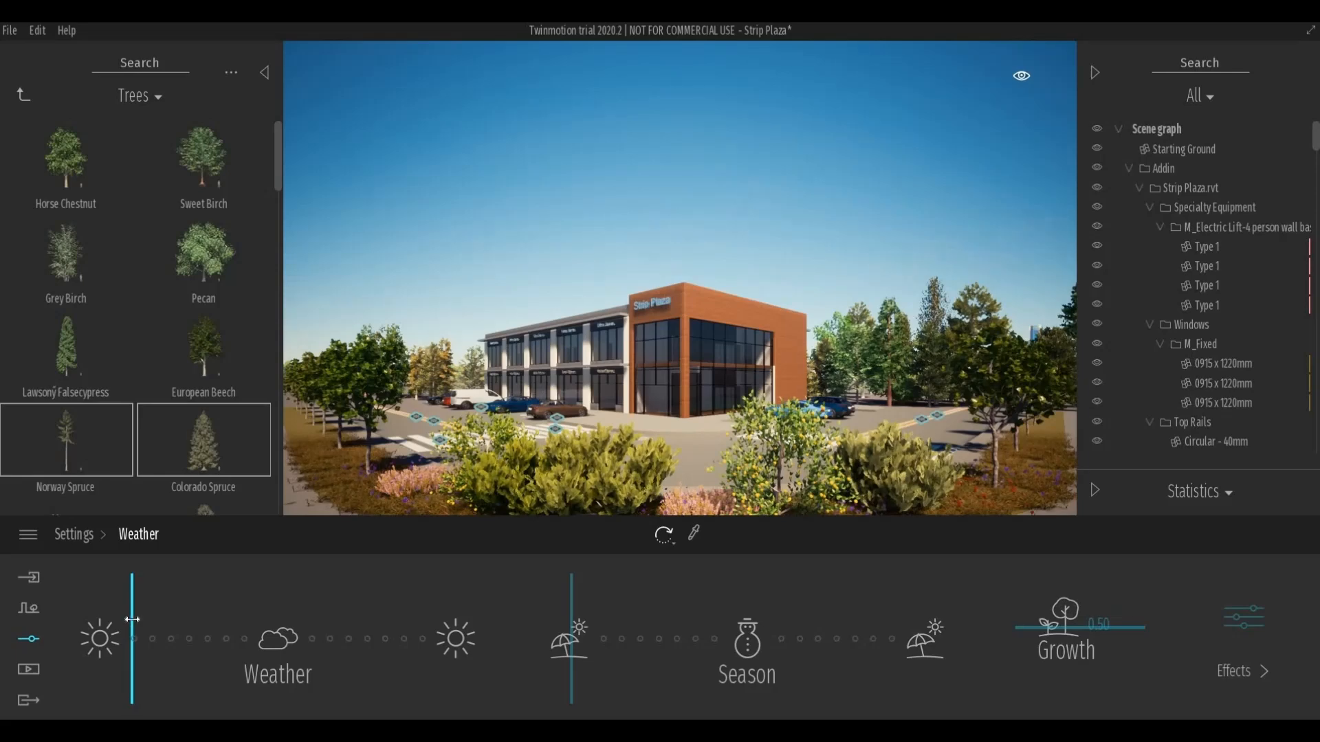
left_click(135, 620)
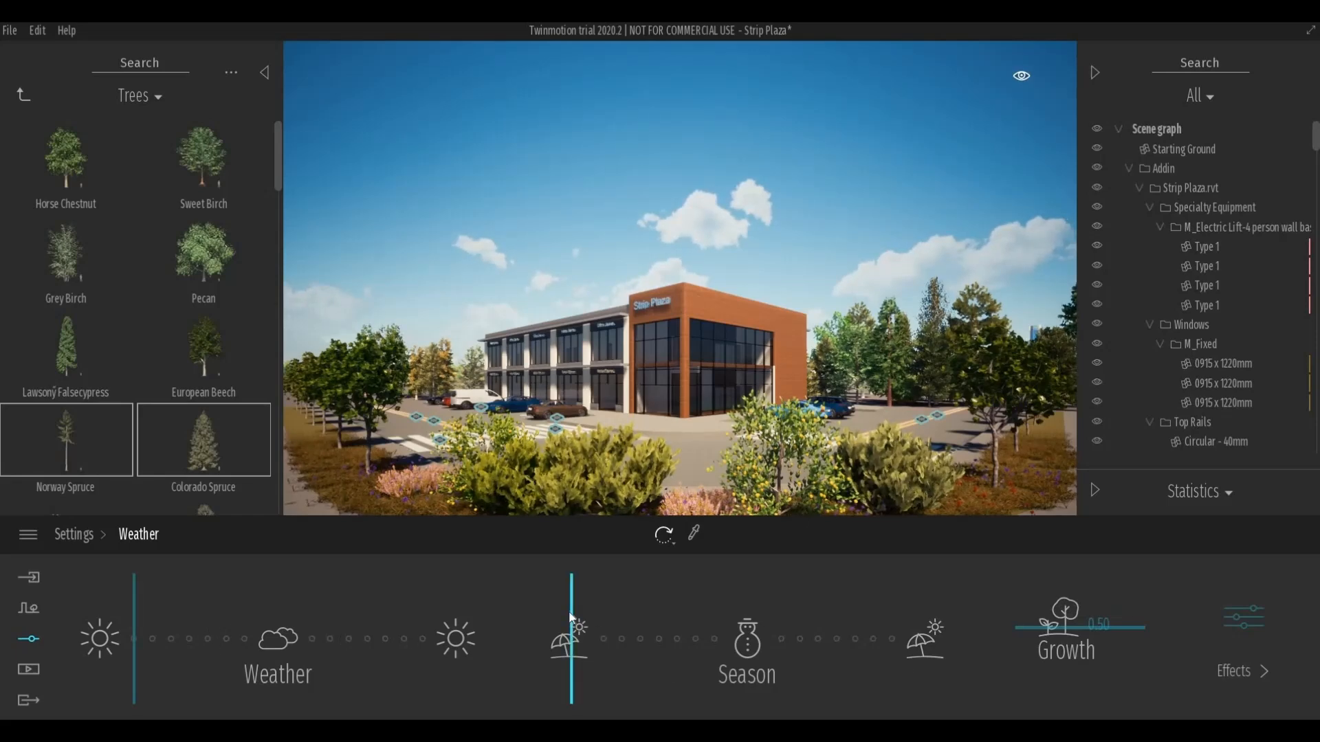
left_click_drag(597, 616, 617, 633)
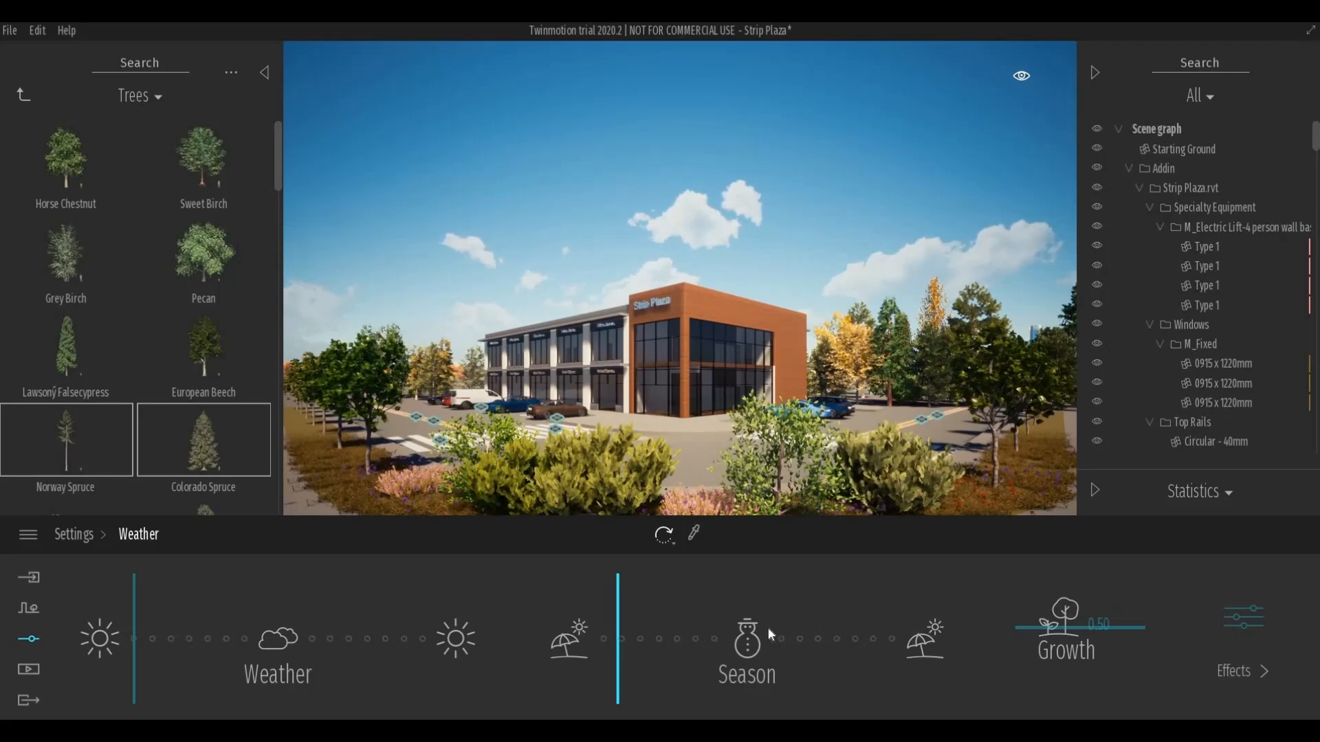
Set the scene lighting's exposure to 0.22.
left_click(77, 535)
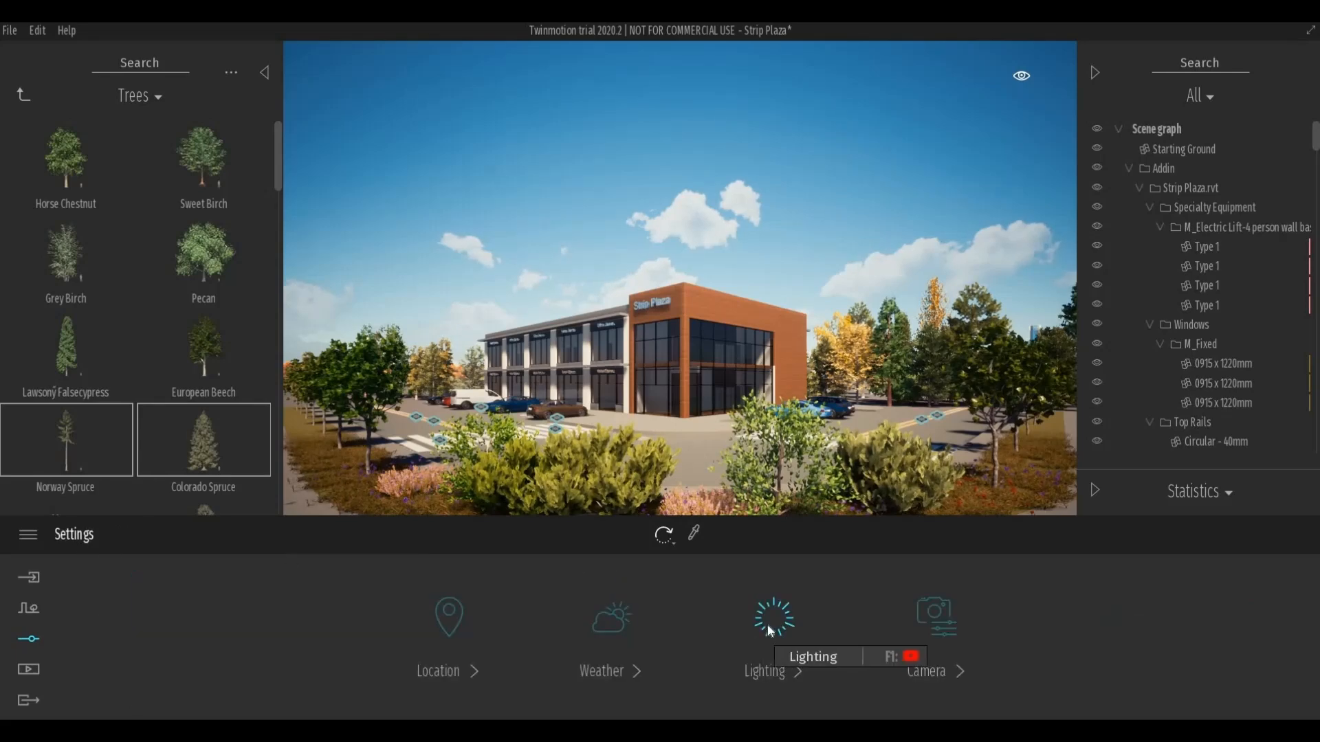
left_click(772, 620)
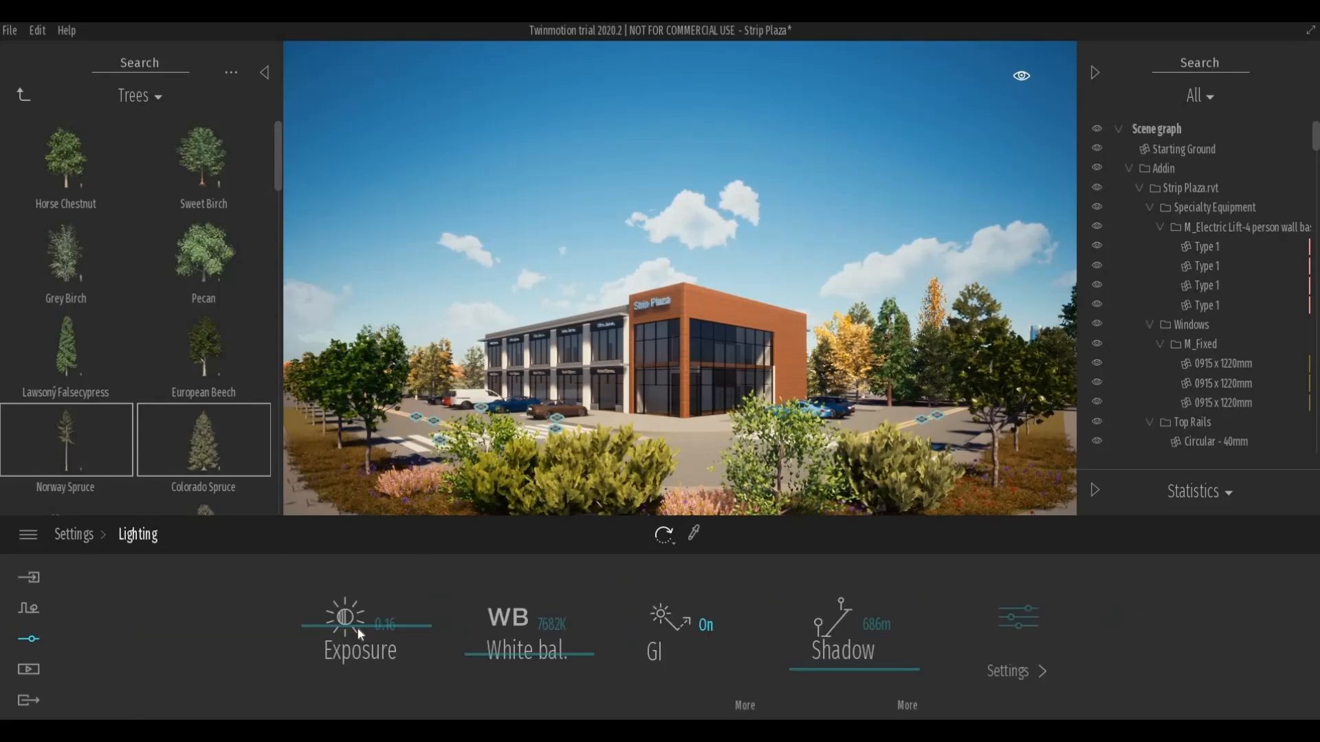
left_click(351, 631)
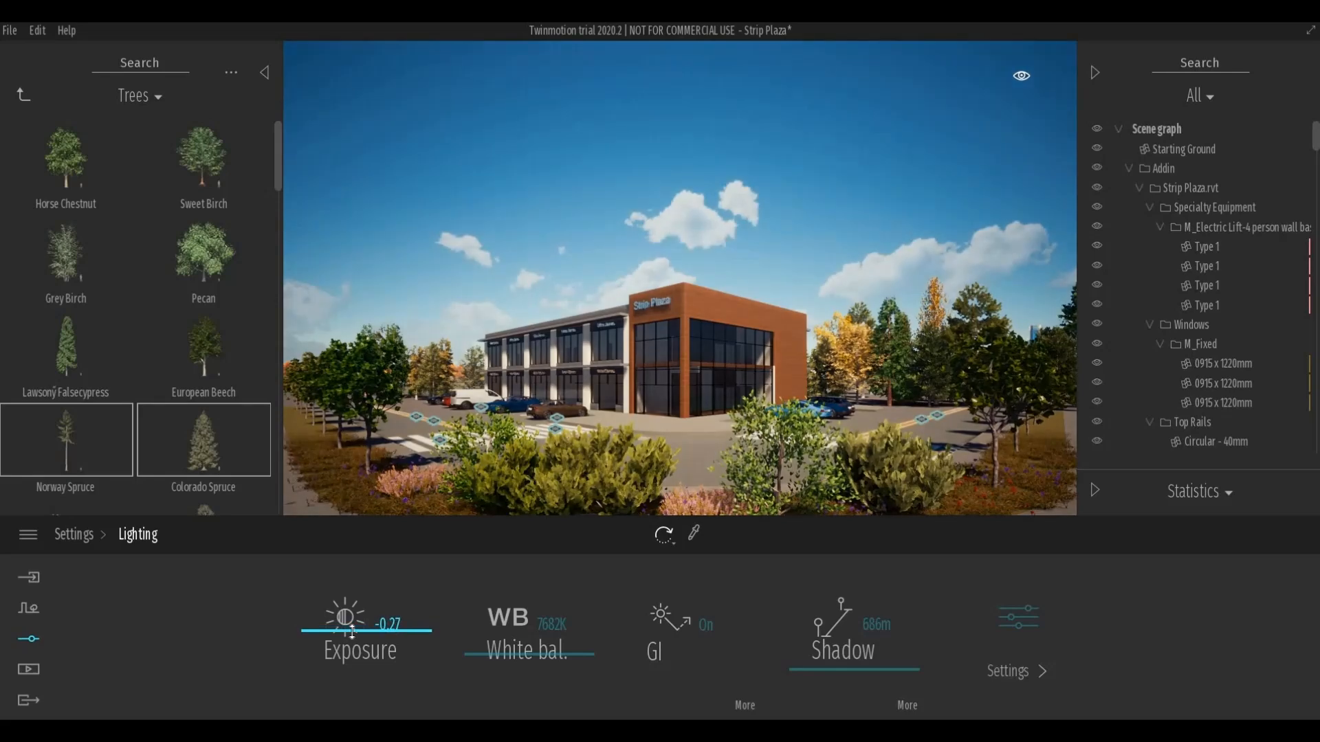
left_click_drag(352, 632, 358, 627)
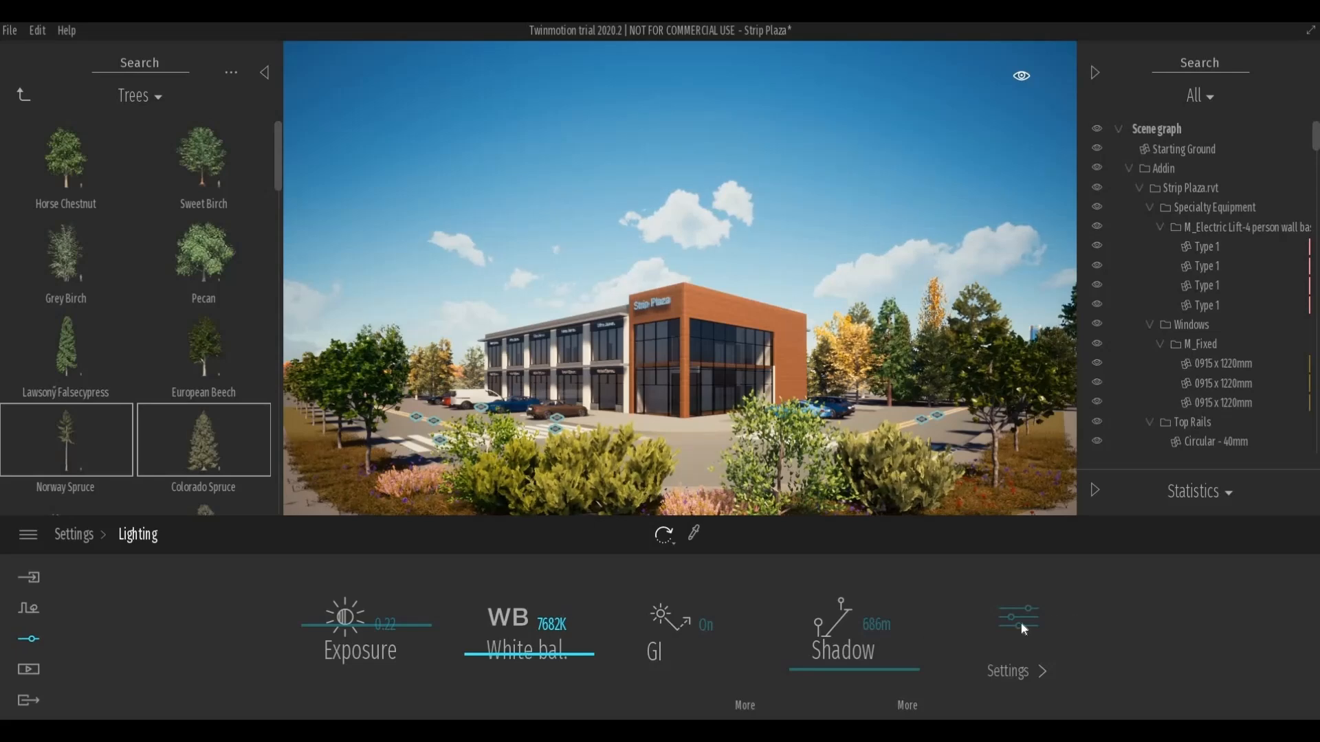
Set the scene's ambient light to 0.80 and its sun reflection to 0.67.
left_click(1005, 634)
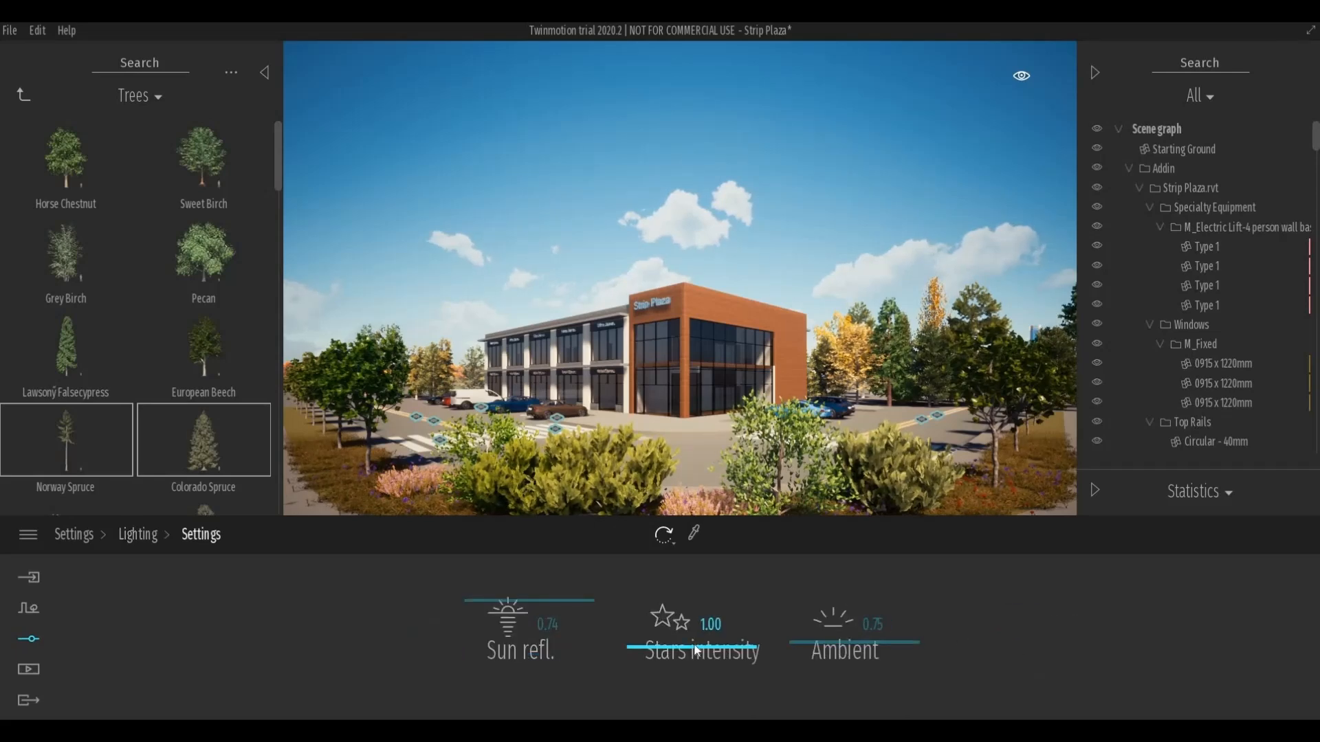
left_click_drag(827, 644, 831, 644)
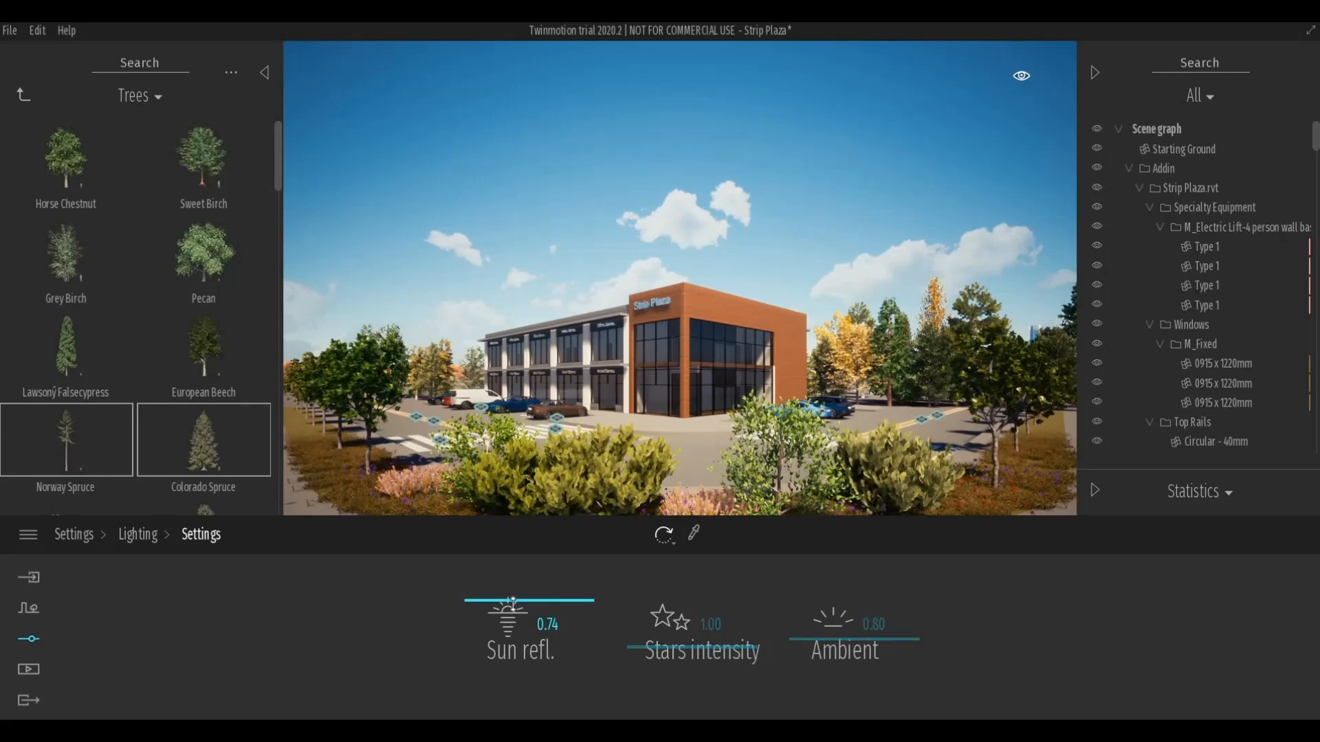
left_click_drag(513, 602, 513, 609)
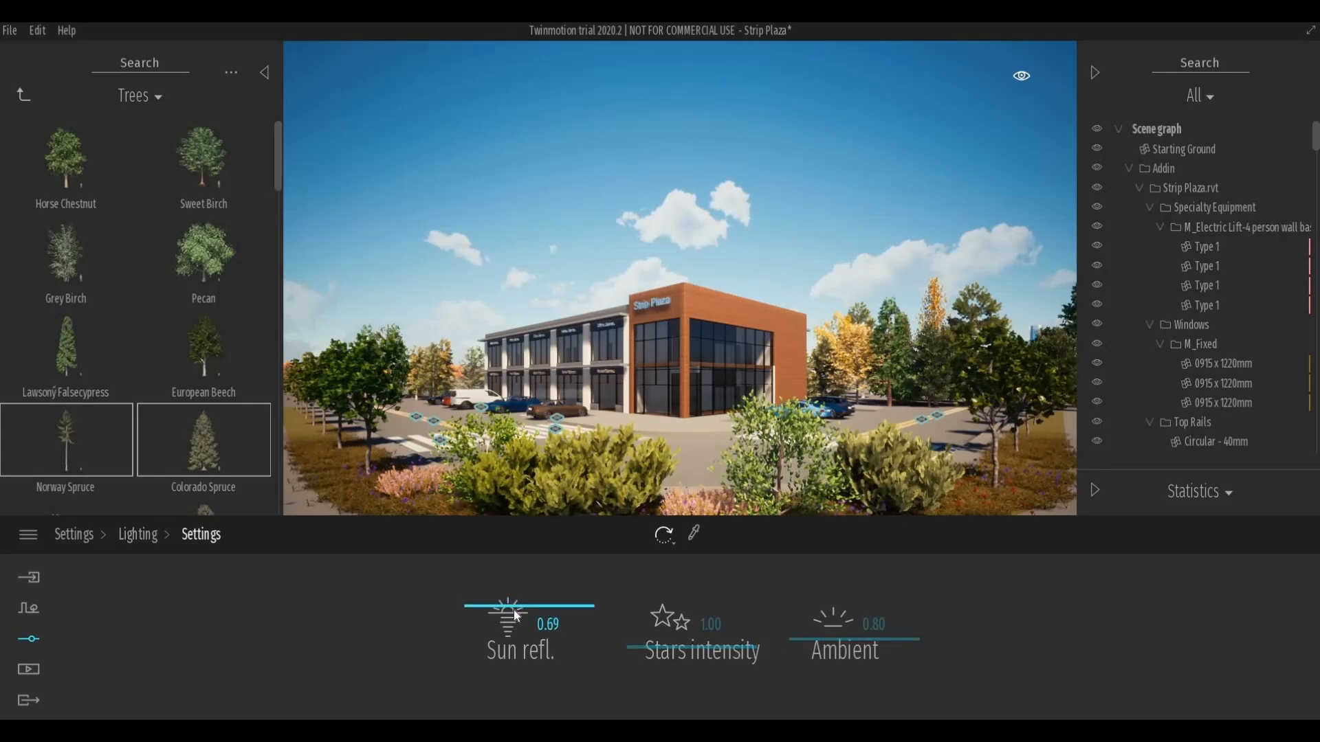
left_click(158, 541)
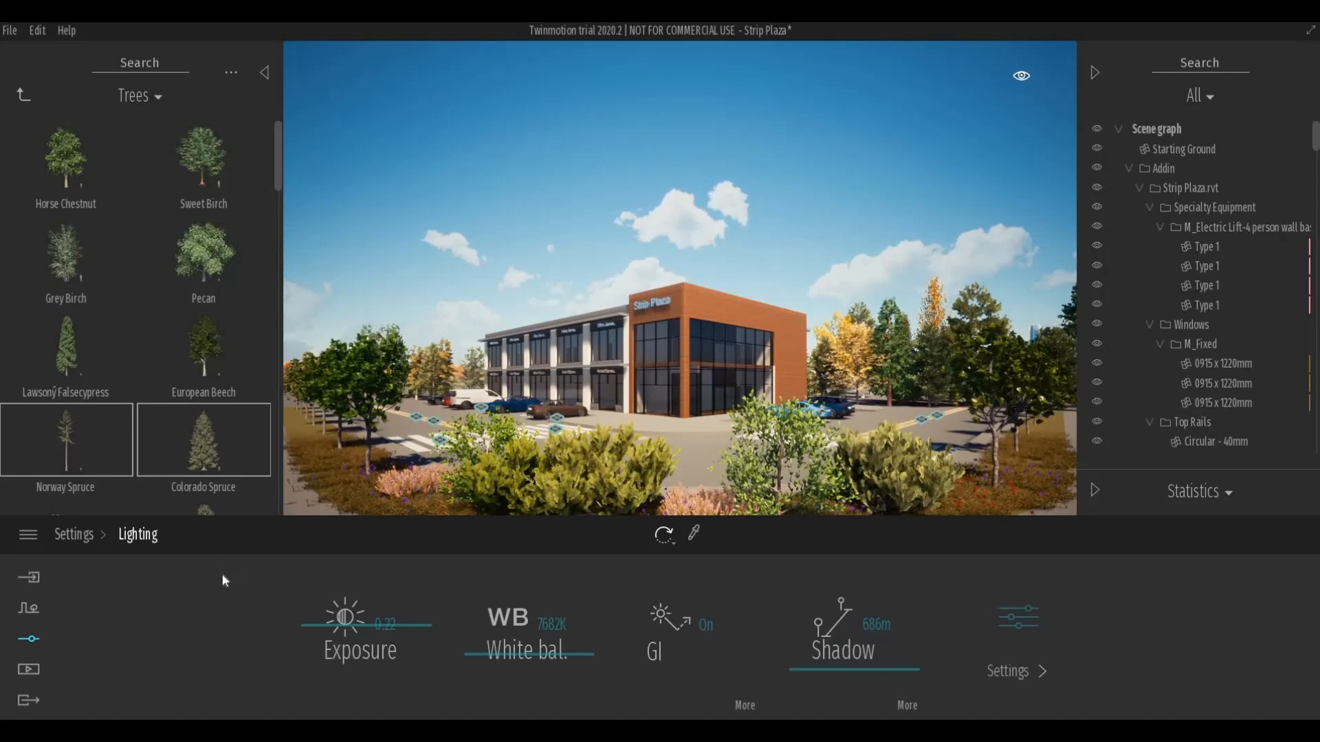
Set the weather's smog to 28% and save the project.
left_click(99, 542)
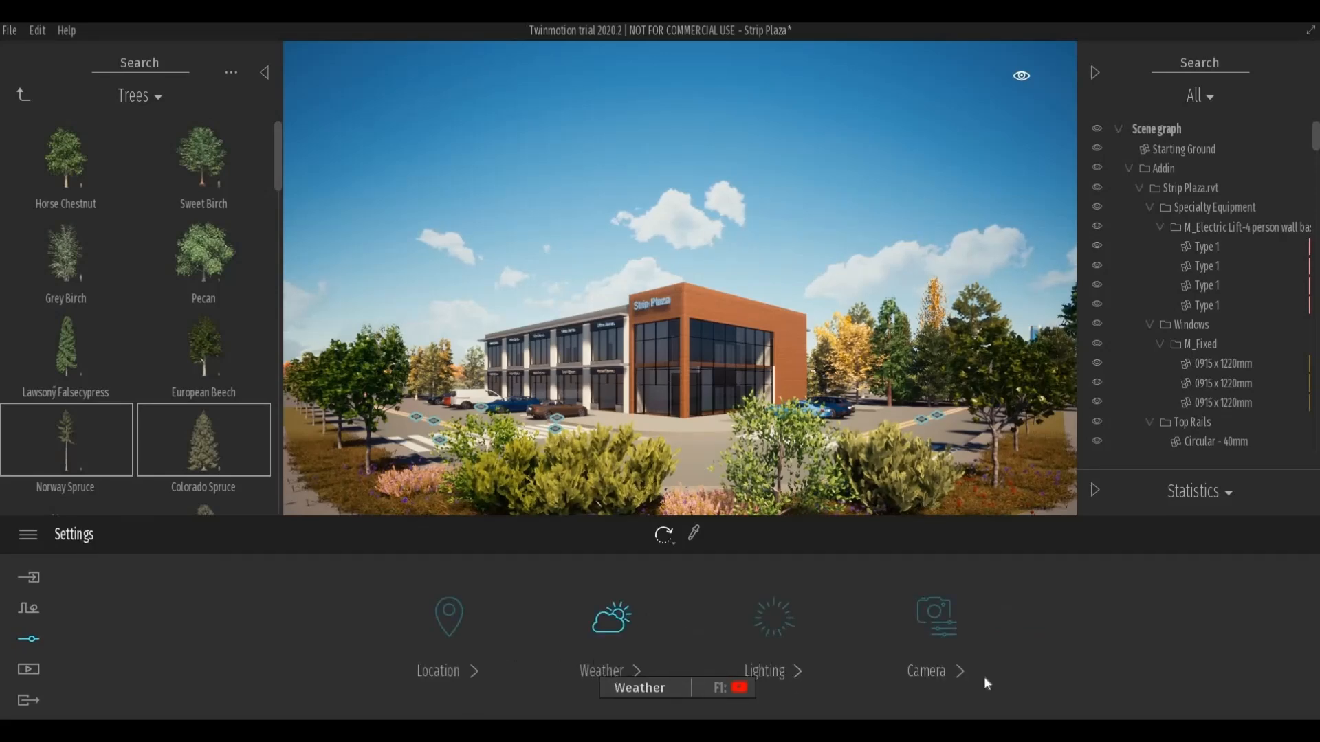
left_click(1232, 639)
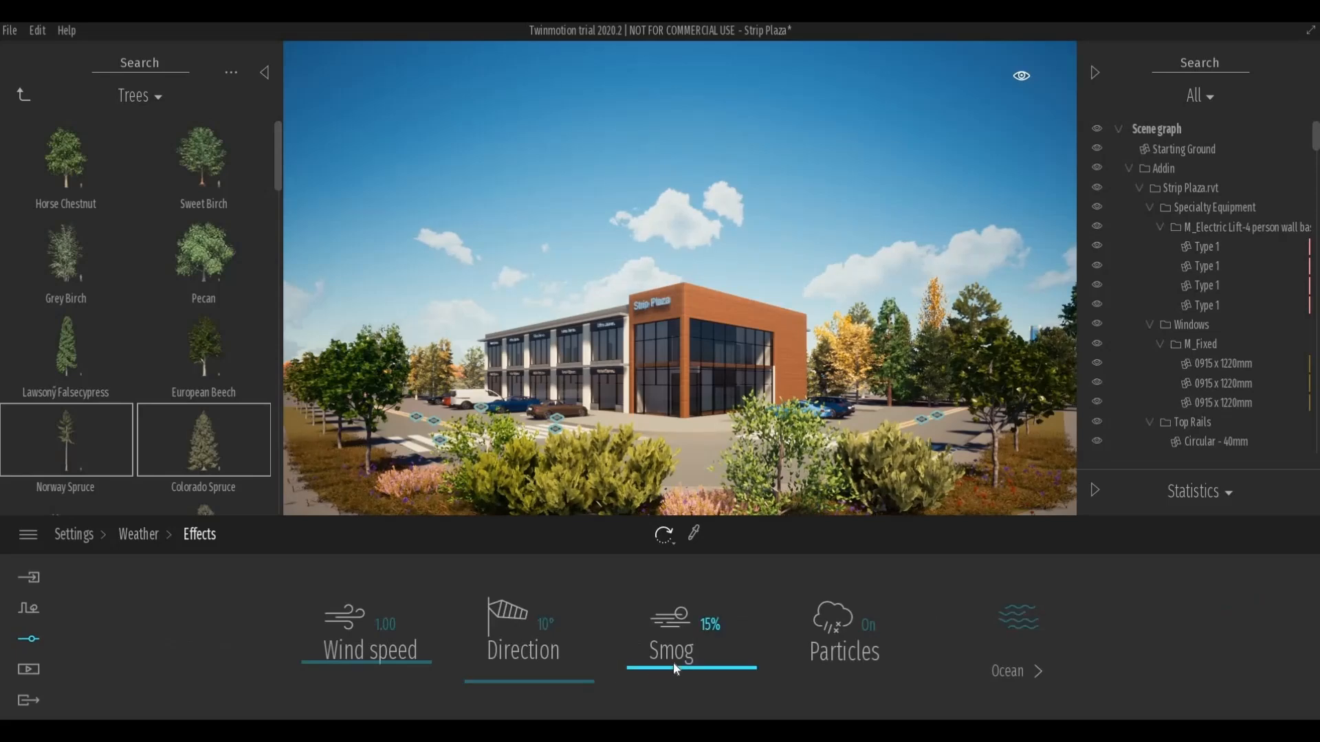
left_click_drag(674, 664, 680, 658)
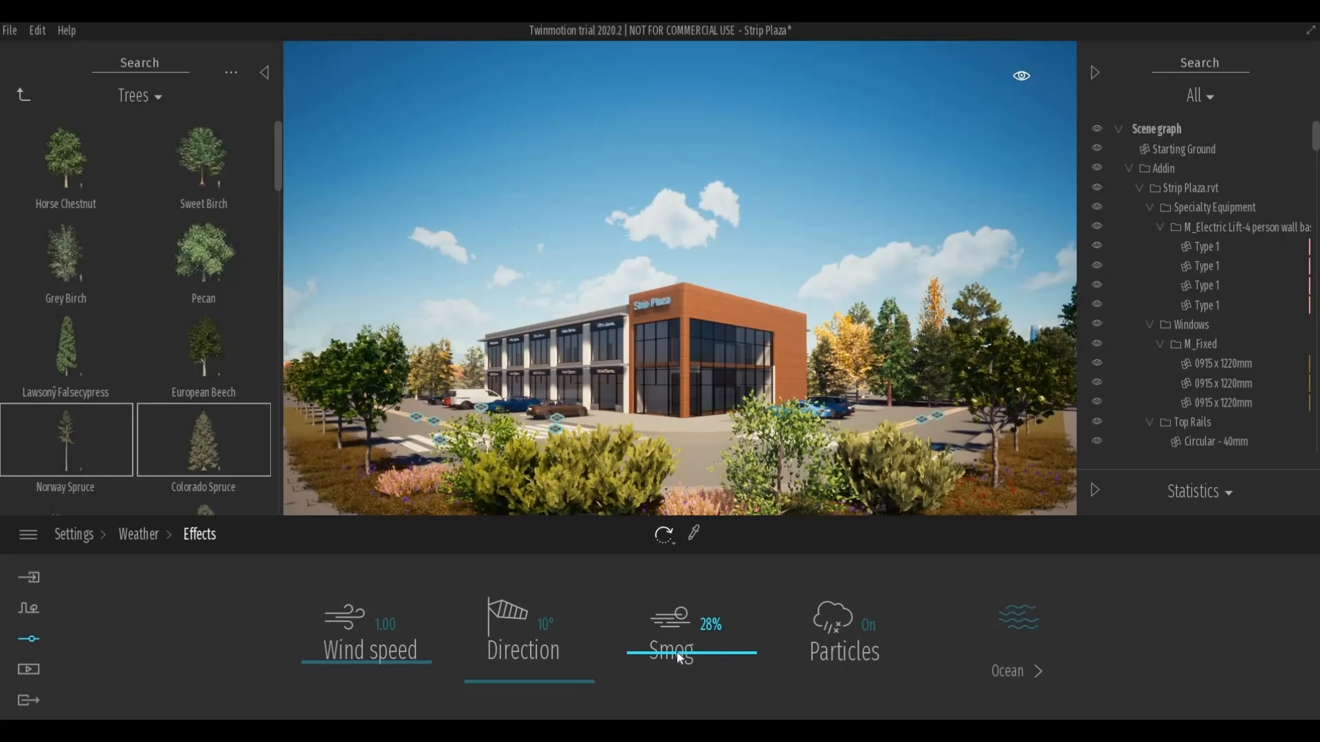
left_click(150, 540)
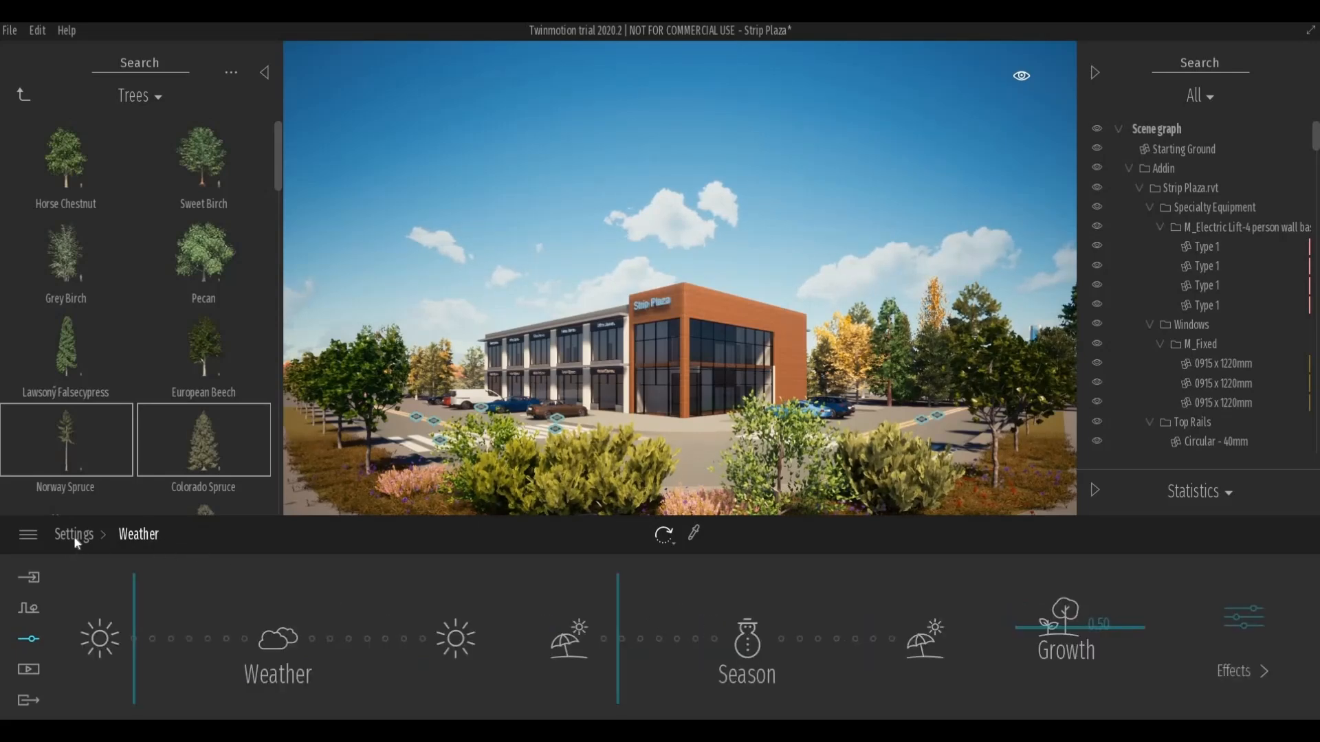
left_click(9, 31)
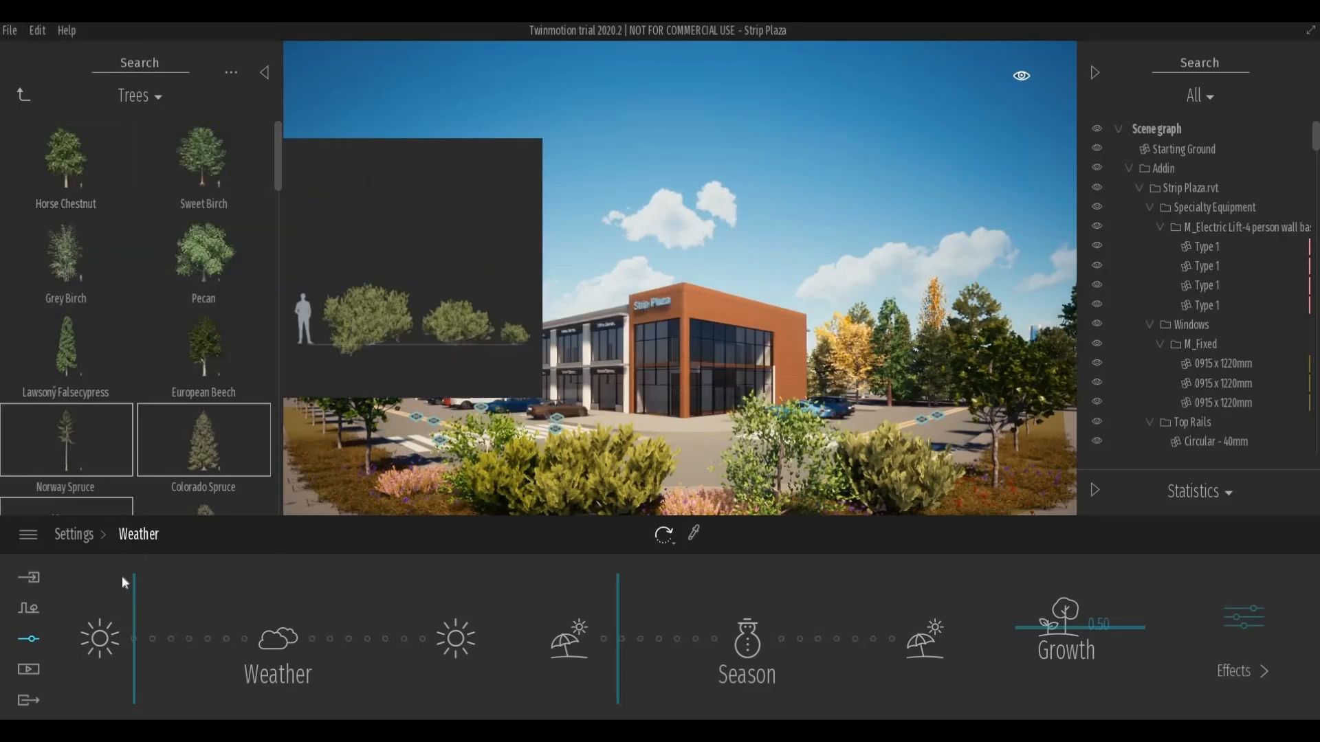
Create a media image from the current exterior view of the building.
left_click(75, 538)
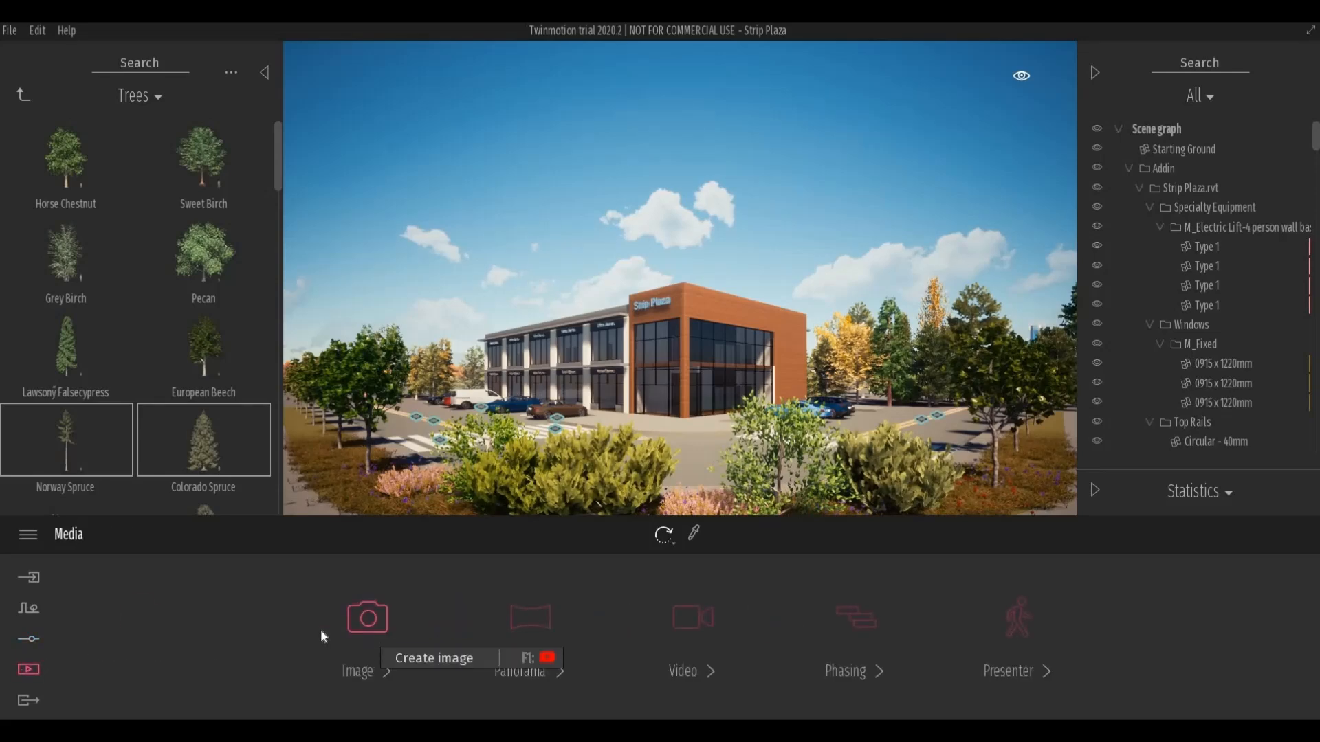
left_click(321, 633)
left_click(134, 616)
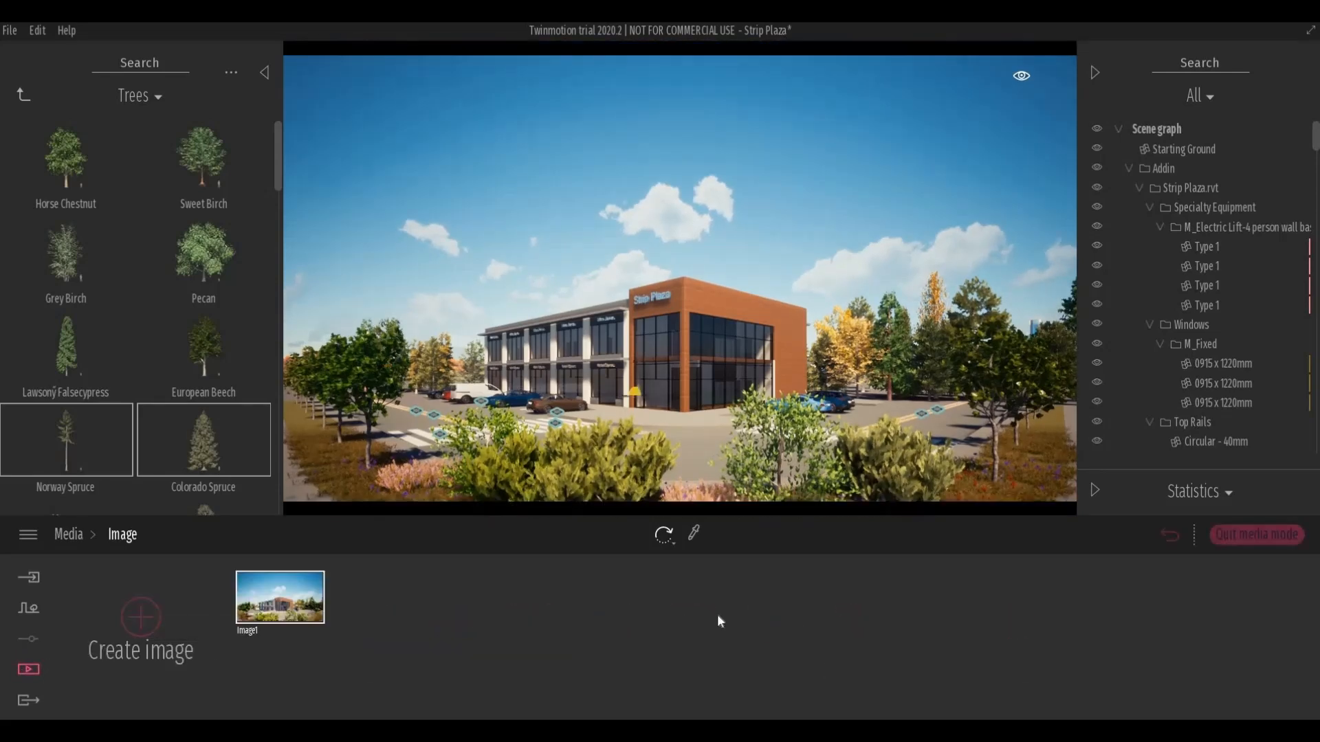
left_click(690, 460)
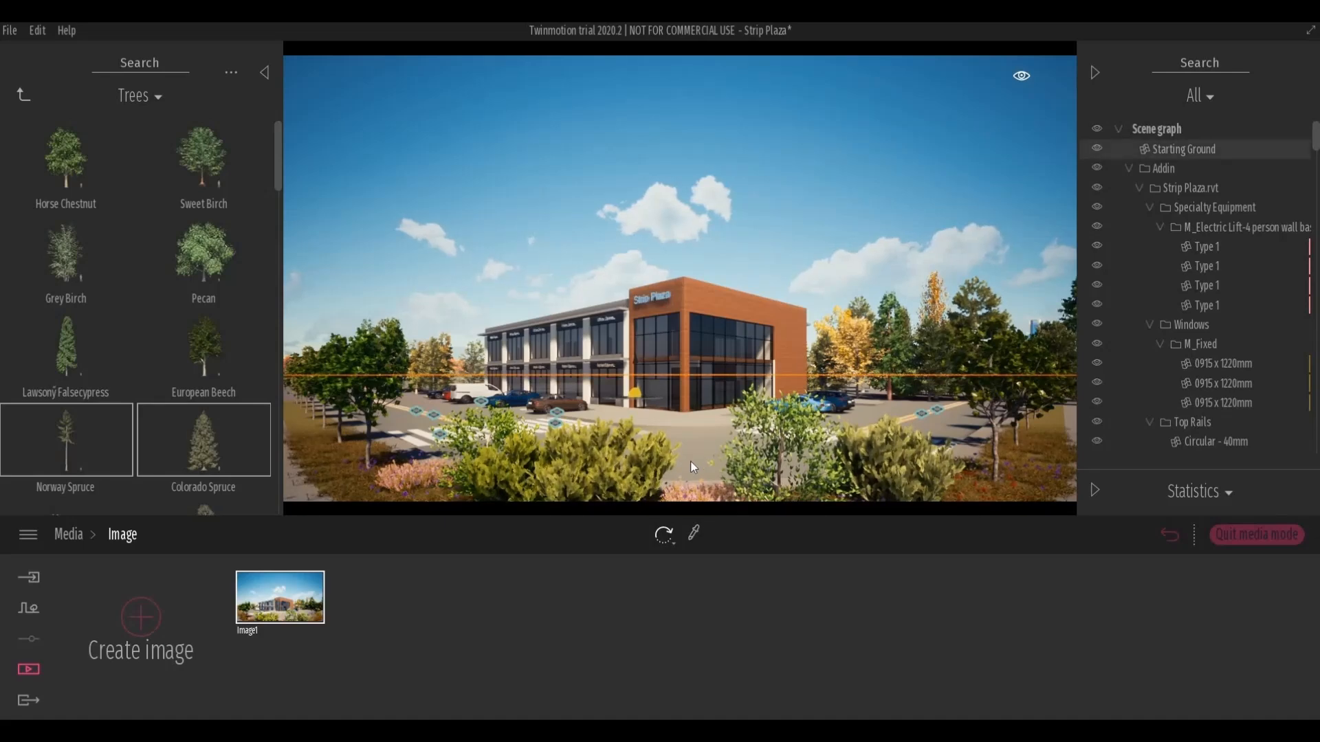
Set Image1's white balance to 8768K and greatly increase its shadow distance.
left_click(312, 627)
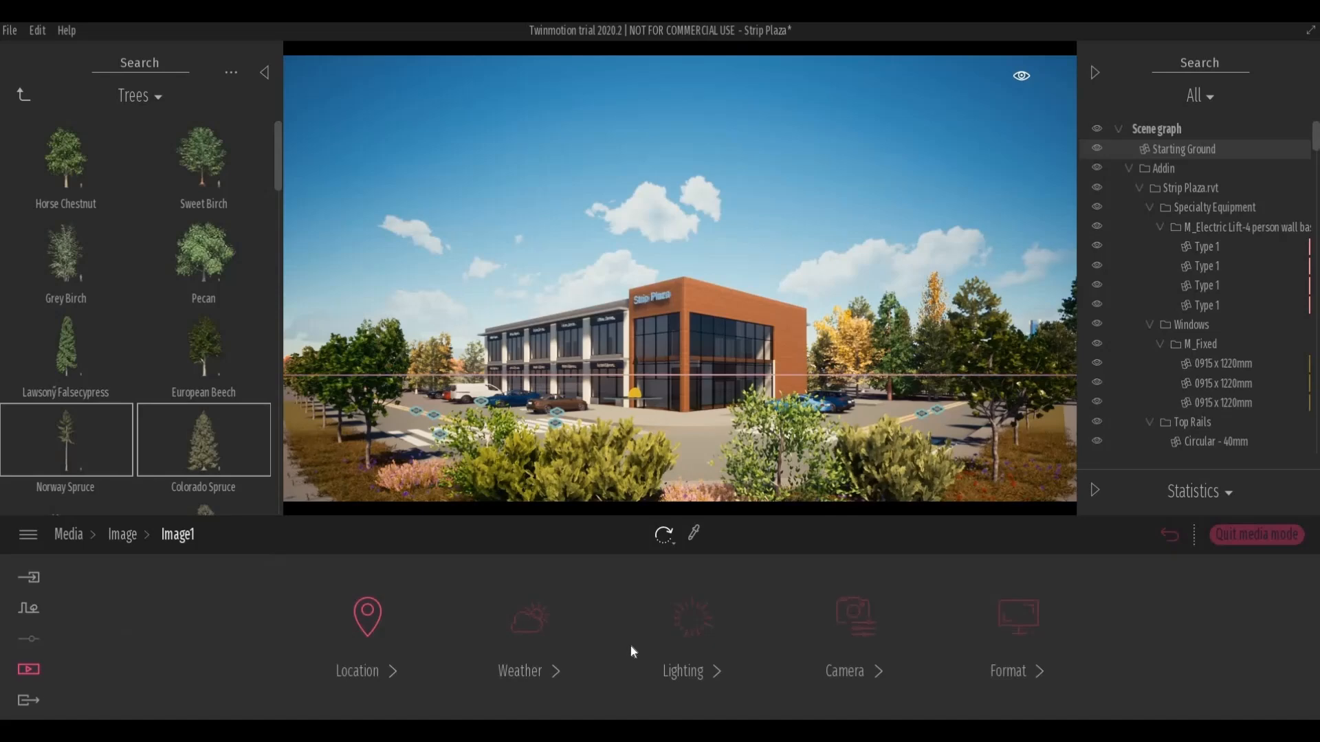
left_click(505, 662)
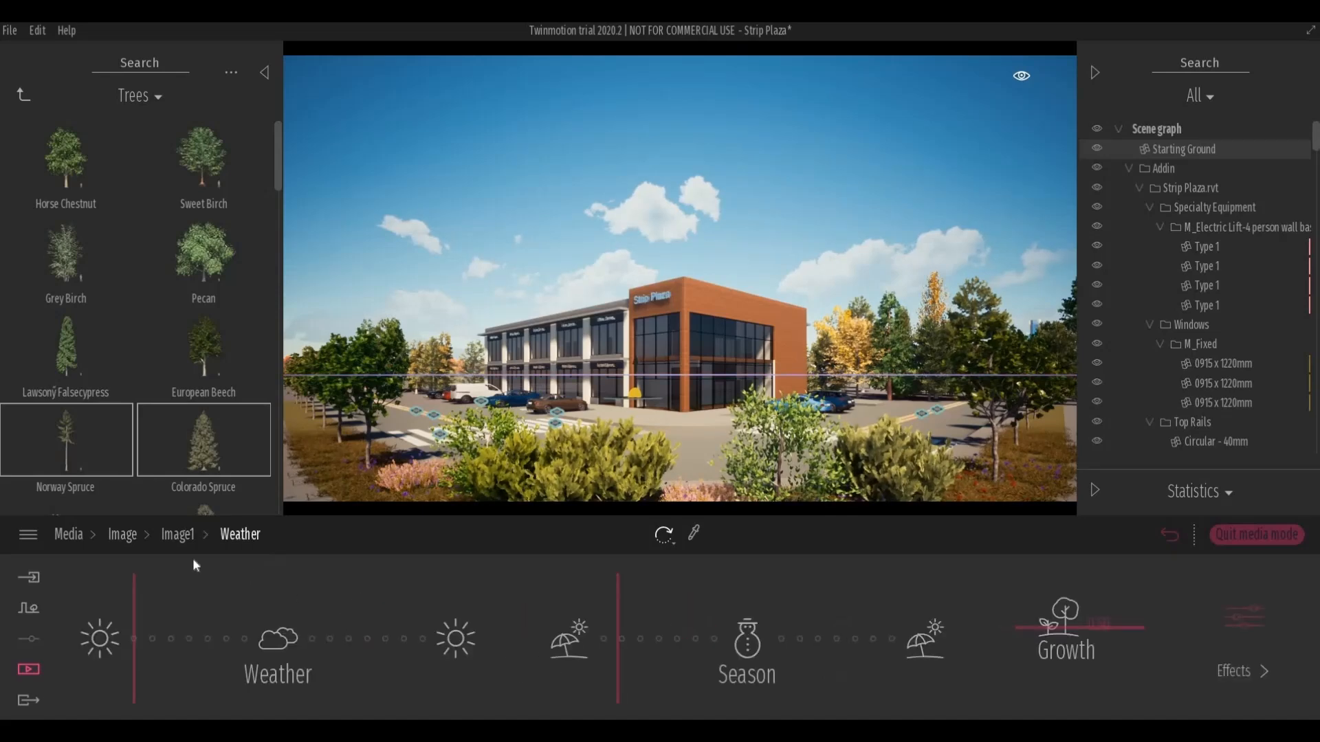
left_click(176, 534)
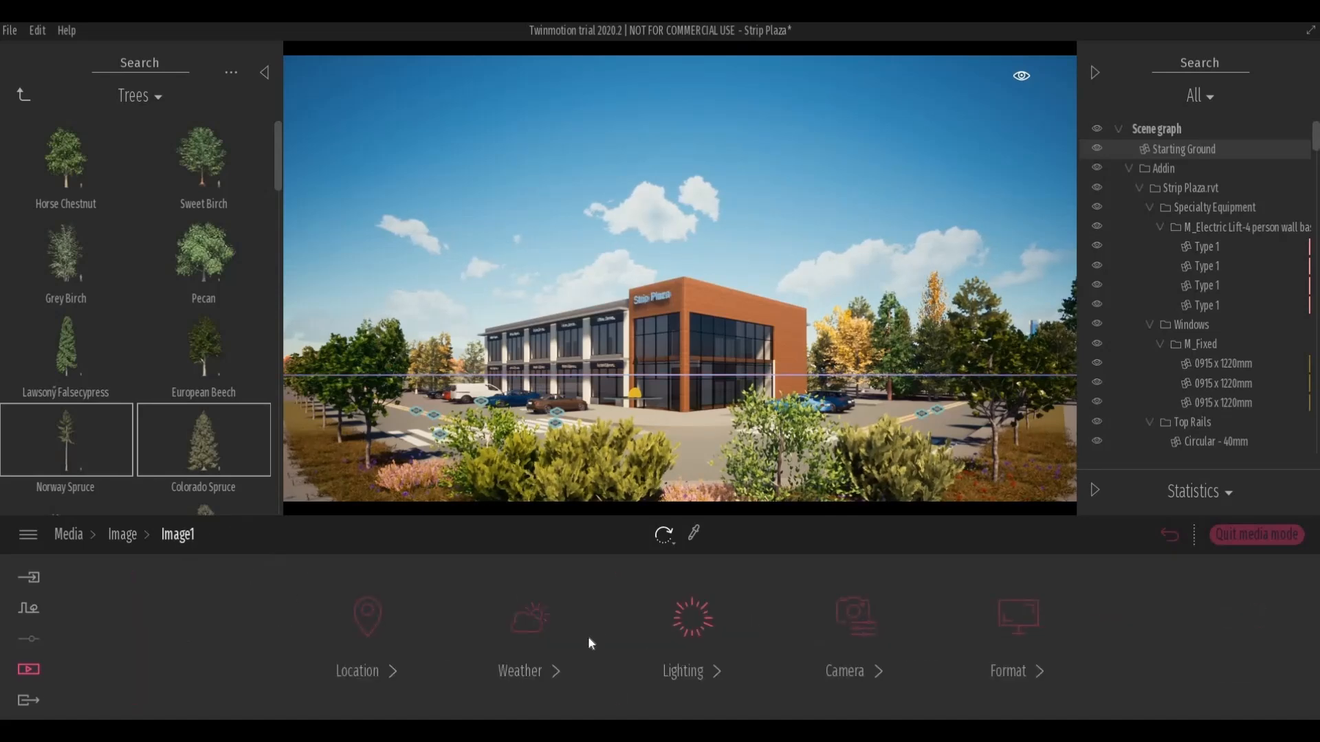
left_click(687, 657)
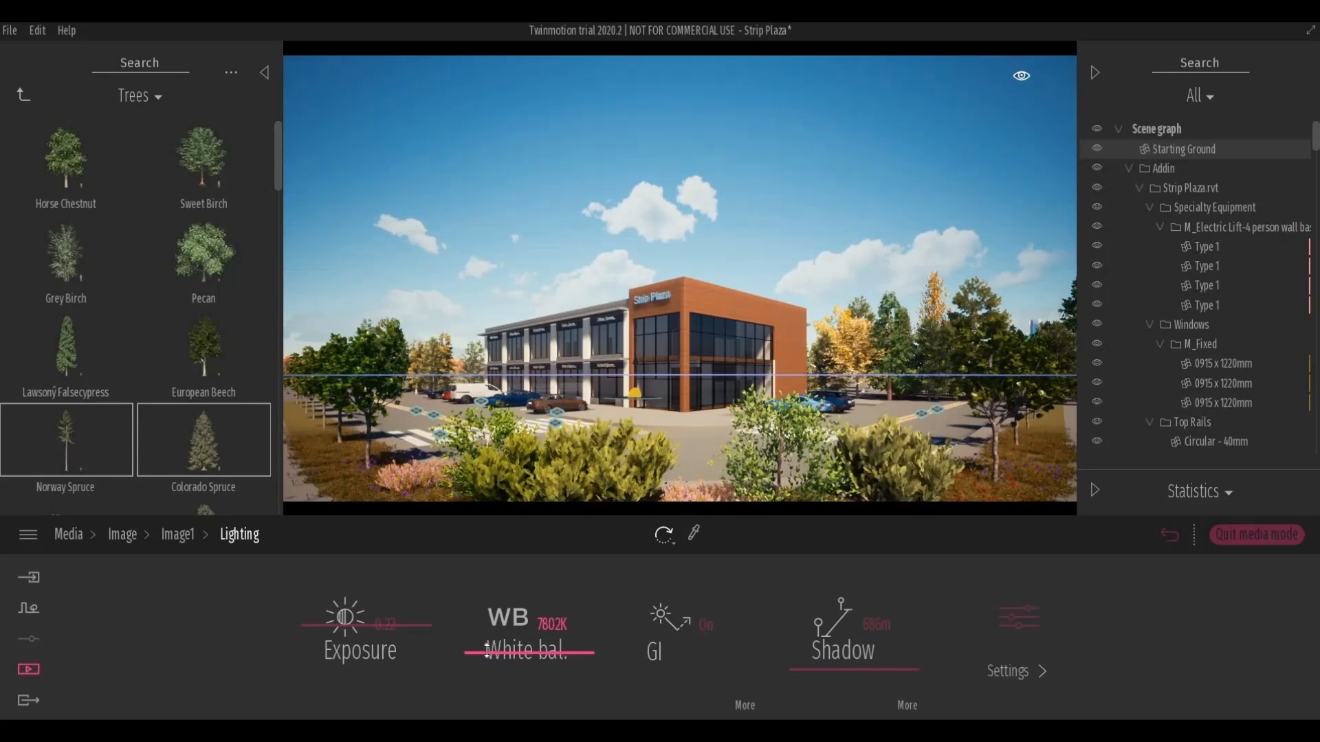
left_click_drag(487, 650, 547, 650)
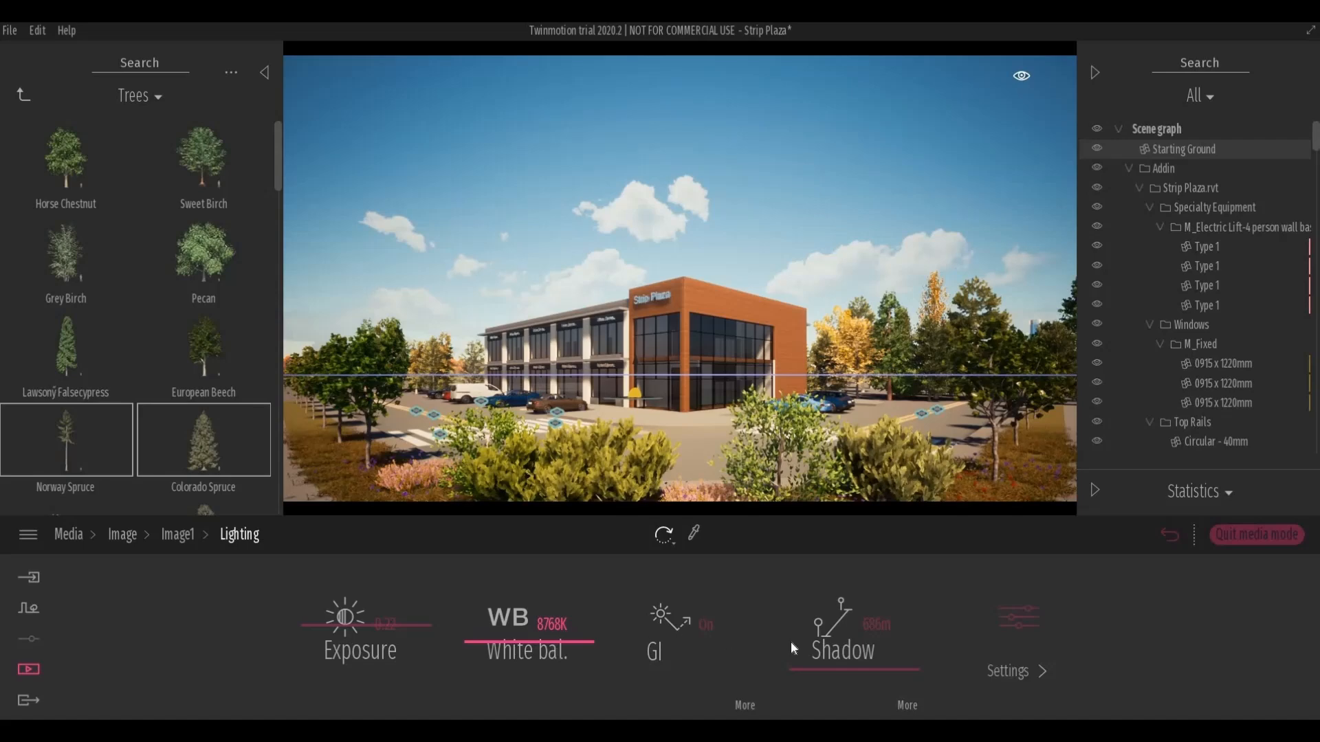
left_click_drag(823, 662, 827, 623)
mouse_move(828, 622)
left_mouse_down()
mouse_move(834, 600)
mouse_move(834, 634)
mouse_move(845, 625)
left_mouse_up()
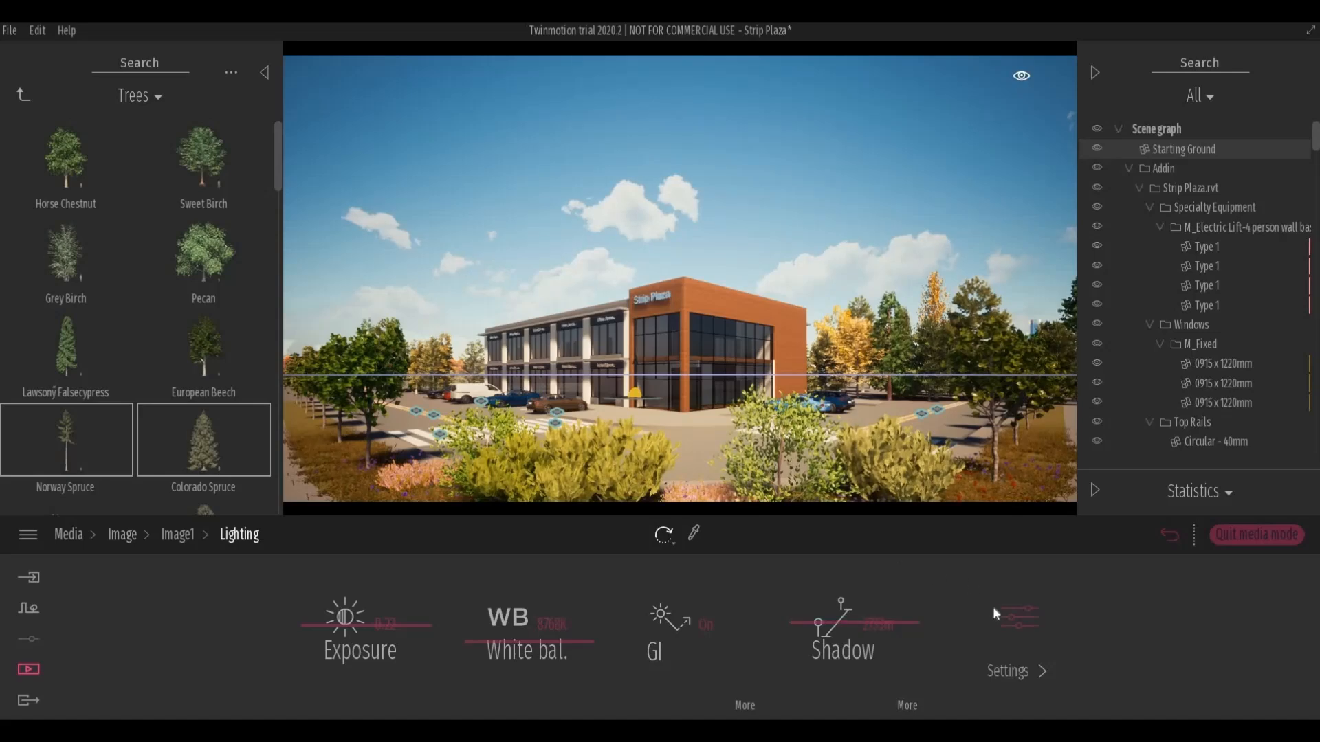
Set Image1's sun reflection to 0.52 and its ambient light to 0.89.
left_click(1016, 616)
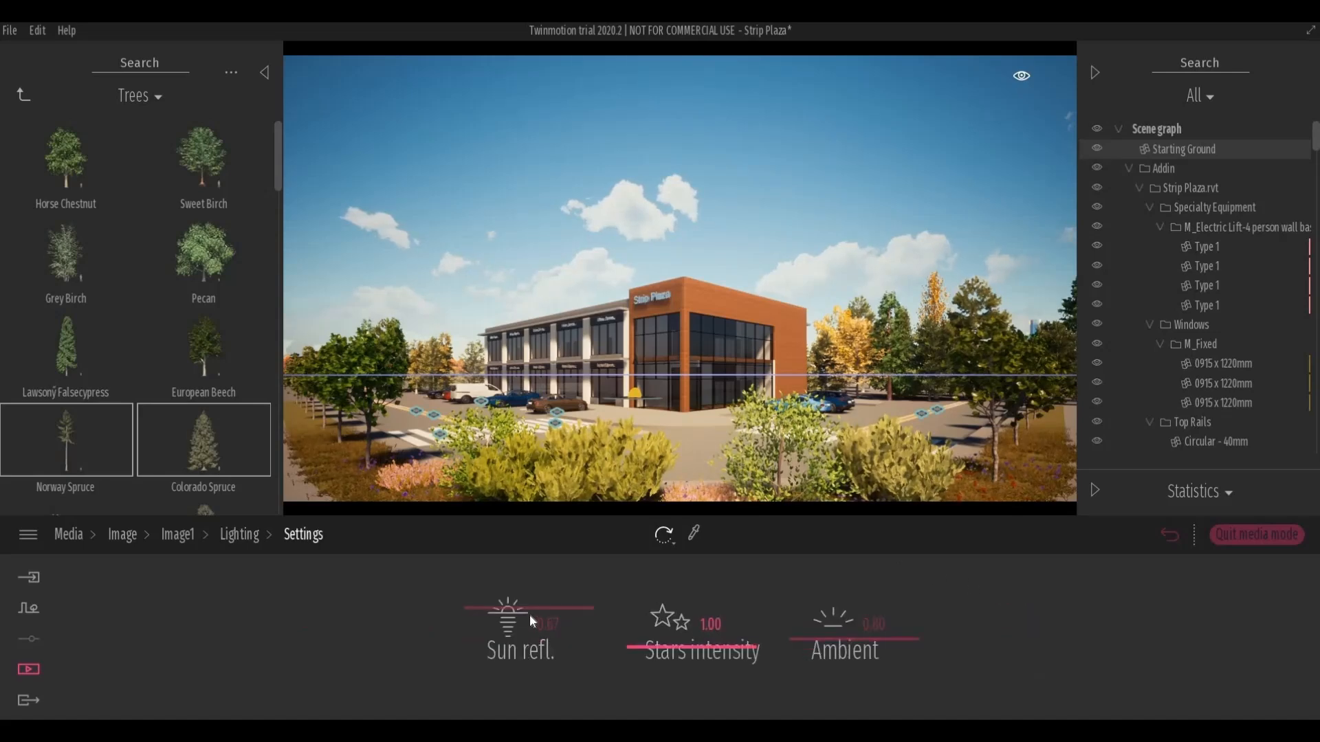
left_click_drag(528, 610, 529, 629)
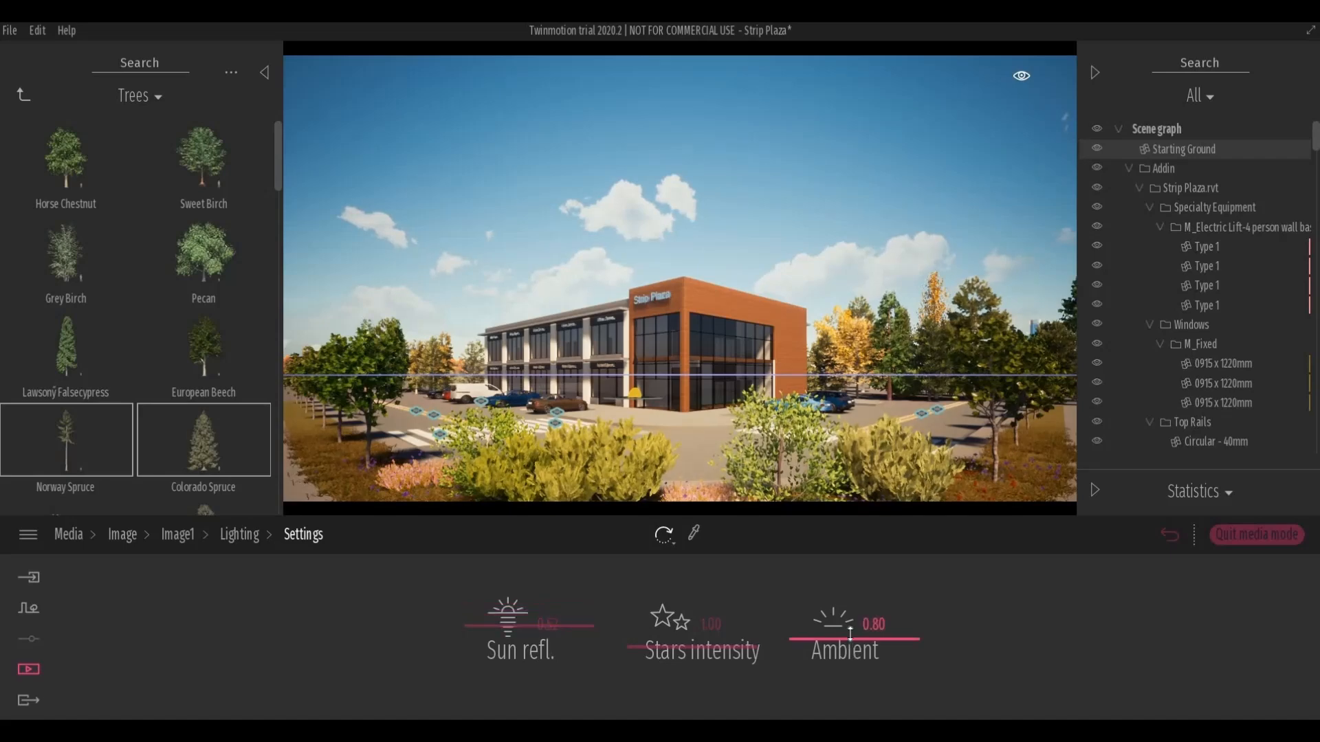
left_click_drag(849, 631, 812, 641)
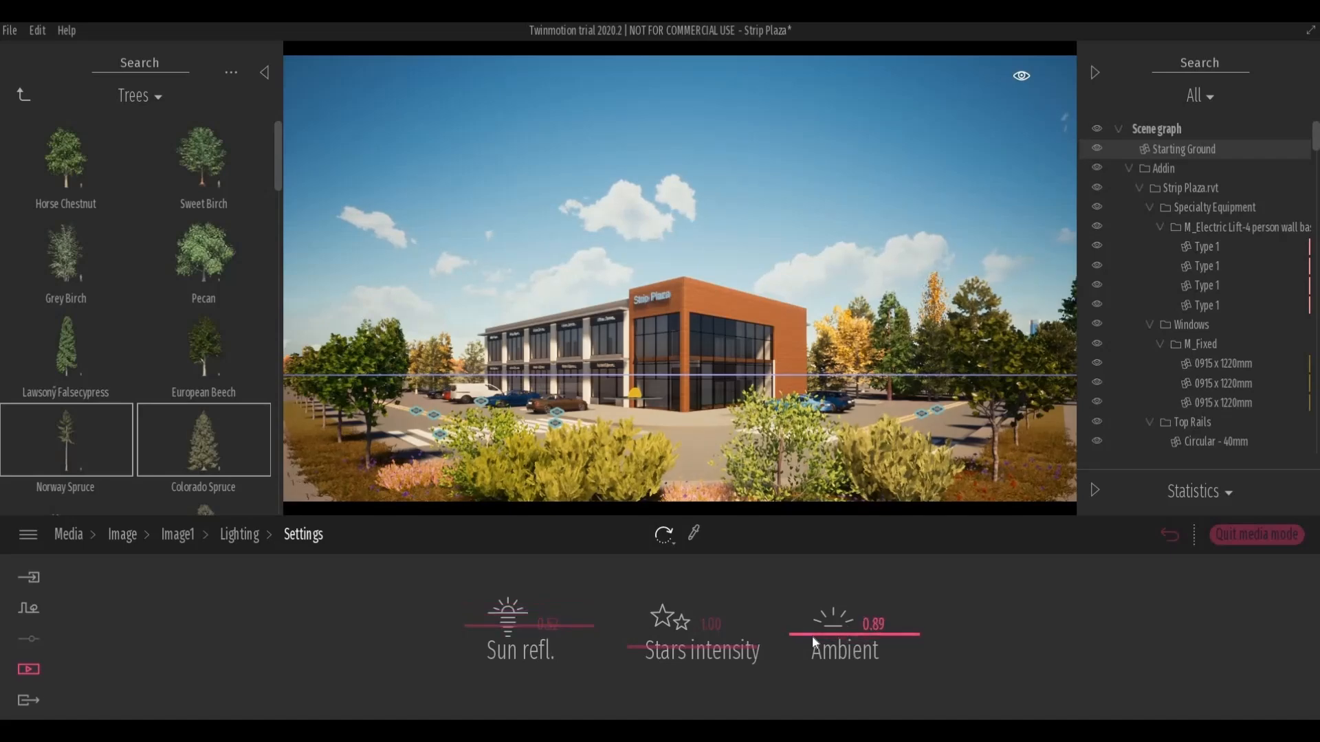
left_click(240, 535)
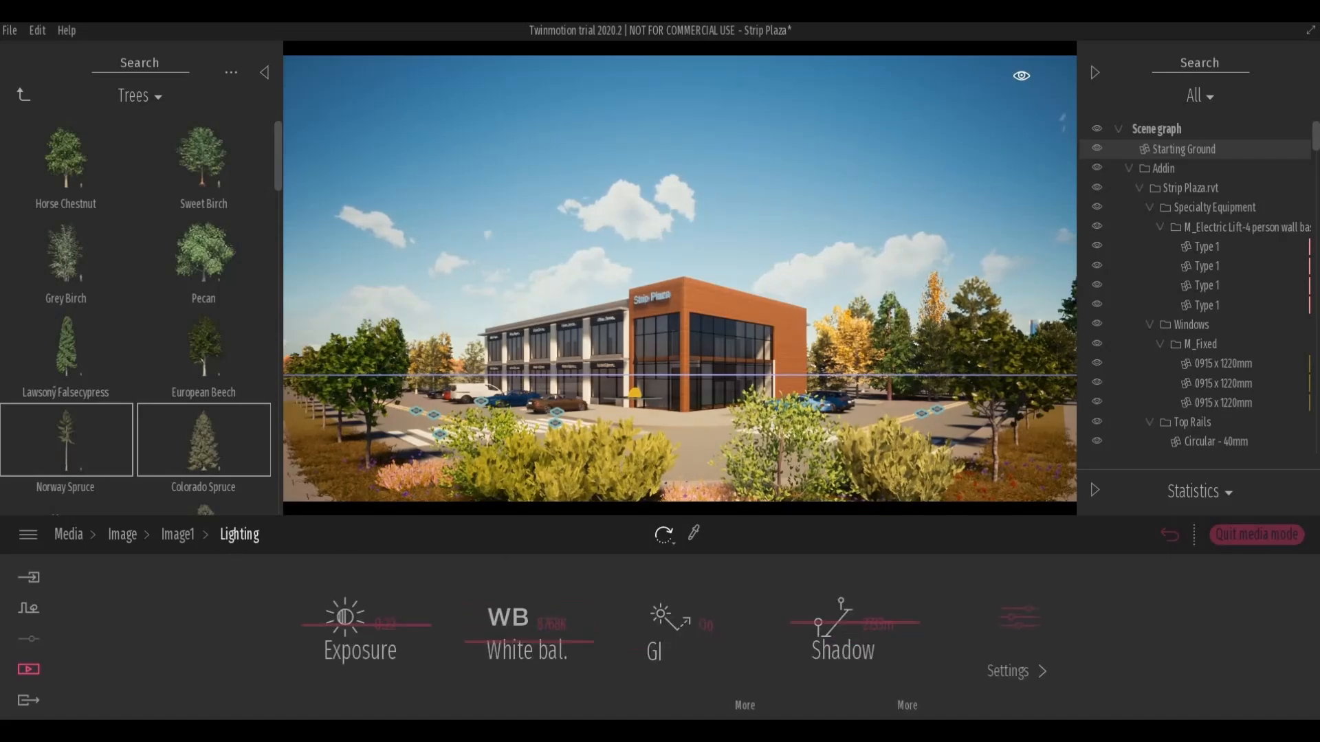
Increase Image1's global illumination distance beyond 150 m.
left_click(743, 705)
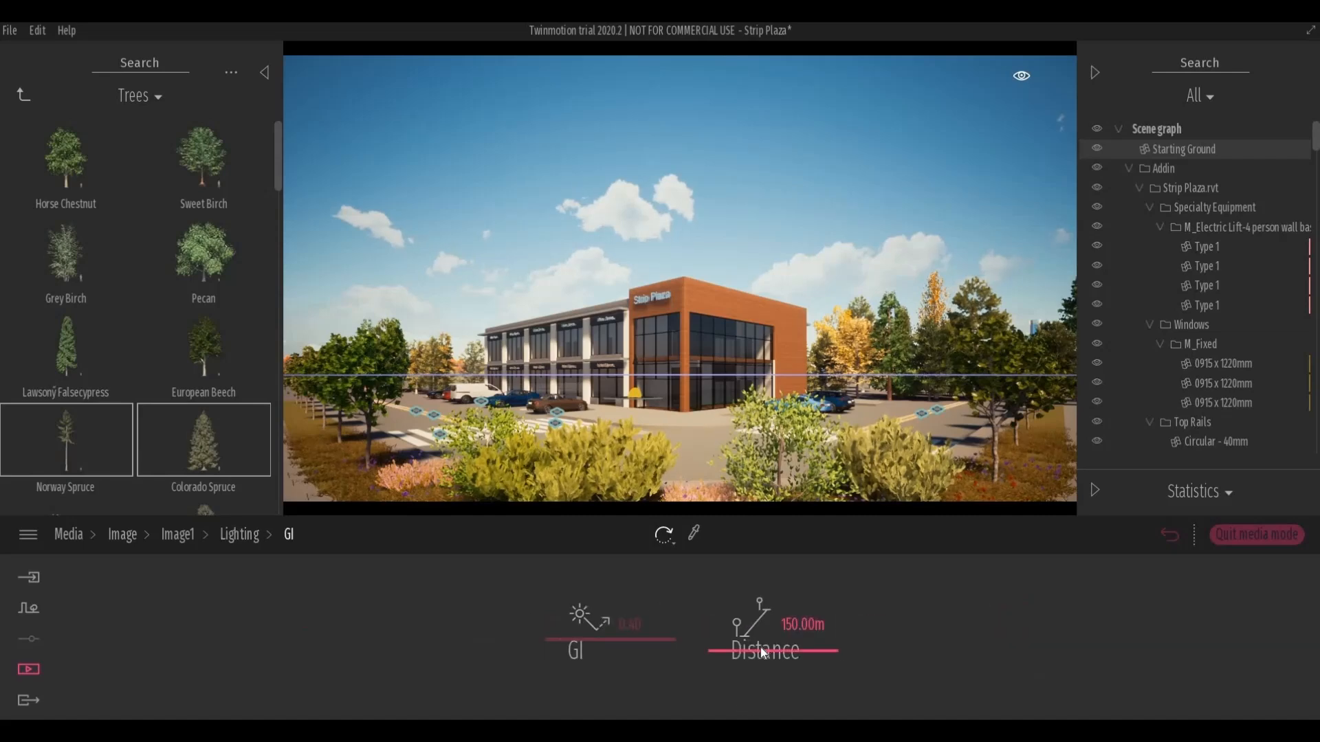
left_click_drag(760, 650, 760, 623)
left_click(180, 534)
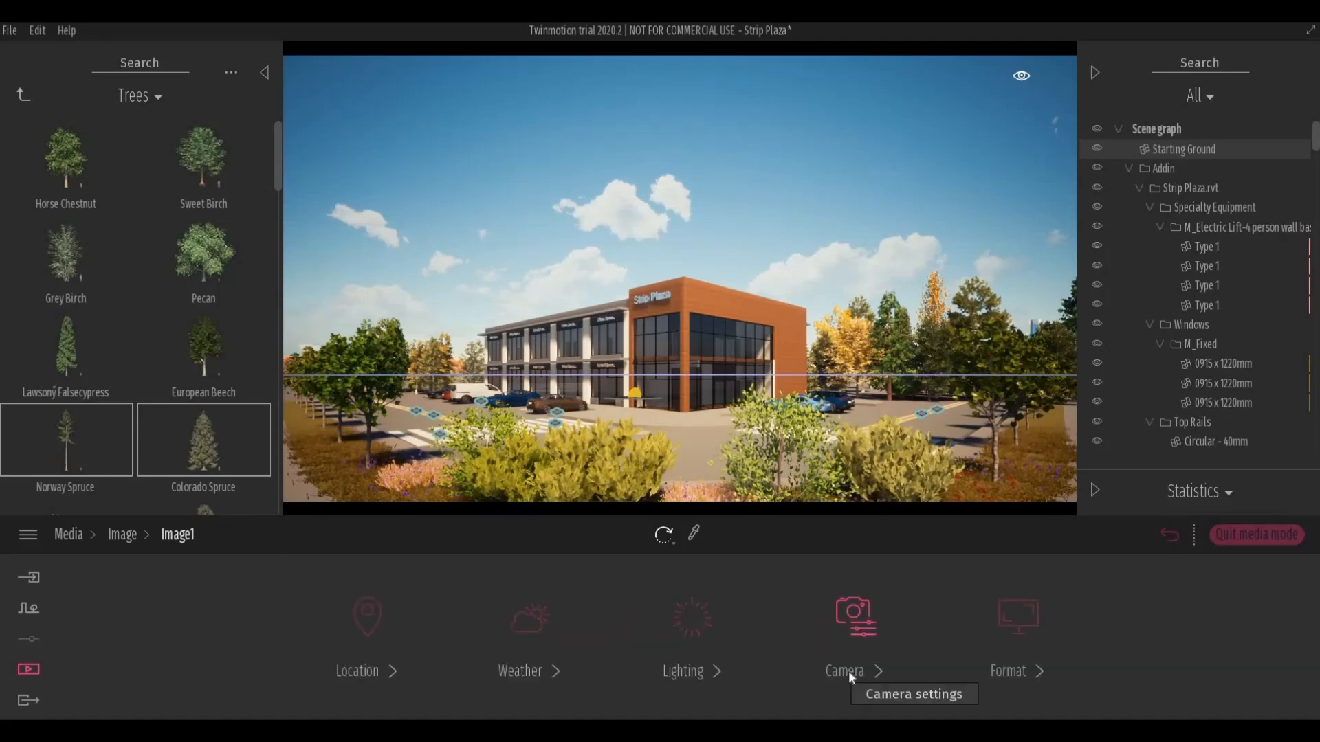
Set Image1's camera vignetting to 58% and compare the view with Parallelism off and on, leaving it on.
left_click(840, 671)
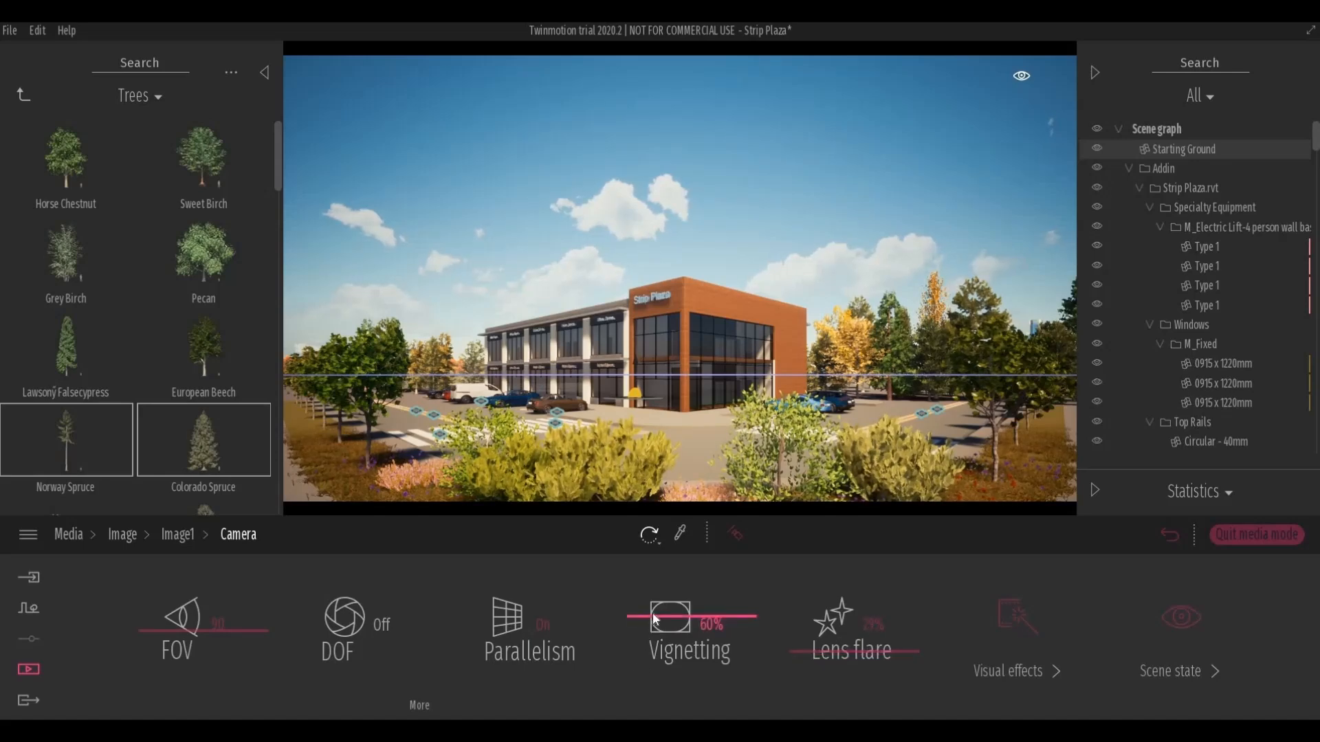
mouse_move(655, 618)
left_mouse_down()
mouse_move(657, 606)
mouse_move(659, 624)
left_mouse_up()
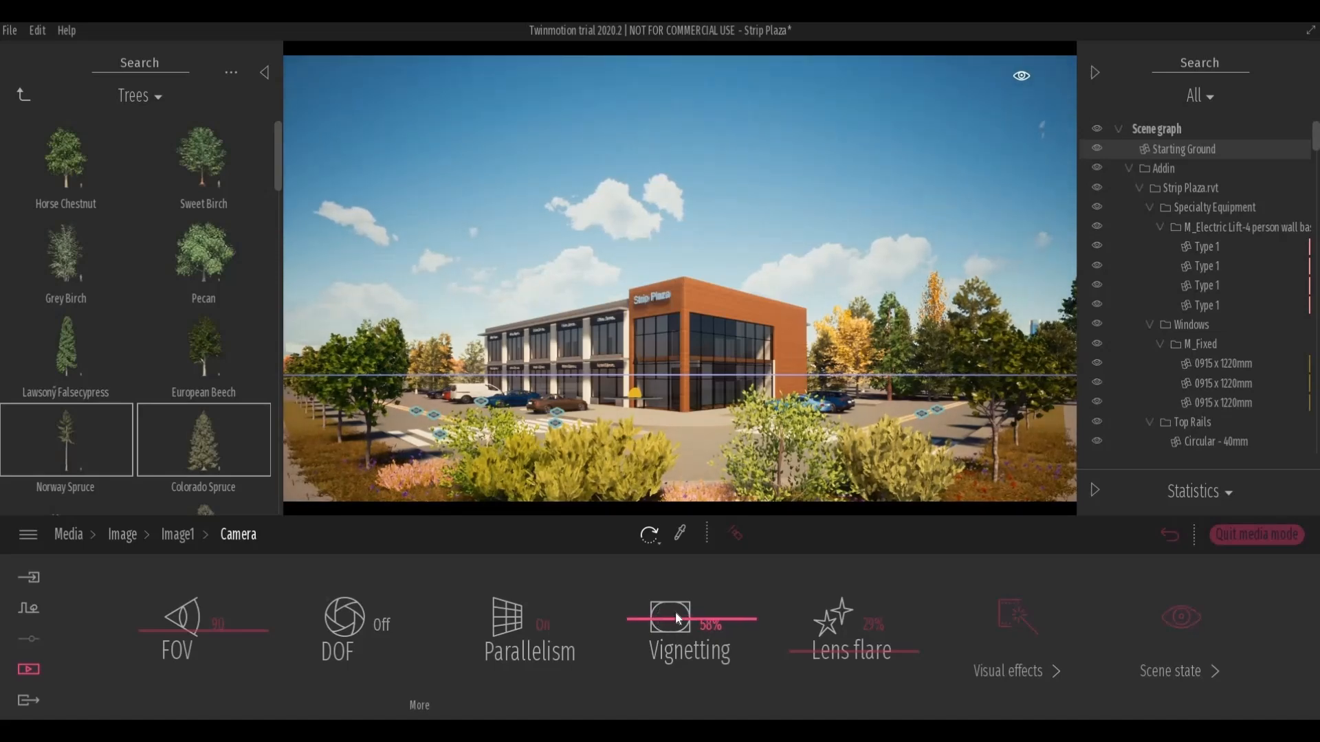
left_click(525, 648)
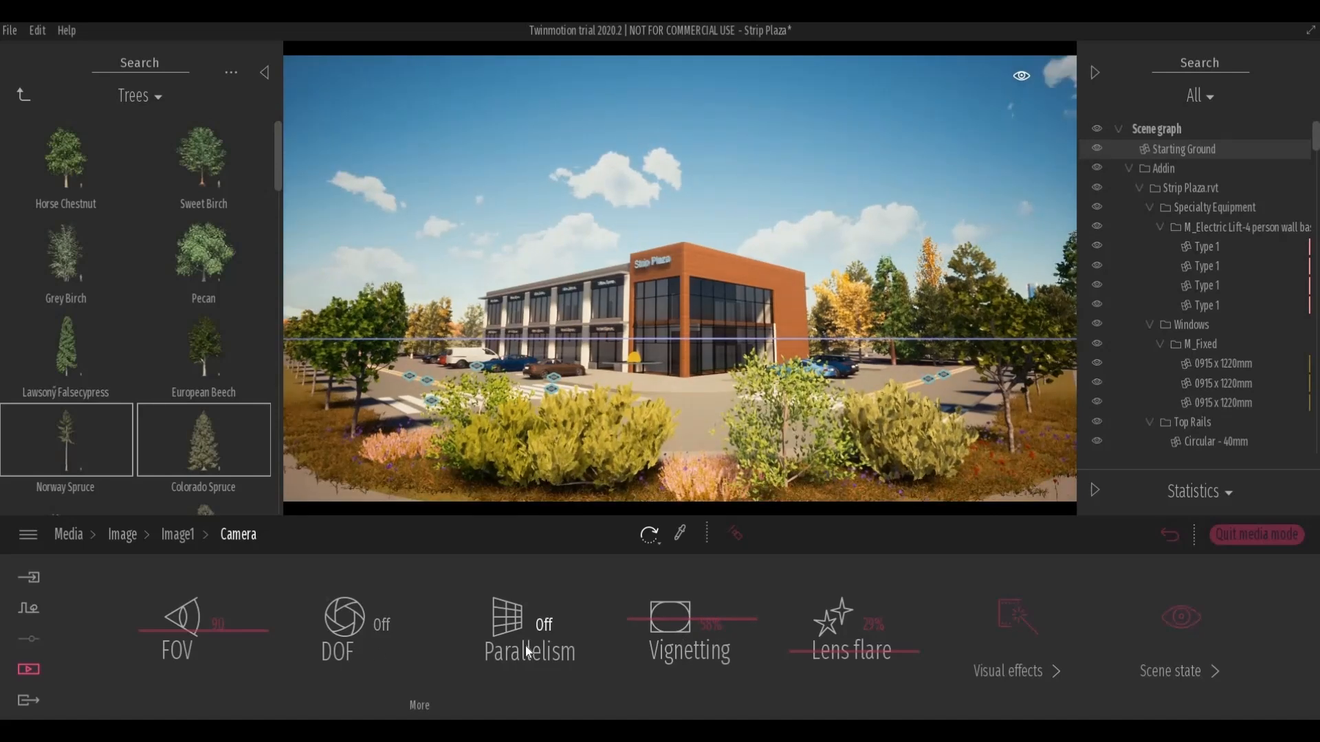
left_click(526, 645)
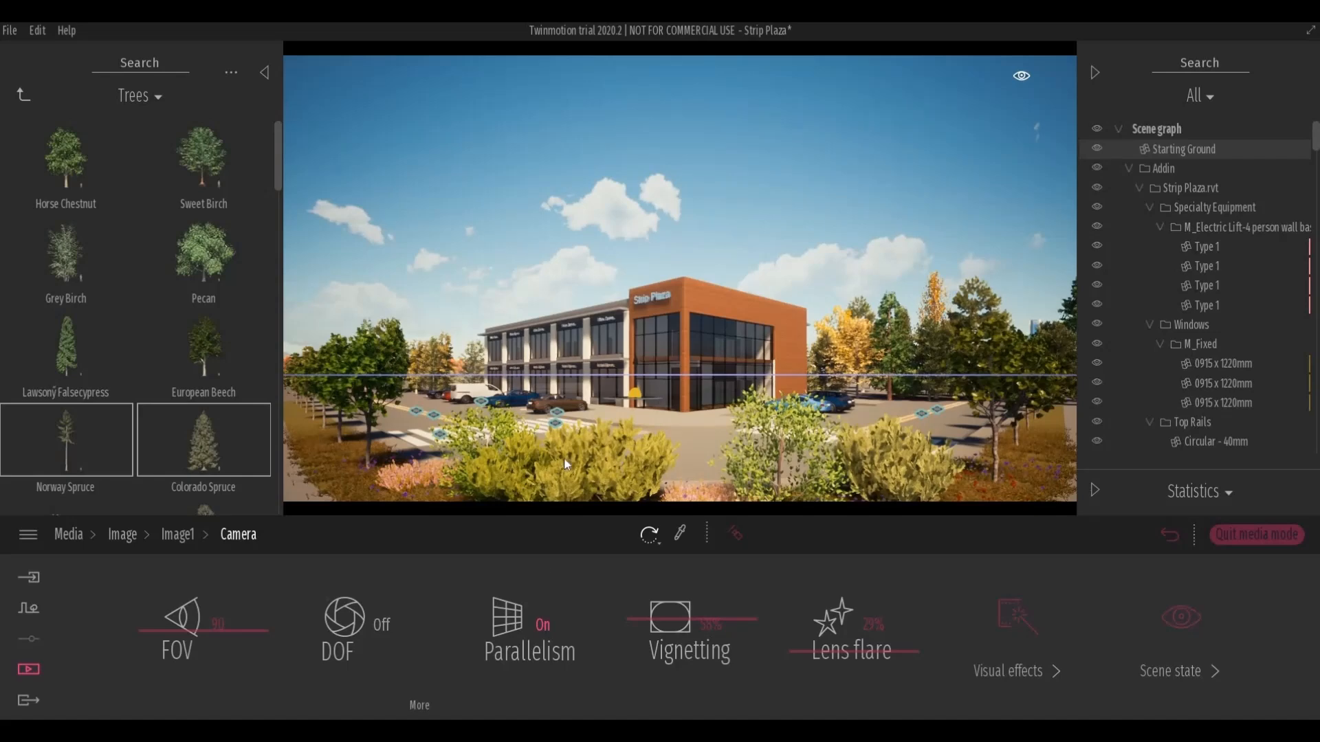
Lower Image1's viewpoint slightly and shift it right, keeping the building's corner centered behind the foreground shrubs.
key("q")
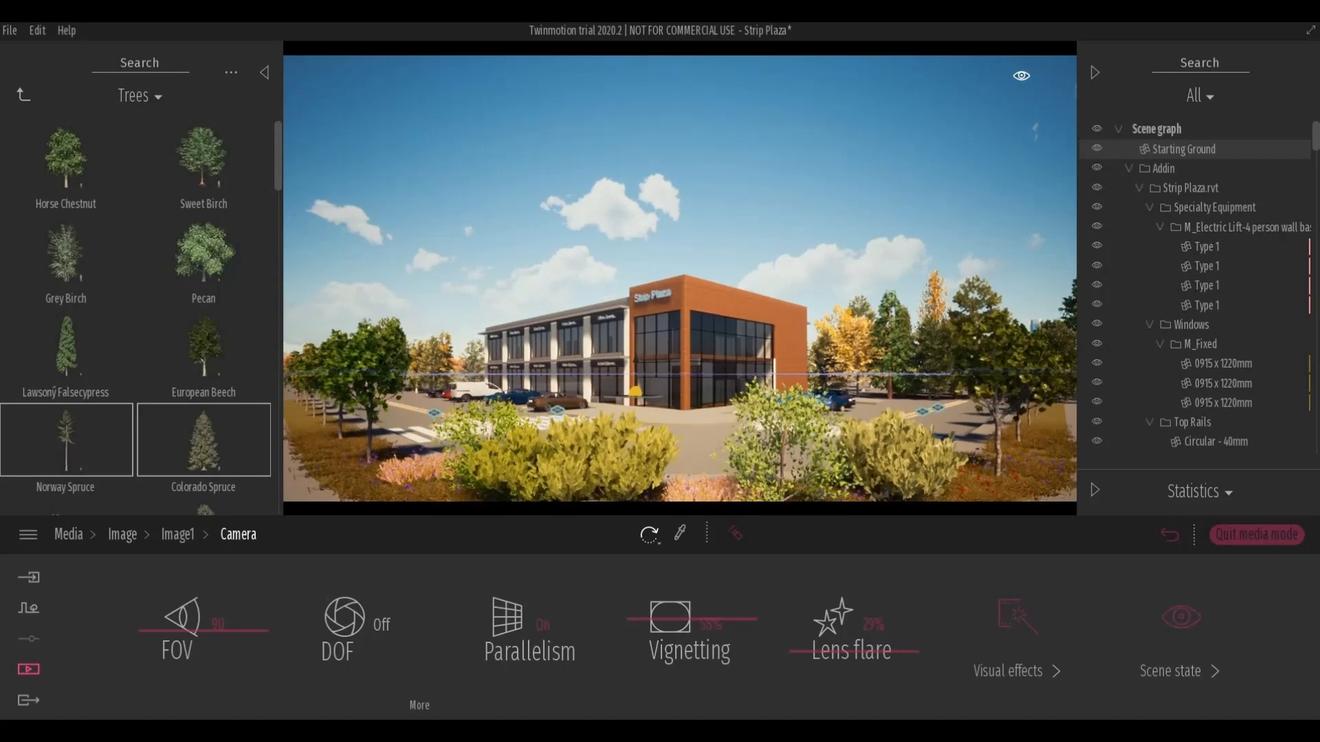
key("d")
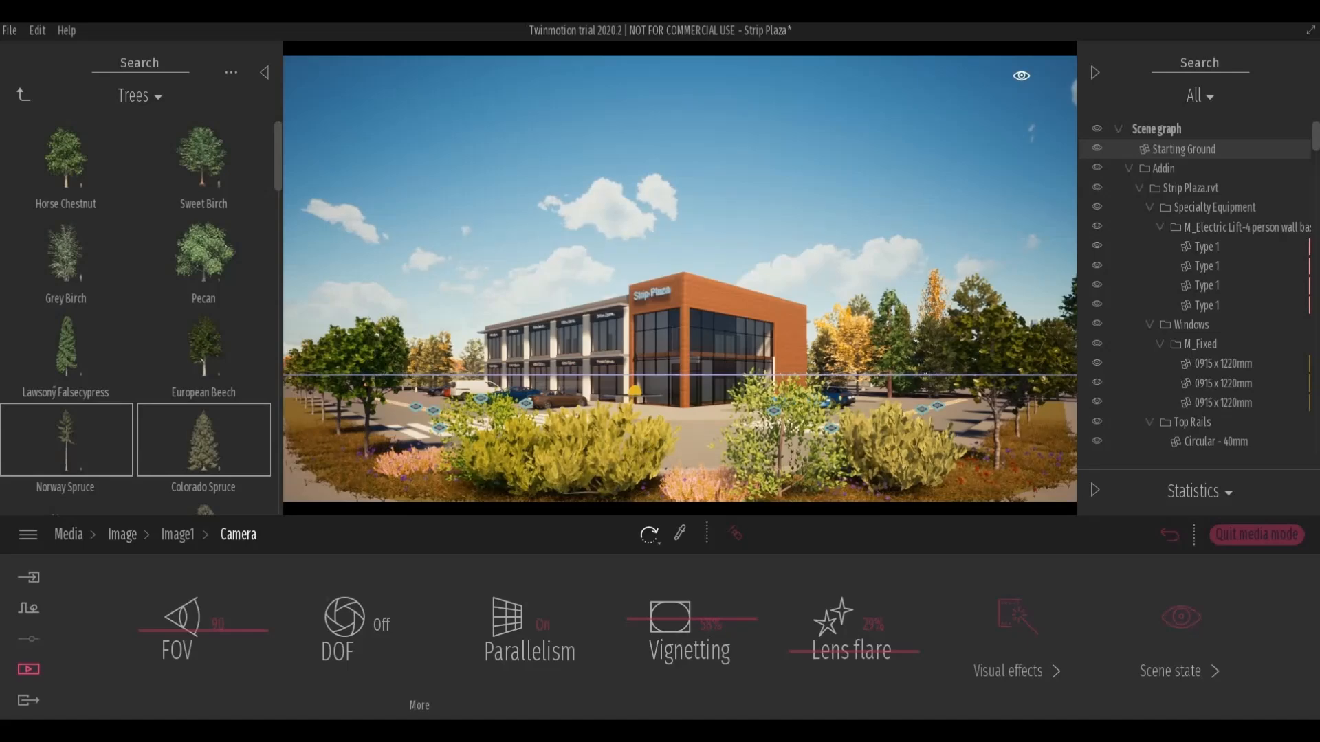
key("q")
key("d")
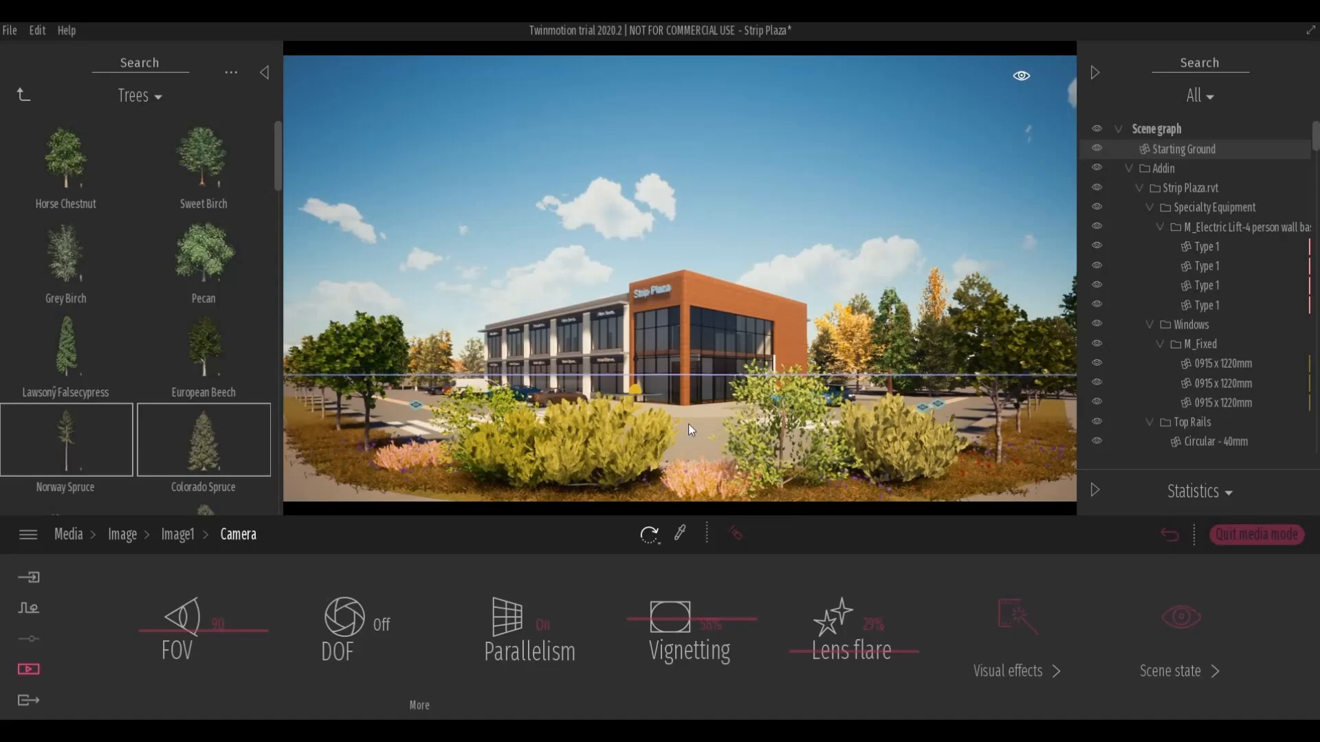
Compare Image1's view with Parallelism off and on, leaving it on, and try a higher viewpoint above the foreground shrubs.
key("Escape")
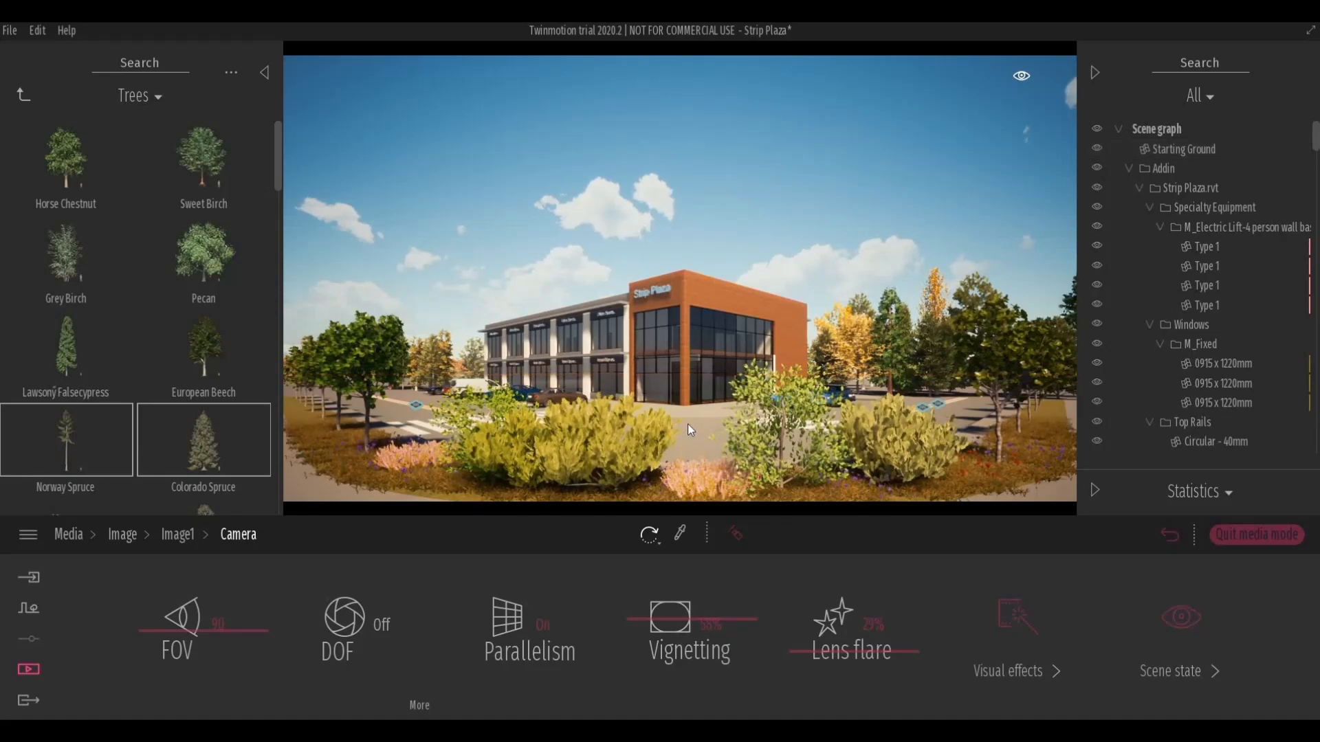
left_click(688, 423)
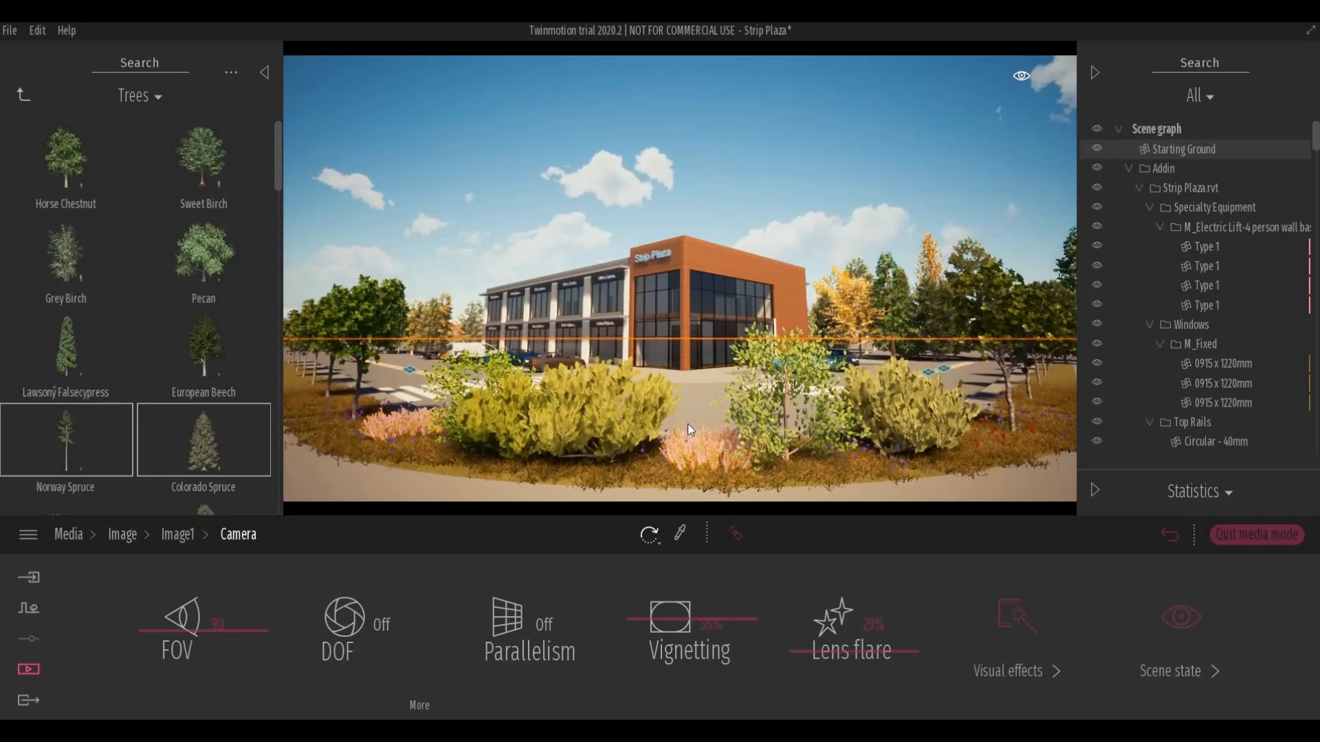
left_click(529, 615)
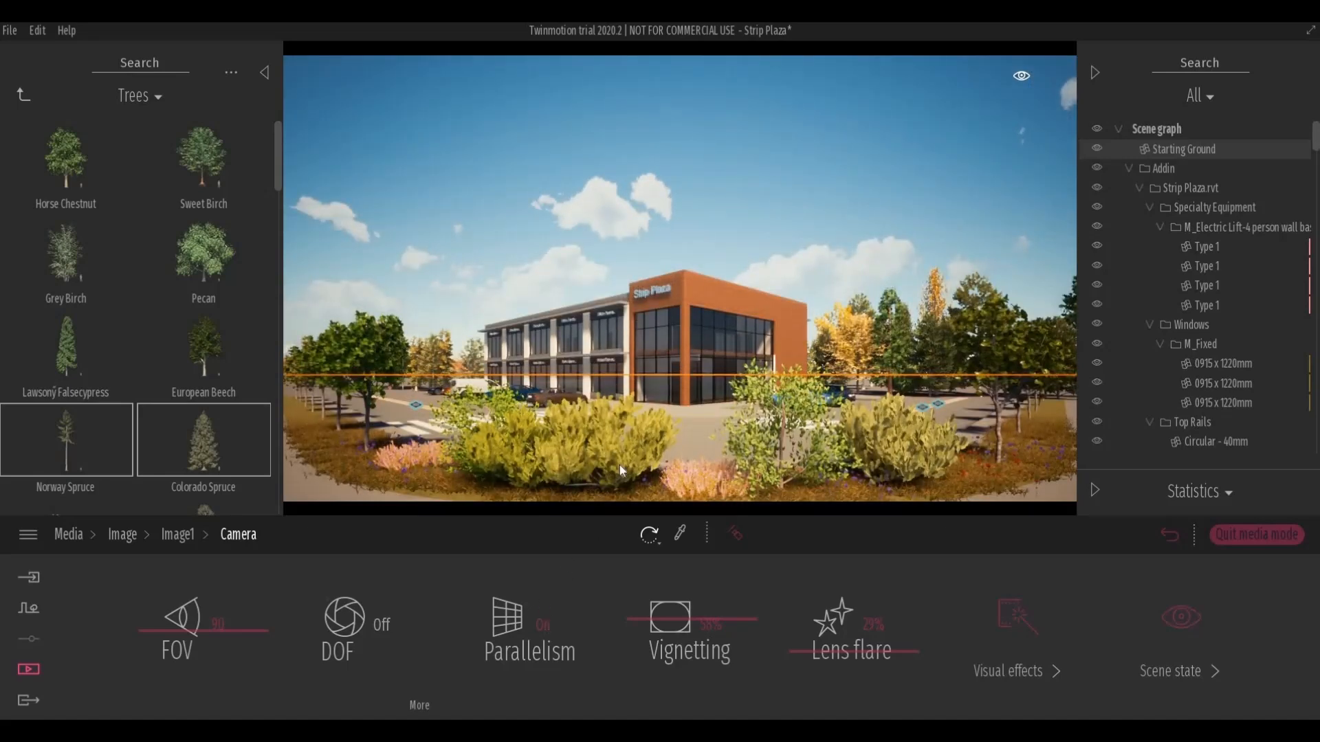
key("e")
key("e")
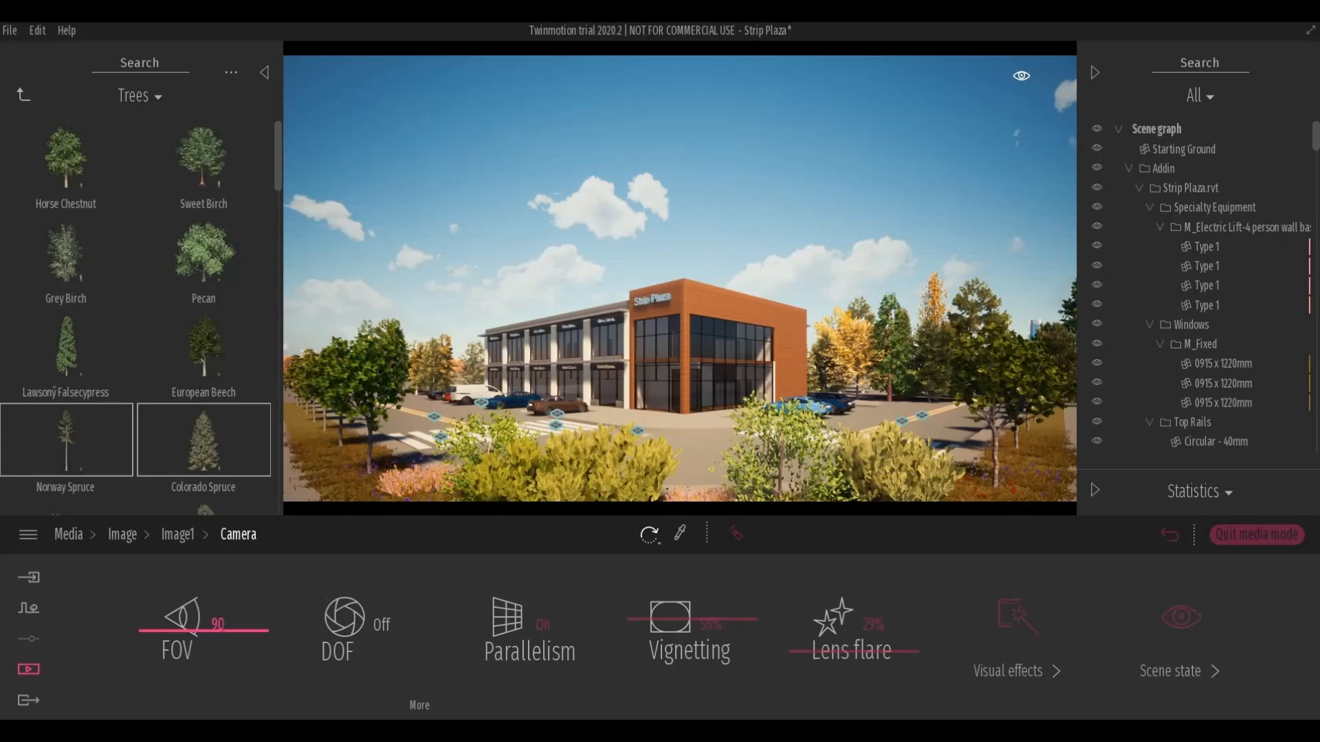
Try camera FOV values of 92, 87 and 90 for Image1 and settle on 89.
left_click(218, 624)
type("2")
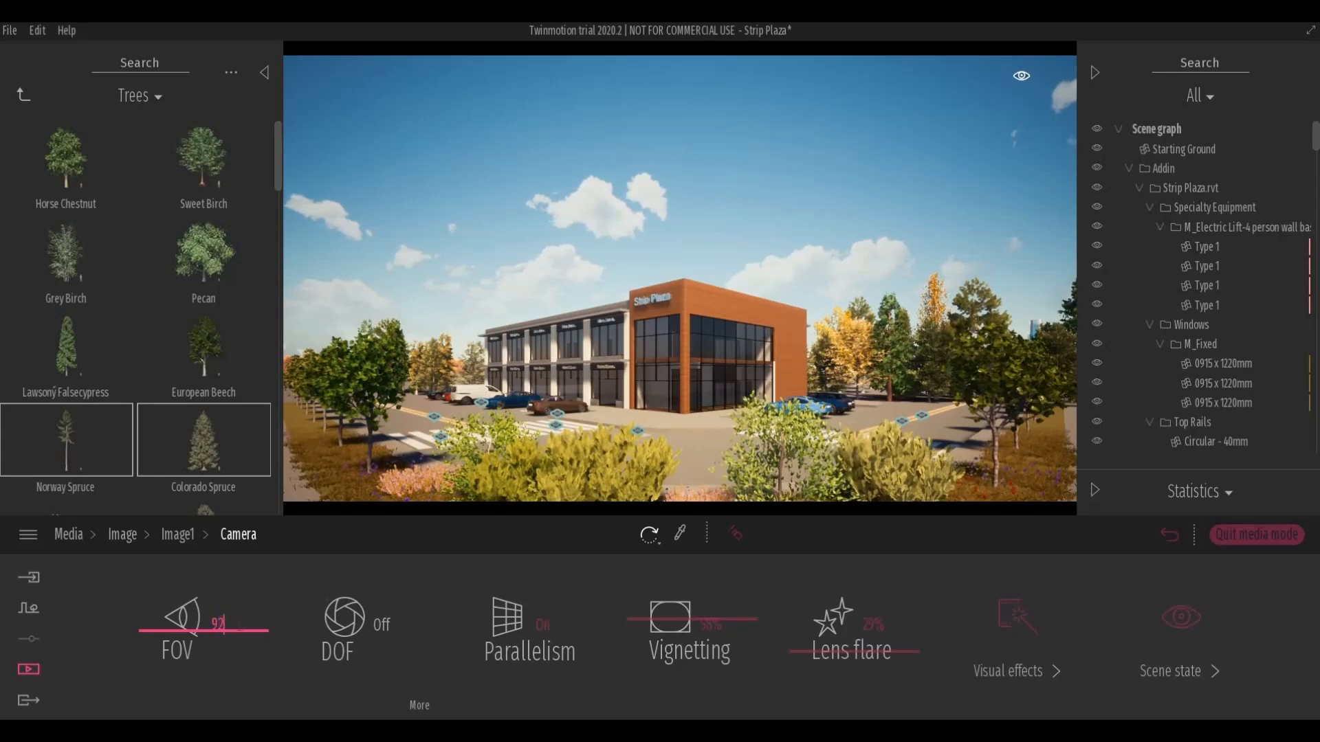
key("Return")
left_click(219, 624)
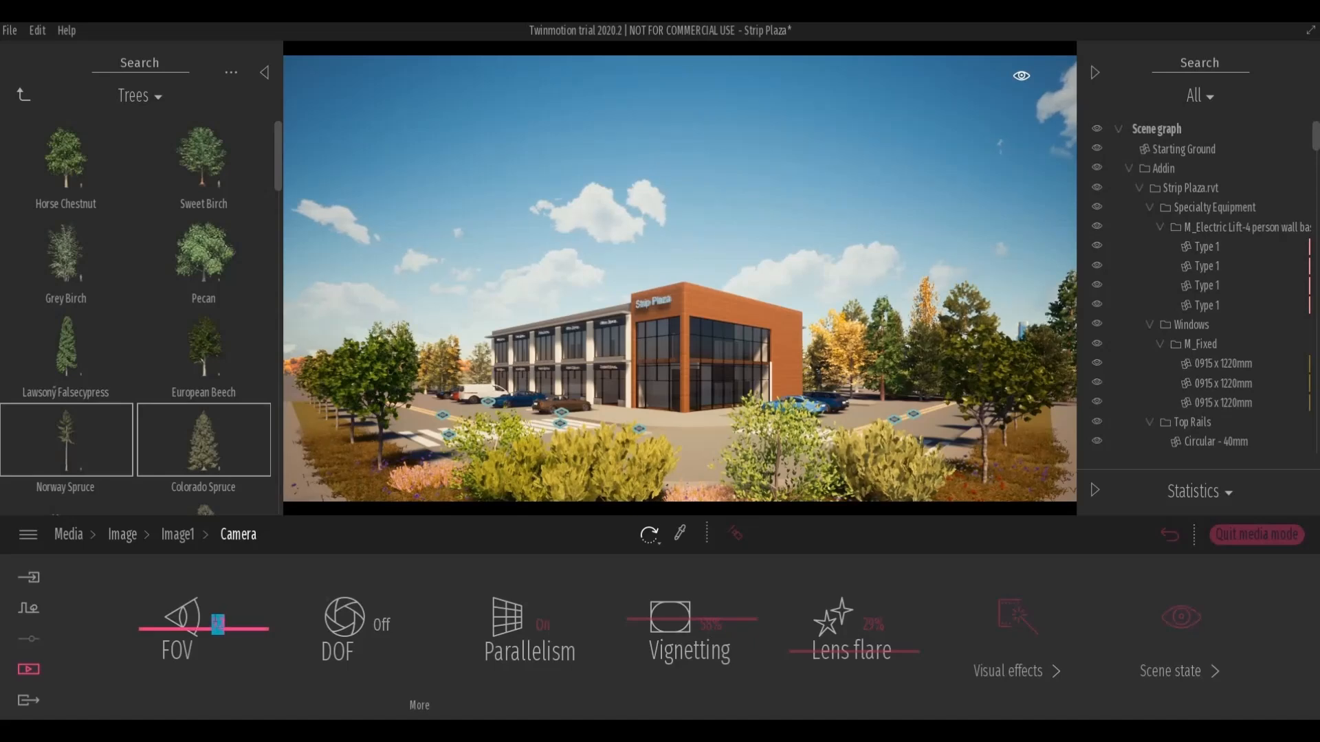
key("BackSpace")
type("87")
key("Return")
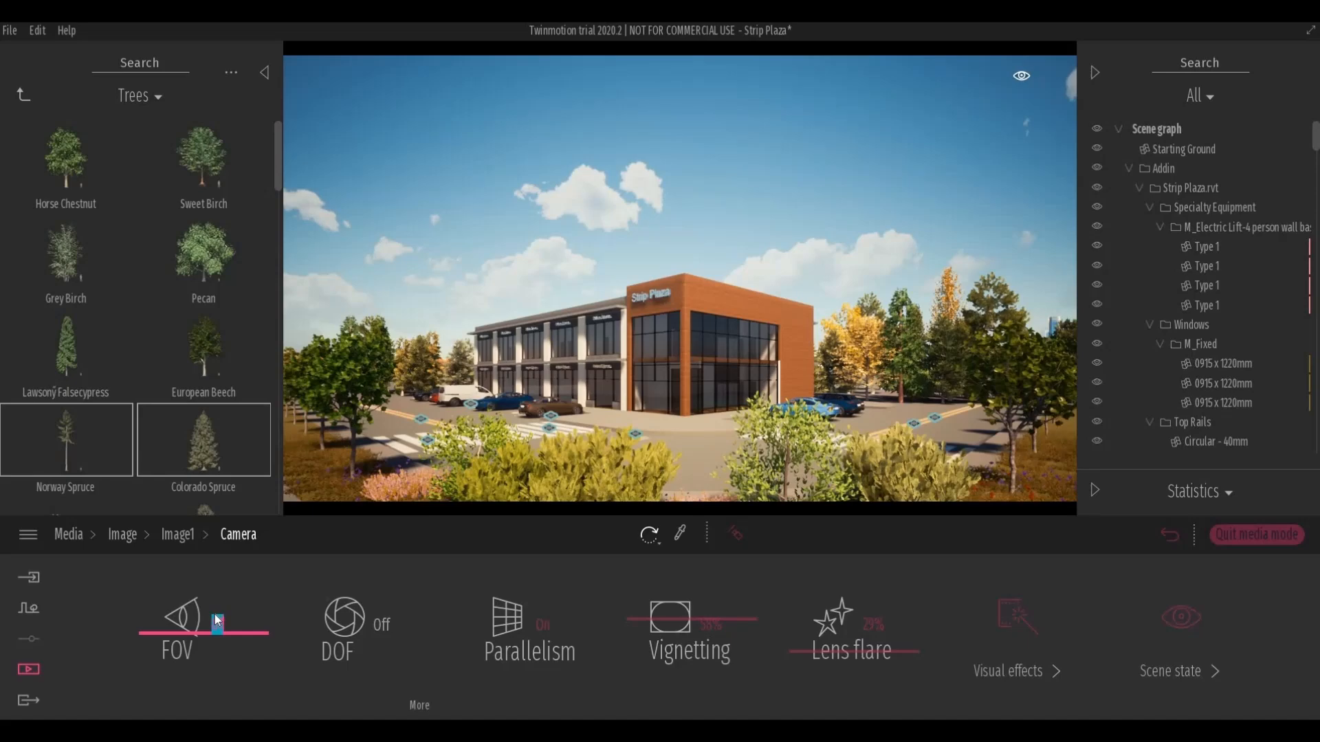
type("90")
key("Return")
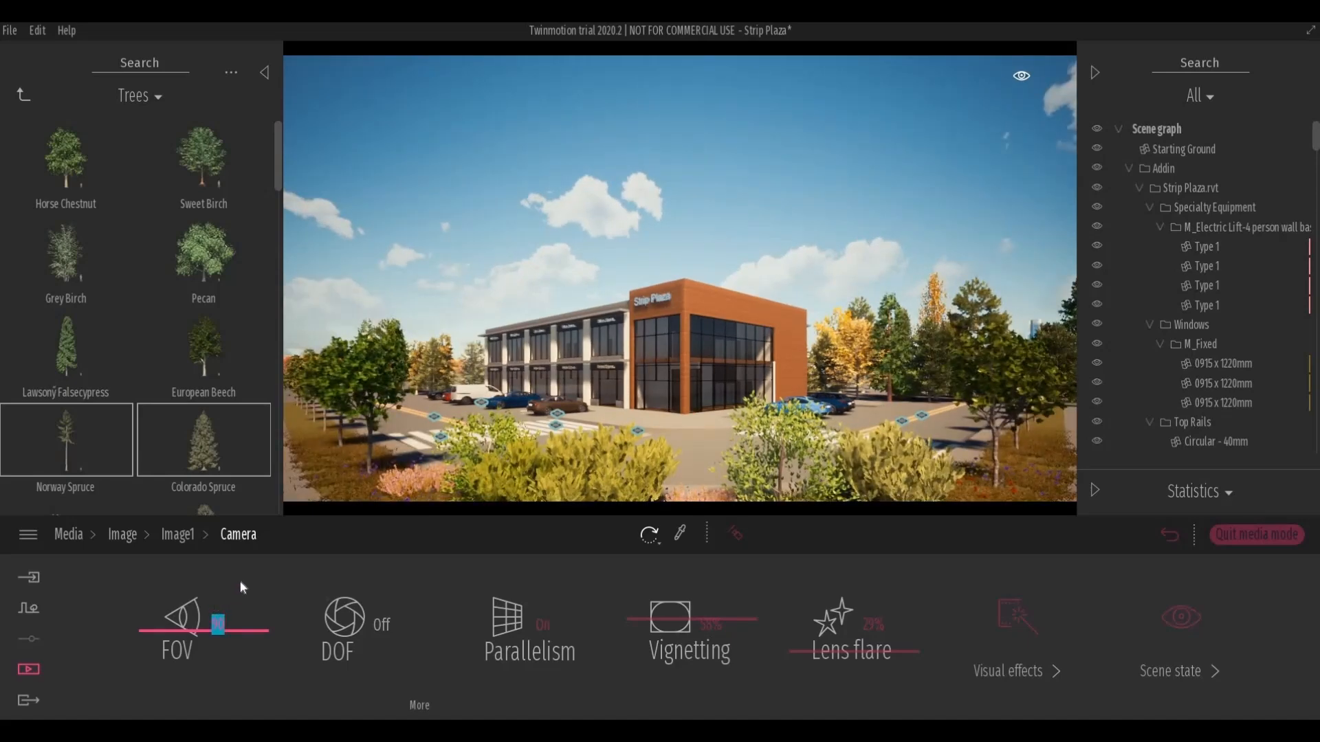
type("89")
key("Return")
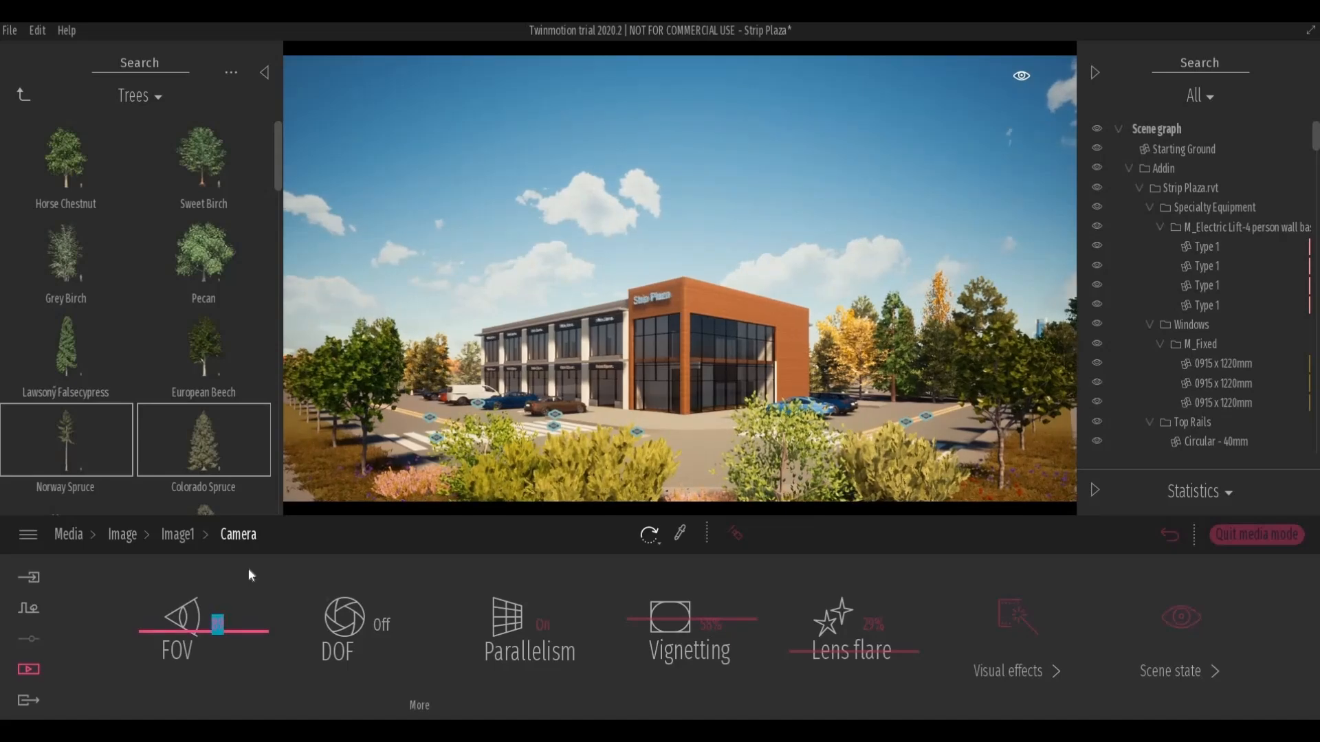
Clear the floor selection and raise Image1's viewpoint until the parked cars show above the foreground shrubs.
left_click(612, 425)
scroll(610, 424, "up", 2)
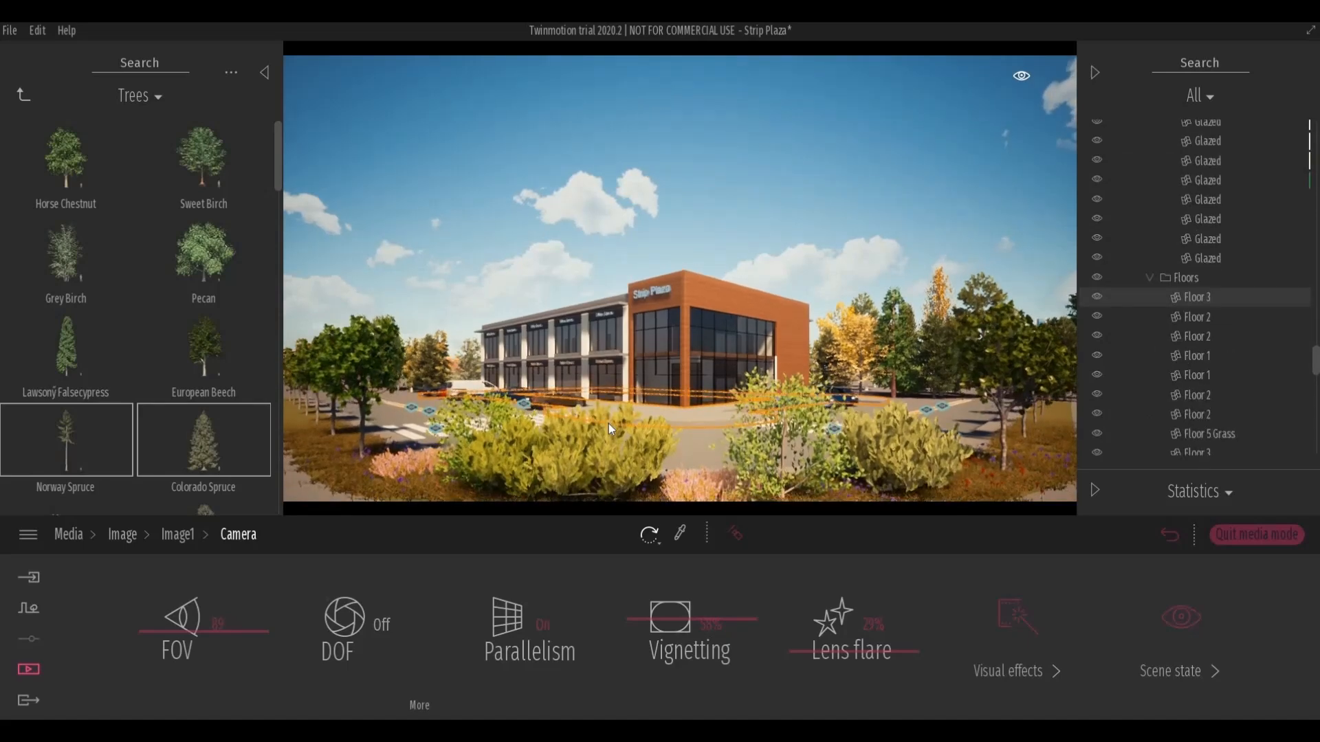
key("Escape")
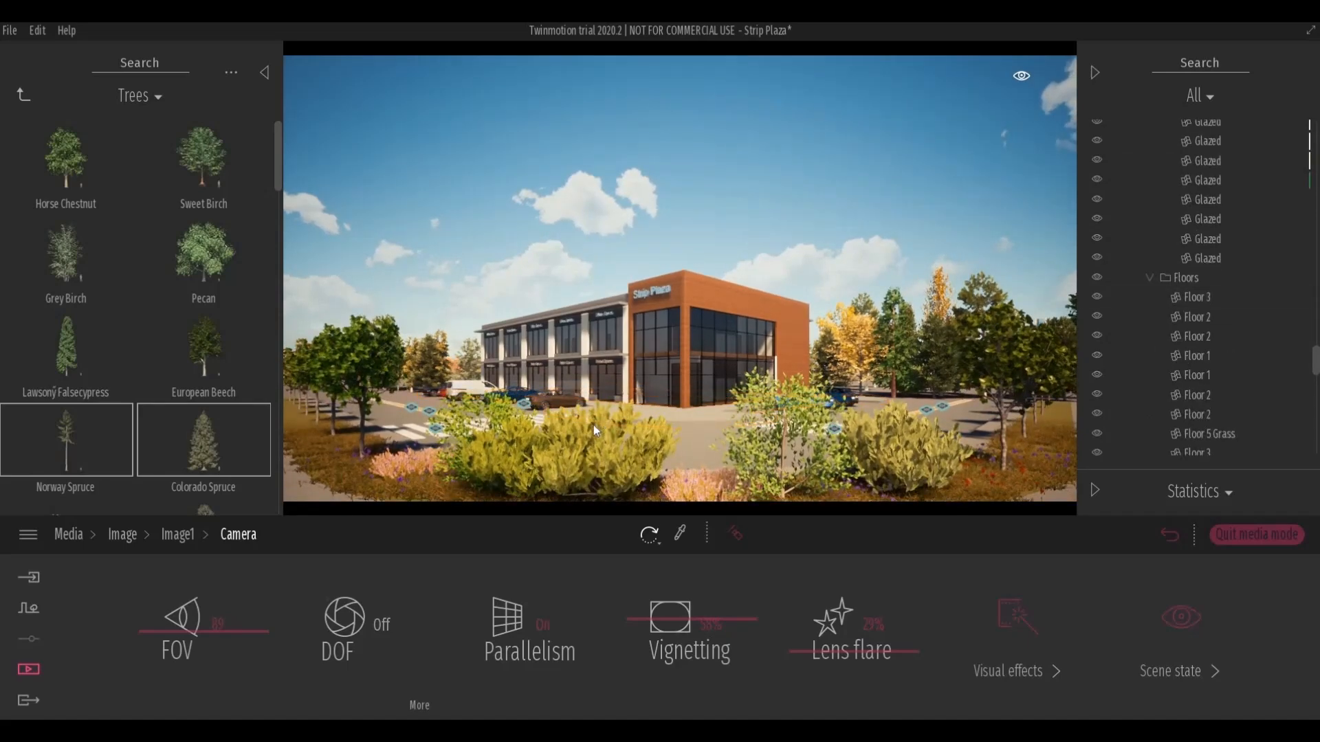
key("e")
key("e")
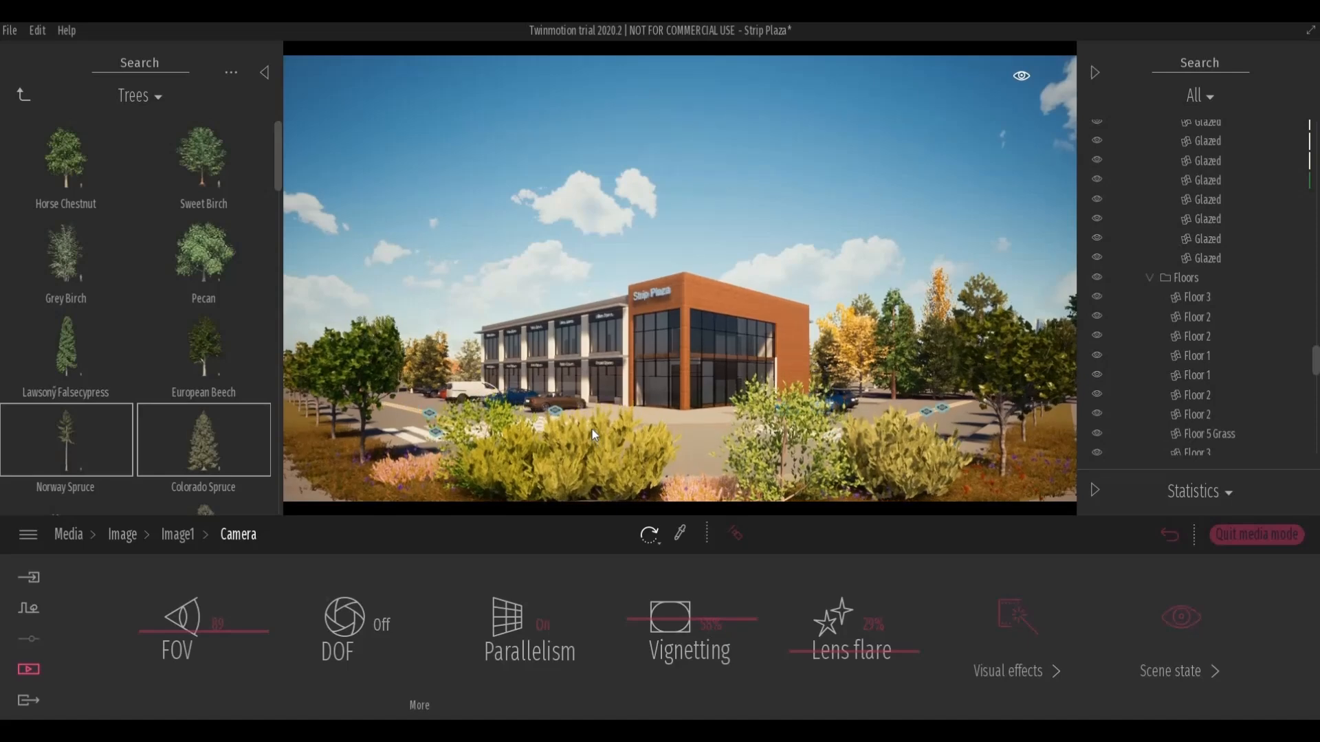
key("e")
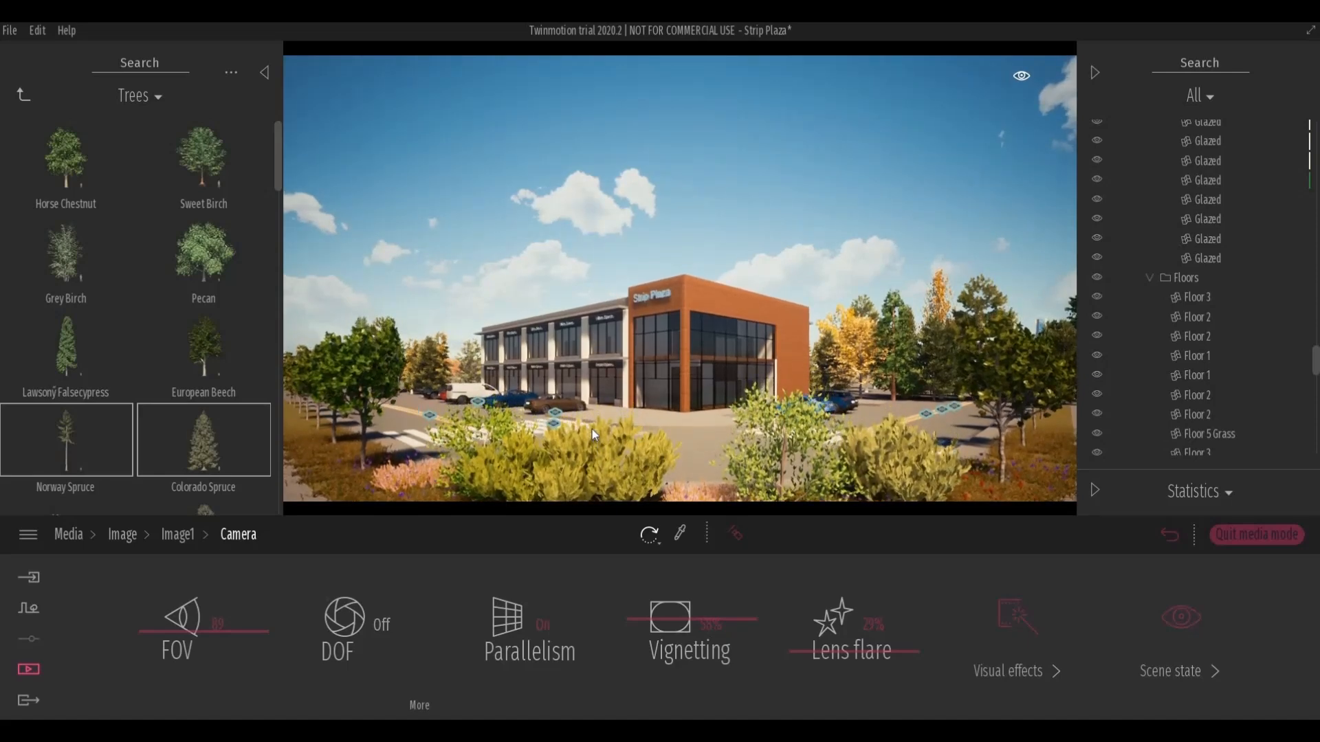
key("e")
key("e")
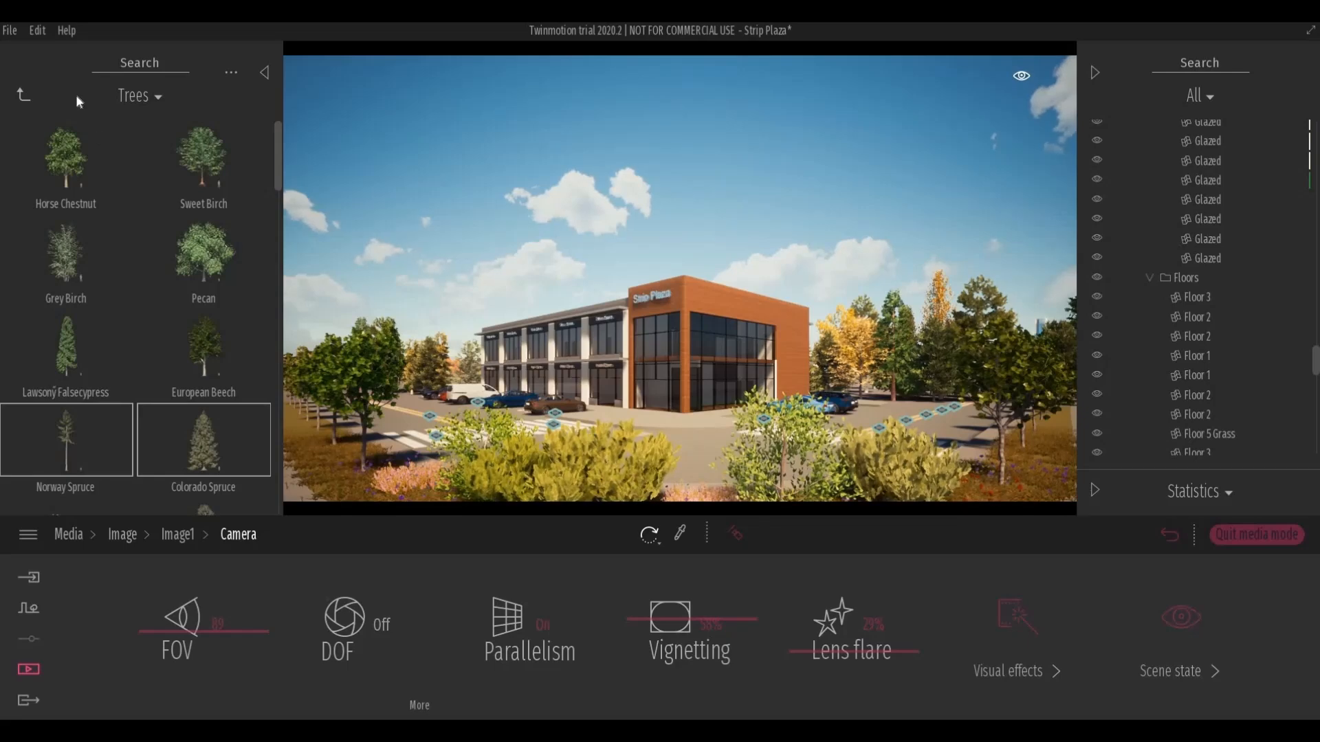
Return to the image list and duplicate Image1.
left_click(140, 541)
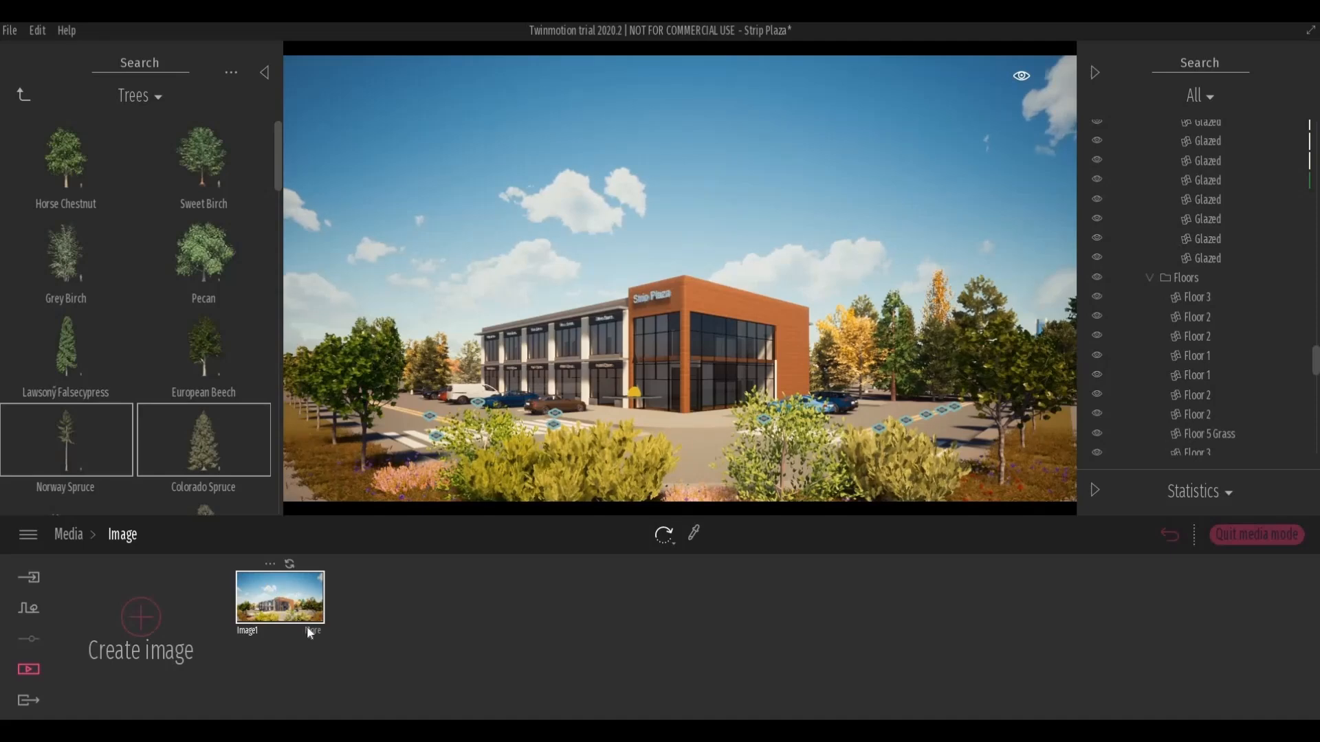
mouse_move(270, 564)
left_click(270, 565)
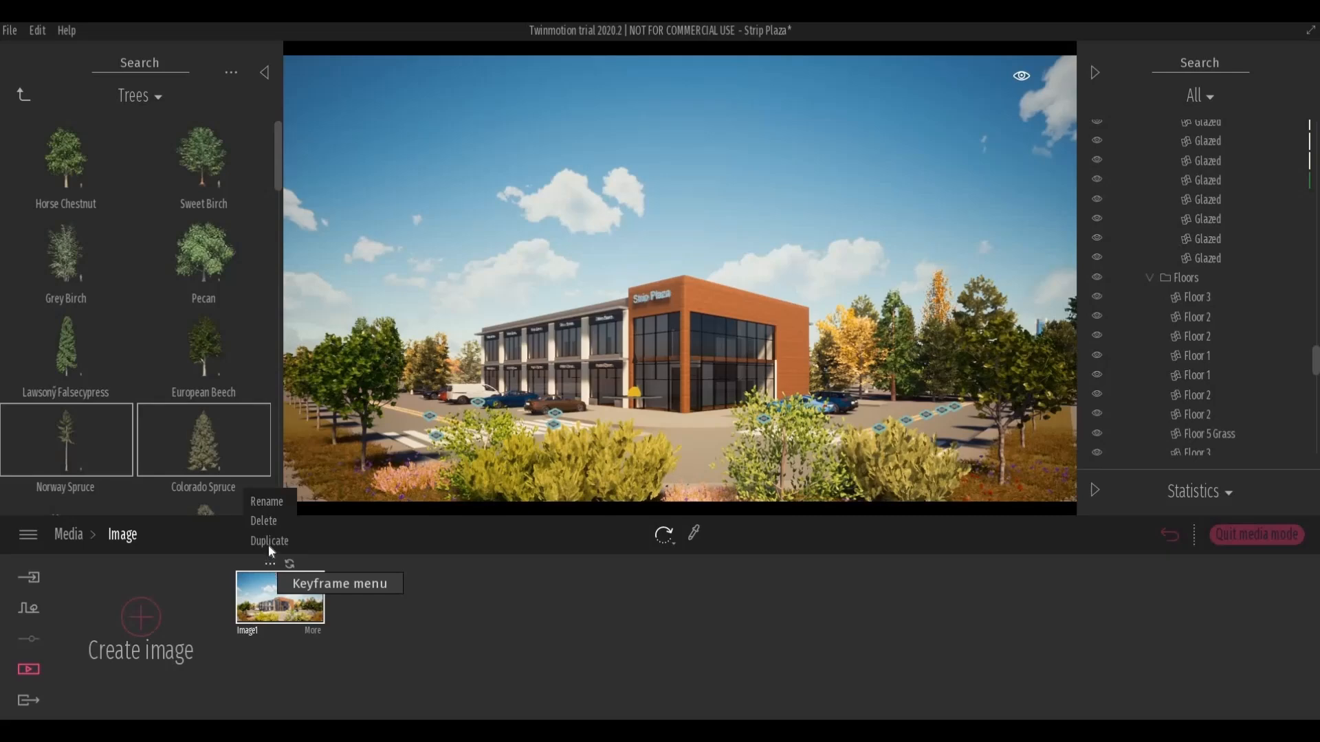
left_click(268, 544)
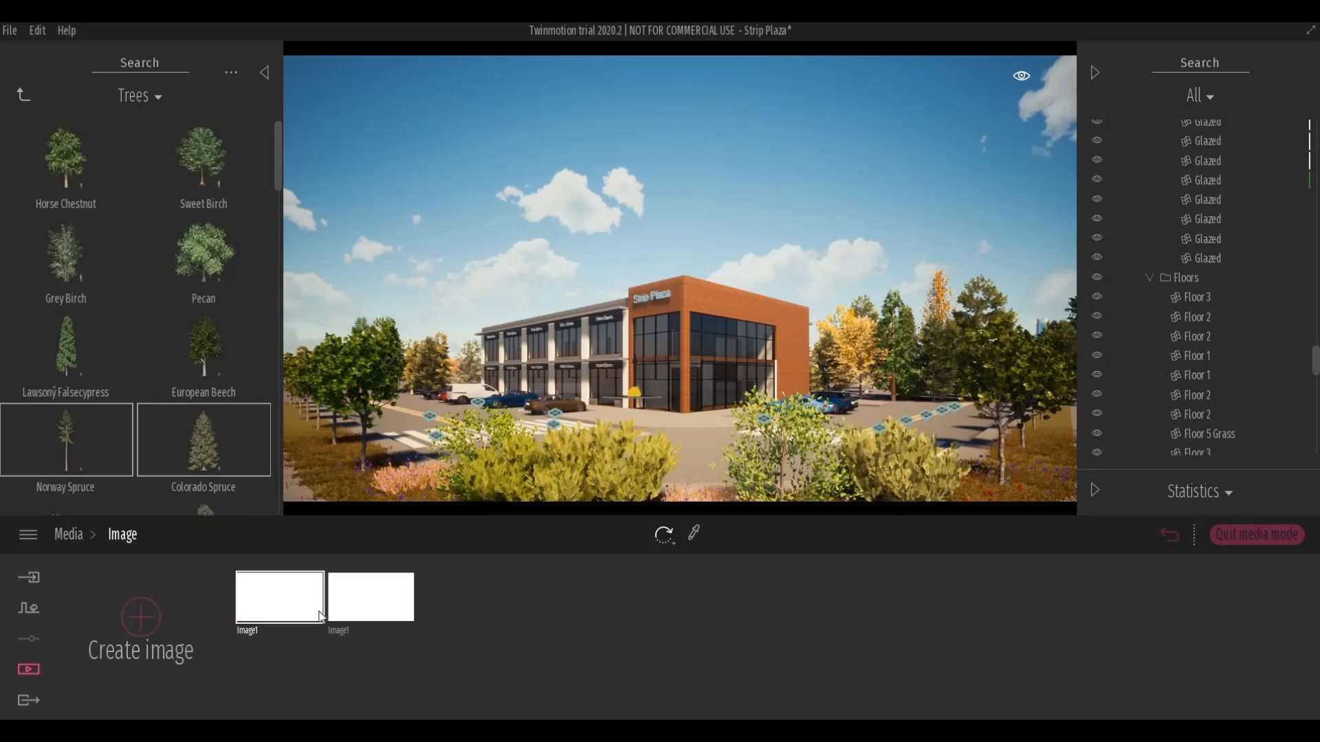
Rename the duplicated image as Image2.
left_click(349, 636)
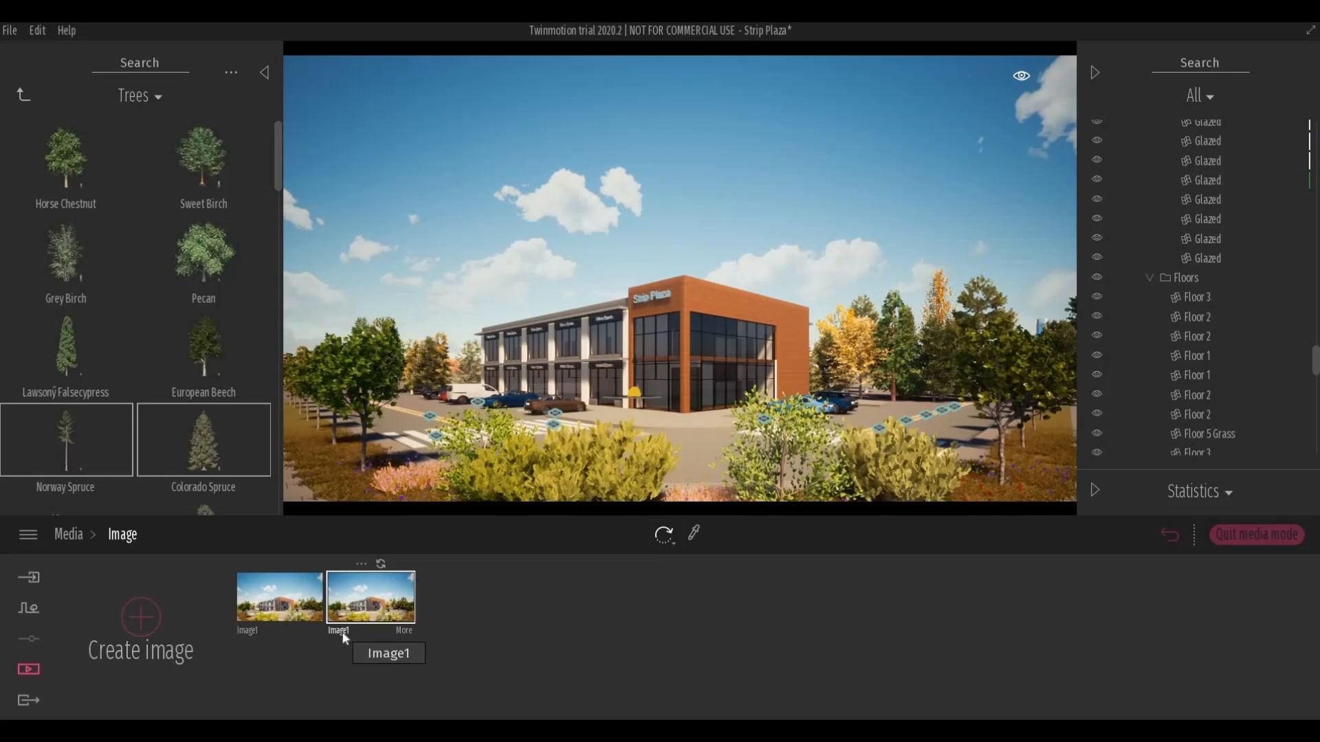
left_click(361, 564)
left_click(355, 503)
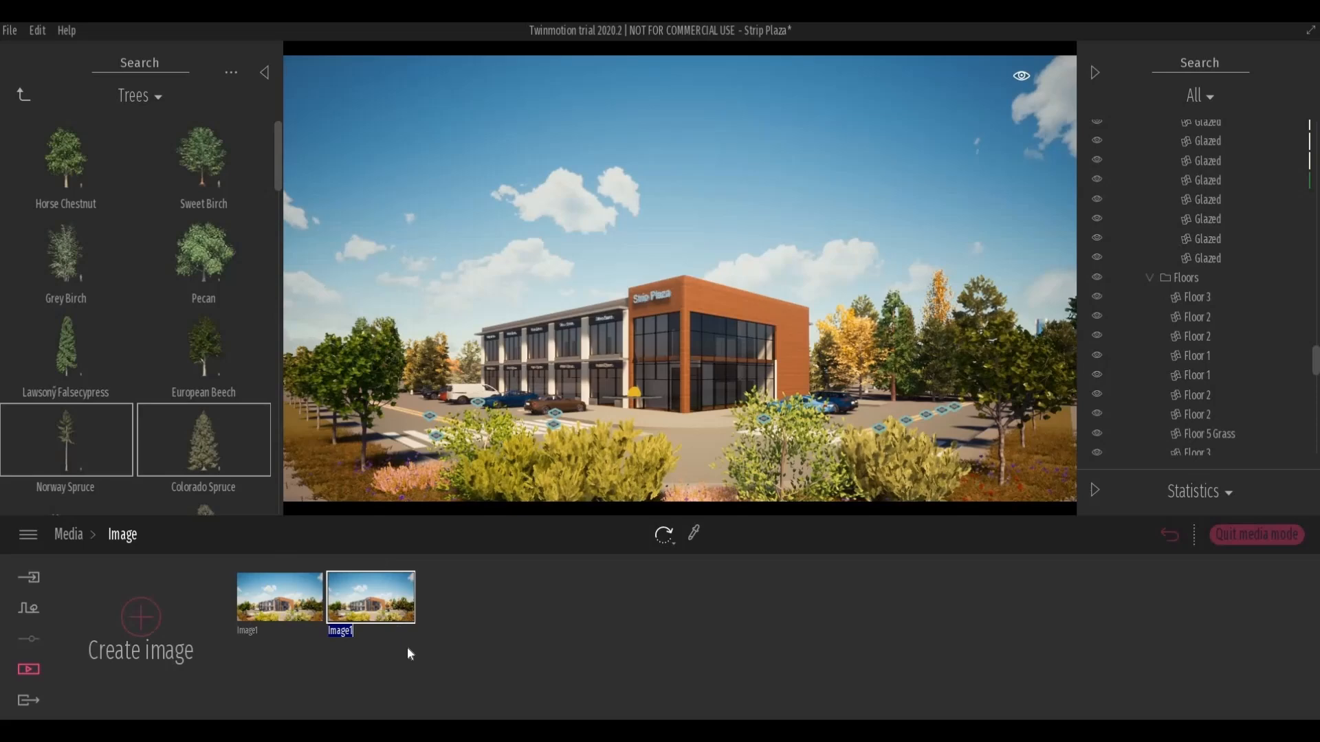
key("Right")
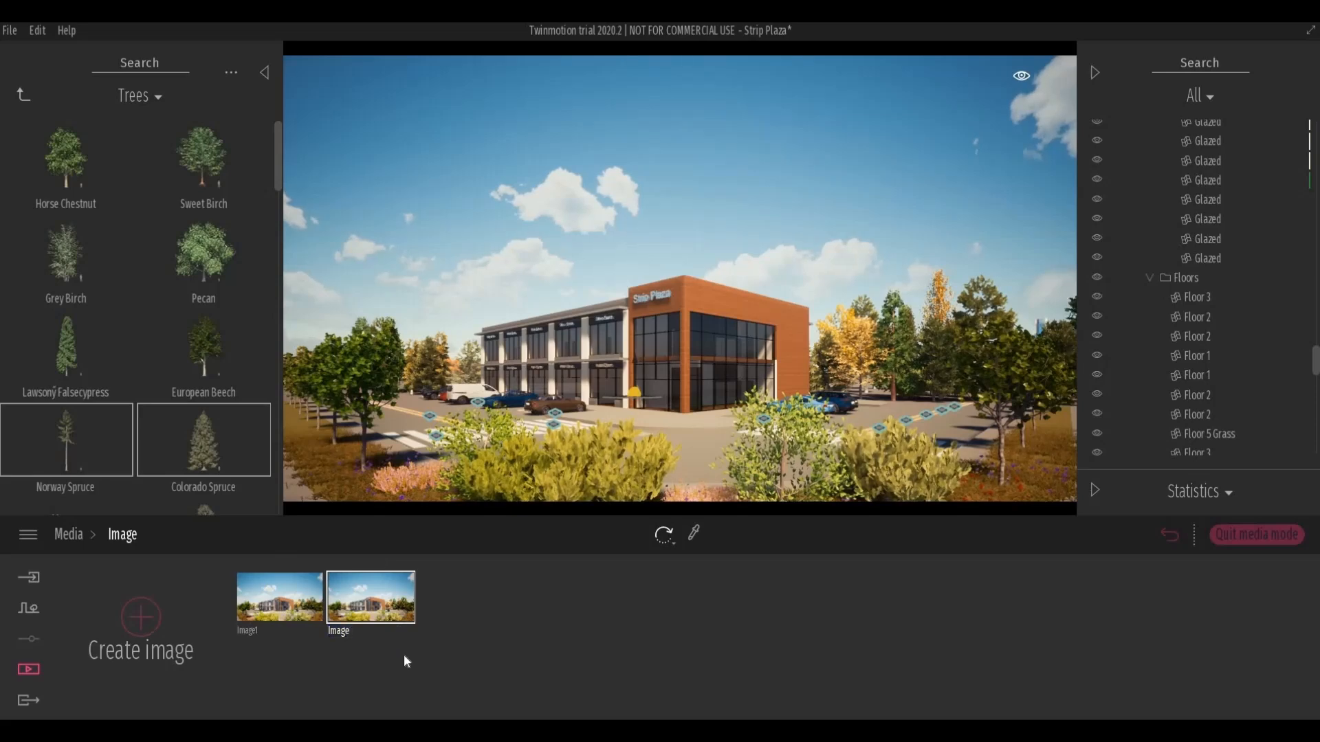
key("BackSpace")
type("2")
key("Return")
Shift Image2's weather from clear toward cloudy, stopping just before the cloud symbol for a broken sky with light rain.
left_click(385, 598)
left_click(517, 672)
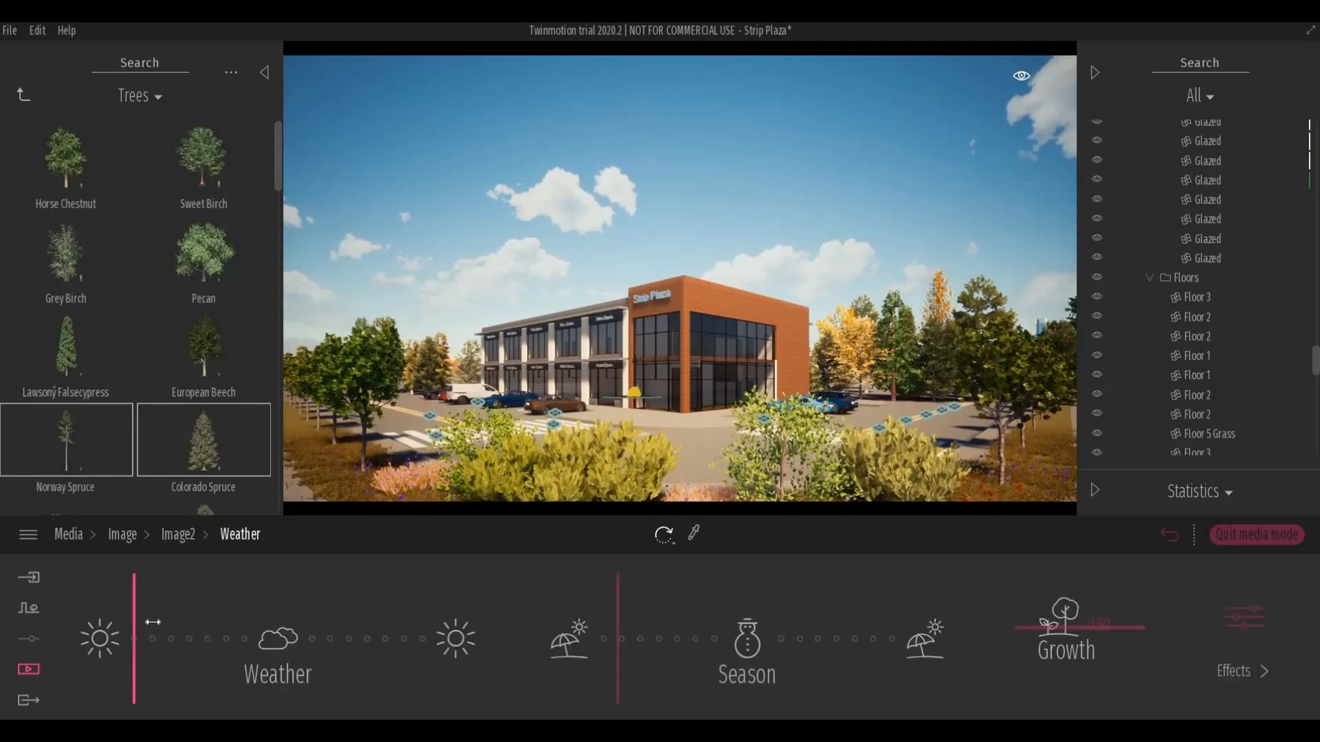
left_click_drag(152, 622, 179, 624)
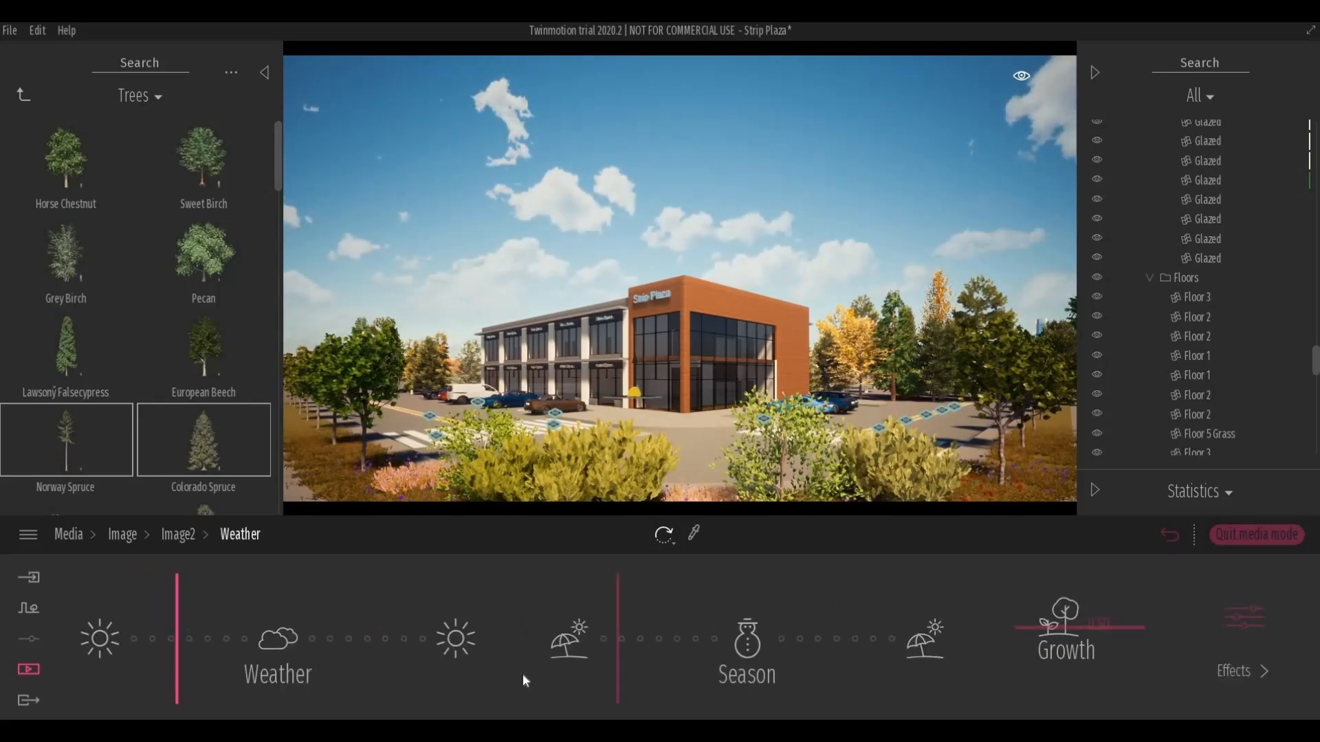
left_click(233, 632)
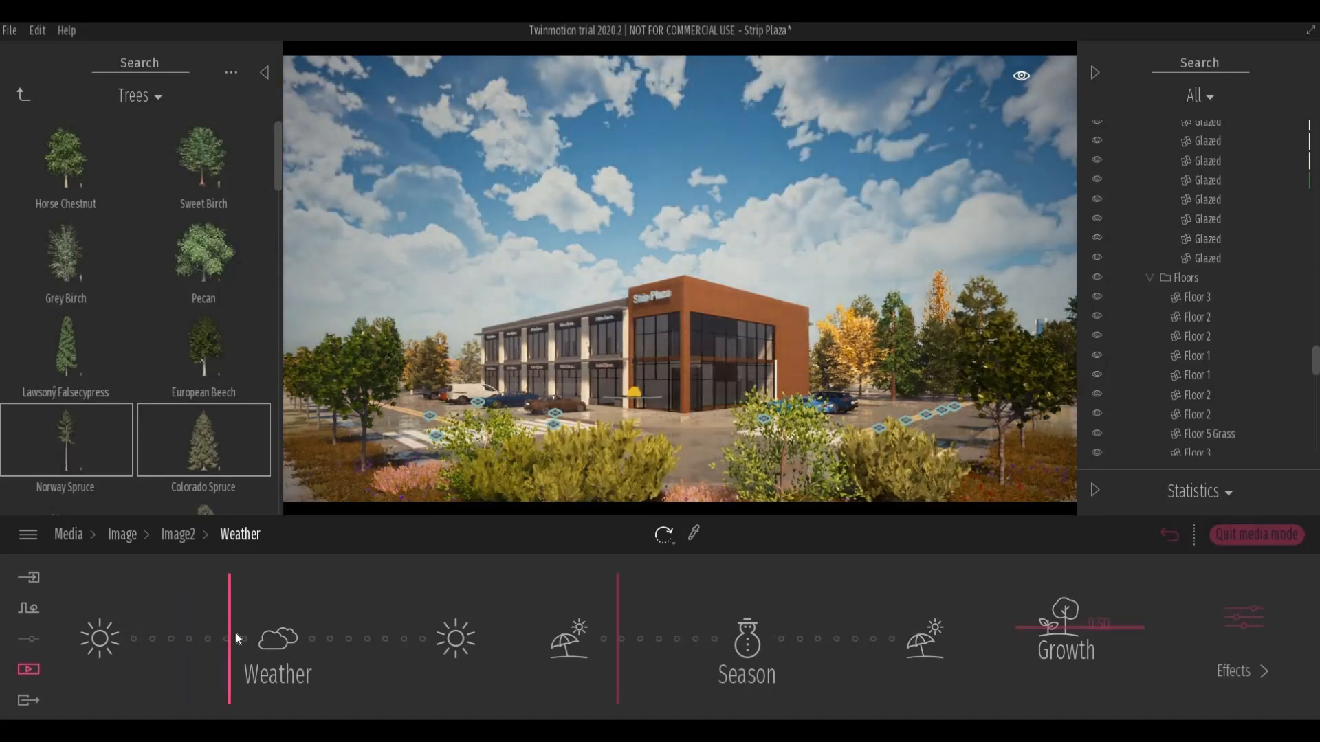
left_click_drag(228, 628, 205, 640)
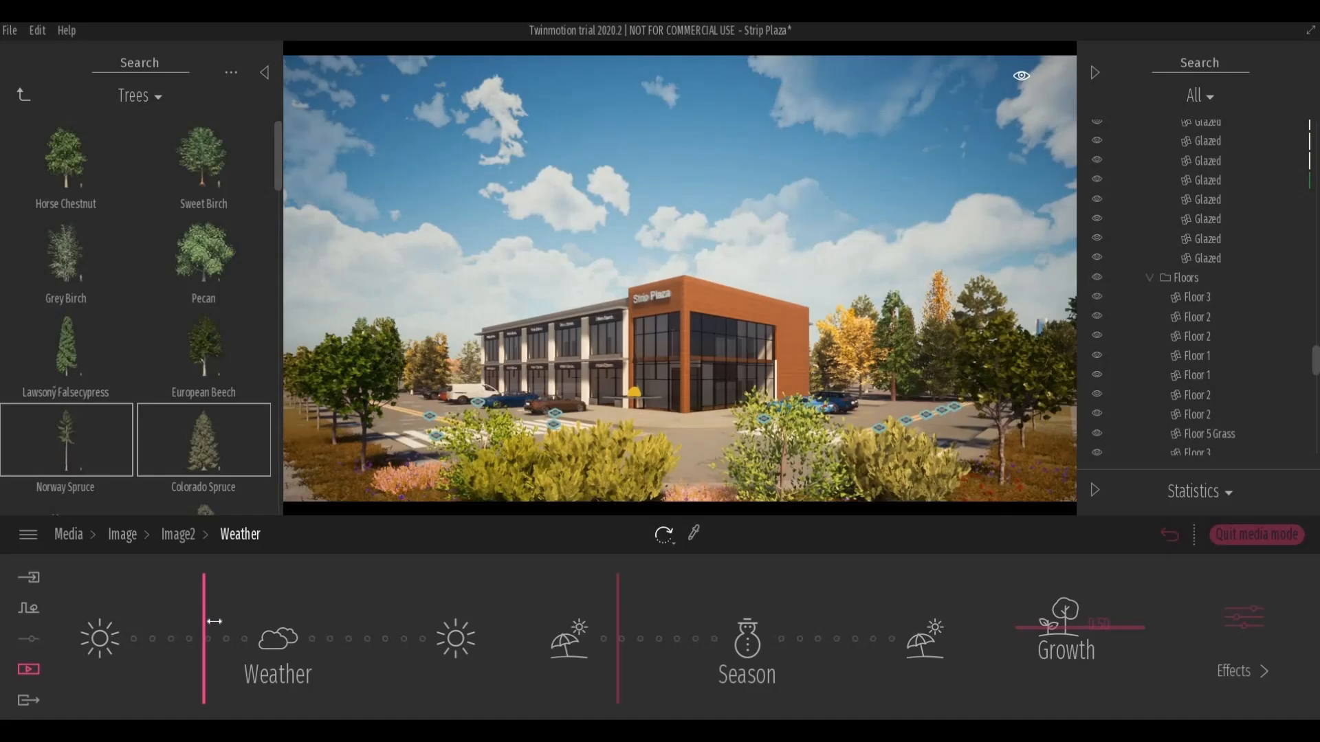
left_click_drag(214, 622, 244, 629)
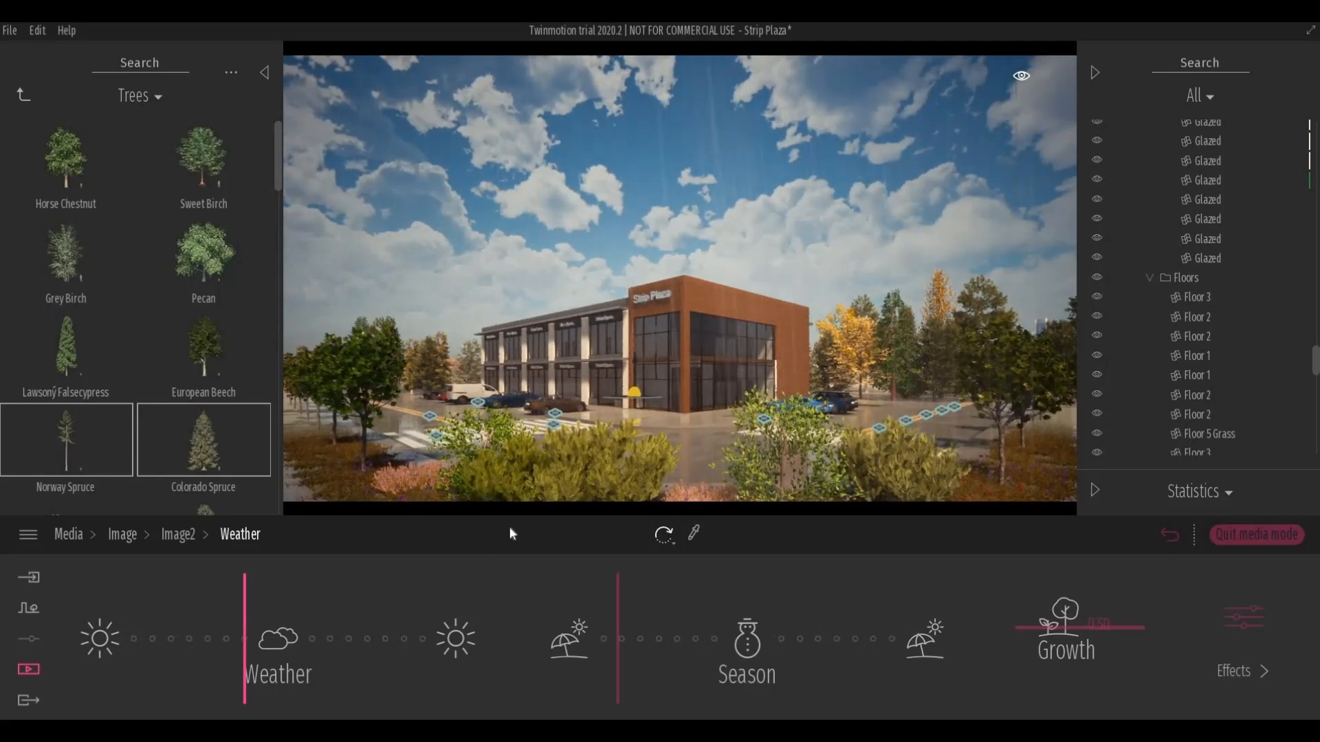
Reduce the front Mugo Pine's age to 40% and shrink neighboring foreground shrubs, including the Mexican Lime.
left_click(562, 469)
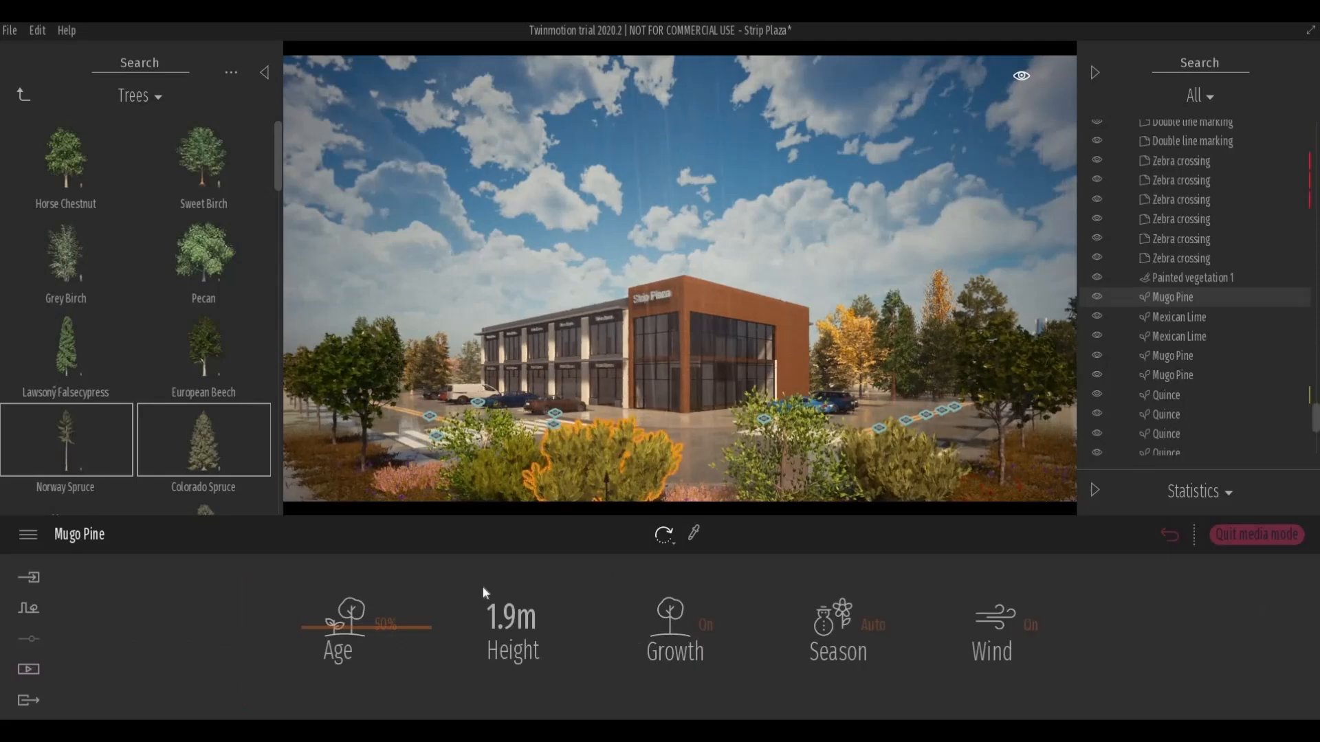
left_click_drag(360, 635, 368, 629)
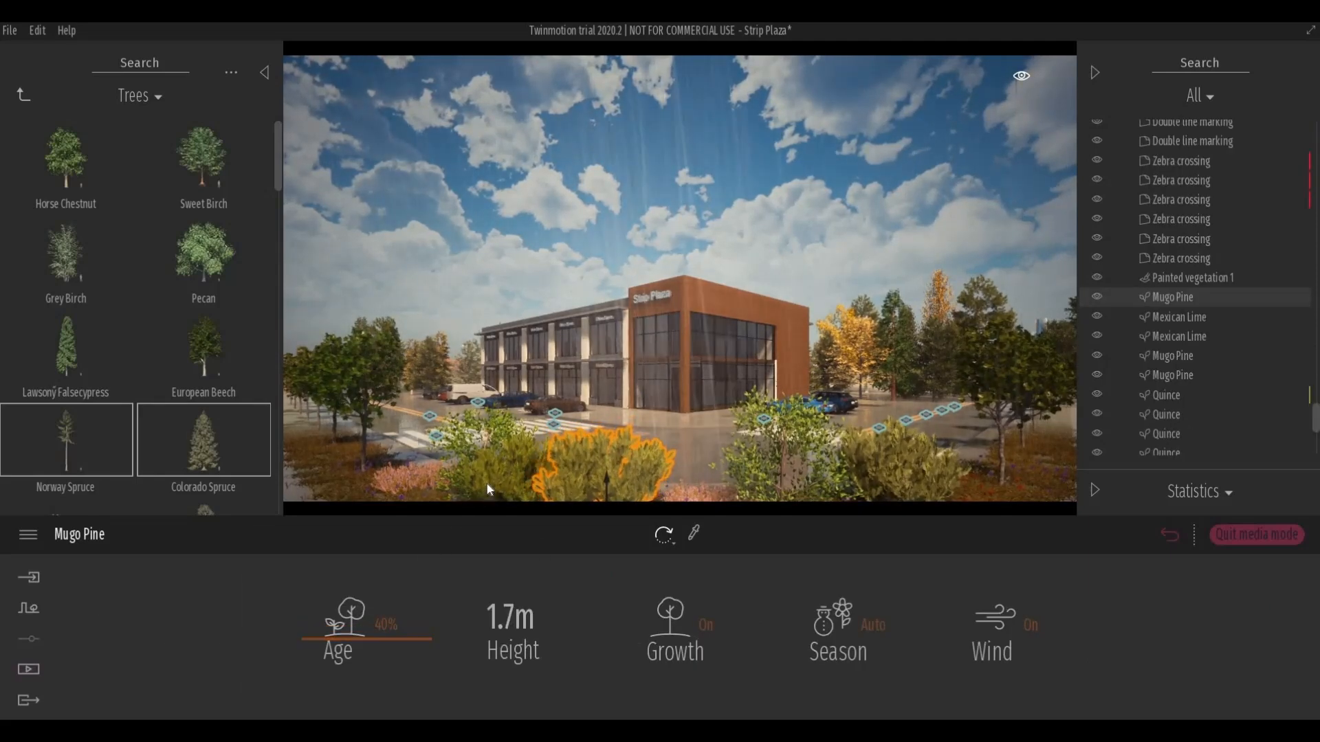
left_click(514, 471)
left_click_drag(364, 628, 382, 661)
left_click(756, 460)
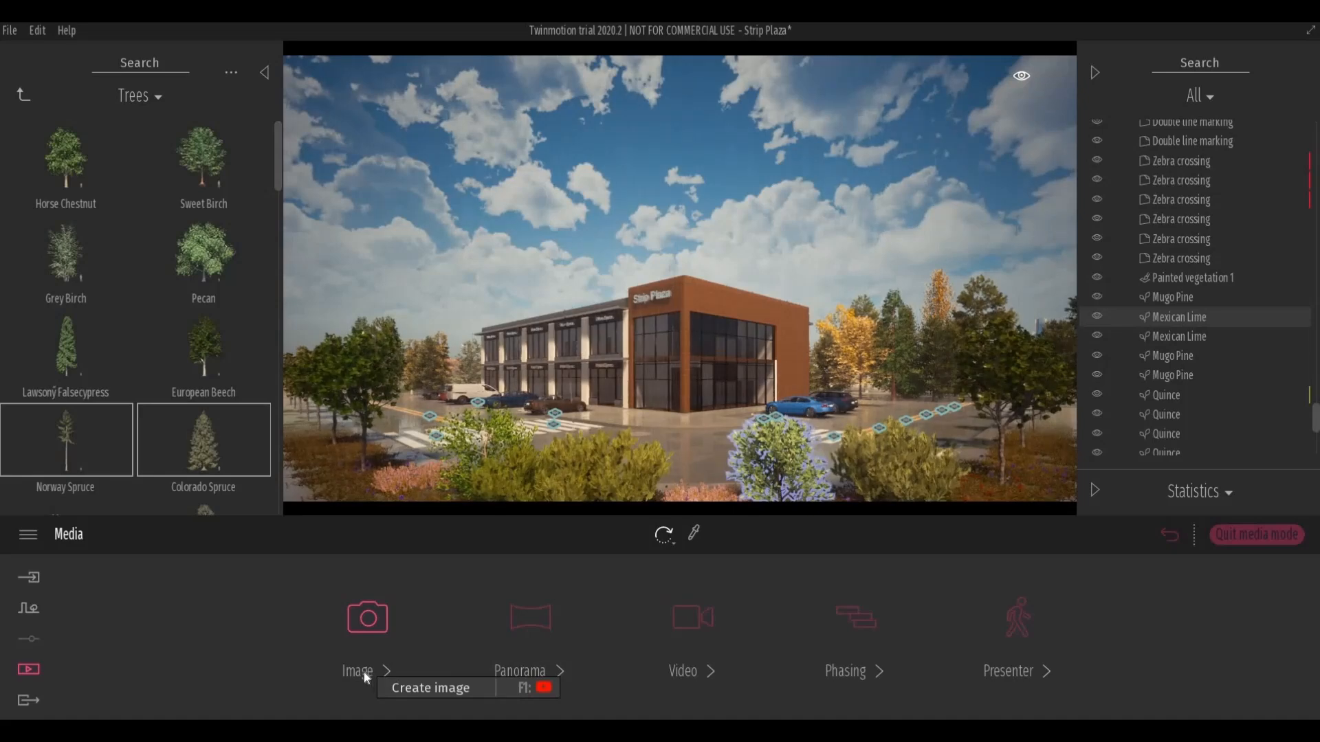
Set Image2's time of day to 17:59 in its localization settings.
left_click(363, 657)
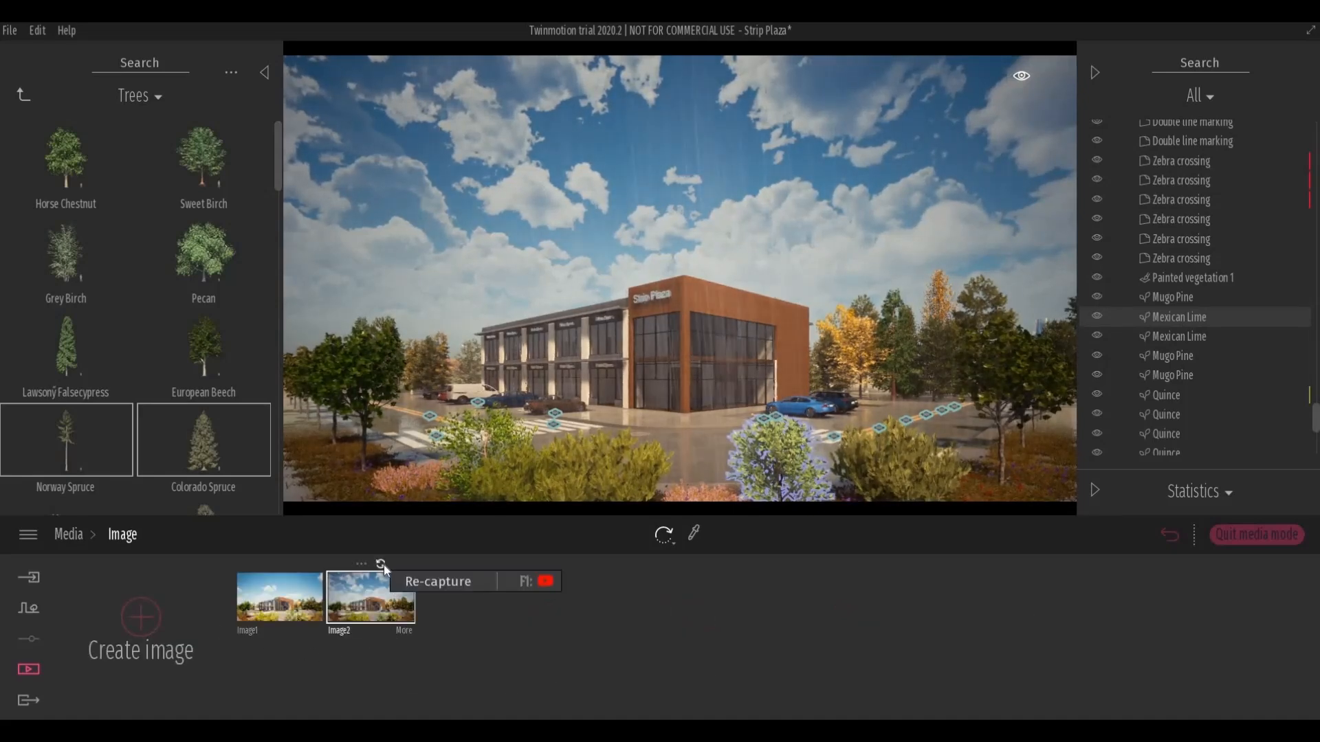
left_click(404, 632)
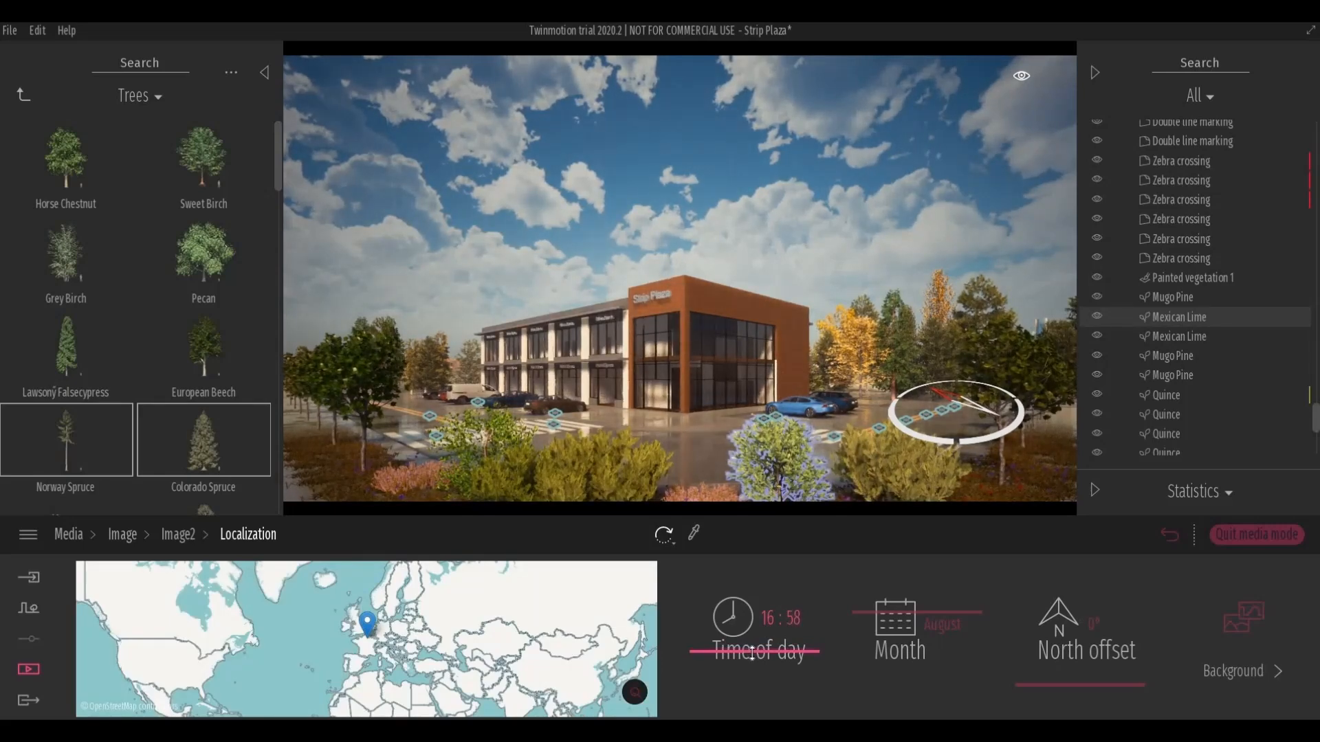
left_click_drag(753, 655, 753, 658)
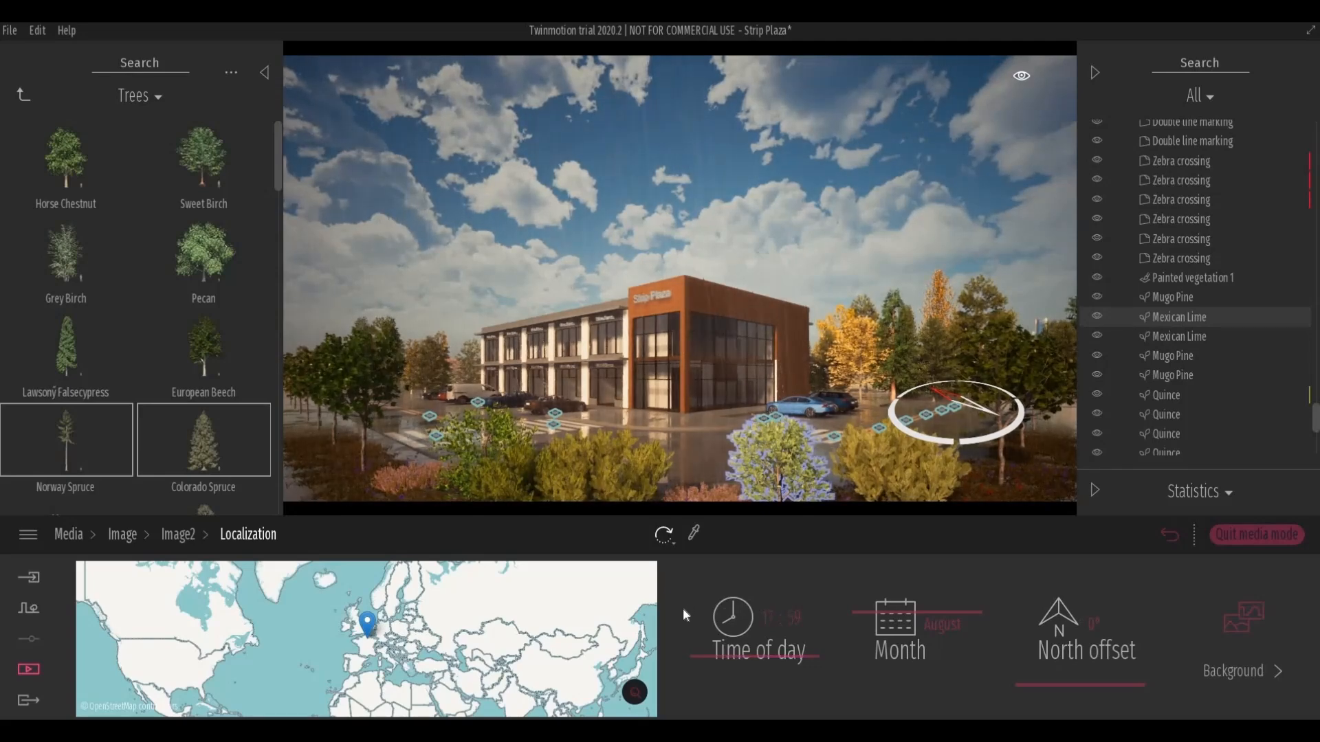
Re-capture Image2 with the current view and return to the media overview.
left_click(124, 534)
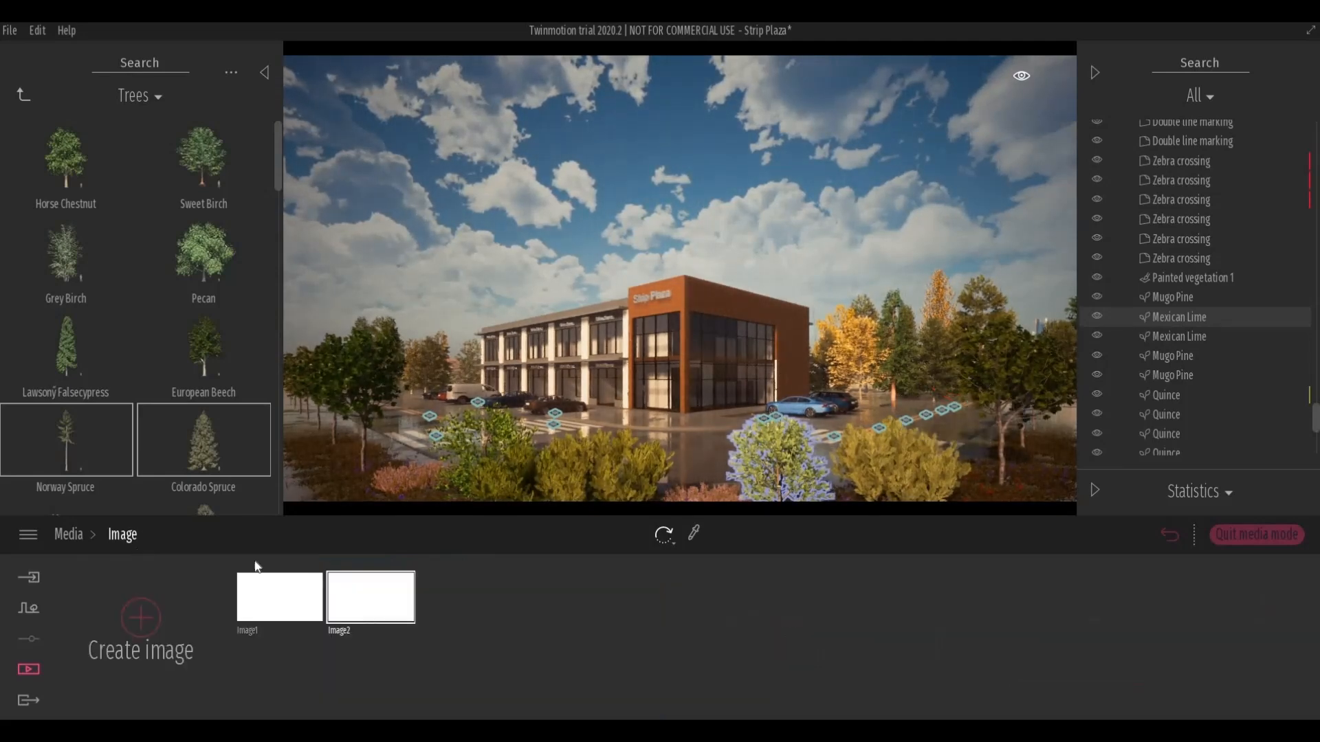
left_click(382, 563)
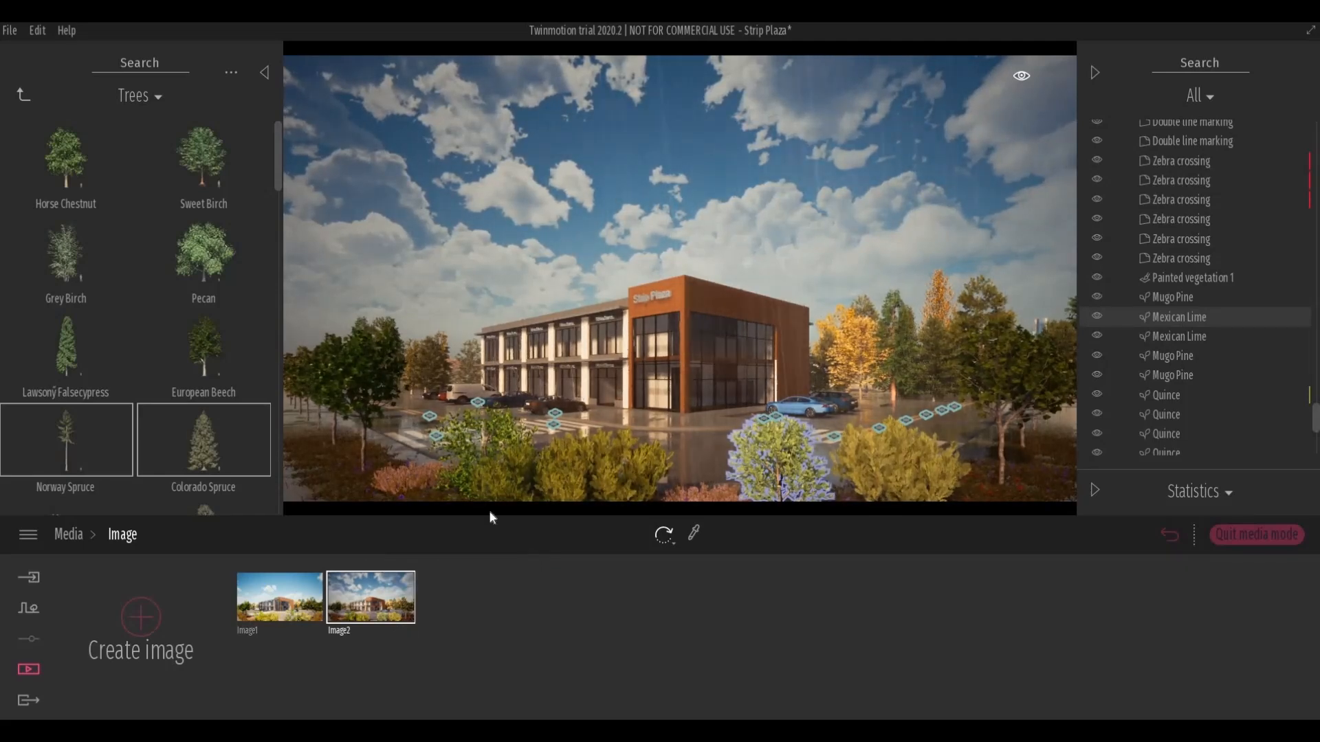
left_click(75, 536)
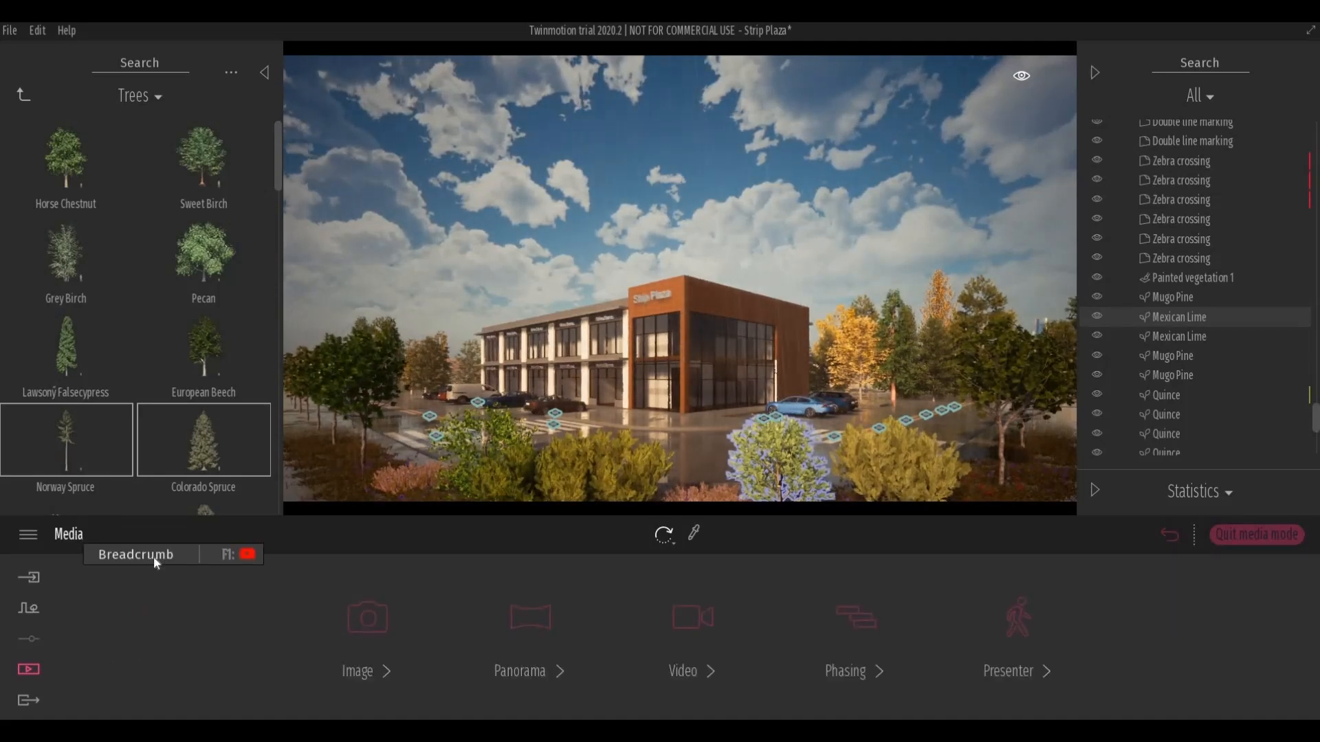